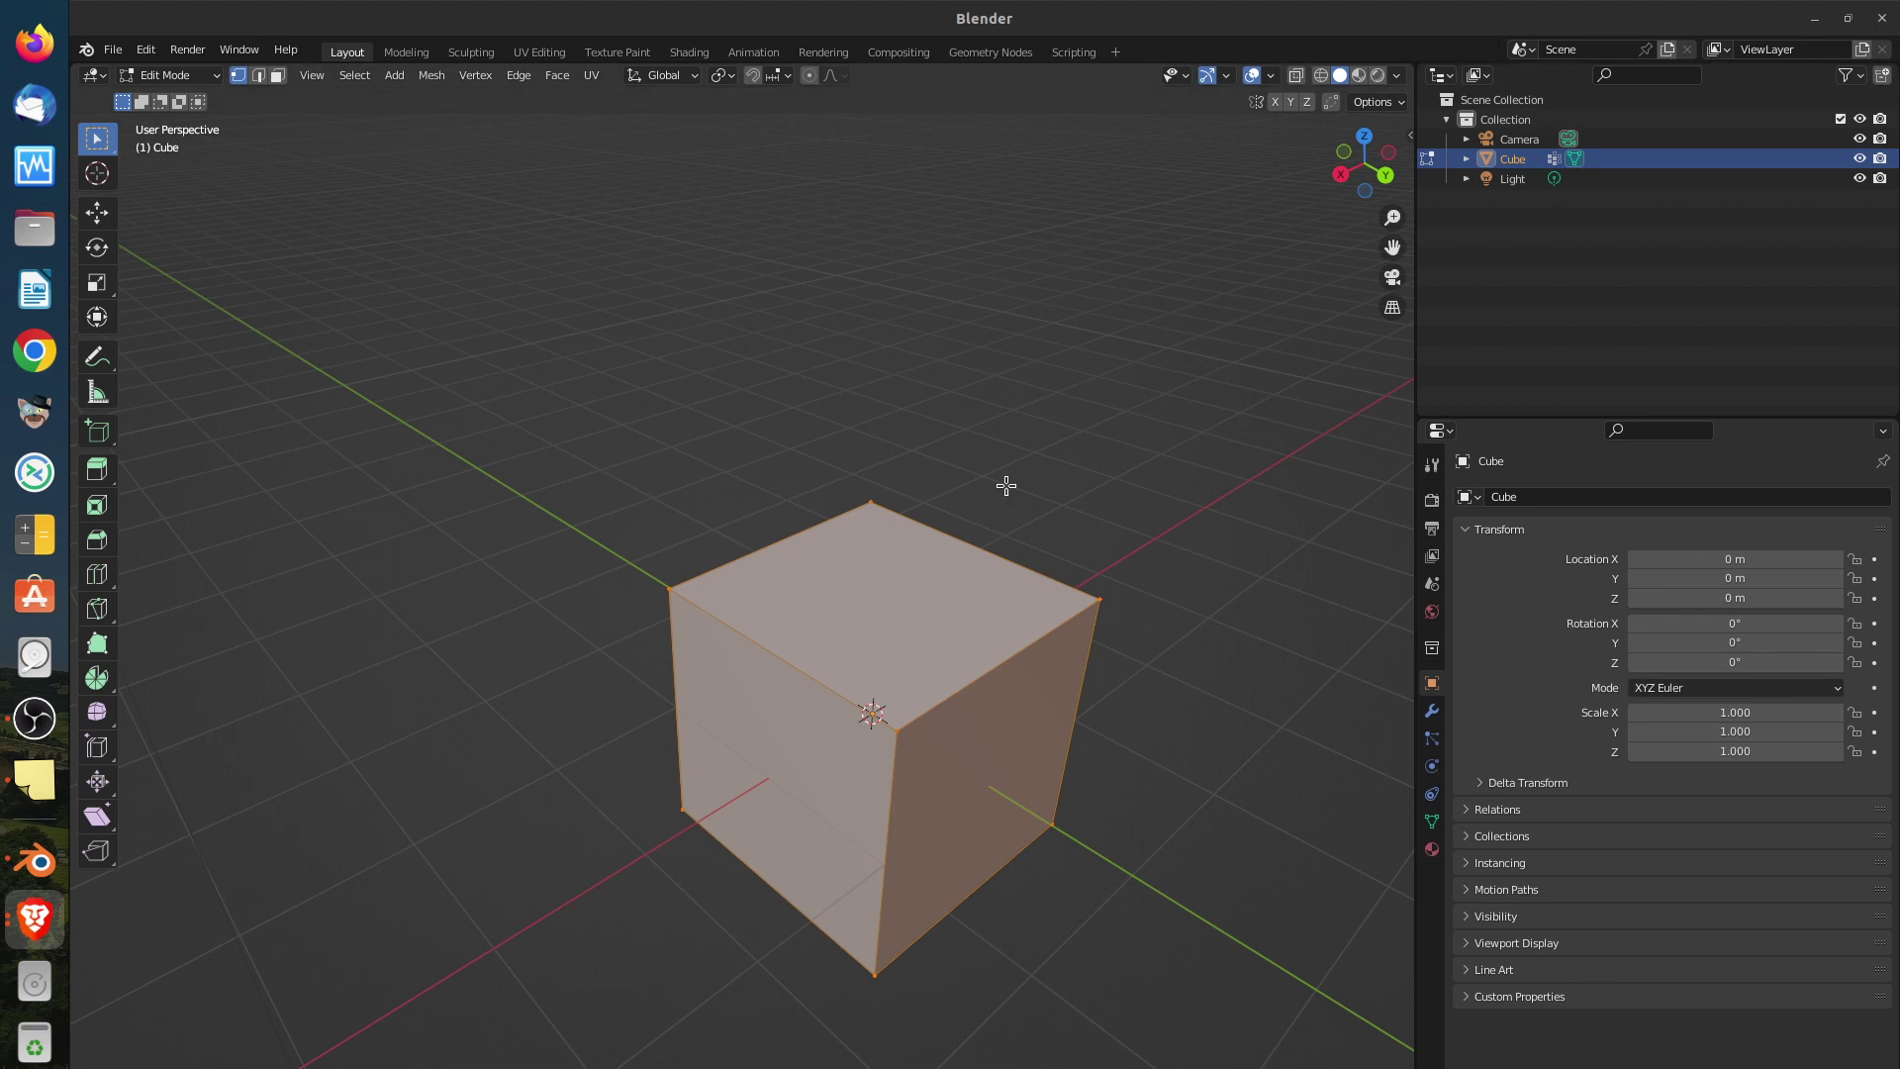
# Examine the default cube from several sides and distances in Edit Mode
pyautogui.moveTo(1038, 656); pyautogui.dragTo(1086, 701, button='middle')
pyautogui.keyDown('shift'); pyautogui.moveTo(932, 853); pyautogui.dragTo(909, 720, button='middle'); pyautogui.keyUp('shift')
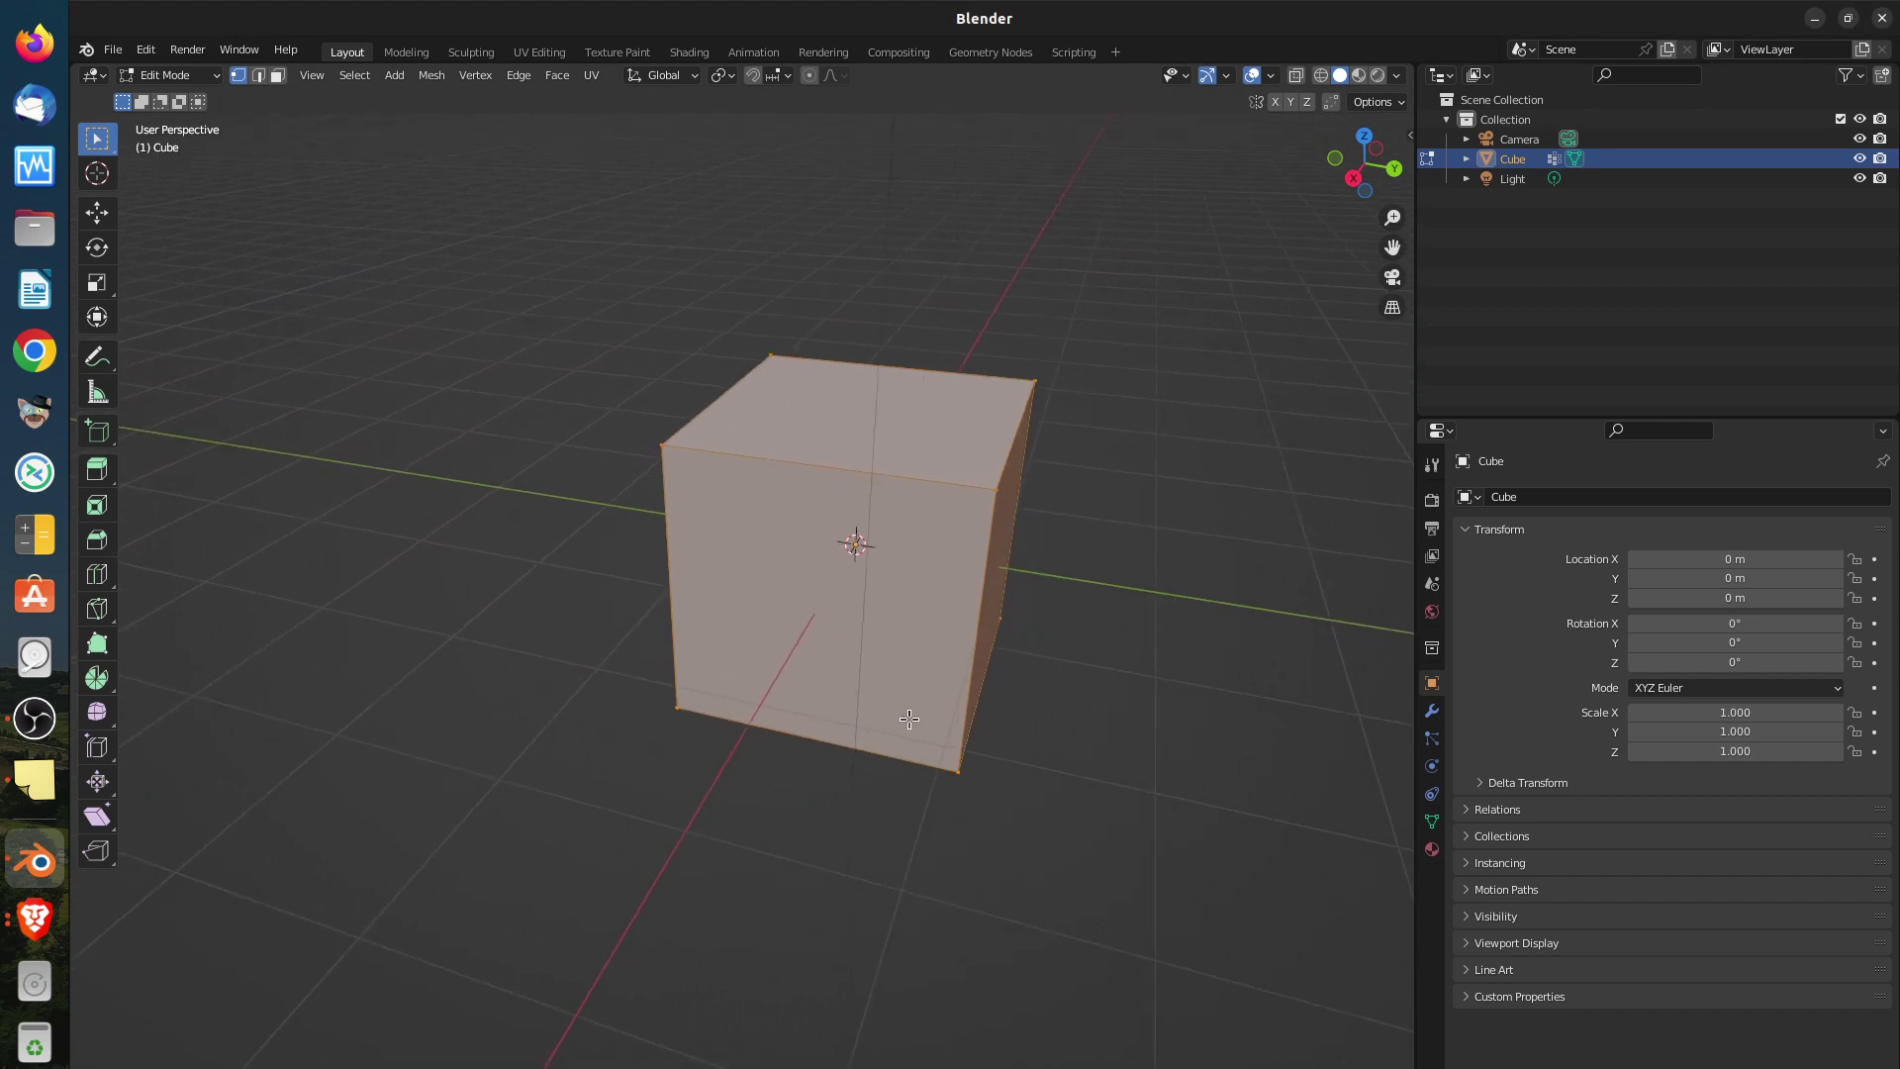
pyautogui.scroll(-3, 938, 604)
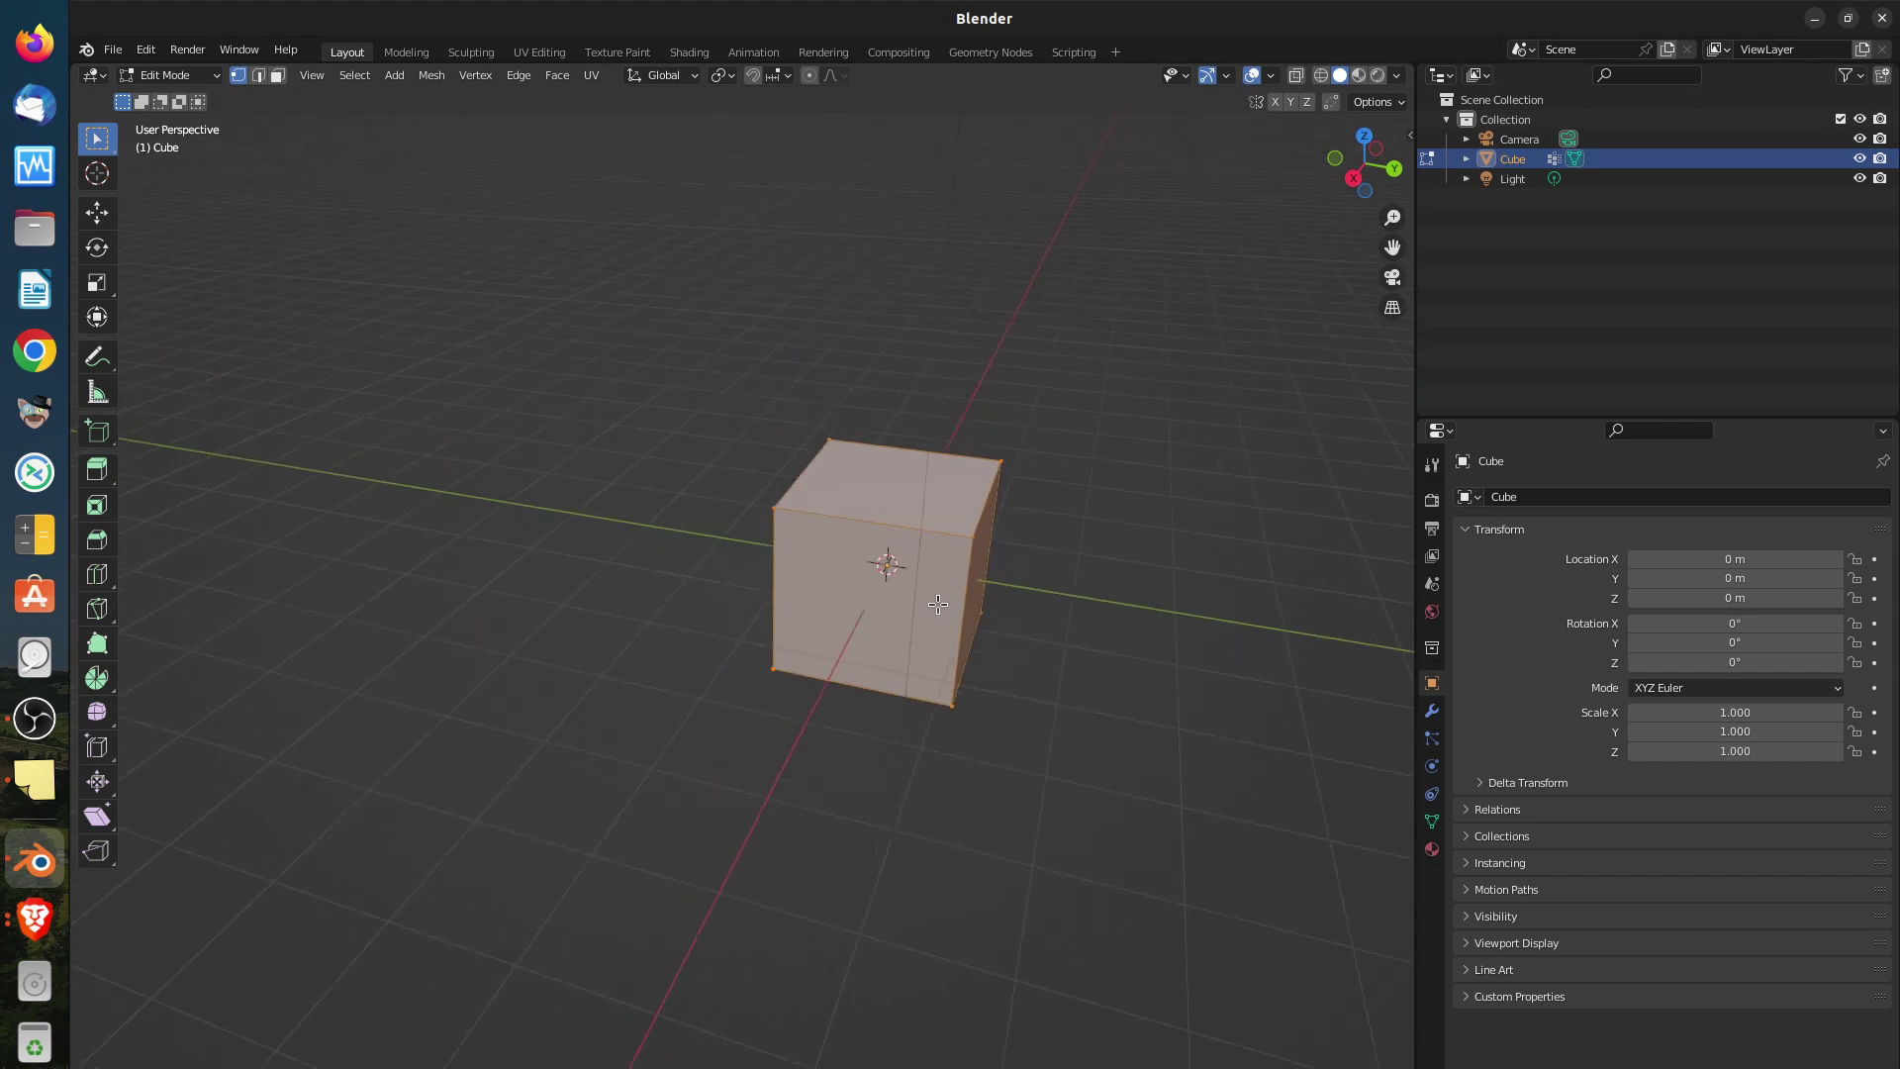
pyautogui.scroll(-2, 938, 603)
pyautogui.keyDown('shift'); pyautogui.moveTo(928, 636); pyautogui.dragTo(826, 654, button='middle'); pyautogui.keyUp('shift')
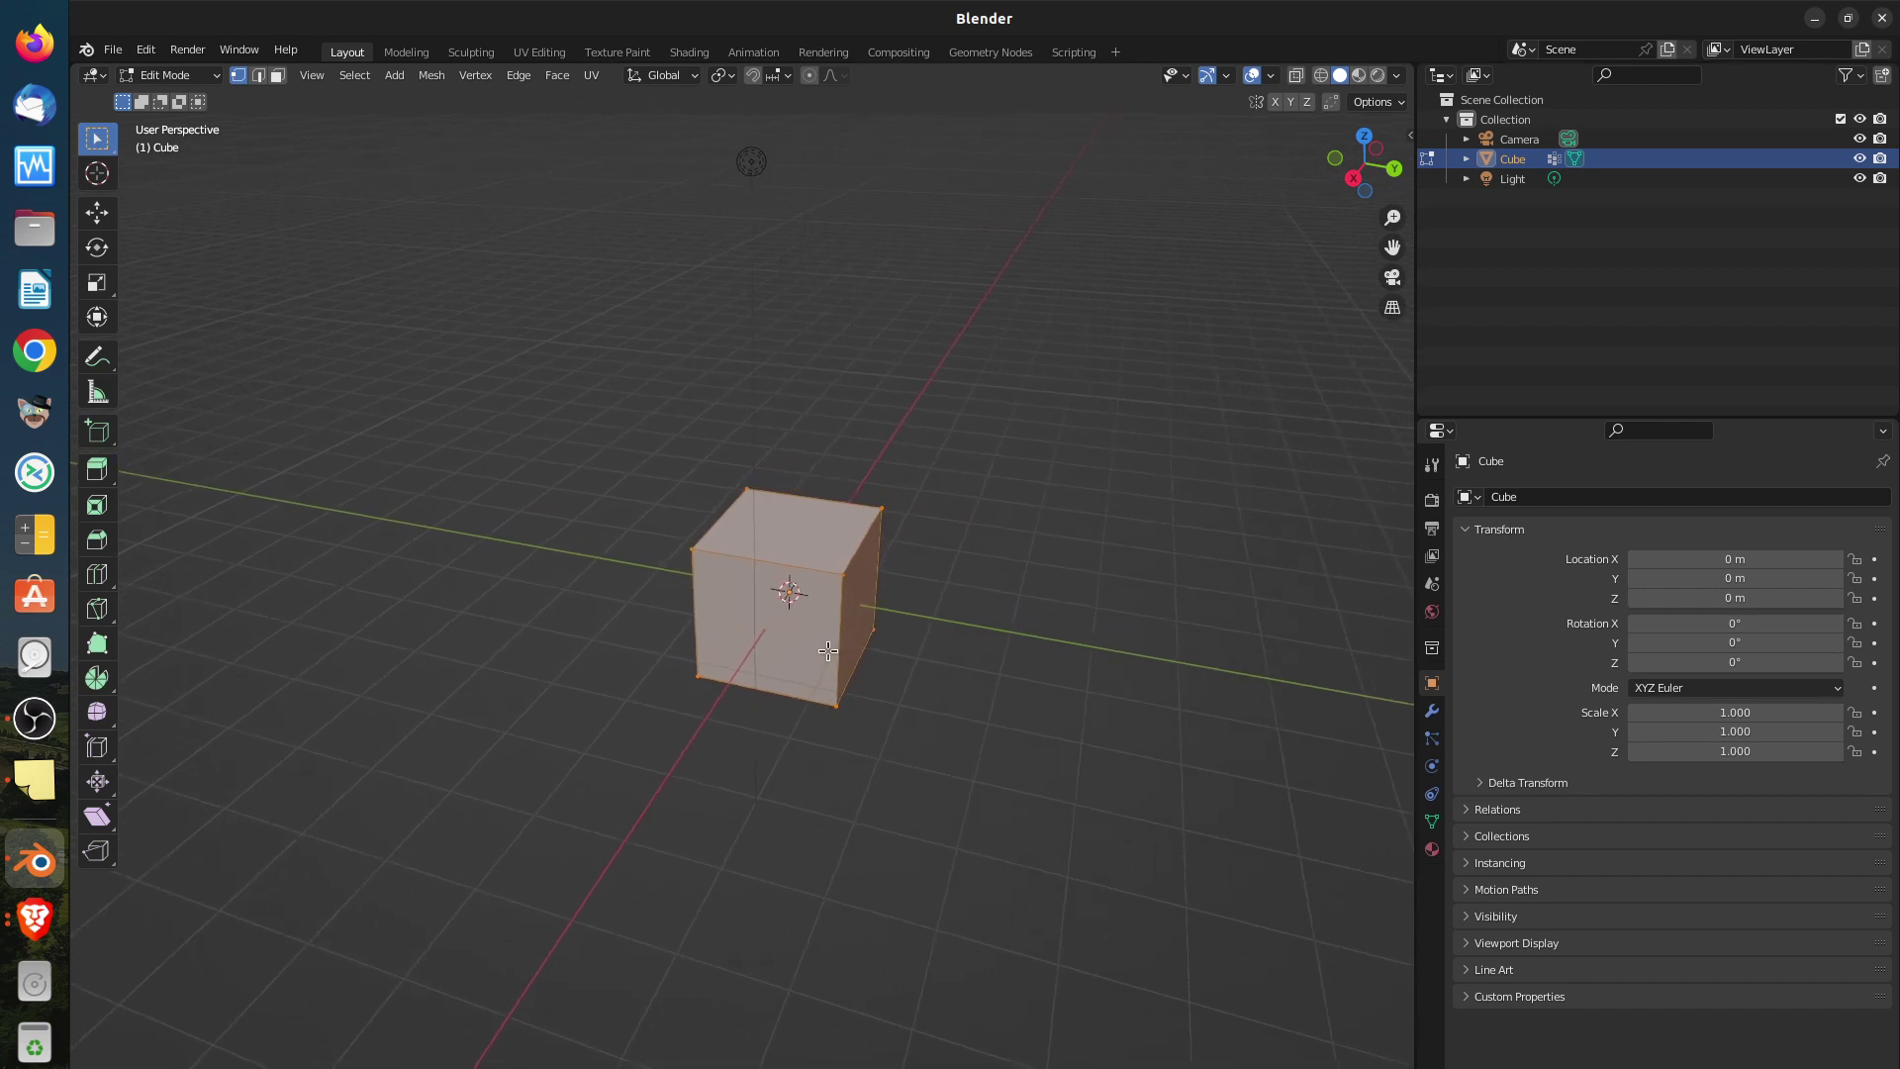
pyautogui.scroll(2, 802, 629)
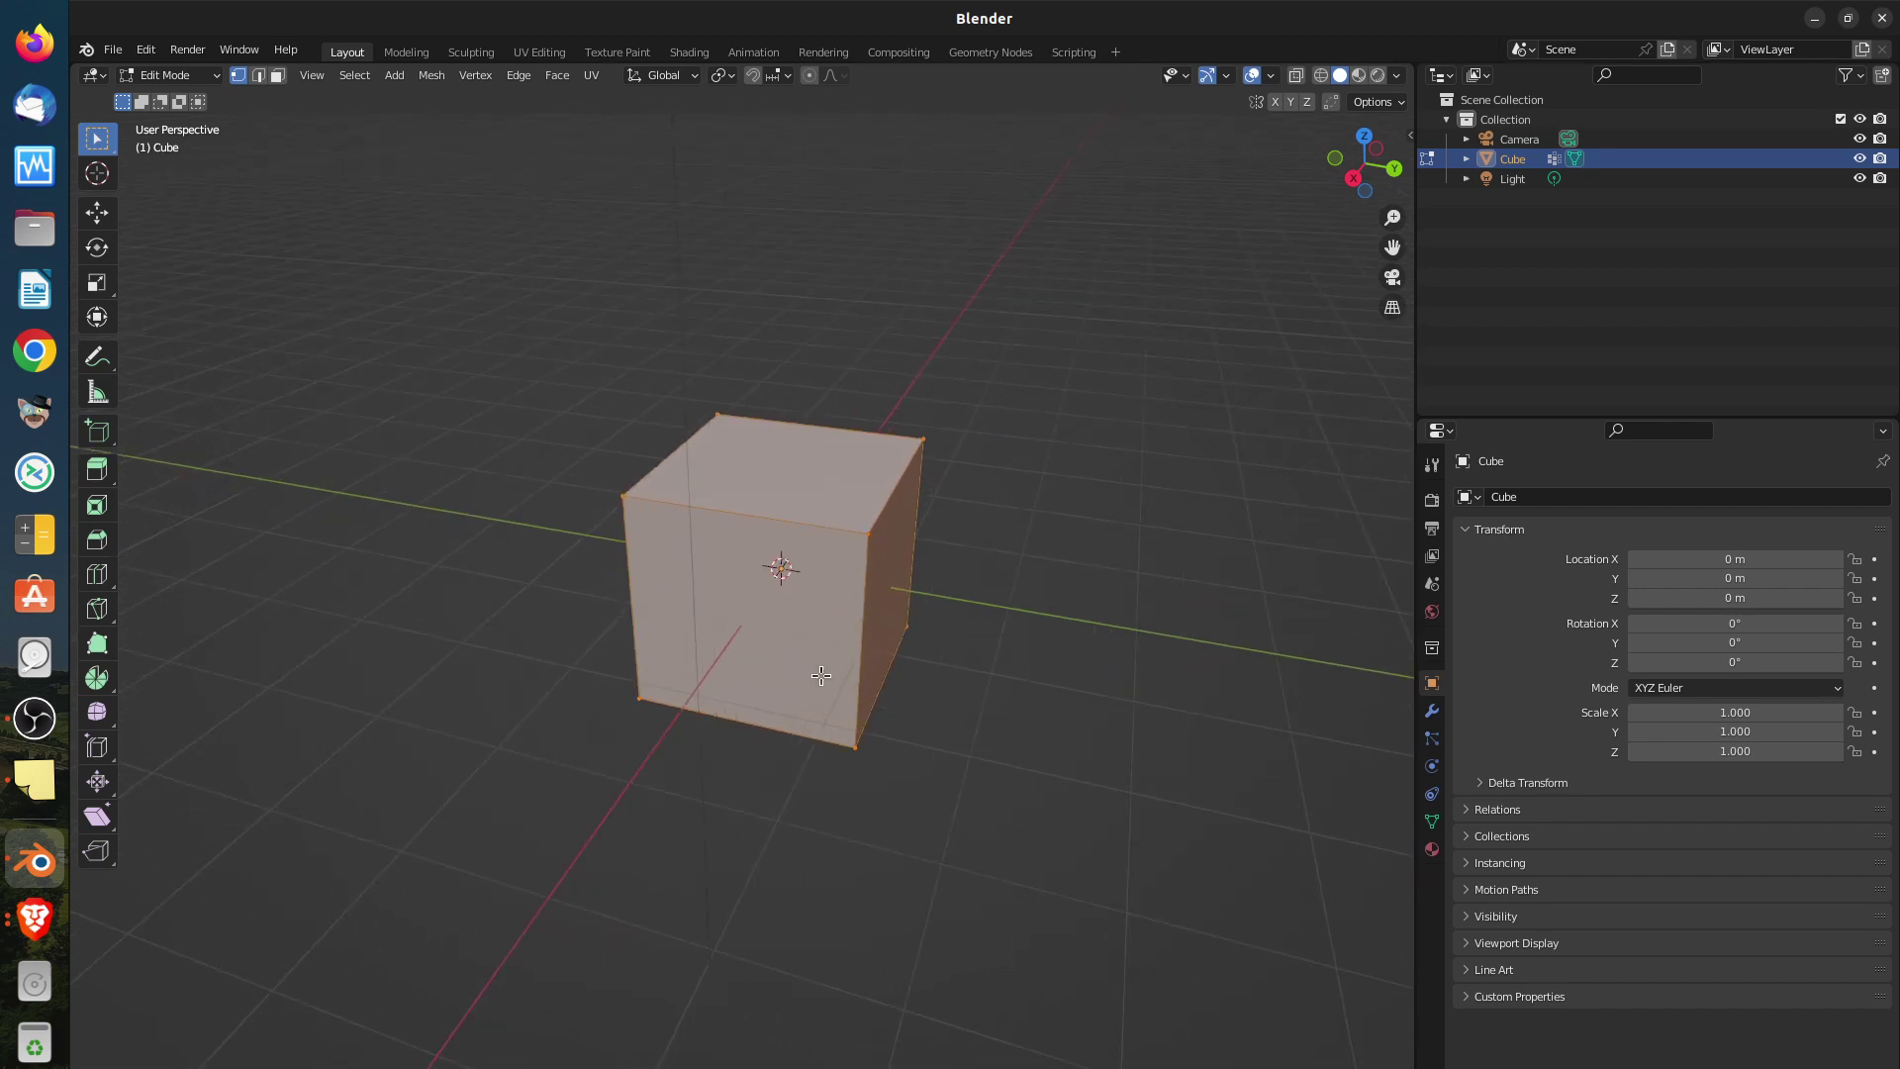
pyautogui.moveTo(809, 641); pyautogui.dragTo(651, 610, button='middle')
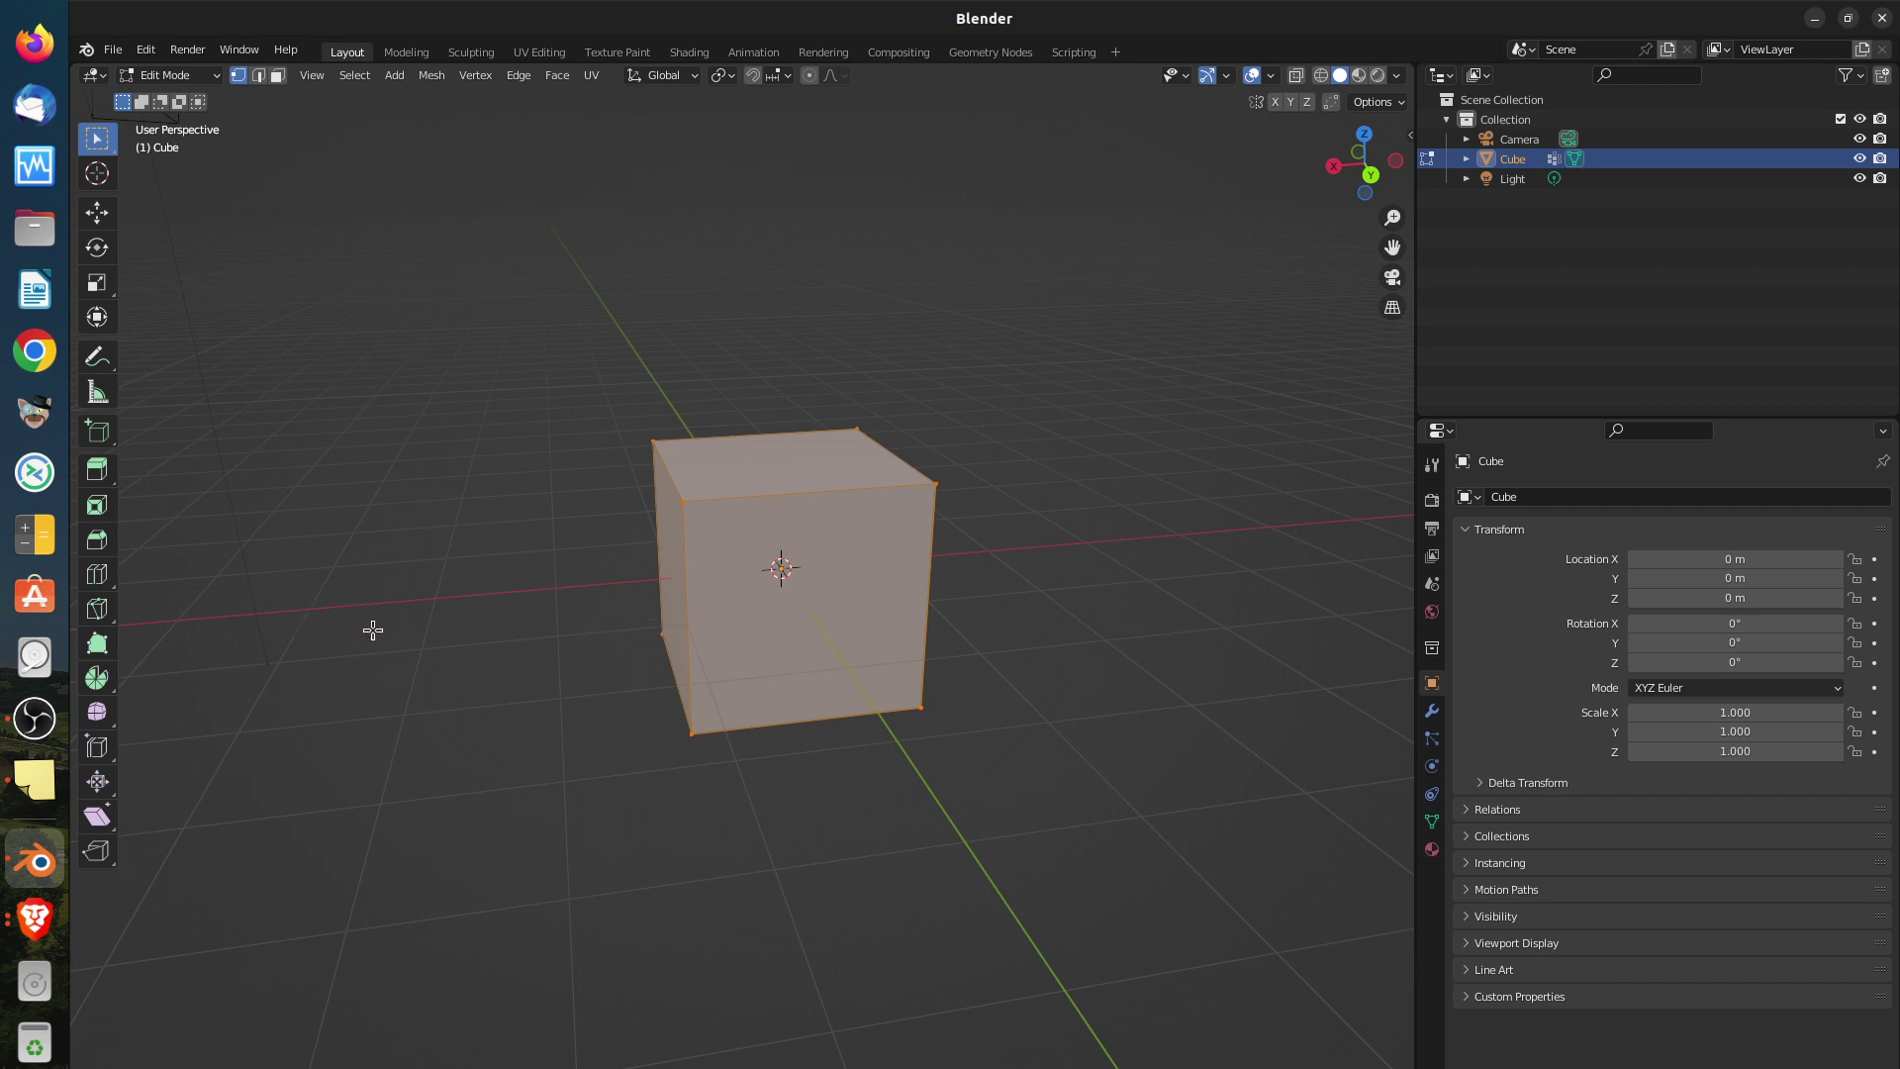
pyautogui.moveTo(428, 657); pyautogui.dragTo(873, 725, button='middle')
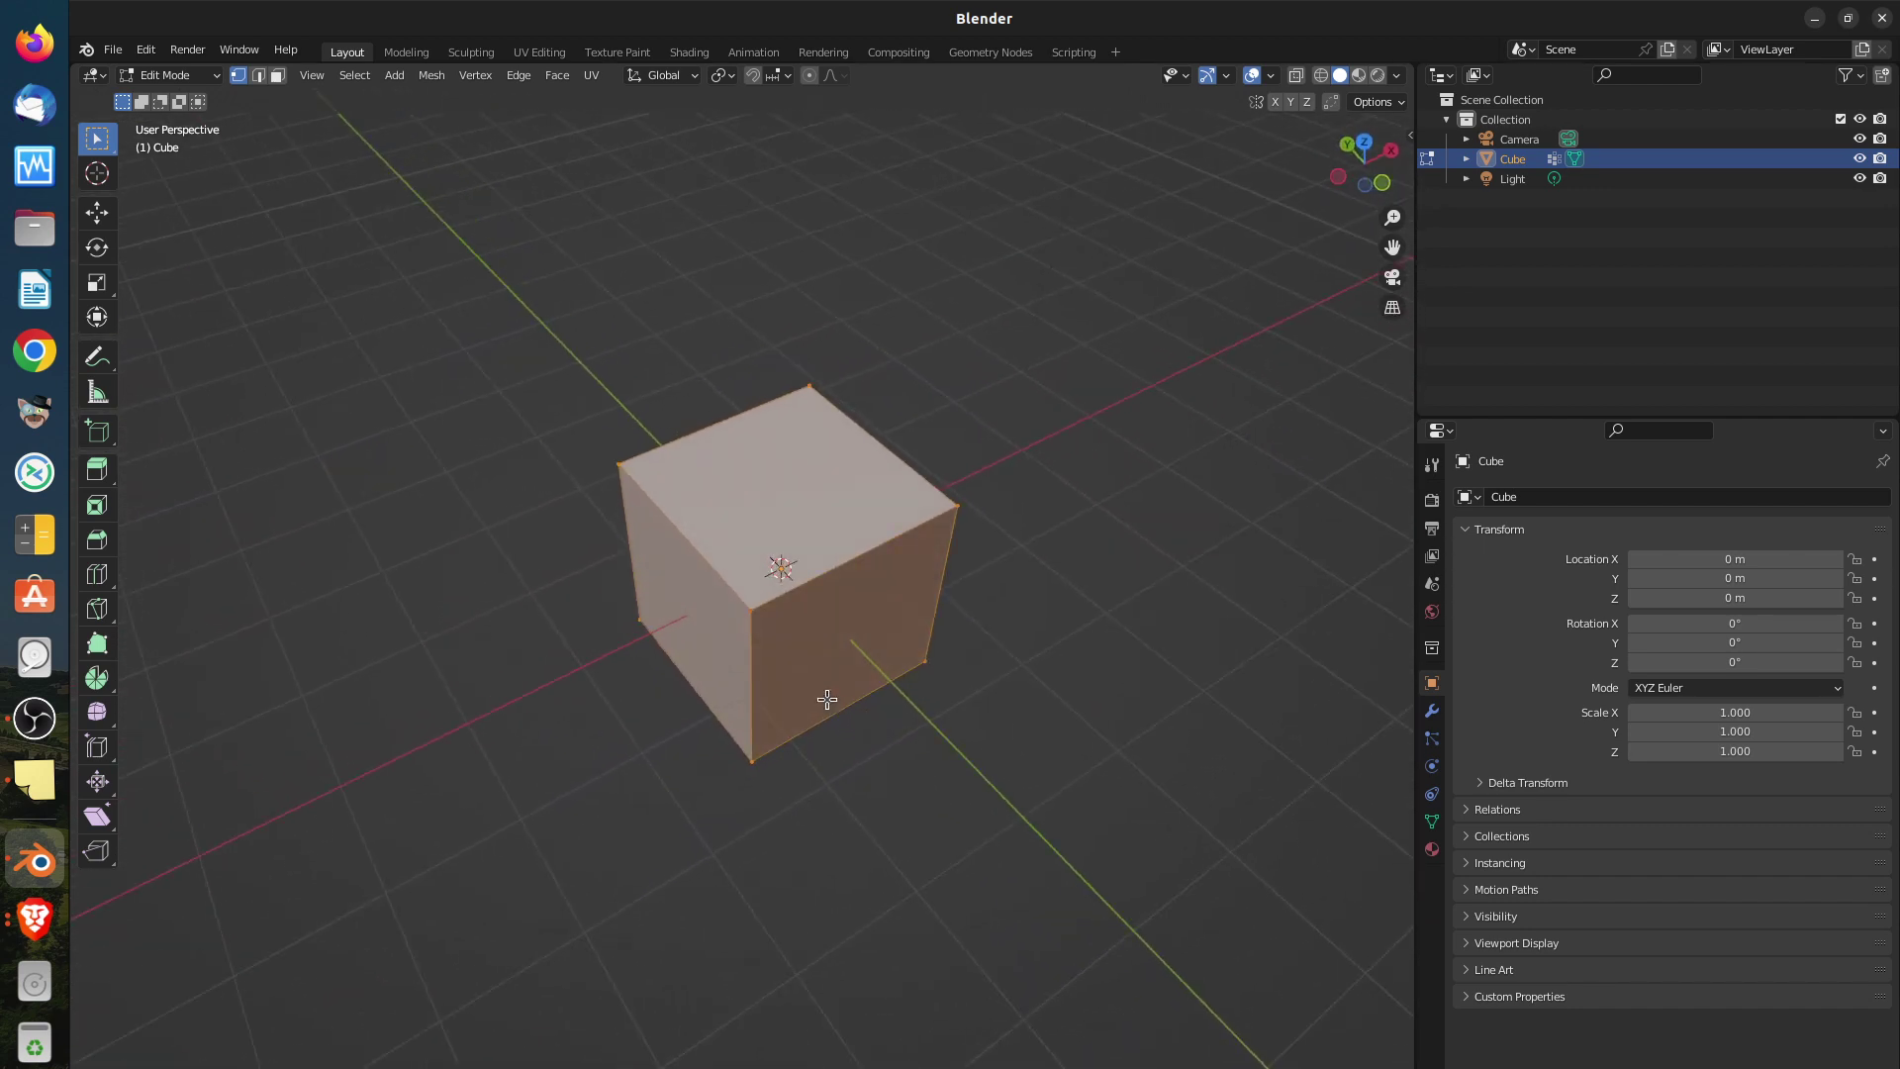
# Rip the top face's two vertices on the −X side free from the cube and swing the face outward toward +X as an open lid
pyautogui.click(753, 613)
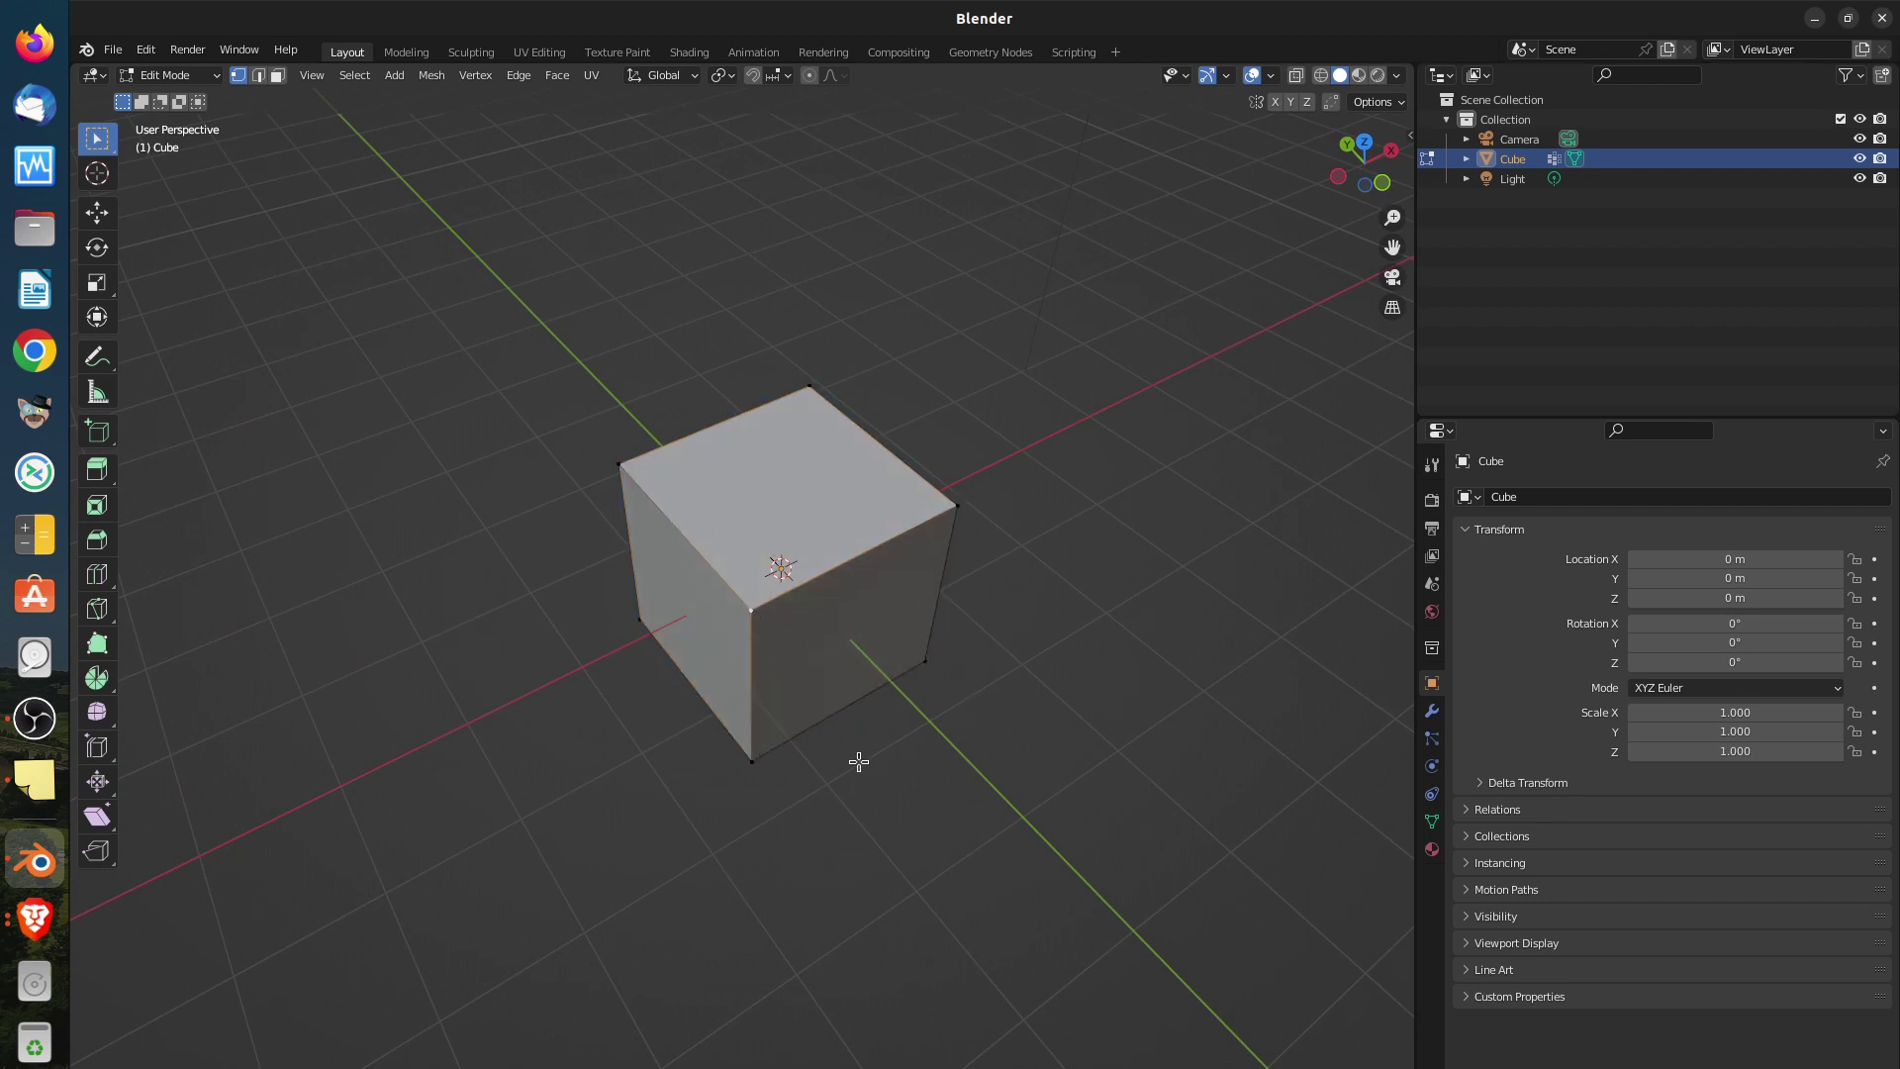
pyautogui.moveTo(887, 725); pyautogui.dragTo(819, 737, button='middle')
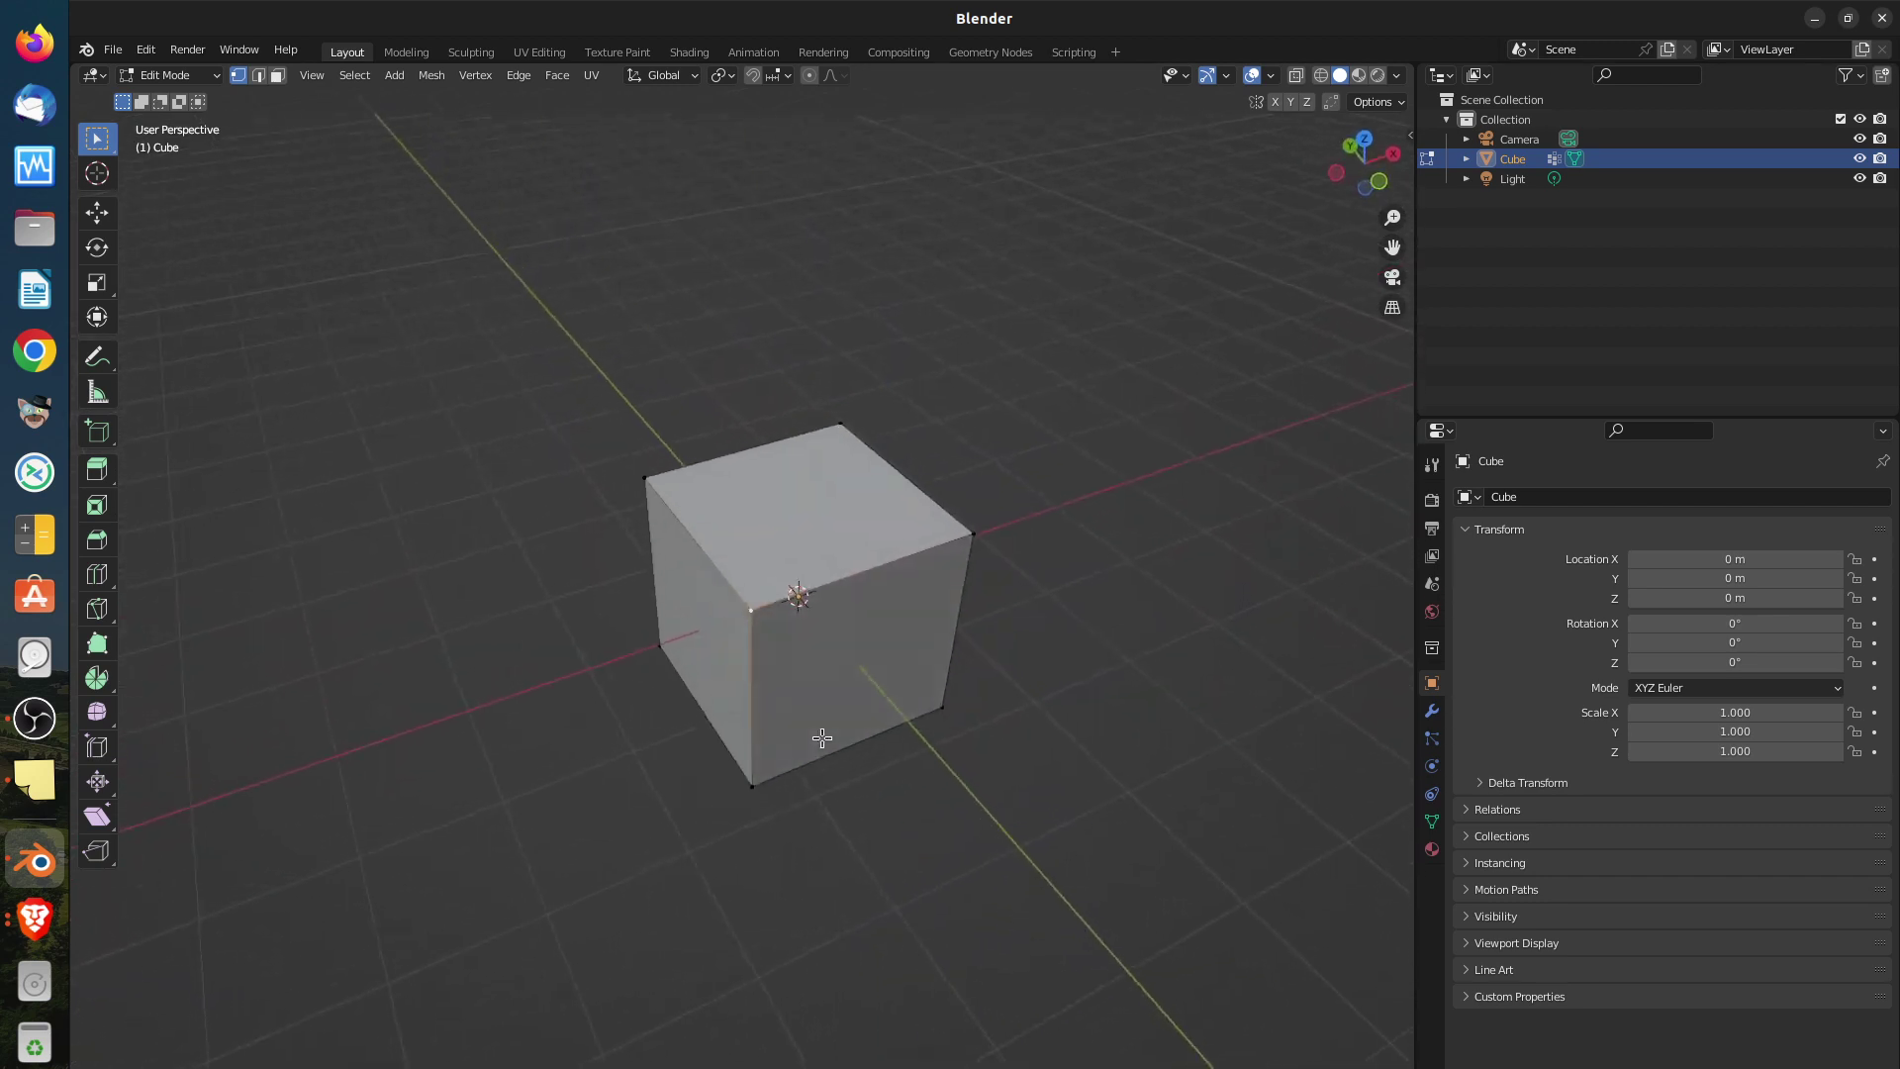
pyautogui.keyDown('shift'); pyautogui.click(647, 481); pyautogui.keyUp('shift')
pyautogui.hotkey('shift', 'v')
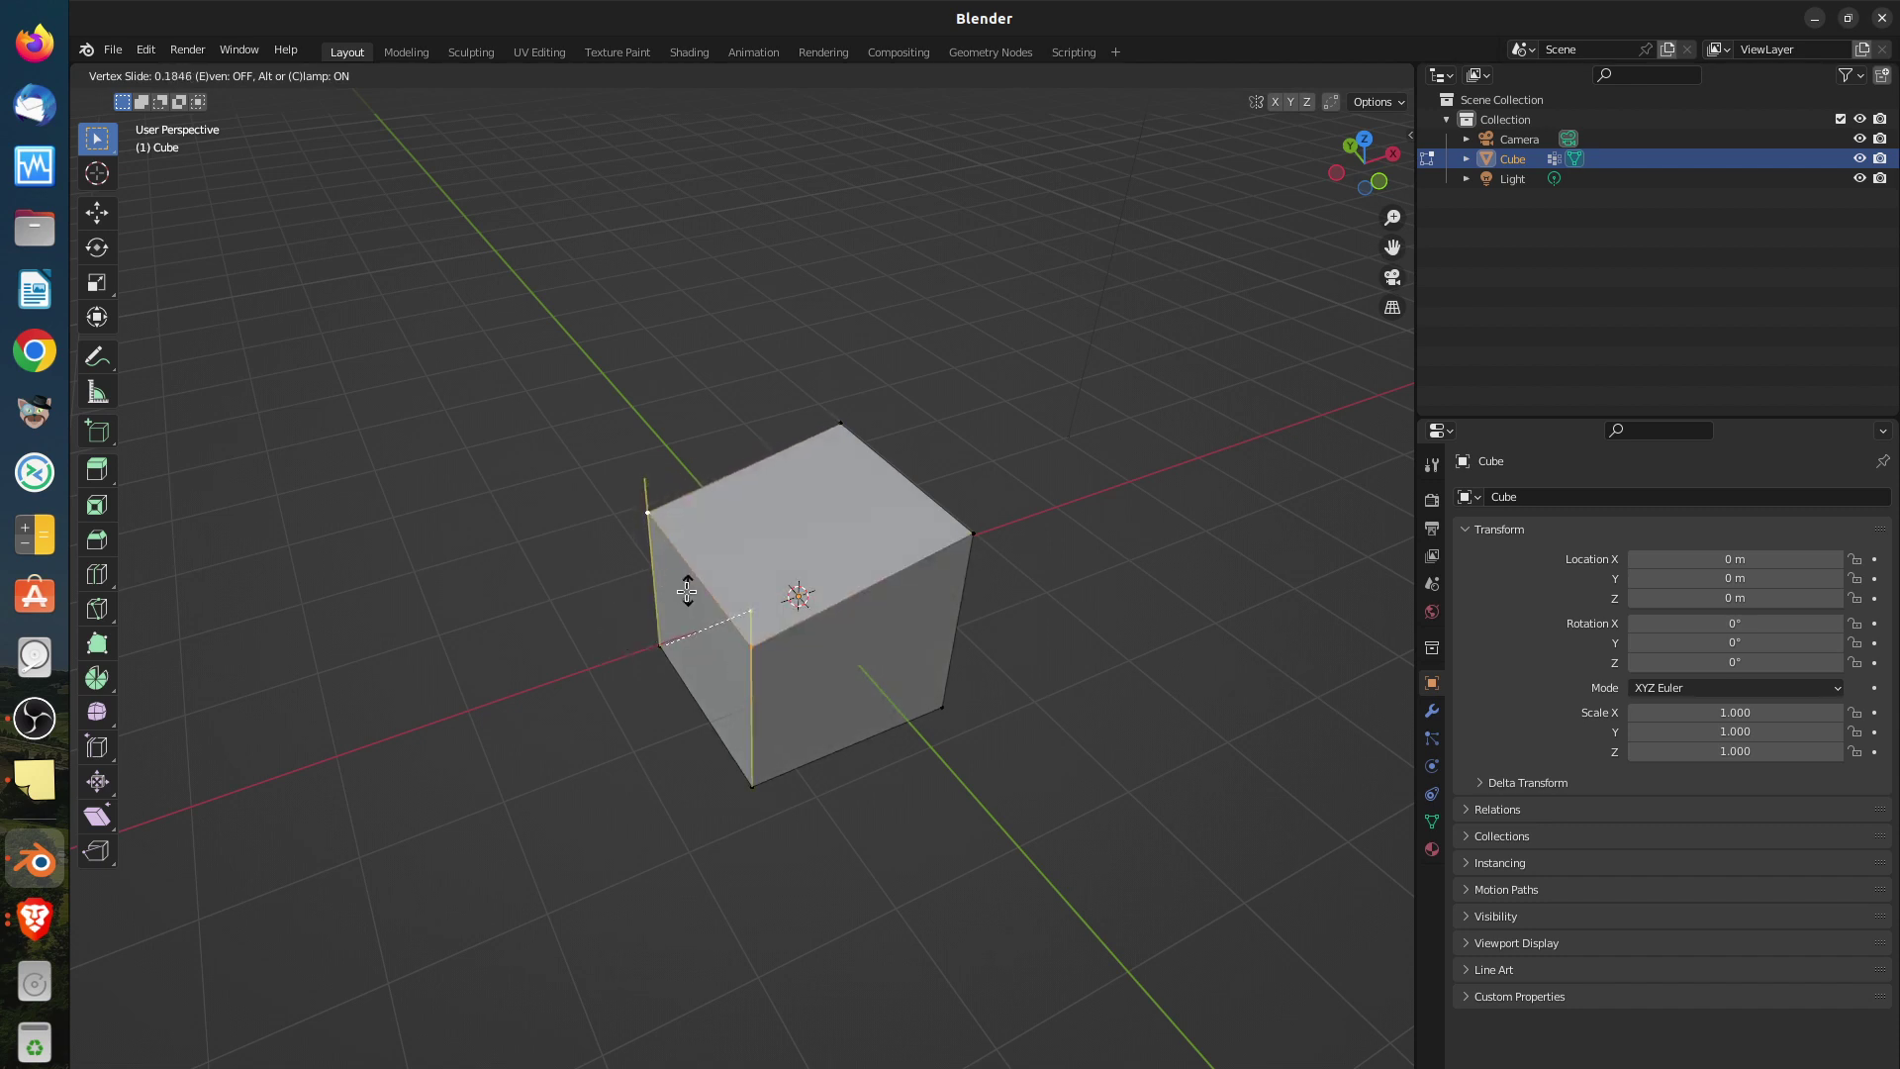
pyautogui.press('Escape')
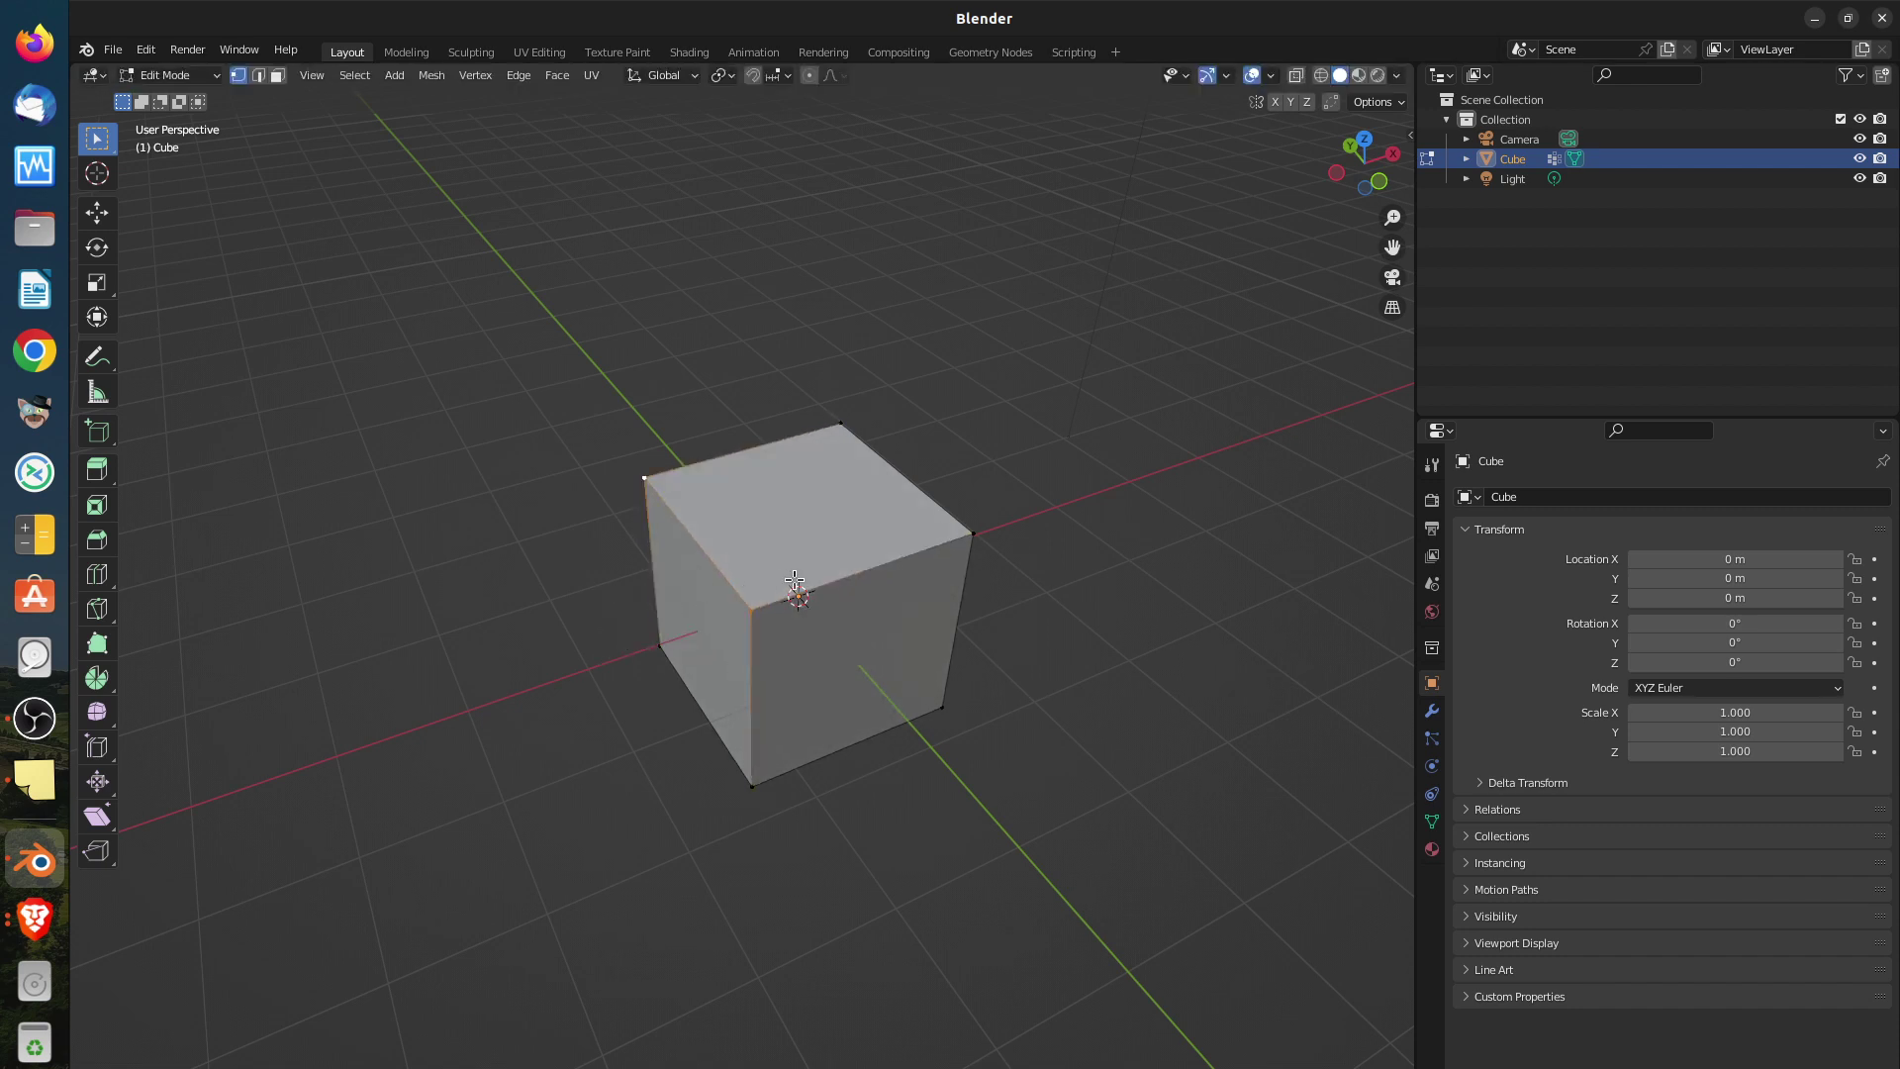
pyautogui.press('g')
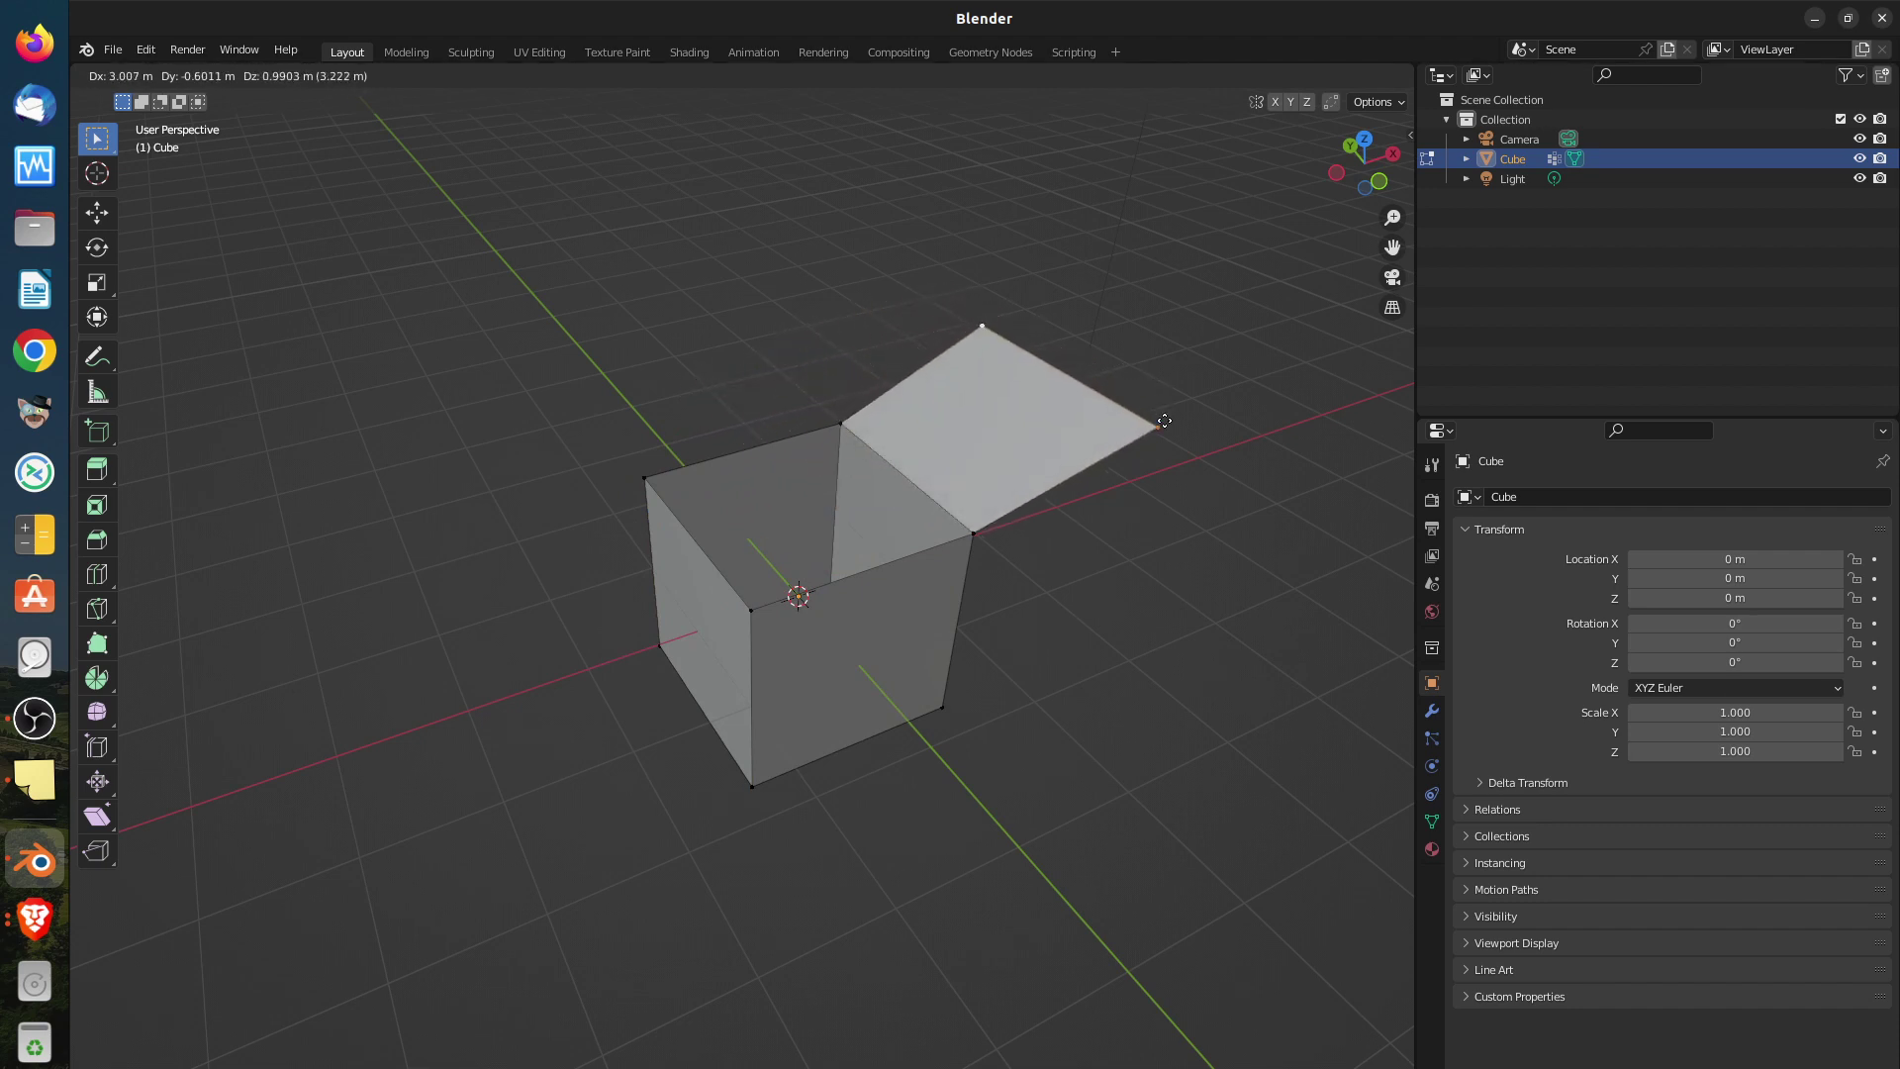
pyautogui.click(1174, 468)
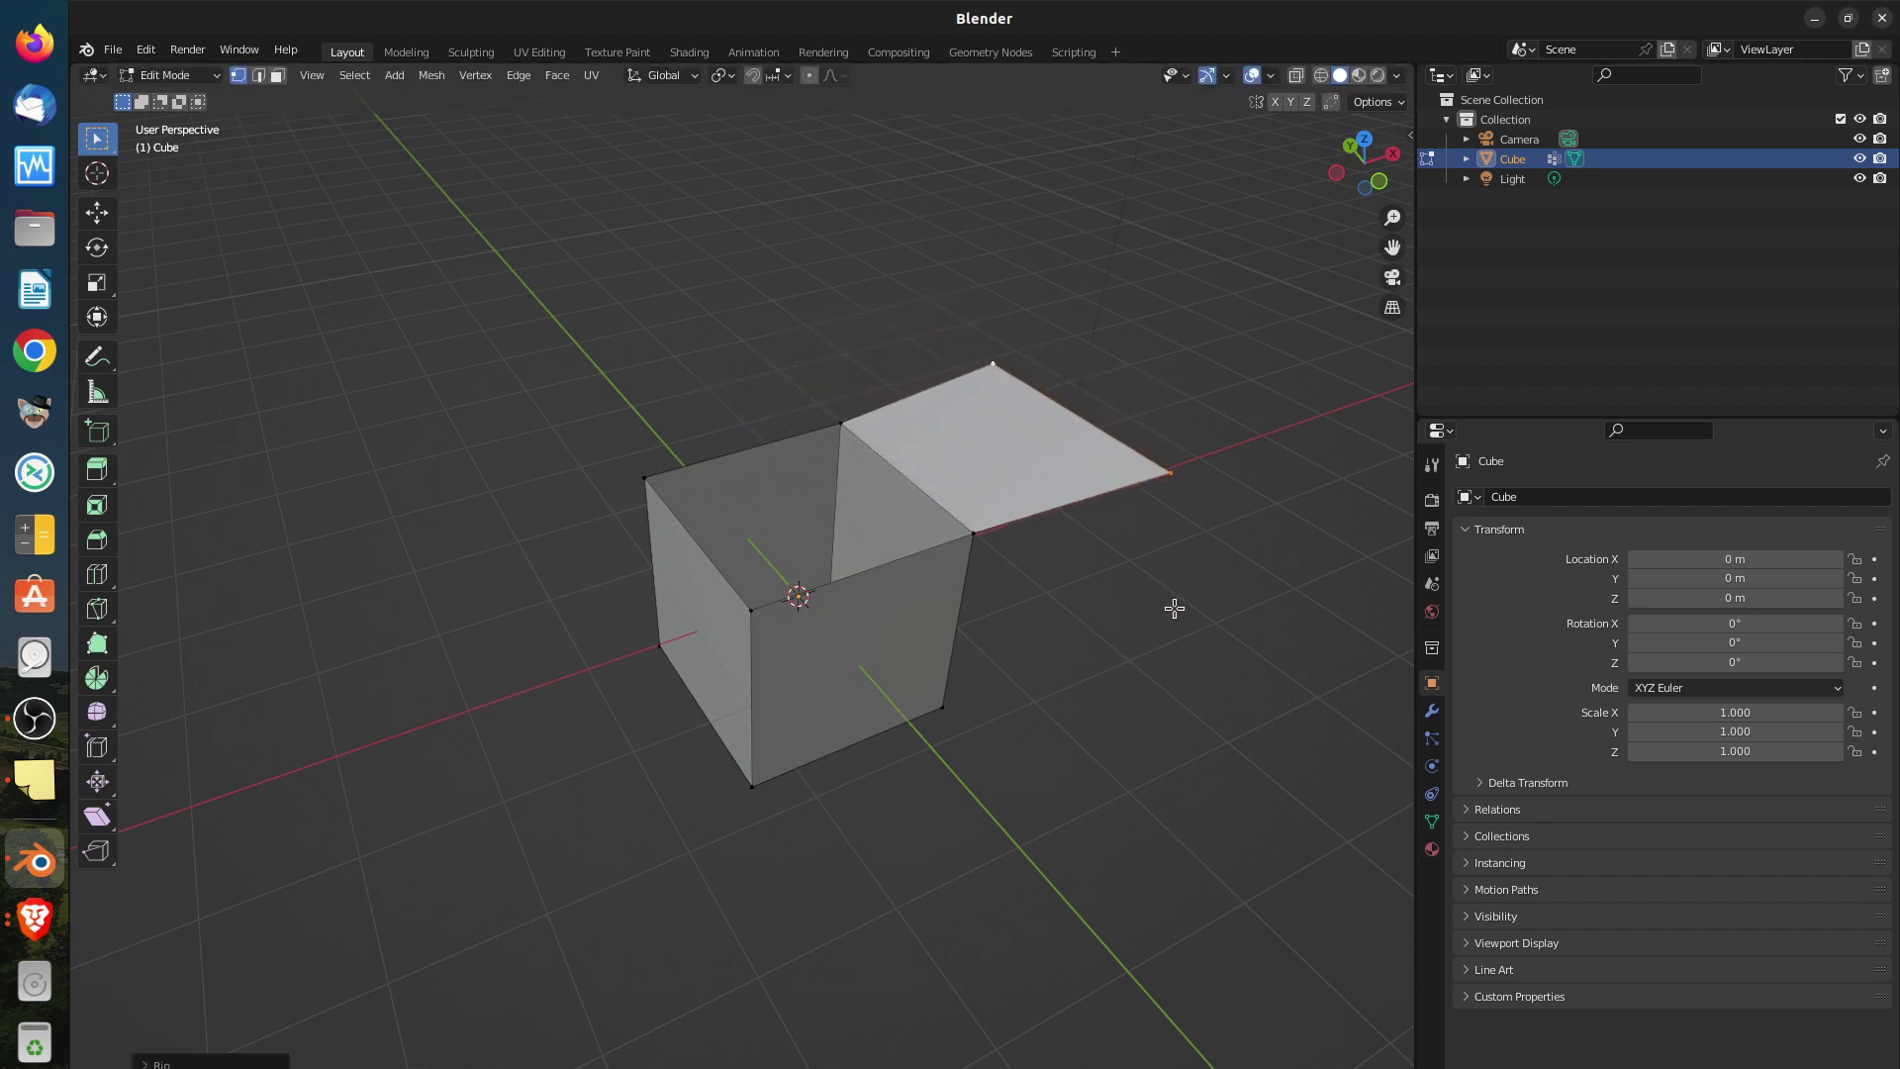
# Rip the upper edge of the cube's −X wall free and lower that wall outward toward −X as a flap
pyautogui.moveTo(1157, 665); pyautogui.dragTo(1081, 496, button='middle')
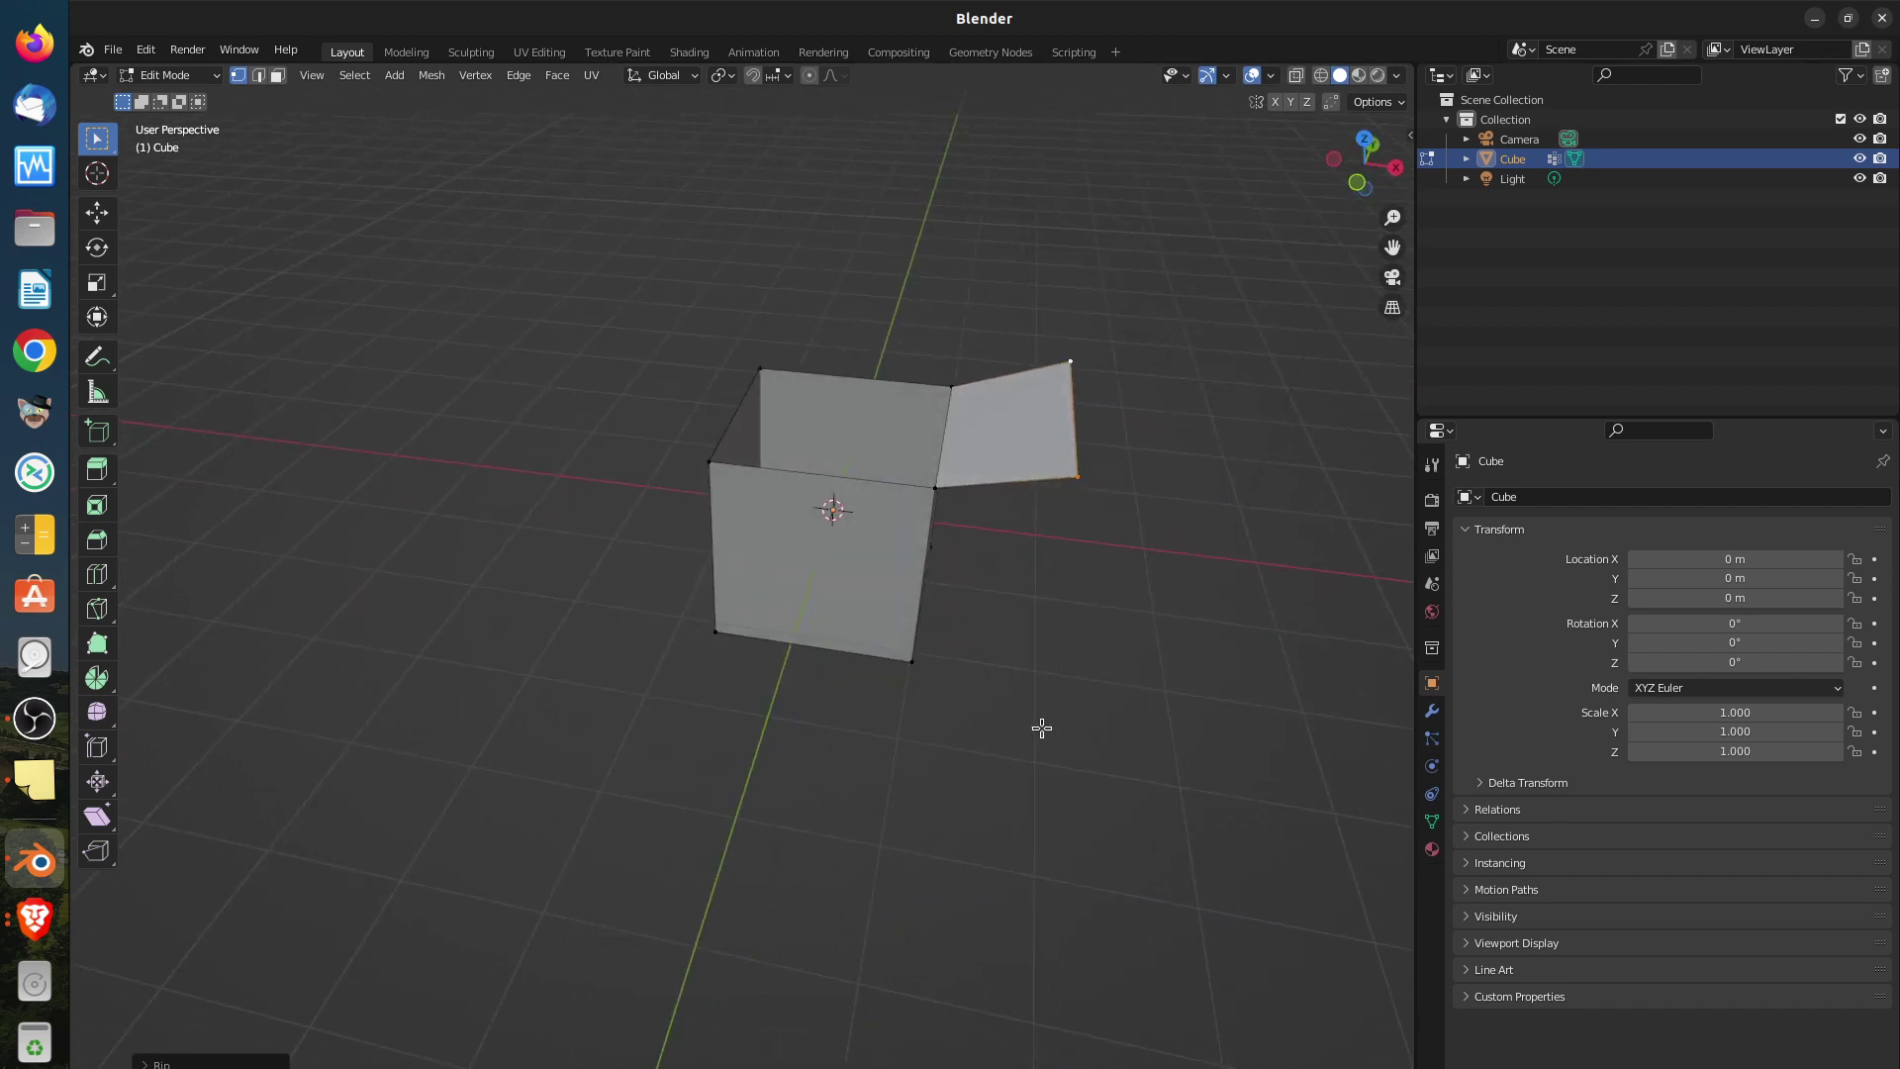
pyautogui.moveTo(1041, 728); pyautogui.dragTo(1019, 600, button='middle')
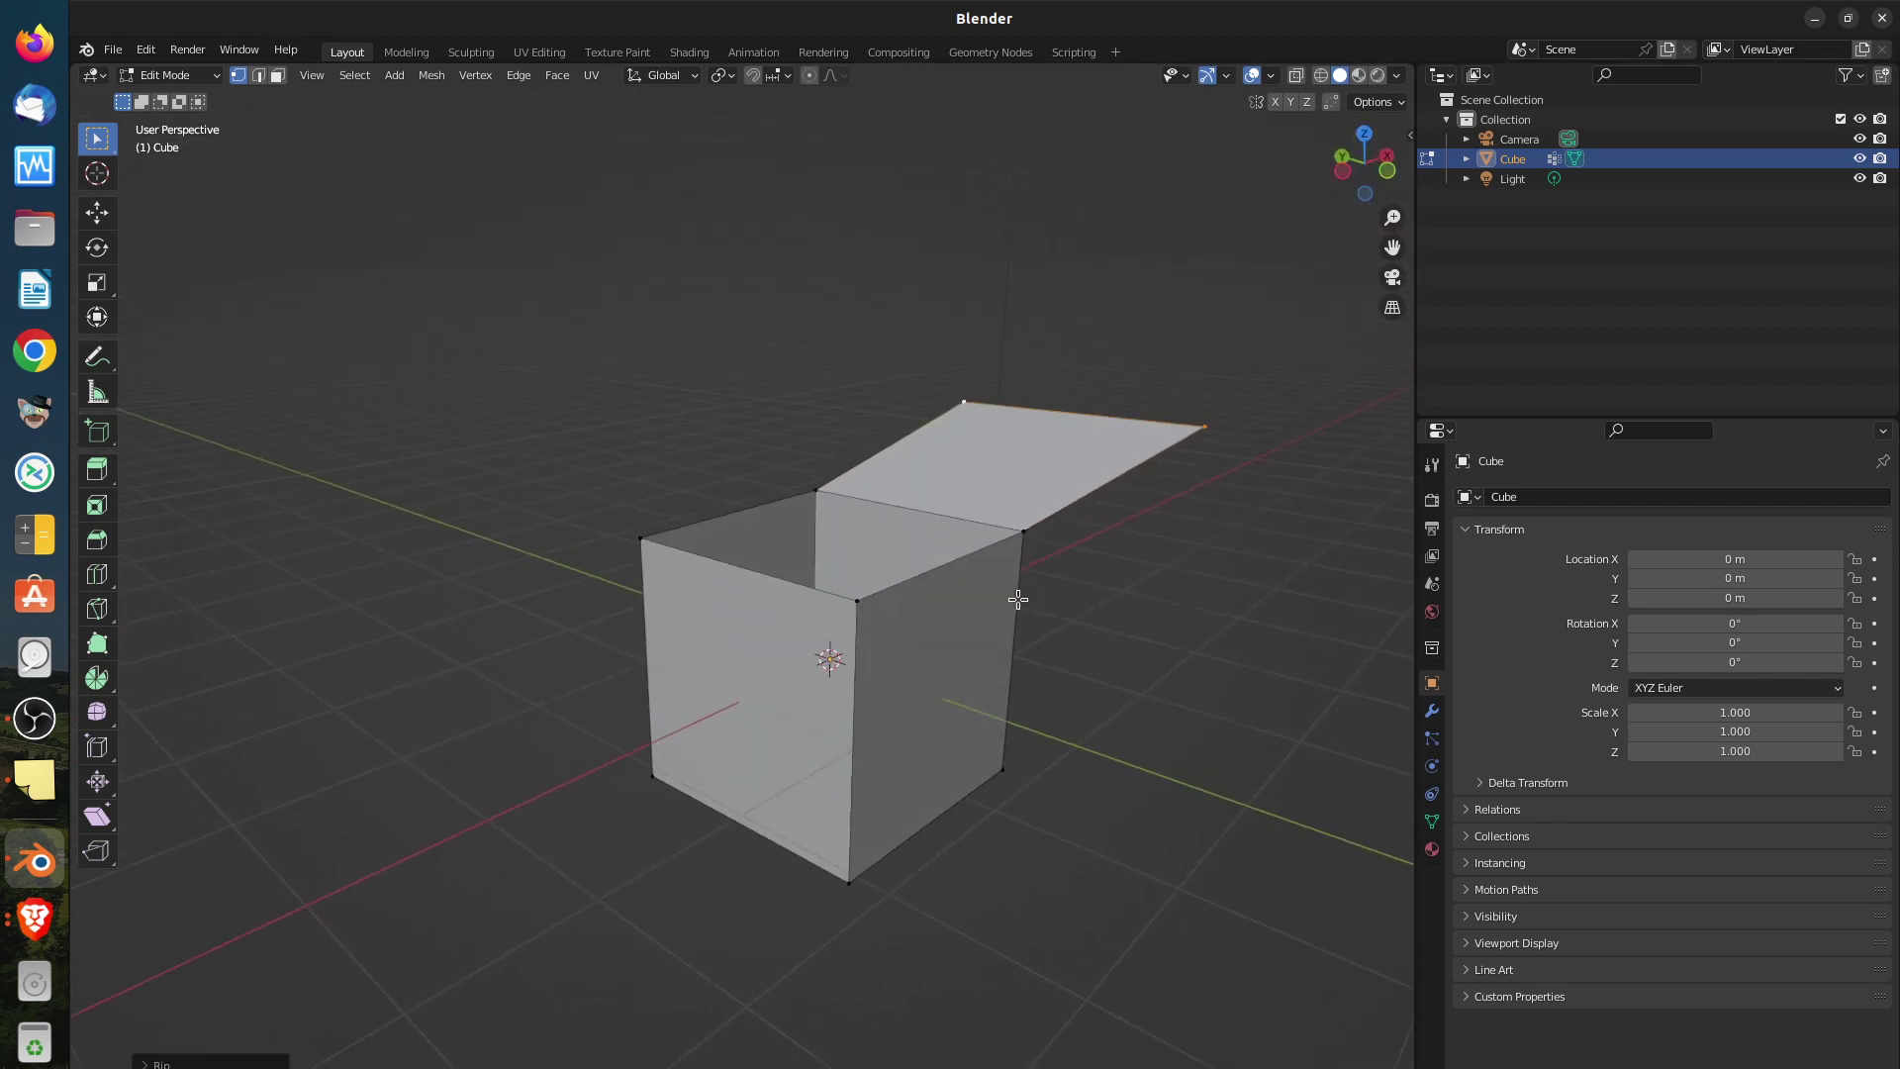
pyautogui.click(858, 602)
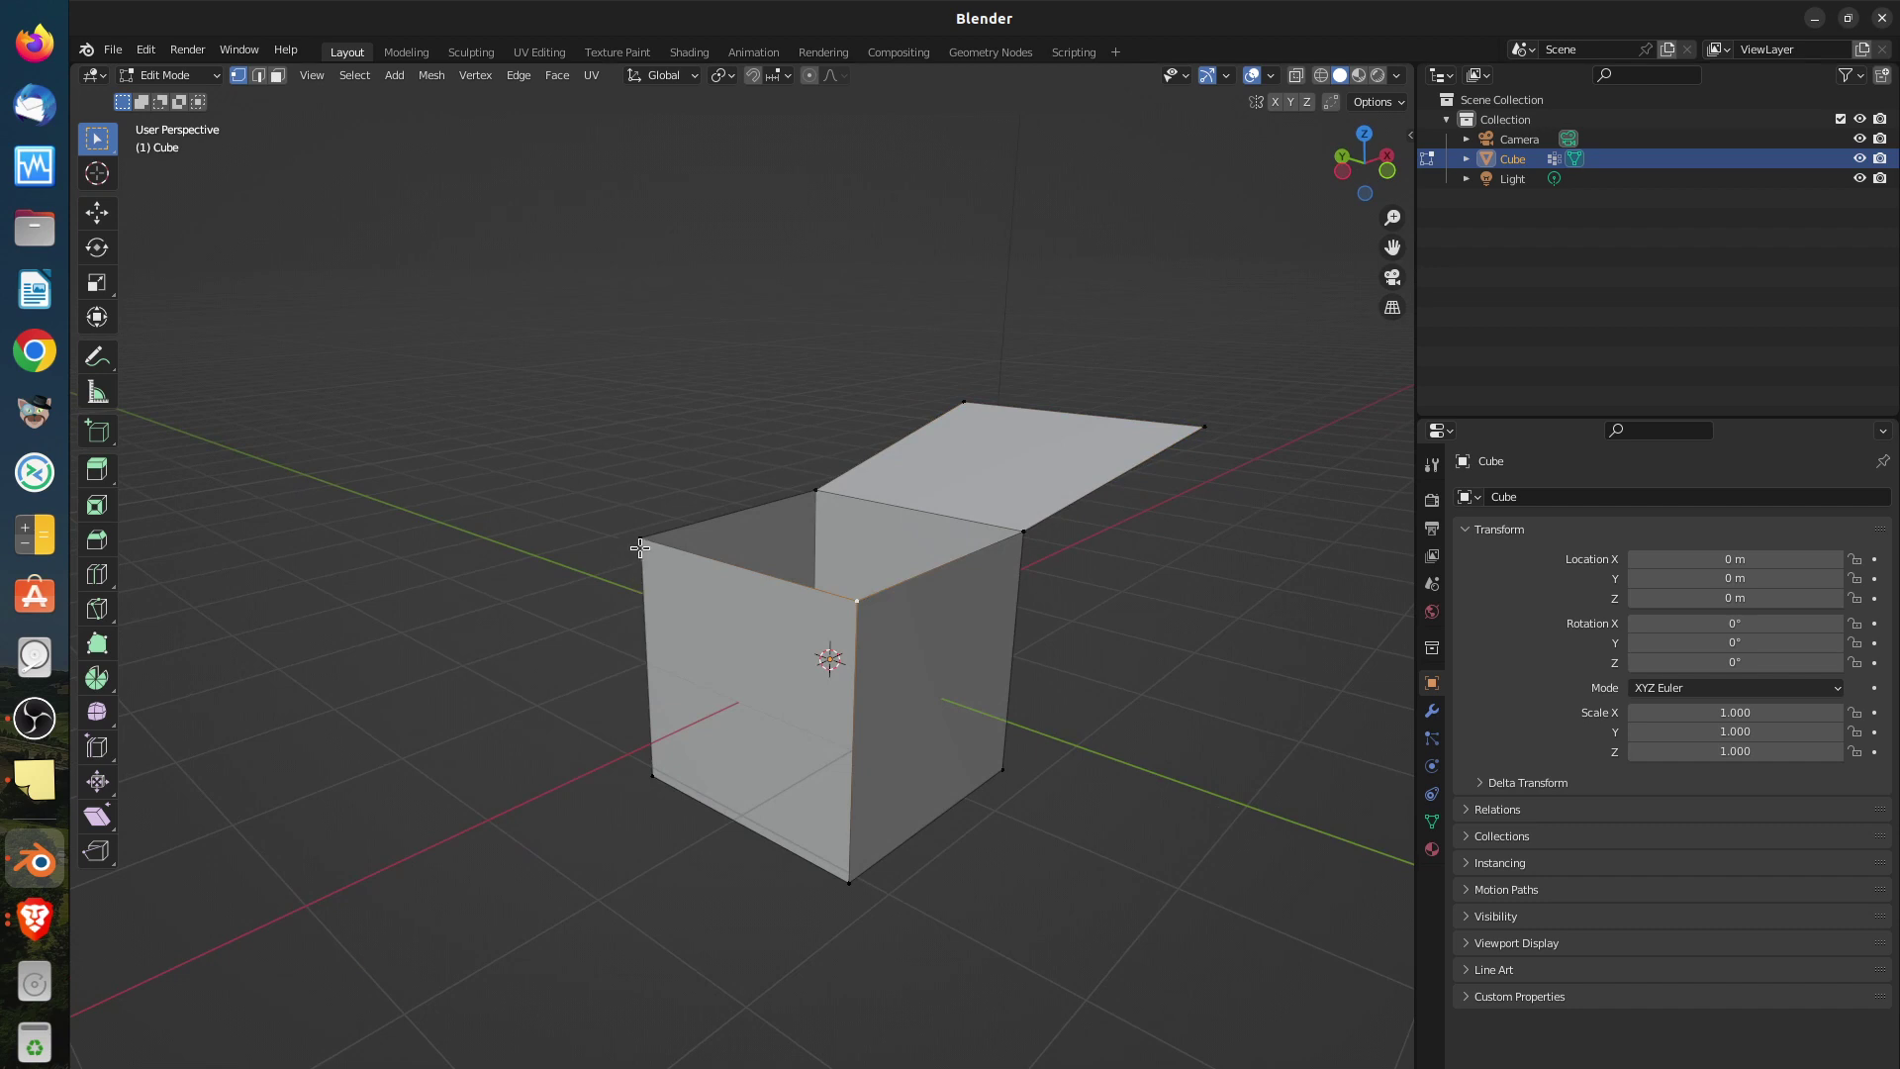
pyautogui.moveTo(796, 737); pyautogui.dragTo(676, 710, button='middle')
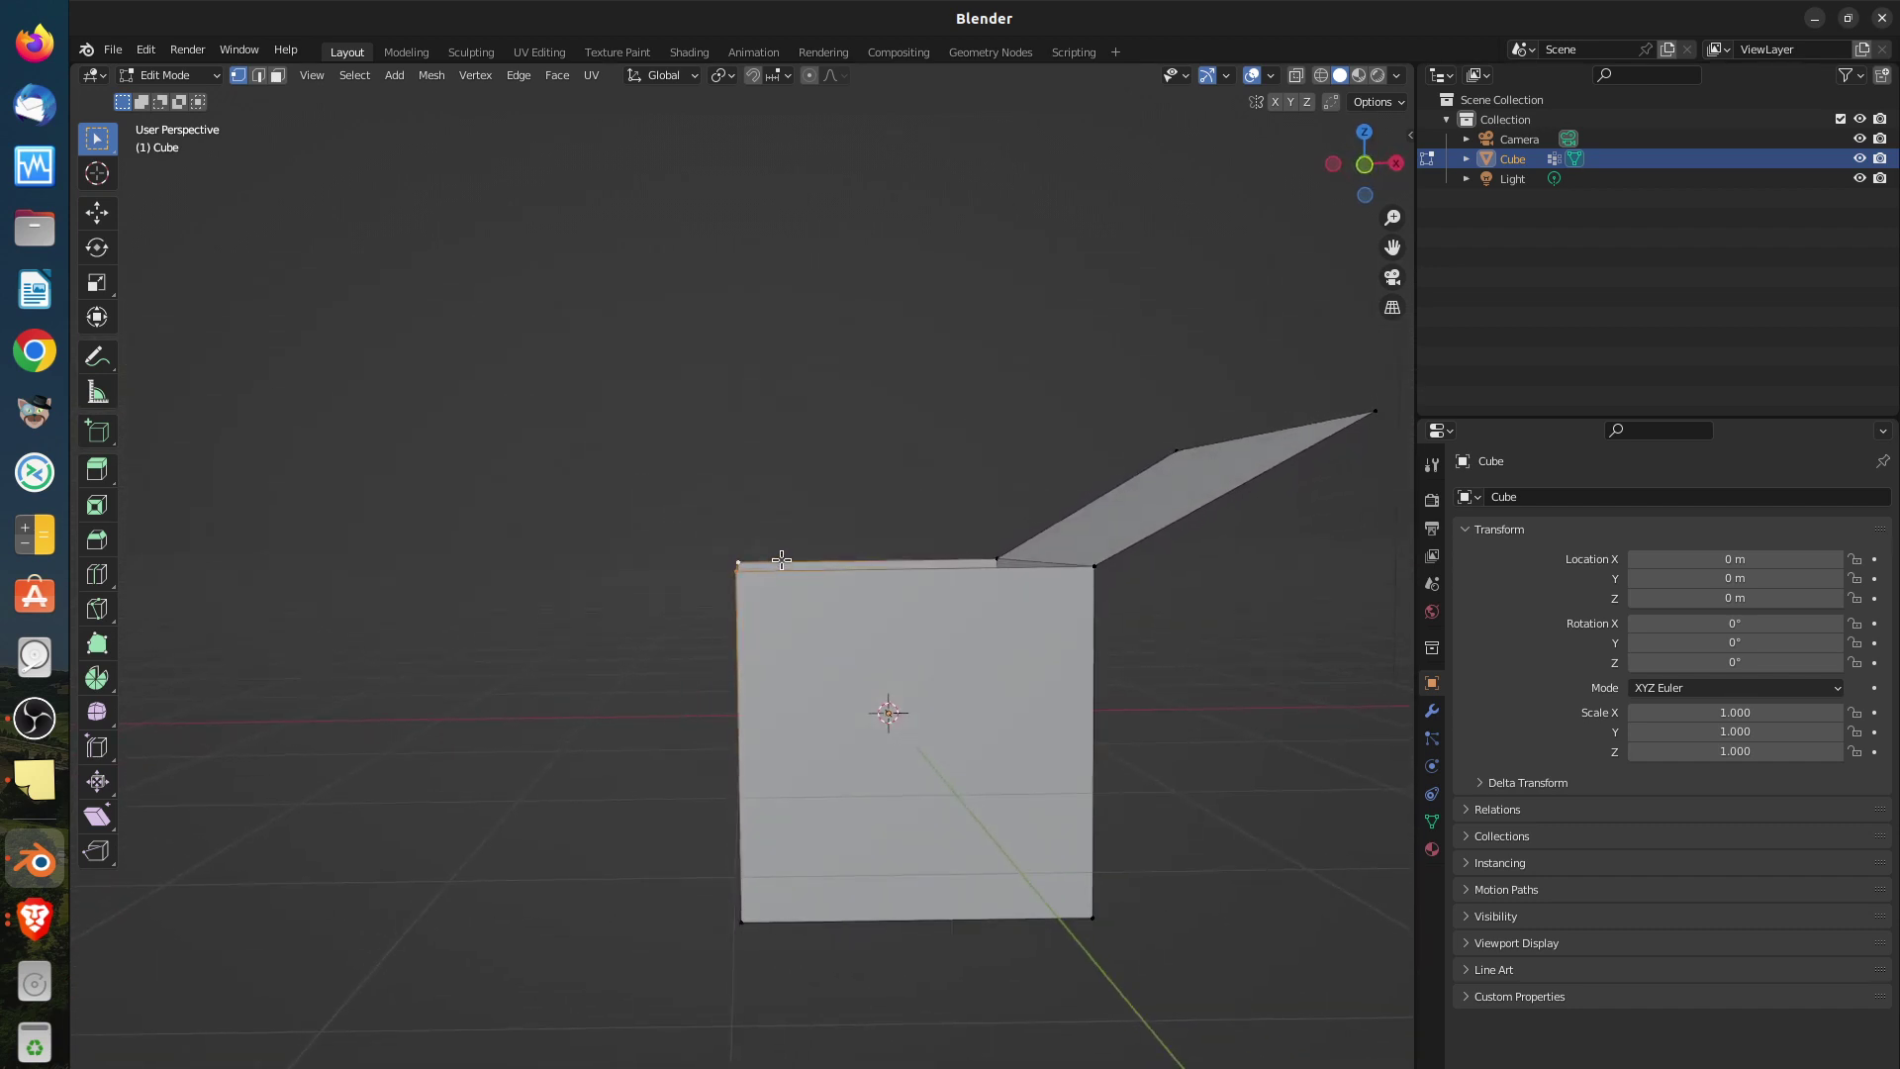
pyautogui.press('e')
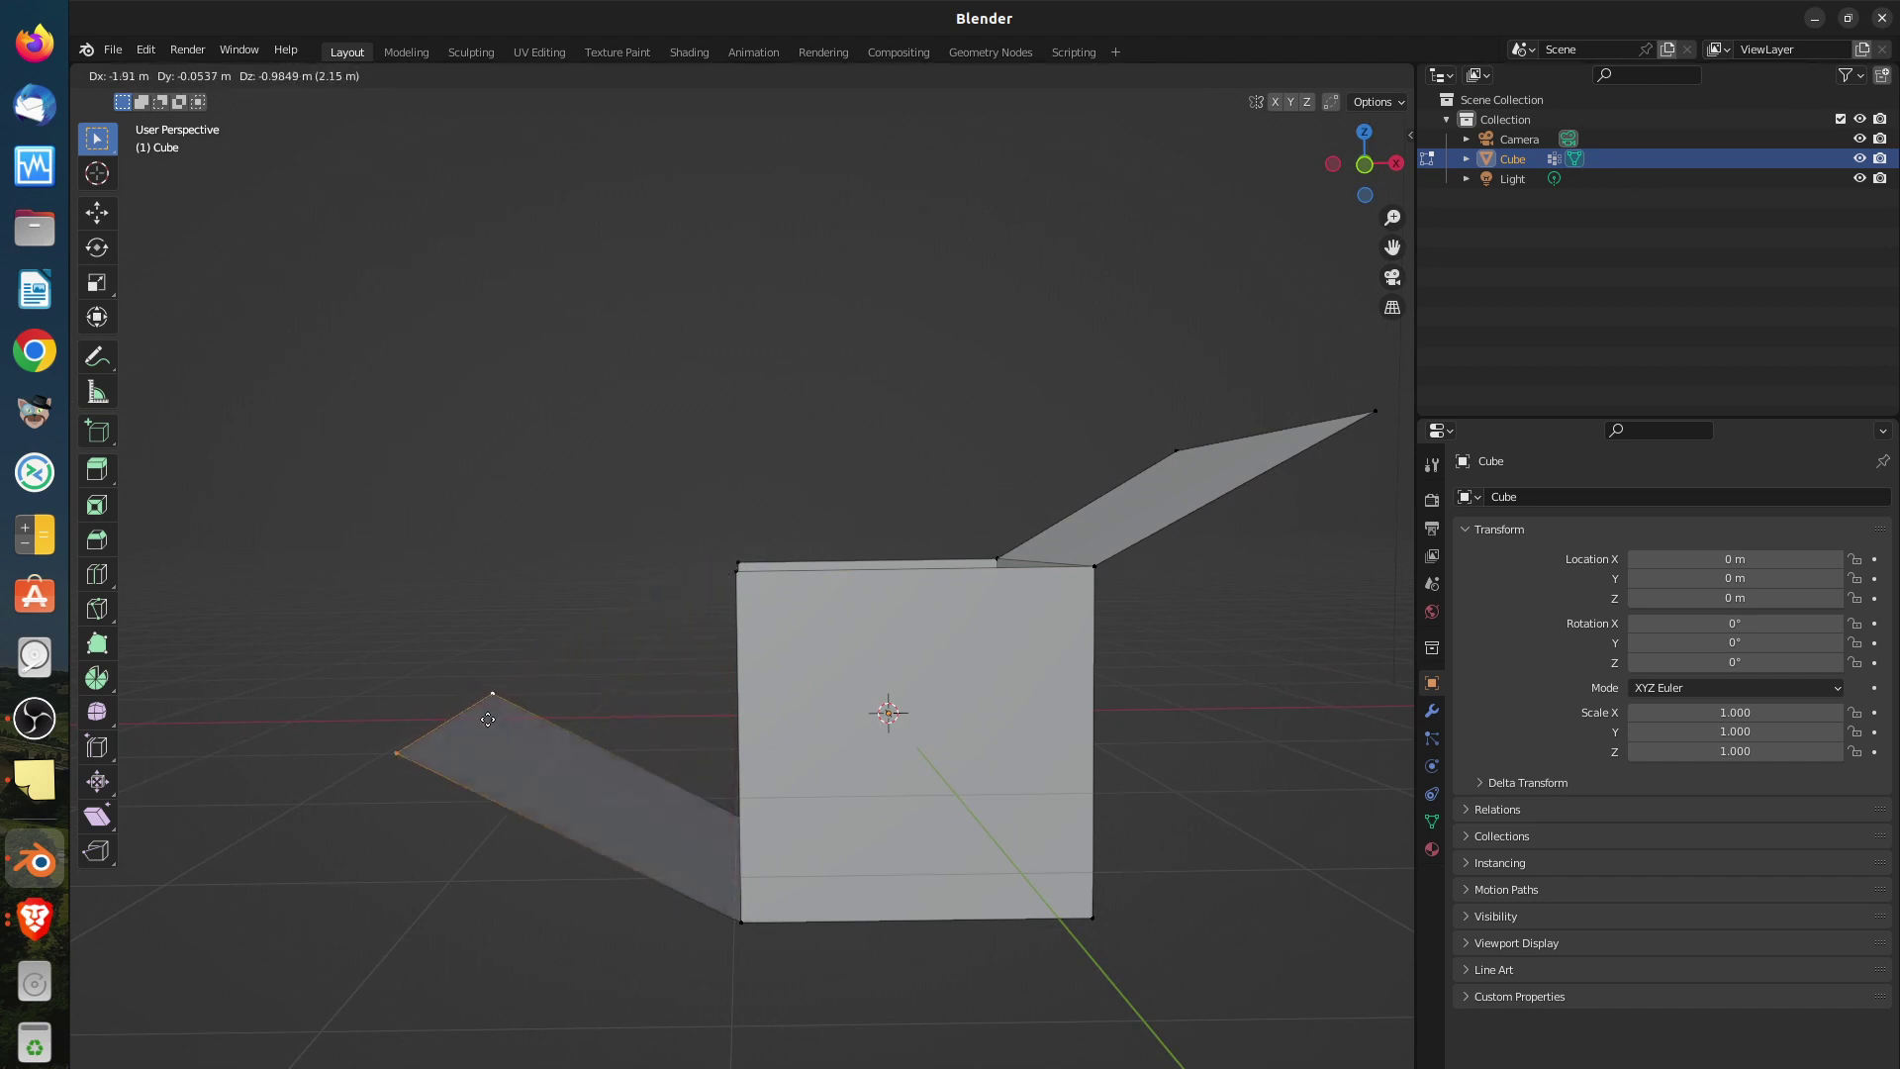
pyautogui.click(416, 791)
# Try to rip both upper vertices of the −Y wall away from the neighbouring +X wall
pyautogui.moveTo(560, 729); pyautogui.dragTo(730, 743, button='middle')
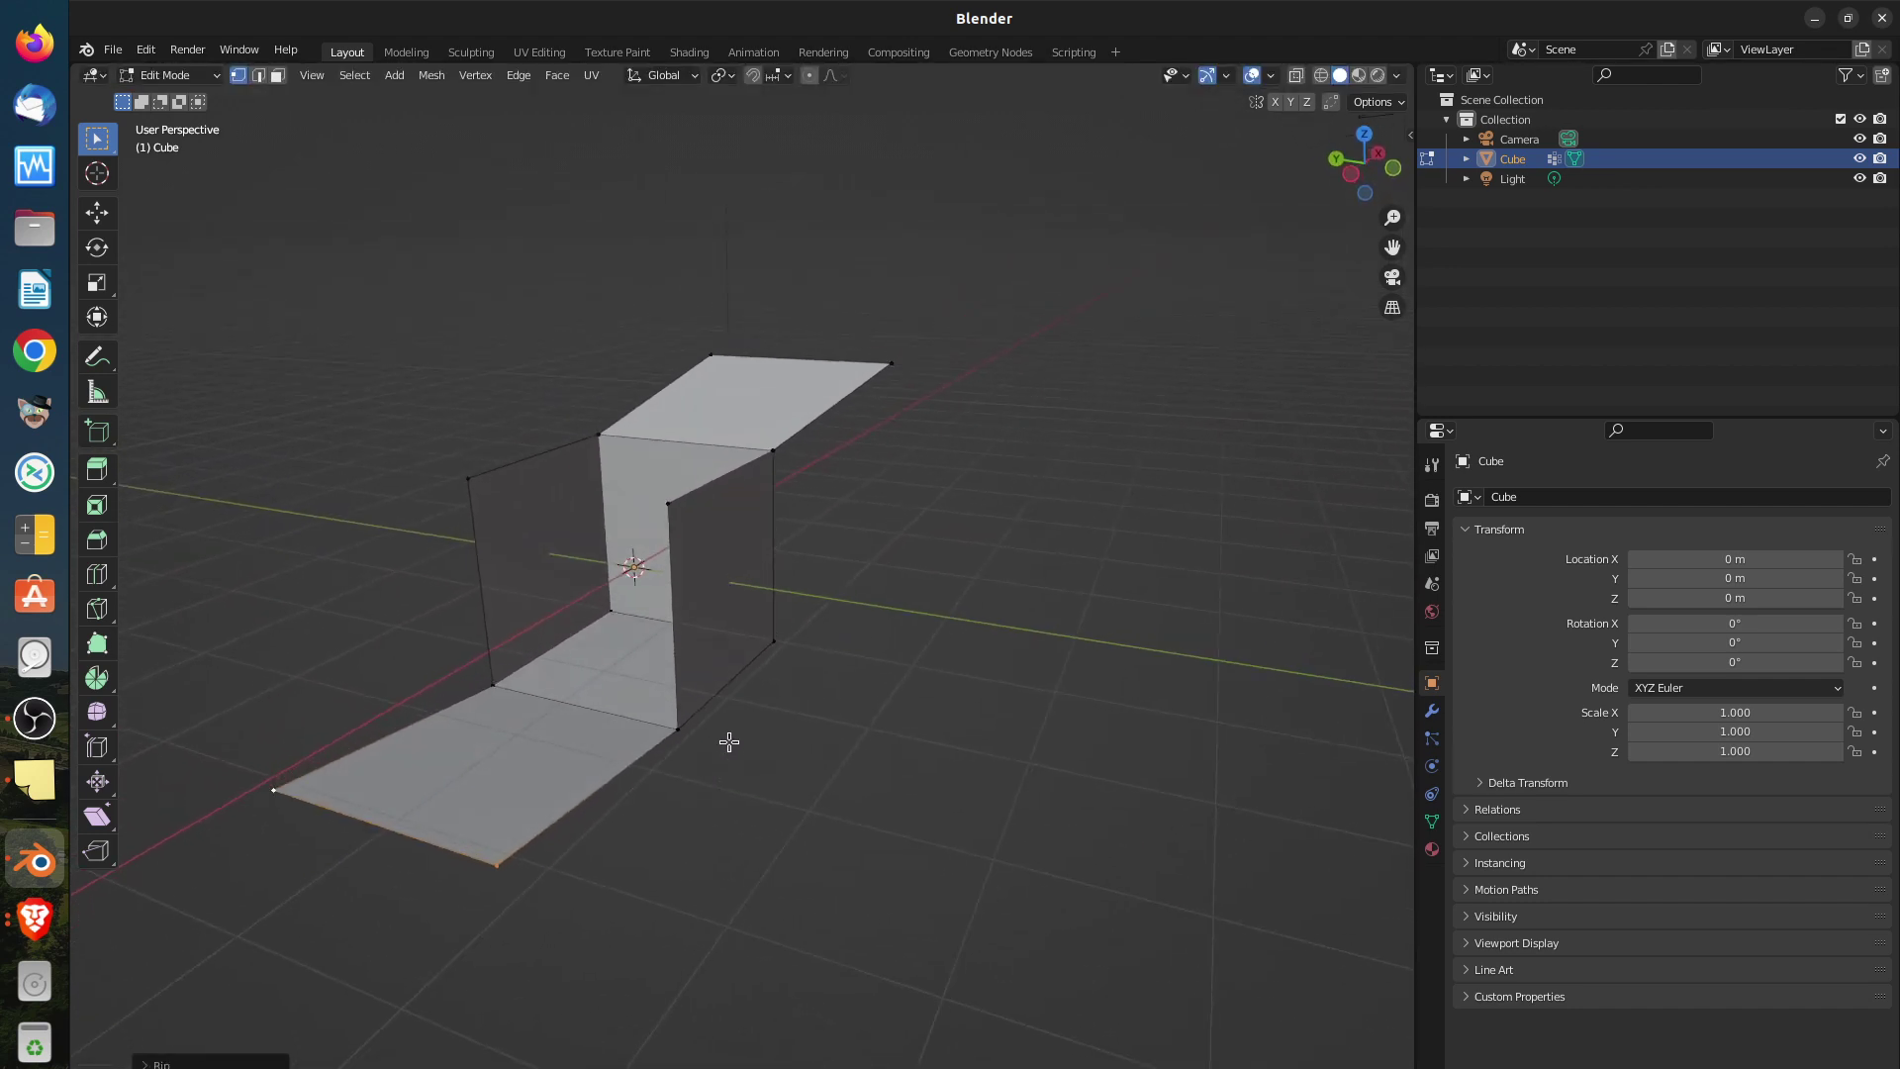
pyautogui.keyDown('shift'); pyautogui.click(737, 465); pyautogui.keyUp('shift')
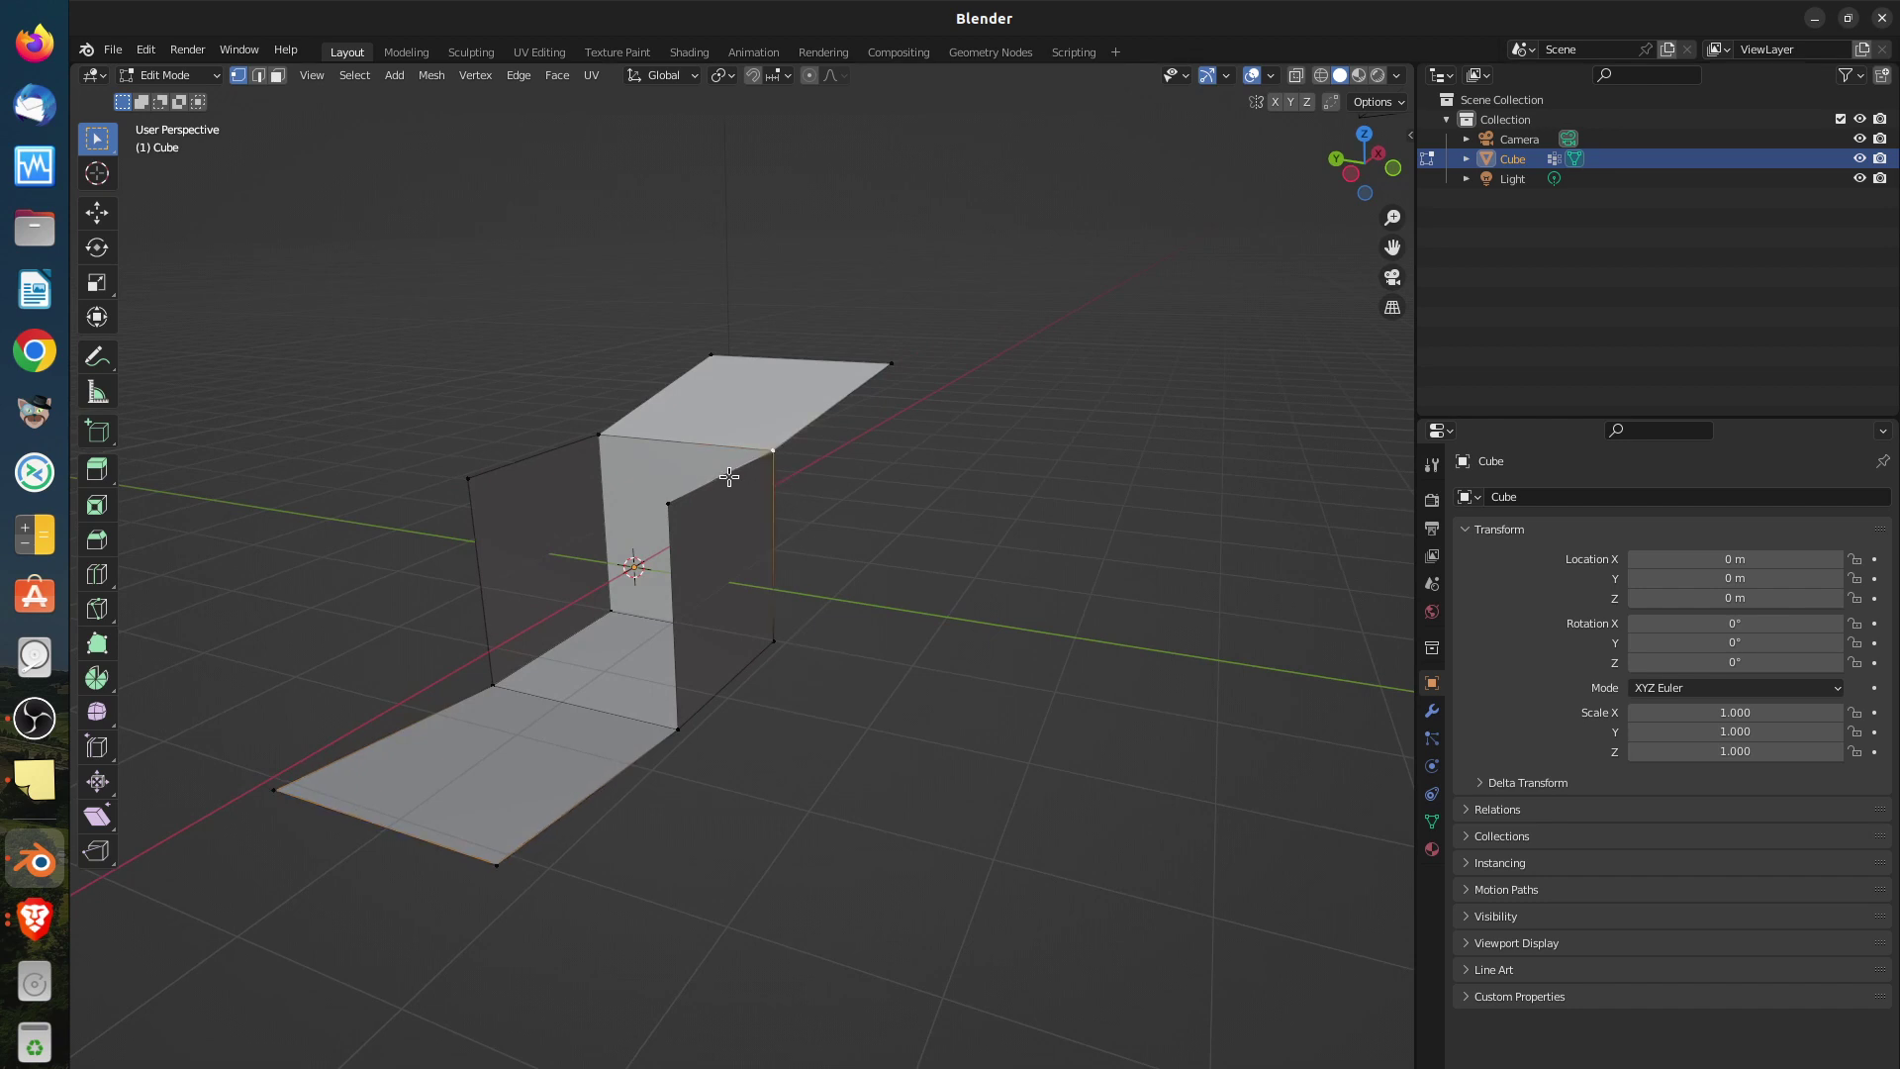
pyautogui.keyDown('shift'); pyautogui.click(681, 500); pyautogui.keyUp('shift')
pyautogui.press('g')
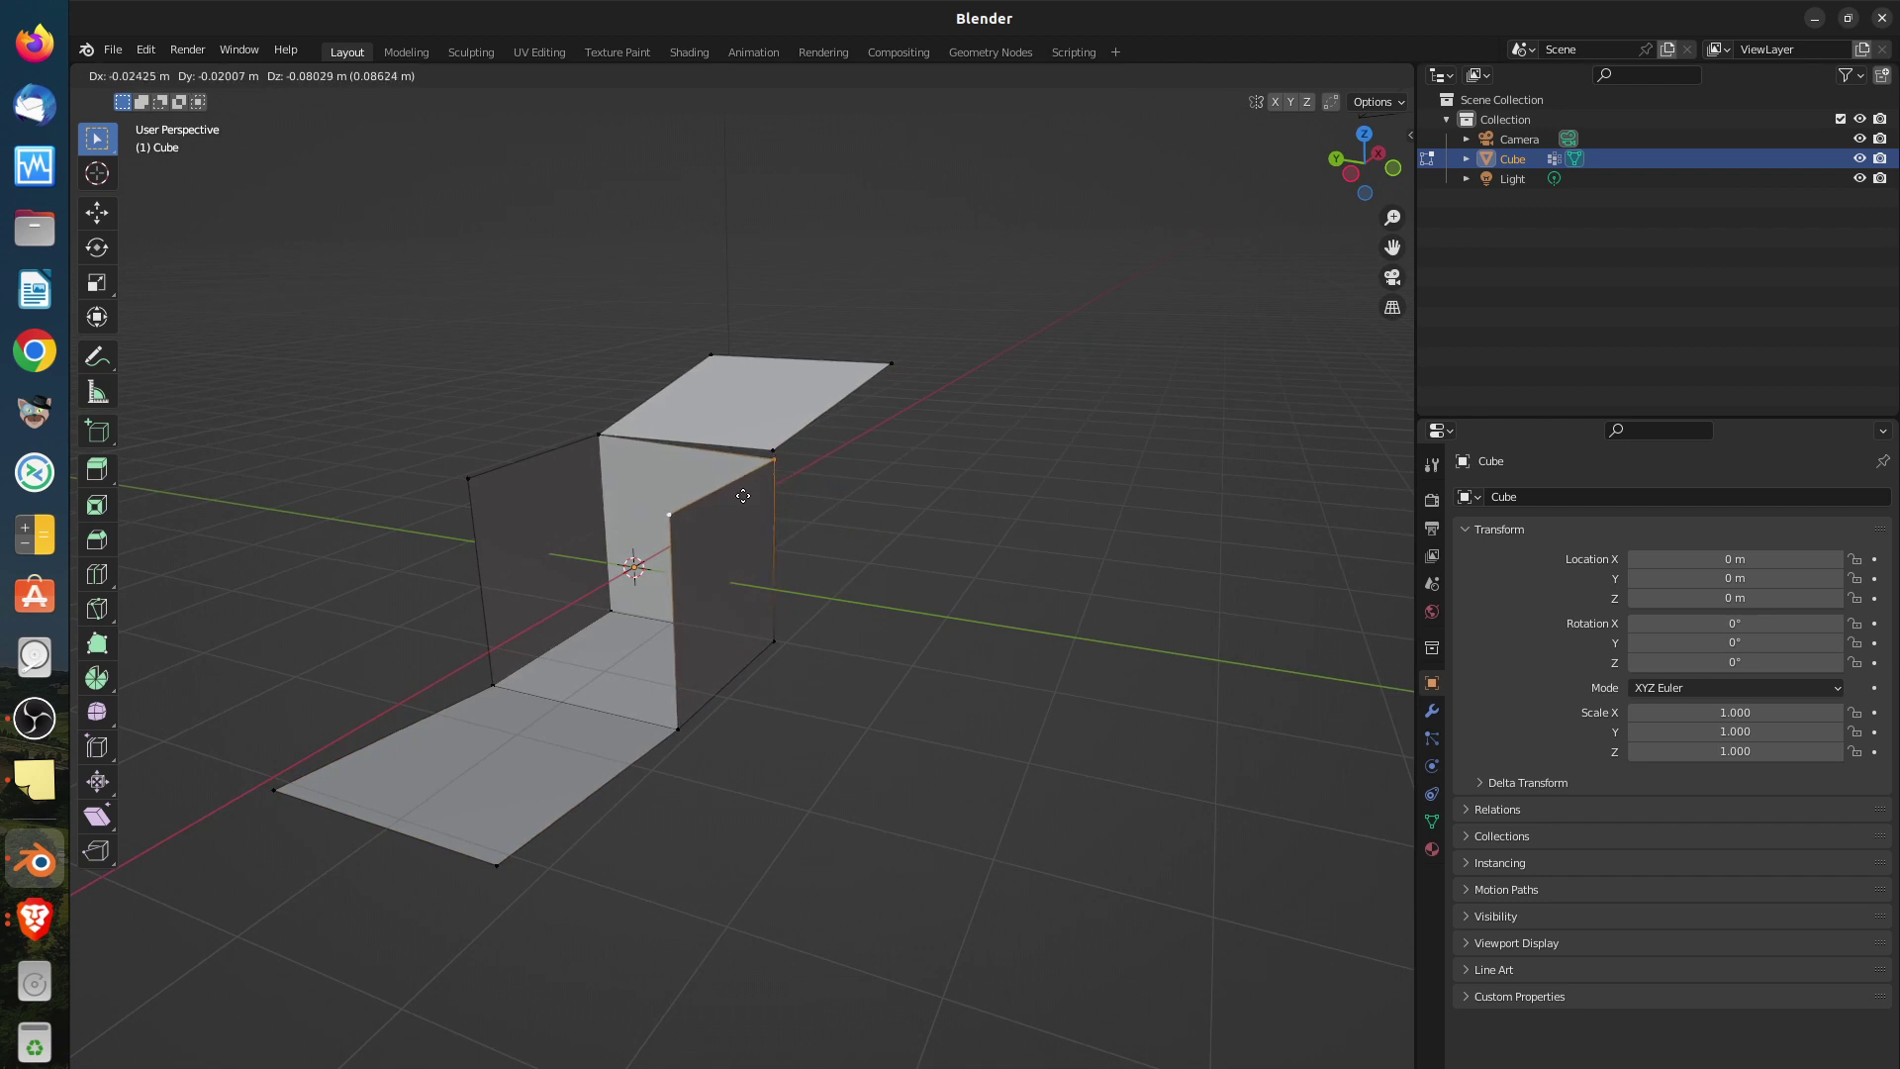
pyautogui.click(742, 485)
pyautogui.moveTo(844, 564); pyautogui.dragTo(896, 612, button='middle')
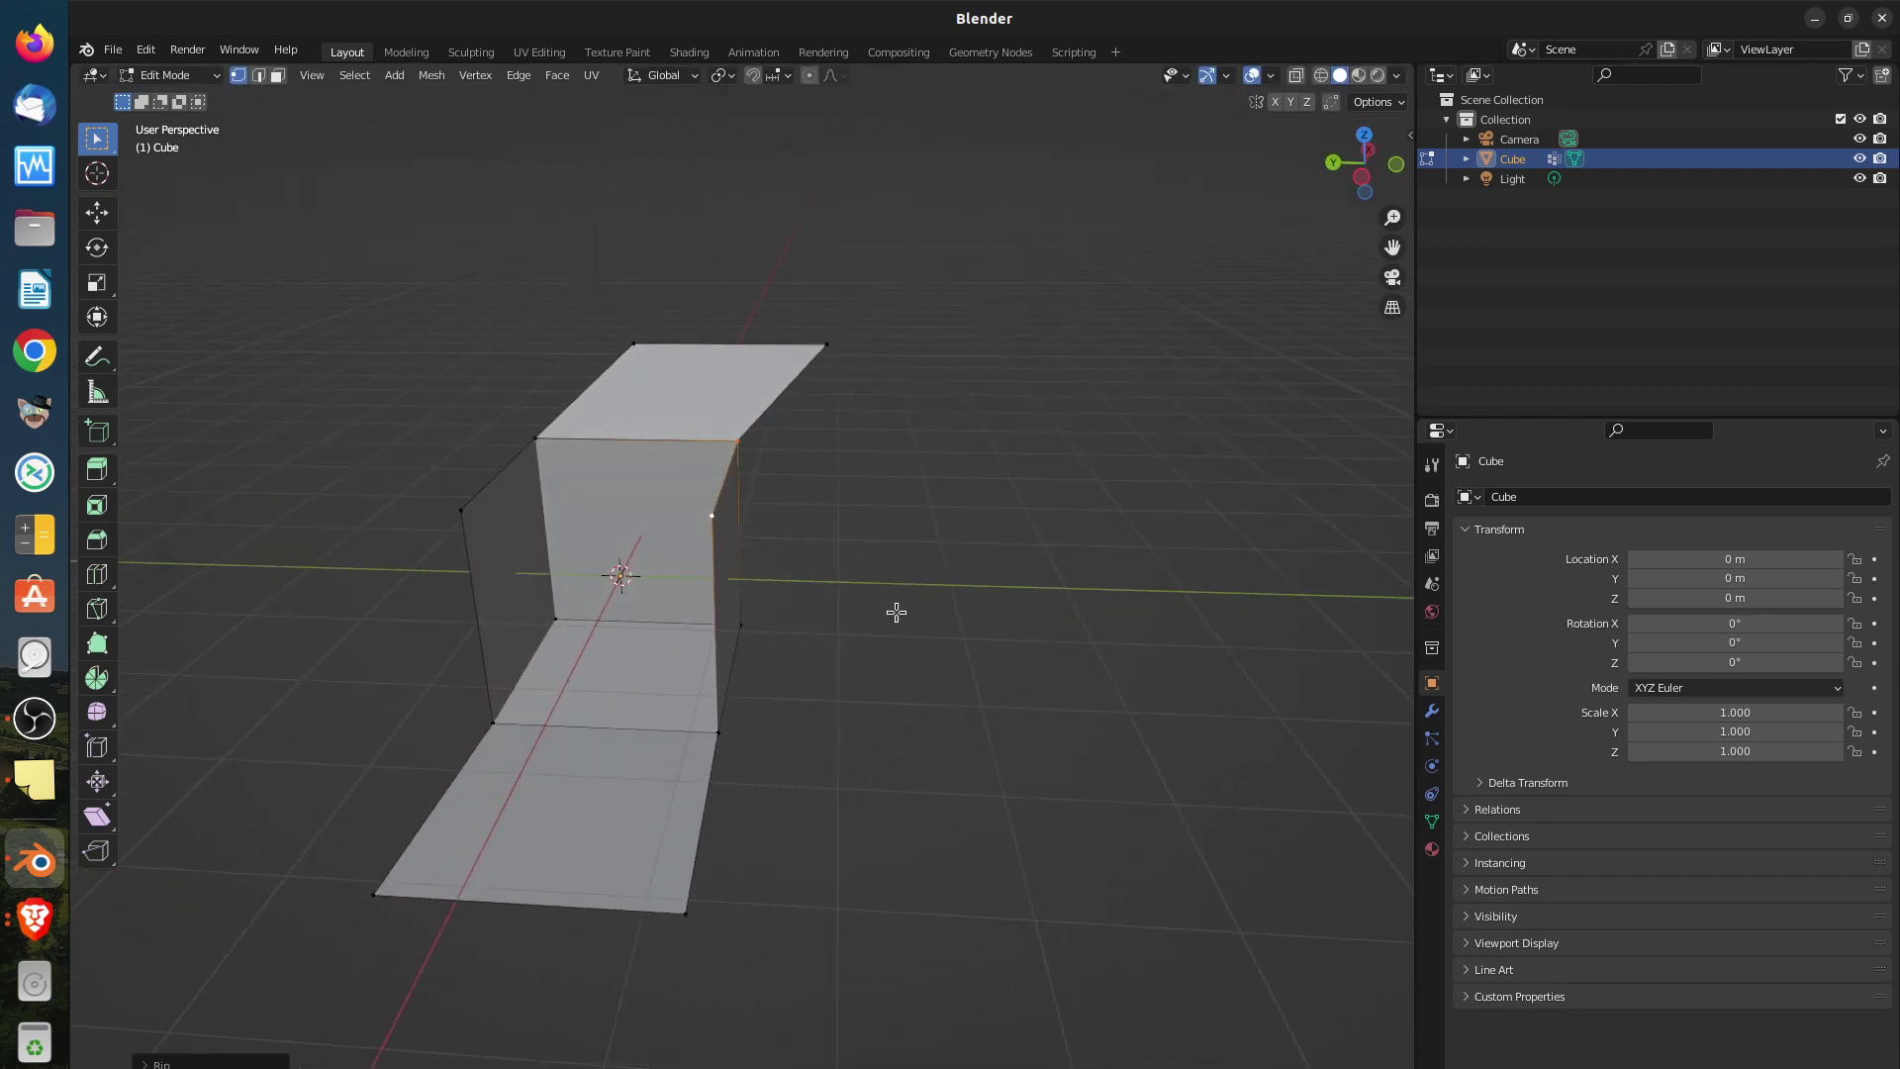
pyautogui.press('v')
pyautogui.rightClick(827, 497)
pyautogui.moveTo(725, 561); pyautogui.dragTo(509, 543, button='middle')
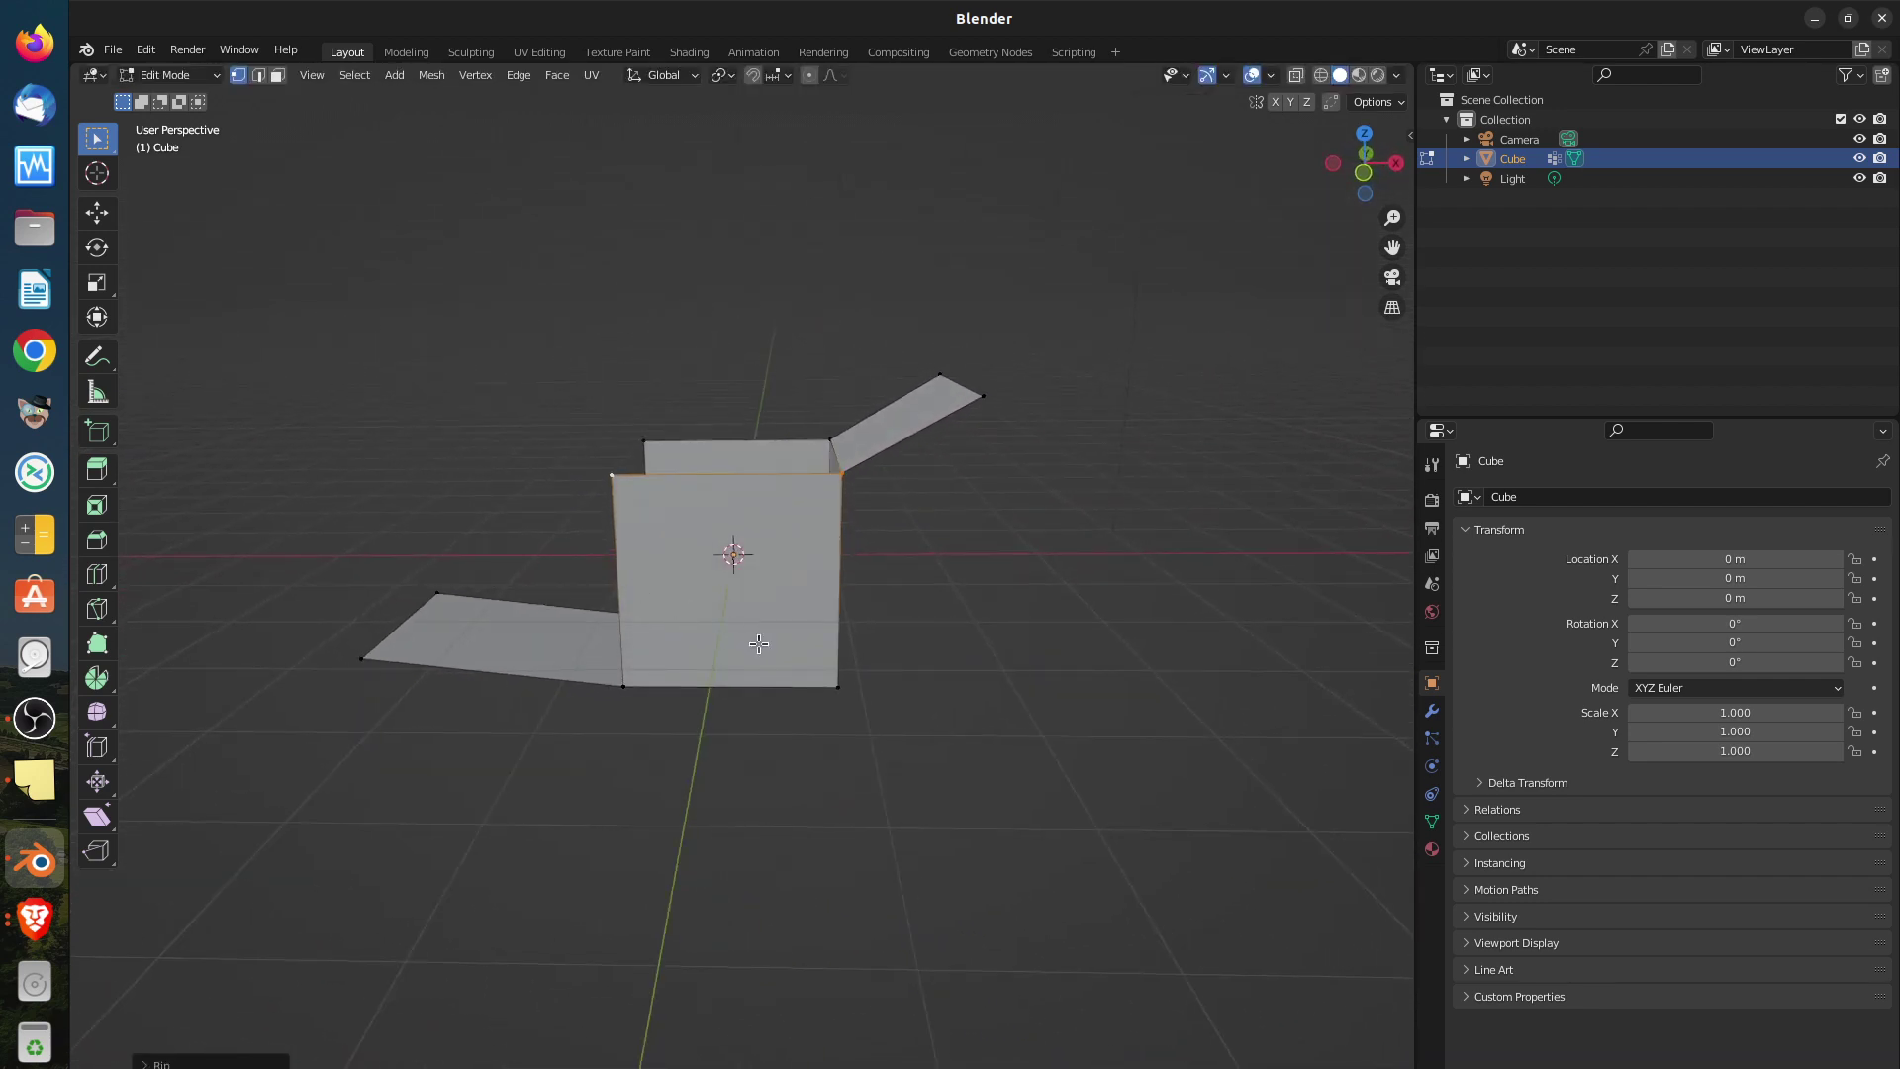
pyautogui.click(841, 476)
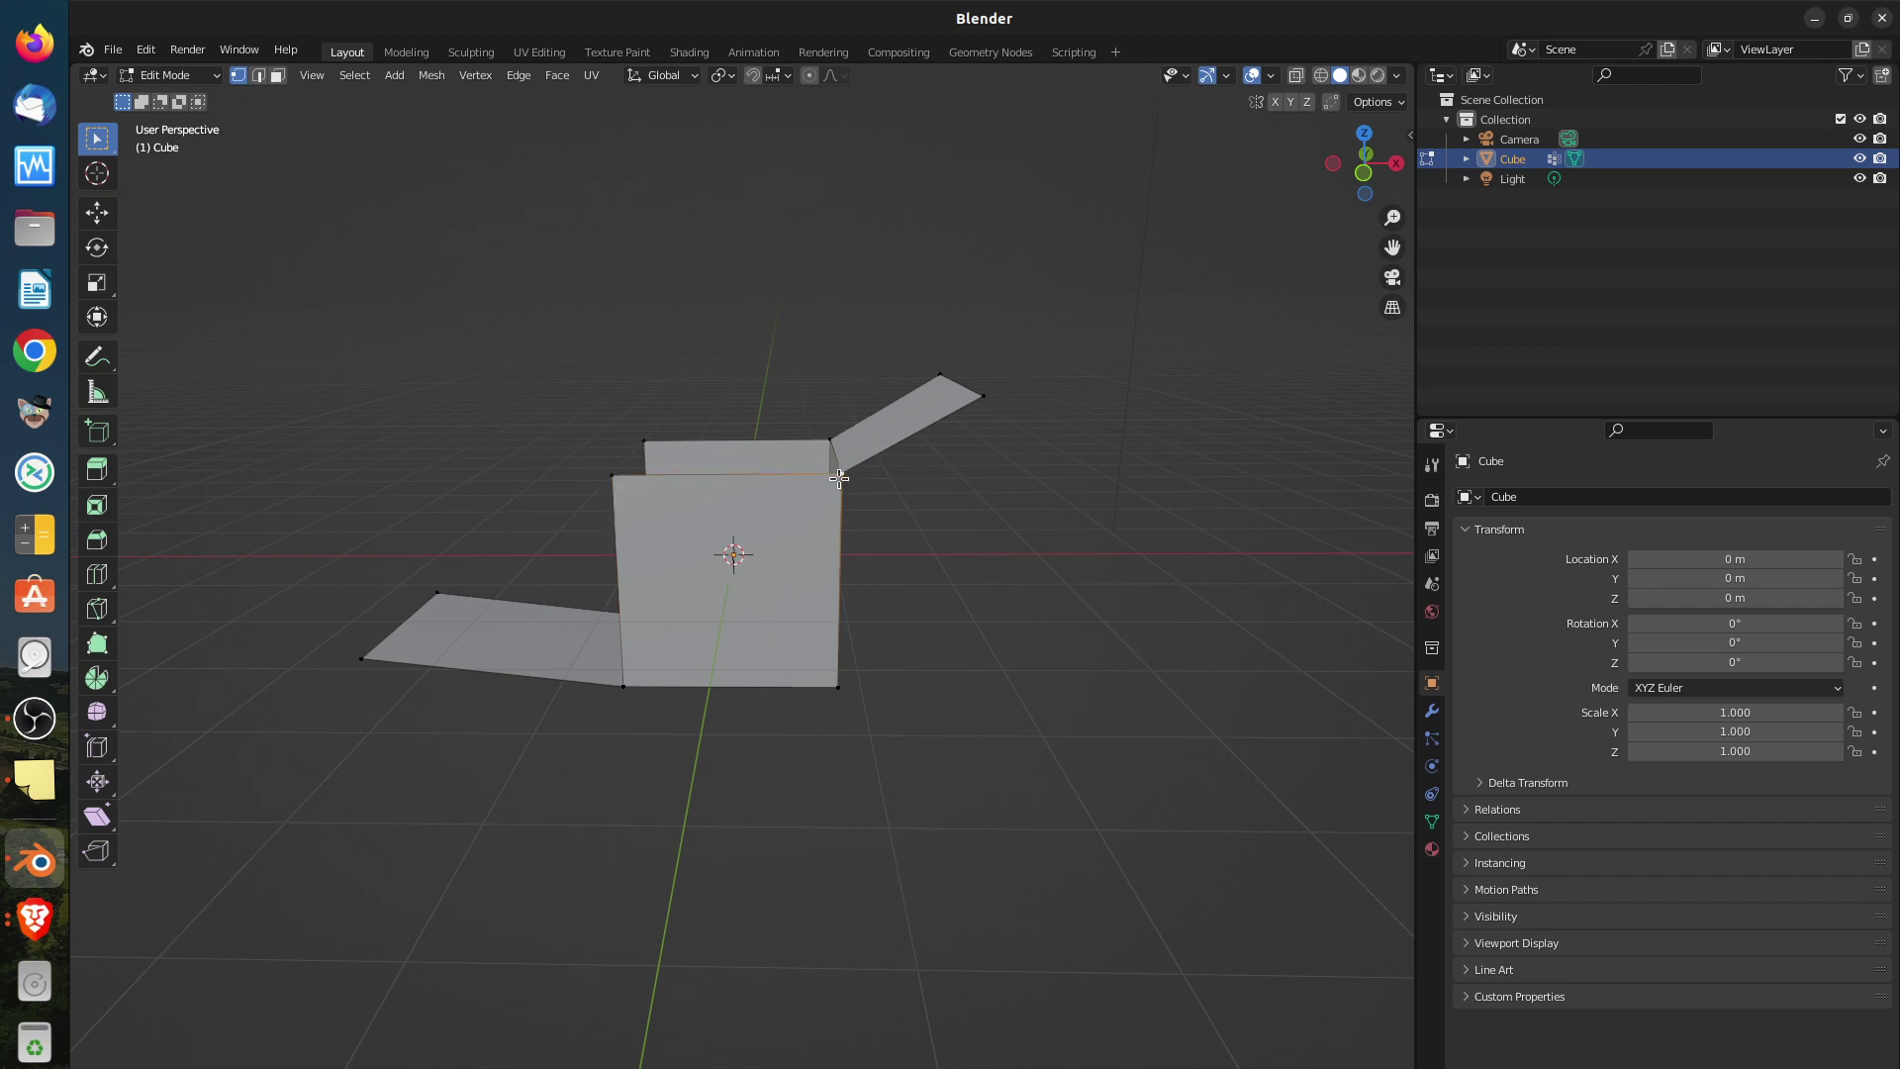
pyautogui.keyDown('shift'); pyautogui.click(613, 481); pyautogui.keyUp('shift')
# Rip the −Y wall's upper corner vertex off the +X wall and move both upper vertices outward so the wall leans open
pyautogui.moveTo(650, 515); pyautogui.dragTo(940, 569, button='middle')
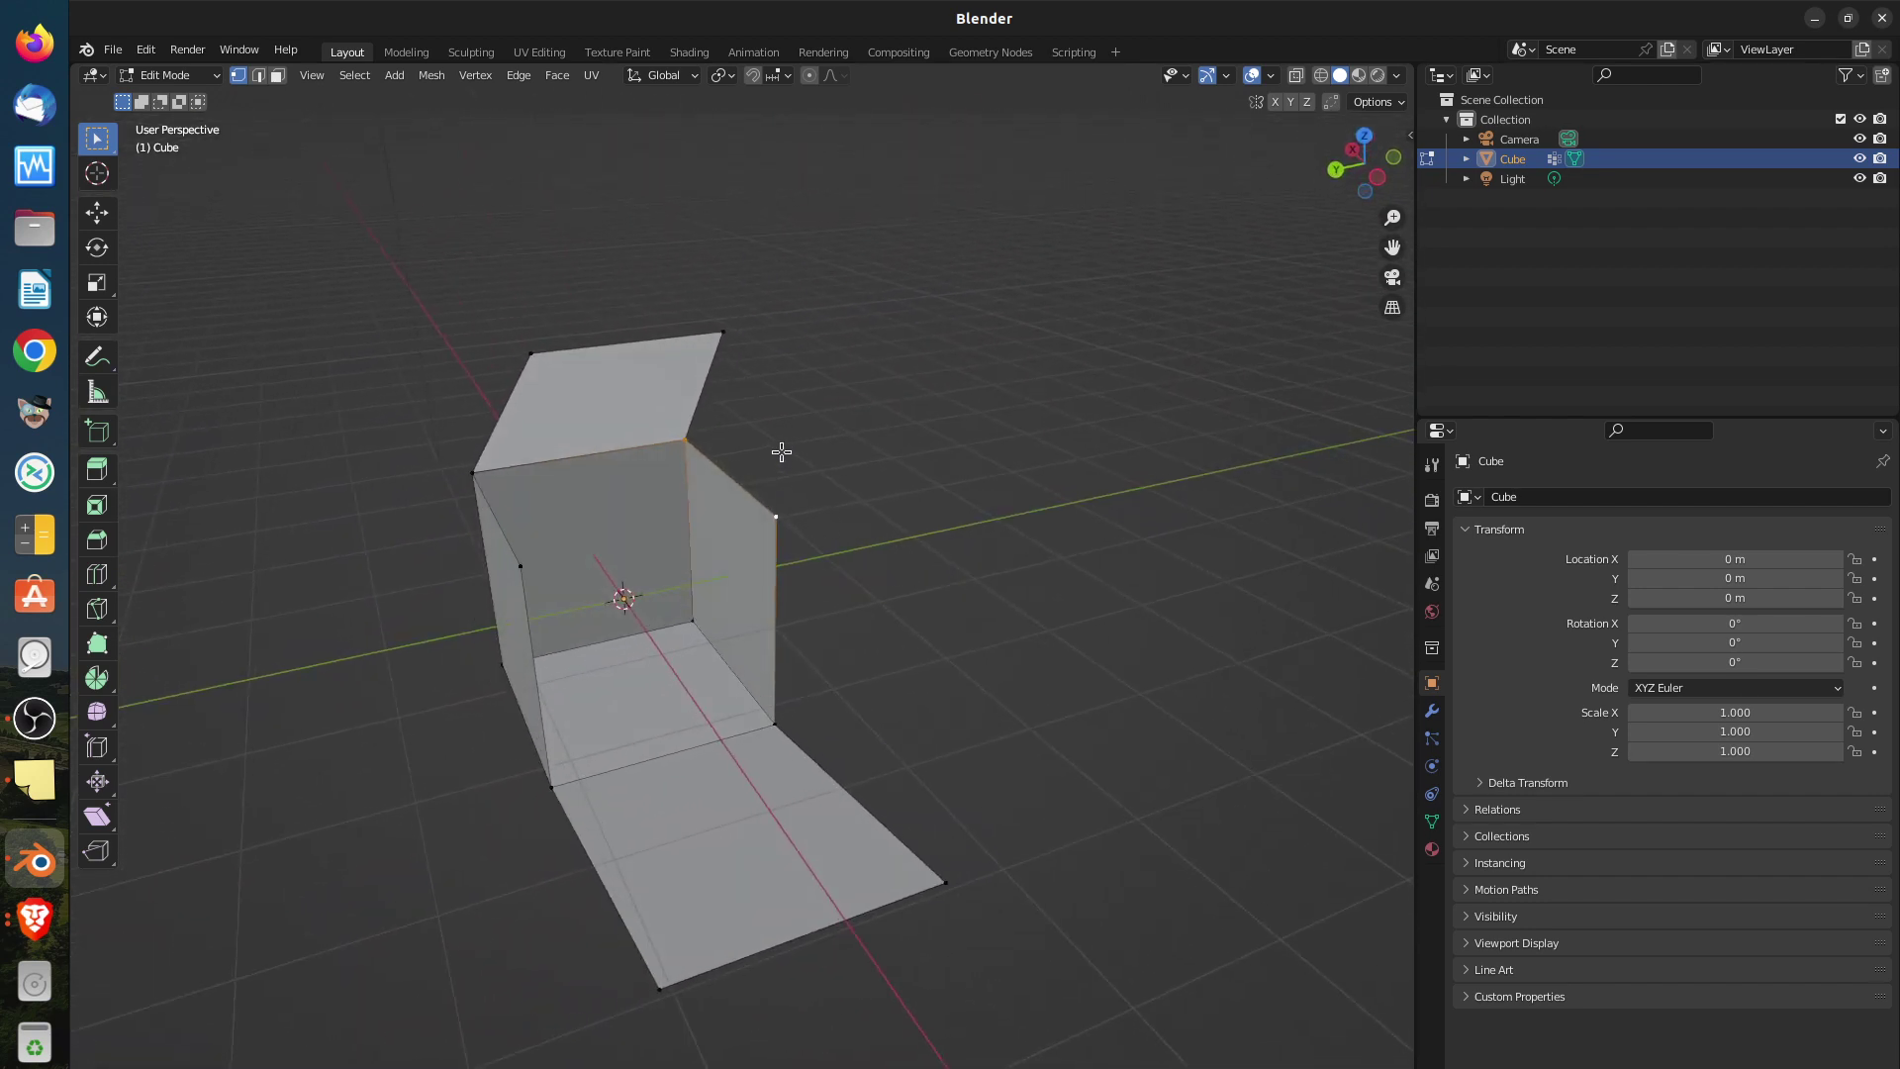
pyautogui.click(685, 439)
pyautogui.press('v')
pyautogui.click(846, 443)
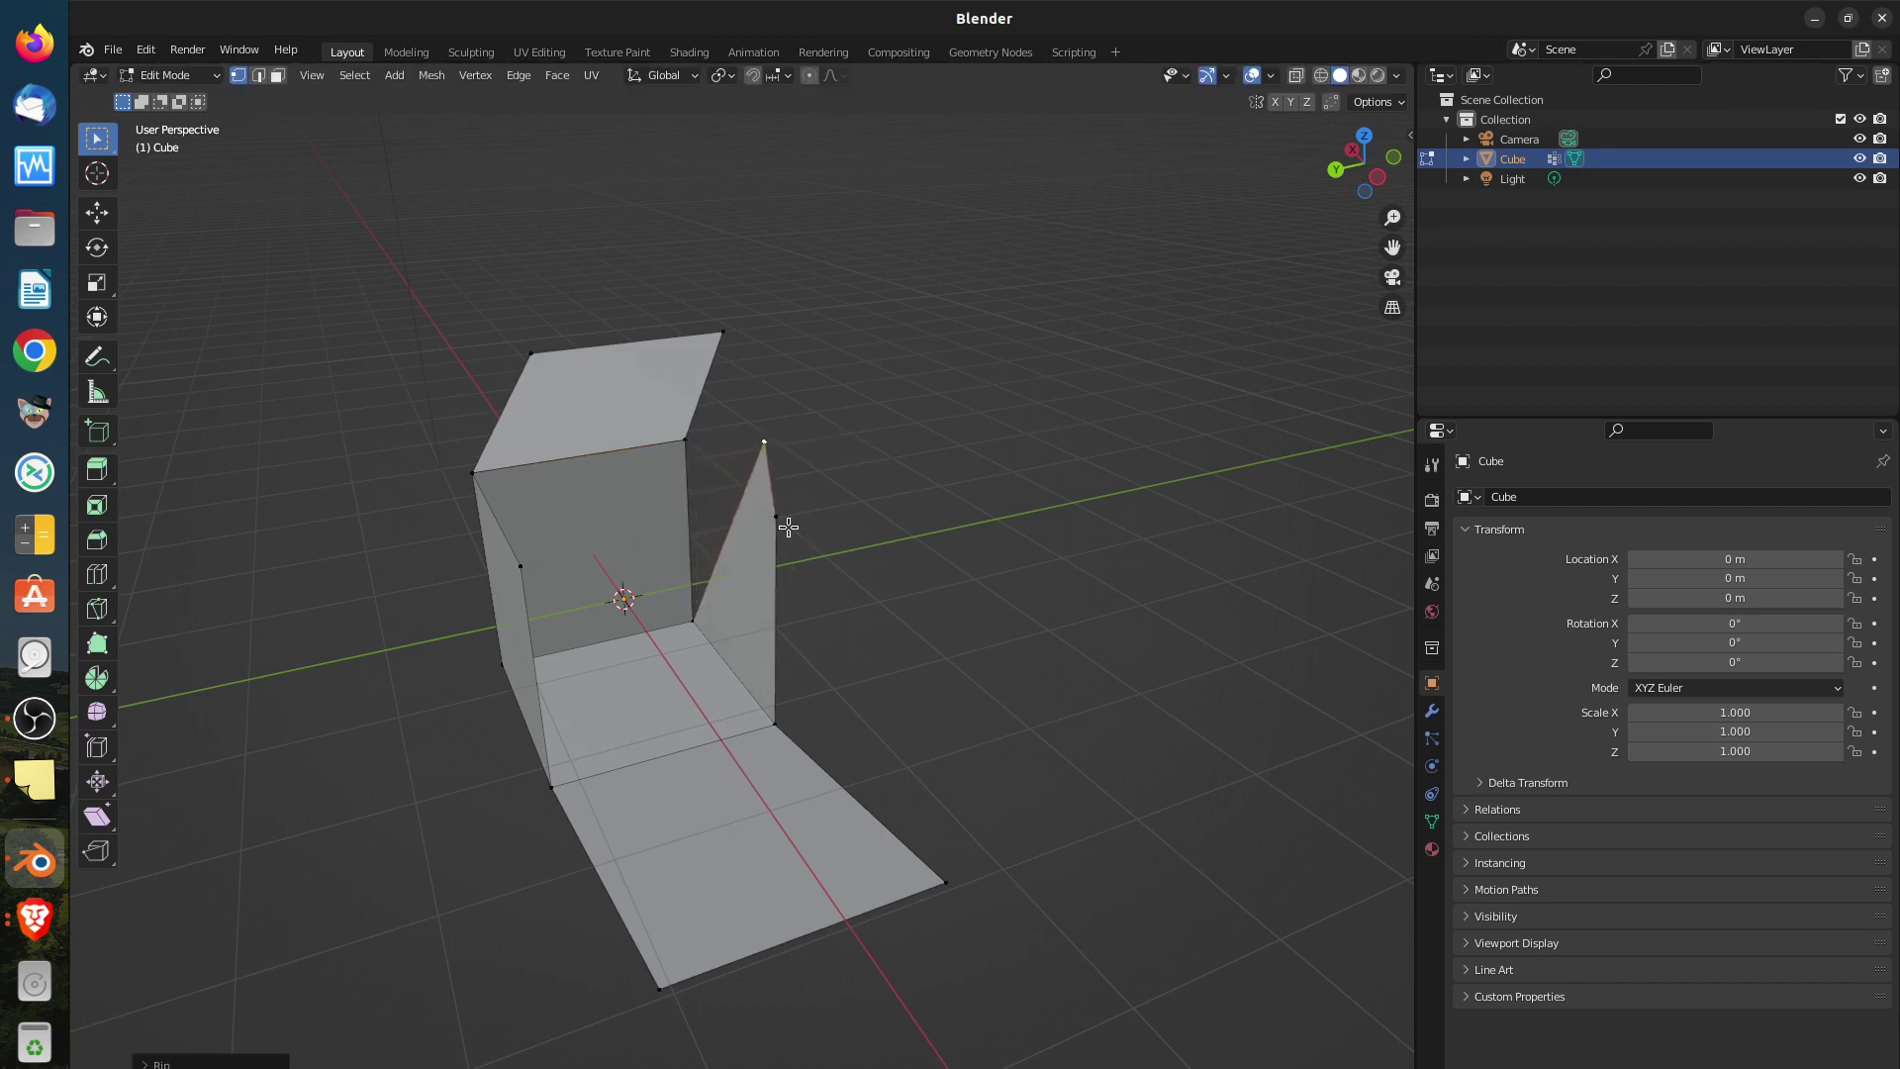
pyautogui.click(775, 515)
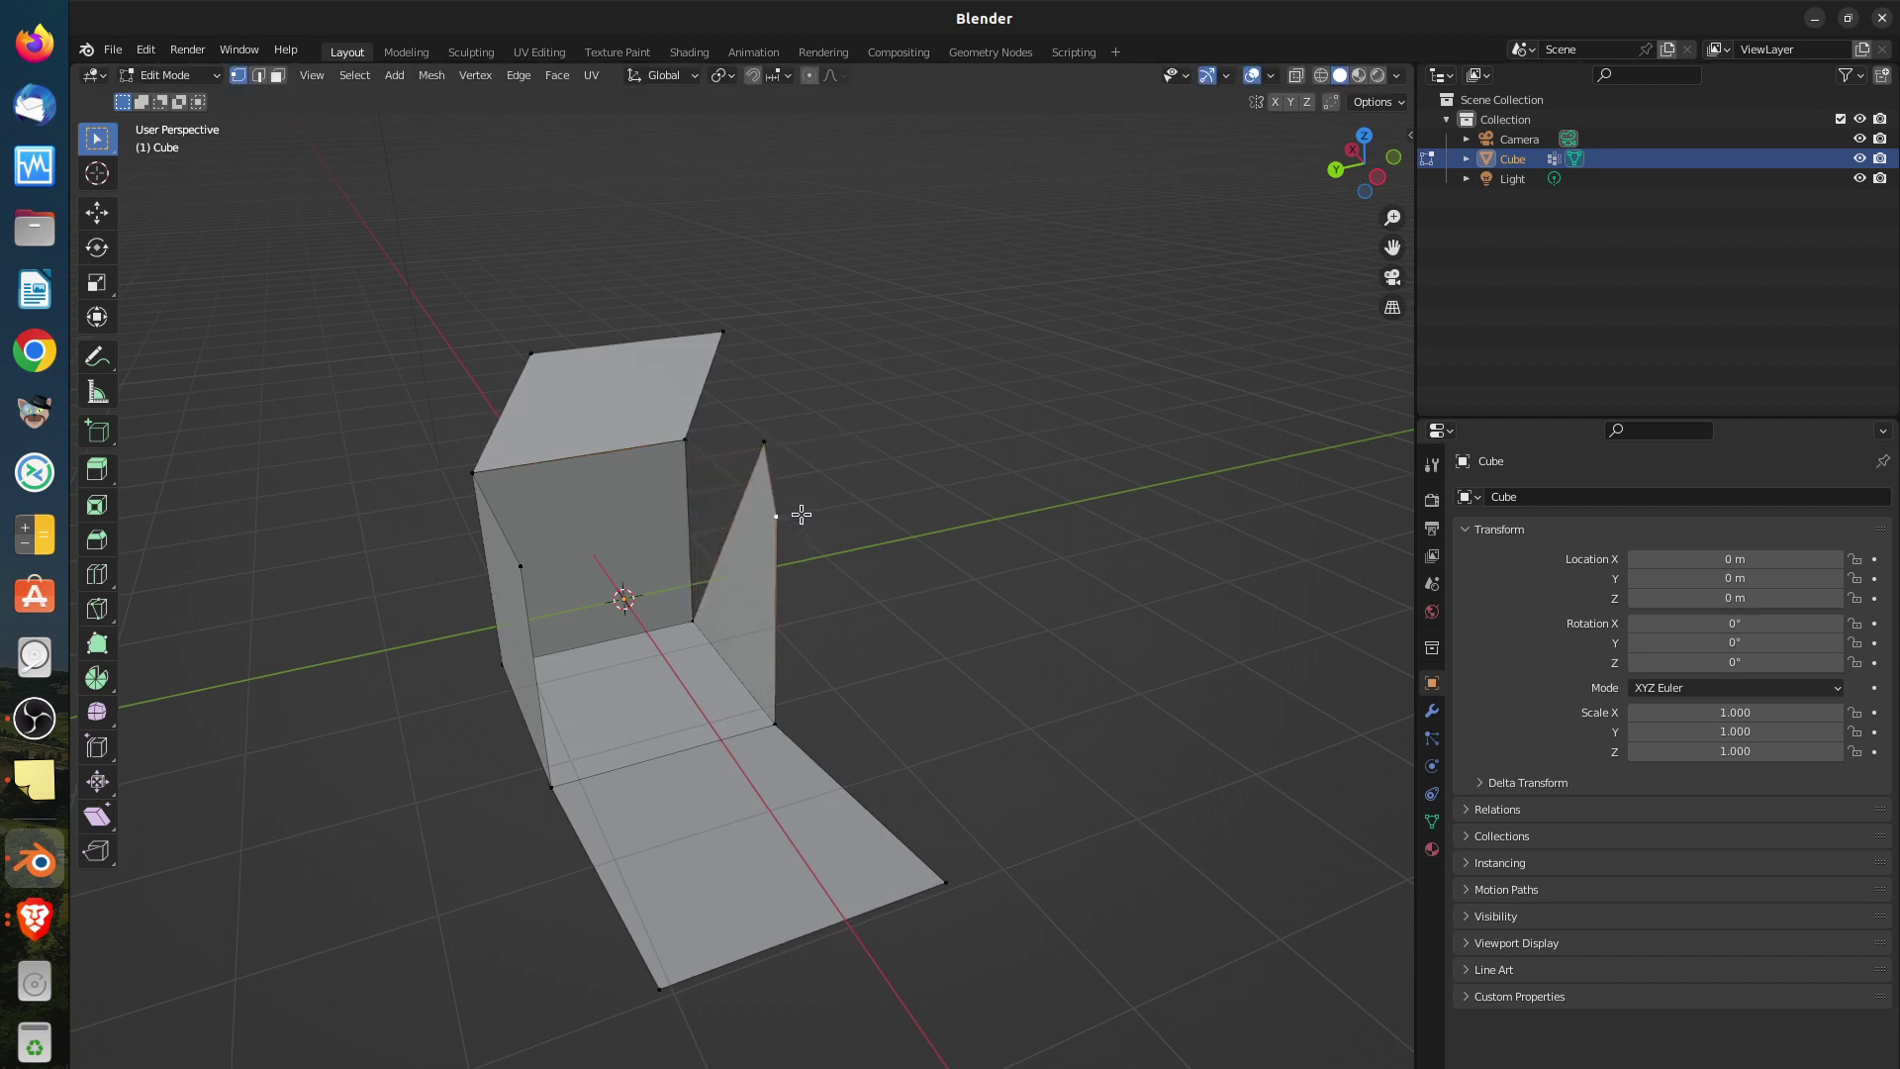
pyautogui.press('g')
pyautogui.click(820, 526)
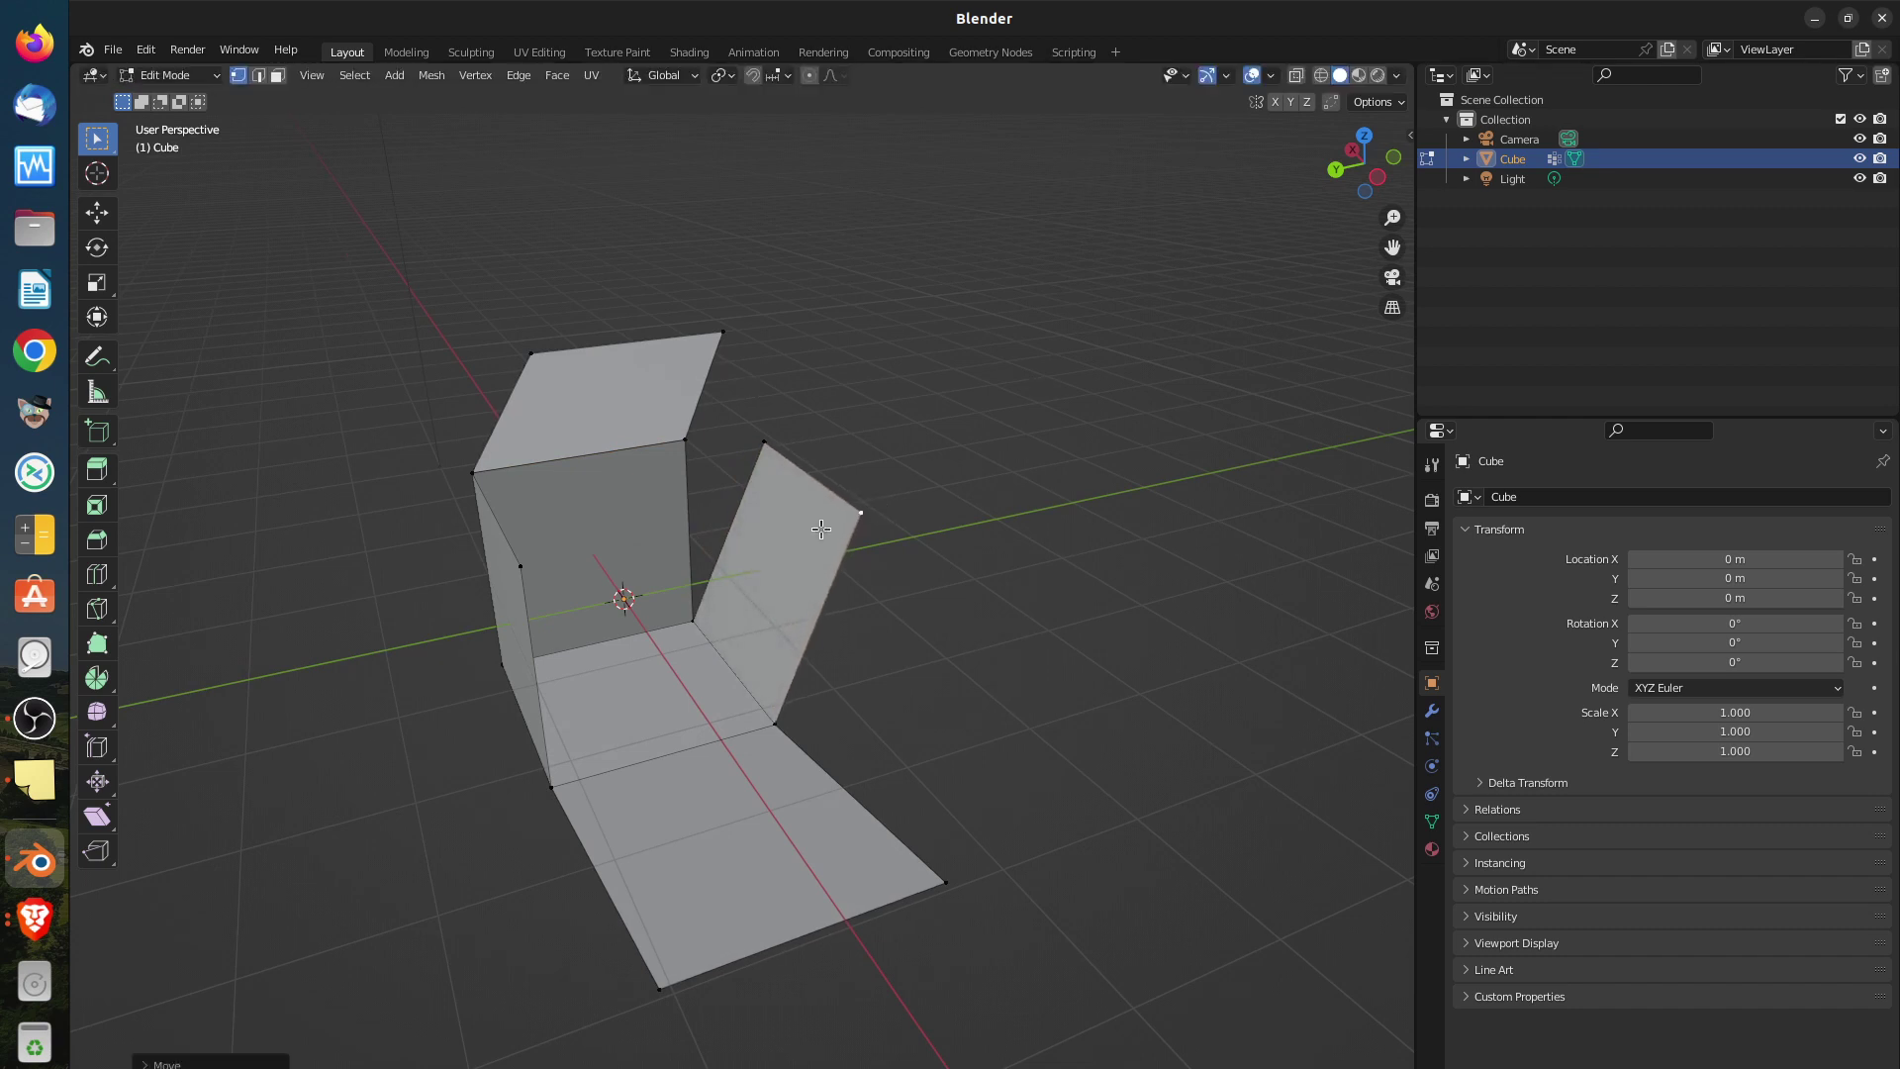
# Try to rip the shared upper corner vertex apart between the +Y wall and the +X wall
pyautogui.click(476, 496)
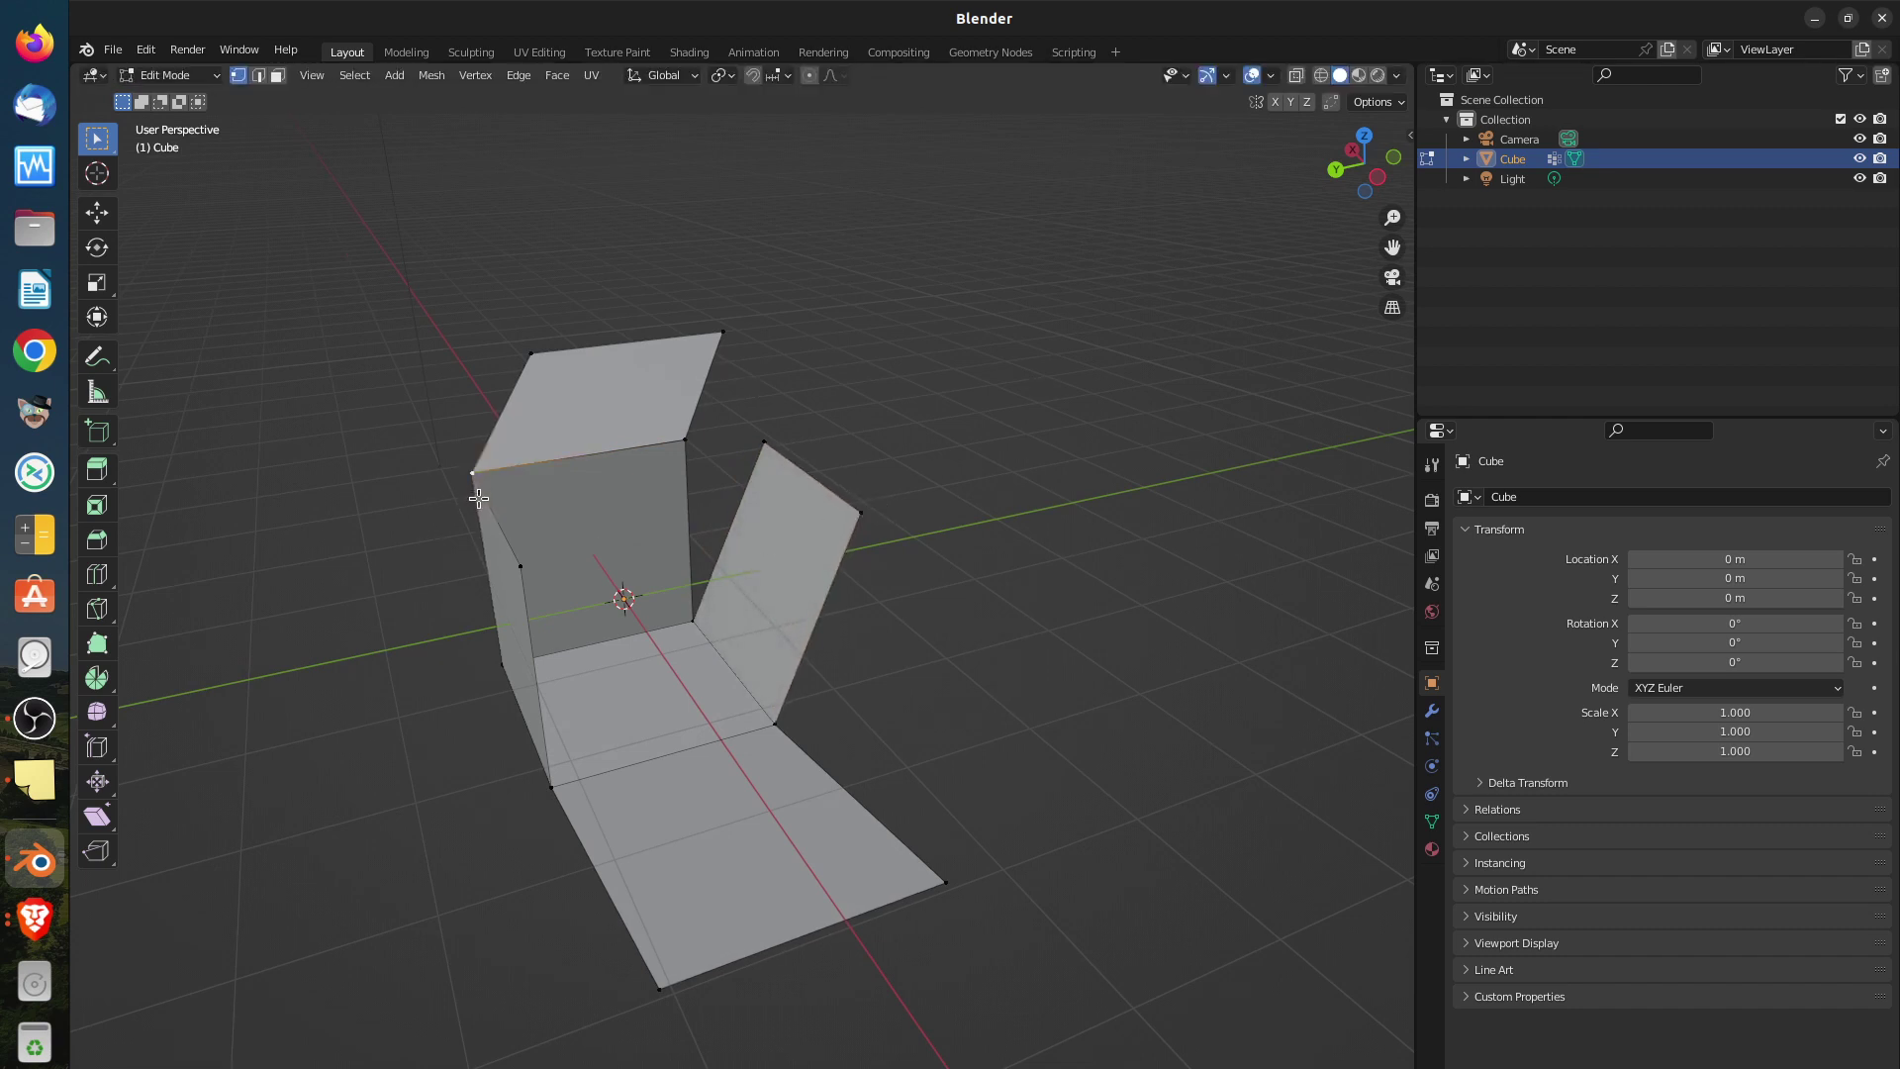
pyautogui.press('g')
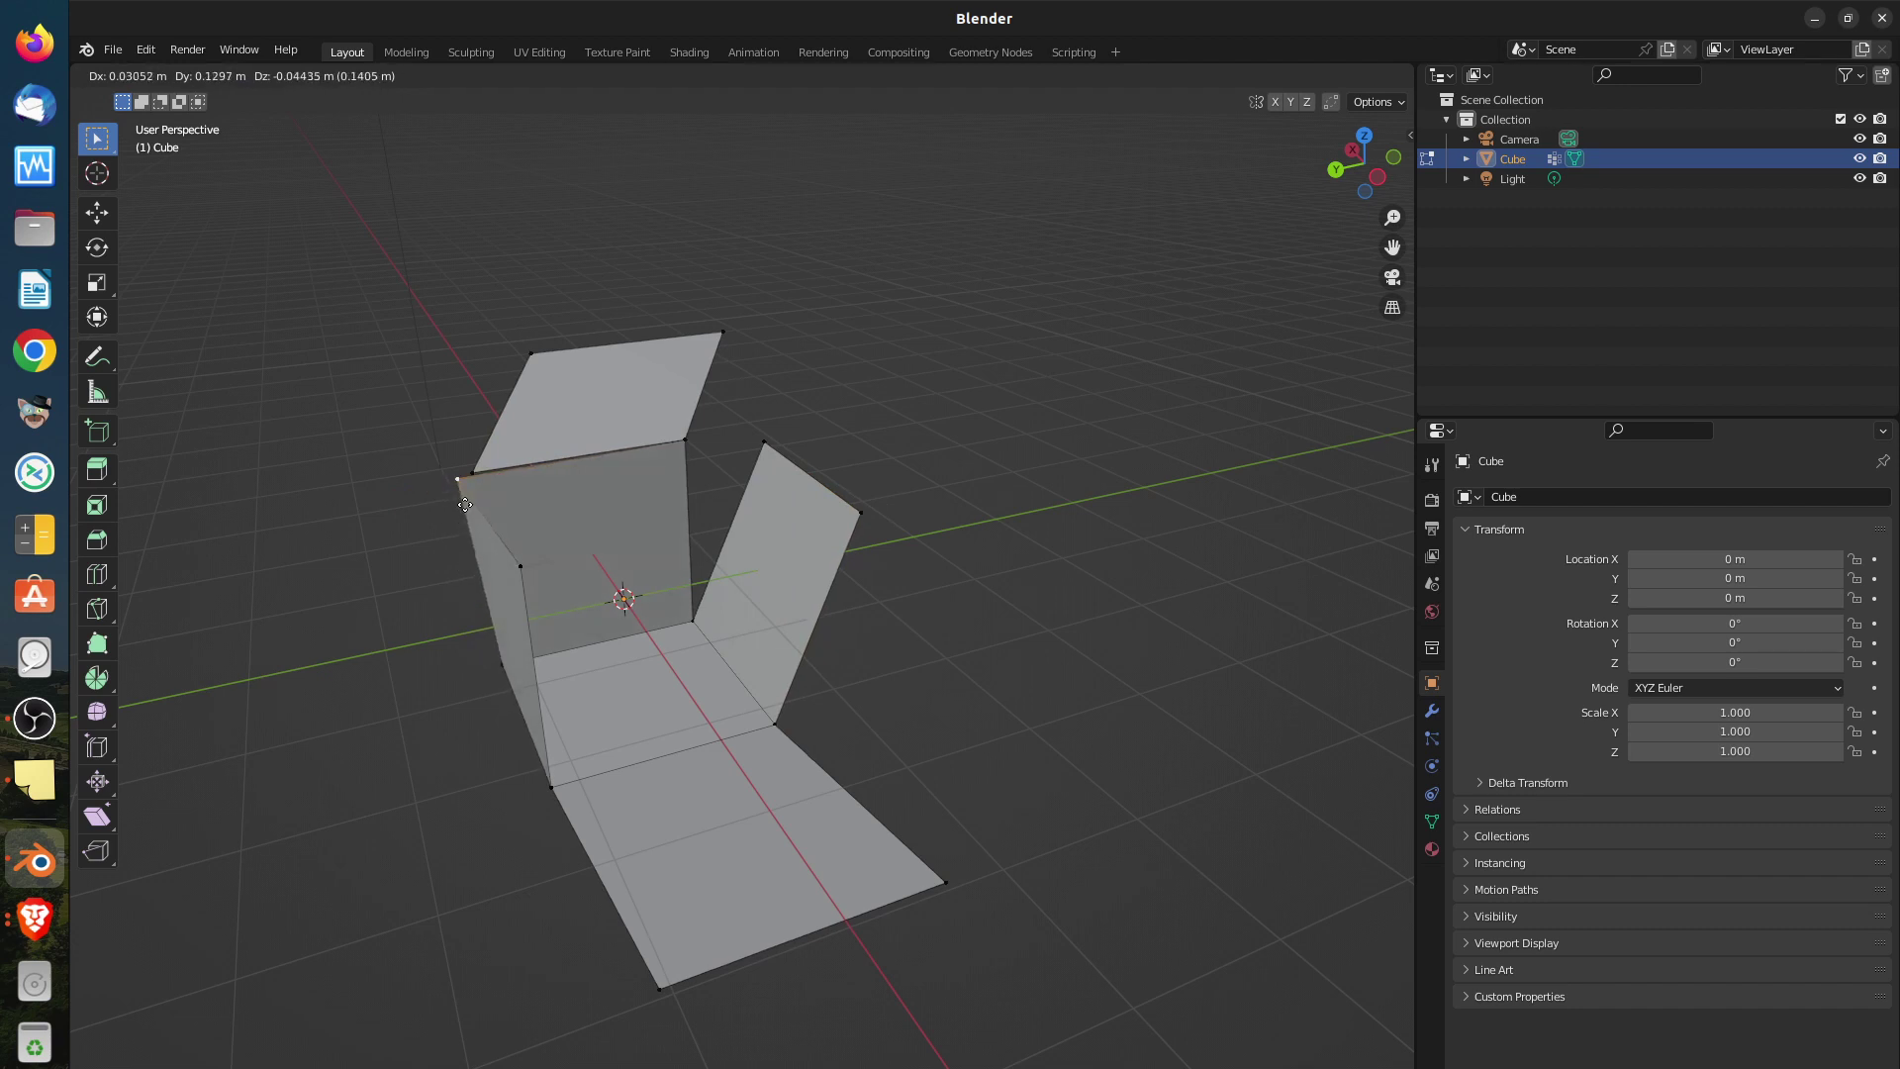
pyautogui.click(465, 504)
pyautogui.moveTo(470, 506)
pyautogui.mouseDown(button='middle')
pyautogui.moveTo(478, 581)
pyautogui.moveTo(442, 530)
pyautogui.mouseUp(button='middle')
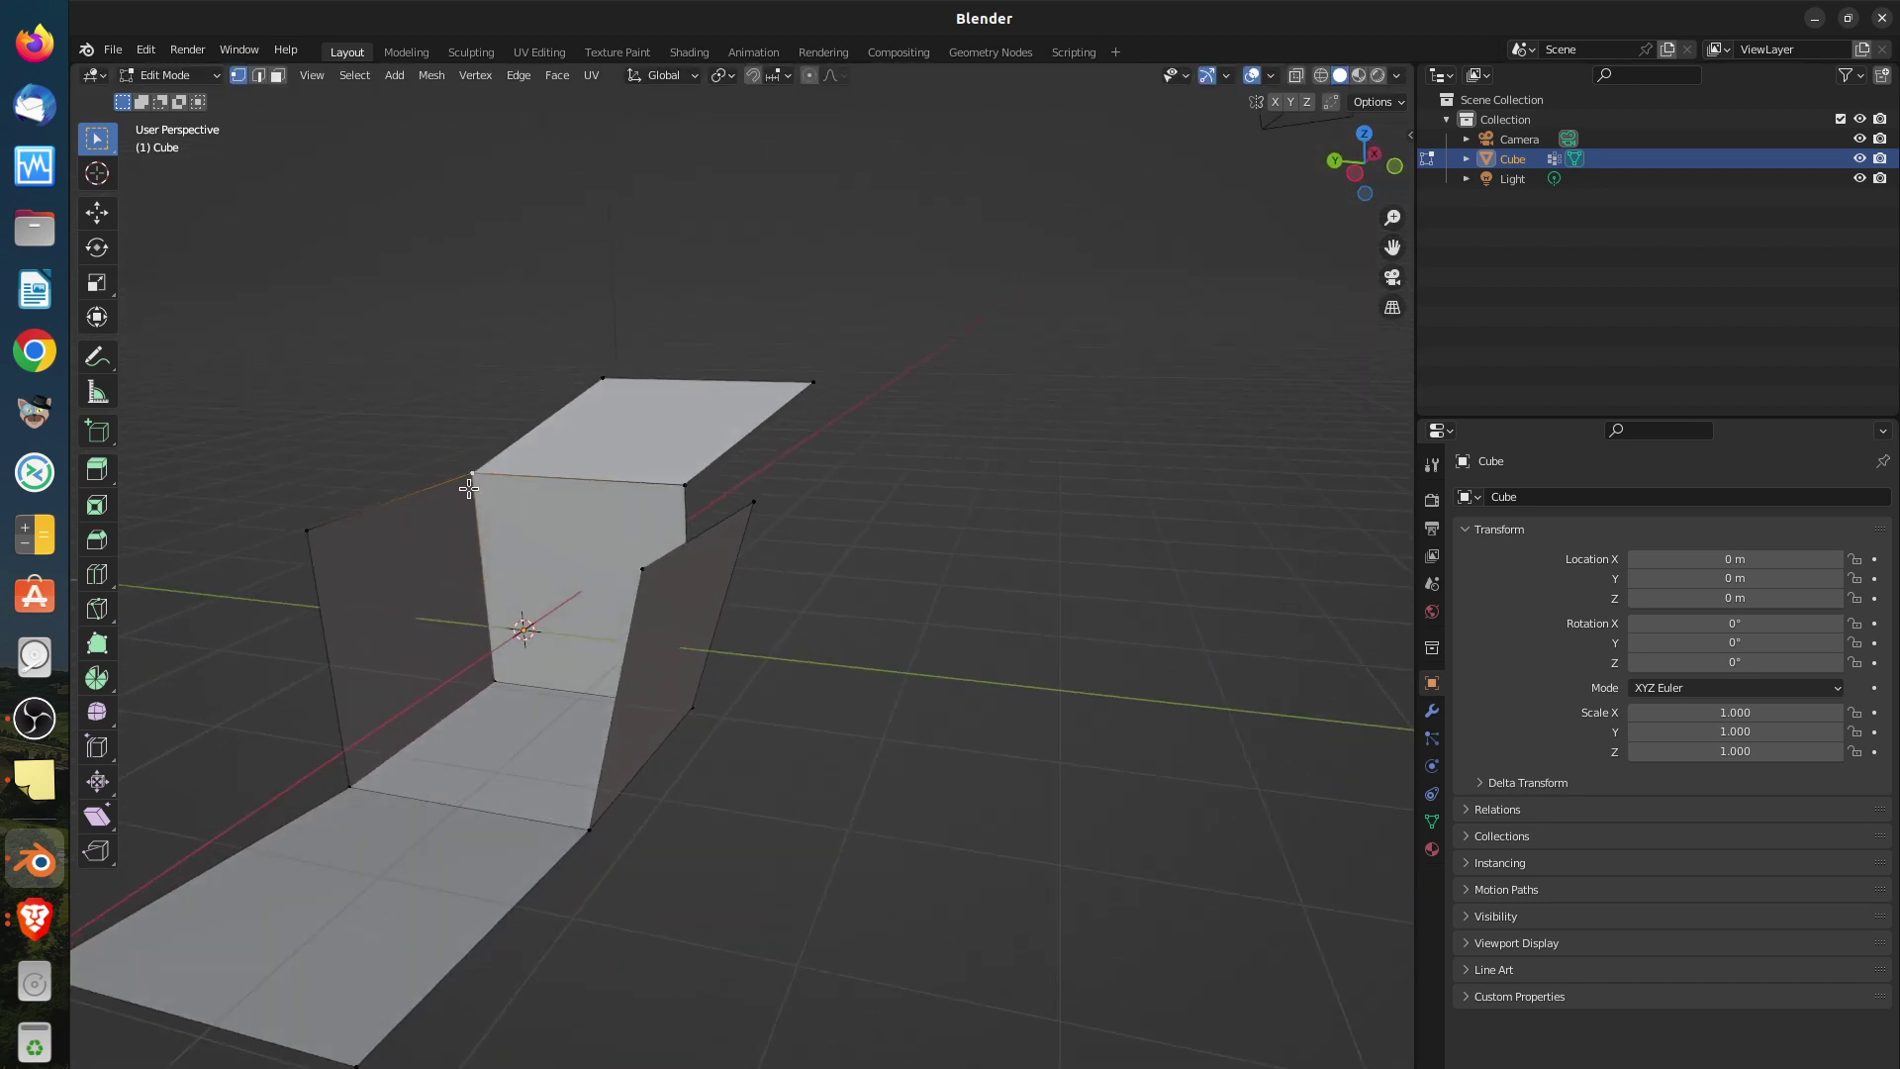
pyautogui.press('g')
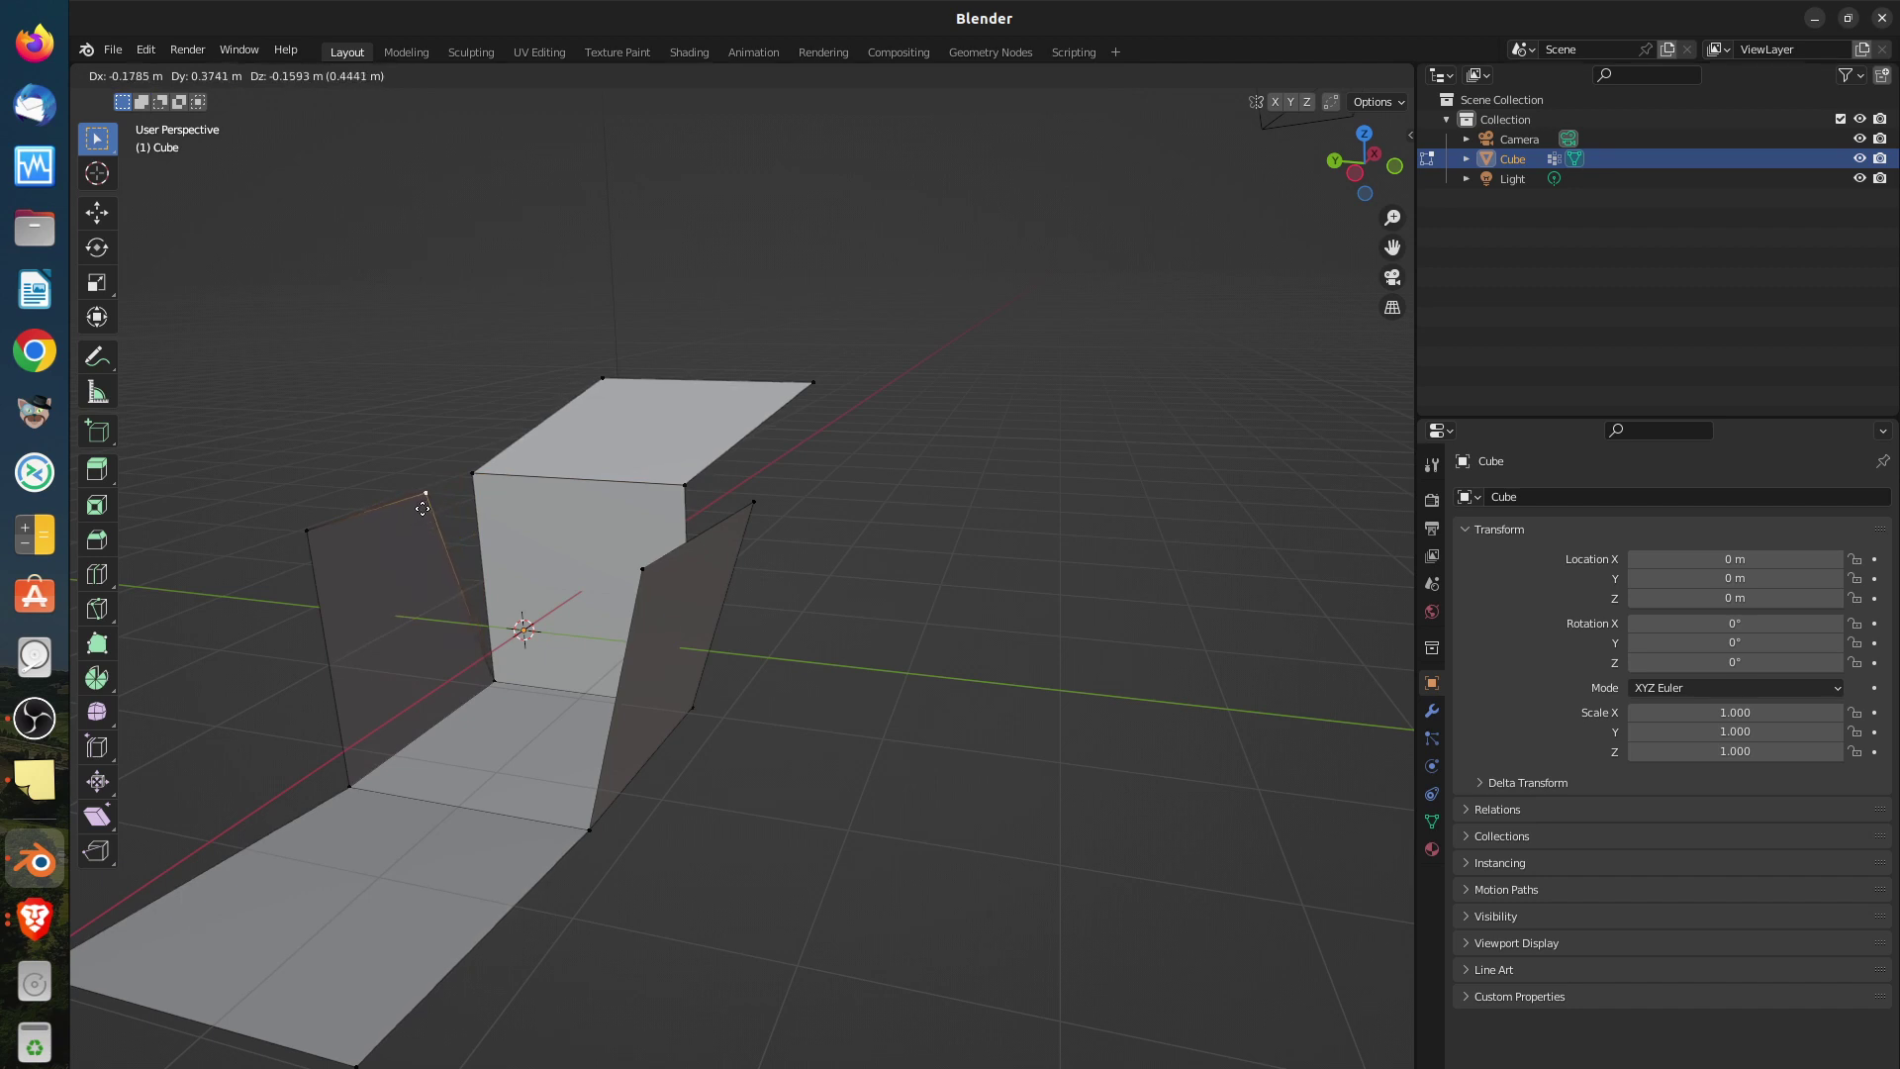
pyautogui.click(455, 503)
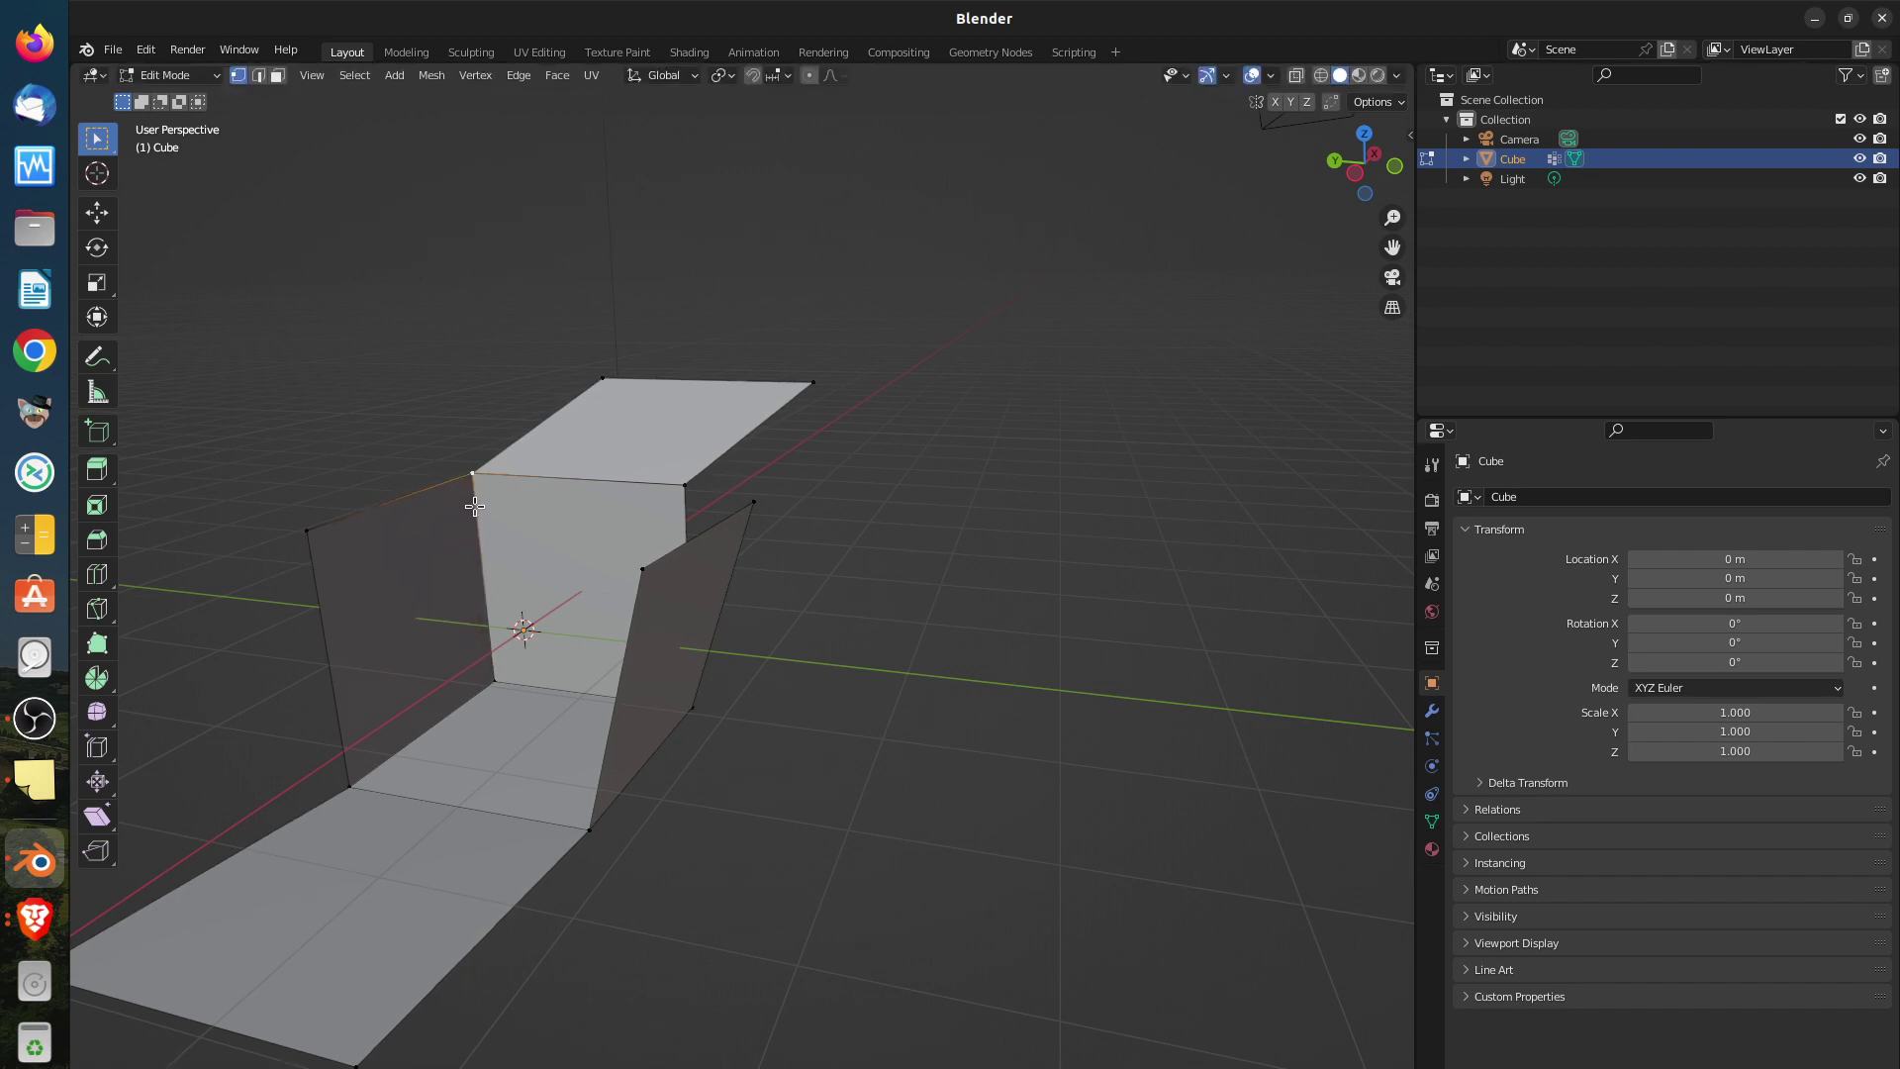
pyautogui.scroll(2, 455, 530)
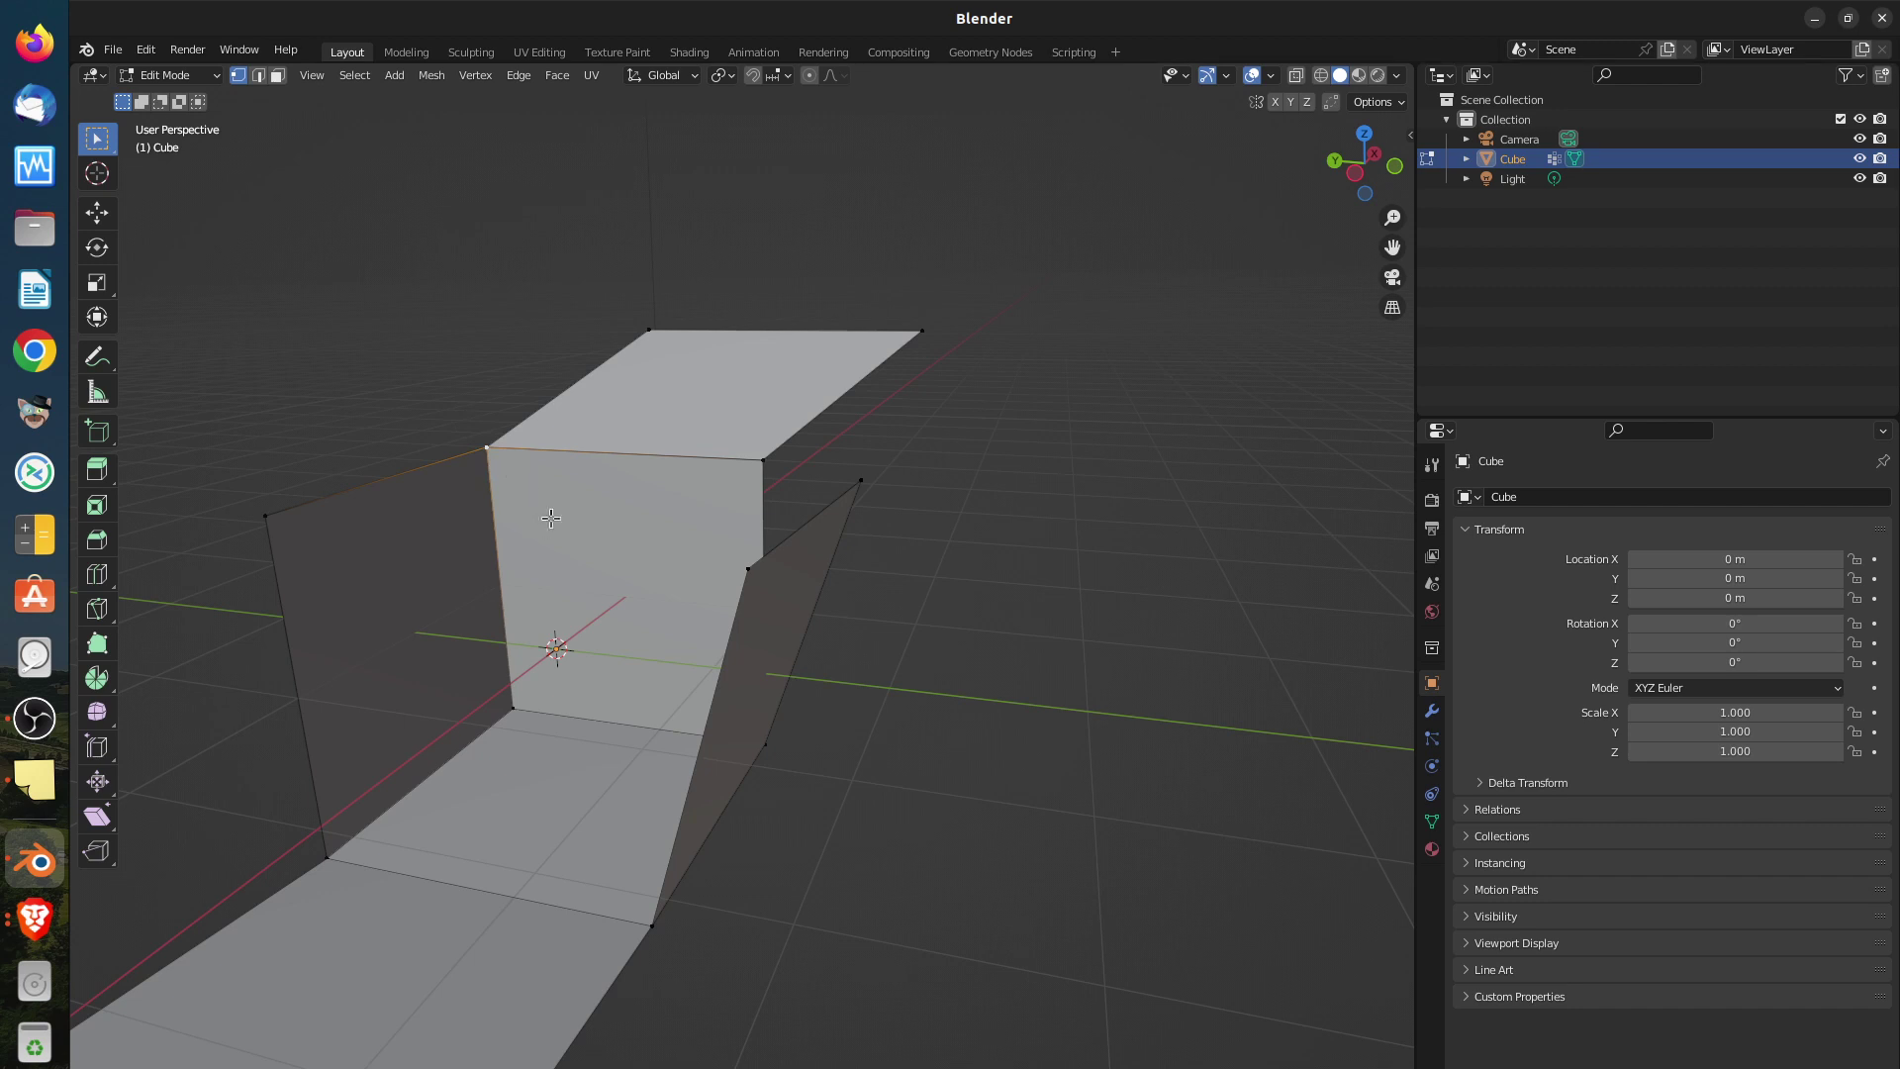
pyautogui.press('g')
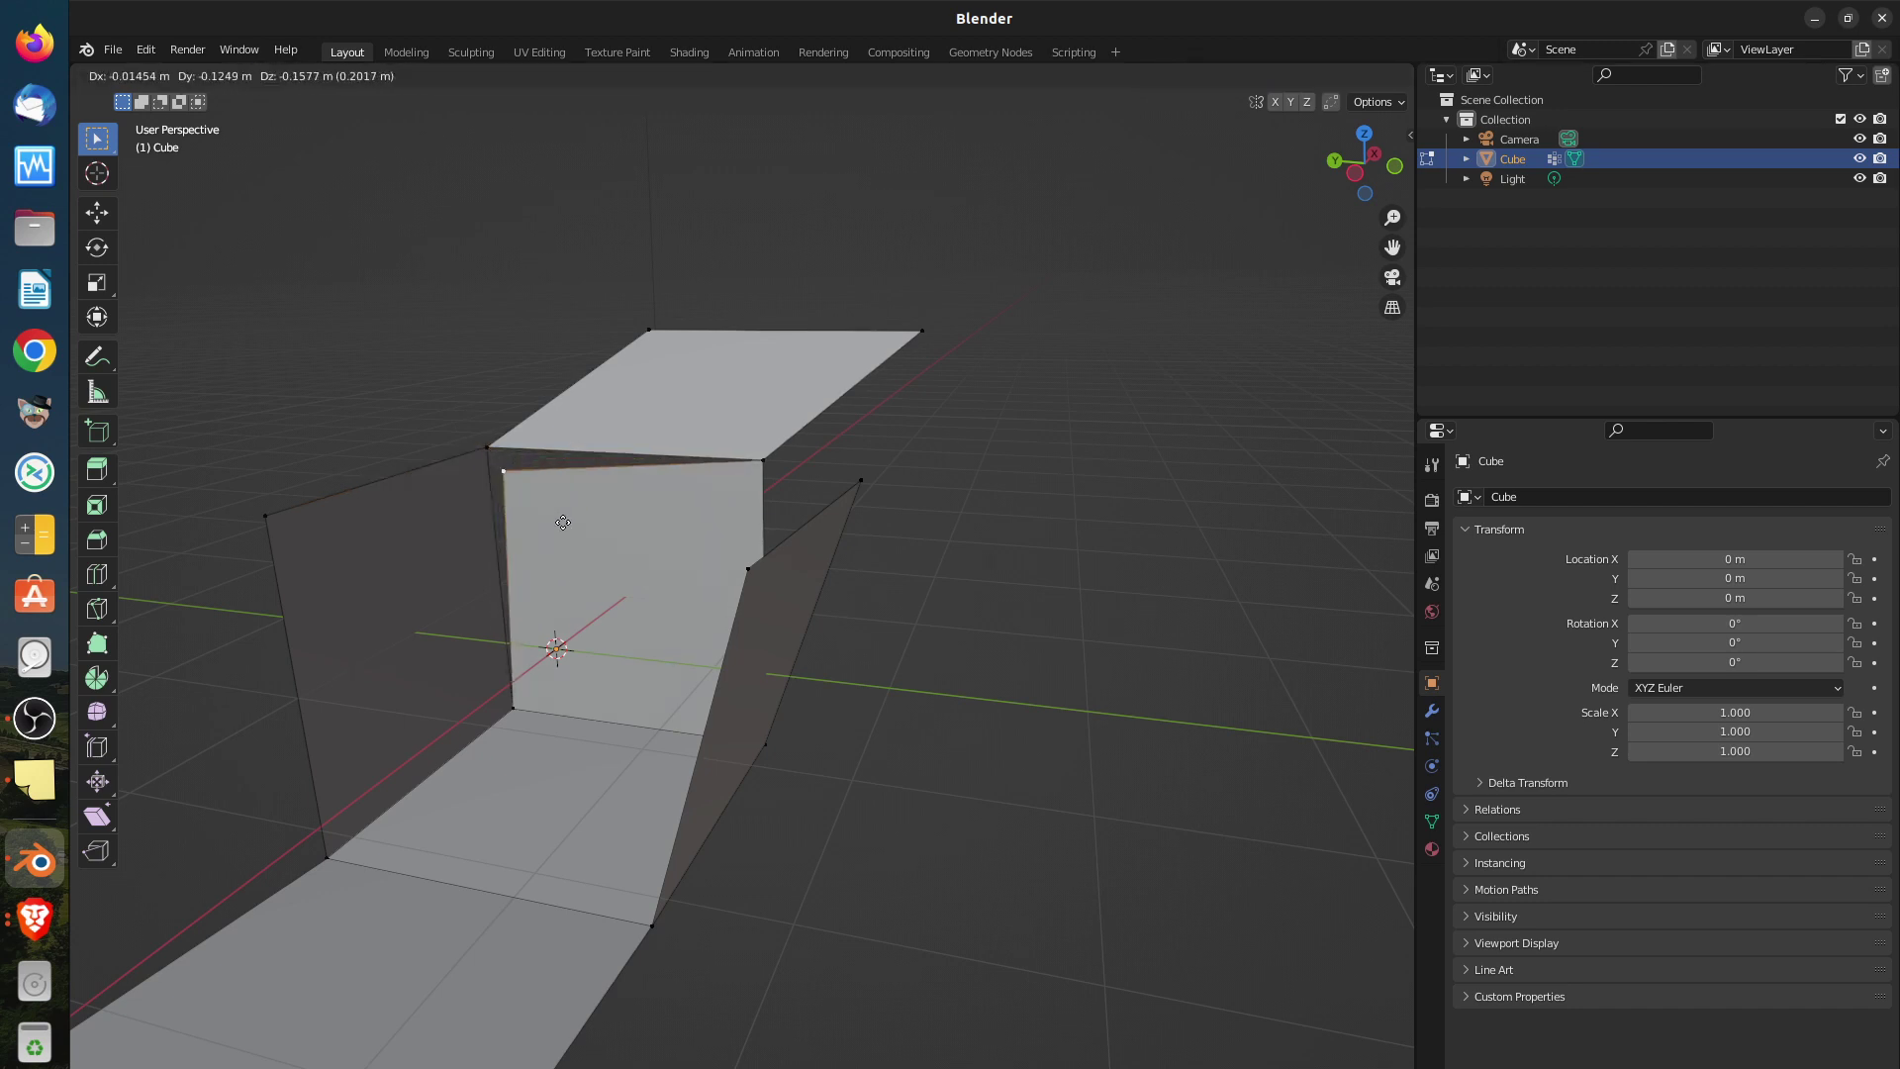
pyautogui.press('Escape')
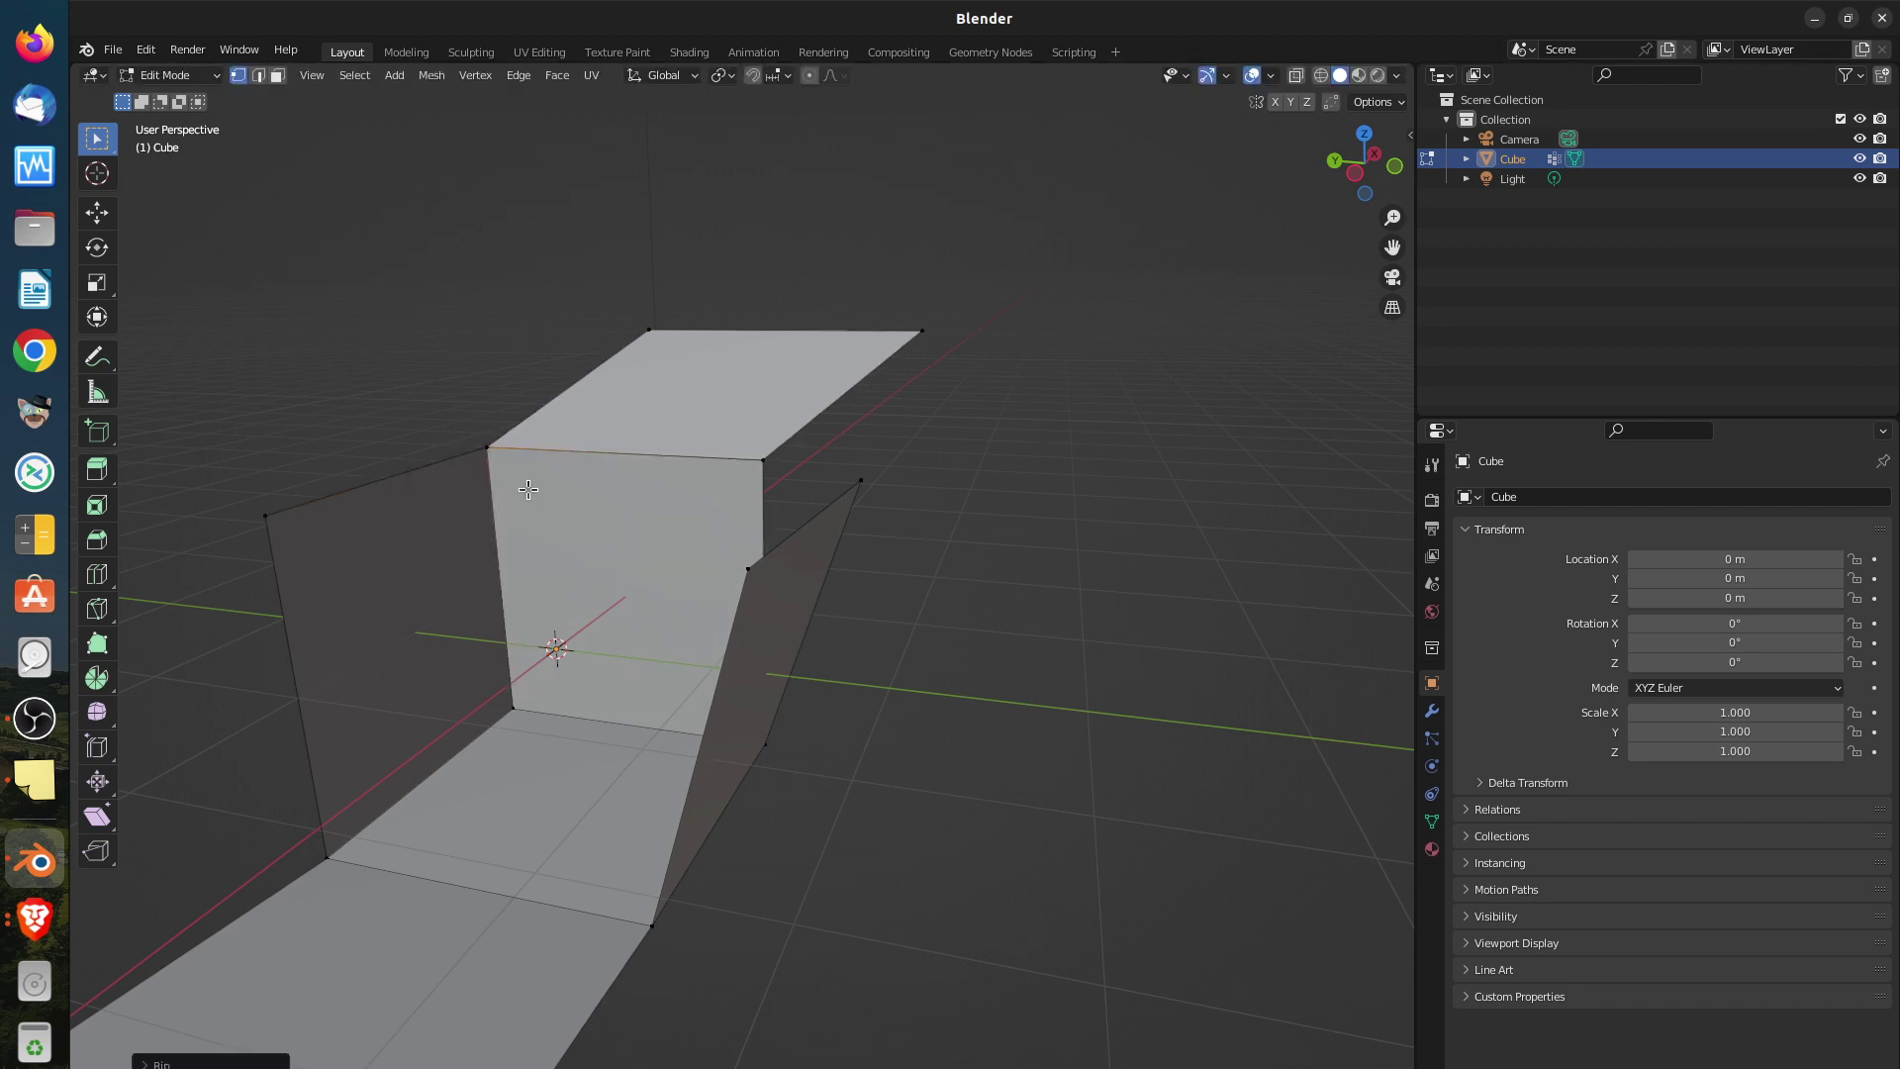
# Try to rip the two upper vertices of the +Y wall free from the neighbouring faces
pyautogui.click(477, 450)
pyautogui.keyDown('shift'); pyautogui.click(287, 519); pyautogui.keyUp('shift')
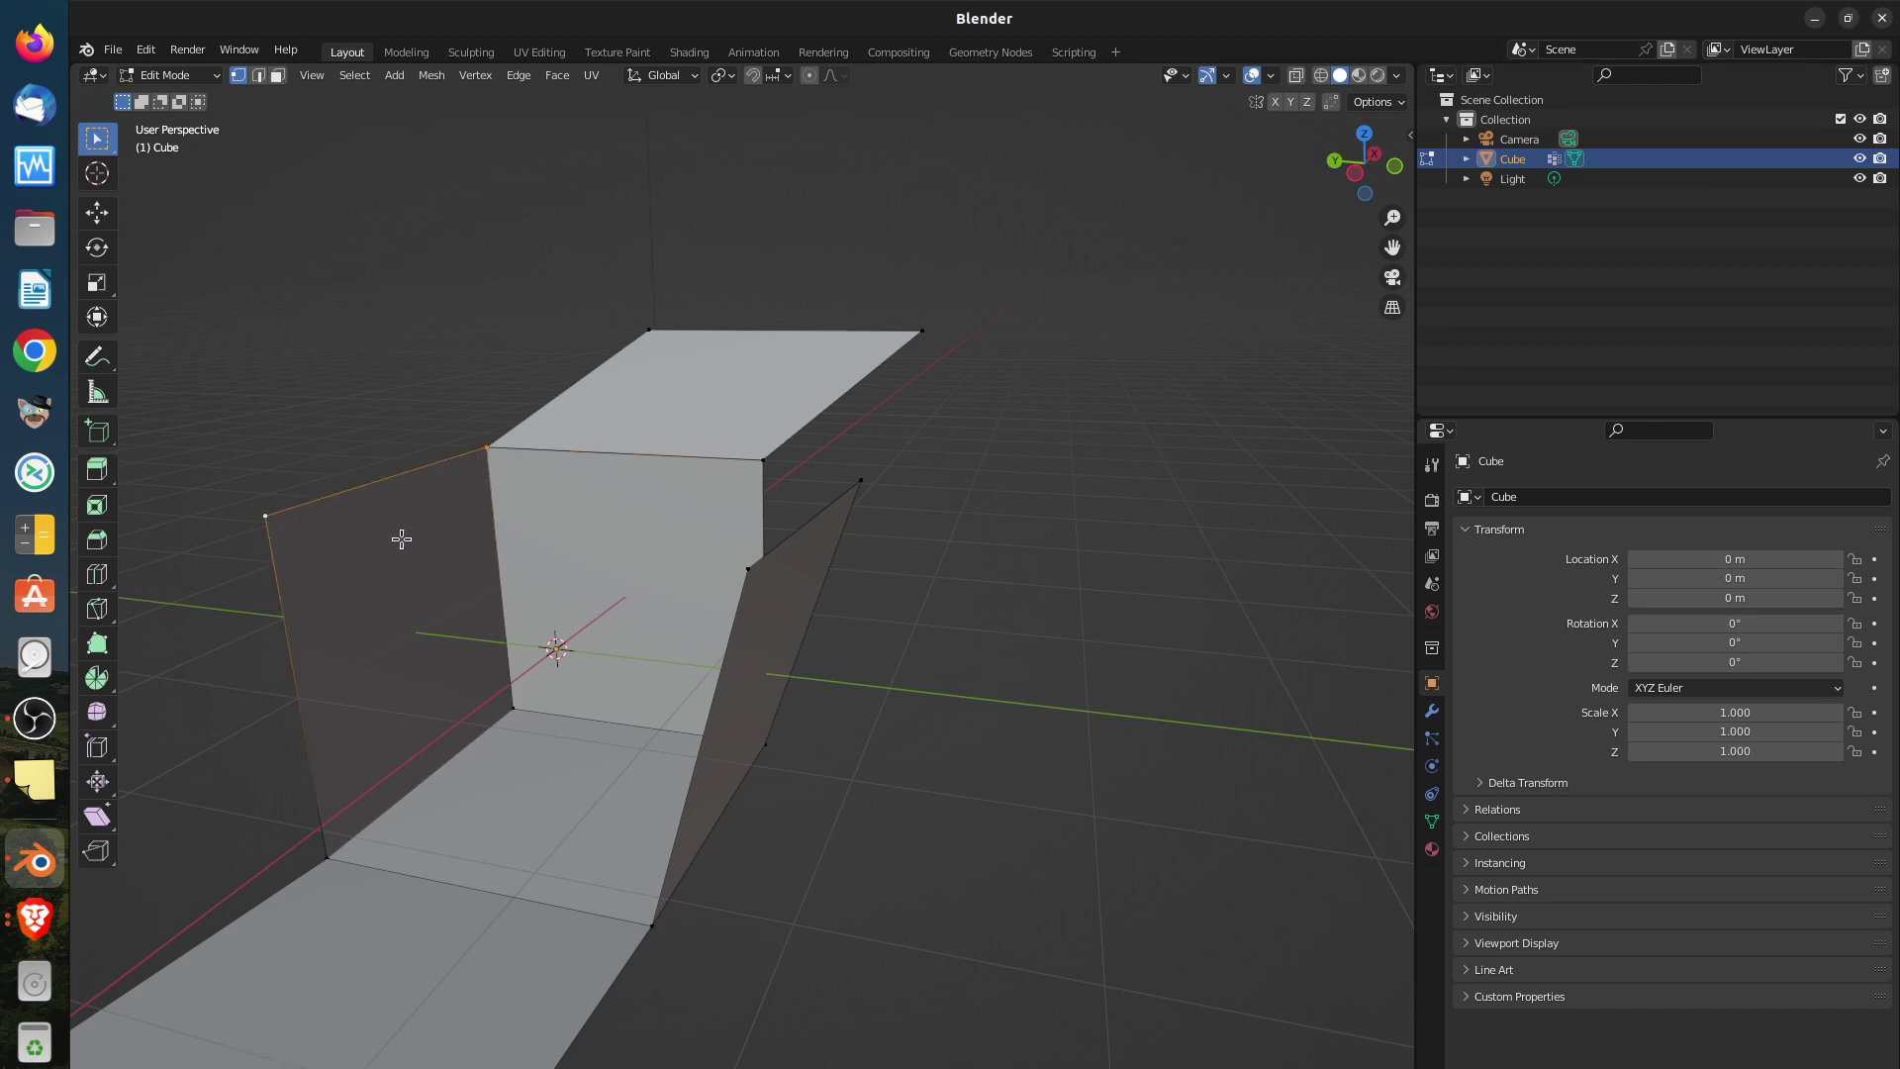
pyautogui.press('v')
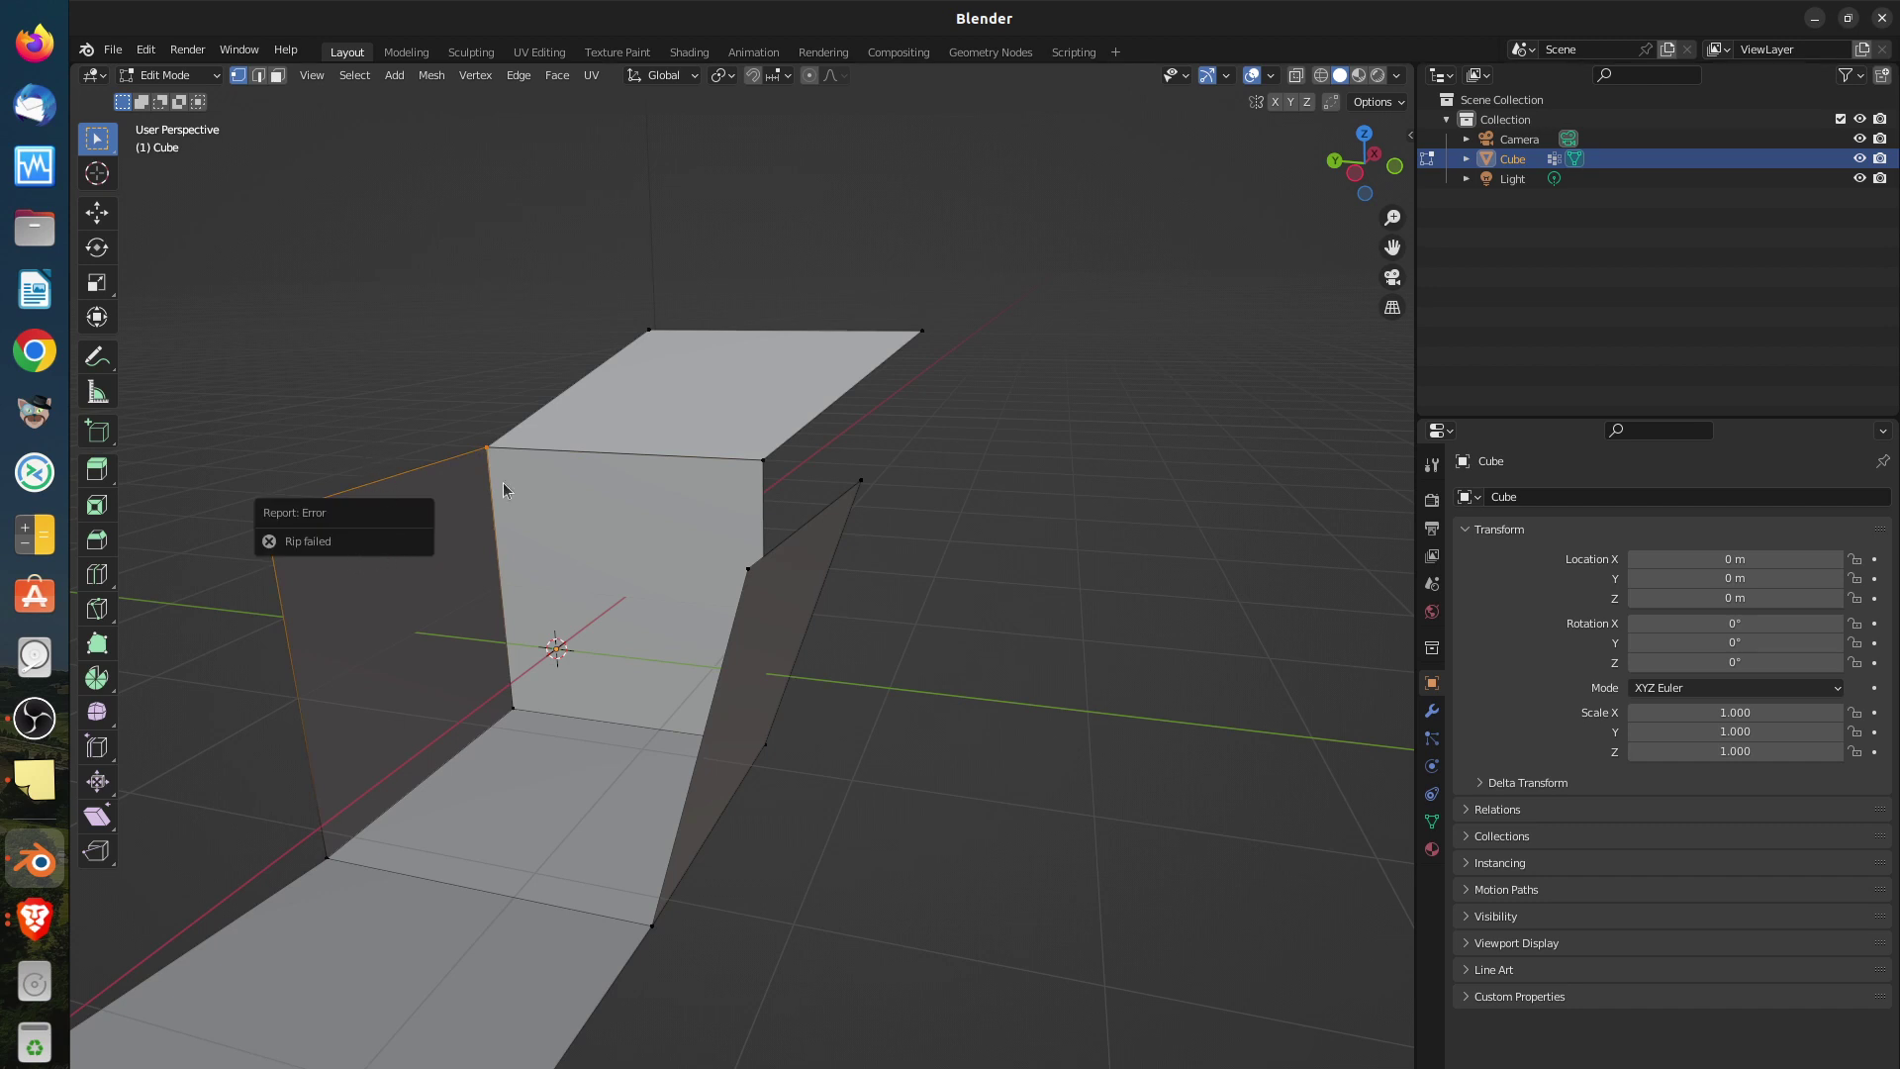
pyautogui.press('v')
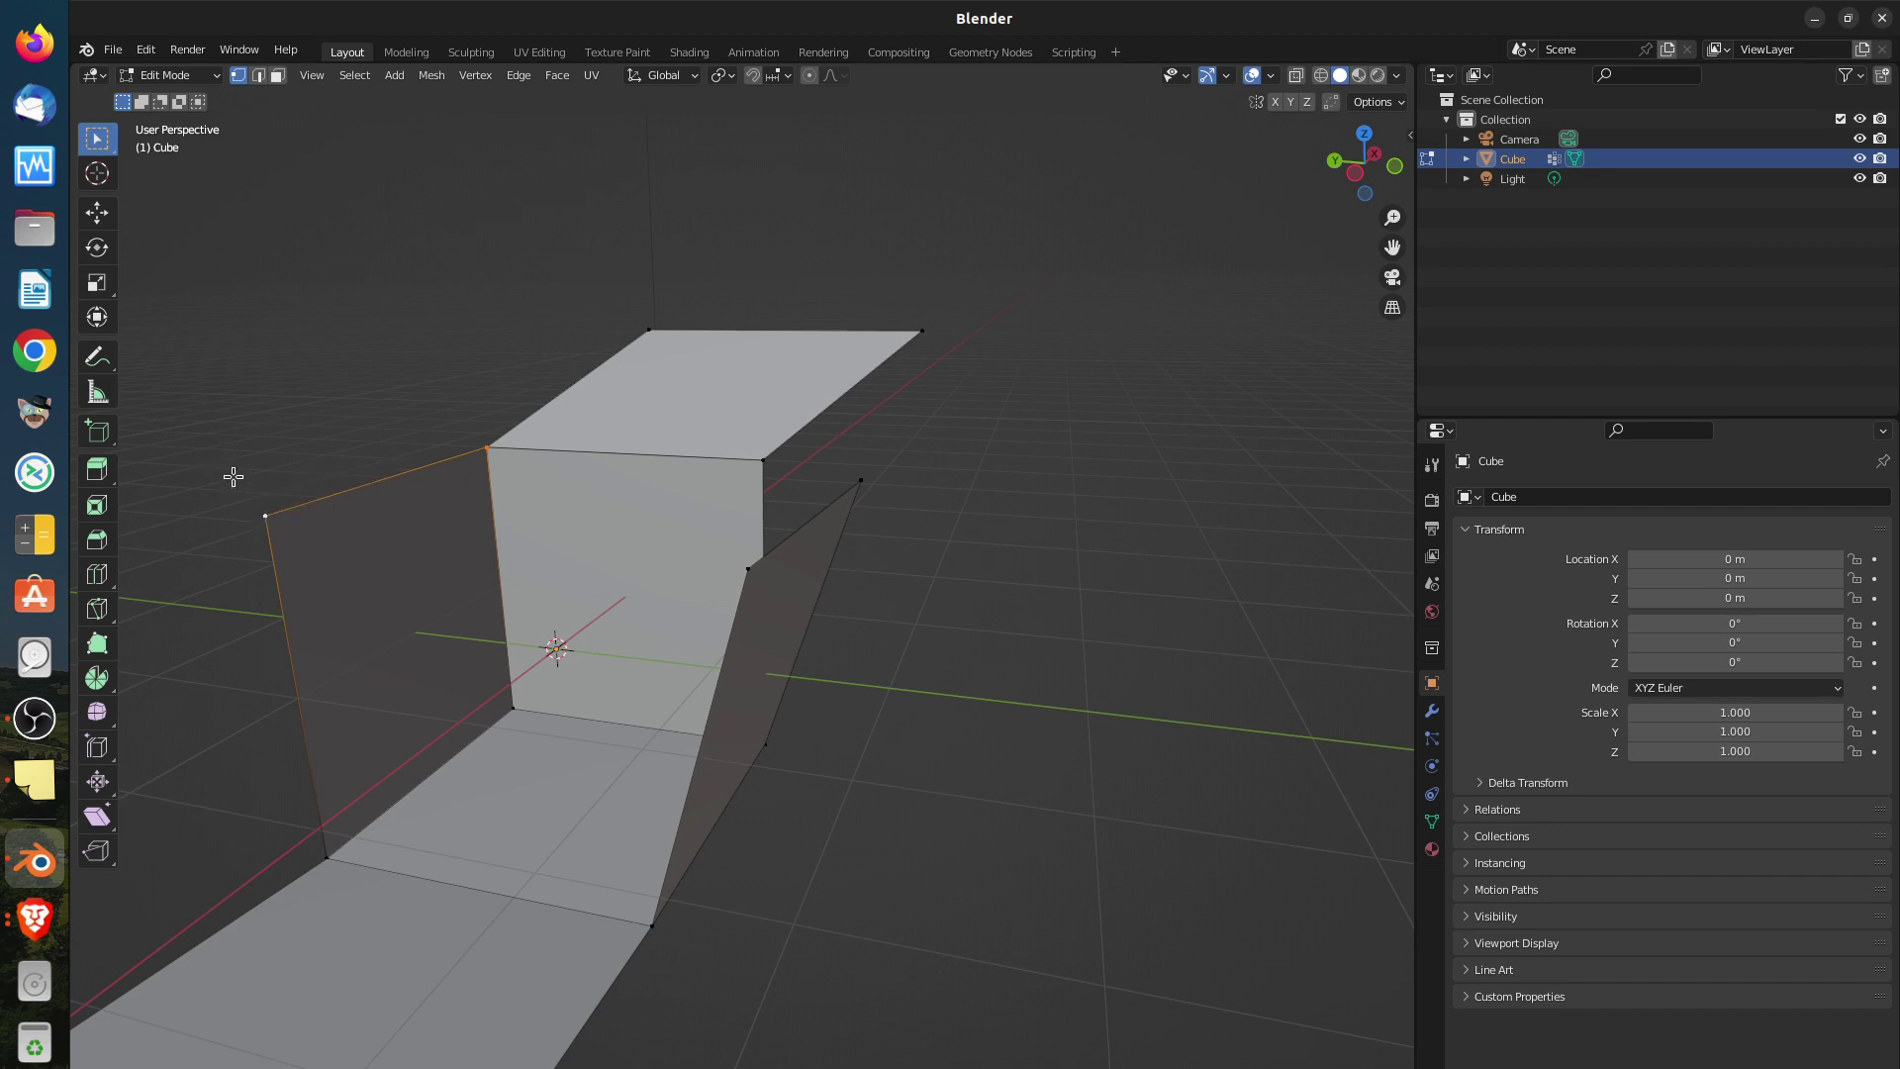
pyautogui.click(264, 515)
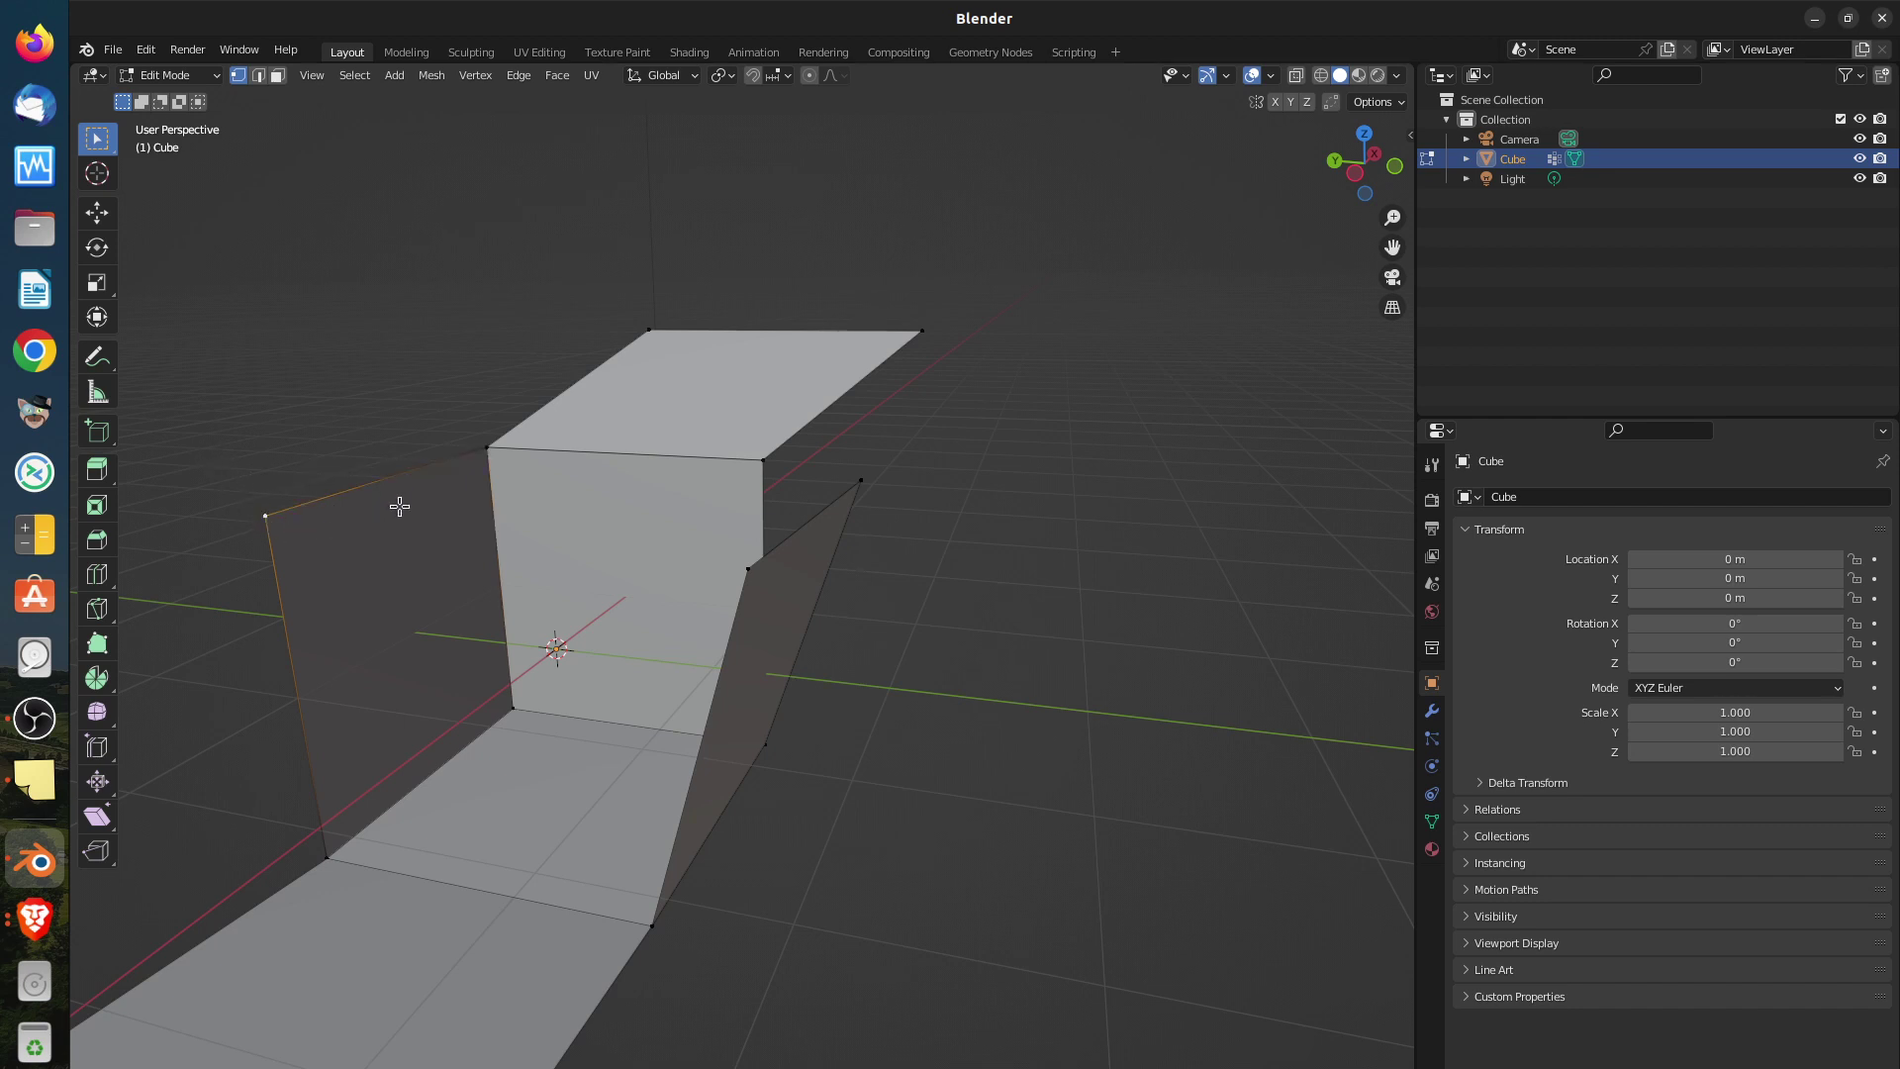
pyautogui.keyDown('shift'); pyautogui.click(481, 448); pyautogui.keyUp('shift')
pyautogui.press('v')
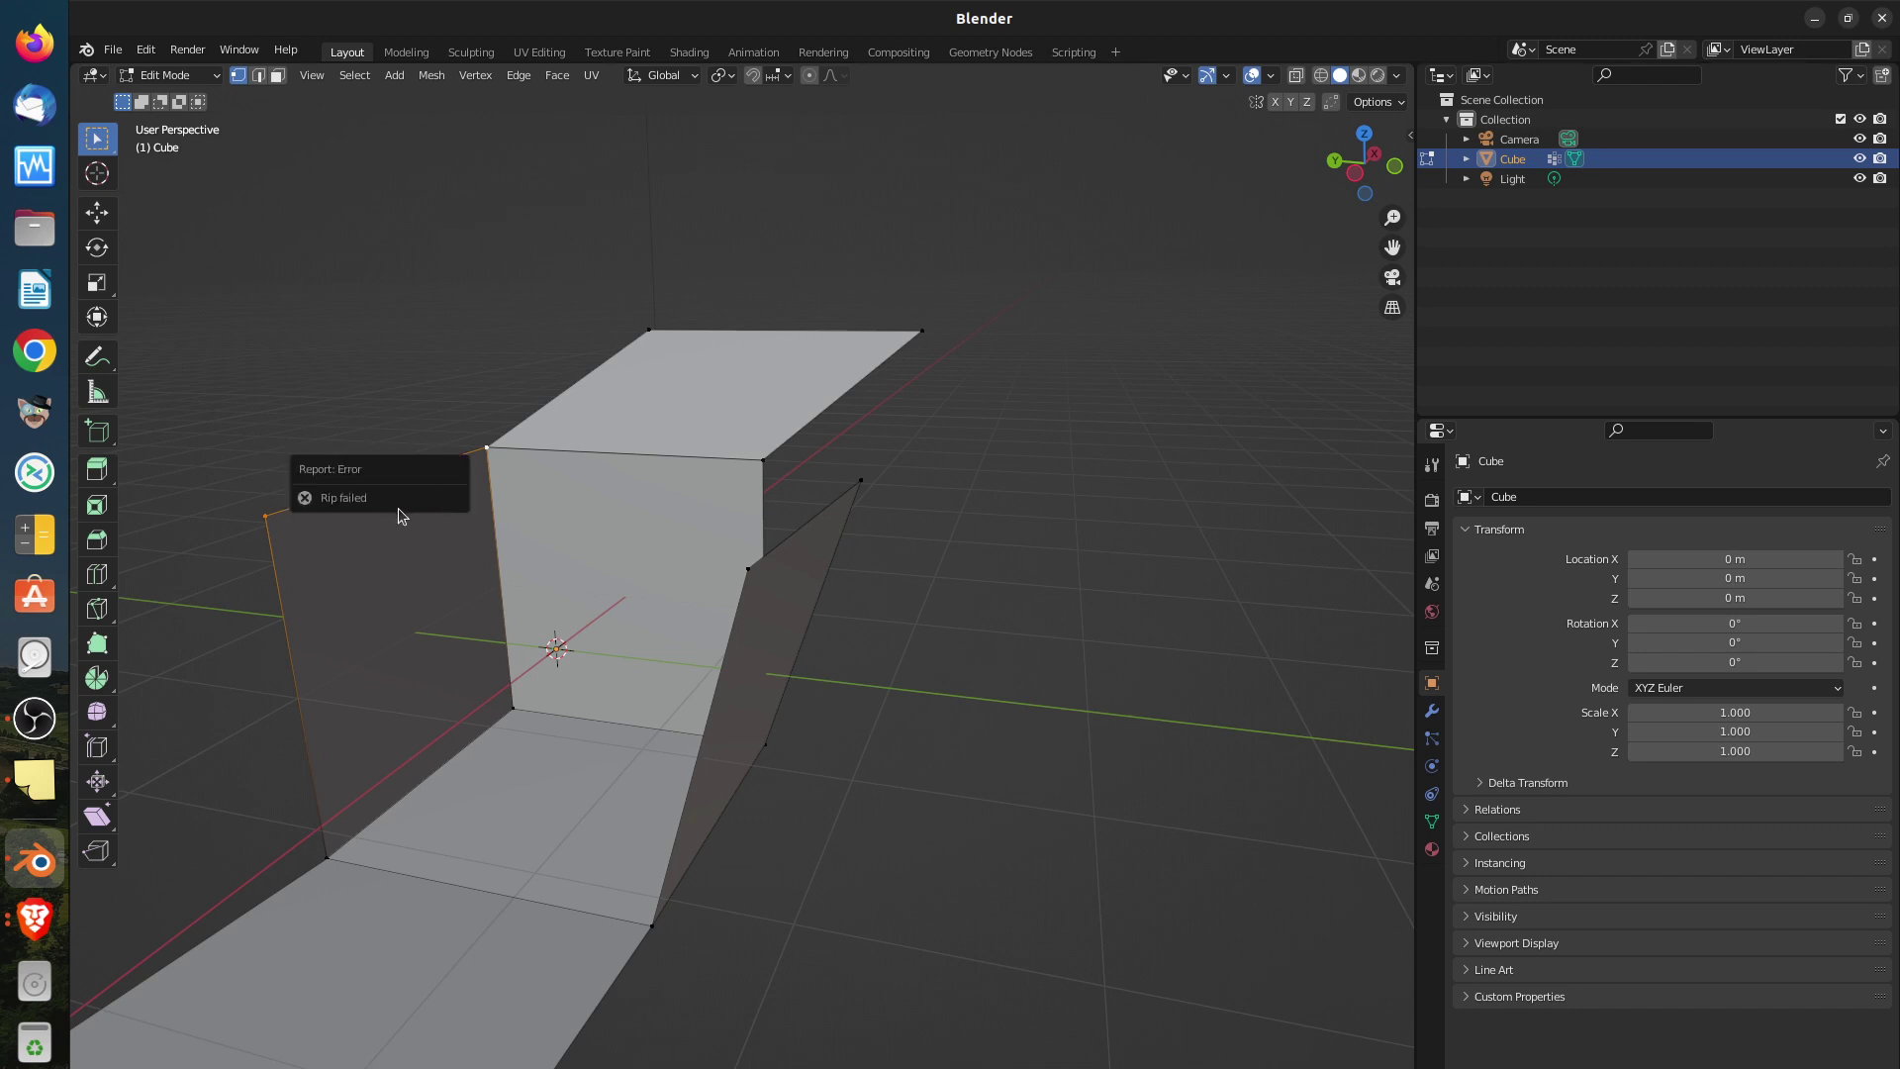
pyautogui.press('v')
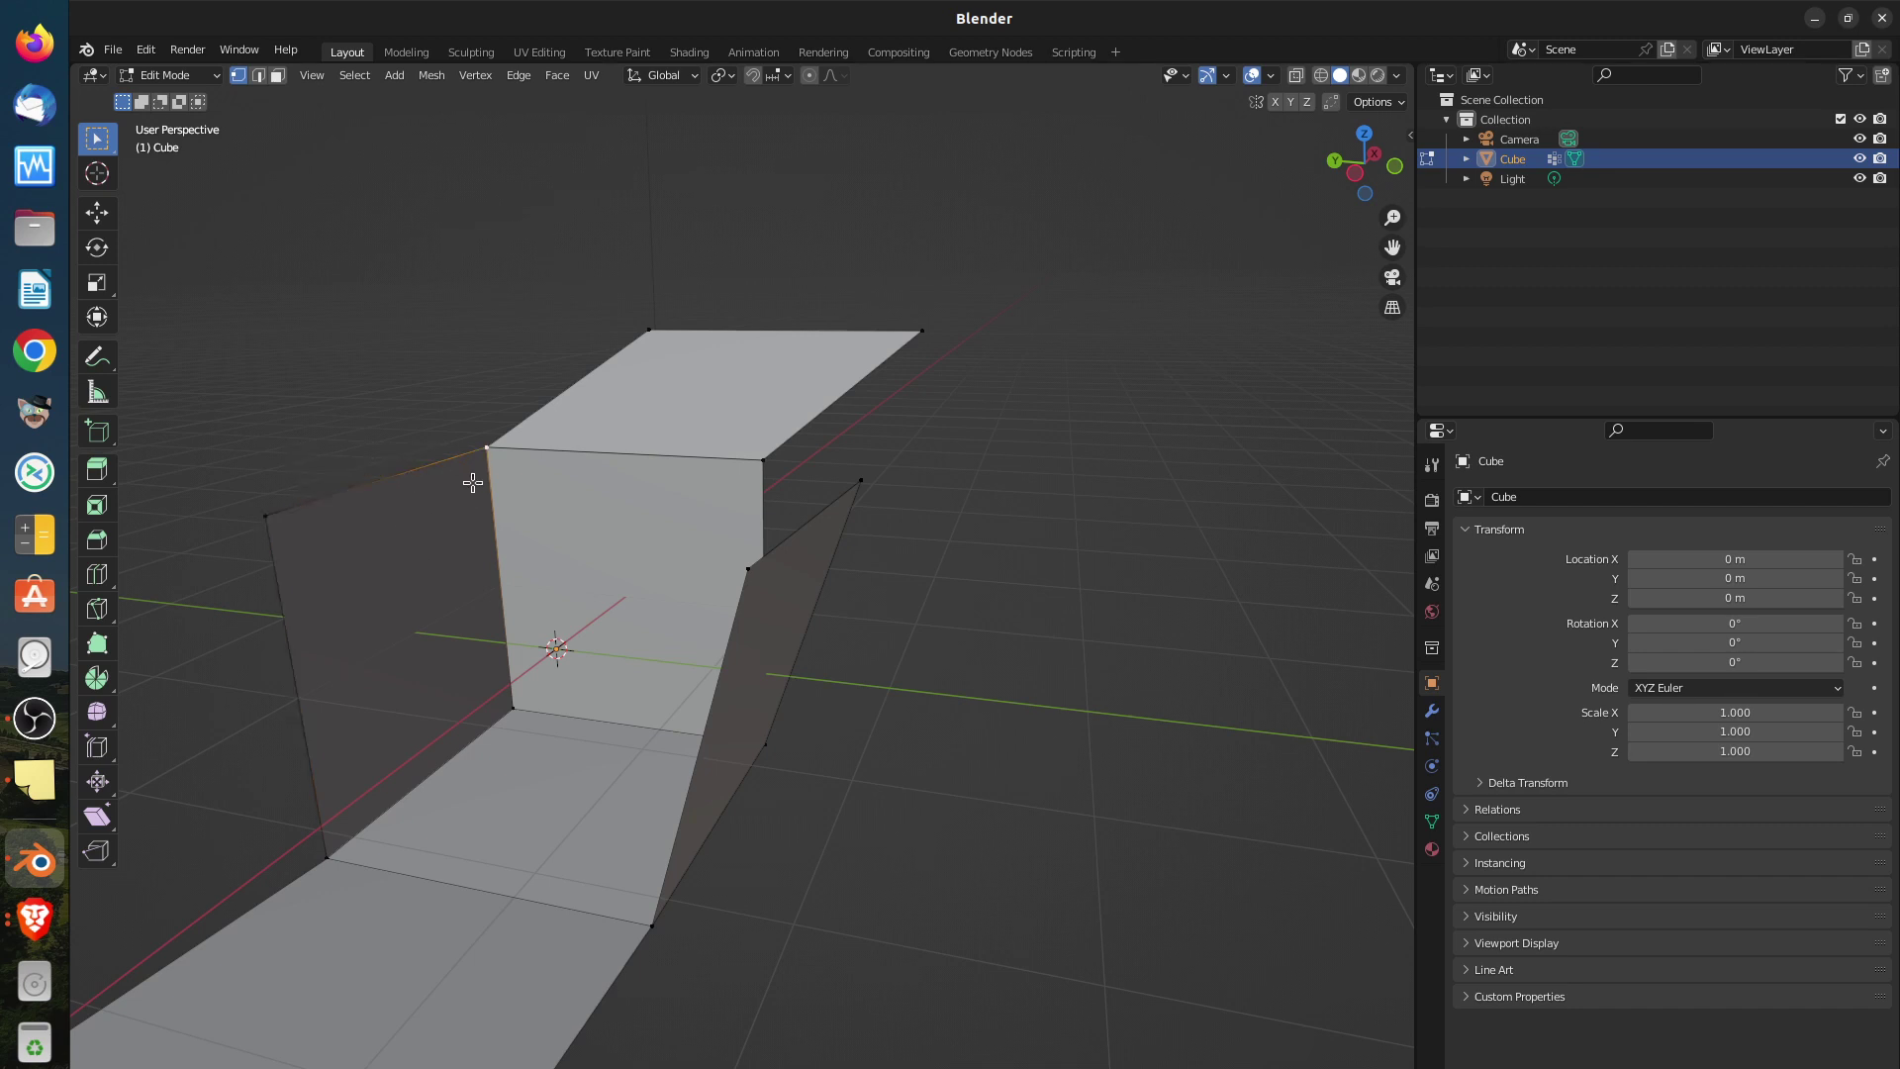
pyautogui.press('v')
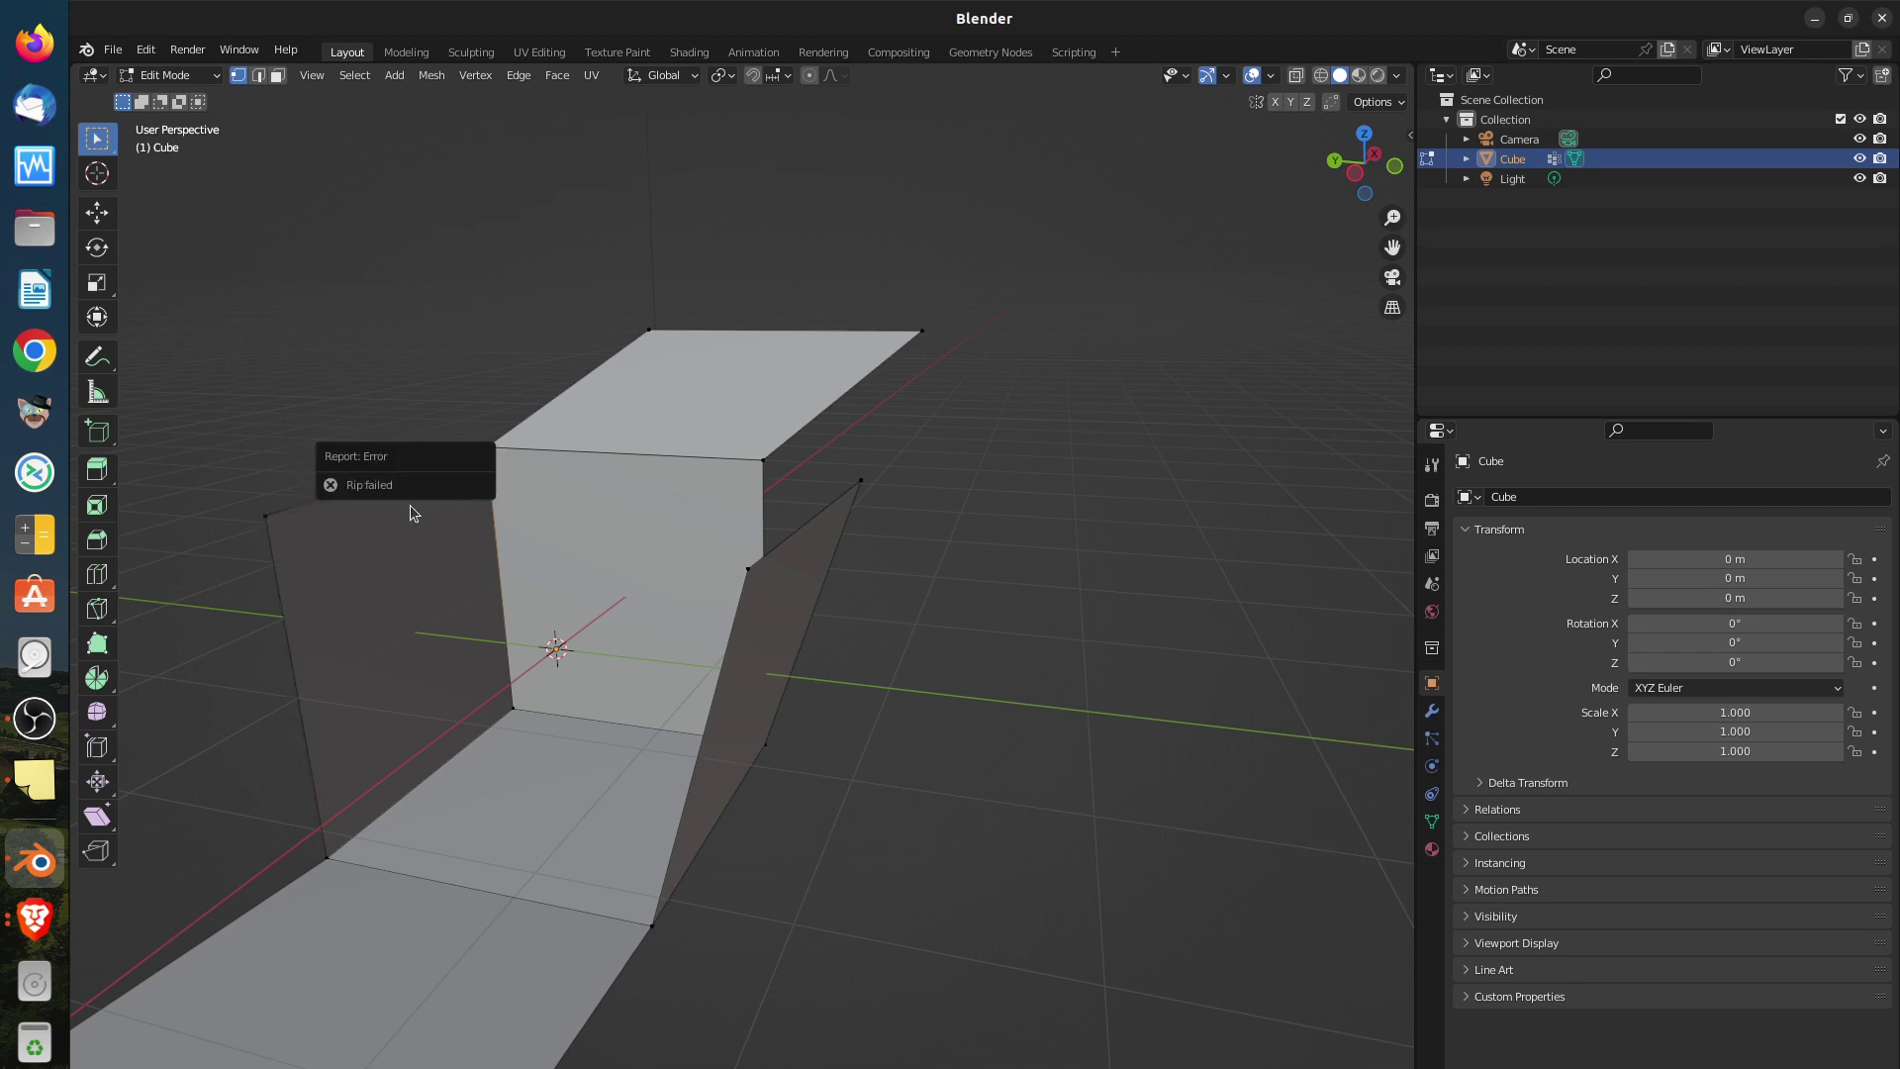
pyautogui.click(371, 351)
# Switch to edge selection and lower the +Y wall's upper edge outward toward +Y as a flap
pyautogui.click(258, 75)
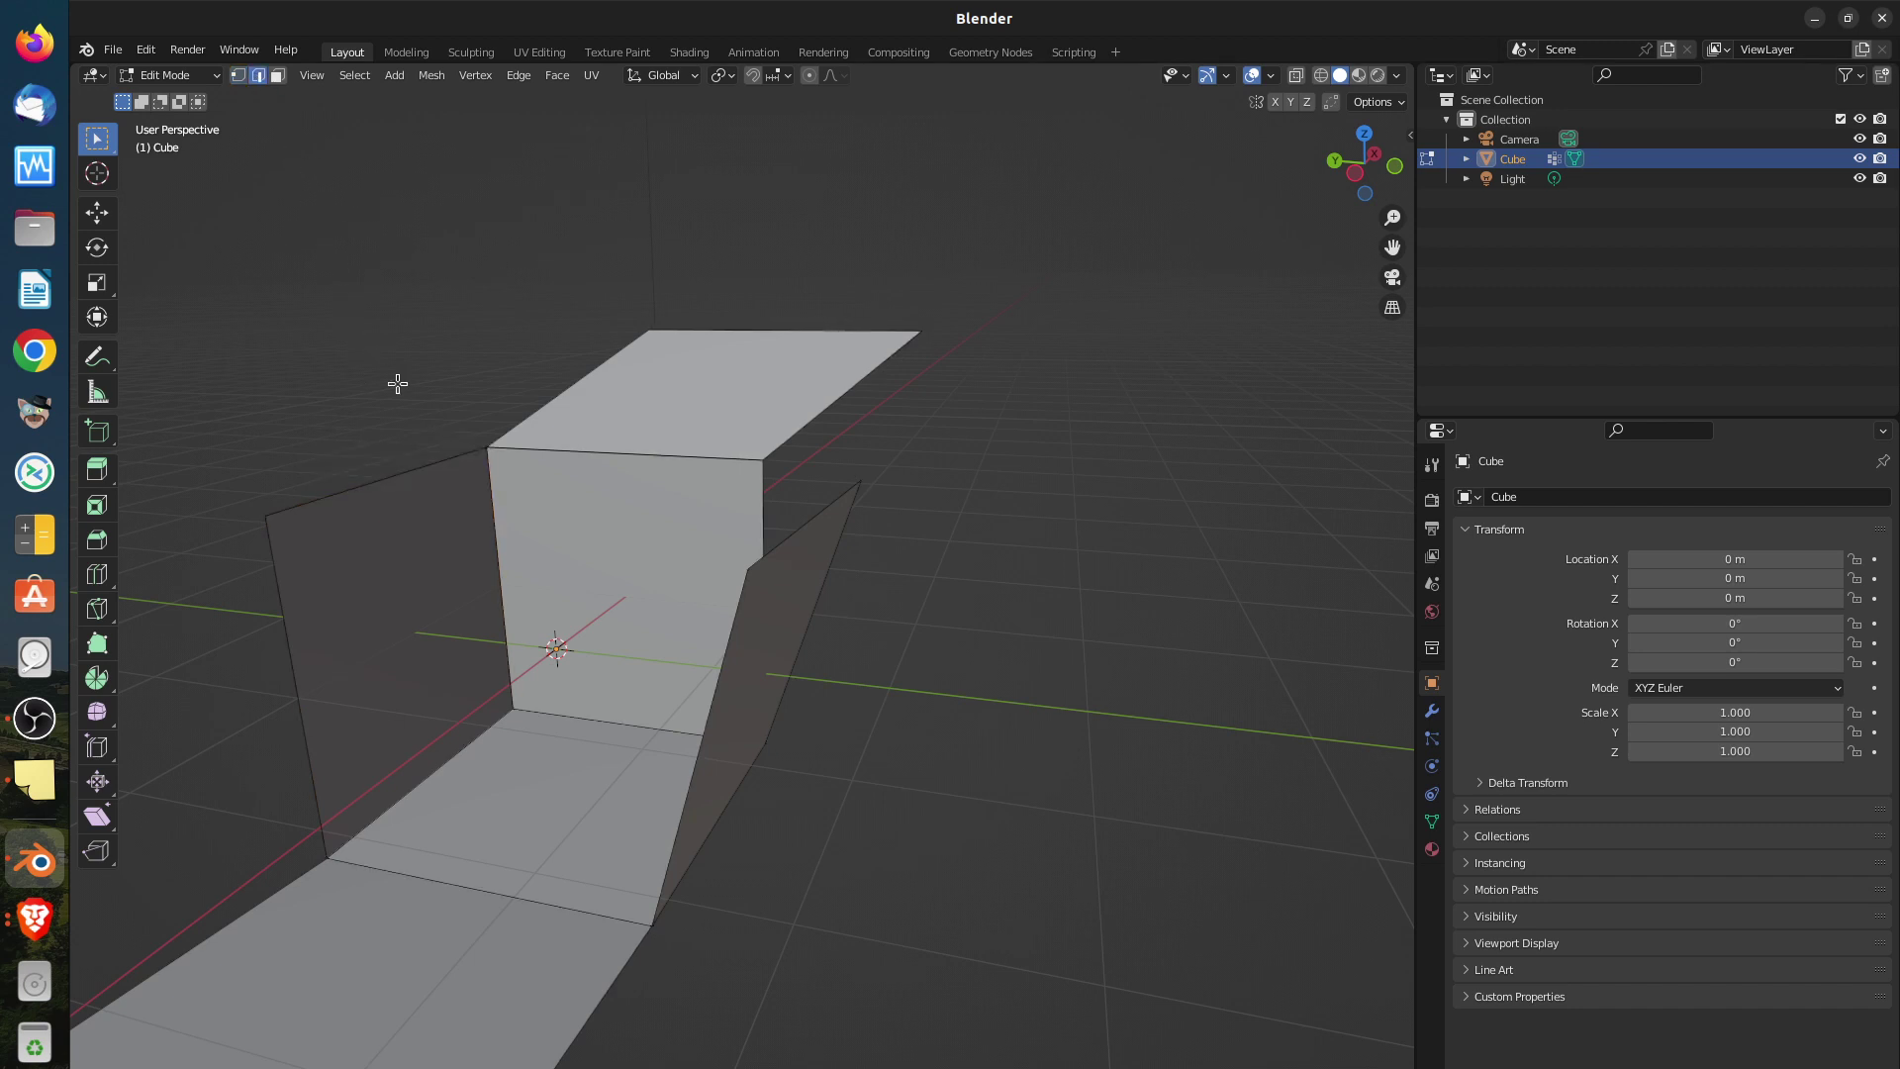
pyautogui.click(414, 473)
pyautogui.press('v')
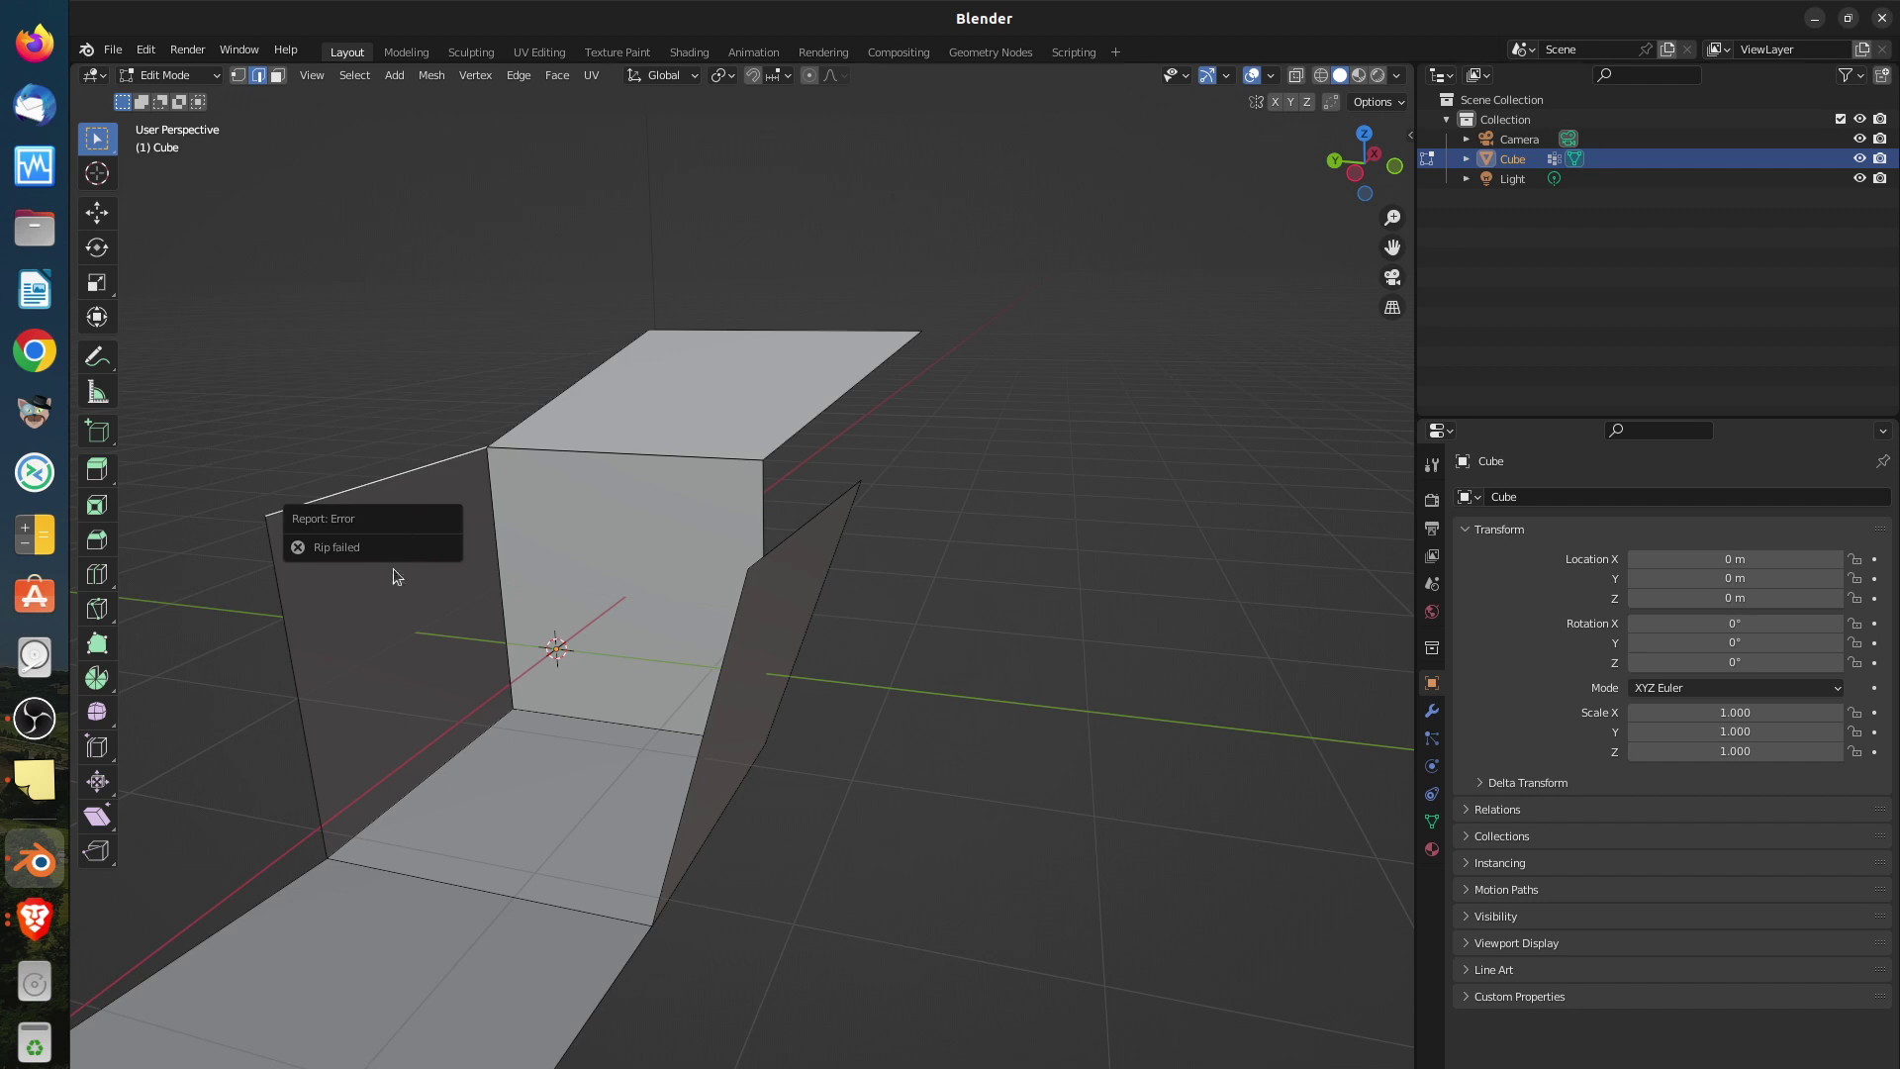
pyautogui.moveTo(394, 576); pyautogui.dragTo(444, 540, button='middle')
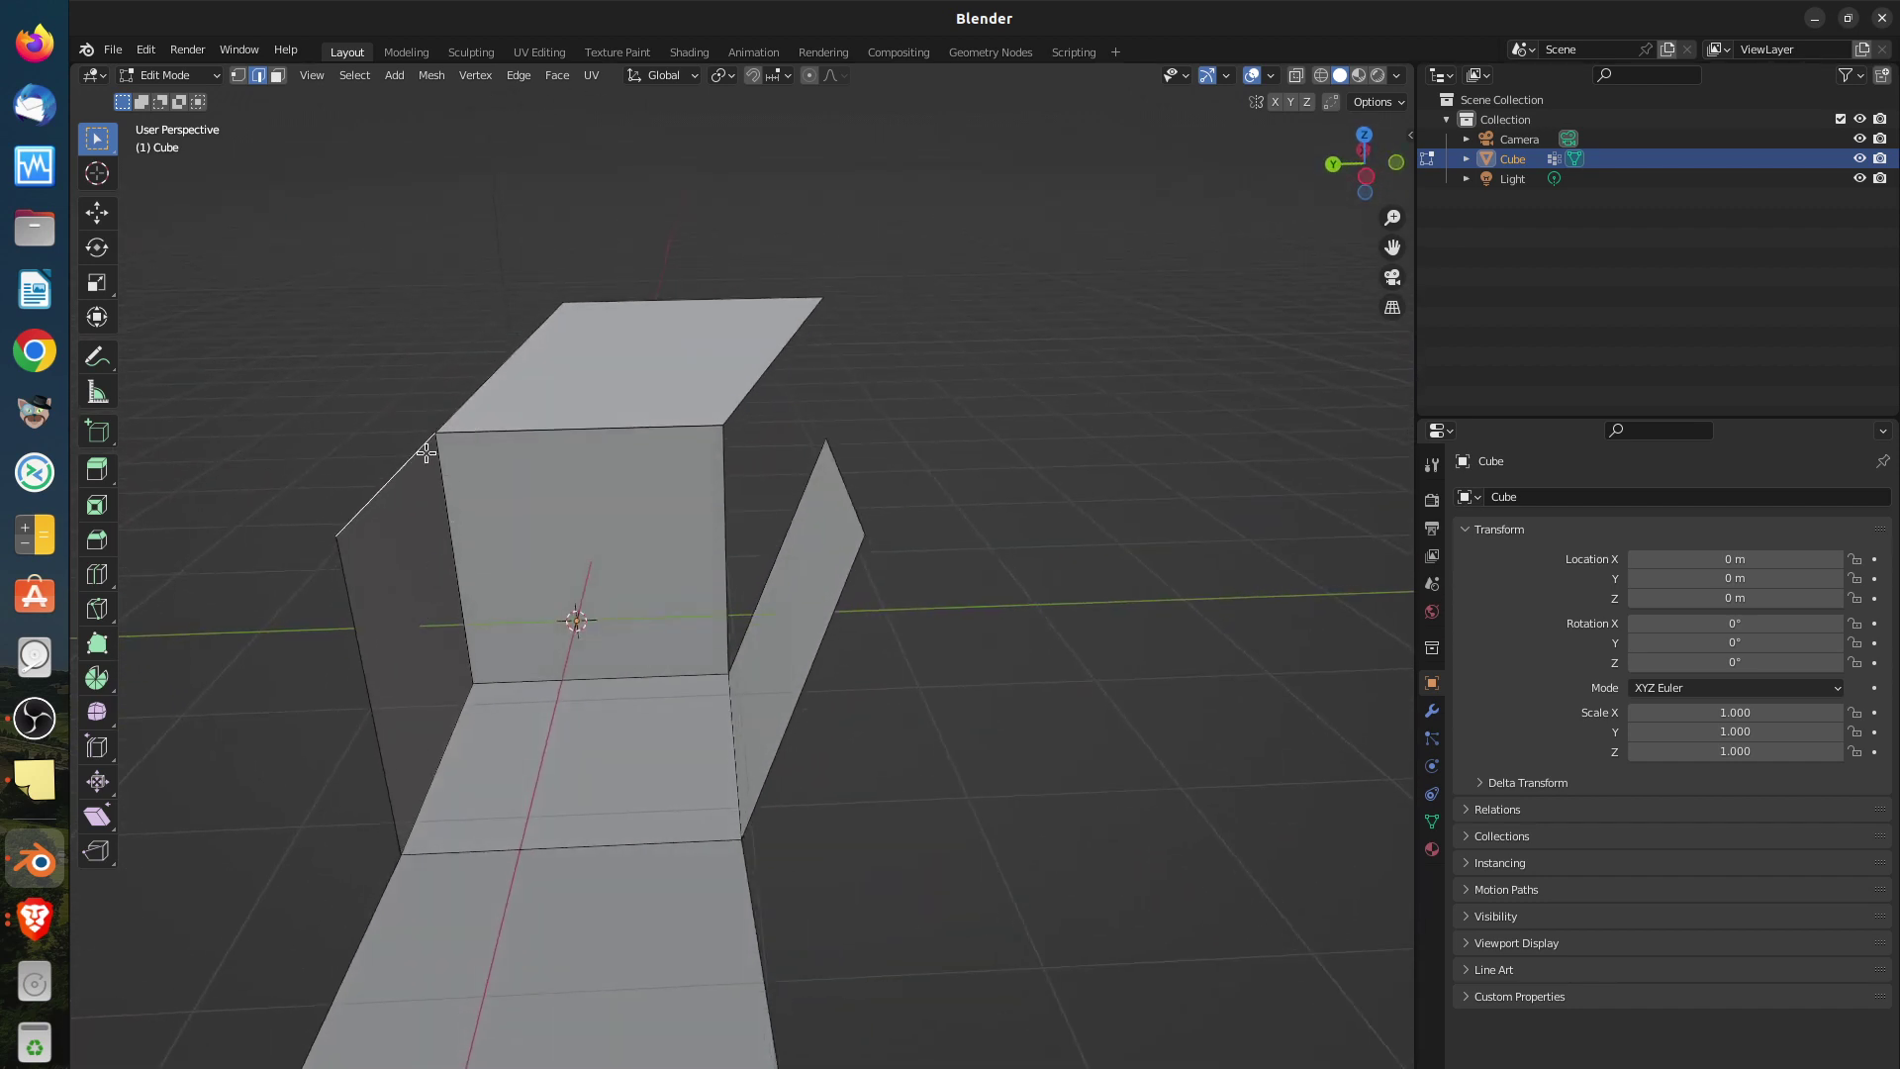
pyautogui.press('g')
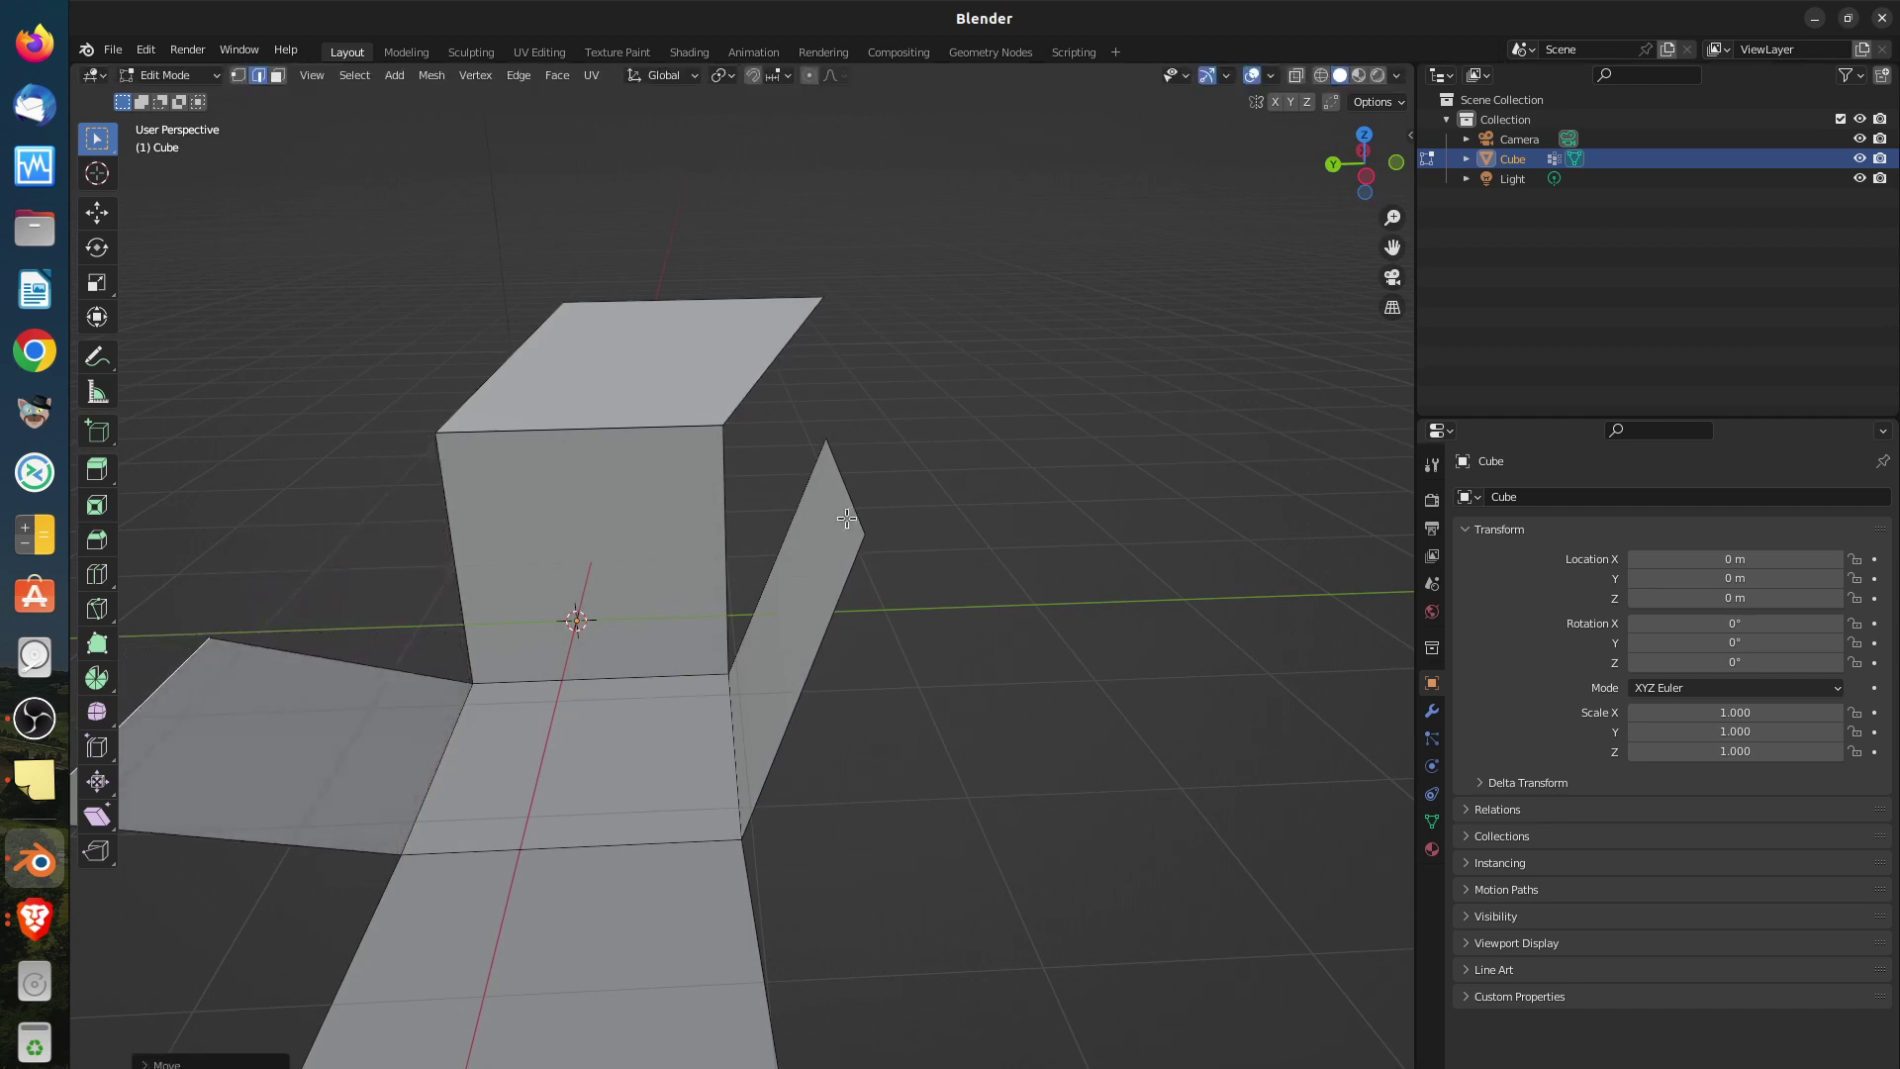
# Lower the upper edge of the leaning −Y wall further outward toward −Y as a flap
pyautogui.moveTo(786, 562)
pyautogui.mouseDown(button='middle')
pyautogui.moveTo(827, 551)
pyautogui.moveTo(809, 557)
pyautogui.mouseUp(button='middle')
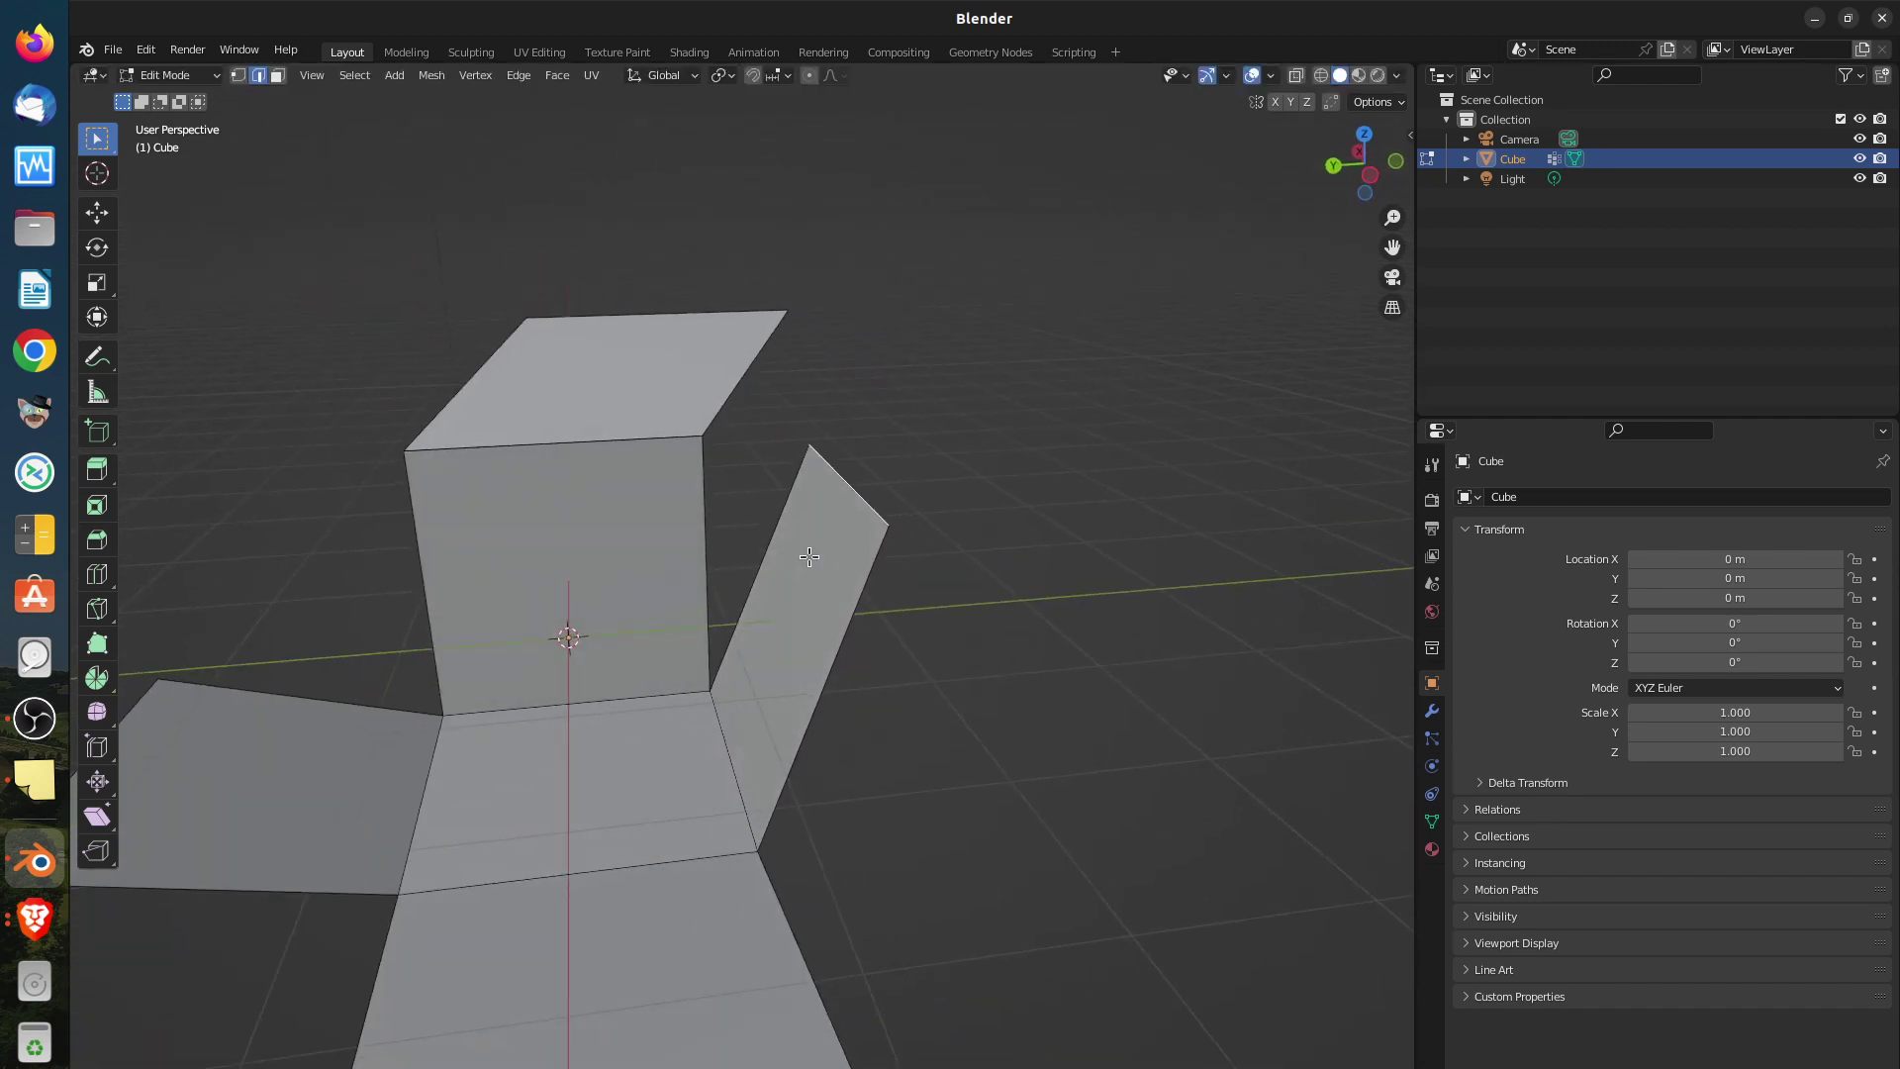
pyautogui.press('g')
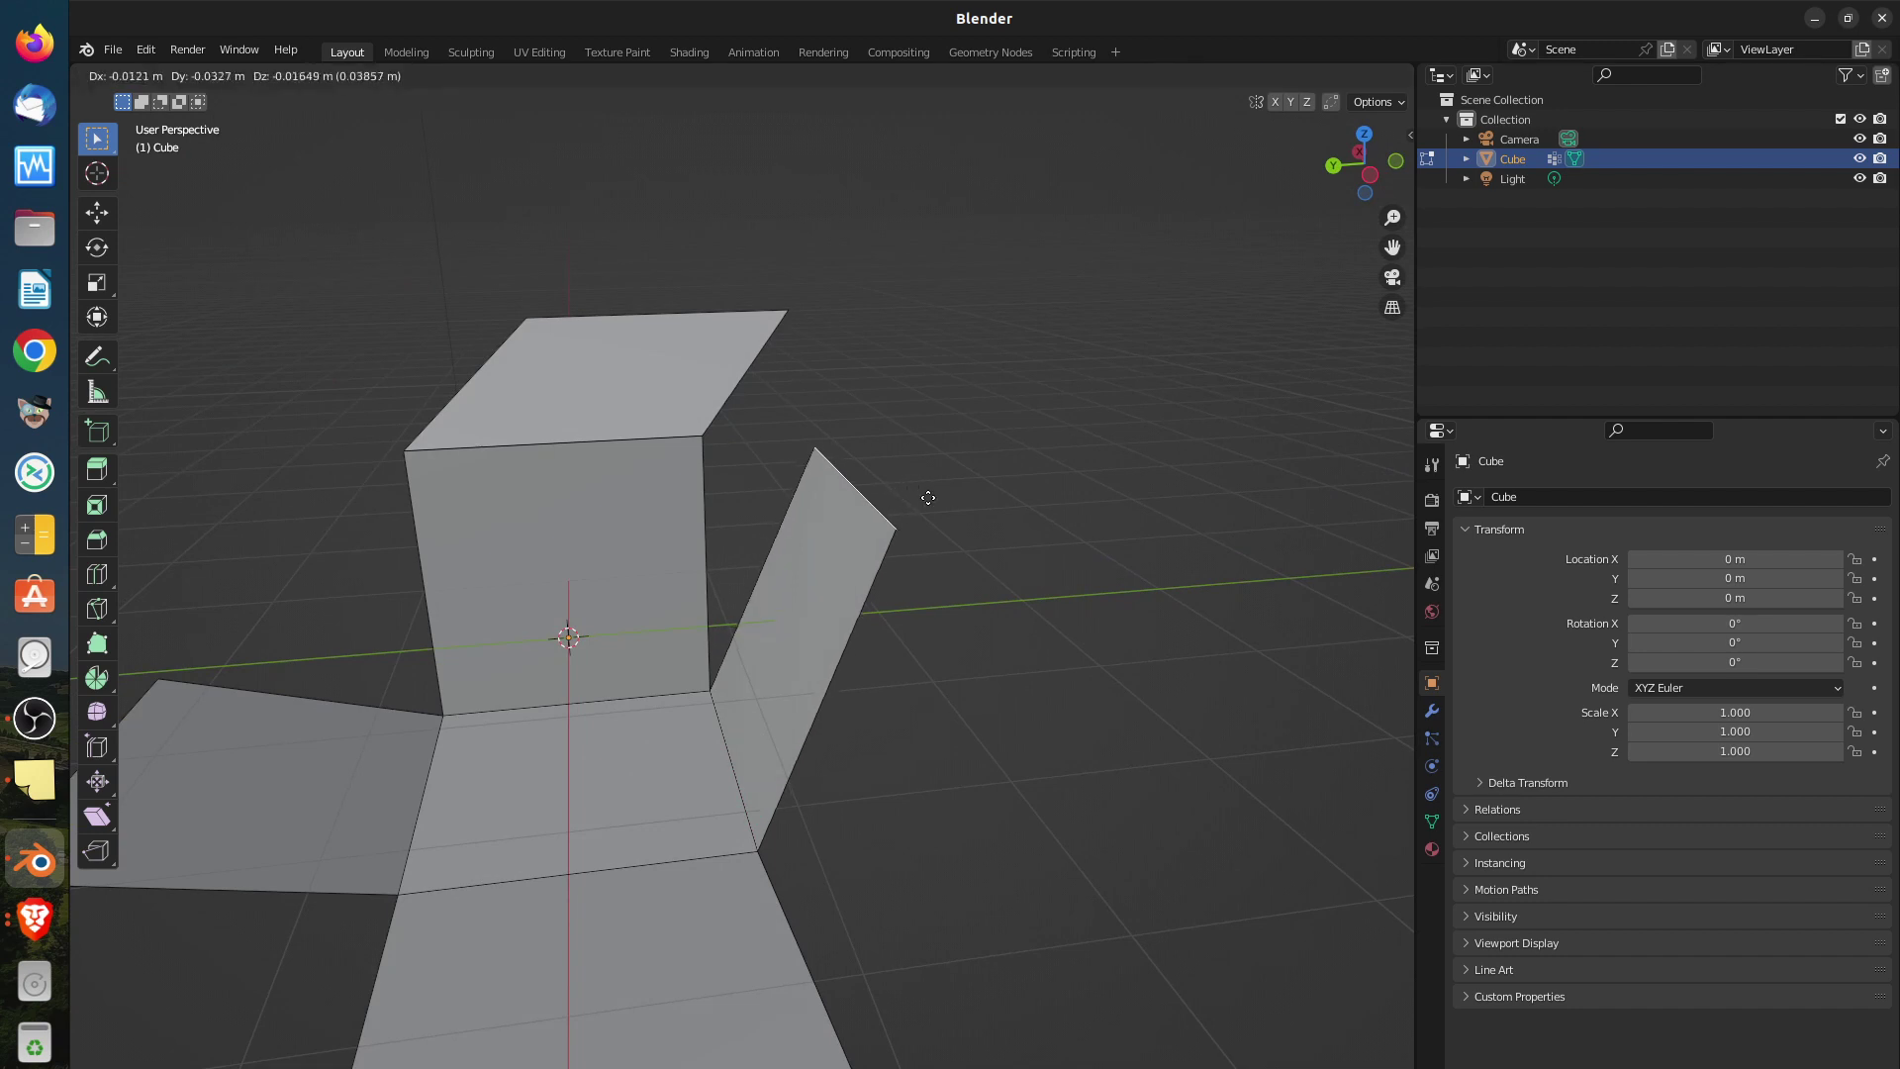
pyautogui.click(1125, 688)
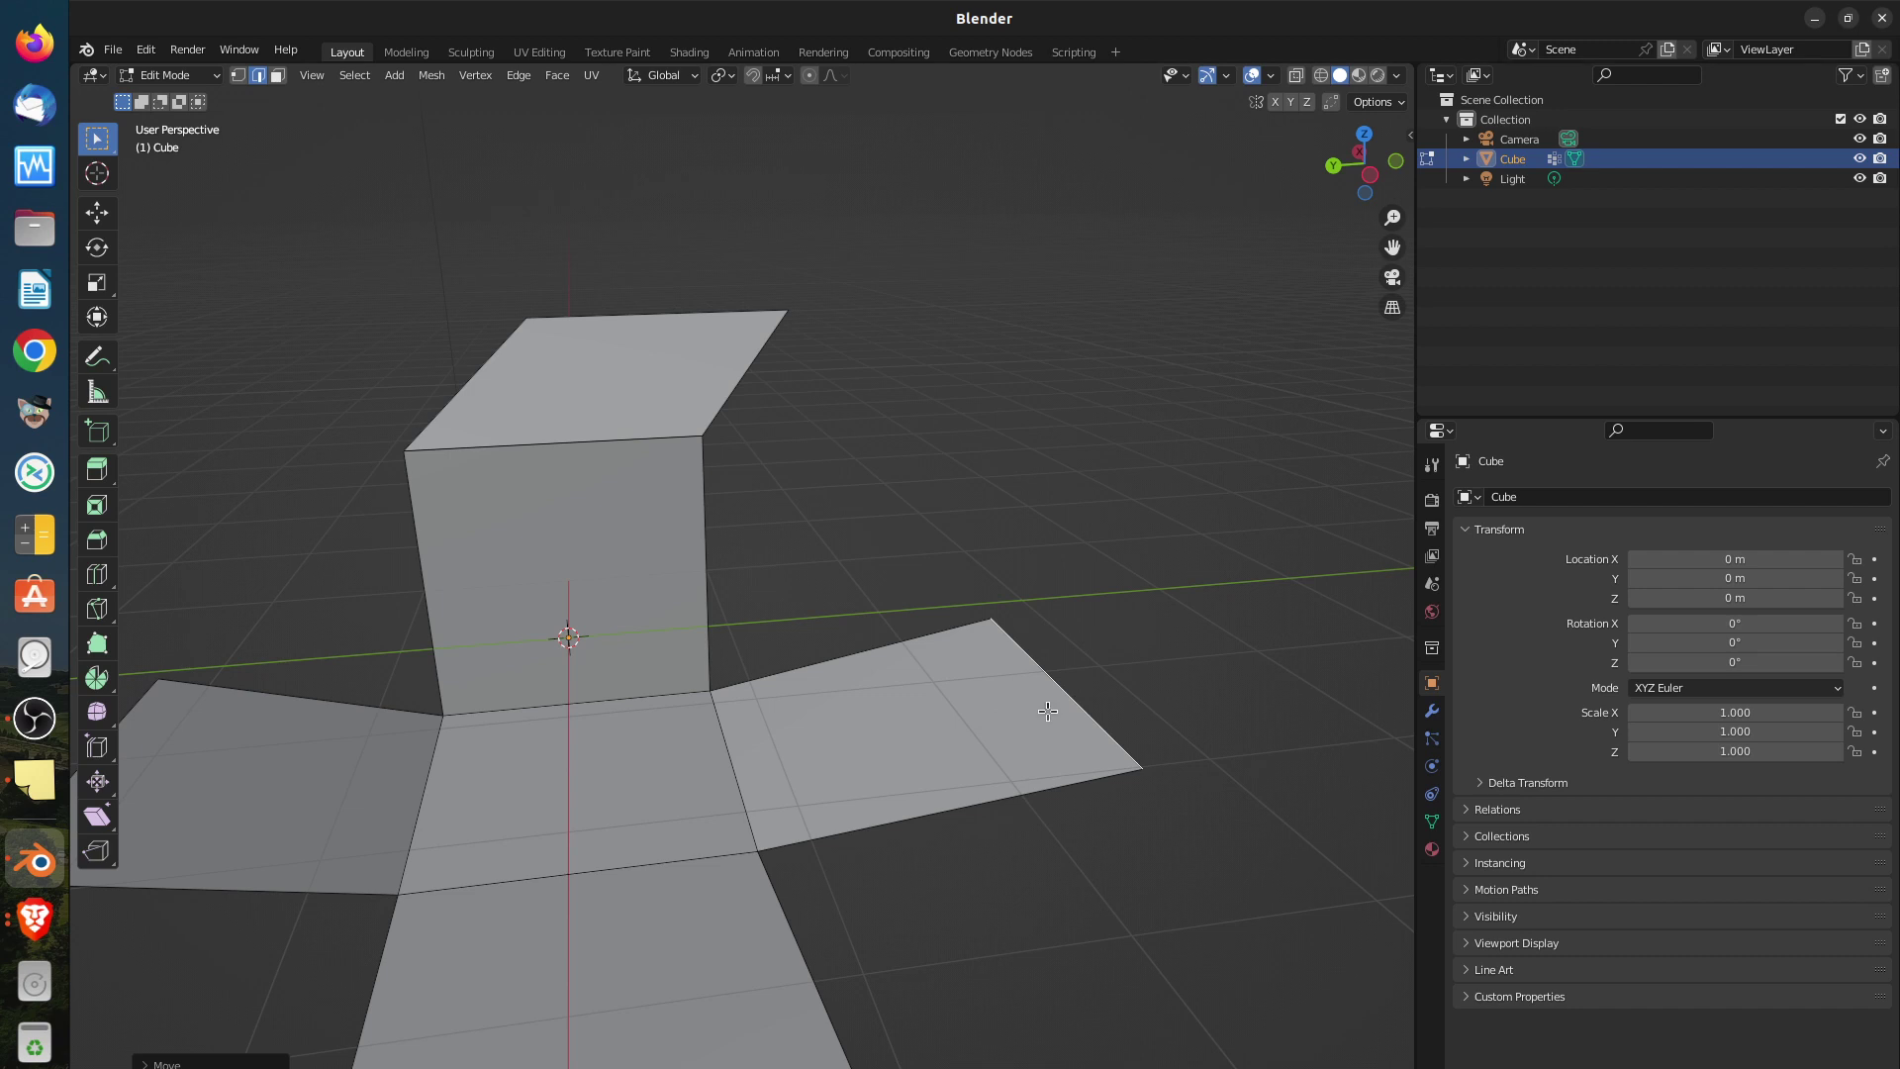
# Move the +X wall's upper edge and the top face's outer edge together outward and down by about 2 m
pyautogui.scroll(-4, 693, 752)
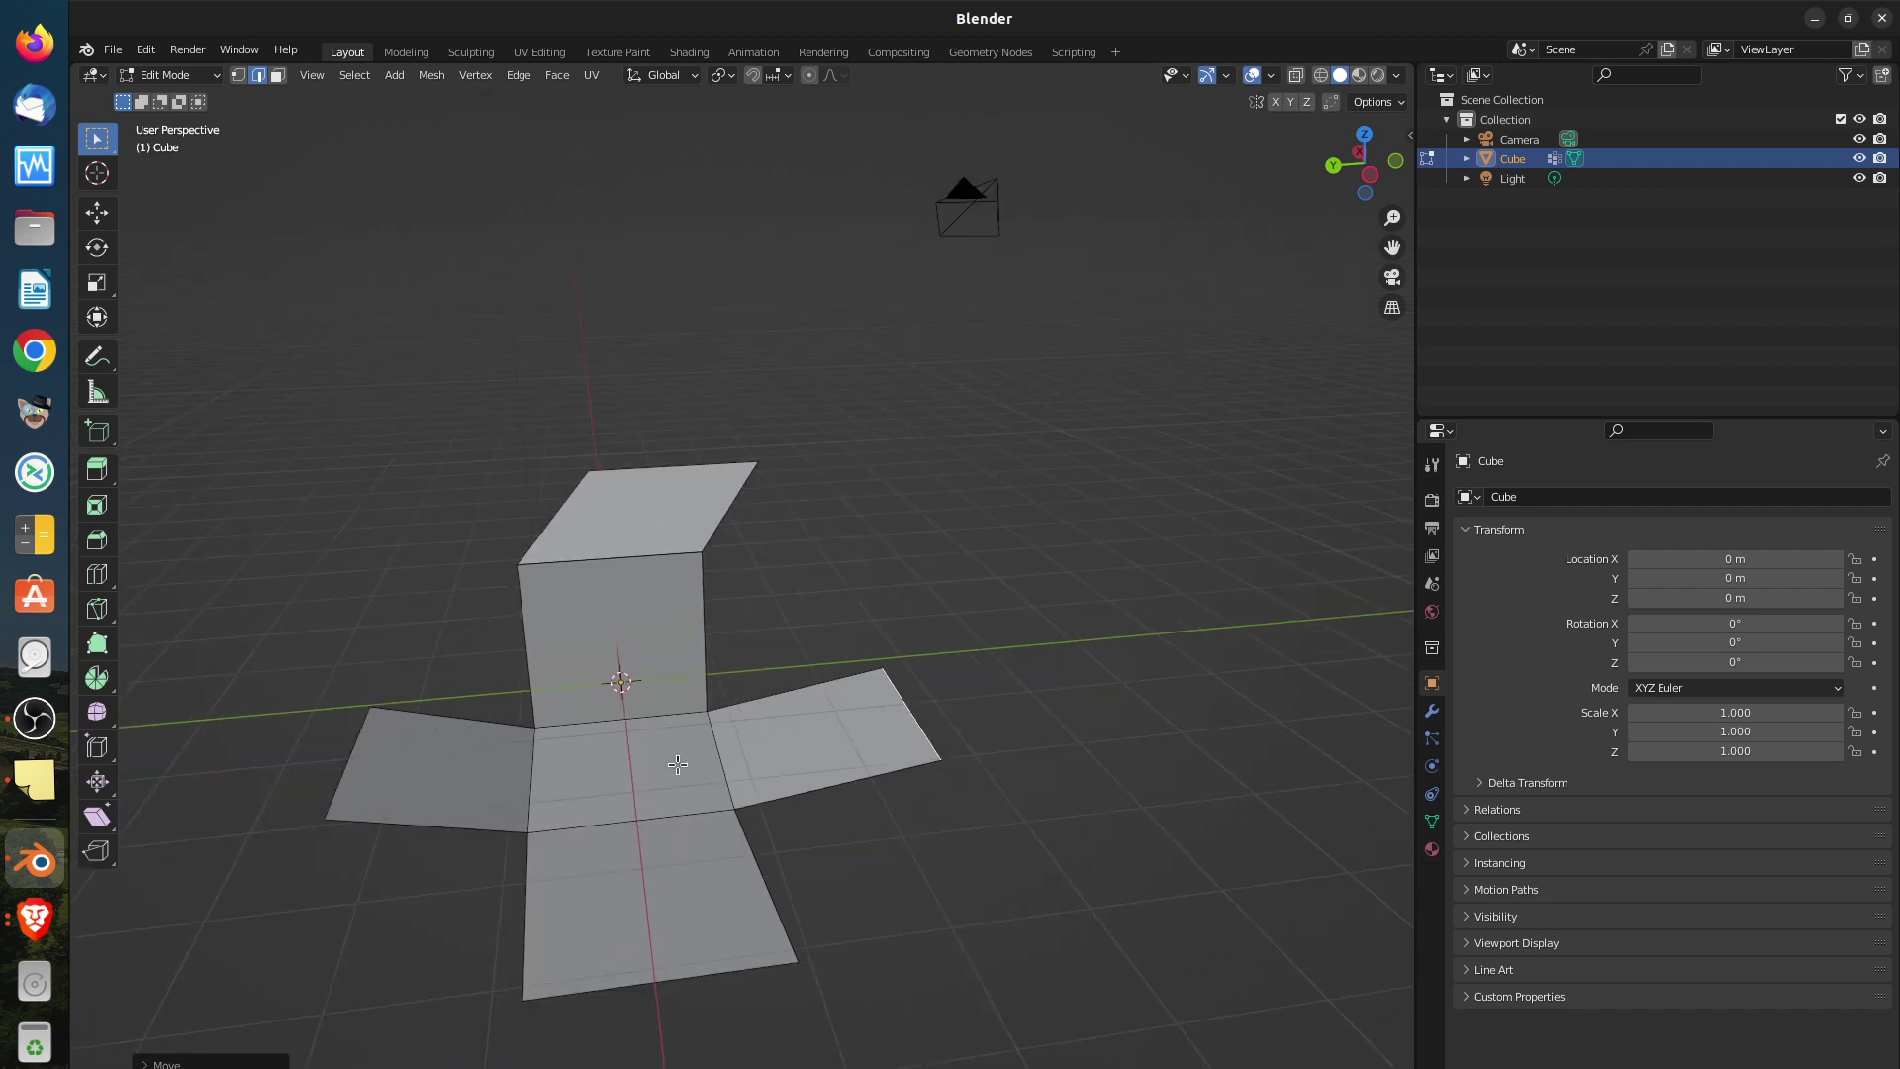
pyautogui.moveTo(683, 762); pyautogui.dragTo(840, 610, button='middle')
pyautogui.scroll(5, 719, 788)
pyautogui.scroll(-3, 719, 788)
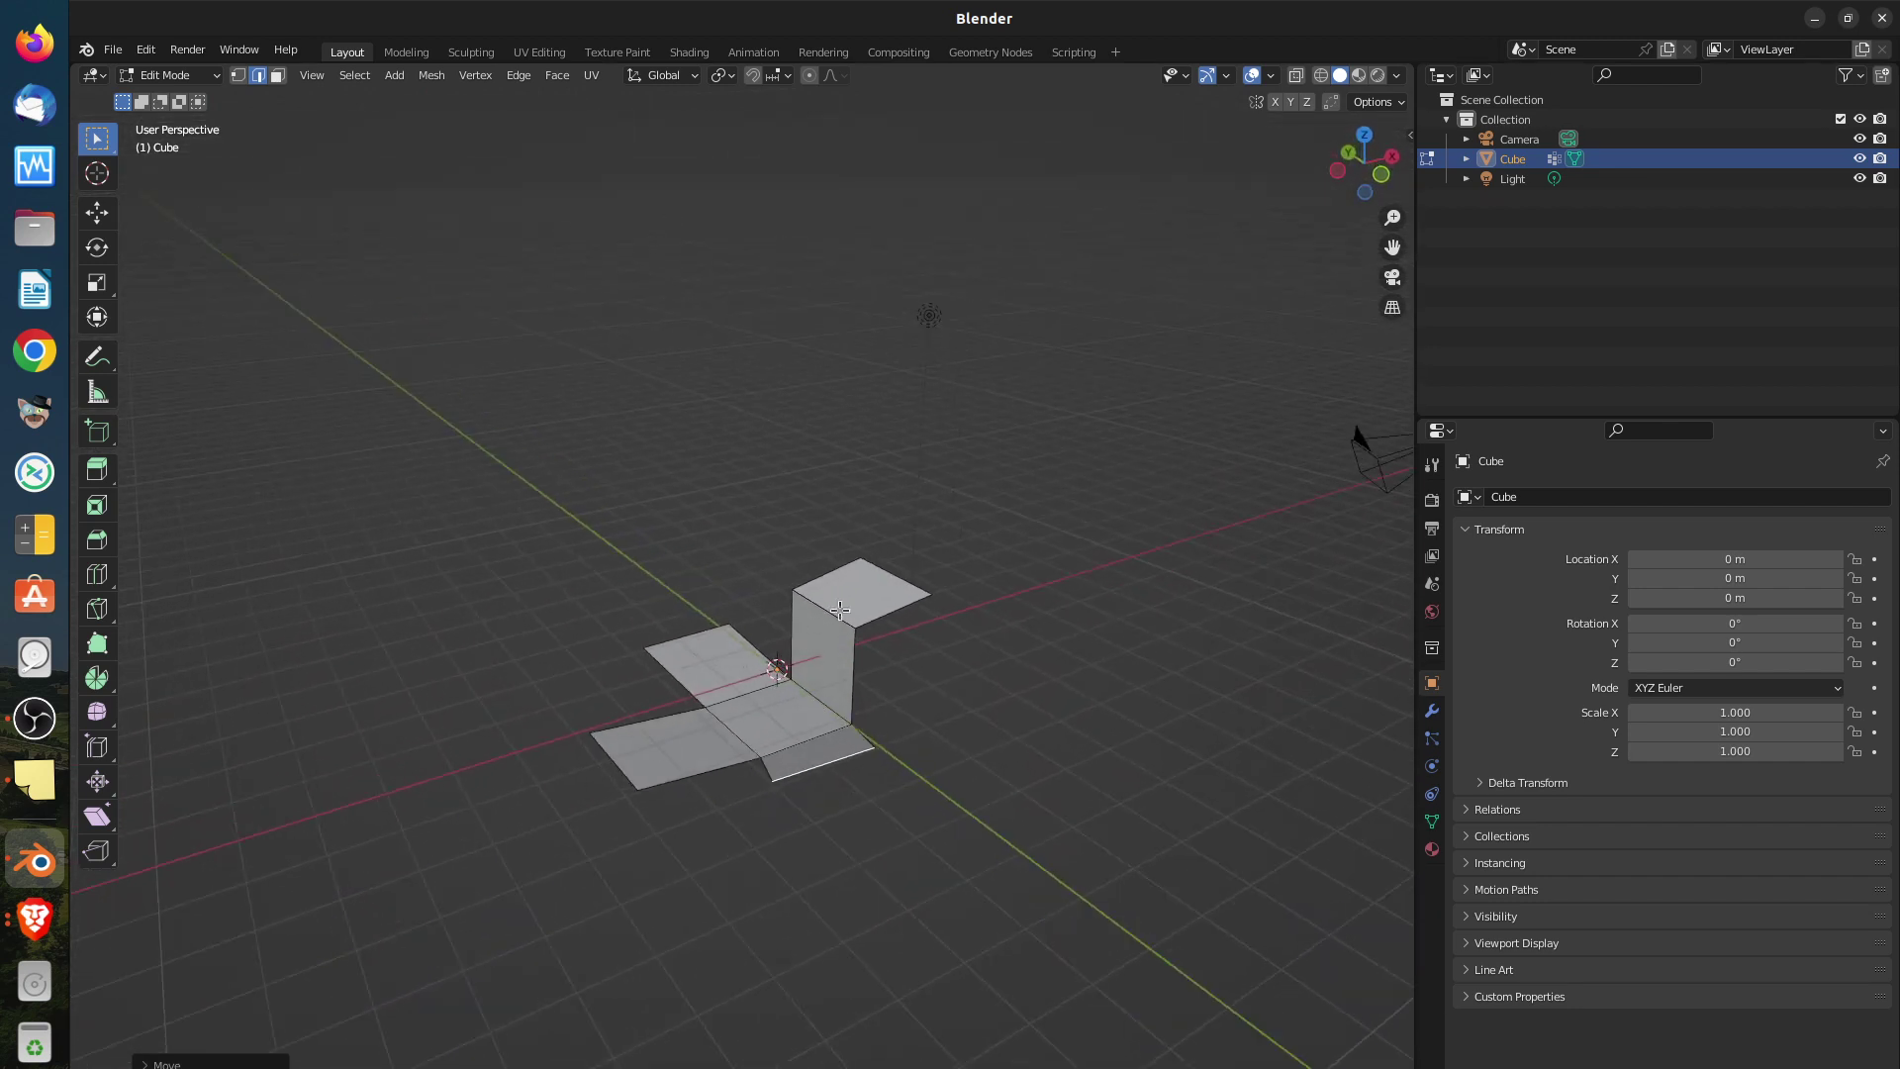
pyautogui.click(885, 574)
pyautogui.click(828, 610)
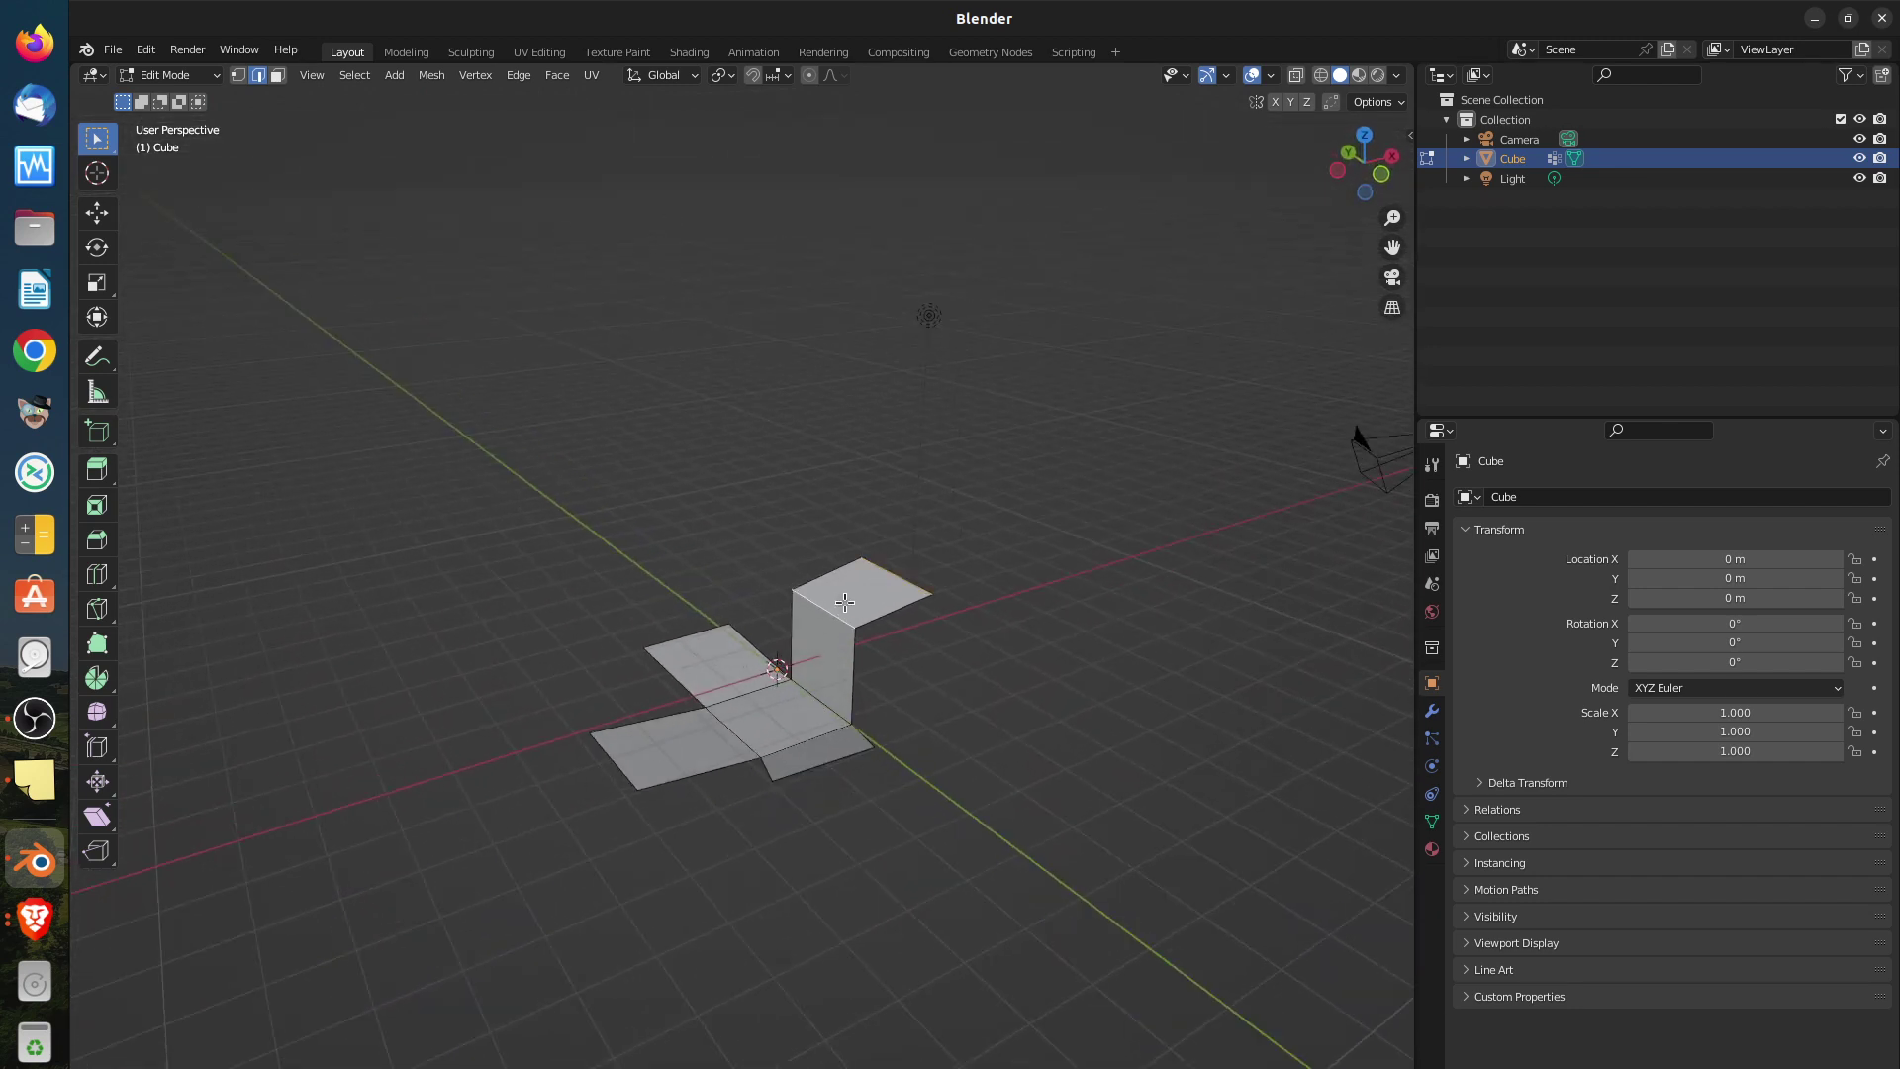
pyautogui.press('g')
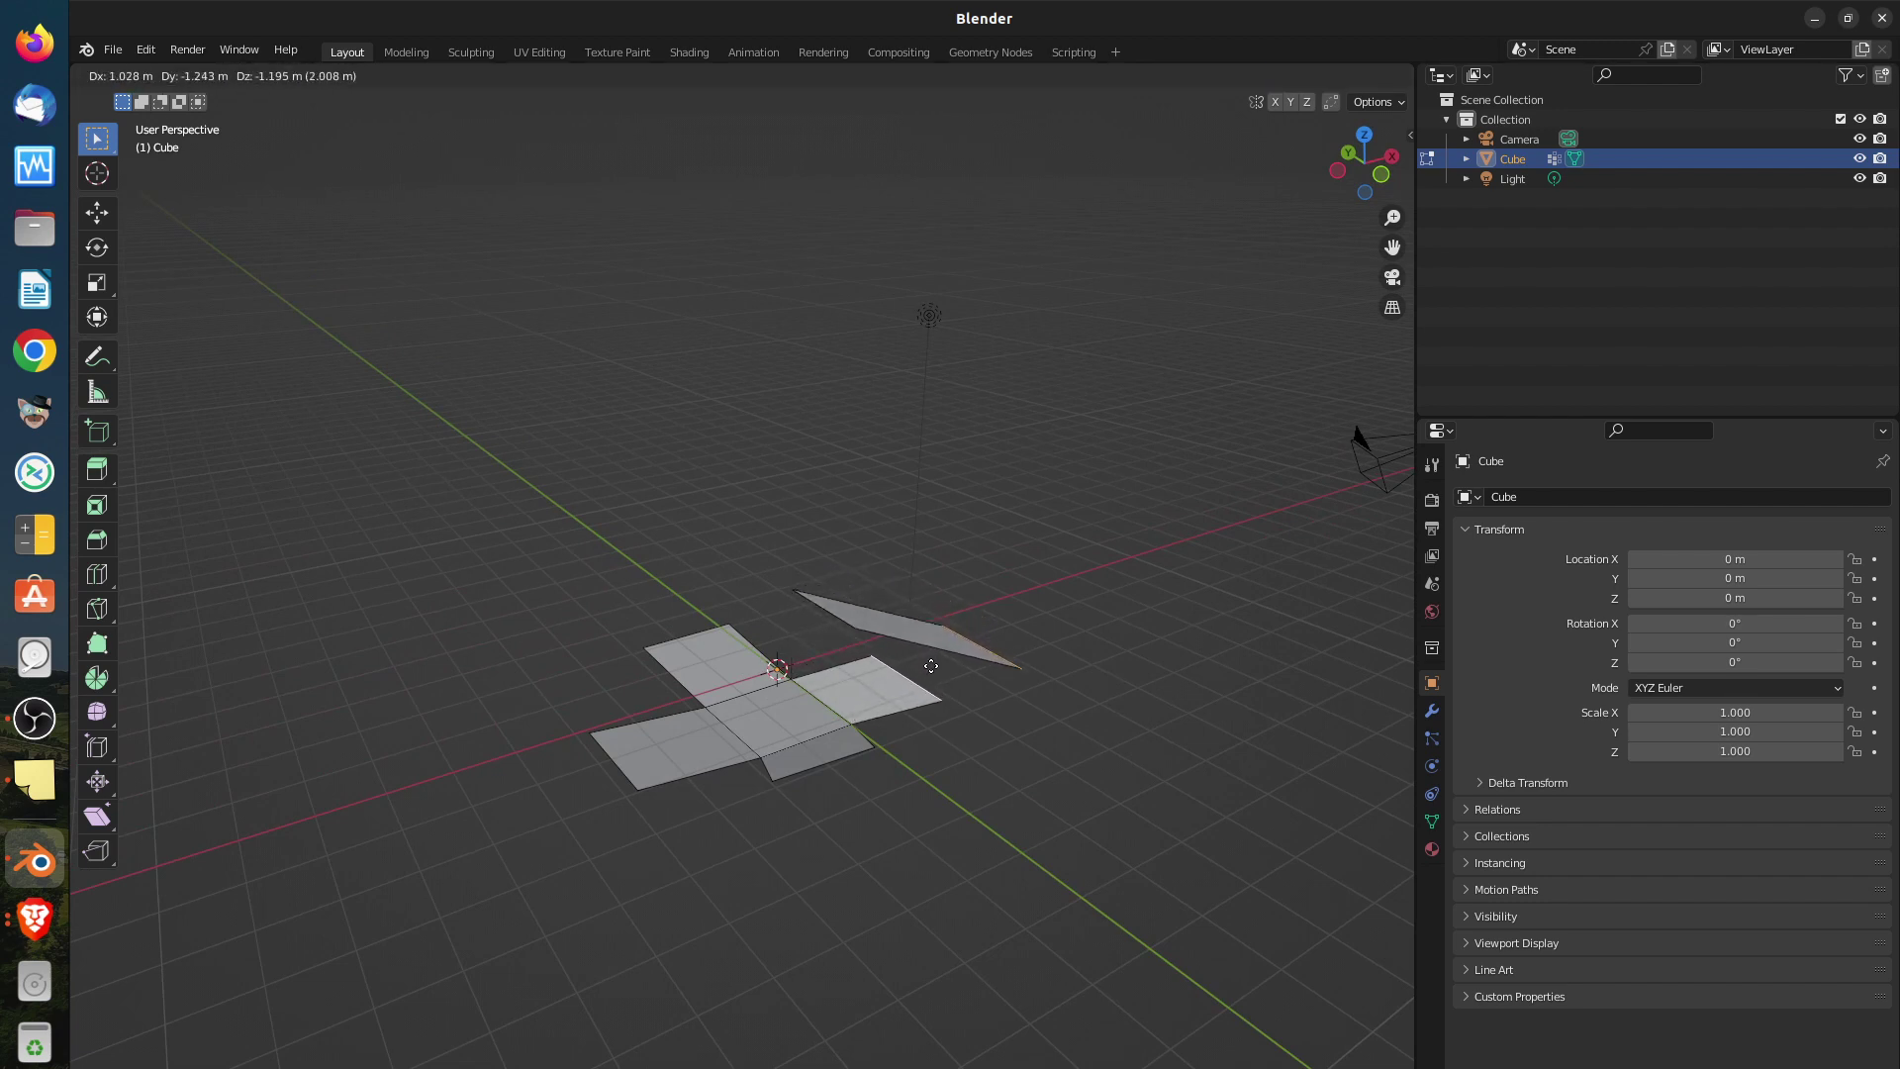
pyautogui.click(932, 668)
# Move the top face's remaining raised edge down by about 2.06 m beside the lowered +X wall's outer edge
pyautogui.click(827, 612)
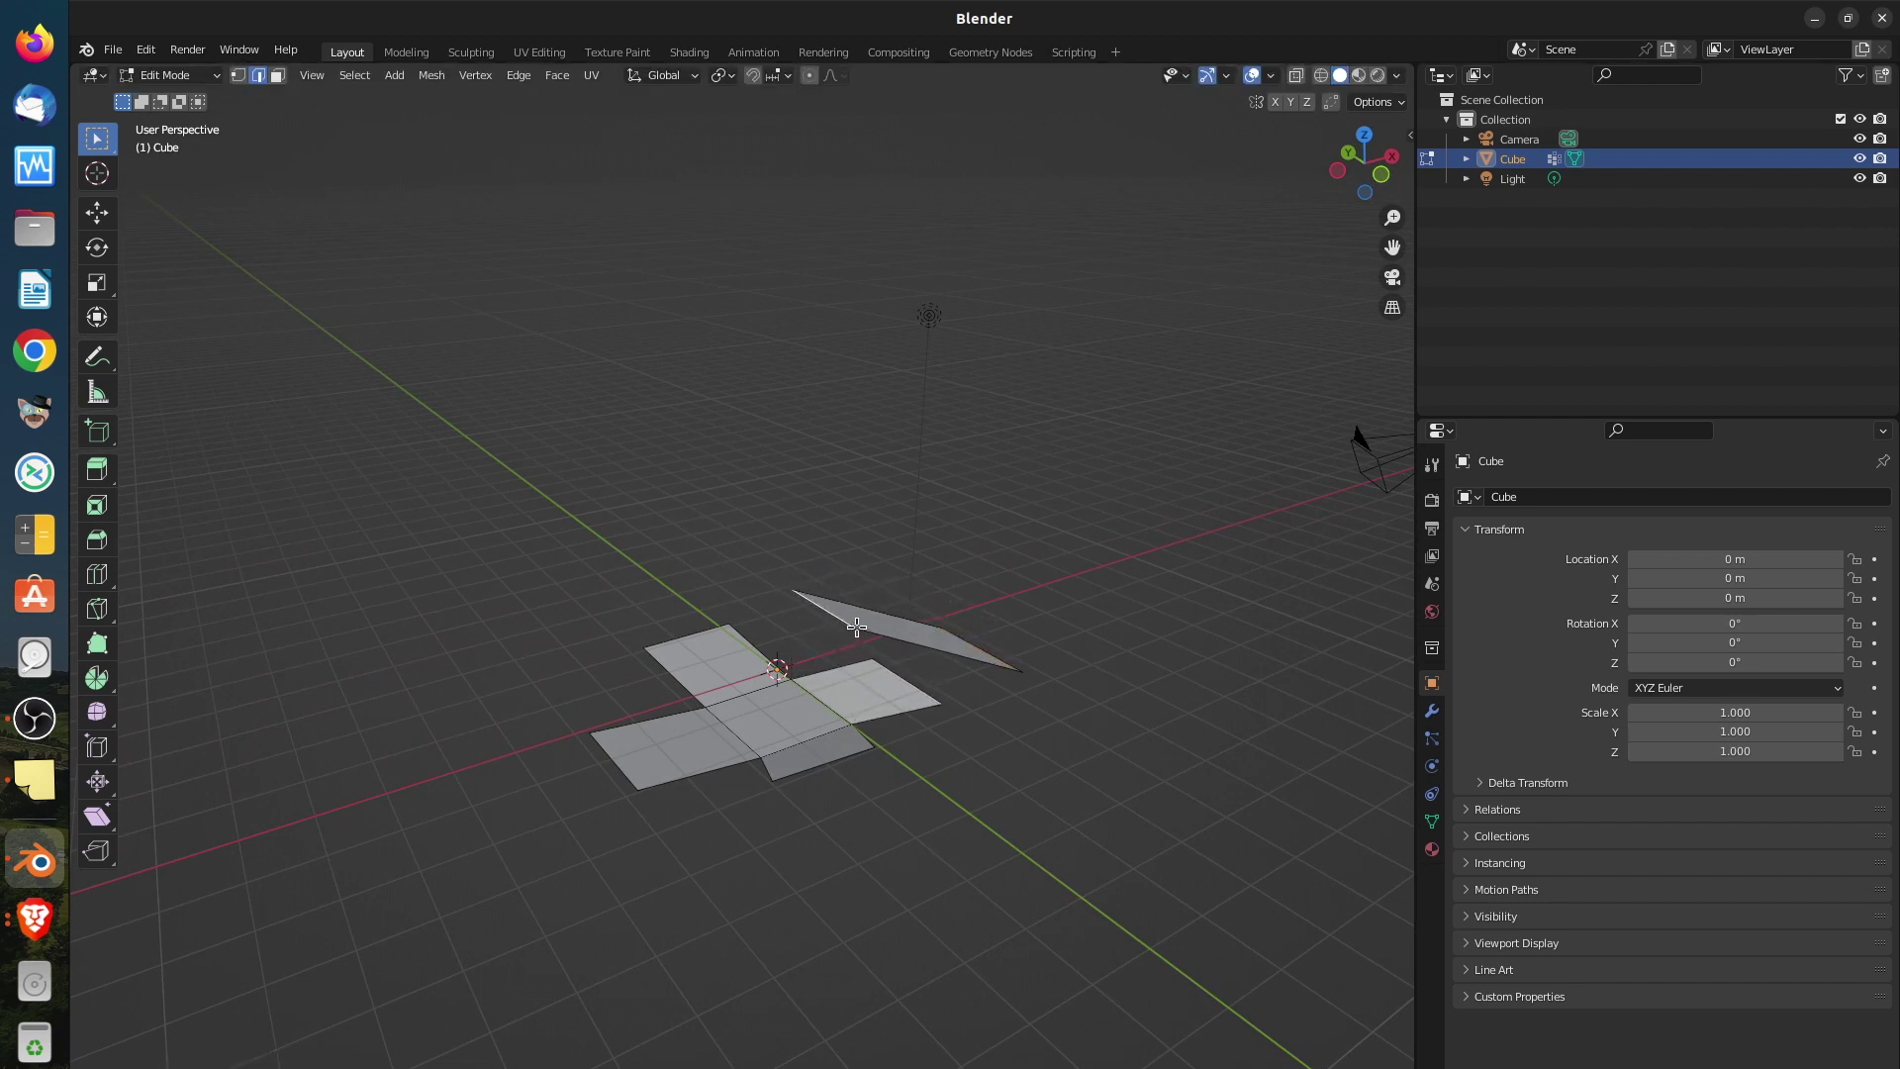
pyautogui.press('h')
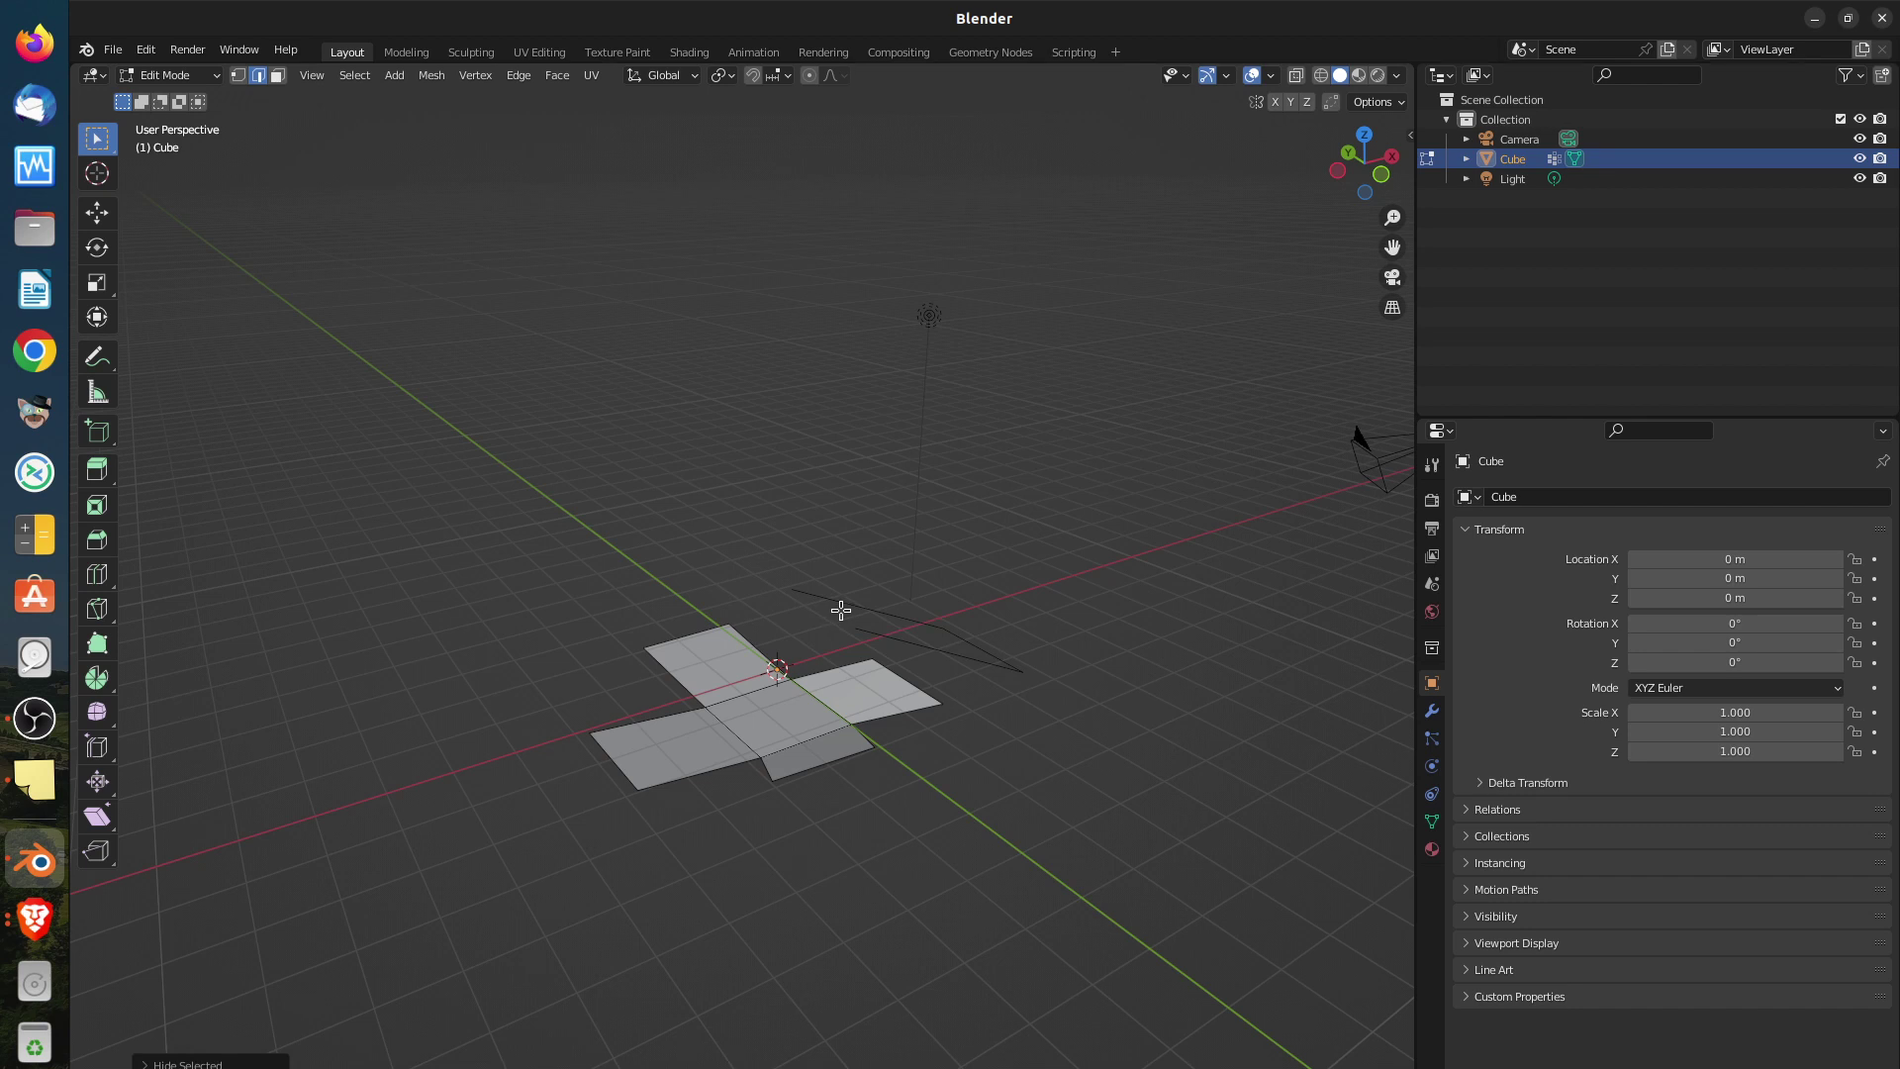
pyautogui.hotkey('alt', 'h')
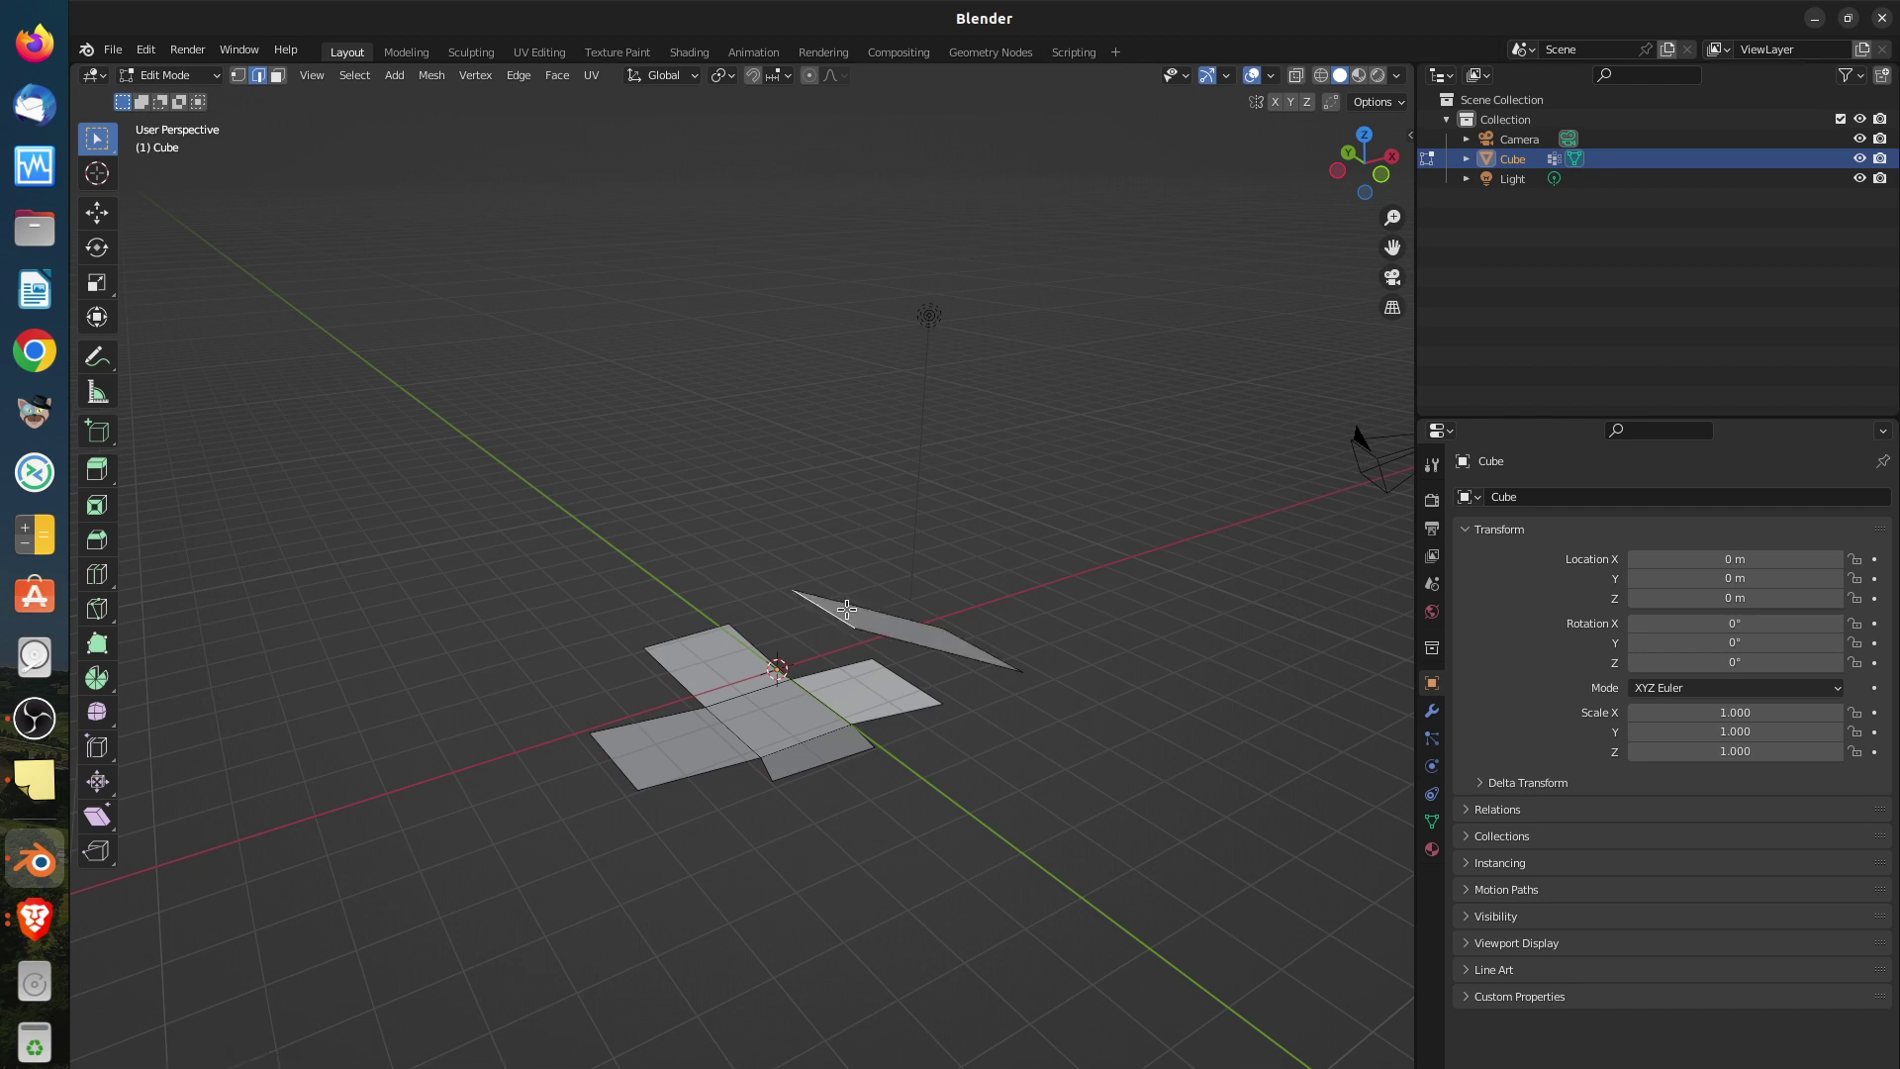
pyautogui.press('g')
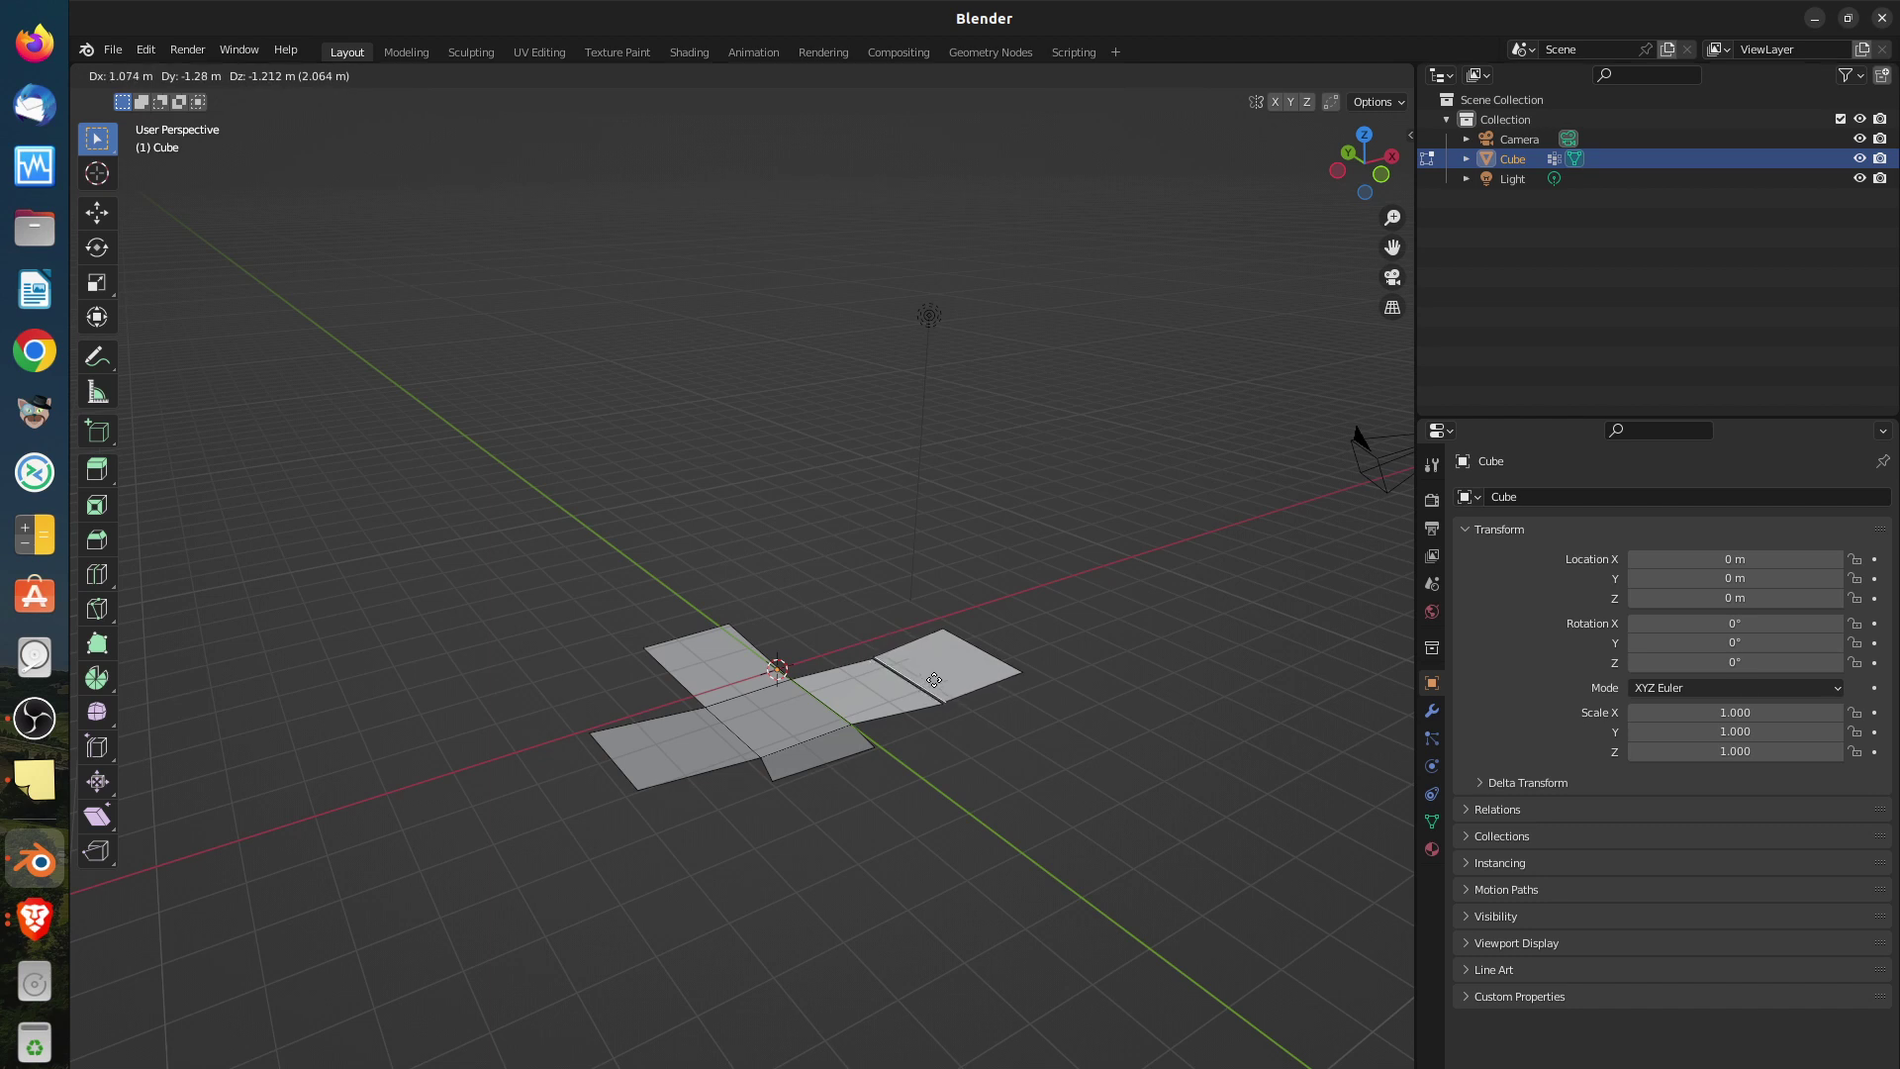
pyautogui.click(934, 679)
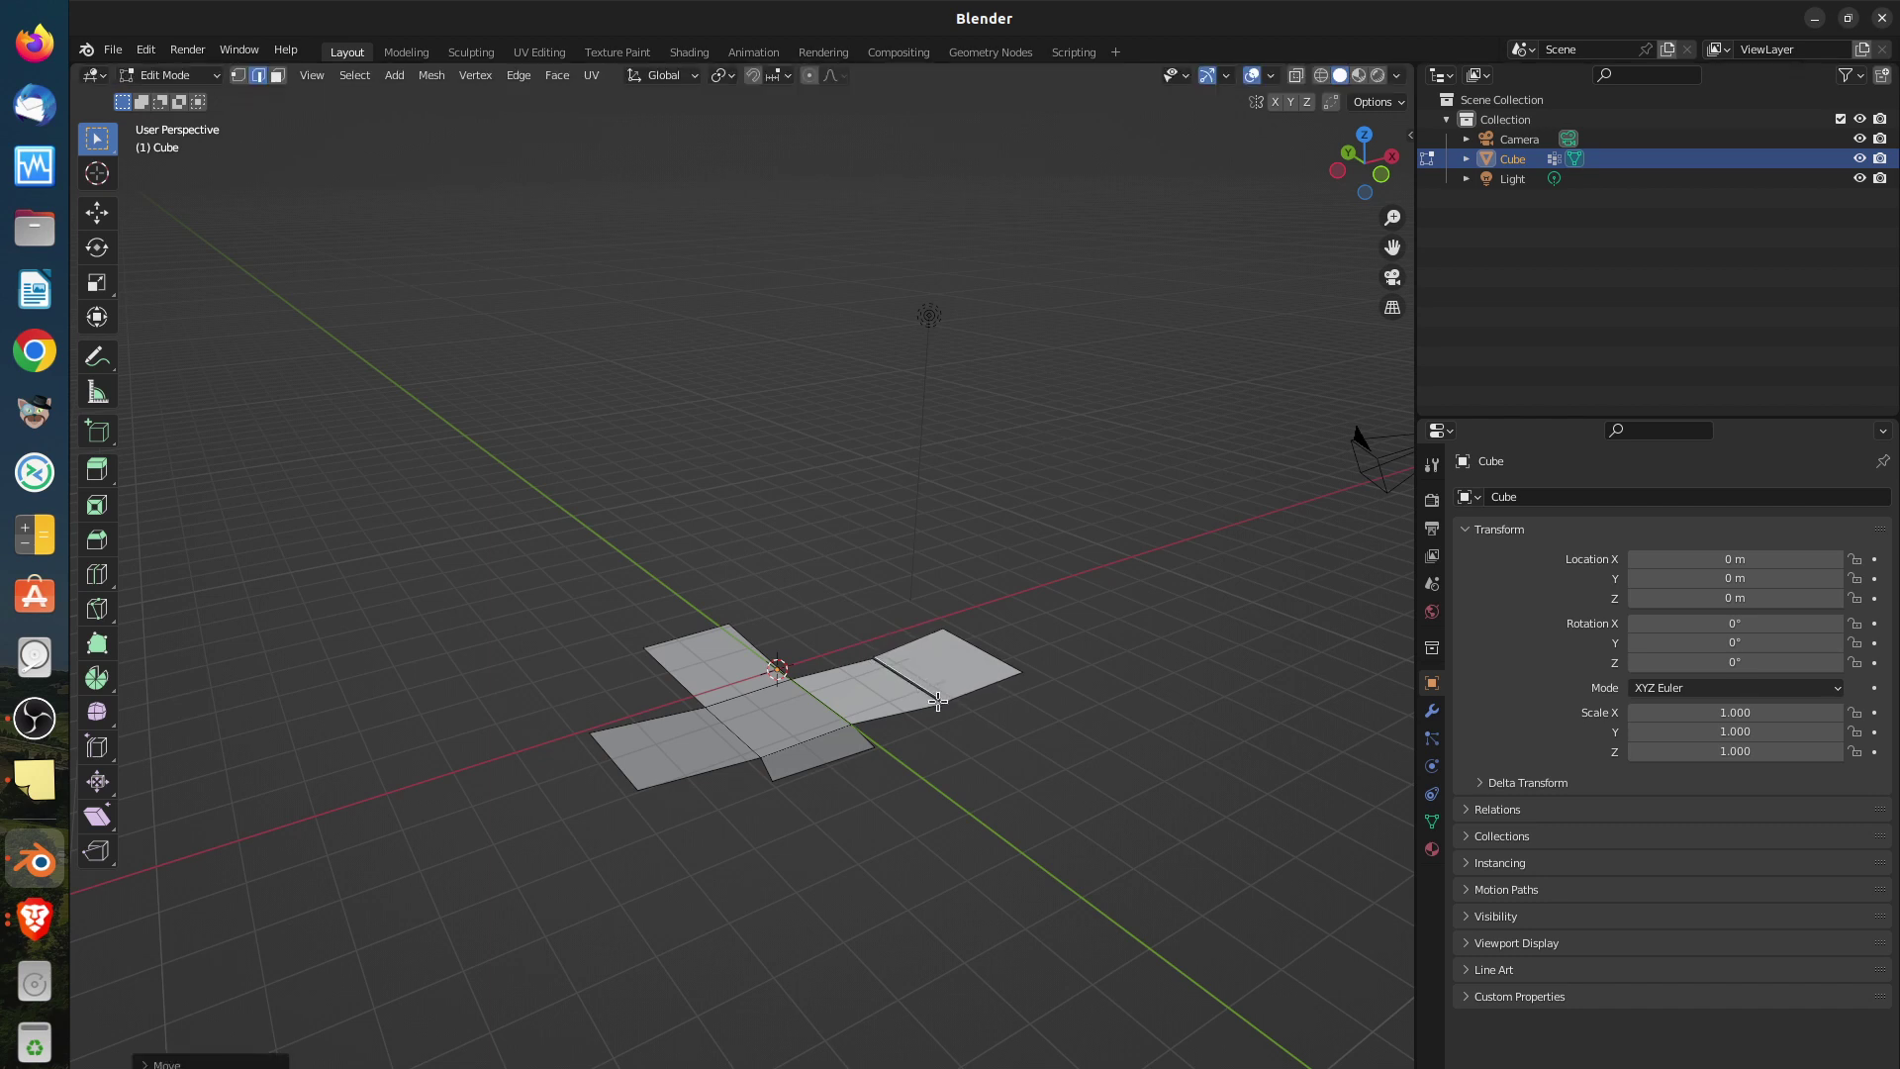
# Undo all the rips and flap moves back to the original closed cube
pyautogui.moveTo(923, 693); pyautogui.dragTo(1026, 808, button='middle')
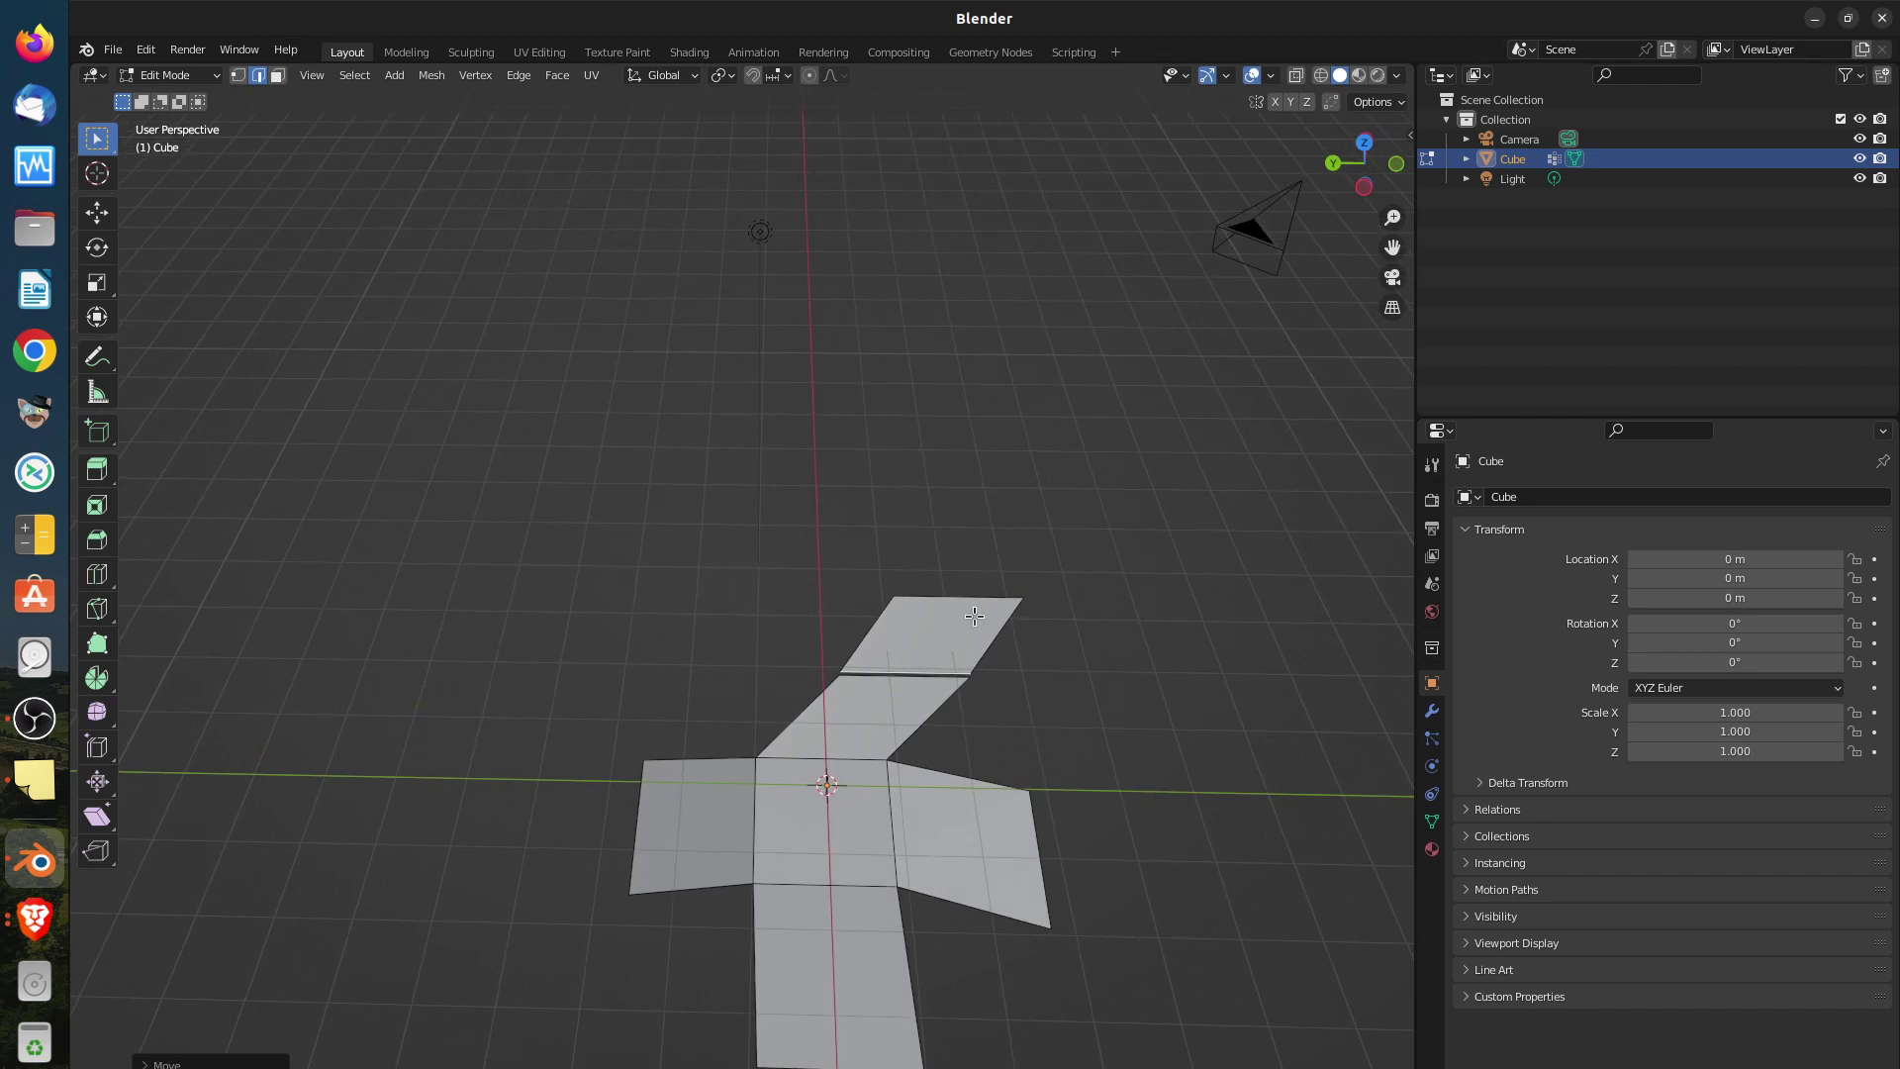
pyautogui.moveTo(849, 884); pyautogui.dragTo(738, 881, button='middle')
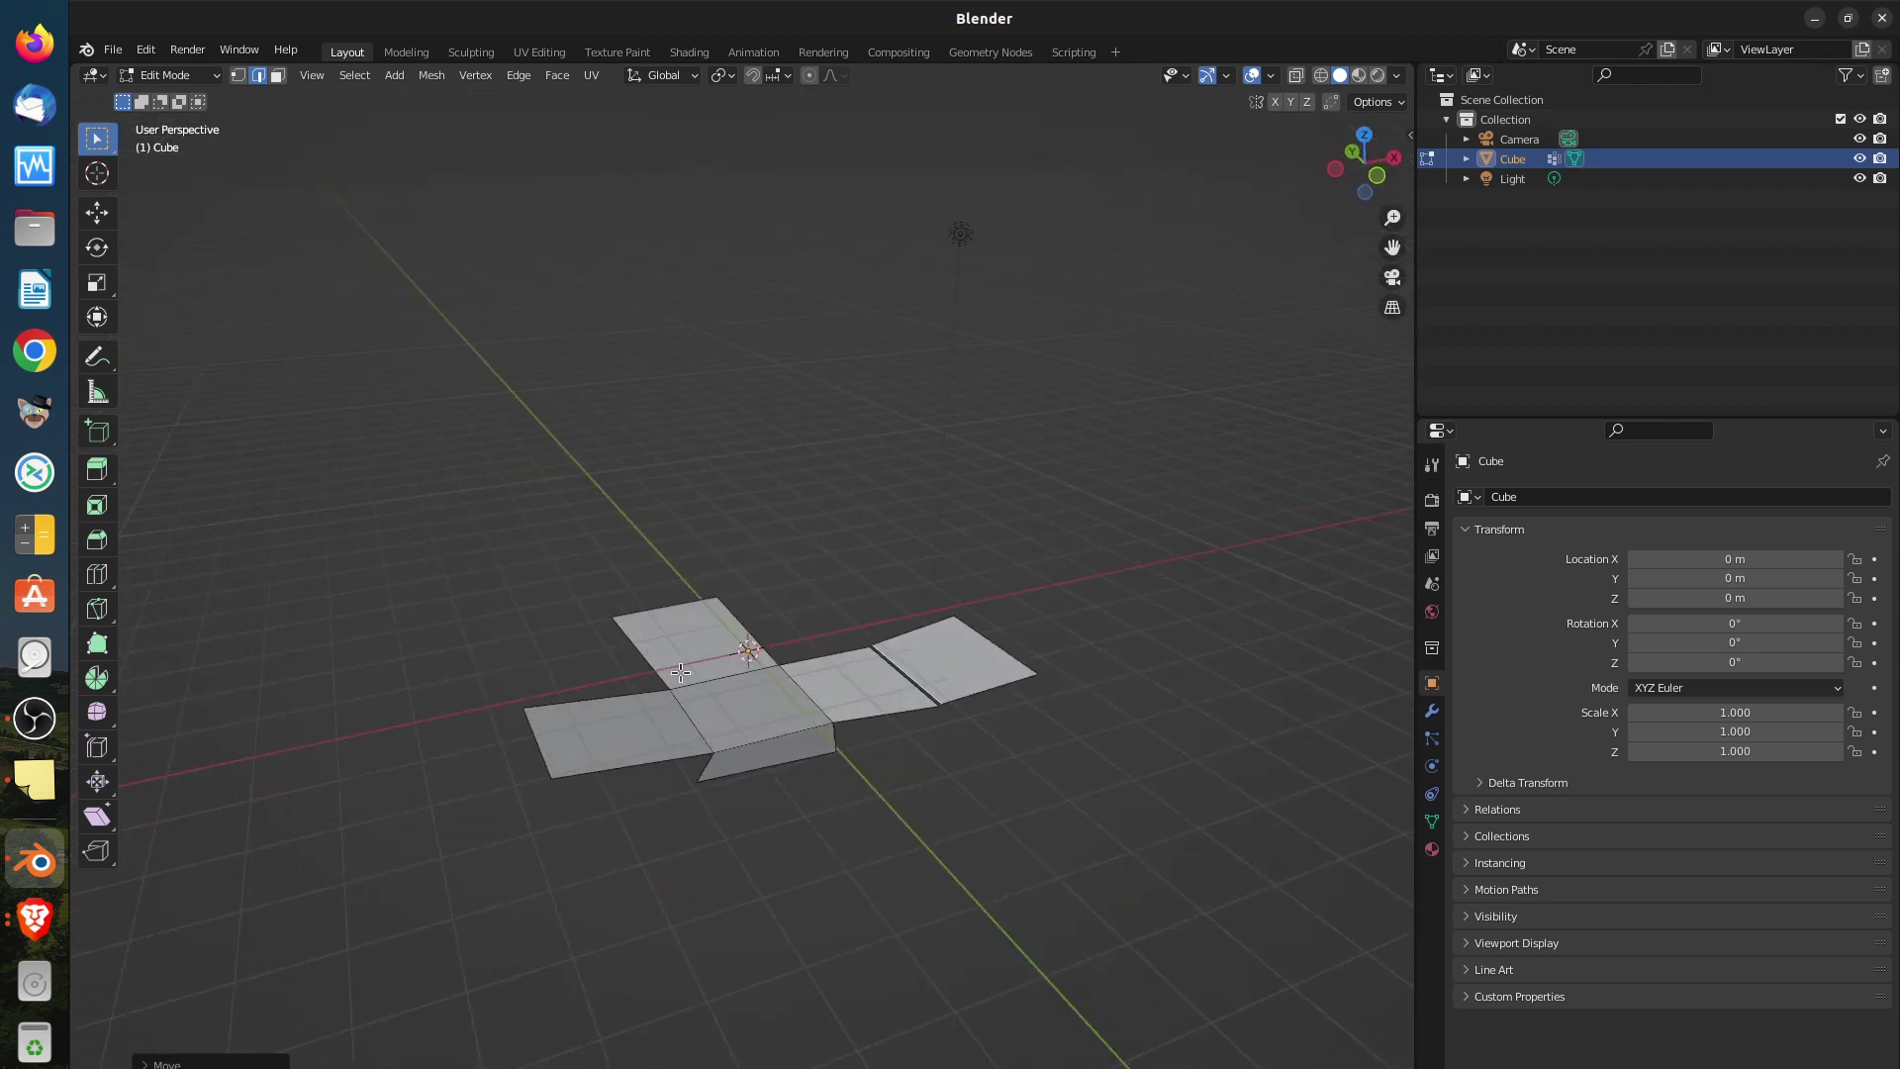
pyautogui.moveTo(861, 784); pyautogui.dragTo(715, 846, button='middle')
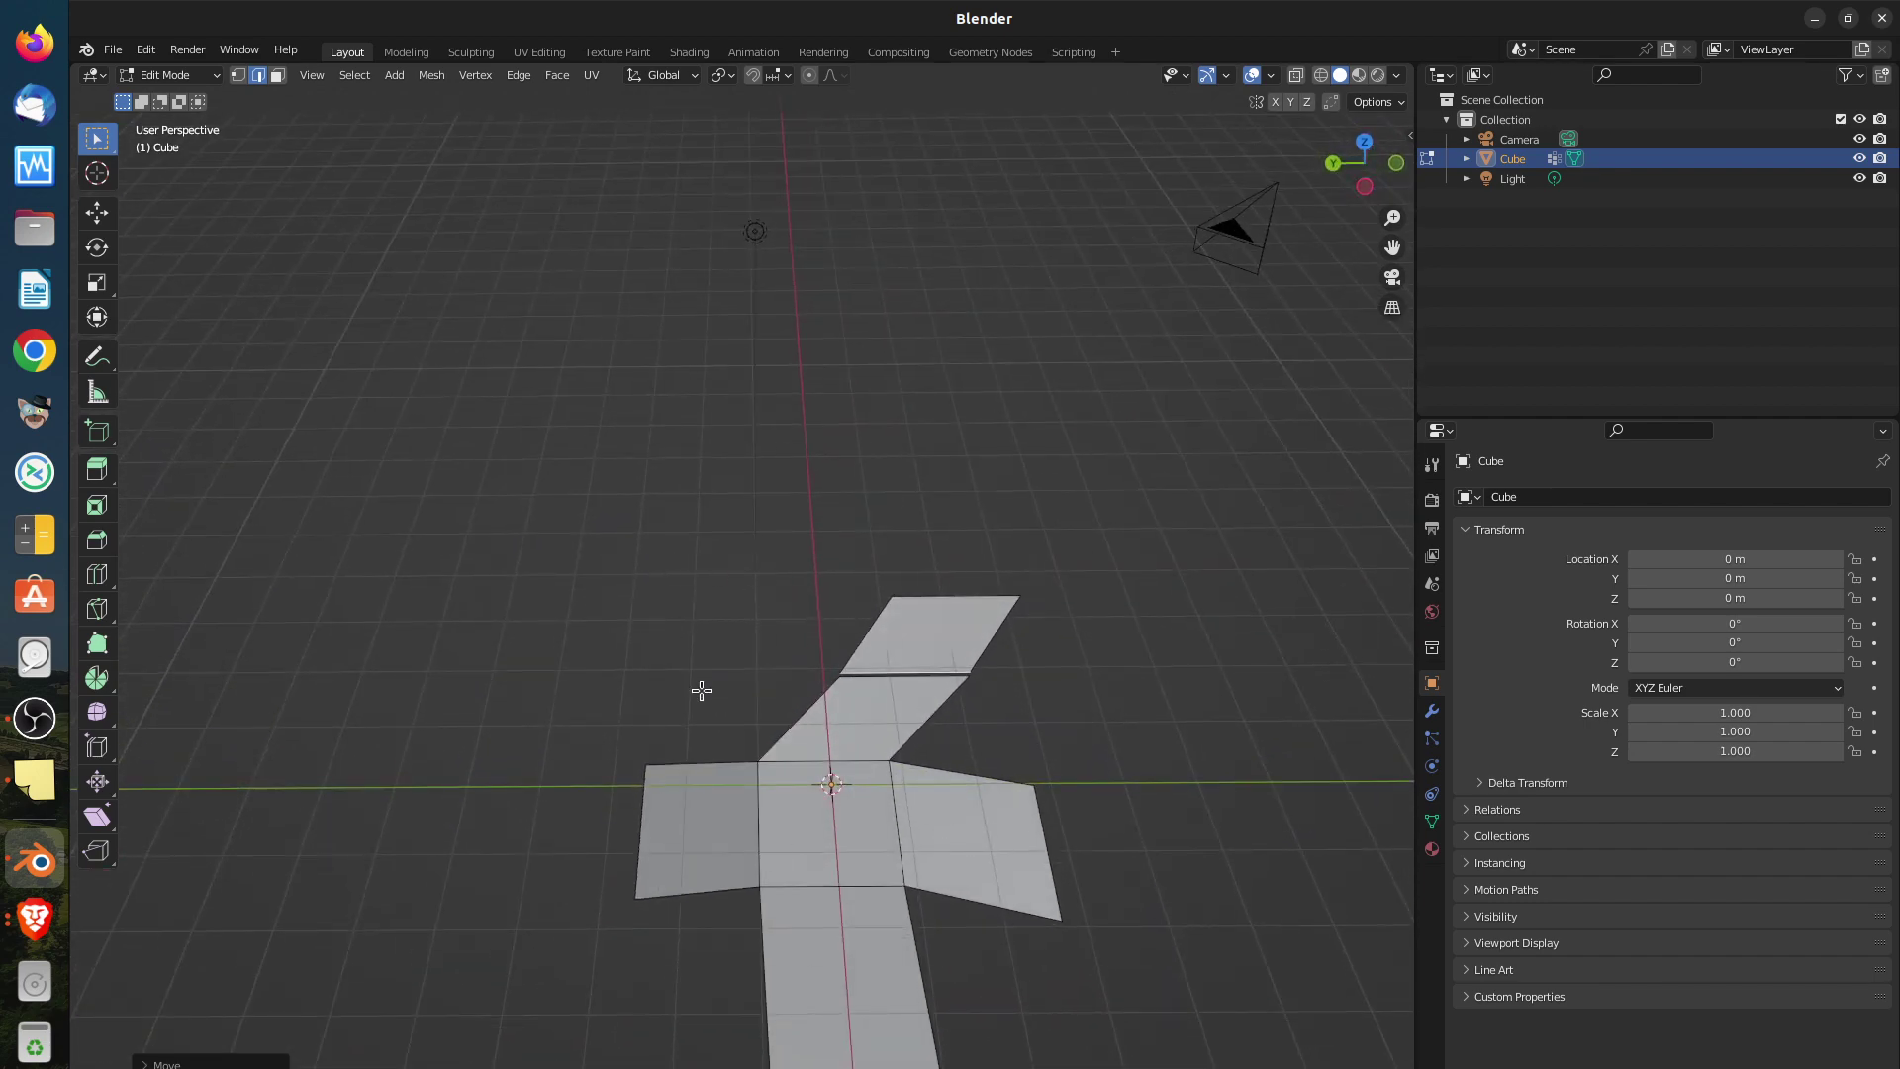
pyautogui.press('KP_7')
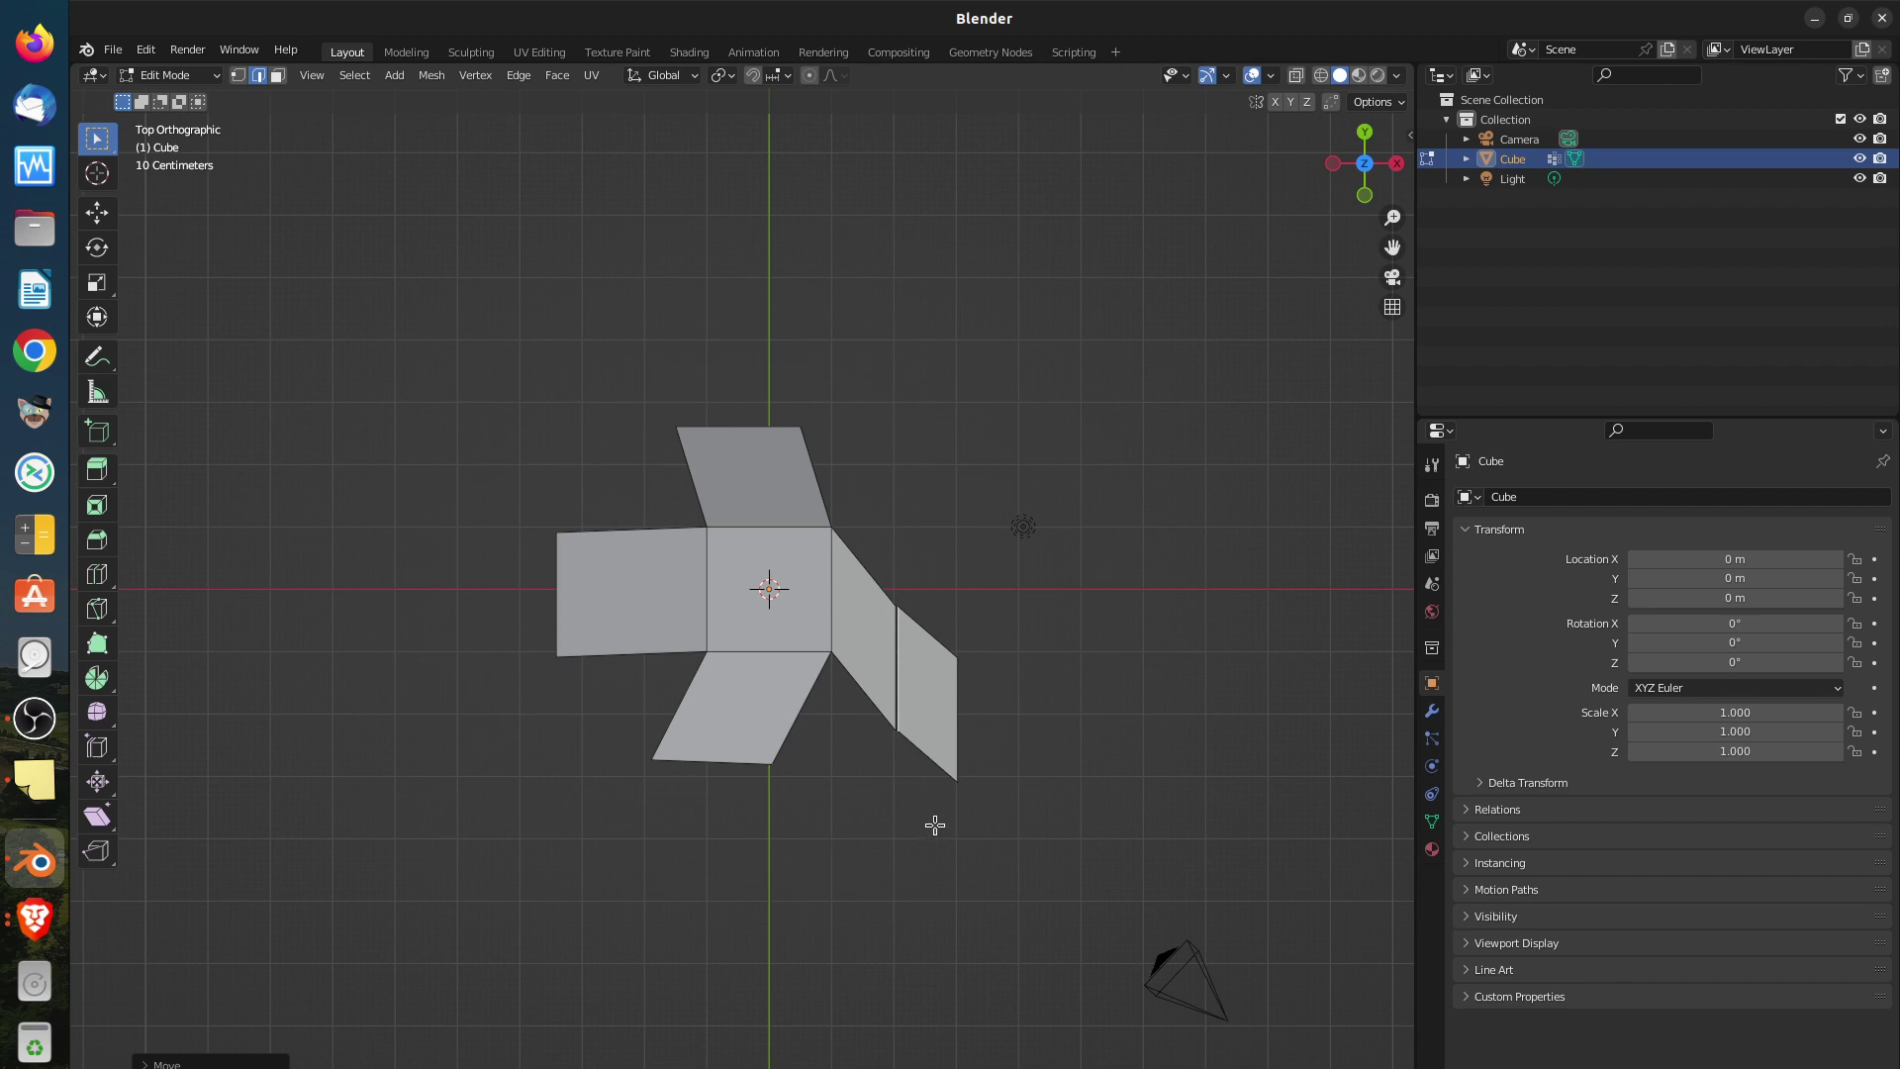
pyautogui.hotkey('ctrl', 'z')
pyautogui.hotkey('ctrl', 'z')
pyautogui.hotkey('ctrl', 'z')
pyautogui.hotkey('ctrl', 'z')
pyautogui.hotkey('ctrl', 'z')
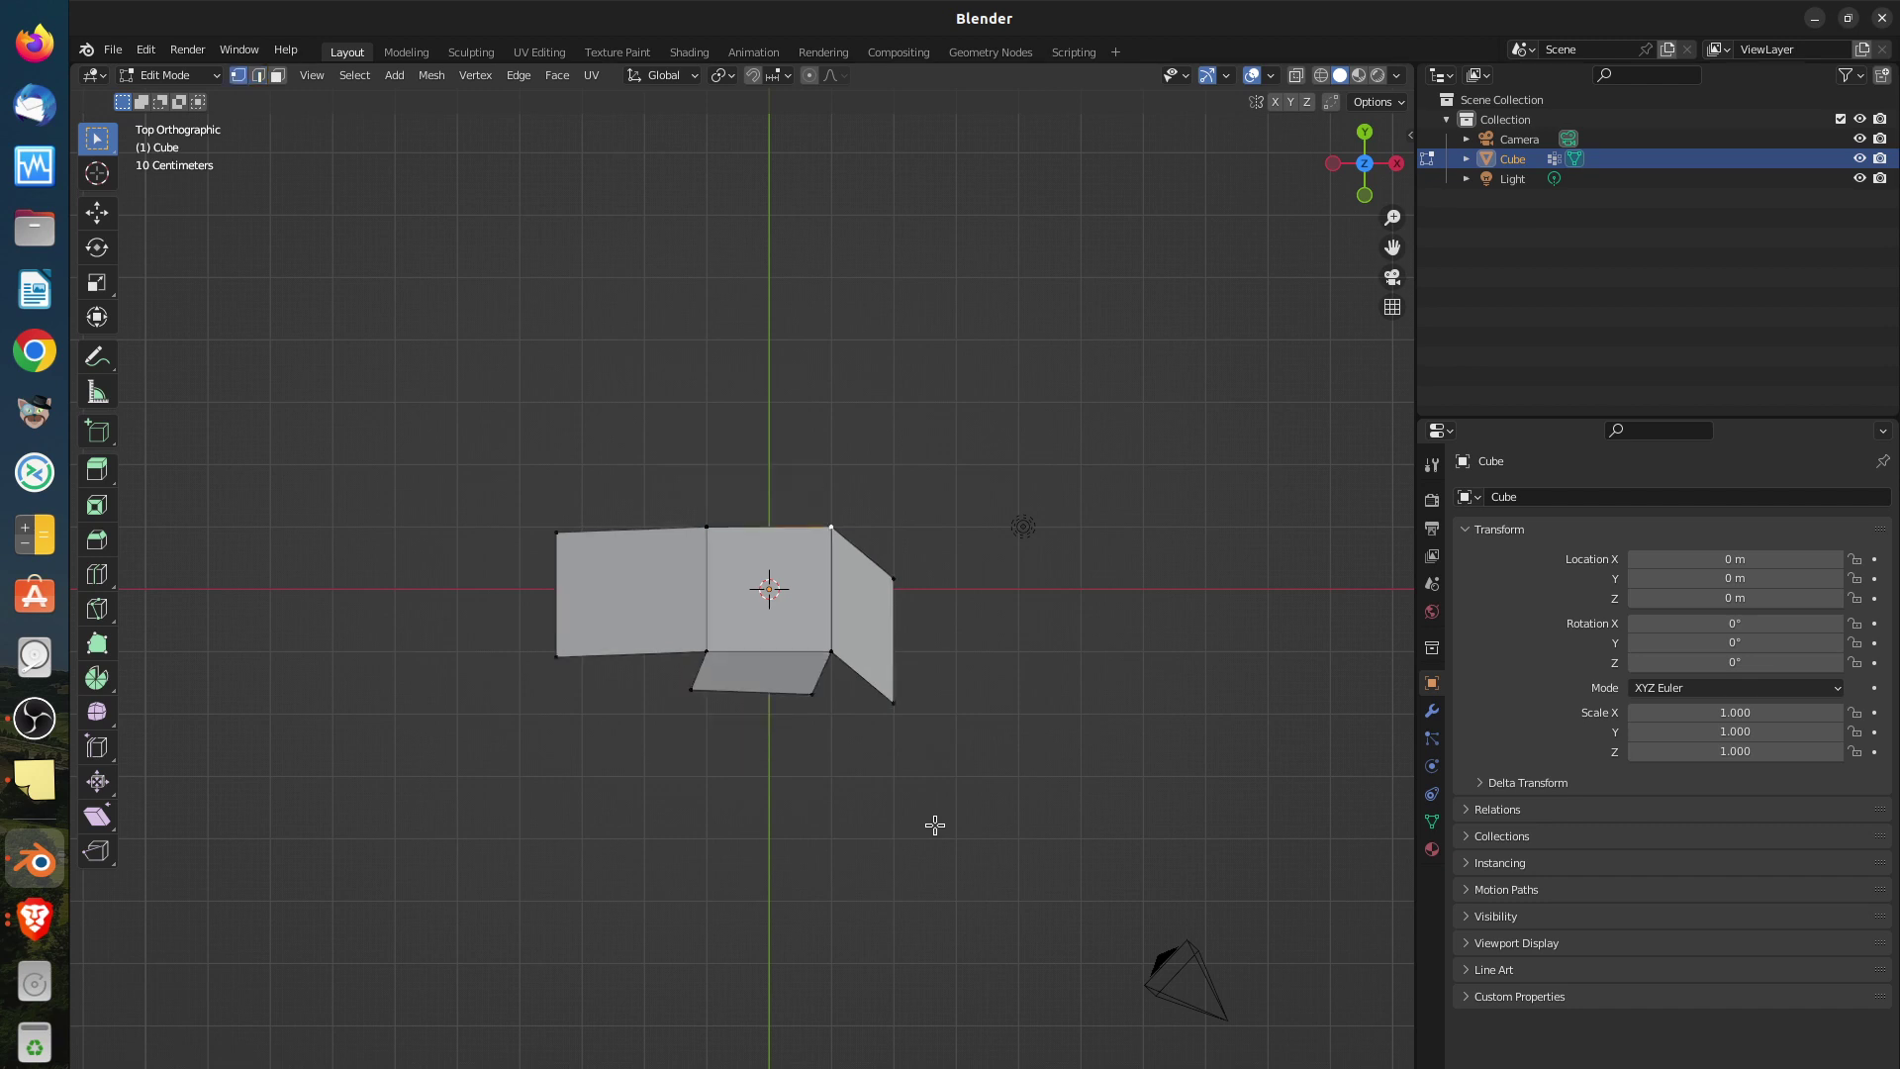
pyautogui.hotkey('ctrl', 'z')
pyautogui.hotkey('ctrl', 'z')
pyautogui.hotkey('ctrl', 'z')
pyautogui.hotkey('ctrl', 'z')
pyautogui.hotkey('ctrl', 'z')
pyautogui.hotkey('ctrl', 'z')
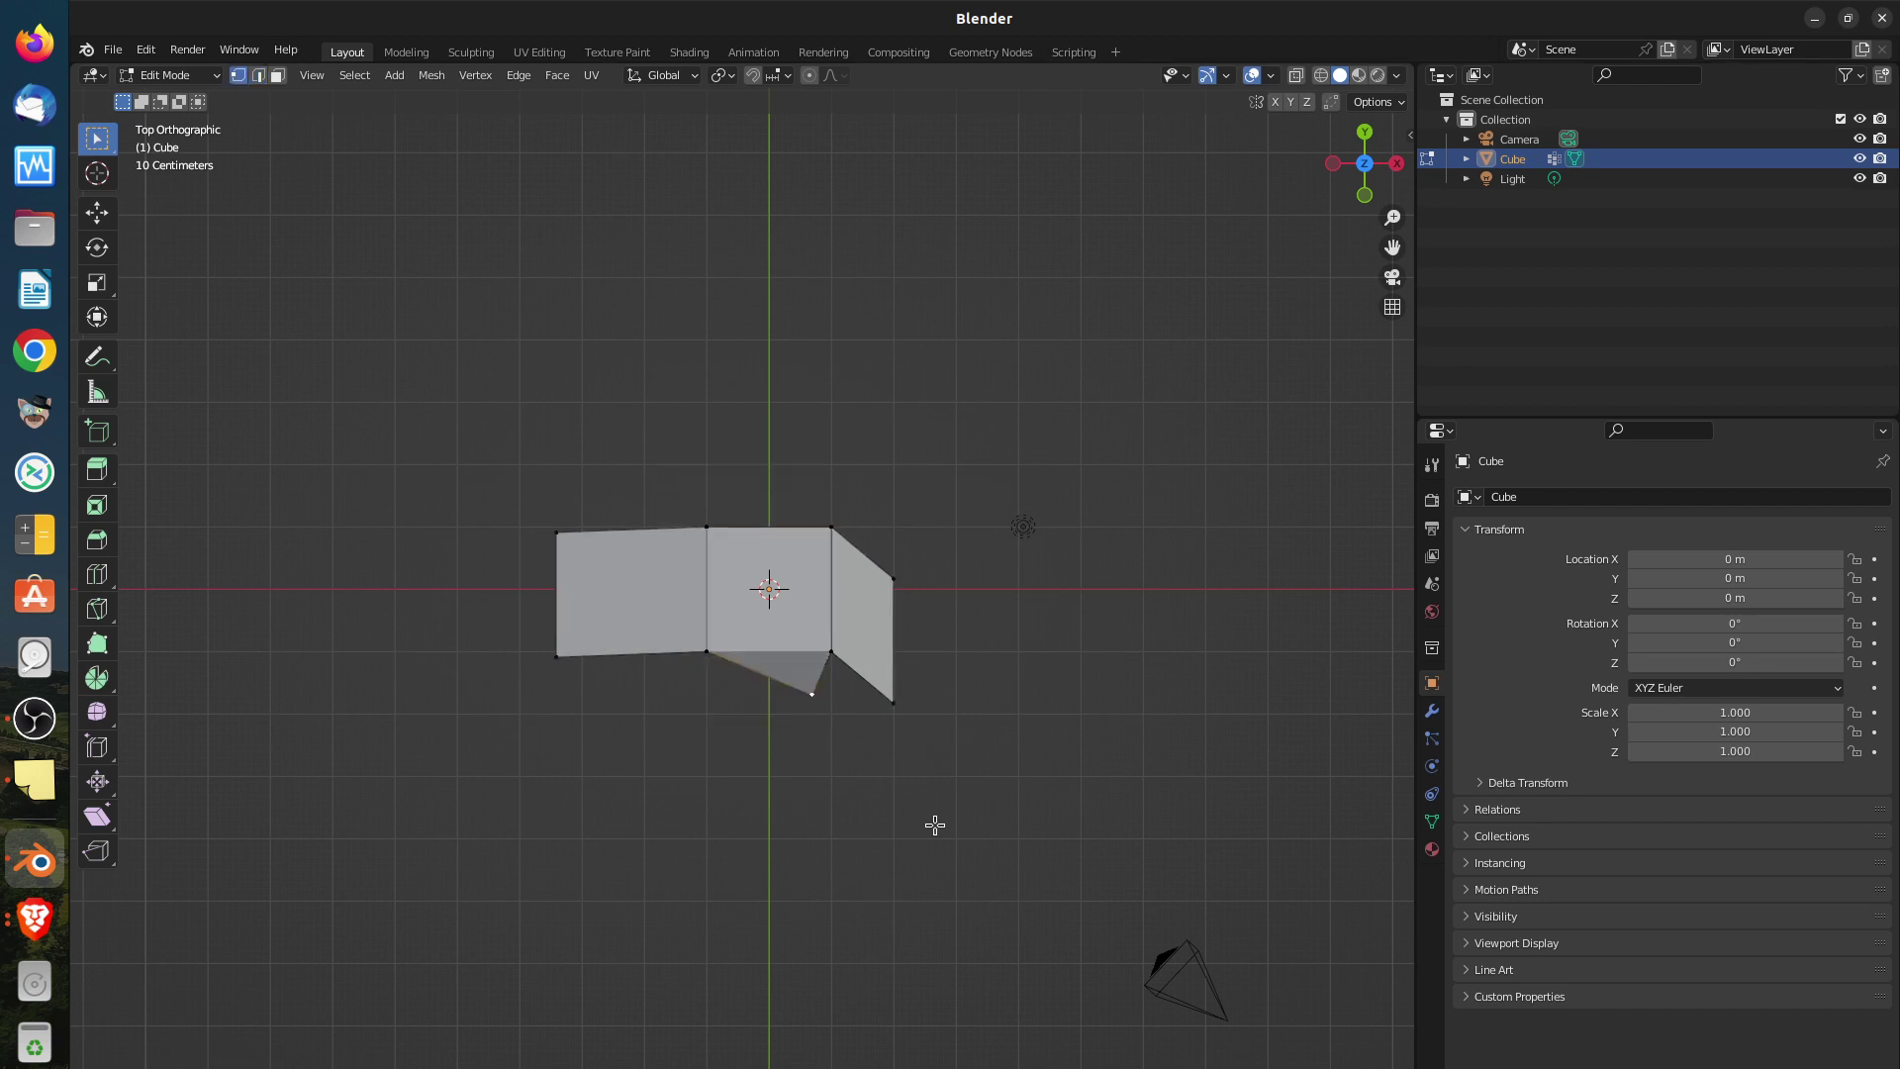
pyautogui.hotkey('ctrl', 'z')
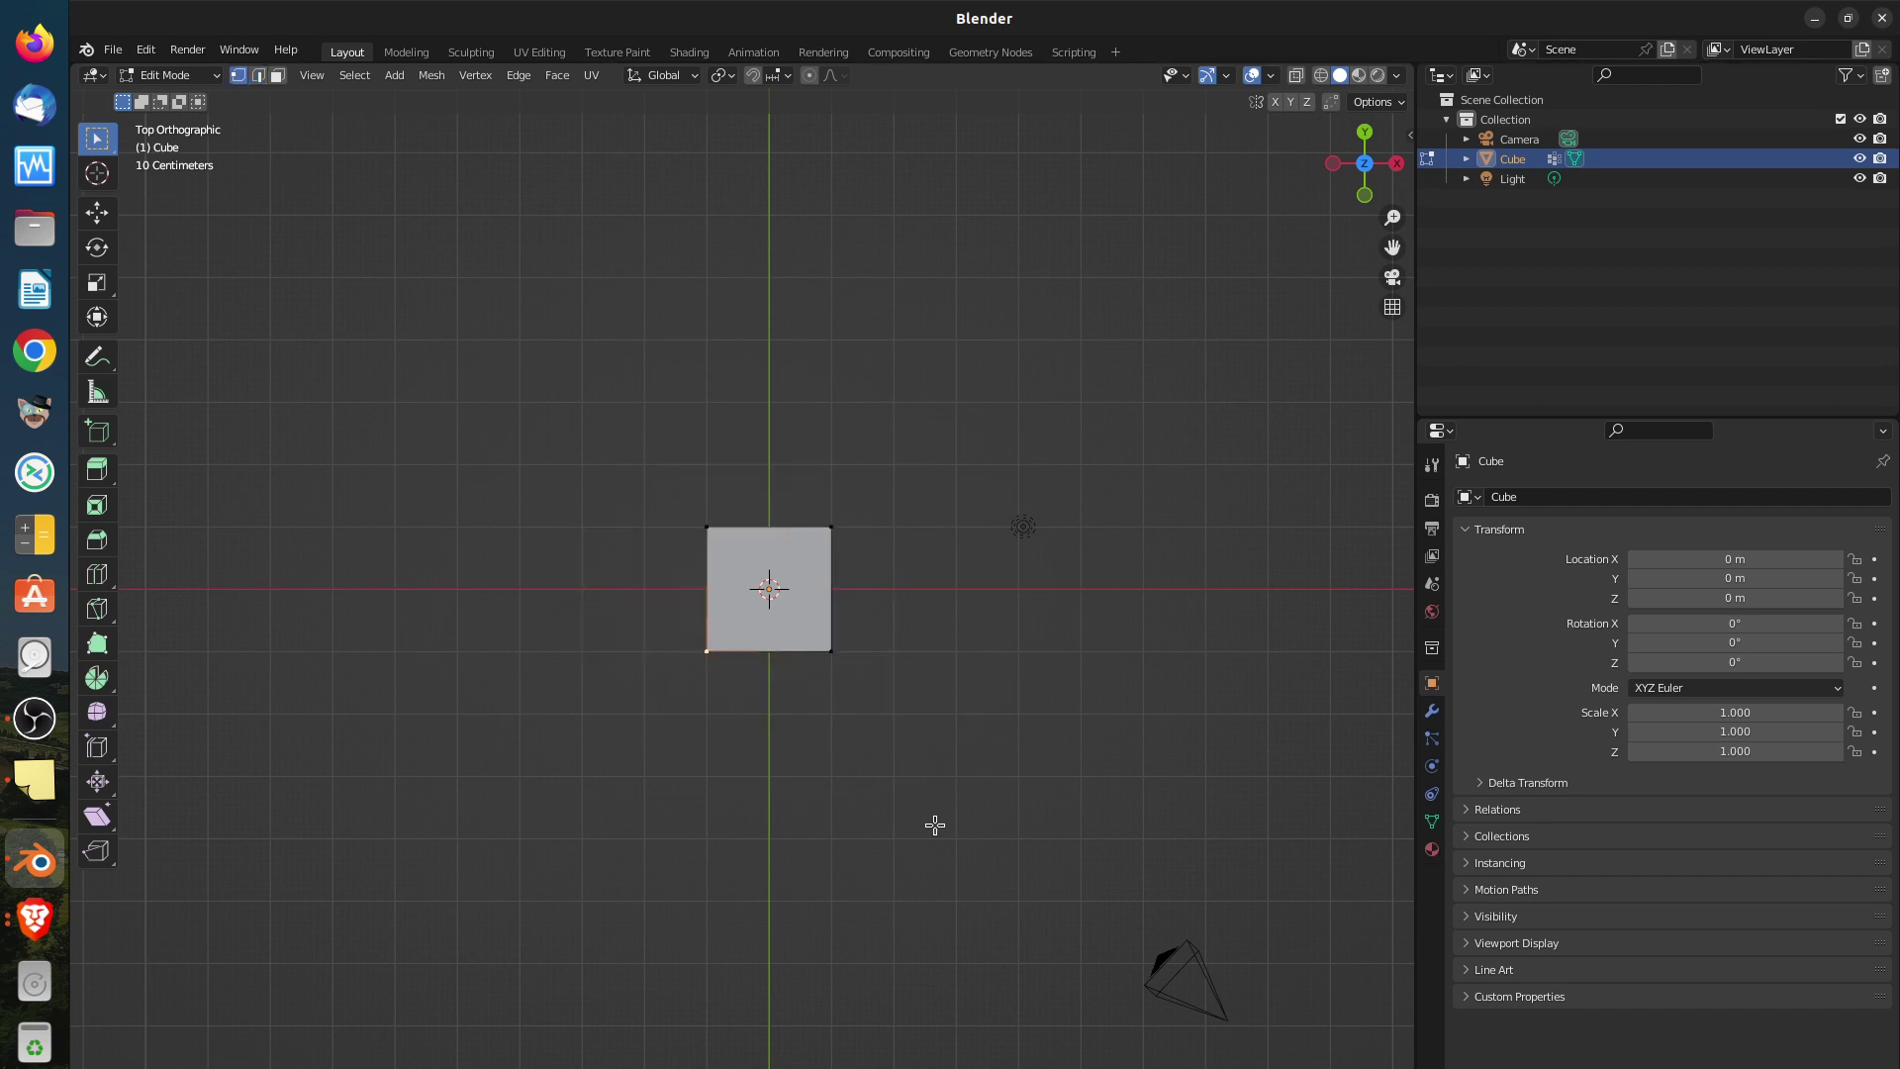
pyautogui.hotkey('ctrl', 'z')
# Leave Edit Mode for Object Mode and put the cube back into Edit Mode
pyautogui.moveTo(808, 832); pyautogui.dragTo(1008, 626, button='middle')
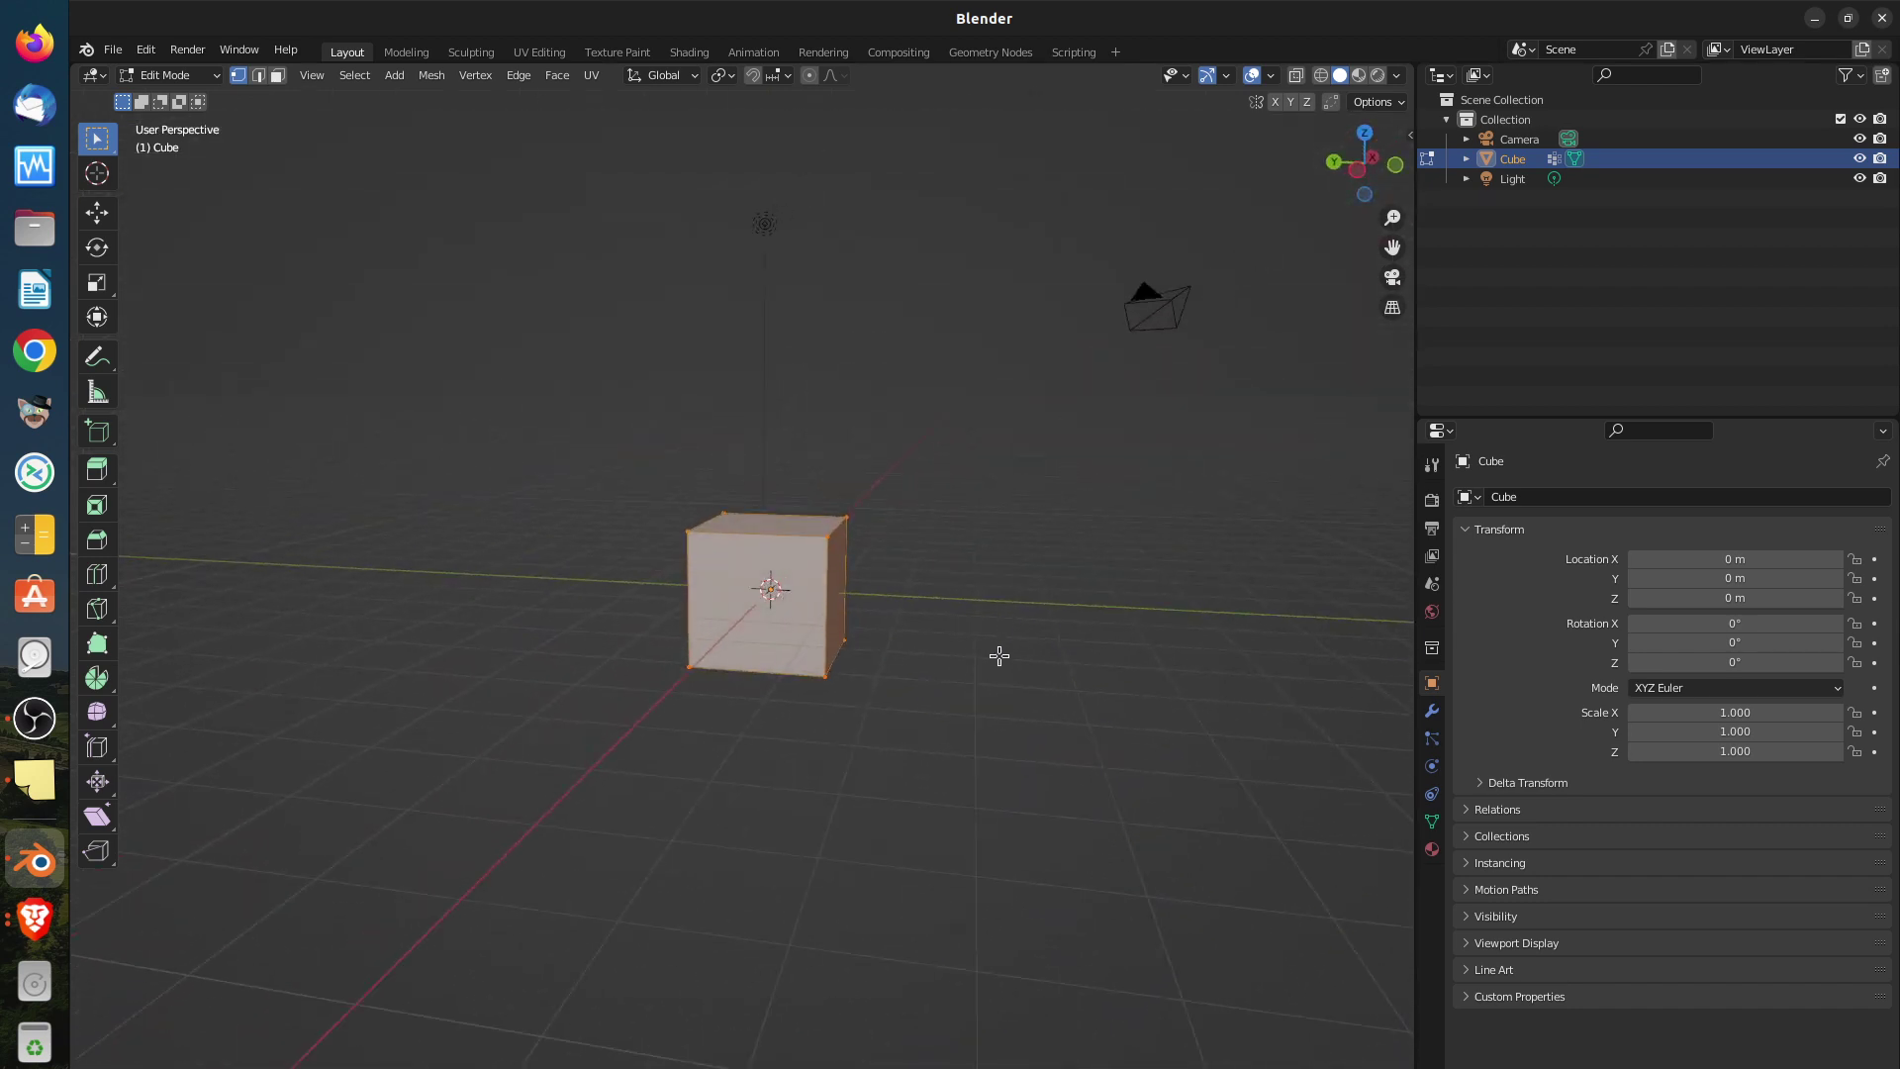
pyautogui.press('Tab')
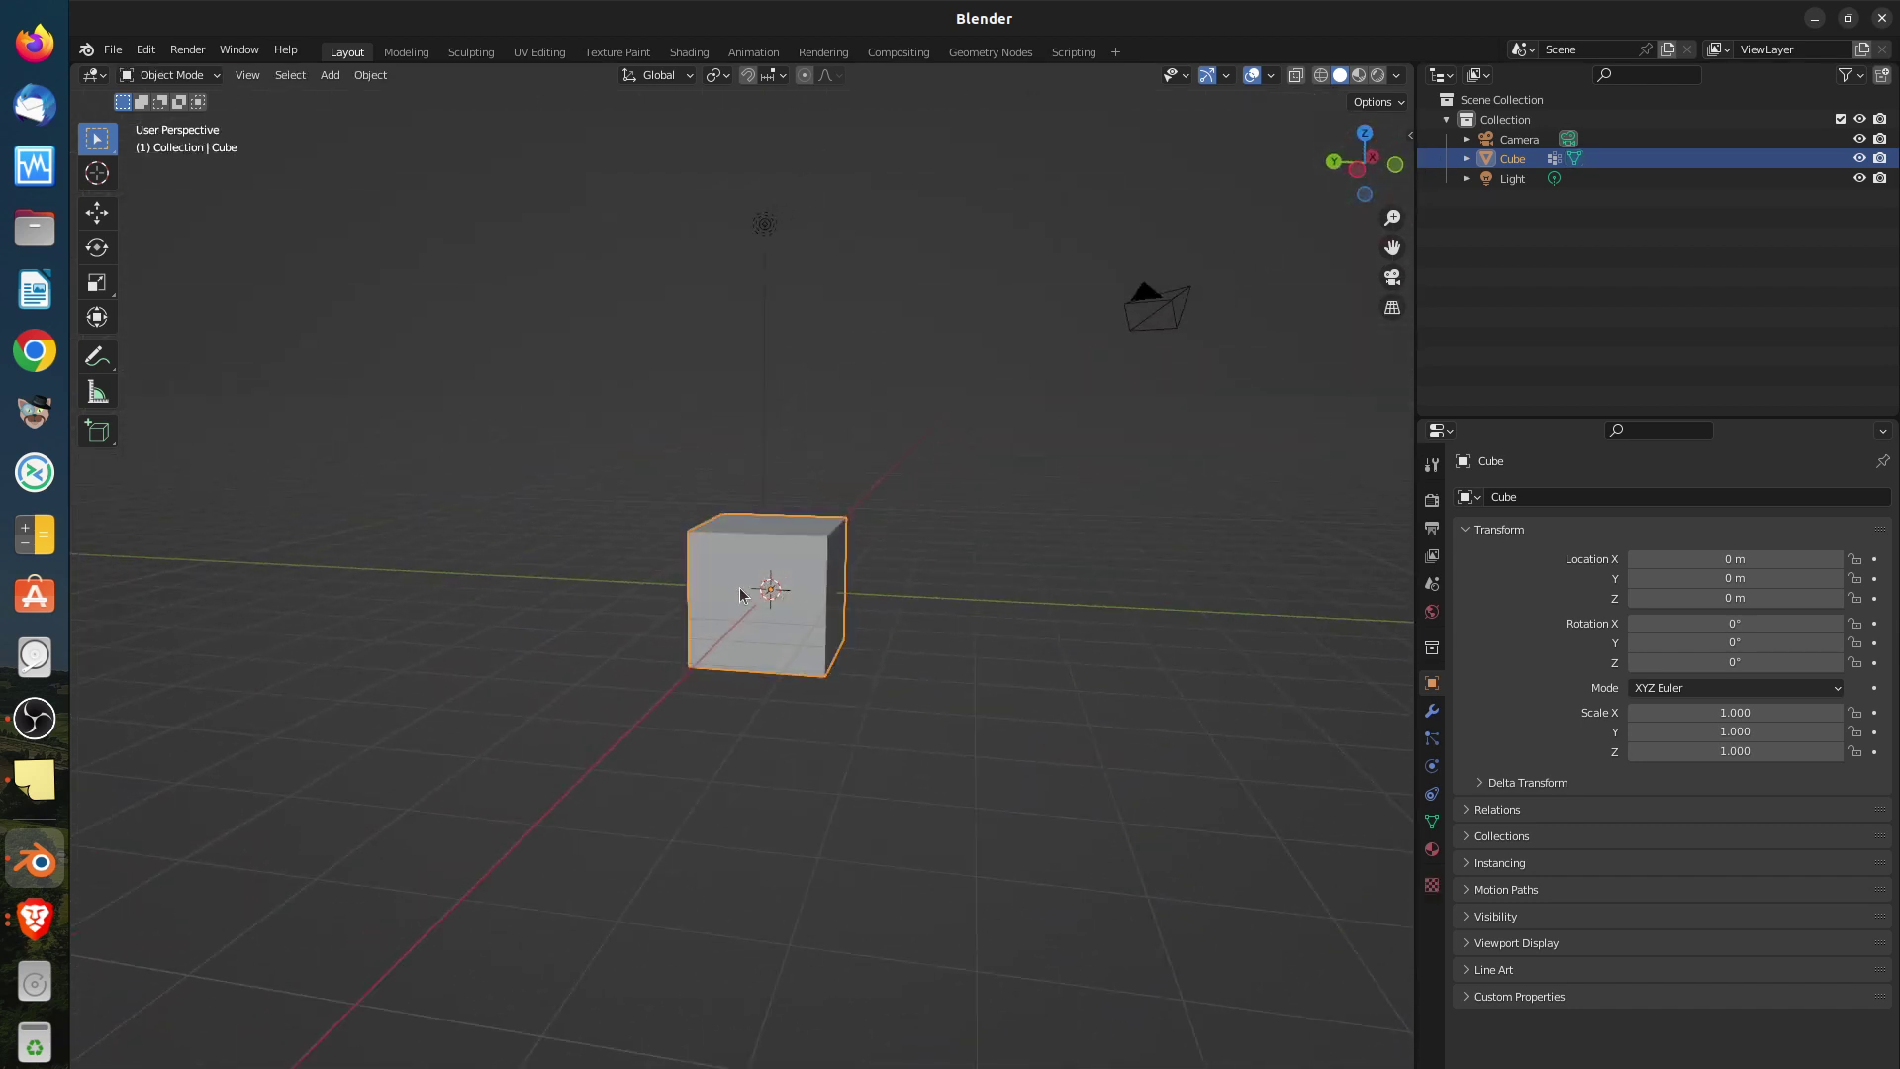
pyautogui.scroll(3, 767, 571)
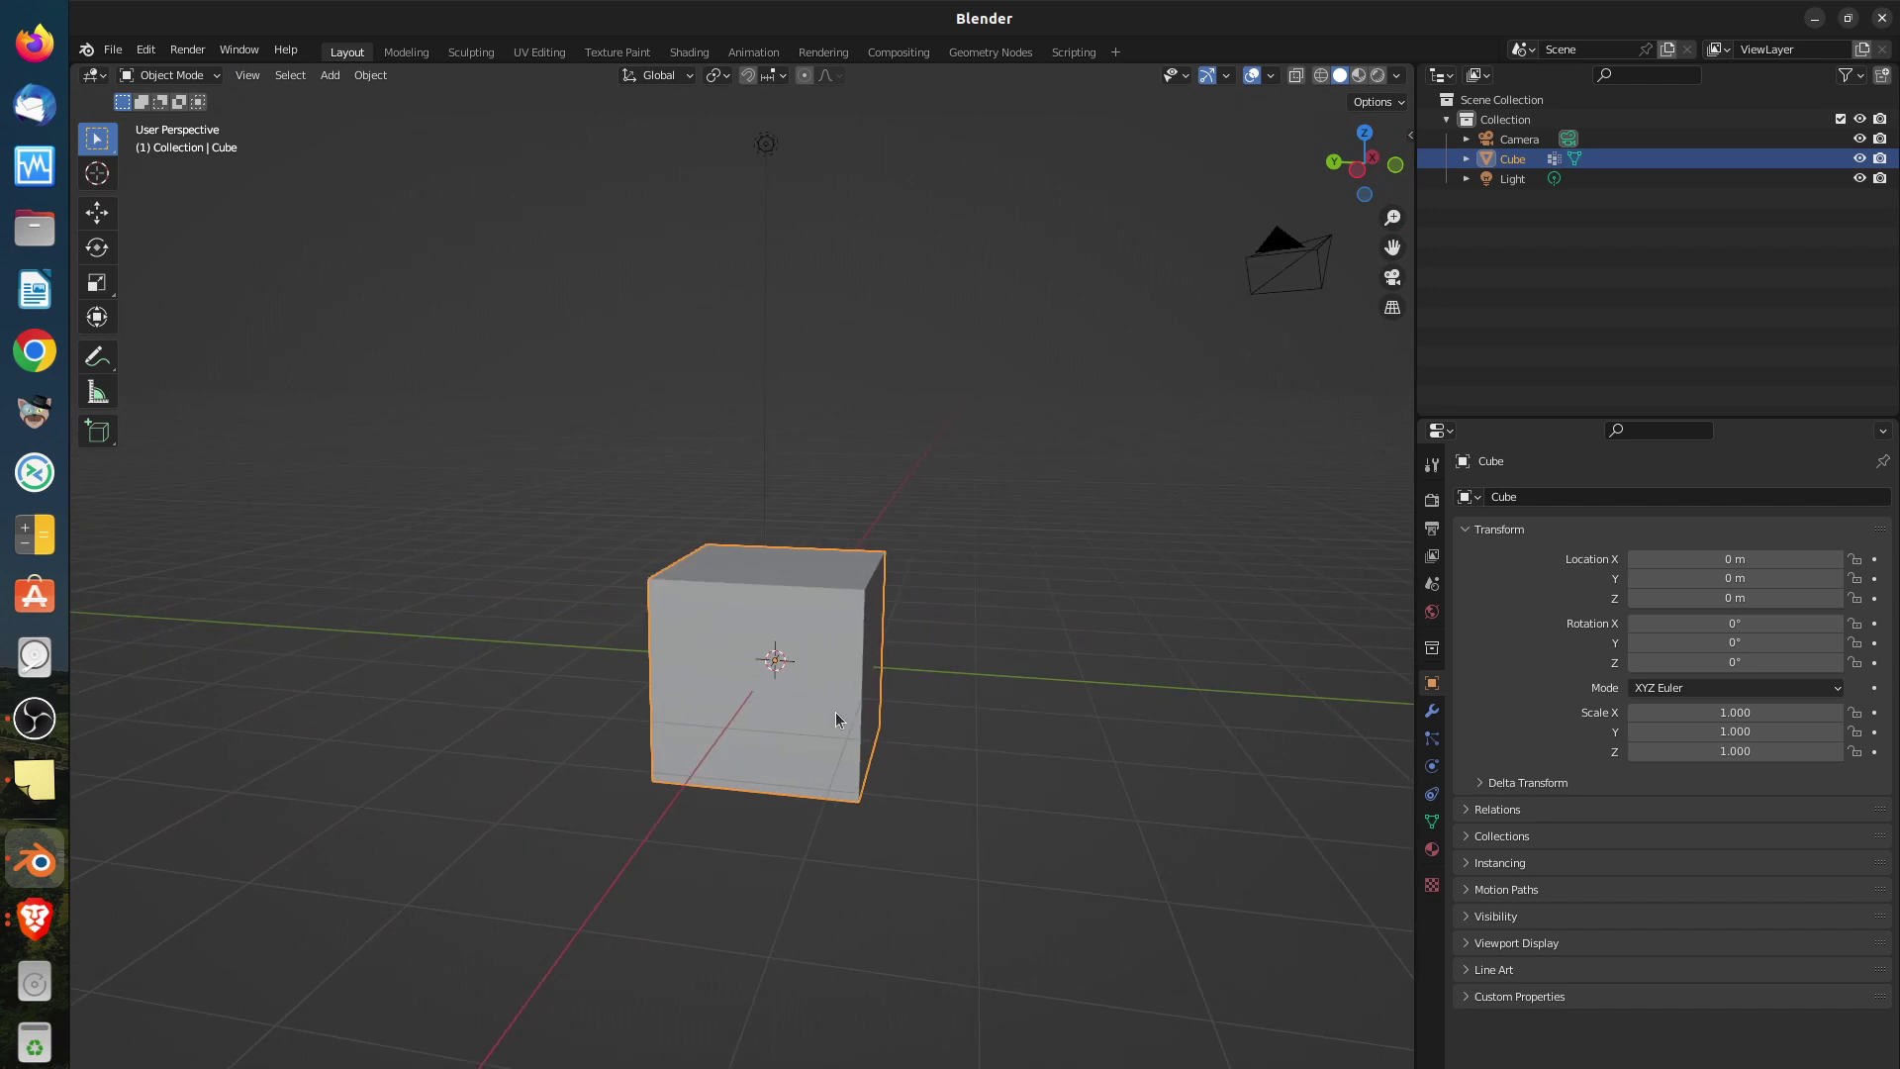
pyautogui.click(193, 75)
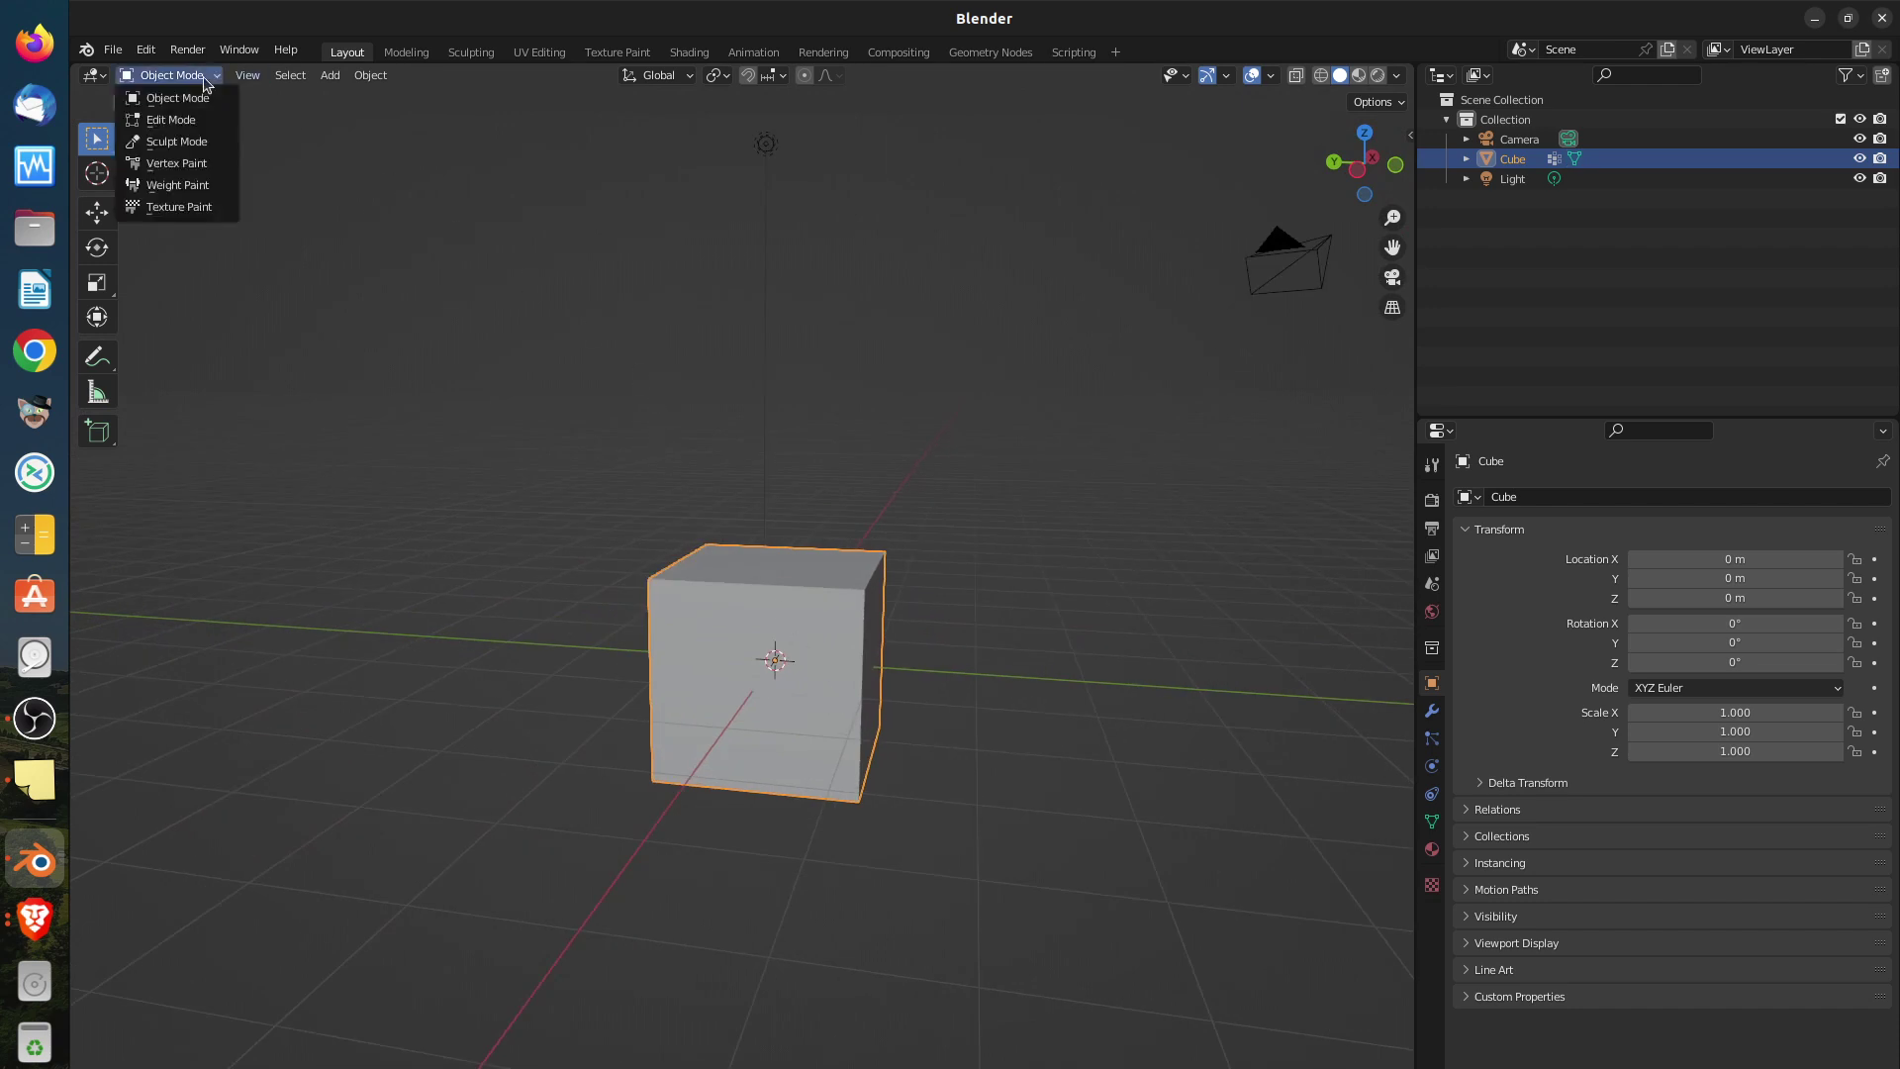
pyautogui.click(177, 120)
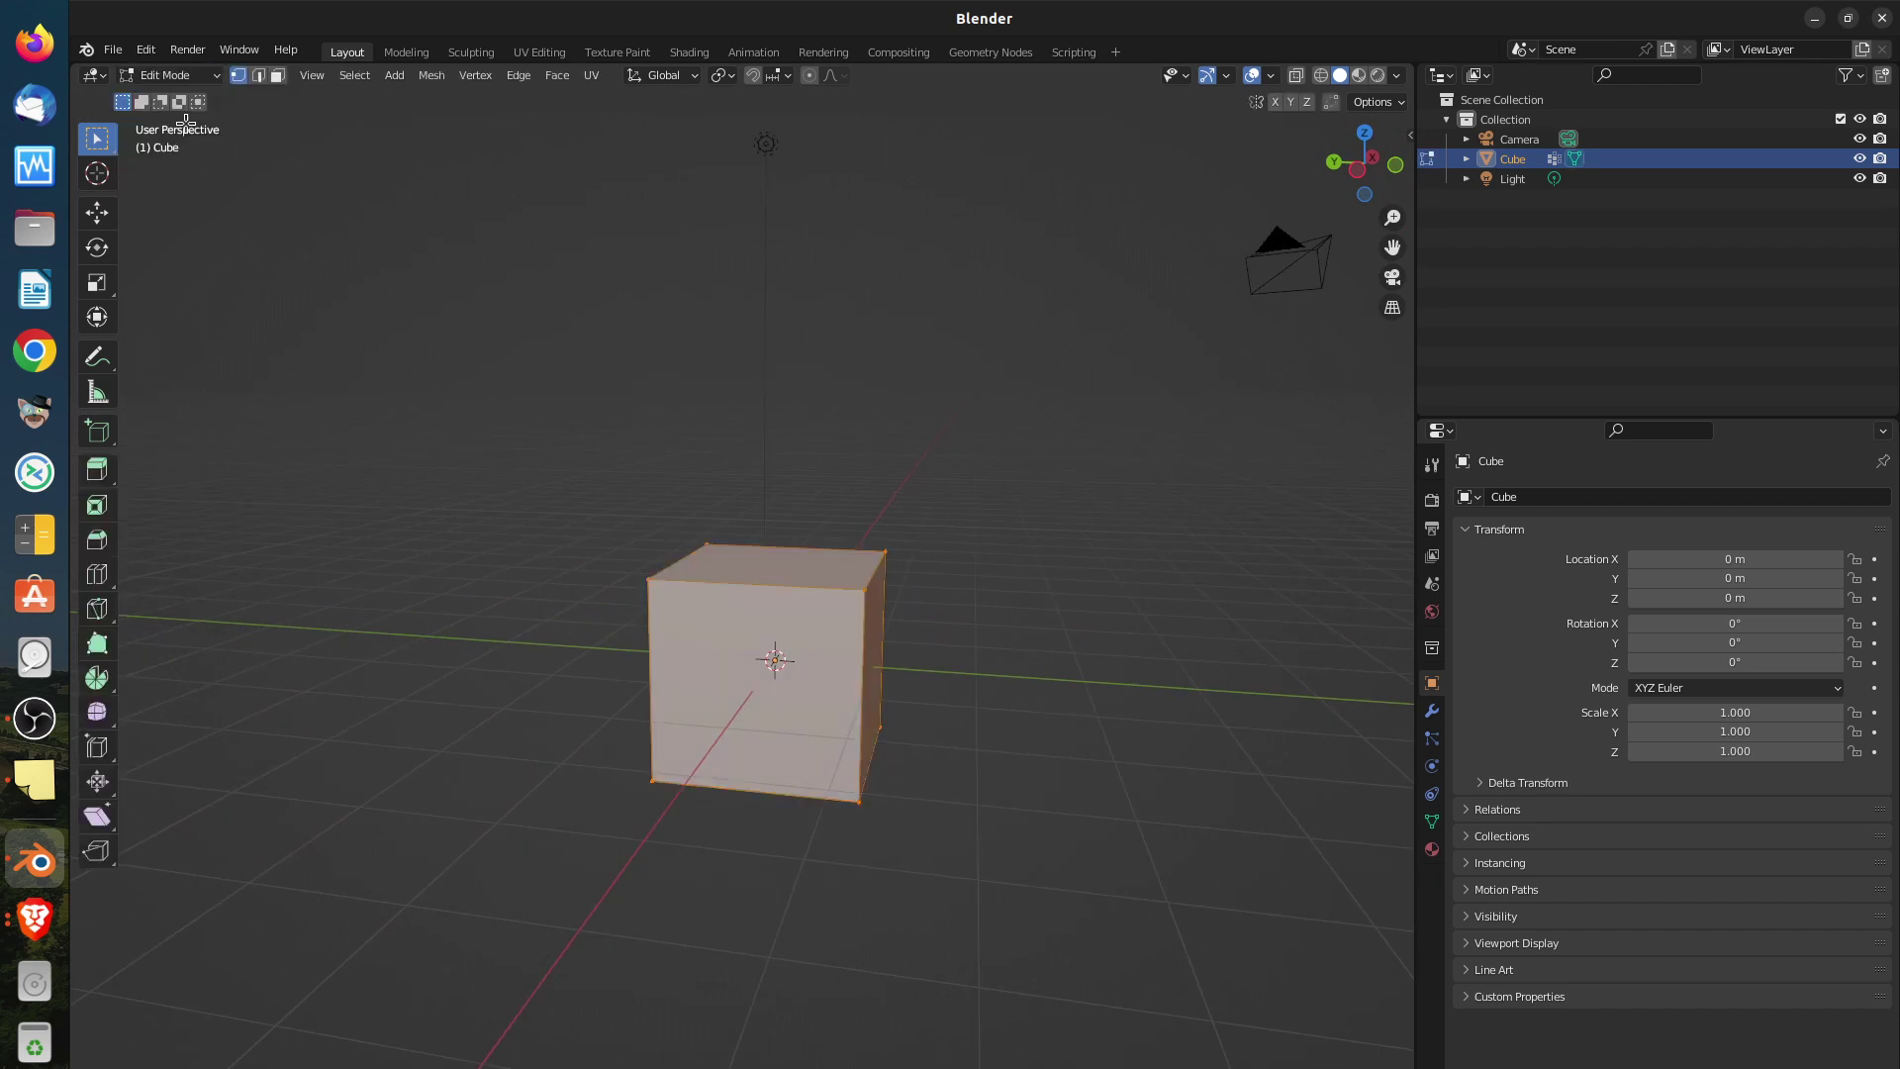
# Select the top edge of the cube's -X face in edge selection mode and mark it as a seam
pyautogui.click(261, 80)
pyautogui.click(782, 590)
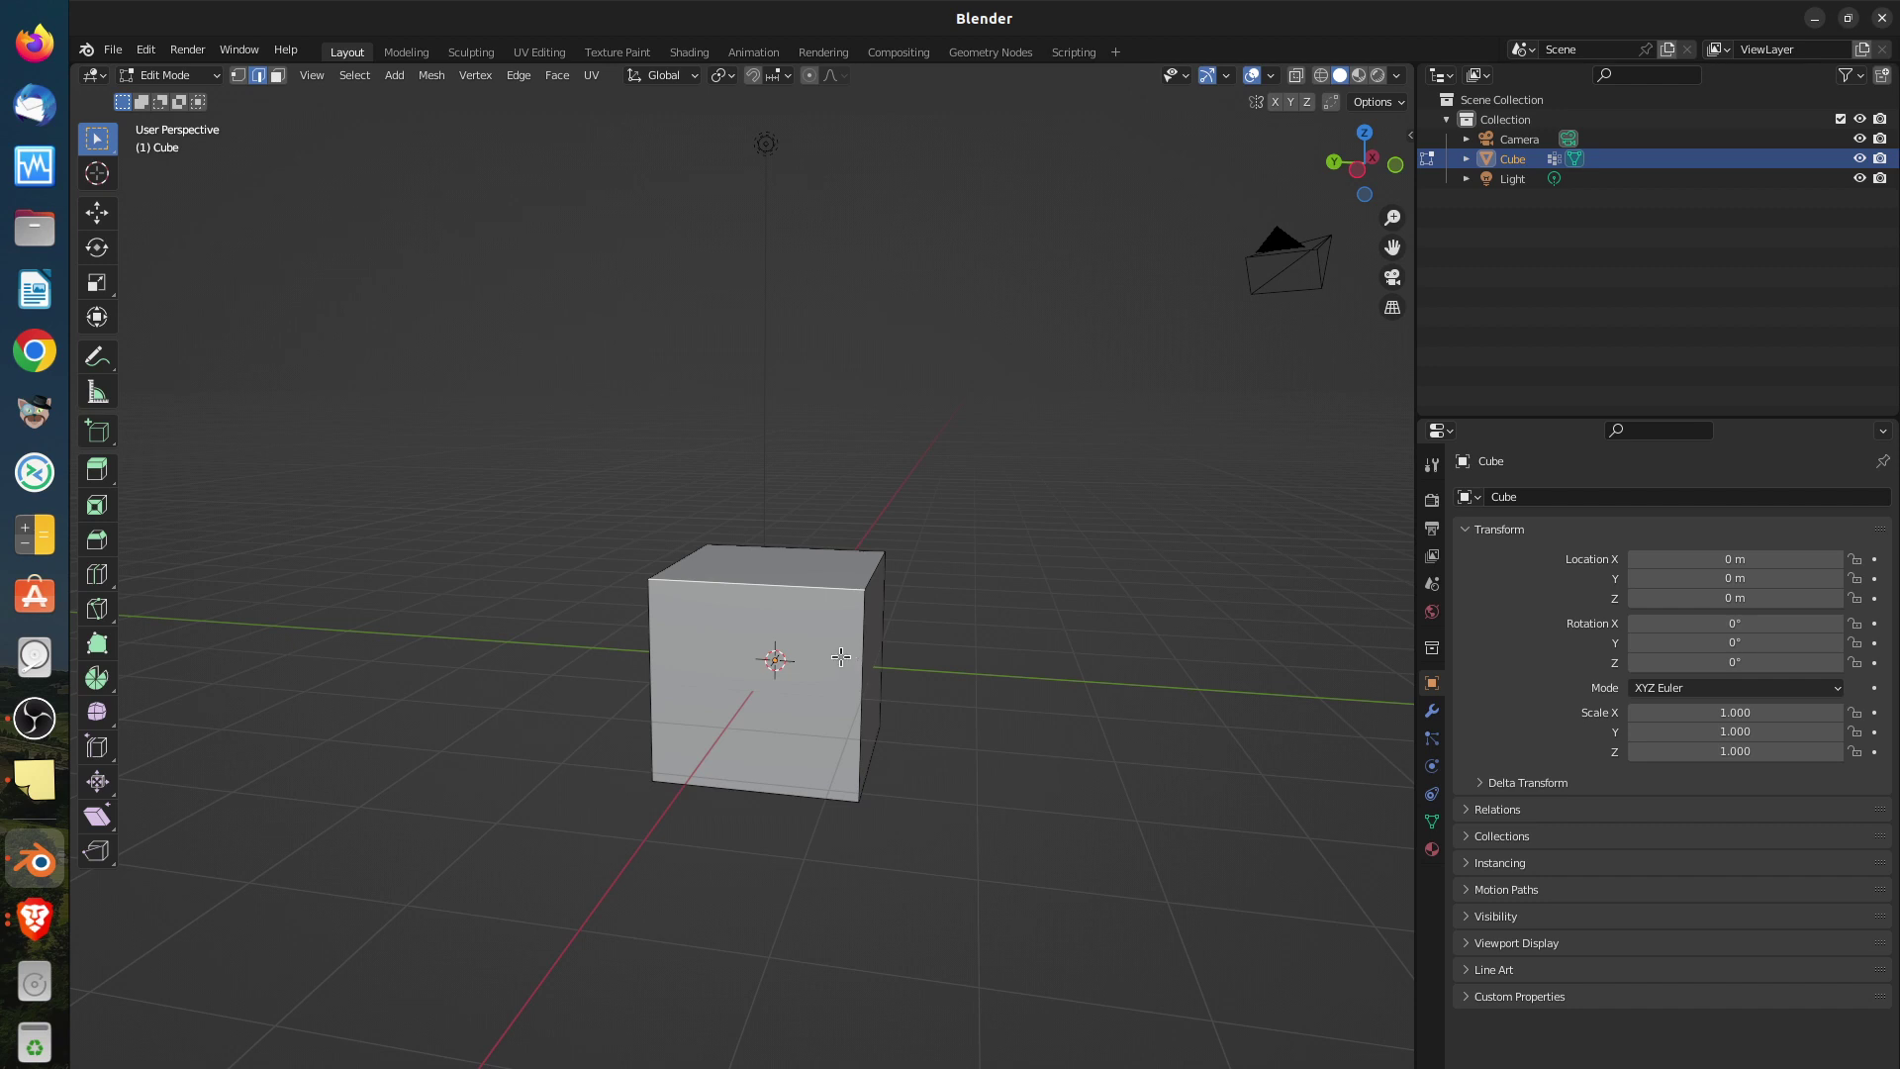
pyautogui.hotkey('ctrl', 'e')
pyautogui.hotkey('ctrl', 'f')
pyautogui.hotkey('ctrl', 'v')
pyautogui.hotkey('ctrl', 'e')
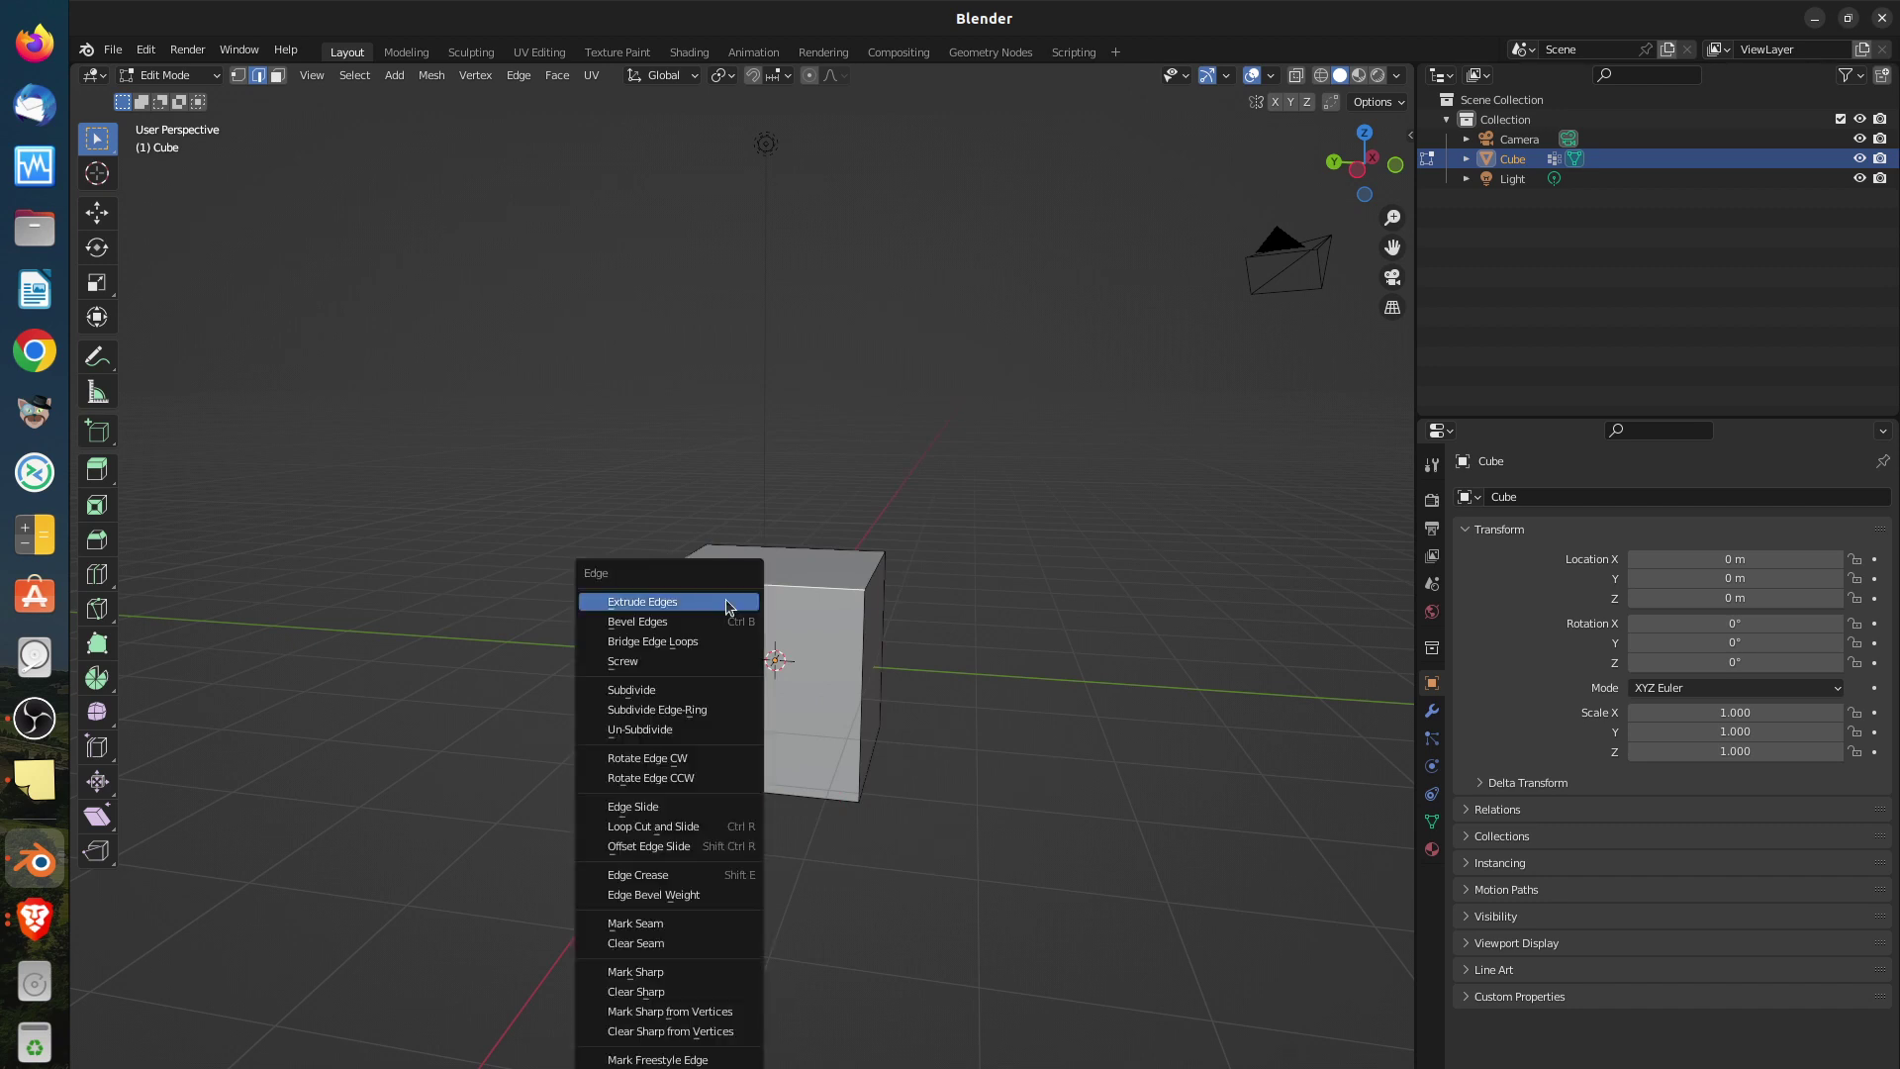
pyautogui.click(674, 926)
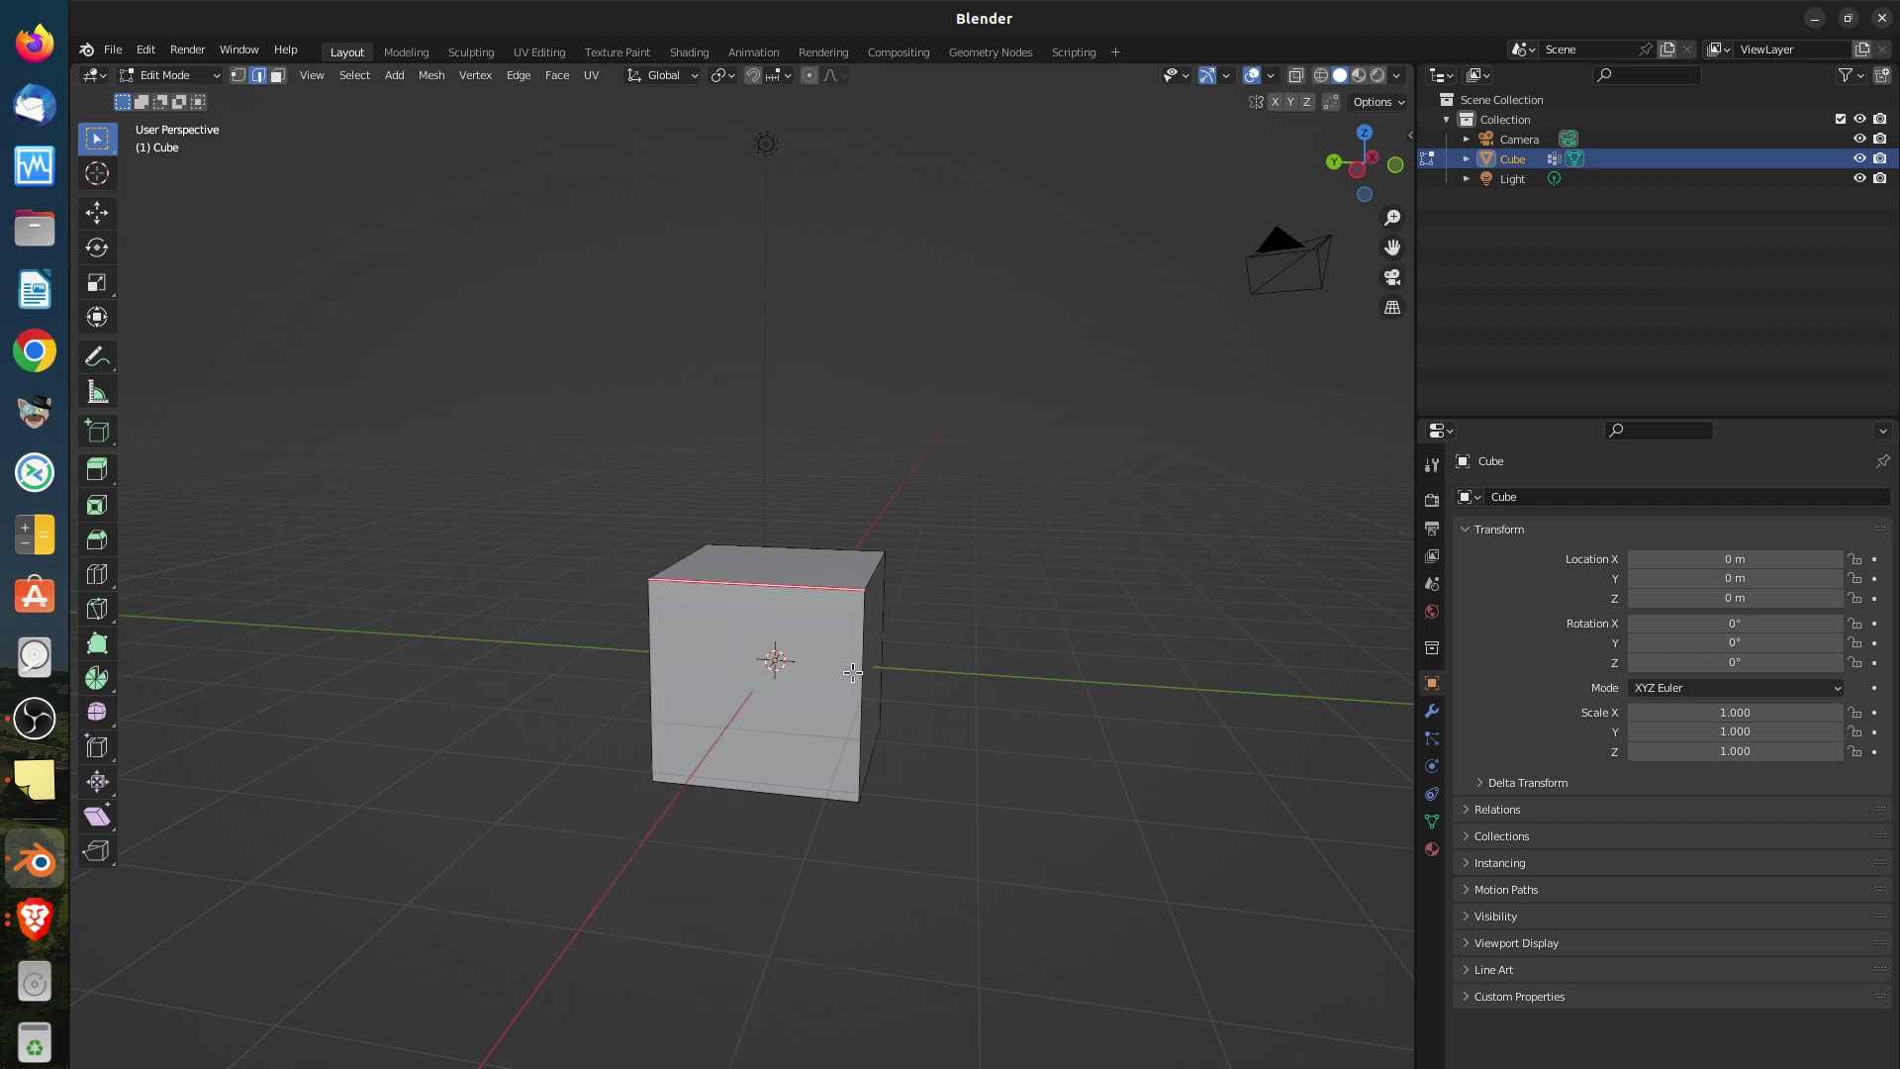
# Select the top face's -Y and +Y edges together and mark both as seams
pyautogui.moveTo(941, 656); pyautogui.dragTo(936, 595, button='middle')
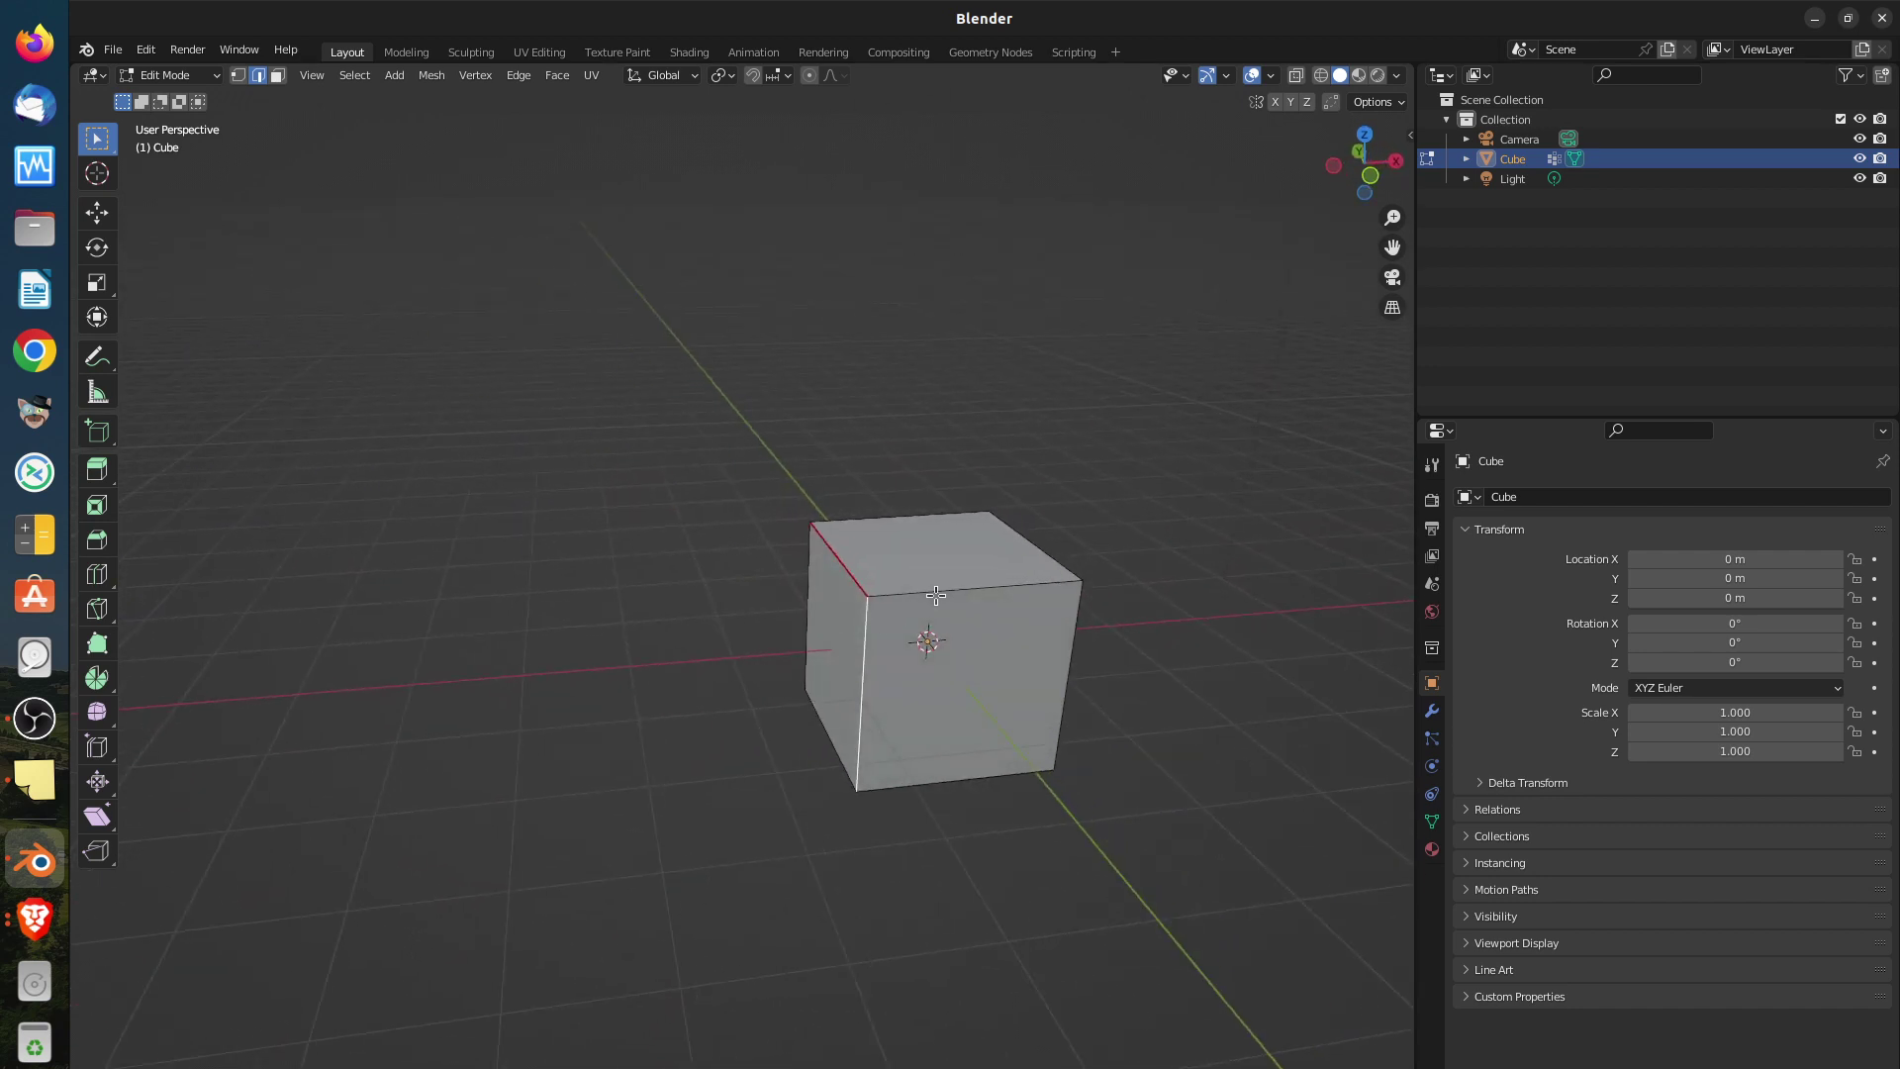
pyautogui.click(936, 594)
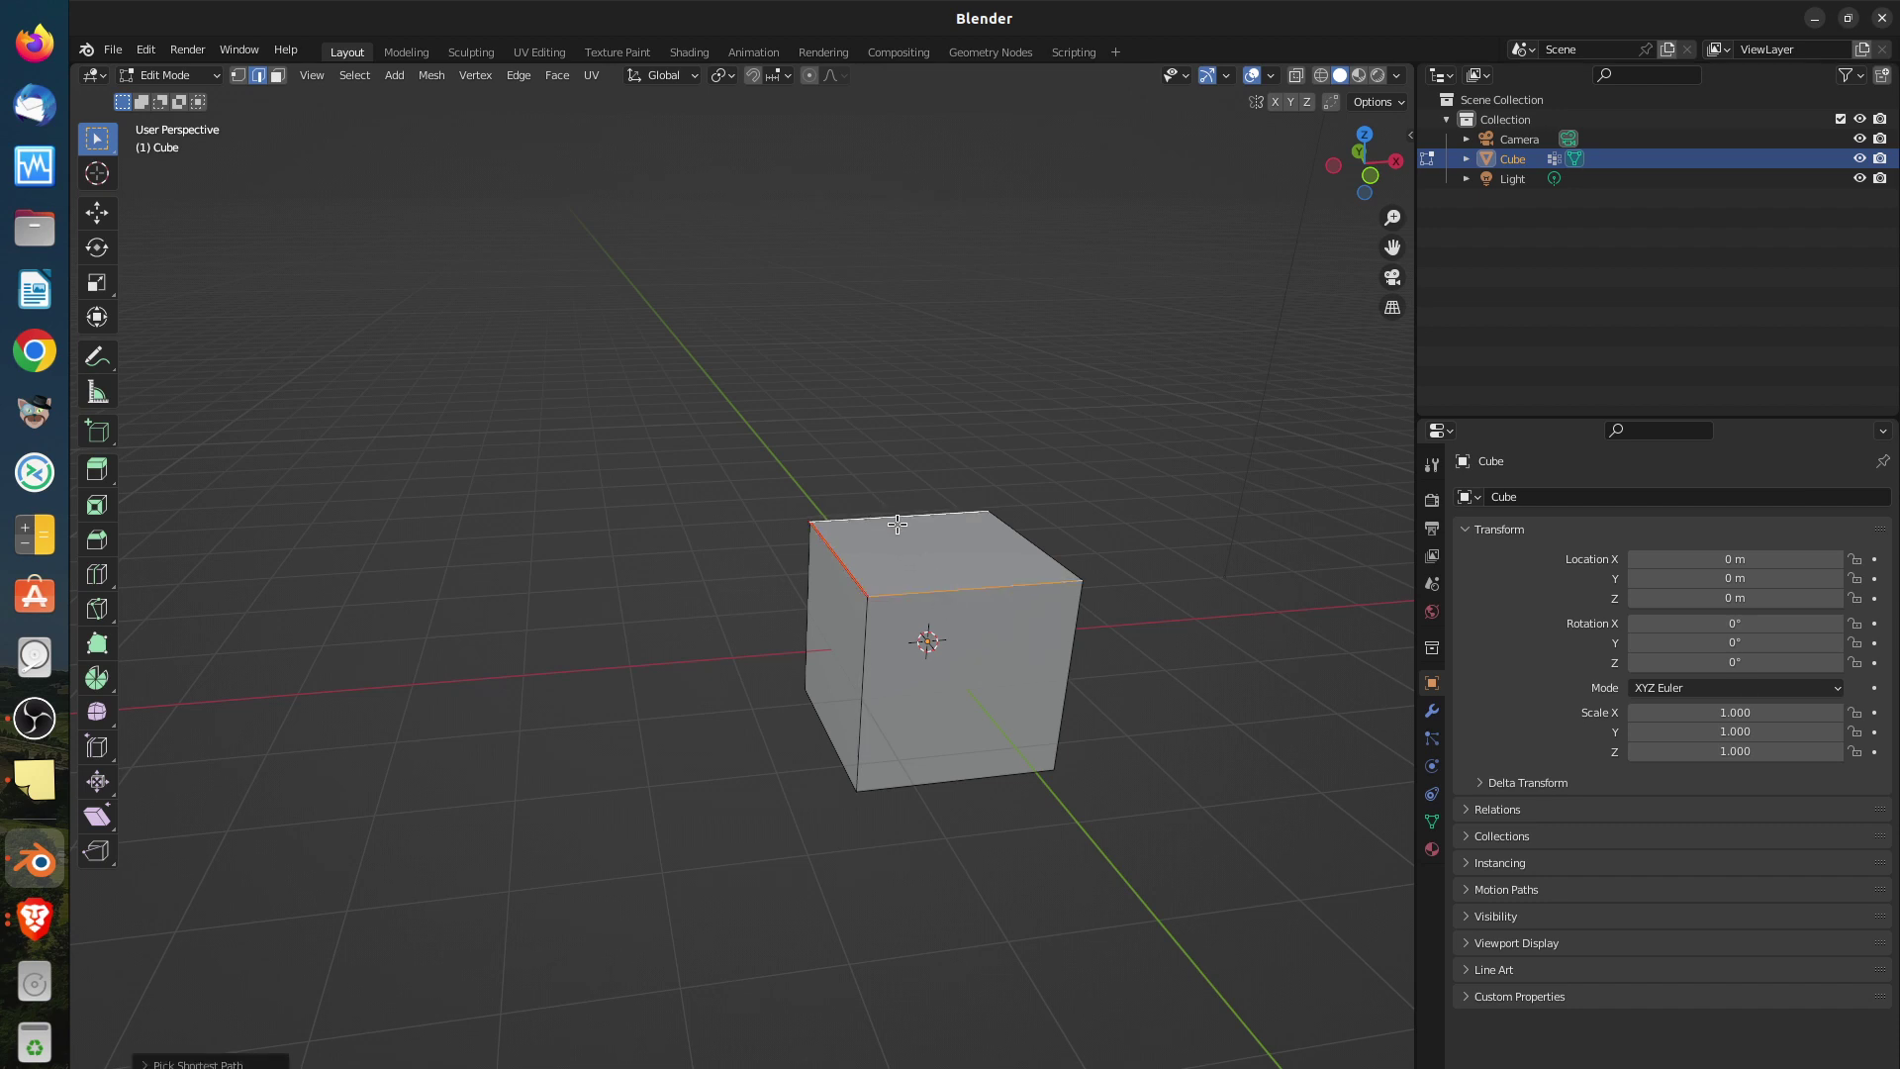
pyautogui.keyDown('shift'); pyautogui.click(935, 605); pyautogui.keyUp('shift')
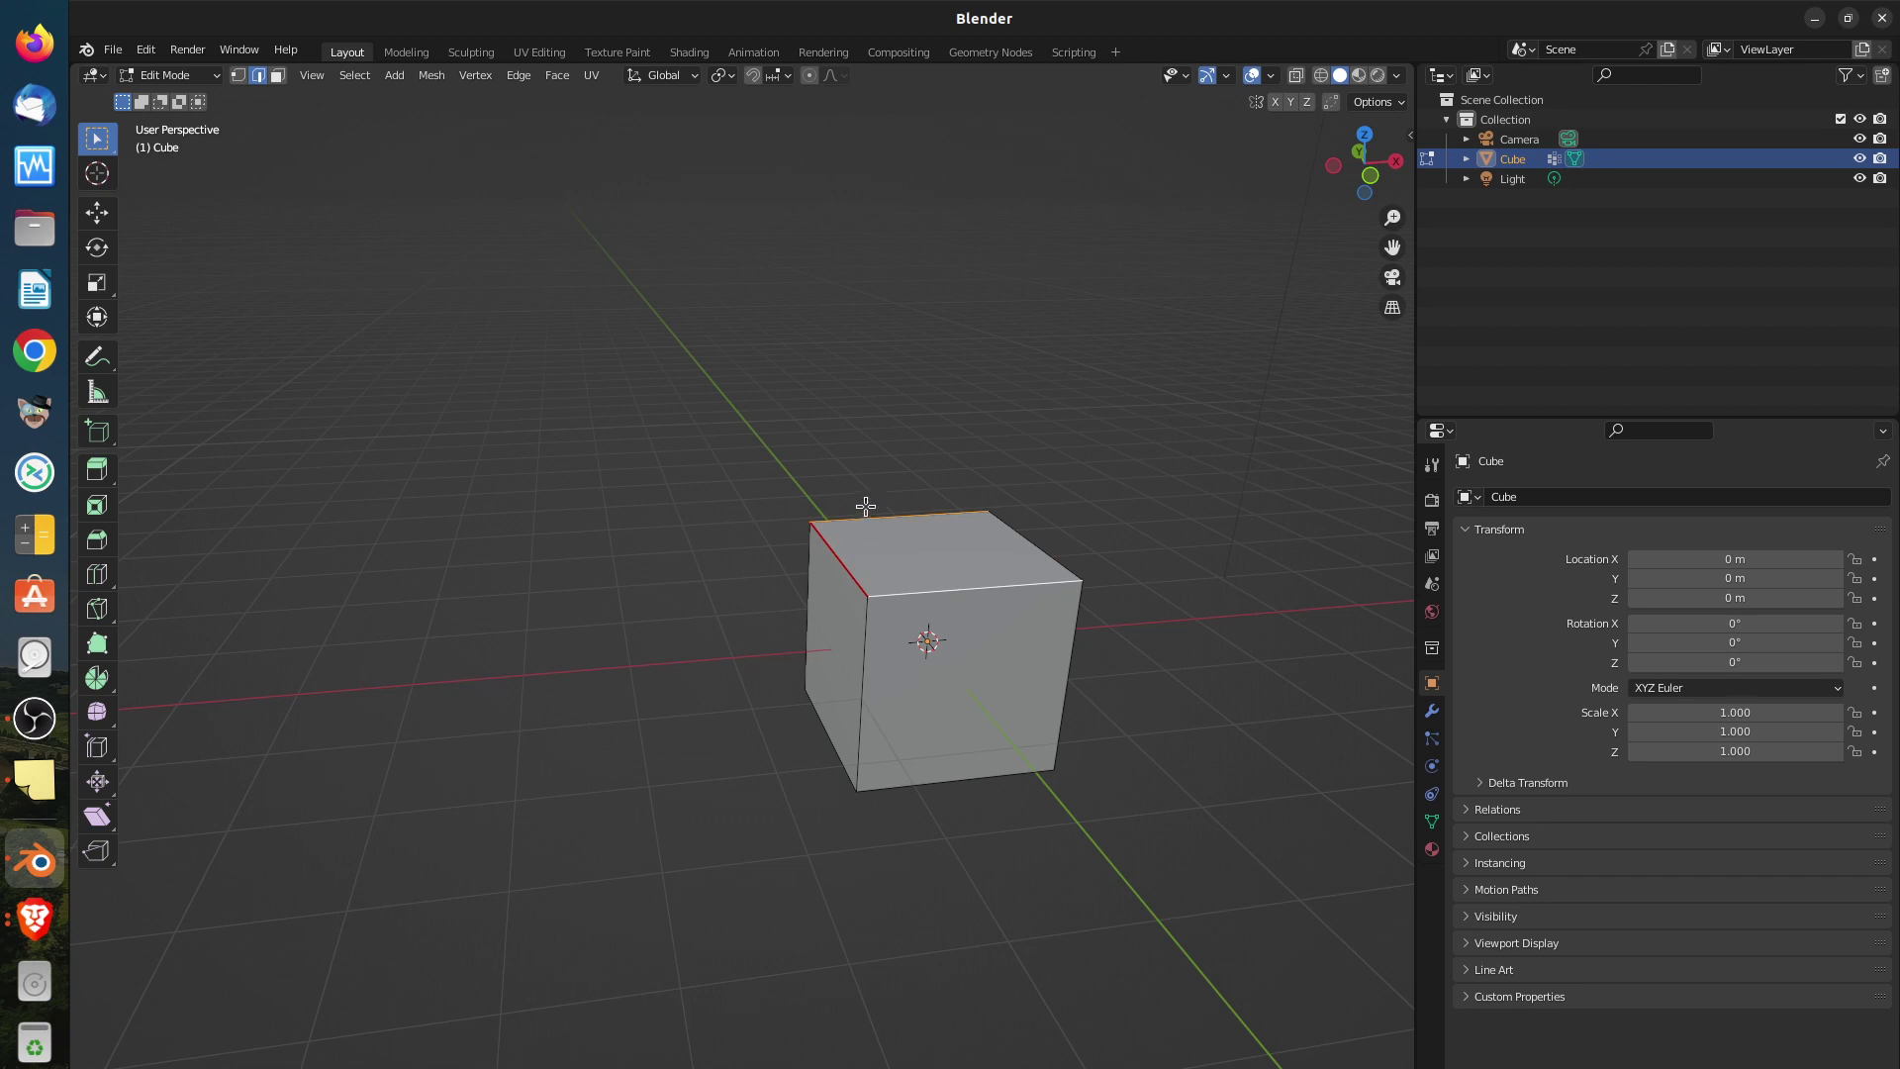
pyautogui.hotkey('ctrl', 'e')
pyautogui.click(973, 645)
# Apply Mark Seam again to the selected top edges, this time through the UV Mapping operations
pyautogui.moveTo(1042, 648); pyautogui.dragTo(938, 615, button='middle')
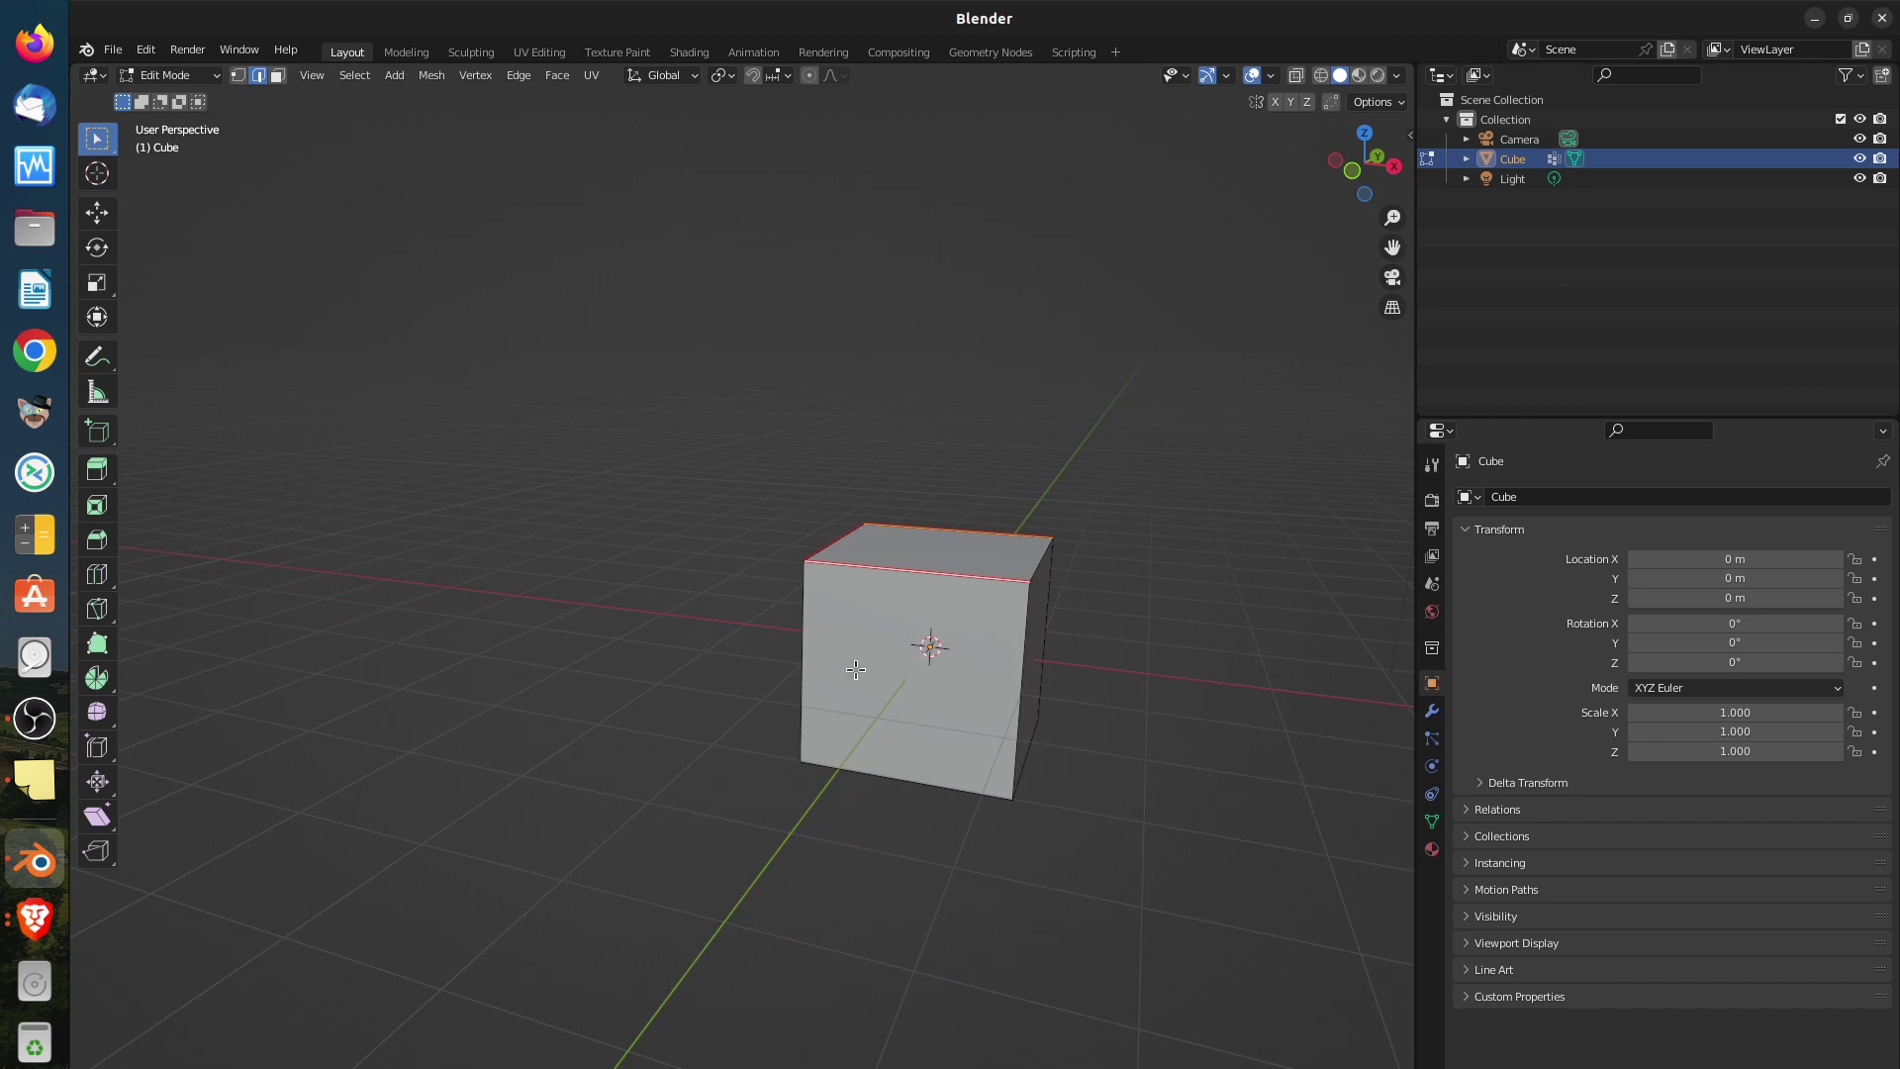
pyautogui.moveTo(853, 680); pyautogui.dragTo(1006, 717, button='middle')
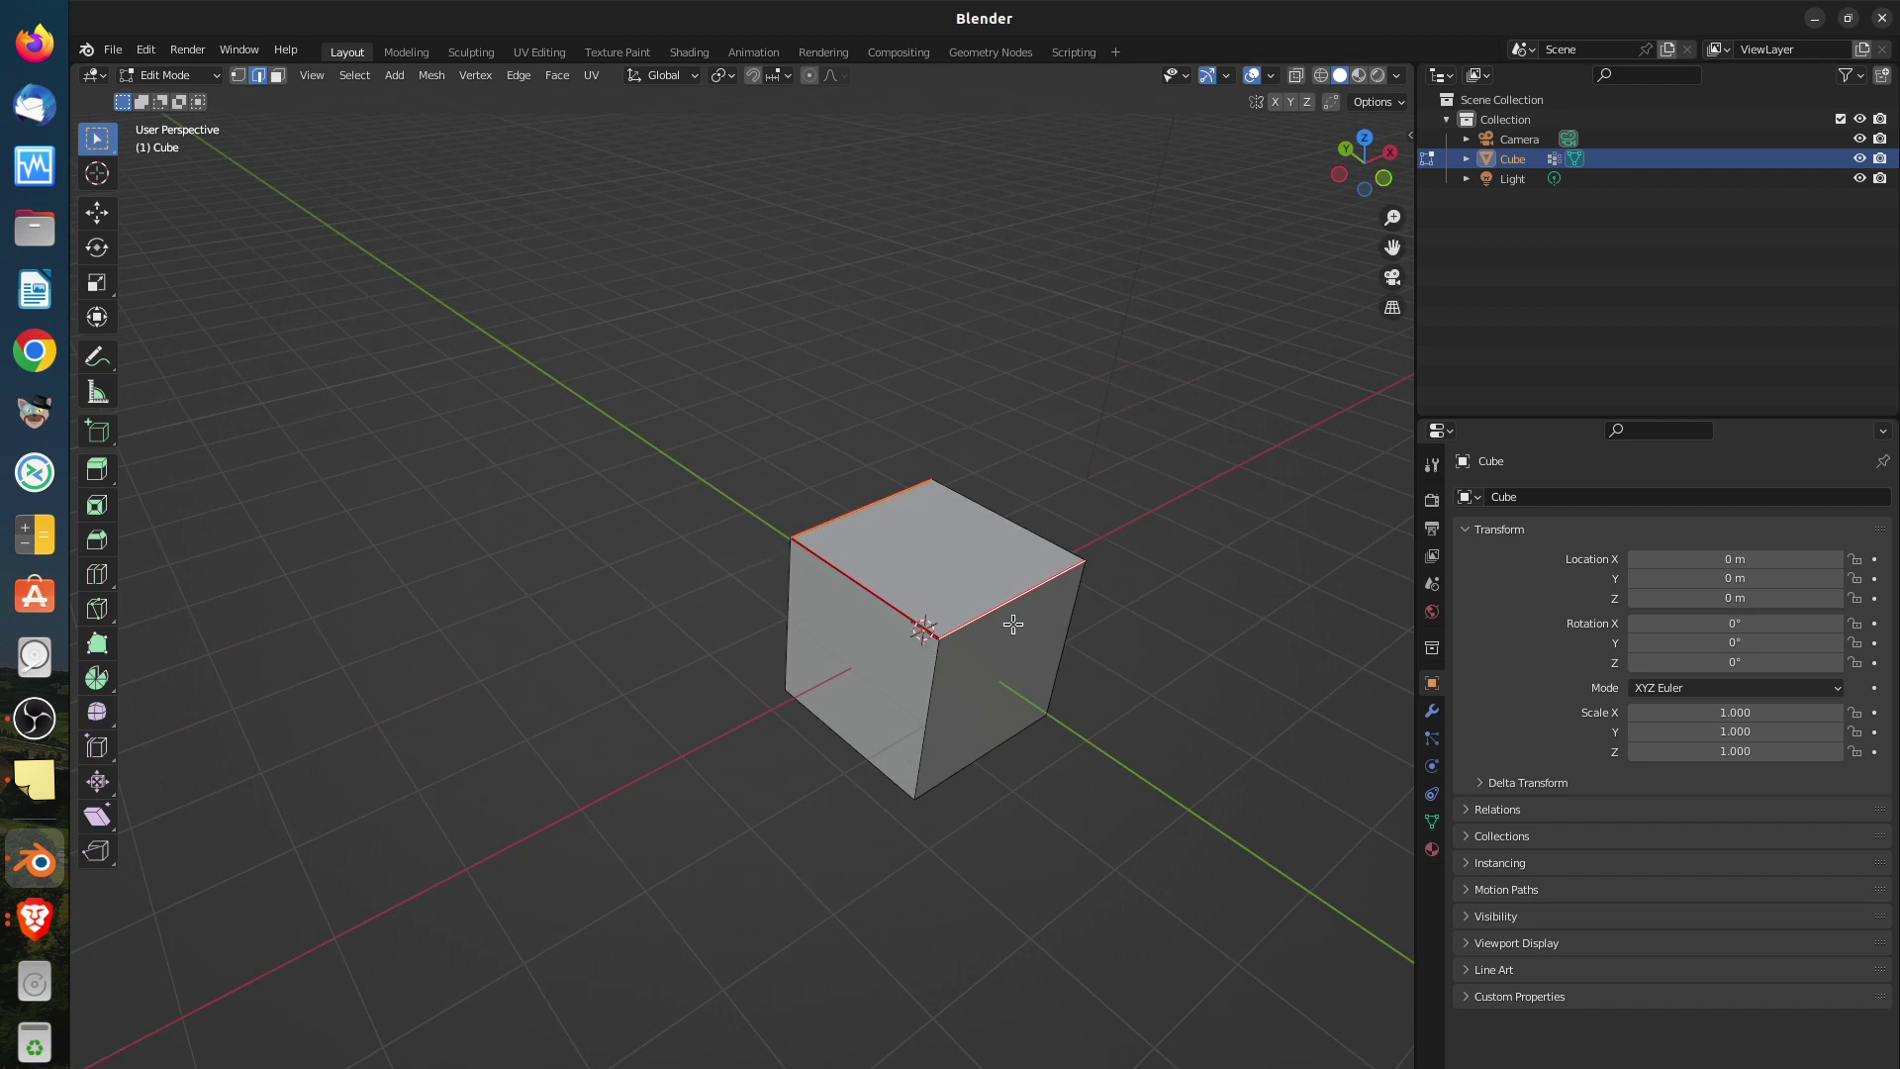
pyautogui.moveTo(1016, 674); pyautogui.dragTo(896, 651, button='middle')
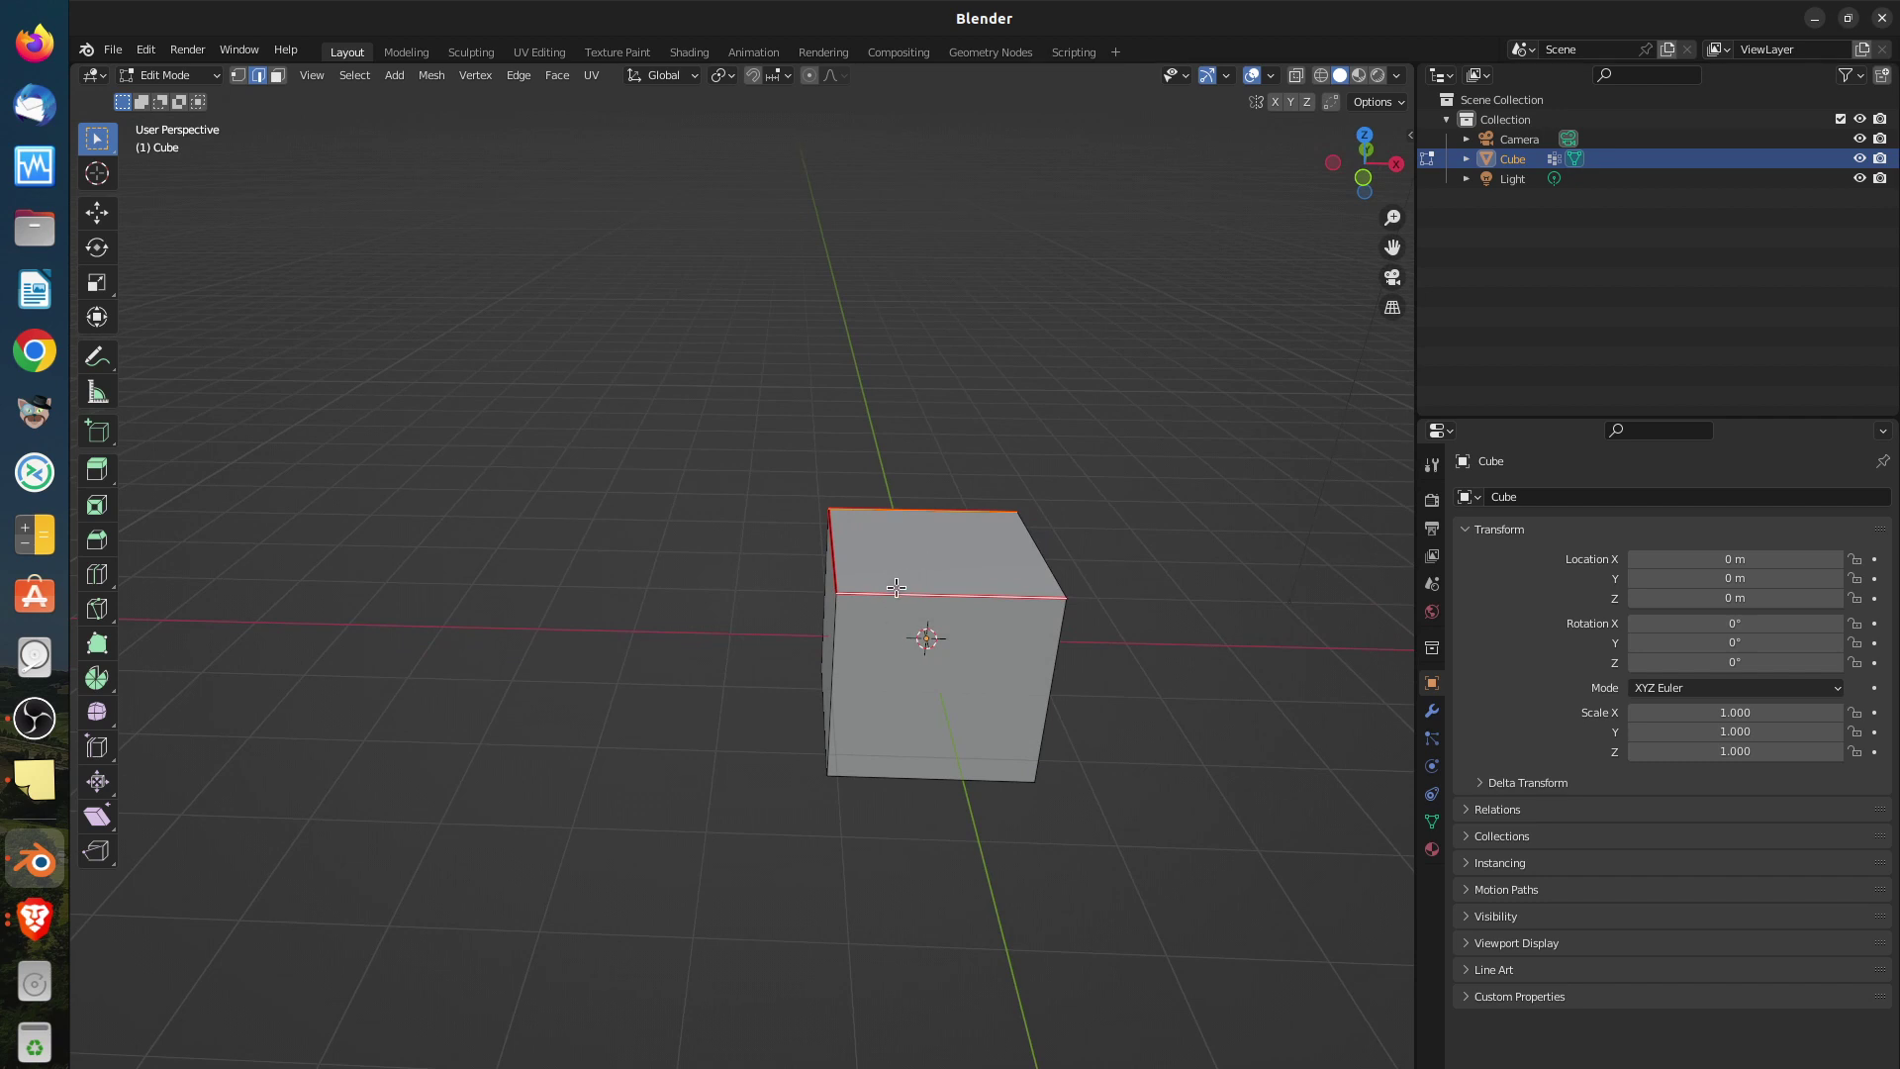
pyautogui.press('u')
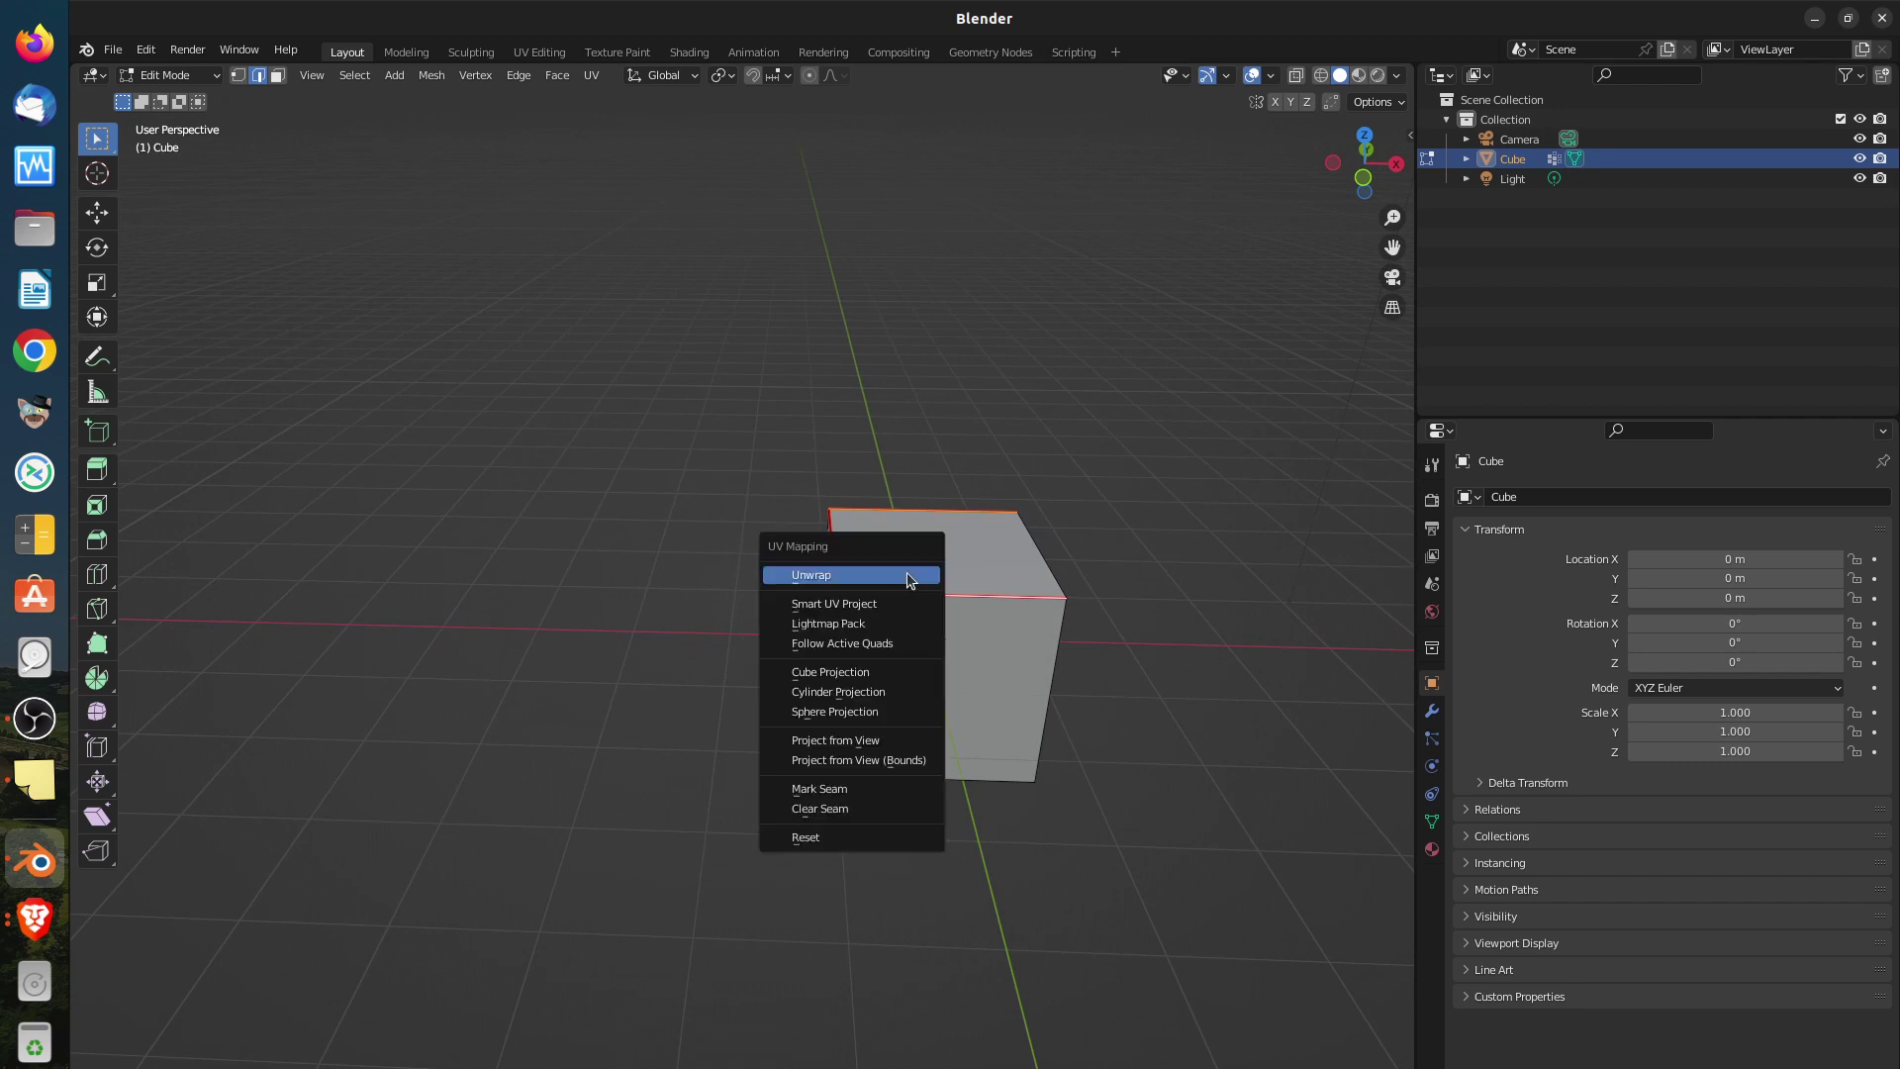
pyautogui.click(879, 788)
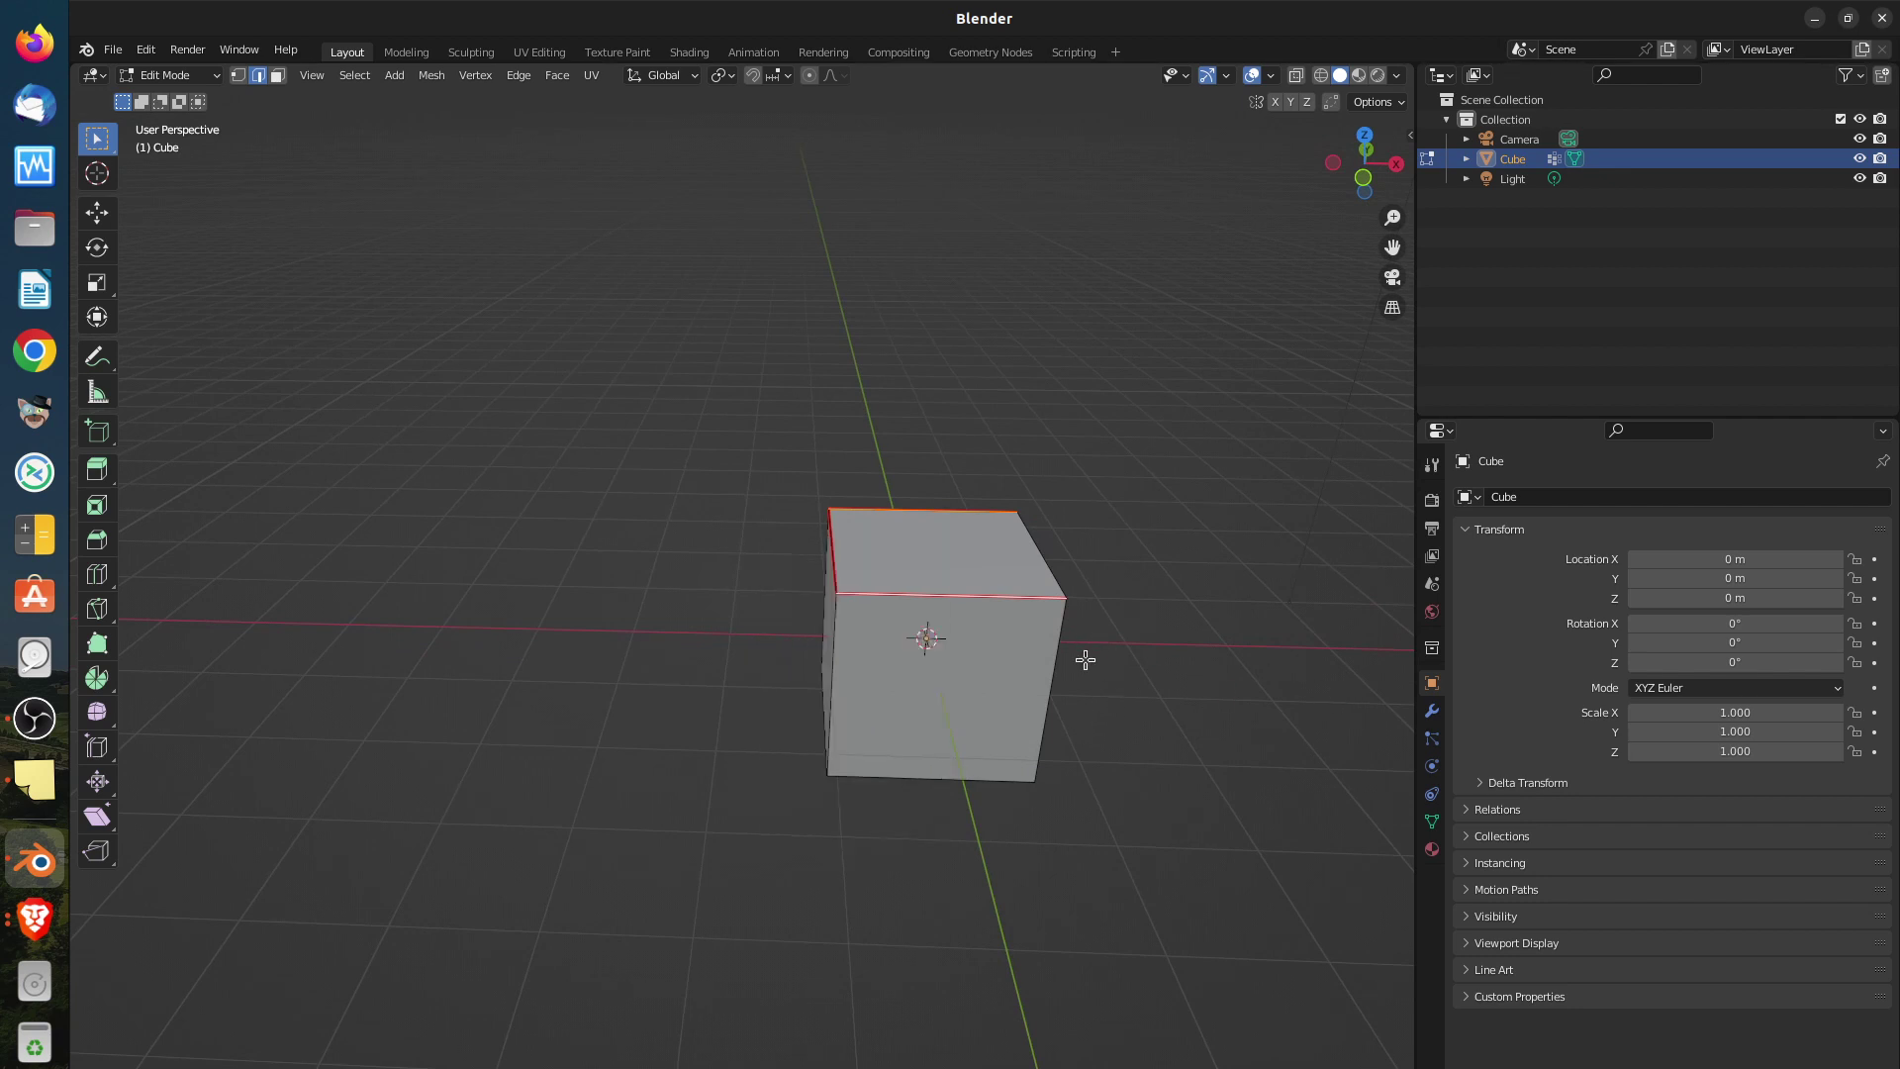
# Clear the edge selection and mark the vertical edge between the -Y and +X faces as a seam
pyautogui.moveTo(1086, 649)
pyautogui.mouseDown(button='middle')
pyautogui.moveTo(1122, 636)
pyautogui.moveTo(1089, 623)
pyautogui.mouseUp(button='middle')
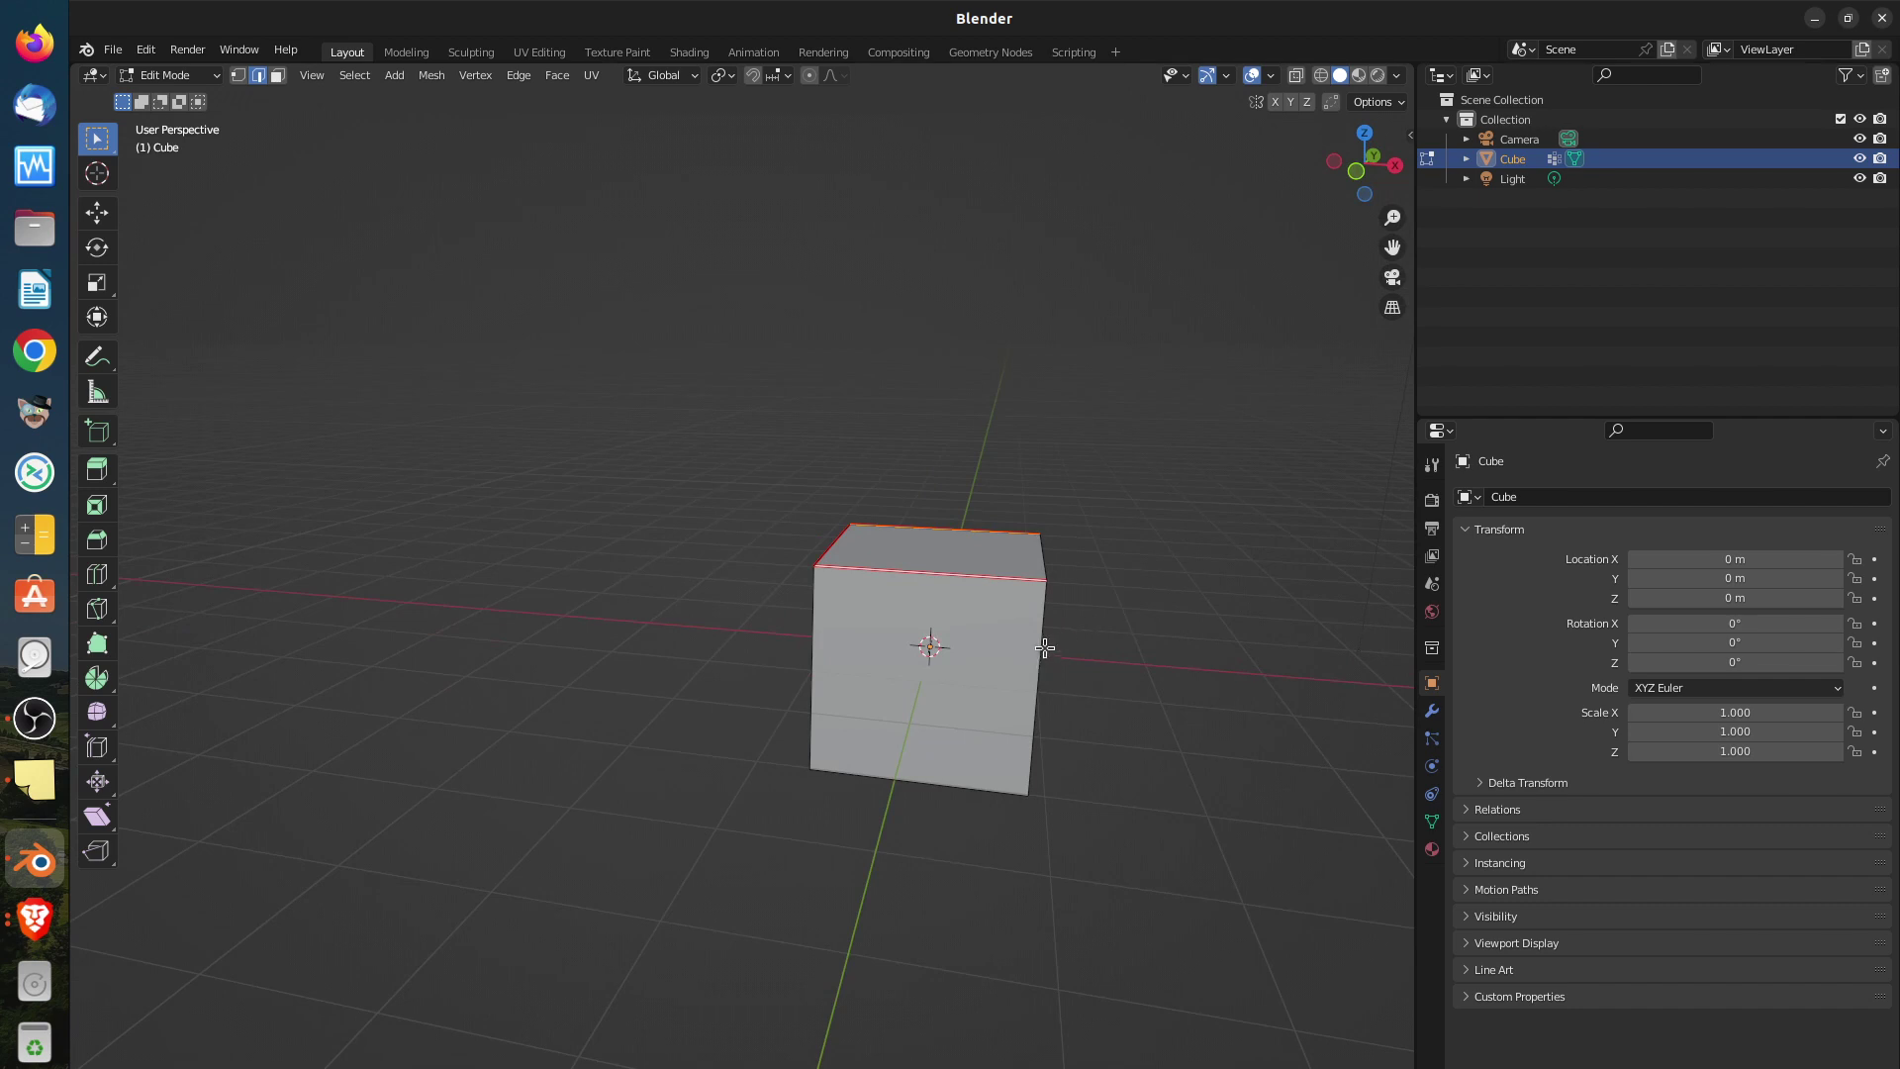
pyautogui.hotkey('alt', 'a')
pyautogui.rightClick(1044, 661)
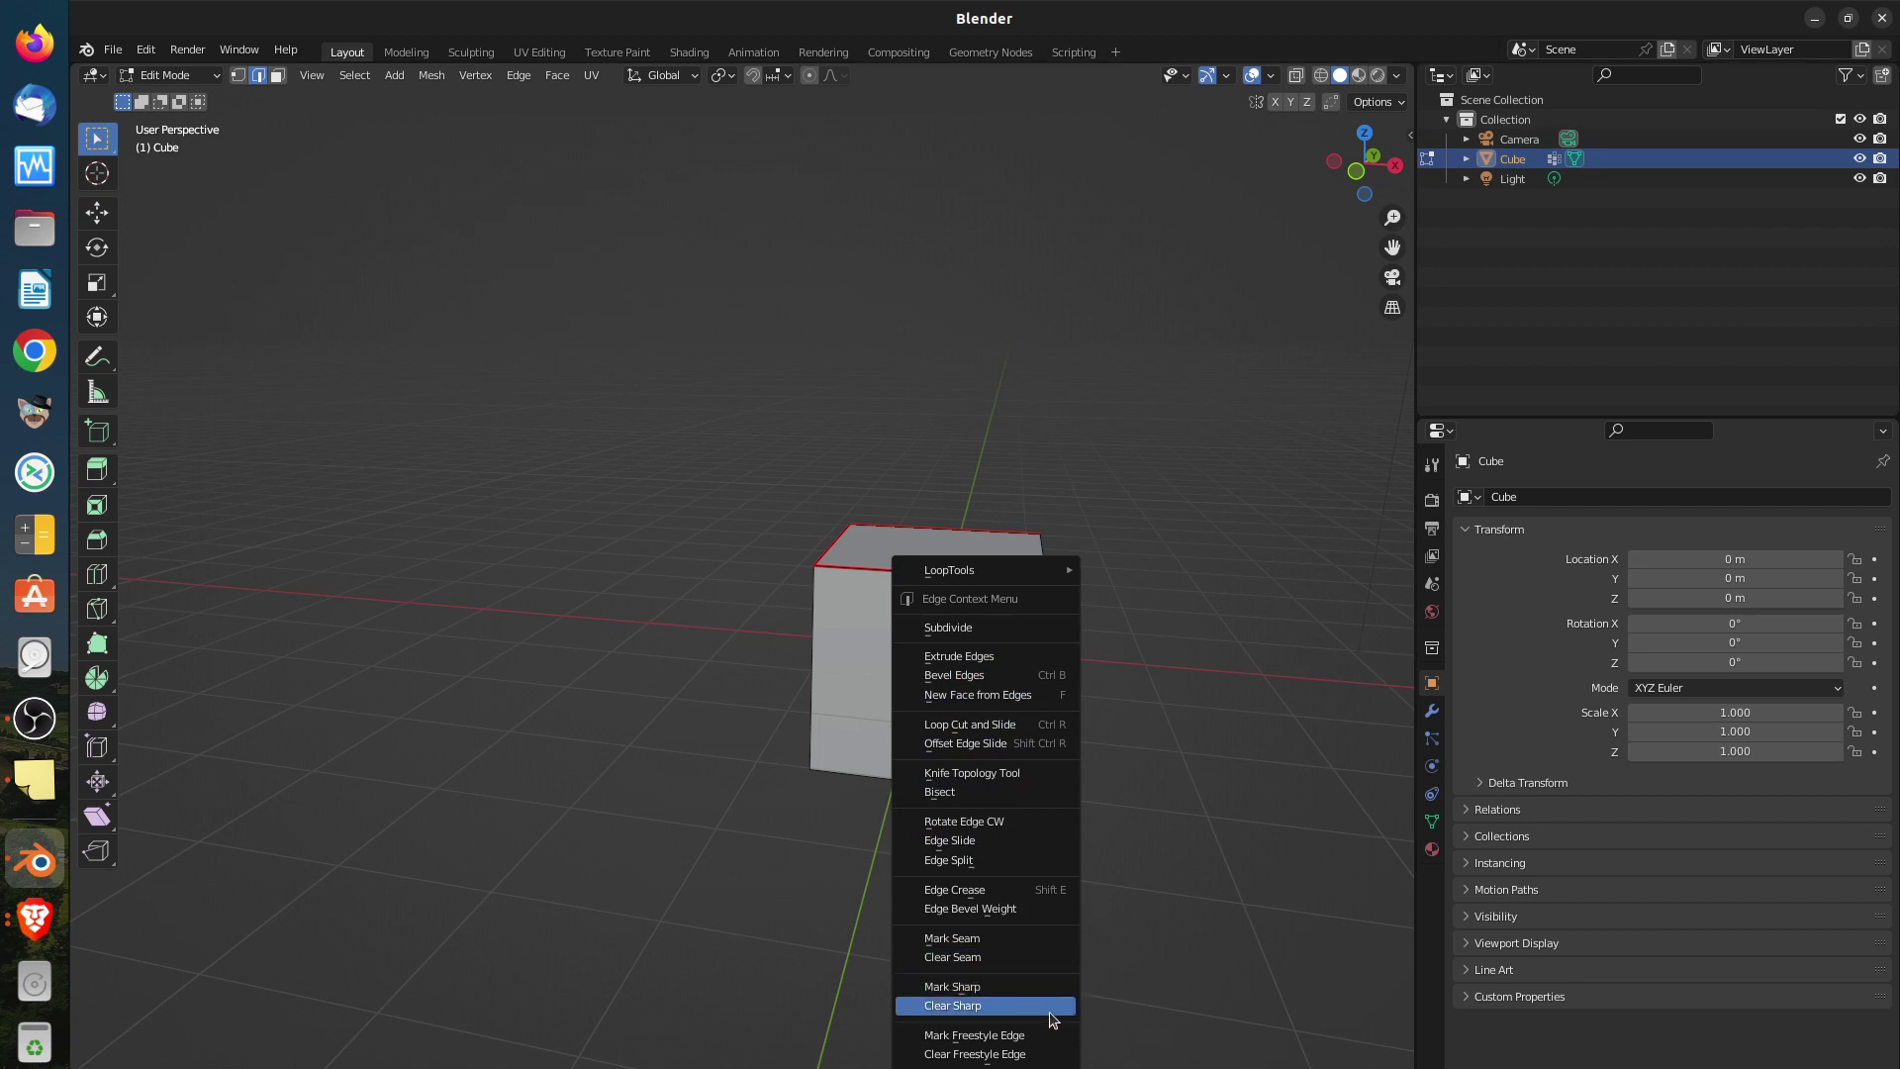
pyautogui.click(1014, 939)
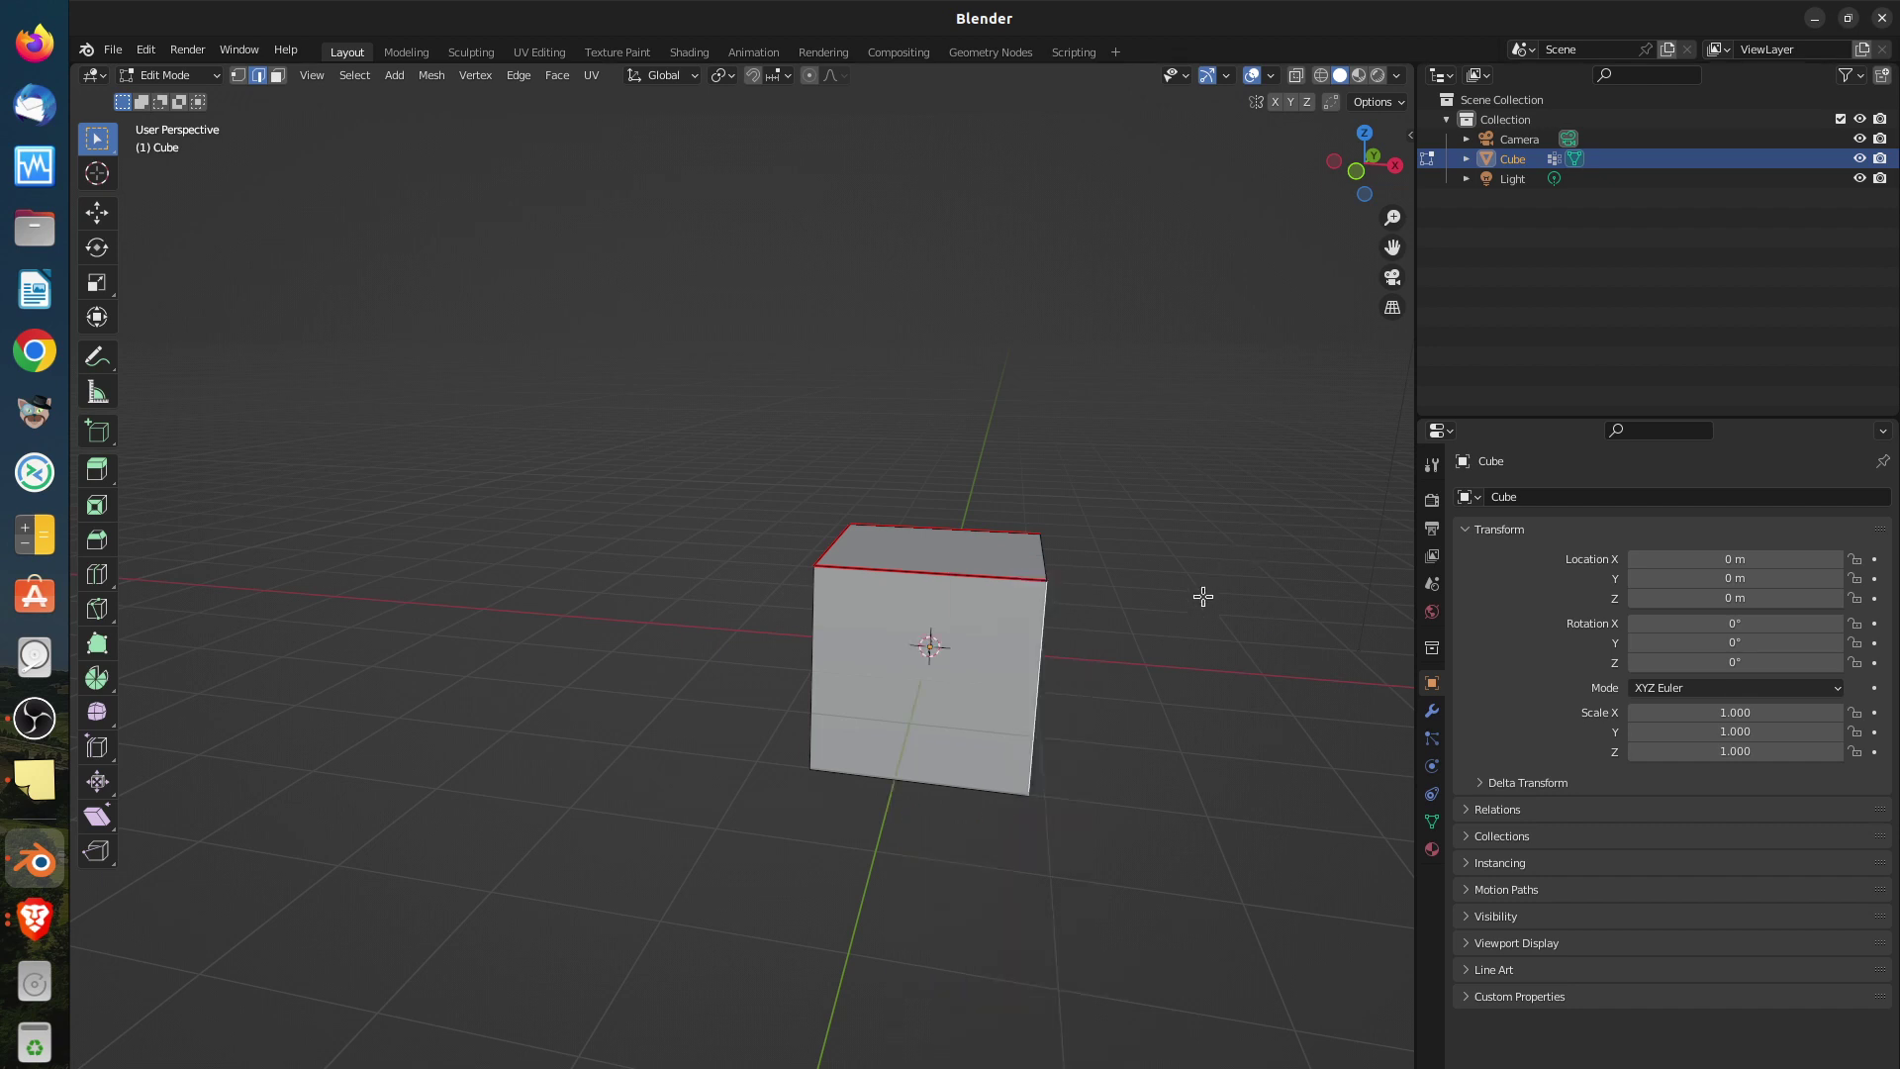
pyautogui.moveTo(1146, 620); pyautogui.dragTo(912, 590, button='middle')
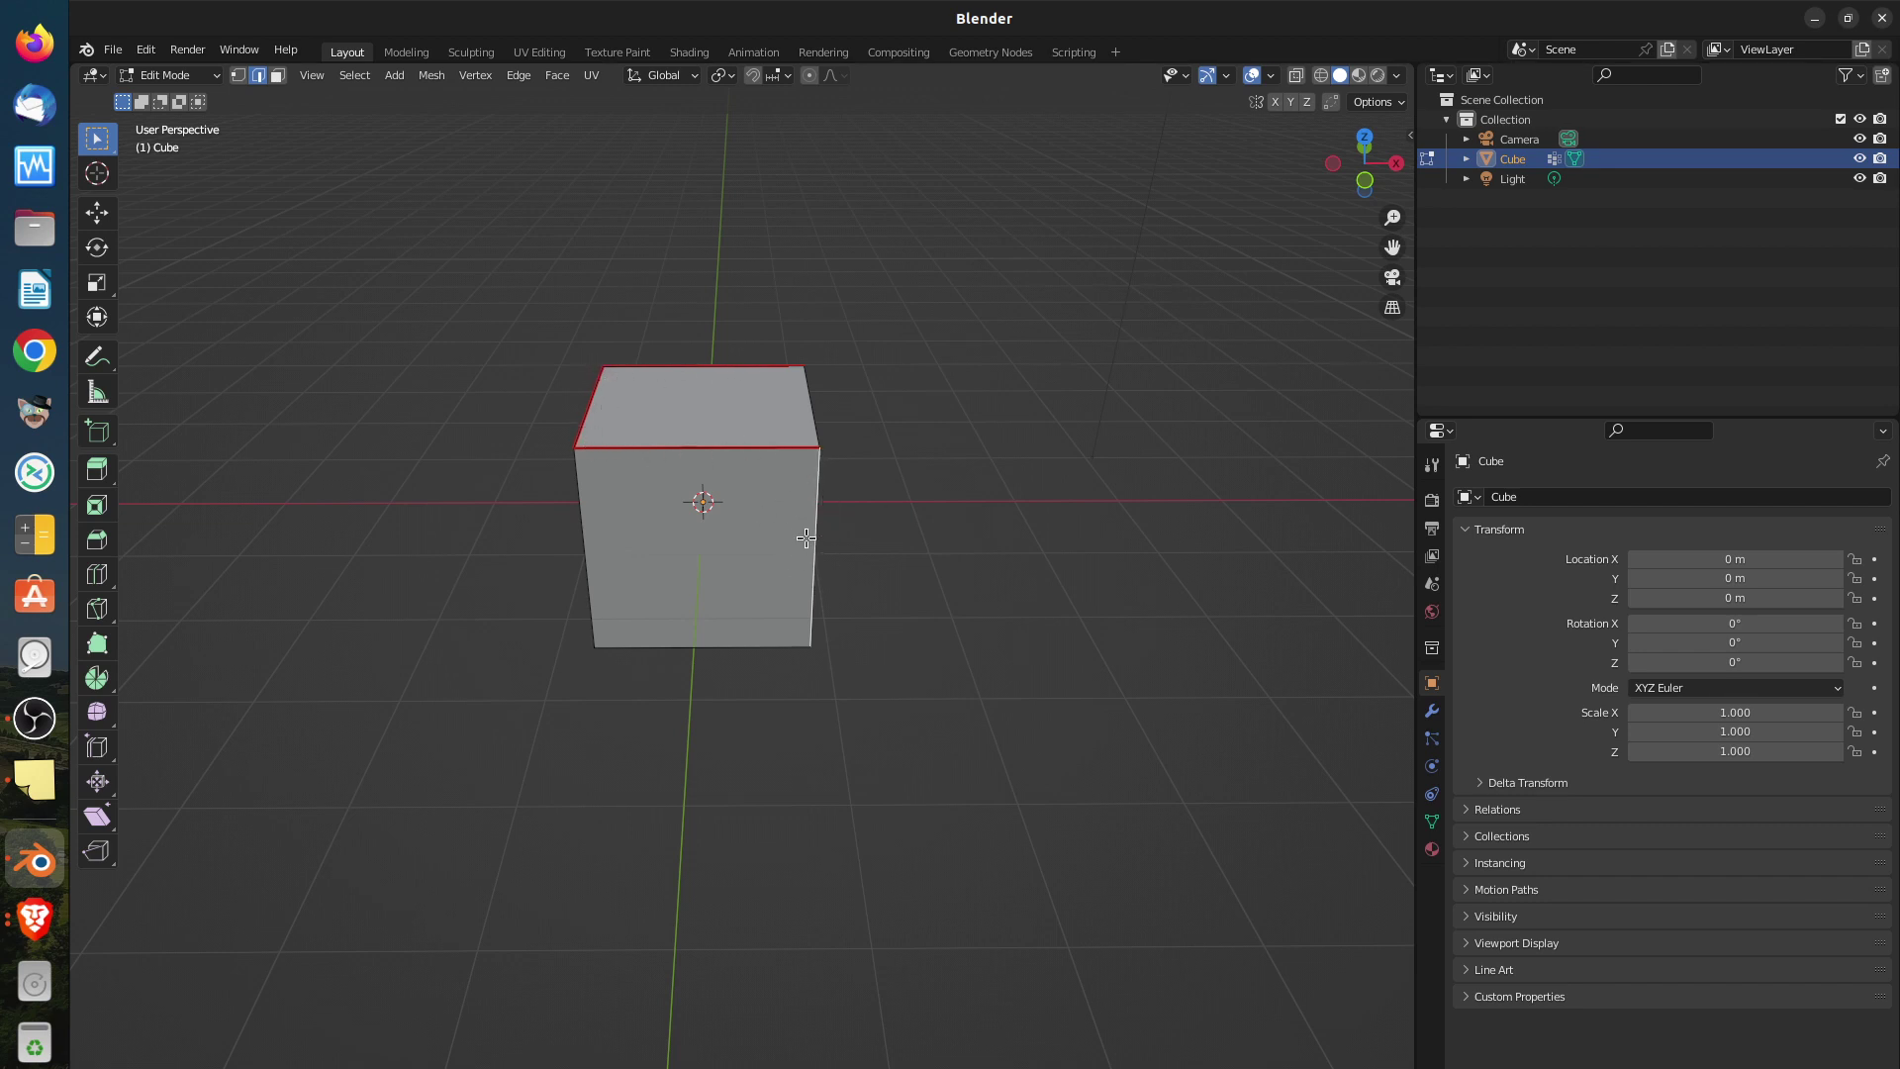
pyautogui.press('u')
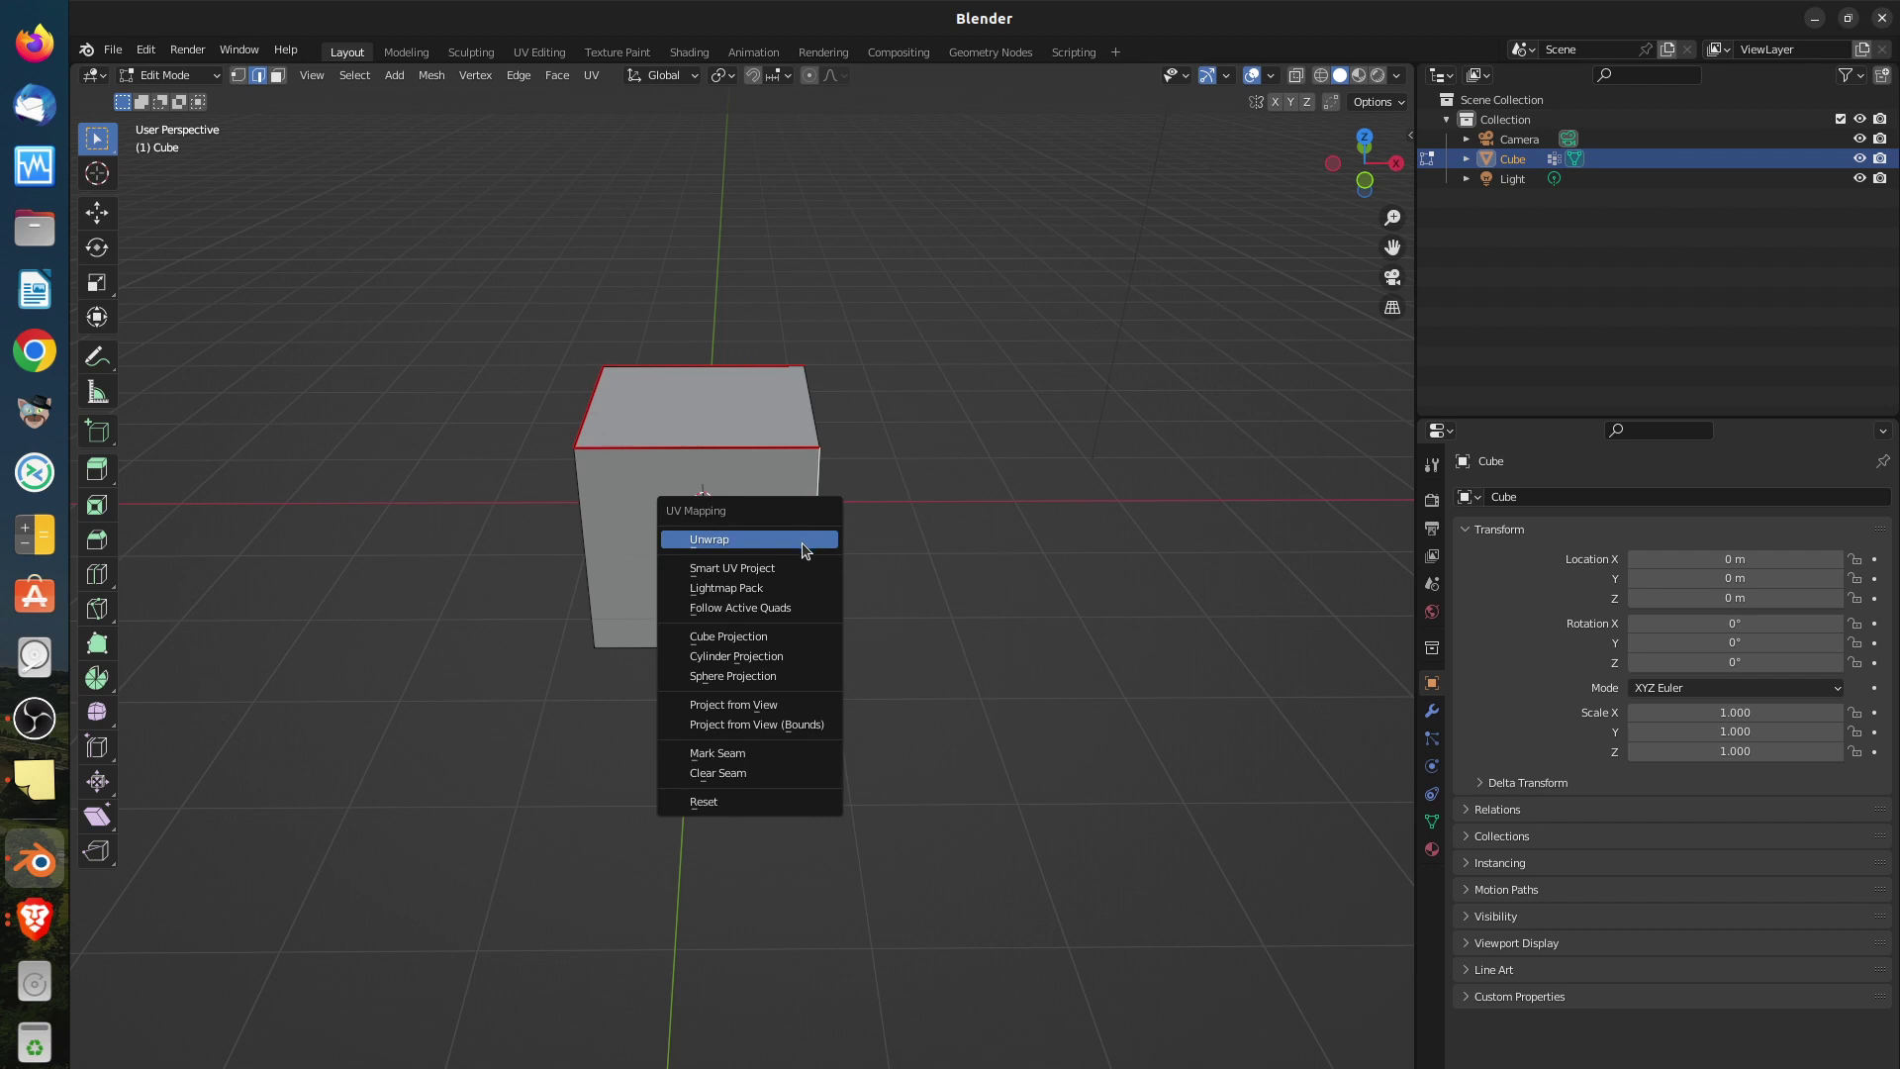
pyautogui.click(750, 752)
# Mark the vertical edge between the +X and +Y faces as a seam
pyautogui.moveTo(980, 580); pyautogui.dragTo(917, 520, button='middle')
pyautogui.click(993, 481)
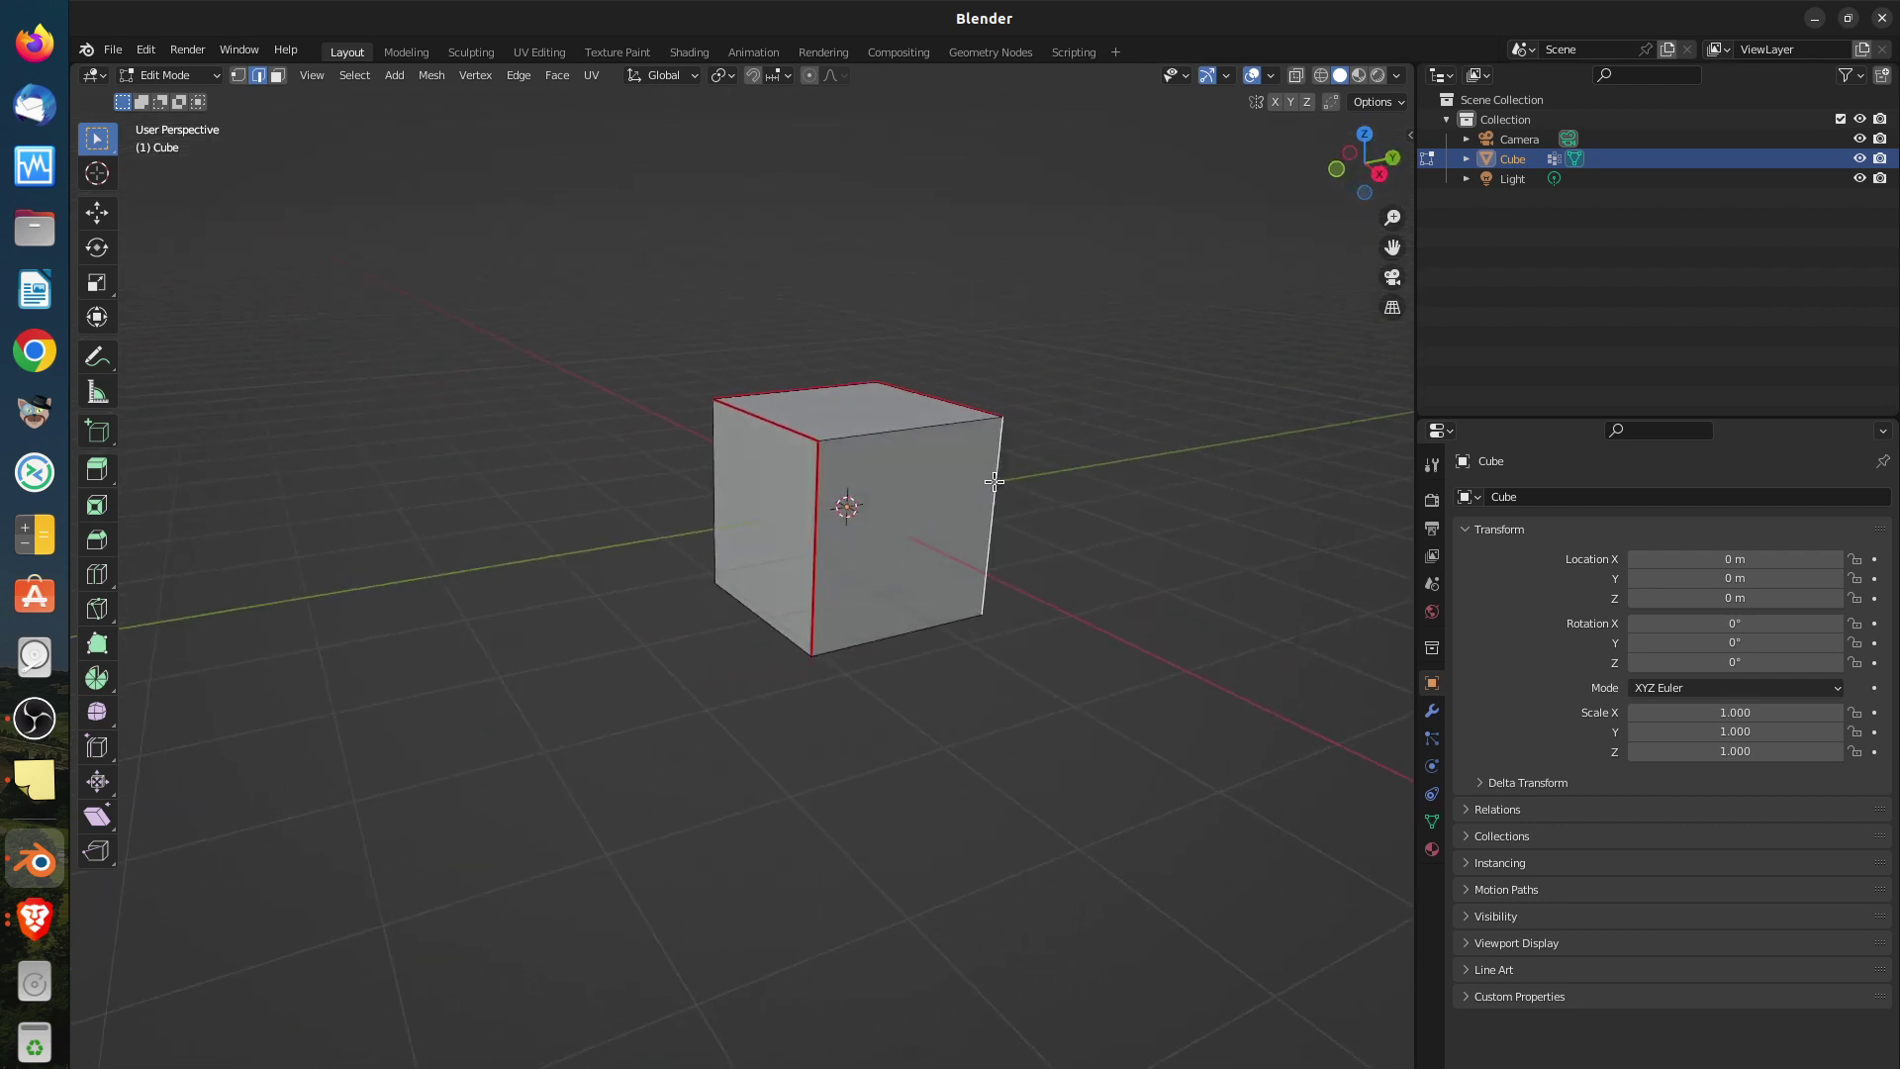
pyautogui.press('u')
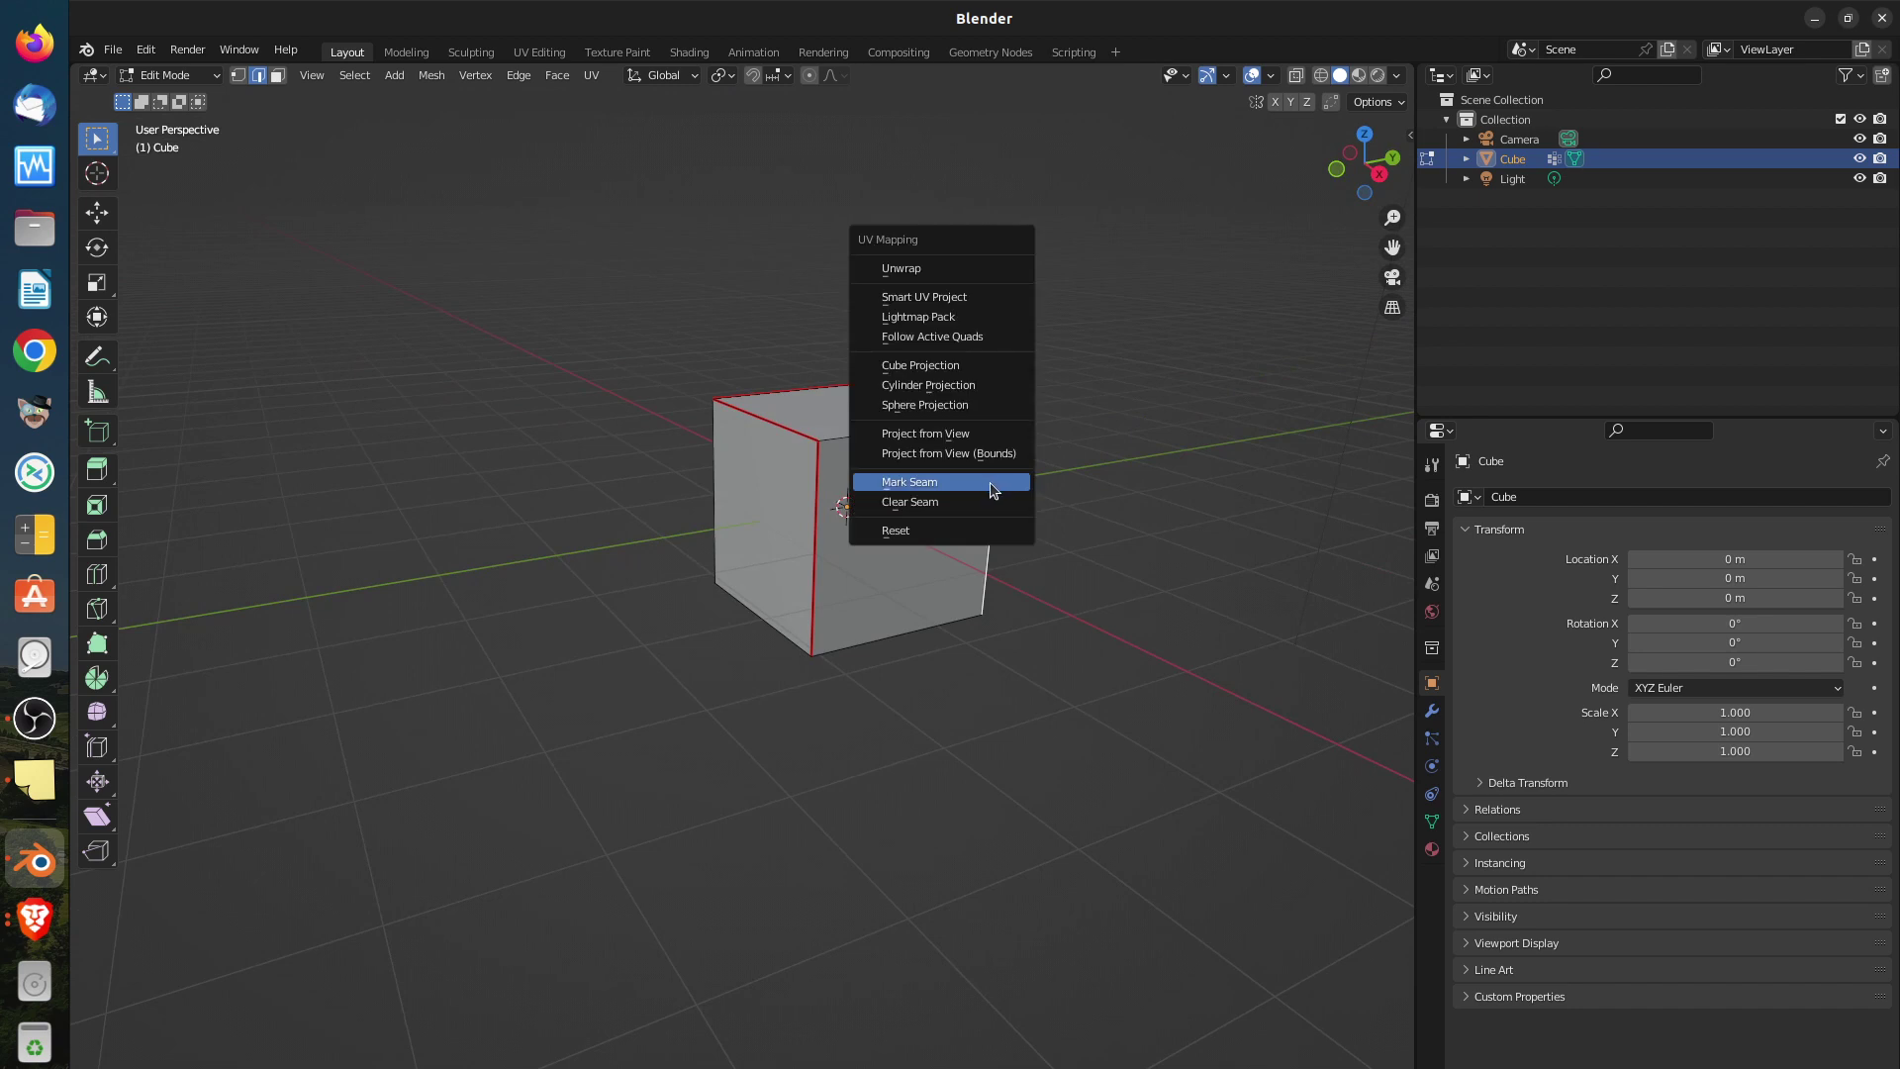
pyautogui.click(985, 482)
pyautogui.moveTo(902, 550); pyautogui.dragTo(894, 562, button='middle')
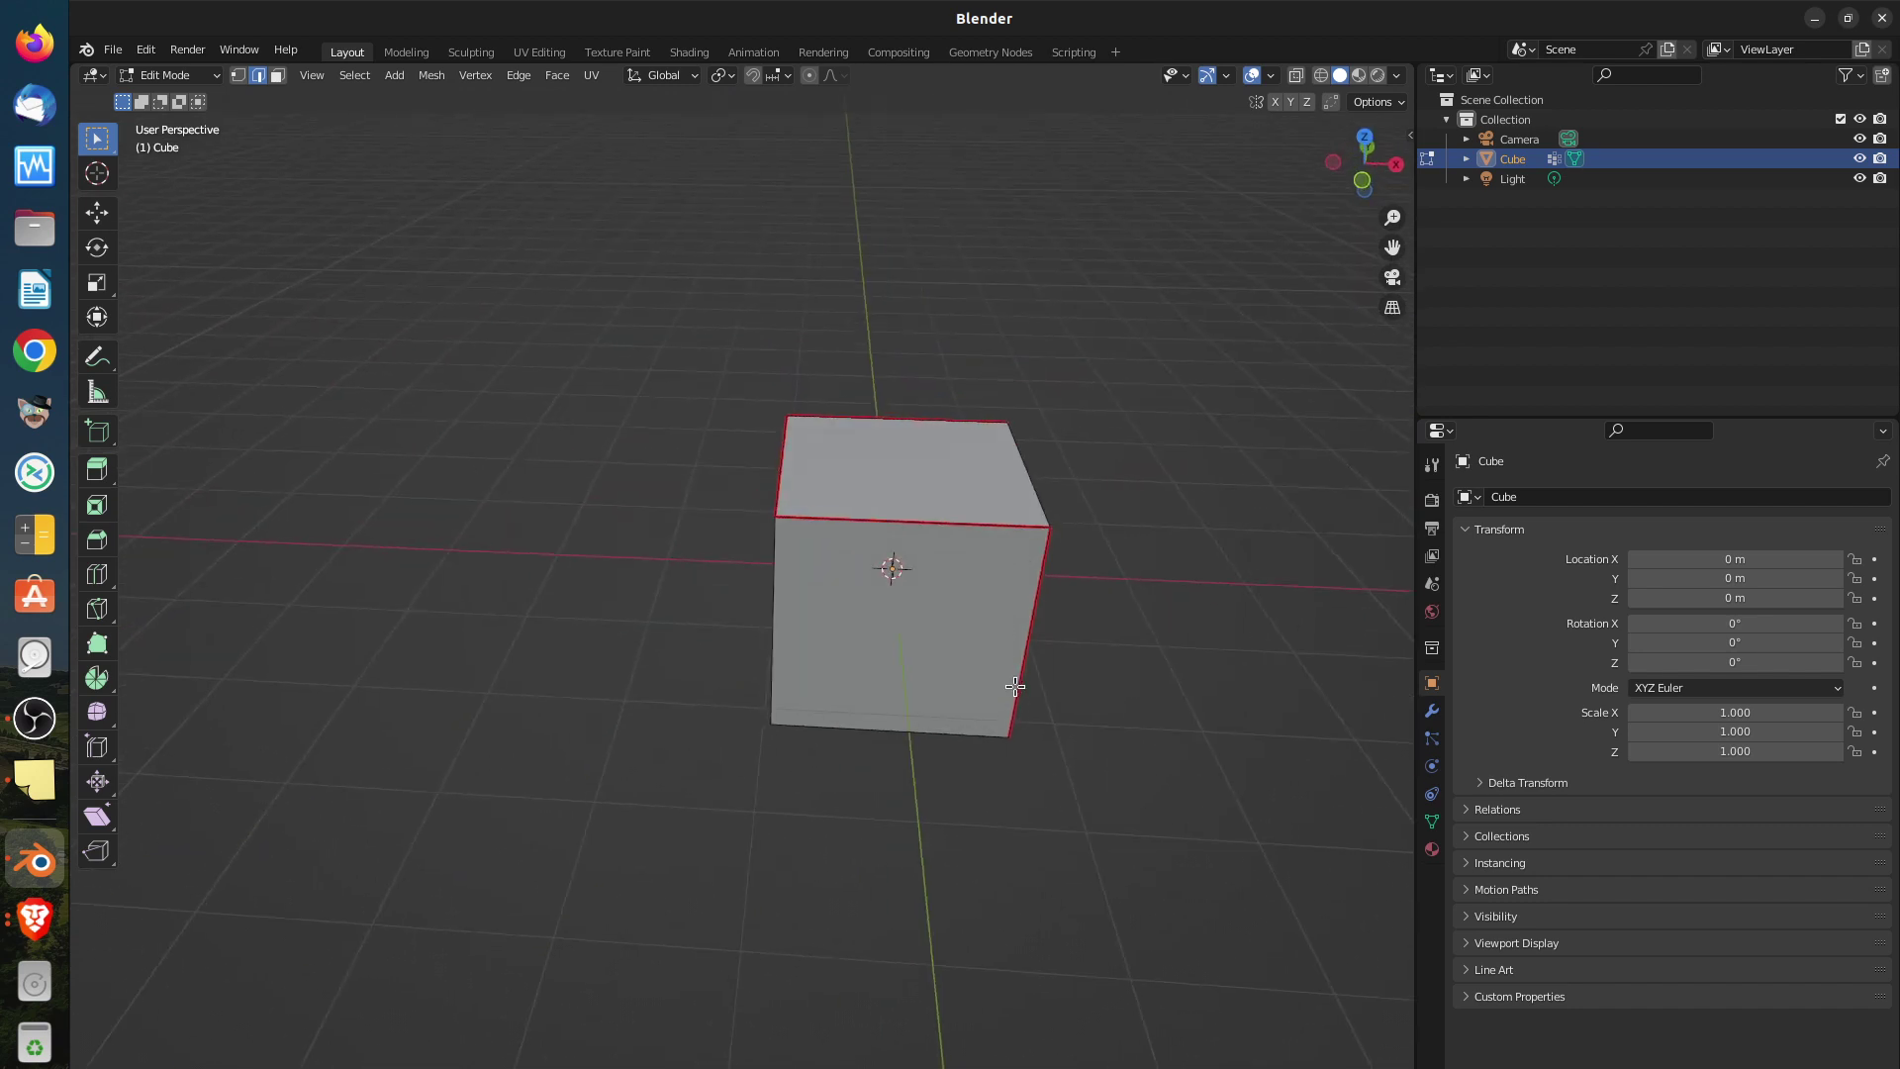
# Mark the vertical edge between the -X and -Y faces as a seam
pyautogui.moveTo(1155, 520); pyautogui.dragTo(1018, 577, button='middle')
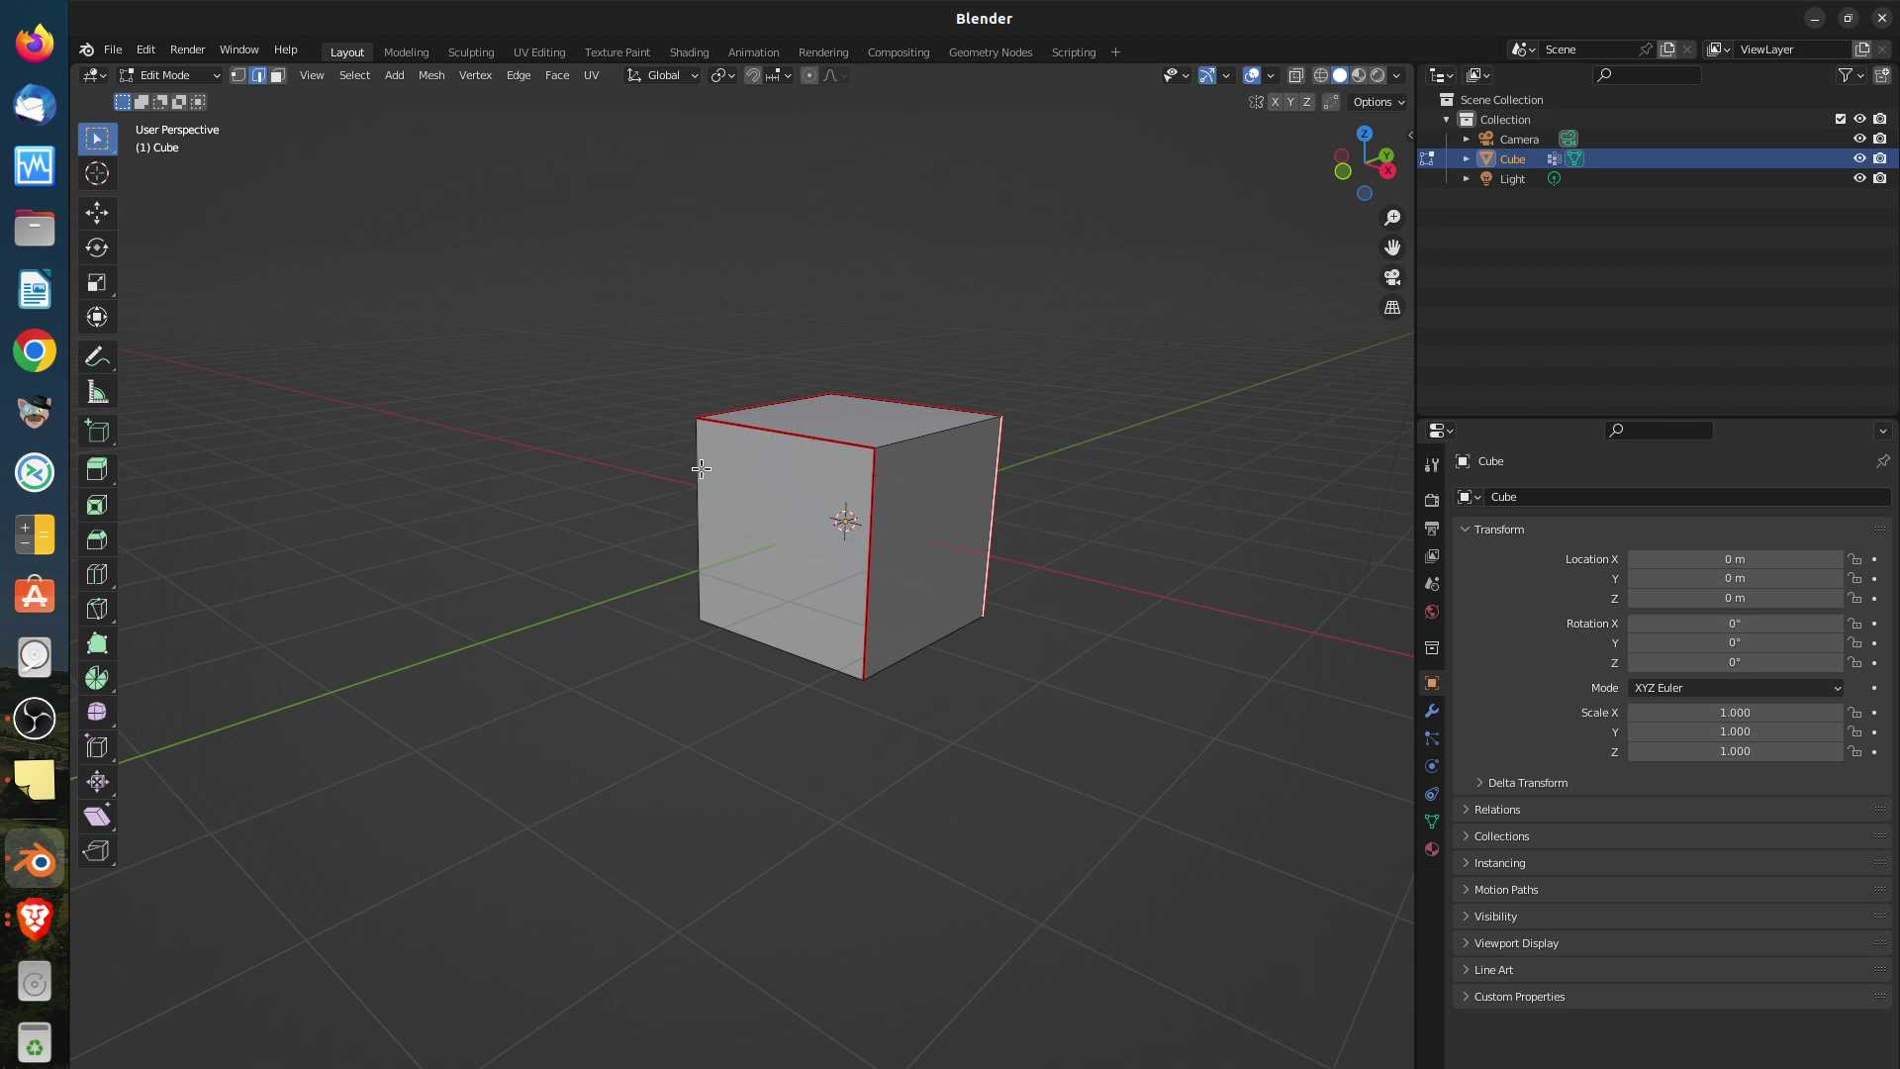
pyautogui.moveTo(636, 612); pyautogui.dragTo(871, 515, button='middle')
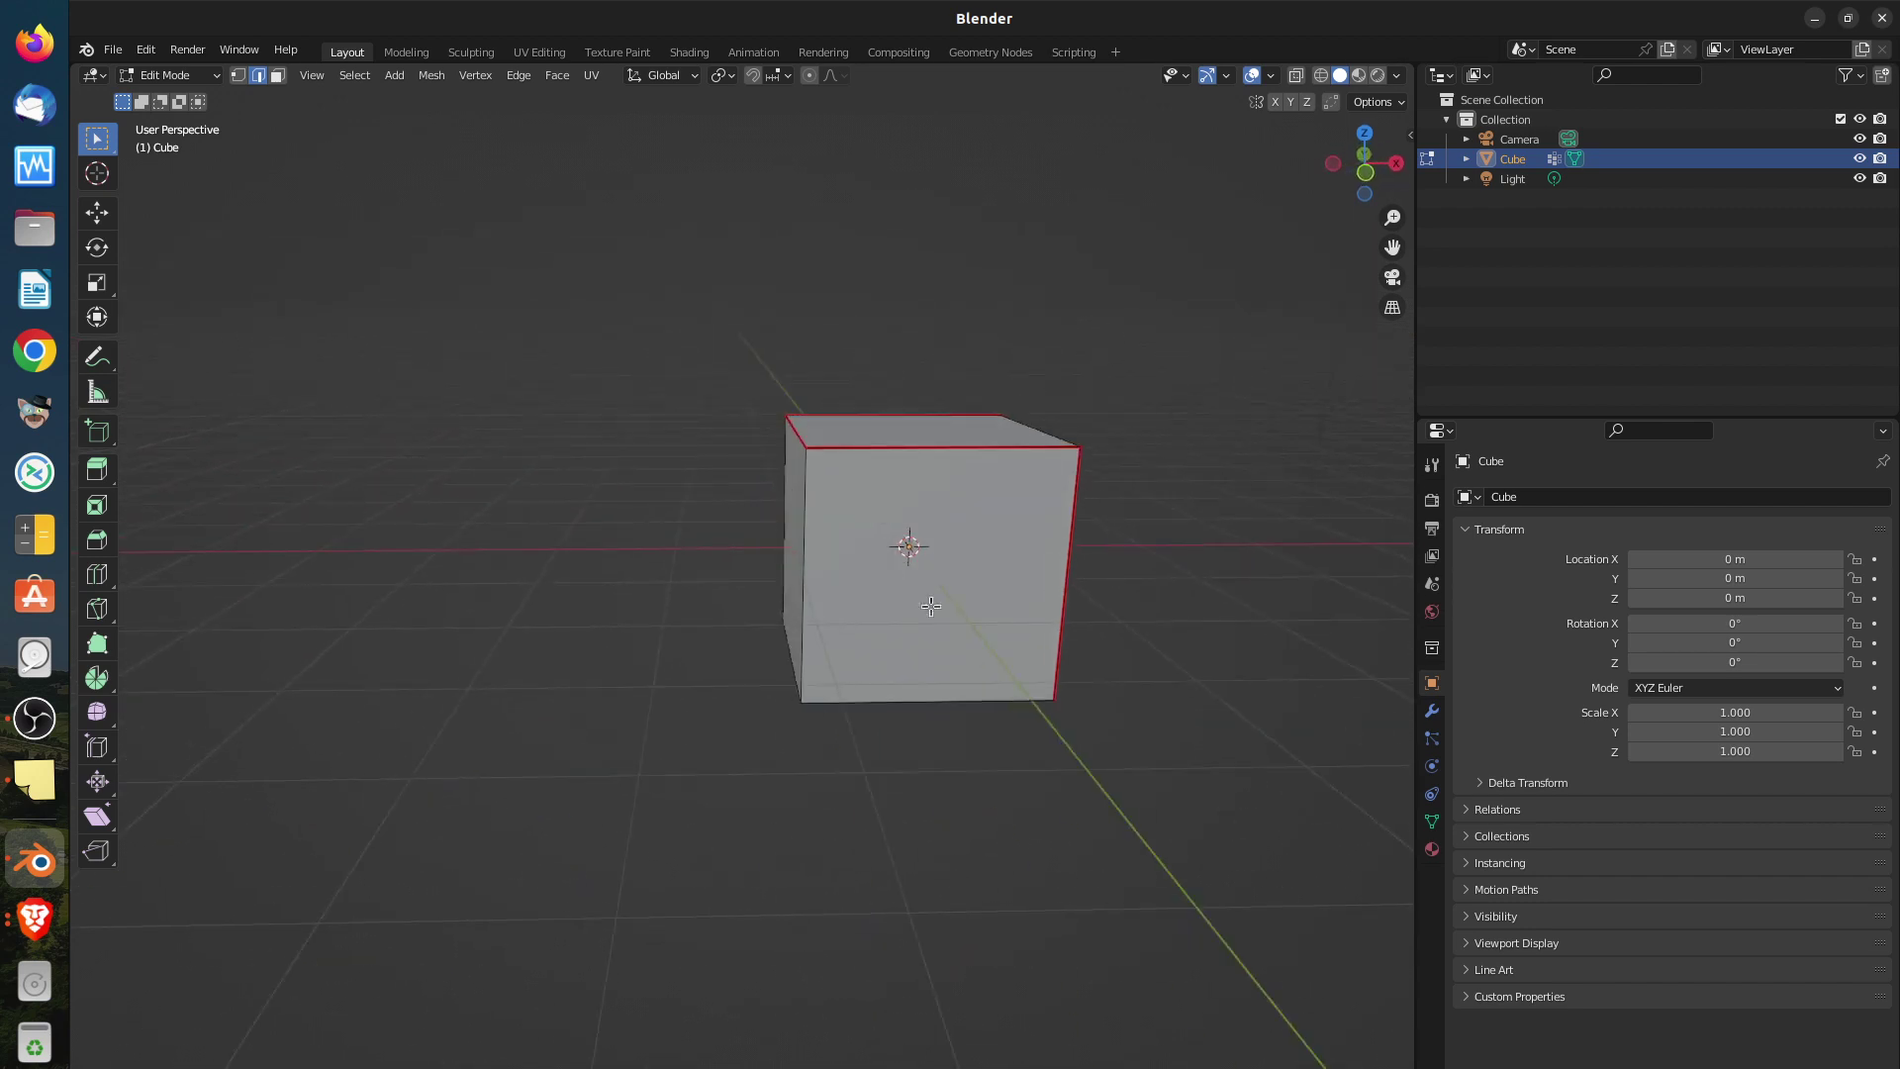
pyautogui.click(825, 571)
pyautogui.press('u')
pyautogui.click(828, 578)
# Mark the remaining vertical edge, between the -X and +Y faces, as a seam
pyautogui.moveTo(729, 593); pyautogui.dragTo(840, 589, button='middle')
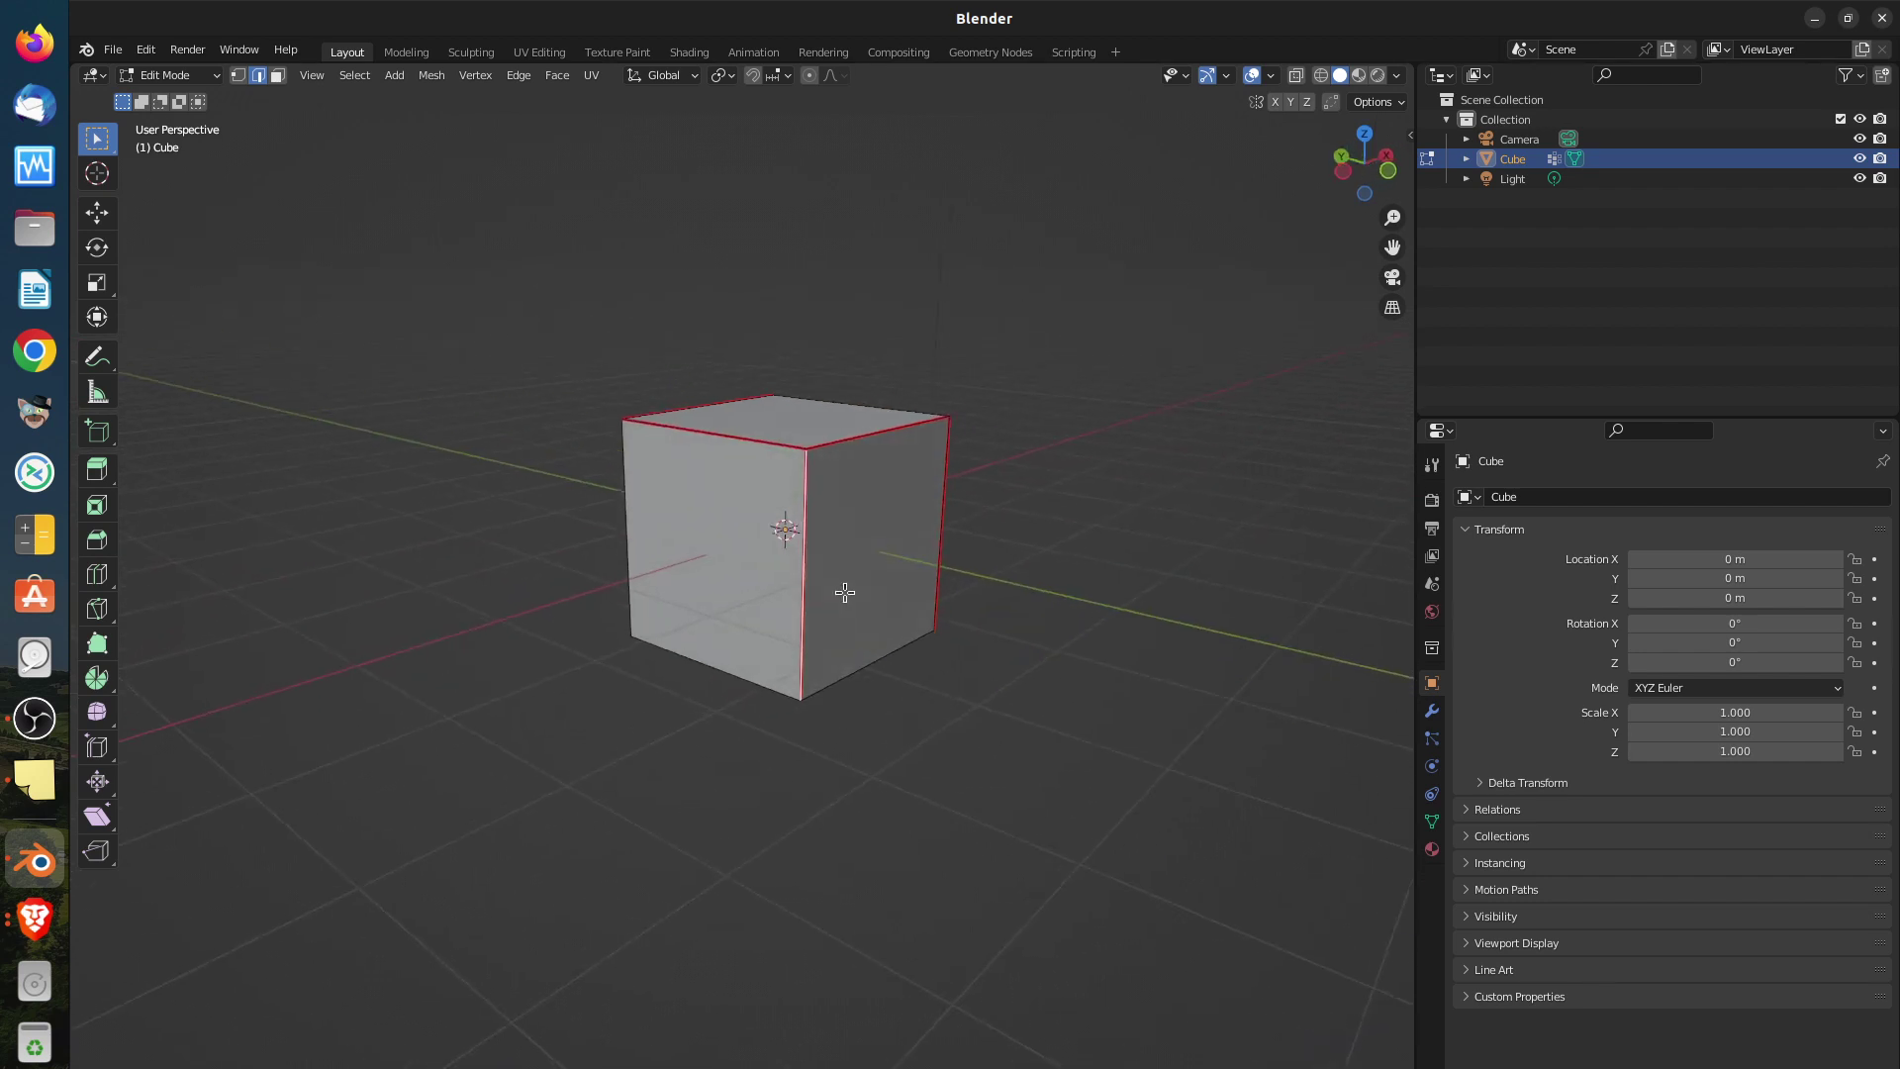
pyautogui.click(650, 525)
pyautogui.press('u')
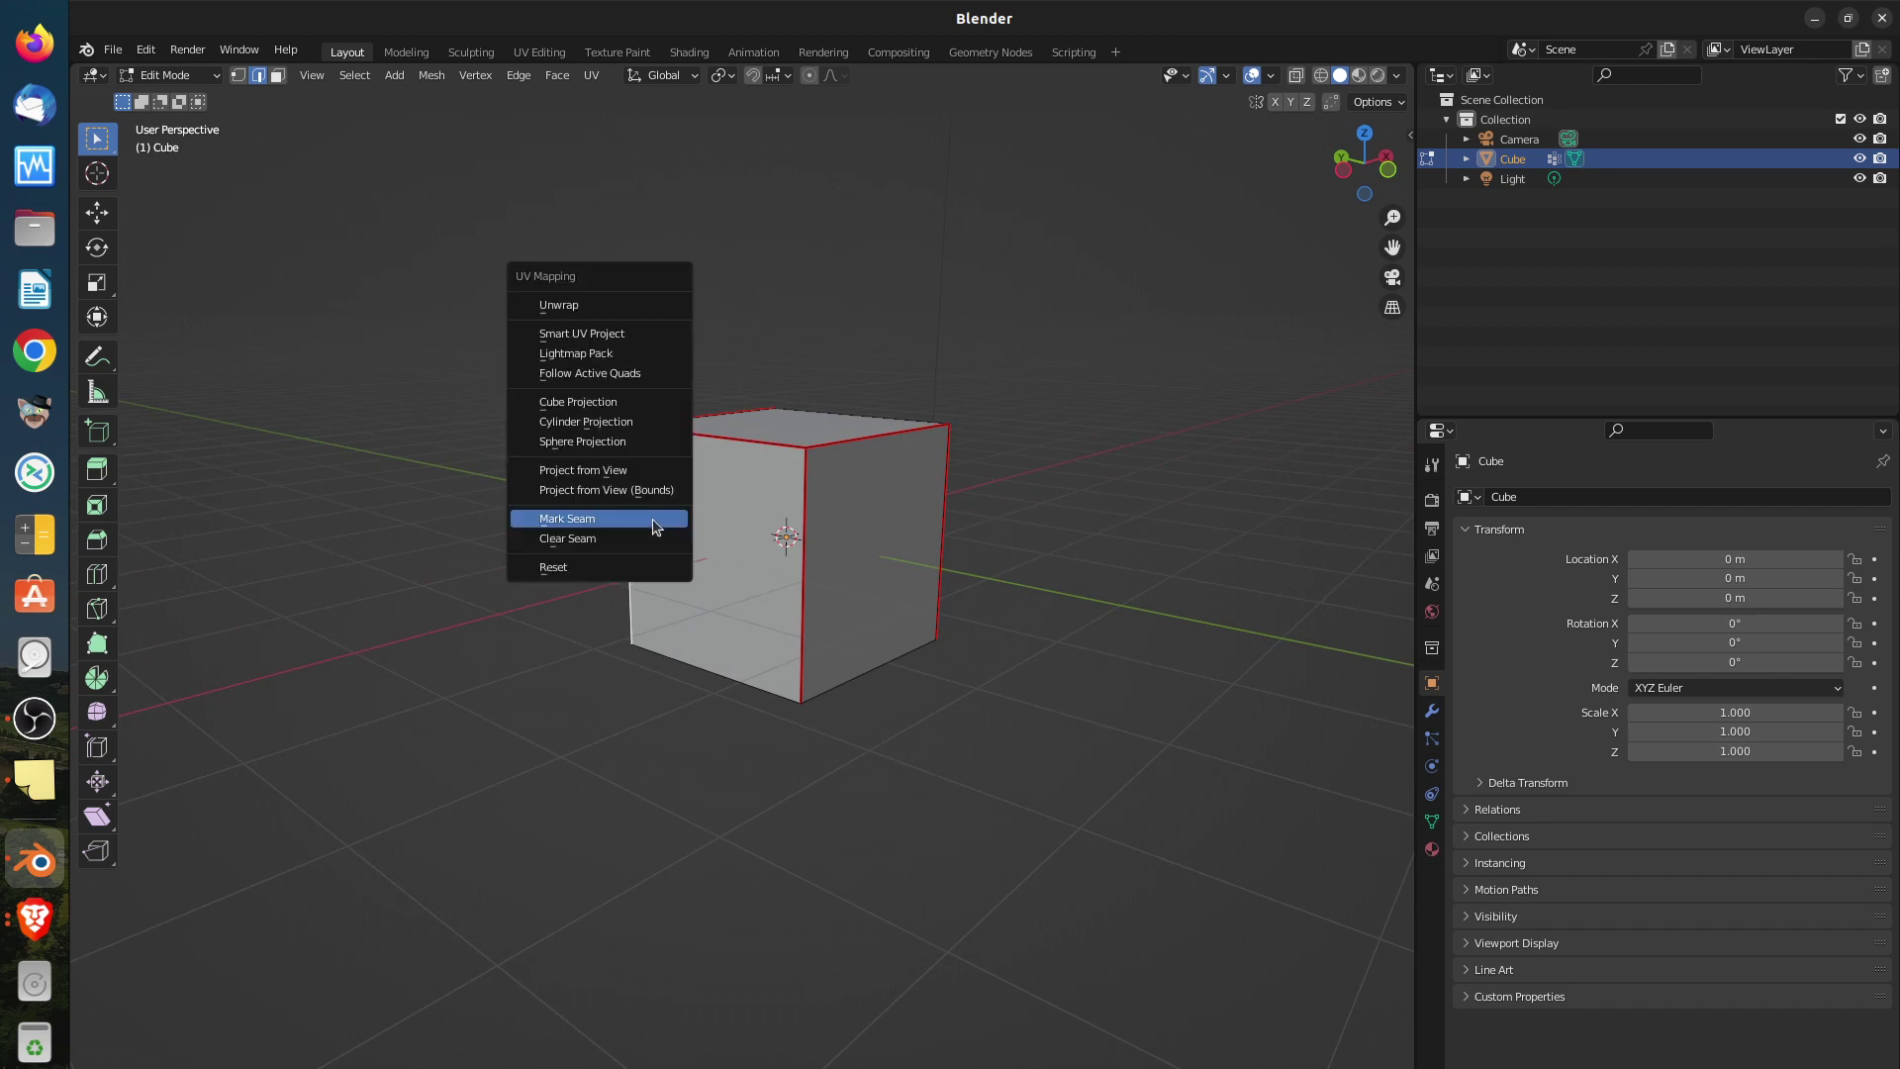
pyautogui.click(652, 528)
# Check the seams around the cube and try to unwrap it along them
pyautogui.moveTo(846, 577); pyautogui.dragTo(707, 495, button='middle')
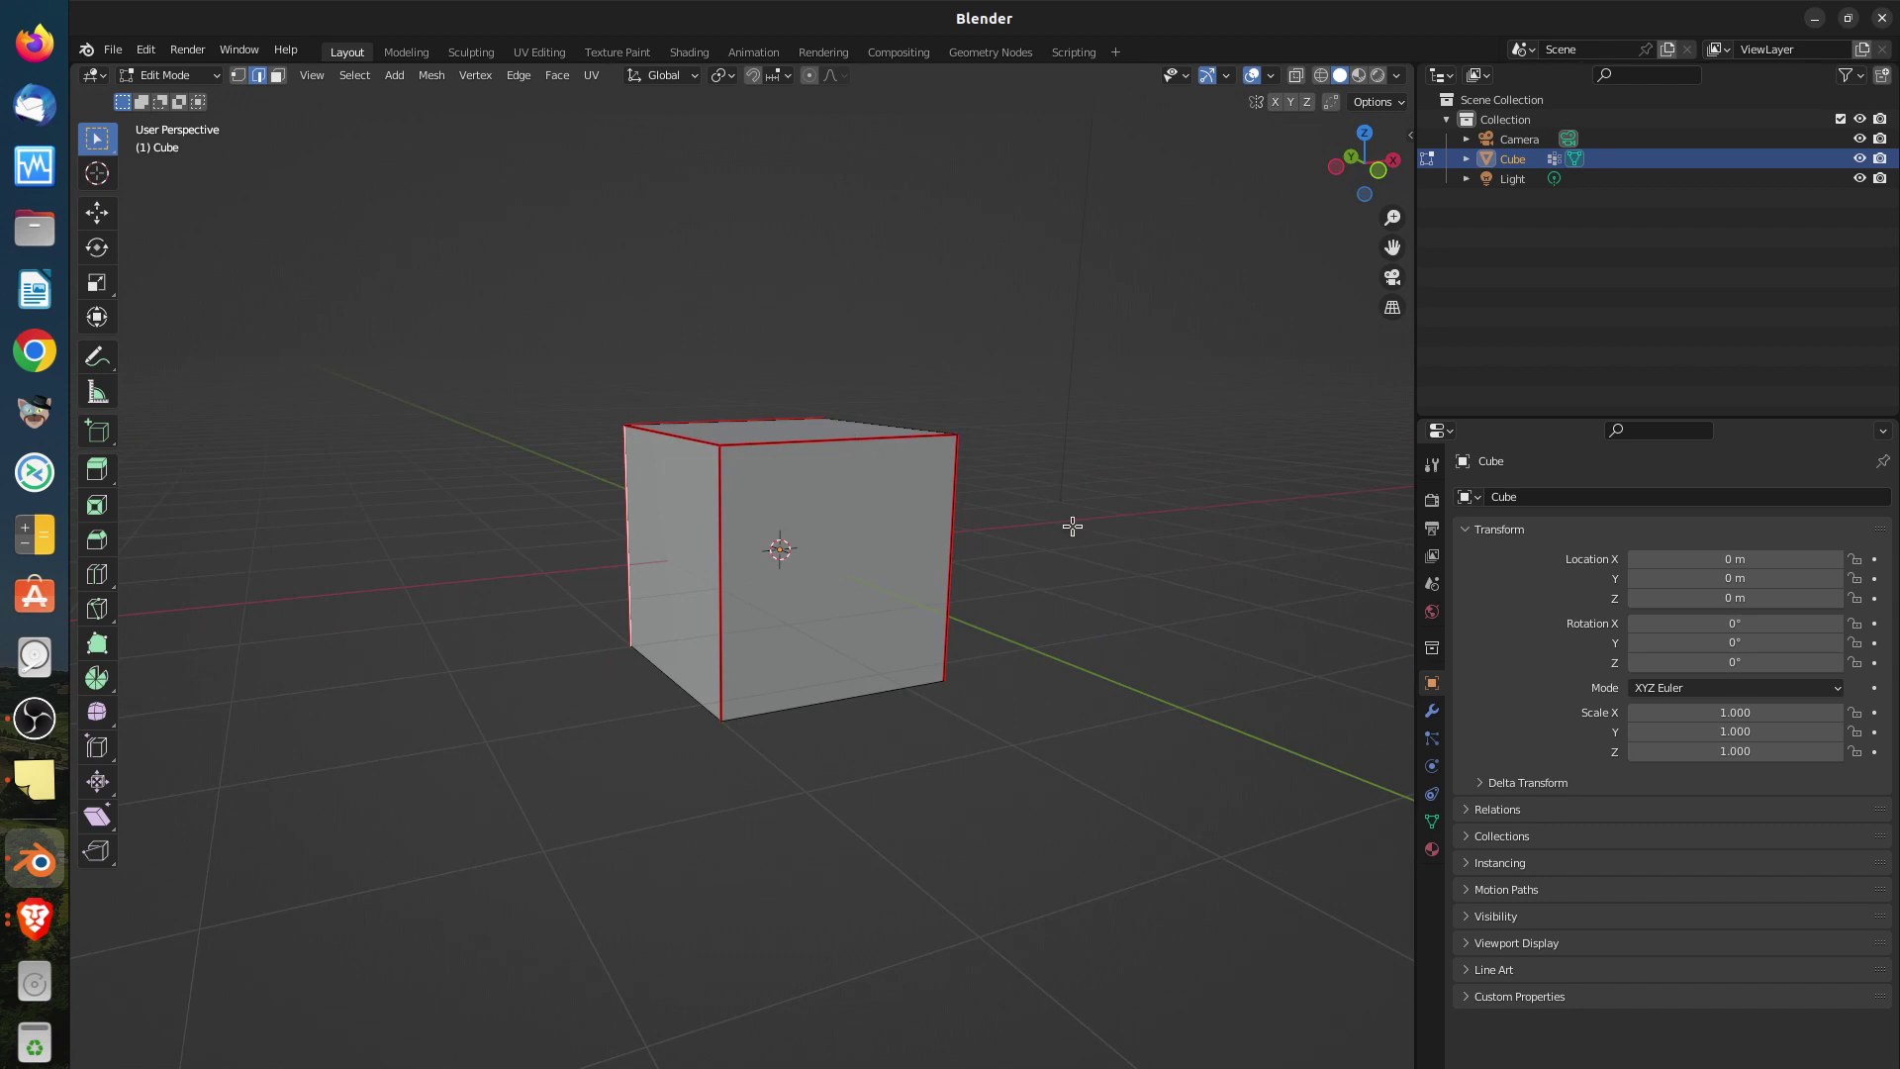
pyautogui.moveTo(767, 648); pyautogui.dragTo(757, 547, button='middle')
pyautogui.moveTo(529, 601); pyautogui.dragTo(577, 670, button='middle')
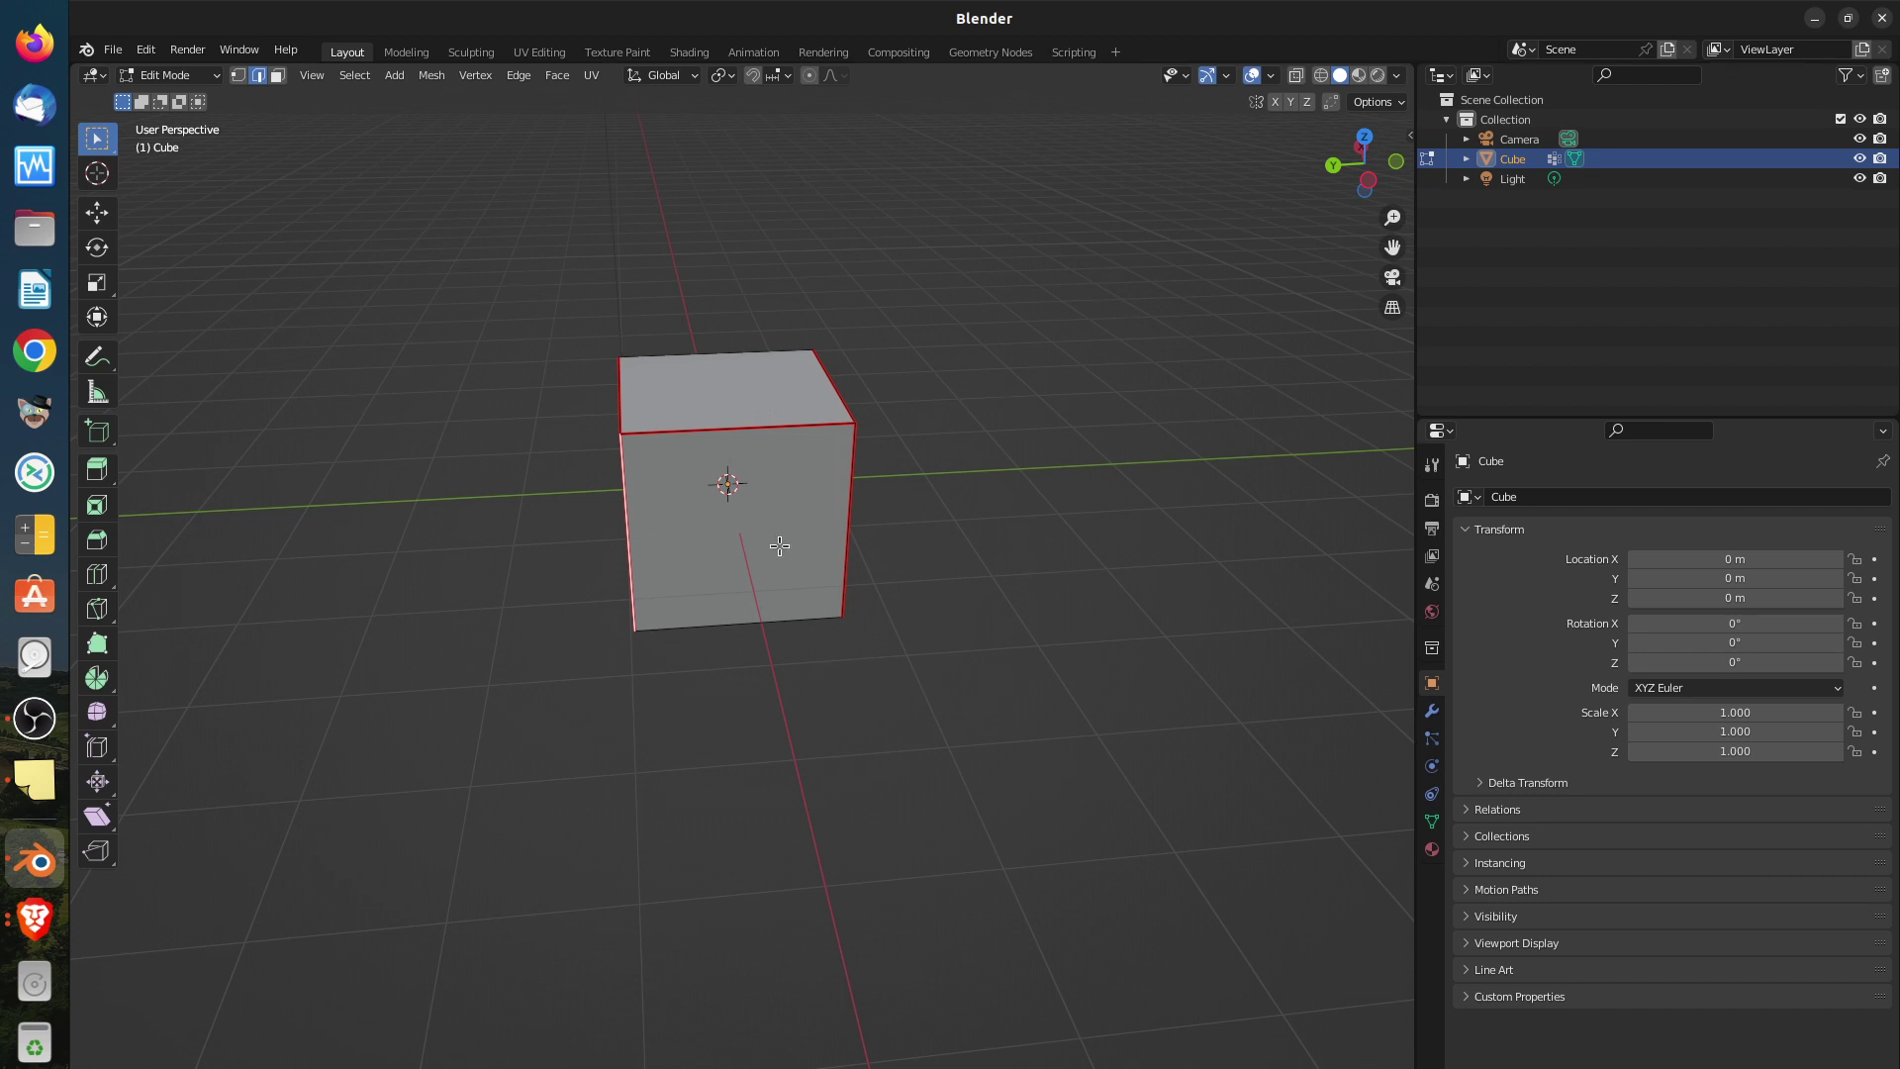
pyautogui.moveTo(859, 613); pyautogui.dragTo(654, 591, button='middle')
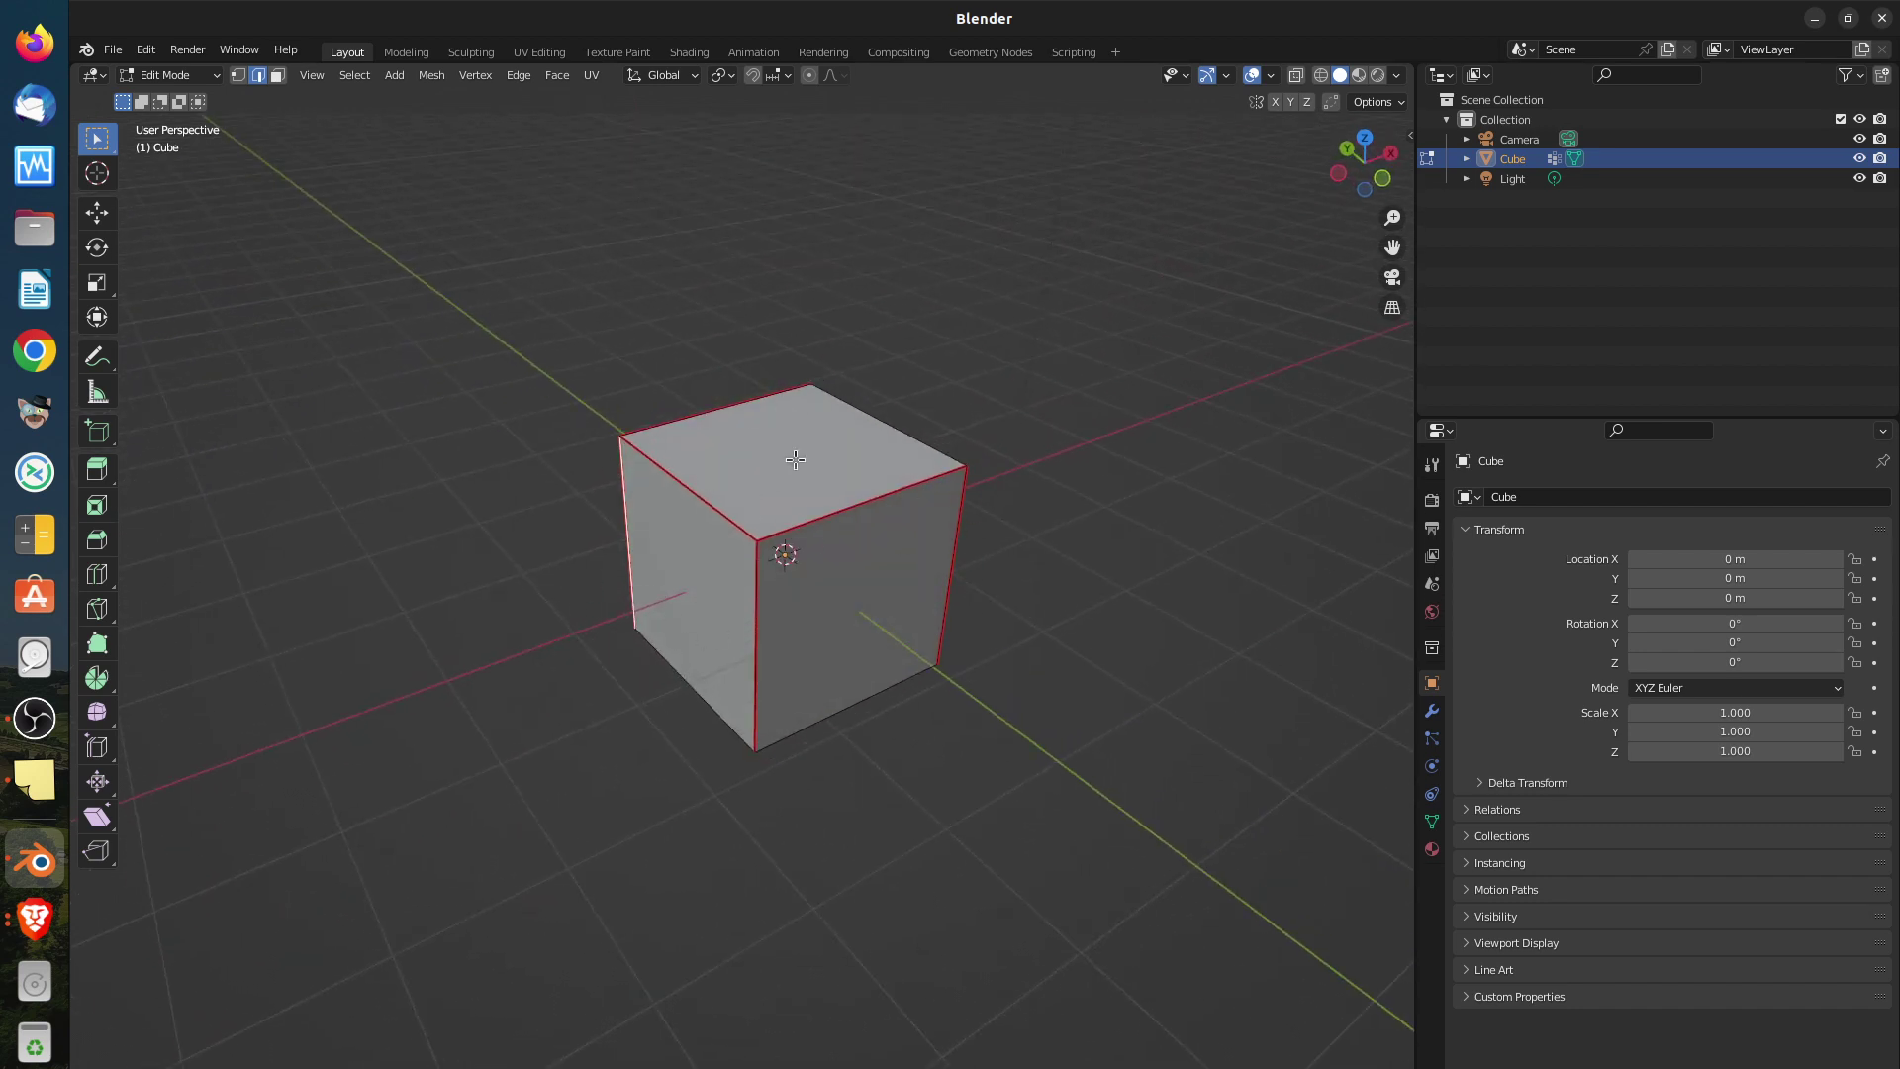
pyautogui.press('u')
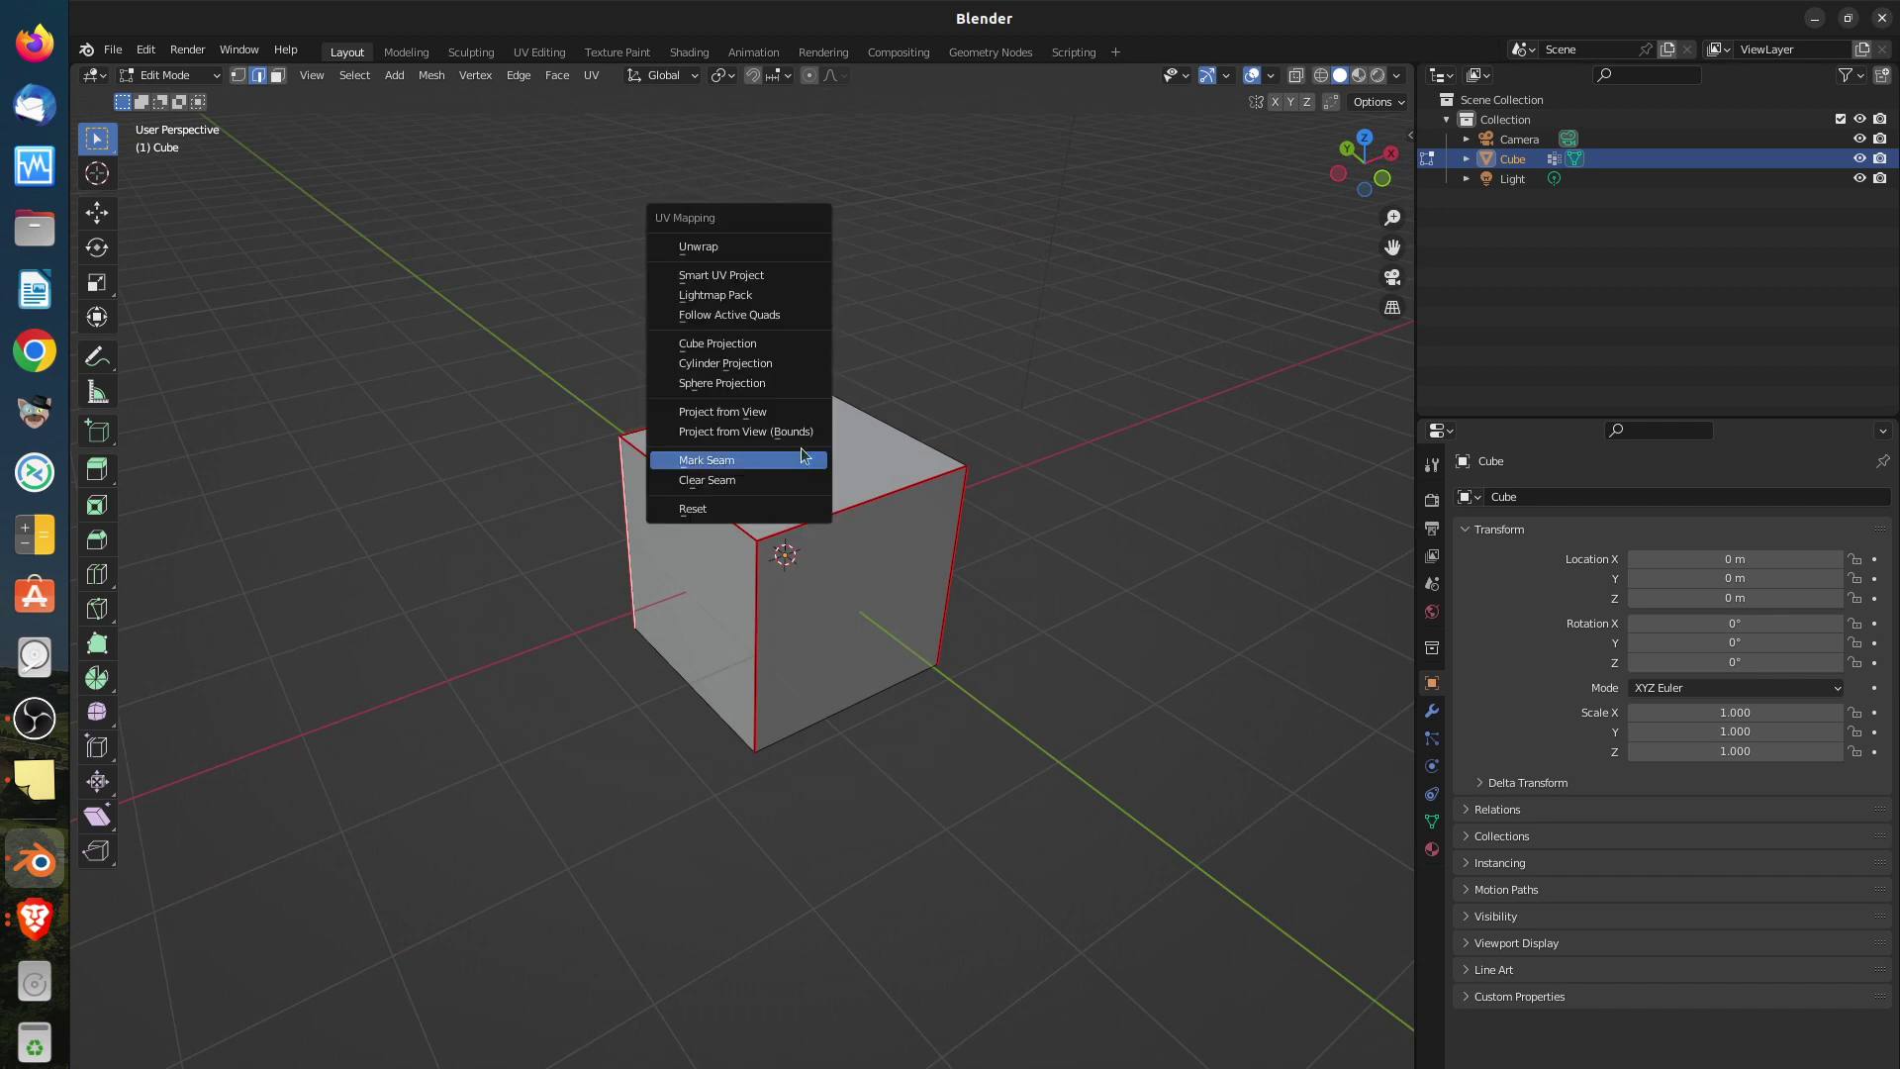
pyautogui.click(760, 249)
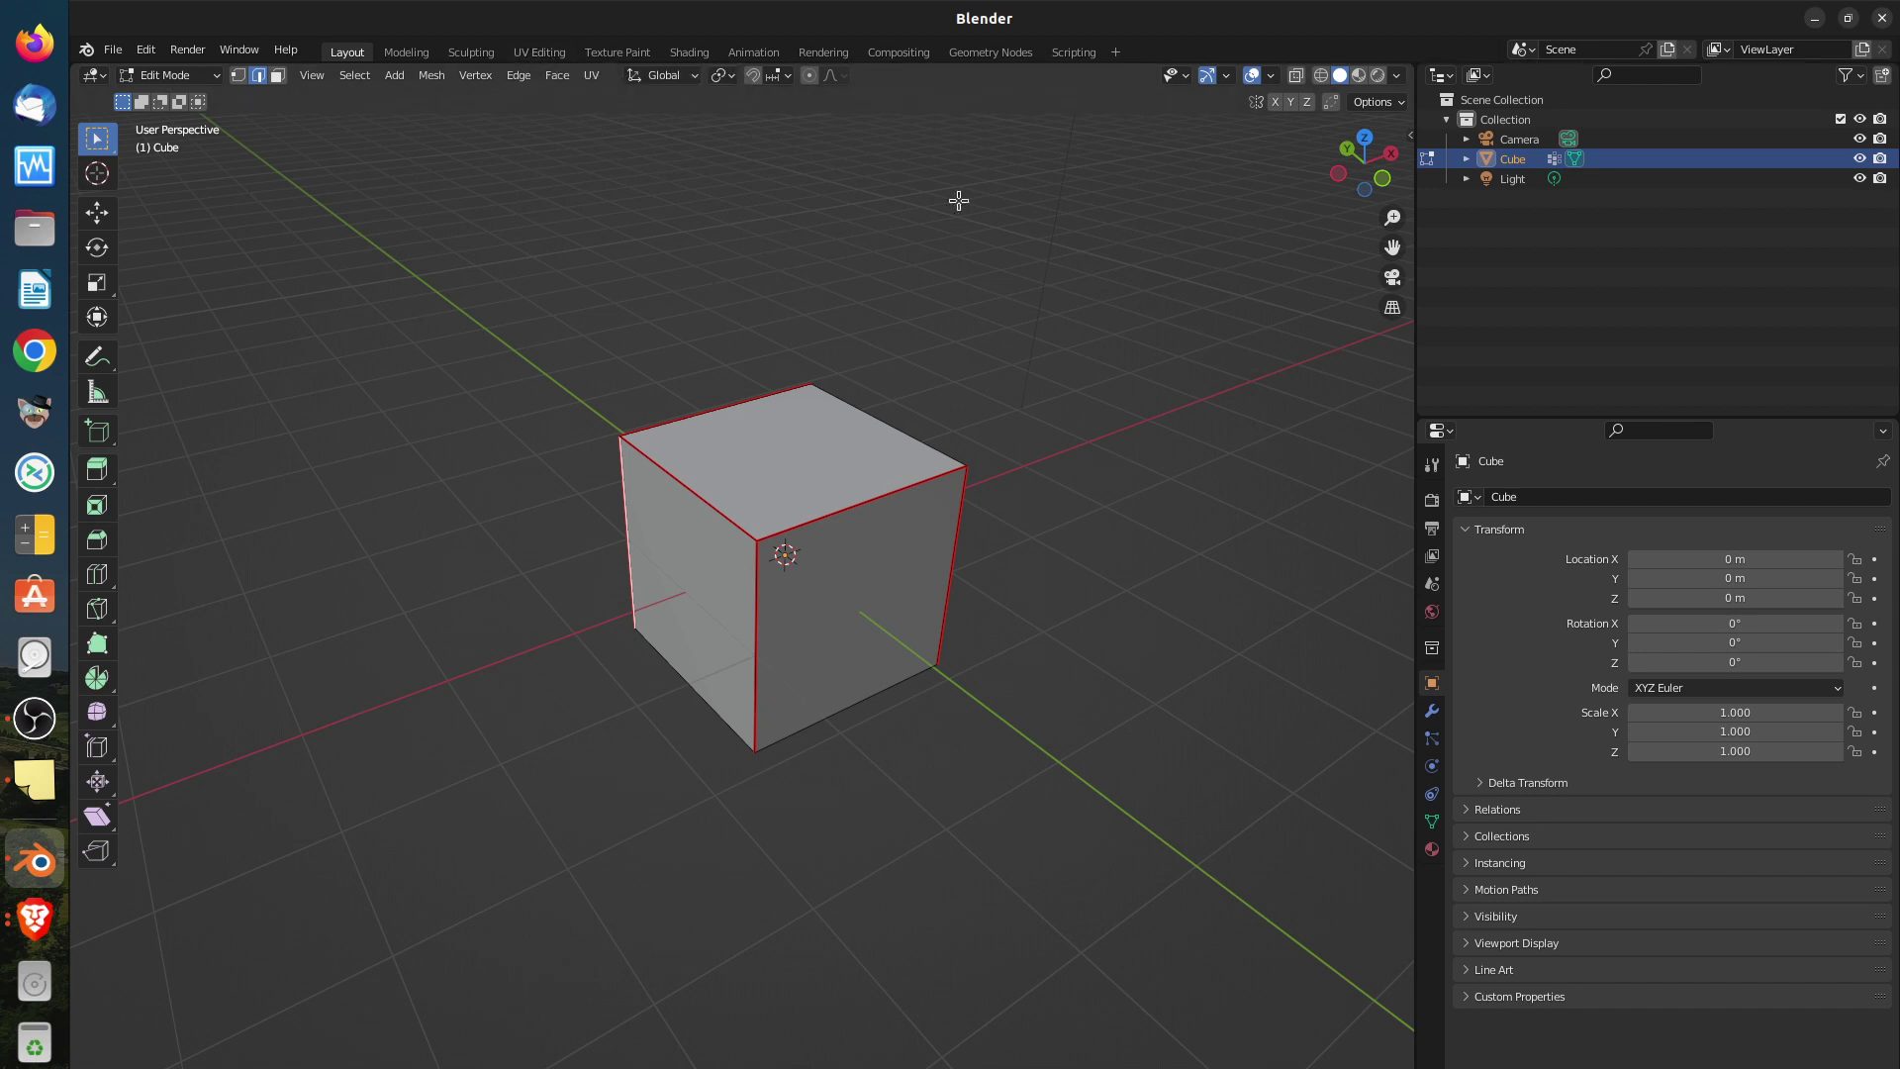
# Switch to the UV Editing workspace and select the whole cube to display its UV layout
pyautogui.click(535, 53)
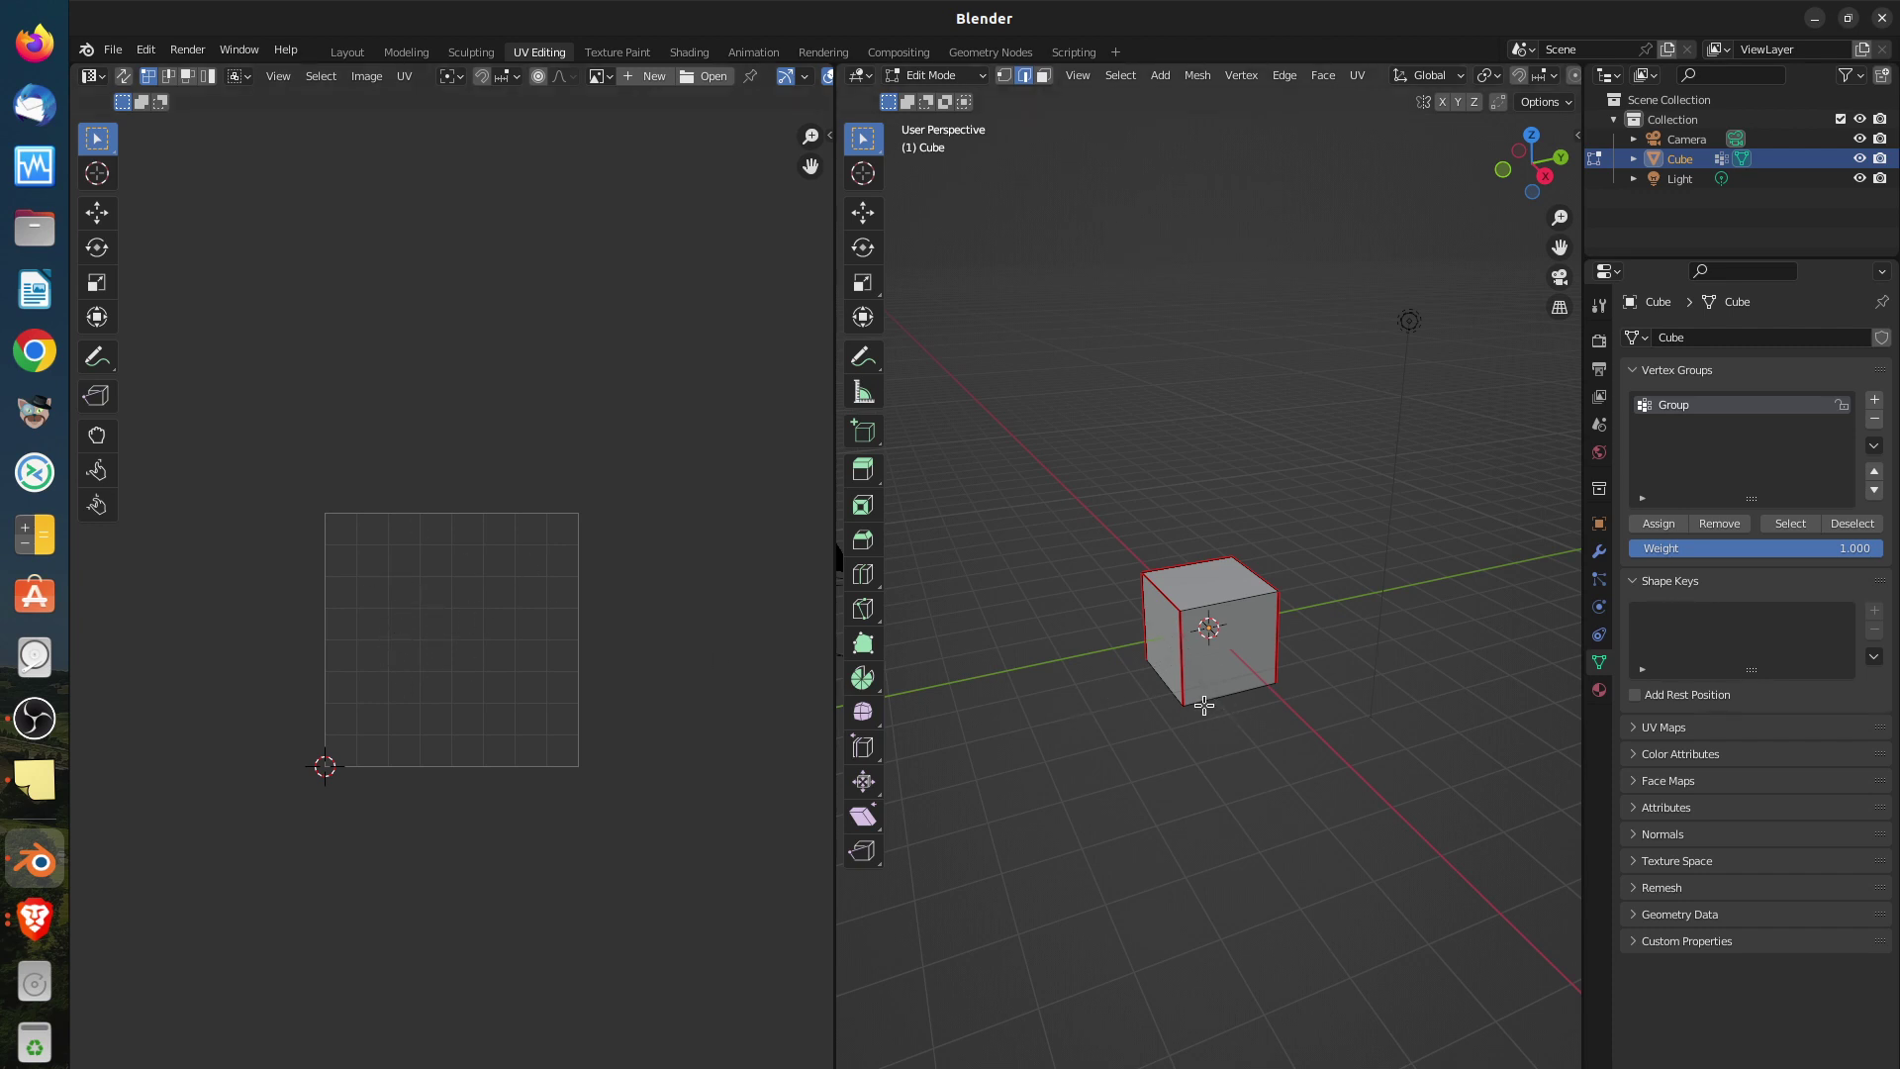
pyautogui.scroll(2, 1212, 708)
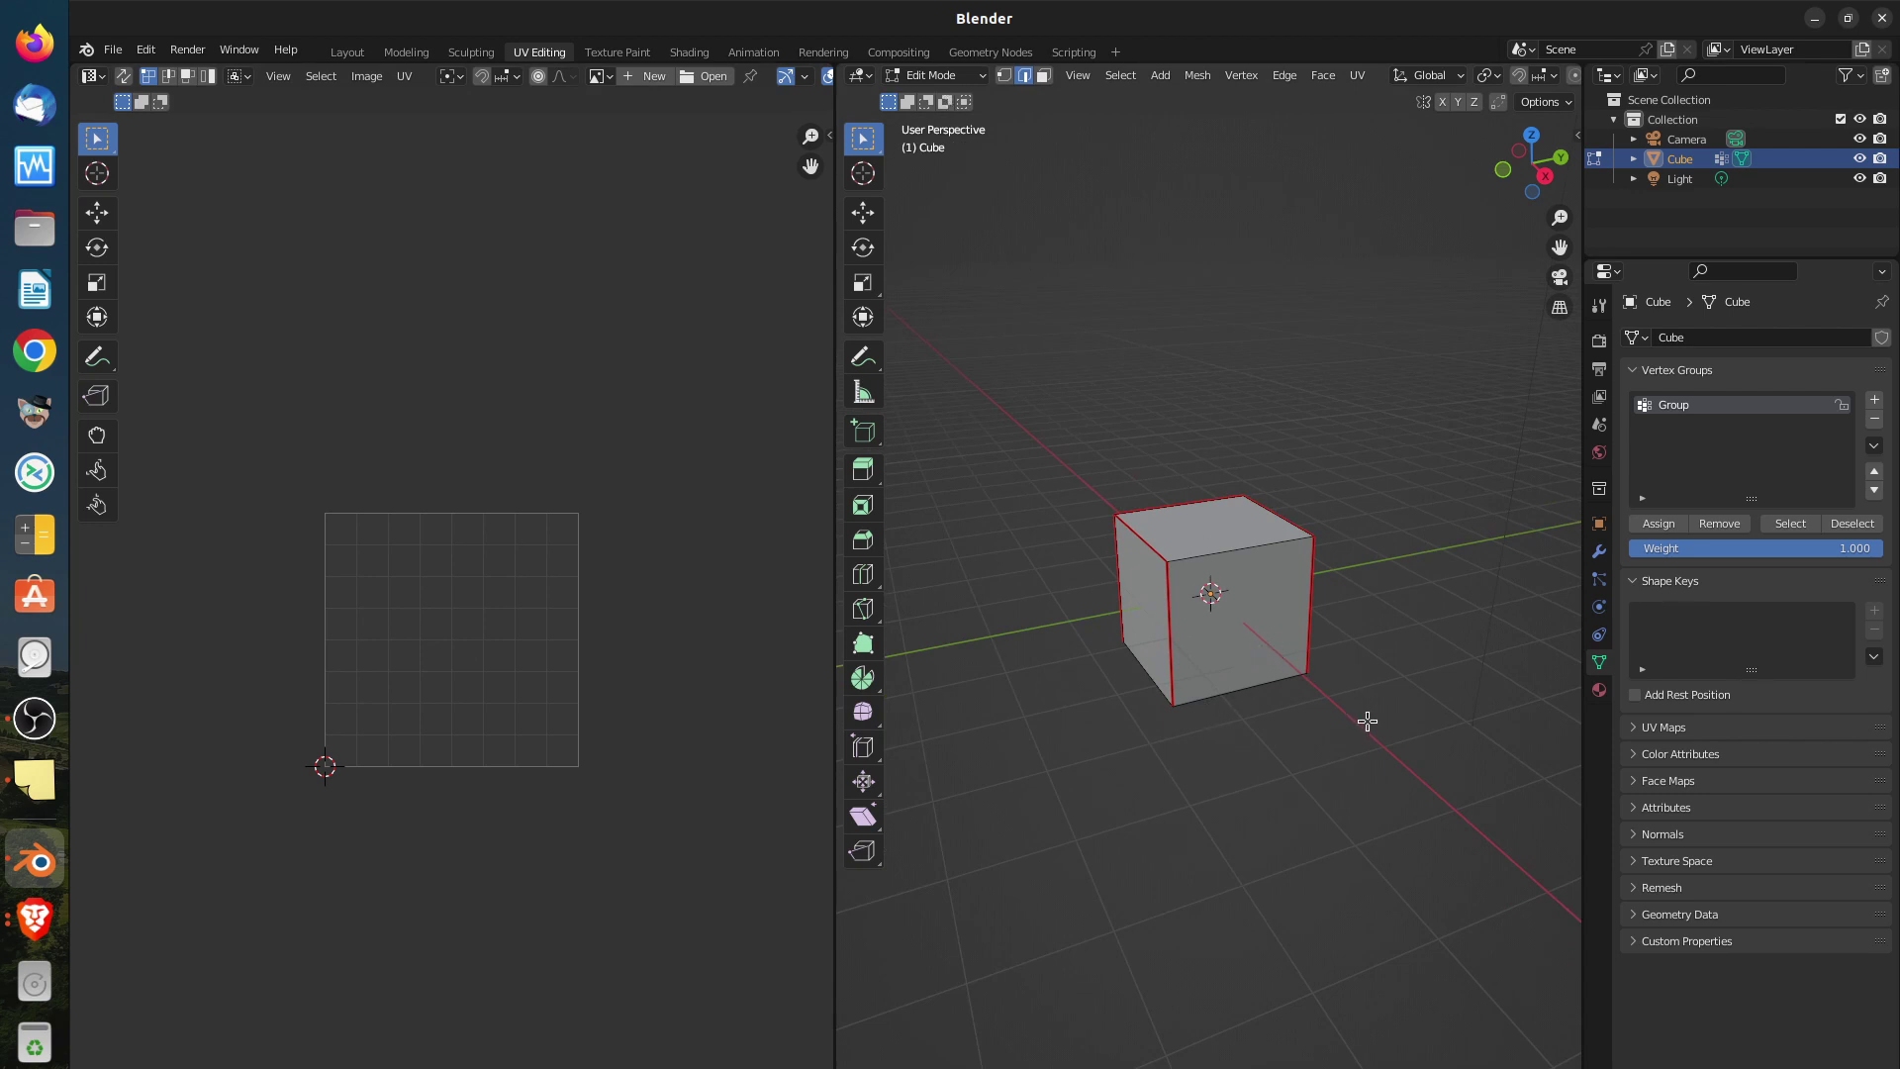
pyautogui.press('a')
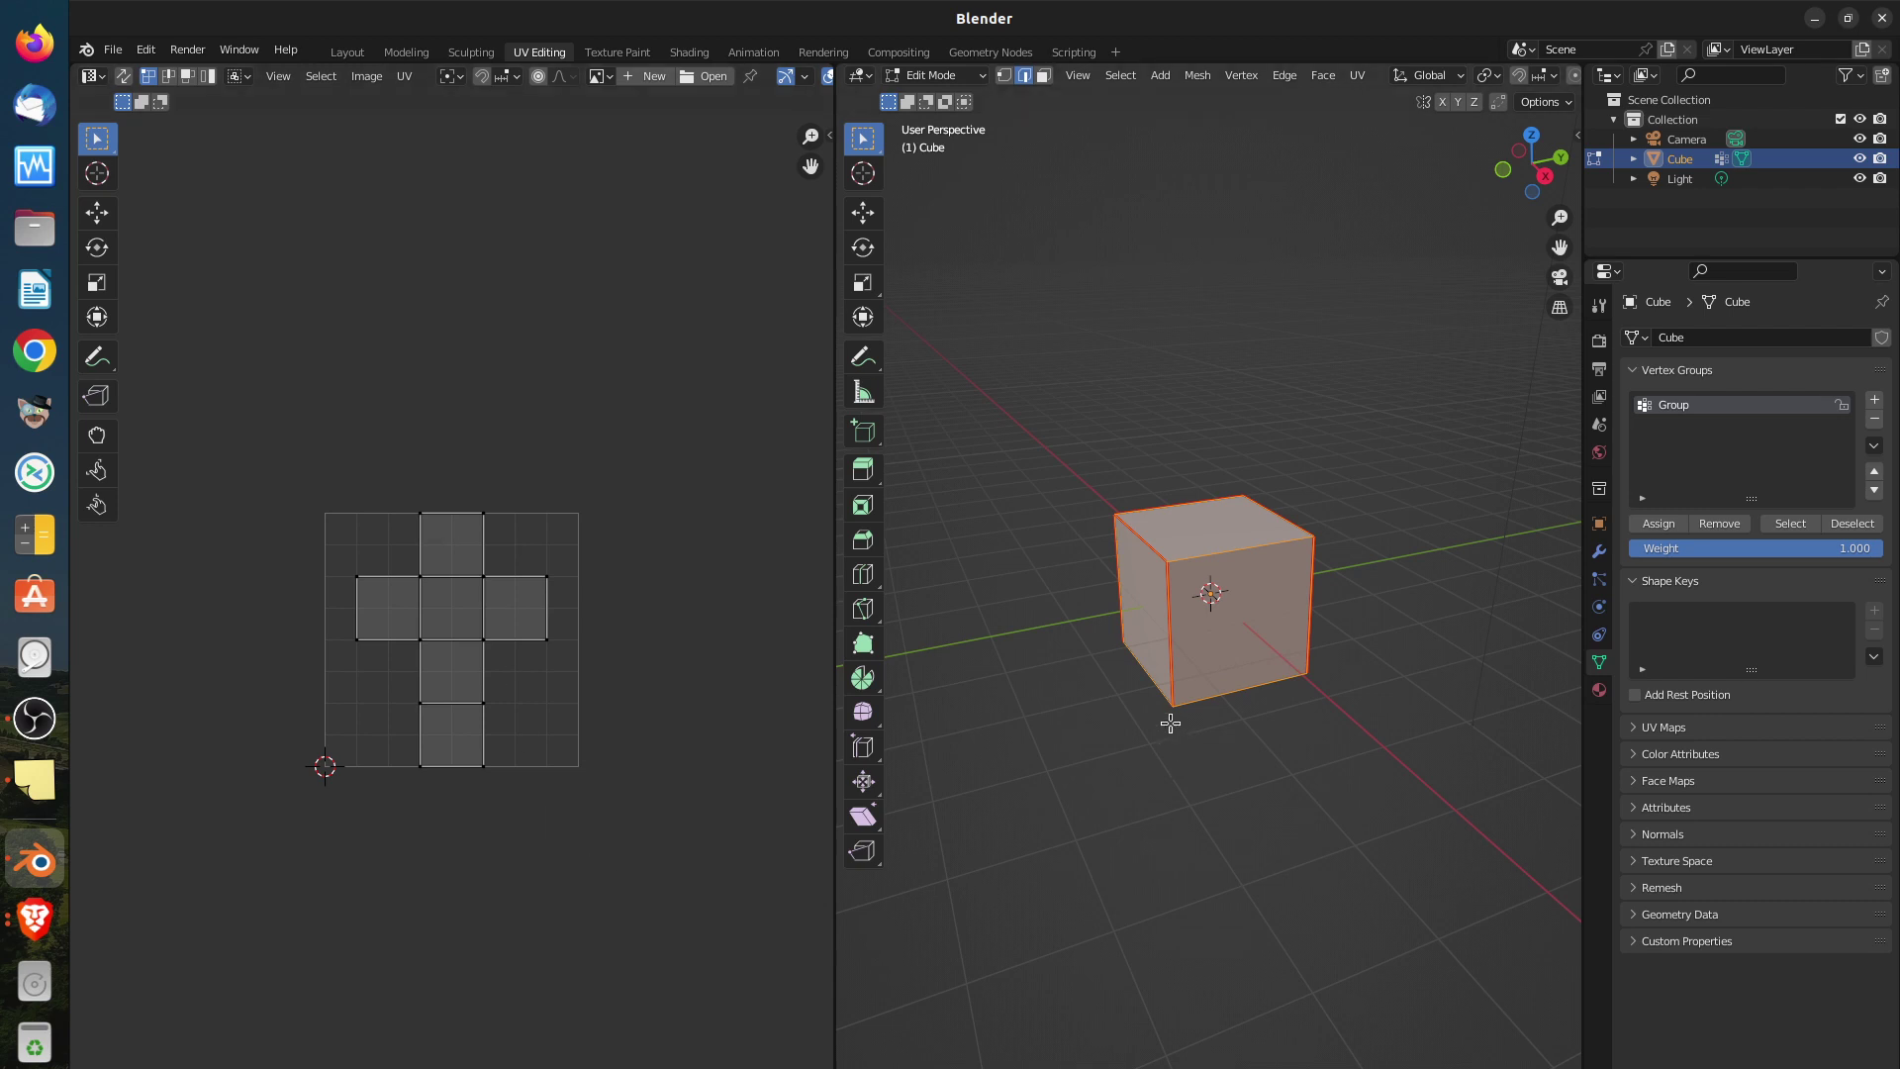
pyautogui.moveTo(1241, 650); pyautogui.dragTo(930, 643, button='middle')
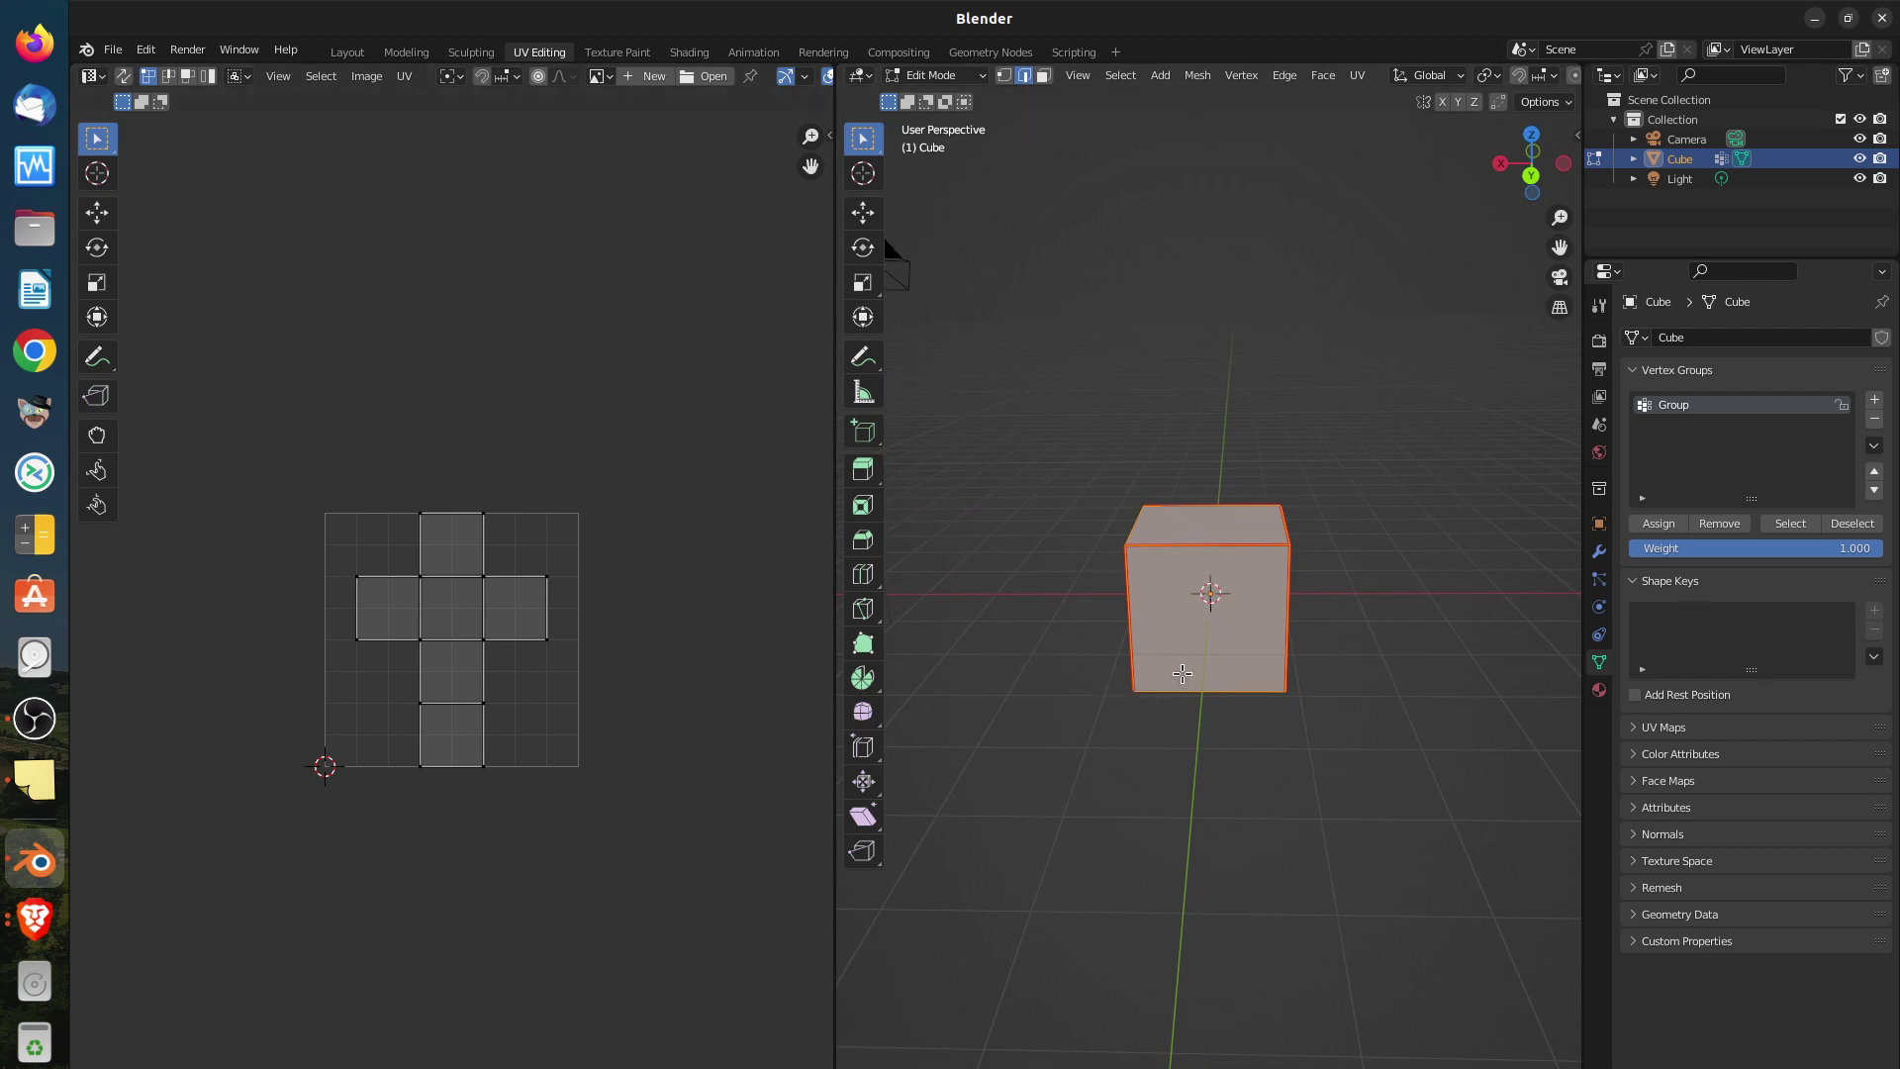
pyautogui.moveTo(1194, 693); pyautogui.dragTo(1185, 633, button='middle')
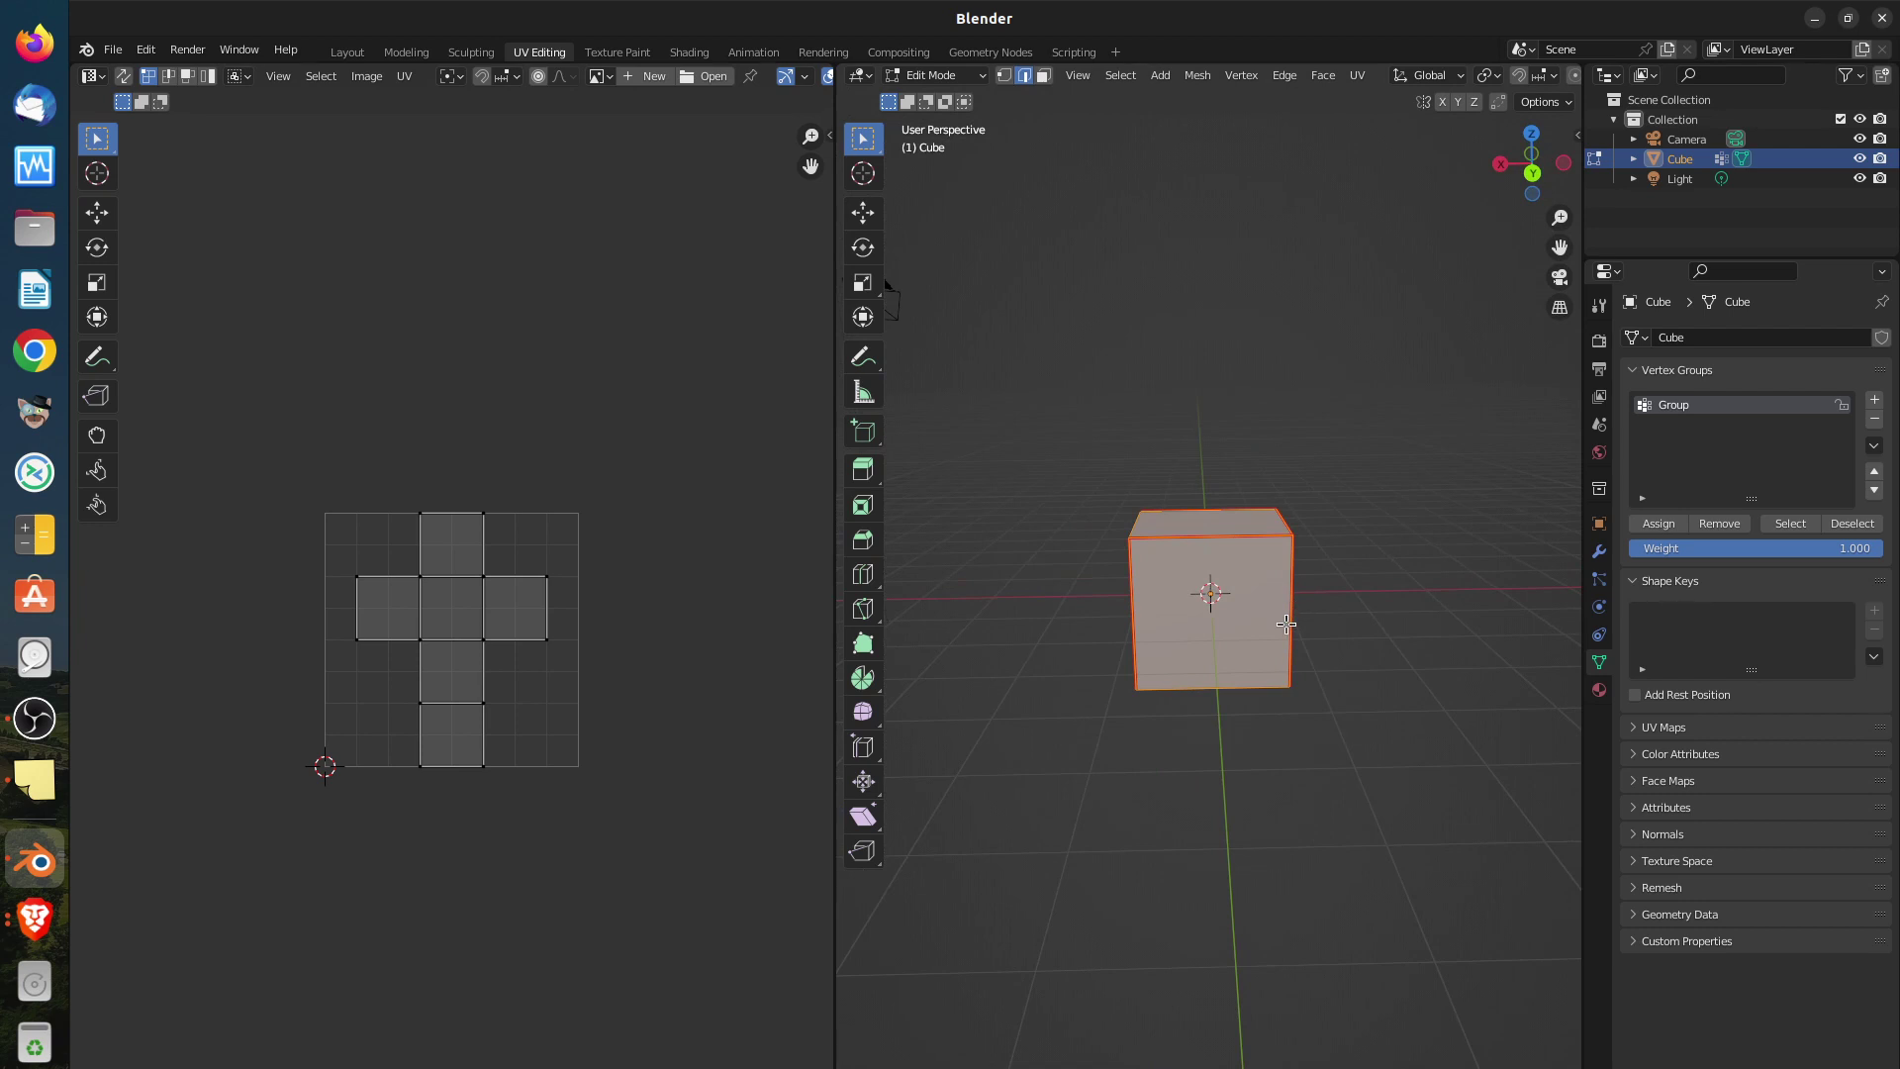
# Reselect the whole cube and clear all its seams
pyautogui.hotkey('alt', 'a')
pyautogui.press('a')
pyautogui.press('u')
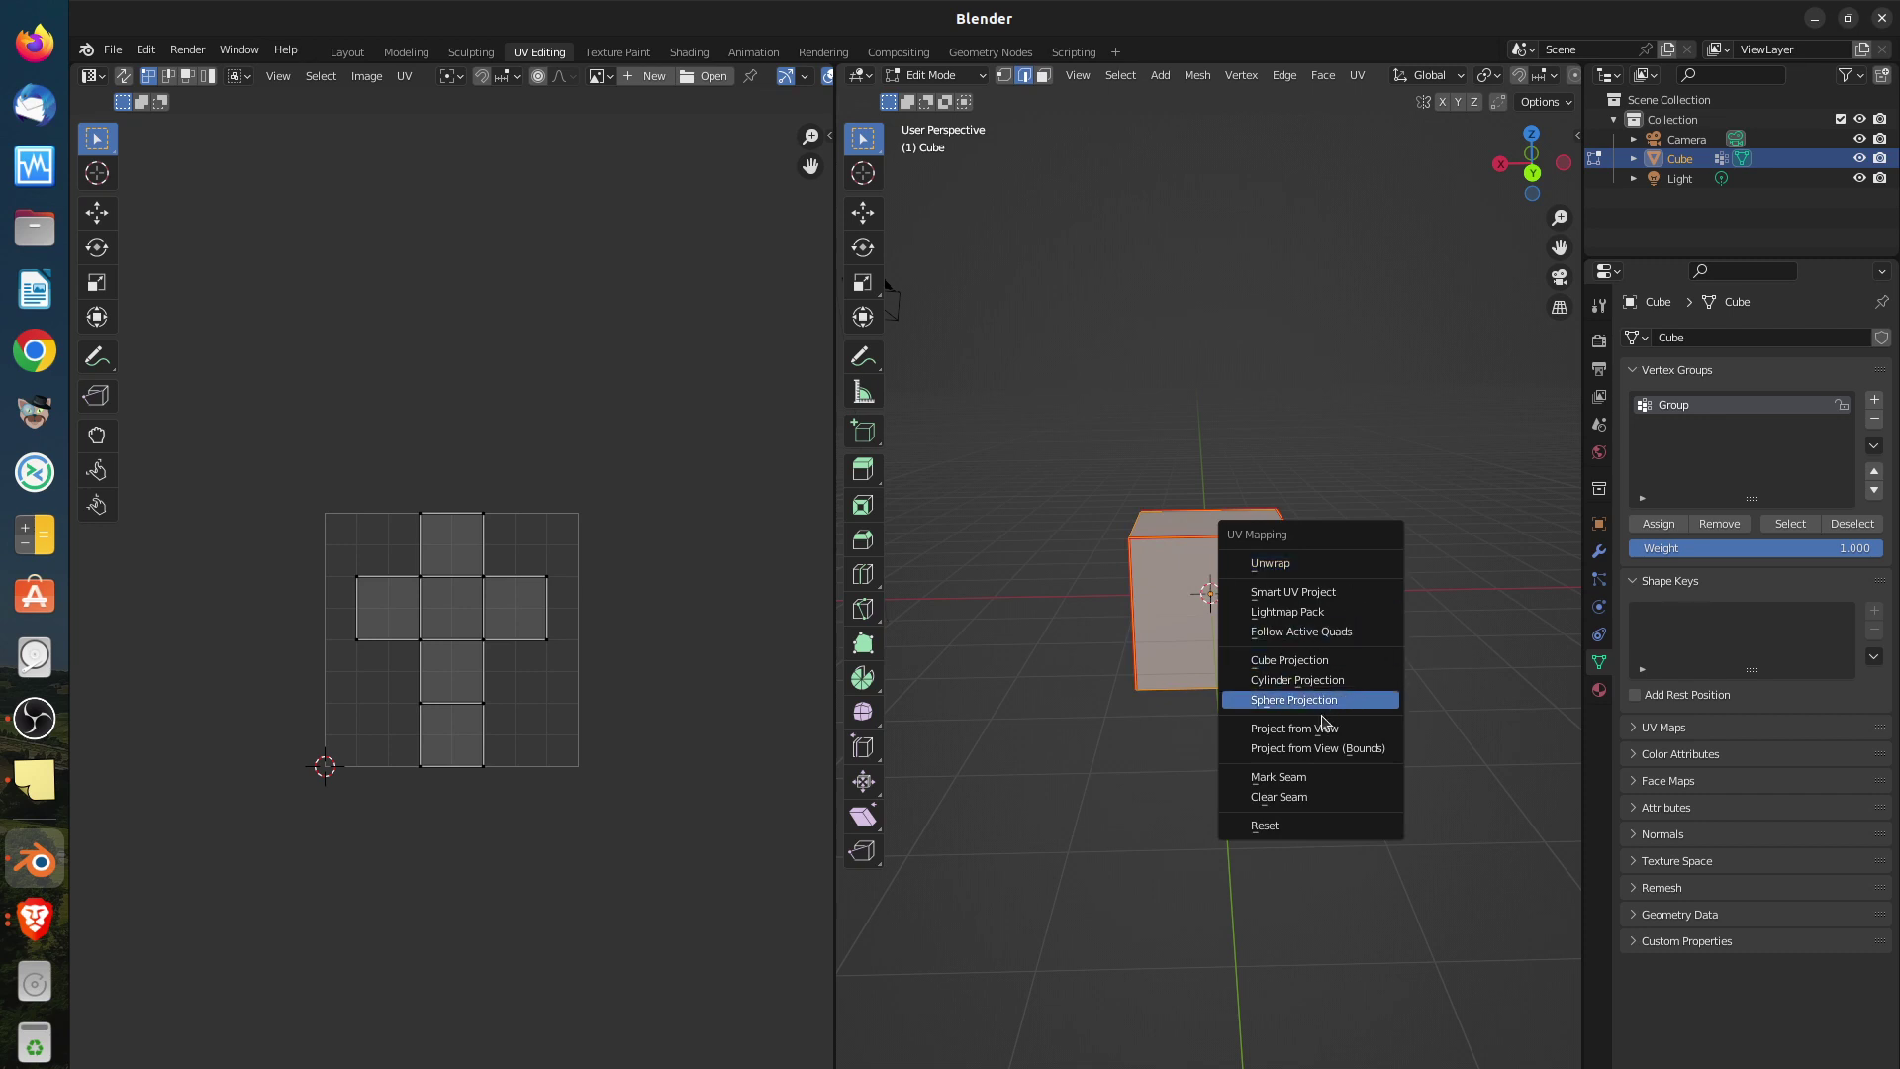
pyautogui.click(1317, 797)
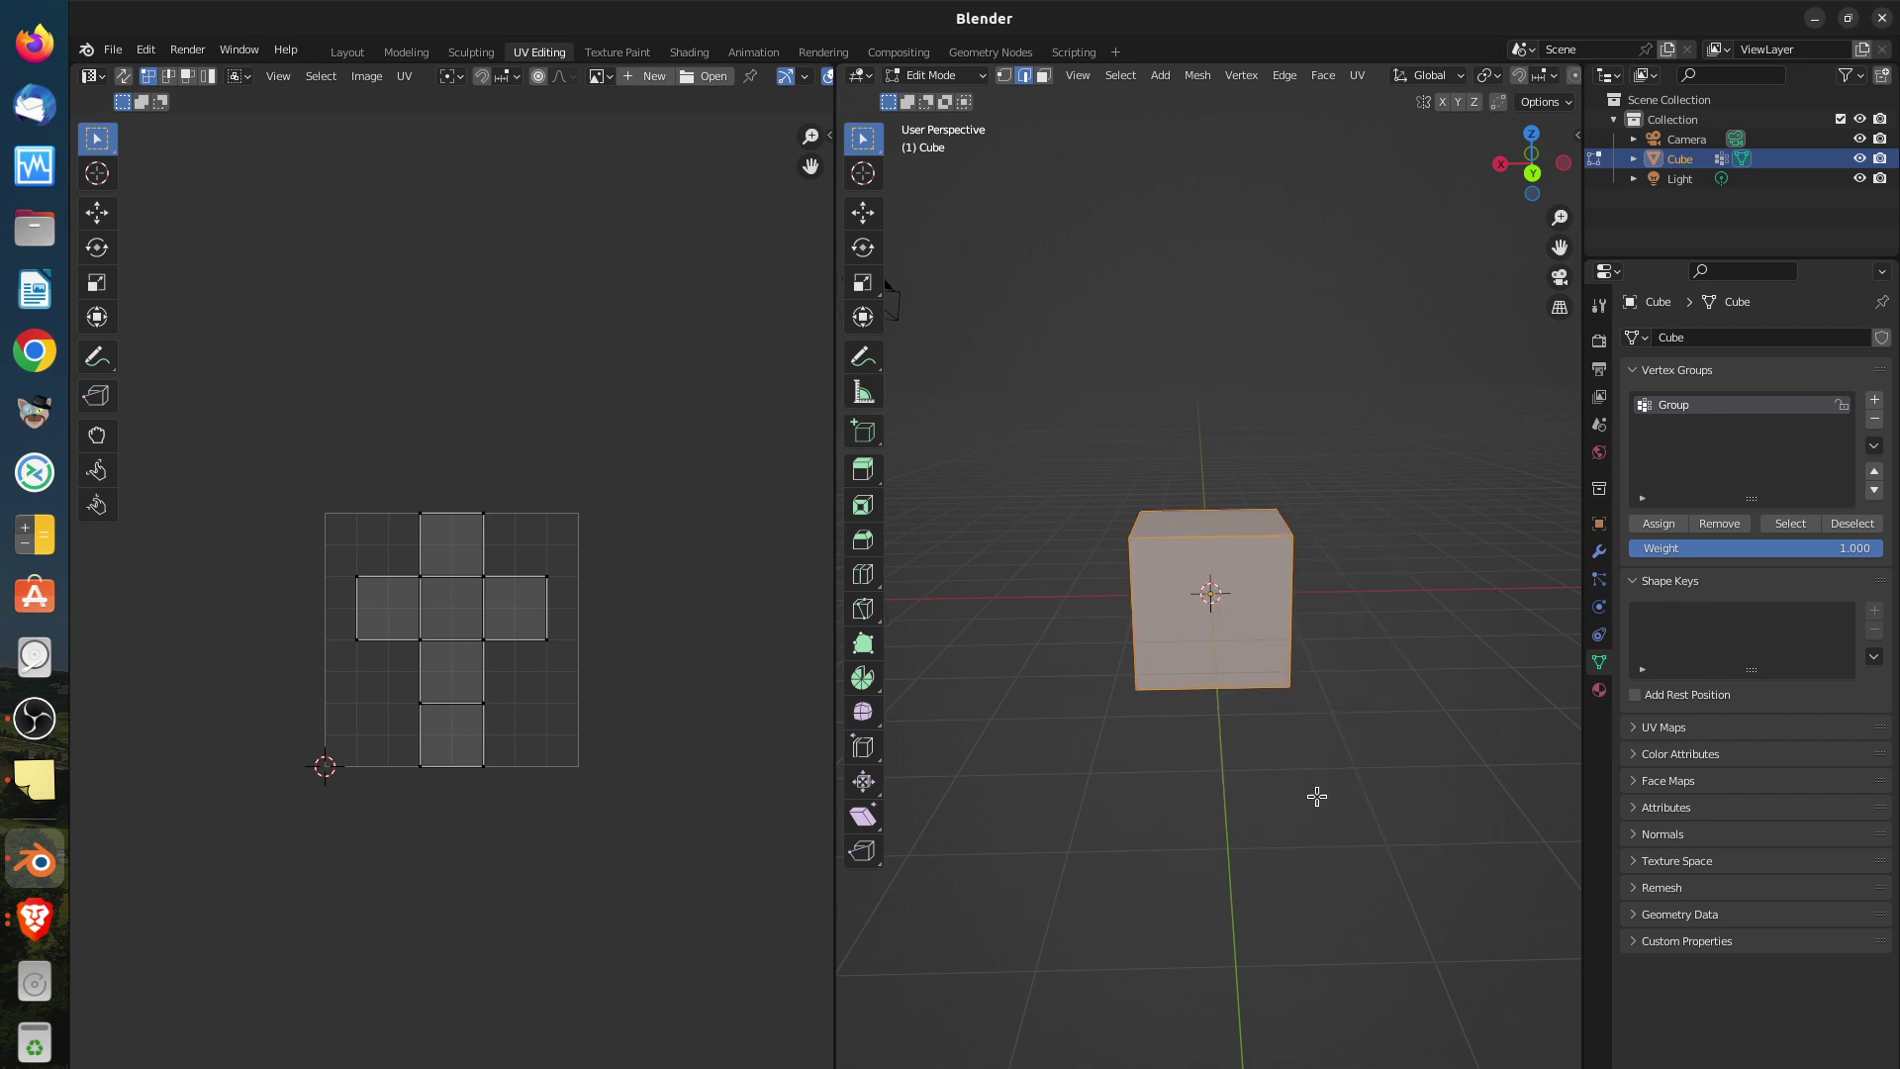
# Clear any remaining seams from the whole cube once more and deselect everything
pyautogui.moveTo(1072, 666); pyautogui.dragTo(1124, 703, button='middle')
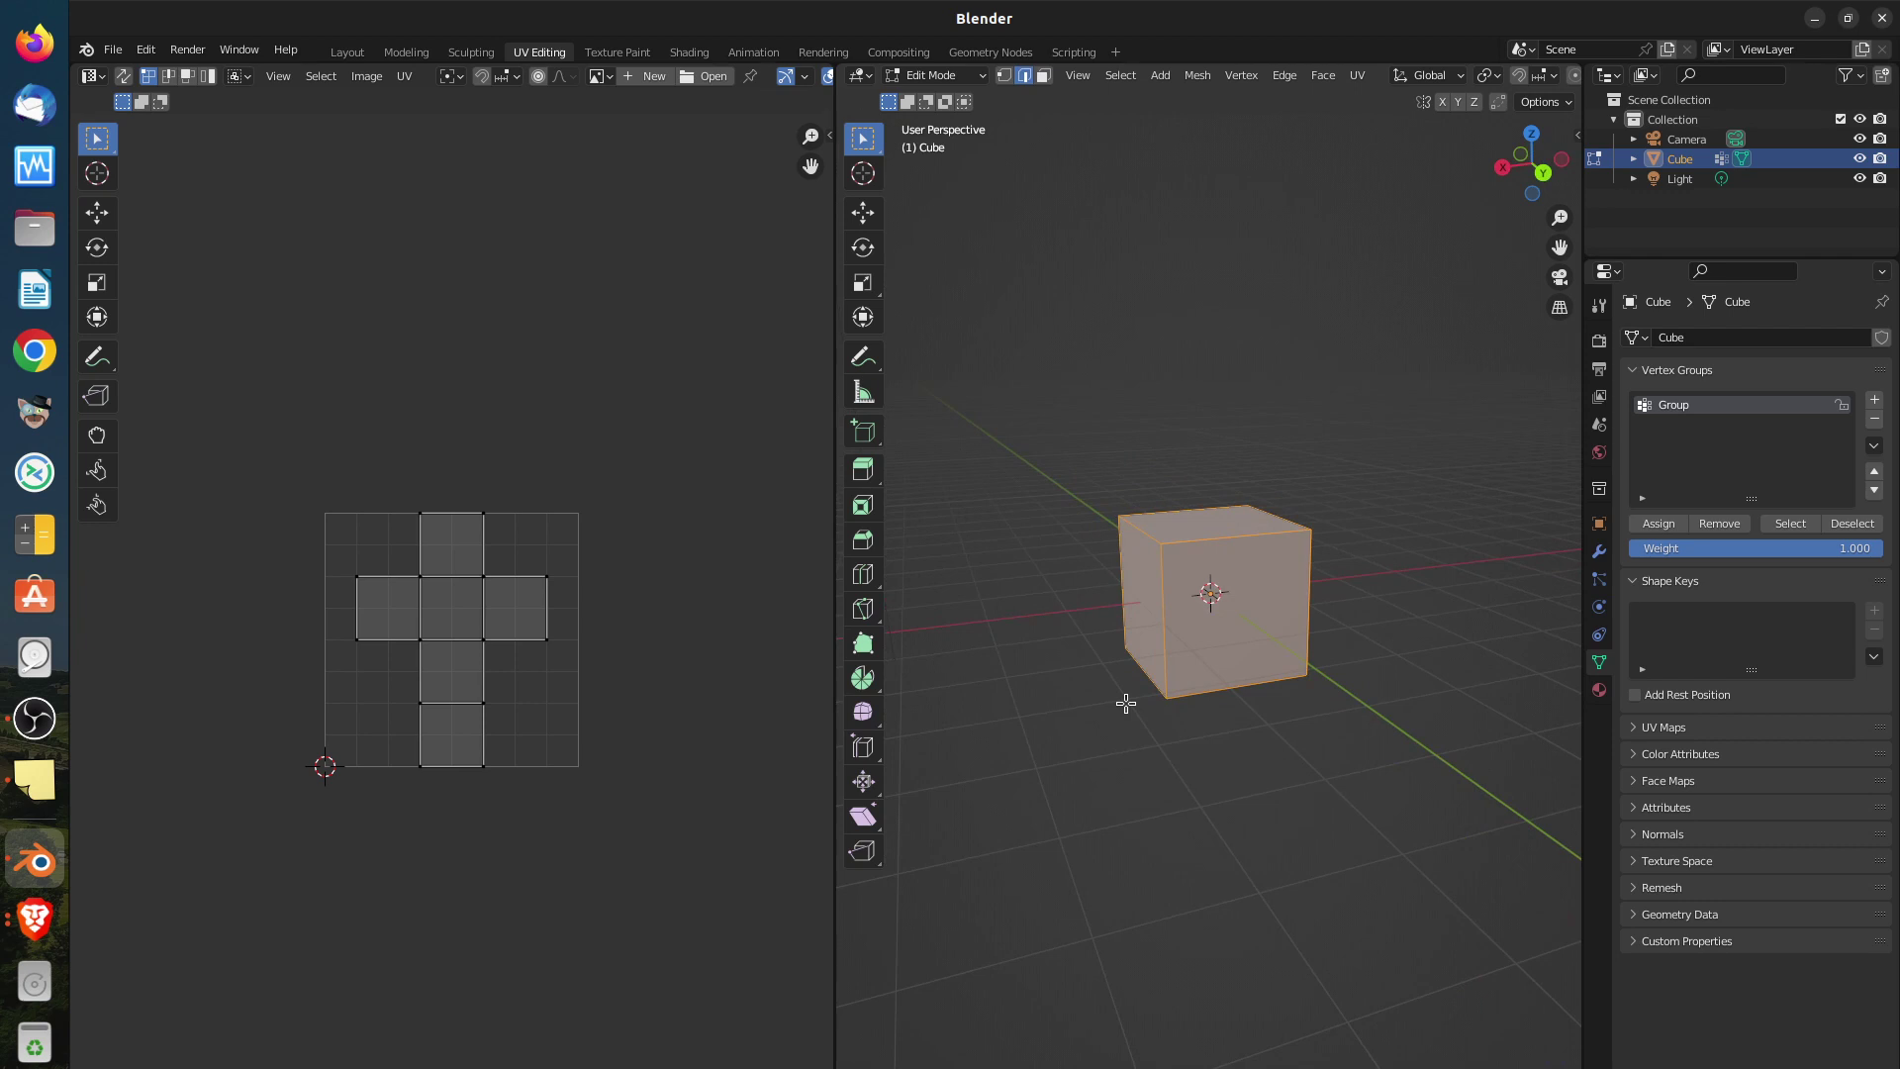
pyautogui.press('u')
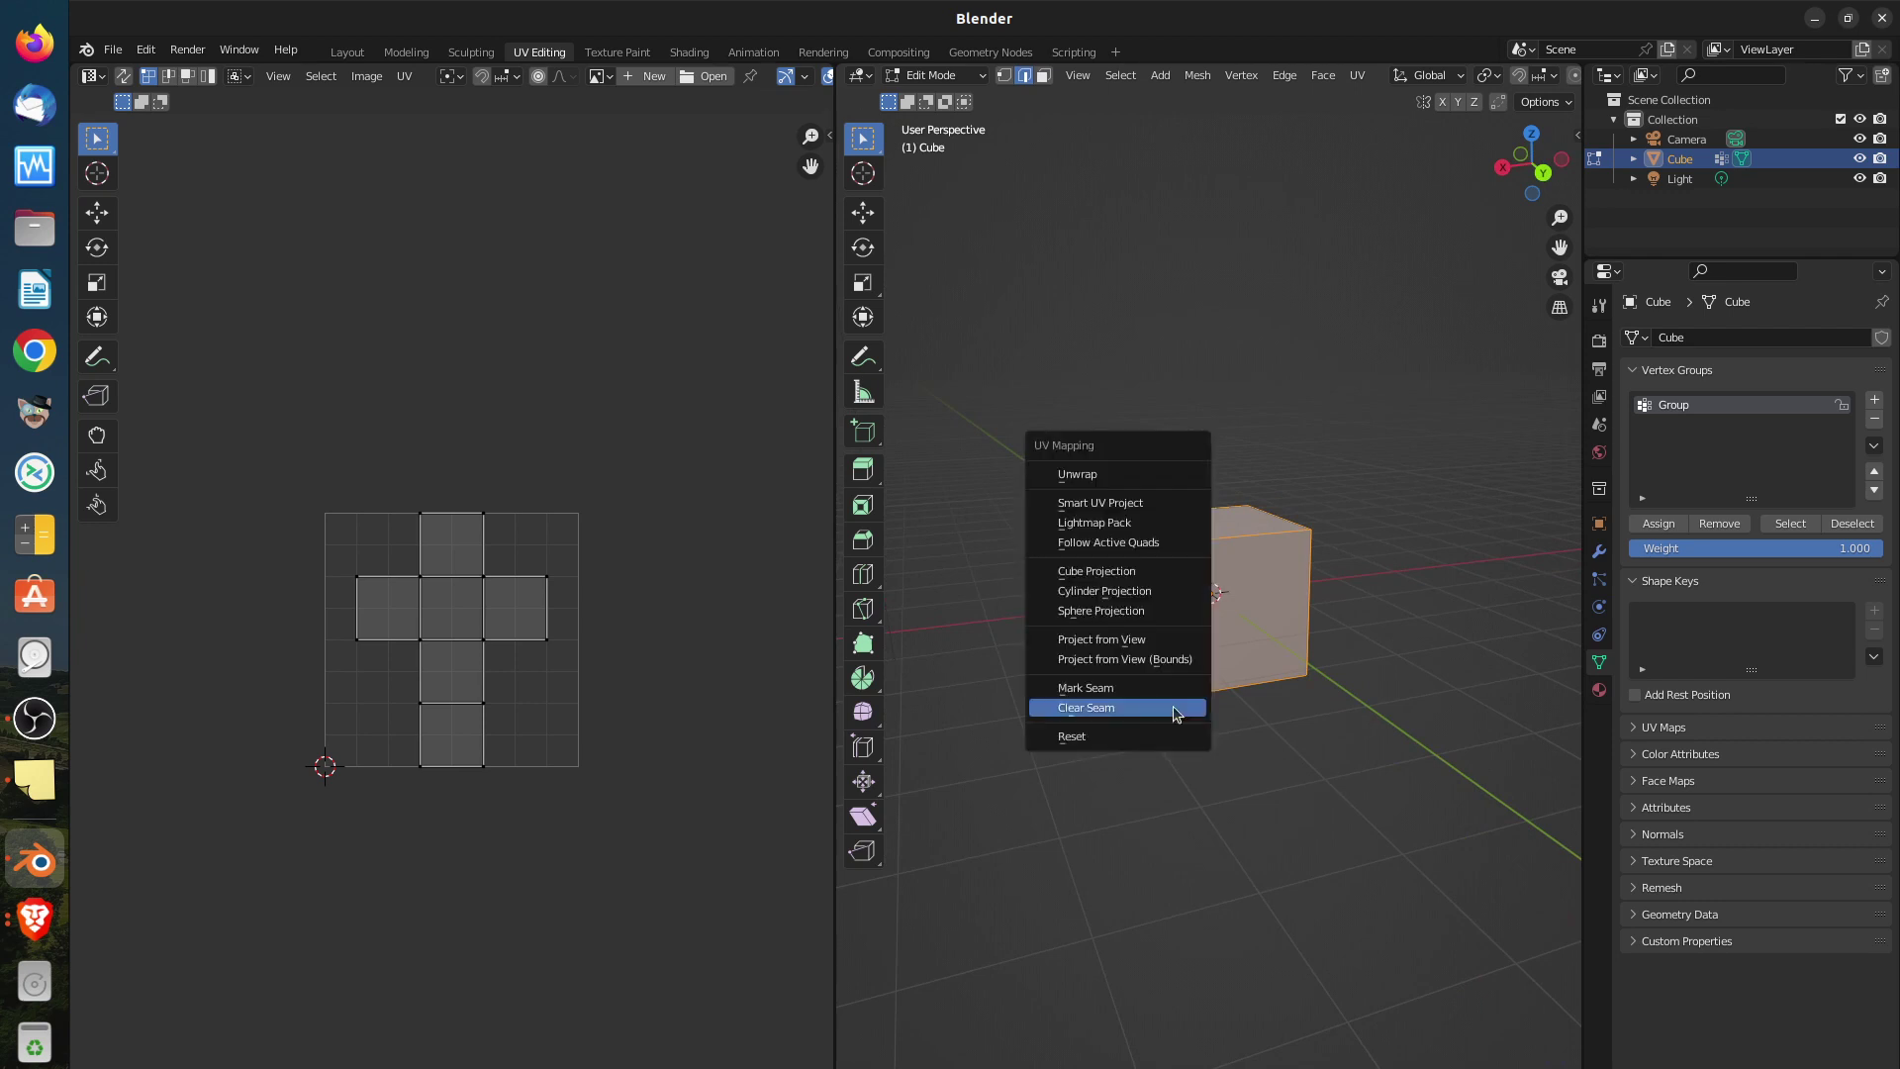
pyautogui.click(1172, 705)
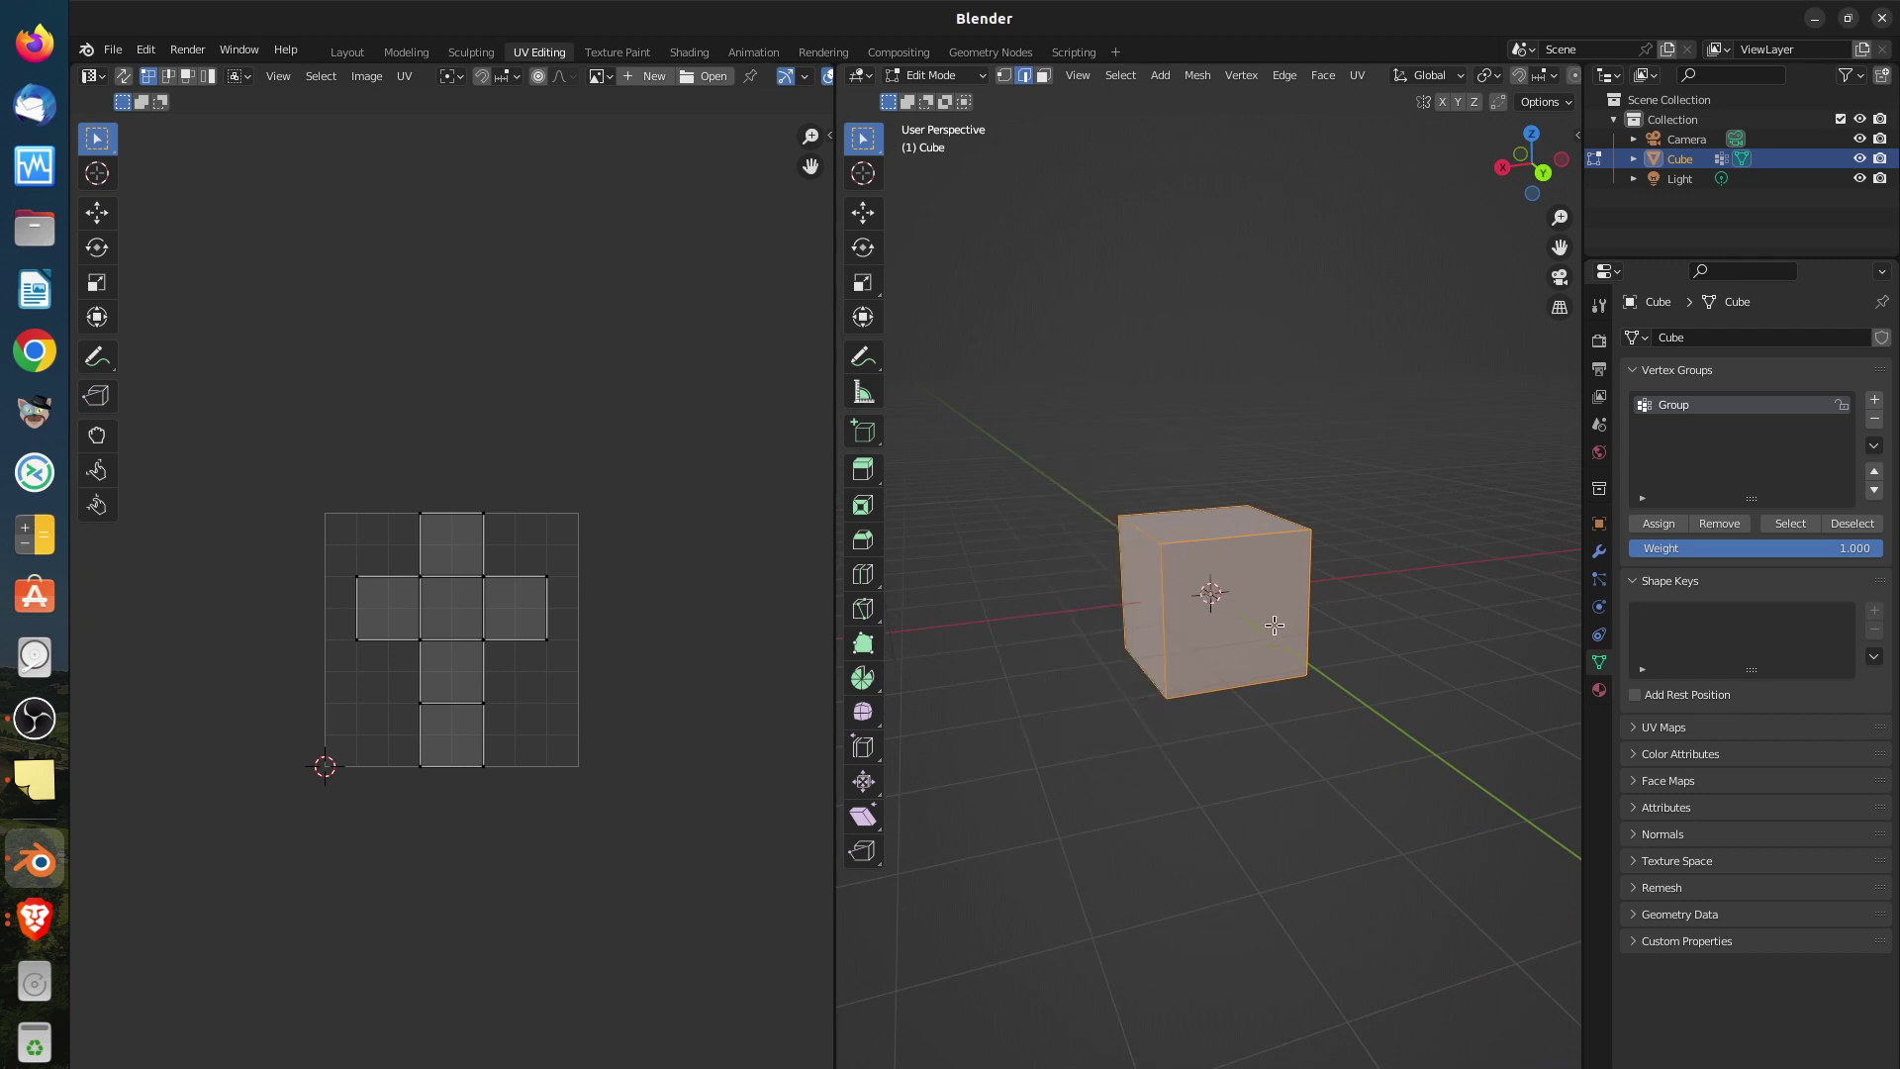
pyautogui.press('u')
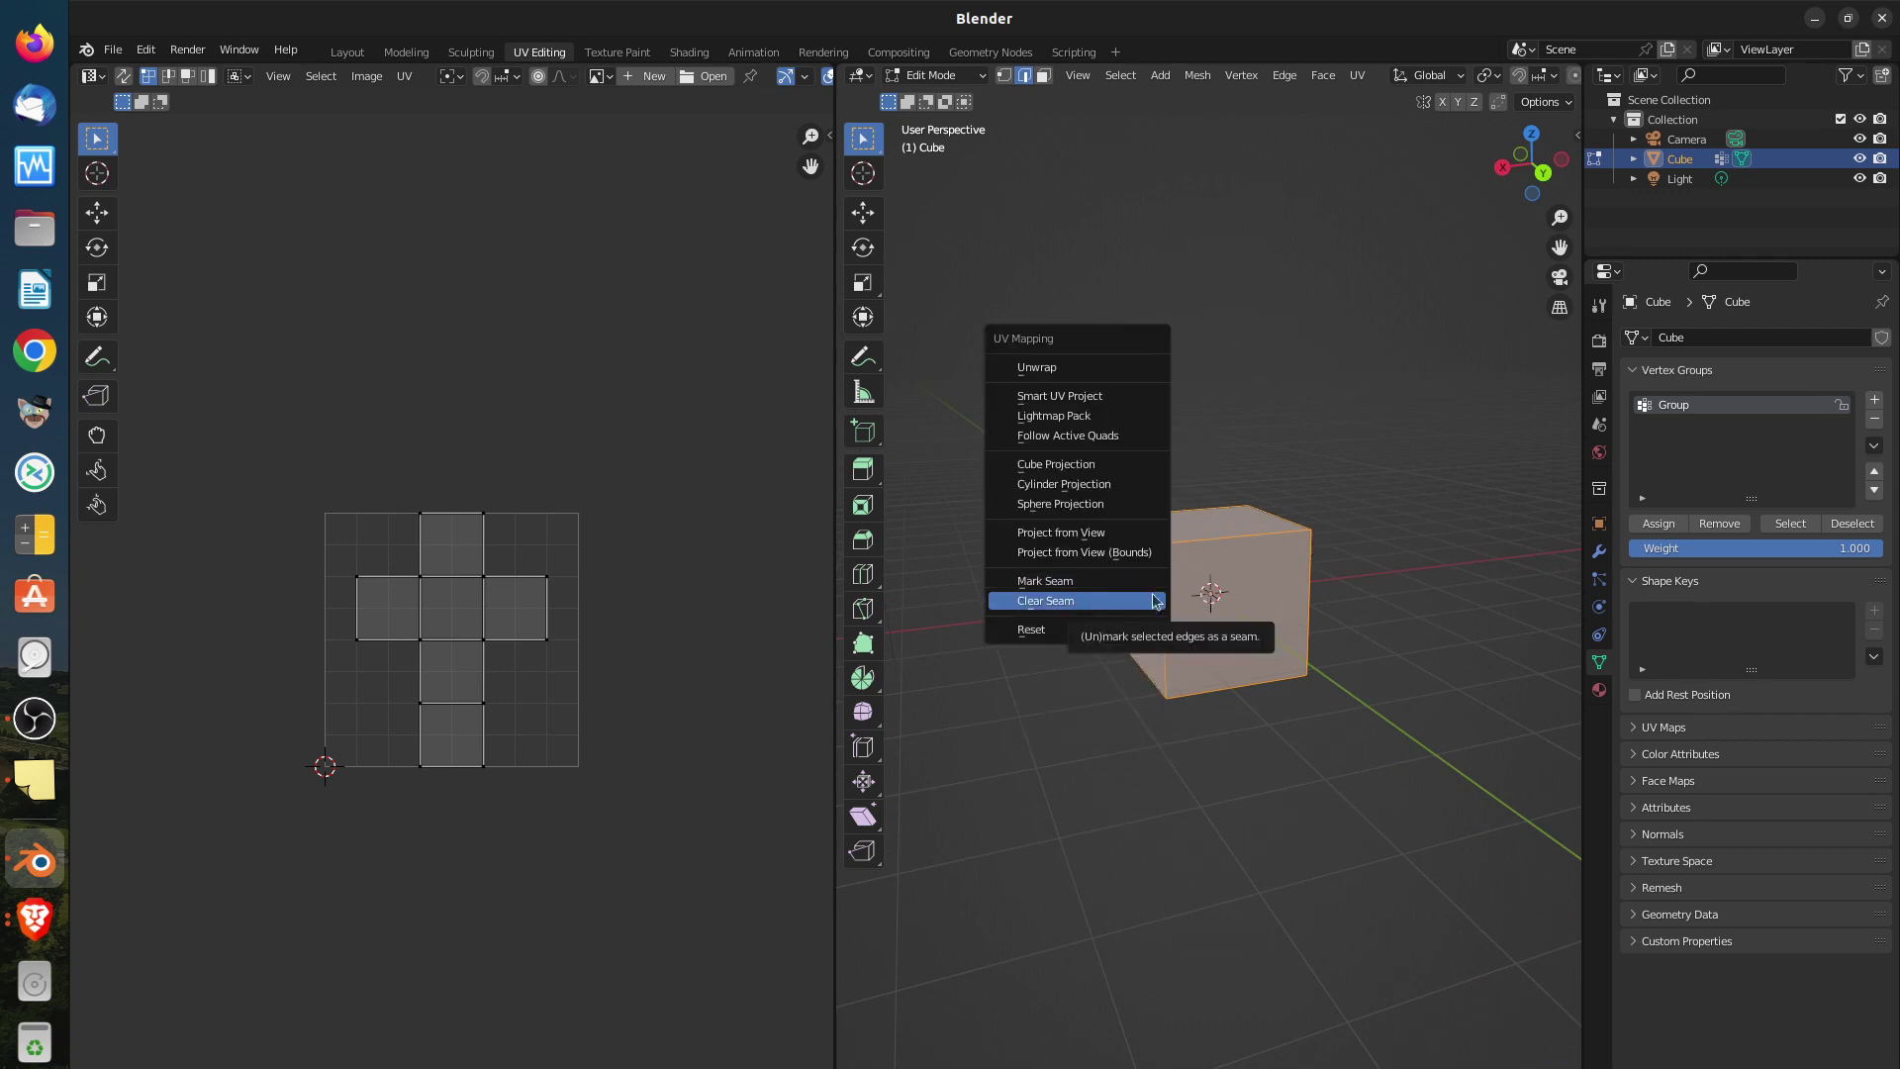
pyautogui.click(1155, 600)
pyautogui.rightClick(1221, 541)
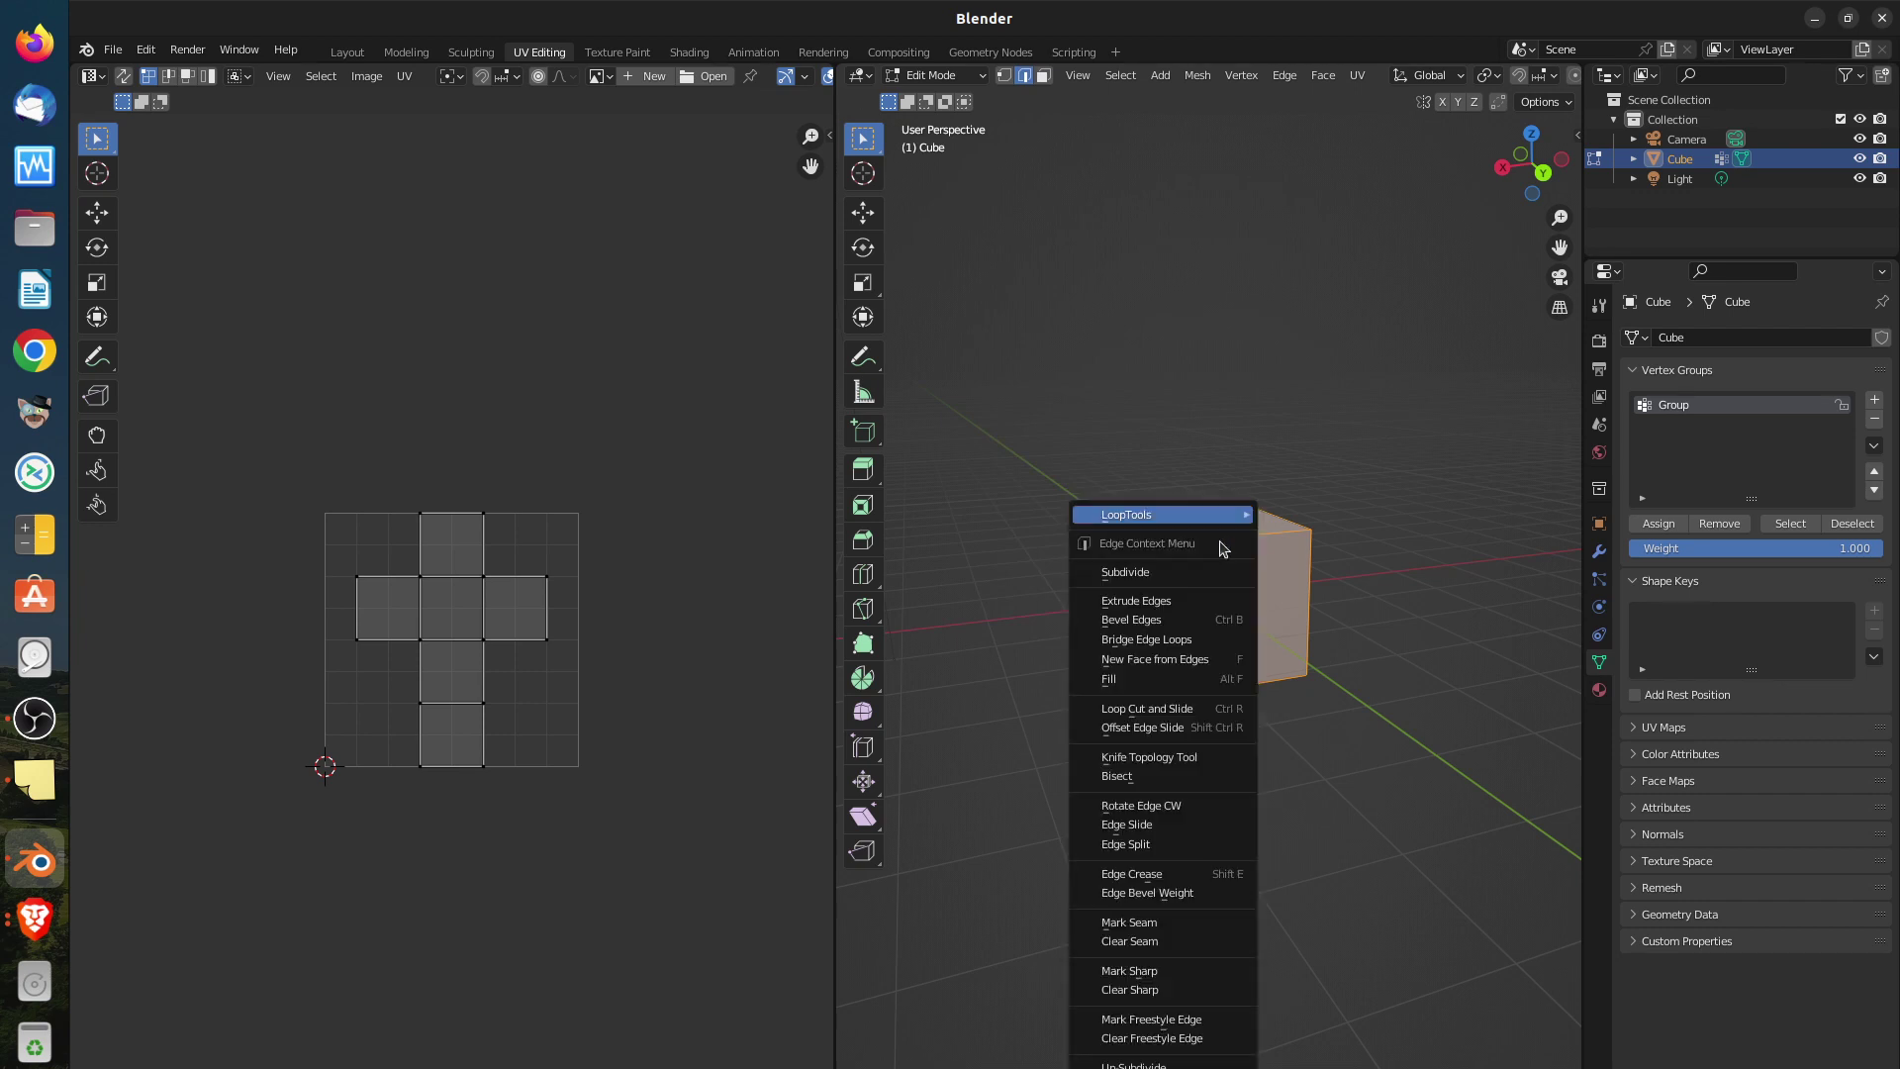
pyautogui.press('Escape')
pyautogui.hotkey('alt', 'a')
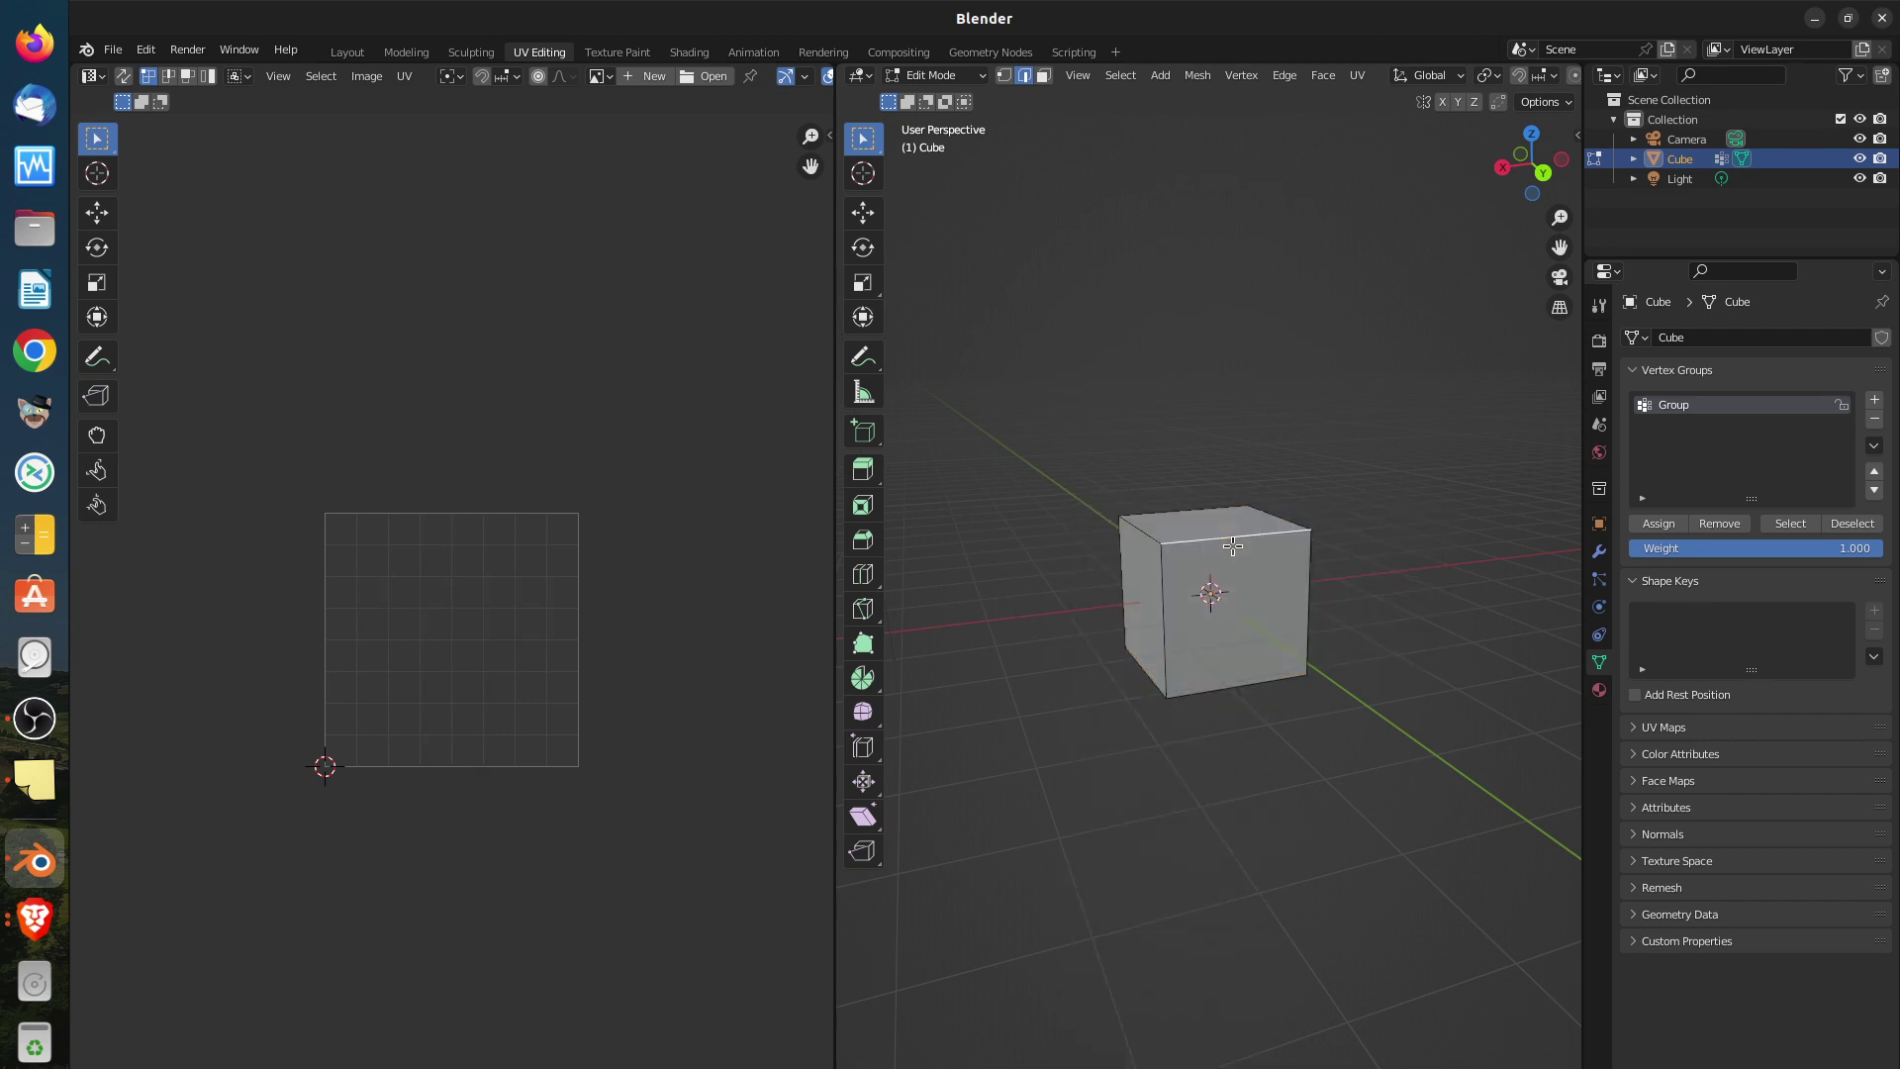
# Mark the cube's vertical edge between the +X and +Y faces as a seam
pyautogui.press('u')
pyautogui.click(1219, 530)
pyautogui.click(1174, 616)
pyautogui.press('u')
pyautogui.click(1178, 622)
pyautogui.click(1249, 582)
pyautogui.press('u')
pyautogui.click(1249, 649)
pyautogui.click(1199, 756)
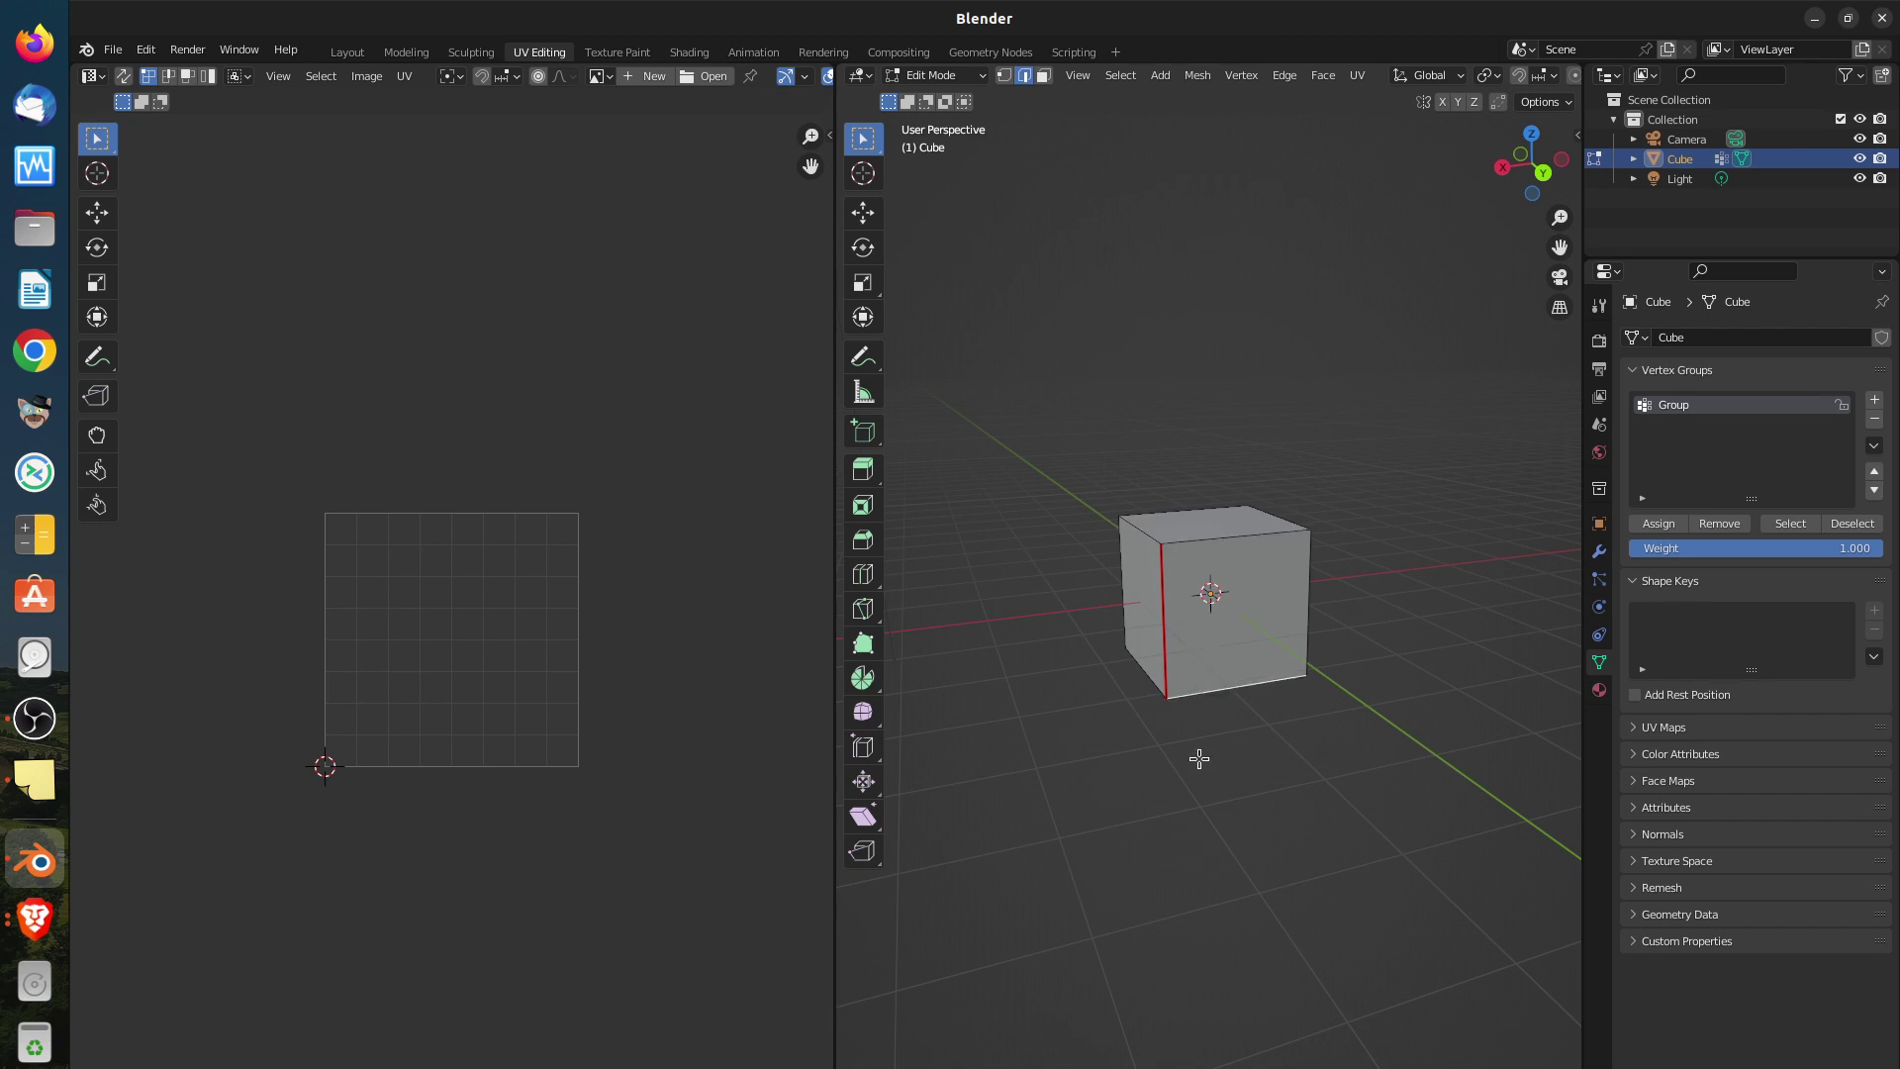
# Try to reset the UV mapping with only the seamed vertical edge selected, and select the adjoining upper edge of the +Y face
pyautogui.click(1216, 640)
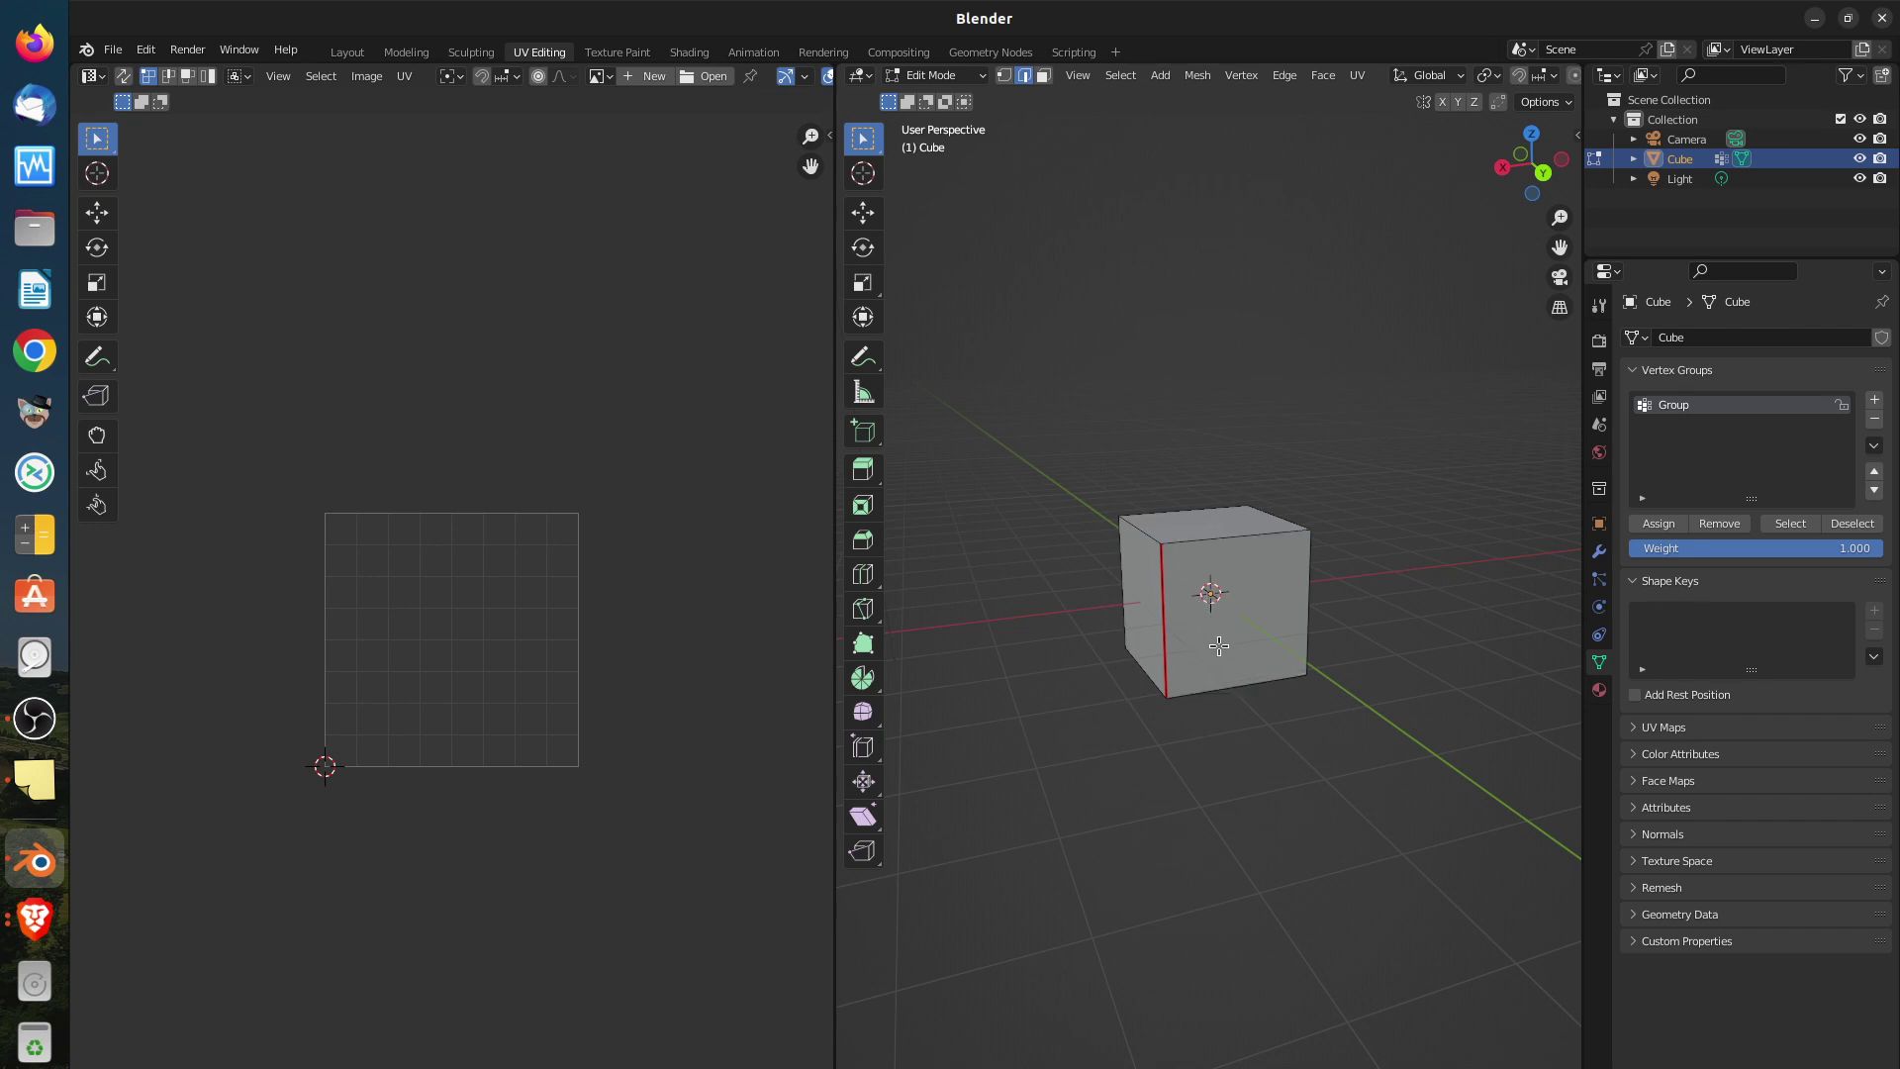
pyautogui.click(1177, 587)
pyautogui.press('u')
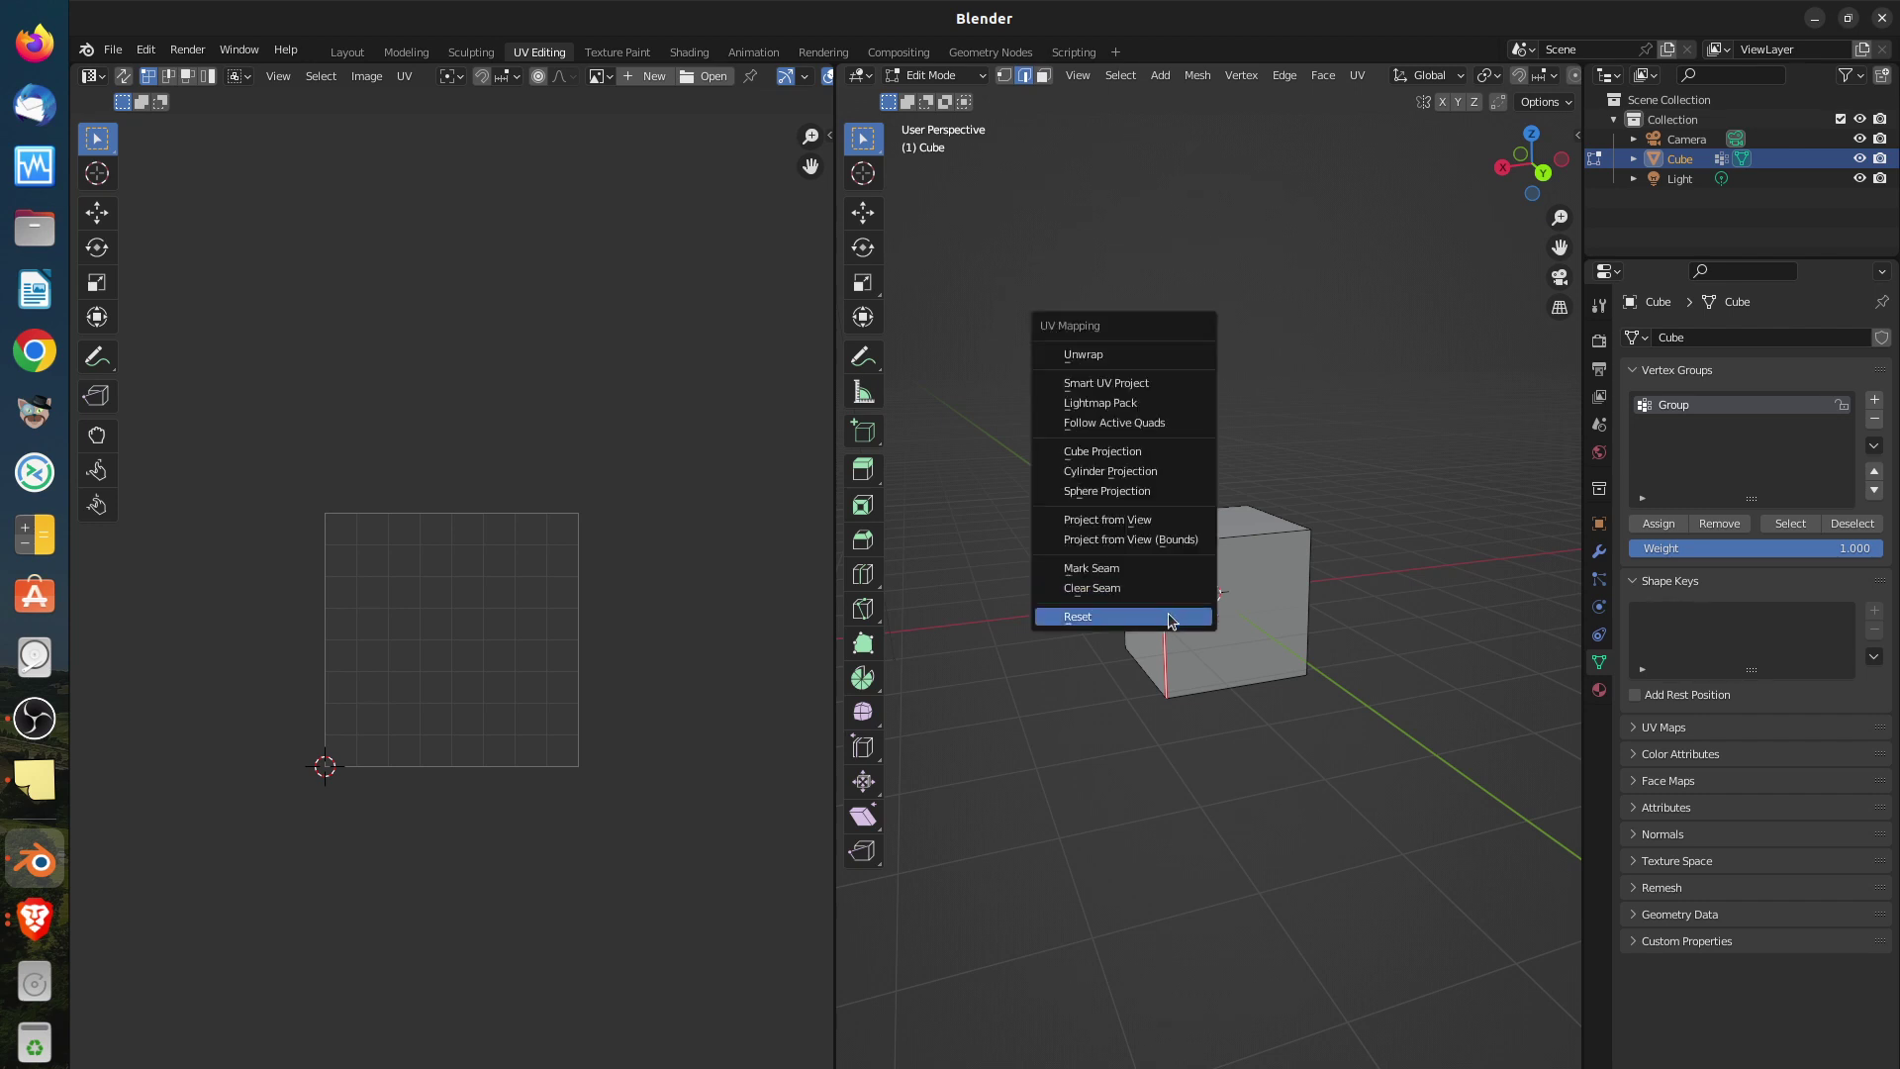
pyautogui.click(1167, 614)
pyautogui.click(1246, 539)
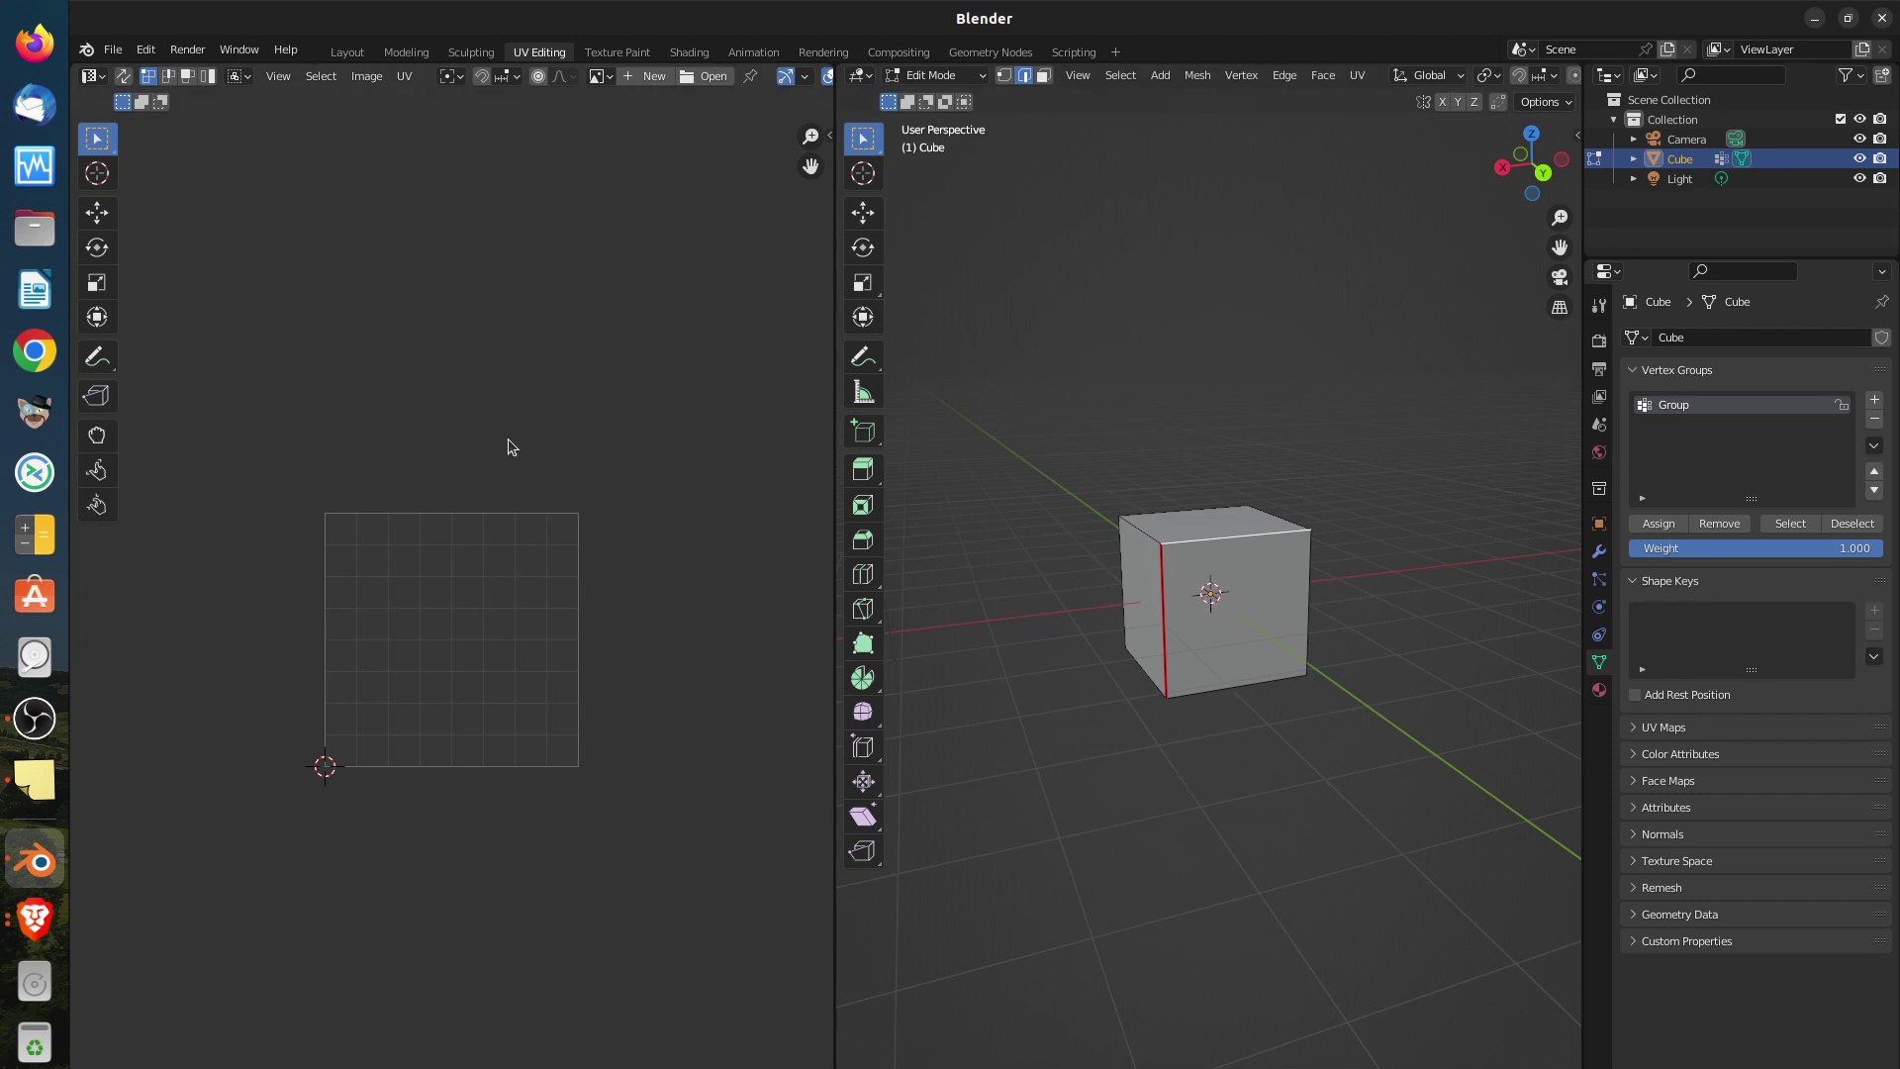
pyautogui.press('u')
pyautogui.moveTo(1173, 673); pyautogui.dragTo(1200, 567, button='middle')
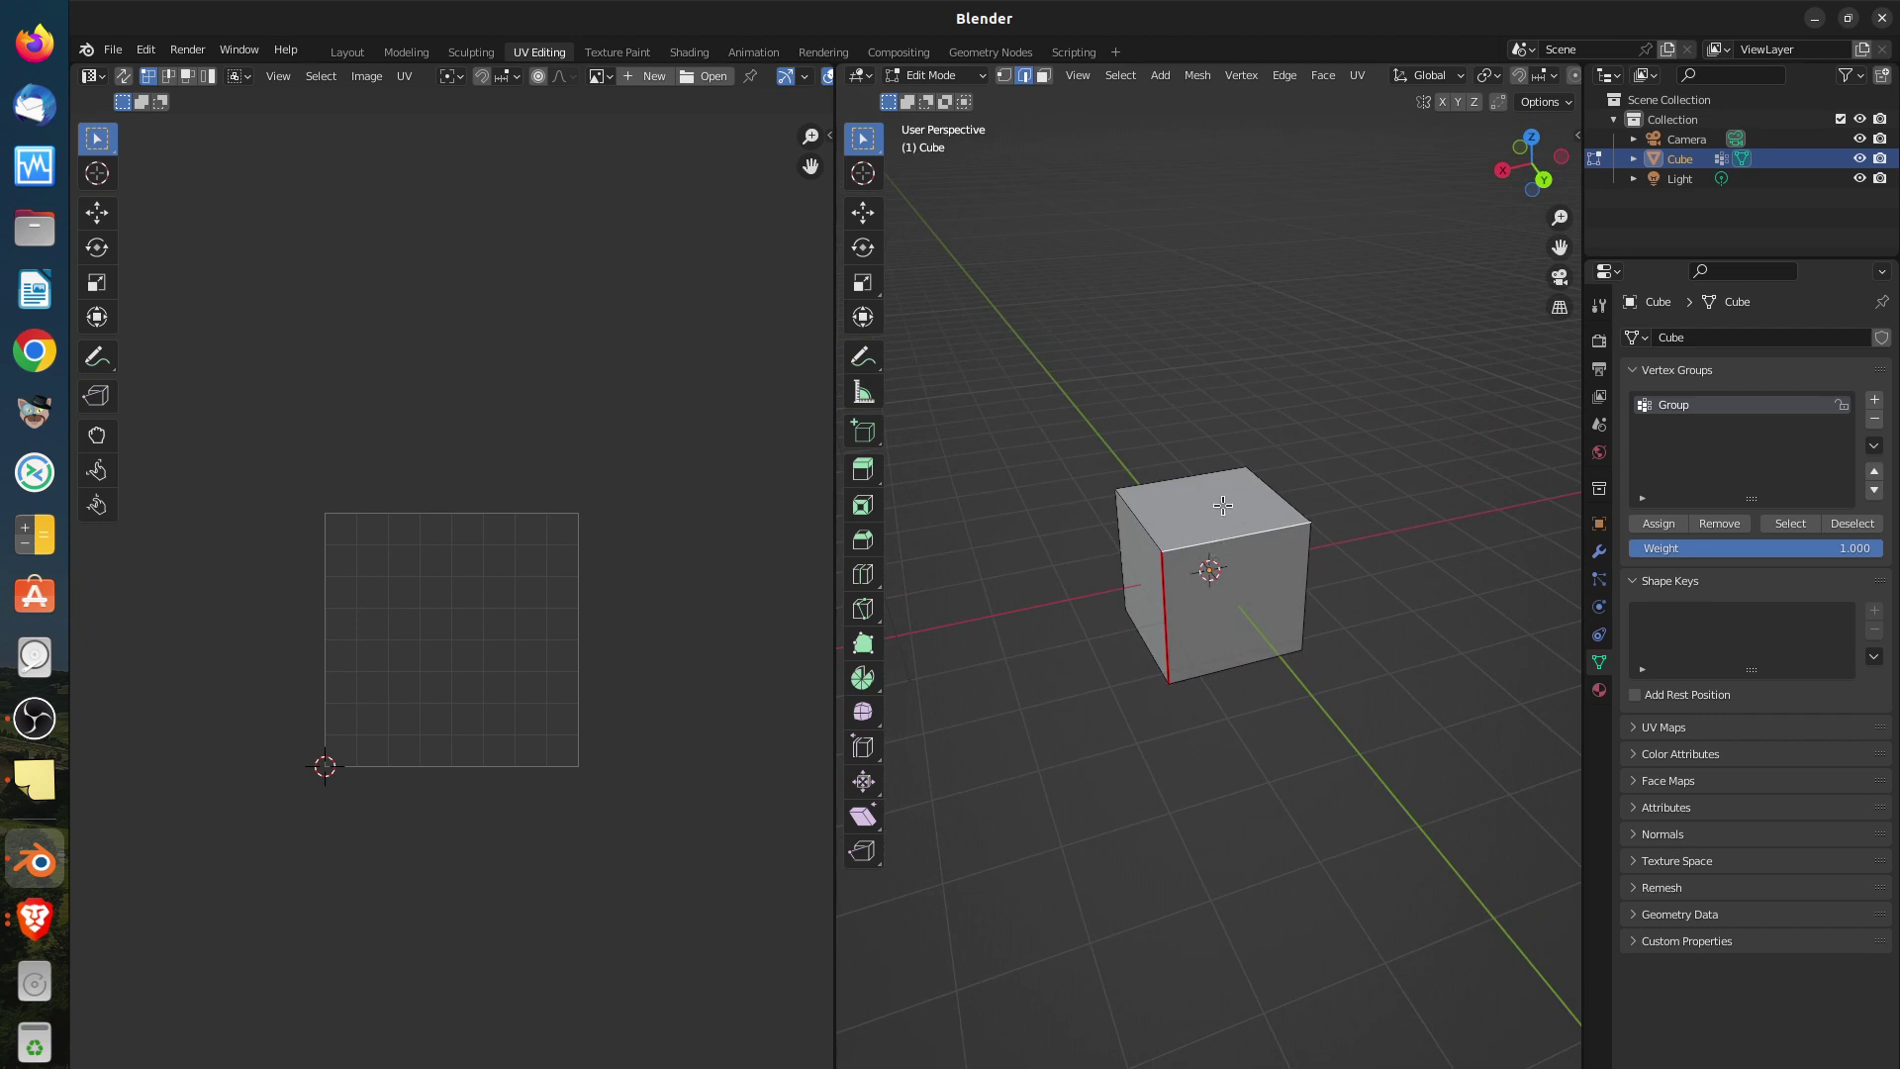
# Select the whole cube and reset its UV mapping
pyautogui.press('a')
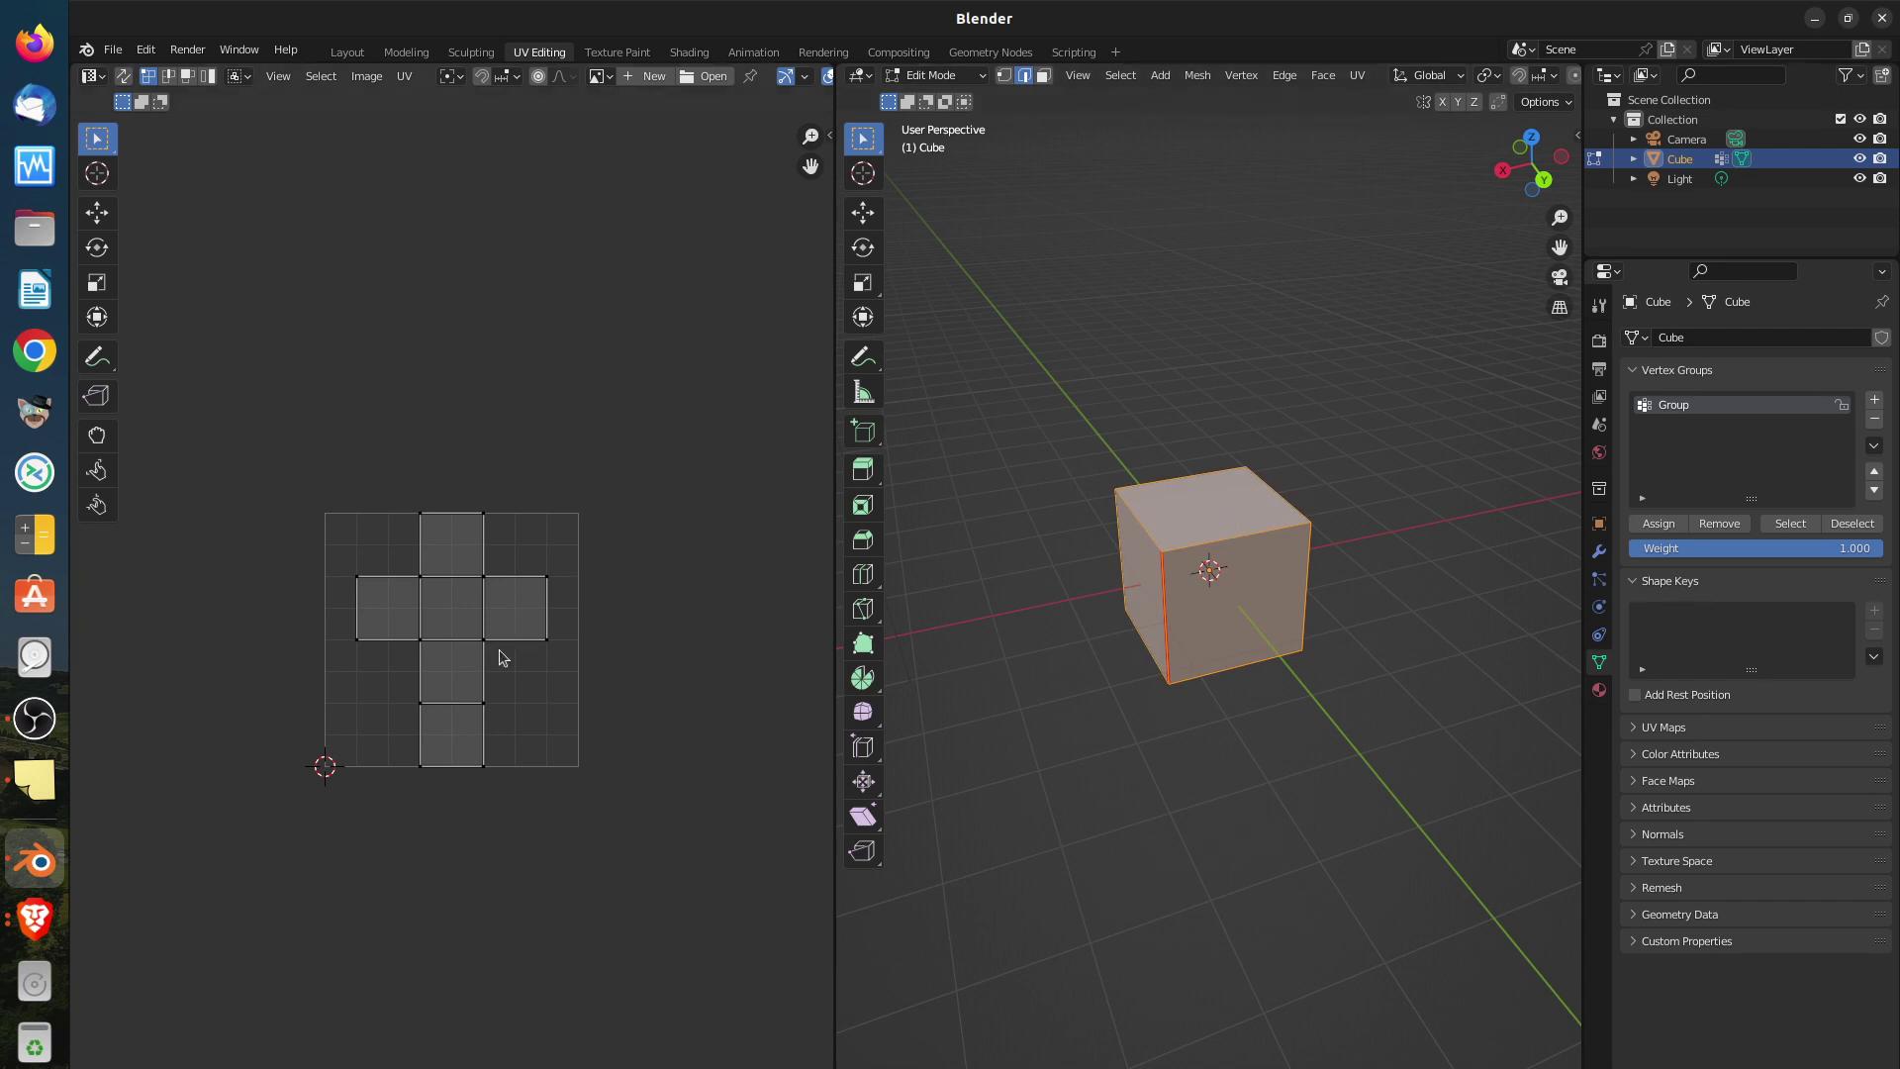
pyautogui.click(1127, 749)
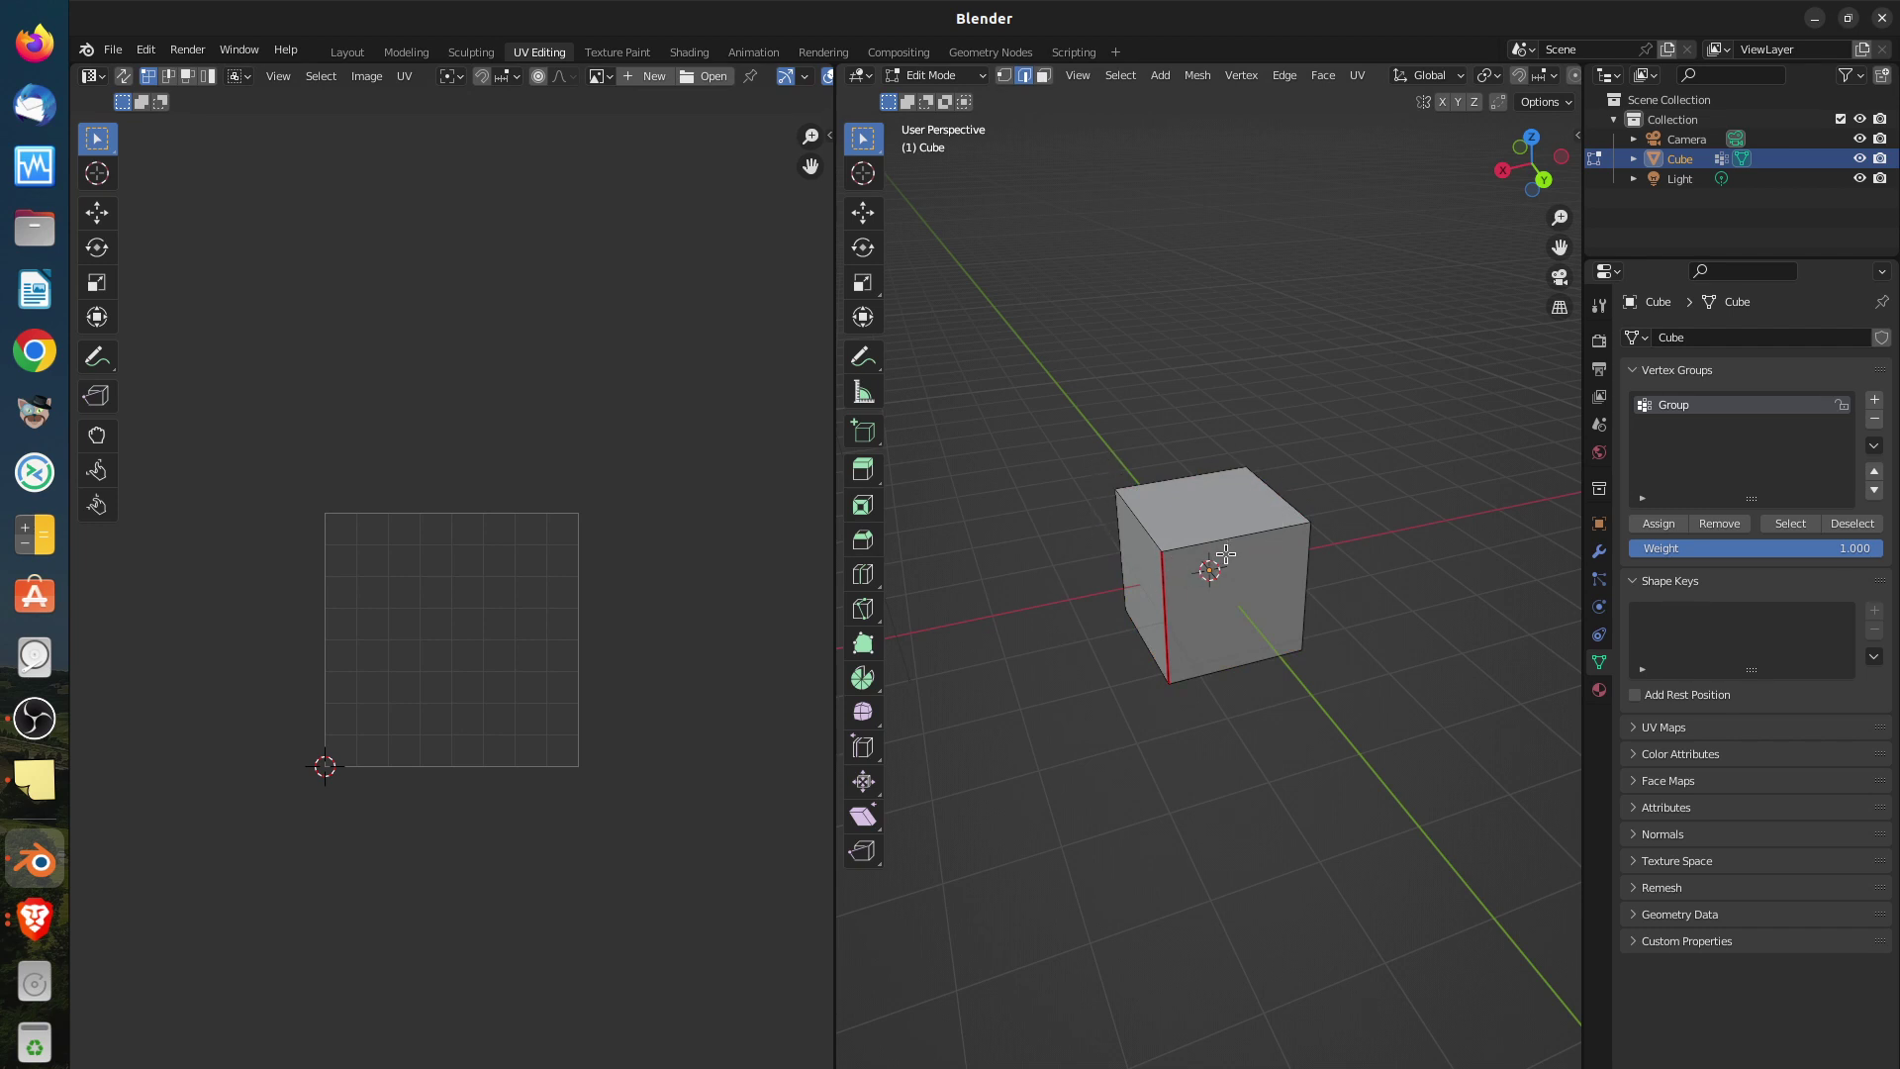
pyautogui.press('a')
pyautogui.press('u')
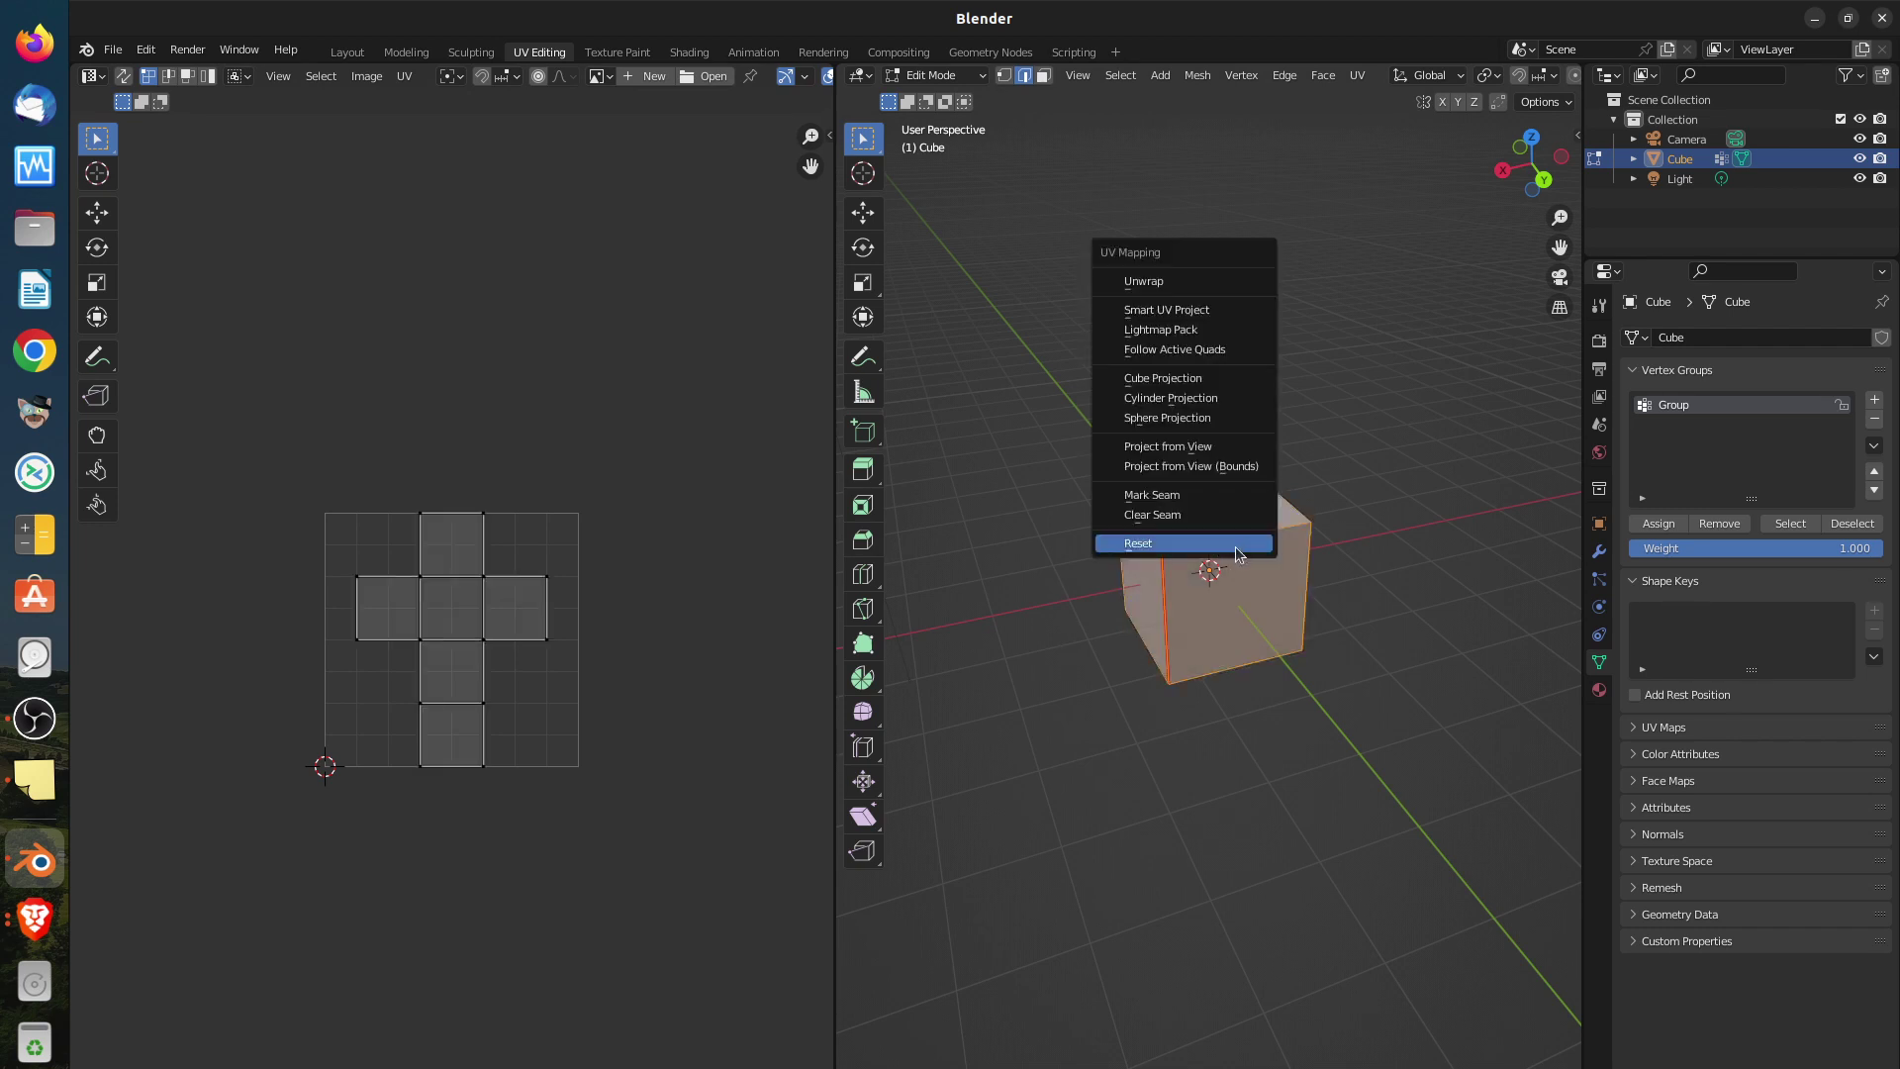
pyautogui.click(1237, 548)
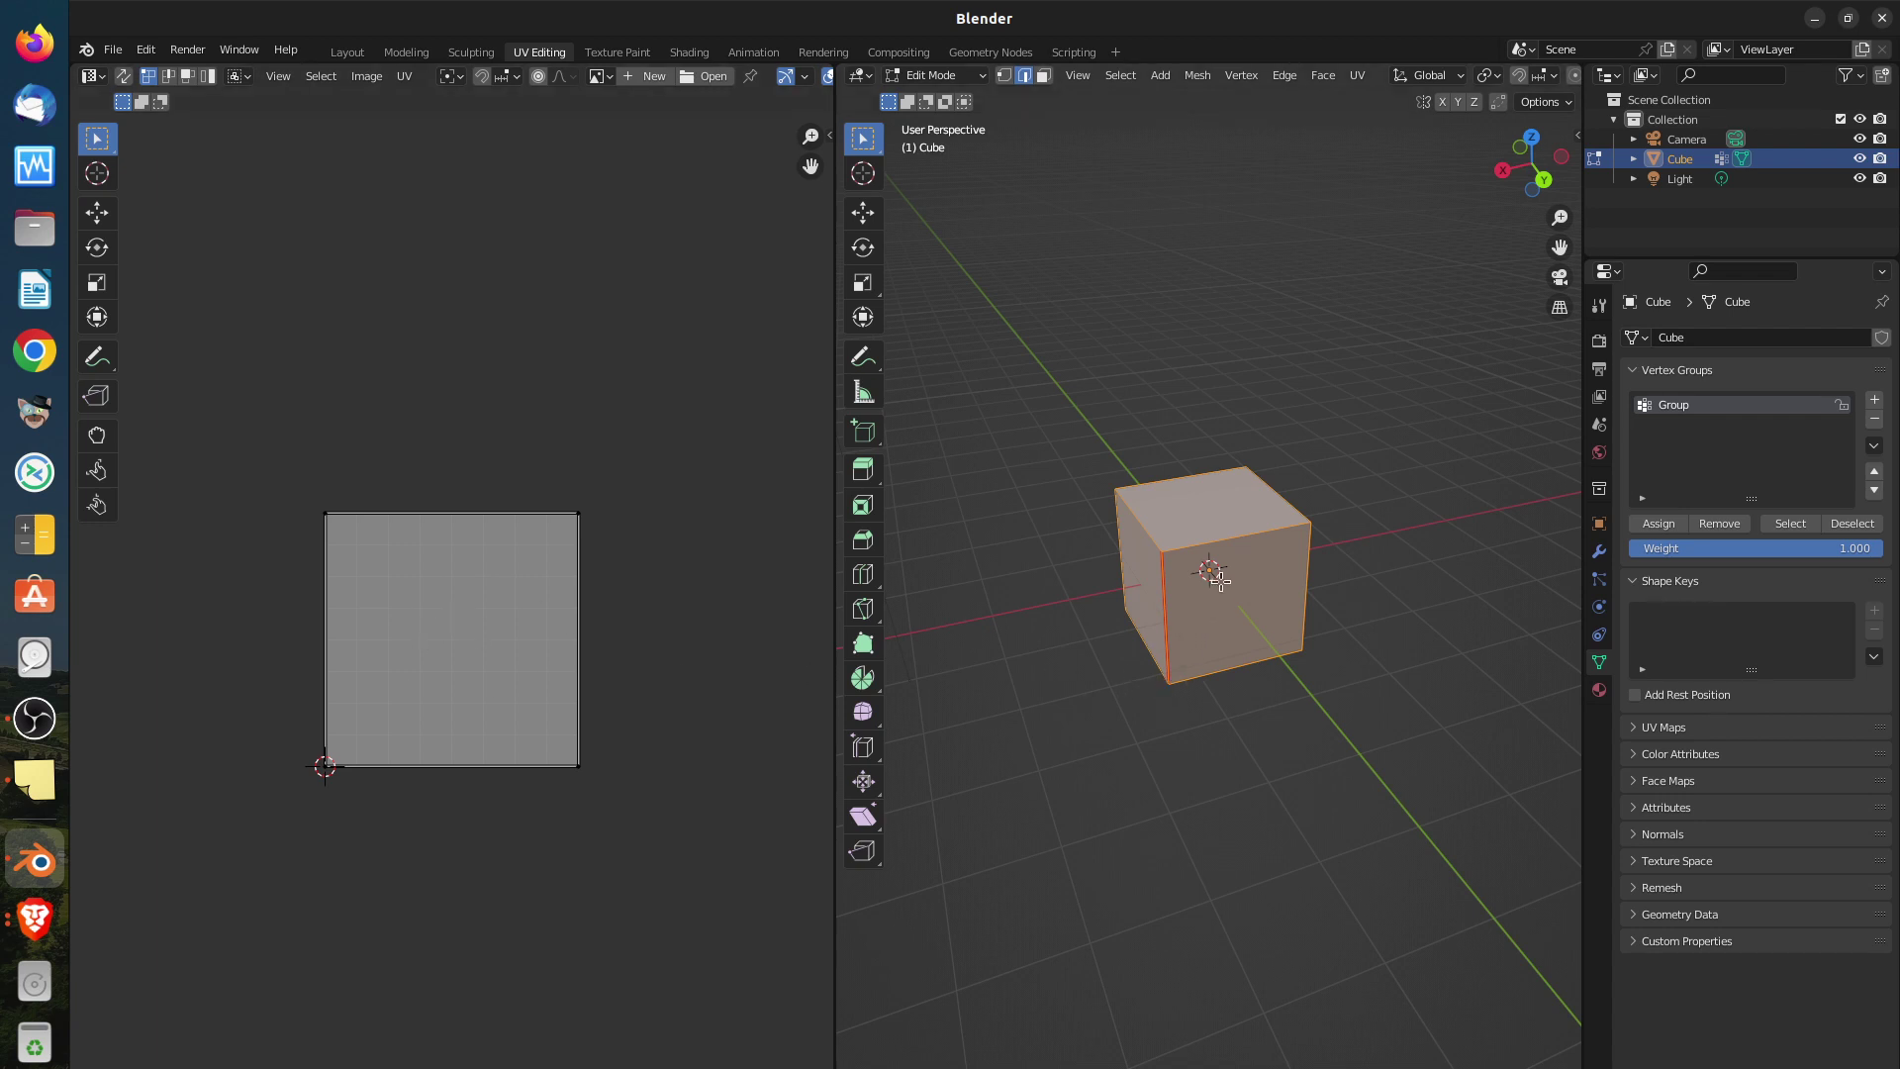
pyautogui.press('u')
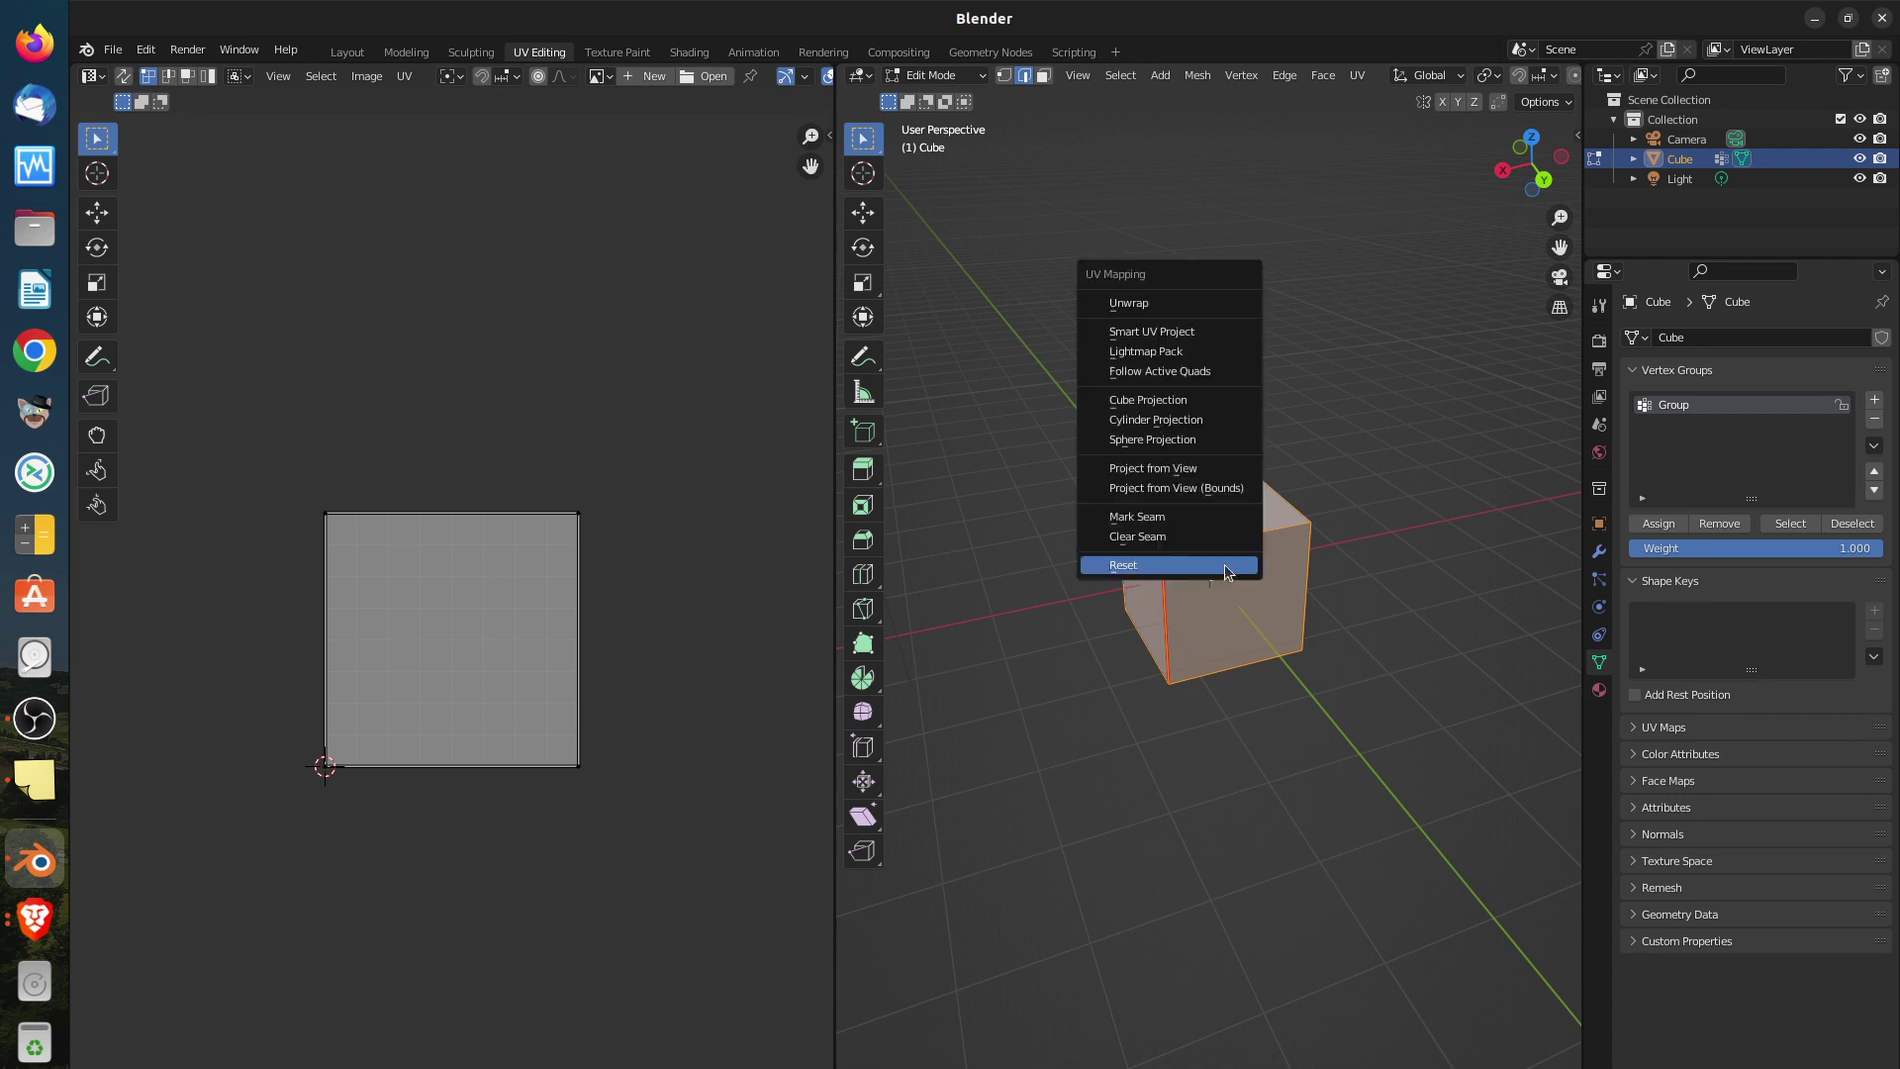
pyautogui.click(1173, 565)
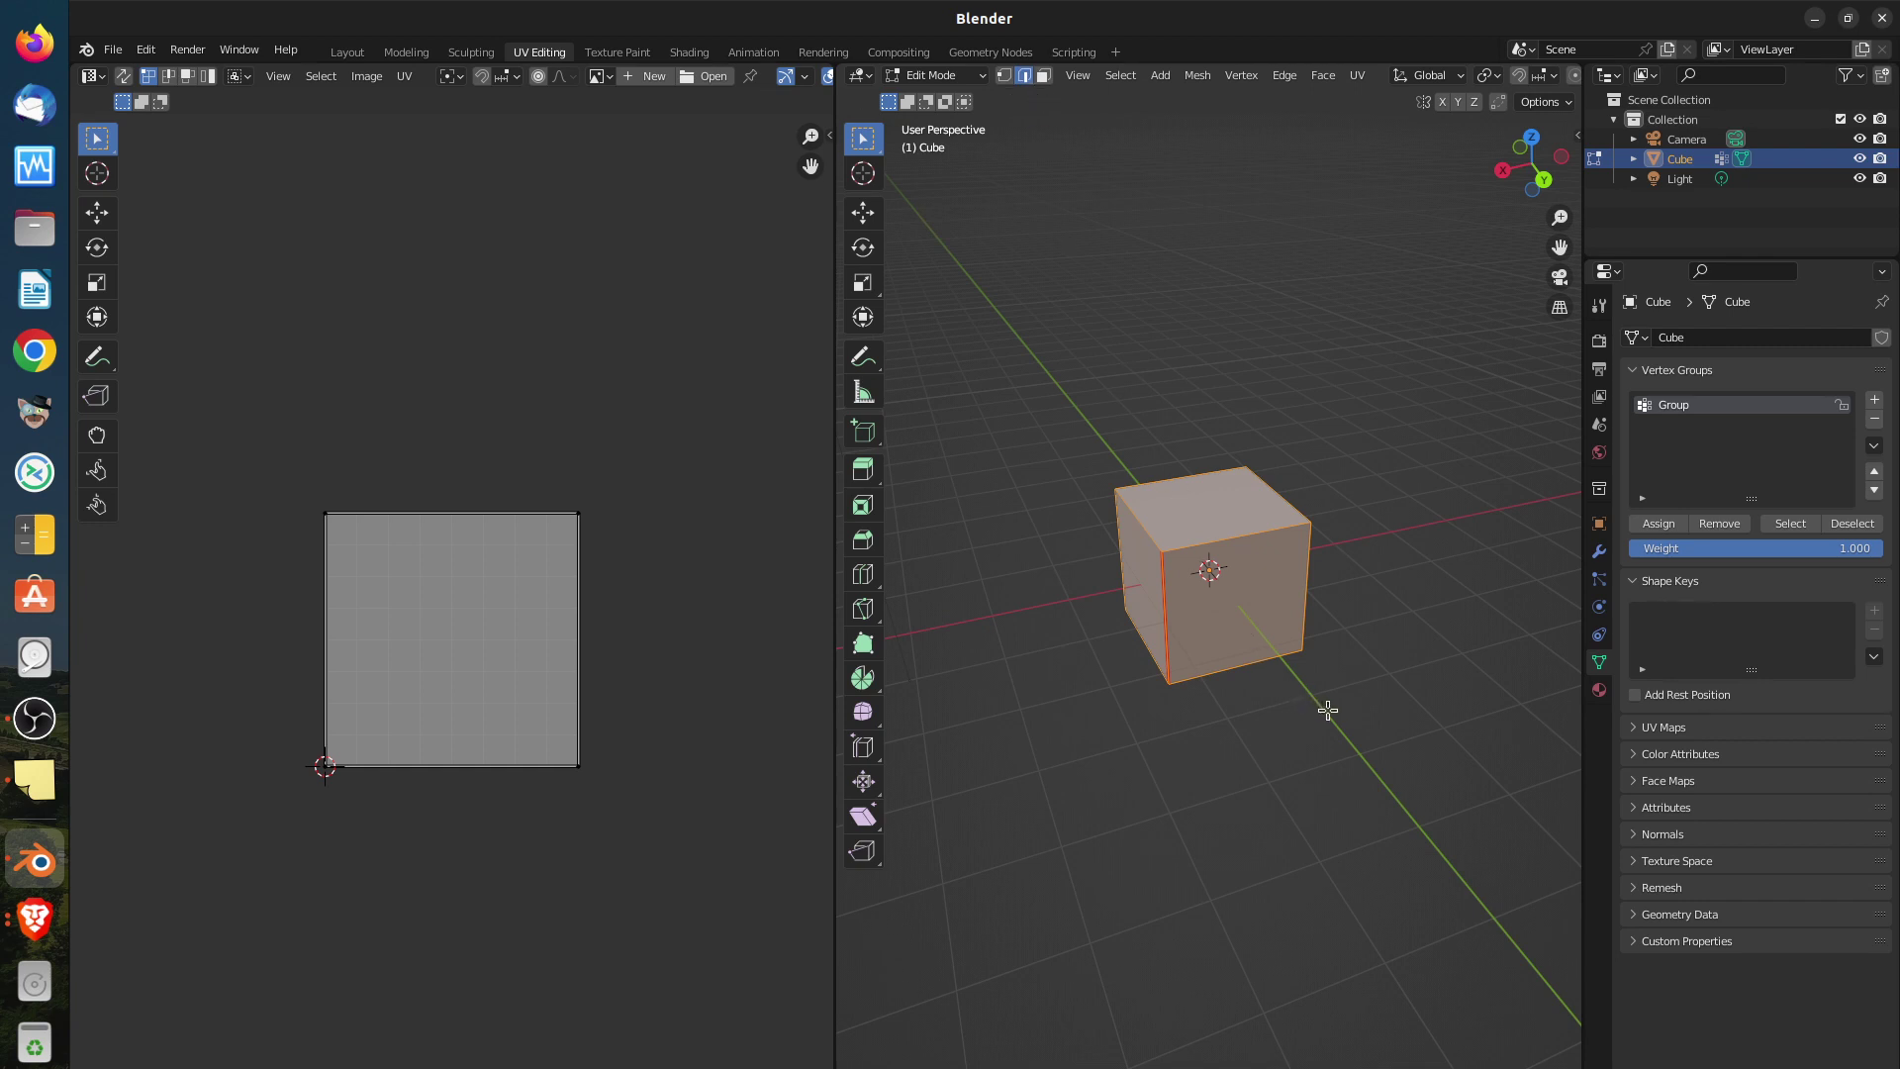
# Reselect the whole cube and clear the seam from its vertical edge
pyautogui.hotkey('alt', 'a')
pyautogui.press('a')
pyautogui.press('u')
pyautogui.click(1208, 576)
# Unwrap the whole cube with Smart UV Project, using a 66° angle limit and zero island margin
pyautogui.press('u')
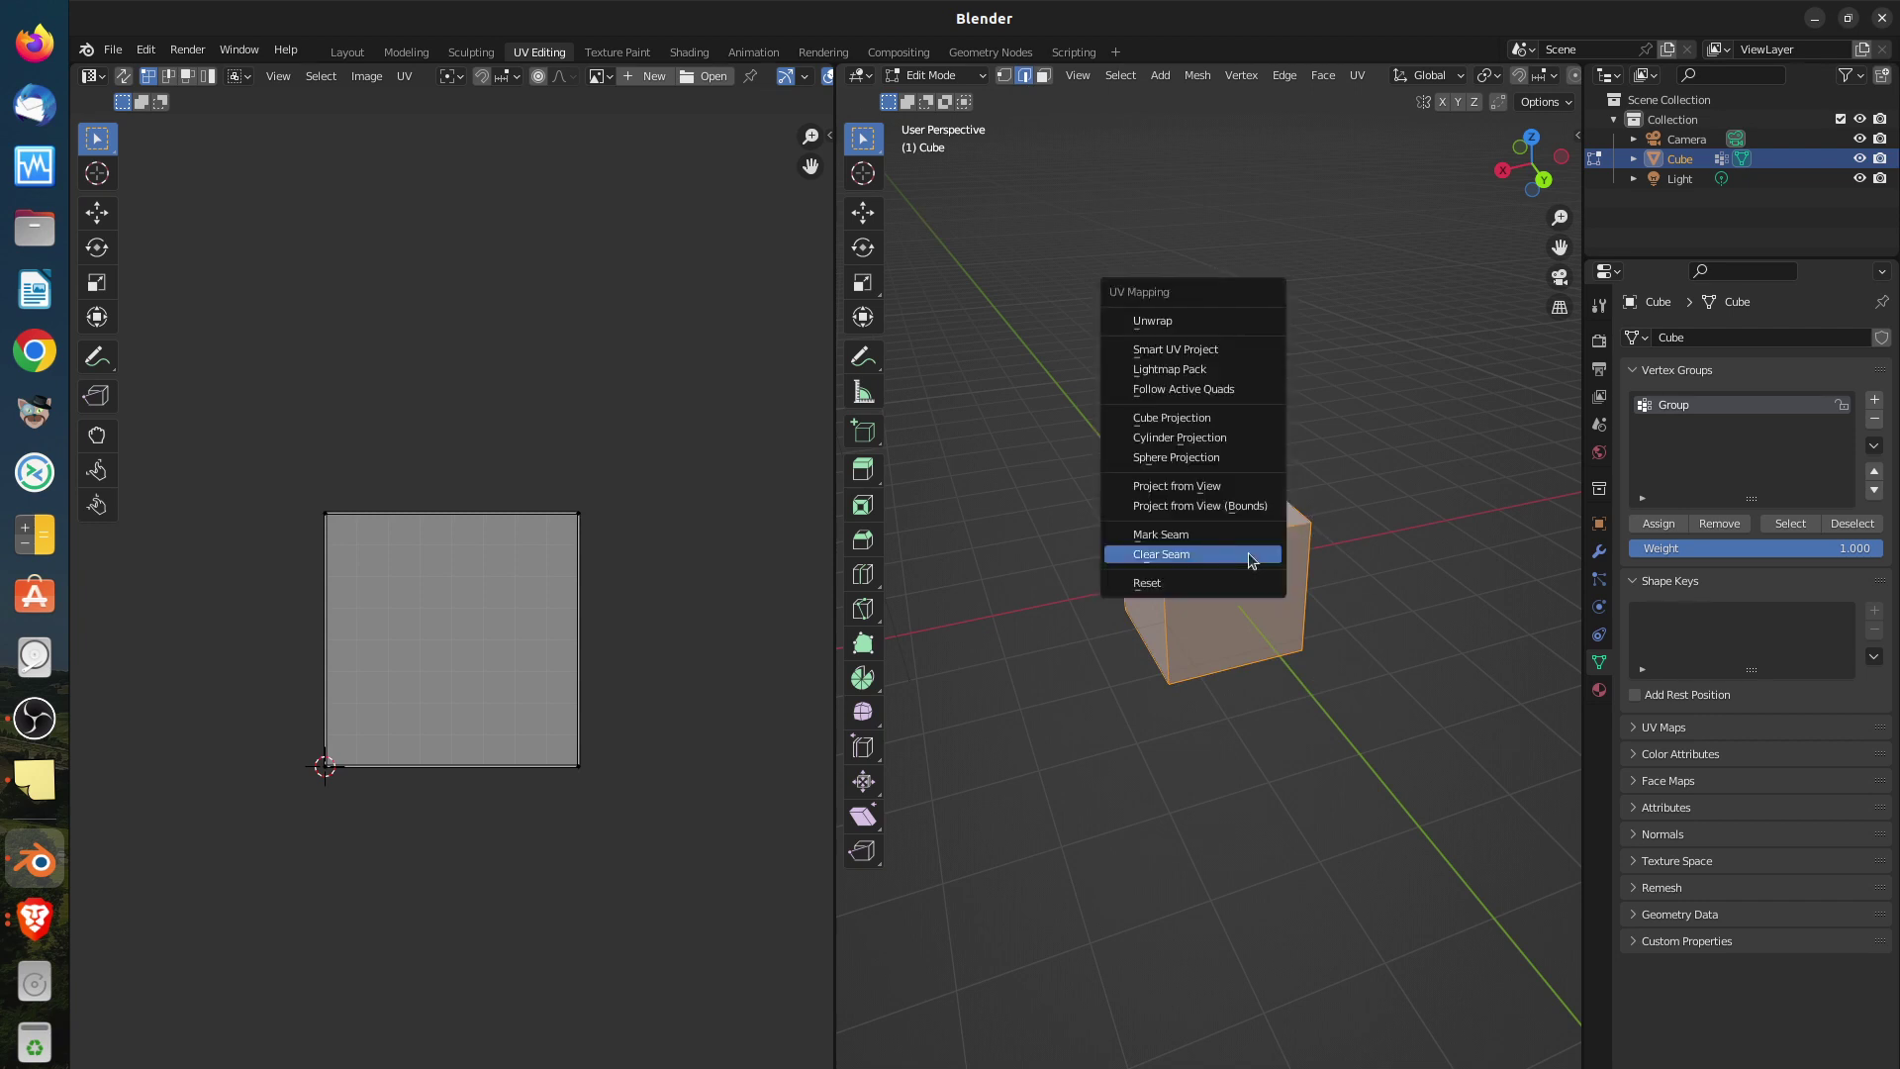
pyautogui.click(1227, 355)
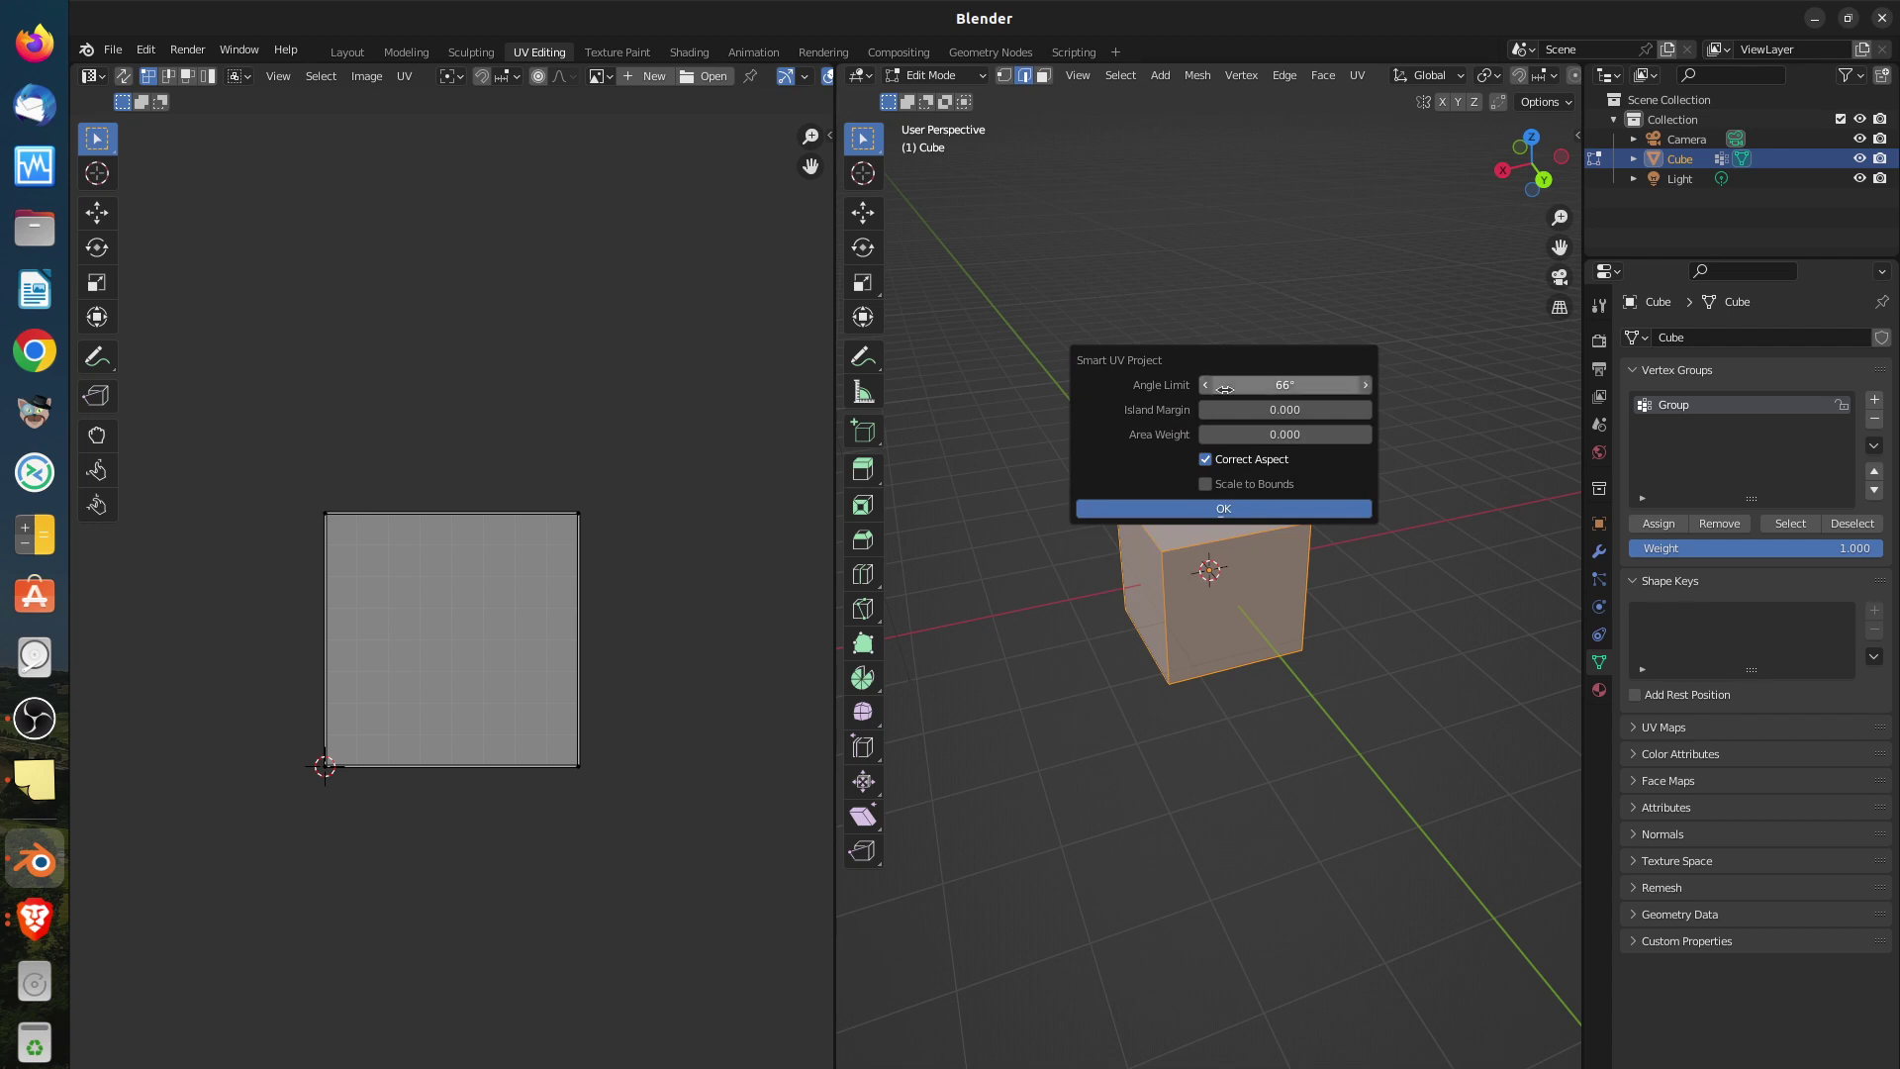
pyautogui.click(1249, 506)
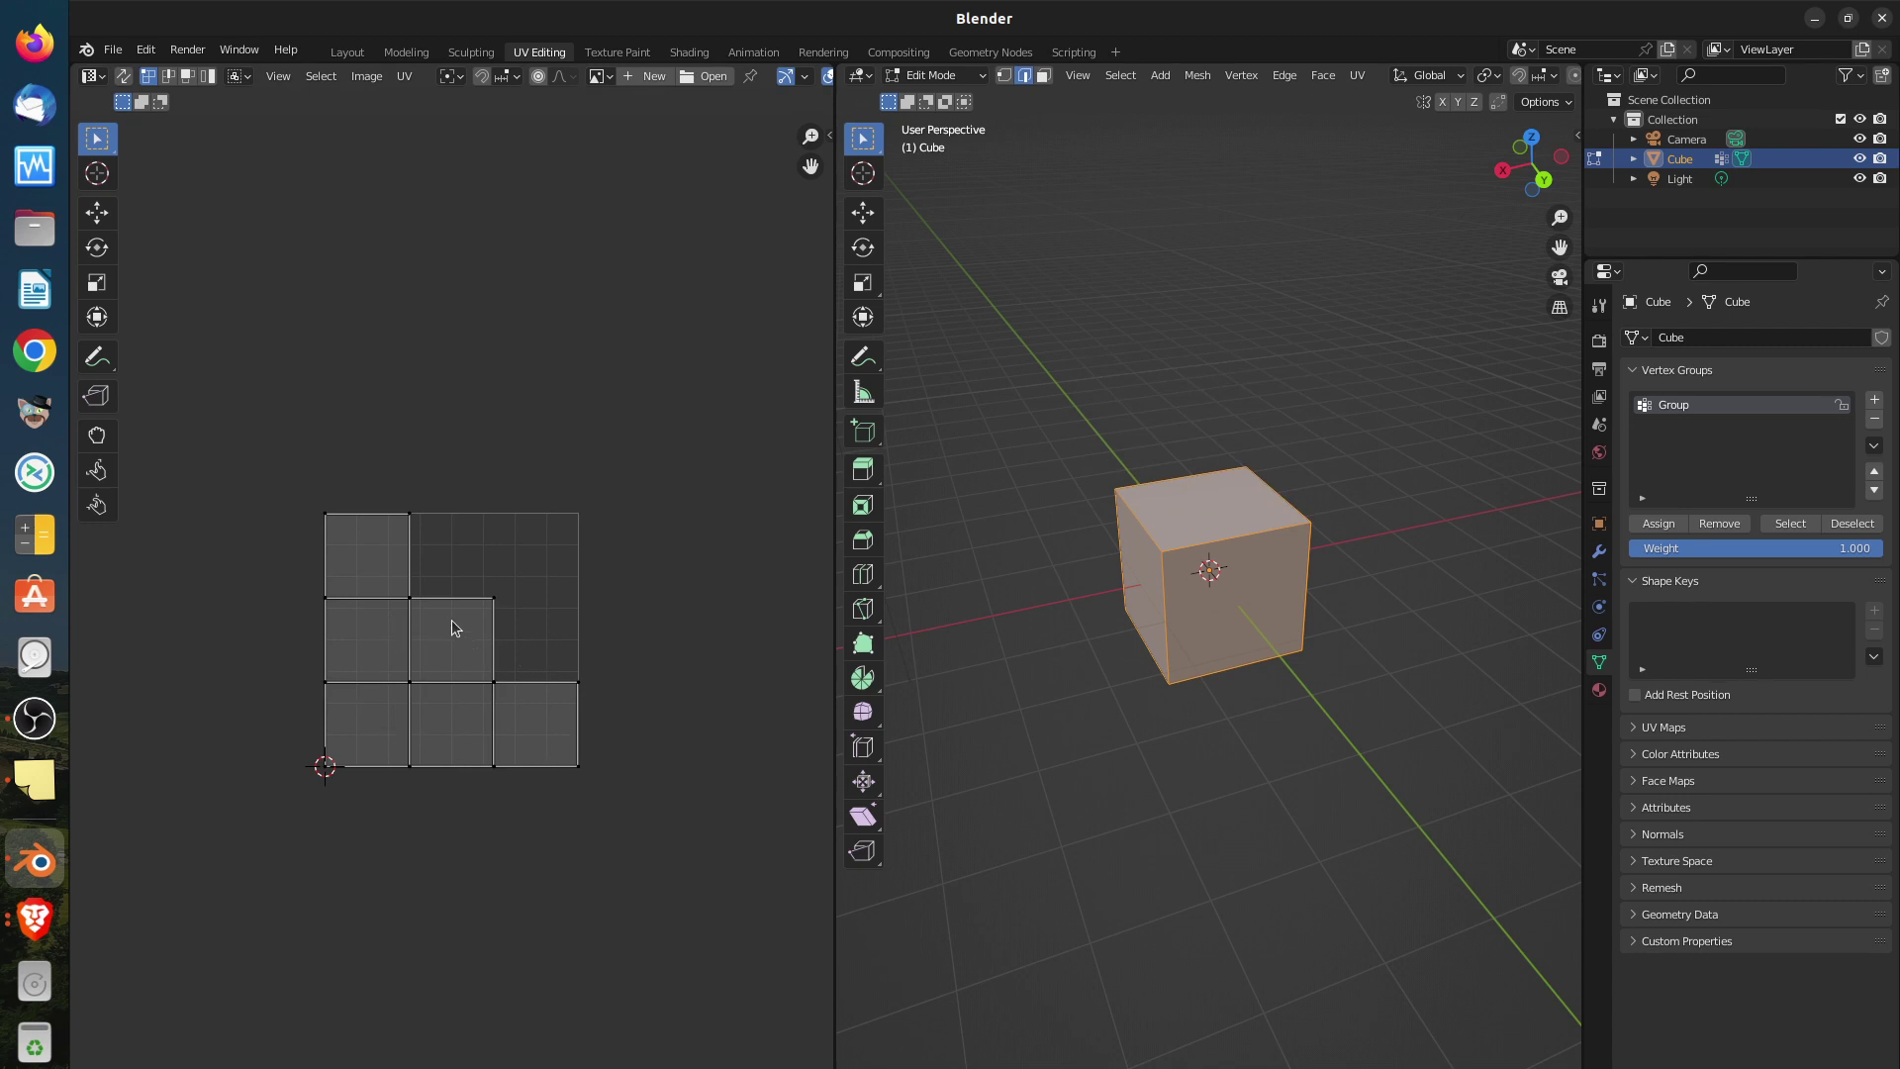
# Switch the UV editor to face selection and move the uppermost UV face about 0.33 to the right and 0.1 upward
pyautogui.click(387, 548)
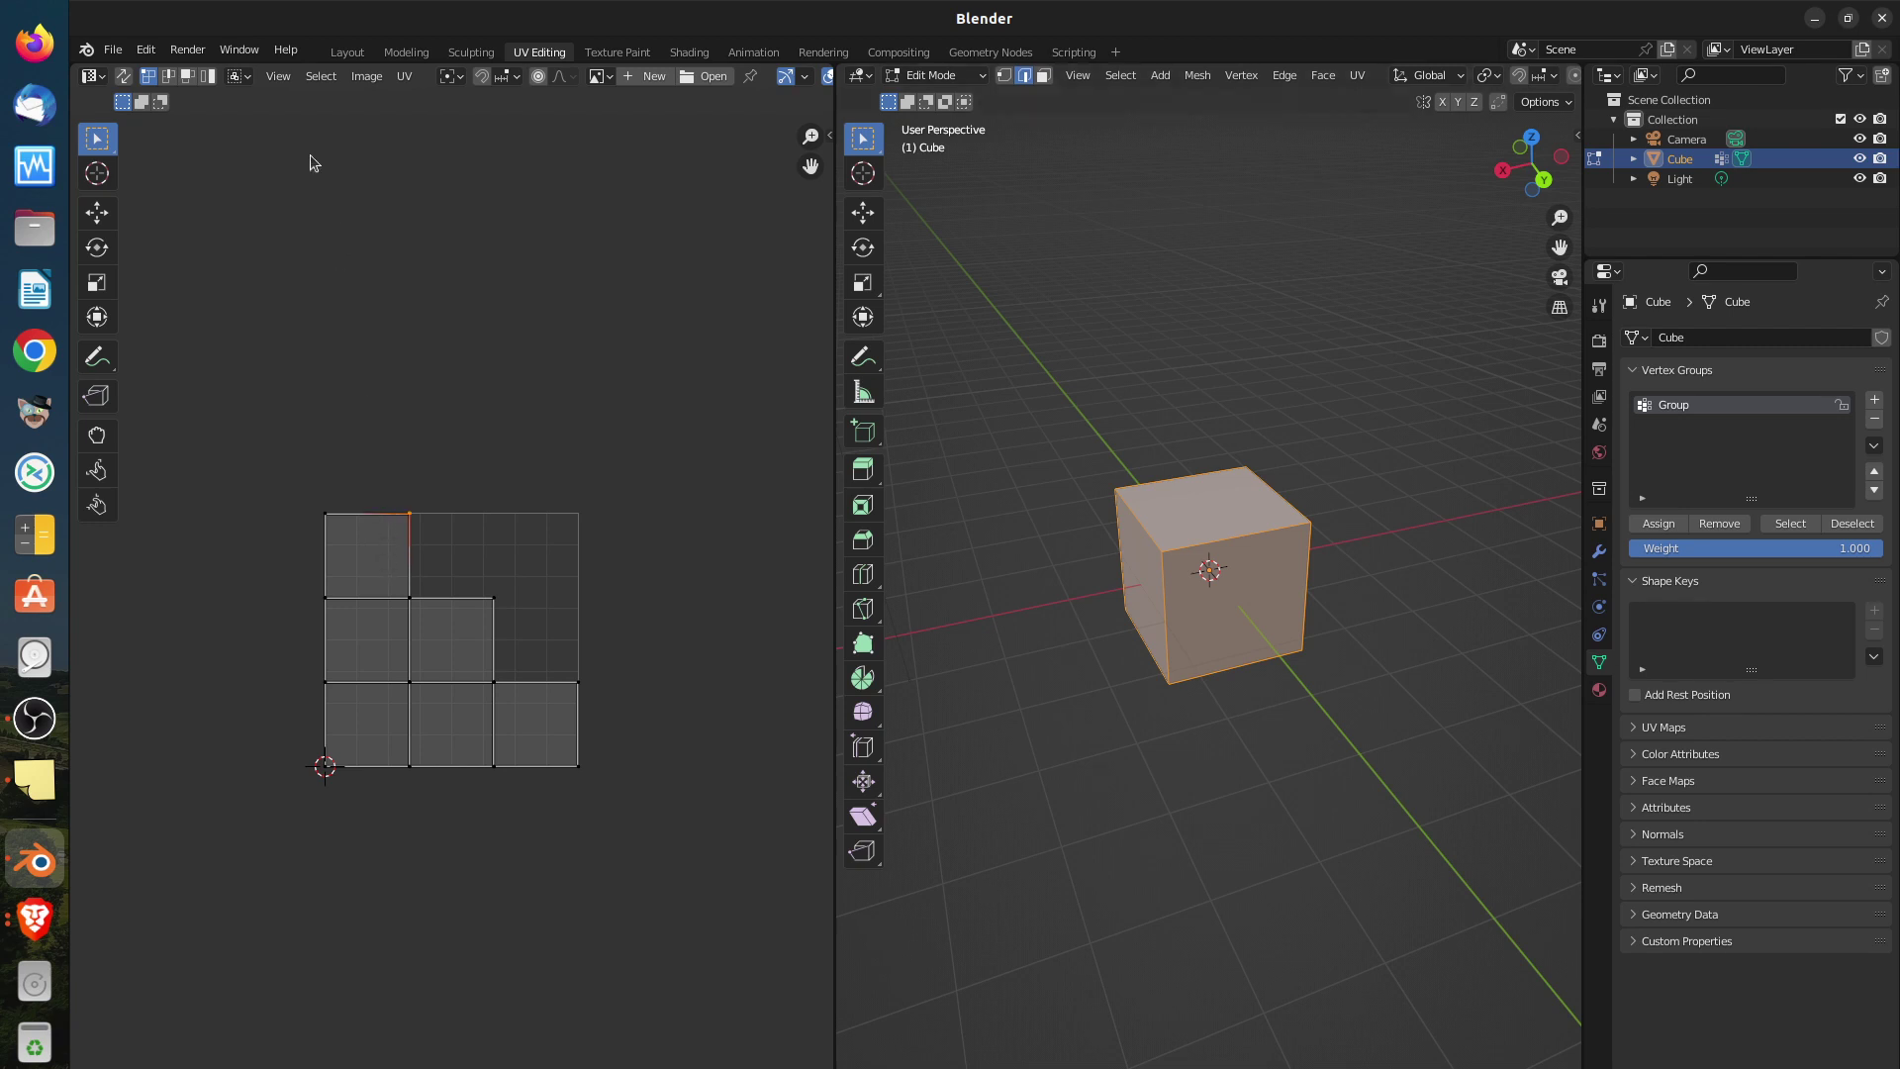
pyautogui.click(188, 84)
pyautogui.click(380, 539)
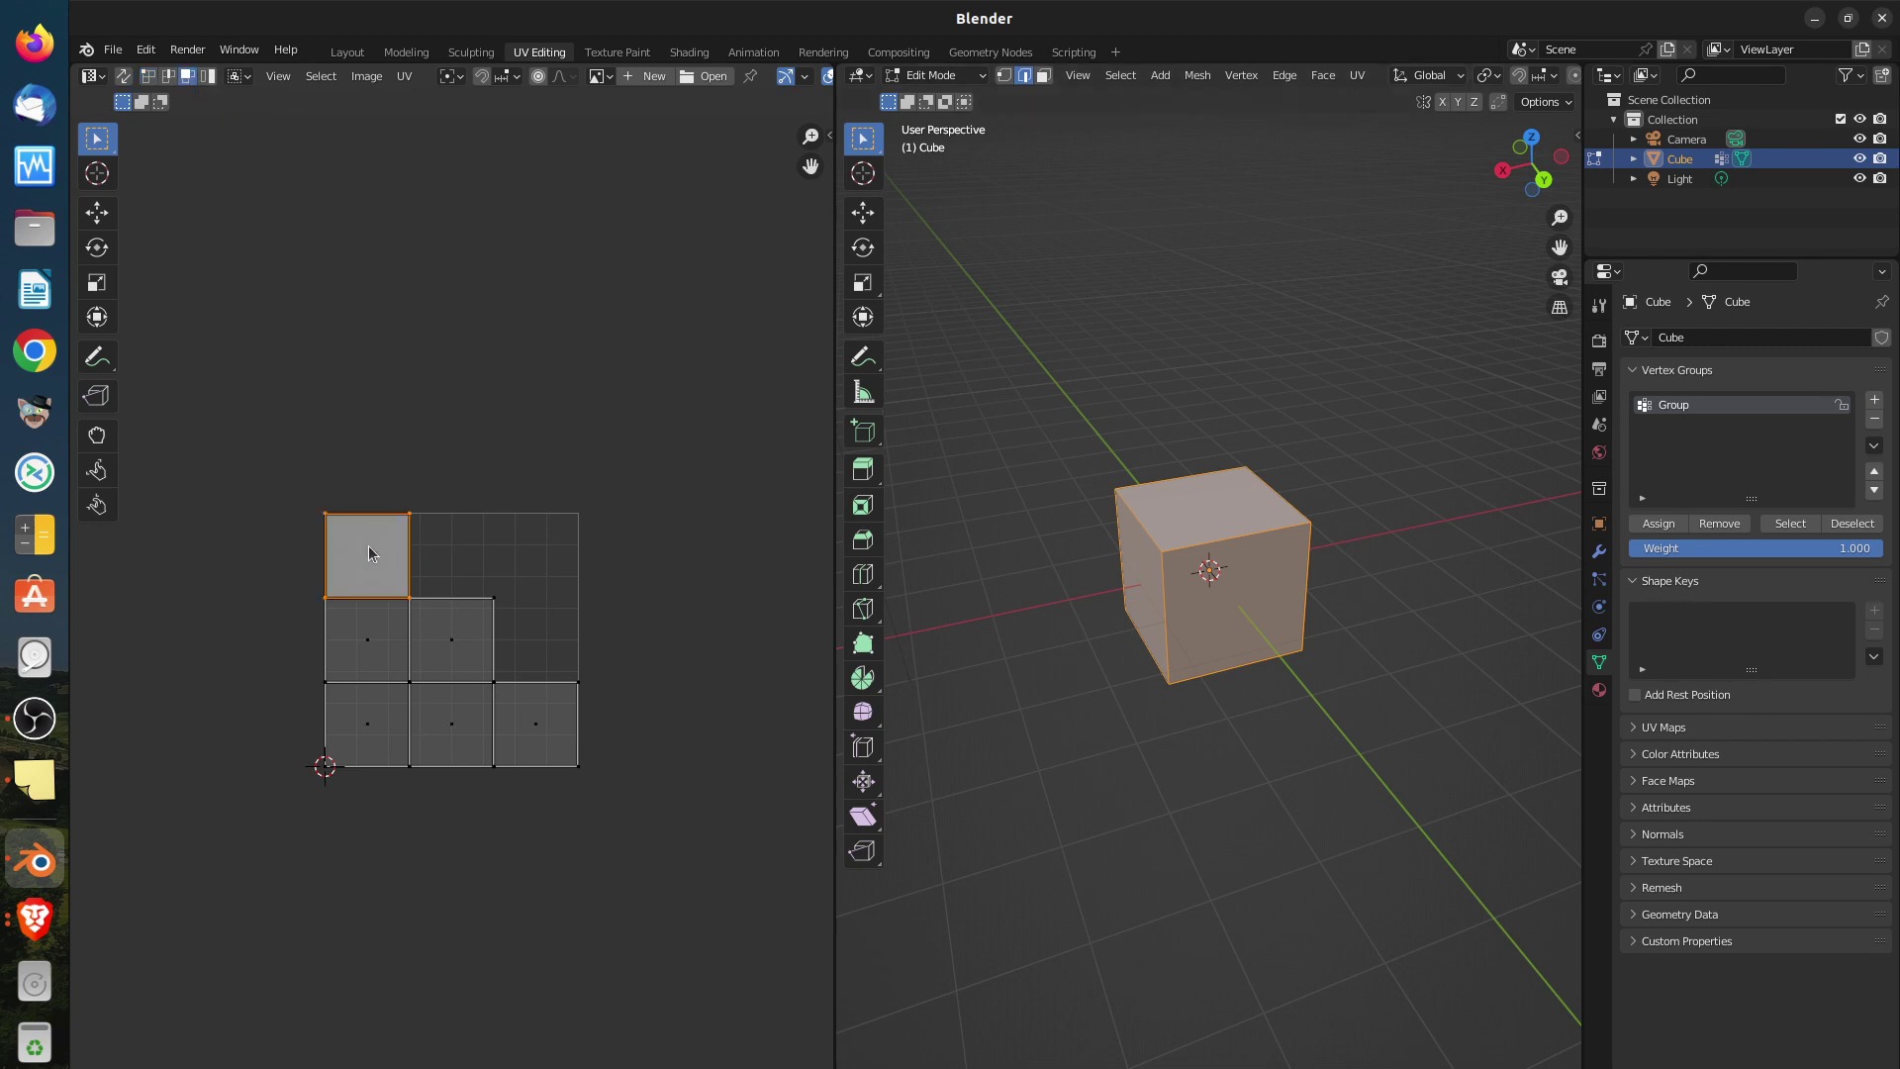
pyautogui.press('g')
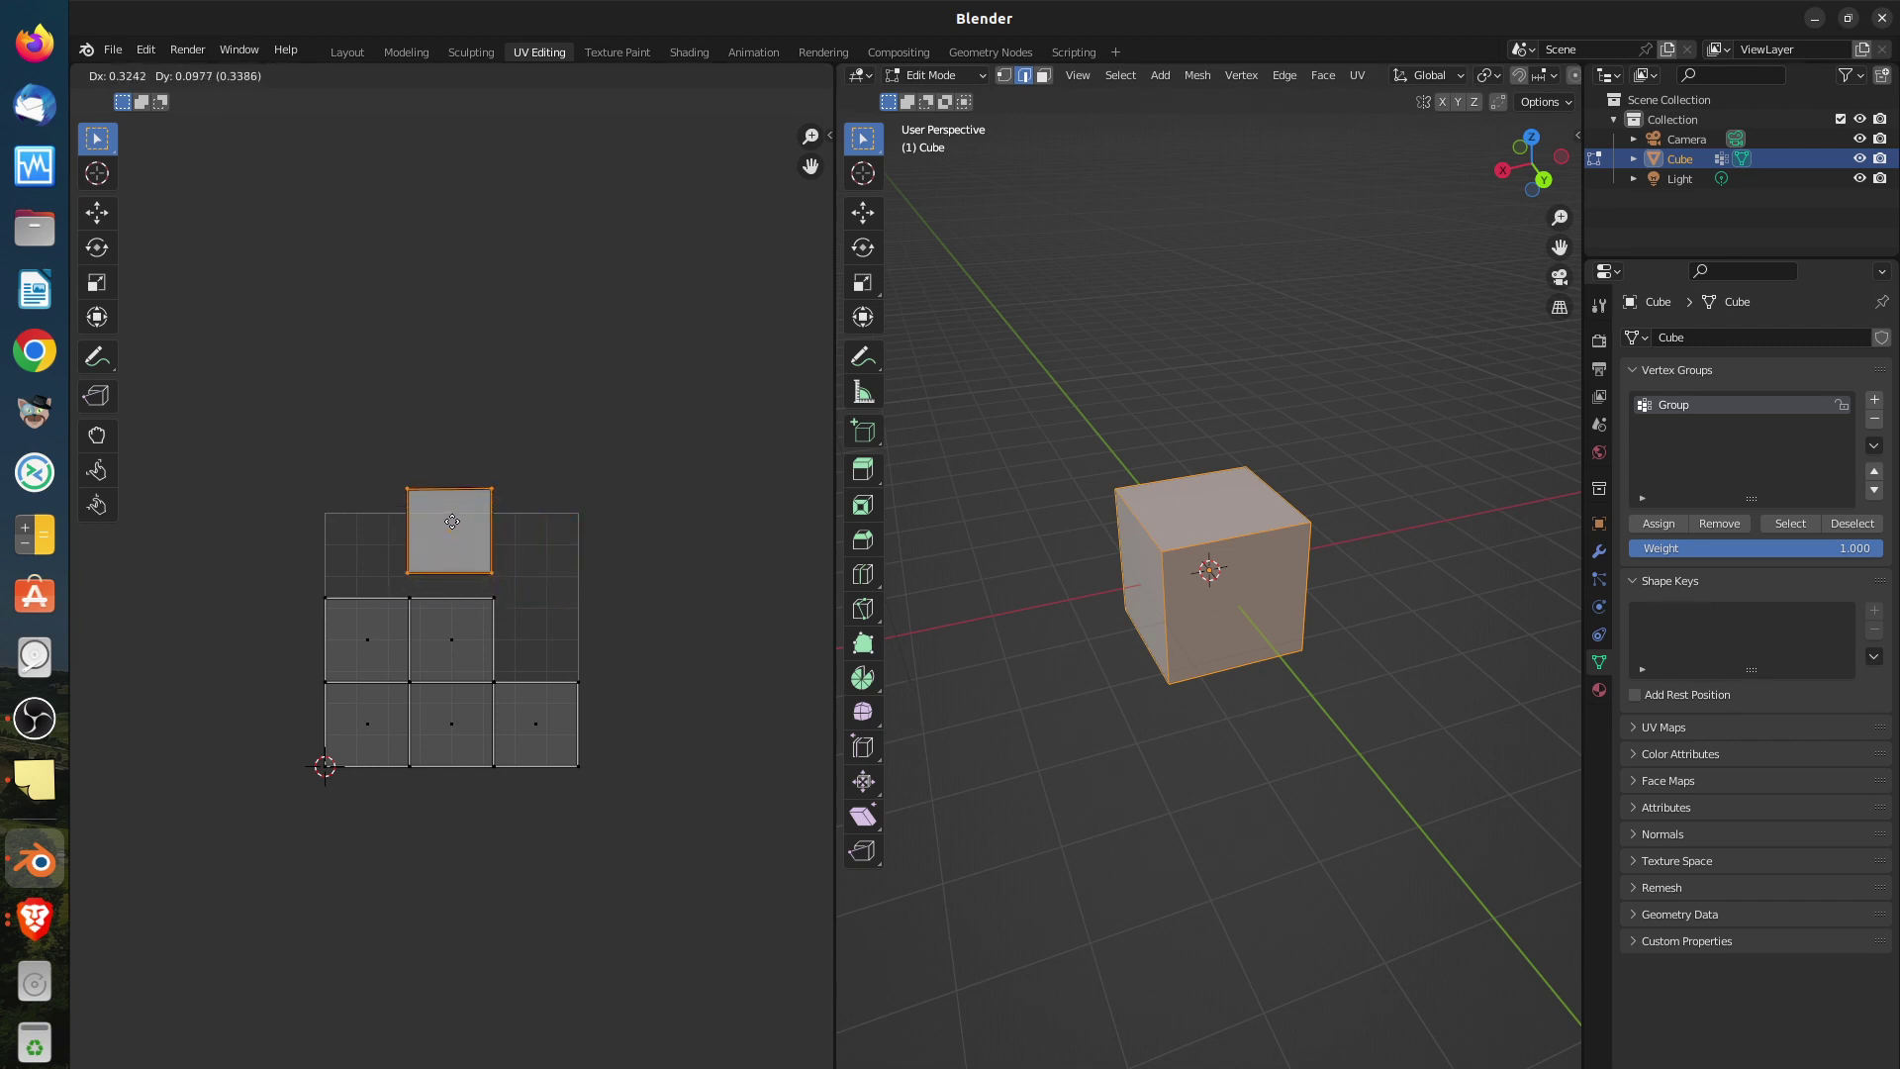
pyautogui.click(455, 526)
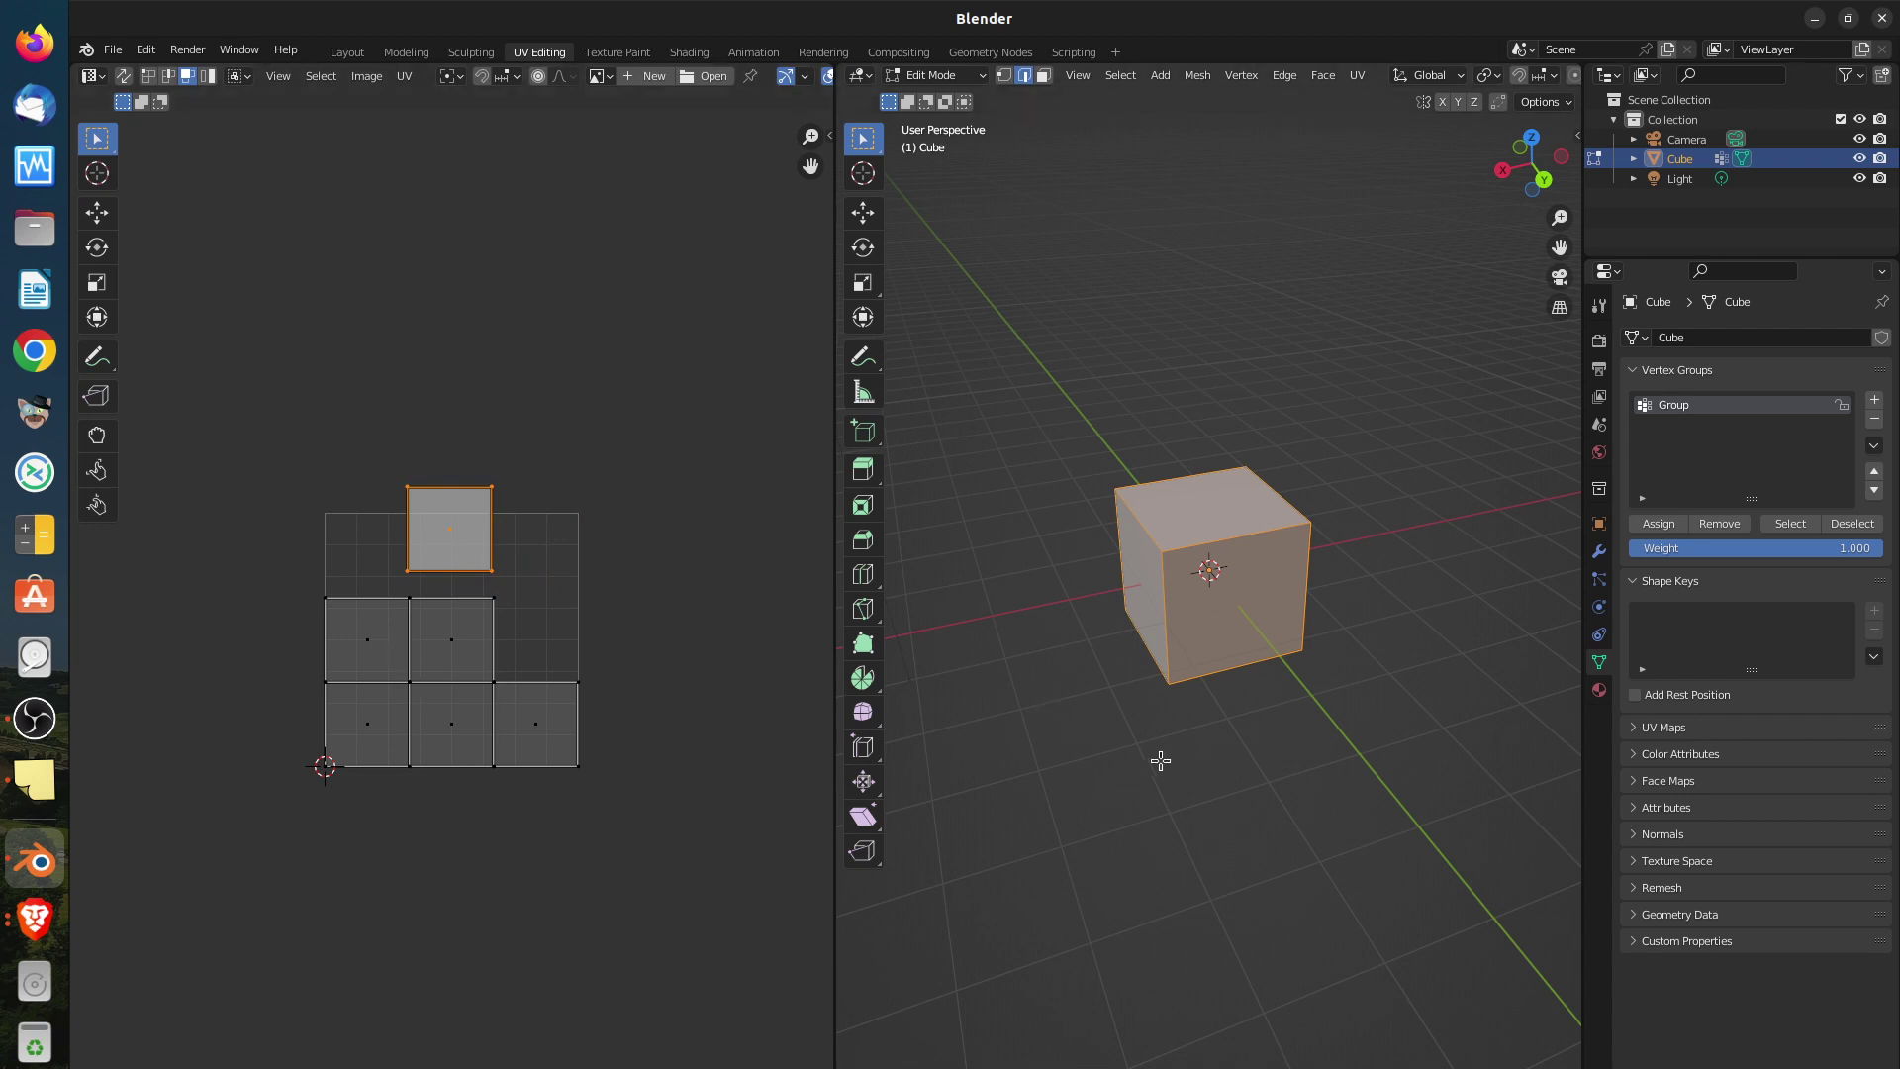
# Show the cube in front orthographic view and select only its front face in face selection mode
pyautogui.moveTo(1159, 758); pyautogui.dragTo(1128, 667, button='middle')
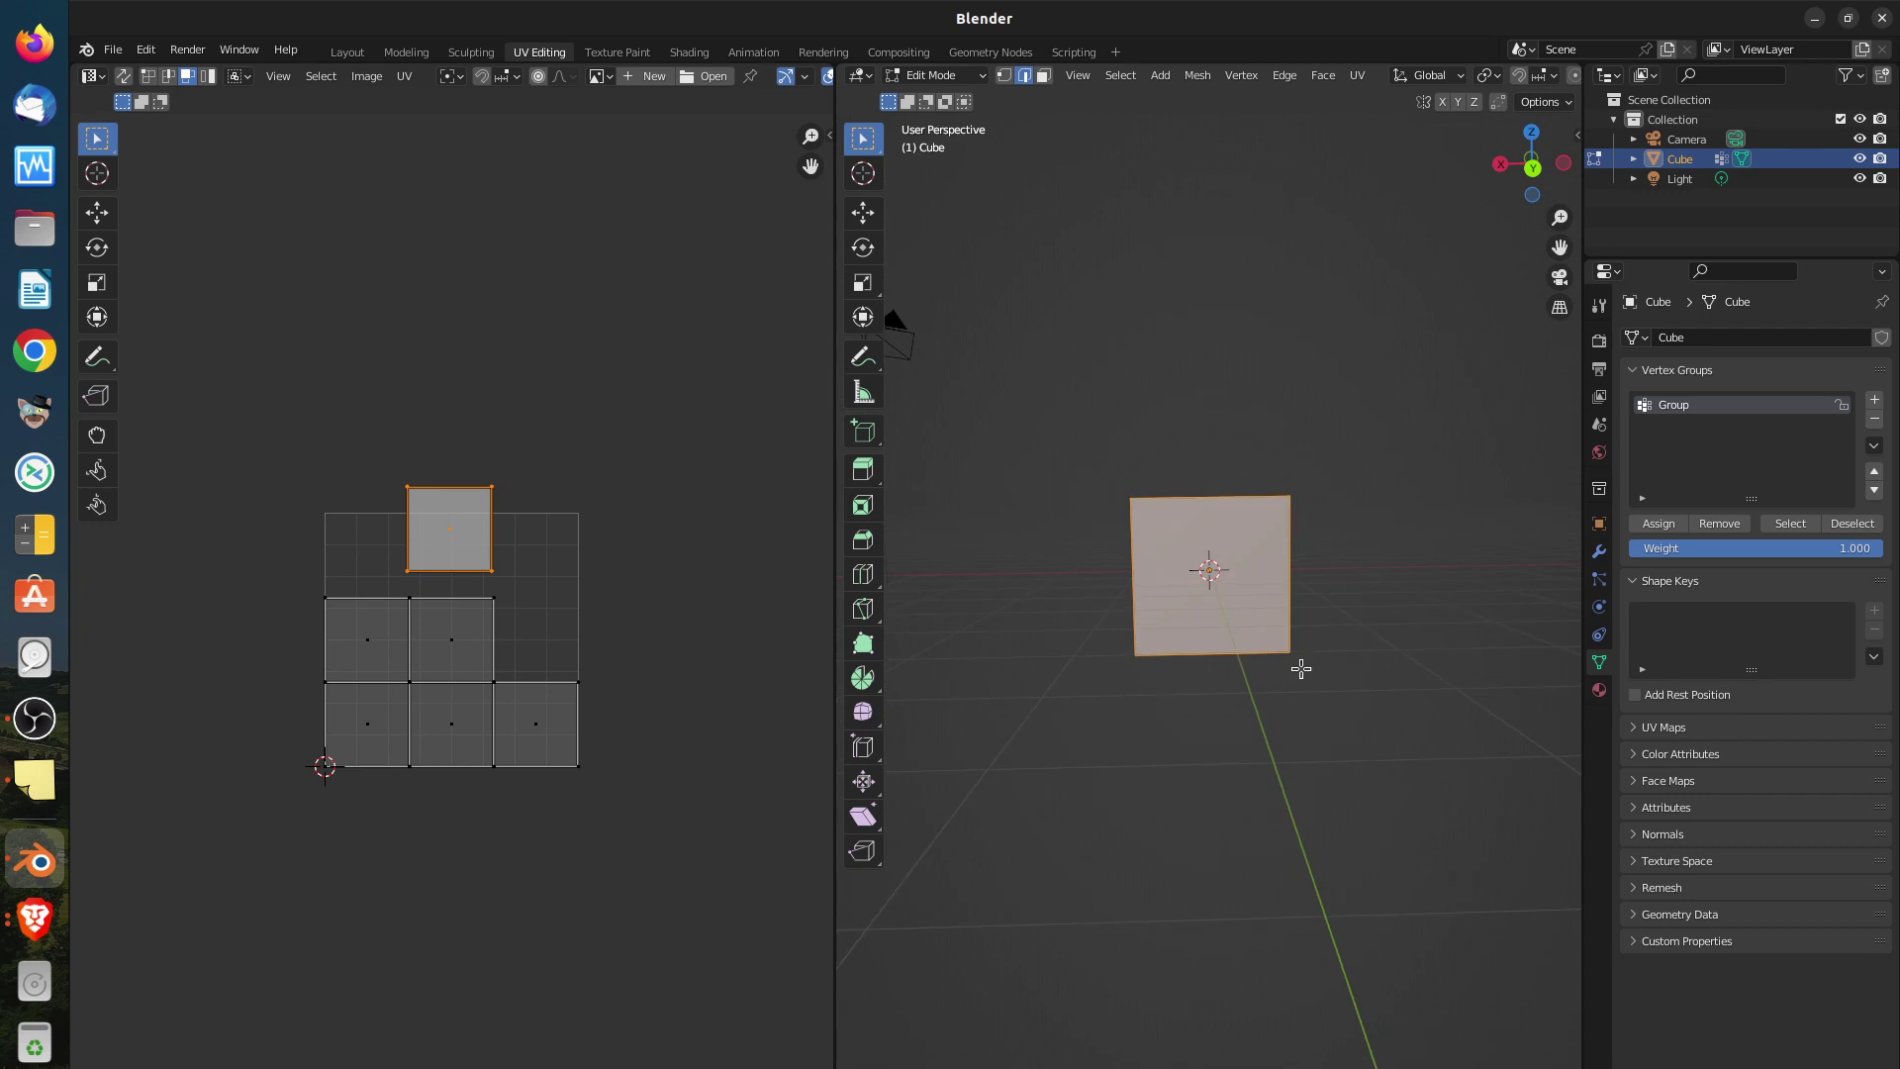
pyautogui.press('KP_1')
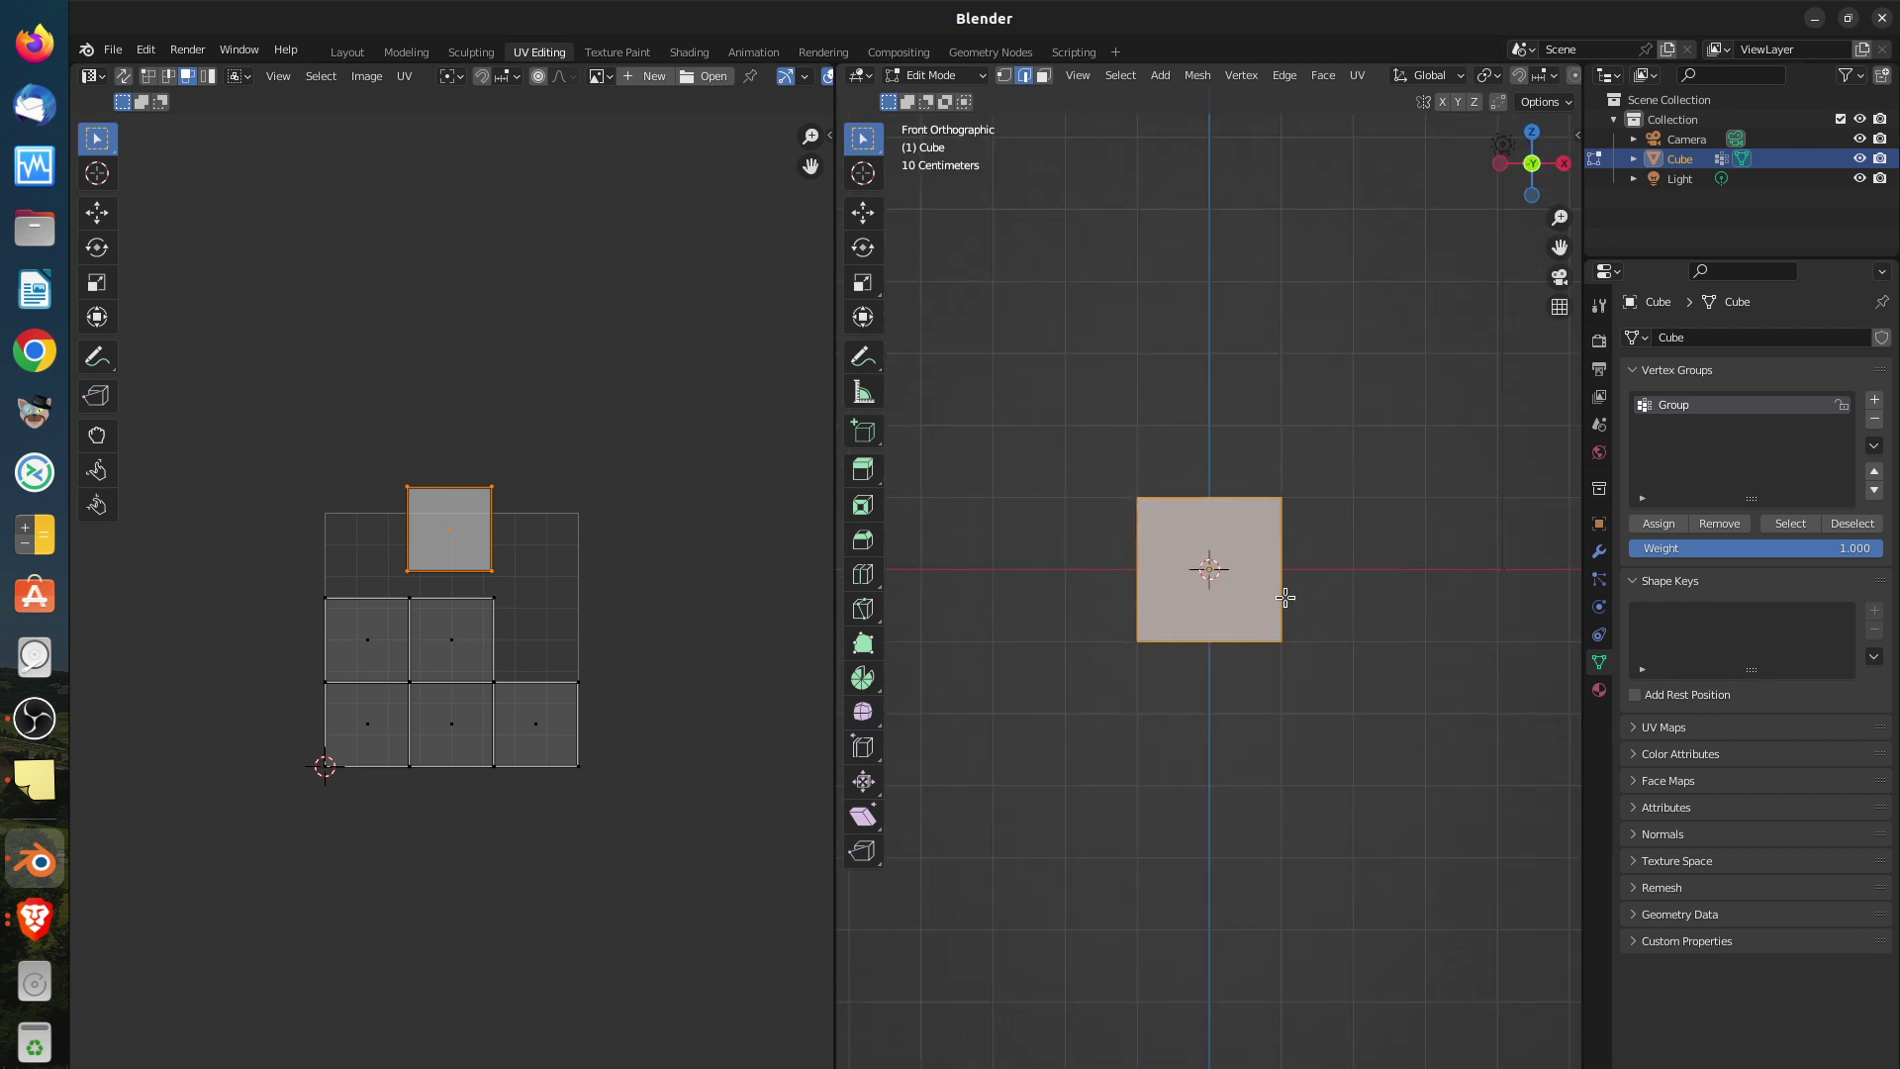
pyautogui.scroll(4, 1284, 598)
pyautogui.hotkey('alt', 'a')
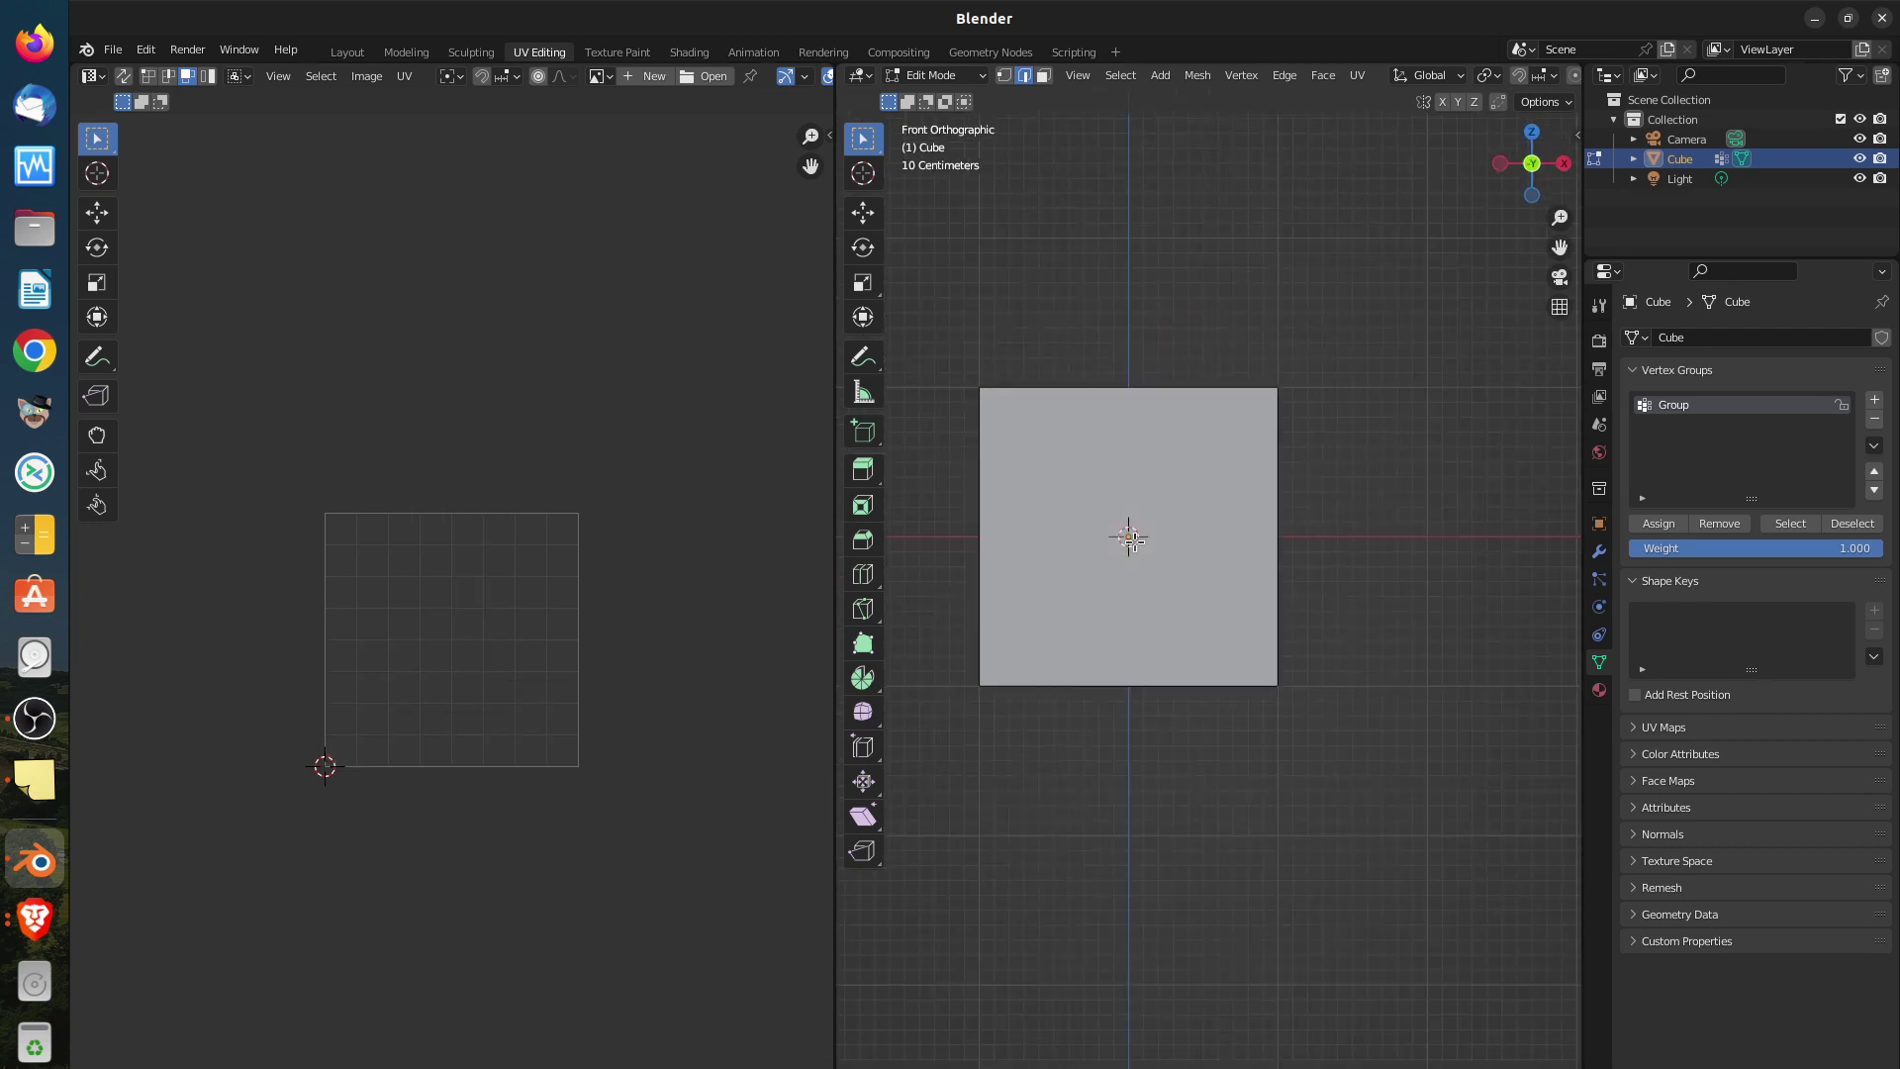
pyautogui.click(1044, 79)
pyautogui.click(1123, 515)
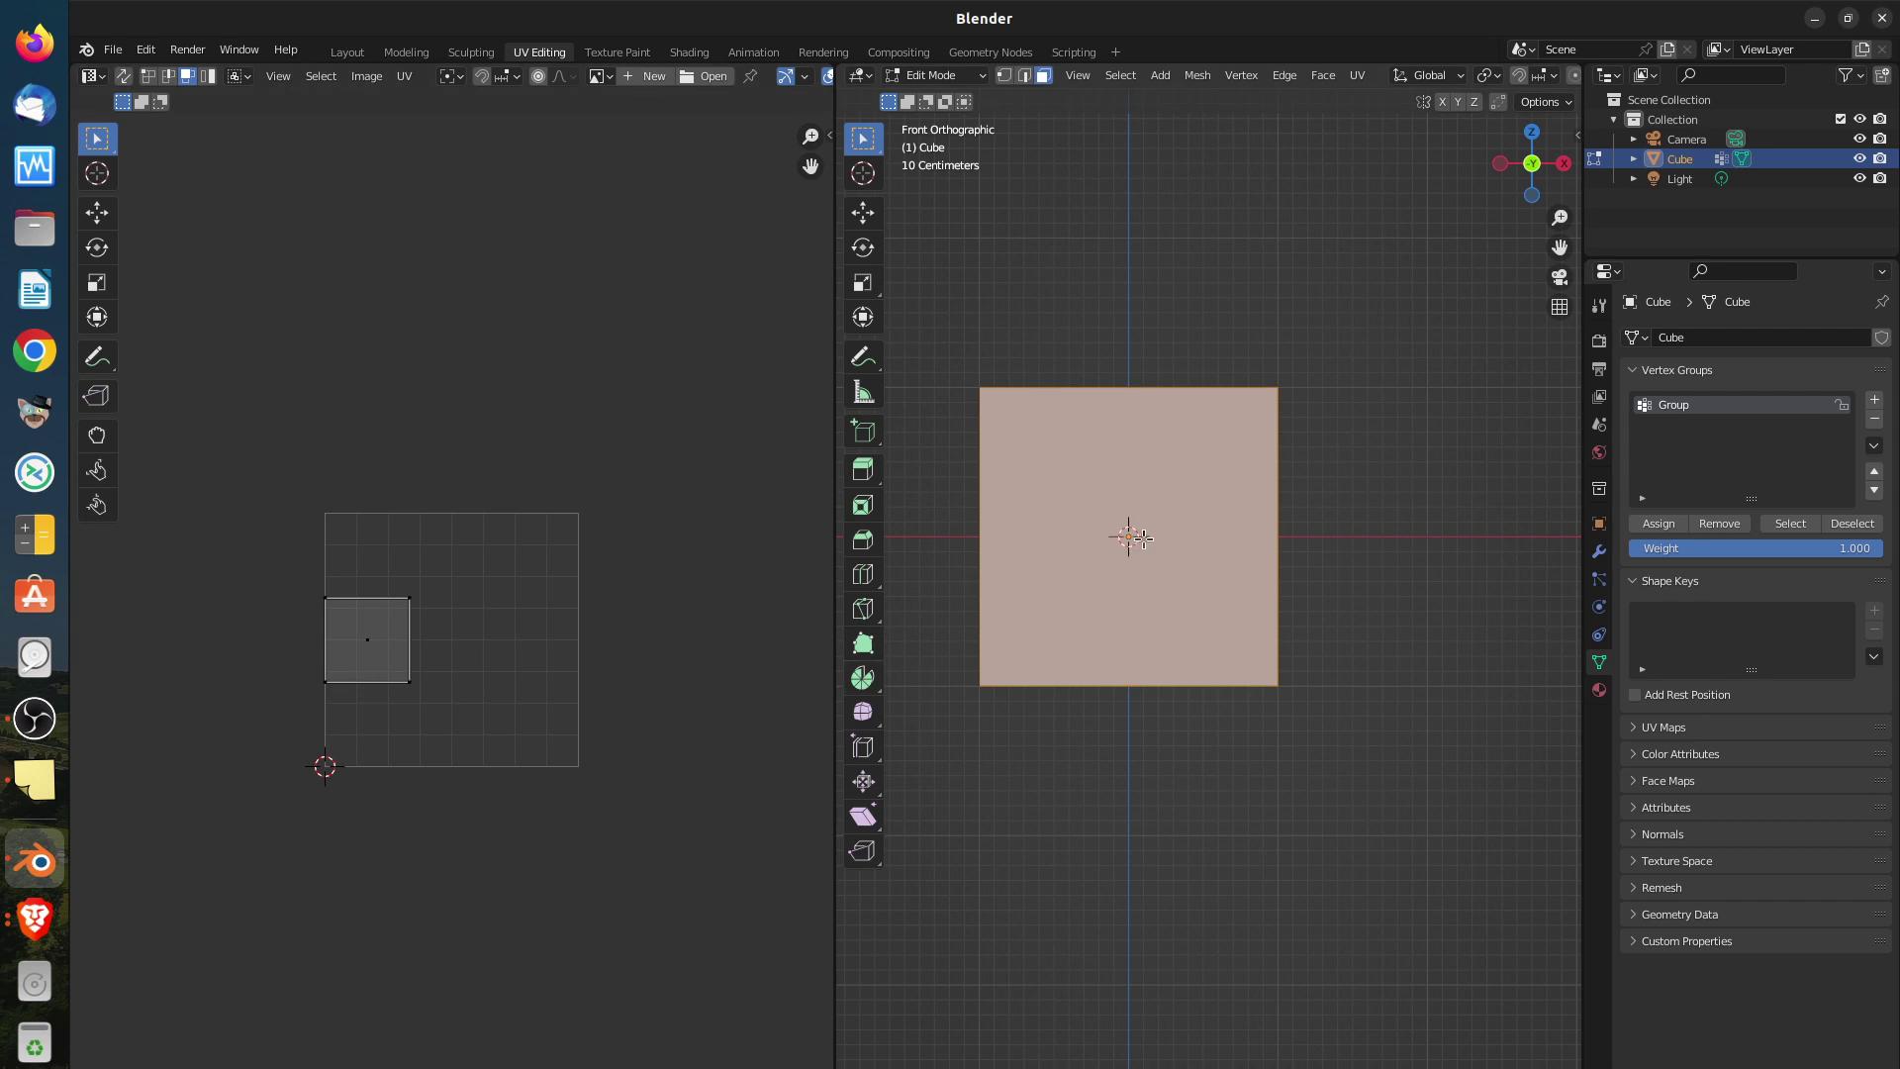
pyautogui.keyDown('shift'); pyautogui.moveTo(1099, 553); pyautogui.dragTo(1203, 532, button='middle'); pyautogui.keyUp('shift')
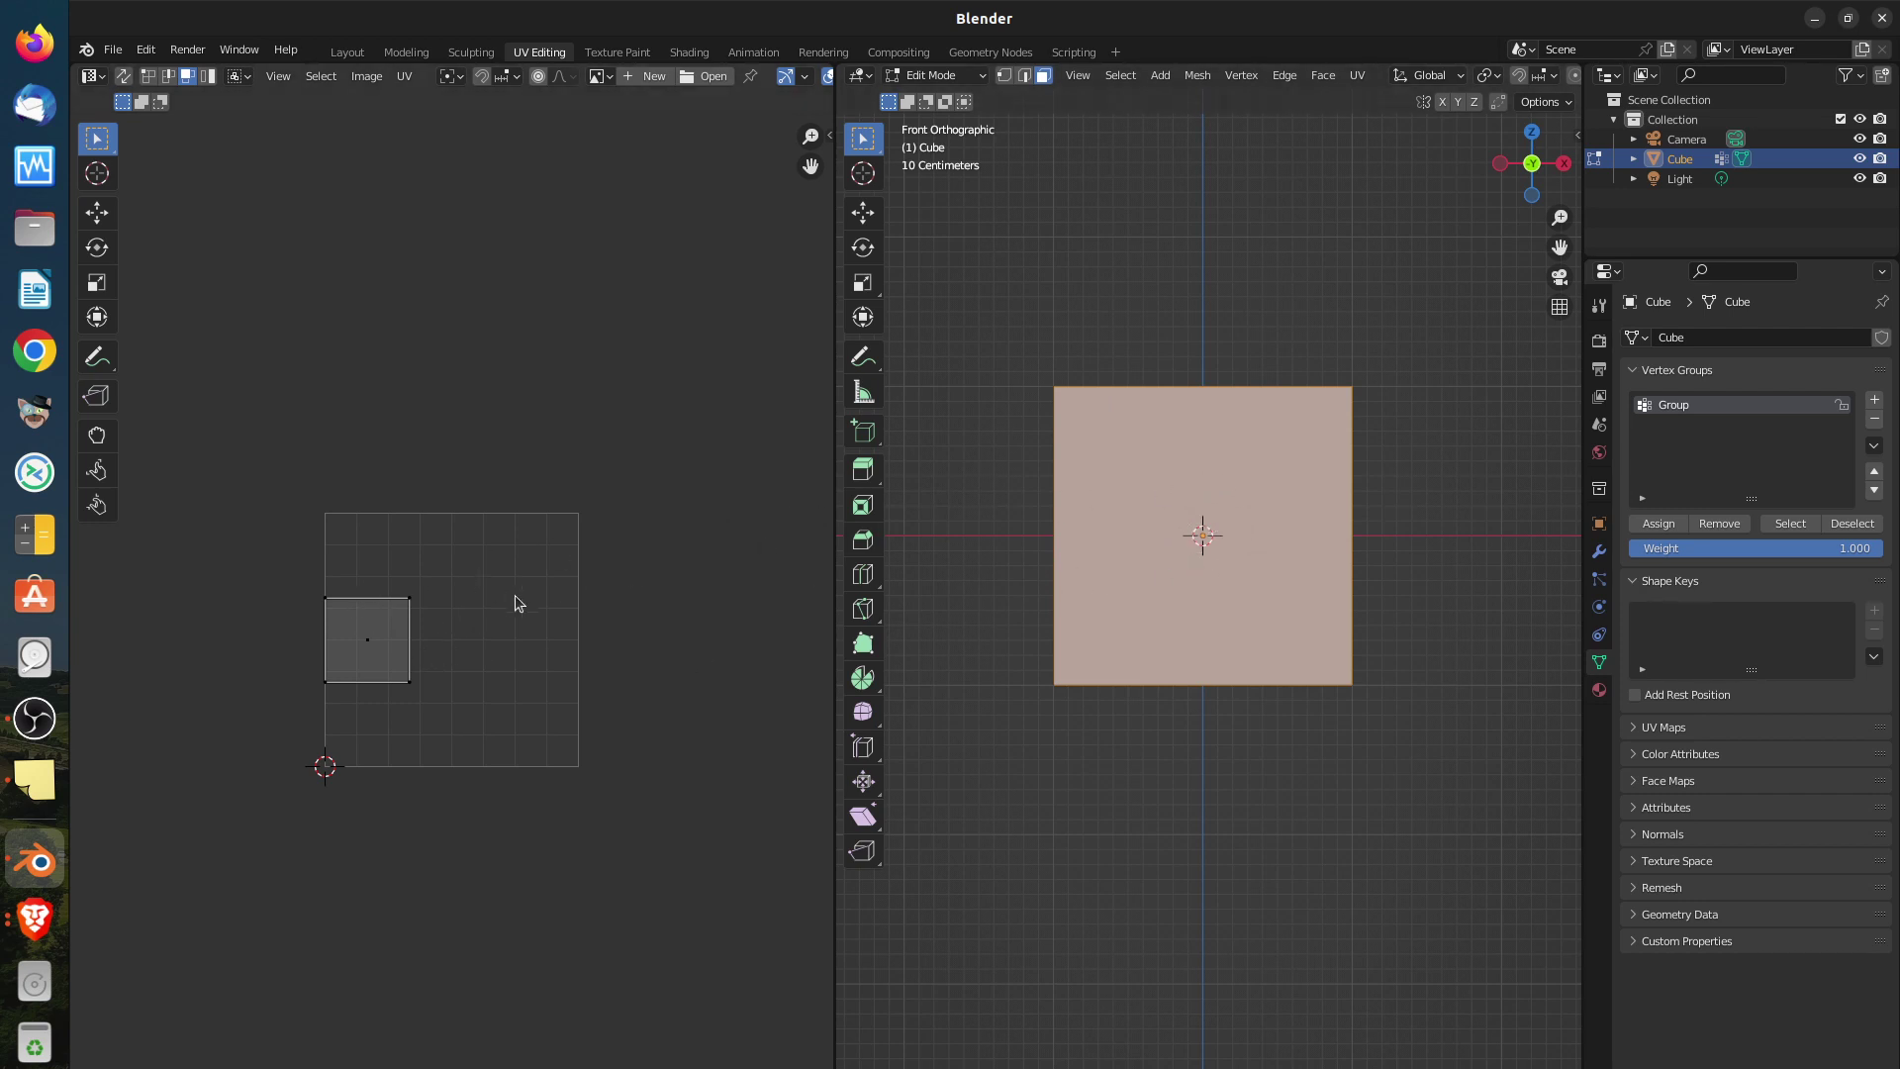
# Unwrap the selected front face alone with Smart UV Project, using a 66° angle limit and zero island margin
pyautogui.press('u')
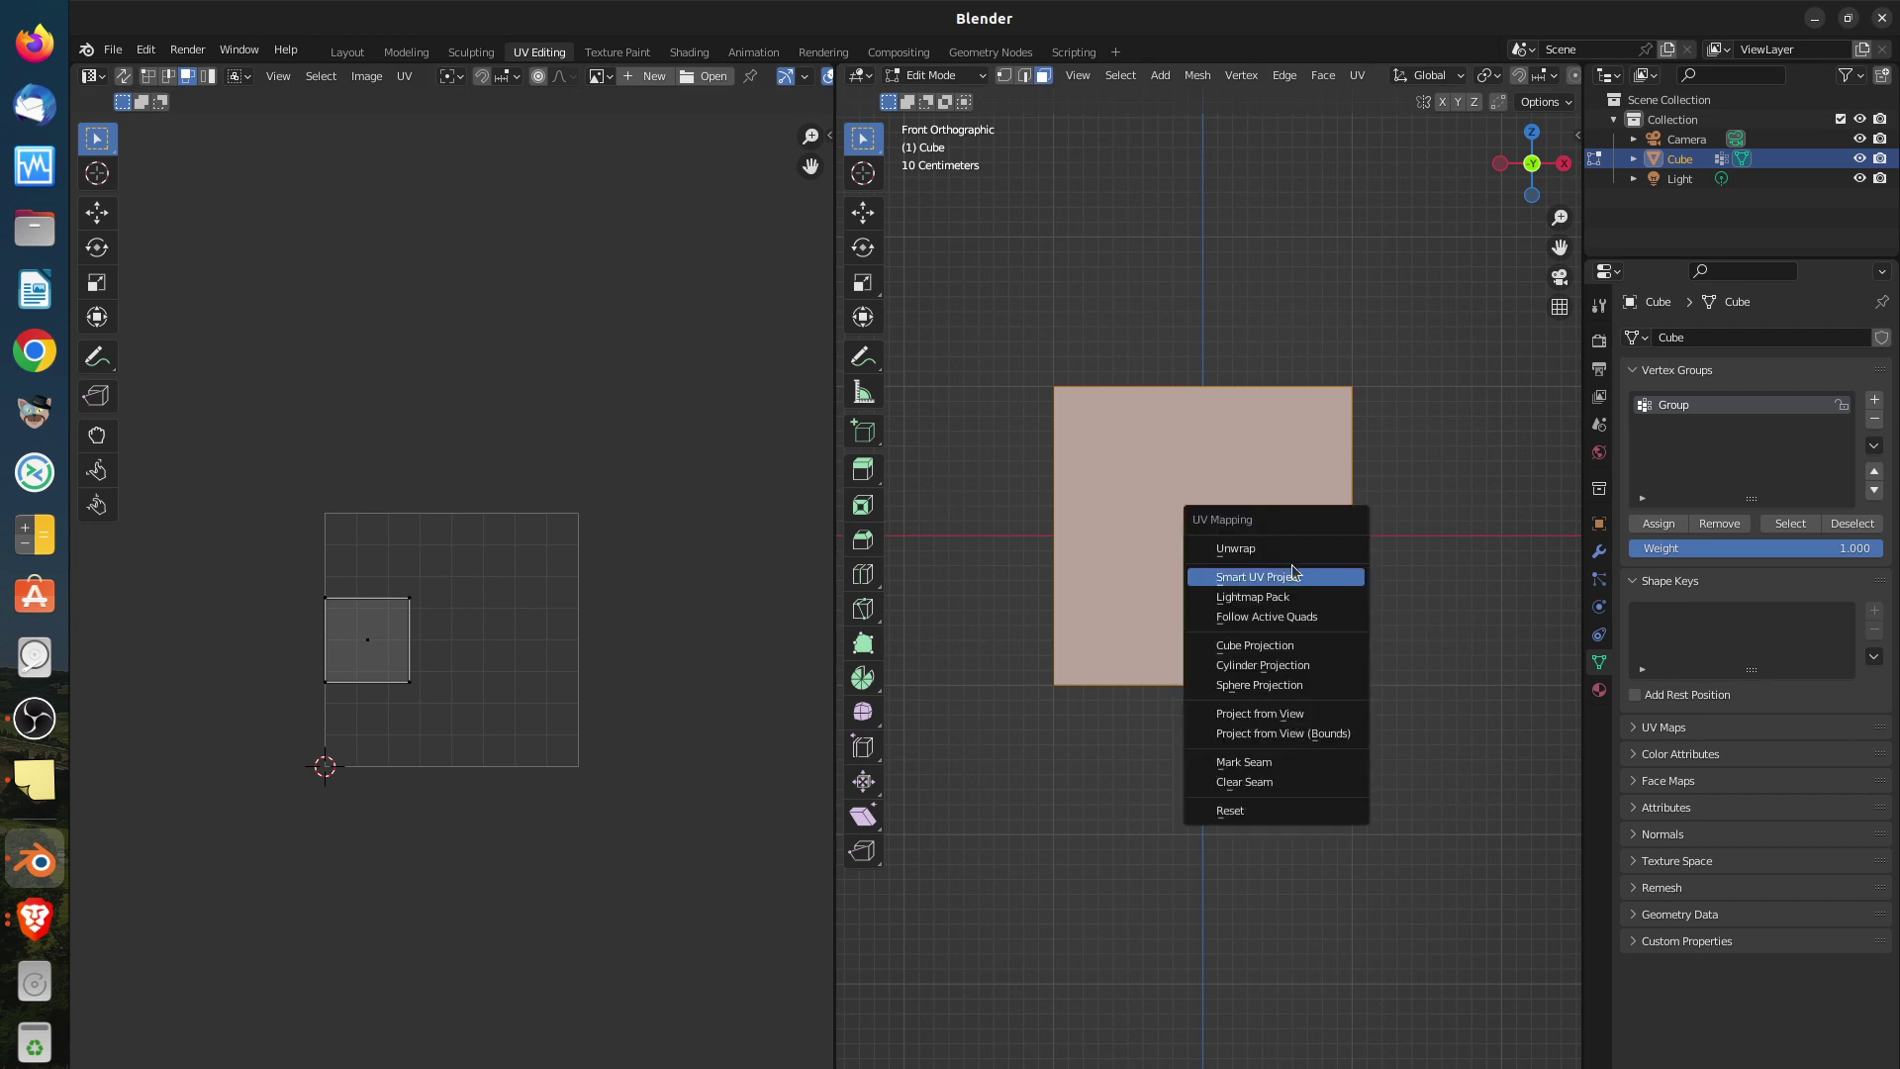
pyautogui.click(1286, 577)
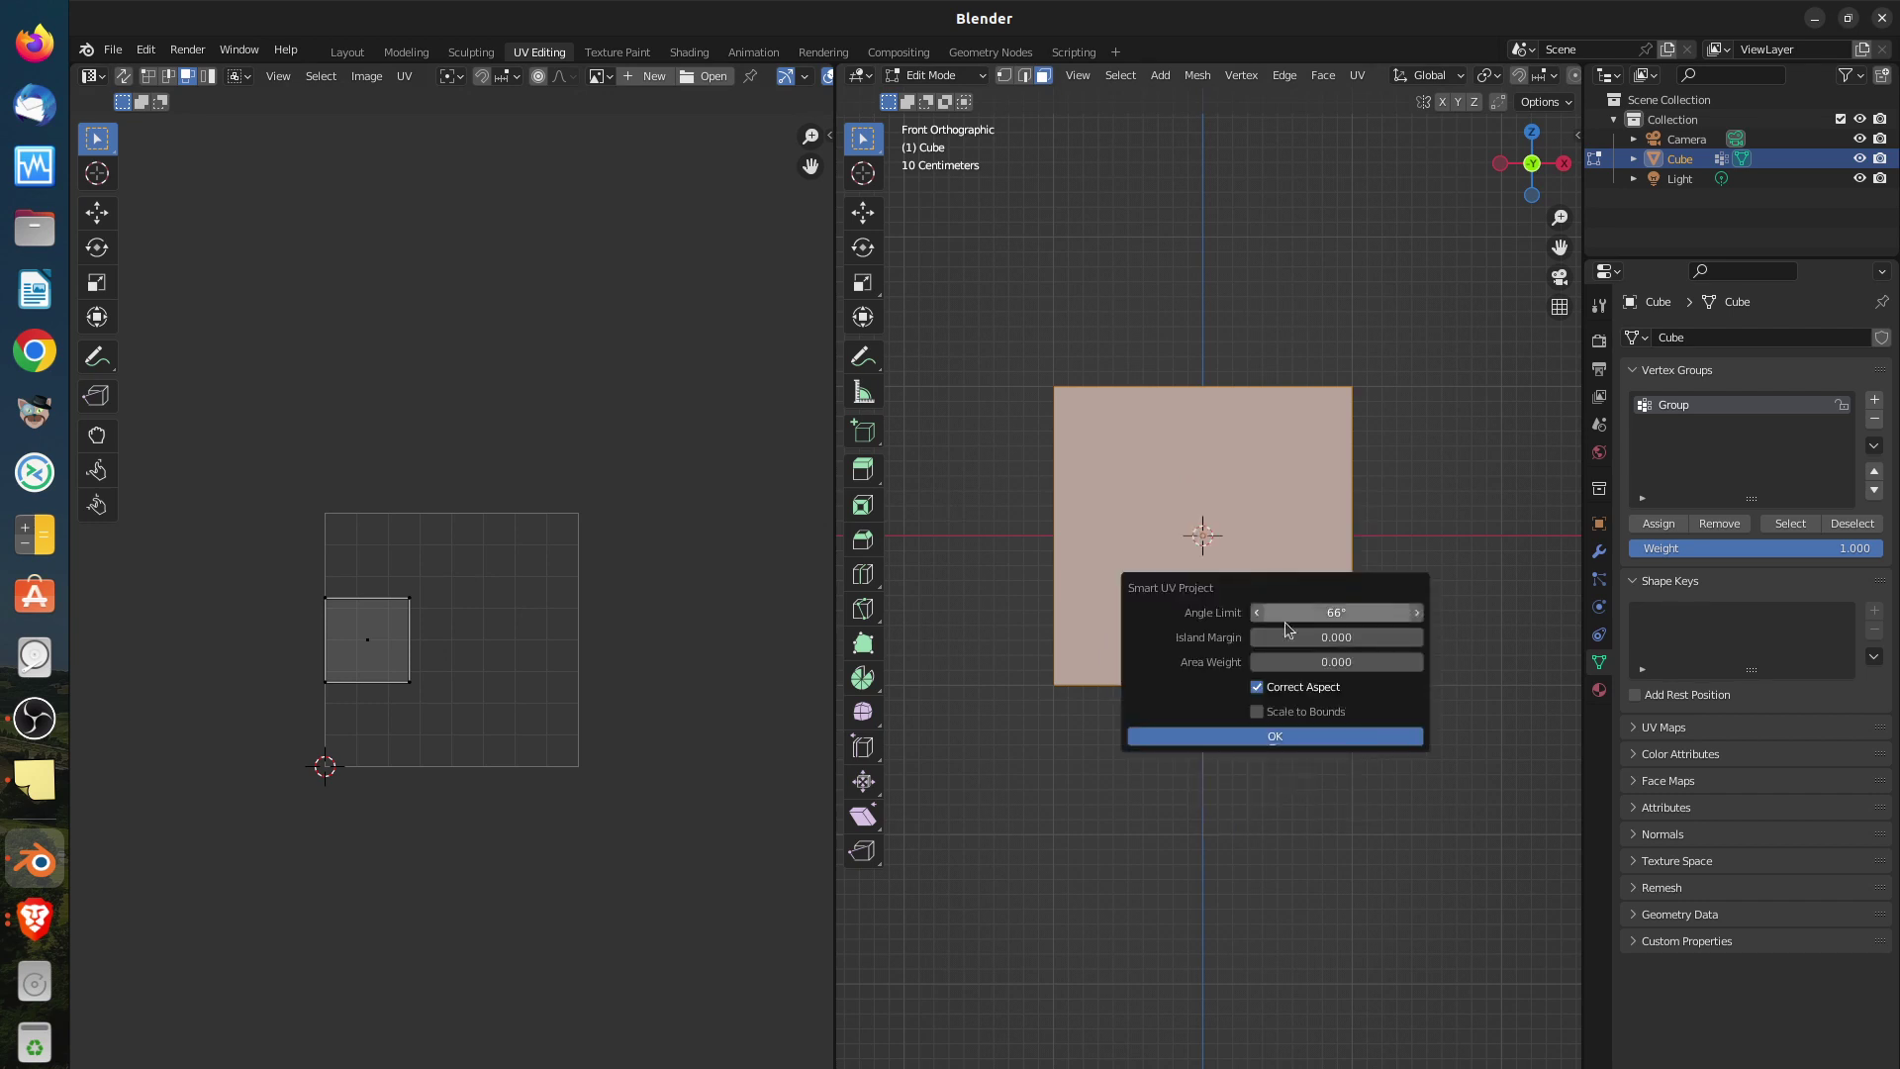
pyautogui.click(1252, 735)
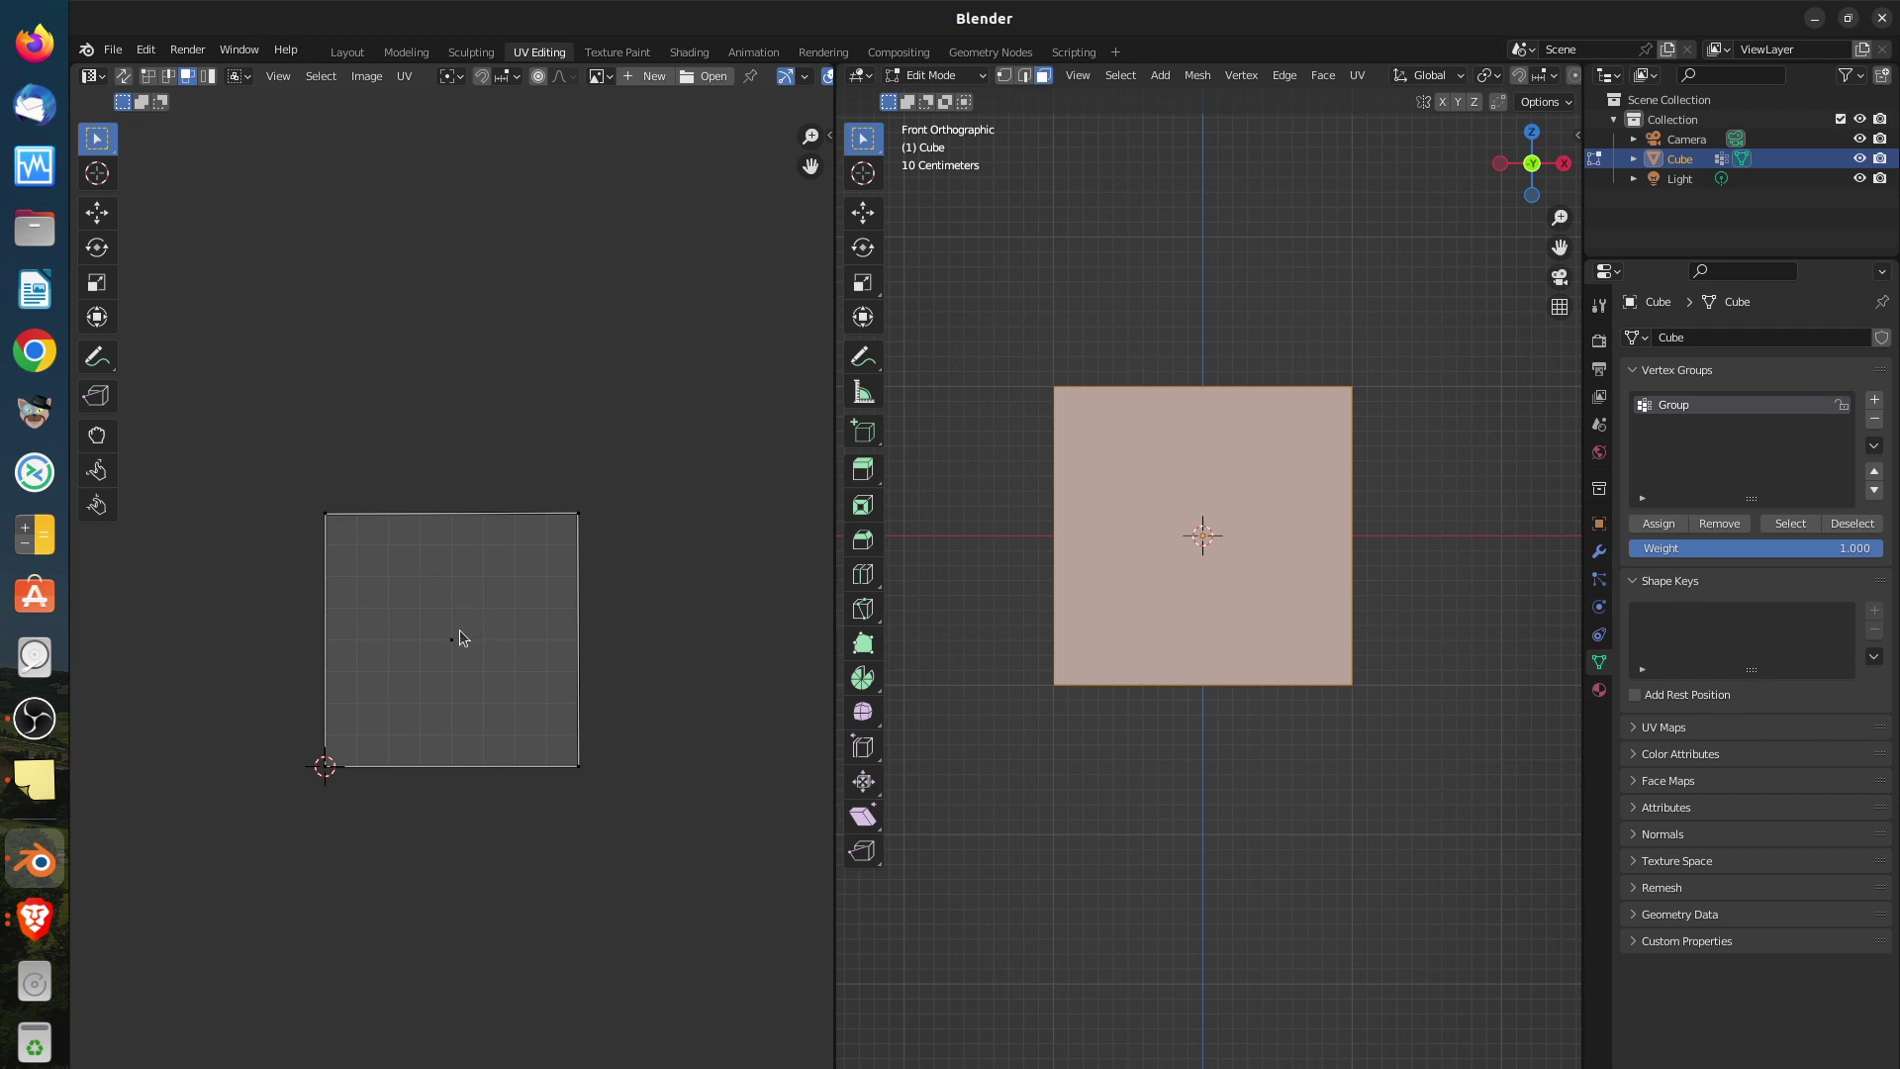
# Select the front face's UV island and move it about 0.58 to the right and 0.42 downward, partly outside the UV grid
pyautogui.press('a')
pyautogui.press('g')
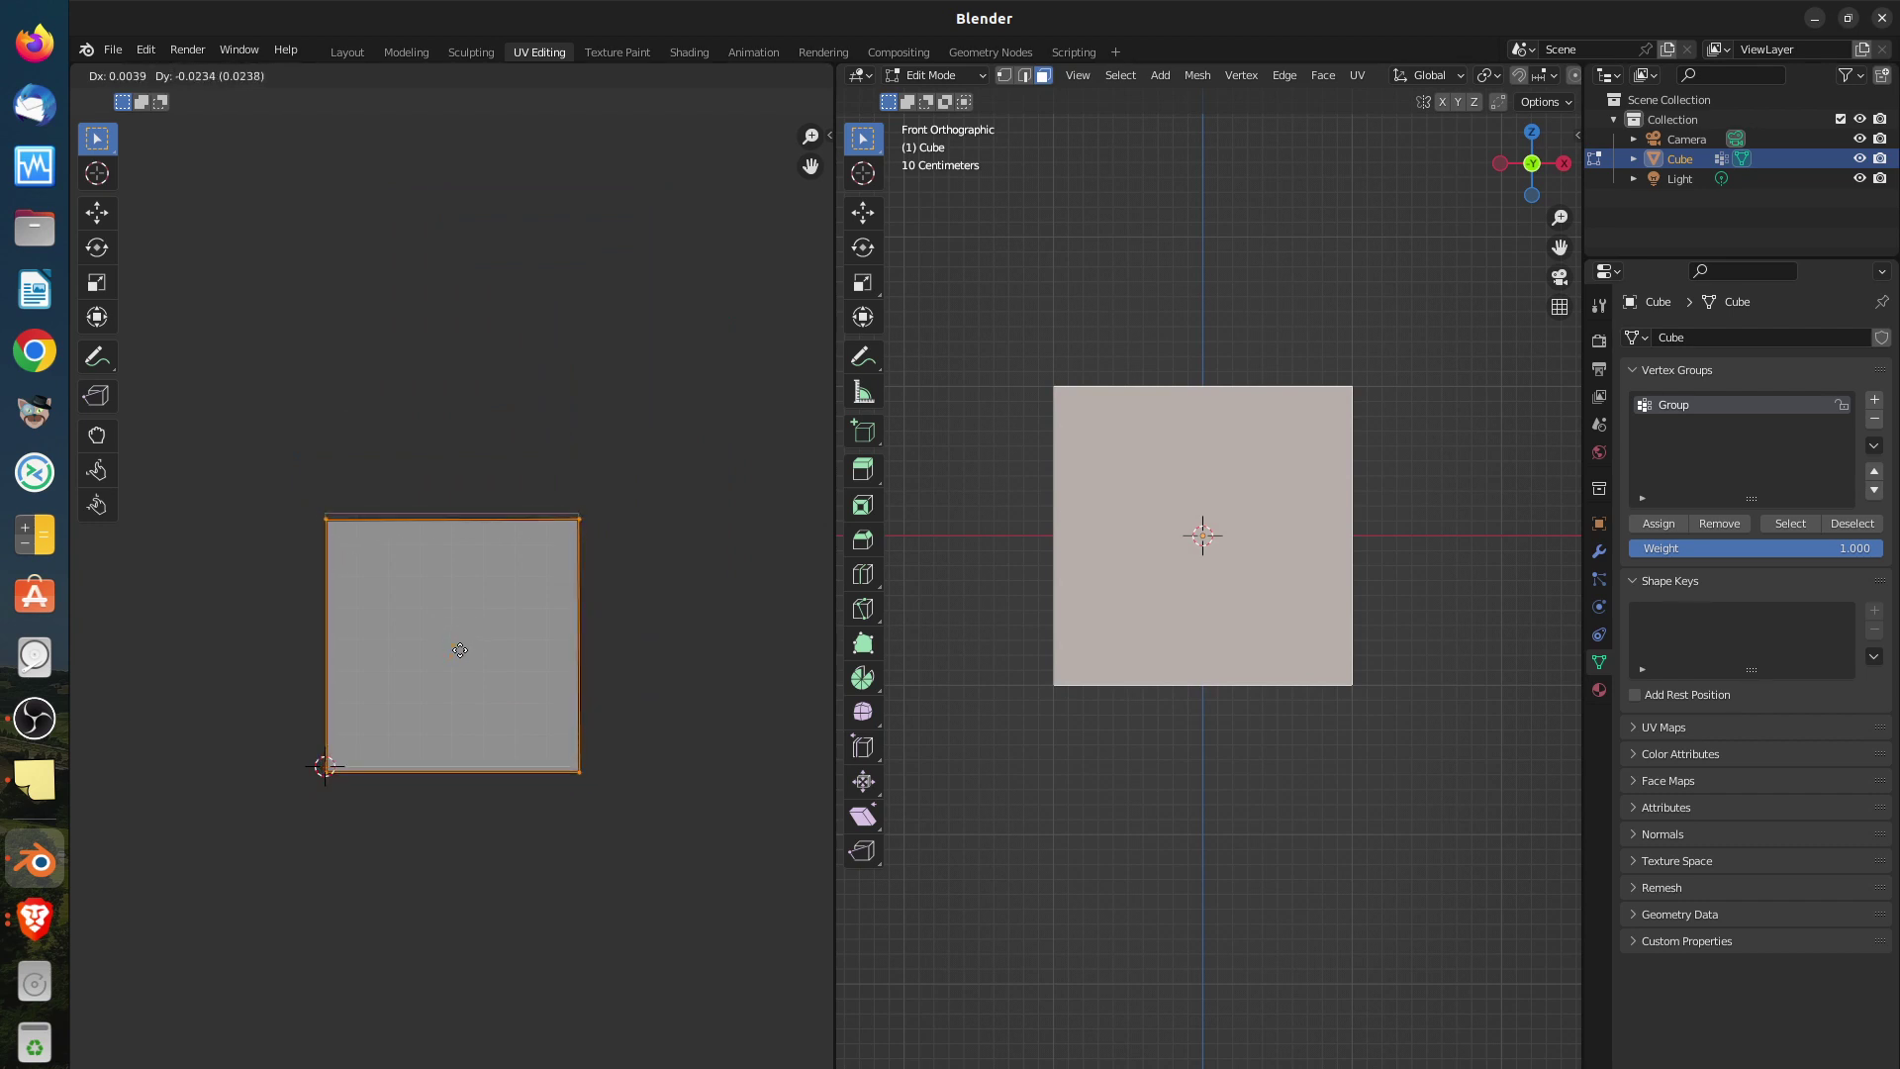
pyautogui.click(610, 738)
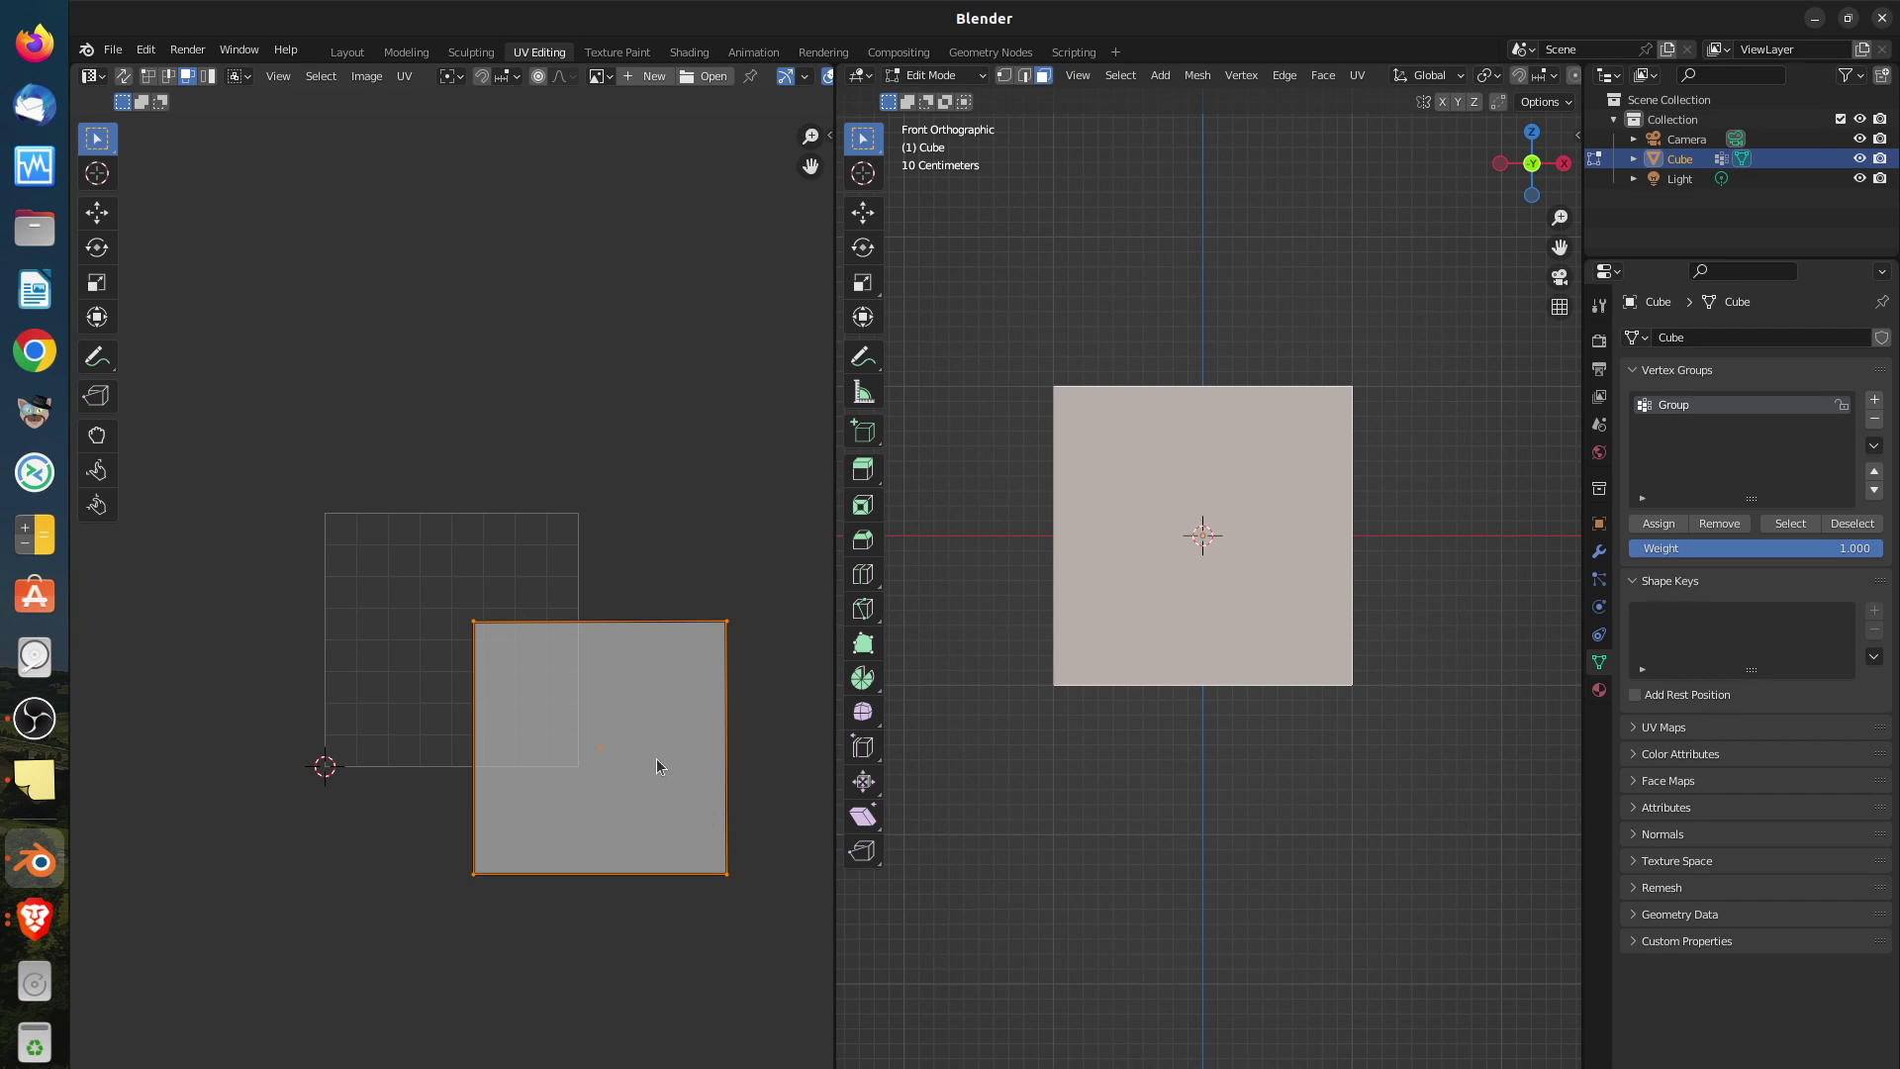
pyautogui.moveTo(1059, 737); pyautogui.dragTo(1307, 519, button='middle')
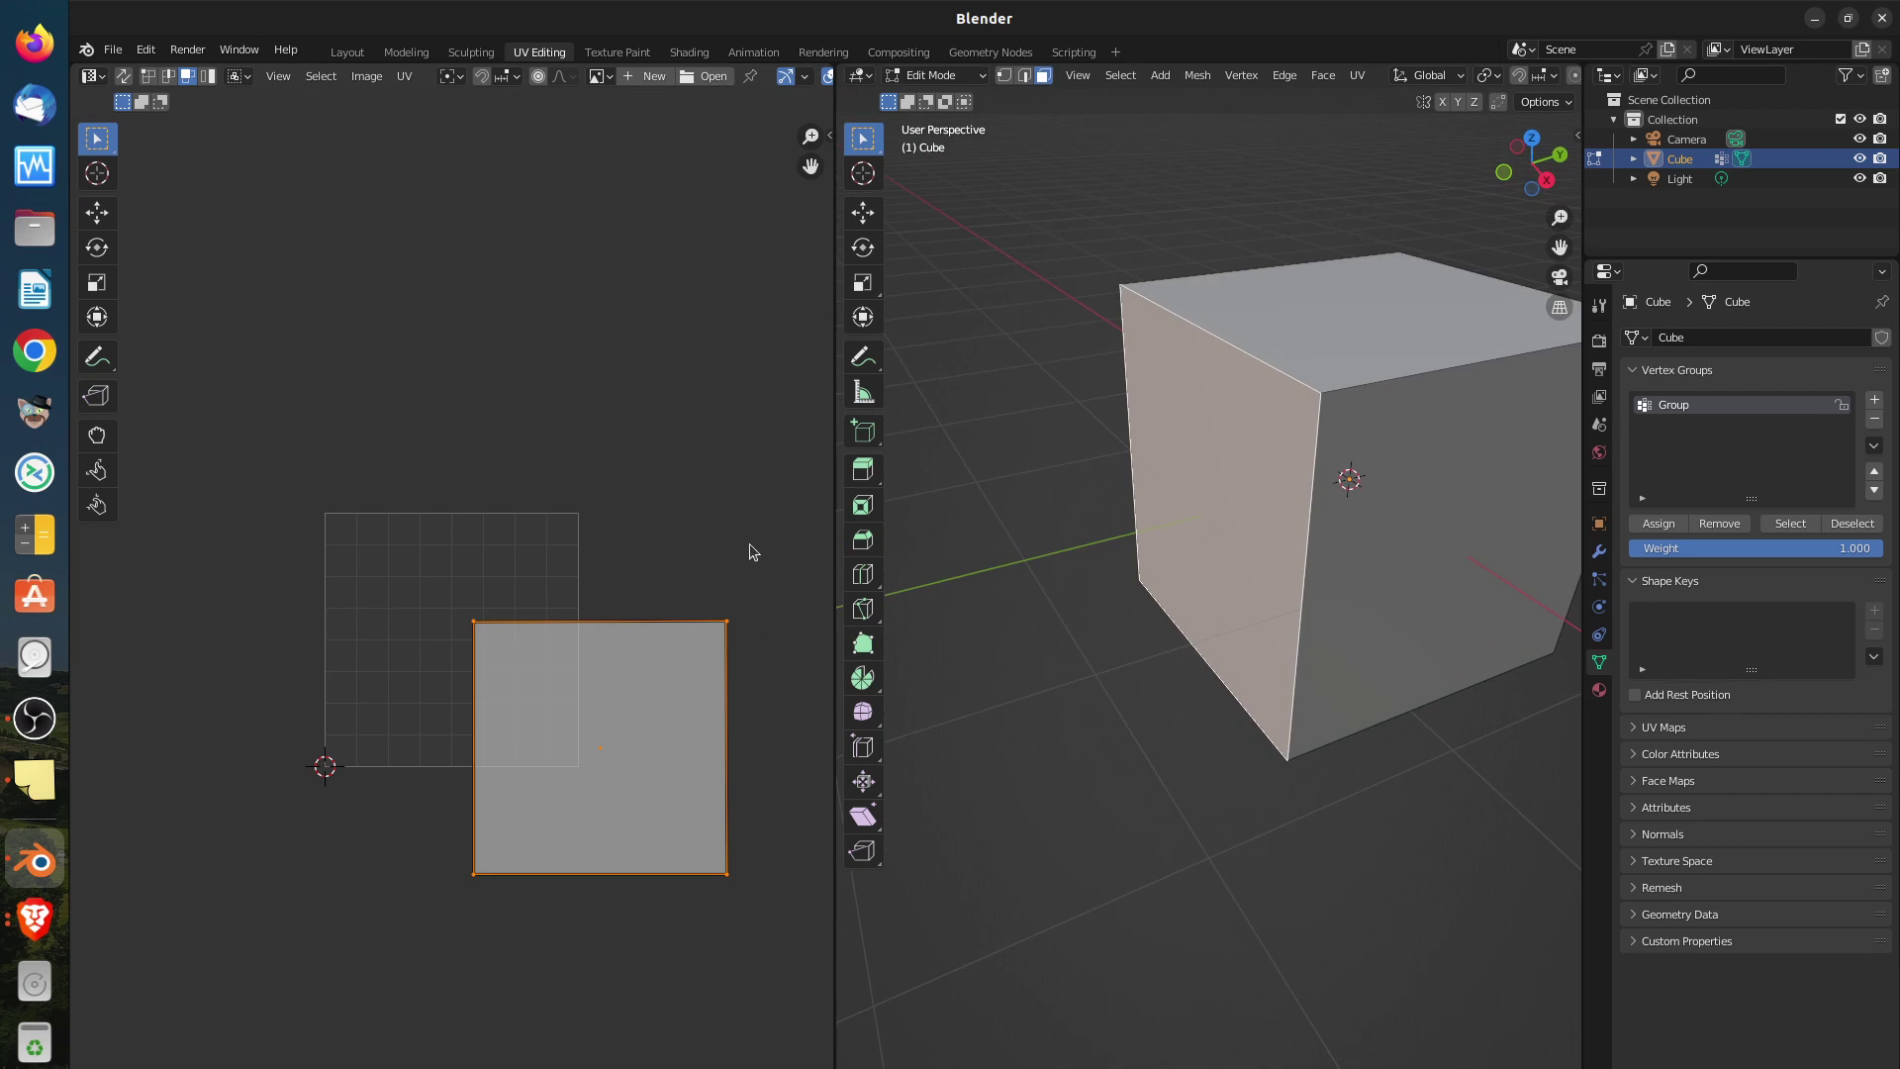
# Reset the UVs of the selected cube face so its island fills the whole UV grid
pyautogui.press('u')
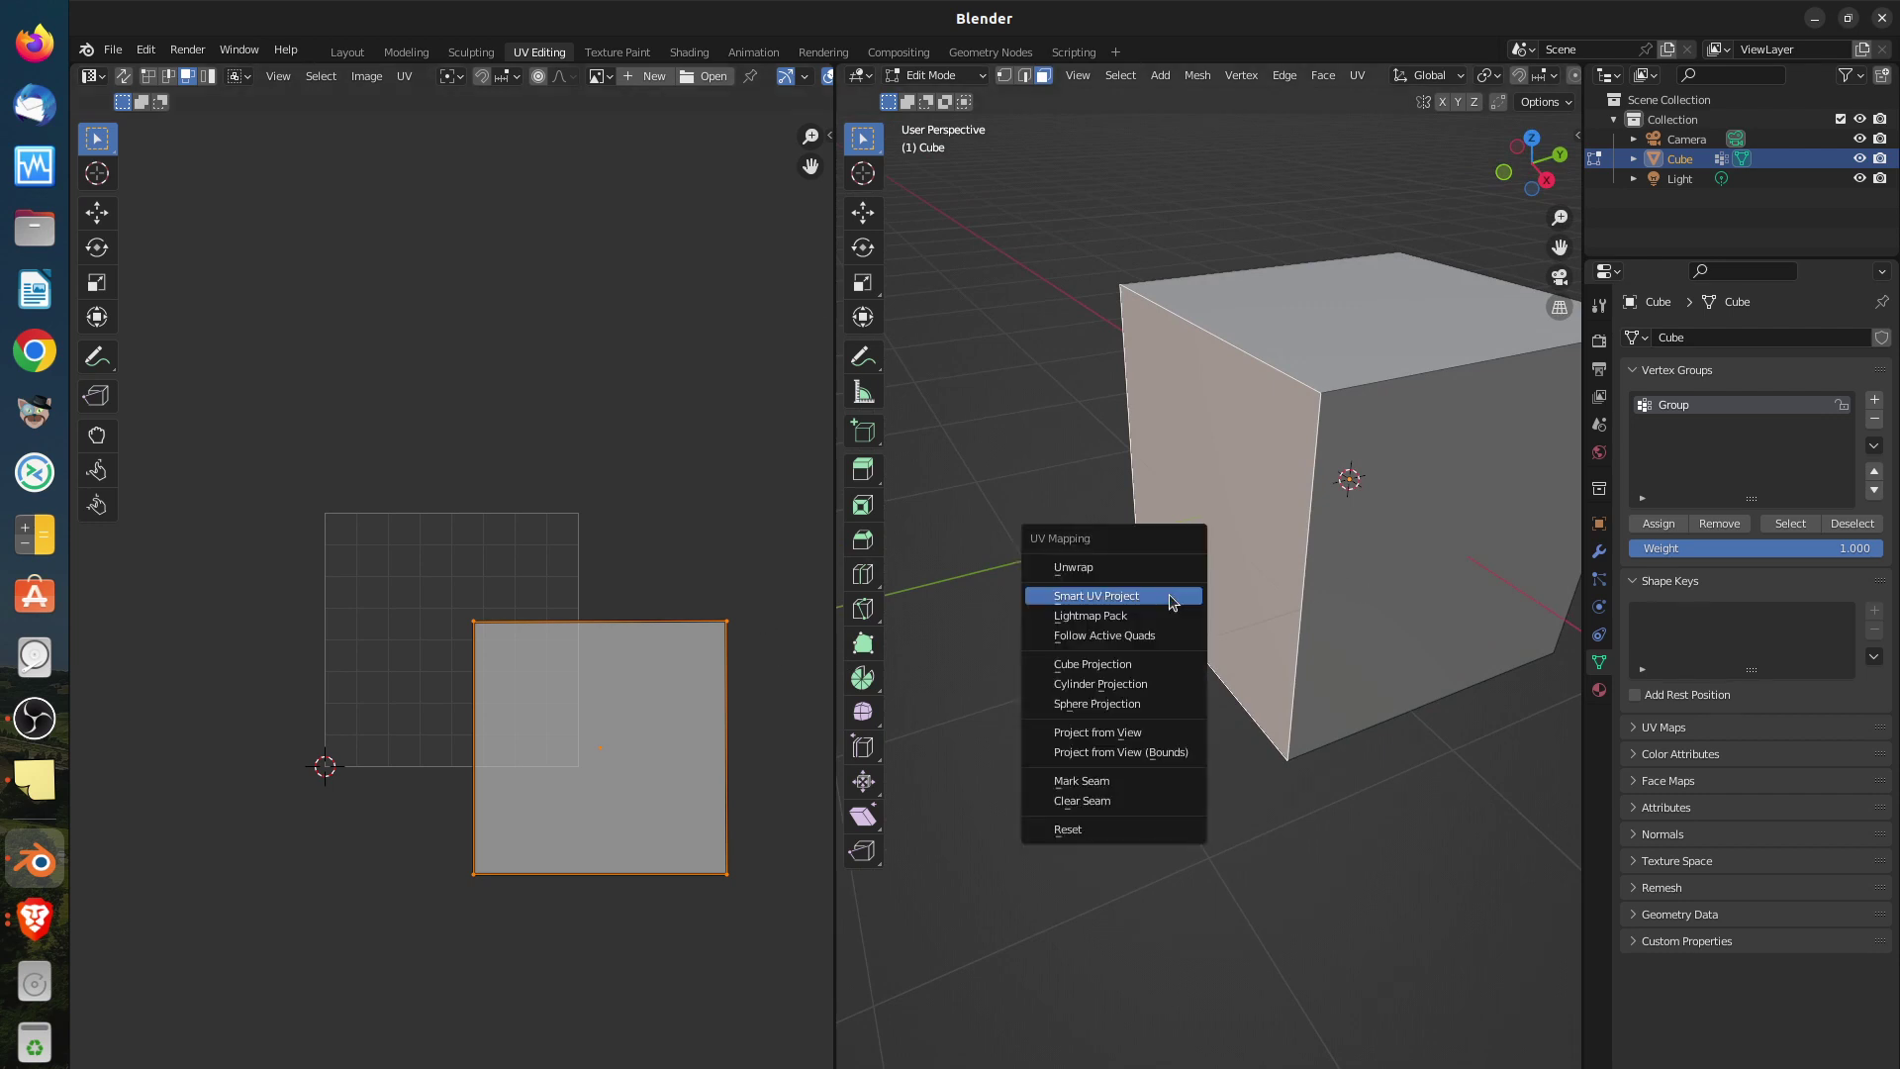
pyautogui.click(1098, 831)
pyautogui.scroll(-3, 1240, 578)
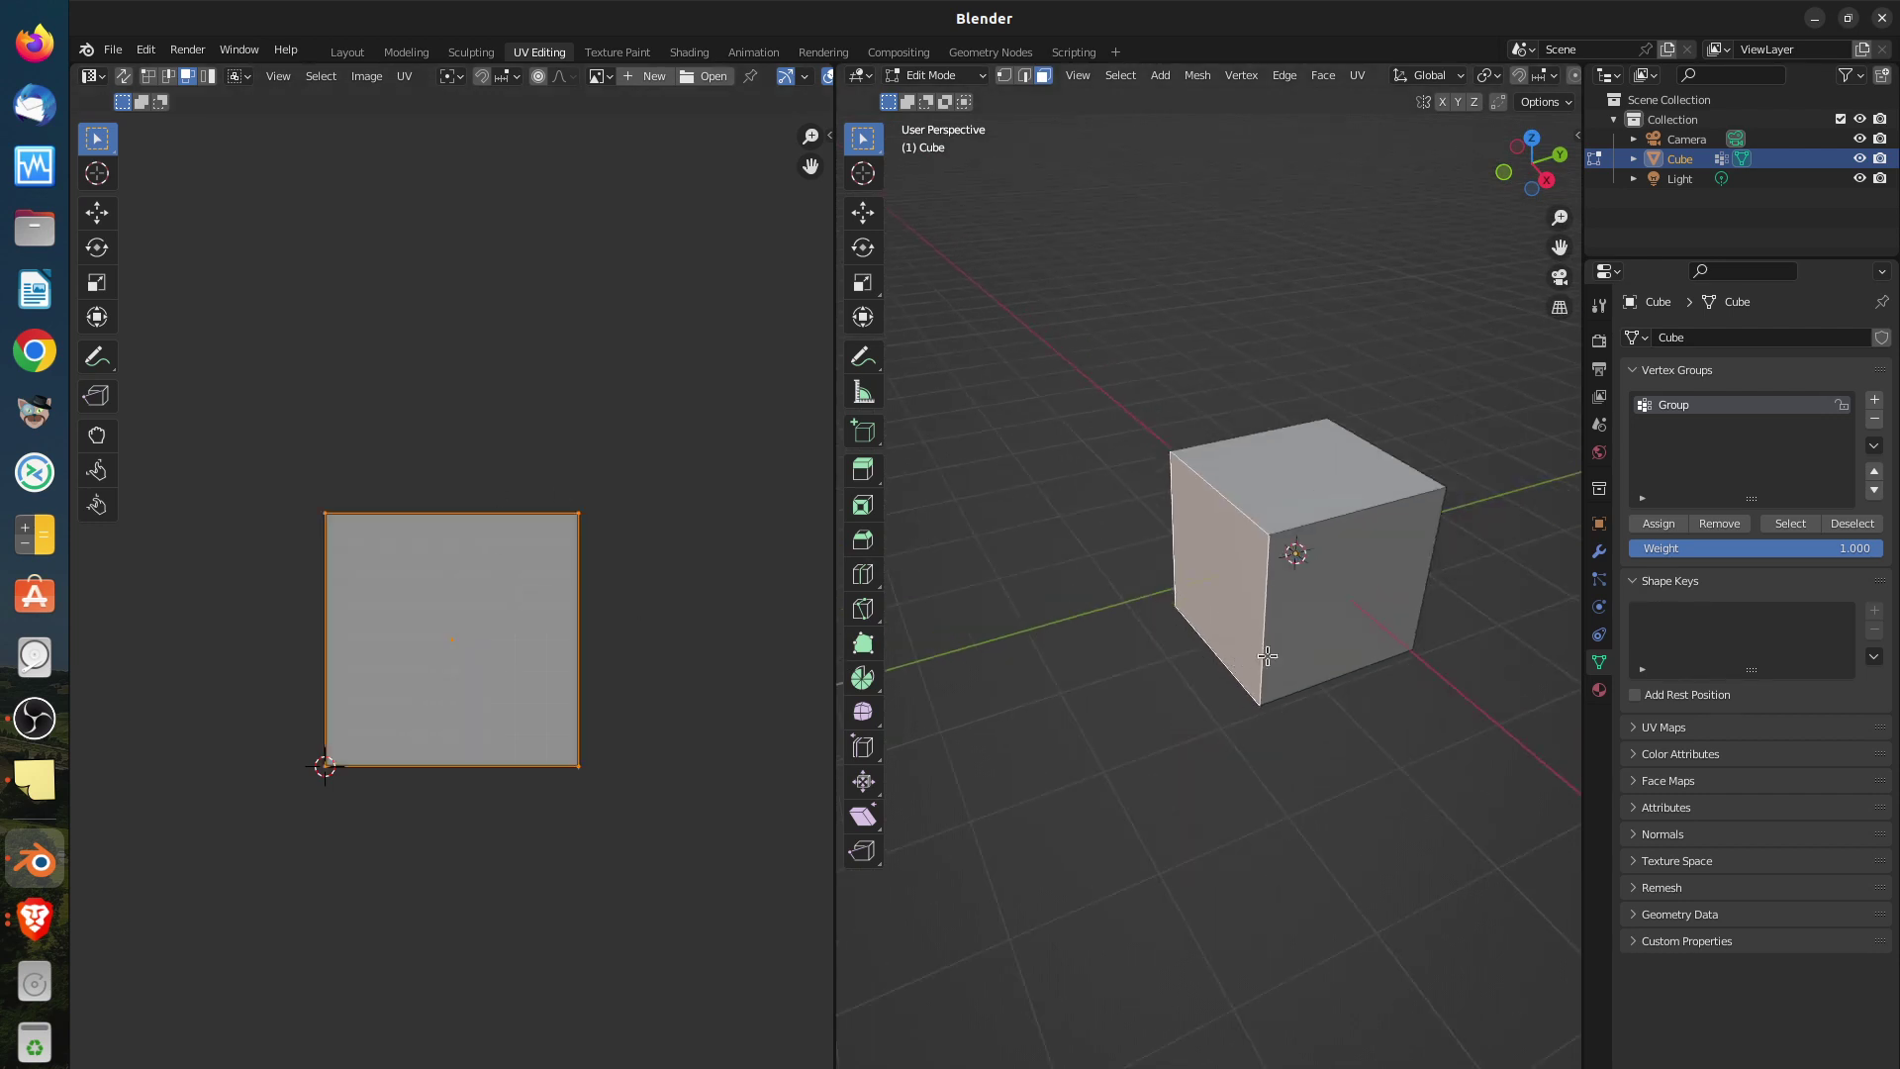
pyautogui.moveTo(1356, 611); pyautogui.dragTo(1199, 542, button='middle')
pyautogui.moveTo(1394, 578); pyautogui.dragTo(1343, 508, button='middle')
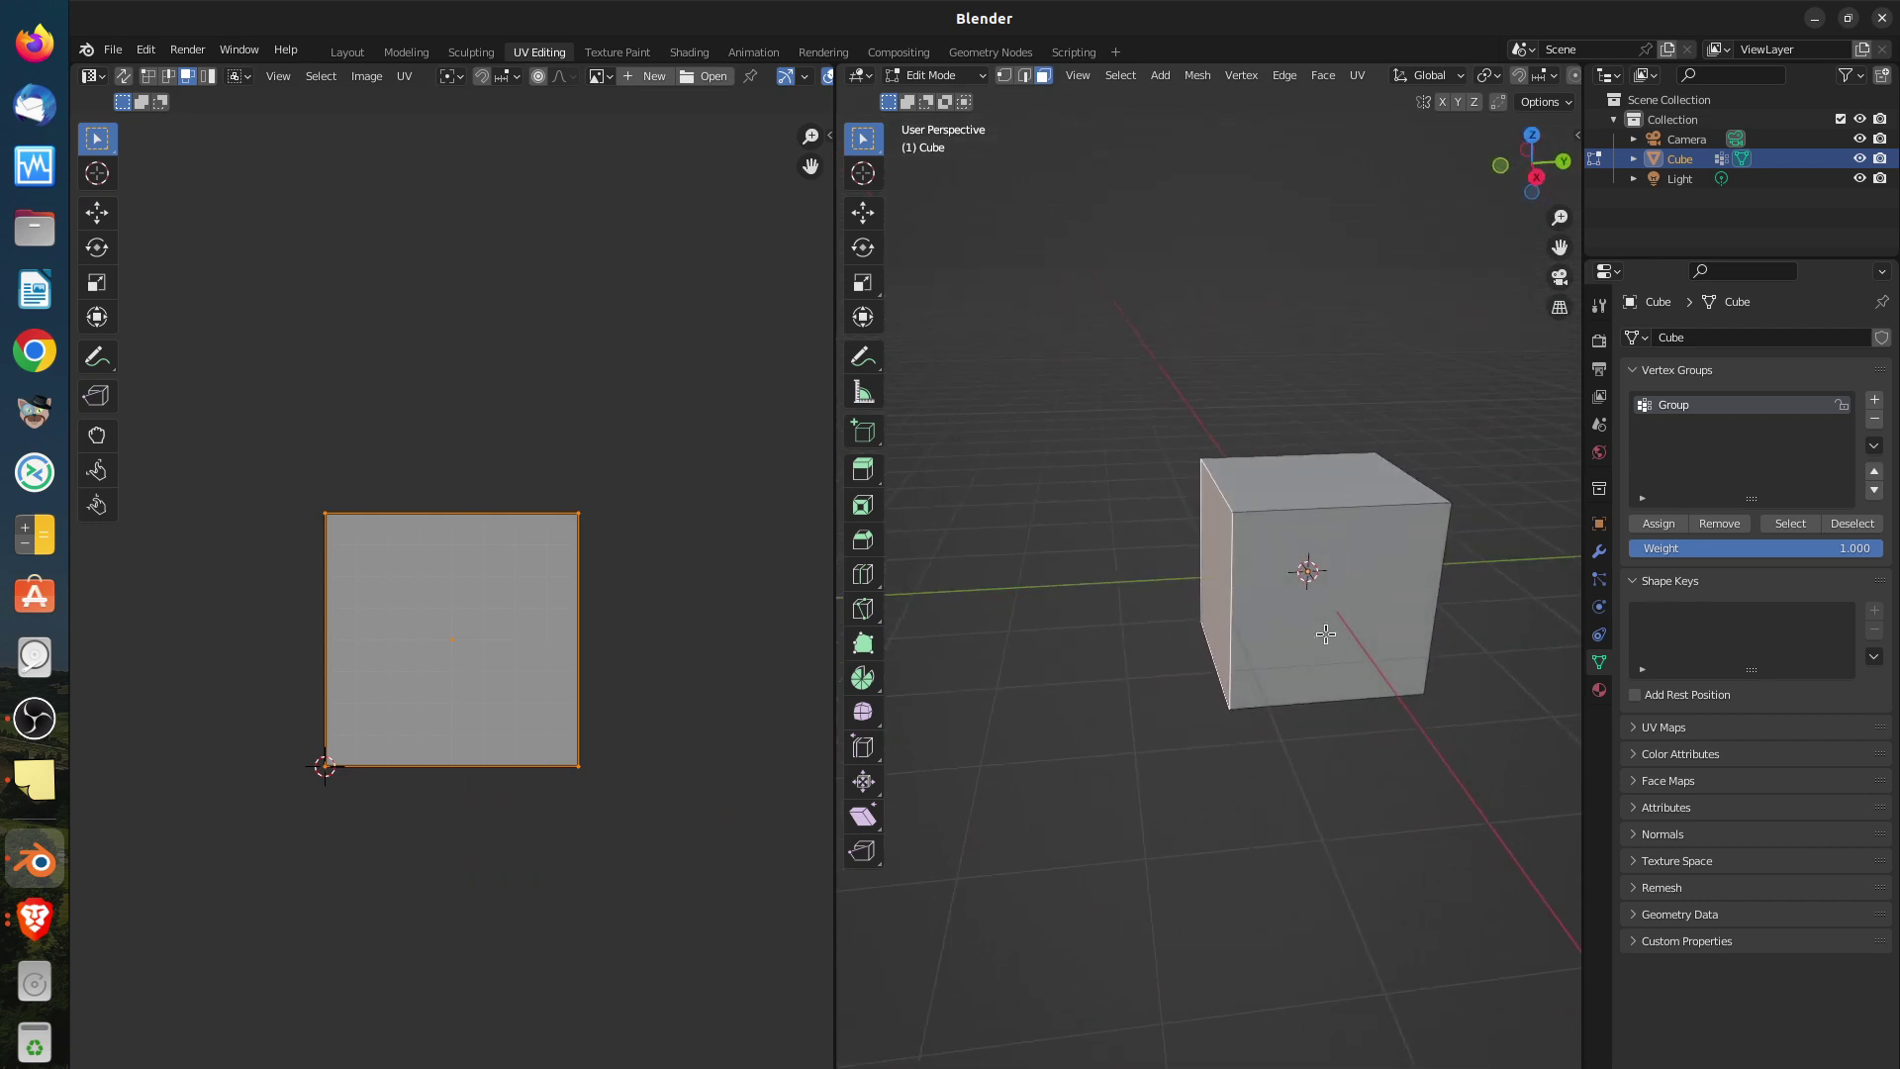
# Inset the cube's top face by about 0.49 m and extrude the inner face upward as a short neck
pyautogui.click(1325, 478)
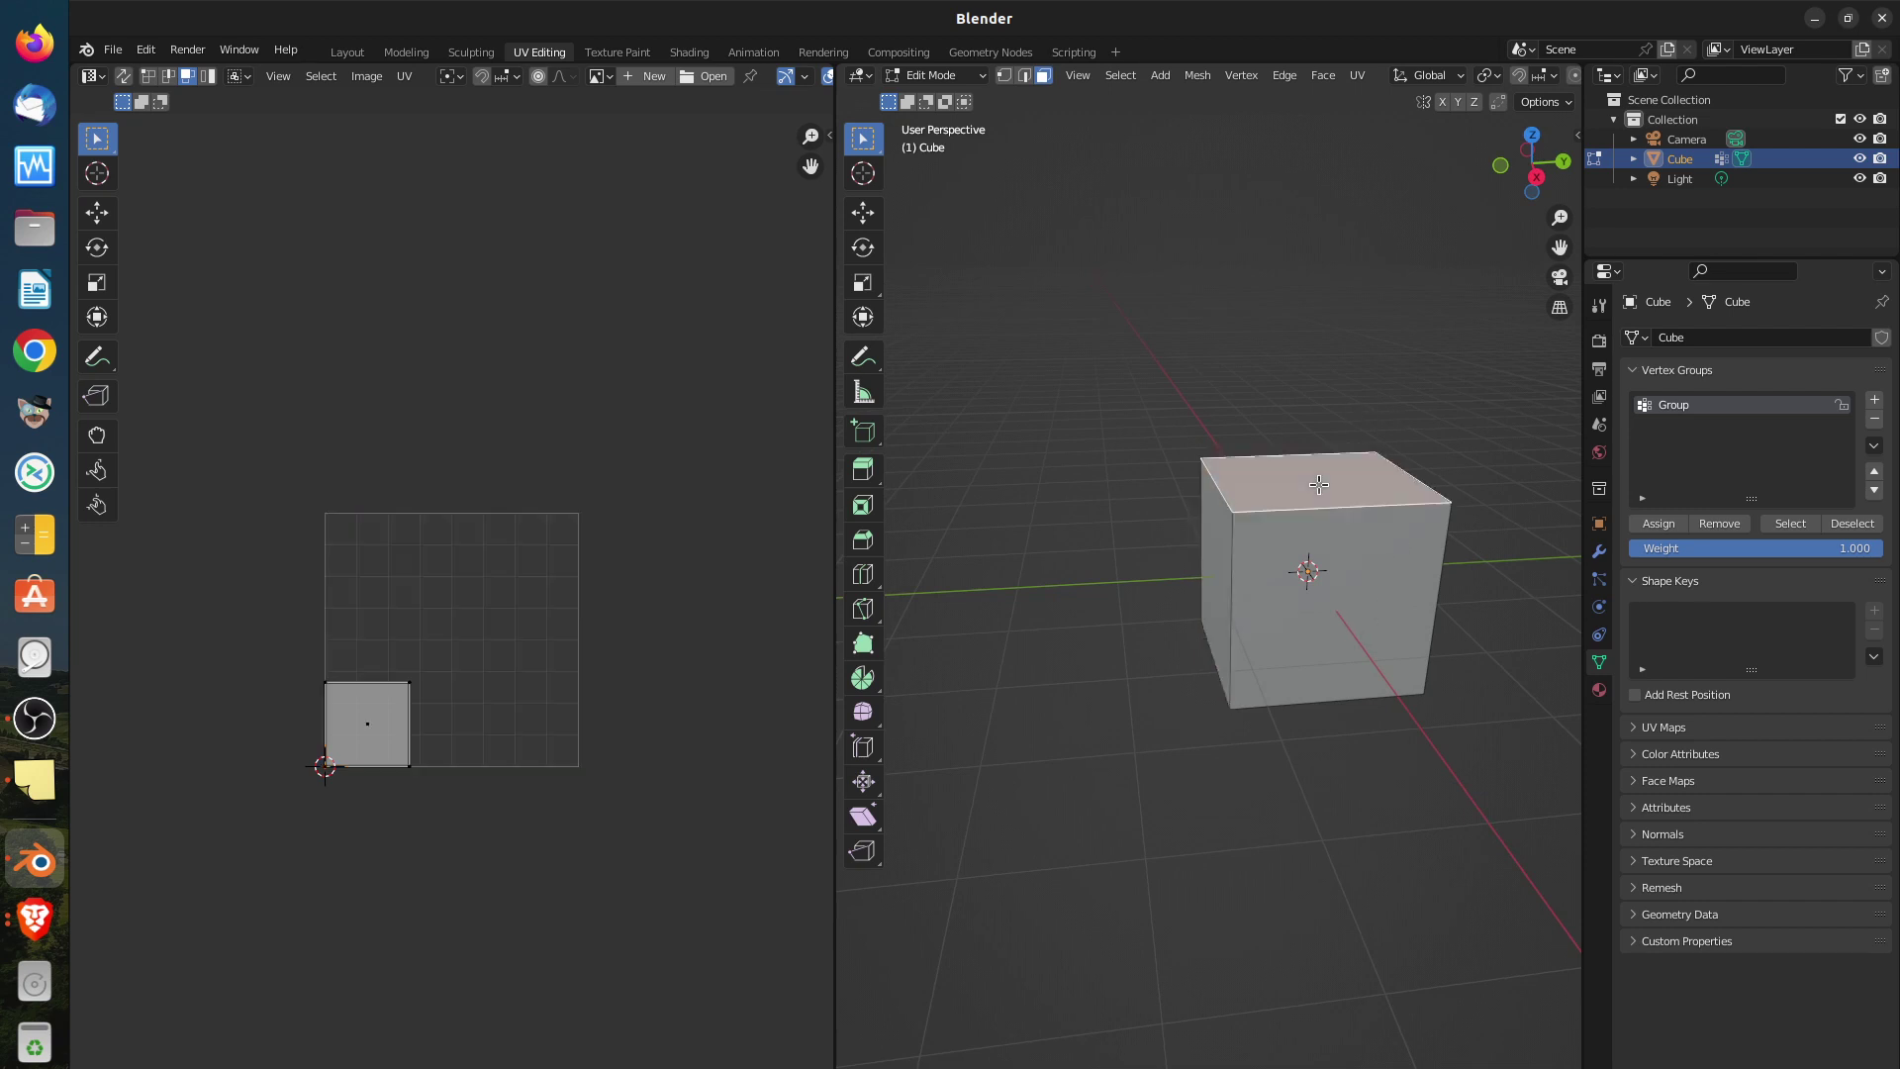
pyautogui.press('i')
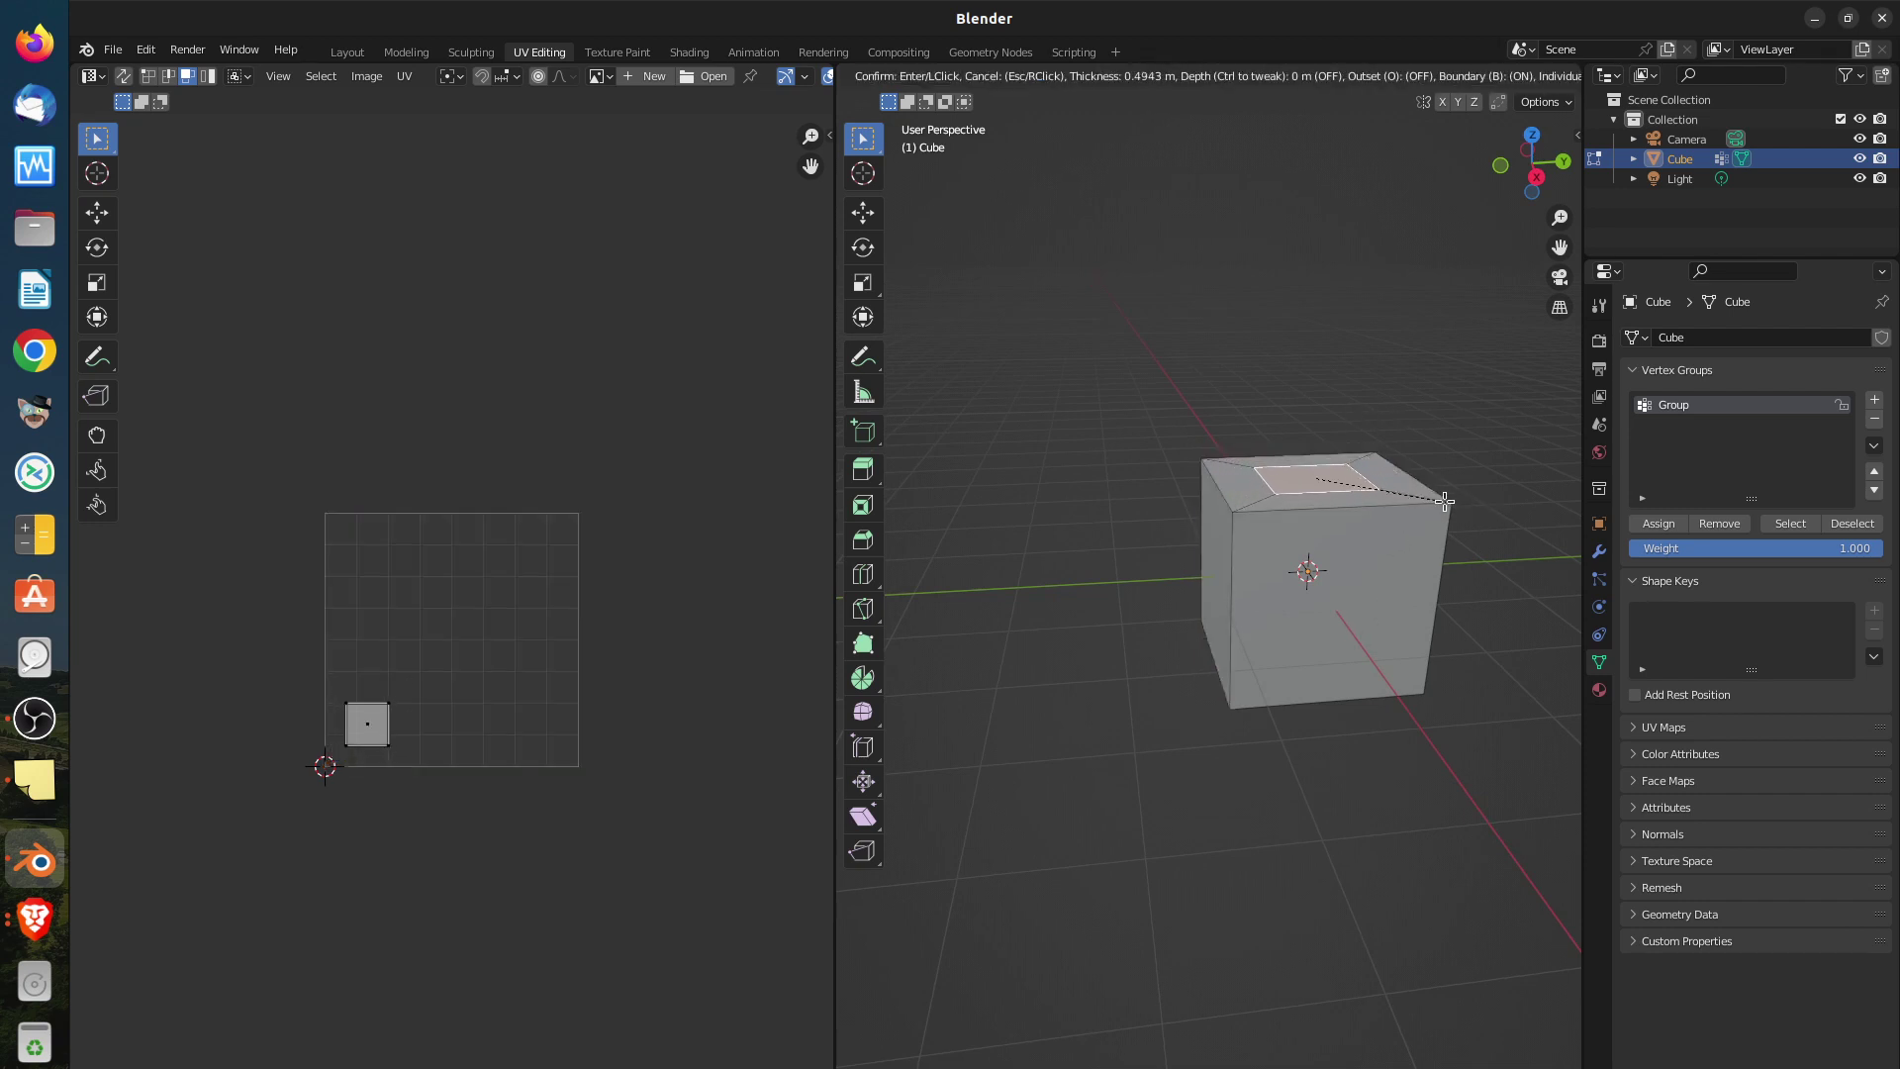
pyautogui.click(1440, 500)
pyautogui.press('e')
pyautogui.click(1438, 457)
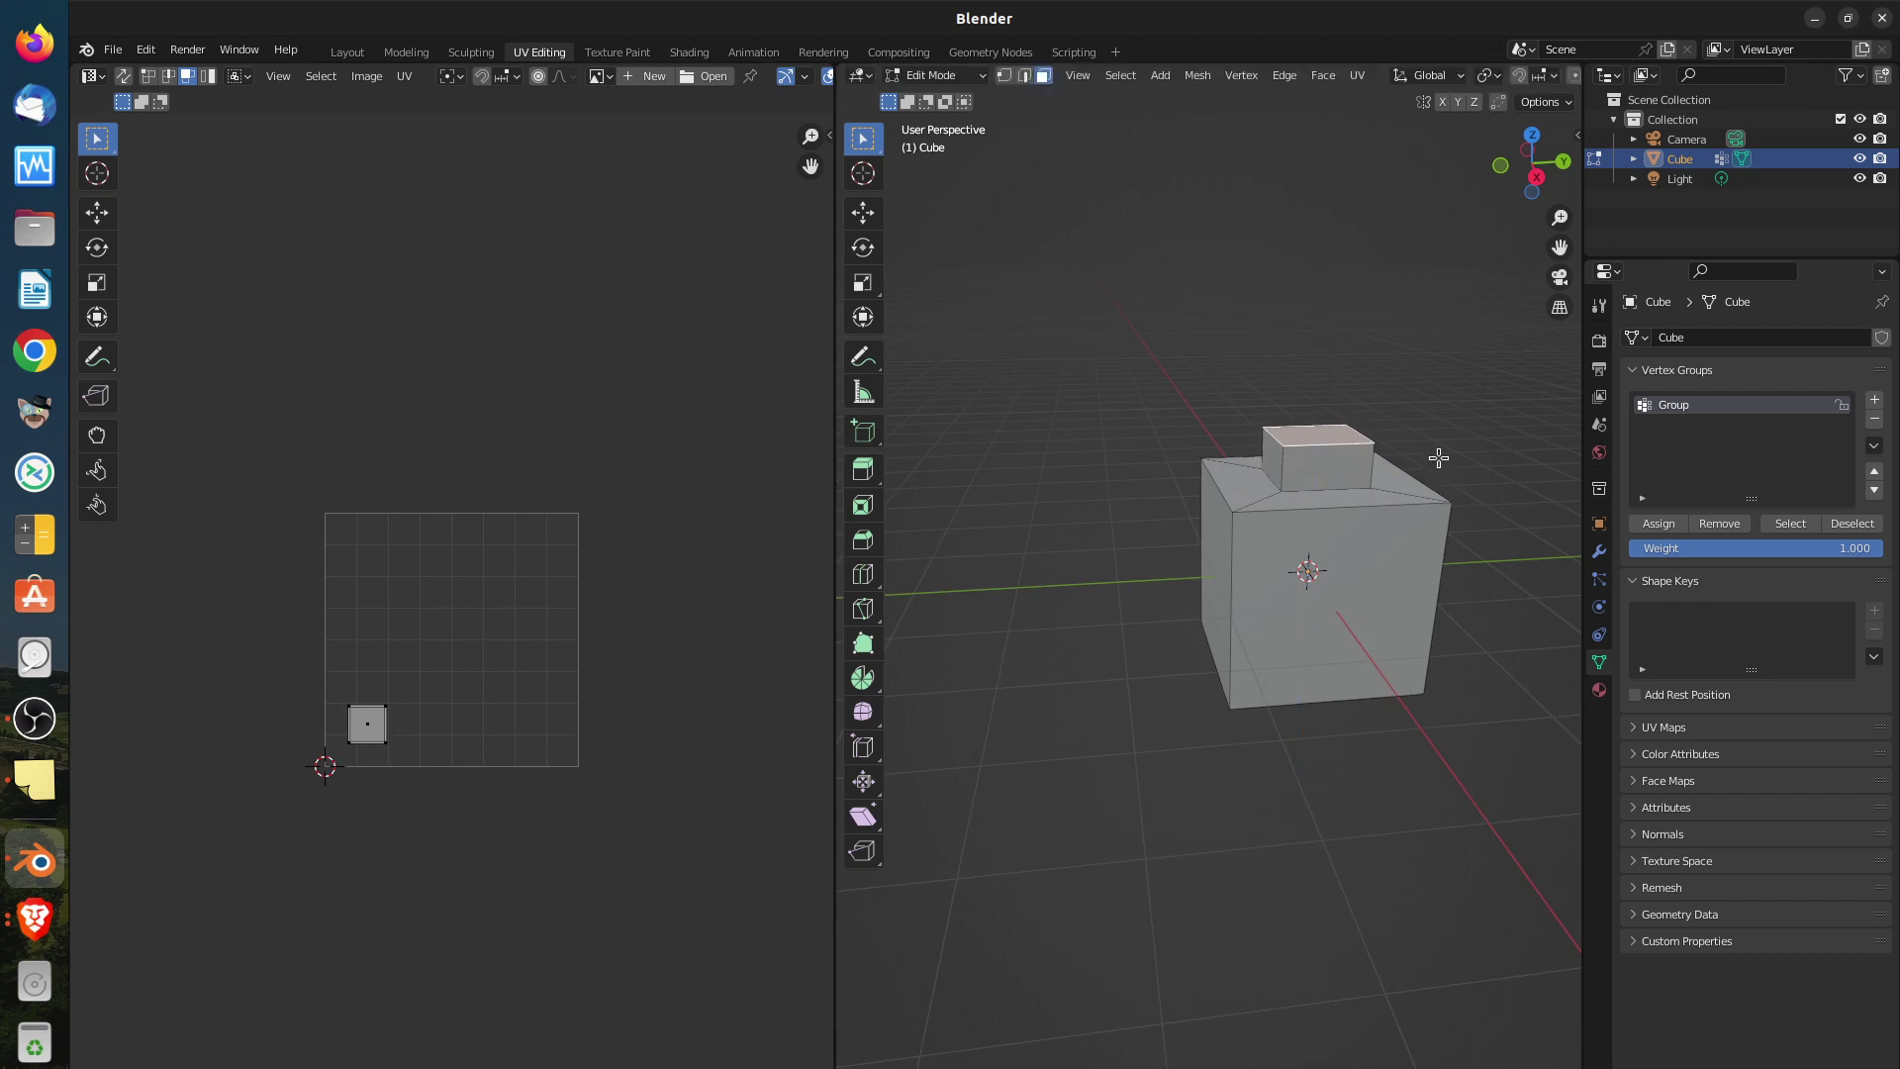
# Shape a head above the neck with three upward extrusions, widening the top face after the first and narrowing it after the last
pyautogui.press('e')
pyautogui.click(1439, 421)
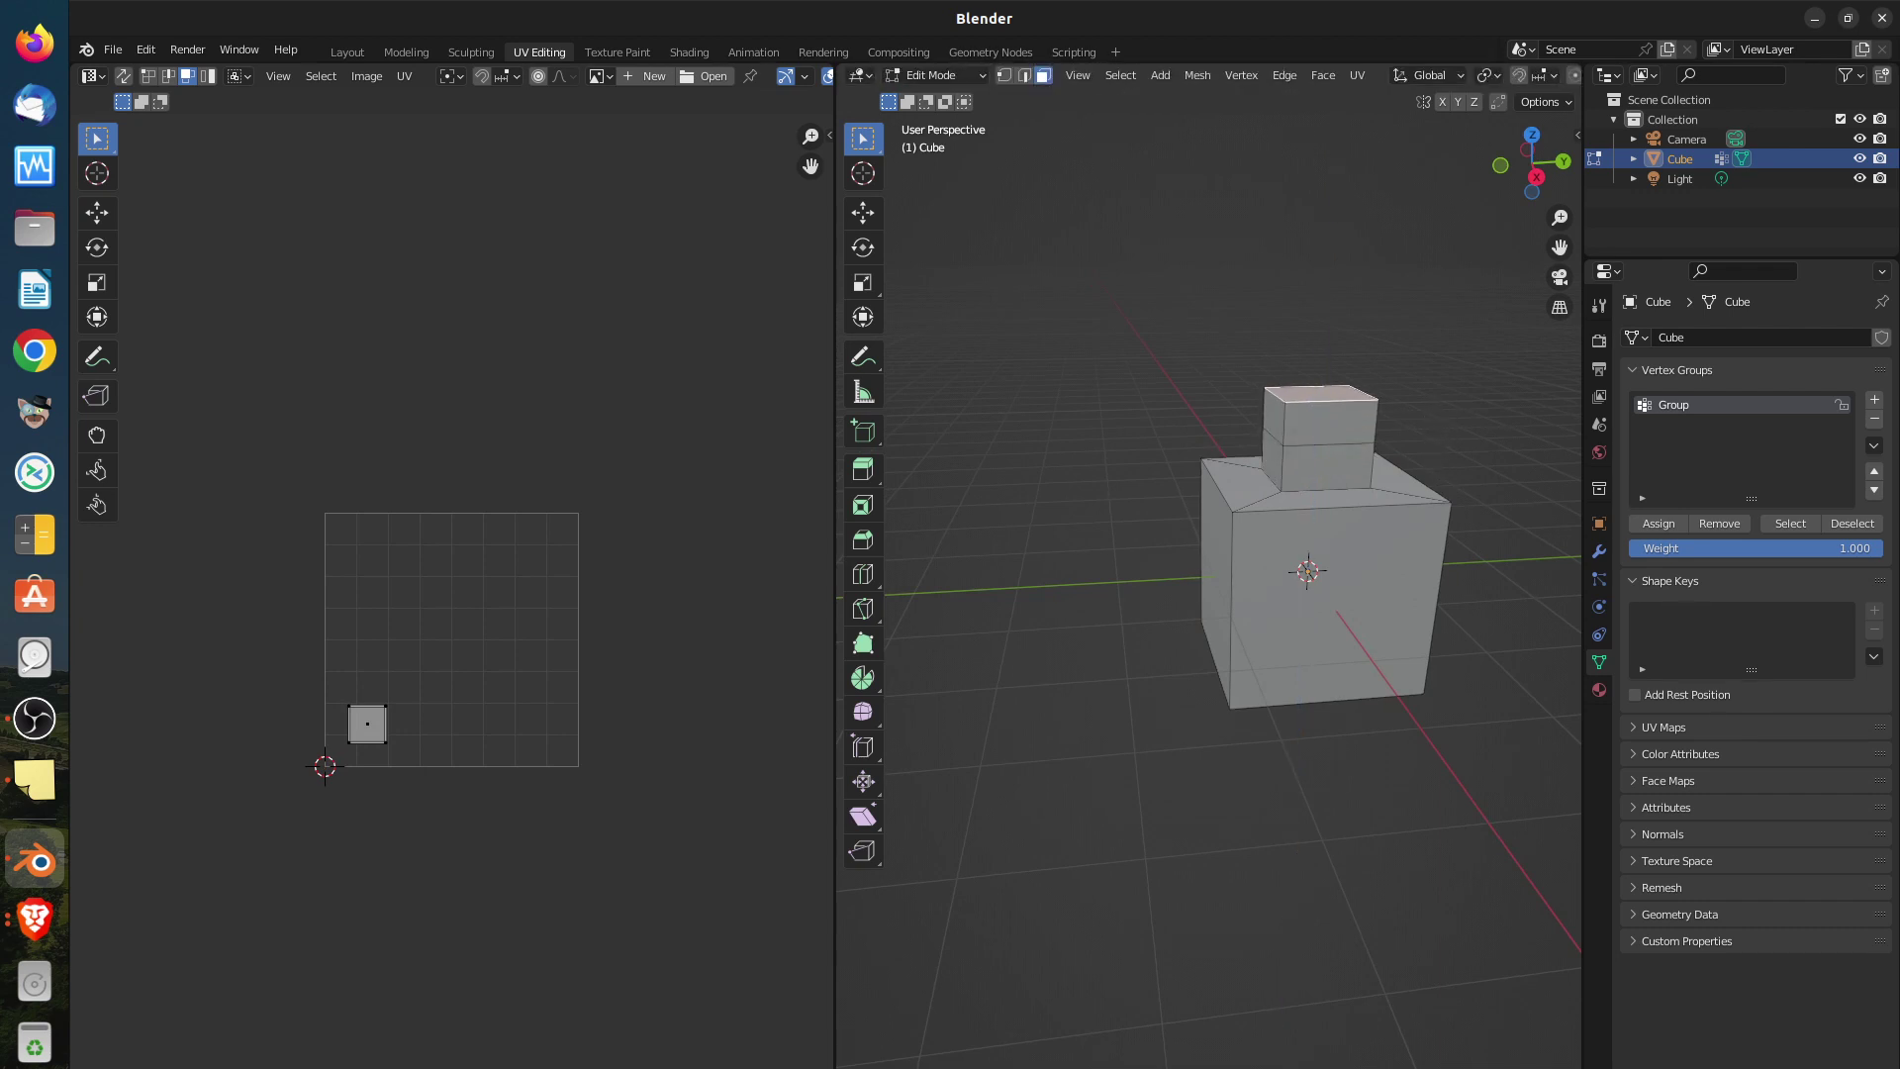
pyautogui.press('s')
pyautogui.click(1497, 428)
pyautogui.press('e')
pyautogui.click(1479, 364)
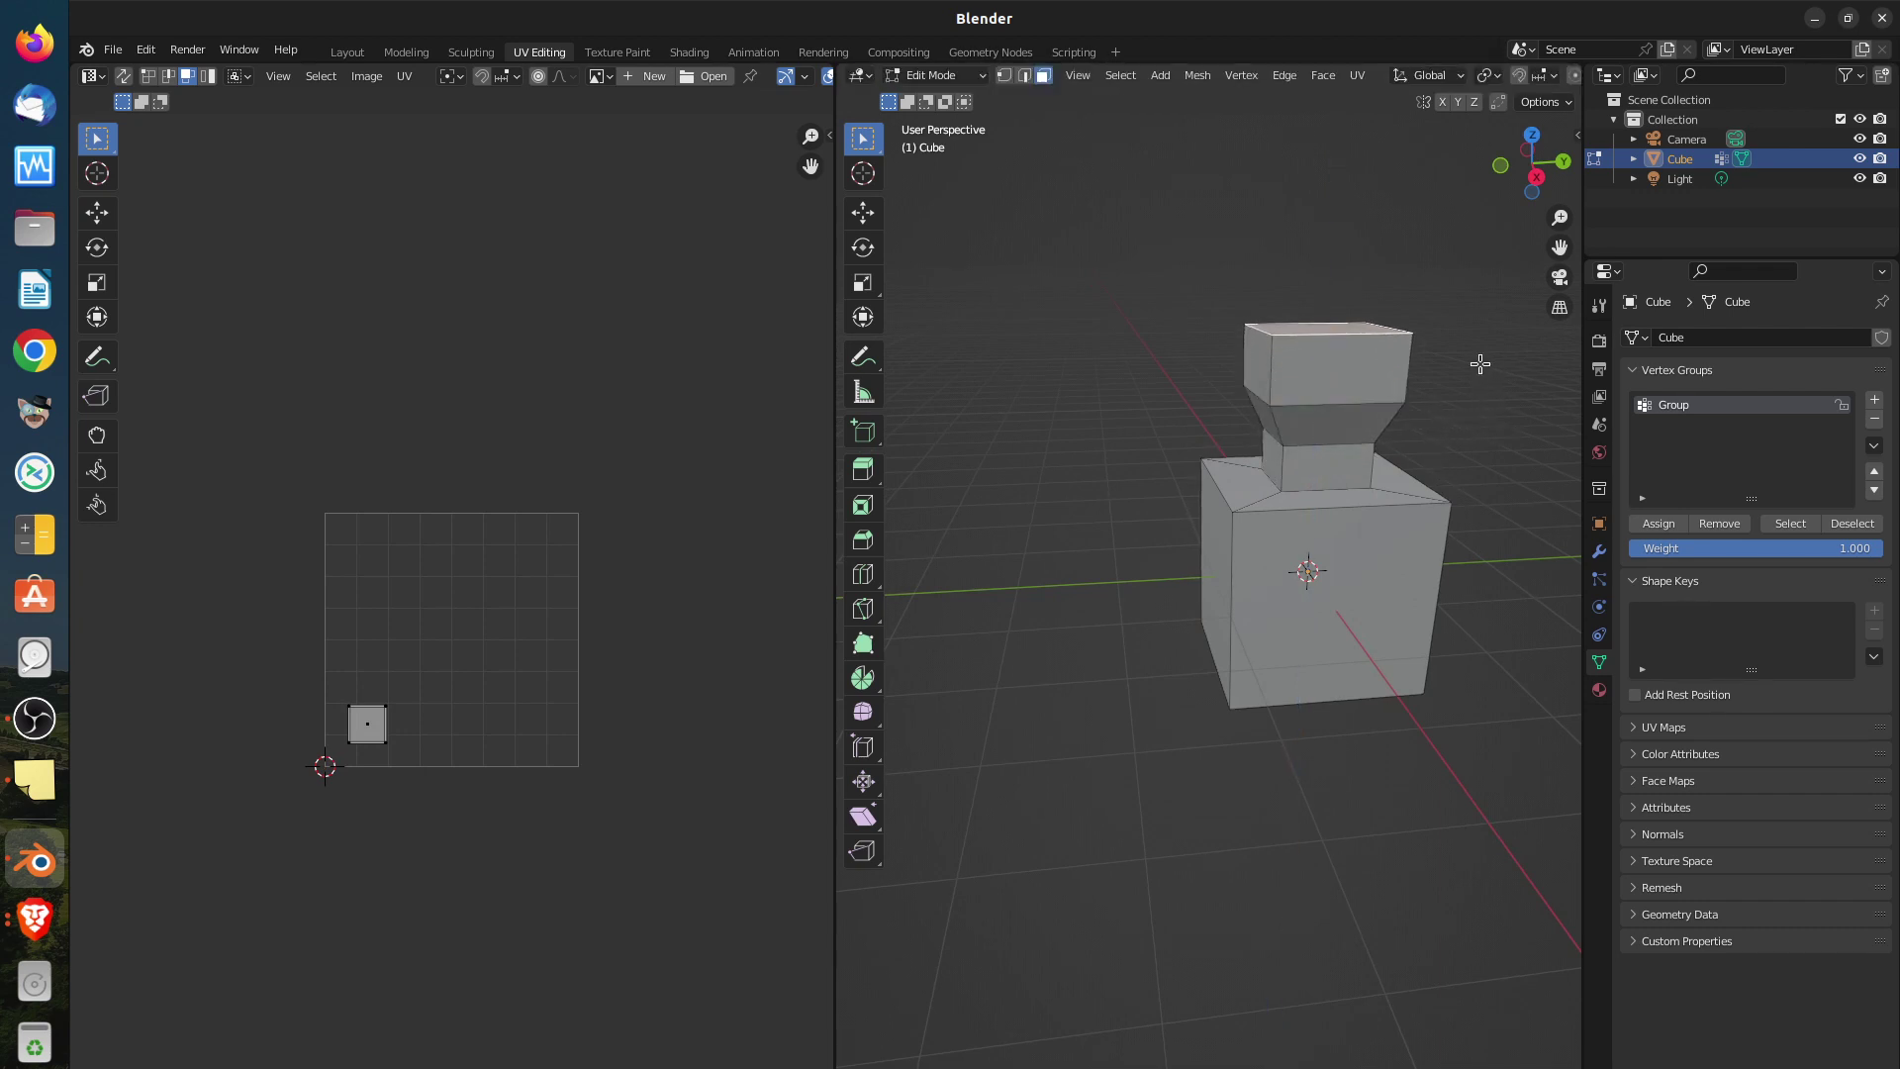
pyautogui.press('e')
pyautogui.click(1477, 320)
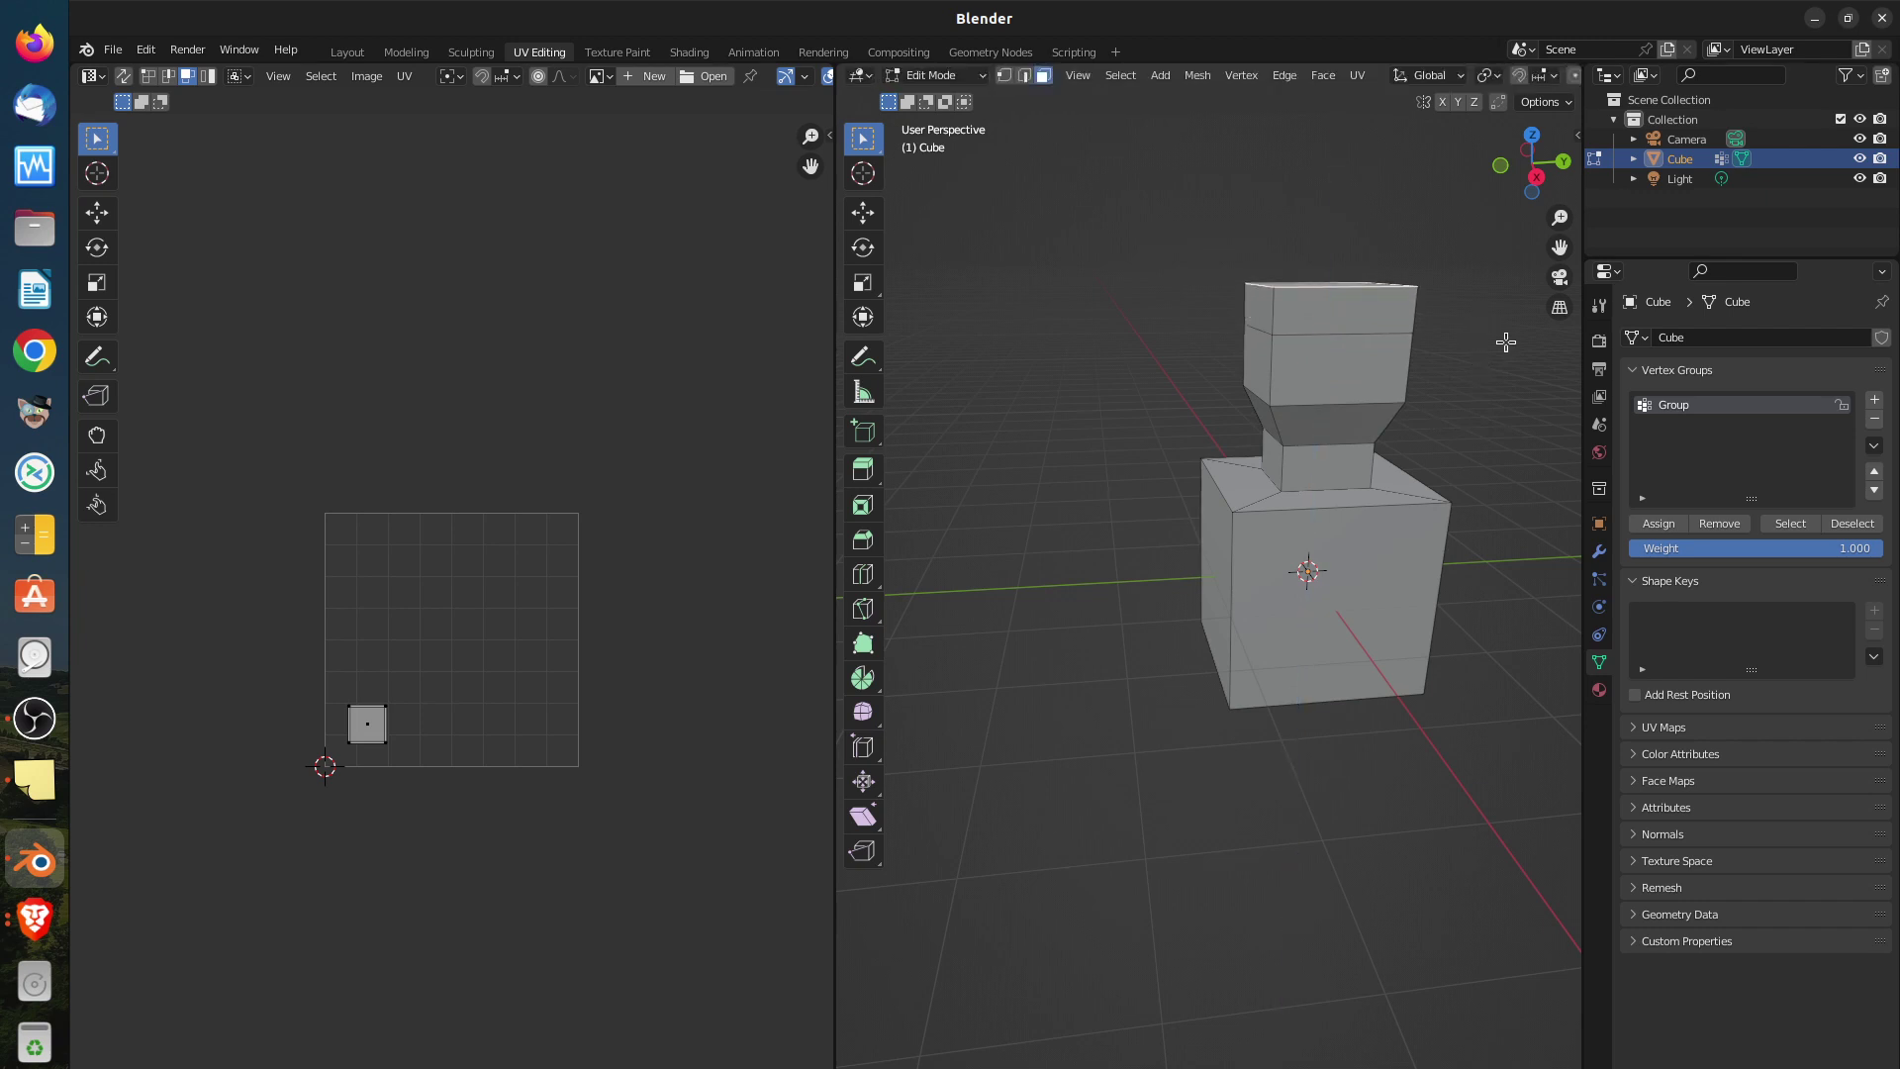
pyautogui.press('s')
pyautogui.click(1403, 339)
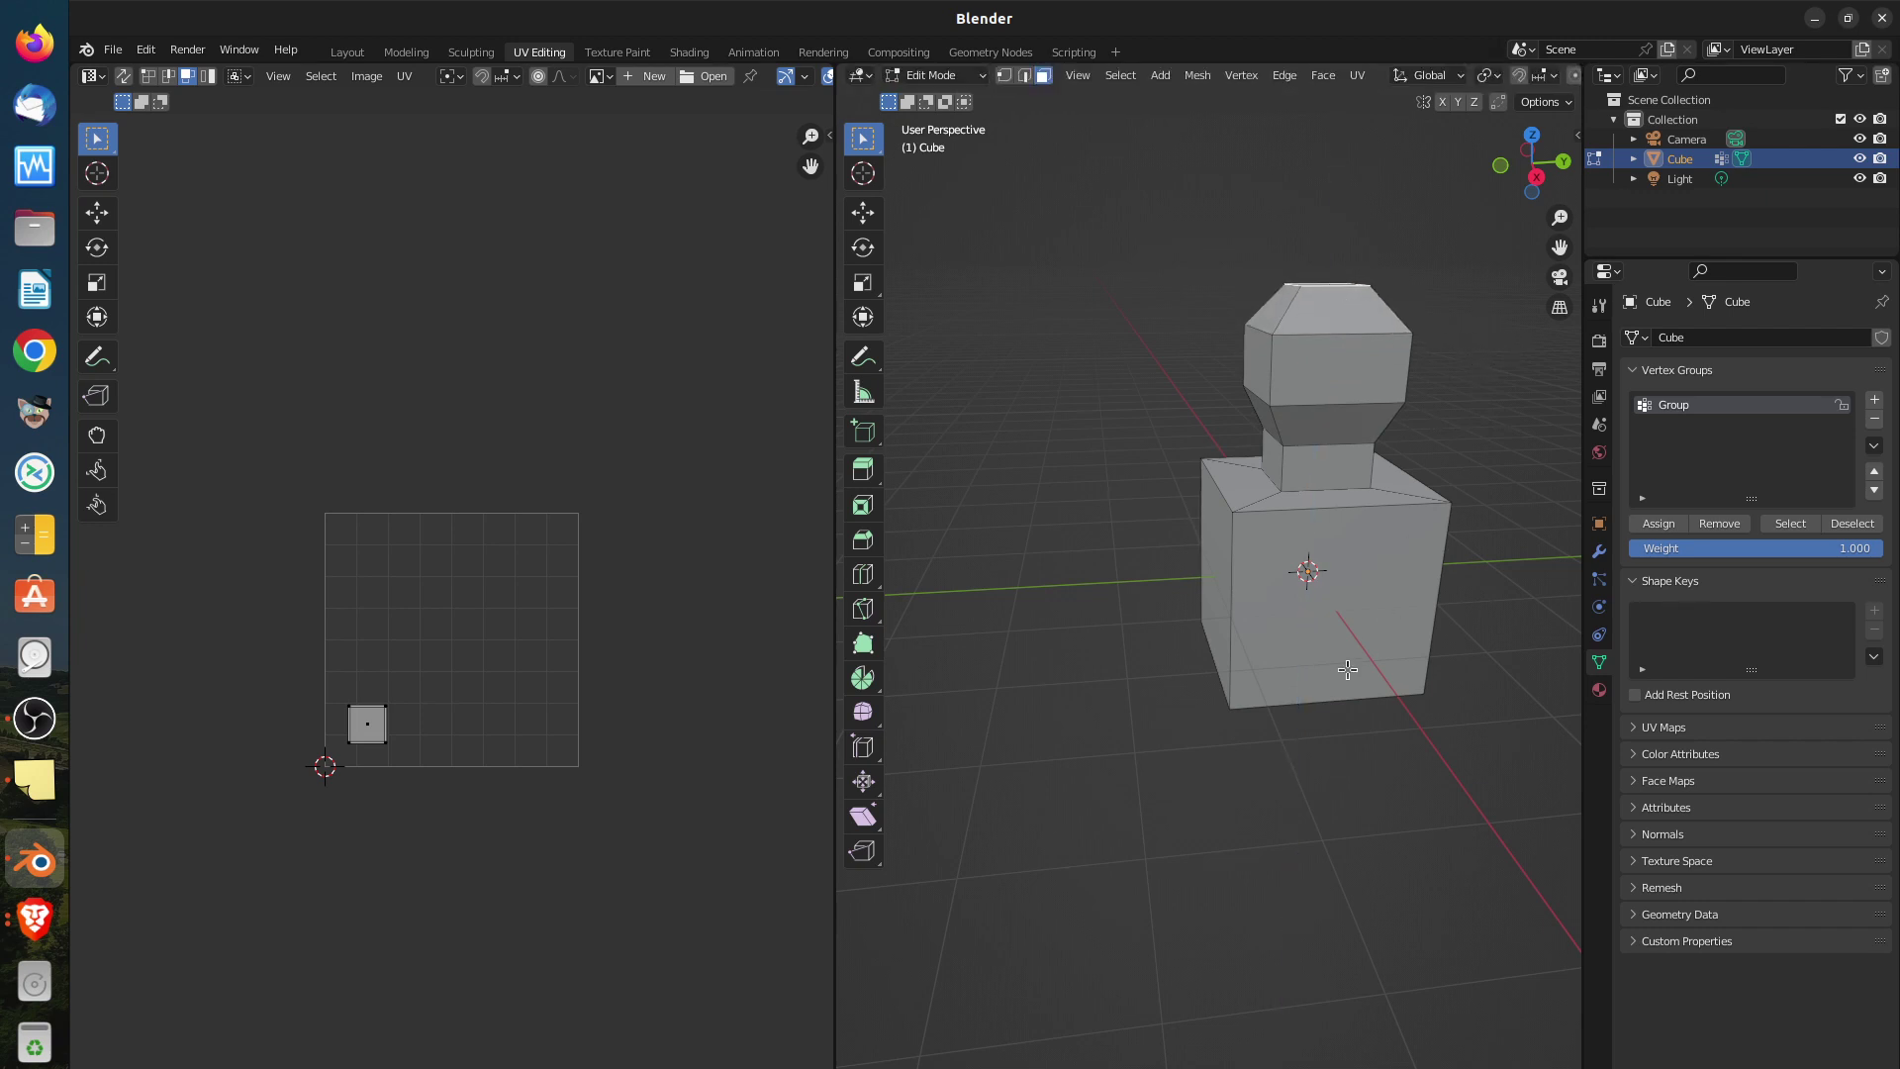
# Add one centred vertical loop cut around the whole model, running through the base, neck and head
pyautogui.click(1341, 614)
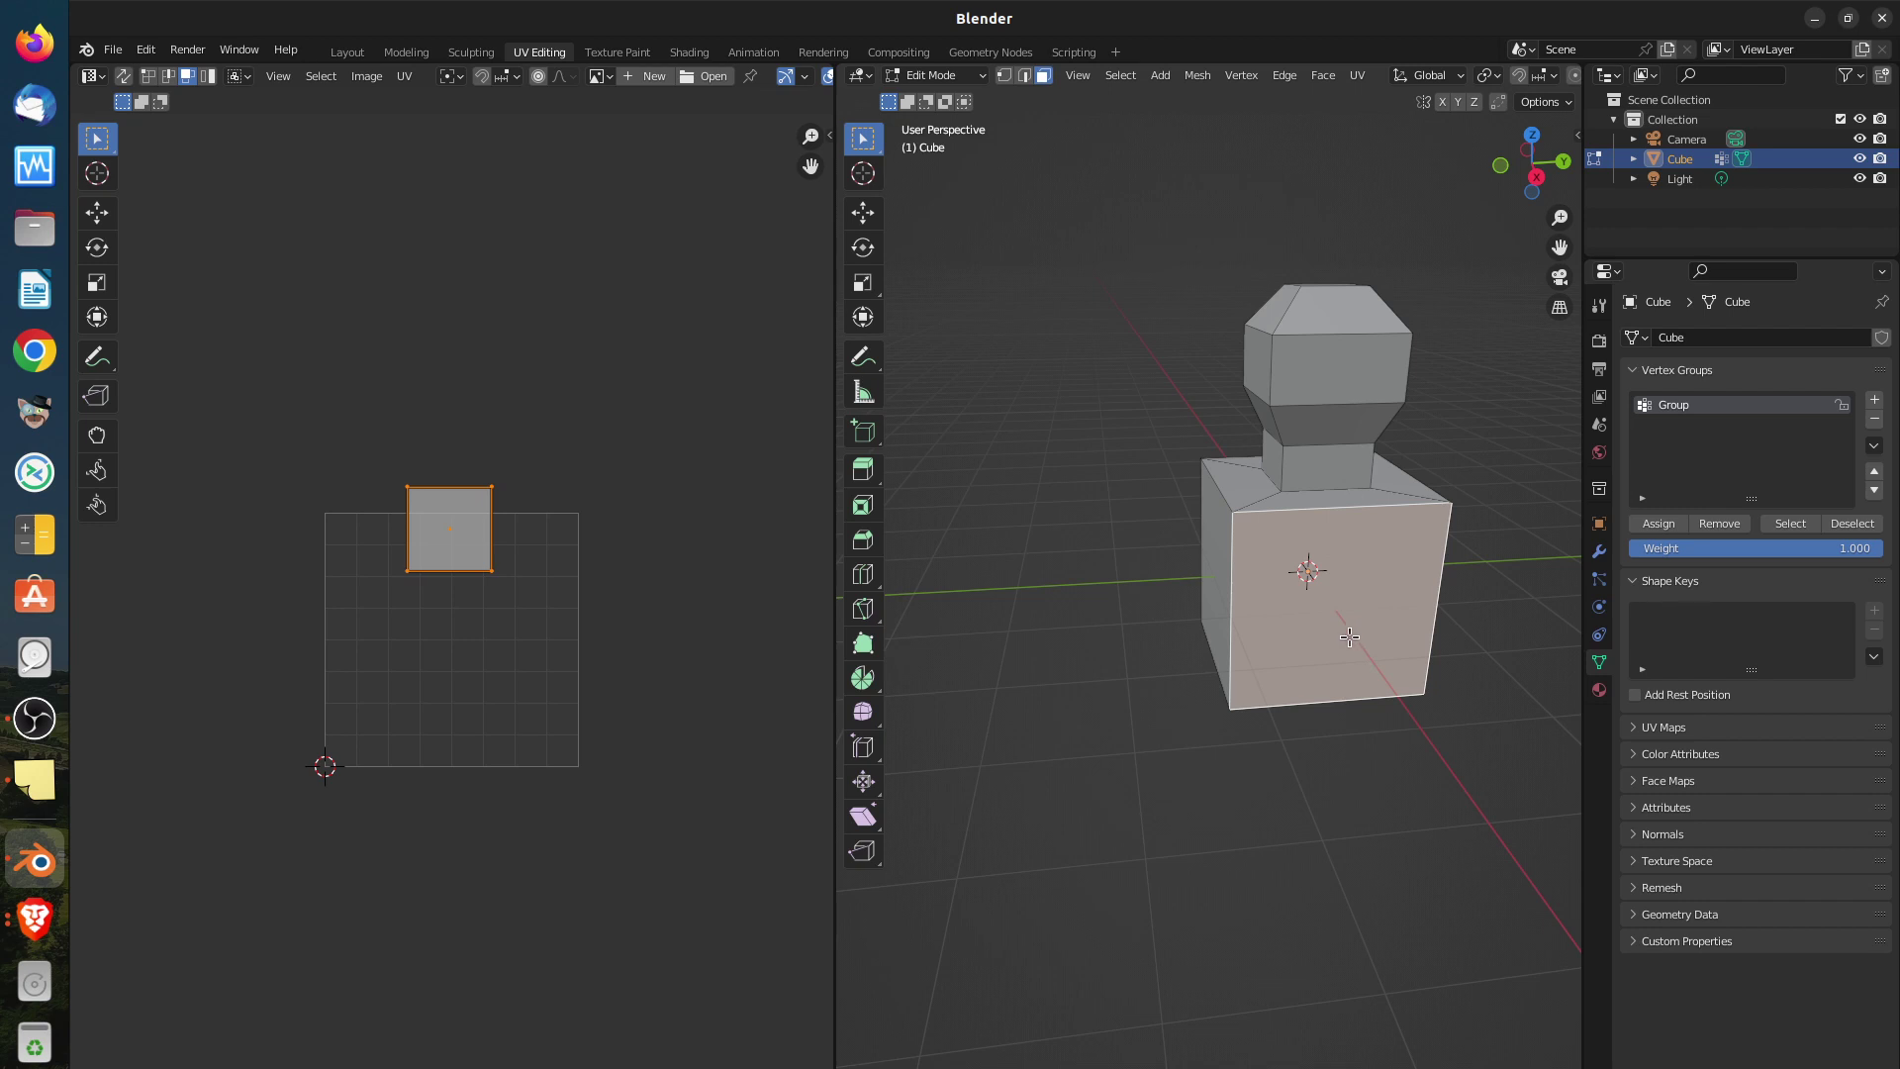
pyautogui.hotkey('ctrl', 'r')
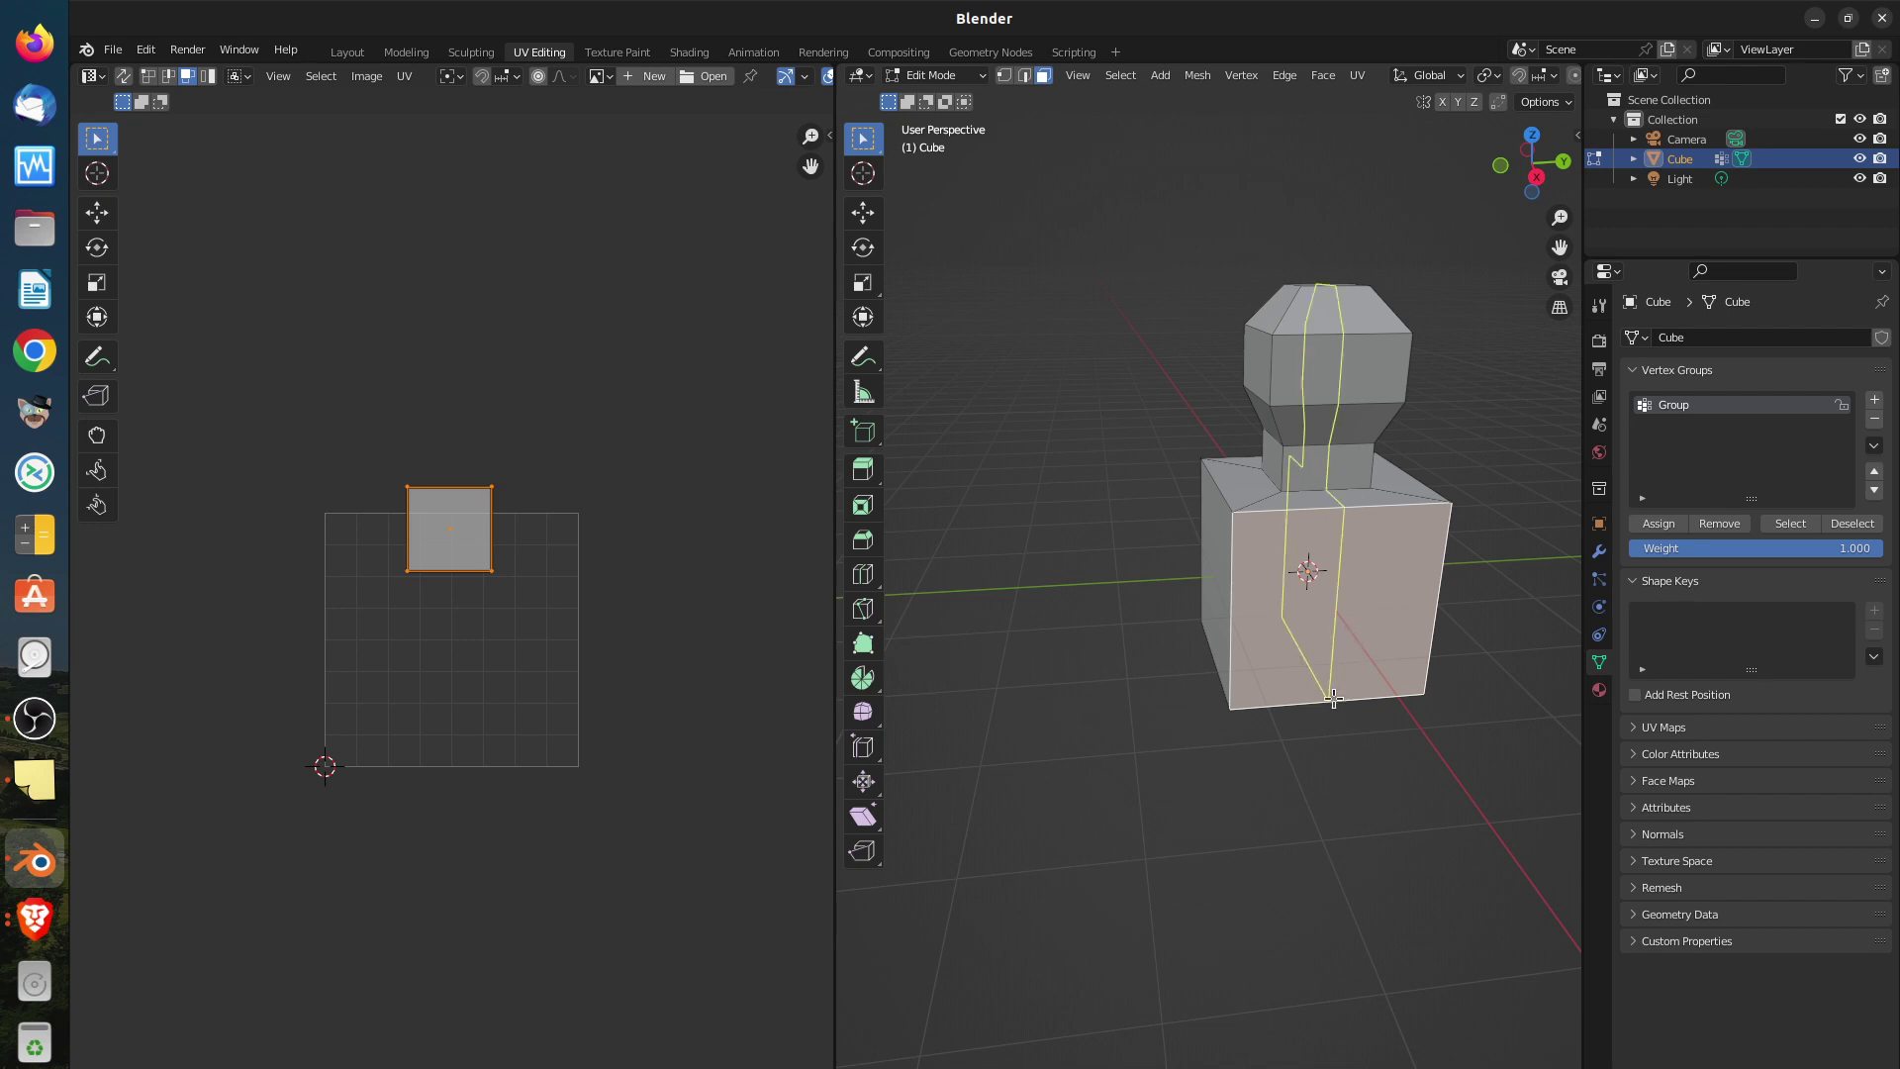
pyautogui.click(1333, 698)
pyautogui.click(1333, 699)
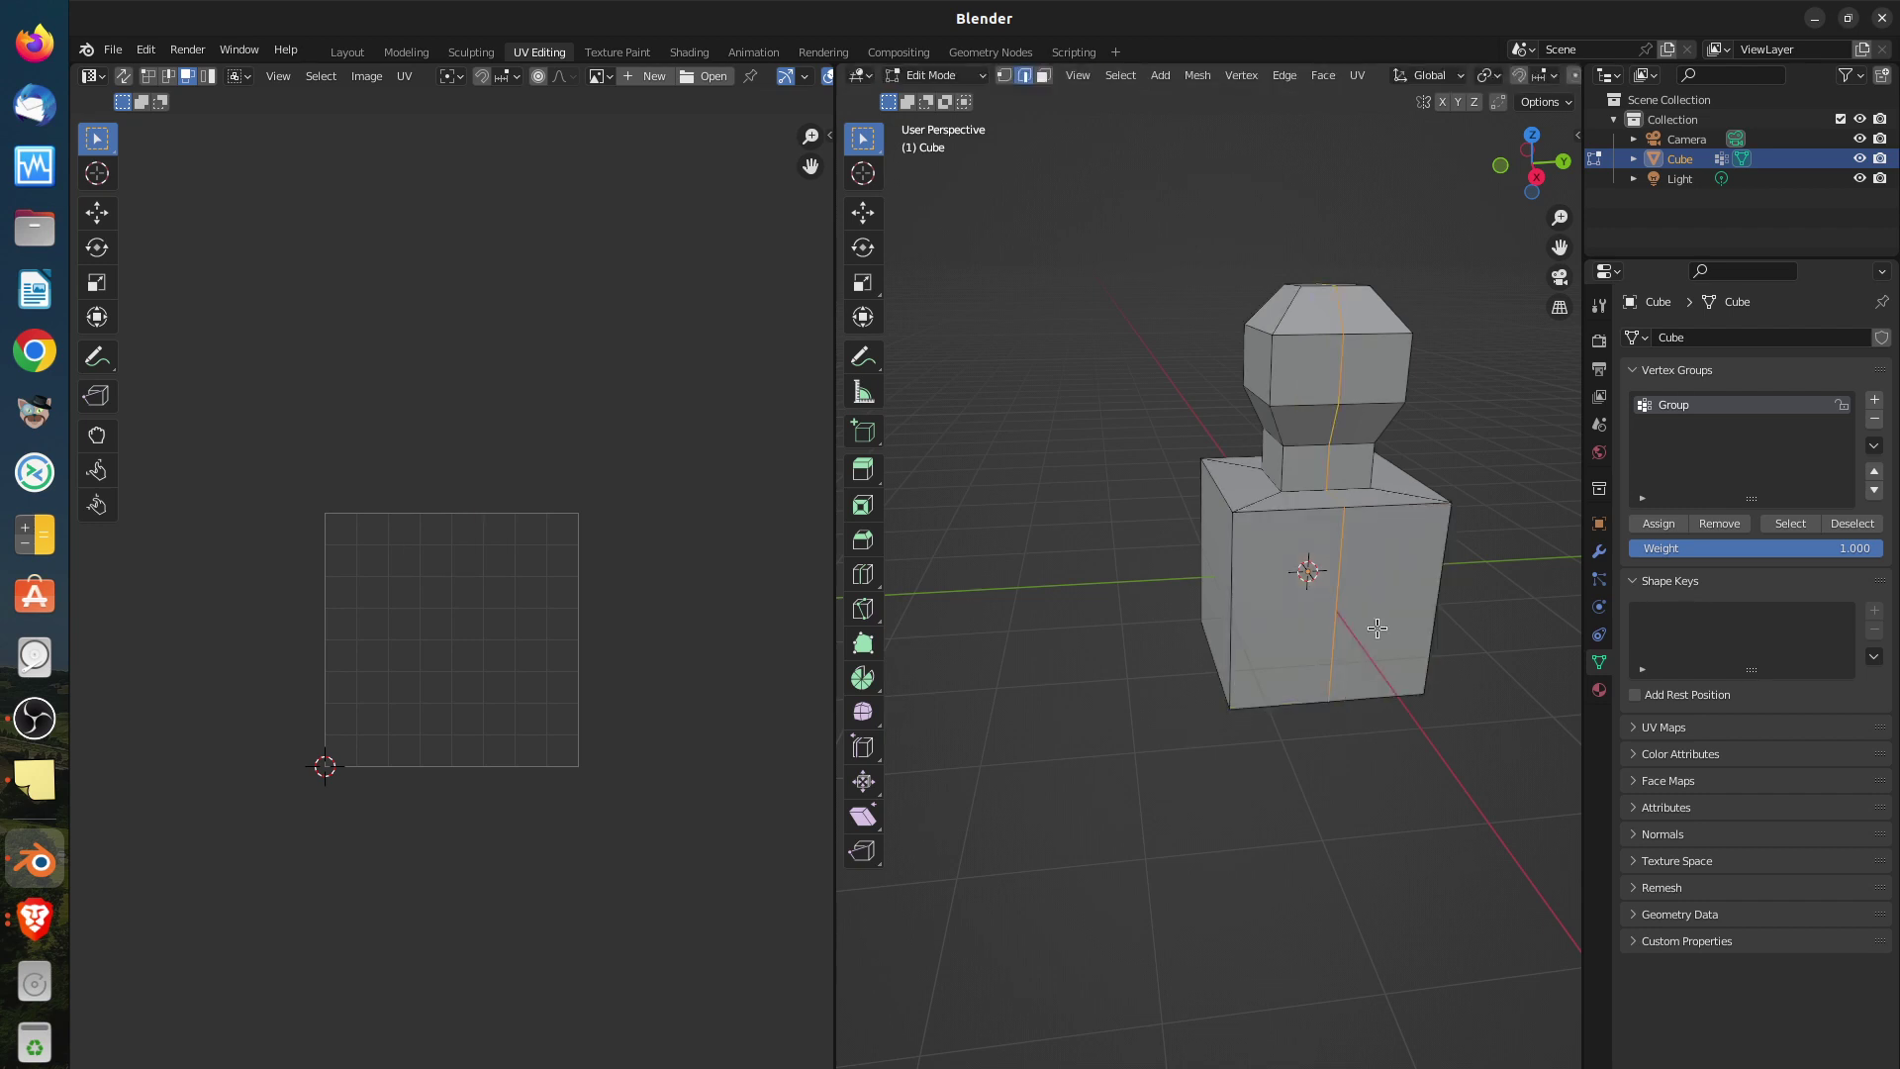
# Mark seams on the base's vertical centre edges, their continuation across the top, and the neck-base edges on the negative Y side
pyautogui.moveTo(1323, 629); pyautogui.dragTo(1382, 585, button='middle')
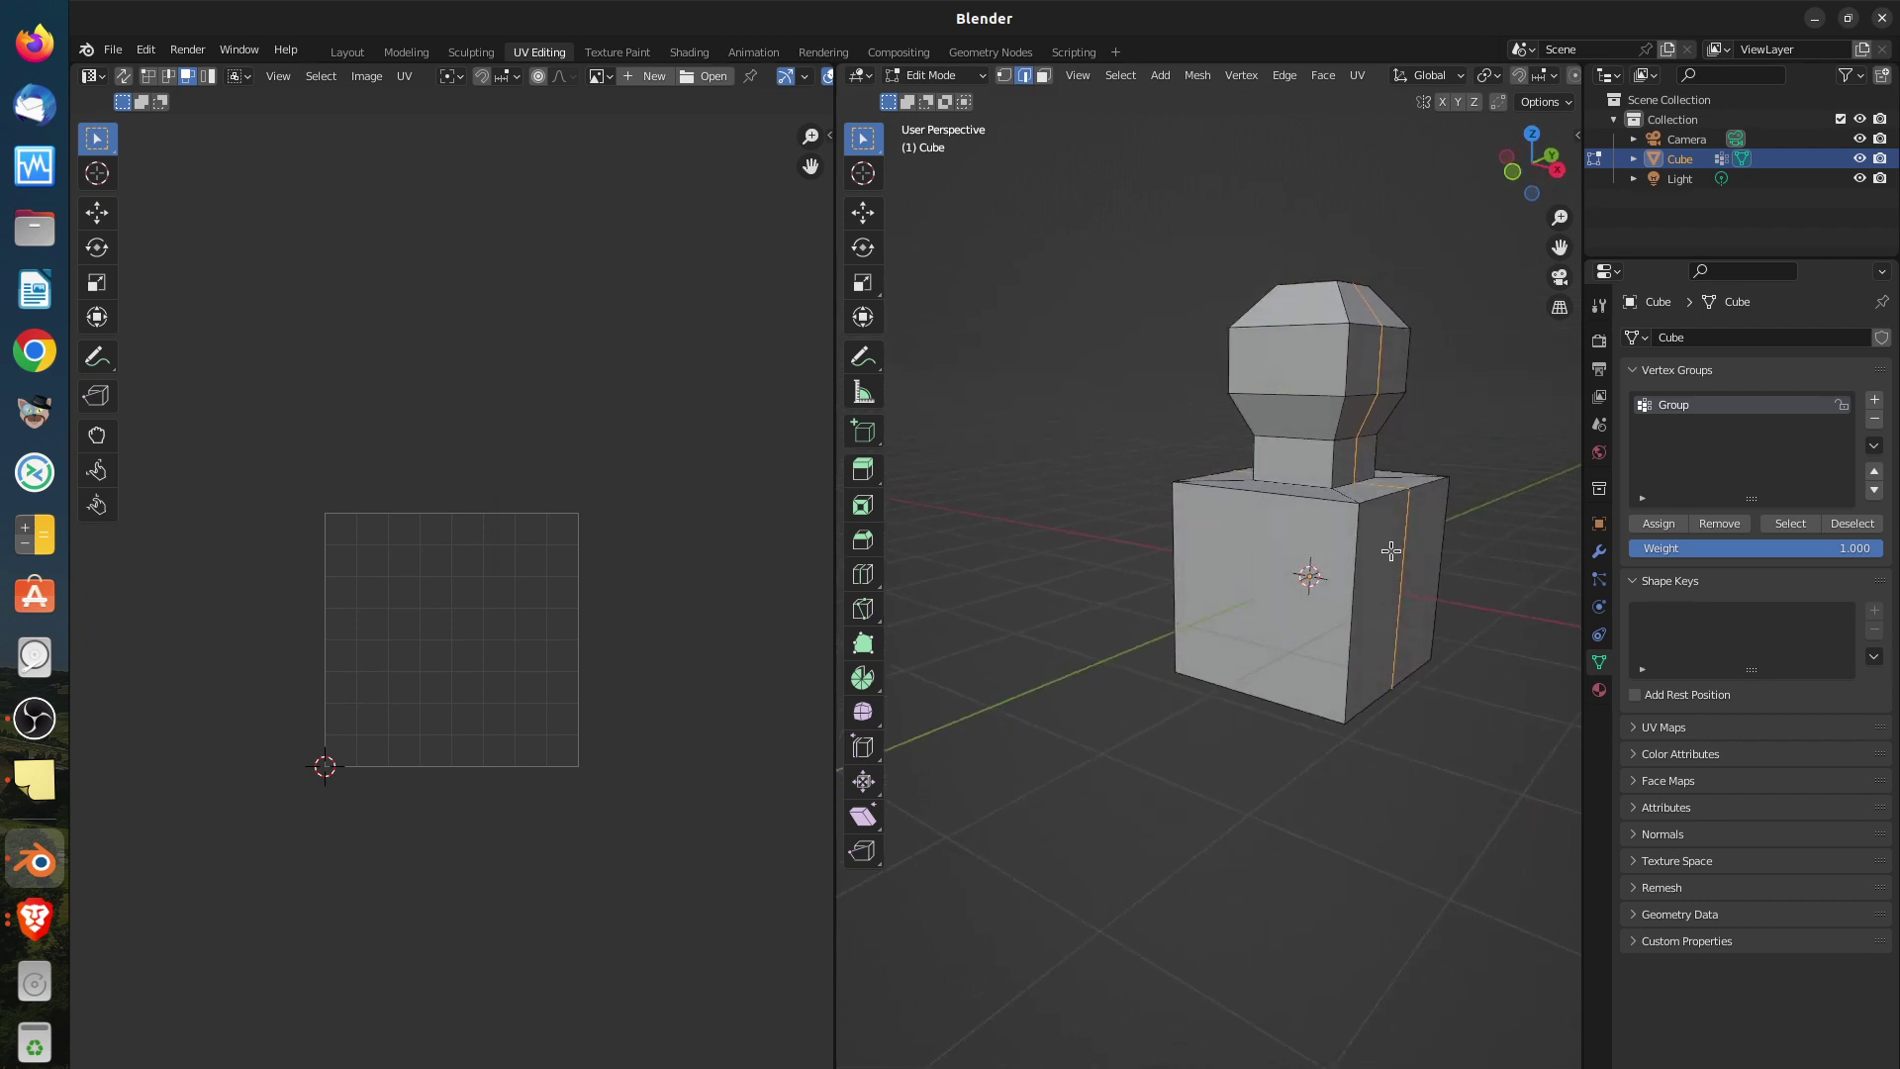
pyautogui.moveTo(1441, 749); pyautogui.dragTo(1357, 758, button='middle')
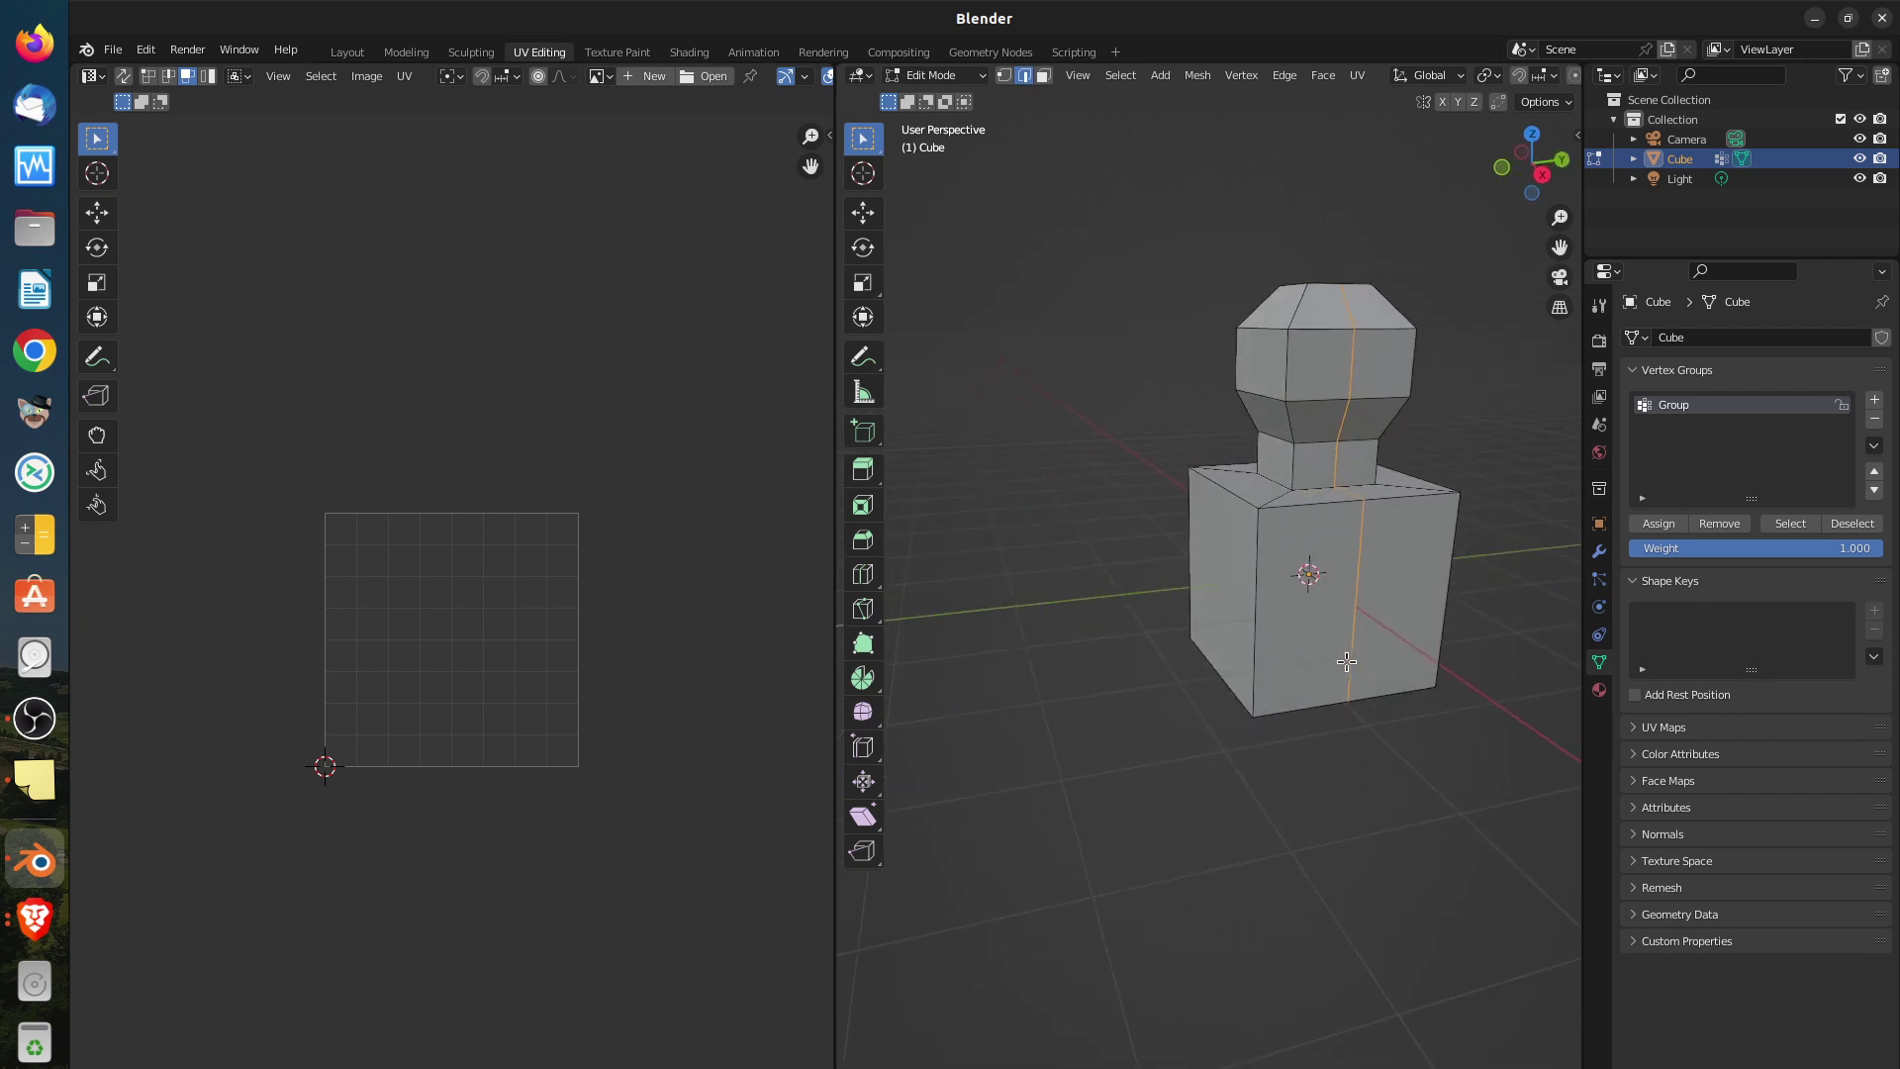
pyautogui.moveTo(1356, 586); pyautogui.dragTo(1358, 682, button='middle')
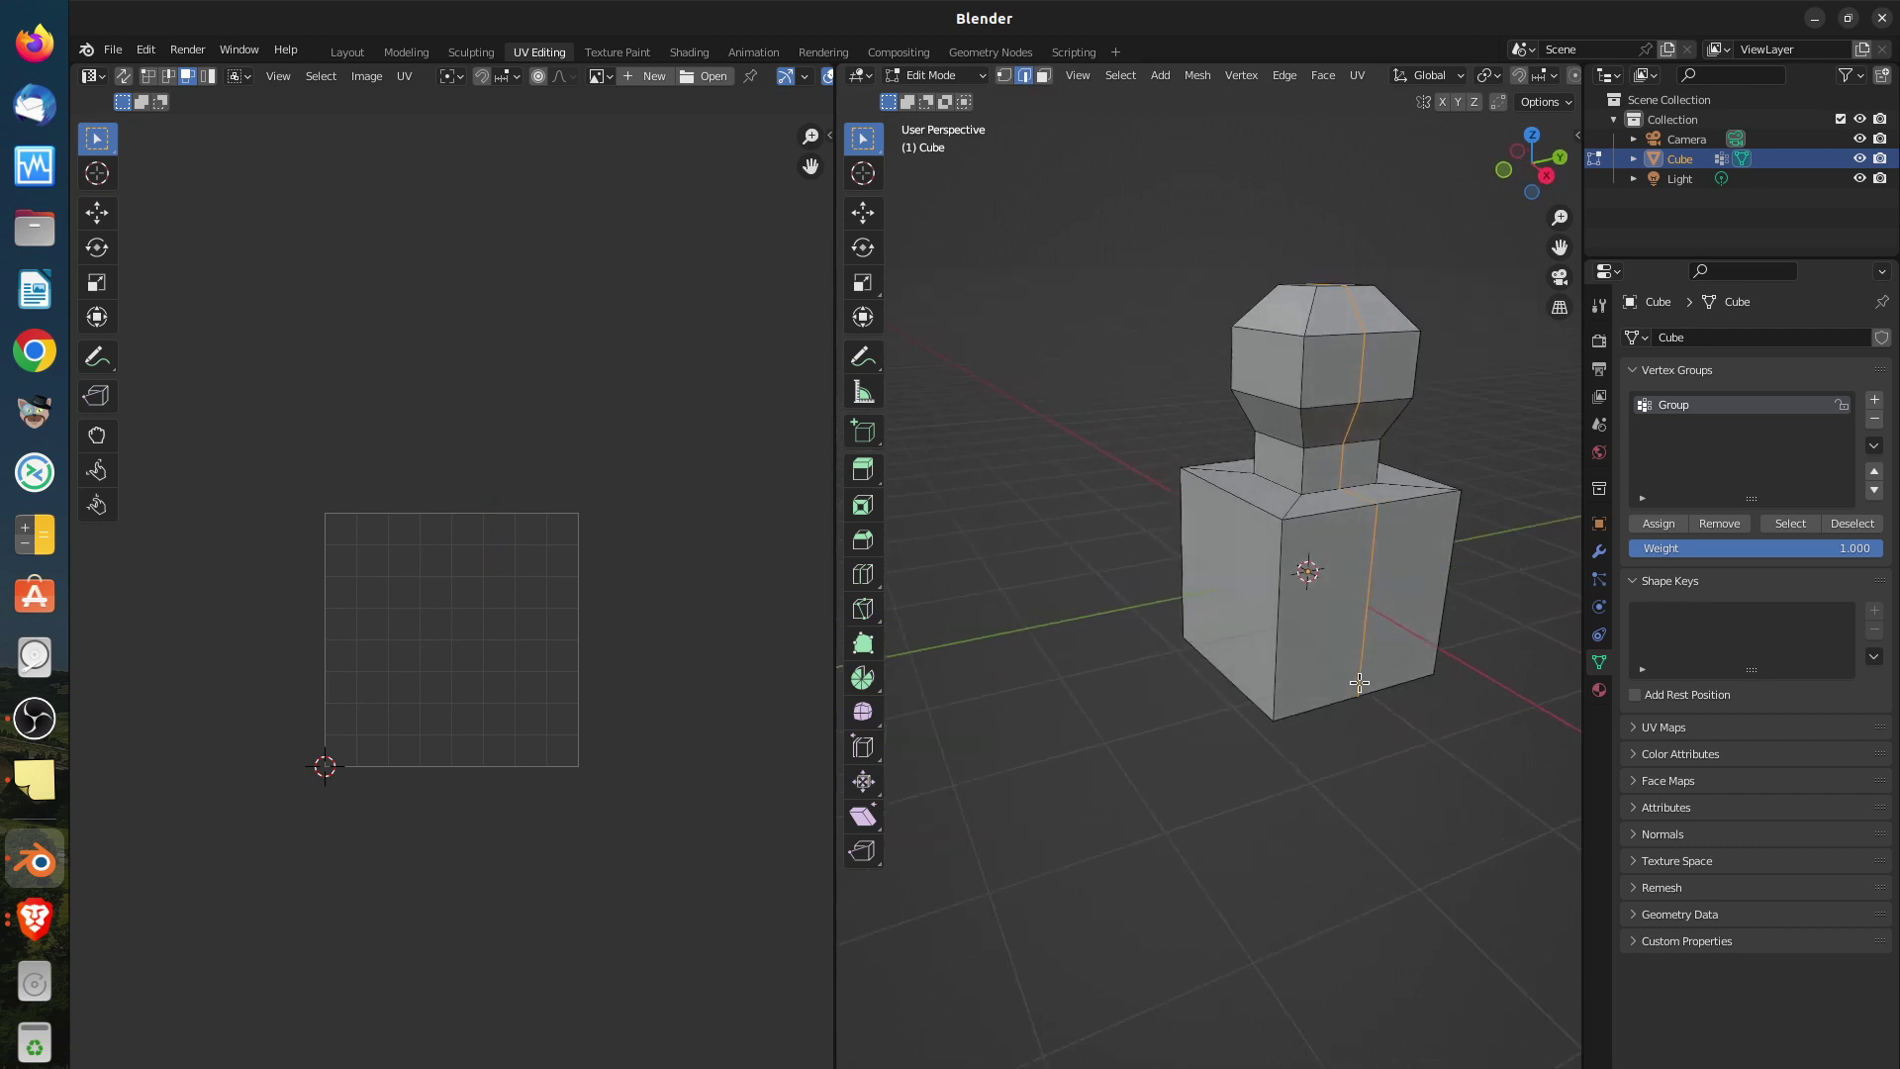
pyautogui.click(1372, 595)
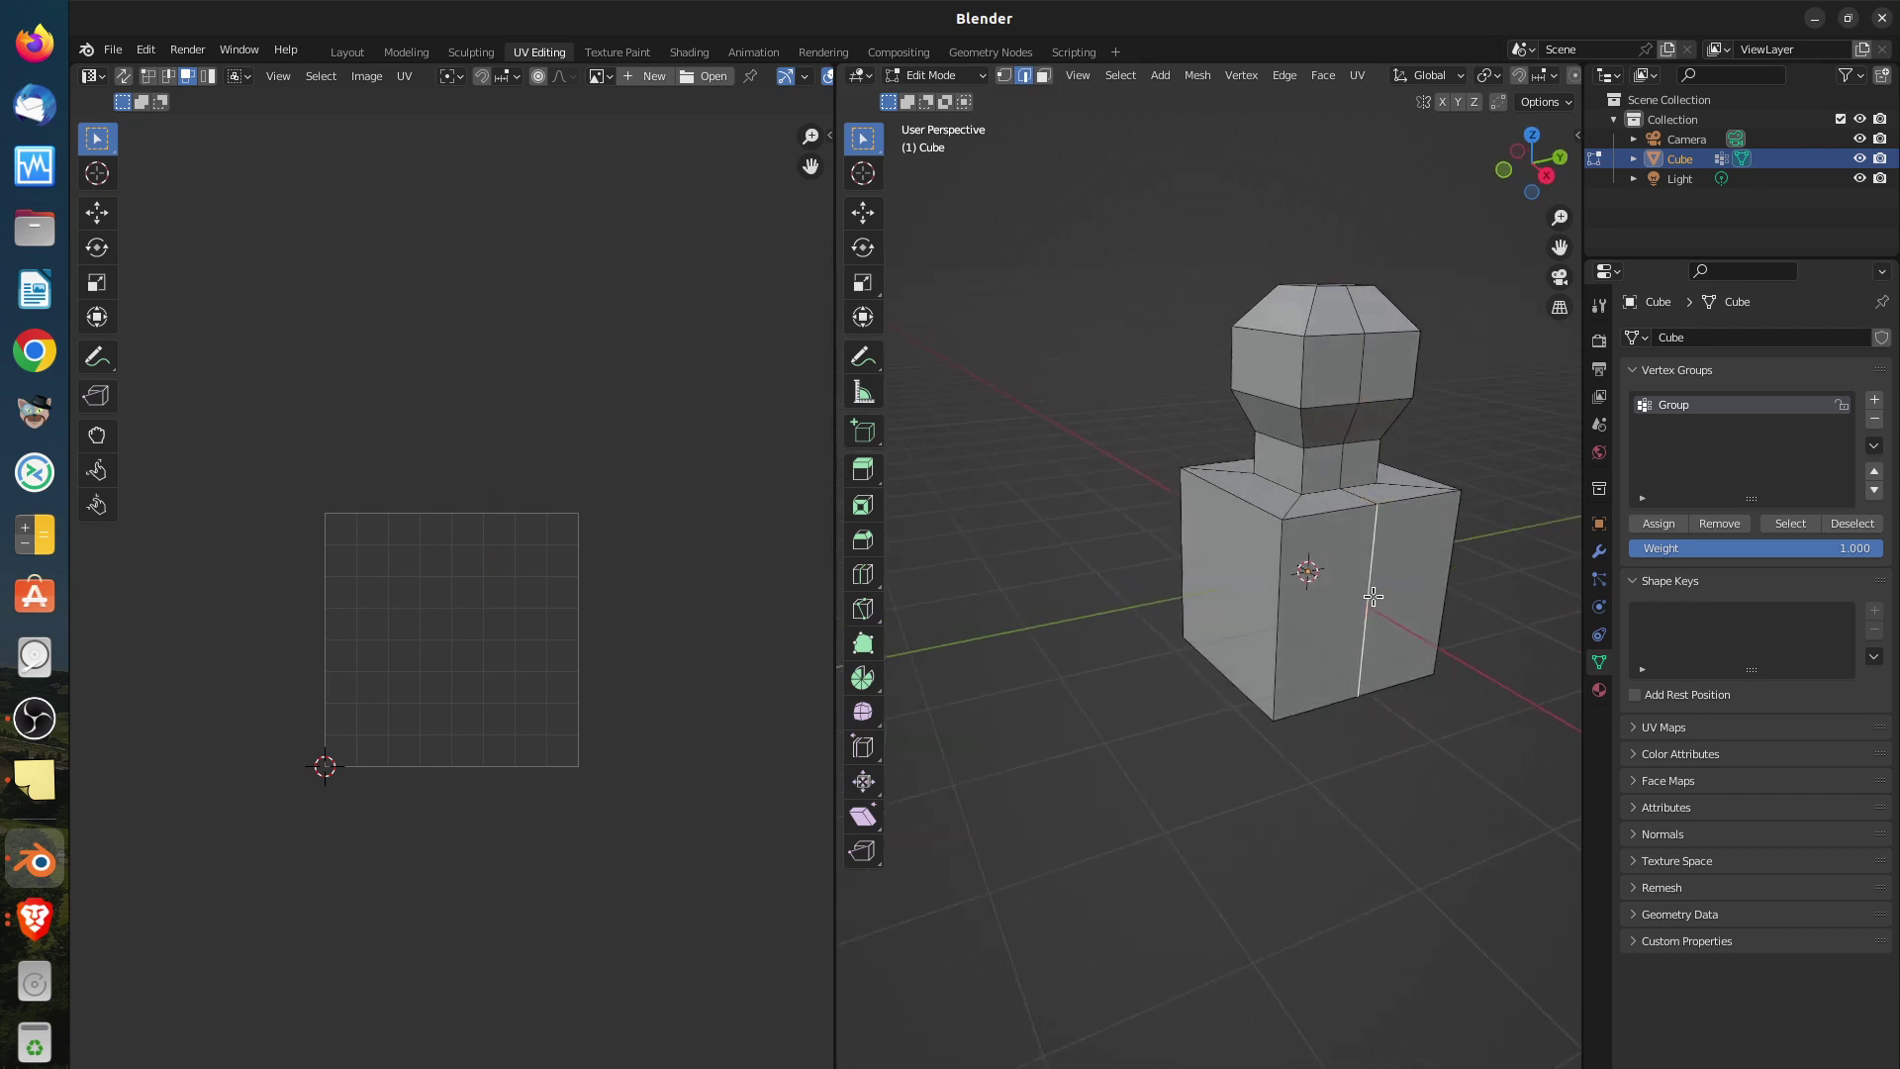
pyautogui.click(1350, 494)
pyautogui.click(1372, 560)
pyautogui.moveTo(1330, 651); pyautogui.dragTo(1325, 577, button='middle')
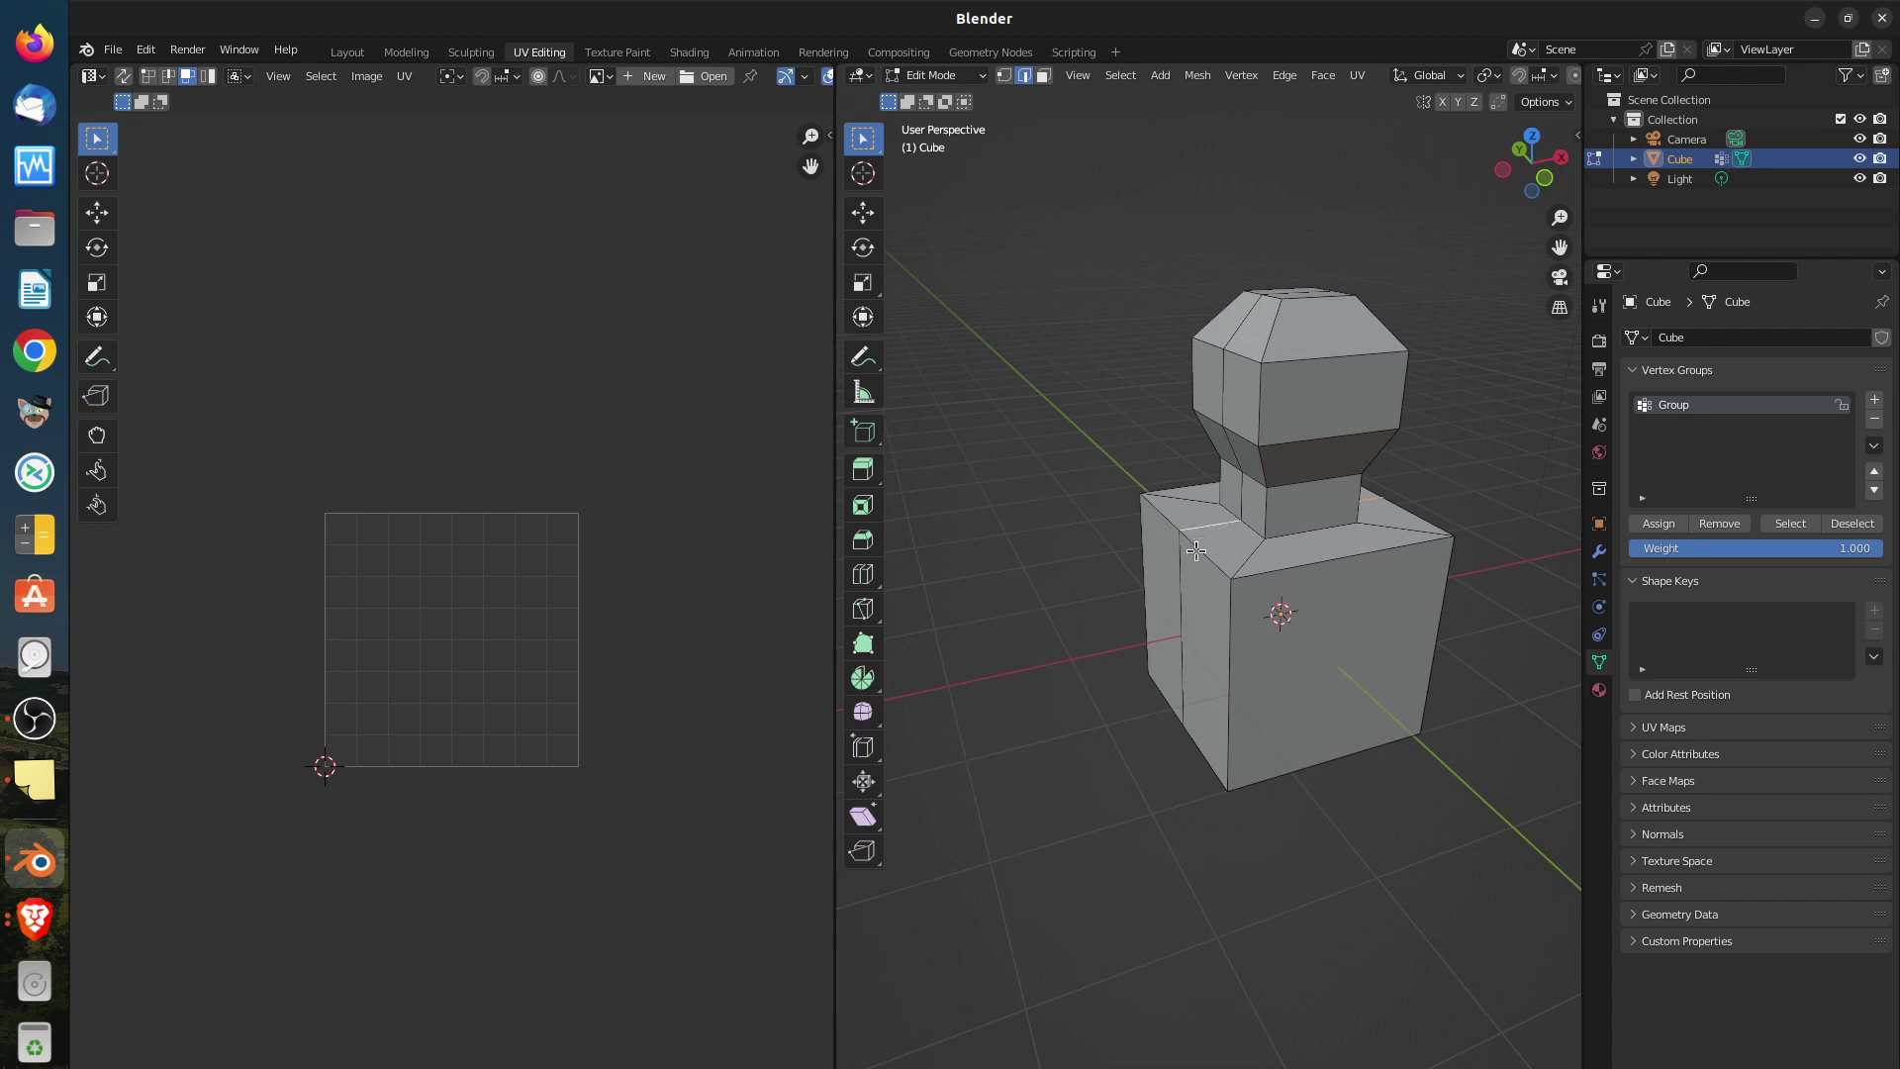
pyautogui.keyDown('alt'); pyautogui.click(1185, 589); pyautogui.keyUp('alt')
pyautogui.moveTo(1252, 666); pyautogui.dragTo(1351, 550, button='middle')
pyautogui.keyDown('alt'); pyautogui.click(1260, 553); pyautogui.keyUp('alt')
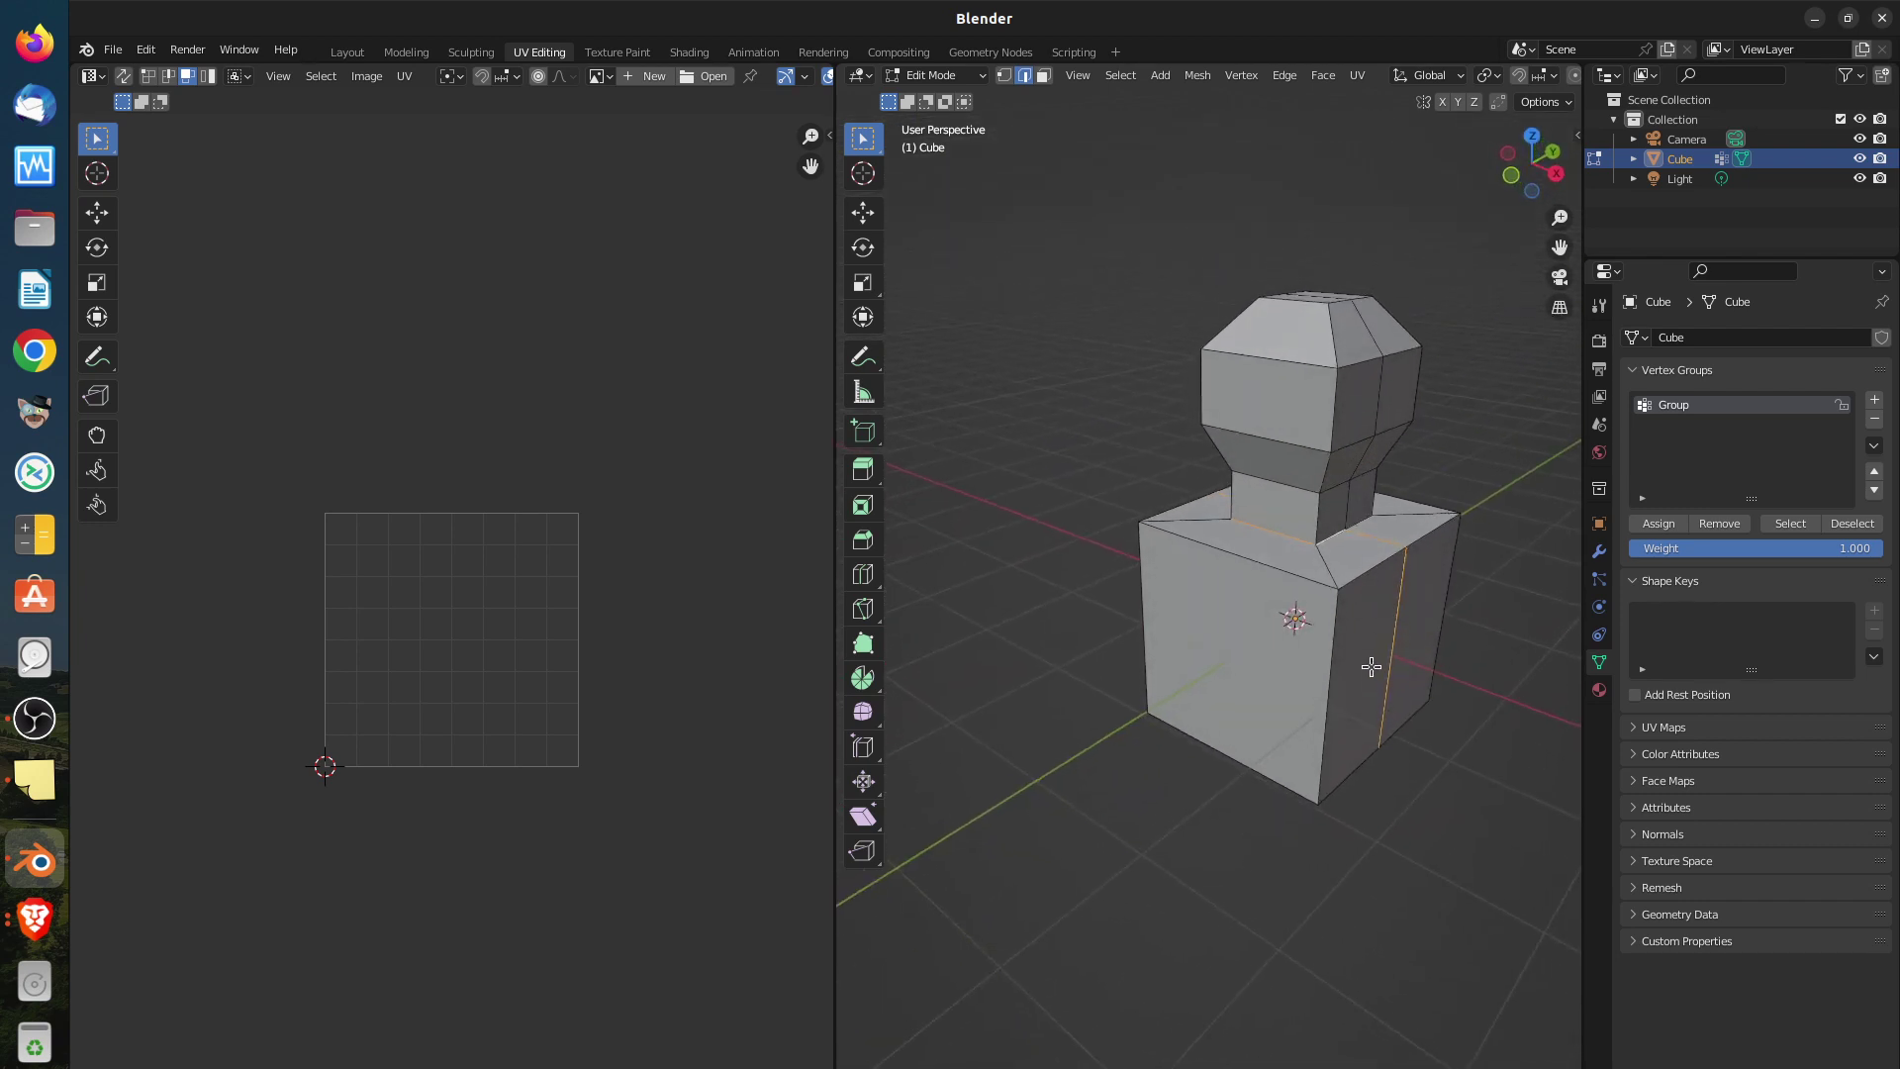
pyautogui.moveTo(1369, 666); pyautogui.dragTo(1327, 796, button='middle')
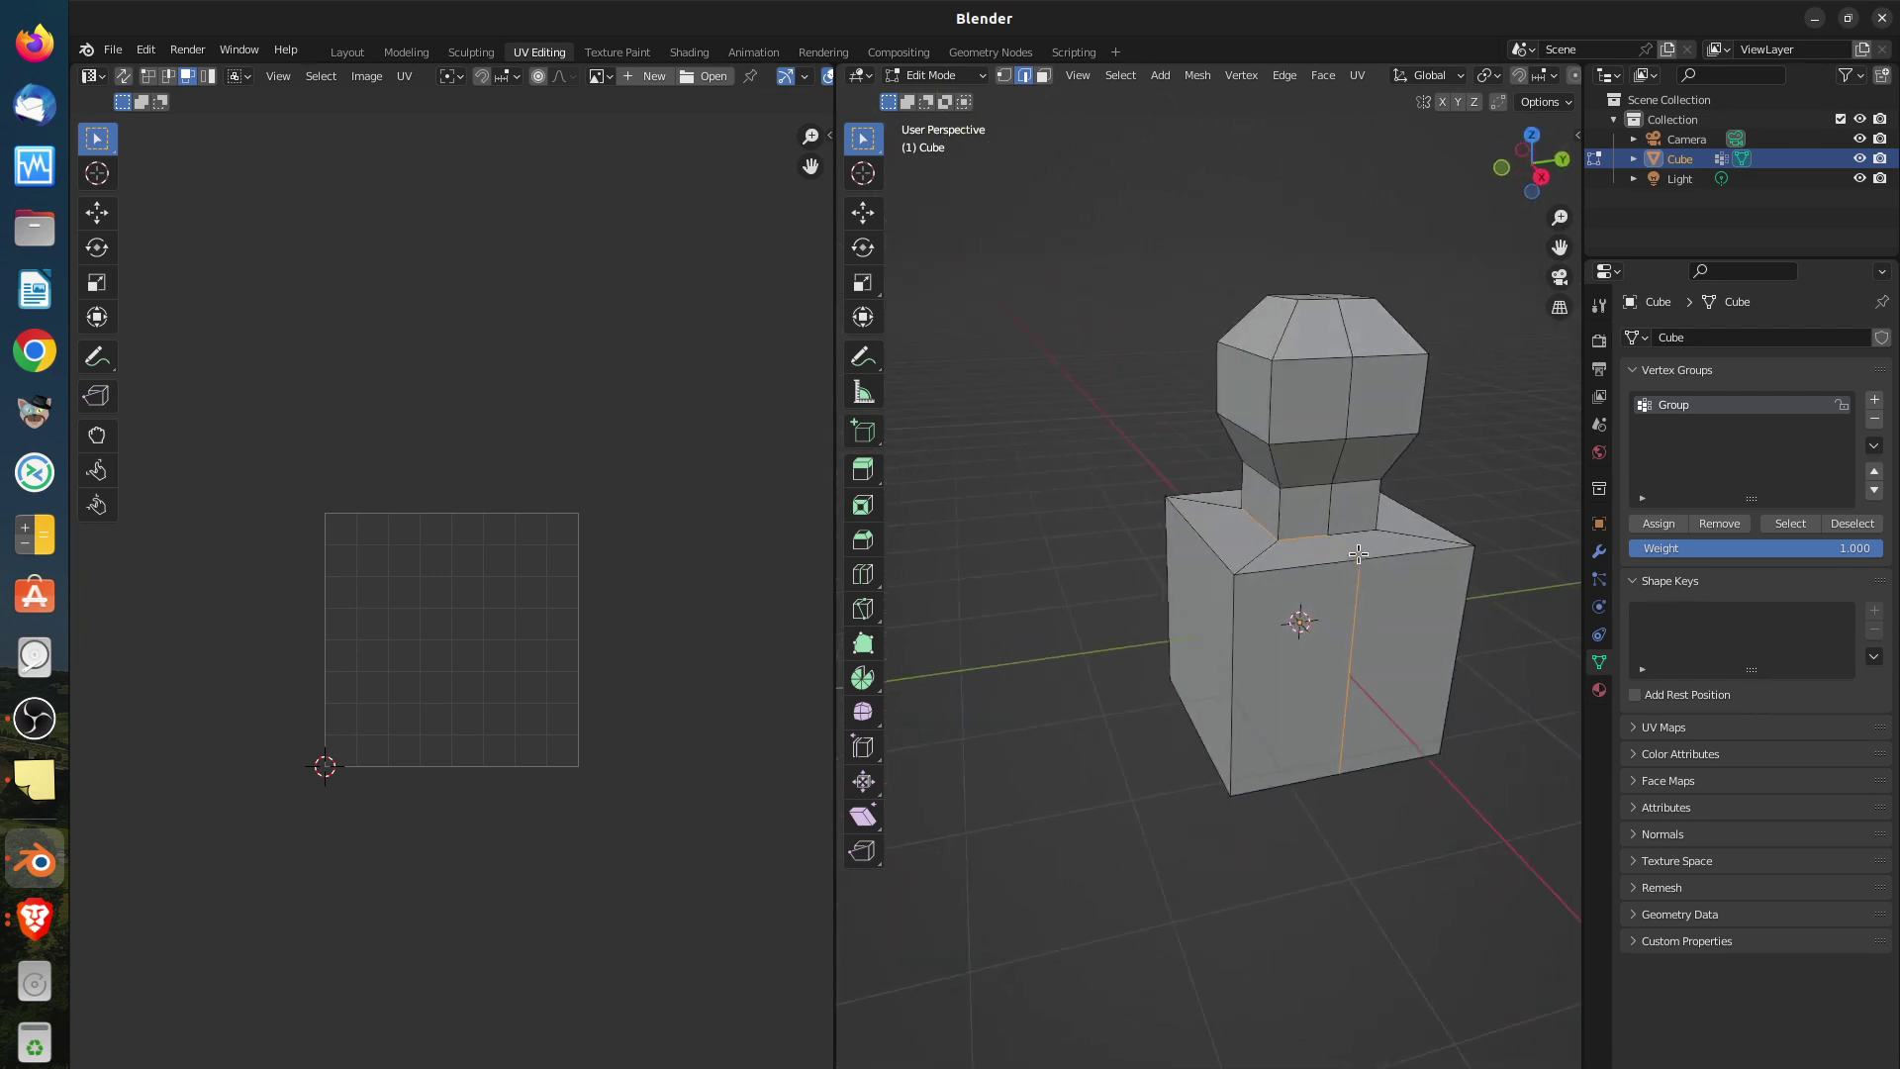
pyautogui.moveTo(1185, 660); pyautogui.dragTo(1299, 607, button='middle')
pyautogui.moveTo(1255, 767); pyautogui.dragTo(1264, 718, button='middle')
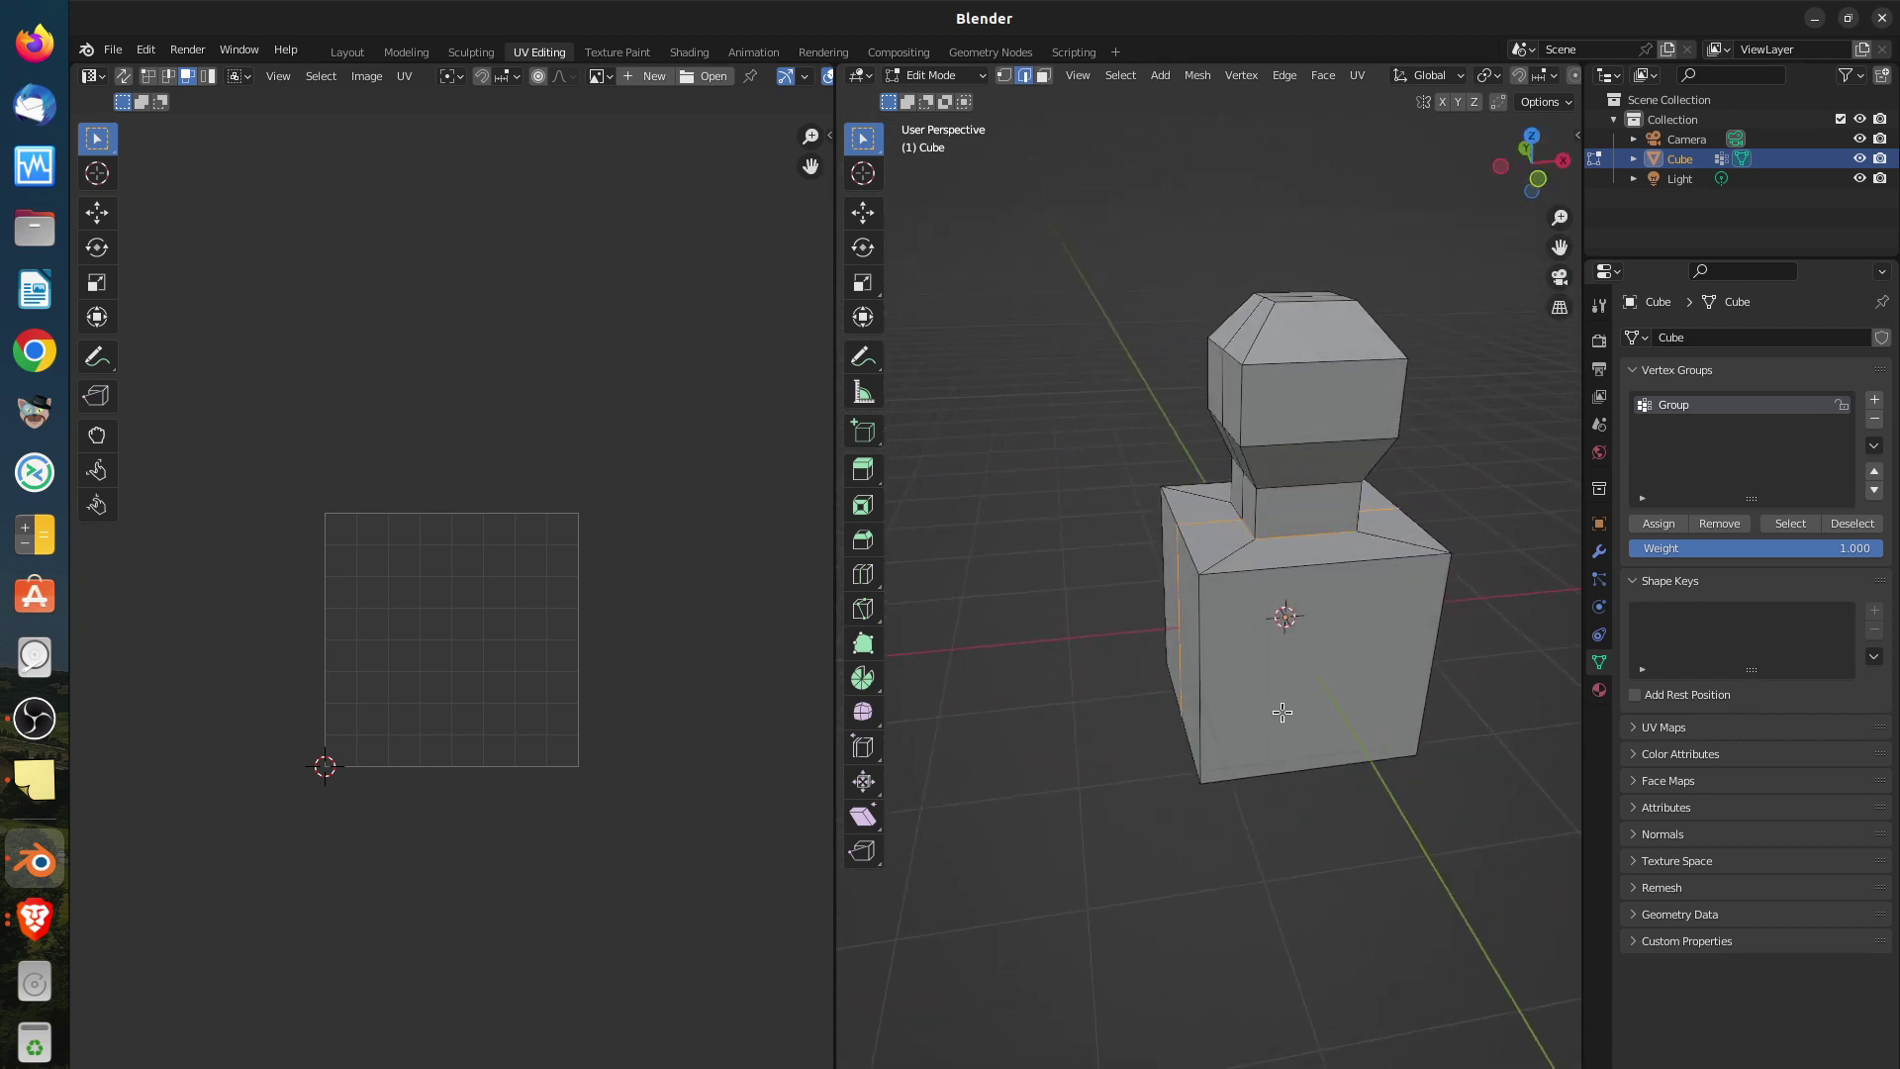
pyautogui.press('u')
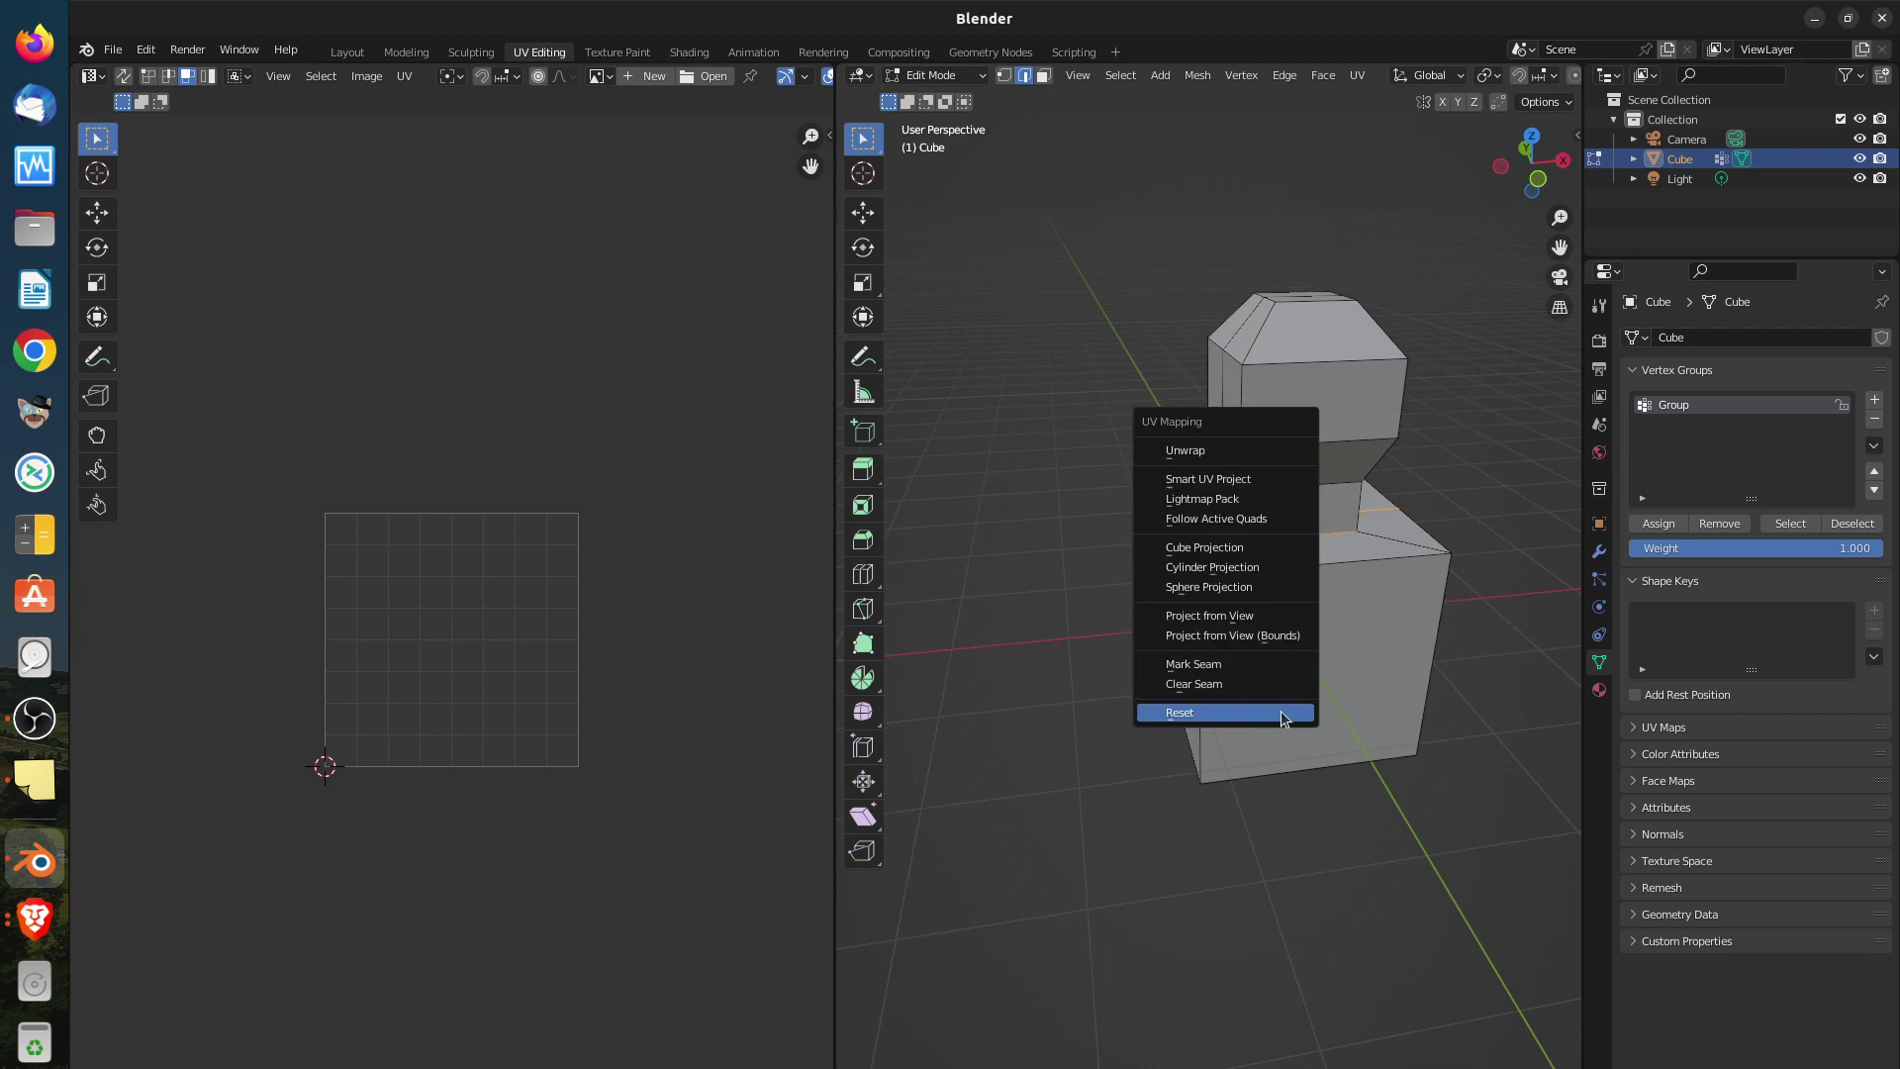
pyautogui.click(1227, 666)
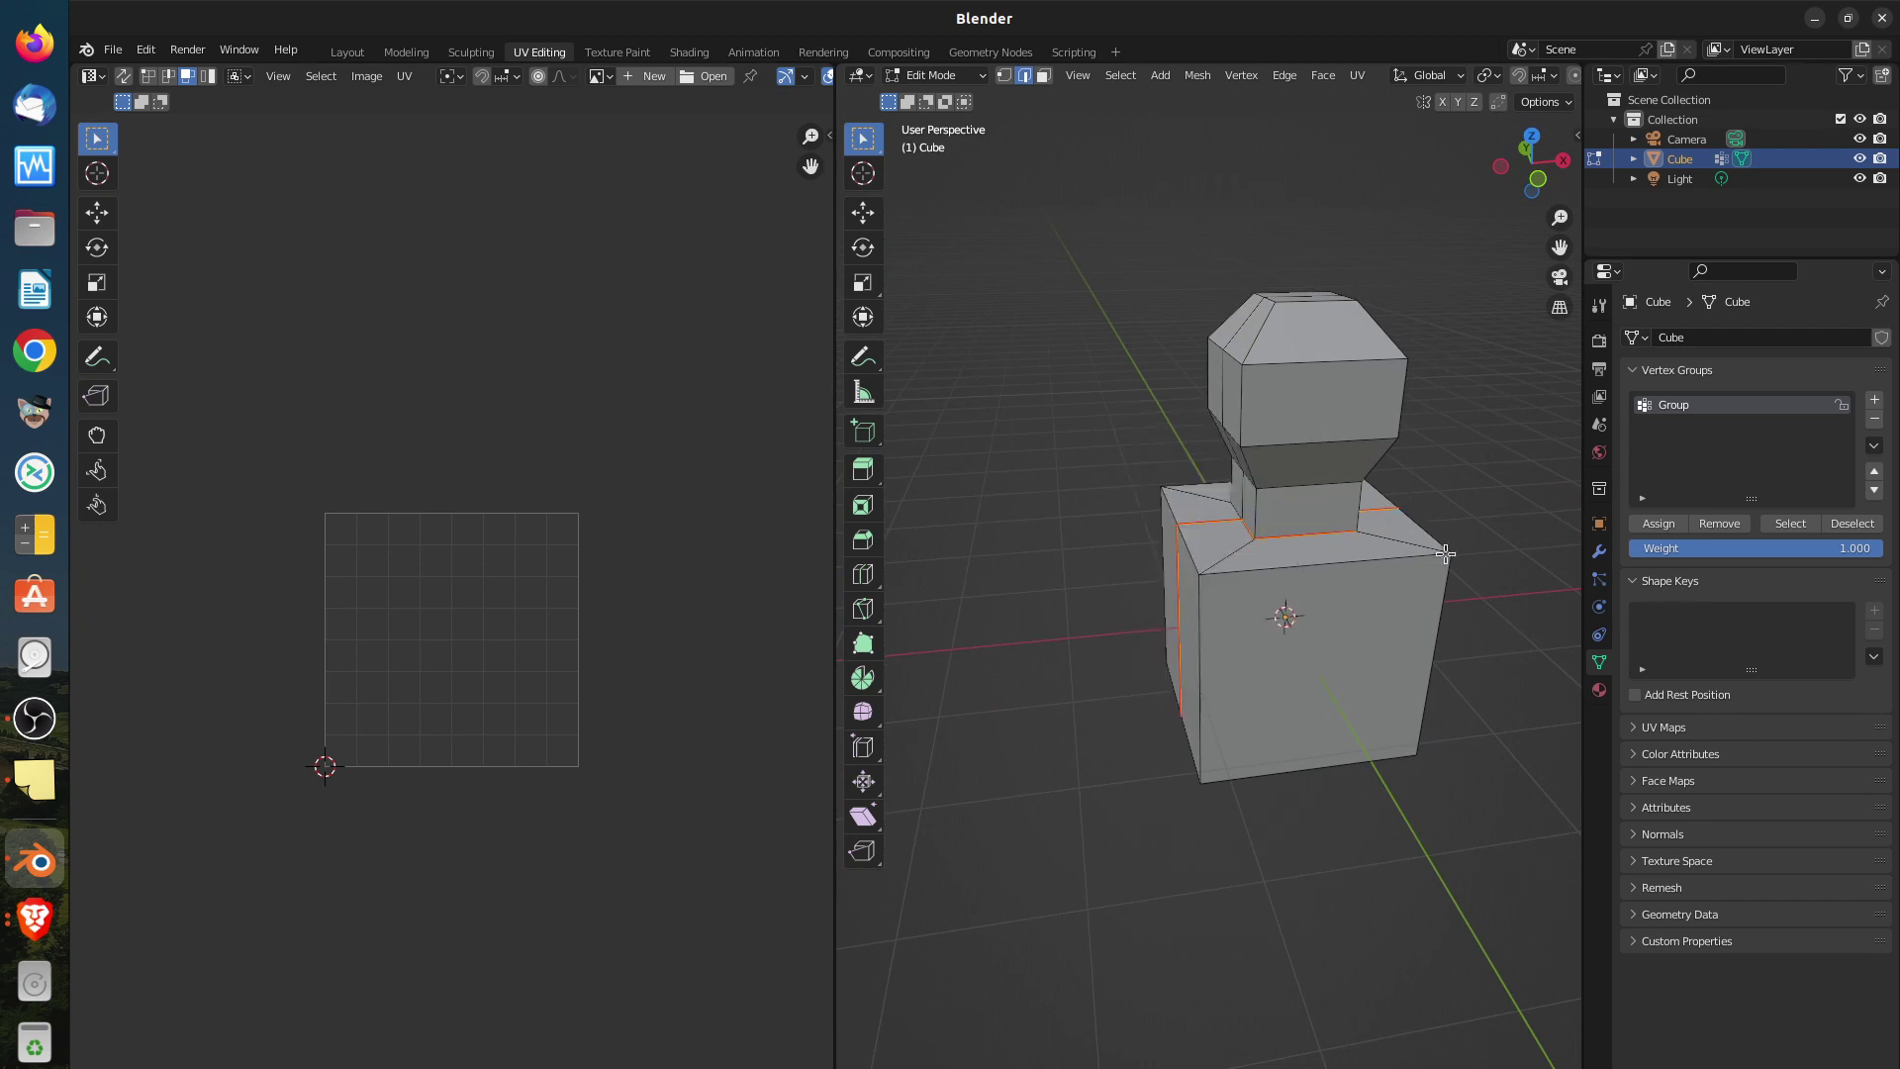
# Mark the remaining neck-base edges on the positive Y side as seams
pyautogui.moveTo(1384, 704); pyautogui.dragTo(1037, 707, button='middle')
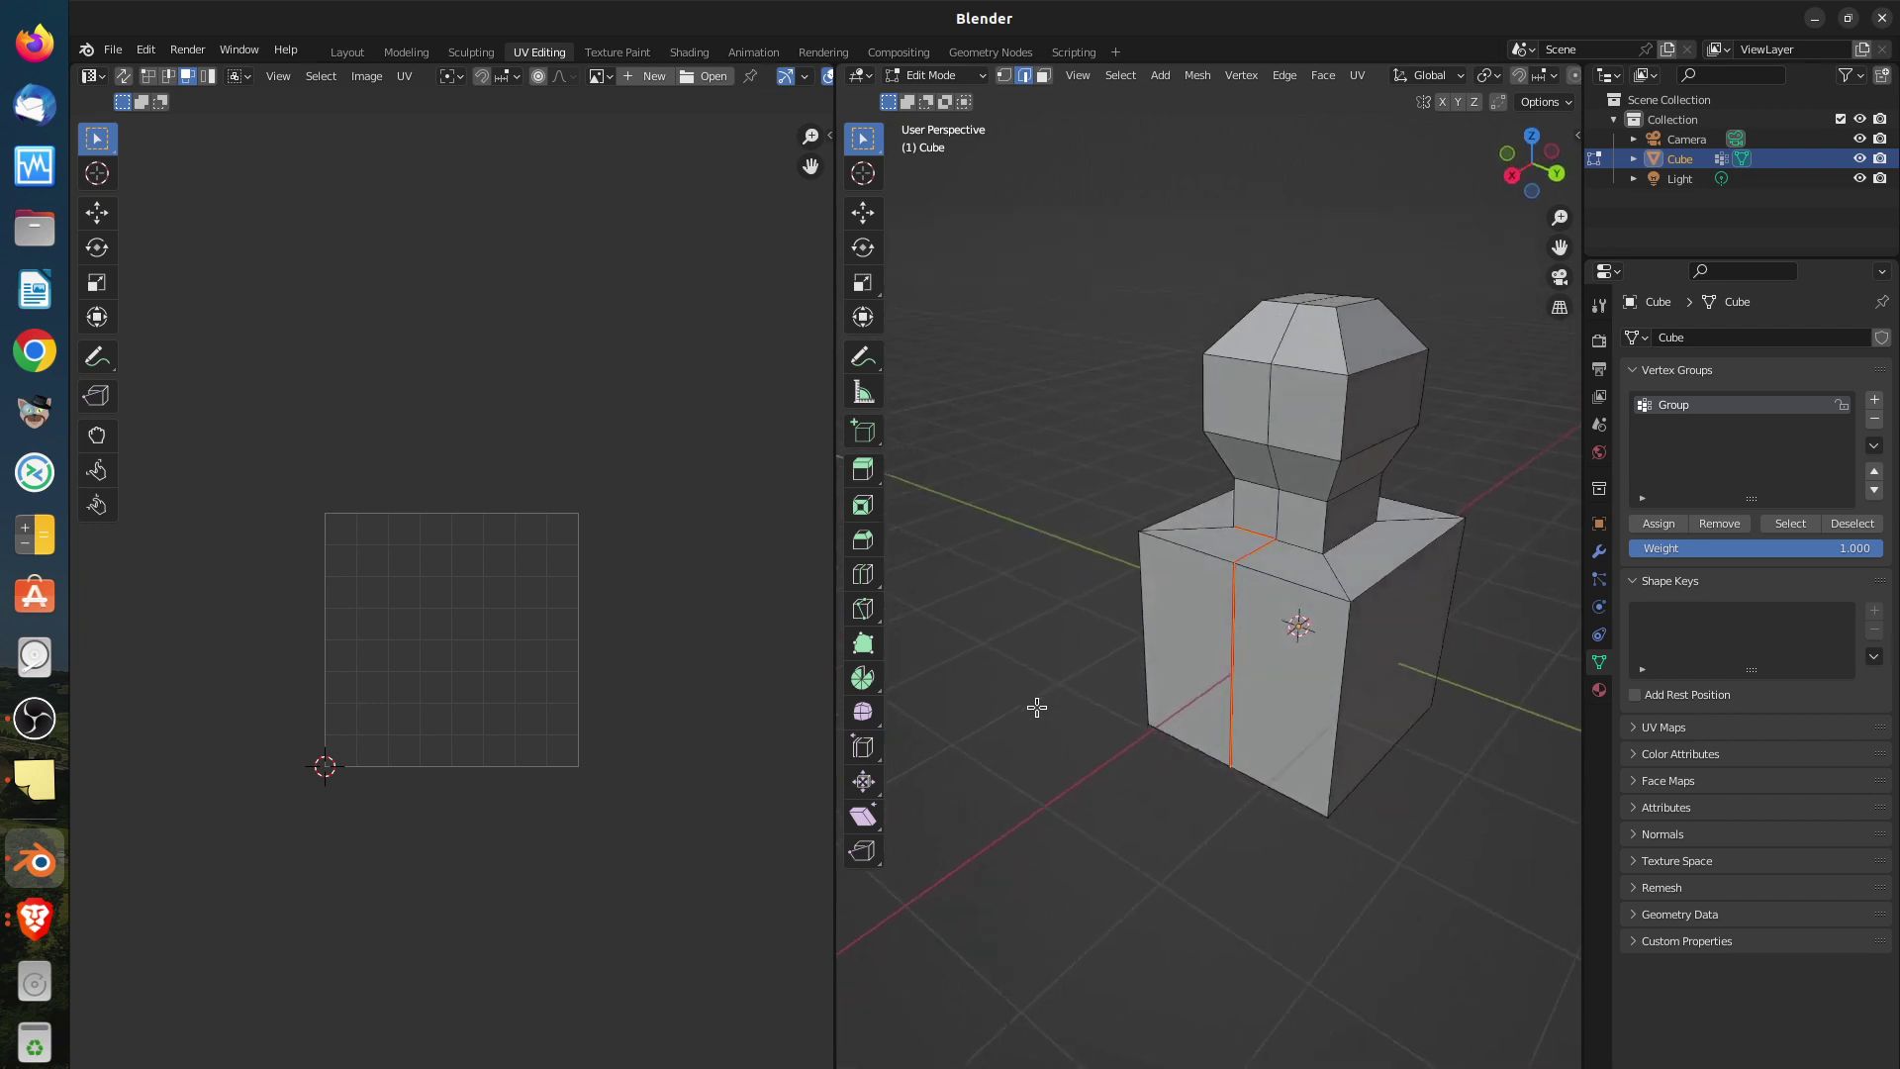
pyautogui.click(1338, 545)
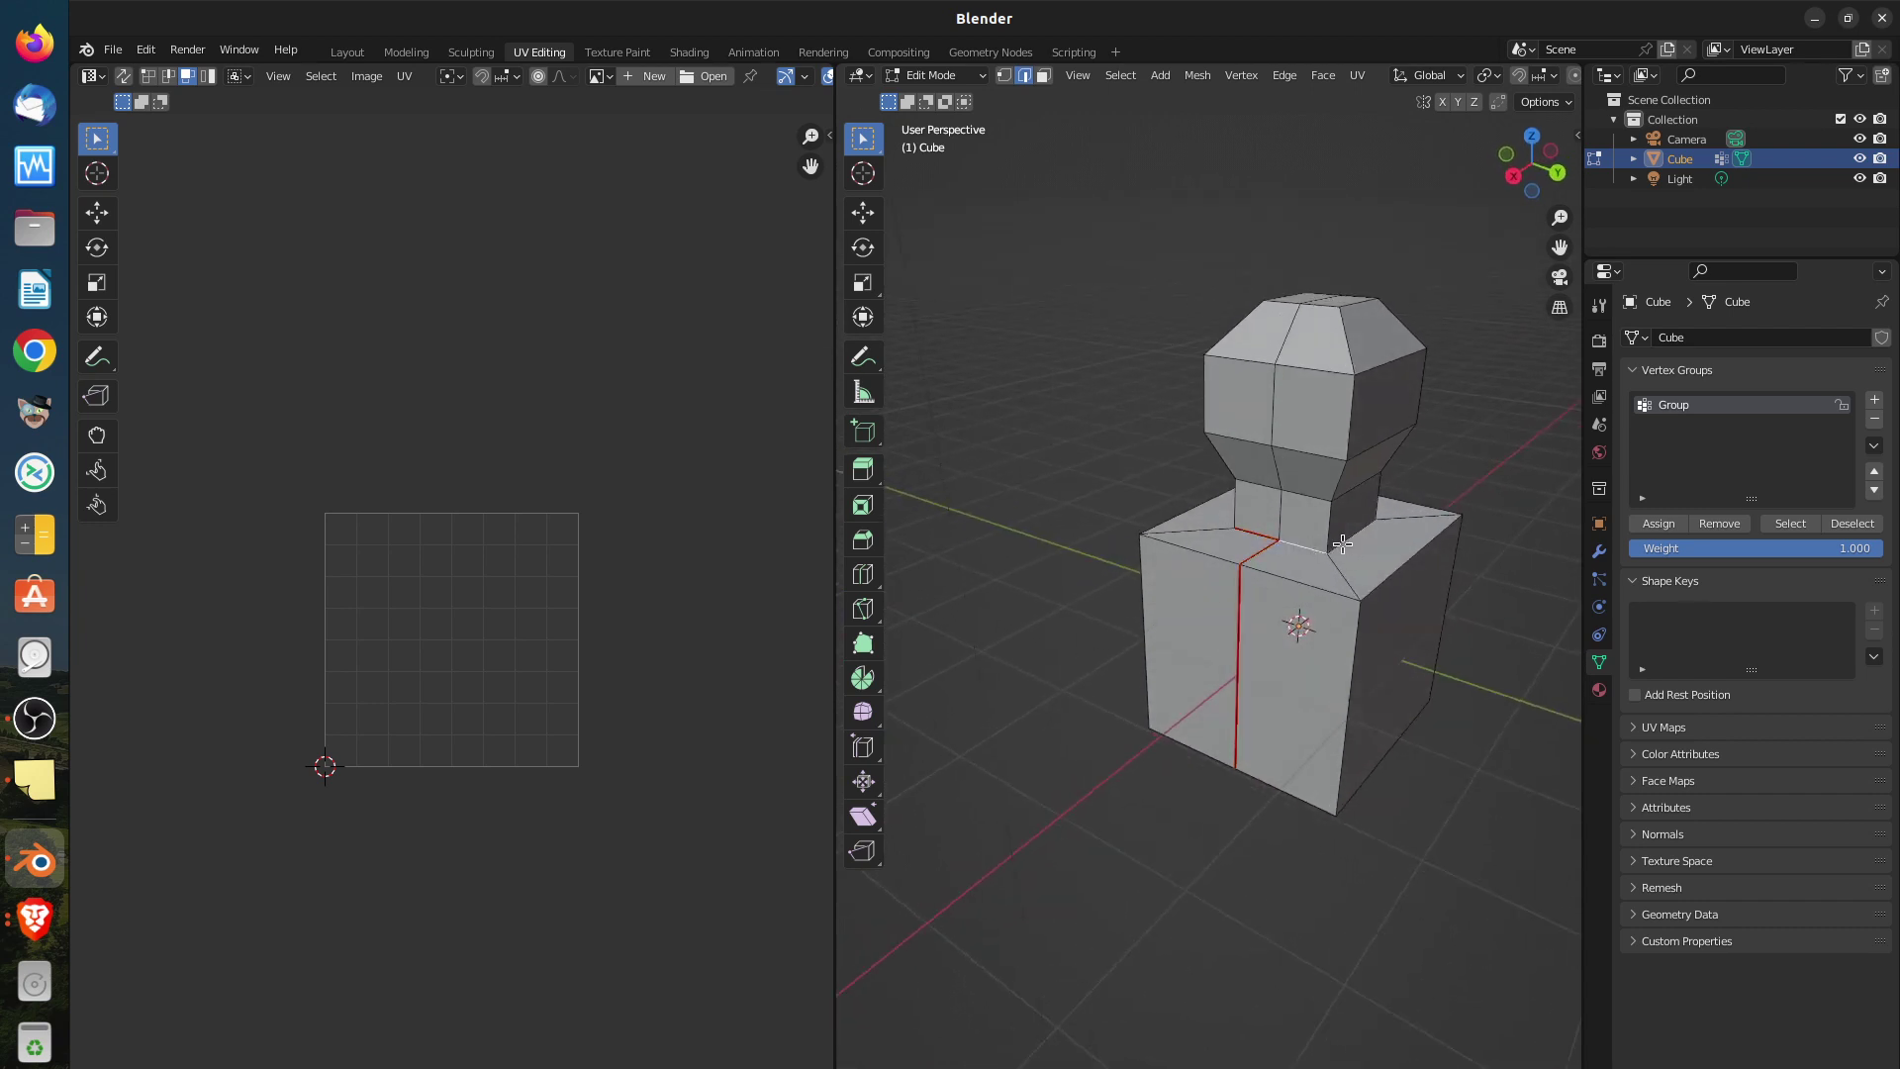
pyautogui.moveTo(1347, 542)
pyautogui.mouseDown(button='middle')
pyautogui.moveTo(1380, 569)
pyautogui.moveTo(1161, 585)
pyautogui.moveTo(1385, 544)
pyautogui.mouseUp(button='middle')
pyautogui.keyDown('shift'); pyautogui.click(1402, 592); pyautogui.keyUp('shift')
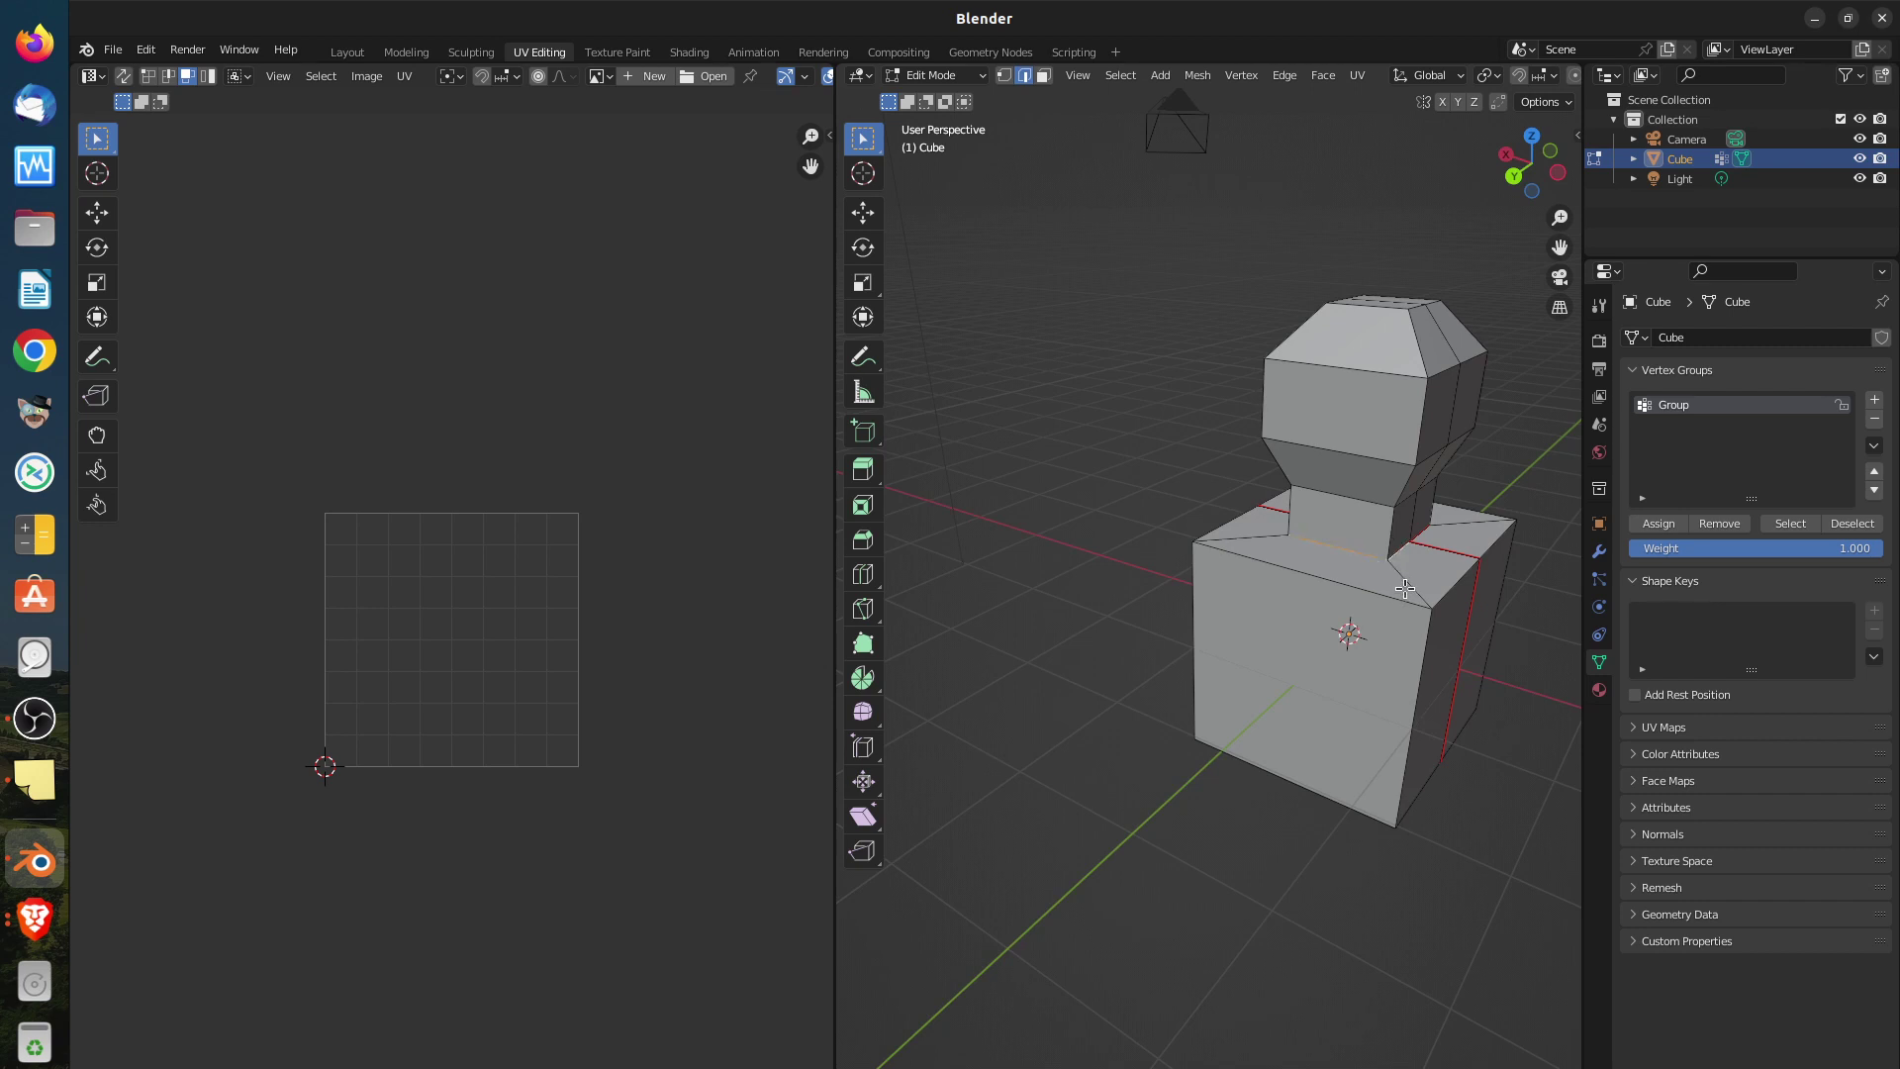
pyautogui.press('u')
pyautogui.click(1405, 591)
# Switch to face selection and select all linked faces of the base's positive Y half, bounded by the seams
pyautogui.moveTo(1333, 805); pyautogui.dragTo(1493, 768, button='middle')
pyautogui.moveTo(1233, 772); pyautogui.dragTo(1453, 857, button='middle')
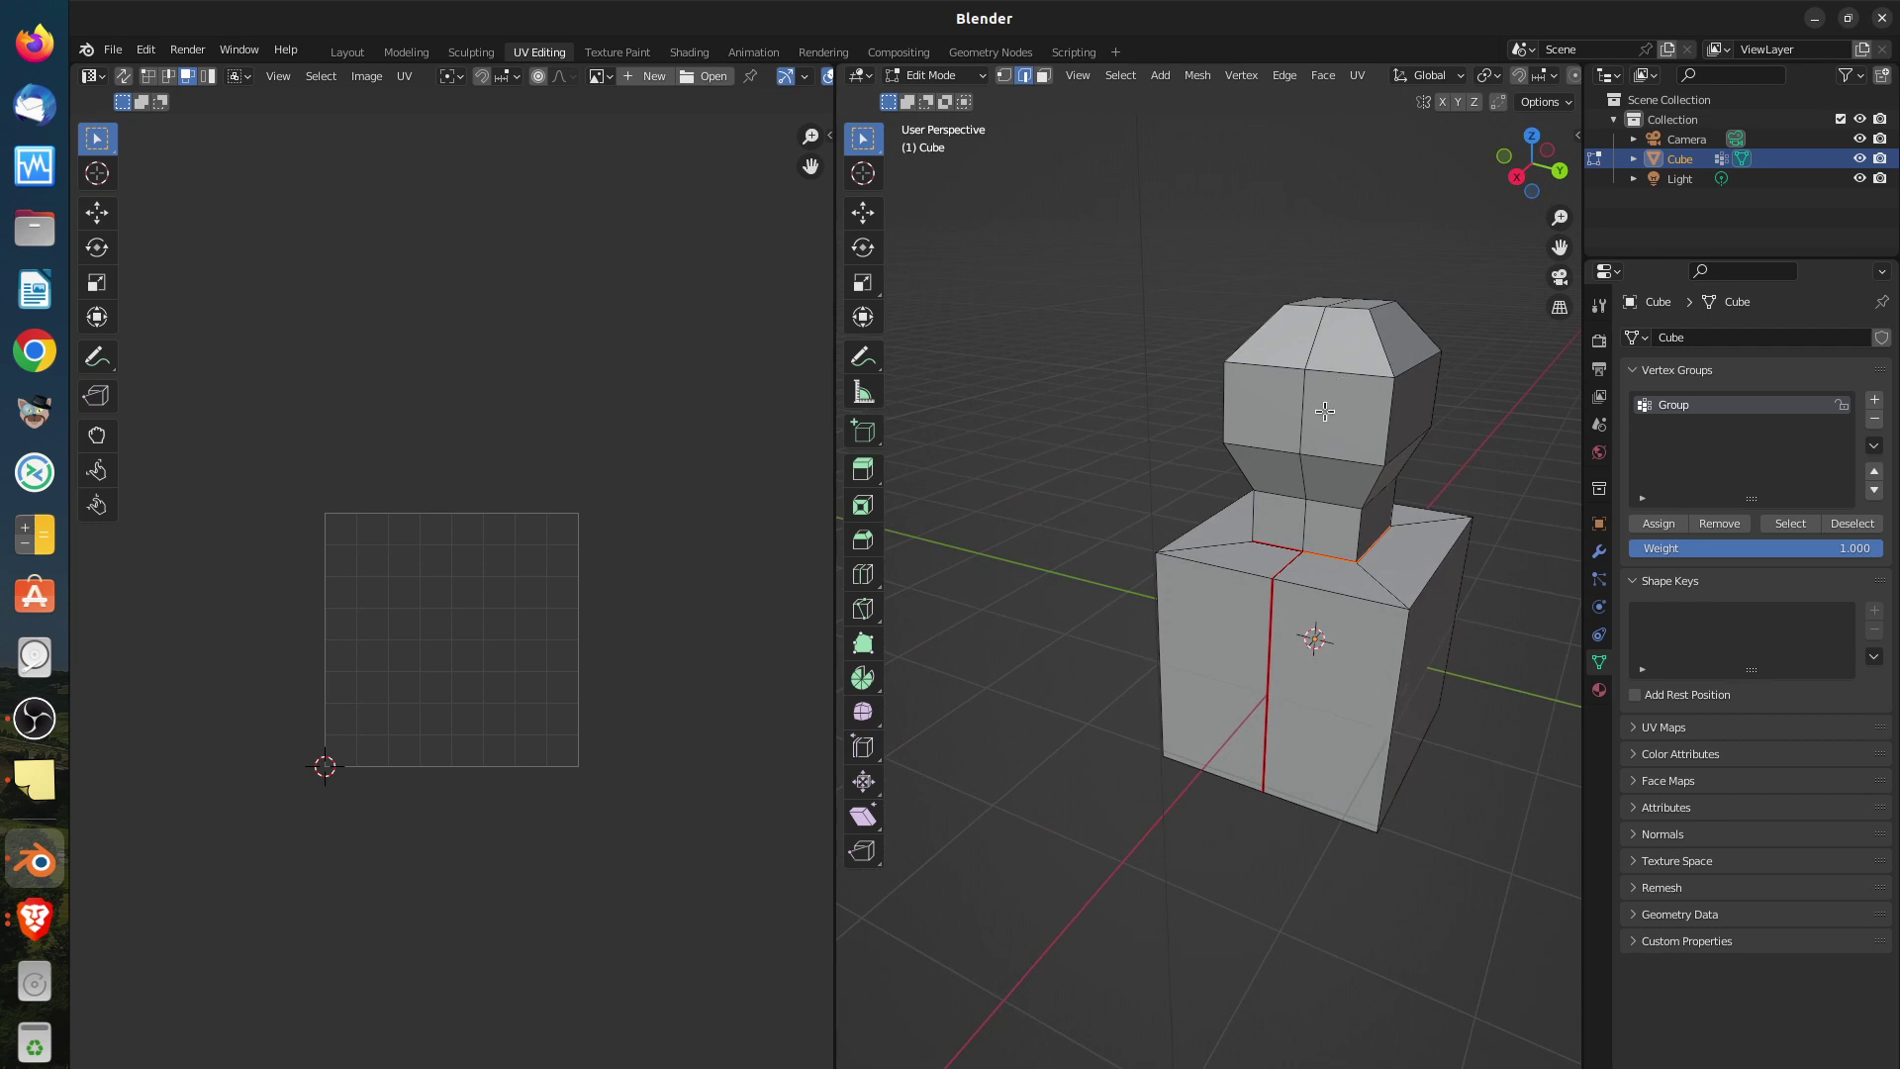
pyautogui.moveTo(1411, 527); pyautogui.dragTo(1227, 562, button='middle')
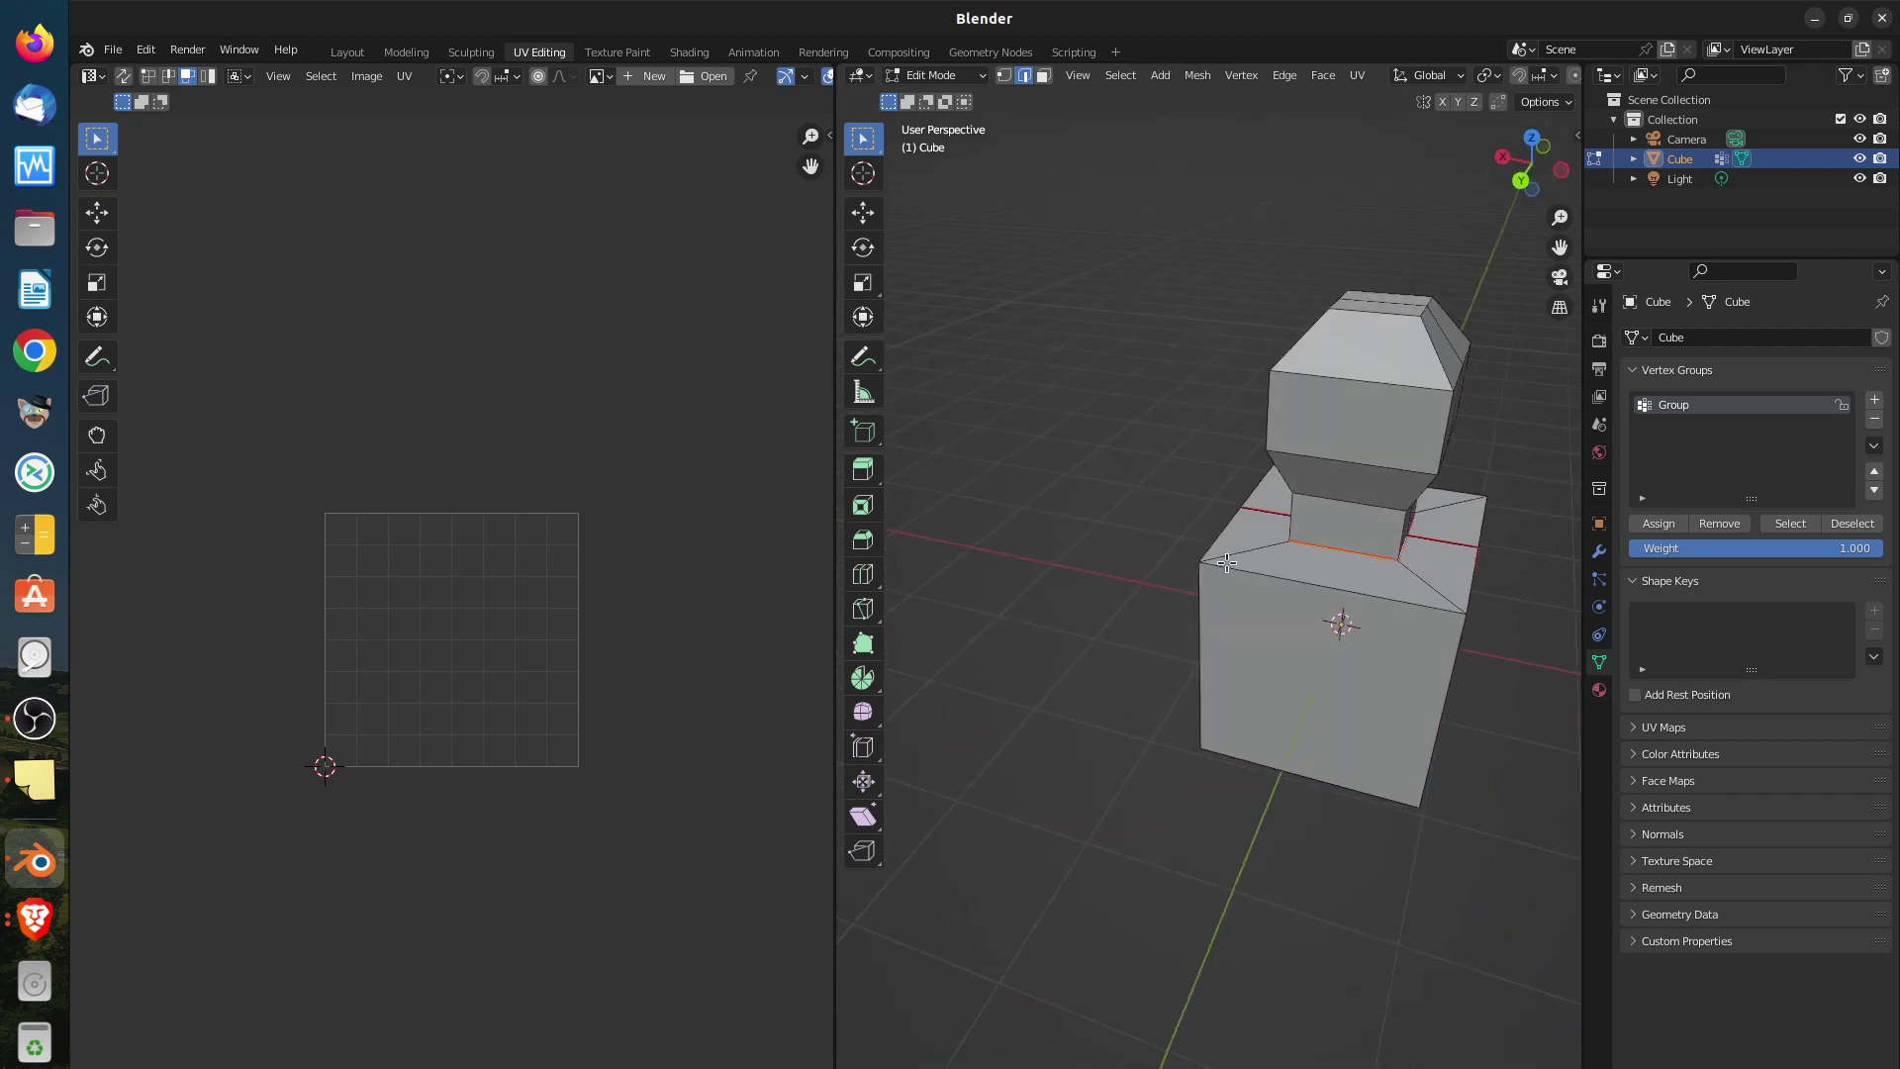
pyautogui.moveTo(1405, 527); pyautogui.dragTo(1277, 497, button='middle')
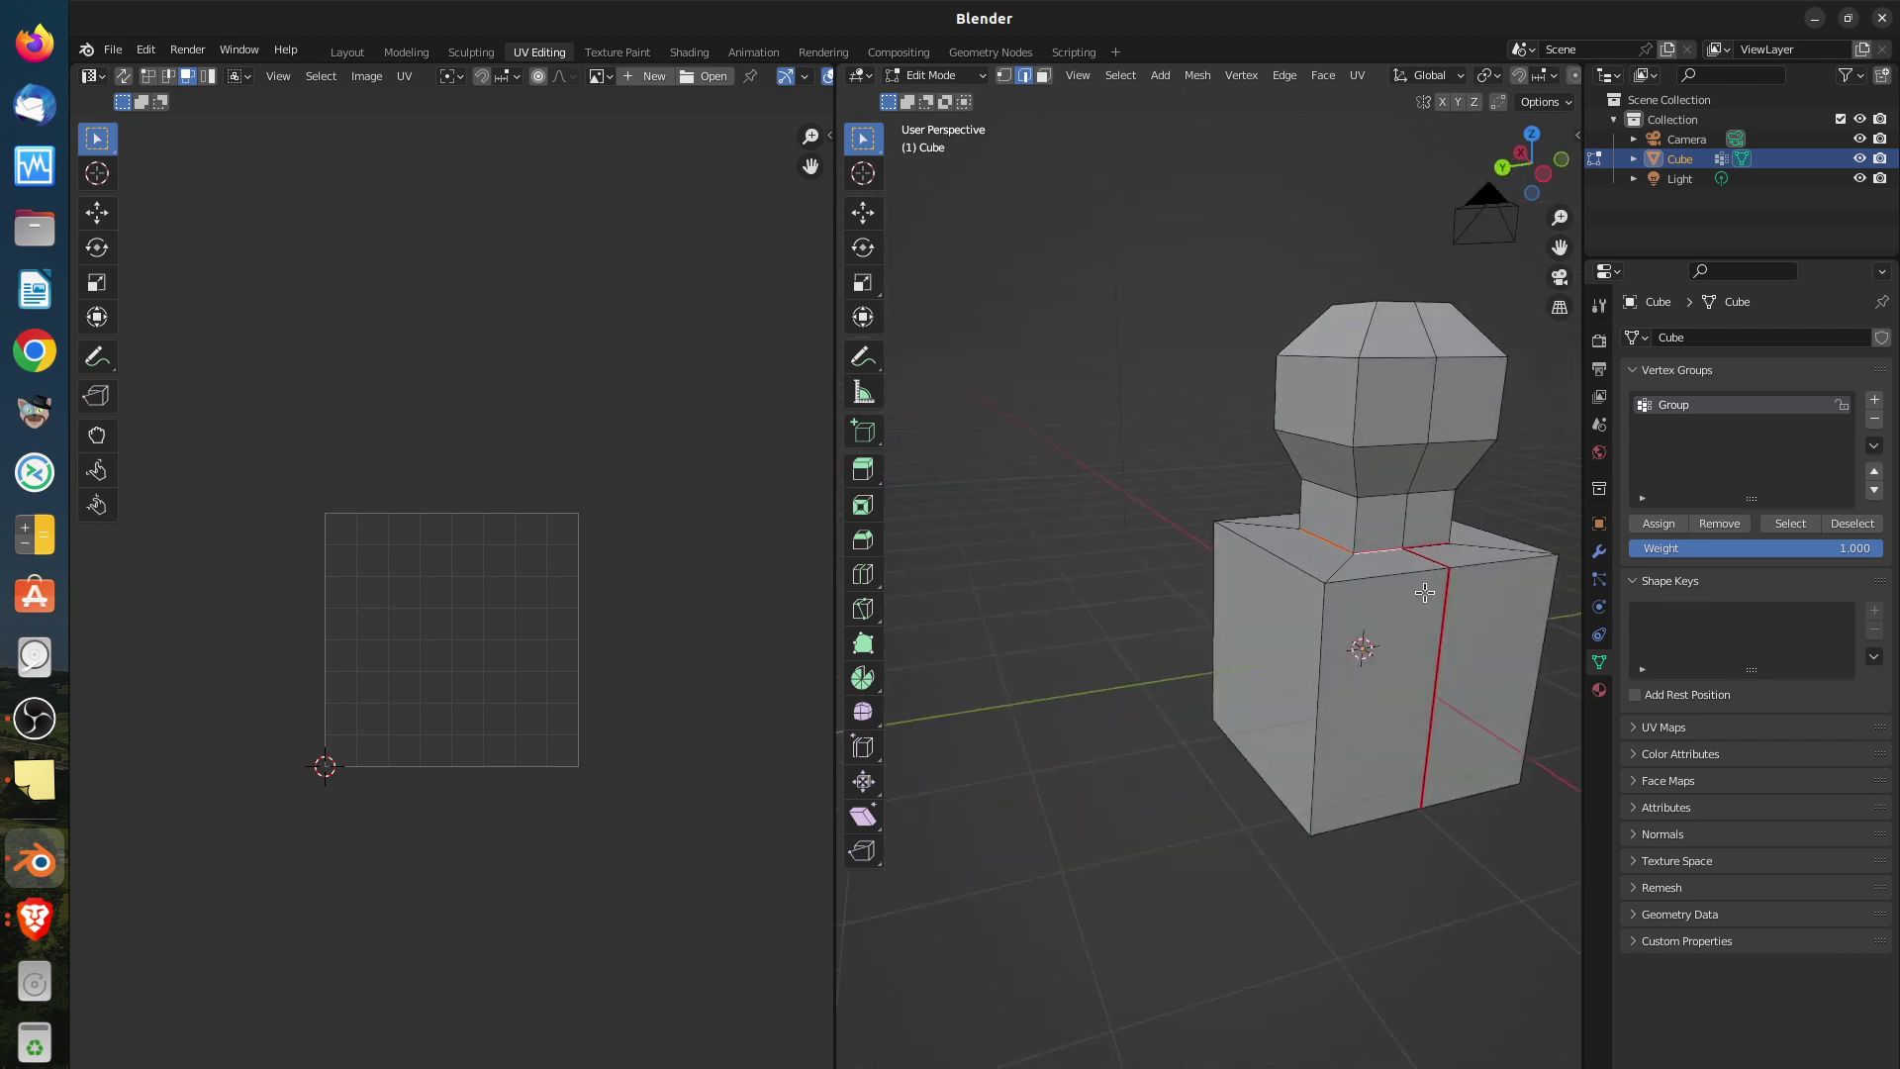
pyautogui.moveTo(1390, 637); pyautogui.dragTo(1299, 673, button='middle')
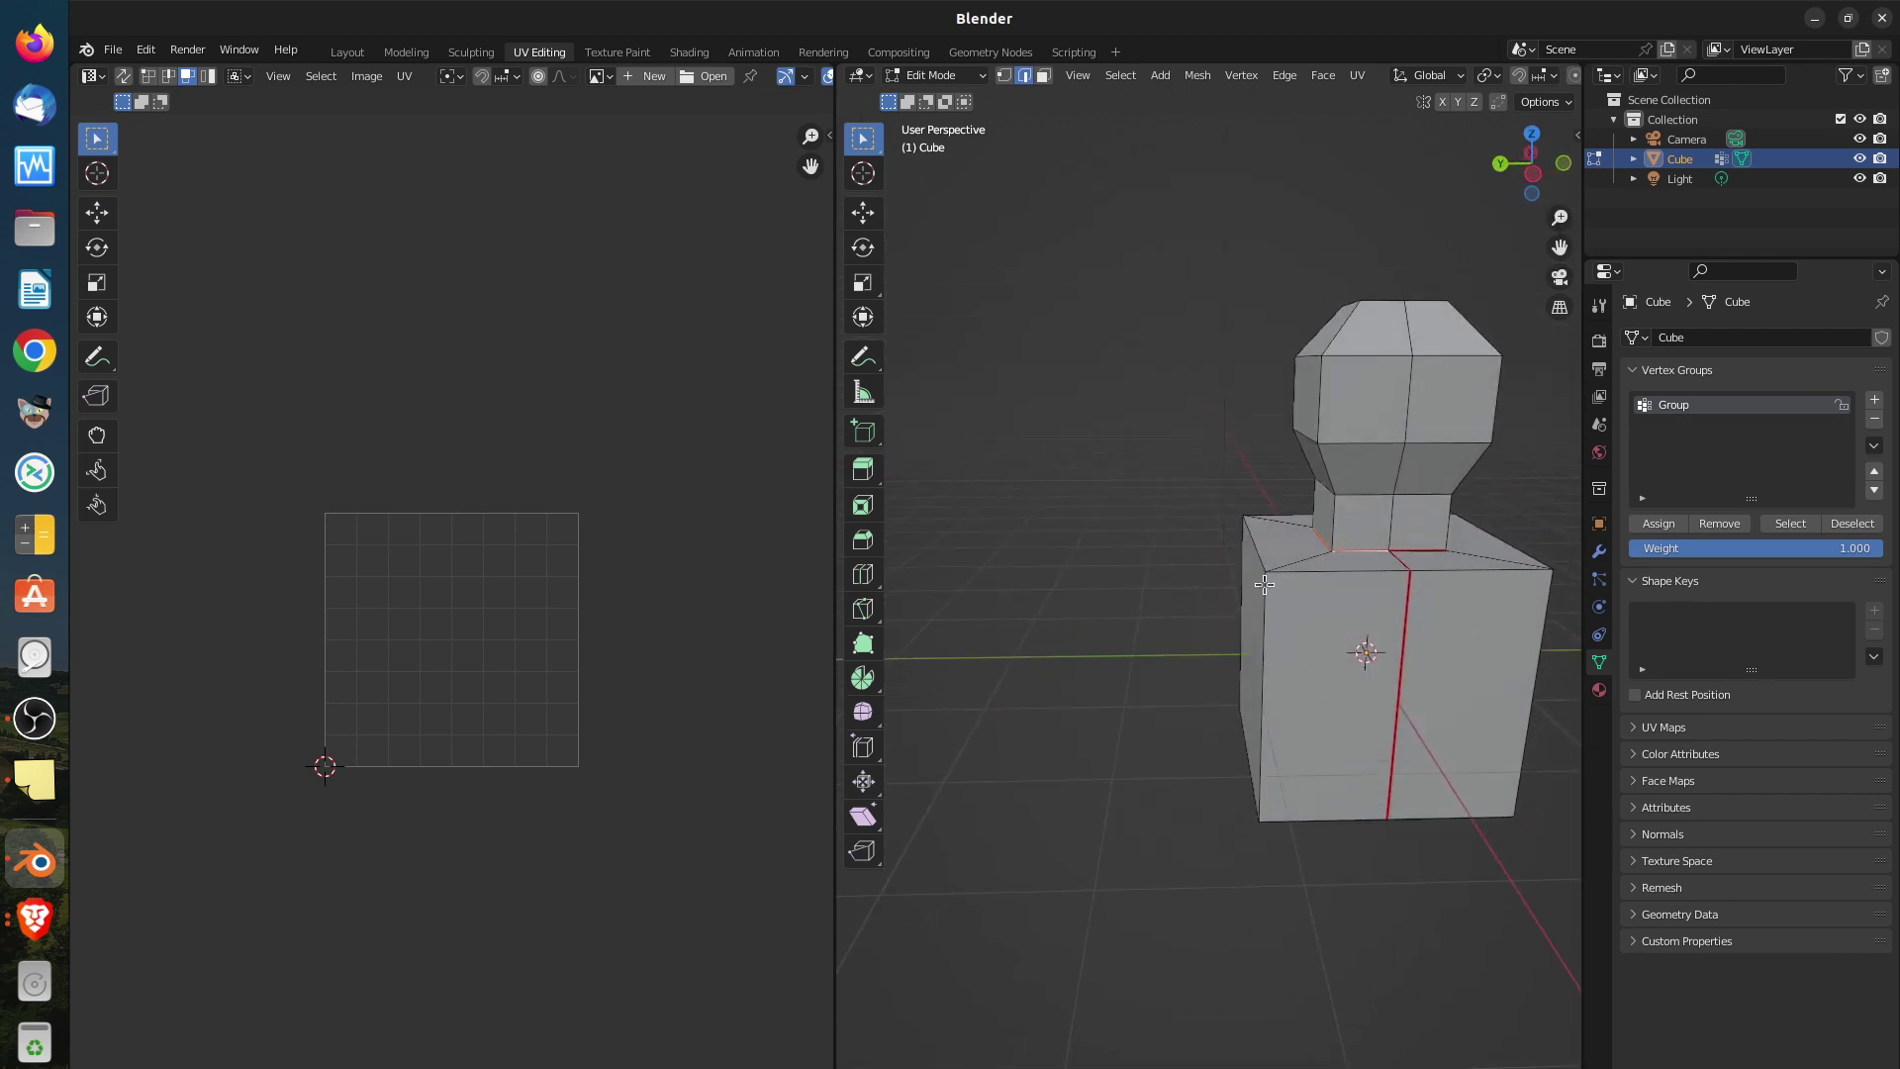
pyautogui.click(1043, 76)
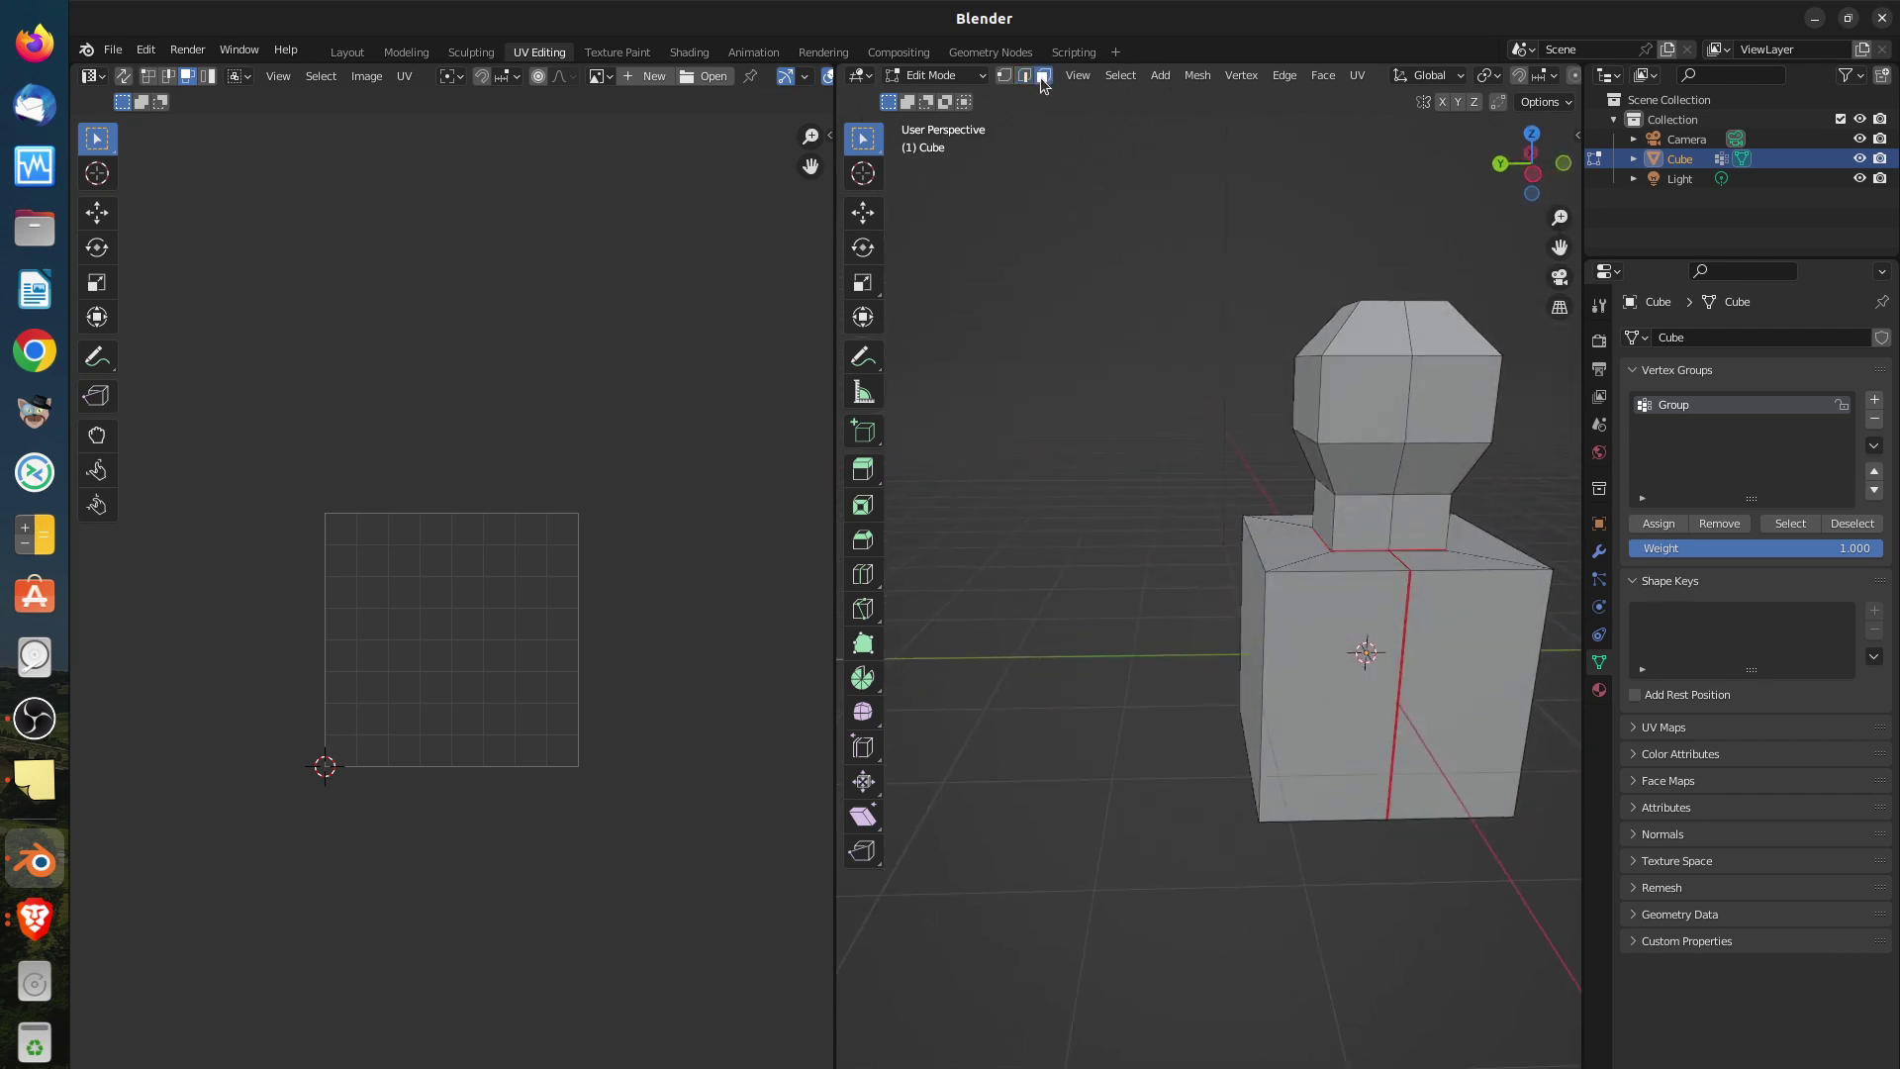
pyautogui.moveTo(1274, 621); pyautogui.dragTo(1353, 709, button='middle')
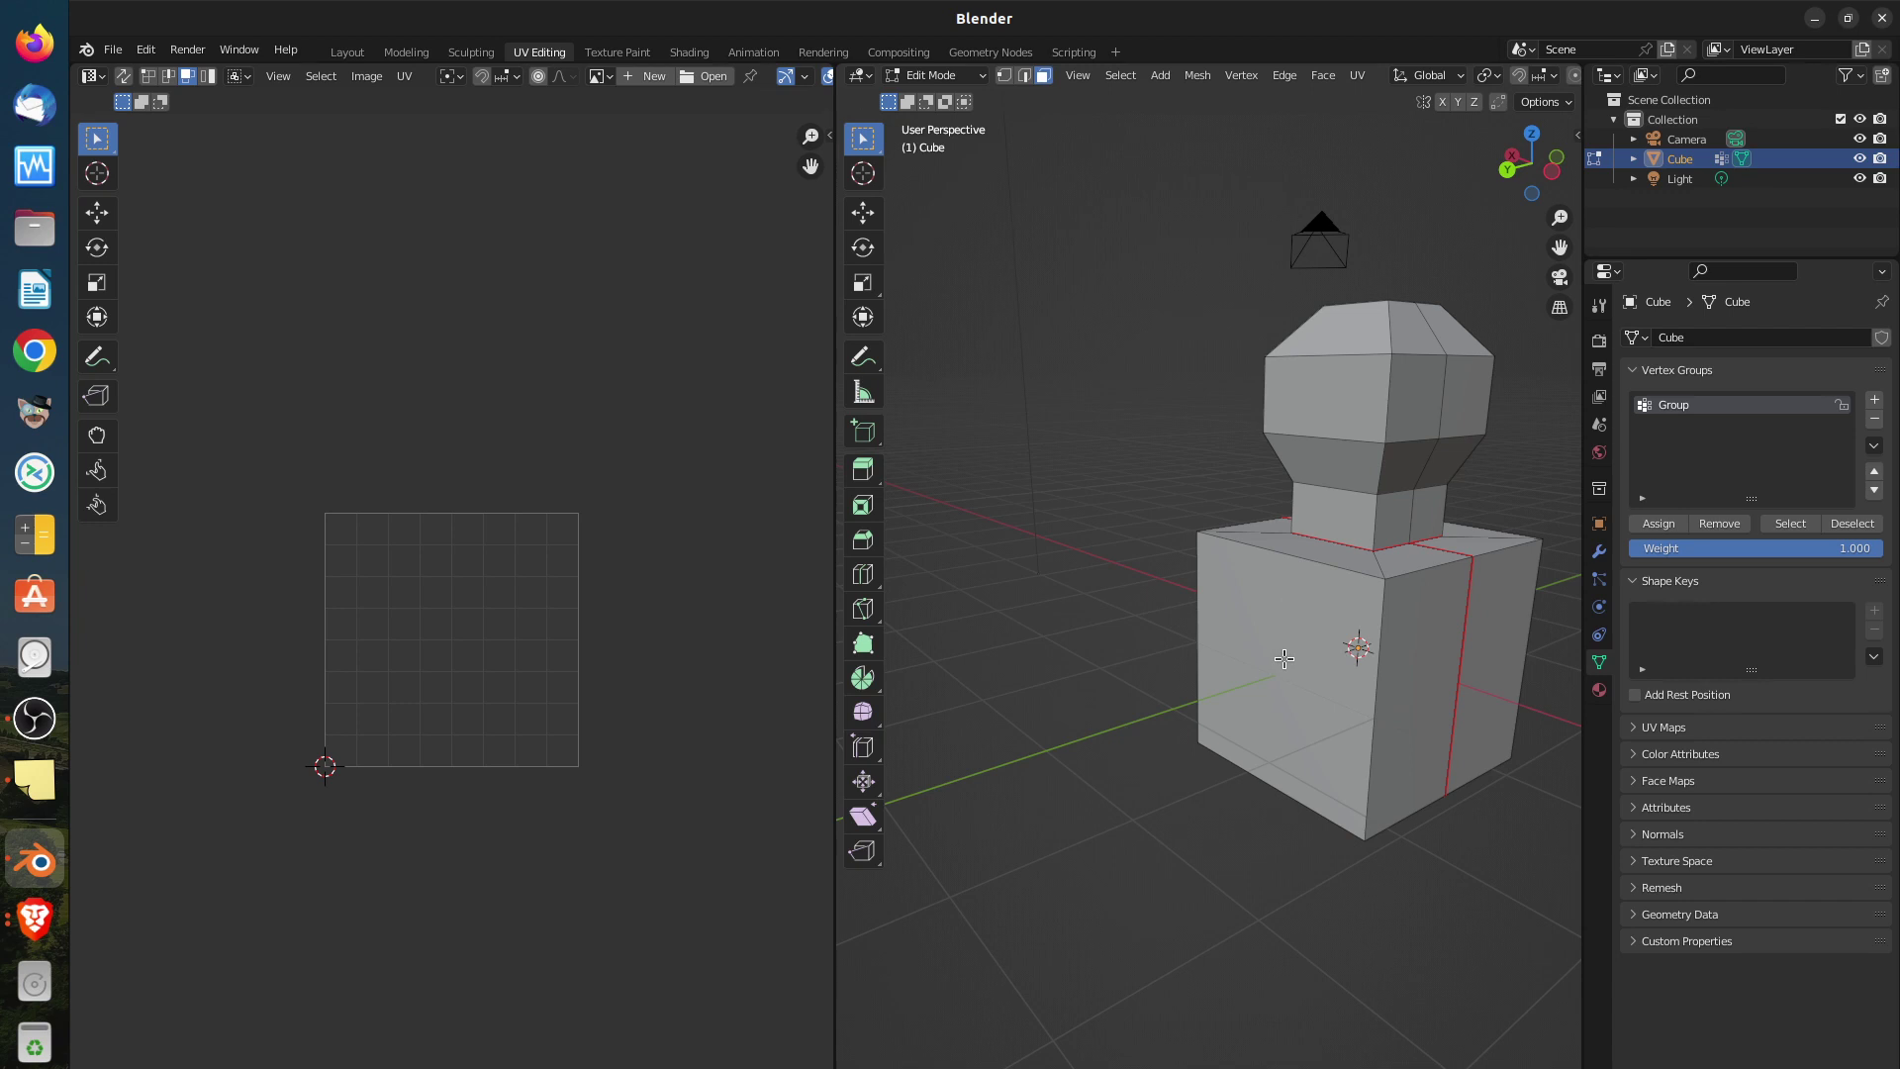
pyautogui.click(1284, 658)
pyautogui.moveTo(1411, 683)
pyautogui.mouseDown(button='middle')
pyautogui.moveTo(1407, 650)
pyautogui.moveTo(1390, 713)
pyautogui.moveTo(1389, 673)
pyautogui.mouseUp(button='middle')
pyautogui.moveTo(1304, 817); pyautogui.dragTo(1419, 819, button='middle')
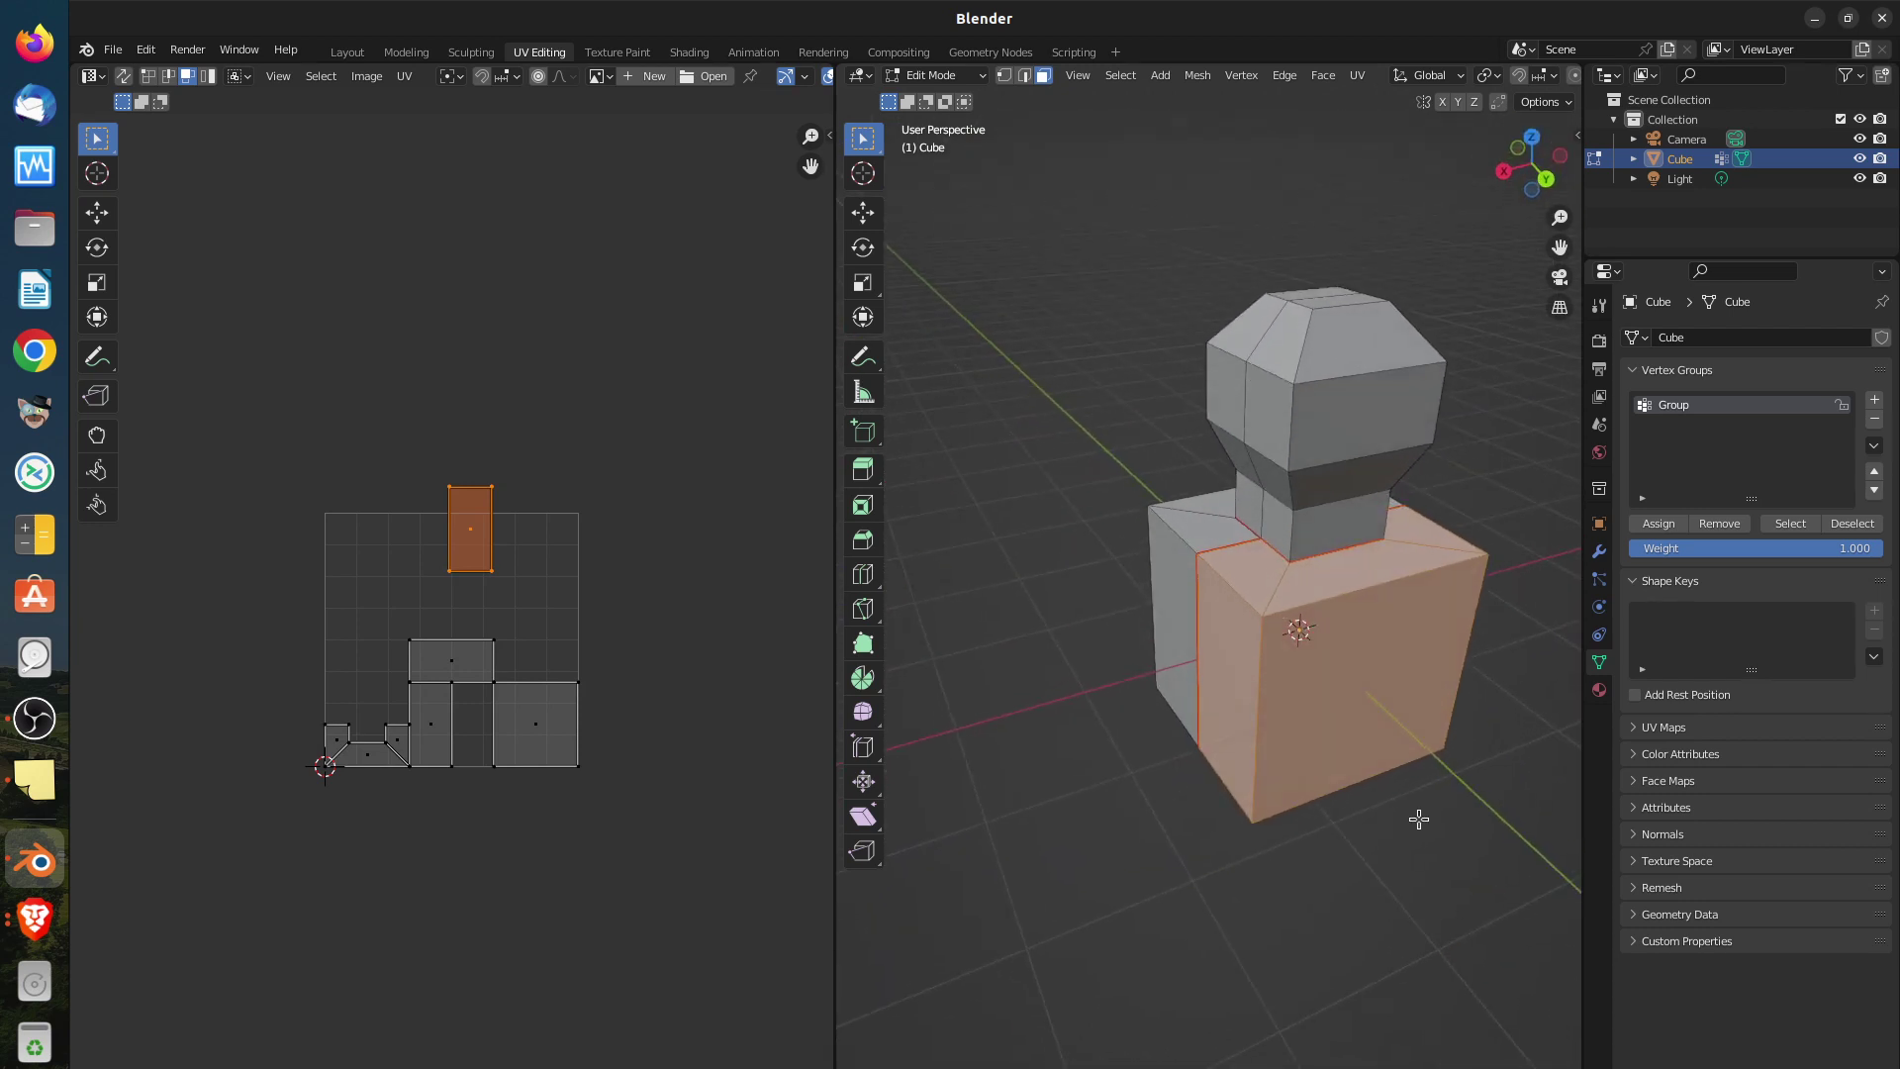
pyautogui.moveTo(1394, 551); pyautogui.dragTo(1358, 642, button='middle')
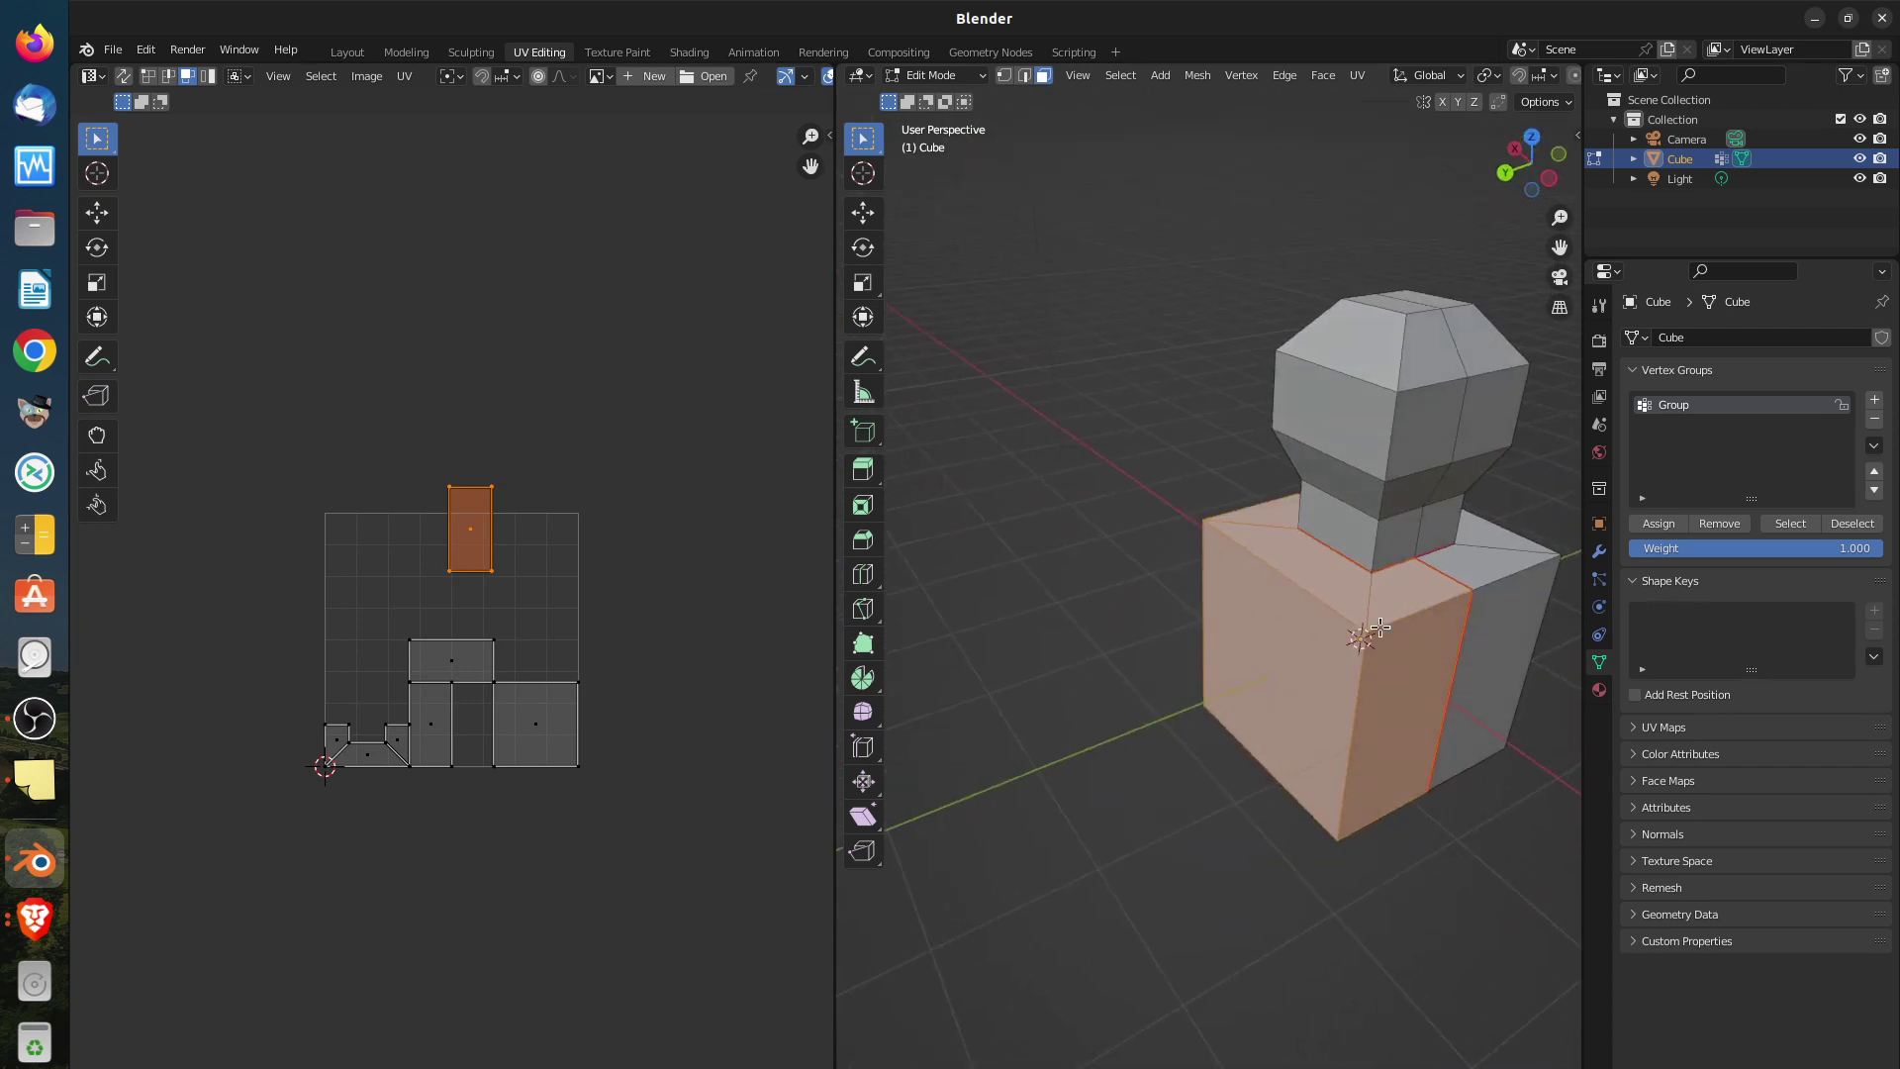
pyautogui.moveTo(1422, 710); pyautogui.dragTo(1476, 725, button='middle')
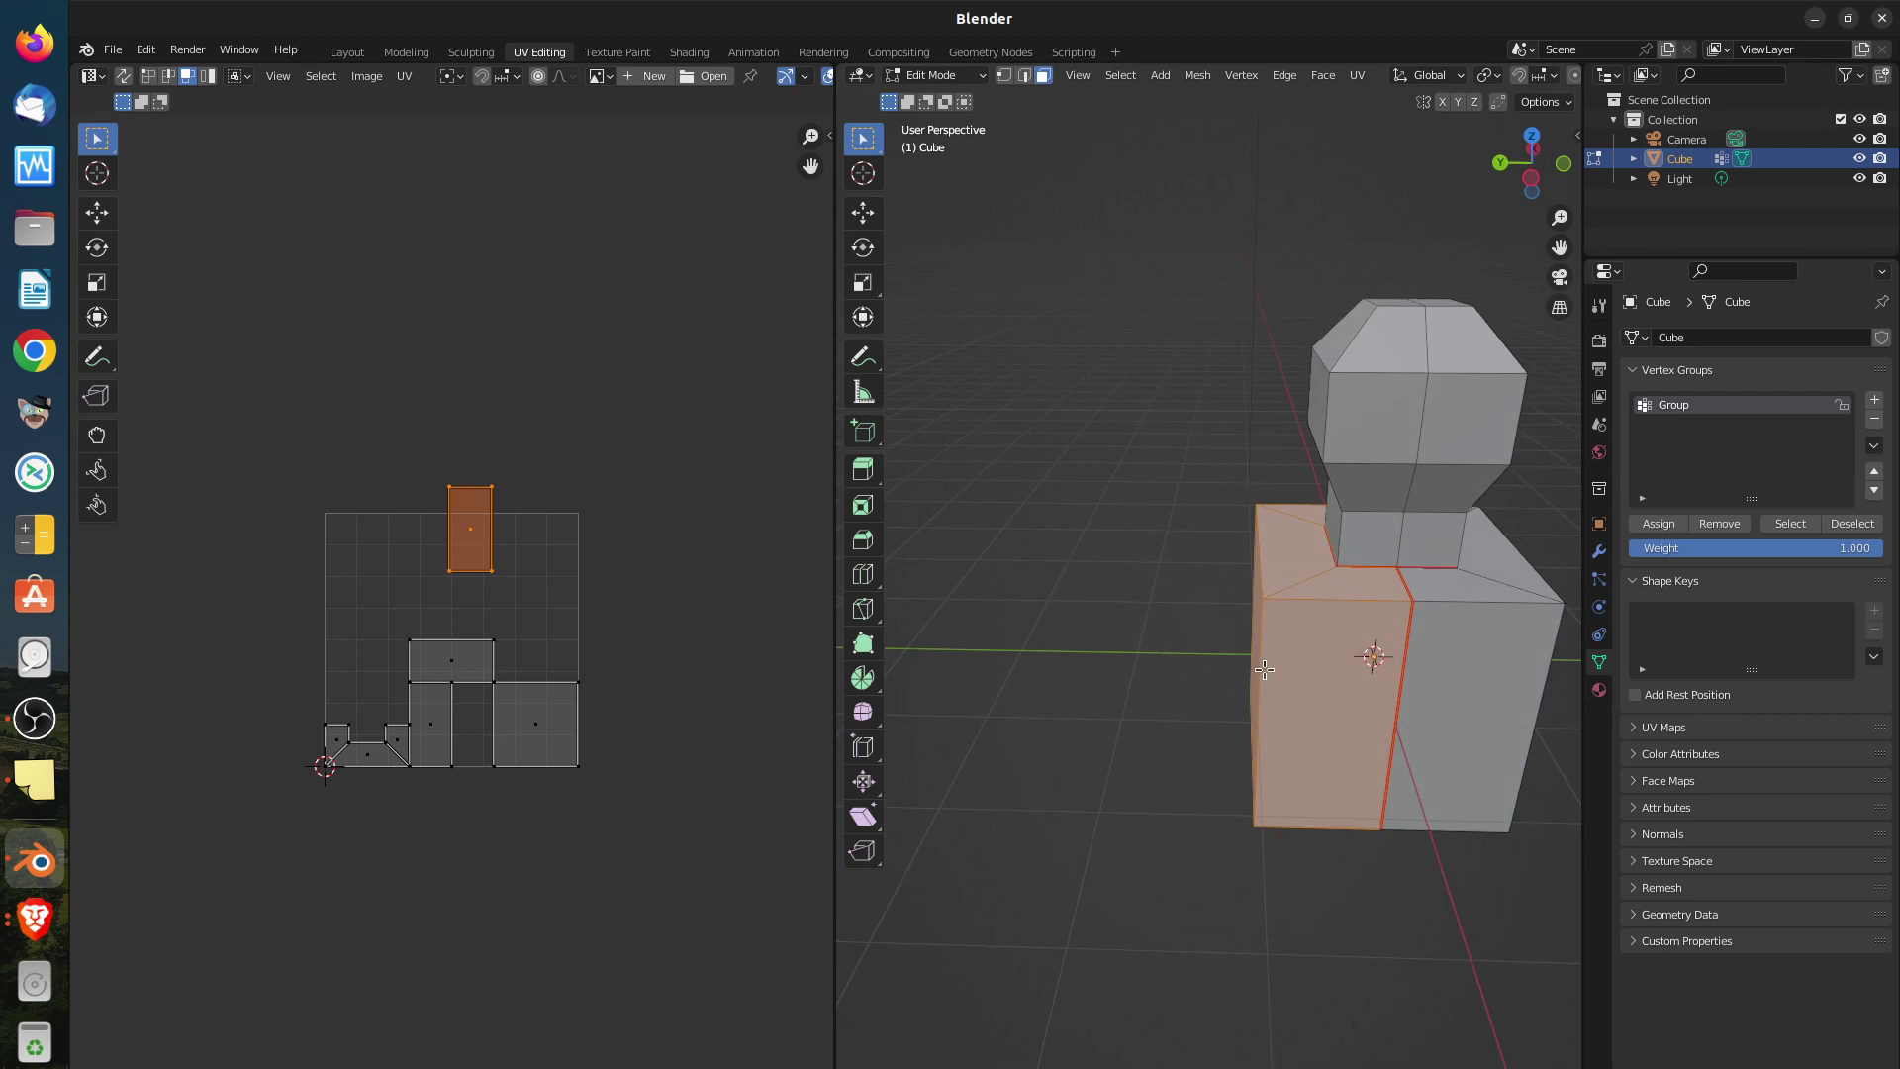
# Try Unwrap on the base's selected positive Y half, and reset its UVs
pyautogui.press('u')
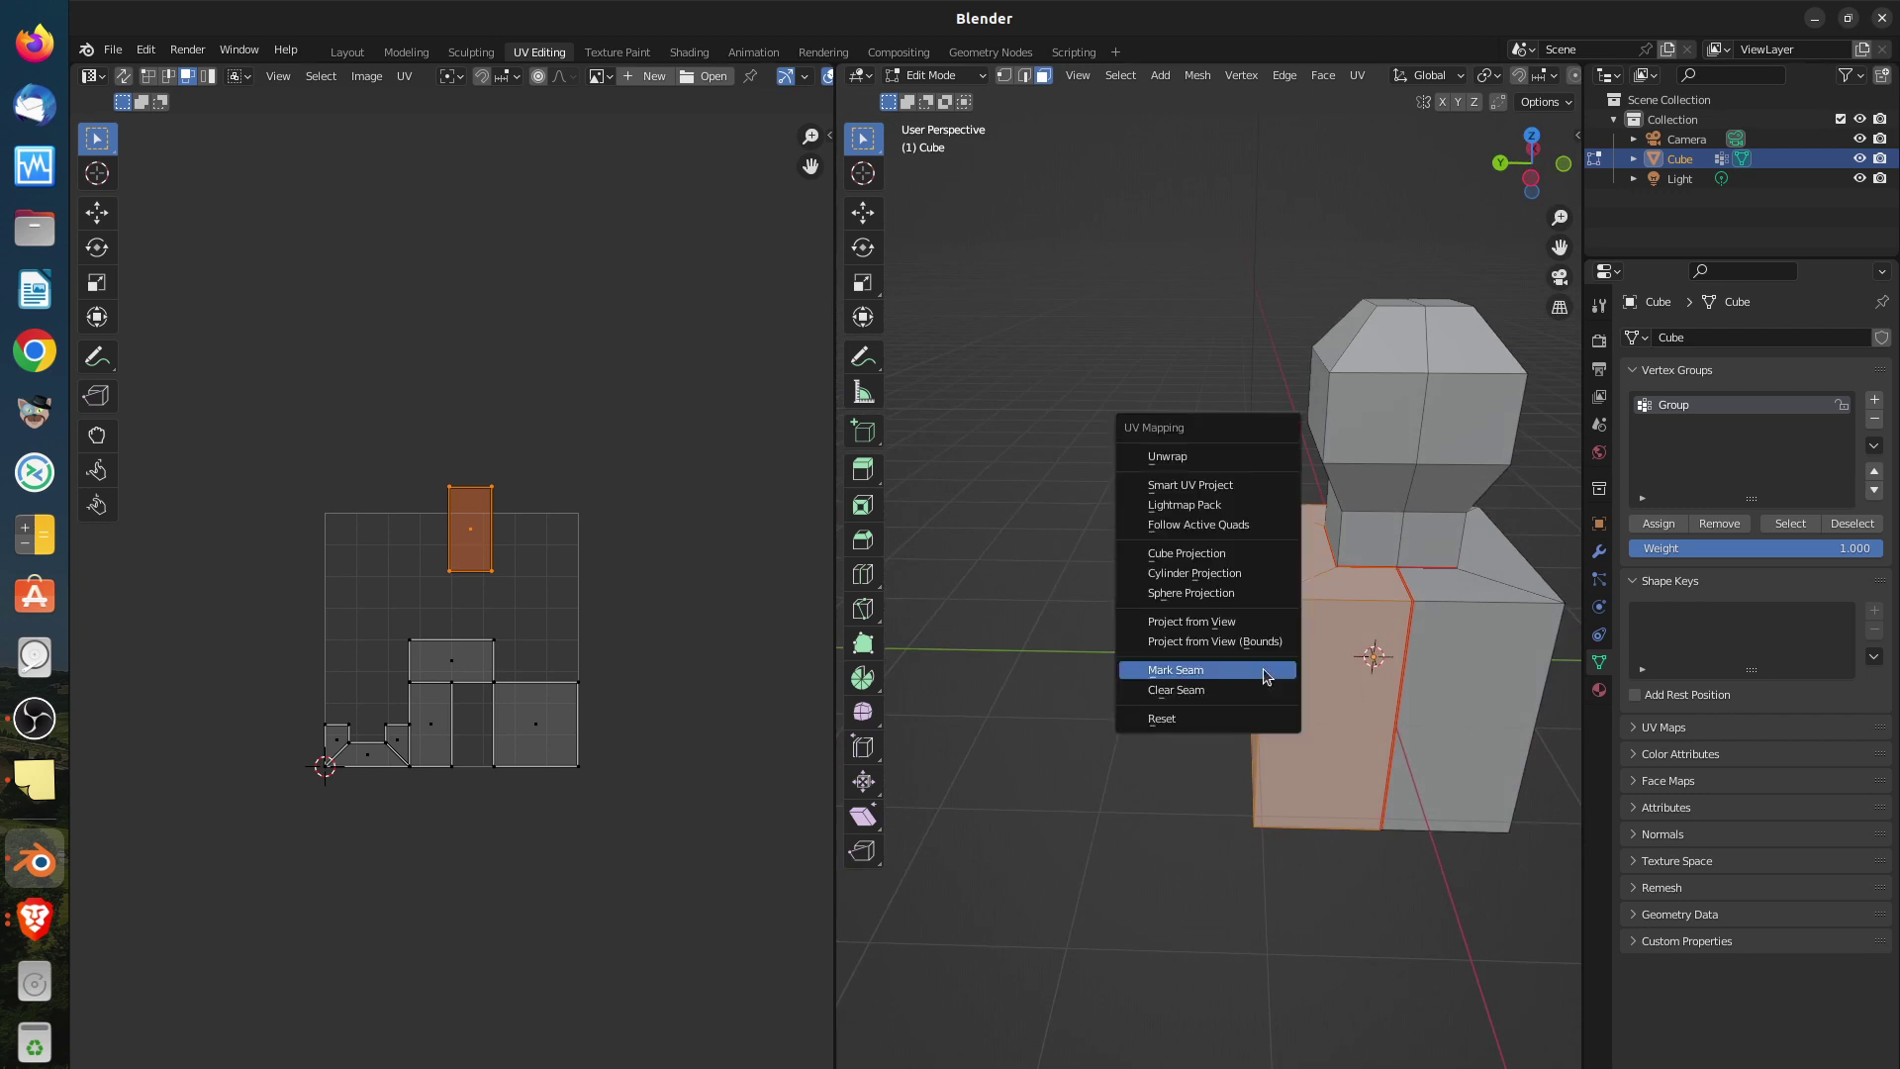
pyautogui.click(1218, 457)
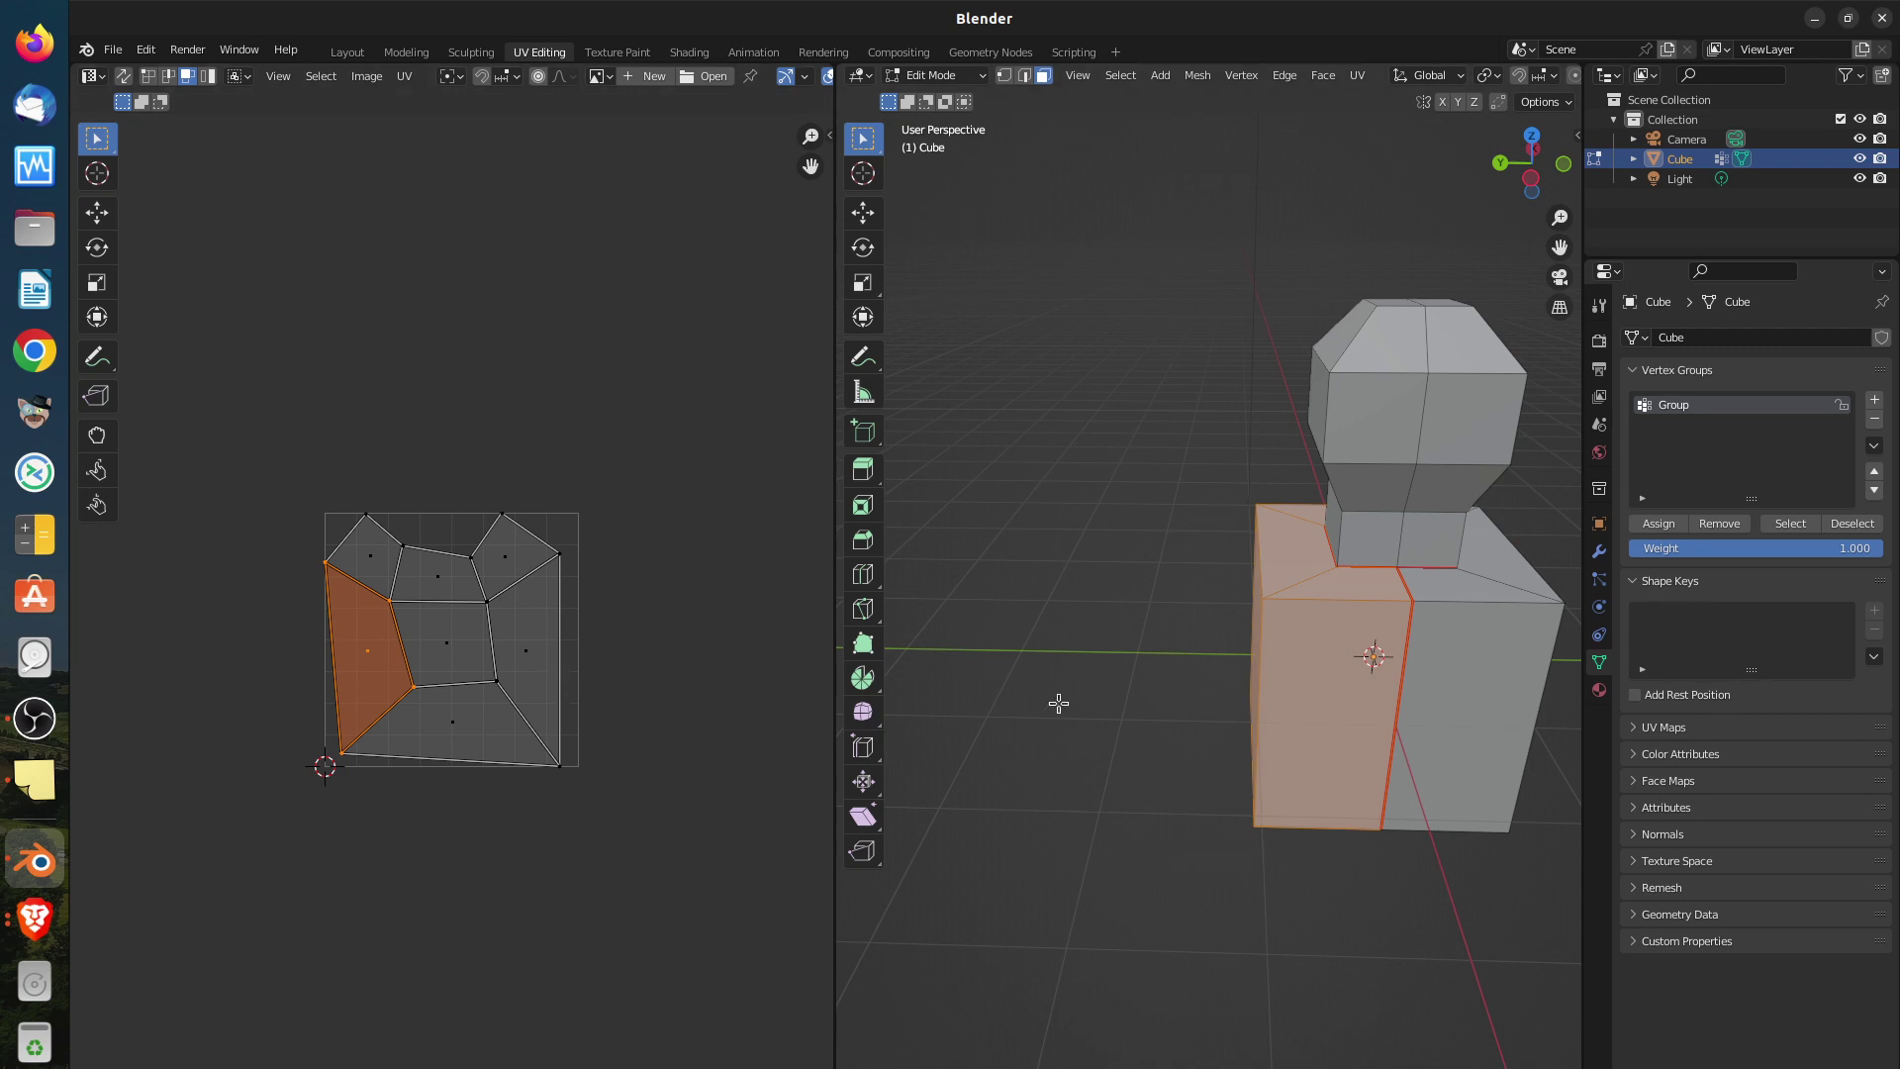
pyautogui.press('u')
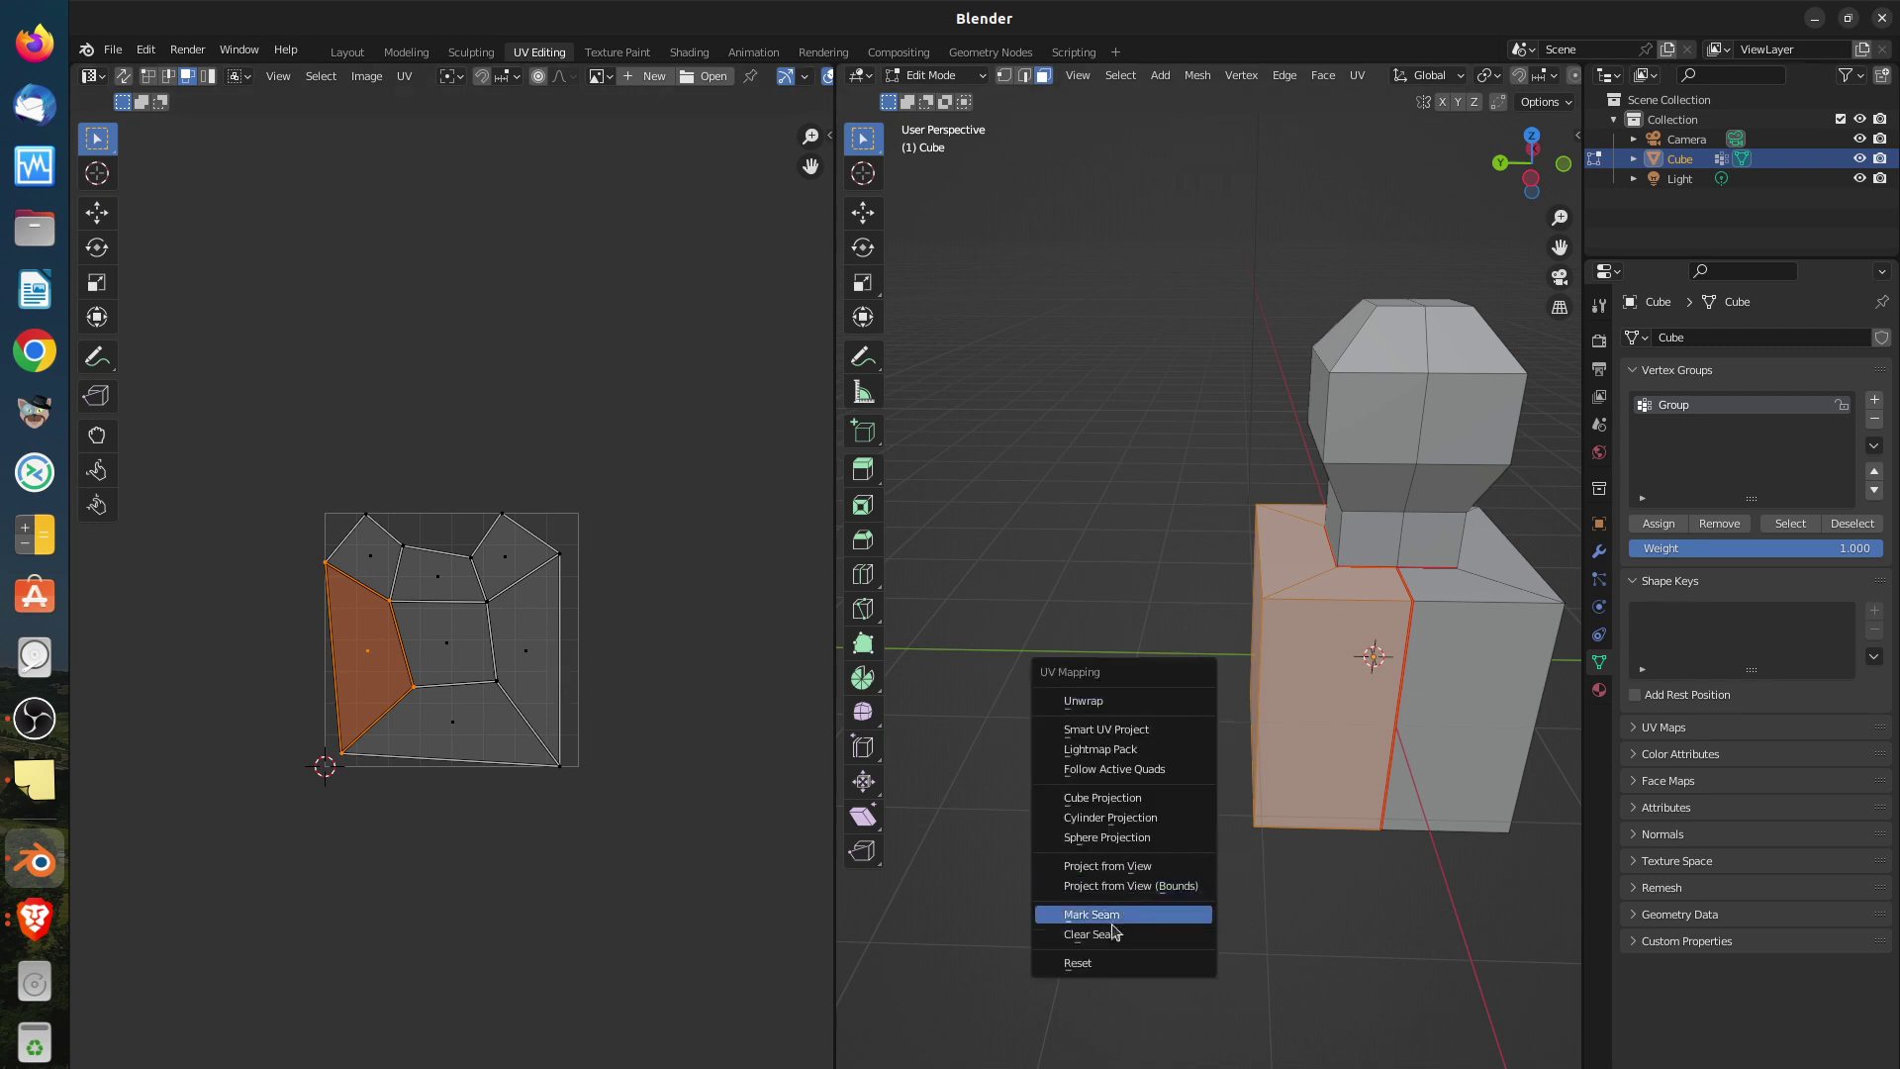
pyautogui.click(1106, 960)
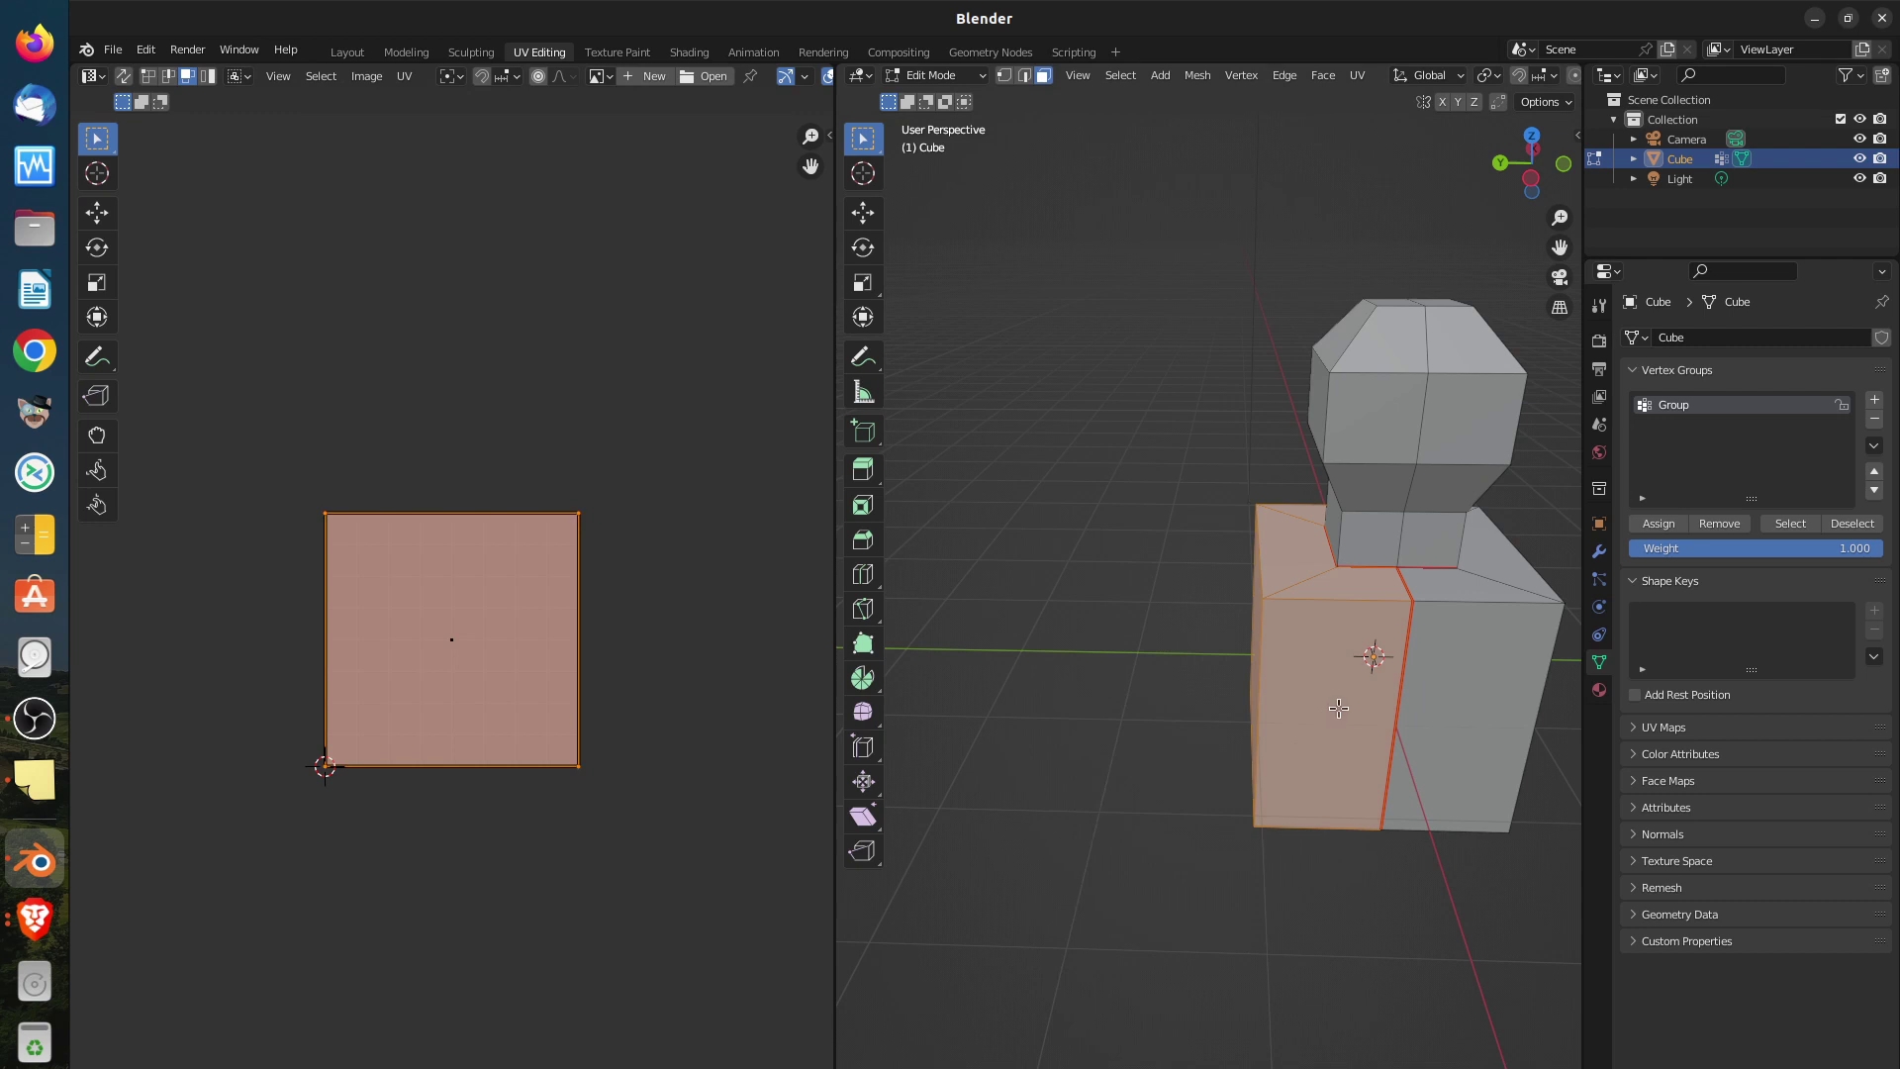
# Apply Smart UV Project to the base's selected positive Y half with a 66° angle limit and zero island margin
pyautogui.press('KP_1')
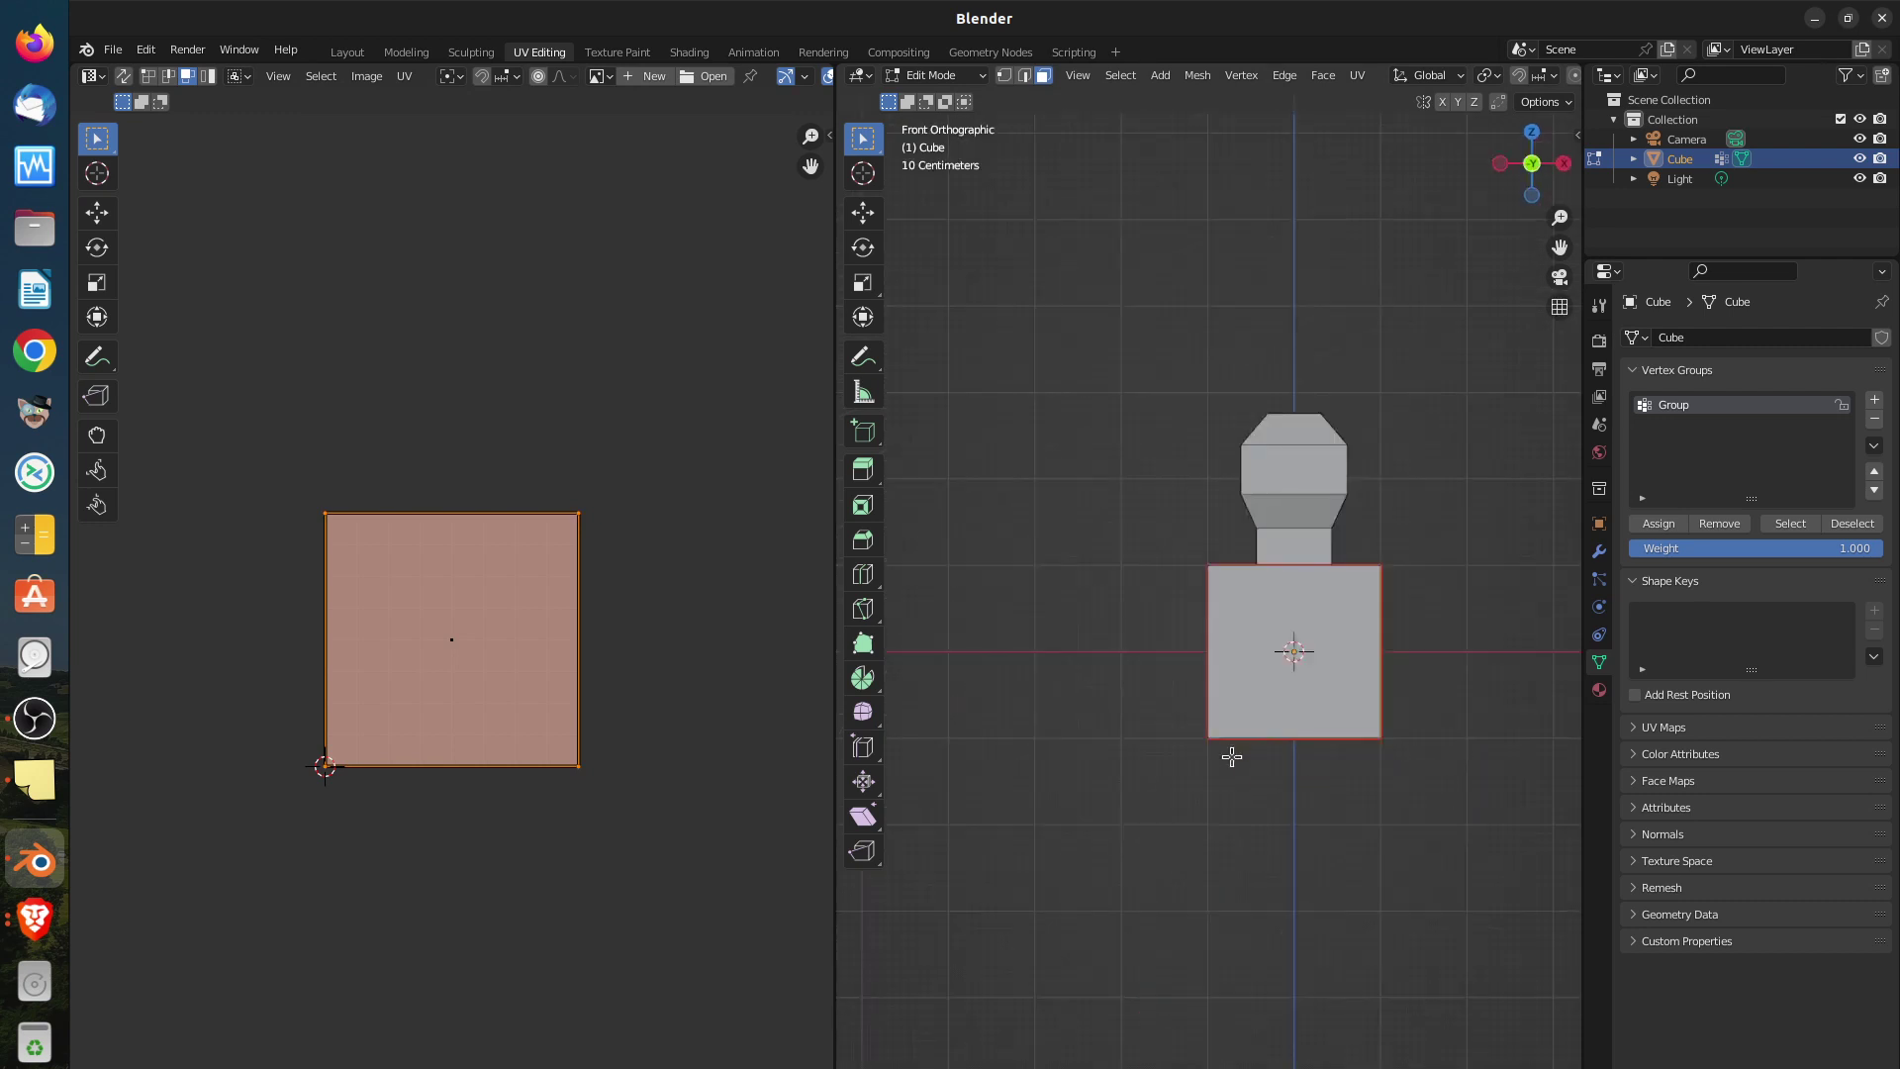
pyautogui.press('u')
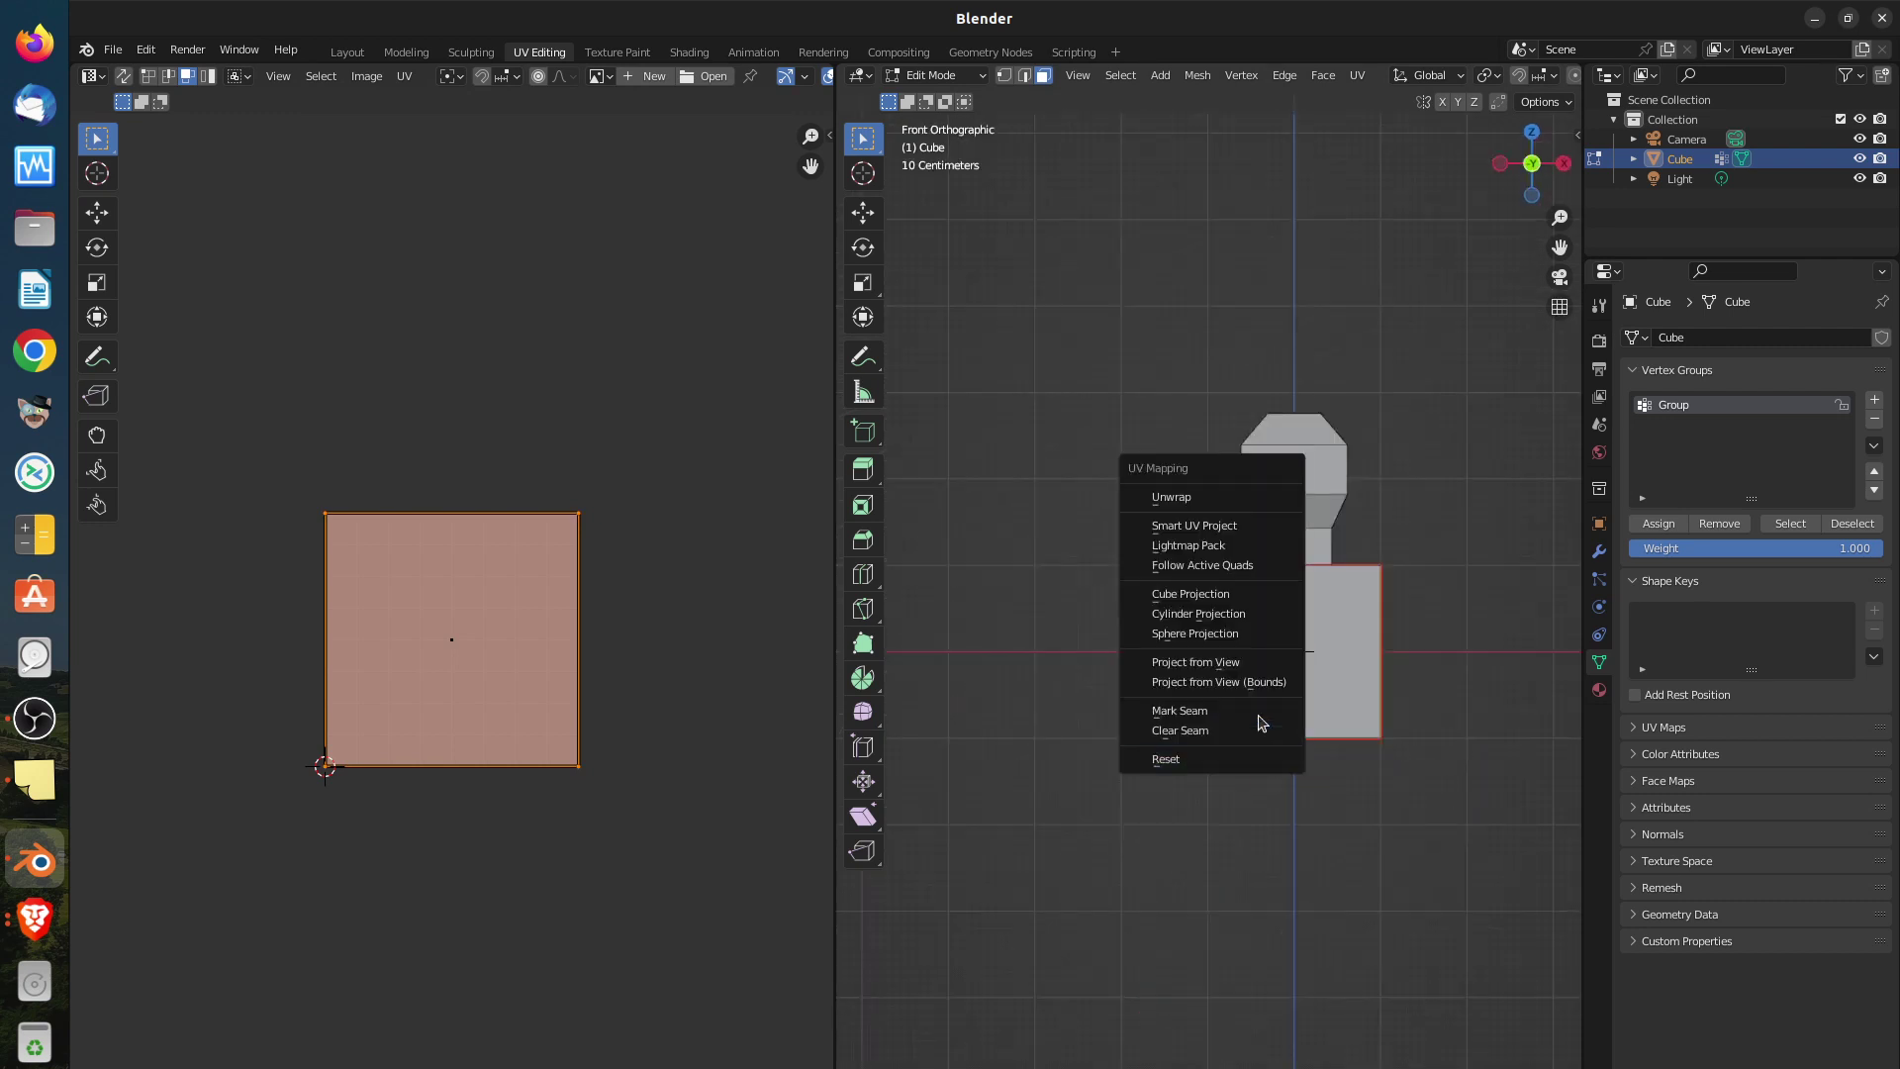
pyautogui.click(1207, 525)
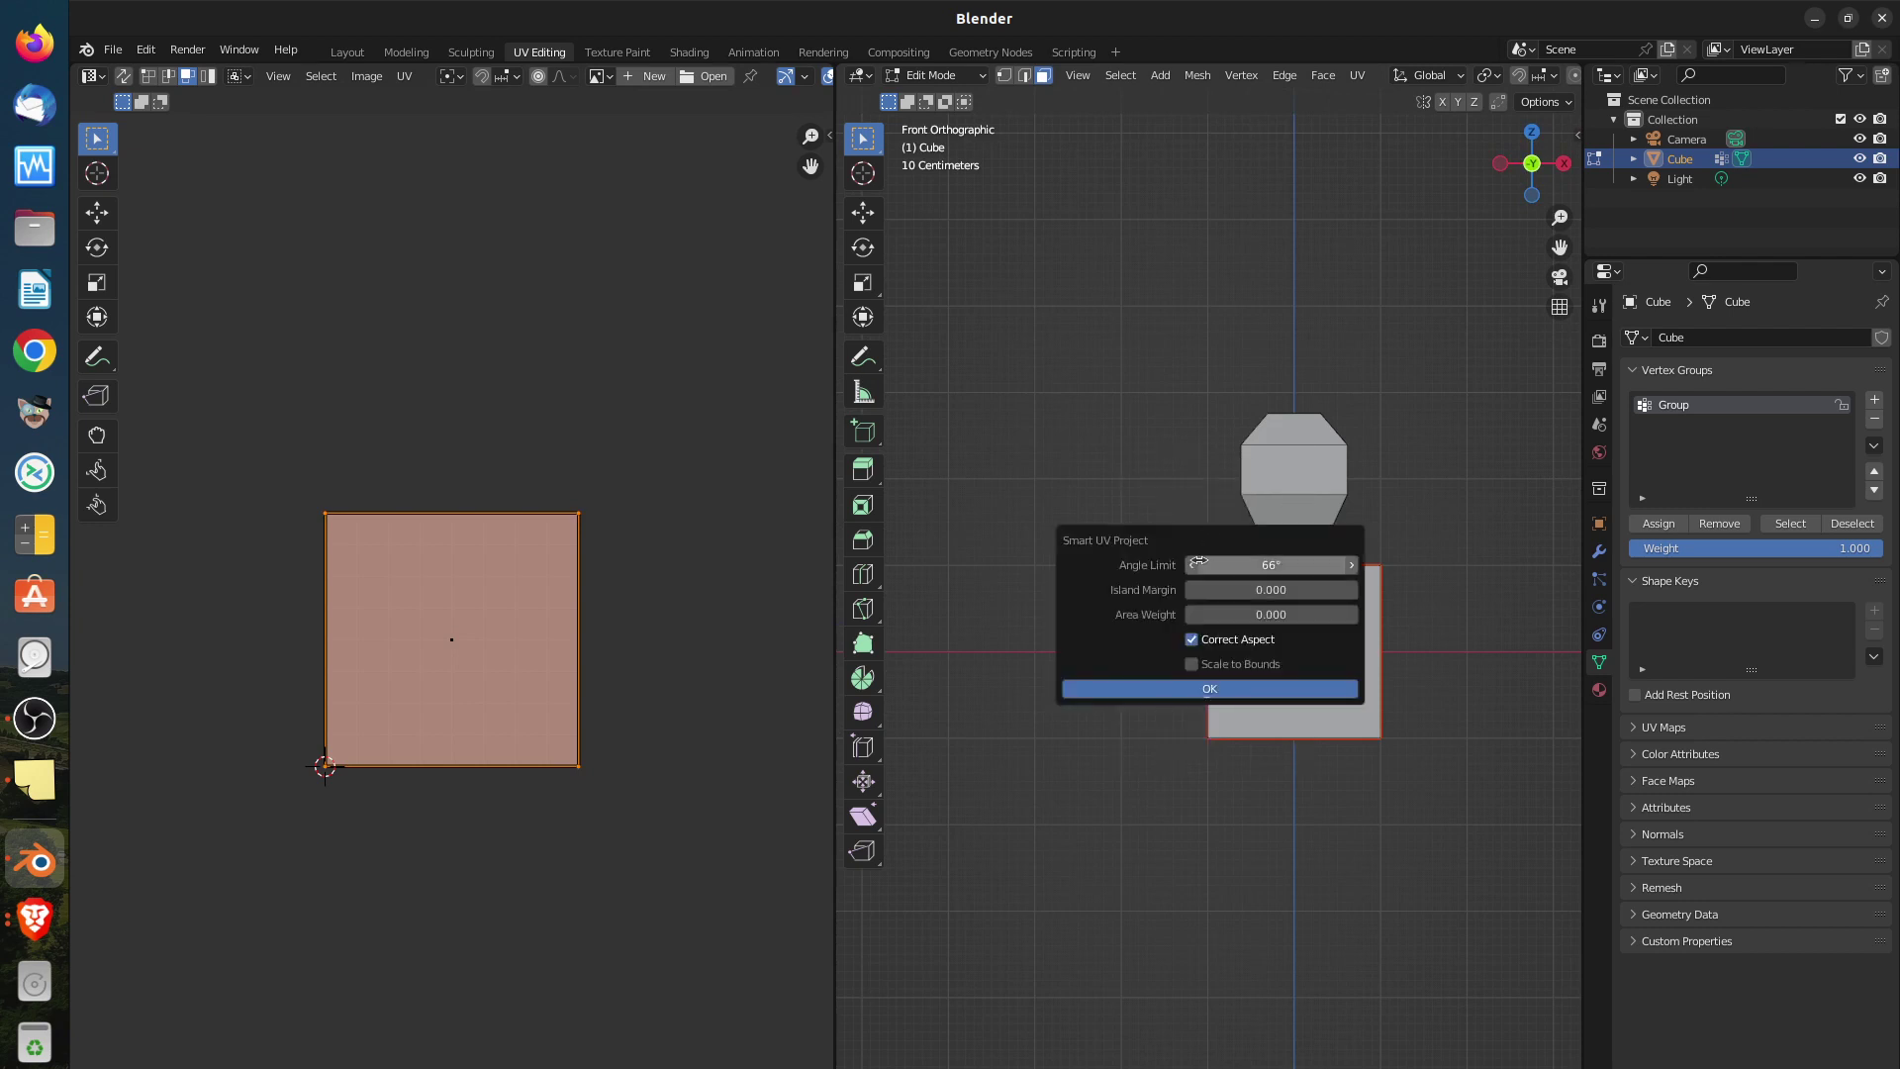
pyautogui.click(1173, 692)
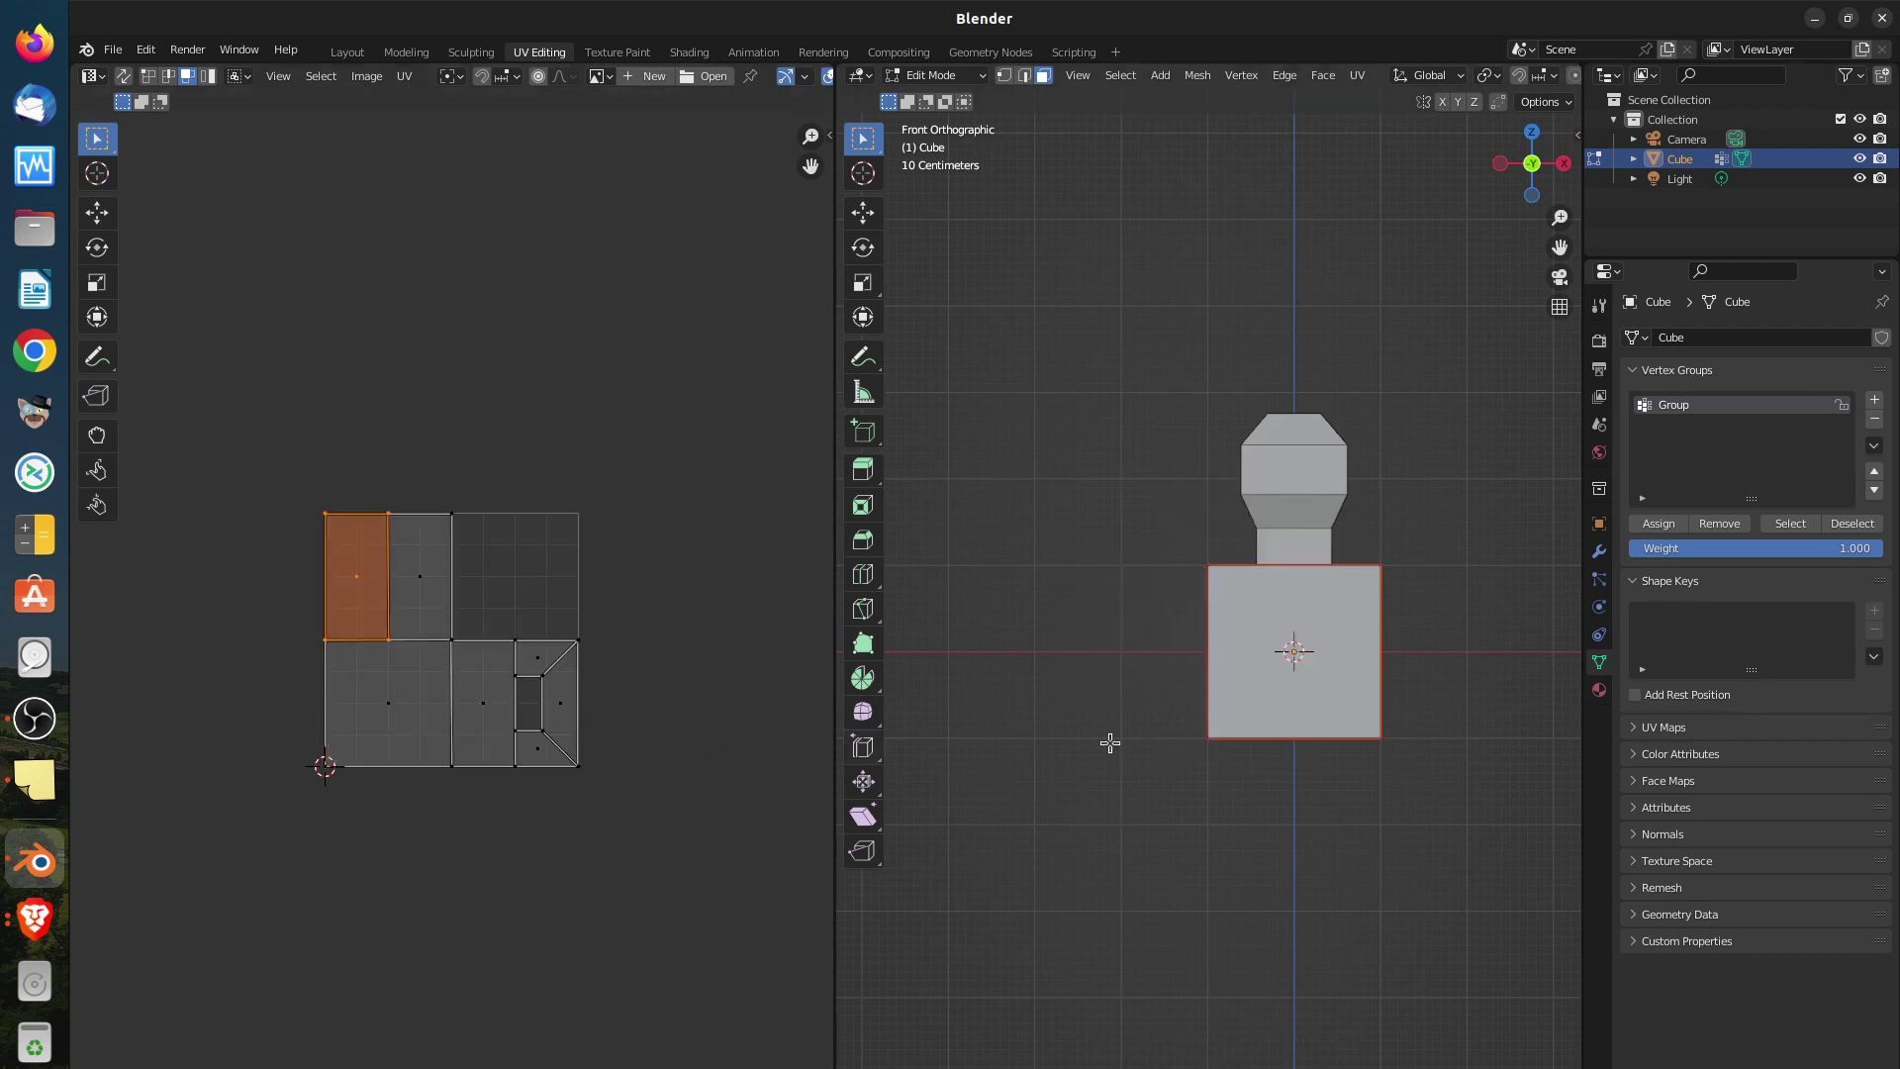
# Select the positive Y half of the base's negative X side and move its UV island just outside the UV square
pyautogui.moveTo(1112, 711); pyautogui.dragTo(1370, 657, button='middle')
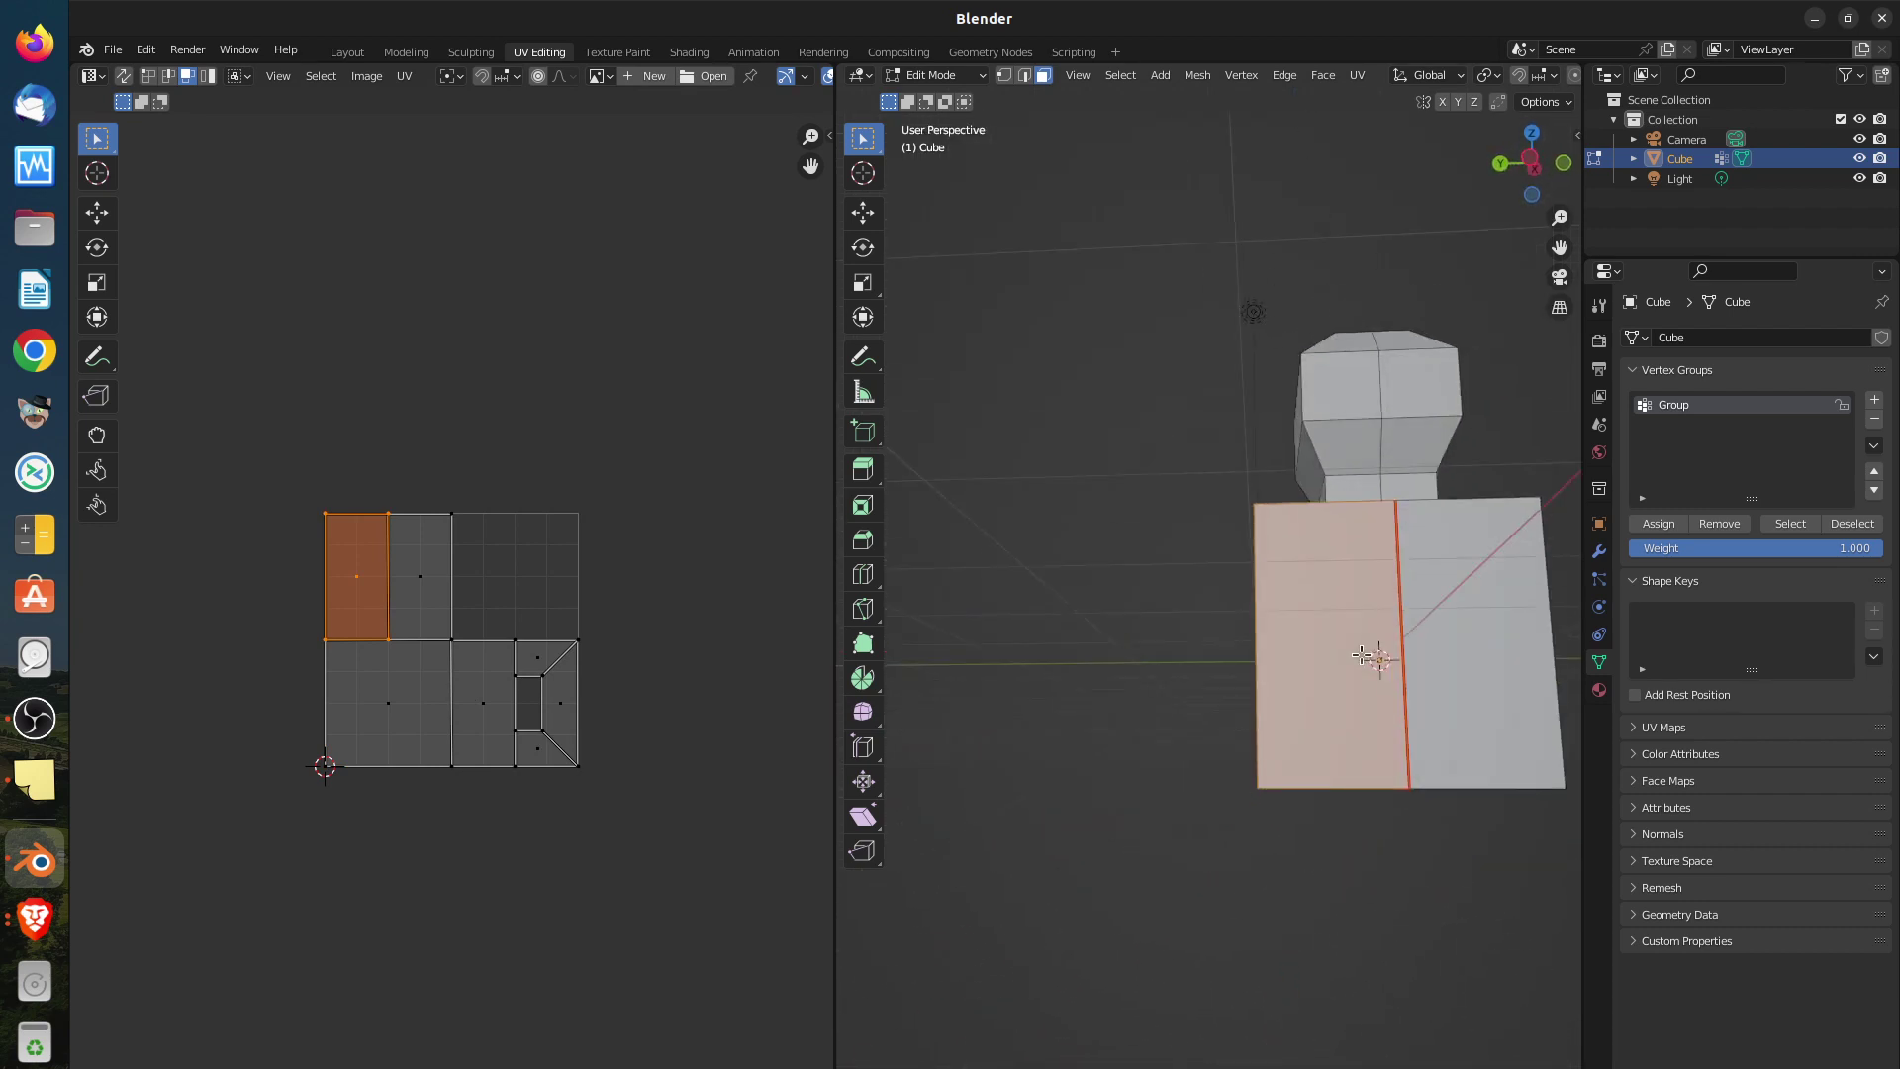
pyautogui.scroll(3, 1302, 657)
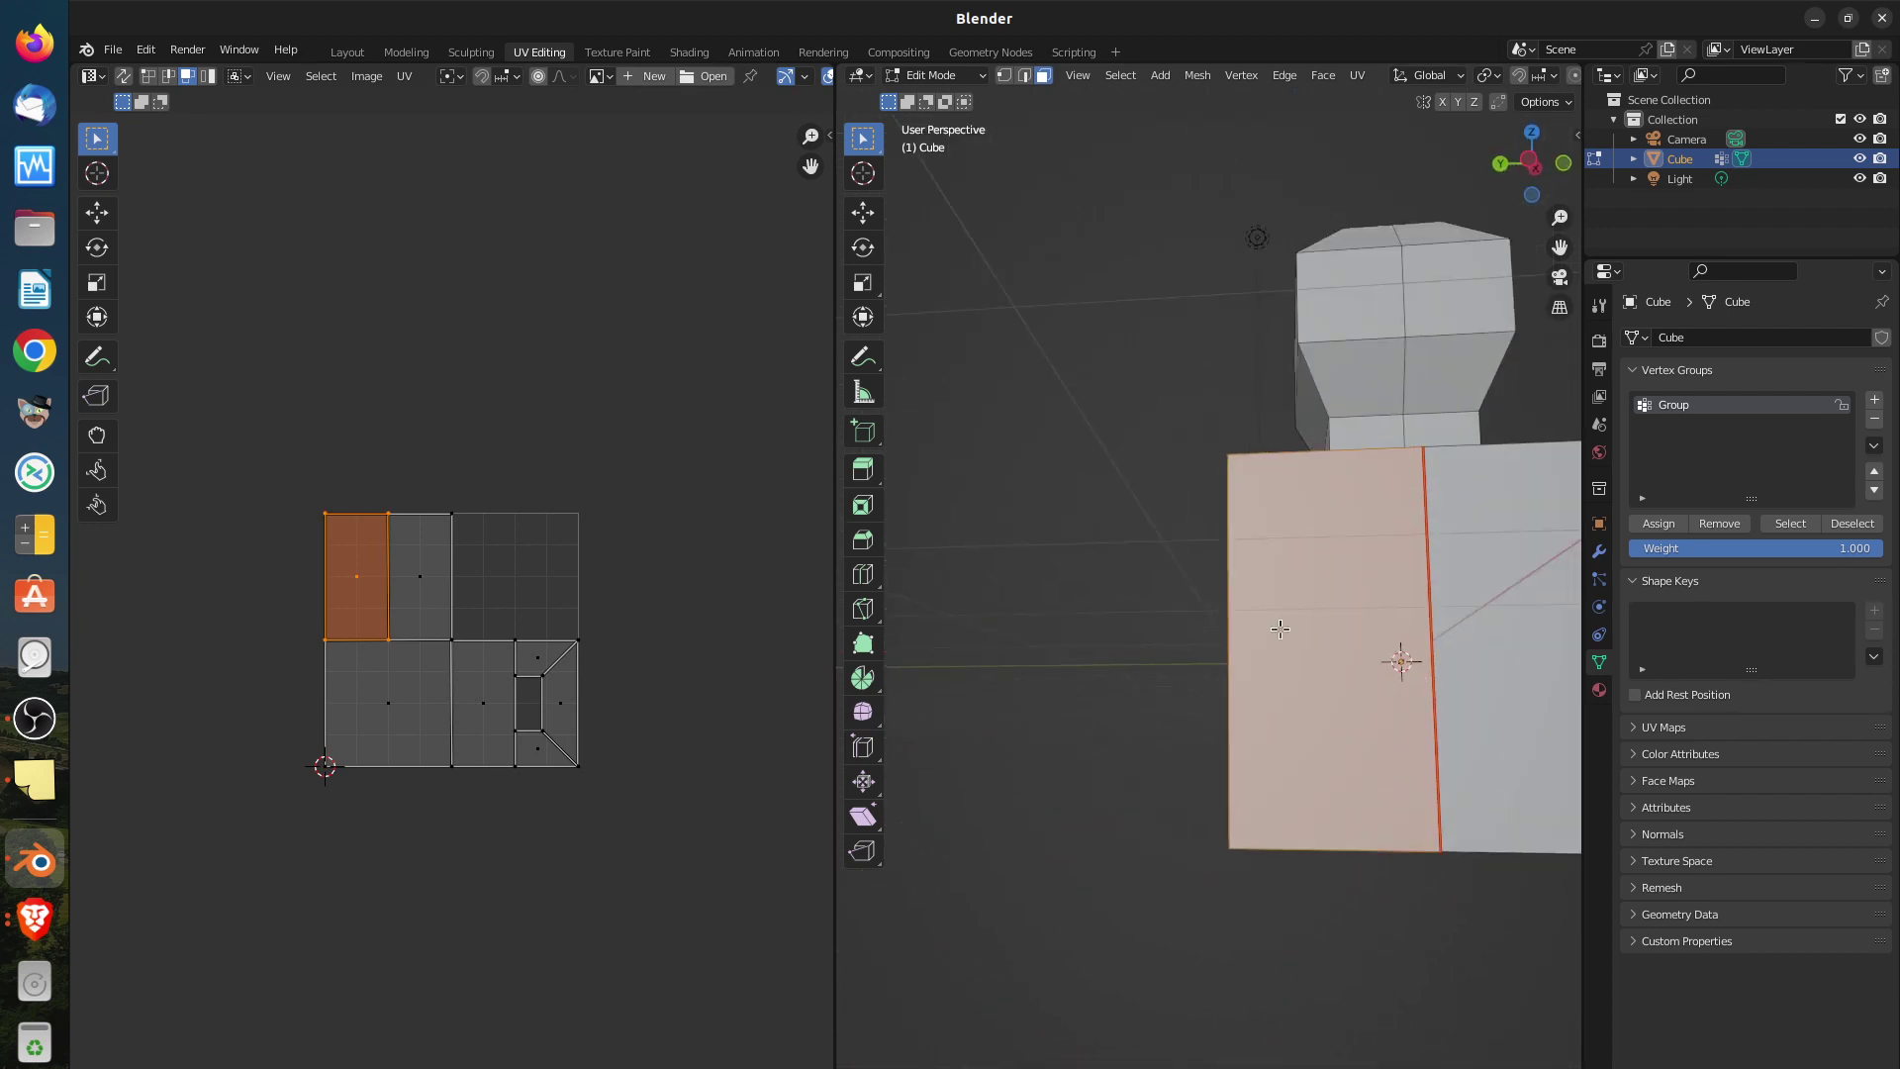
pyautogui.click(1306, 655)
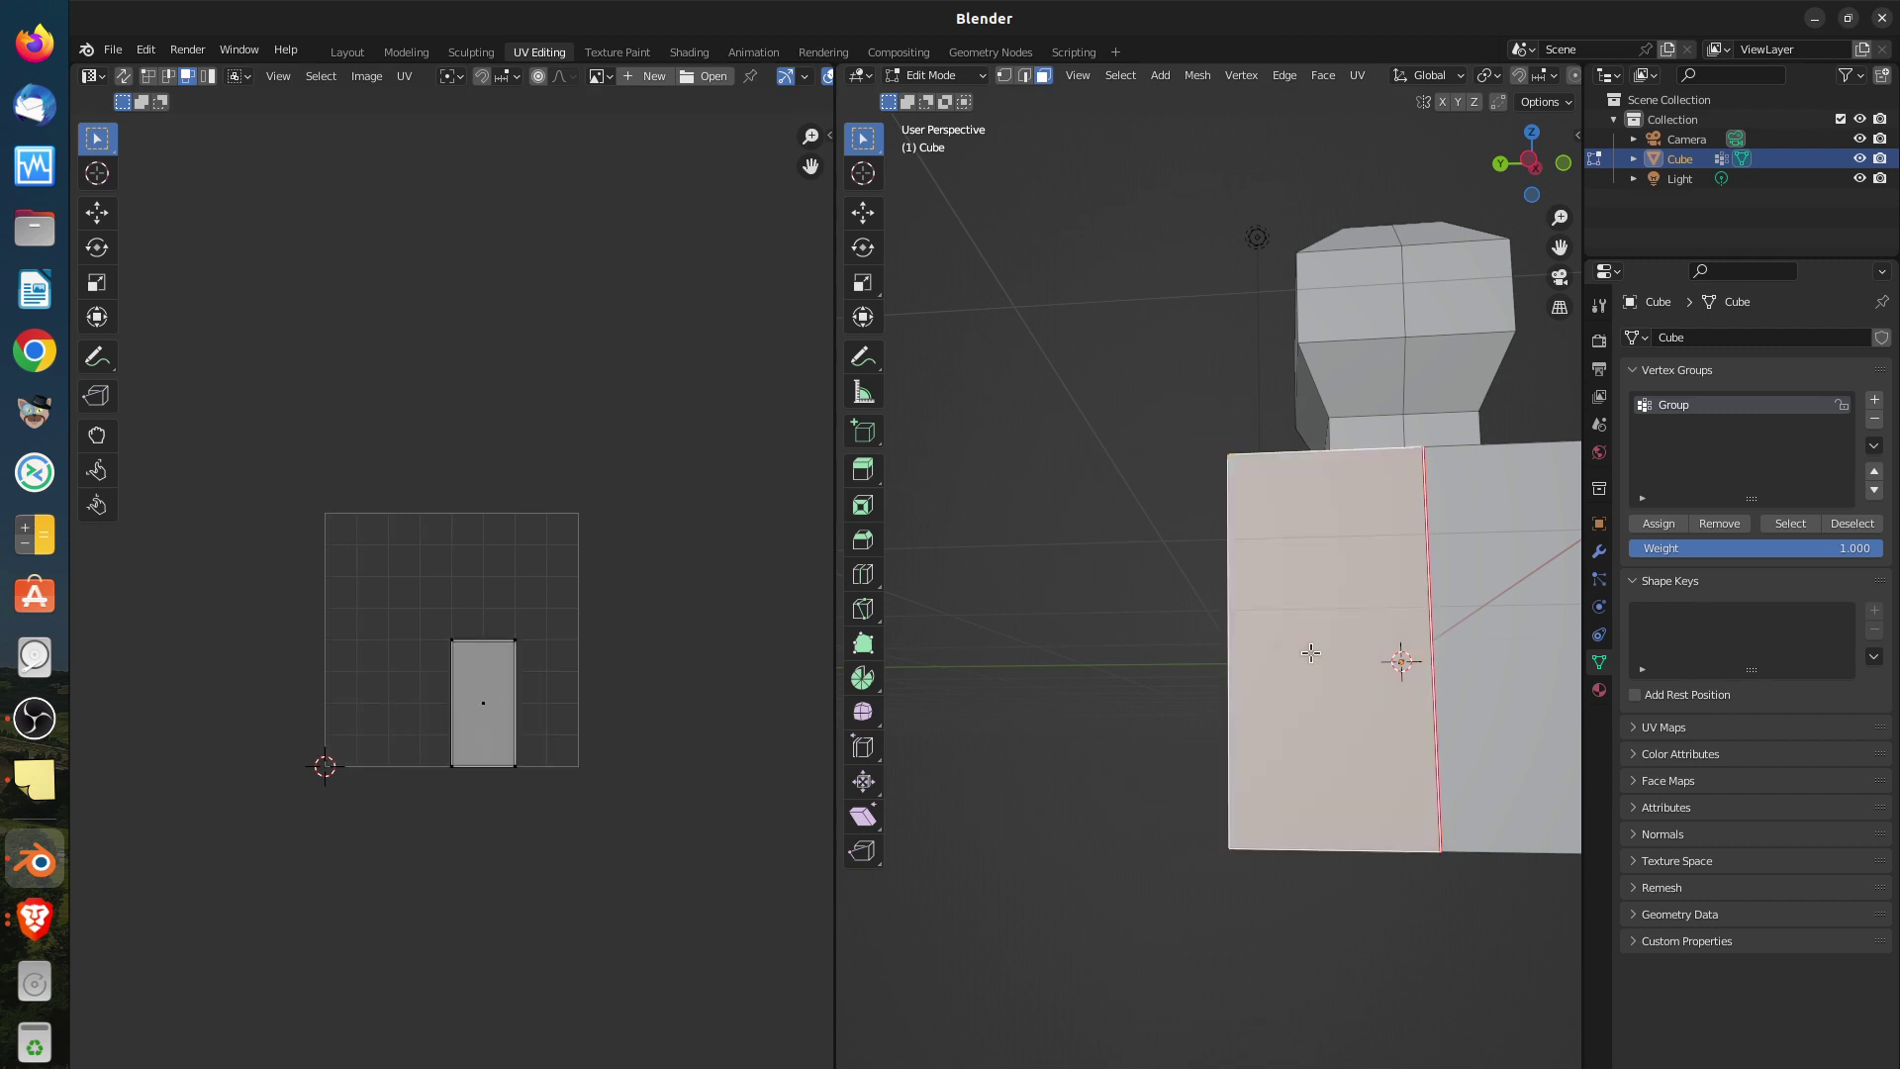
pyautogui.click(481, 705)
pyautogui.press('g')
pyautogui.click(653, 699)
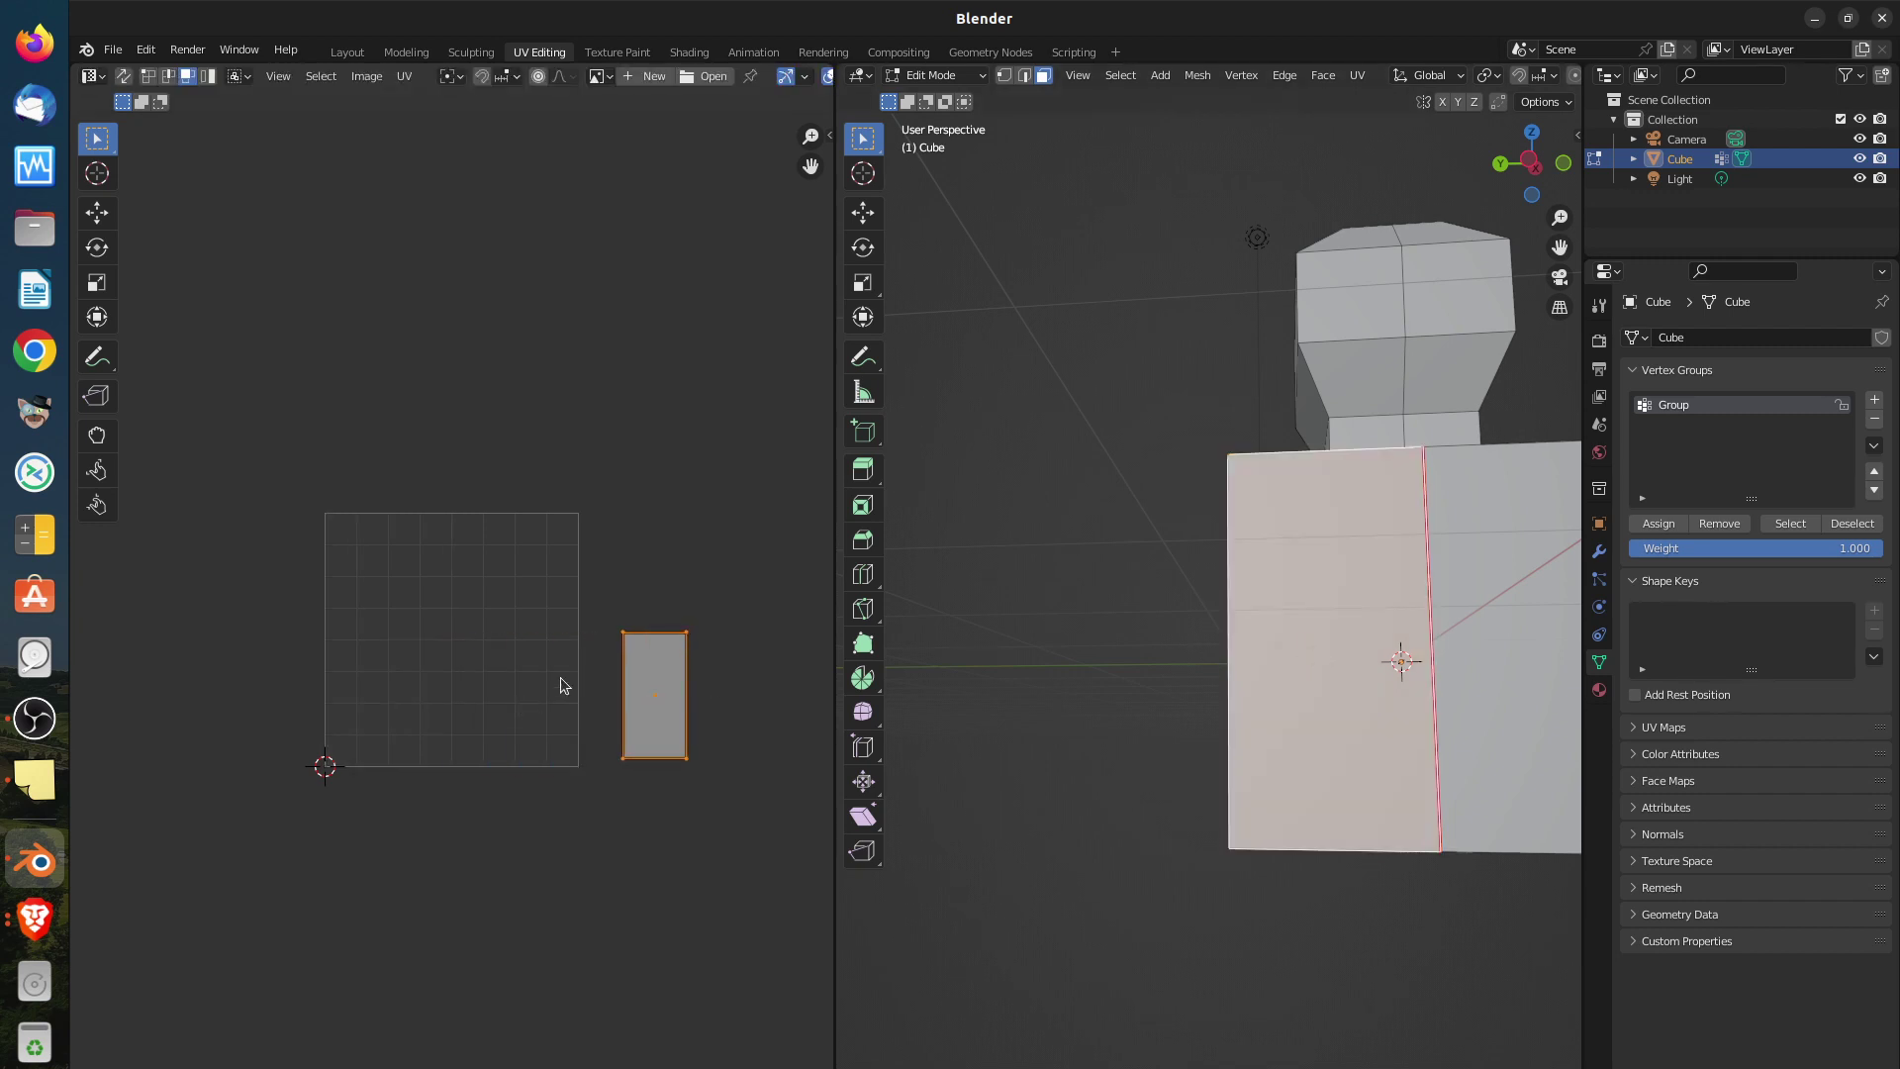
# Examine the UV islands of the whole model, the base's positive Y side and one of its top faces
pyautogui.press('a')
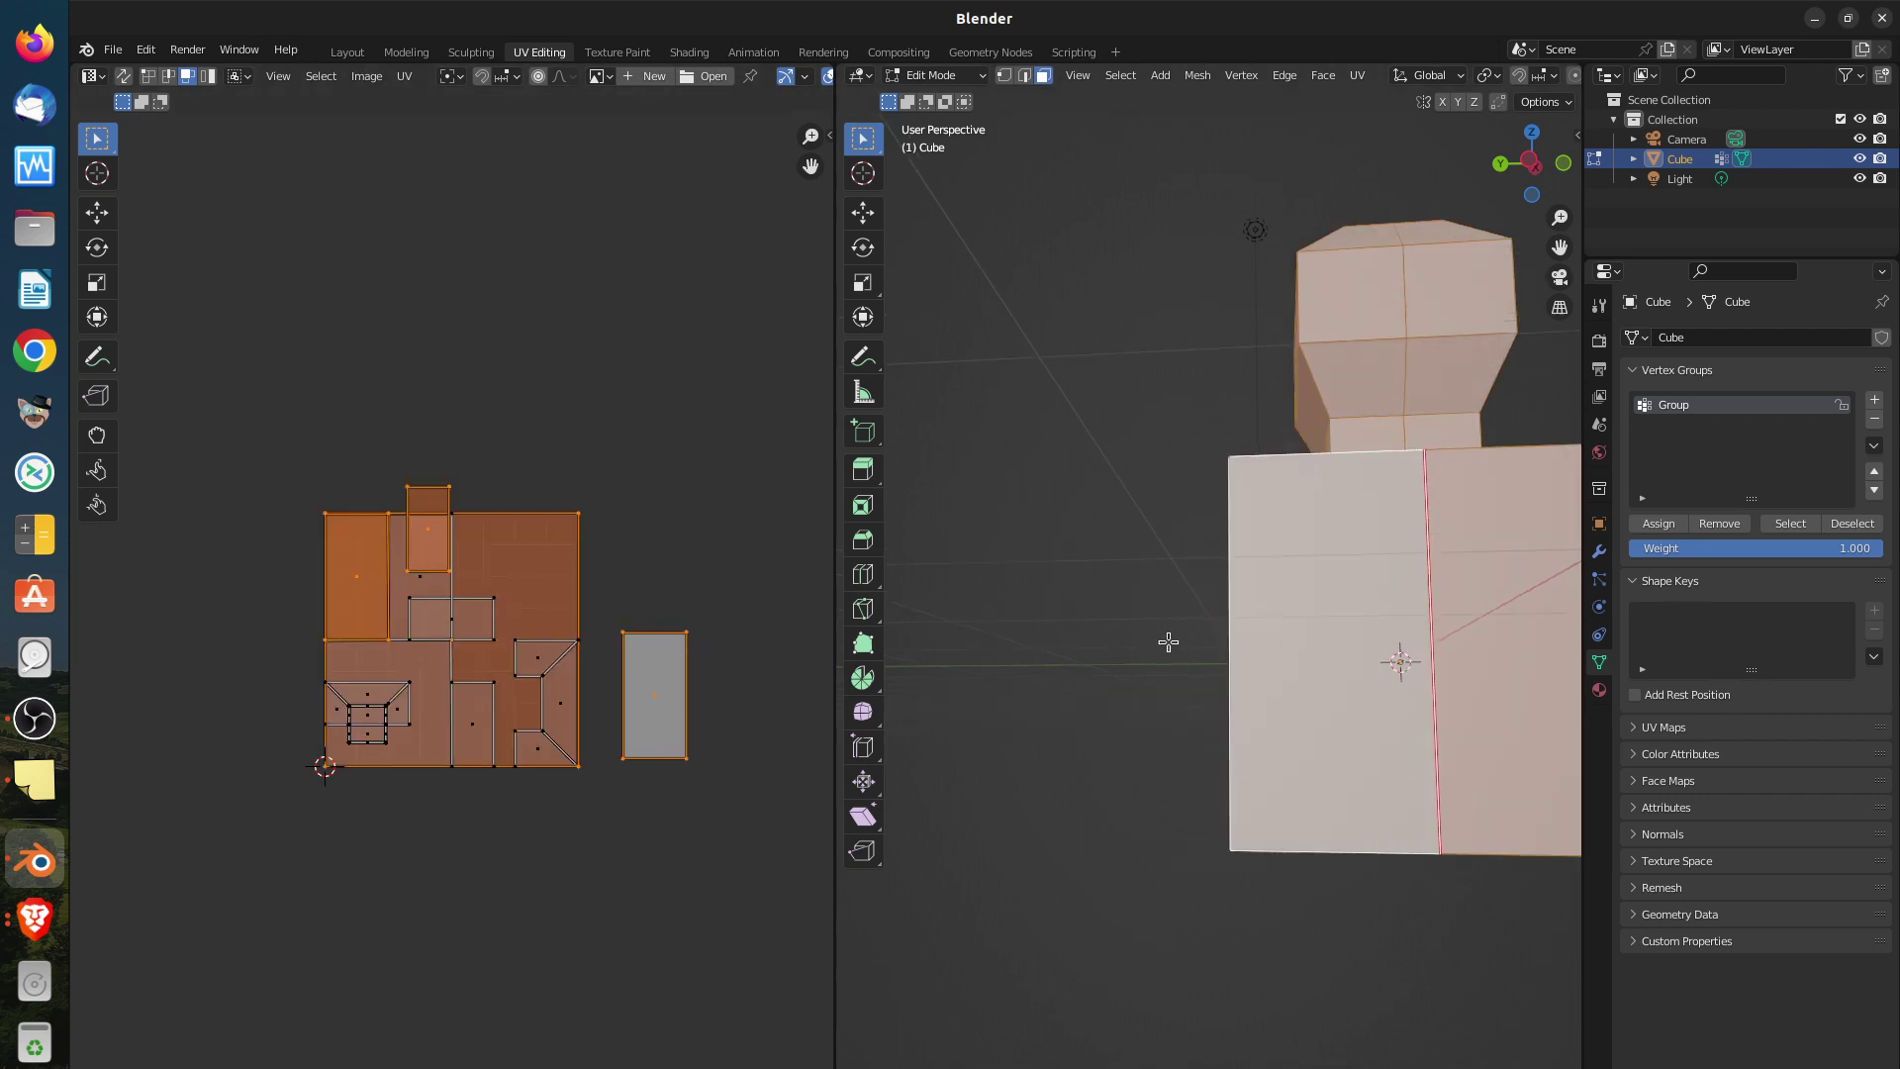
pyautogui.moveTo(1178, 661); pyautogui.dragTo(1346, 675, button='middle')
pyautogui.click(1356, 681)
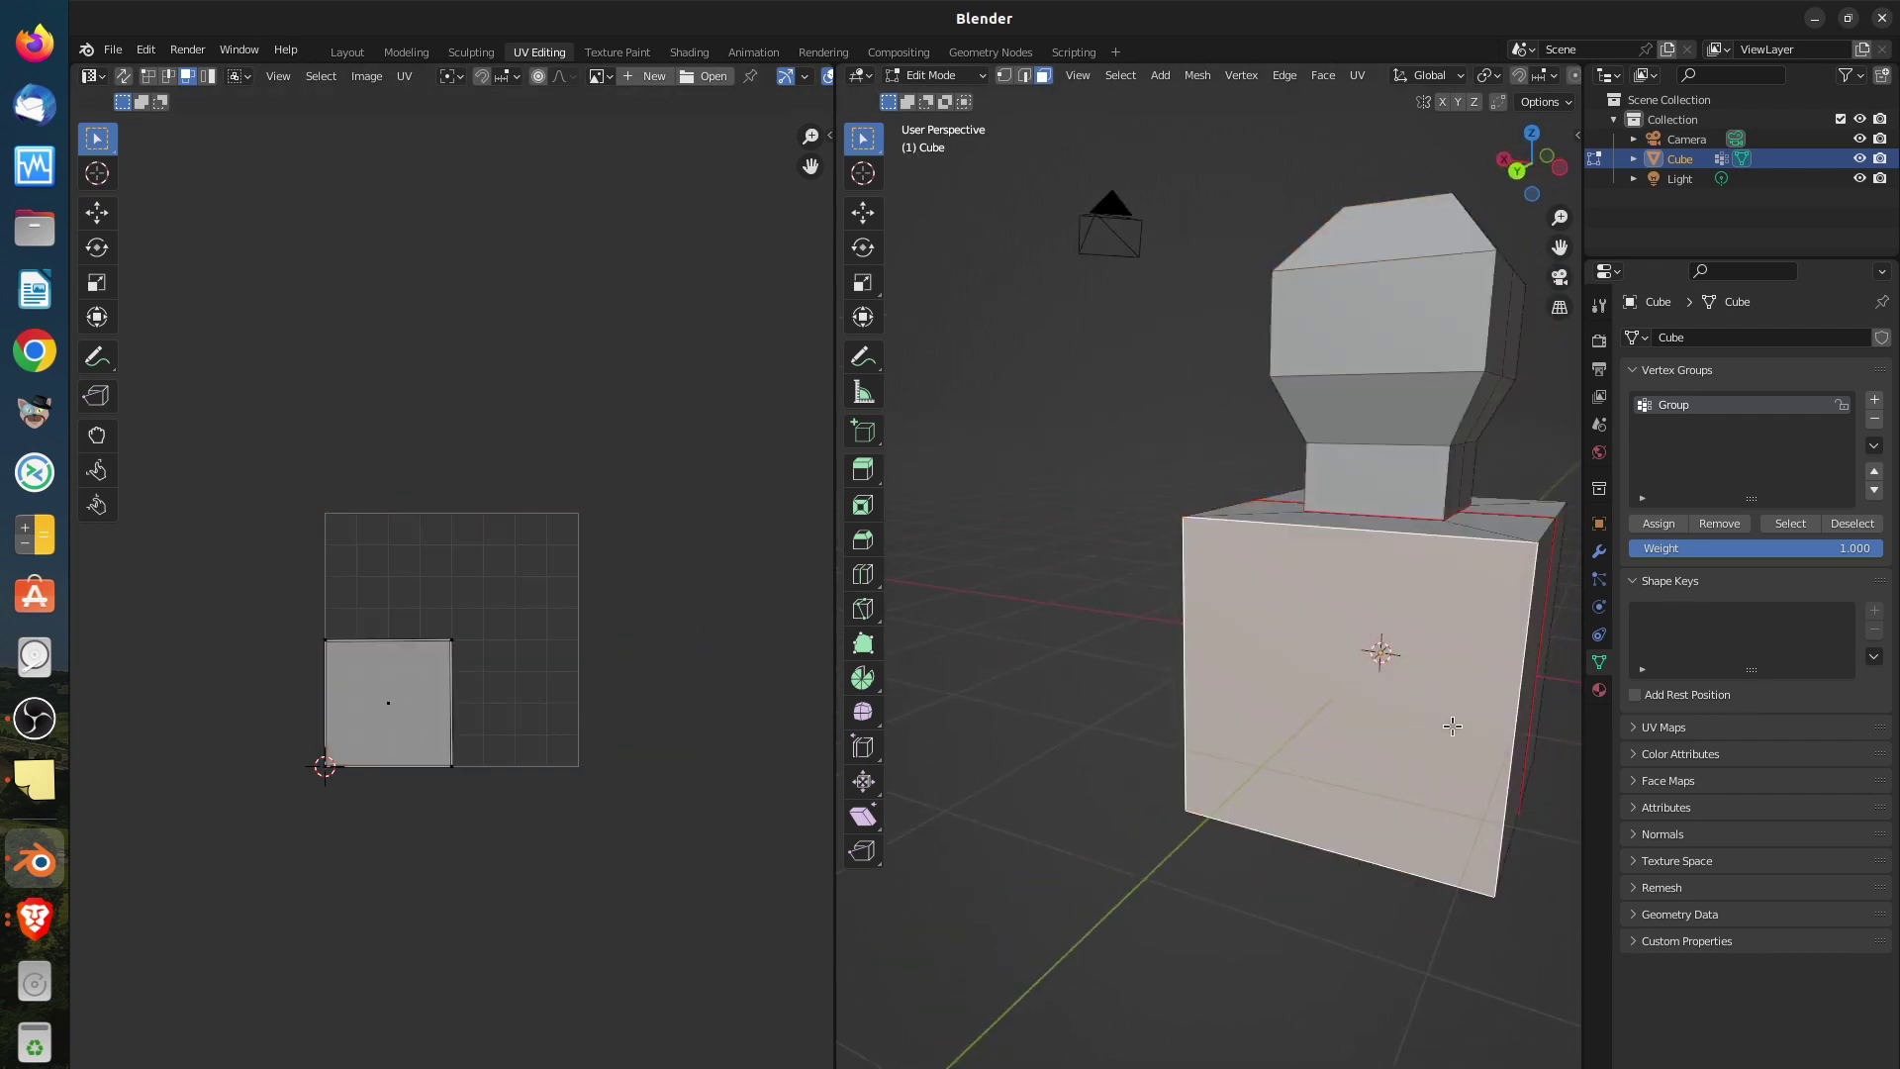
pyautogui.moveTo(1452, 726); pyautogui.dragTo(1430, 777, button='middle')
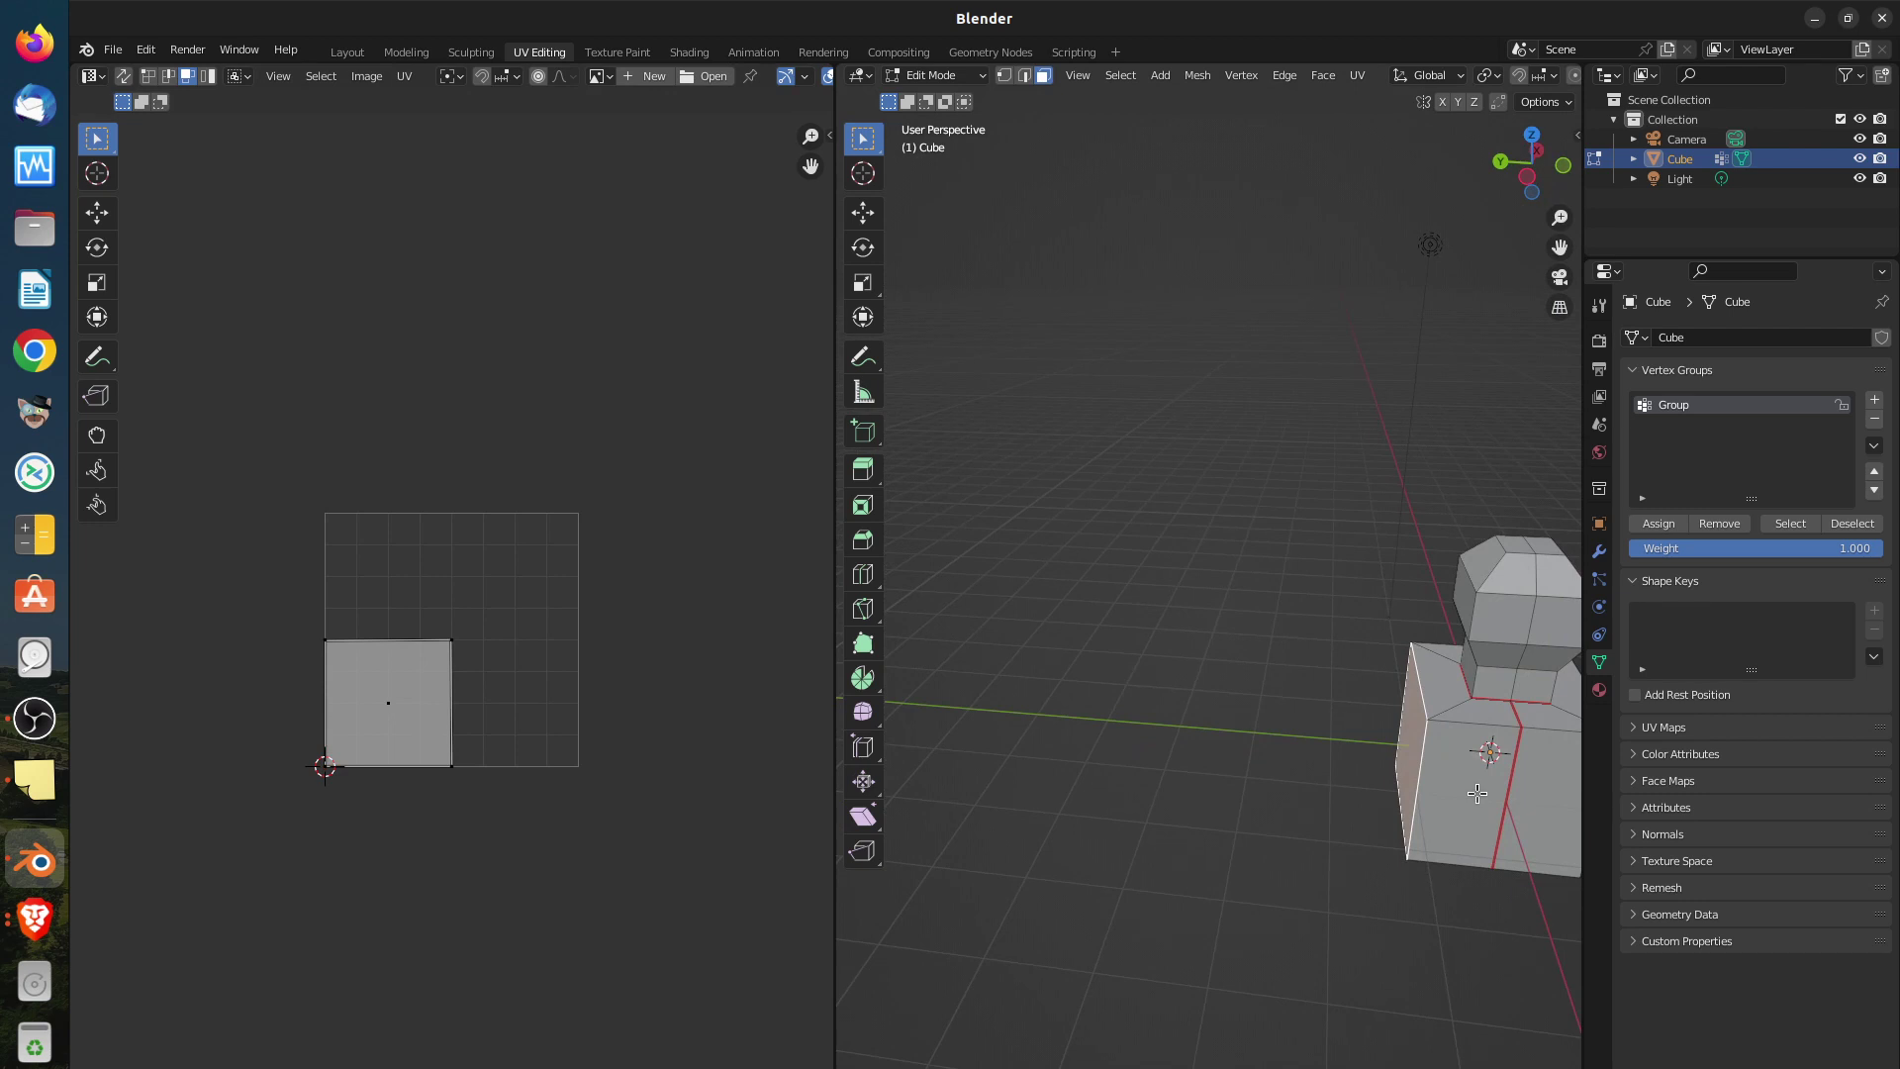
pyautogui.keyDown('shift'); pyautogui.moveTo(1477, 794); pyautogui.dragTo(941, 733, button='middle'); pyautogui.keyUp('shift')
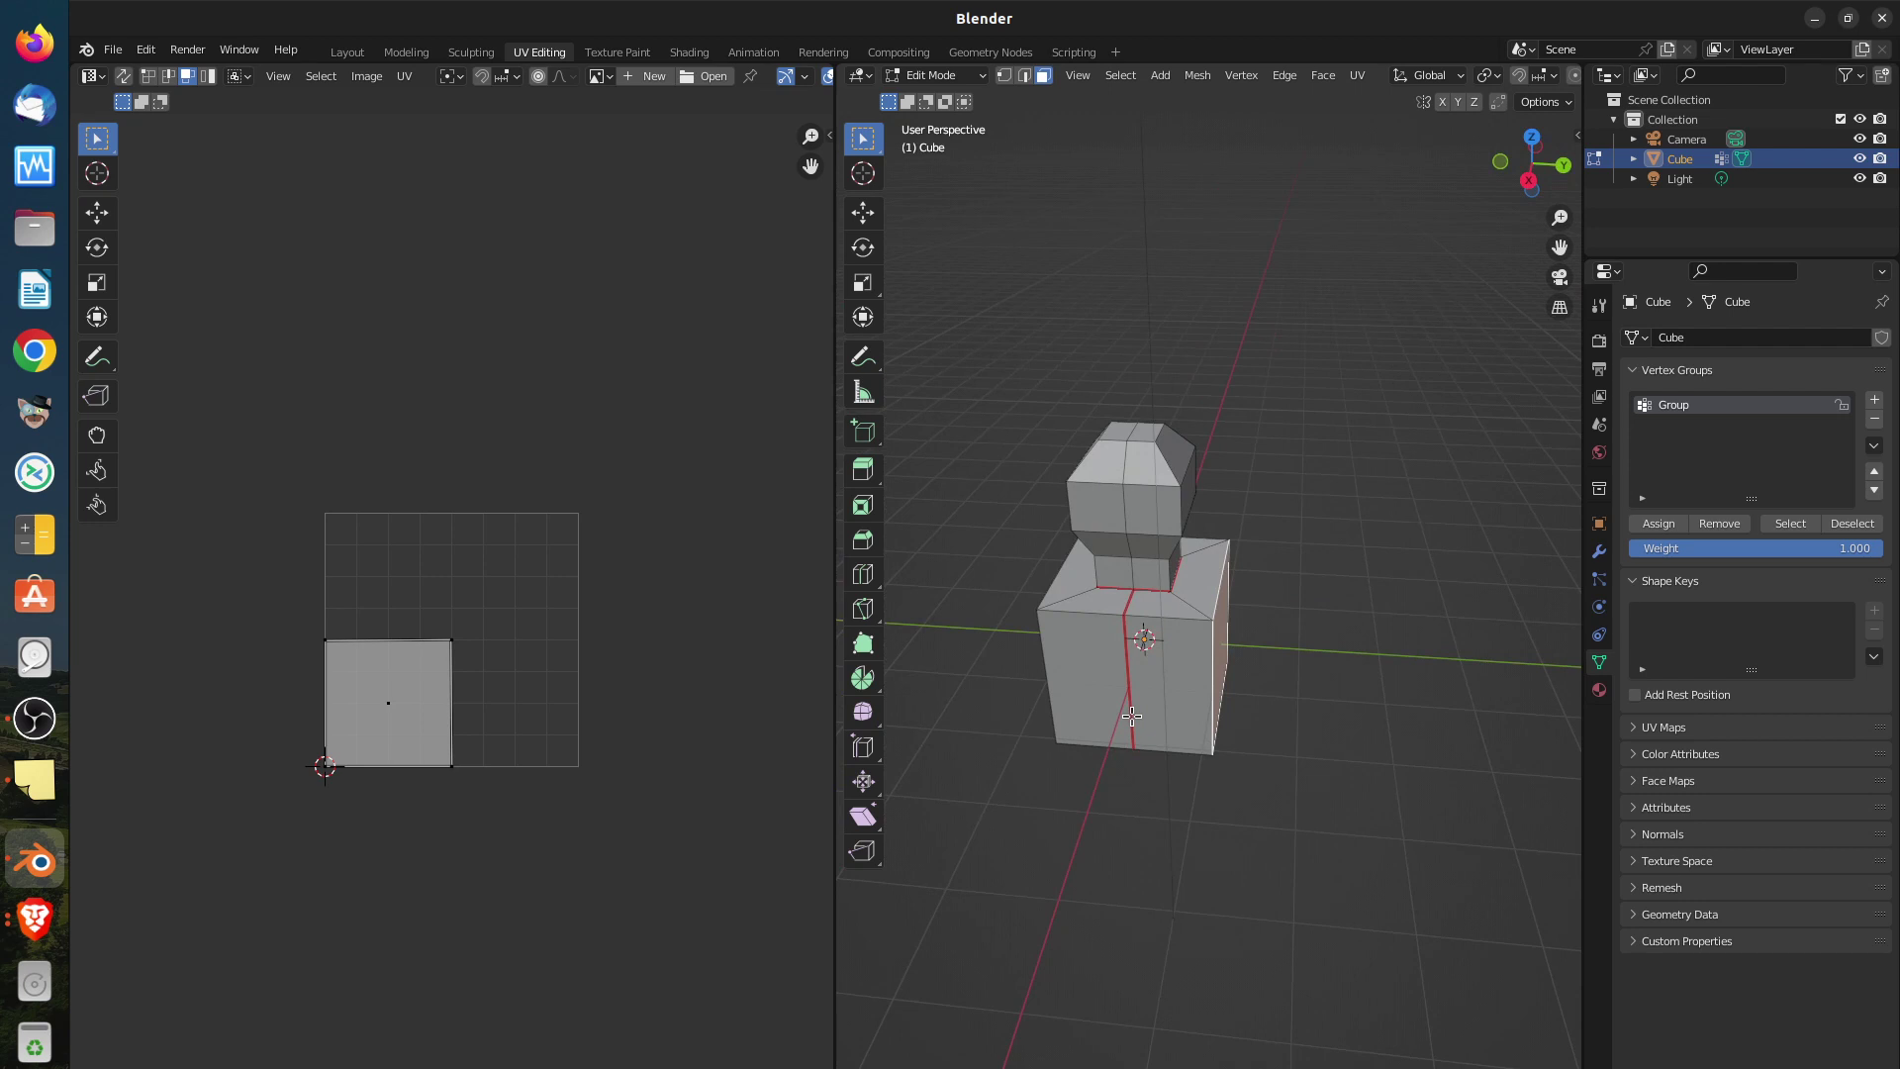
pyautogui.moveTo(1111, 713); pyautogui.dragTo(1323, 687, button='middle')
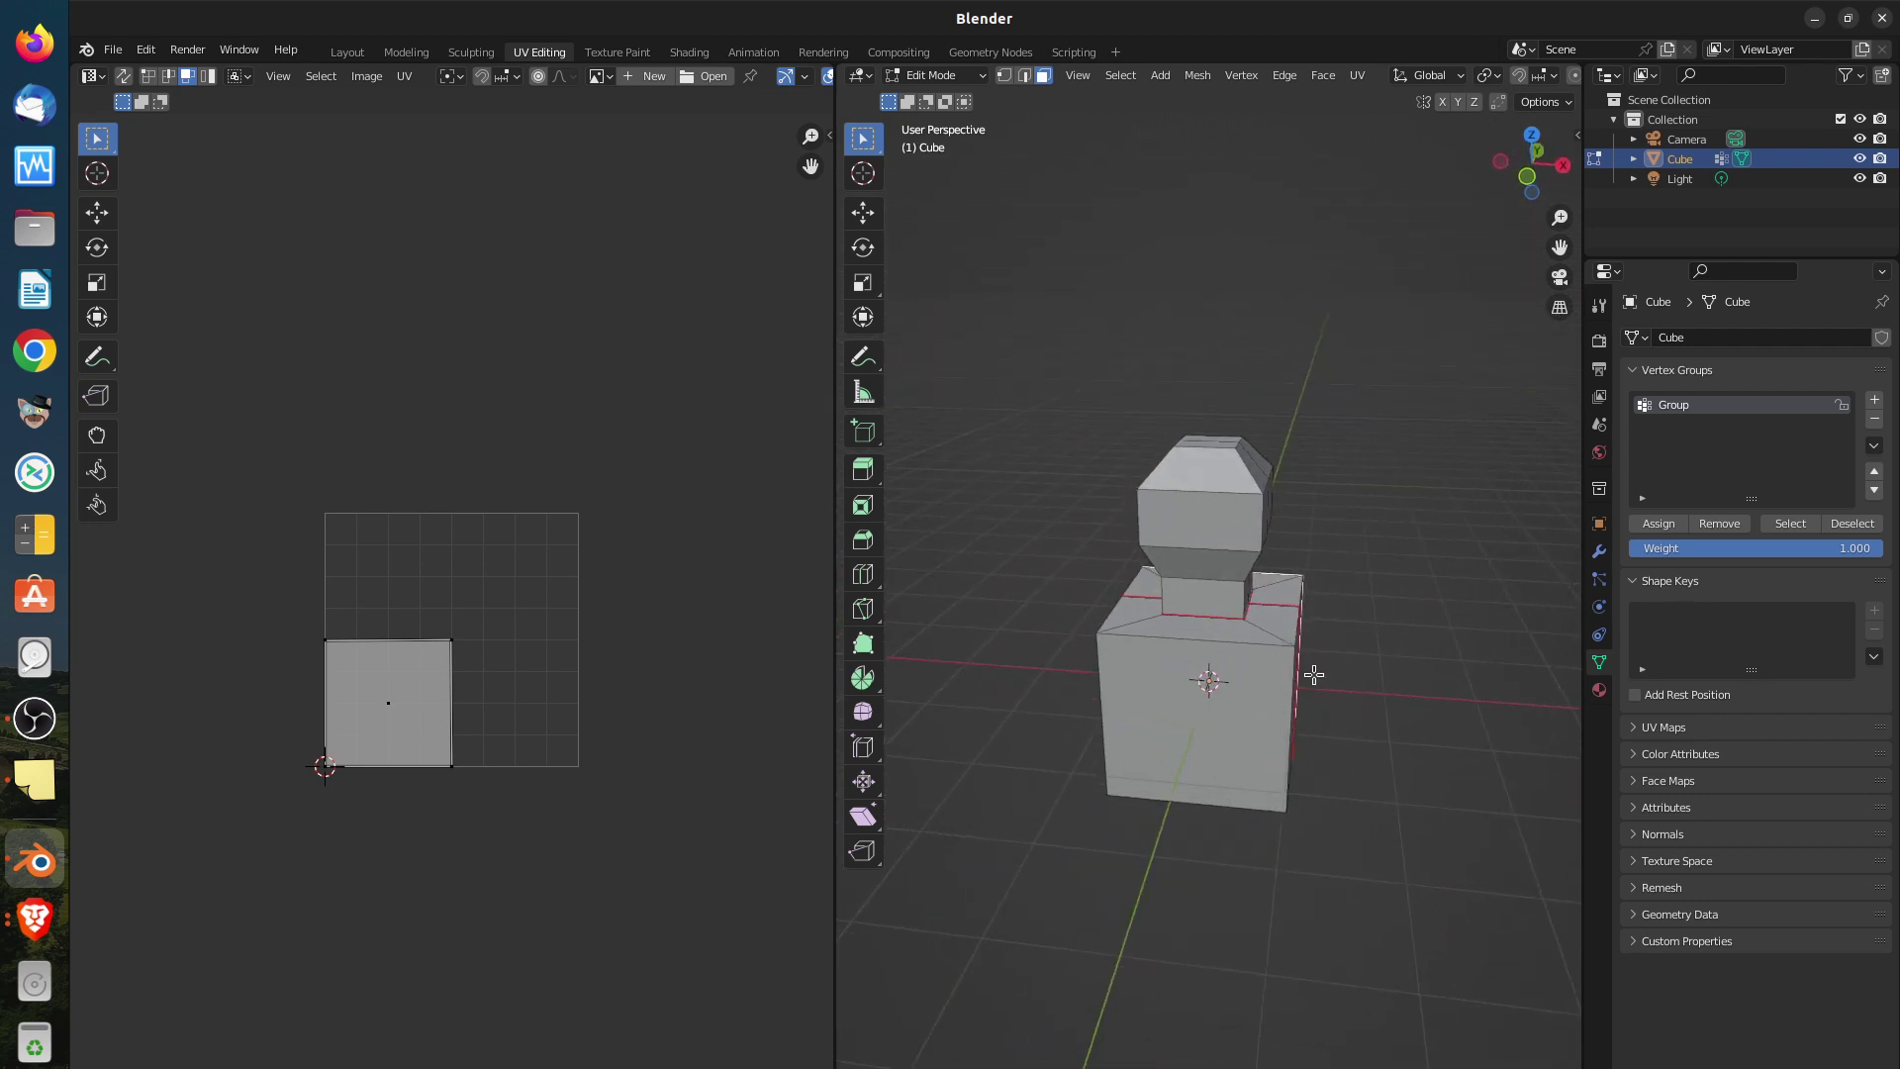
pyautogui.hotkey('alt', 'a')
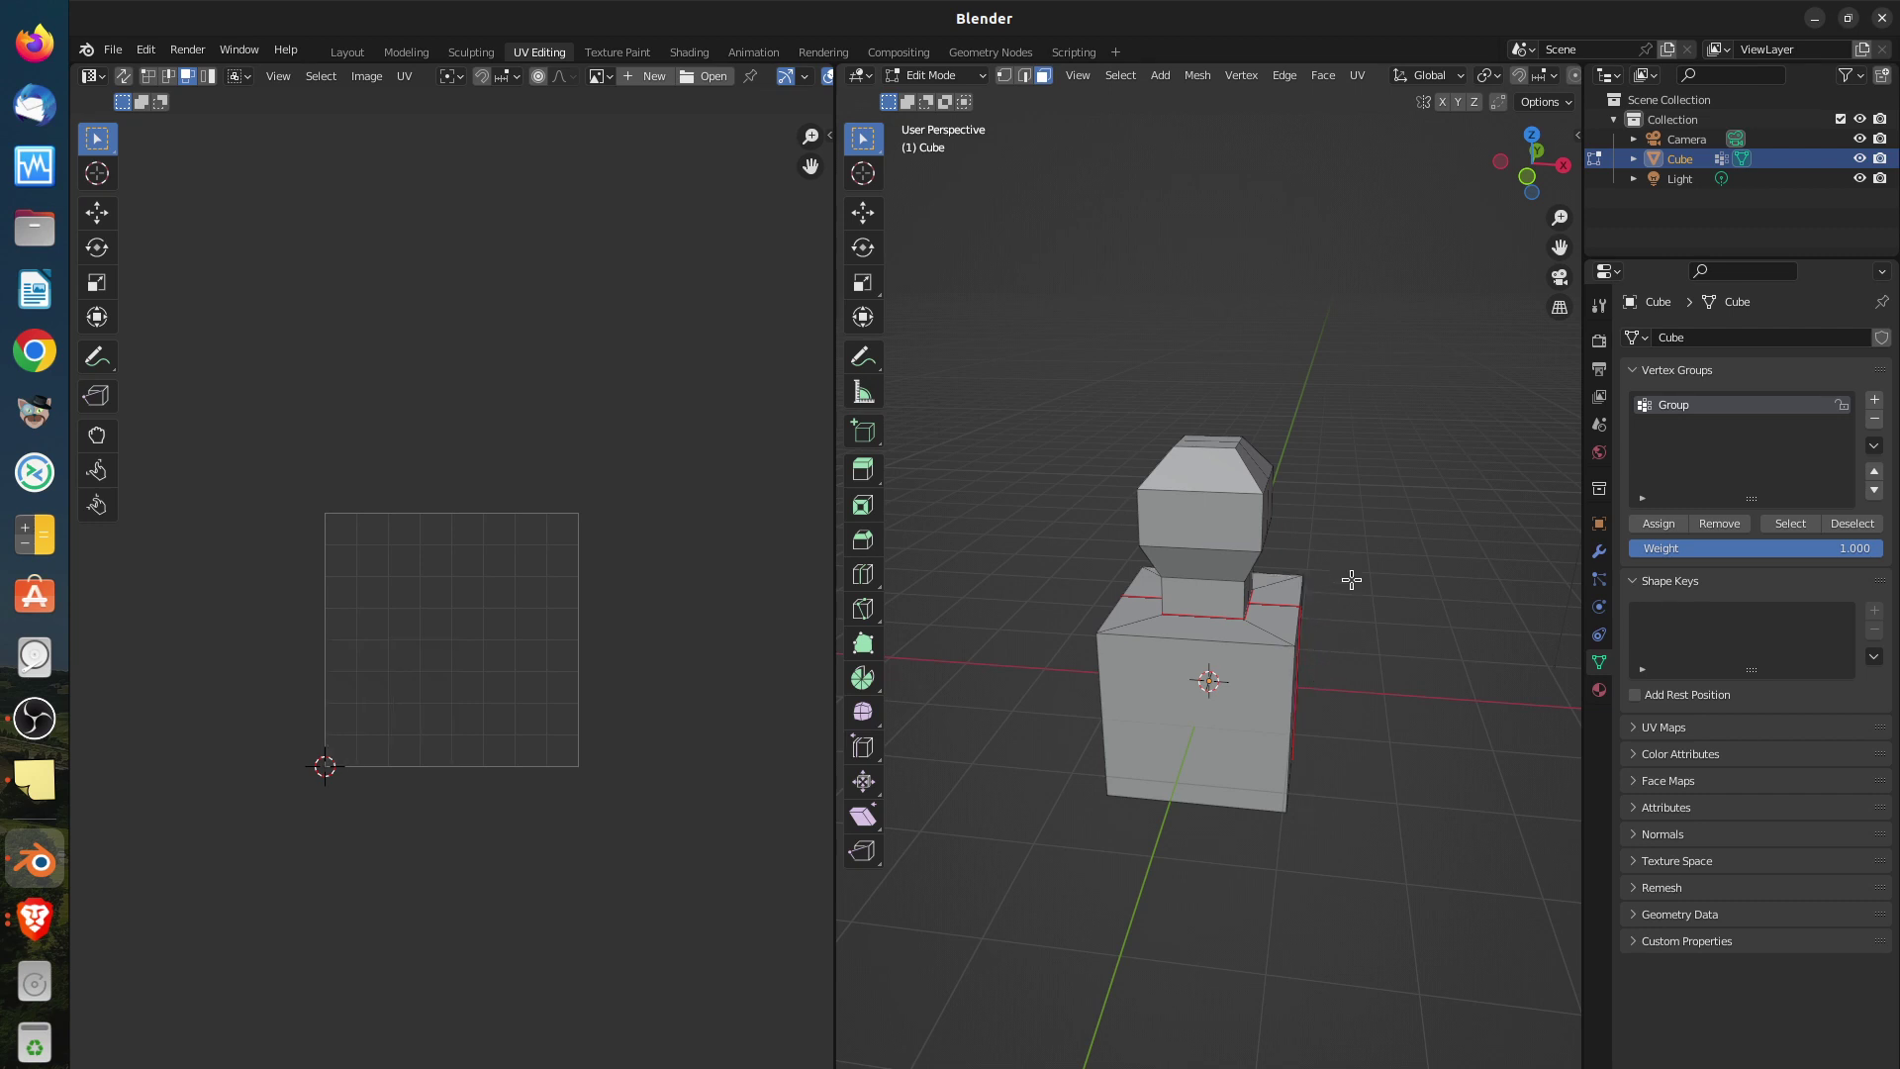
pyautogui.press('a')
pyautogui.moveTo(1336, 619); pyautogui.dragTo(1277, 608, button='middle')
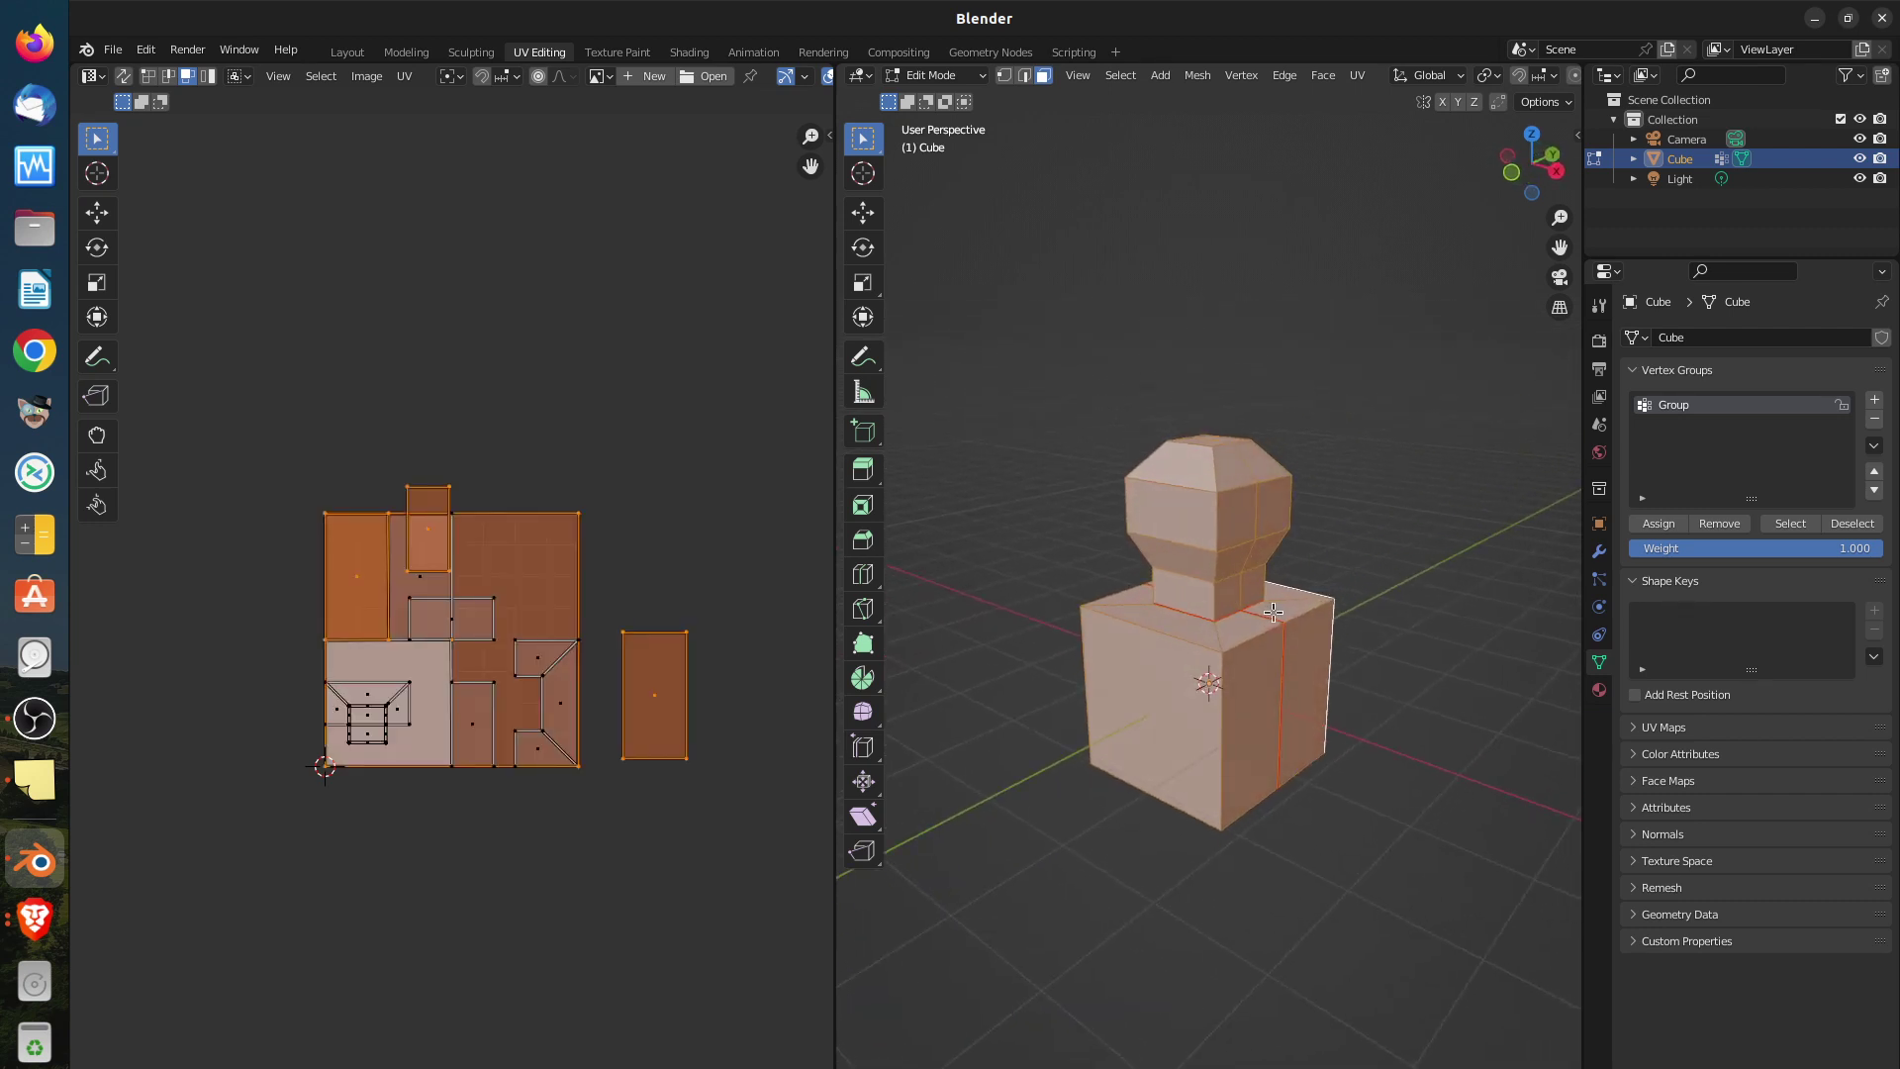
pyautogui.click(1280, 611)
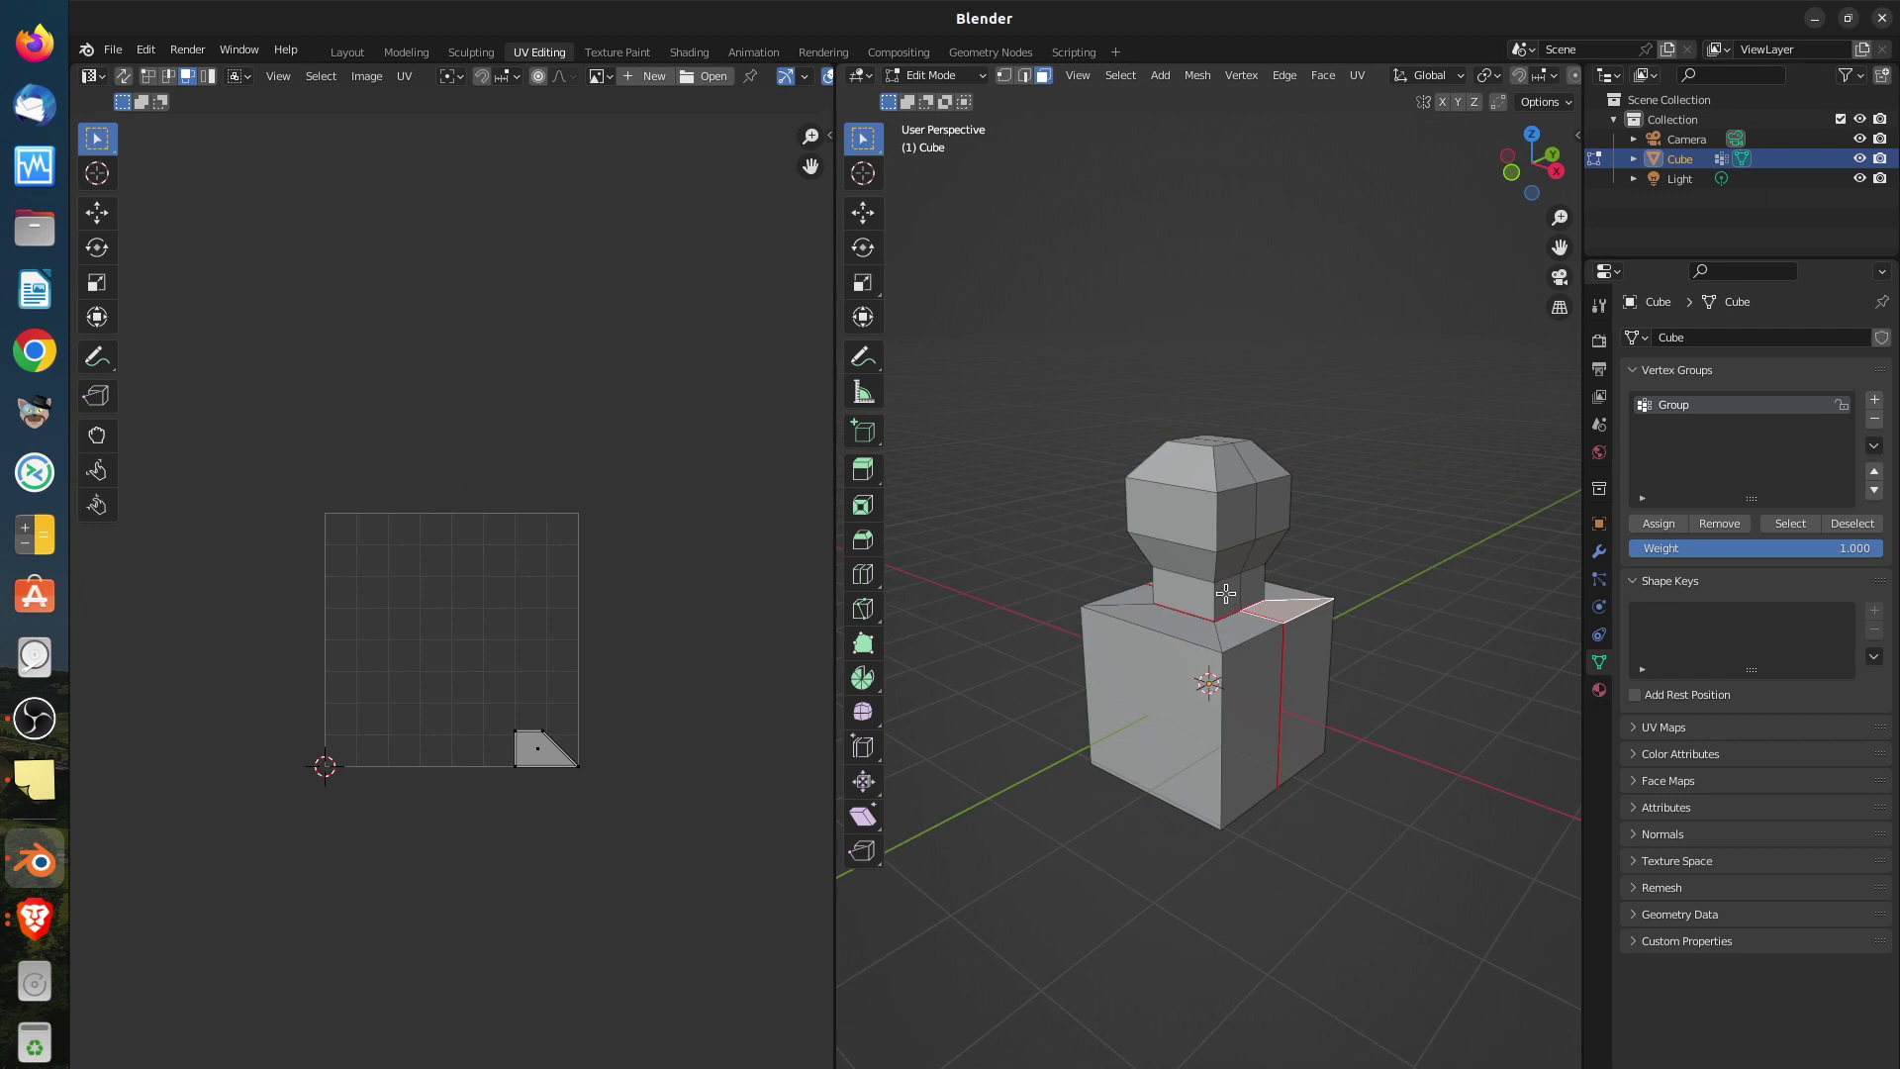
pyautogui.click(1225, 595)
pyautogui.keyDown('shift'); pyautogui.click(1197, 591); pyautogui.keyUp('shift')
pyautogui.keyDown('shift'); pyautogui.click(1251, 586); pyautogui.keyUp('shift')
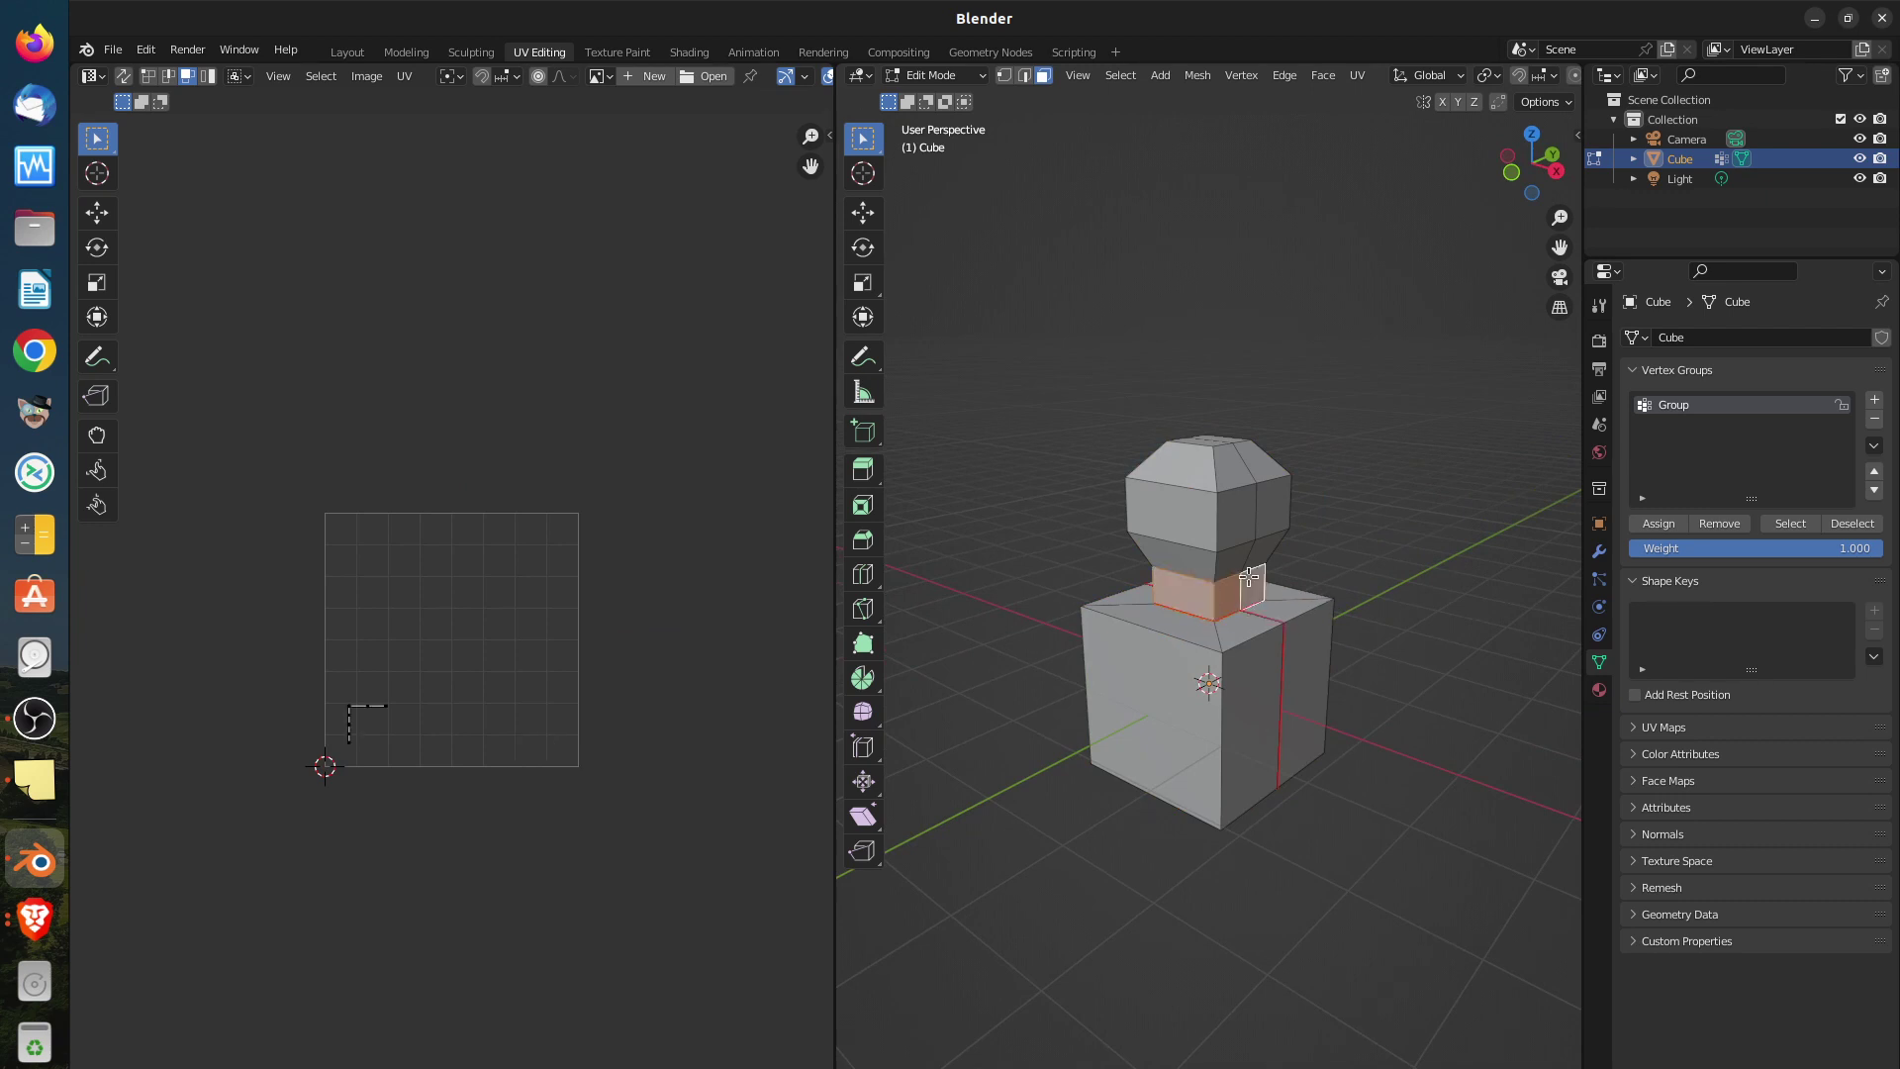
pyautogui.keyDown('shift'); pyautogui.click(1227, 562); pyautogui.keyUp('shift')
pyautogui.keyDown('shift'); pyautogui.click(1266, 560); pyautogui.keyUp('shift')
pyautogui.keyDown('shift'); pyautogui.click(1275, 507); pyautogui.keyUp('shift')
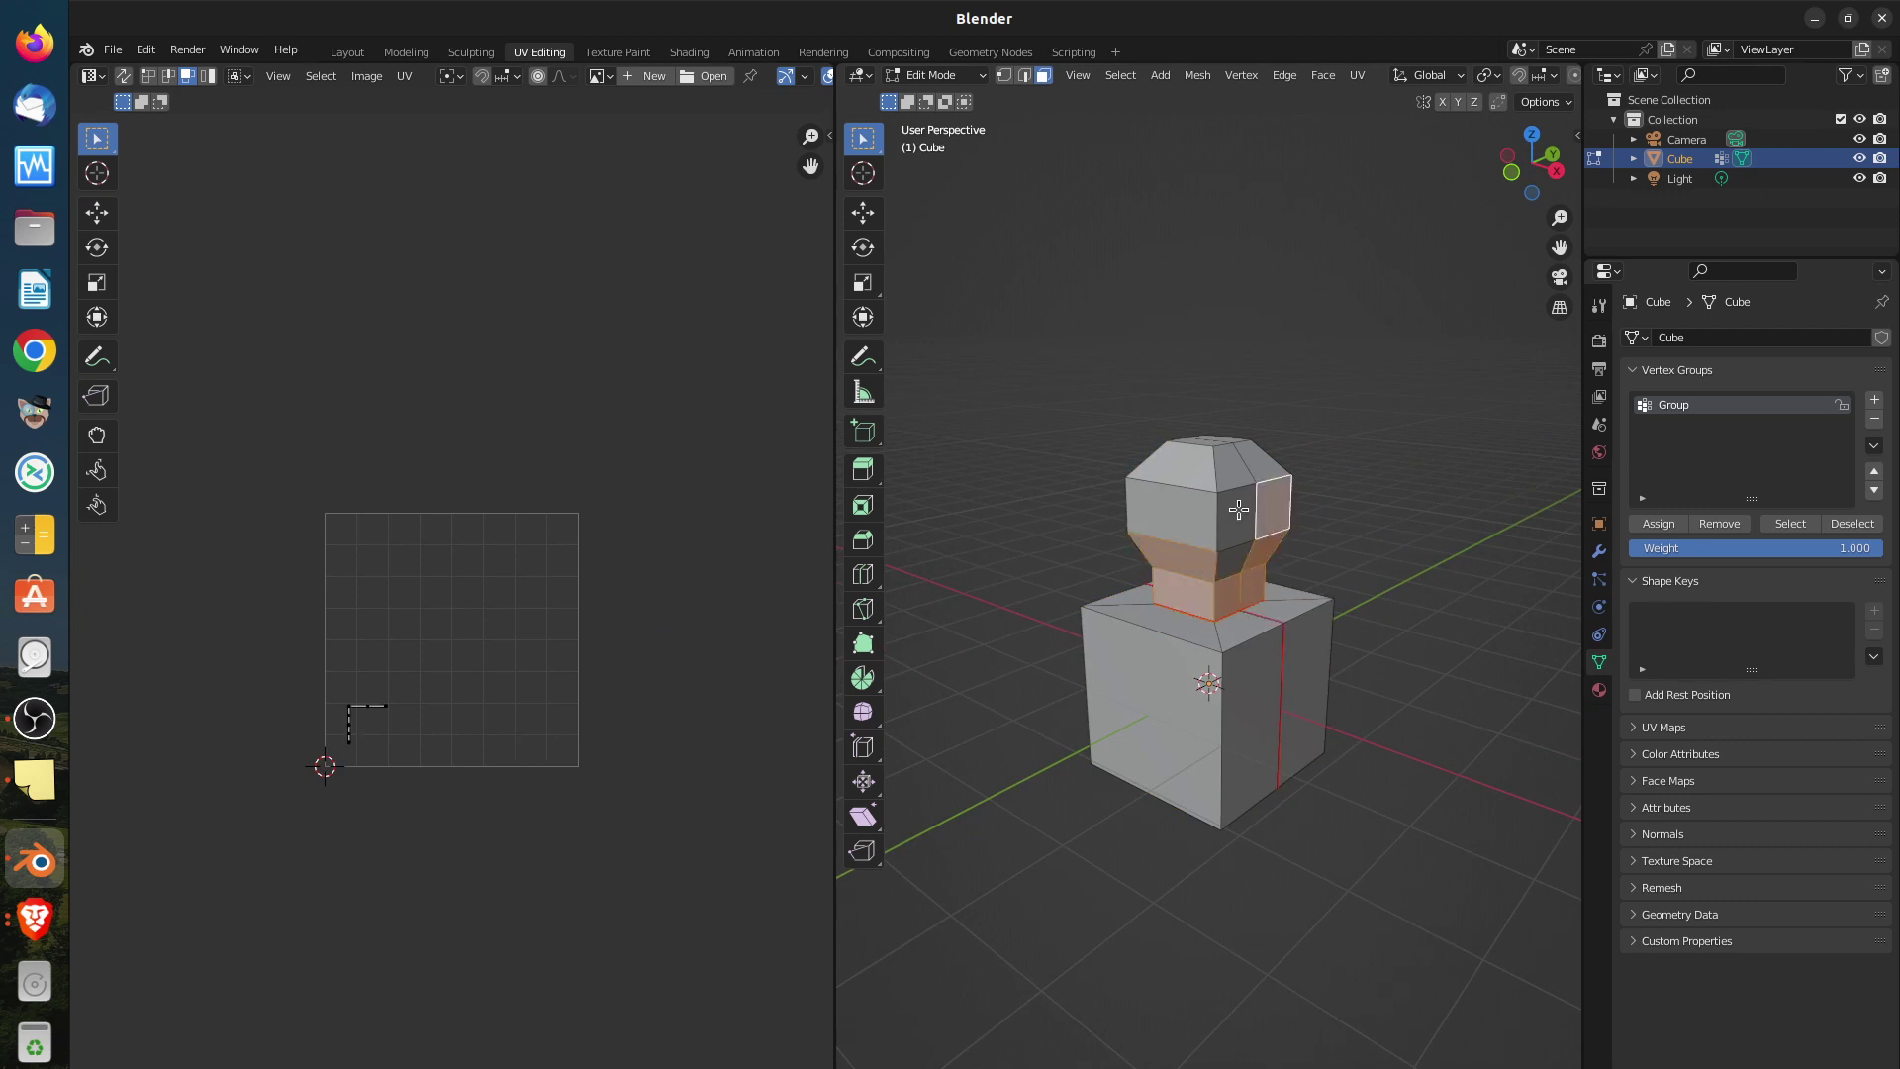
pyautogui.keyDown('shift'); pyautogui.click(1236, 517); pyautogui.keyUp('shift')
pyautogui.moveTo(1165, 526); pyautogui.dragTo(1254, 473, button='middle')
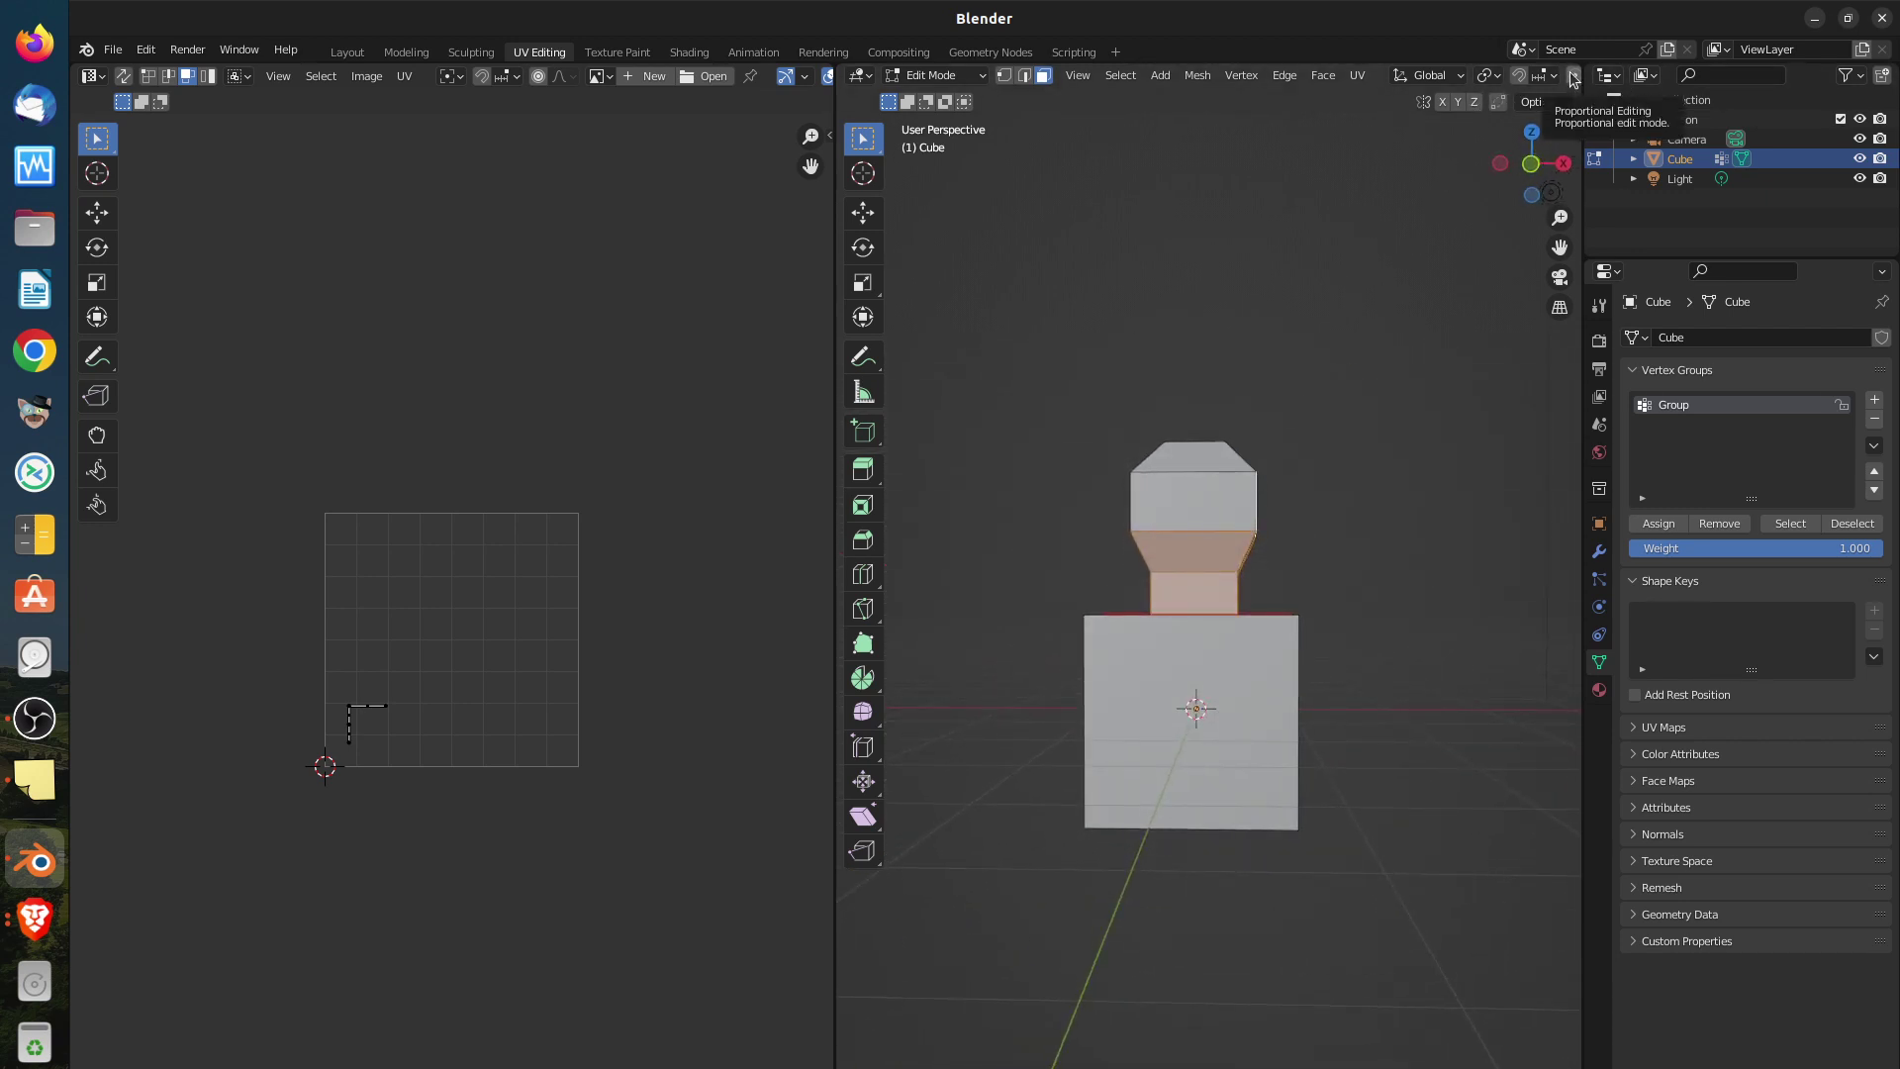
# Box-select all neck and head faces through wireframe shading in front view, return to solid shading, and delete them
pyautogui.moveTo(1573, 79); pyautogui.dragTo(1248, 72, button='middle')
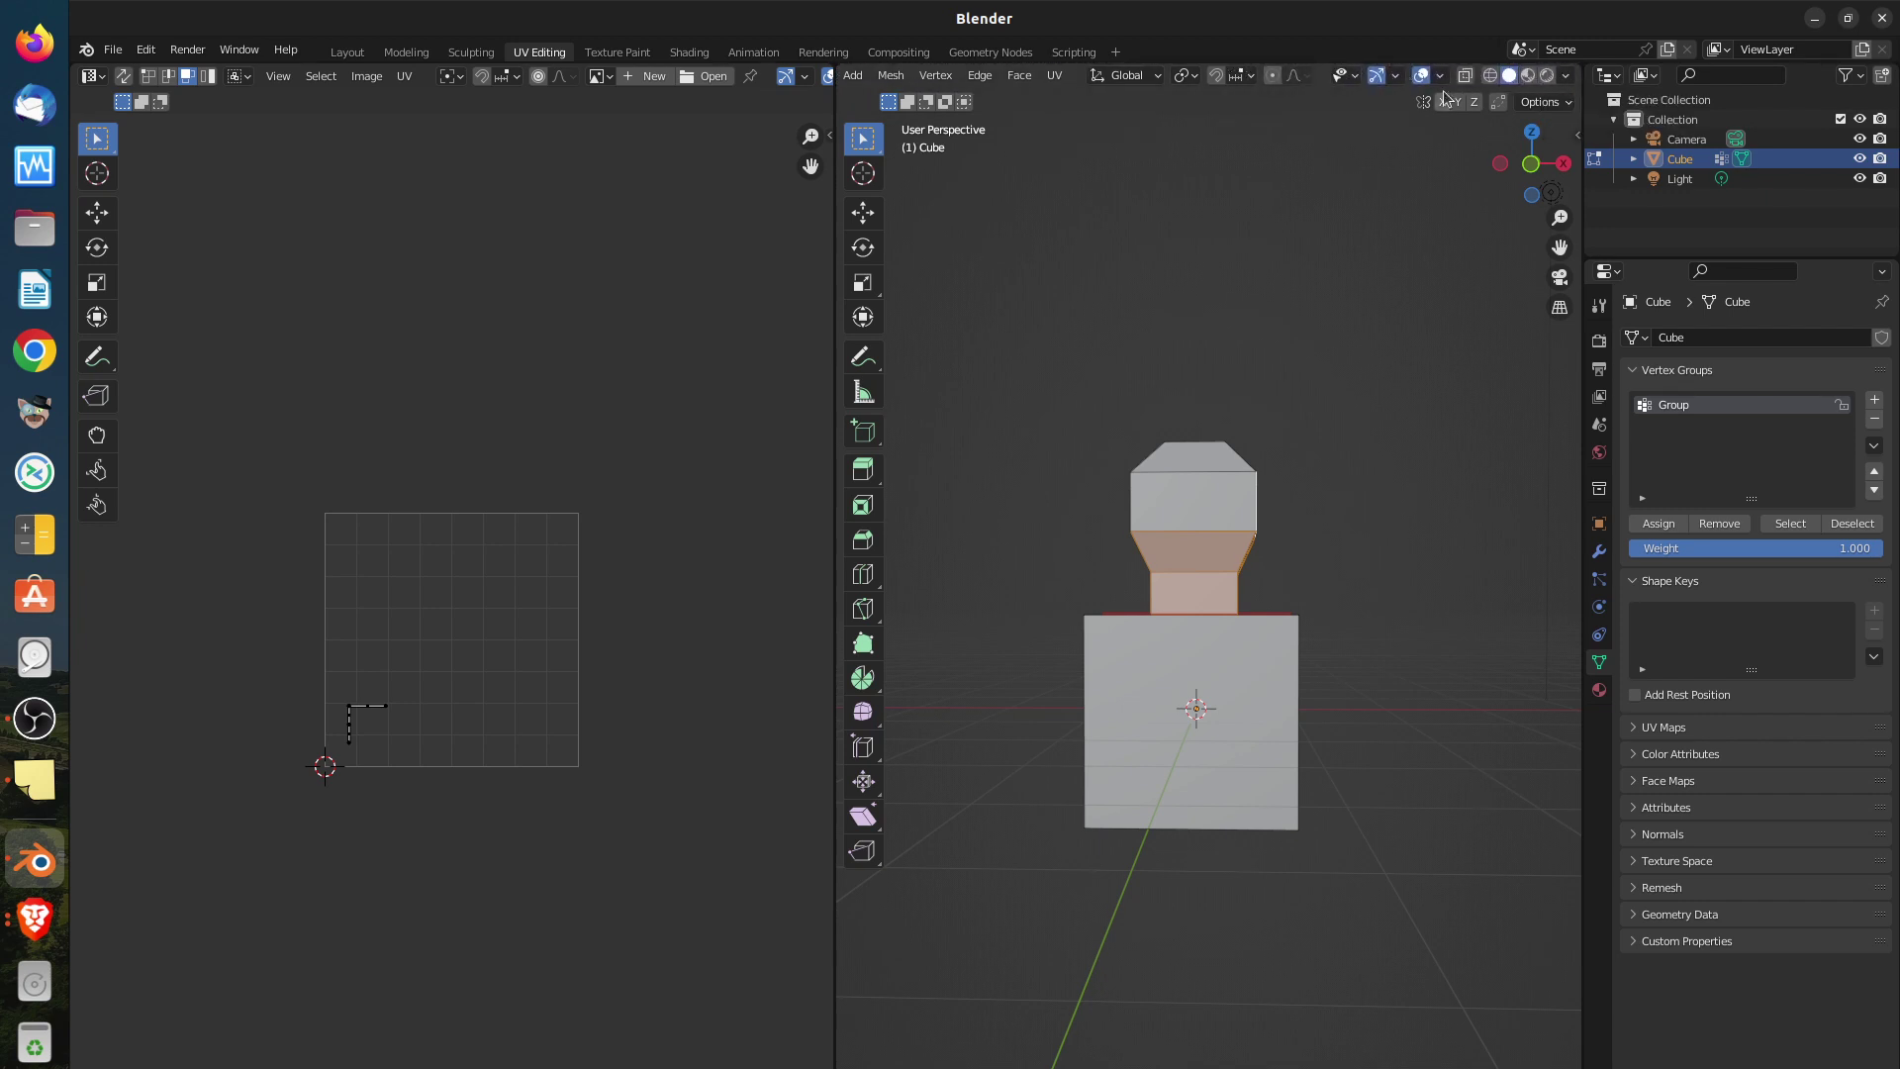
pyautogui.click(1487, 79)
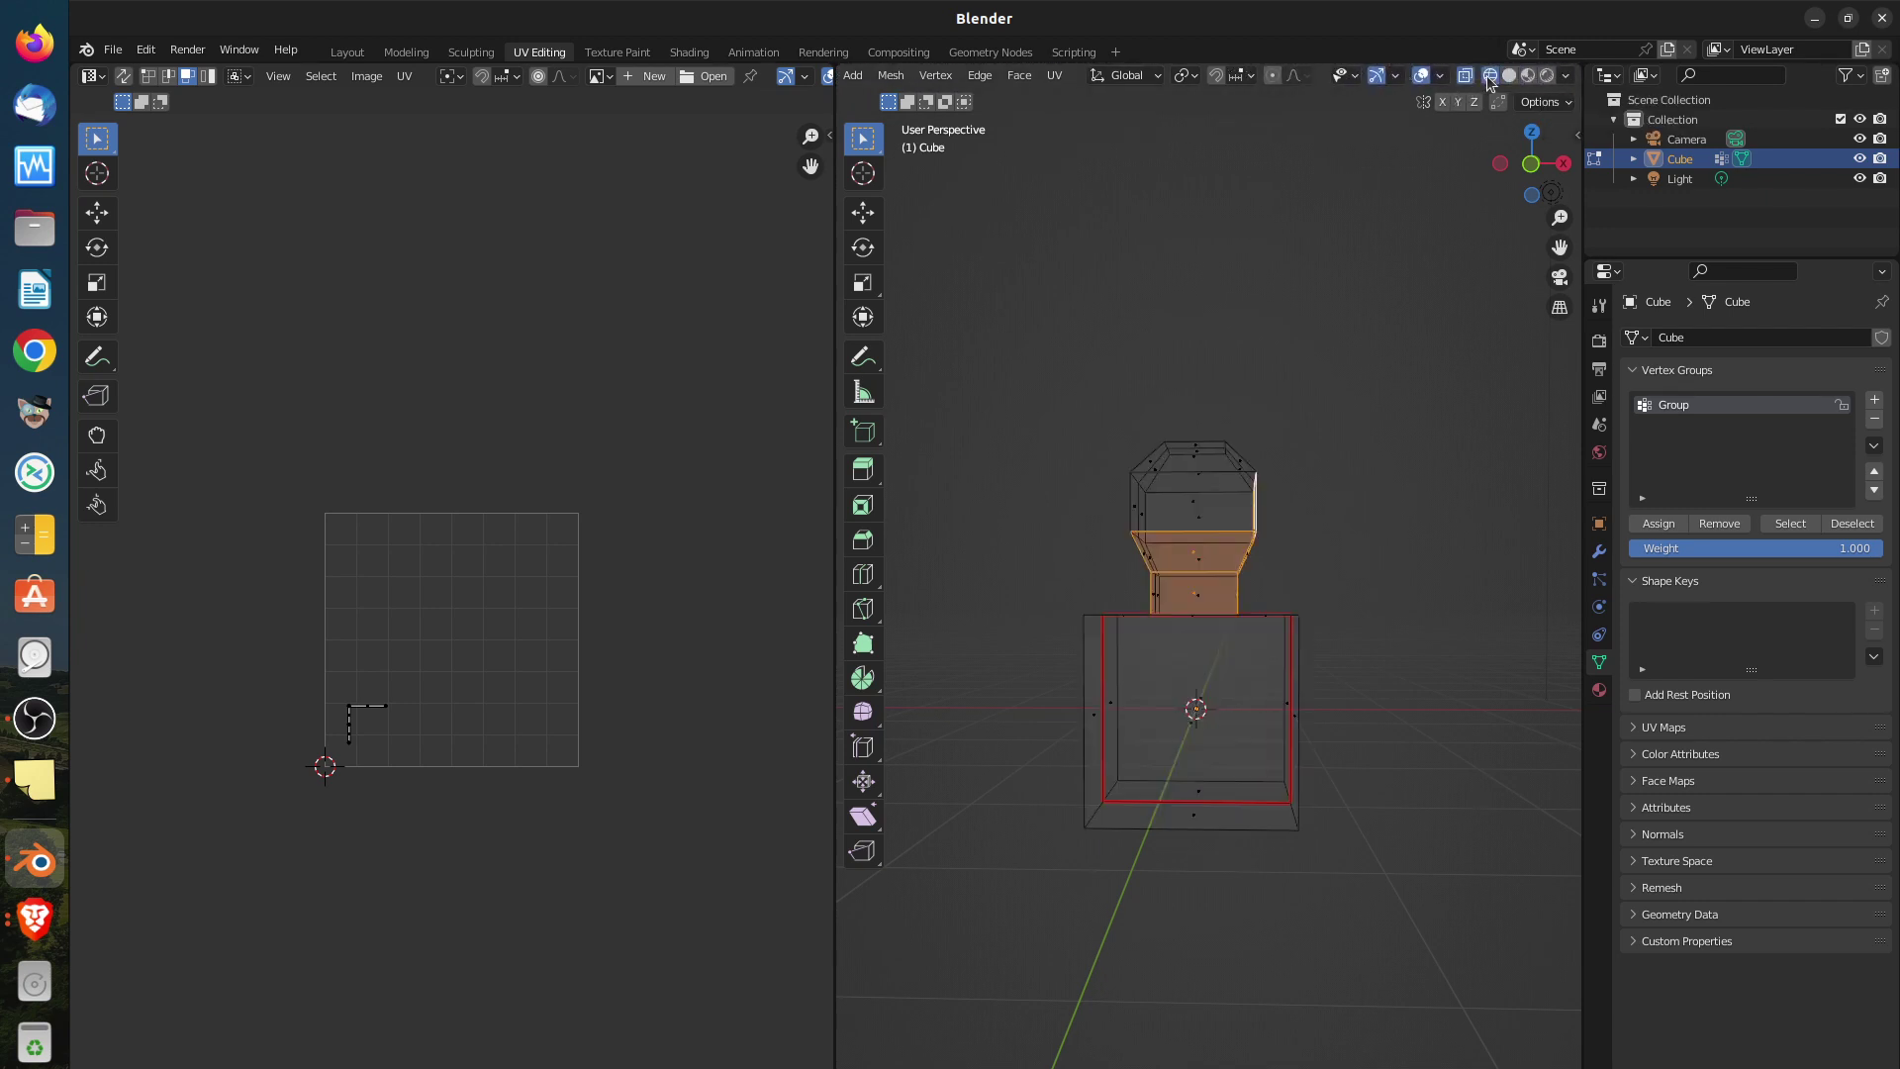
pyautogui.click(1086, 431)
pyautogui.moveTo(1090, 395); pyautogui.dragTo(1089, 407, button='middle')
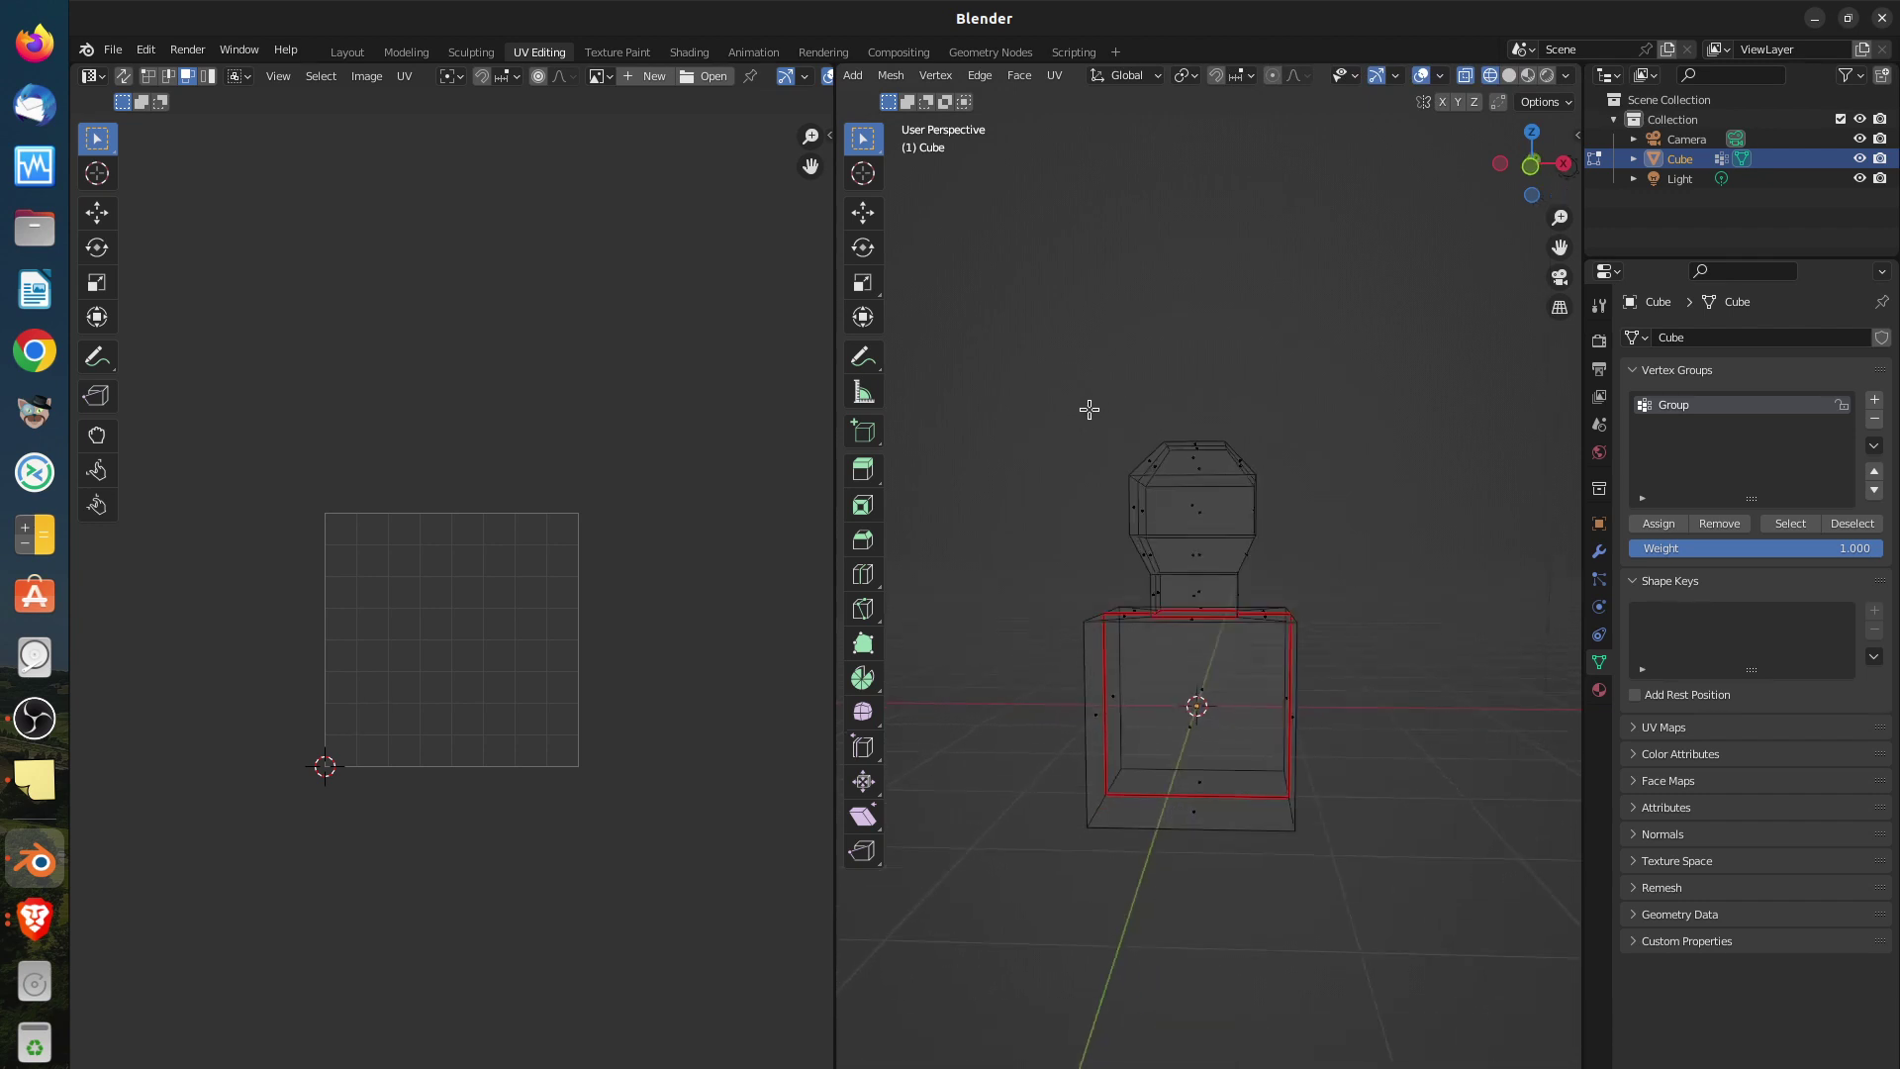
pyautogui.press('KP_1')
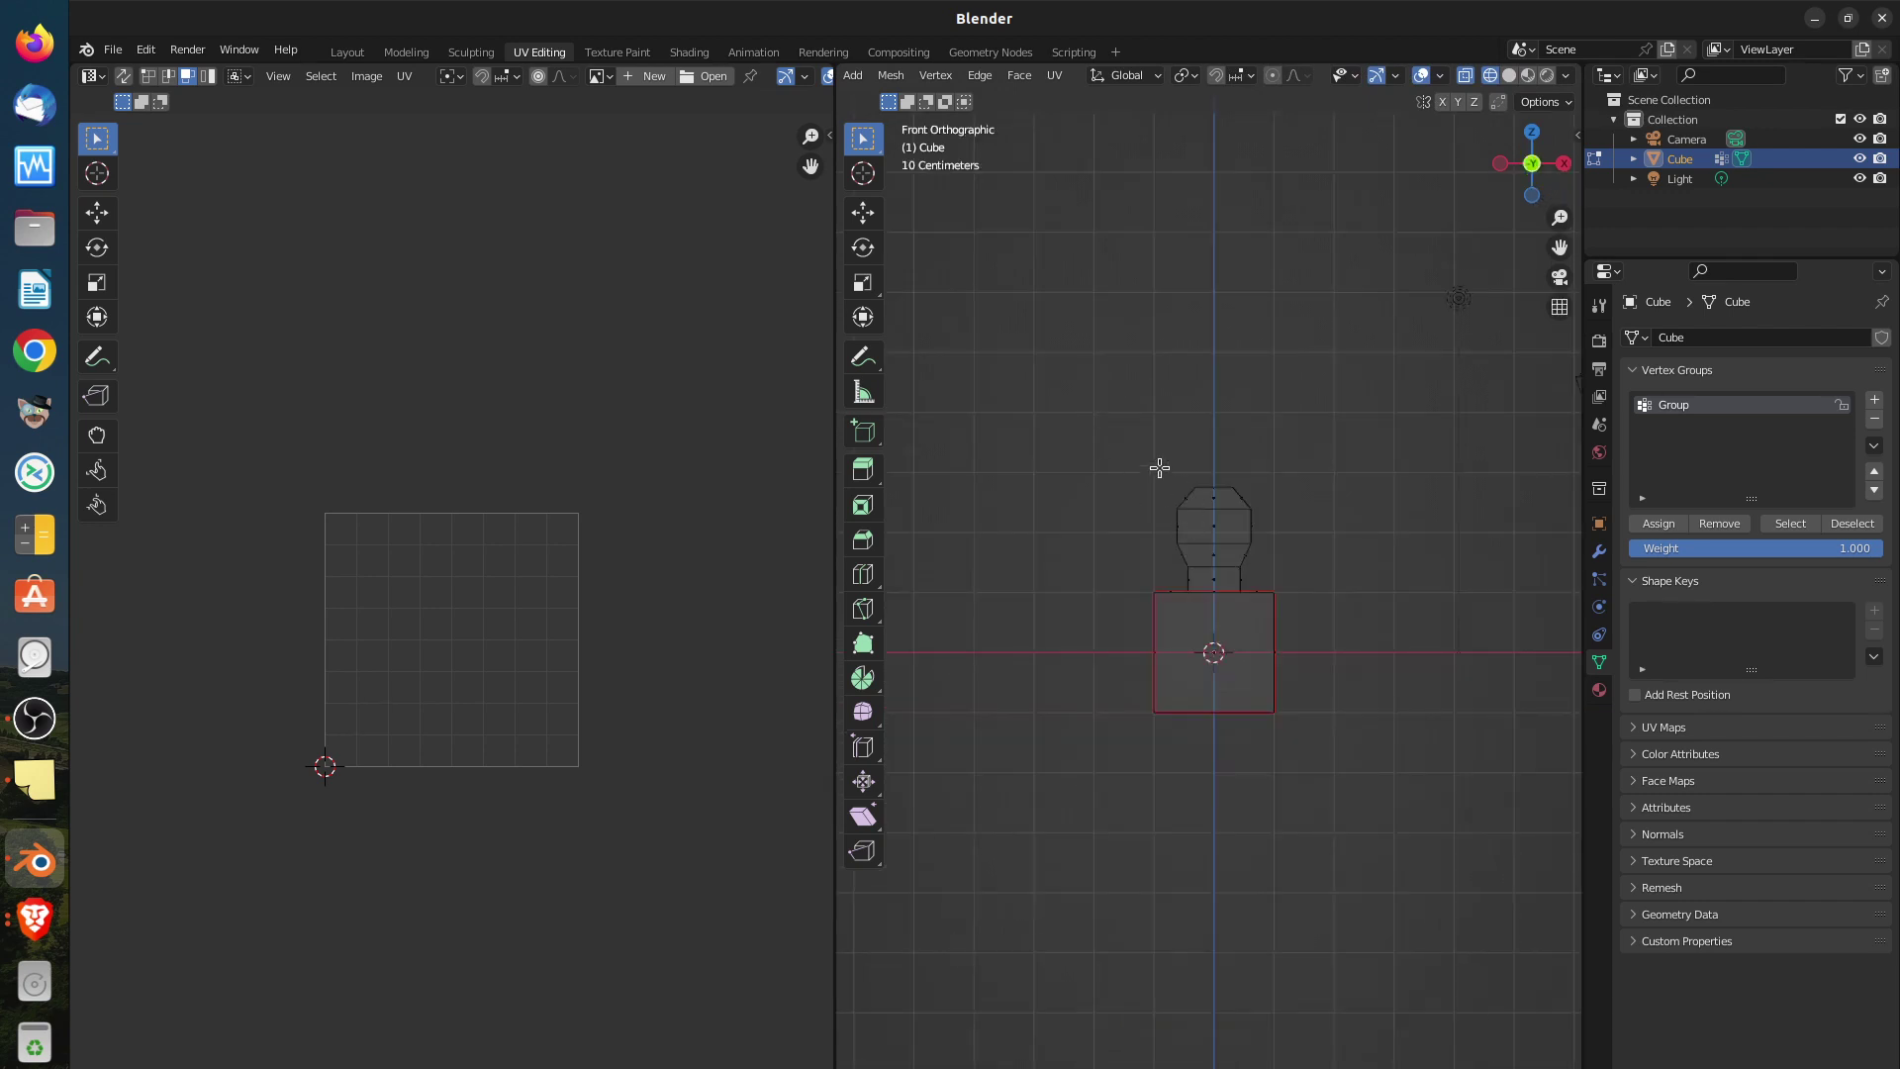
pyautogui.press('b')
pyautogui.moveTo(1113, 445); pyautogui.dragTo(1306, 589)
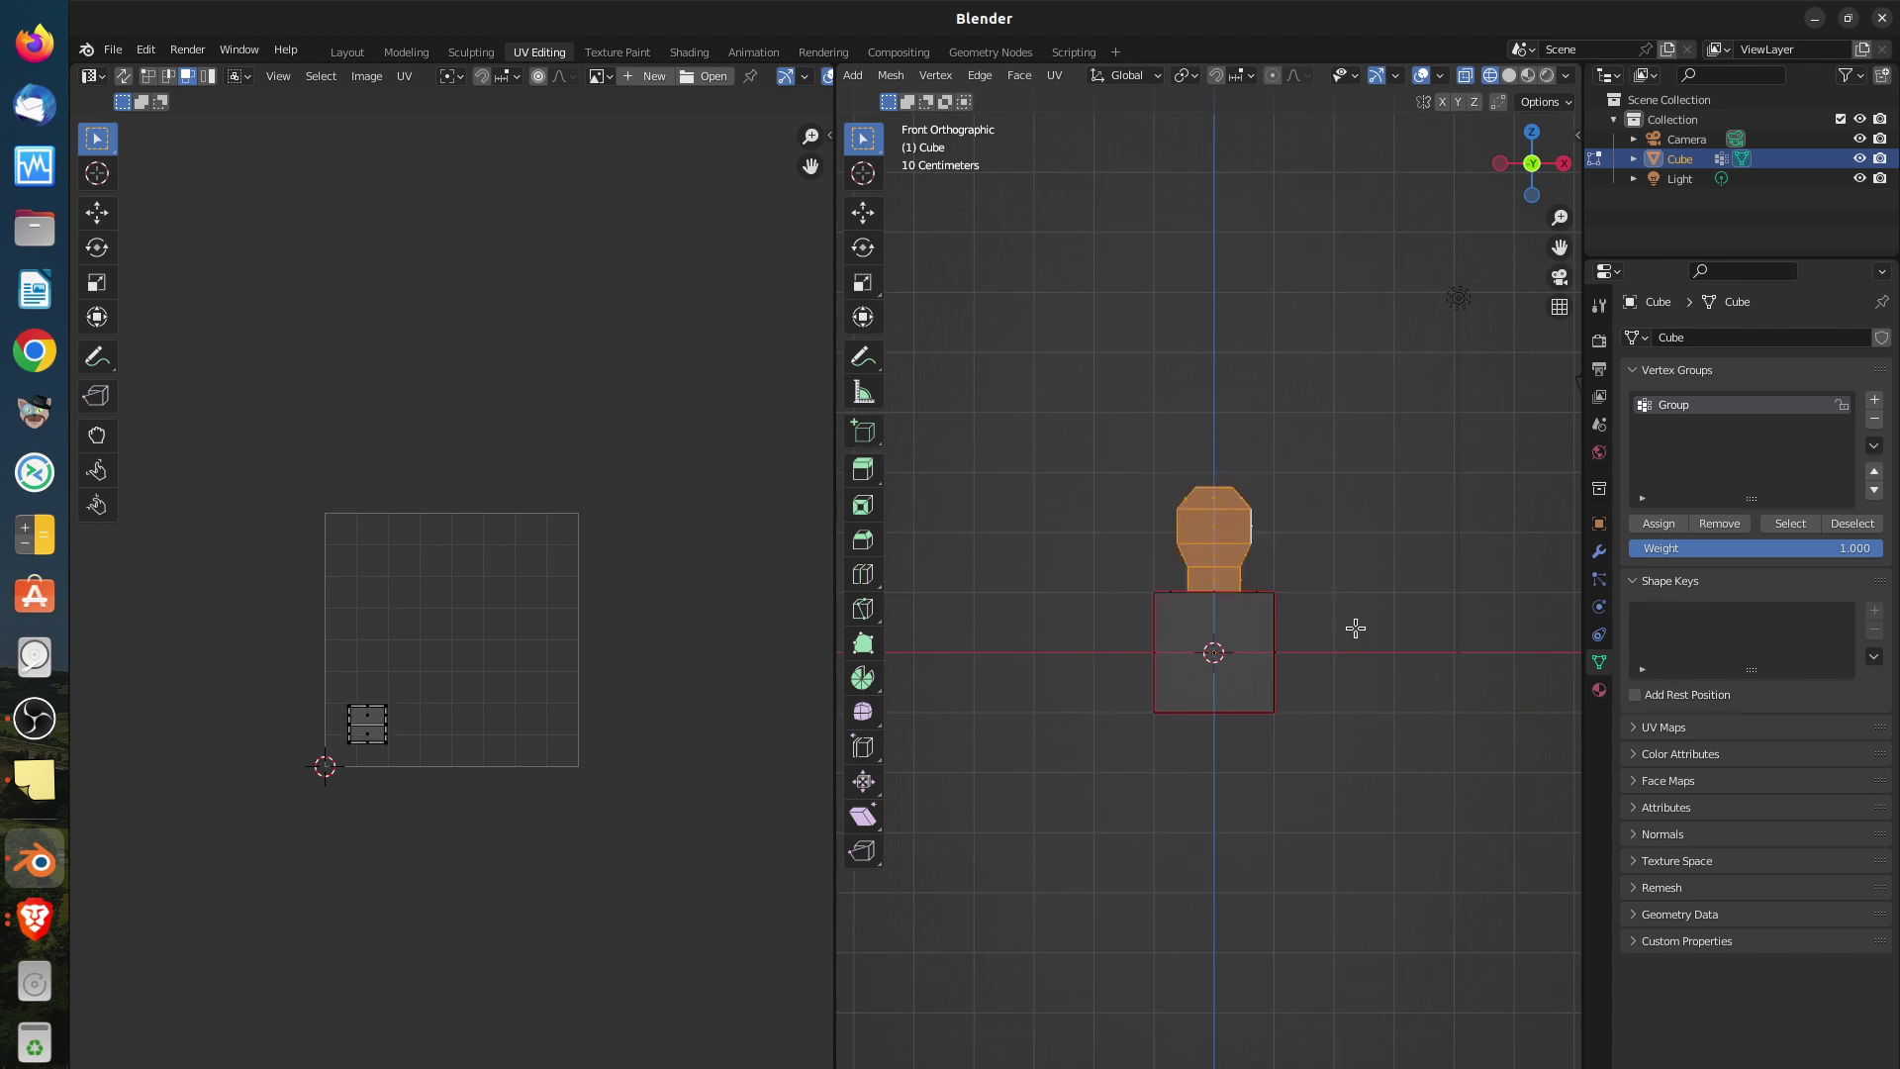
pyautogui.moveTo(1356, 627); pyautogui.dragTo(1312, 613, button='middle')
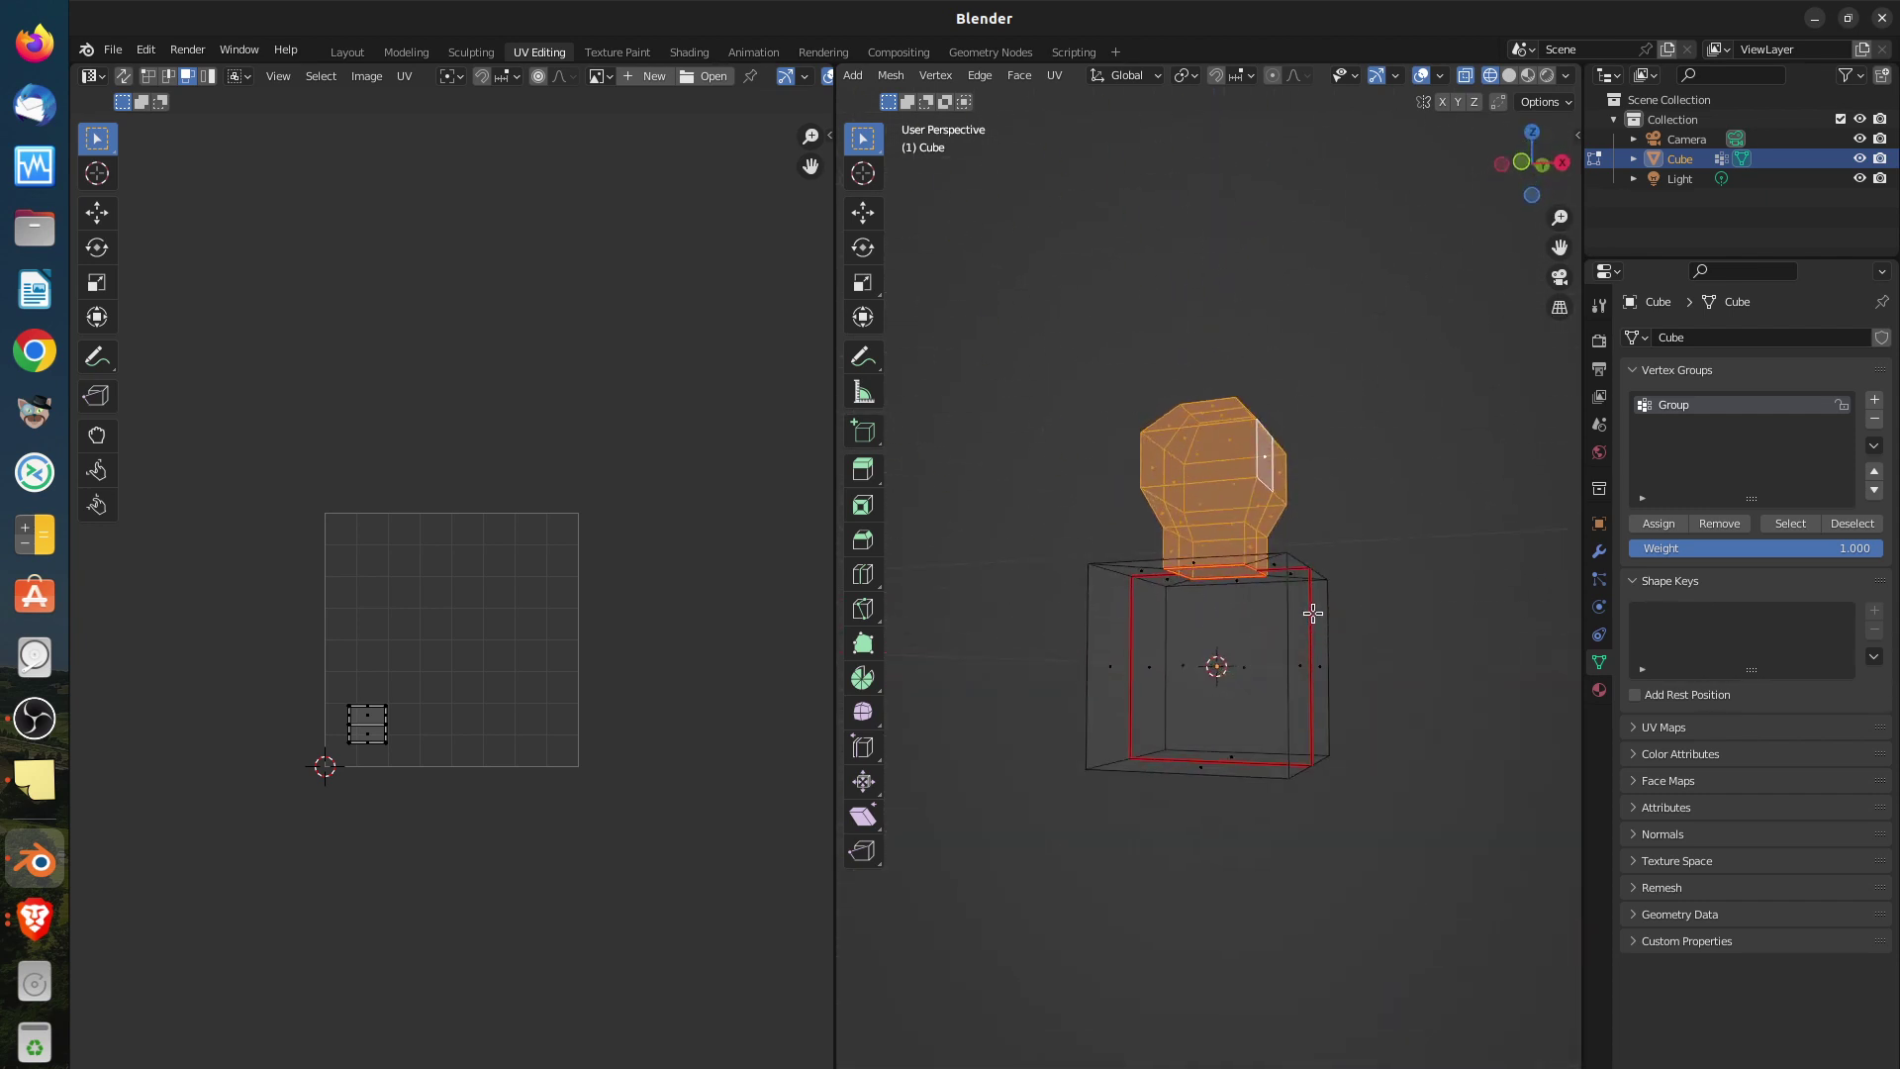
pyautogui.click(1508, 75)
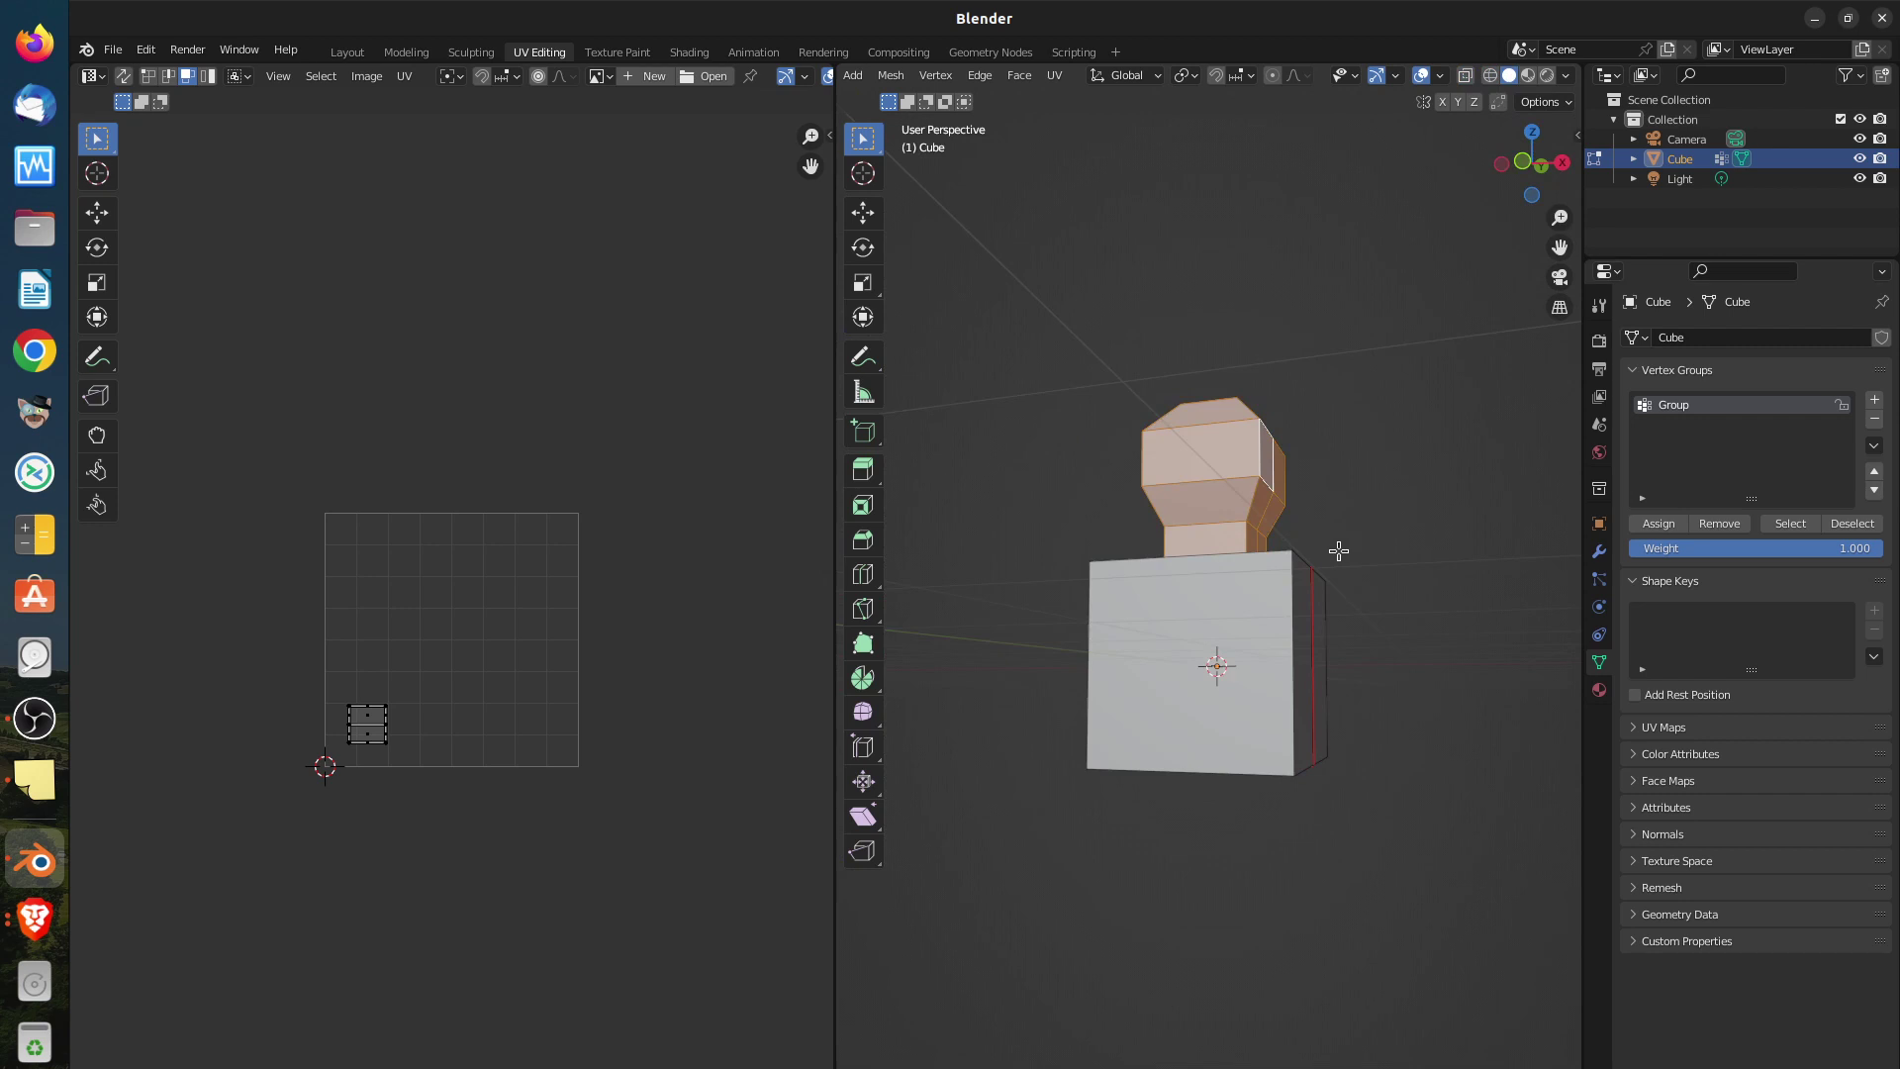
pyautogui.hotkey('ctrl', 'z')
# Examine the UV islands of the whole base and of its negative Y side
pyautogui.moveTo(1293, 555); pyautogui.dragTo(1315, 669, button='middle')
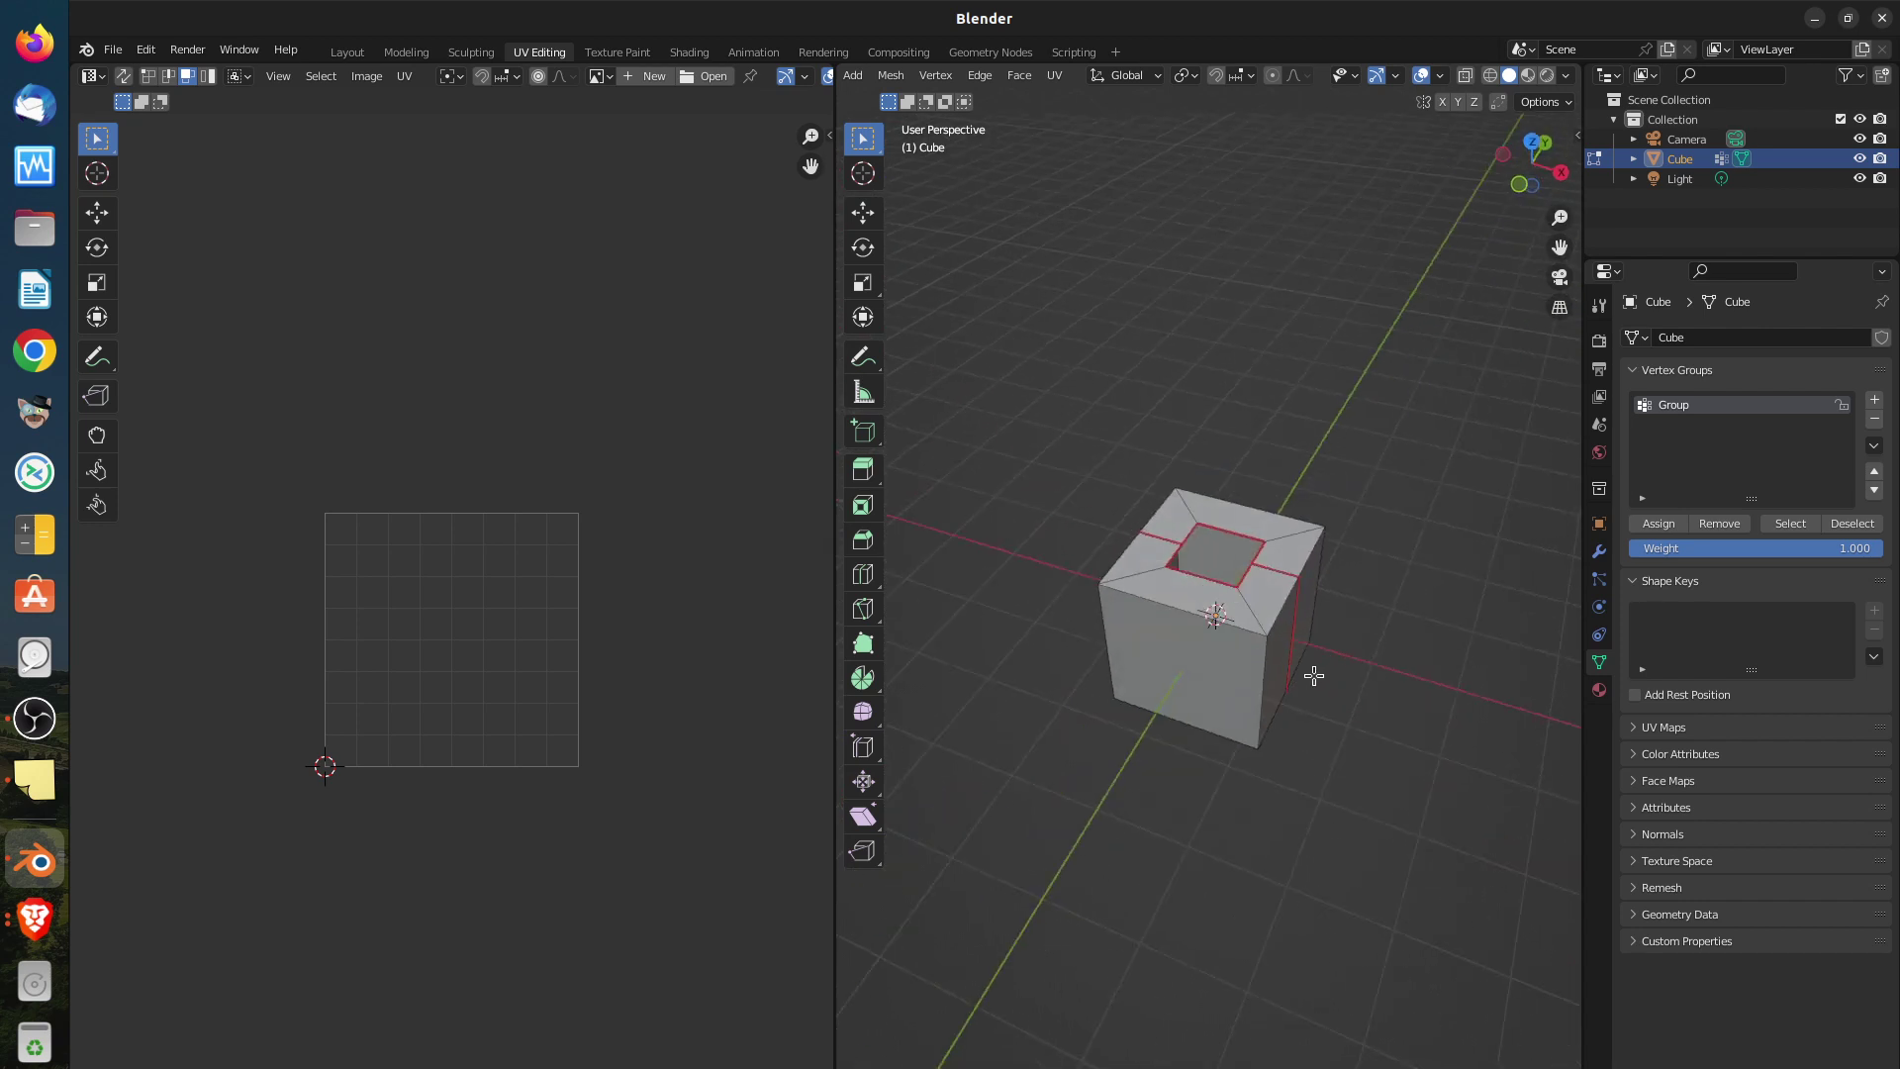
pyautogui.scroll(3, 1295, 646)
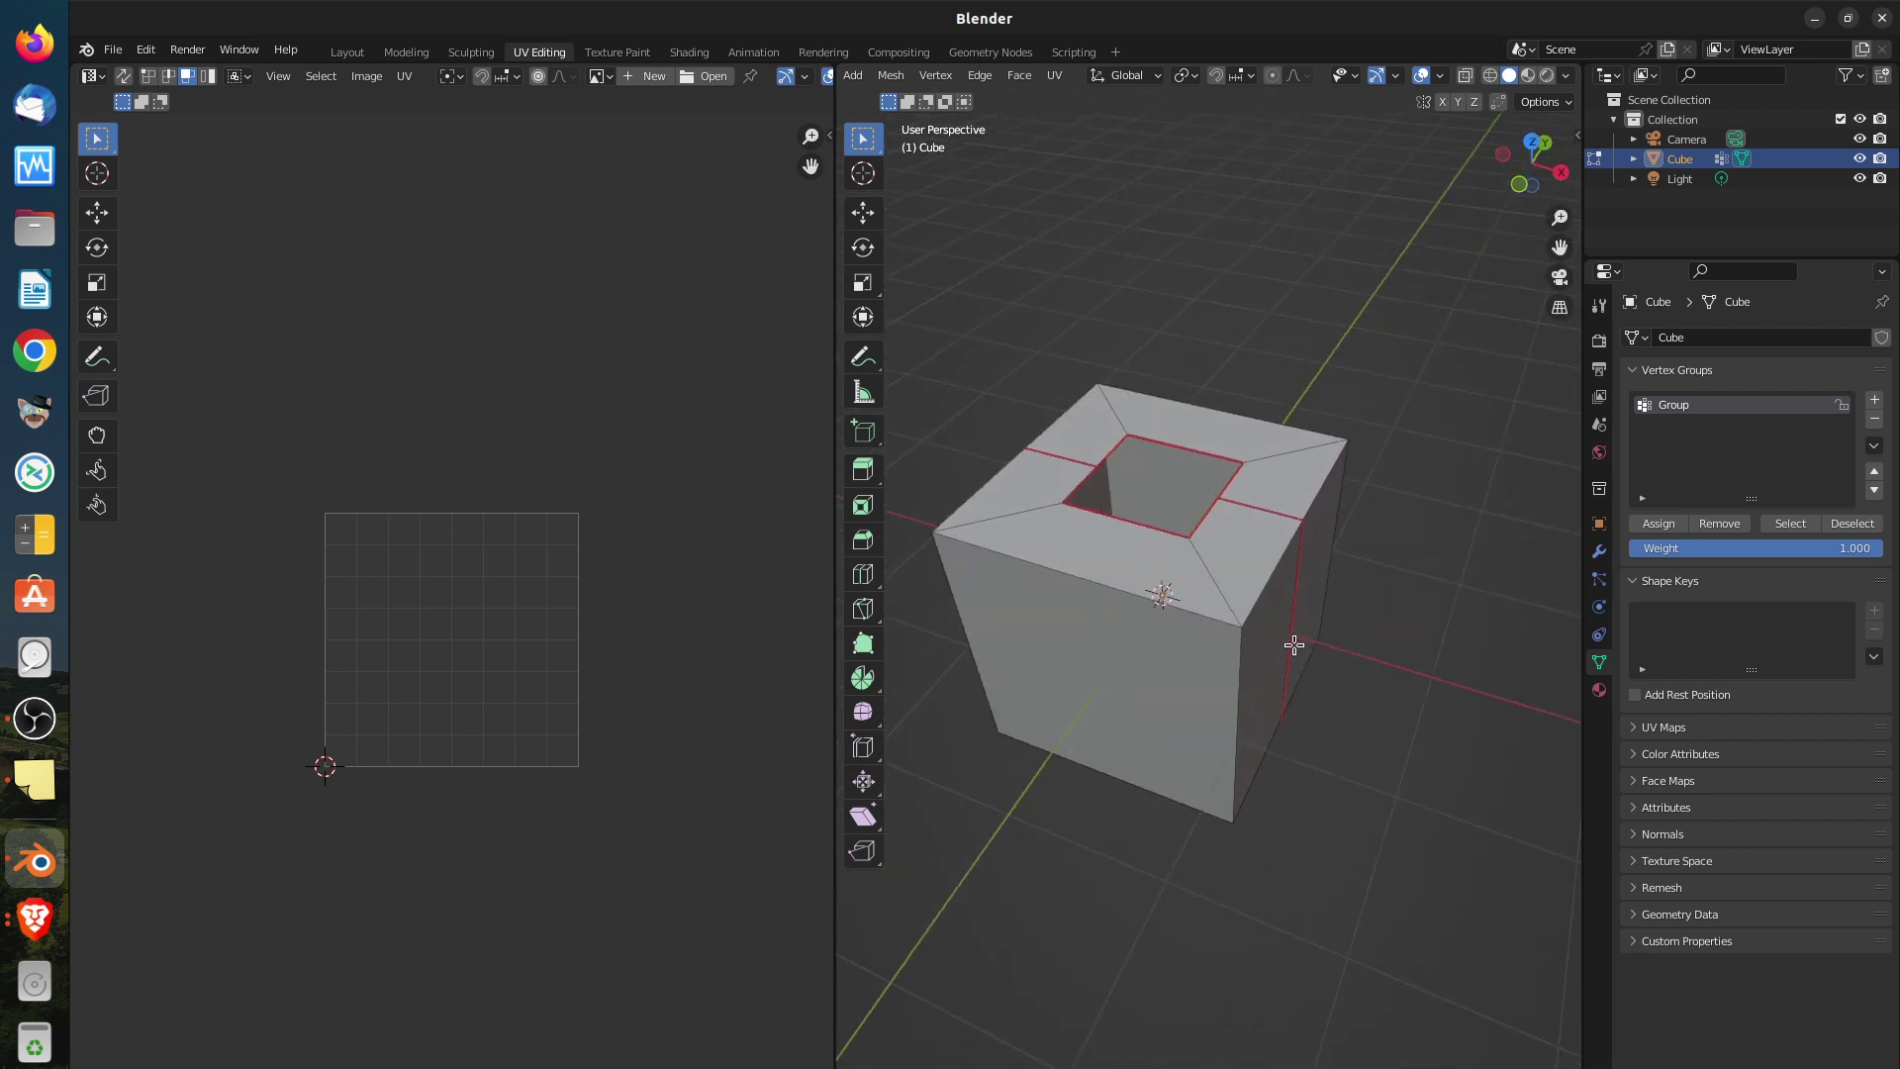
pyautogui.press('a')
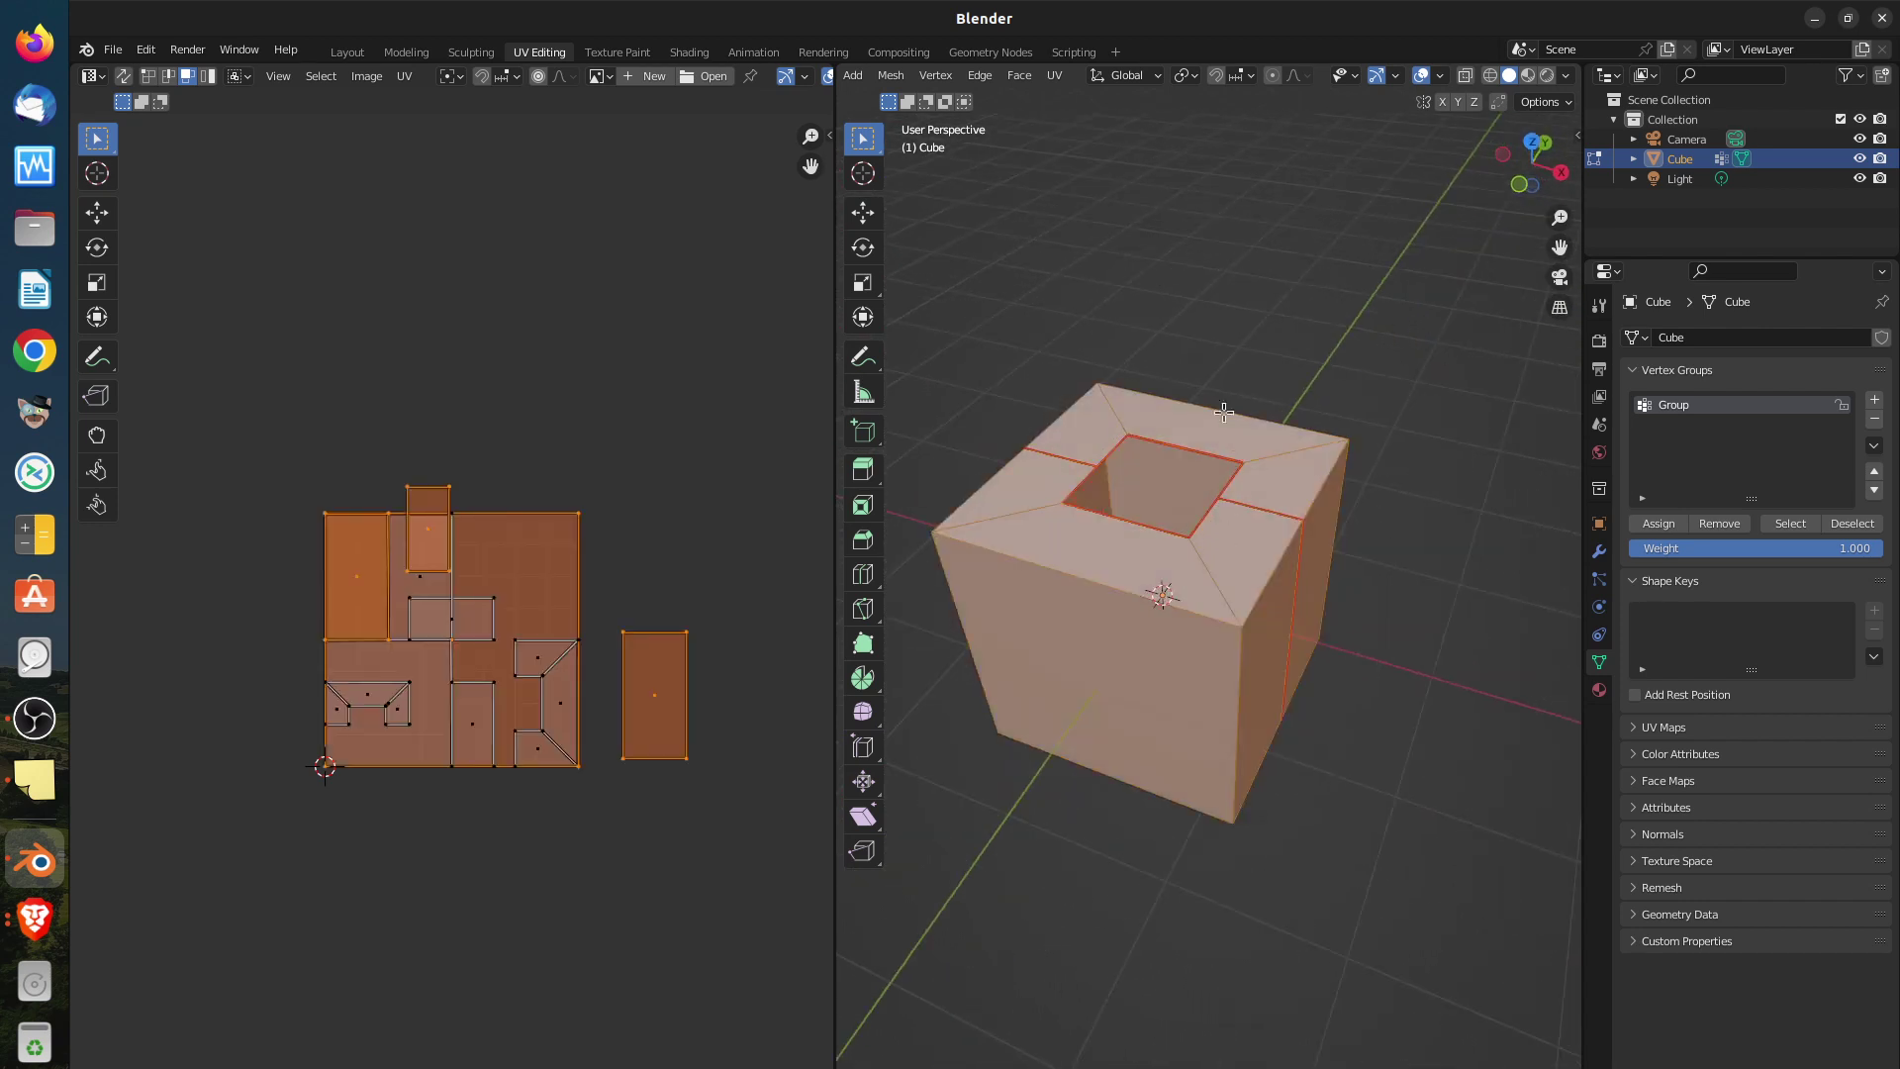
pyautogui.moveTo(1193, 613)
pyautogui.mouseDown(button='middle')
pyautogui.moveTo(1184, 639)
pyautogui.moveTo(1200, 604)
pyautogui.mouseUp(button='middle')
pyautogui.click(1203, 644)
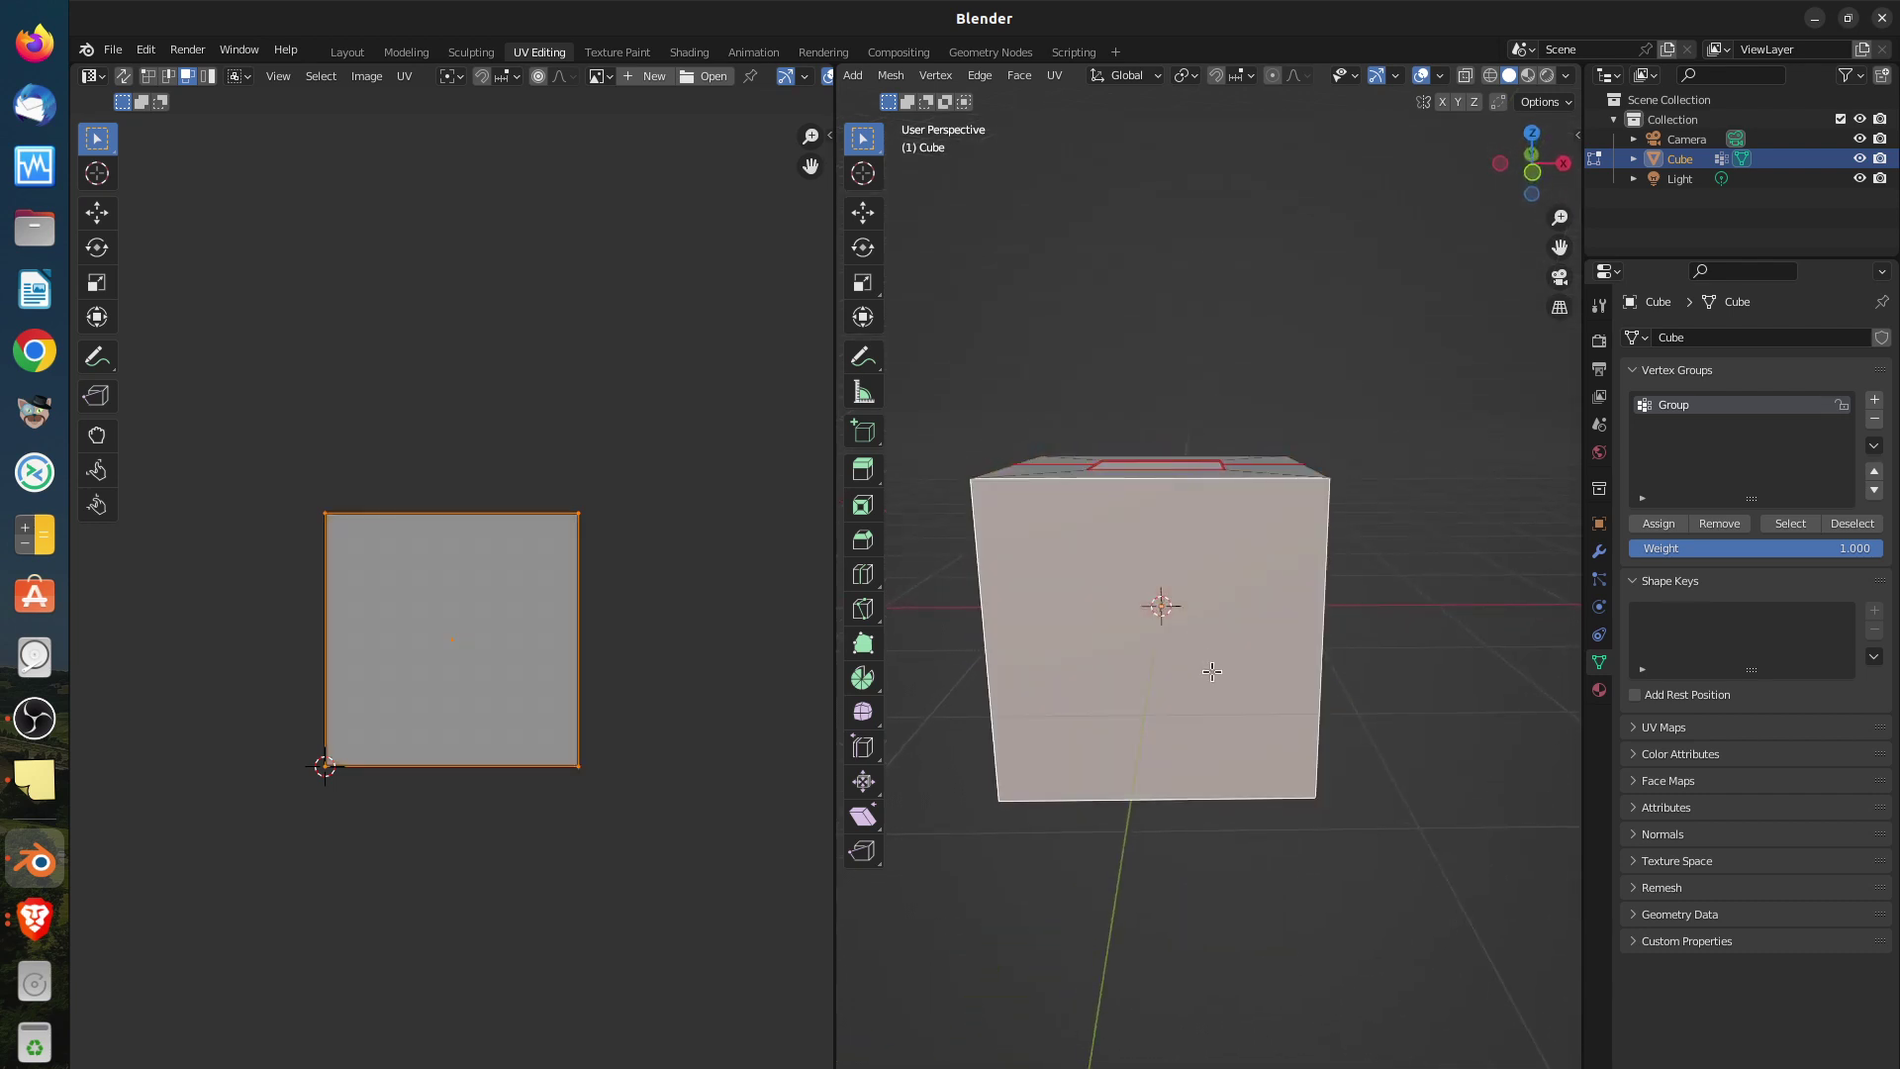
pyautogui.press('KP_1')
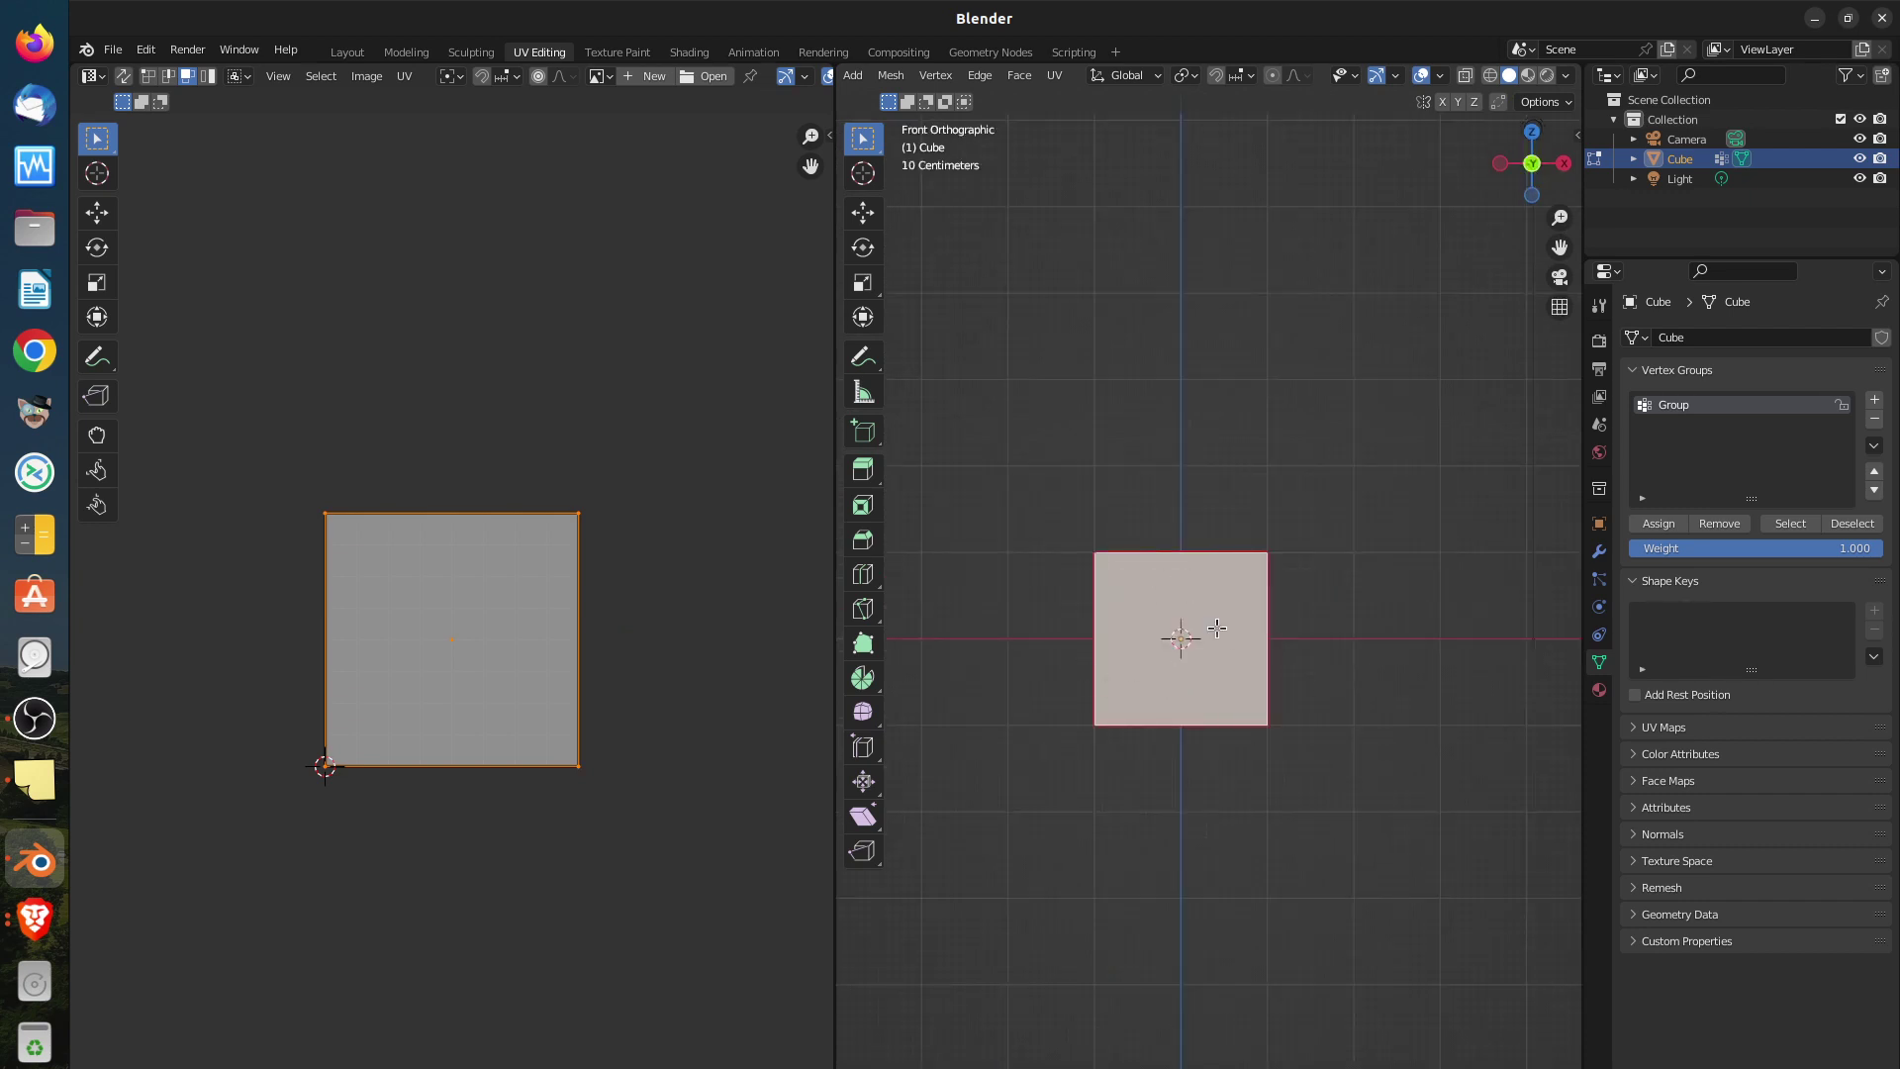
pyautogui.moveTo(1217, 627); pyautogui.dragTo(1194, 762, button='middle')
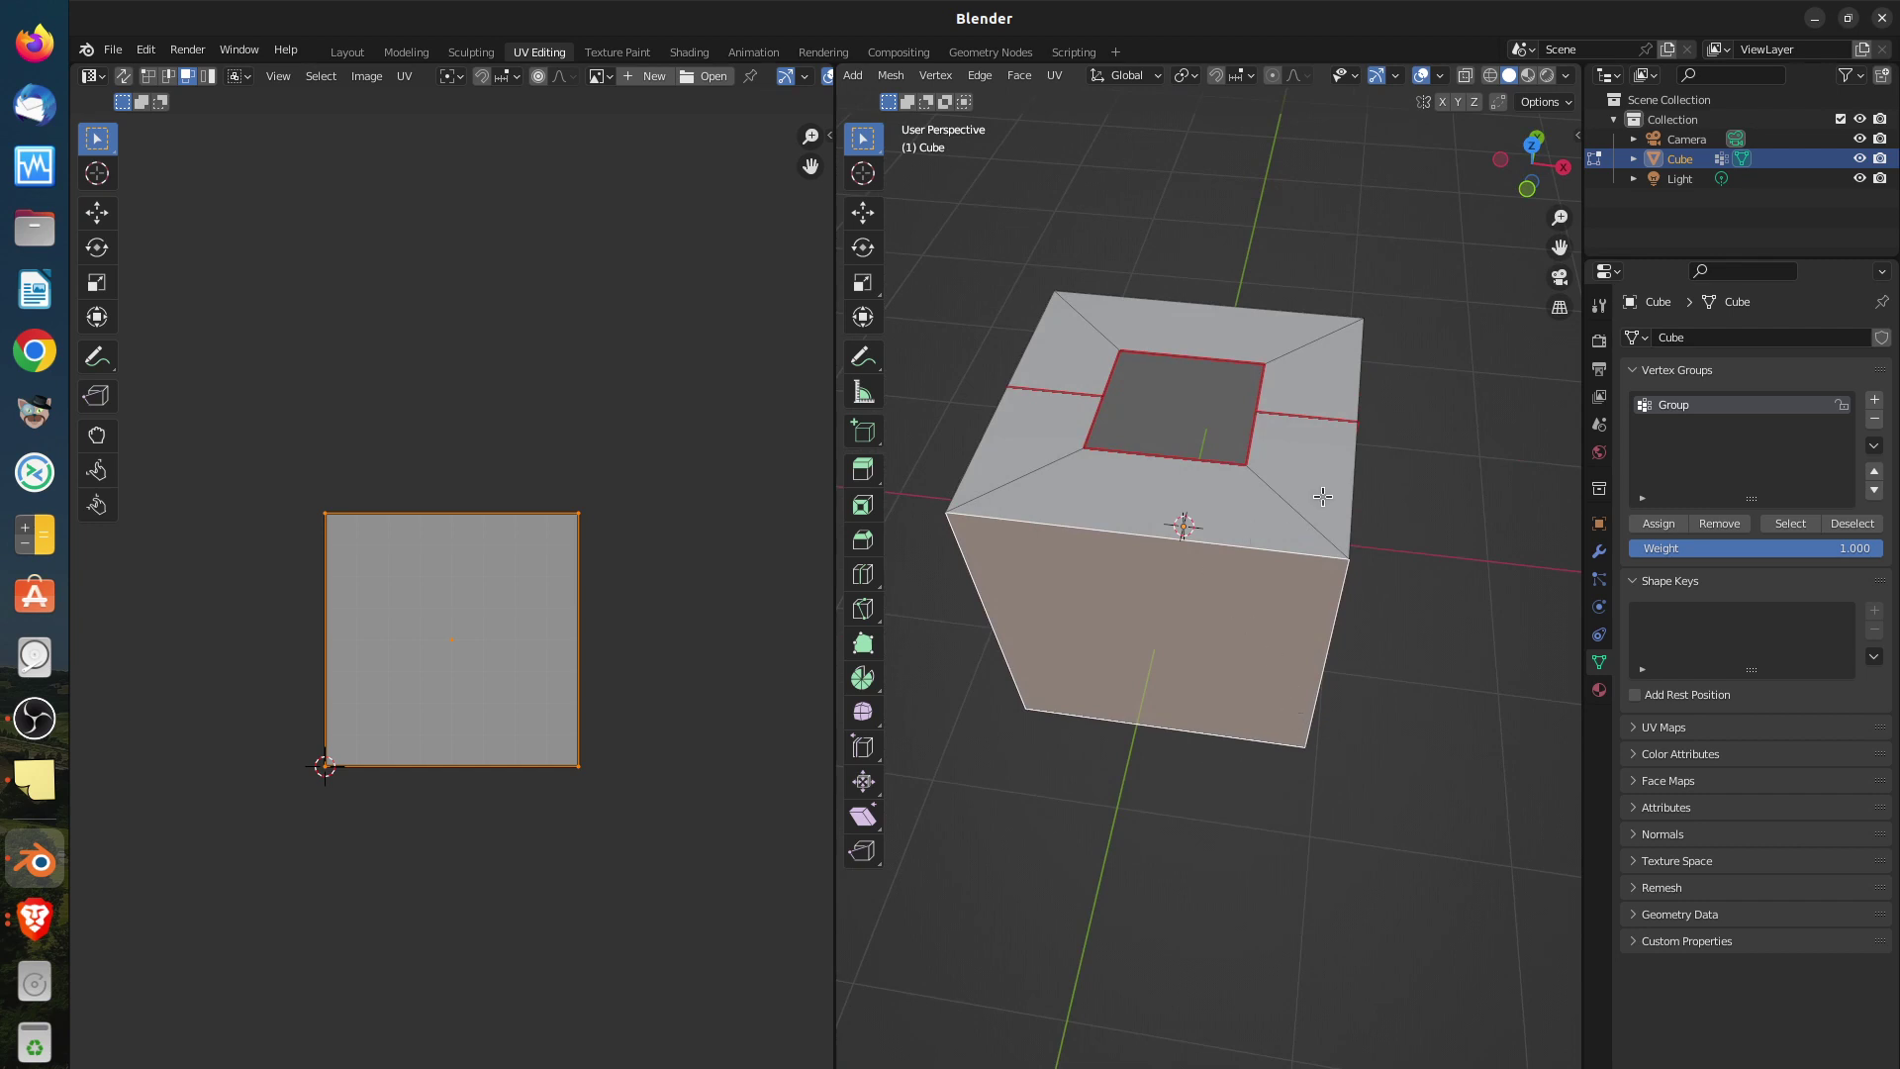
# Select all faces of the base and apply Lightmap Pack with image size 512, pack quality 12 and margin 0.10
pyautogui.hotkey('alt', 'a')
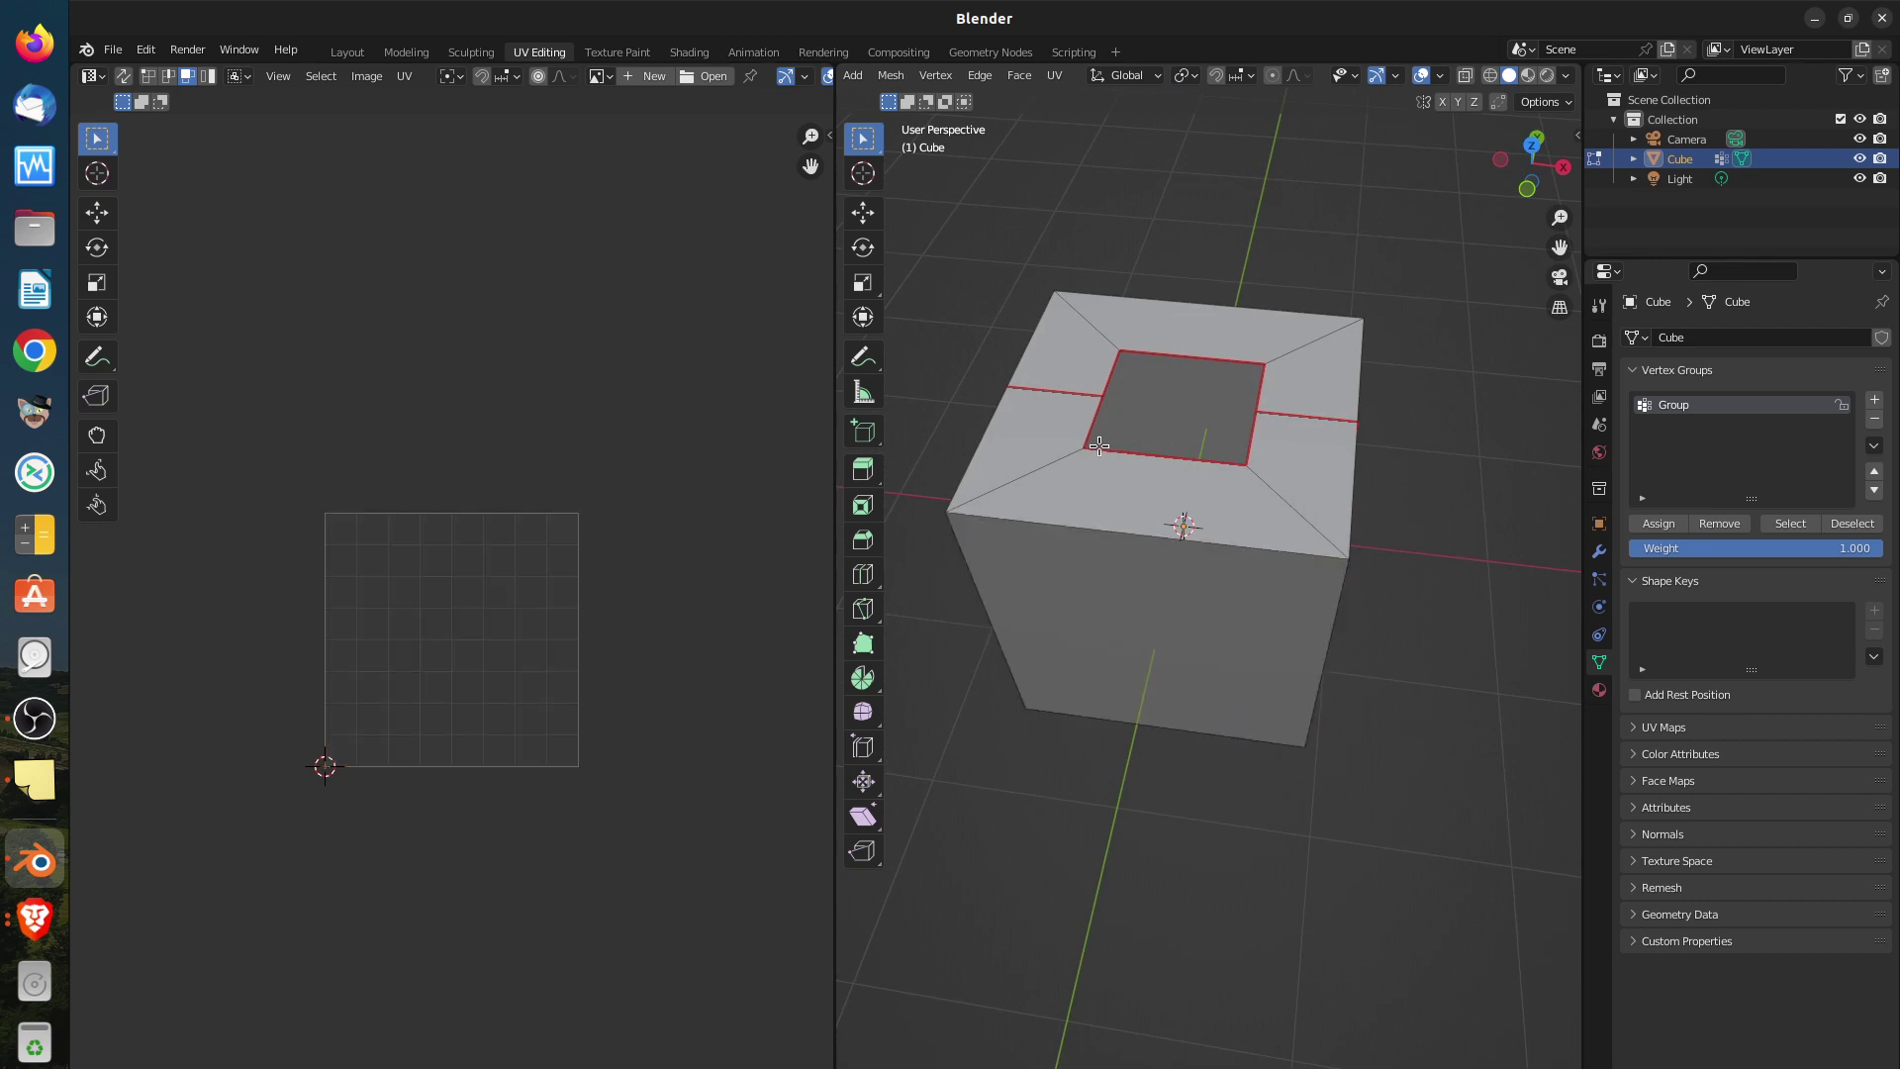
pyautogui.press('a')
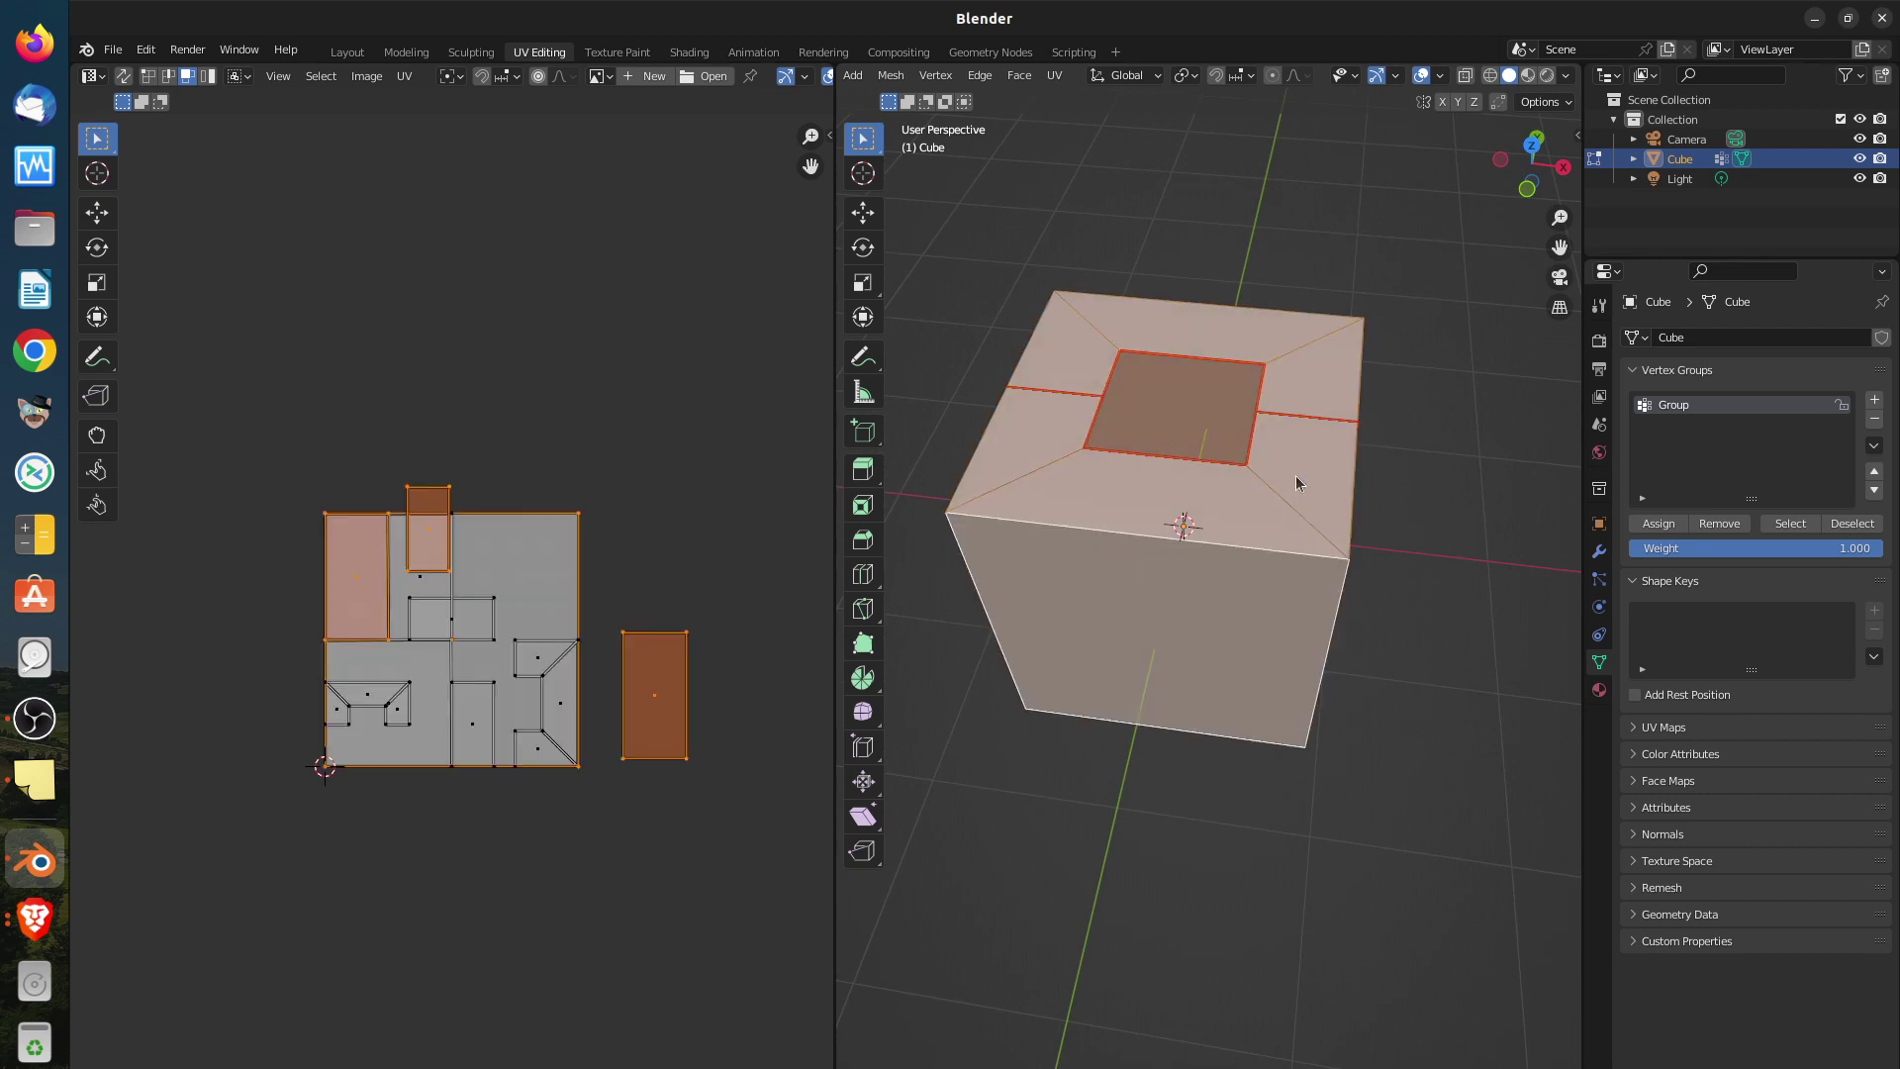
pyautogui.press('u')
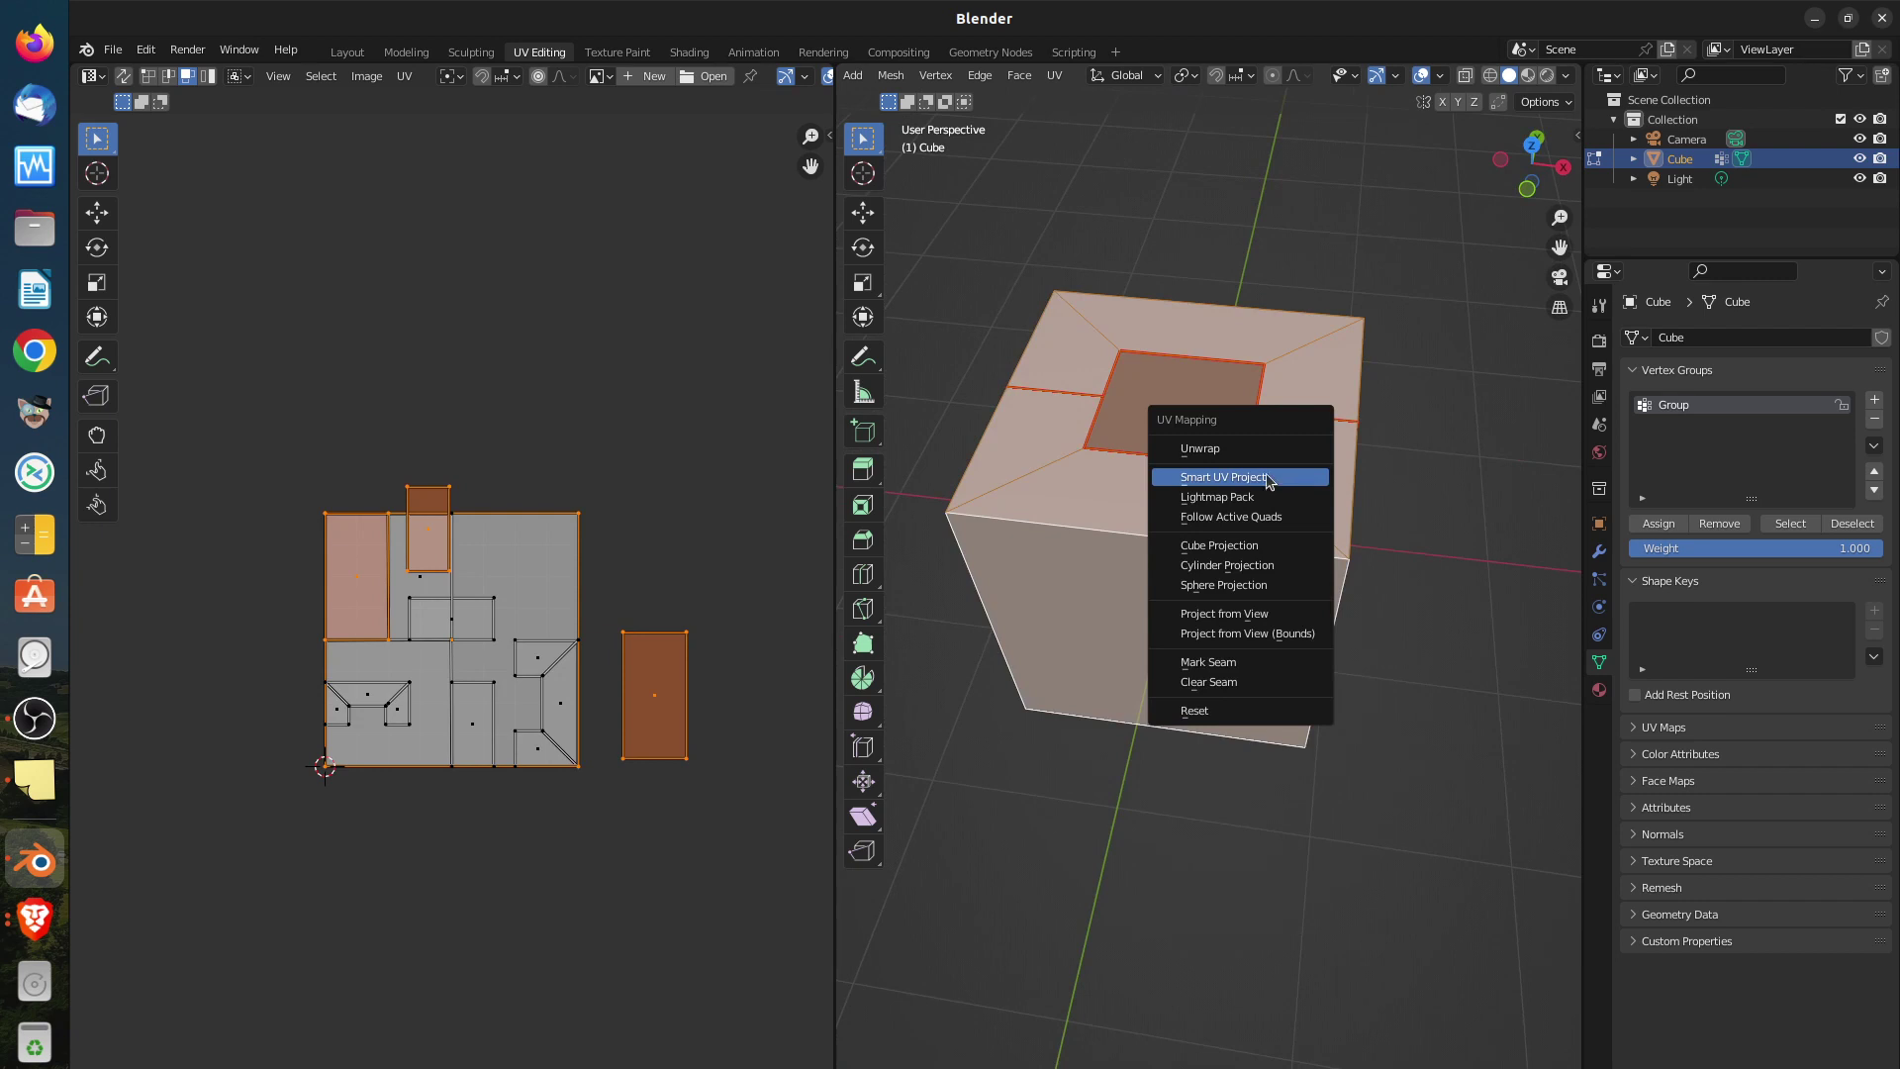
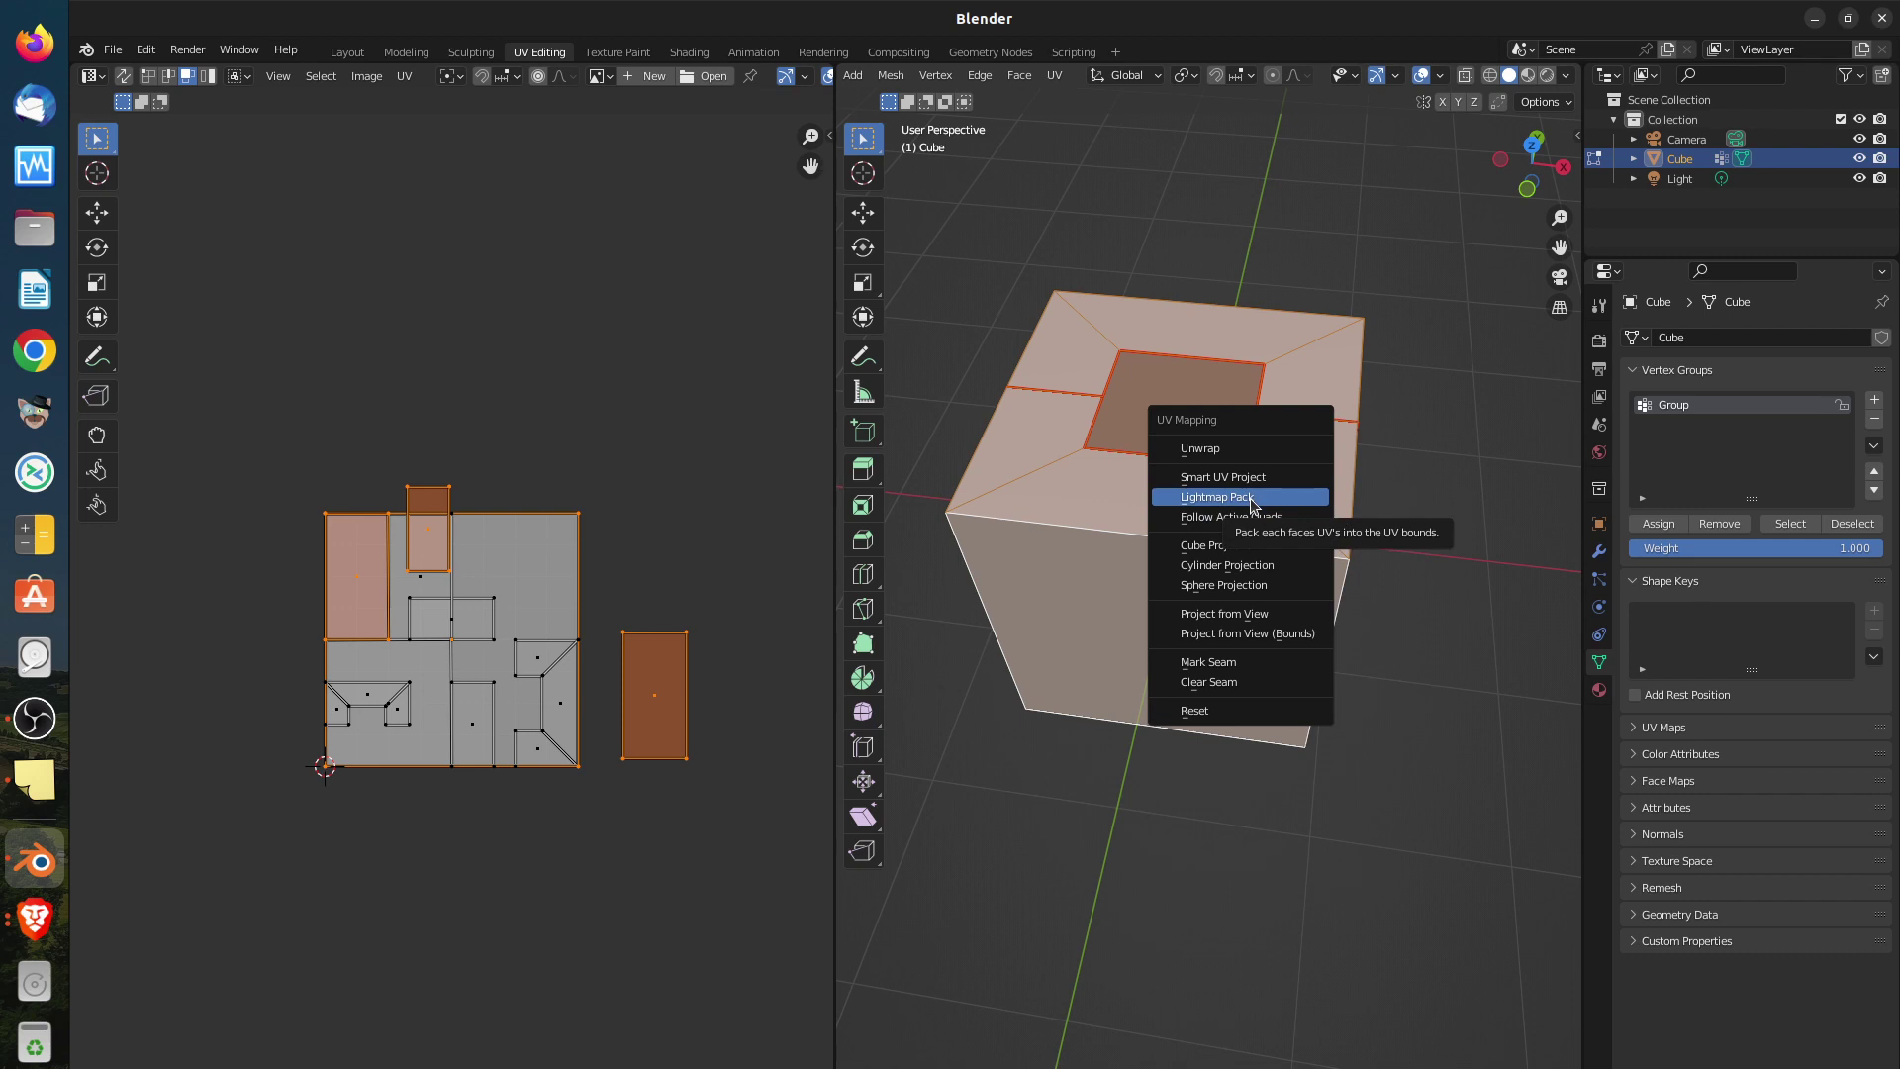
pyautogui.click(1252, 500)
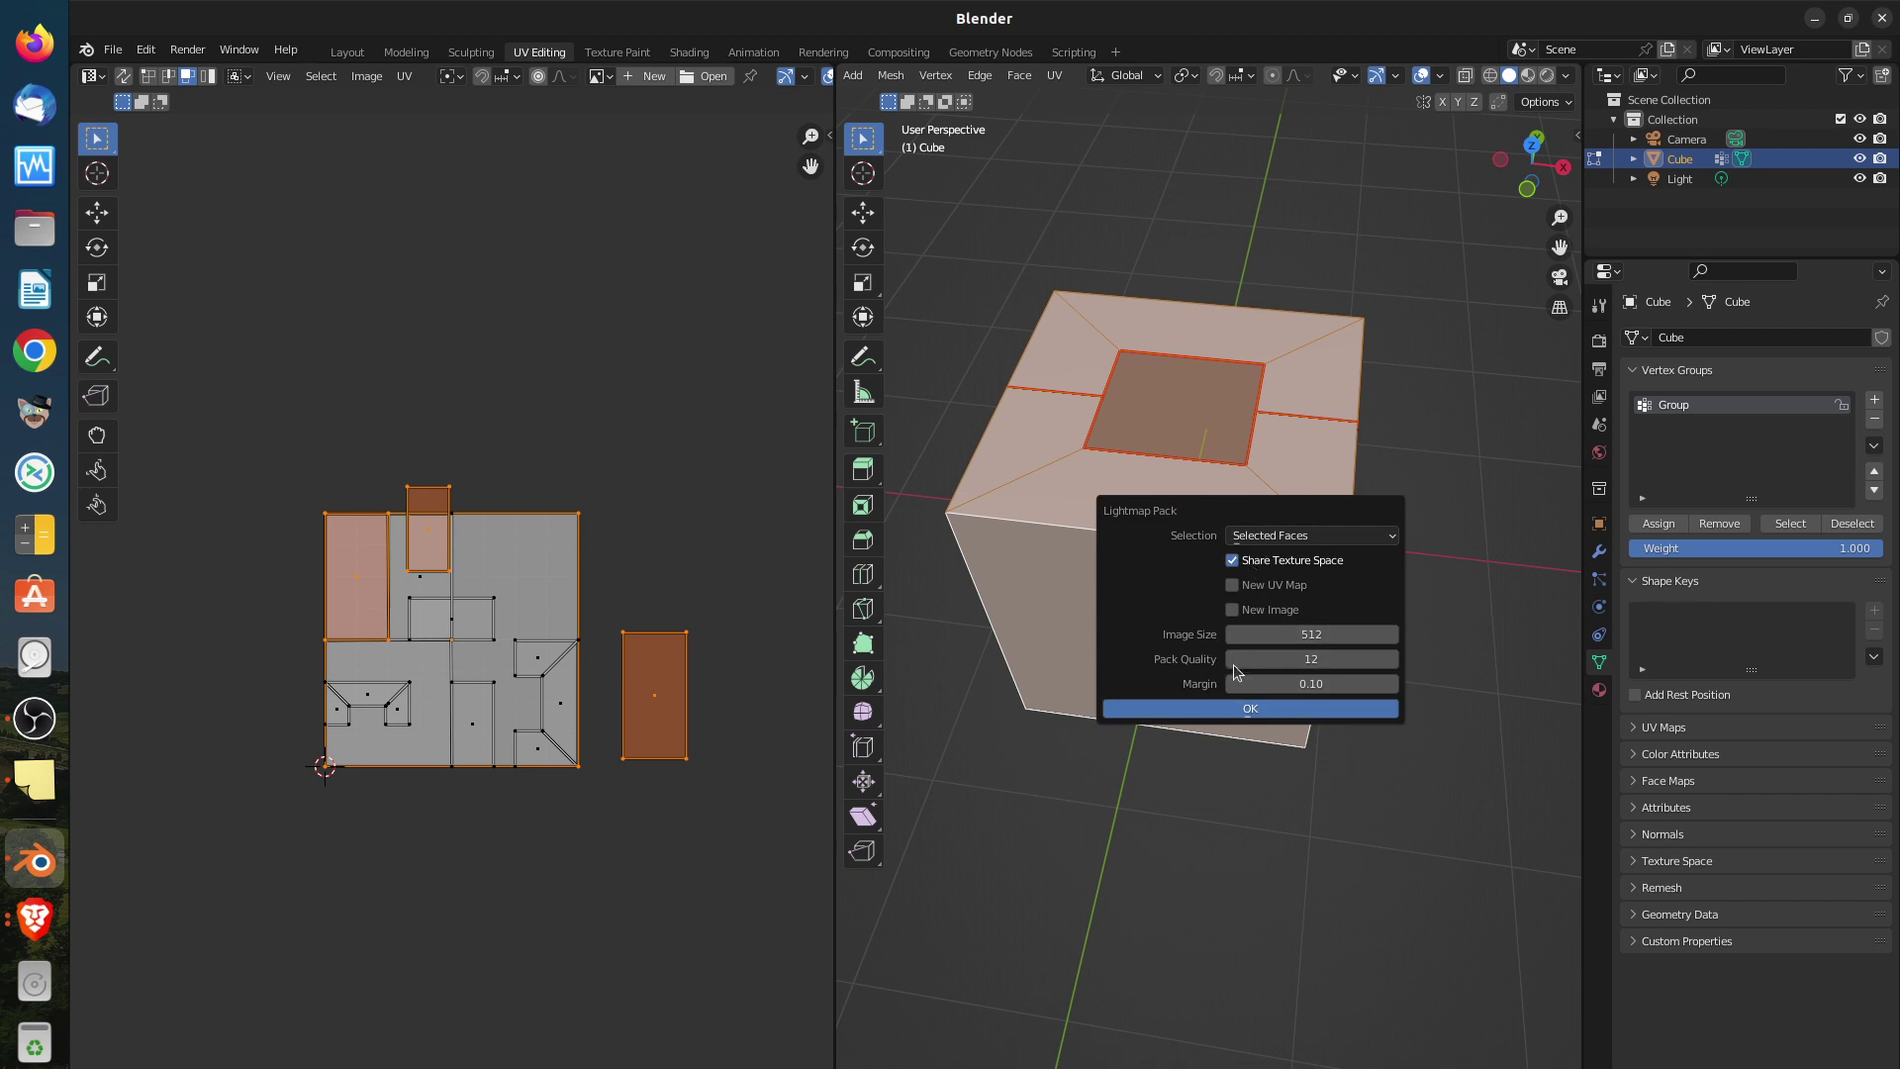
pyautogui.click(1270, 706)
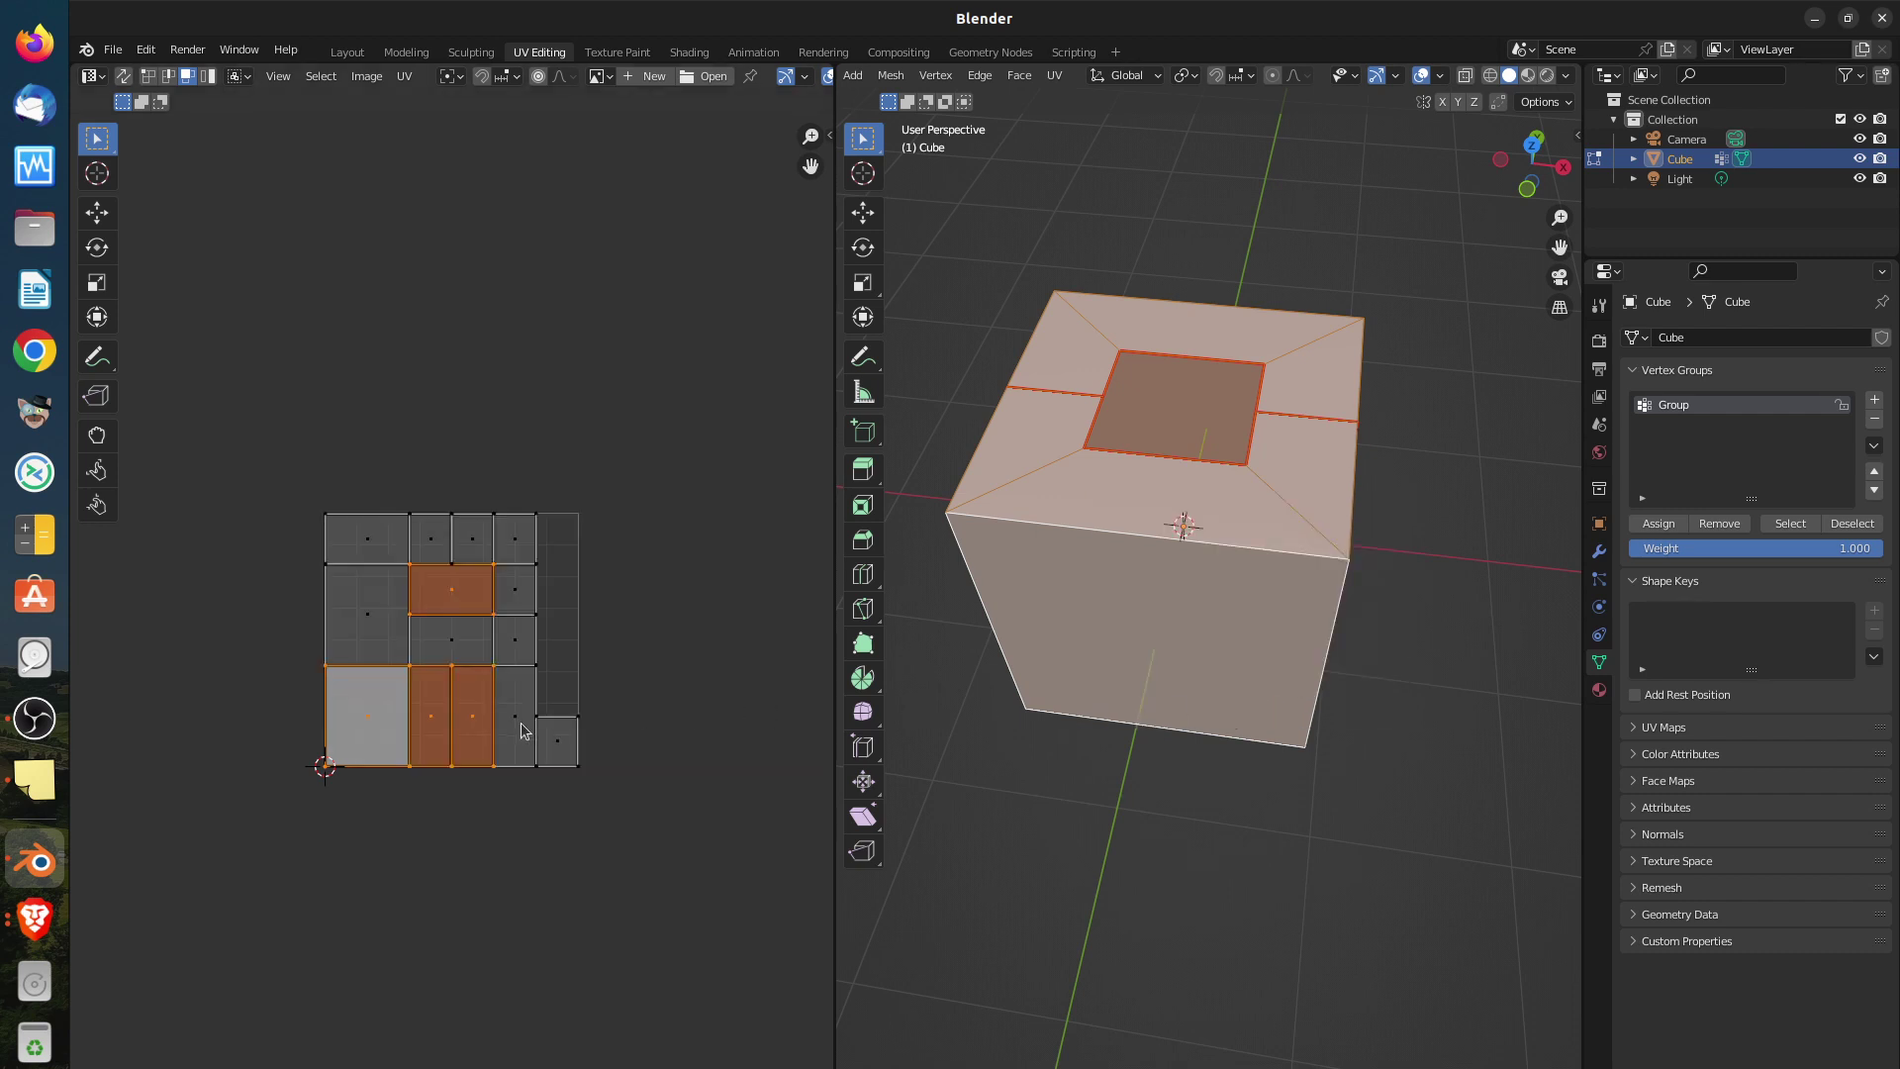
# Examine the packed UV islands of the base's negative Y side and of the top face at its negative X, negative Y corner
pyautogui.click(1124, 504)
pyautogui.click(1101, 626)
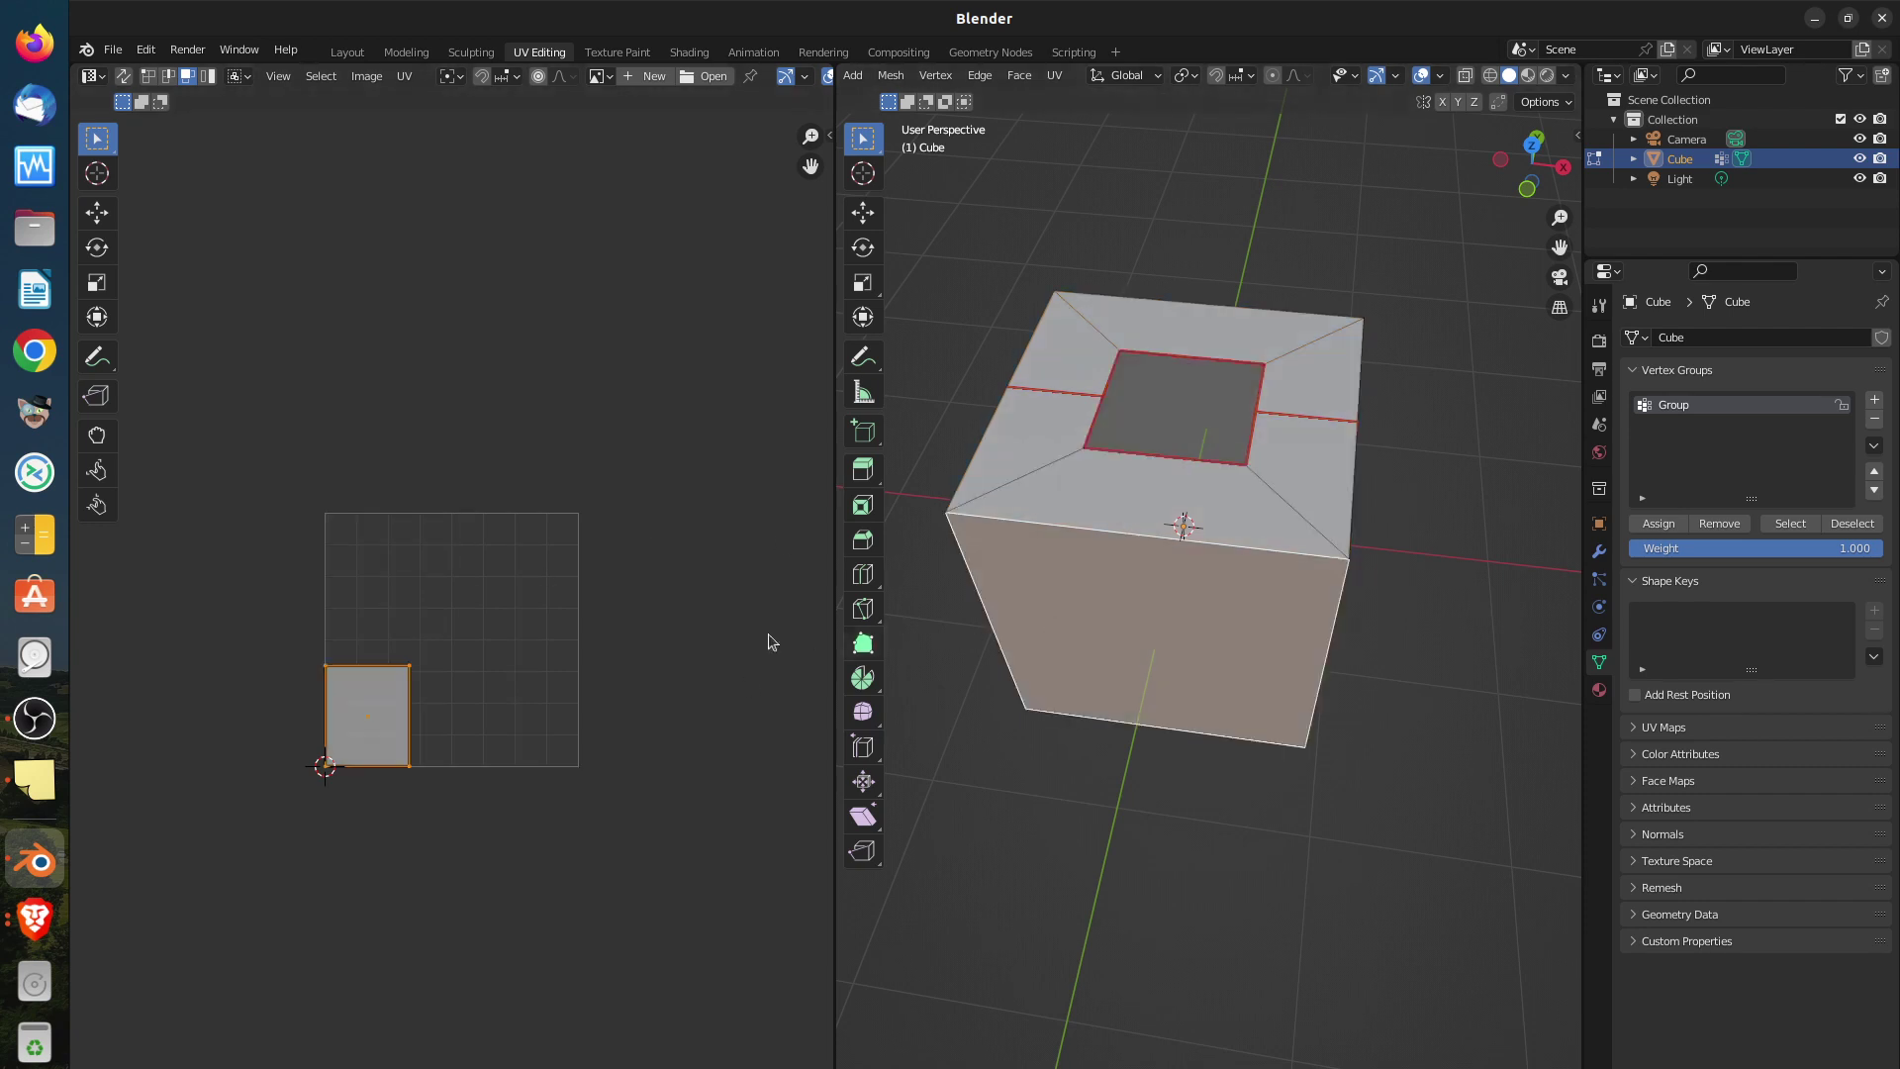
pyautogui.click(1044, 432)
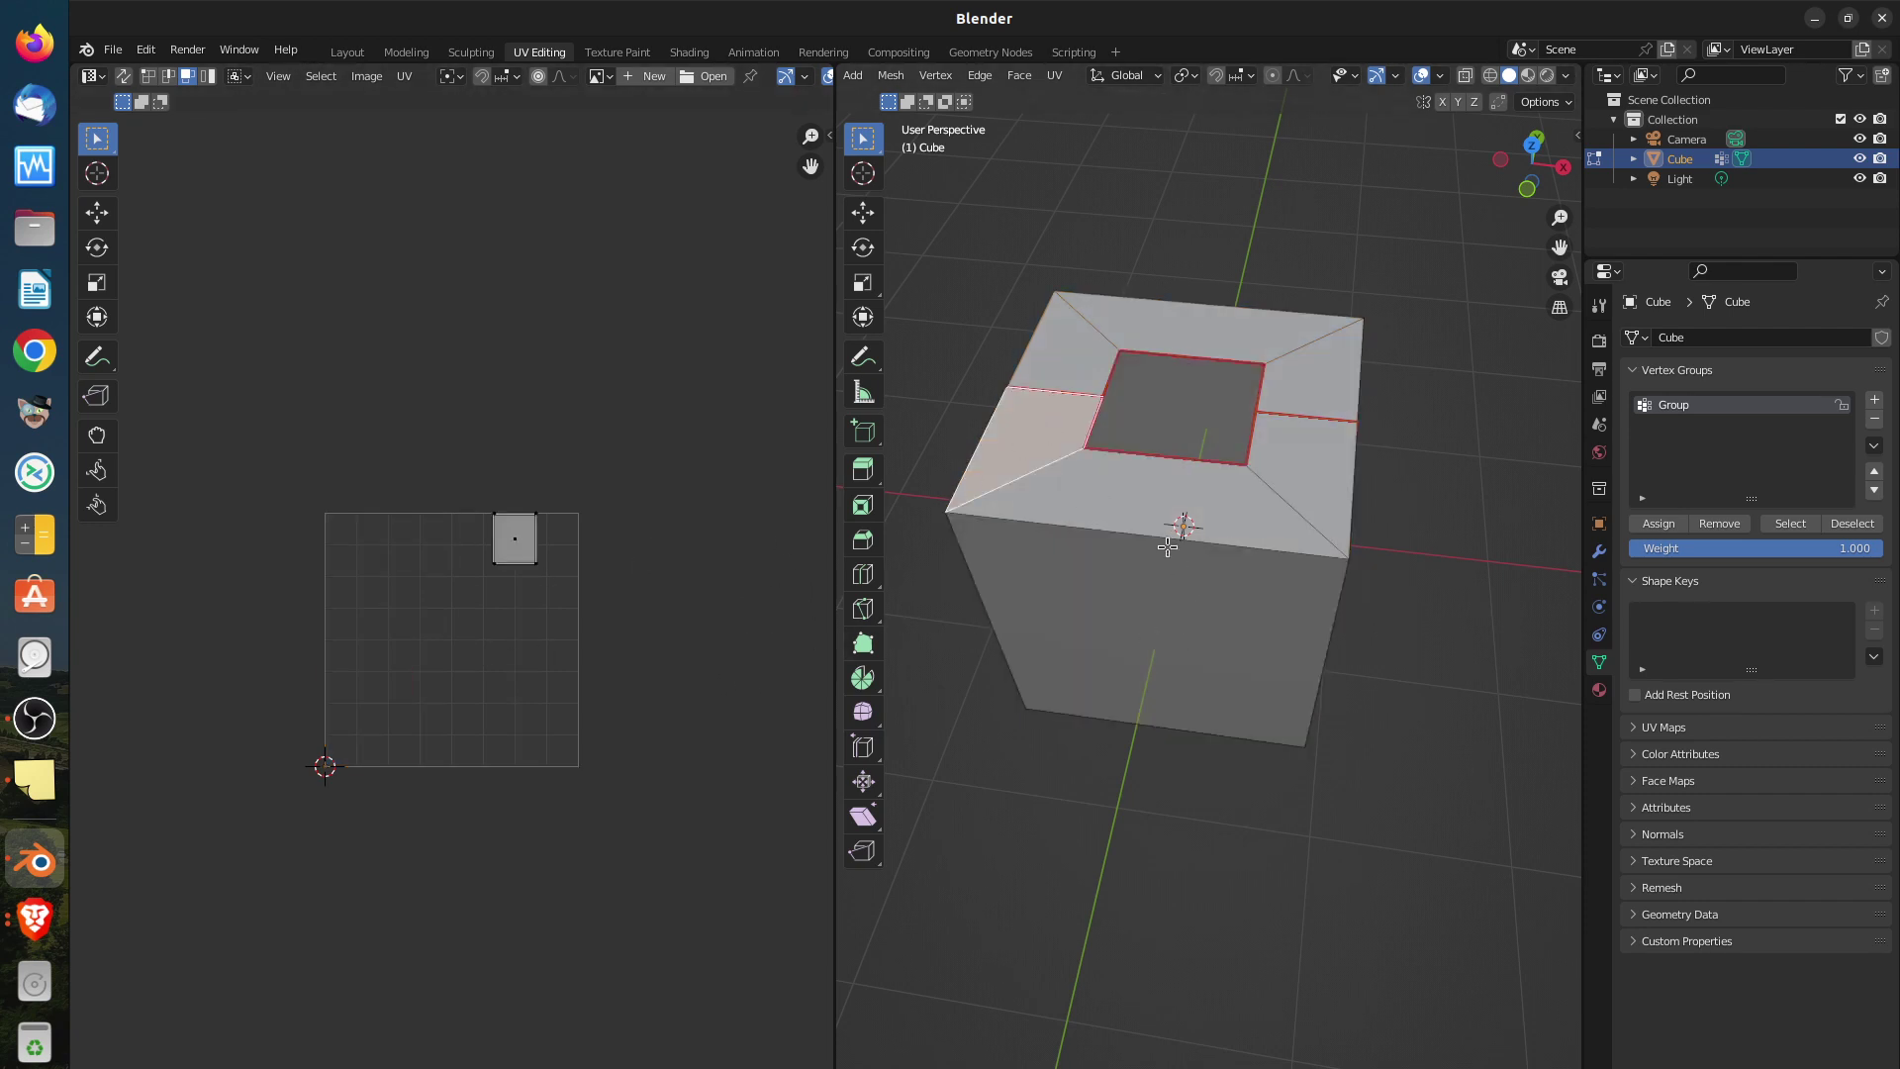
# Select the whole base with the negative Y top face active and apply Follow Active Quads using Length Average
pyautogui.click(1164, 504)
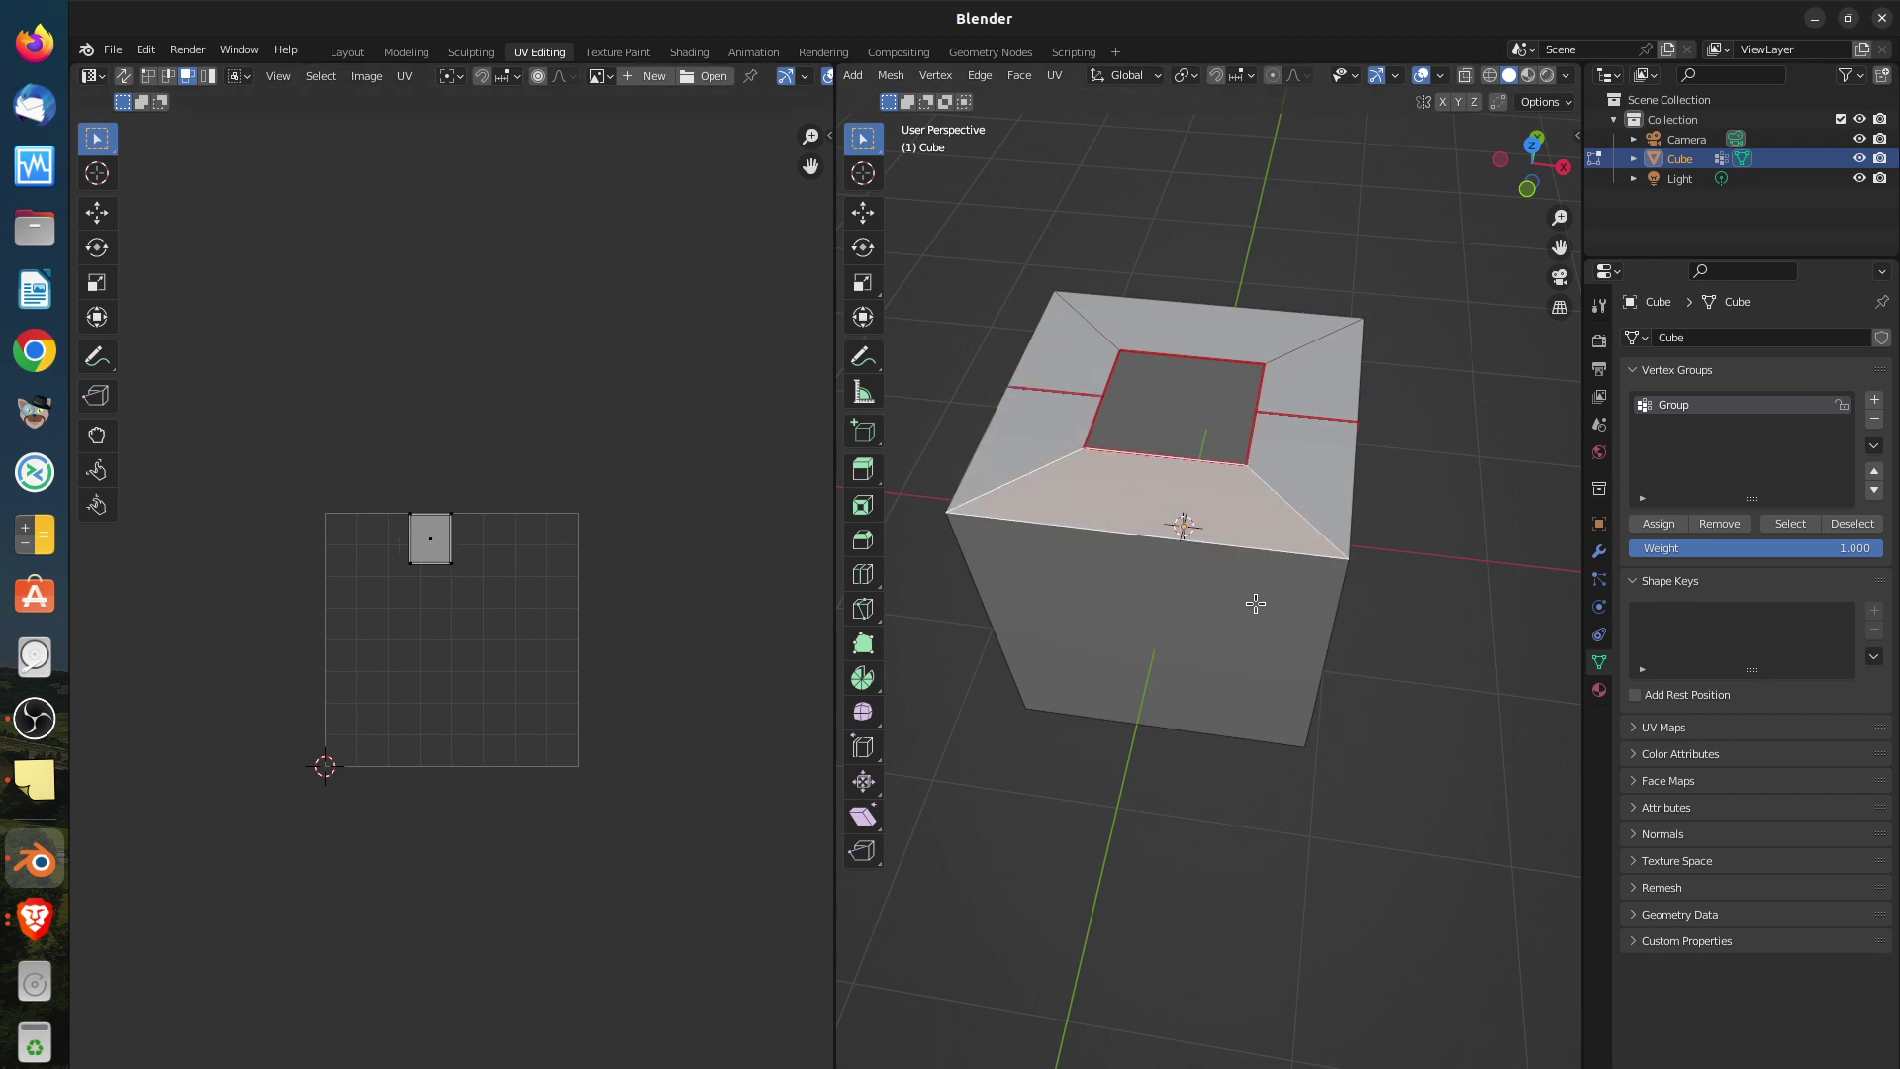
pyautogui.hotkey('alt', 'a')
pyautogui.press('a')
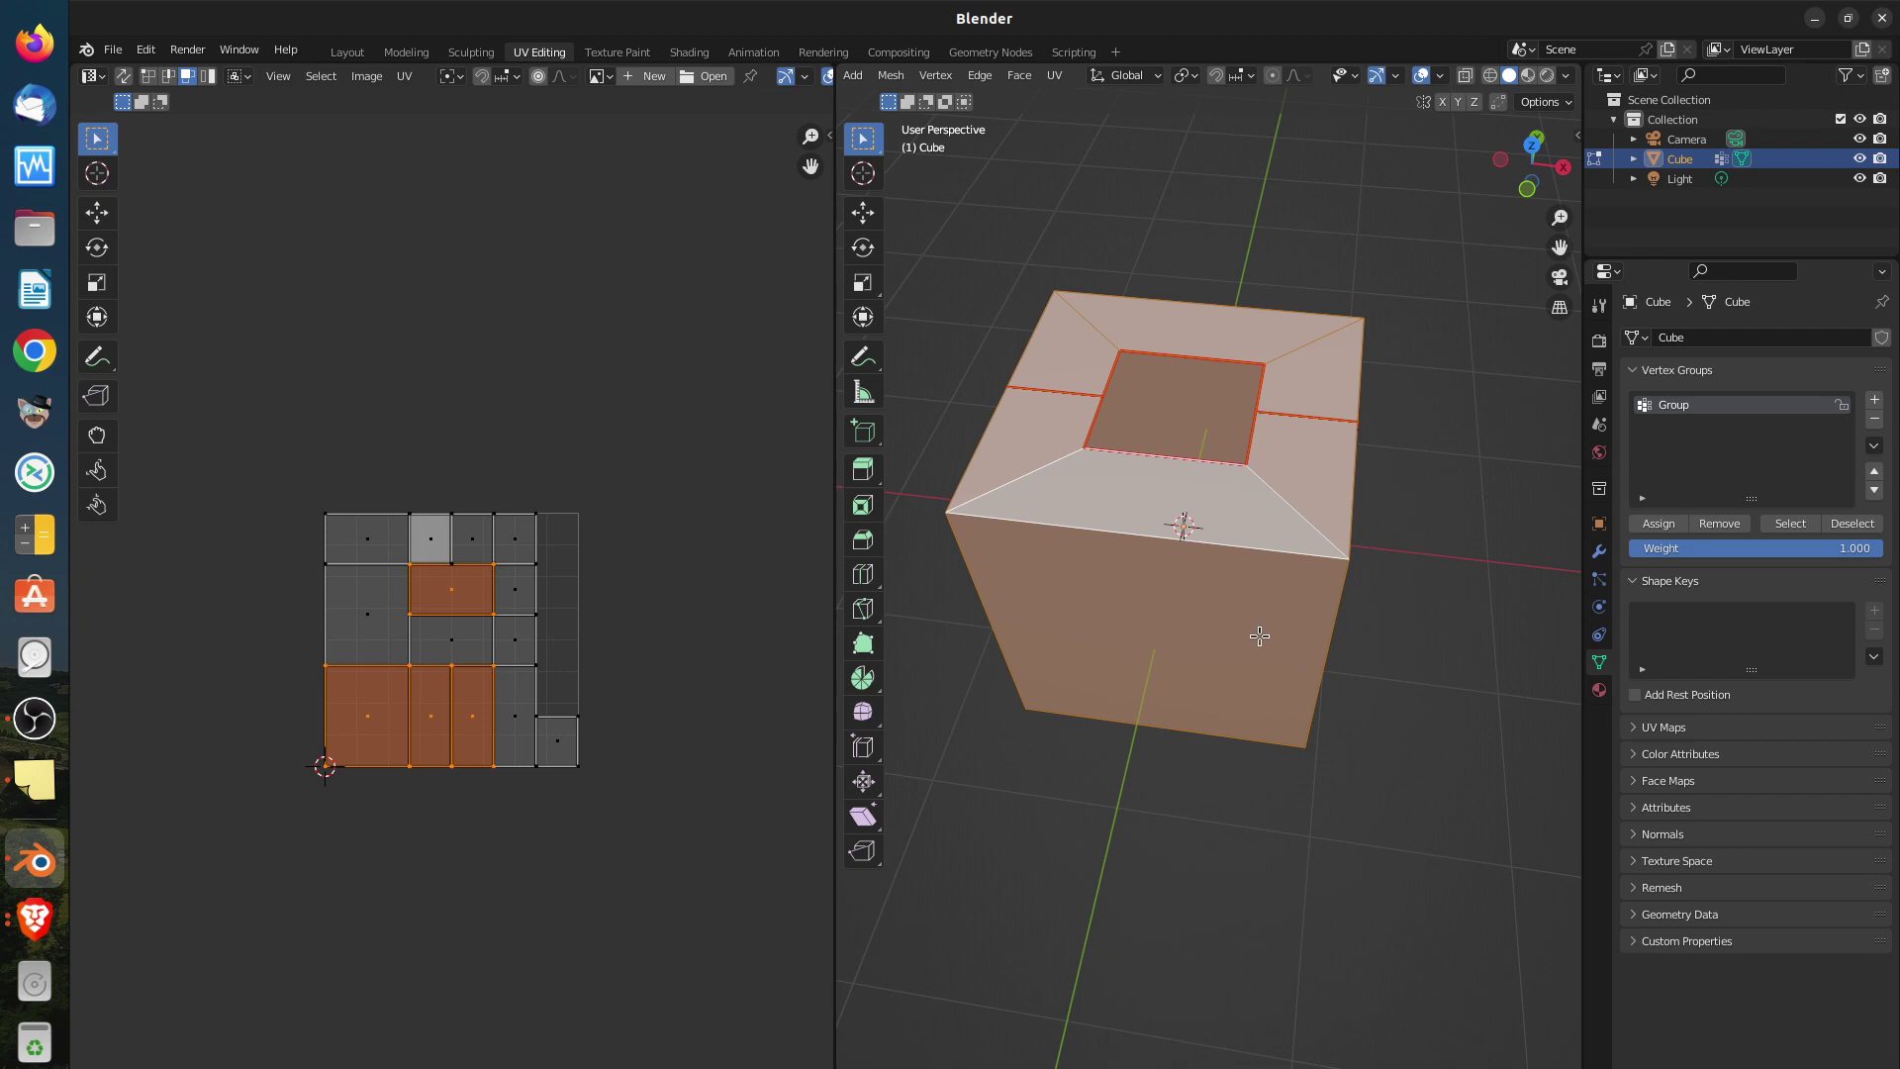
pyautogui.press('u')
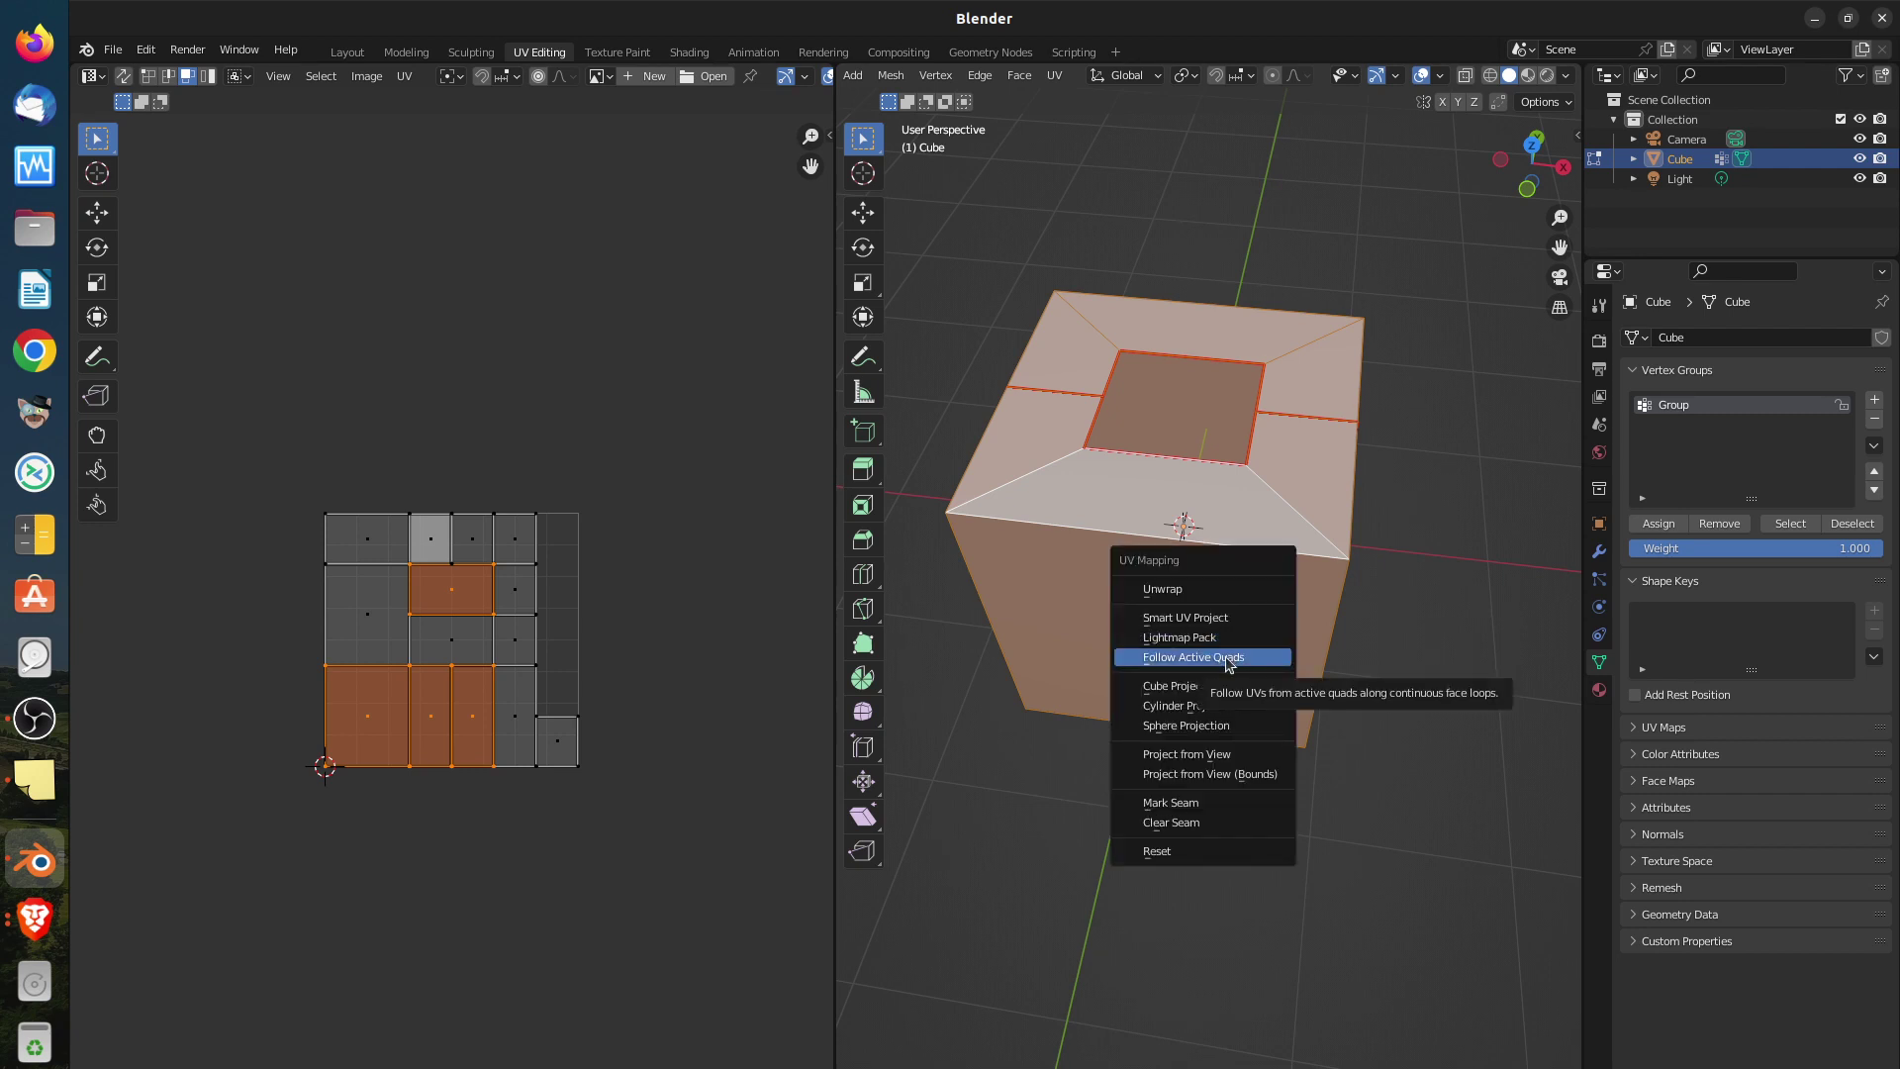
pyautogui.click(1226, 660)
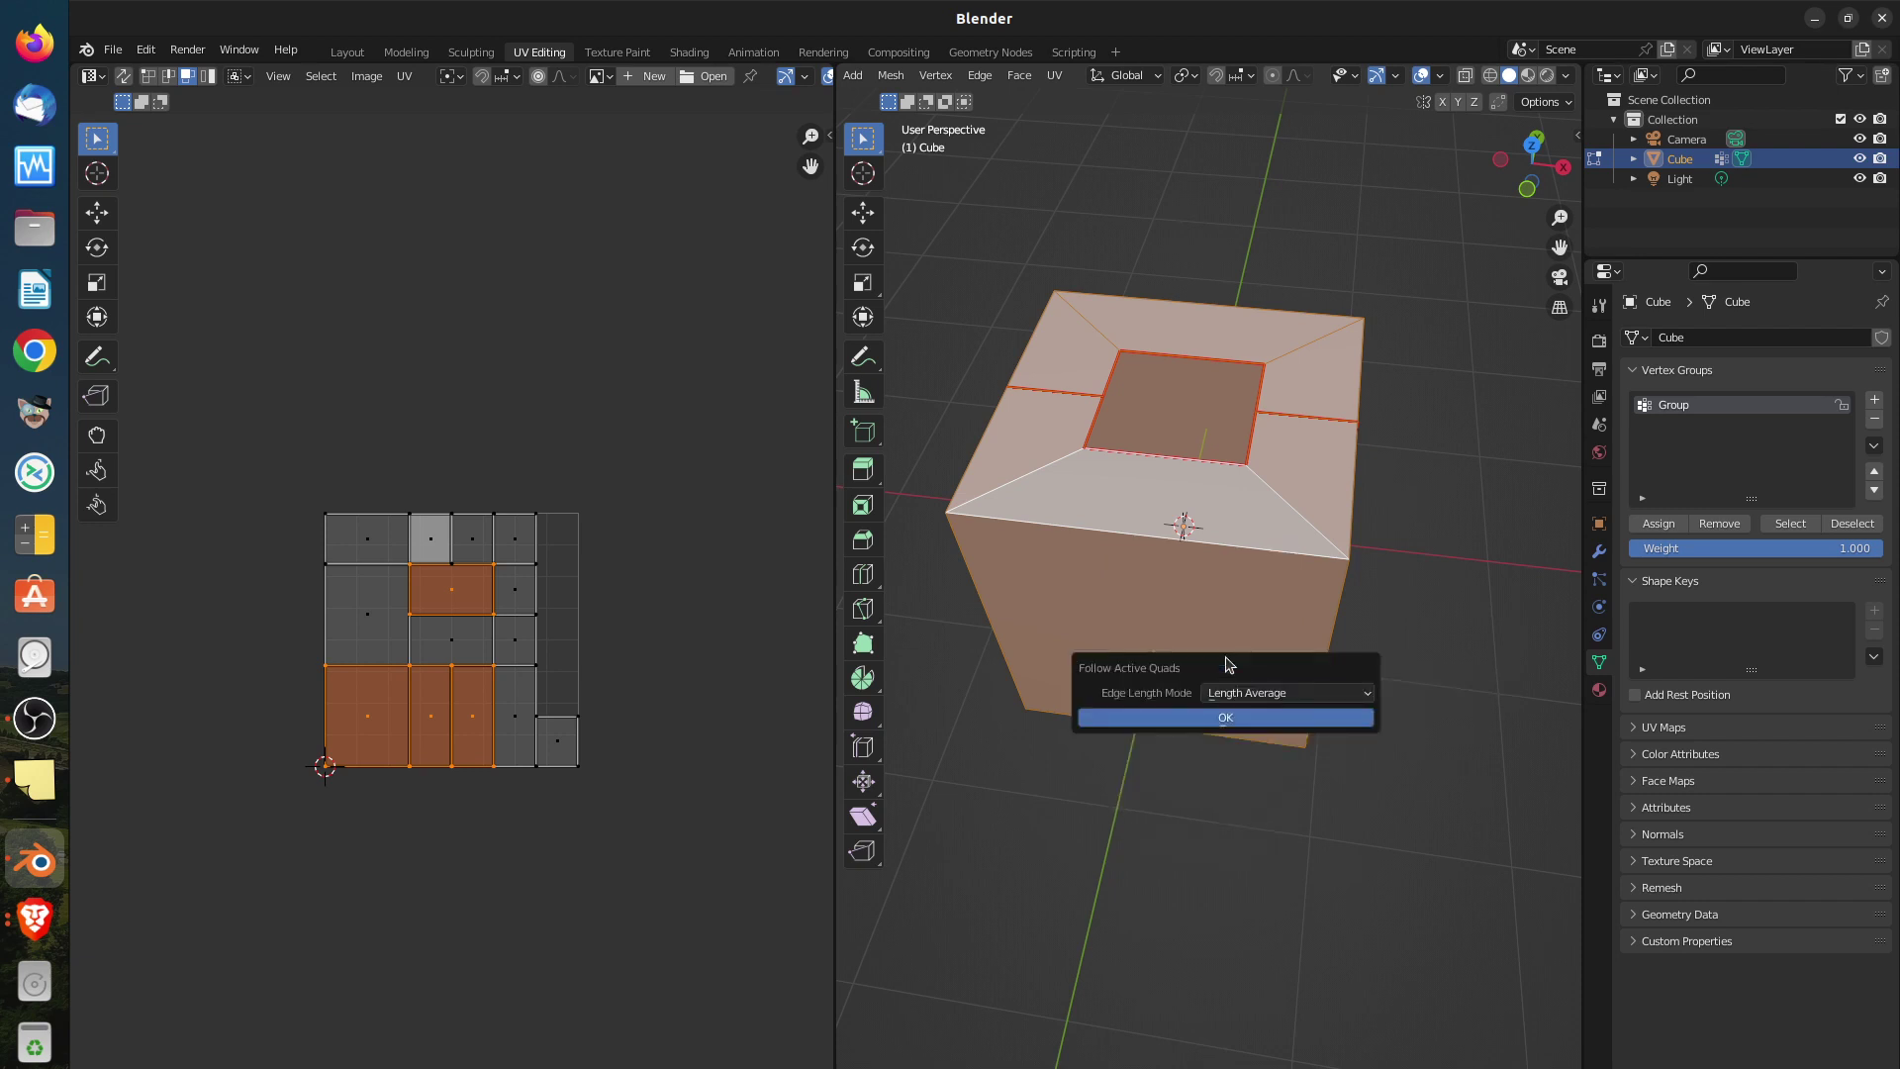
pyautogui.click(1224, 717)
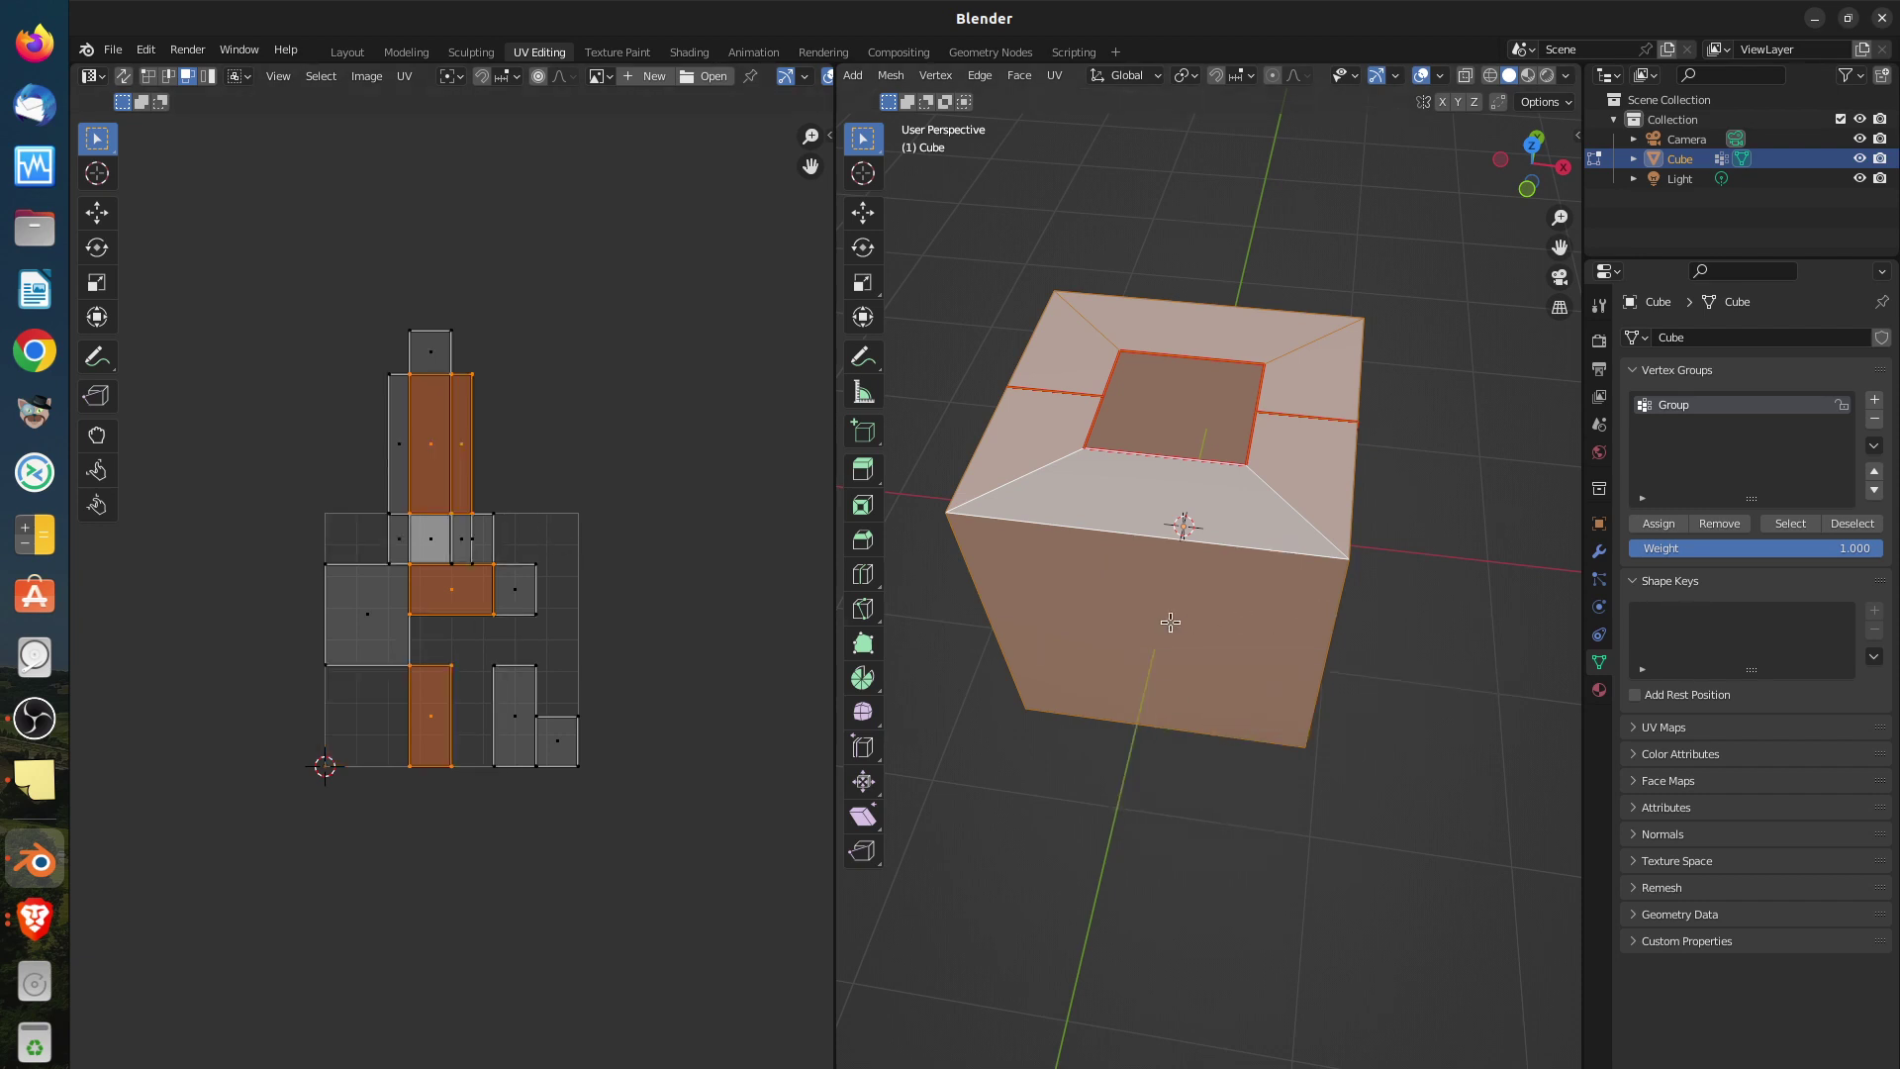
# Reset the UVs of all the base's faces
pyautogui.press('u')
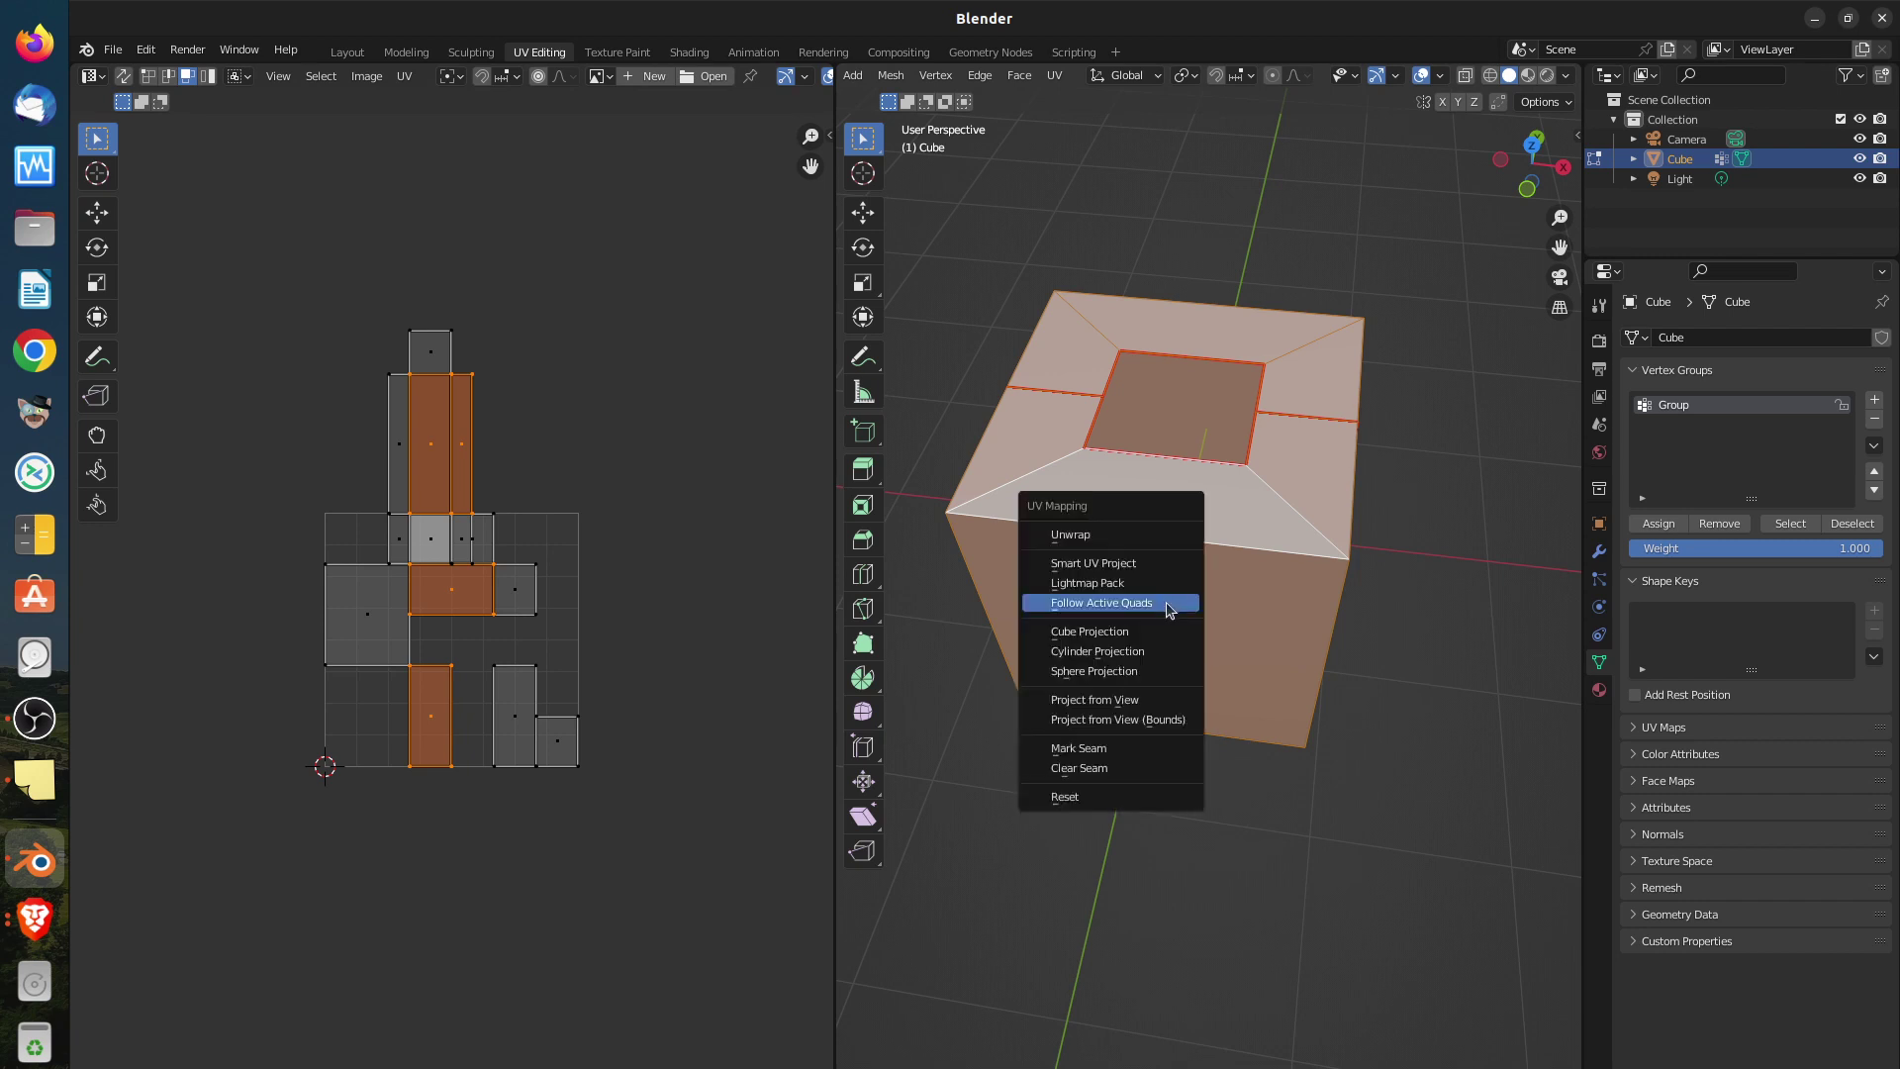
pyautogui.click(1108, 791)
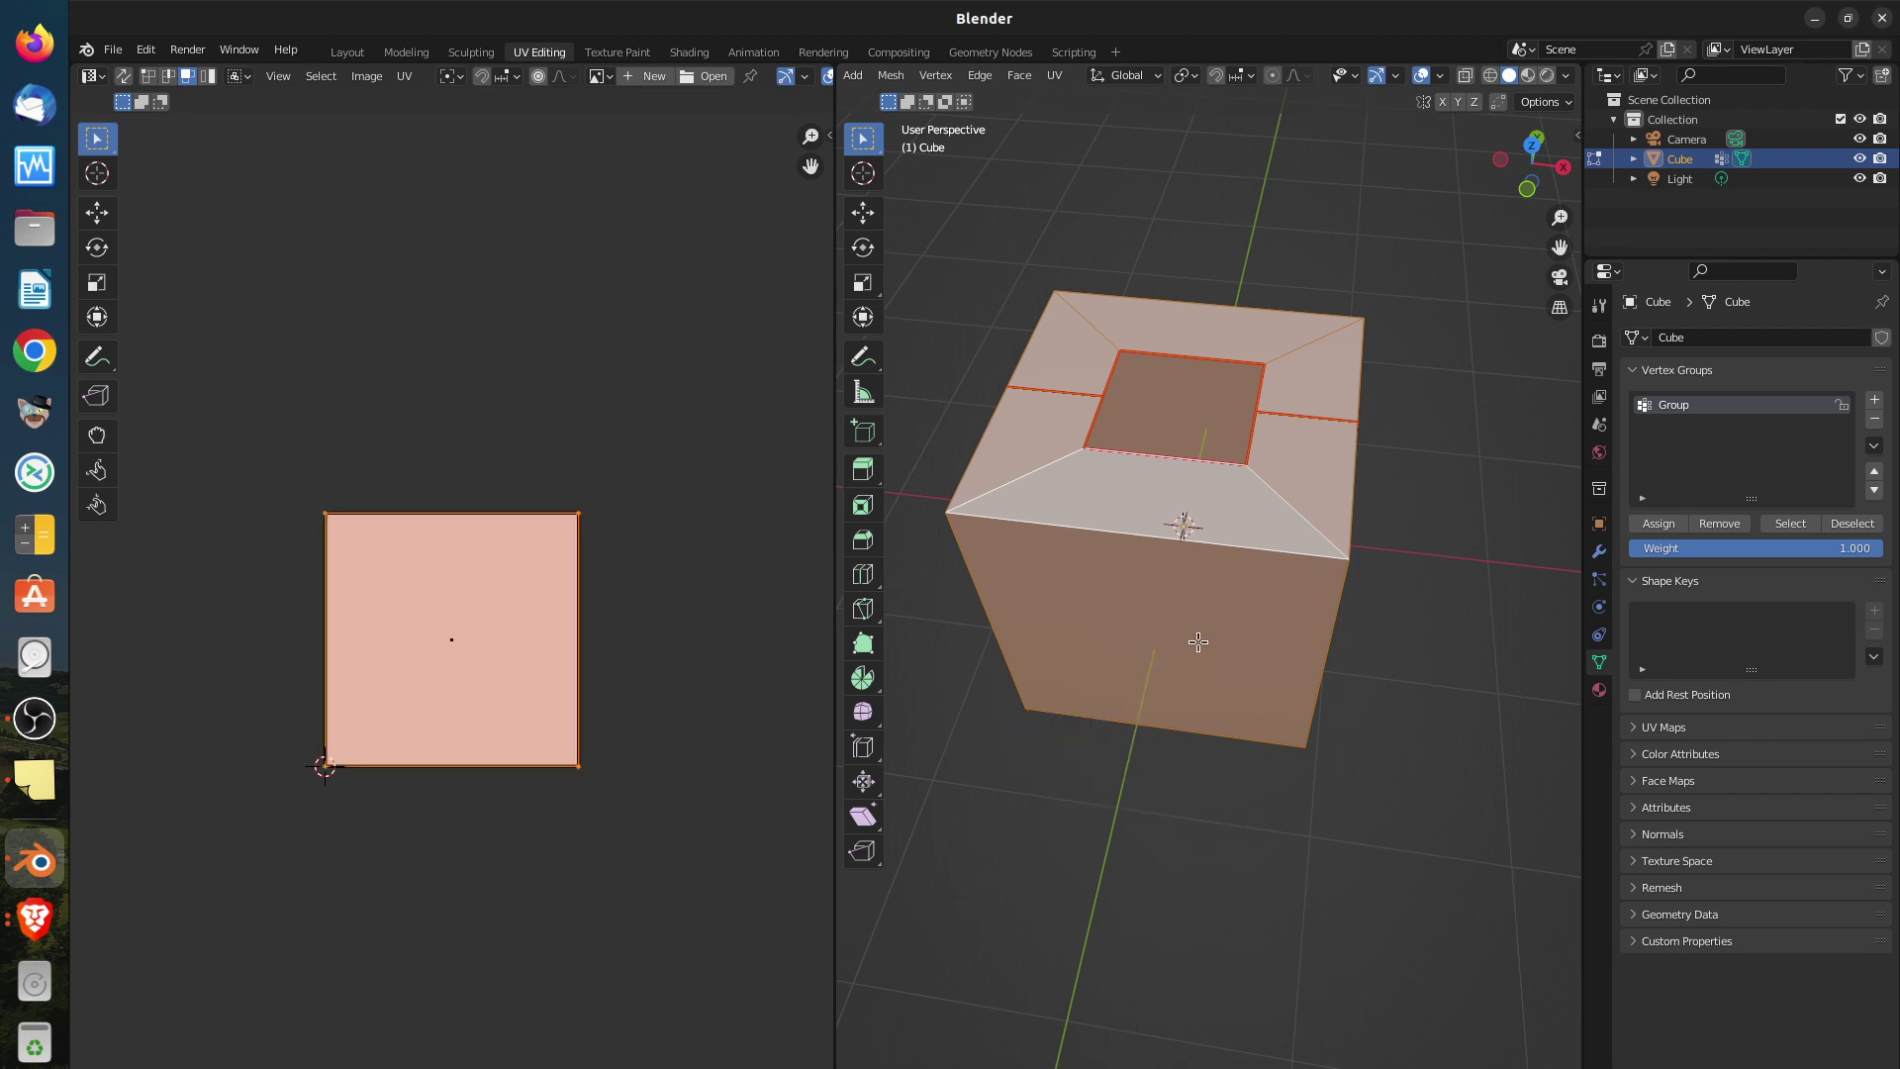
pyautogui.press('u')
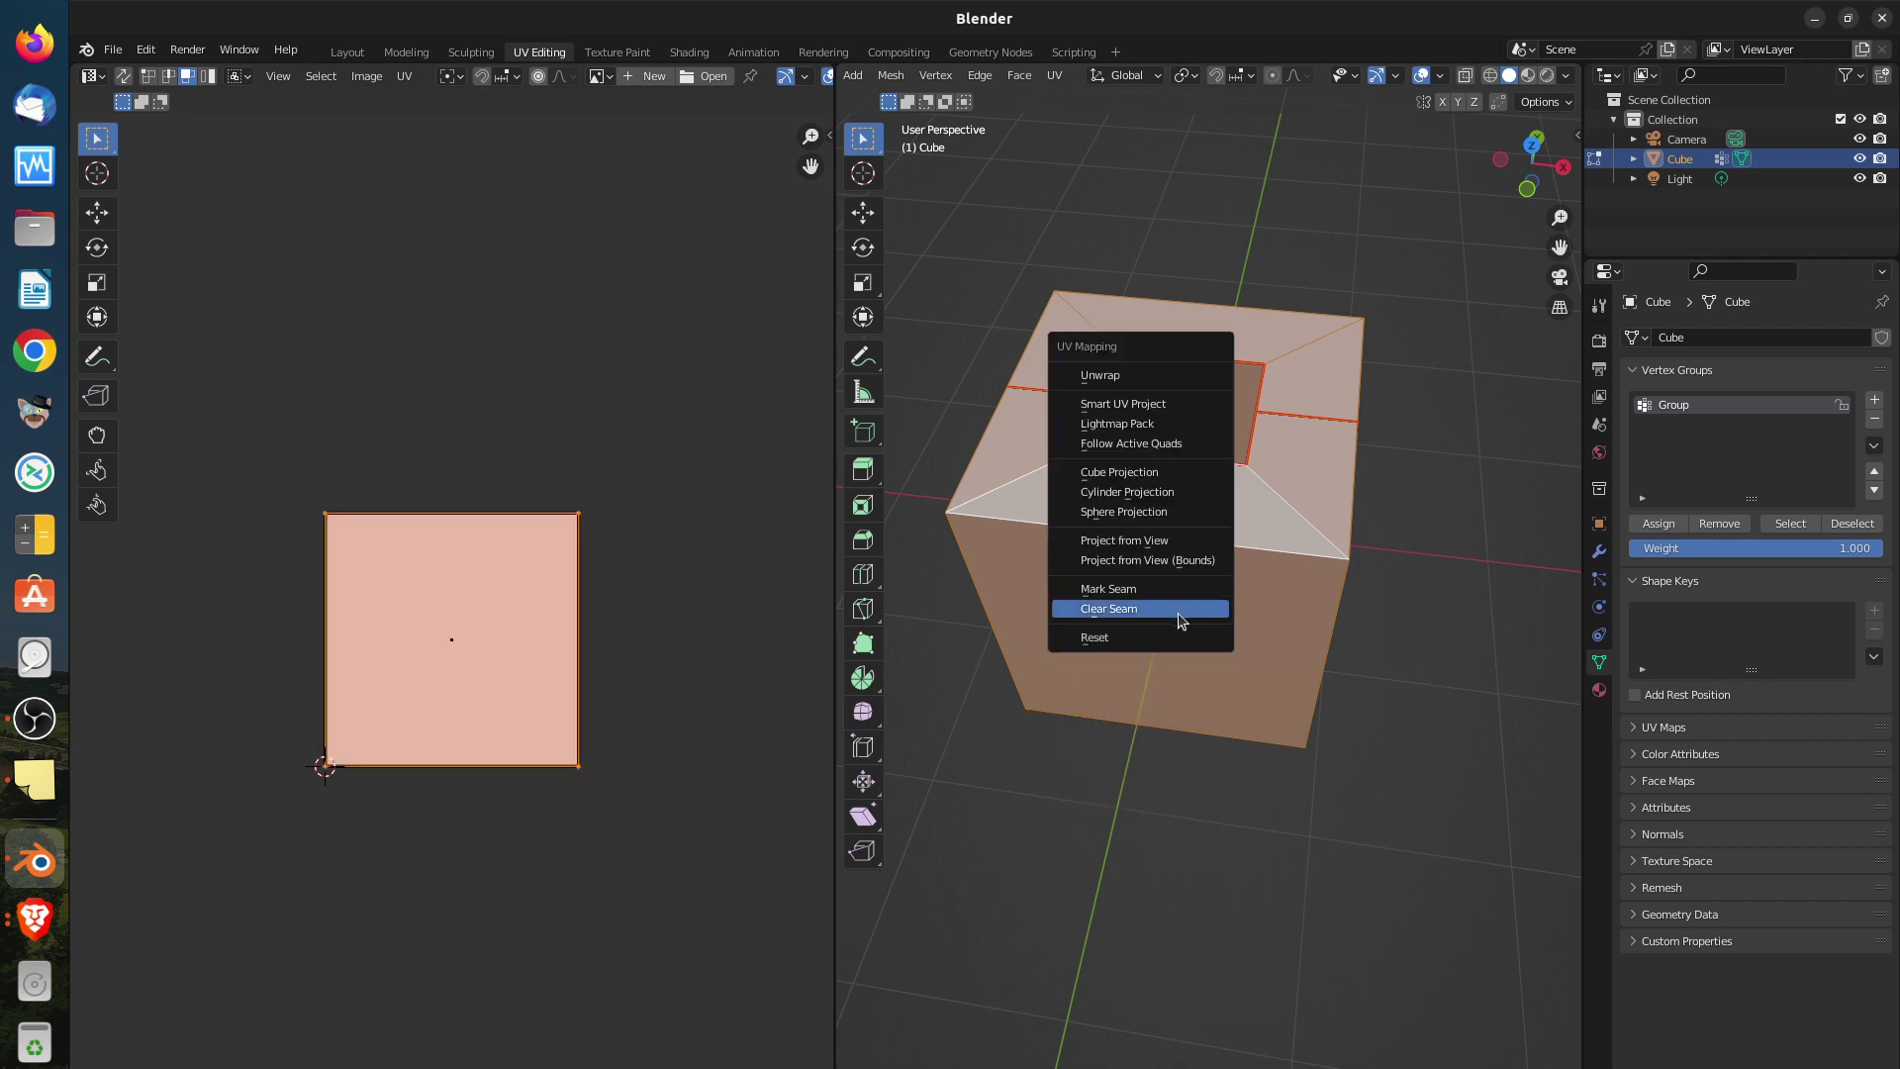
# Select the base's seam-bounded negative Y half with its positive X top face active and apply Follow Active Quads
pyautogui.click(1320, 463)
pyautogui.hotkey('ctrl', 'l')
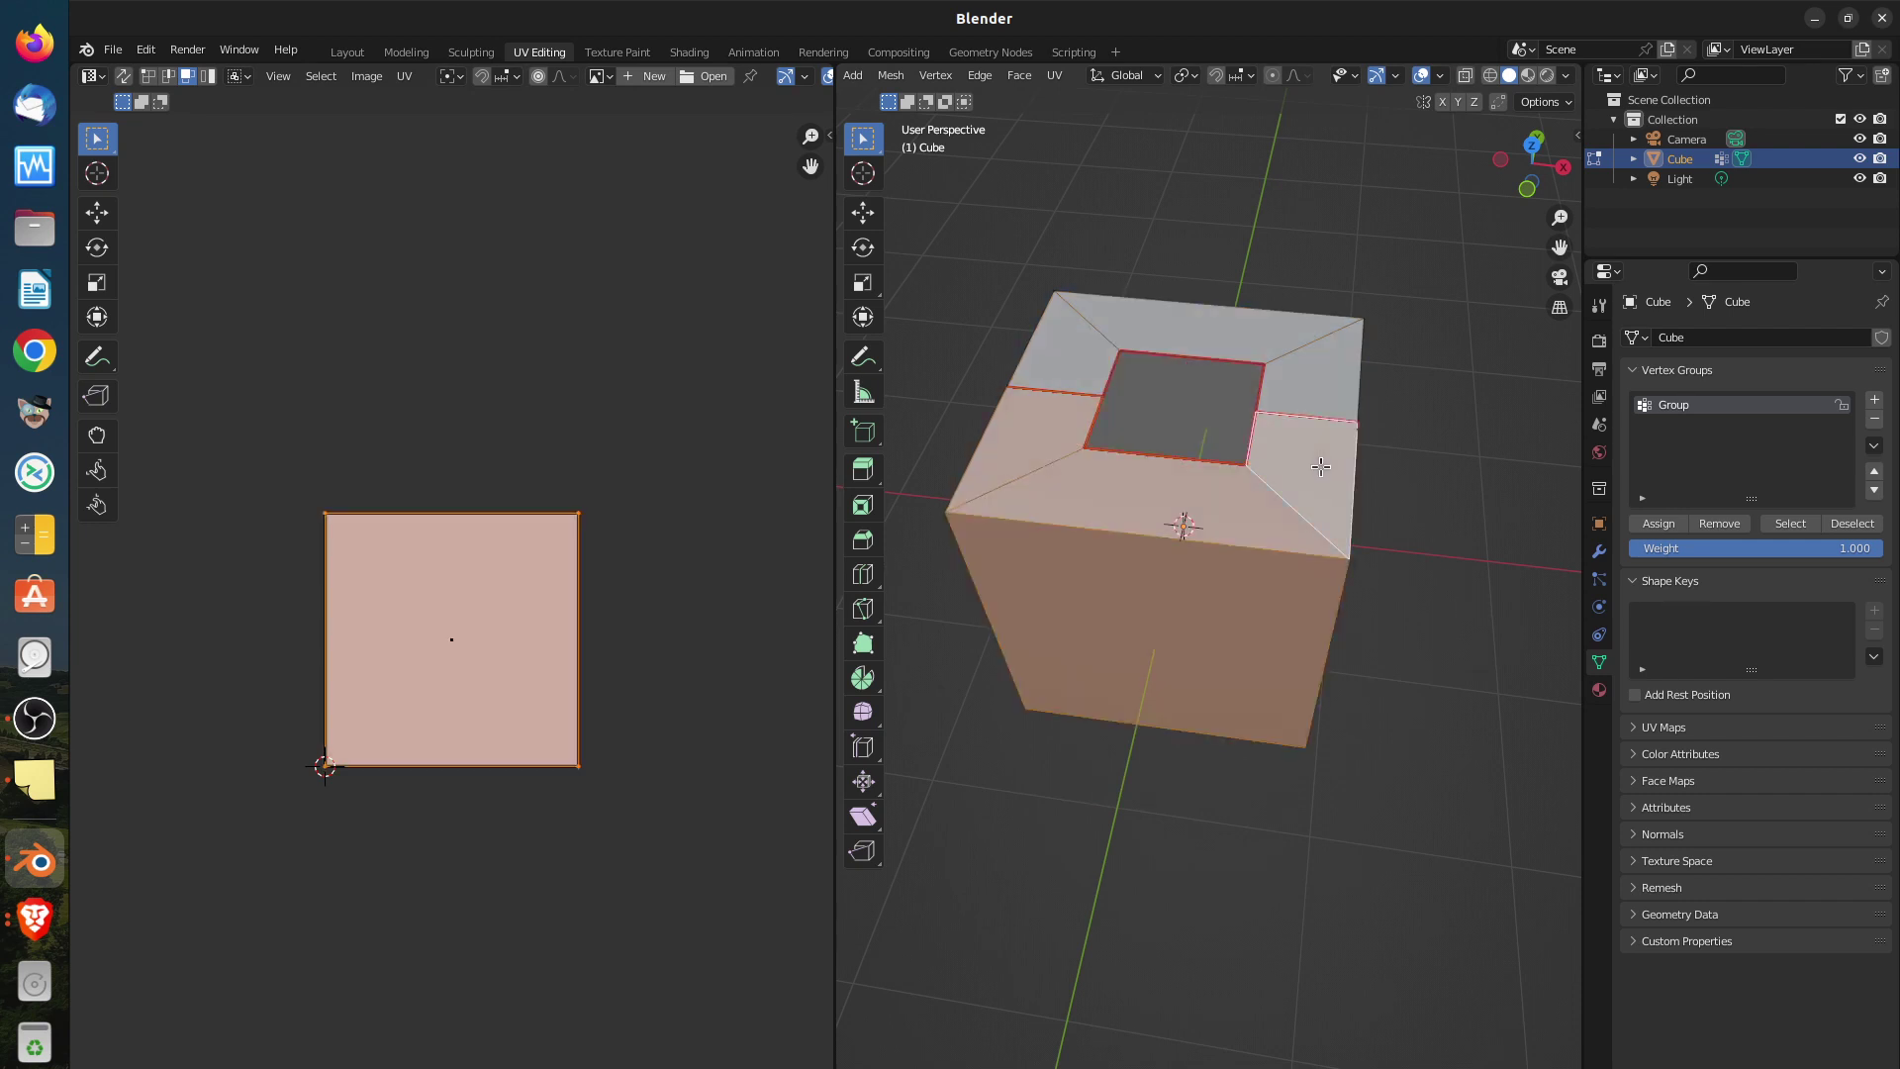
pyautogui.press('u')
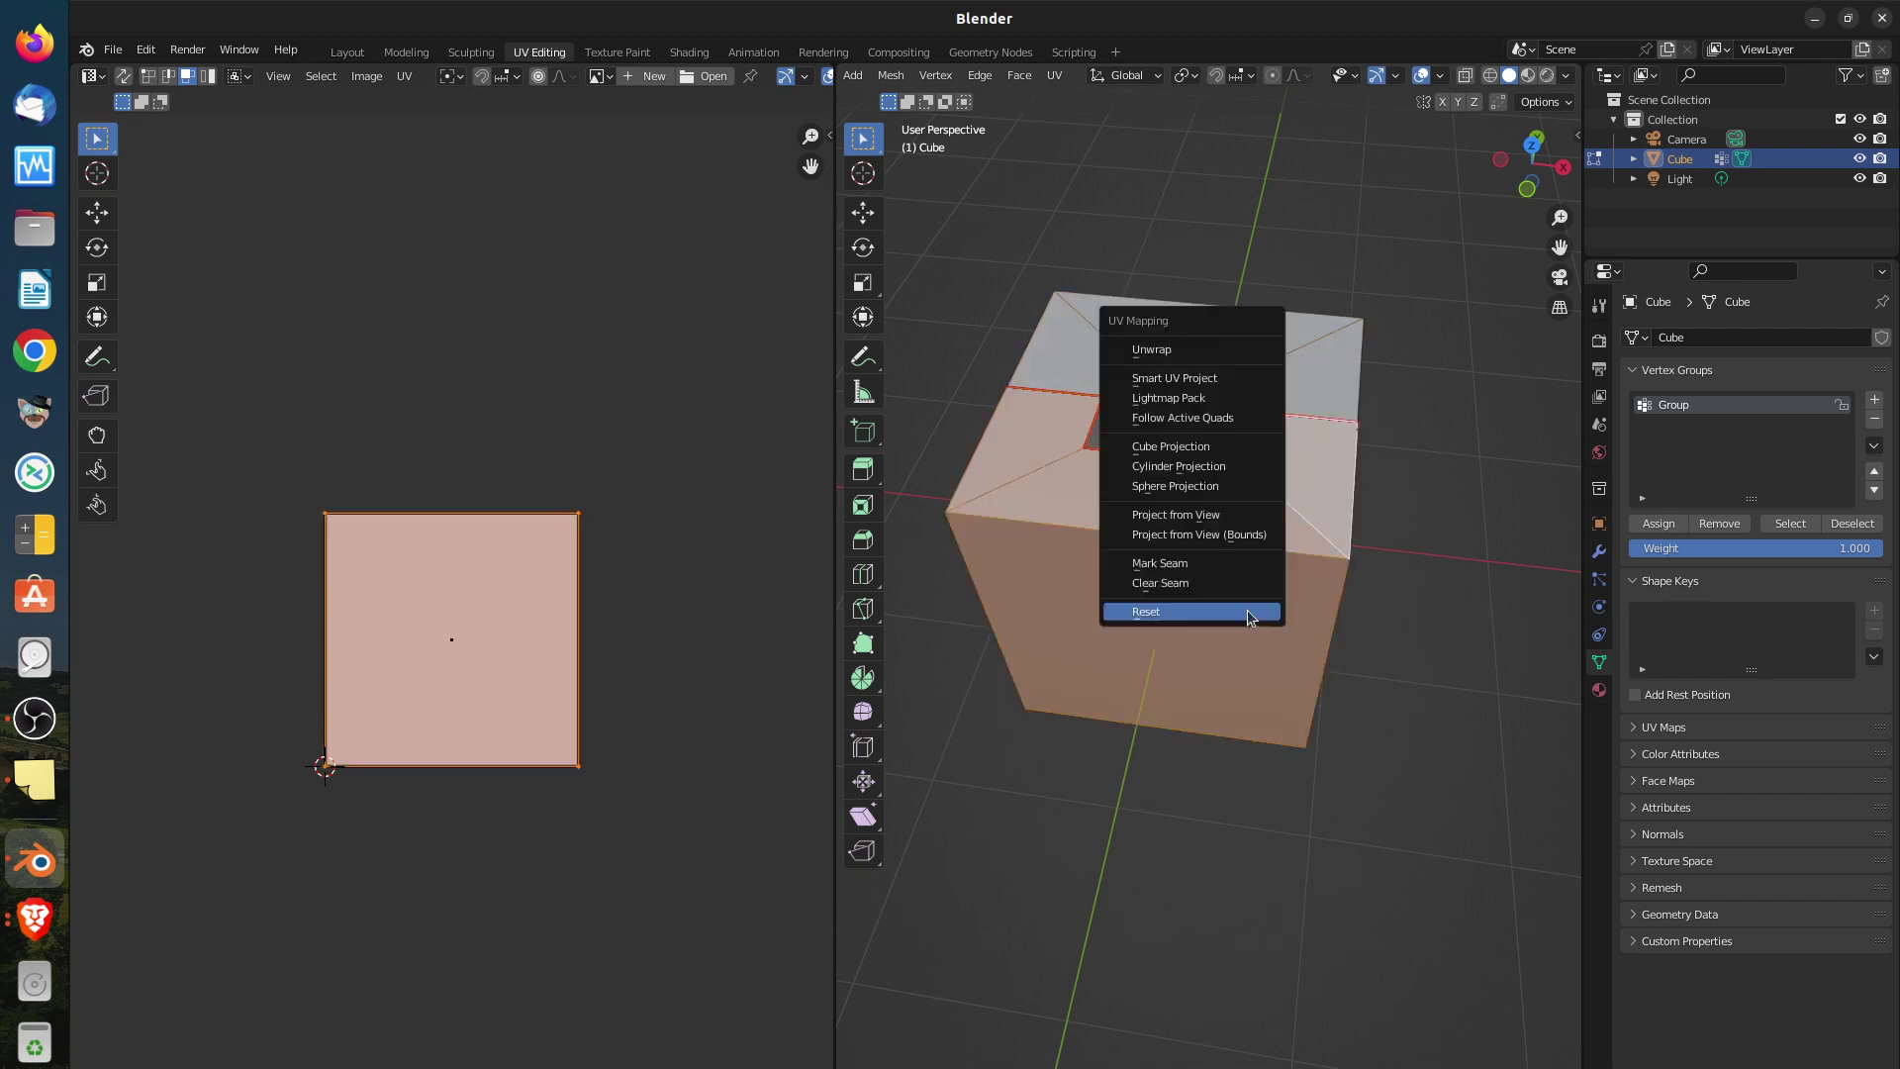
pyautogui.click(1223, 416)
pyautogui.click(1203, 479)
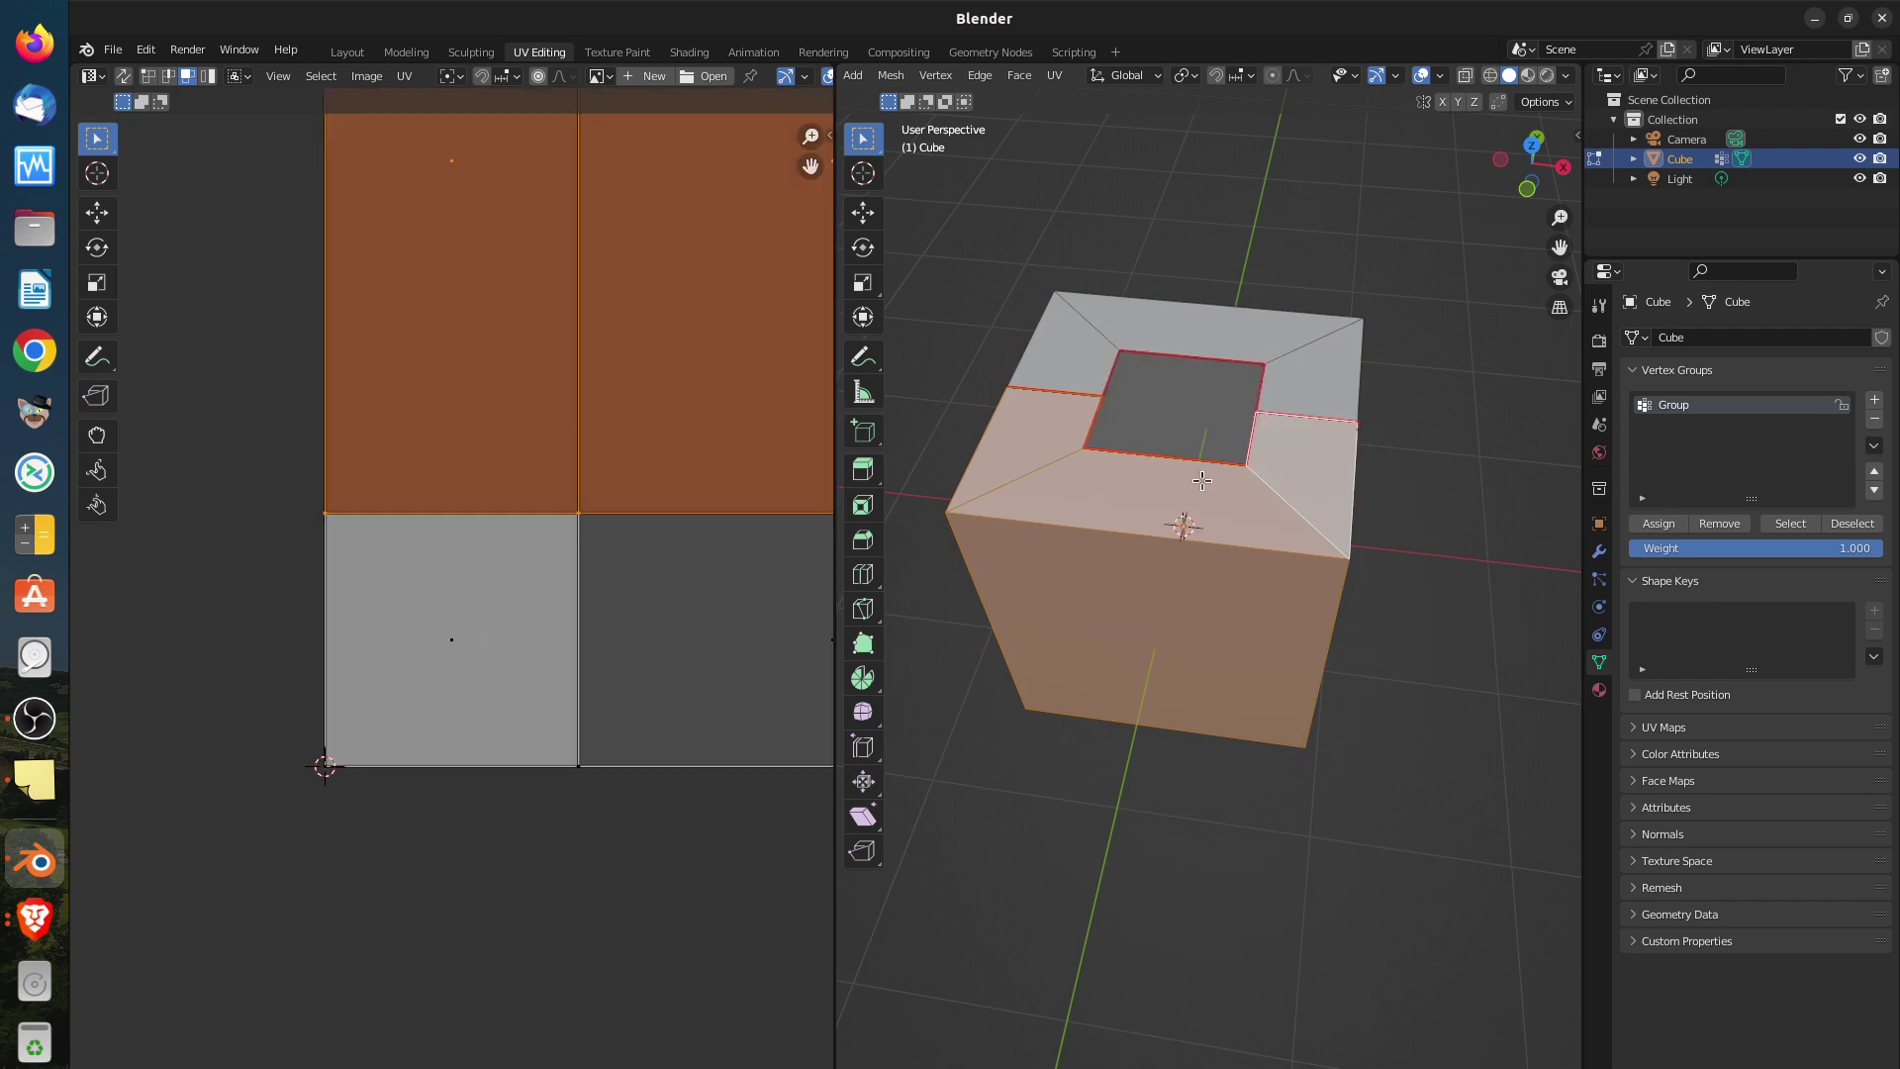
pyautogui.scroll(-4, 727, 591)
pyautogui.moveTo(723, 584); pyautogui.dragTo(446, 561, button='middle')
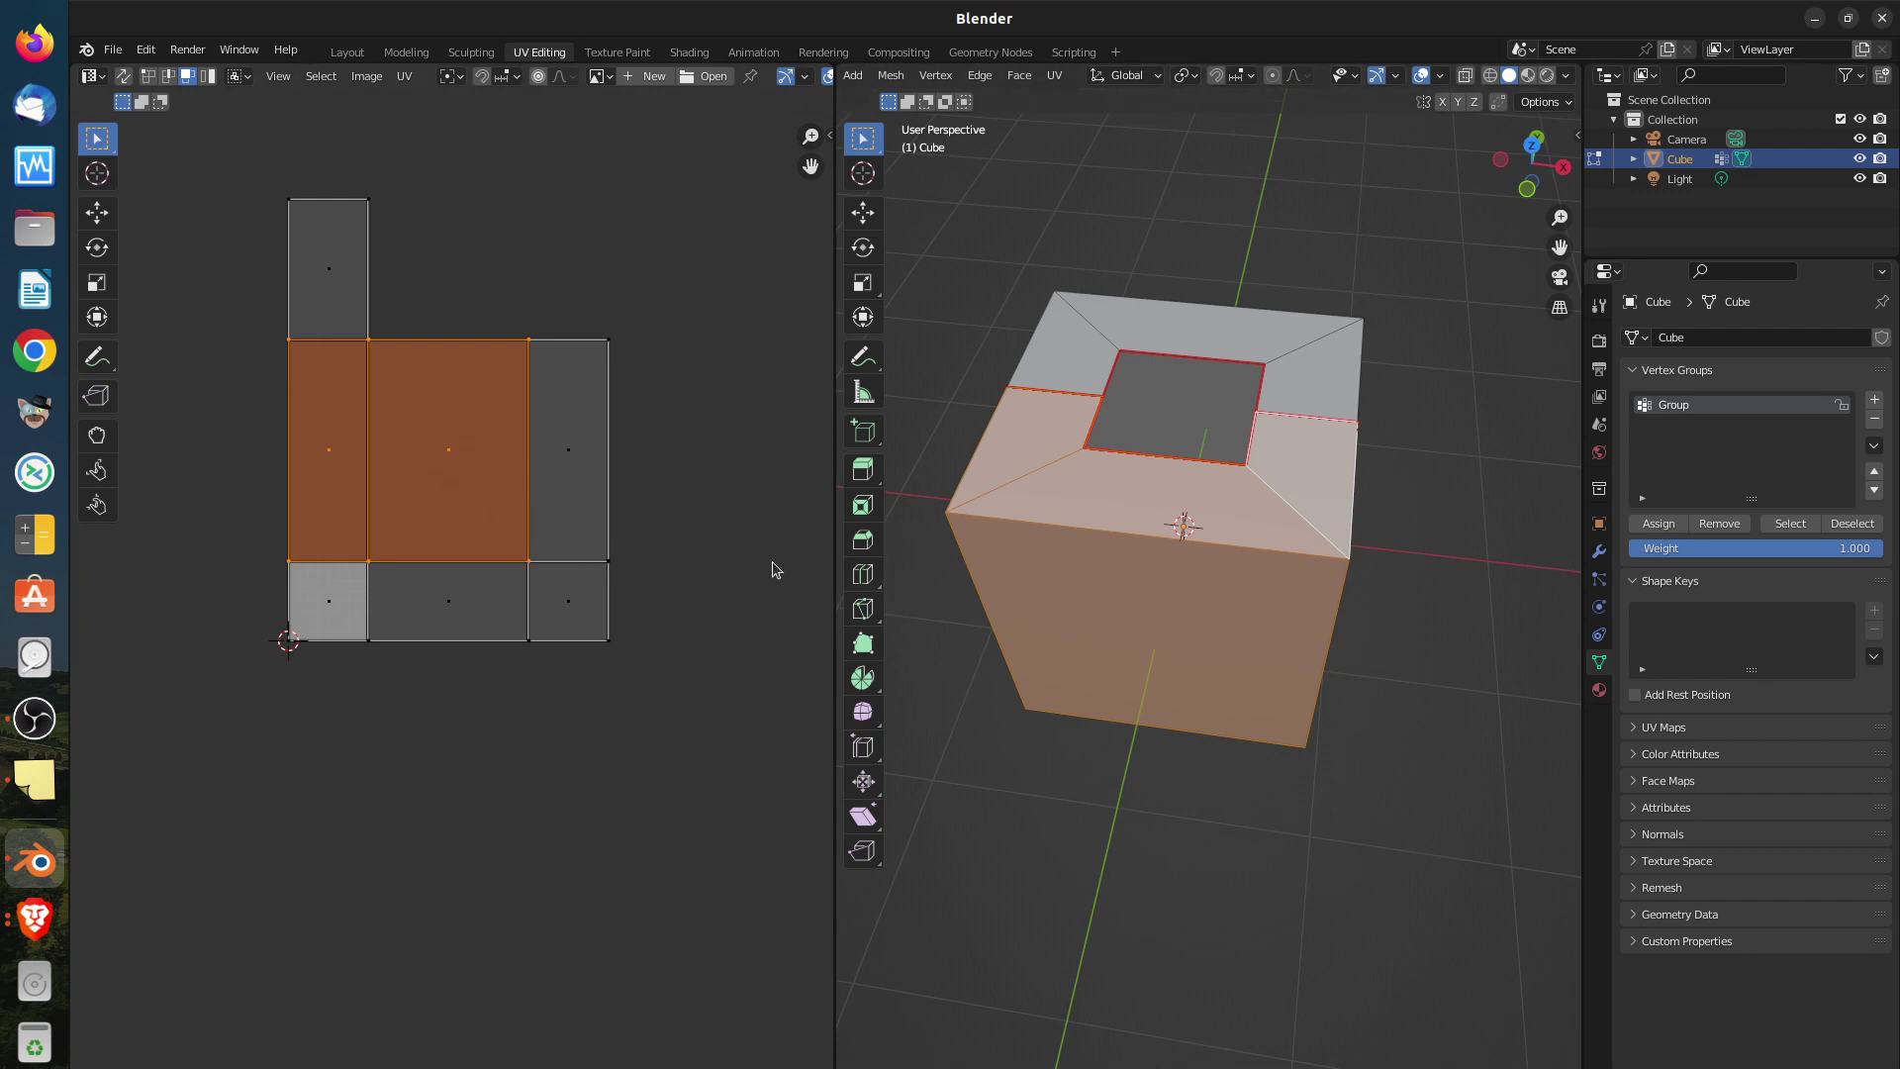
# Reset the UVs of the selected negative Y half and unwrap it with Cube Projection
pyautogui.press('u')
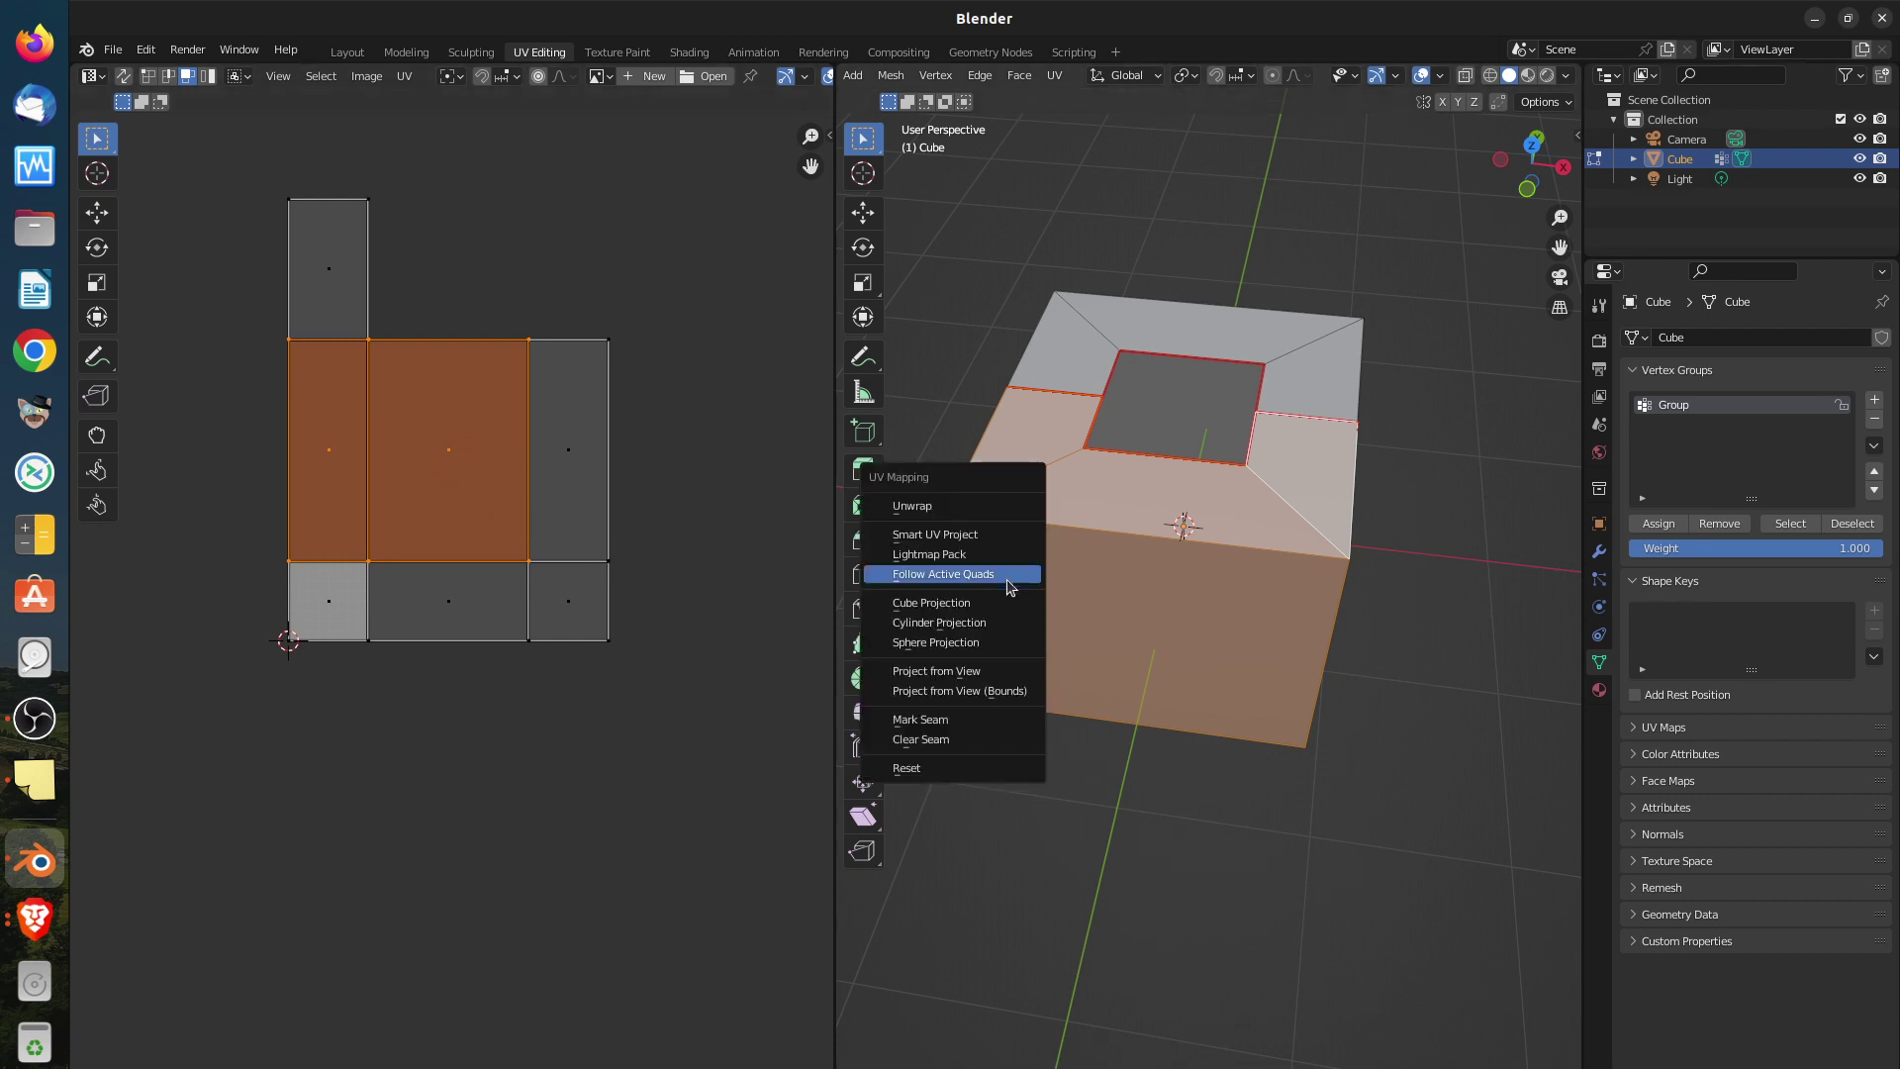
pyautogui.click(939, 772)
pyautogui.press('u')
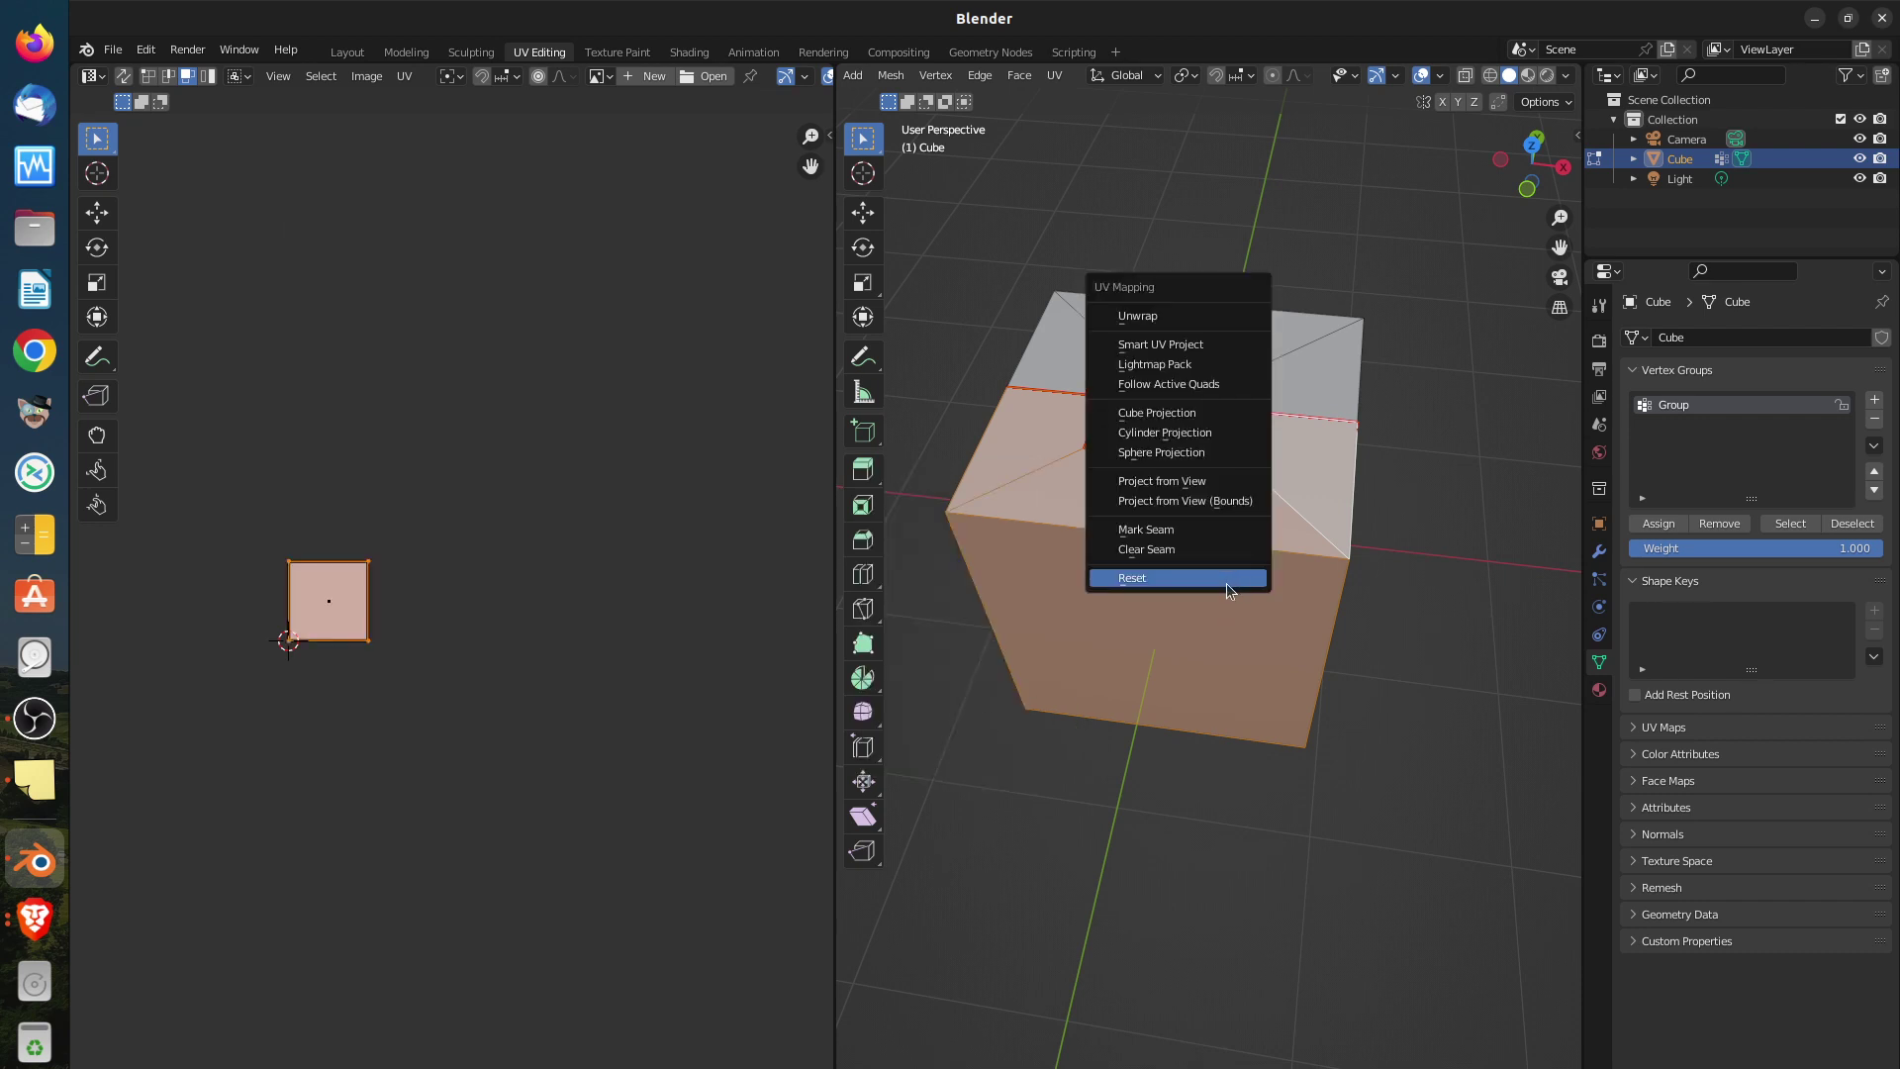
pyautogui.click(1202, 412)
# Examine the cube-projected UVs of the negative Y half and the island of its face on the positive X side
pyautogui.scroll(4, 403, 596)
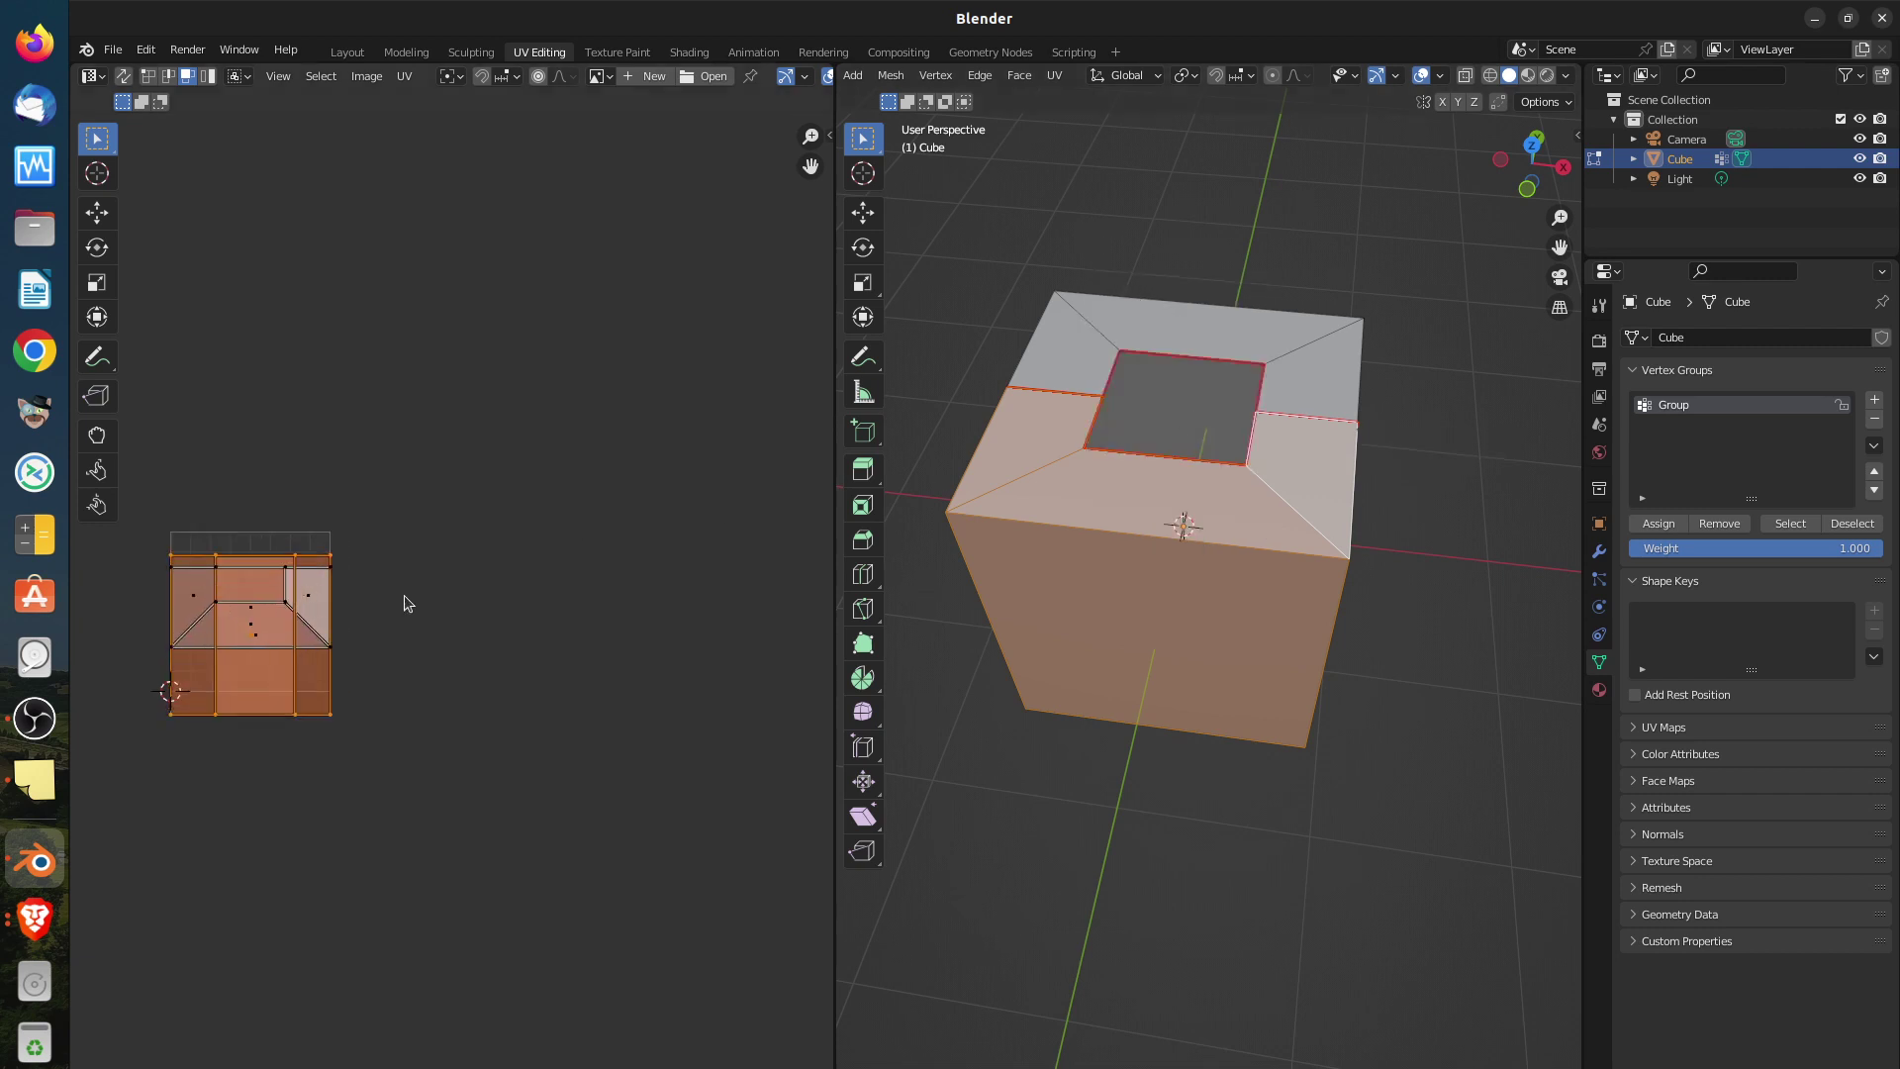
pyautogui.moveTo(406, 594); pyautogui.dragTo(670, 581, button='middle')
pyautogui.scroll(3, 632, 606)
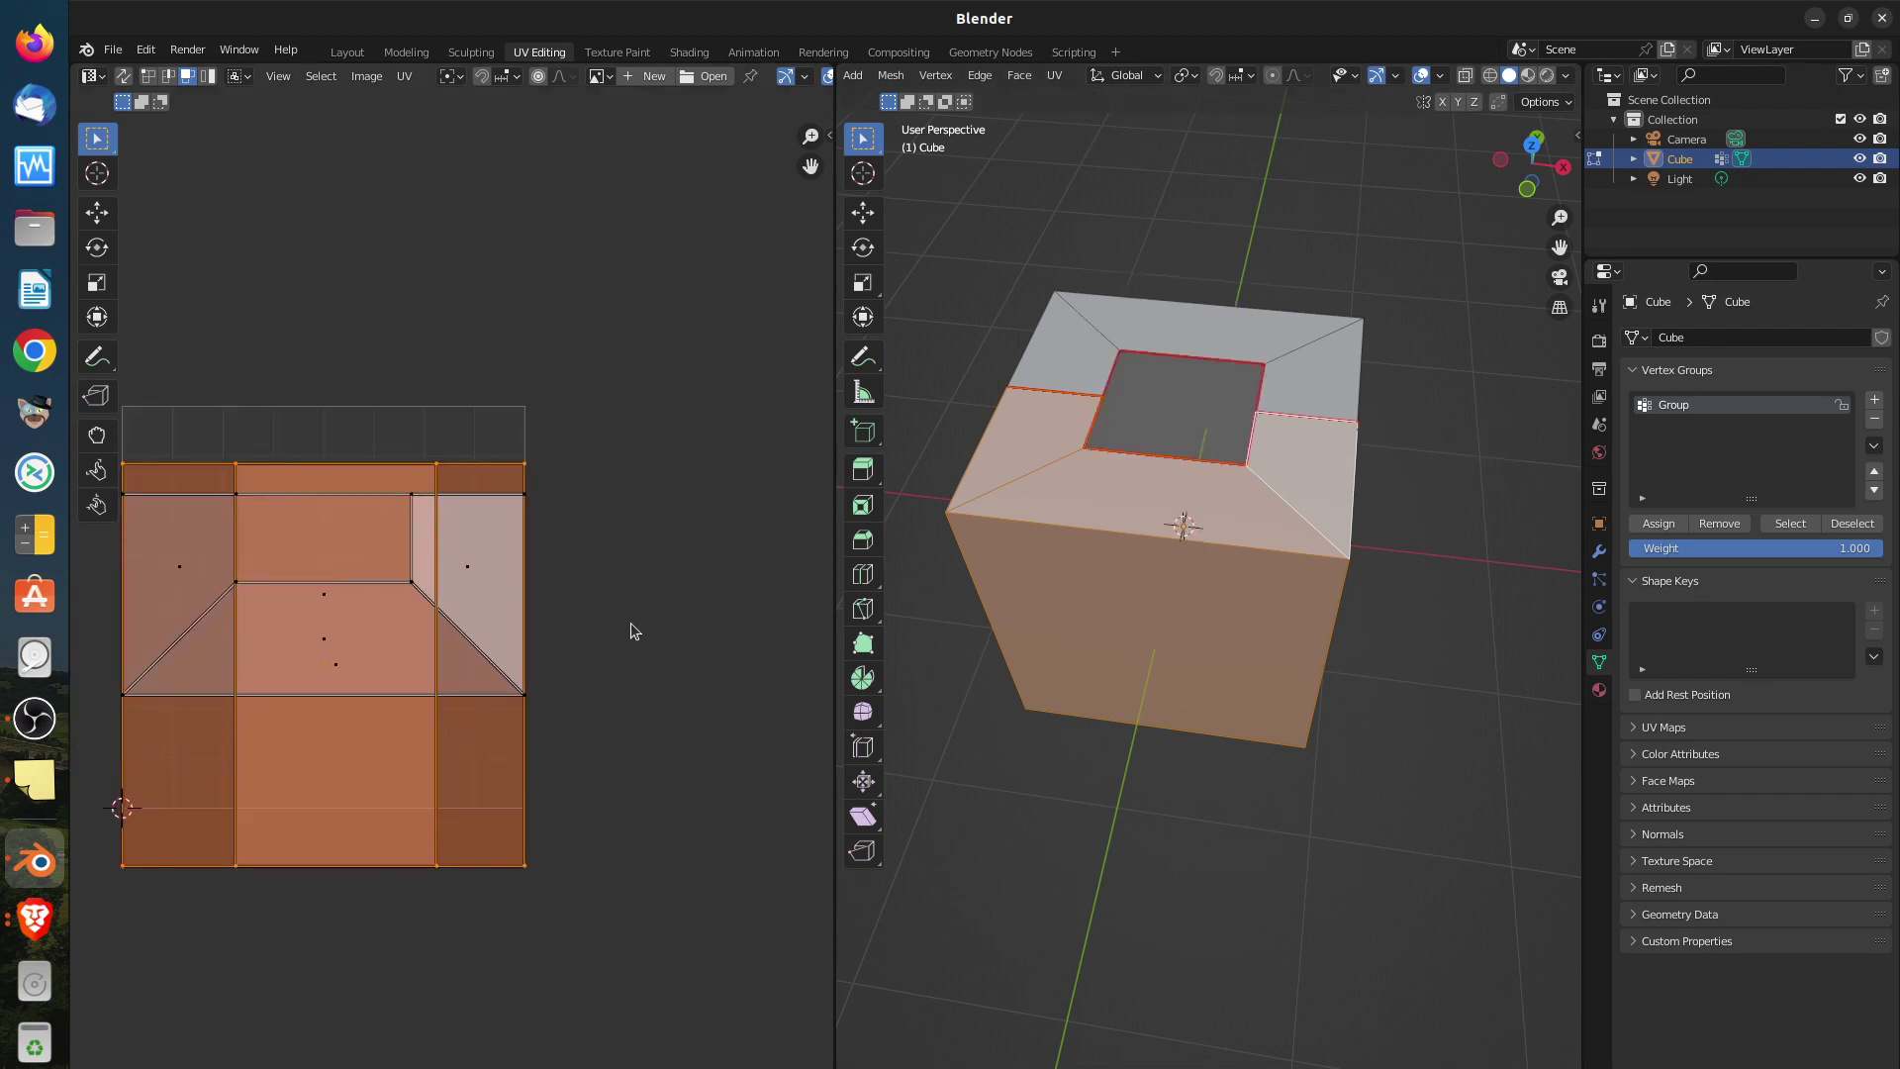
pyautogui.scroll(-1, 663, 613)
pyautogui.scroll(1, 663, 613)
pyautogui.moveTo(1098, 782); pyautogui.dragTo(999, 534, button='middle')
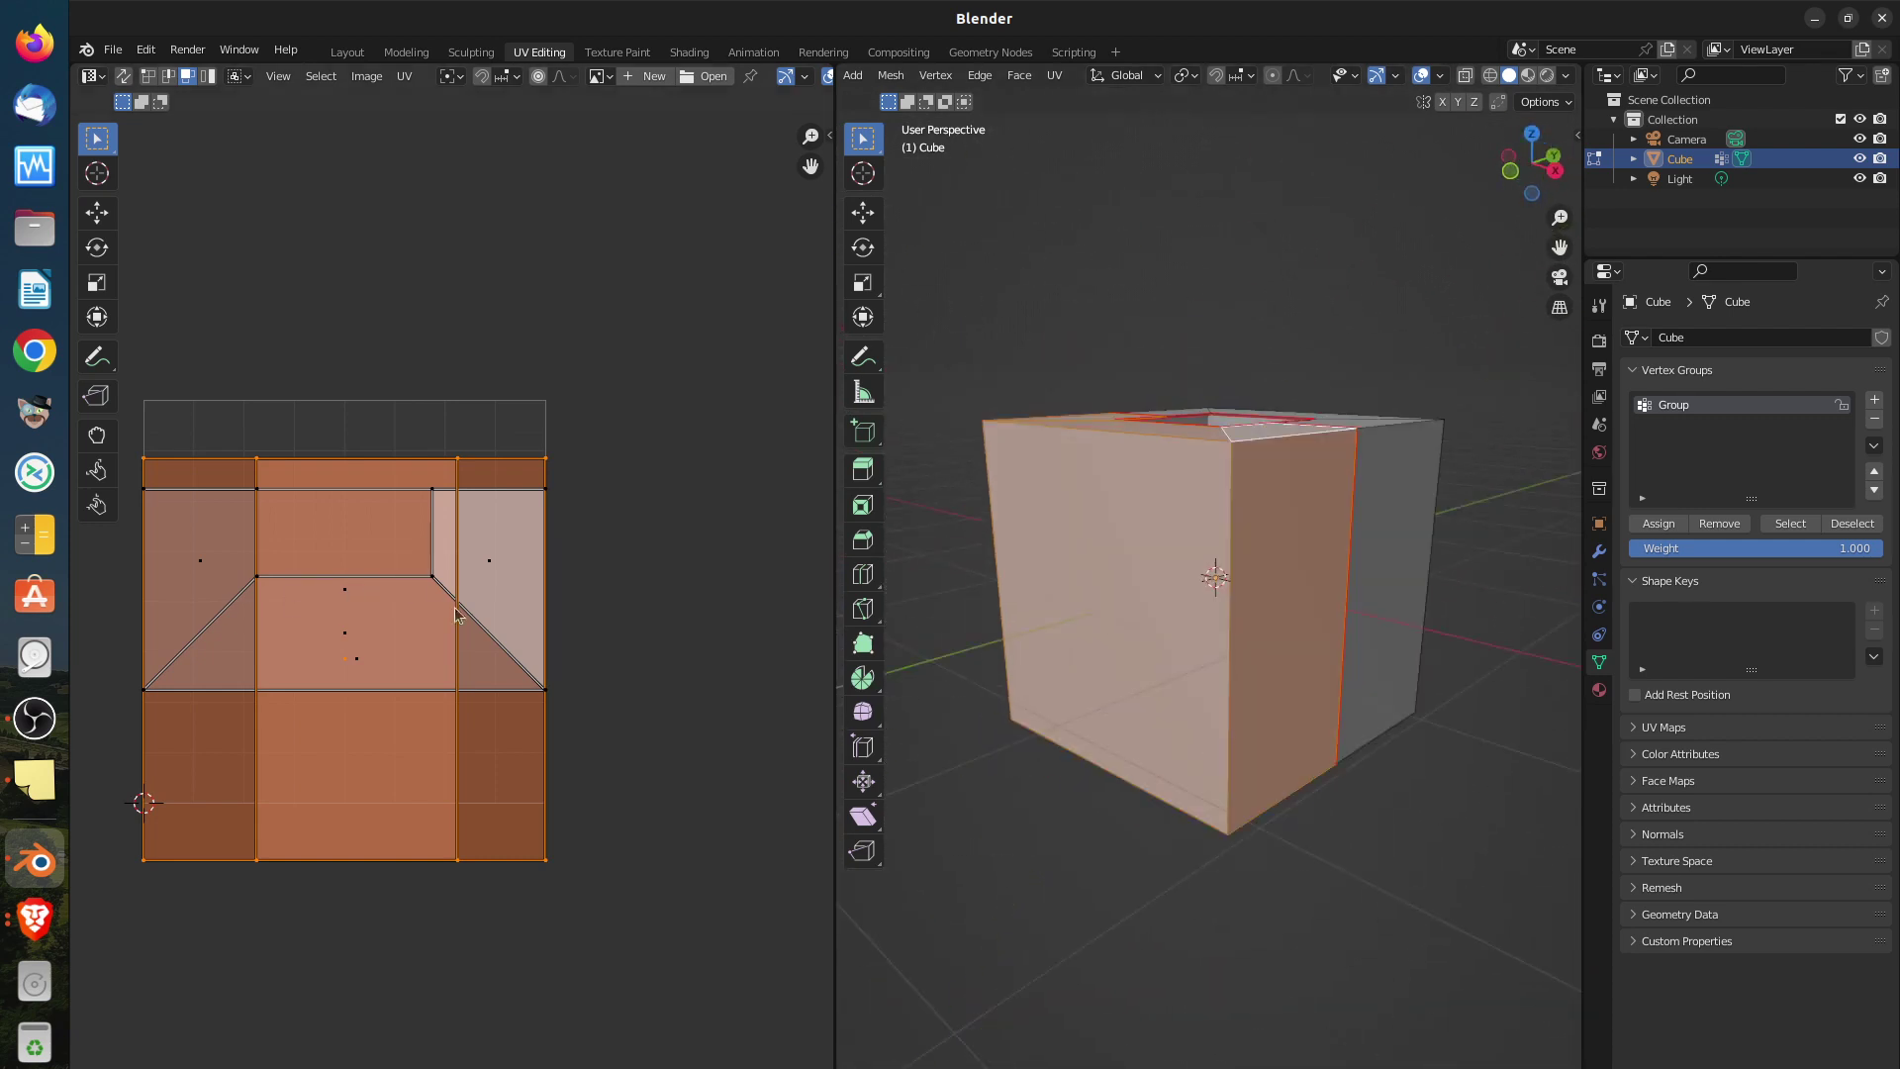
pyautogui.scroll(-3, 1104, 618)
pyautogui.moveTo(1109, 625); pyautogui.dragTo(1206, 687, button='middle')
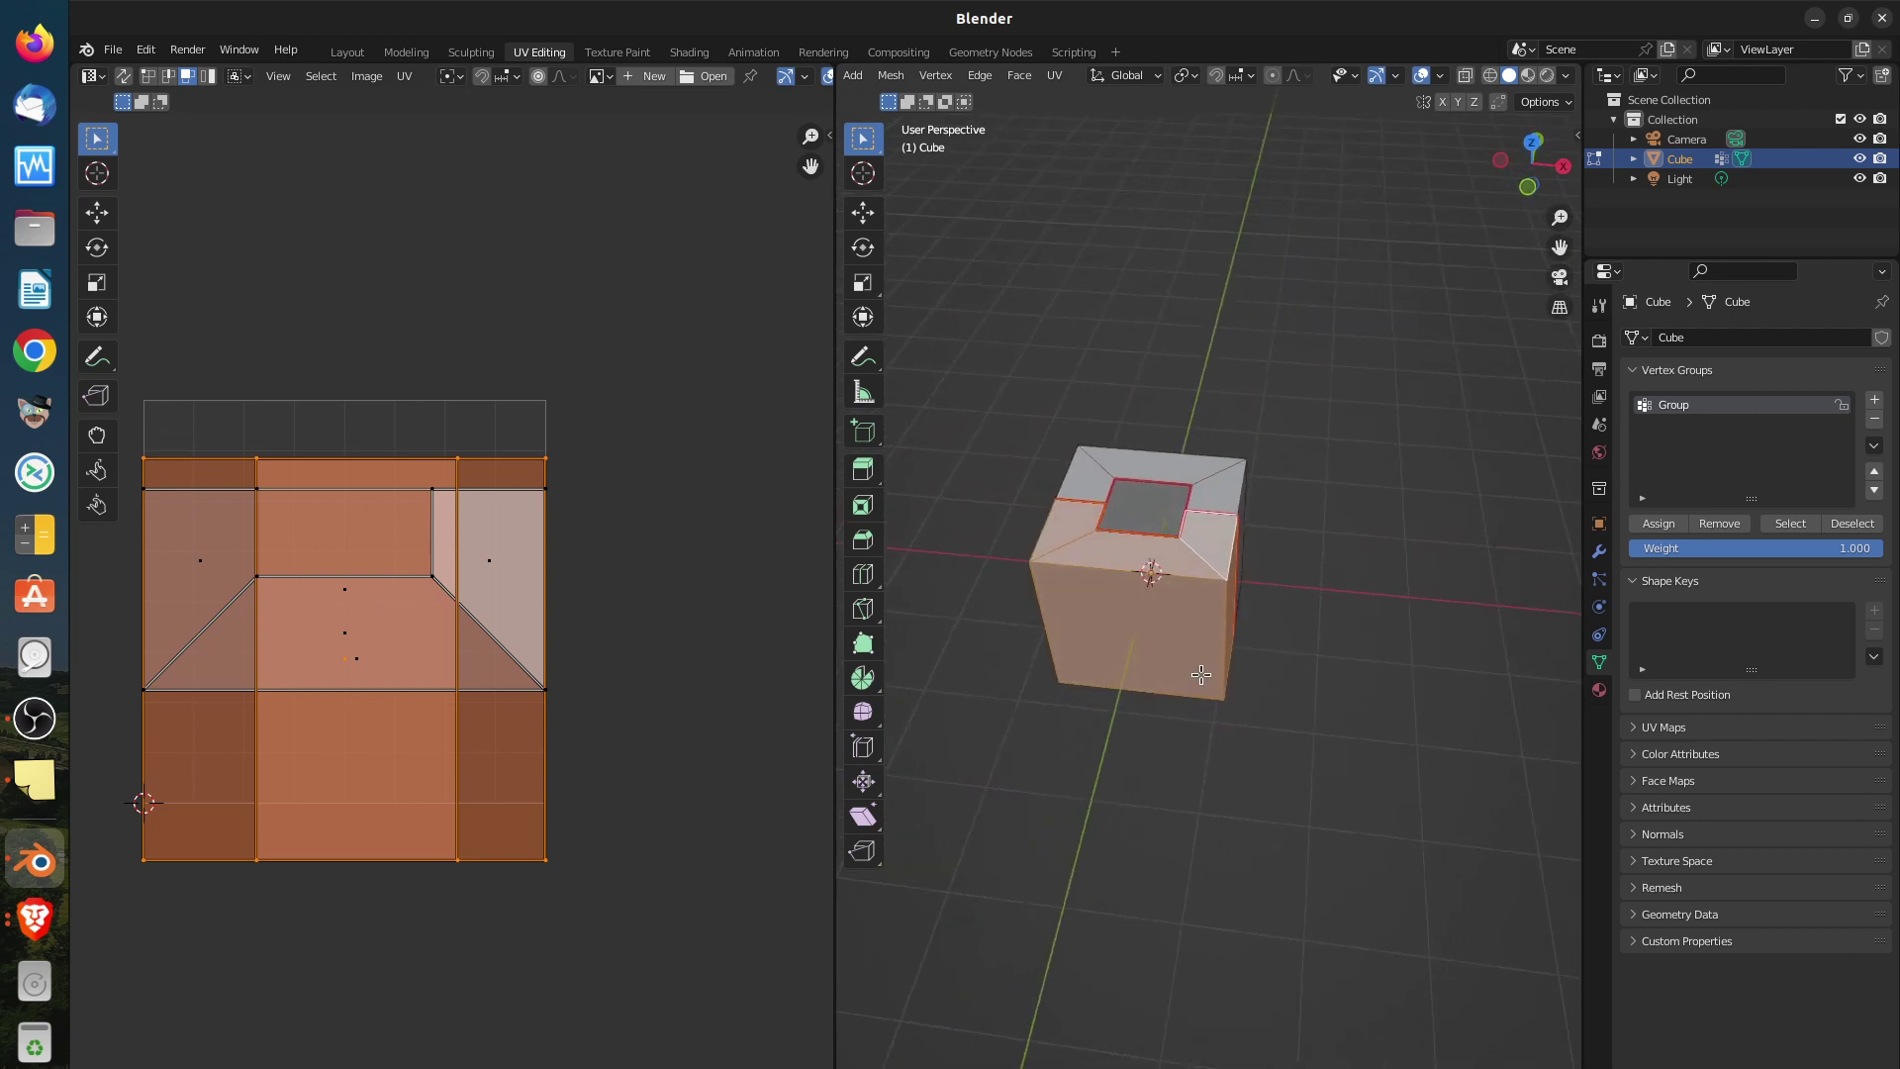
pyautogui.scroll(5, 1259, 615)
pyautogui.moveTo(1243, 641); pyautogui.dragTo(1174, 614, button='middle')
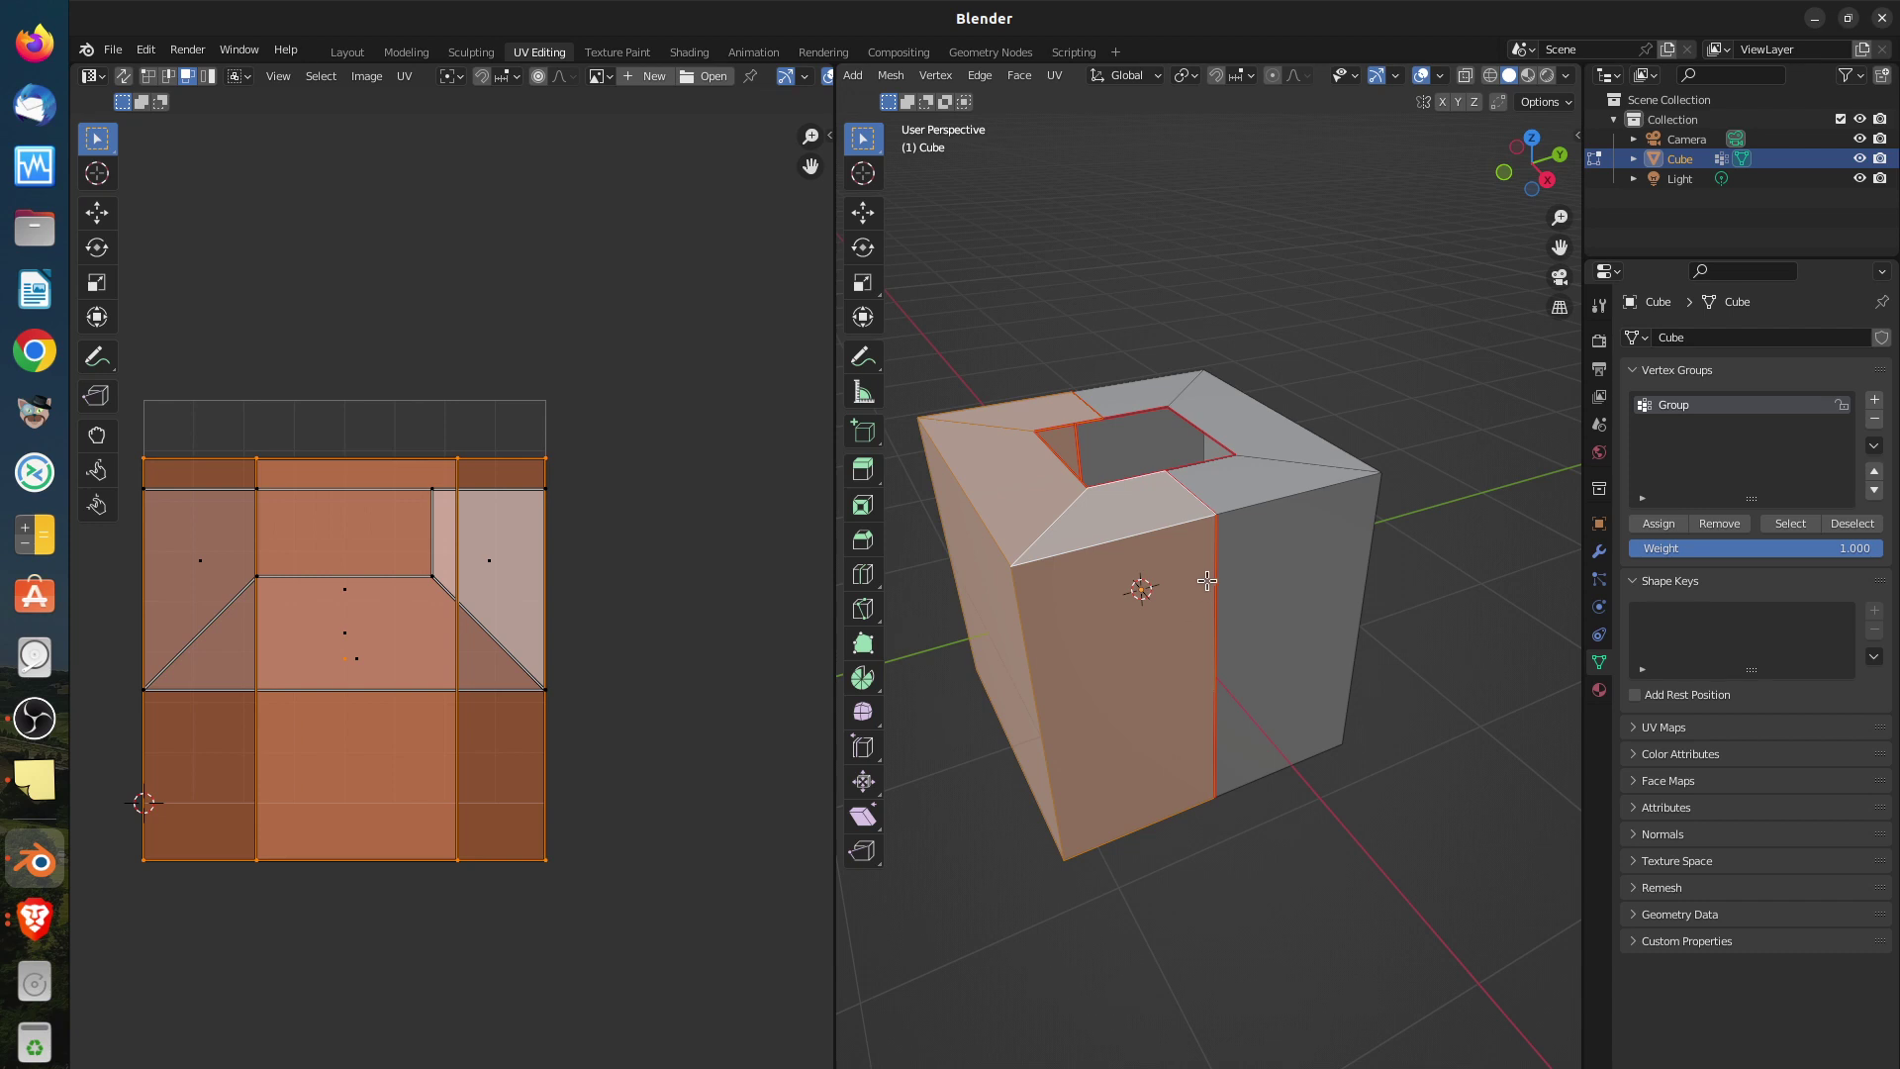
pyautogui.moveTo(1061, 509); pyautogui.dragTo(1141, 565, button='middle')
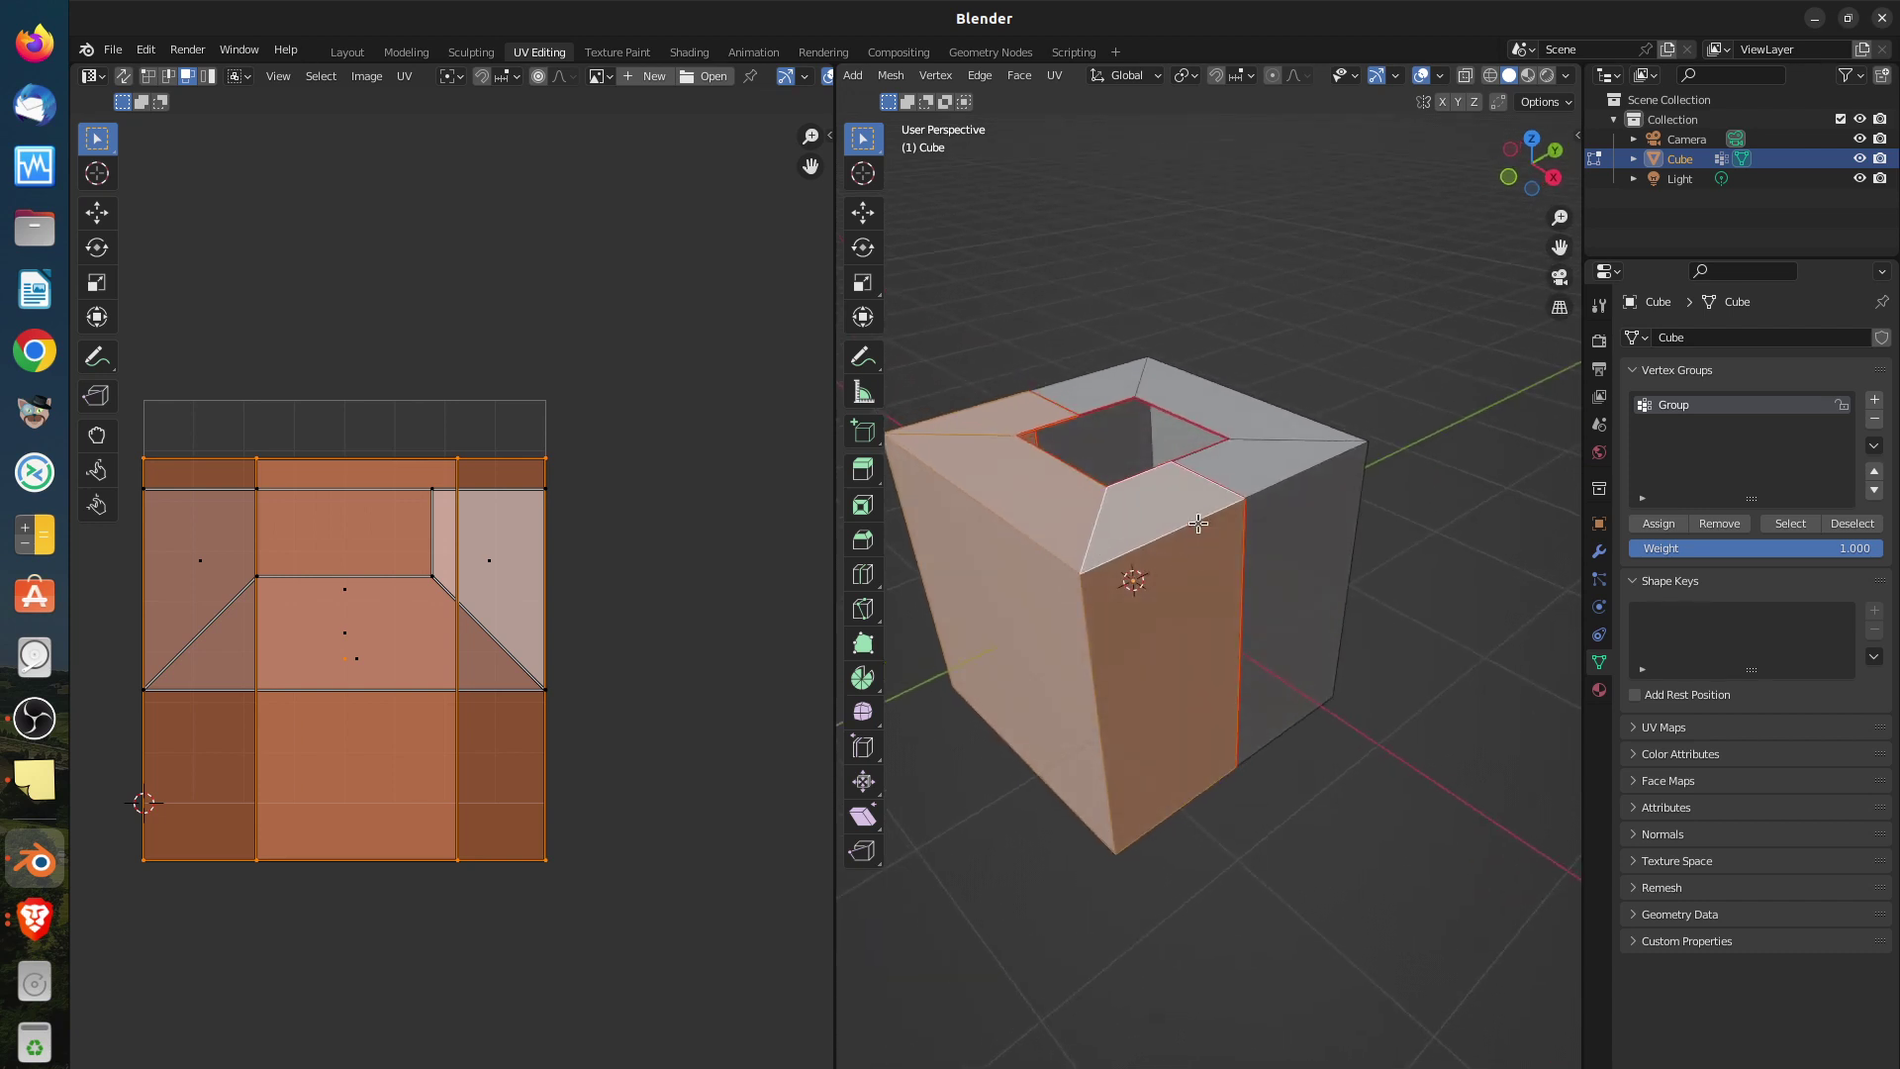
pyautogui.click(1191, 525)
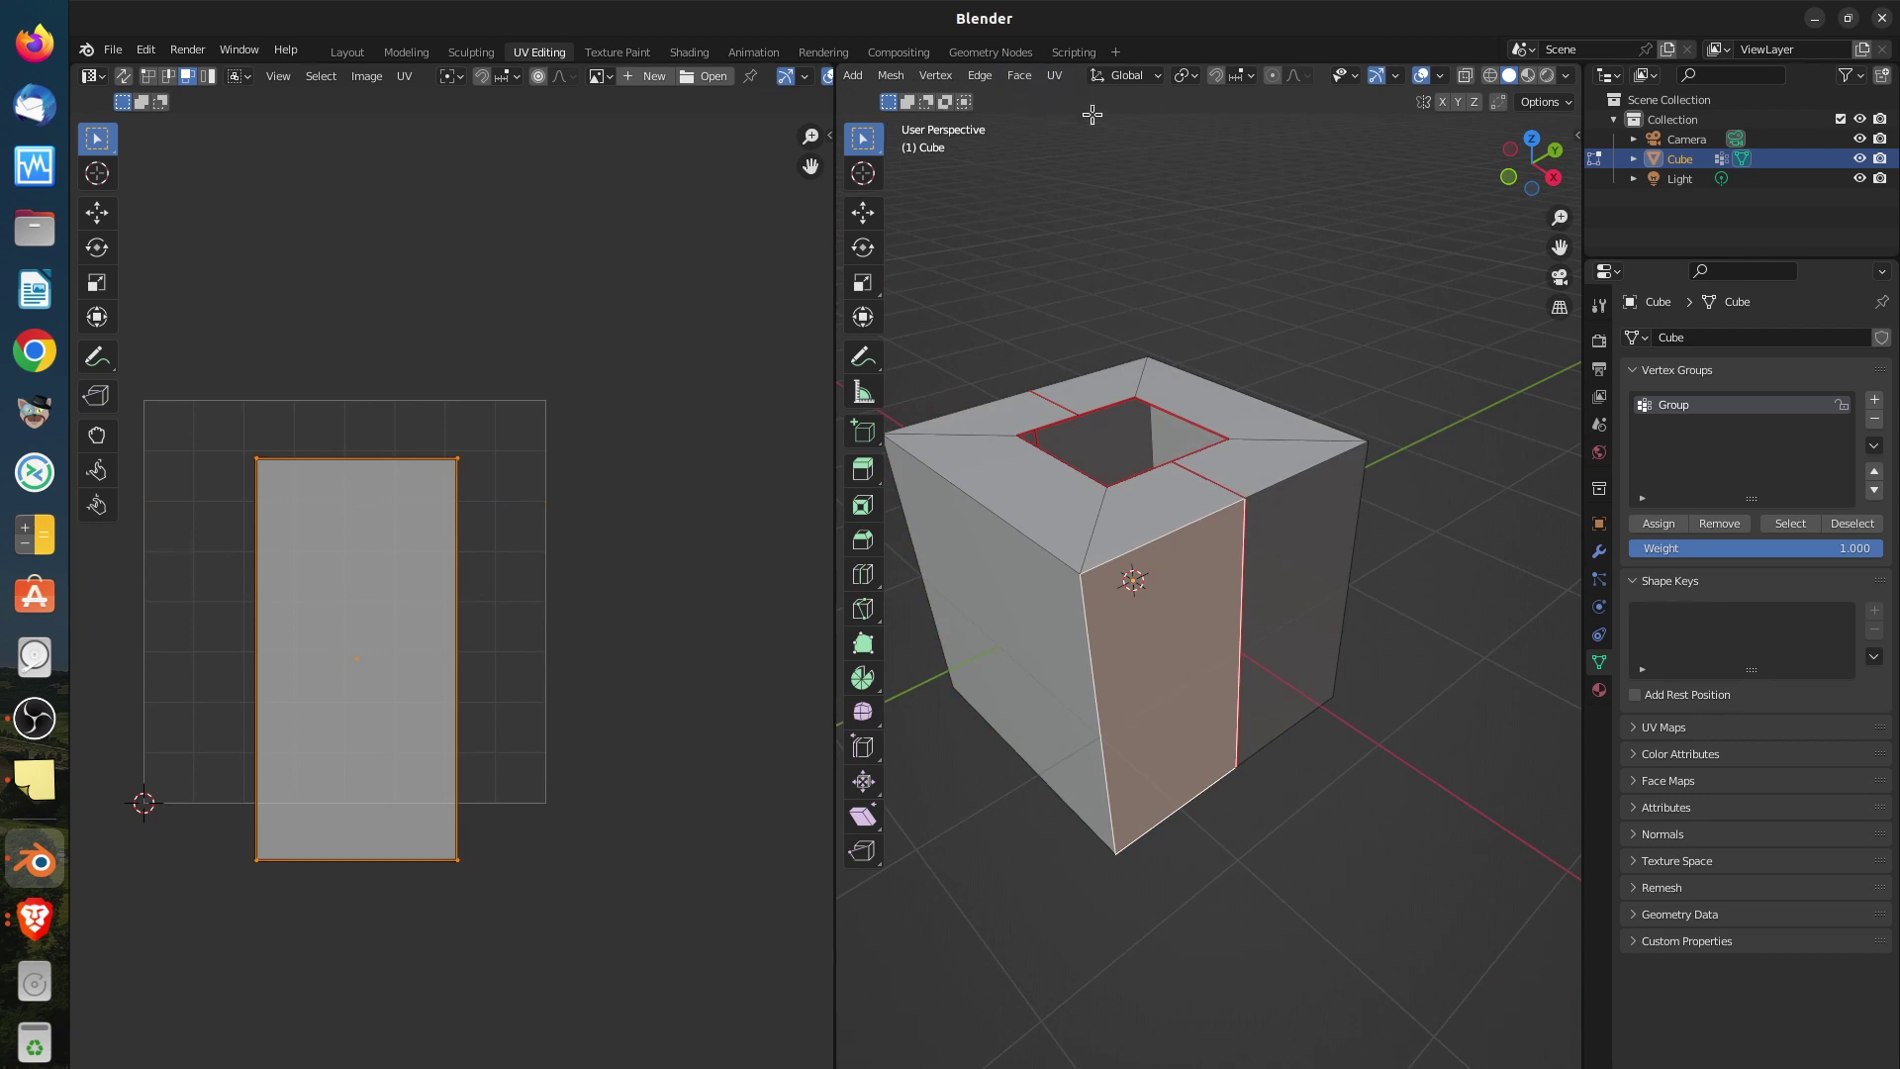
# Mark the negative Y half's outer top edges on the positive X and negative X sides as seams
pyautogui.scroll(8, 1289, 80)
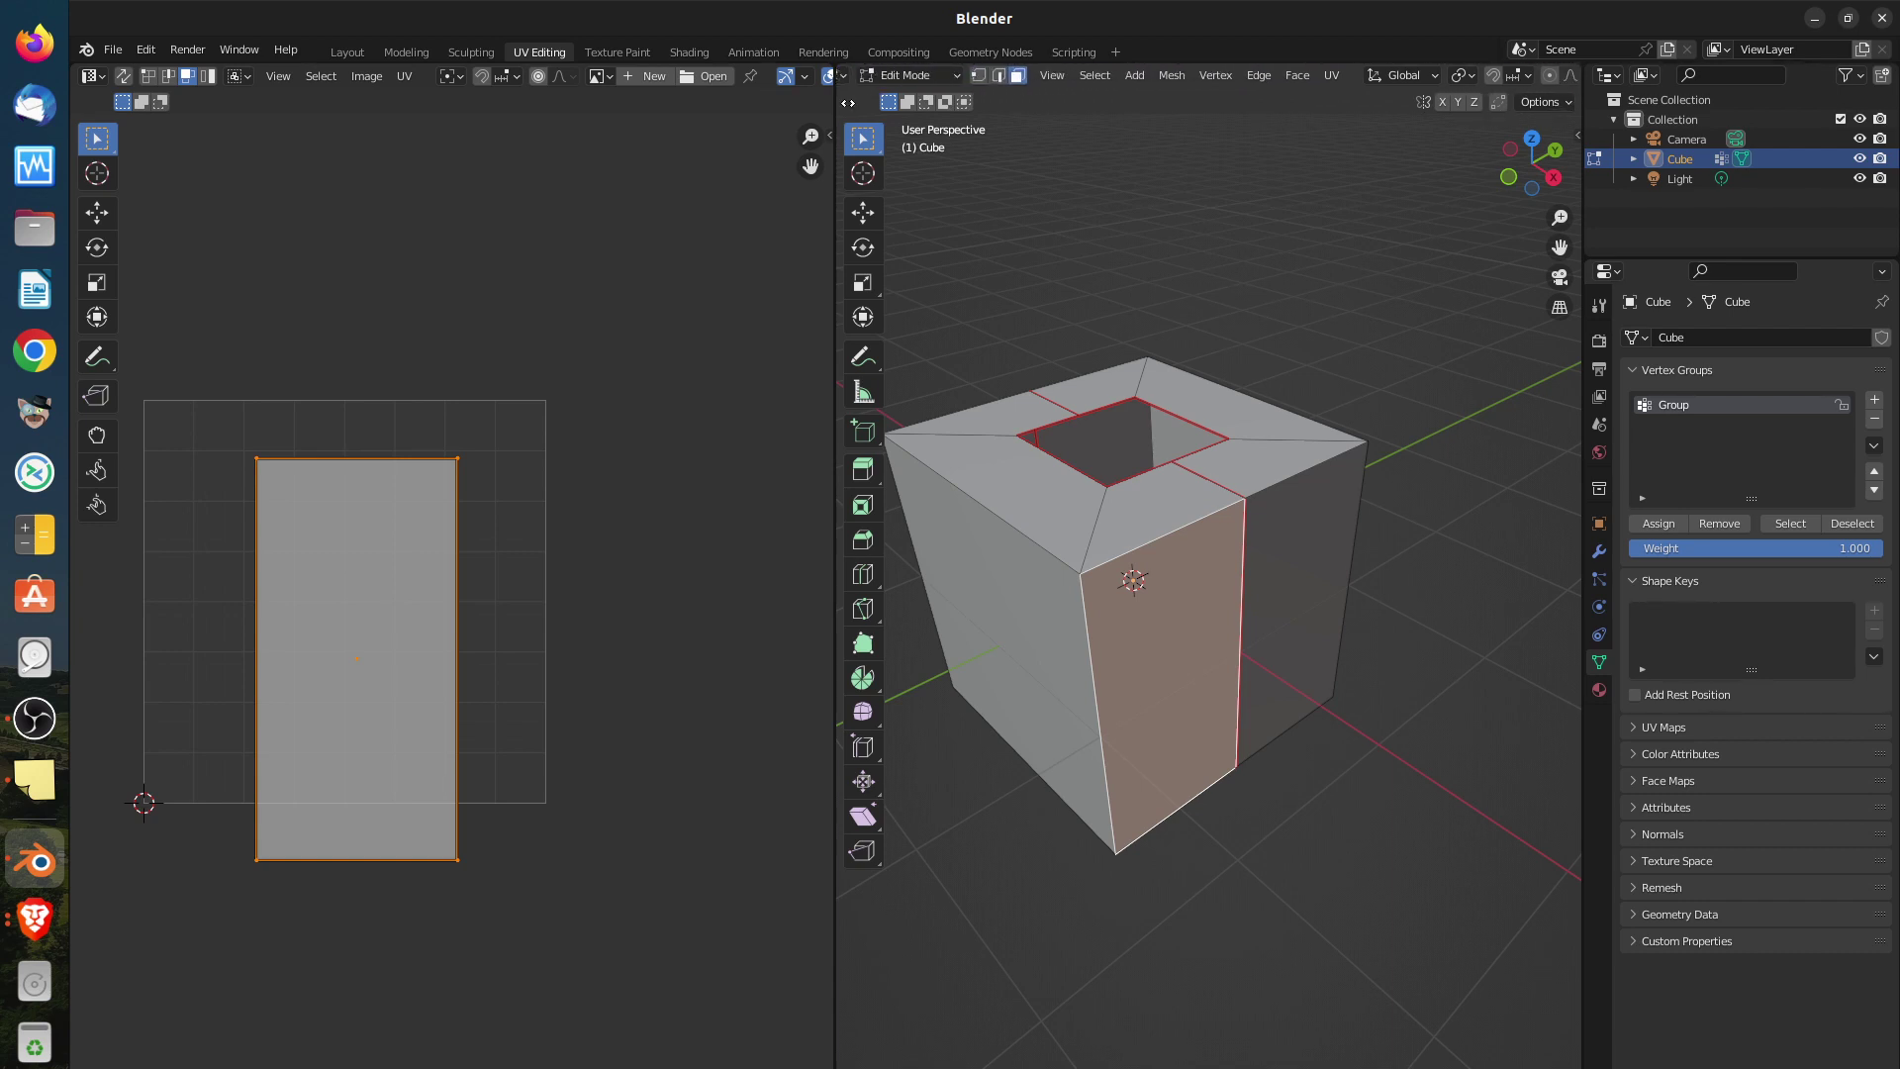
pyautogui.click(1003, 76)
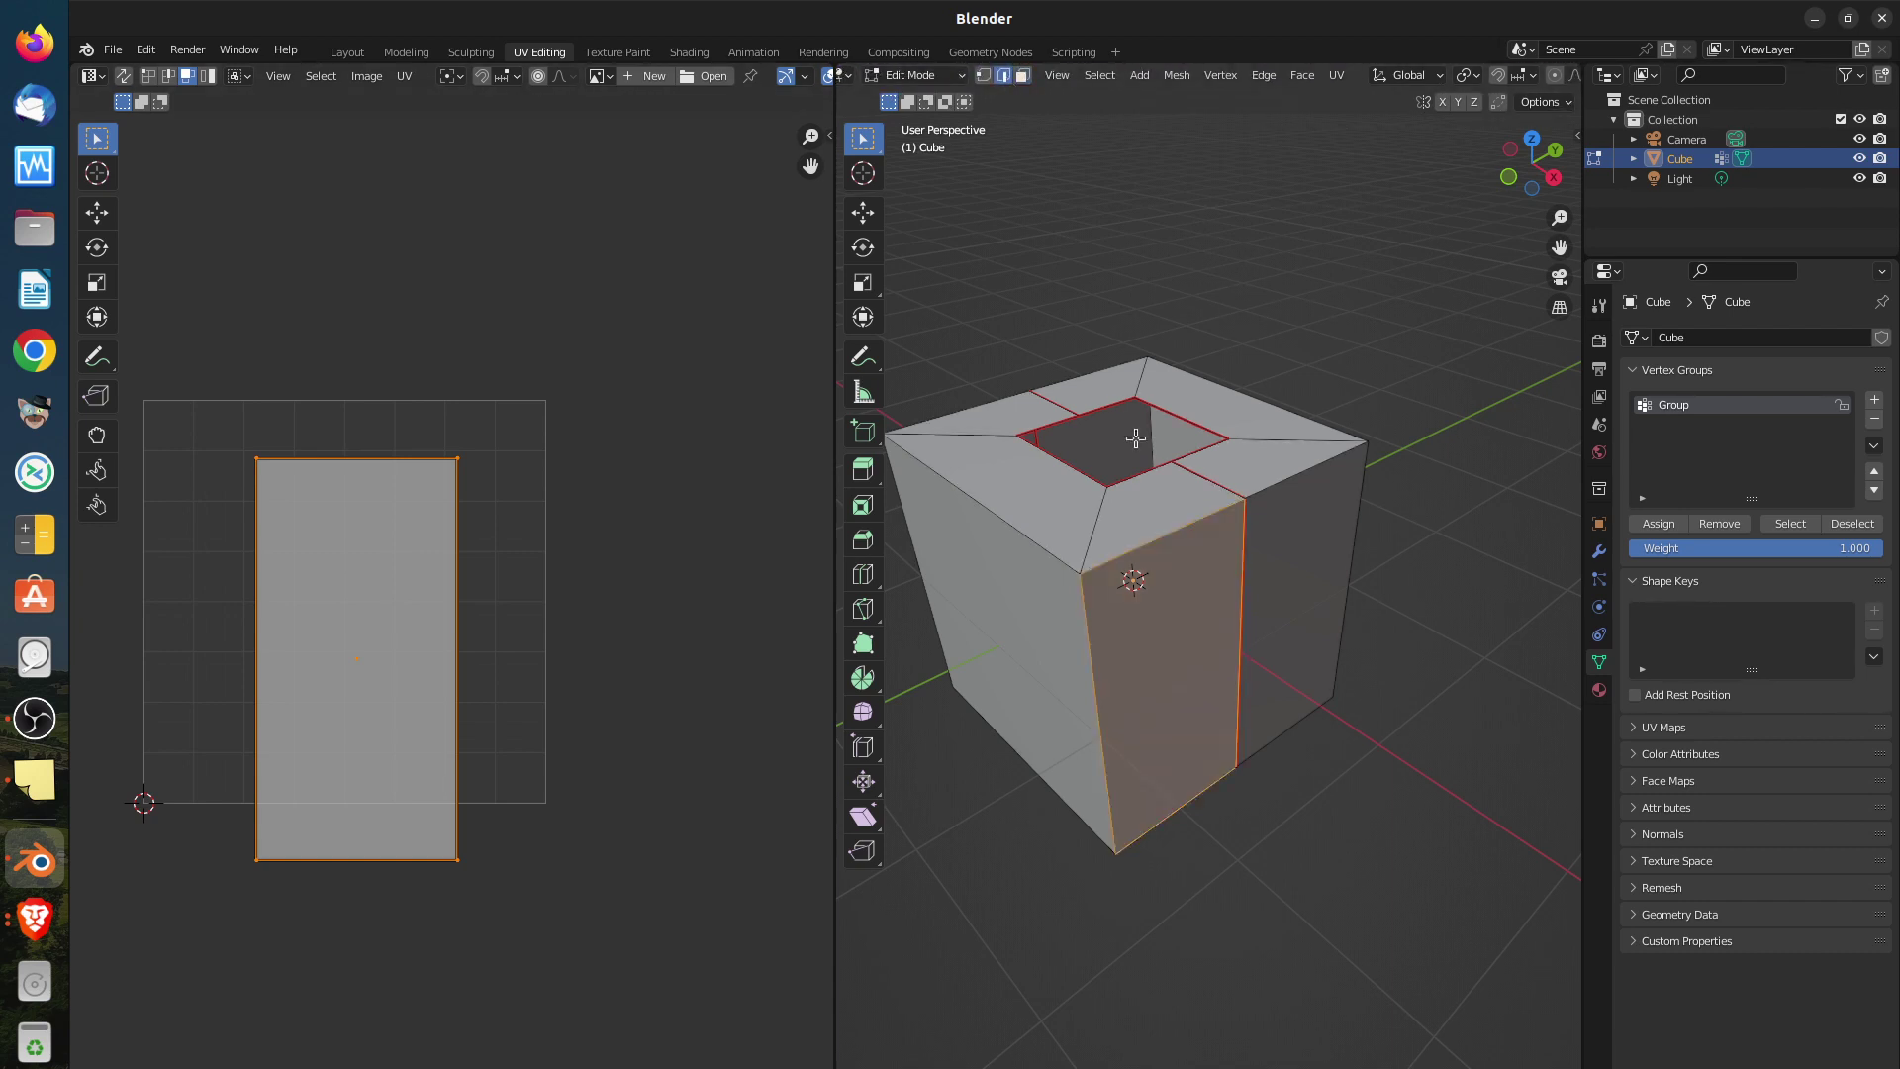
pyautogui.click(1175, 536)
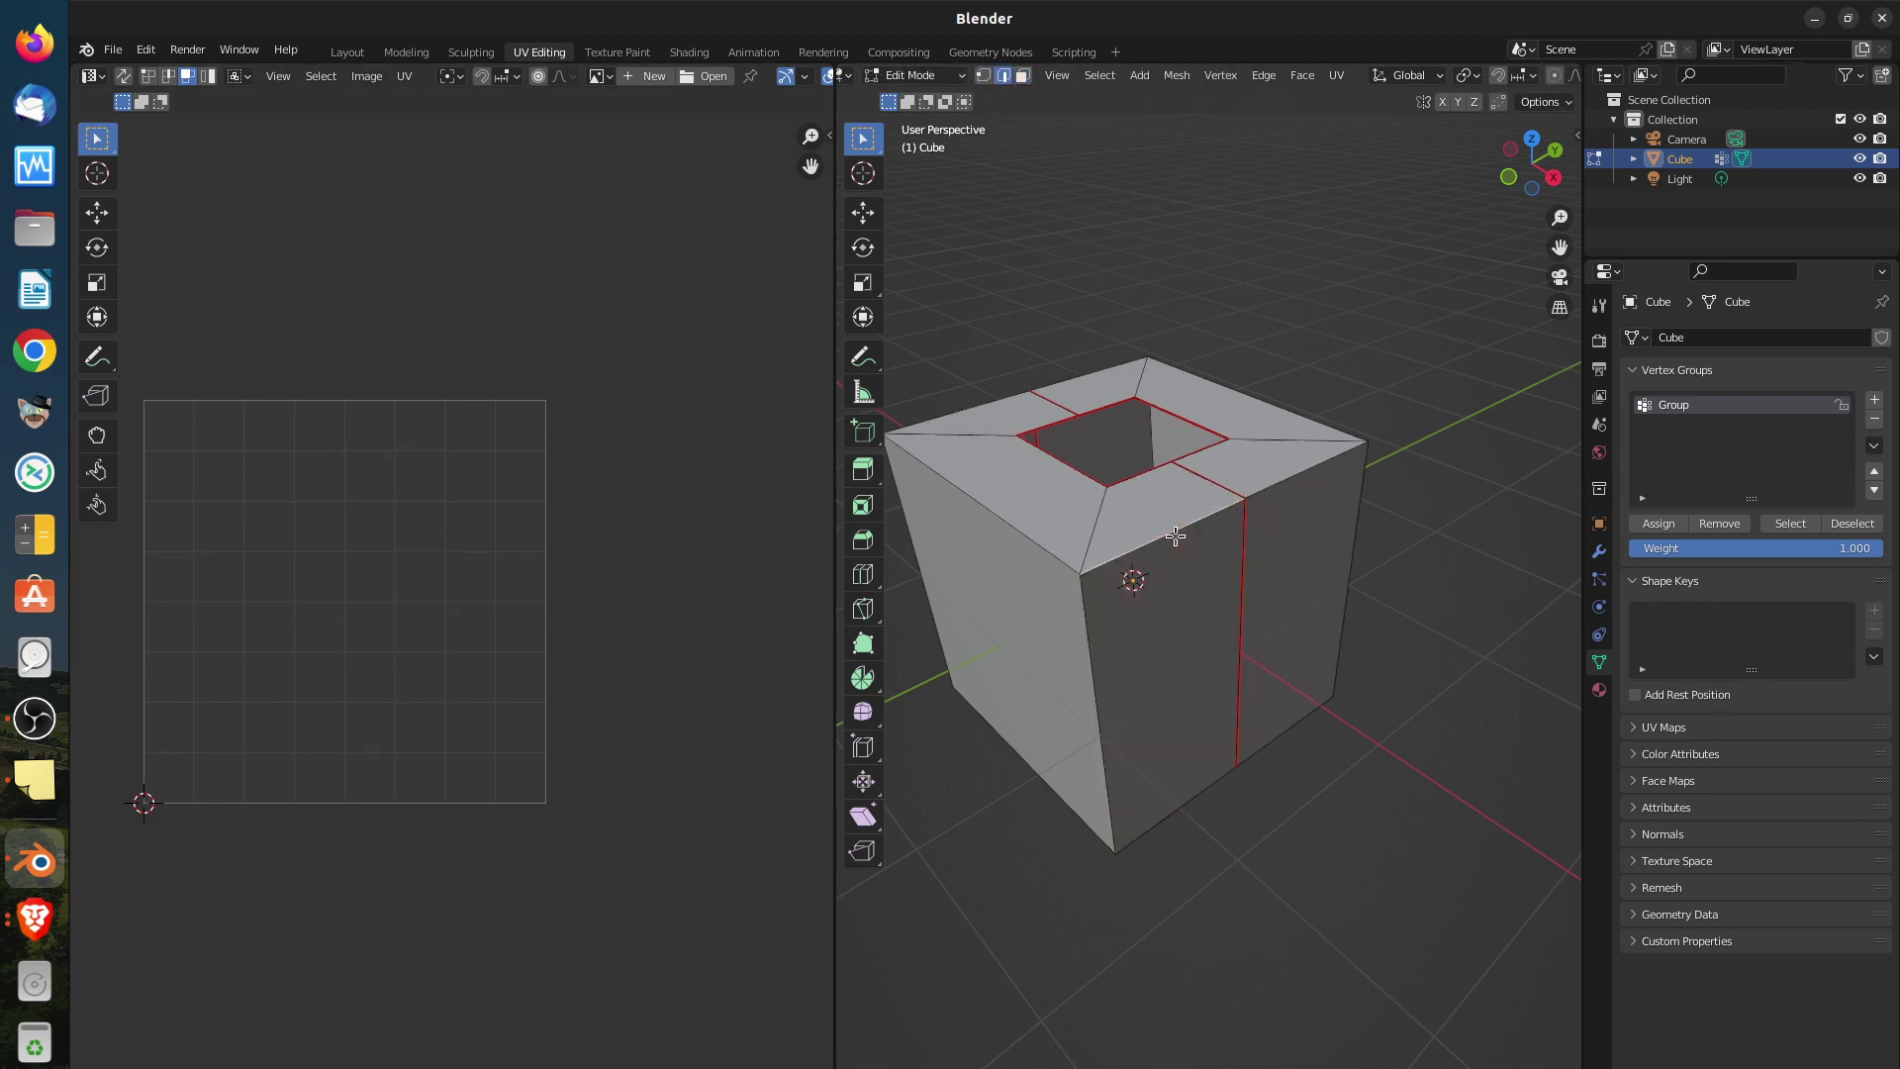
pyautogui.click(978, 409)
pyautogui.press('u')
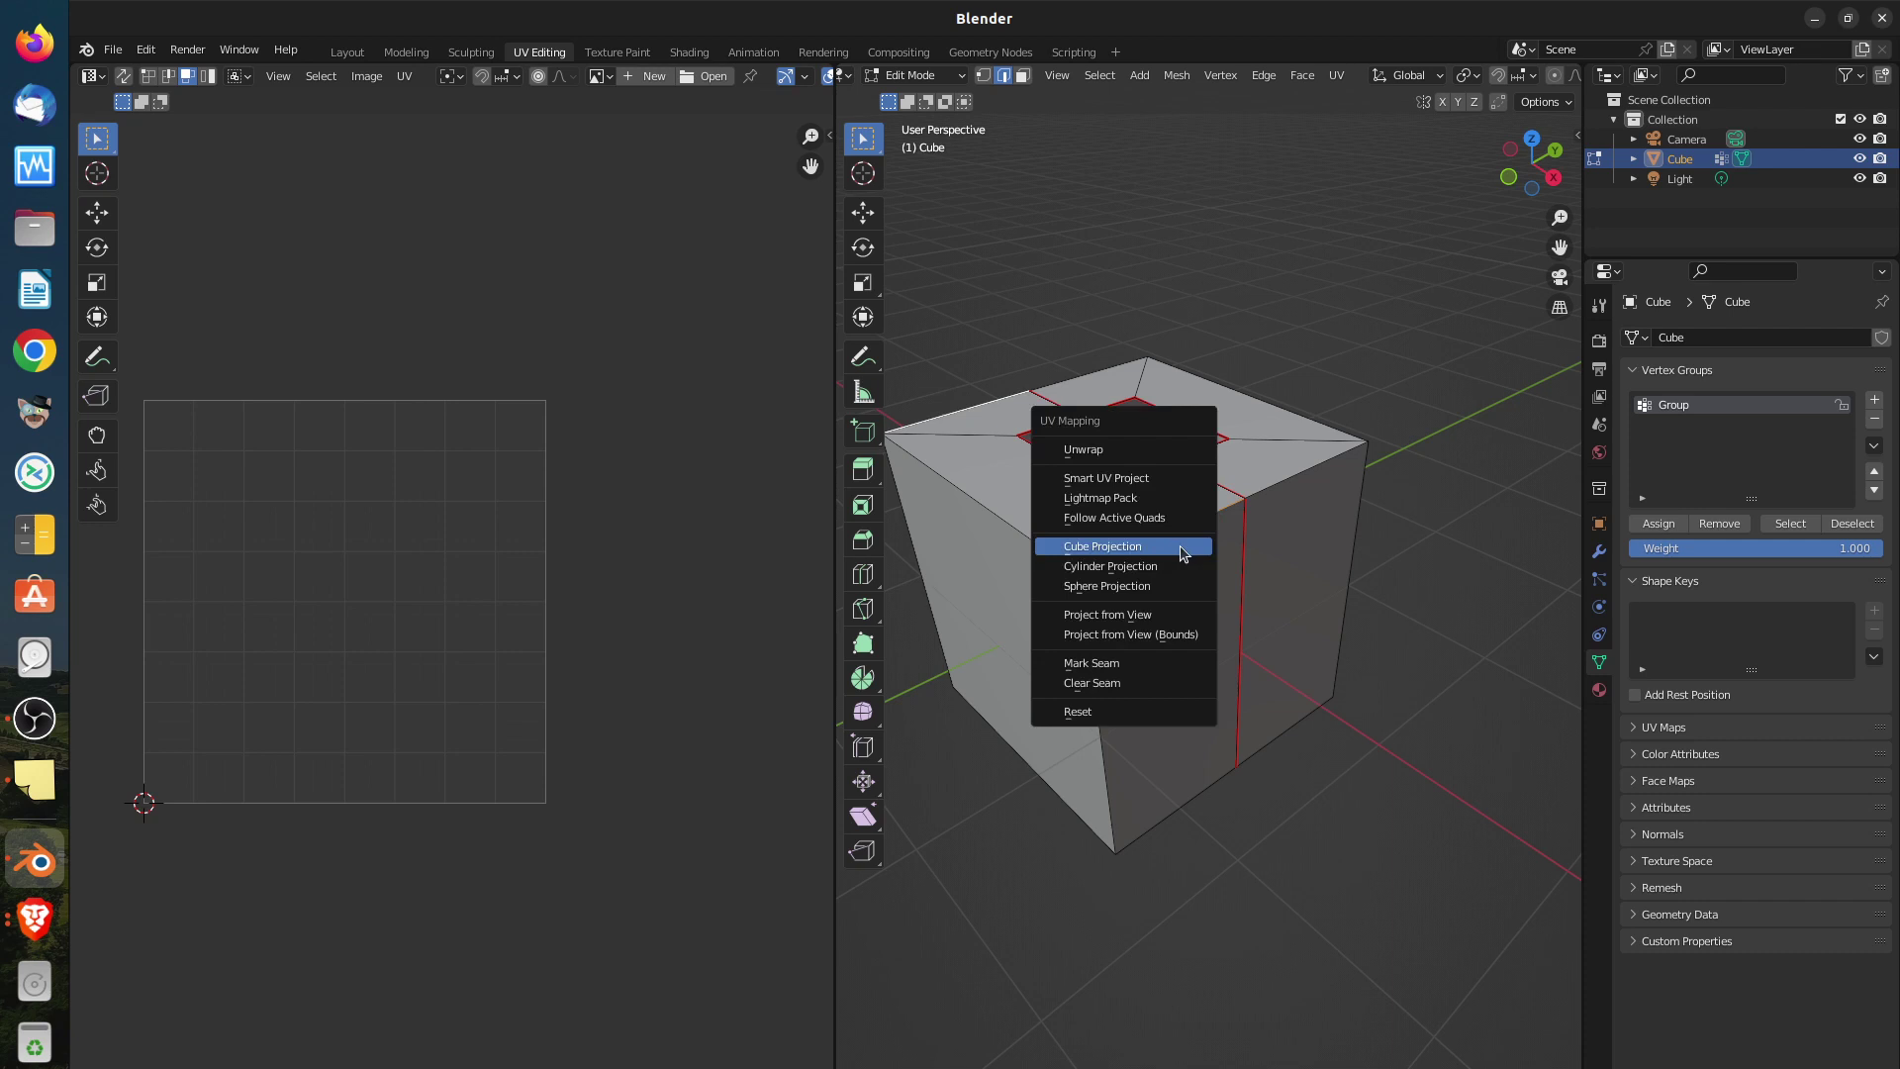
pyautogui.click(1156, 660)
# Mark the negative Y half's bottom edges on the positive X and negative X sides as seams
pyautogui.moveTo(1153, 657); pyautogui.dragTo(1132, 494, button='middle')
pyautogui.click(1113, 782)
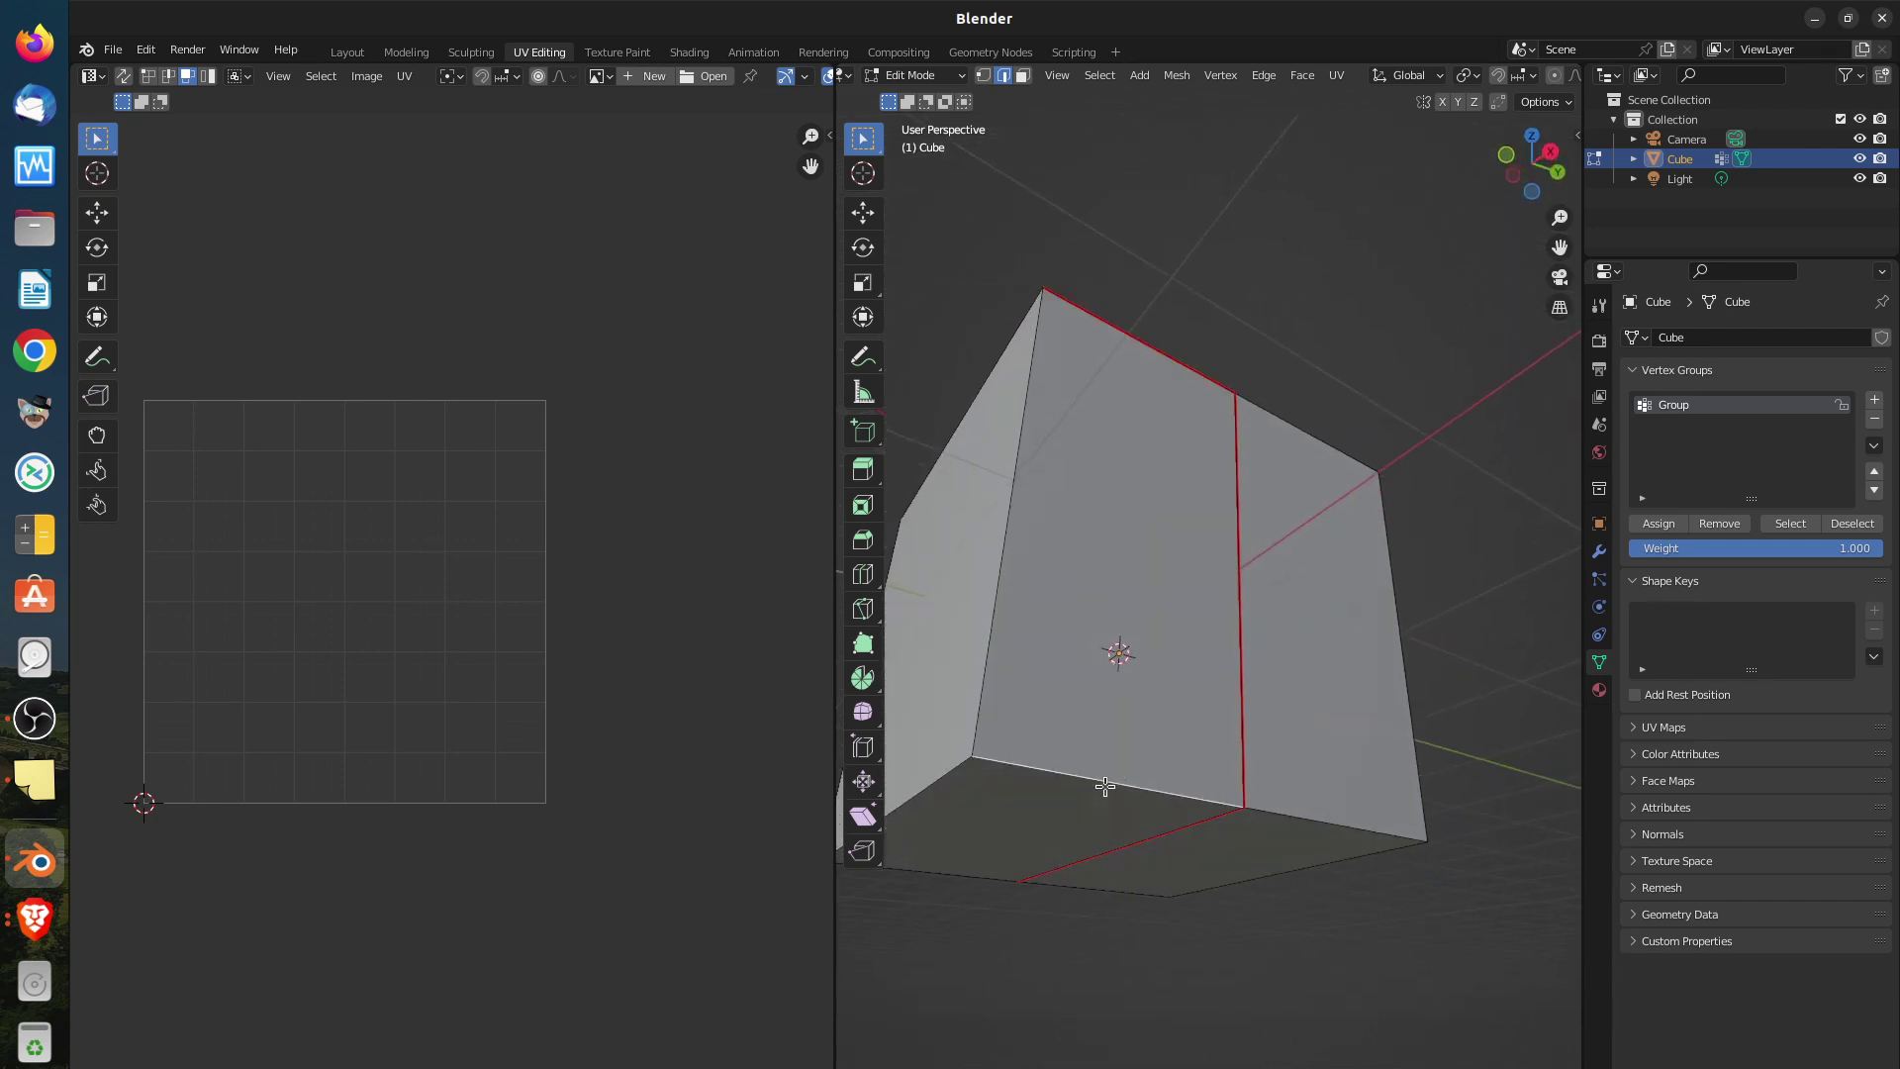
pyautogui.moveTo(1103, 784); pyautogui.dragTo(1191, 704, button='middle')
pyautogui.keyDown('shift'); pyautogui.click(1137, 744); pyautogui.keyUp('shift')
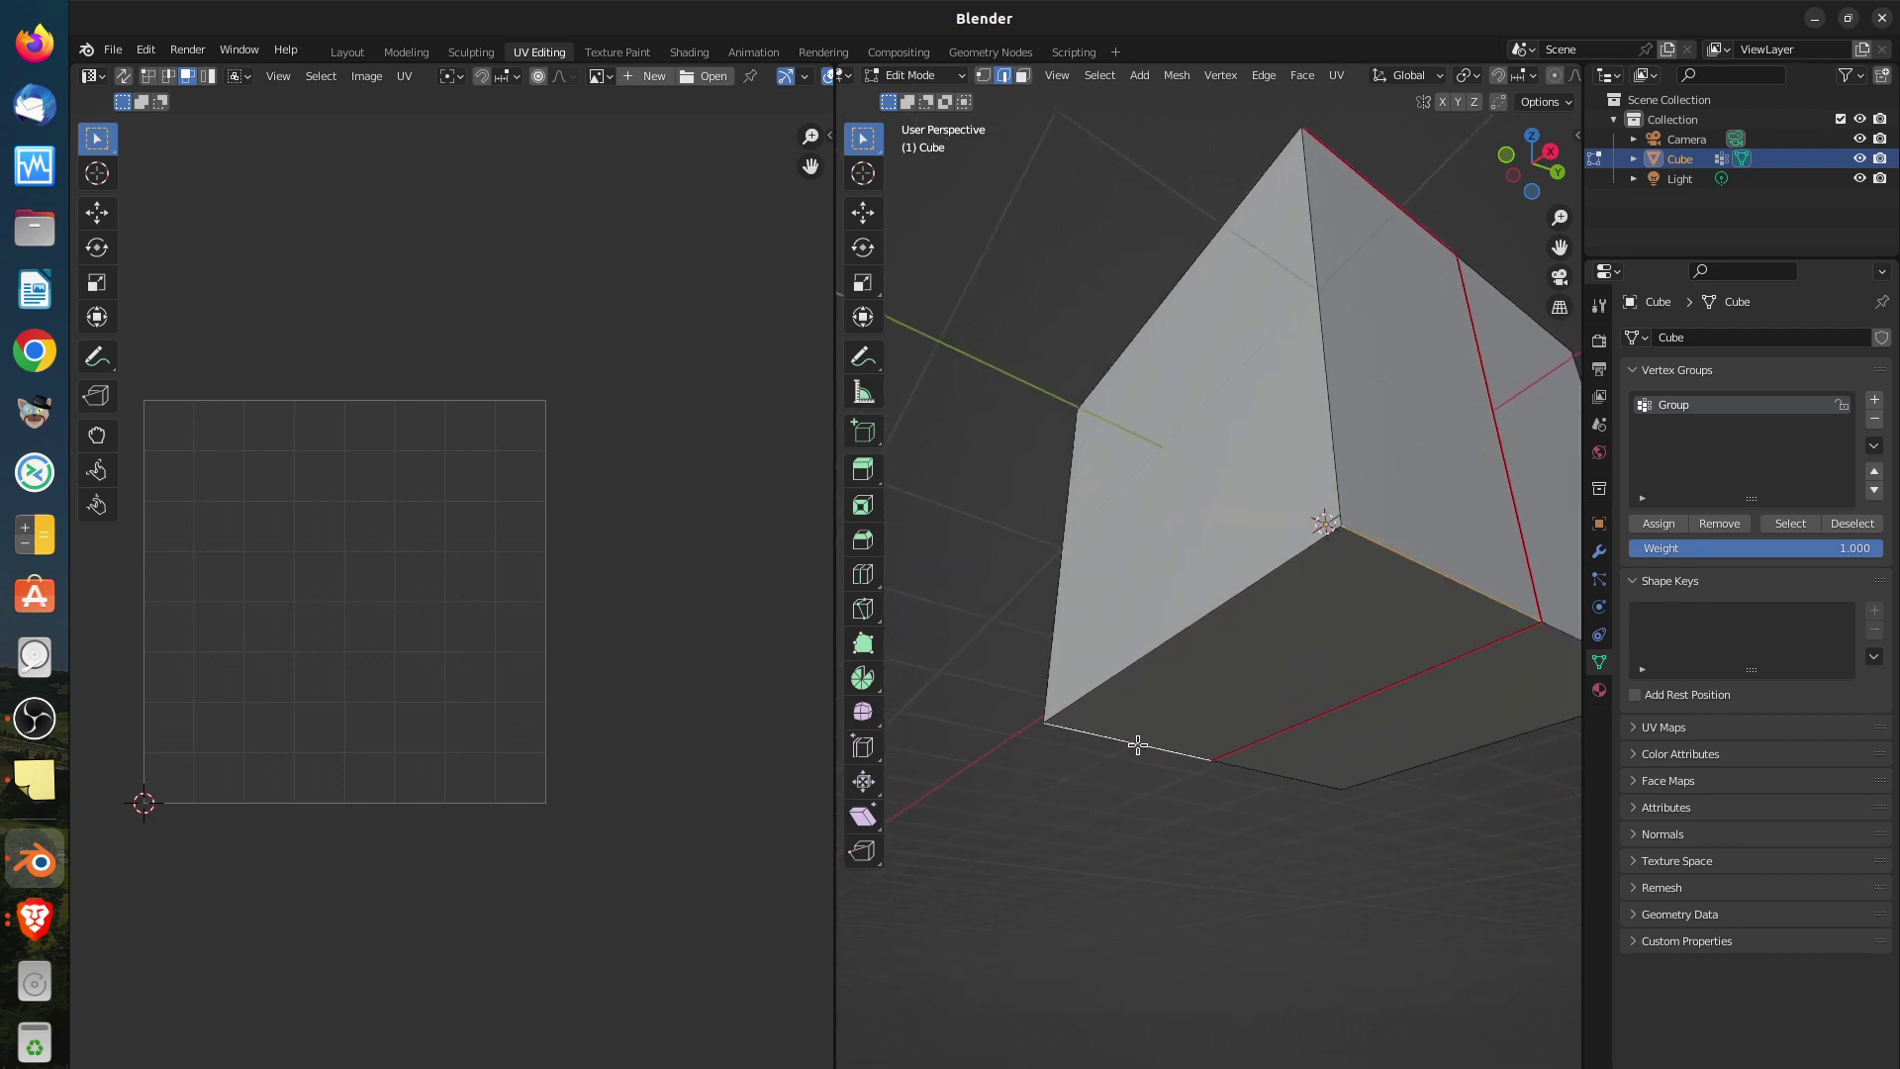
pyautogui.press('u')
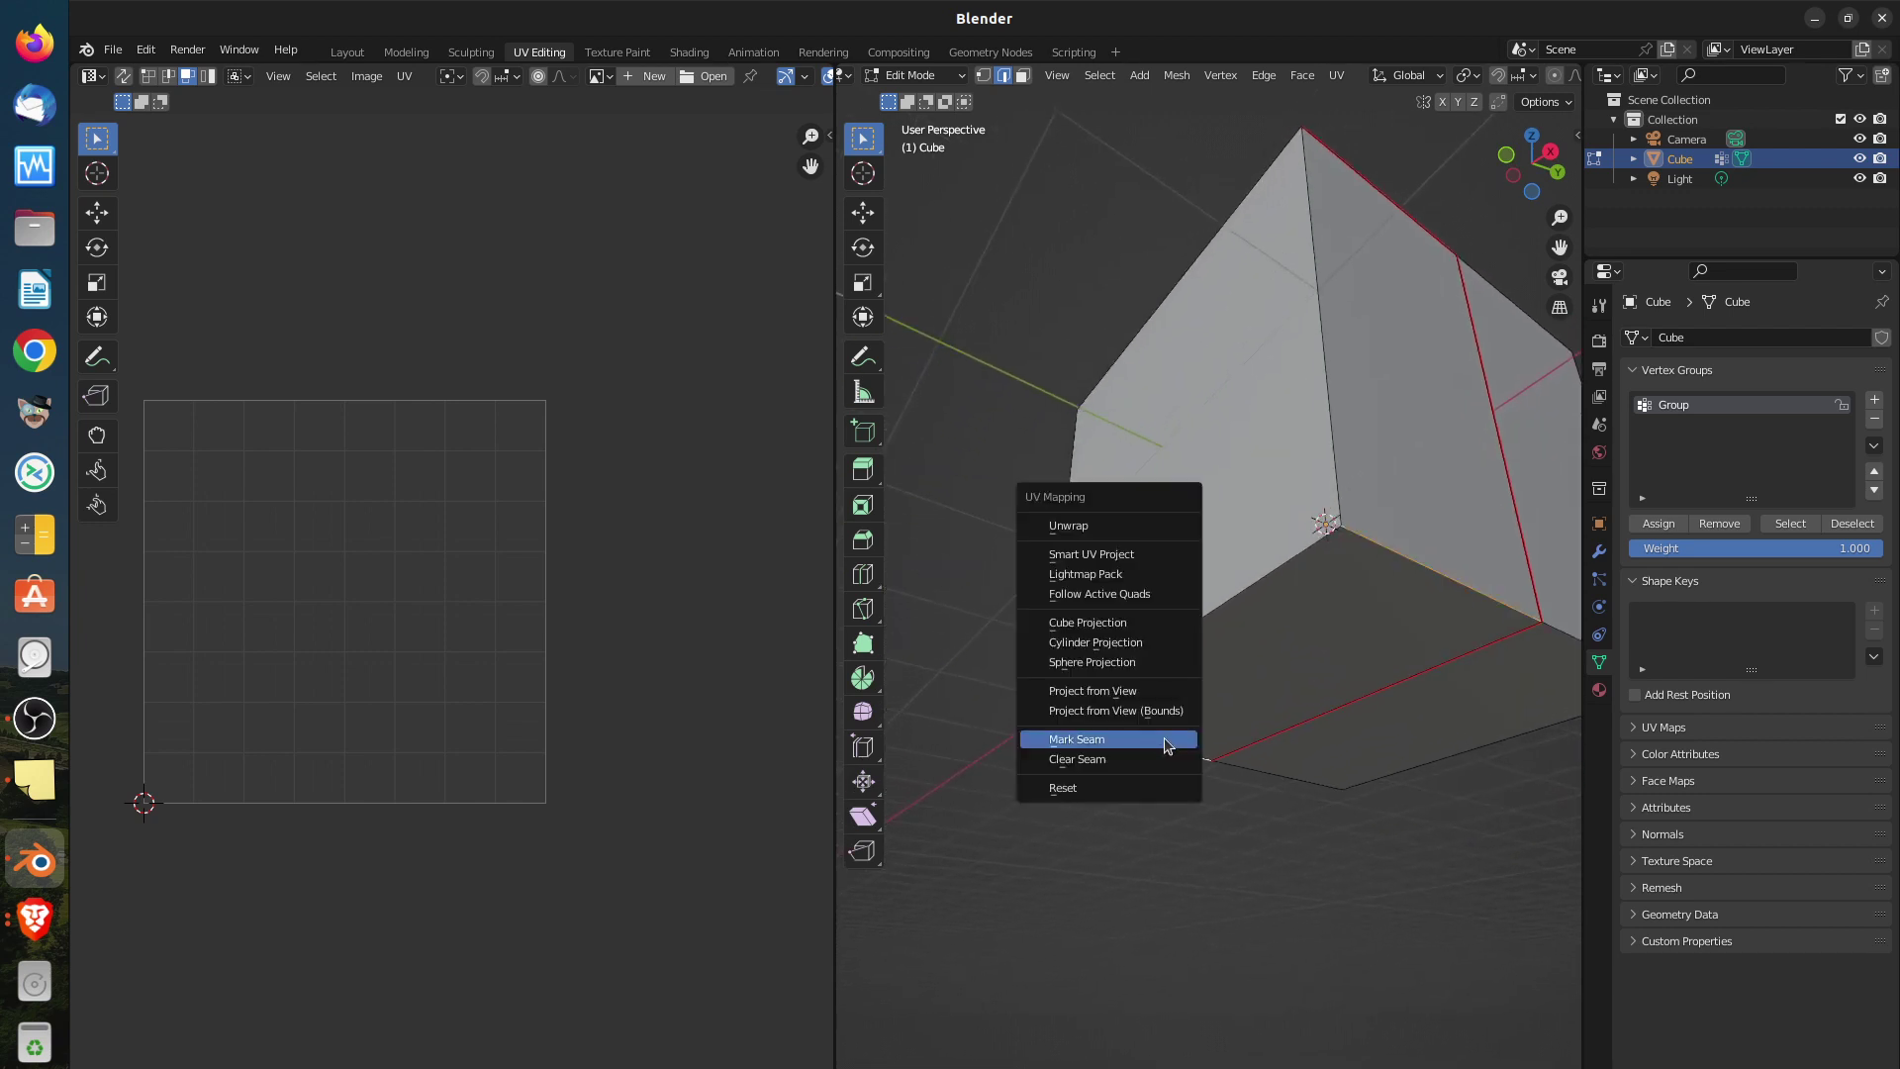
pyautogui.click(1164, 744)
# Examine the base's seams around its negative Y half from the sides, below and above
pyautogui.moveTo(1163, 470); pyautogui.dragTo(1316, 618, button='middle')
pyautogui.scroll(-10, 1267, 673)
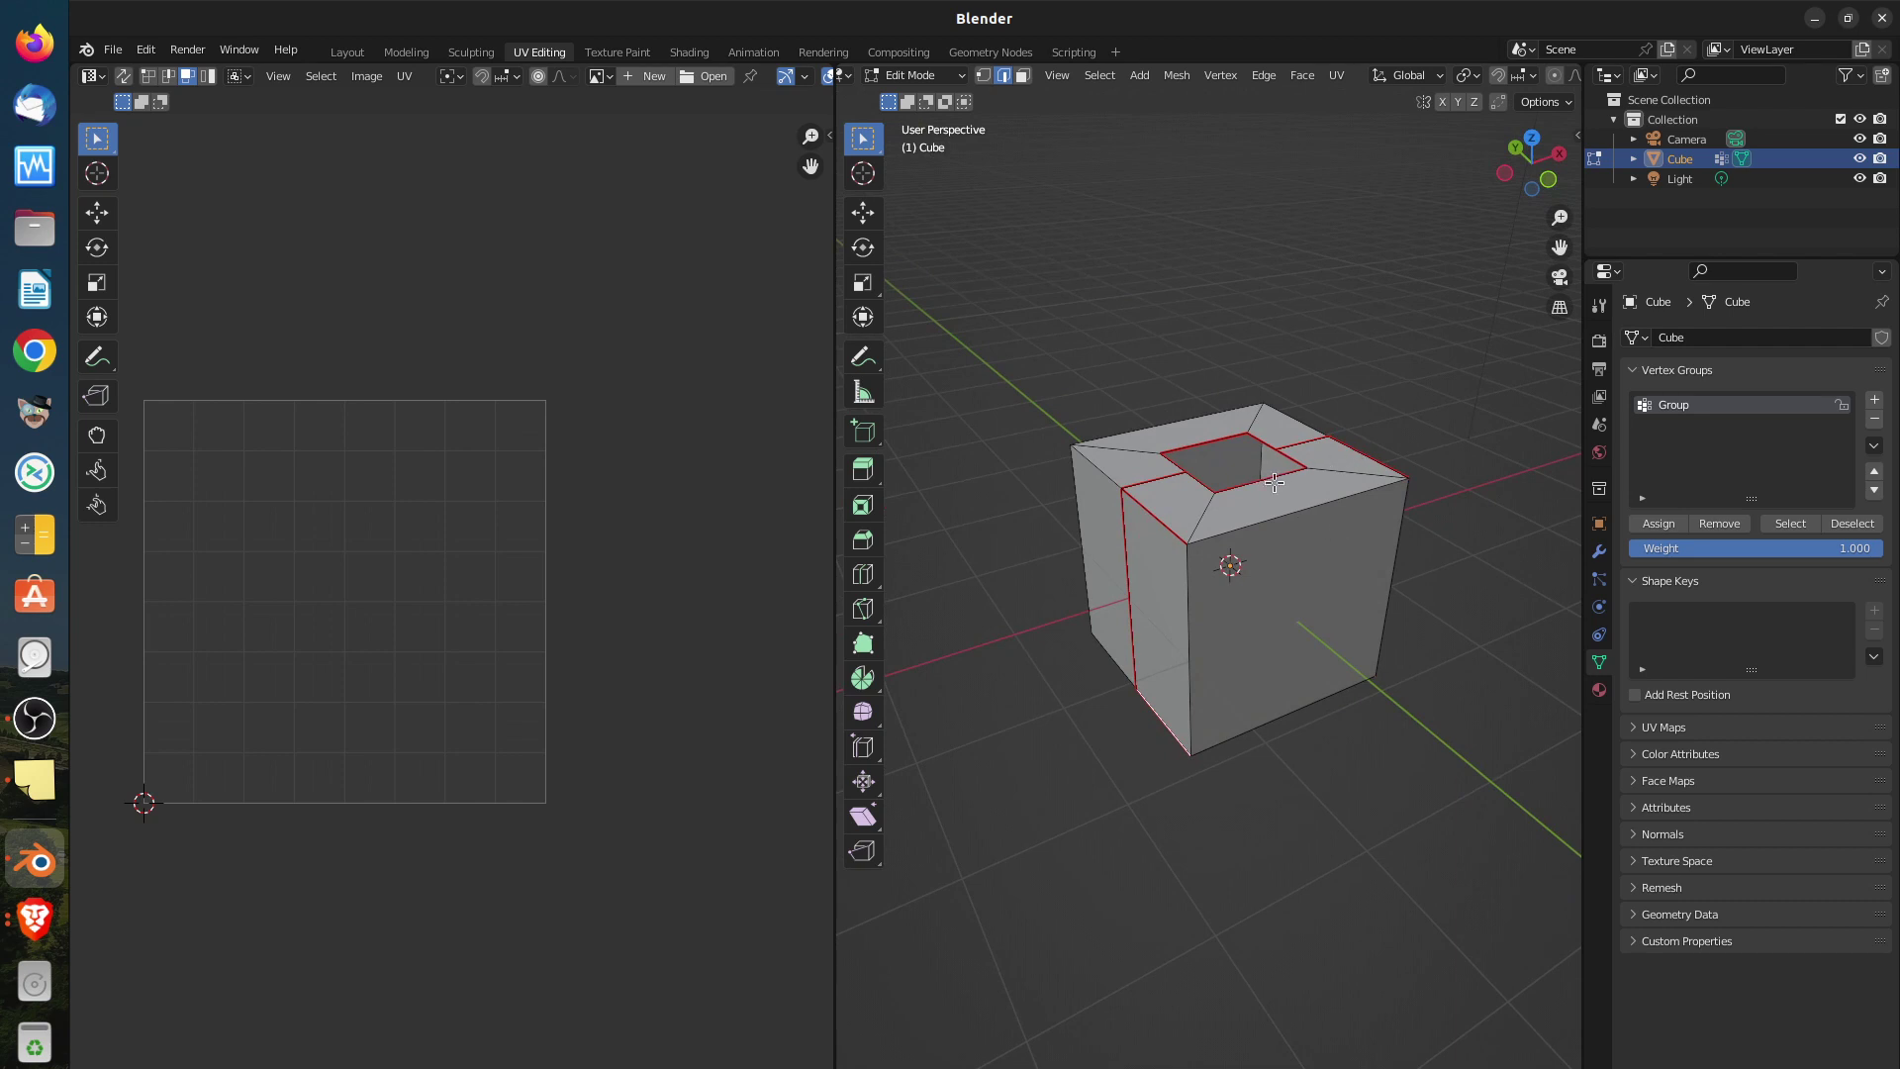
pyautogui.moveTo(1242, 613); pyautogui.dragTo(1305, 542, button='middle')
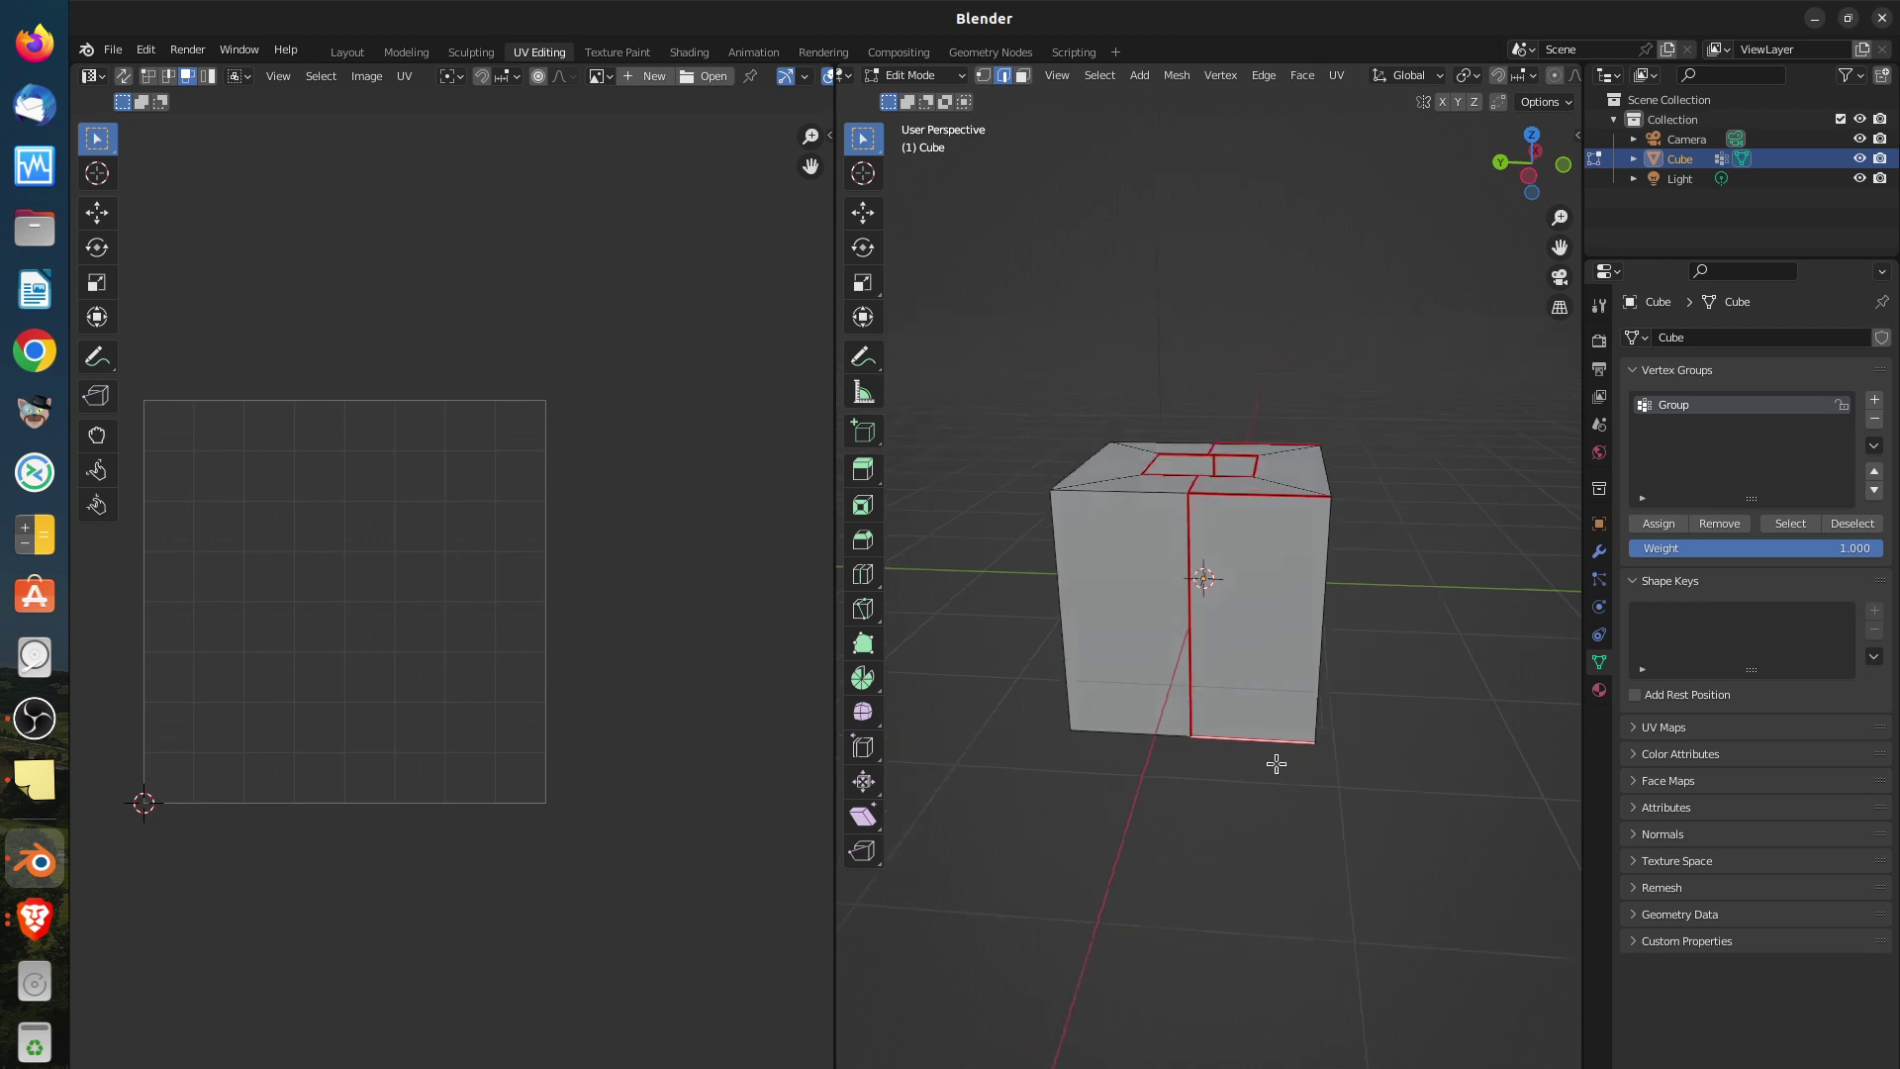
pyautogui.moveTo(1272, 768); pyautogui.dragTo(1154, 644, button='middle')
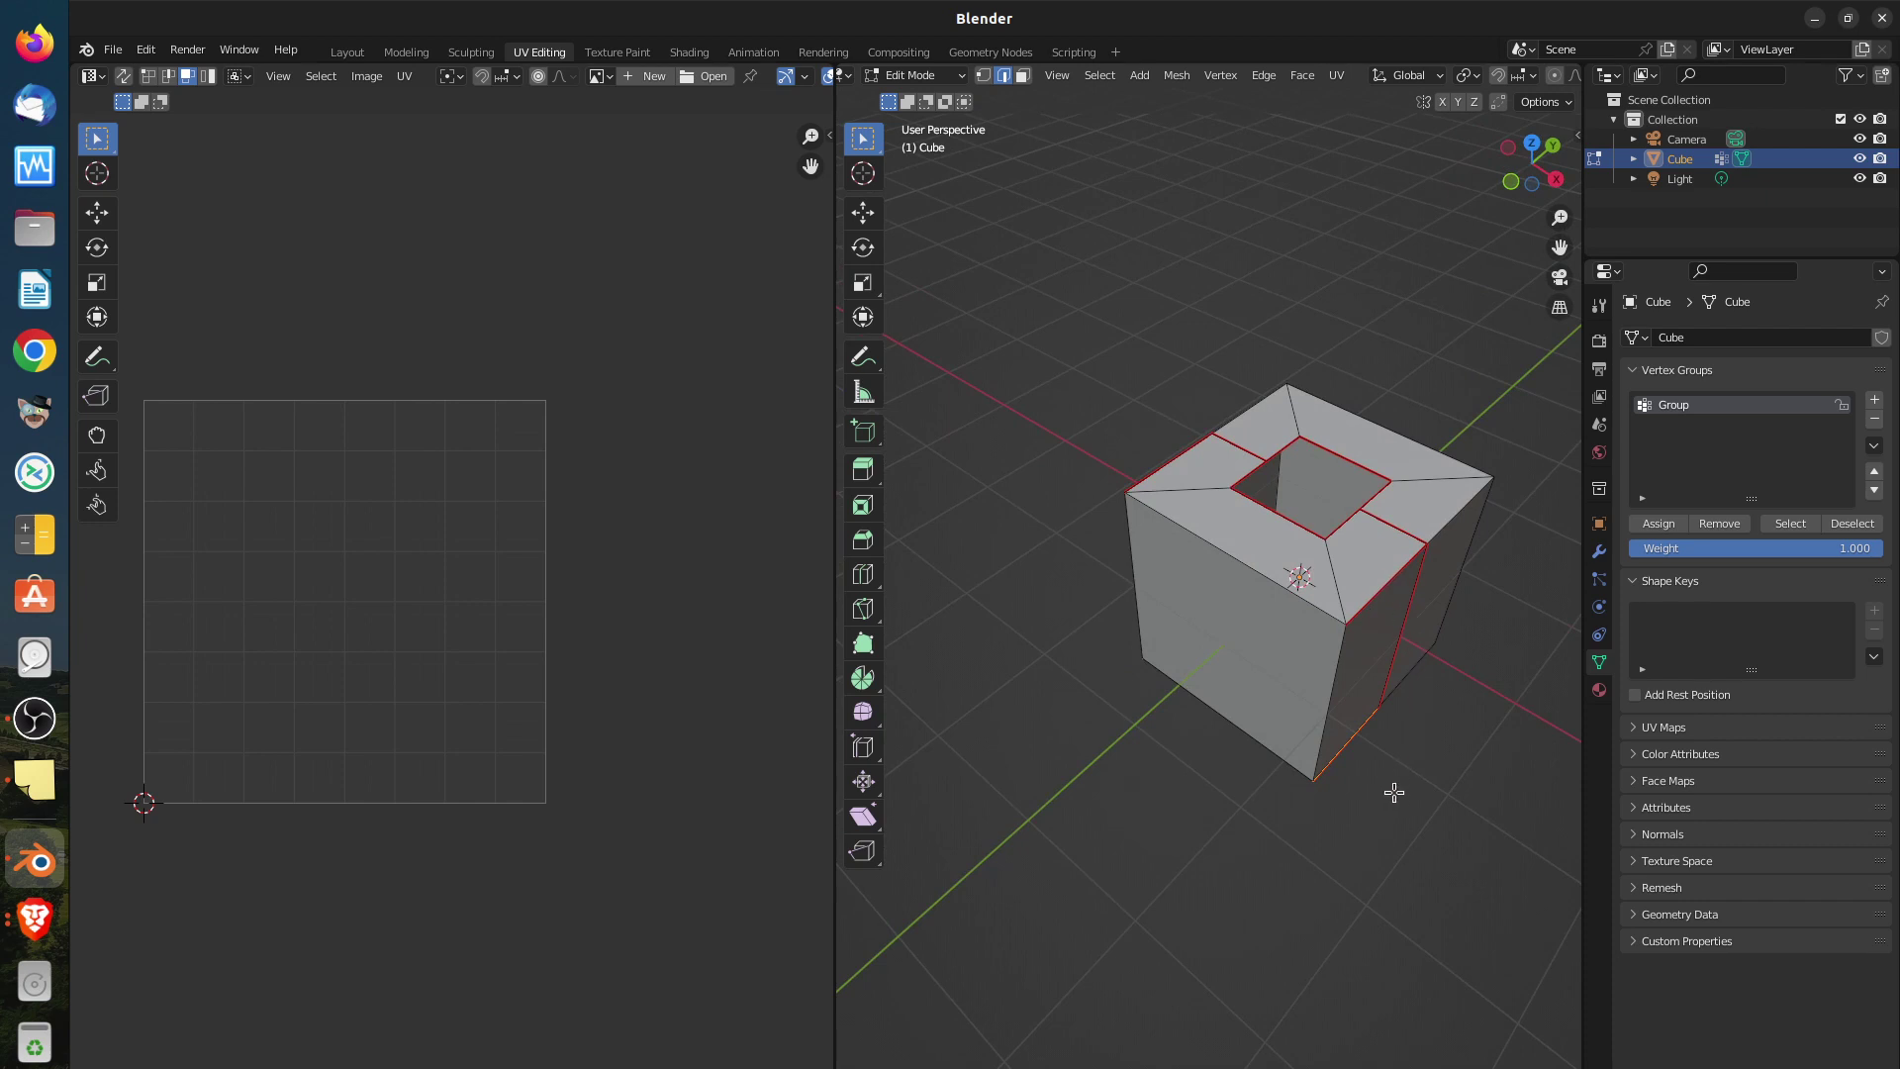
pyautogui.moveTo(1348, 776); pyautogui.dragTo(1314, 657, button='middle')
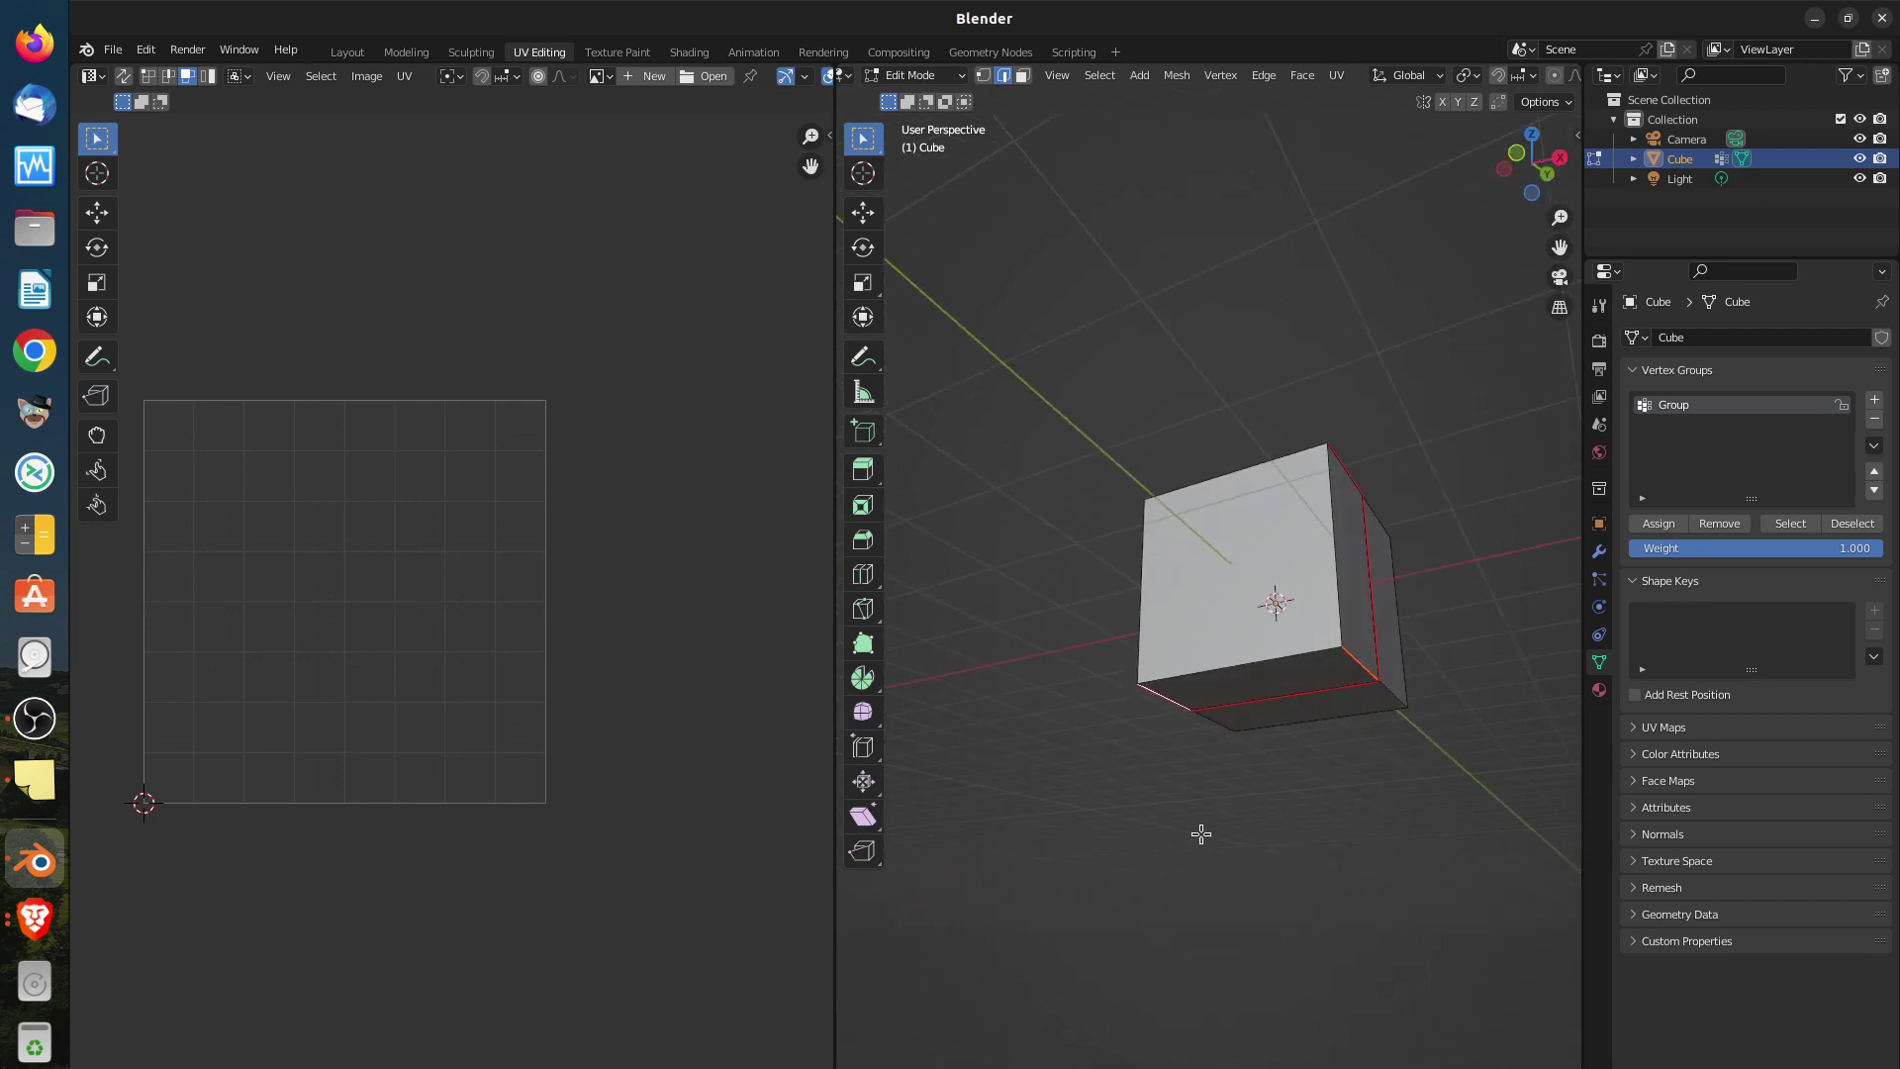
pyautogui.moveTo(1237, 707); pyautogui.dragTo(1302, 857, button='middle')
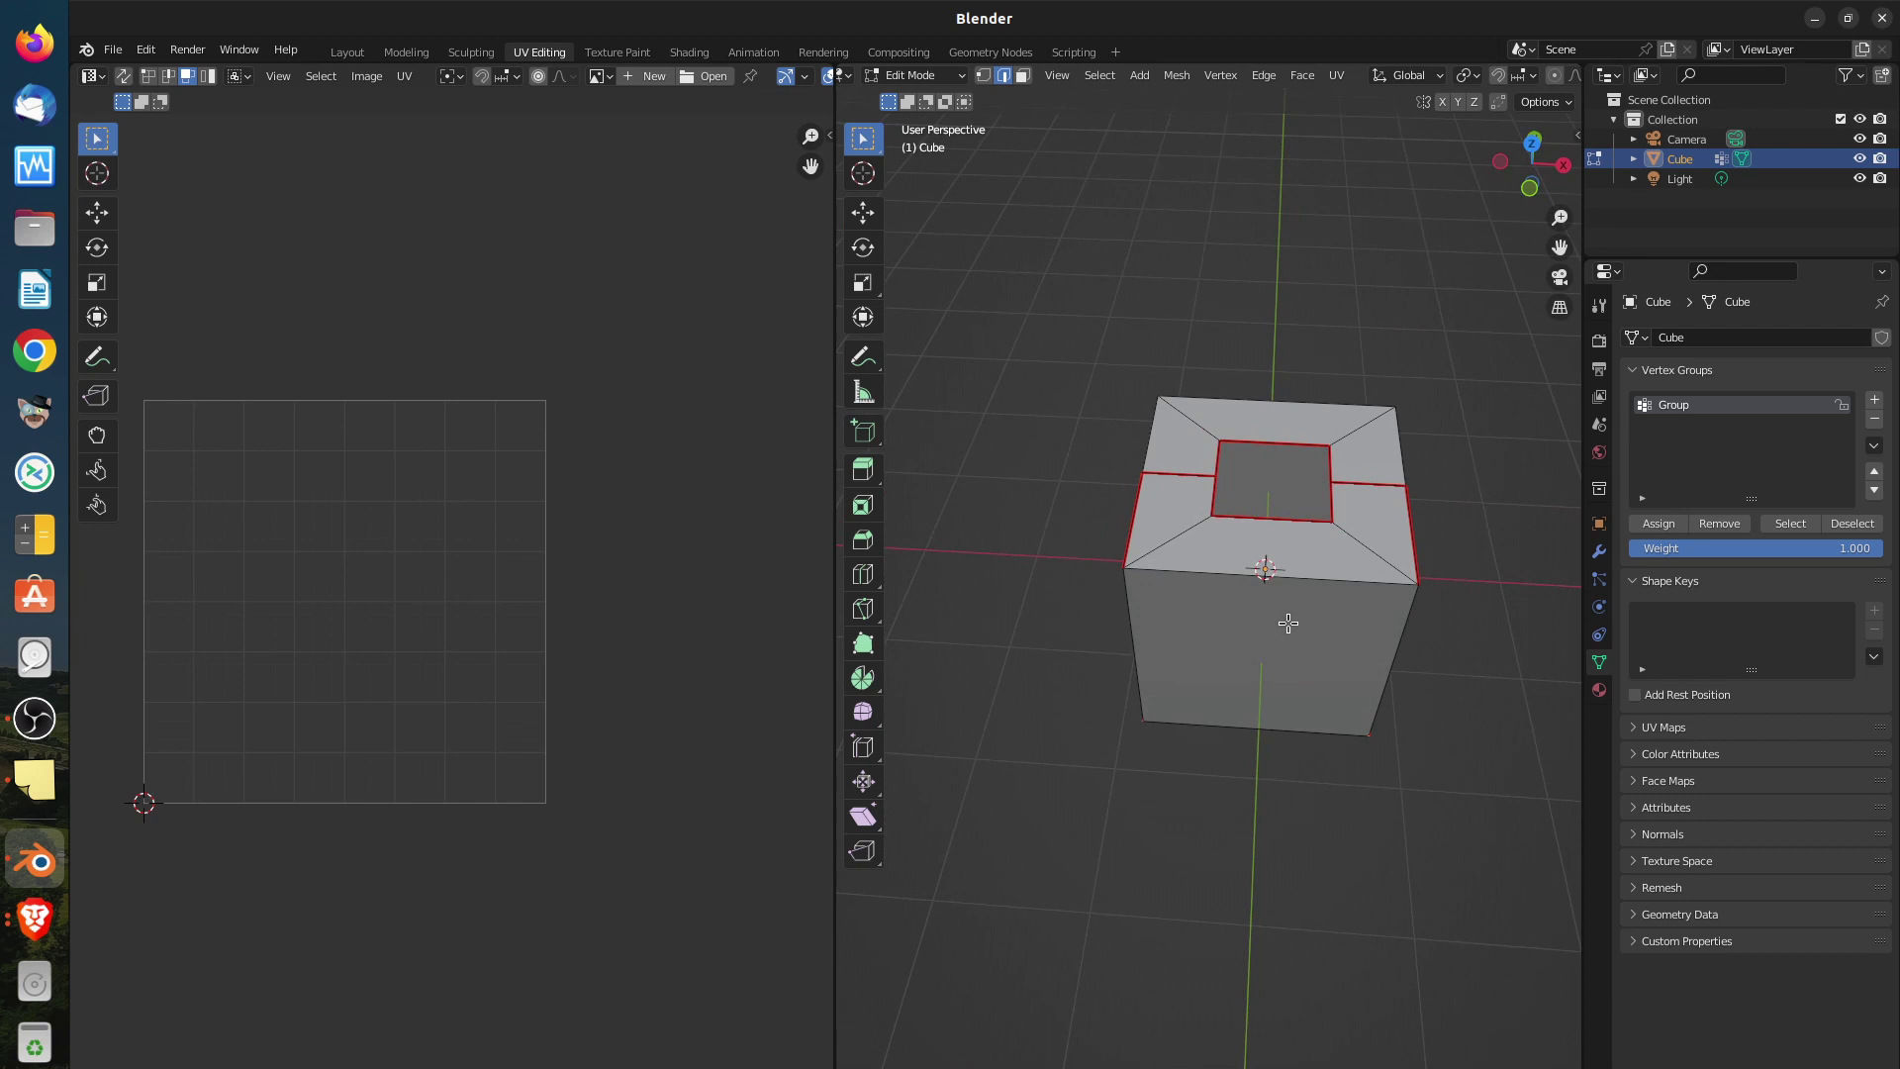
pyautogui.press('a')
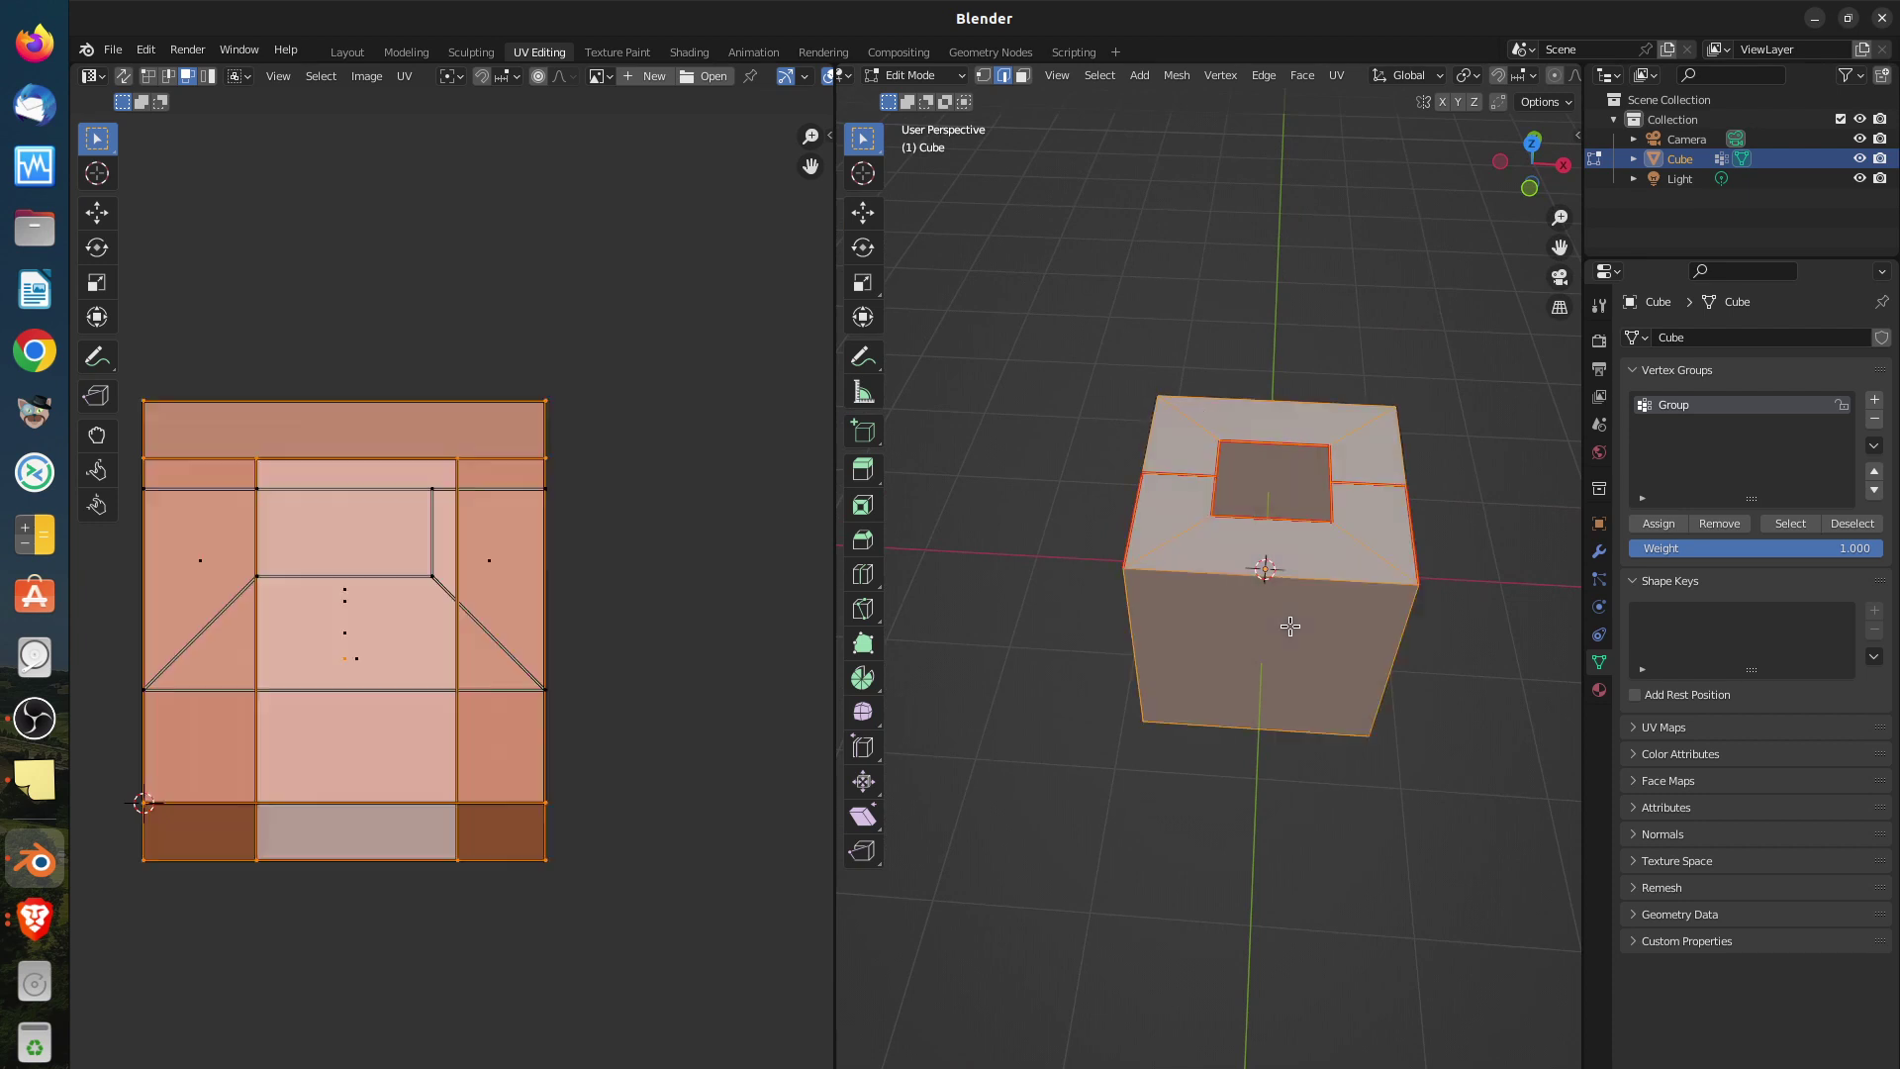
# In face selection mode, select the seam-bounded negative Y half, reset its UVs and apply Unwrap
pyautogui.click(1023, 76)
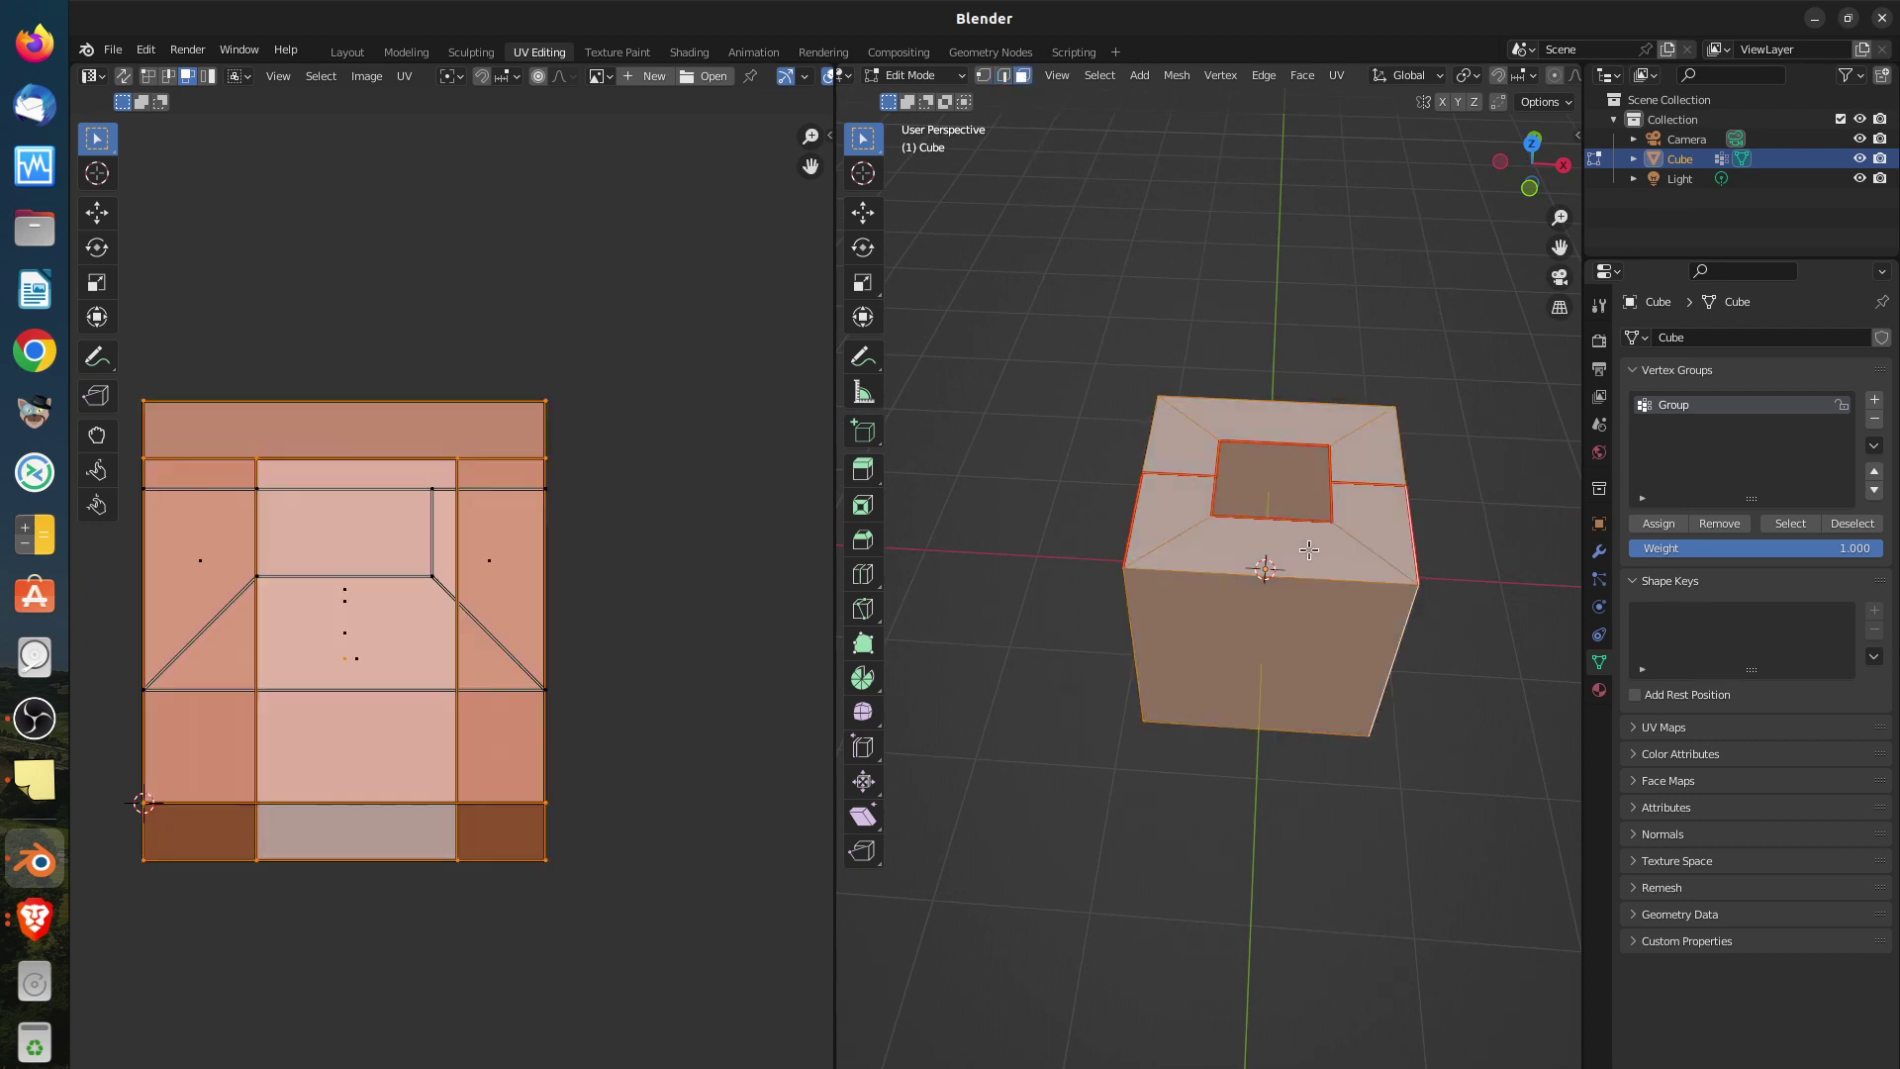
pyautogui.hotkey('alt', 'a')
pyautogui.press('l')
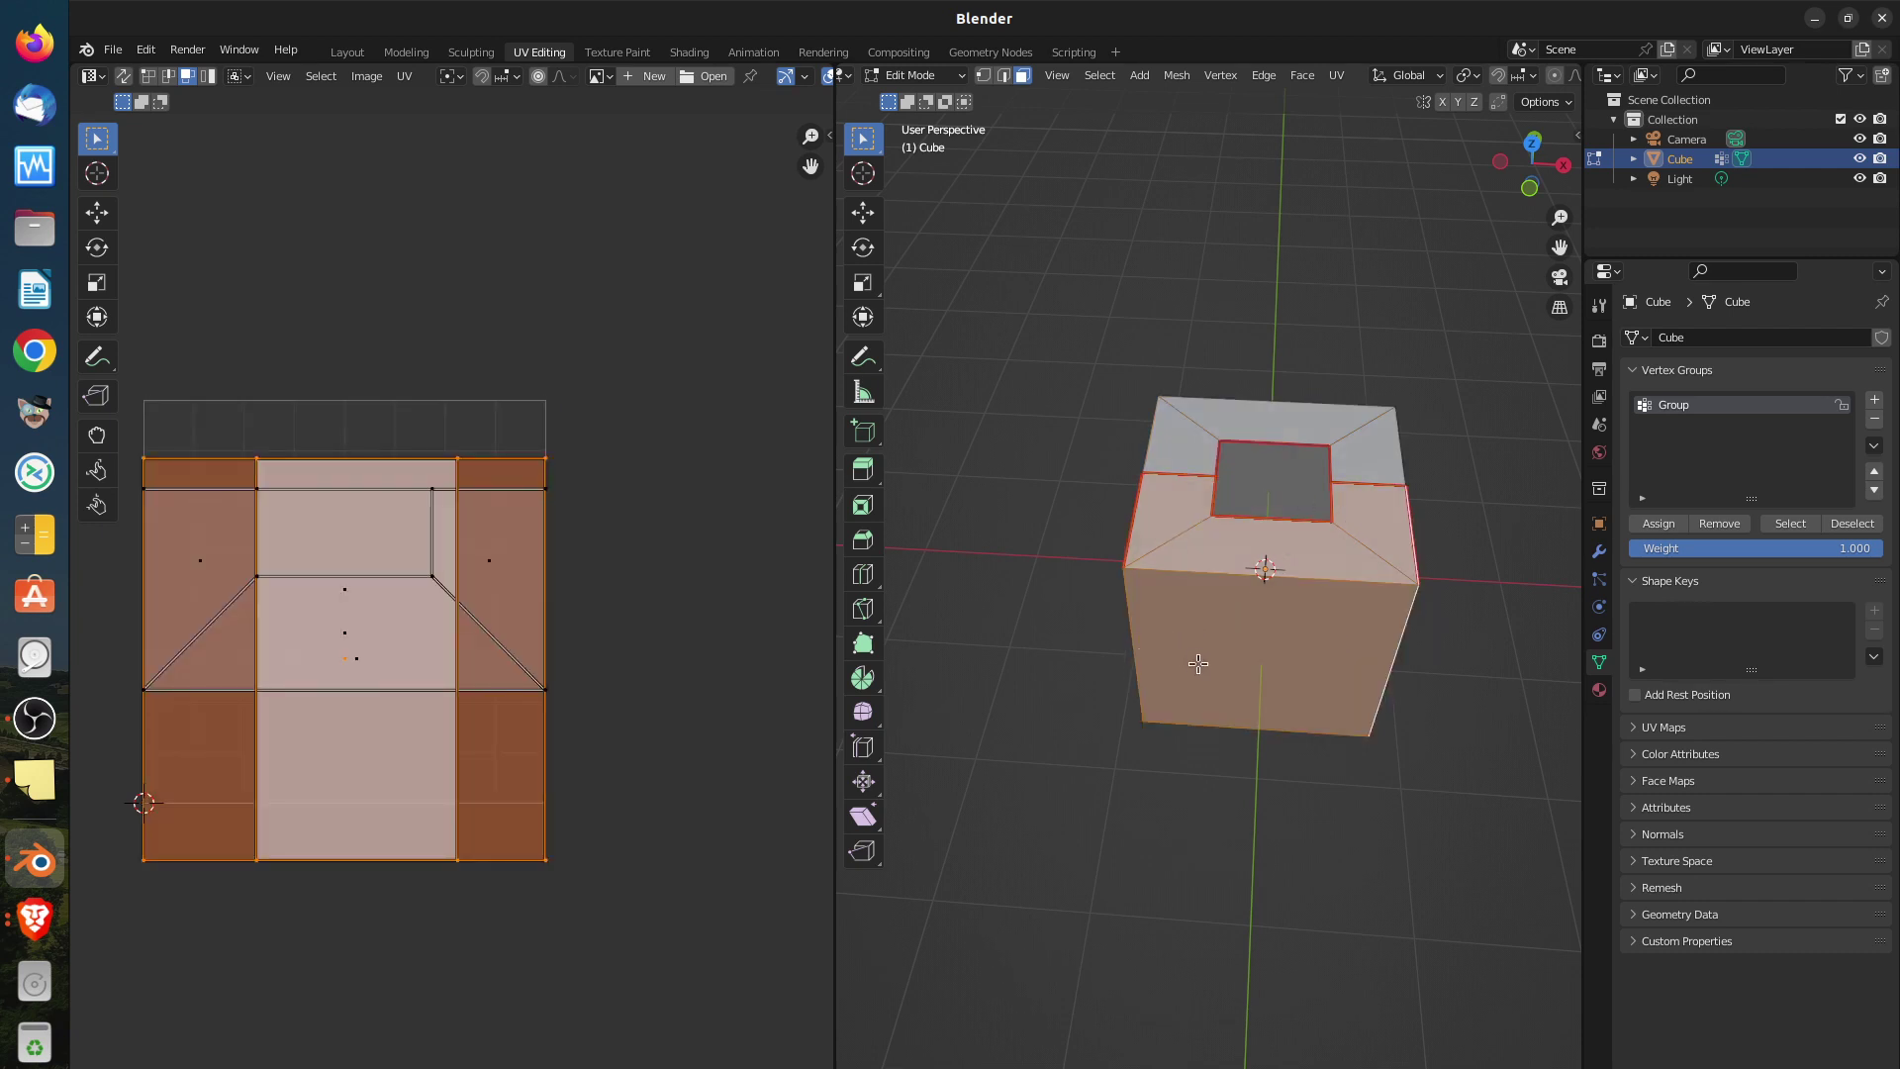
pyautogui.press('u')
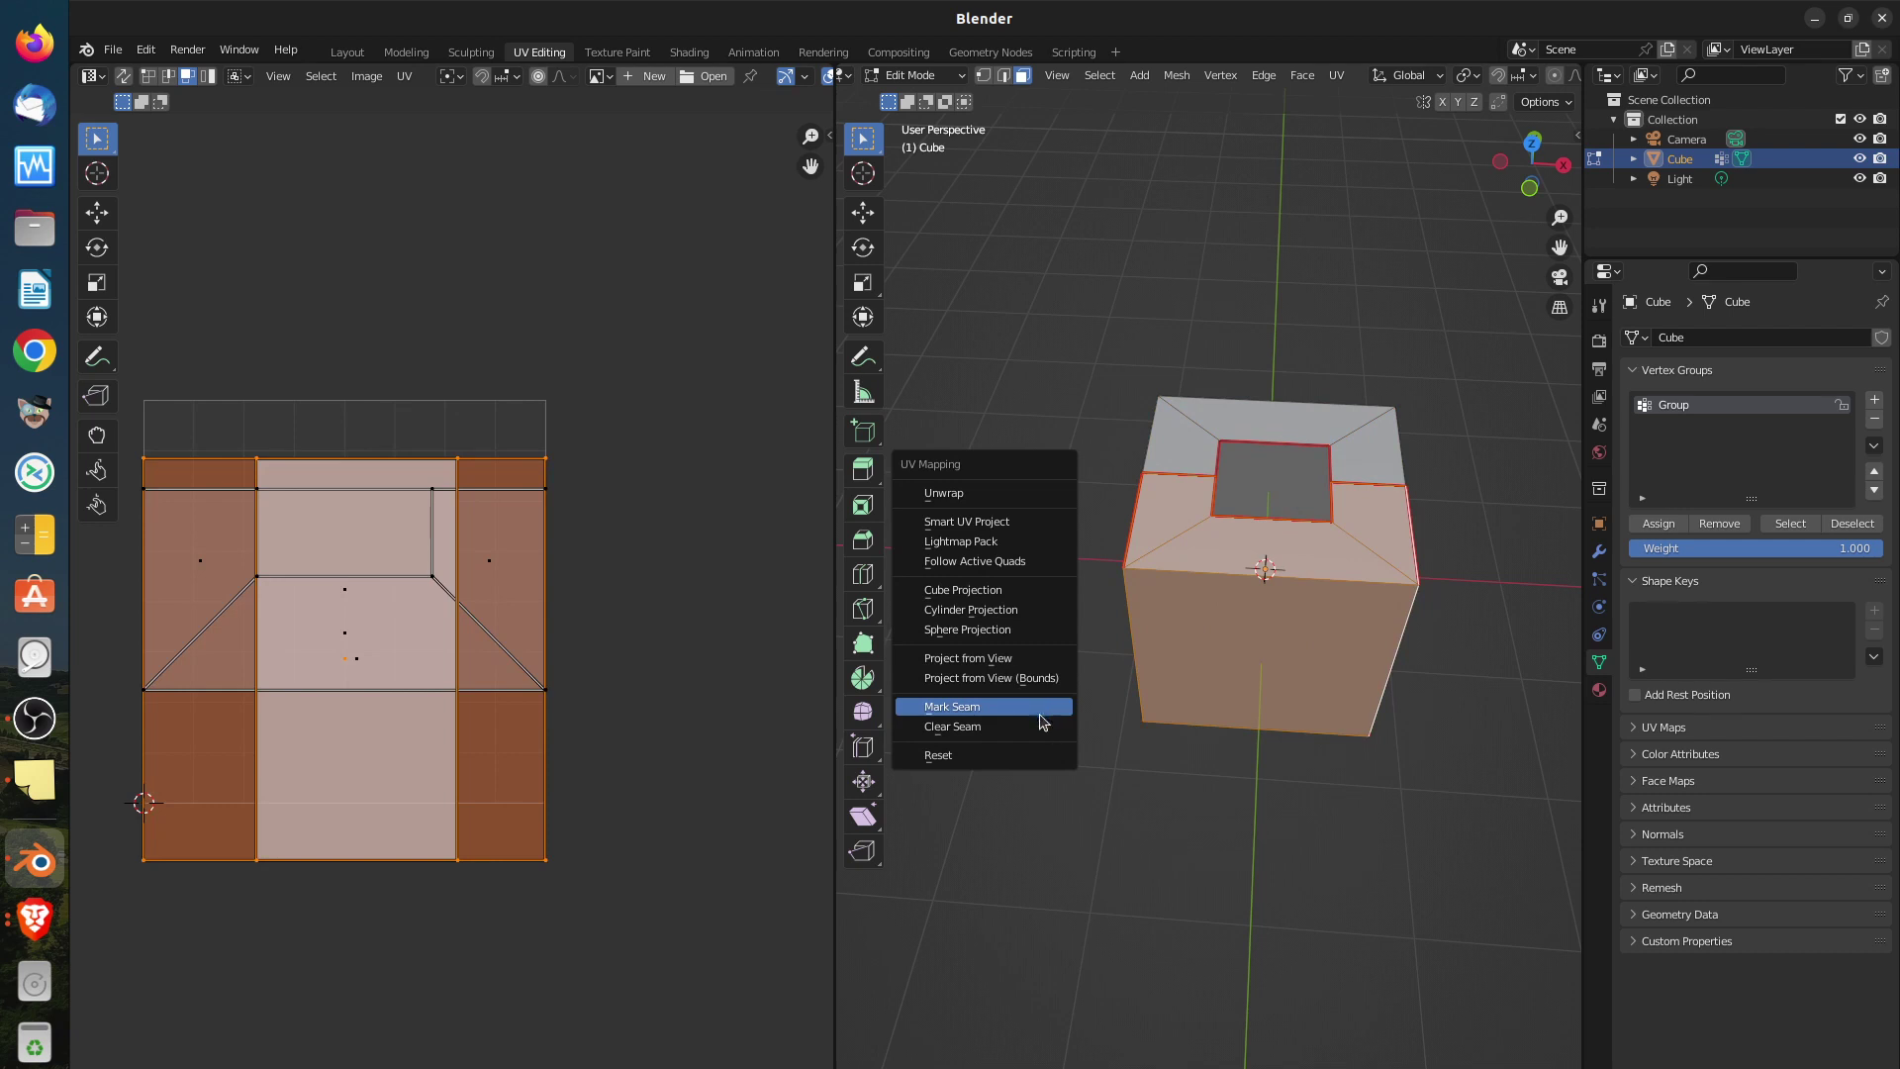
pyautogui.click(1029, 755)
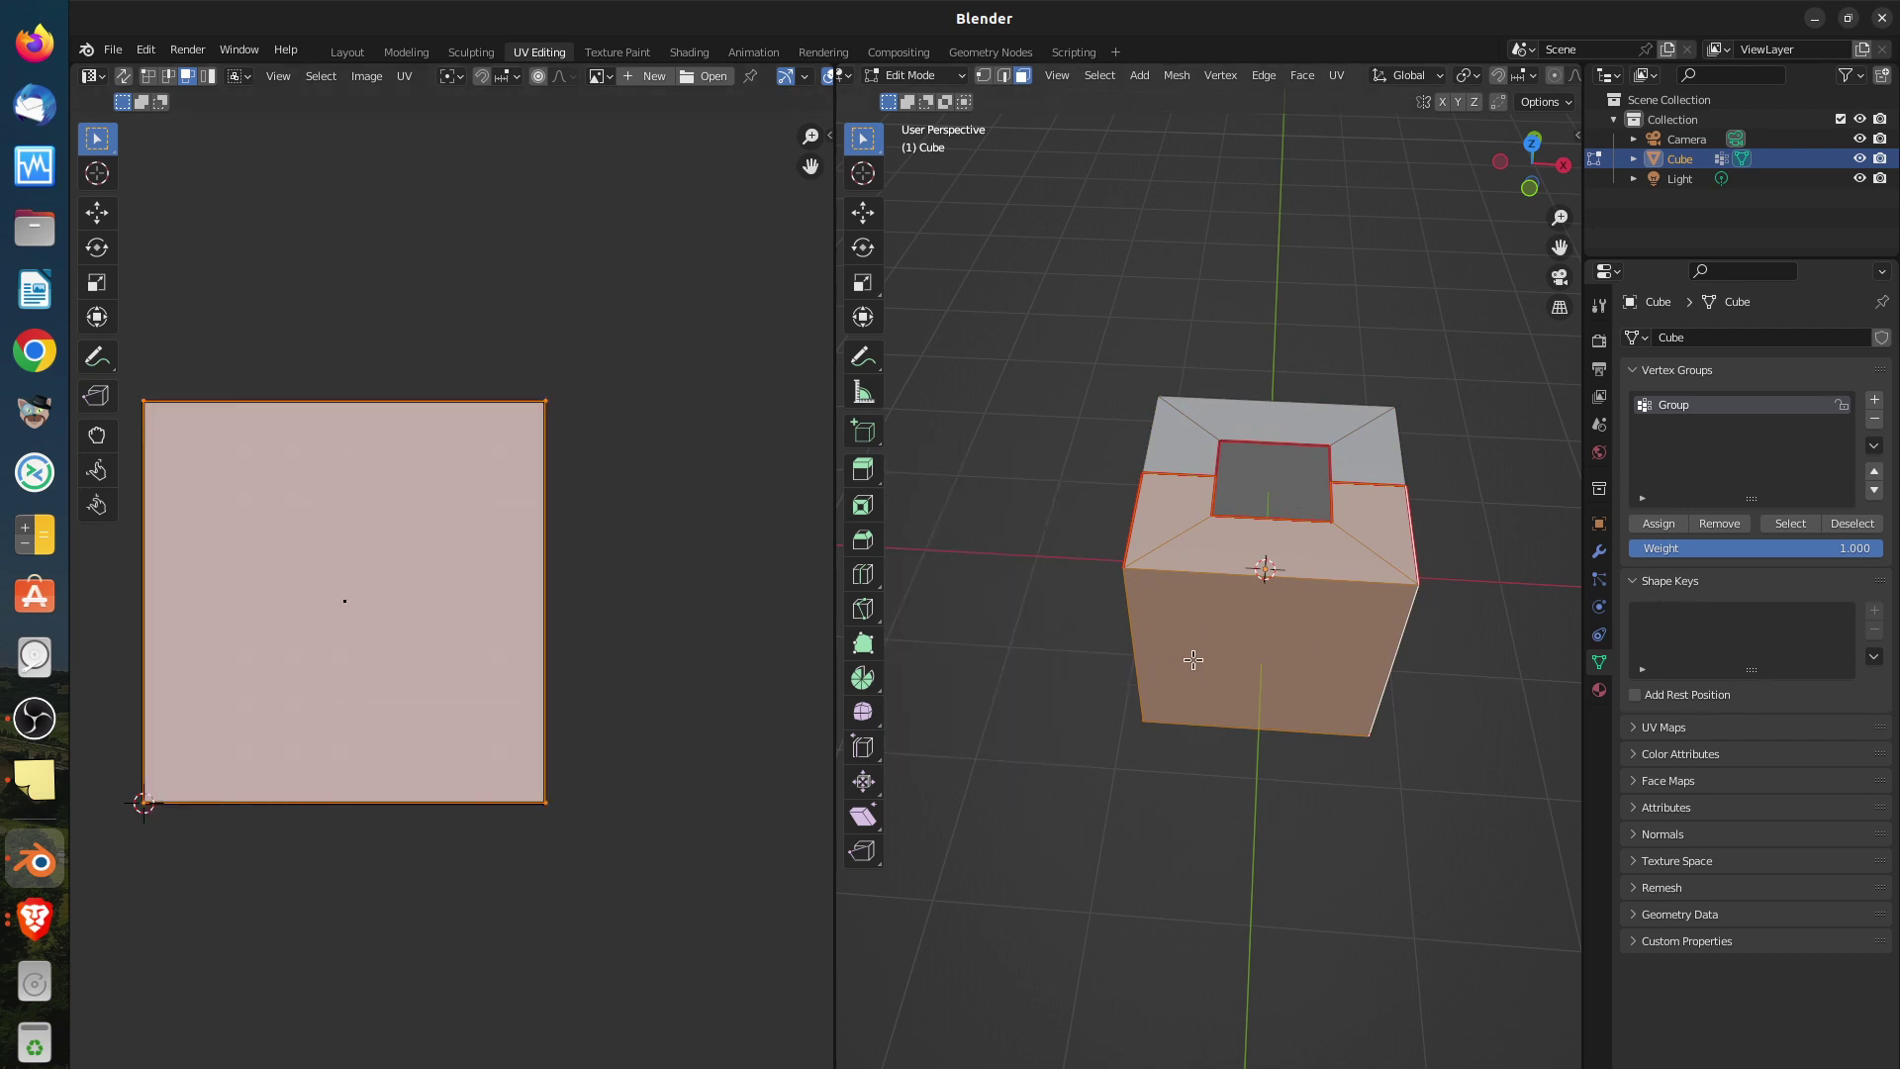
pyautogui.press('u')
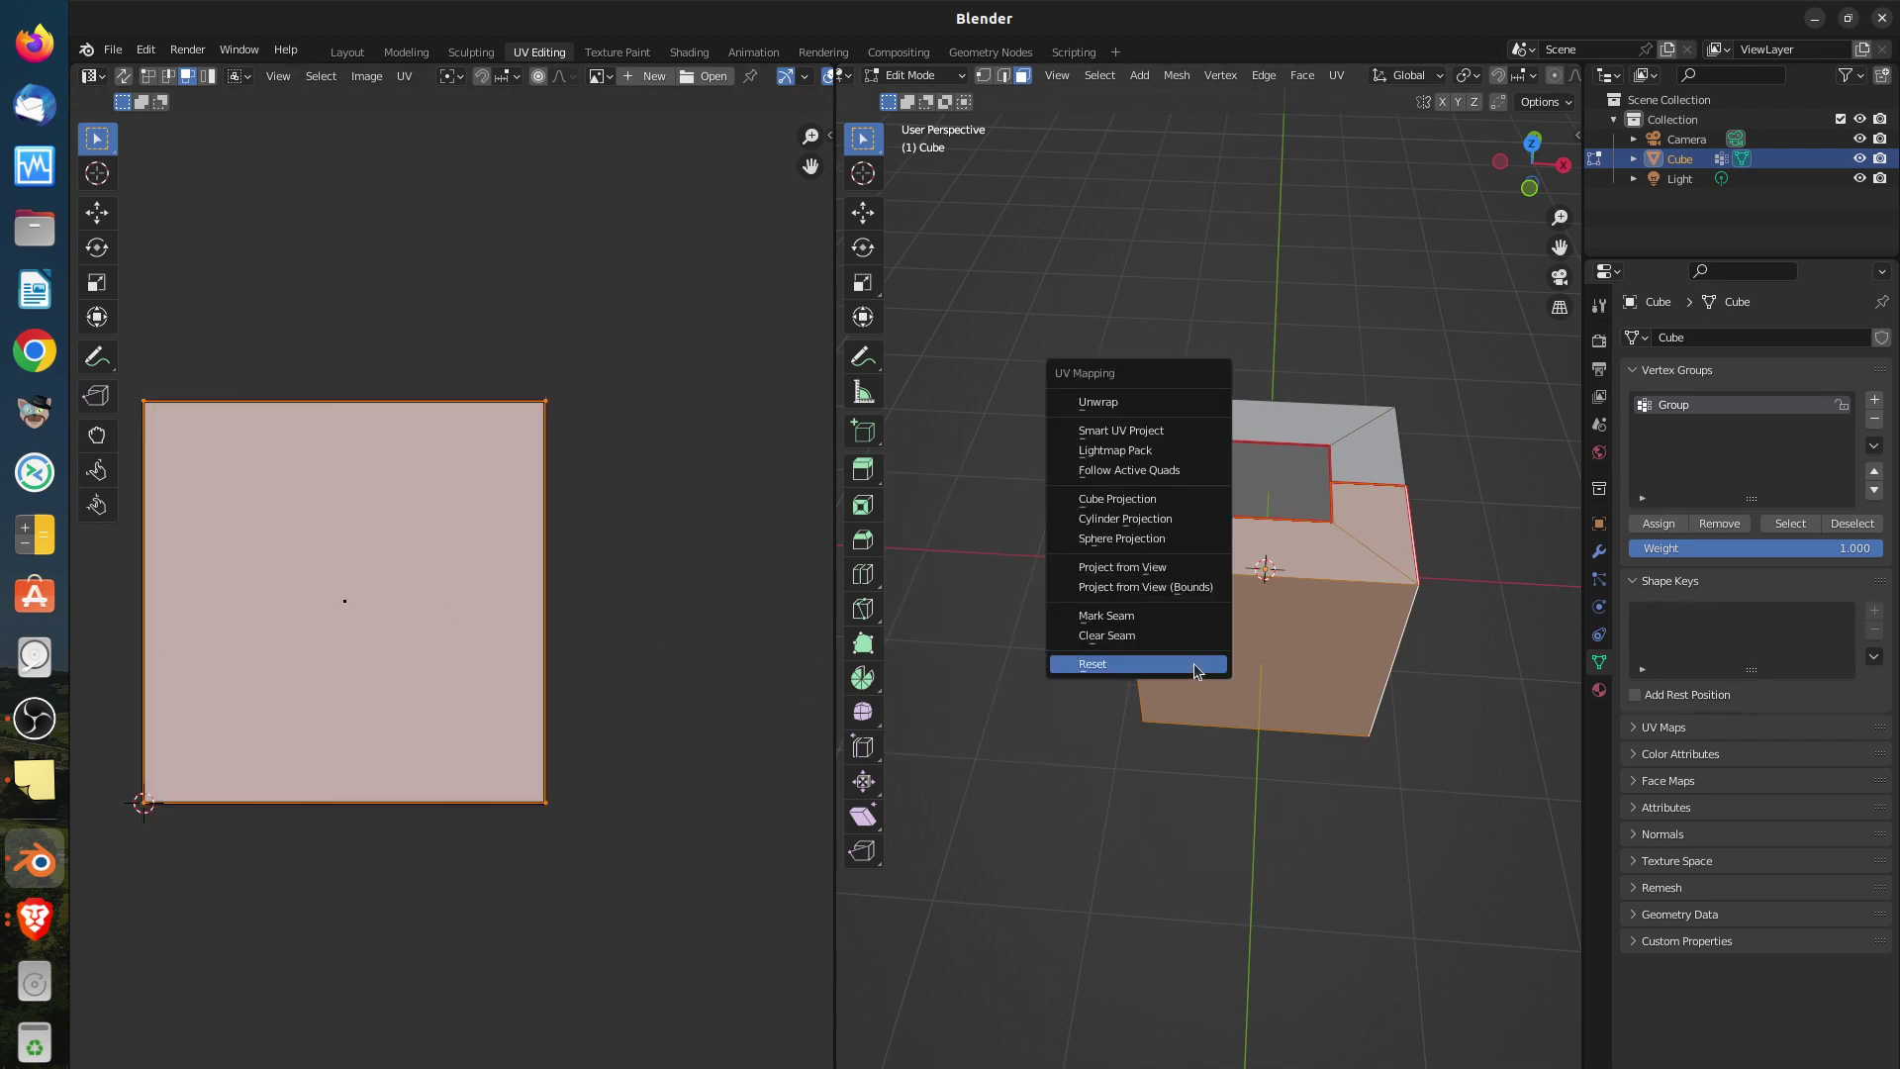
pyautogui.click(1159, 407)
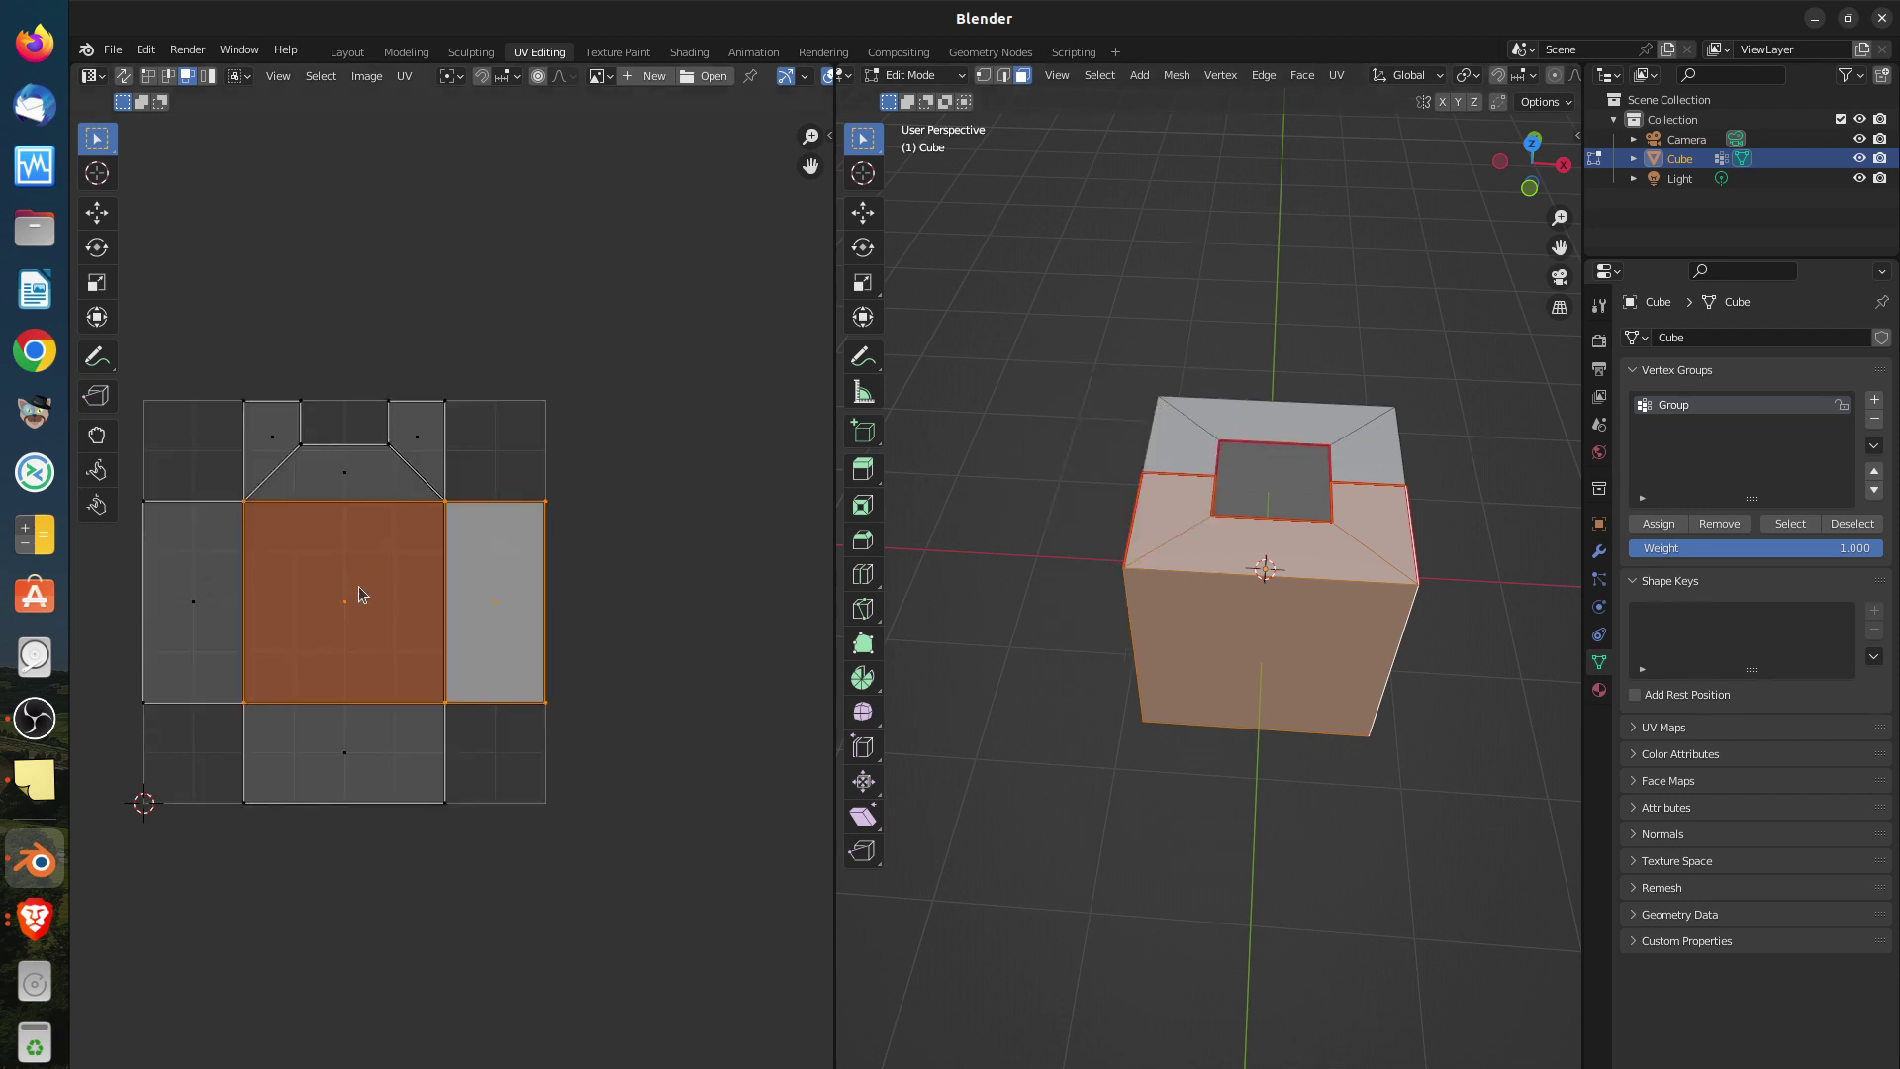
# Examine how the unwrapped UV faces match the negative Y half's side and top faces
pyautogui.hotkey('alt', 'a')
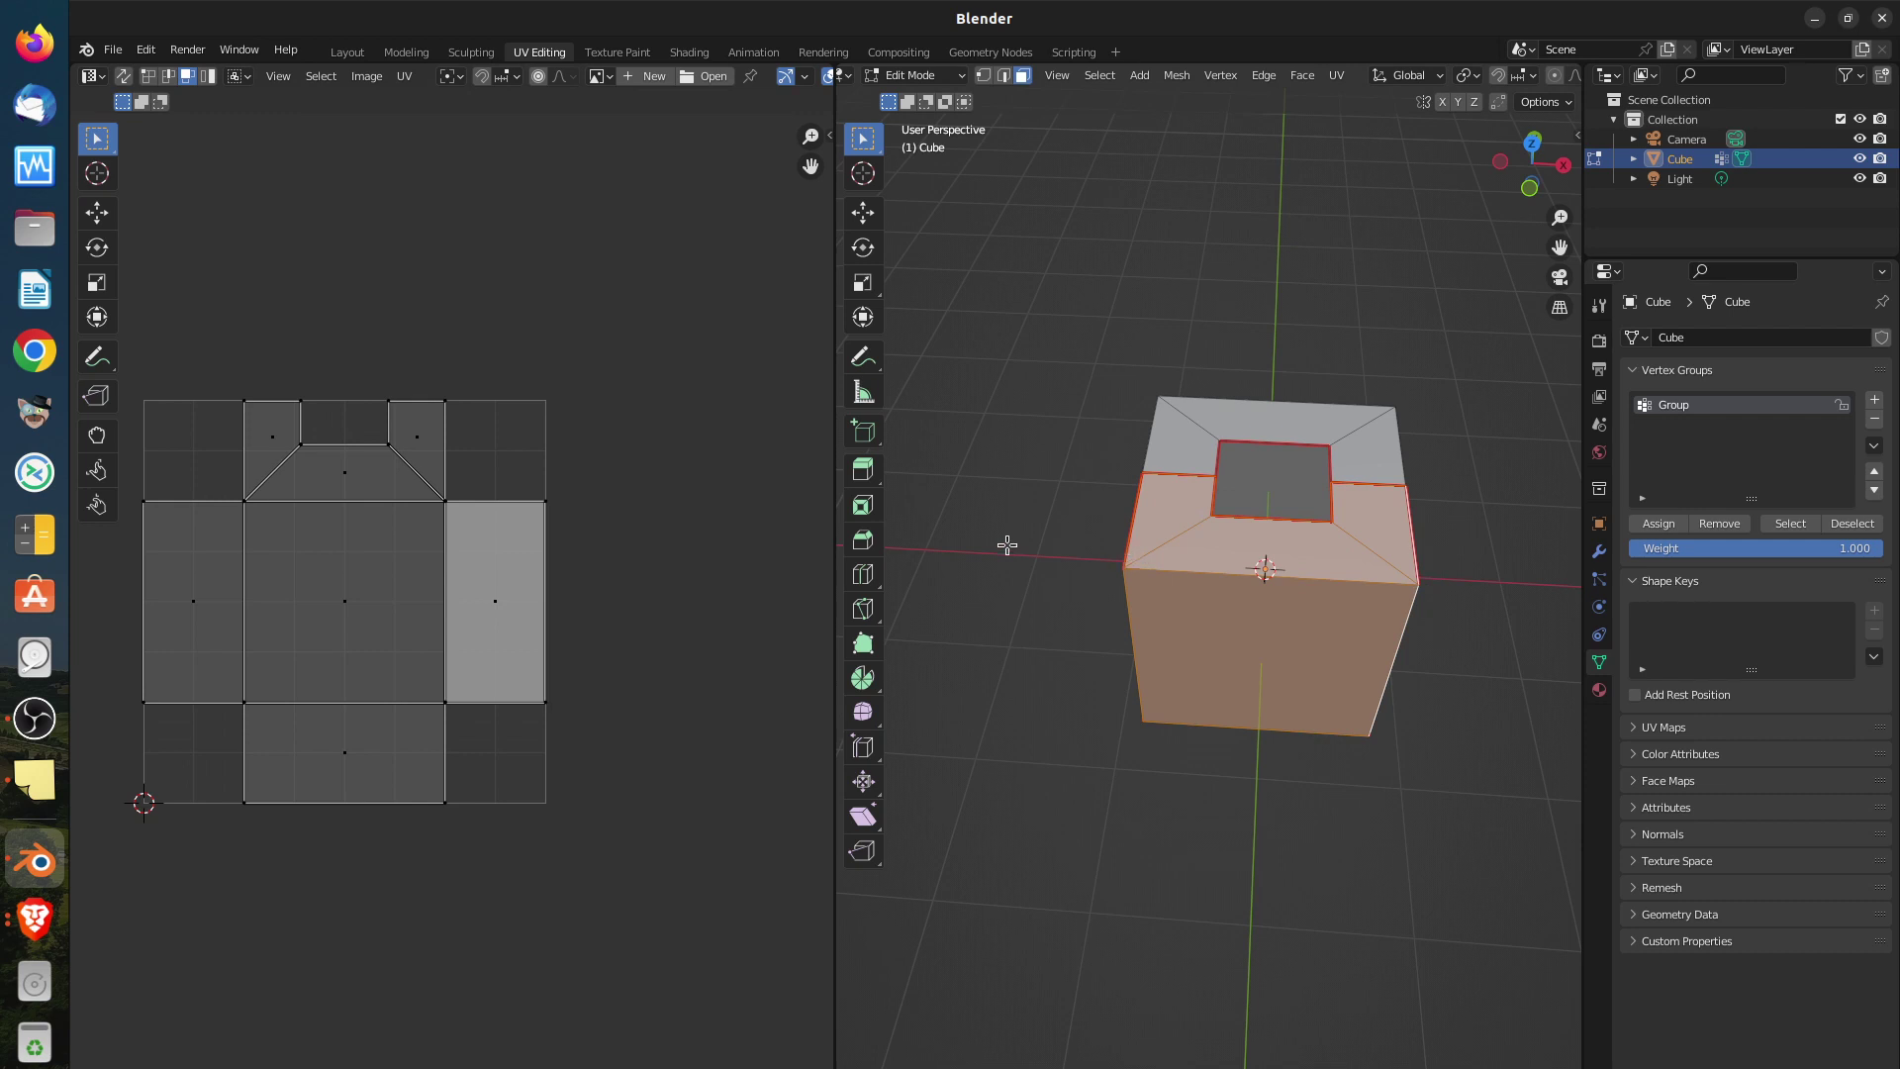
pyautogui.click(360, 757)
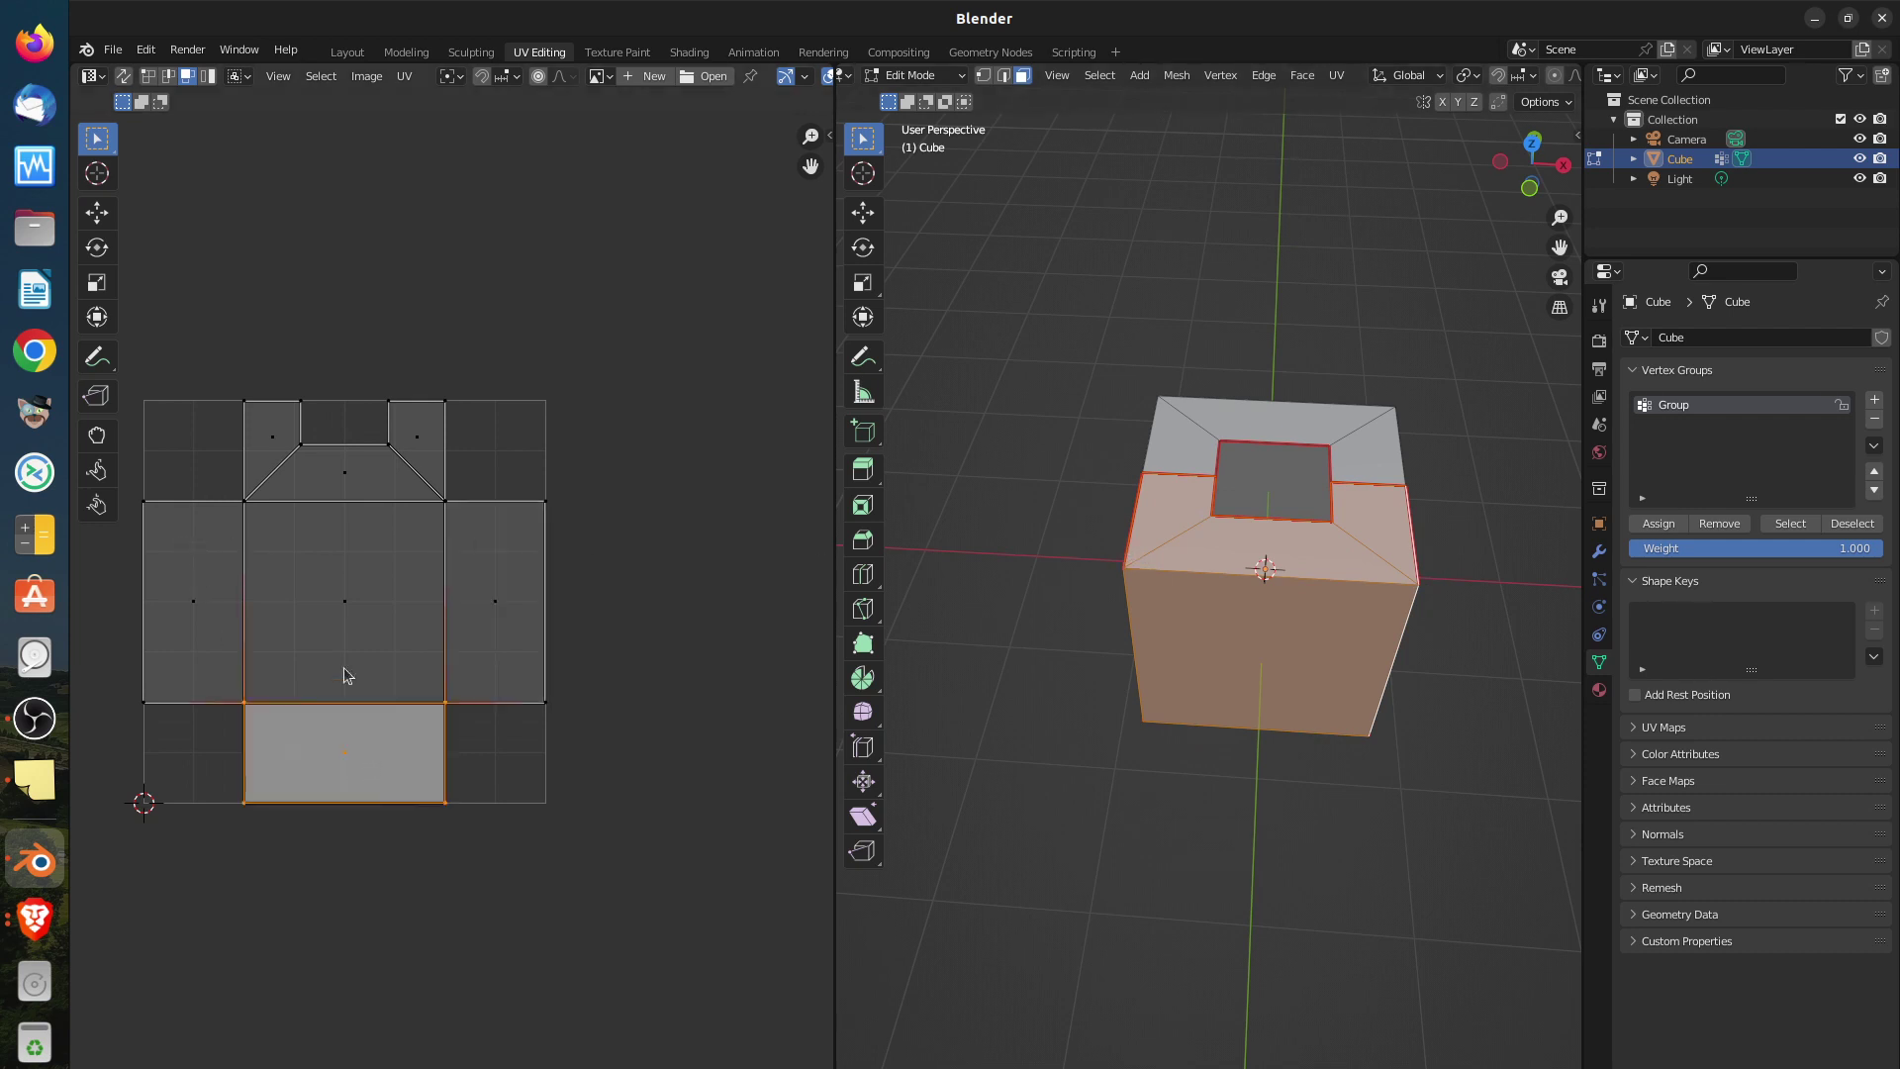
pyautogui.click(1279, 648)
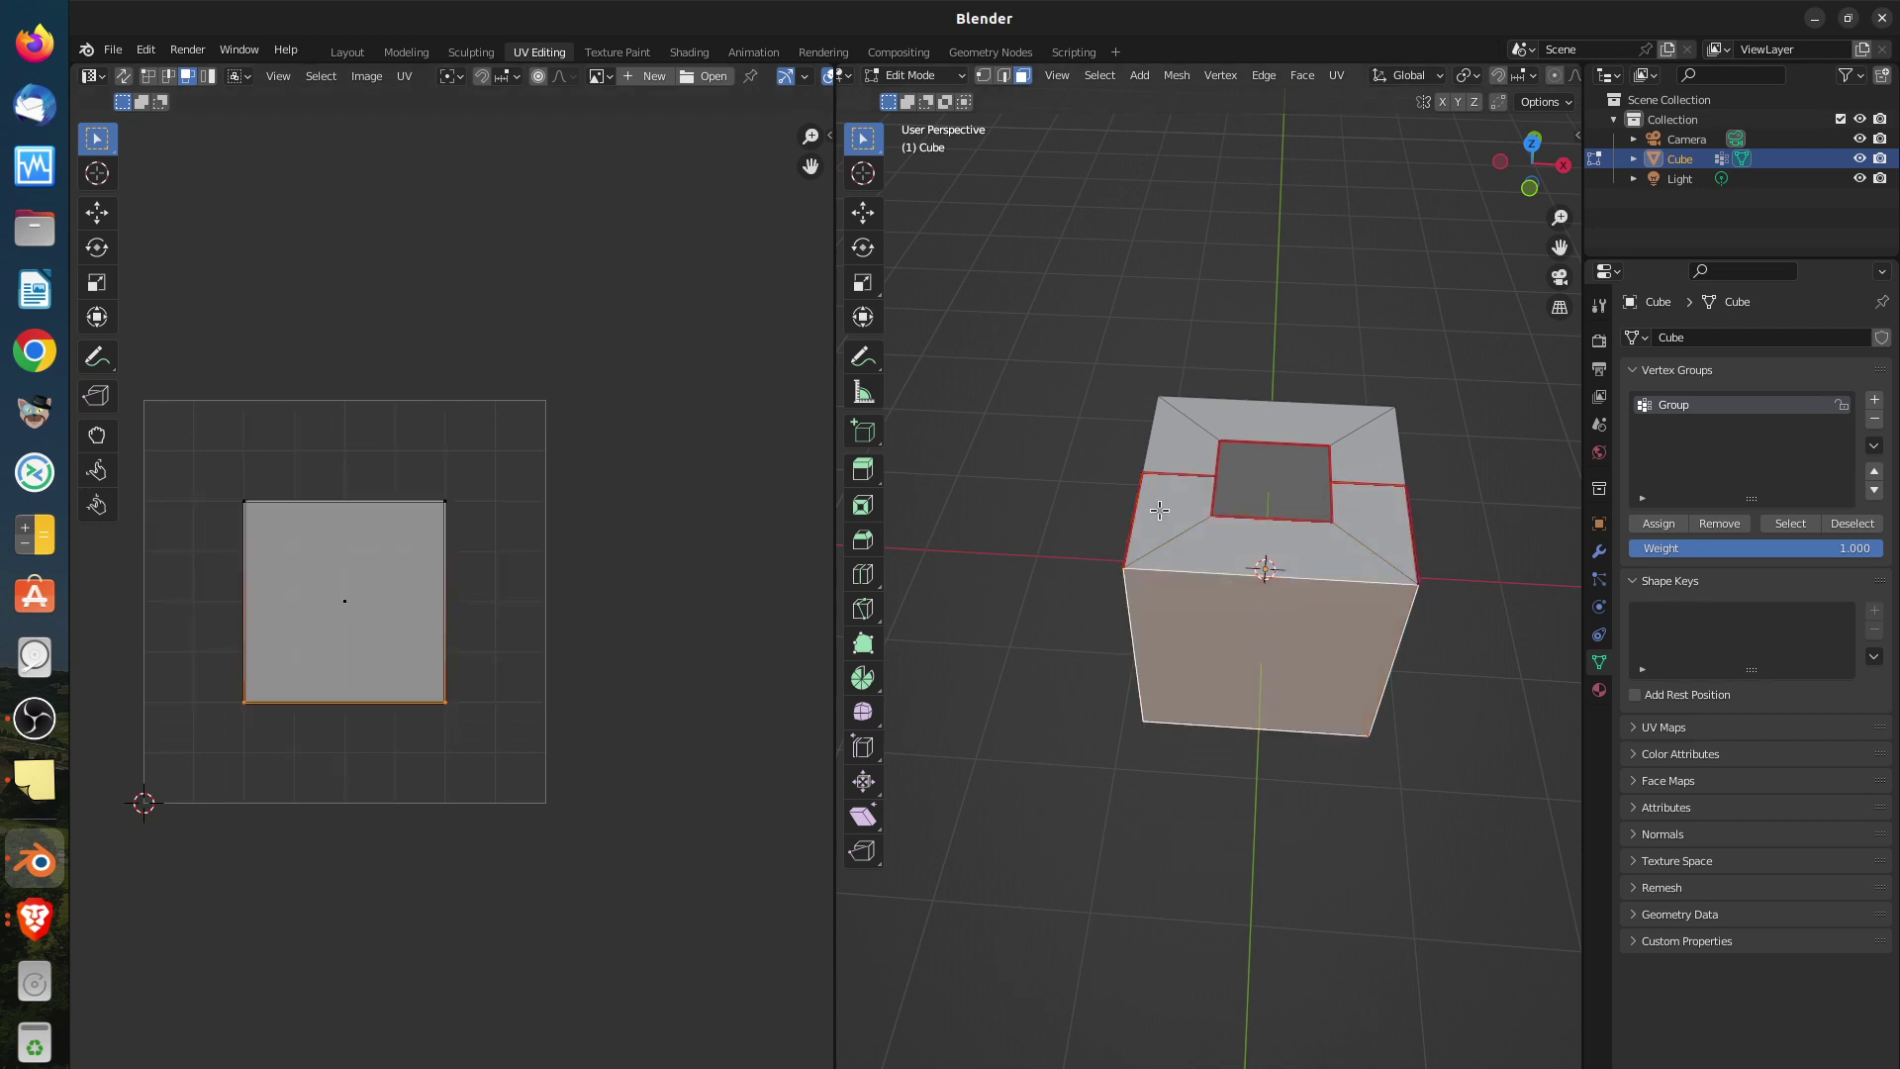
pyautogui.click(1232, 546)
pyautogui.click(1365, 525)
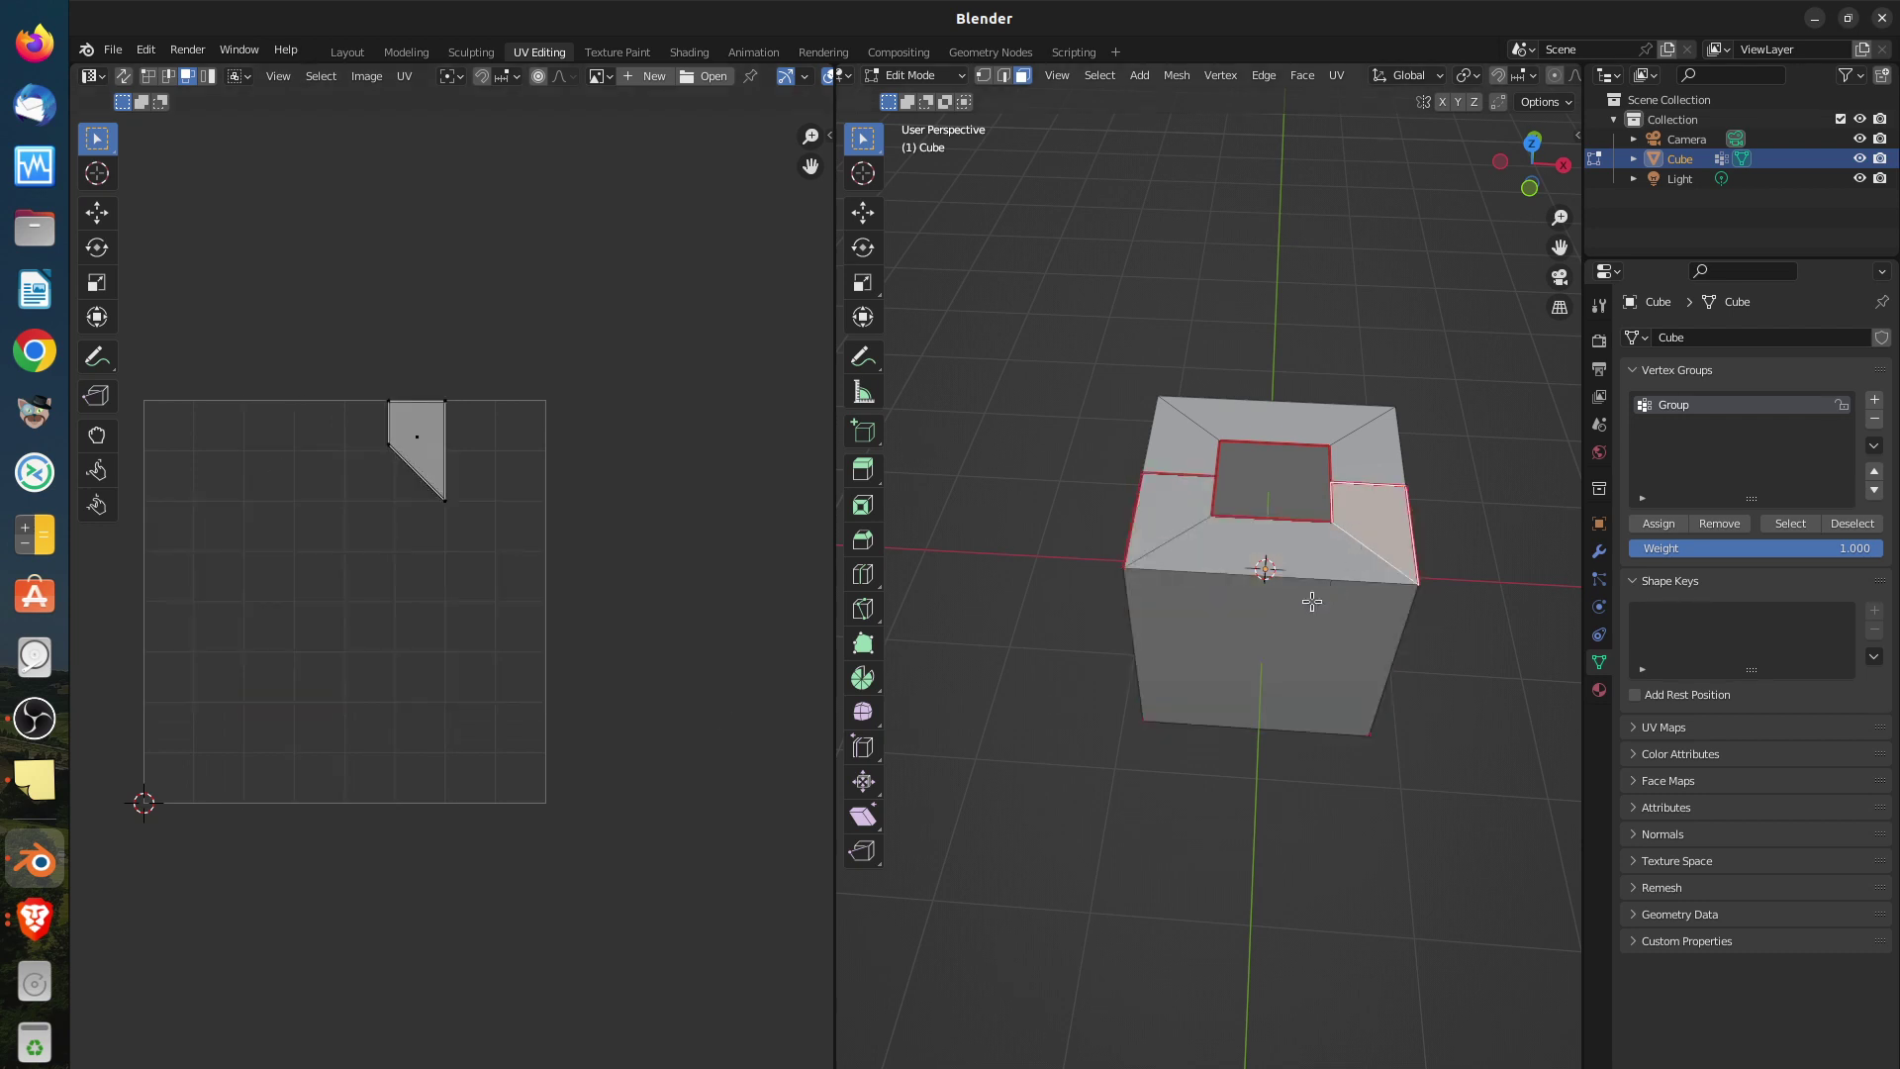
pyautogui.moveTo(1182, 650); pyautogui.dragTo(1258, 596, button='middle')
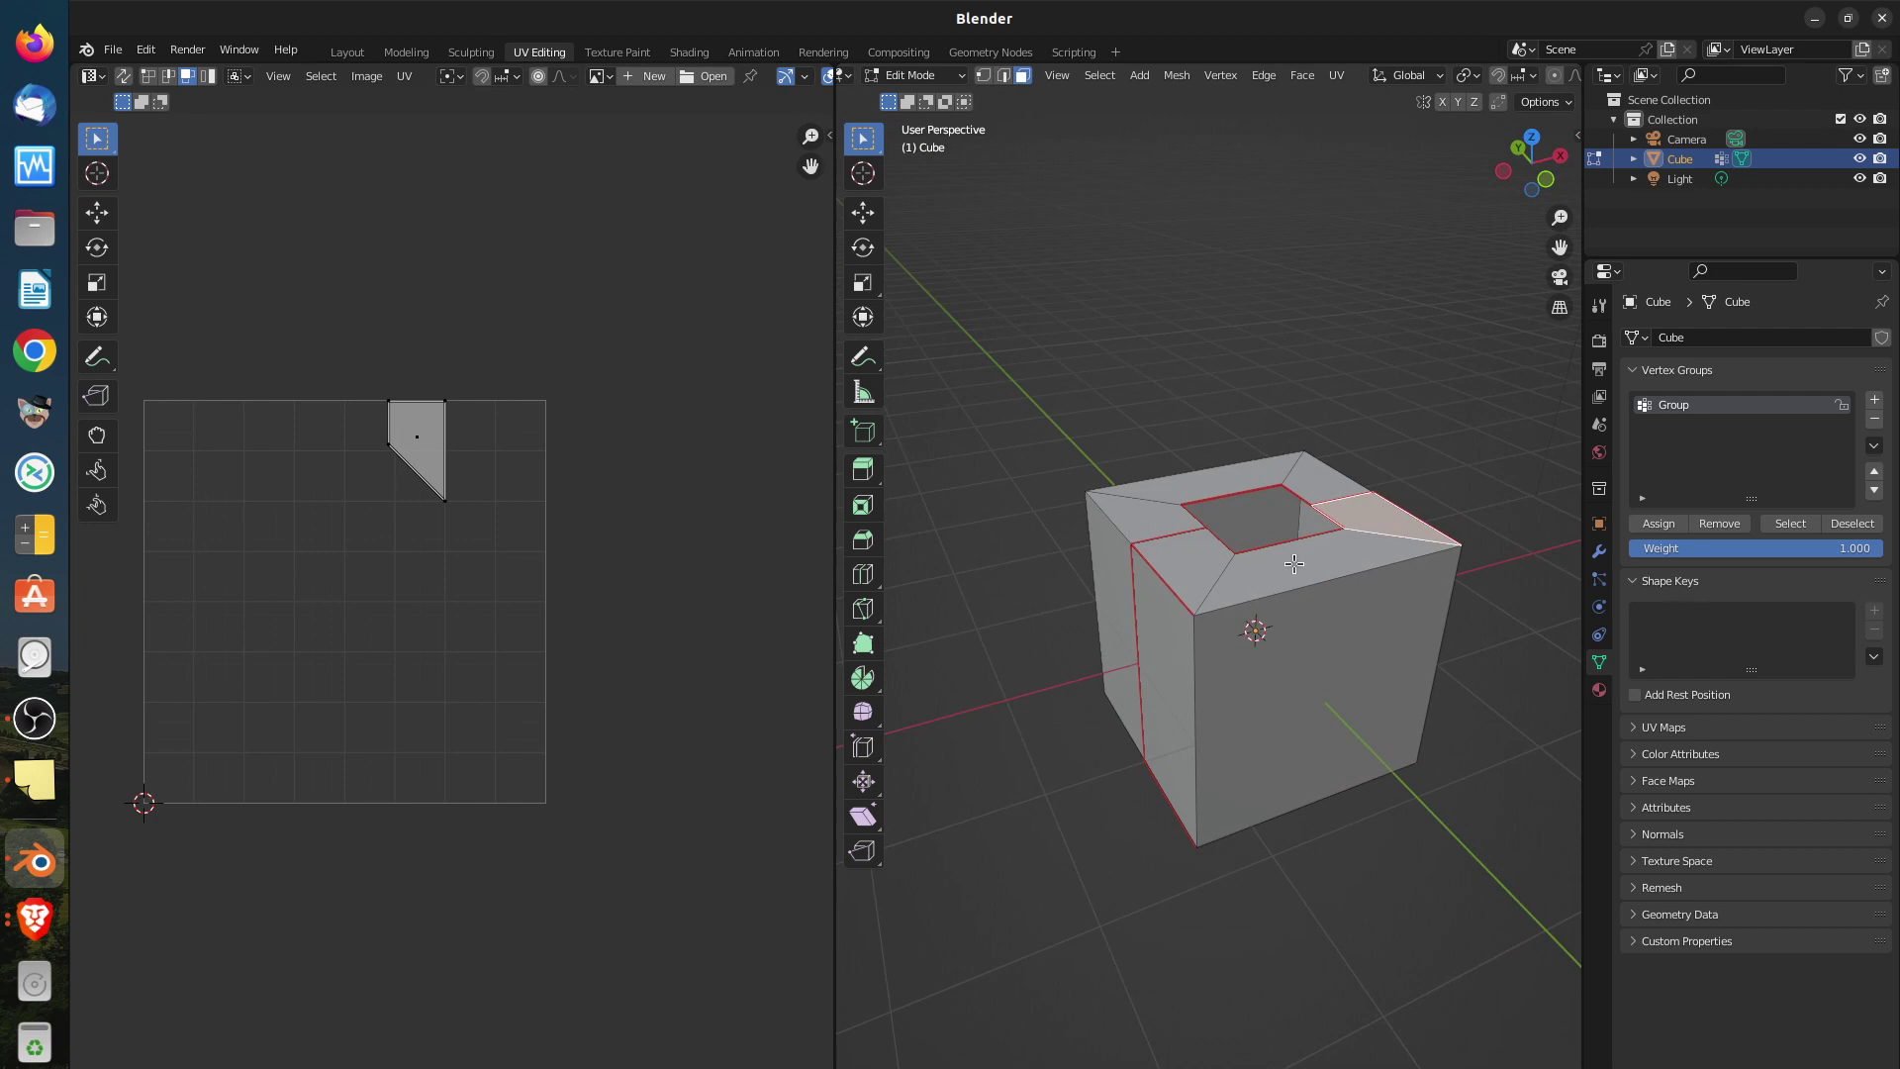
pyautogui.moveTo(1297, 740); pyautogui.dragTo(1295, 727, button='middle')
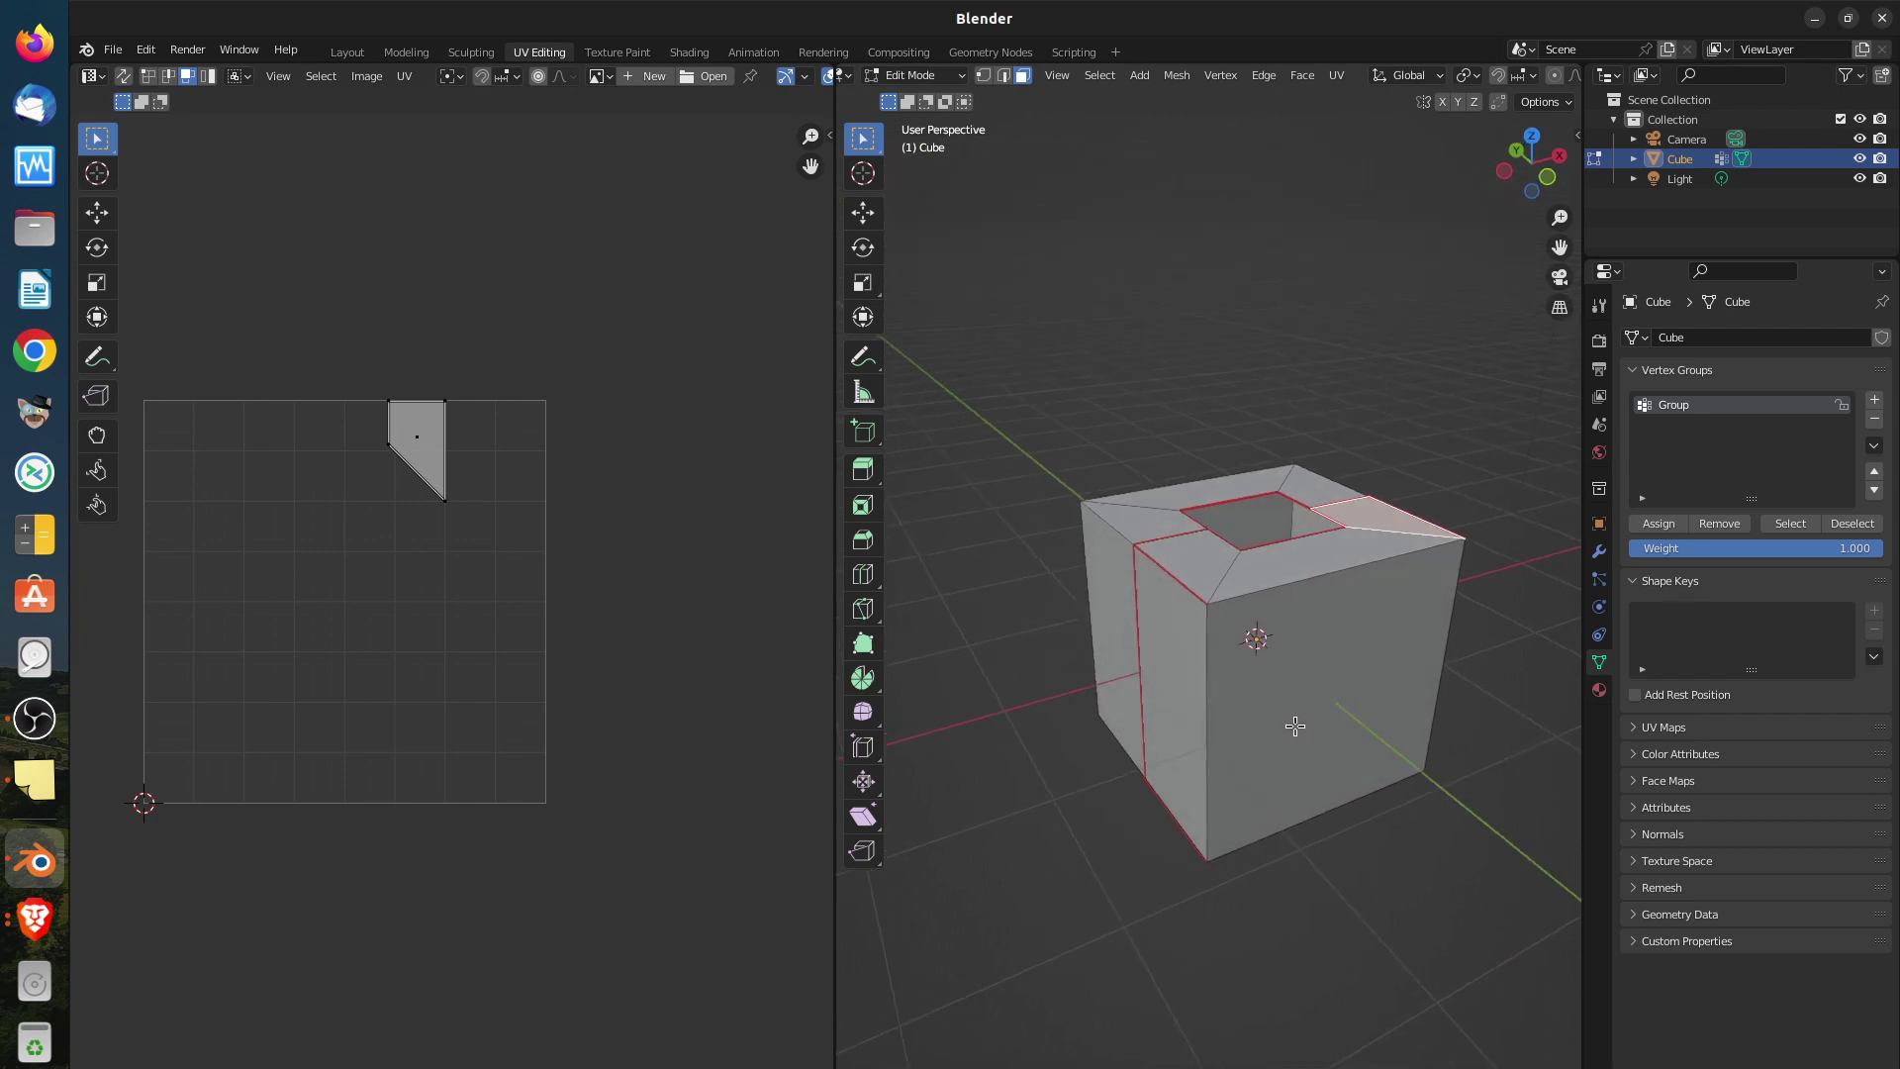
# Reselect the whole negative Y half and move all its UVs up about 1.1 units, above the UV square
pyautogui.keyDown('shift'); pyautogui.click(1310, 715); pyautogui.keyUp('shift')
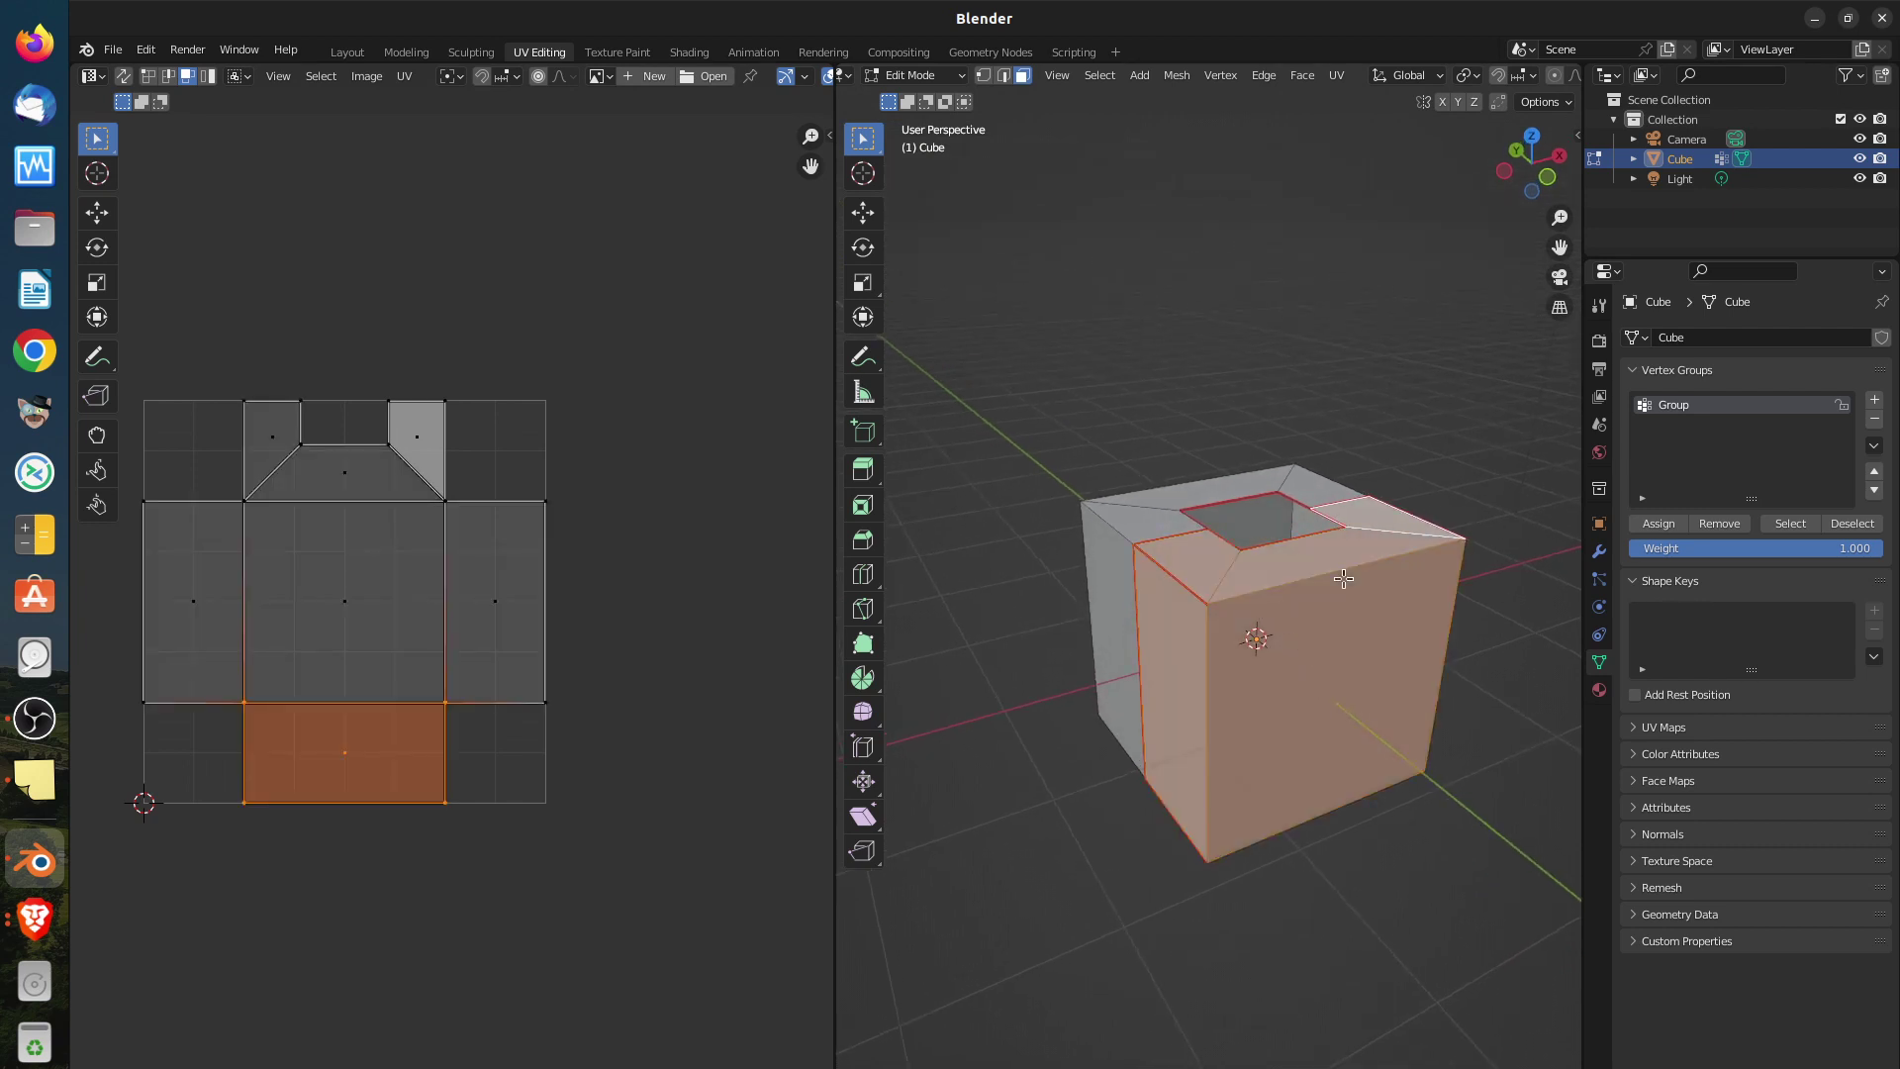
pyautogui.moveTo(1326, 666); pyautogui.dragTo(1308, 565, button='middle')
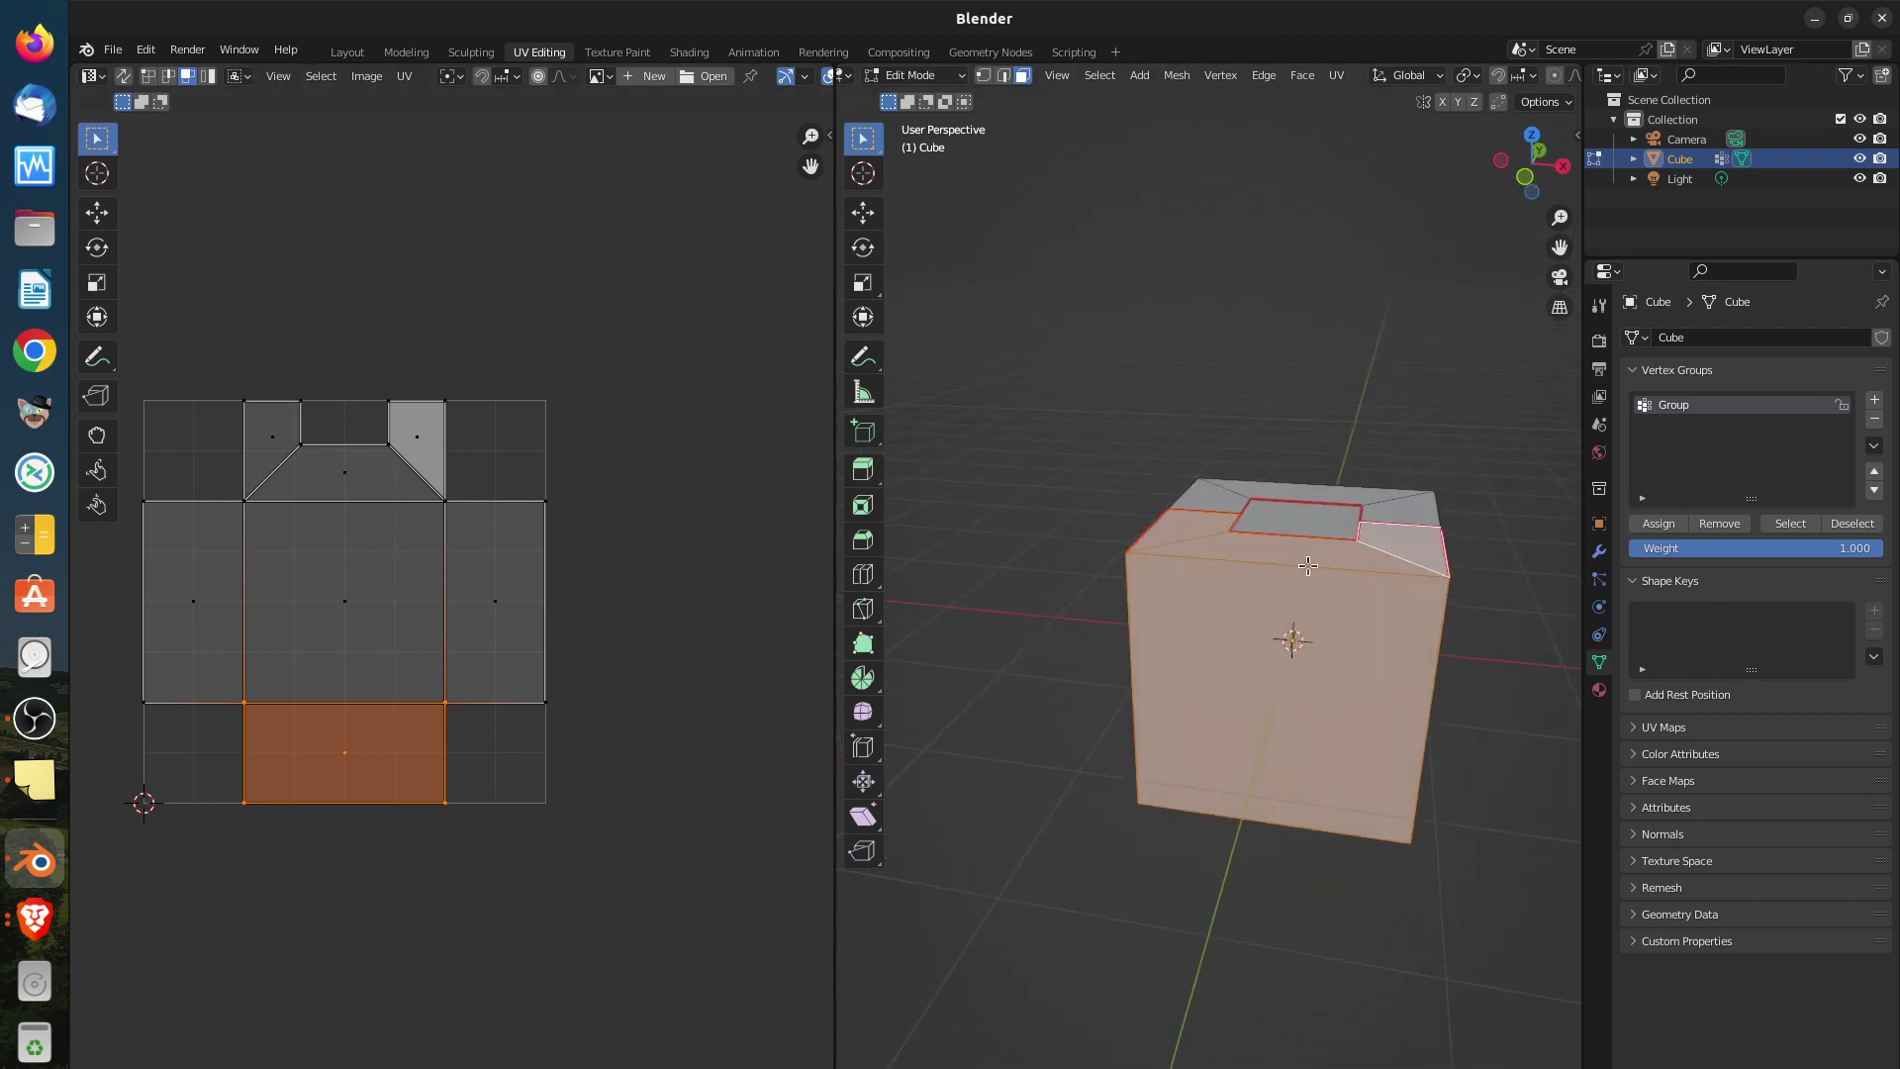
pyautogui.moveTo(1305, 708); pyautogui.dragTo(1246, 672, button='middle')
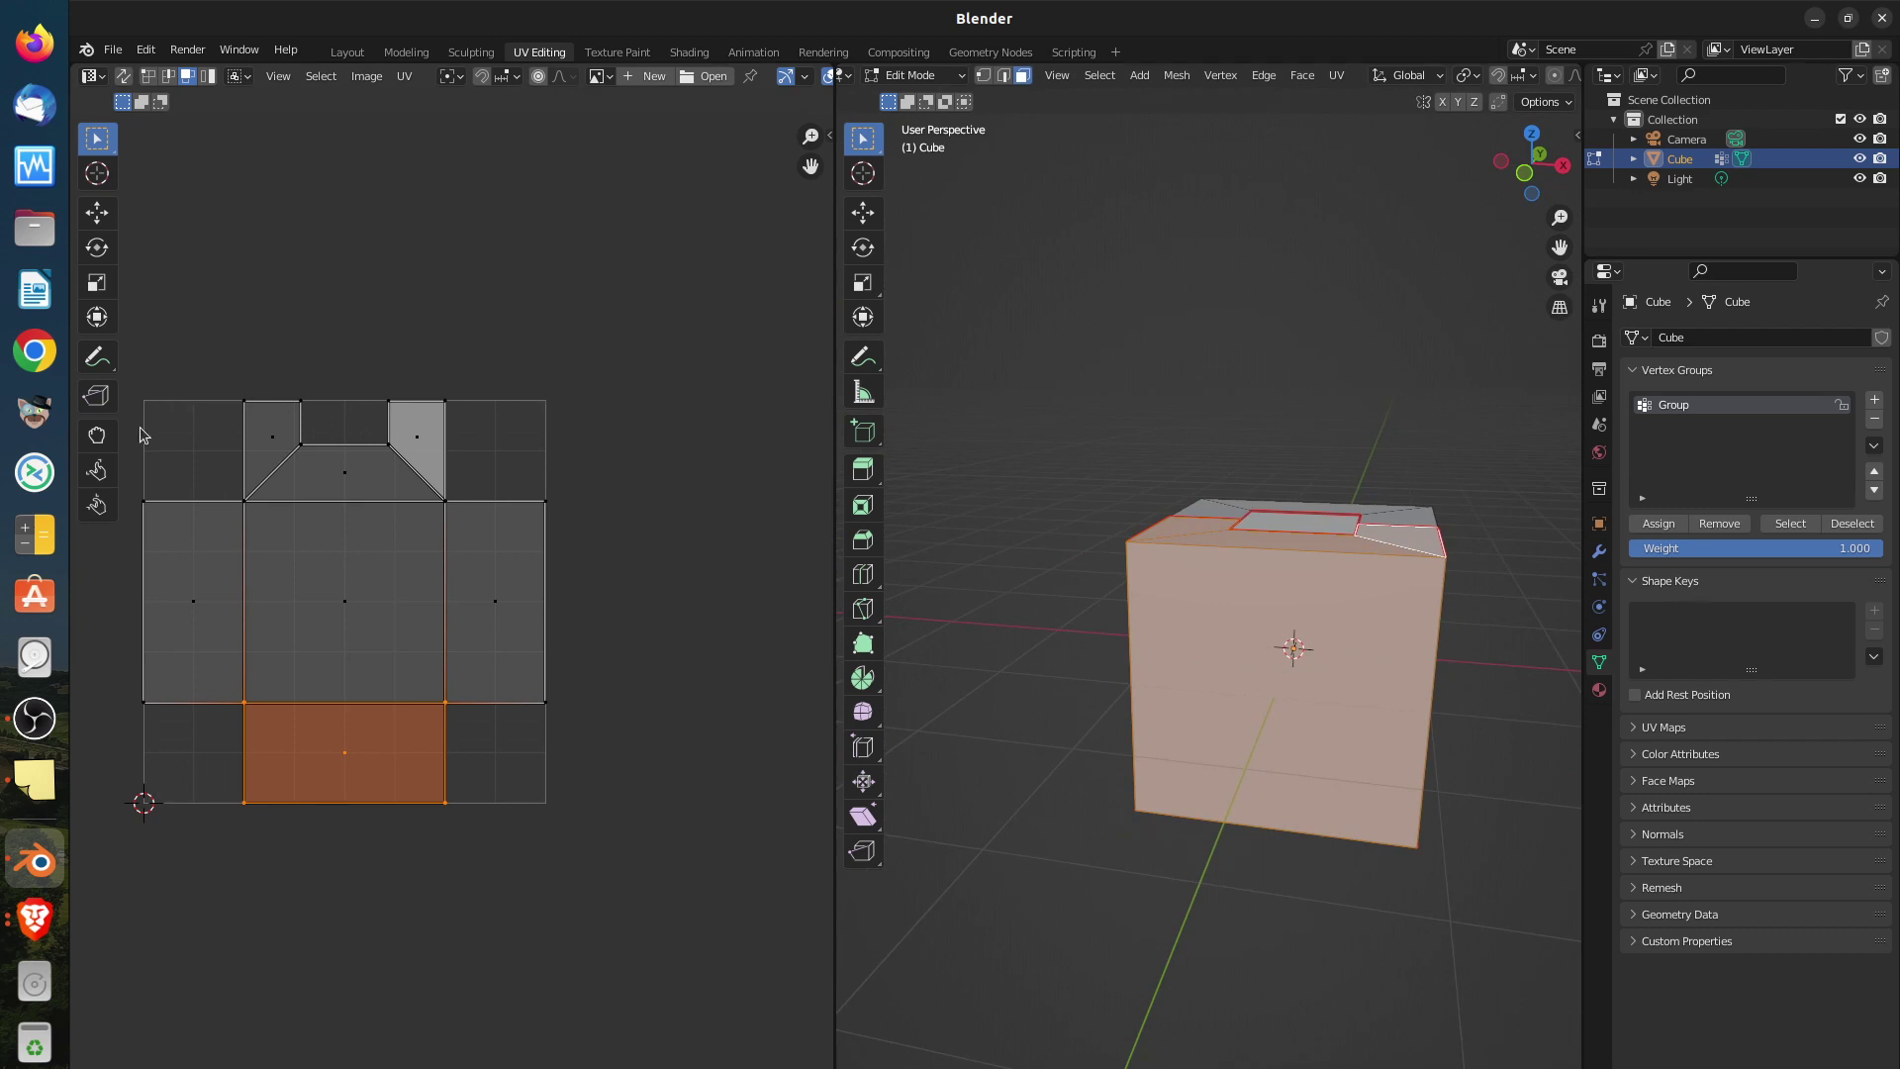
pyautogui.moveTo(363, 638); pyautogui.dragTo(492, 681, button='middle')
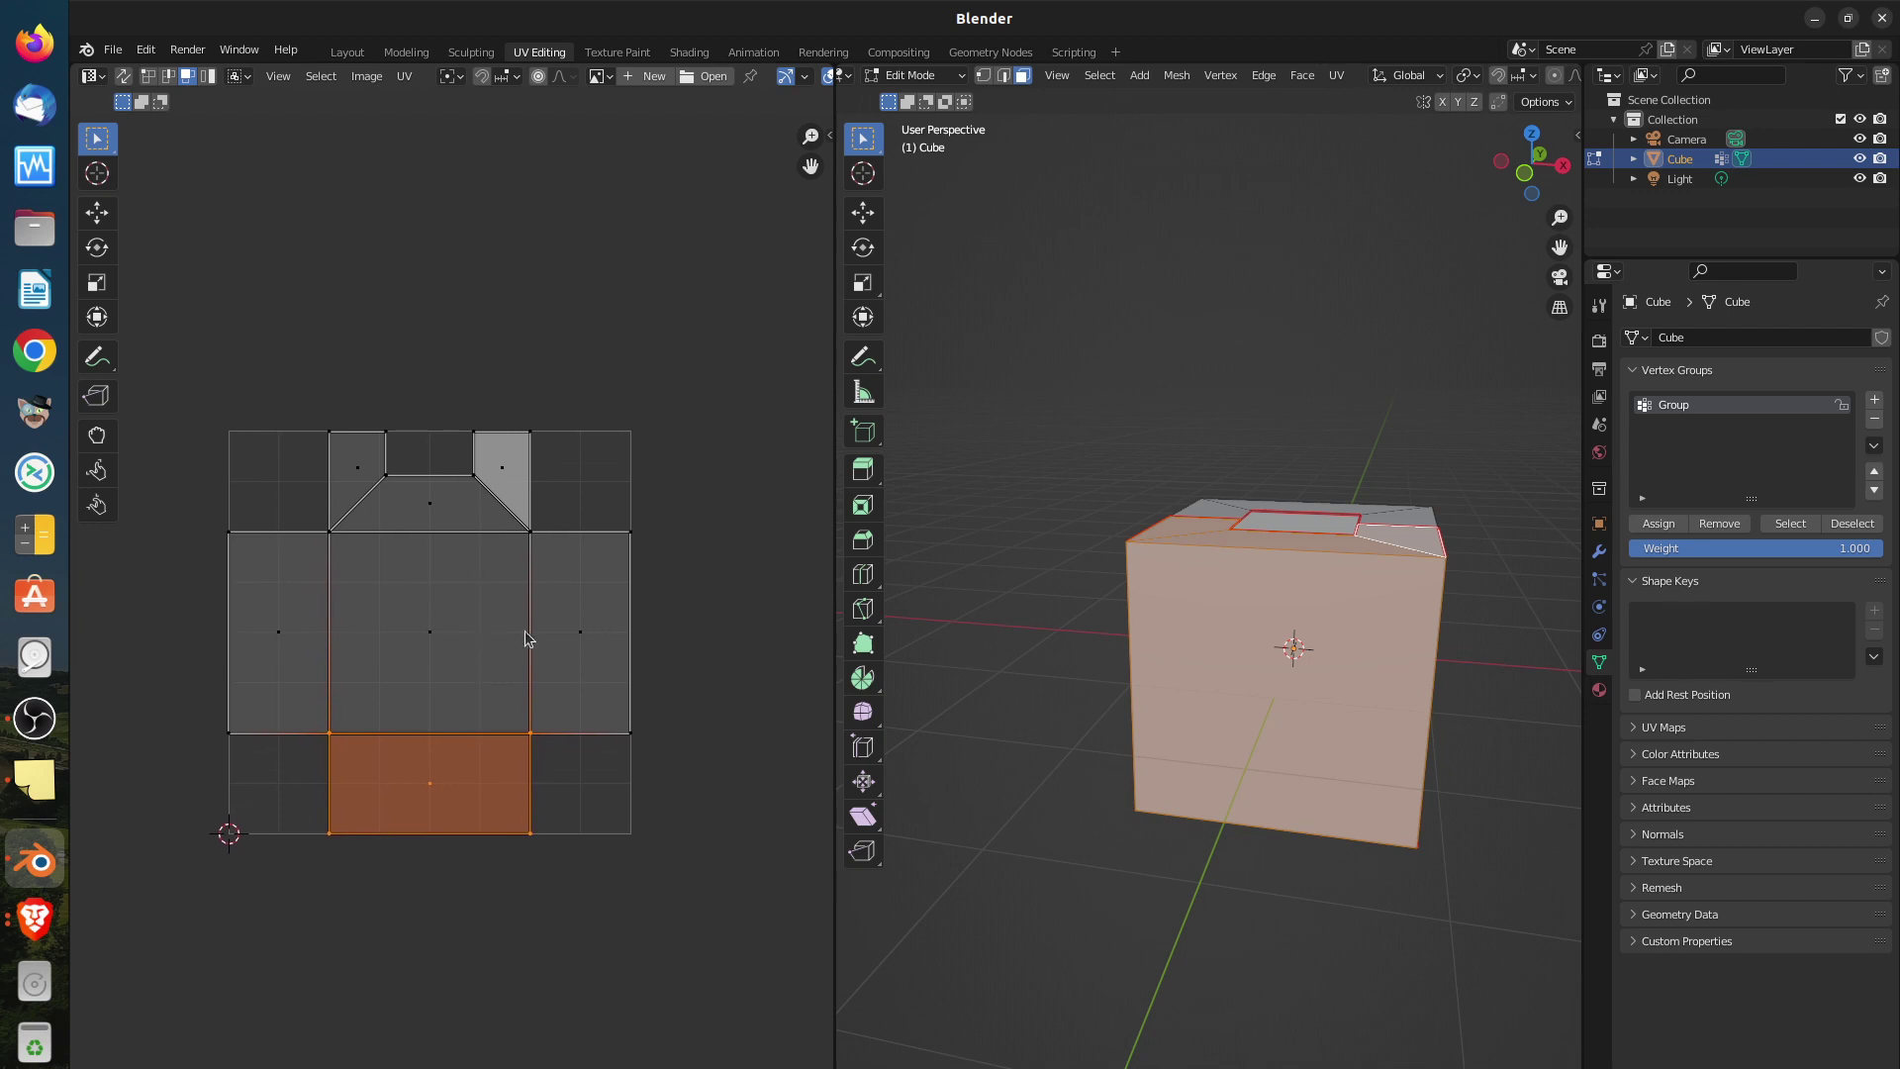
pyautogui.hotkey('alt', 'a')
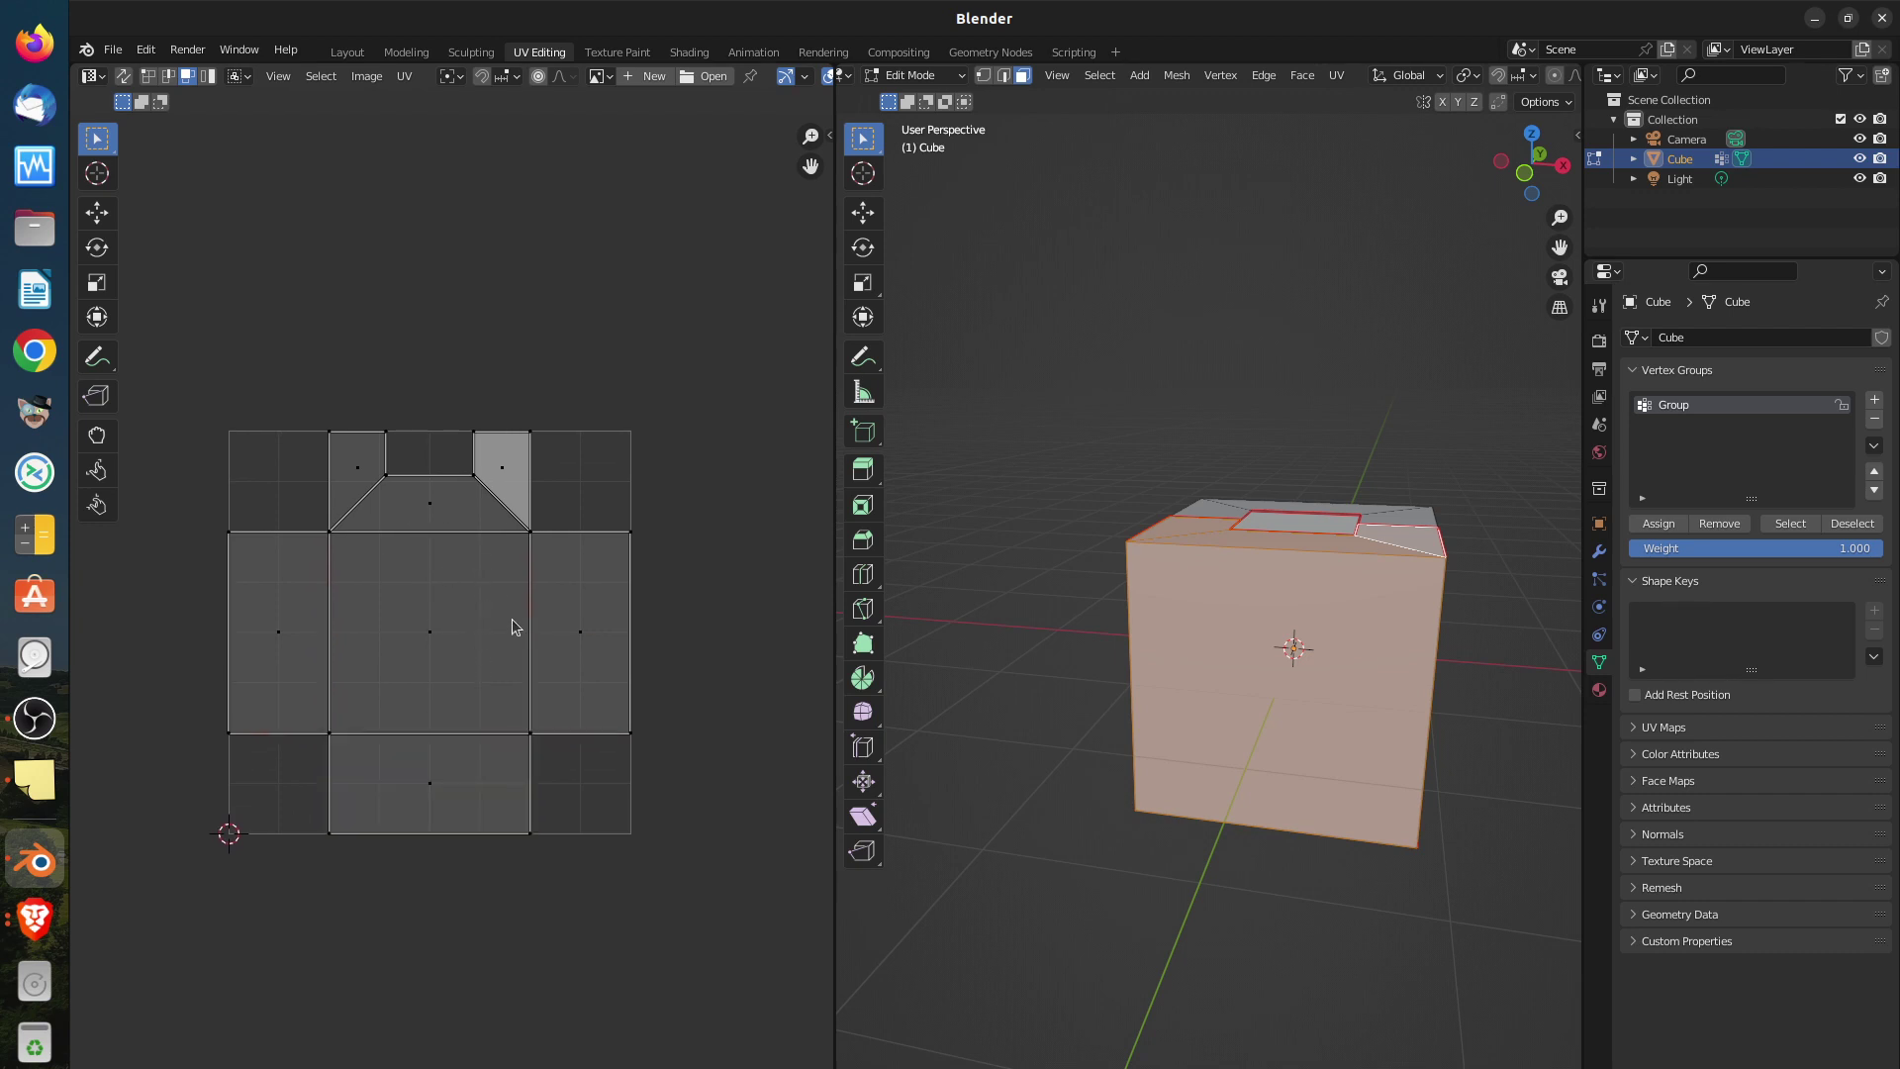
pyautogui.press('a')
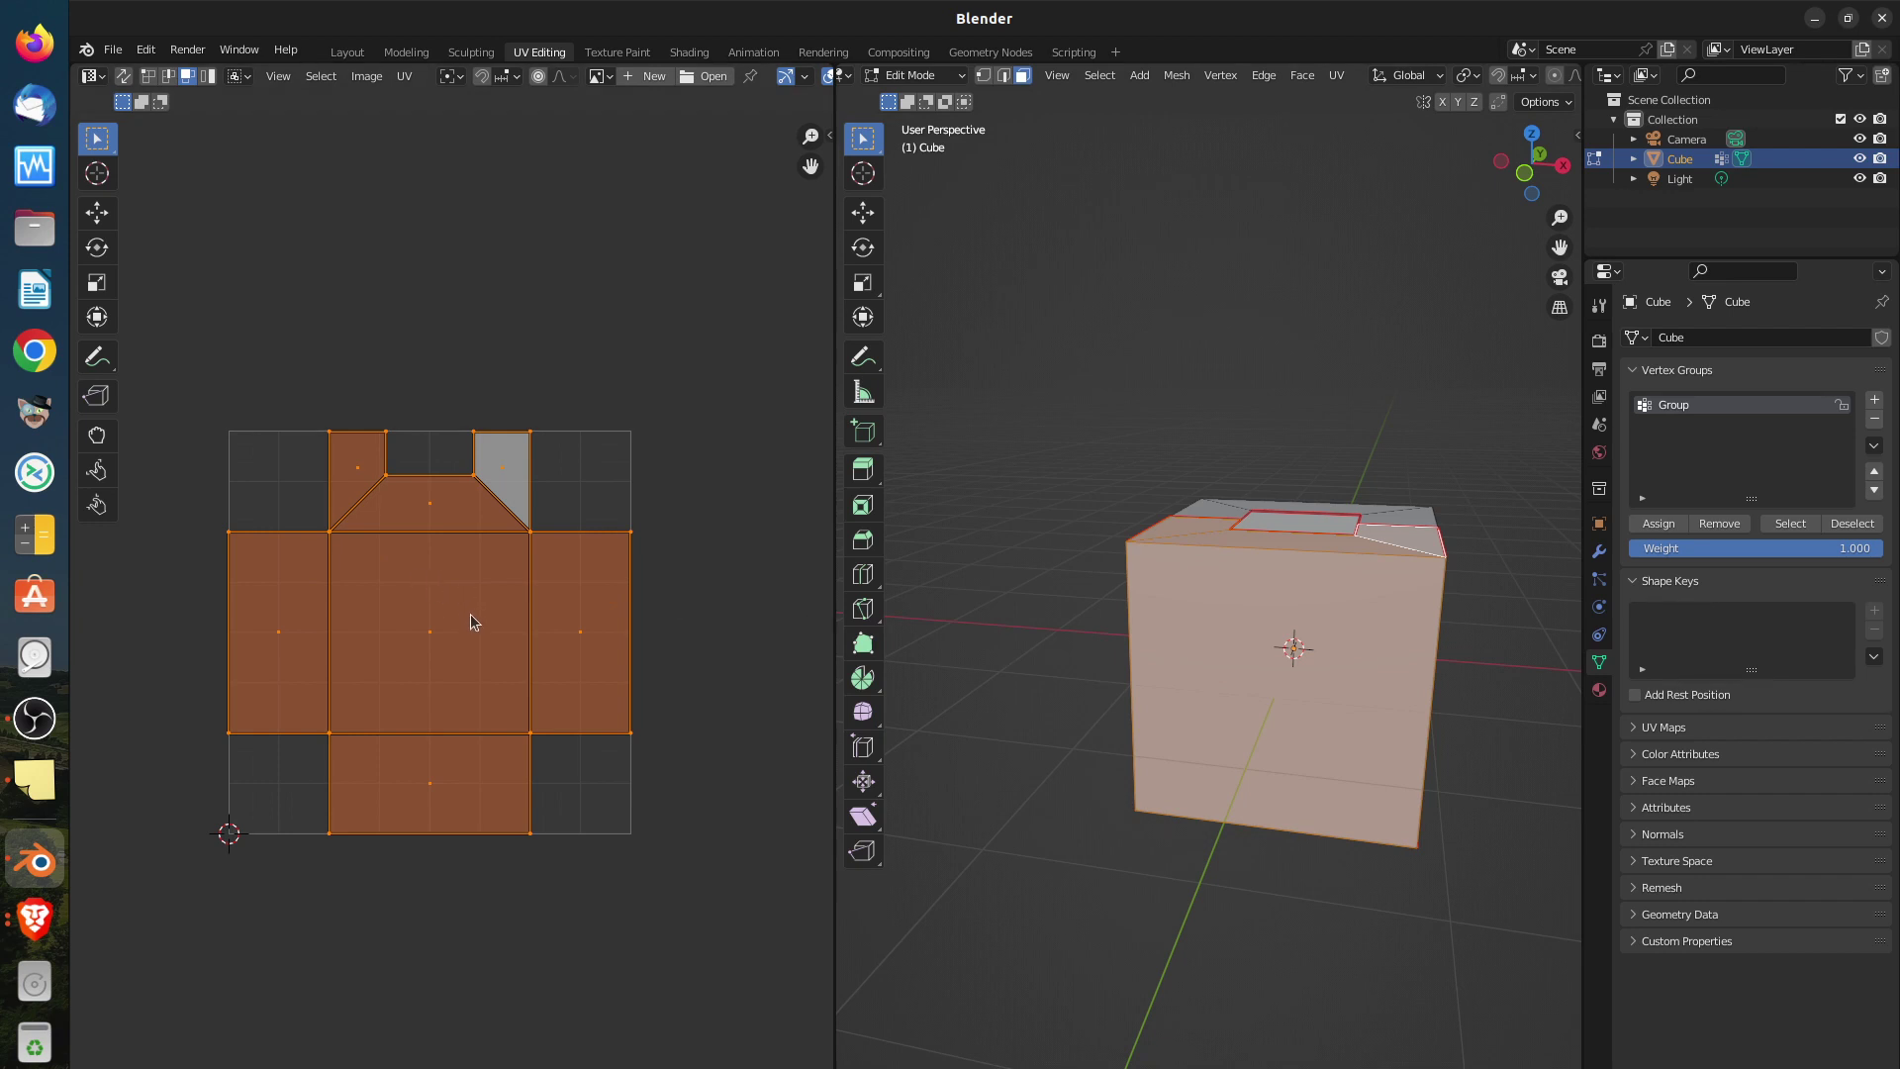
pyautogui.press('g')
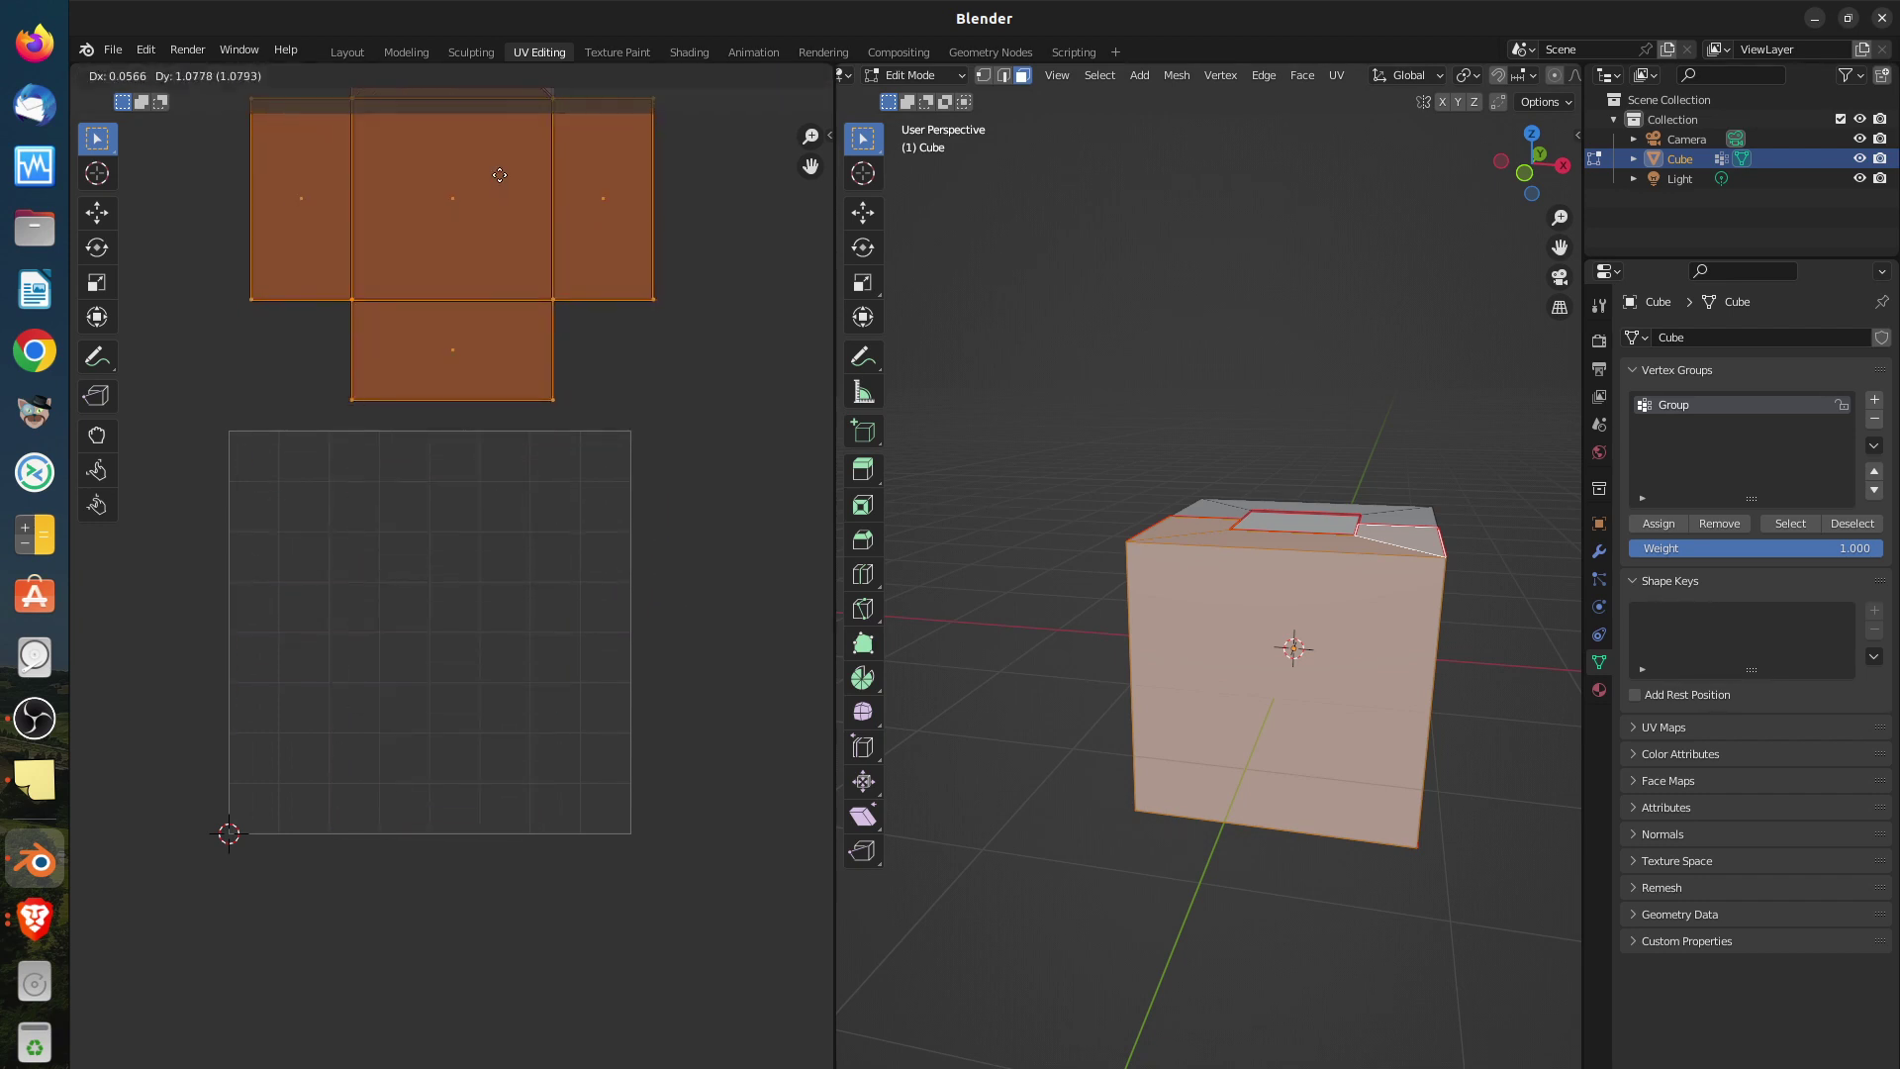
pyautogui.click(503, 167)
pyautogui.scroll(-3, 608, 604)
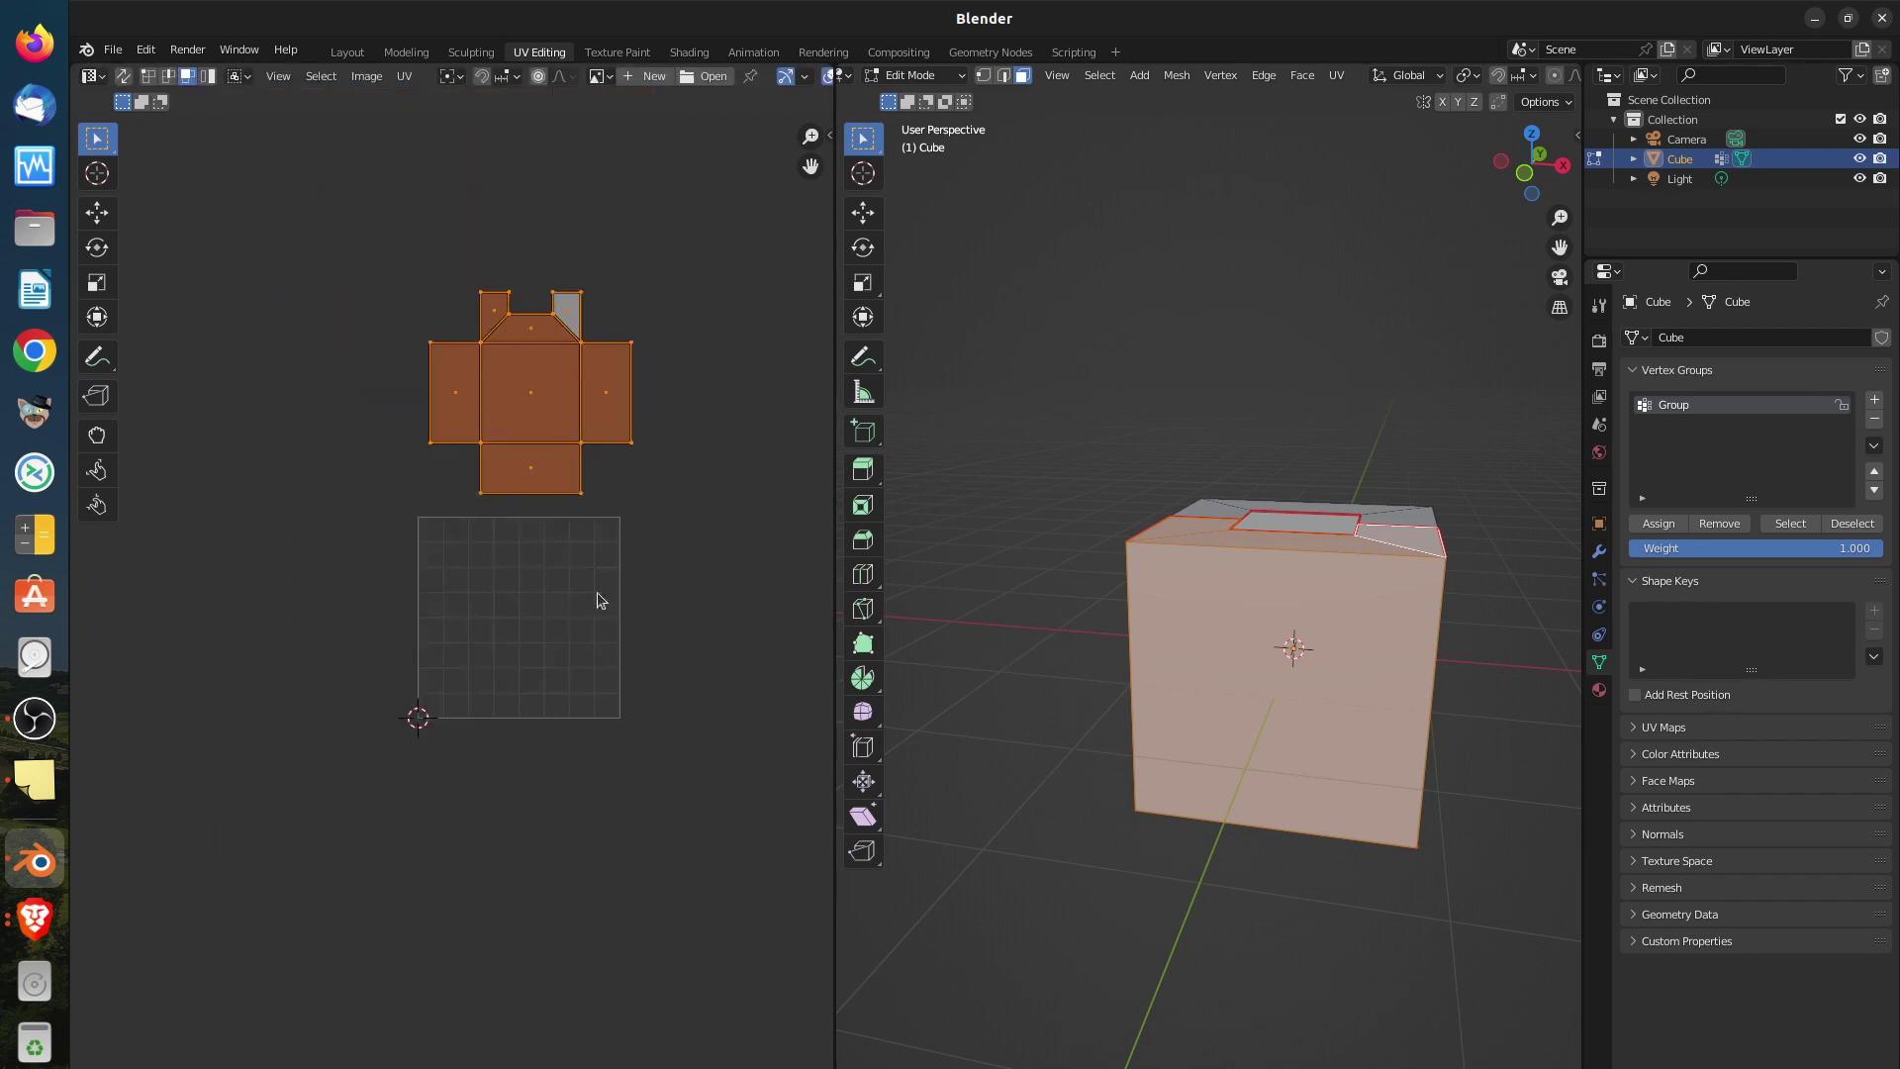
# Delete the selected faces of the base's negative Y half
pyautogui.moveTo(1301, 727); pyautogui.dragTo(1207, 685, button='middle')
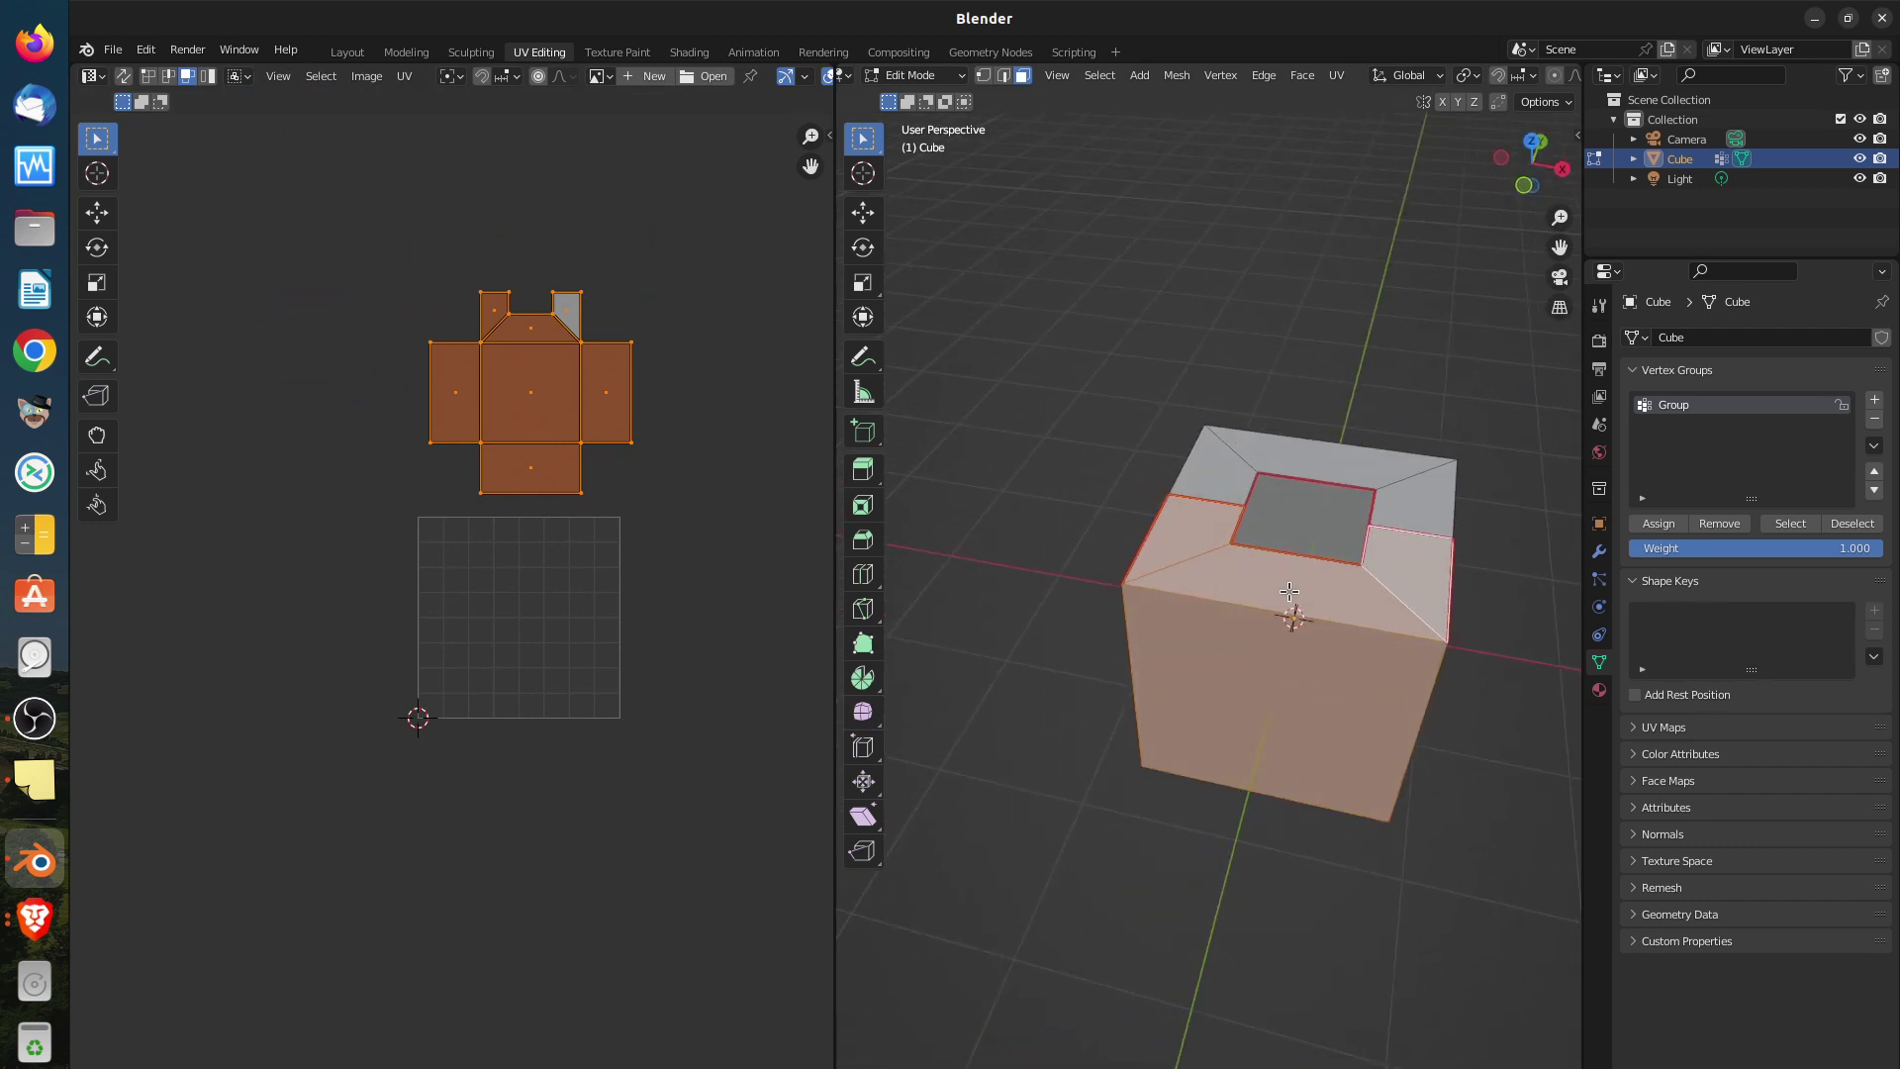
pyautogui.press('x')
pyautogui.click(1313, 645)
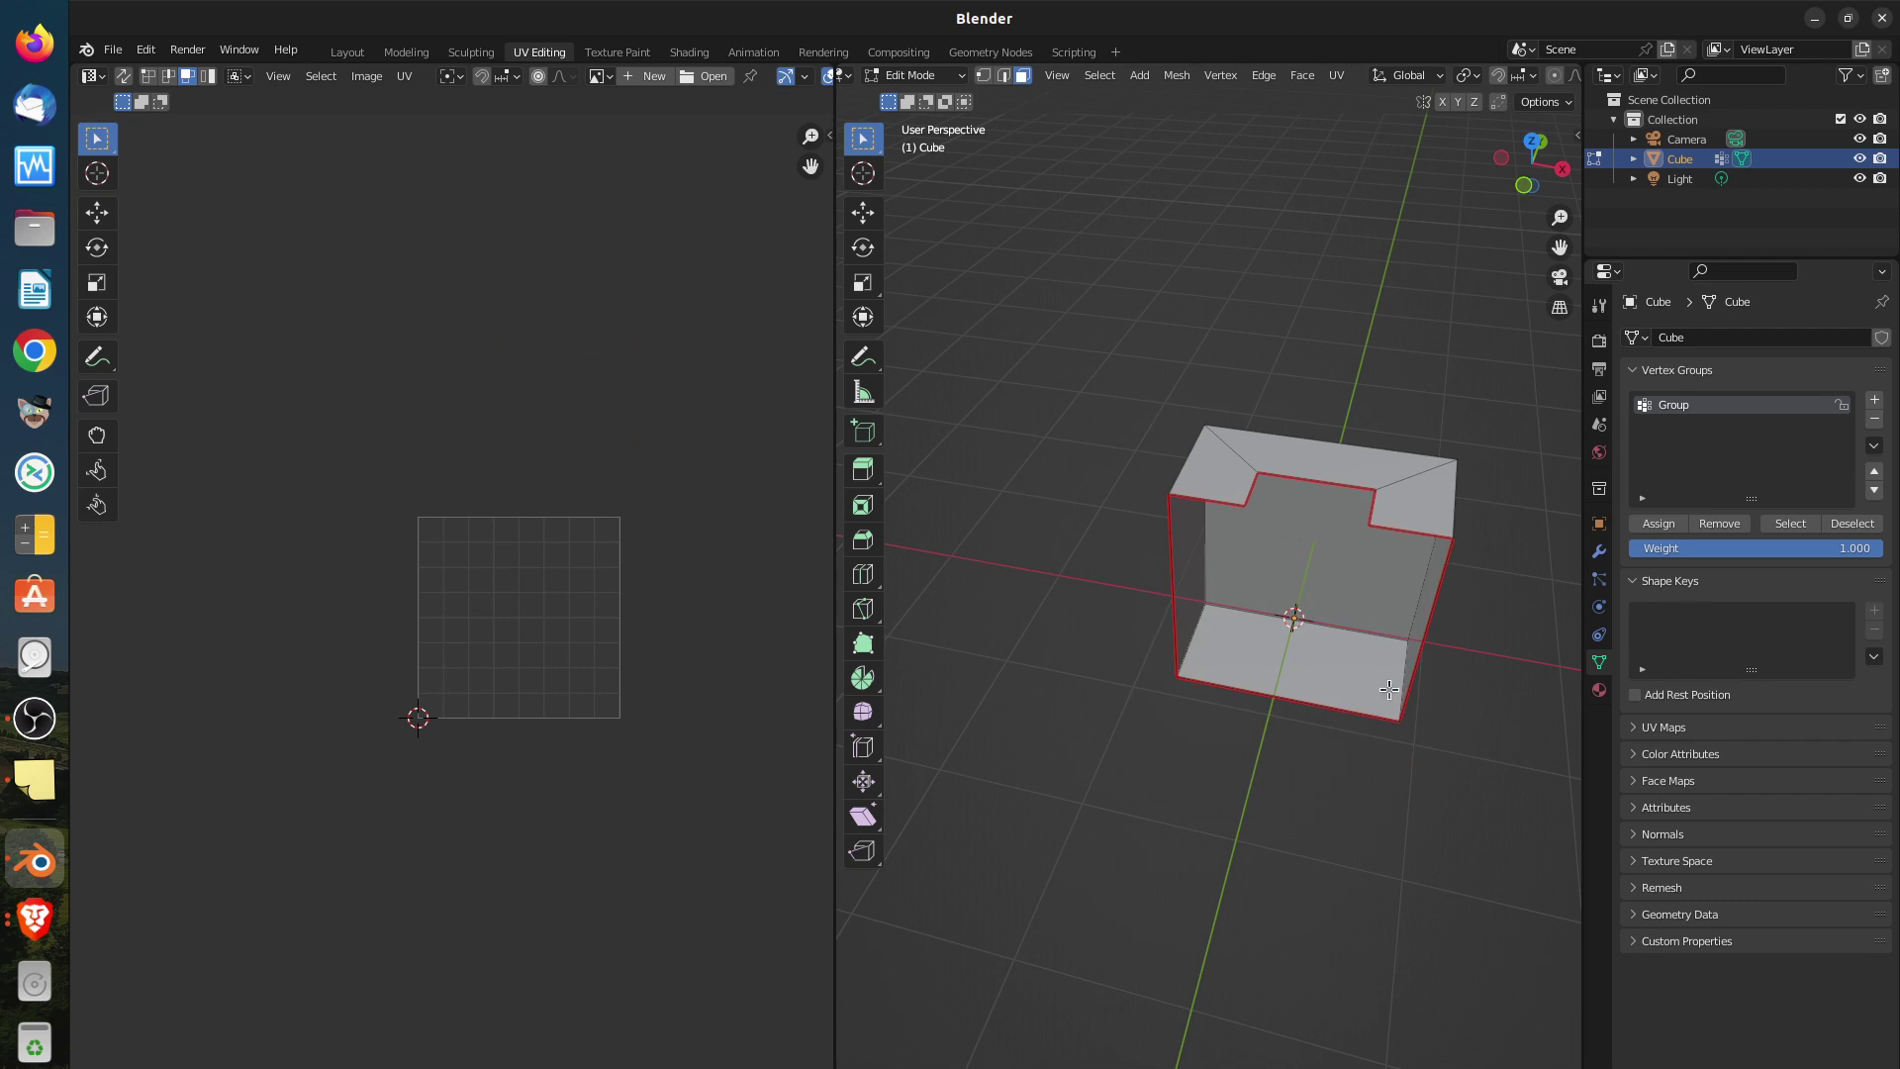
# Select all faces of the base's remaining positive Y half and apply Unwrap
pyautogui.moveTo(1389, 690); pyautogui.dragTo(1415, 658, button='middle')
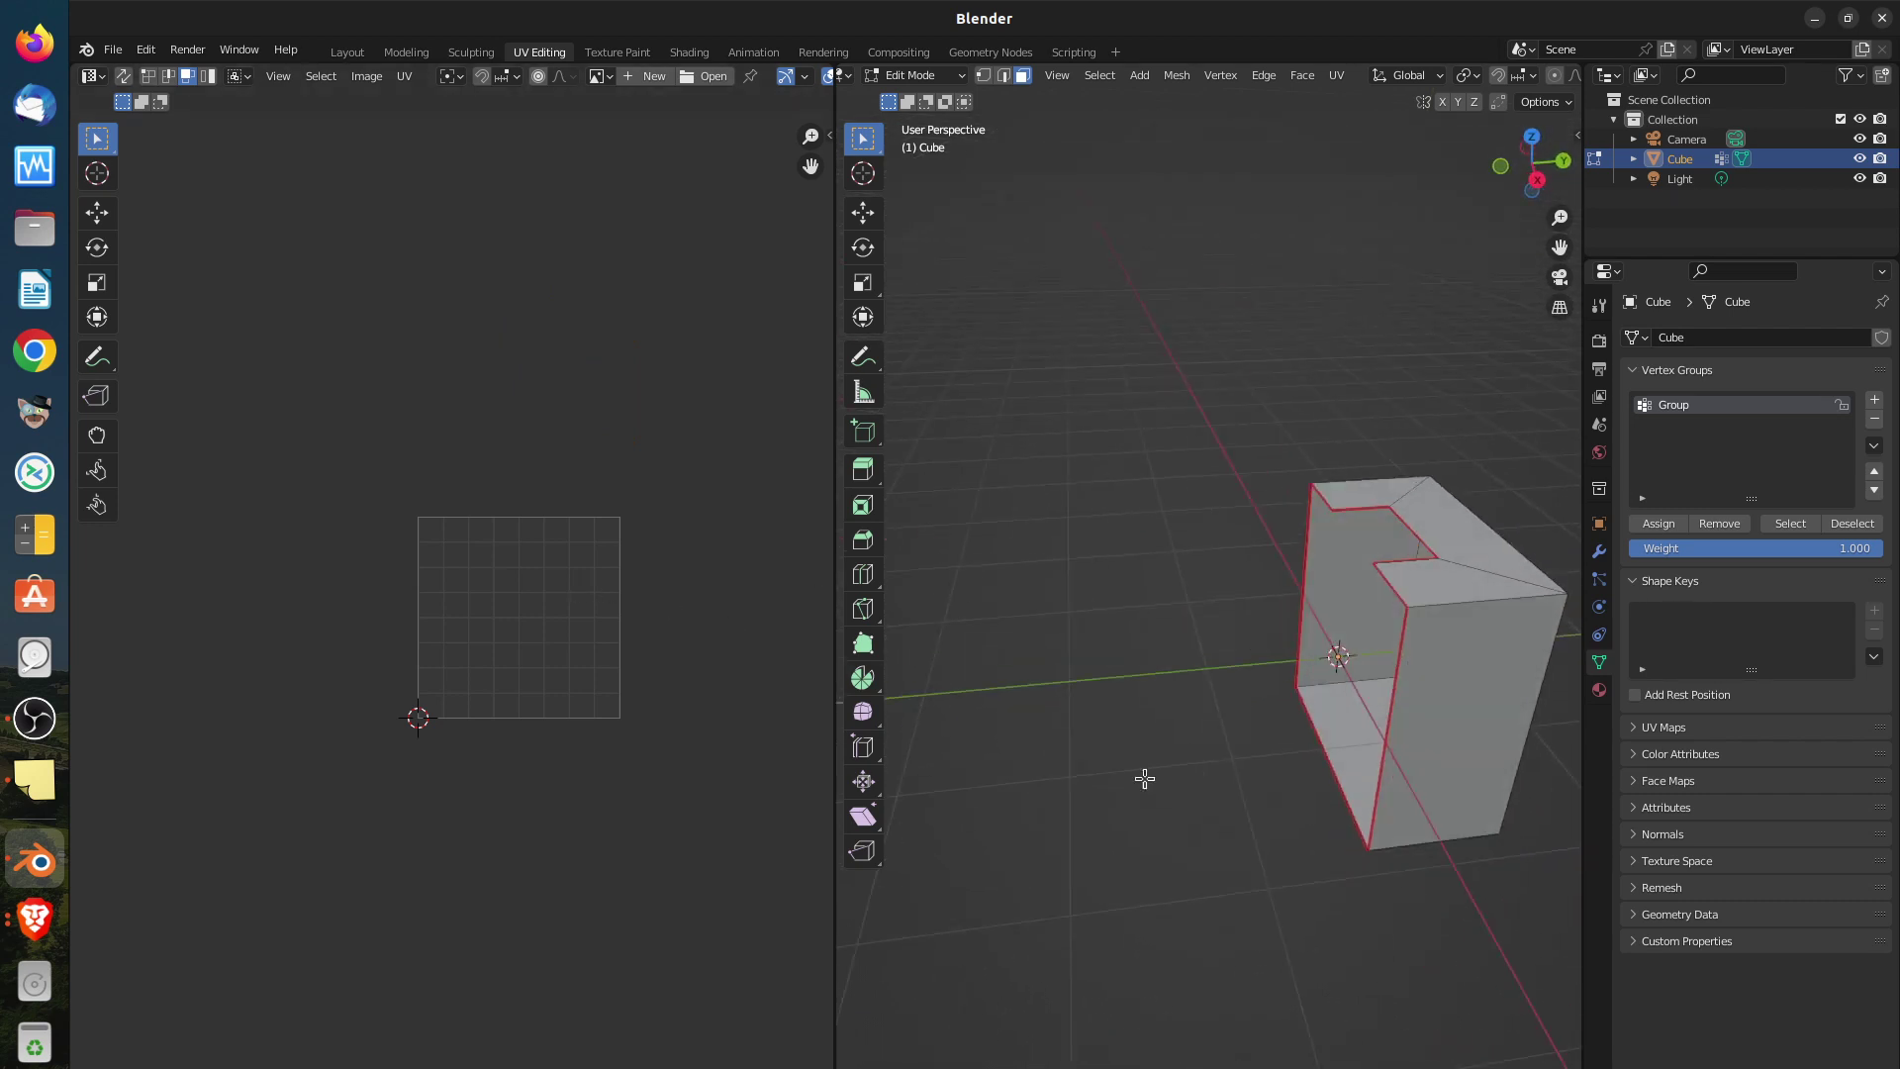
pyautogui.moveTo(1438, 822); pyautogui.dragTo(1145, 742, button='middle')
pyautogui.click(1138, 656)
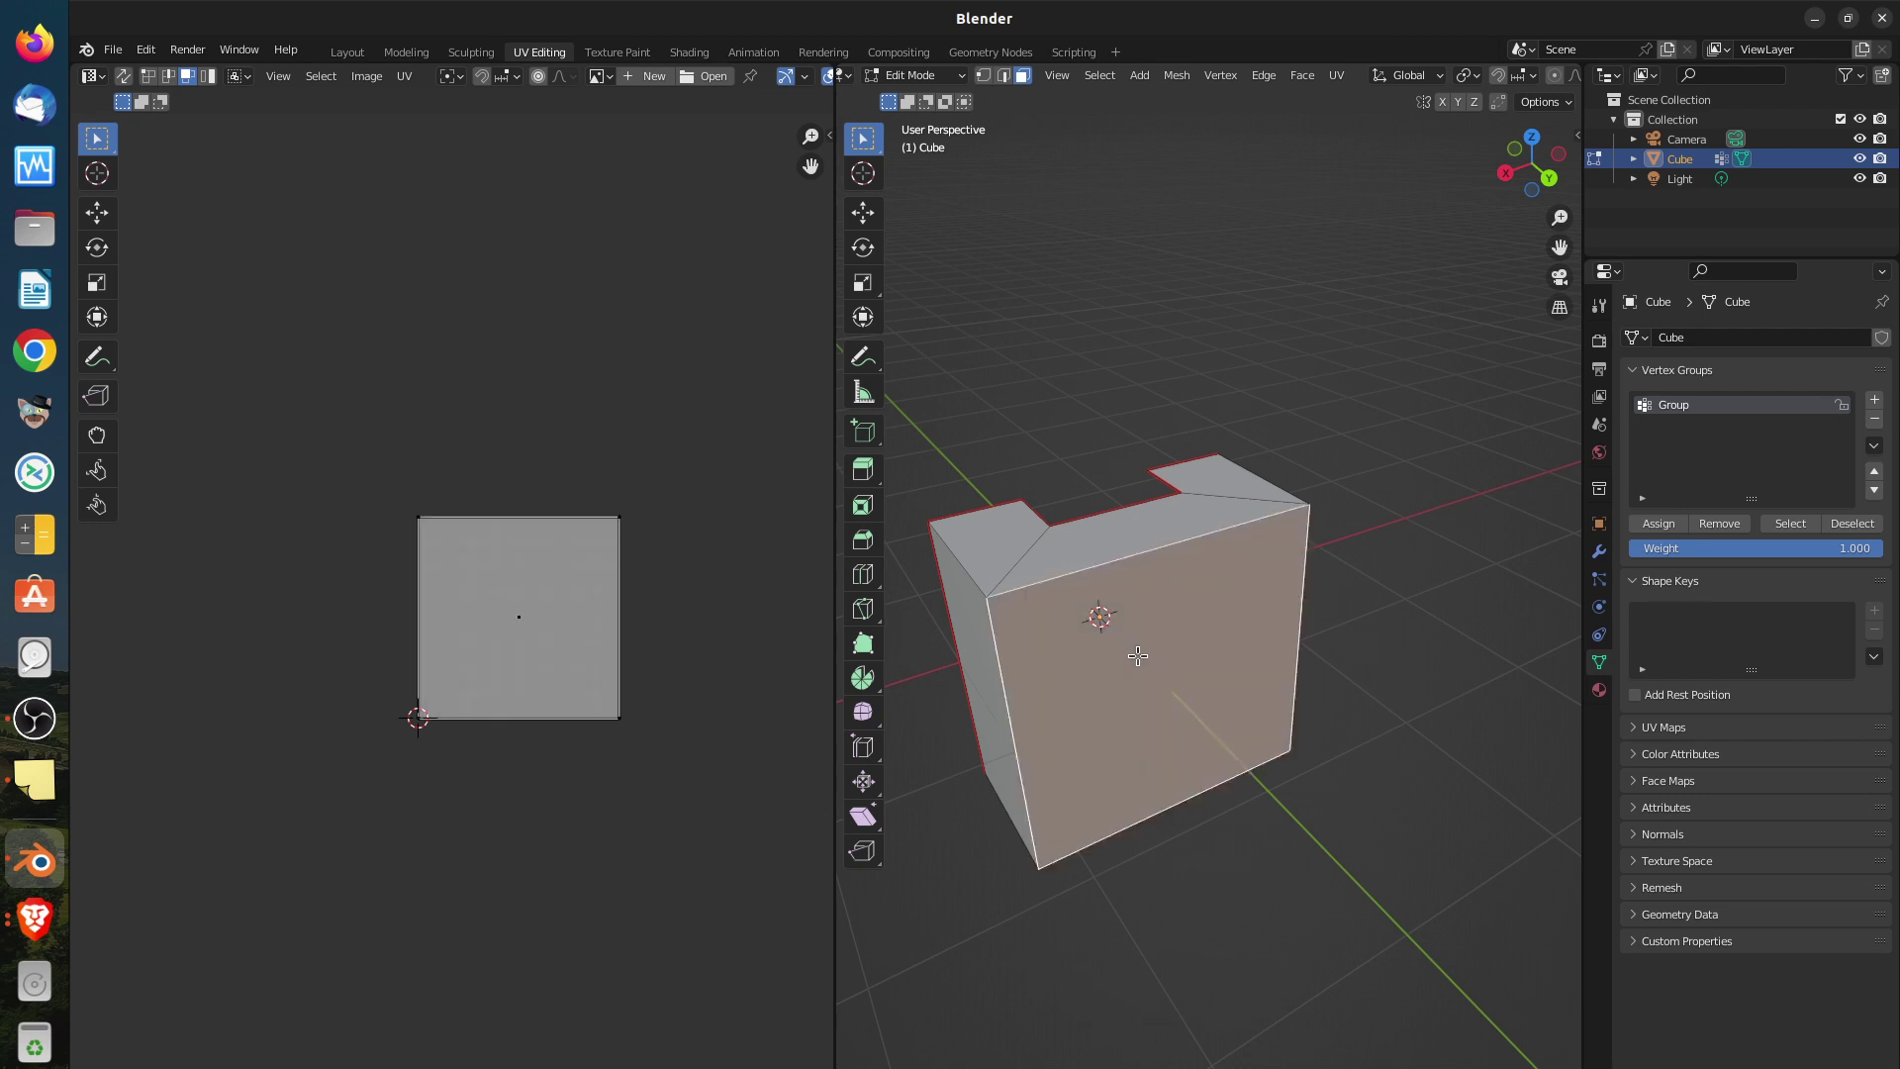
pyautogui.moveTo(1078, 678); pyautogui.dragTo(1195, 675, button='middle')
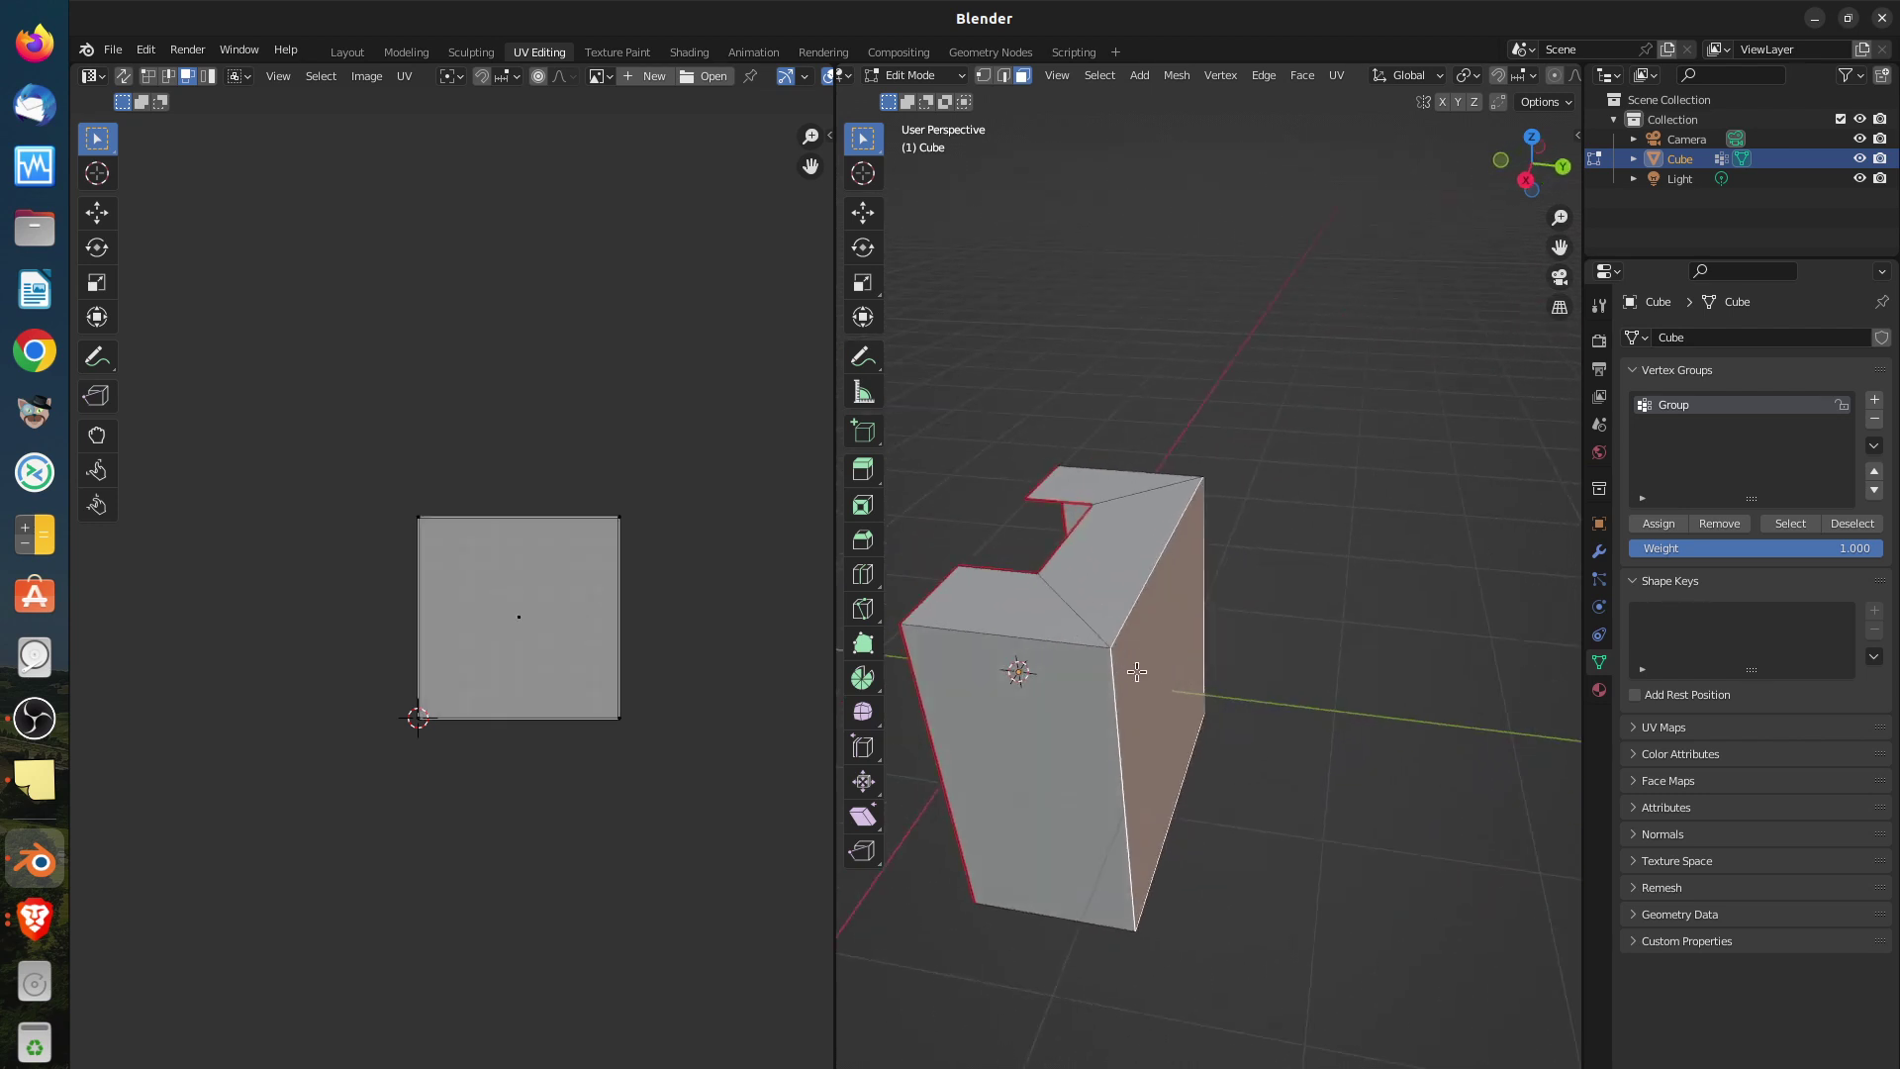
pyautogui.keyDown('shift'); pyautogui.click(1136, 671); pyautogui.keyUp('shift')
pyautogui.press('a')
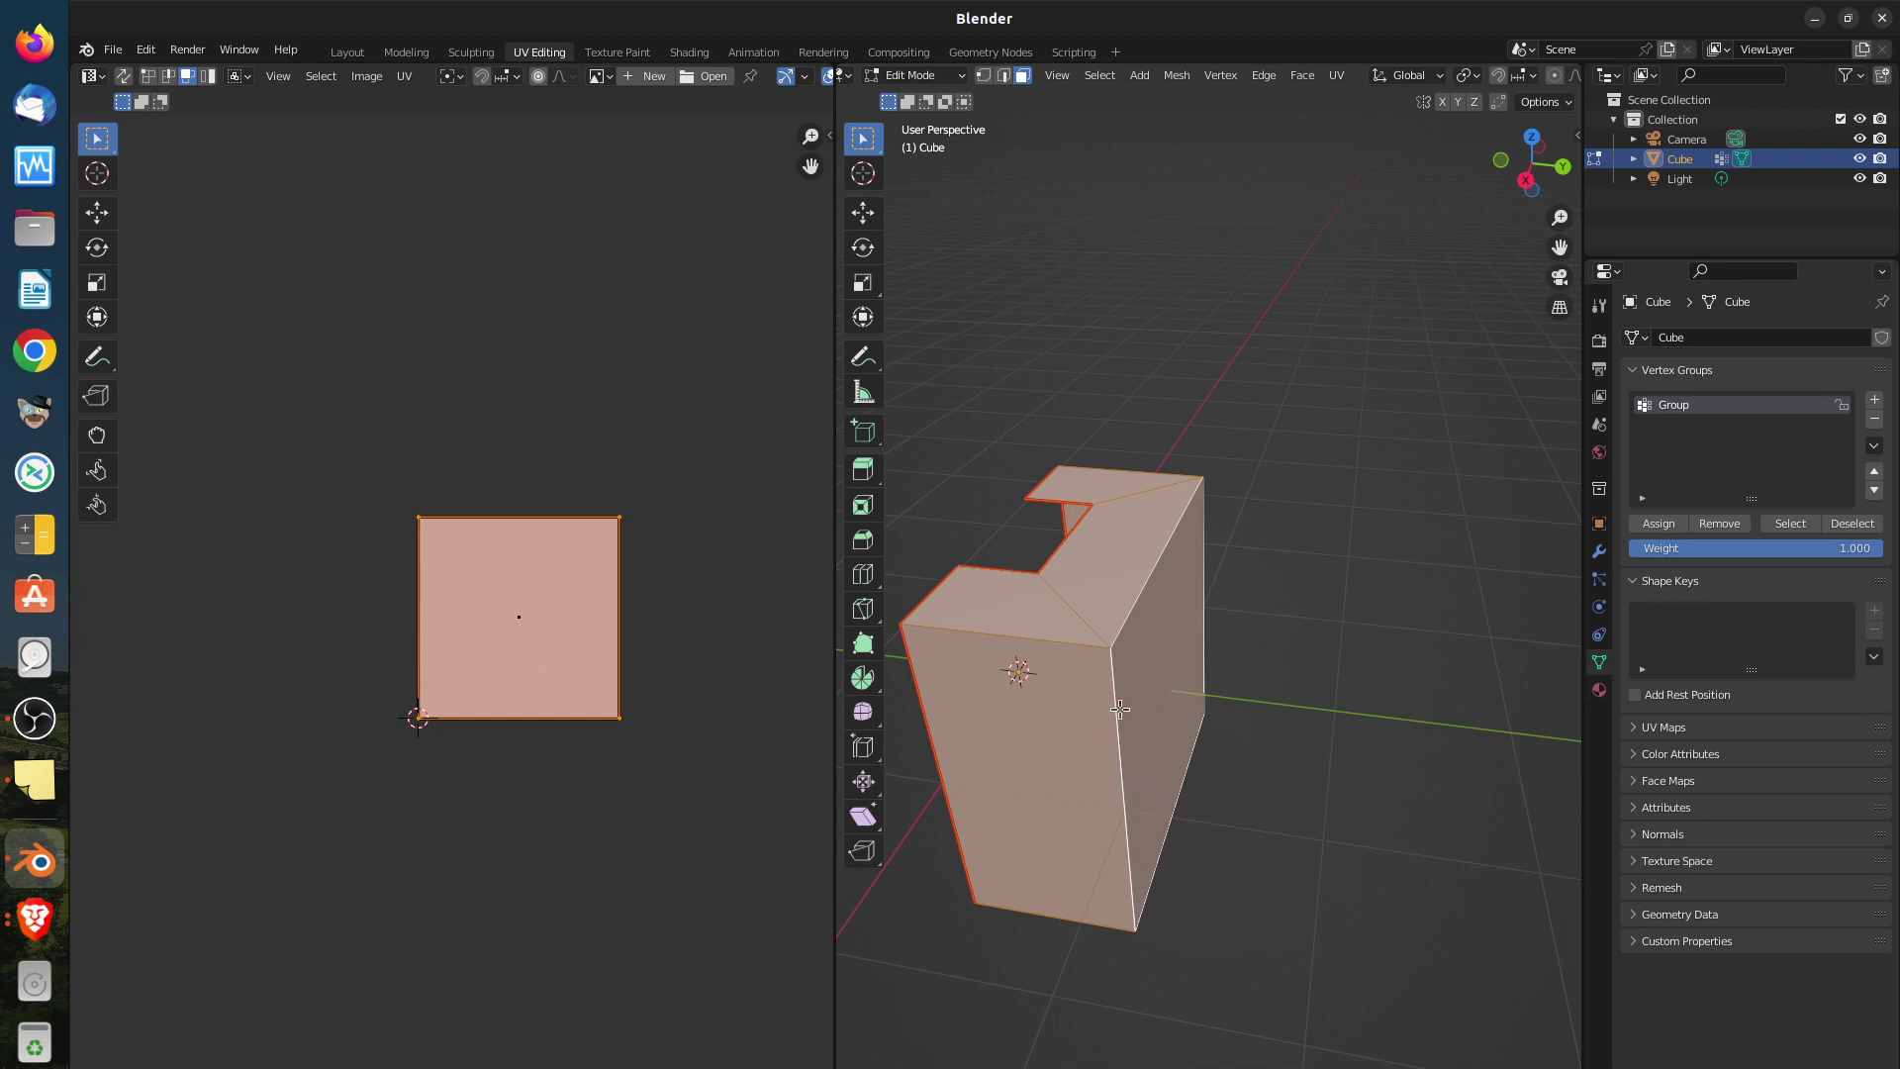
pyautogui.press('u')
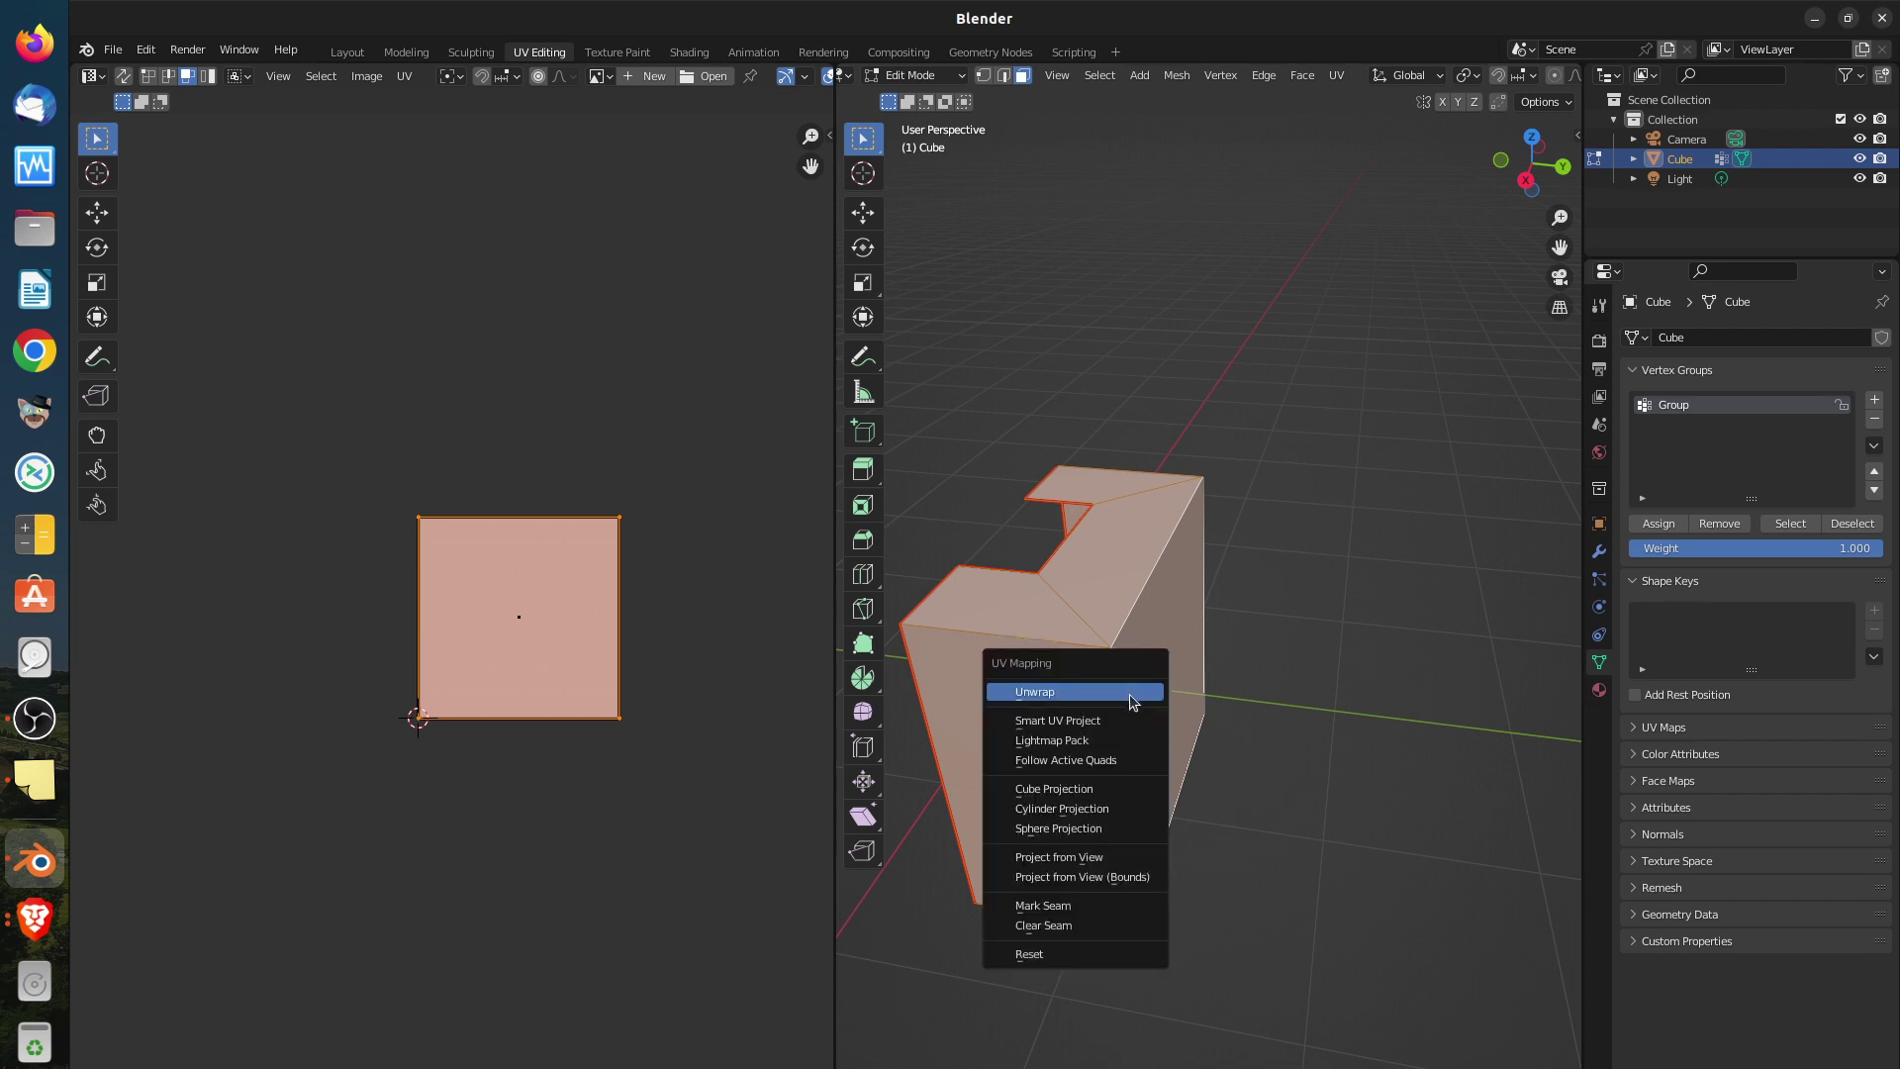
pyautogui.click(1133, 701)
pyautogui.scroll(2, 540, 678)
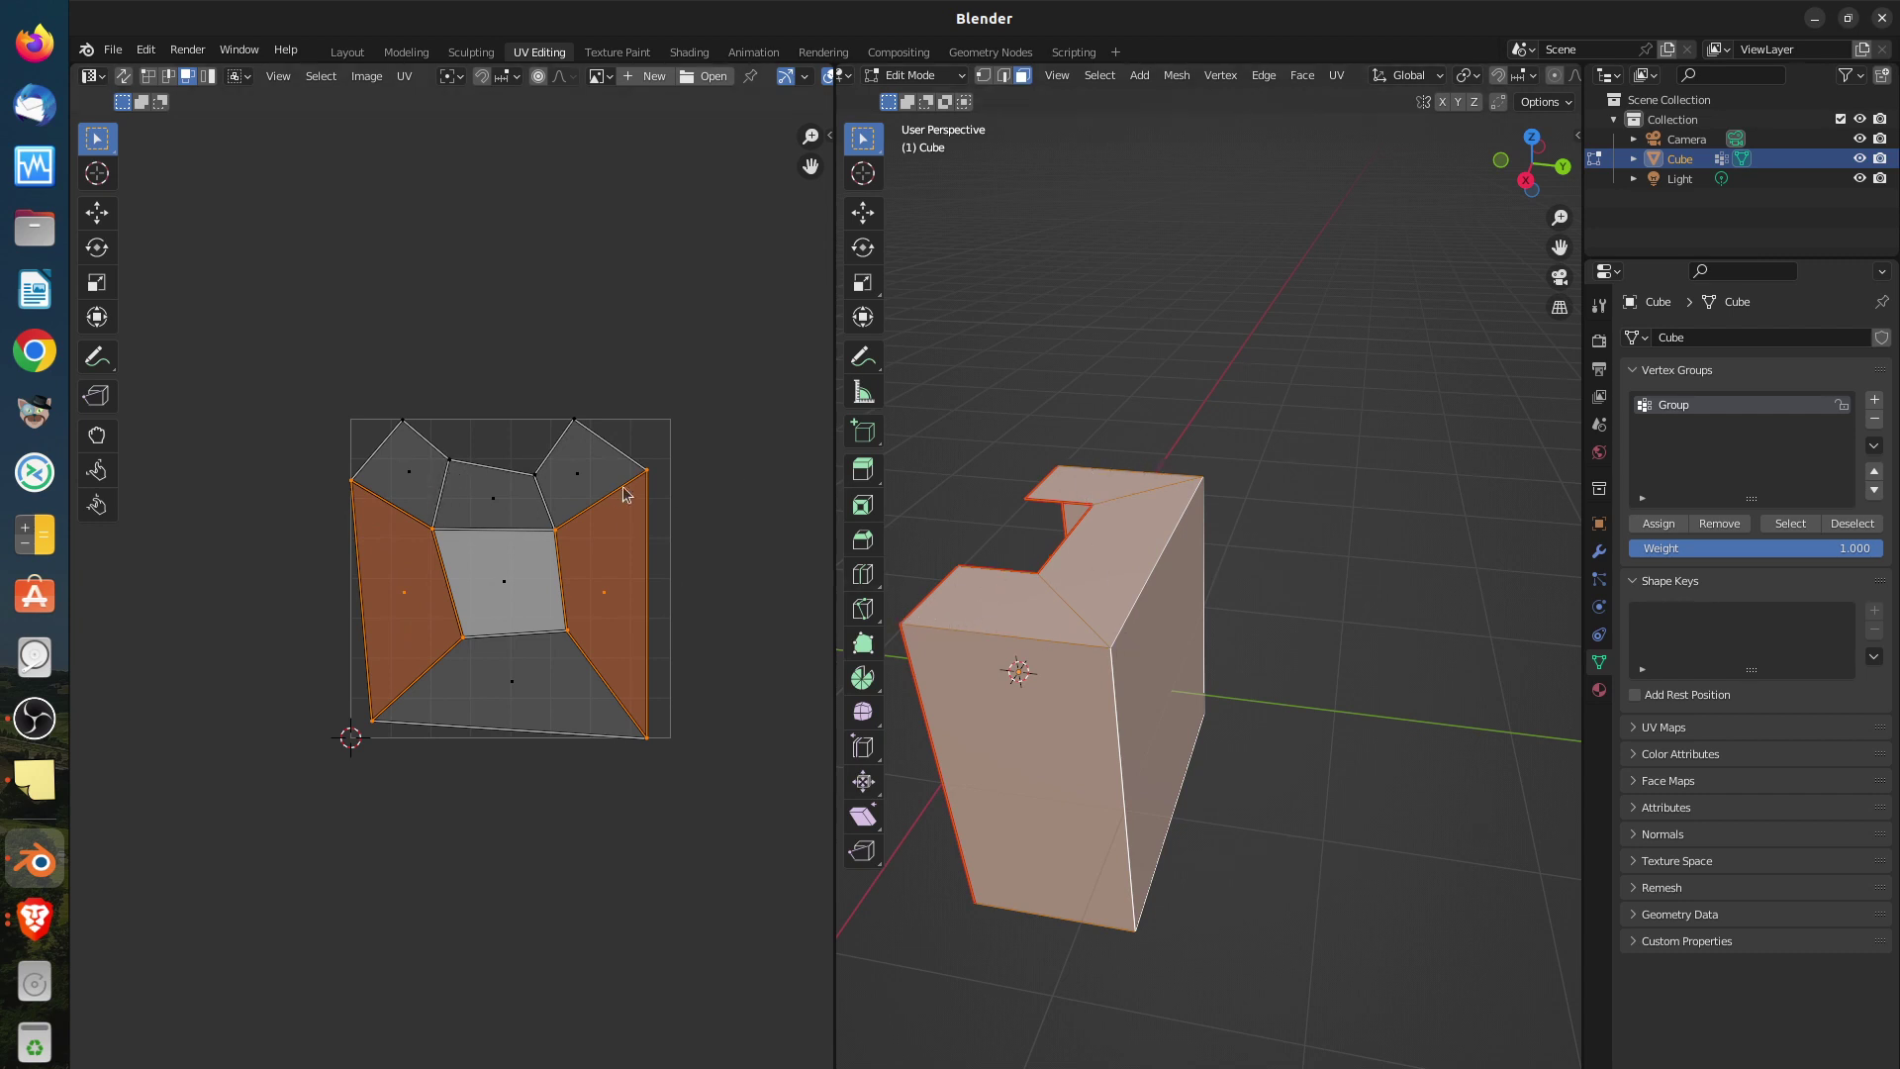
# Examine where the half's positive X top face lies within the unwrapped UV layout
pyautogui.click(1018, 630)
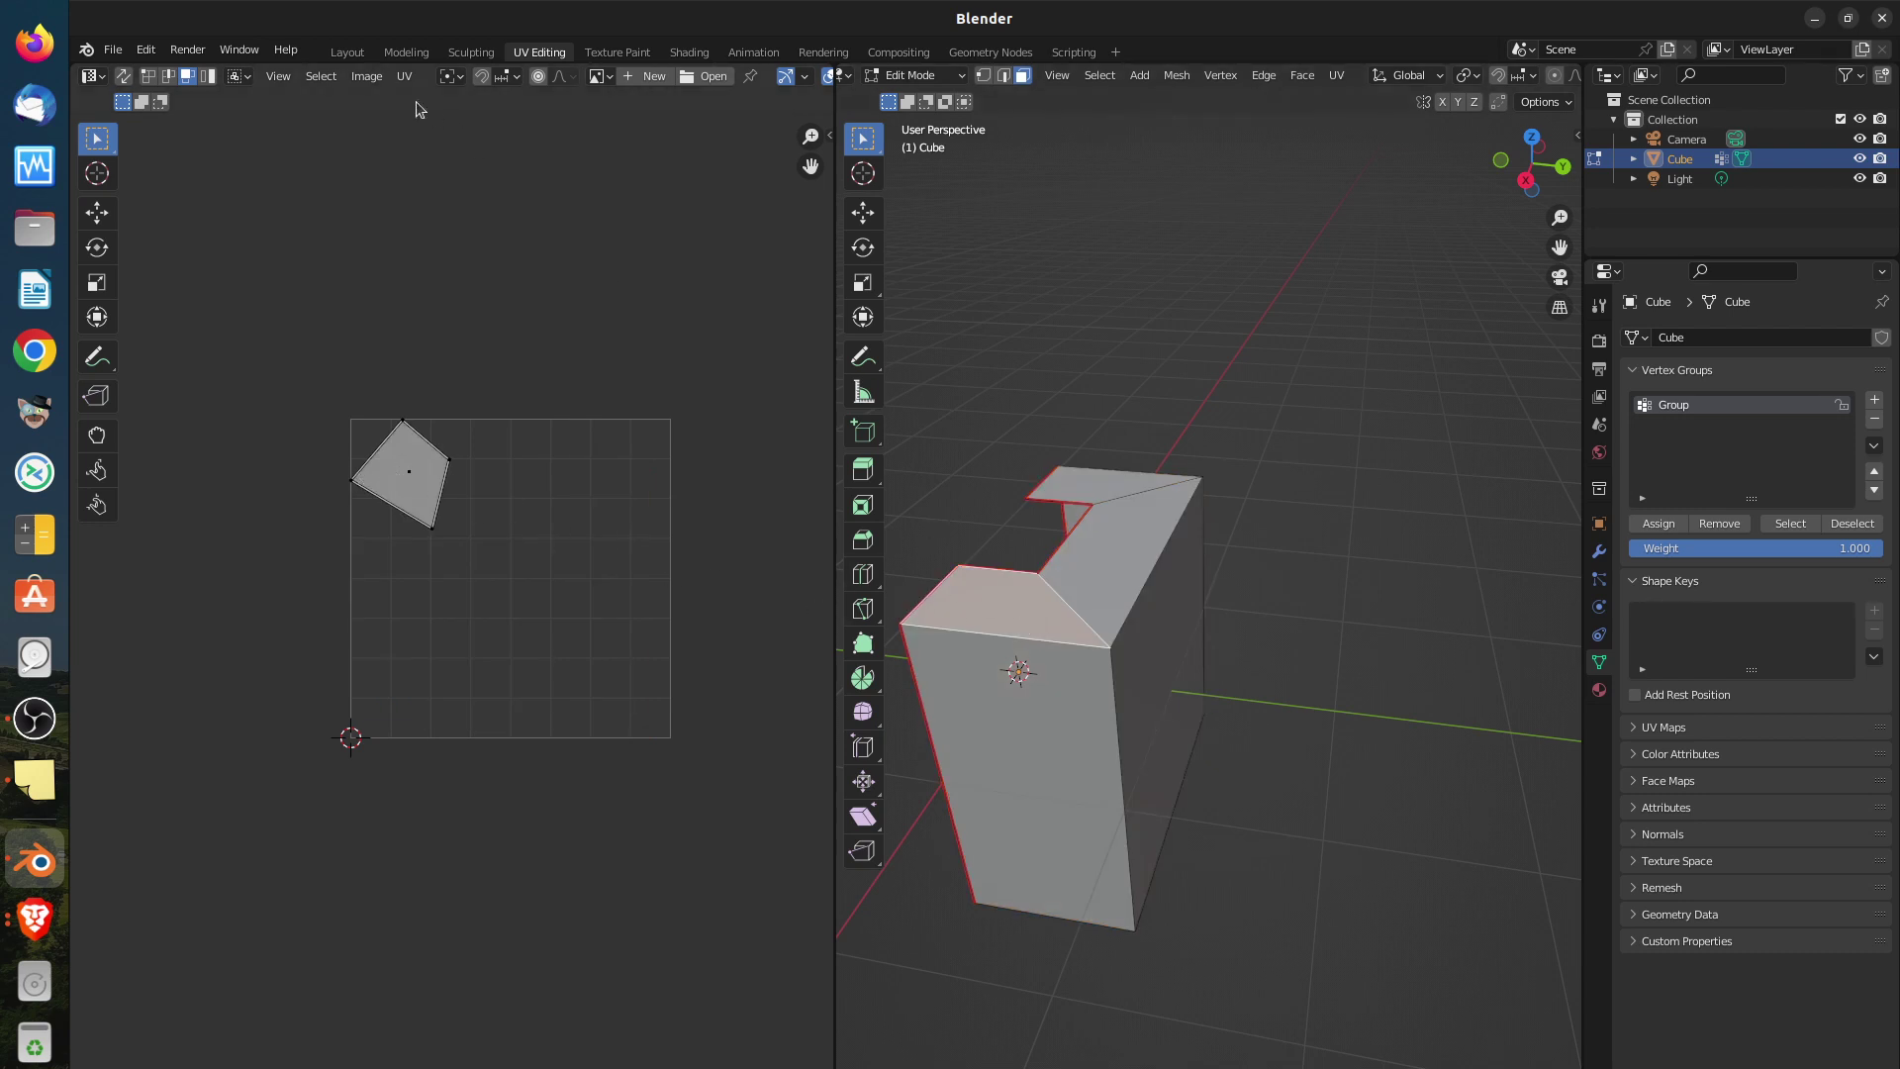
pyautogui.click(1005, 73)
pyautogui.click(1020, 635)
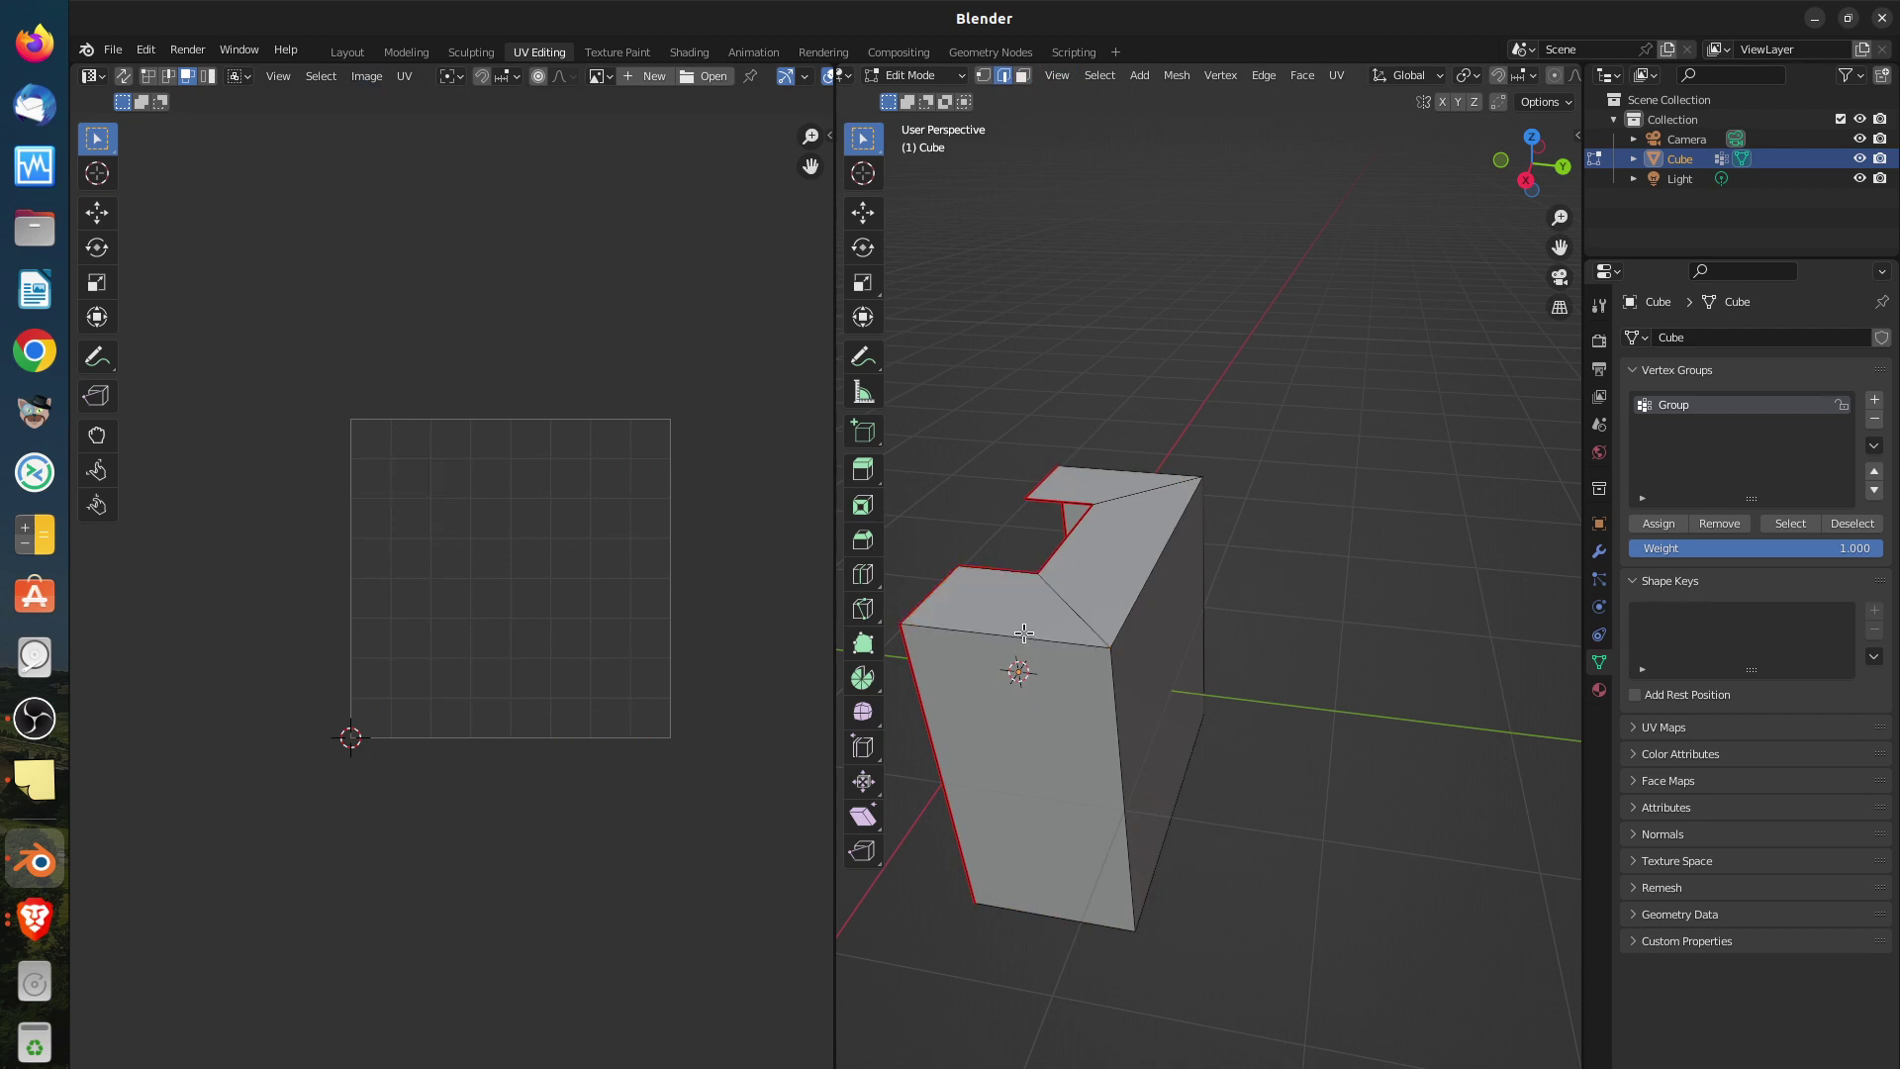
pyautogui.click(1028, 641)
pyautogui.click(1022, 75)
pyautogui.press('a')
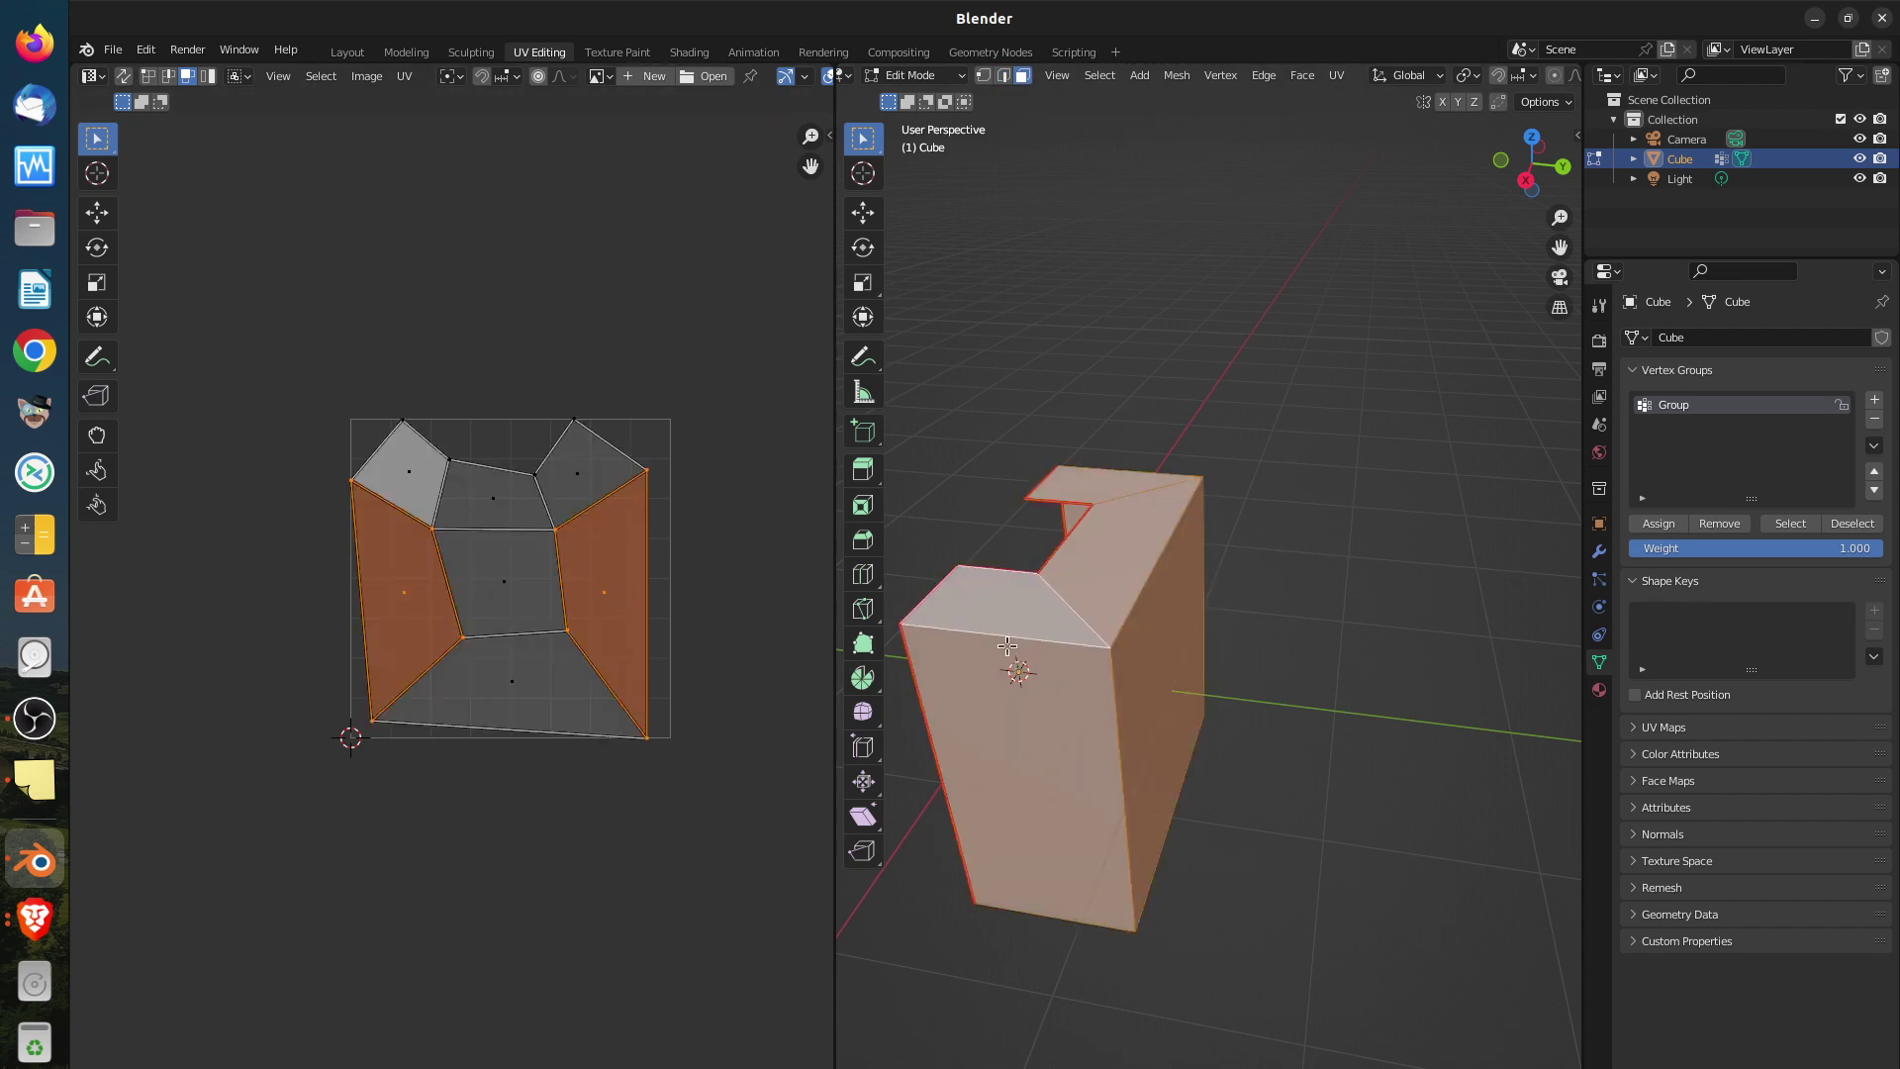
# In edge selection mode, mark the top and bottom edges of the half's two X-side faces as seams
pyautogui.click(1003, 75)
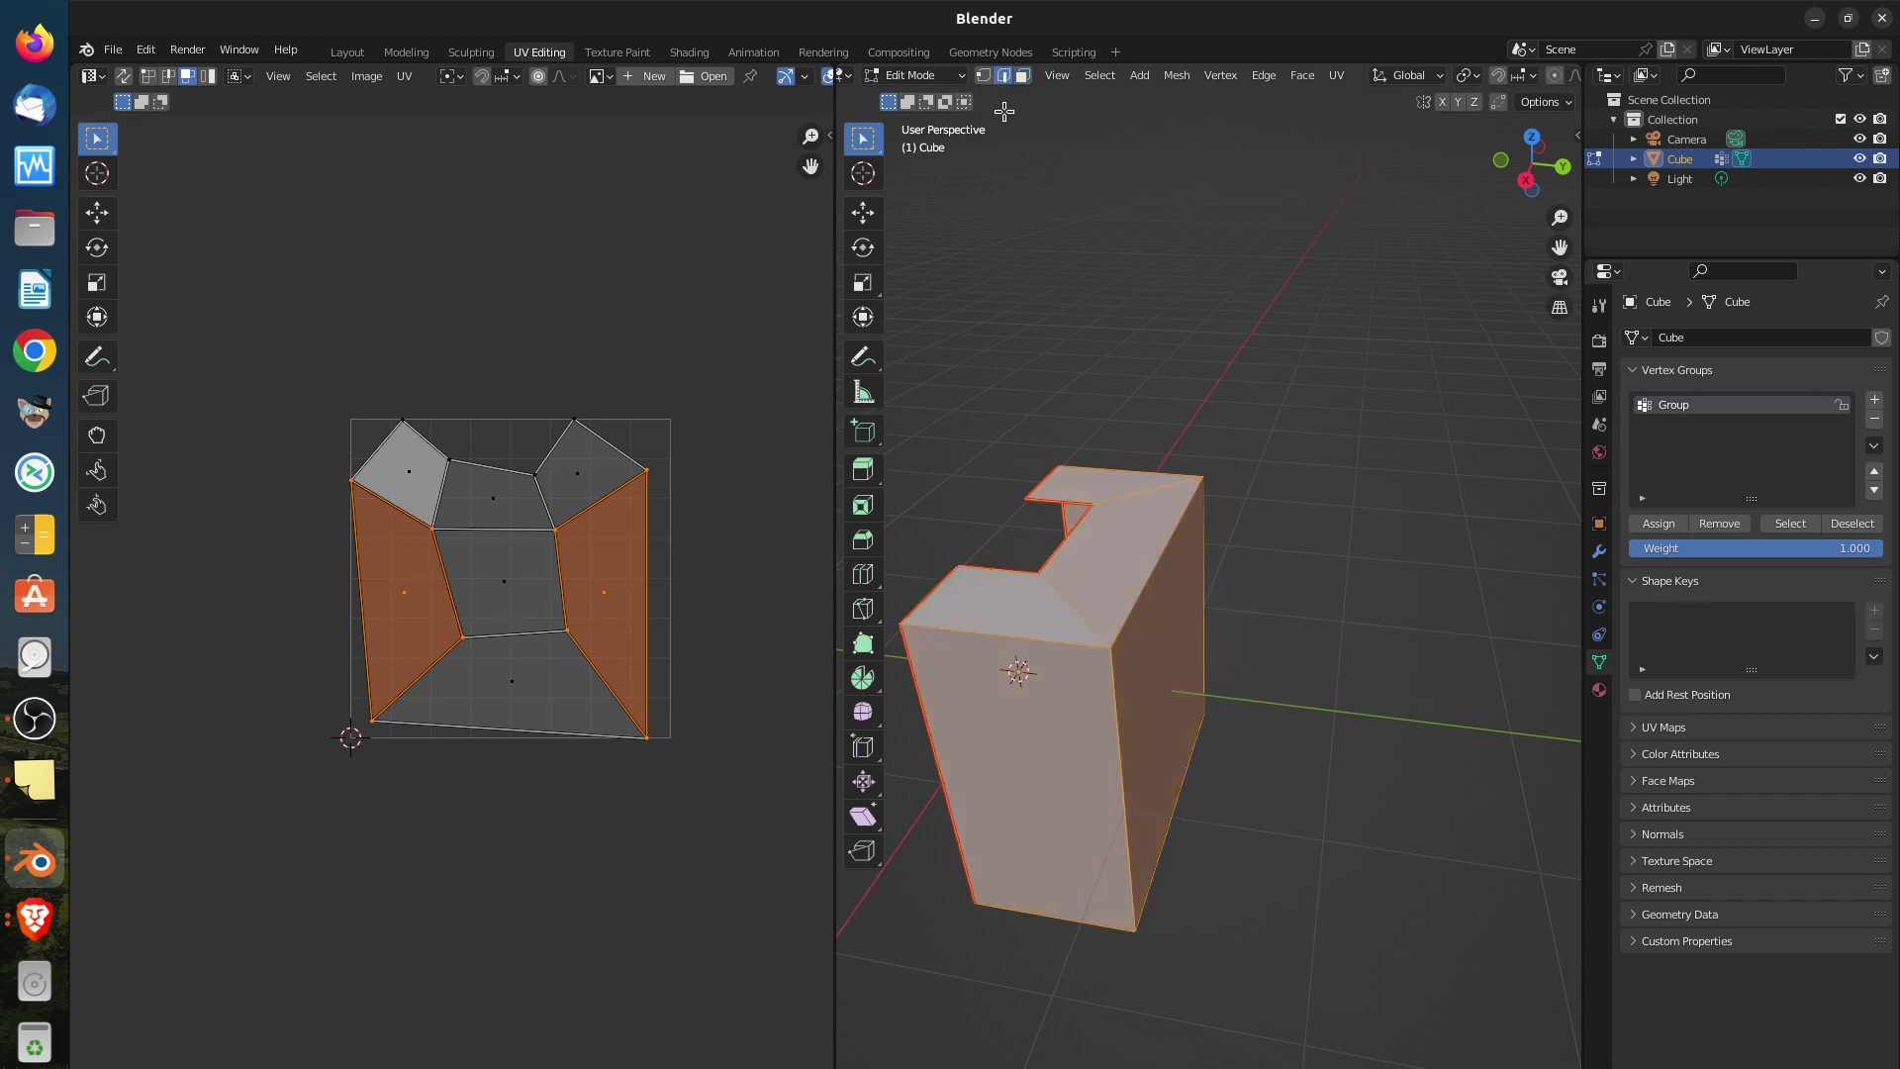
pyautogui.click(1032, 632)
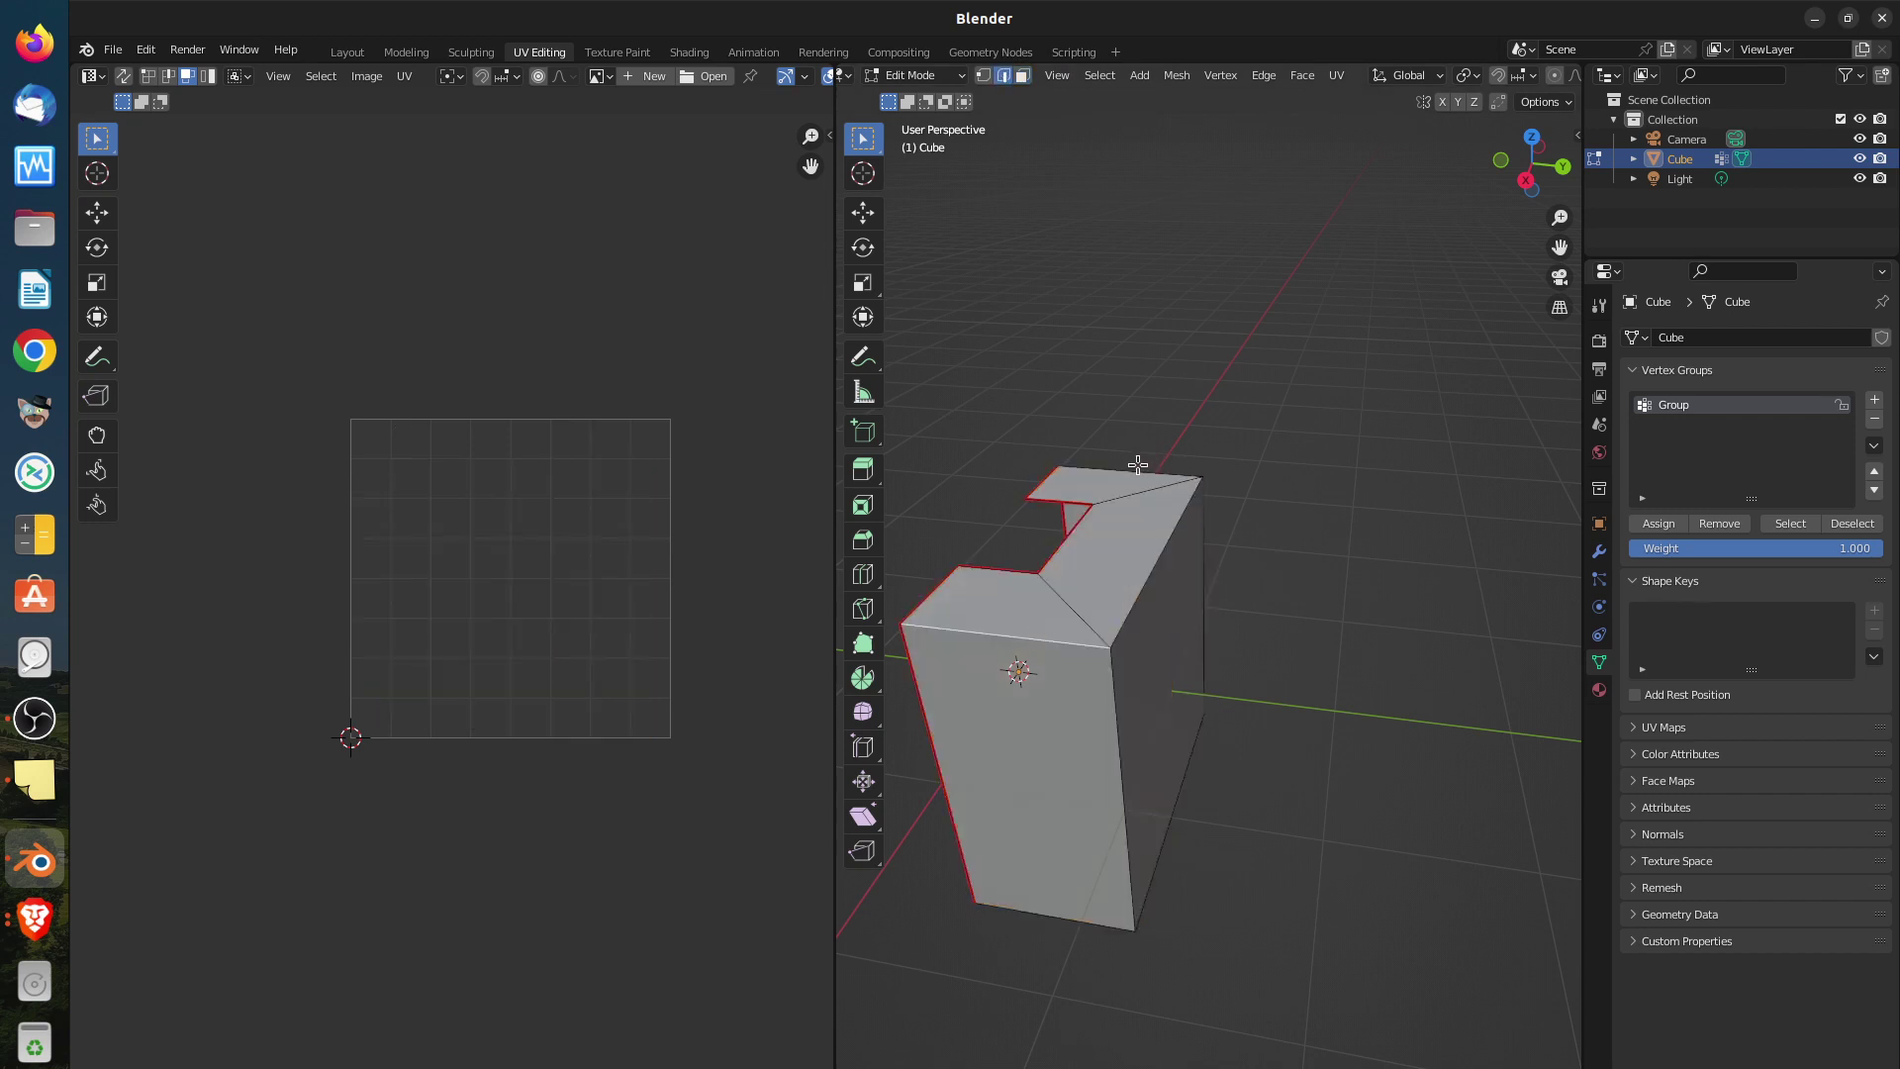
pyautogui.moveTo(1083, 777); pyautogui.dragTo(1000, 818, button='middle')
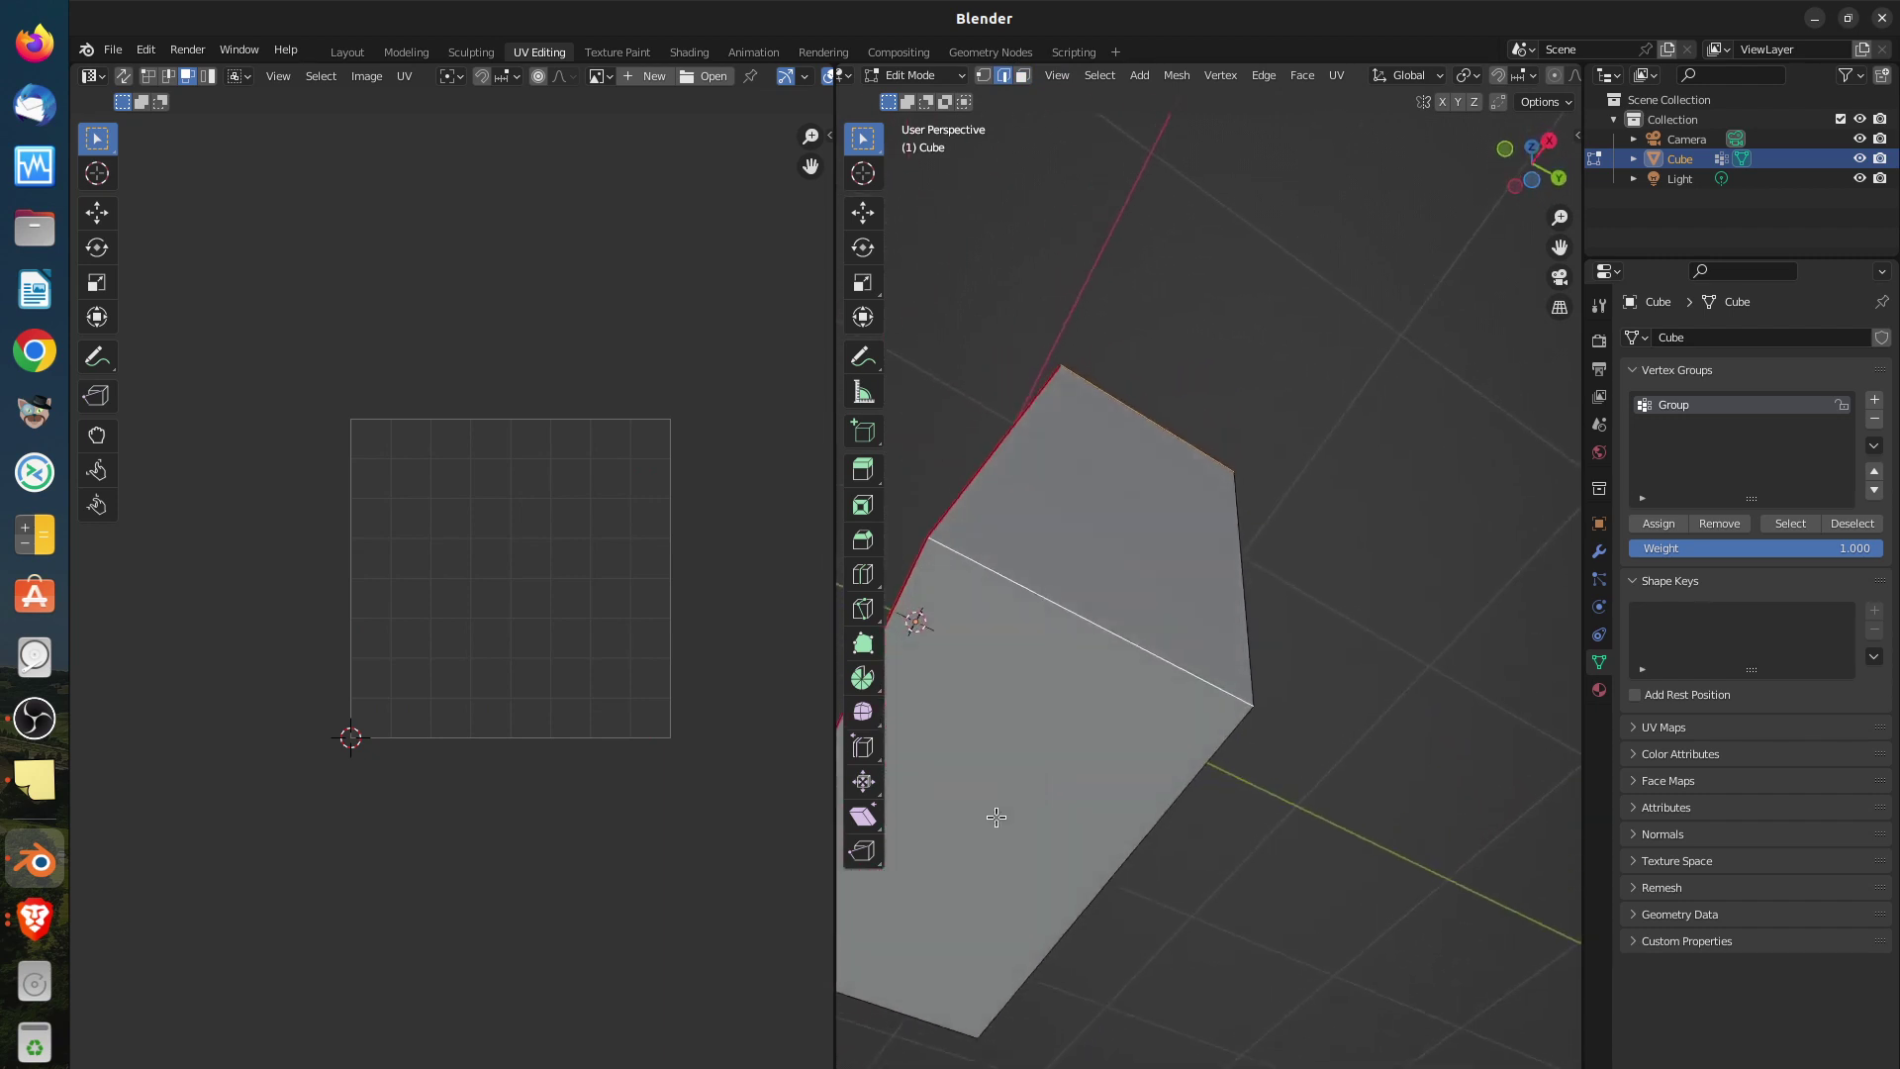
pyautogui.keyDown('shift'); pyautogui.click(881, 989); pyautogui.keyUp('shift')
pyautogui.scroll(-5, 937, 900)
pyautogui.moveTo(939, 907); pyautogui.dragTo(1212, 916, button='middle')
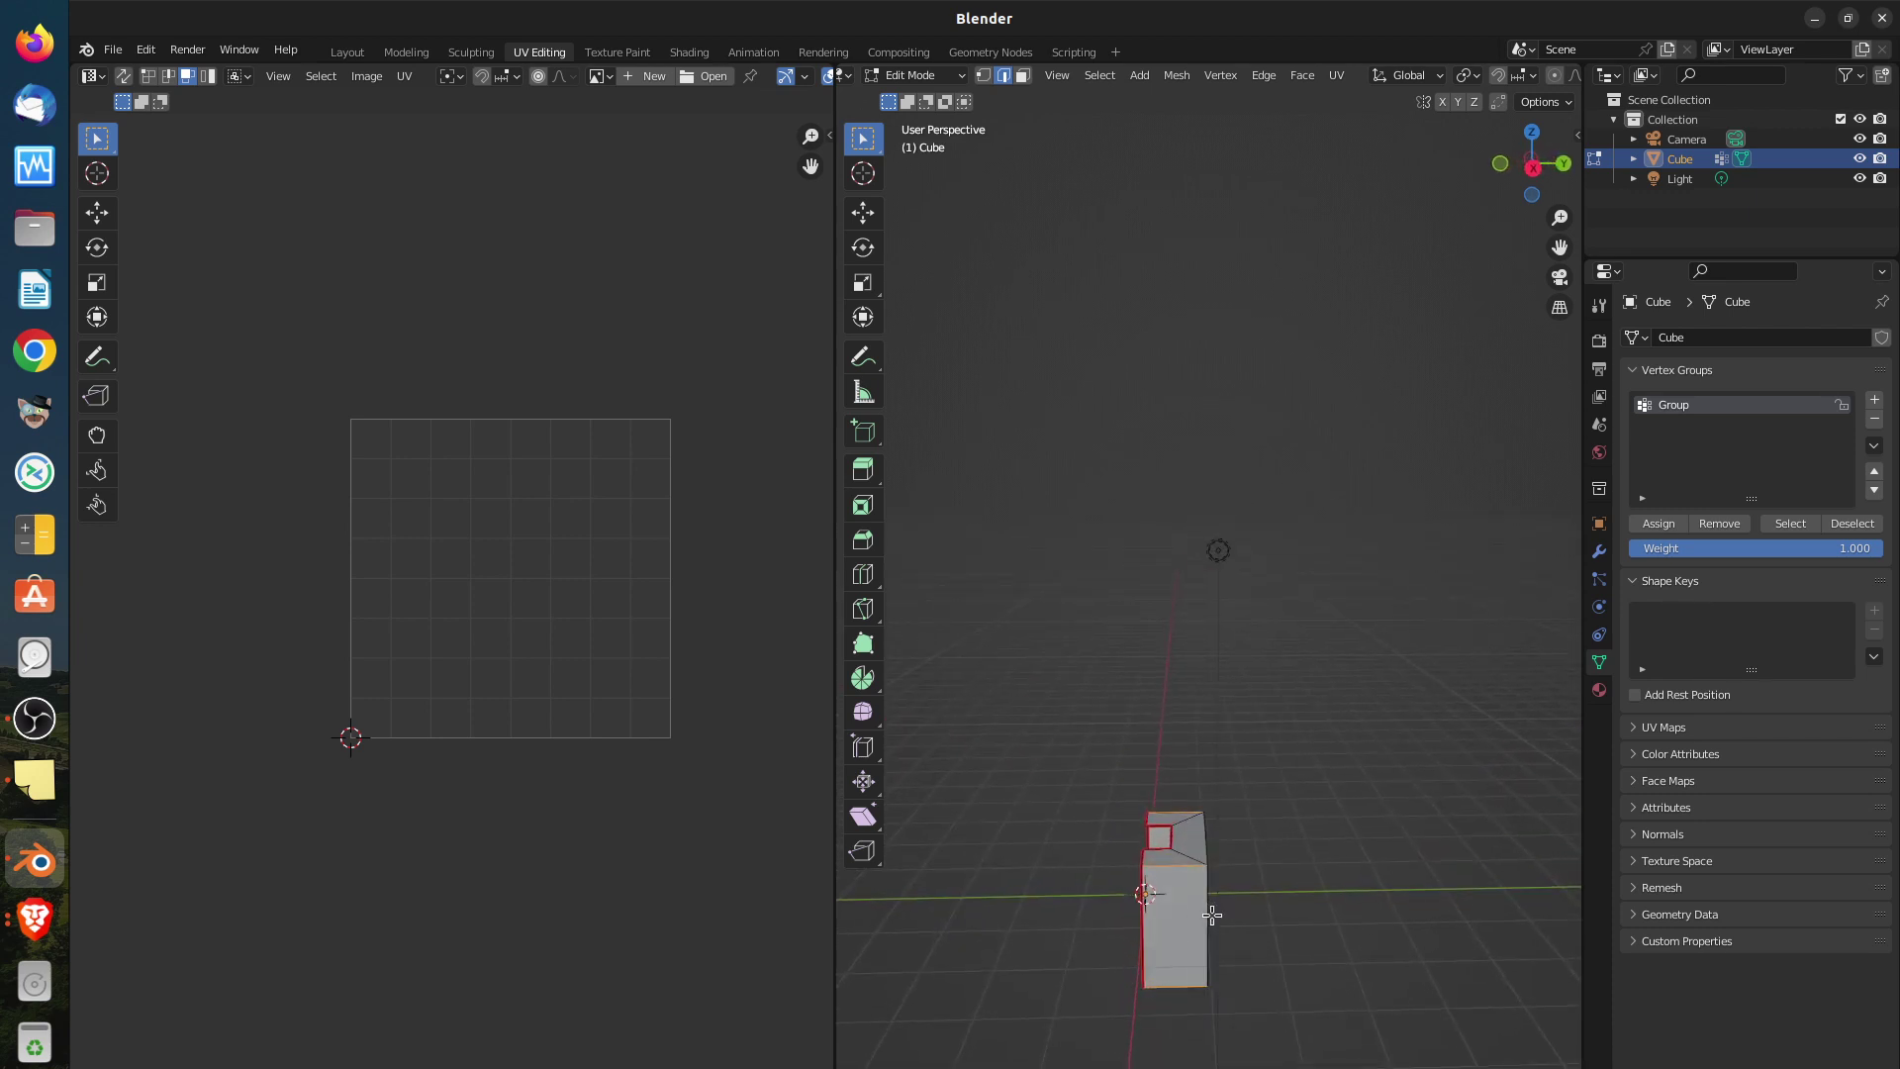
pyautogui.press('u')
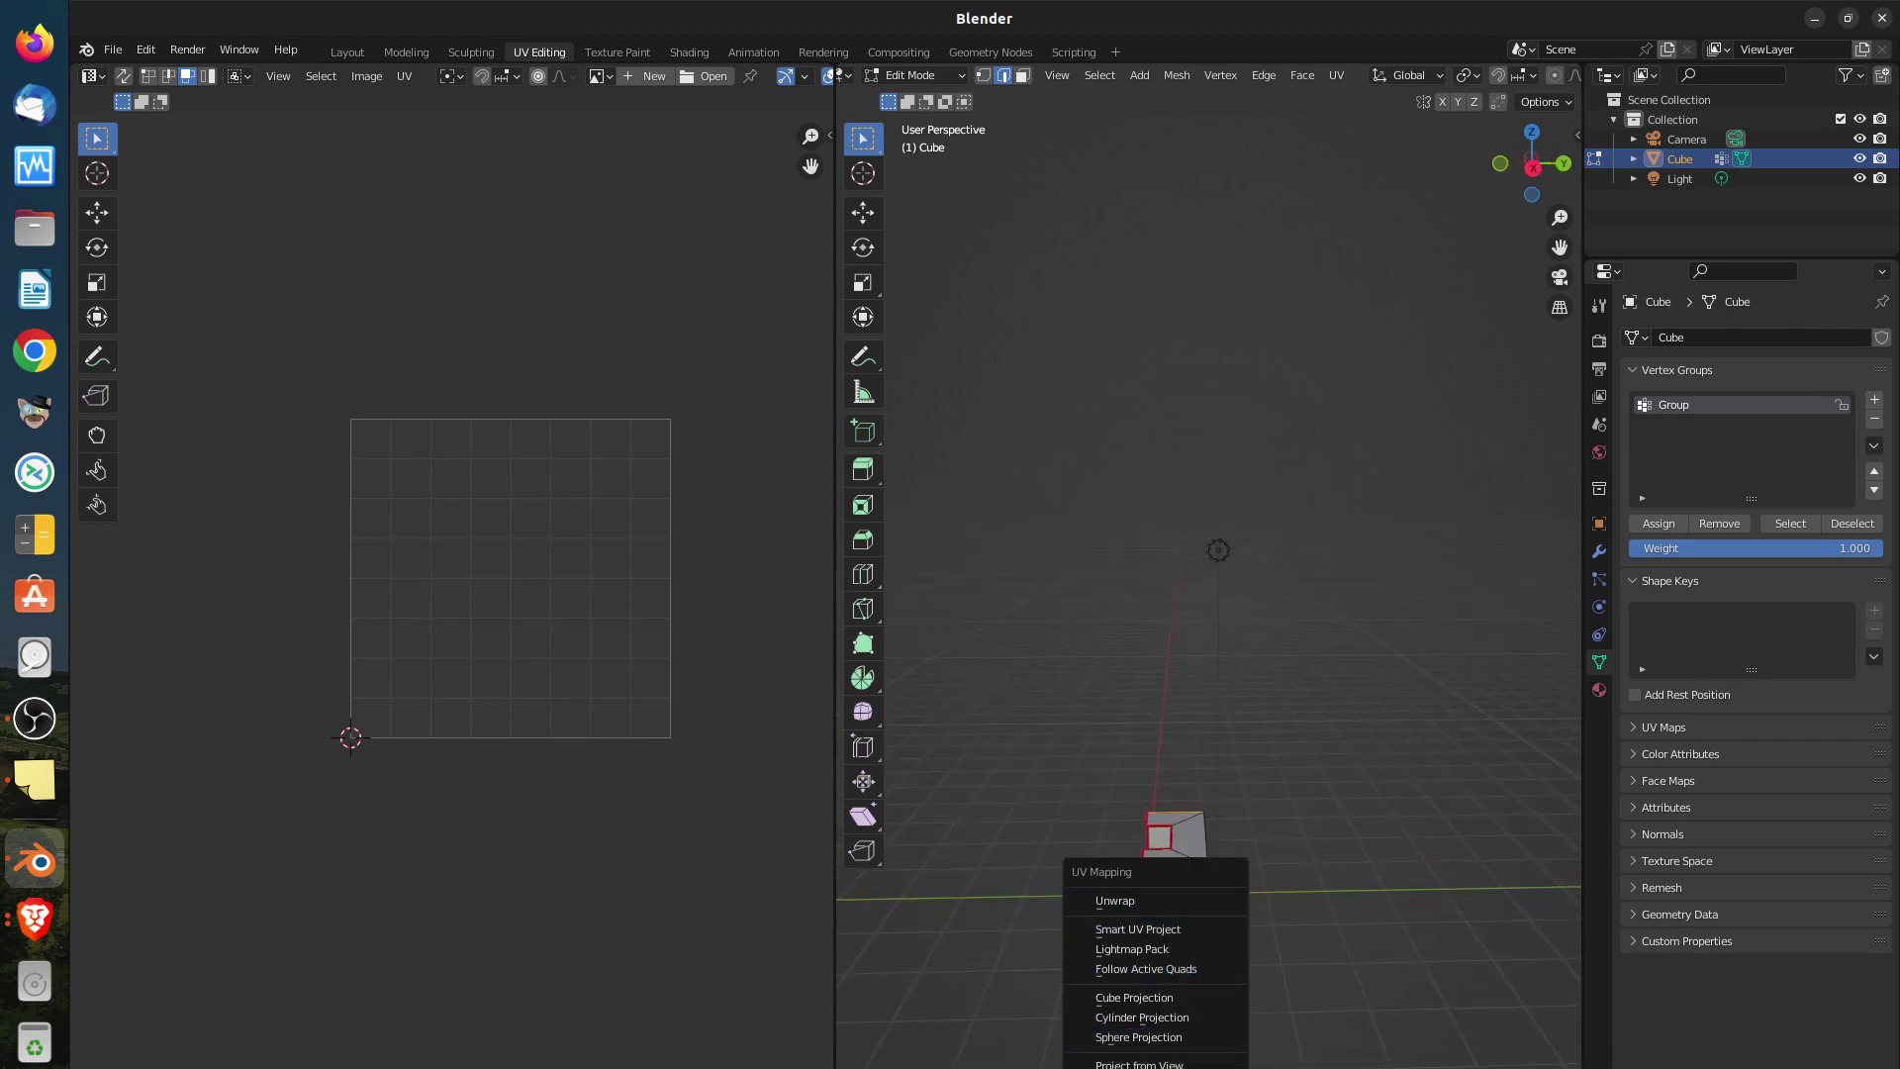
pyautogui.click(1217, 903)
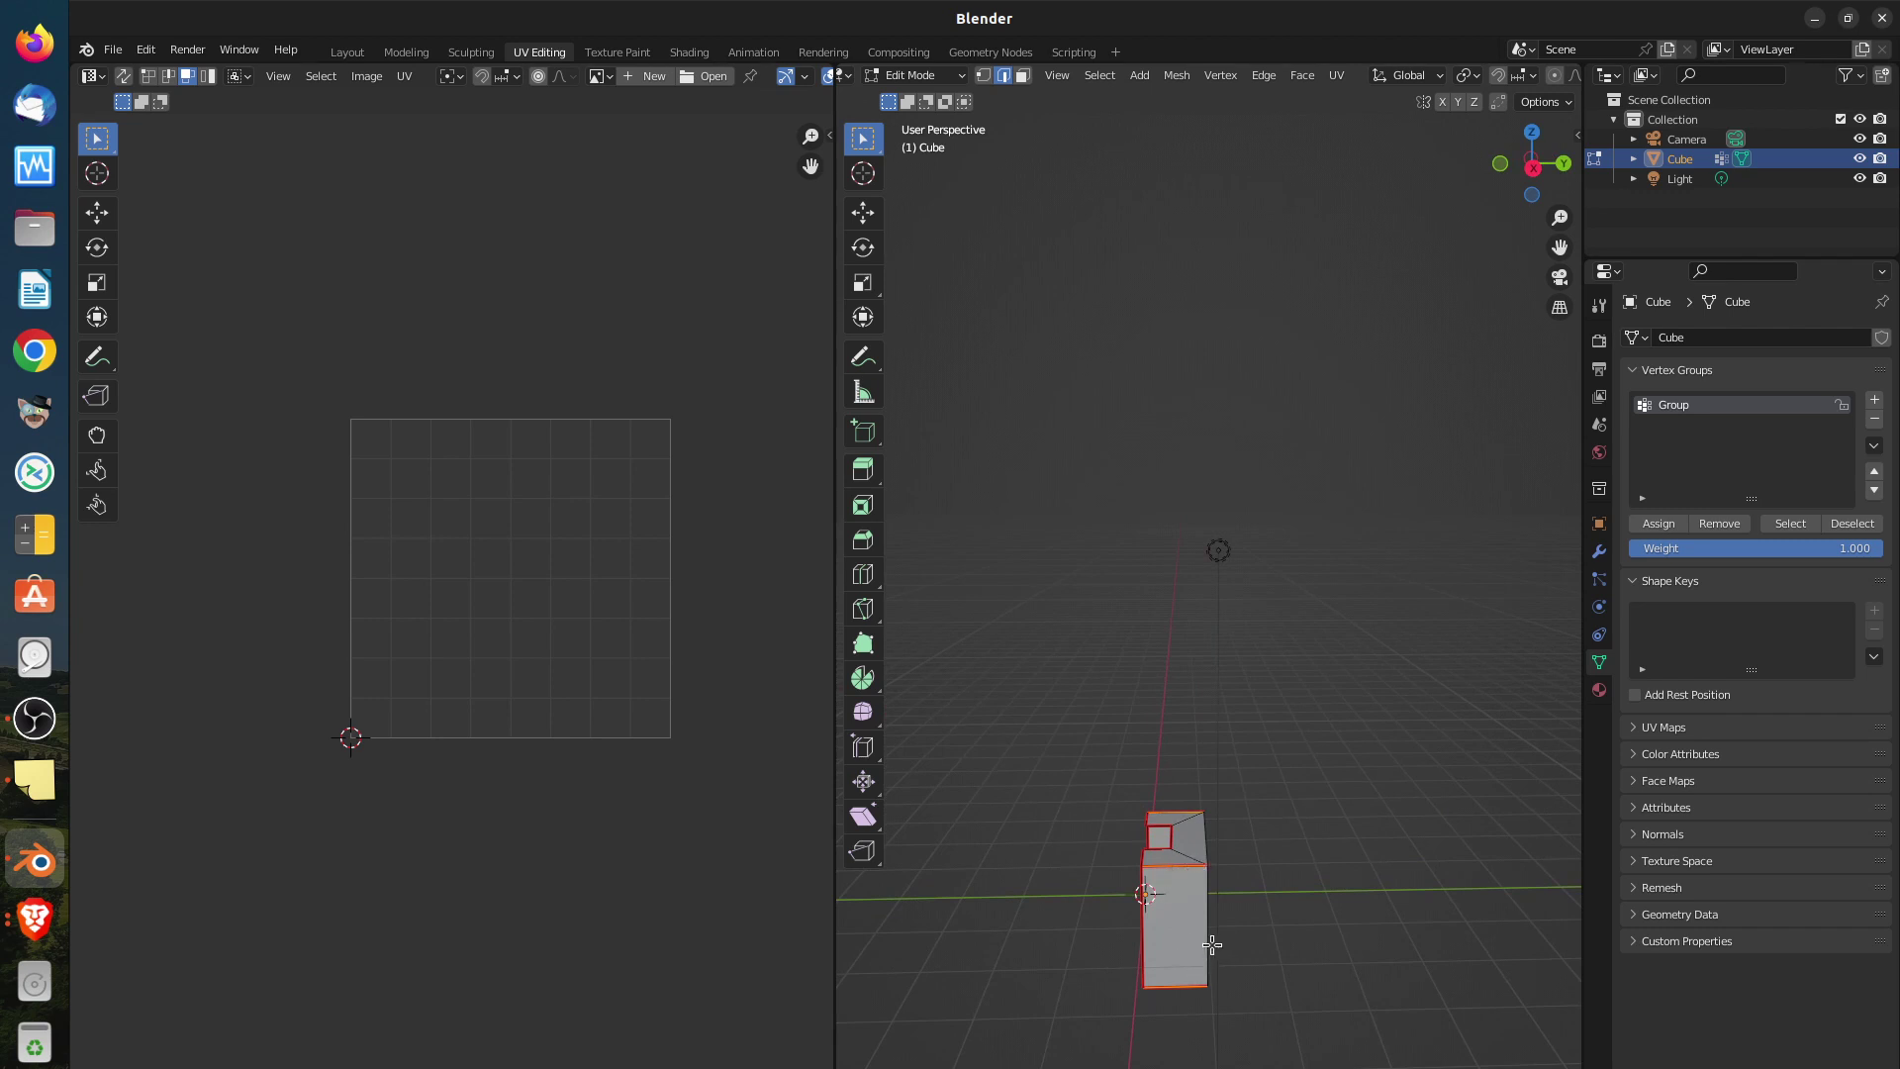
# Select the whole positive Y half and unwrap it along its seams
pyautogui.press('a')
pyautogui.press('u')
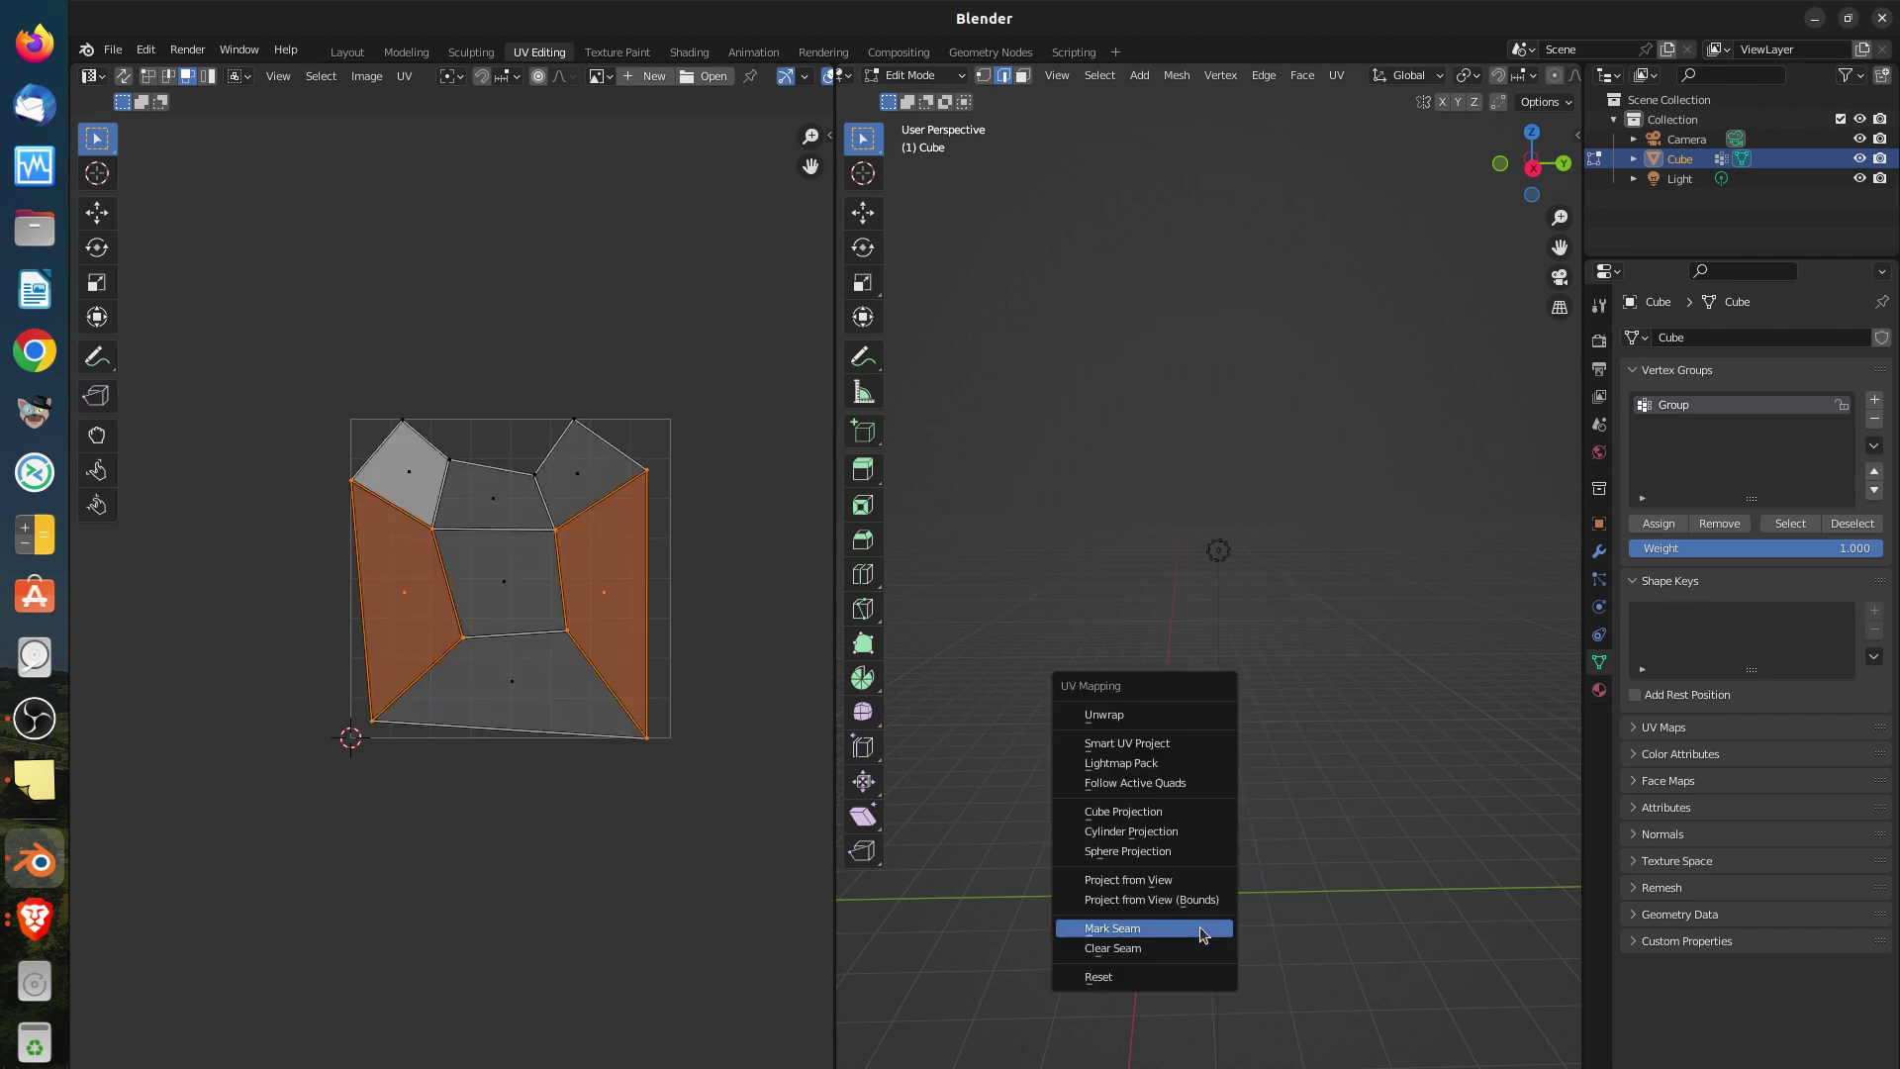
pyautogui.click(1129, 723)
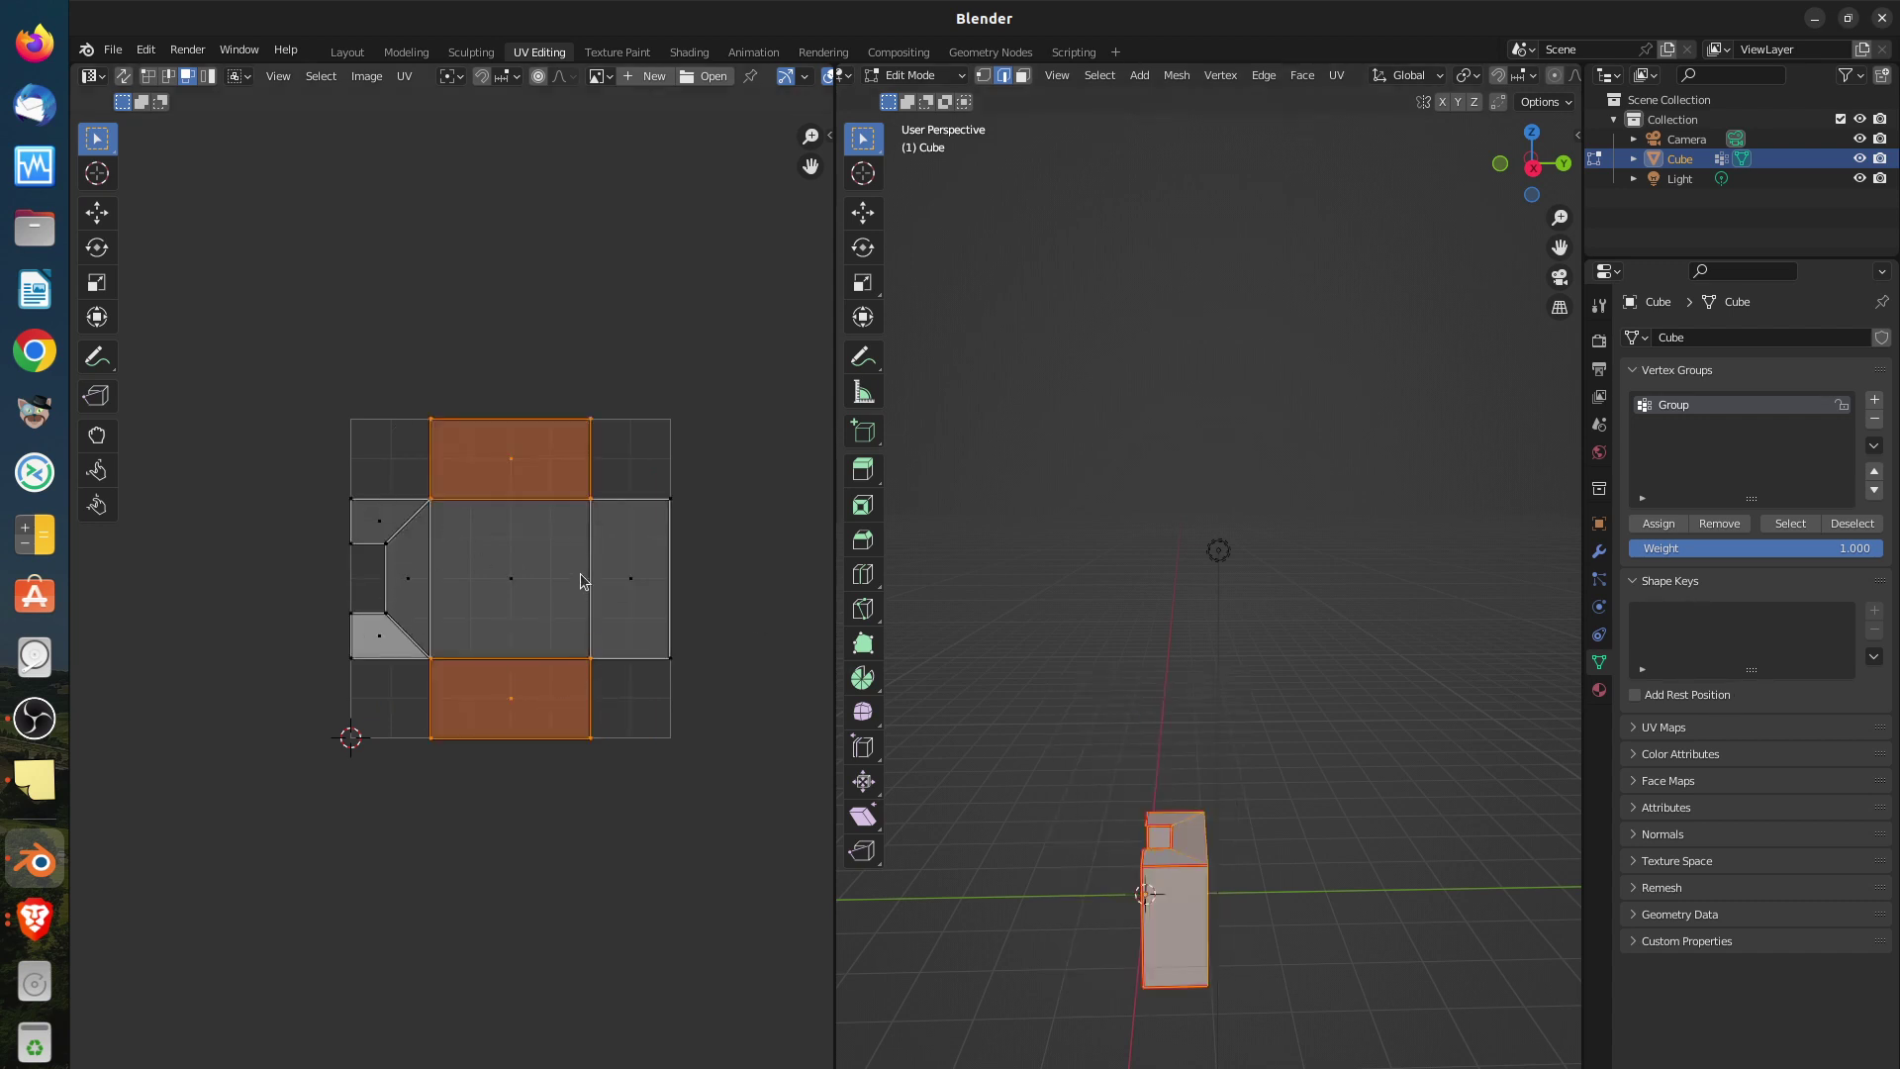
# Select all the half's UVs and move them about 1.1 units left, beside the UV square
pyautogui.hotkey('alt', 'a')
pyautogui.press('a')
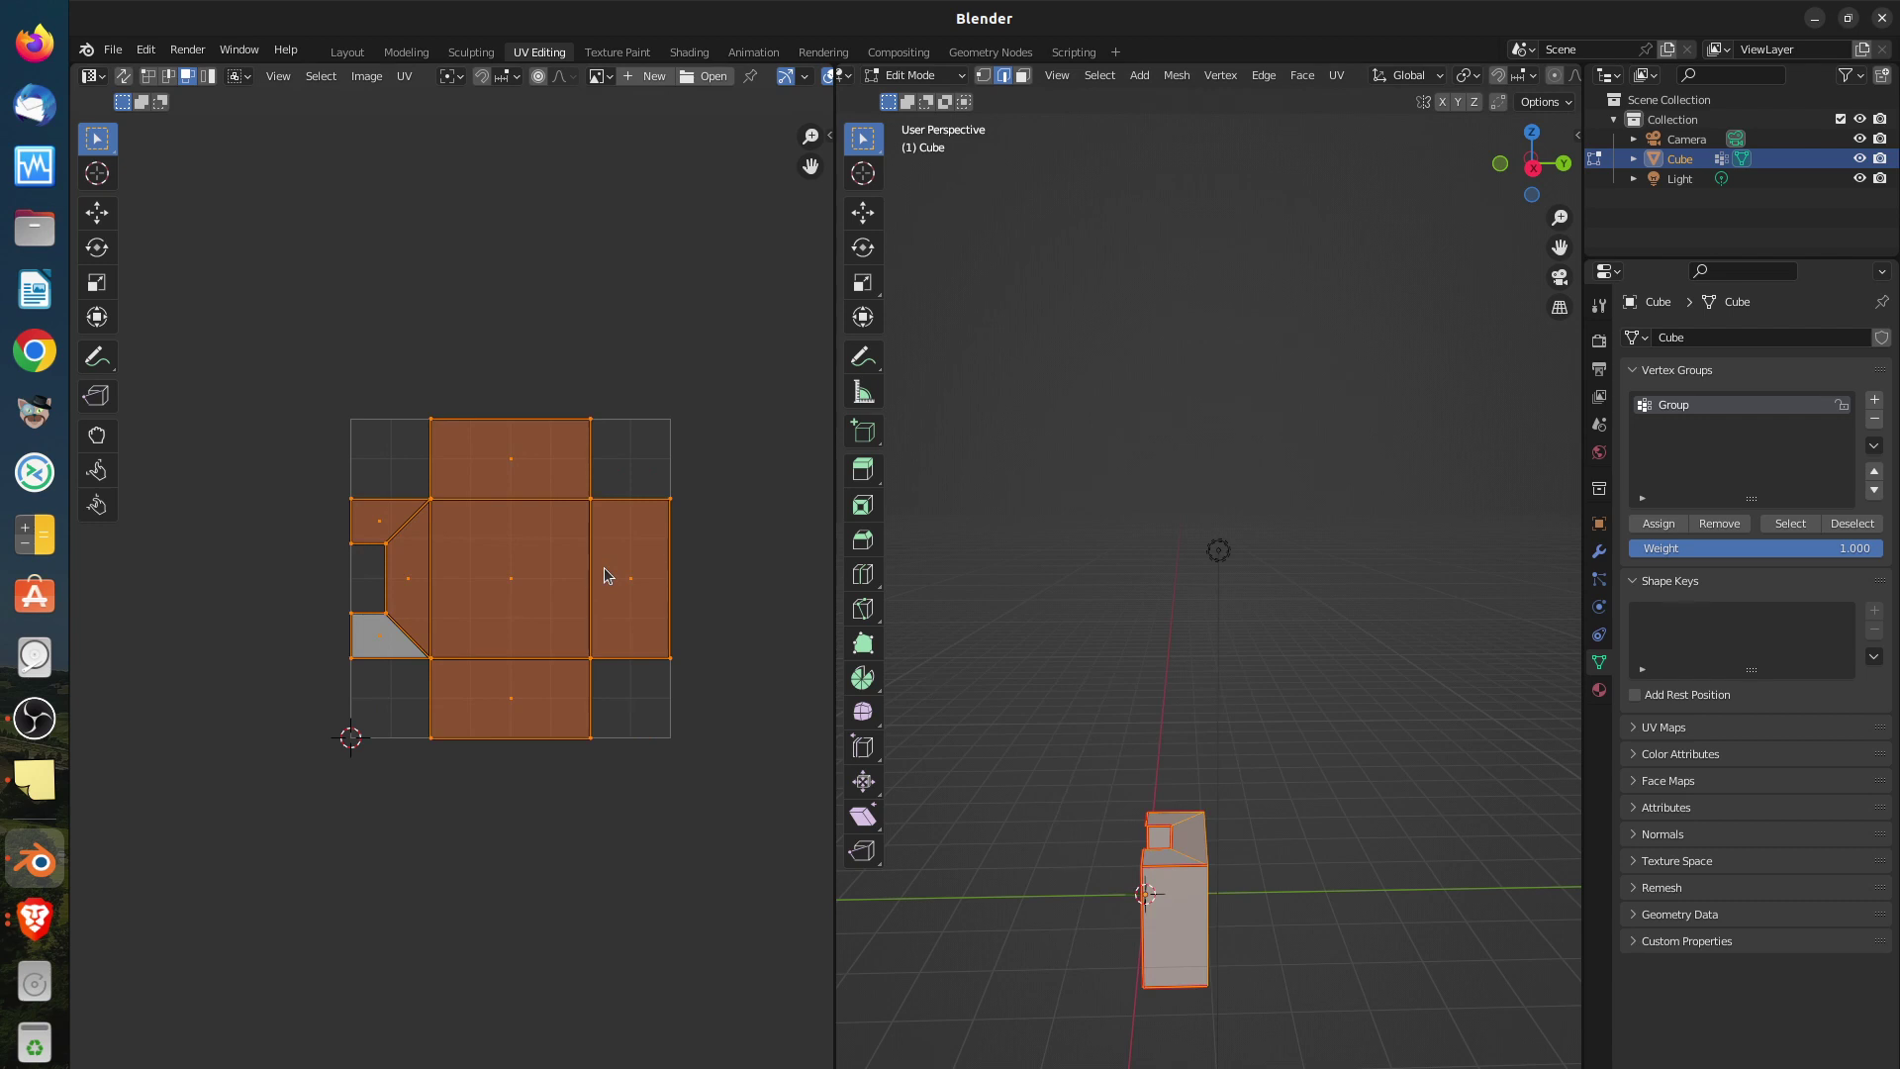
pyautogui.press('g')
pyautogui.click(268, 580)
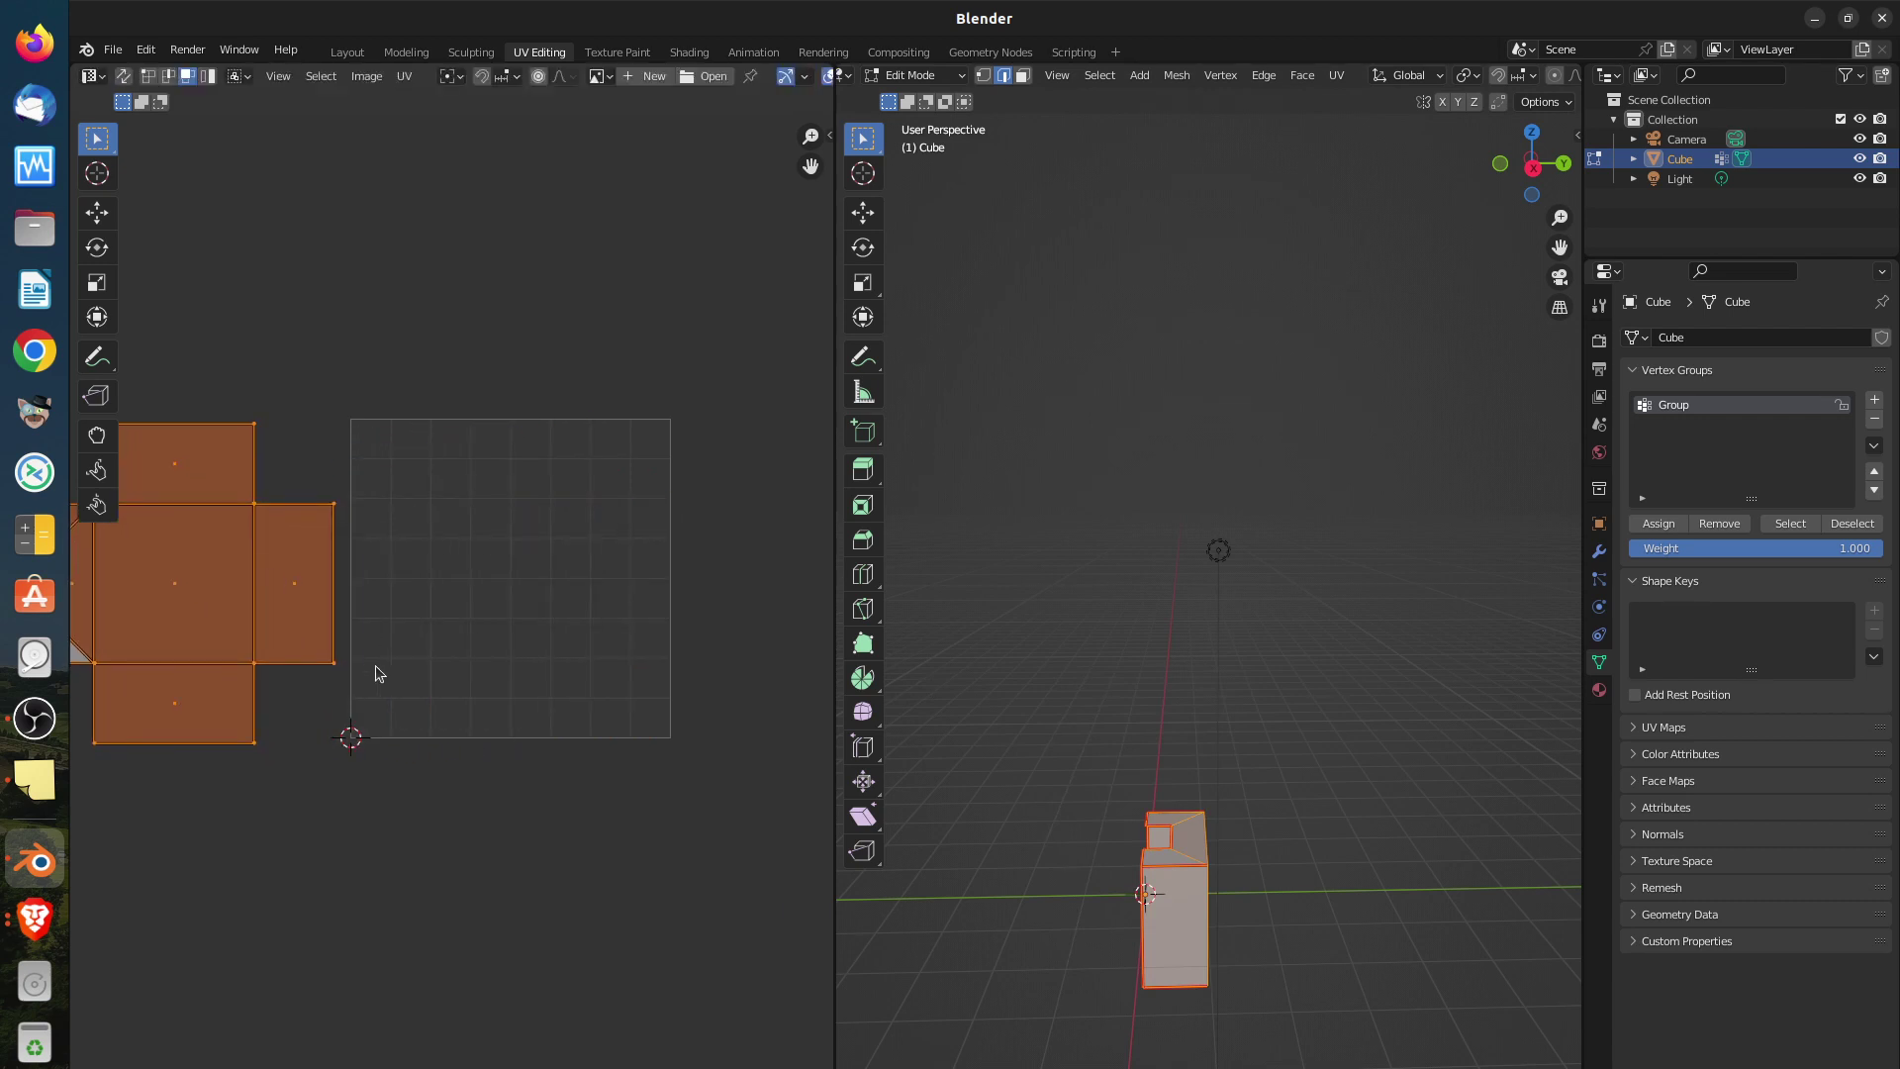
pyautogui.scroll(-3, 374, 673)
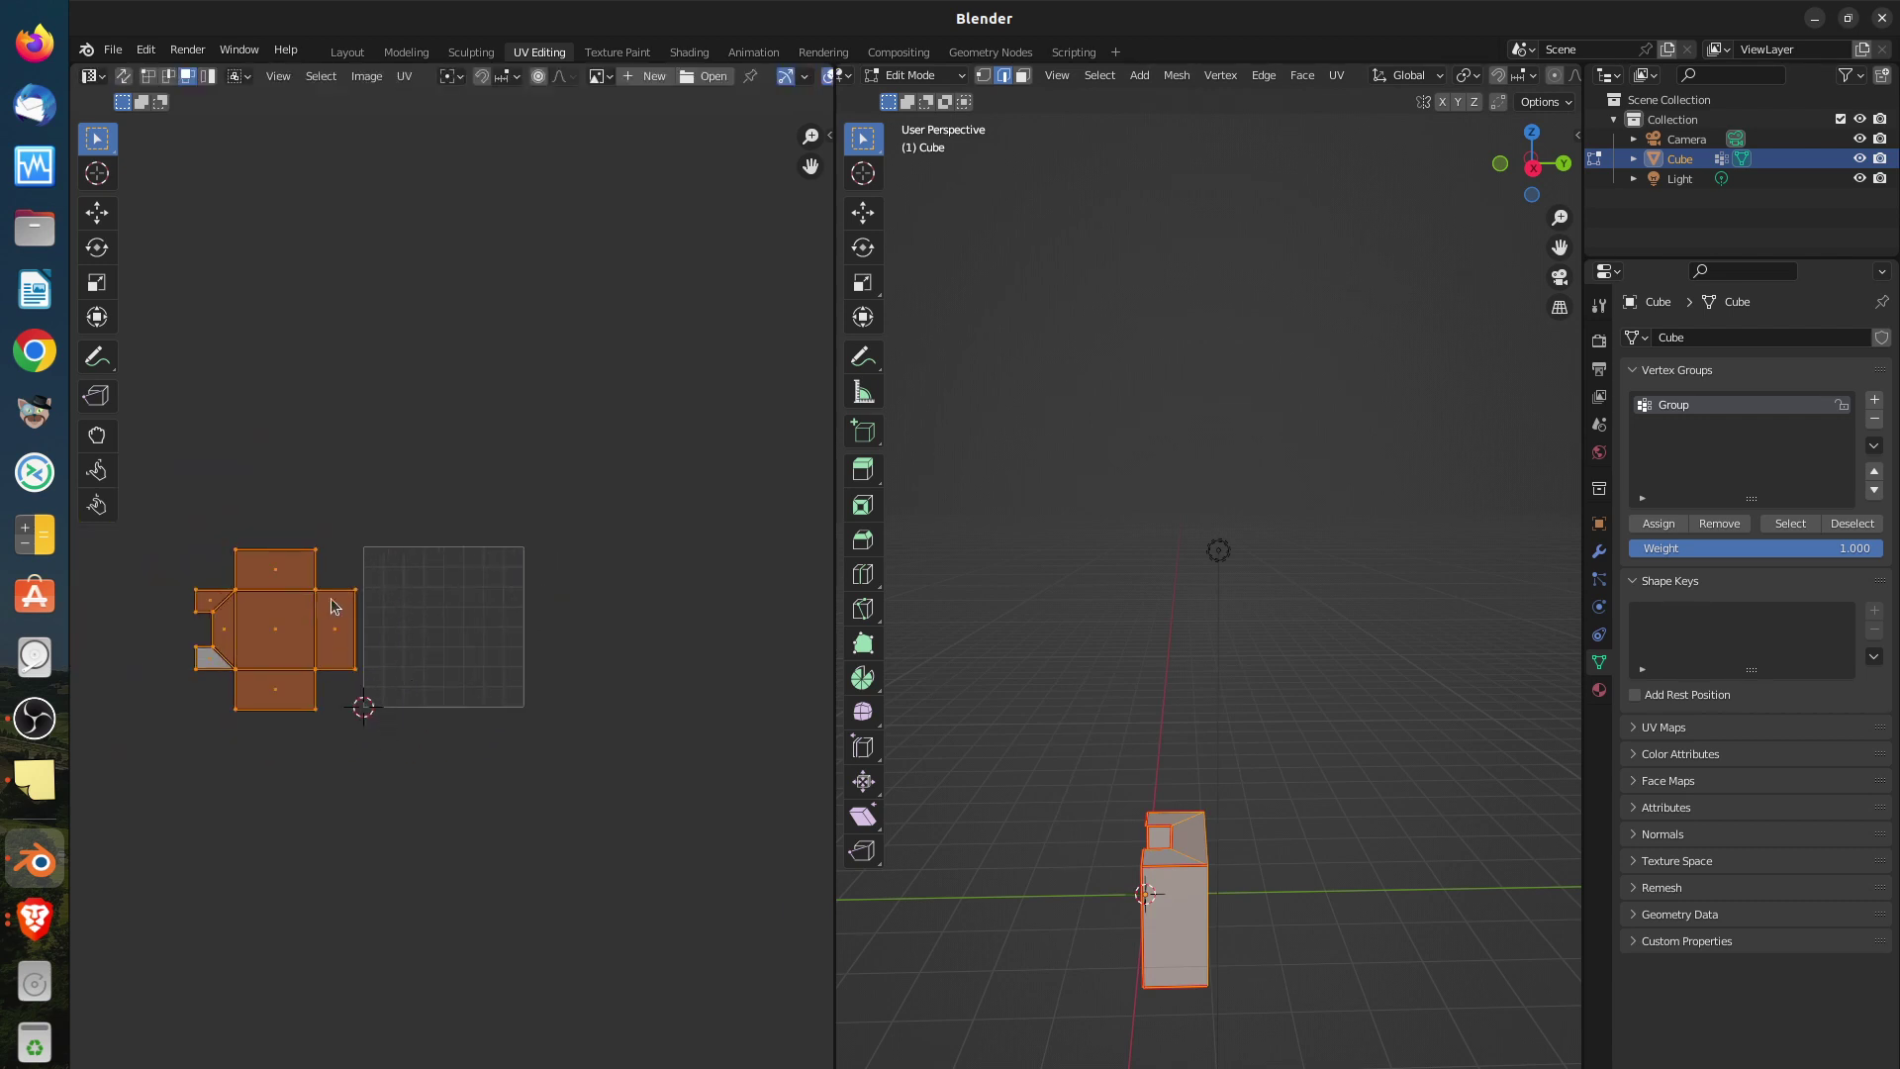
pyautogui.press('g')
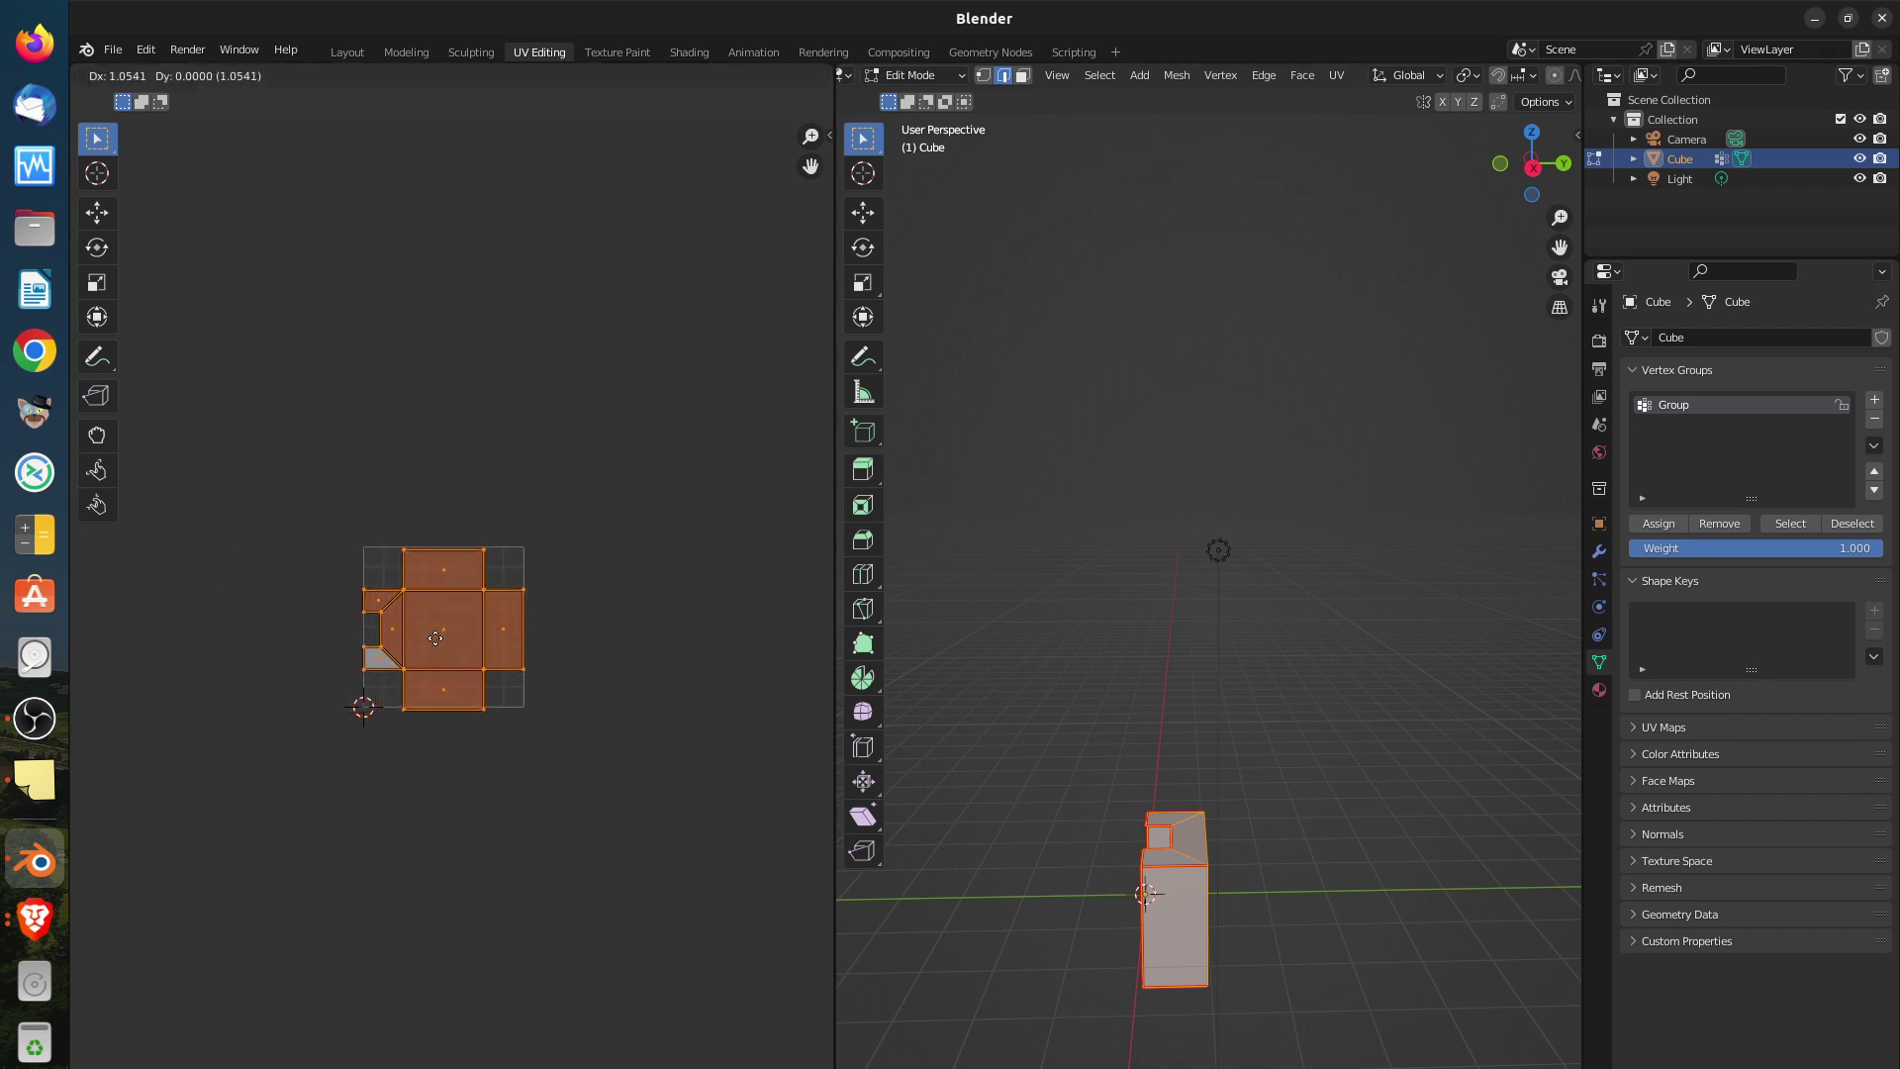
pyautogui.click(267, 629)
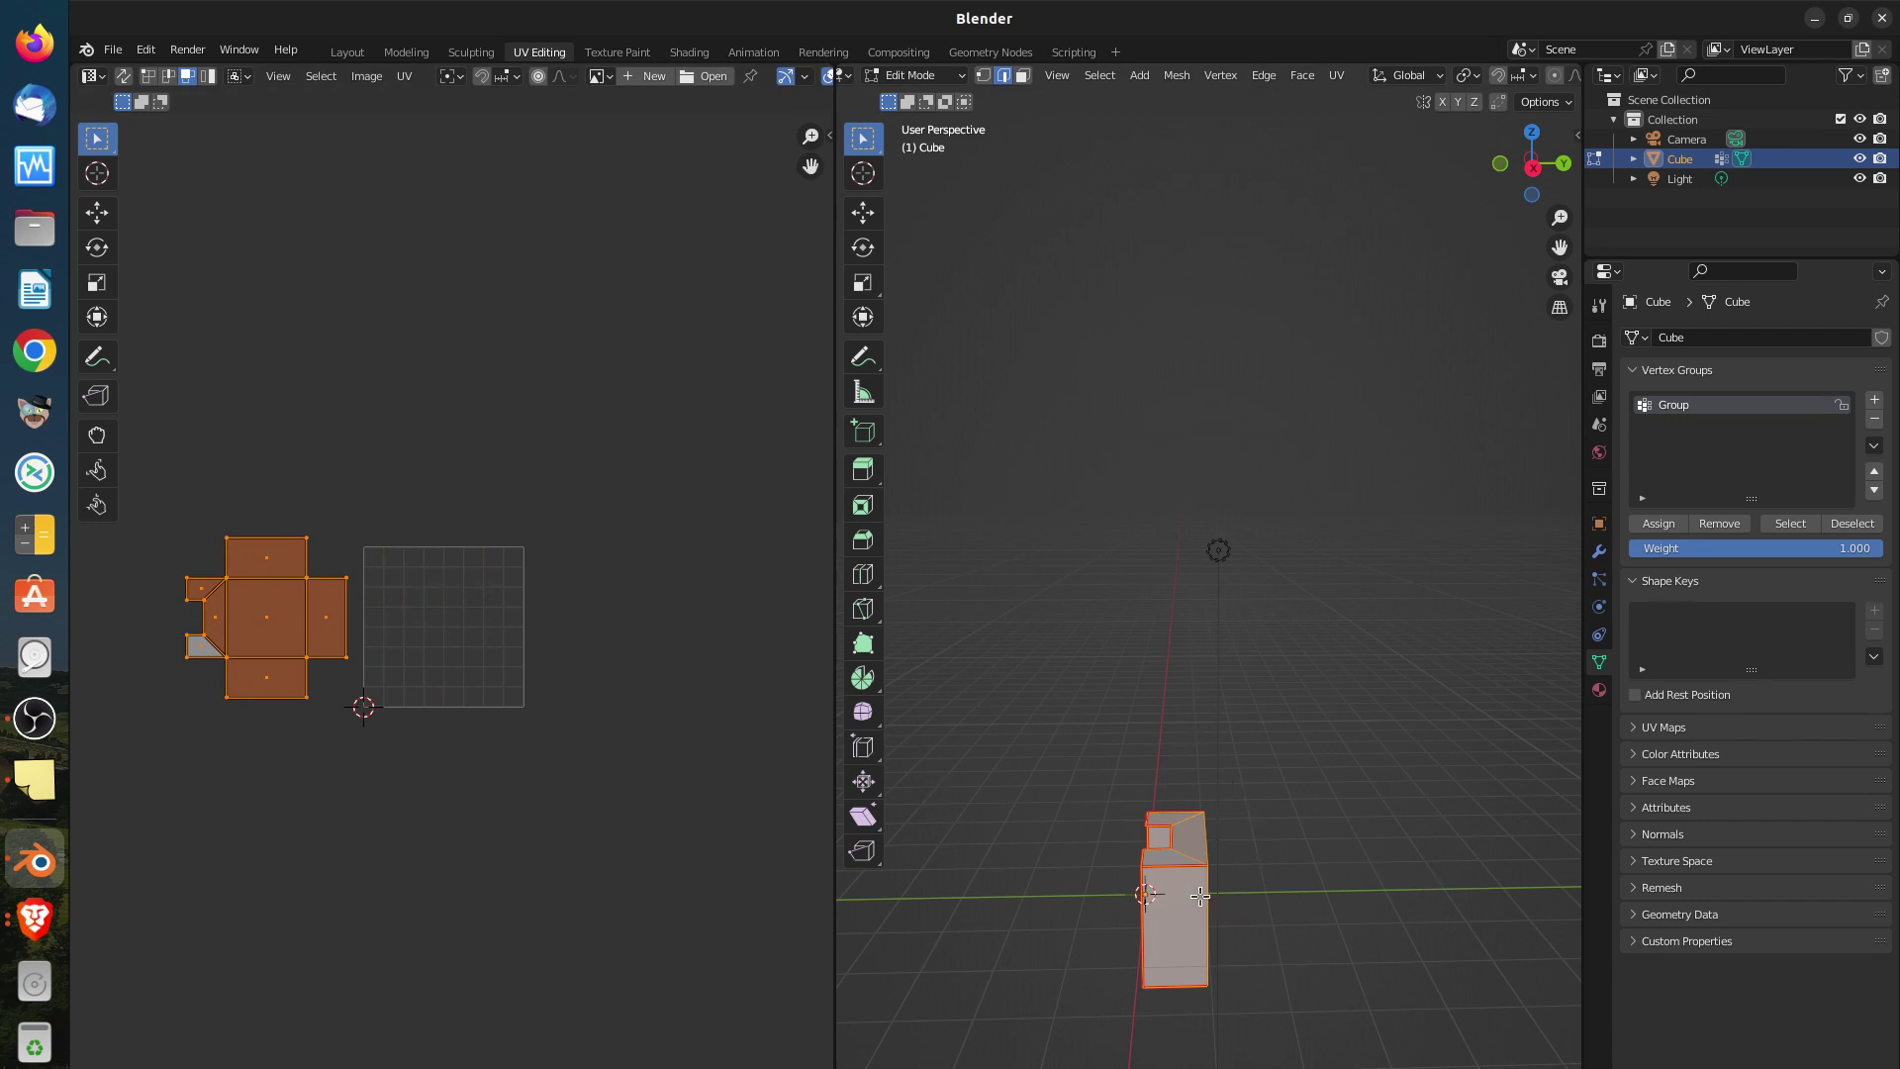
# Reveal all hidden faces of the figure and inspect the head and neck above the base
pyautogui.hotkey('alt', 'h')
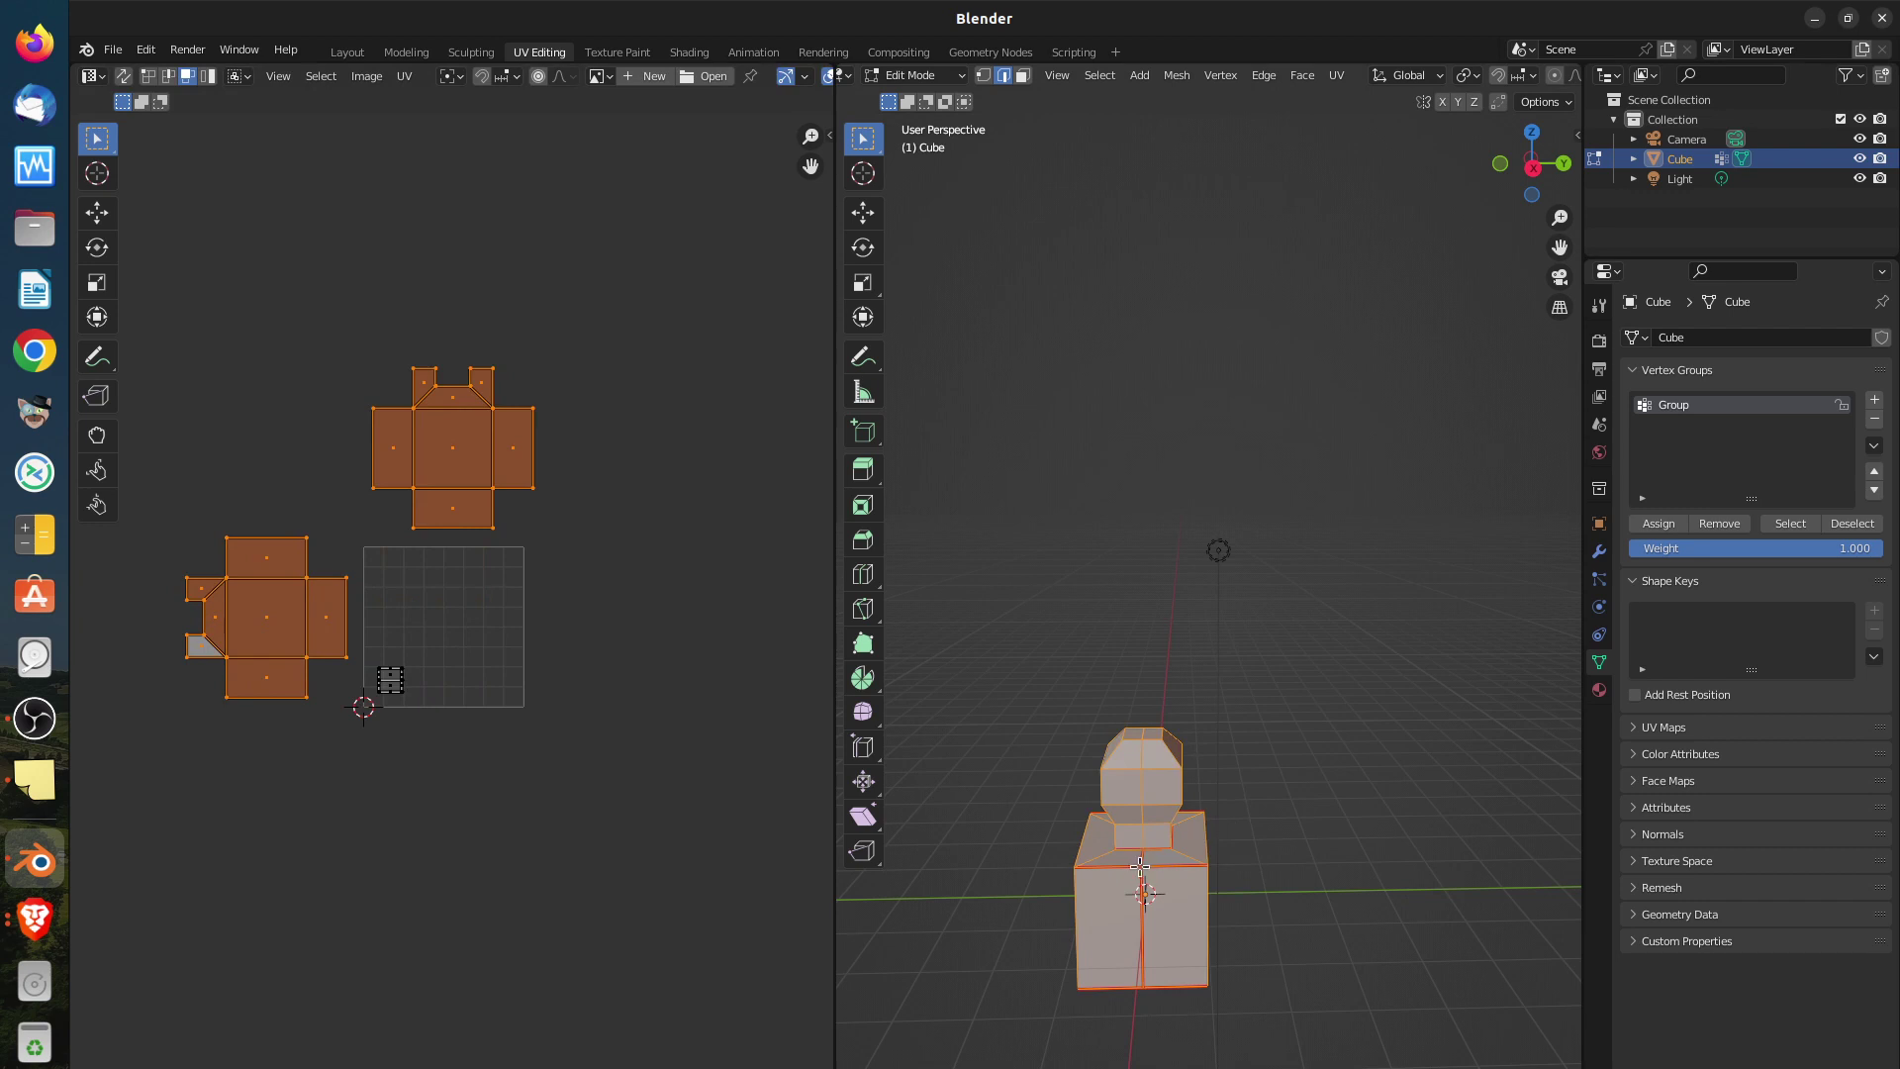
pyautogui.scroll(8, 1138, 866)
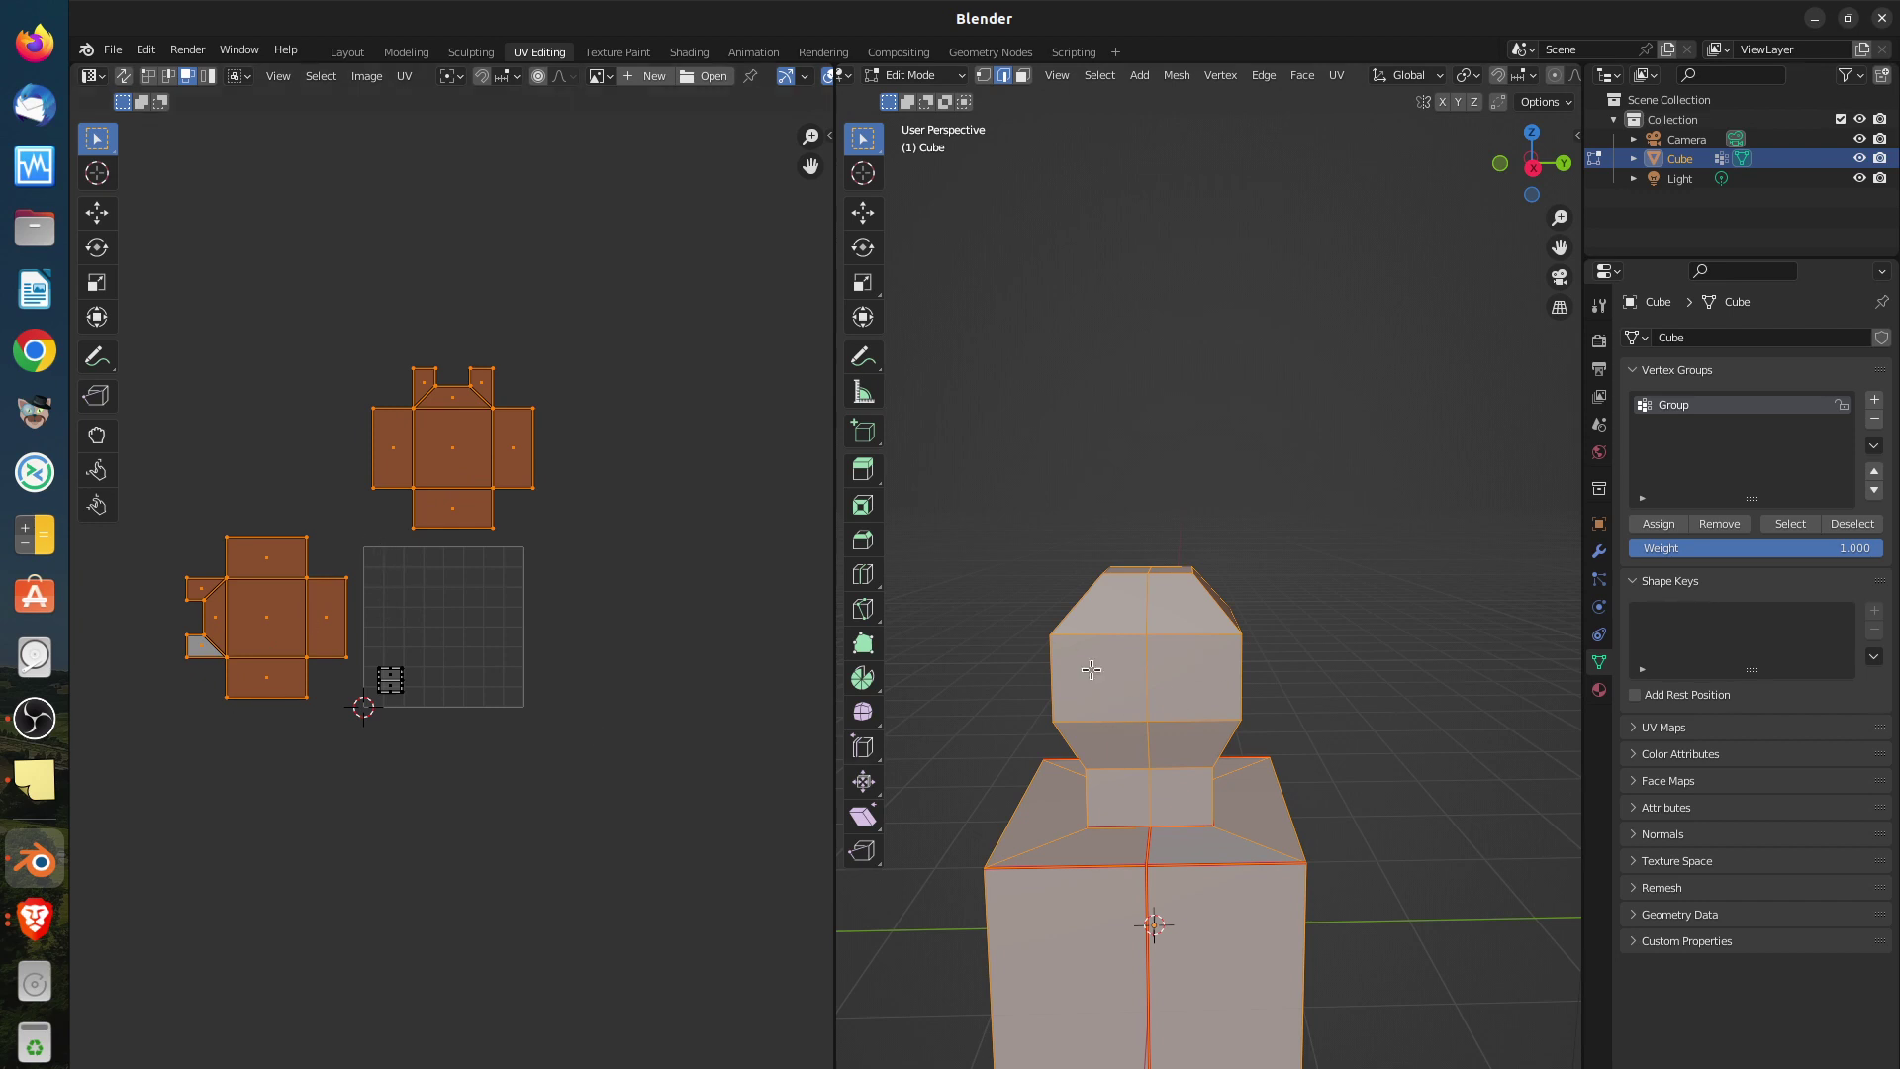
pyautogui.scroll(-5, 1019, 906)
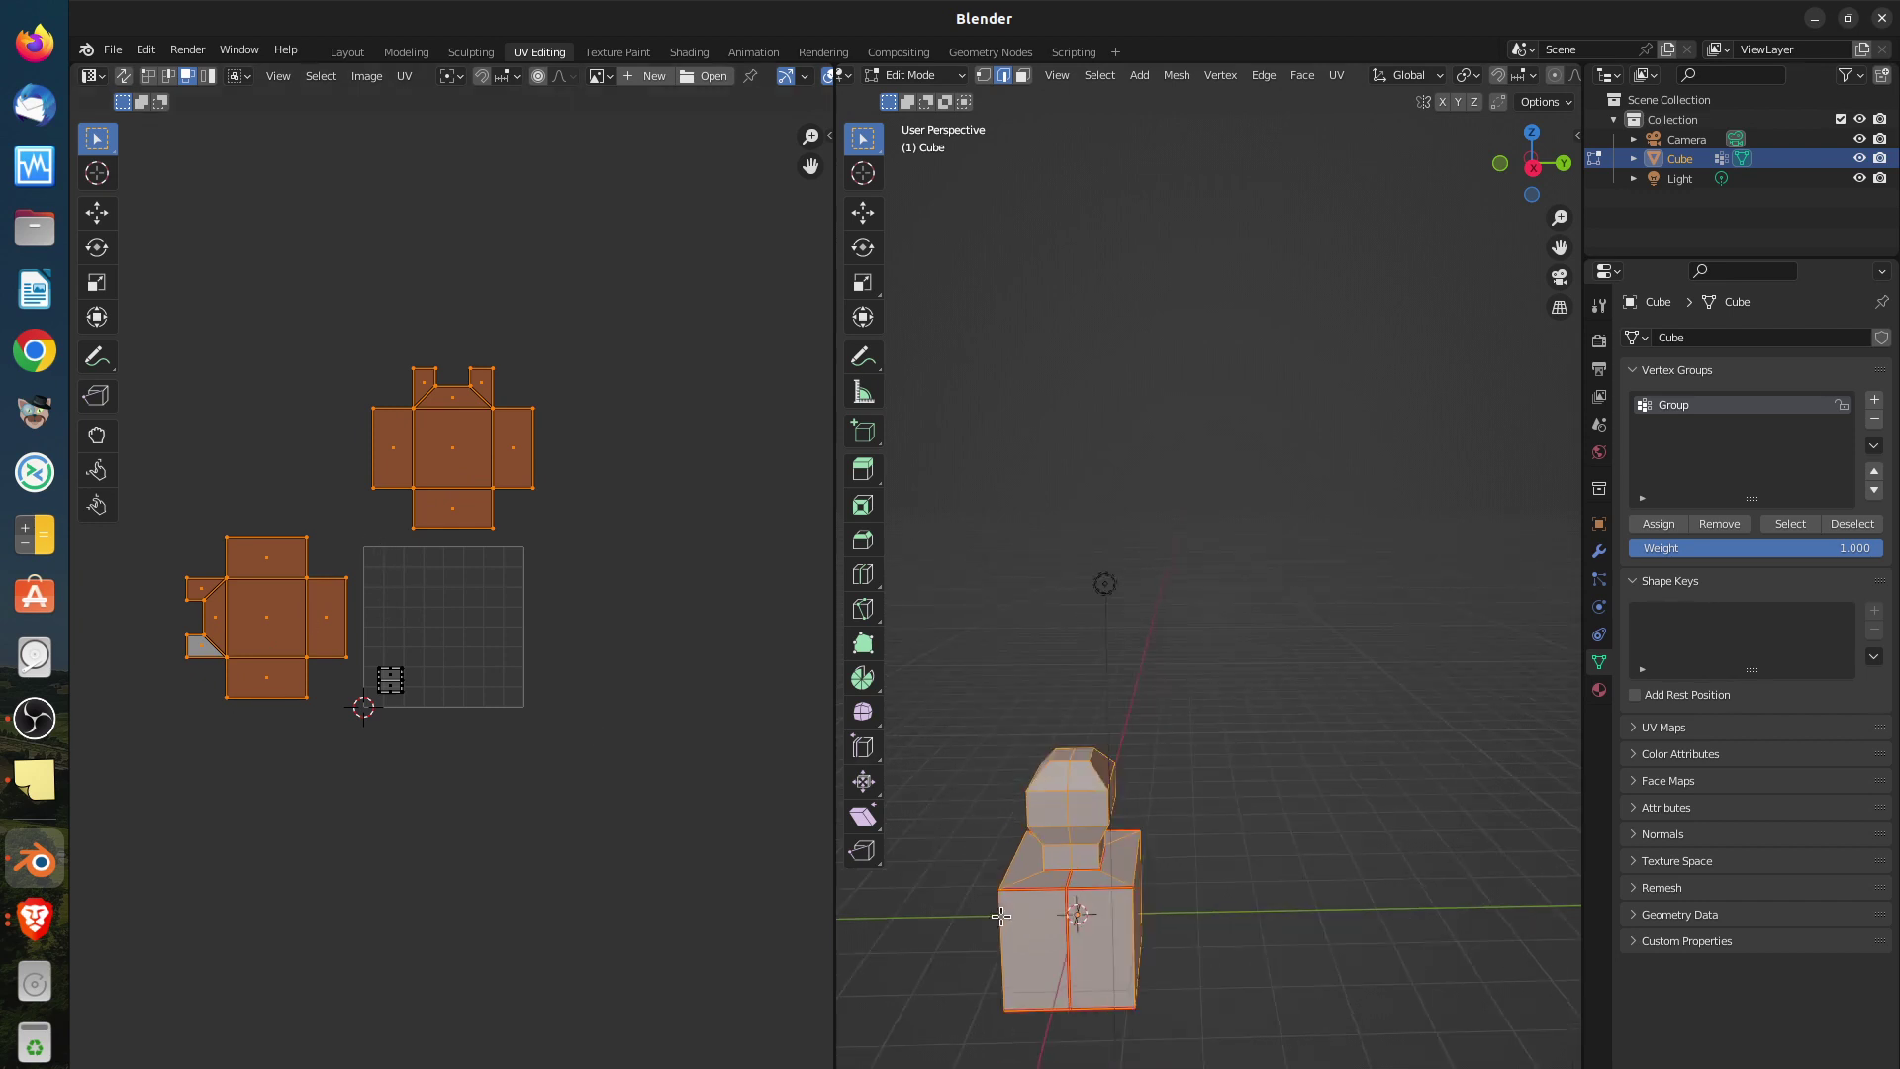
pyautogui.moveTo(1005, 912)
pyautogui.mouseDown(button='middle')
pyautogui.moveTo(1176, 901)
pyautogui.moveTo(1006, 893)
pyautogui.mouseUp(button='middle')
pyautogui.scroll(4, 1094, 862)
pyautogui.moveTo(1120, 867); pyautogui.dragTo(1074, 893, button='middle')
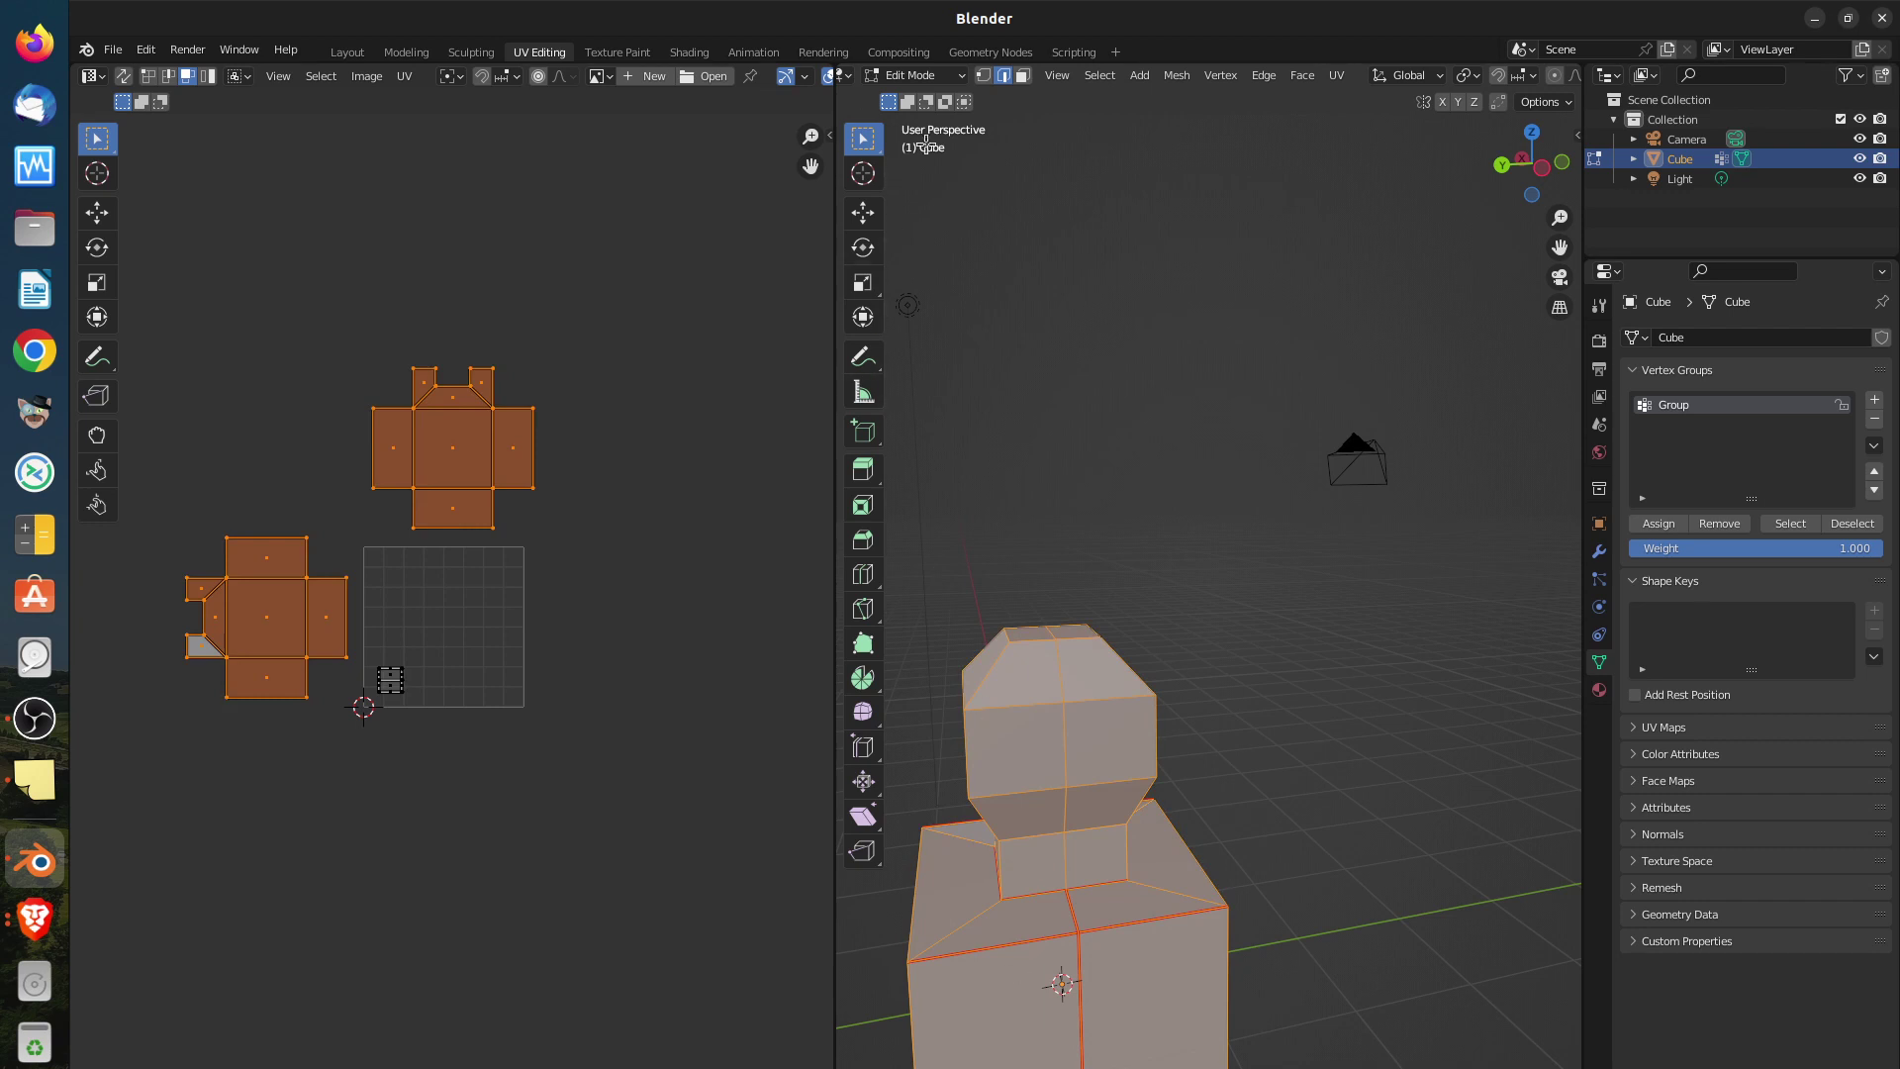
# In face selection mode, select and hide the base's seam-bounded positive Y half and negative Y half
pyautogui.hotkey('alt', 'a')
pyautogui.click(1021, 78)
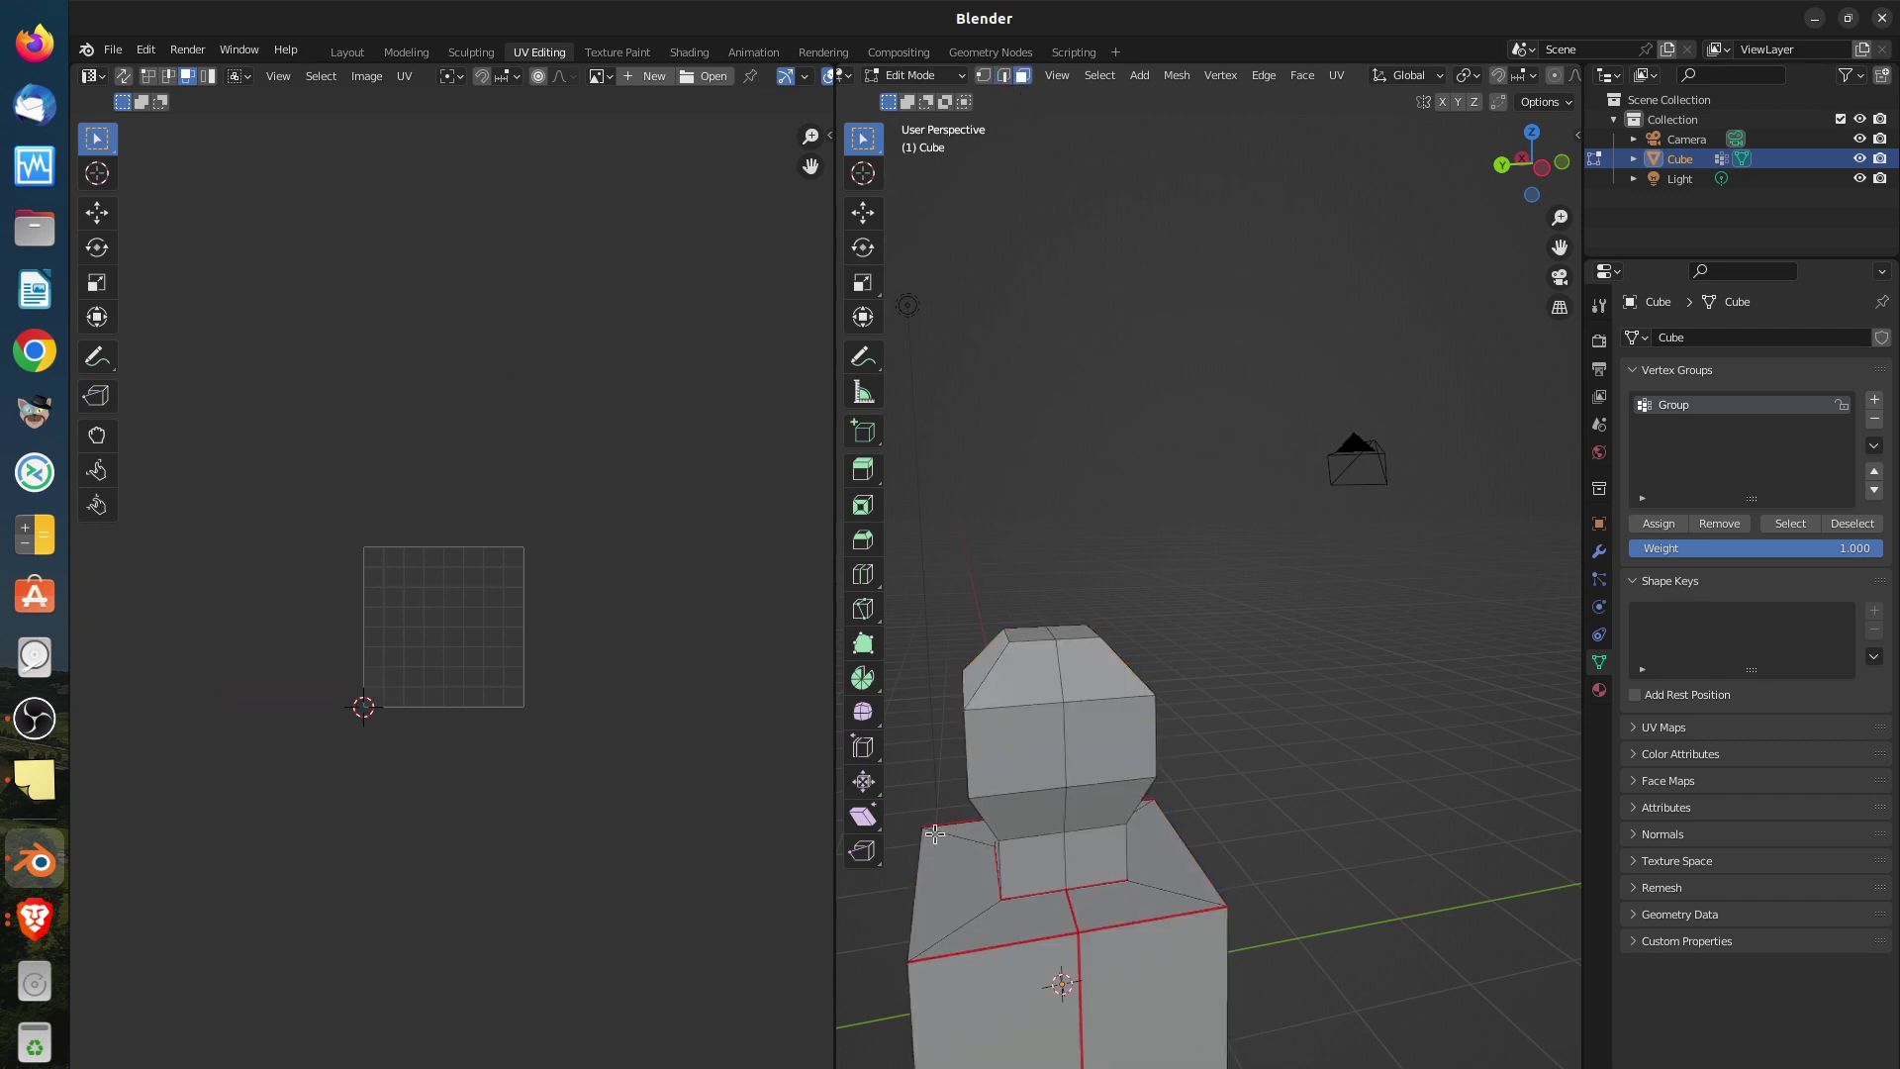
pyautogui.click(982, 1019)
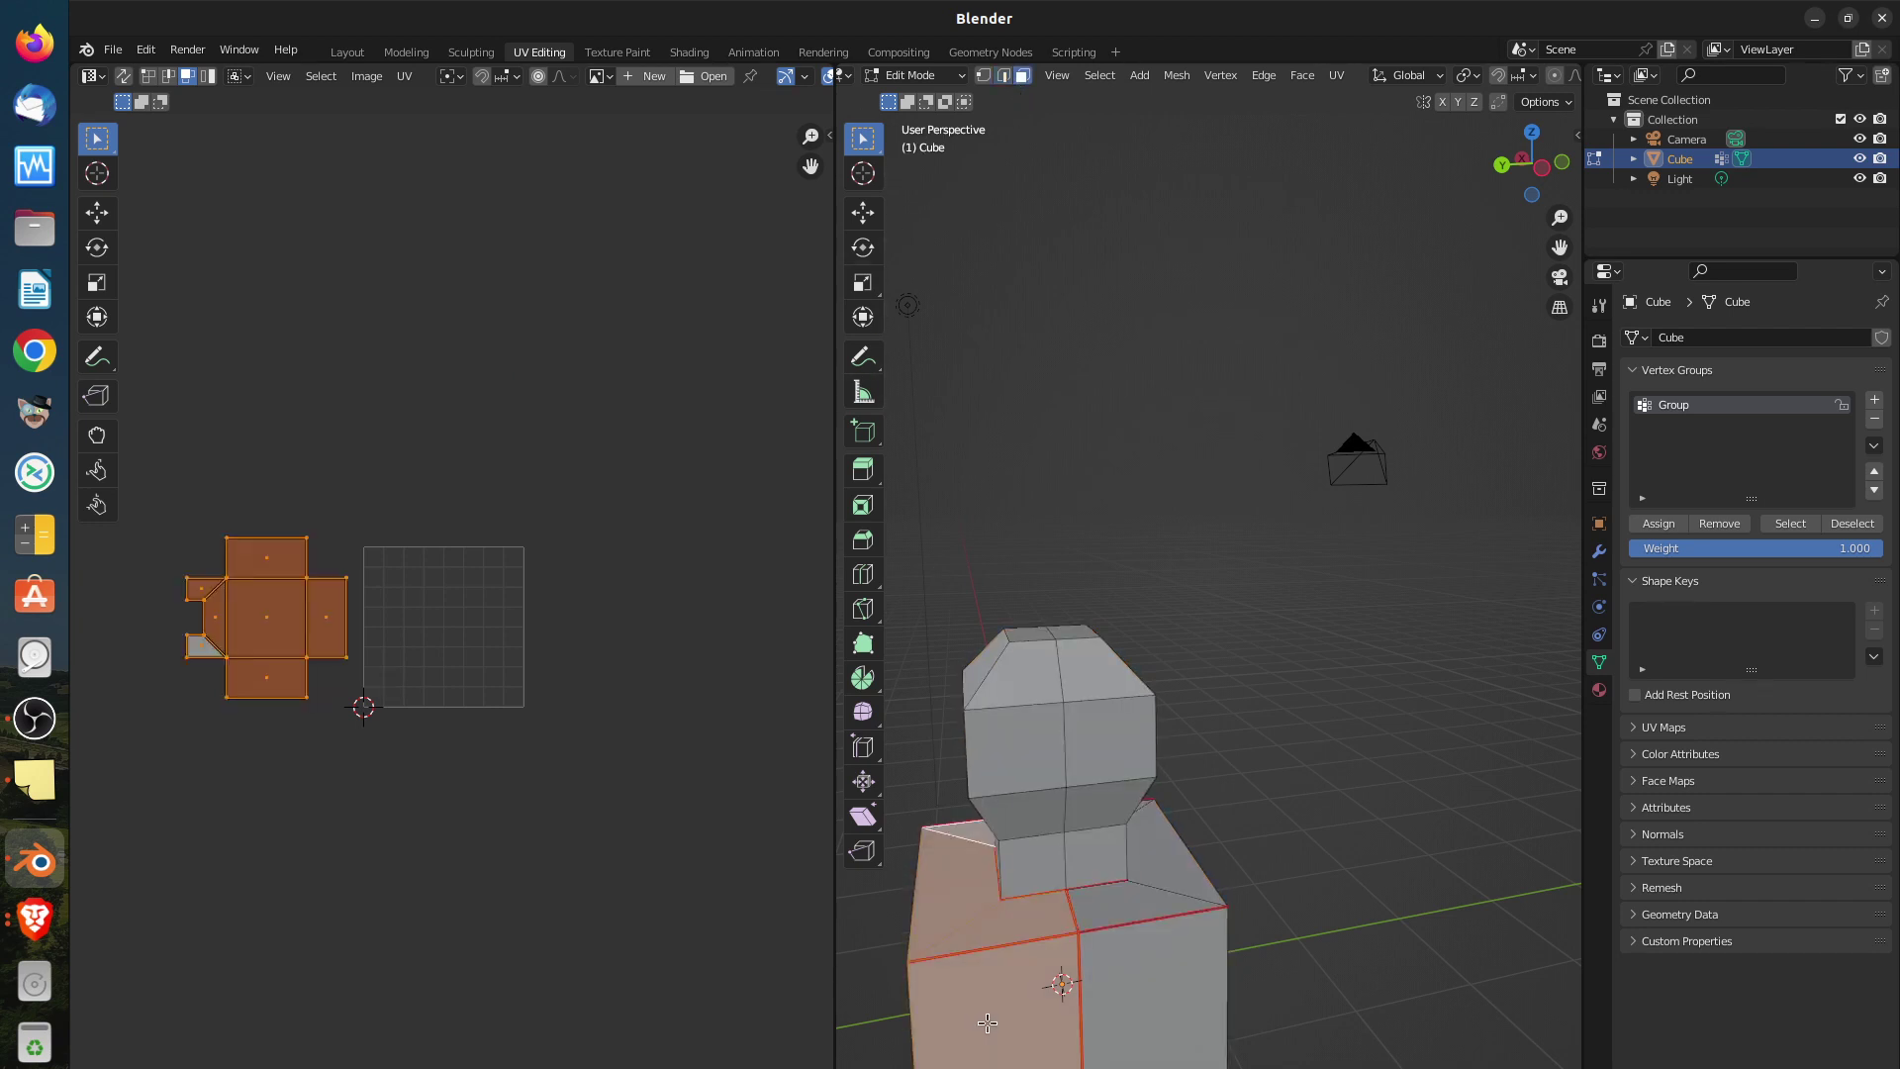
pyautogui.press('x')
pyautogui.click(987, 1022)
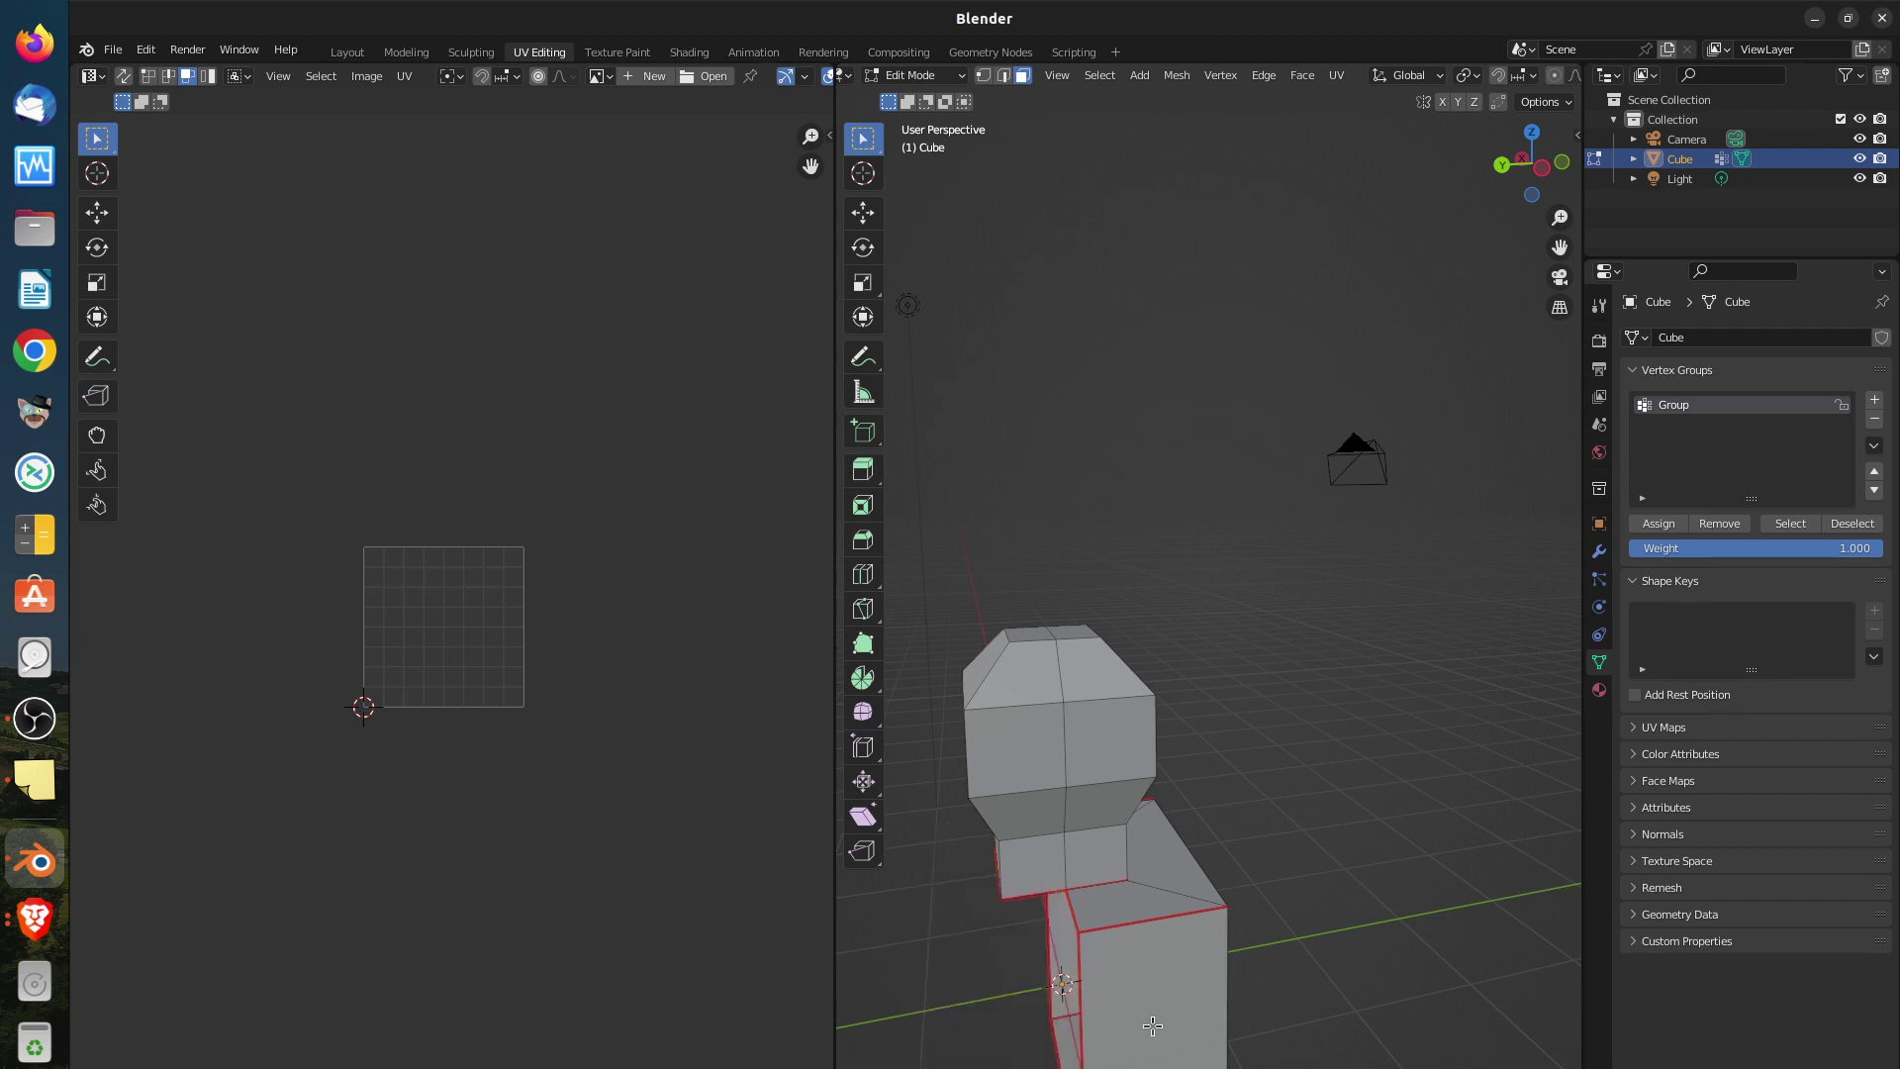
pyautogui.press('l')
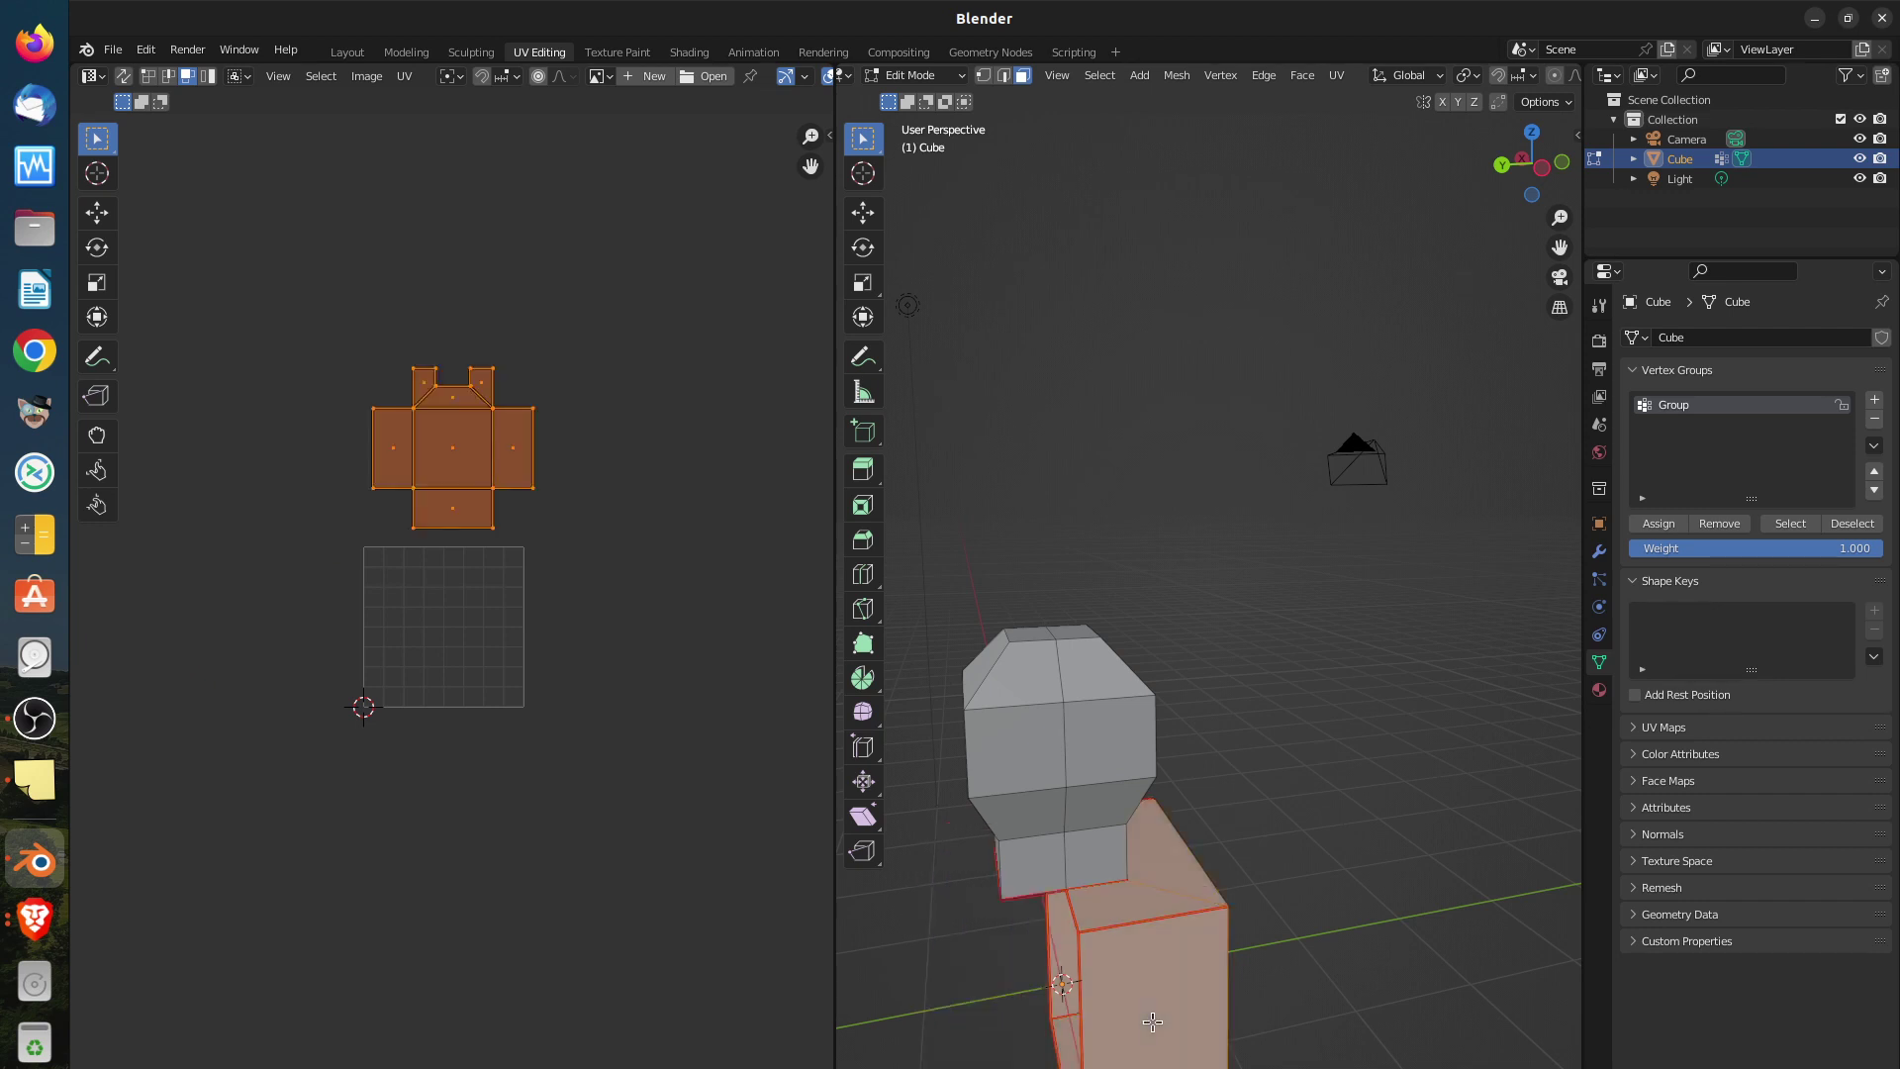
pyautogui.press('x')
pyautogui.click(1152, 1023)
# Examine the figure's head and neck from the front, from above and around the sides
pyautogui.moveTo(986, 808); pyautogui.dragTo(1382, 831, button='middle')
pyautogui.press('KP_1')
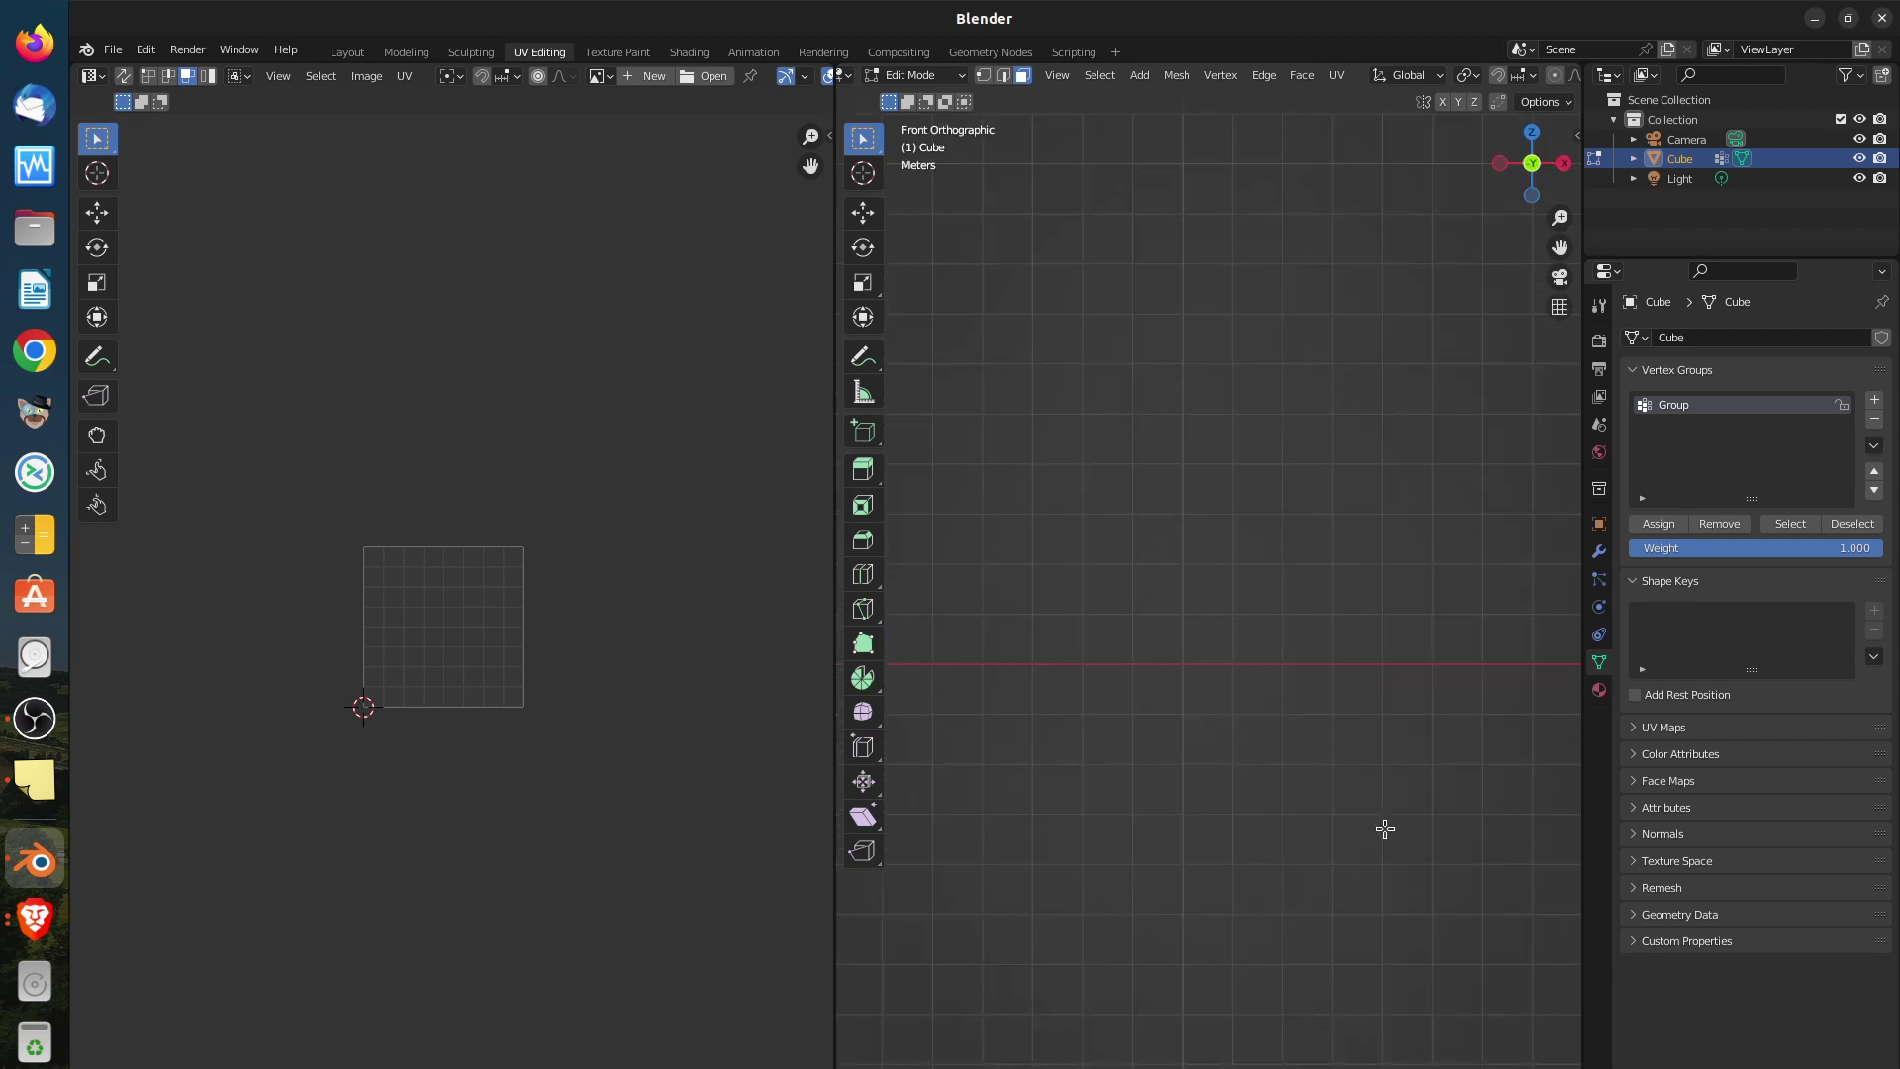
pyautogui.keyDown('shift'); pyautogui.moveTo(1455, 849); pyautogui.dragTo(1043, 886, button='middle'); pyautogui.keyUp('shift')
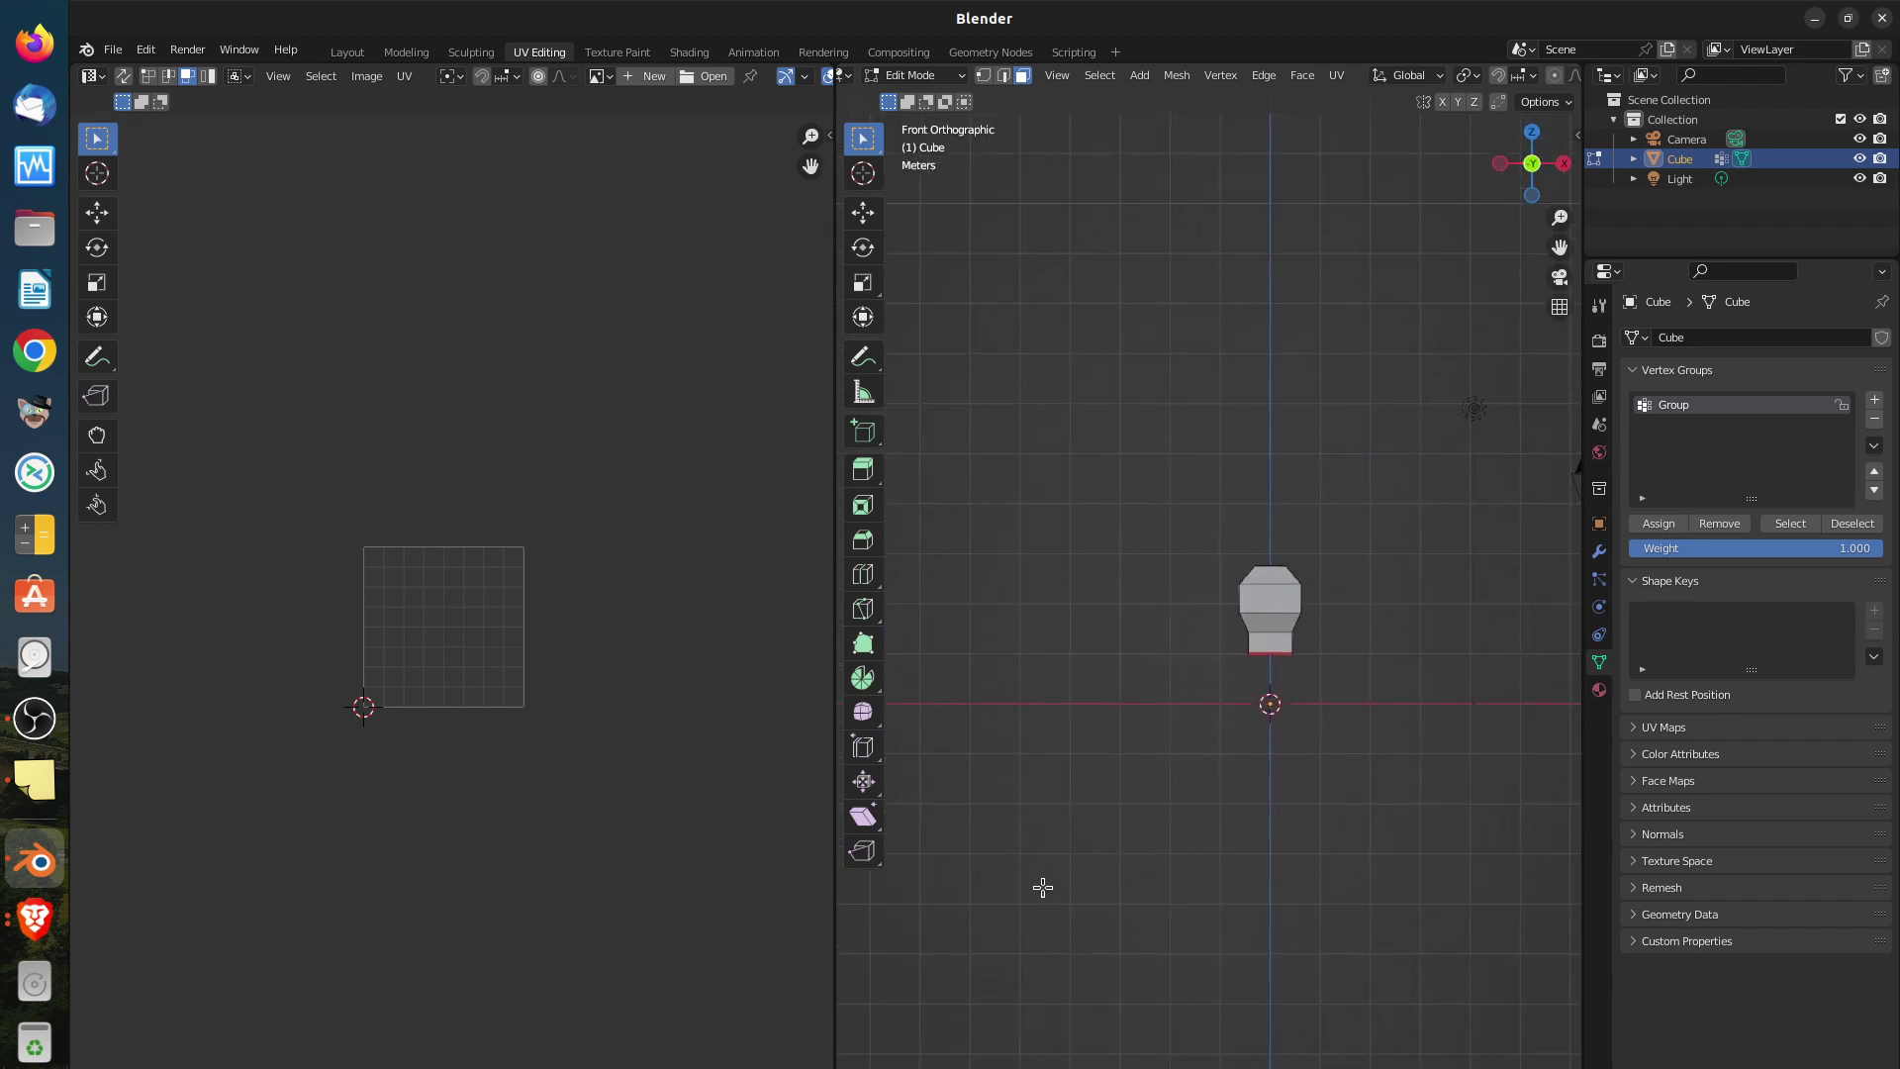
pyautogui.moveTo(1286, 748); pyautogui.dragTo(1308, 821, button='middle')
pyautogui.scroll(6, 1284, 713)
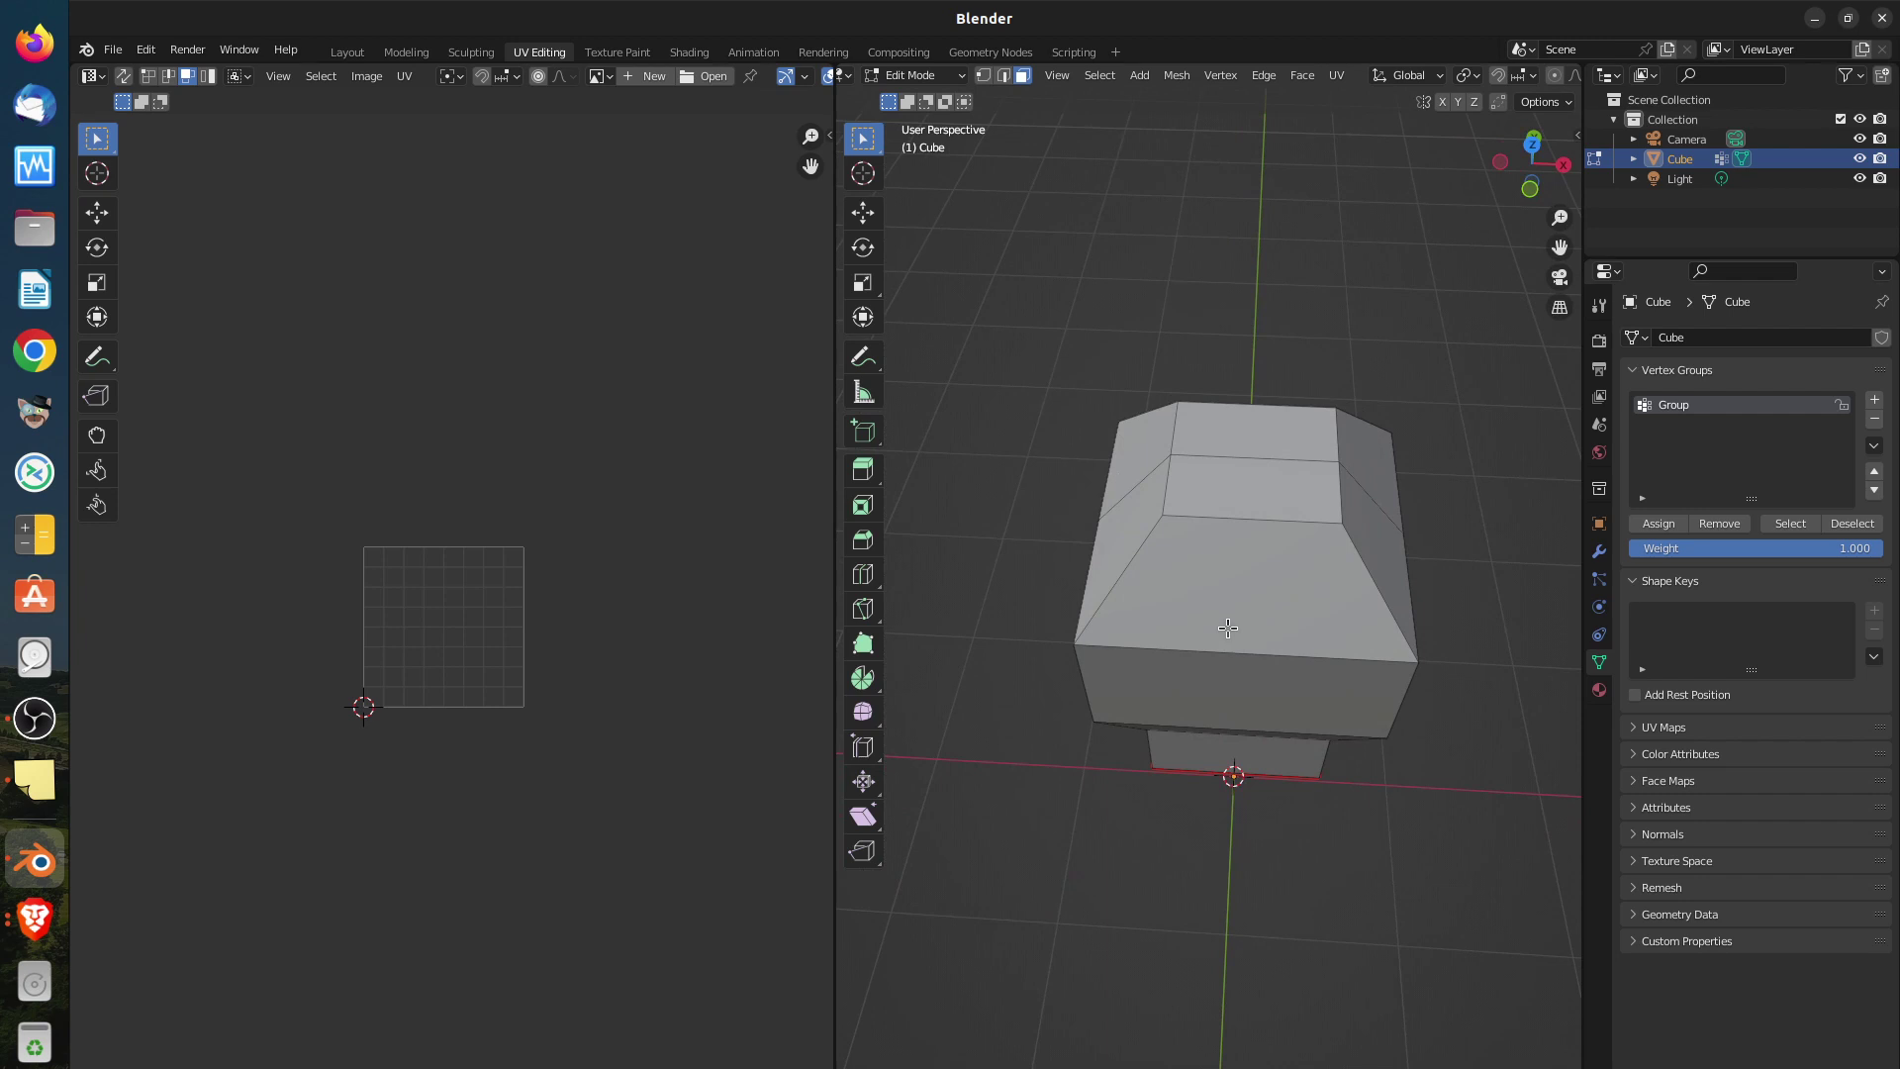
pyautogui.moveTo(1227, 627); pyautogui.dragTo(1158, 710, button='middle')
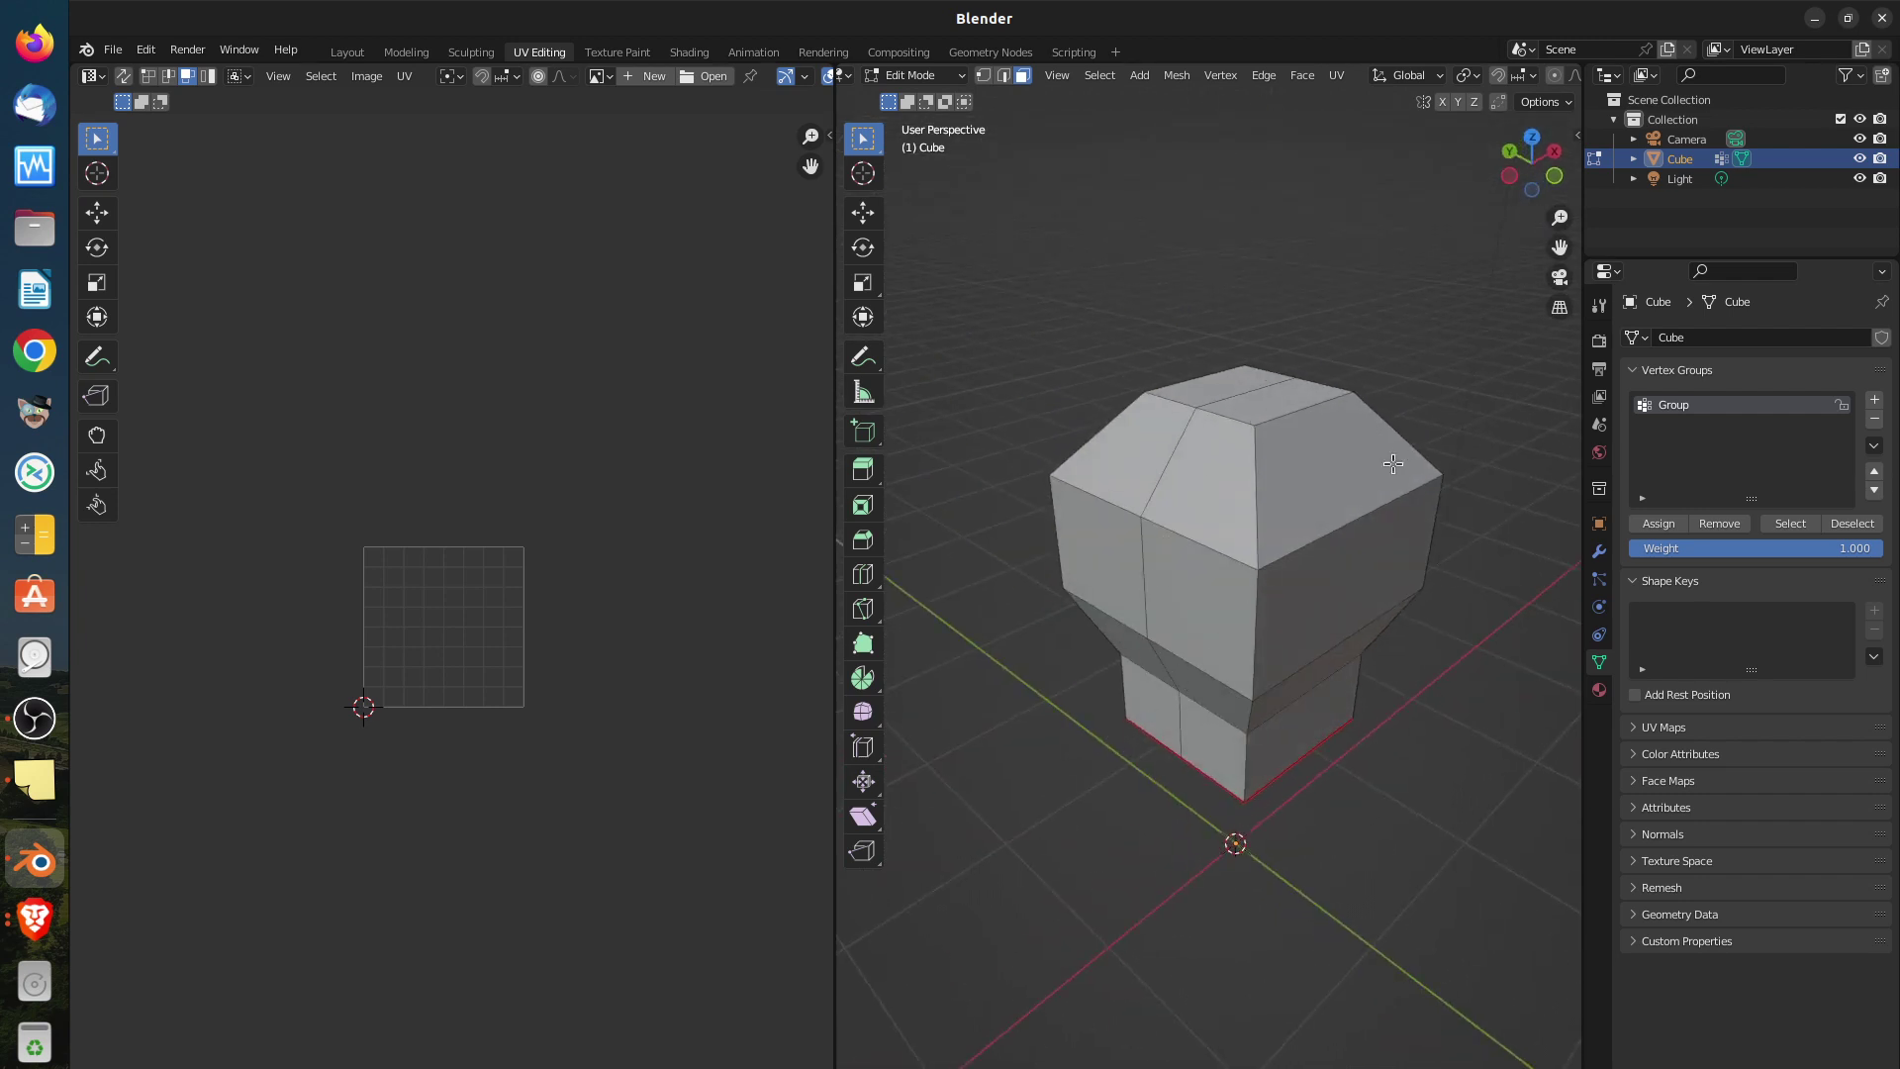
pyautogui.moveTo(1393, 463); pyautogui.dragTo(1395, 720, button='middle')
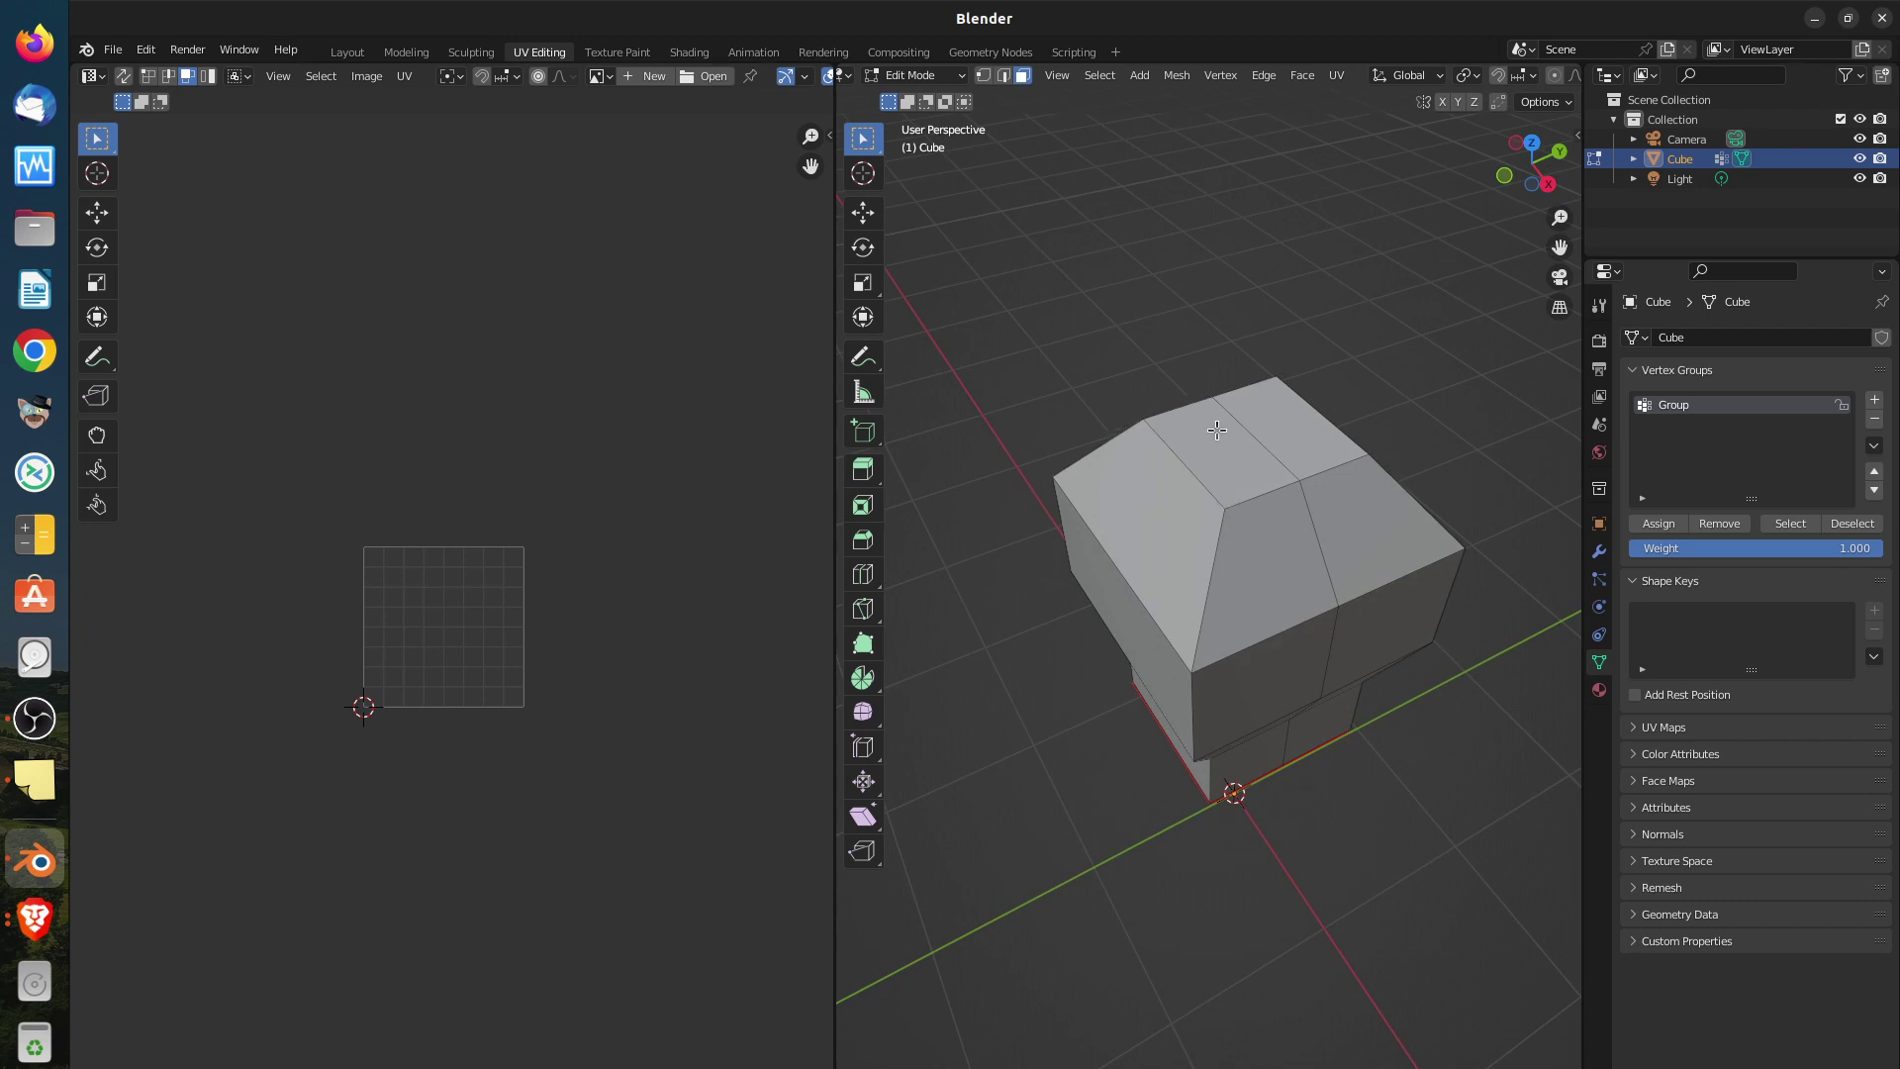
# Switch the figure's mesh selection from faces to edges
pyautogui.moveTo(1247, 691); pyautogui.dragTo(1159, 670, button='middle')
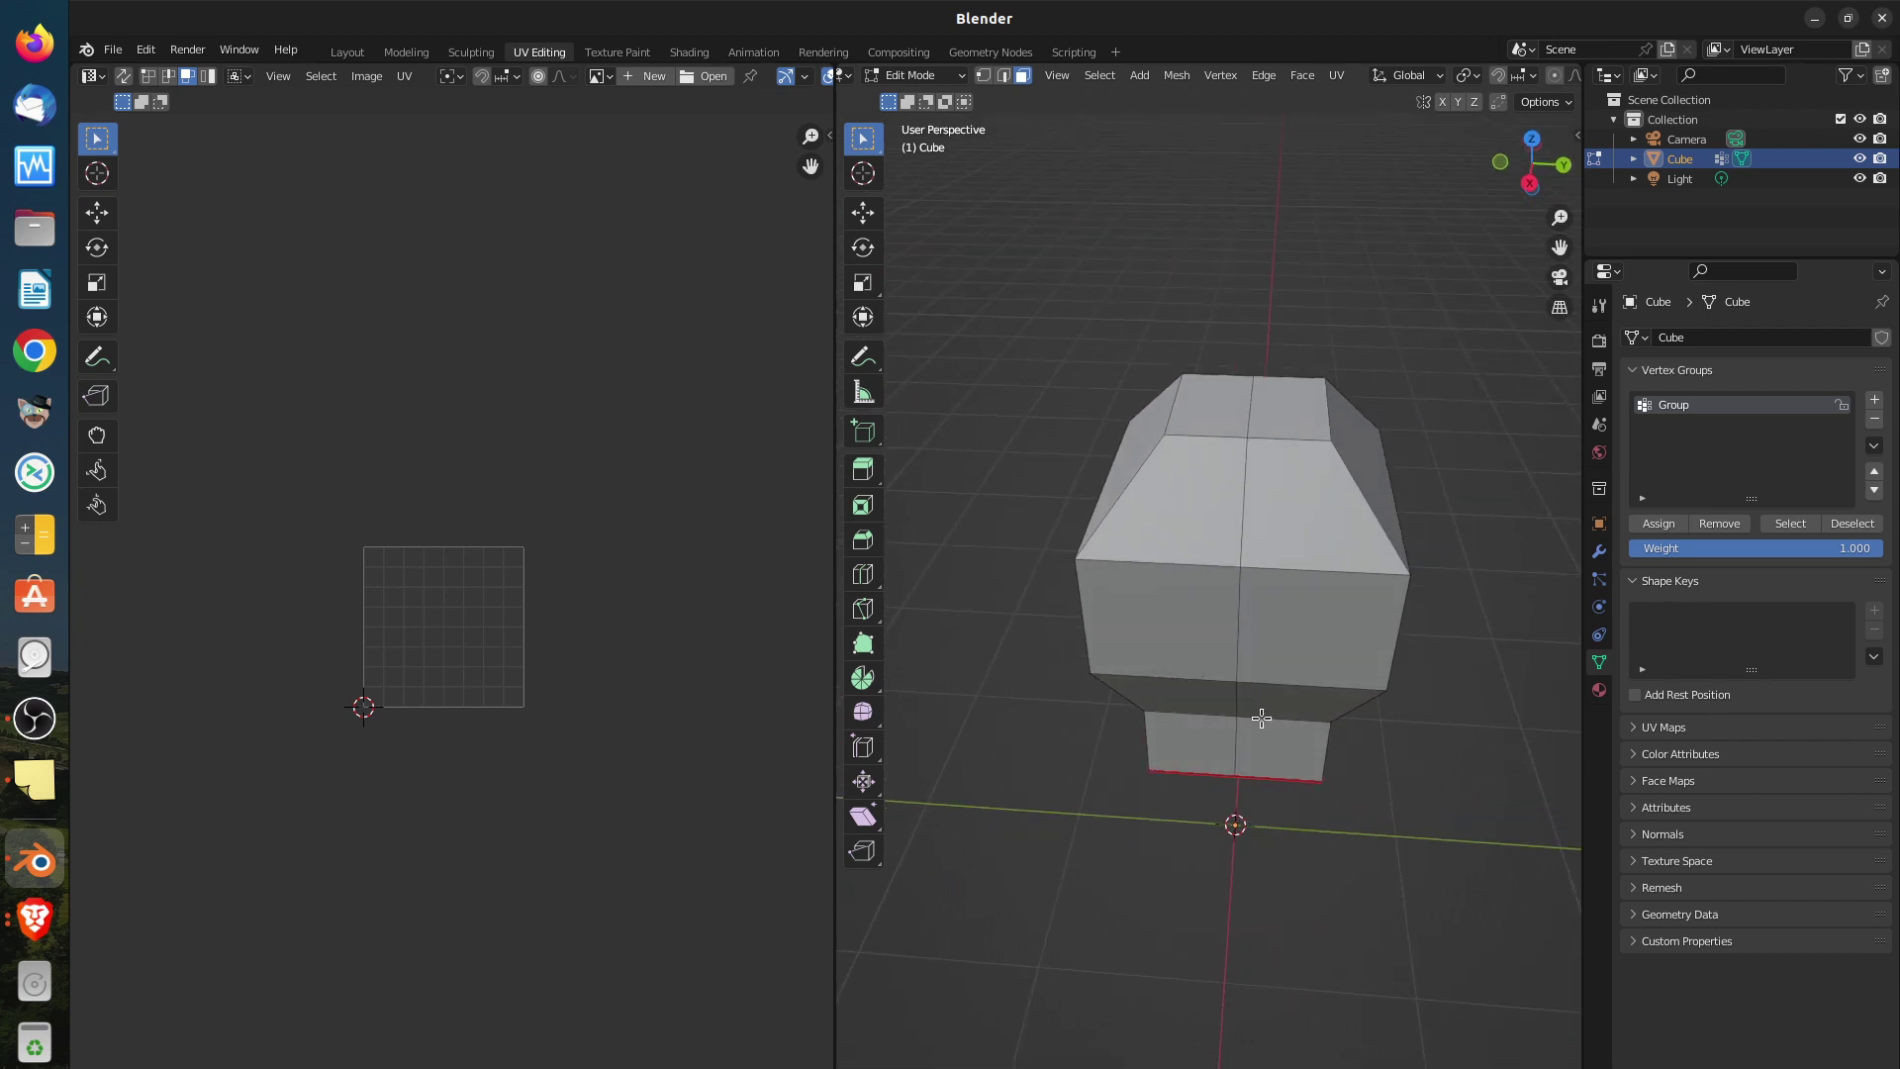
pyautogui.moveTo(1261, 719); pyautogui.dragTo(1326, 680, button='middle')
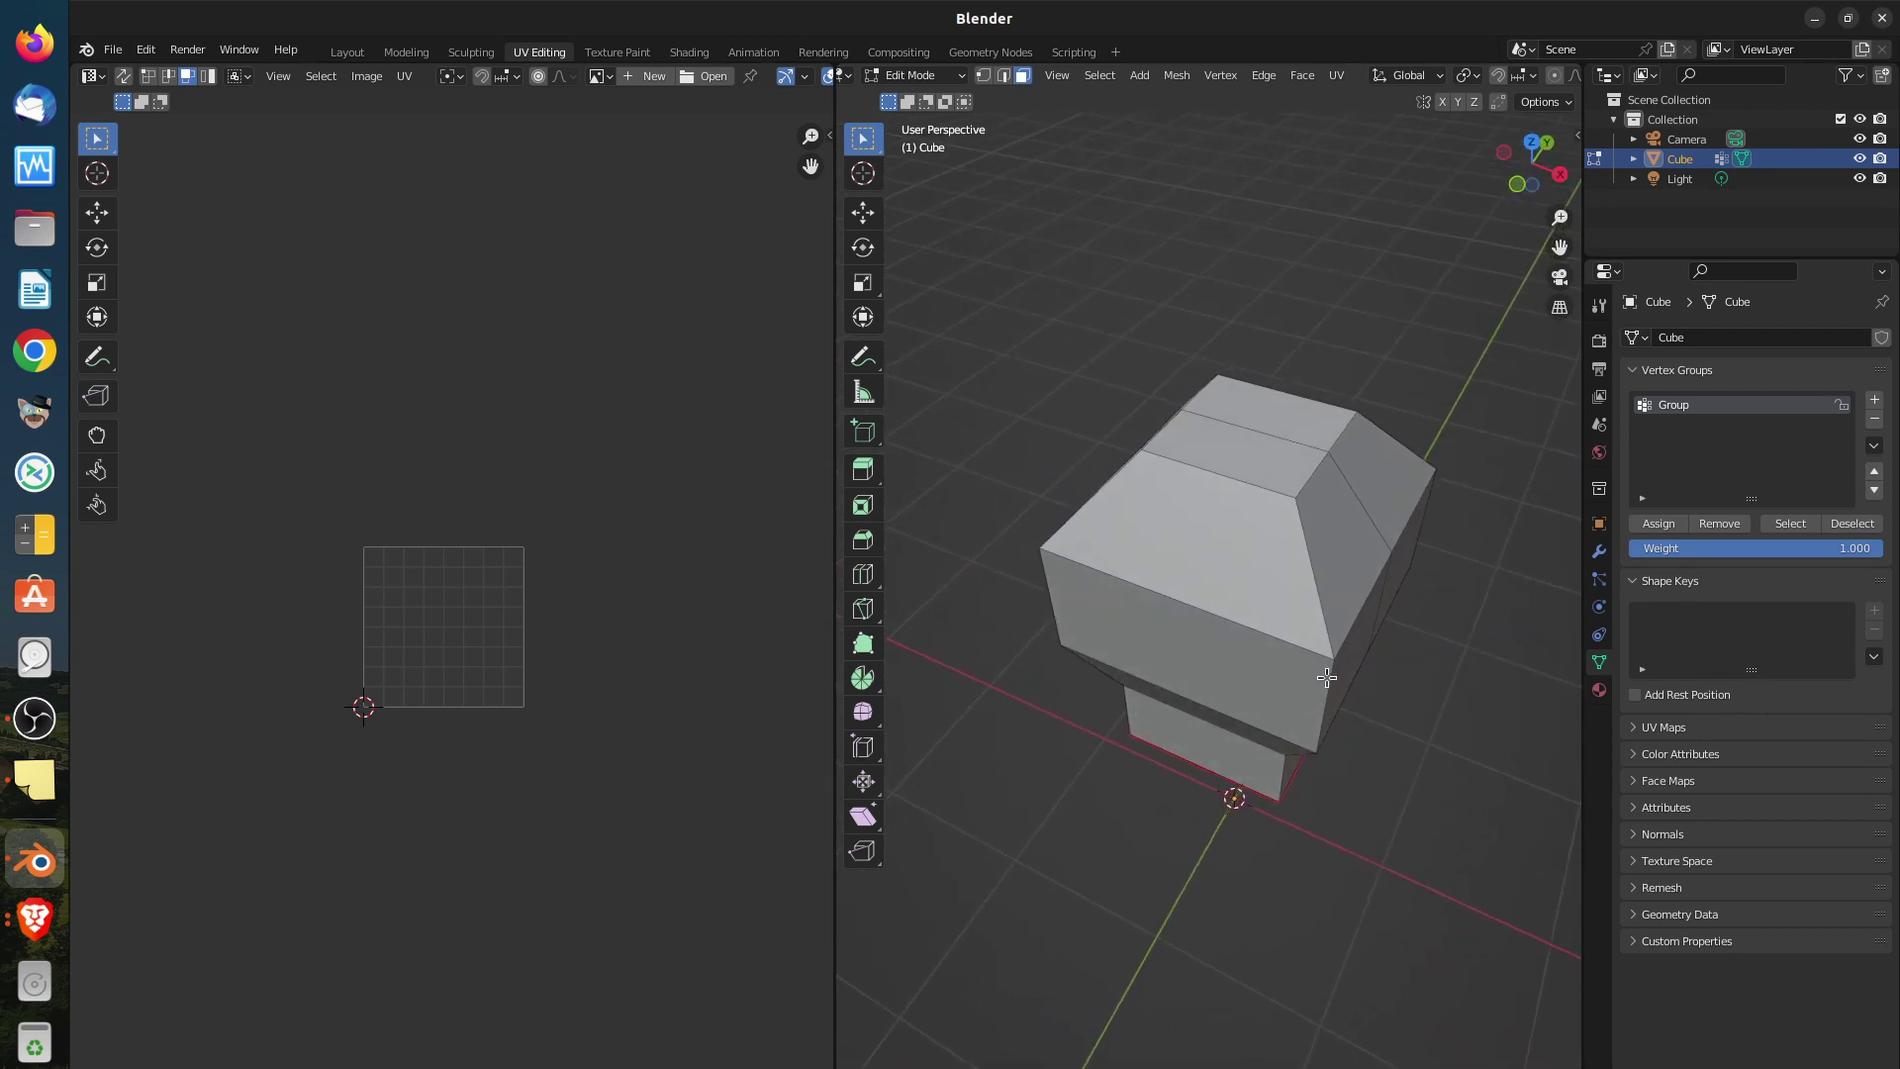
pyautogui.click(1308, 539)
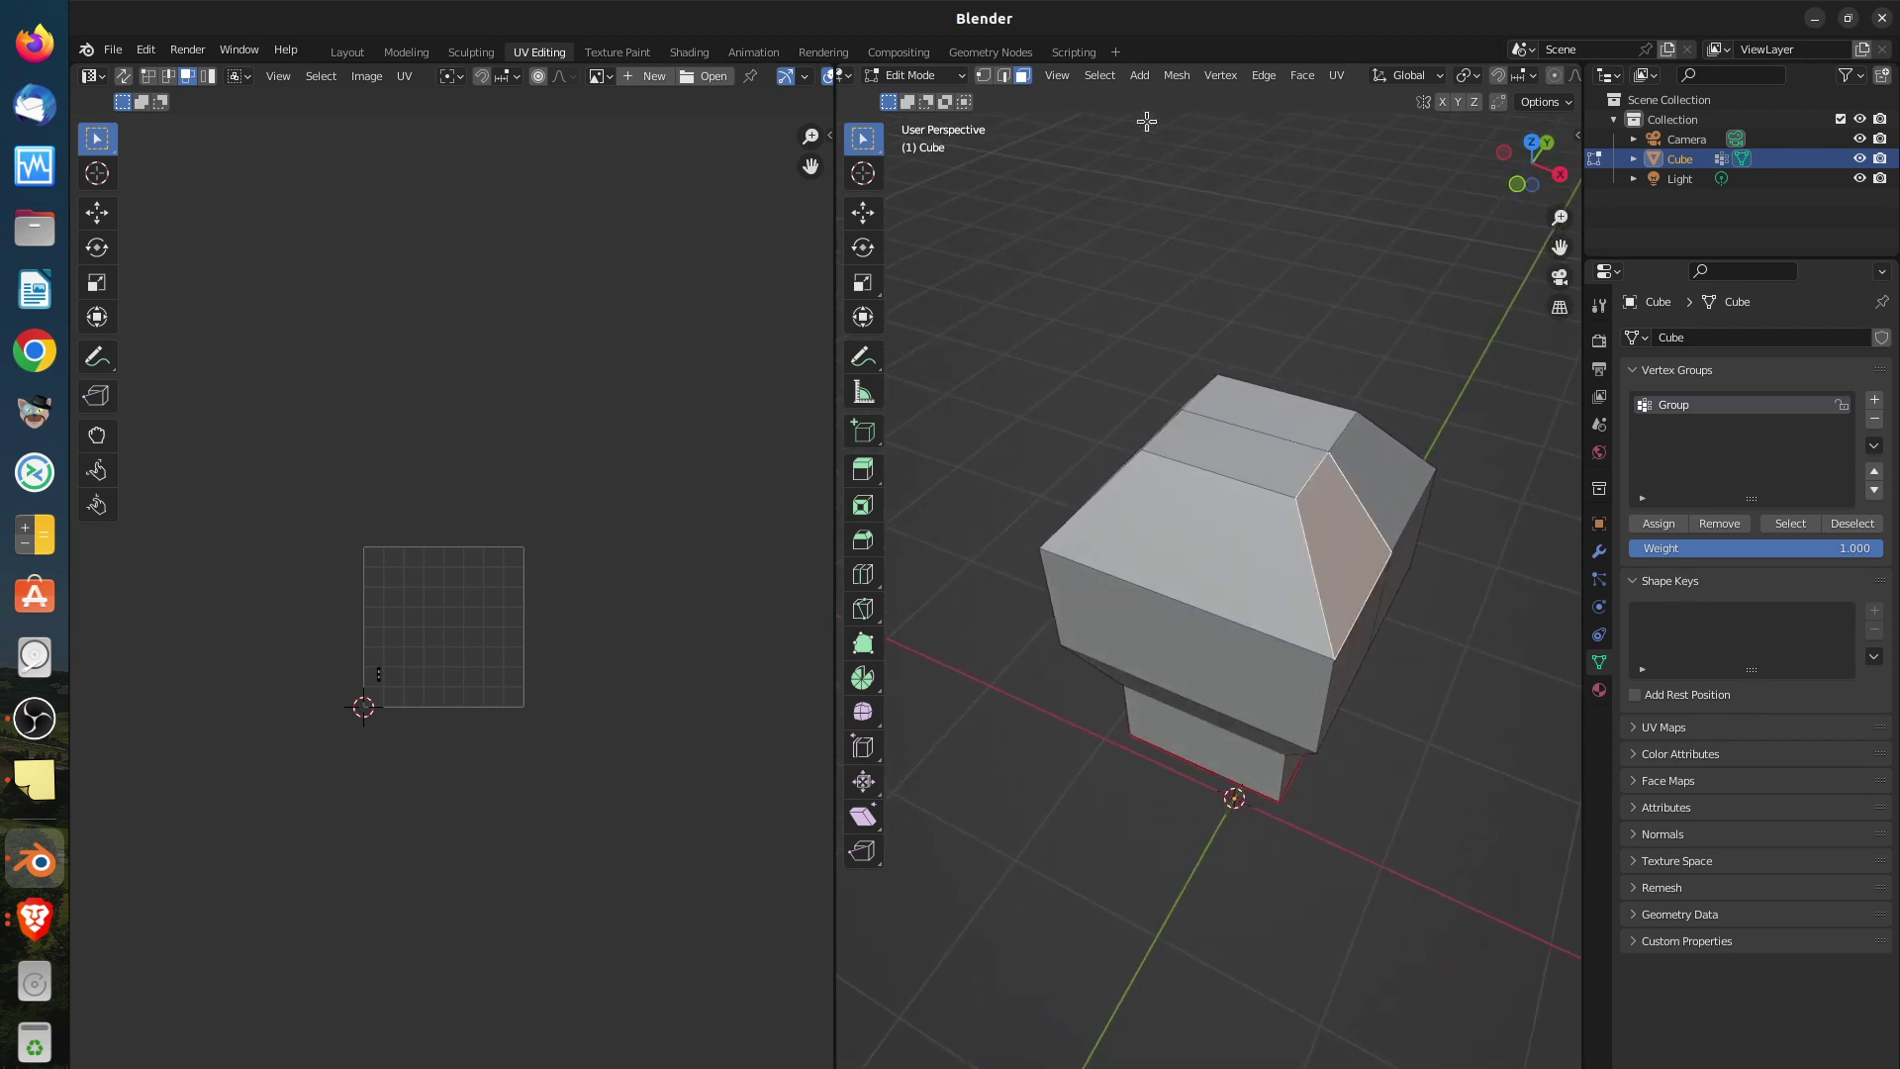
pyautogui.click(1002, 75)
# Try selecting the corner edges on both sides of the head and neck and across the top, and clear the selection
pyautogui.click(1308, 485)
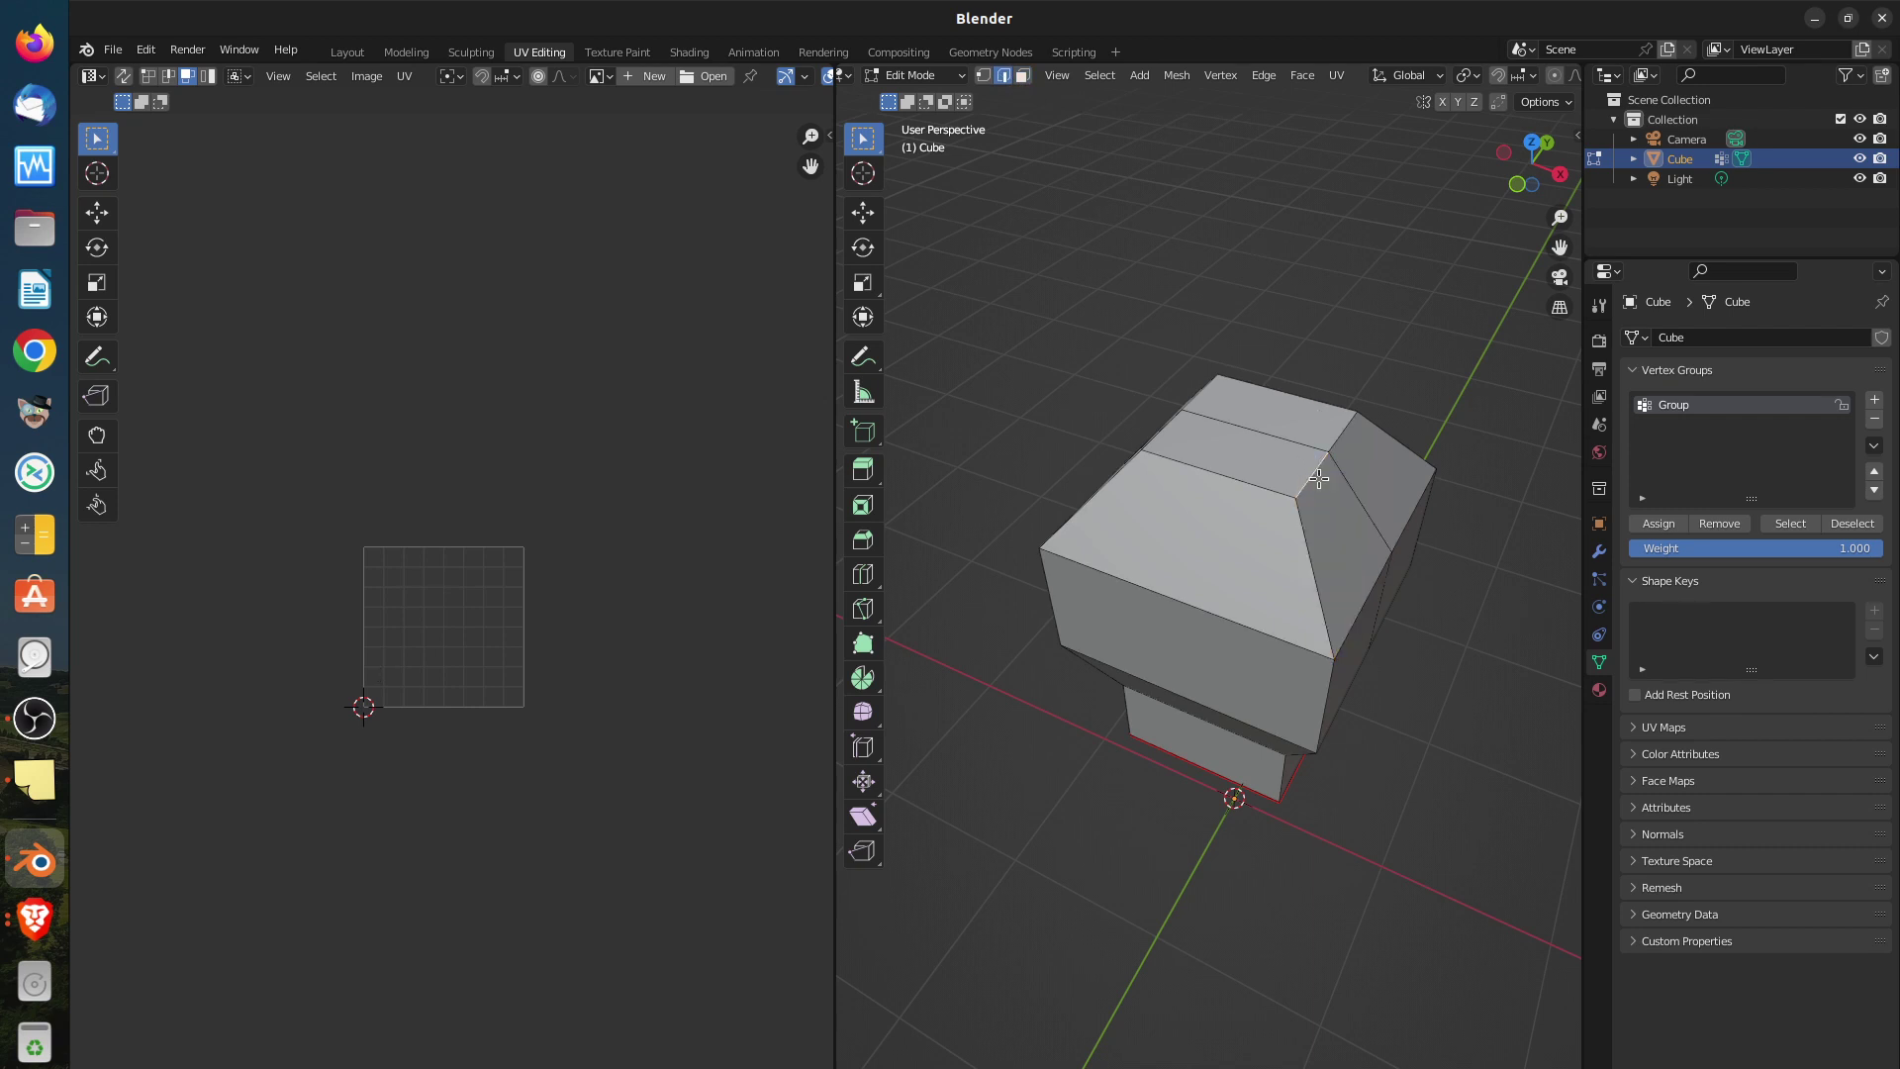
pyautogui.keyDown('shift'); pyautogui.click(1325, 725); pyautogui.keyUp('shift')
pyautogui.moveTo(1331, 677); pyautogui.dragTo(1421, 721, button='middle')
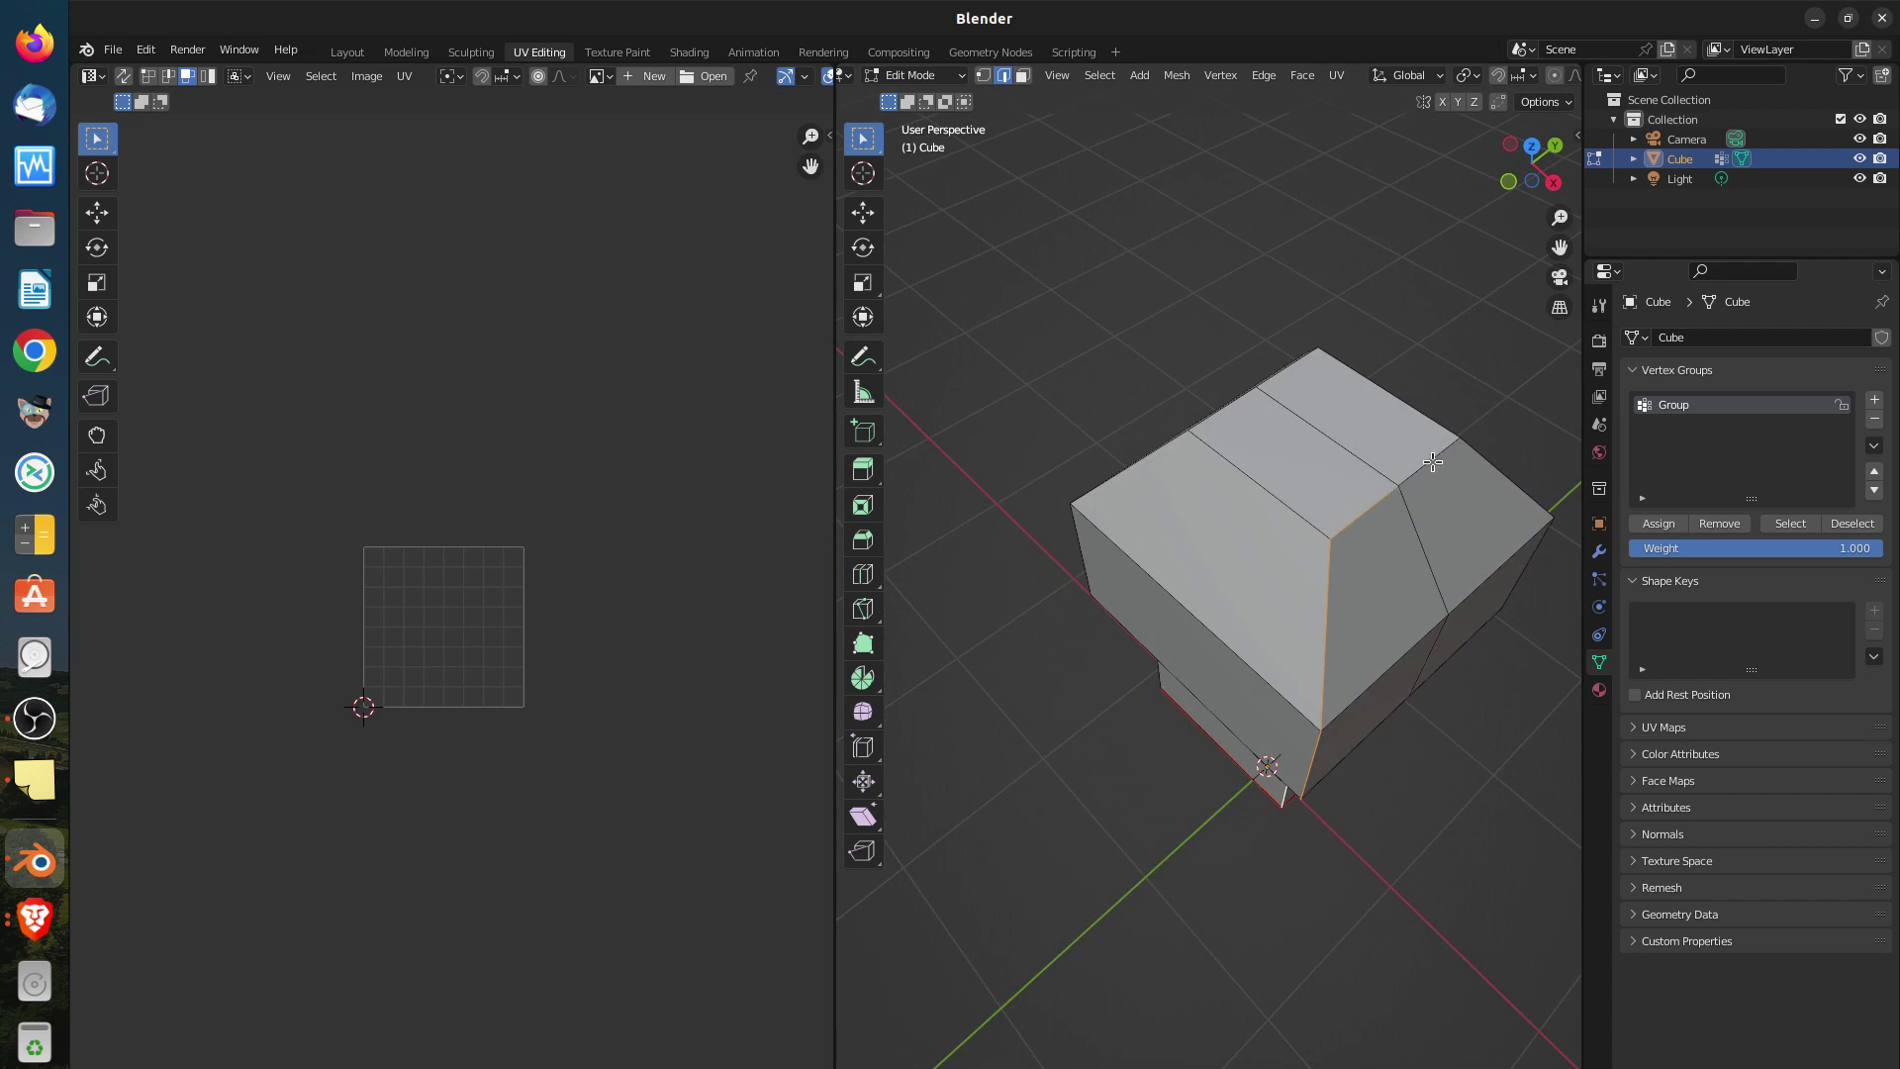
pyautogui.moveTo(1164, 467); pyautogui.dragTo(1357, 442, button='middle')
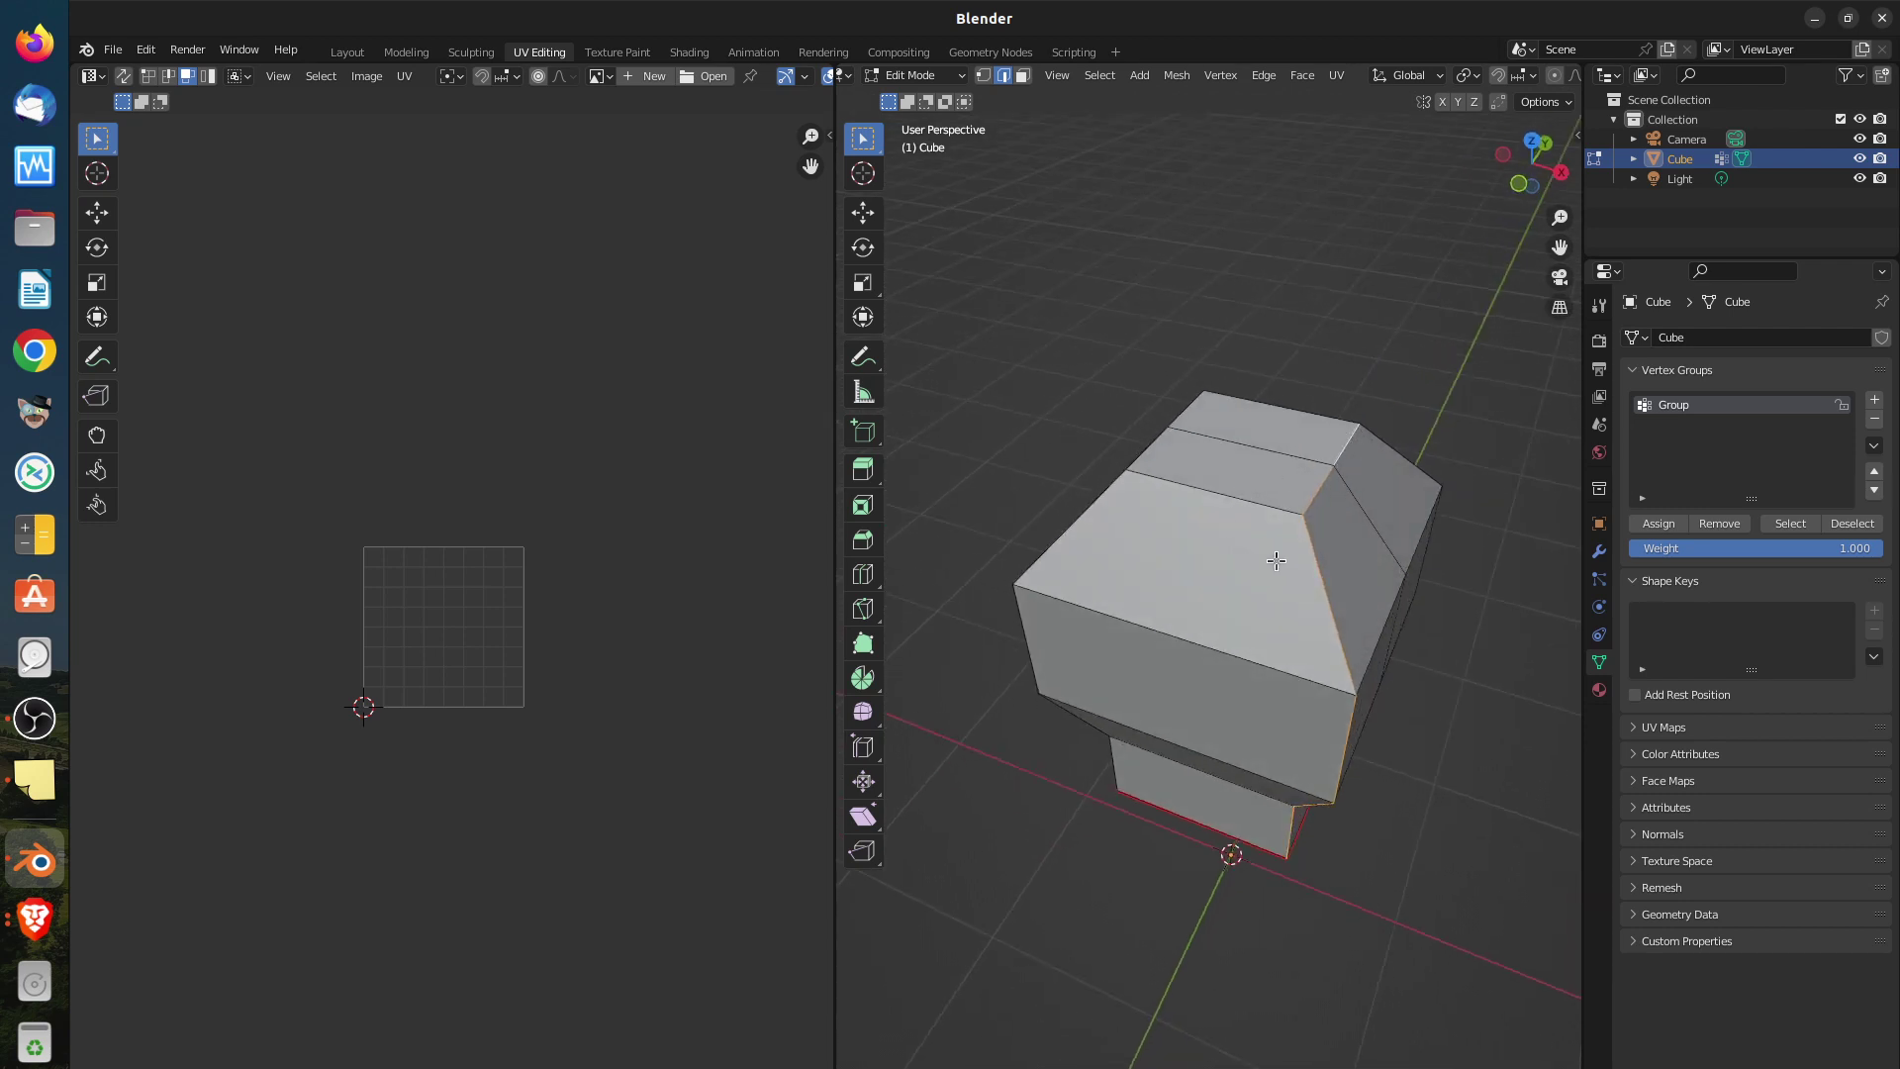
pyautogui.keyDown('shift'); pyautogui.click(1259, 400); pyautogui.keyUp('shift')
pyautogui.keyDown('shift'); pyautogui.click(1193, 403); pyautogui.keyUp('shift')
pyautogui.moveTo(1128, 615); pyautogui.dragTo(1084, 846, button='middle')
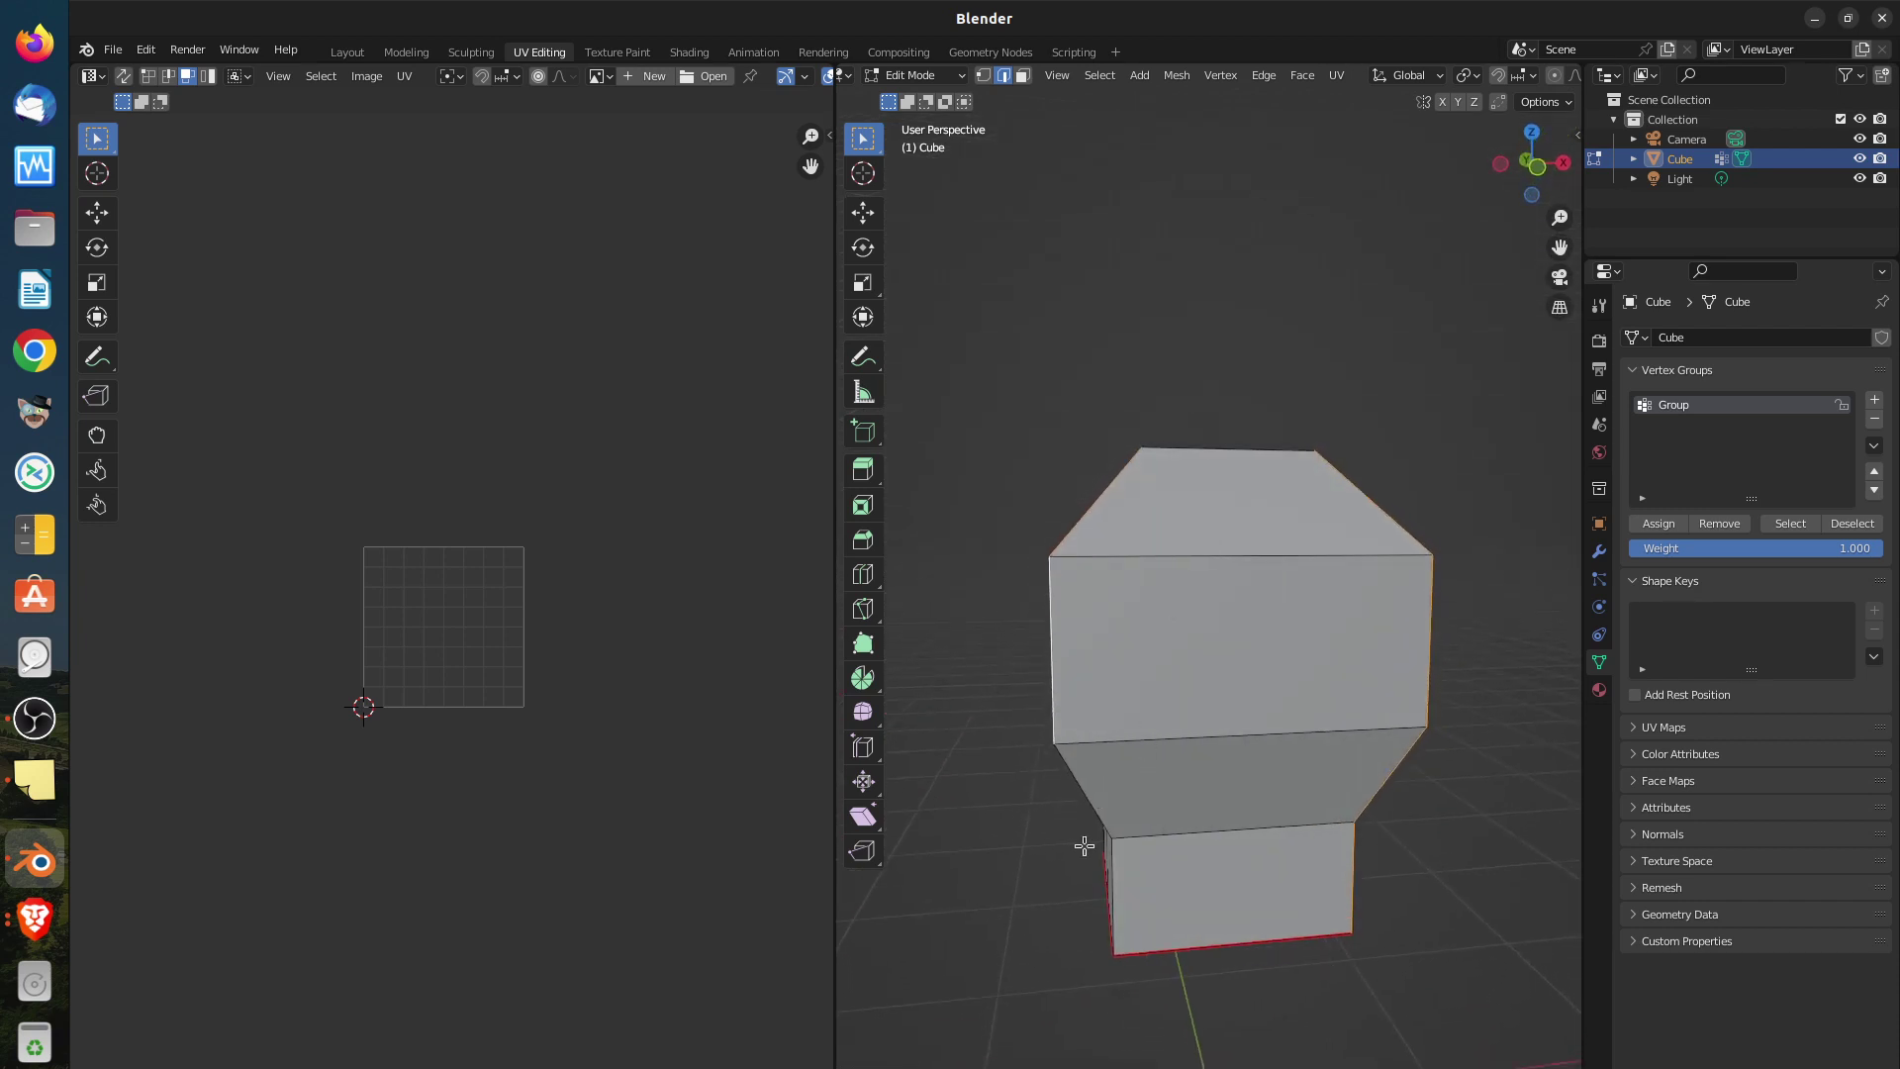
pyautogui.keyDown('shift'); pyautogui.click(1110, 890); pyautogui.keyUp('shift')
pyautogui.moveTo(1174, 768); pyautogui.dragTo(1184, 840, button='middle')
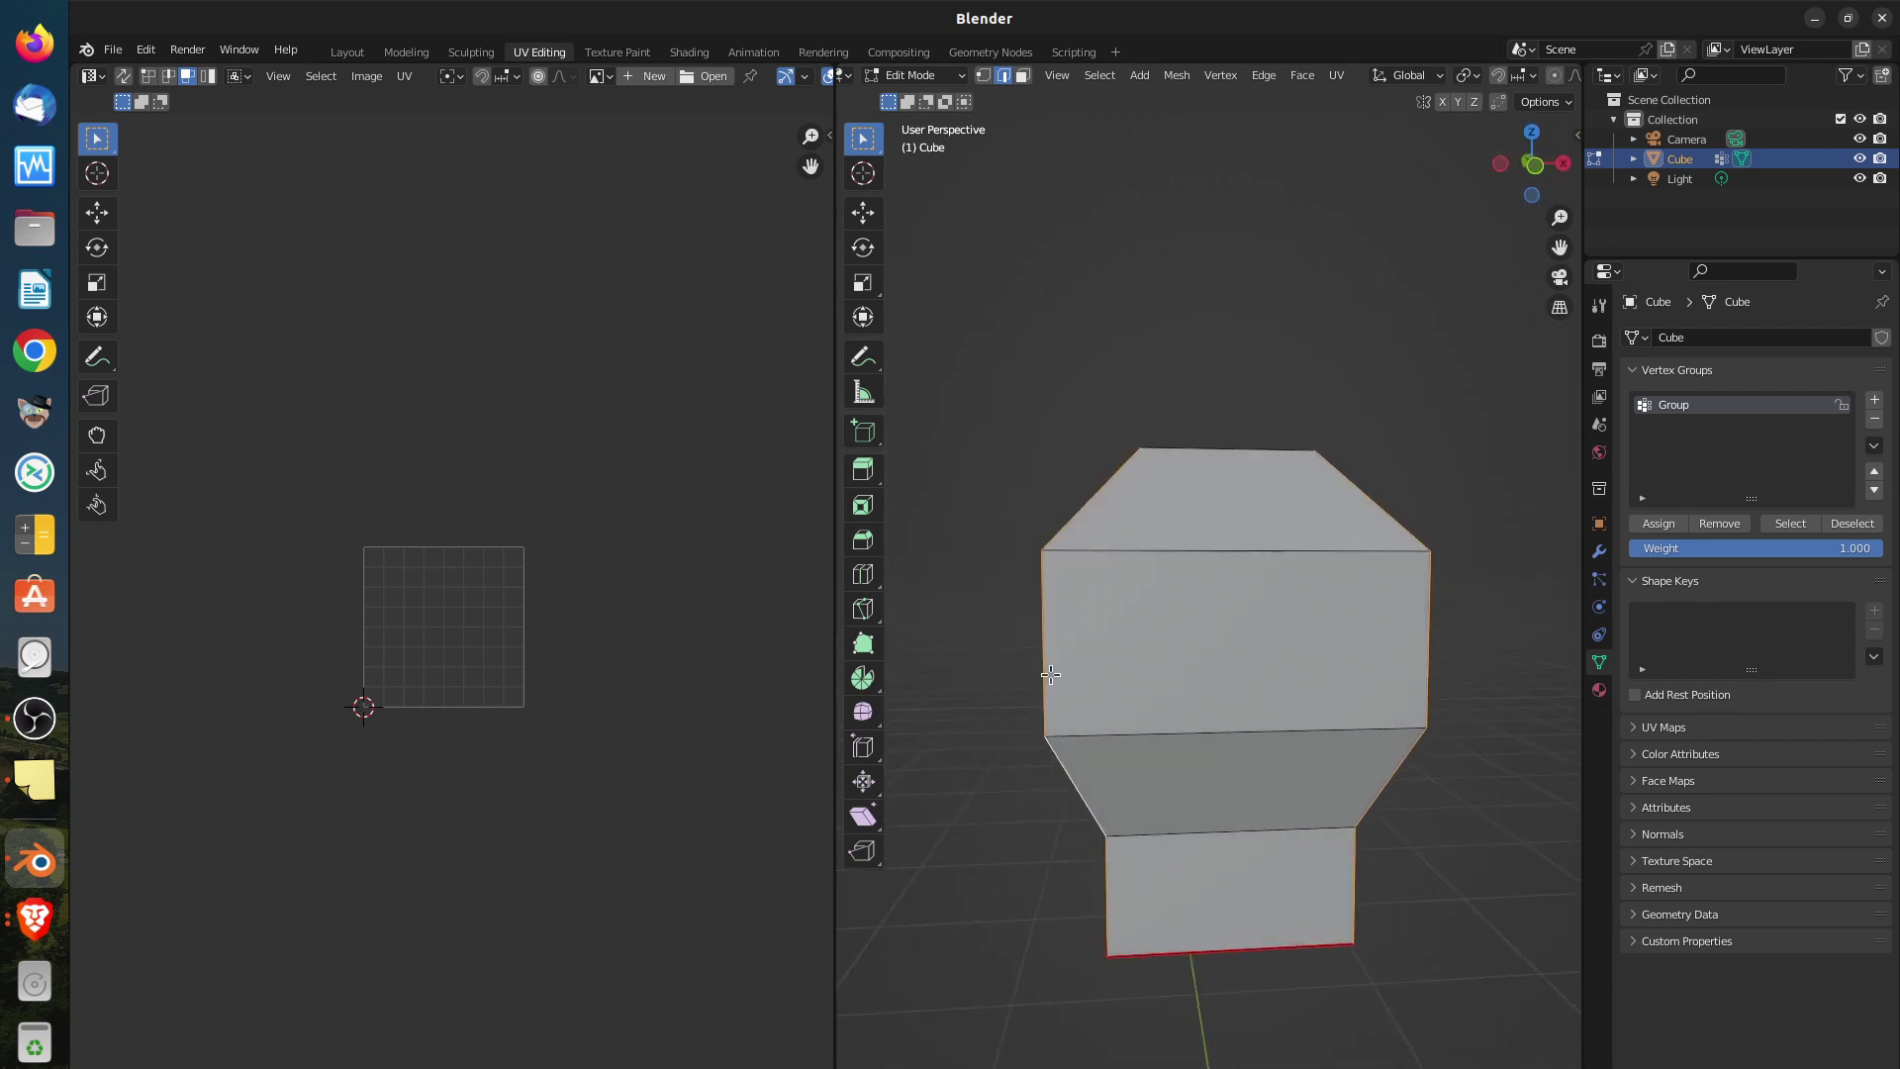
pyautogui.moveTo(1224, 505); pyautogui.dragTo(1218, 481, button='middle')
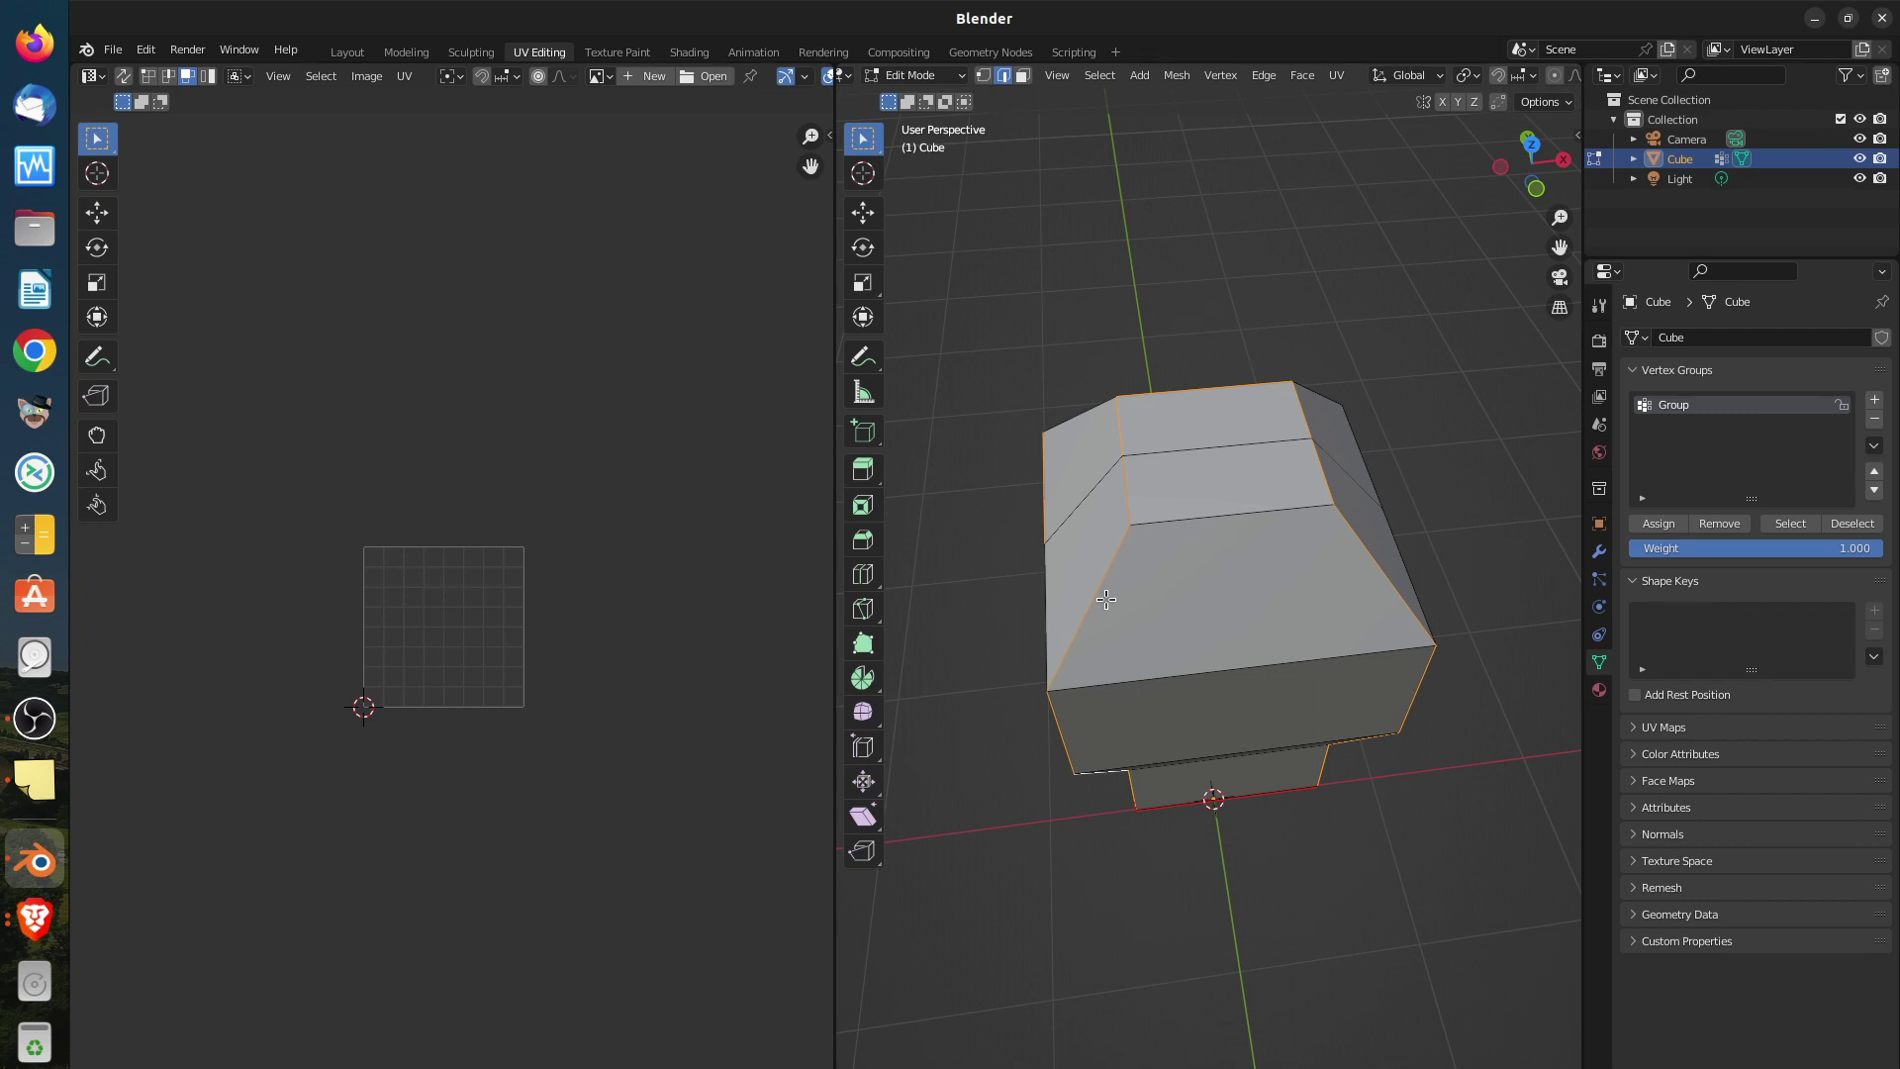
pyautogui.moveTo(1106, 598); pyautogui.dragTo(1261, 561, button='middle')
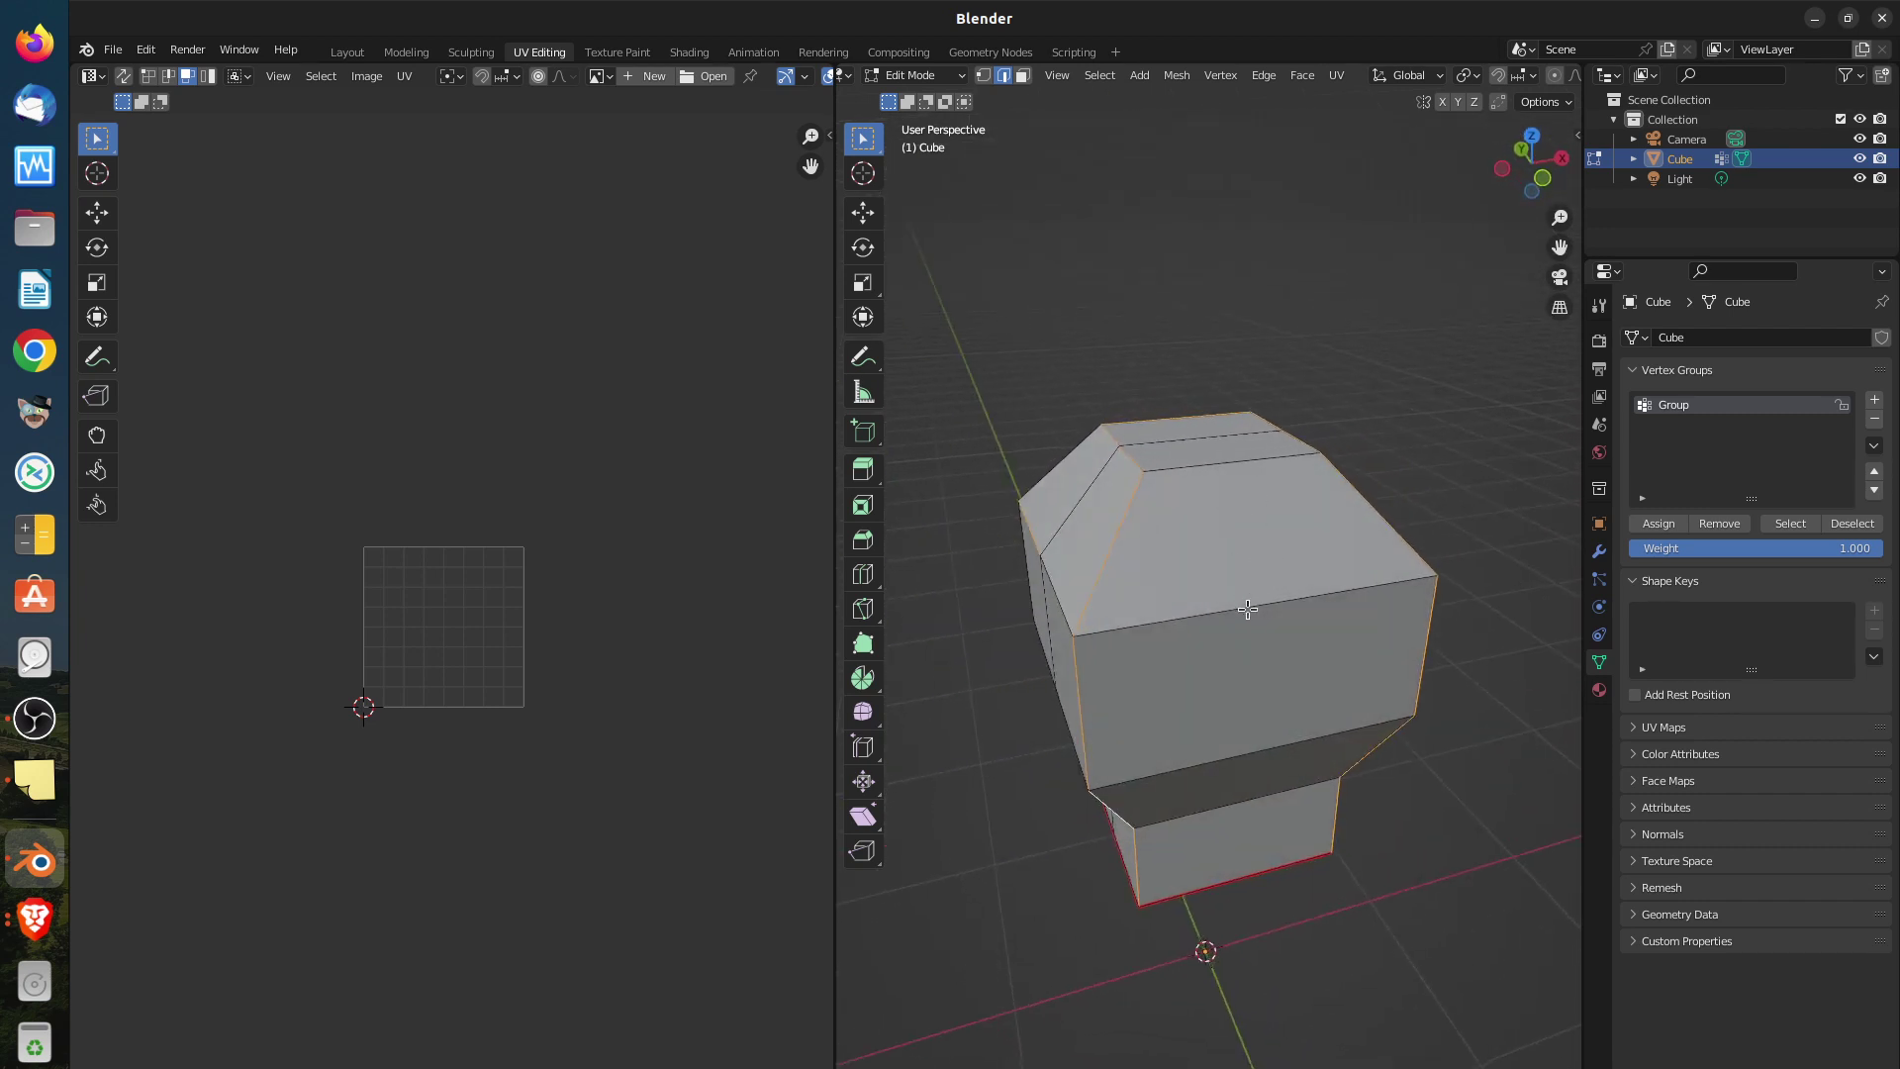
pyautogui.hotkey('alt', 'a')
# Add a vertical loop cut through the head and neck, slid about 0.01 from the middle of the X width, and deselect it
pyautogui.moveTo(1142, 601); pyautogui.dragTo(1223, 591, button='middle')
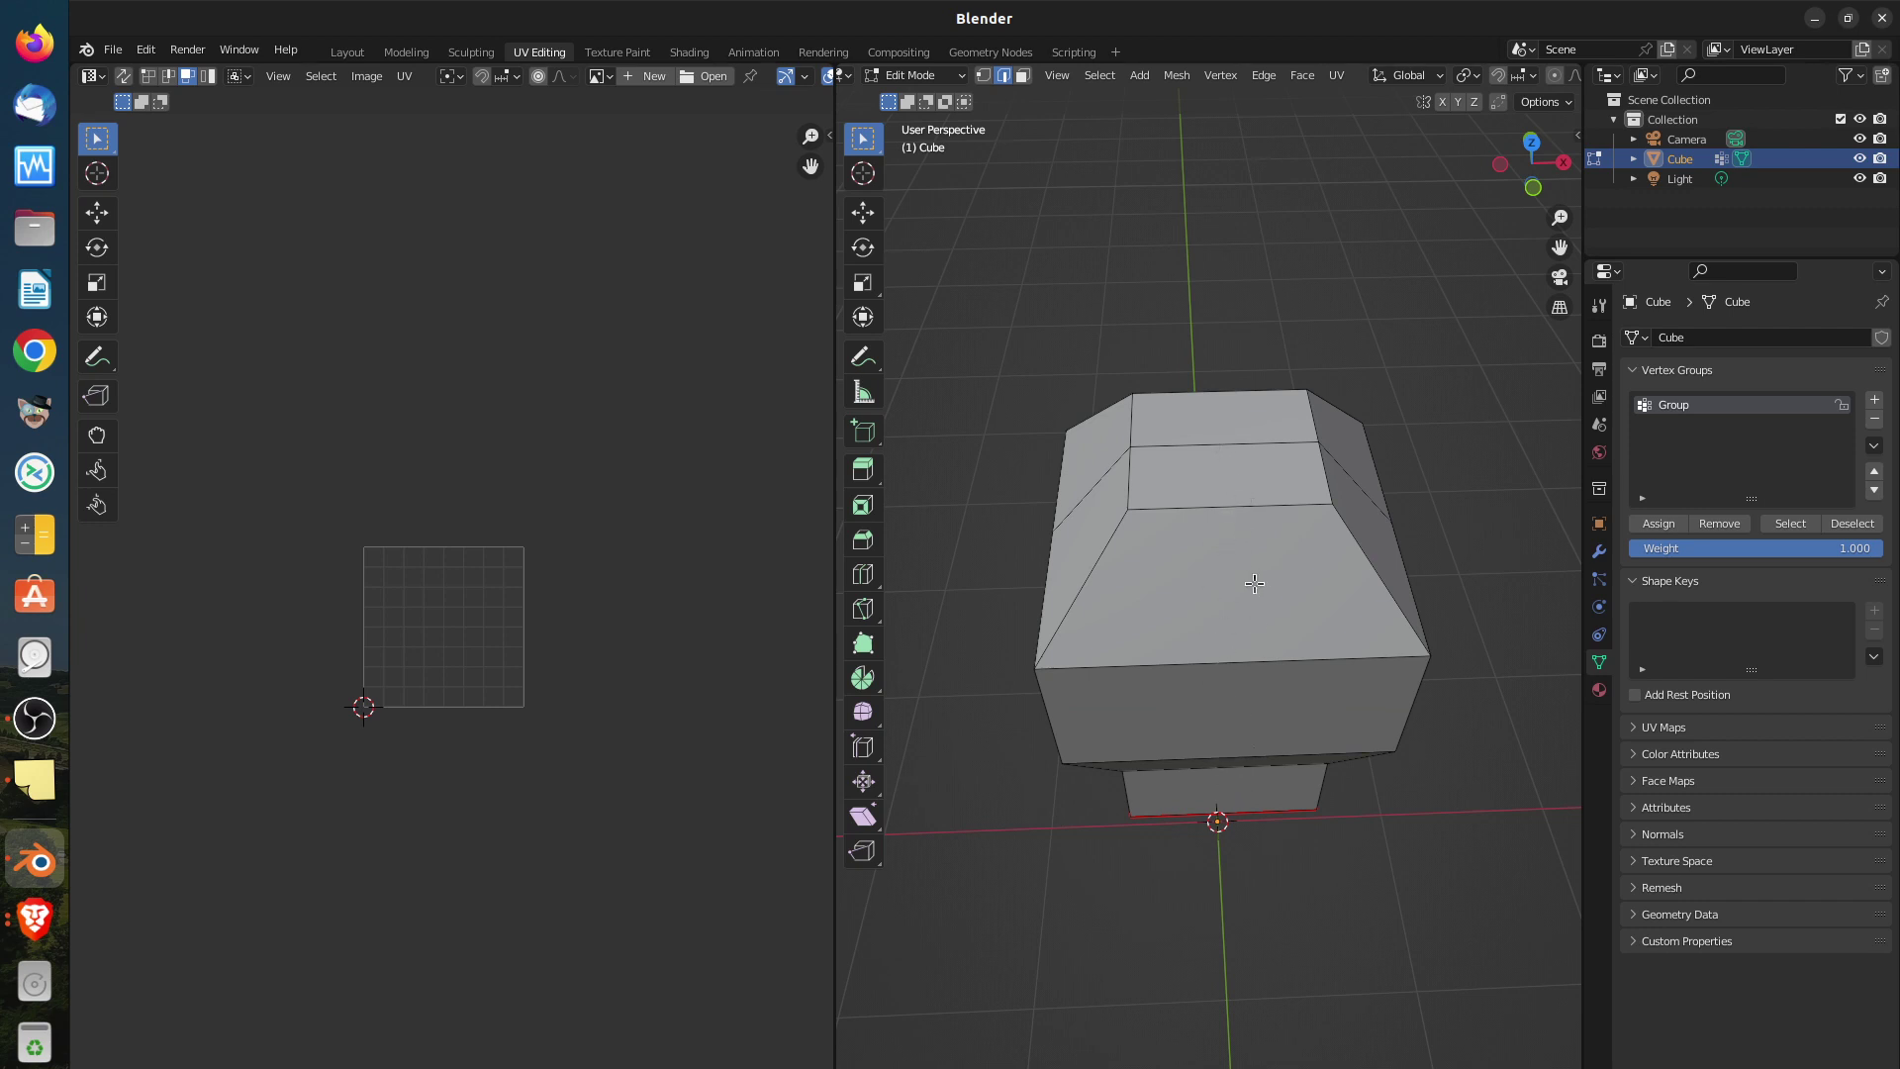
pyautogui.hotkey('ctrl', 'r')
pyautogui.click(1233, 509)
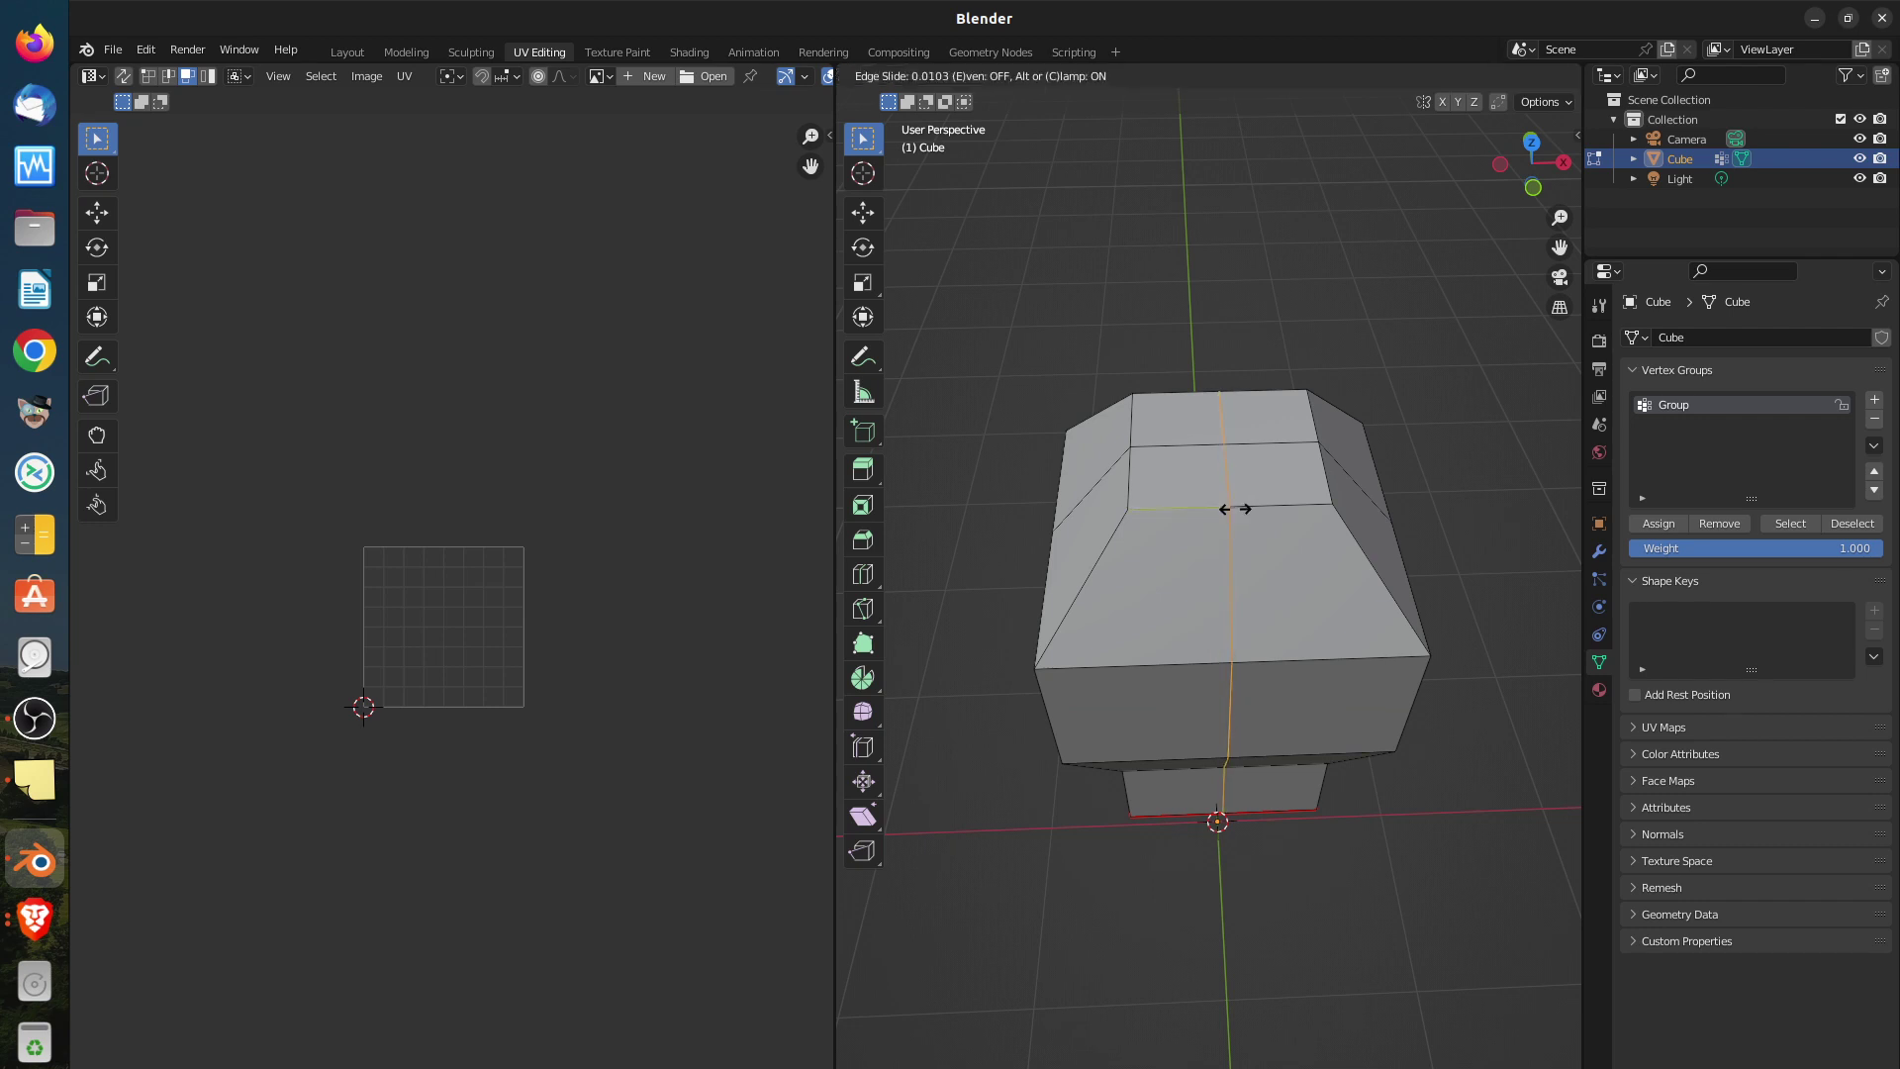
pyautogui.click(1234, 509)
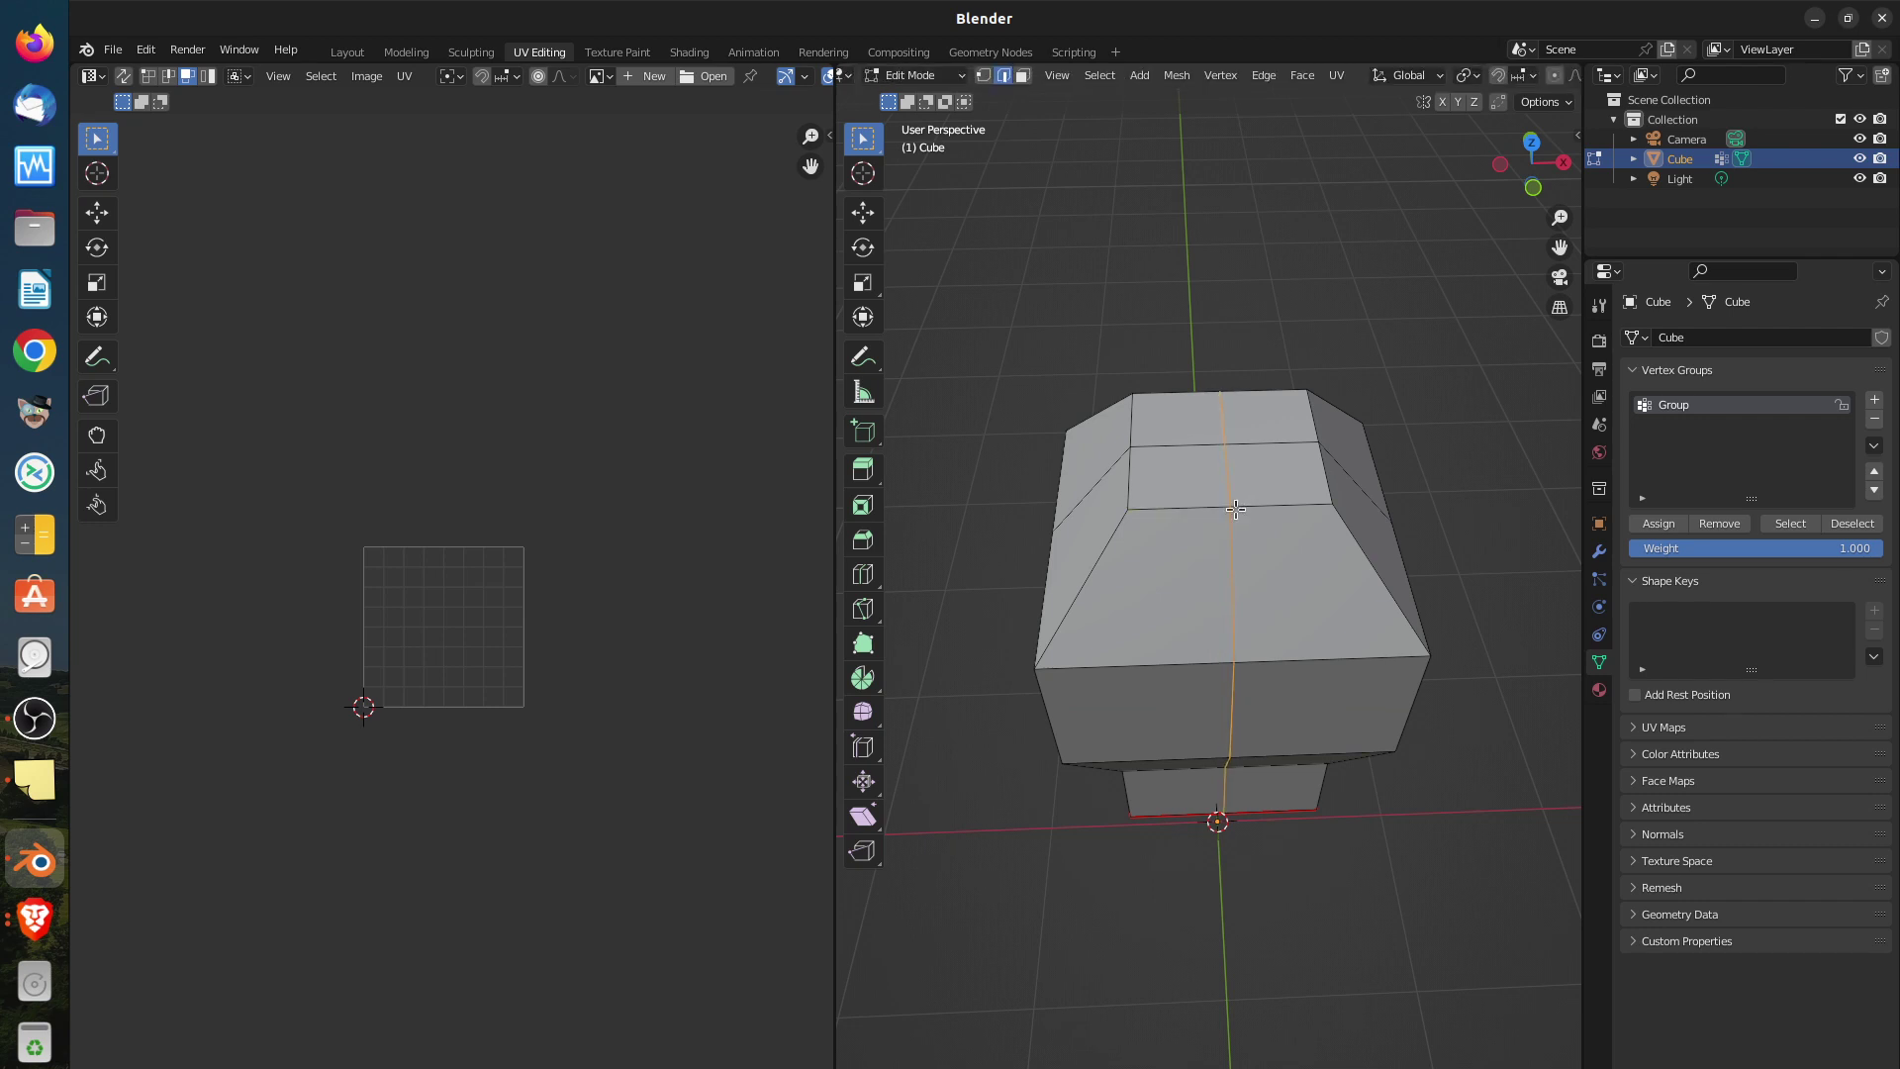
pyautogui.hotkey('alt', 'a')
# Examine the edges of the divided head and neck from the front, from above and around the sides
pyautogui.moveTo(1208, 702); pyautogui.dragTo(1310, 682, button='middle')
pyautogui.click(1312, 729)
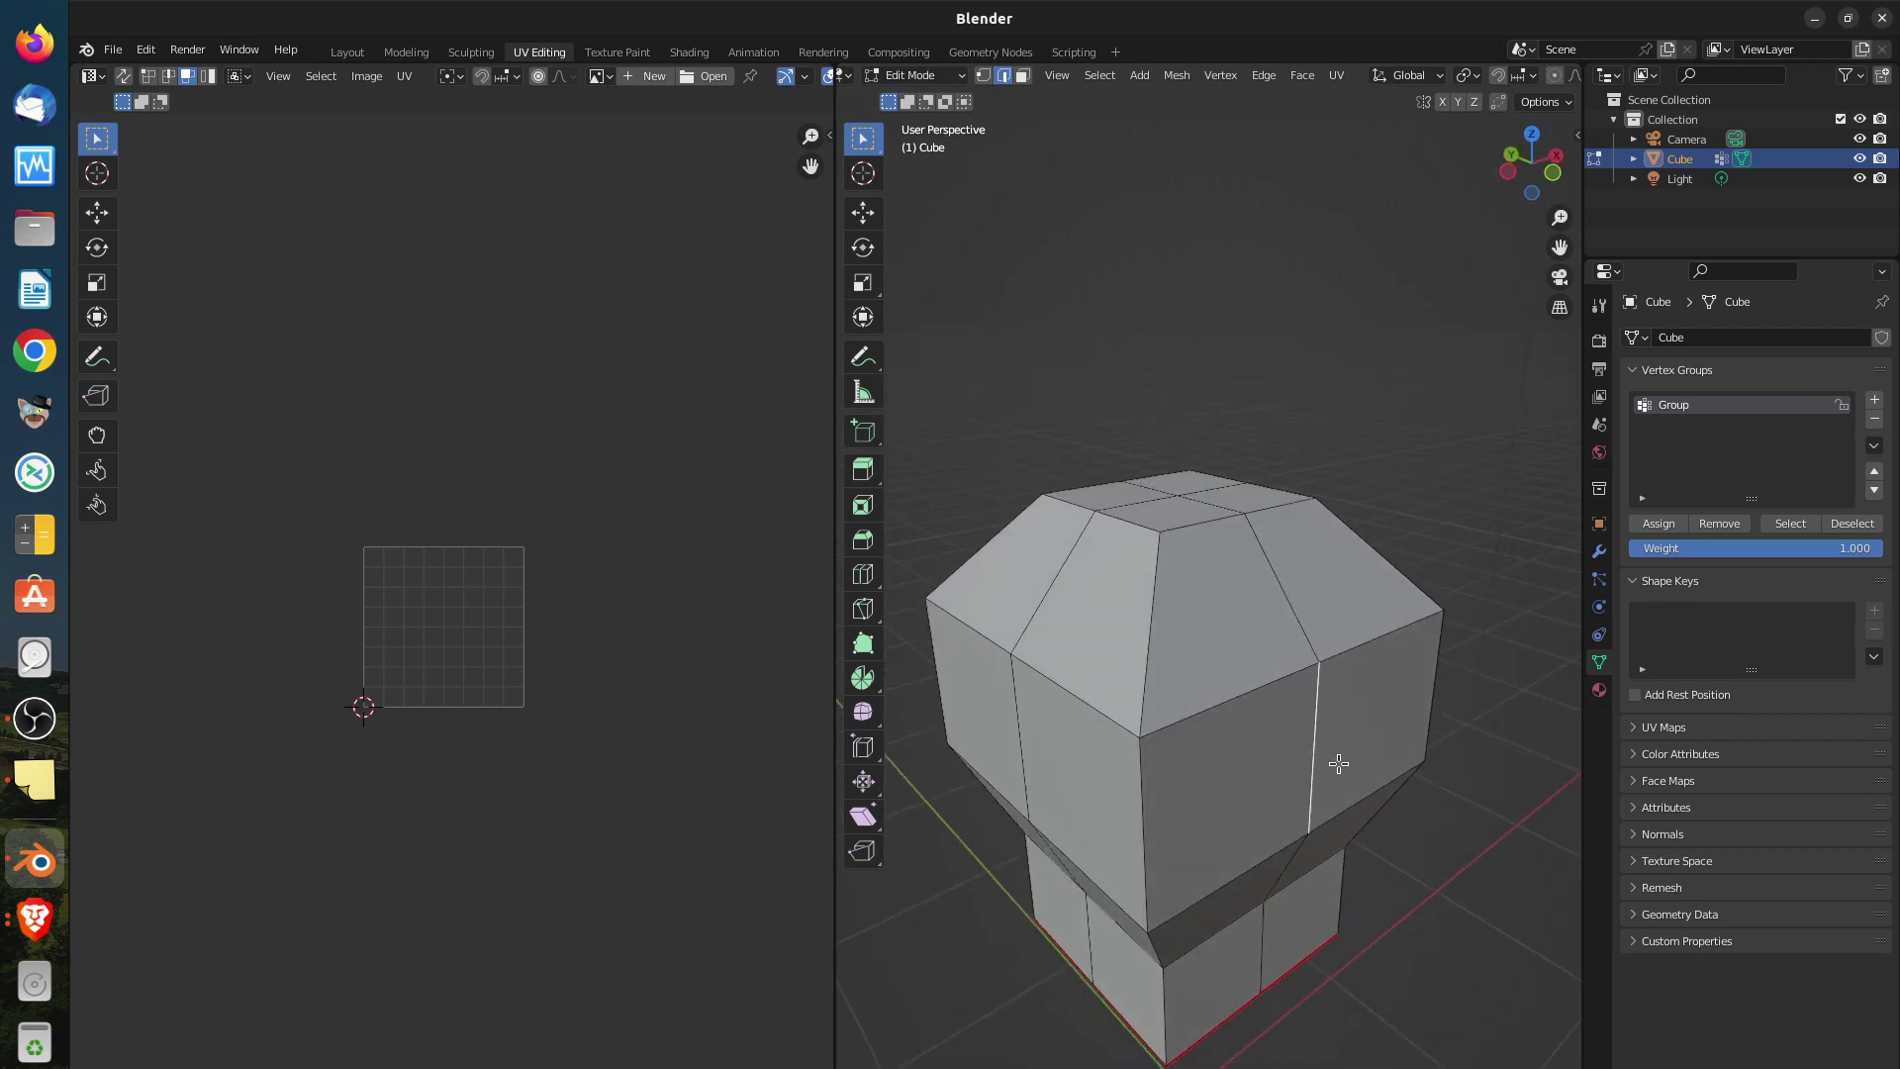
pyautogui.moveTo(1365, 776)
pyautogui.mouseDown(button='middle')
pyautogui.moveTo(1306, 729)
pyautogui.moveTo(1223, 756)
pyautogui.moveTo(1394, 701)
pyautogui.moveTo(1376, 795)
pyautogui.mouseUp(button='middle')
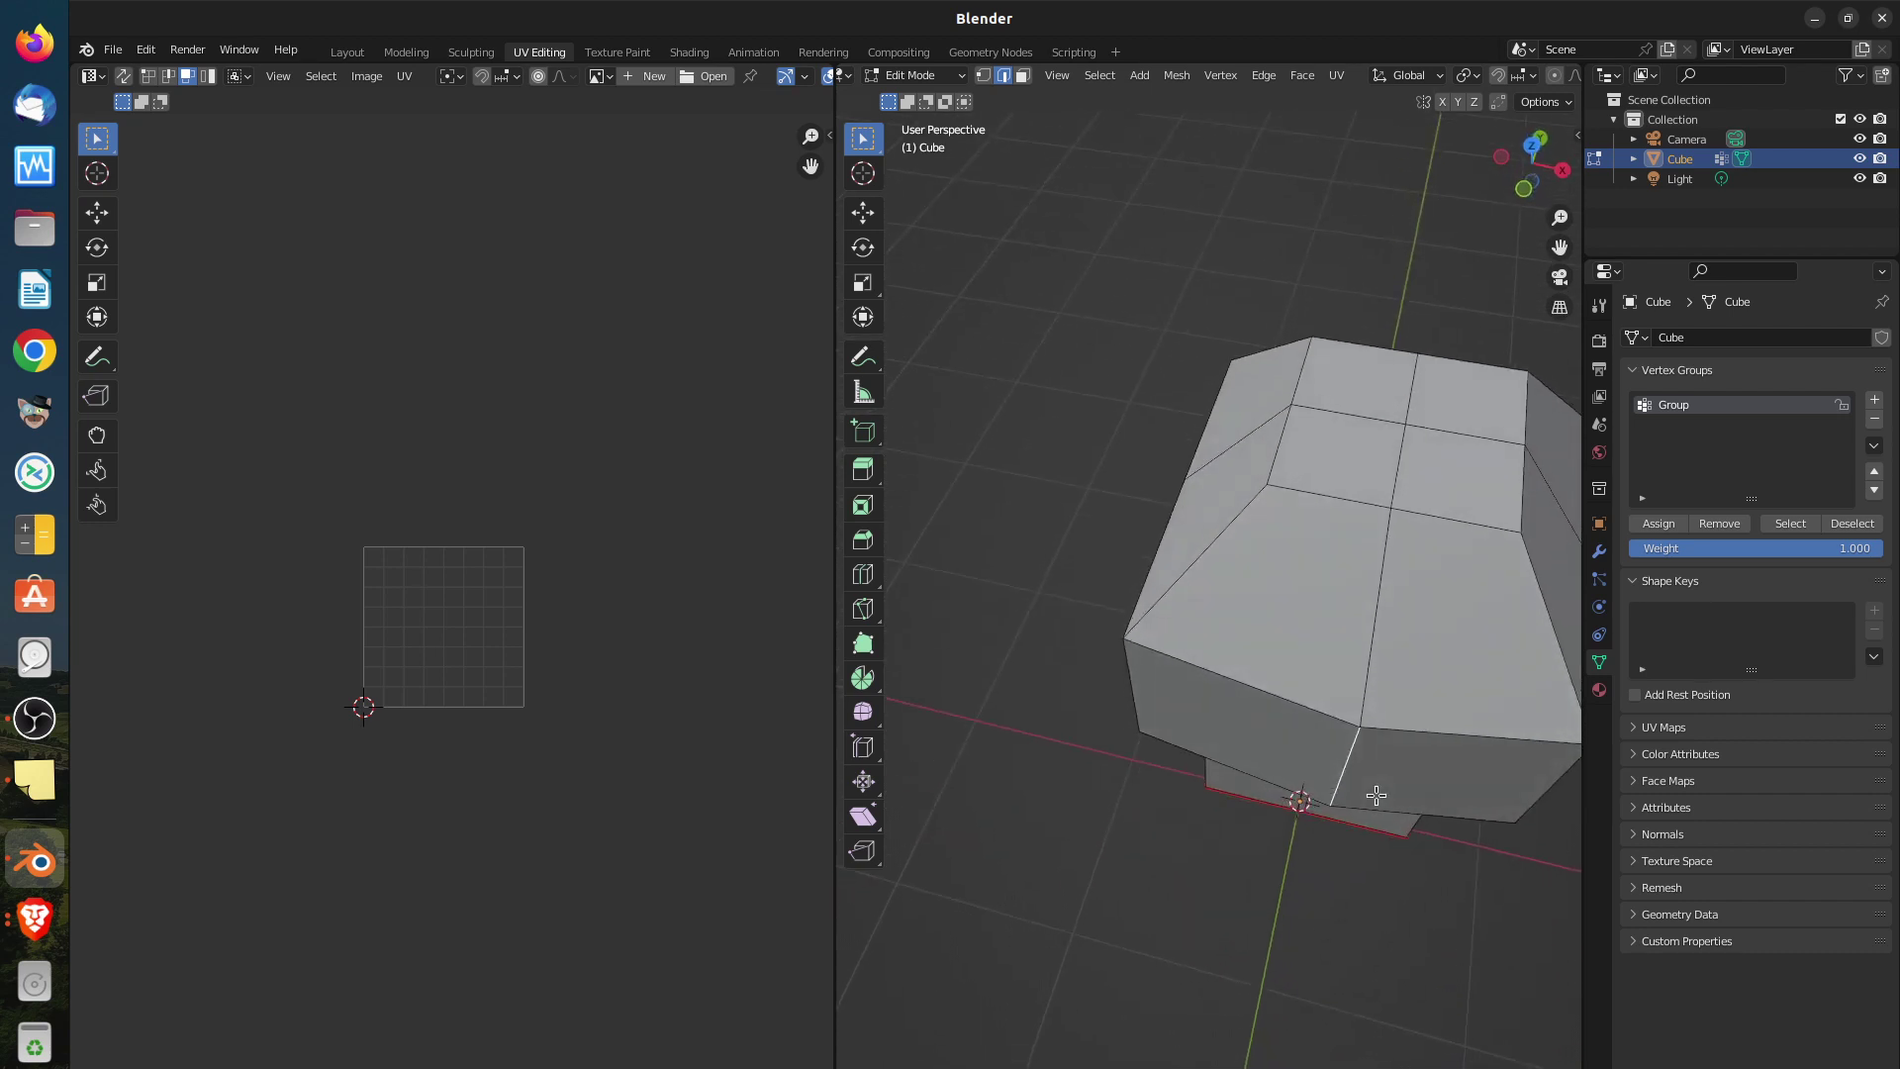
pyautogui.scroll(-4, 1403, 757)
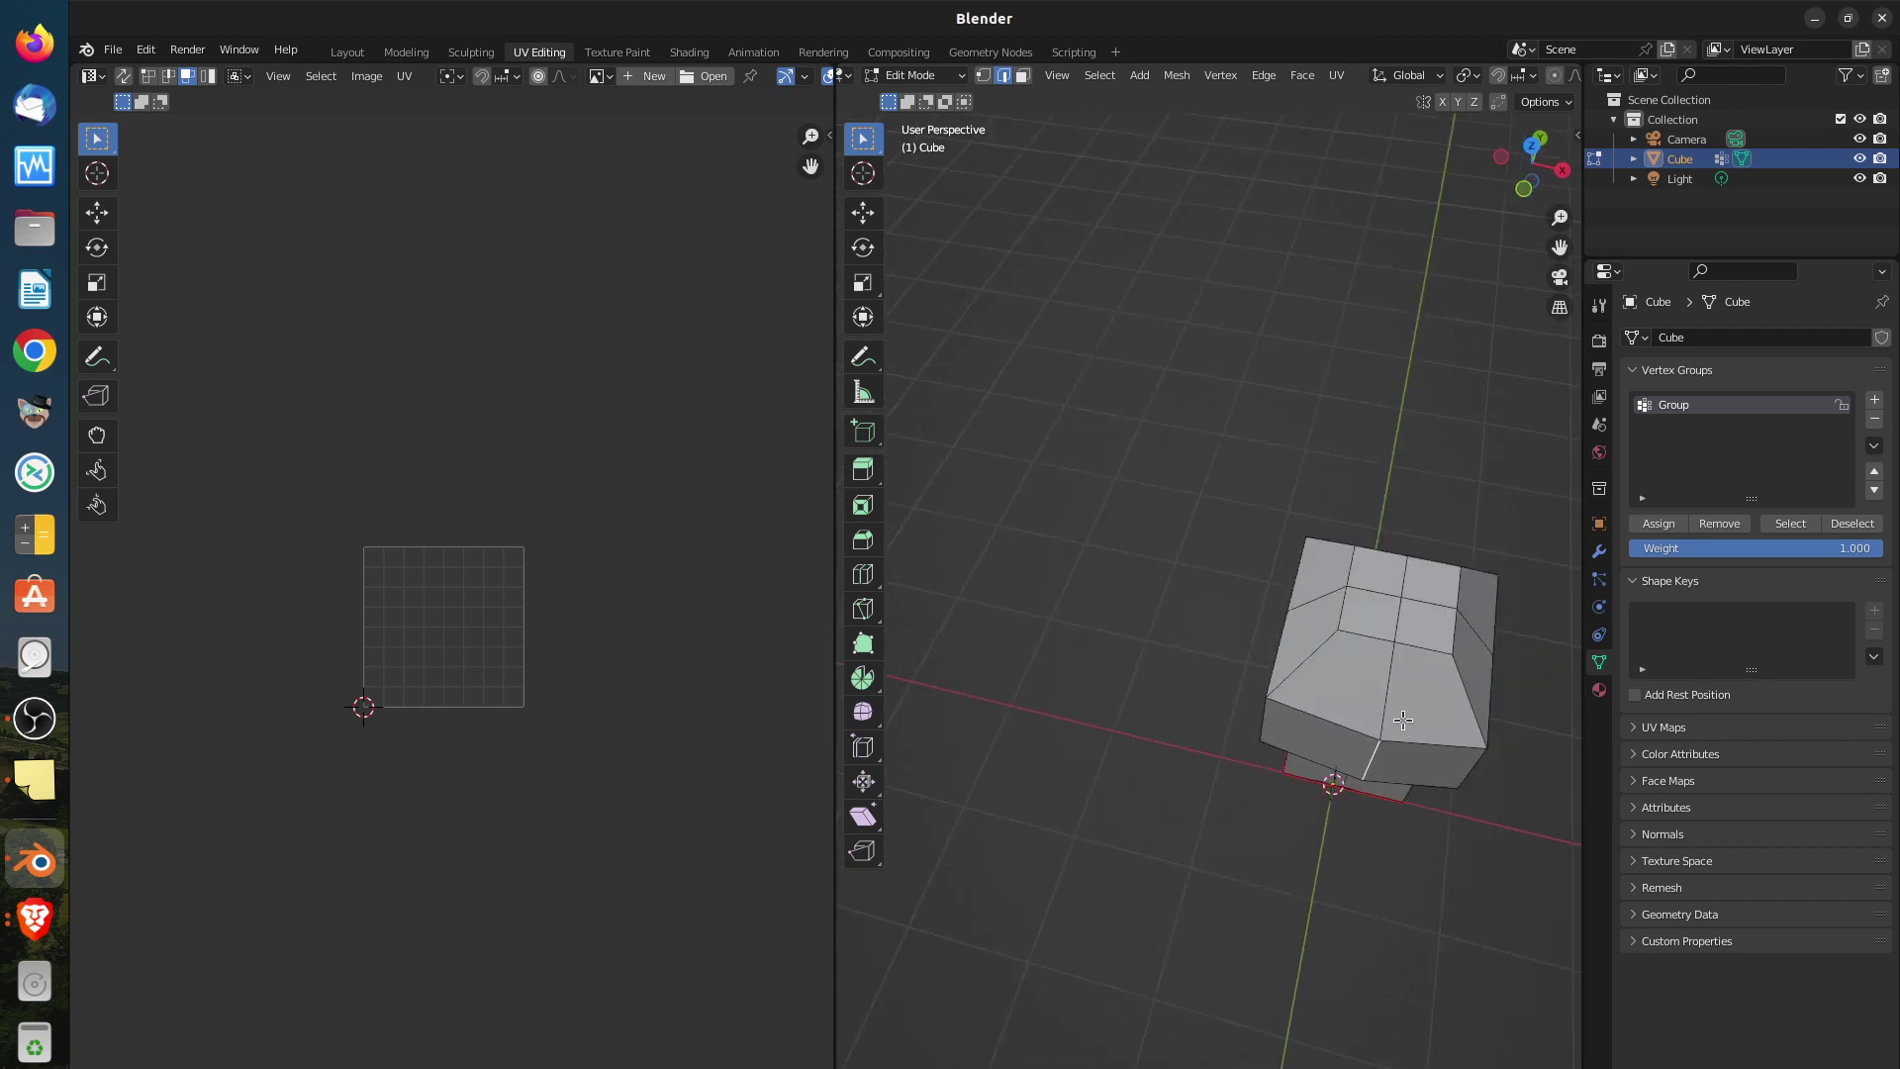
pyautogui.keyDown('shift'); pyautogui.moveTo(1395, 704); pyautogui.dragTo(1326, 542, button='middle'); pyautogui.keyUp('shift')
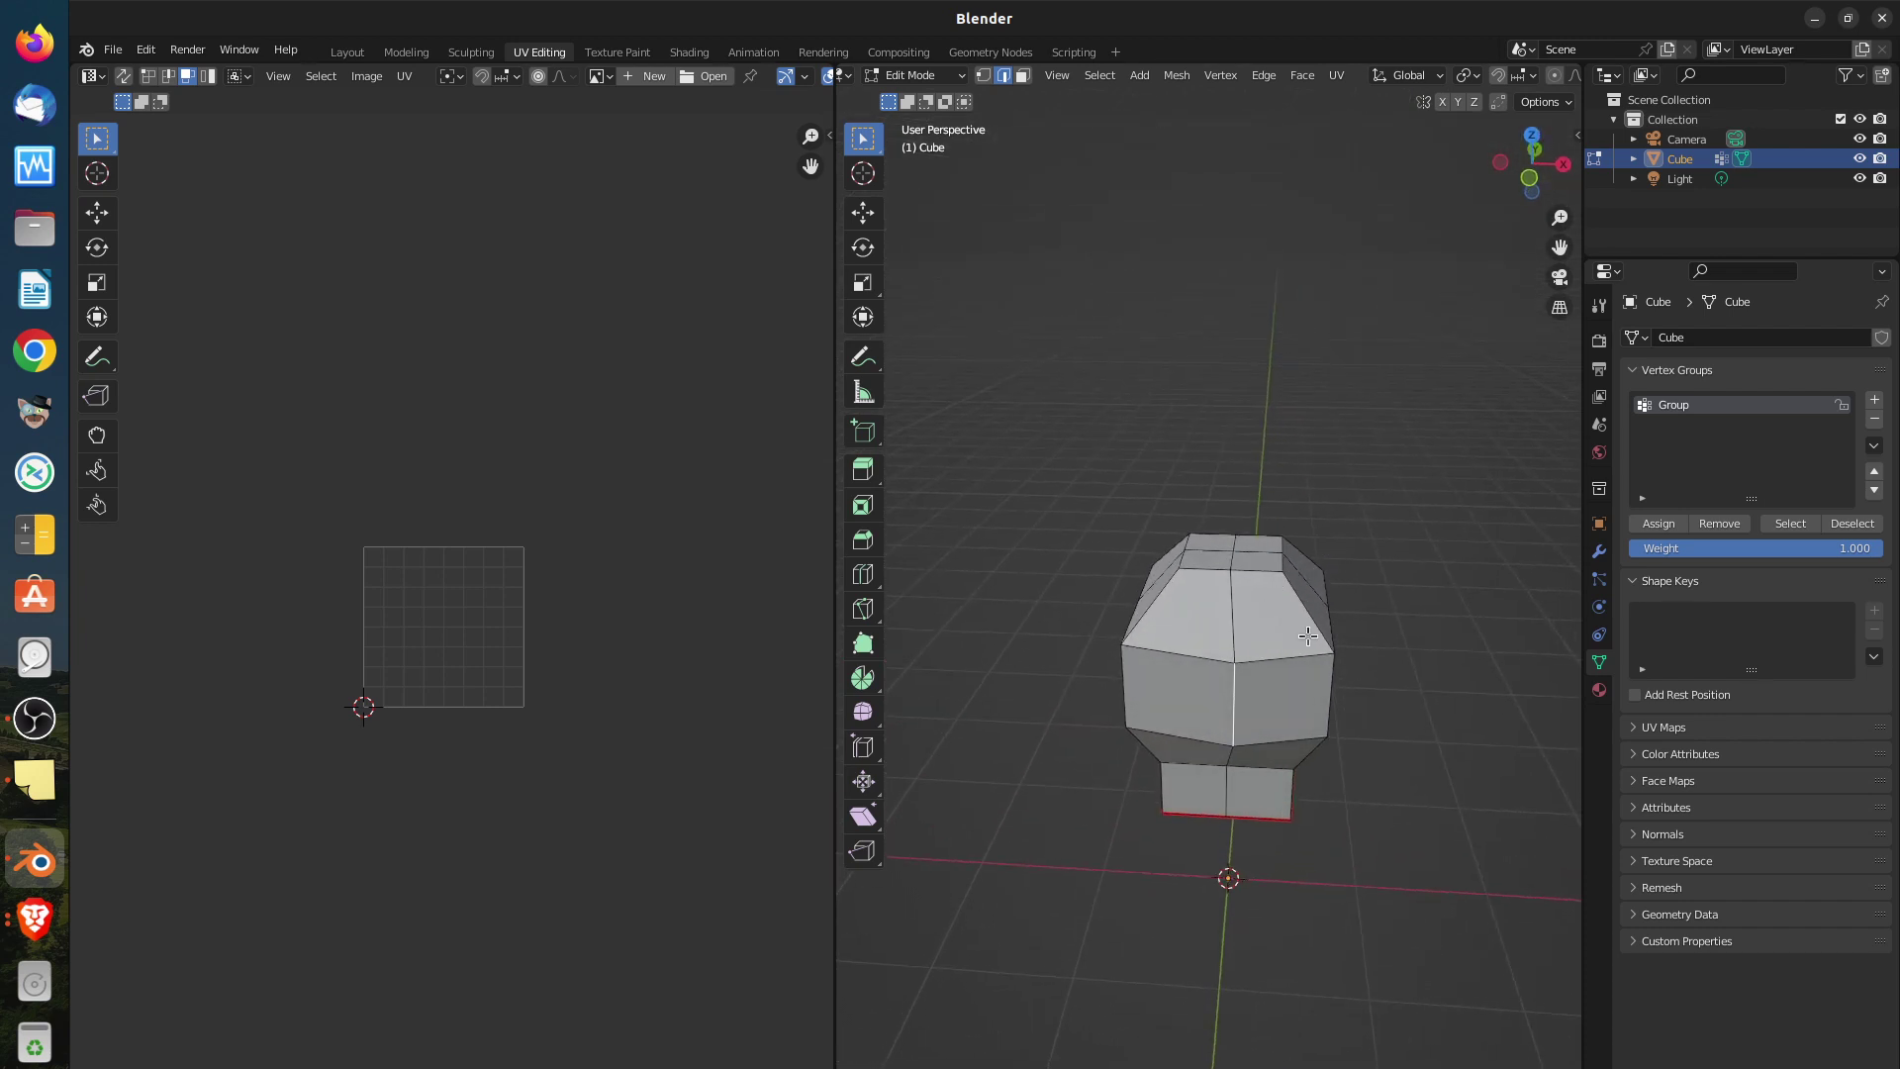
pyautogui.moveTo(1261, 608); pyautogui.dragTo(1302, 693, button='middle')
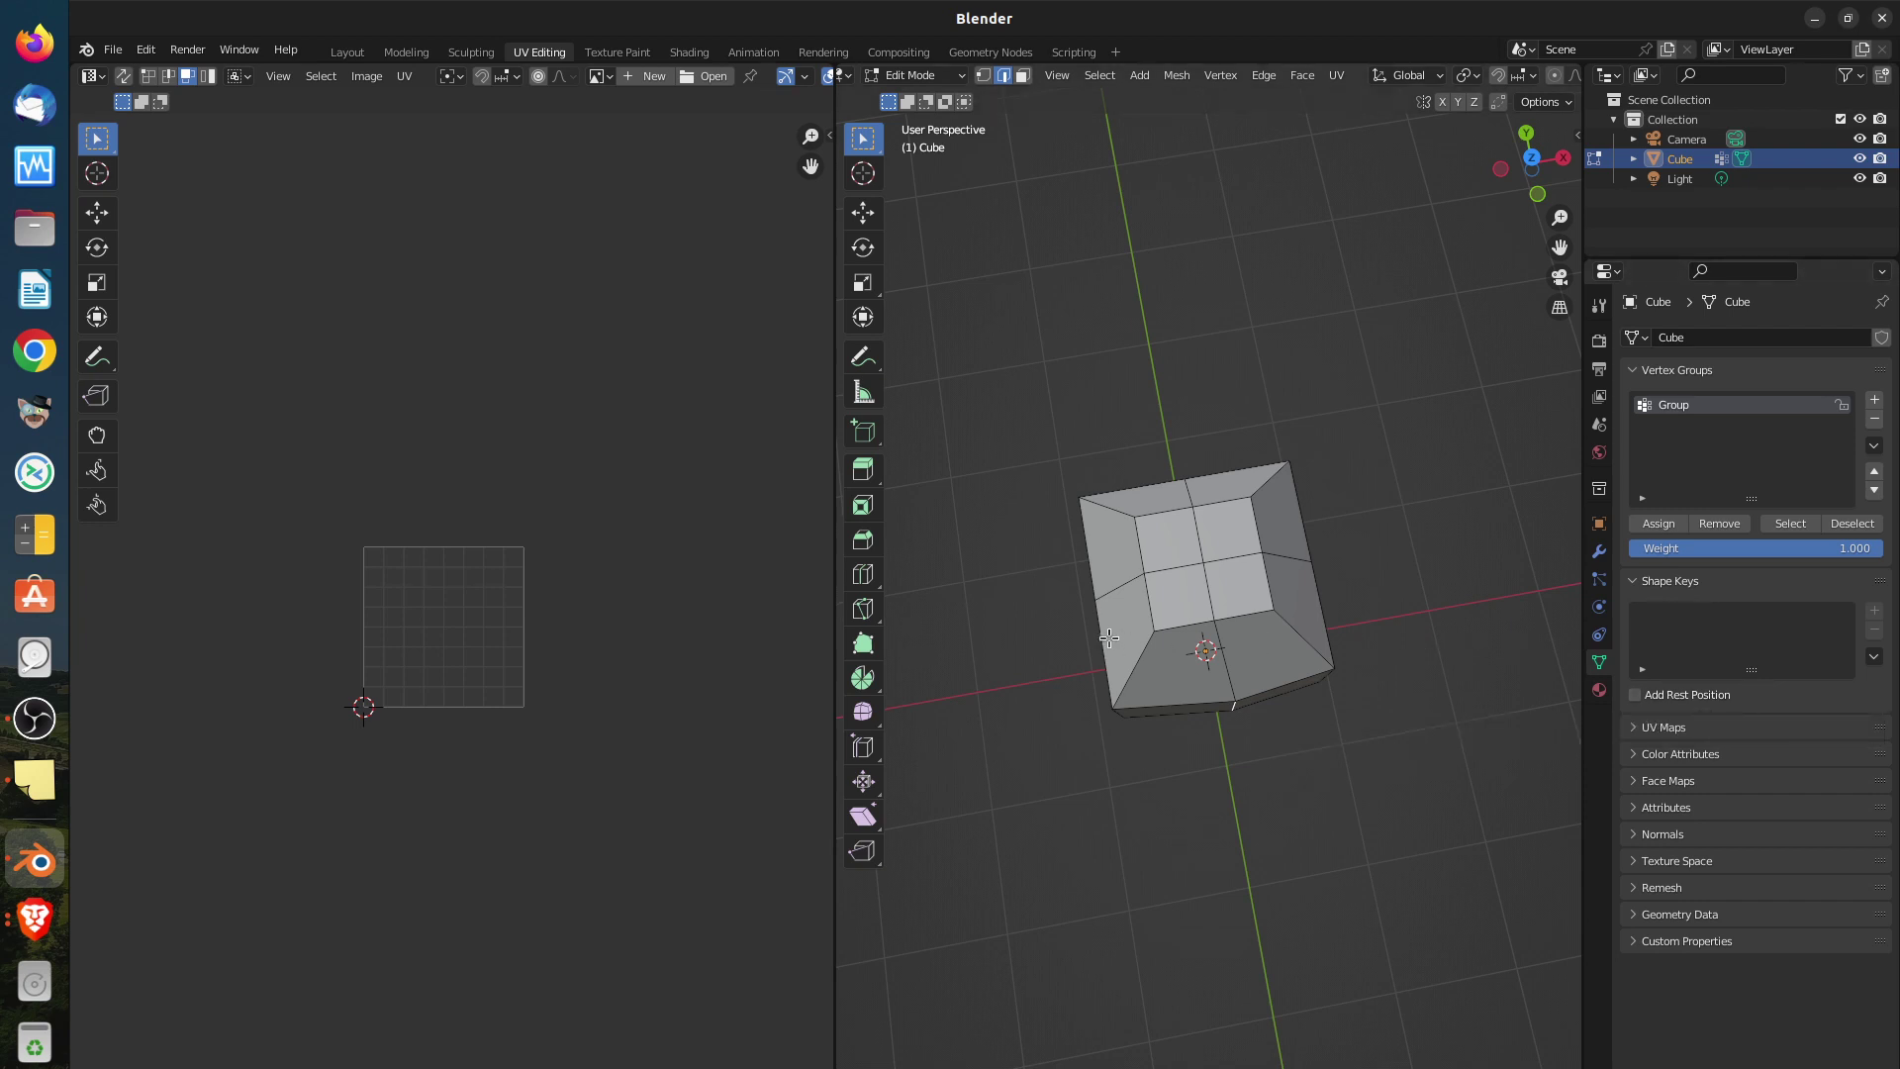
pyautogui.moveTo(1108, 637); pyautogui.dragTo(1166, 689, button='middle')
pyautogui.click(1308, 651)
pyautogui.moveTo(1330, 744); pyautogui.dragTo(727, 773, button='middle')
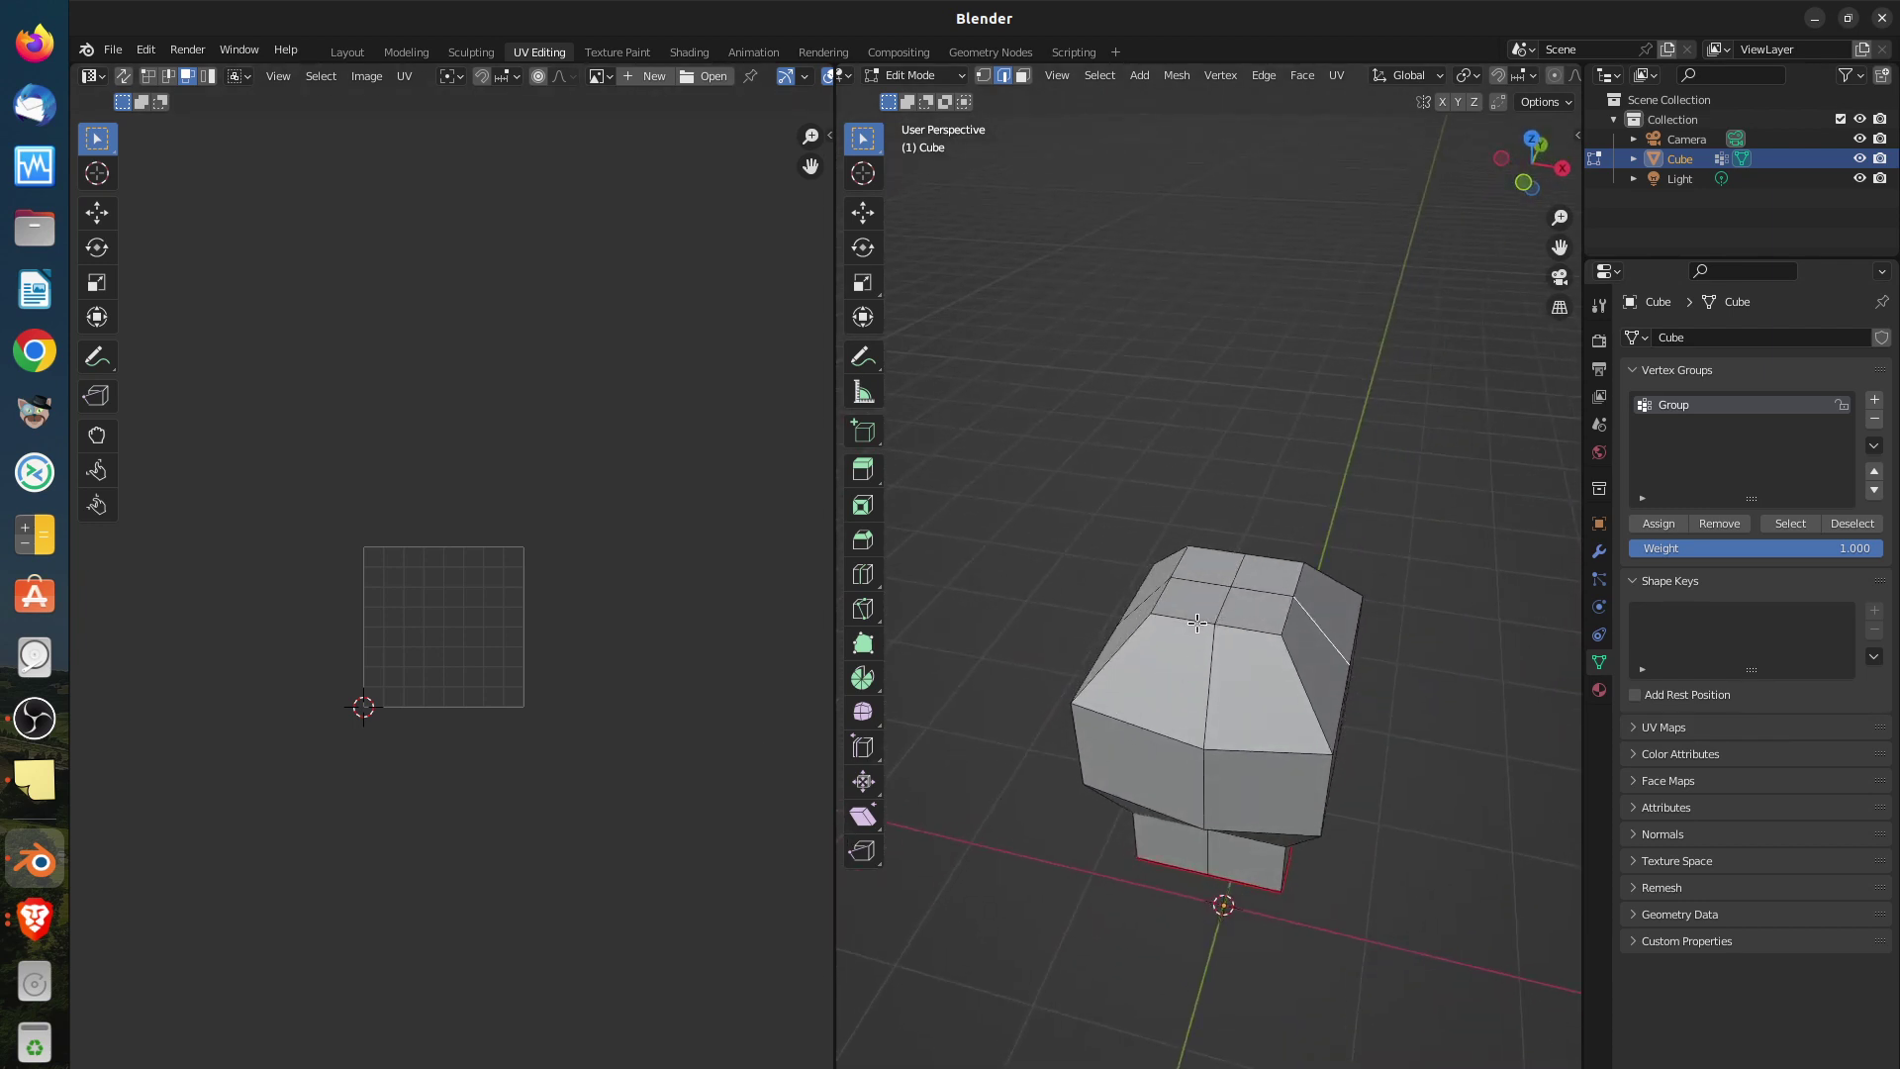
pyautogui.moveTo(1177, 658); pyautogui.dragTo(1206, 620, button='middle')
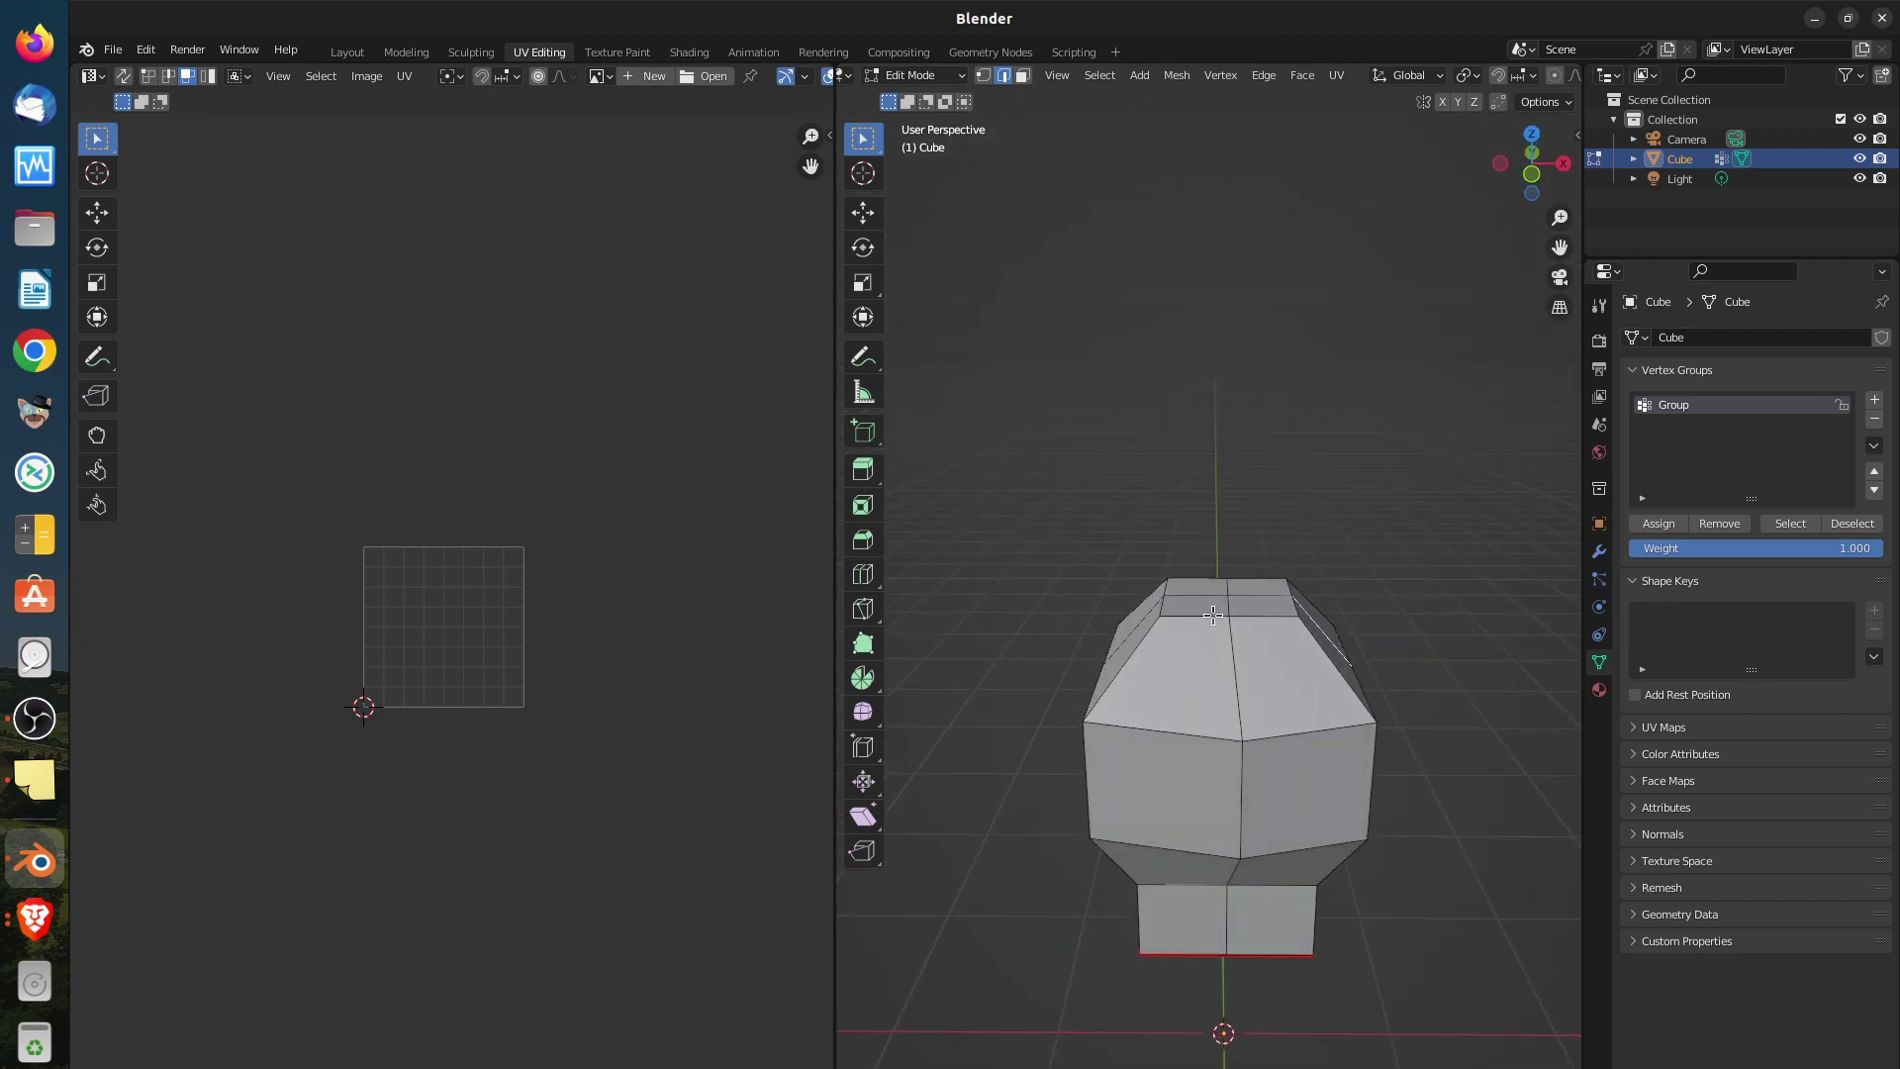
# Select the four edges along the two opposite sides of the head's flat top that run in the Y direction
pyautogui.click(1161, 605)
pyautogui.keyDown('shift'); pyautogui.click(1291, 611); pyautogui.keyUp('shift')
pyautogui.scroll(4, 1209, 618)
pyautogui.moveTo(1209, 617); pyautogui.dragTo(1369, 602, button='middle')
pyautogui.click(1370, 602)
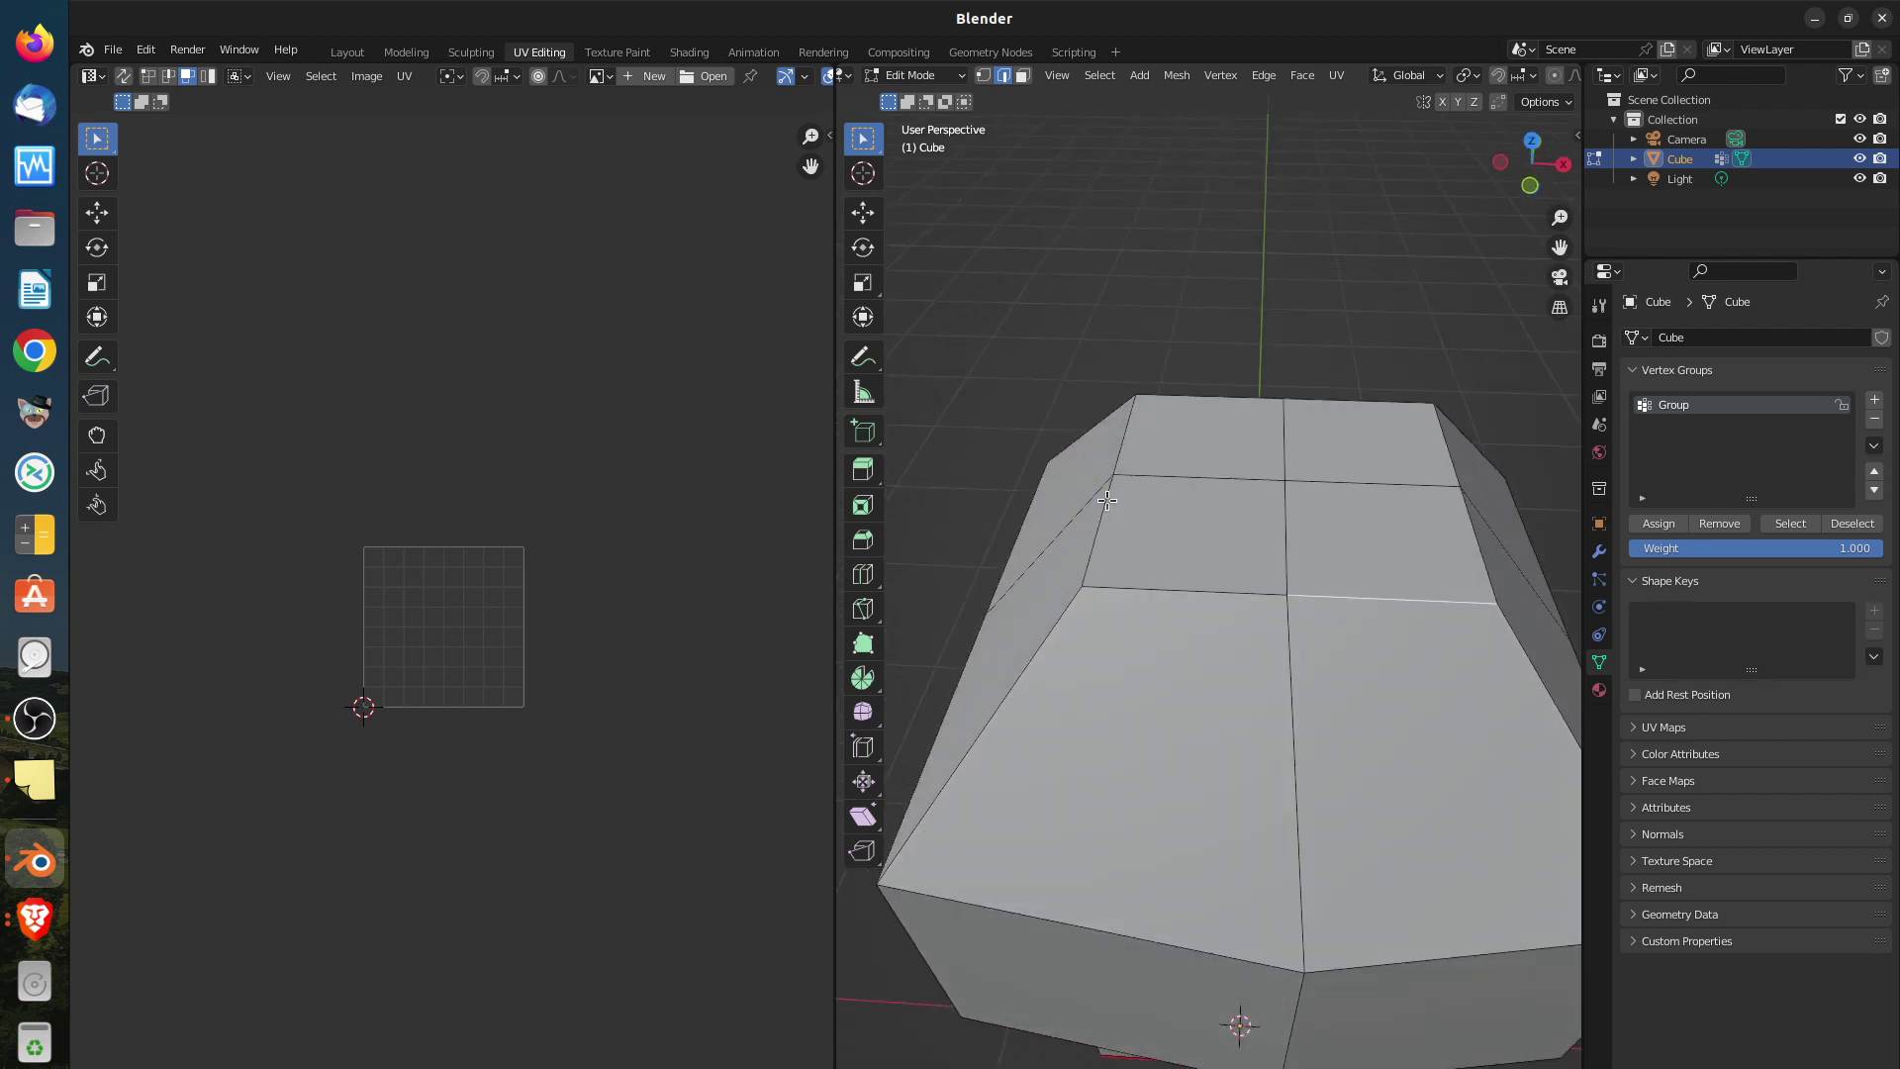
pyautogui.click(1107, 524)
pyautogui.click(1107, 542)
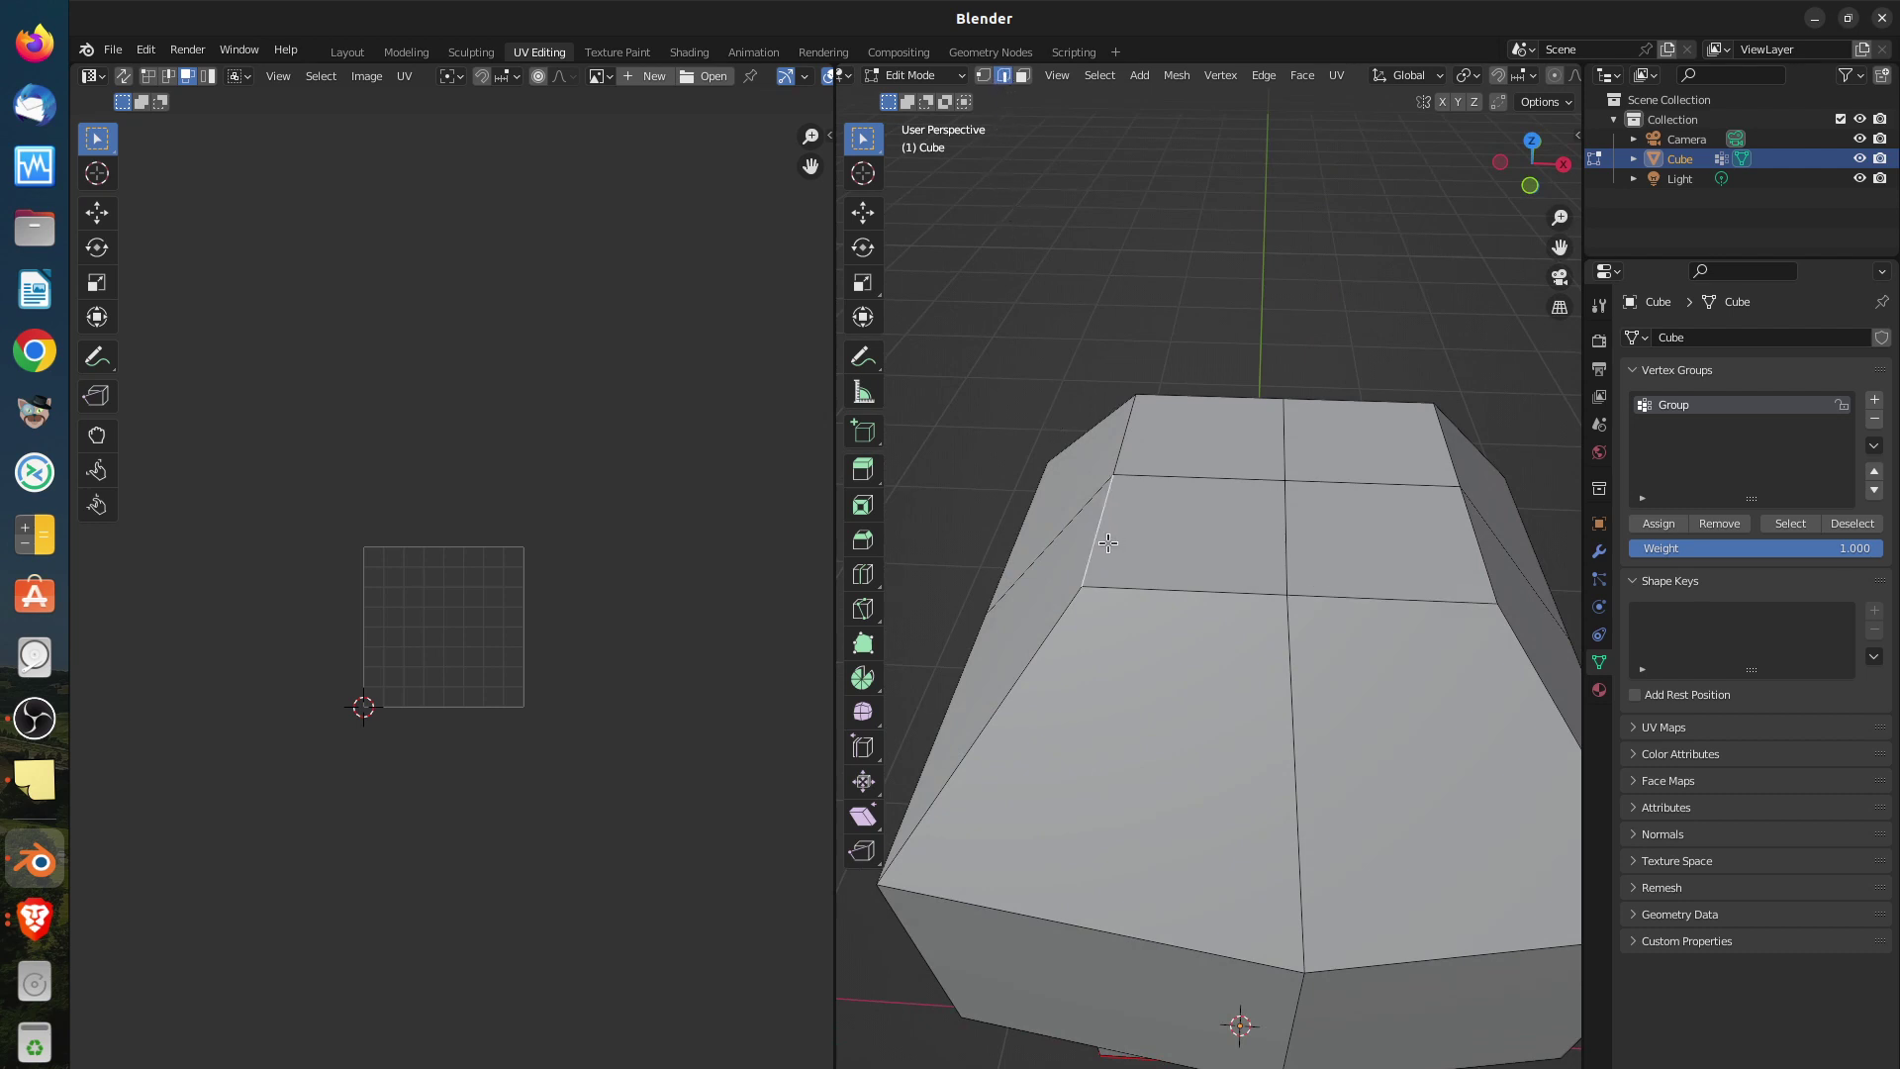
pyautogui.keyDown('shift'); pyautogui.click(1477, 550); pyautogui.keyUp('shift')
pyautogui.keyDown('shift'); pyautogui.click(1126, 435); pyautogui.keyUp('shift')
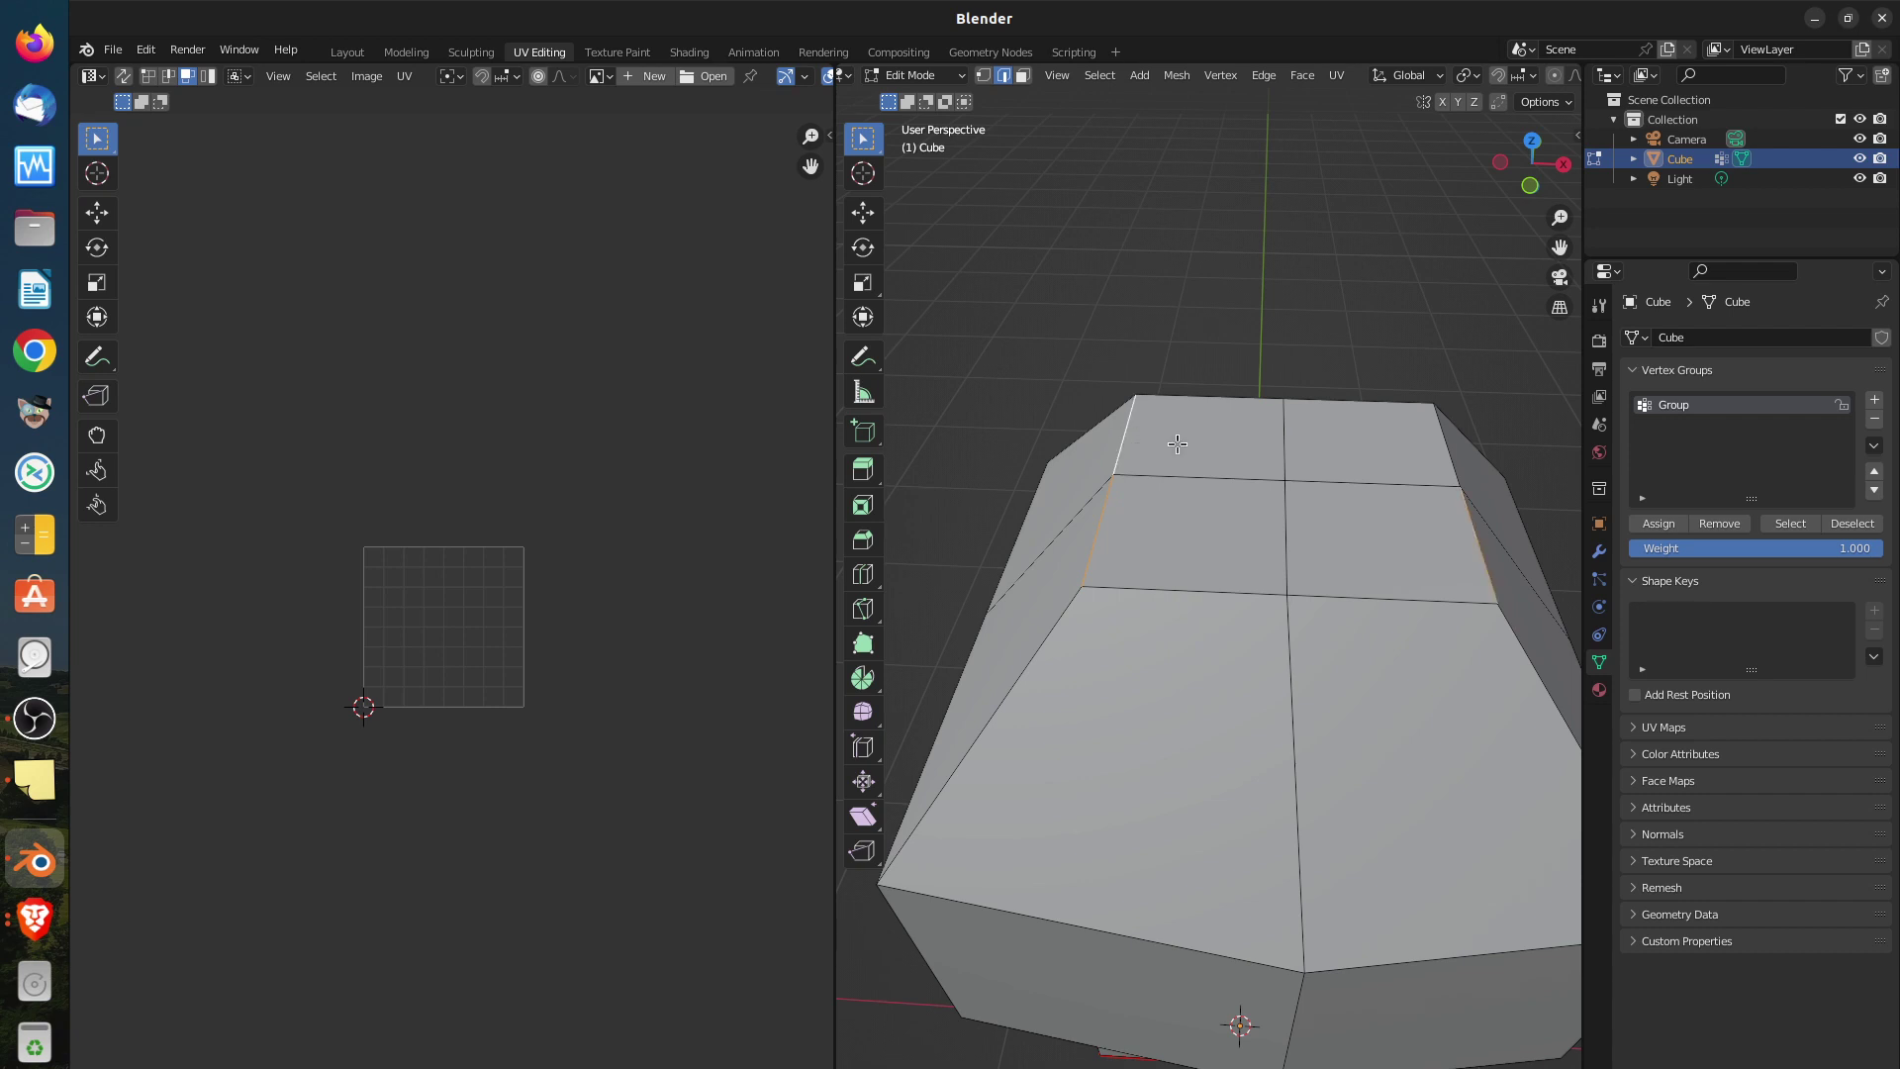
pyautogui.keyDown('shift'); pyautogui.click(1436, 442); pyautogui.keyUp('shift')
# Extend the edge selection down both positive Y corners of the head and neck to the seam at the neck's base
pyautogui.scroll(-5, 1082, 784)
pyautogui.moveTo(1081, 785)
pyautogui.mouseDown(button='middle')
pyautogui.moveTo(1107, 714)
pyautogui.moveTo(1089, 754)
pyautogui.mouseUp(button='middle')
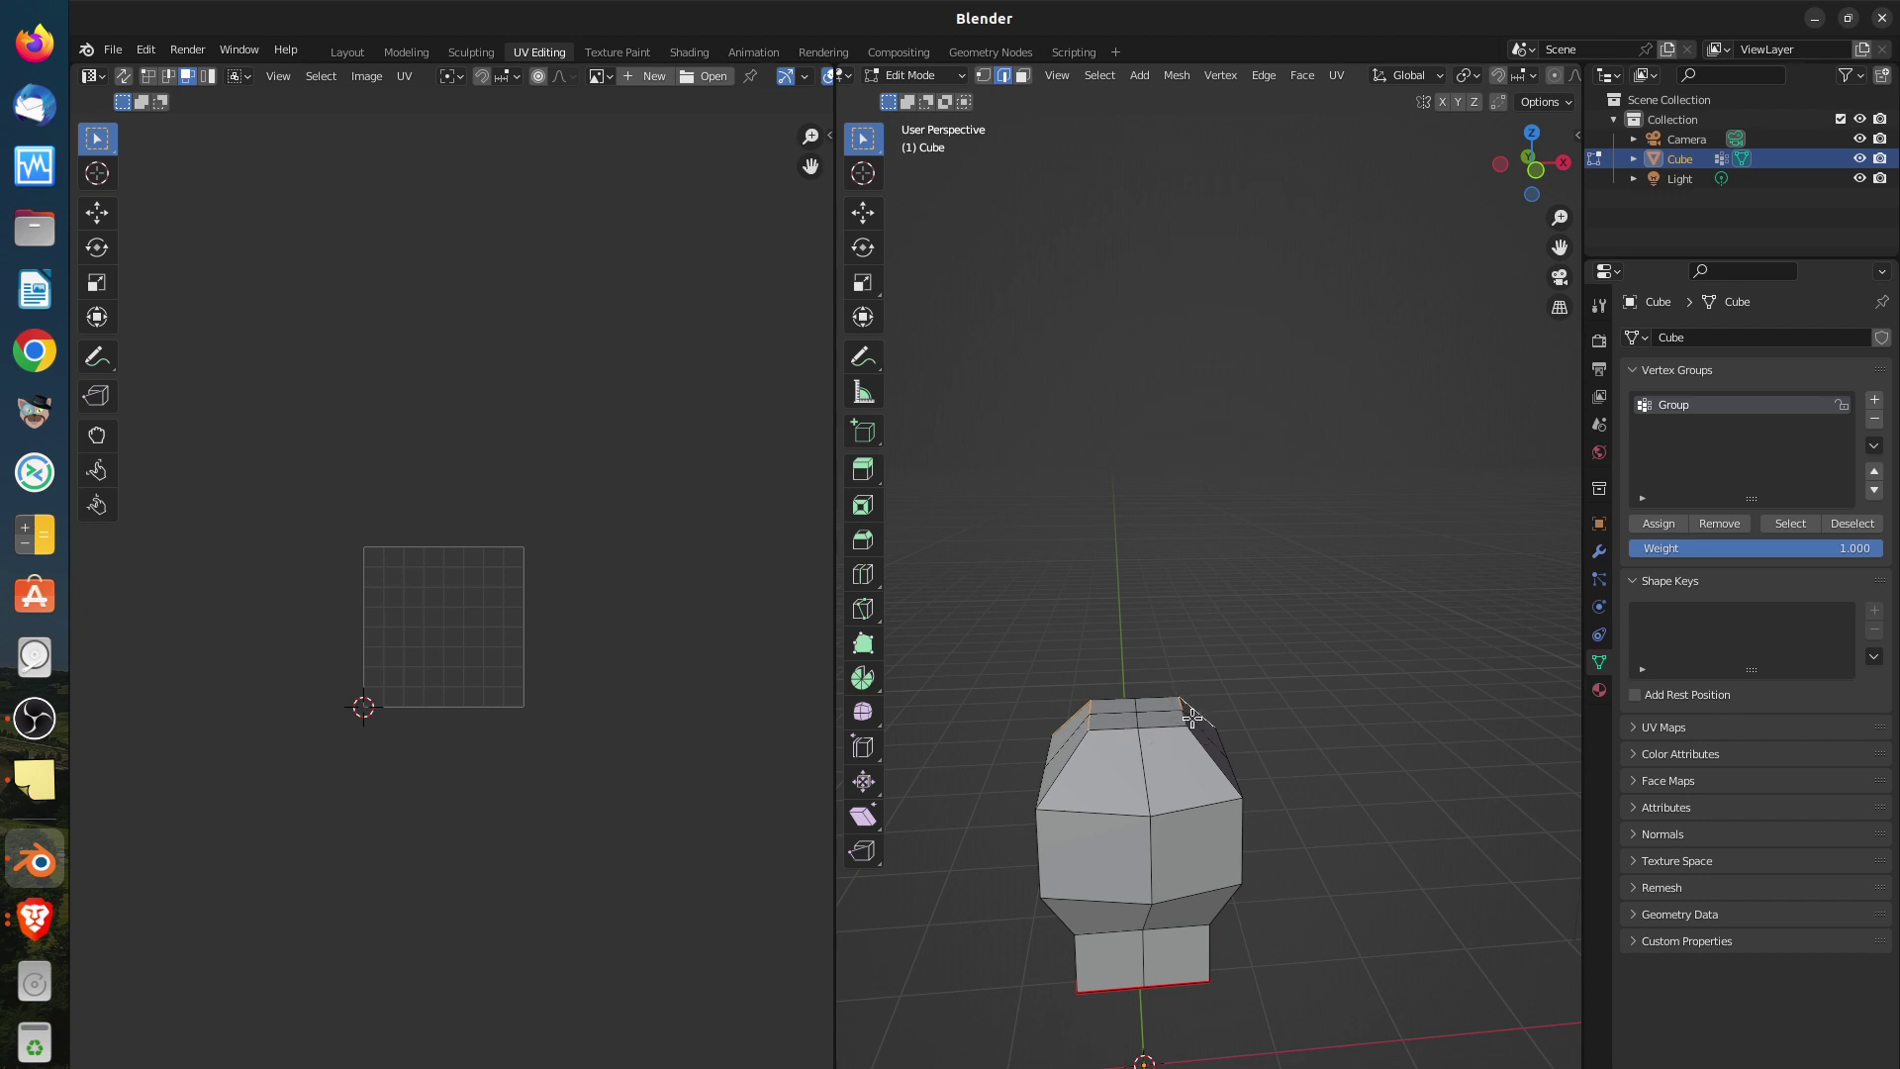
pyautogui.moveTo(1192, 752)
pyautogui.mouseDown(button='middle')
pyautogui.moveTo(1170, 792)
pyautogui.moveTo(1197, 733)
pyautogui.moveTo(1181, 777)
pyautogui.mouseUp(button='middle')
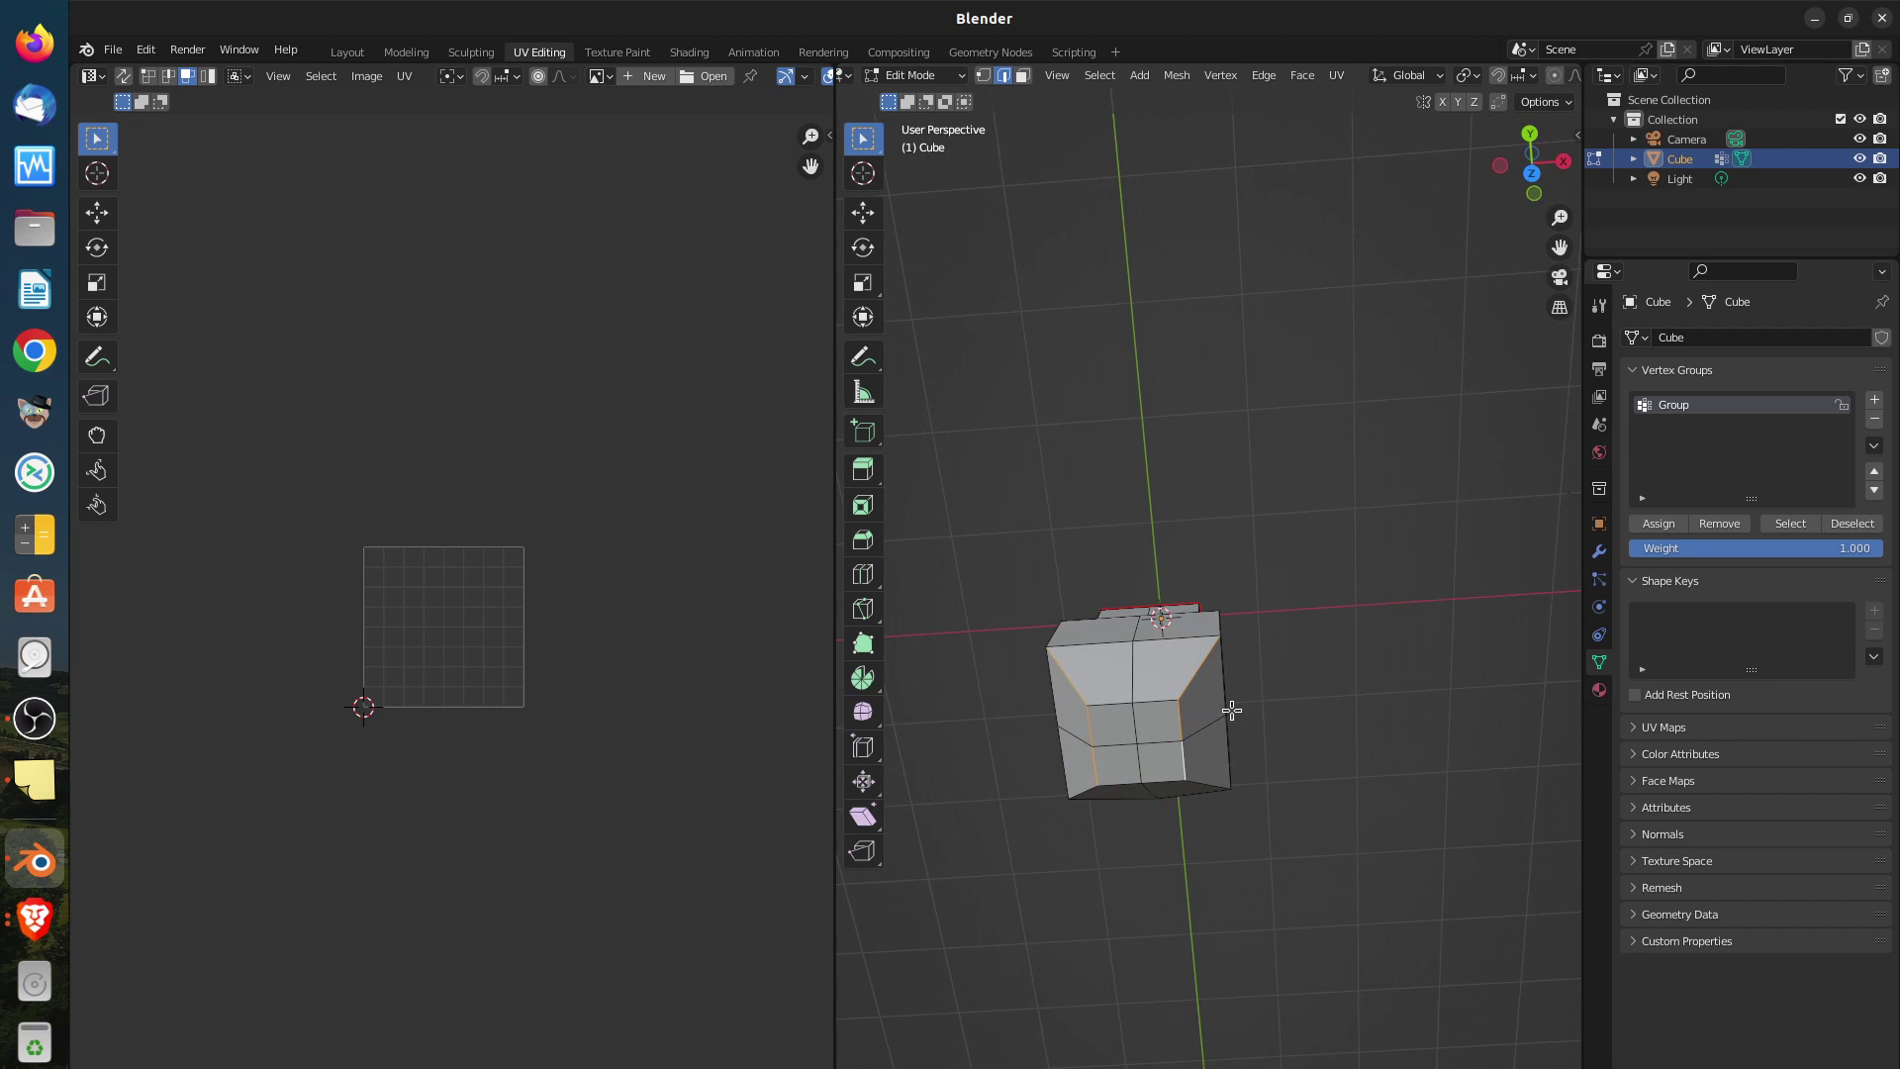
pyautogui.moveTo(1215, 673); pyautogui.dragTo(1156, 710, button='middle')
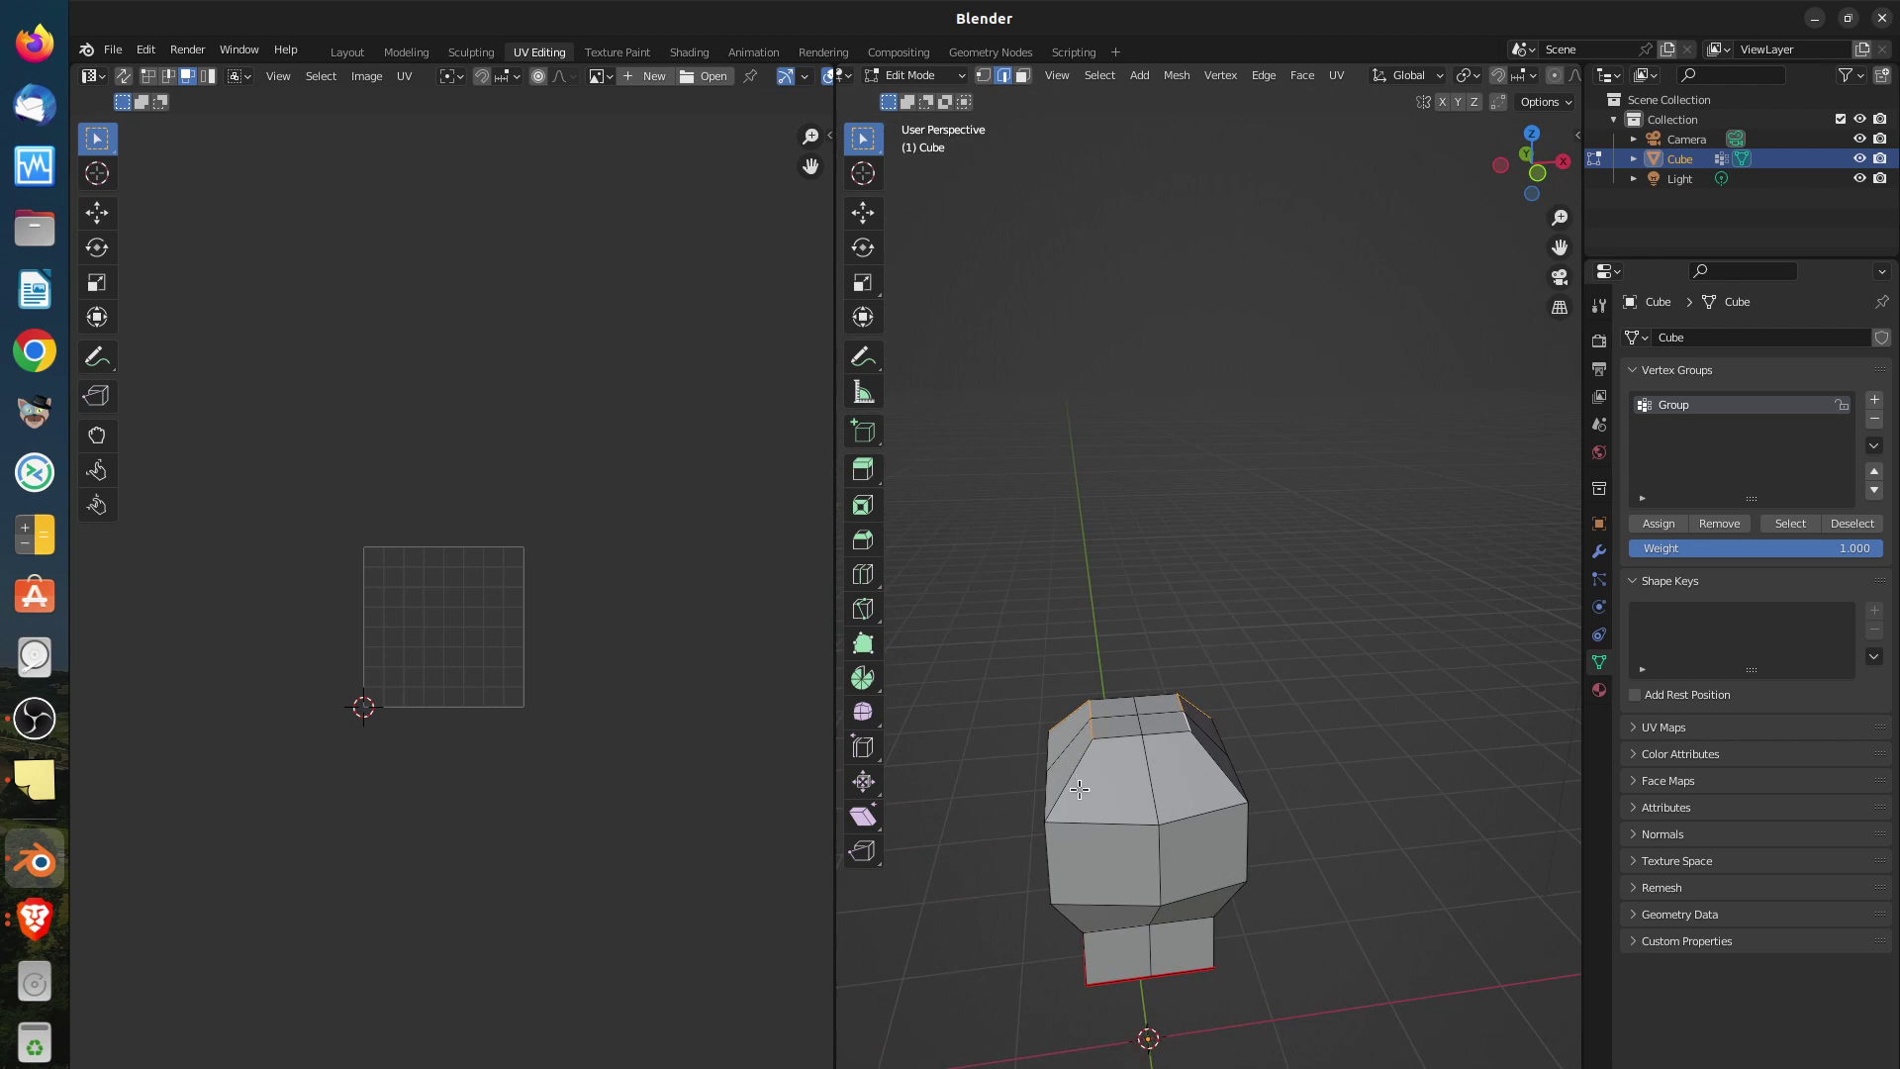
pyautogui.moveTo(1098, 773); pyautogui.dragTo(1199, 727, button='middle')
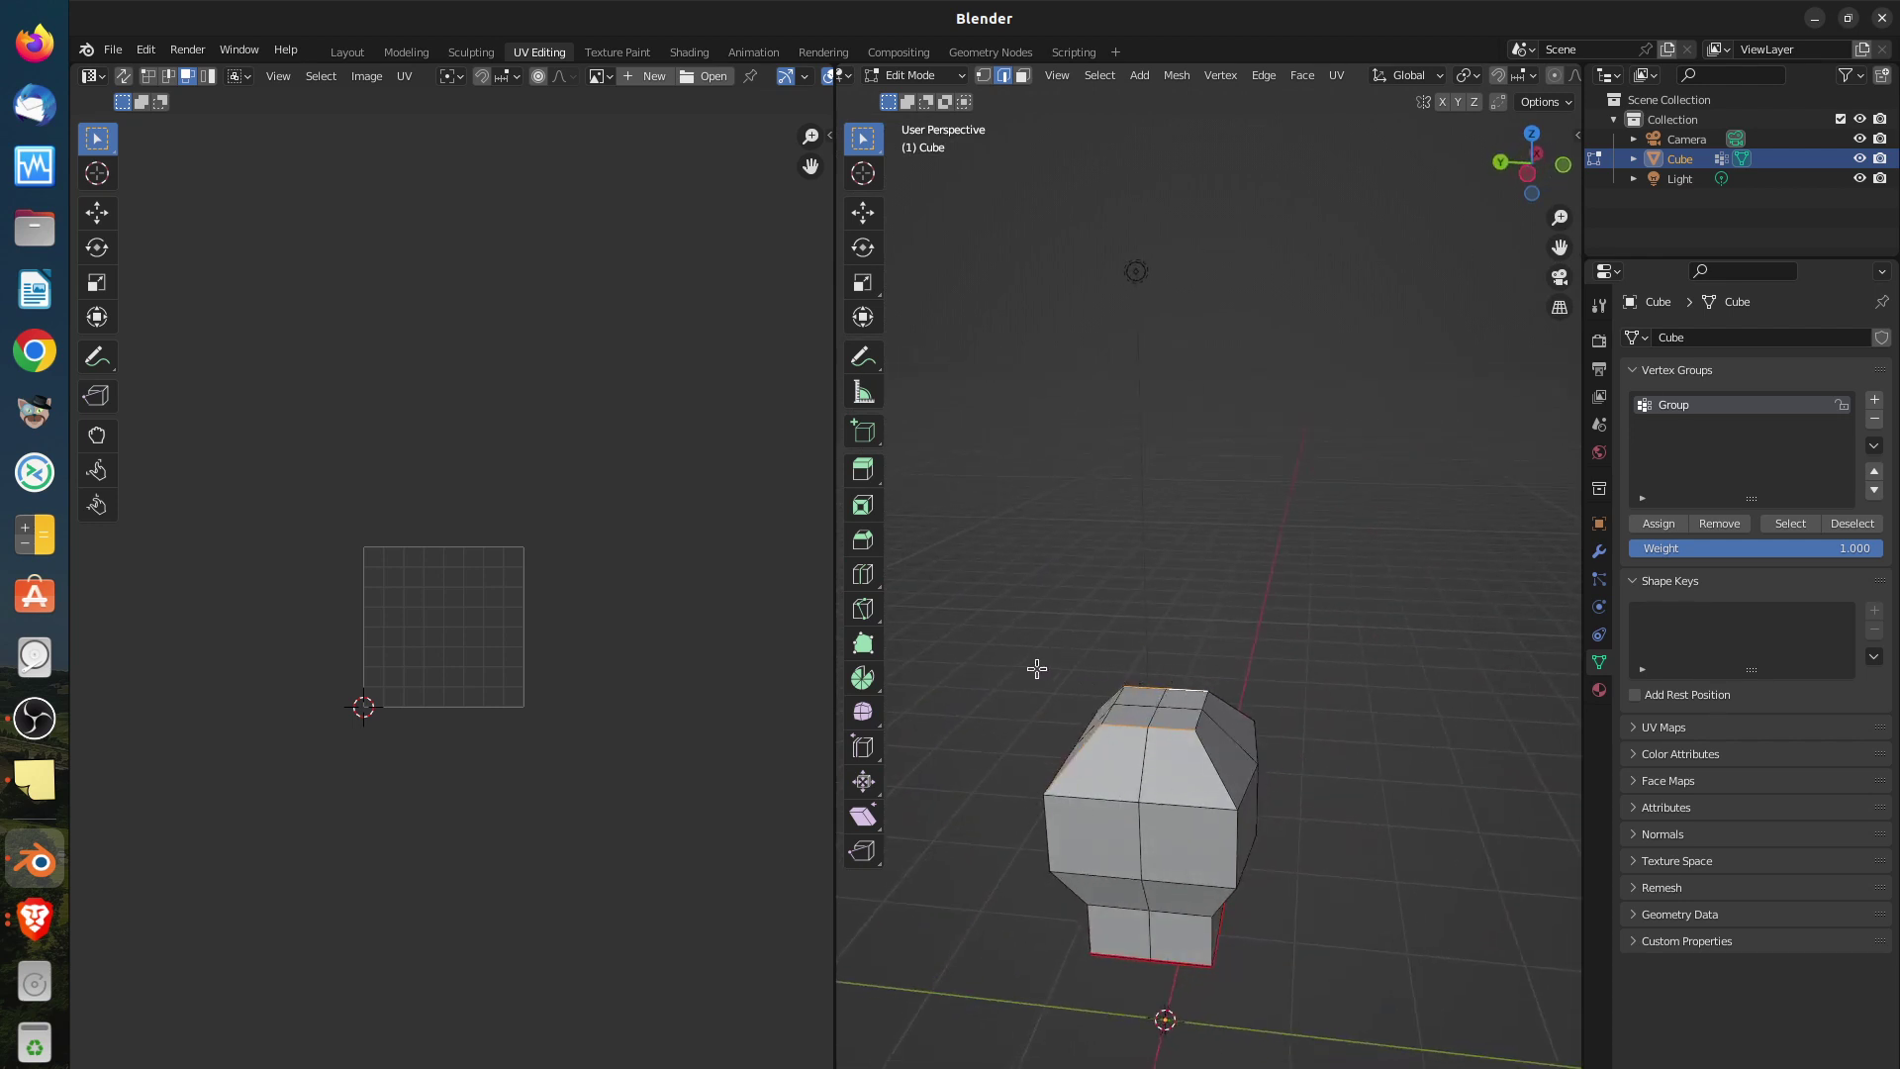
pyautogui.moveTo(1143, 809); pyautogui.dragTo(1118, 812, button='middle')
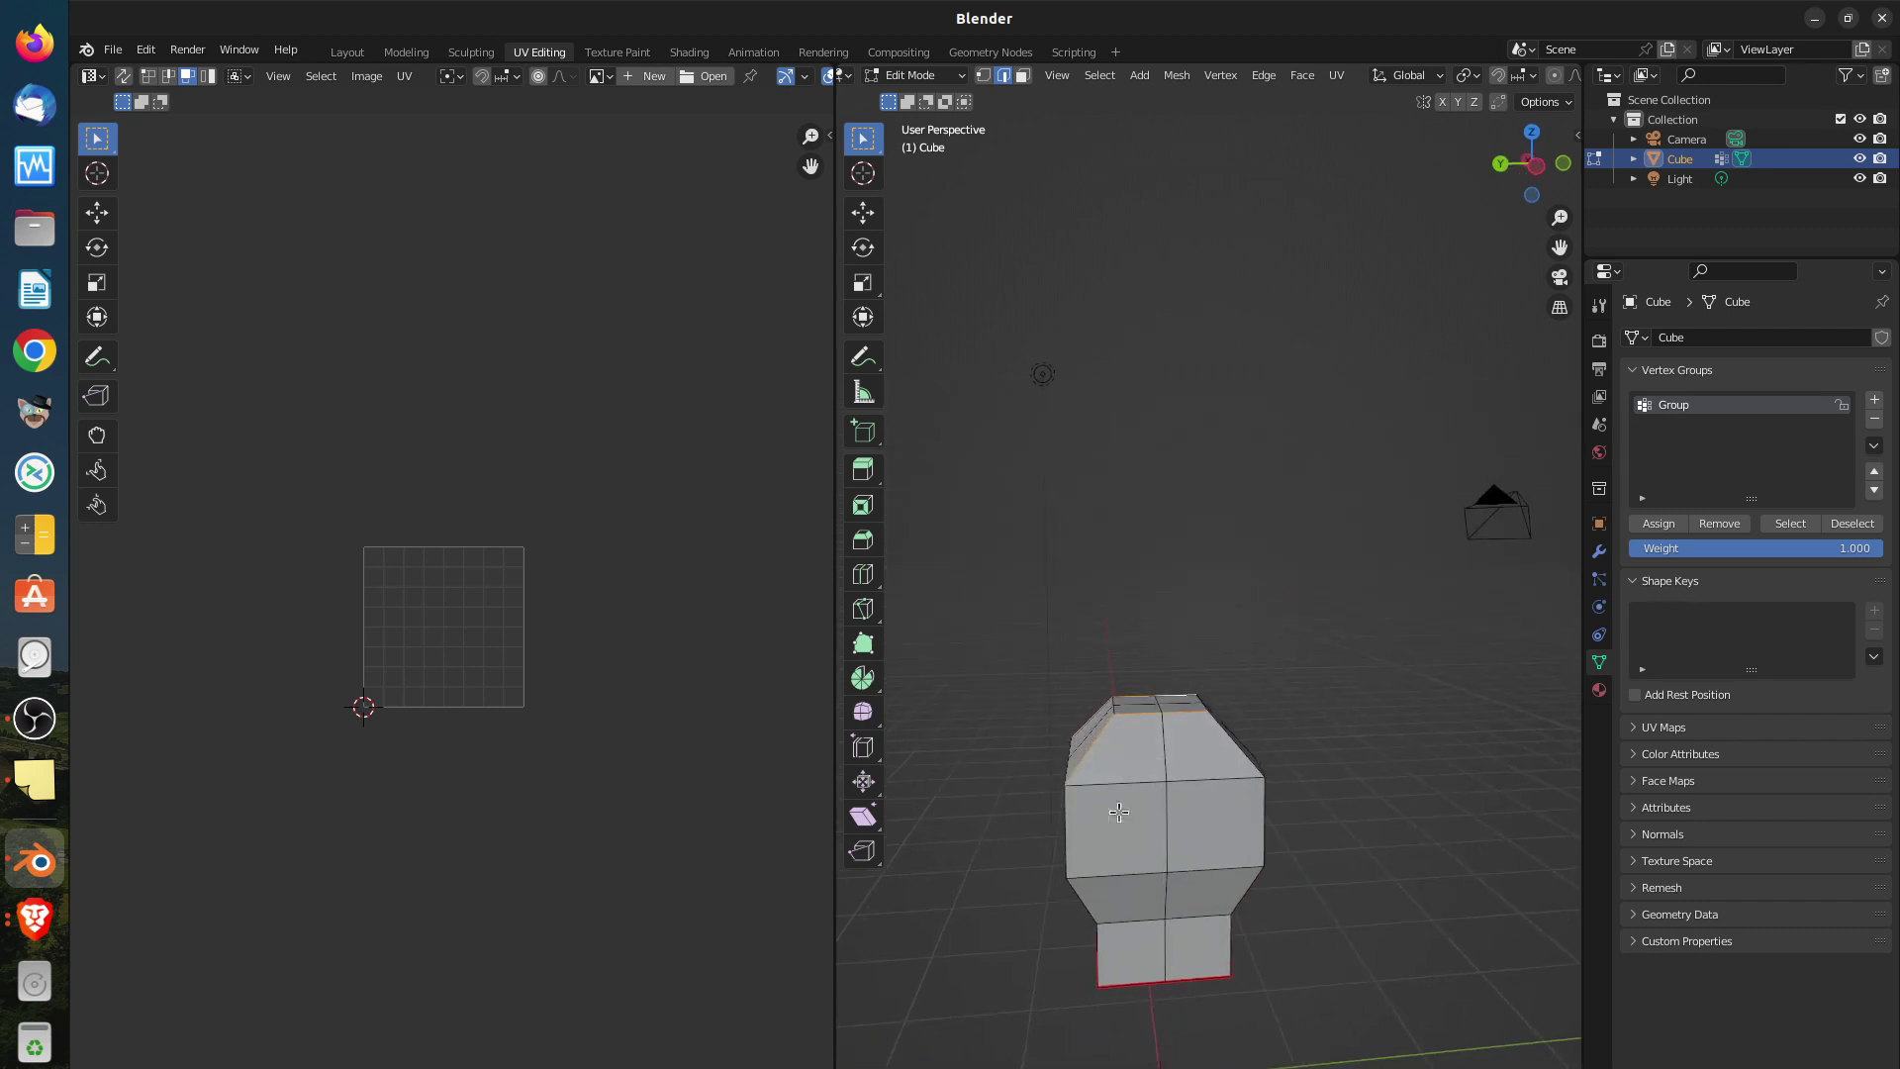
pyautogui.click(1077, 824)
pyautogui.moveTo(1101, 934); pyautogui.dragTo(1381, 891, button='middle')
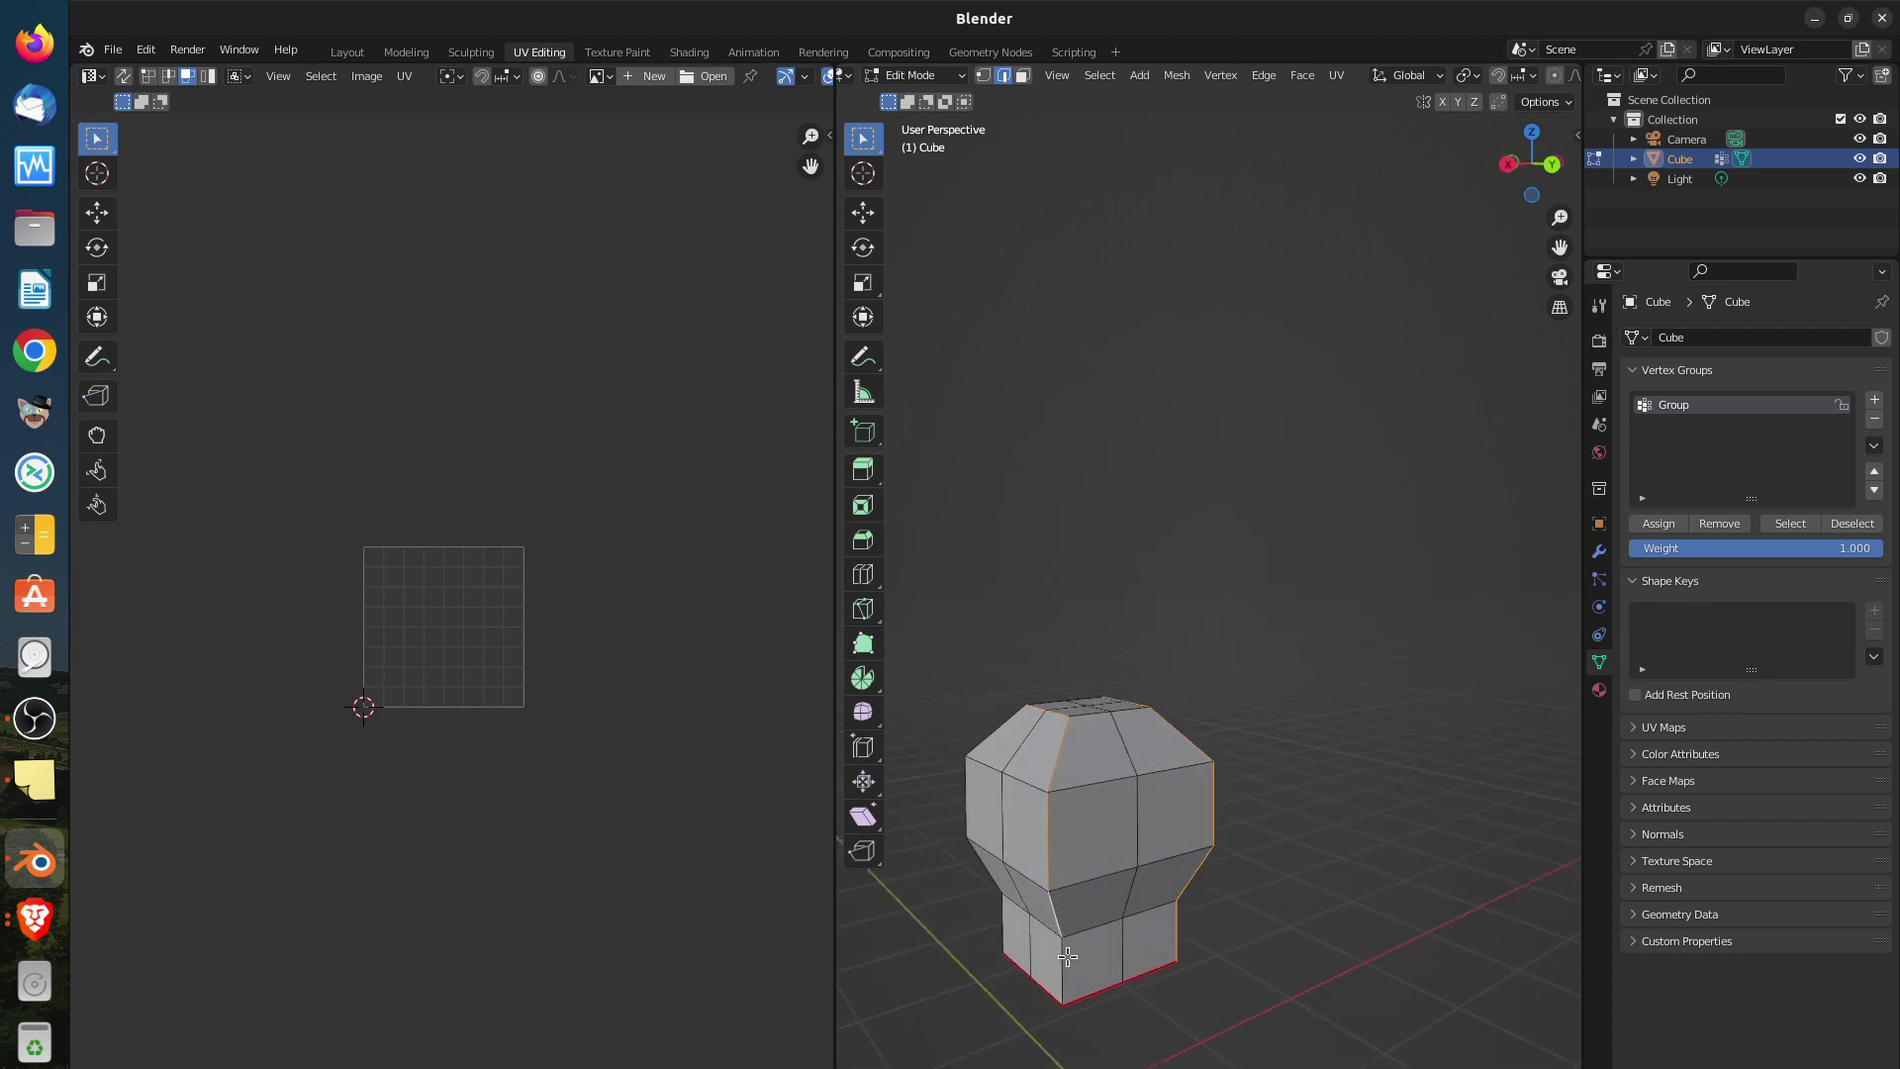
pyautogui.moveTo(1074, 971); pyautogui.dragTo(1108, 905, button='middle')
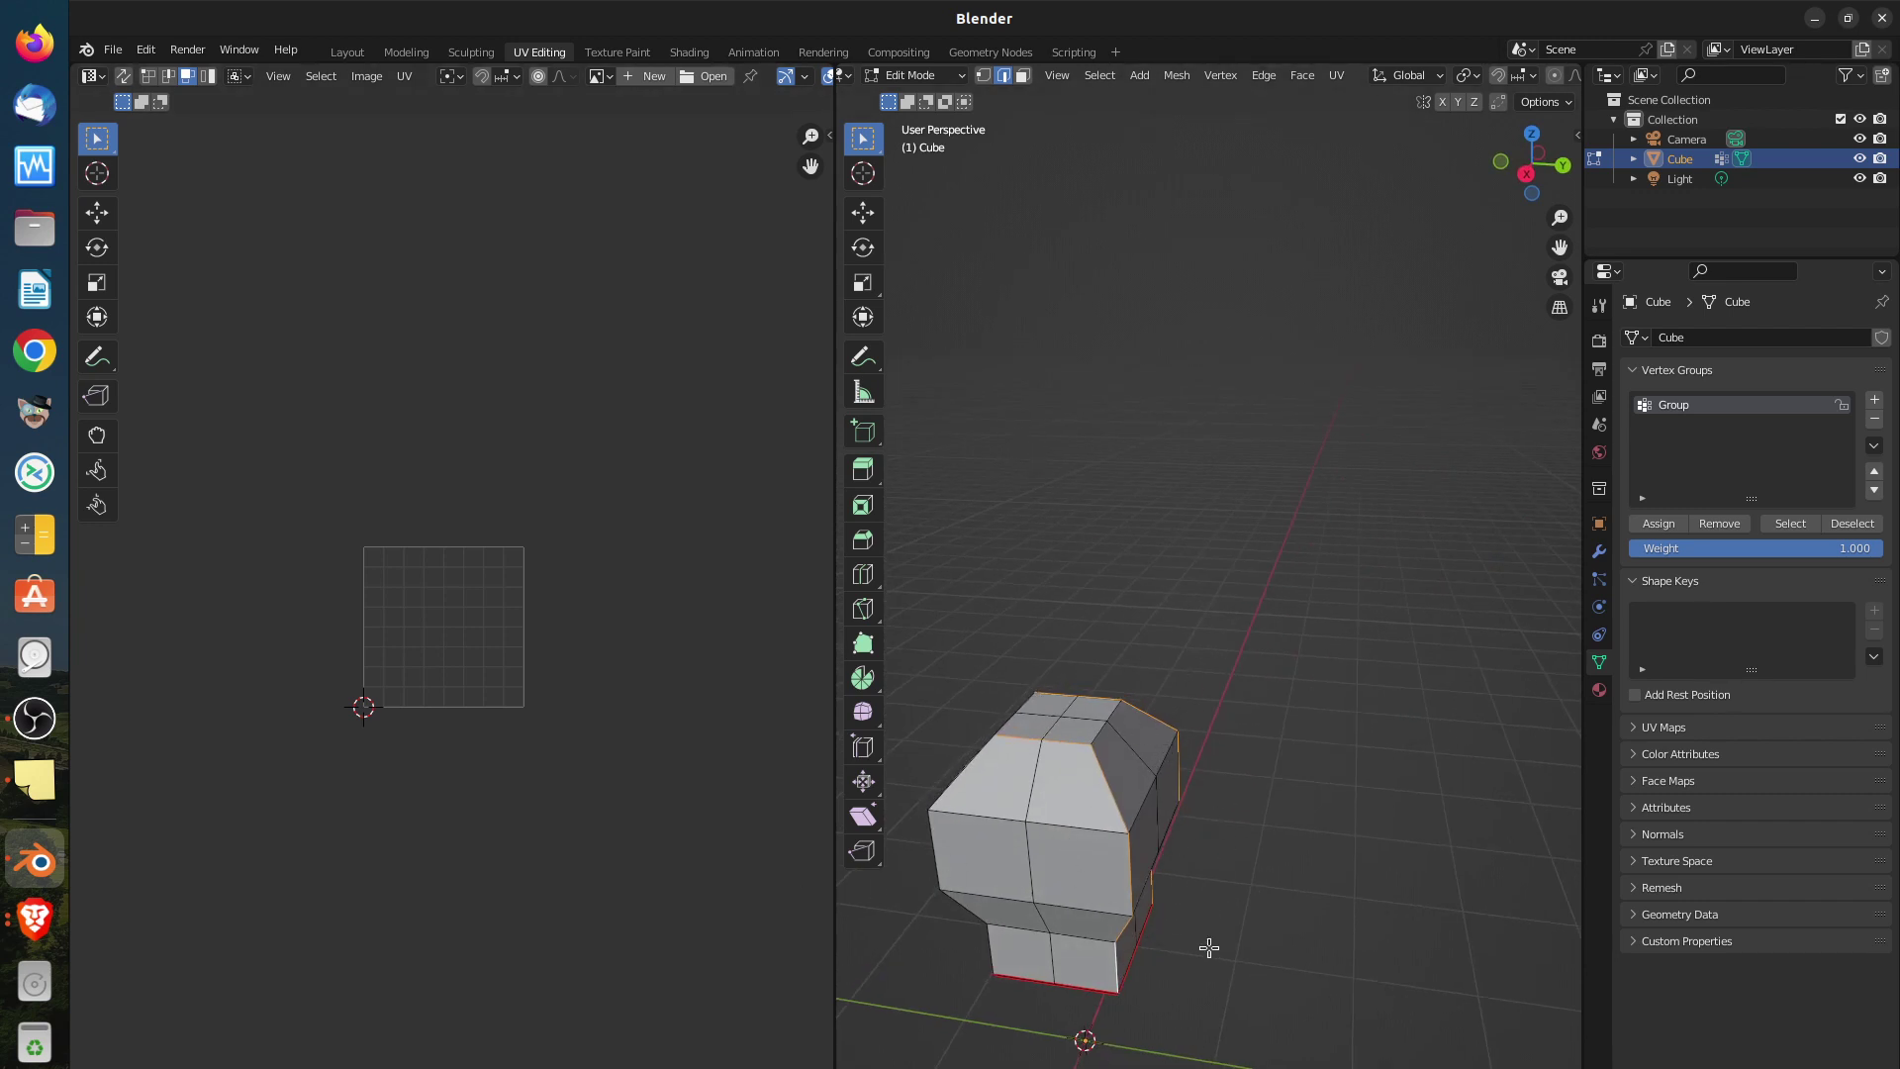
pyautogui.moveTo(1205, 919); pyautogui.dragTo(1385, 875, button='middle')
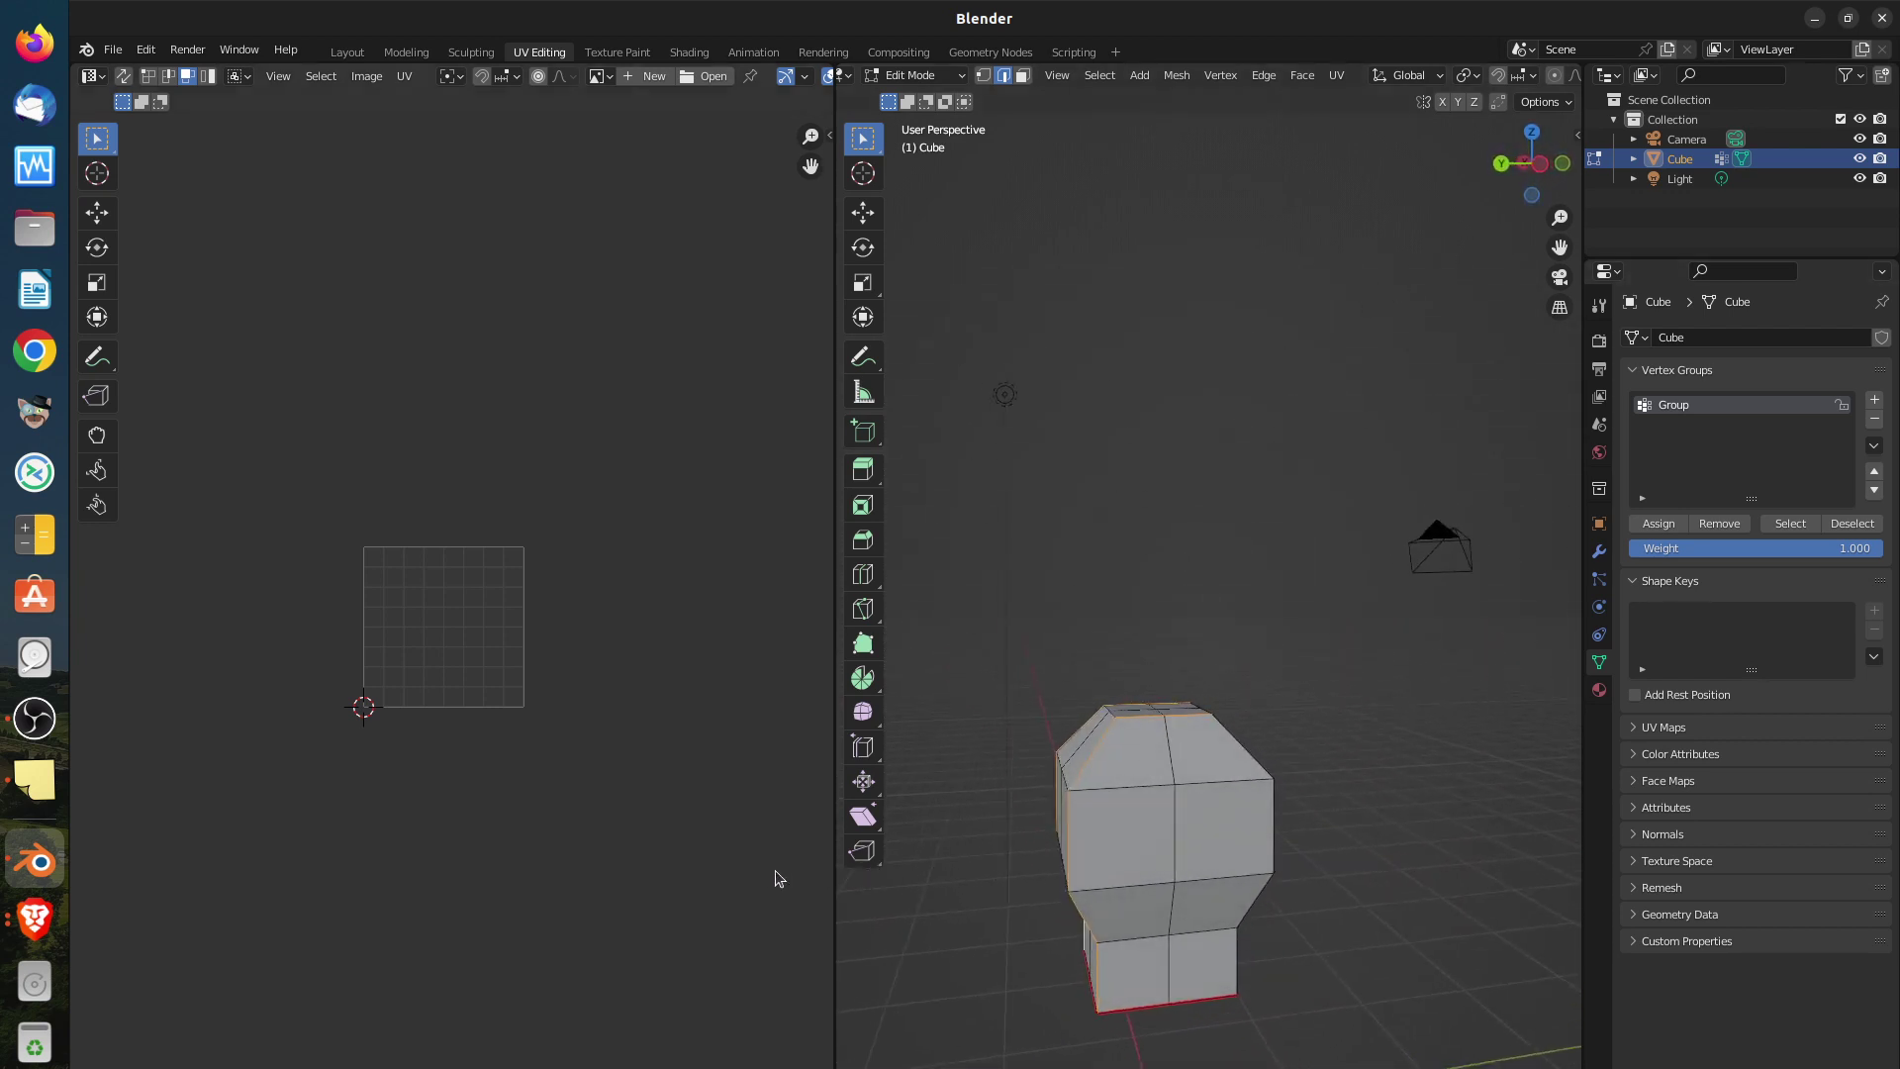
# Mark the selected top and corner edges of the head and neck as seams
pyautogui.press('u')
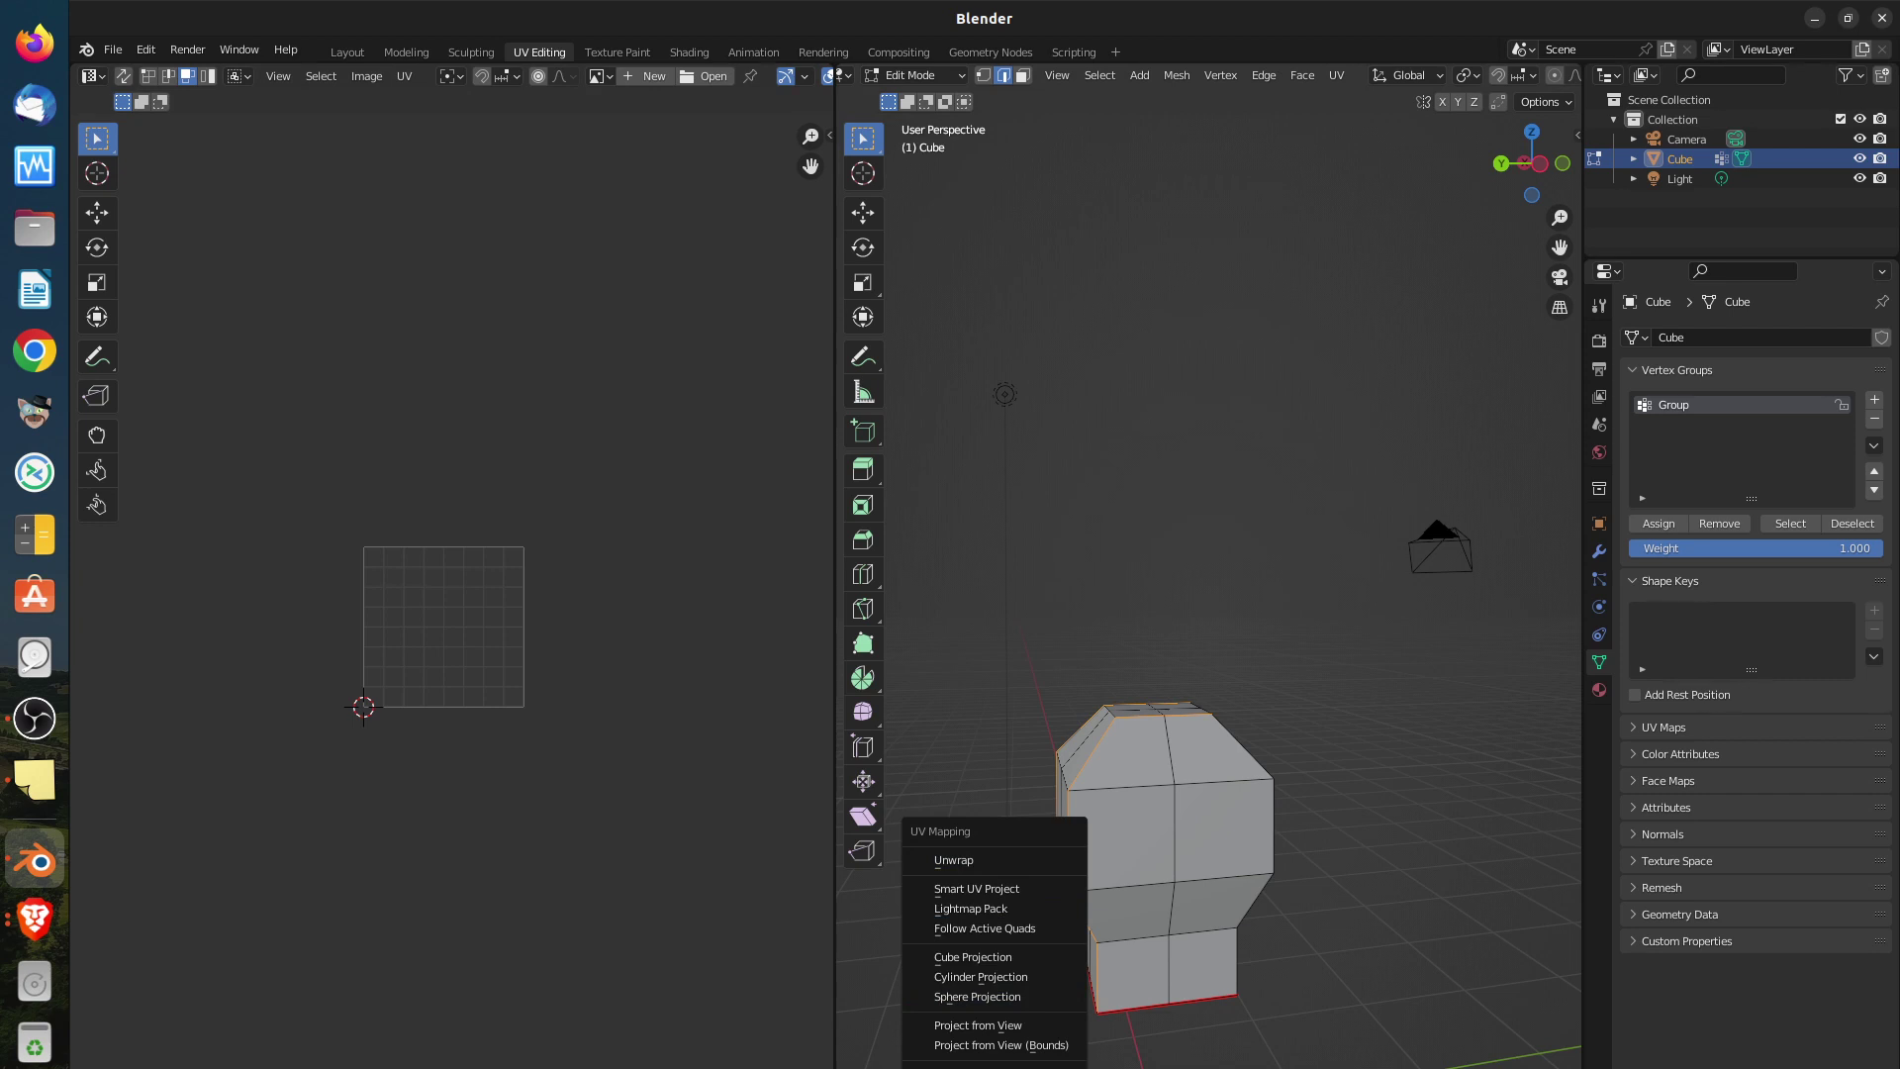
pyautogui.press('Escape')
pyautogui.moveTo(1052, 976)
pyautogui.mouseDown(button='middle')
pyautogui.moveTo(941, 914)
pyautogui.moveTo(1055, 983)
pyautogui.mouseUp(button='middle')
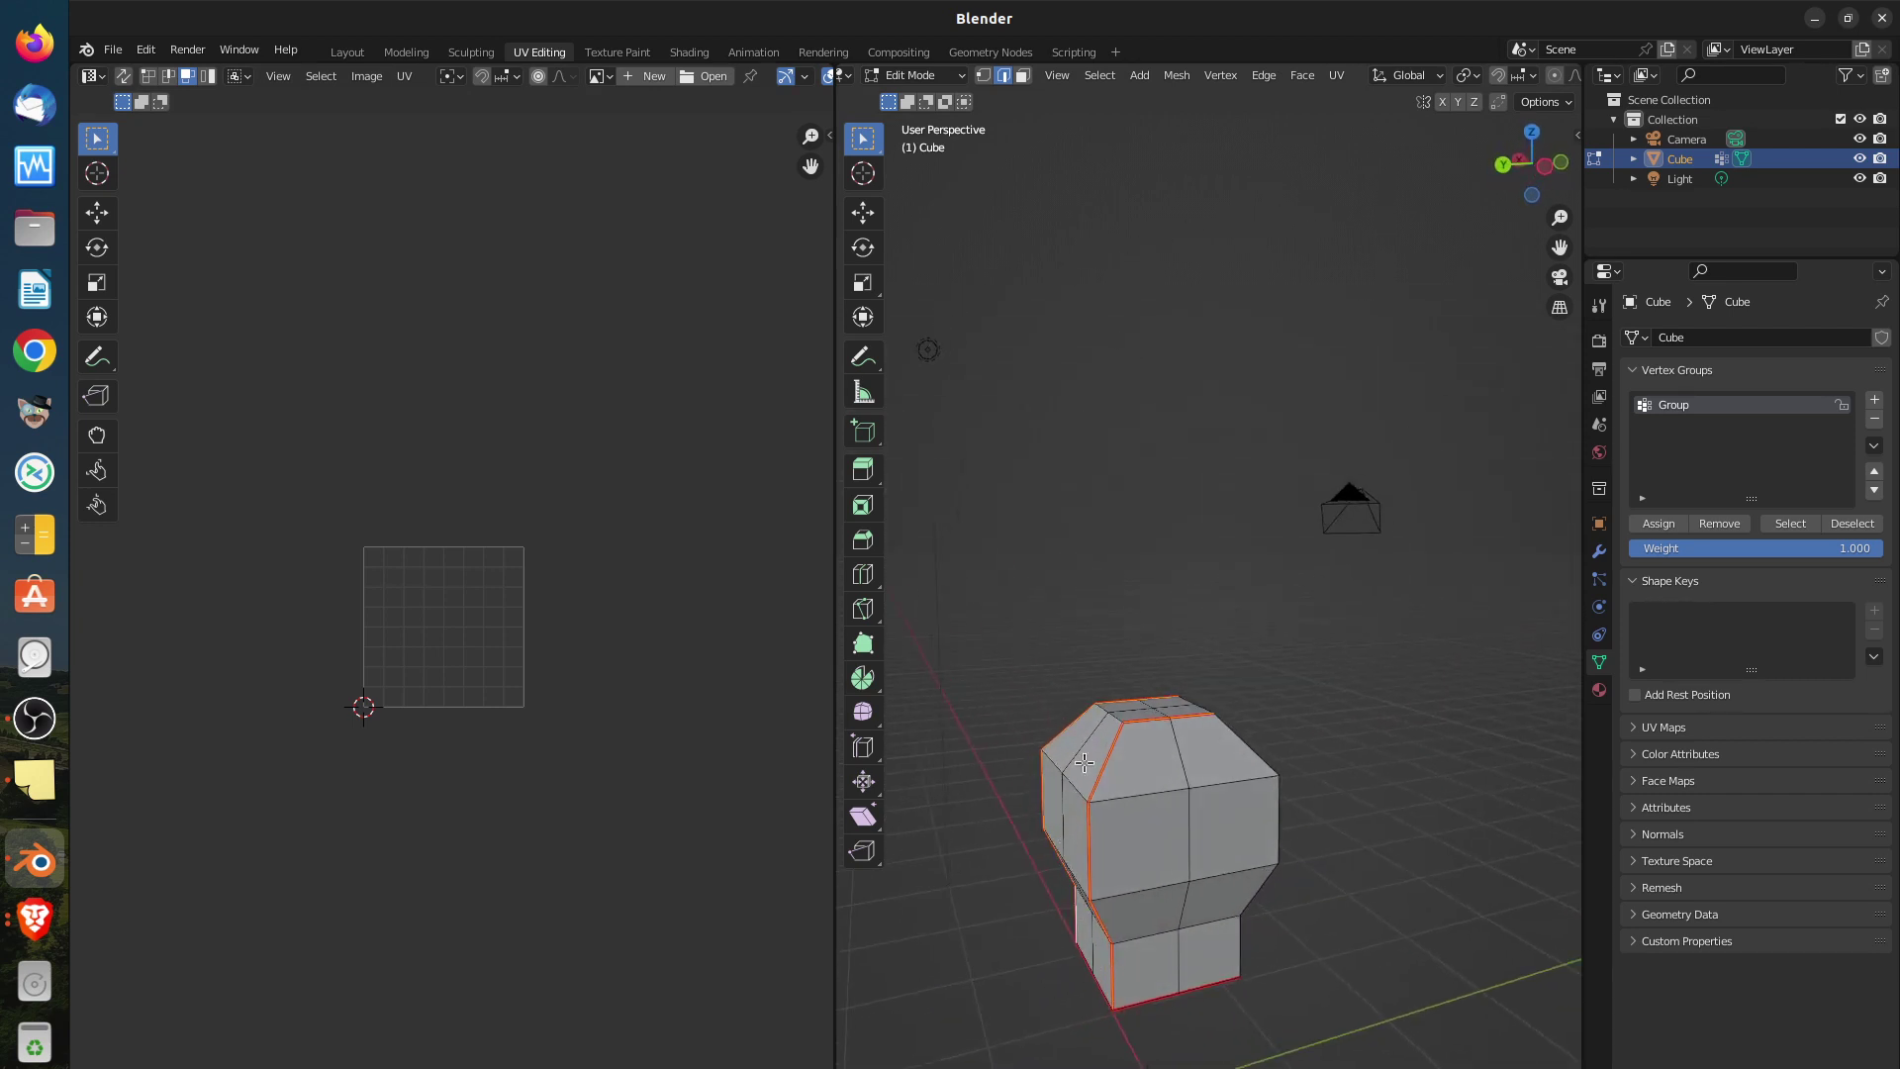
# Mark seams along the selected edges and the front edge of the model's flat top face
pyautogui.moveTo(1310, 807); pyautogui.dragTo(1058, 814, button='middle')
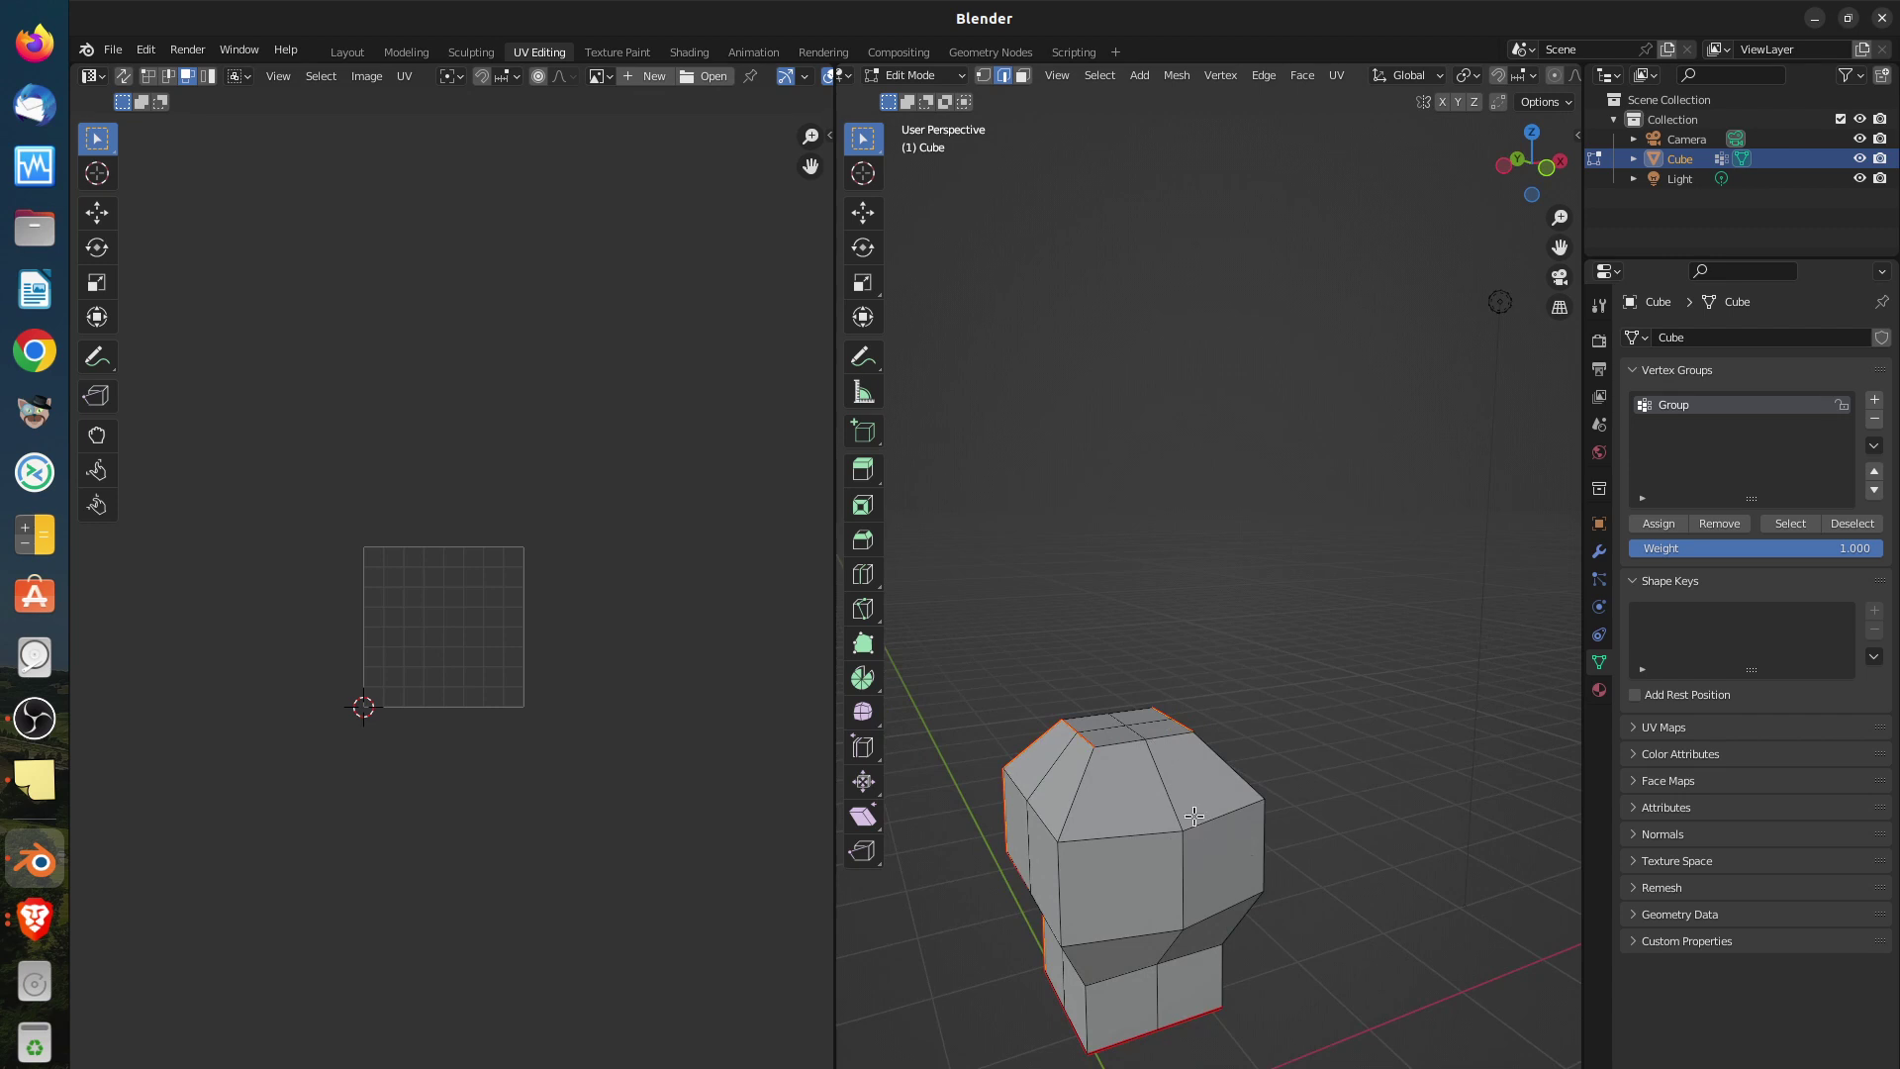
pyautogui.moveTo(1194, 816); pyautogui.dragTo(1099, 832, button='middle')
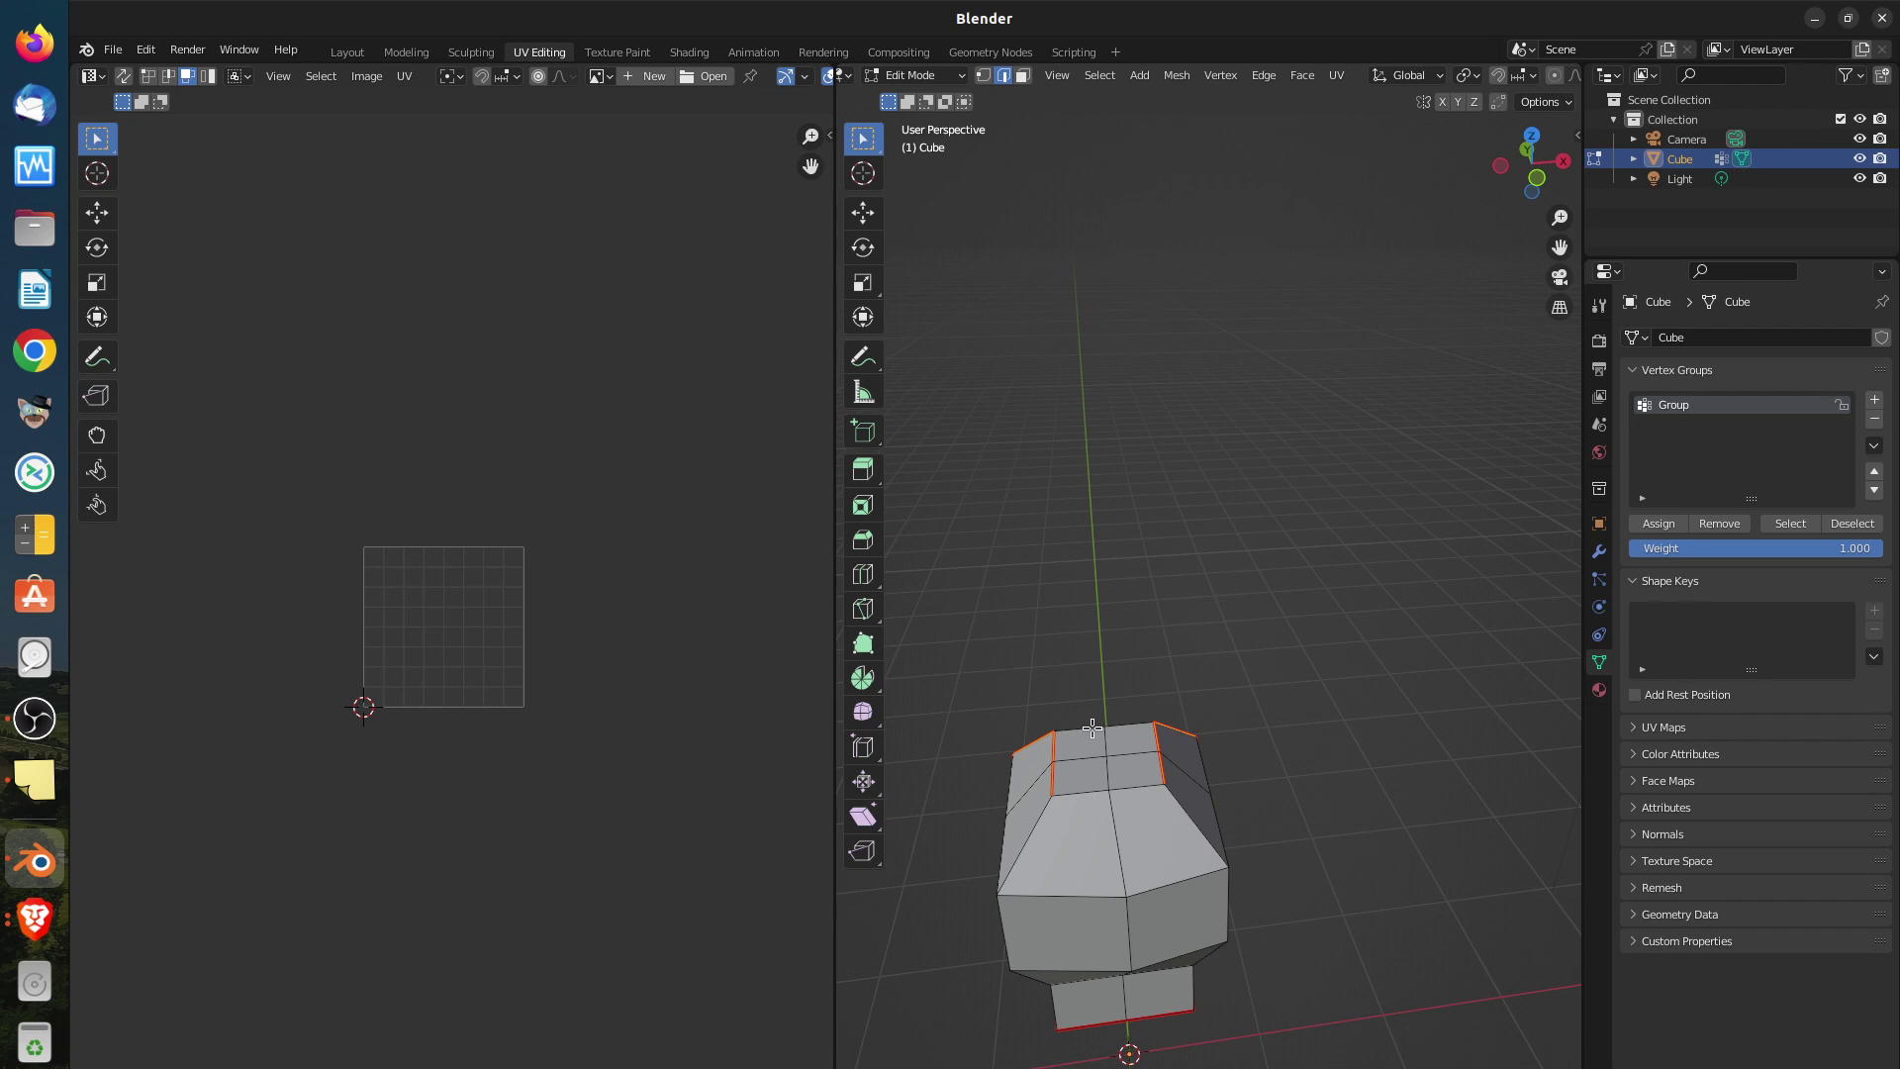
pyautogui.click(1077, 795)
pyautogui.press('u')
pyautogui.click(1138, 800)
# Inspect the marked seams from all sides, select the entire mesh and unwrap it
pyautogui.moveTo(1128, 804); pyautogui.dragTo(1075, 831, button='middle')
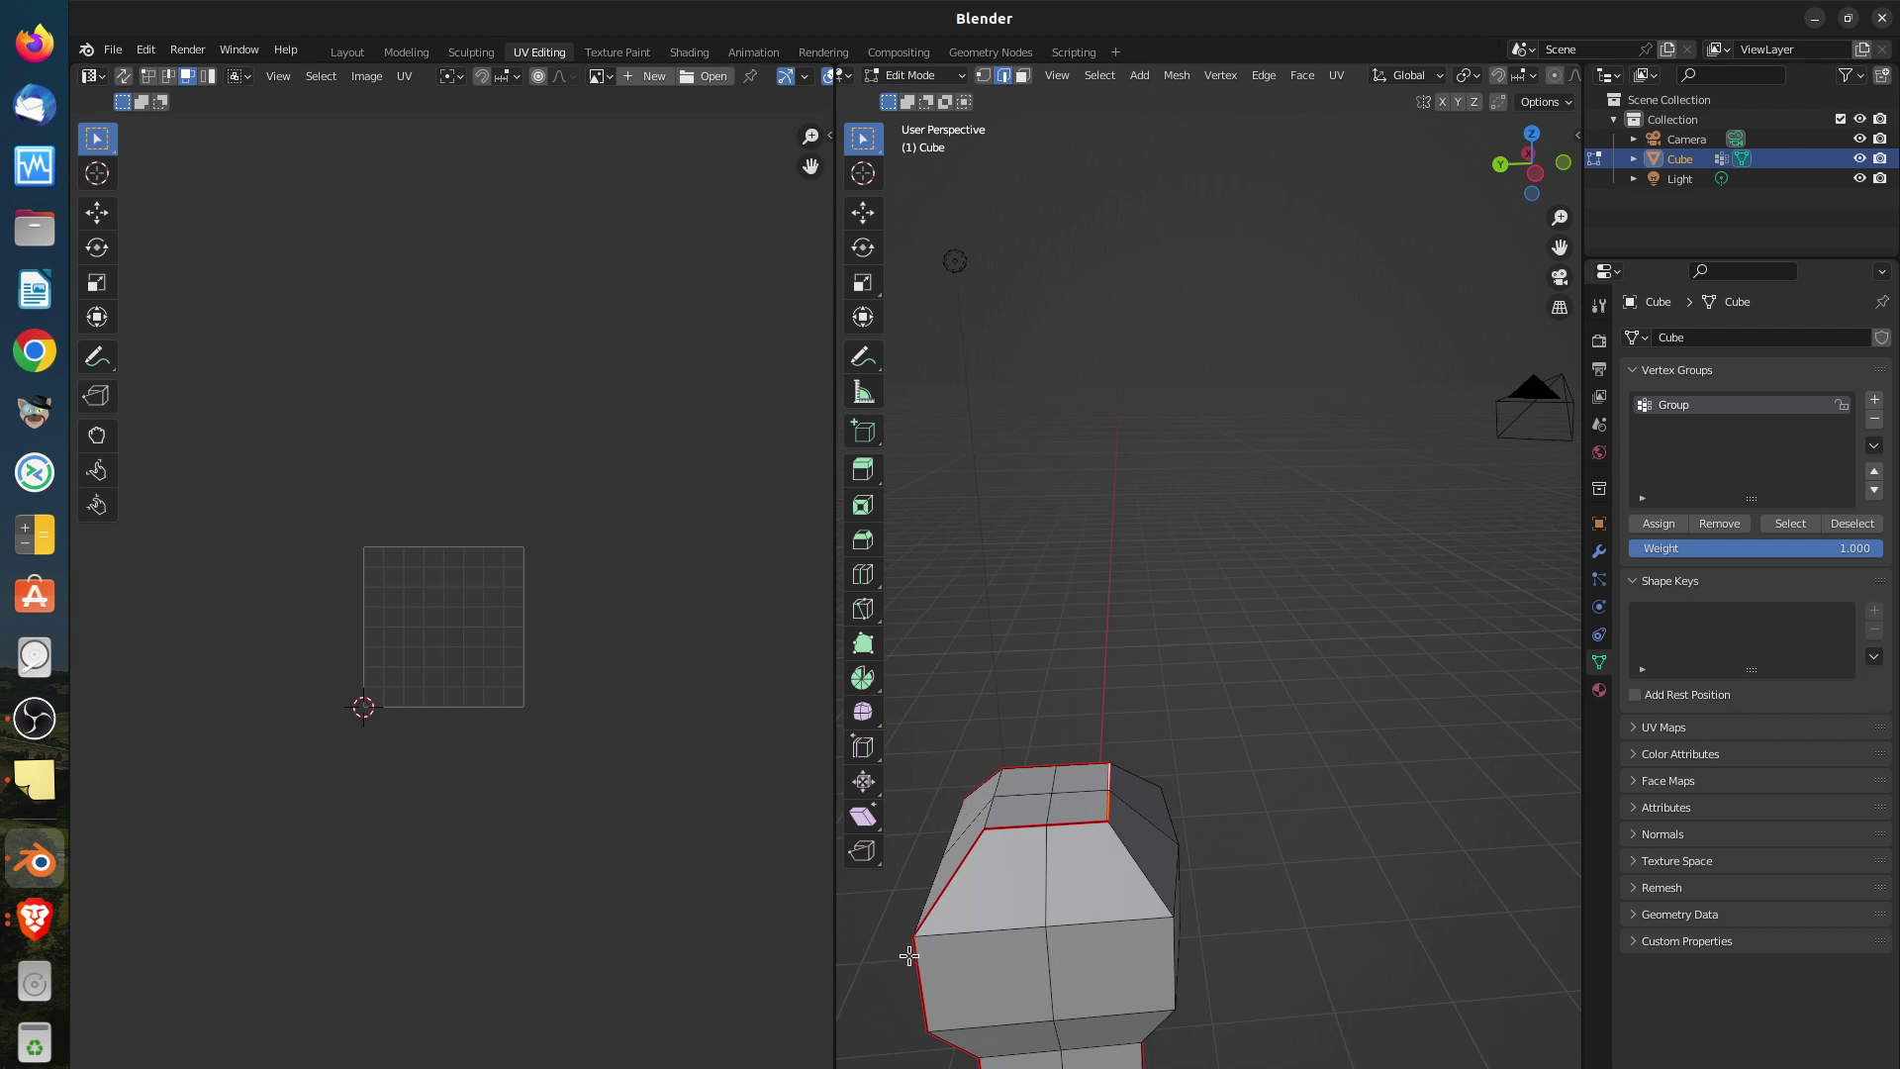
pyautogui.moveTo(906, 955); pyautogui.dragTo(1007, 865, button='middle')
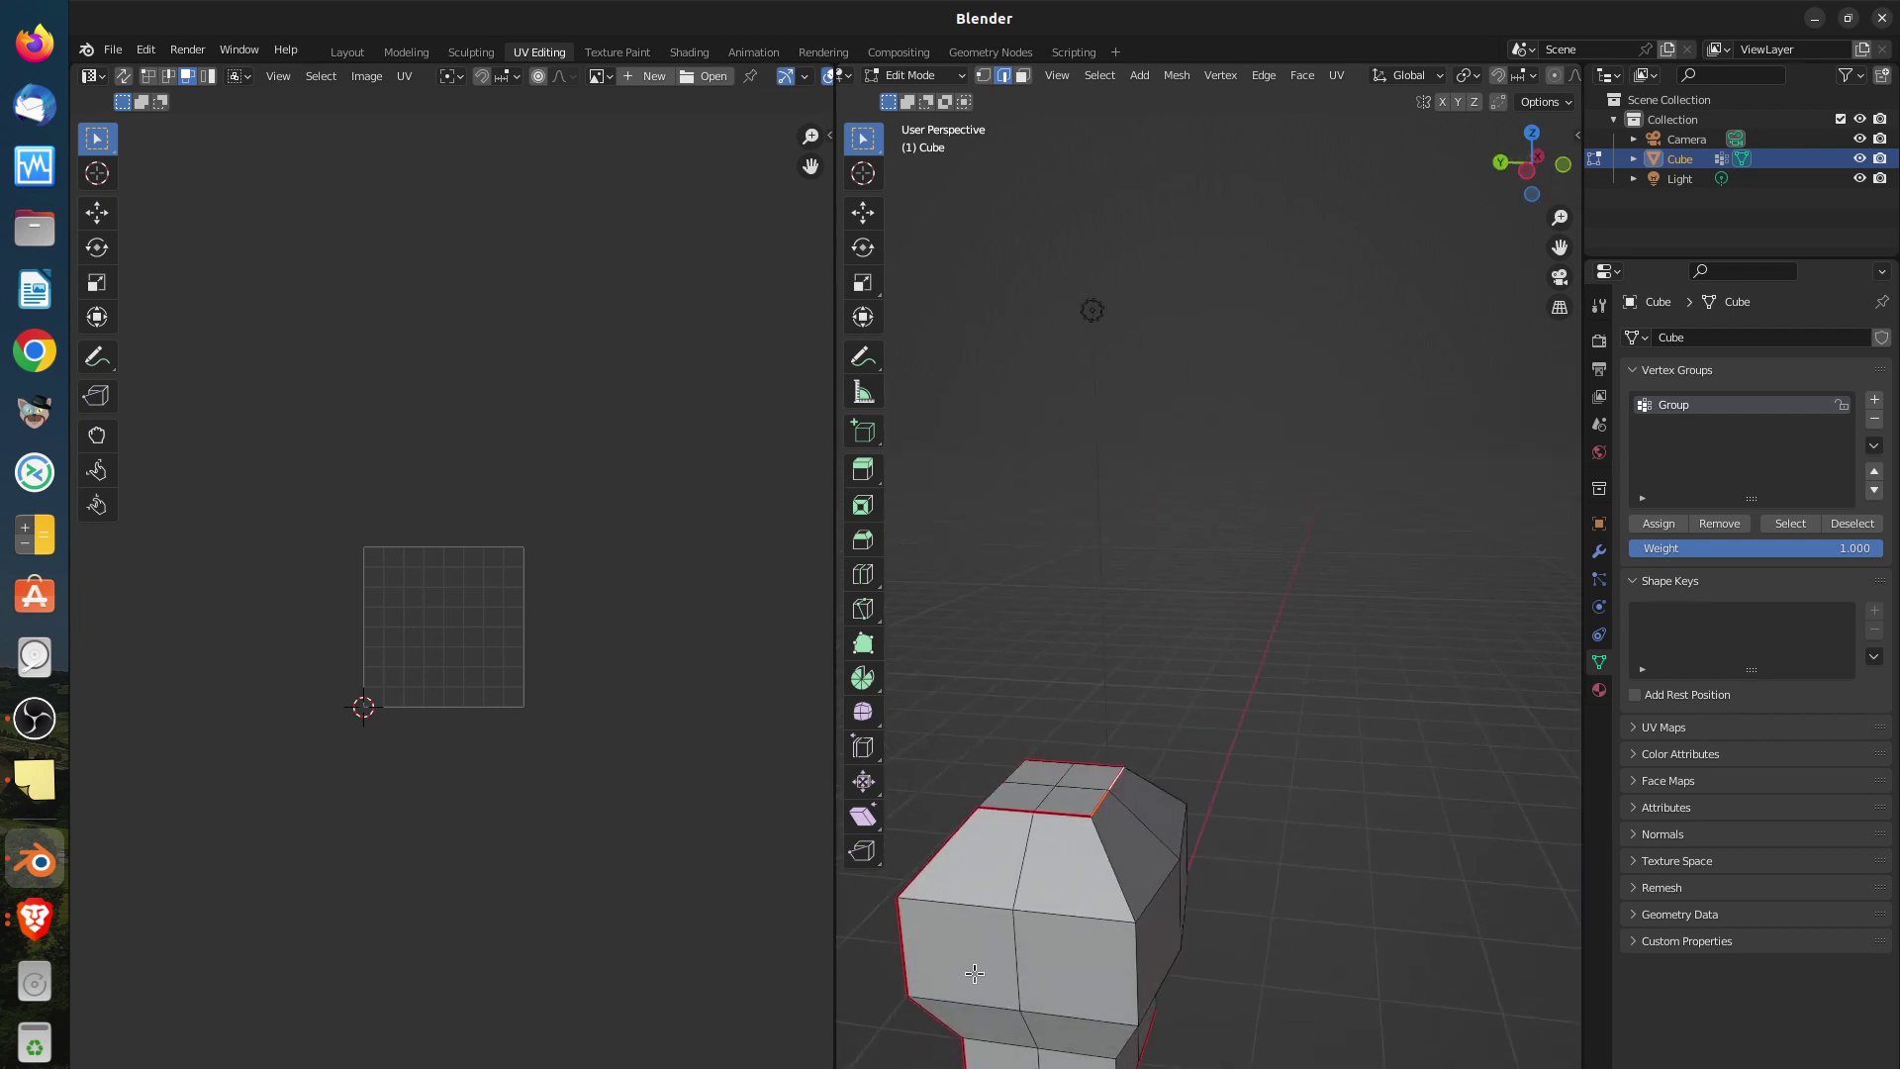
pyautogui.moveTo(1057, 1010); pyautogui.dragTo(997, 861, button='middle')
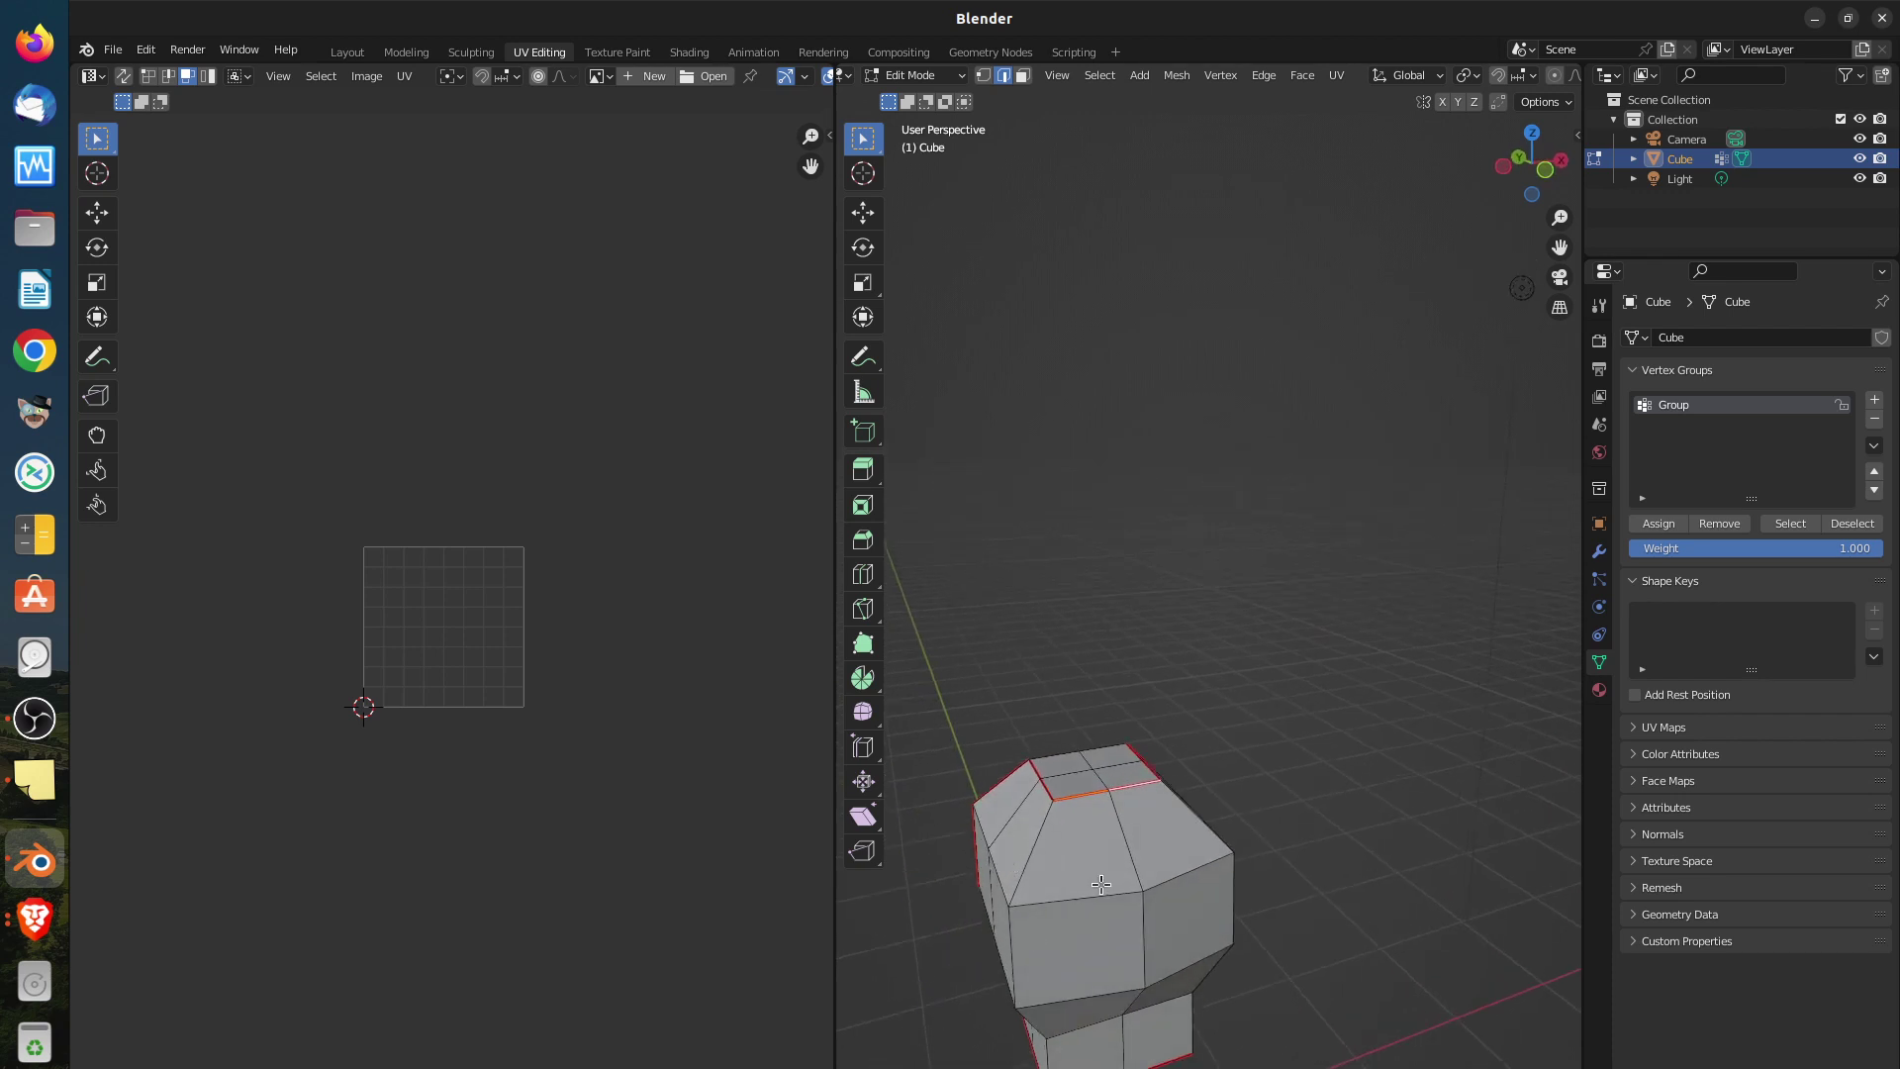
pyautogui.moveTo(1185, 1008); pyautogui.dragTo(1179, 853, button='middle')
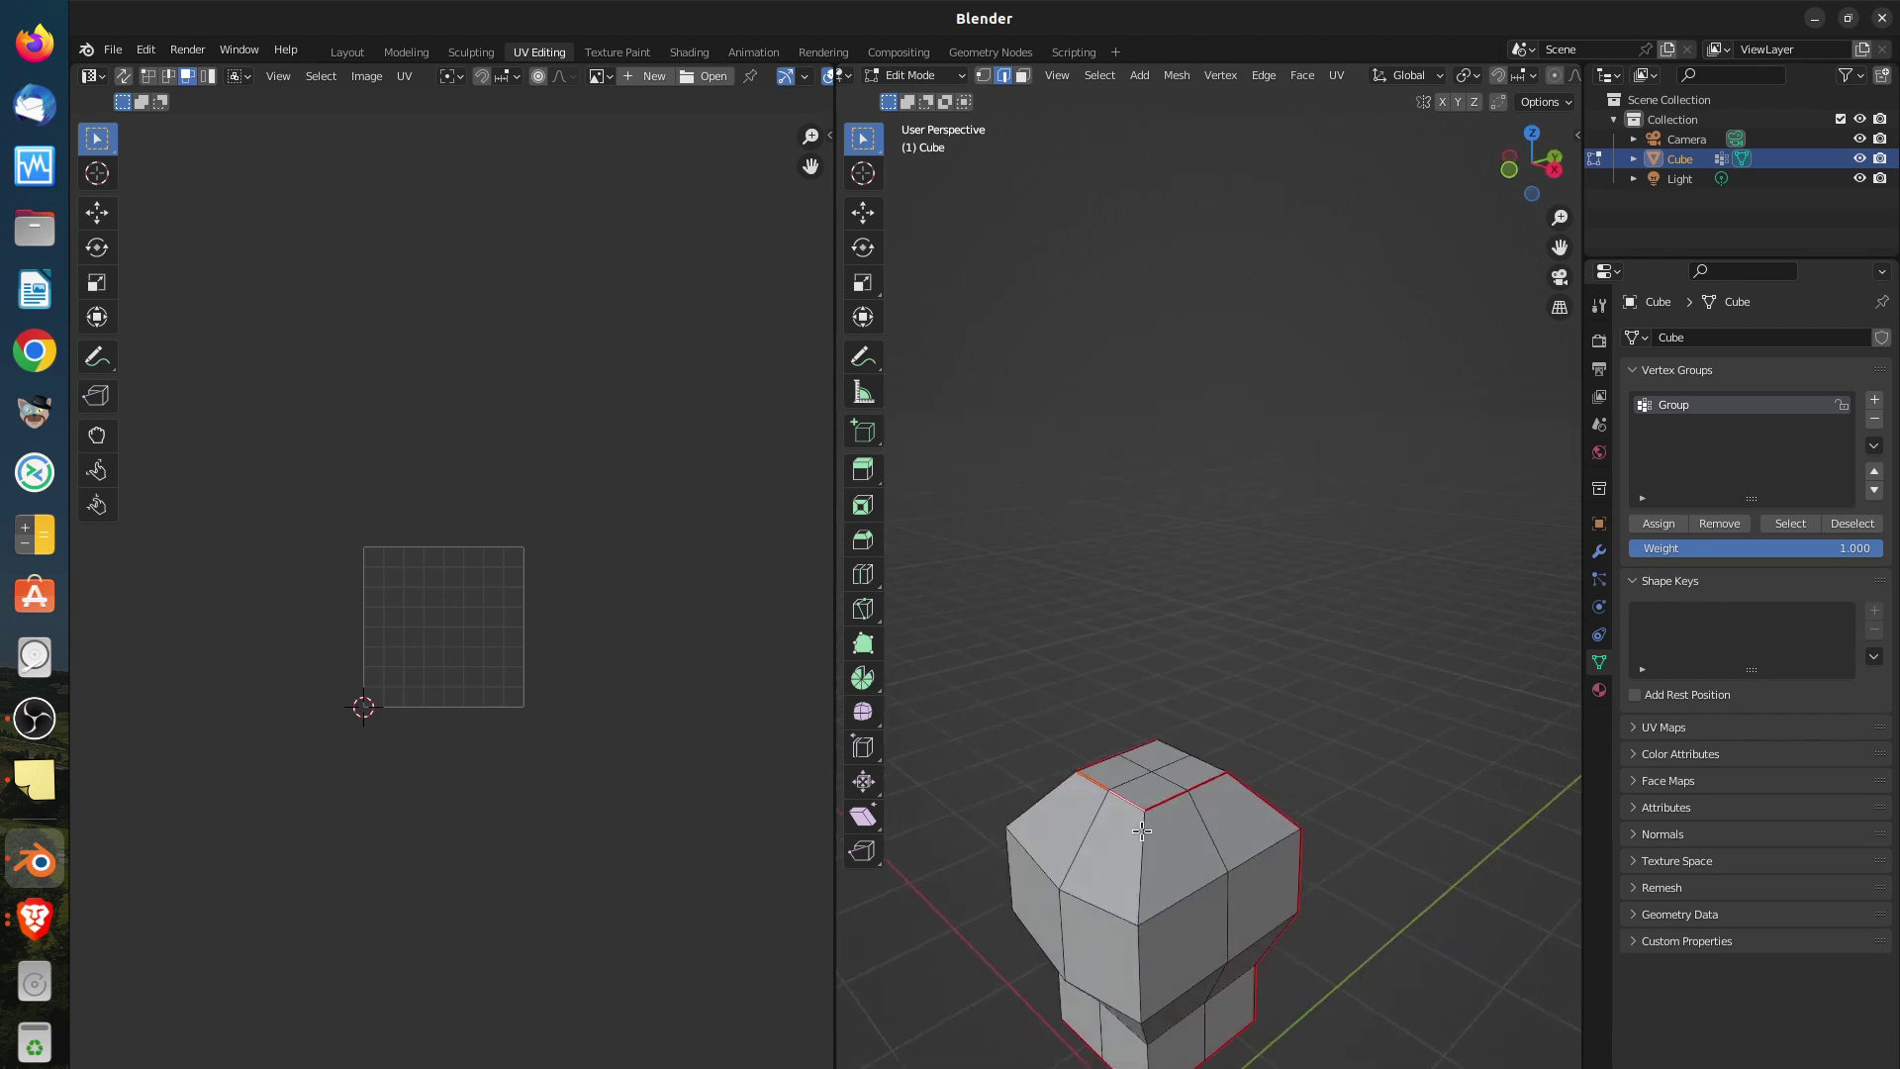
pyautogui.moveTo(1102, 994); pyautogui.dragTo(1255, 1006, button='middle')
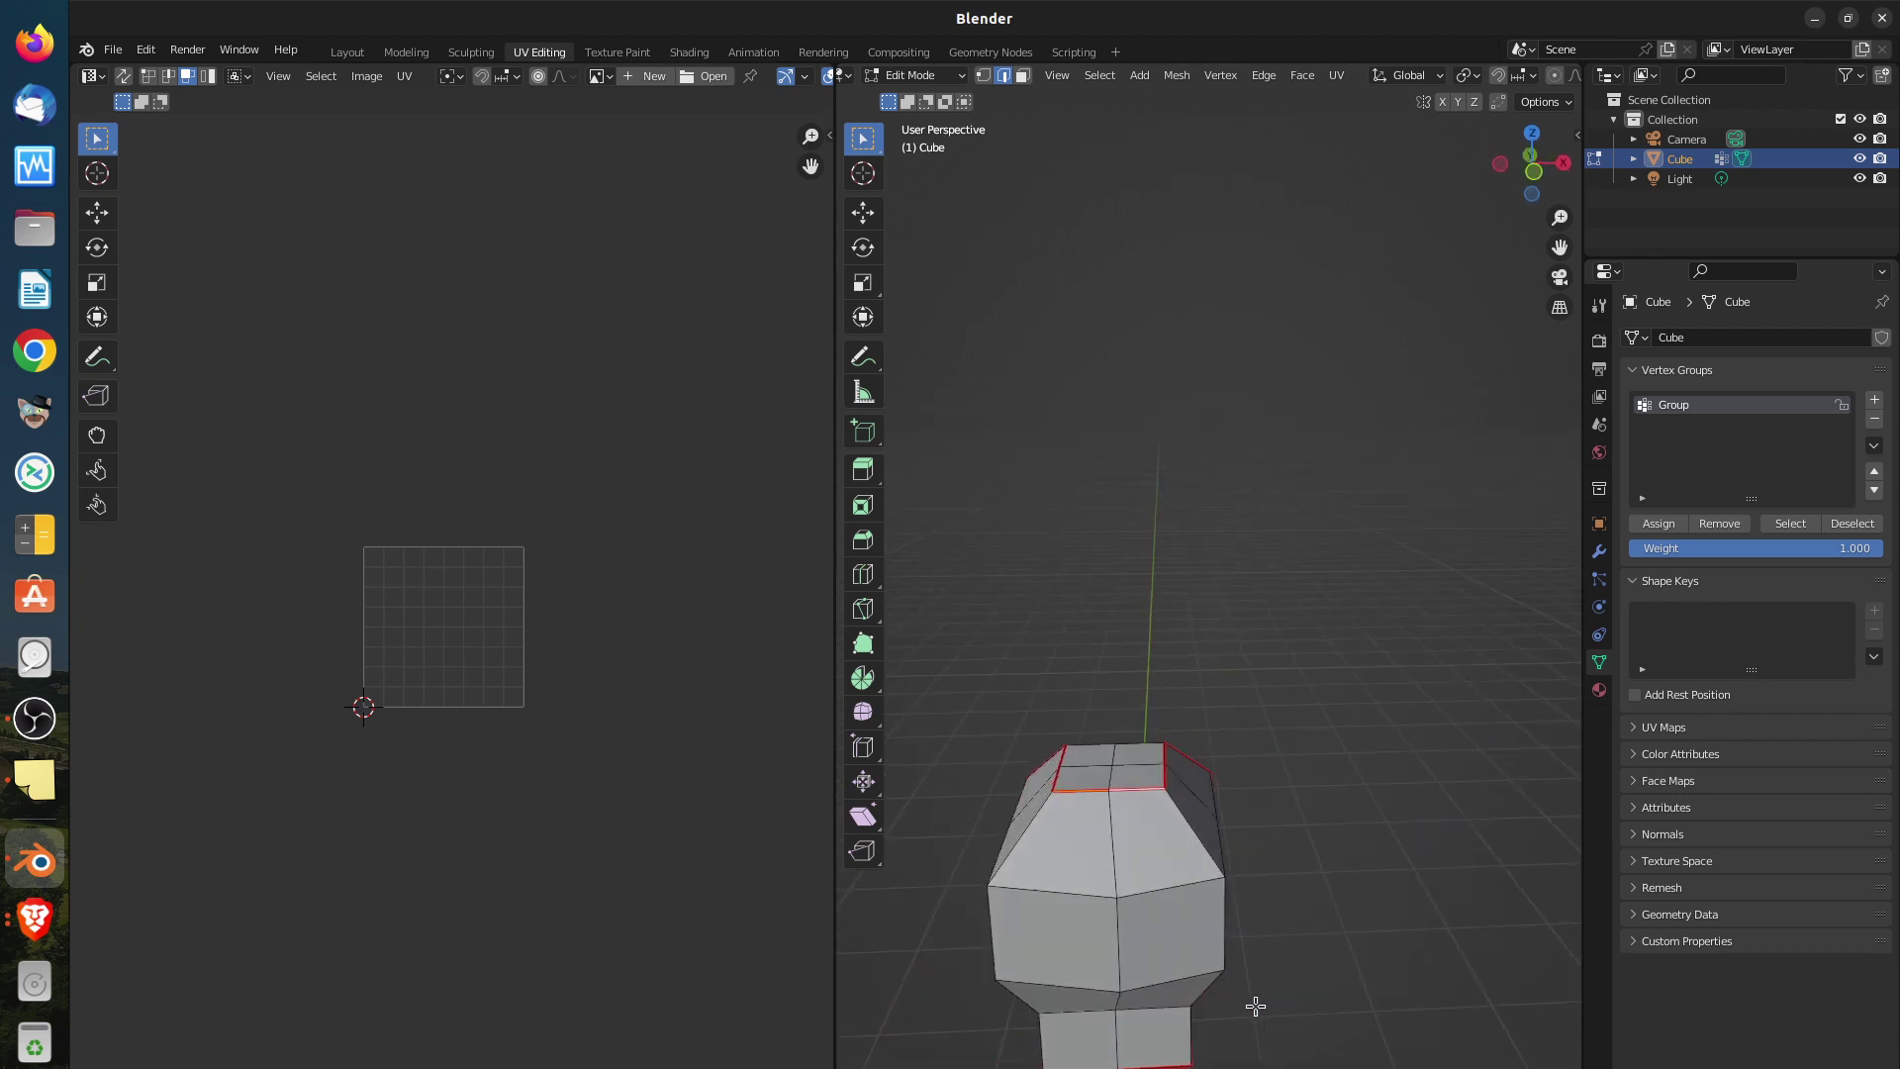
pyautogui.moveTo(1171, 937); pyautogui.dragTo(1134, 965, button='middle')
pyautogui.scroll(2, 1134, 967)
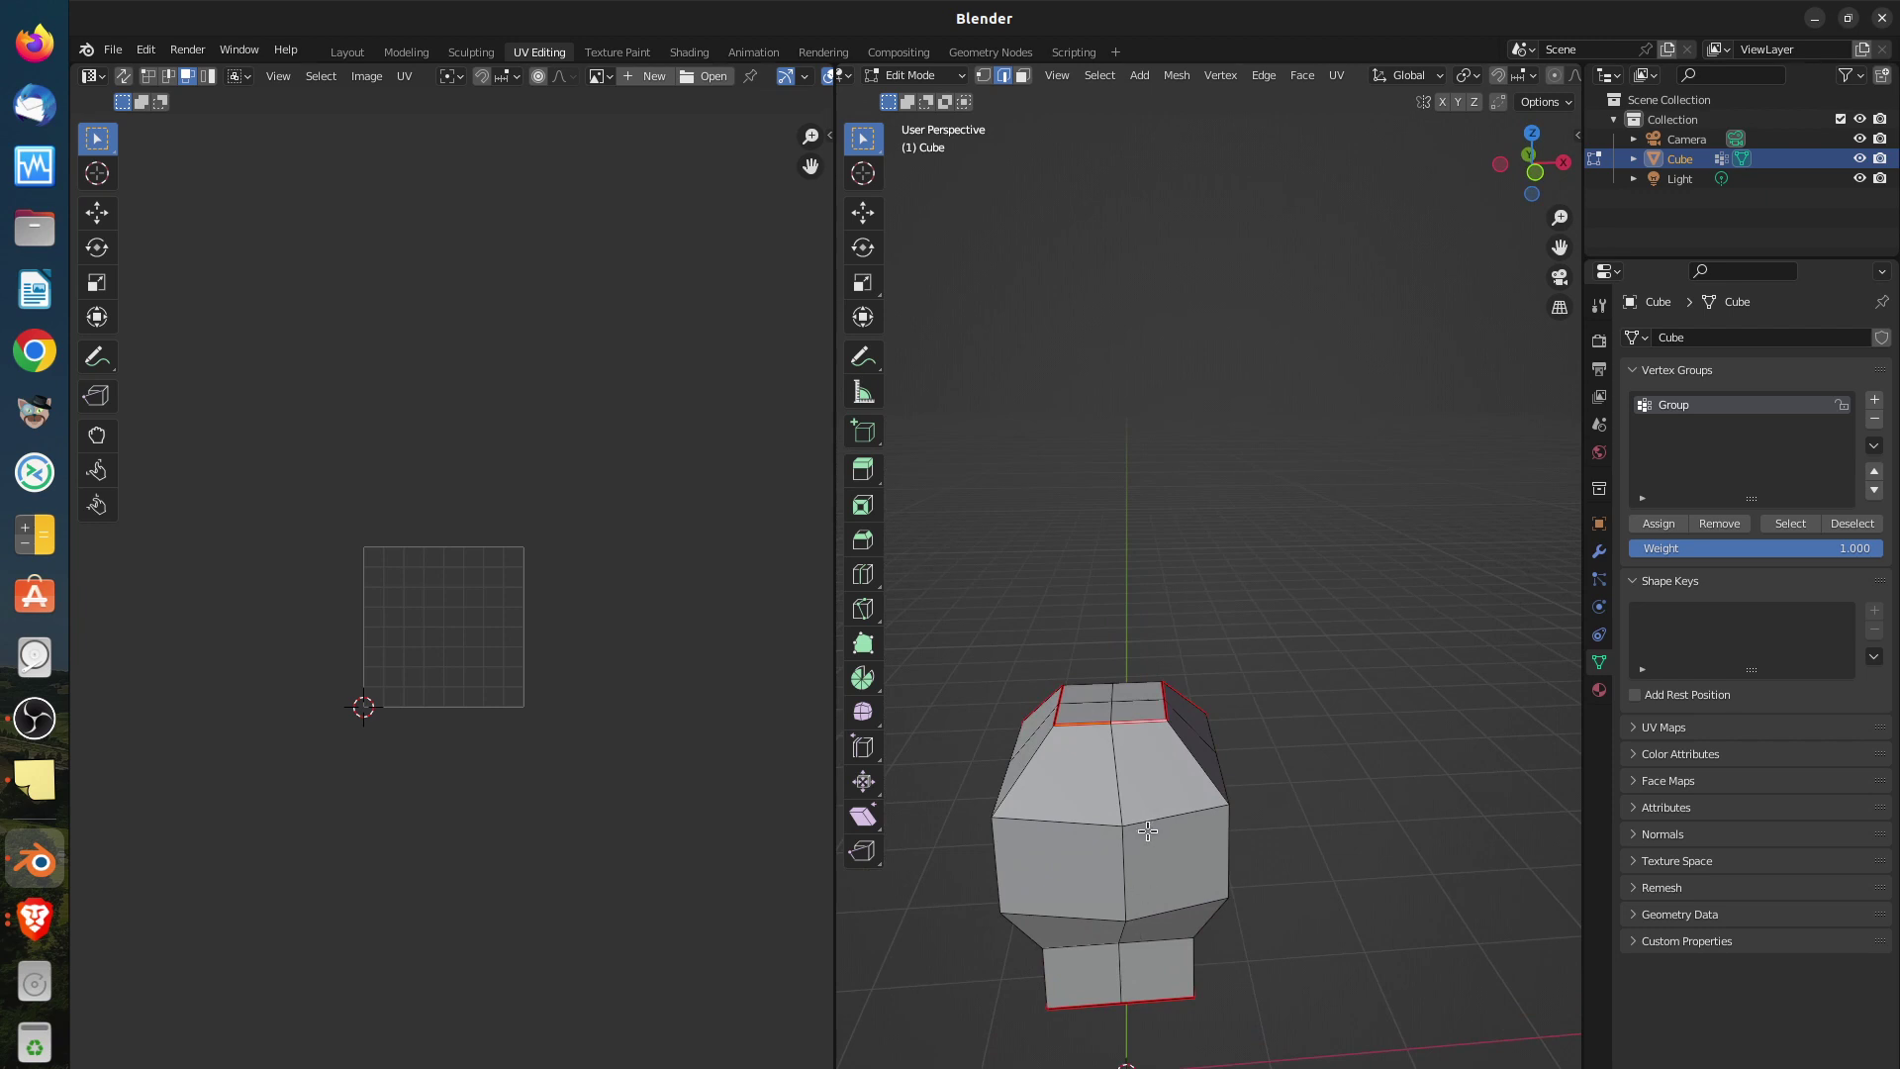
pyautogui.press('a')
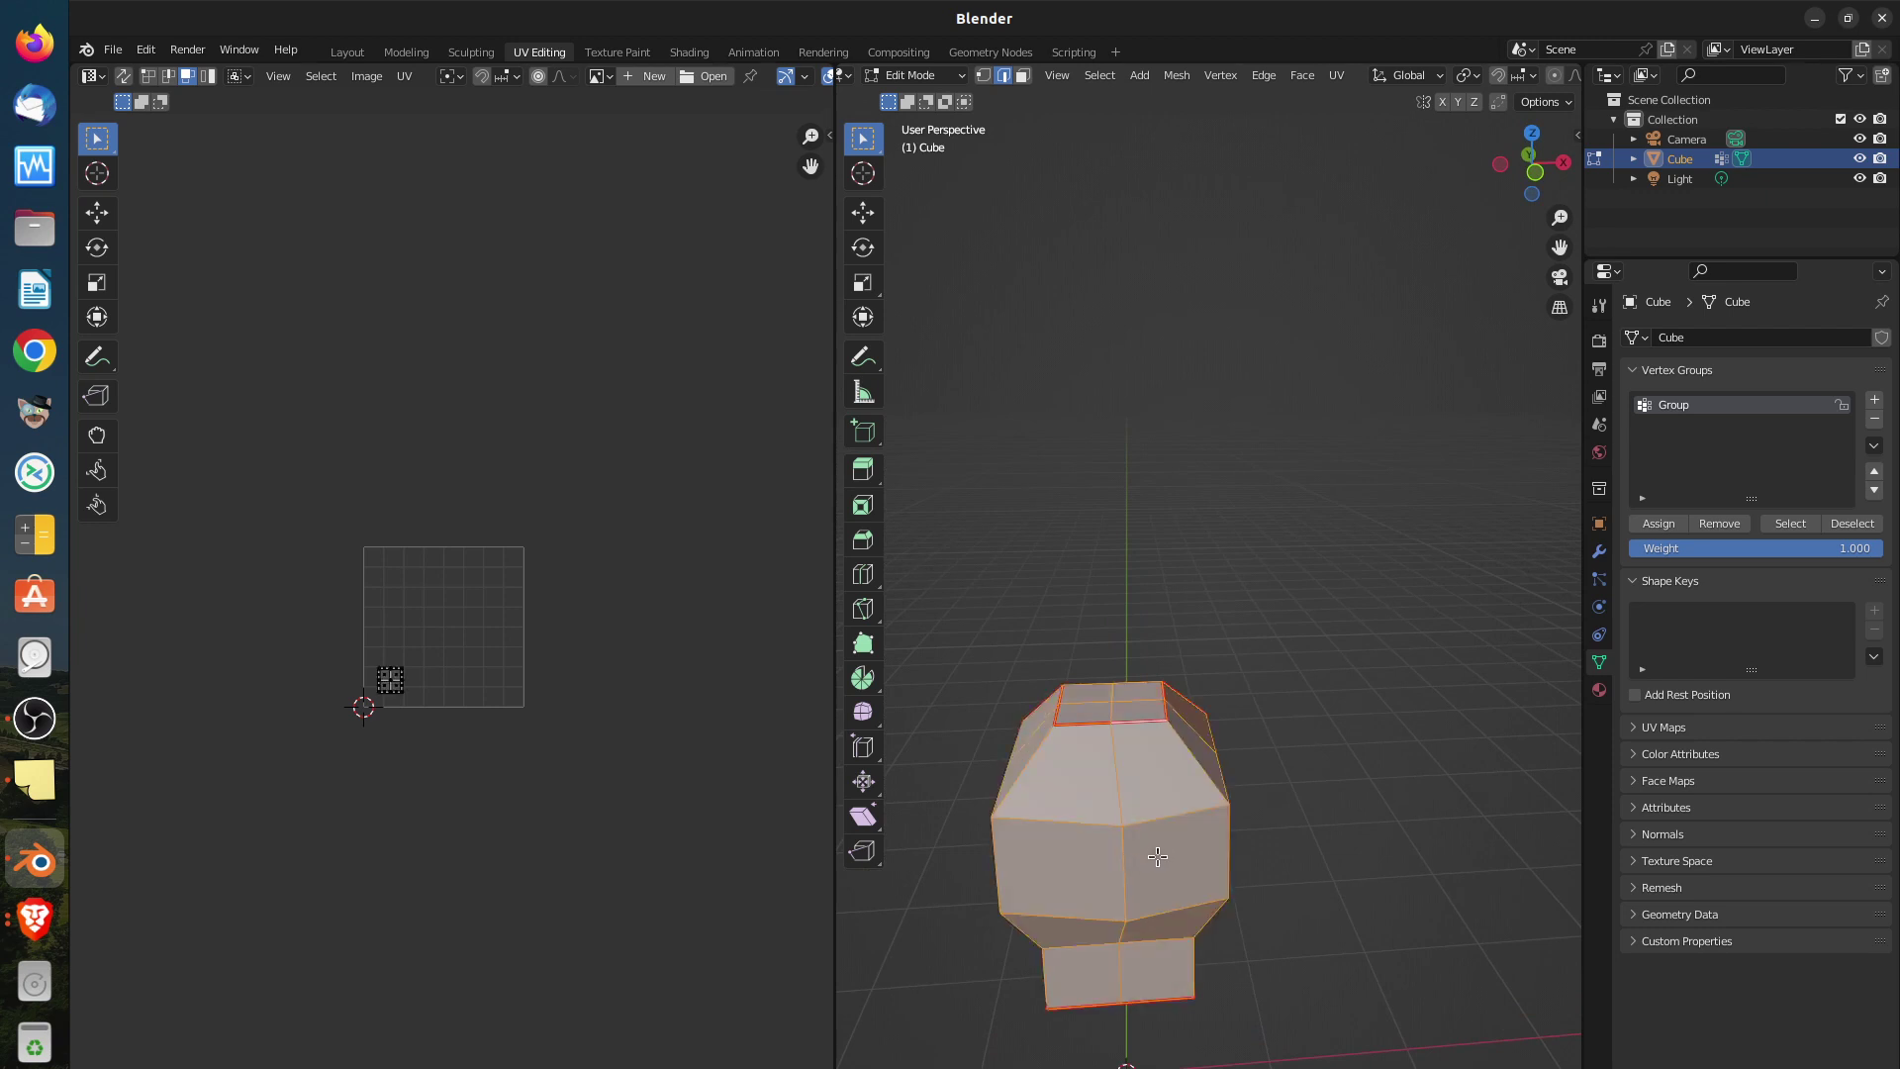
pyautogui.moveTo(1150, 828); pyautogui.dragTo(1145, 905, button='middle')
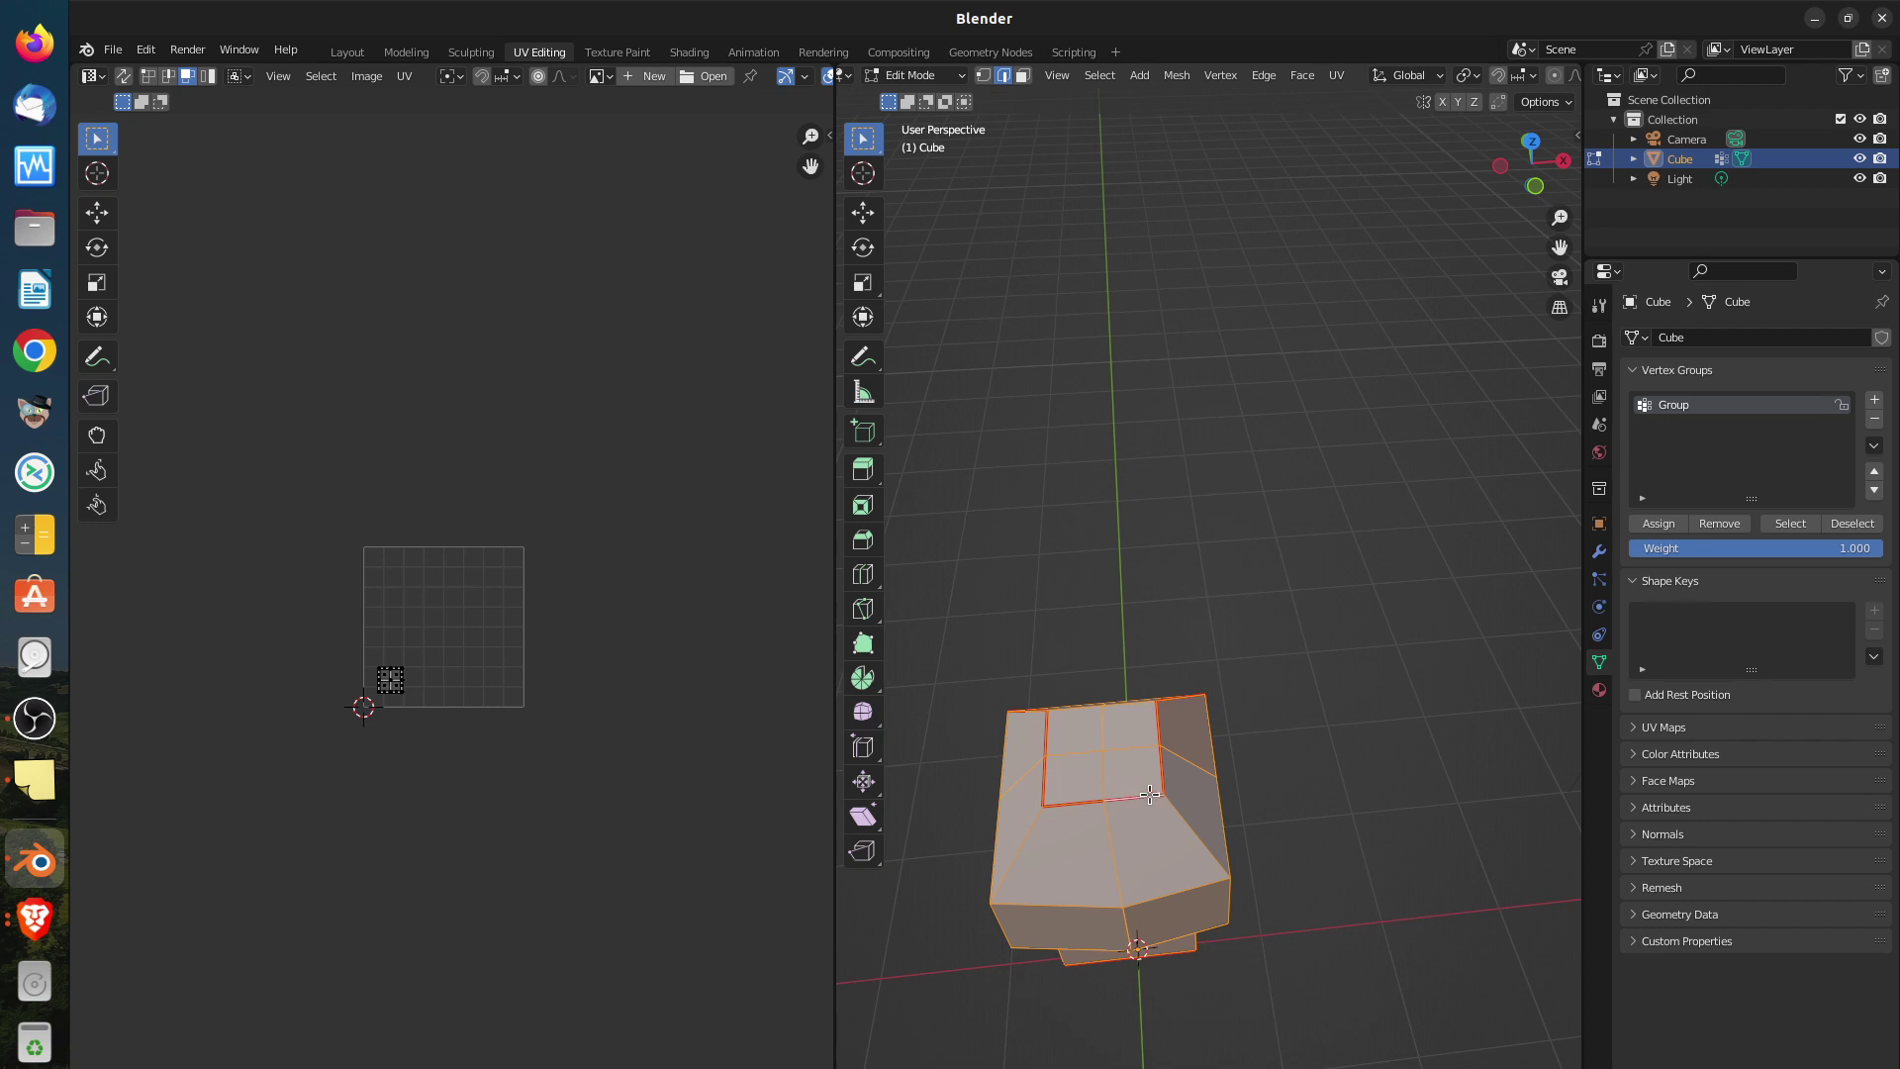
pyautogui.press('u')
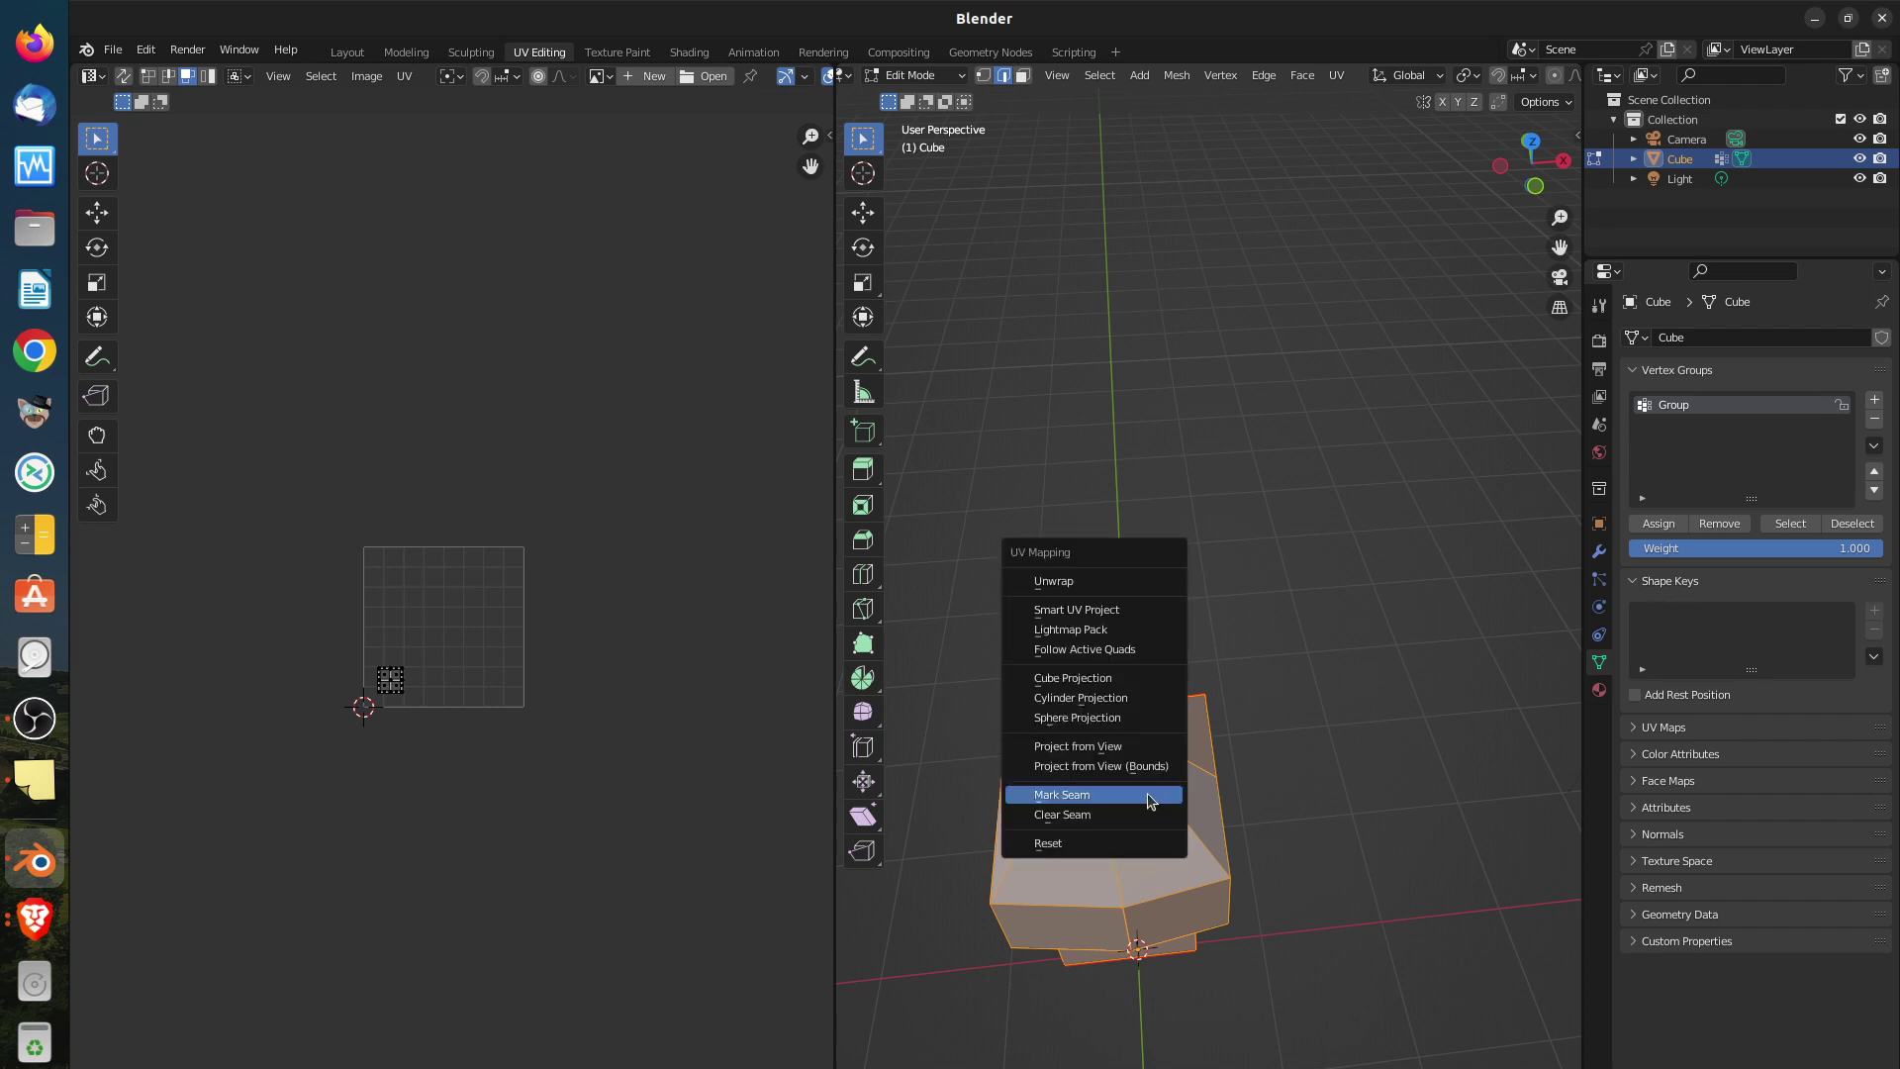
pyautogui.click(1106, 591)
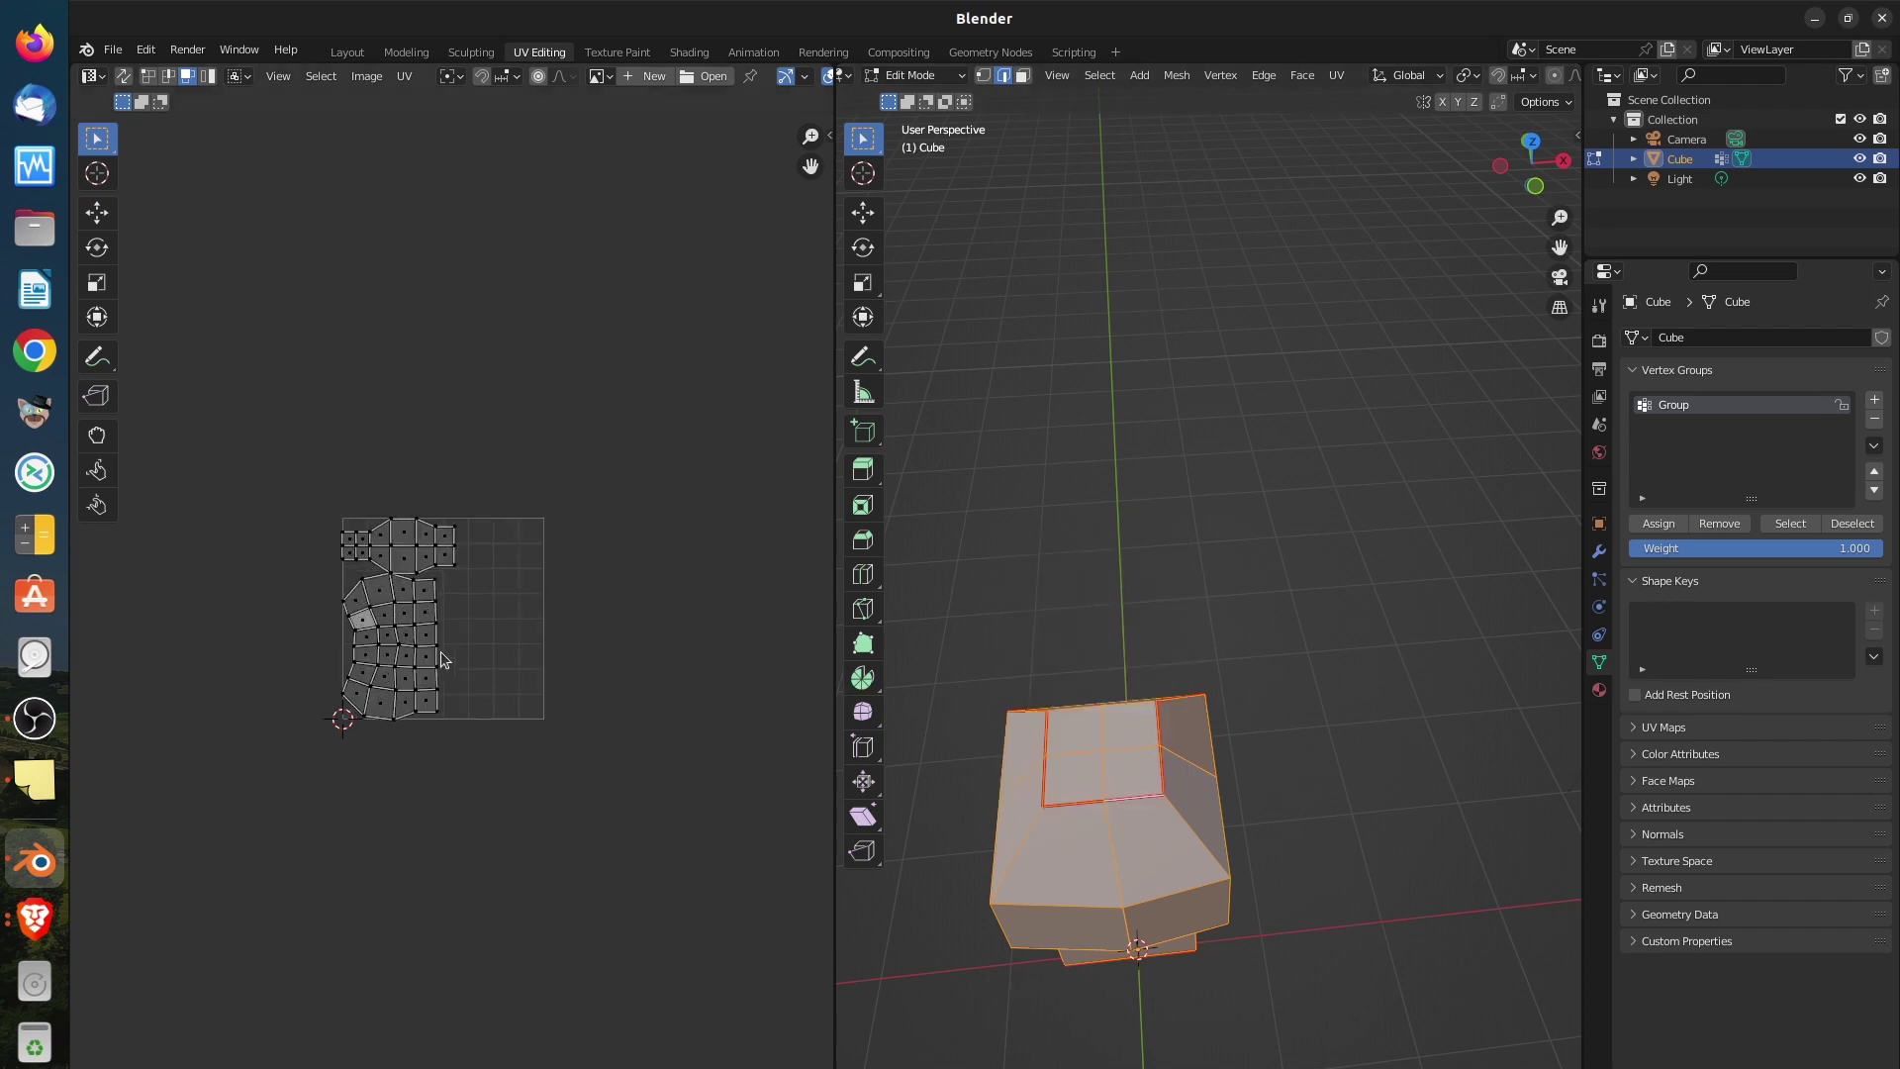
# Rotate all UV islands freehand by roughly a quarter turn, move them inside the UV square, and straighten them by about -1.4°
pyautogui.scroll(3, 441, 651)
pyautogui.scroll(1, 513, 670)
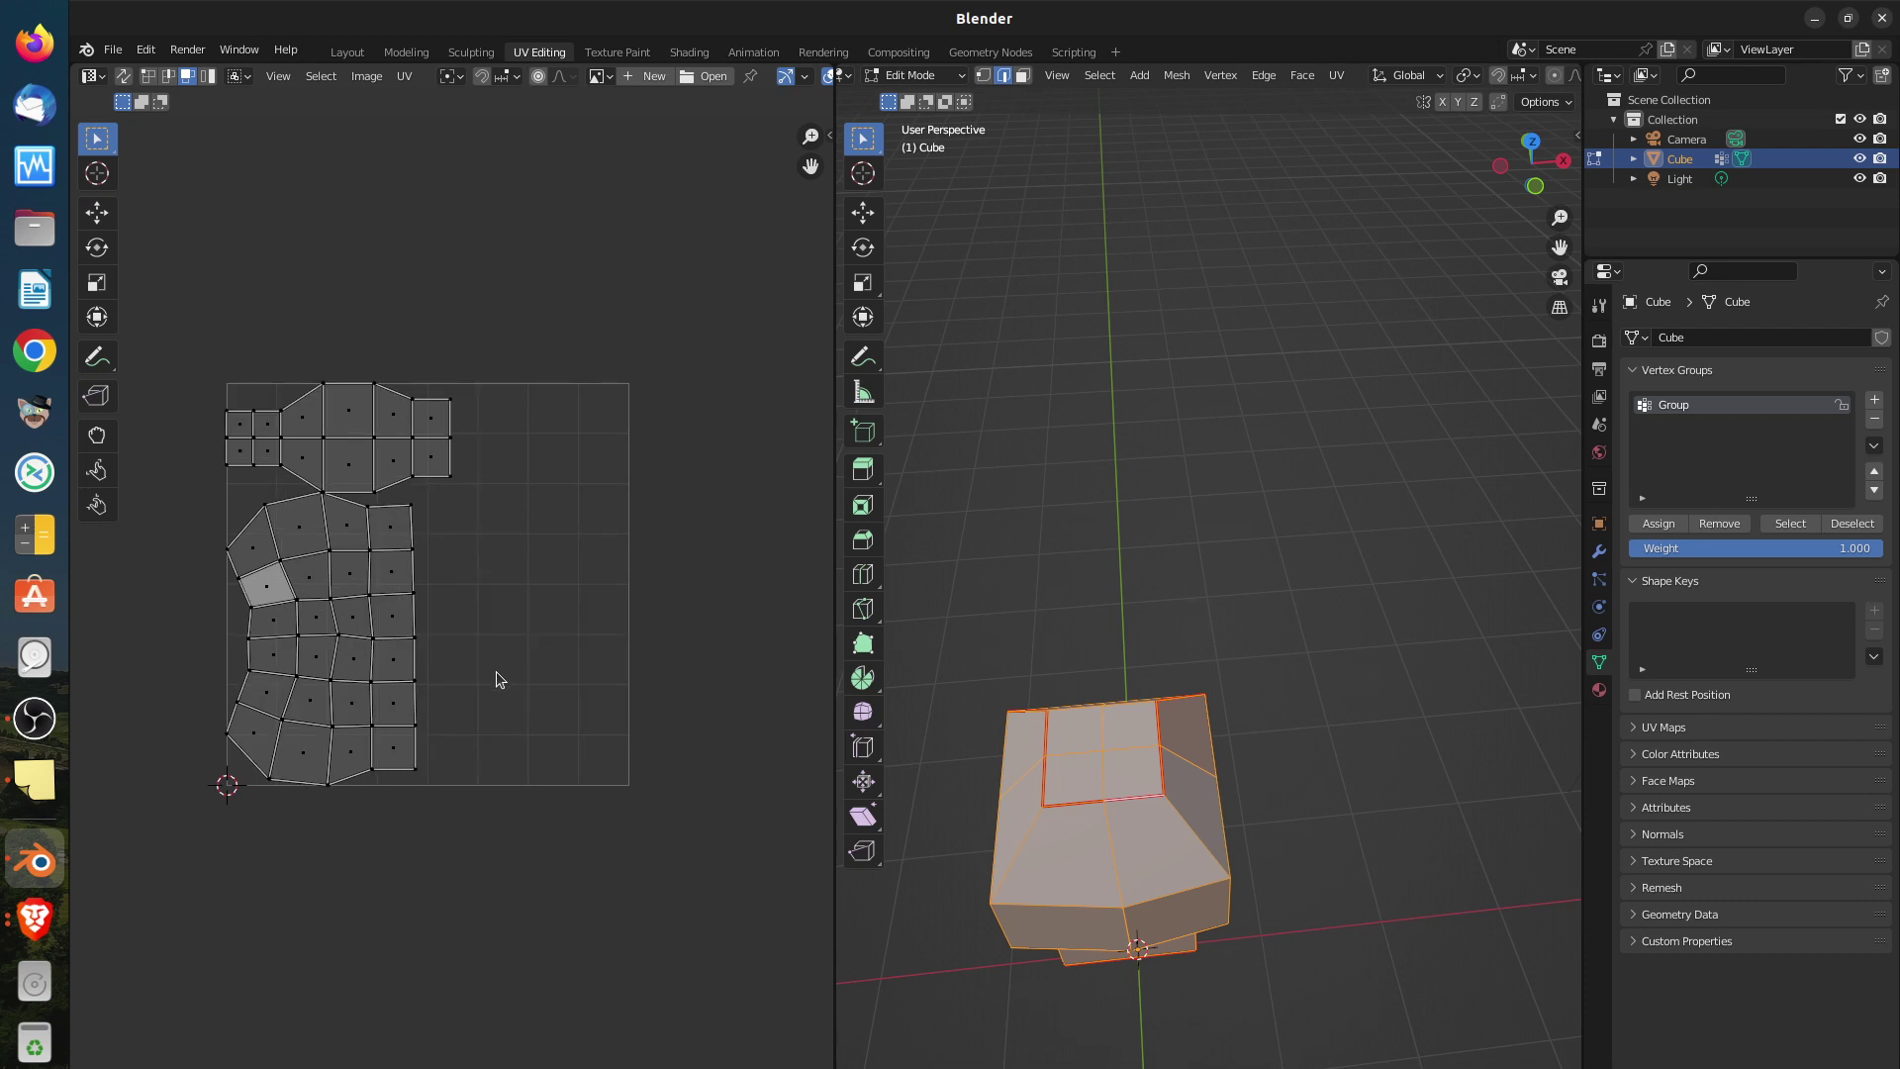
pyautogui.moveTo(496, 679); pyautogui.dragTo(607, 657, button='middle')
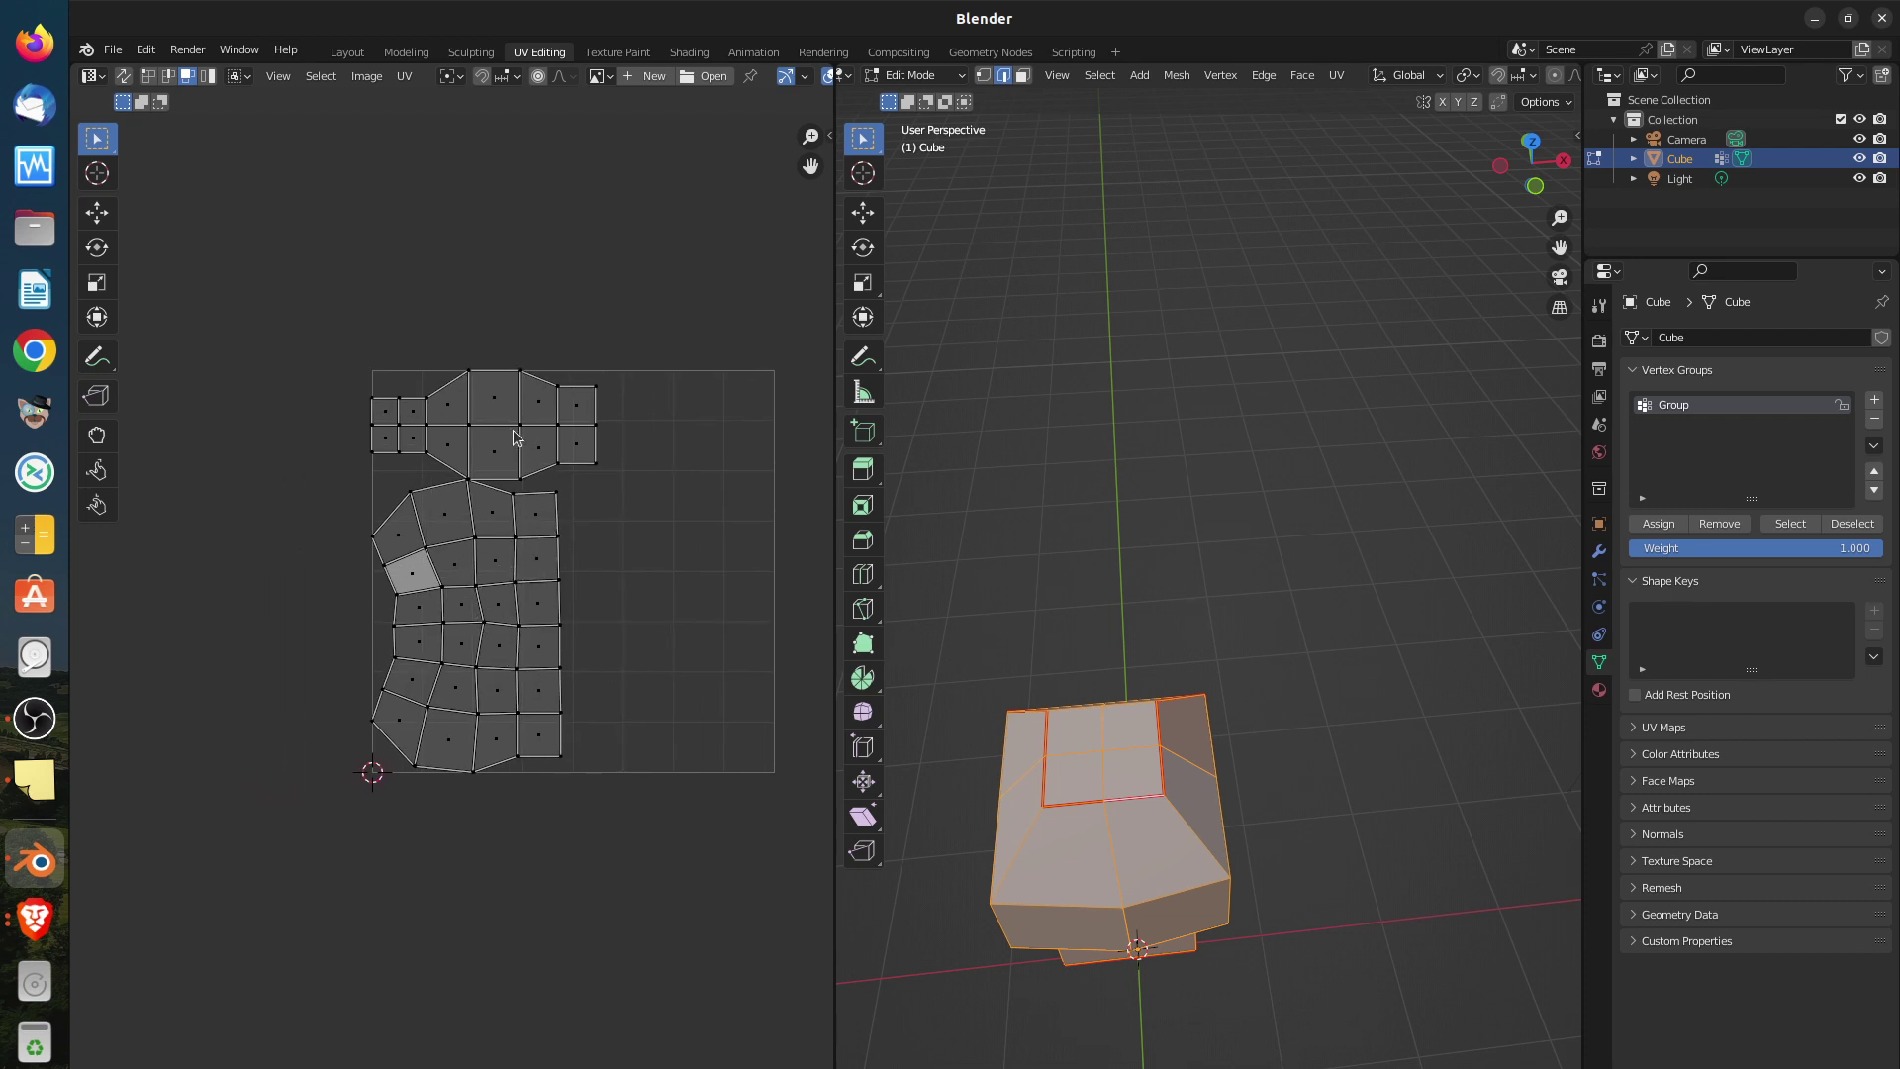
pyautogui.press('a')
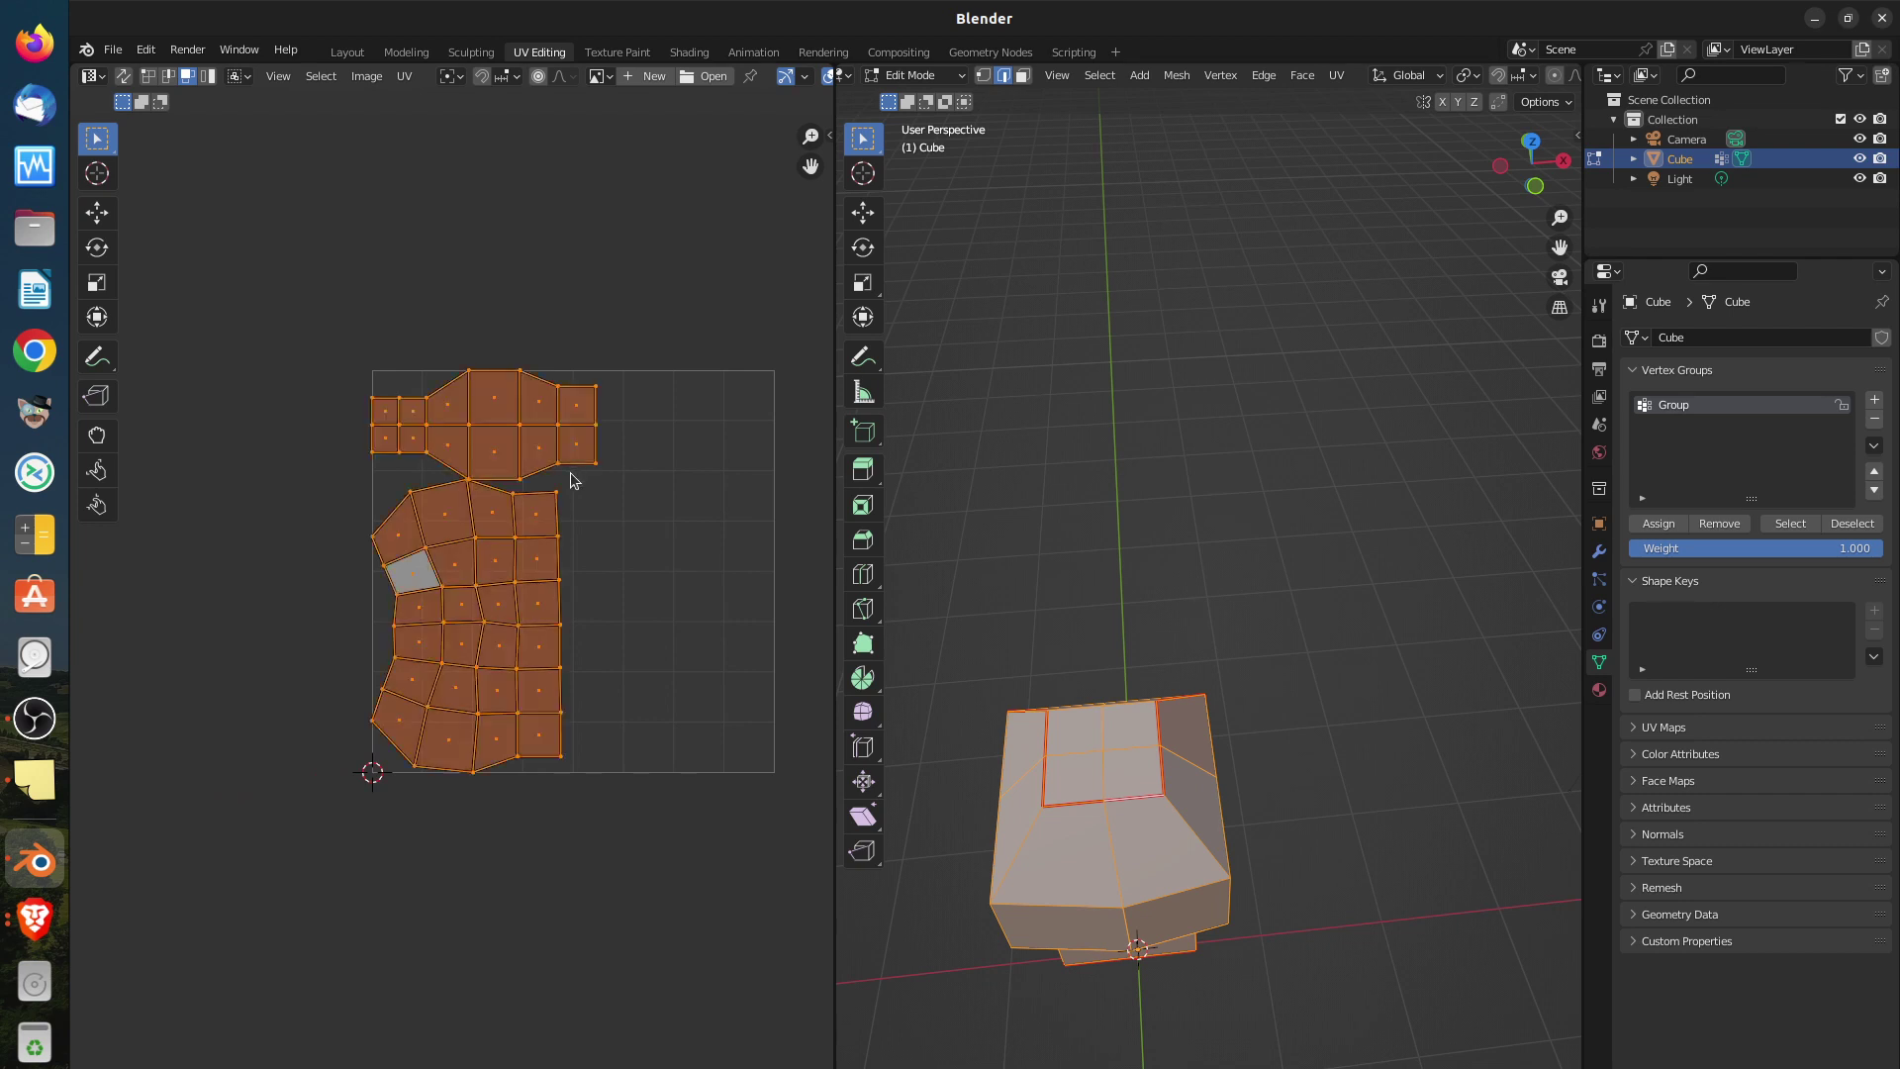
pyautogui.press('r')
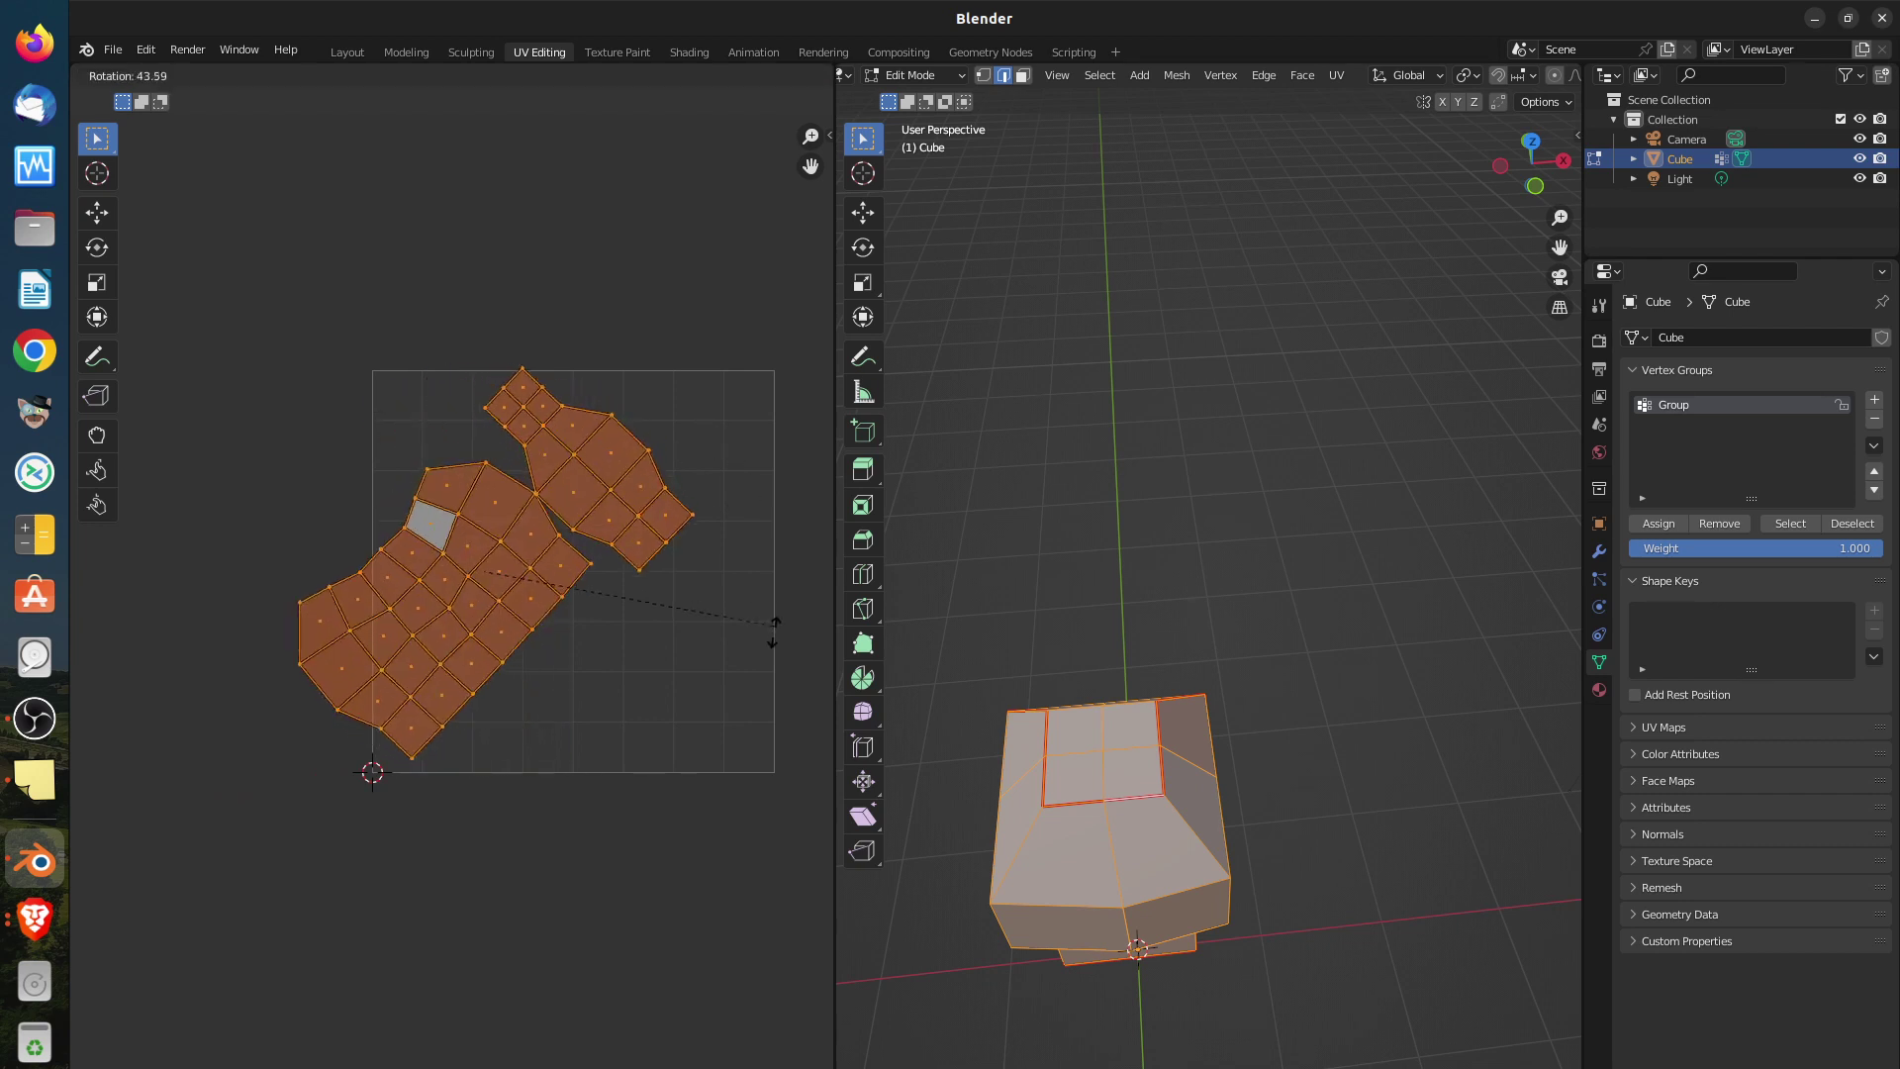
pyautogui.click(650, 853)
pyautogui.press('g')
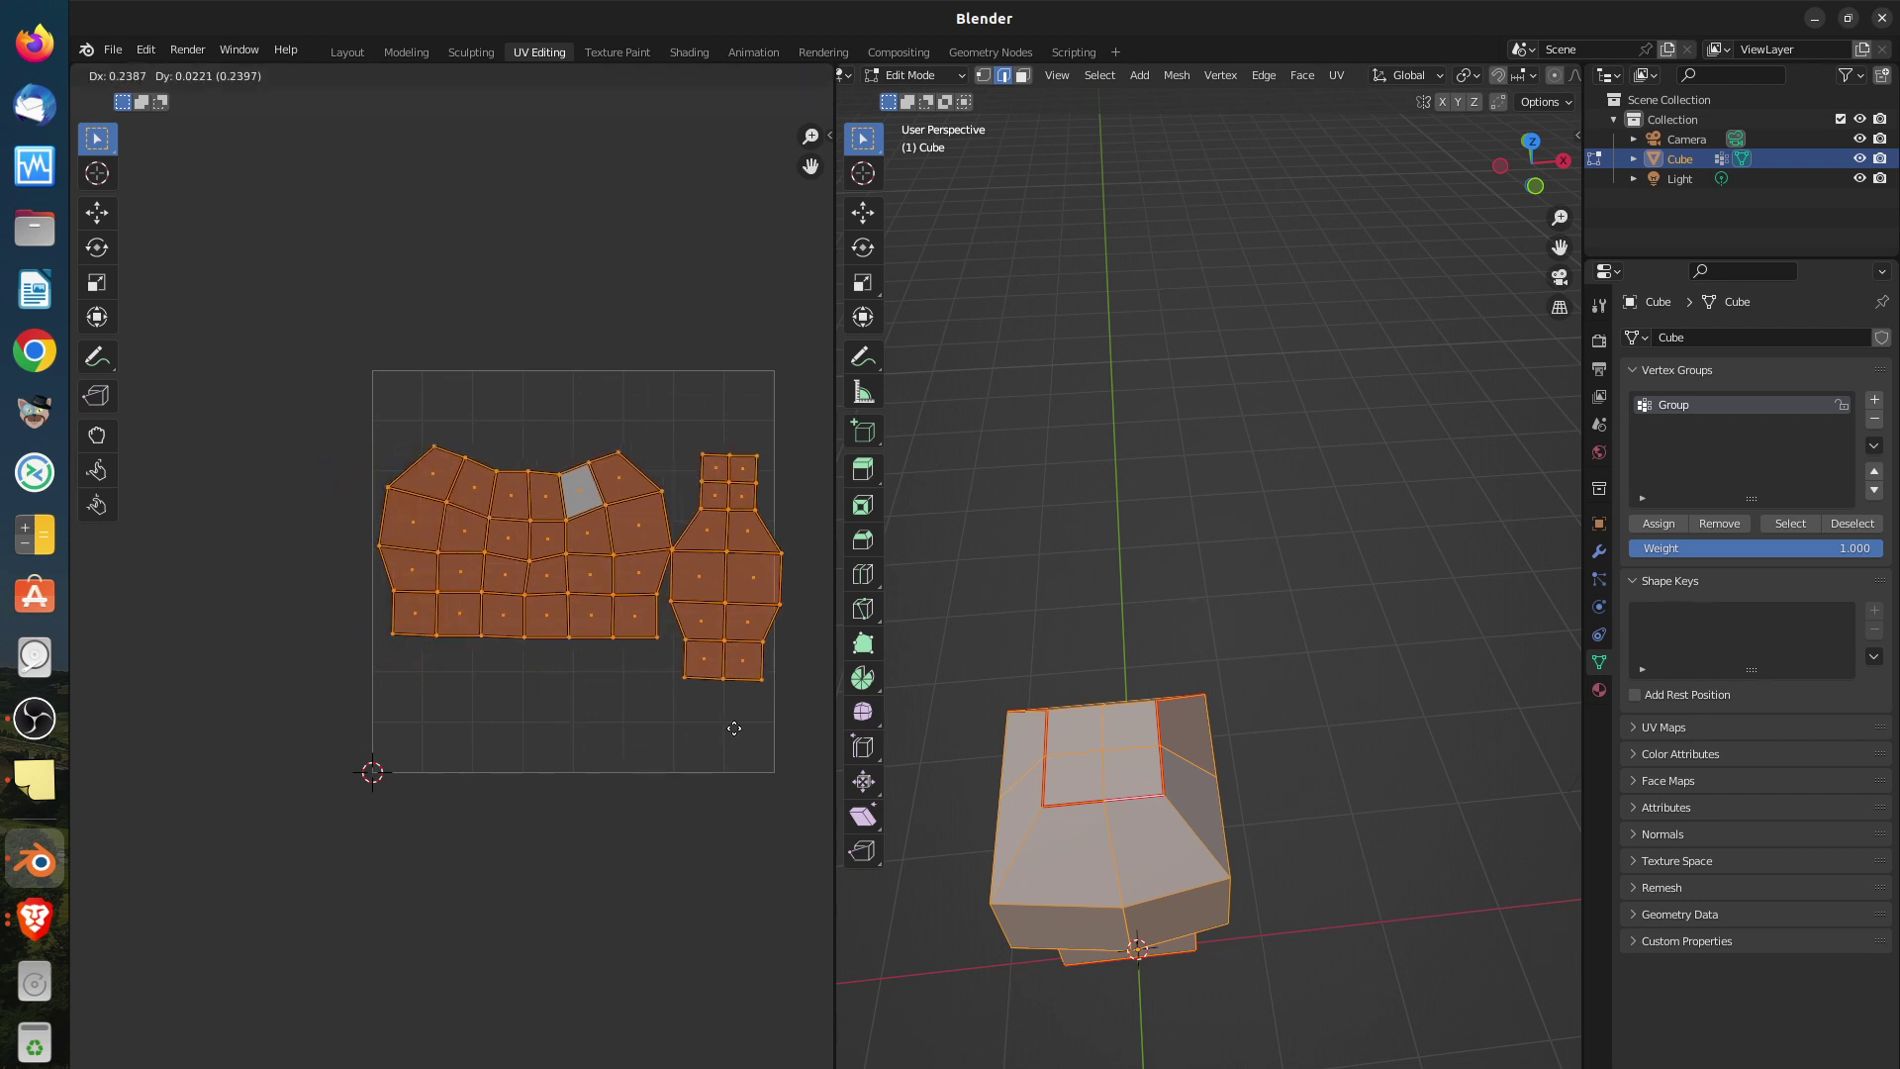
pyautogui.click(729, 721)
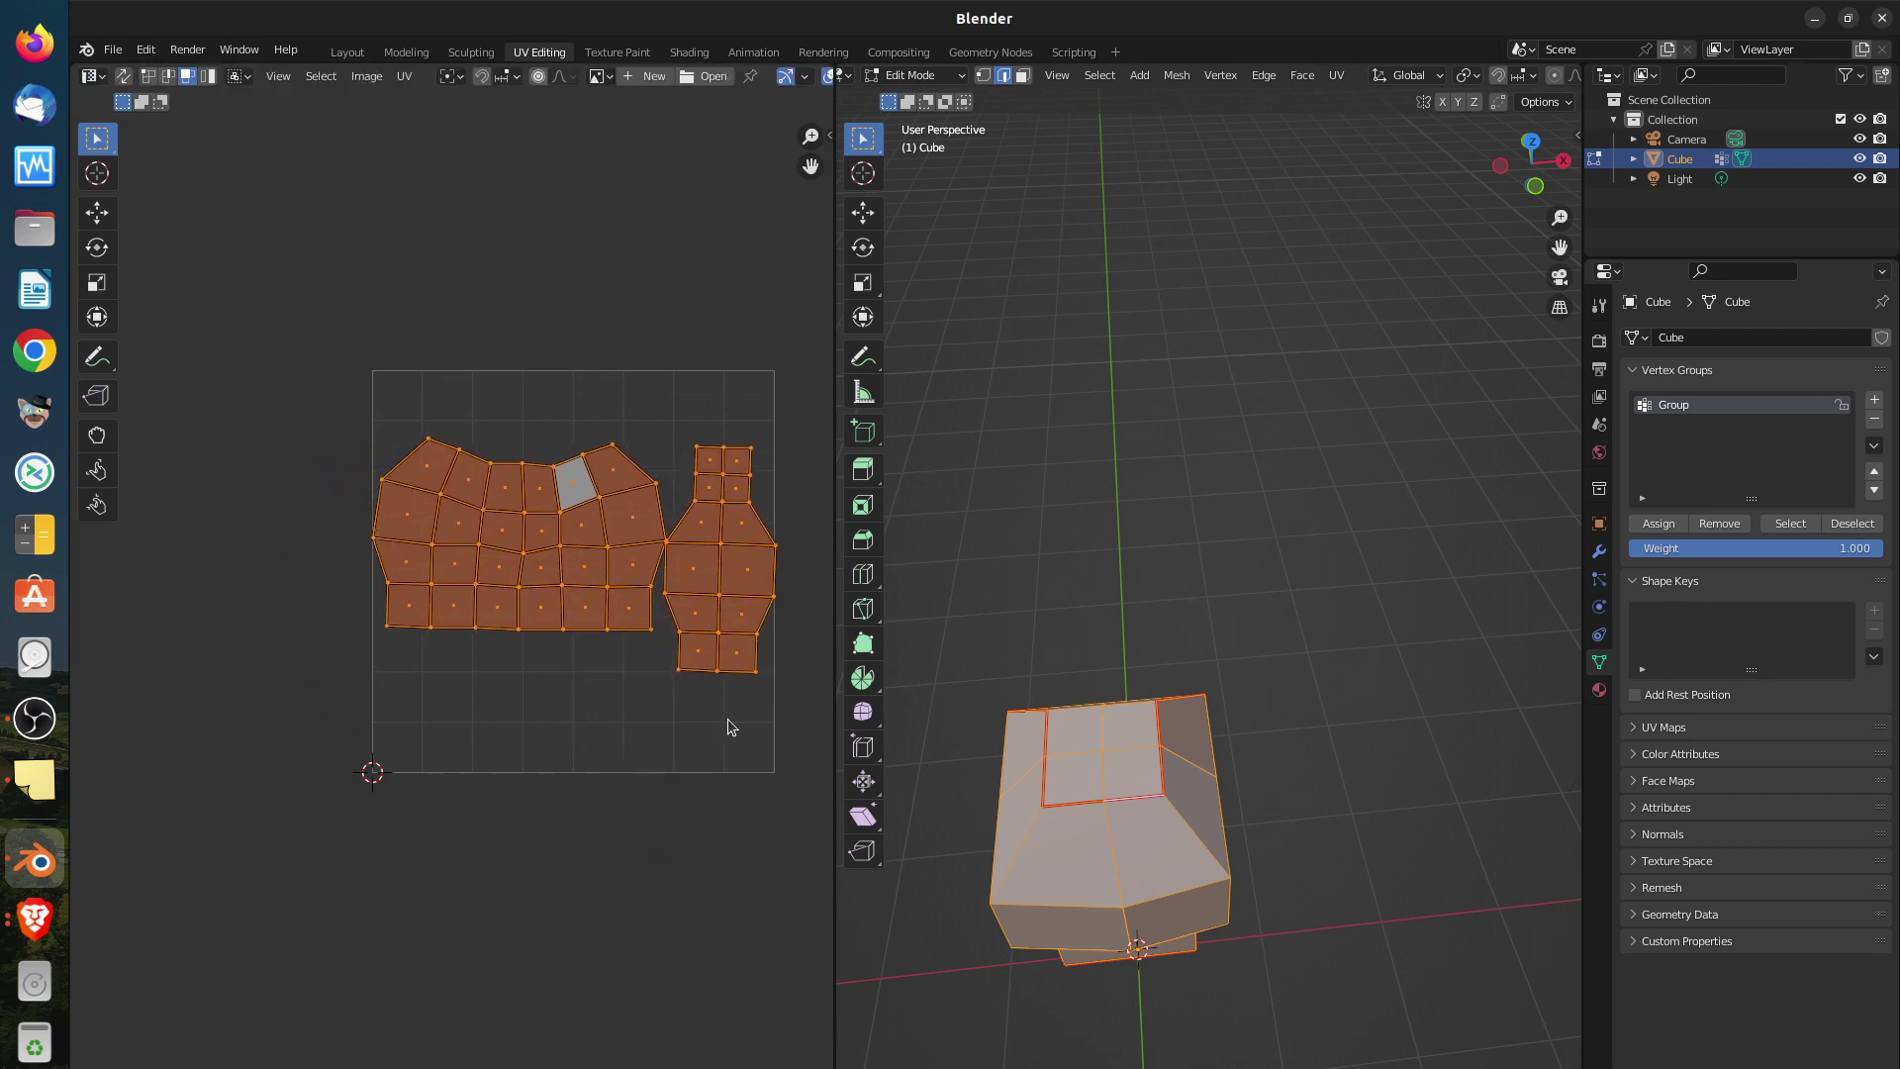
pyautogui.press('r')
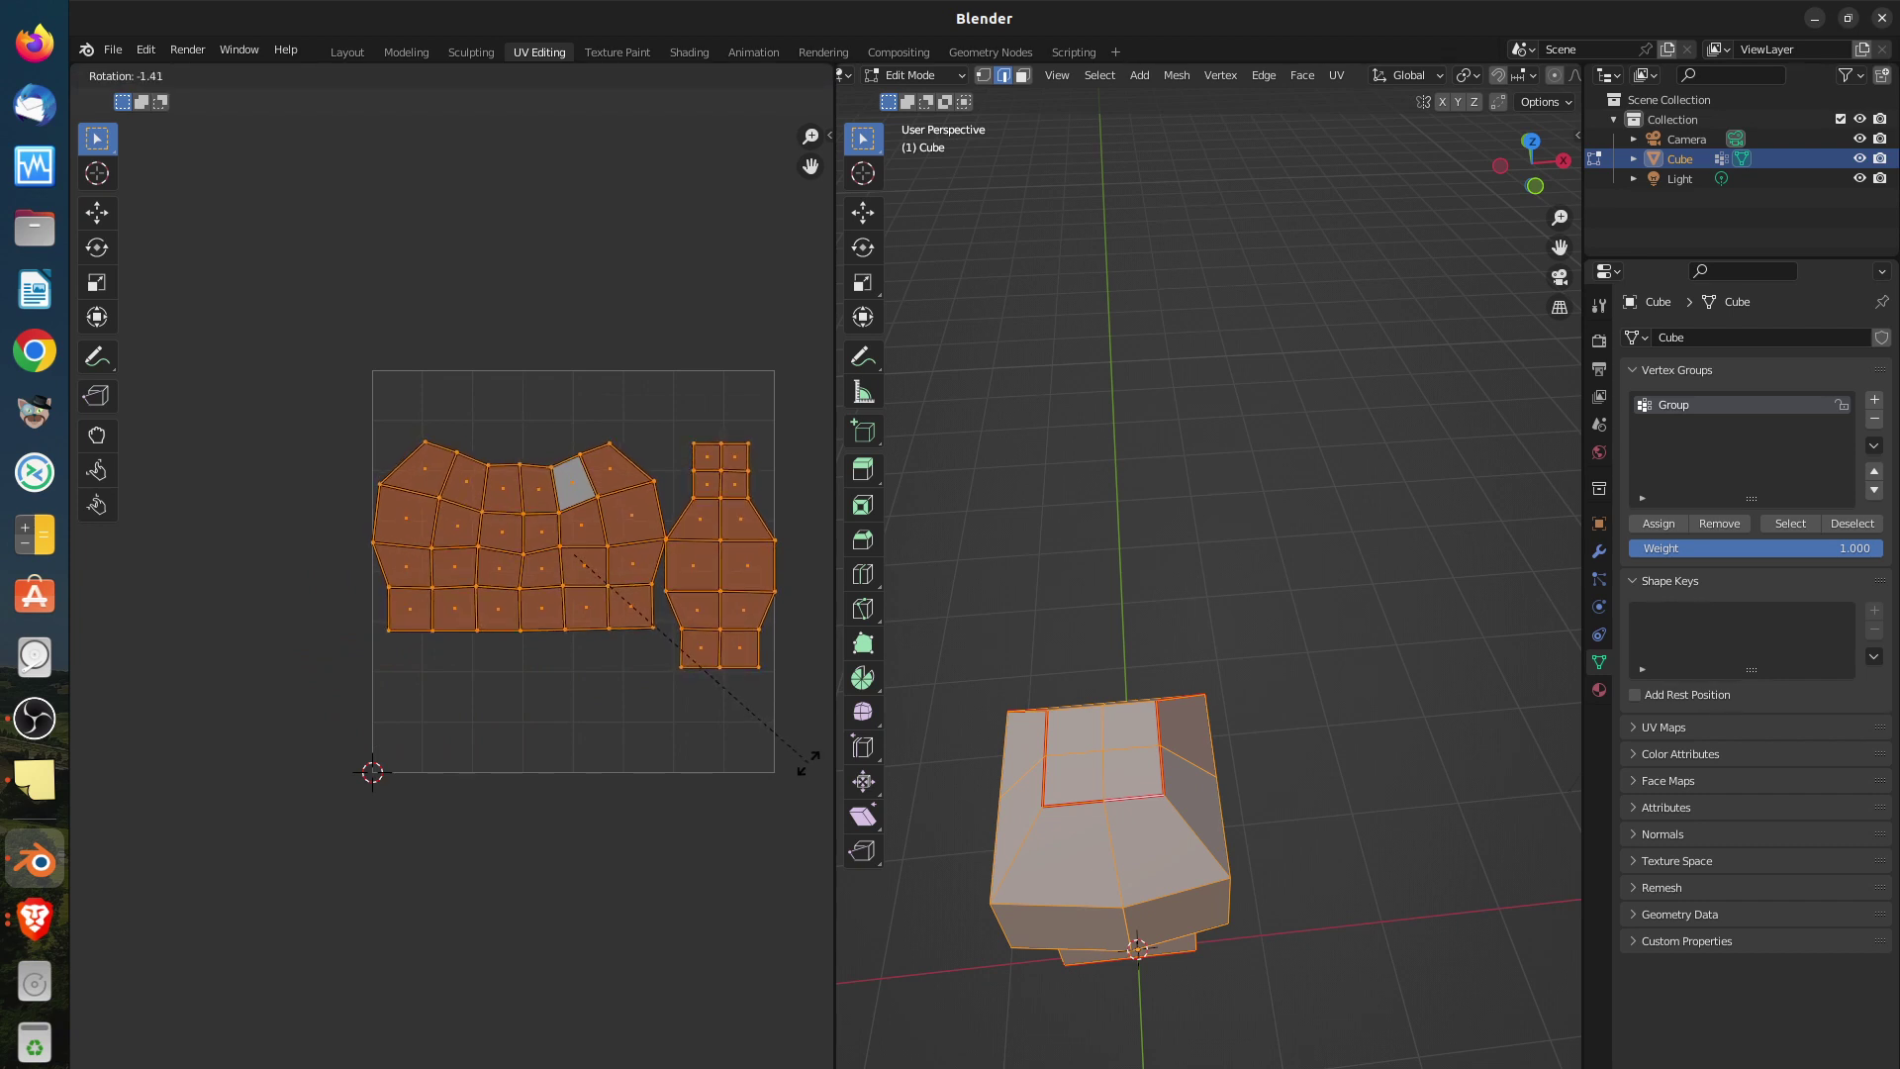
pyautogui.click(808, 766)
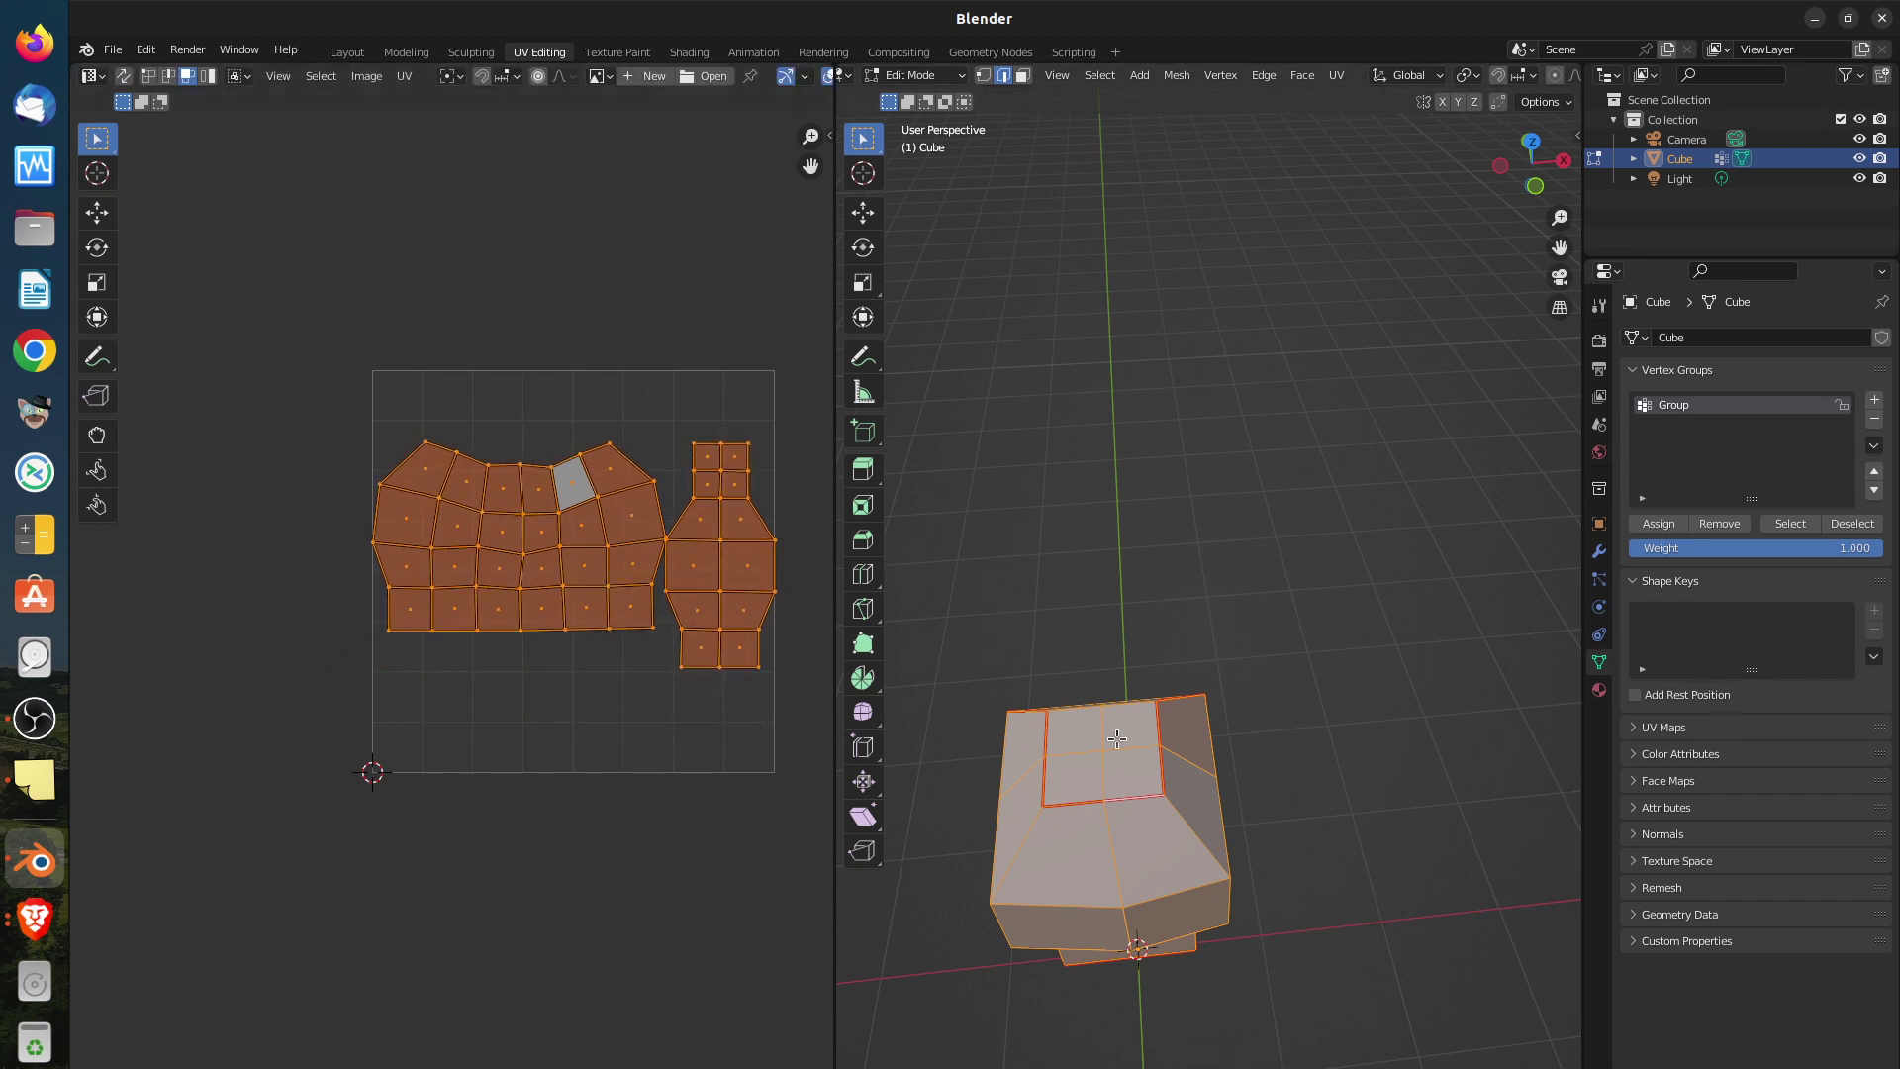
# Reset the UV mapping of the whole mesh and unwrap it again
pyautogui.press('u')
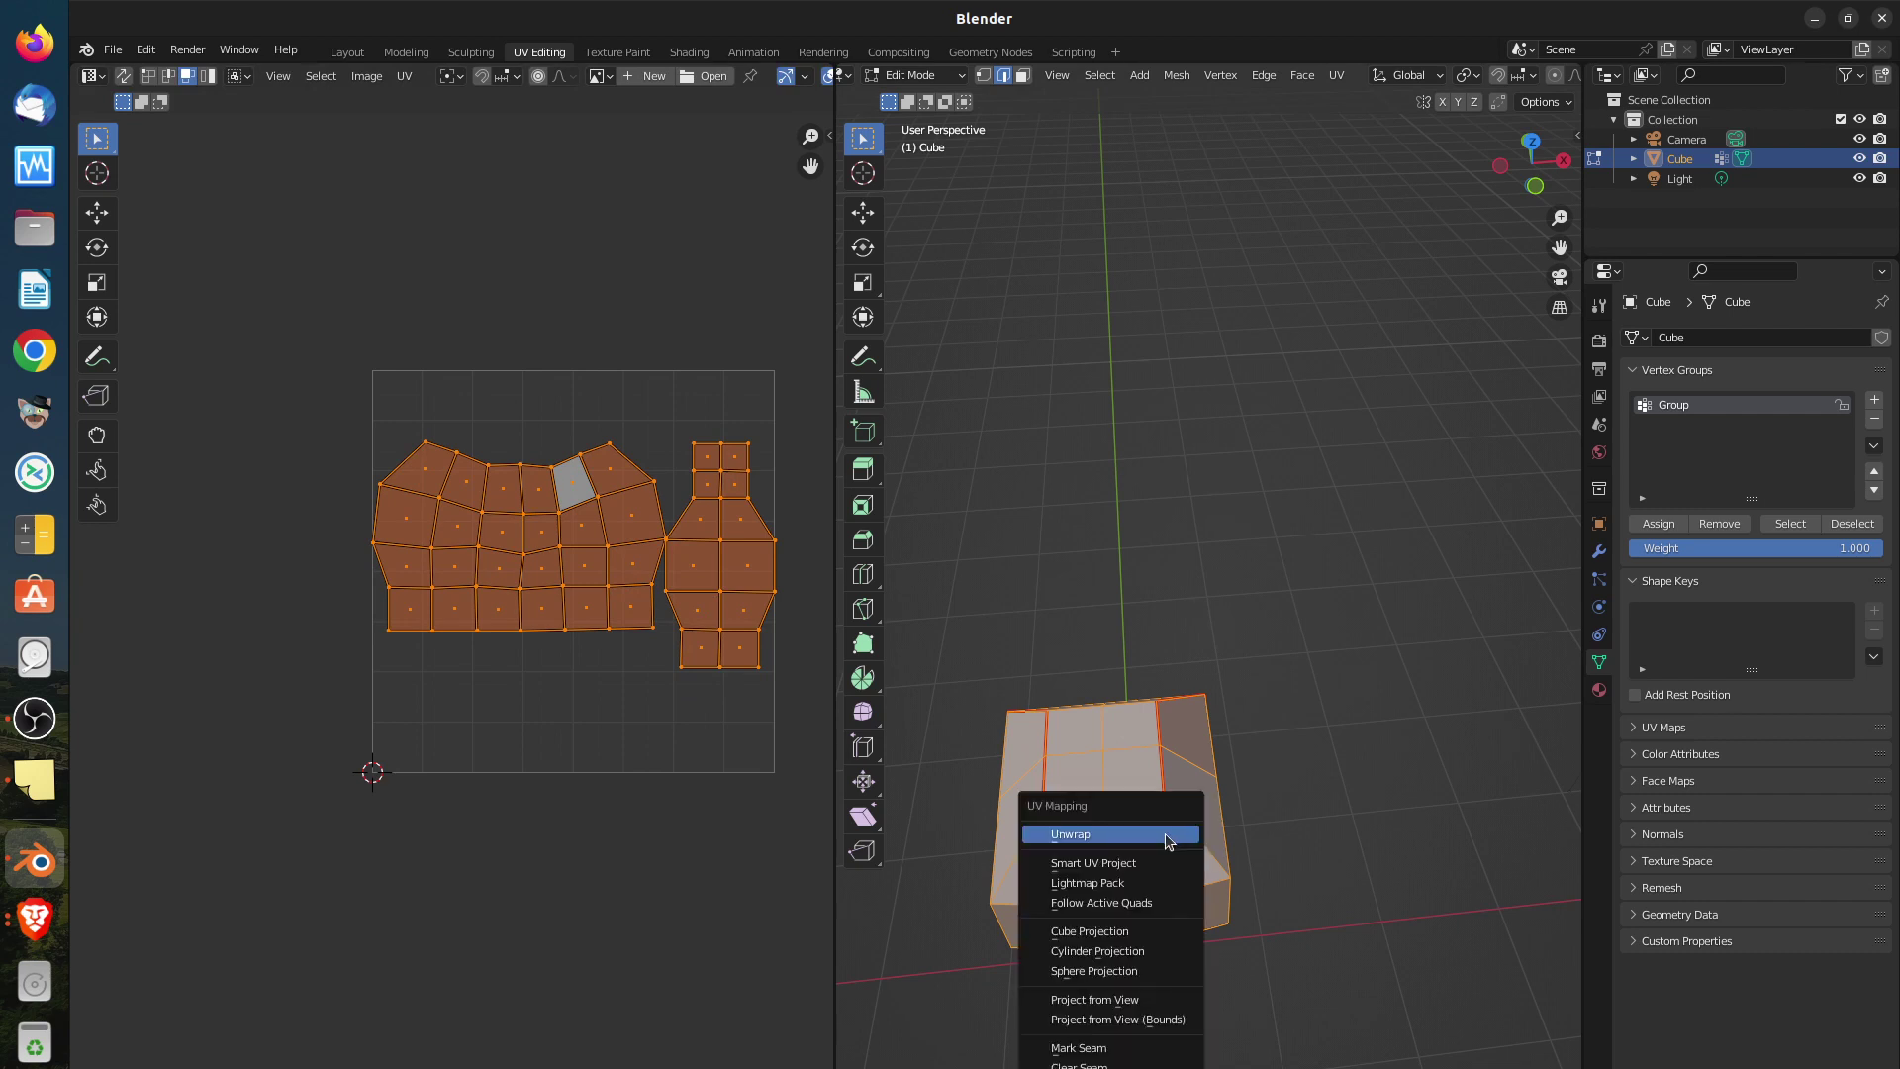
pyautogui.click(1128, 1062)
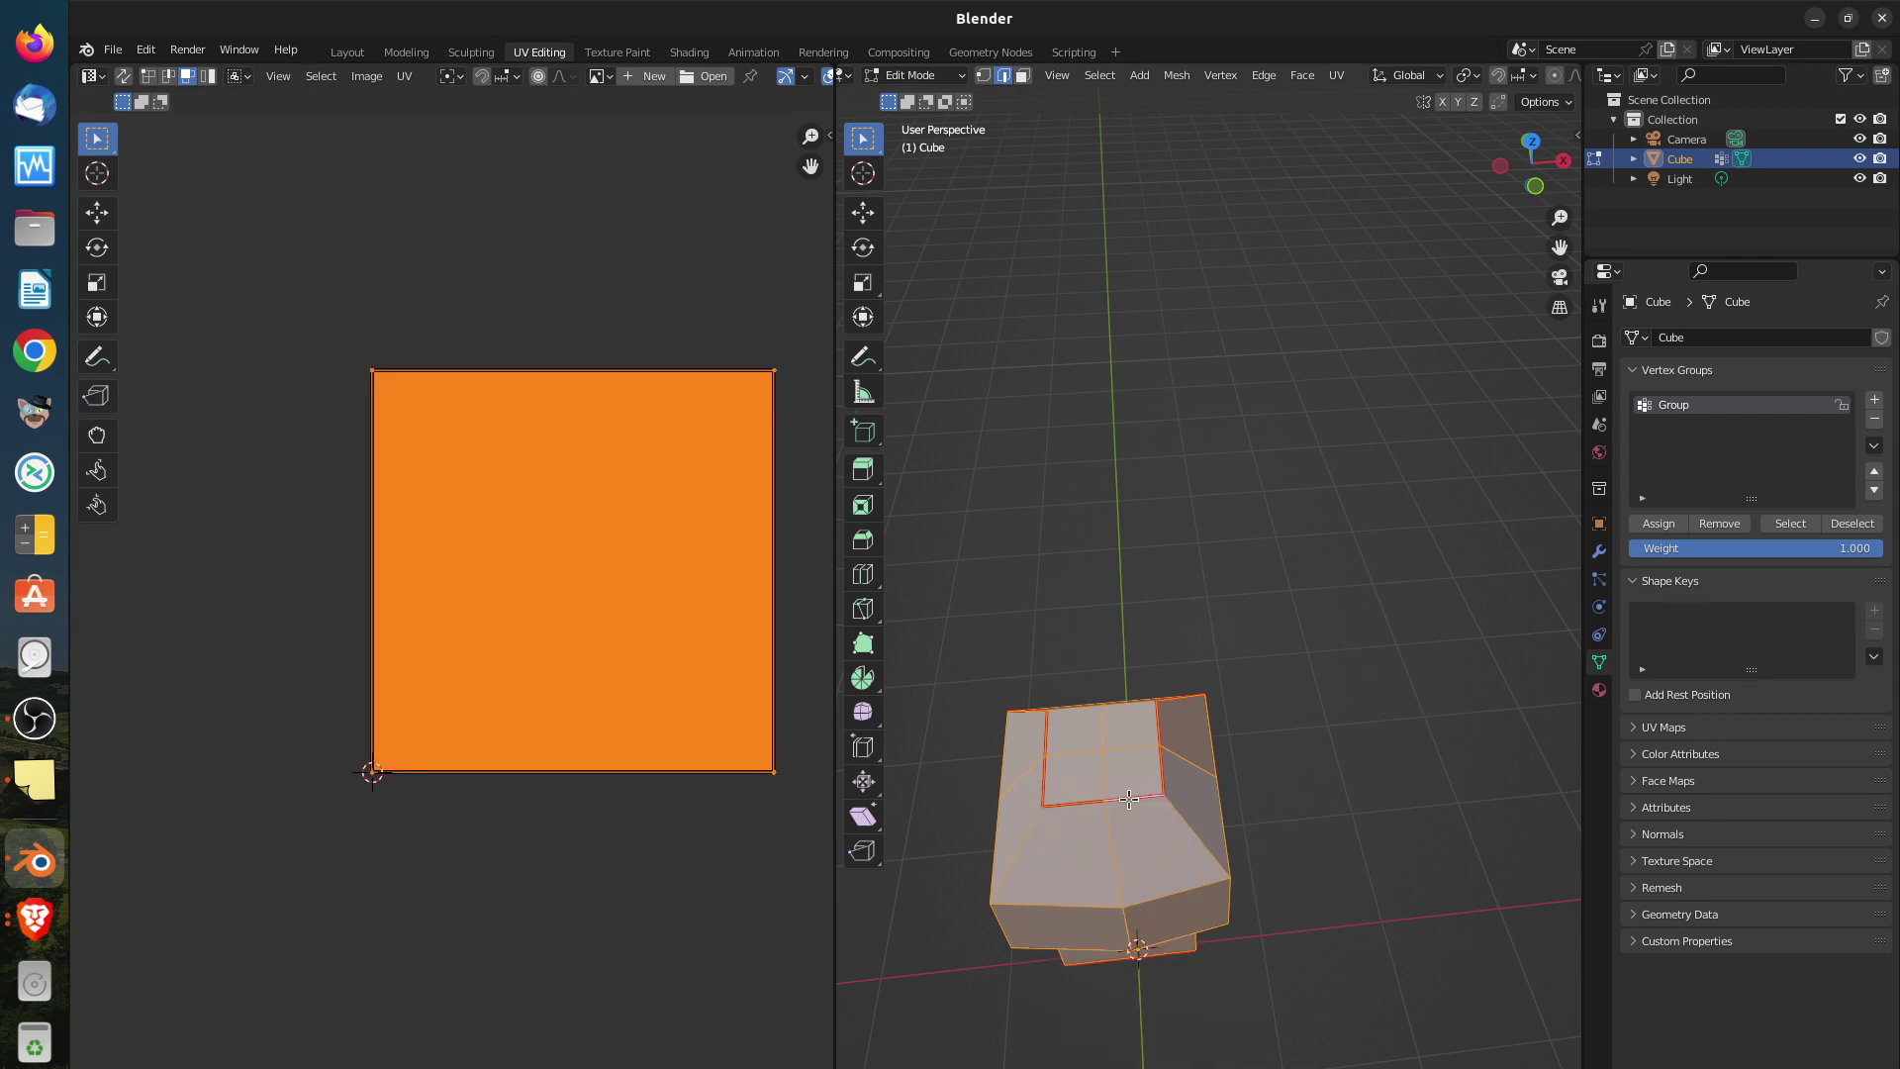
pyautogui.press('u')
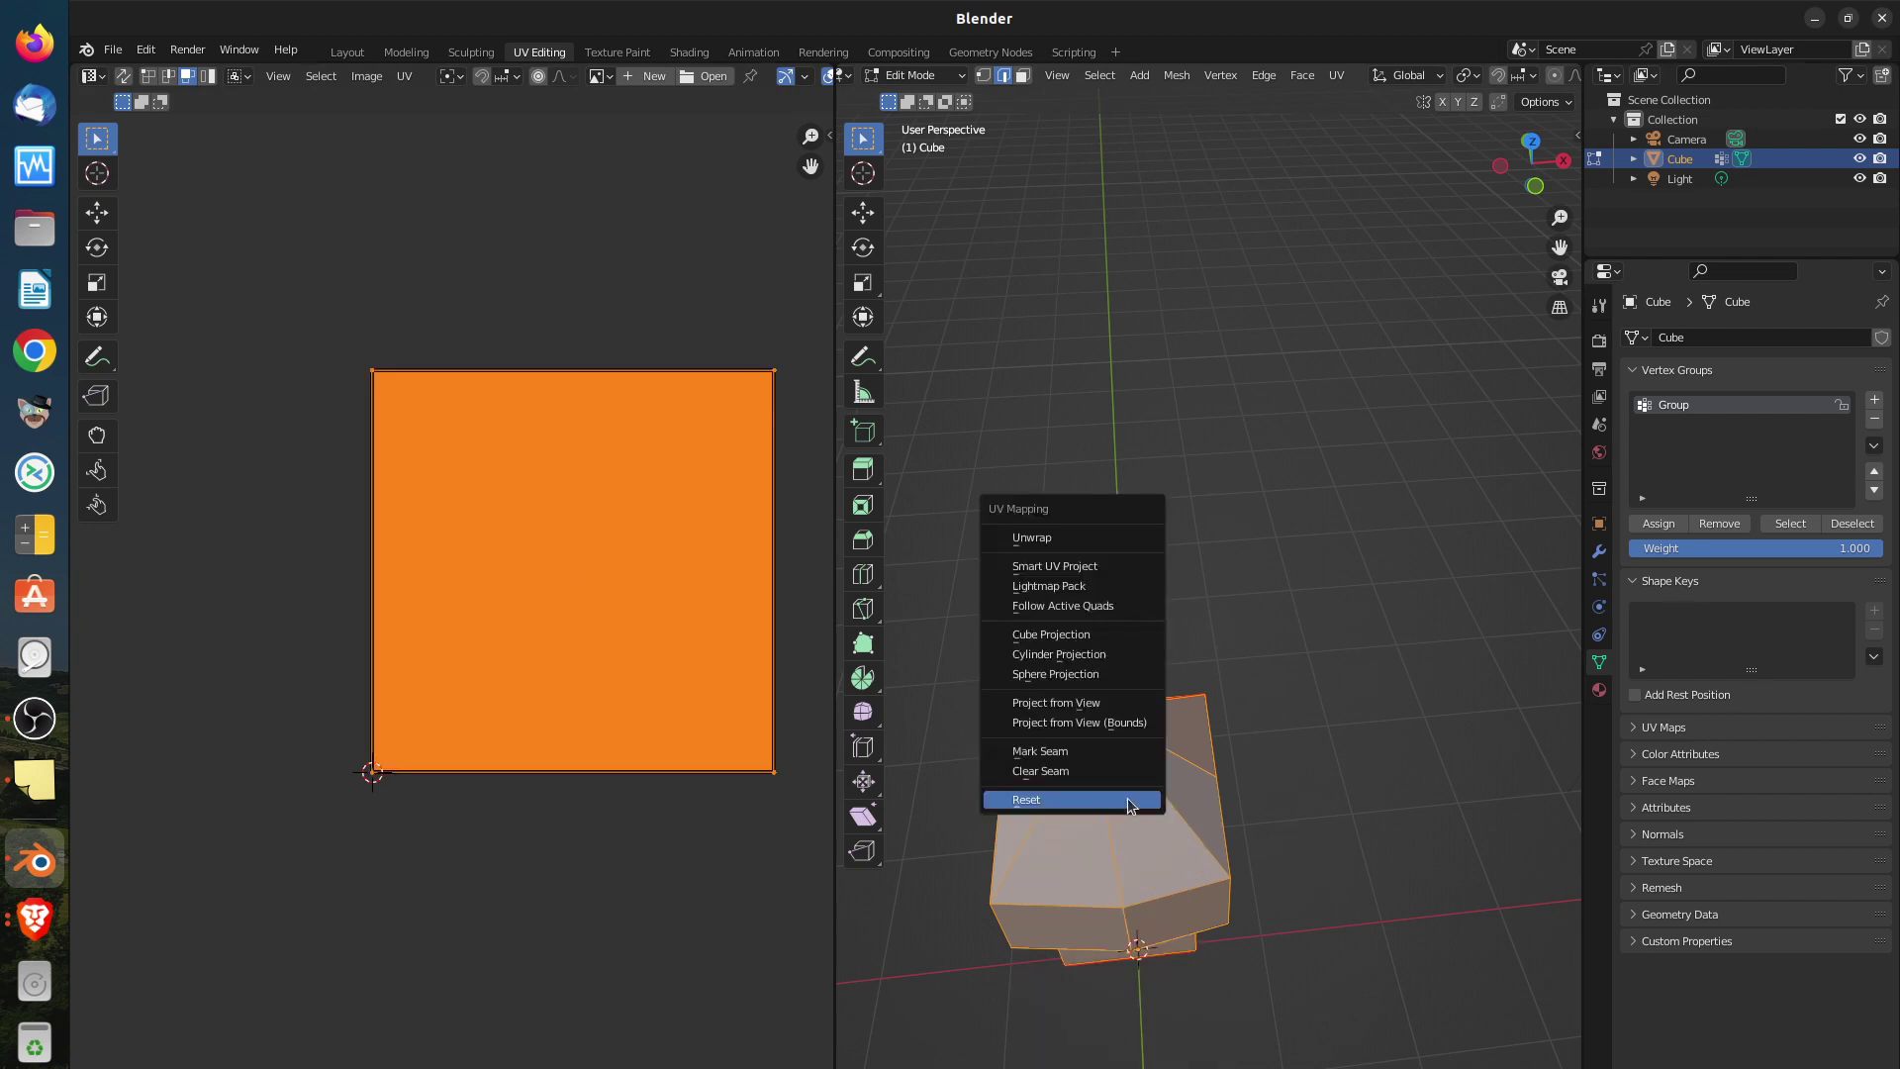
pyautogui.click(1071, 547)
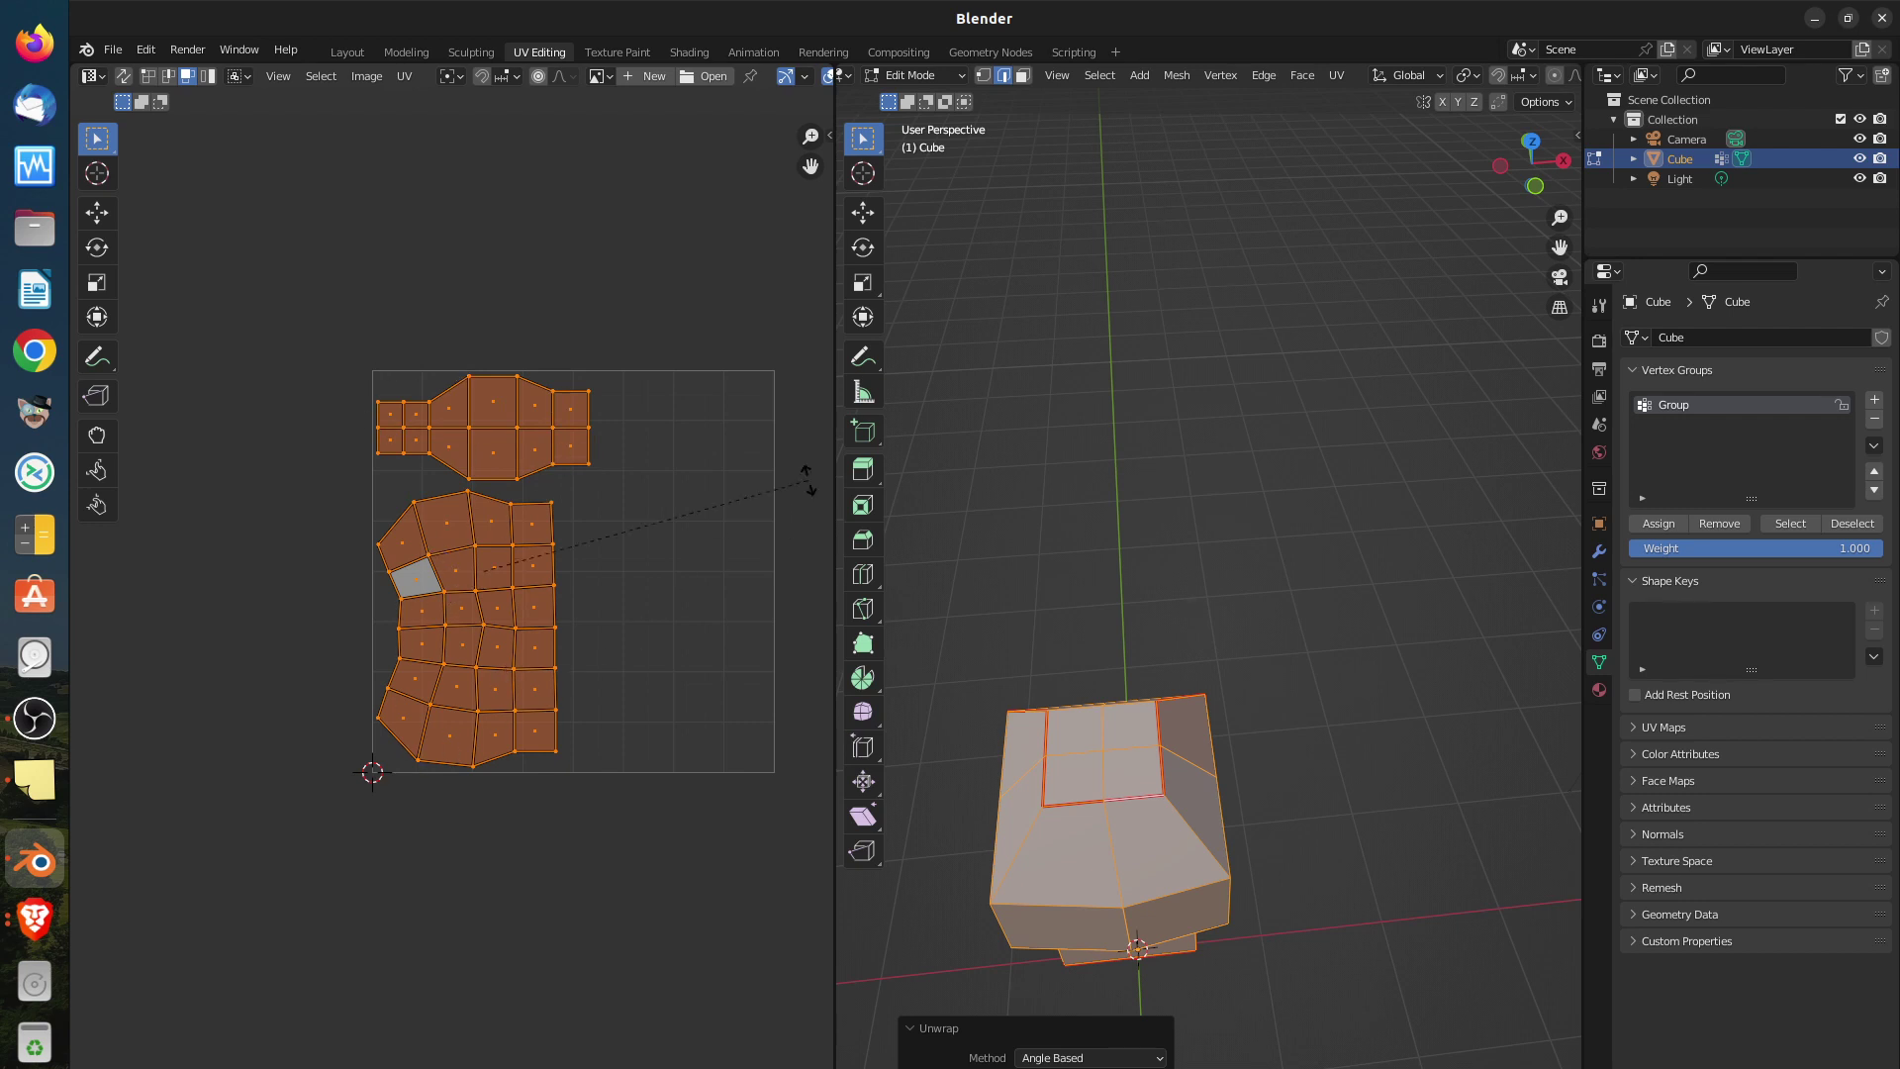
# Rotate all UV islands by exactly 90° and move them by about 0.226 in X and 0.037 in Y into the UV square
pyautogui.write('r90')
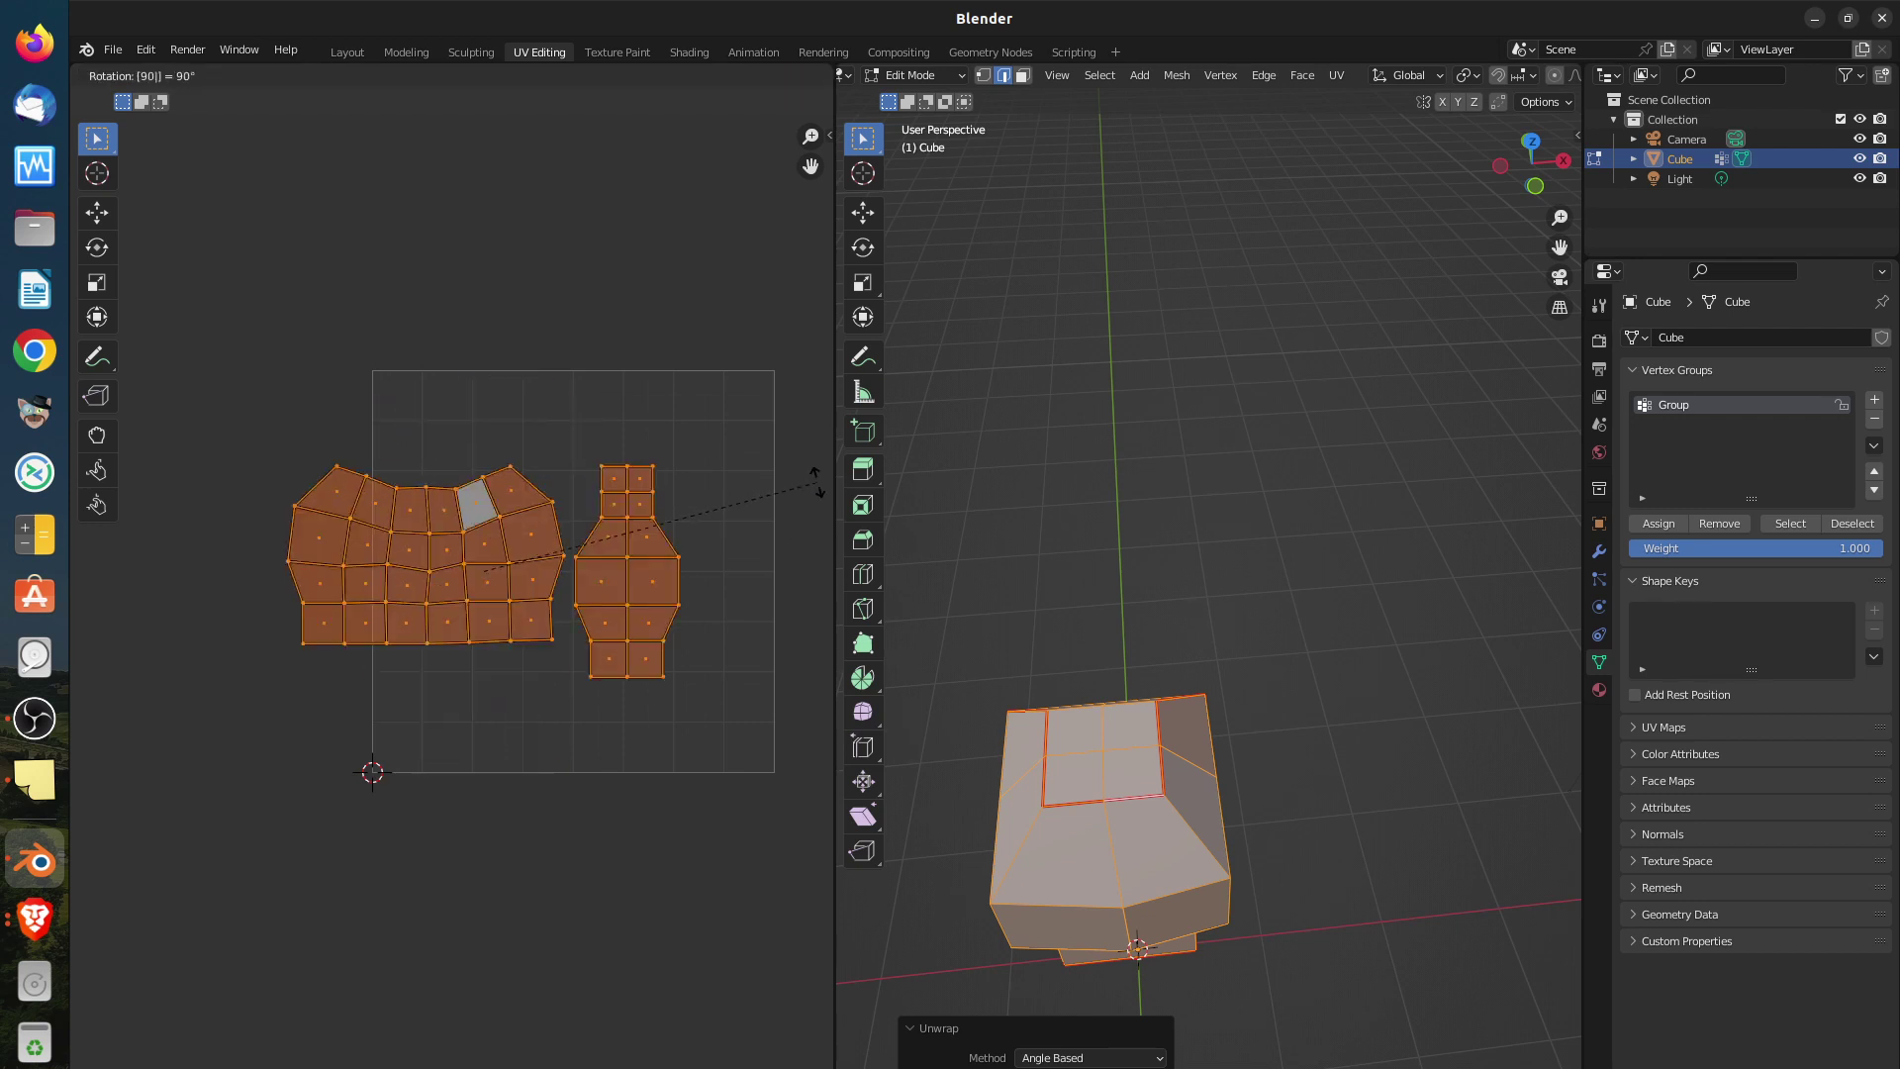
pyautogui.press('Return')
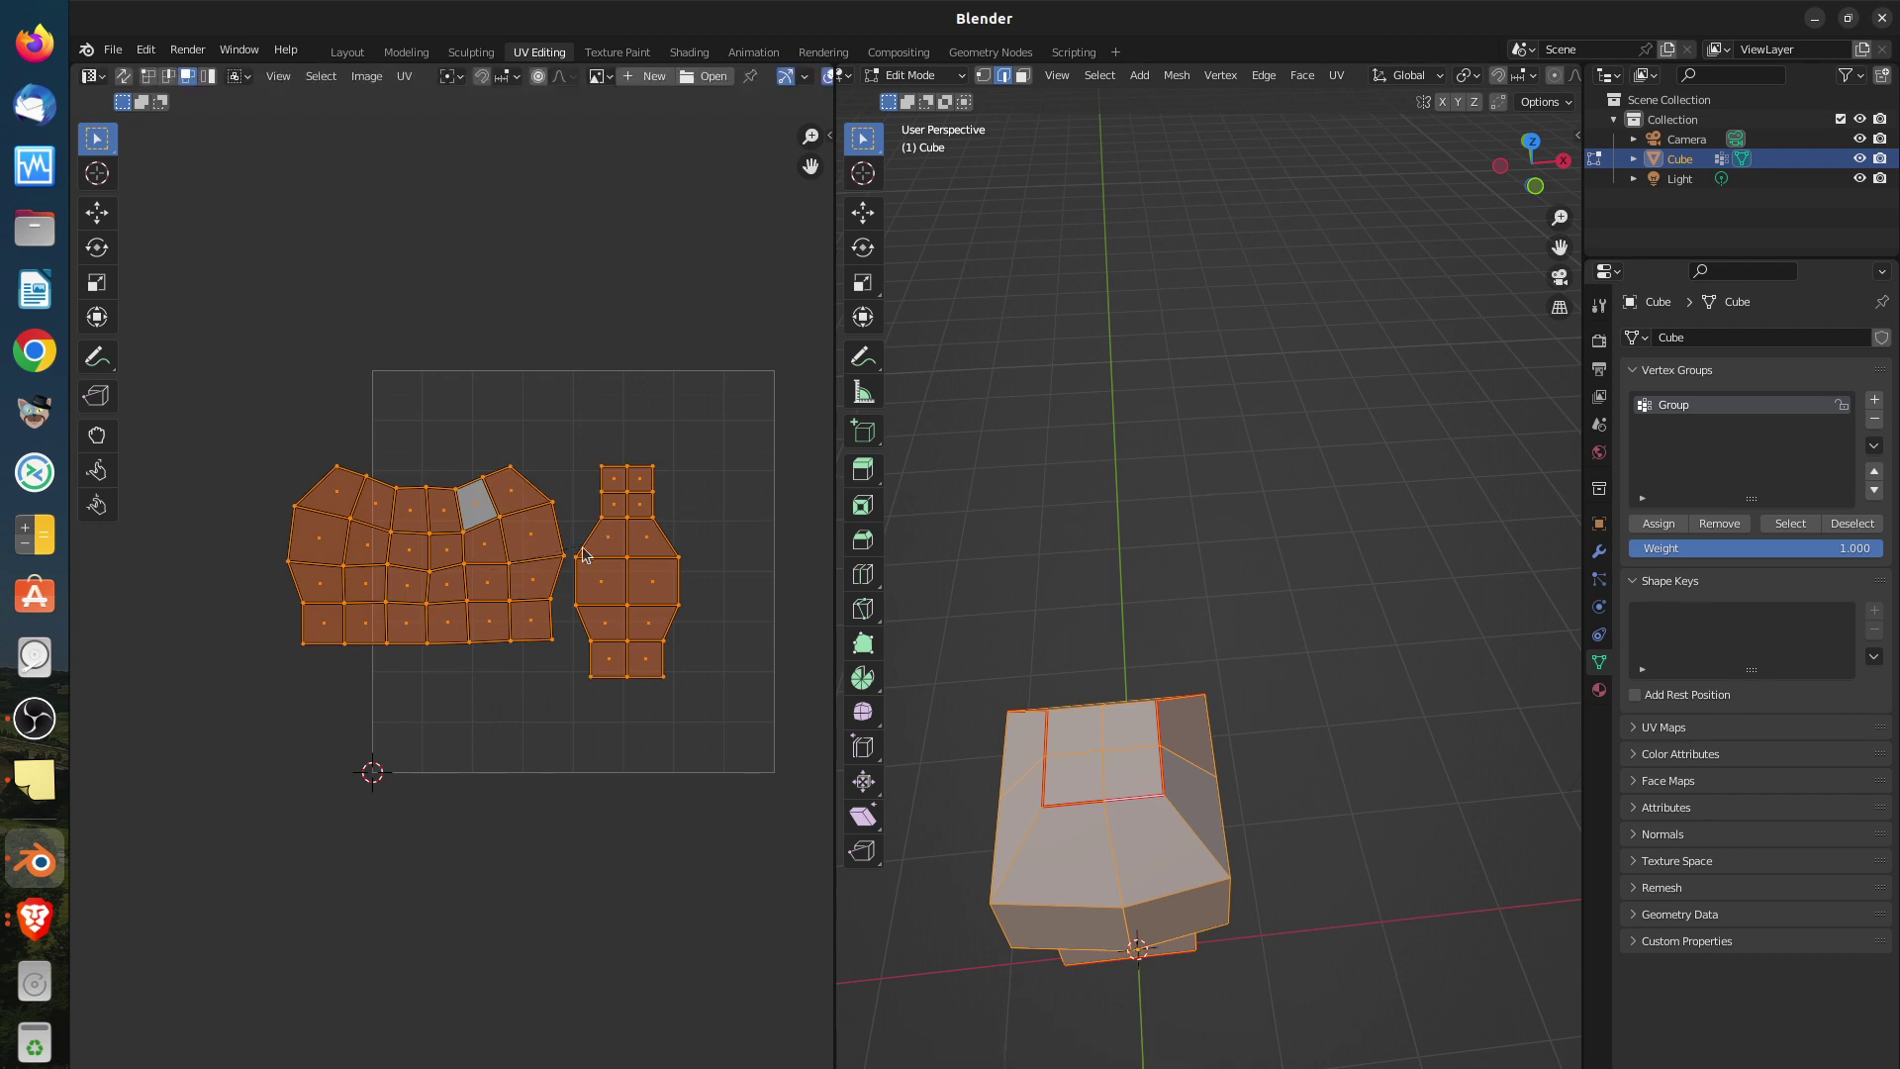
pyautogui.press('g')
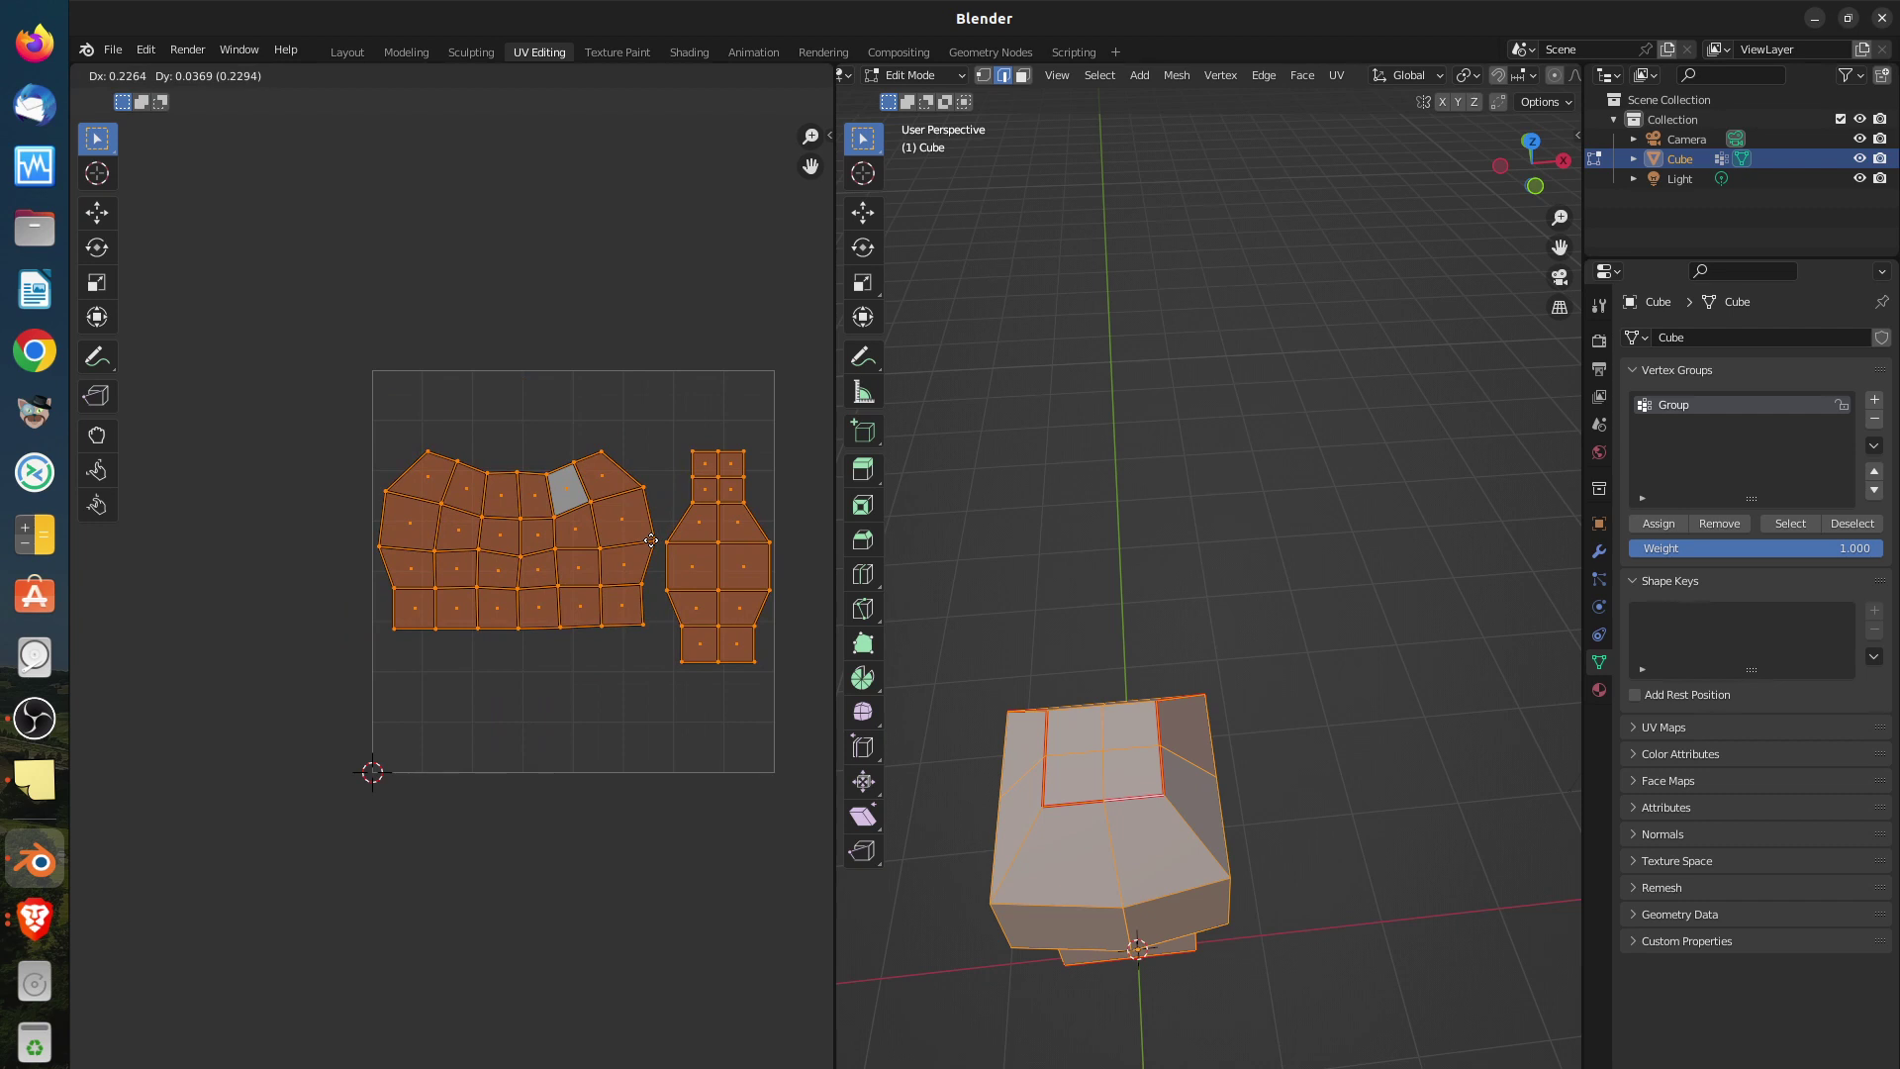
pyautogui.click(650, 540)
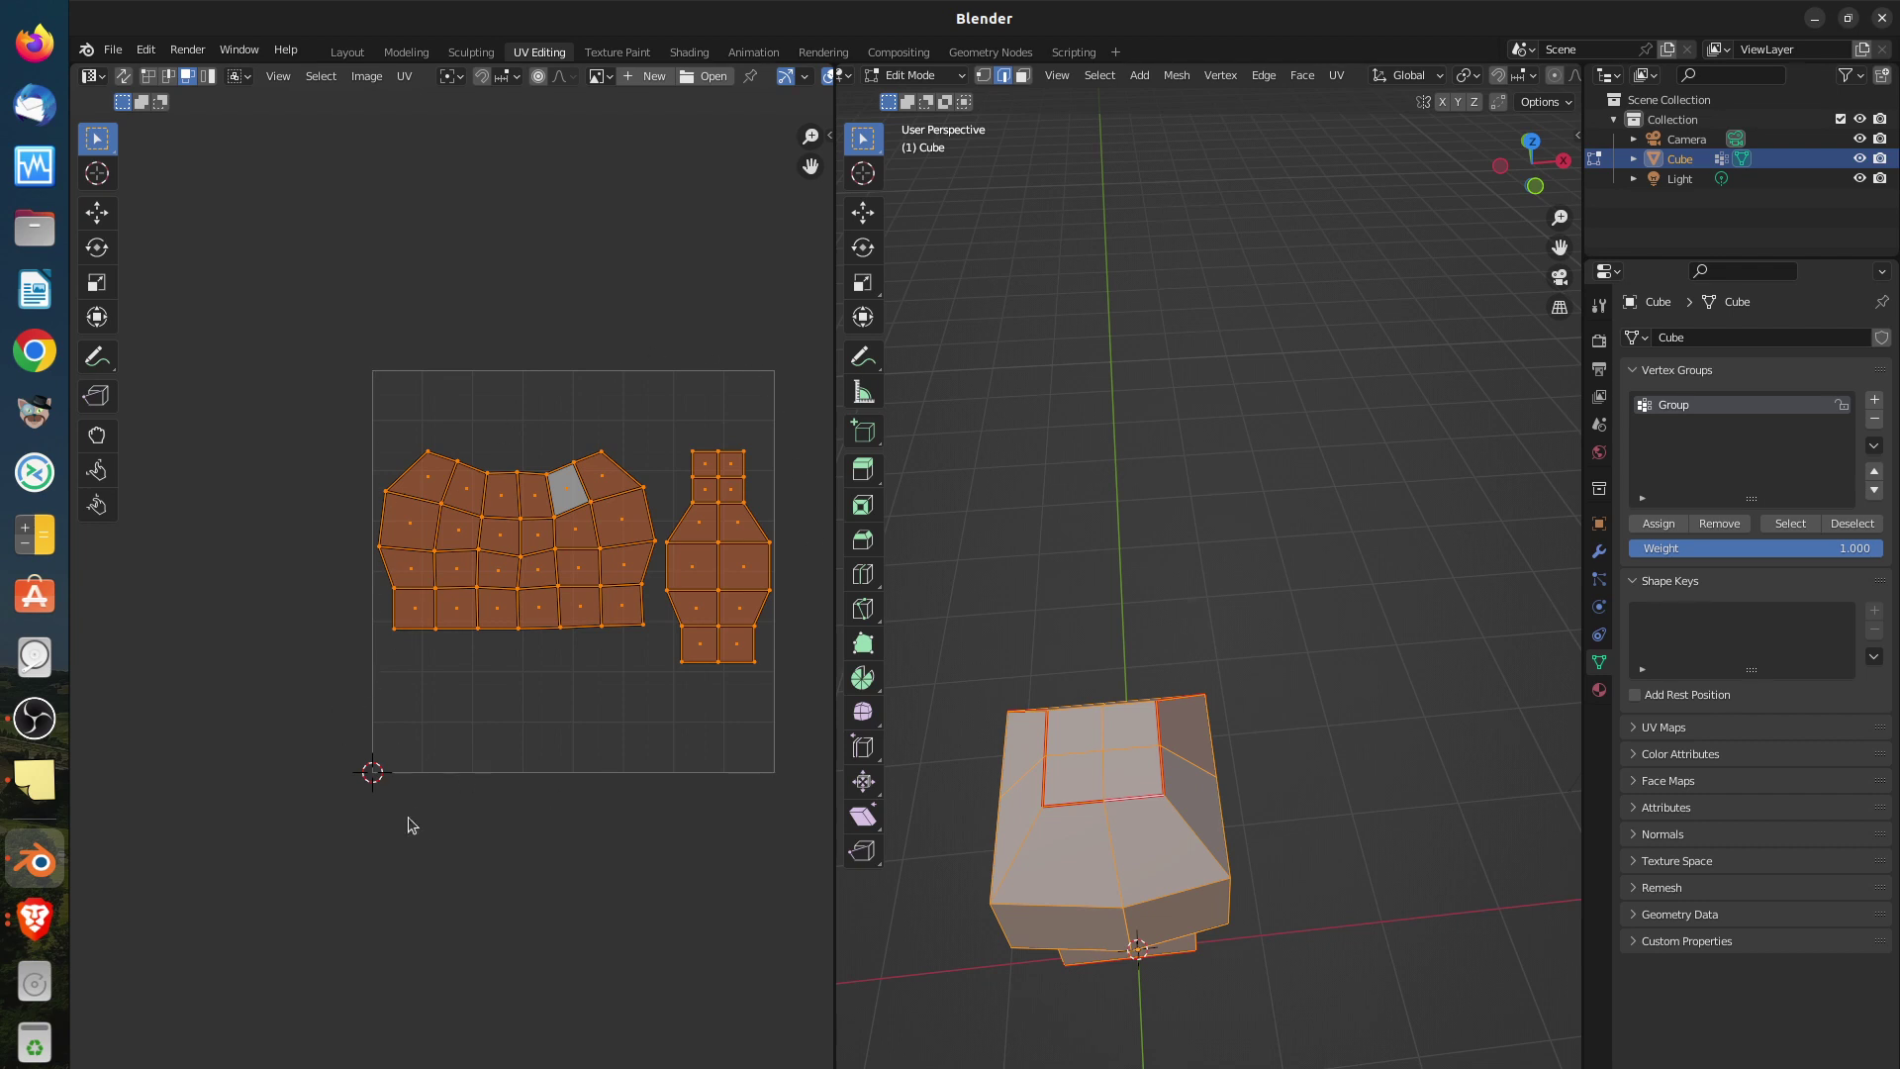
# Create a new 1024 × 1024 px image with the UV Grid generated type behind the UV islands
pyautogui.scroll(3, 1200, 897)
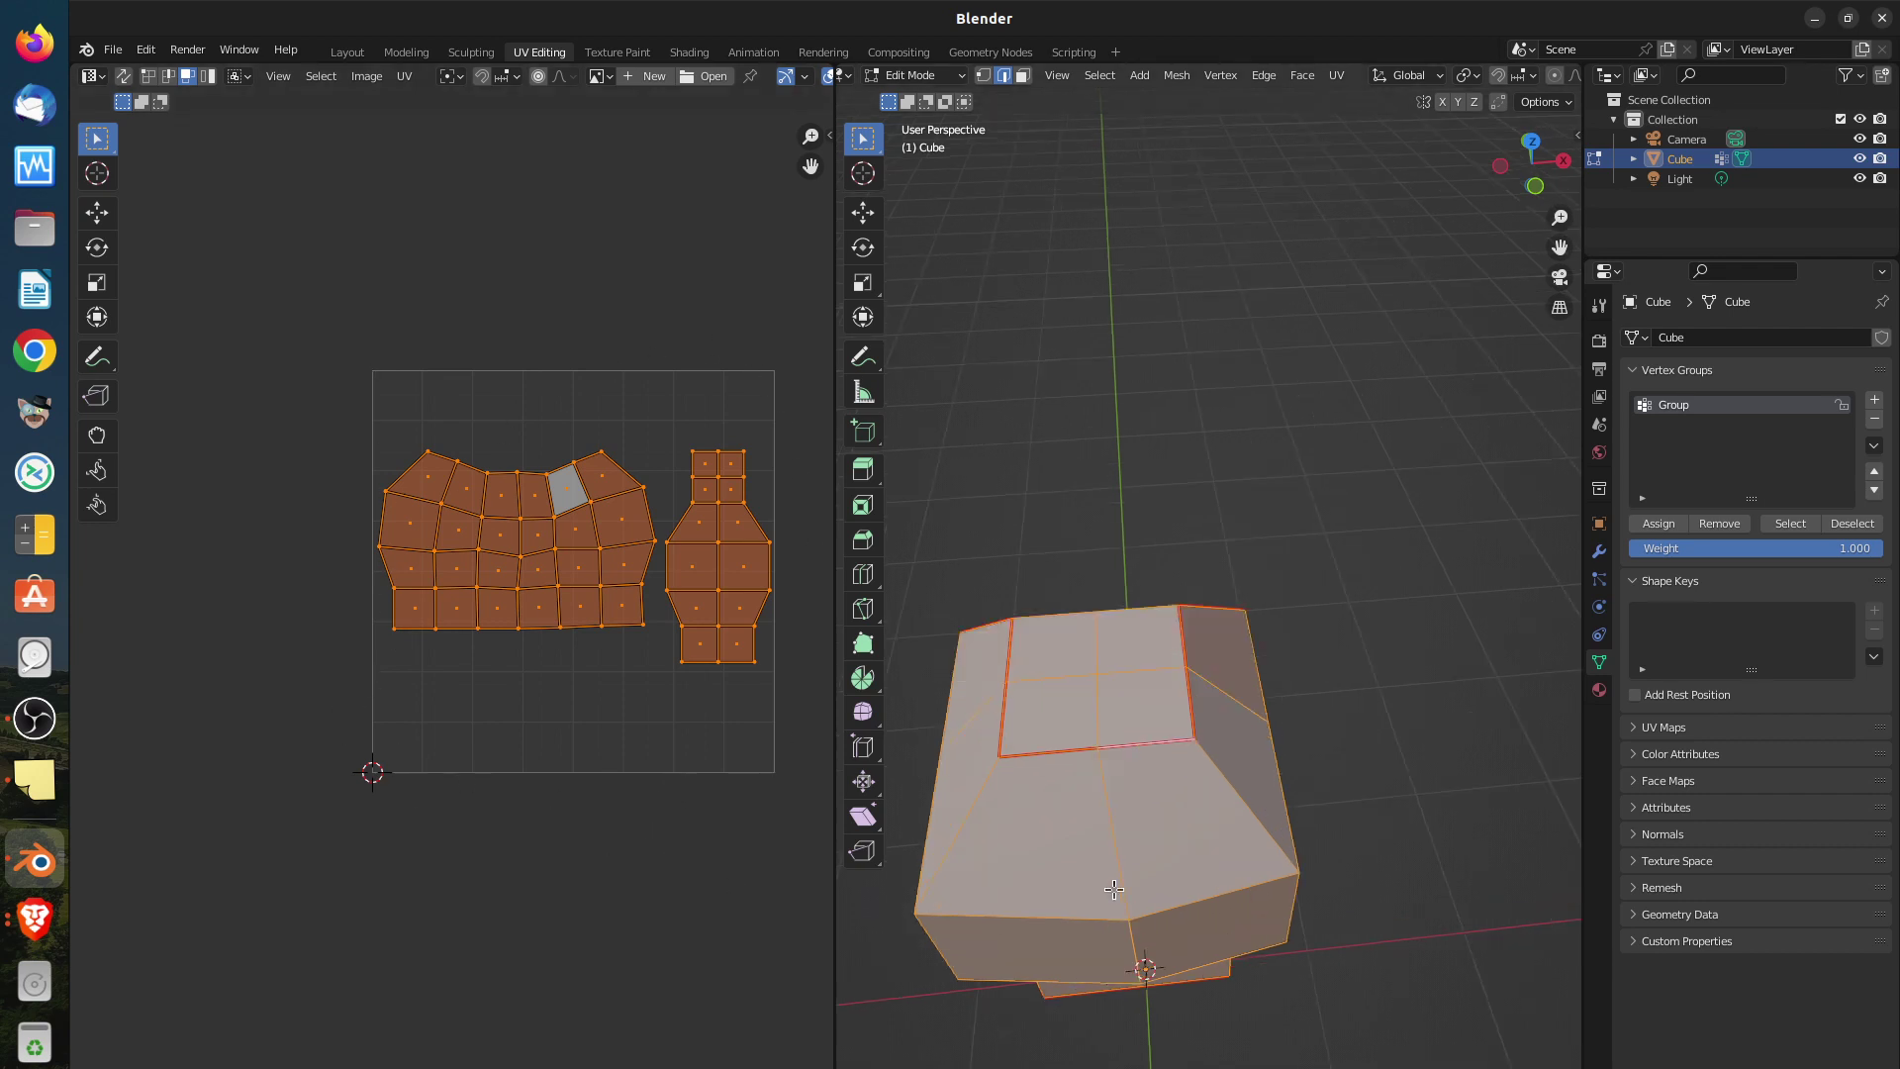
pyautogui.scroll(-5, 1200, 896)
pyautogui.moveTo(1200, 897); pyautogui.dragTo(1153, 837, button='middle')
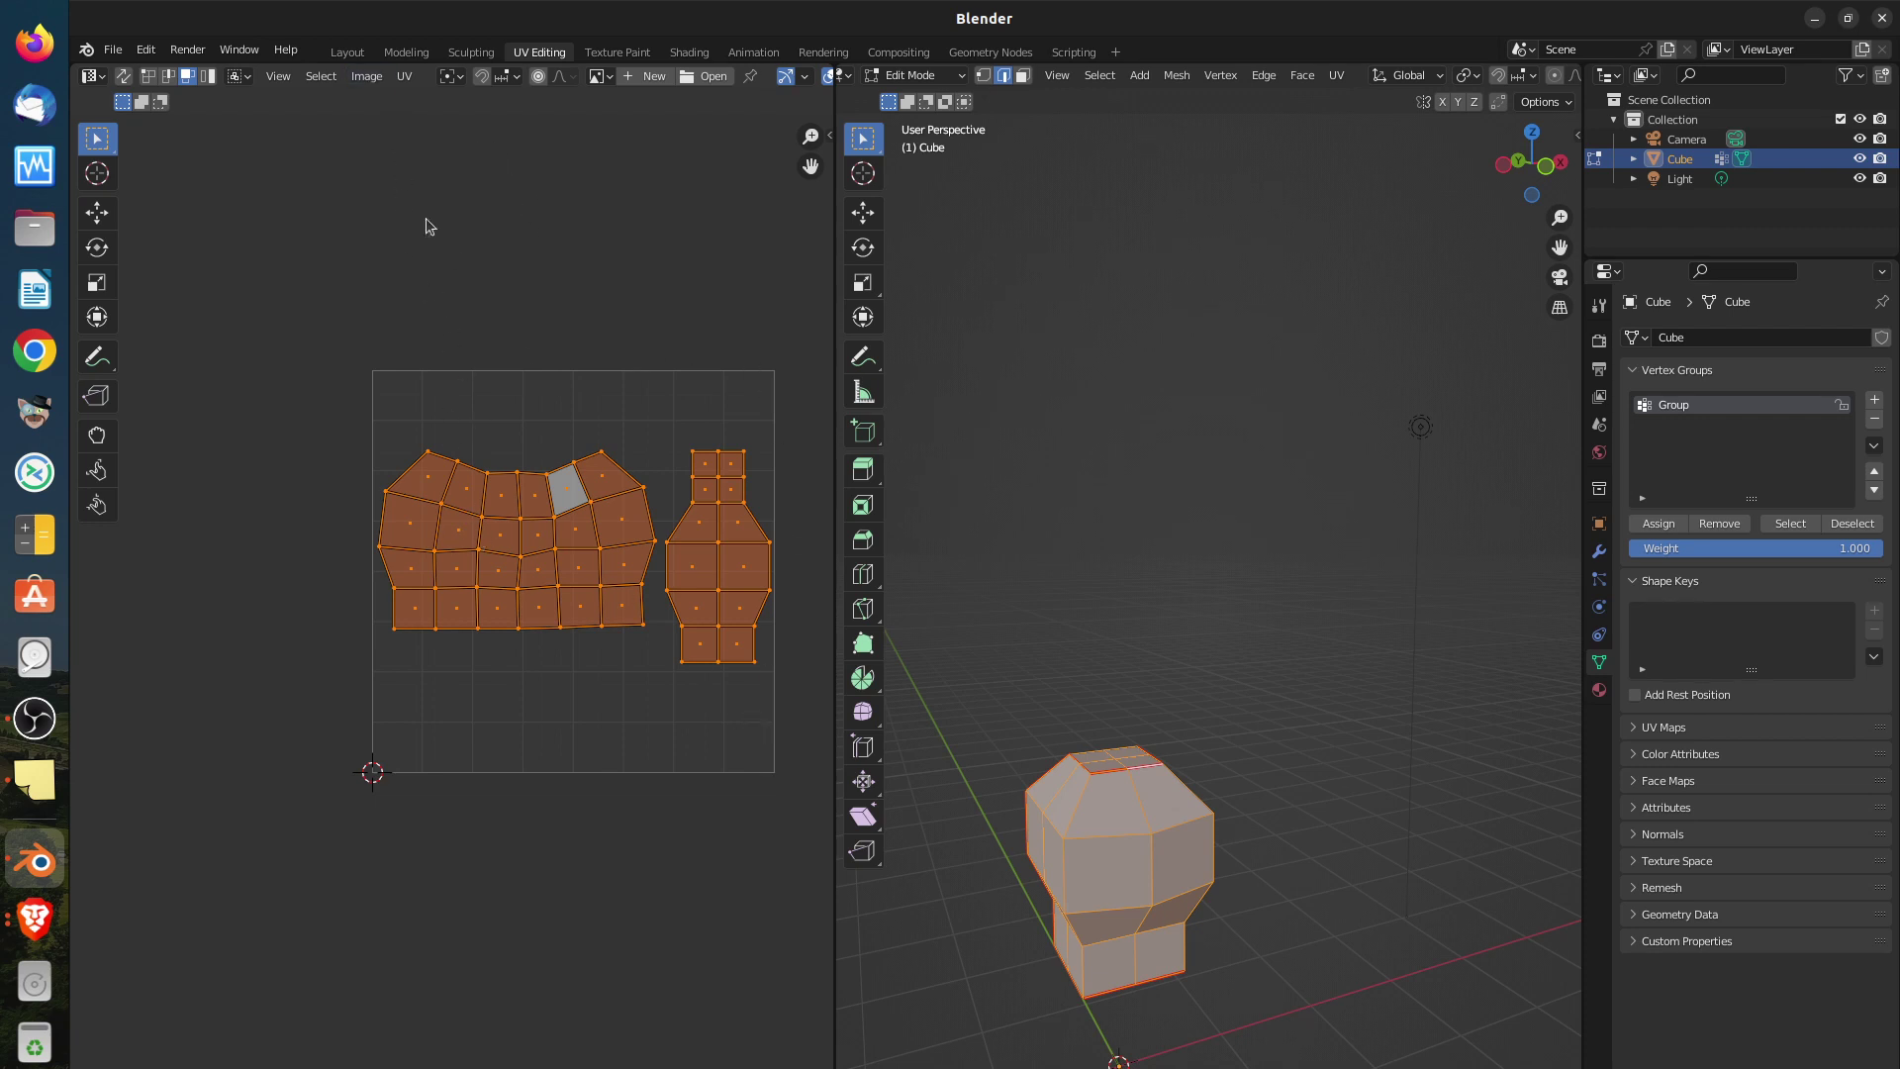
pyautogui.click(365, 75)
pyautogui.click(366, 77)
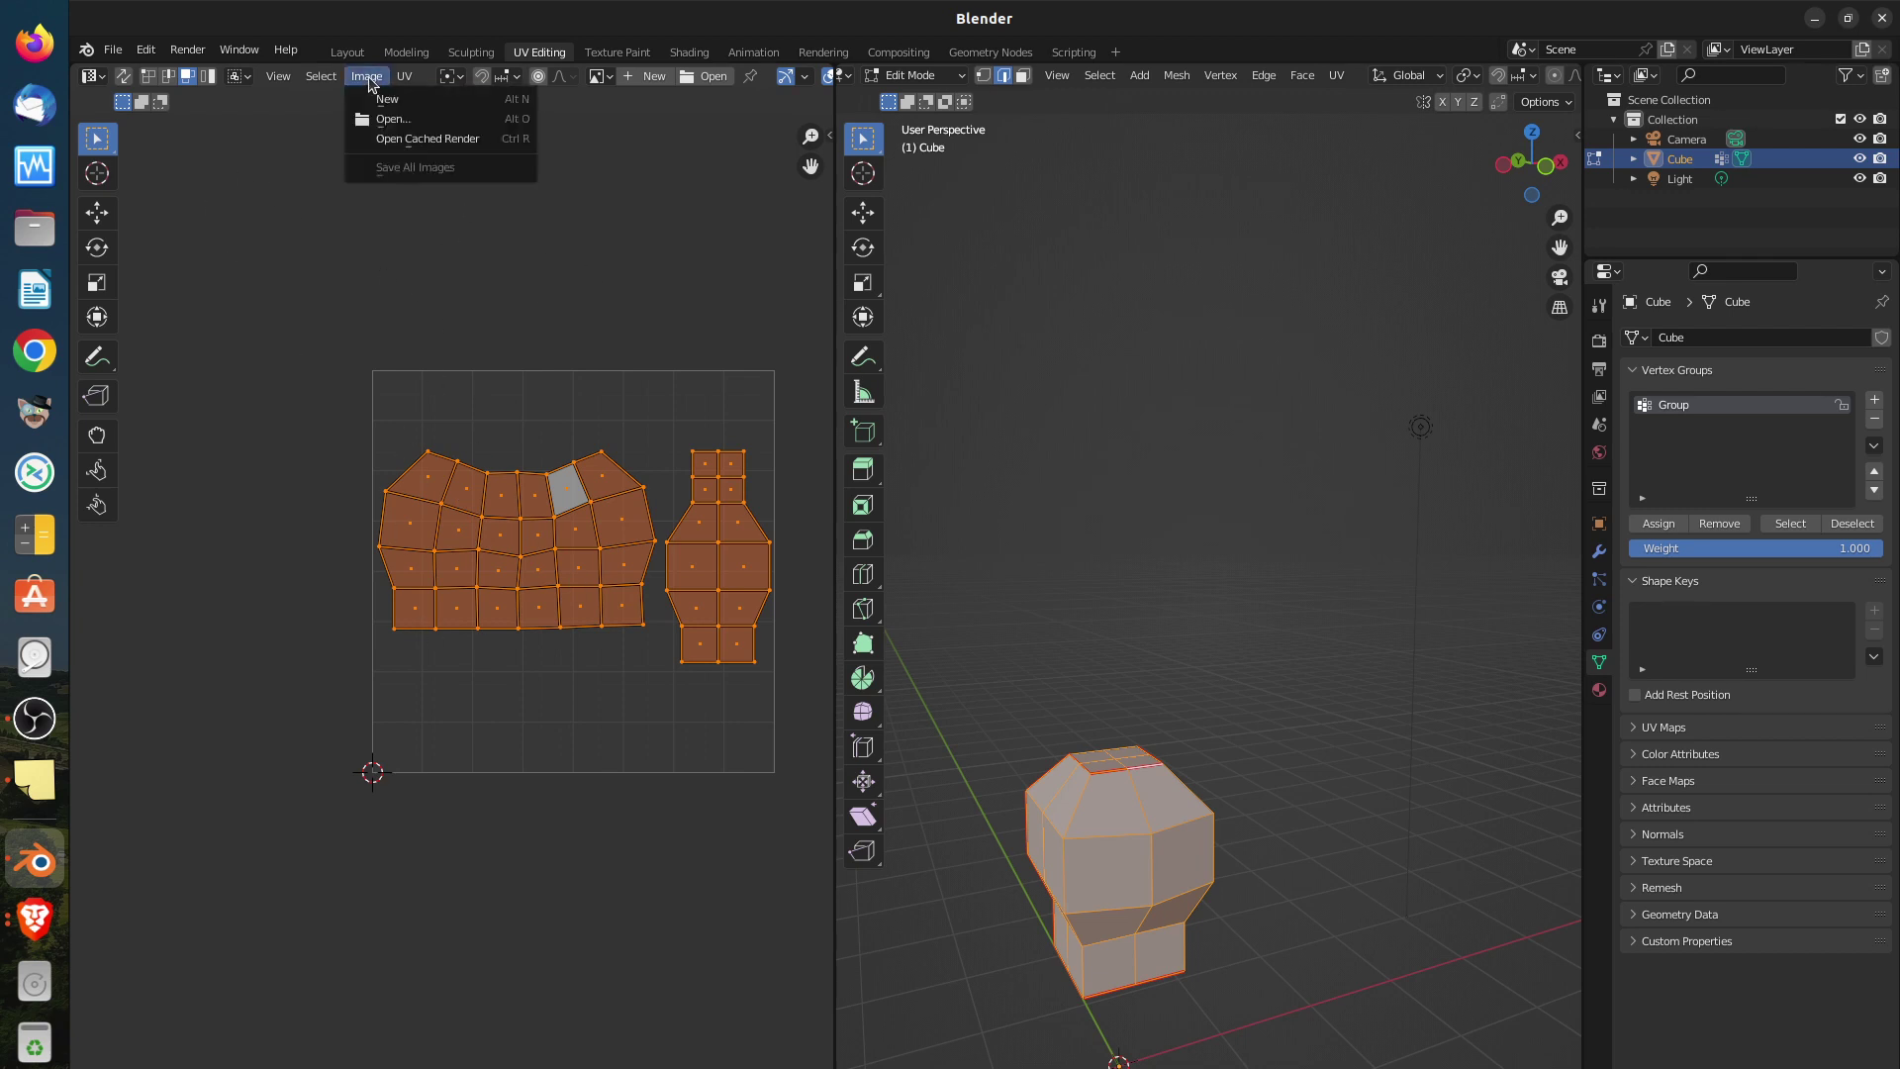
pyautogui.click(390, 102)
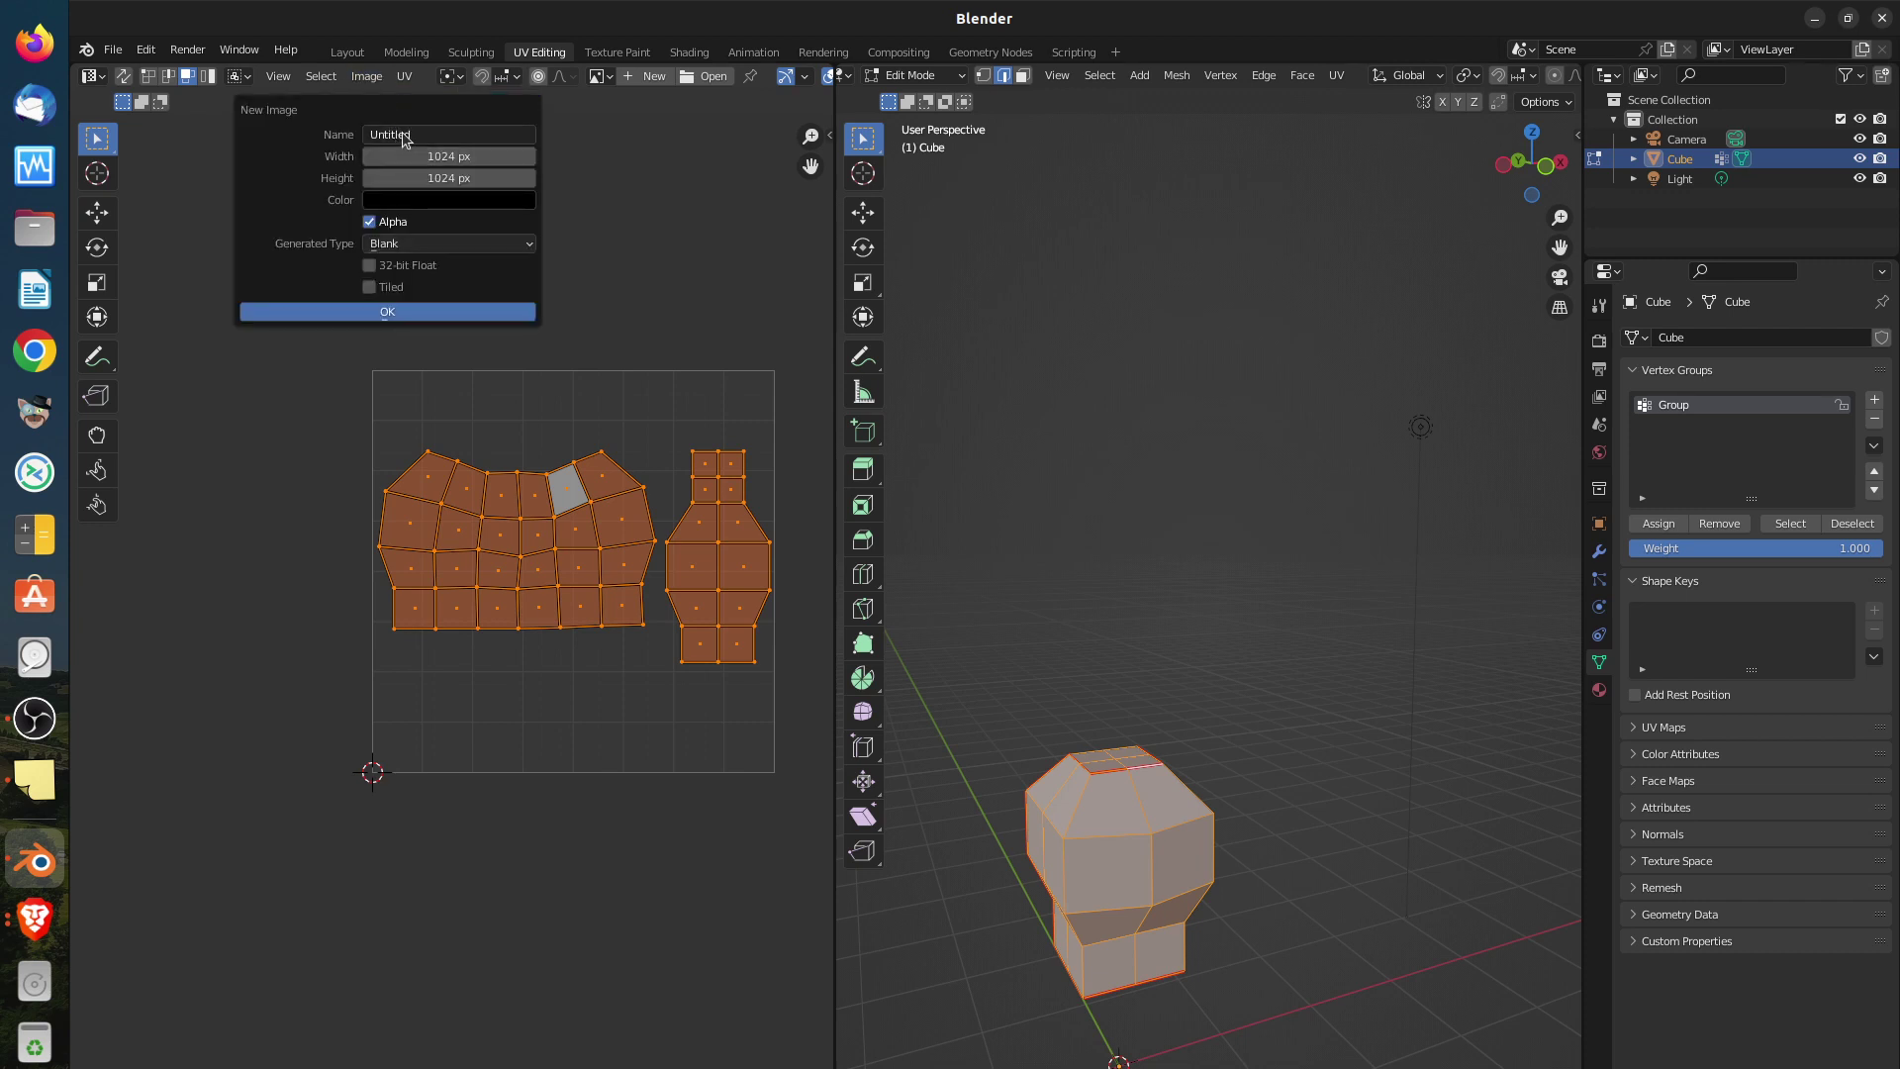
pyautogui.click(432, 244)
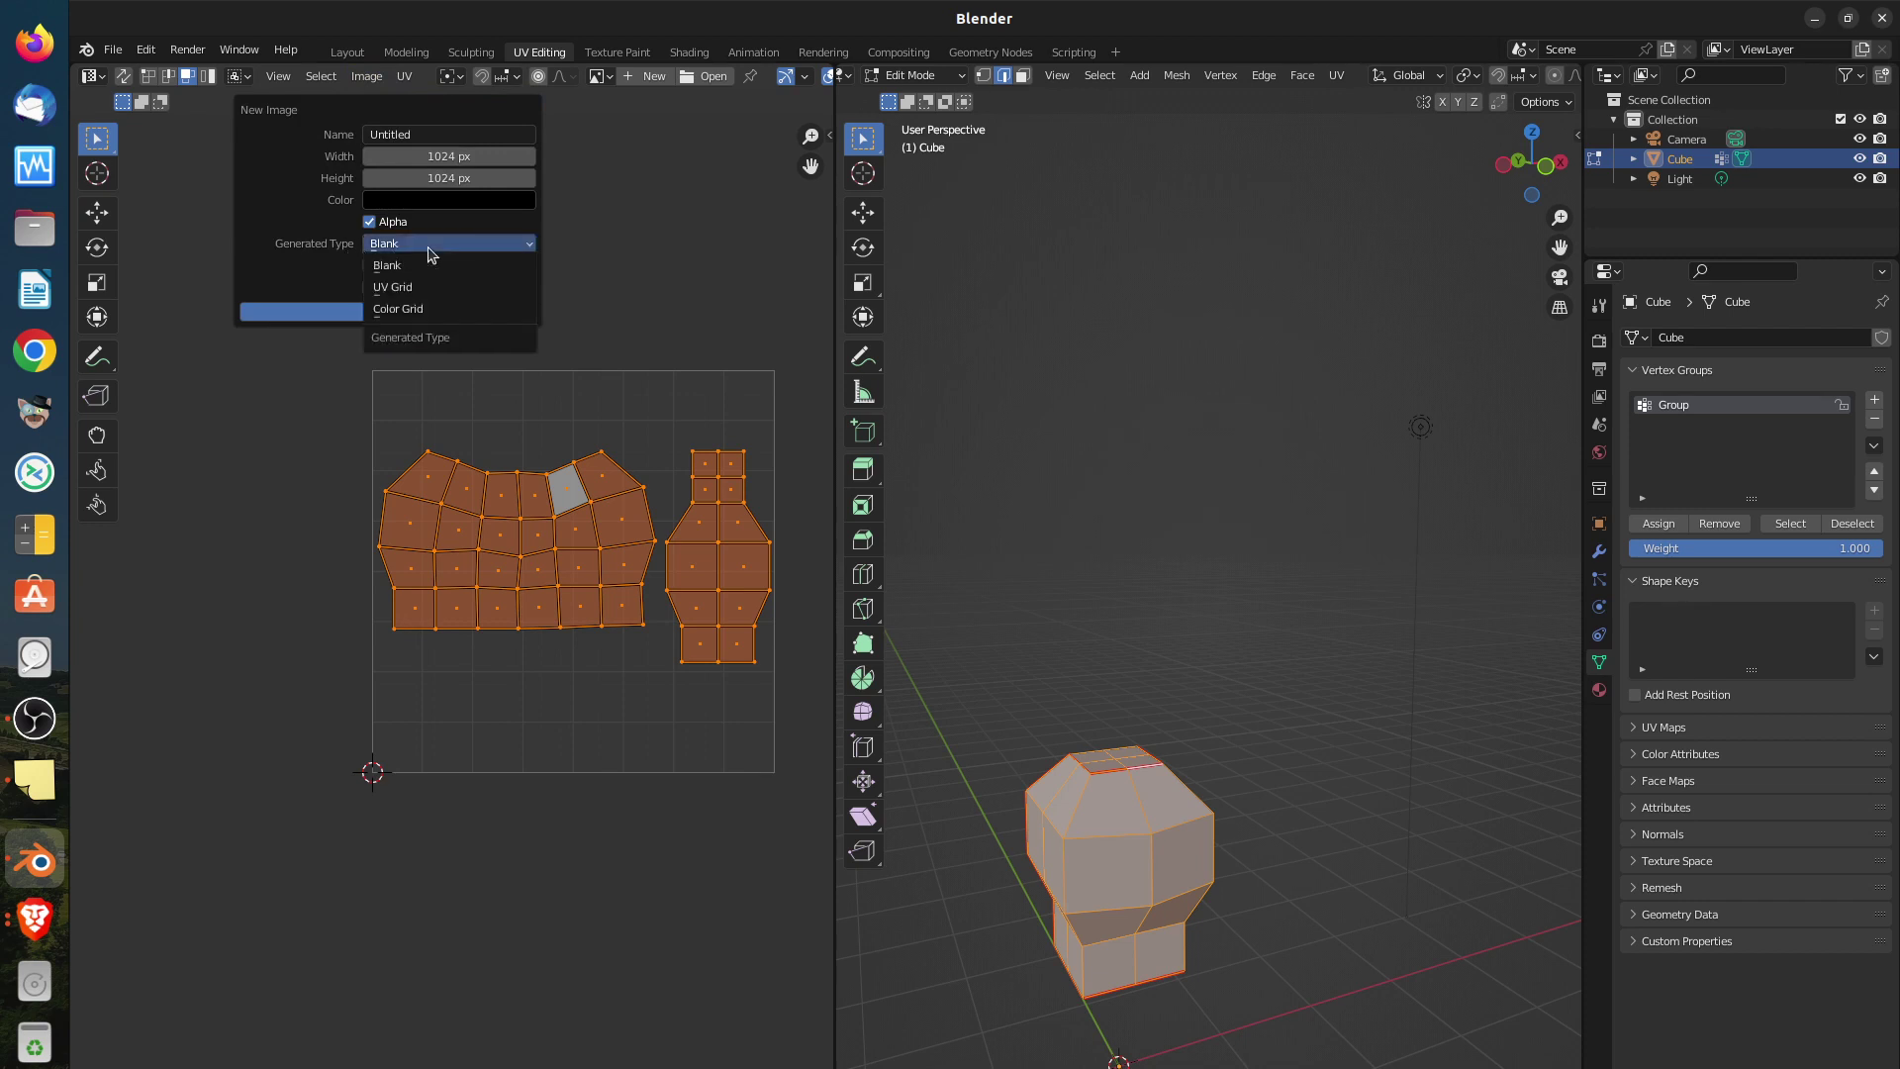
pyautogui.click(429, 250)
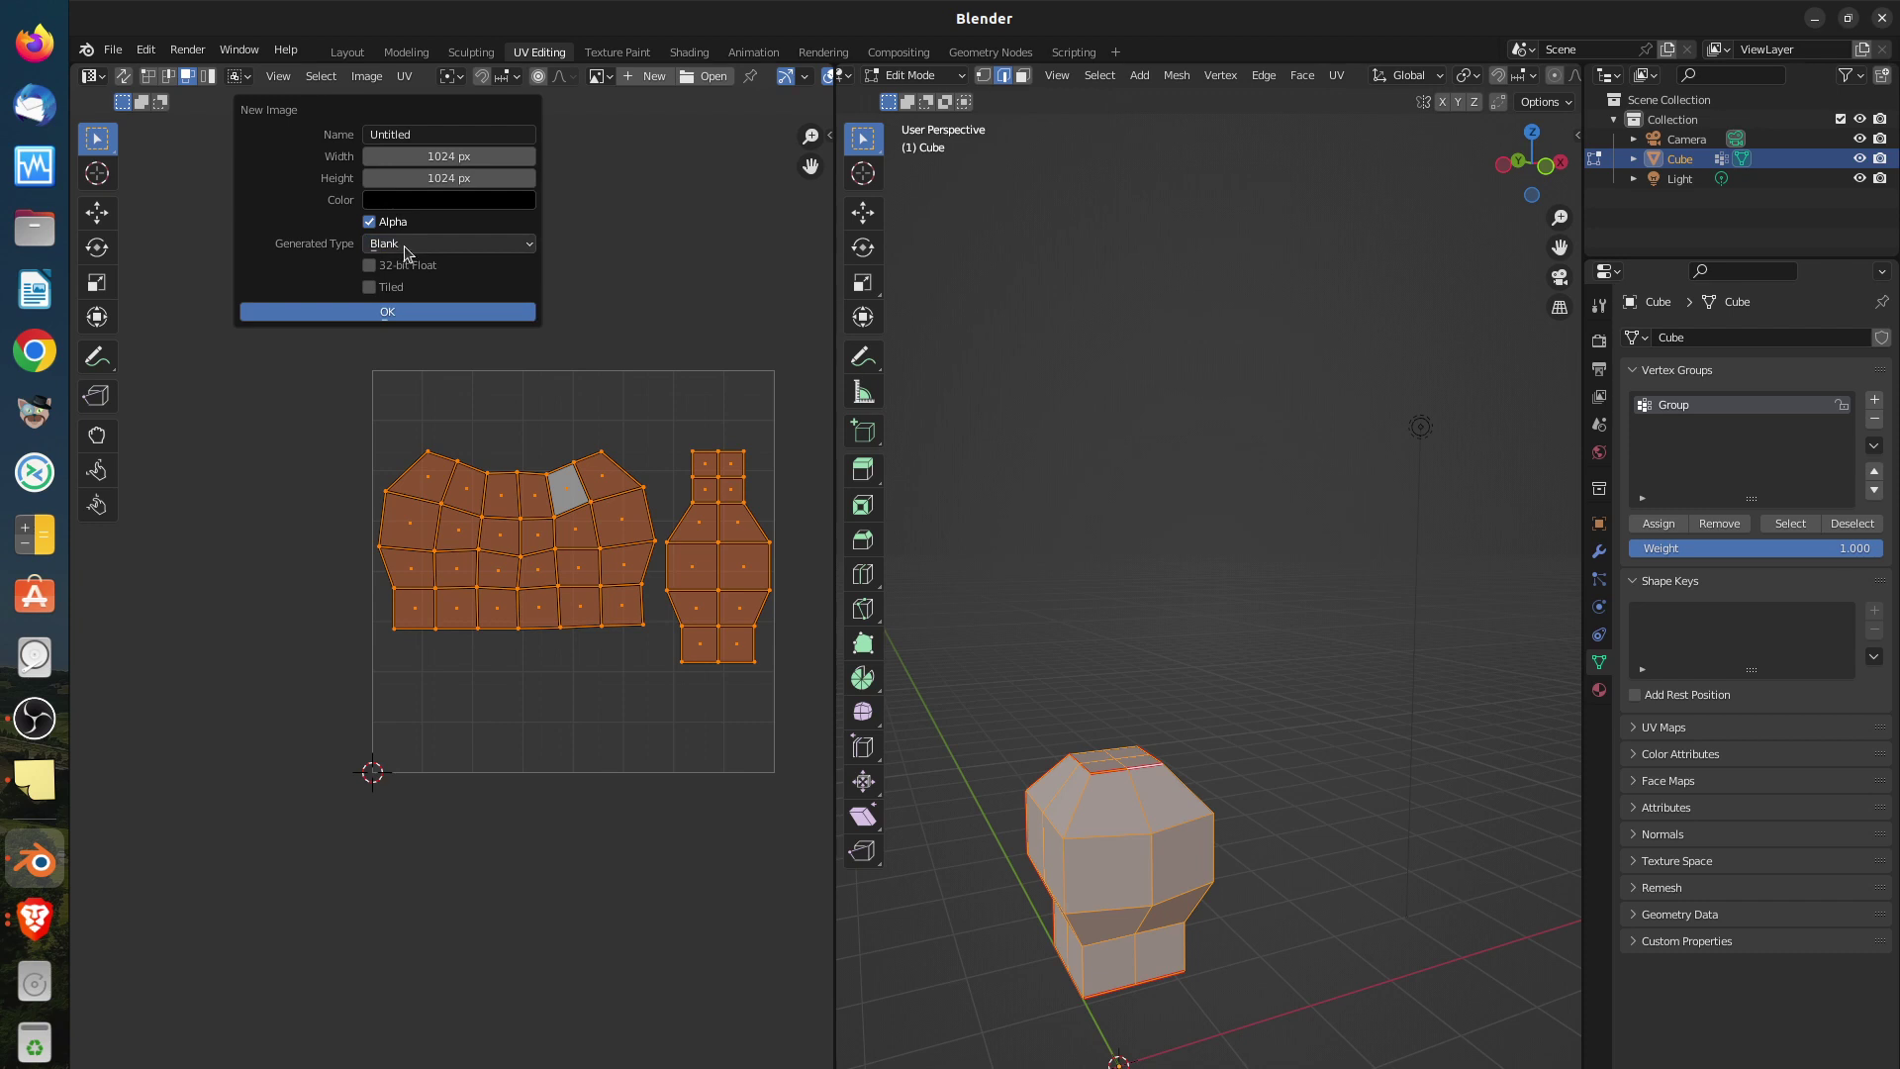
pyautogui.click(406, 249)
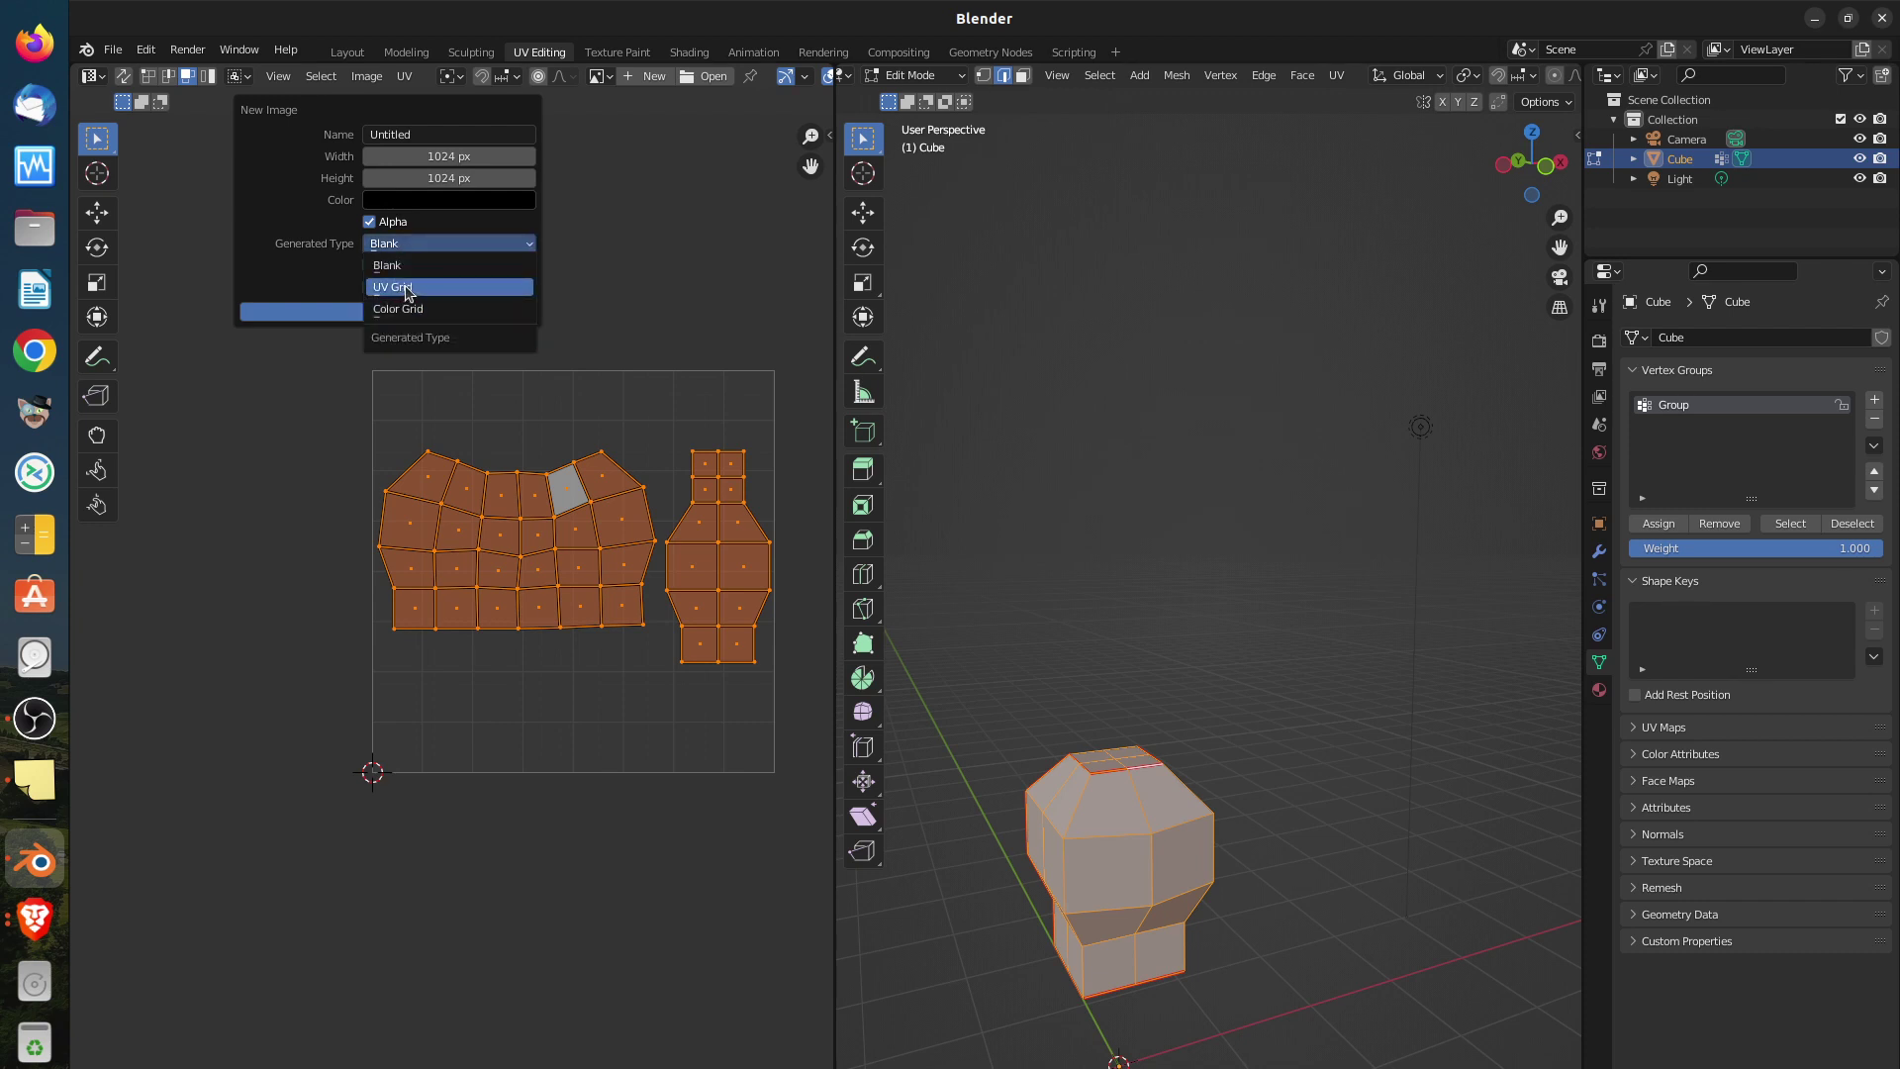
pyautogui.click(407, 288)
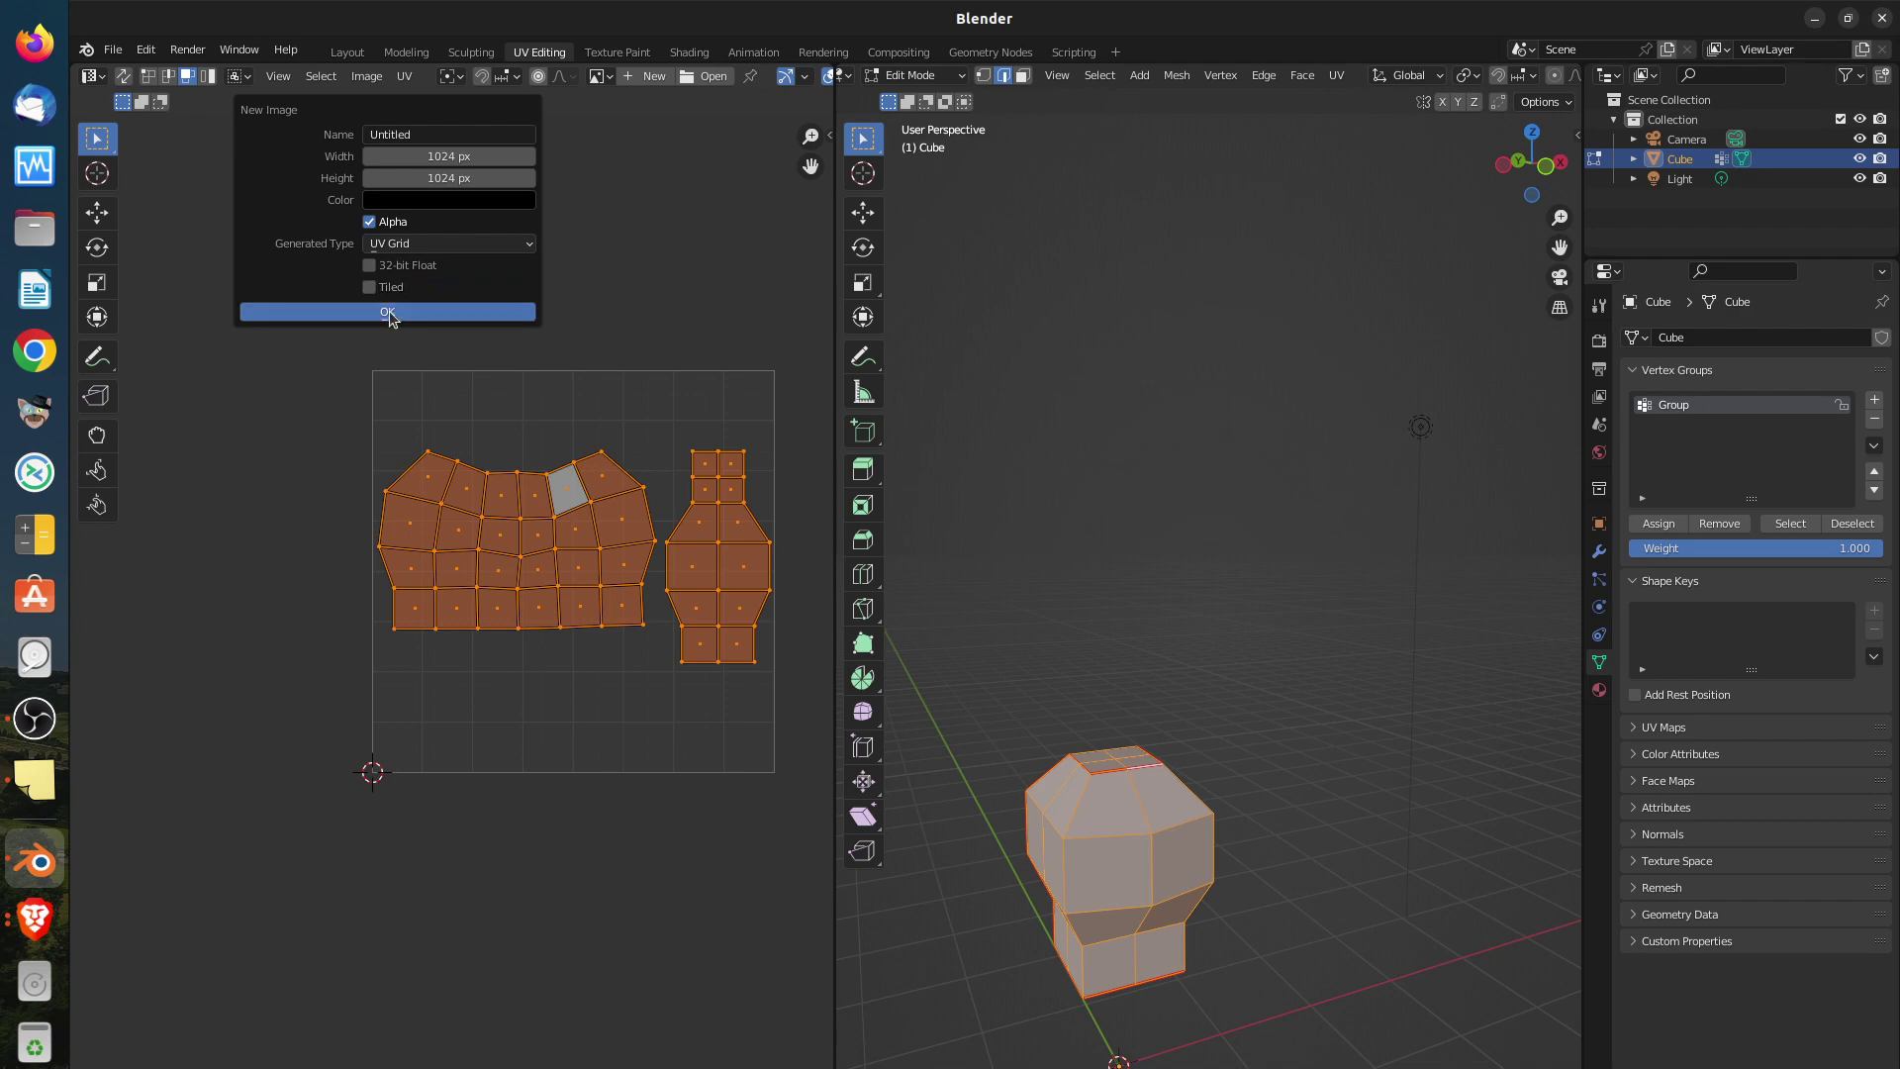
pyautogui.click(389, 311)
pyautogui.scroll(-6, 530, 406)
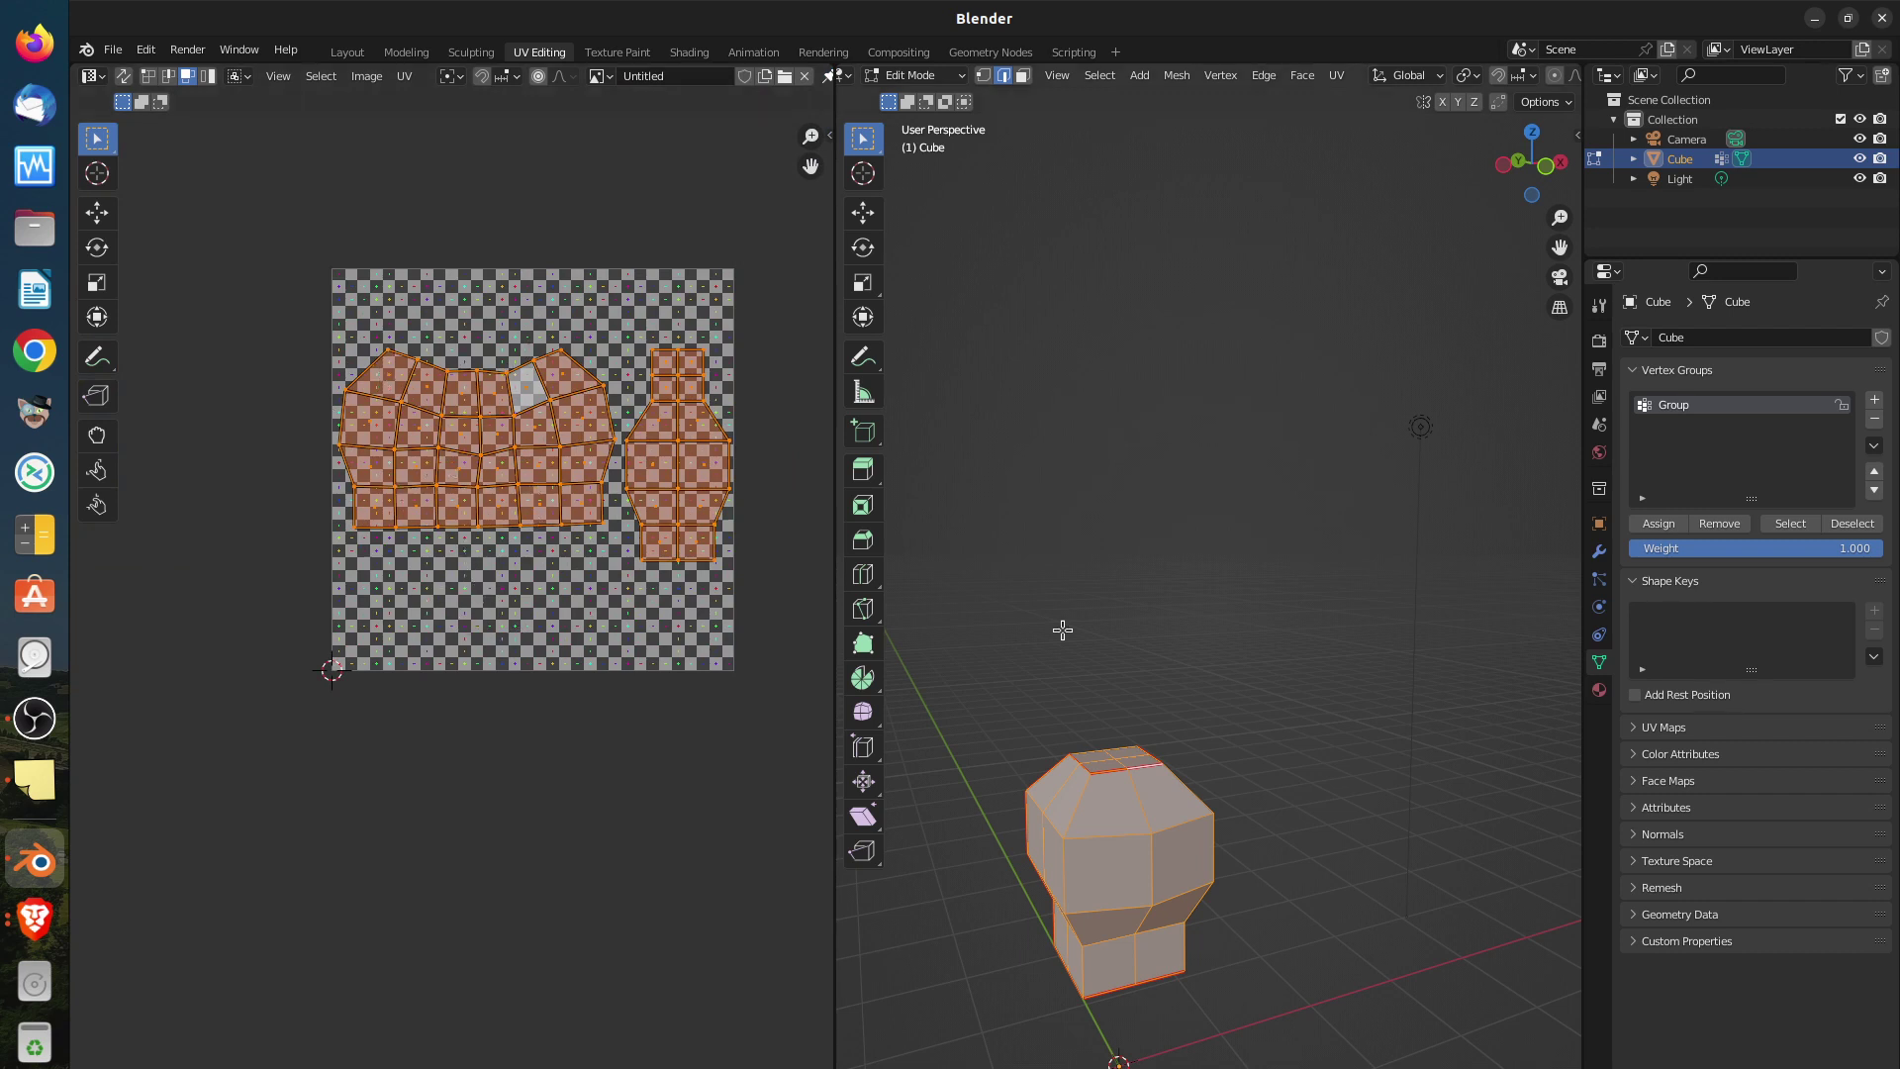
# Compare the mesh in Material Preview and Rendered viewport shading, ending in Material Preview
pyautogui.scroll(2, 1128, 883)
pyautogui.scroll(1, 1128, 884)
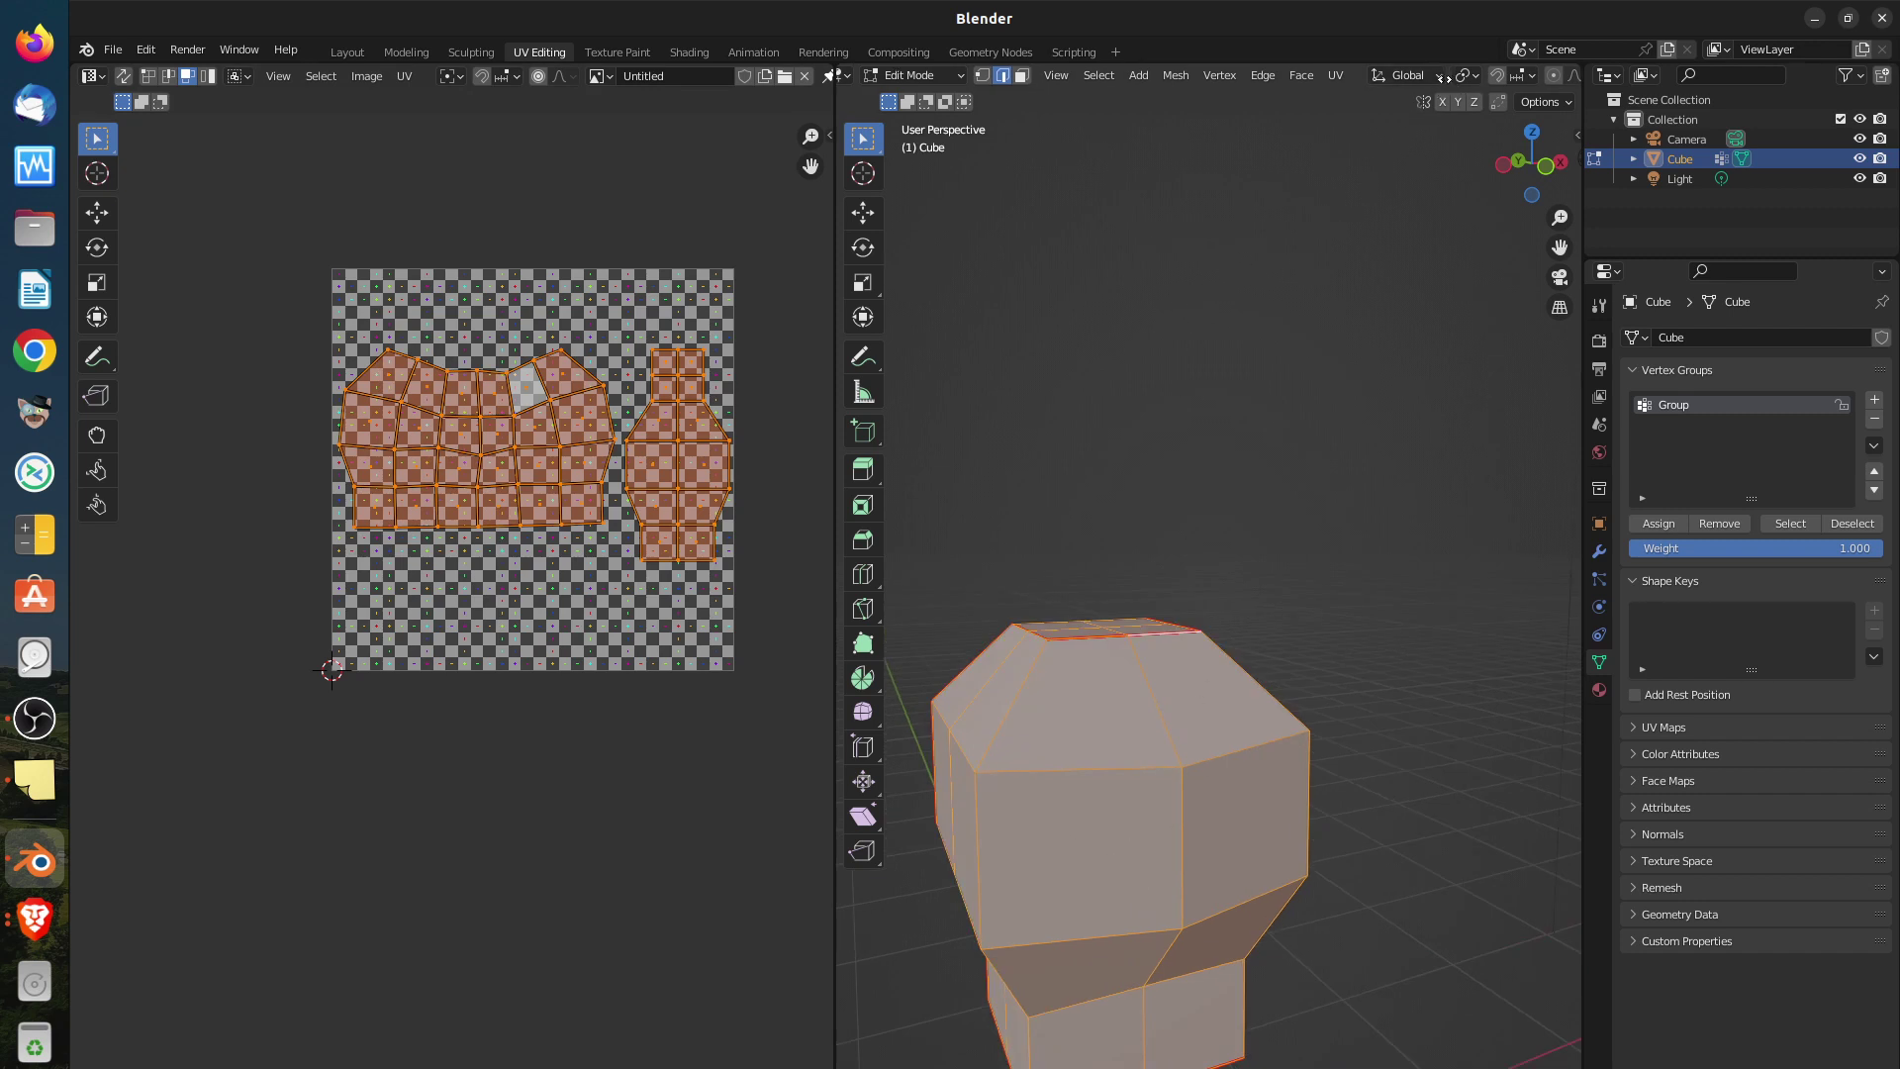
pyautogui.scroll(-5, 1441, 79)
pyautogui.scroll(-1, 1162, 74)
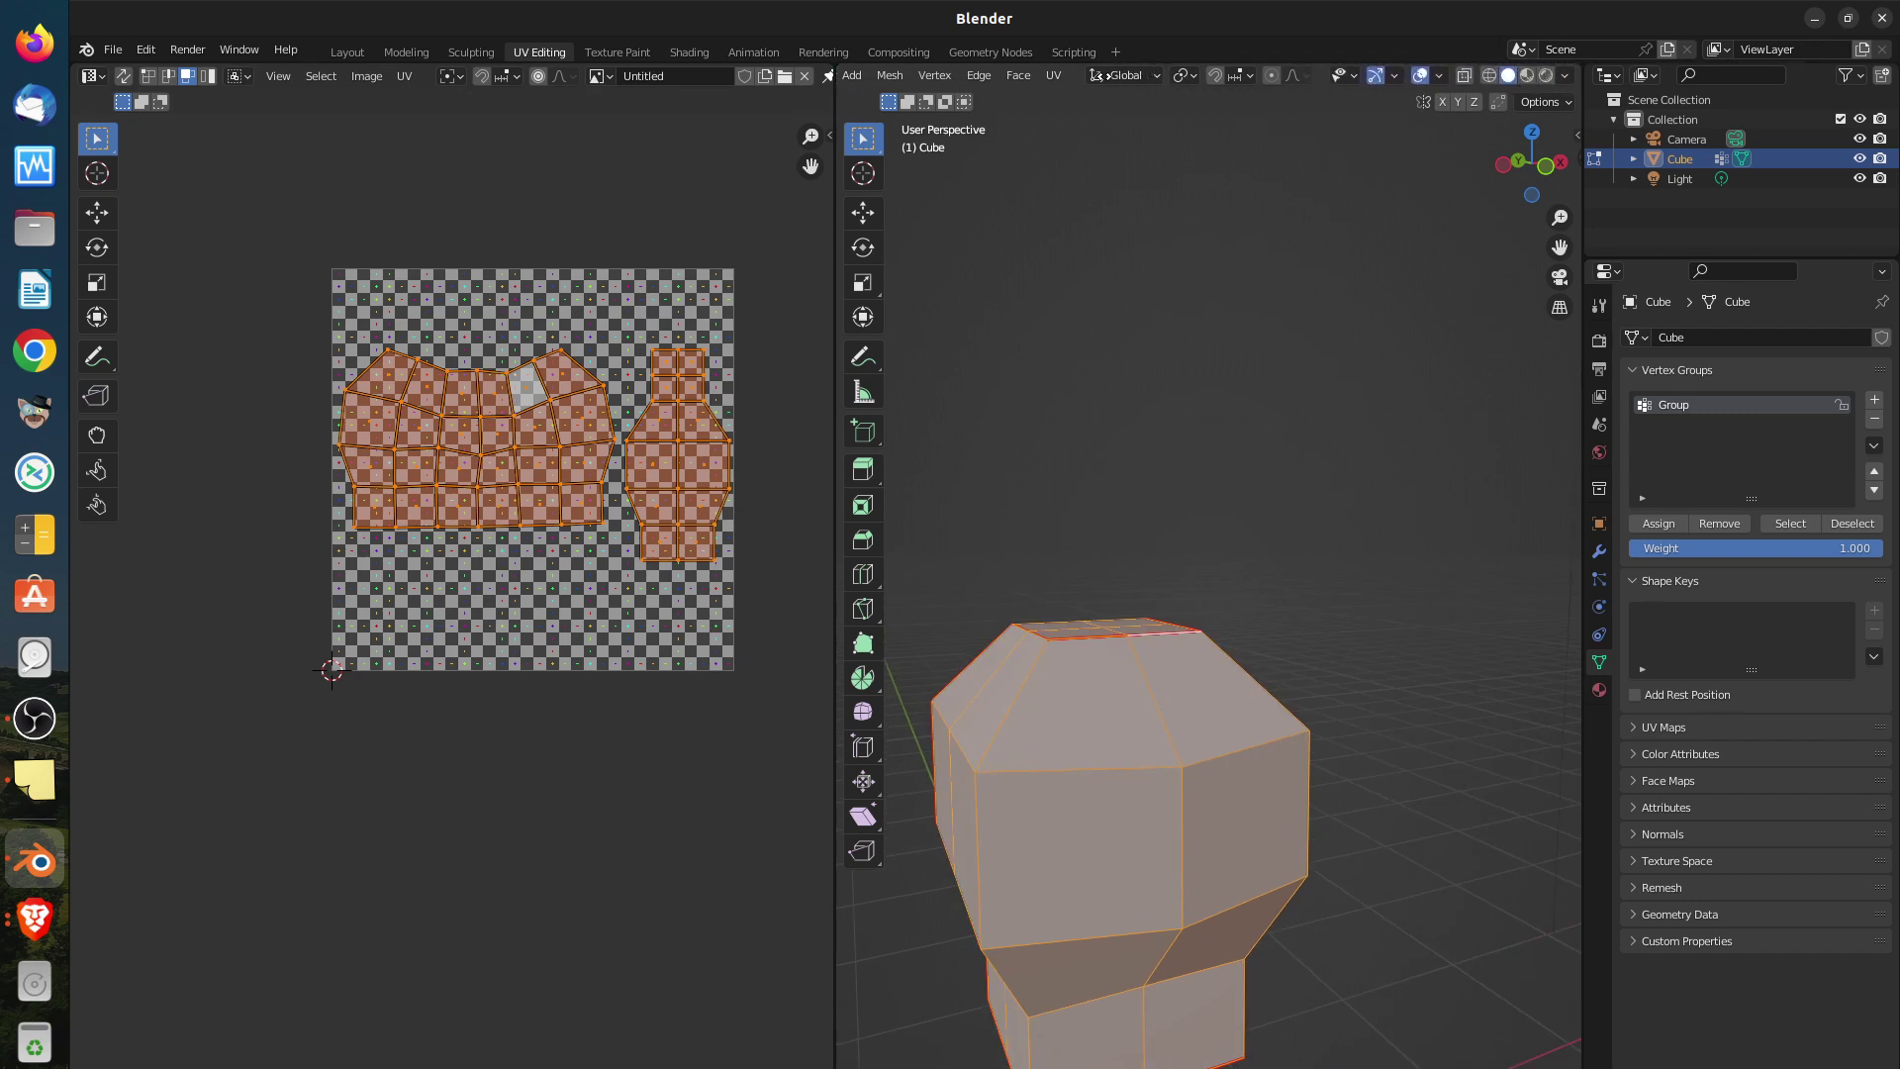
pyautogui.click(1528, 78)
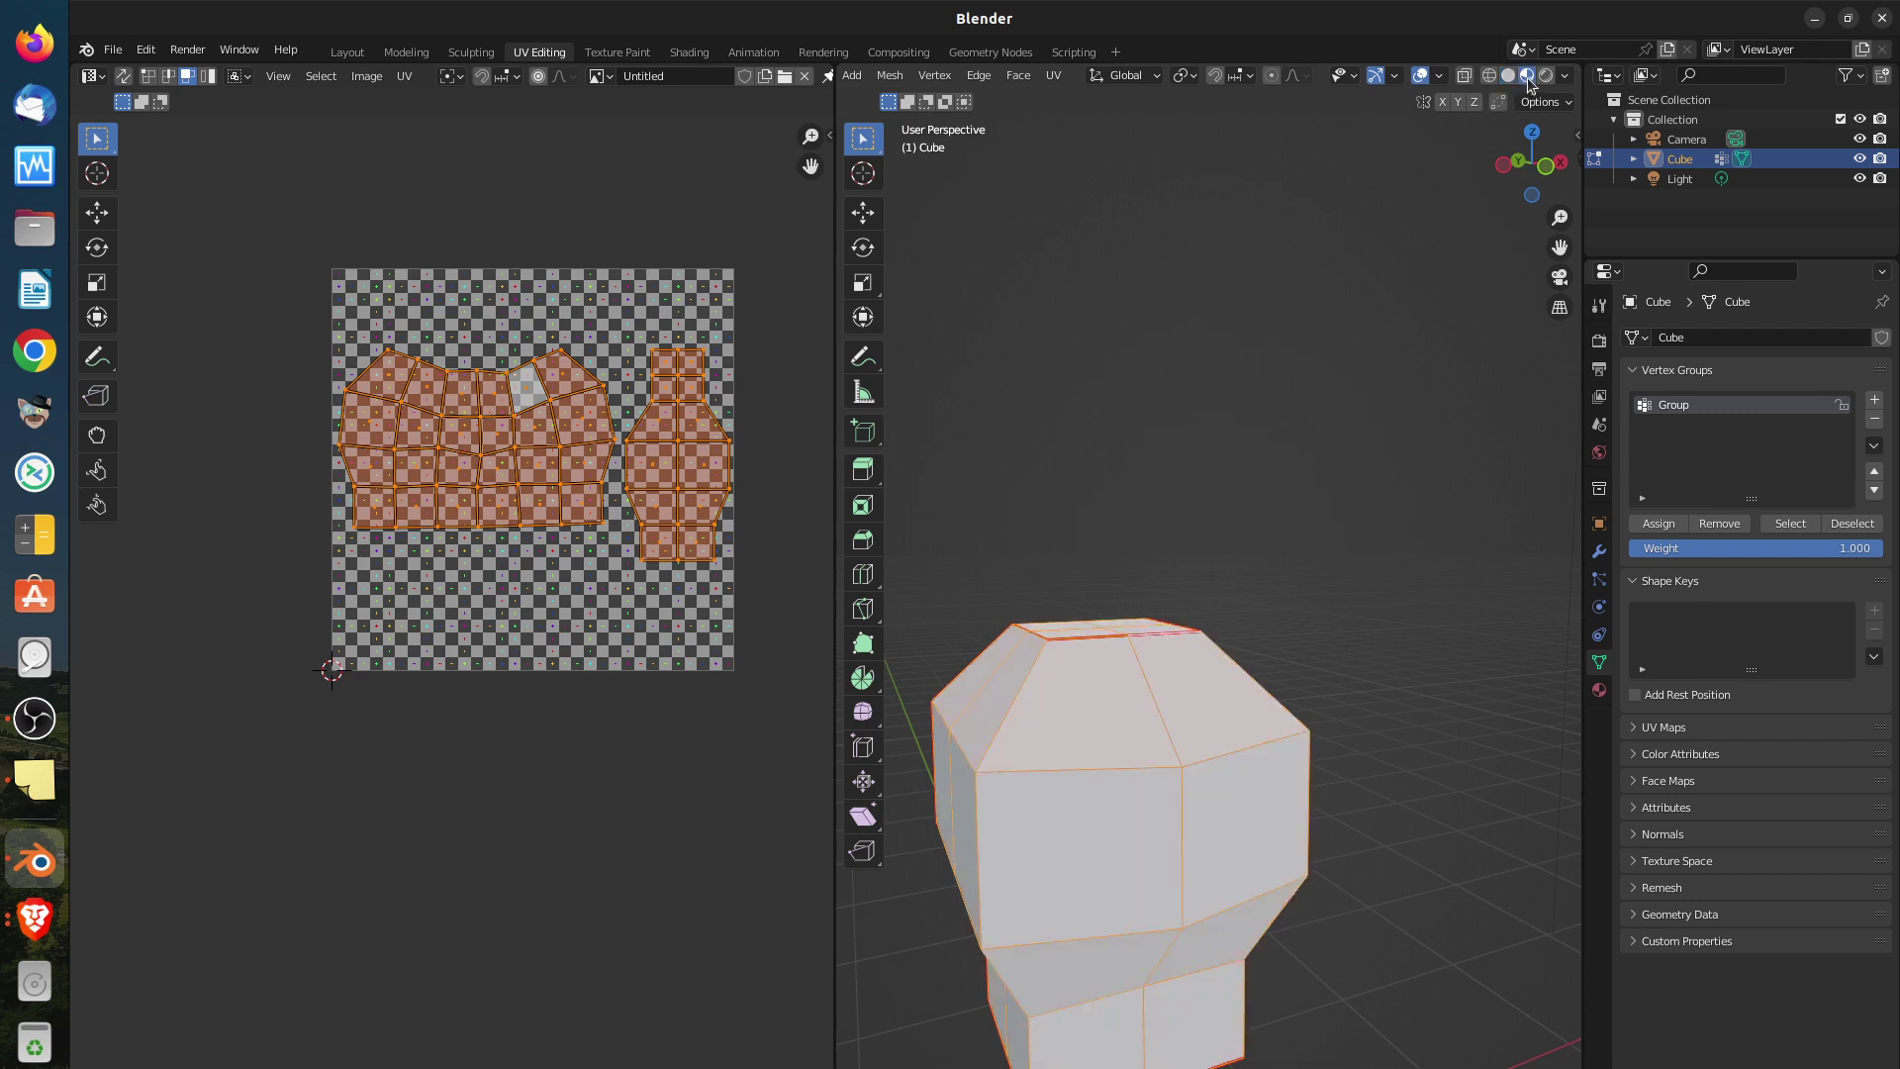
pyautogui.click(1546, 77)
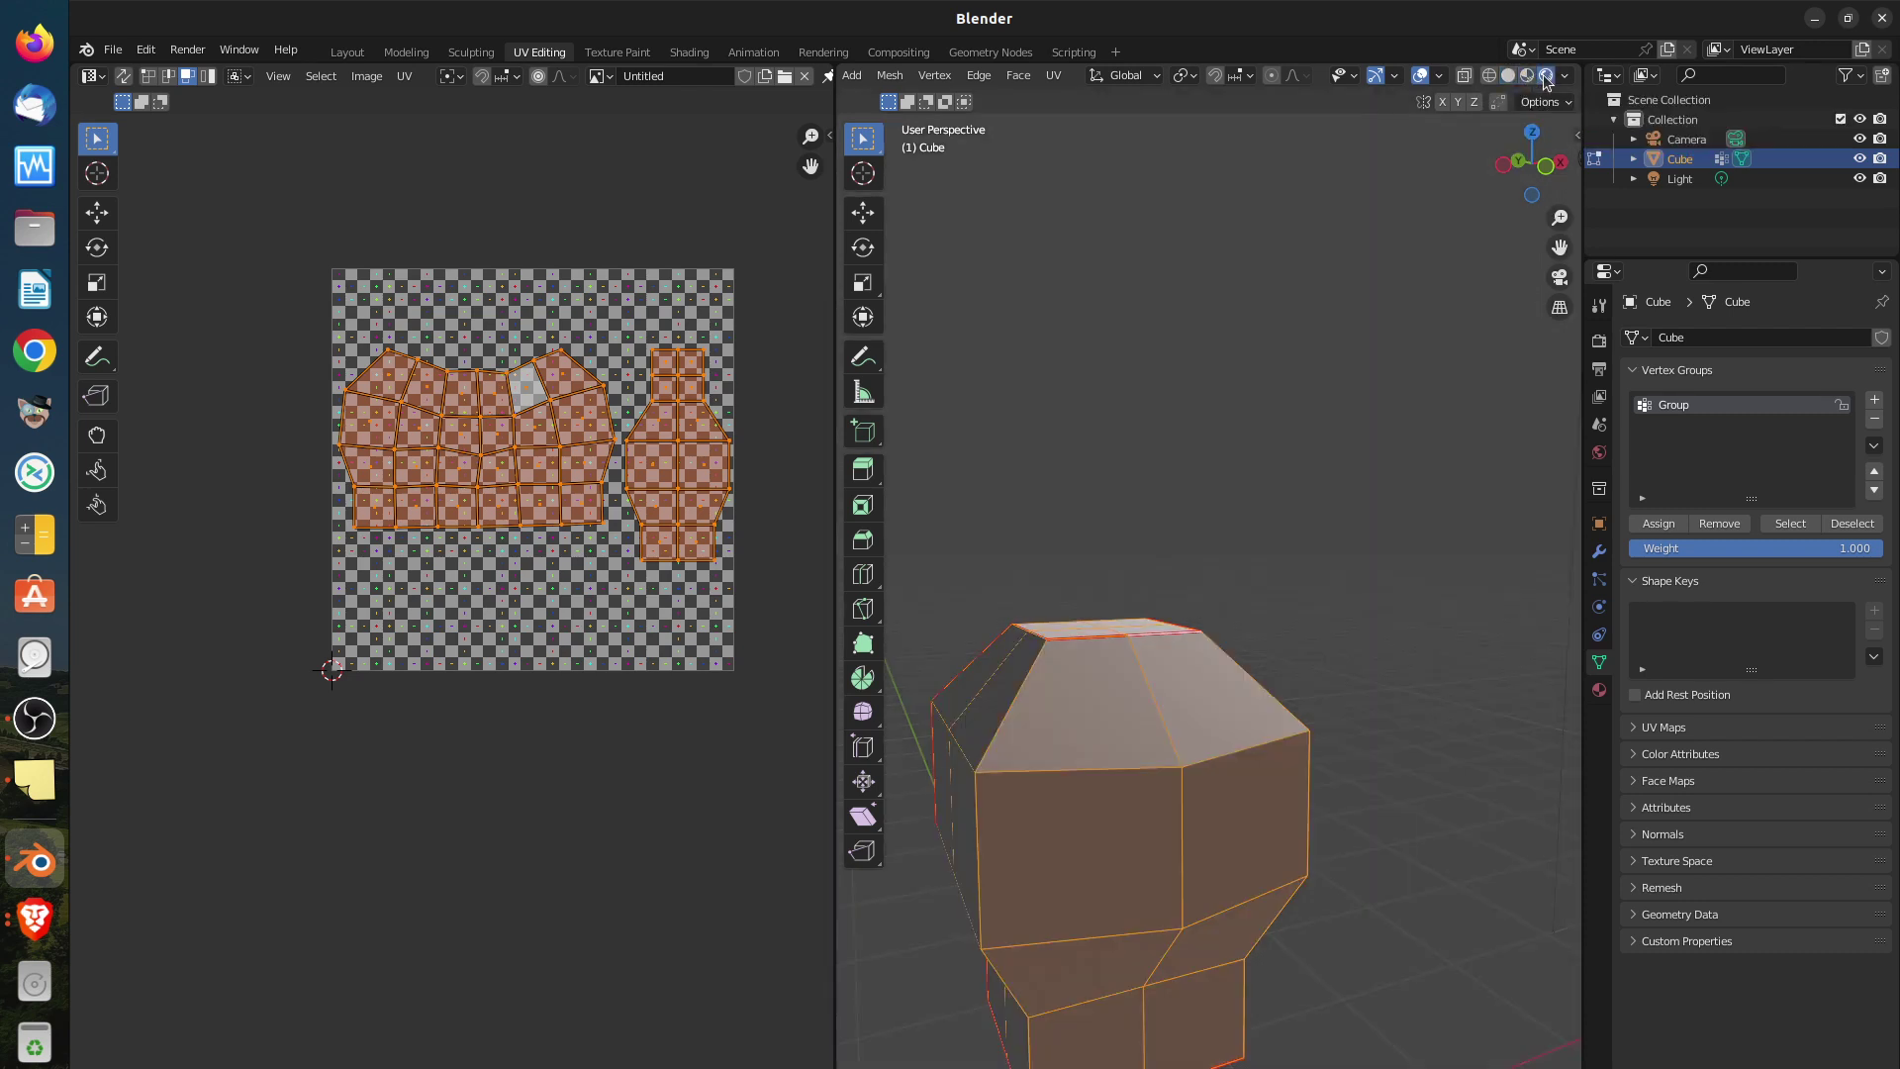
pyautogui.click(1529, 77)
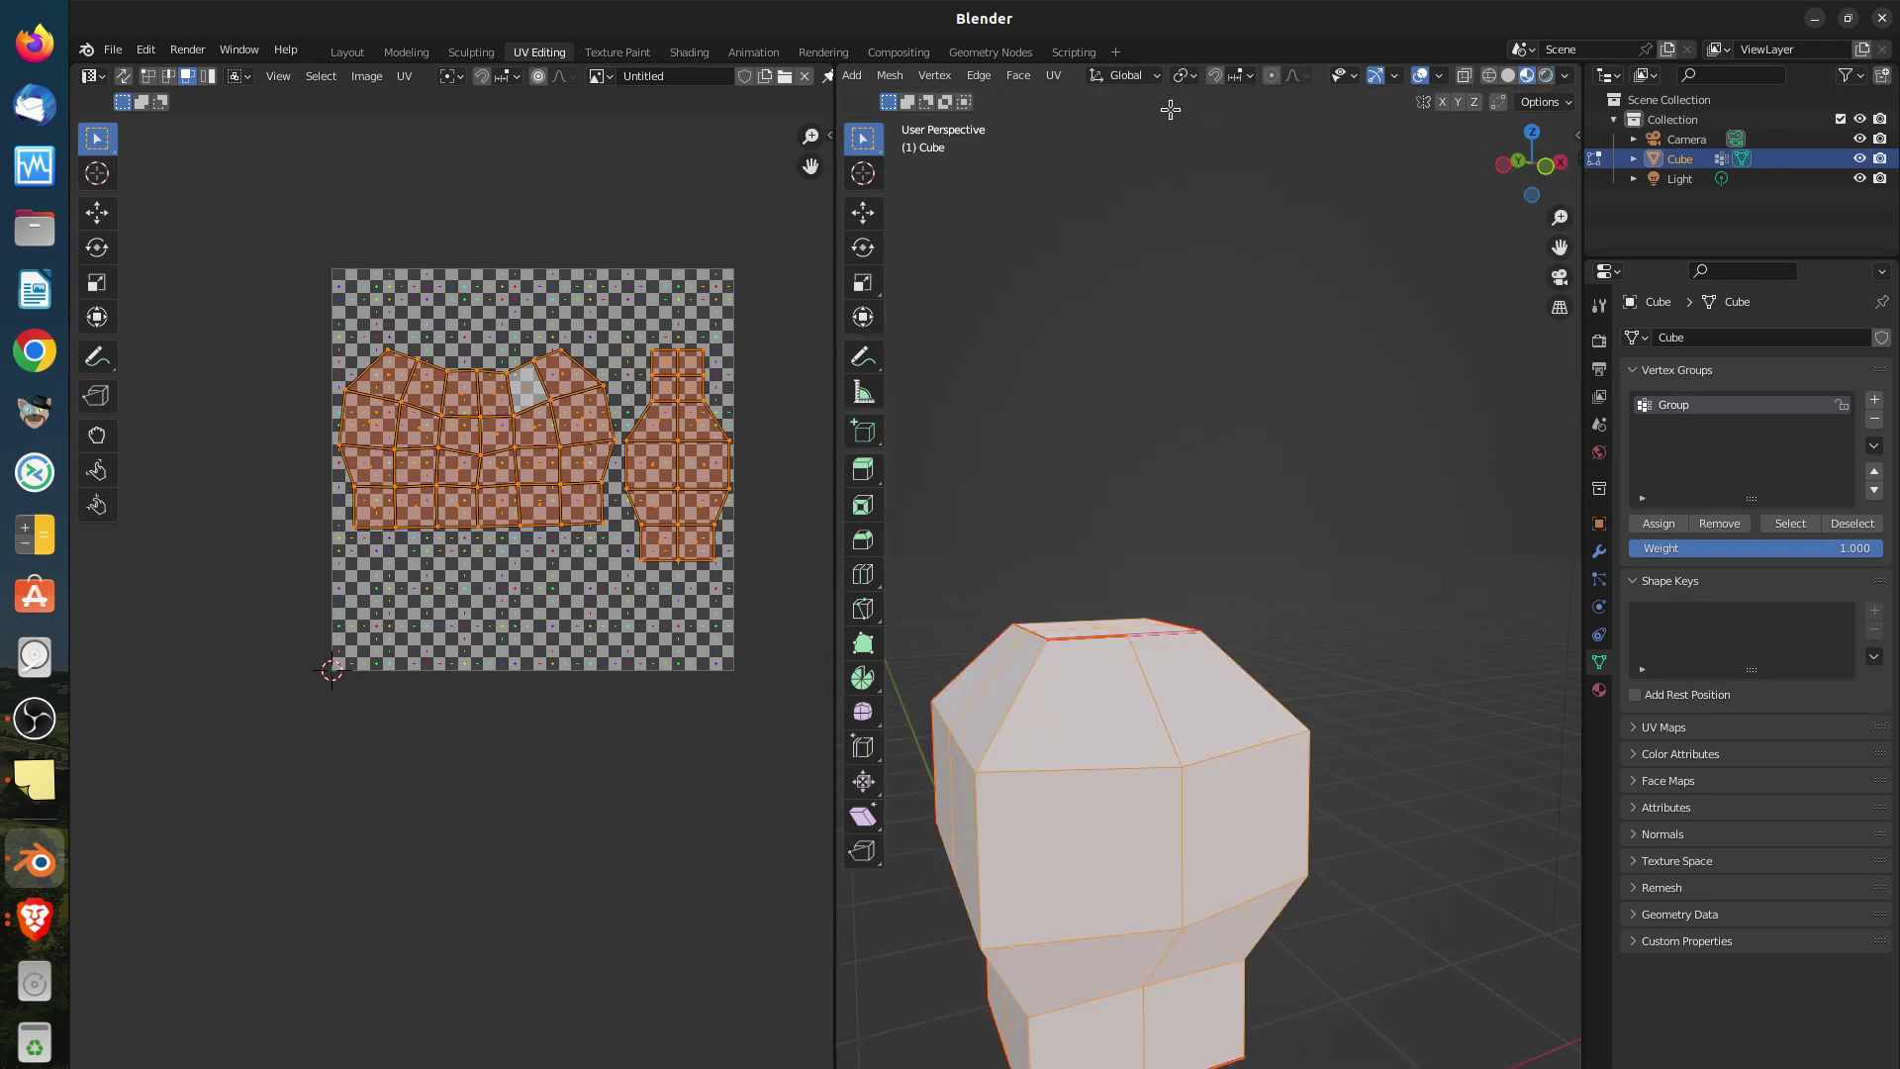
pyautogui.scroll(2, 1155, 76)
pyautogui.scroll(-2, 1156, 75)
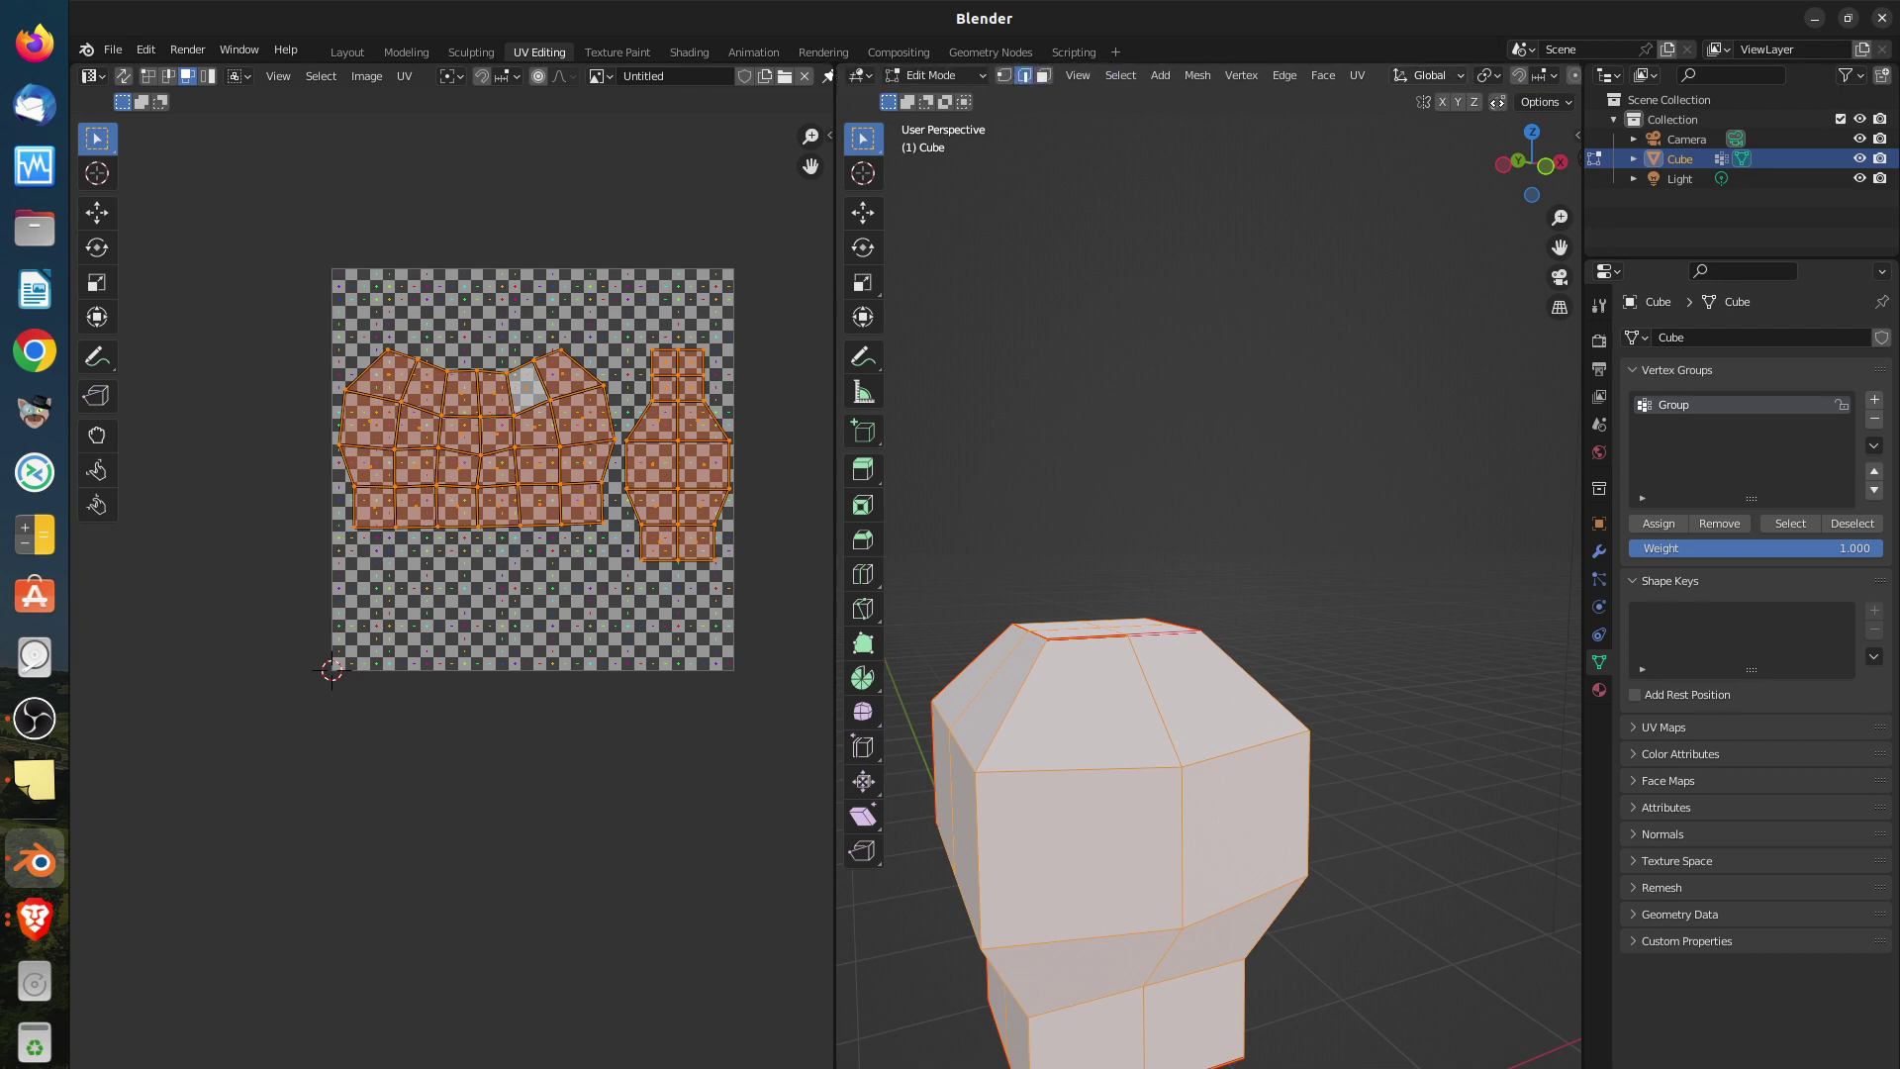
# Check the mesh and the grid image in Object Mode and return to Edit Mode
pyautogui.click(976, 76)
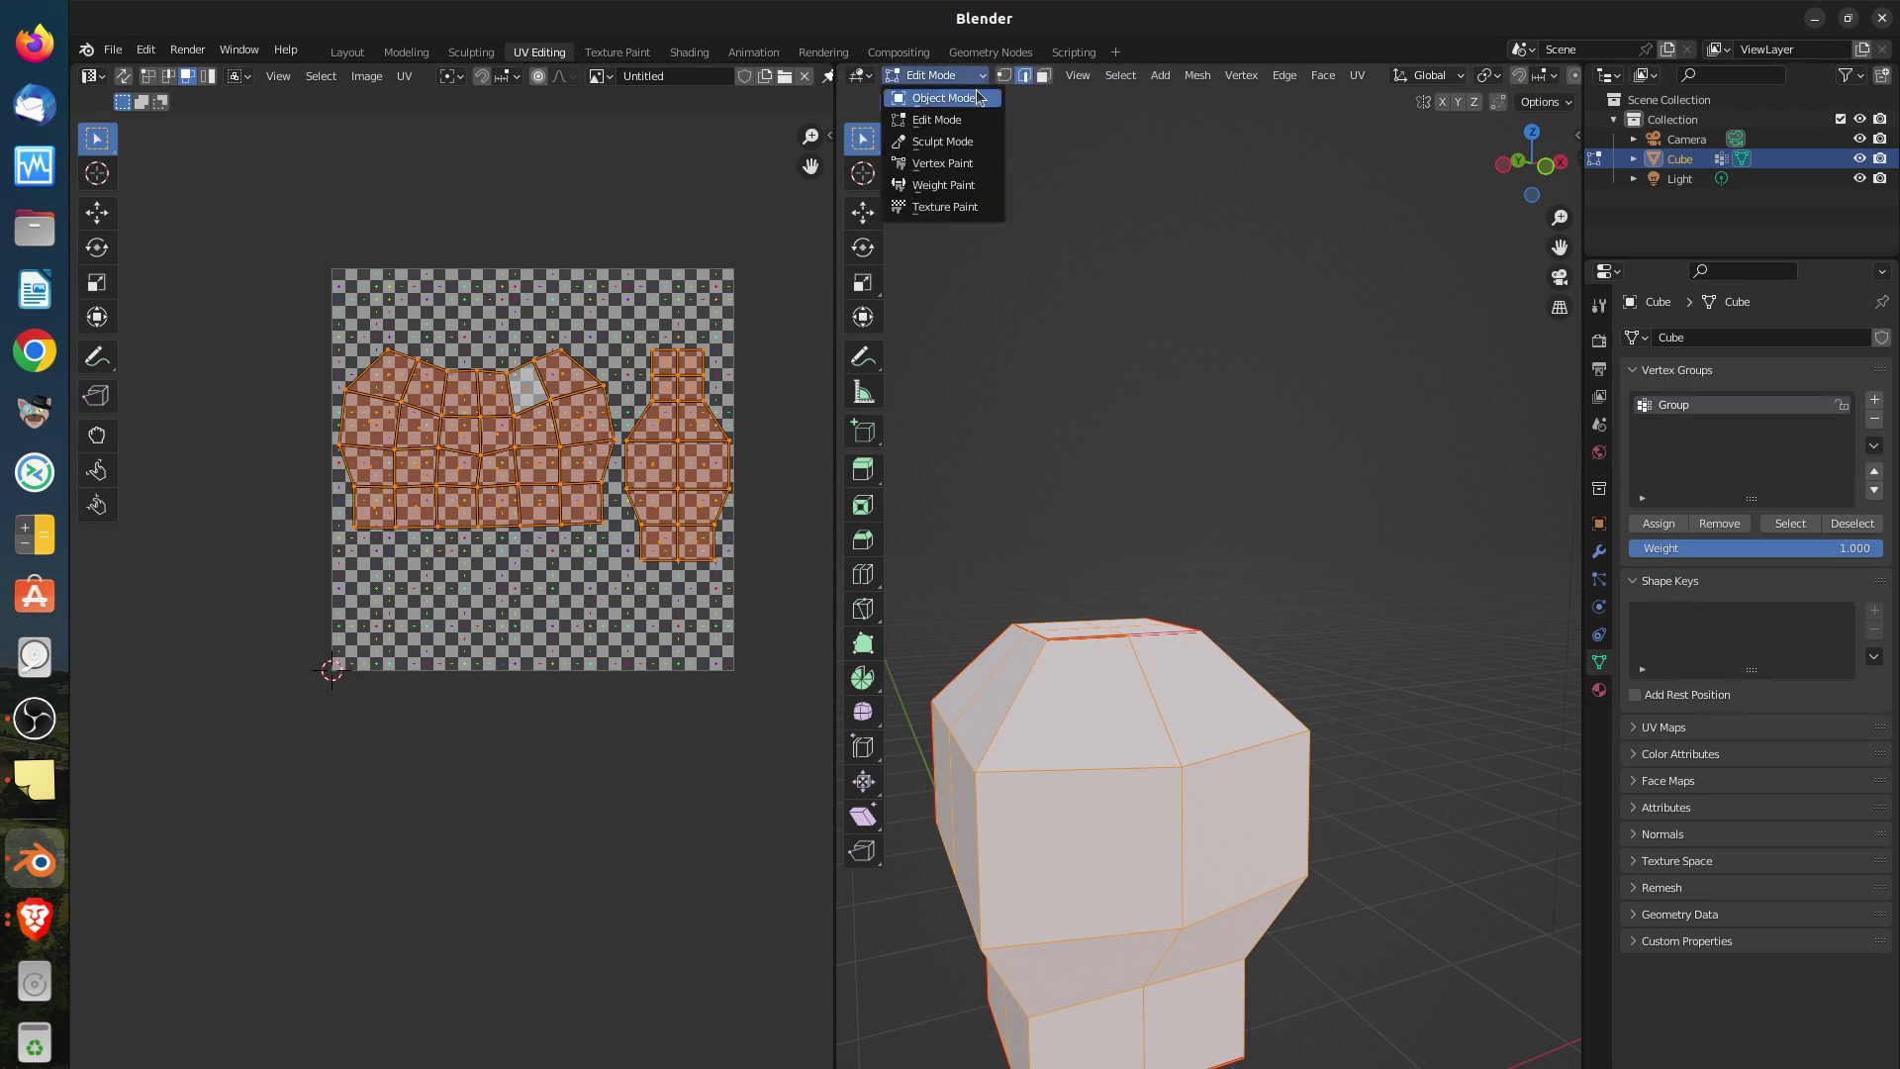
pyautogui.click(978, 98)
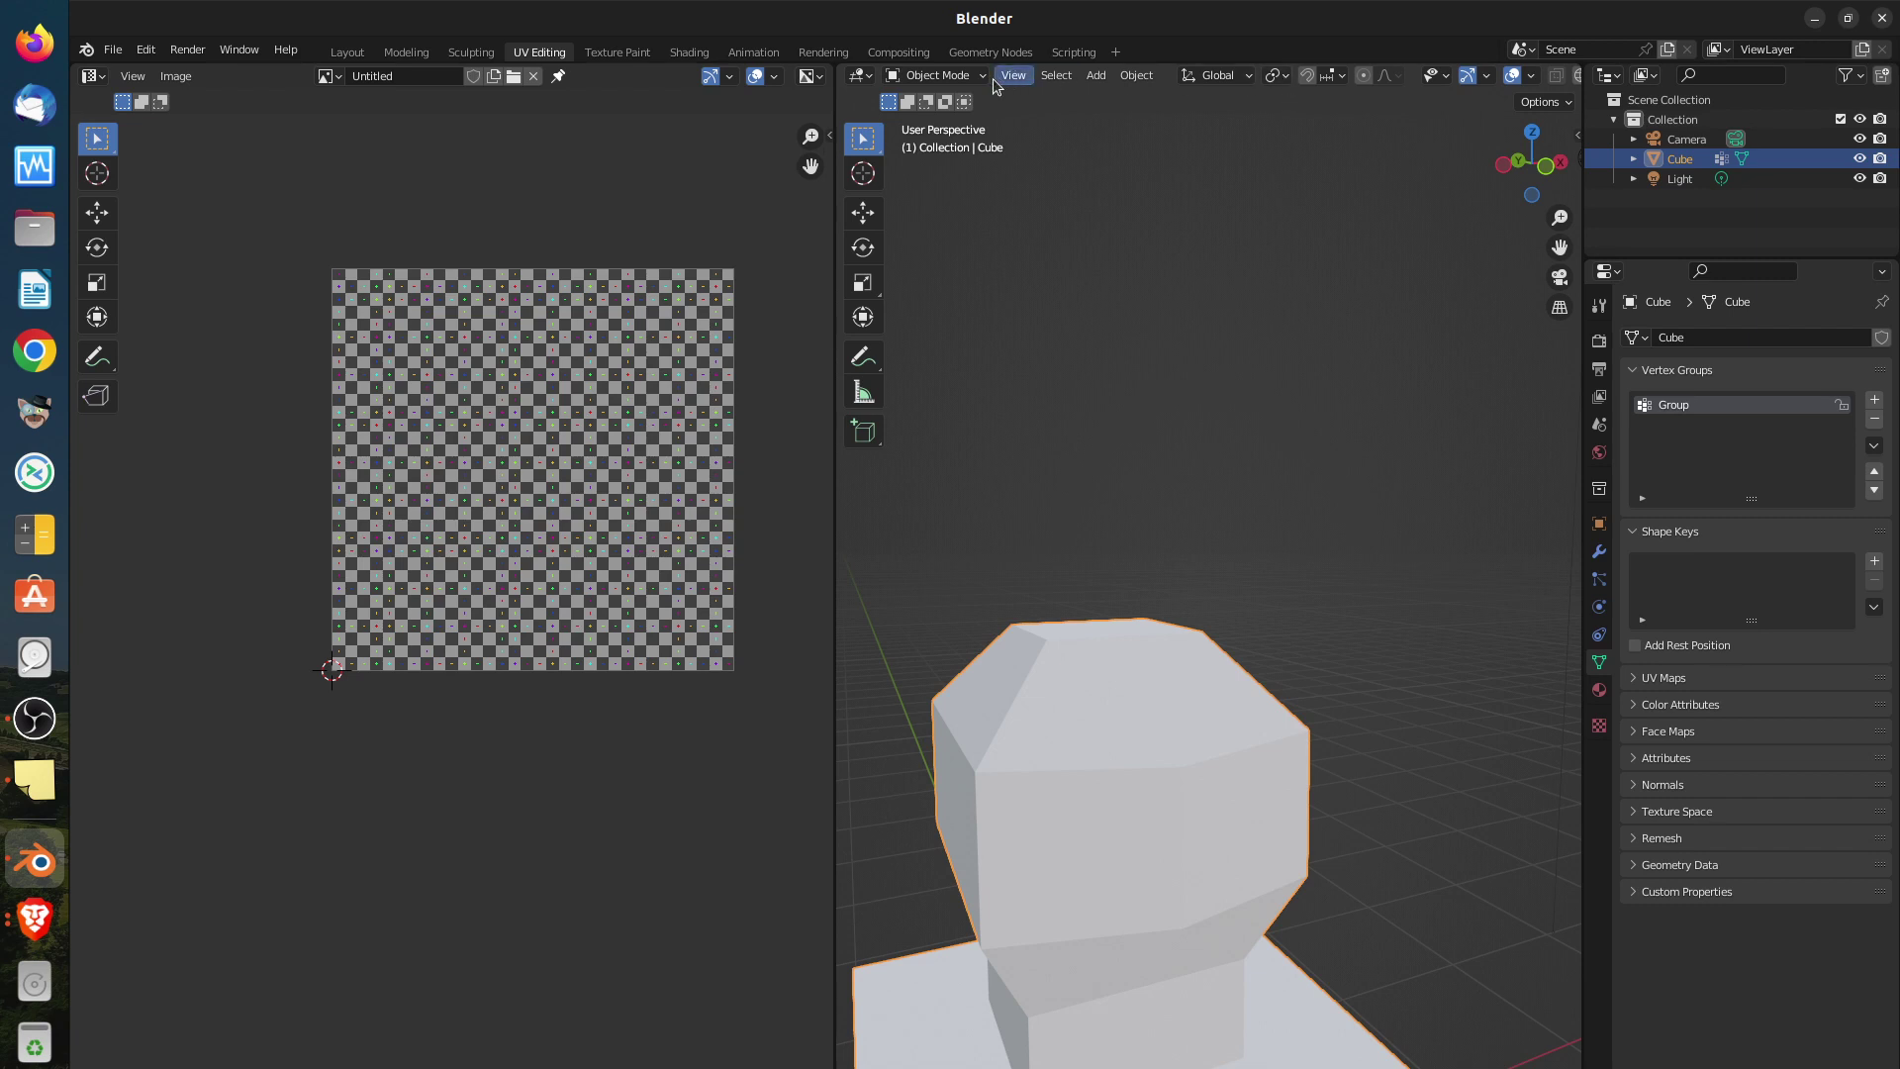
pyautogui.click(971, 76)
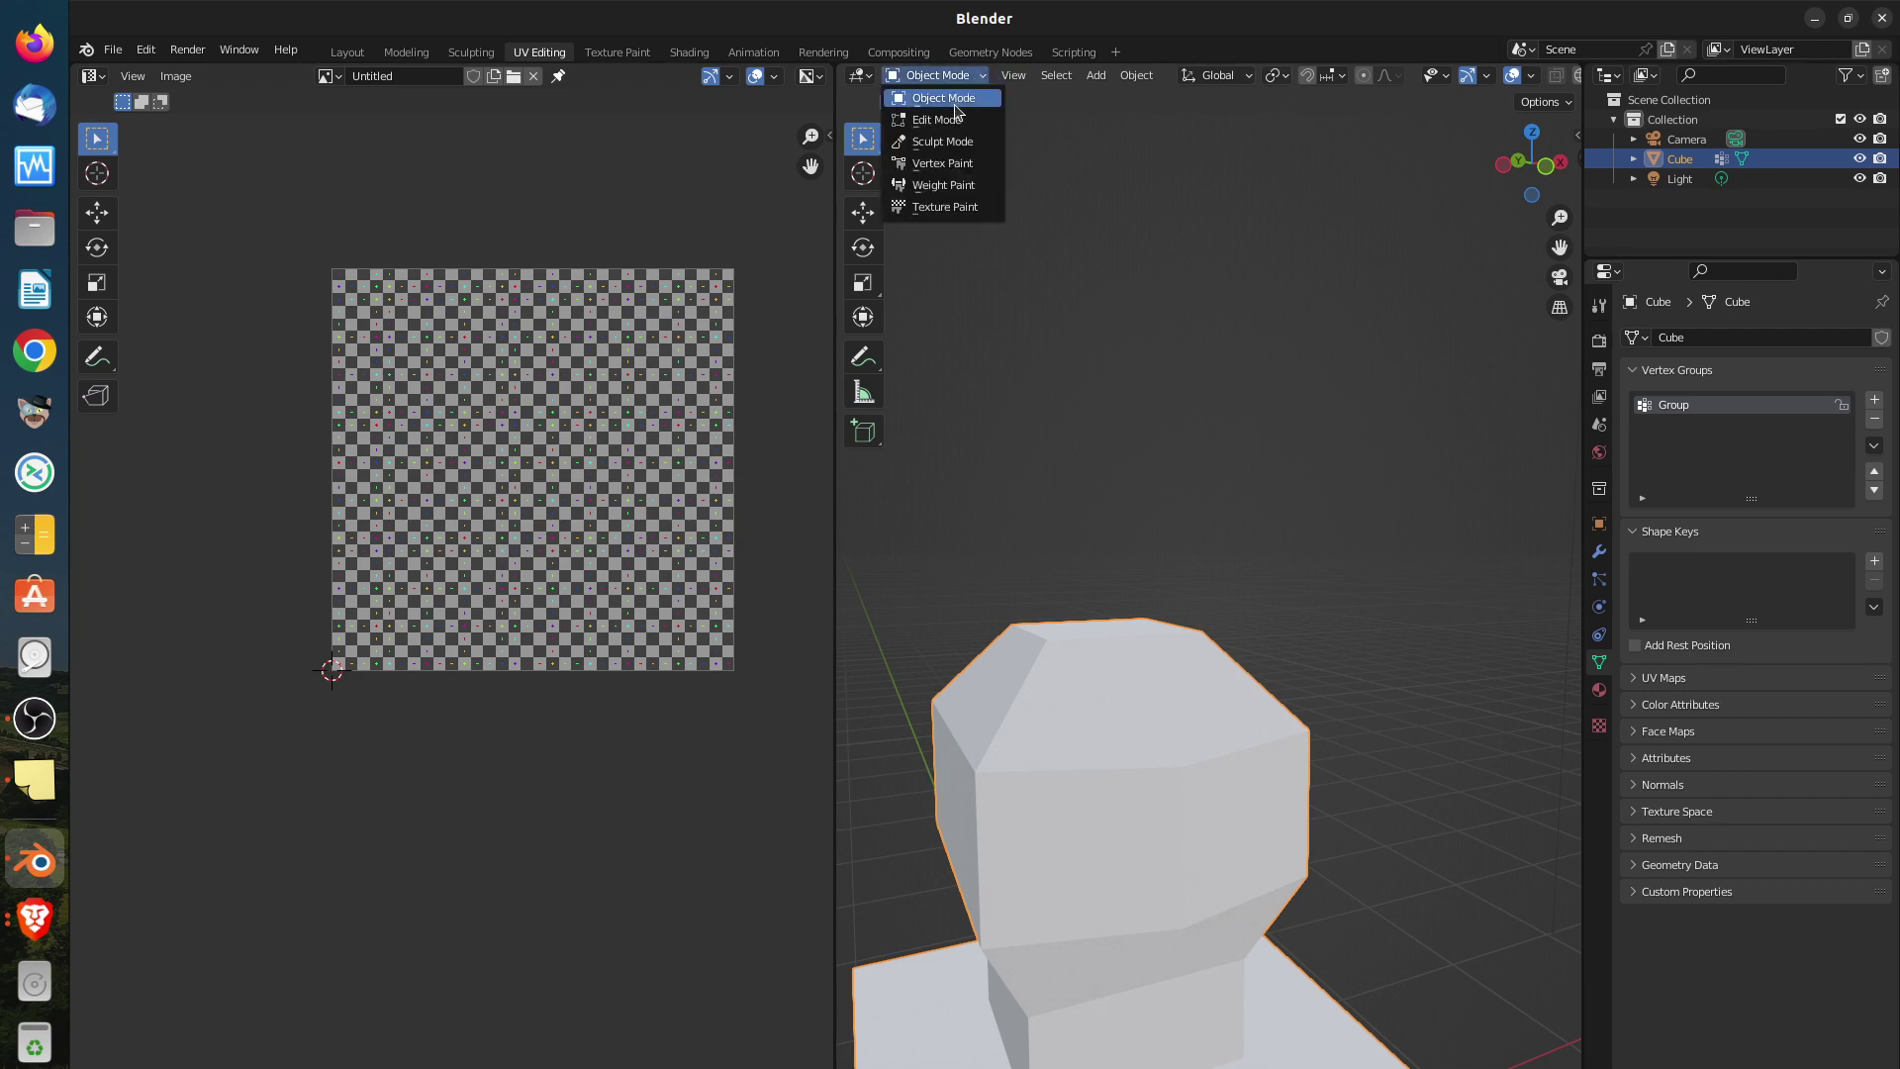
pyautogui.click(953, 98)
pyautogui.scroll(-4, 1308, 84)
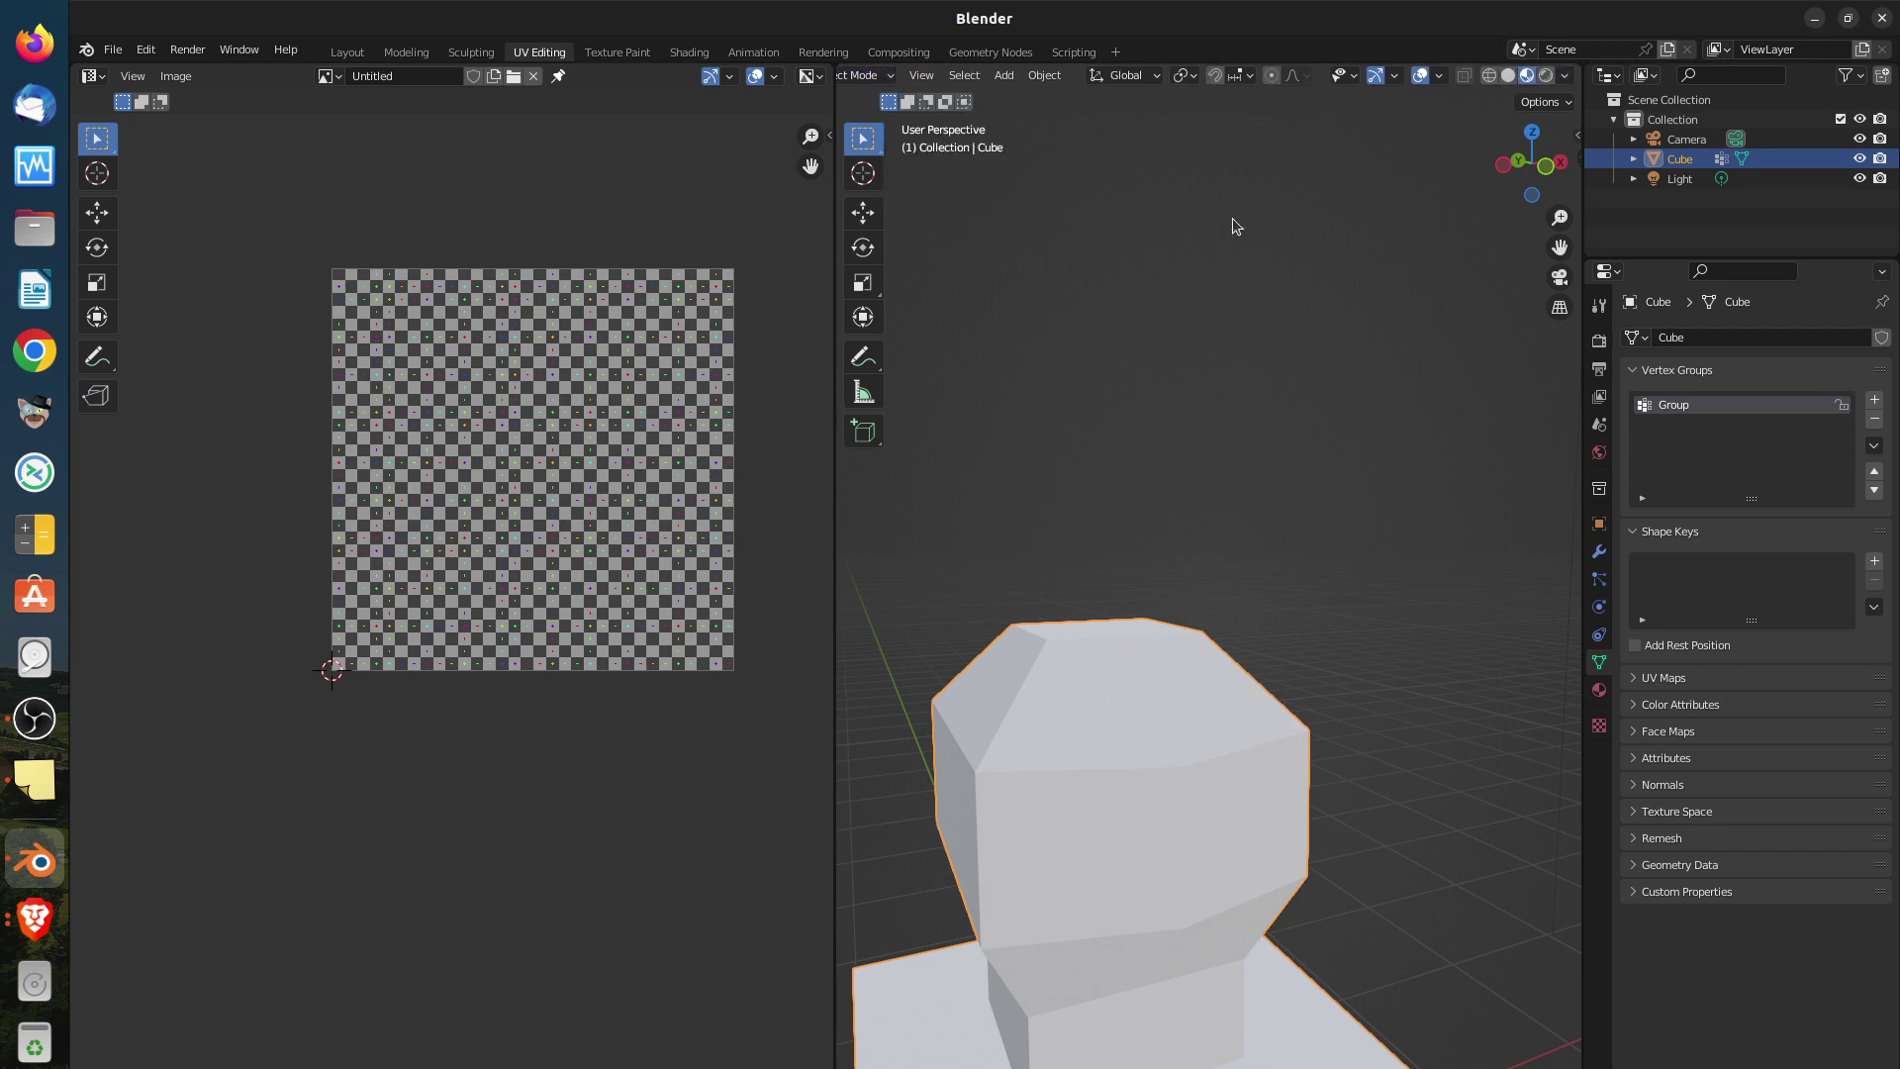
pyautogui.scroll(-2, 679, 538)
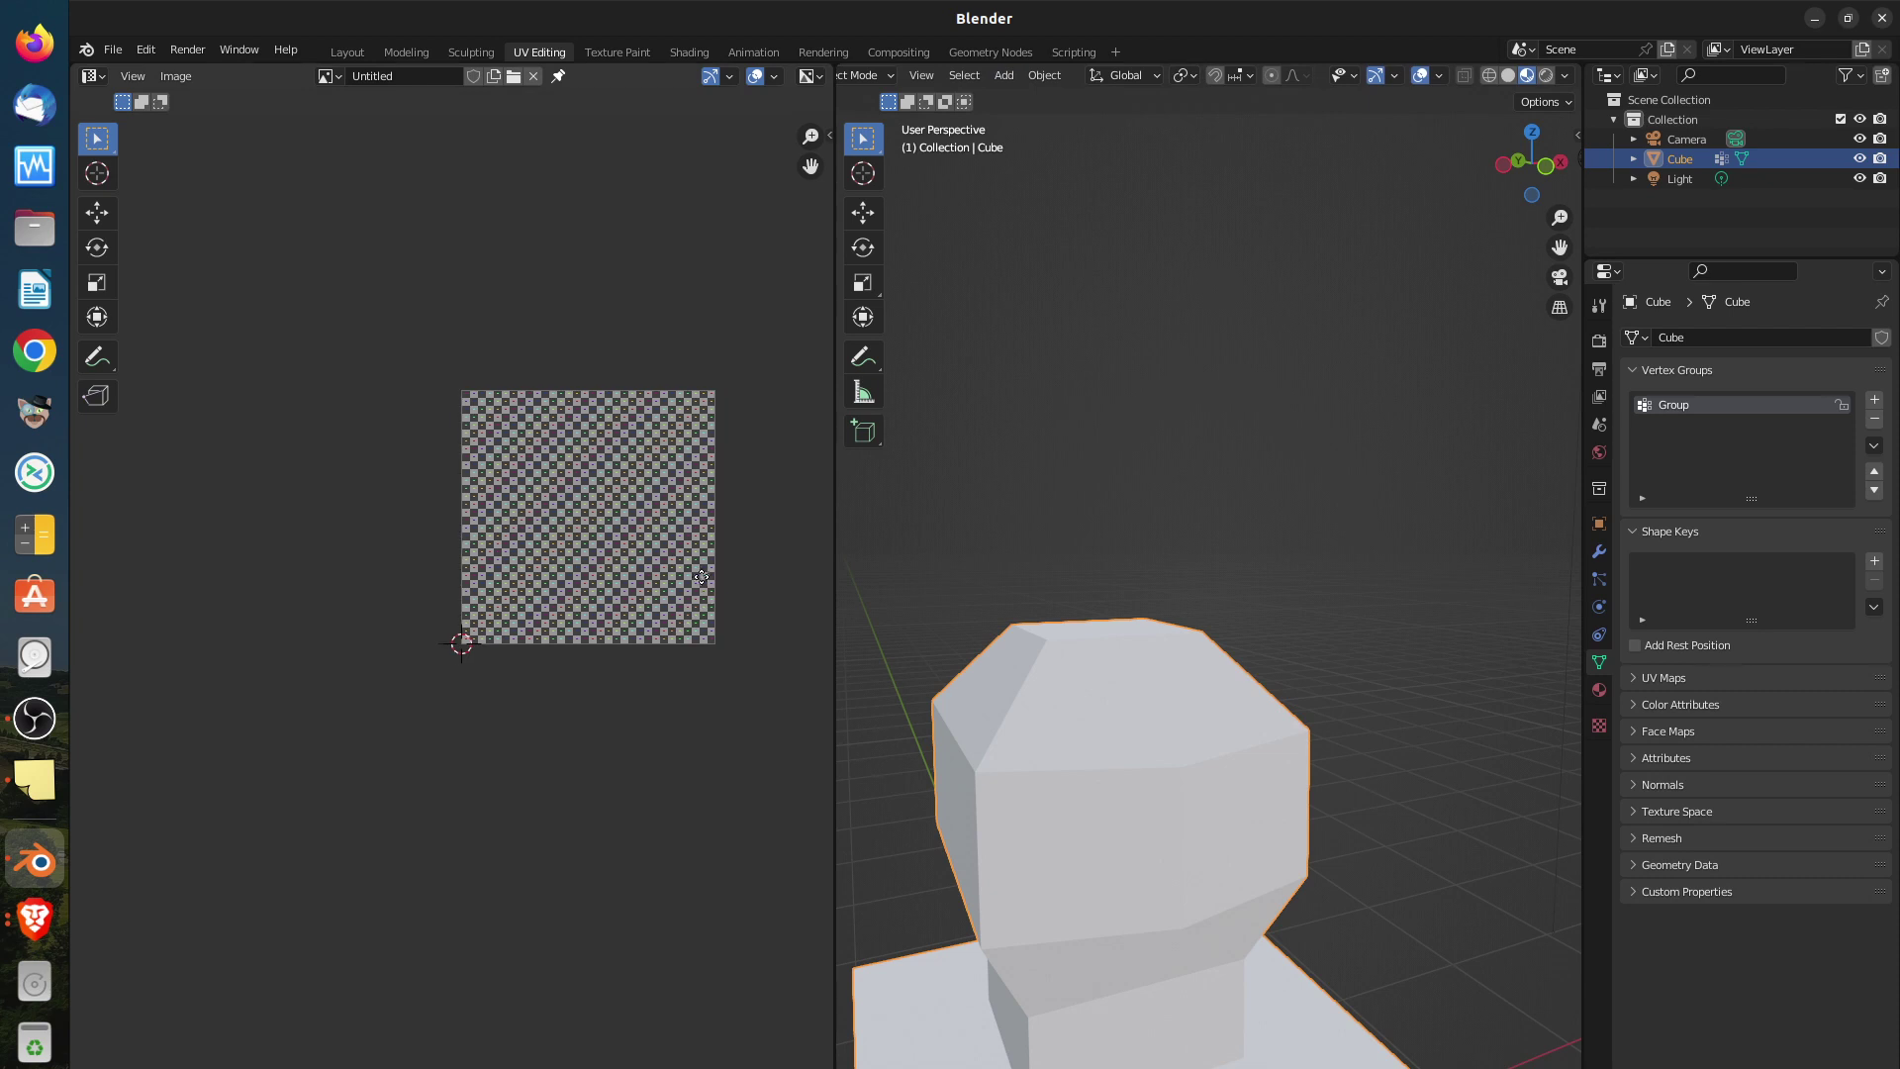
pyautogui.moveTo(682, 613); pyautogui.dragTo(663, 575, button='middle')
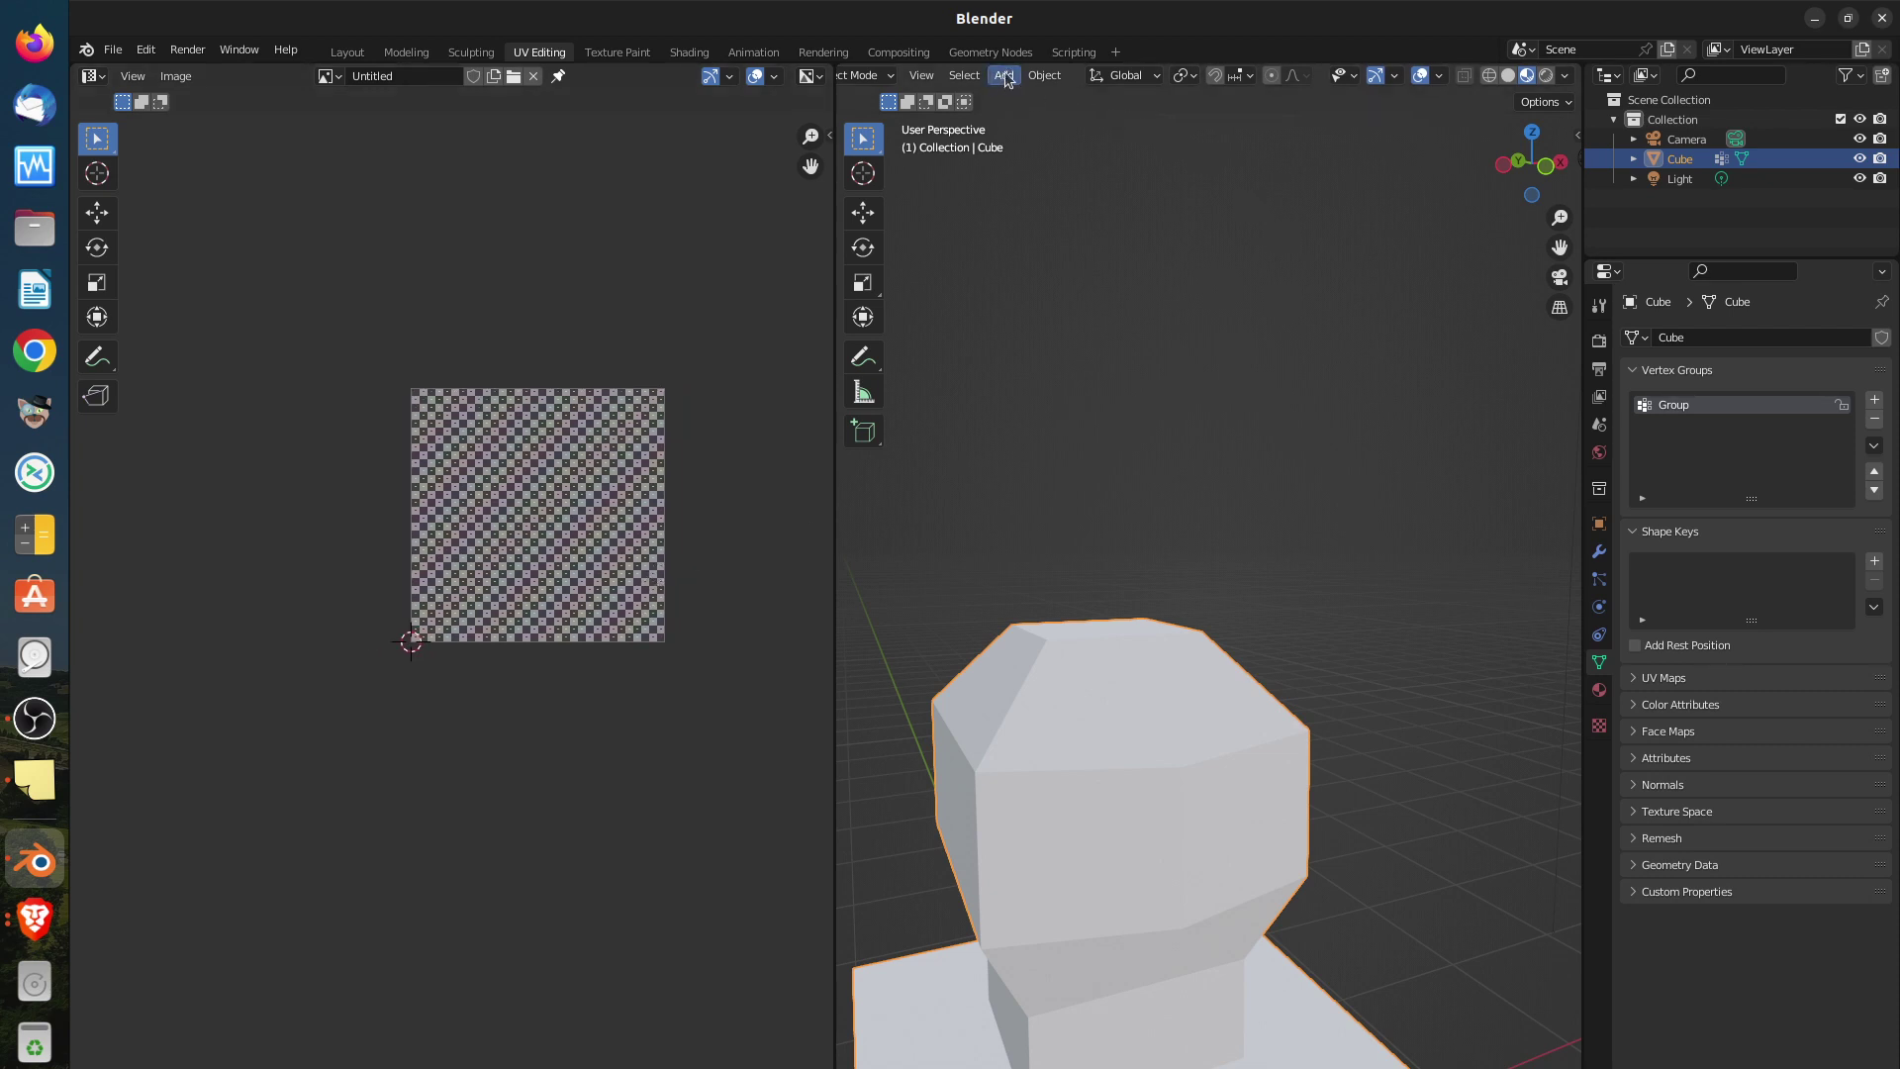
pyautogui.scroll(3, 1006, 80)
pyautogui.click(940, 76)
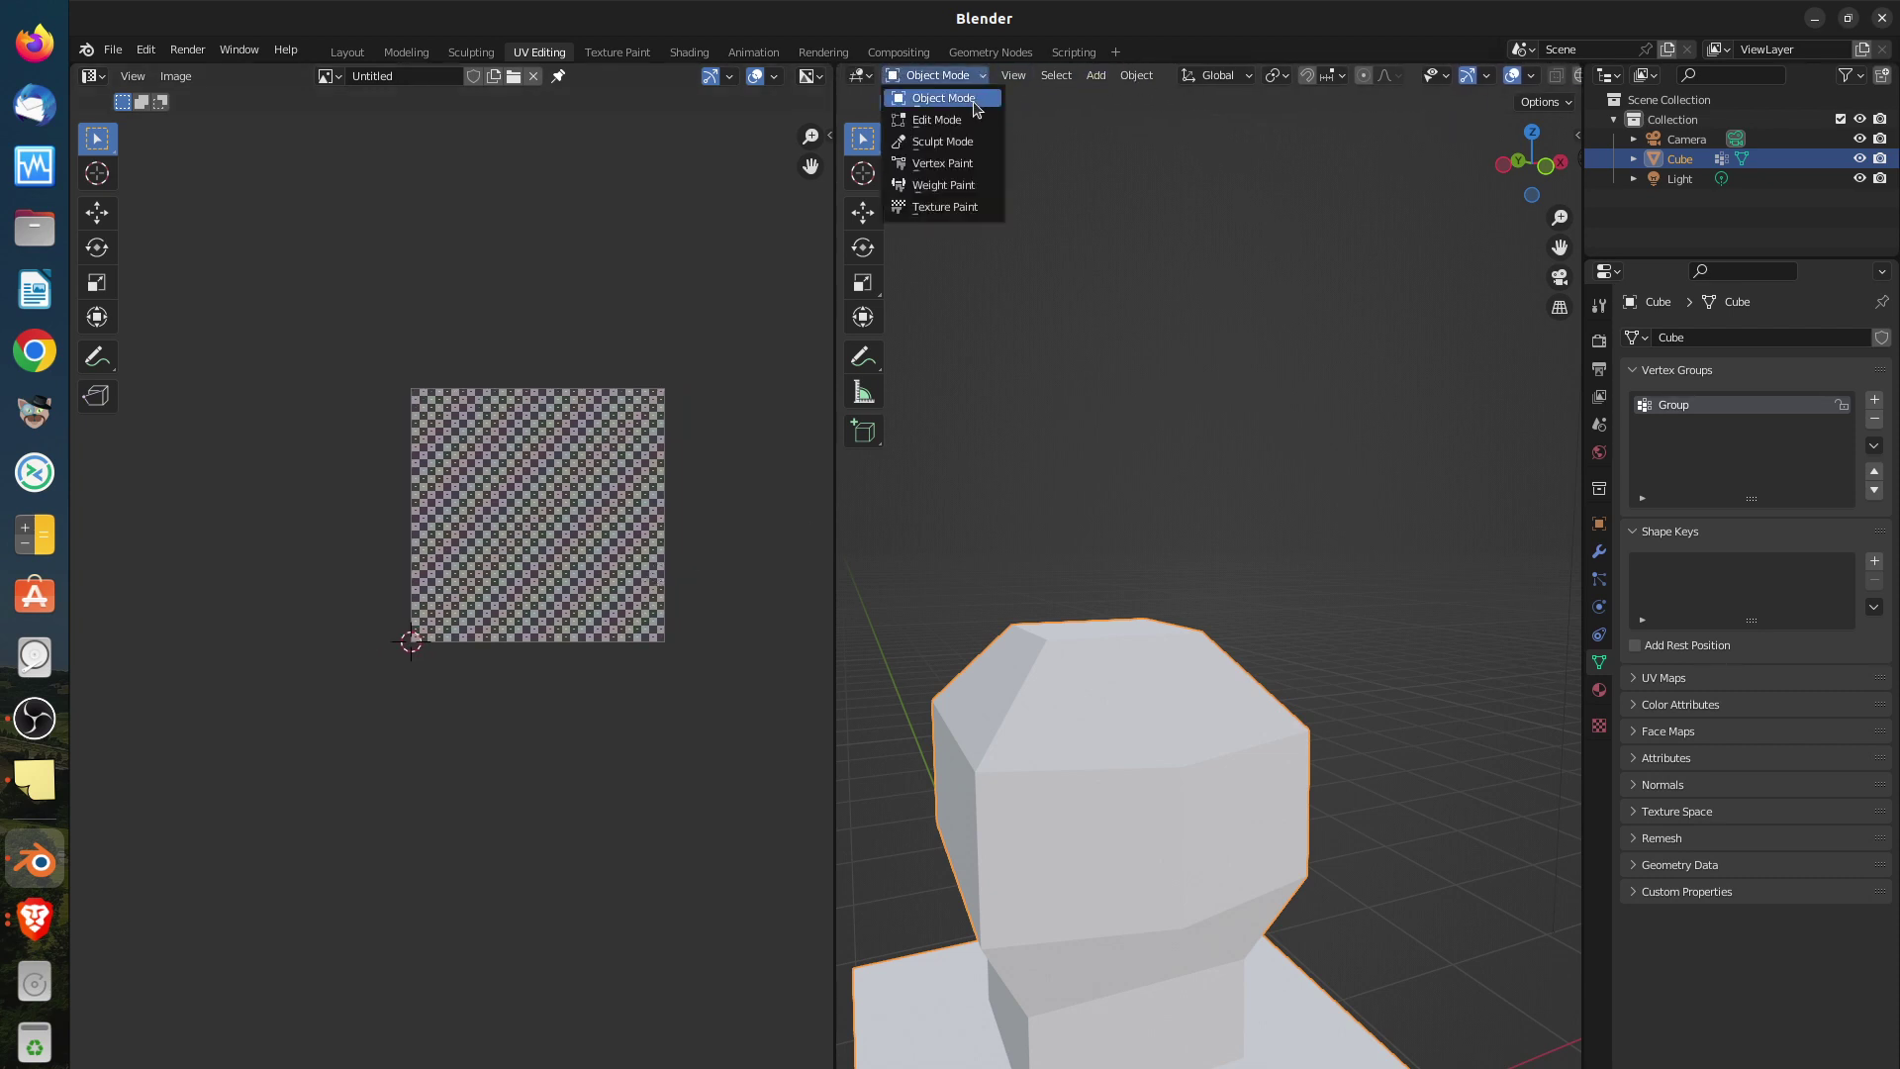
pyautogui.click(974, 120)
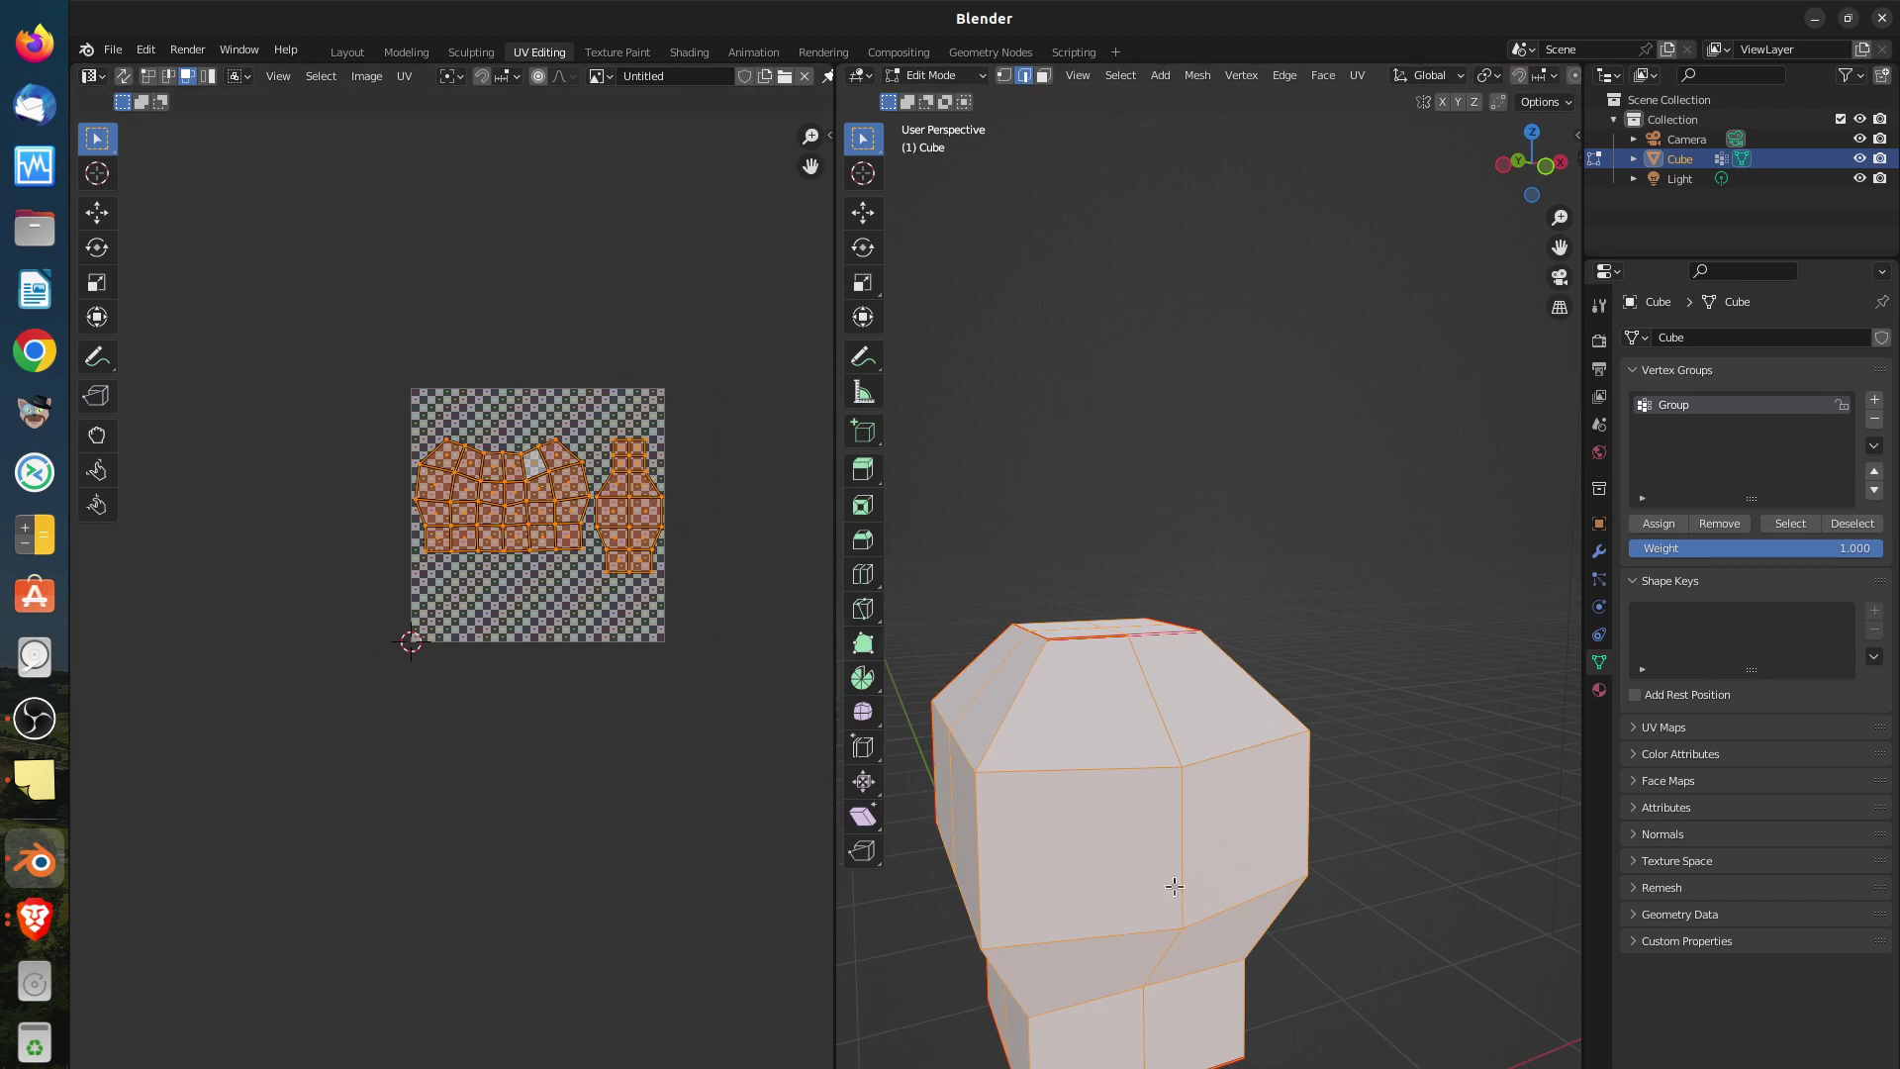
# Set the render engine to Cycles and switch the 3D viewport to Solid shading
pyautogui.scroll(-4, 1268, 77)
pyautogui.scroll(-4, 1267, 77)
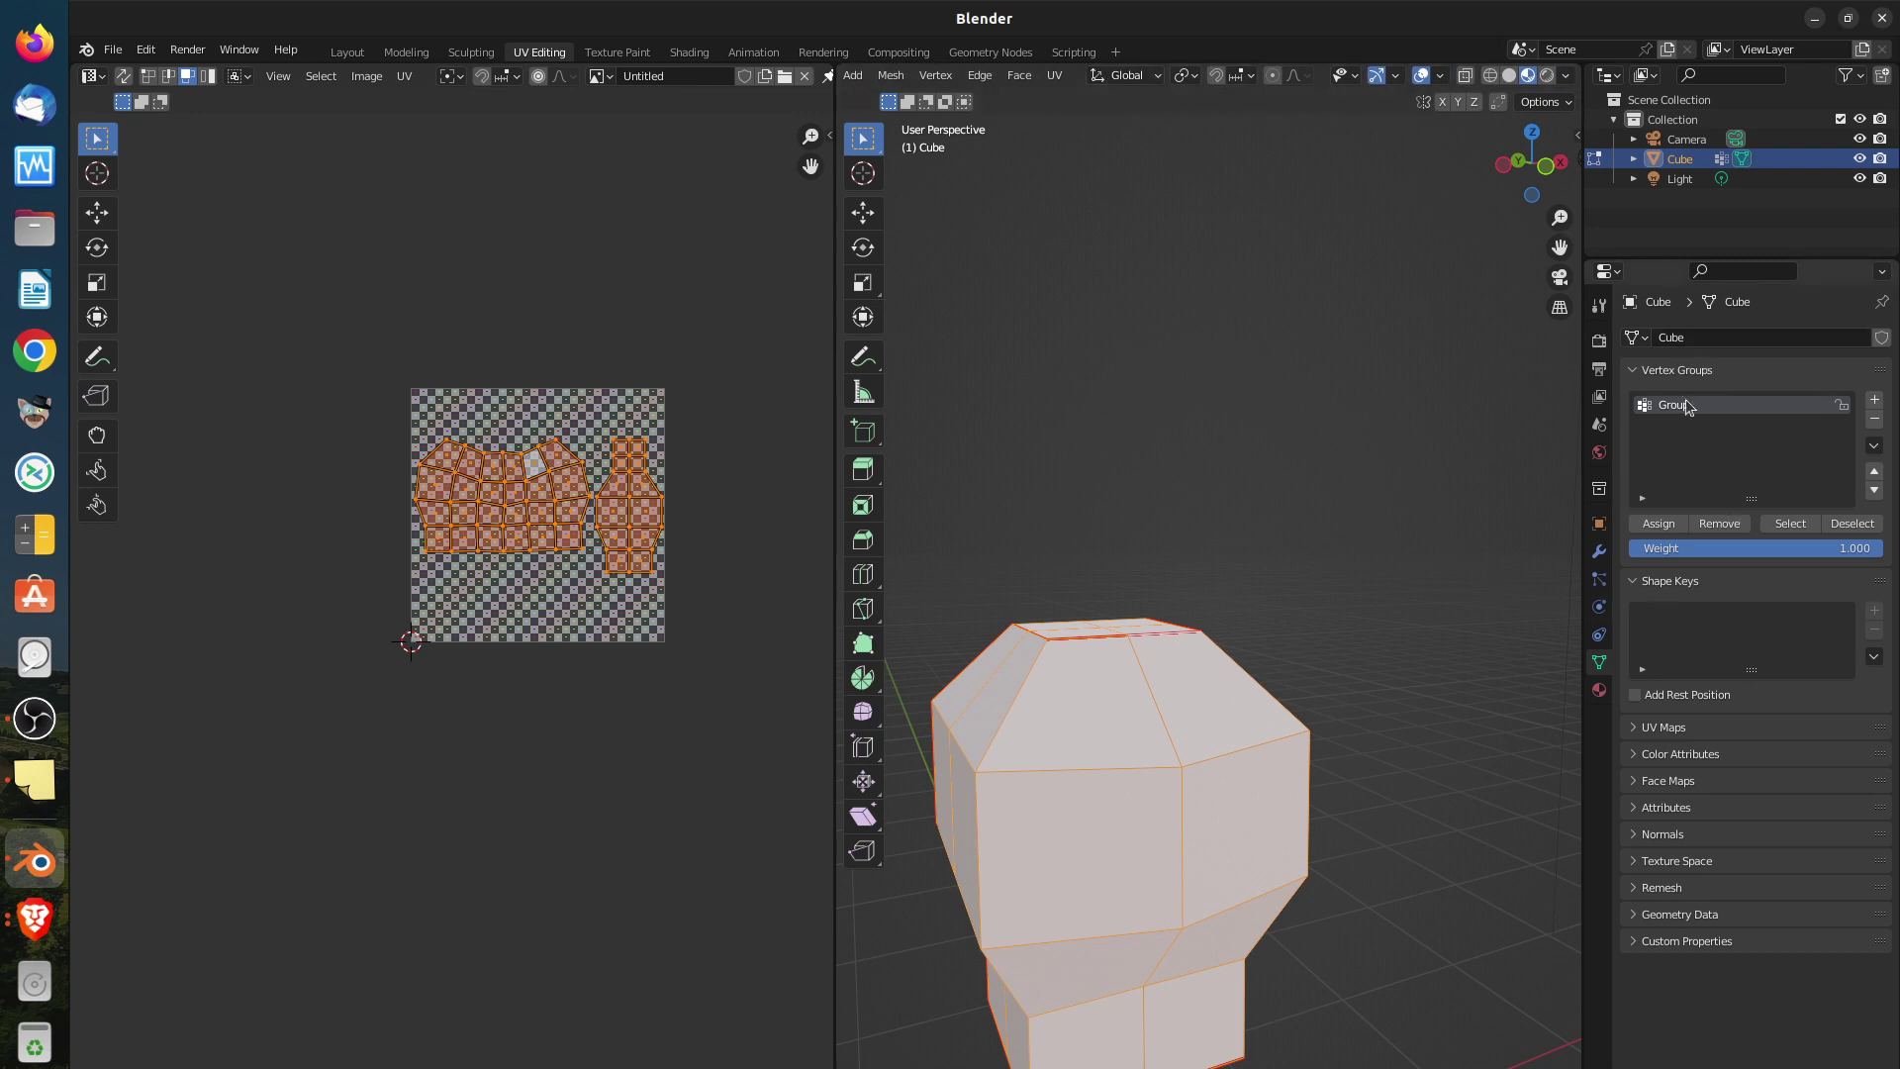
pyautogui.click(1599, 342)
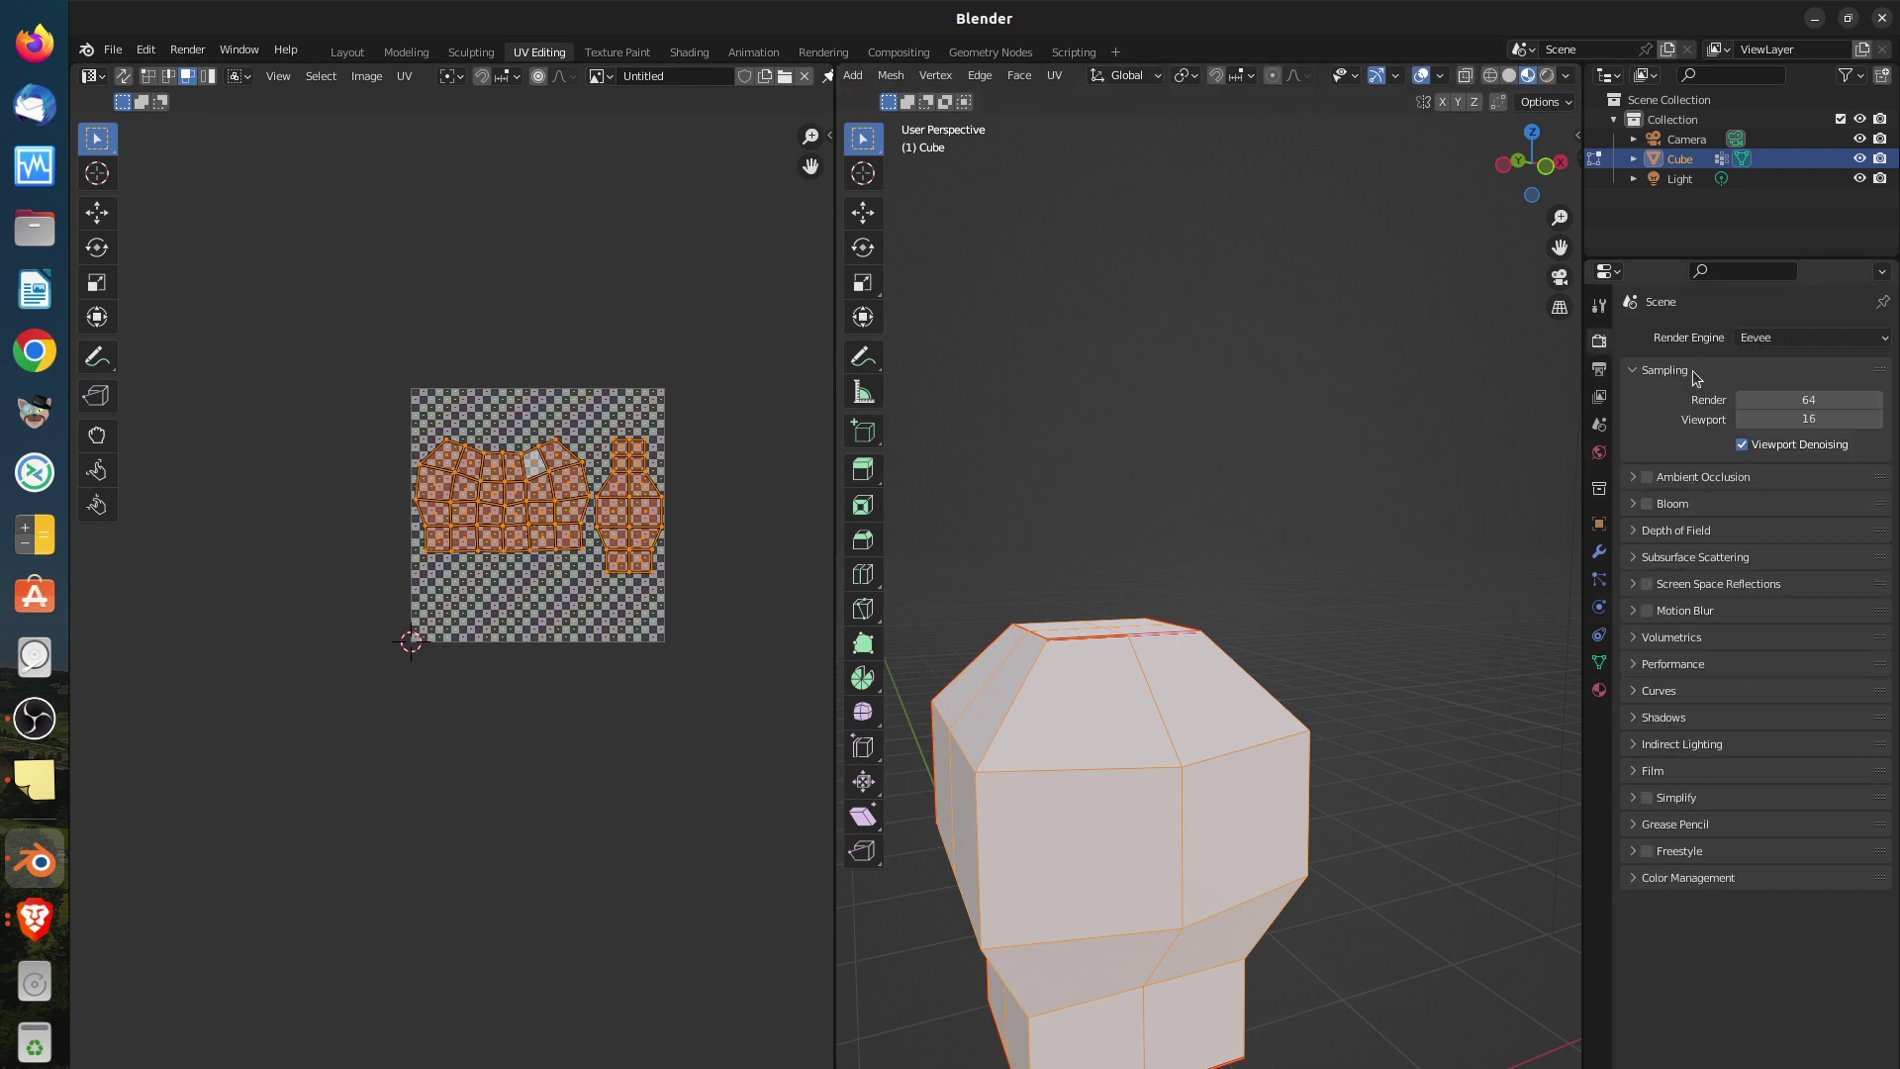
pyautogui.click(1757, 341)
pyautogui.click(1755, 405)
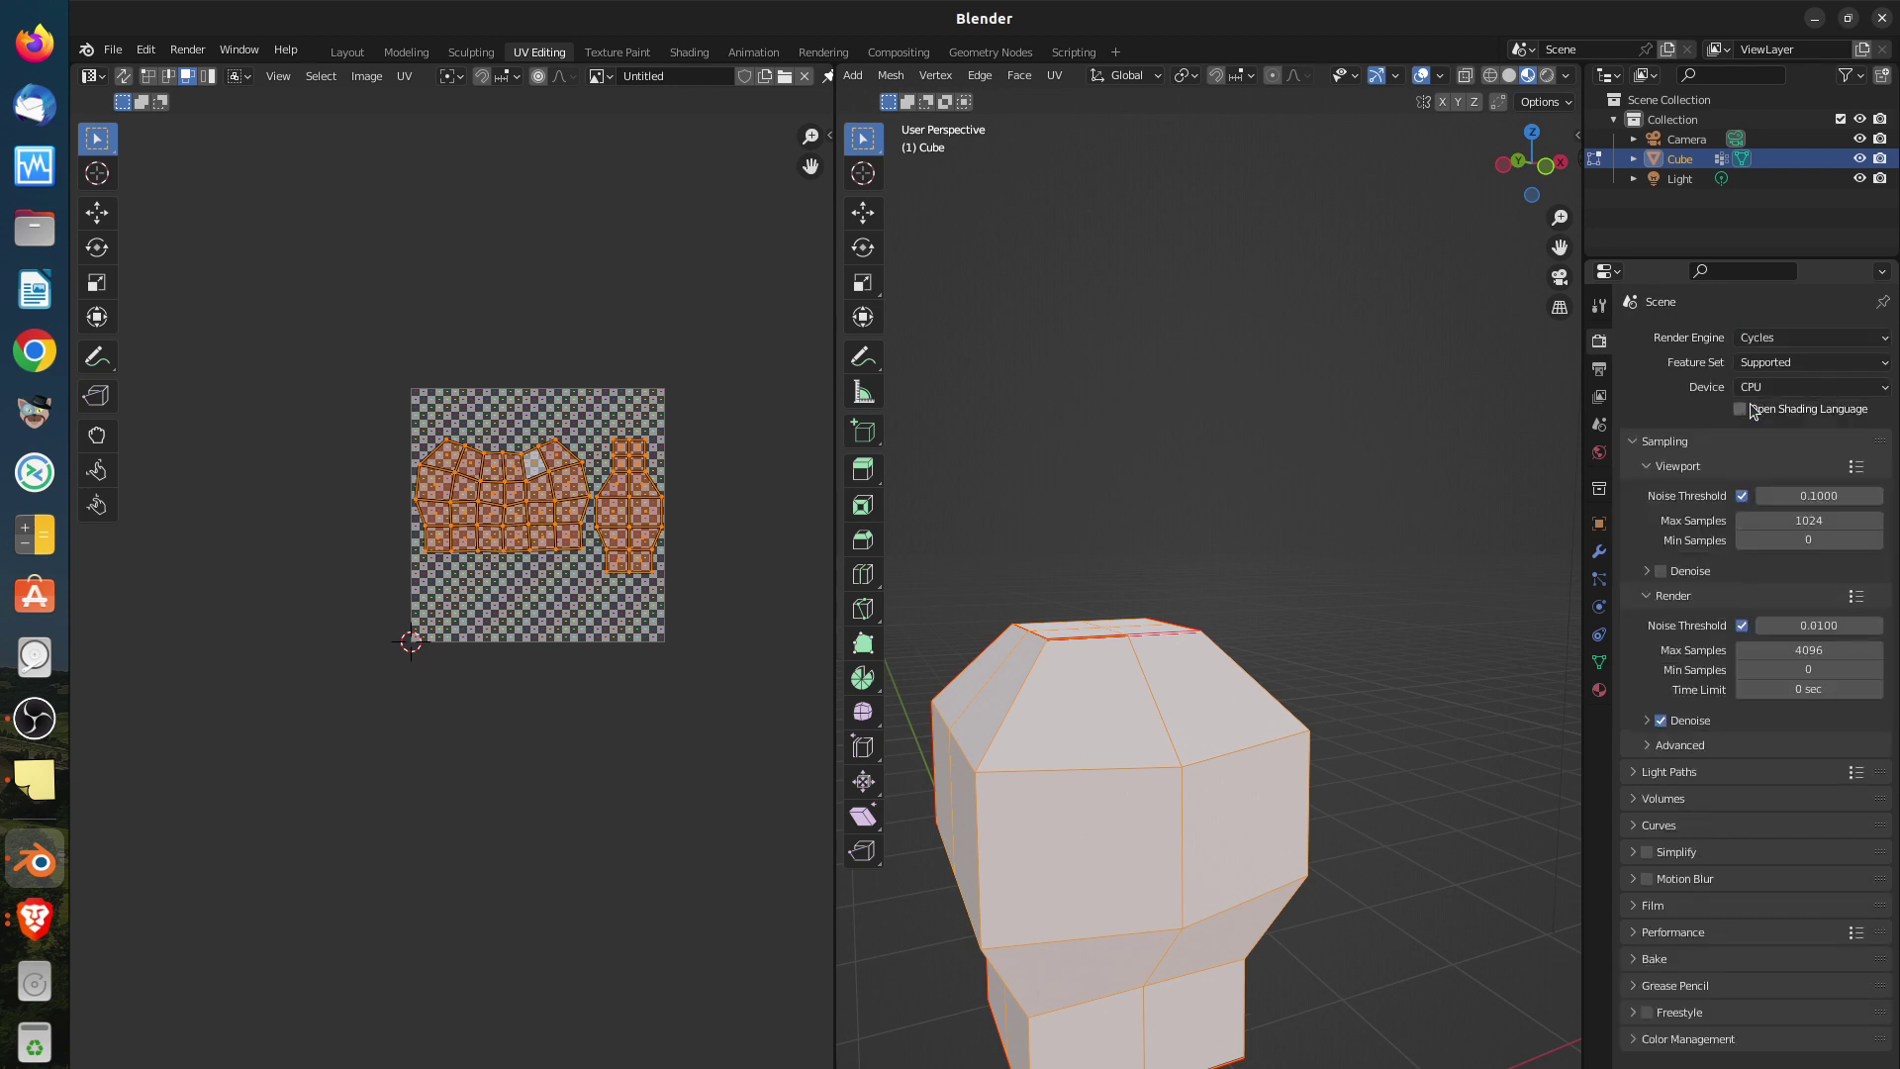
pyautogui.click(1508, 76)
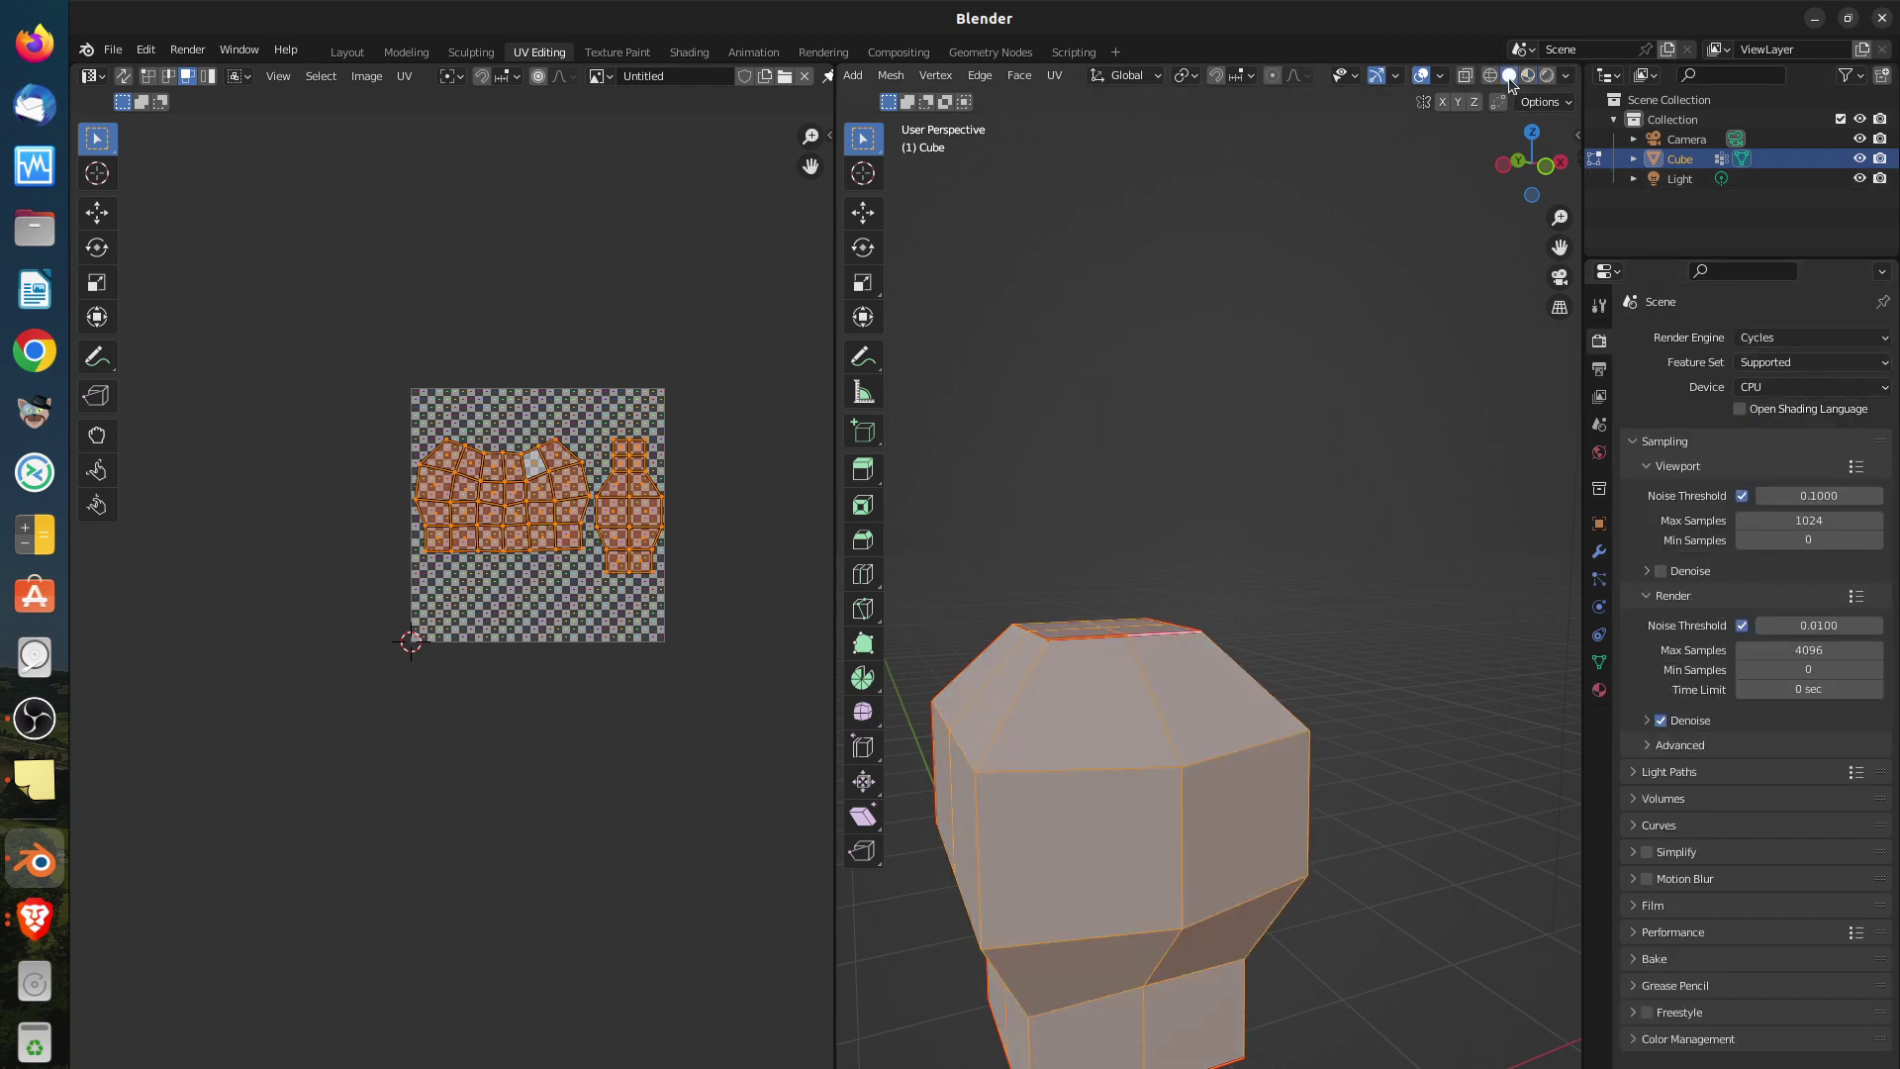
pyautogui.scroll(-5, 1237, 792)
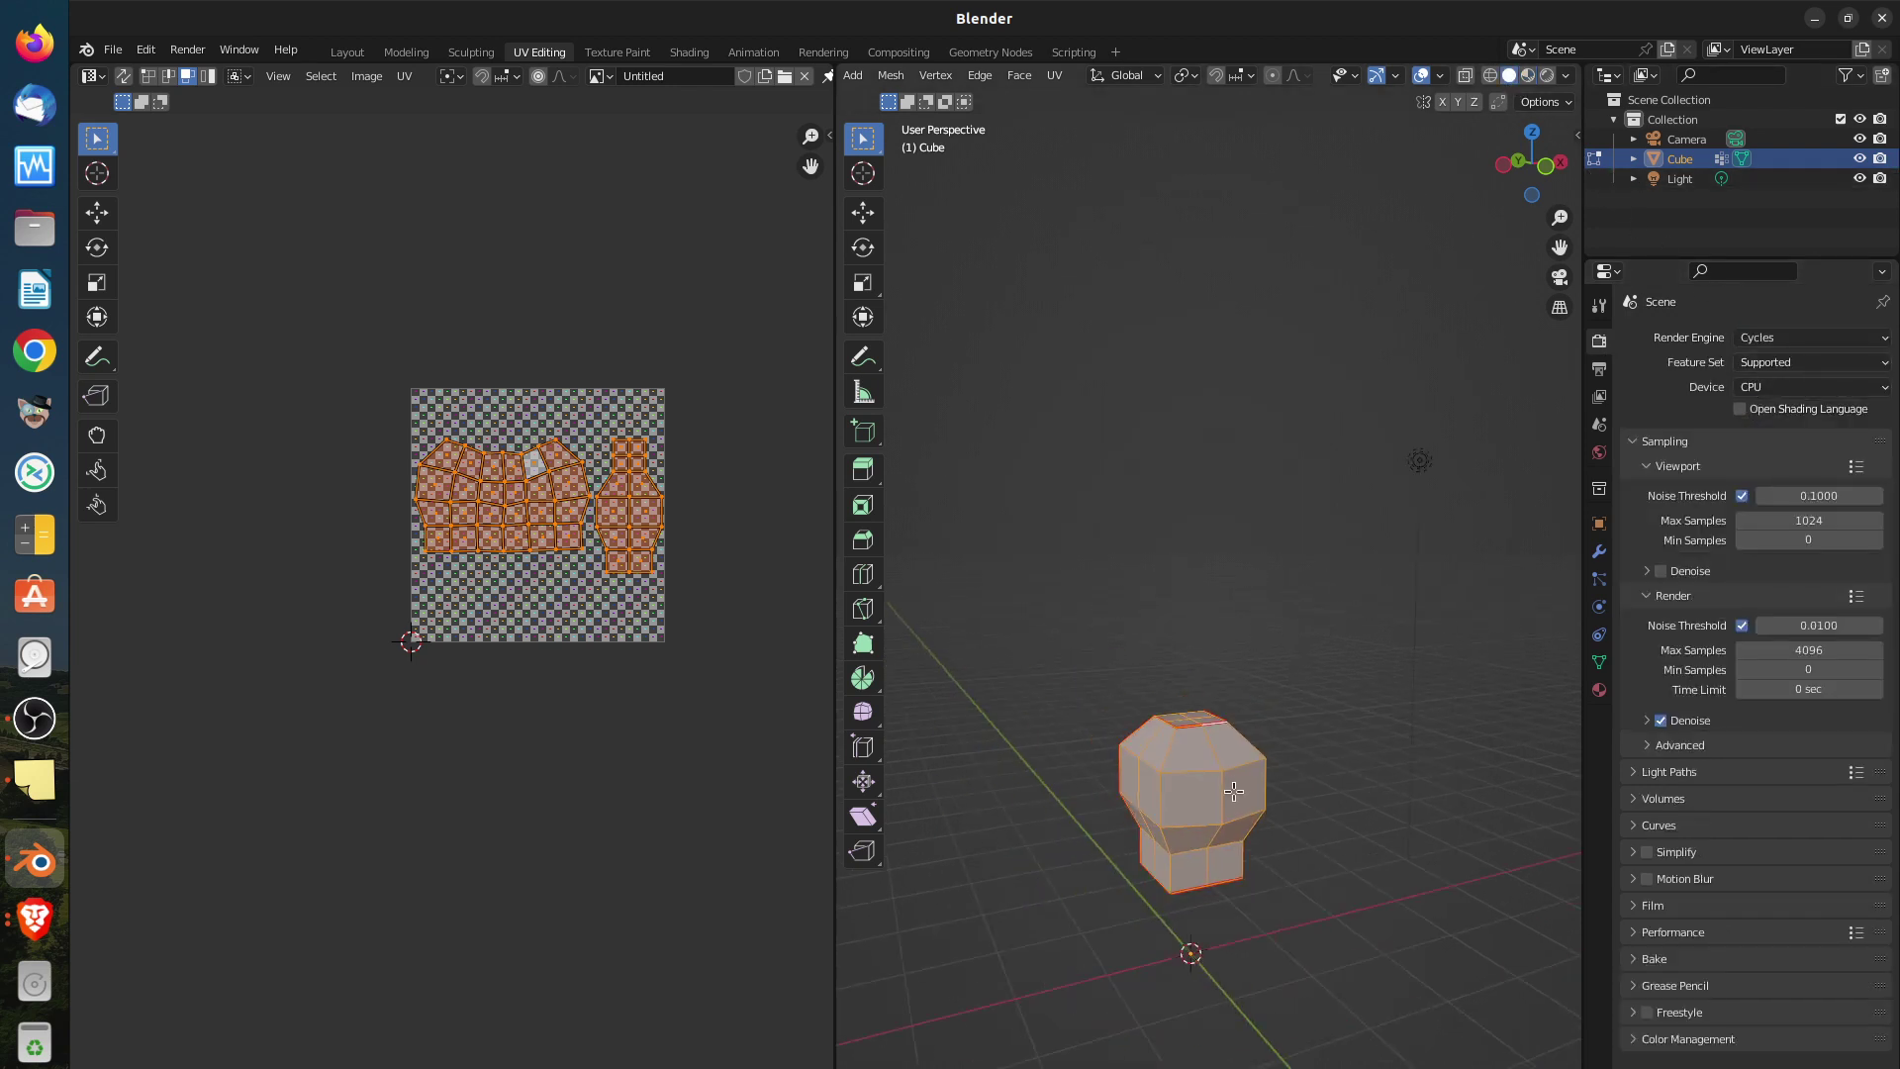
# Show the mesh's material settings and widen the properties area
pyautogui.click(1599, 691)
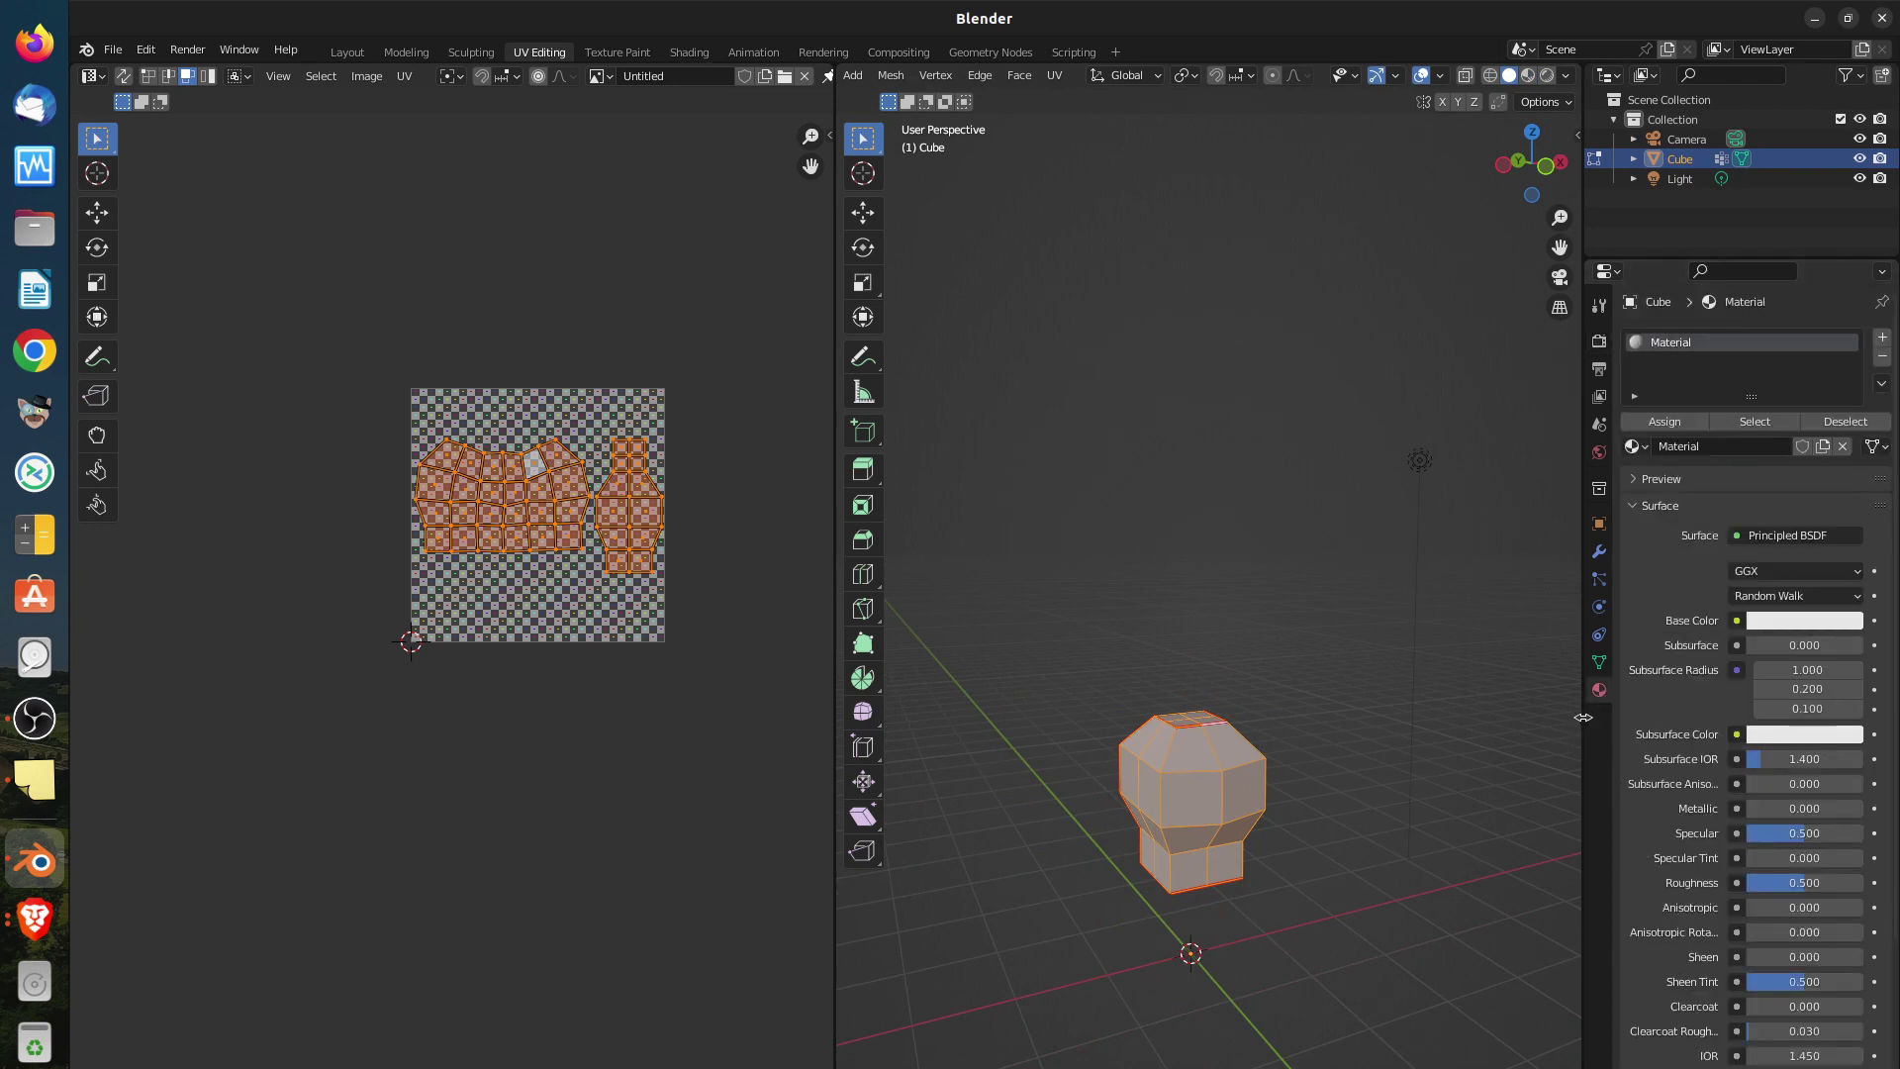
pyautogui.moveTo(1581, 718); pyautogui.dragTo(1534, 717)
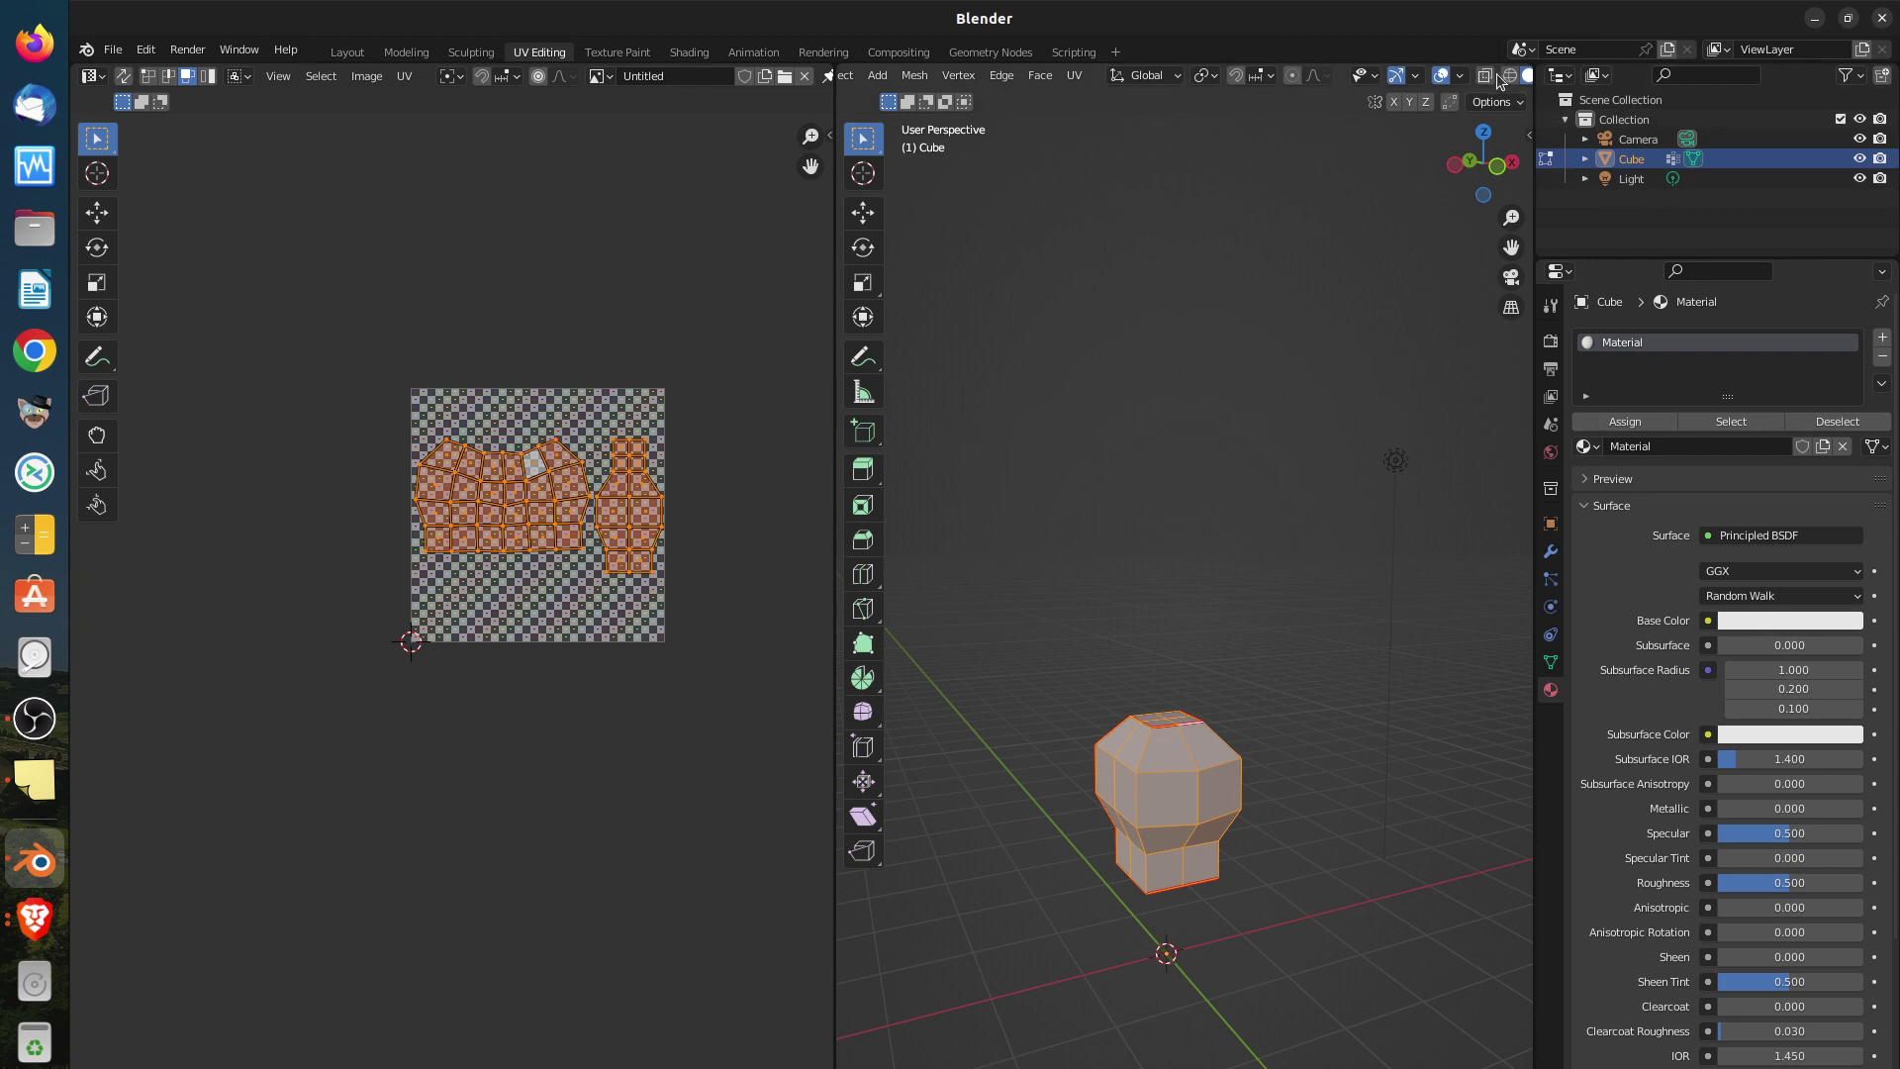
# Preview the mesh in Rendered viewport shading, look at its shading options, and return to Solid shading
pyautogui.scroll(-2, 1499, 79)
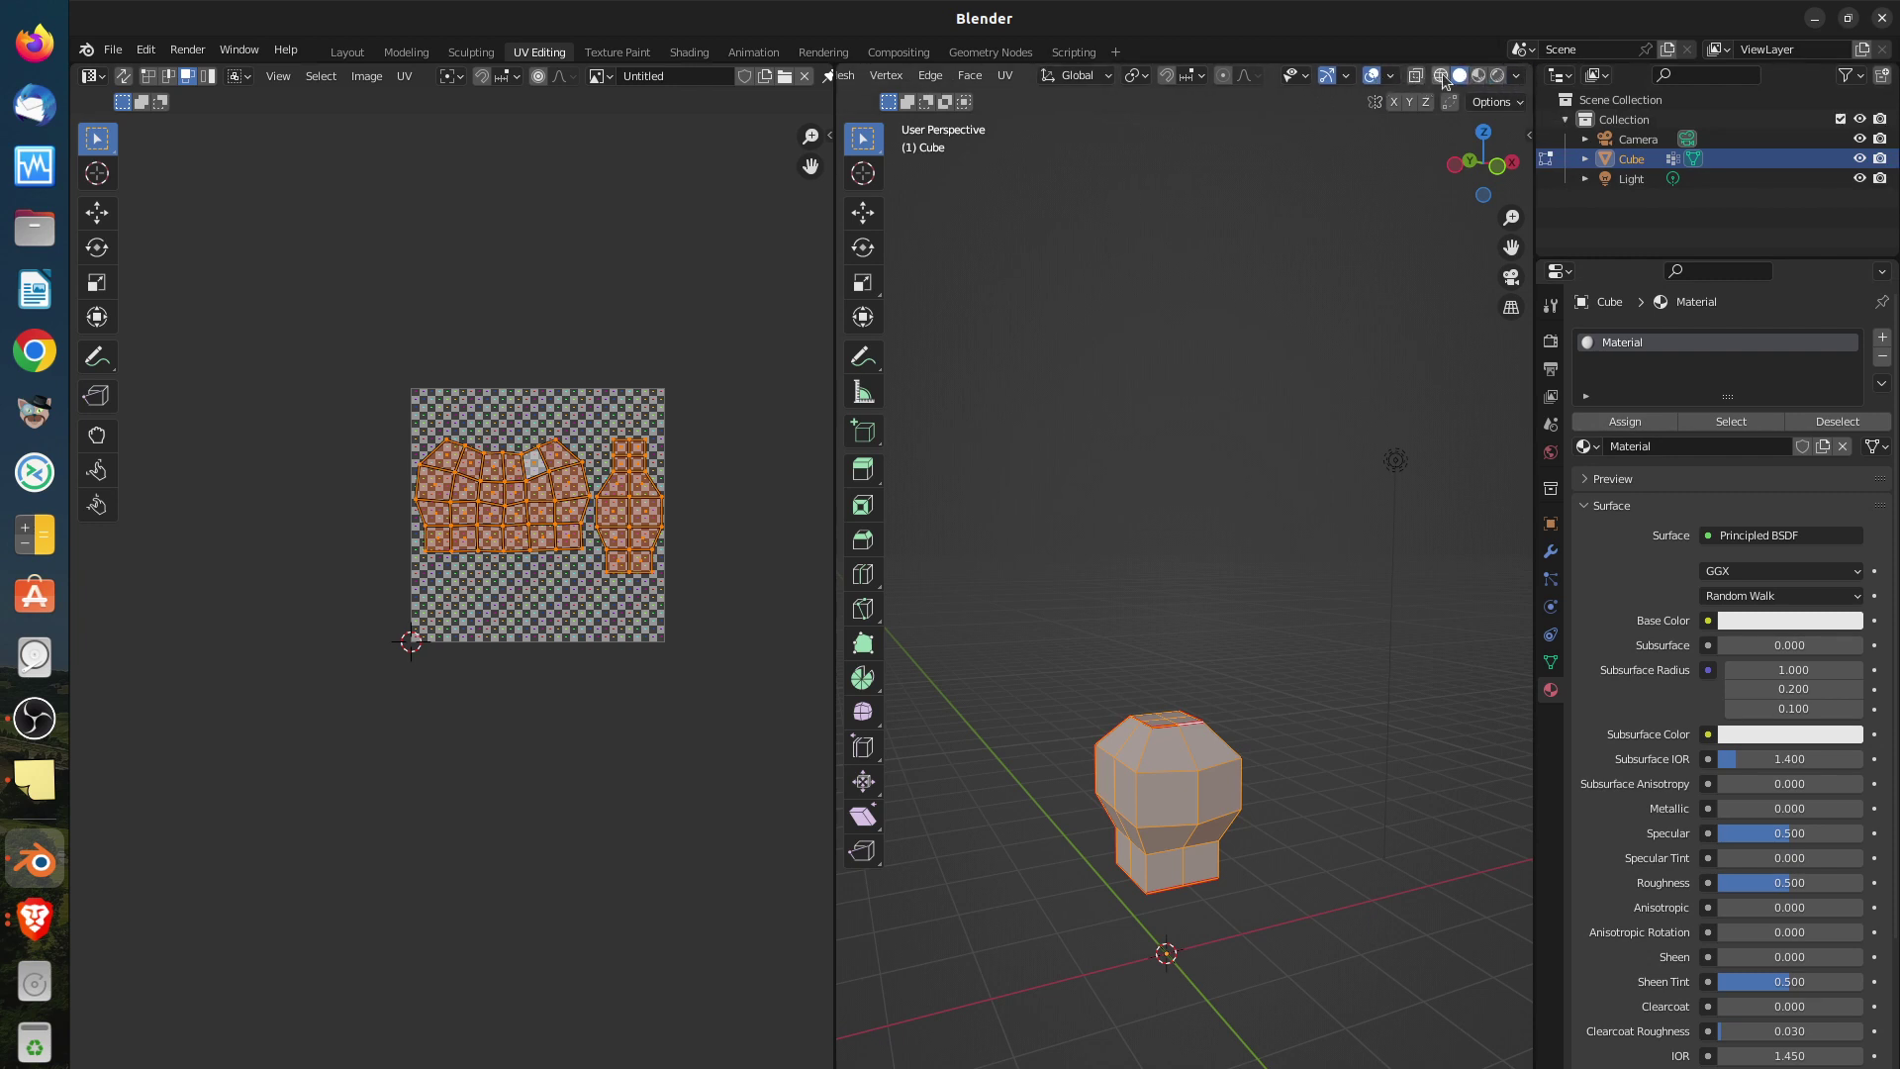
pyautogui.click(1498, 76)
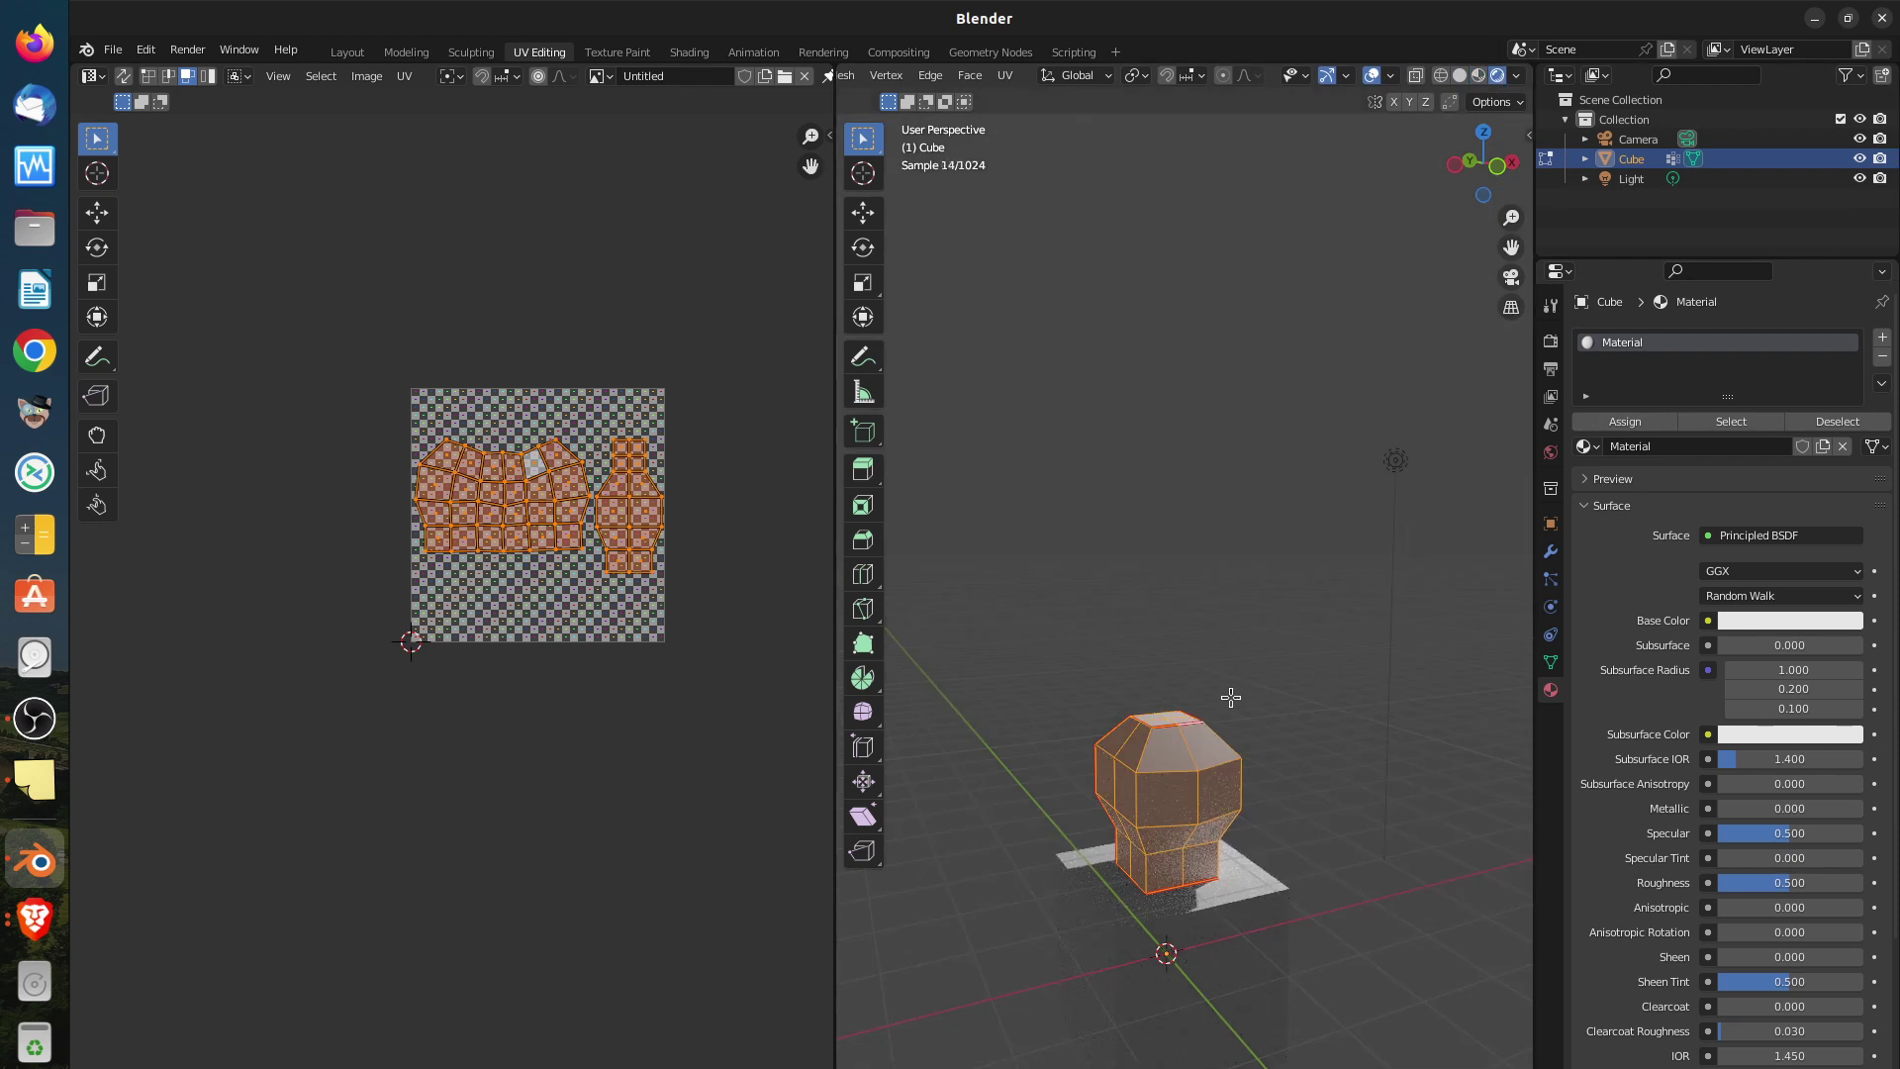
pyautogui.scroll(3, 1231, 698)
pyautogui.scroll(-3, 1241, 709)
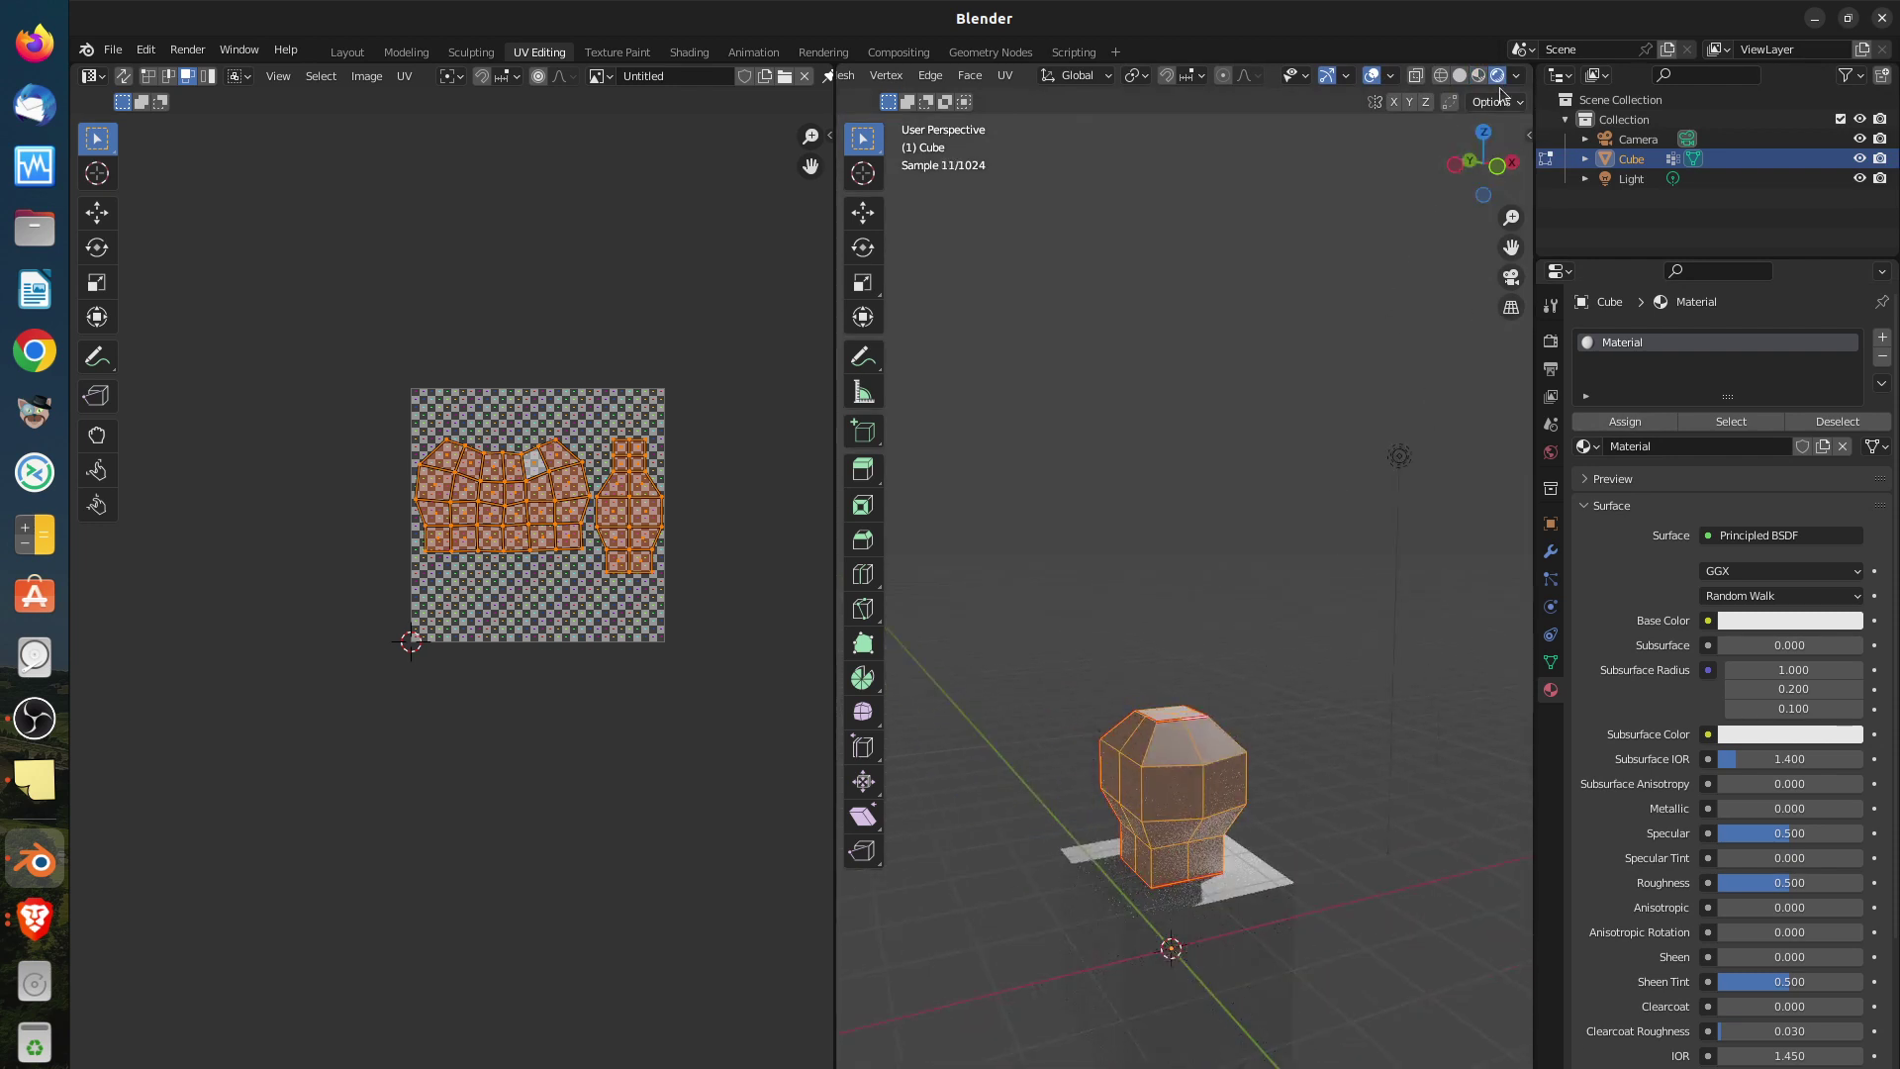
pyautogui.click(1520, 78)
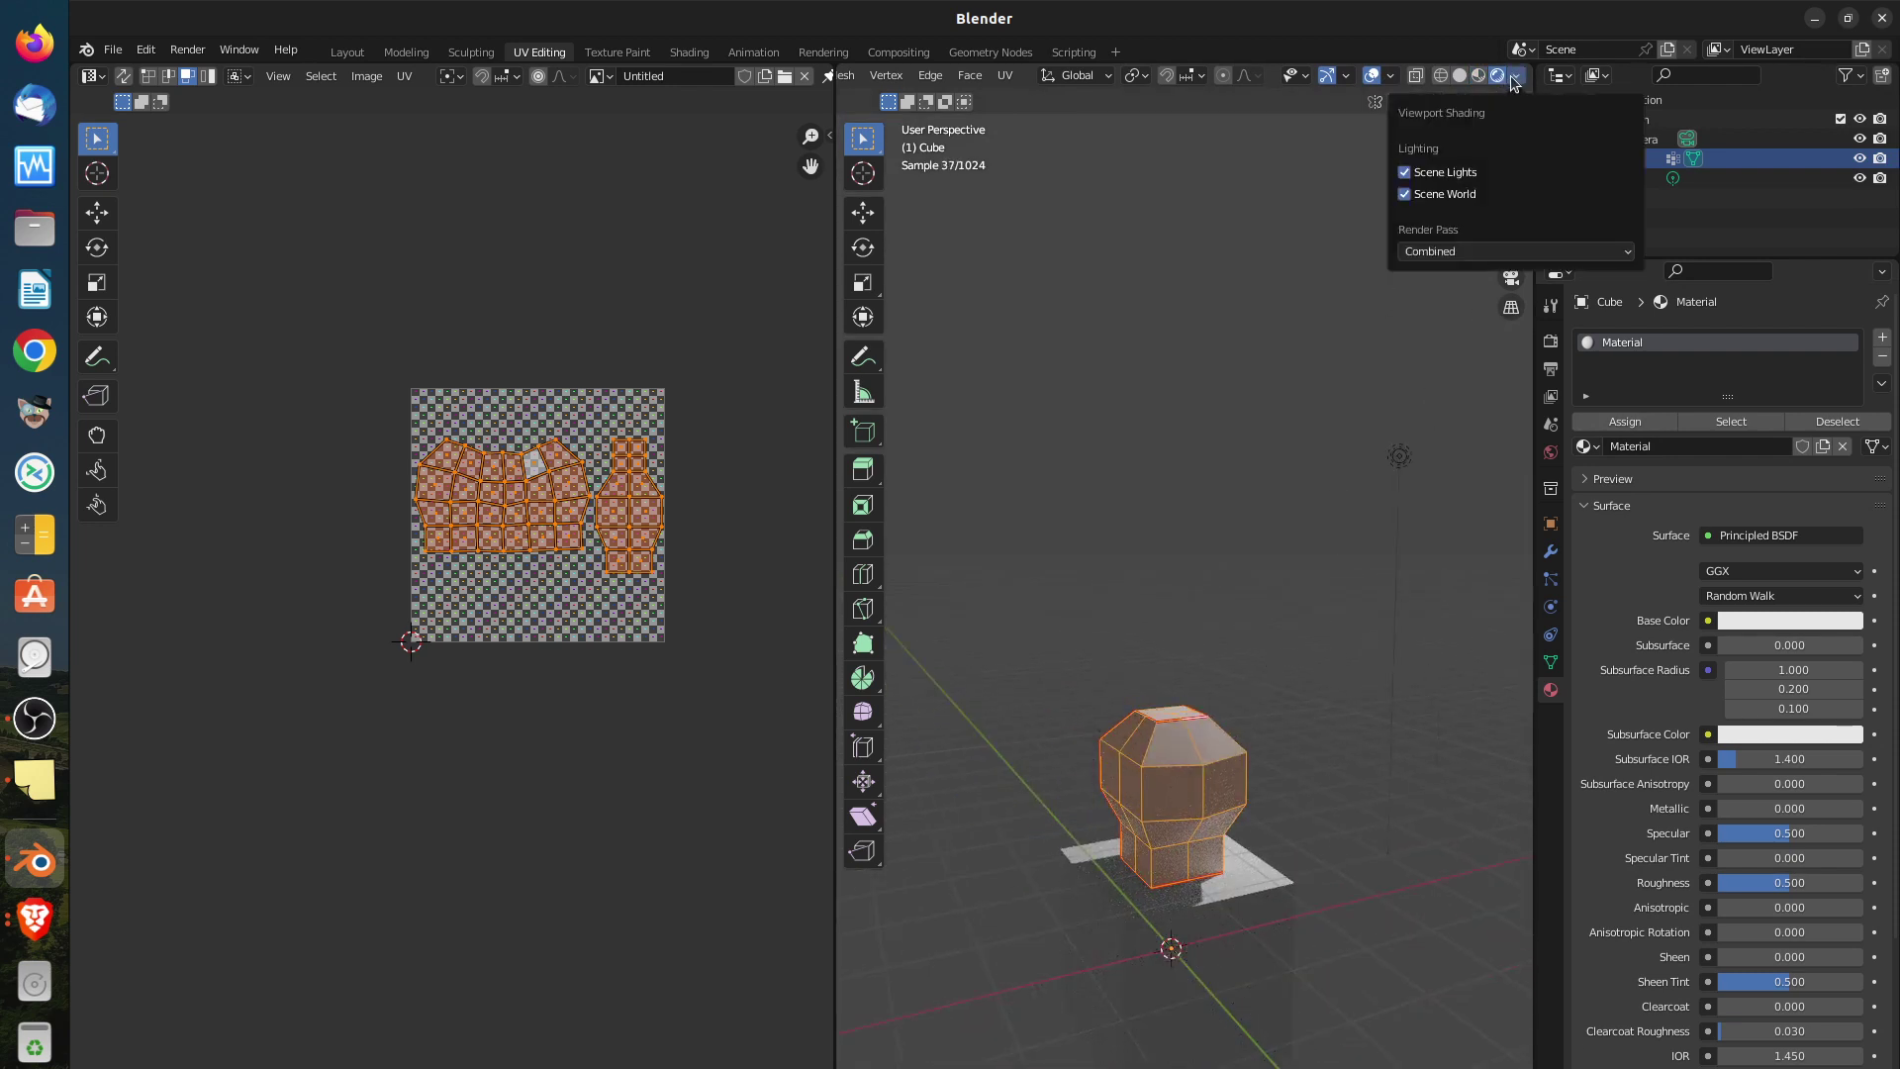
pyautogui.click(1464, 80)
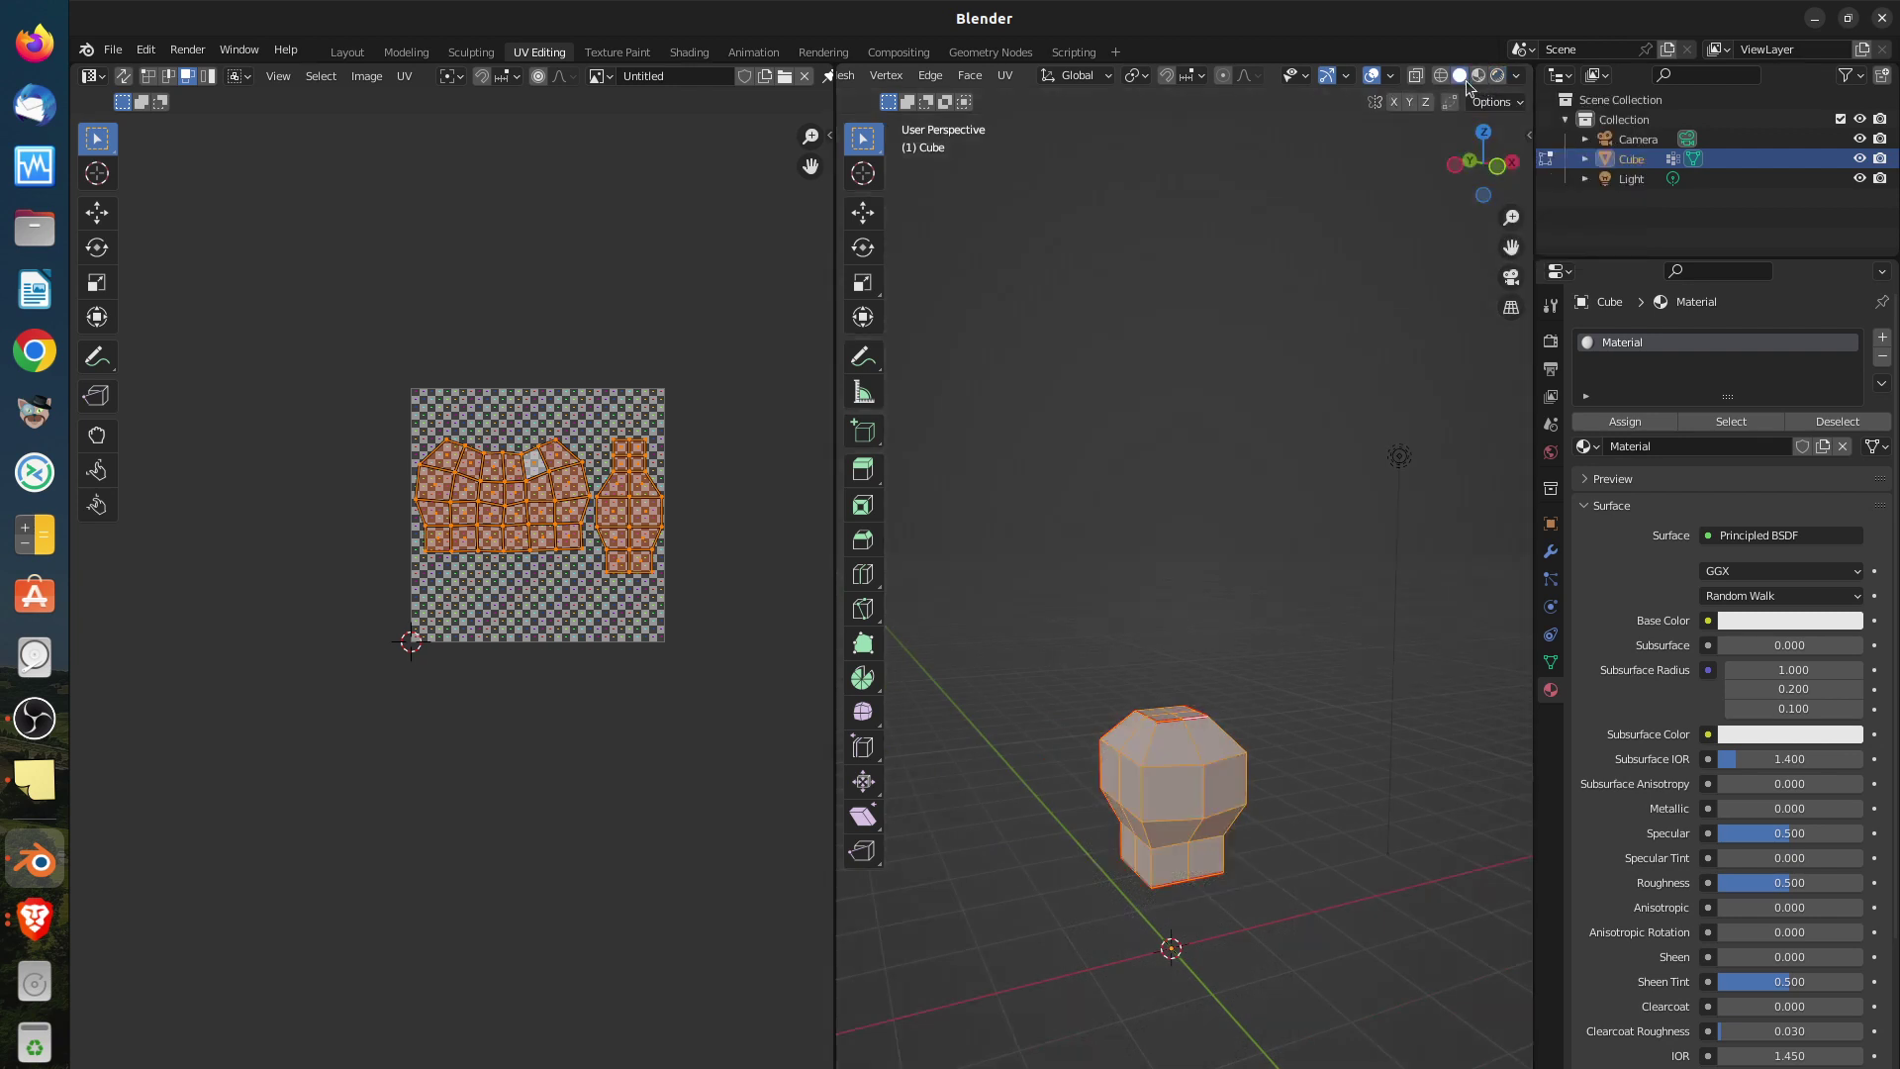
# Preview the mesh in Wireframe shading and return the 3D viewport to Solid shading
pyautogui.click(1442, 77)
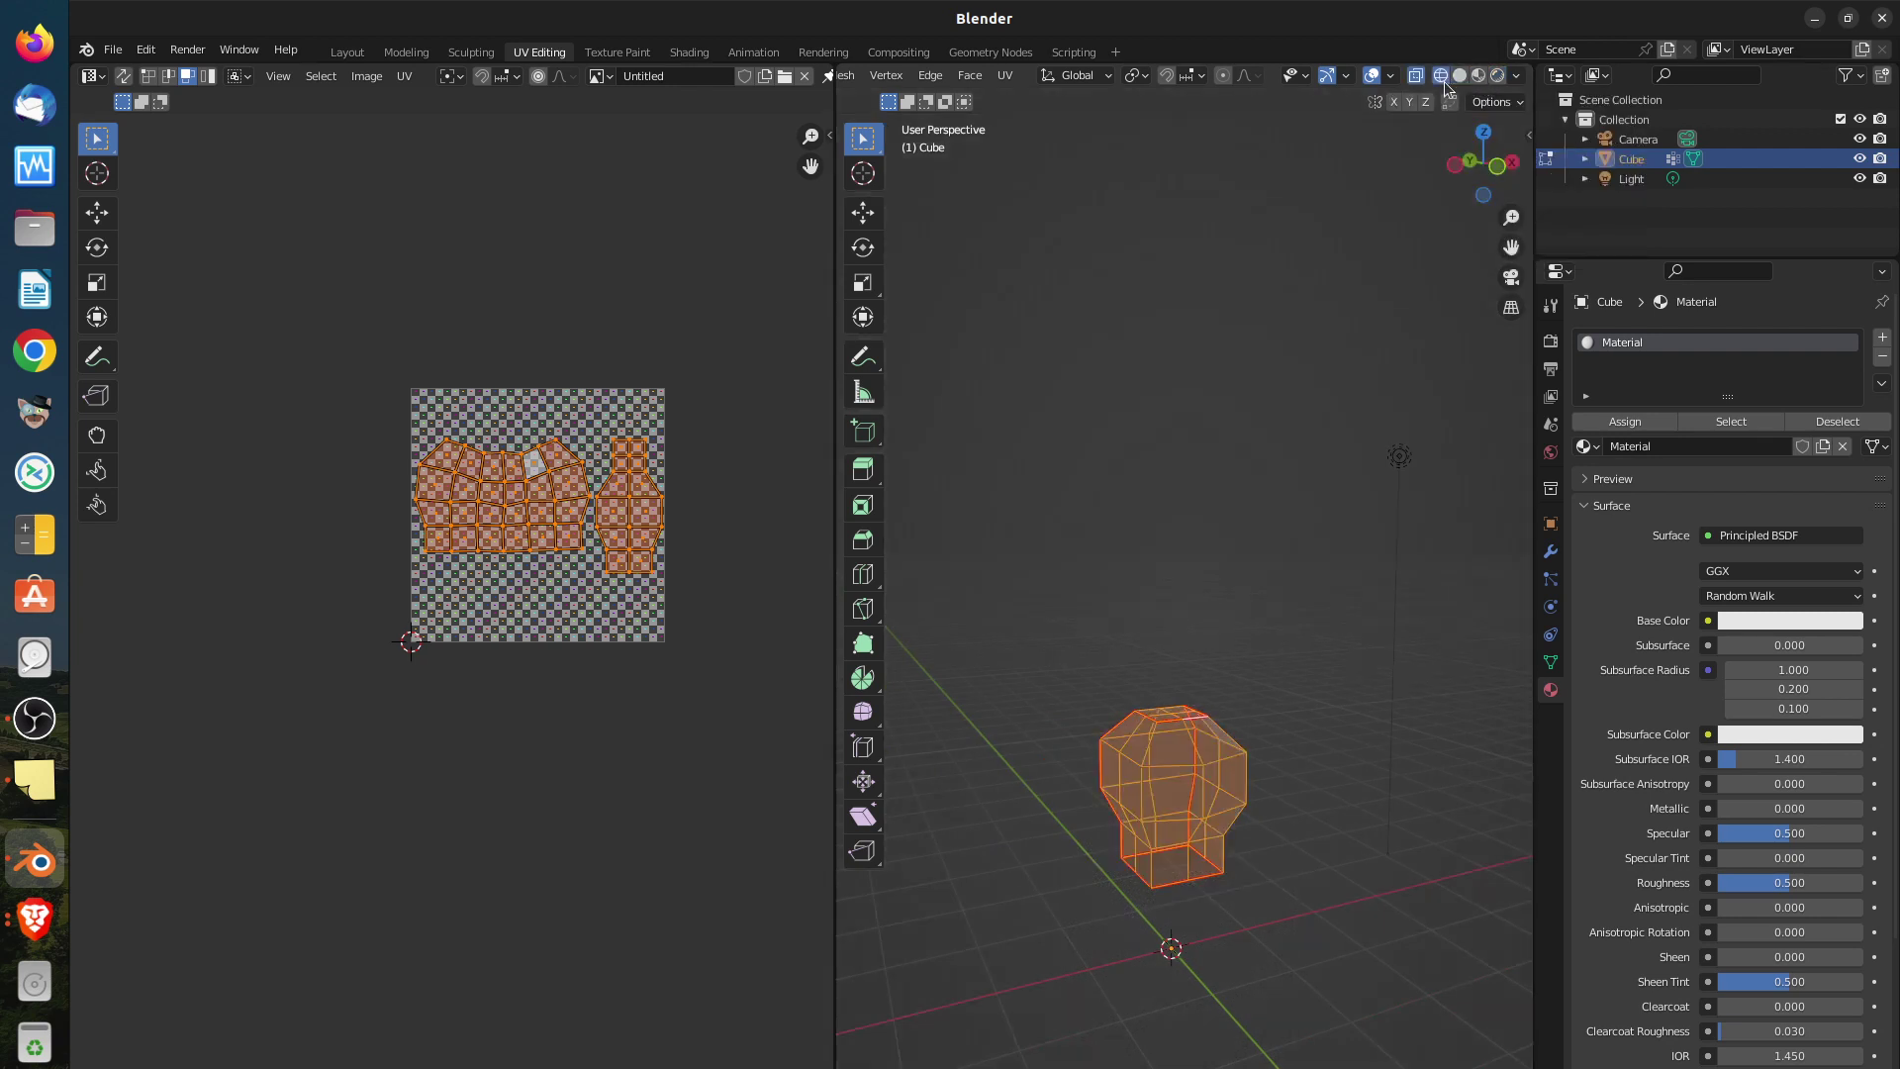
pyautogui.click(1460, 77)
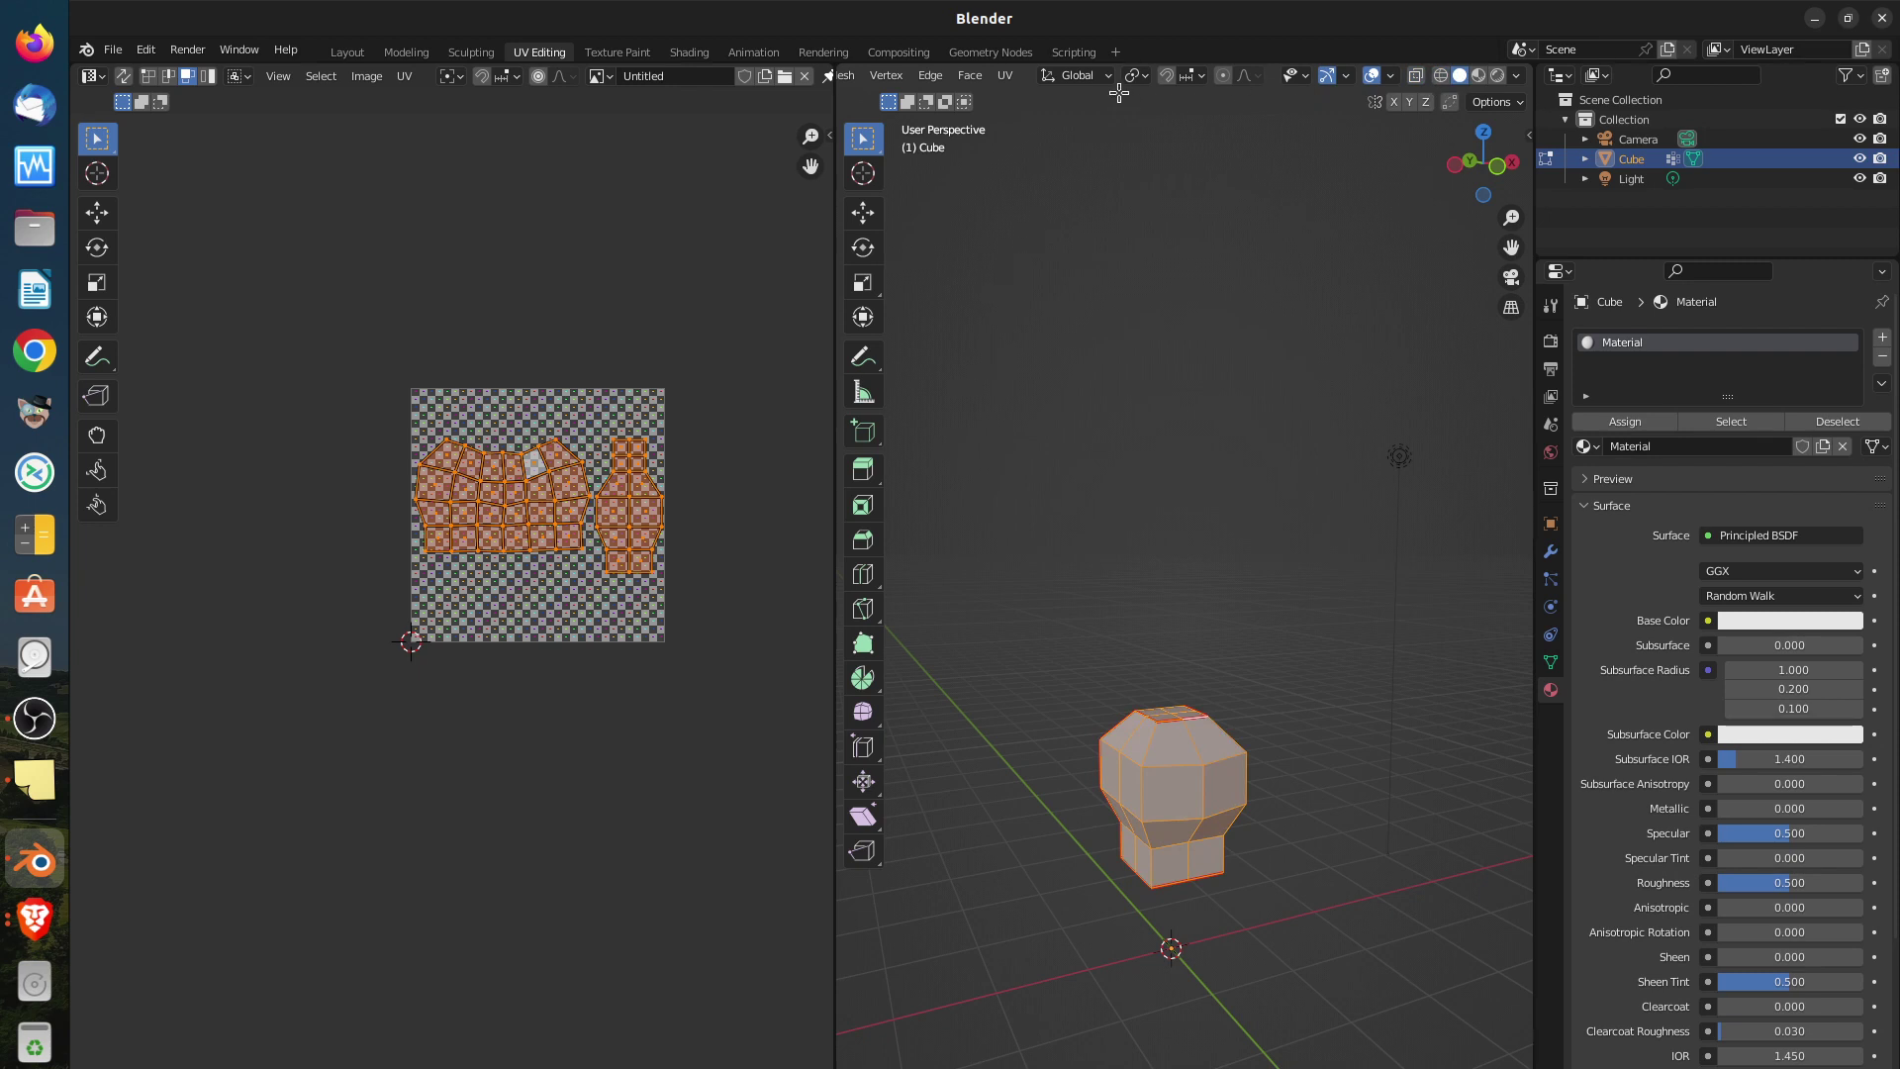
pyautogui.scroll(5, 1138, 77)
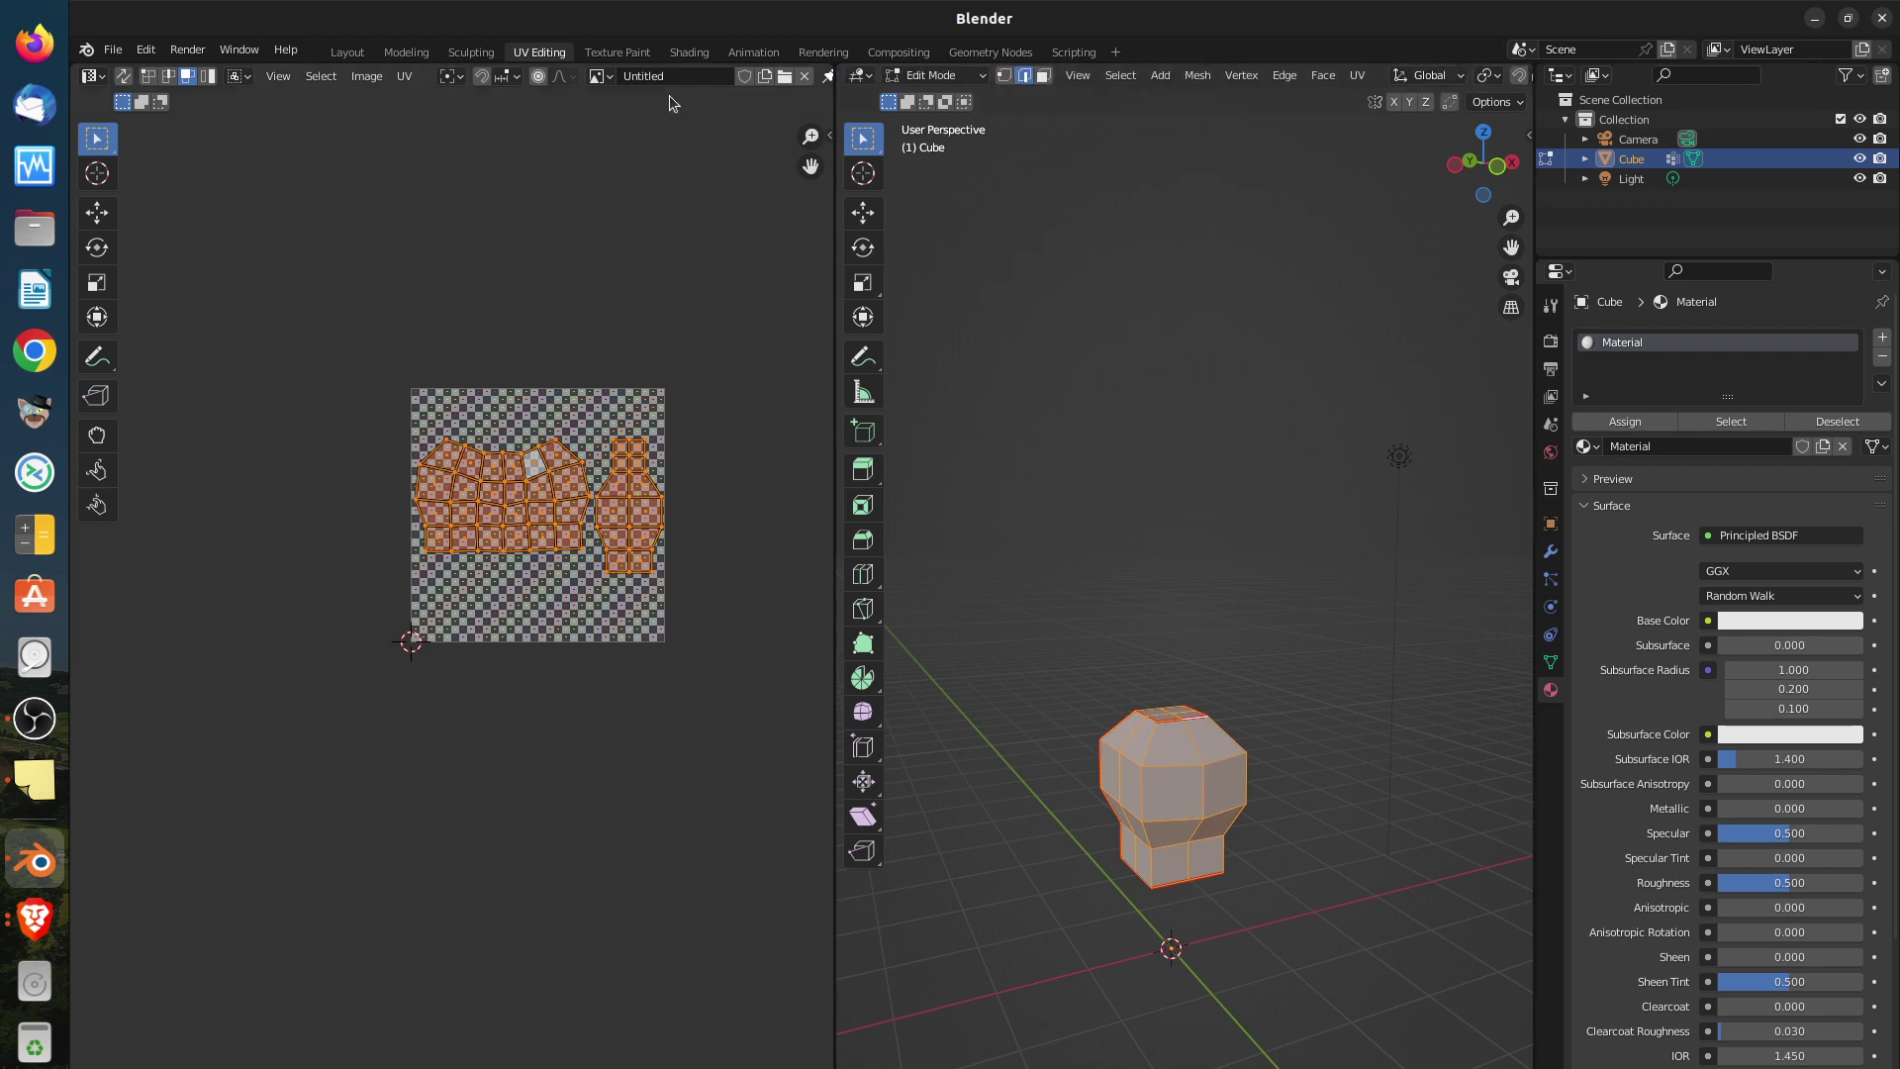
# View the mesh in Texture Paint mode and in Vertex Paint mode
pyautogui.click(932, 75)
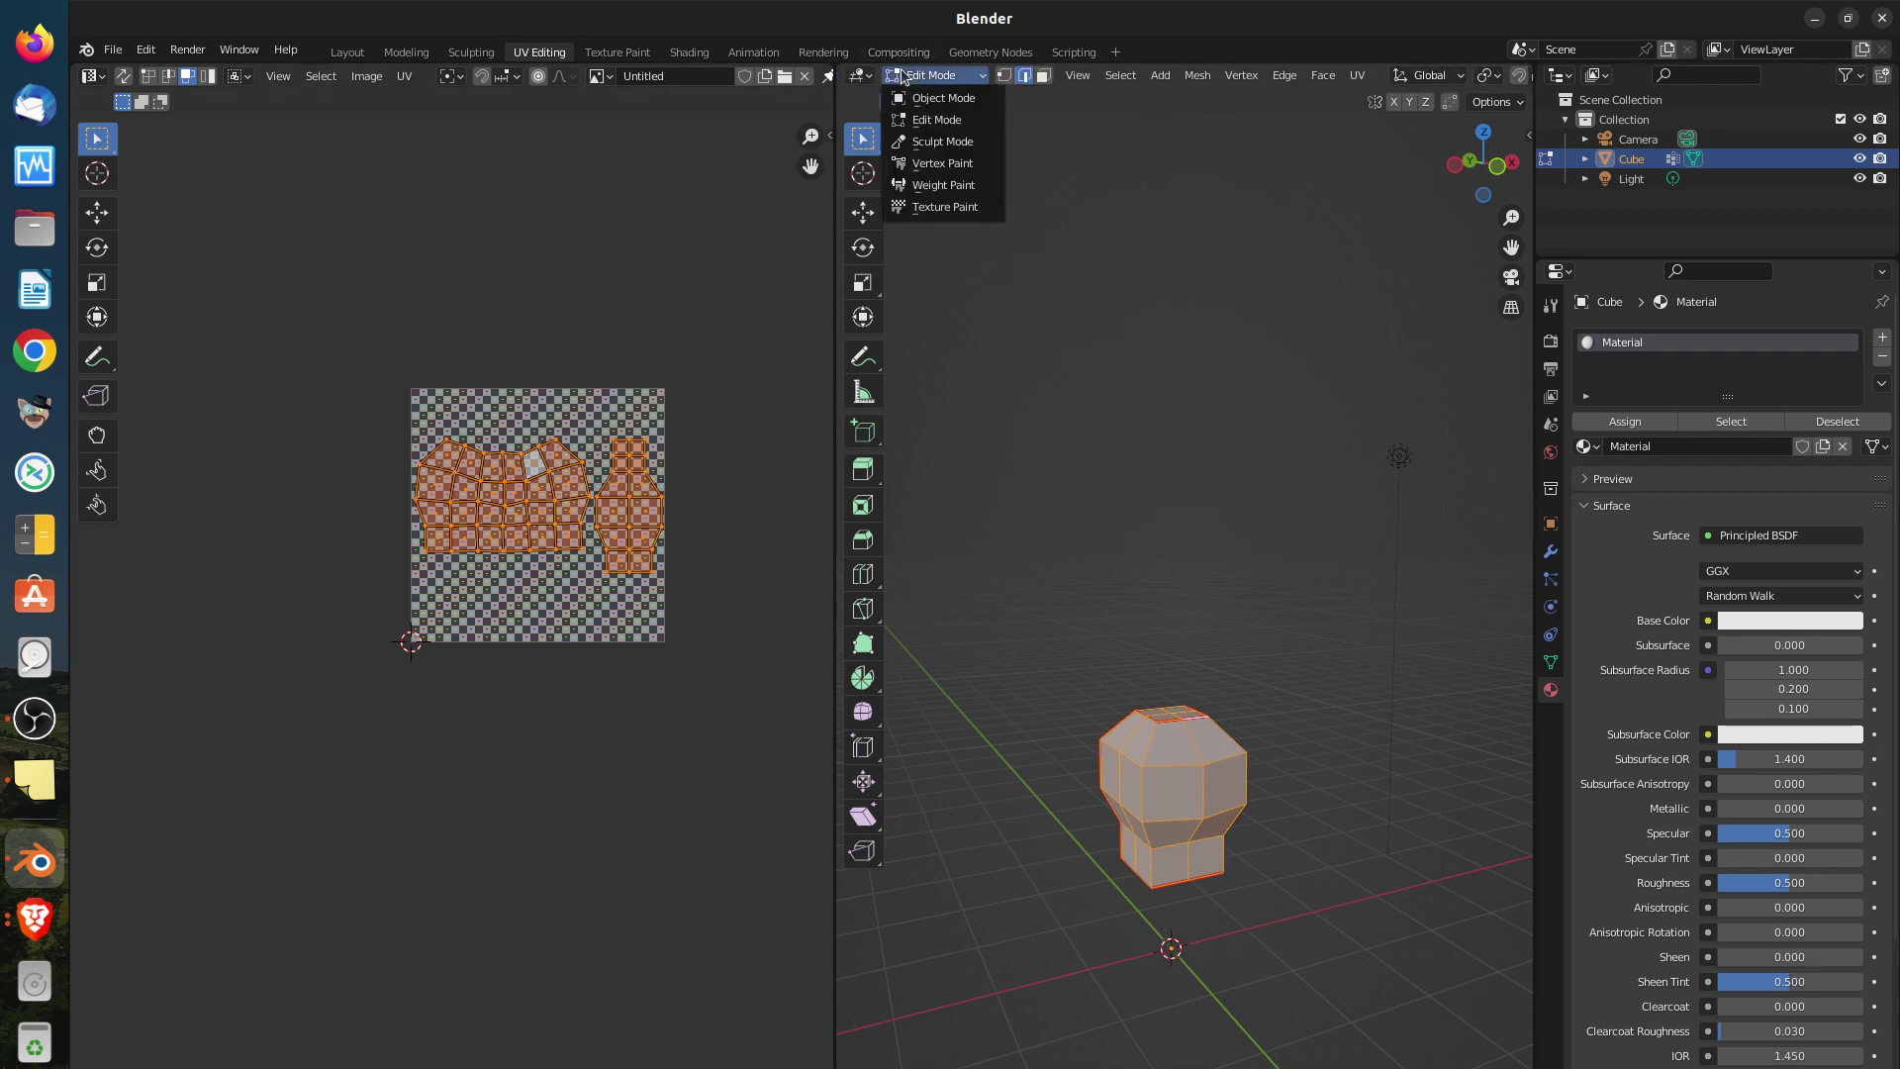
pyautogui.click(928, 206)
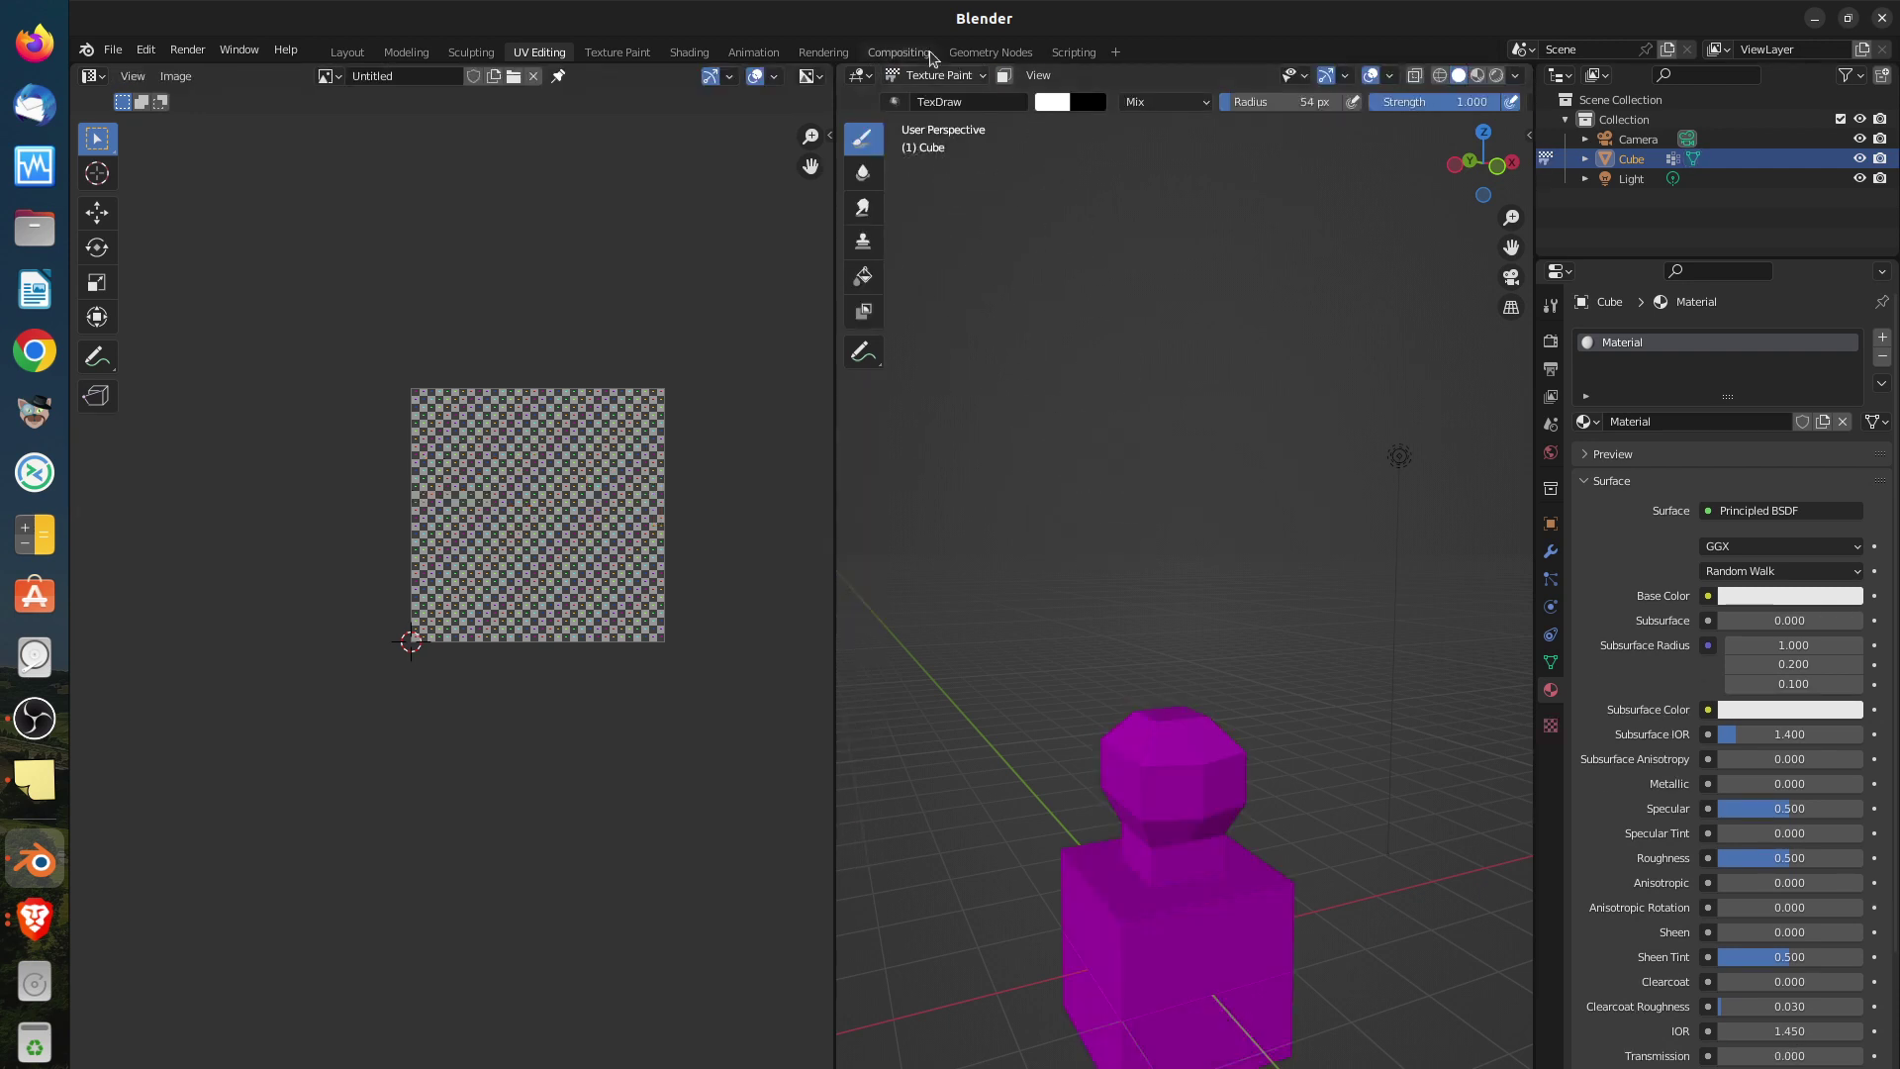
pyautogui.click(925, 76)
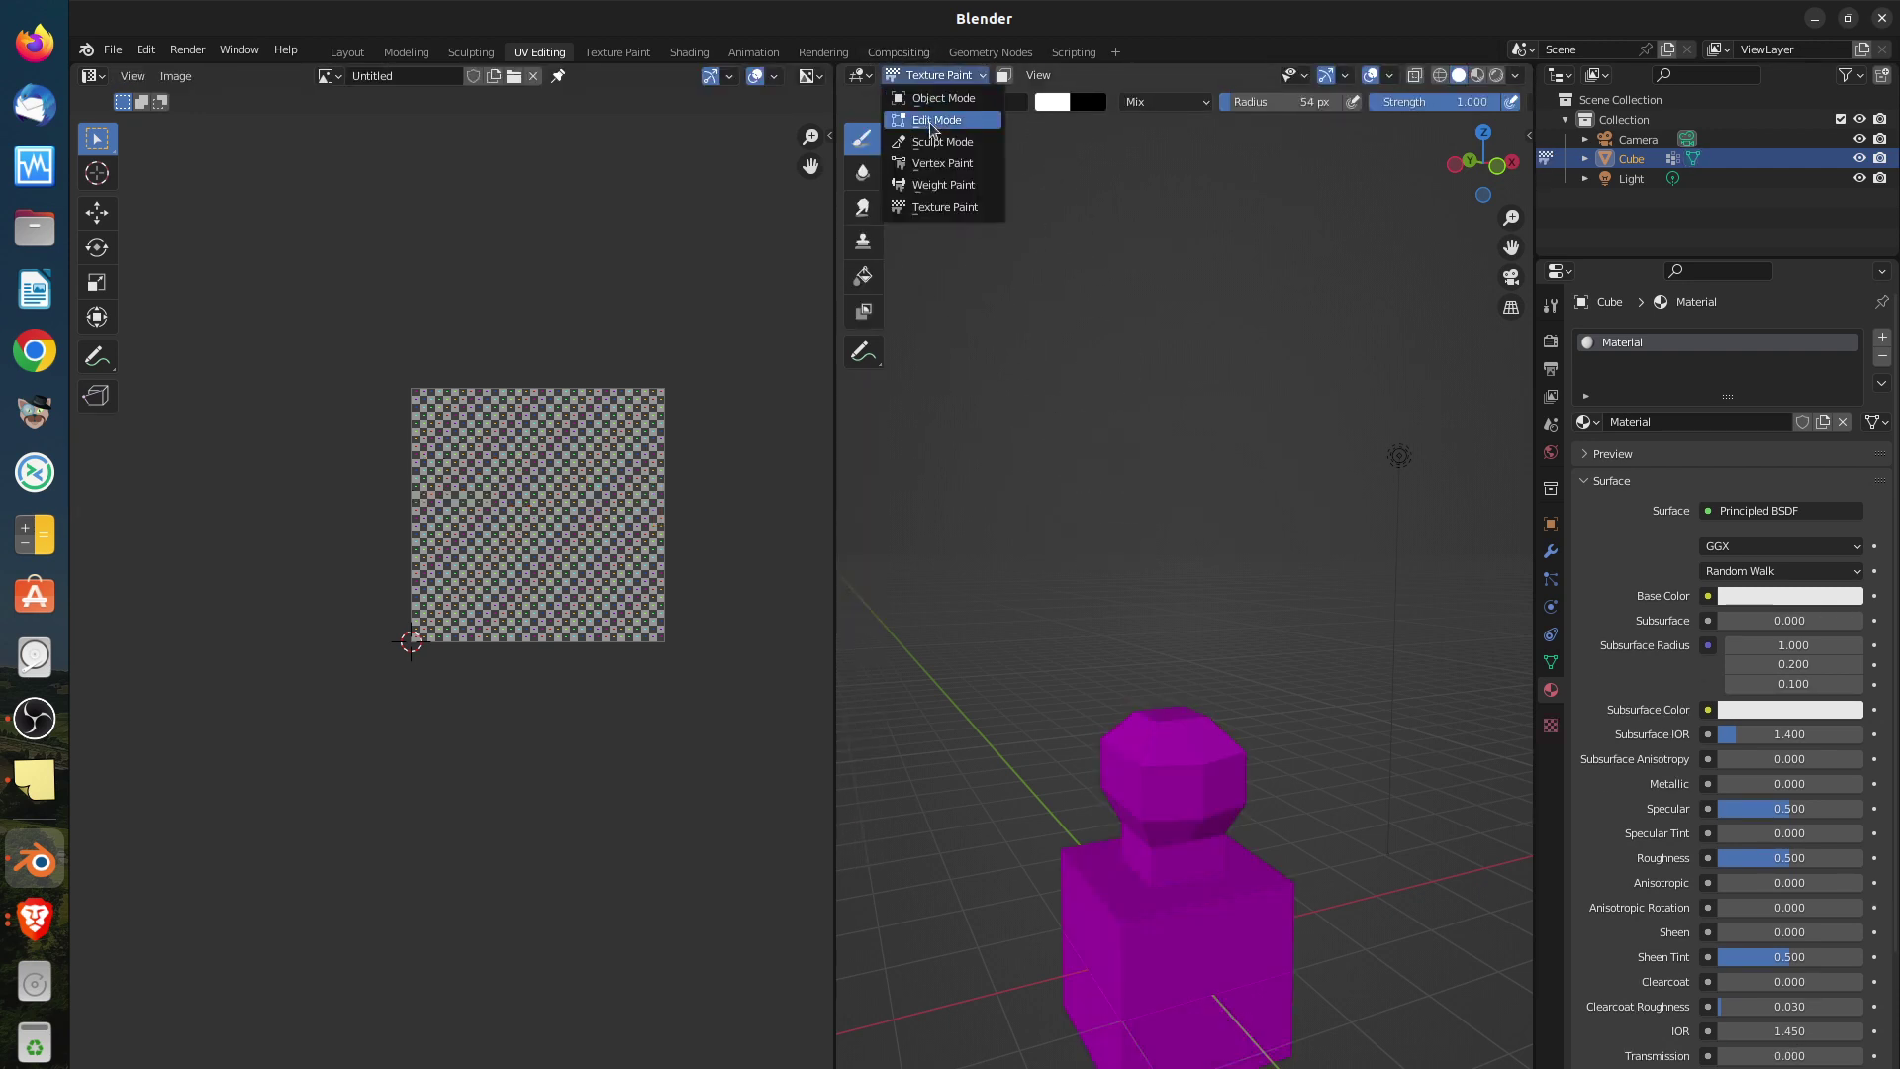
pyautogui.click(940, 164)
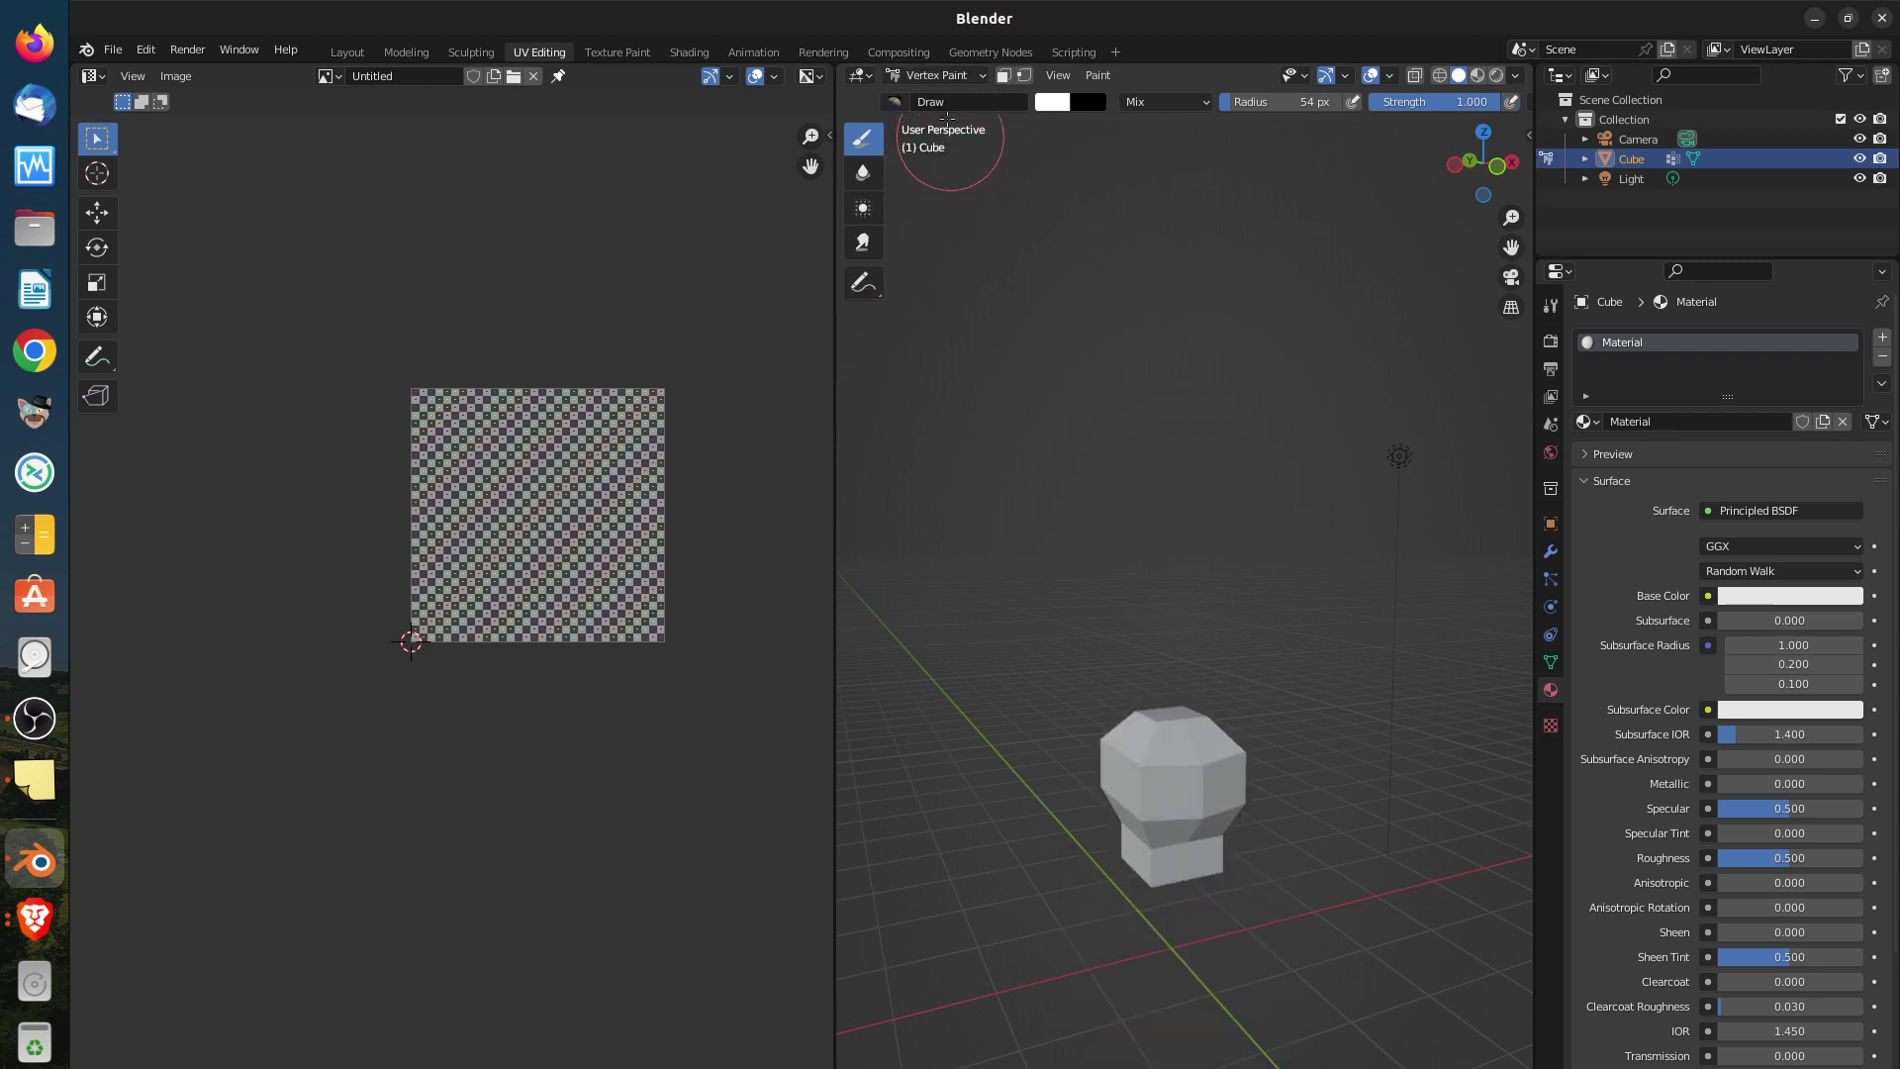
pyautogui.click(933, 77)
pyautogui.click(1098, 79)
# In the Texture Paint workspace, add a blank white 1024 × 1024 px Base Color paint slot named Material Base Color
pyautogui.click(617, 53)
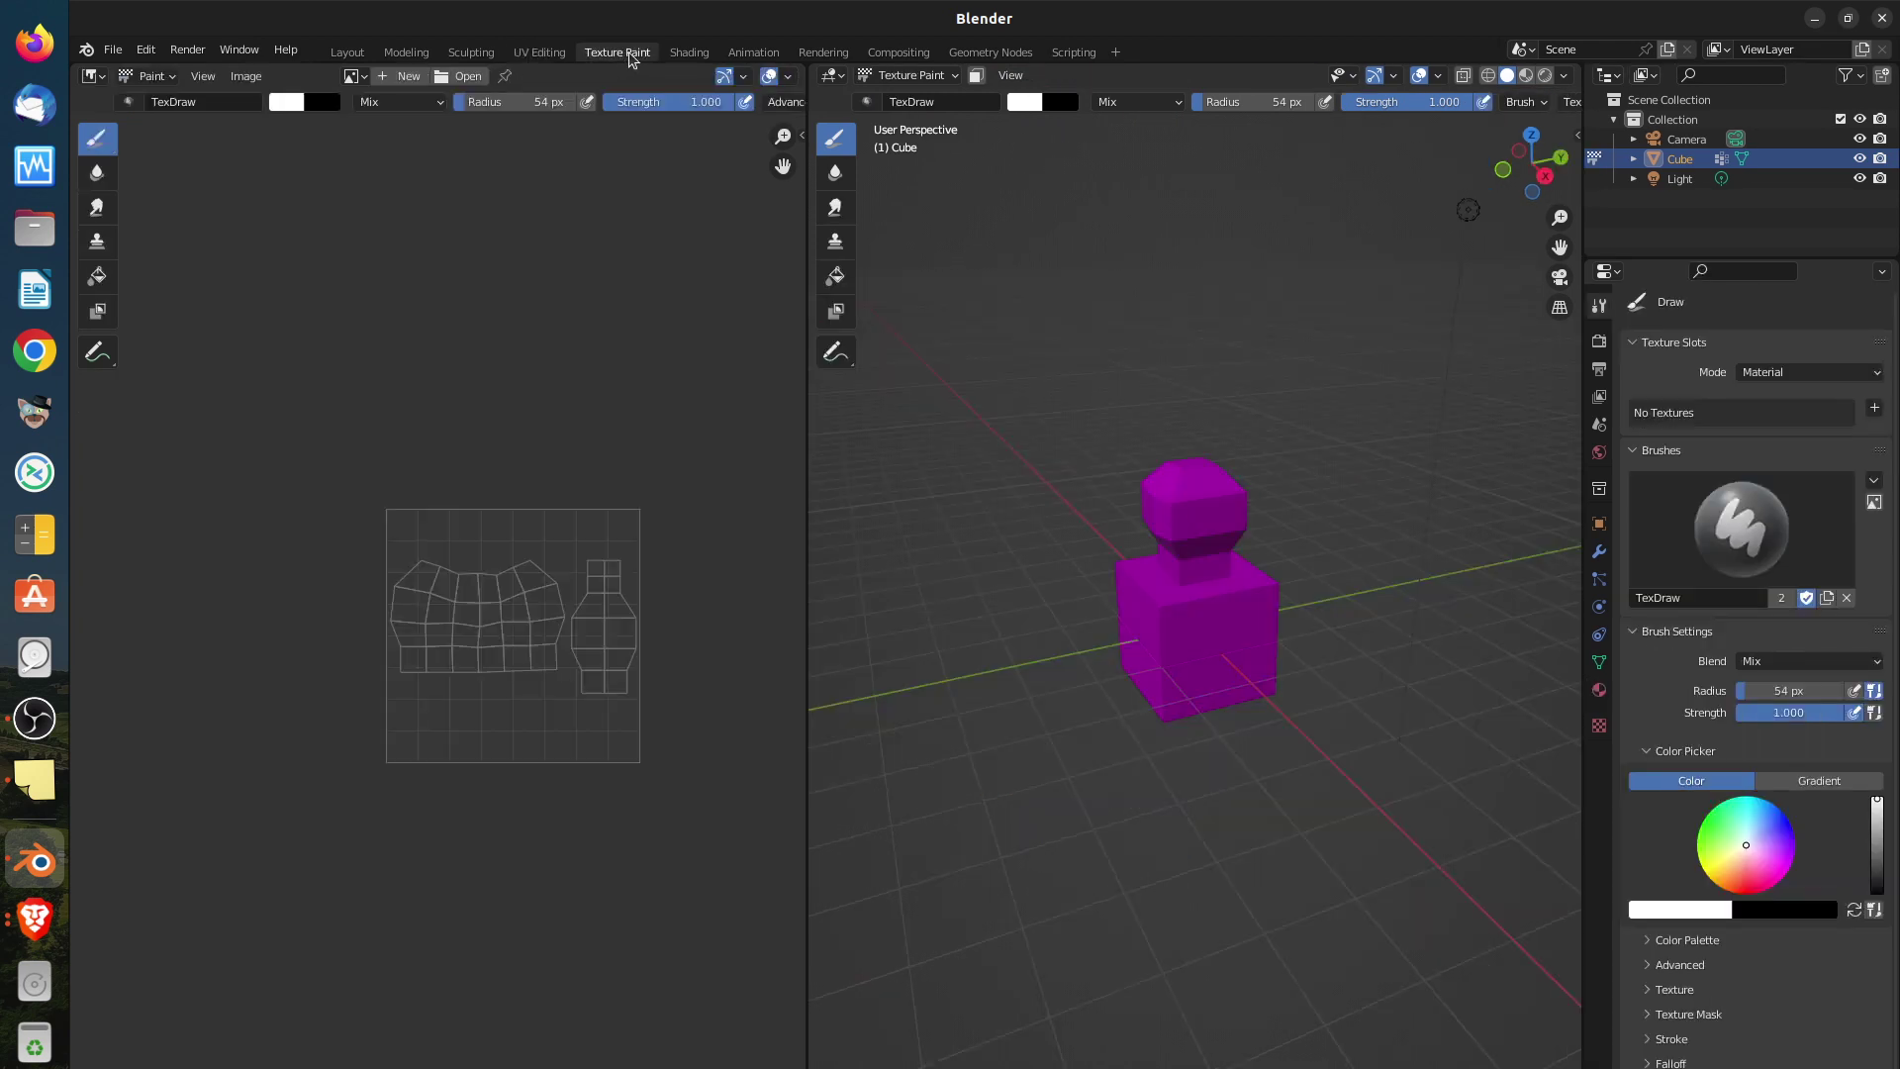
pyautogui.click(1578, 139)
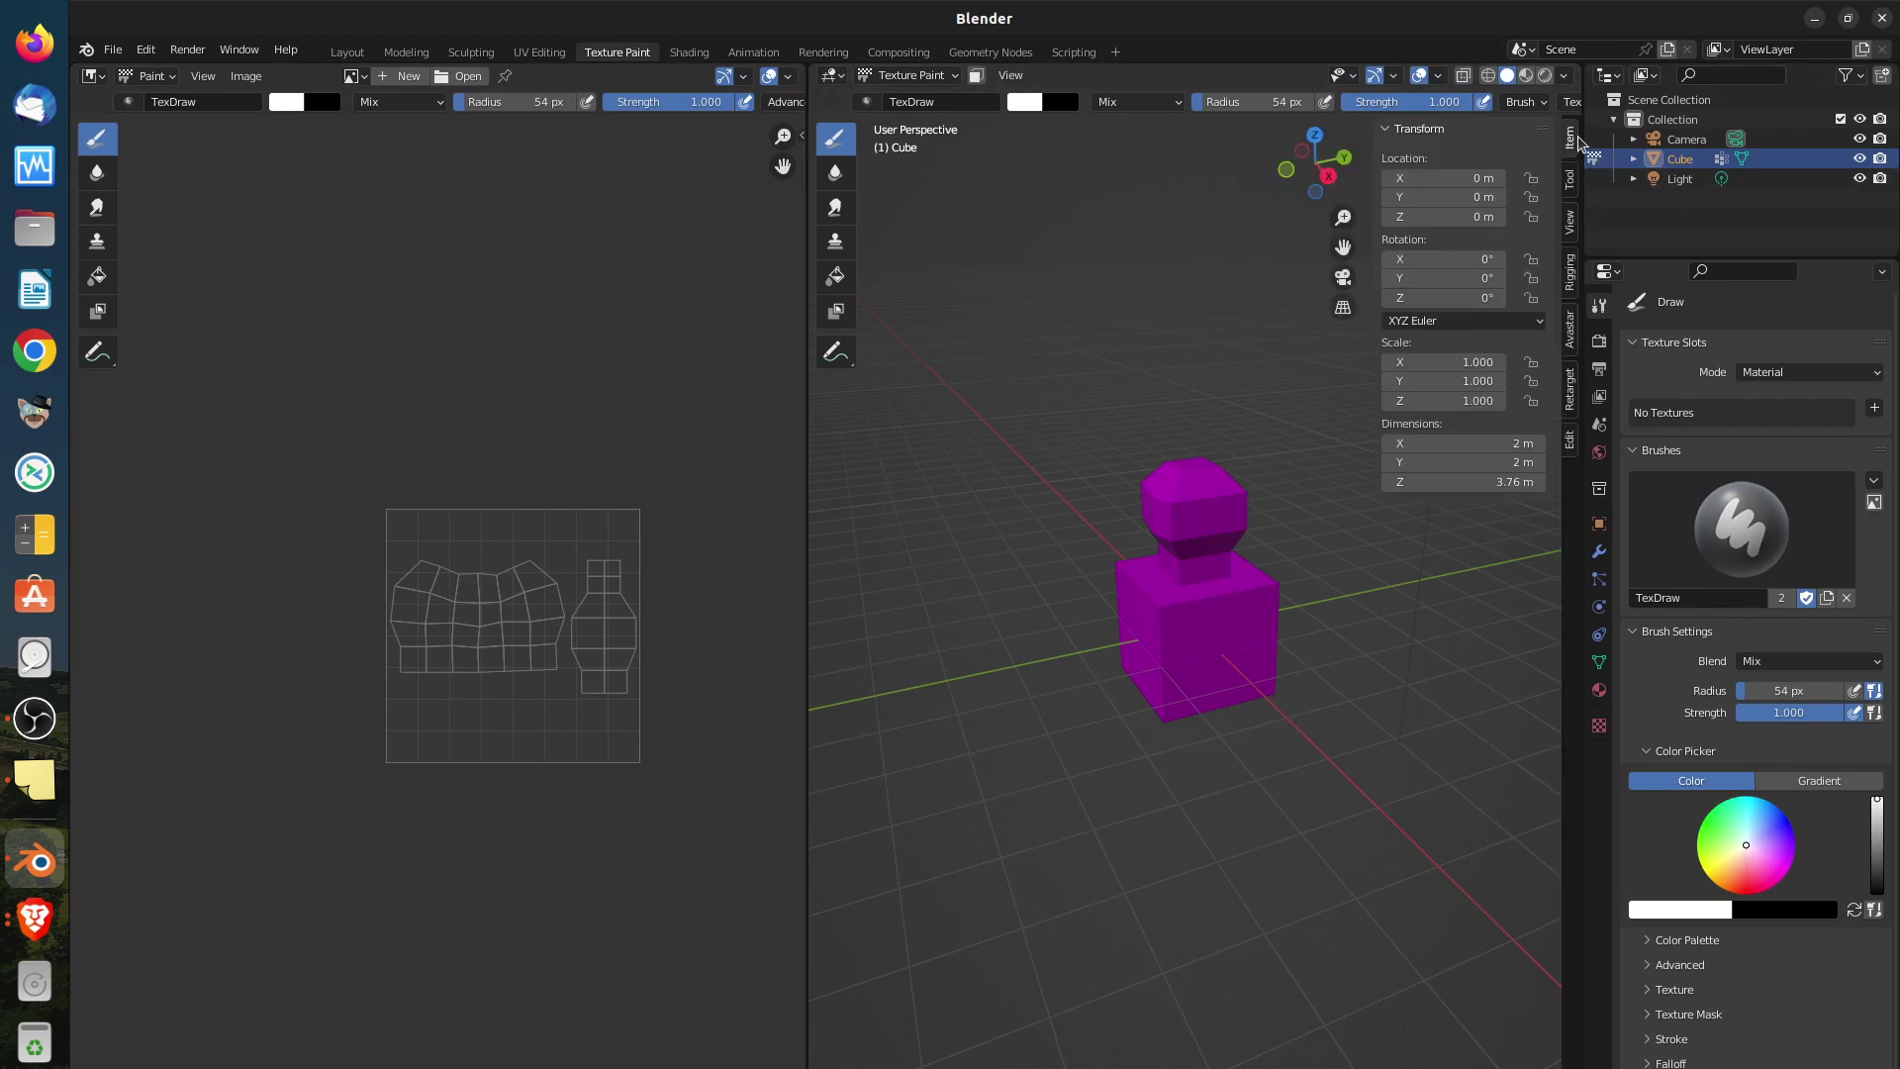
pyautogui.click(1572, 182)
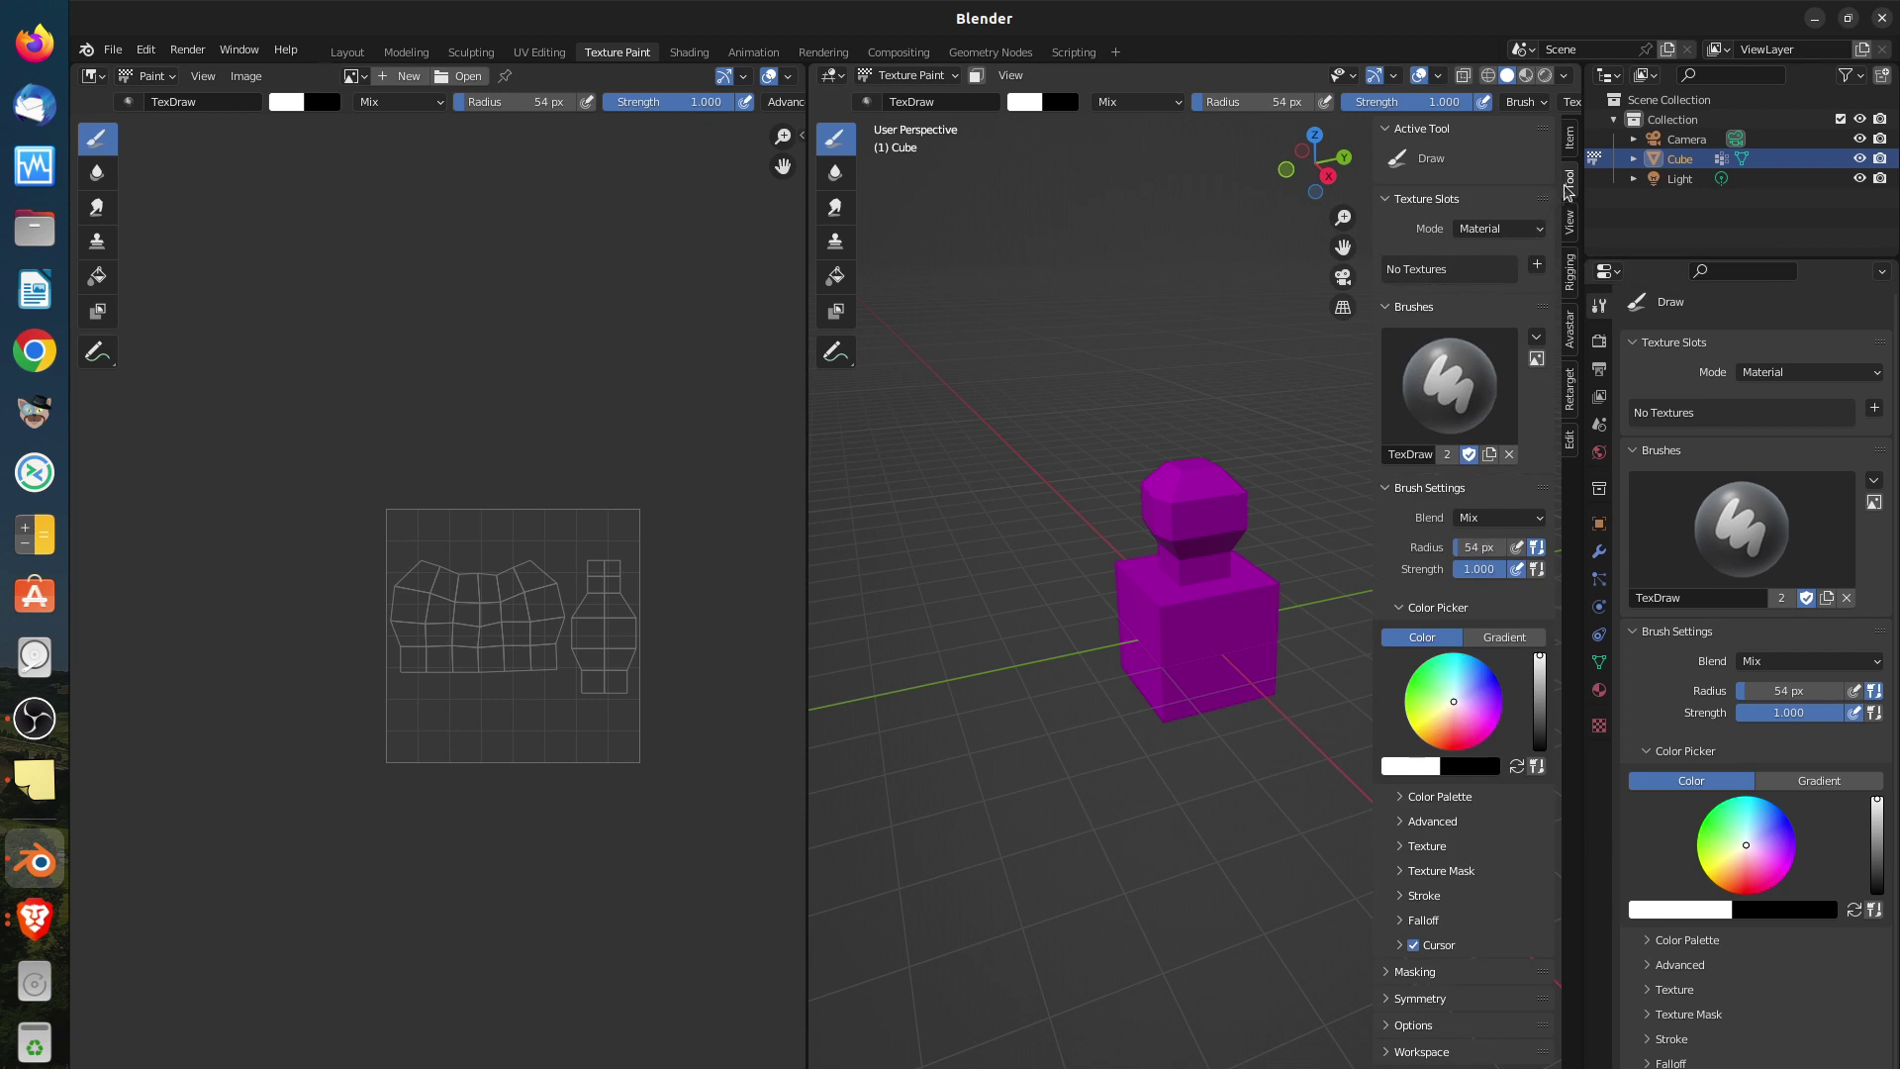
pyautogui.click(1537, 268)
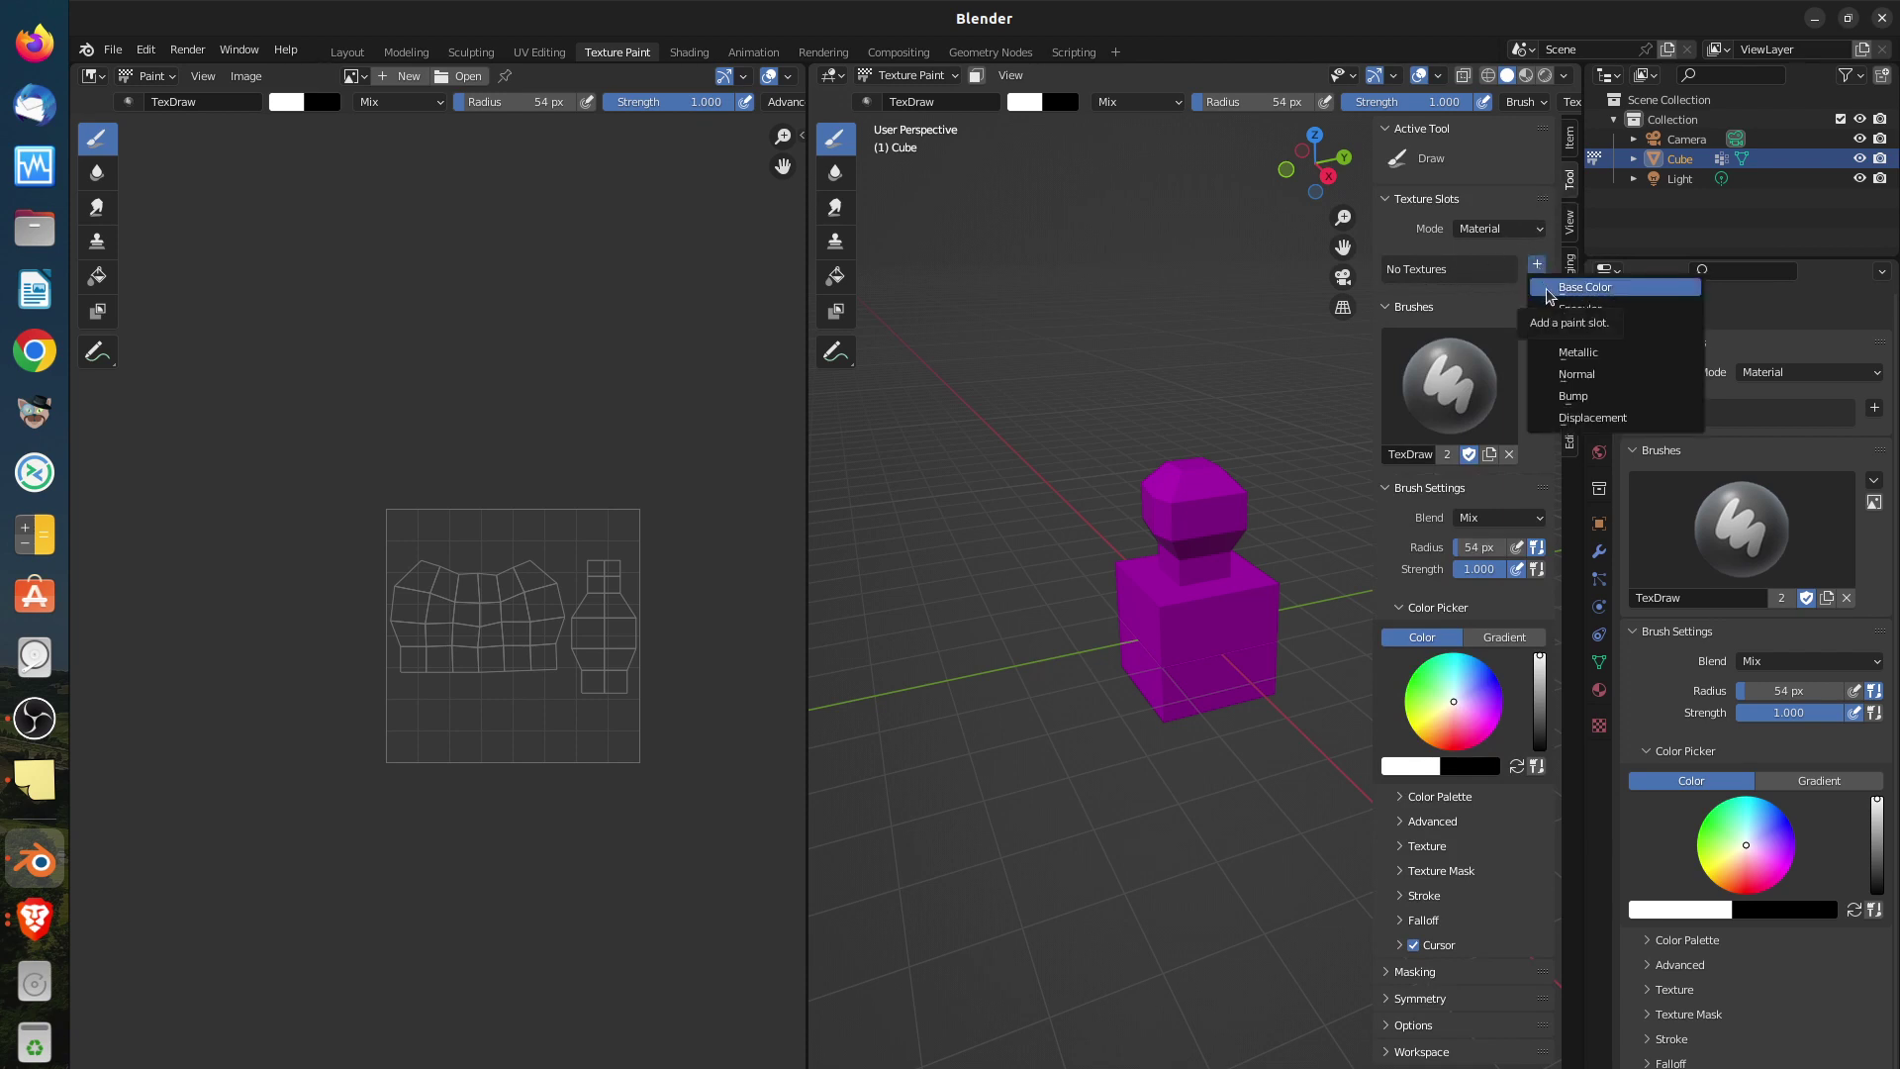
pyautogui.click(1549, 292)
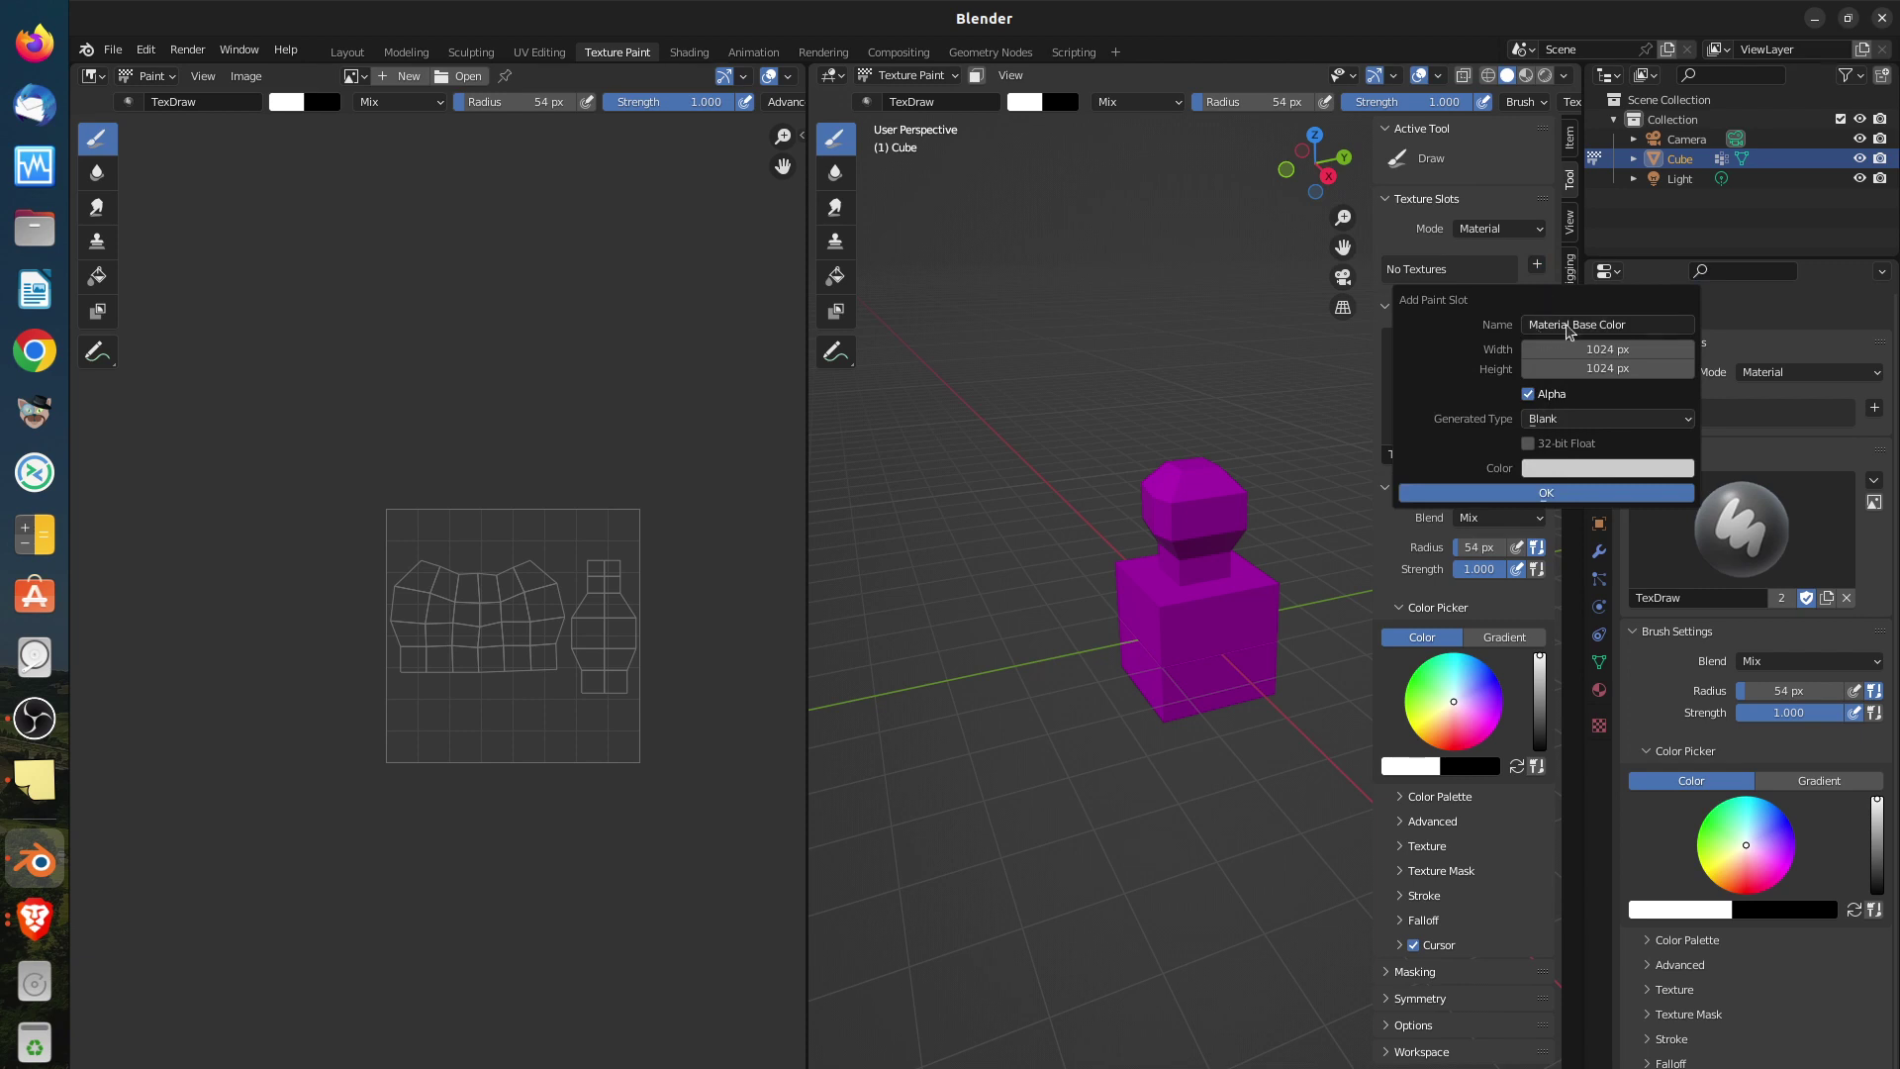
pyautogui.click(1563, 471)
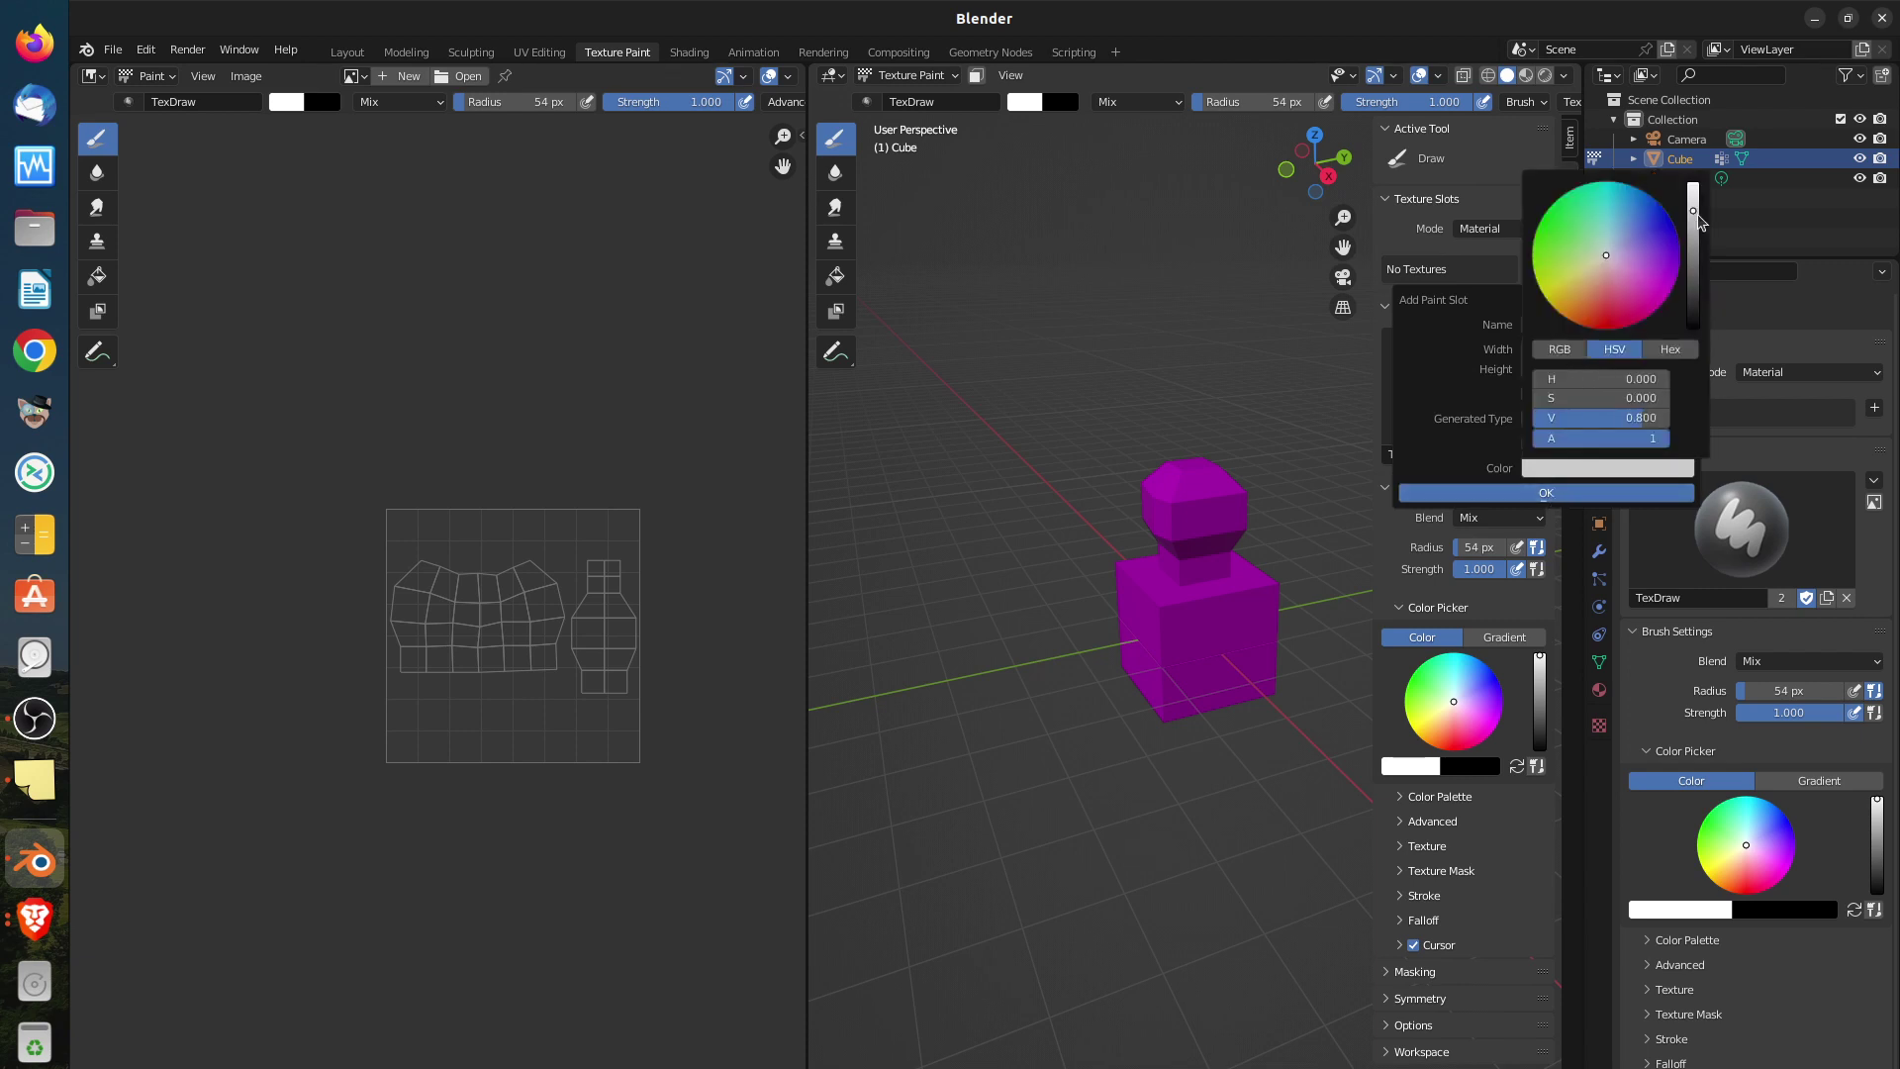
pyautogui.moveTo(1693, 210); pyautogui.dragTo(1693, 185)
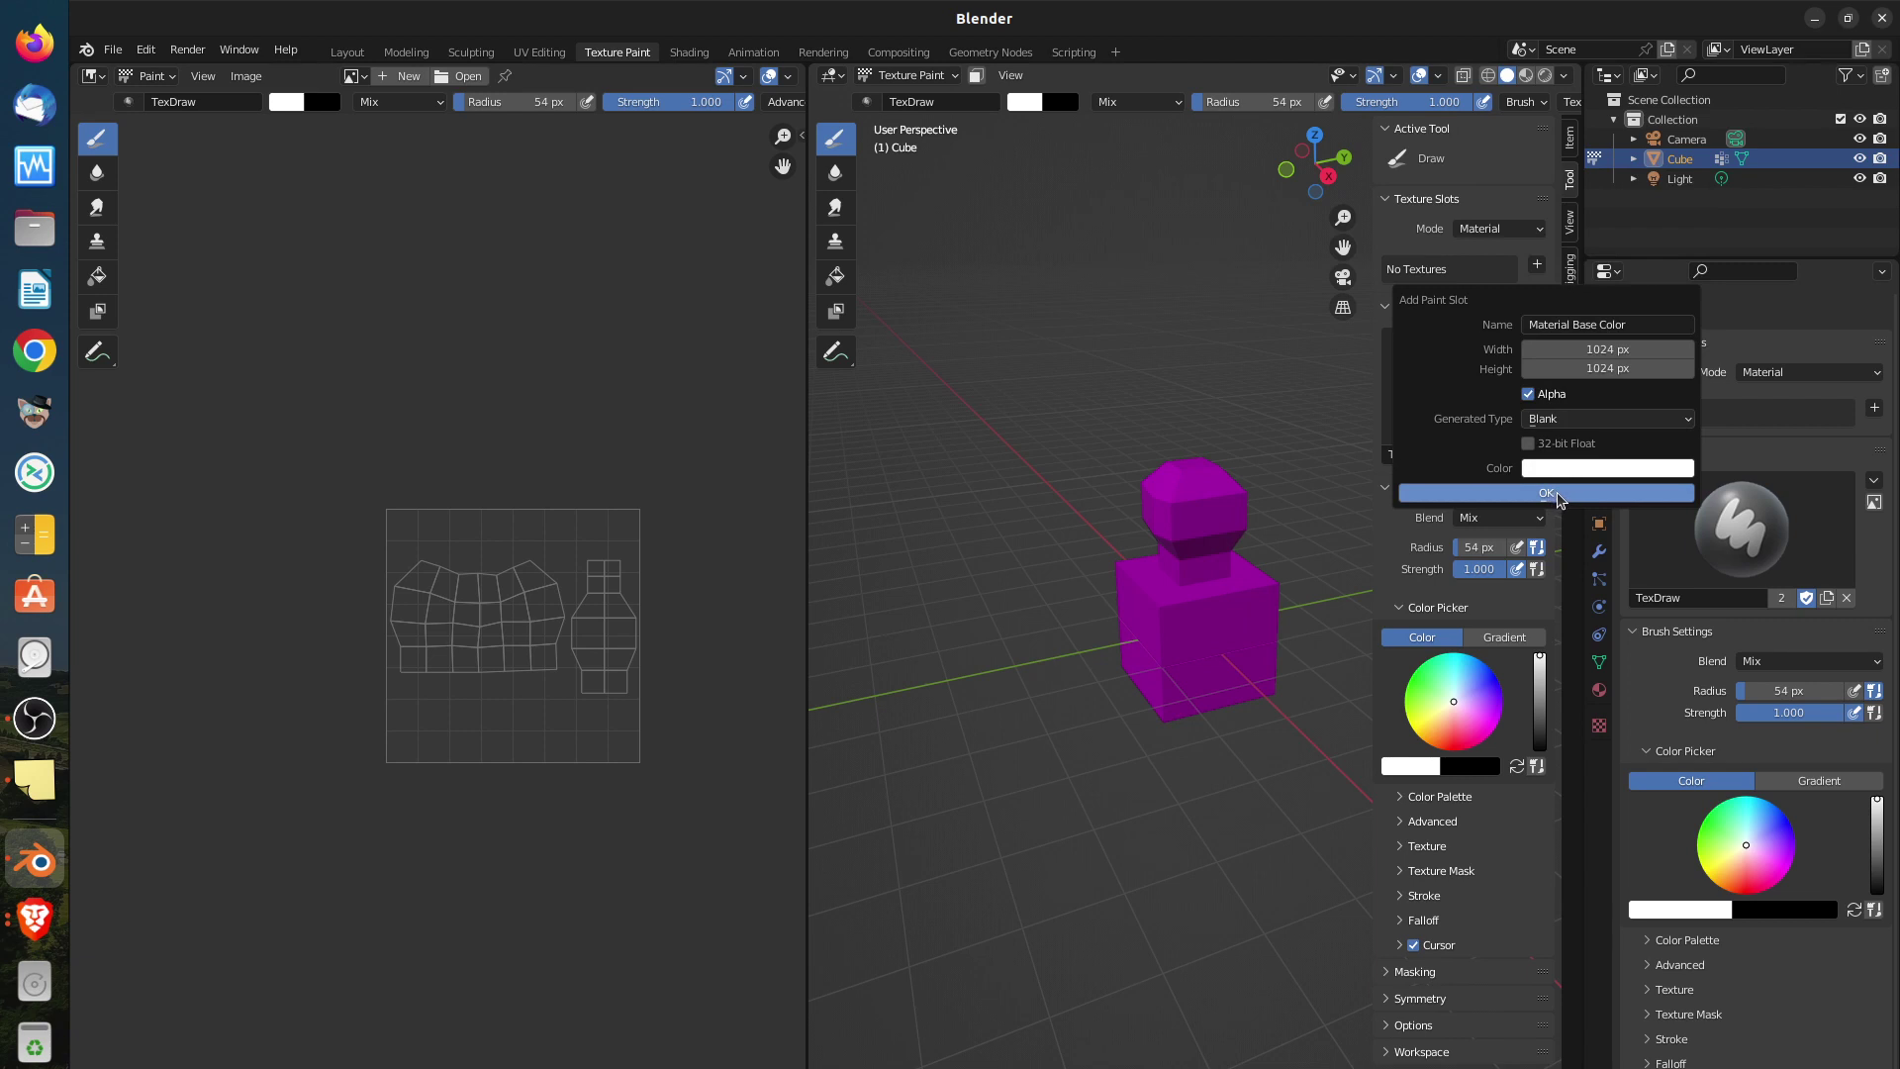
pyautogui.click(1558, 498)
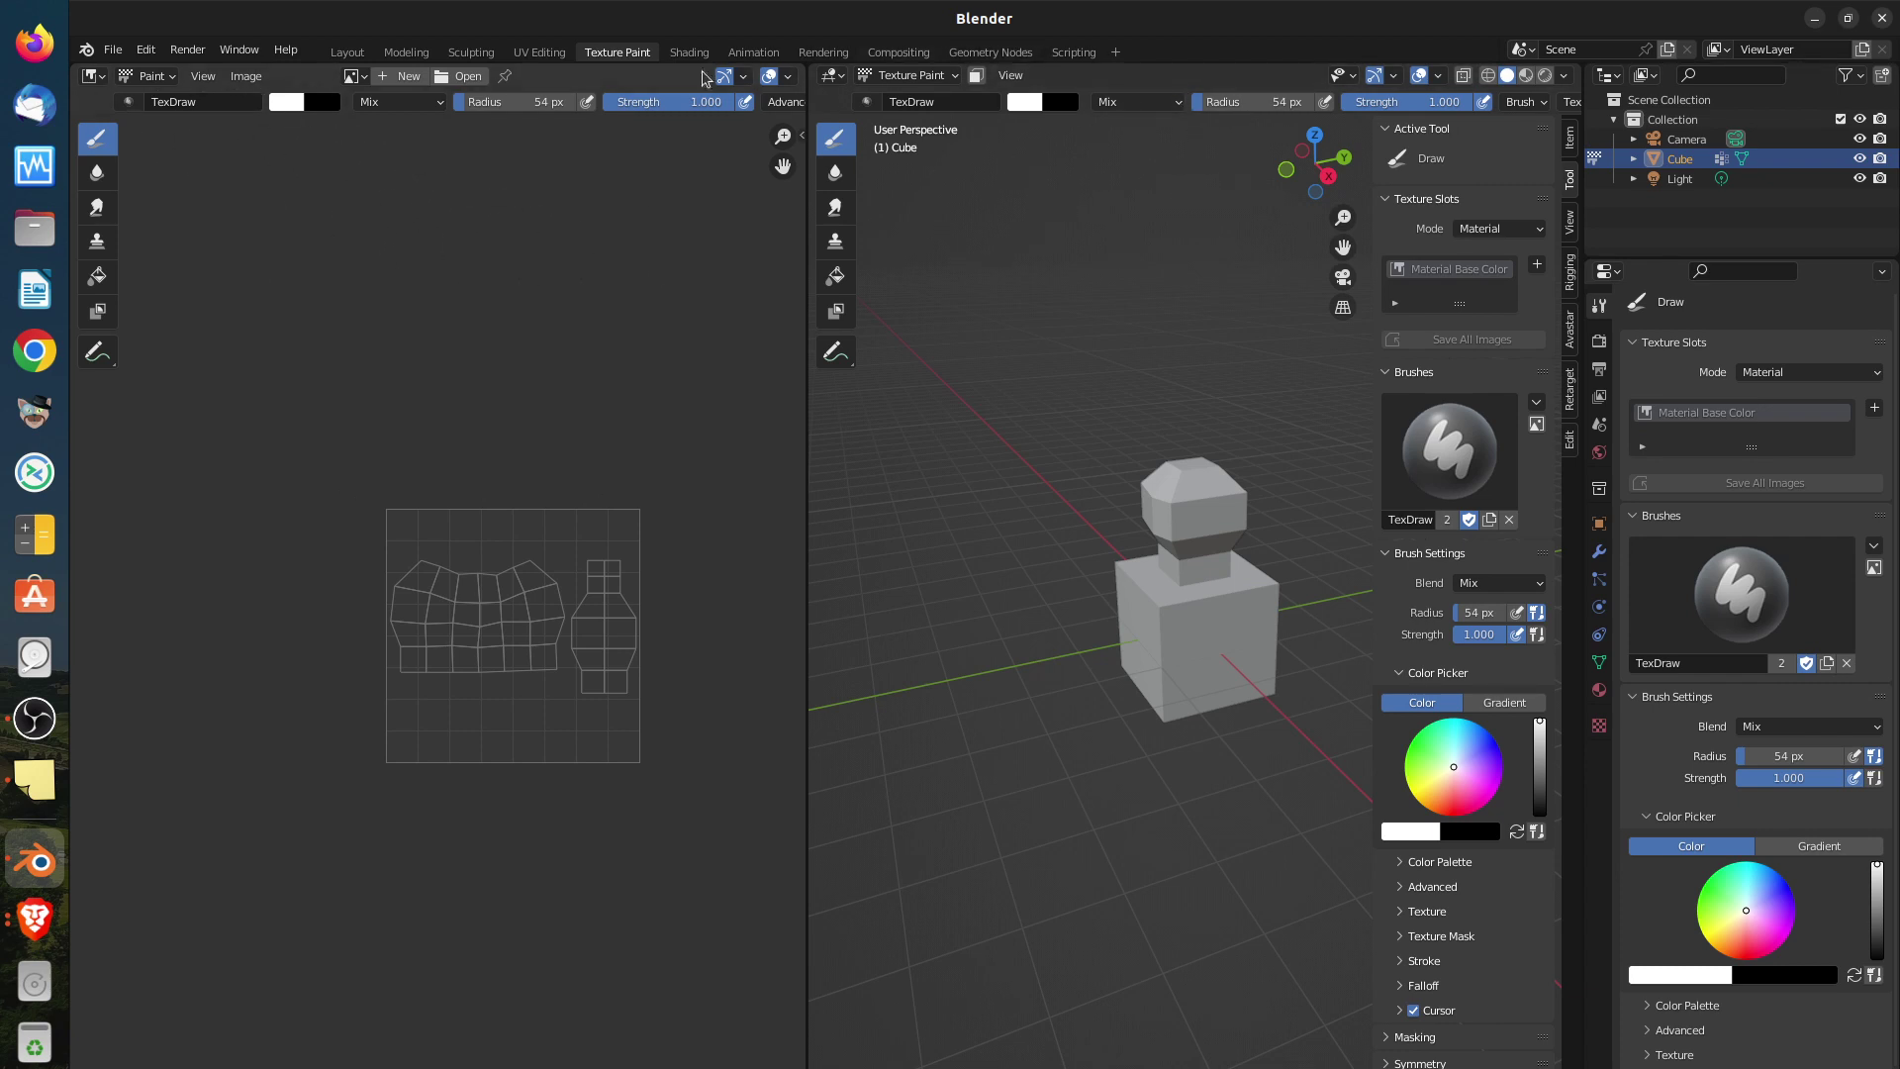
# Return to the UV Editing workspace and show the Material Base Color image behind the UV islands
pyautogui.click(536, 52)
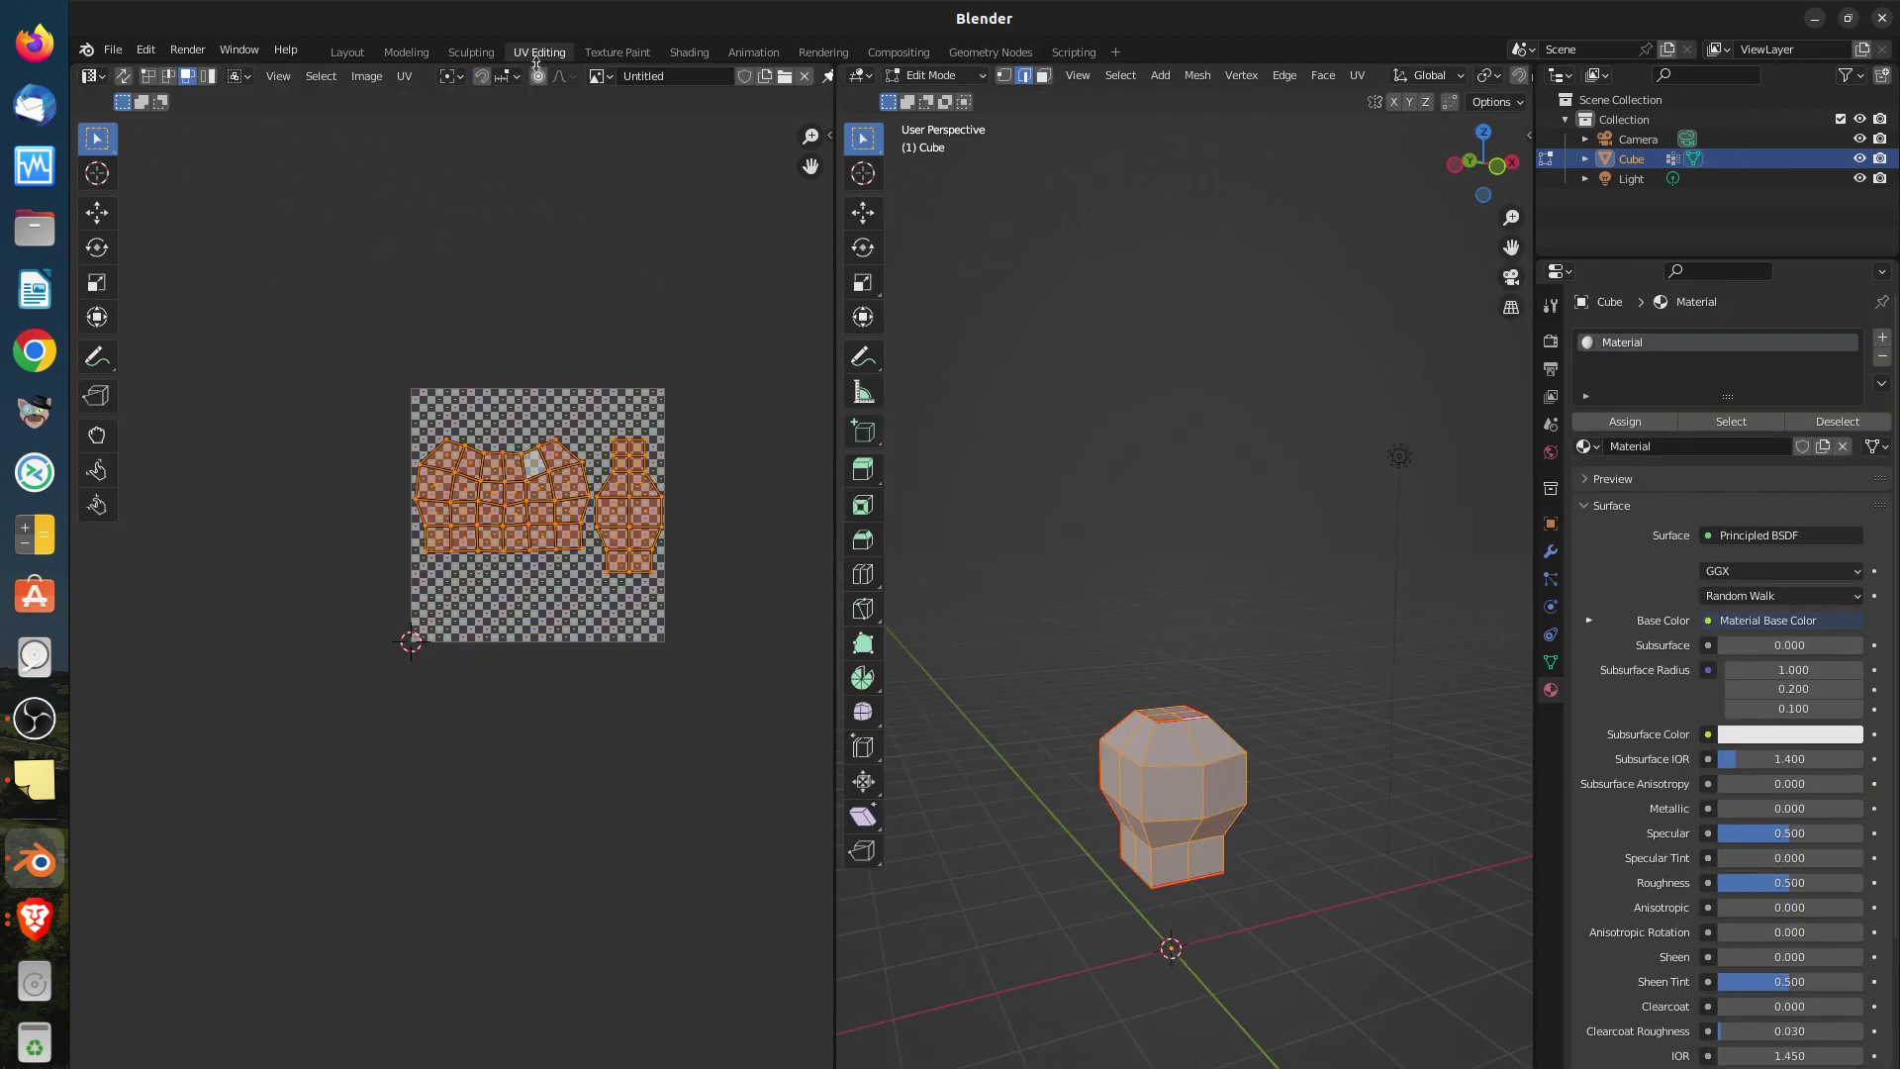
pyautogui.click(371, 77)
pyautogui.click(601, 77)
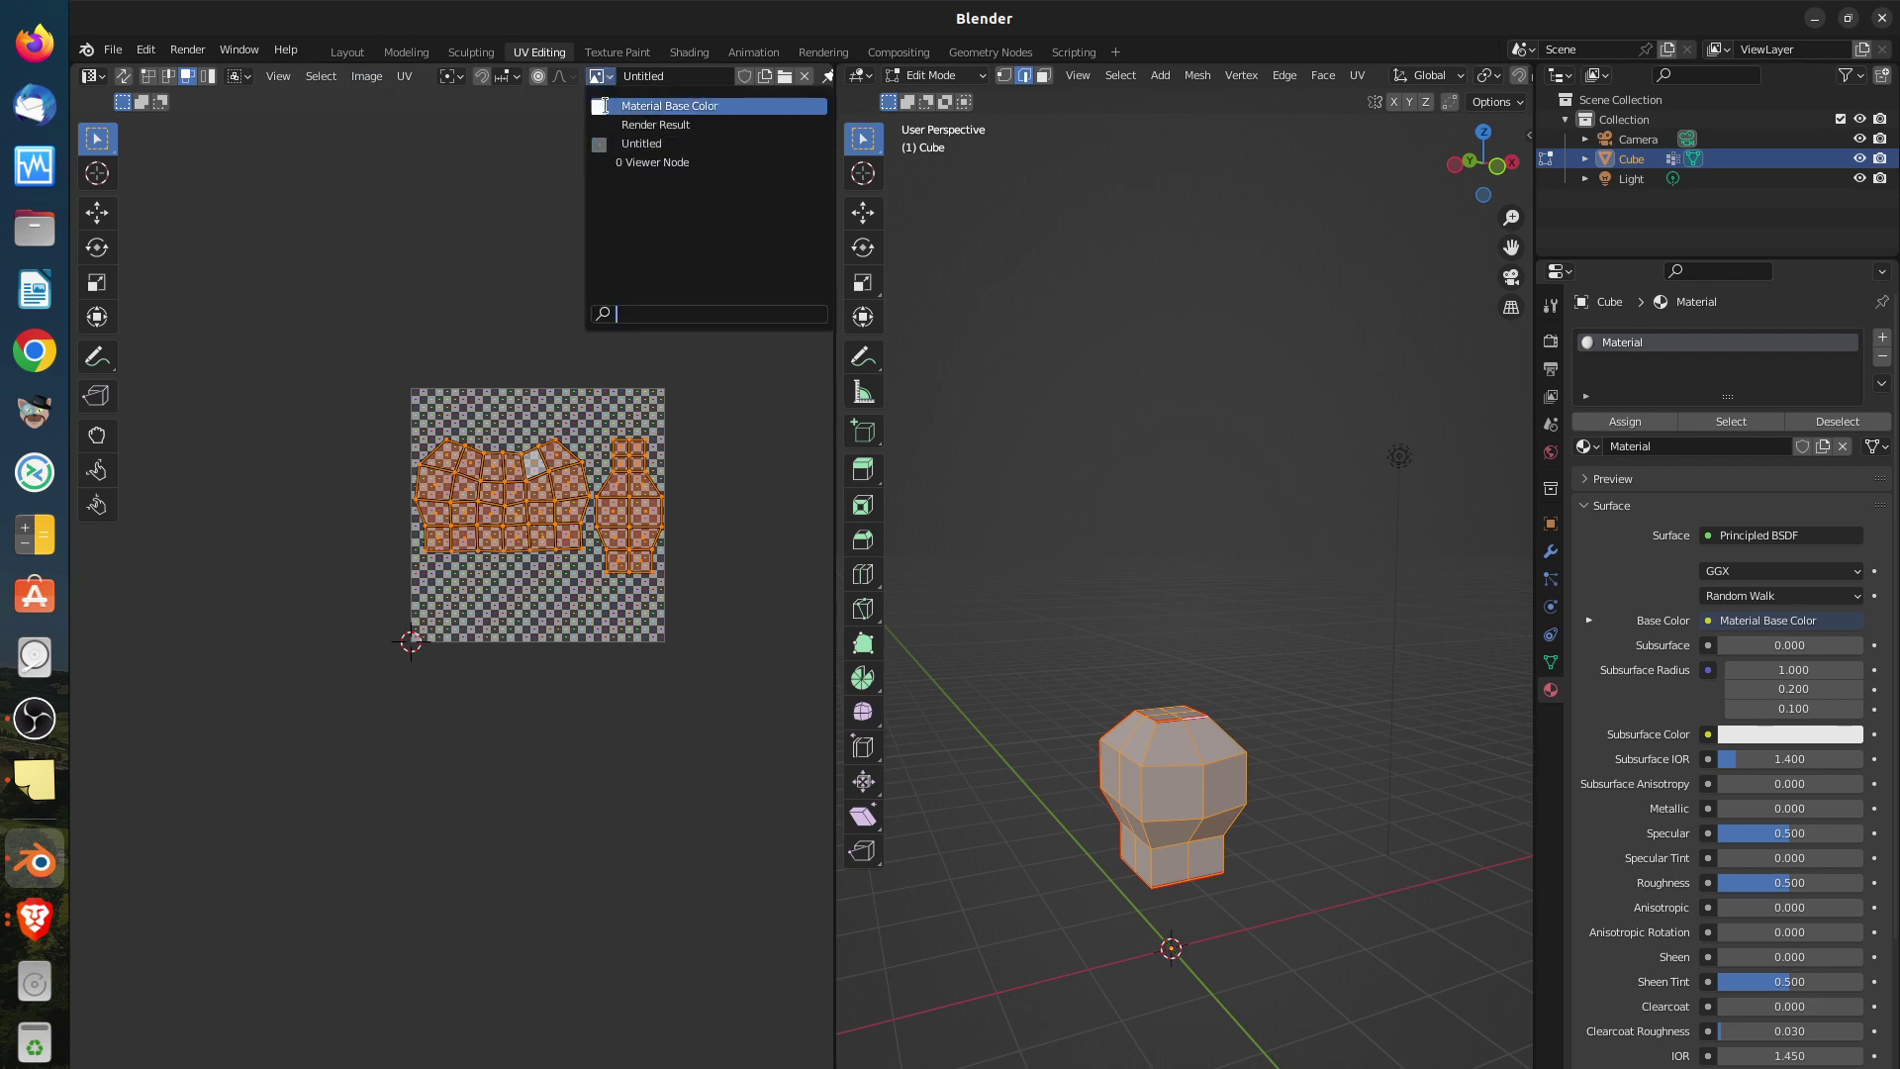
pyautogui.click(606, 107)
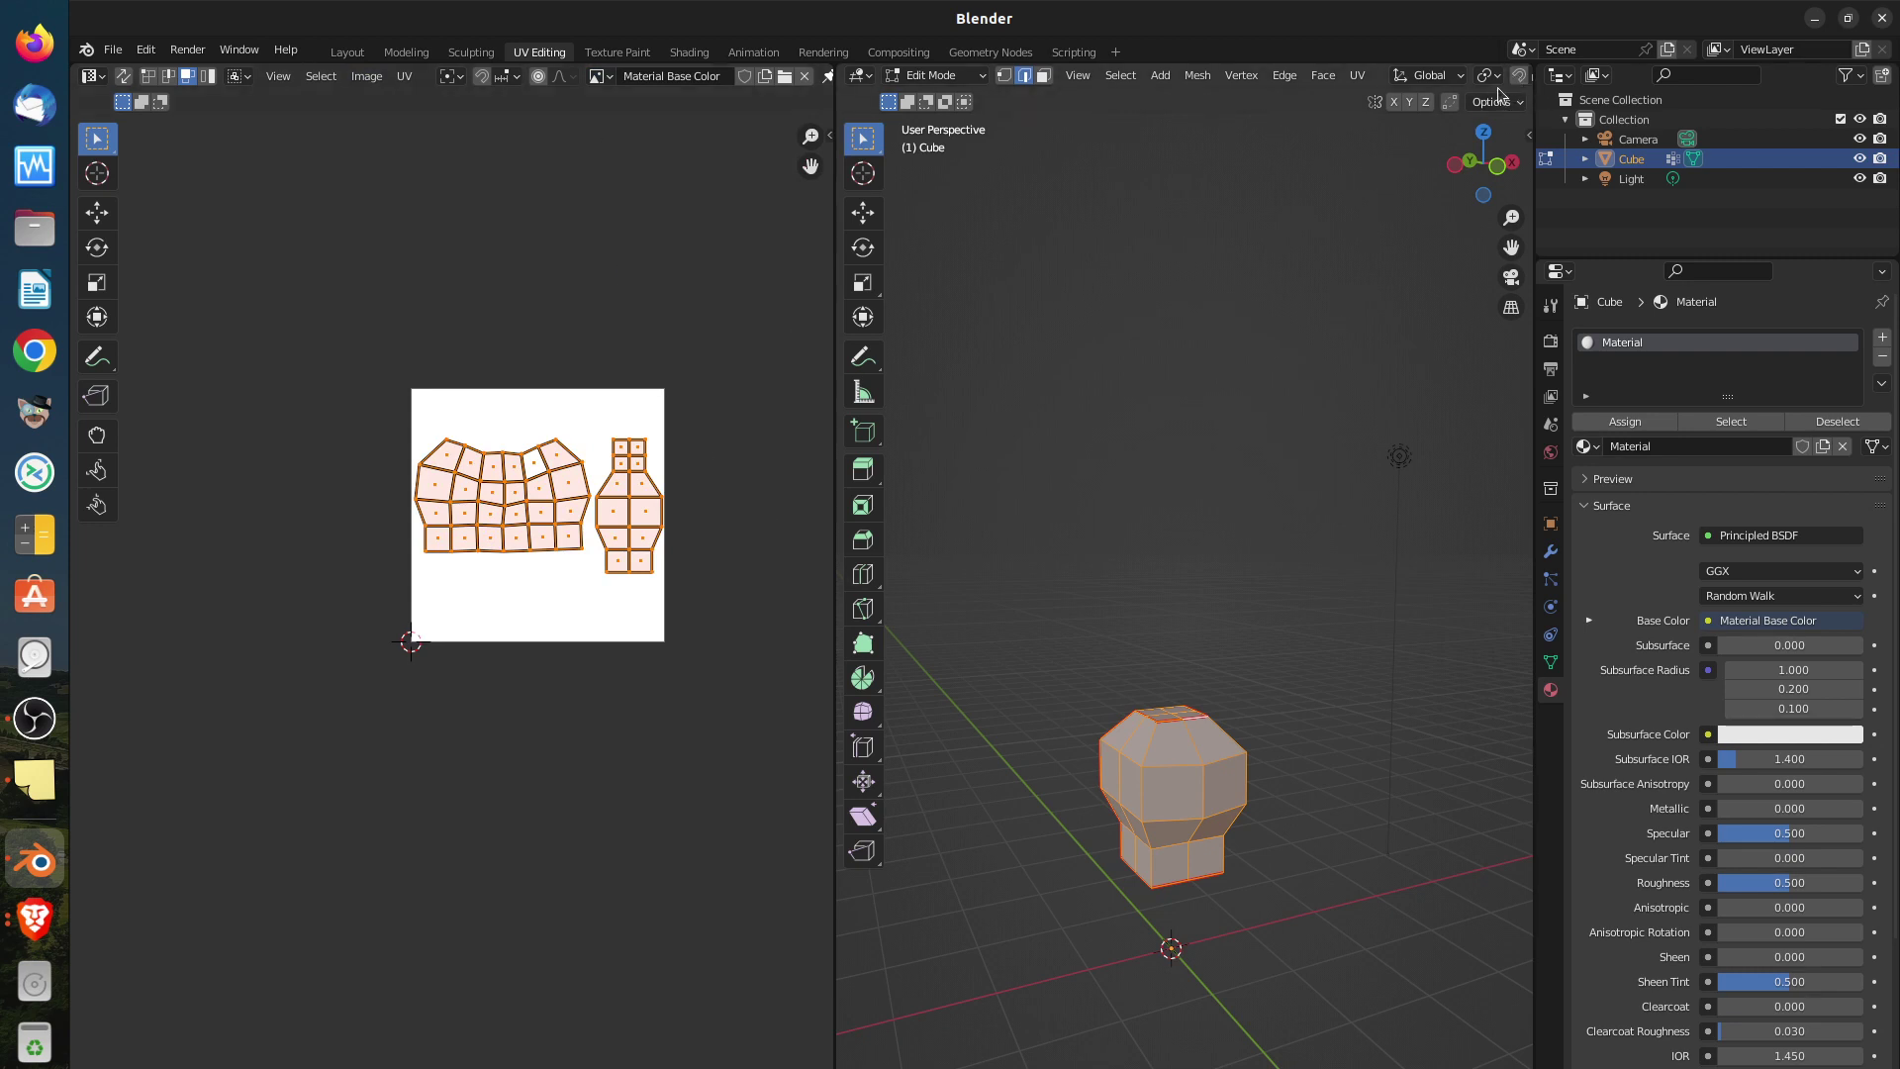
pyautogui.scroll(-5, 1499, 80)
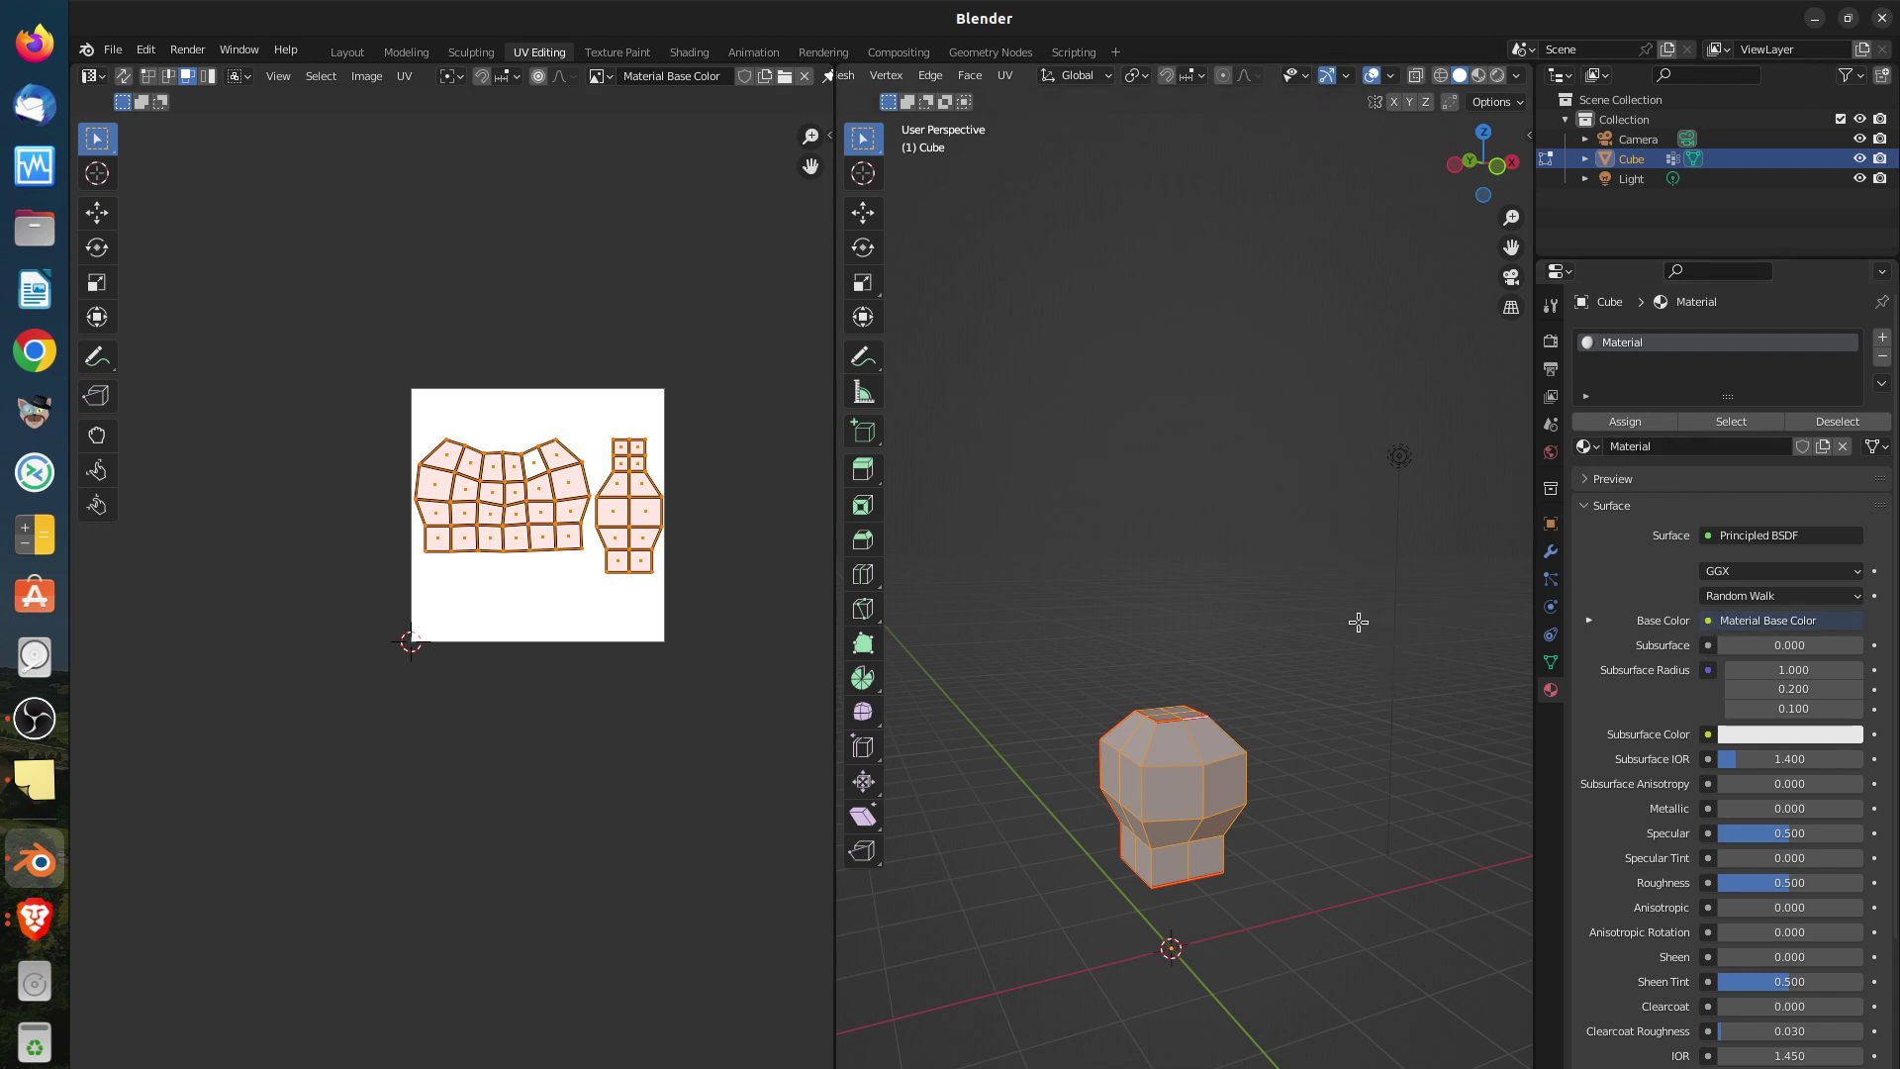
# Undo the paint slot and the creation of the UV Grid image, going back to the unwrapped mesh in Edit Mode
pyautogui.hotkey('ctrl', 'z')
pyautogui.hotkey('ctrl', 'z')
pyautogui.hotkey('ctrl', 'z')
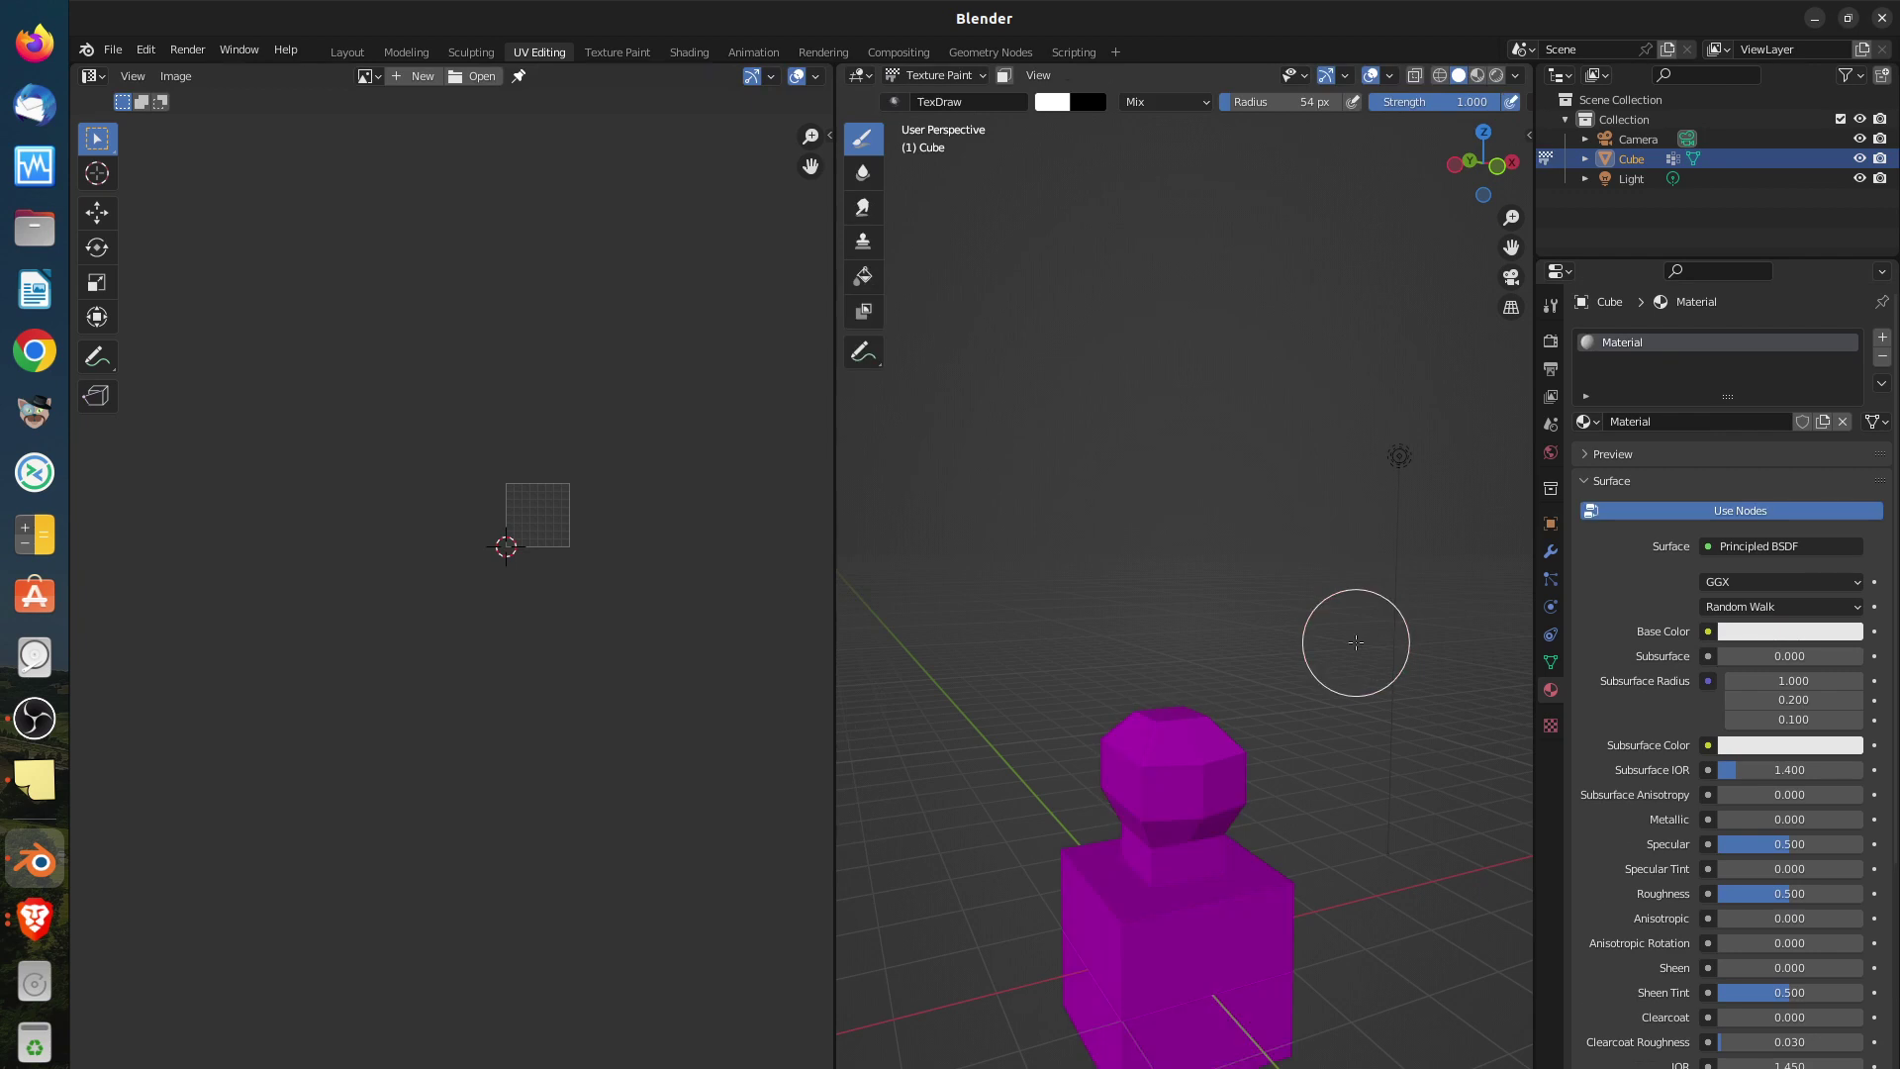
pyautogui.hotkey('ctrl', 'z')
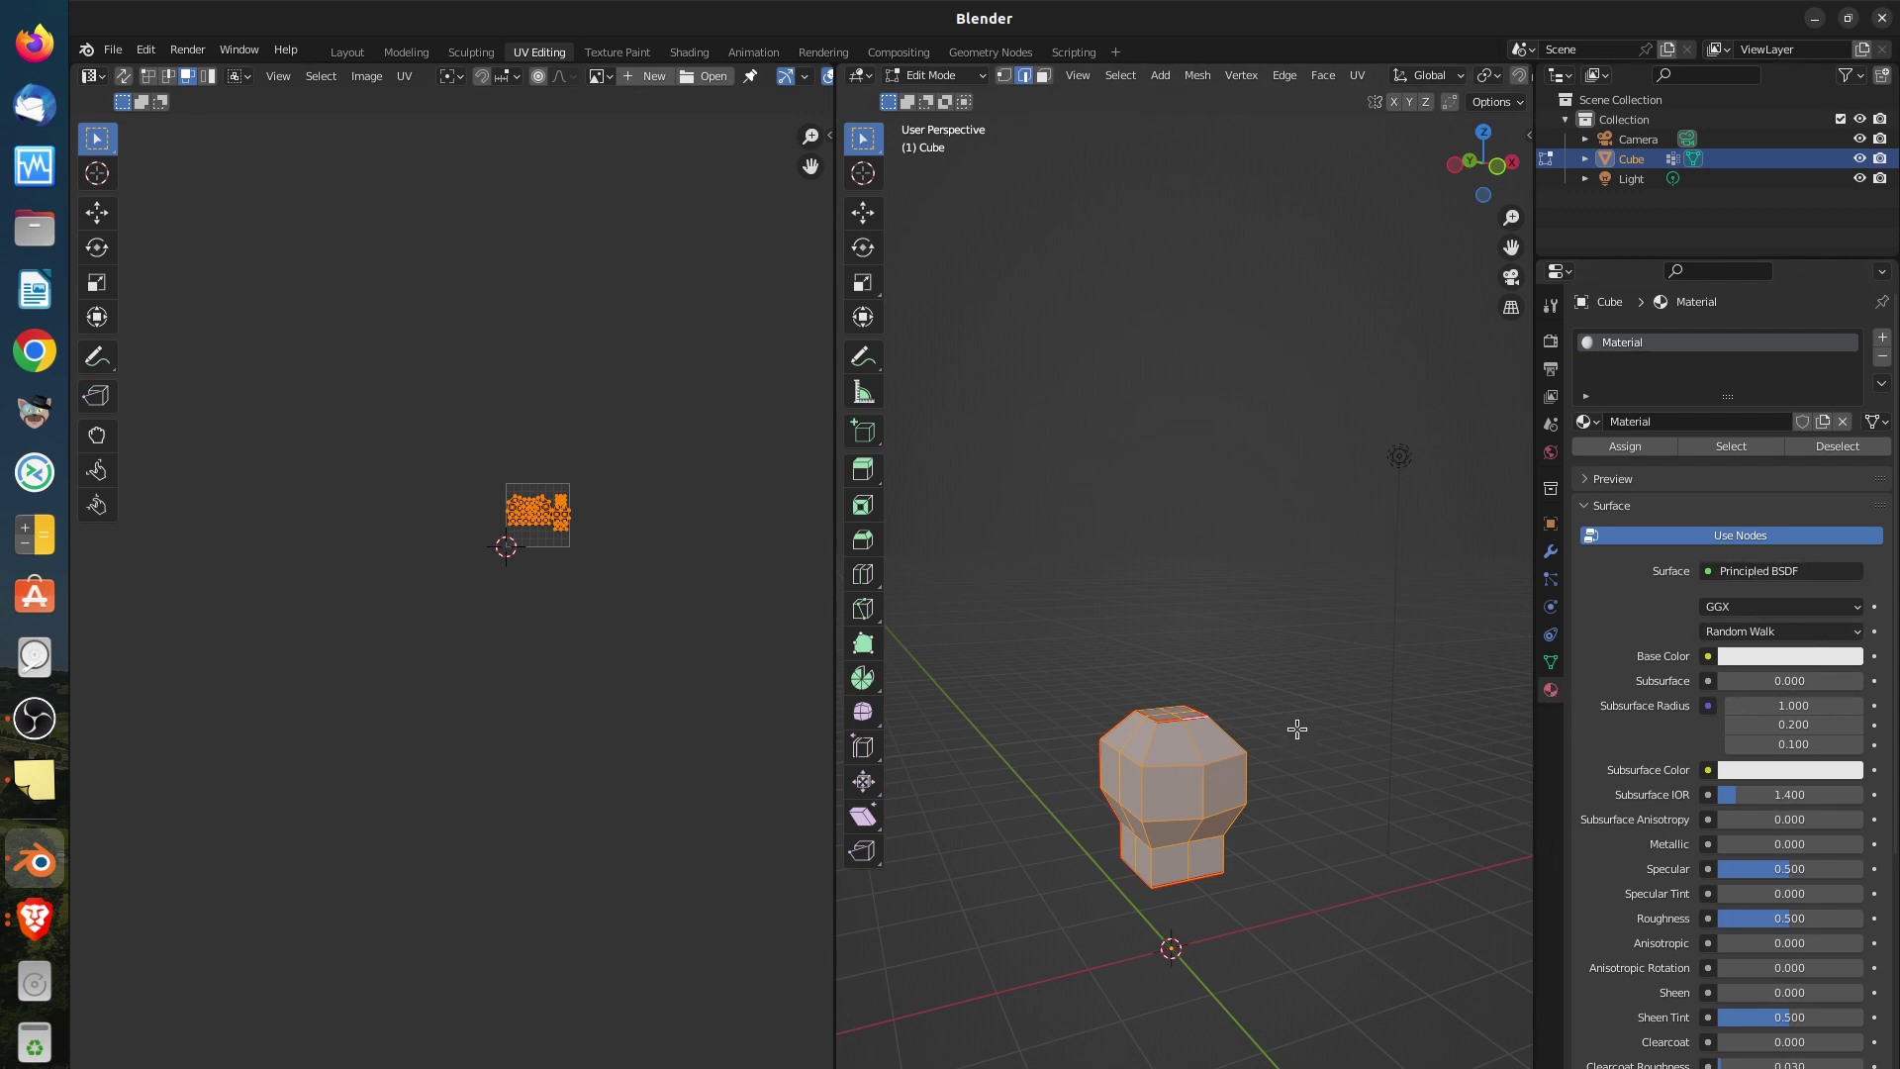
# Switch to Object Mode and create a 1024 × 1024 px UV Grid image named couleur
pyautogui.press('Tab')
pyautogui.press('Tab')
pyautogui.press('Tab')
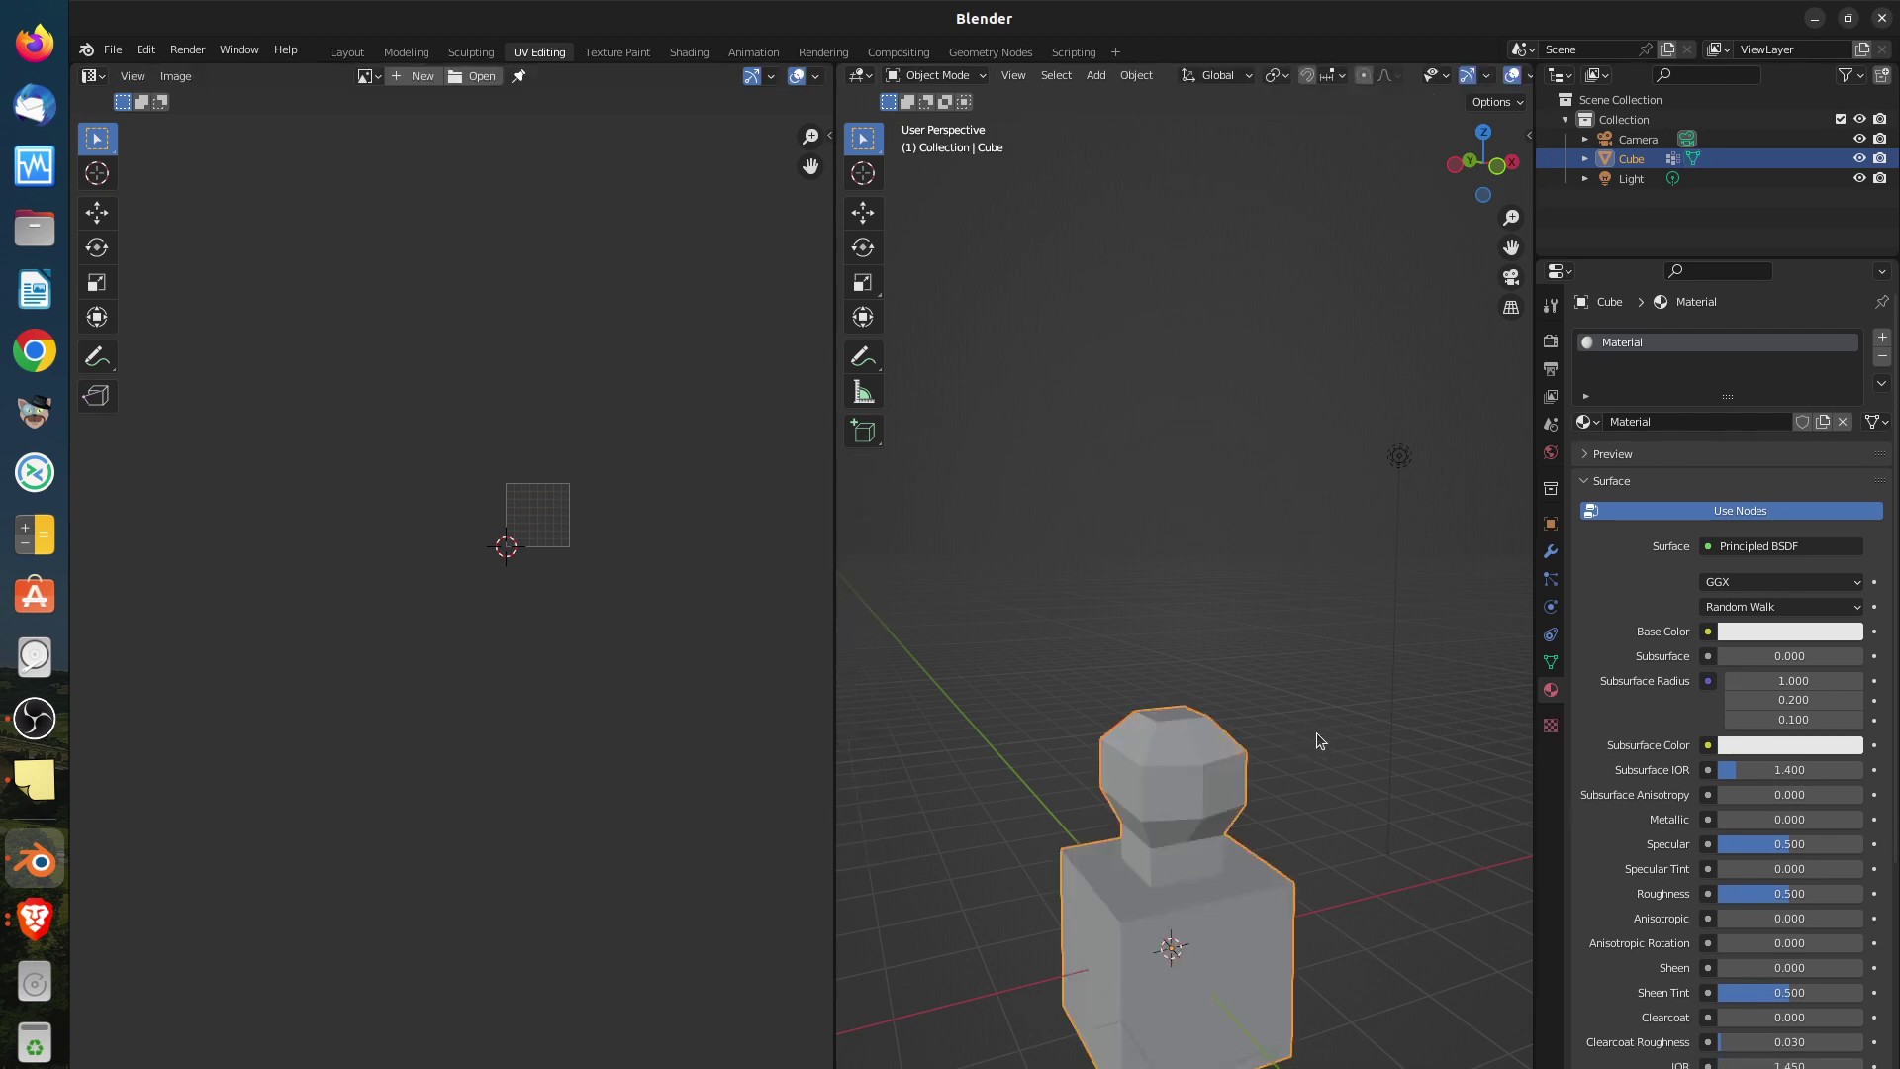
pyautogui.click(393, 79)
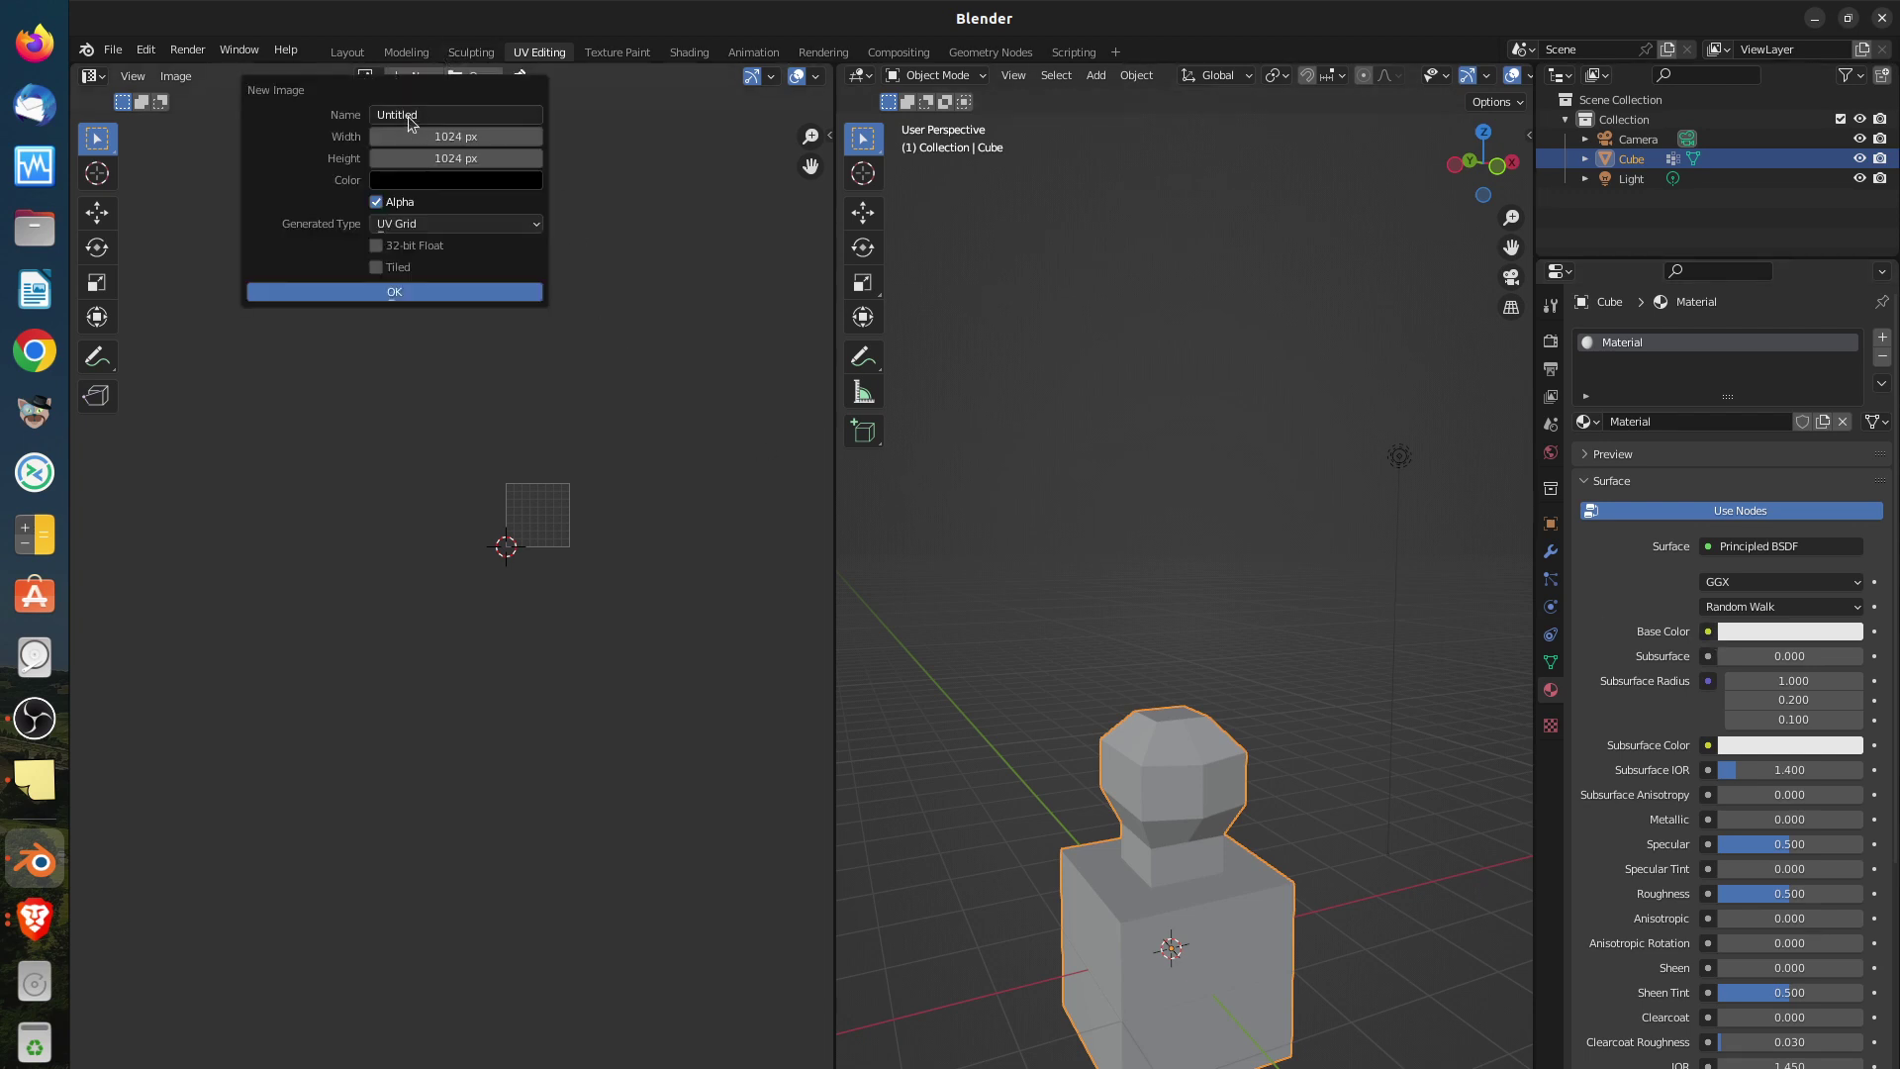
pyautogui.click(412, 117)
pyautogui.write('couleur')
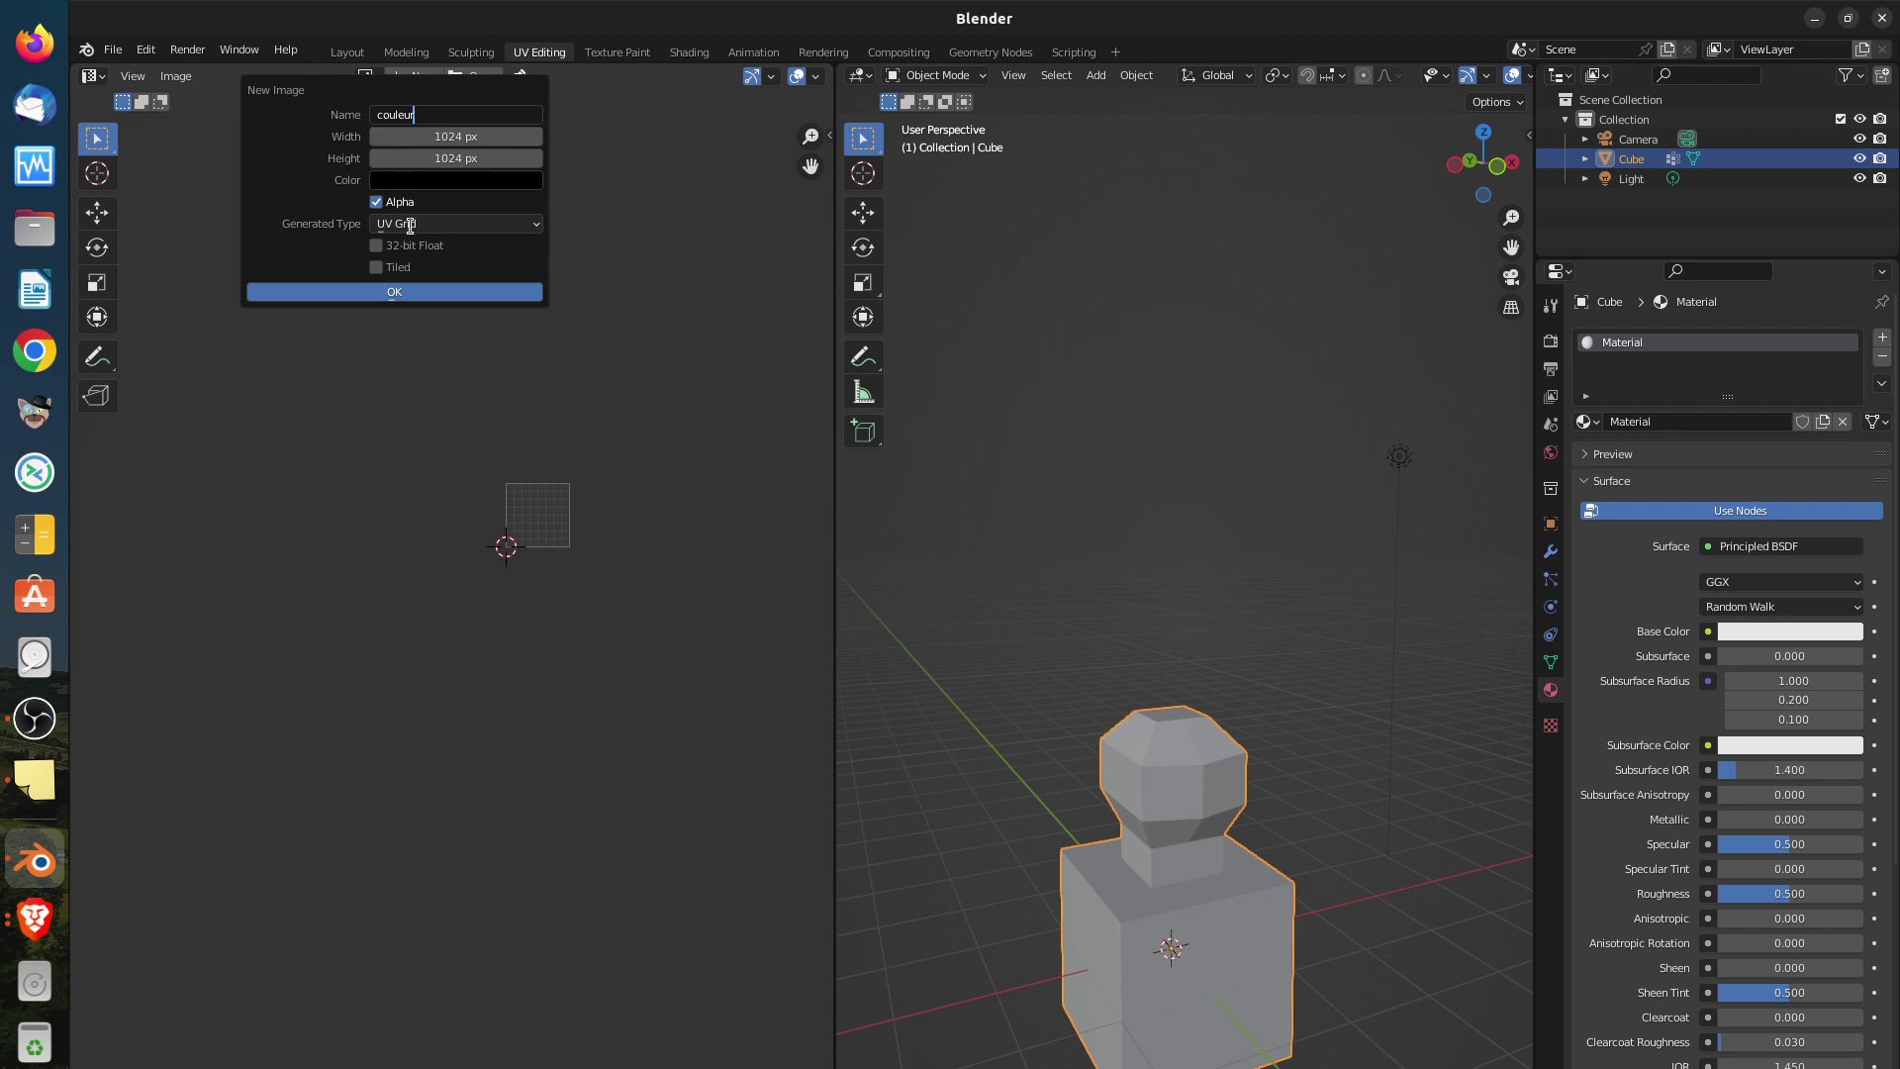
pyautogui.click(391, 293)
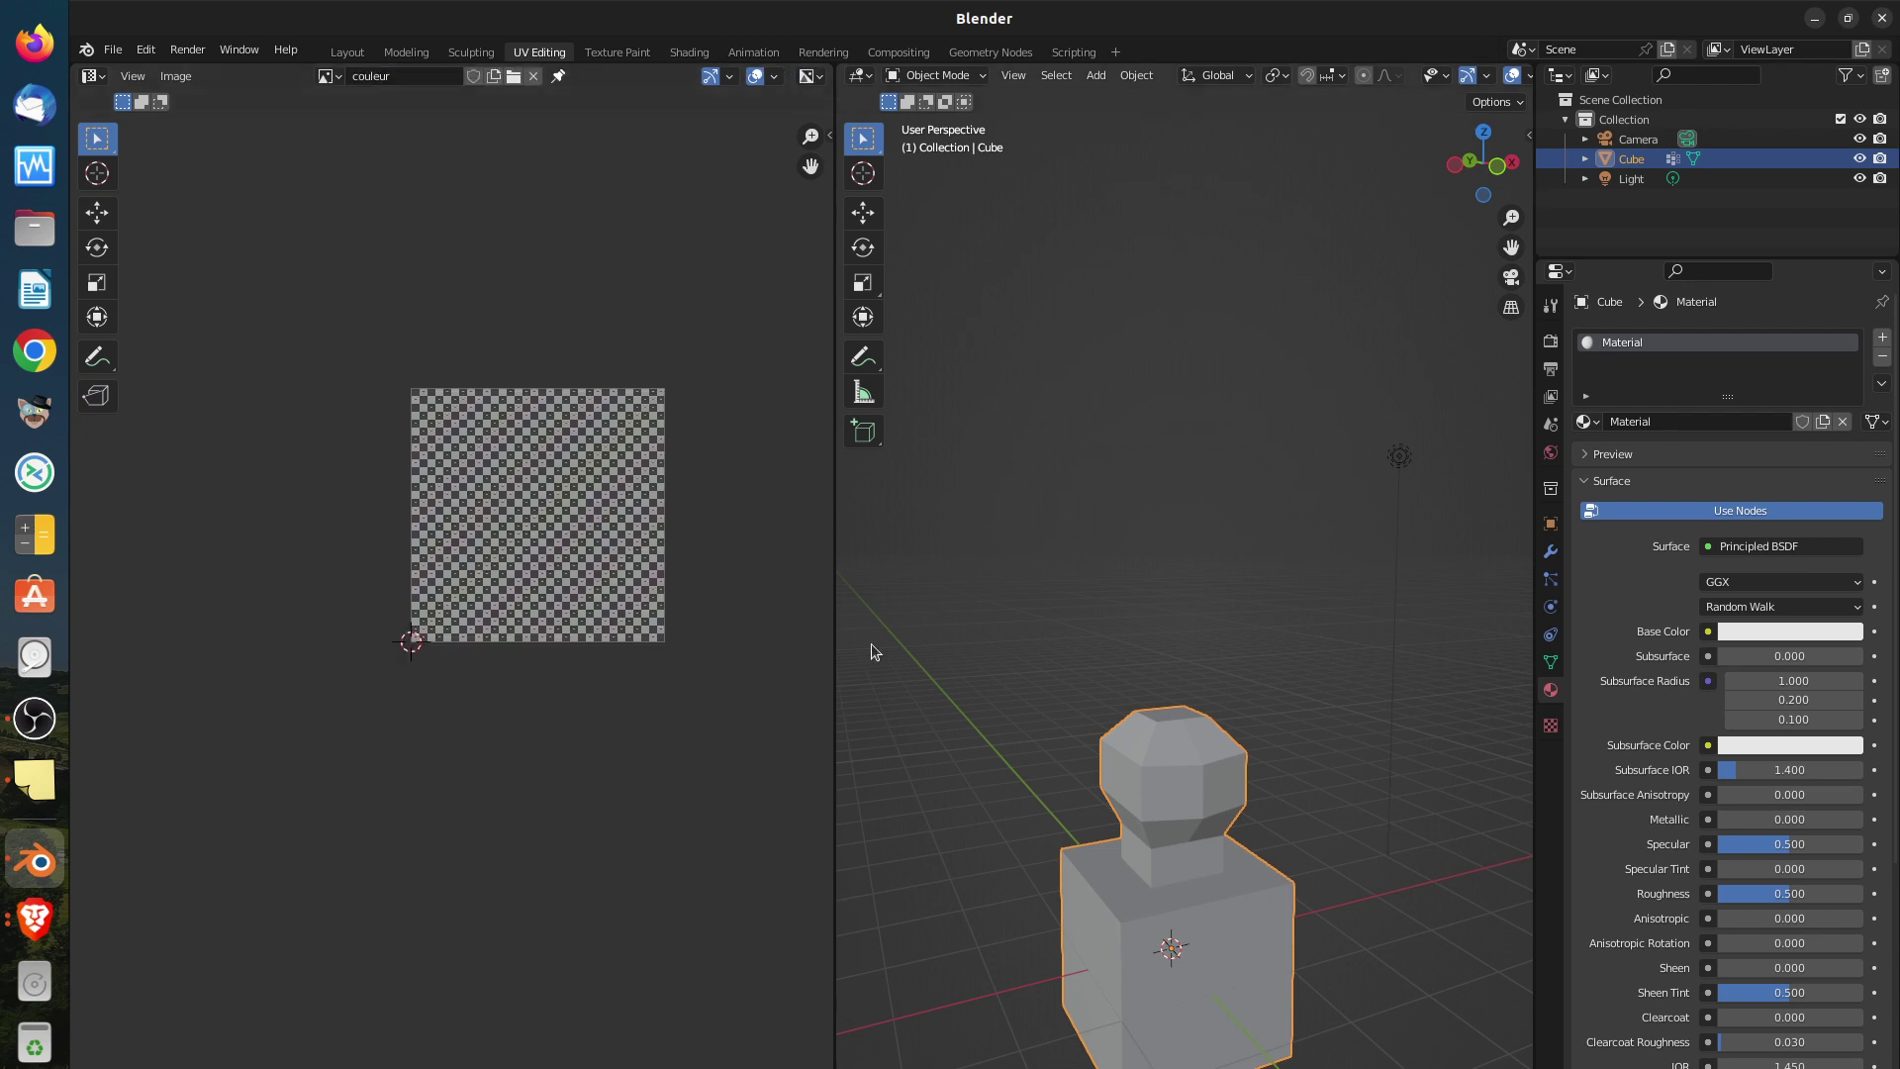
# Give the material's Base Color an Image Texture that uses the couleur image
pyautogui.click(1708, 632)
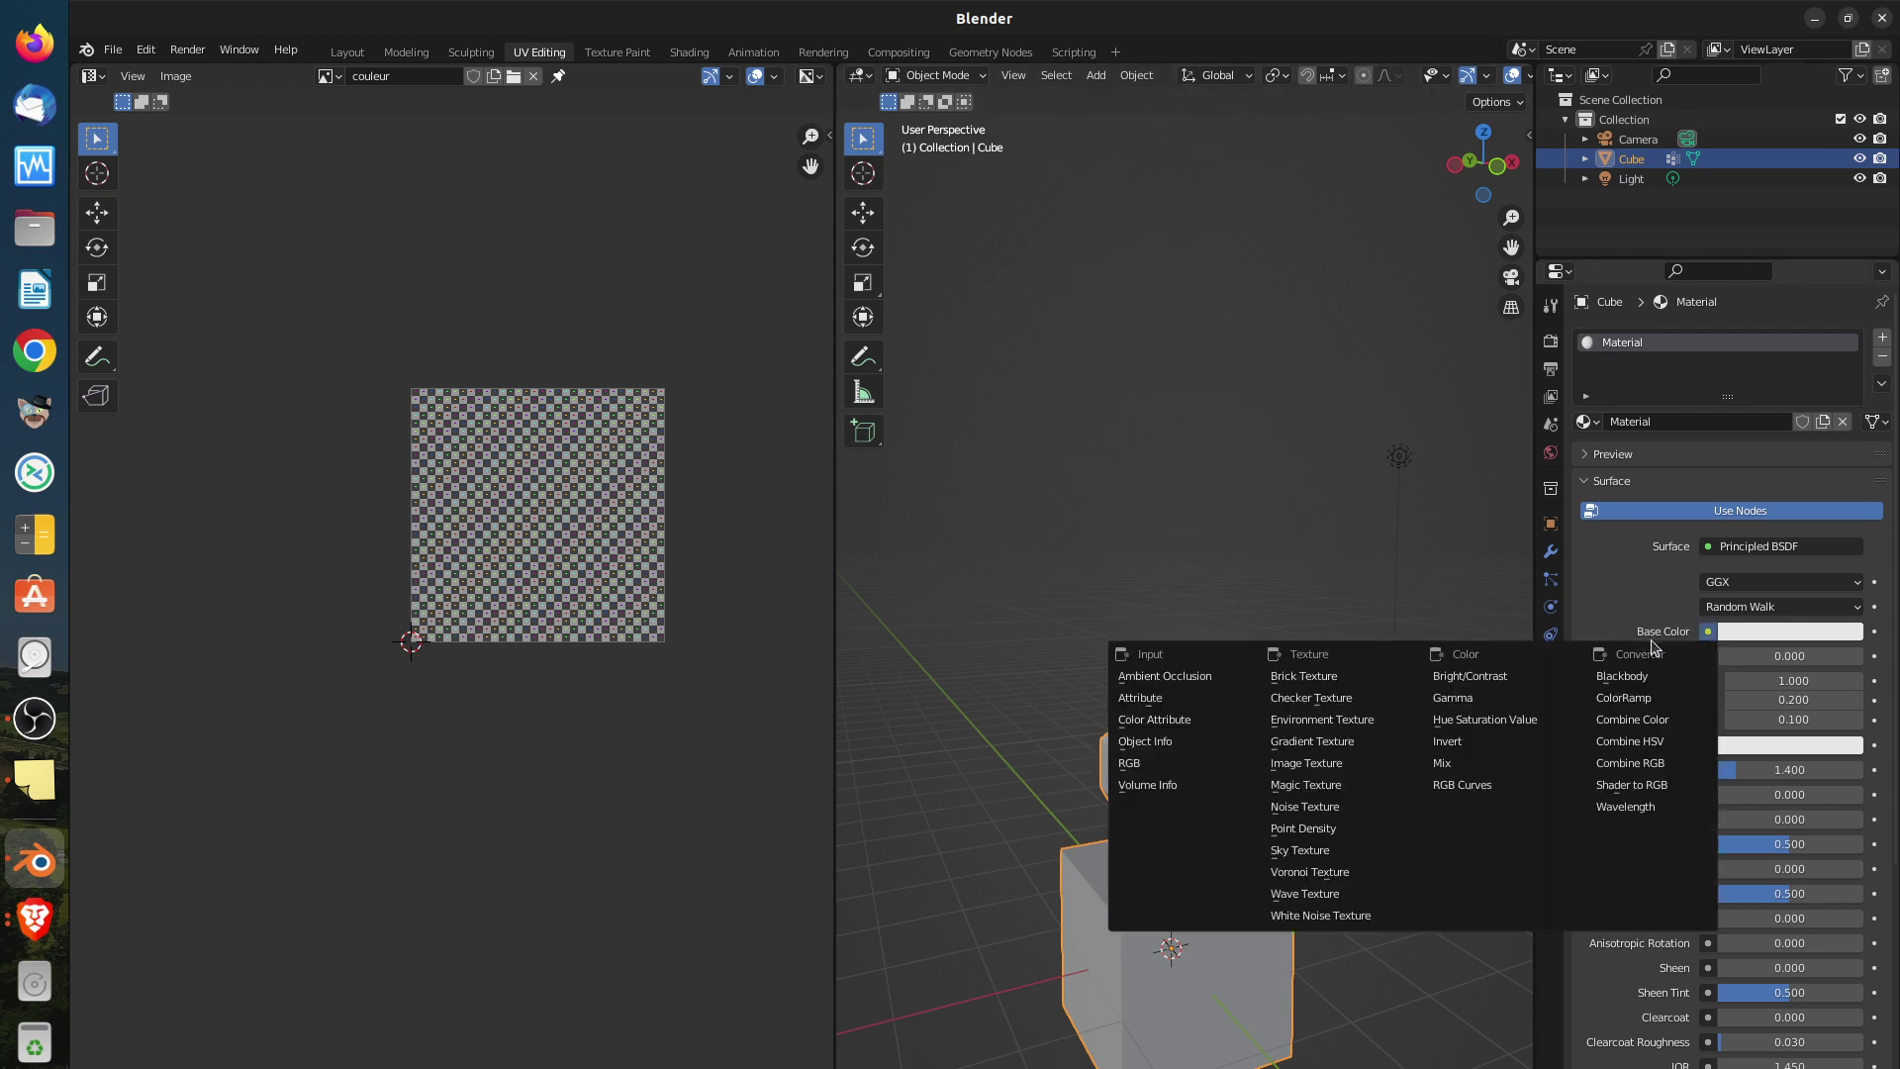
pyautogui.click(1317, 768)
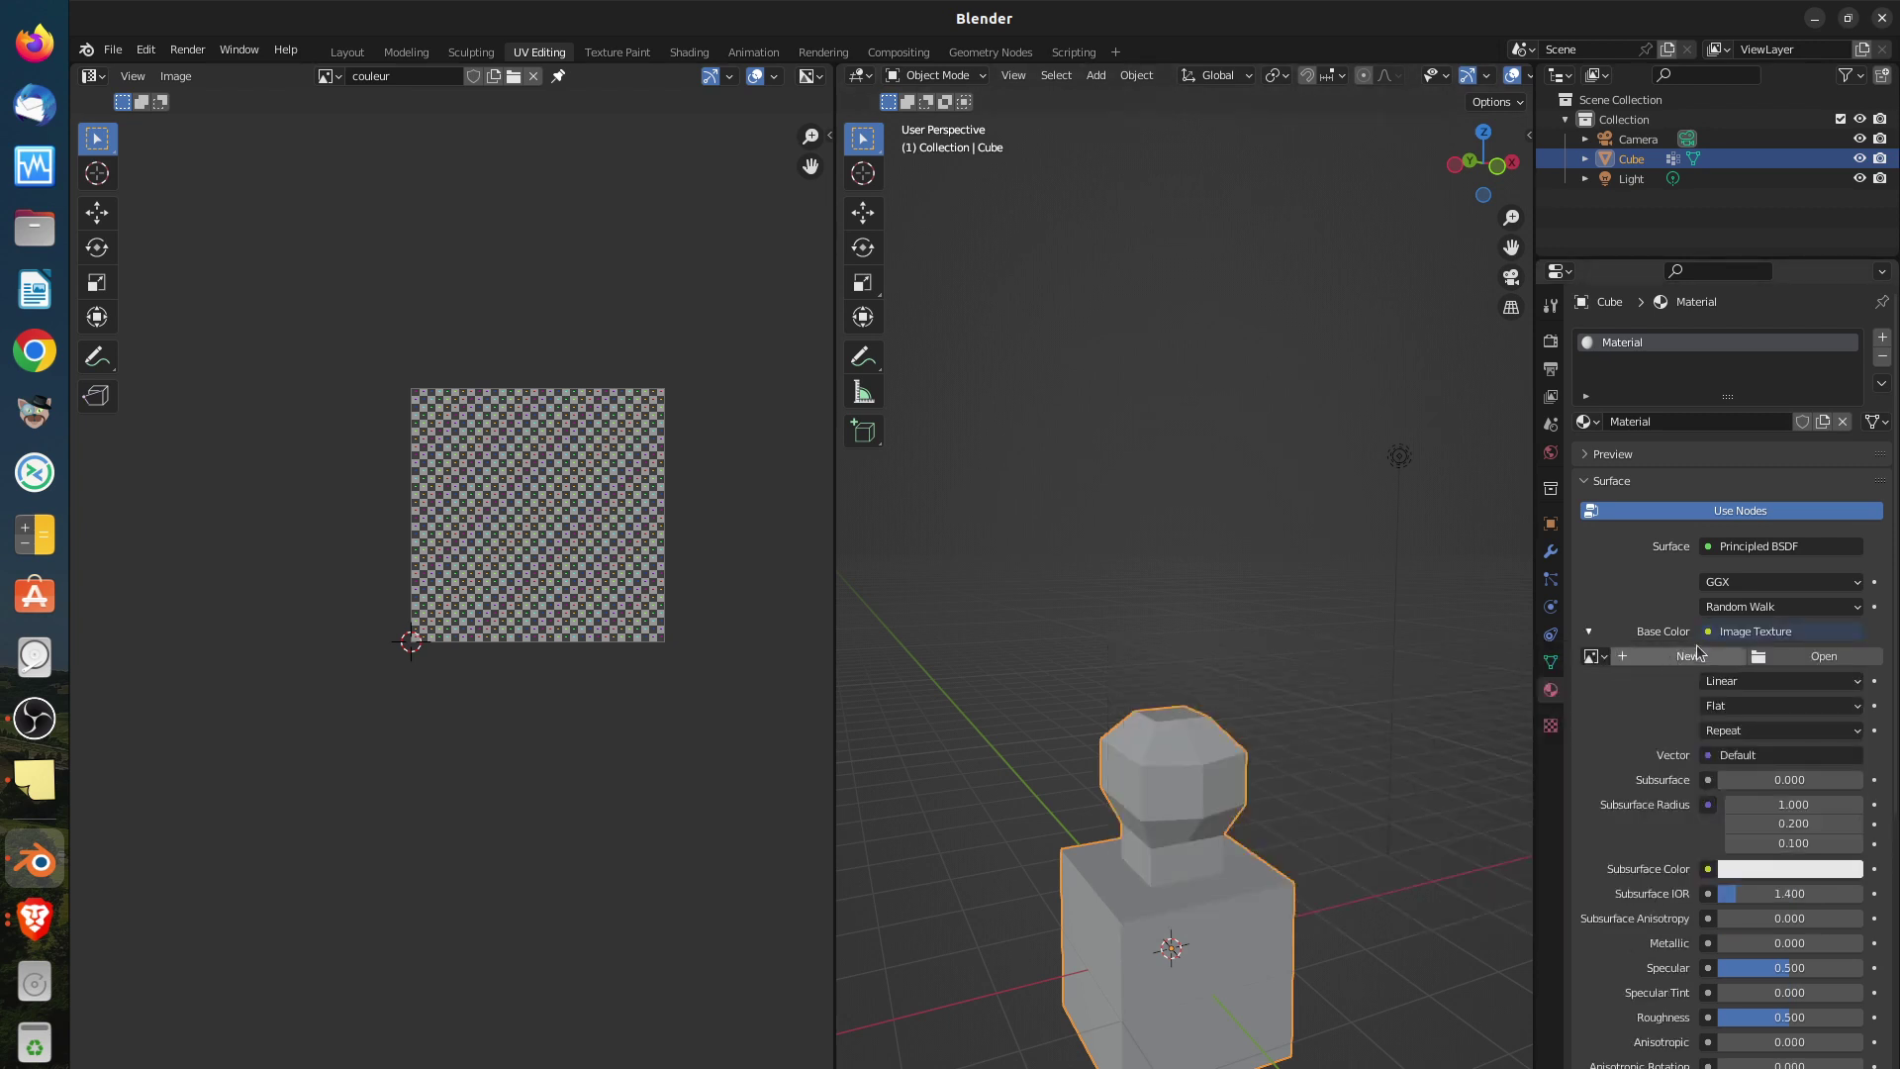
pyautogui.click(1601, 656)
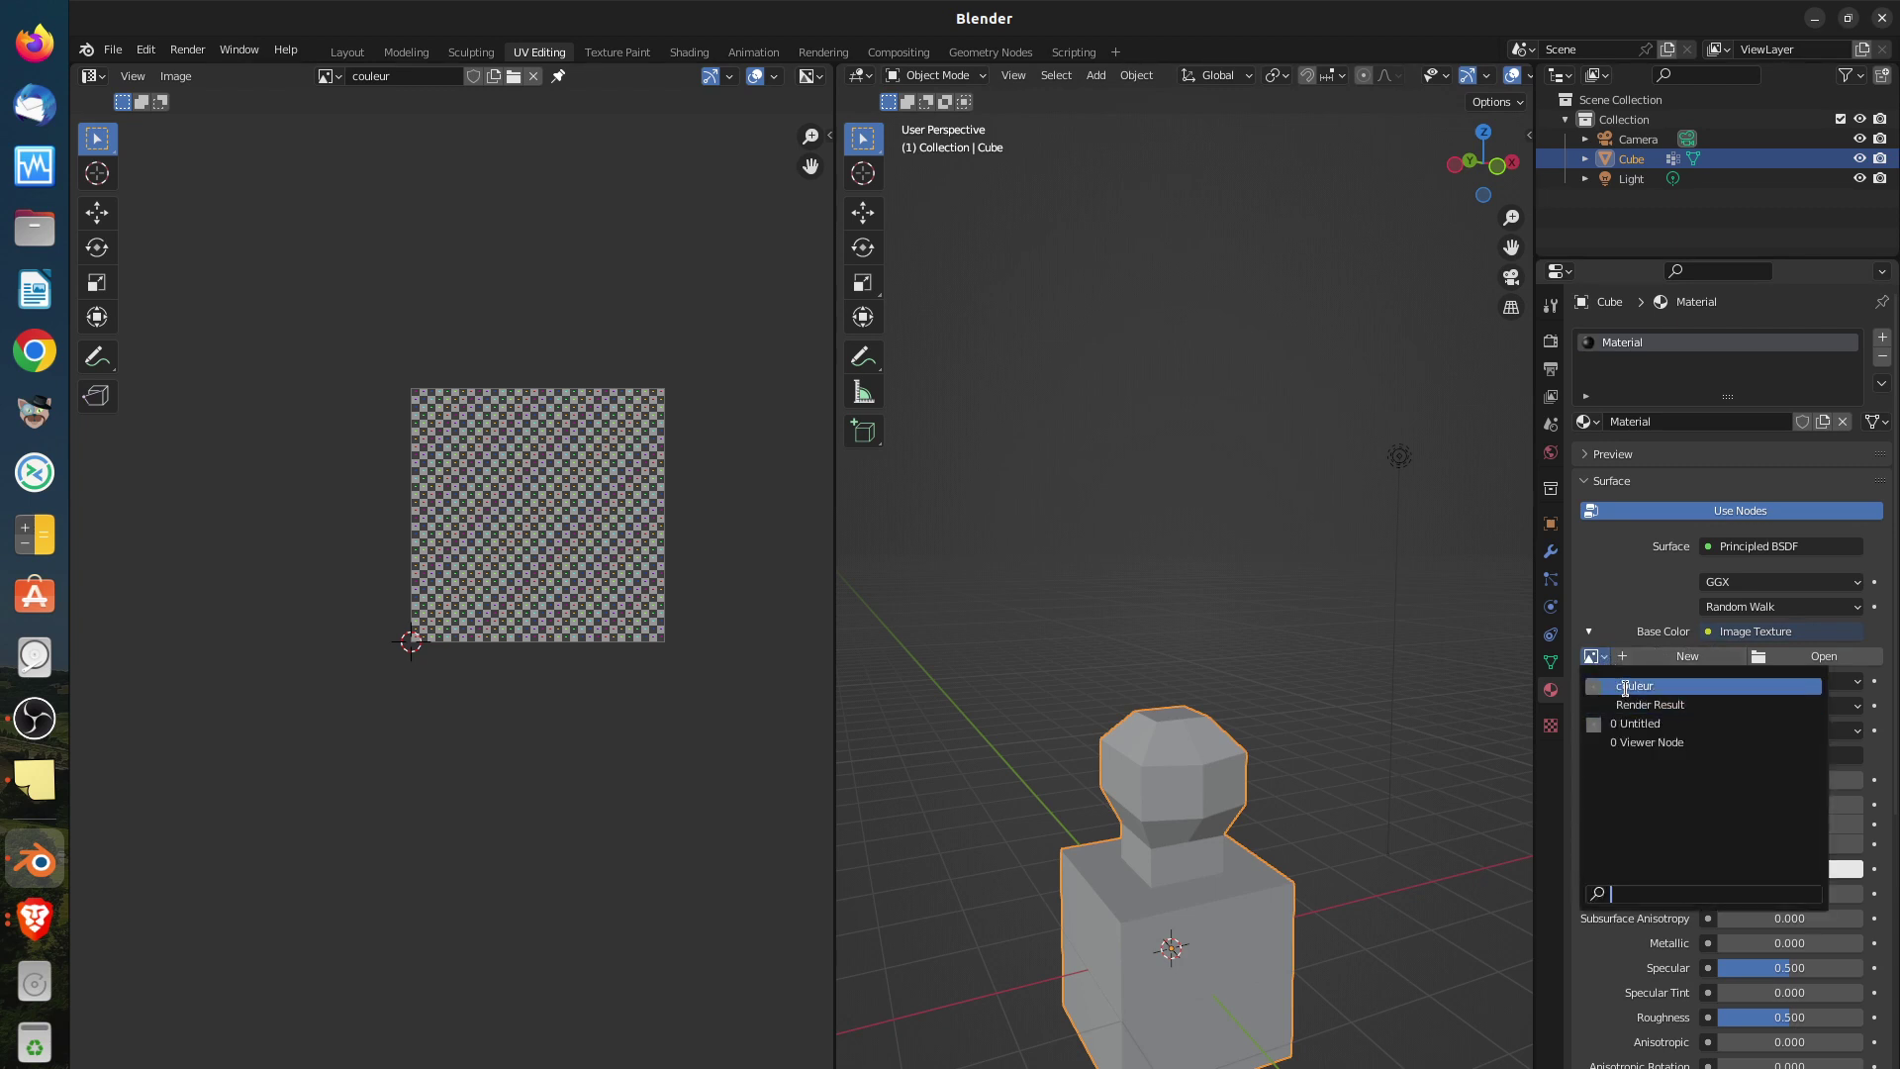
pyautogui.click(1624, 686)
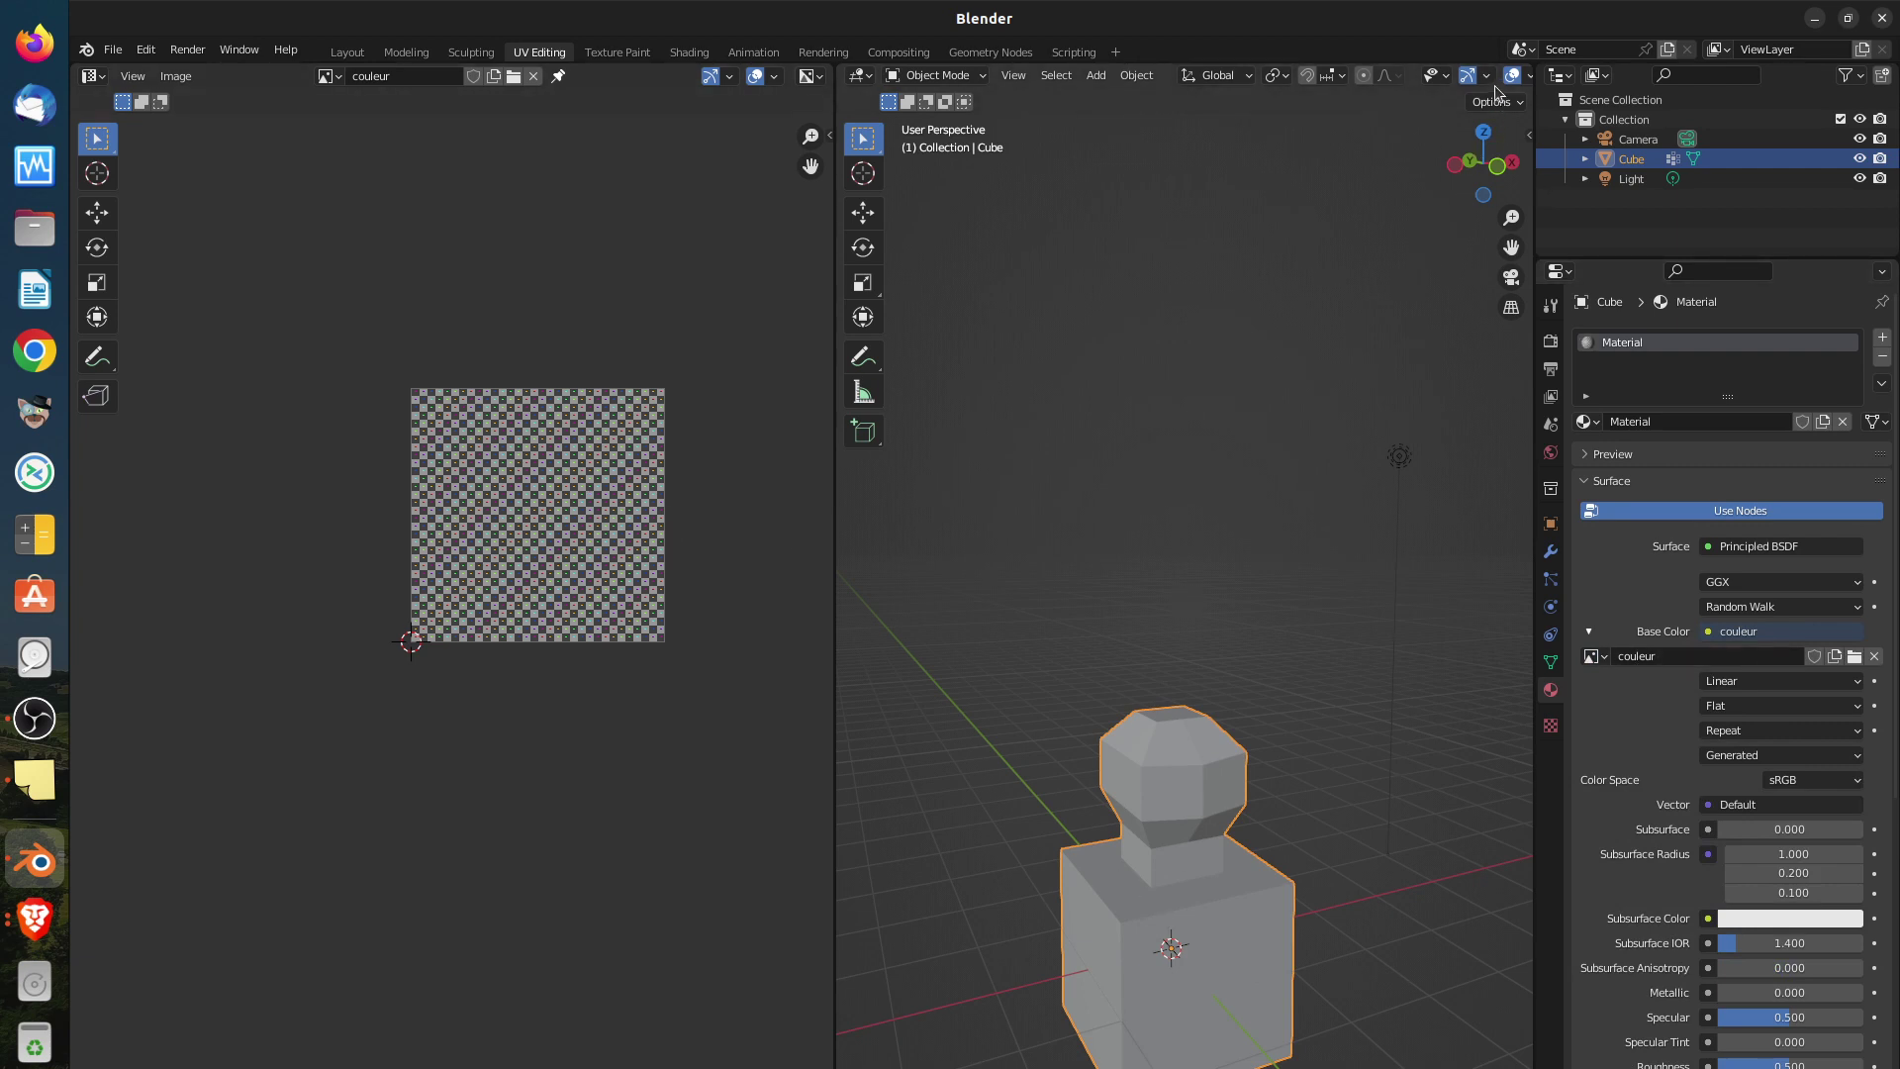
# Compare Material Preview with Solid shading and examine the grid texture on the head and body in Material Preview
pyautogui.moveTo(1475, 75); pyautogui.dragTo(1163, 69, button='middle')
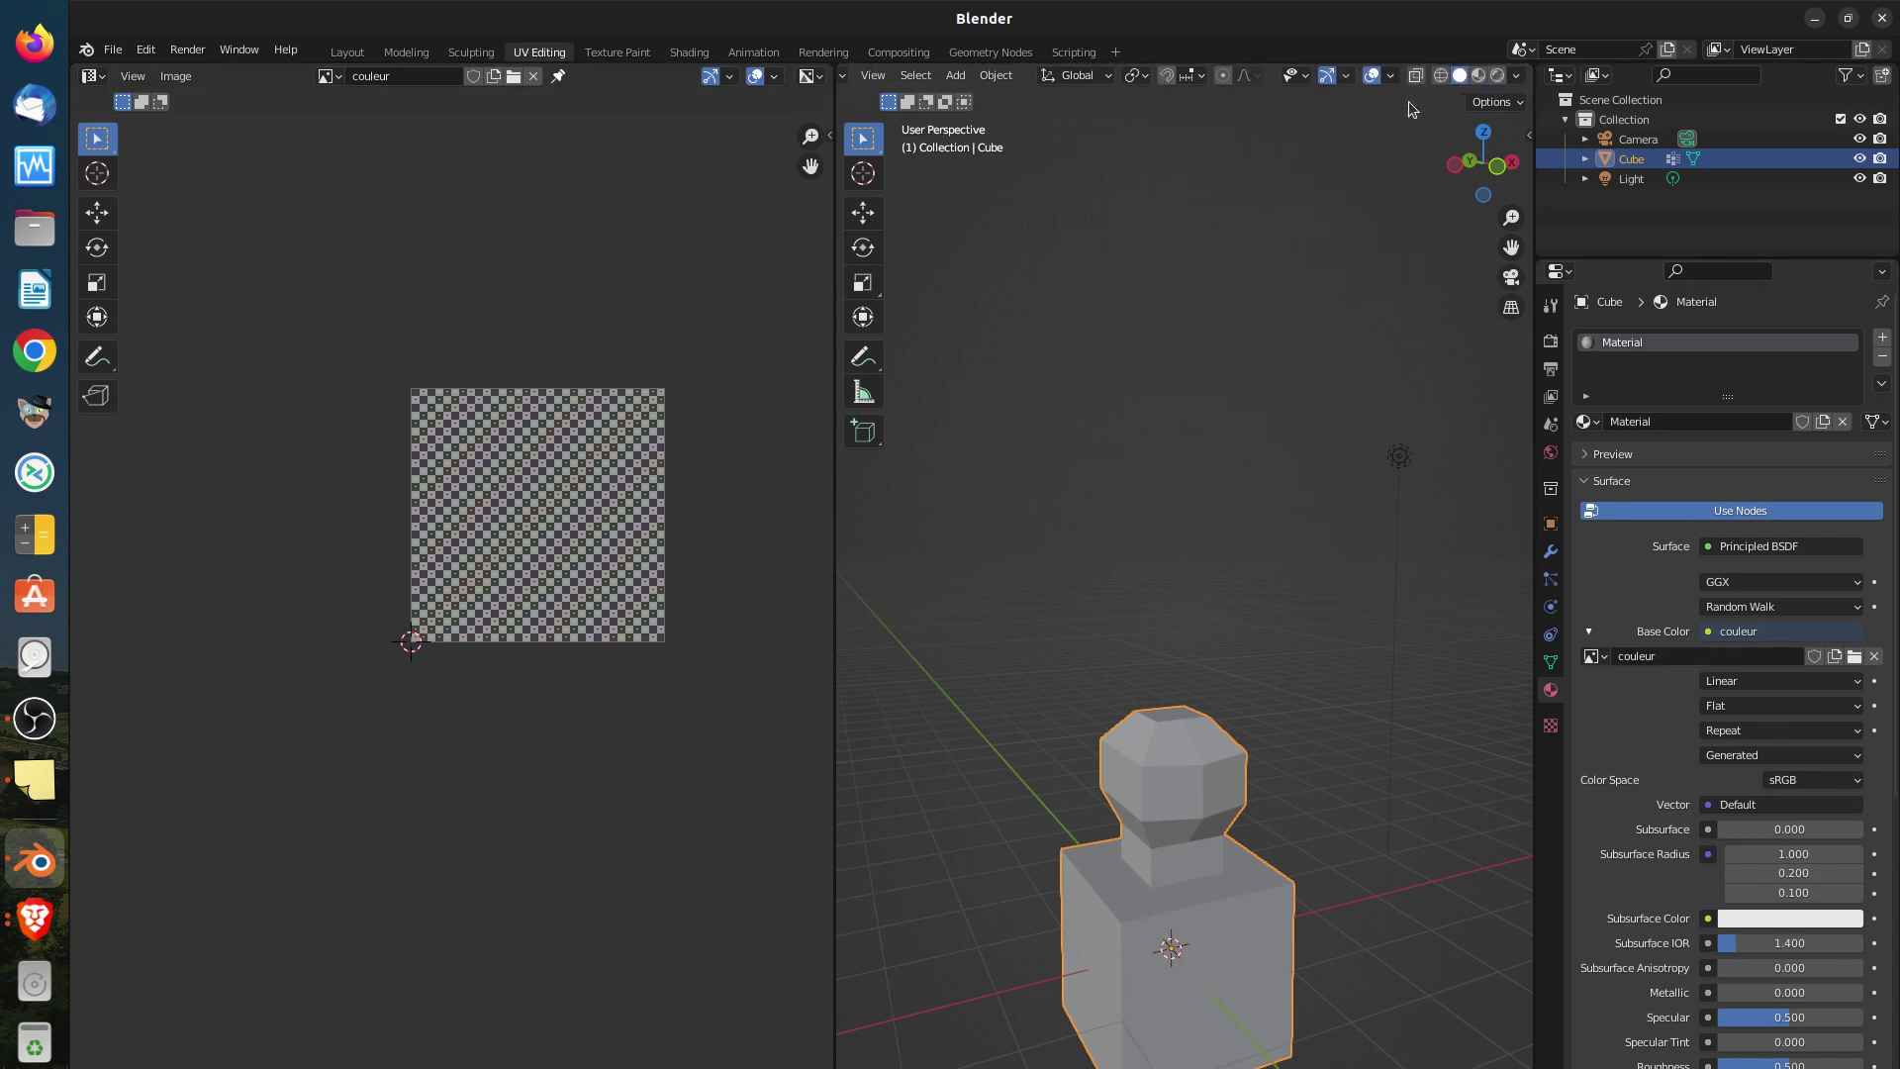
pyautogui.click(1477, 77)
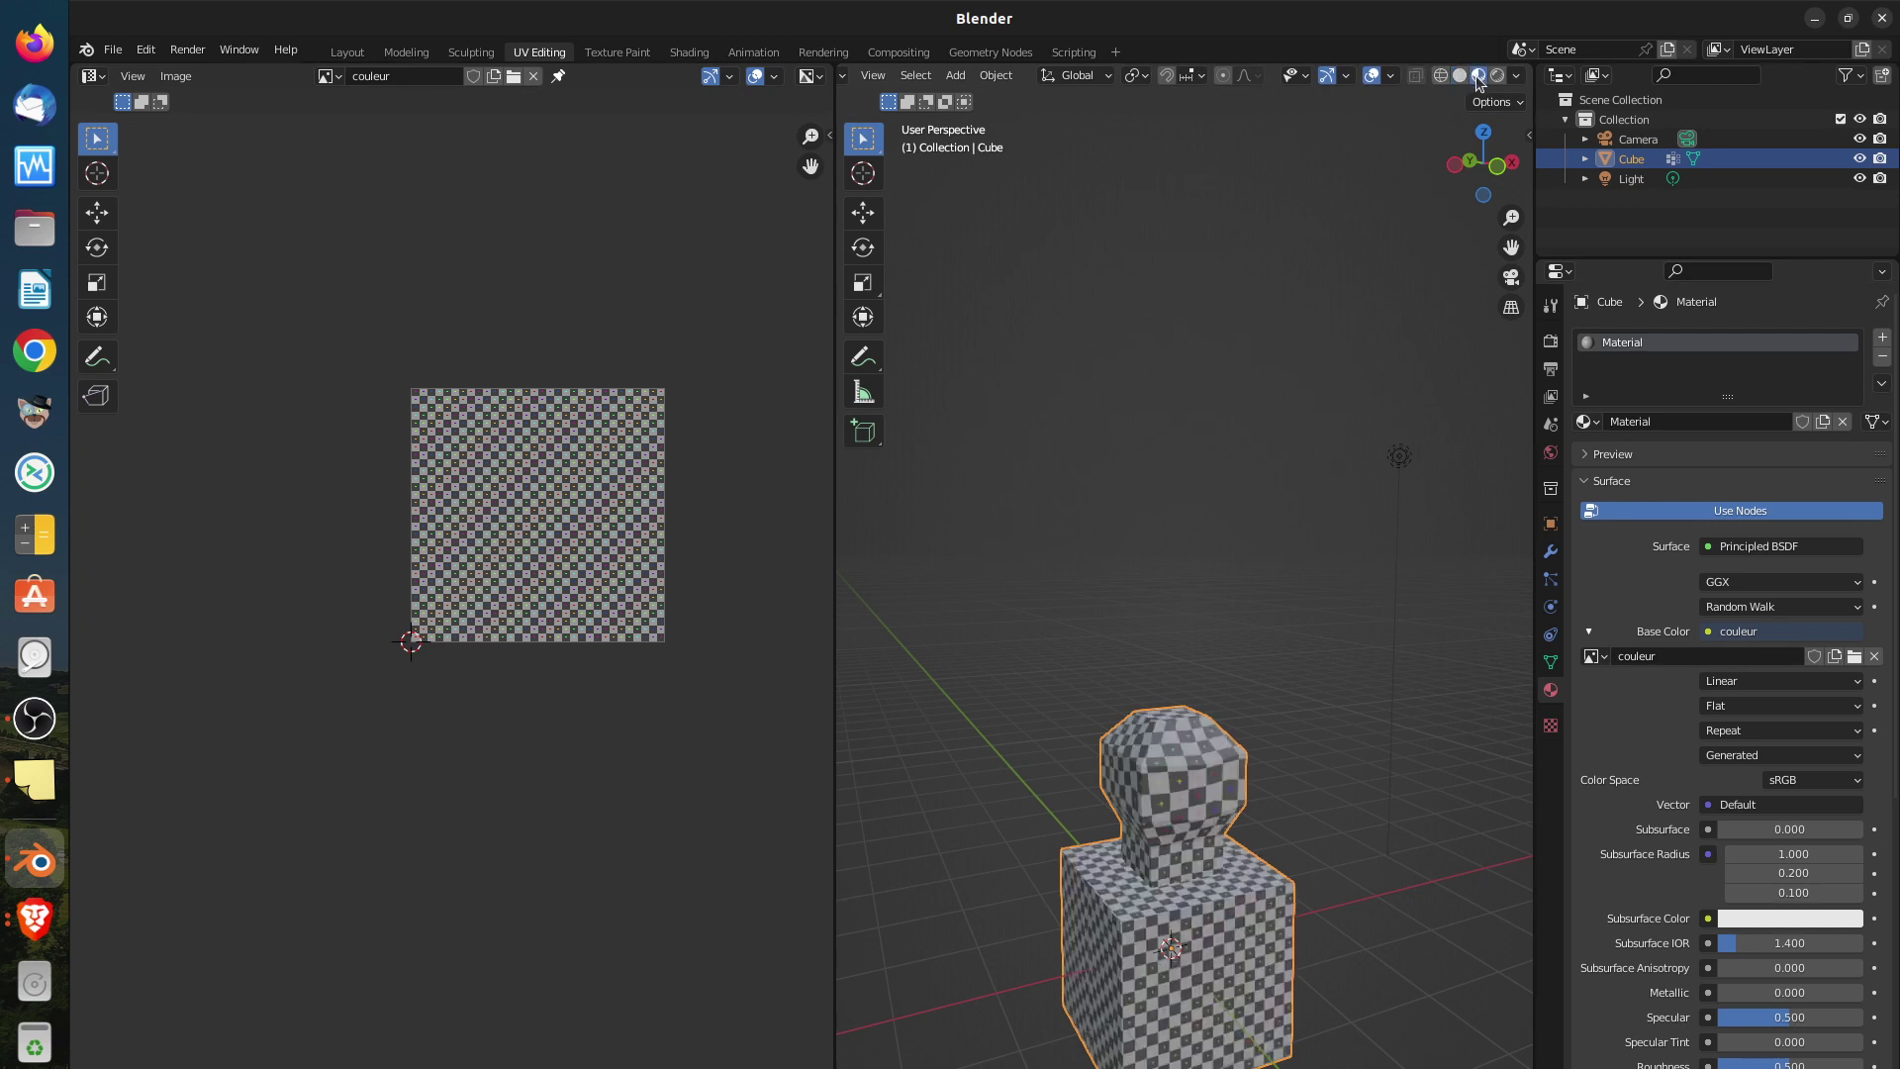
pyautogui.click(1462, 76)
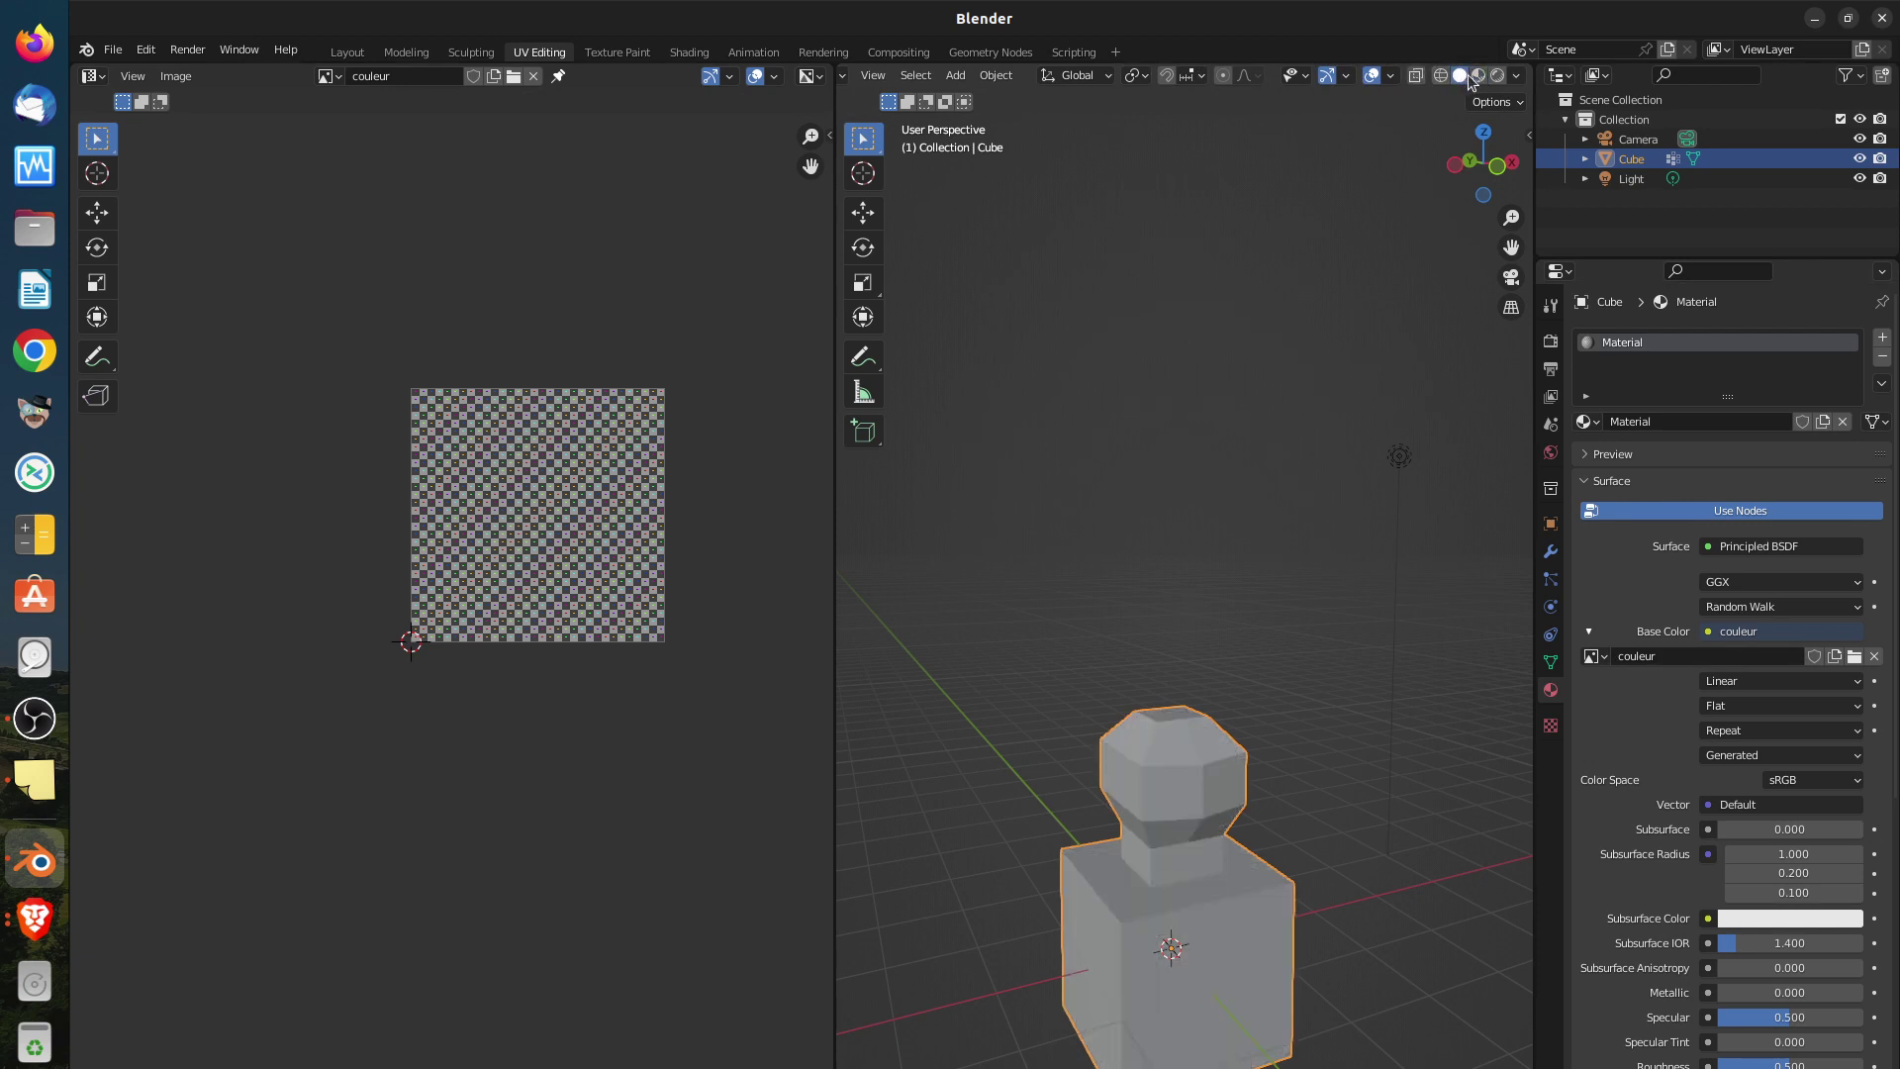
pyautogui.click(1476, 77)
pyautogui.scroll(4, 1222, 920)
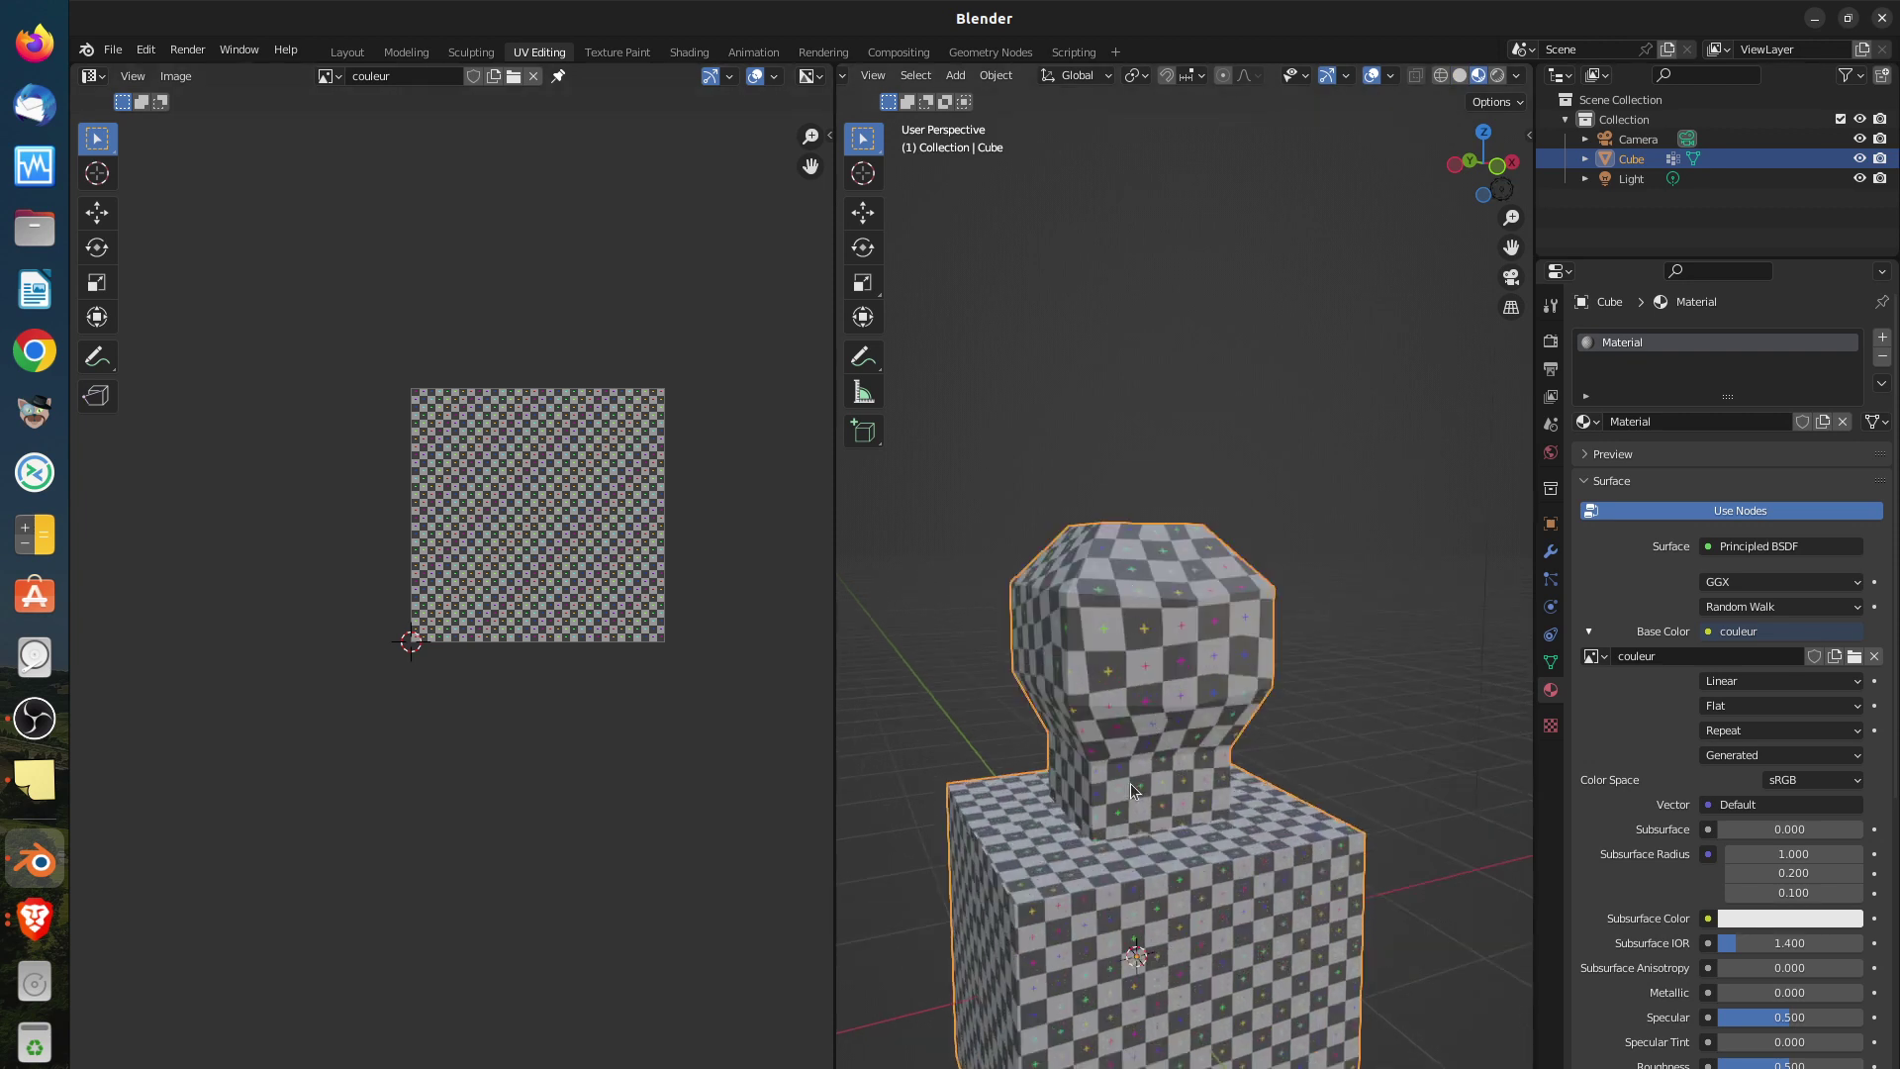
pyautogui.scroll(-3, 1129, 782)
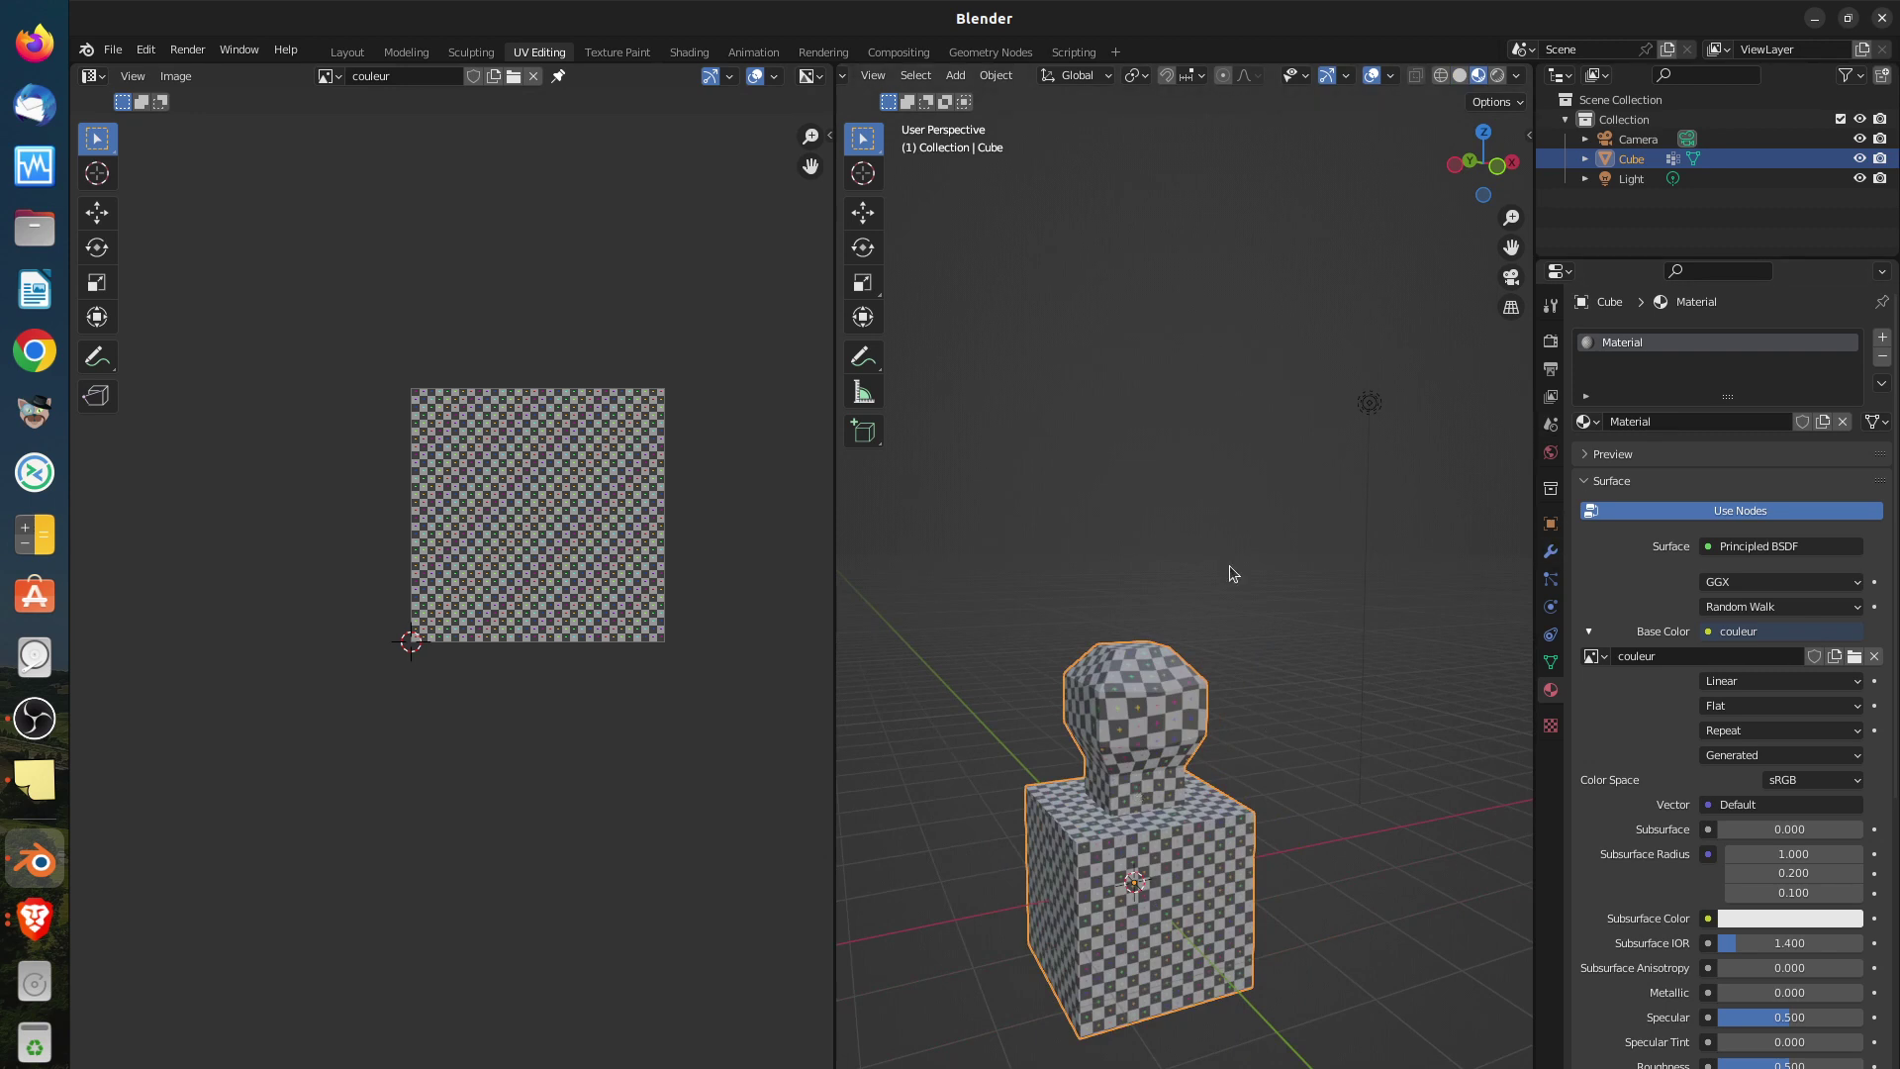
# Undo the couleur texture assignment, the image creation and the UV unwrap, going back to Edit Mode
pyautogui.hotkey('ctrl', 'z')
pyautogui.hotkey('ctrl', 'z')
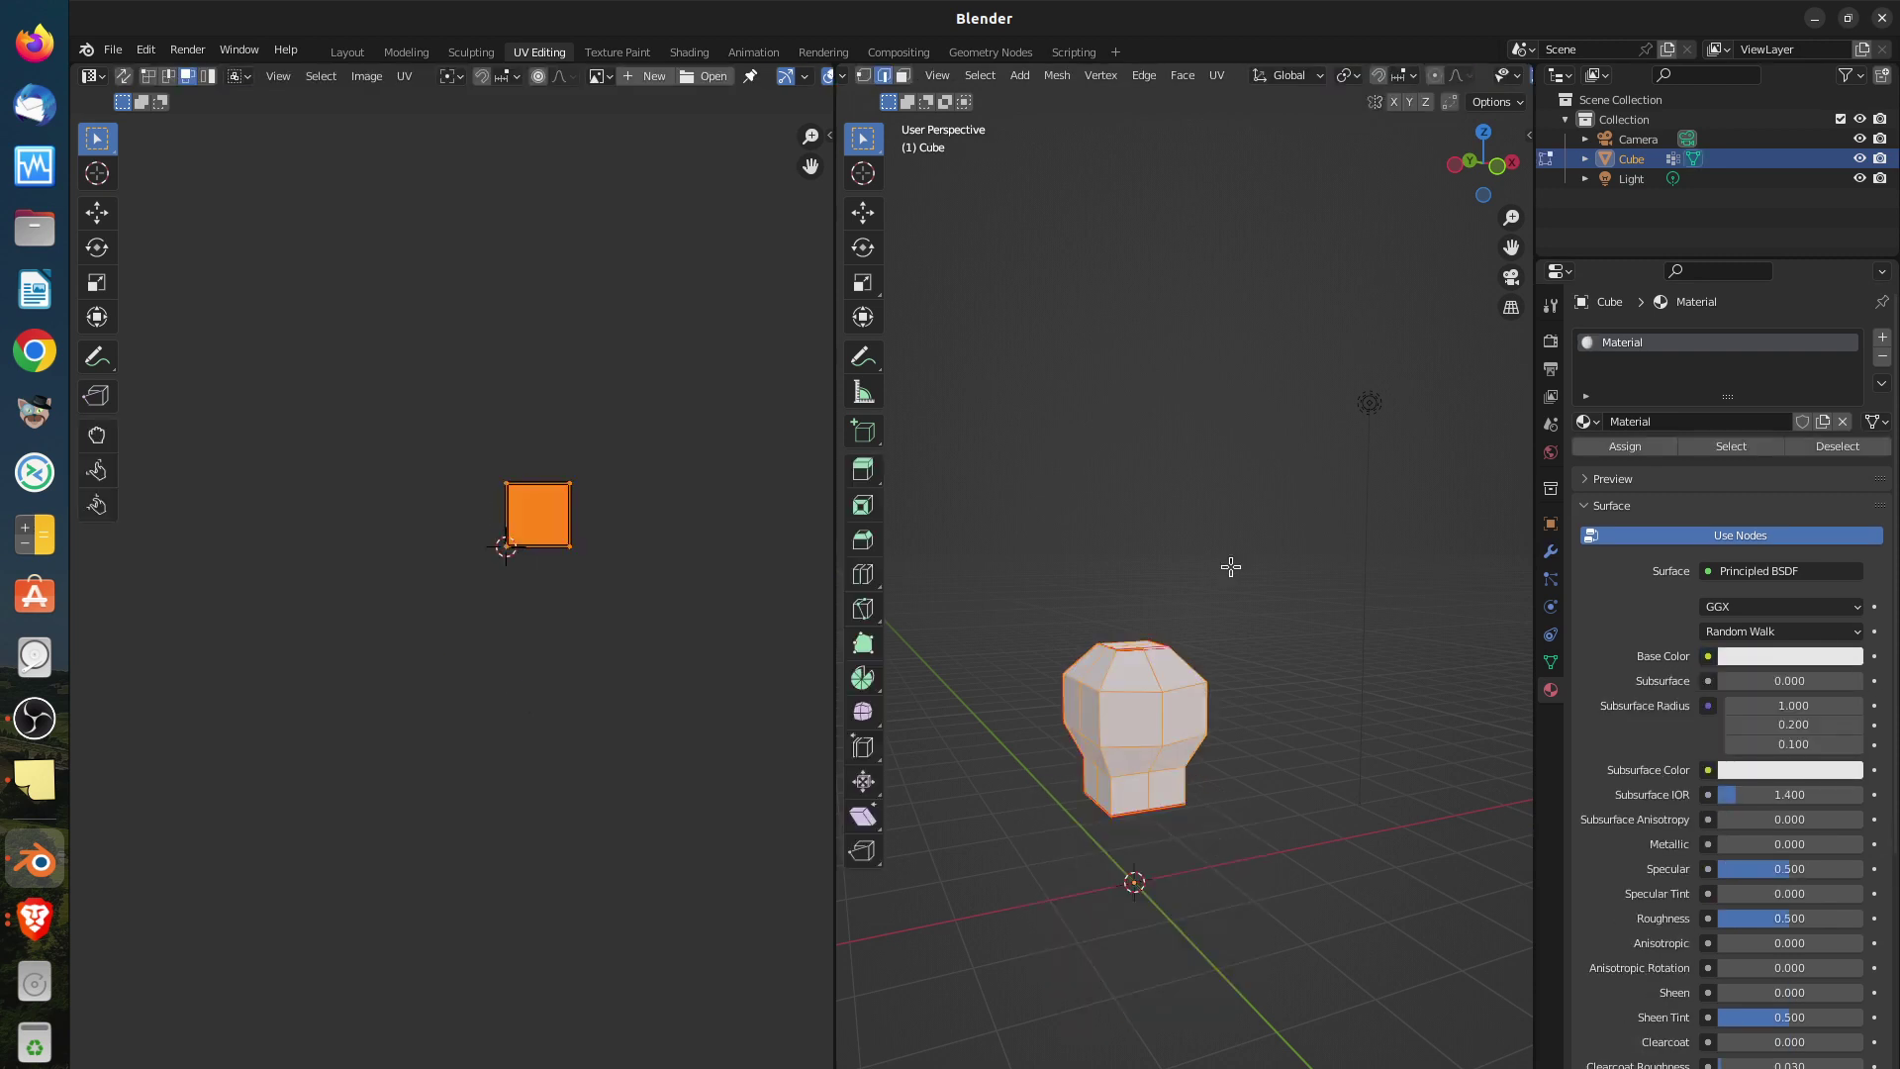
# Restore the head's unwrapped UV layout through the undo history
pyautogui.hotkey('ctrl', 'z')
pyautogui.scroll(2, 716, 569)
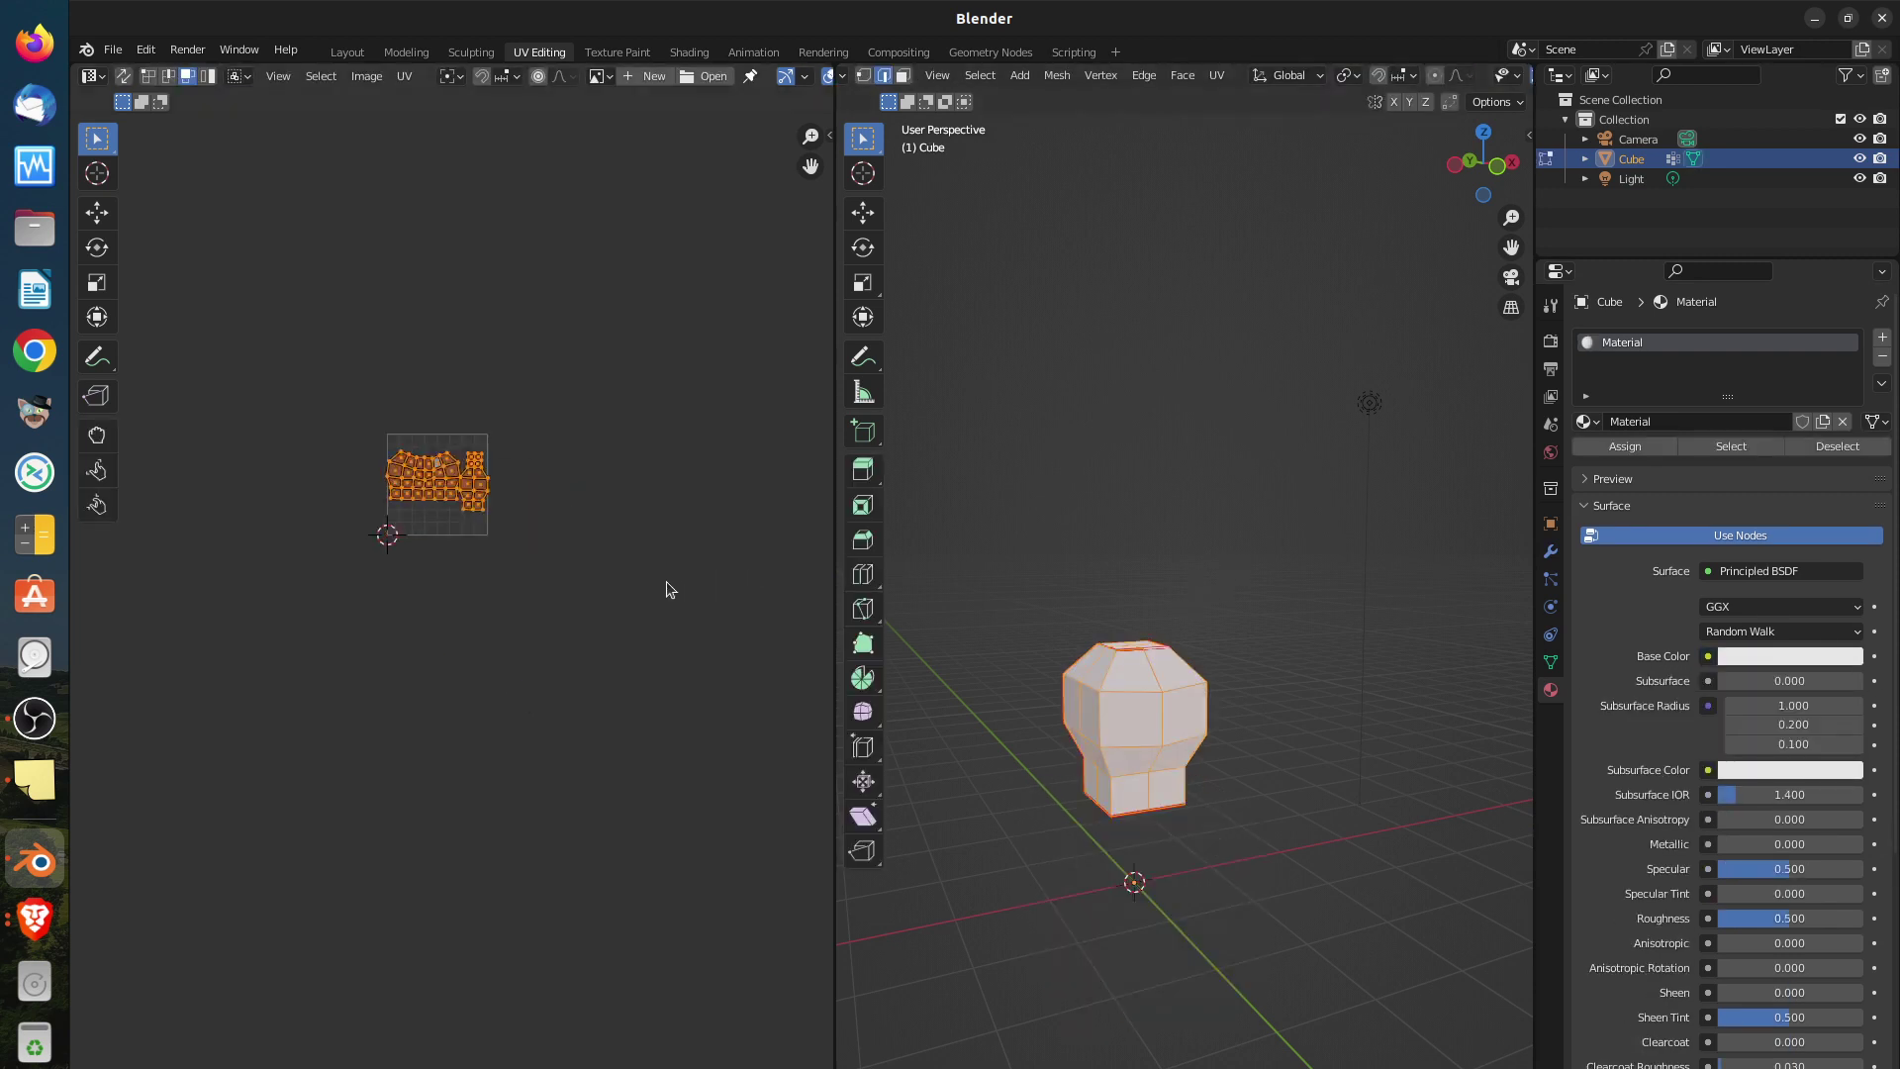
pyautogui.scroll(2, 633, 571)
pyautogui.moveTo(486, 495); pyautogui.dragTo(708, 754, button='middle')
pyautogui.scroll(2, 705, 750)
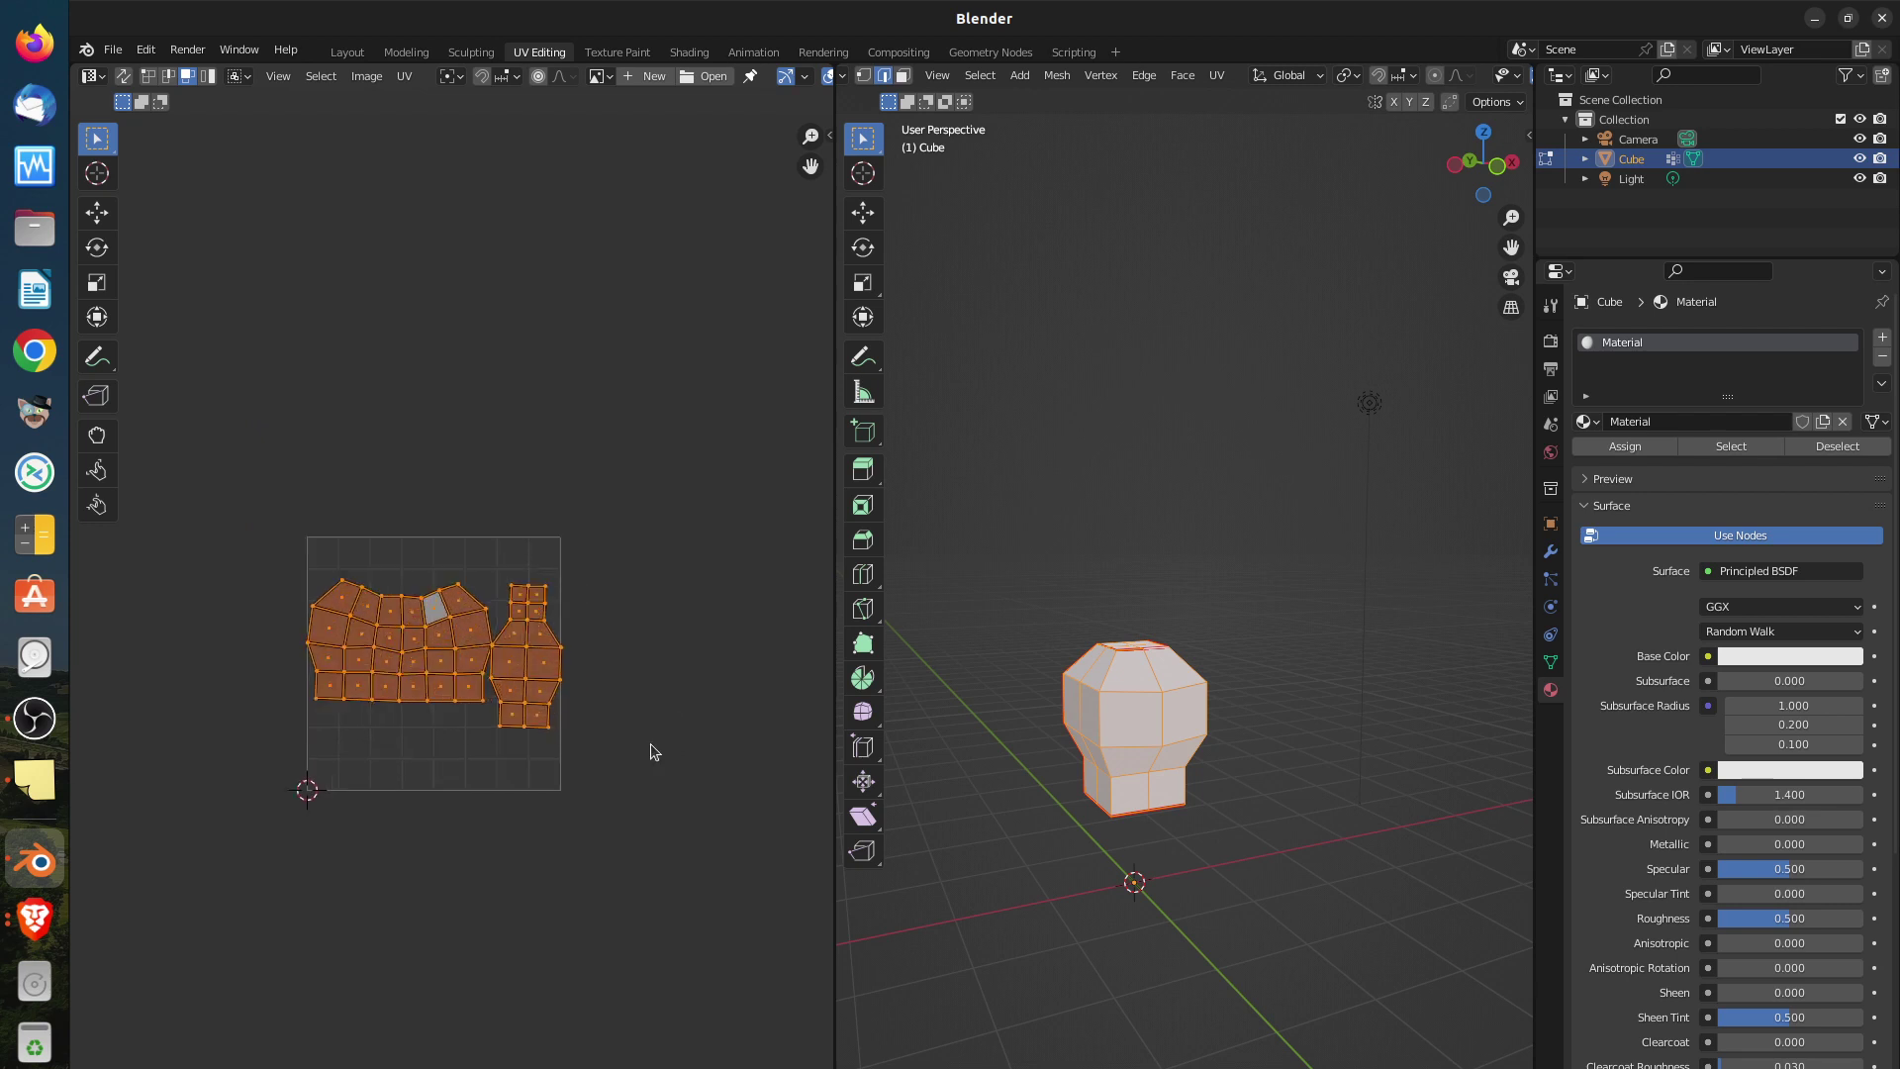
pyautogui.scroll(1, 643, 750)
pyautogui.moveTo(558, 674); pyautogui.dragTo(625, 644, button='middle')
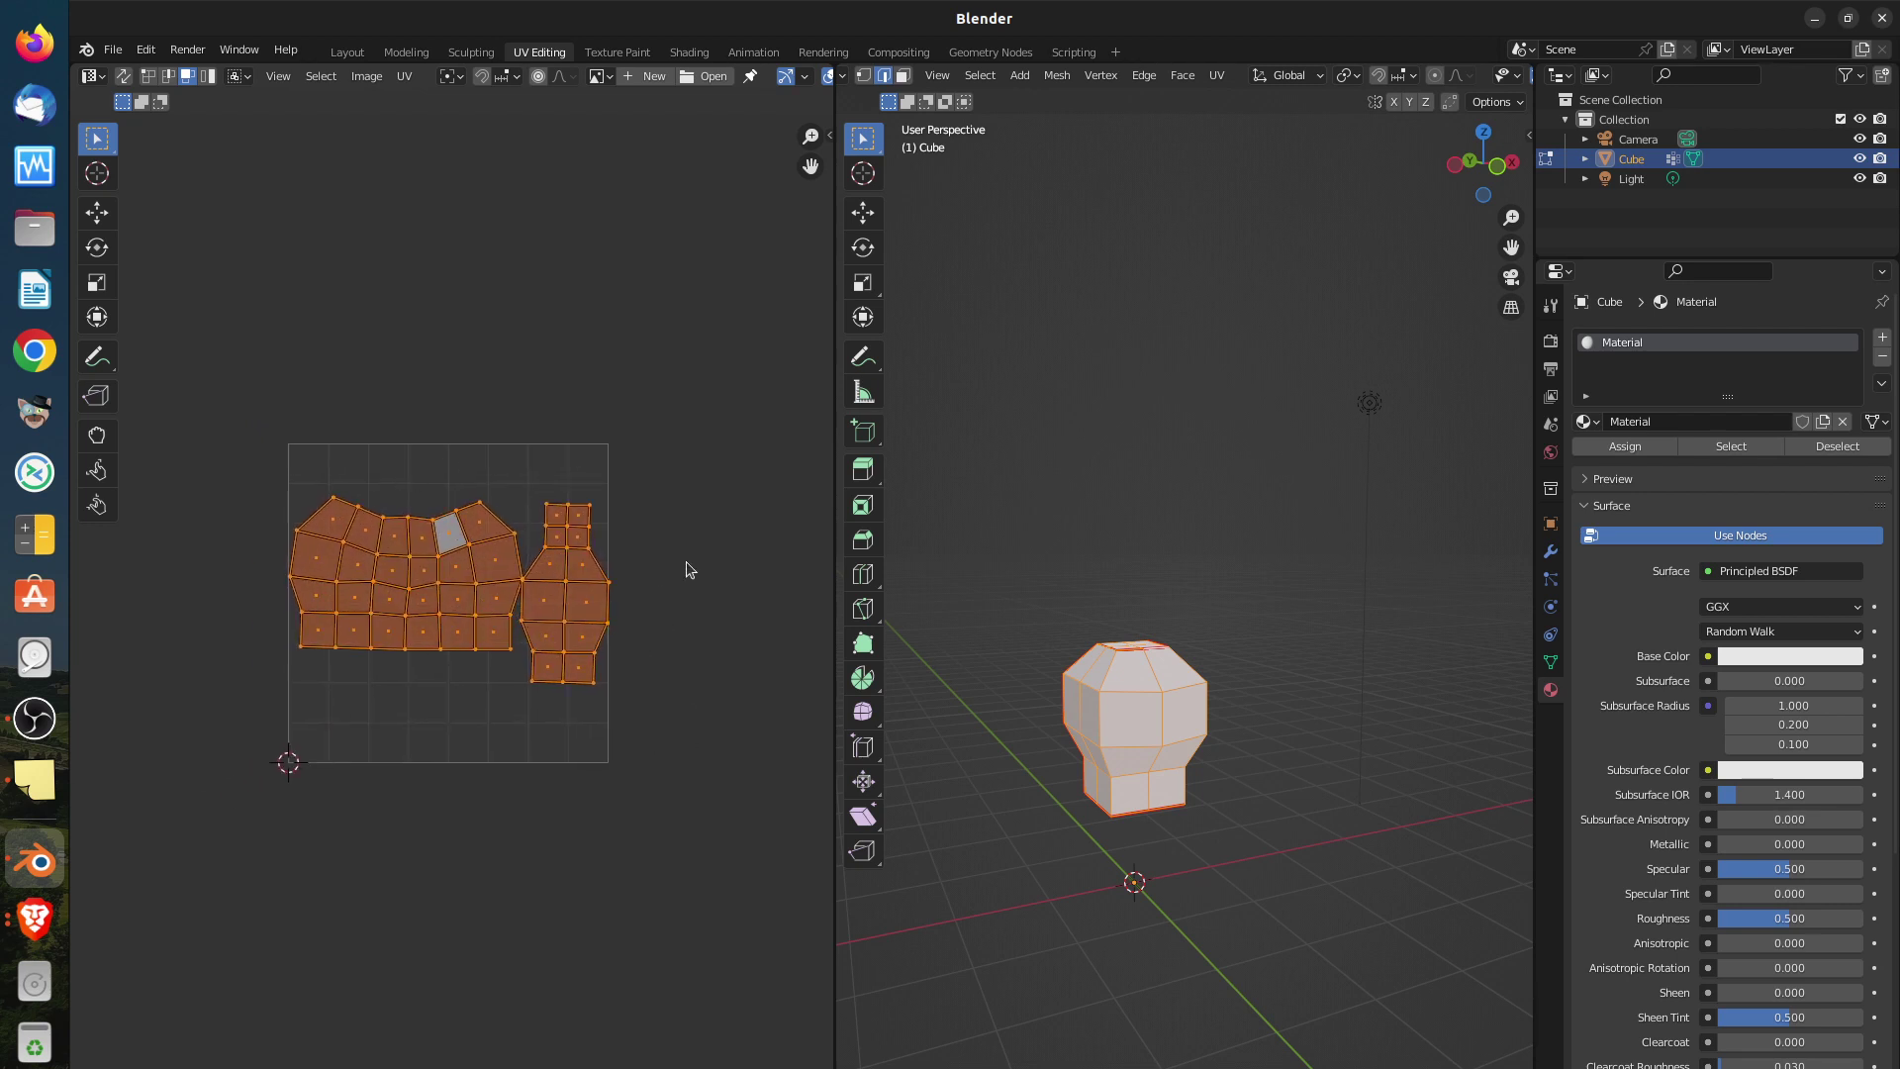
# Rotate all the head's UV islands by about -2.16° to straighten them
pyautogui.press('r')
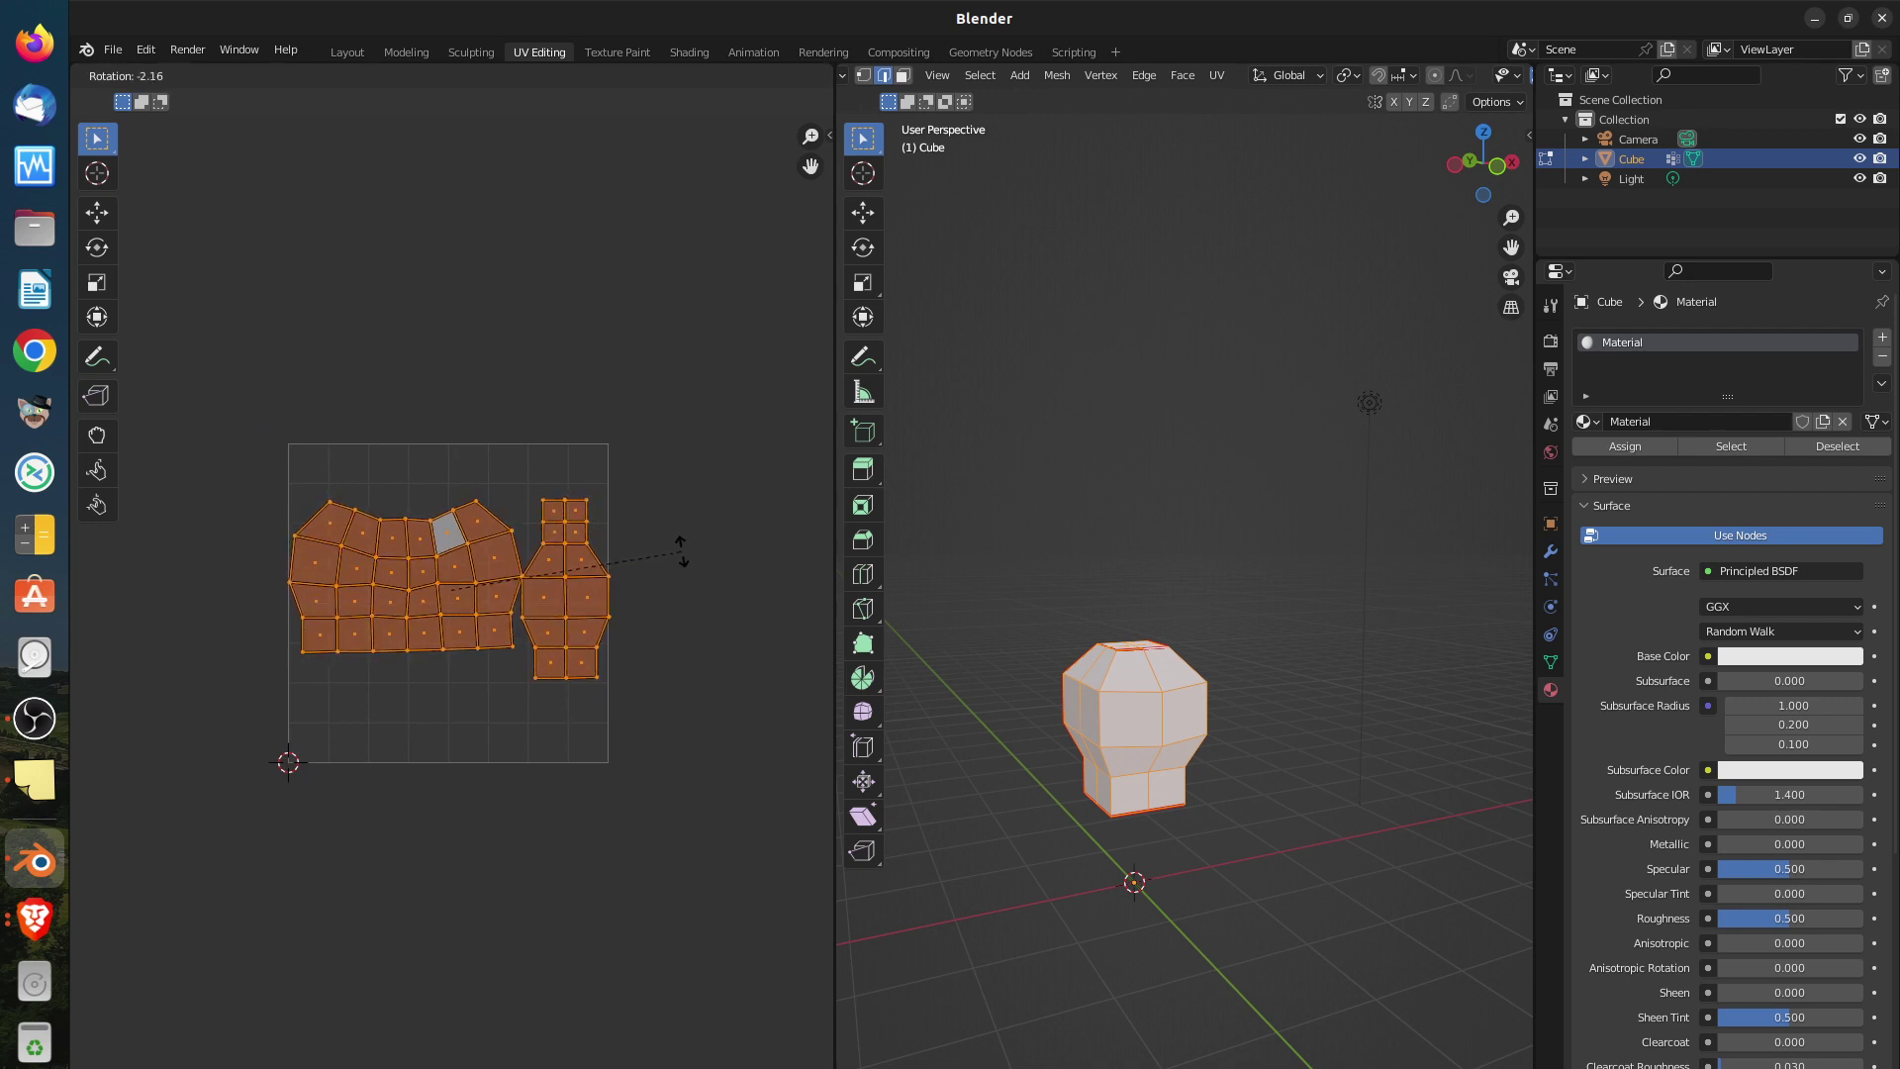
pyautogui.click(681, 549)
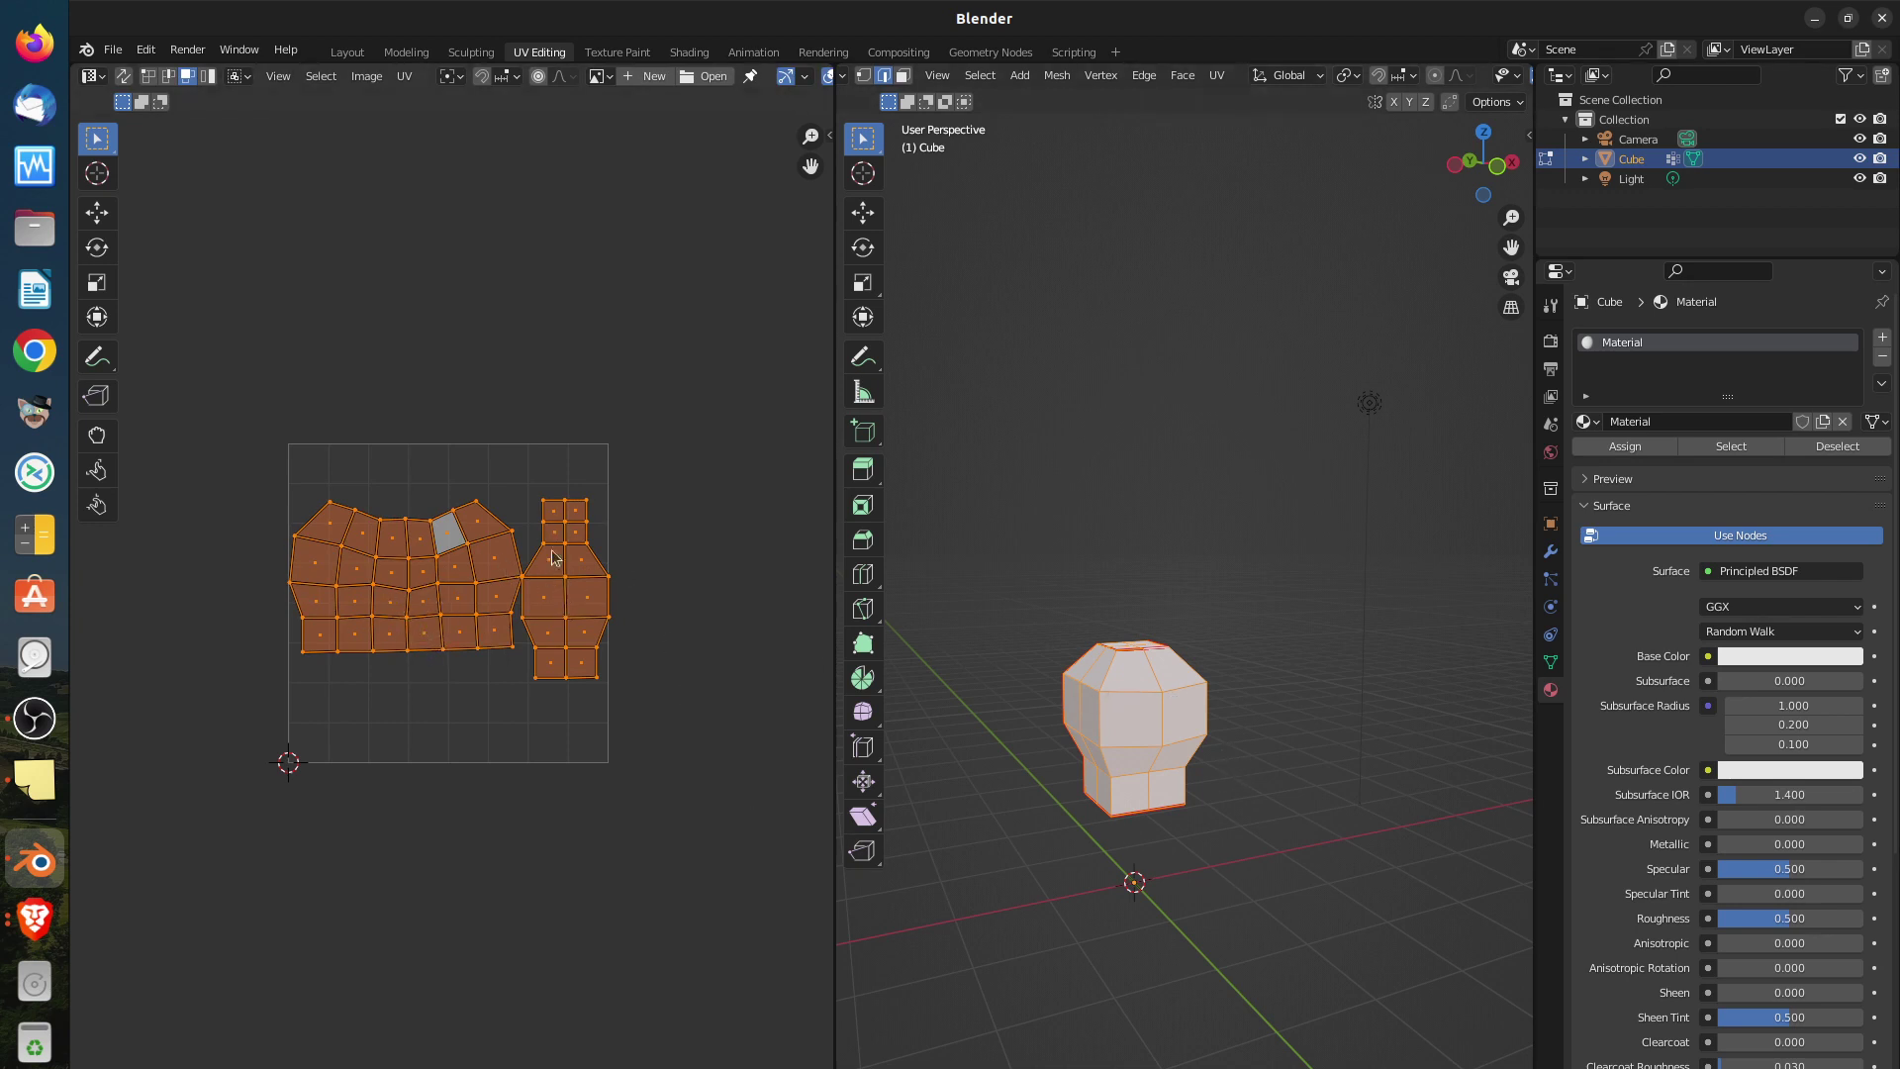
pyautogui.scroll(3, 1144, 716)
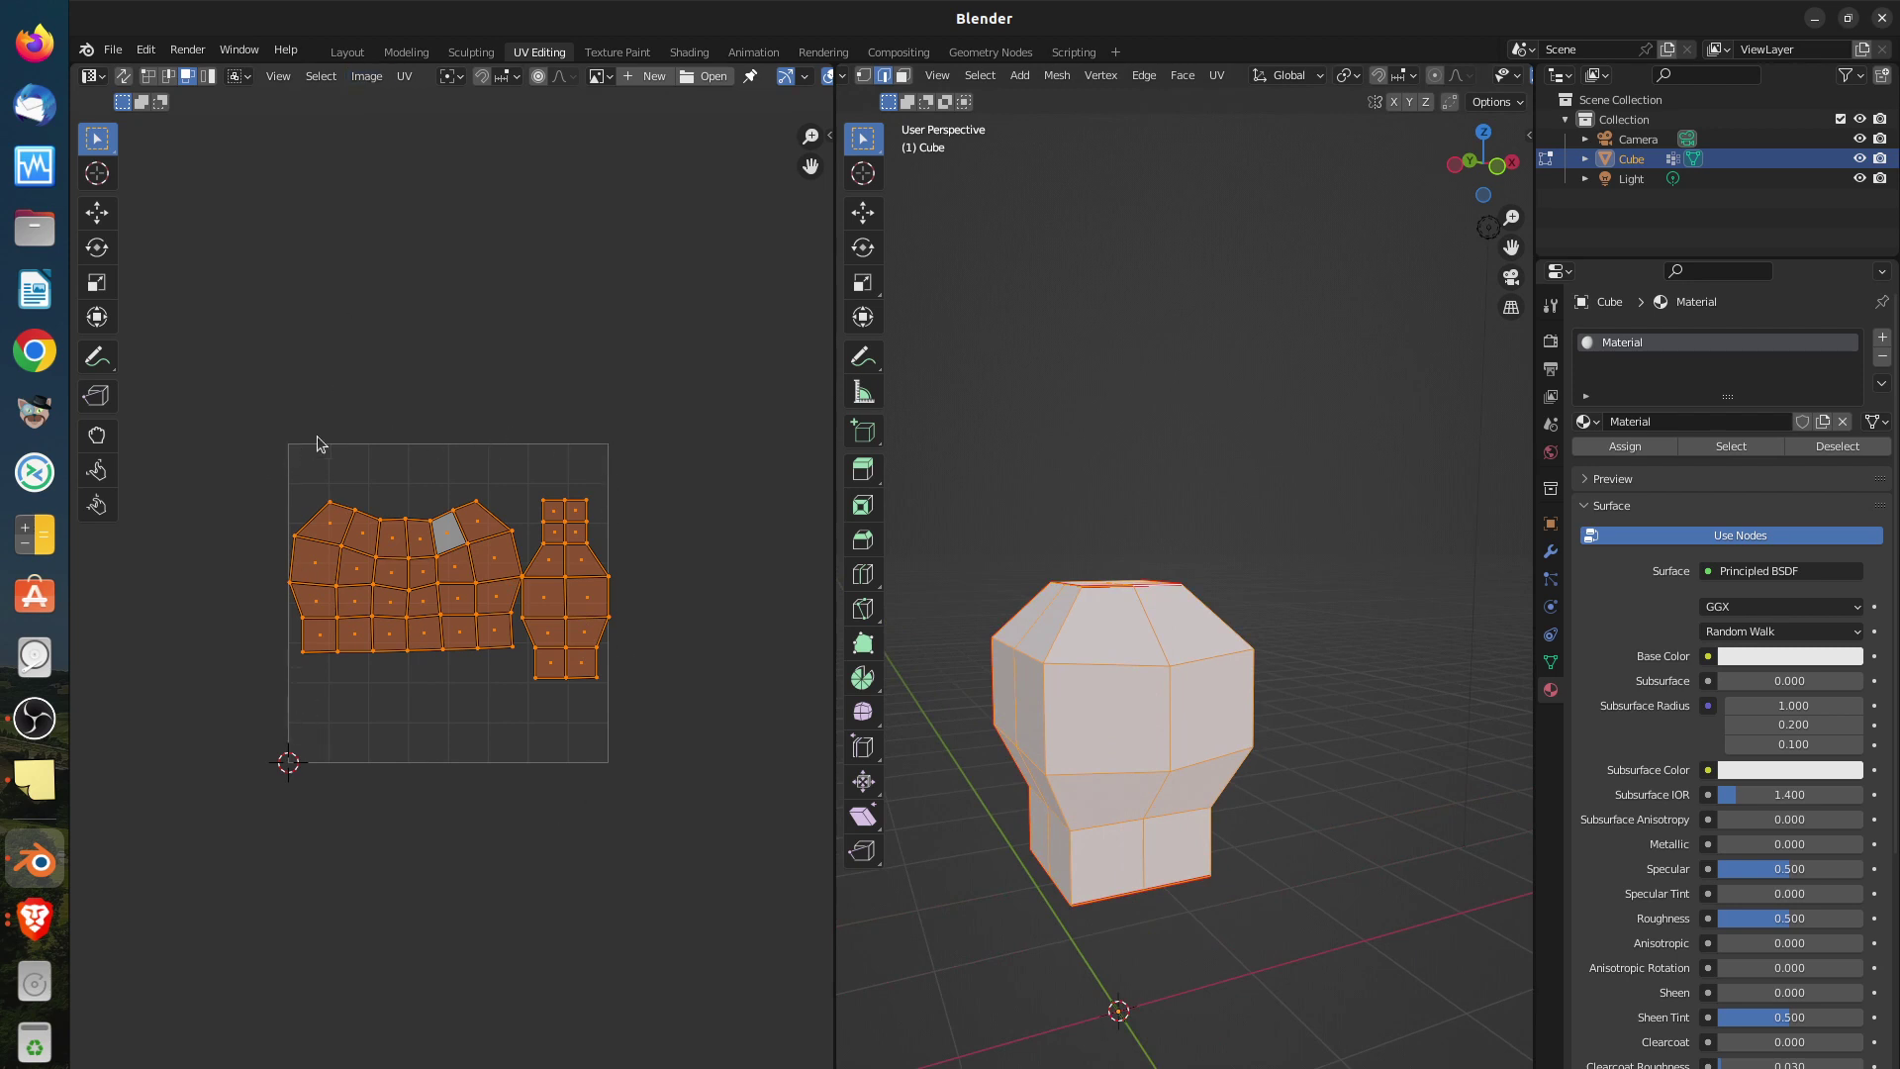
pyautogui.click(363, 79)
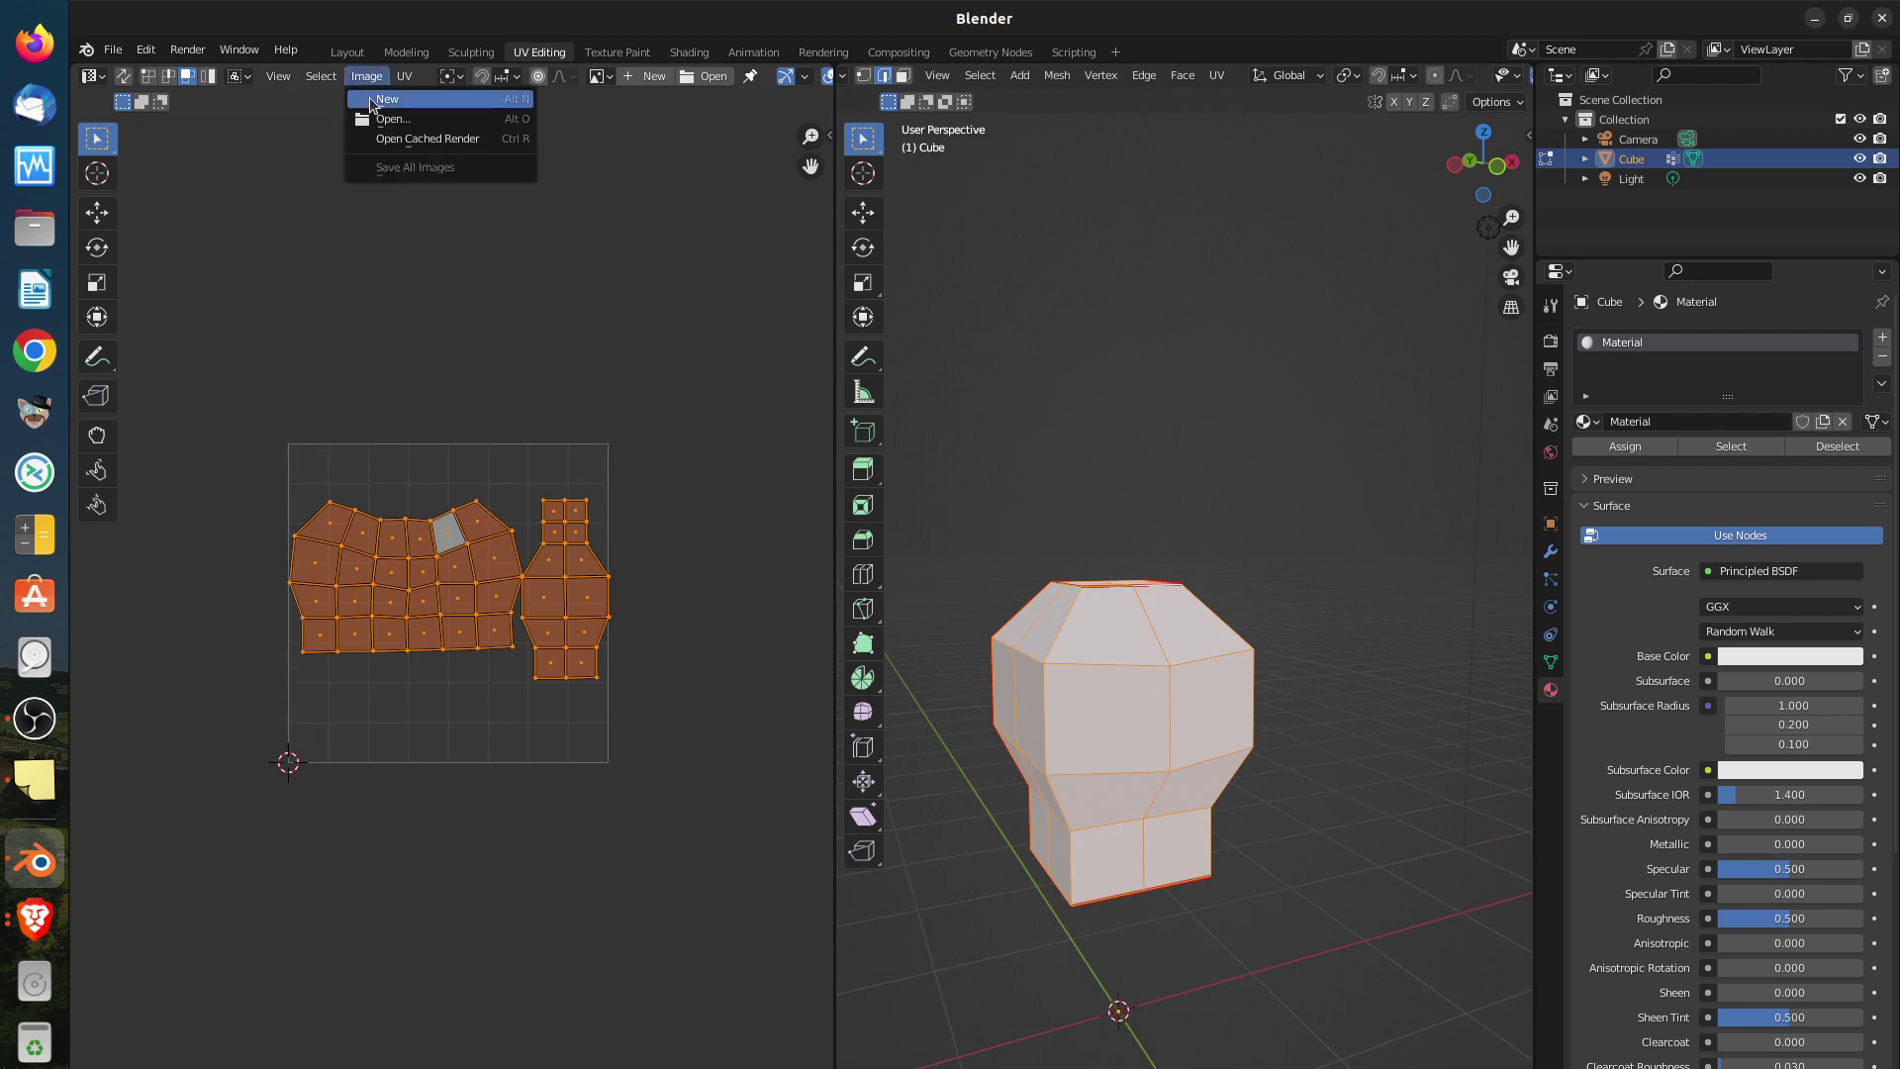
pyautogui.click(372, 102)
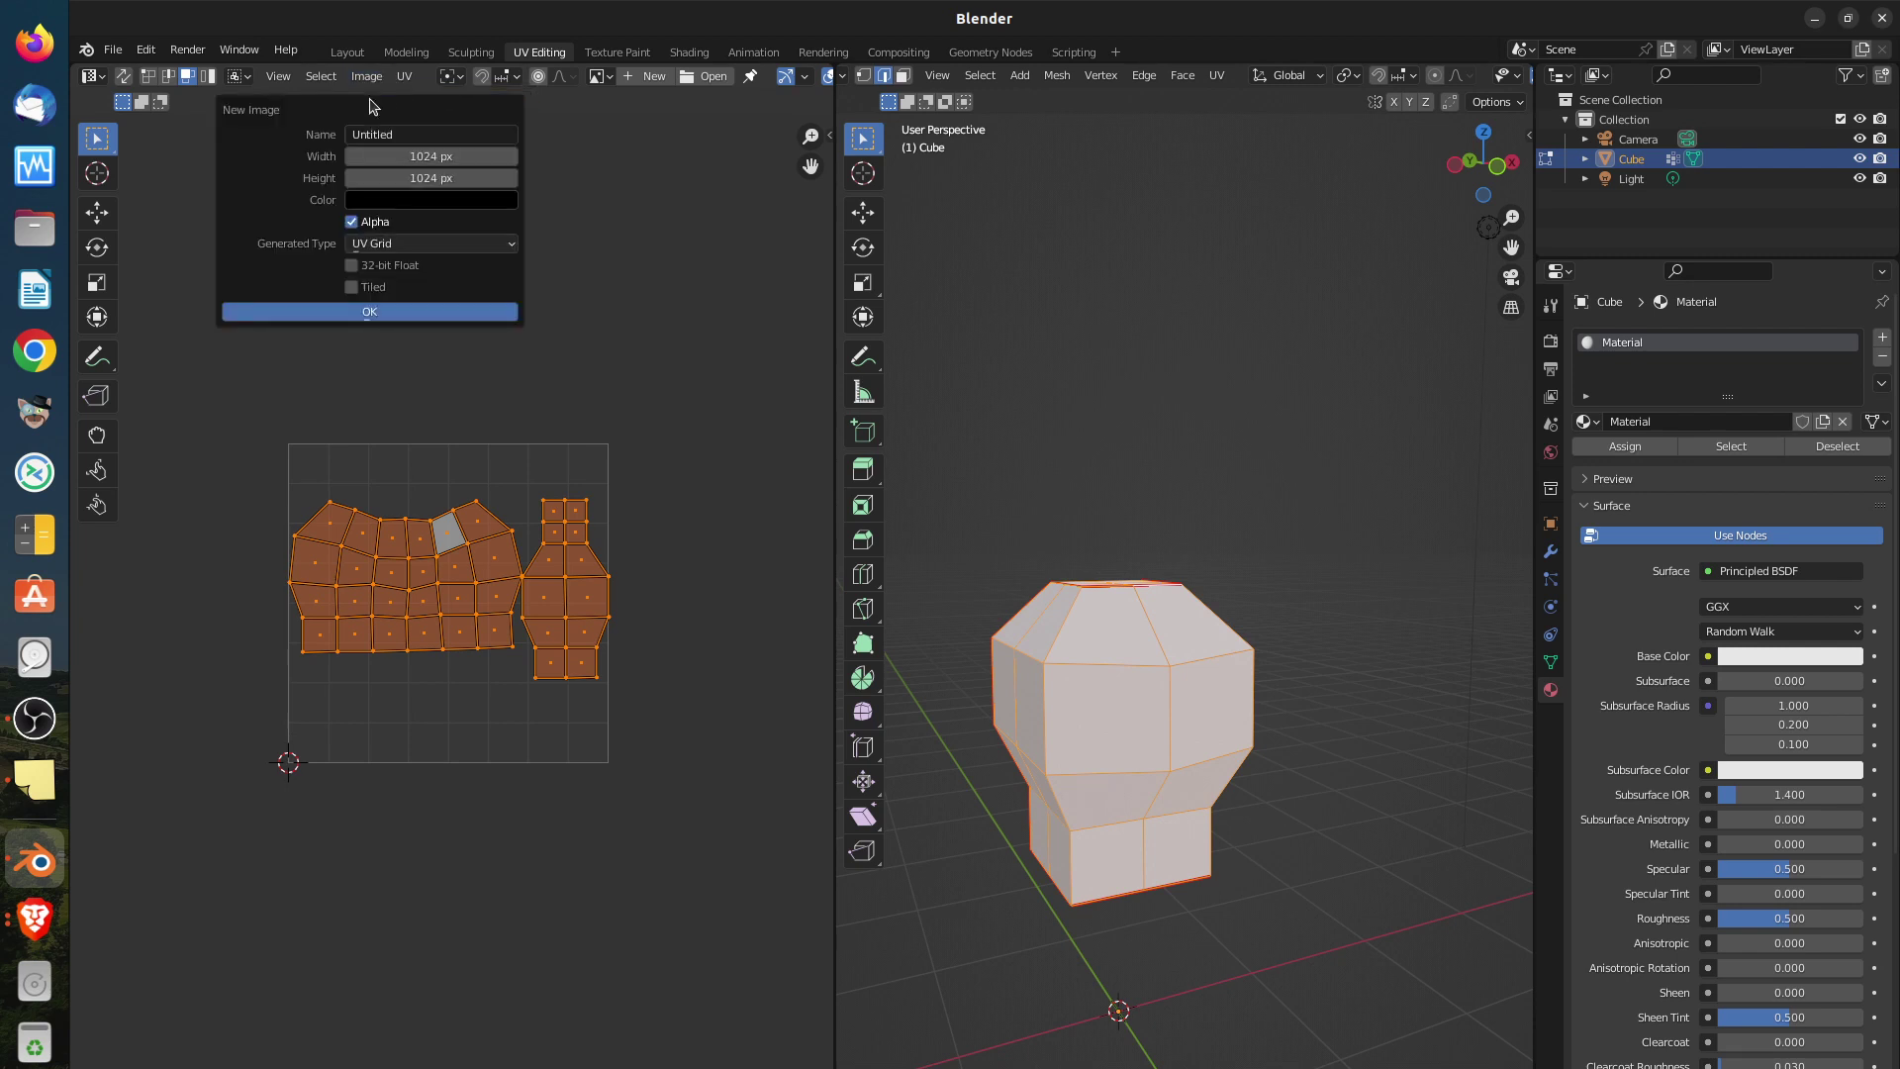
pyautogui.click(378, 135)
pyautogui.write('te de face de couleur')
pyautogui.press('Return')
pyautogui.click(436, 156)
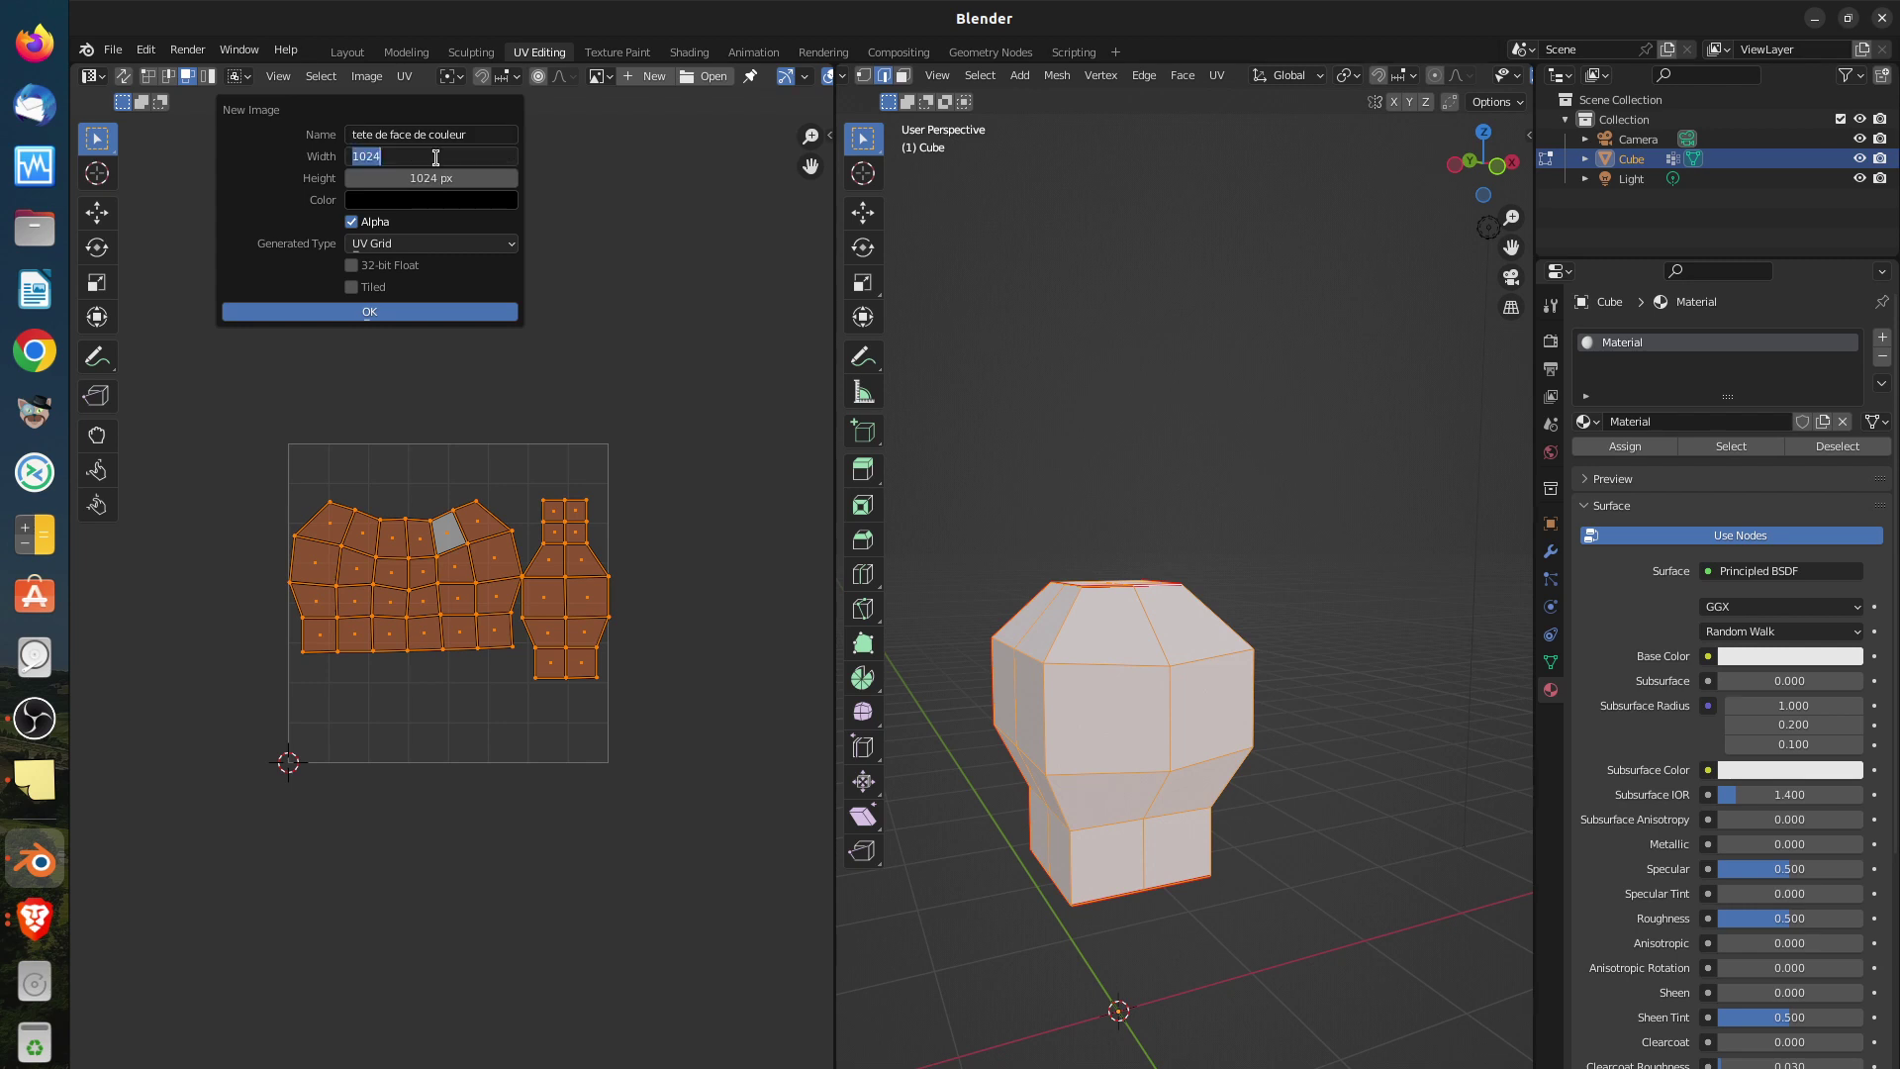
pyautogui.write('2048')
pyautogui.press('Return')
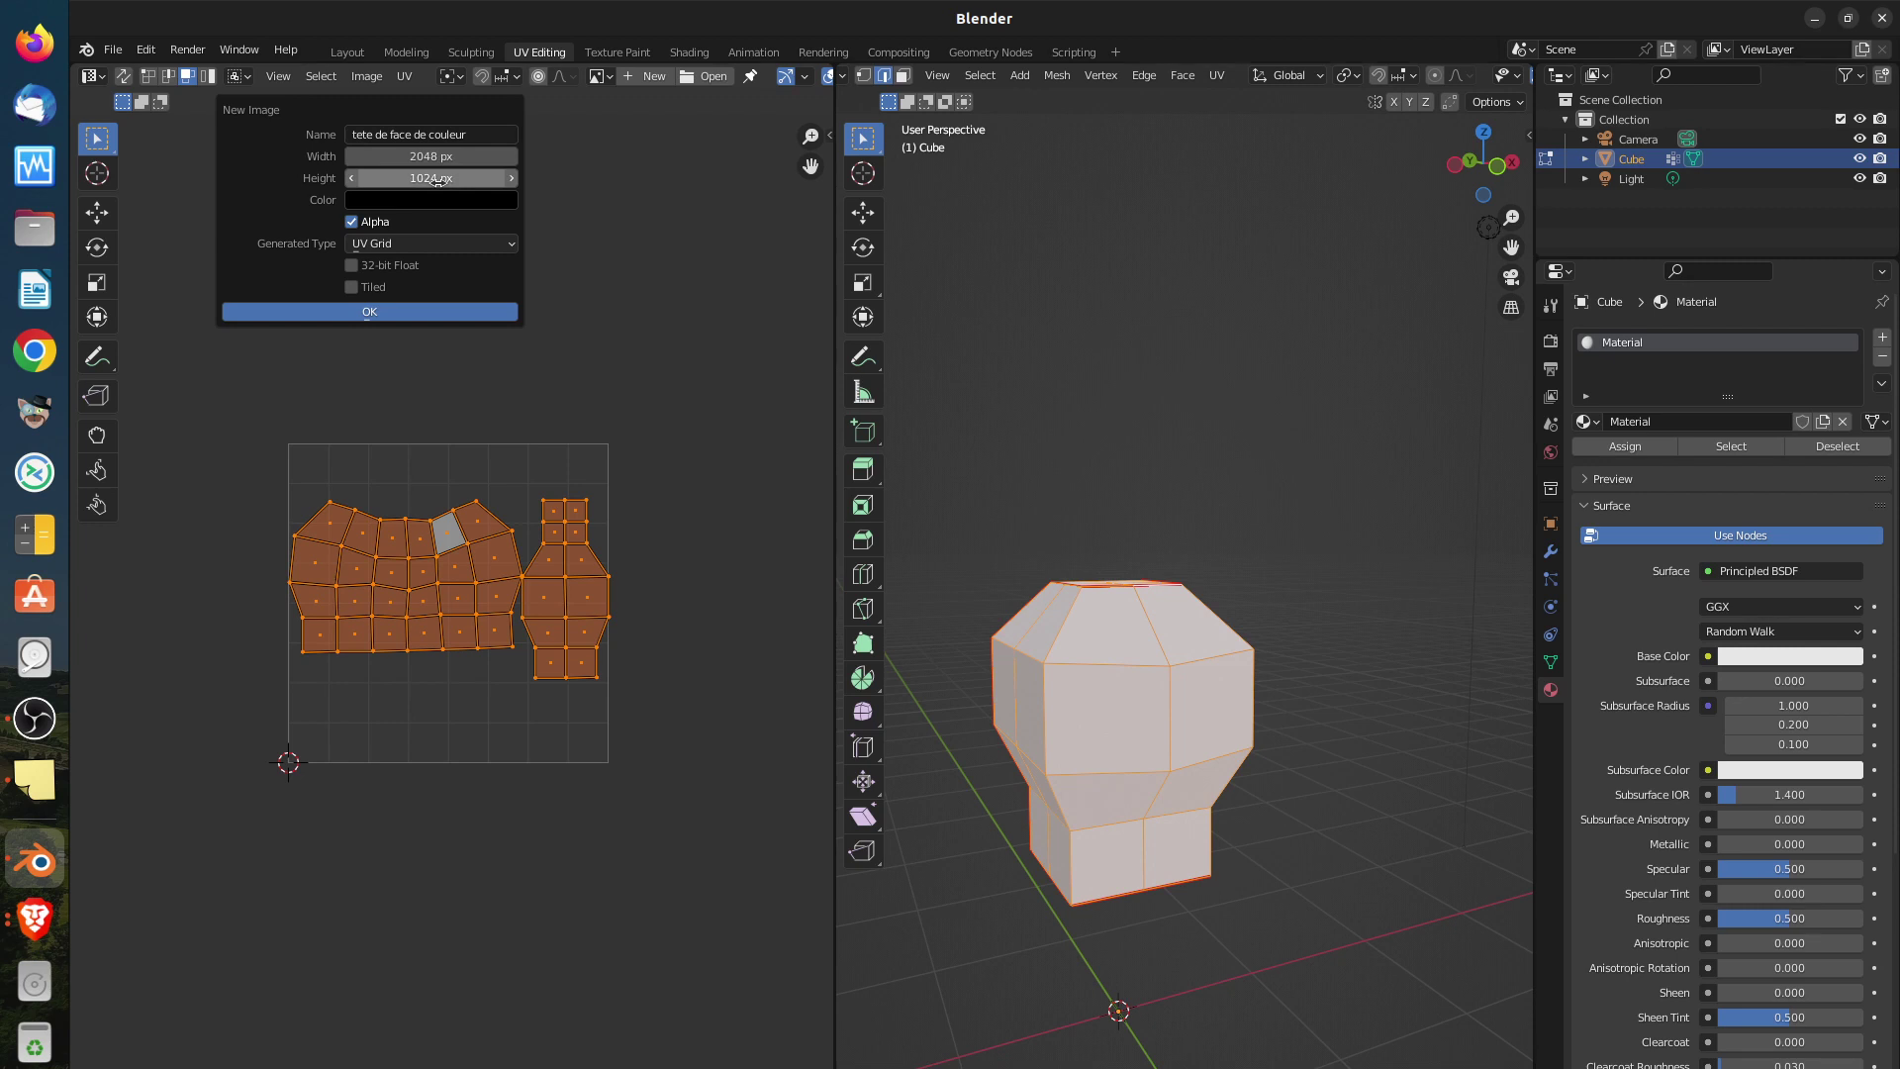
pyautogui.click(437, 179)
pyautogui.write('248')
pyautogui.press('BackSpace')
pyautogui.press('BackSpace')
pyautogui.press('Return')
pyautogui.click(610, 329)
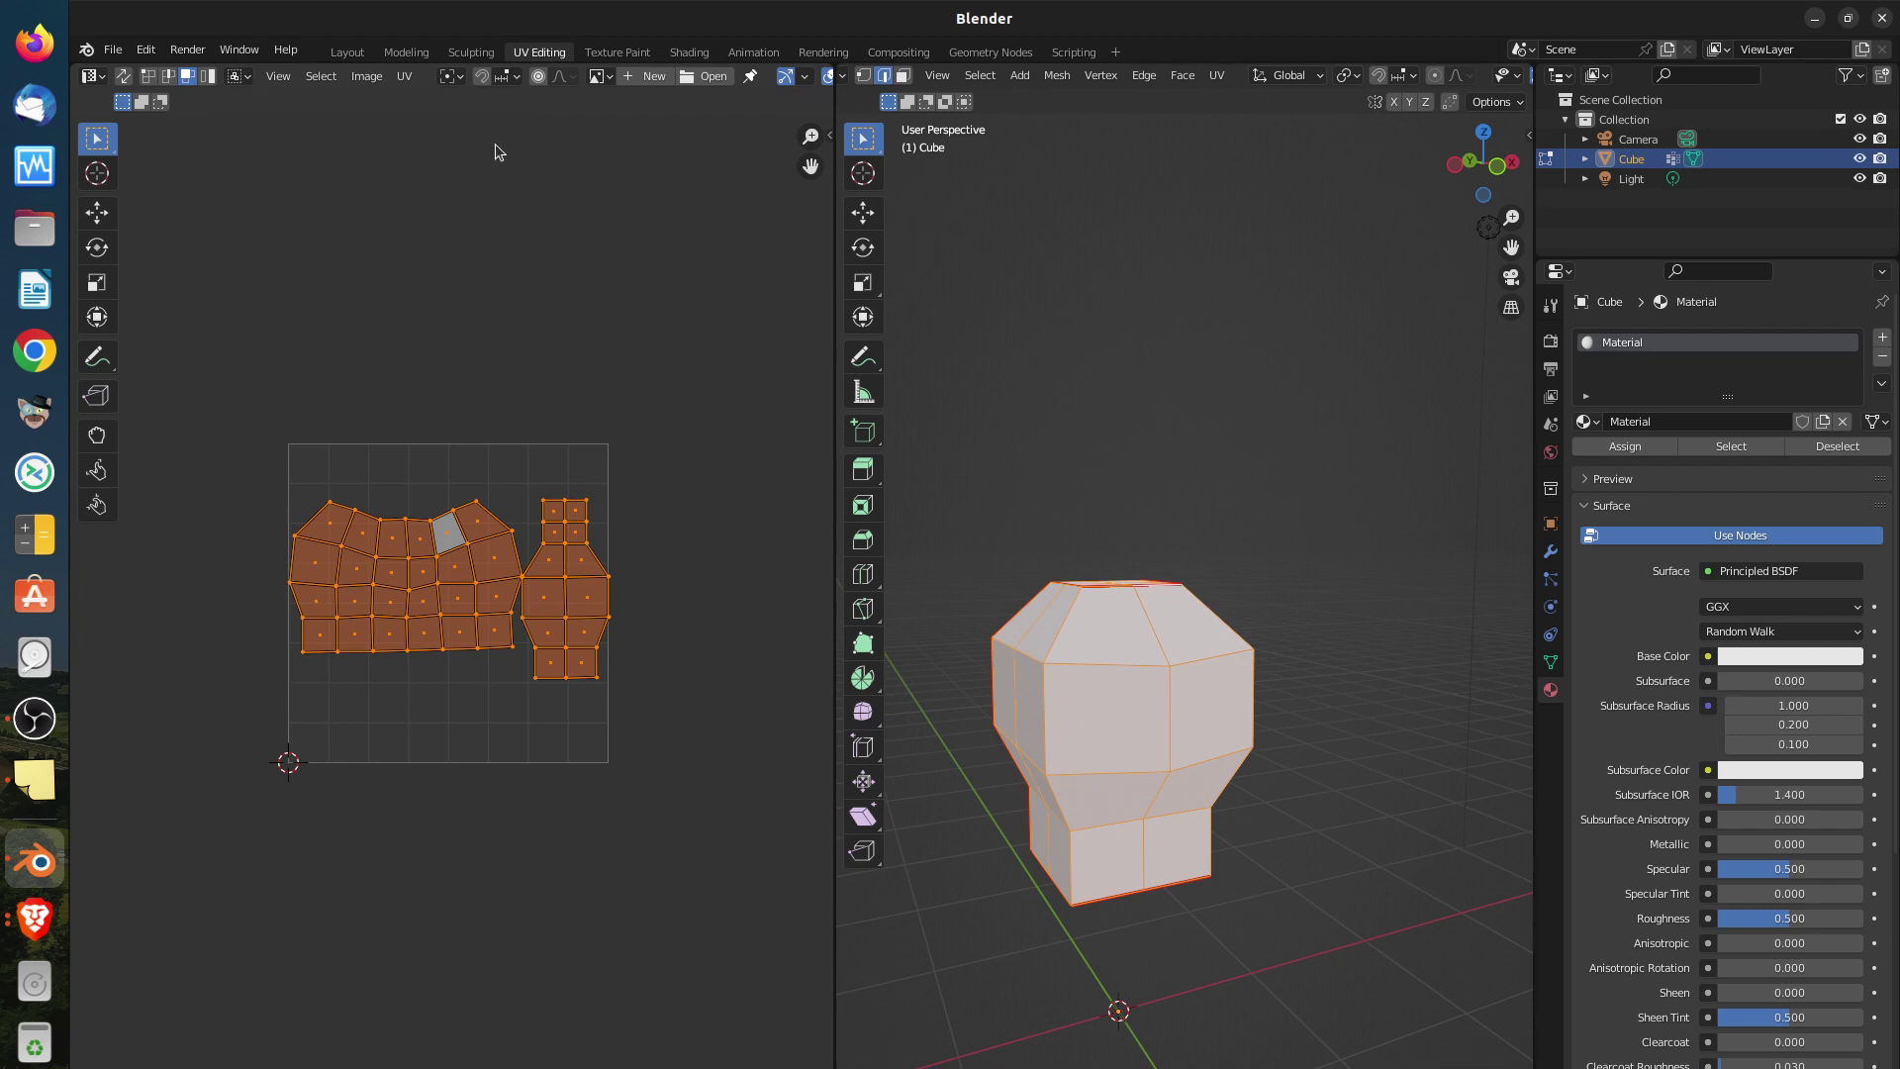
# Start a new image and name it face de couleur
pyautogui.click(361, 76)
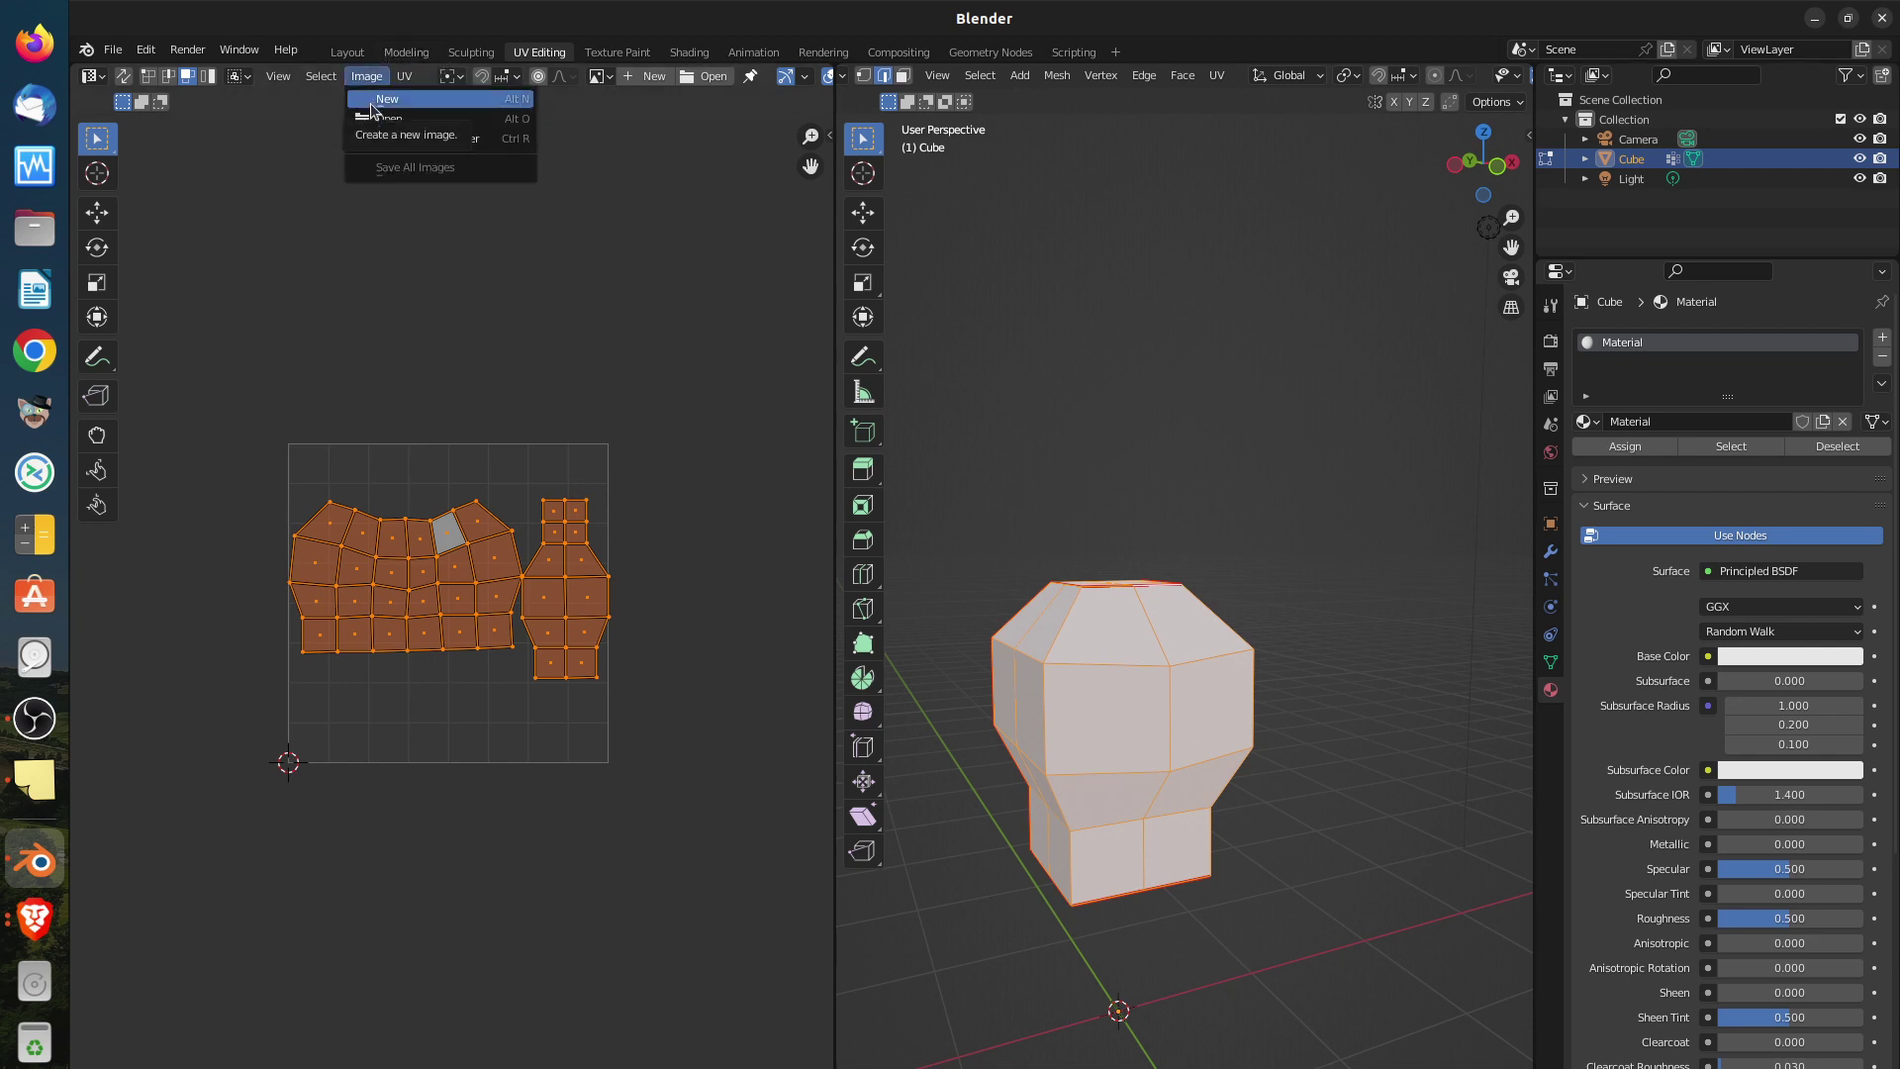
pyautogui.click(375, 99)
pyautogui.click(387, 139)
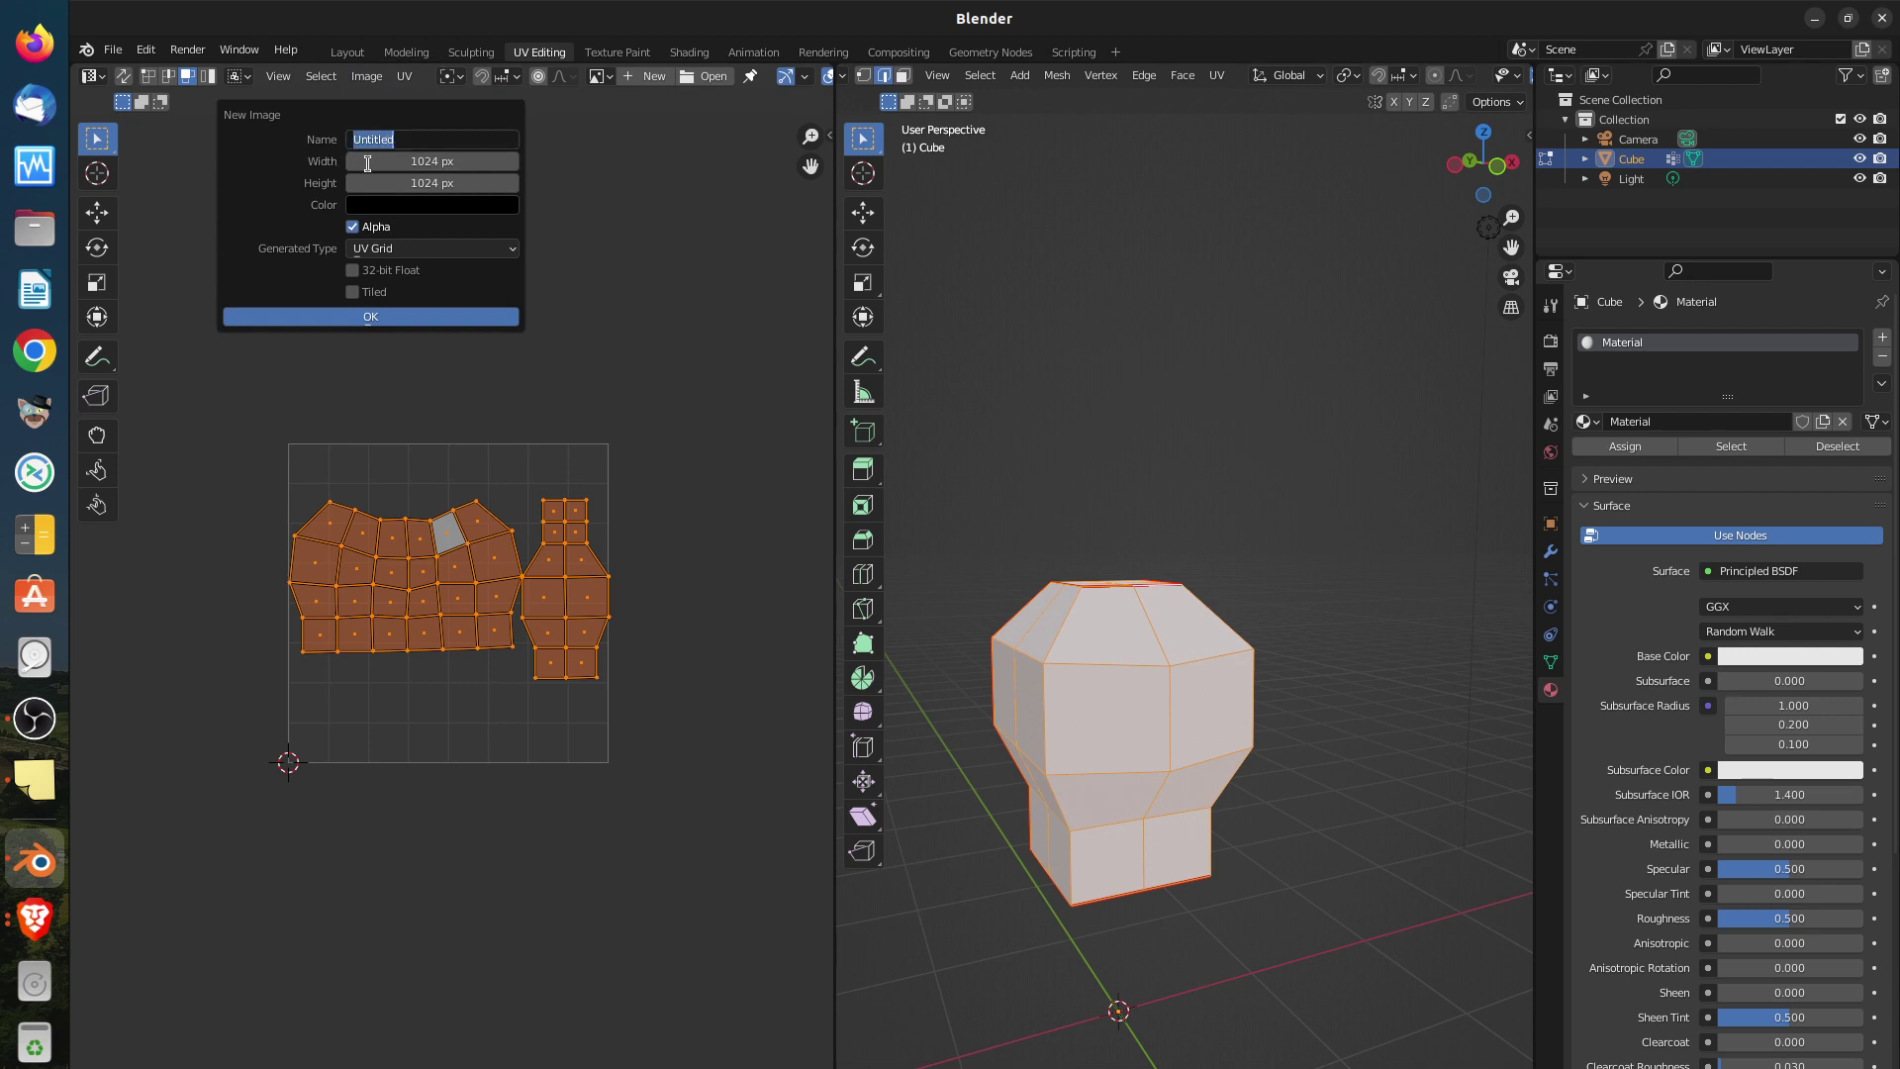
pyautogui.write('facce de couleur')
pyautogui.click(375, 139)
pyautogui.press('BackSpace')
pyautogui.press('Return')
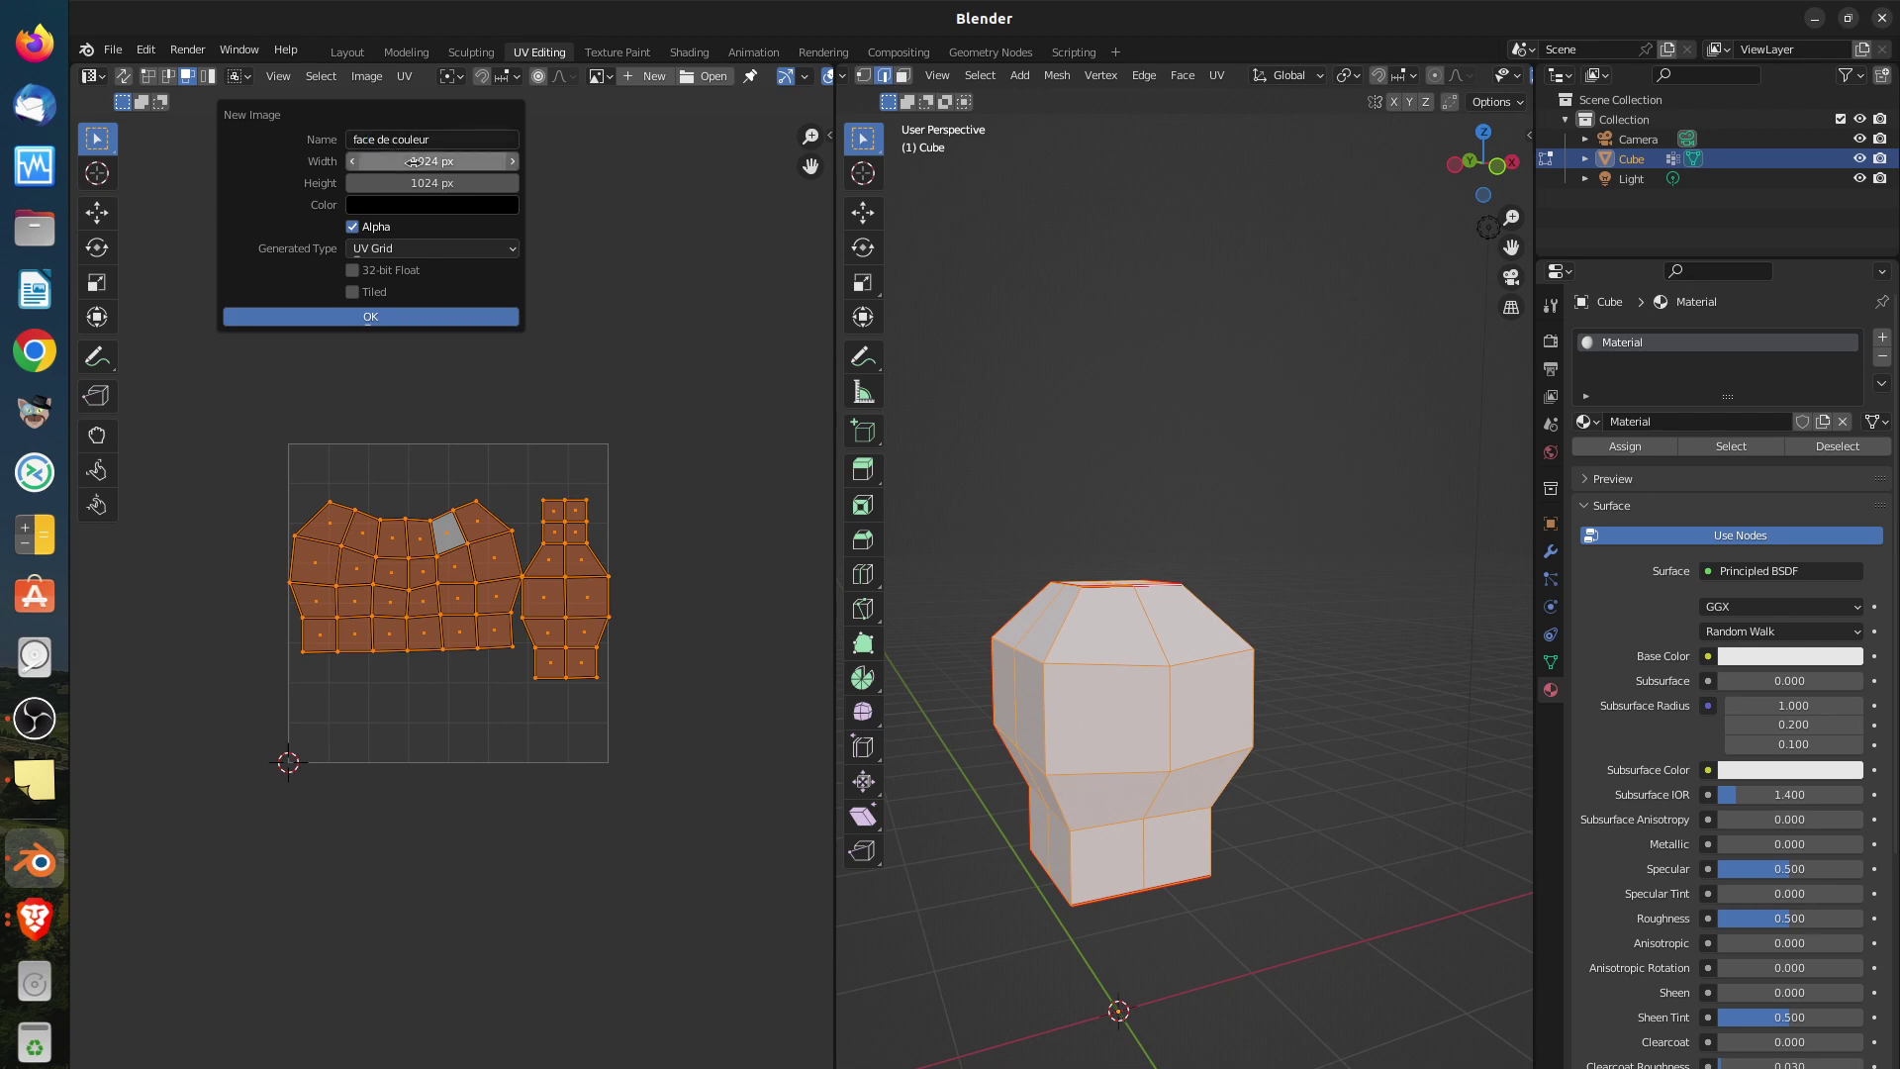
# Set the new image's width and height to 2048 px each
pyautogui.click(413, 161)
pyautogui.write('20')
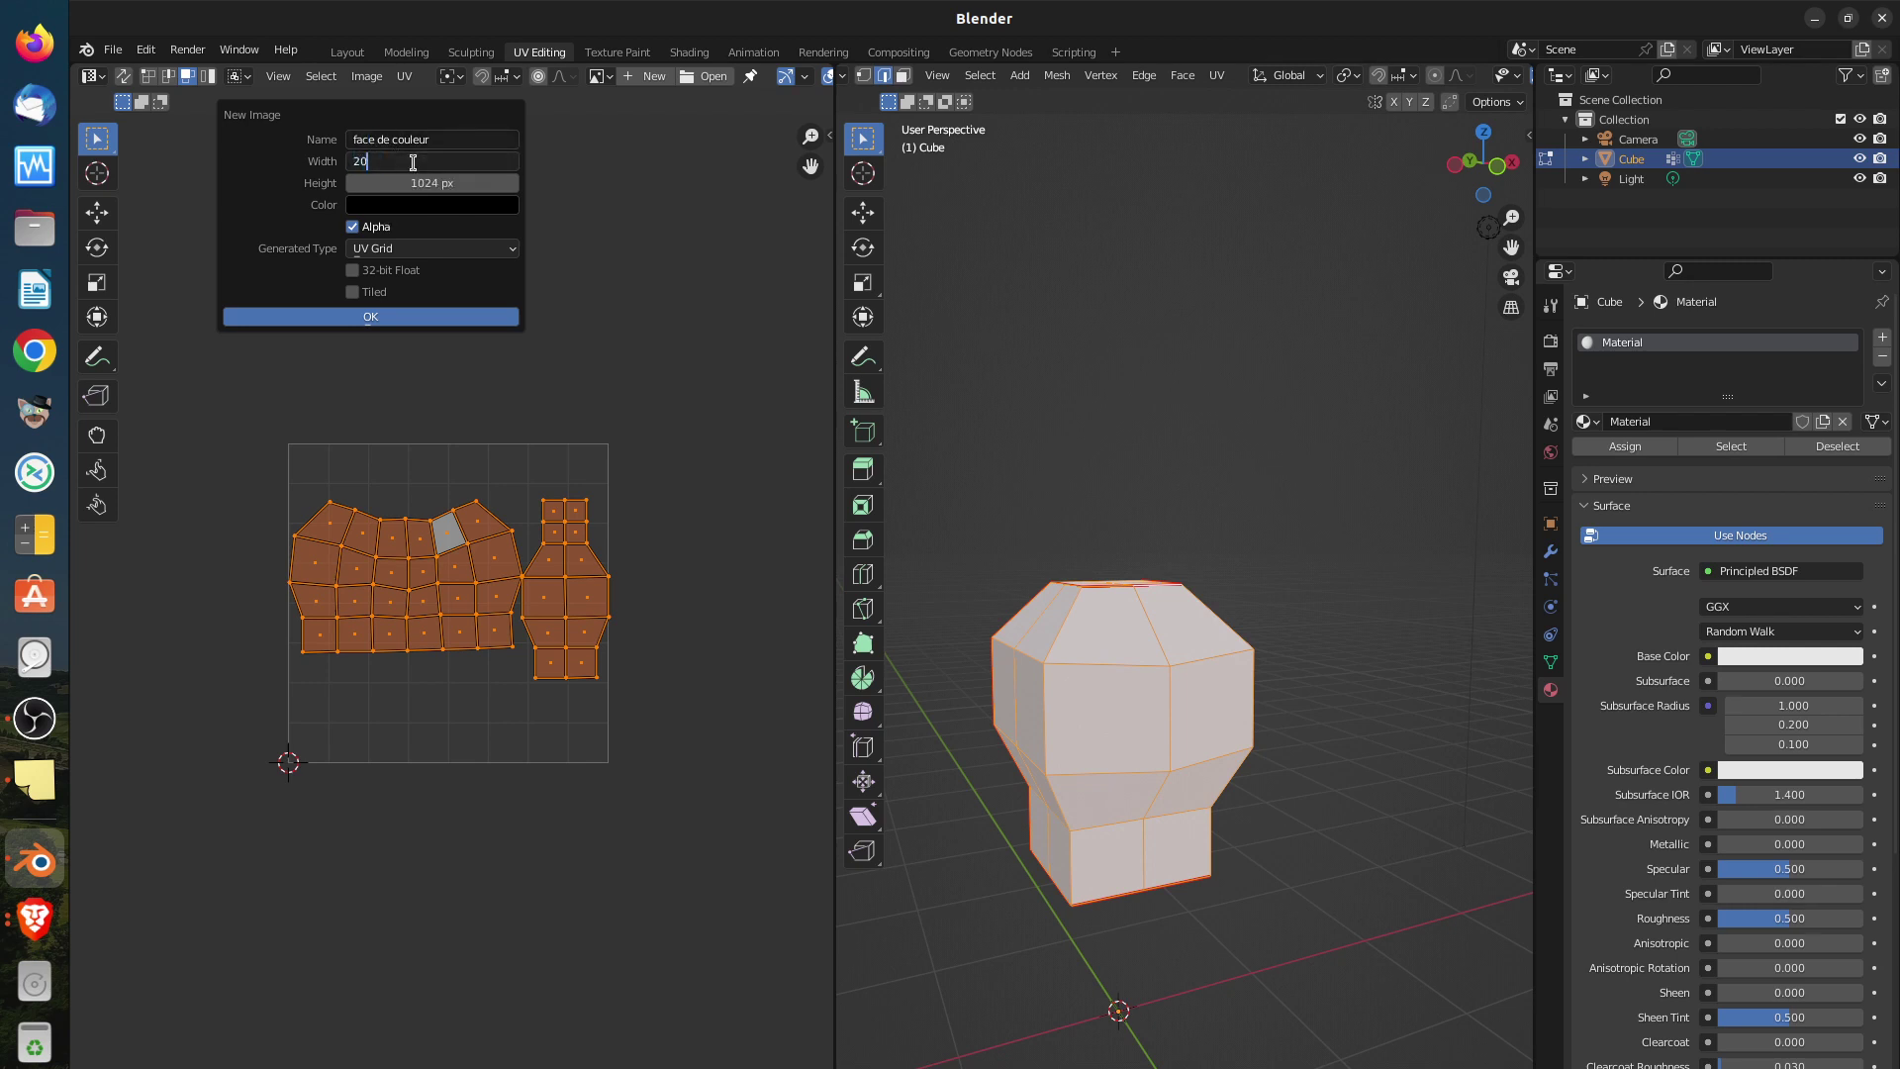
pyautogui.write('48')
pyautogui.press('Return')
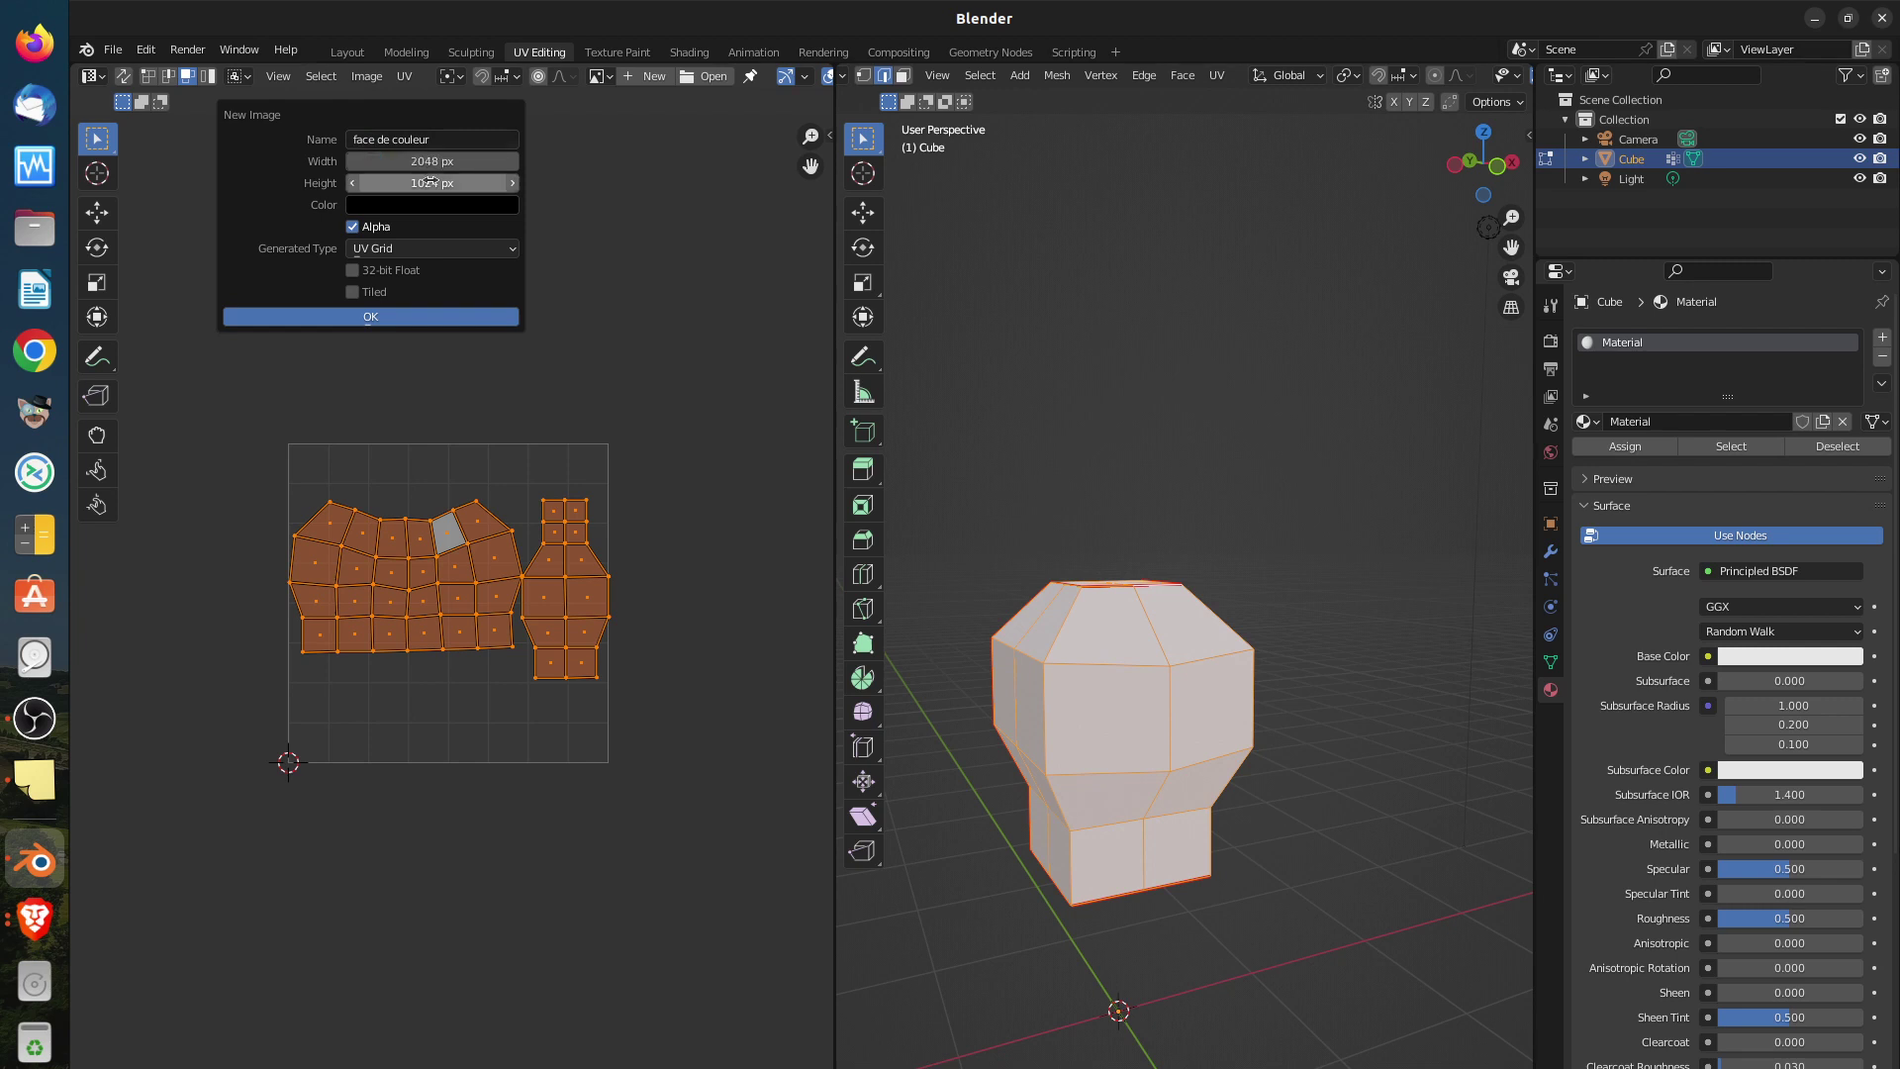
pyautogui.click(429, 180)
pyautogui.write('2')
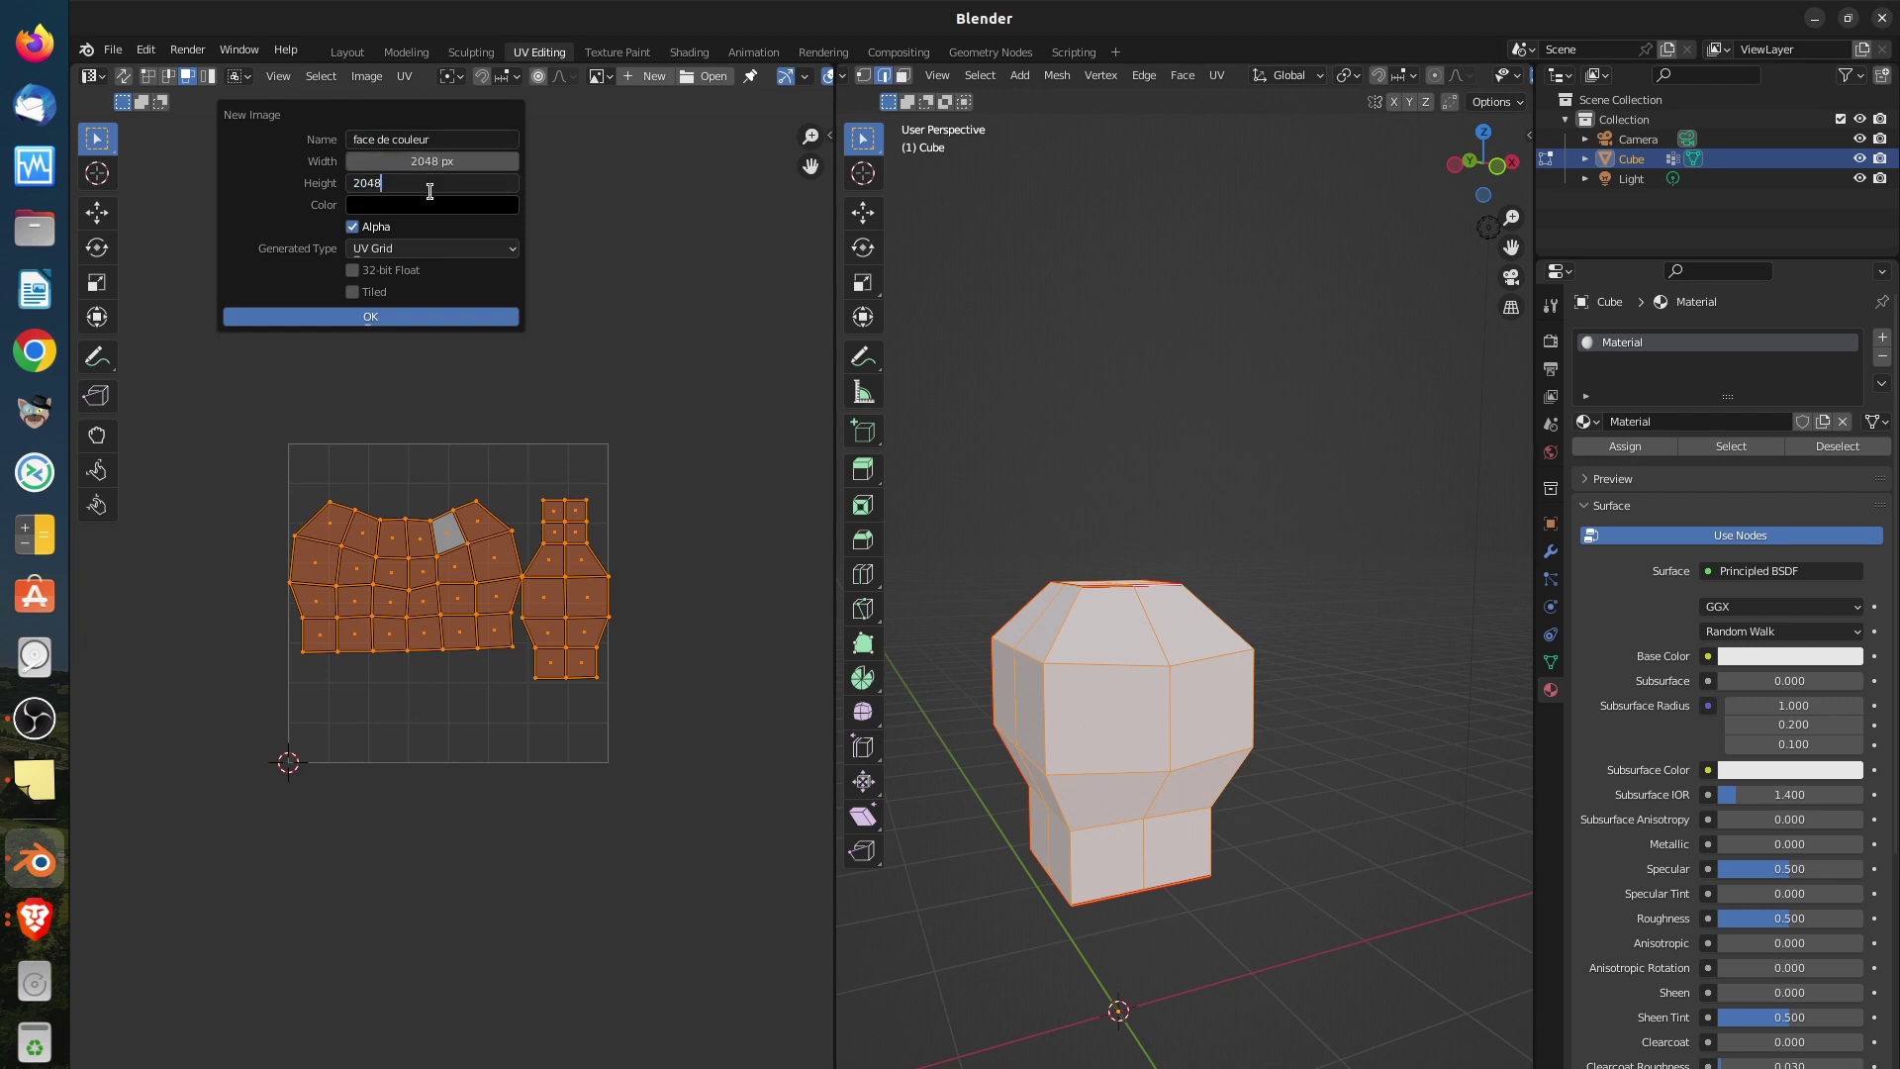
pyautogui.write('048')
pyautogui.press('Return')
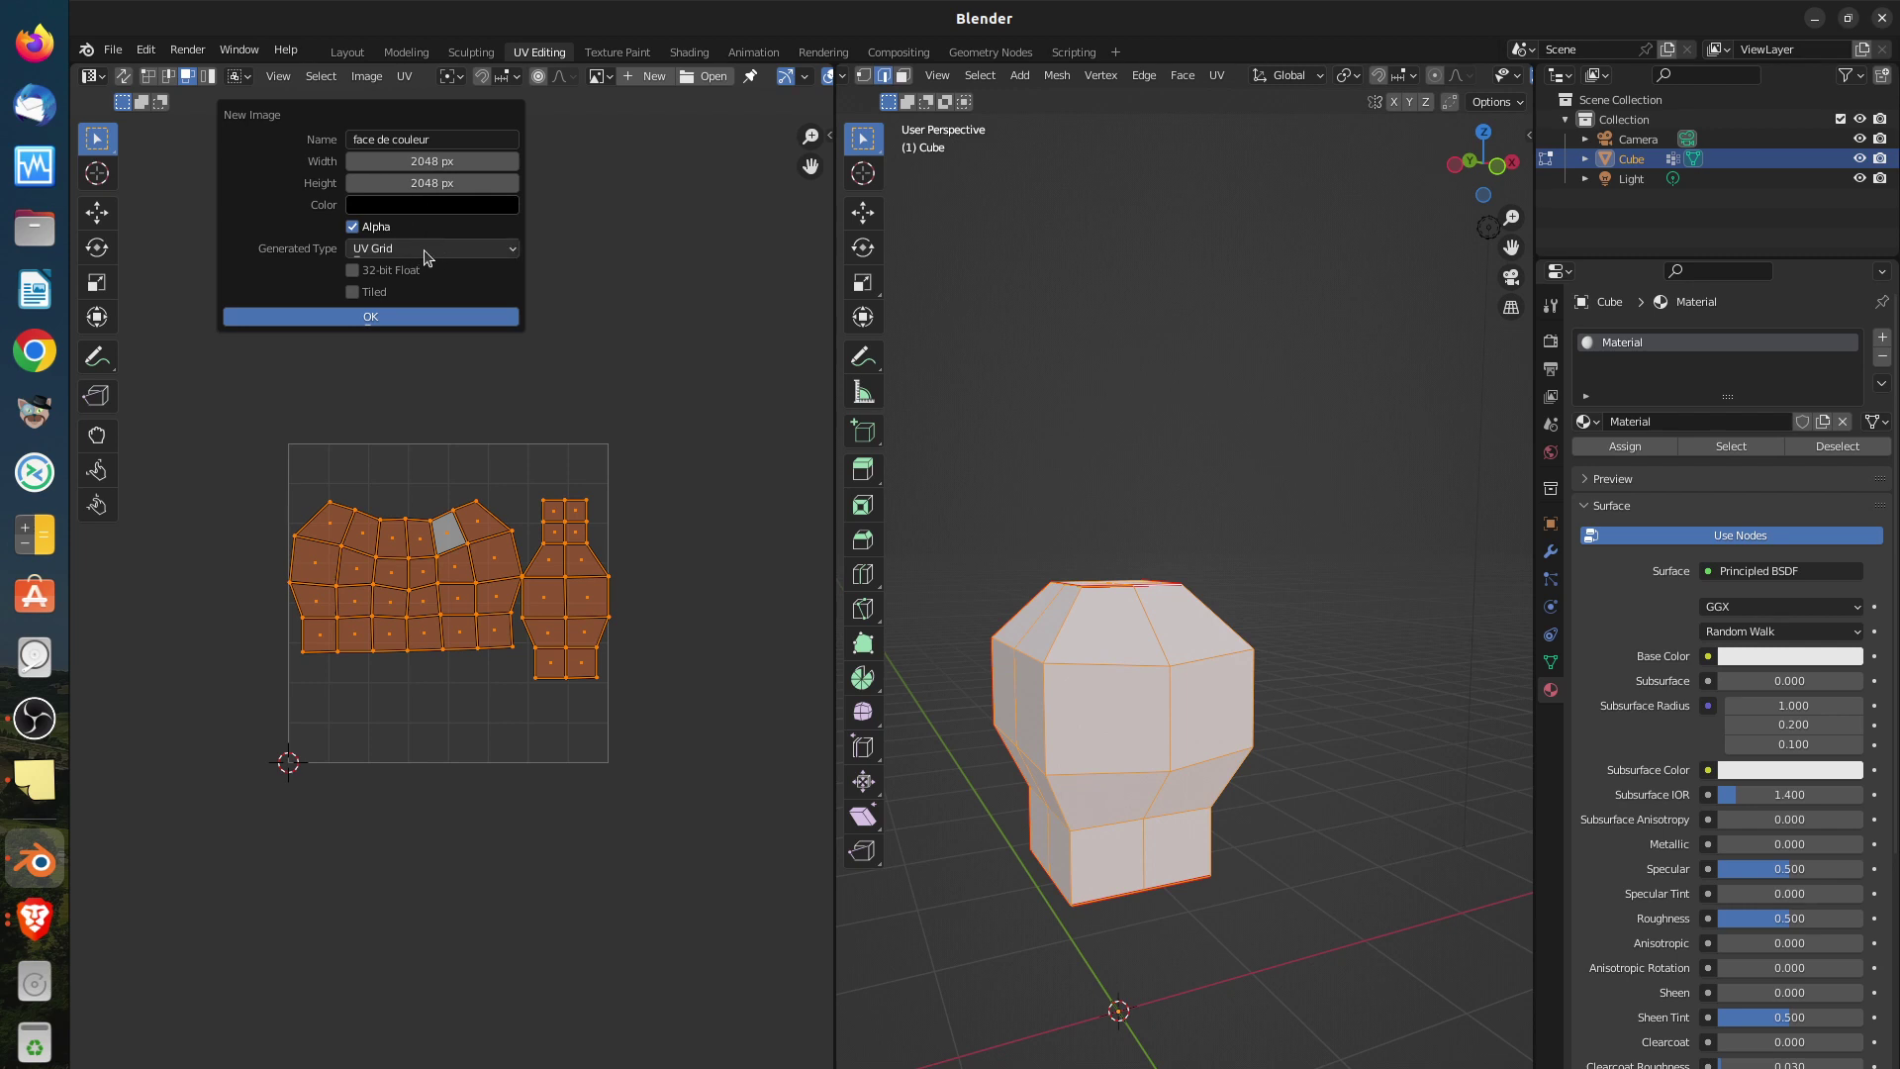
# Create the face de couleur image as a Color Grid and check how the UV islands lie over it
pyautogui.click(445, 258)
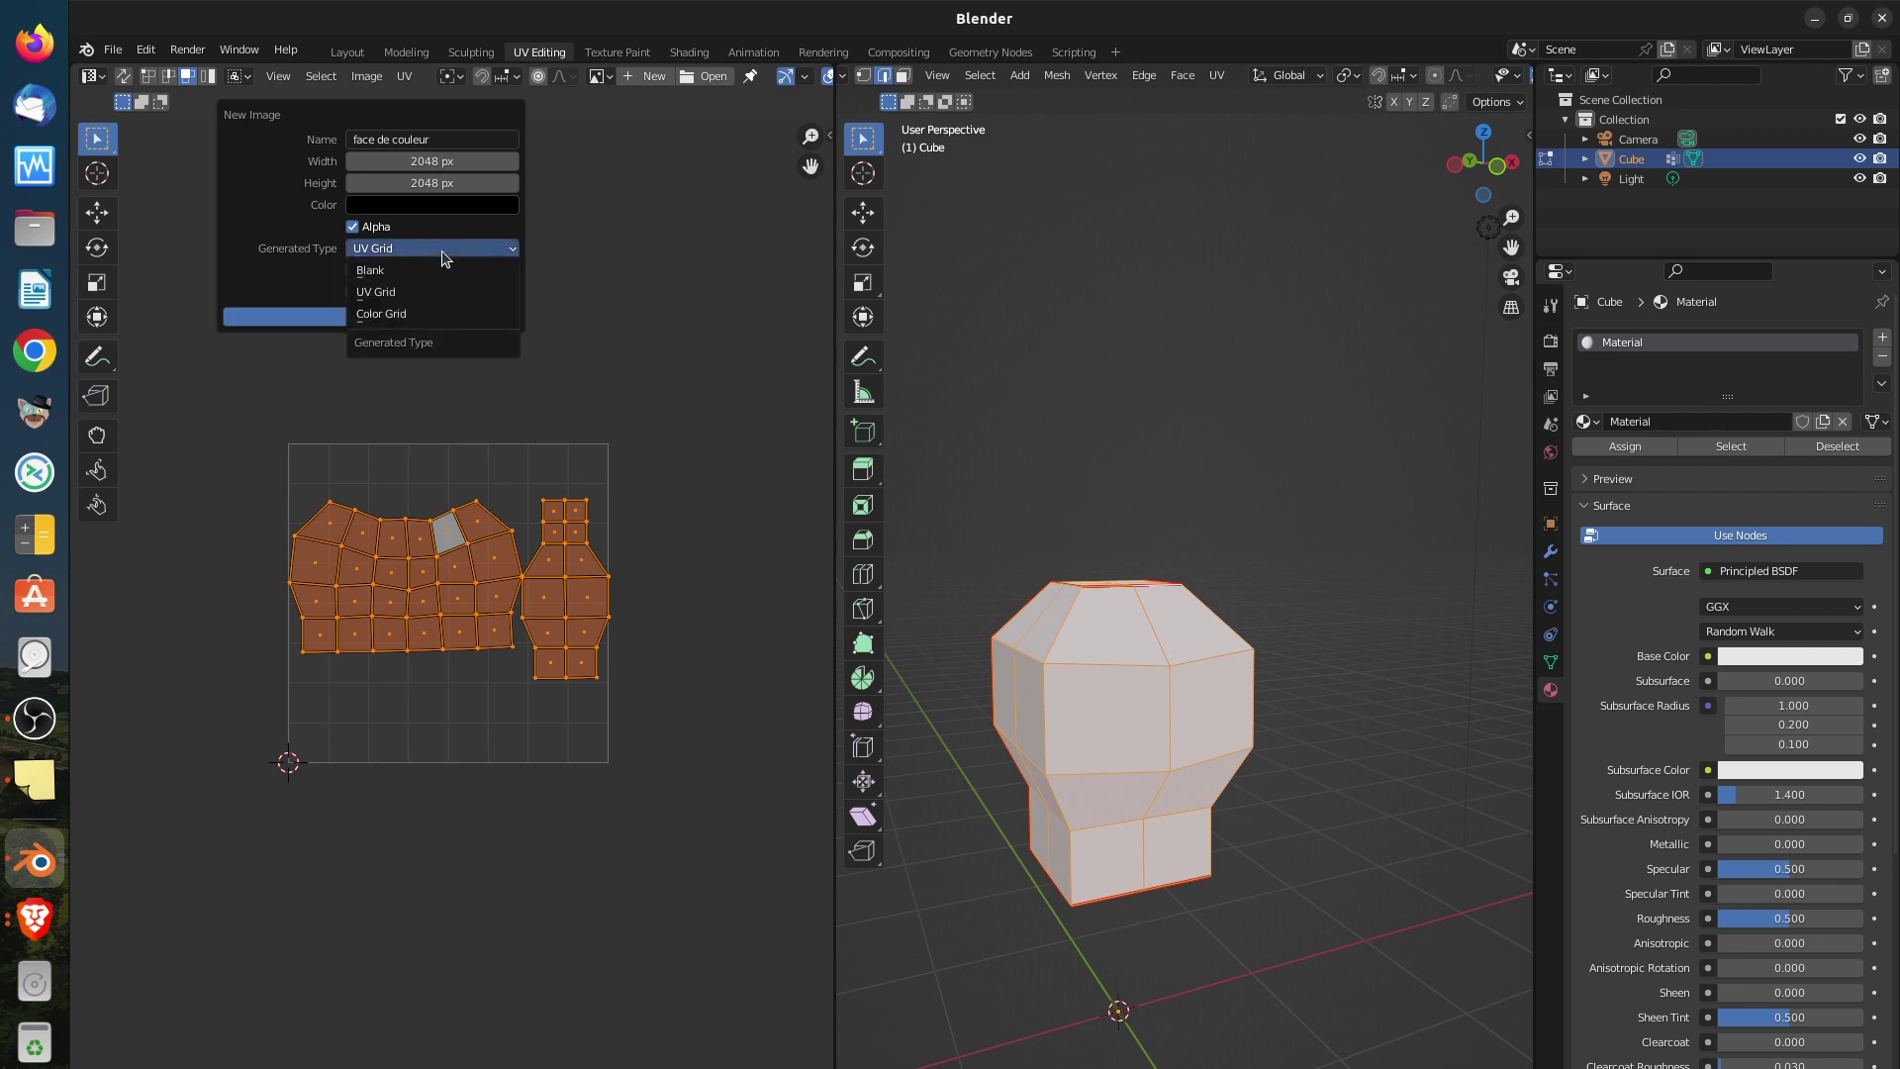
pyautogui.click(407, 315)
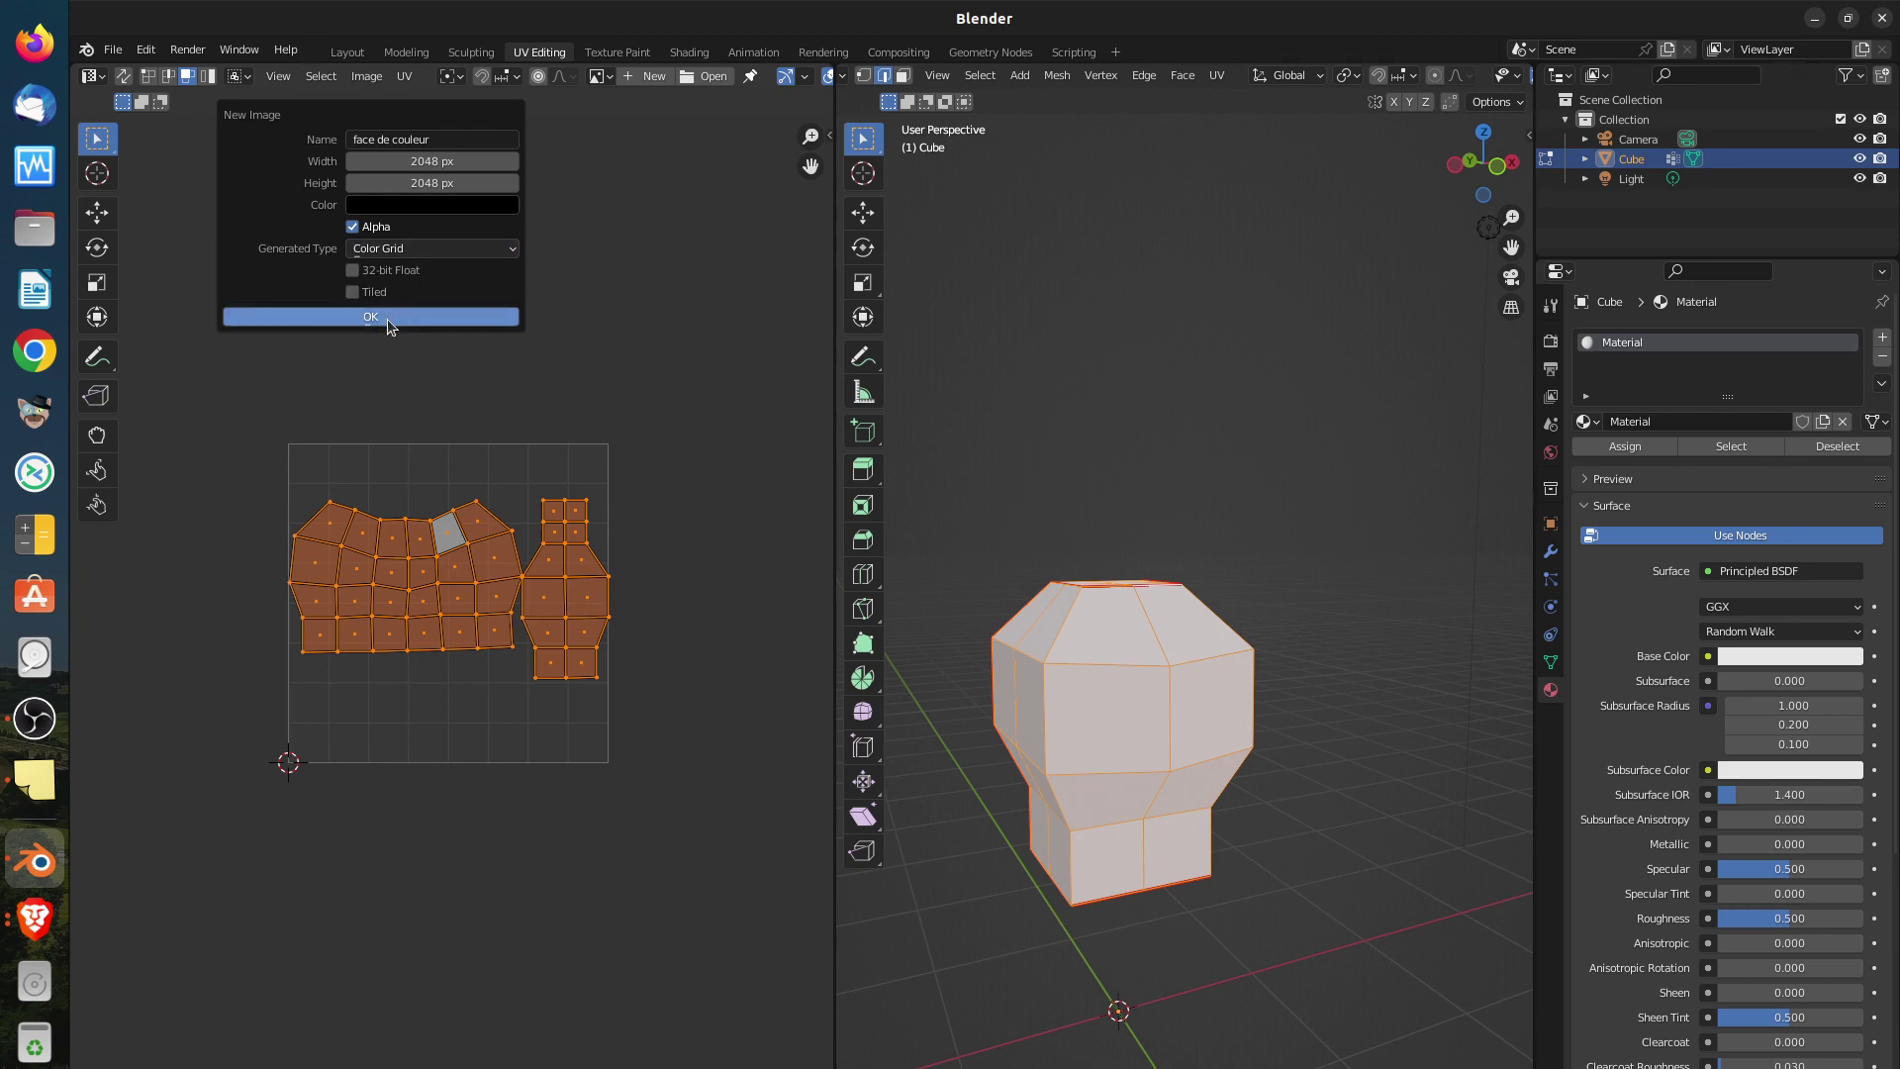
pyautogui.click(387, 318)
pyautogui.scroll(-4, 625, 470)
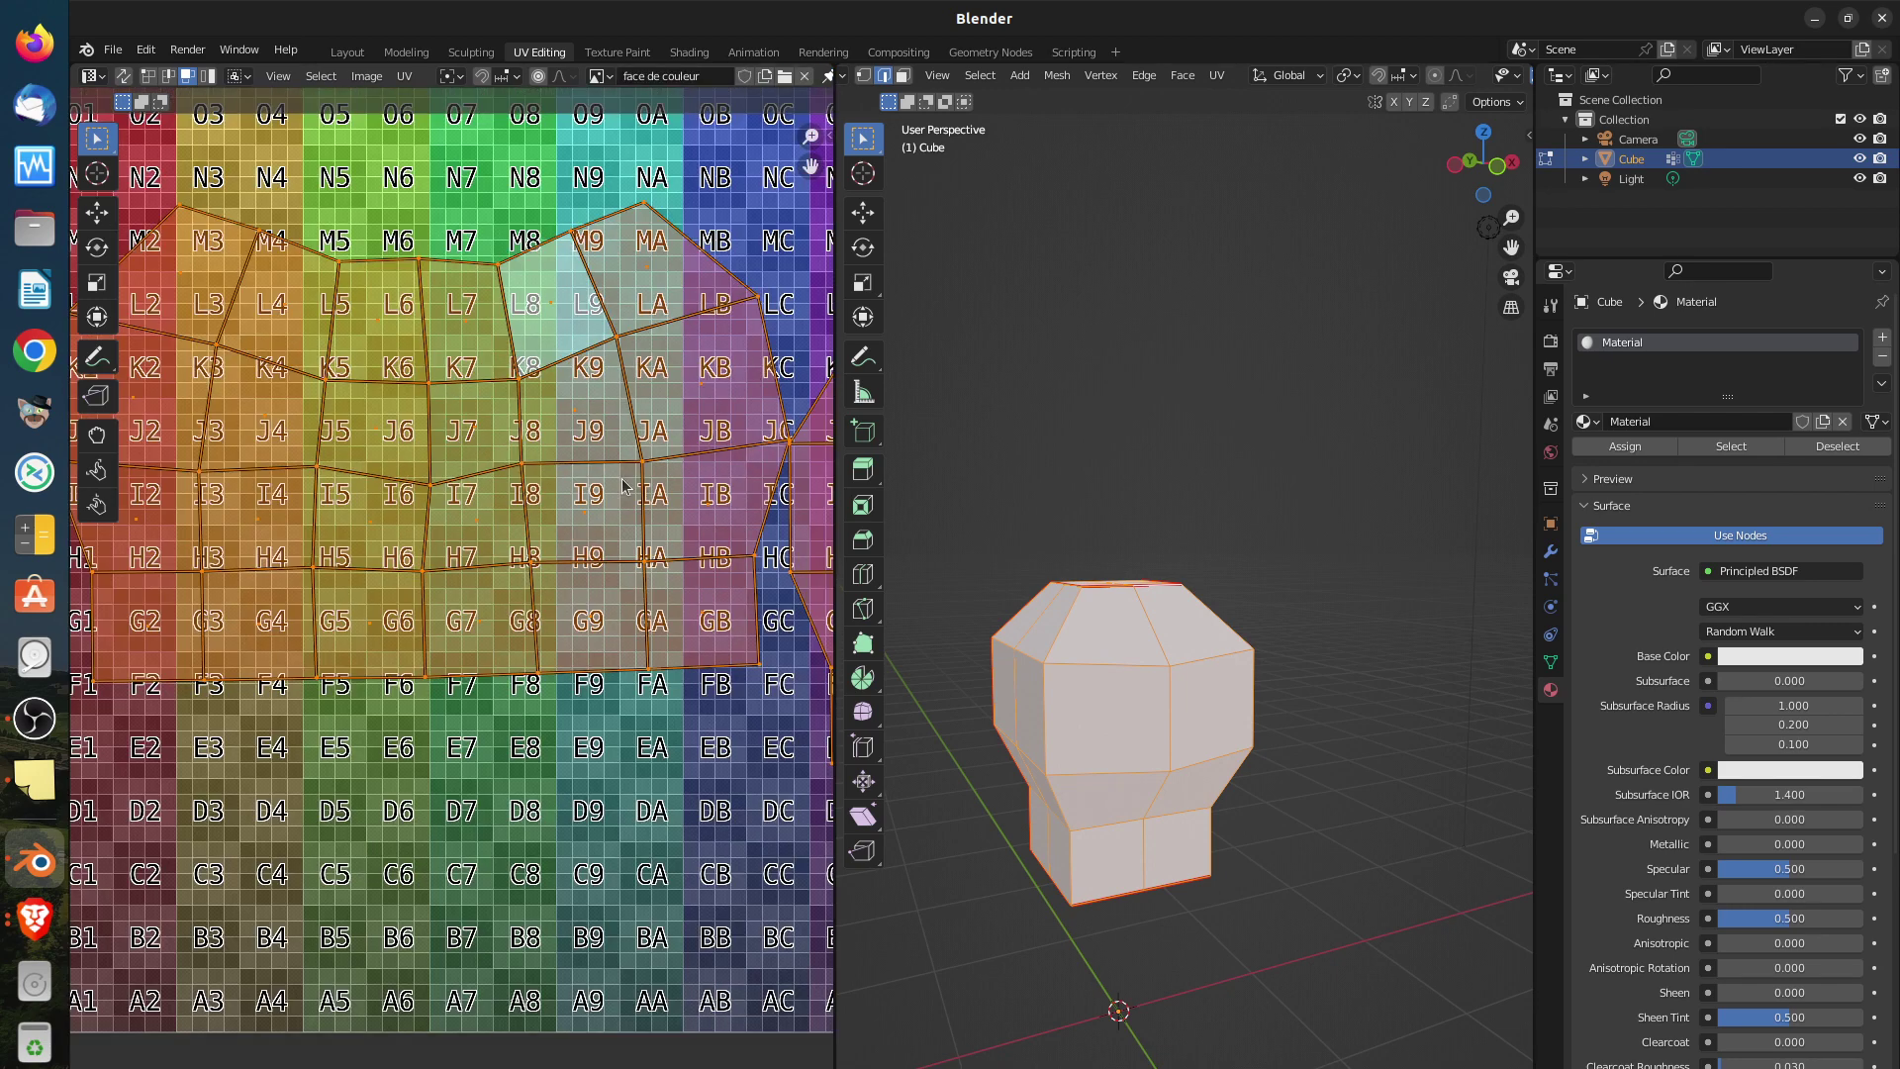
pyautogui.scroll(-2, 626, 486)
pyautogui.scroll(3, 625, 487)
pyautogui.scroll(1, 514, 413)
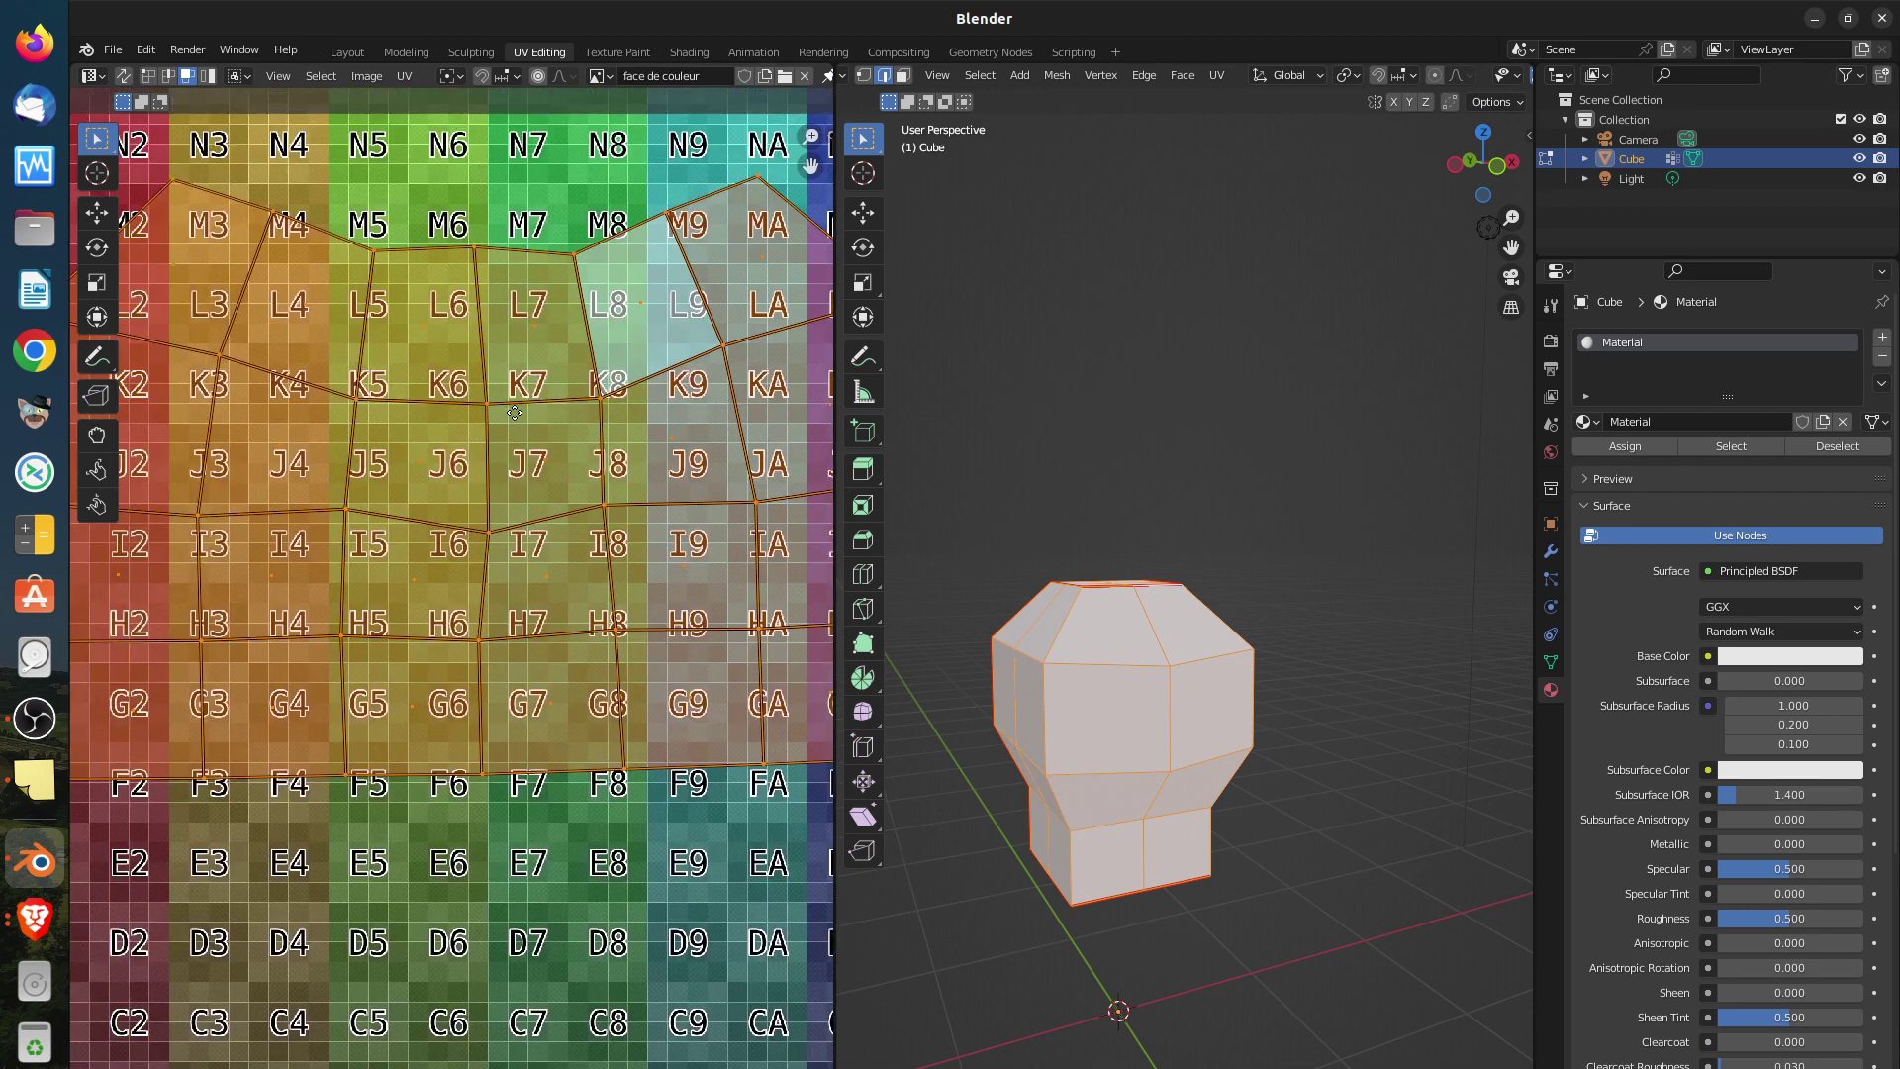
pyautogui.moveTo(515, 413); pyautogui.dragTo(748, 673, button='middle')
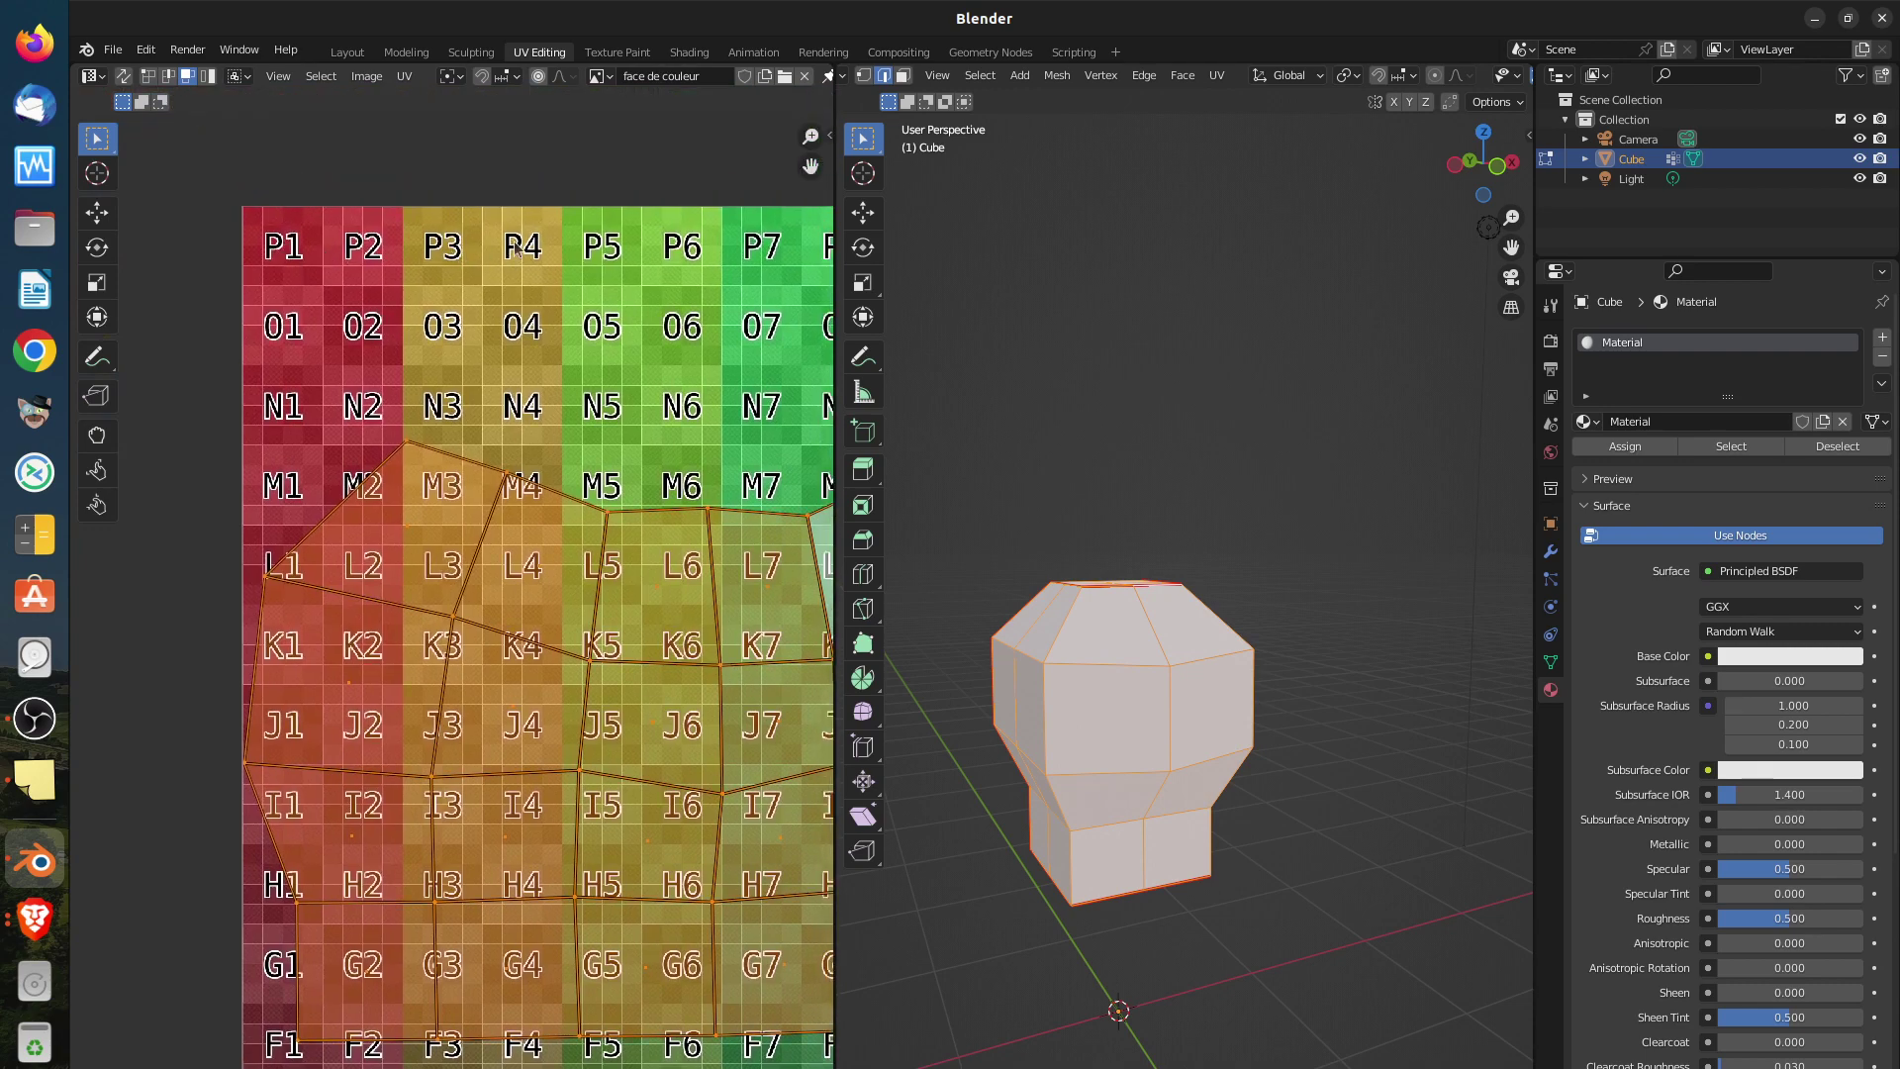
pyautogui.scroll(-3, 373, 422)
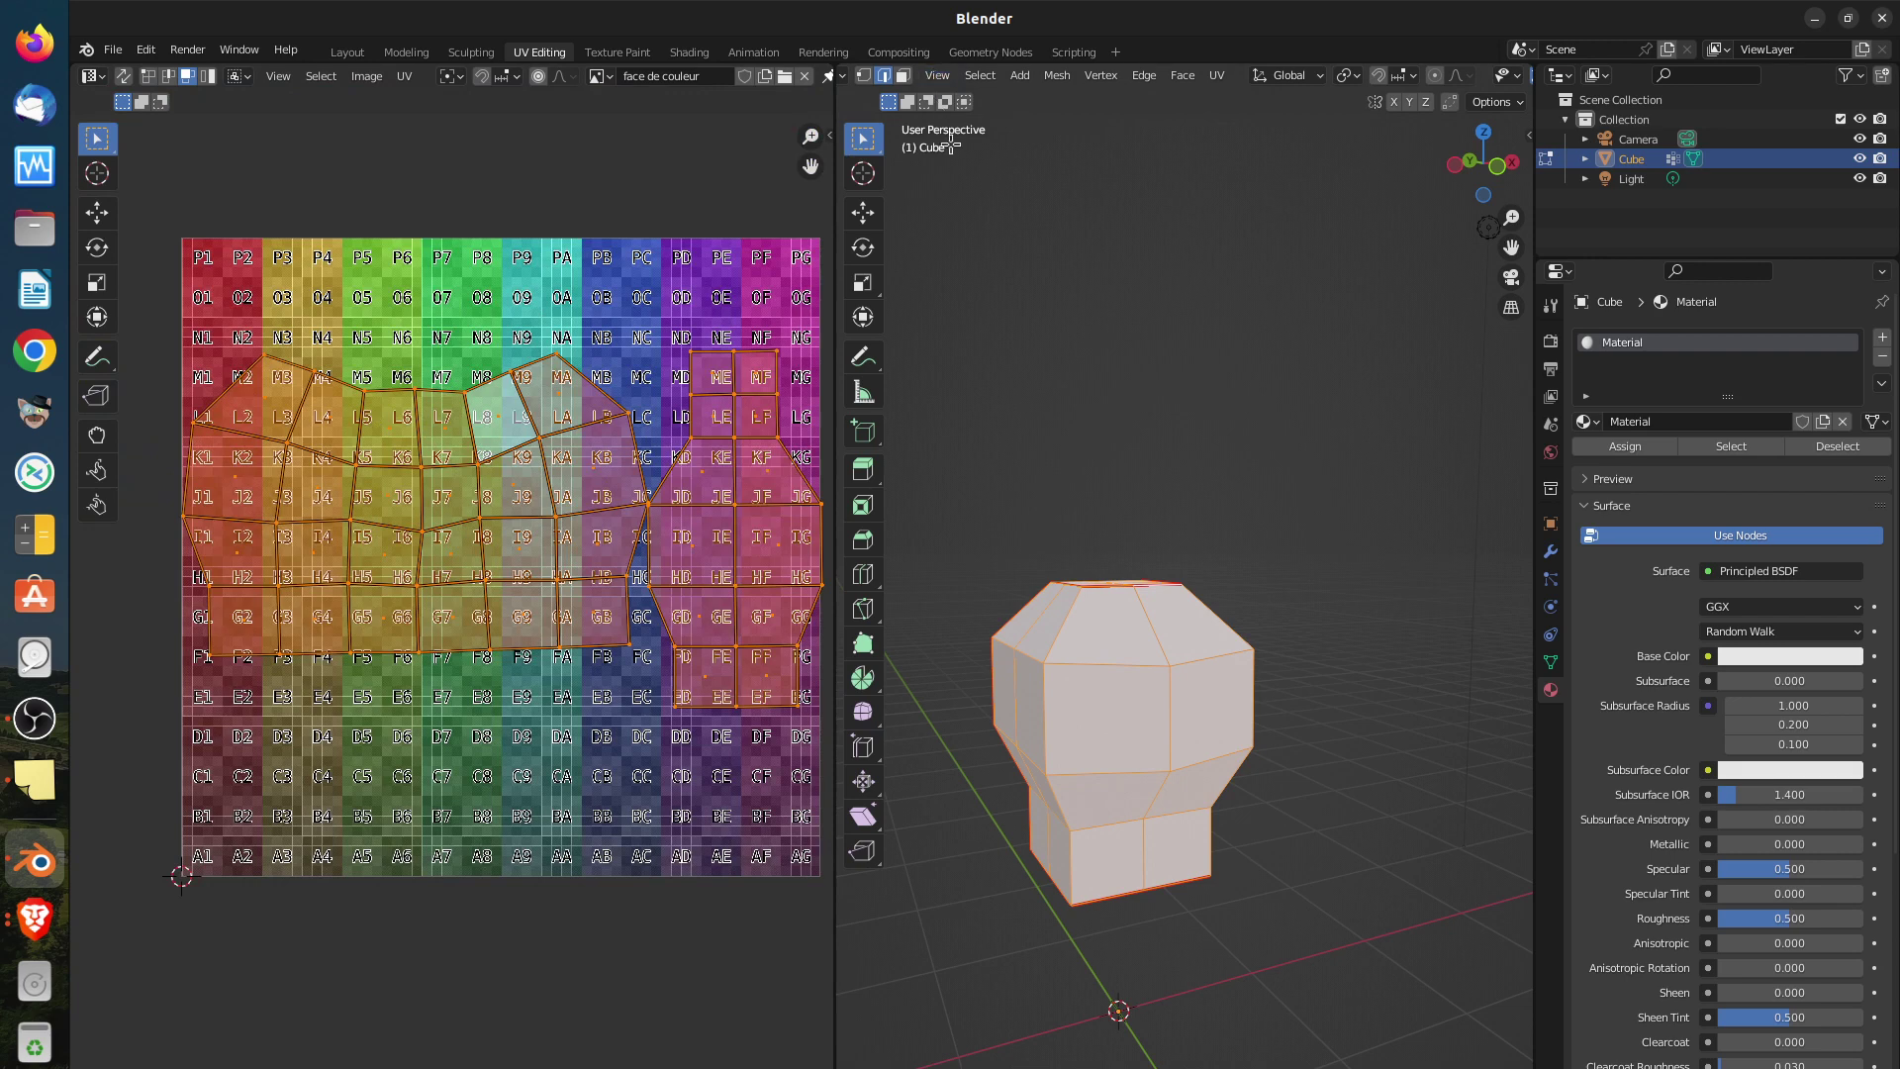
# Set the 3D viewport shading to Material Preview
pyautogui.scroll(4, 1080, 62)
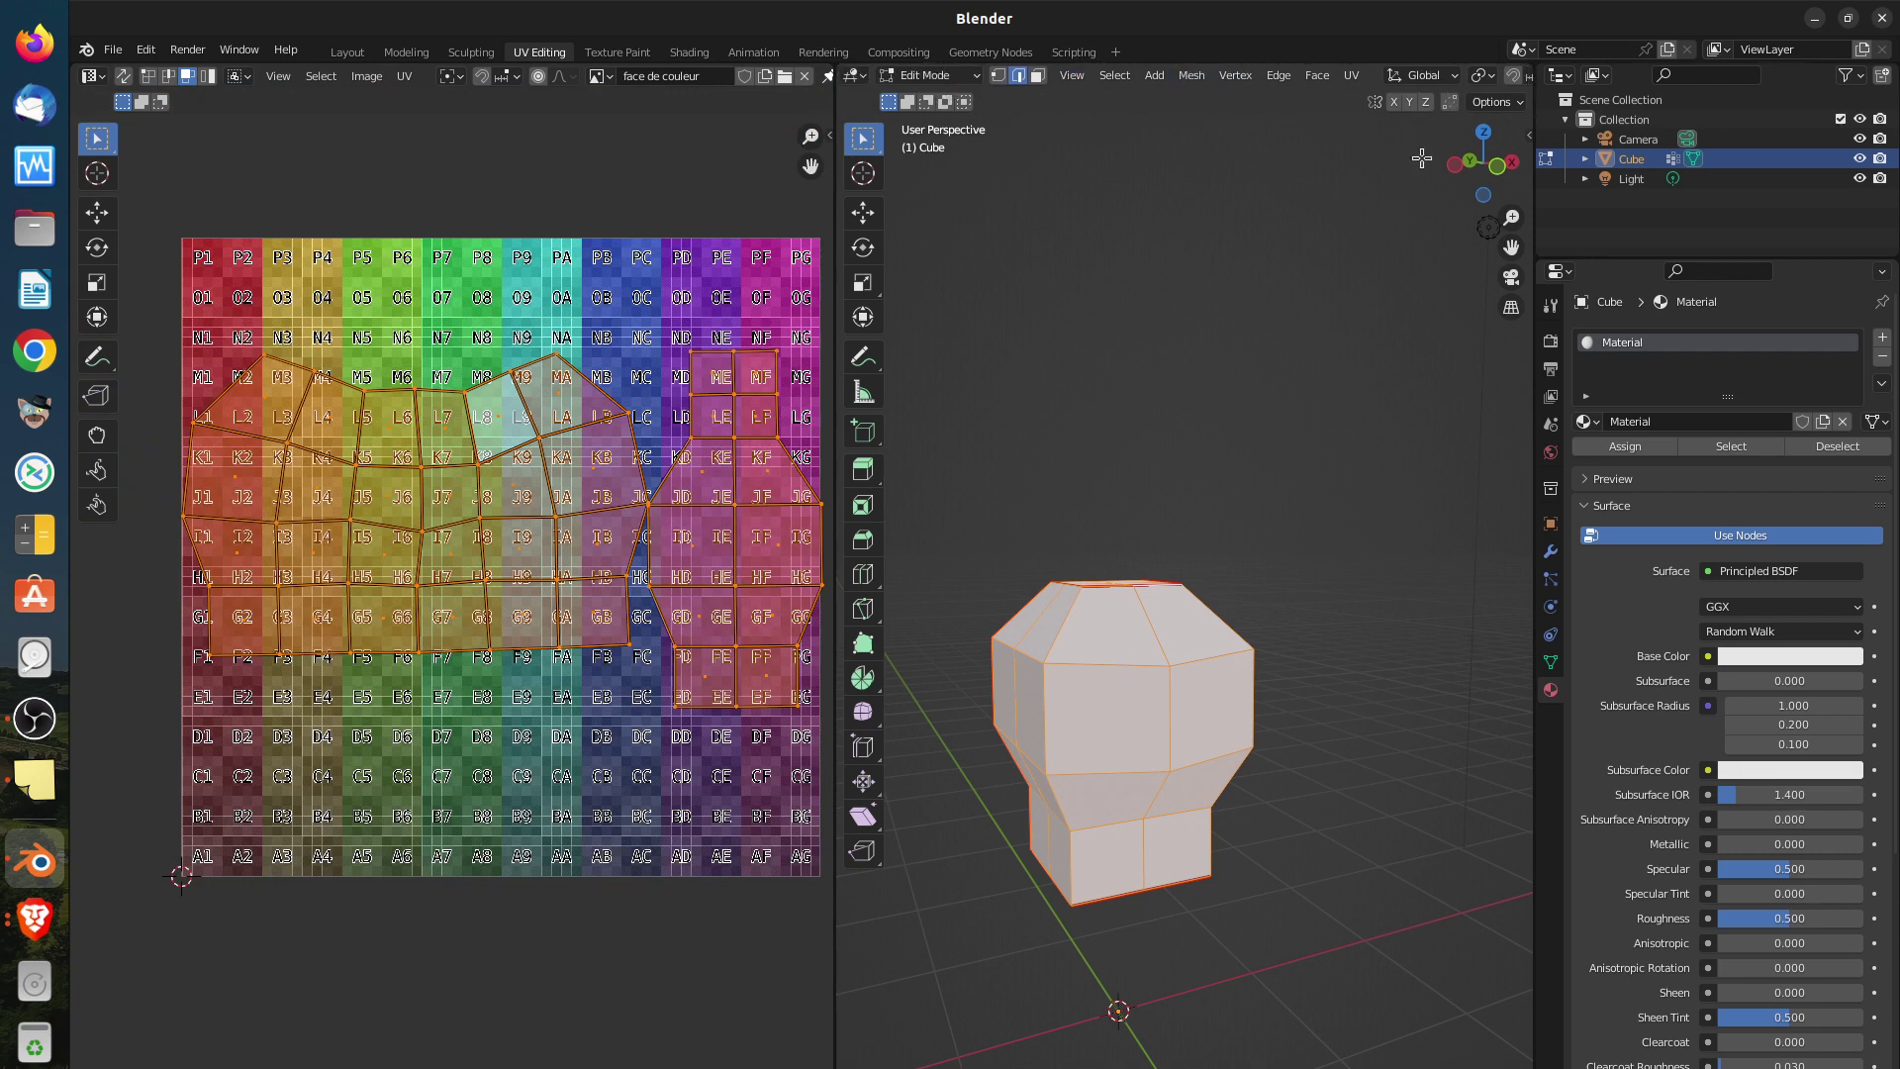
pyautogui.scroll(-4, 1383, 76)
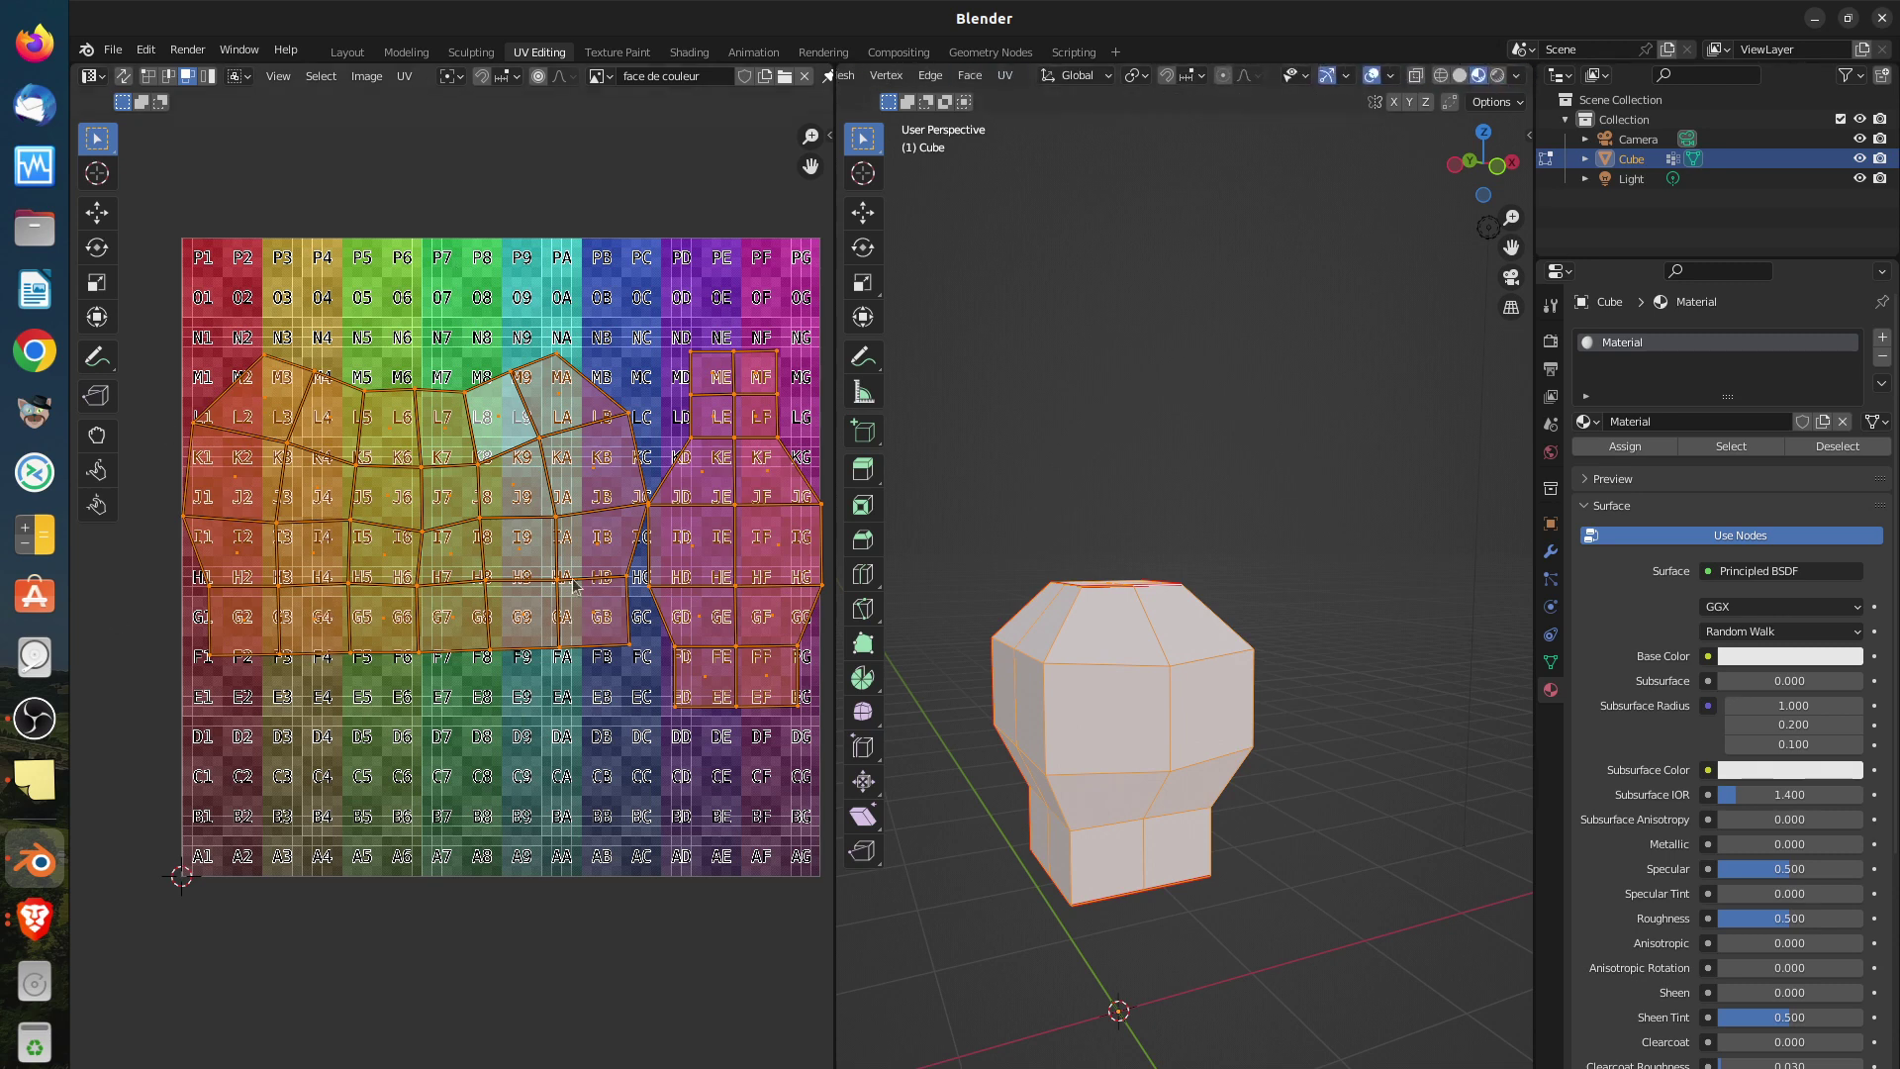
pyautogui.click(1479, 76)
pyautogui.click(1479, 76)
# Set the material's Base Color to a saturated crimson and compare Solid with Material Preview shading
pyautogui.click(1552, 667)
pyautogui.click(1551, 690)
pyautogui.click(1751, 657)
pyautogui.moveTo(1774, 499); pyautogui.dragTo(1785, 513)
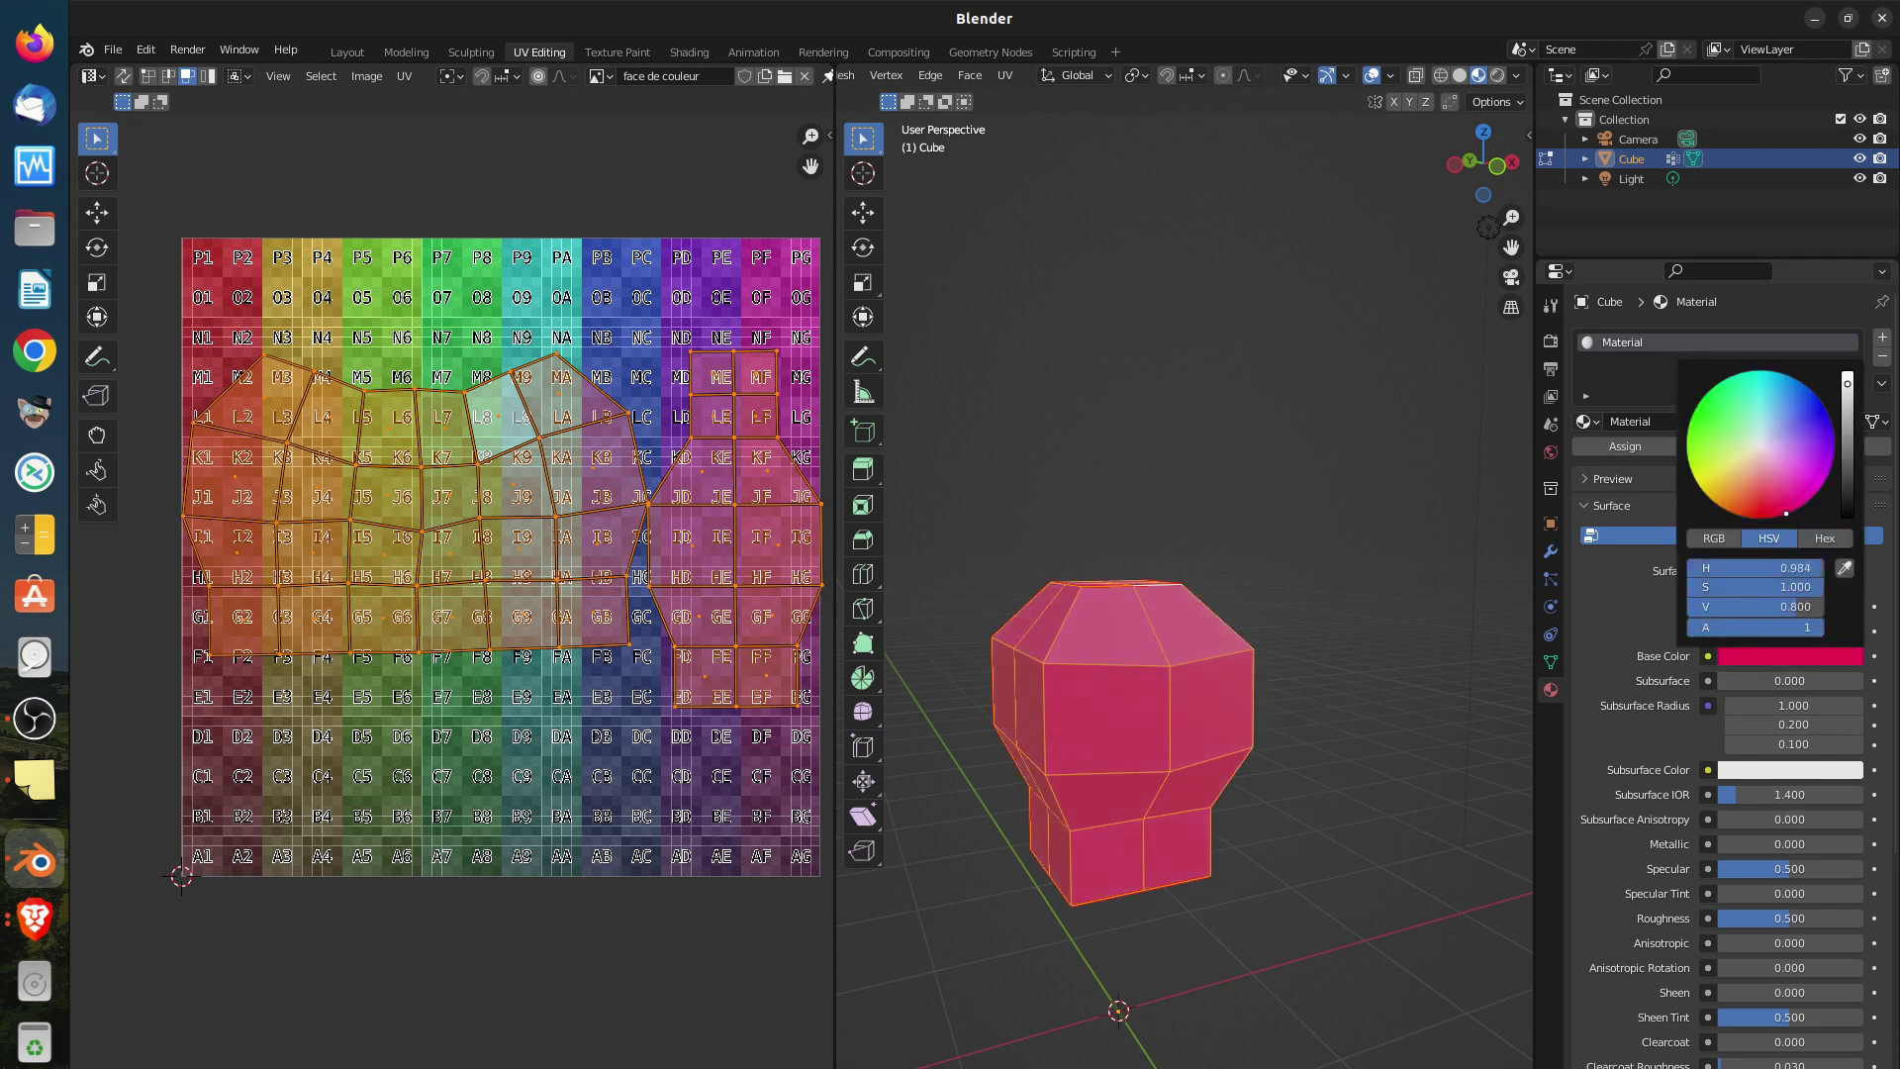
pyautogui.click(1459, 75)
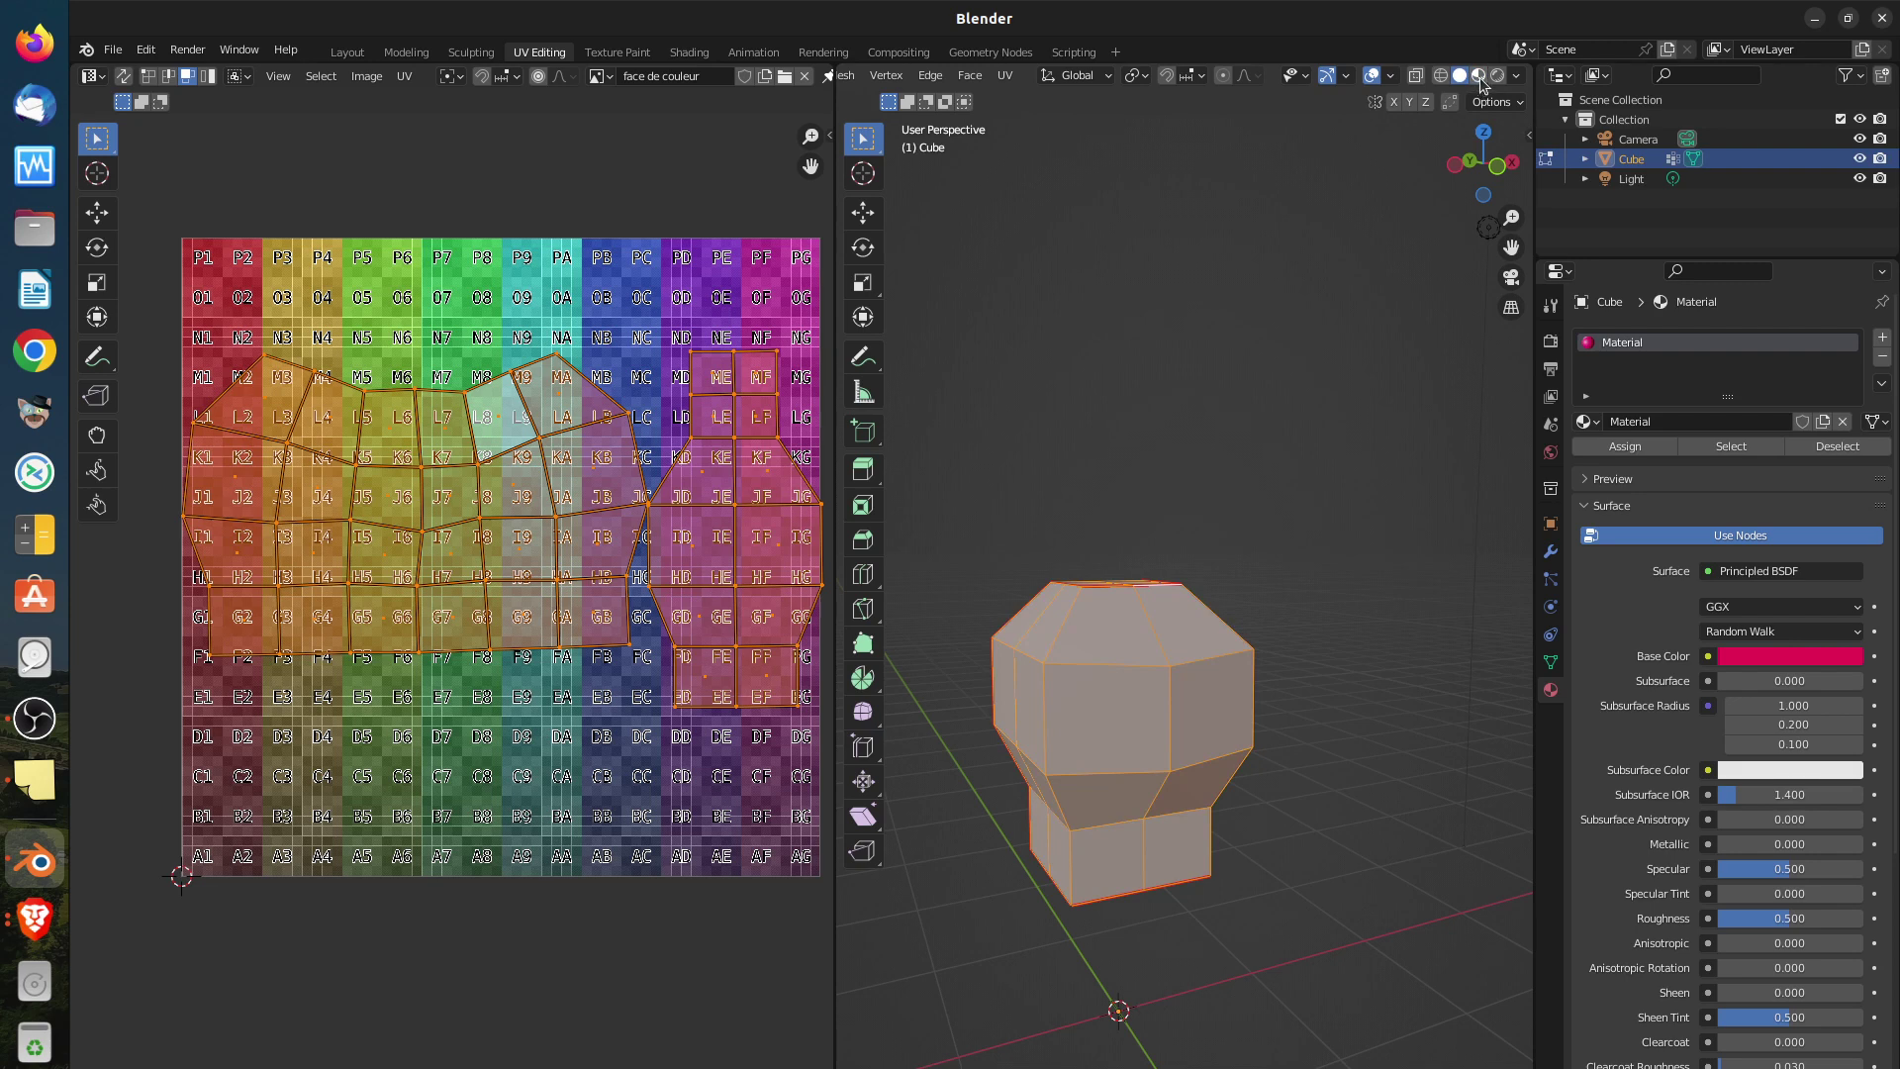
pyautogui.click(1478, 75)
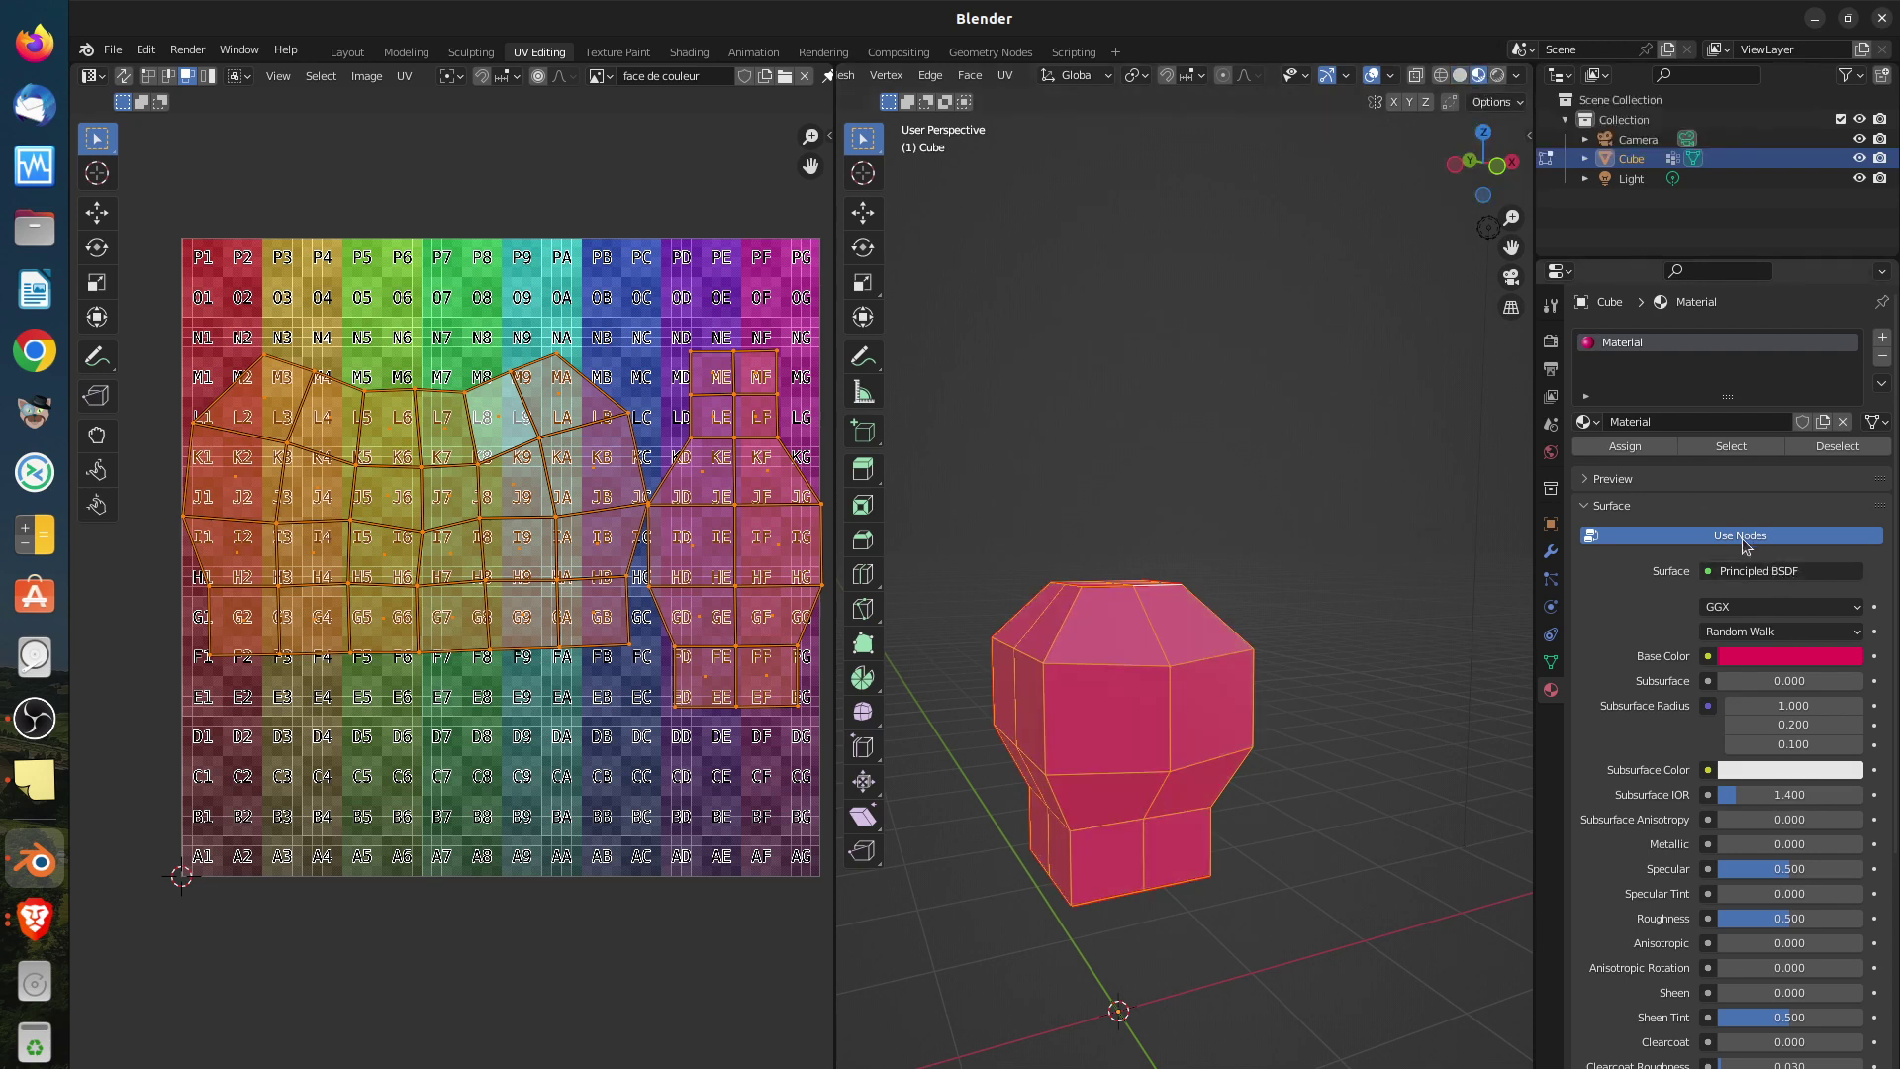
# Try a light pink Base Color and replace it with white, setting R, G and B to 1
pyautogui.click(1767, 657)
pyautogui.moveTo(1787, 482)
pyautogui.mouseDown()
pyautogui.moveTo(1714, 412)
pyautogui.moveTo(1761, 466)
pyautogui.moveTo(1727, 485)
pyautogui.moveTo(1771, 466)
pyautogui.mouseUp()
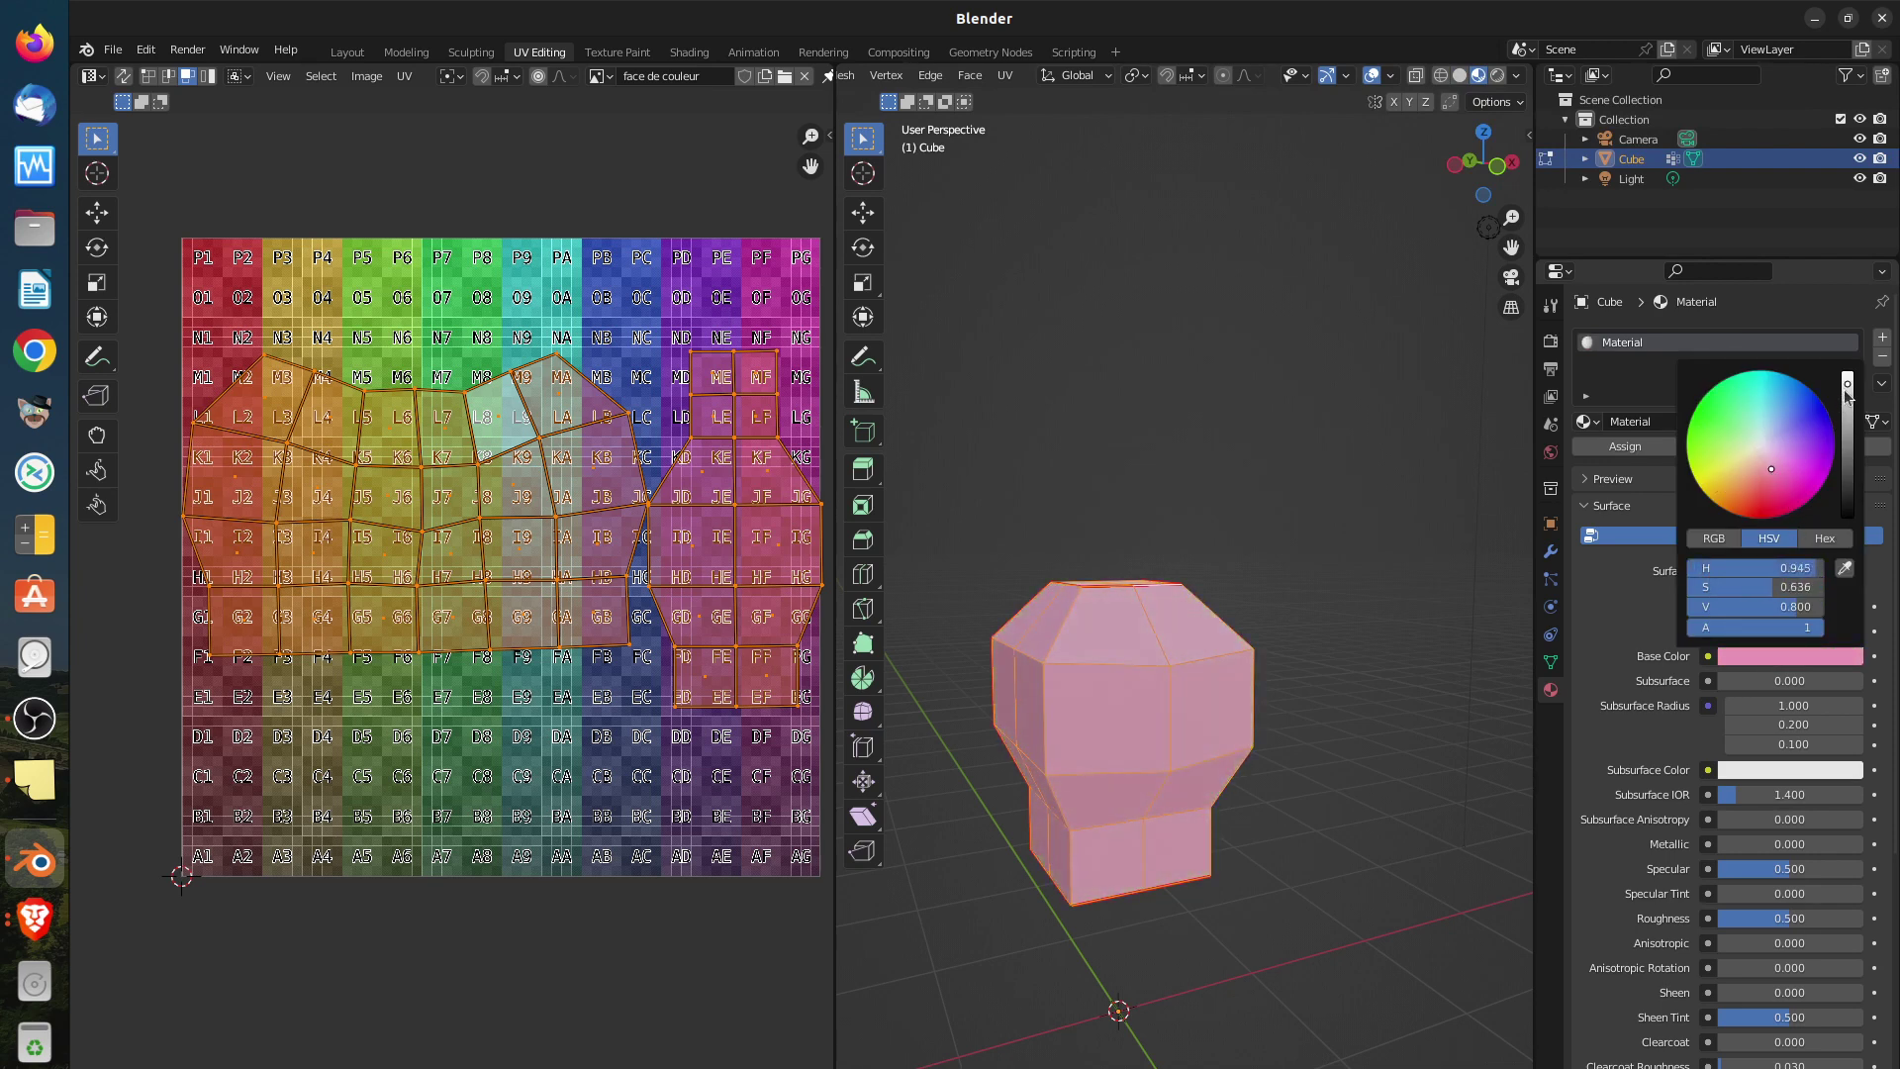
pyautogui.moveTo(1847, 399); pyautogui.dragTo(1846, 374)
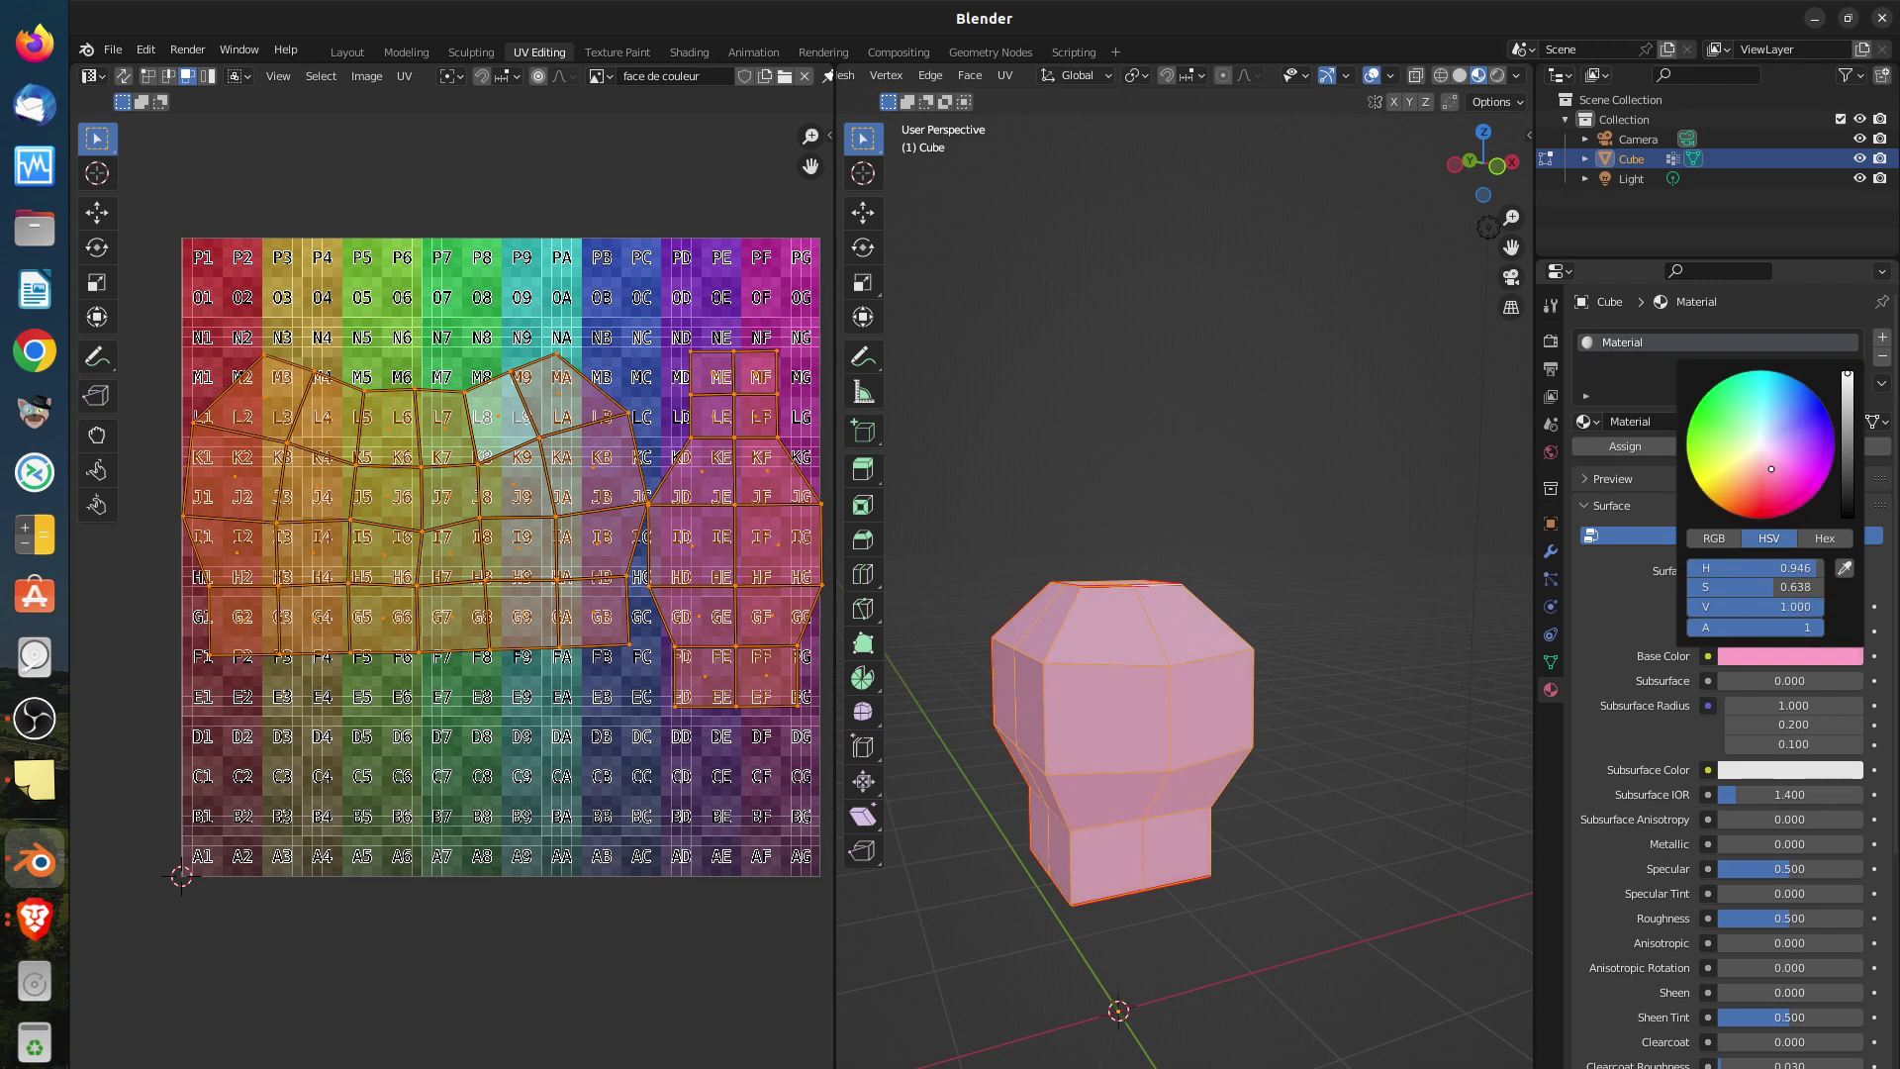
pyautogui.click(1729, 539)
pyautogui.moveTo(1728, 586); pyautogui.dragTo(1796, 603)
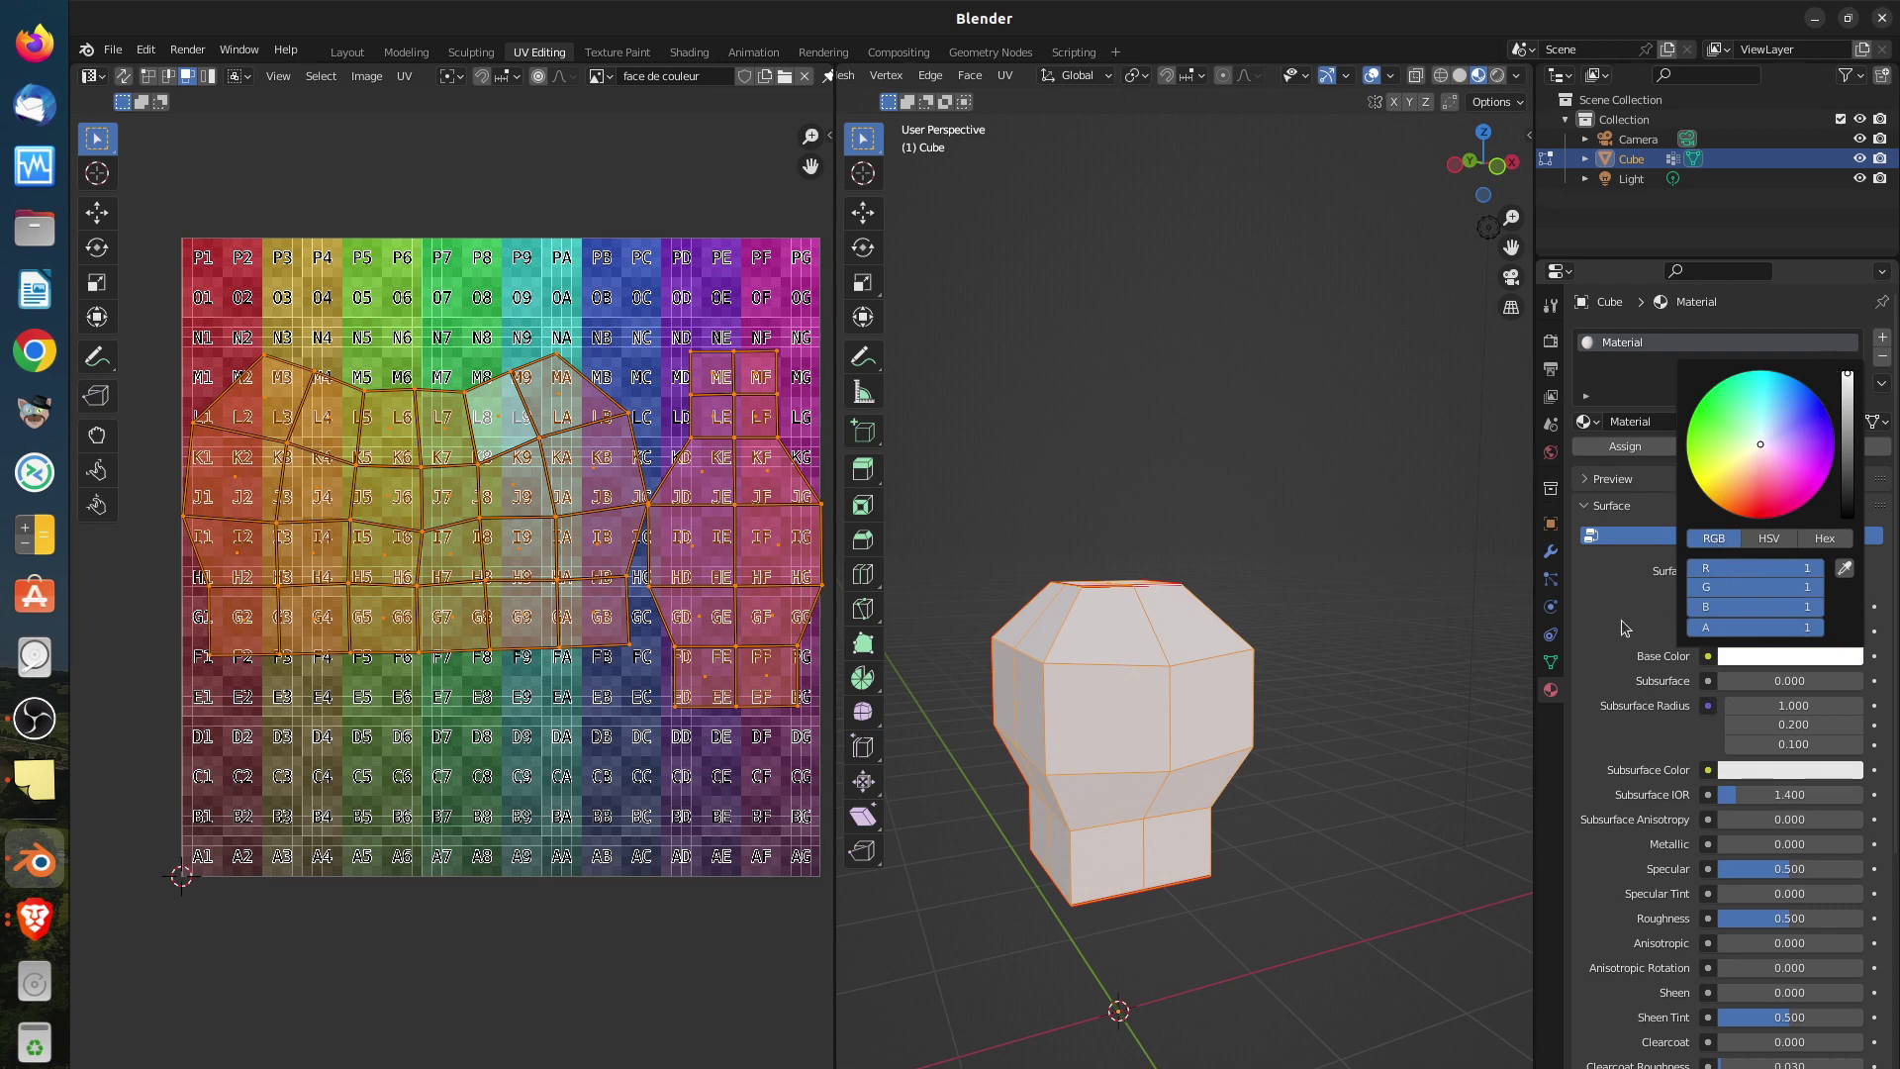
# Connect an Image Texture to the material's Base Color and assign the face de couleur image to it
pyautogui.click(1709, 657)
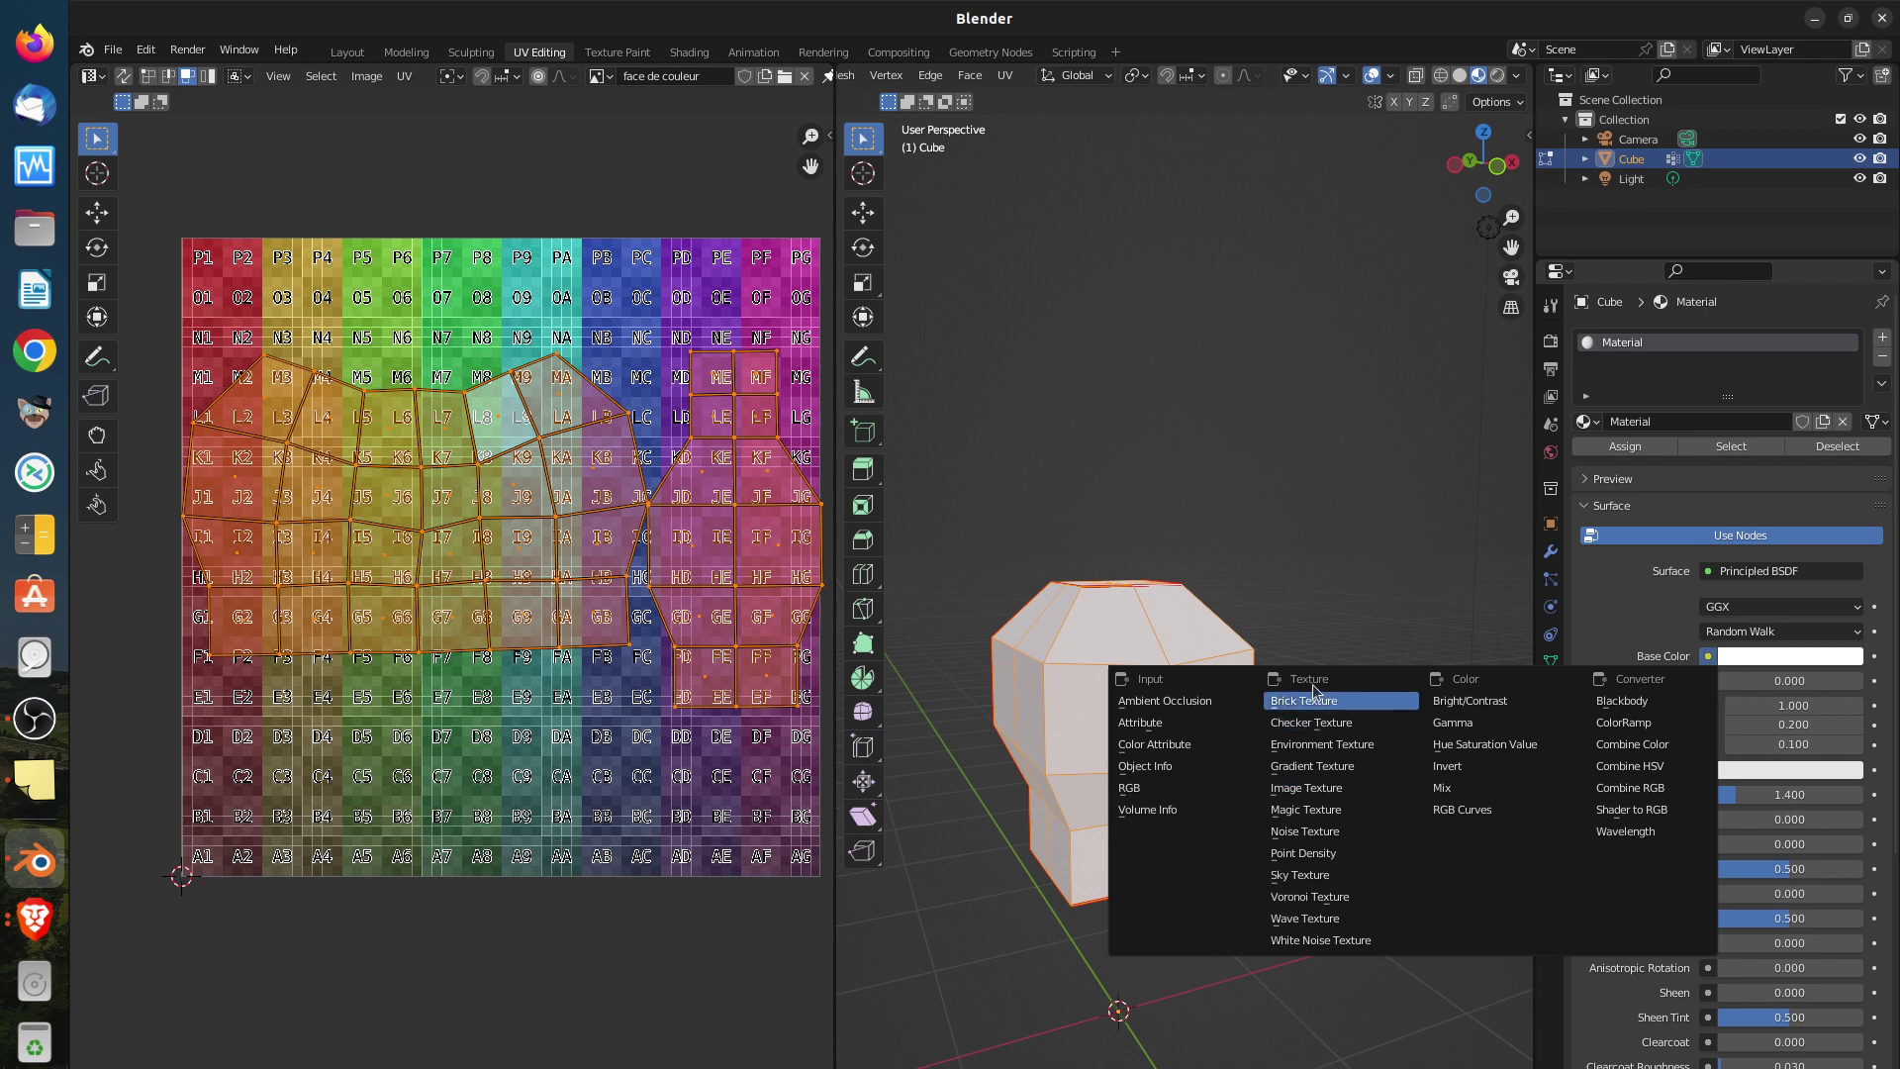
pyautogui.click(1308, 788)
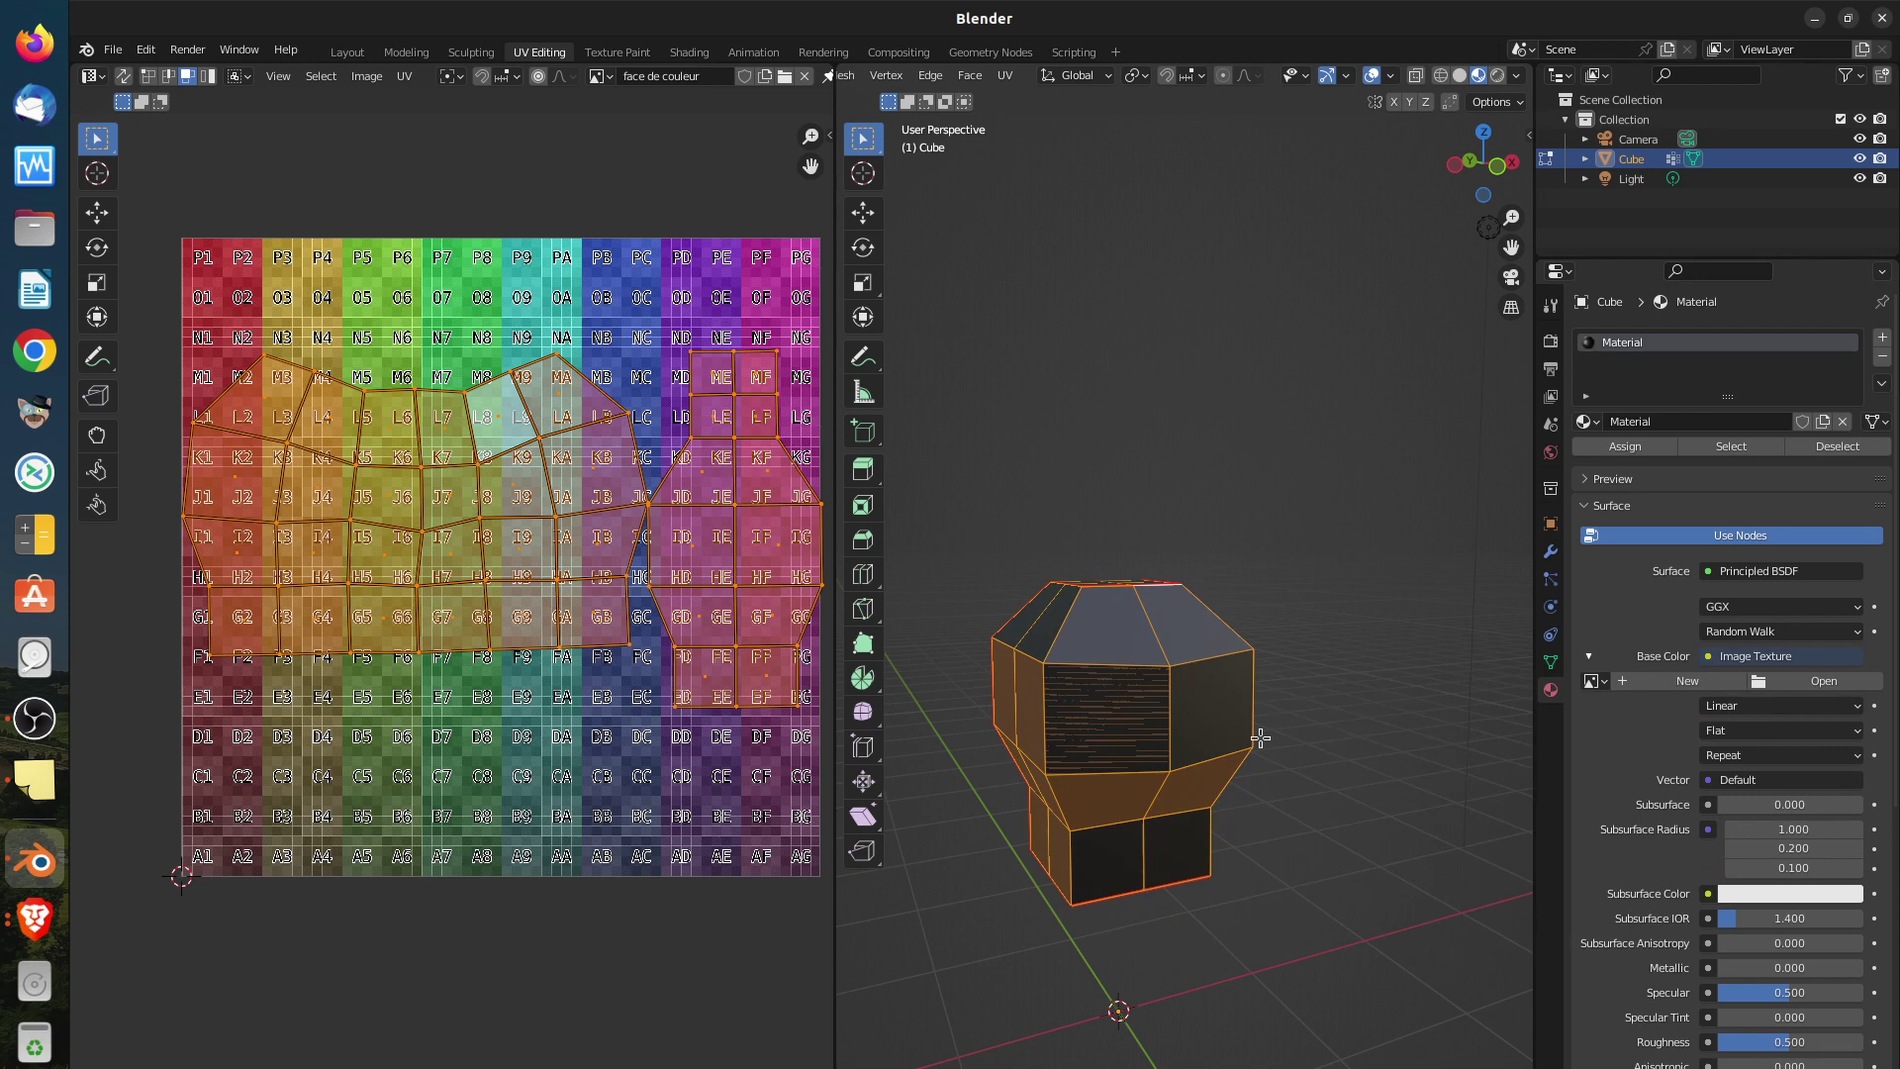
pyautogui.click(1604, 682)
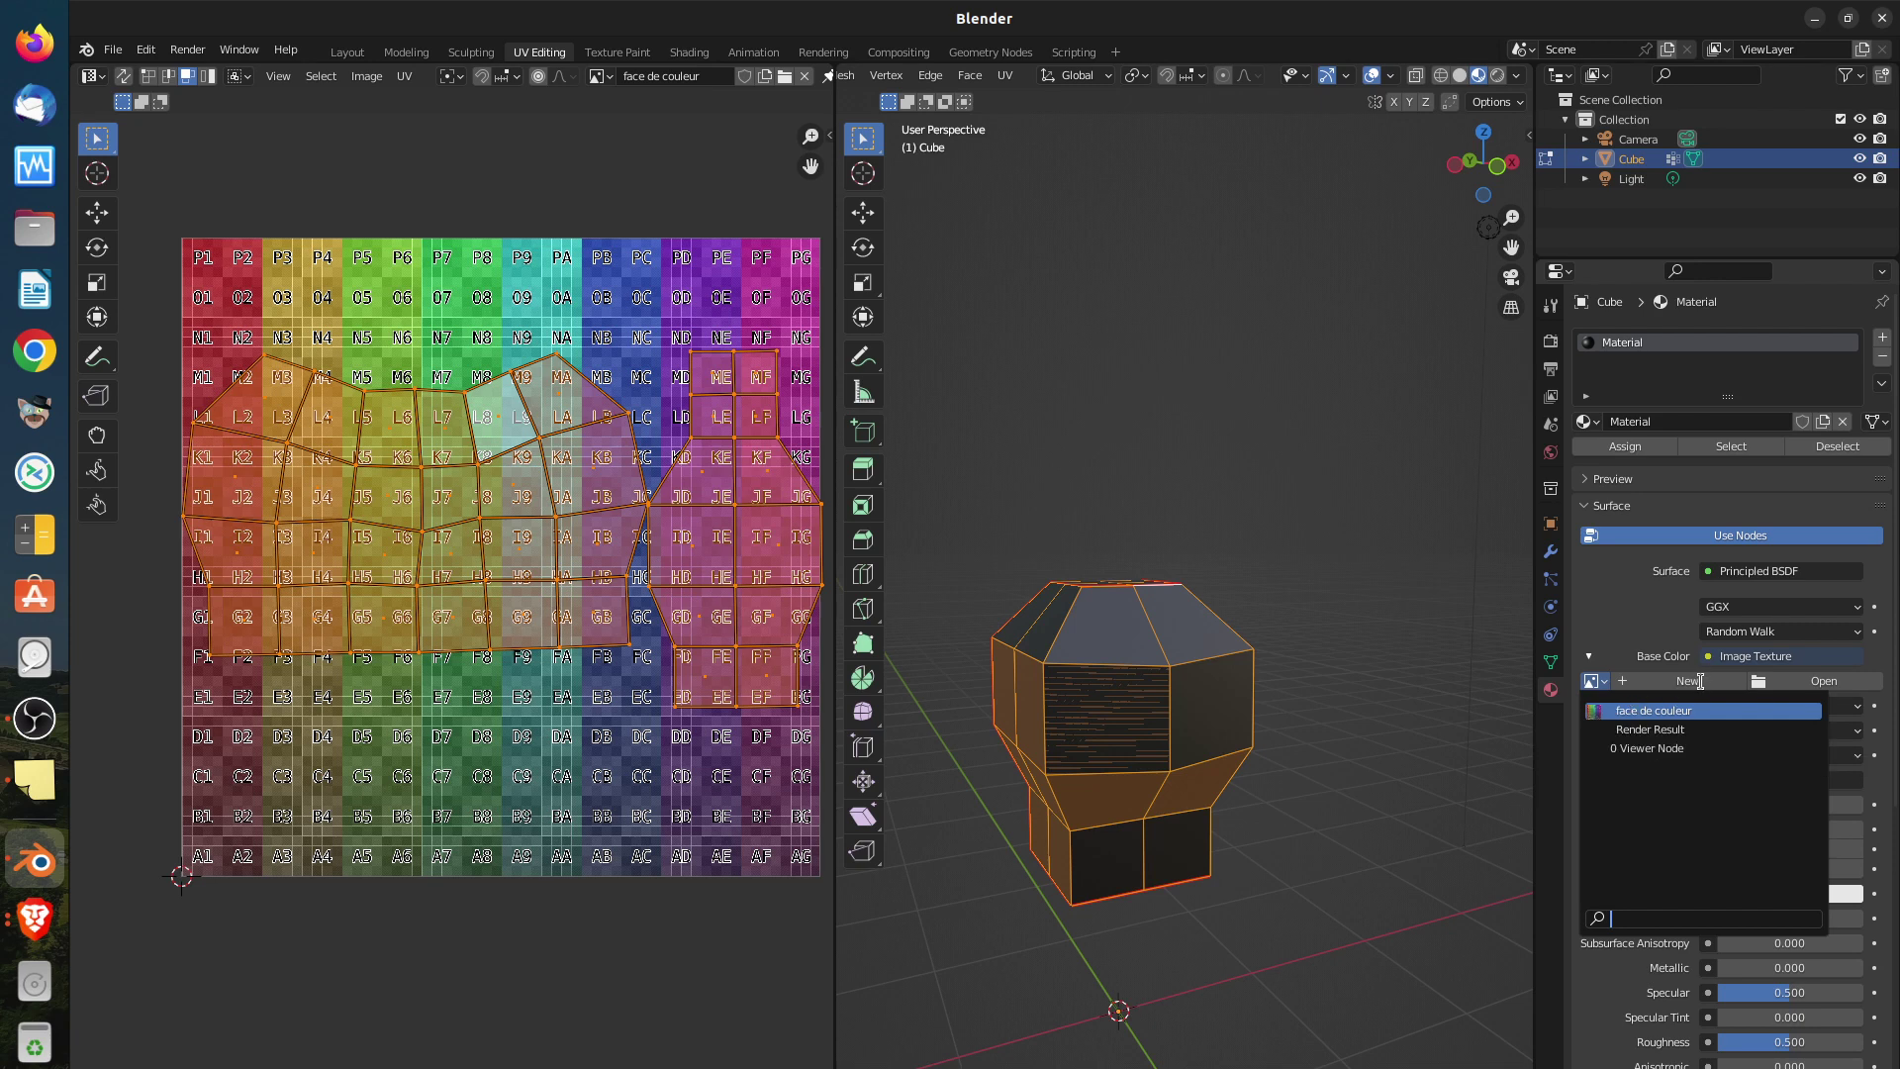
pyautogui.click(1628, 710)
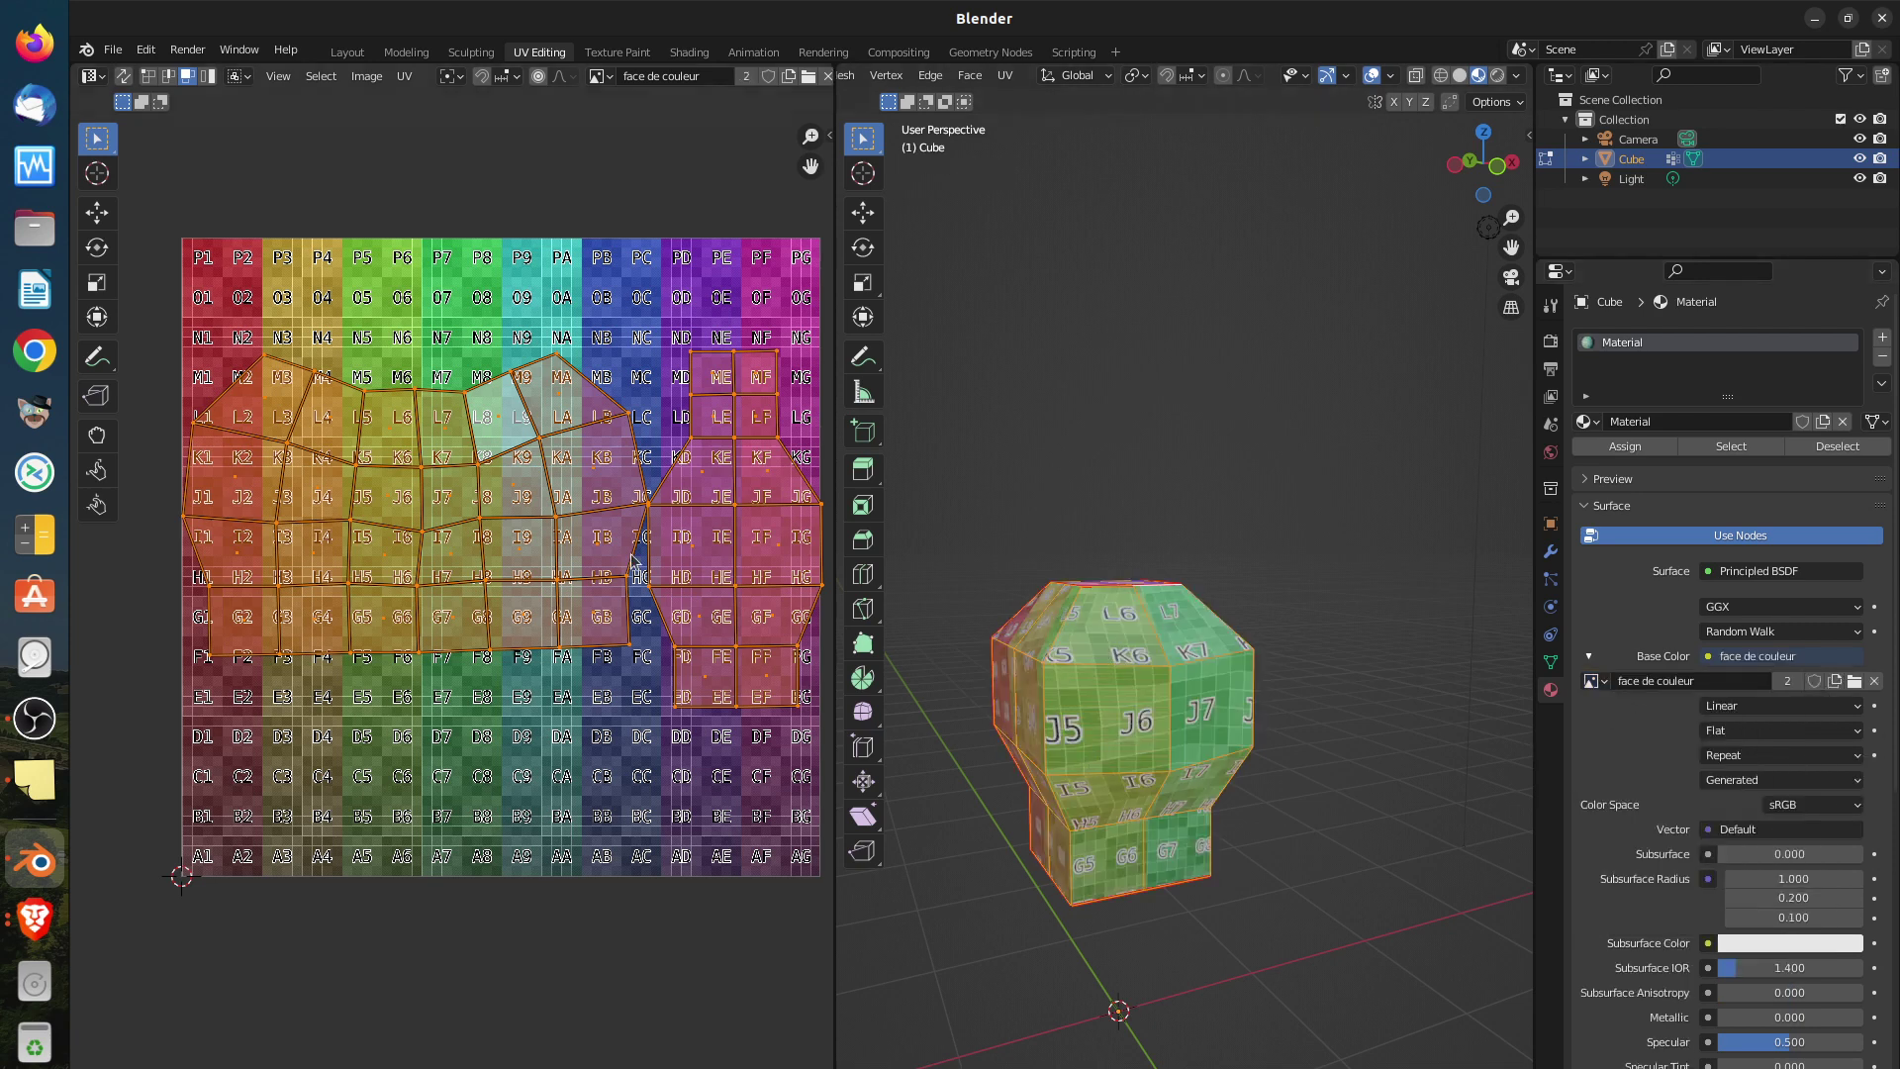
# Clear the selection and, in face select mode, select the two middle front faces in turn to compare them with their UV areas
pyautogui.scroll(2, 969, 729)
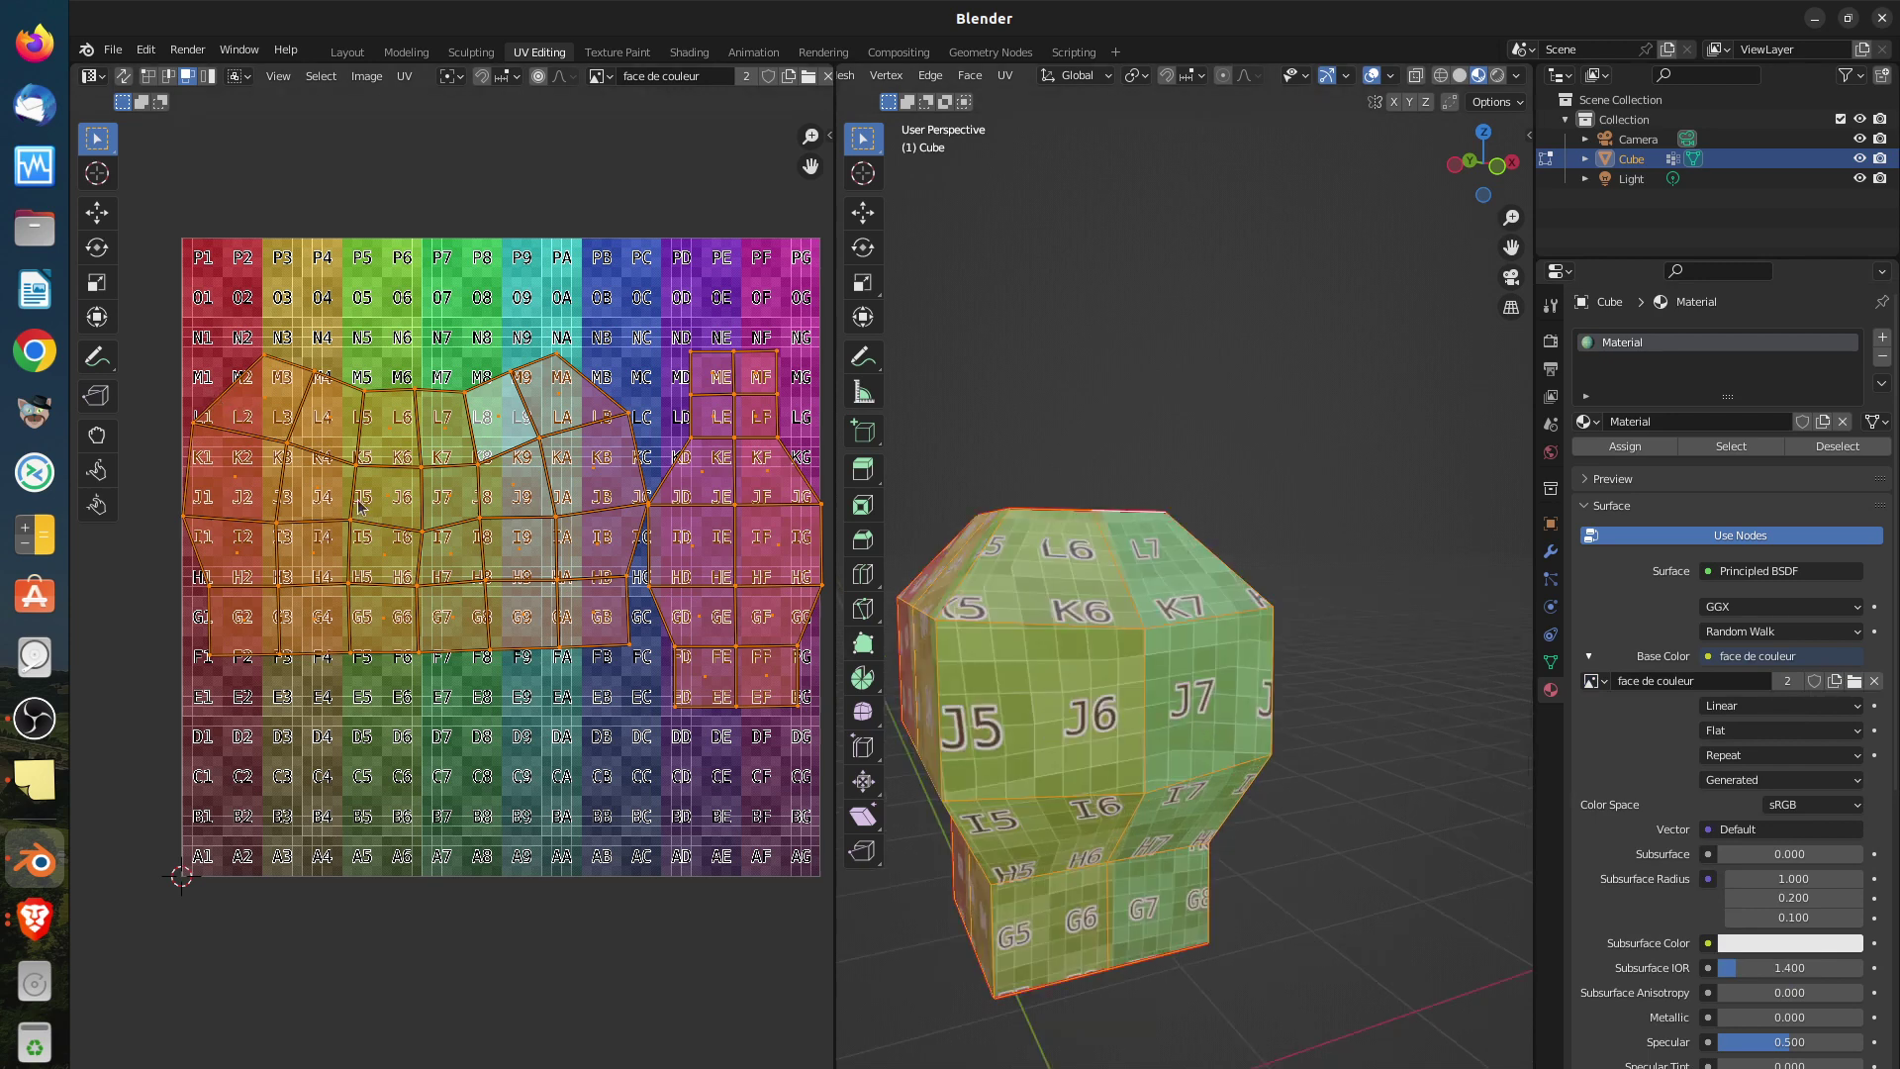
pyautogui.scroll(2, 359, 507)
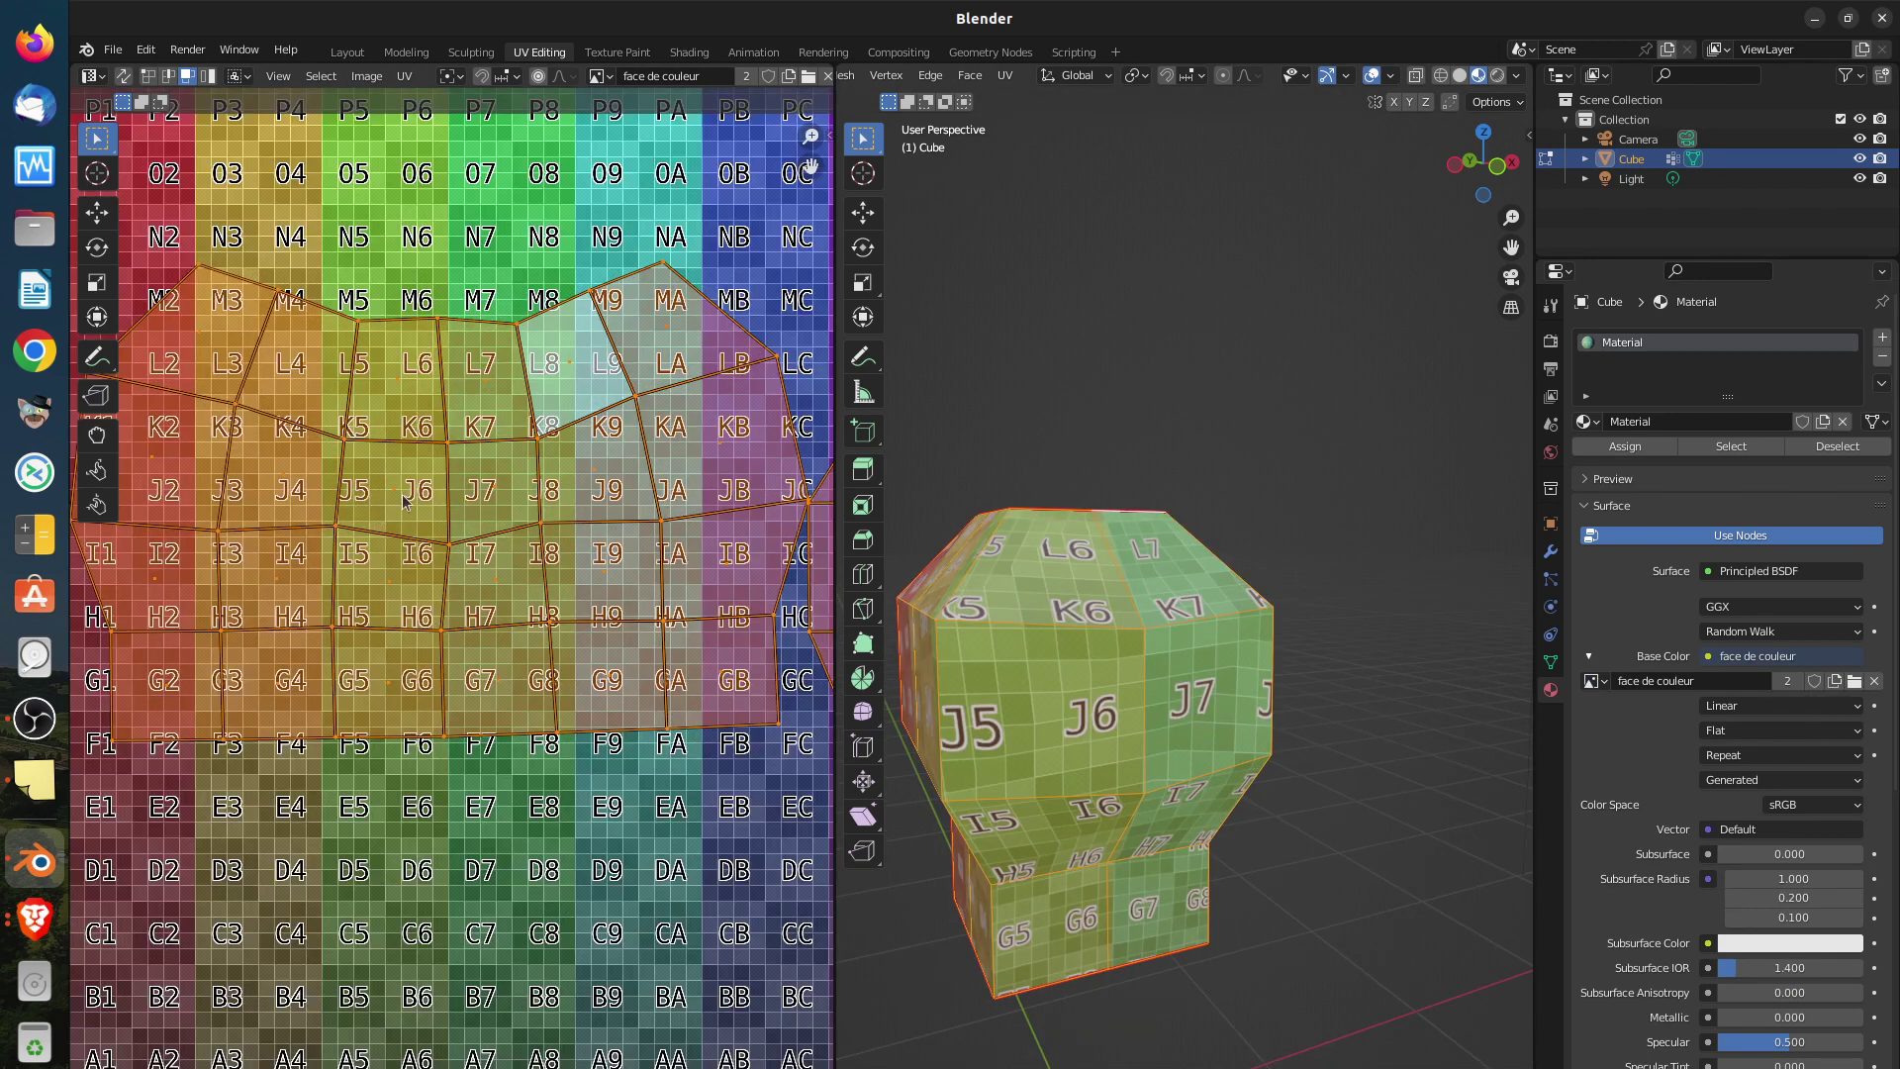
pyautogui.scroll(1, 387, 513)
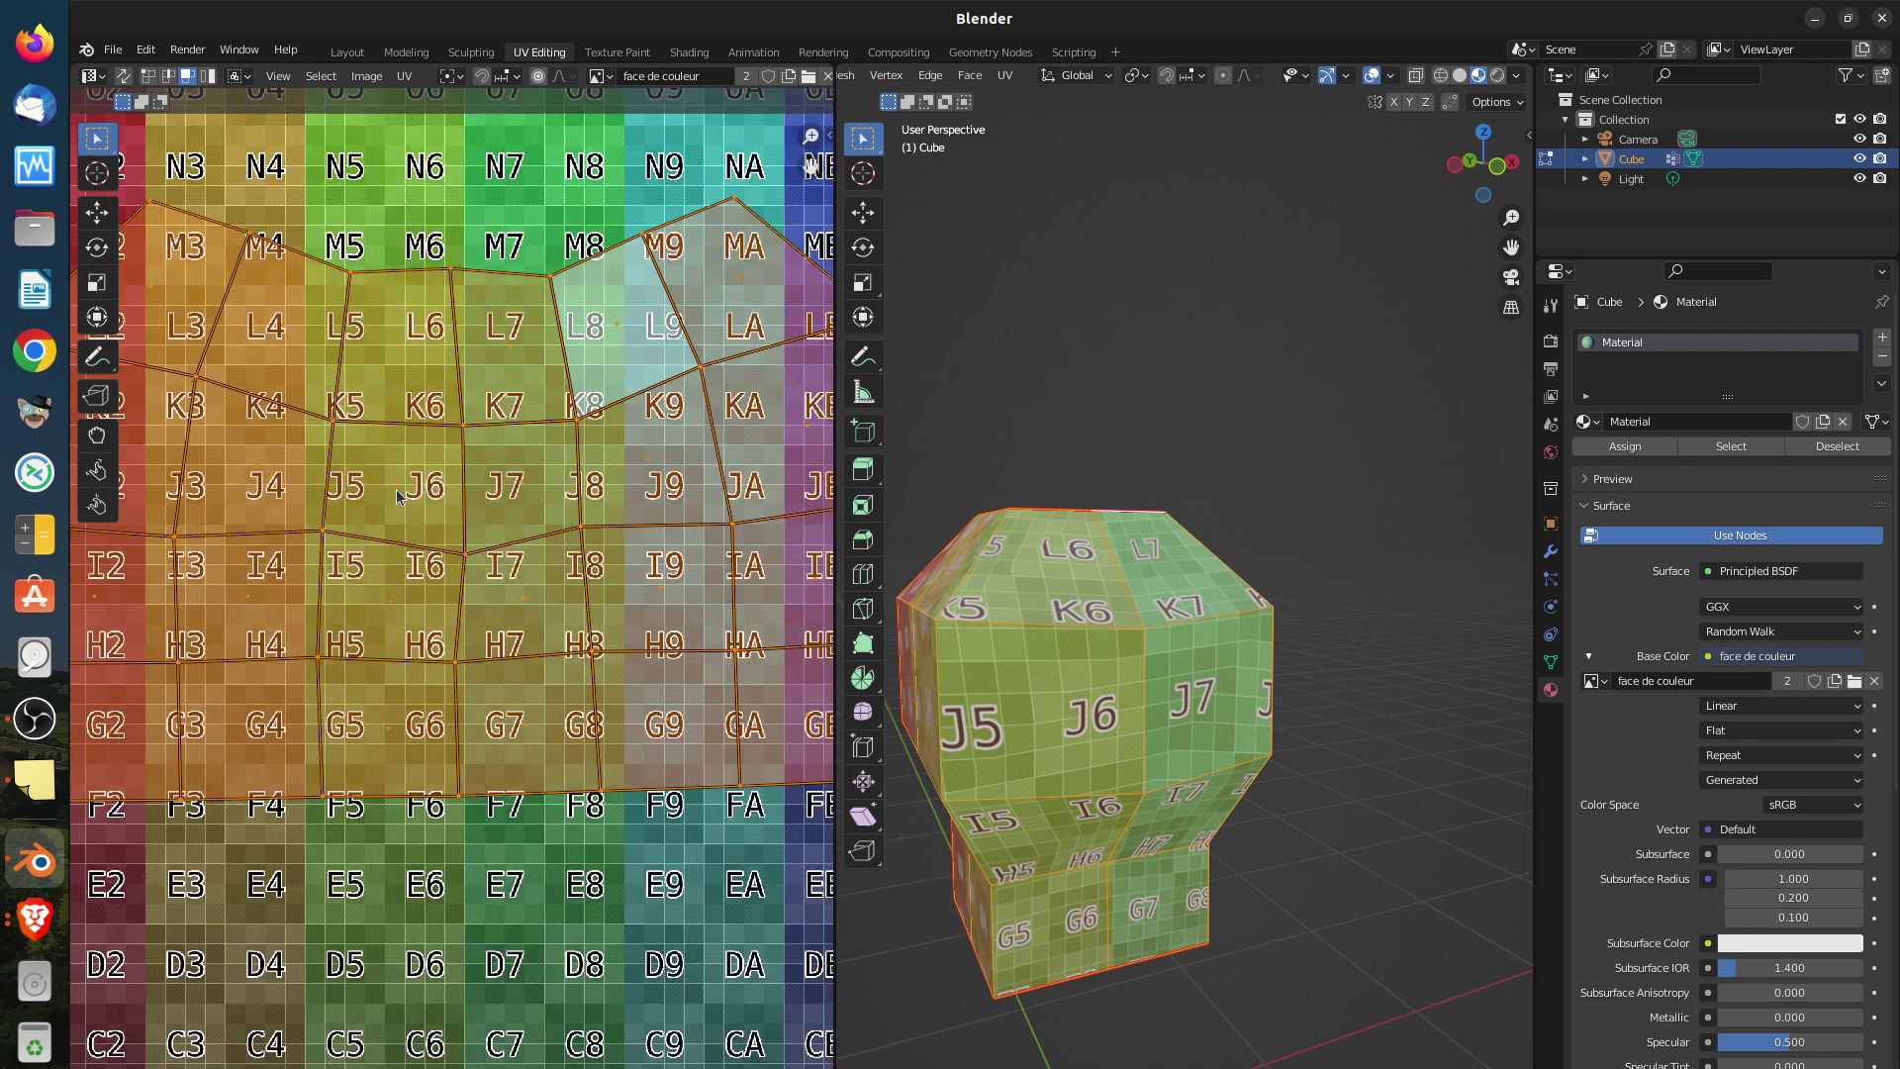
pyautogui.click(396, 497)
pyautogui.hotkey('alt', 'a')
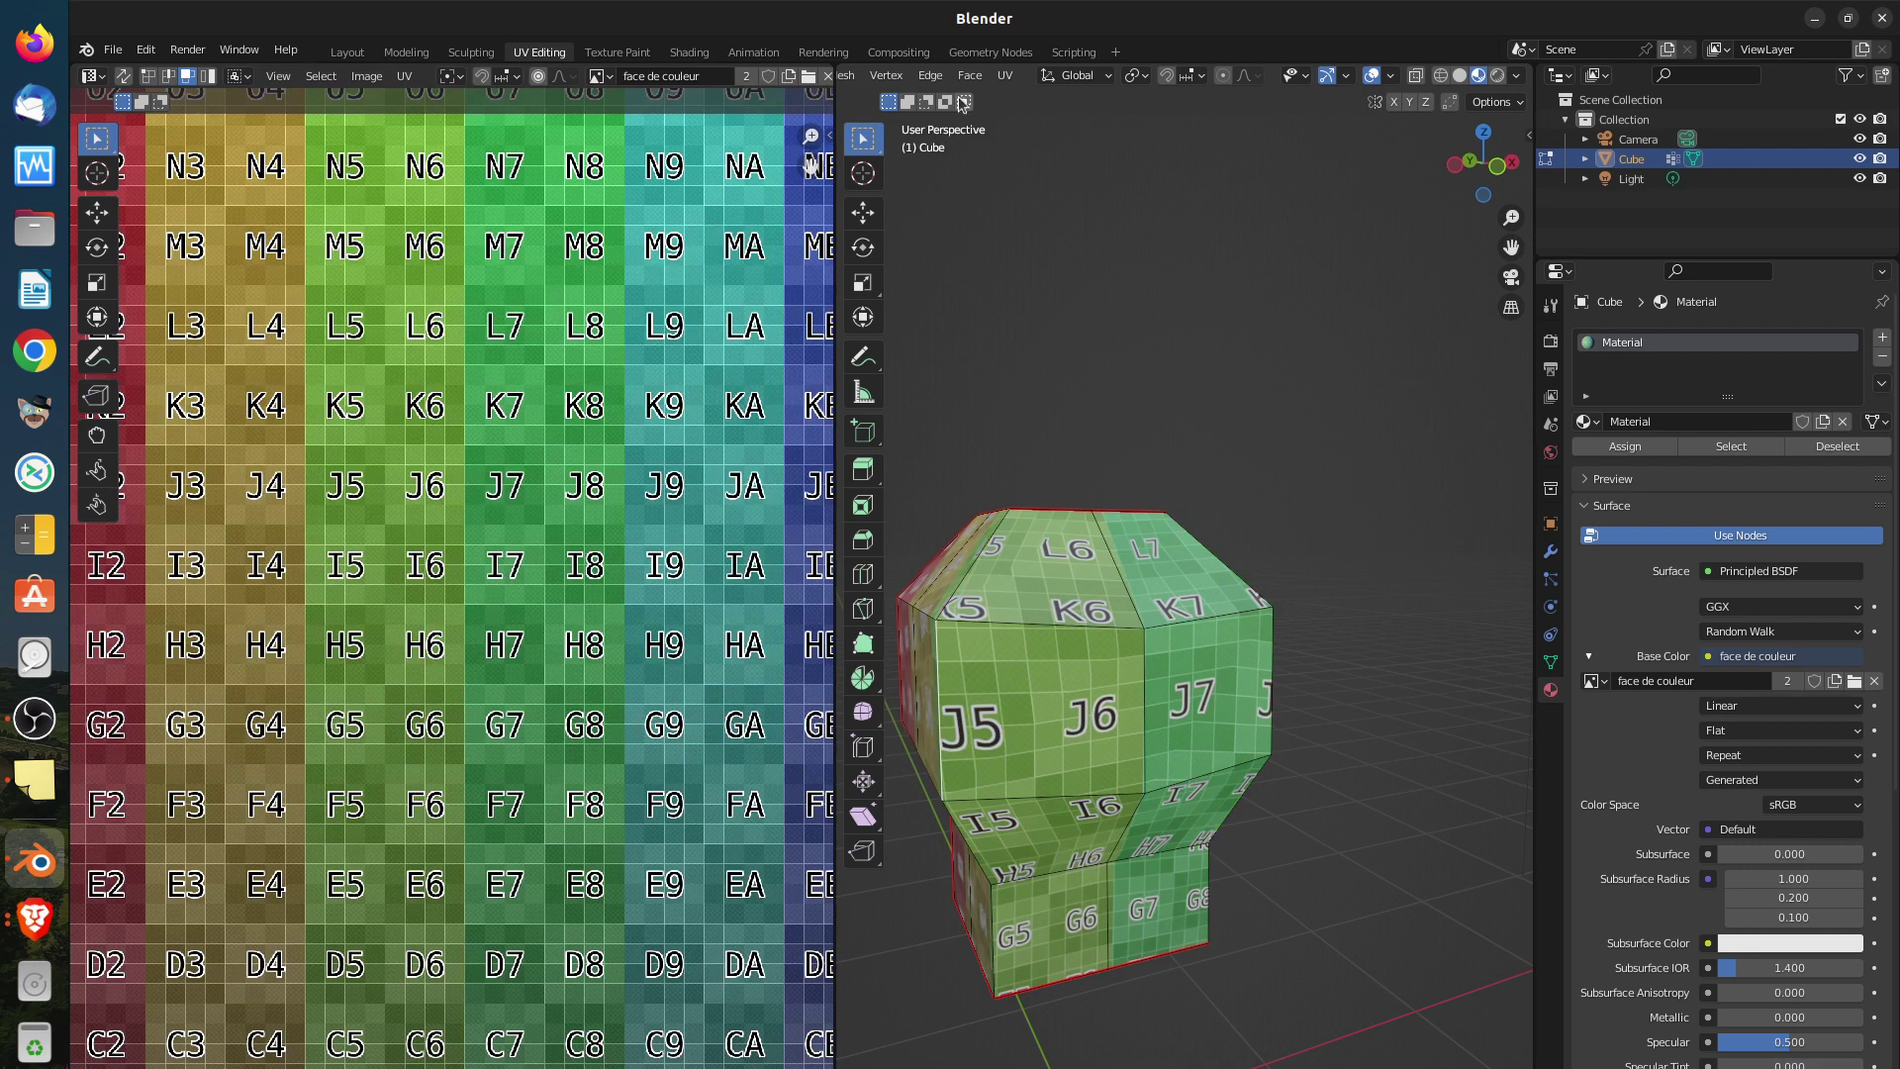
pyautogui.hscroll(-5, 990, 77)
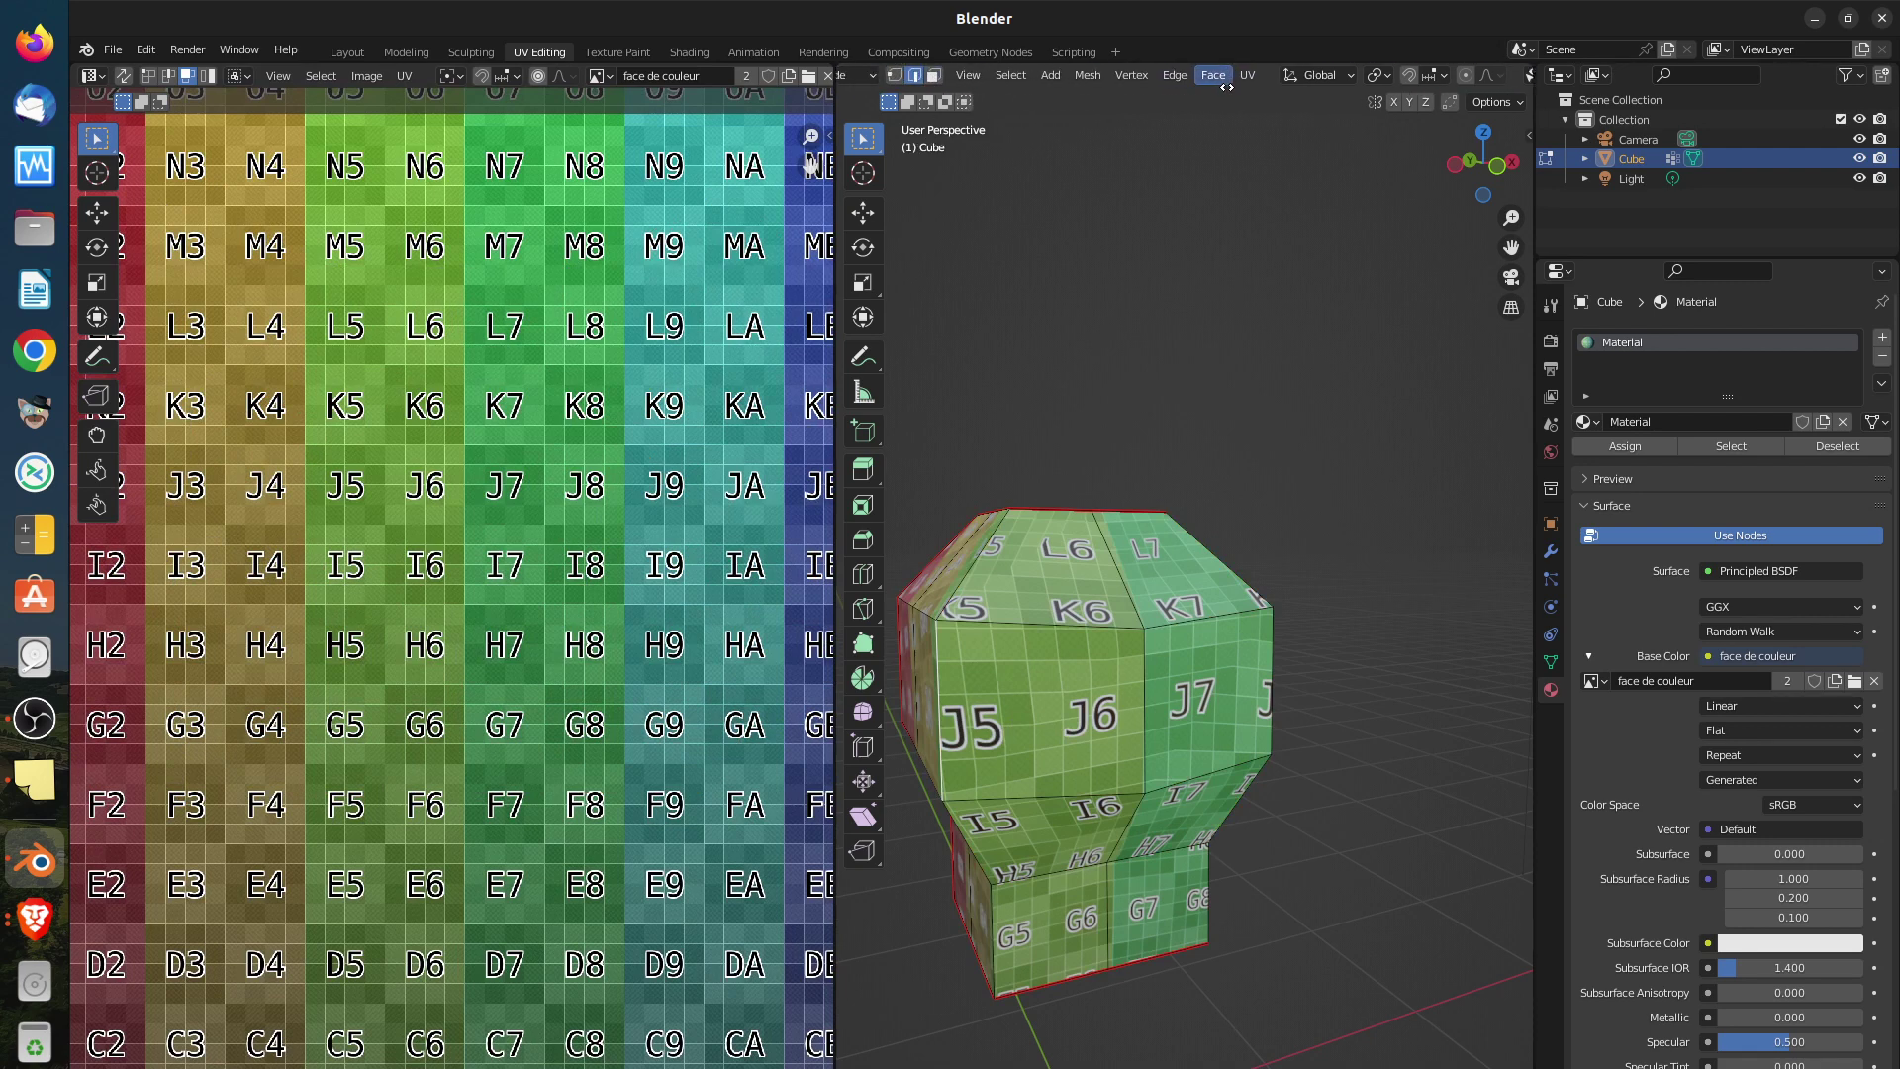
pyautogui.click(1044, 76)
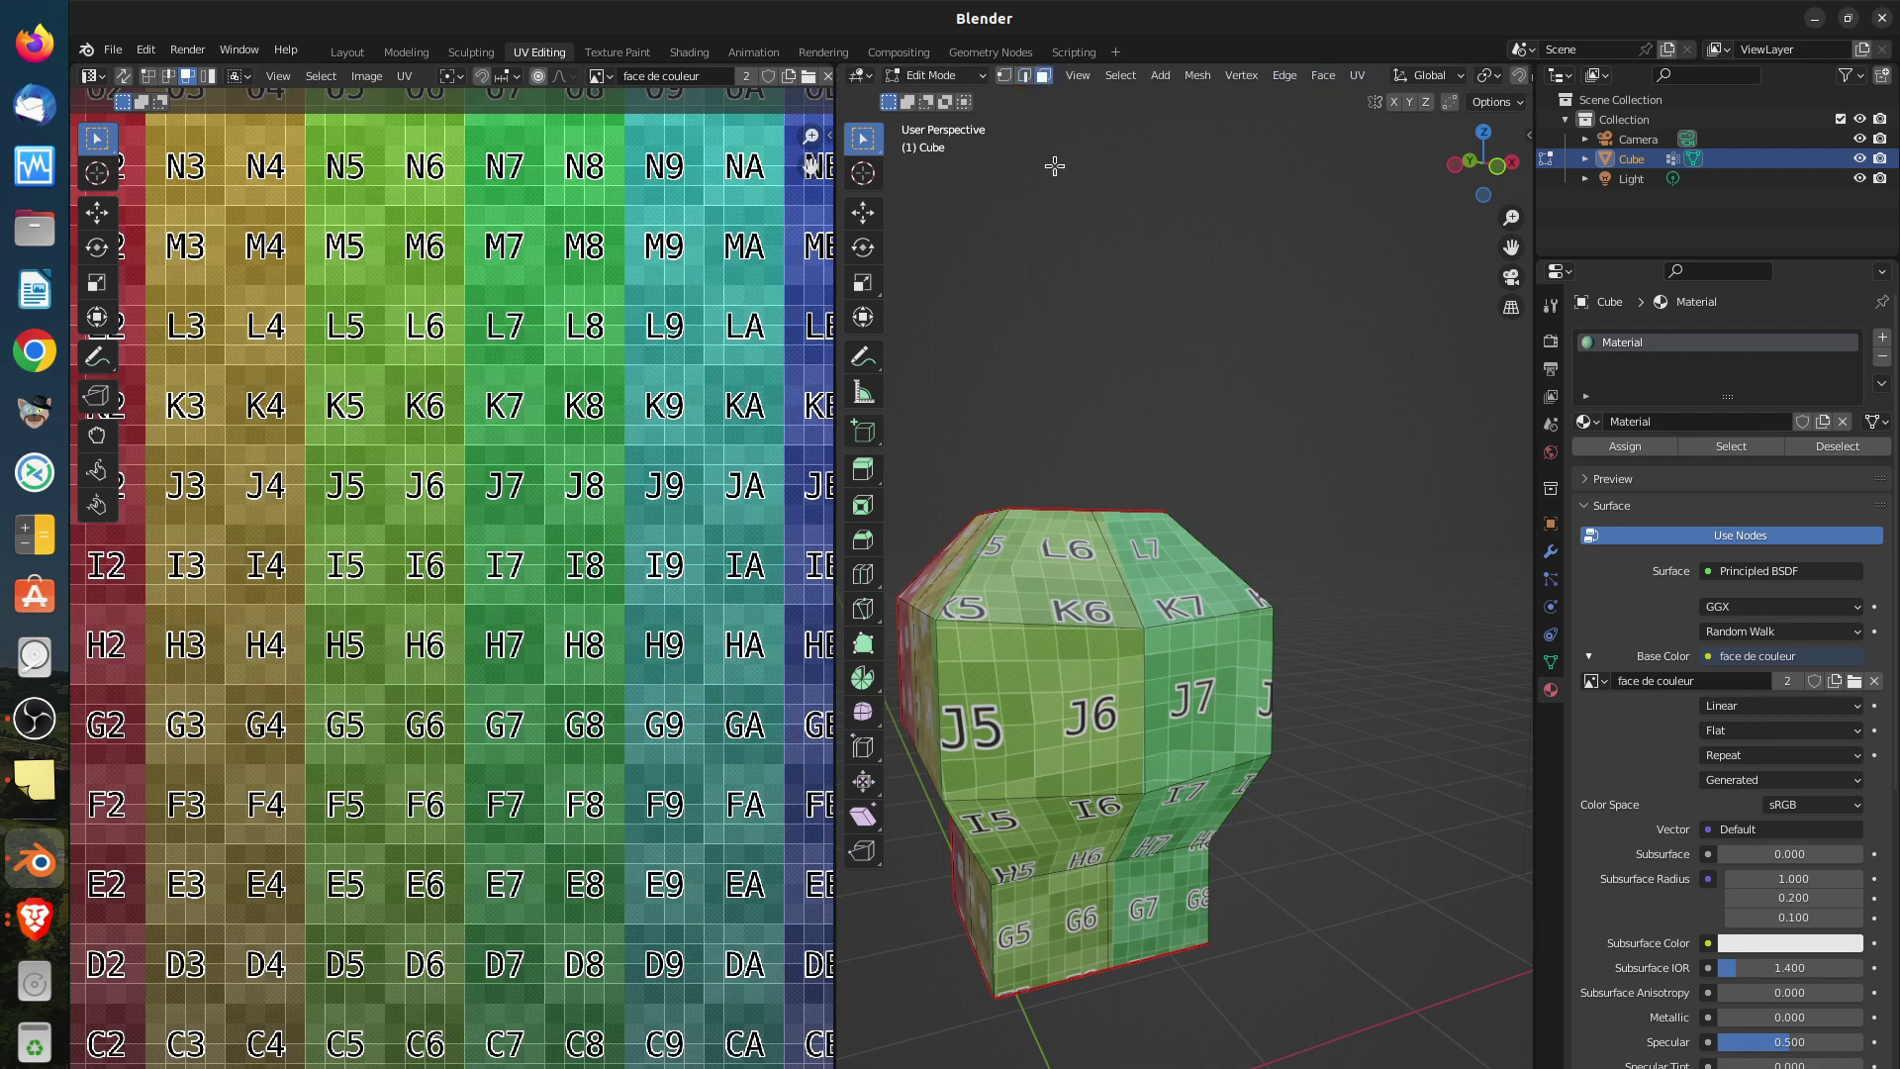
pyautogui.click(1051, 709)
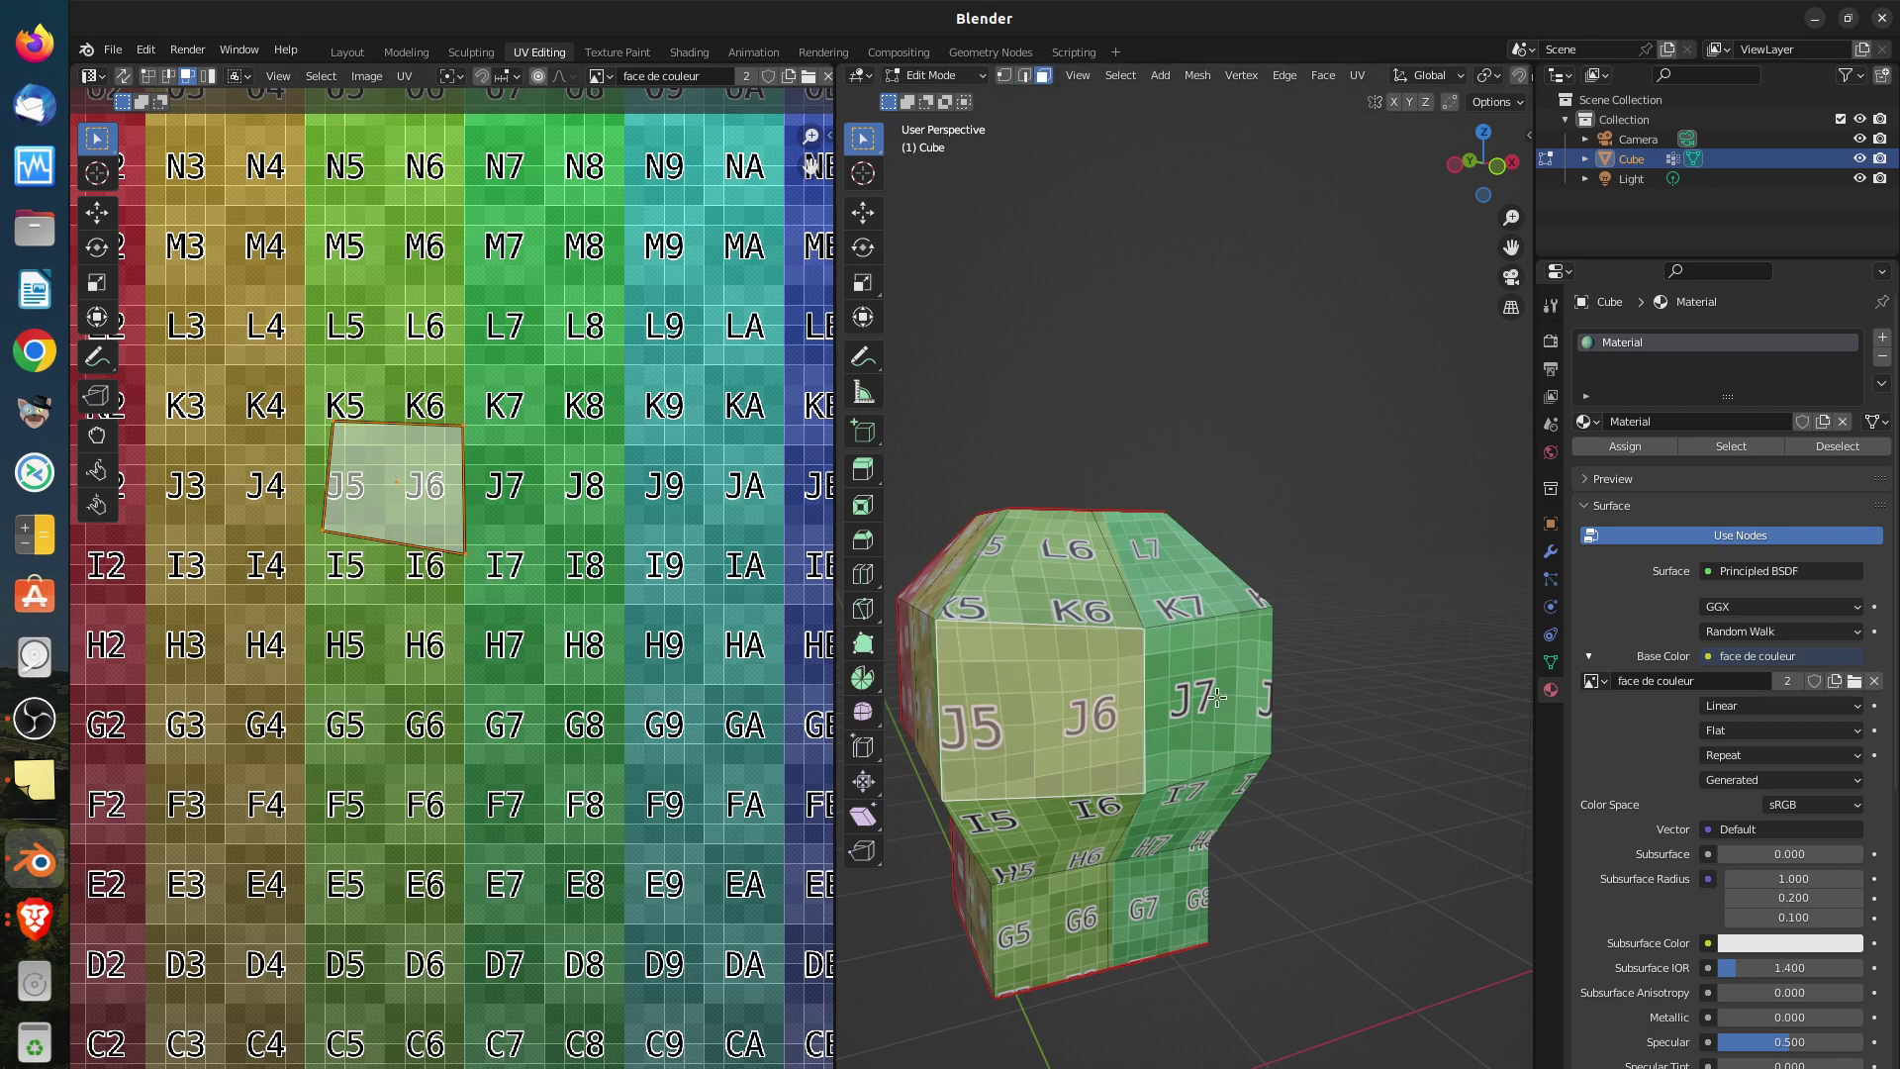
pyautogui.click(1224, 697)
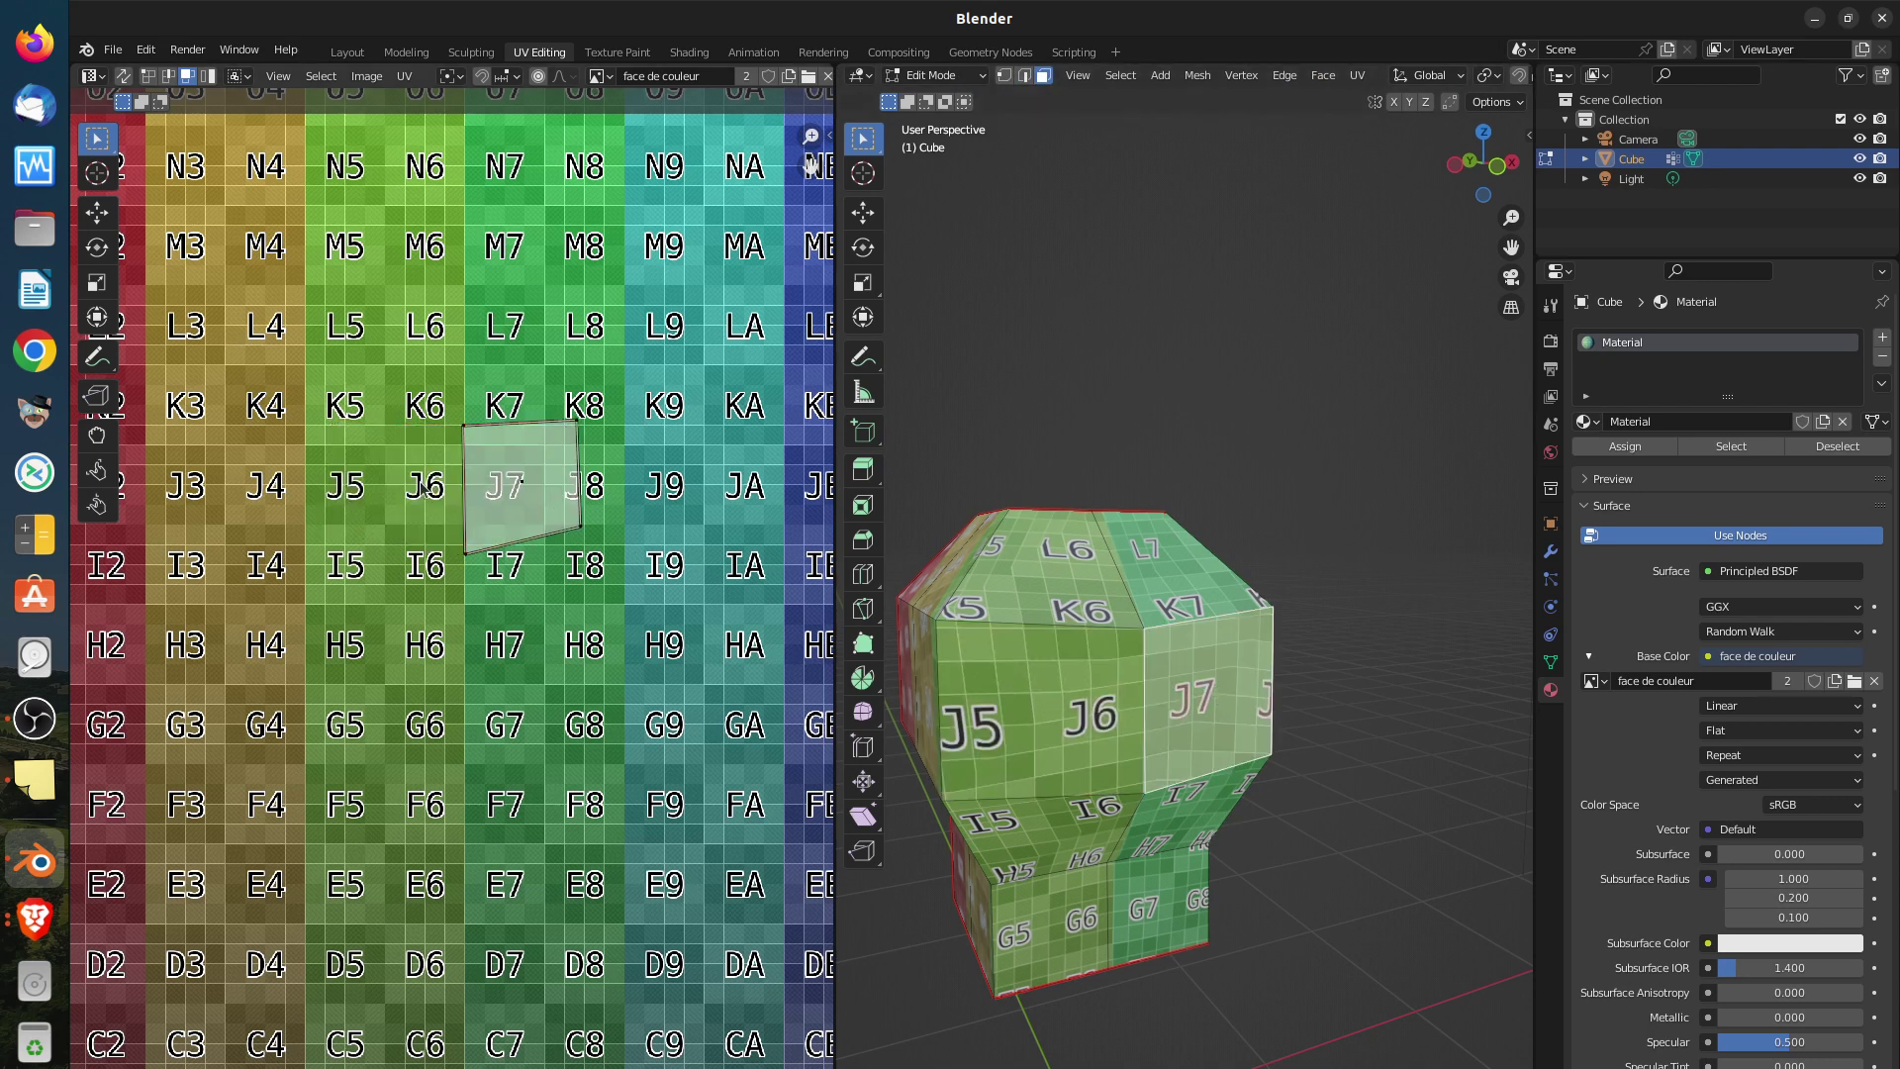
pyautogui.click(1035, 700)
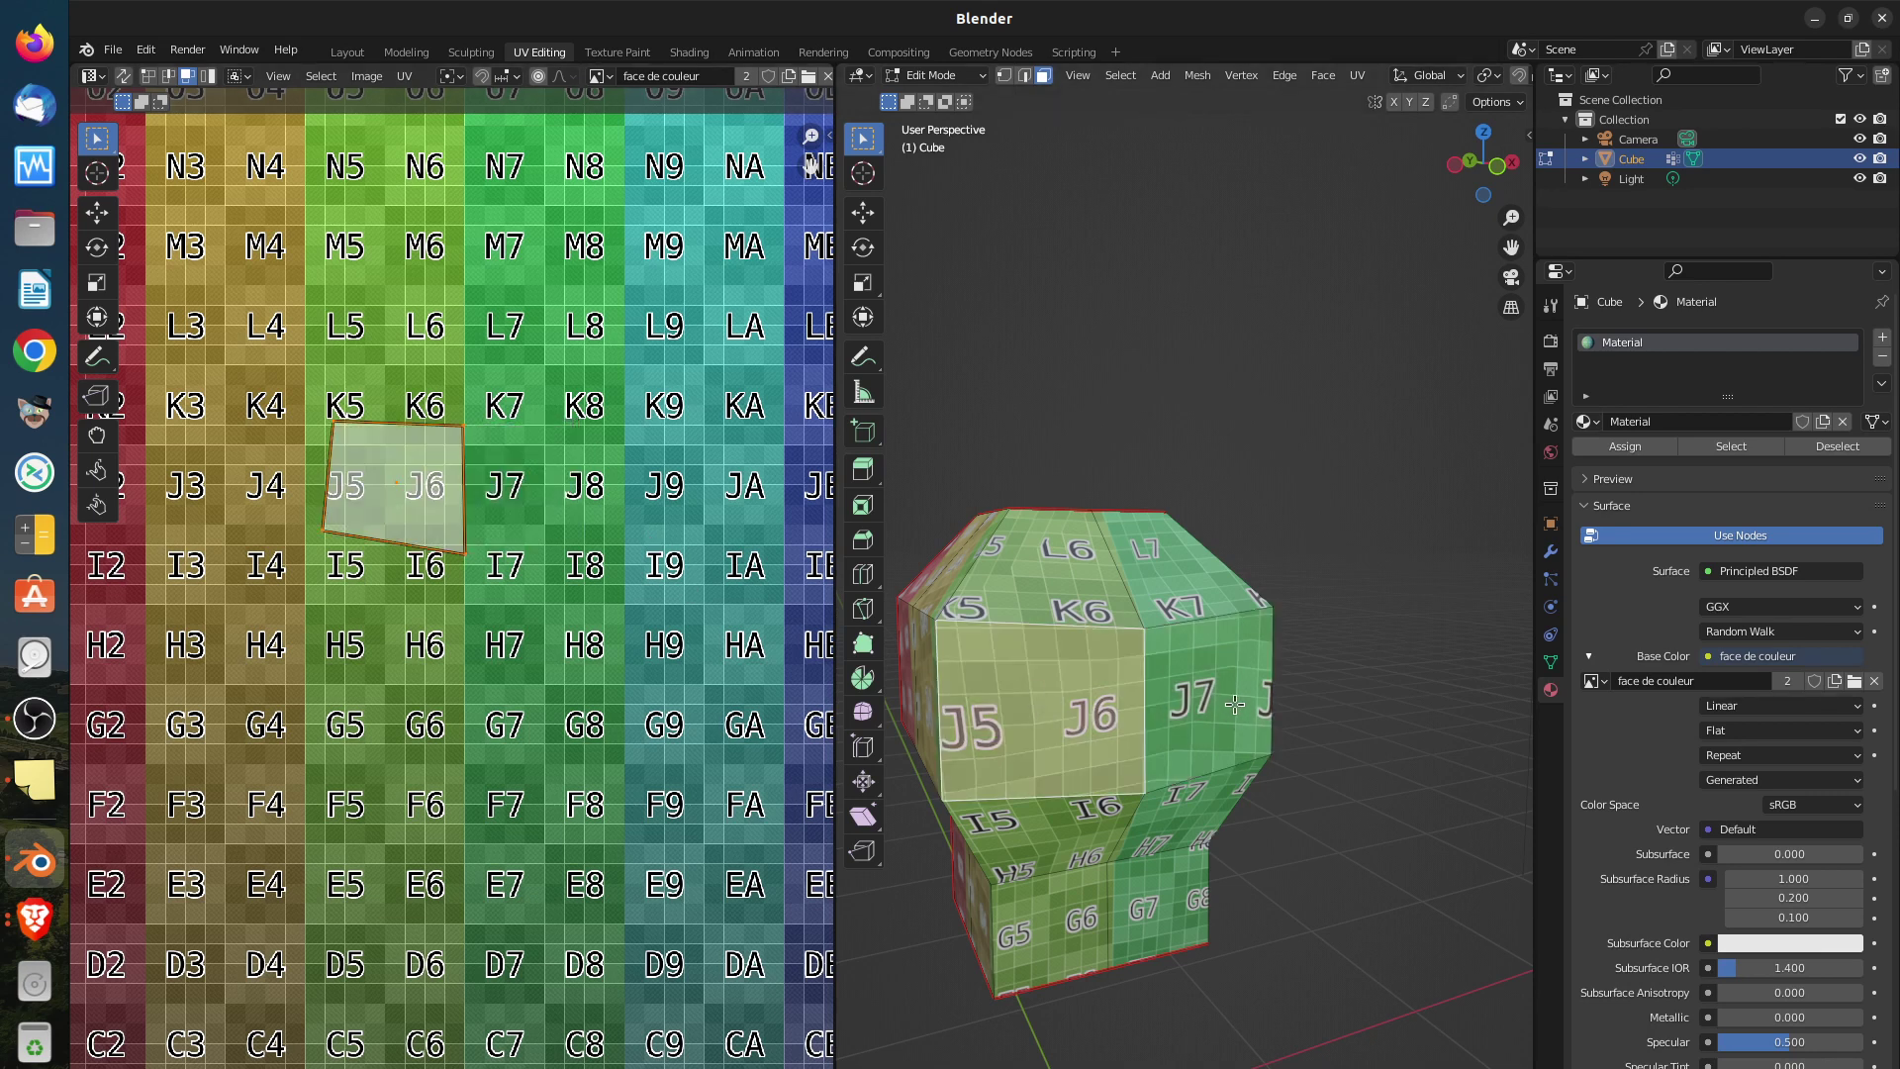
# Examine the colour grid on the side and front of the head against the full image
pyautogui.scroll(-4, 1234, 704)
pyautogui.moveTo(1211, 754)
pyautogui.mouseDown(button='middle')
pyautogui.moveTo(1017, 755)
pyautogui.moveTo(1221, 762)
pyautogui.mouseUp(button='middle')
pyautogui.scroll(2, 1221, 762)
pyautogui.moveTo(1351, 797); pyautogui.dragTo(1294, 769, button='middle')
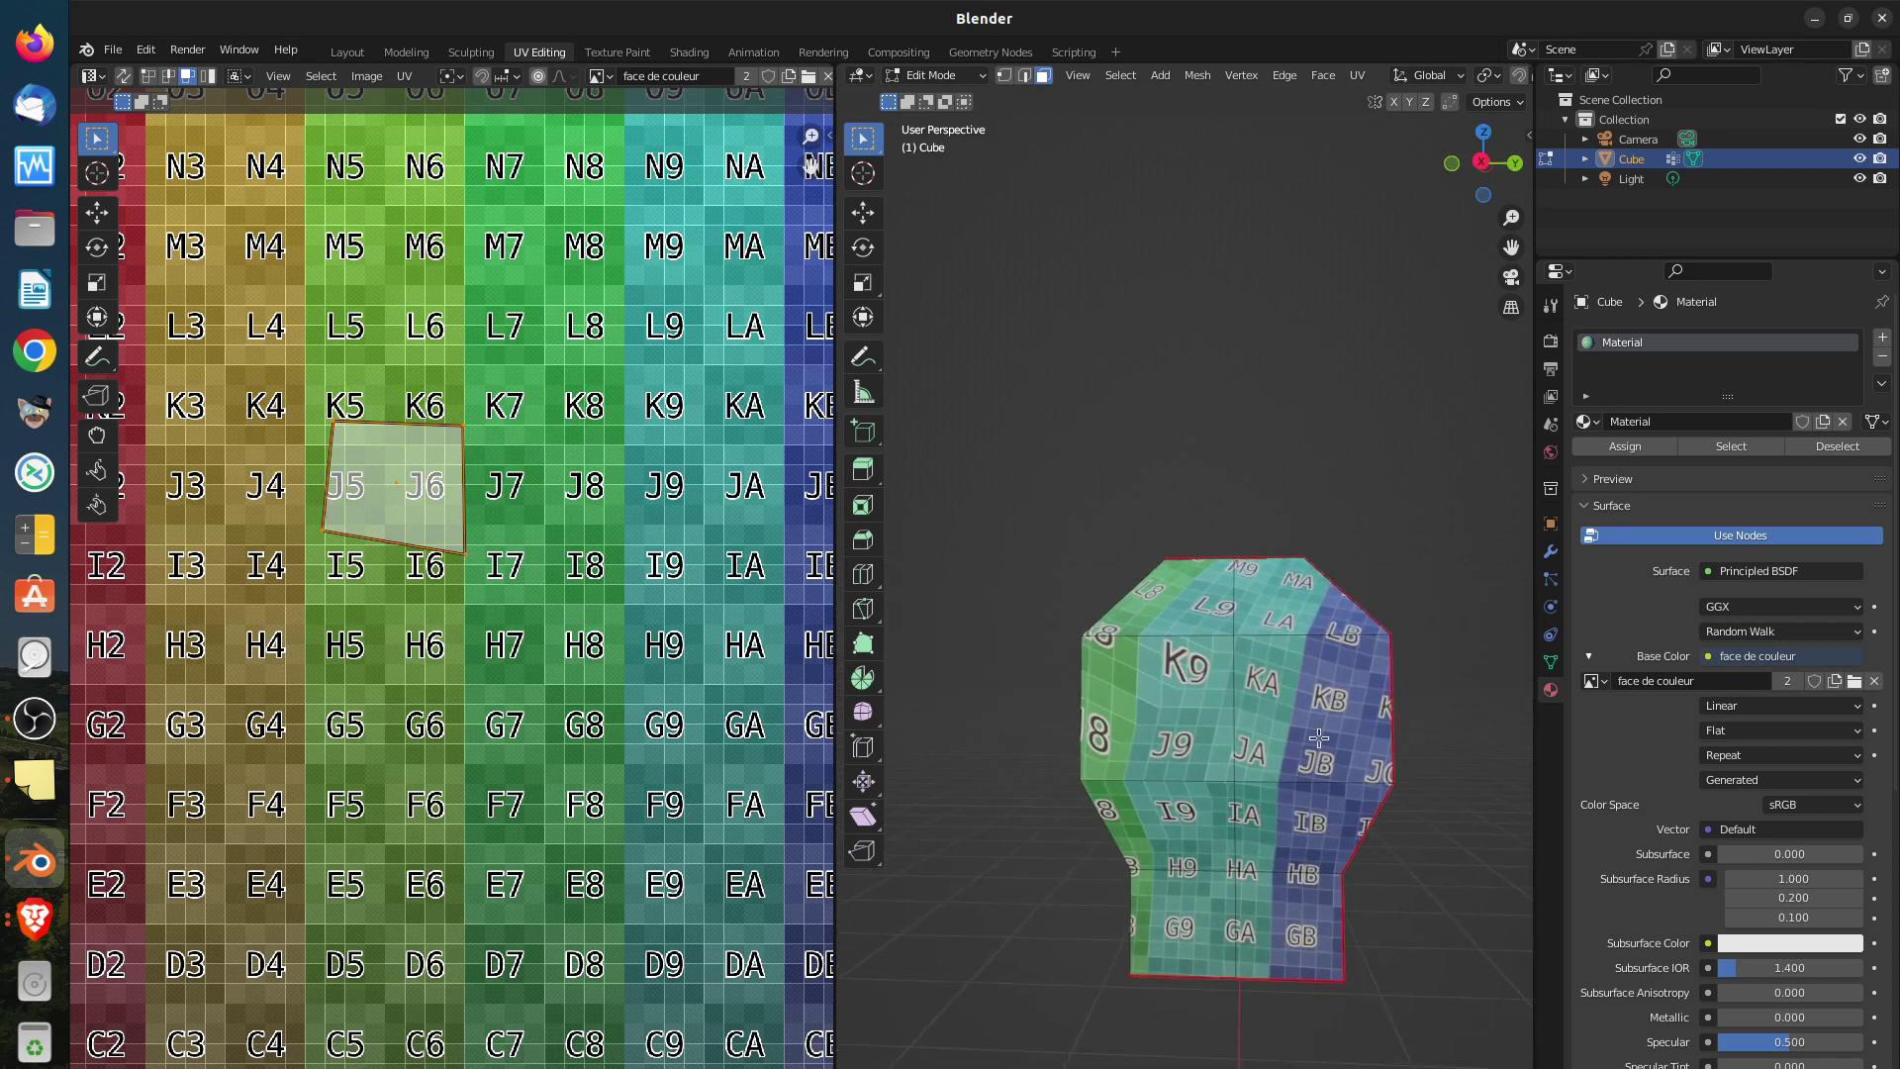
pyautogui.moveTo(1321, 767); pyautogui.dragTo(1208, 739, button='middle')
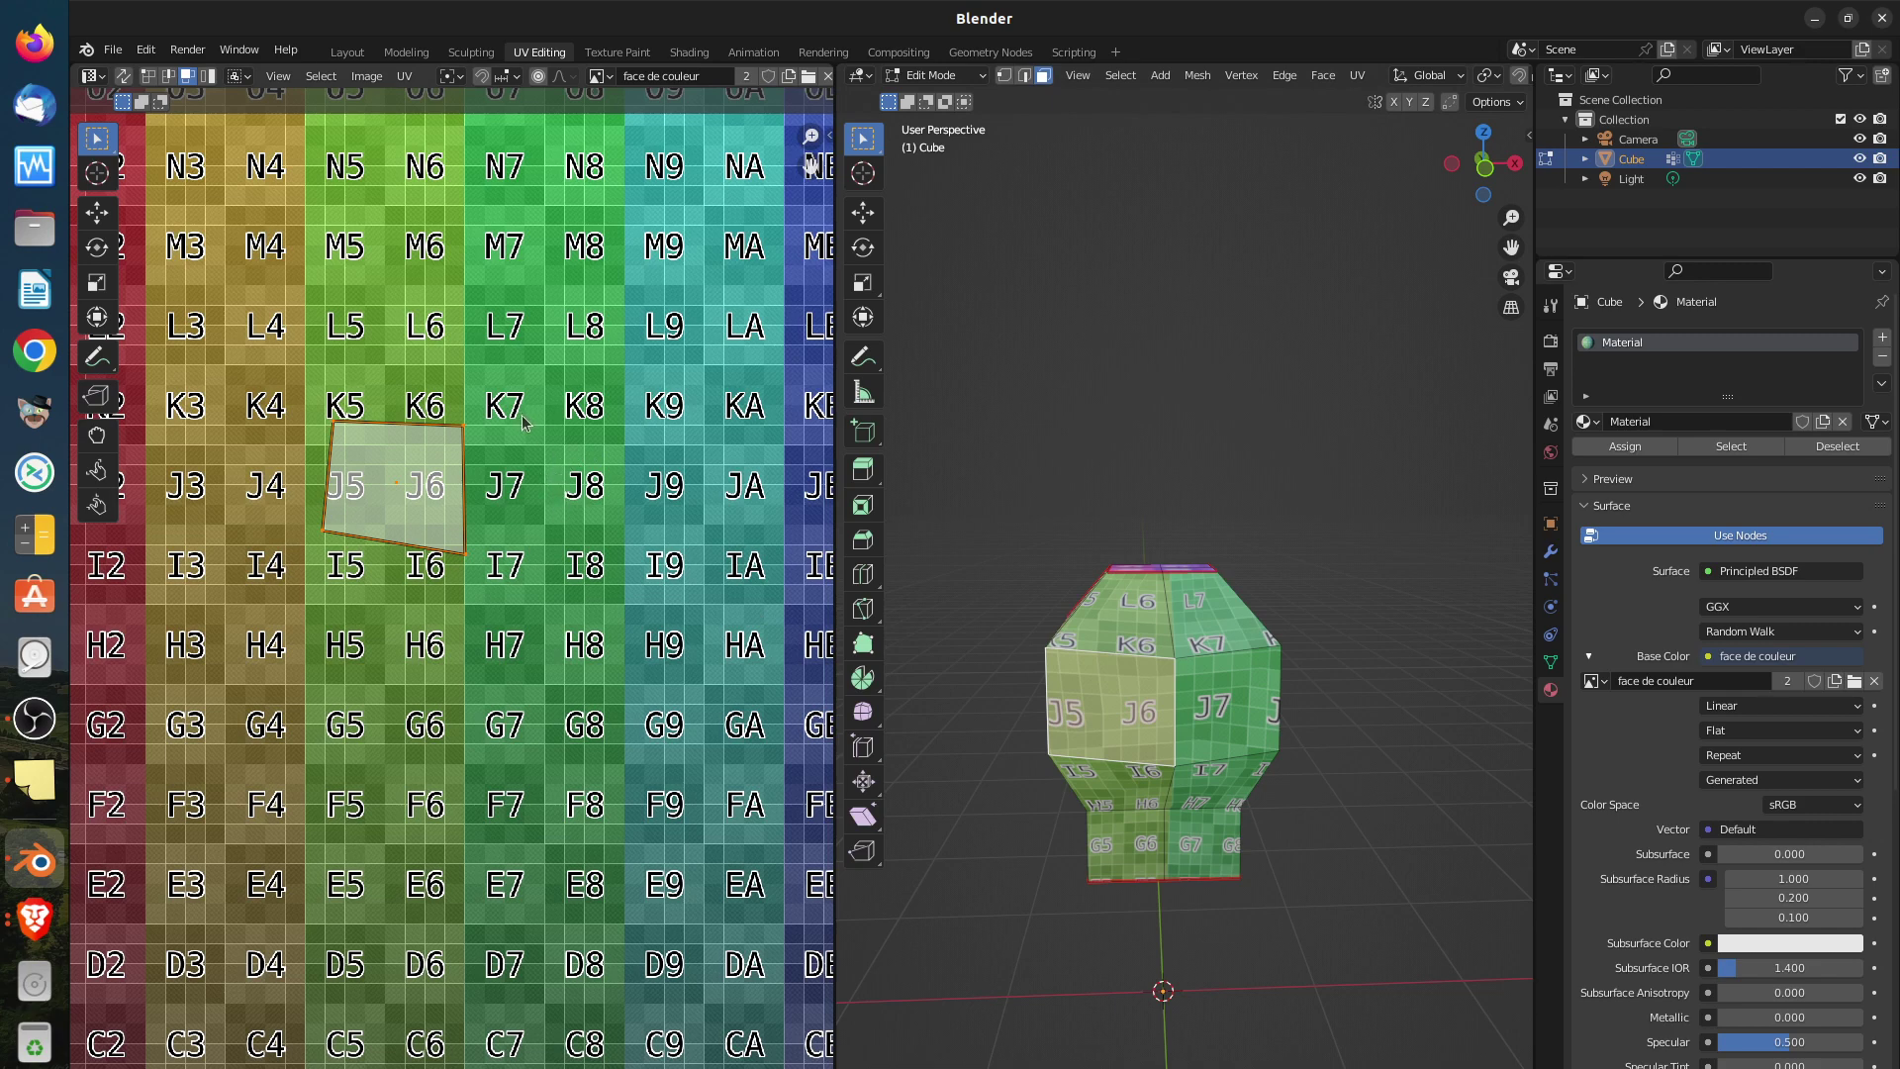
pyautogui.scroll(-1, 419, 397)
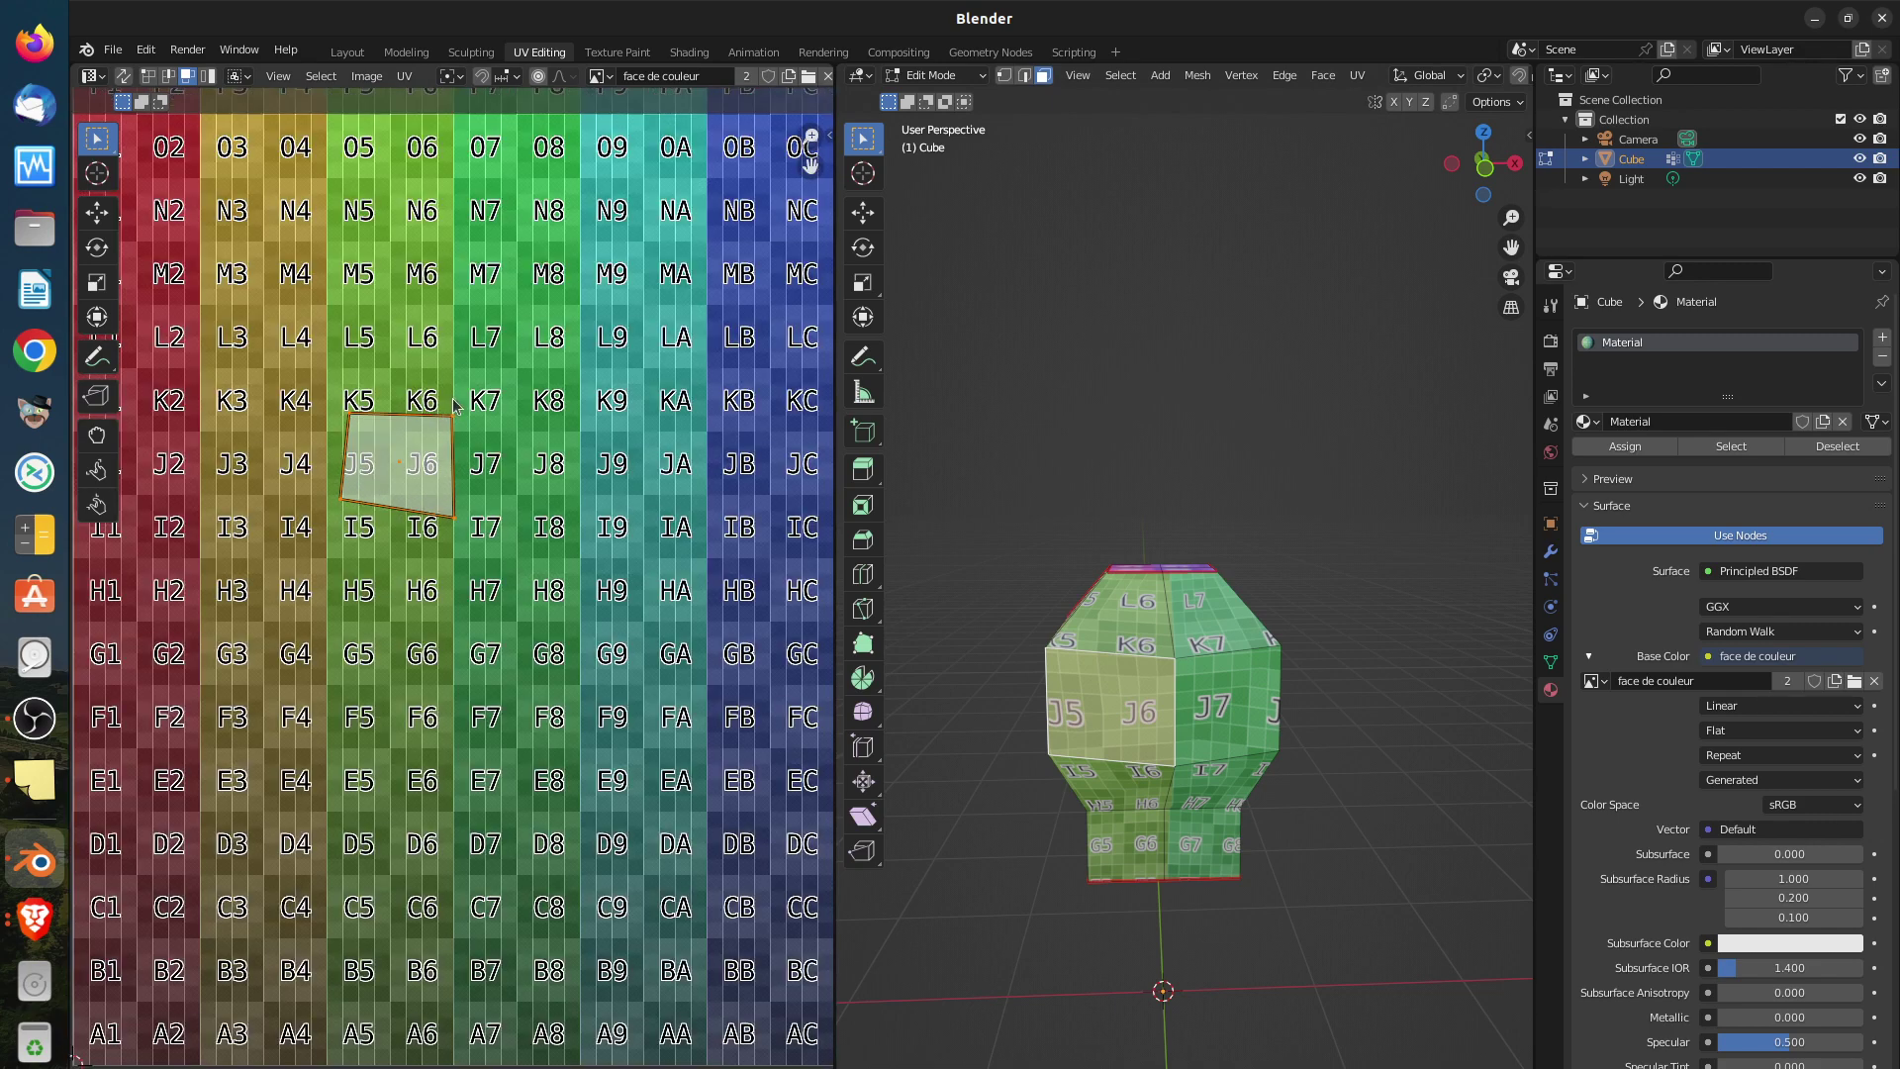
pyautogui.scroll(-2, 454, 404)
# Select the whole mesh and toggle the UV selection to compare the grid cells on the front faces with the UV layout
pyautogui.hotkey('alt', 'a')
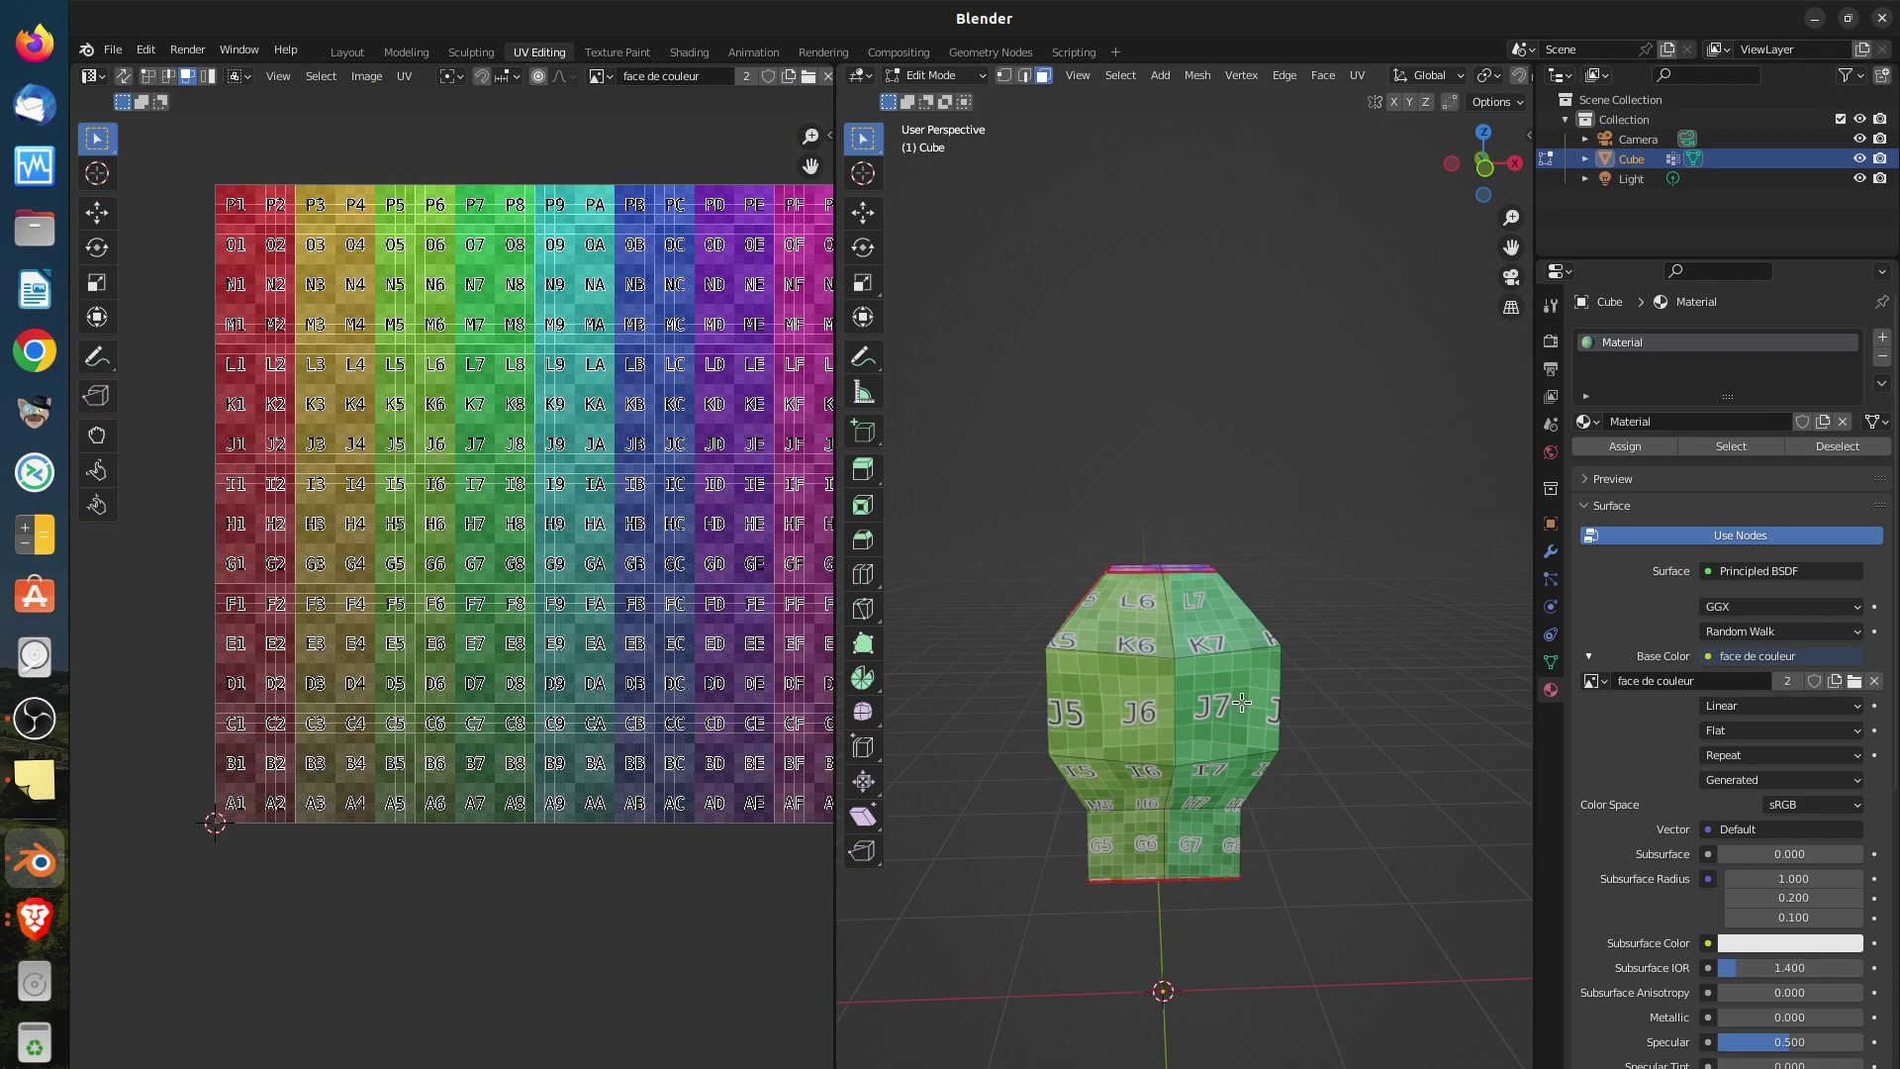
pyautogui.press('a')
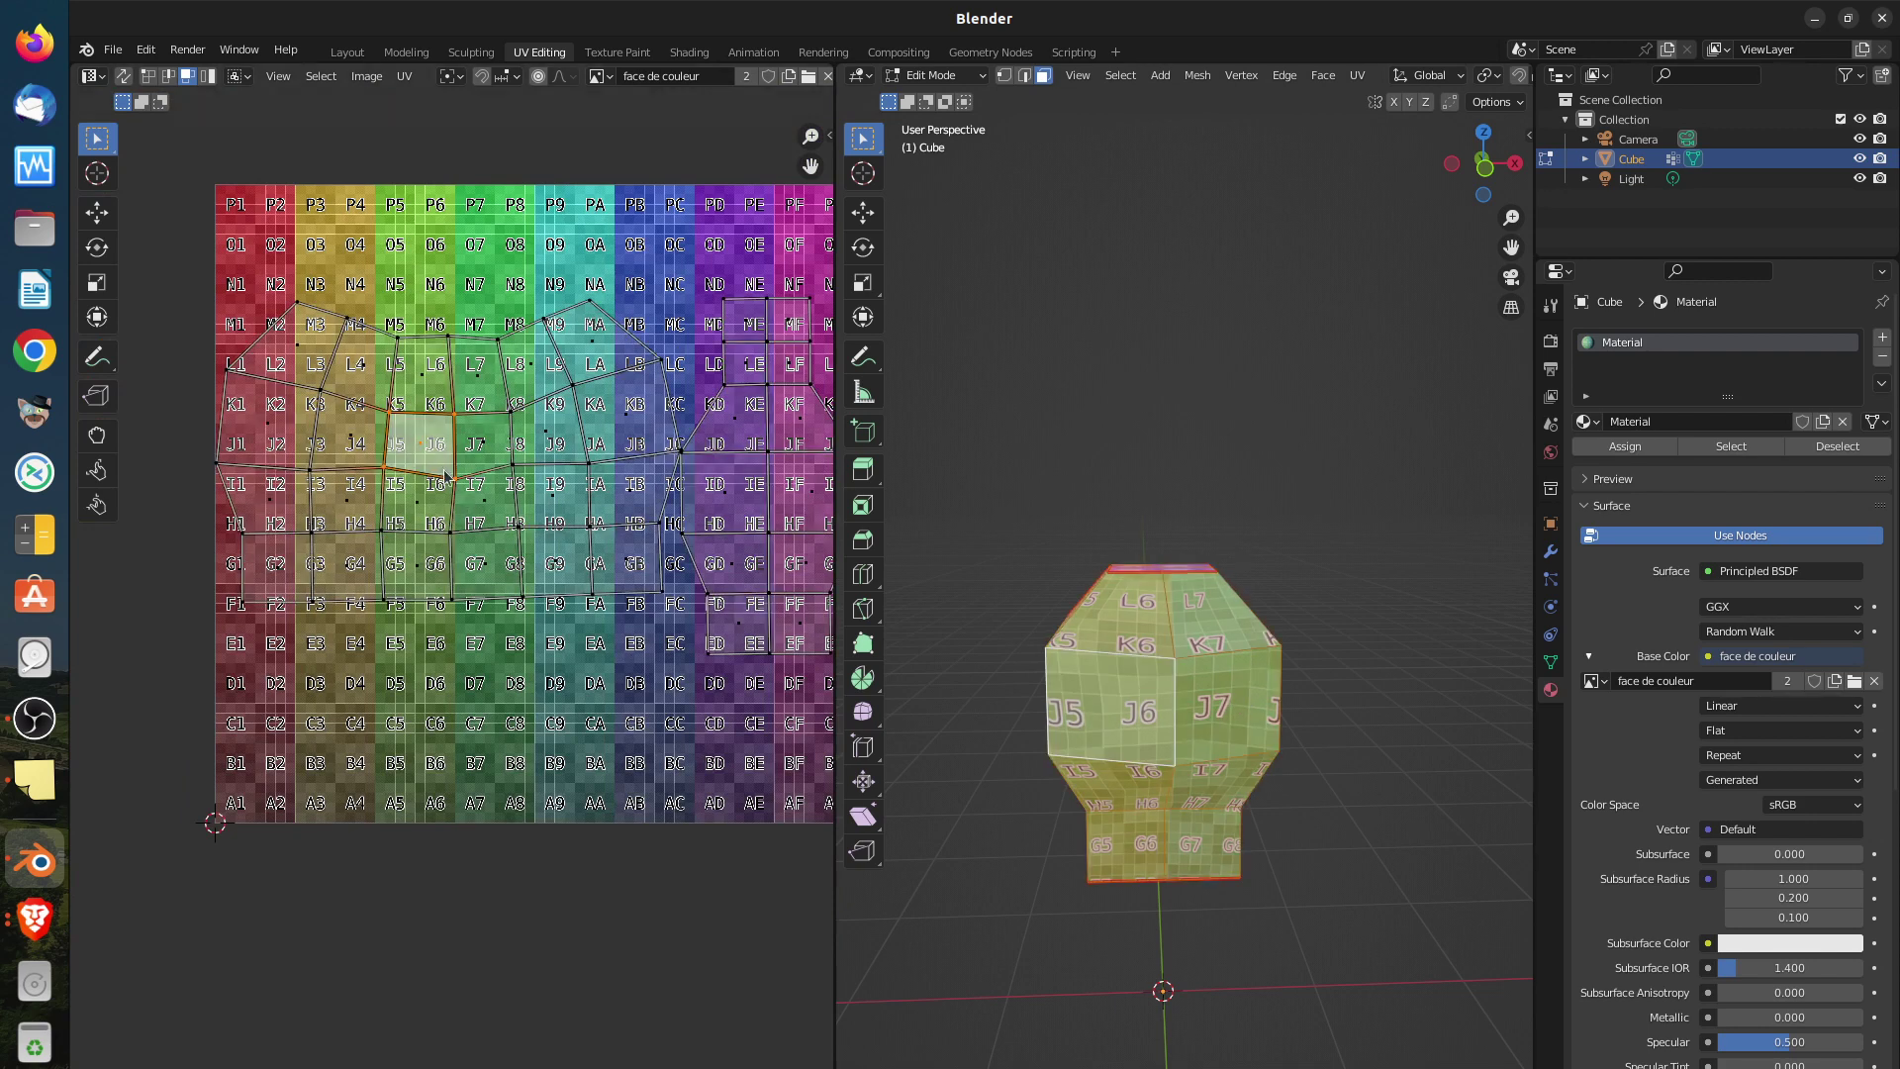
pyautogui.press('a')
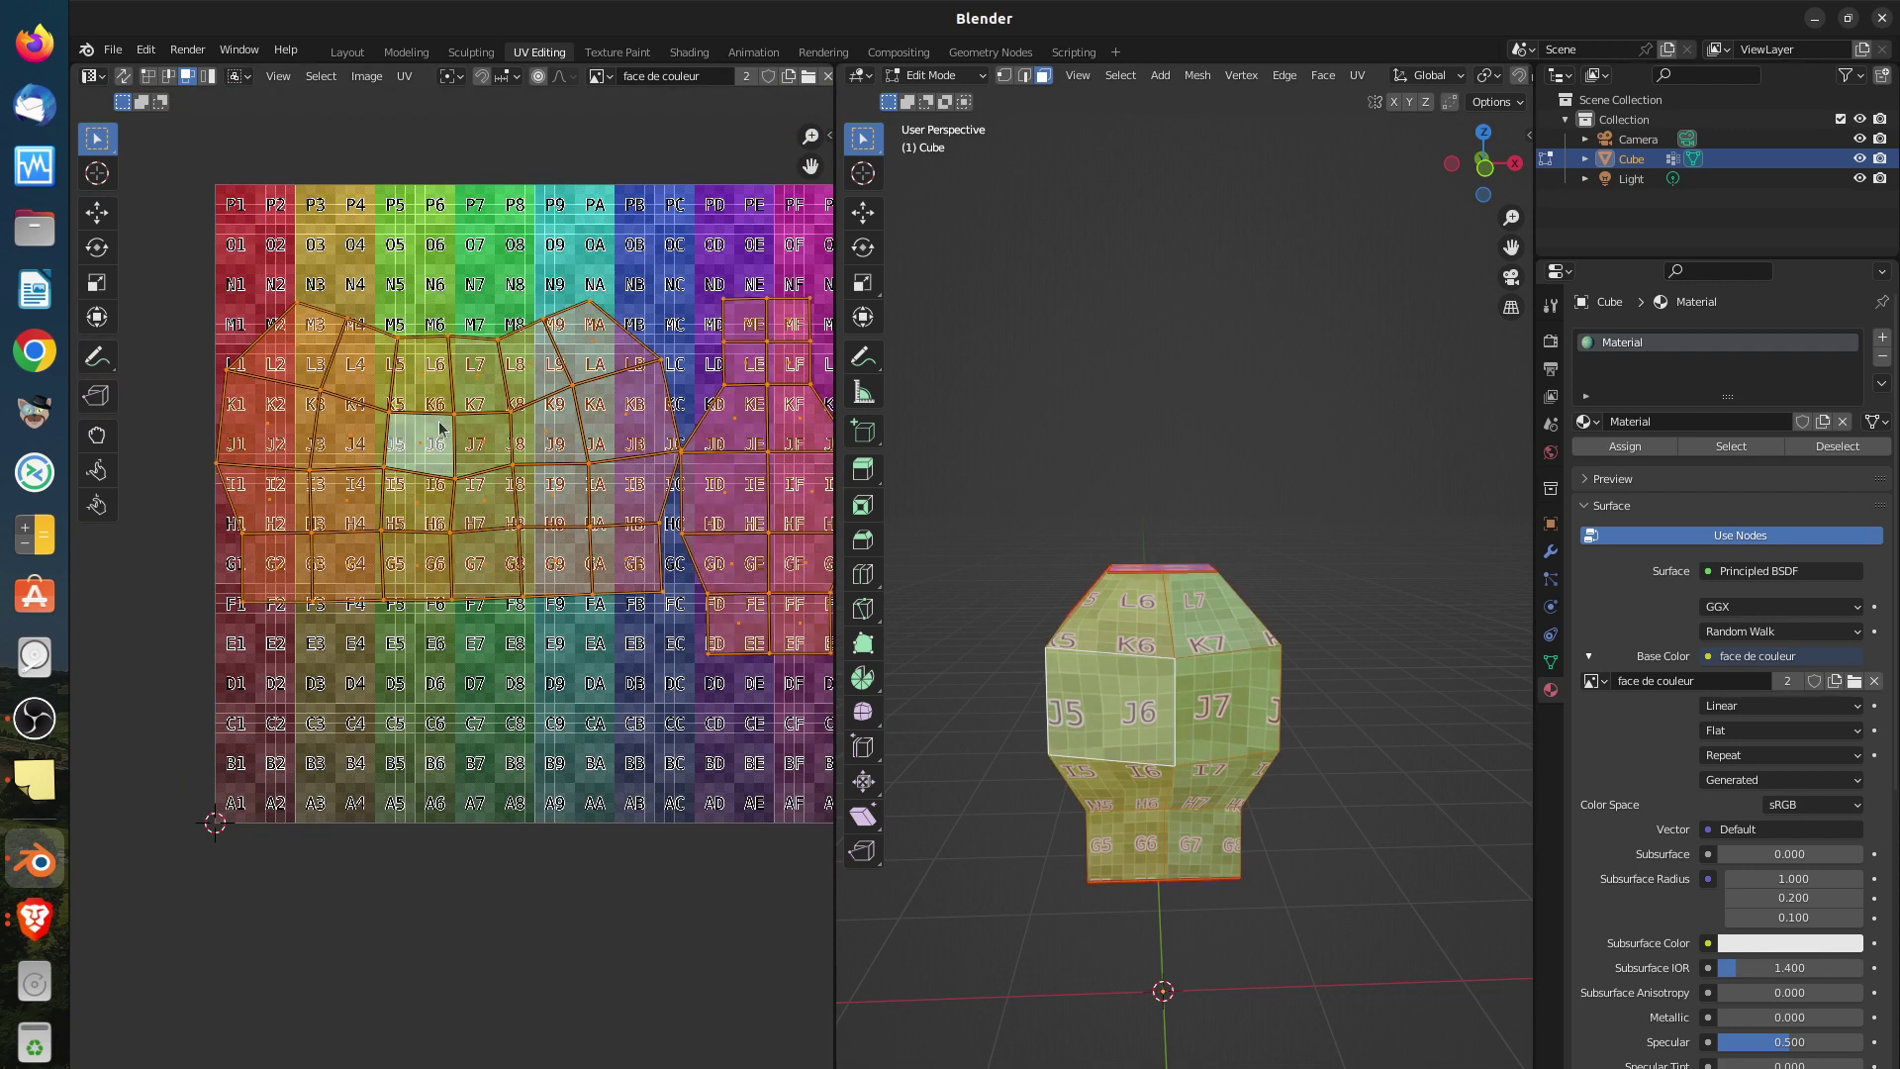
pyautogui.hotkey('alt', 'a')
pyautogui.moveTo(487, 437); pyautogui.dragTo(551, 447, button='middle')
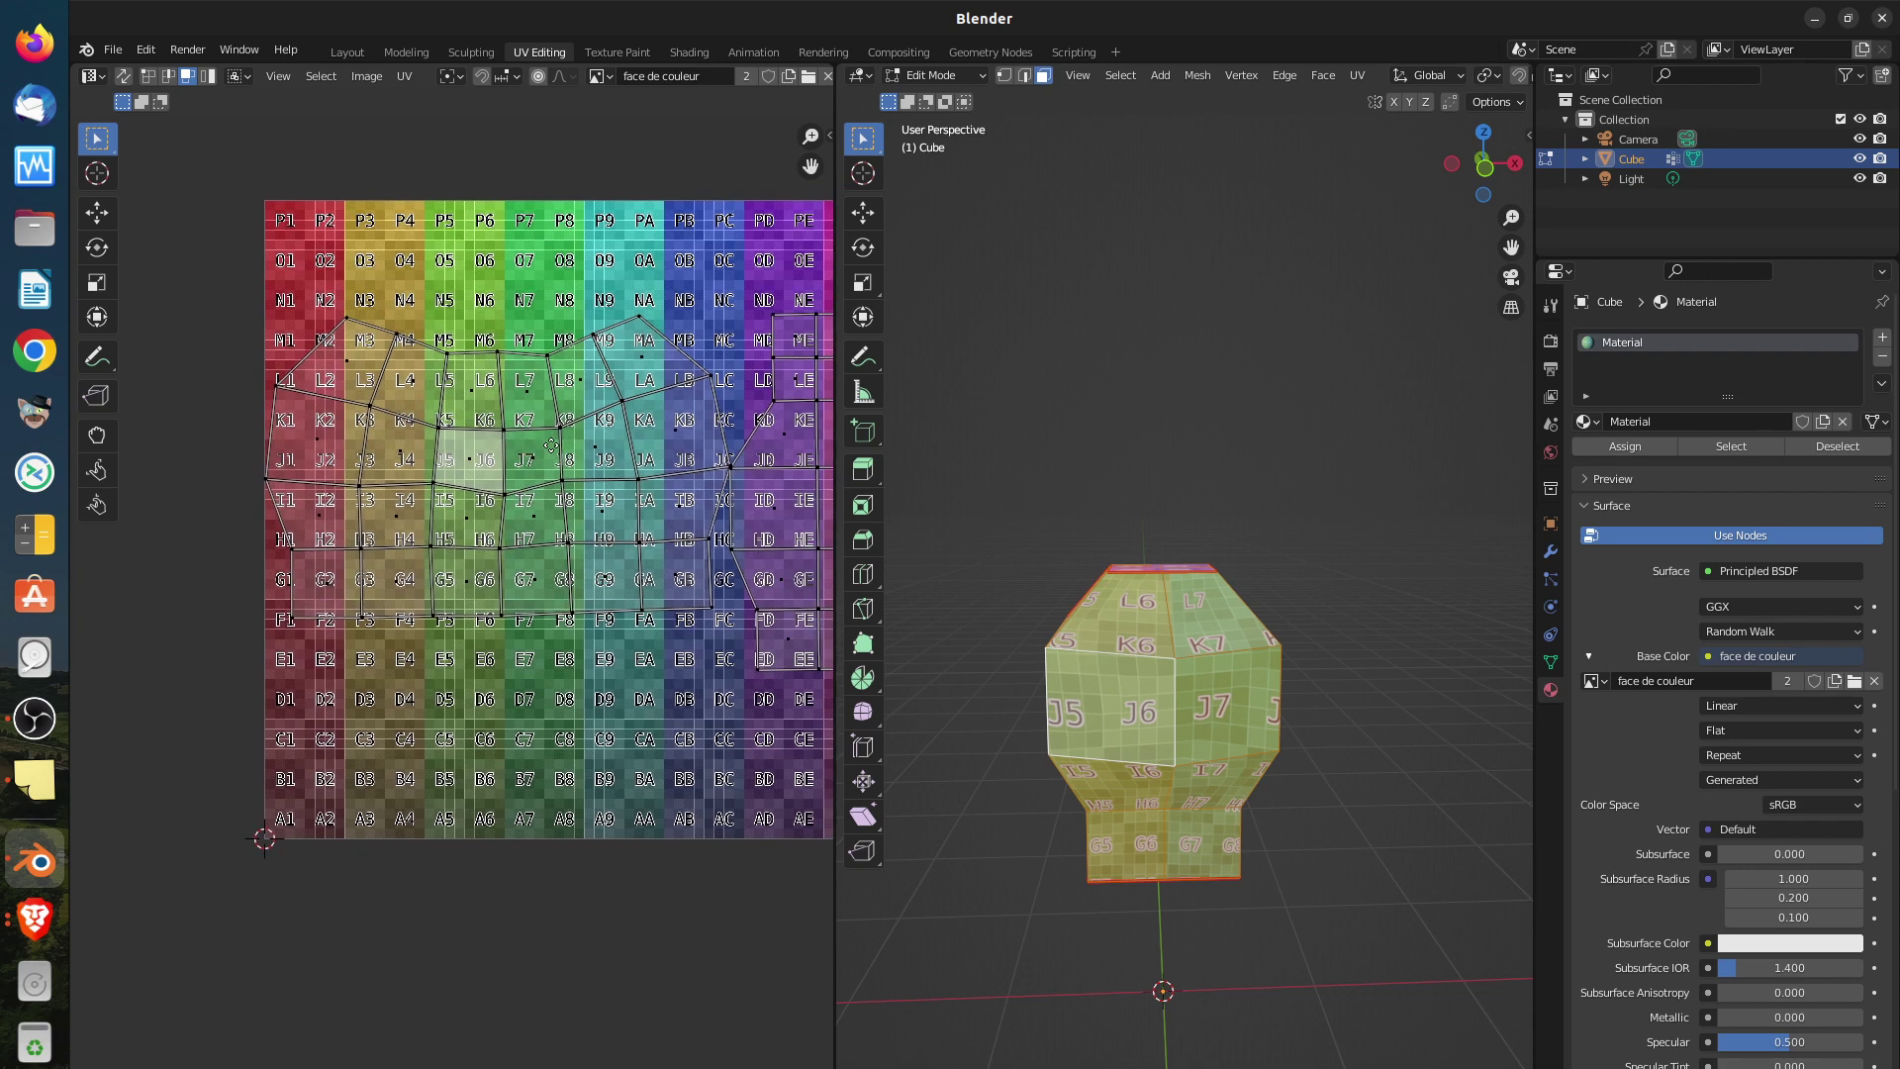
pyautogui.scroll(2, 522, 473)
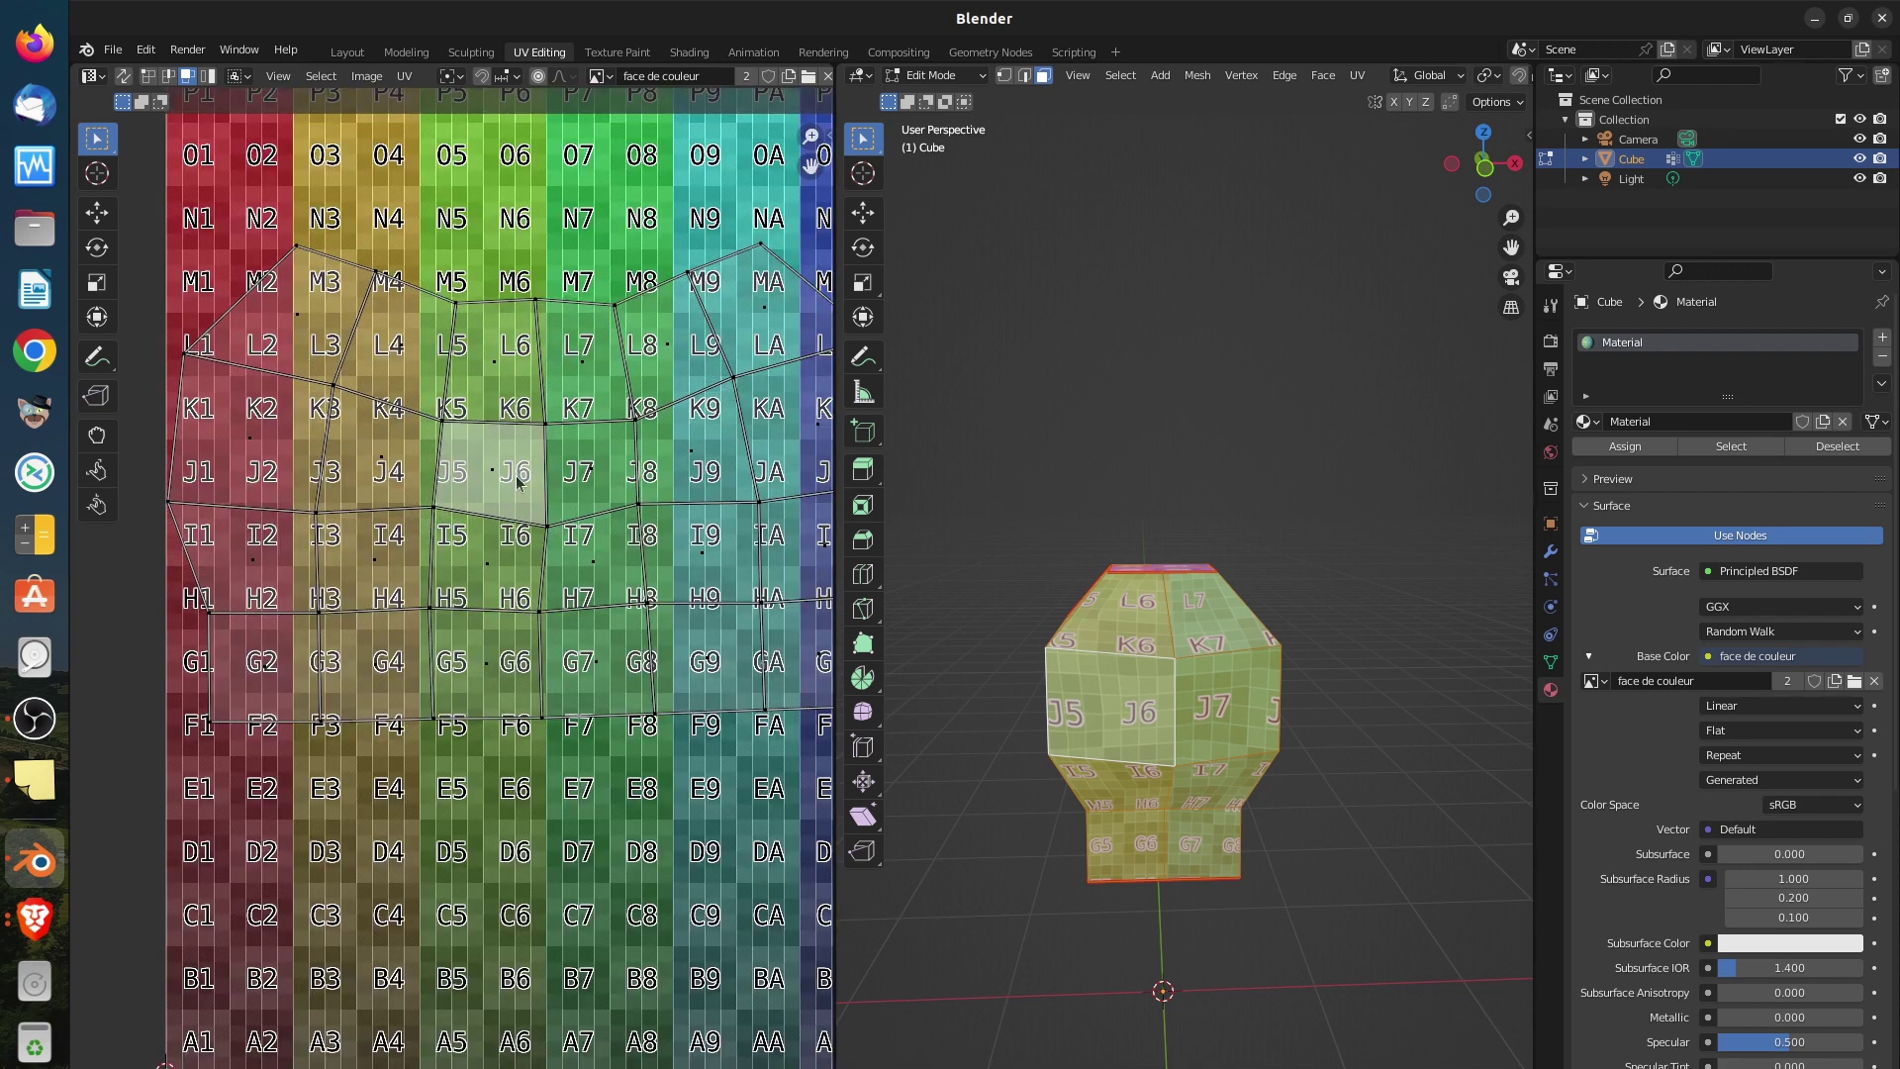
pyautogui.scroll(1, 517, 482)
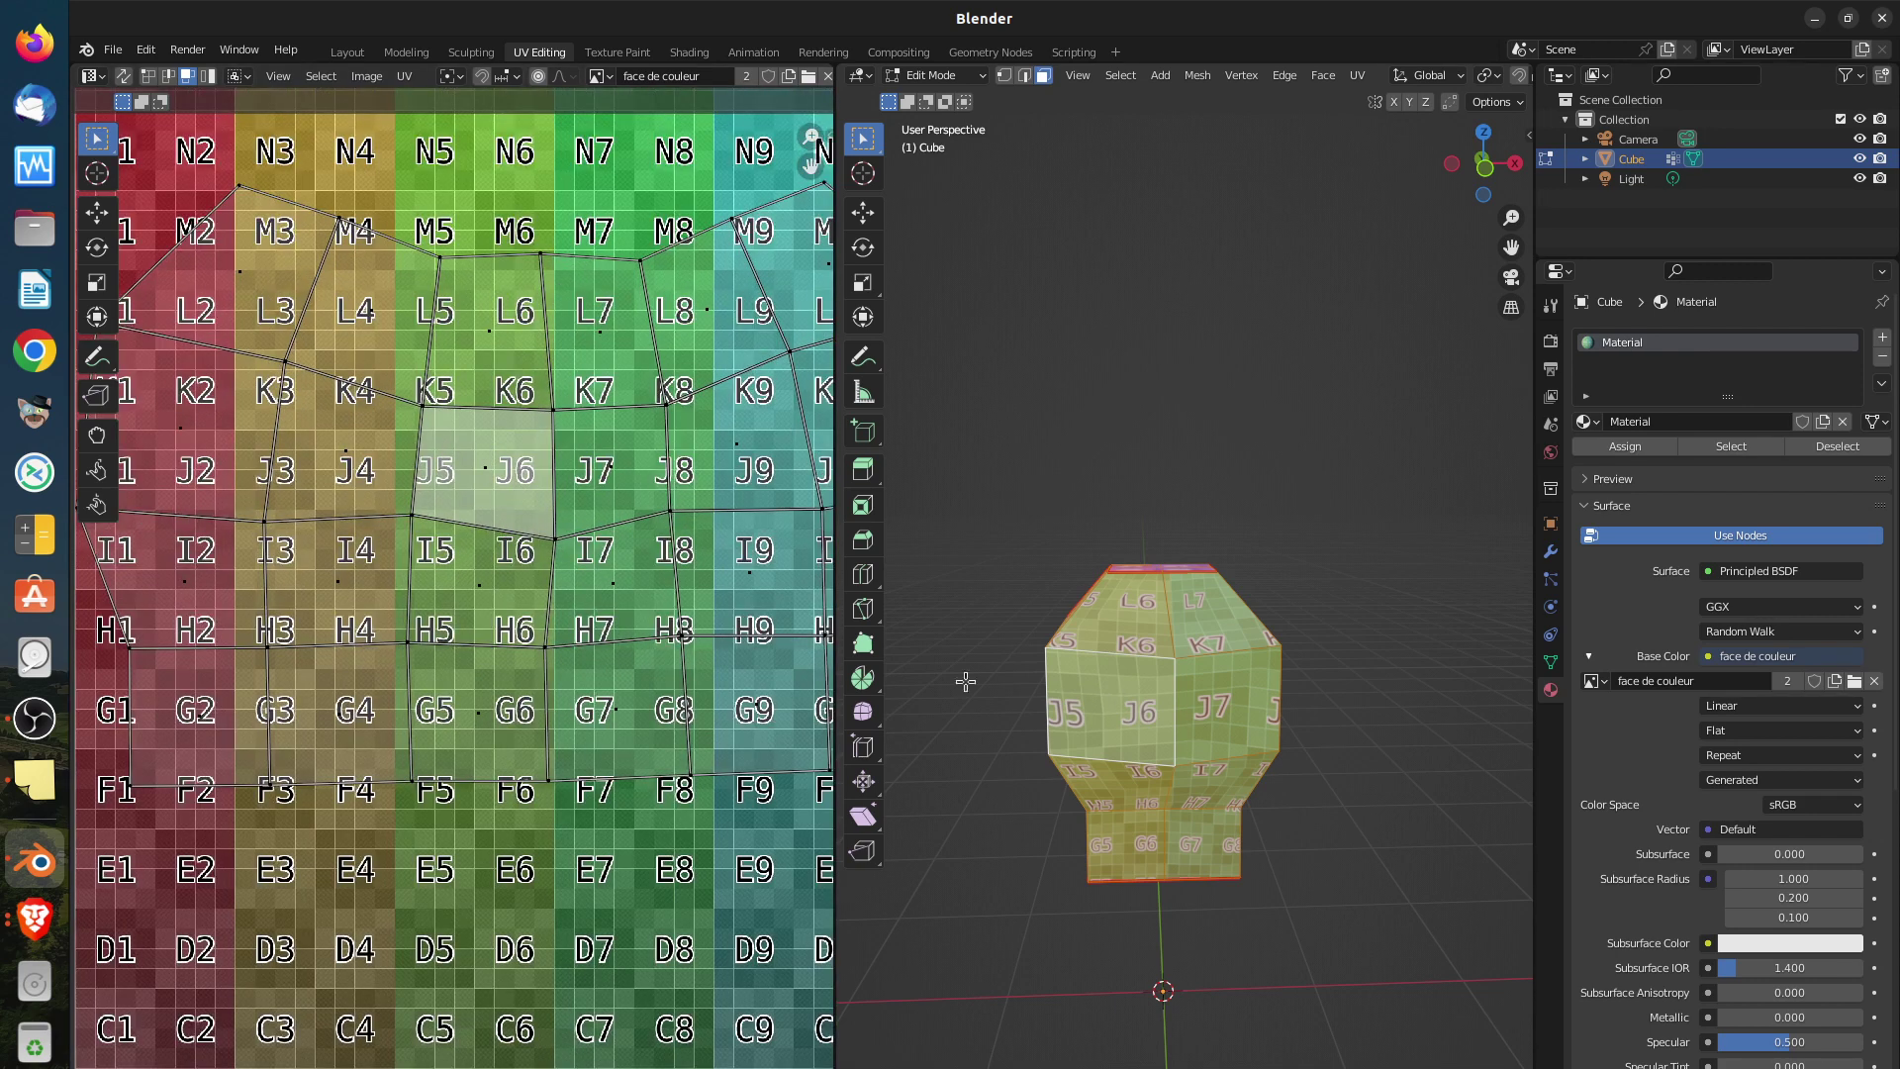
pyautogui.scroll(2, 1178, 714)
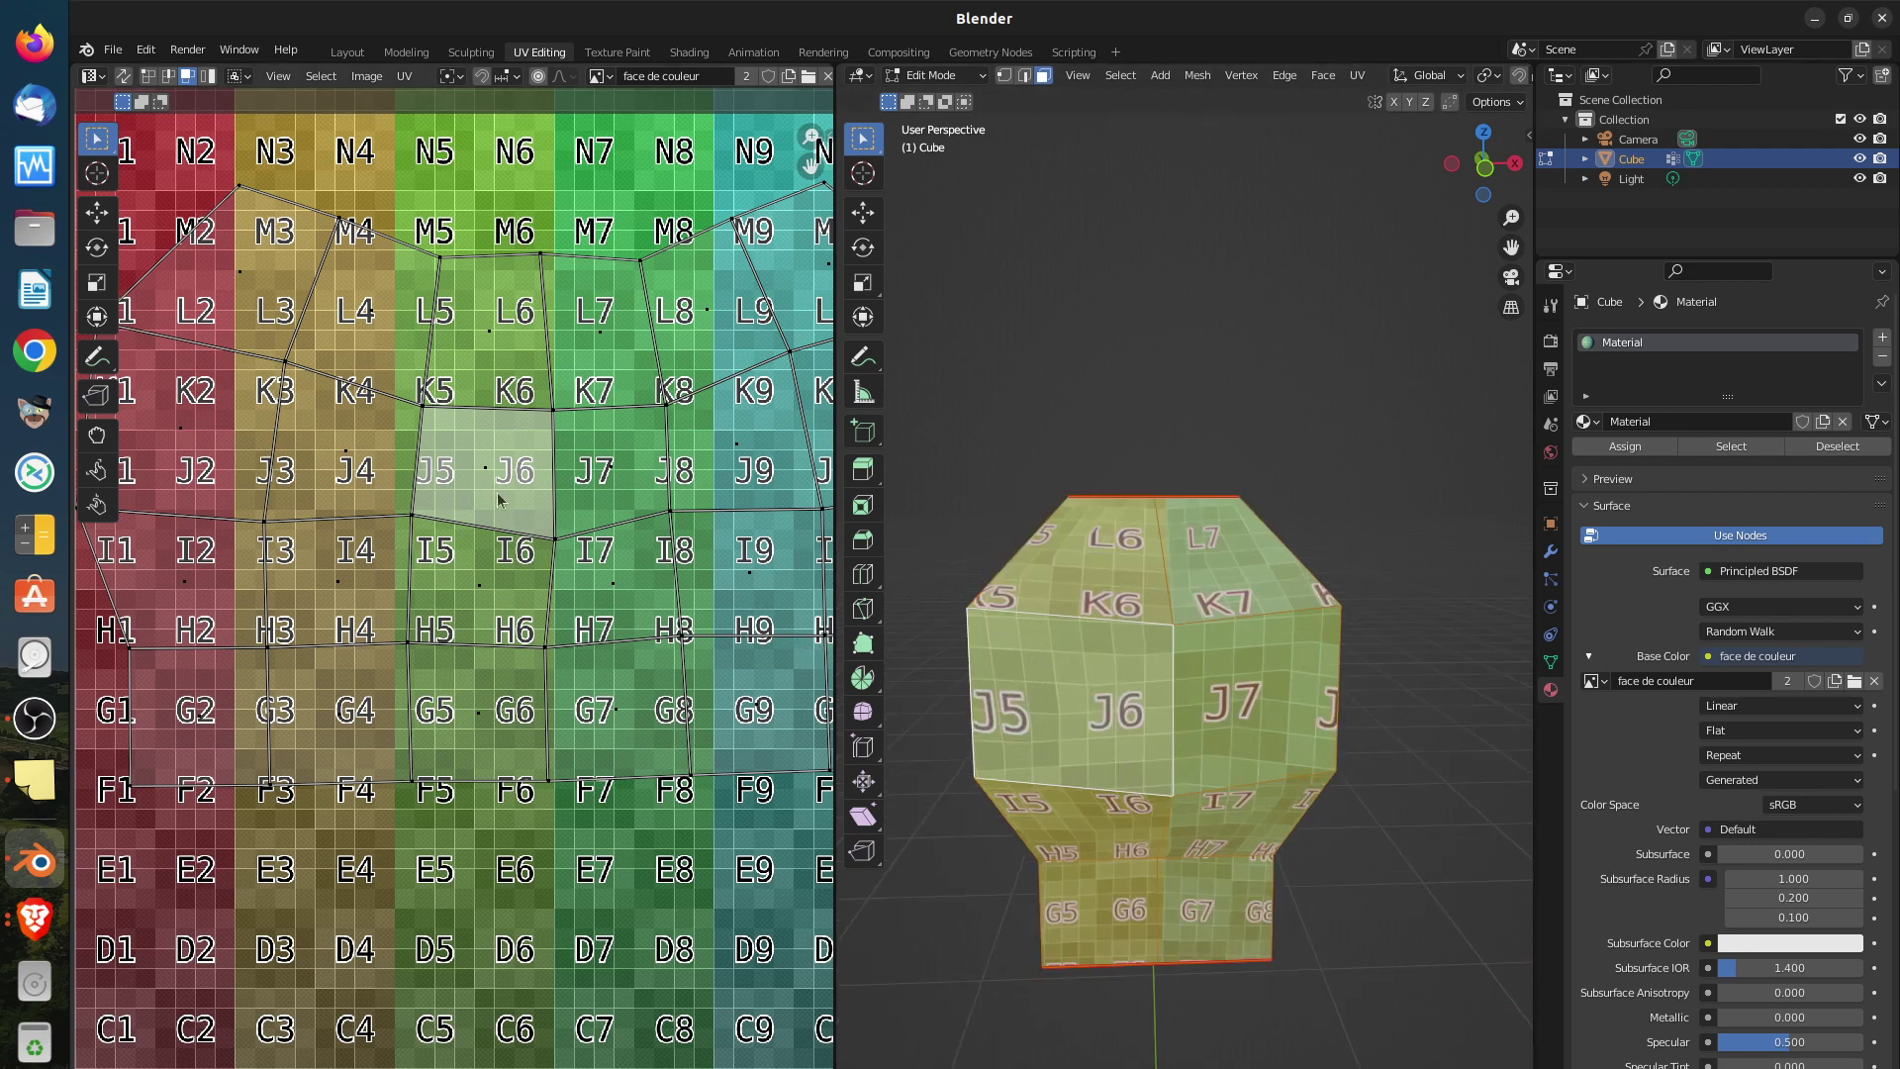
pyautogui.scroll(-2, 469, 508)
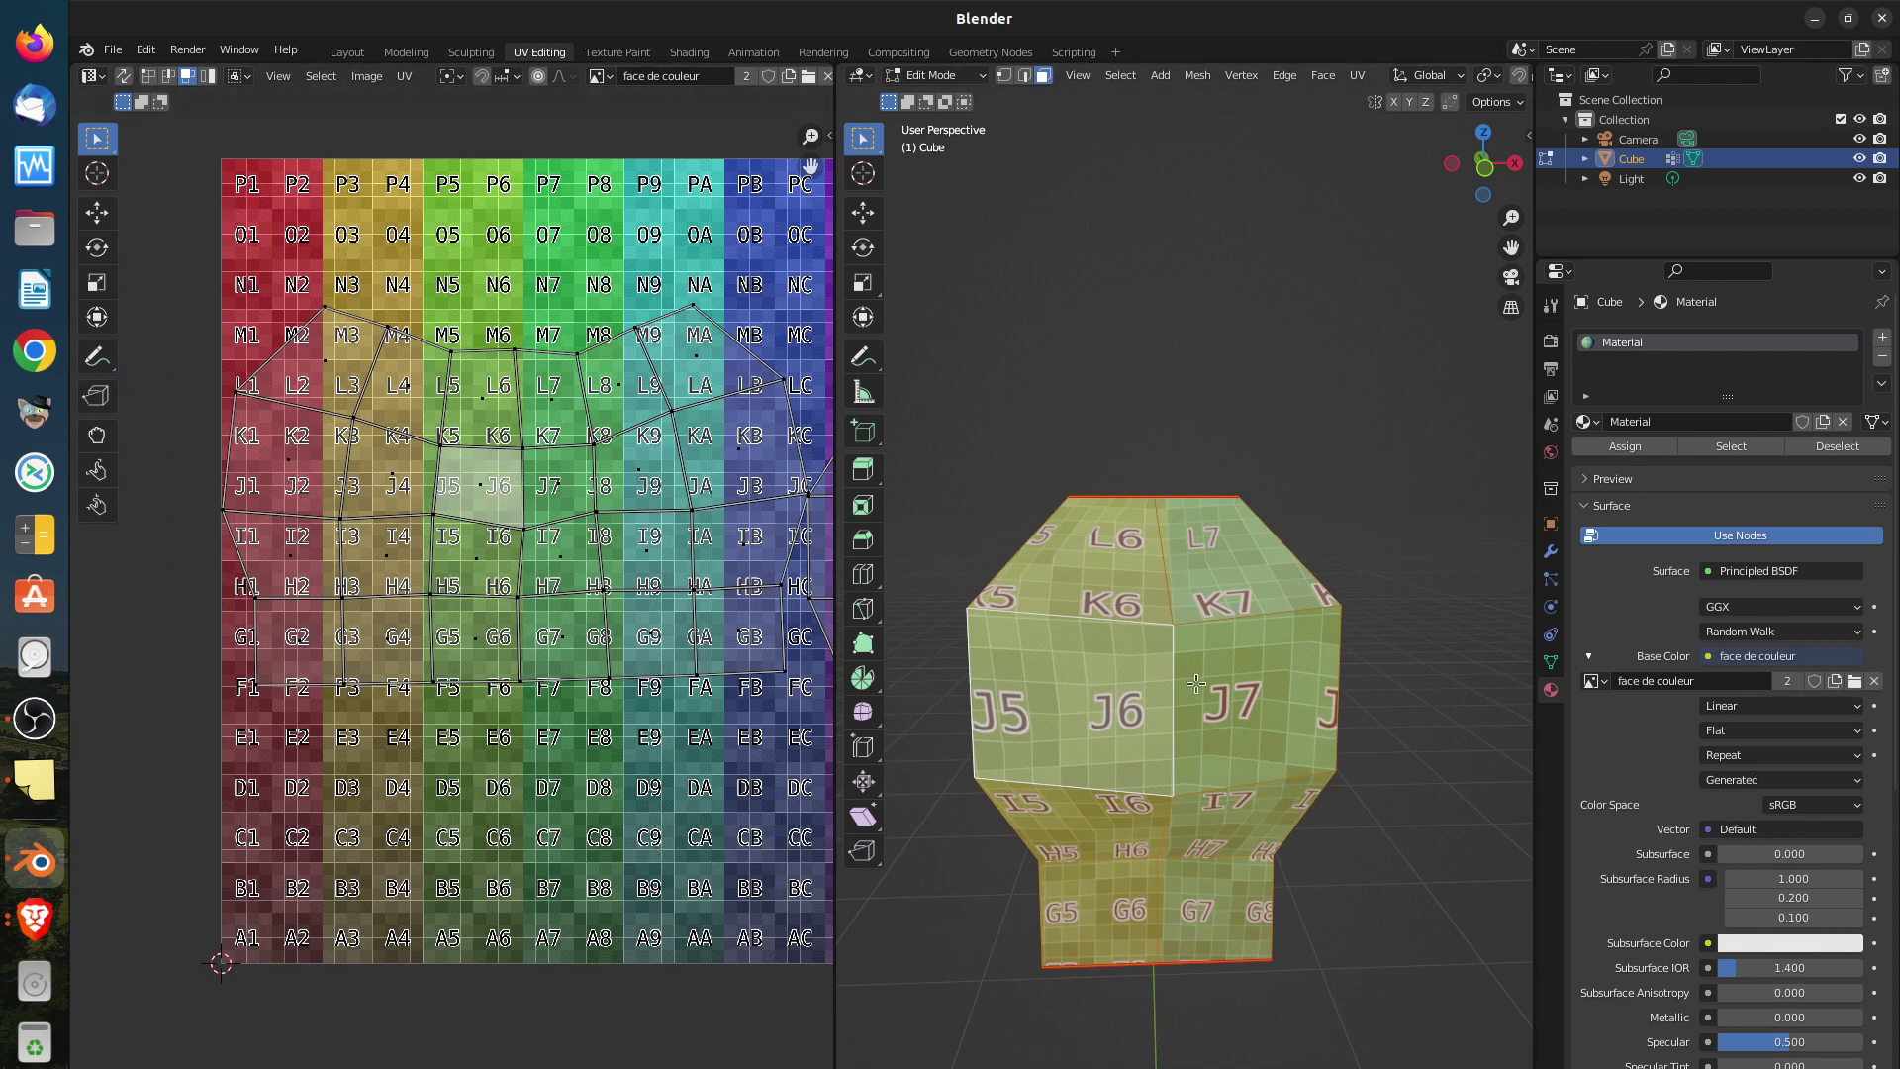
# Select only the eight front faces of the head, from the forehead down to the neck
pyautogui.click(1127, 580)
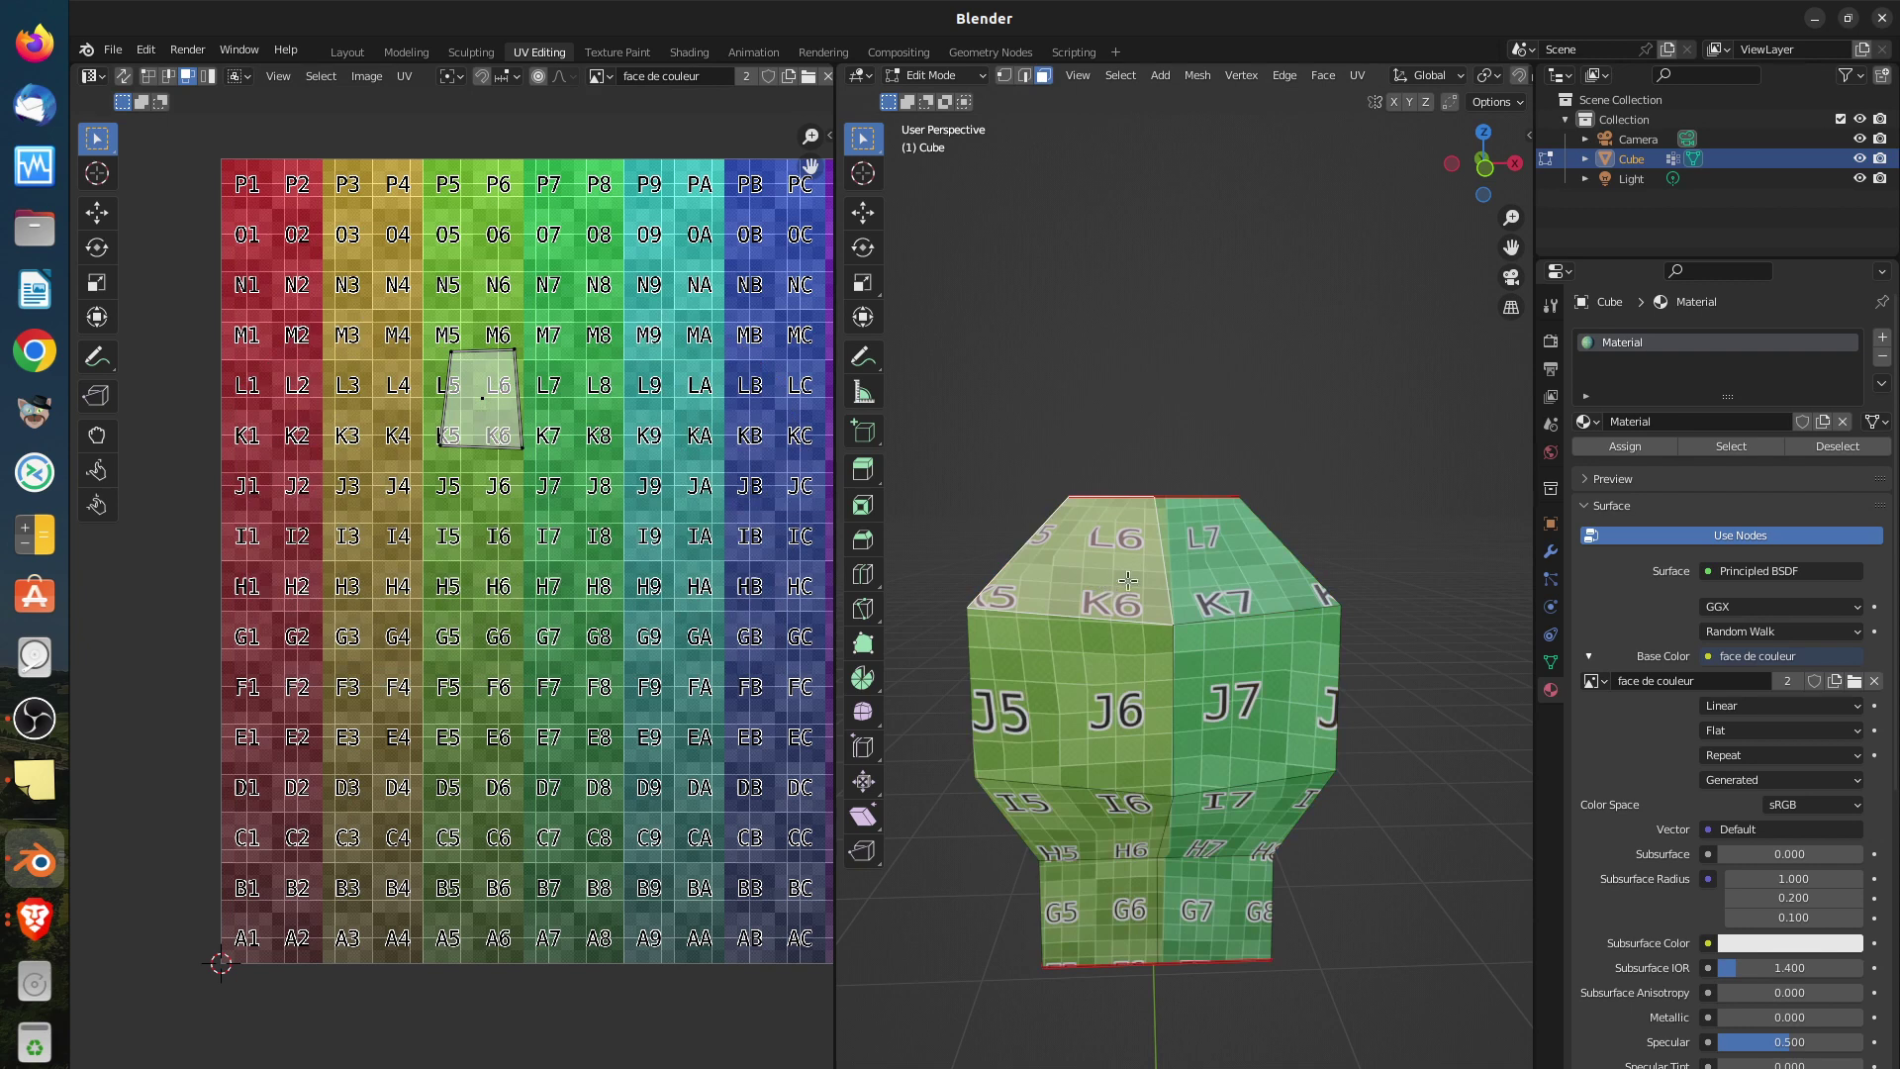
pyautogui.keyDown('shift'); pyautogui.click(1216, 583); pyautogui.keyUp('shift')
pyautogui.keyDown('shift'); pyautogui.click(1255, 694); pyautogui.keyUp('shift')
pyautogui.keyDown('shift'); pyautogui.click(1083, 715); pyautogui.keyUp('shift')
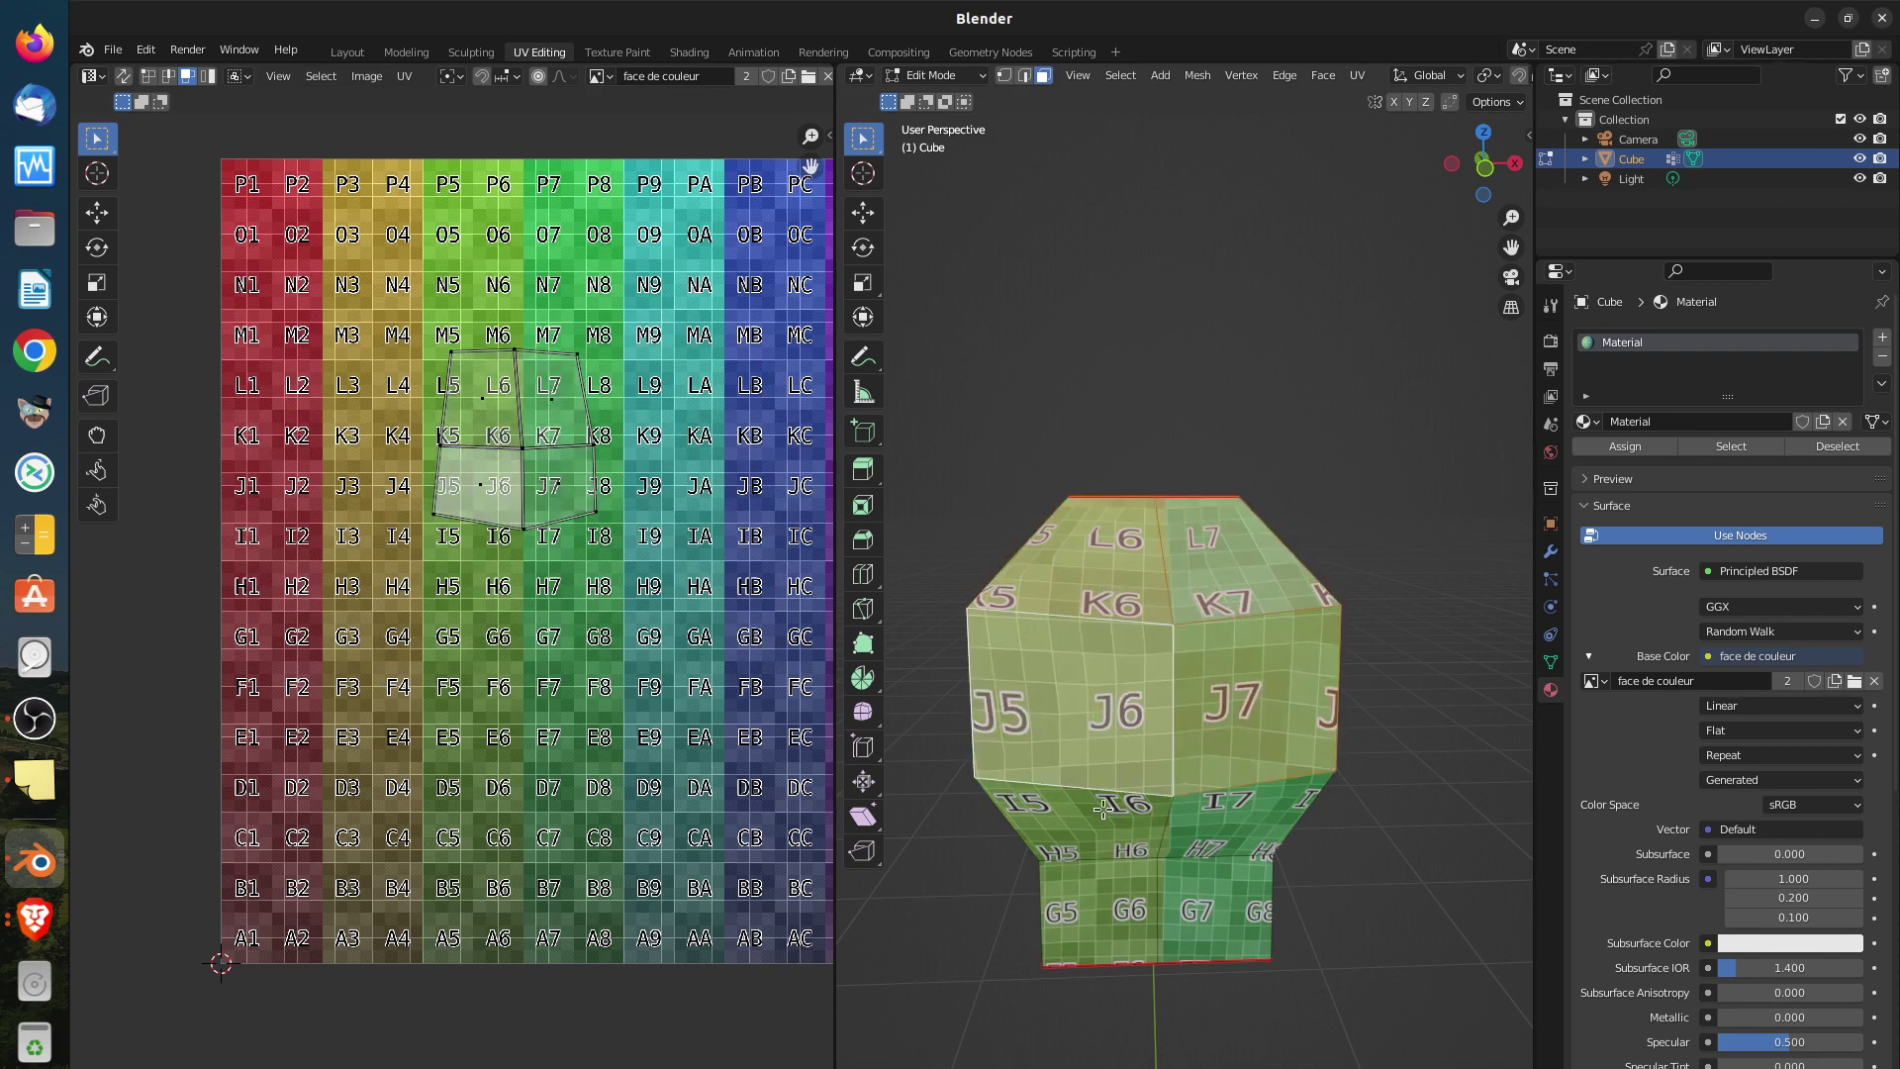
pyautogui.keyDown('shift'); pyautogui.click(1104, 813); pyautogui.keyUp('shift')
pyautogui.keyDown('shift'); pyautogui.click(1227, 824); pyautogui.keyUp('shift')
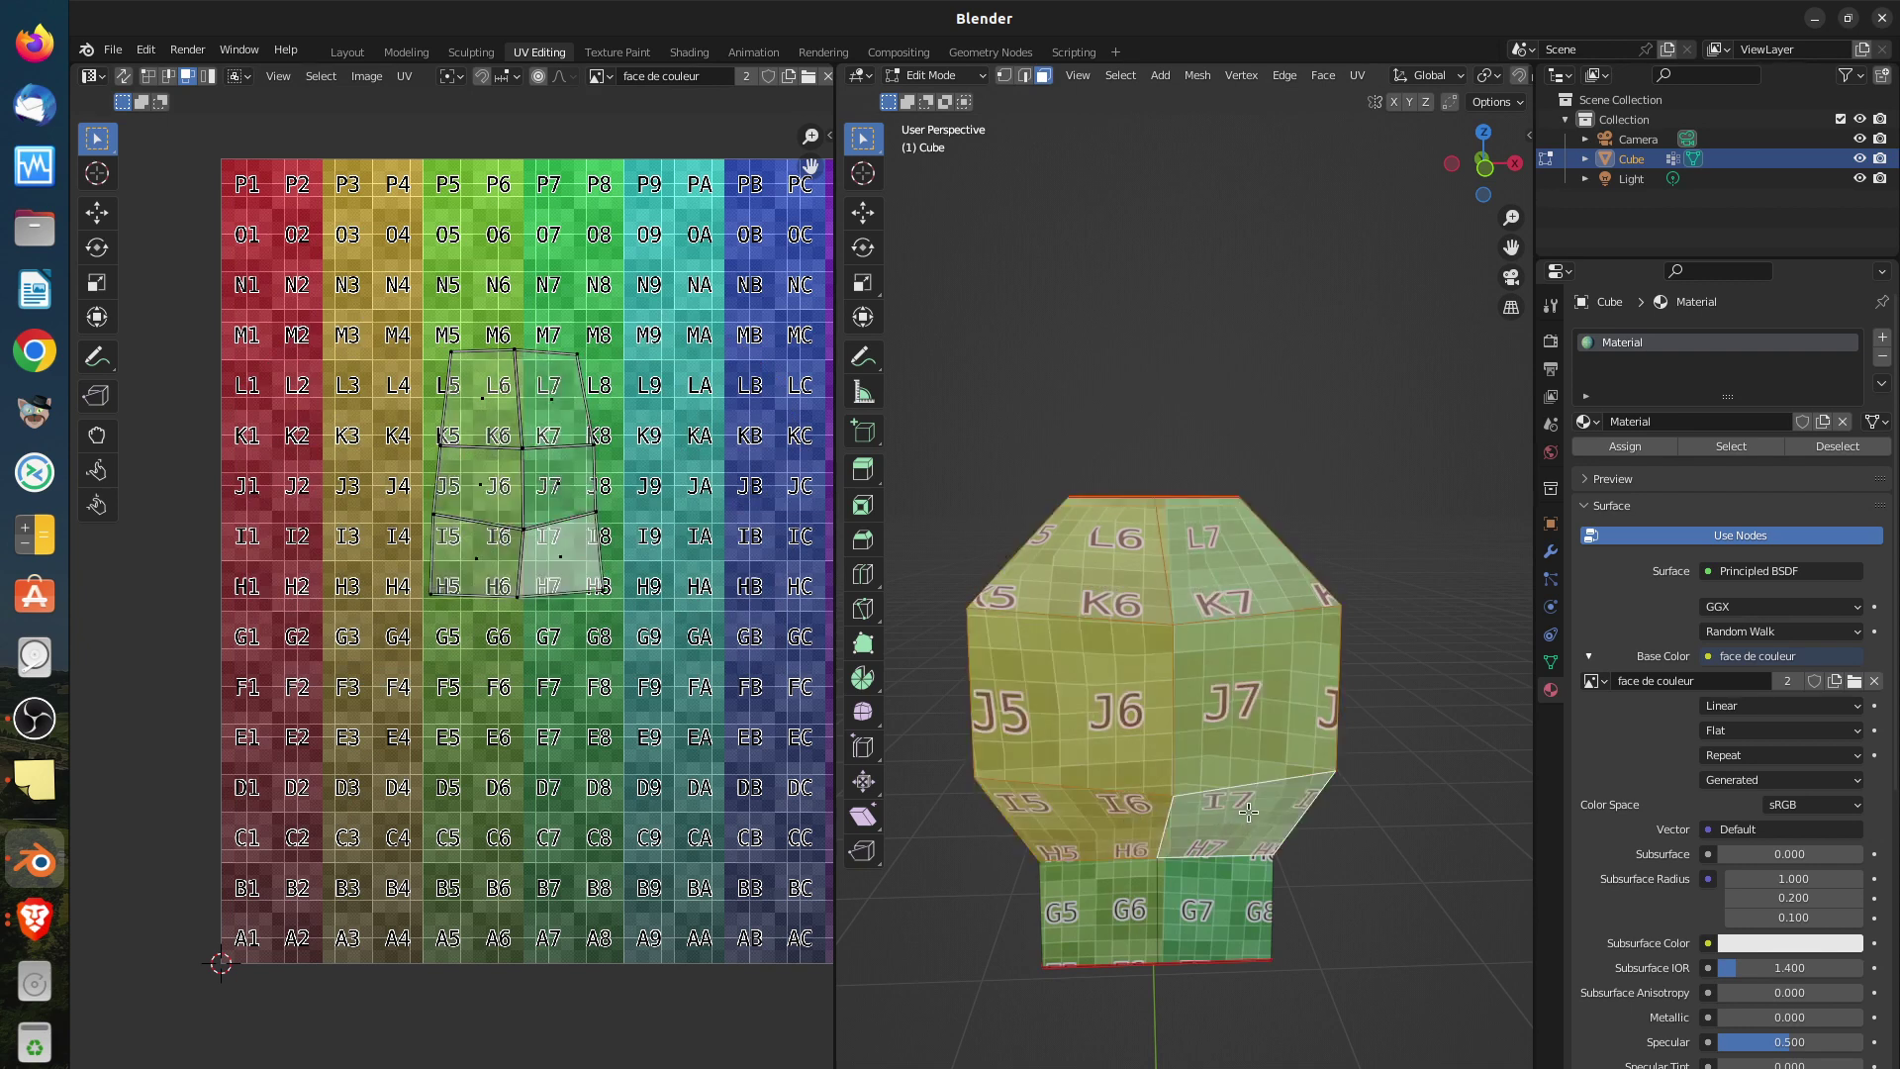
pyautogui.keyDown('shift'); pyautogui.click(1149, 890); pyautogui.keyUp('shift')
pyautogui.keyDown('shift'); pyautogui.click(1223, 869); pyautogui.keyUp('shift')
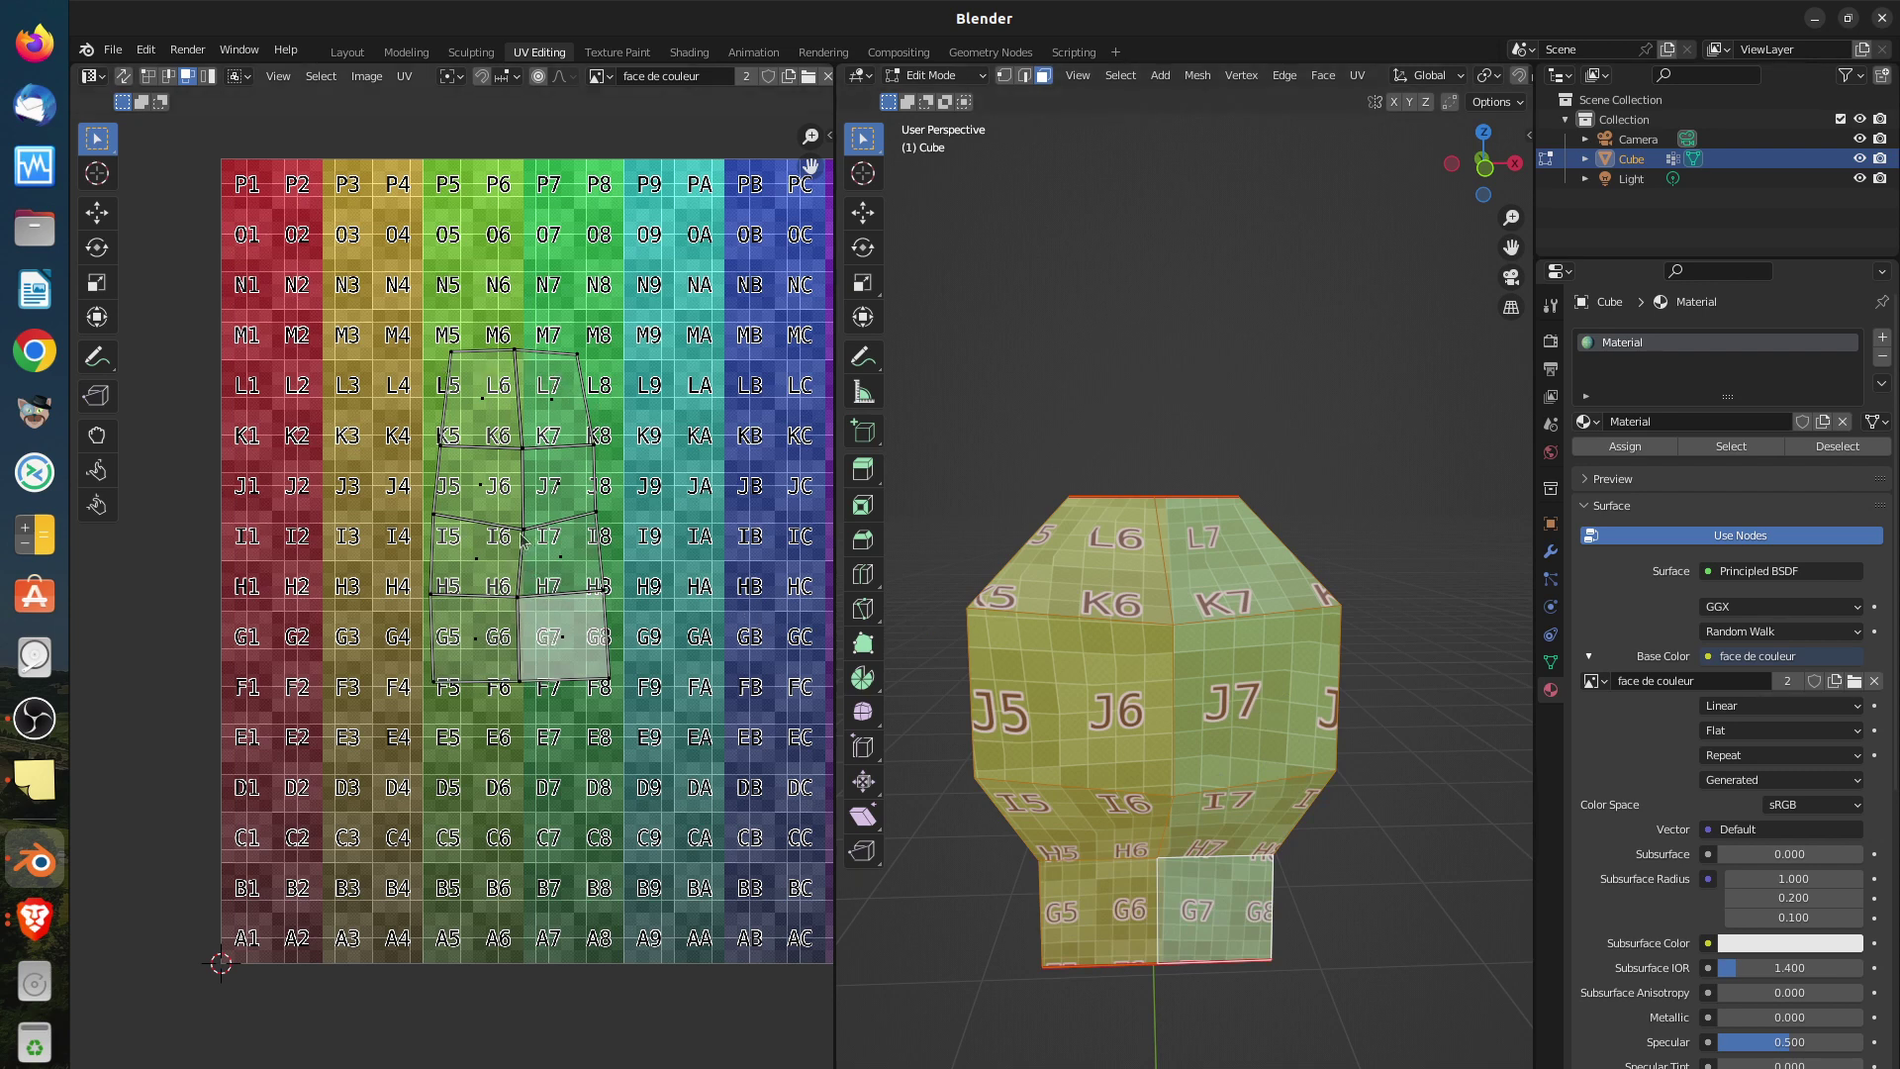
# Scale up the UVs of the eight front faces to span about grid columns 4 to 9 and inspect the finer grid on the mesh
pyautogui.press('a')
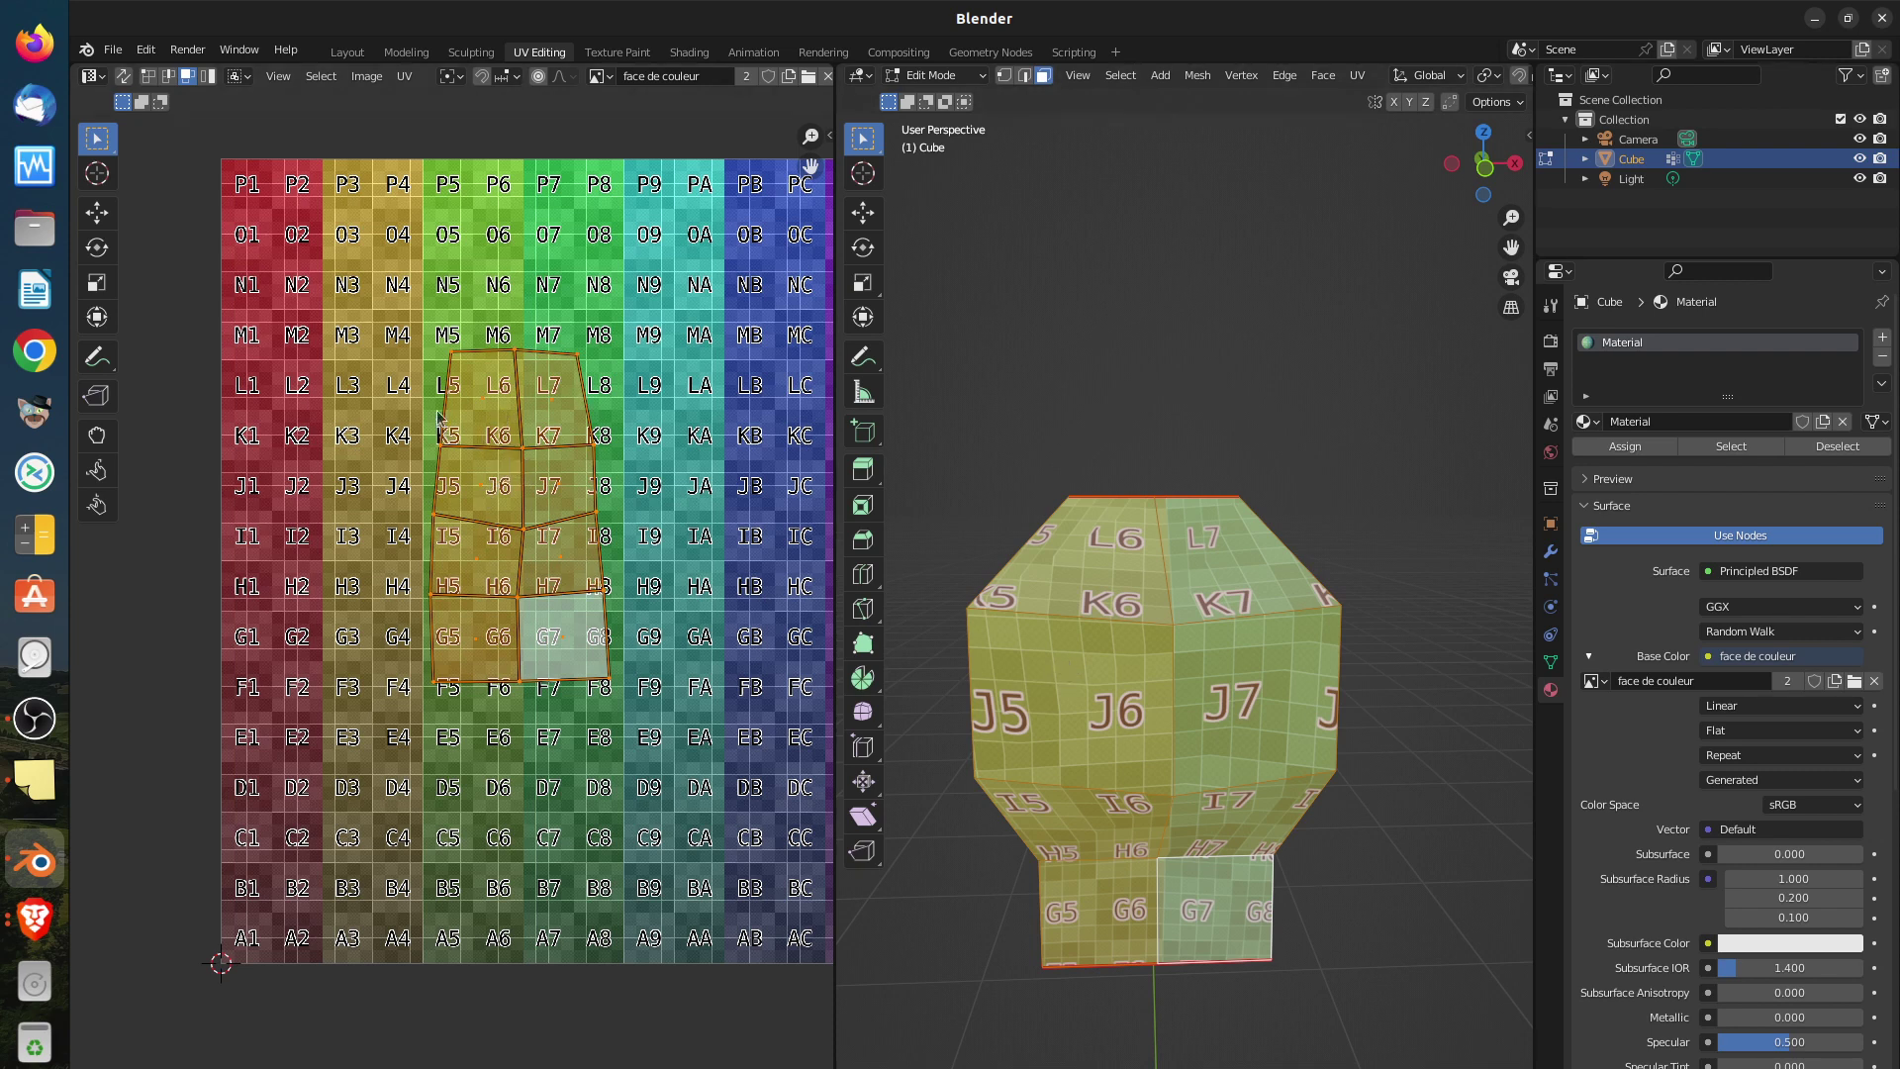
pyautogui.scroll(-3, 712, 554)
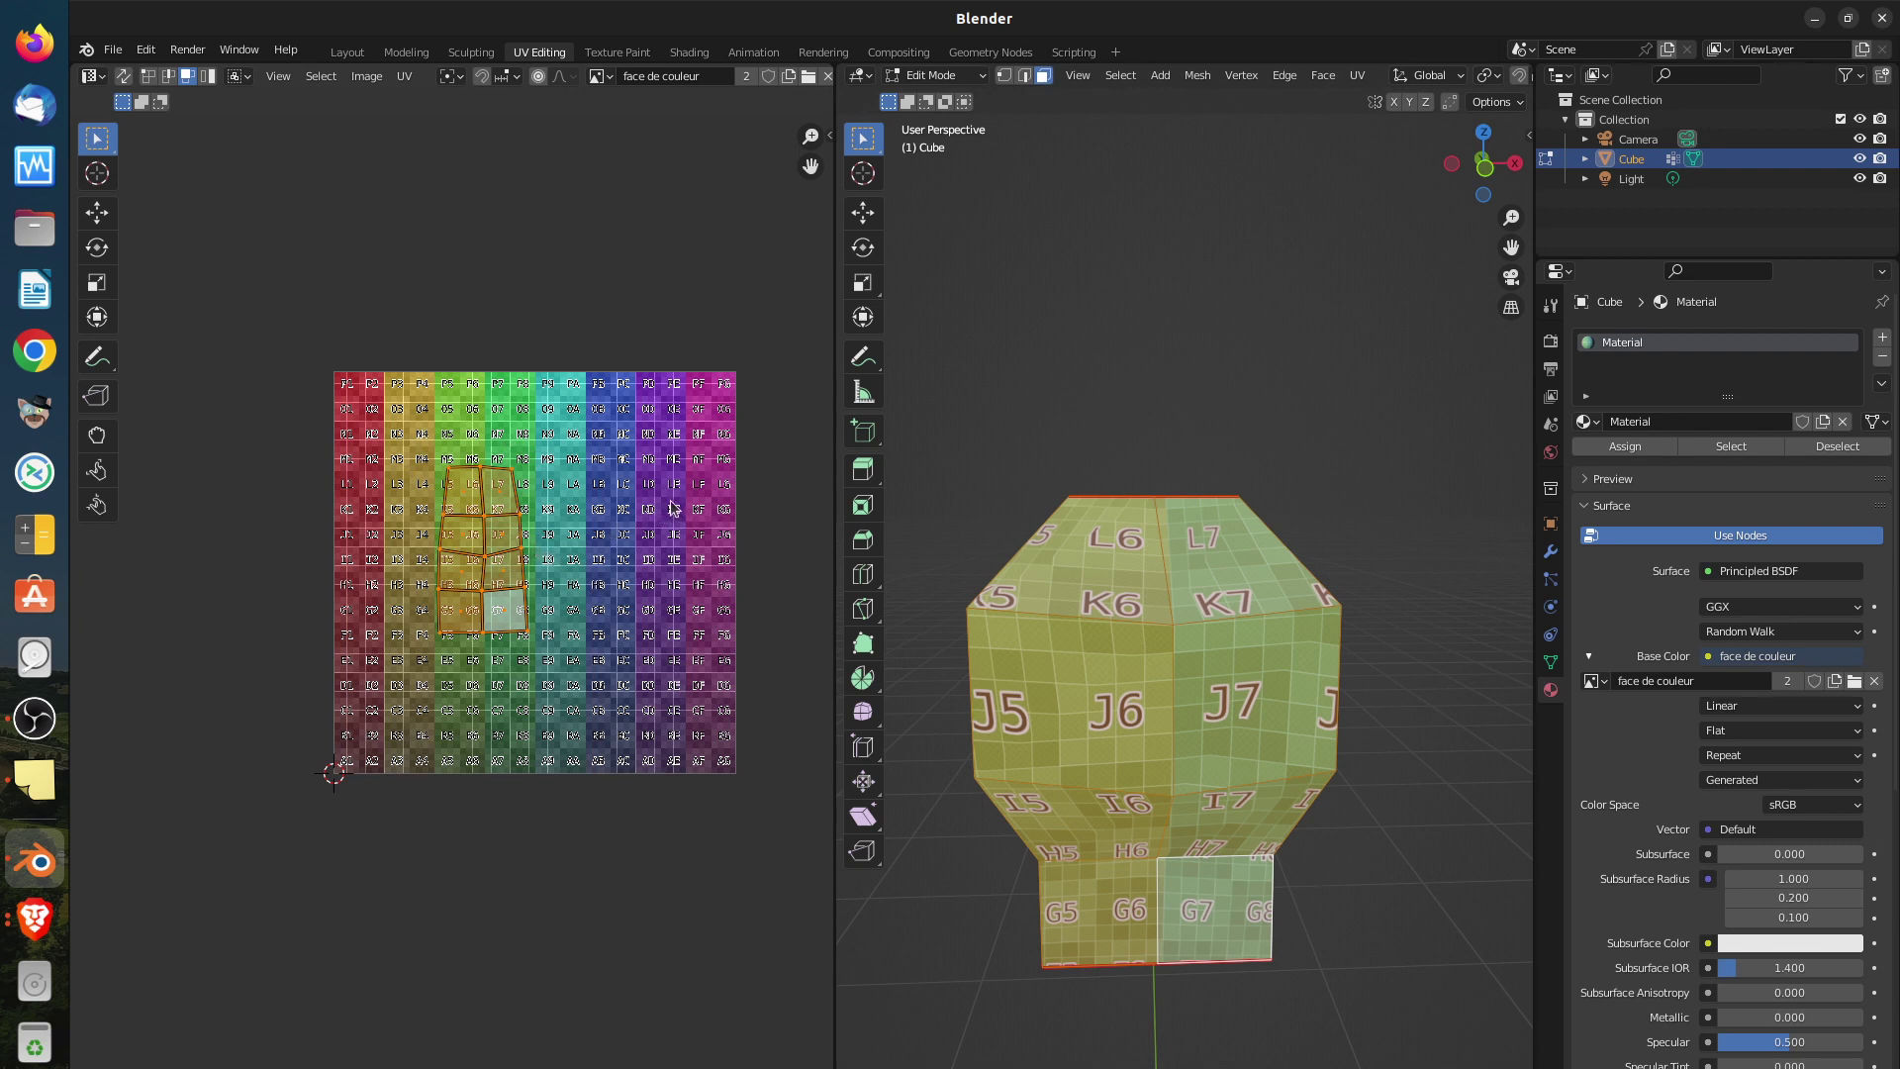
pyautogui.press('s')
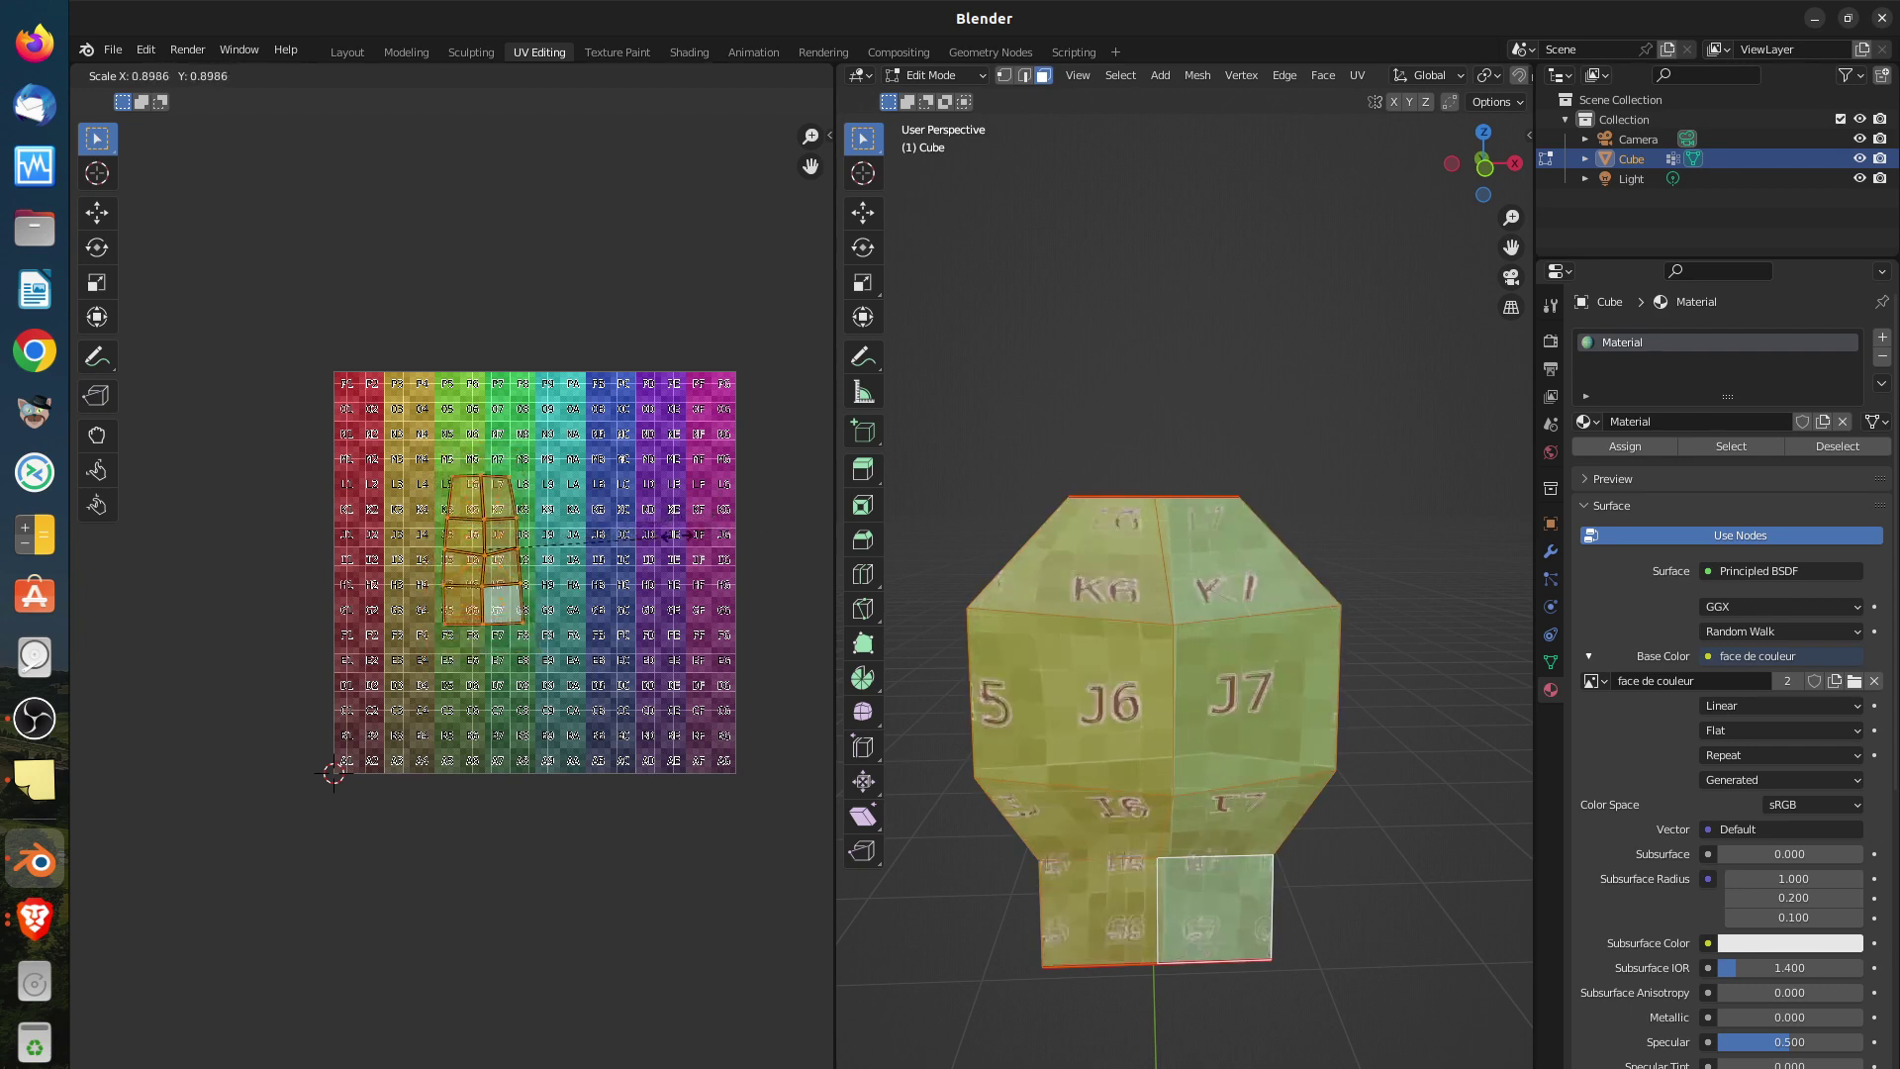
pyautogui.click(801, 536)
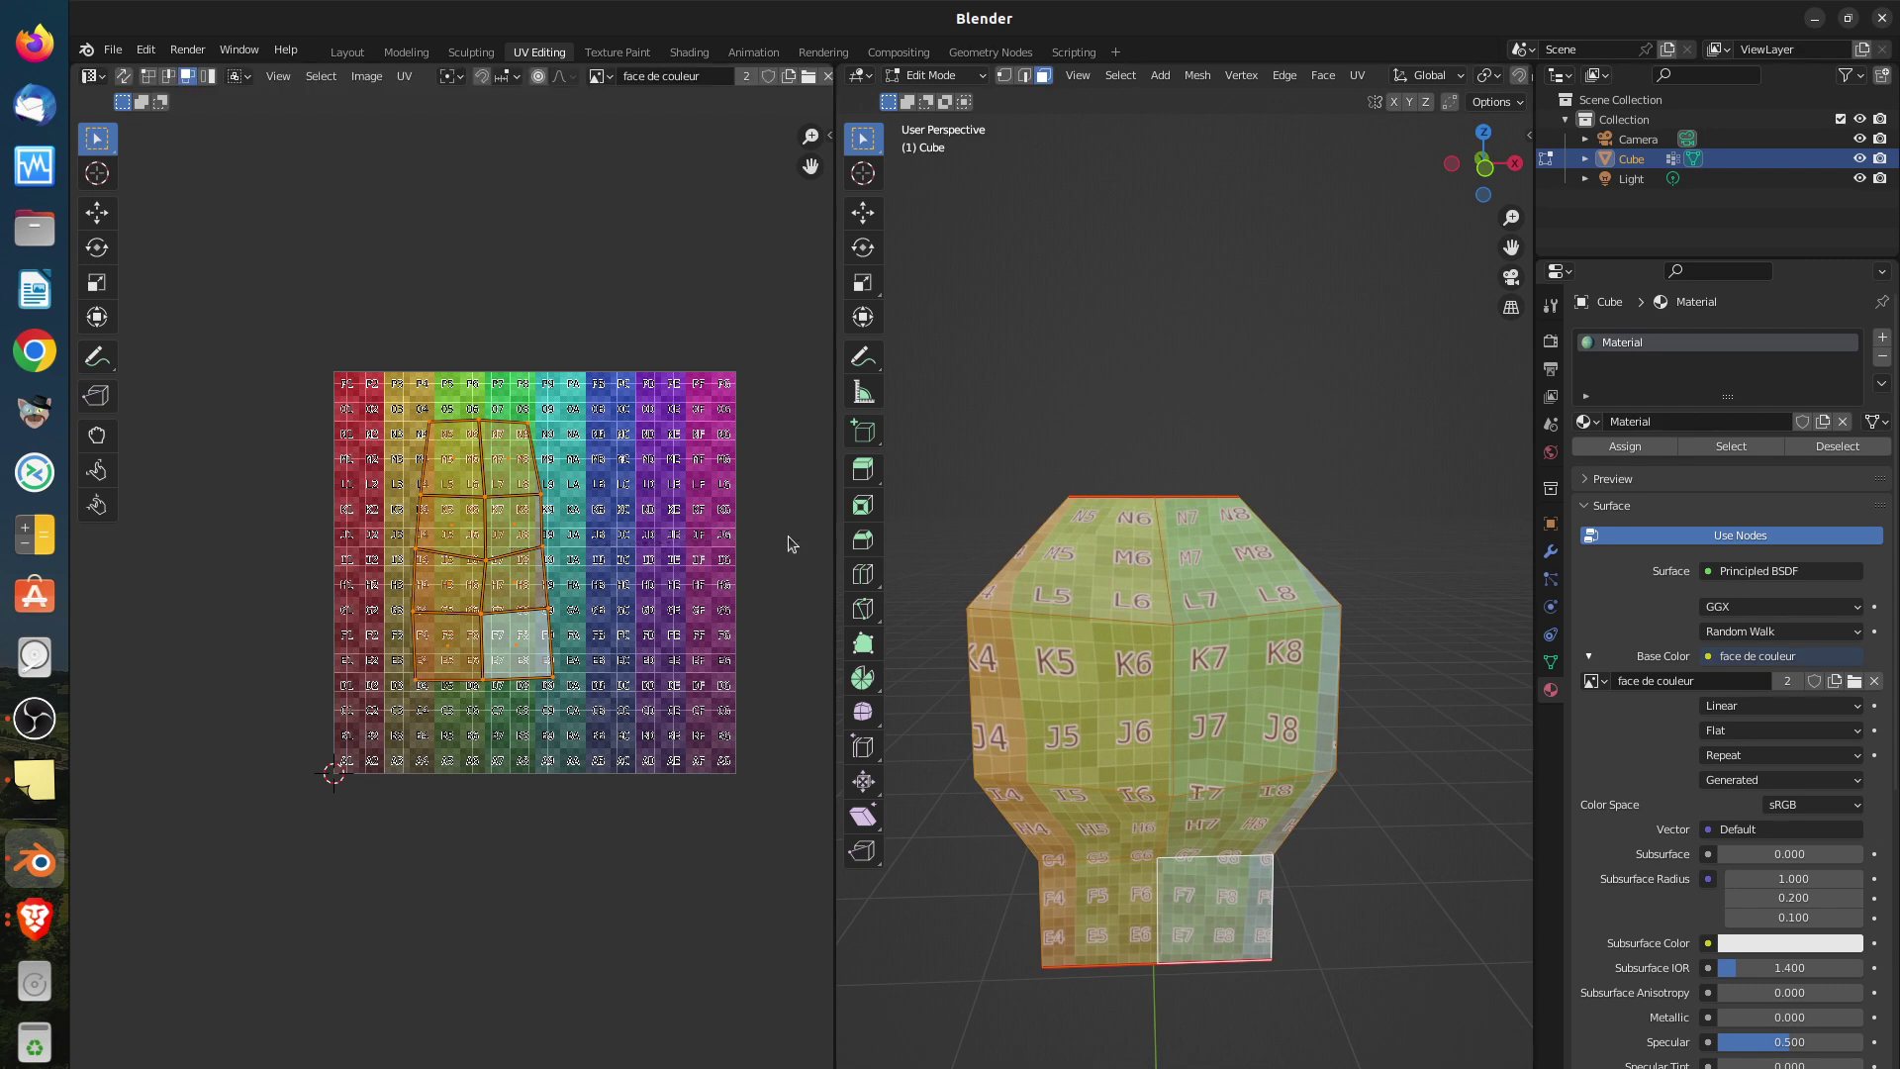
pyautogui.scroll(4, 1083, 688)
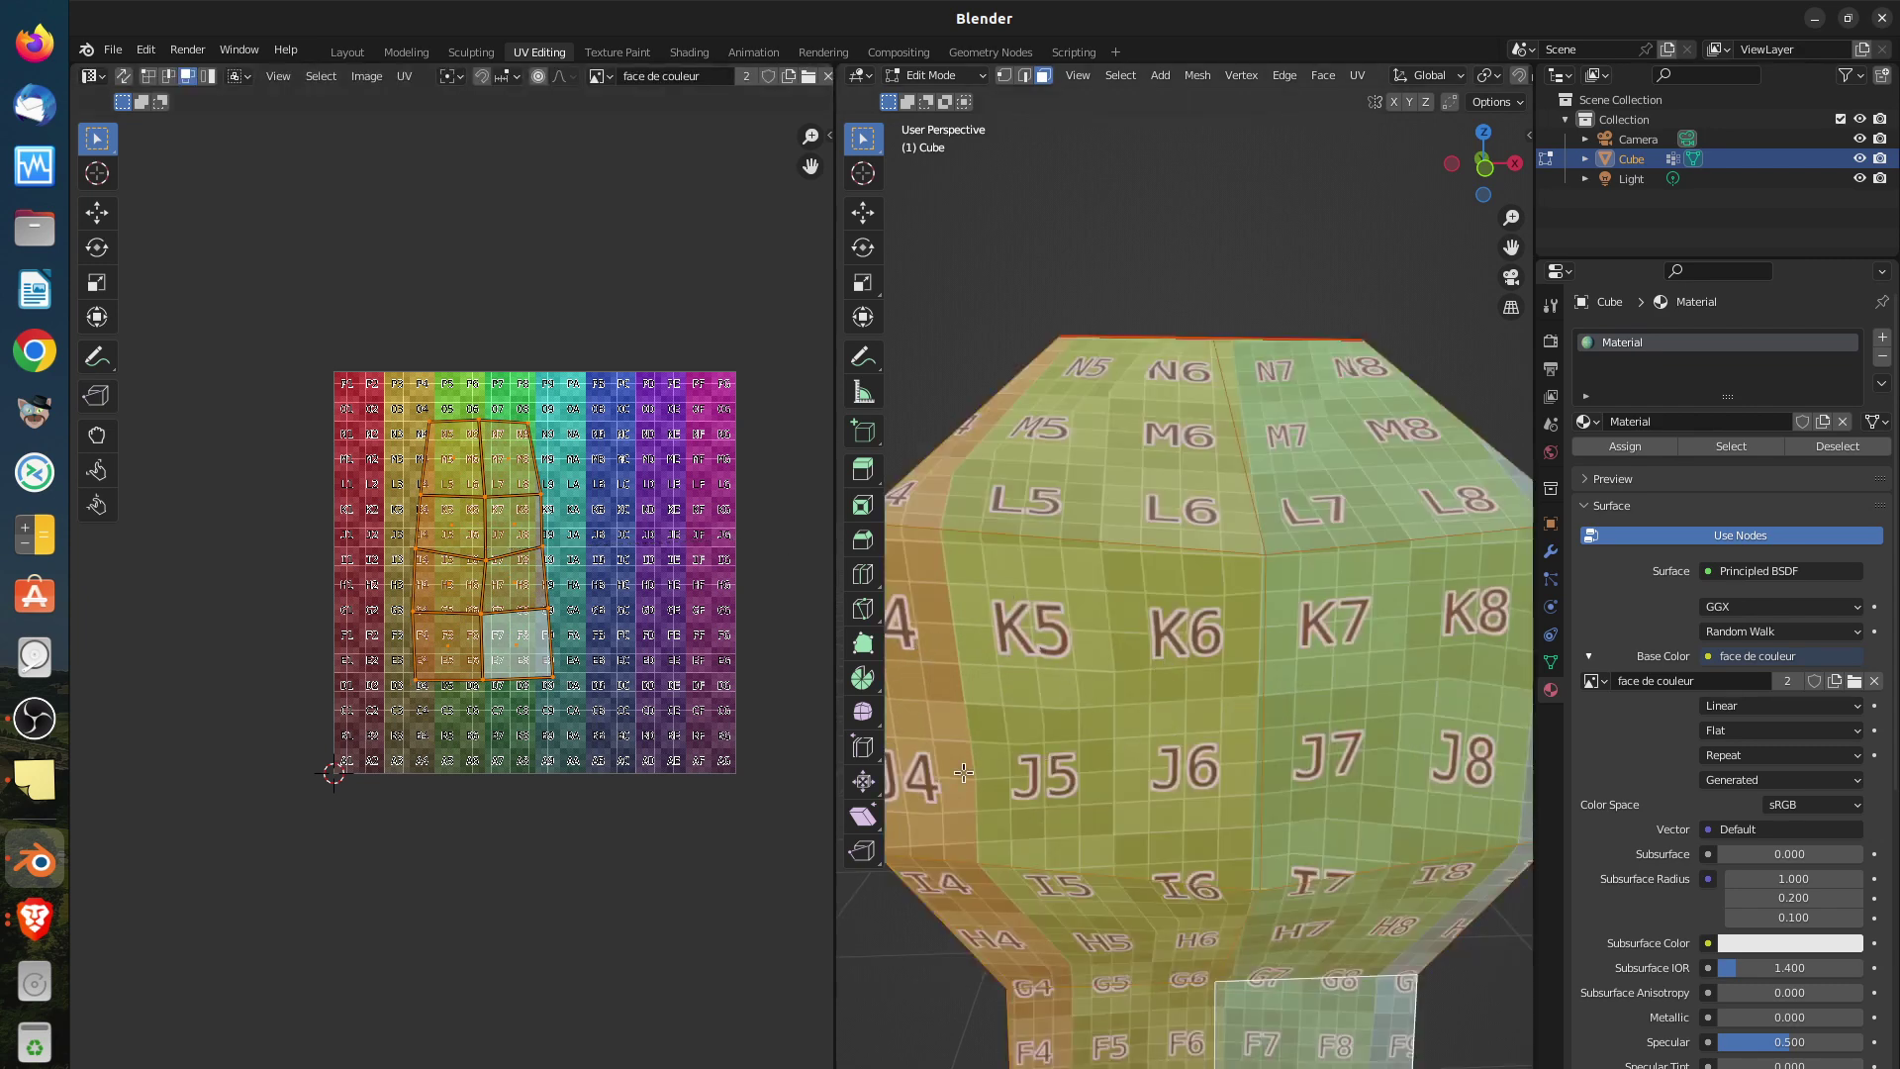
pyautogui.scroll(-4, 979, 770)
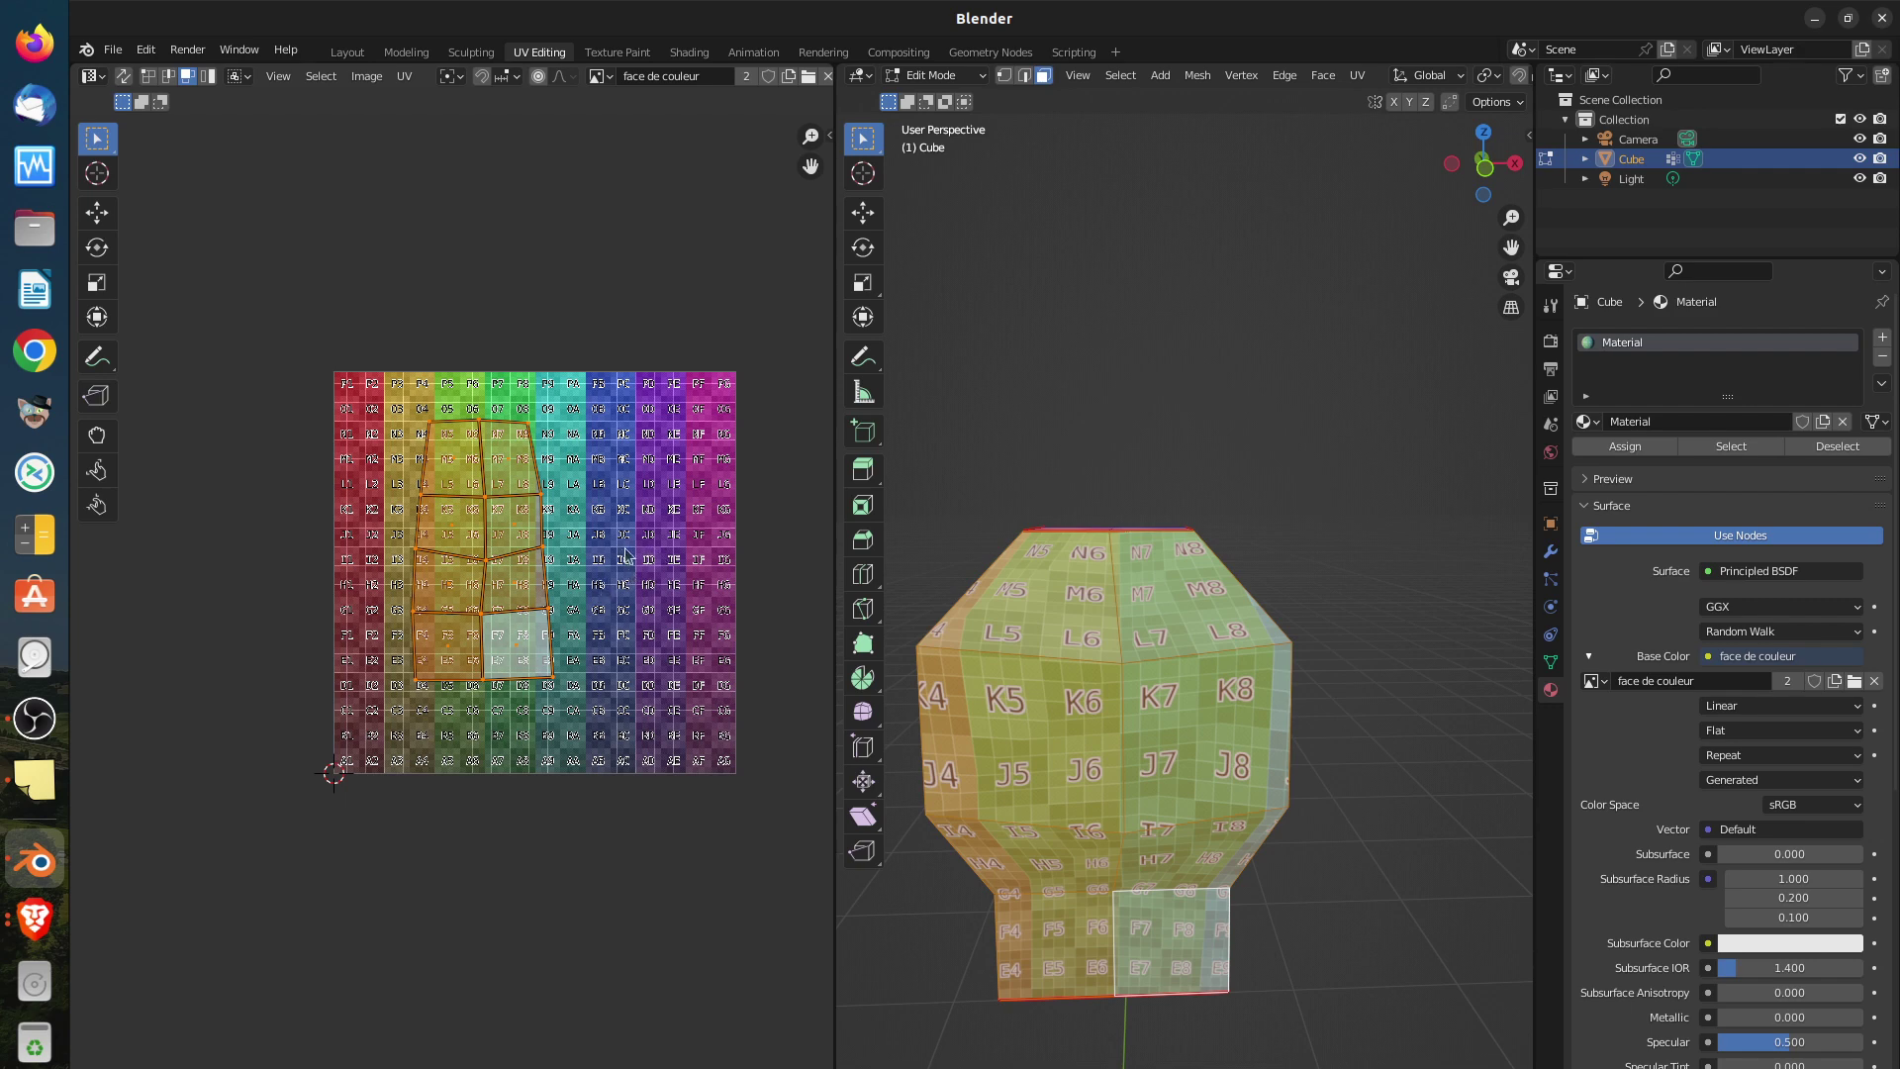
# Select the whole mesh to display the enlarged front UVs together with the remaining islands
pyautogui.hotkey('alt', 'a')
pyautogui.press('a')
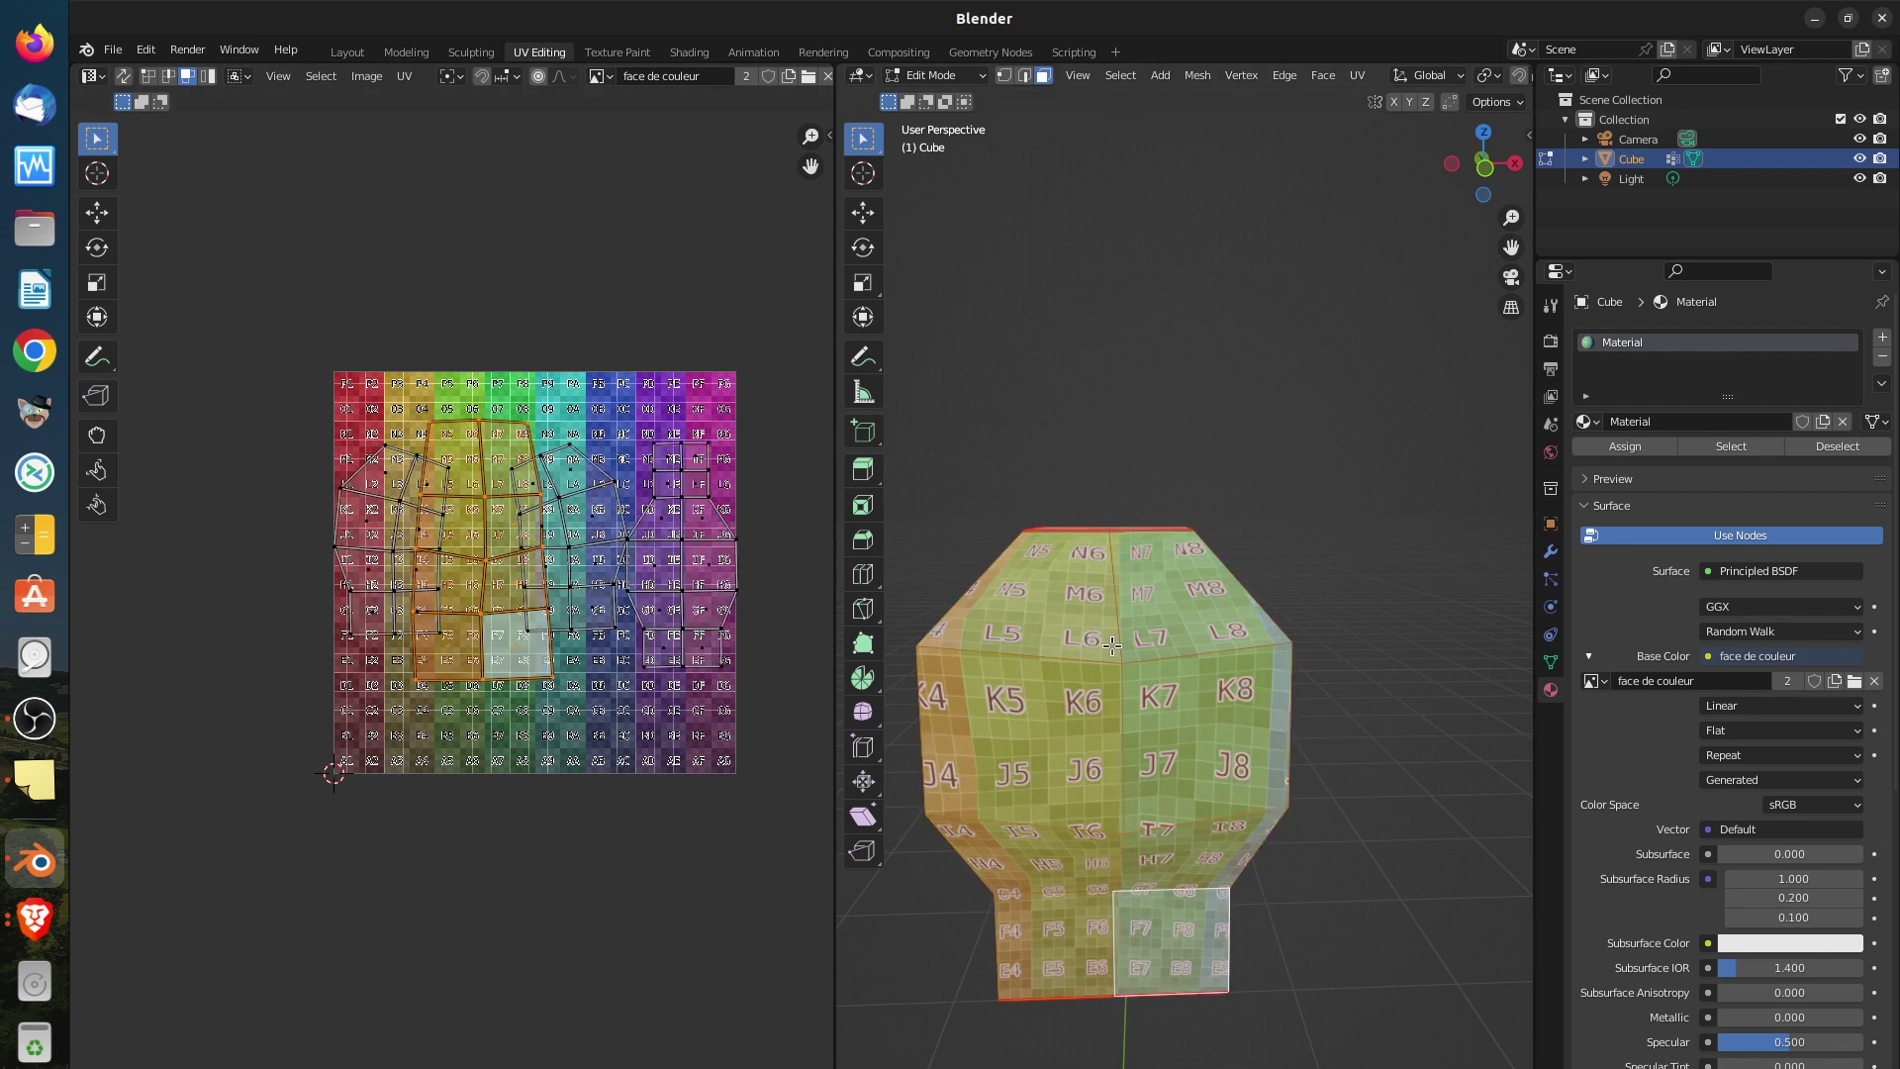
# Undo the enlargement of the eight front face UVs
pyautogui.scroll(2, 495, 512)
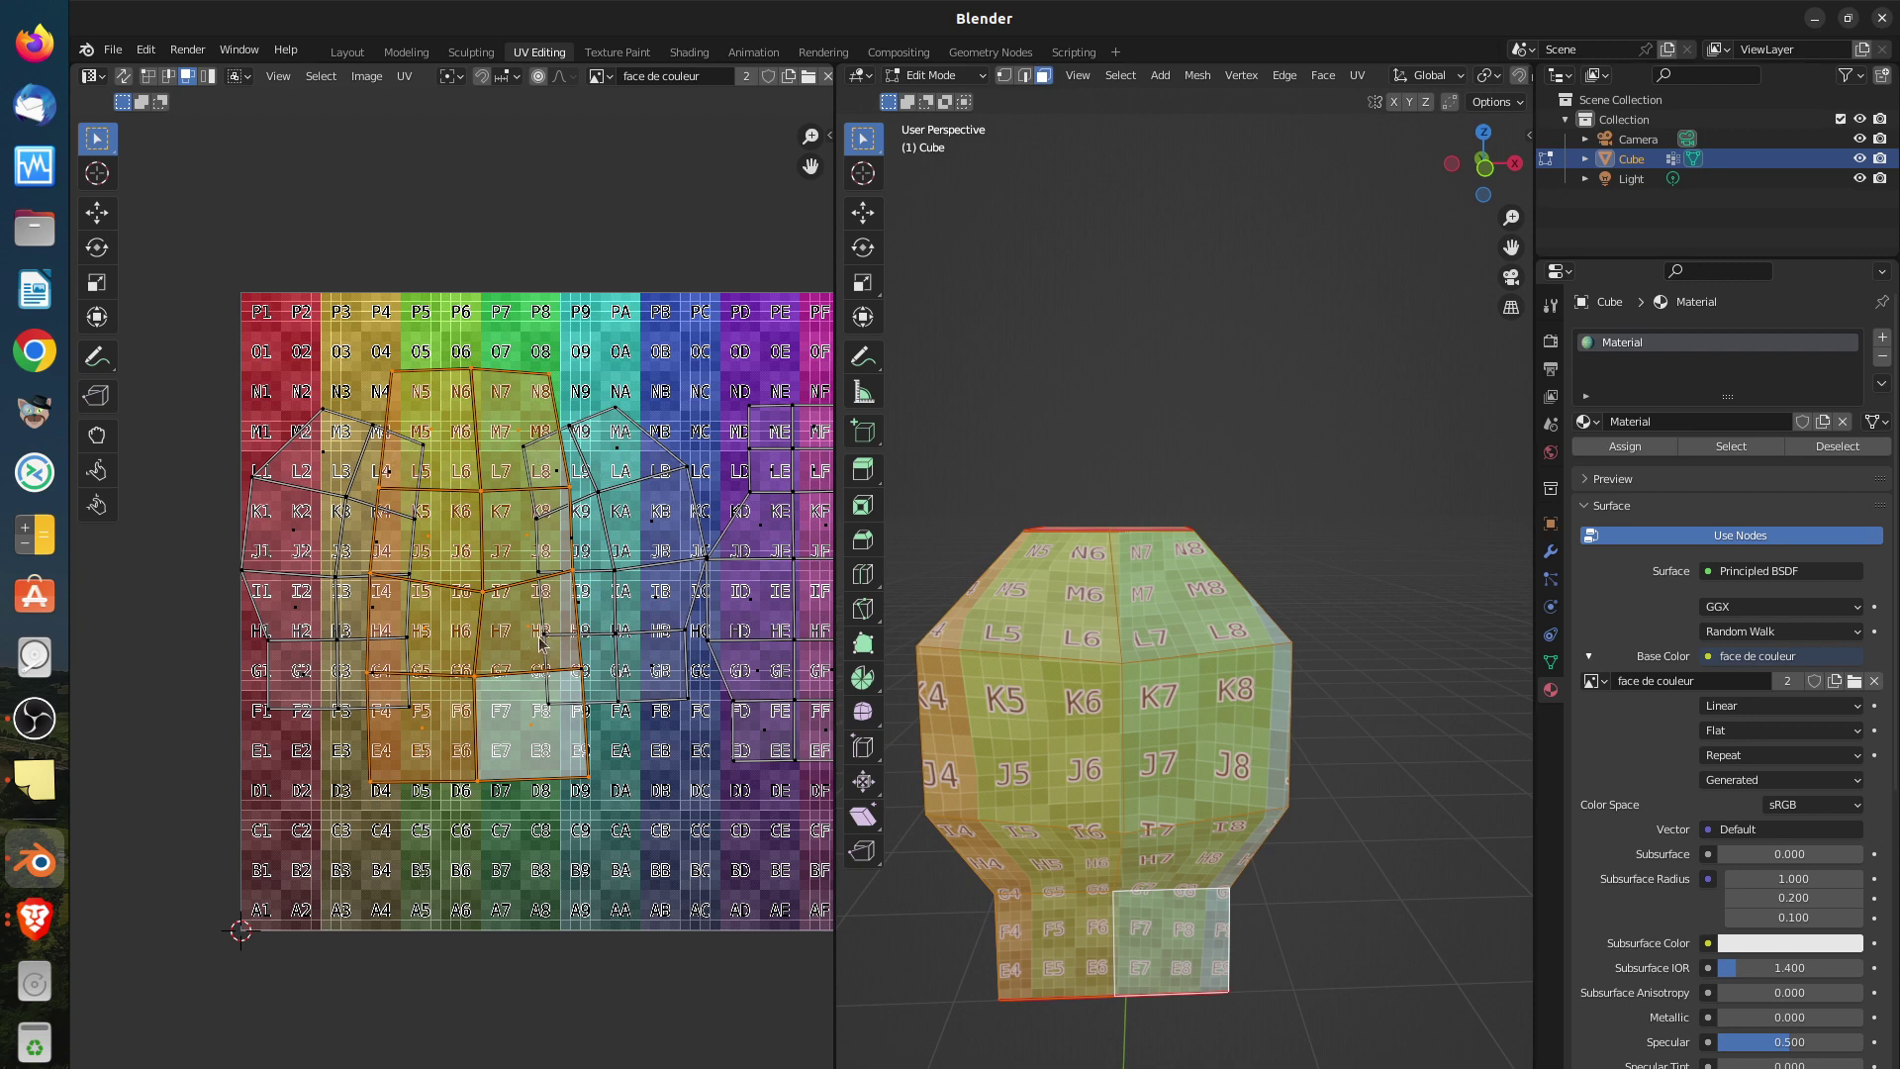
pyautogui.hotkey('ctrl', 'z')
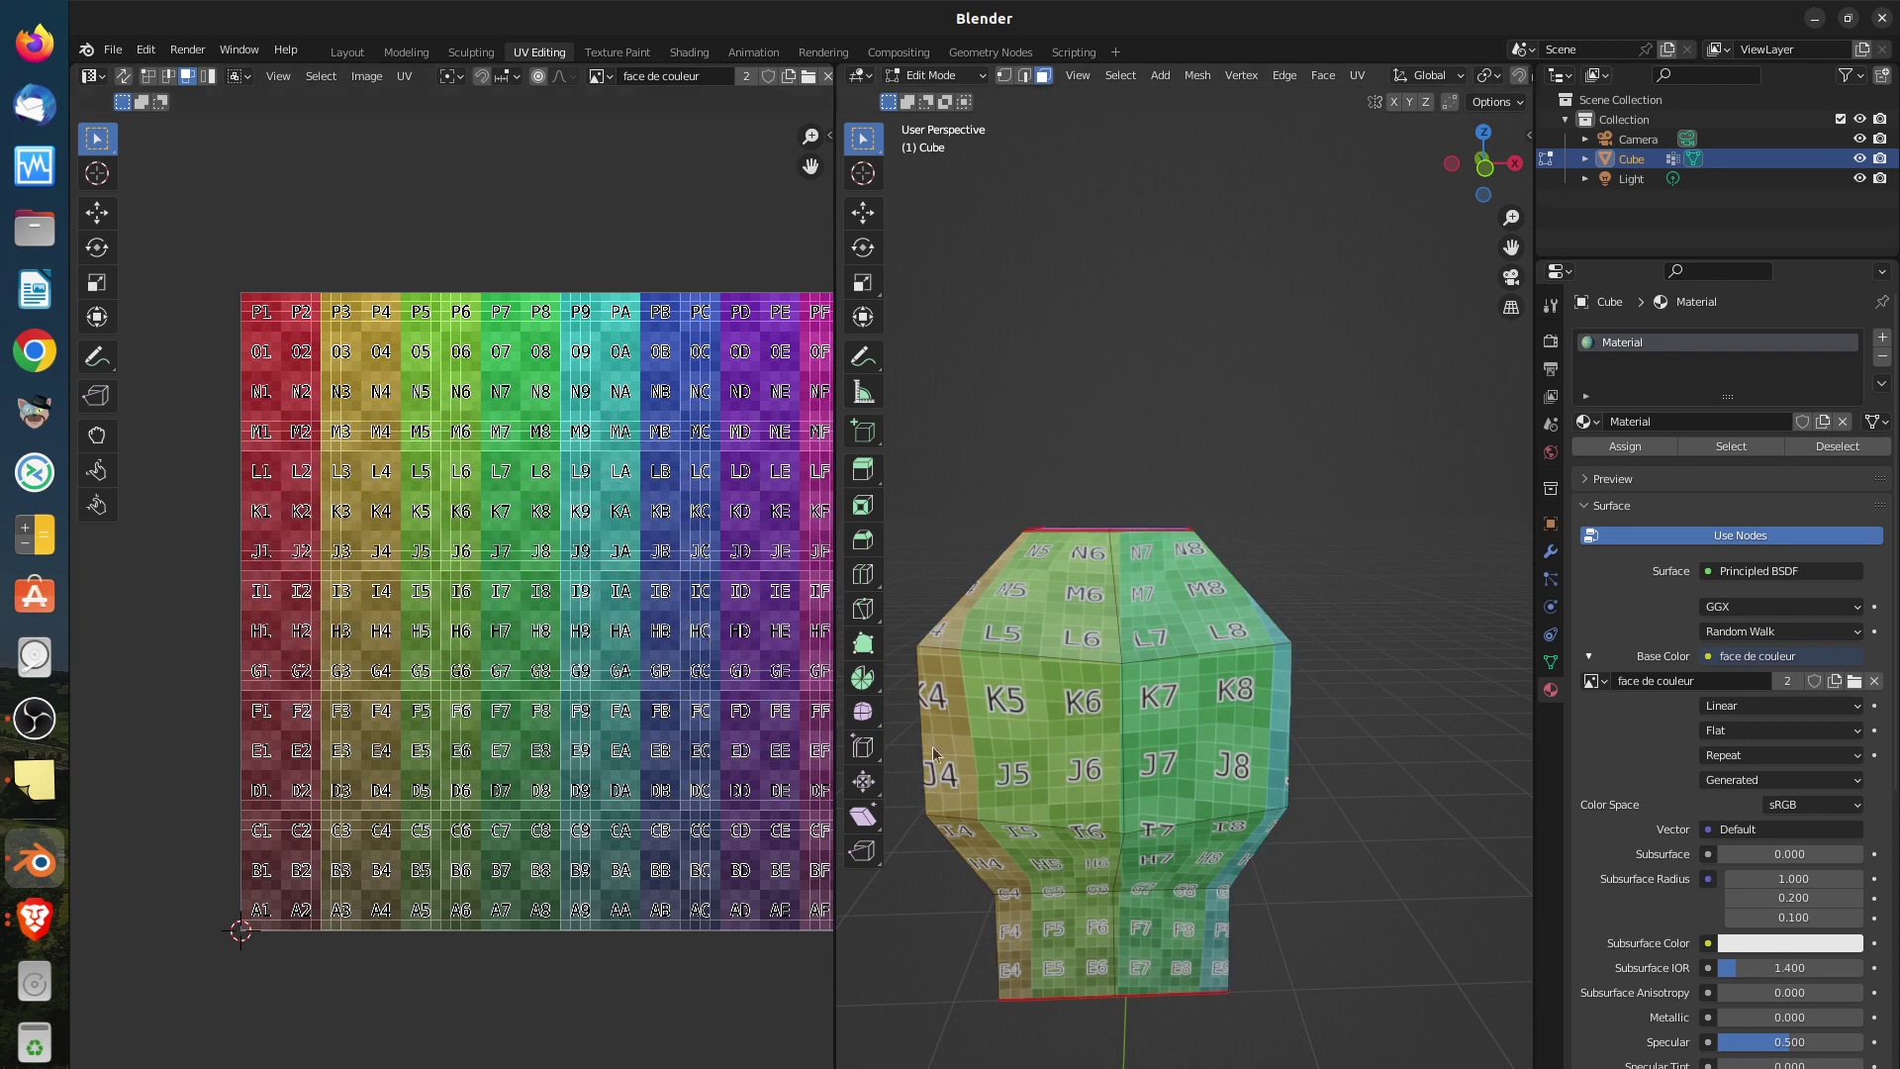
pyautogui.press('a')
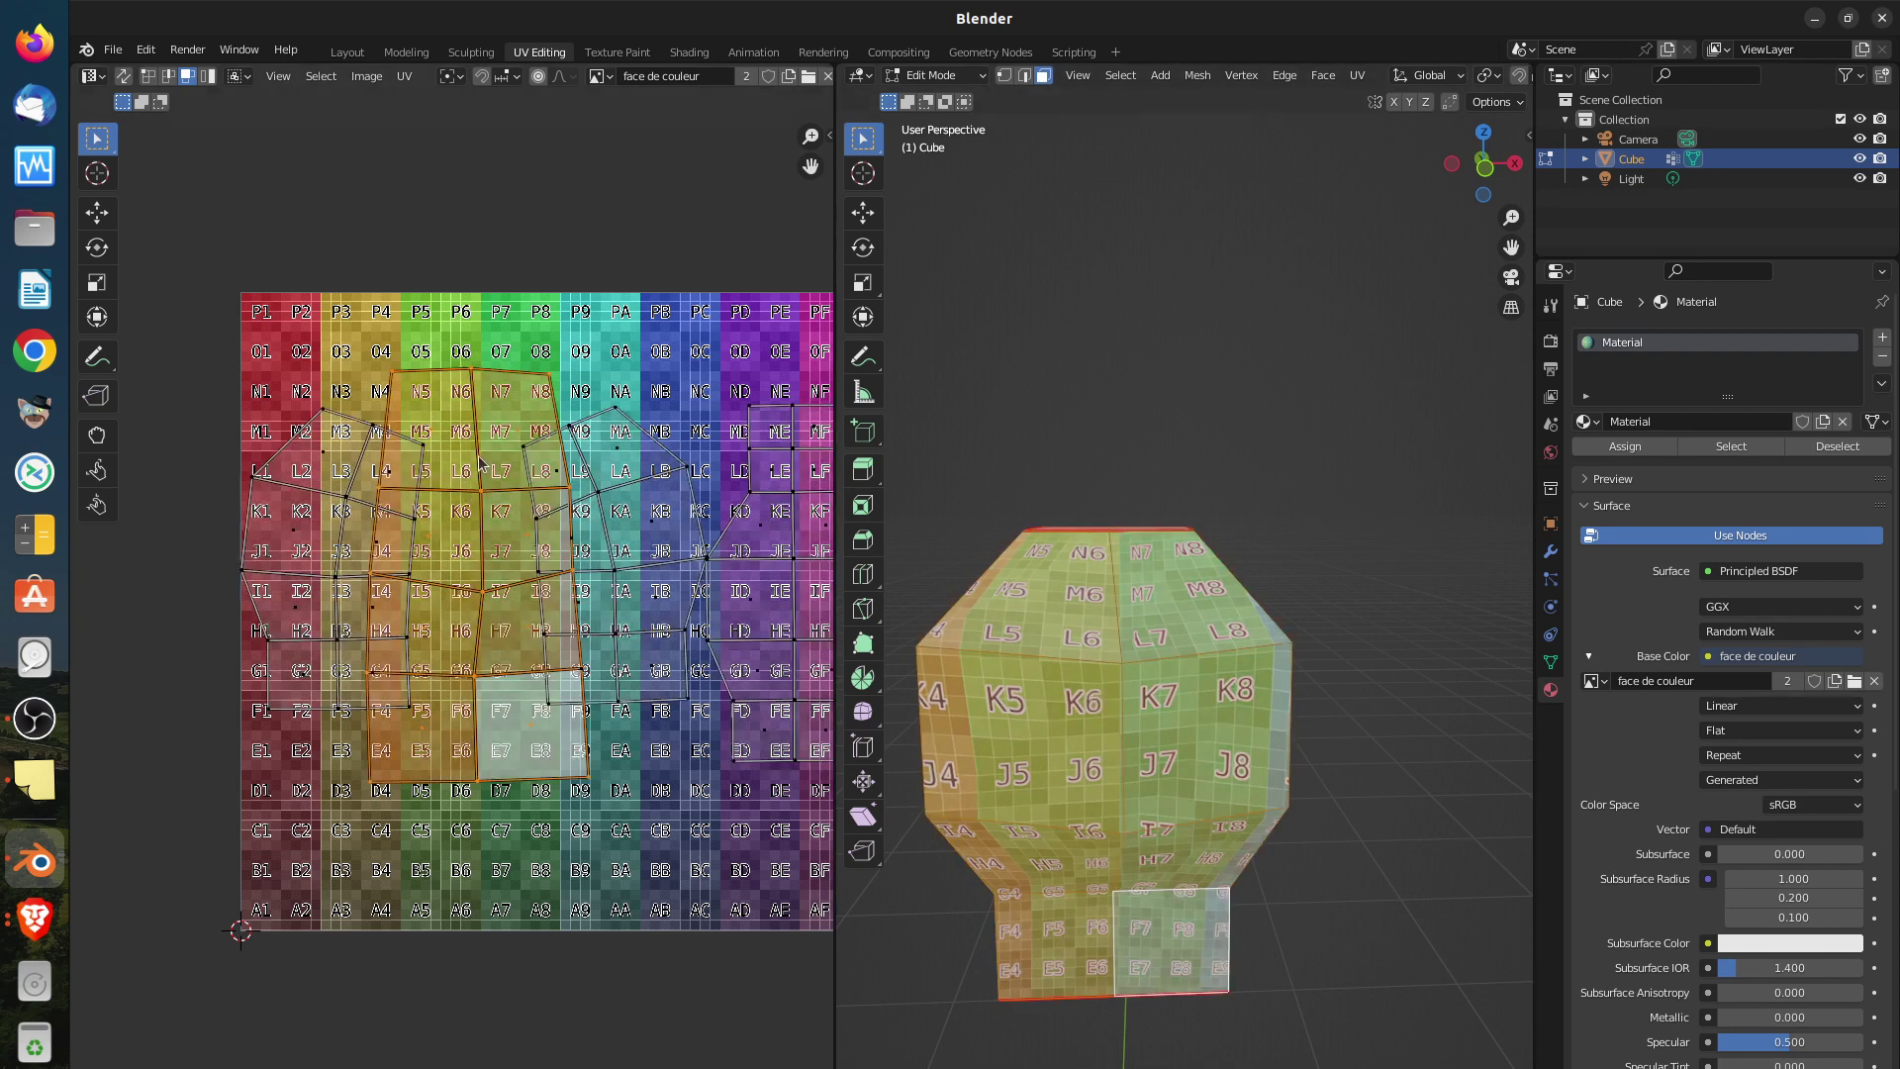
pyautogui.hotkey('ctrl', 'z')
pyautogui.hotkey('ctrl', 'z')
pyautogui.hotkey('ctrl', 'z')
pyautogui.hotkey('ctrl', 'z')
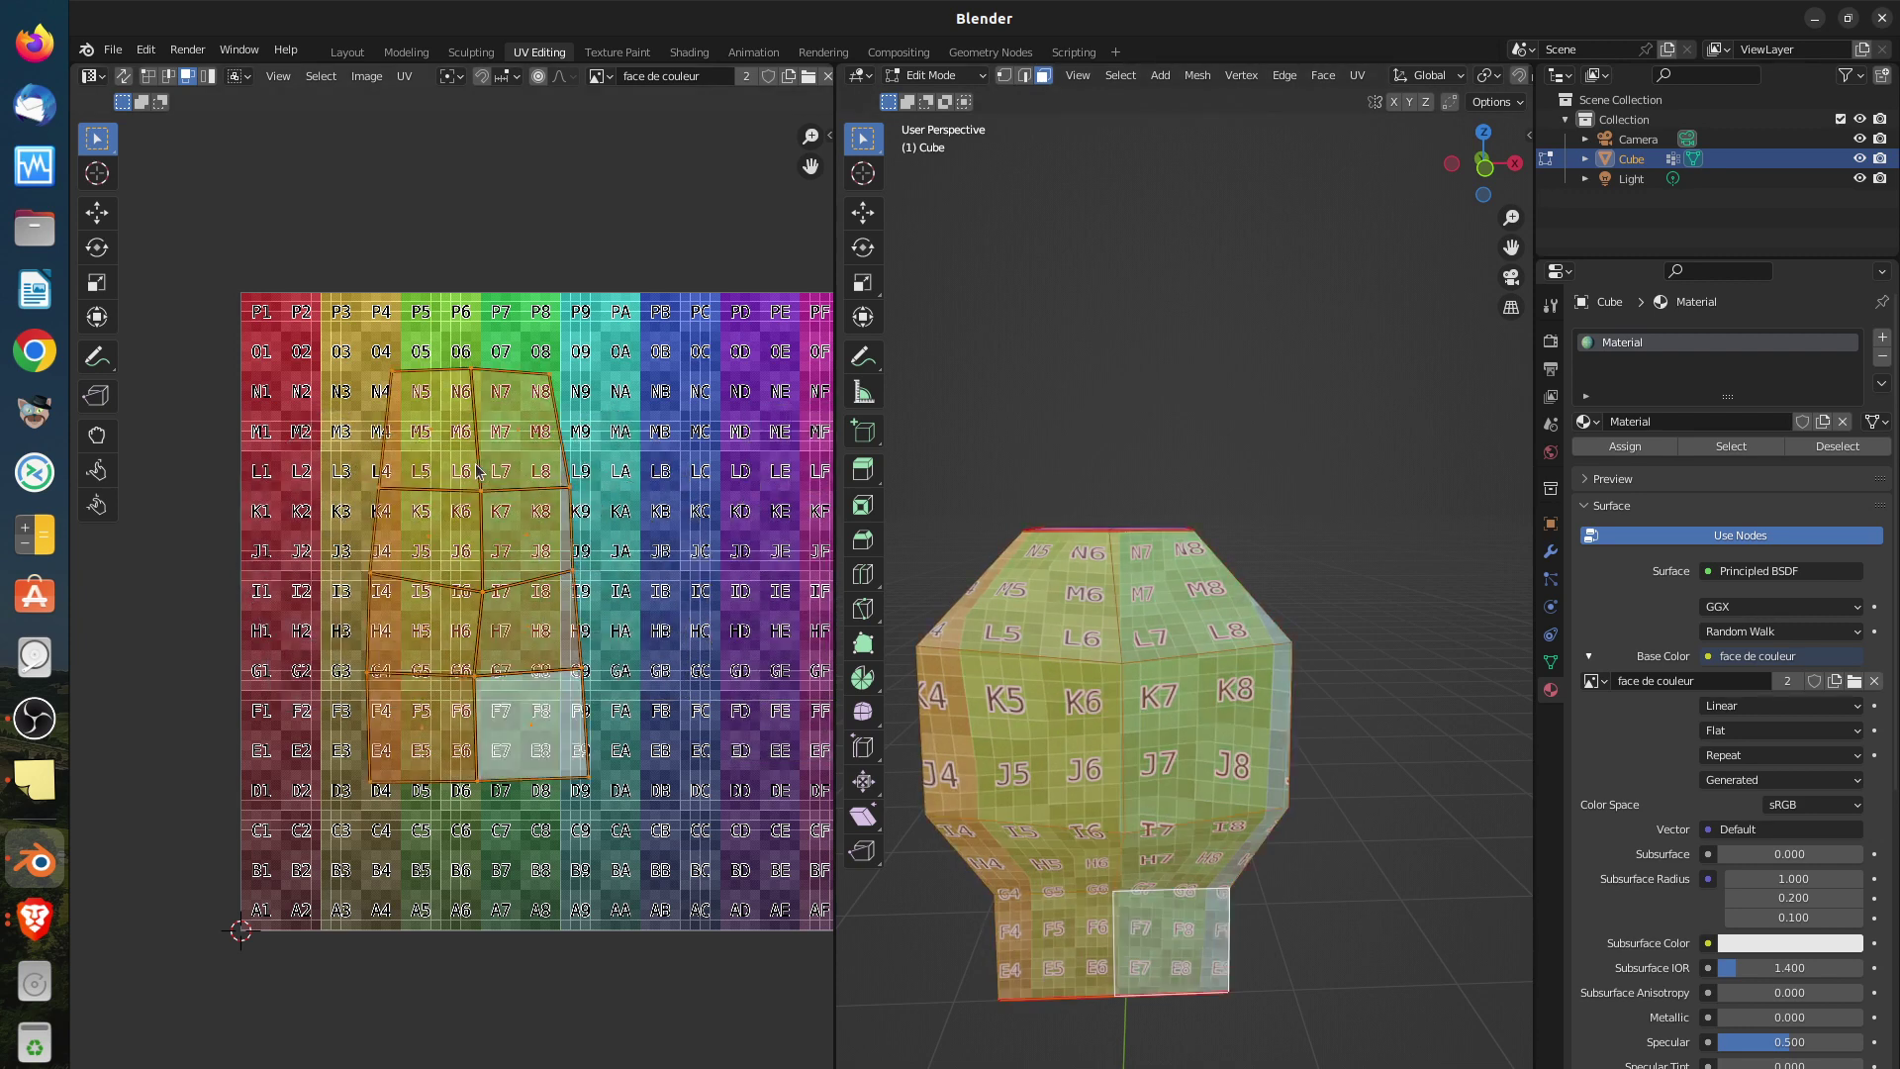
pyautogui.hotkey('ctrl', 'z')
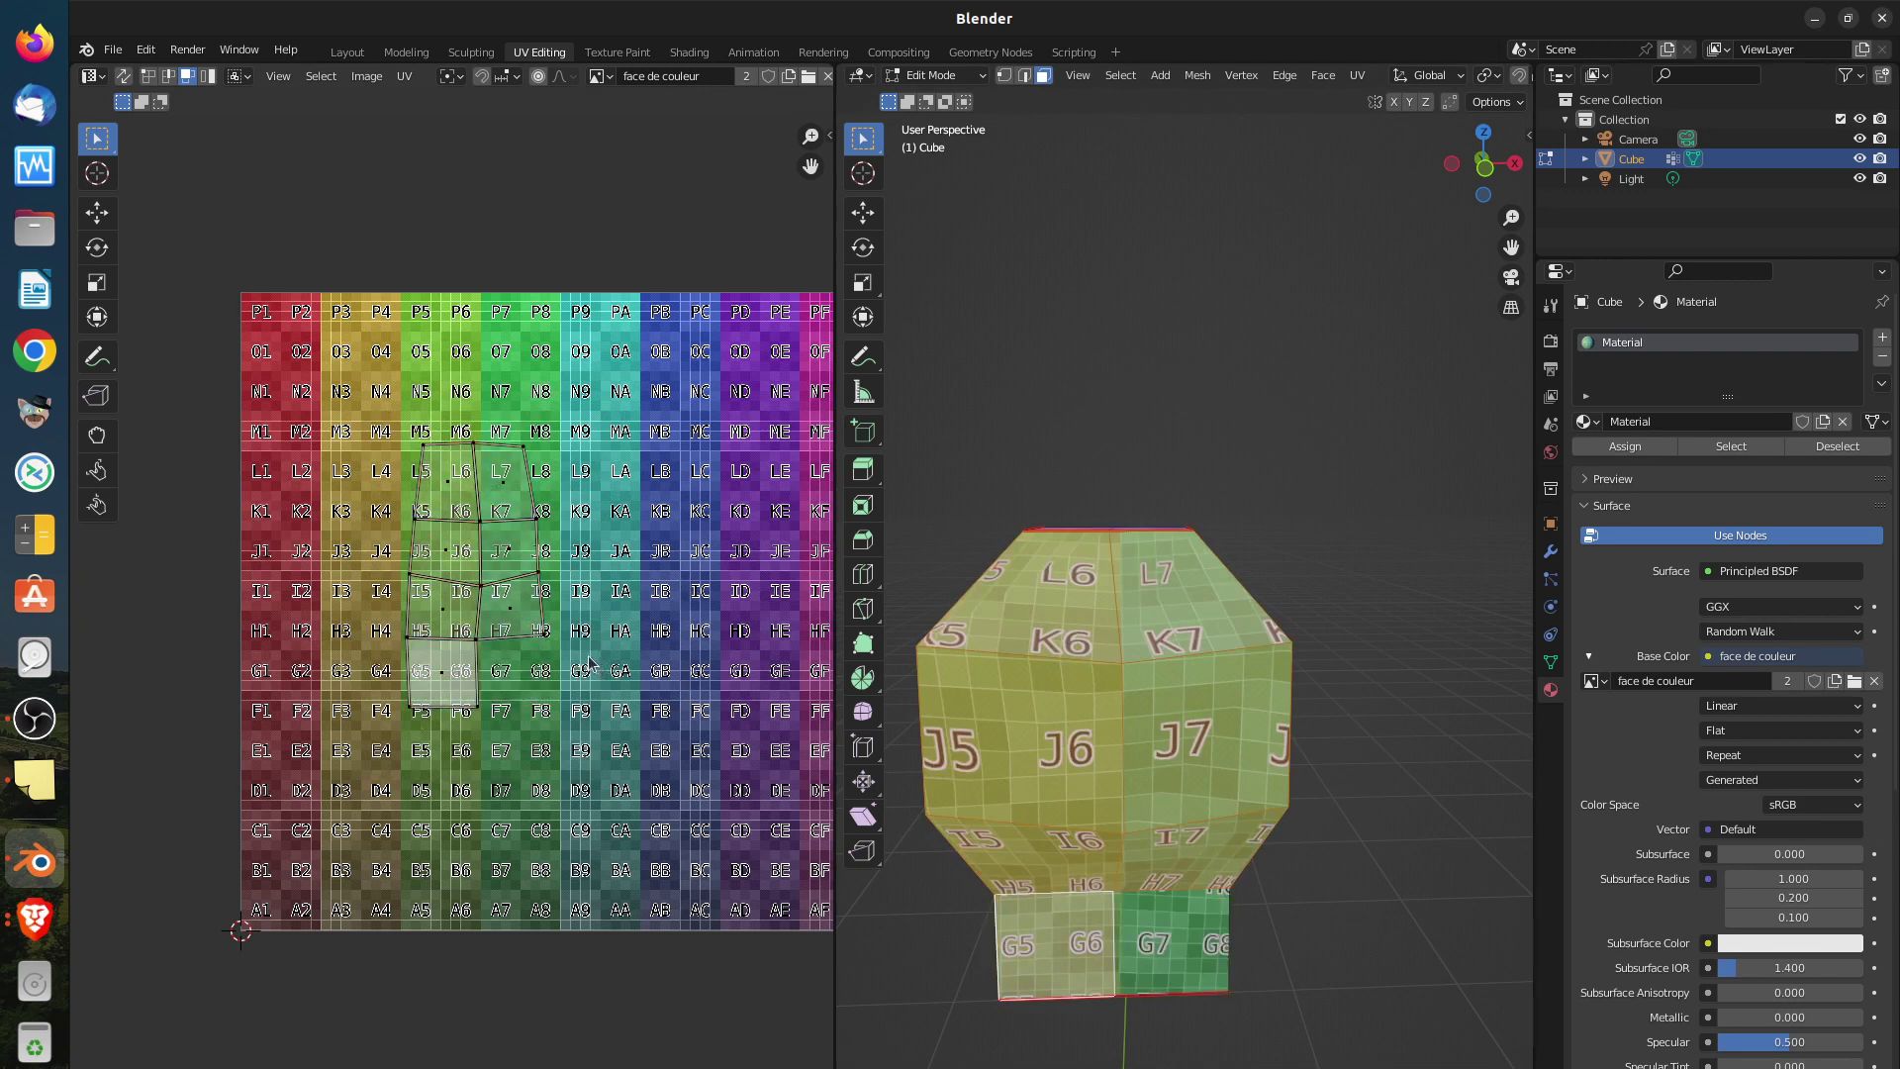
# Display the whole mesh's UV islands and select the four central UV faces around cells J5 to H8
pyautogui.click(535, 667)
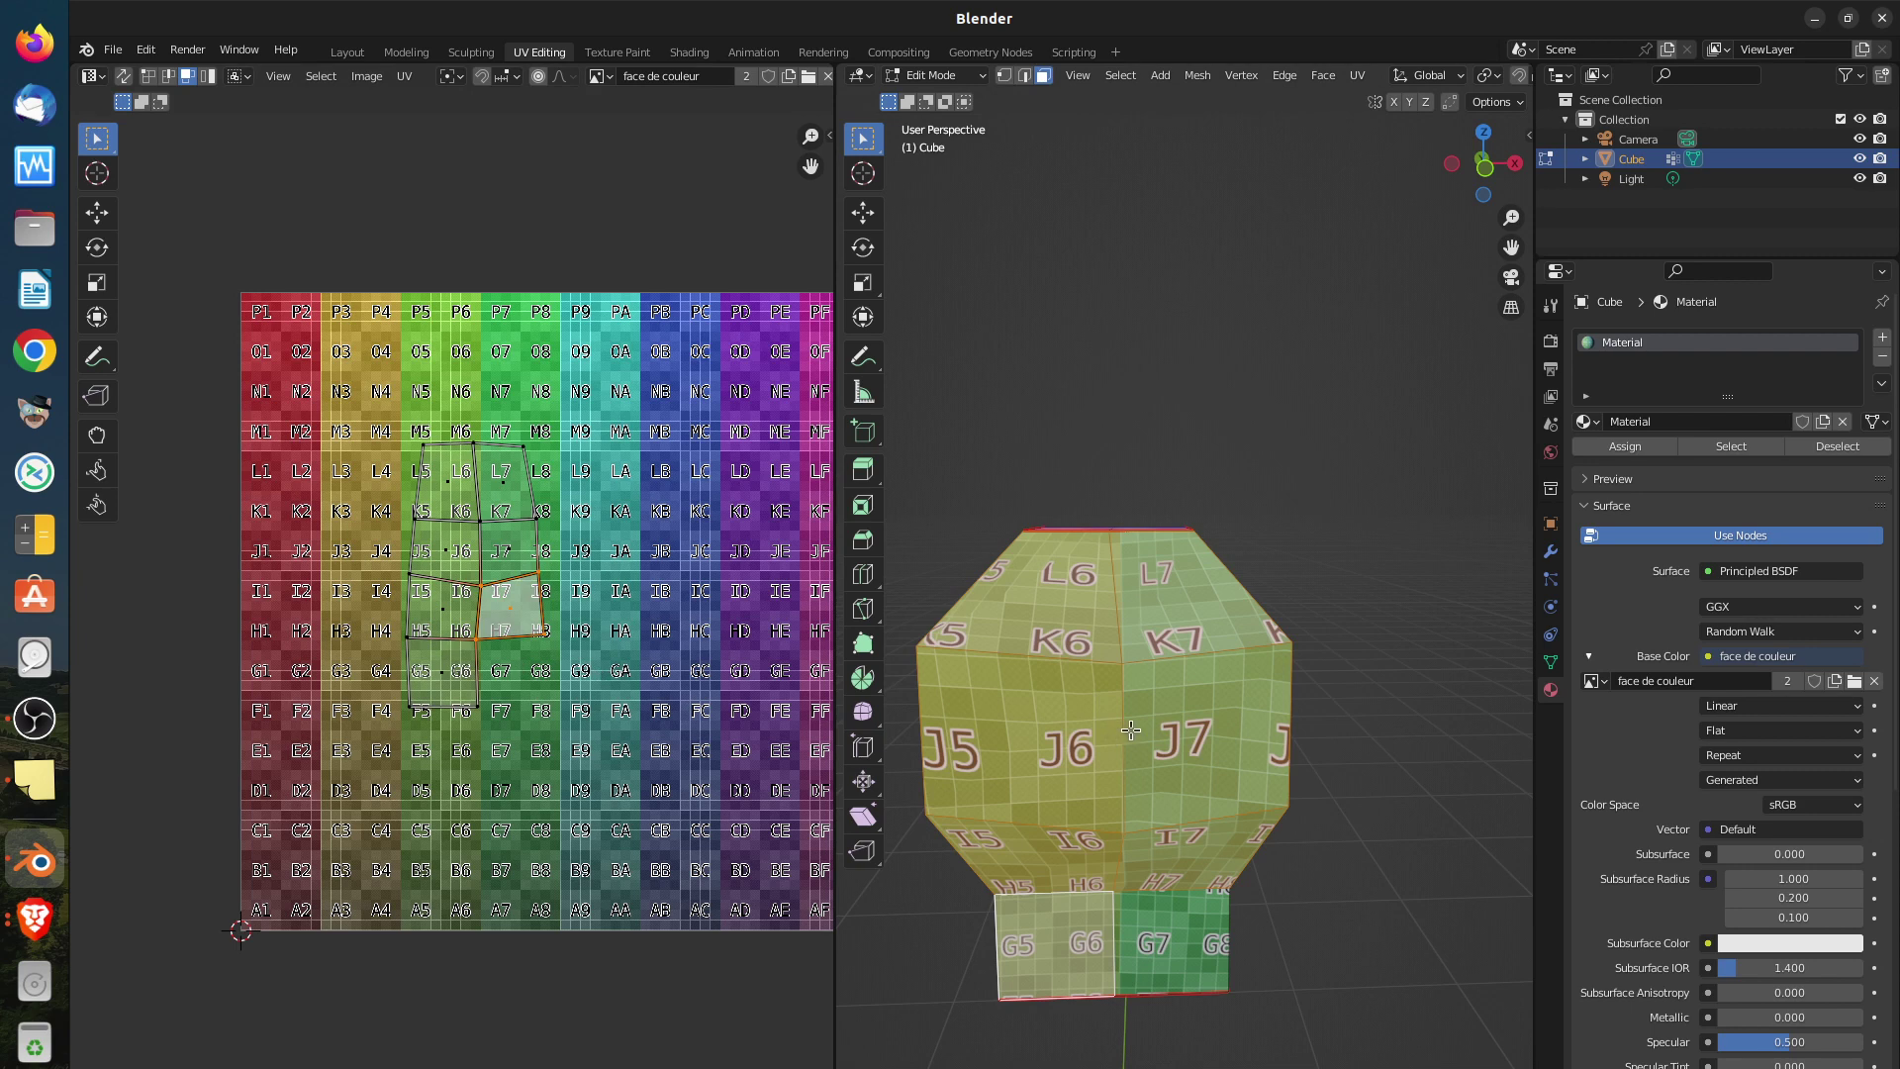
pyautogui.hotkey('alt', 'a')
pyautogui.press('a')
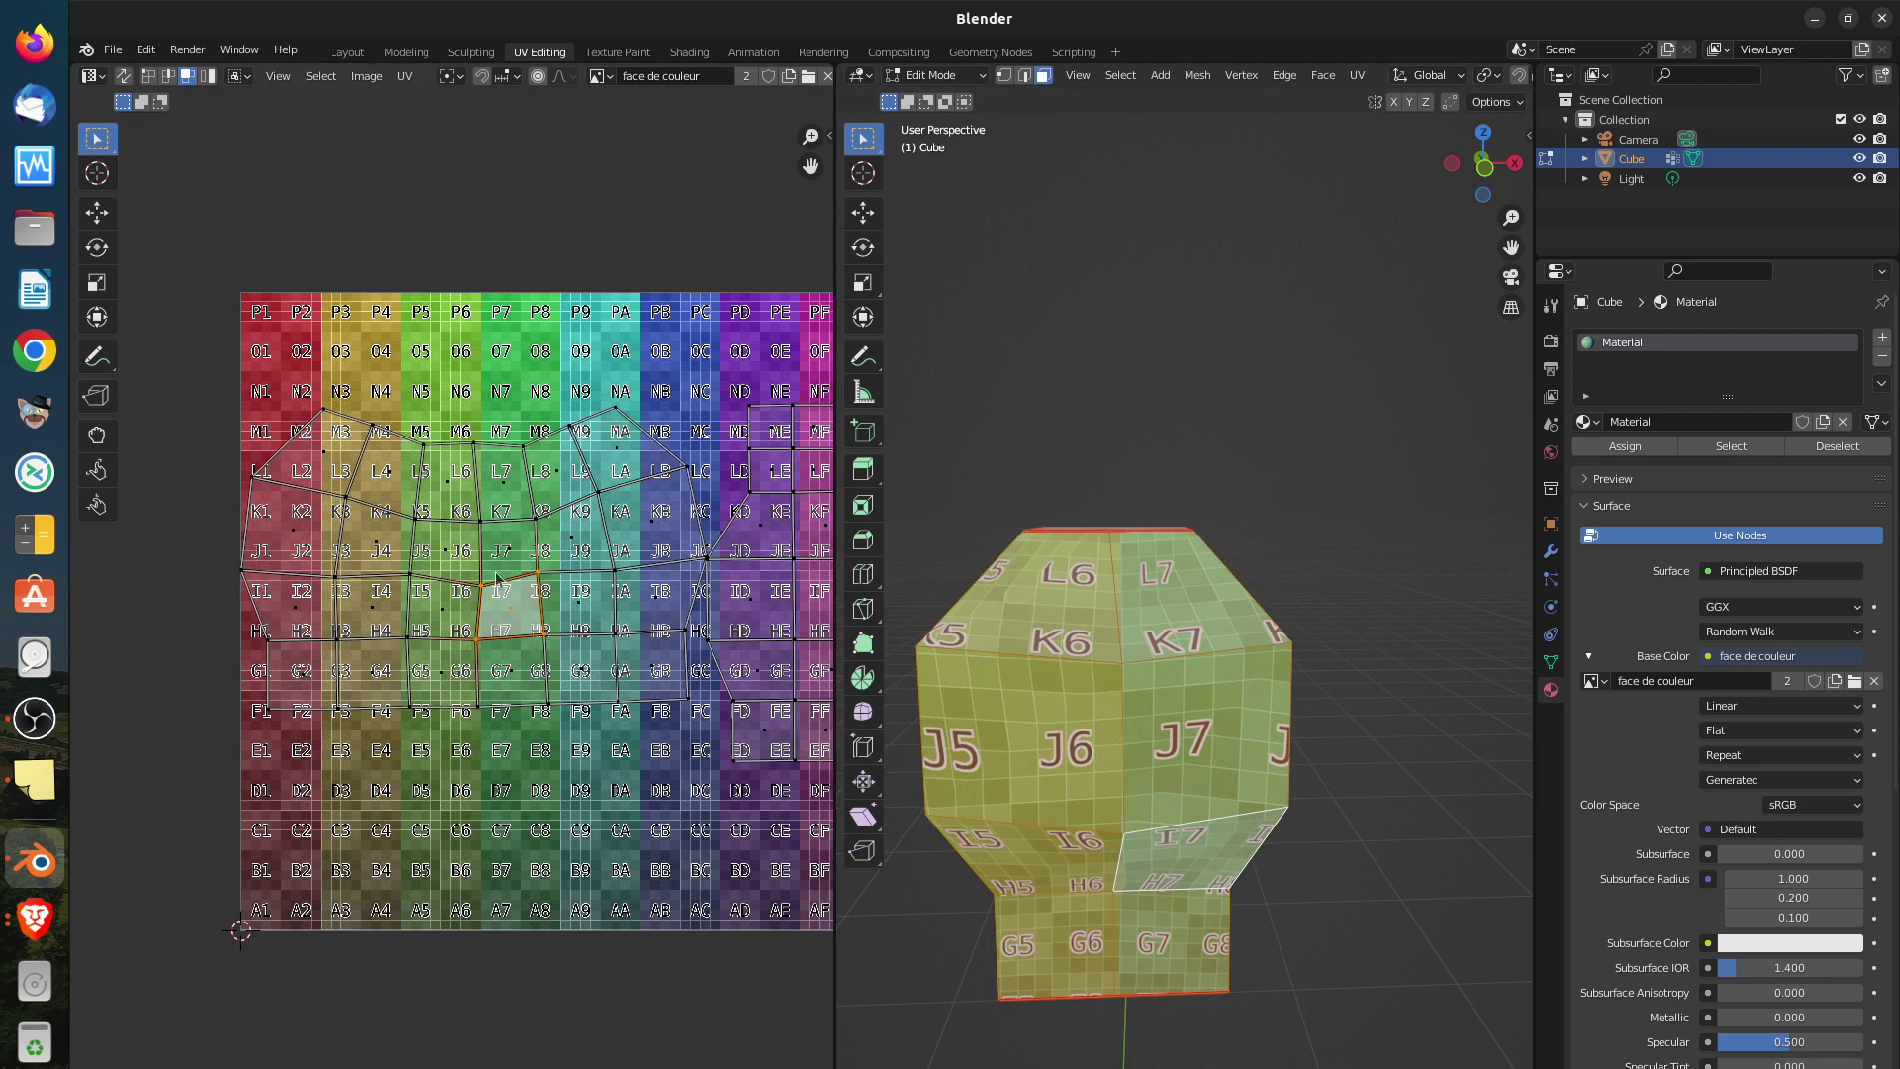
pyautogui.scroll(1, 374, 551)
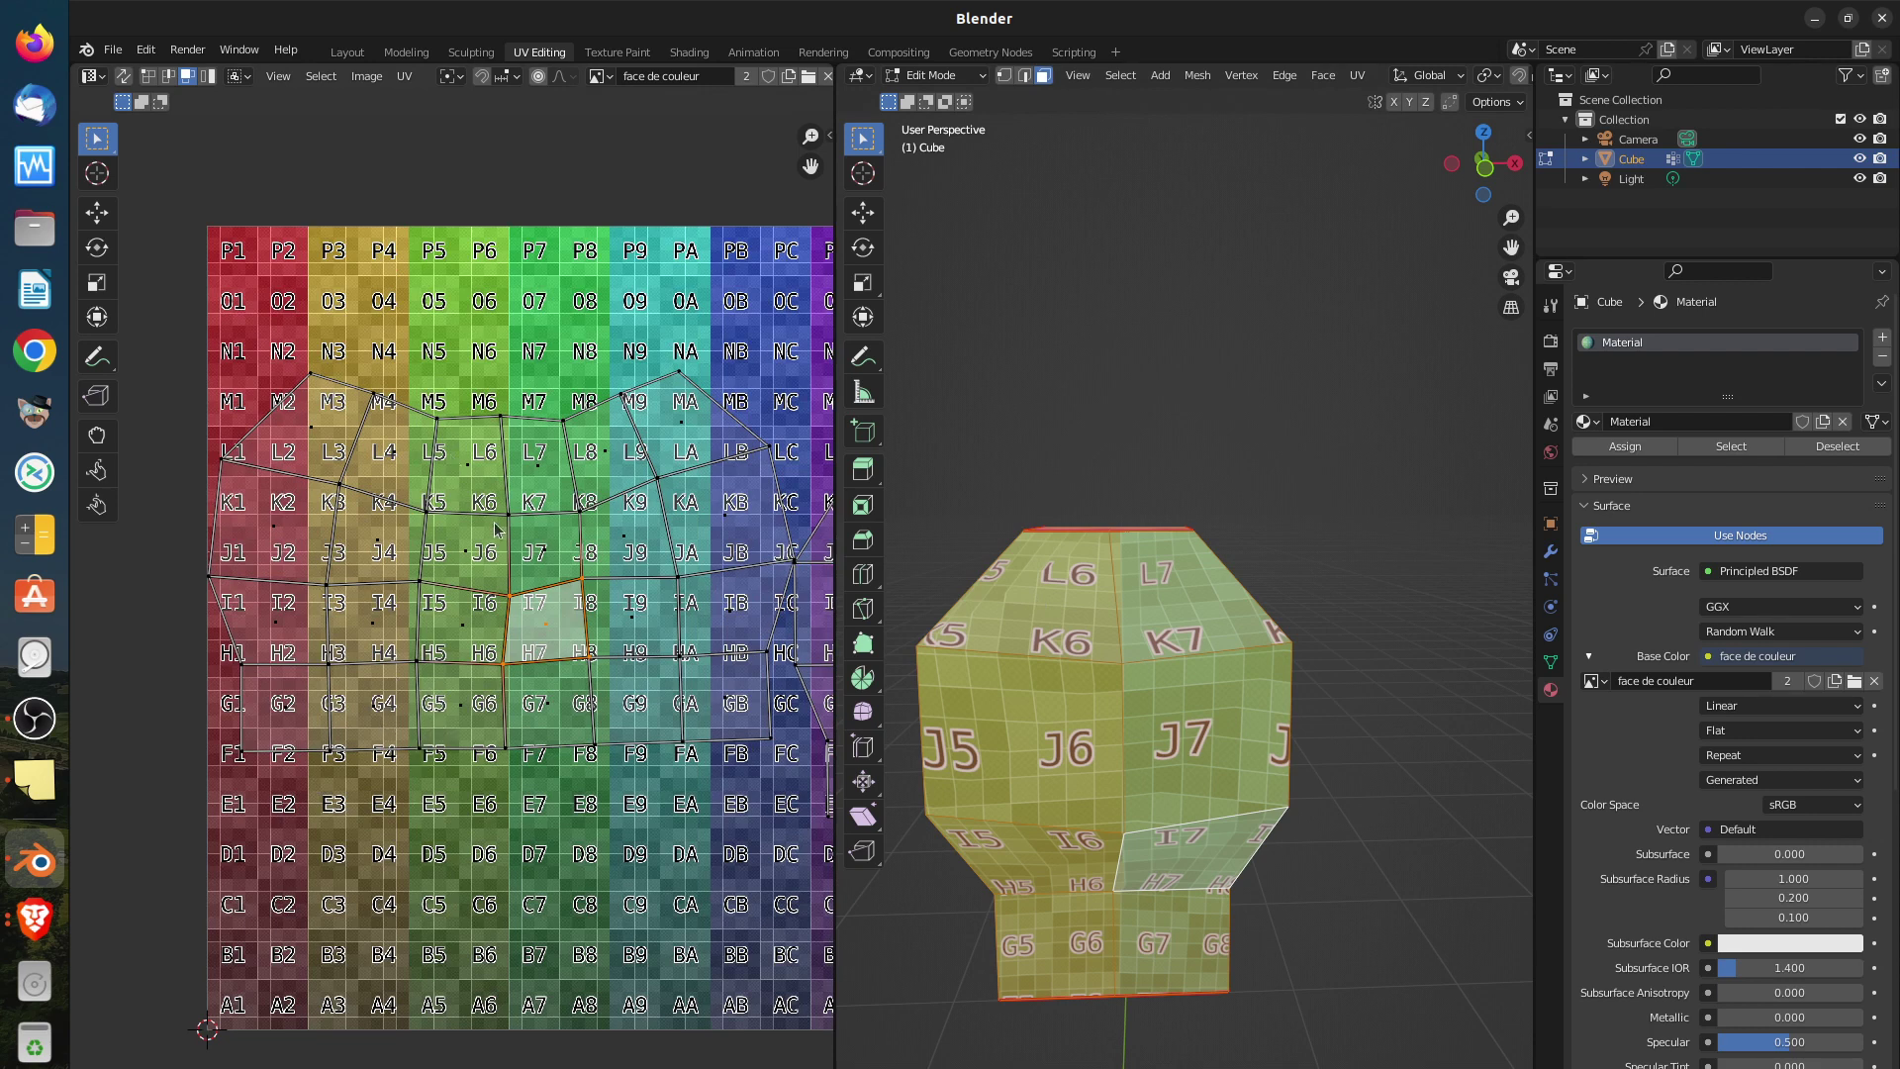
pyautogui.scroll(1, 495, 528)
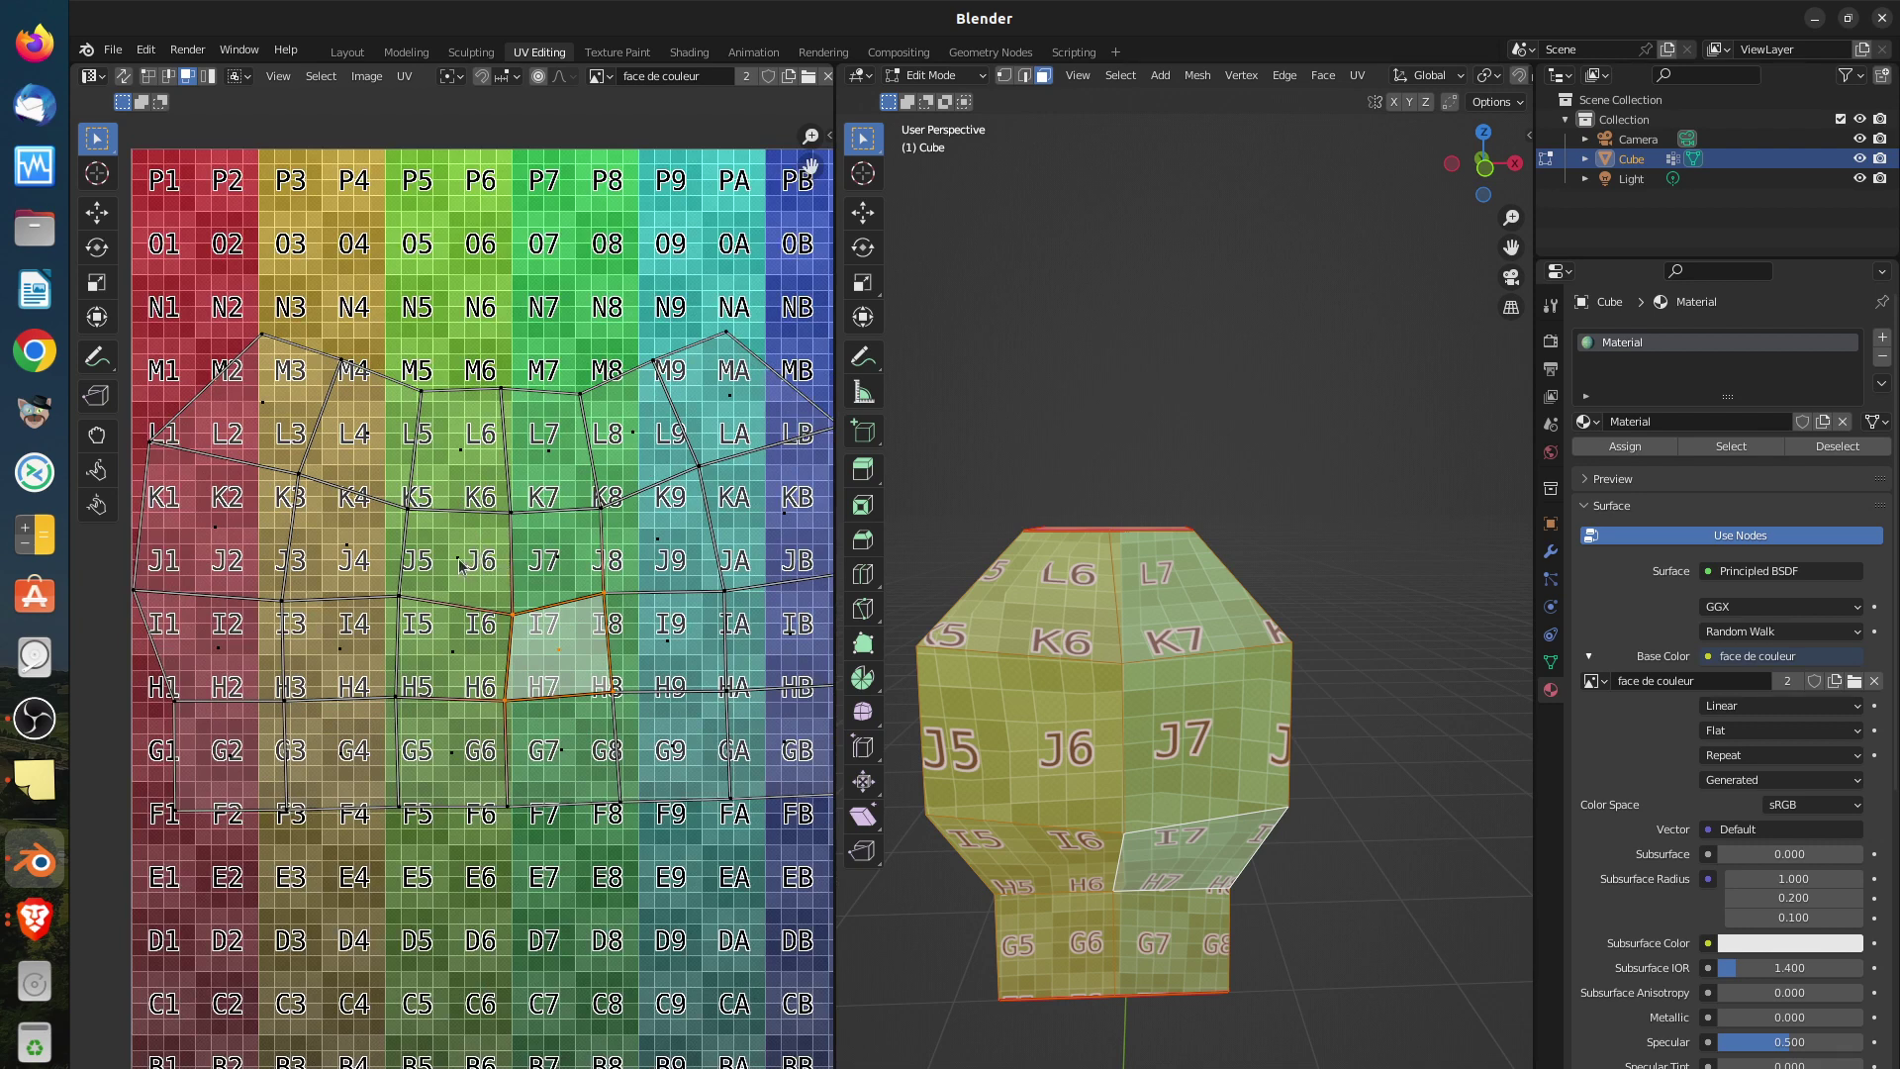
pyautogui.keyDown('shift'); pyautogui.click(468, 636); pyautogui.keyUp('shift')
pyautogui.keyDown('shift'); pyautogui.click(474, 576); pyautogui.keyUp('shift')
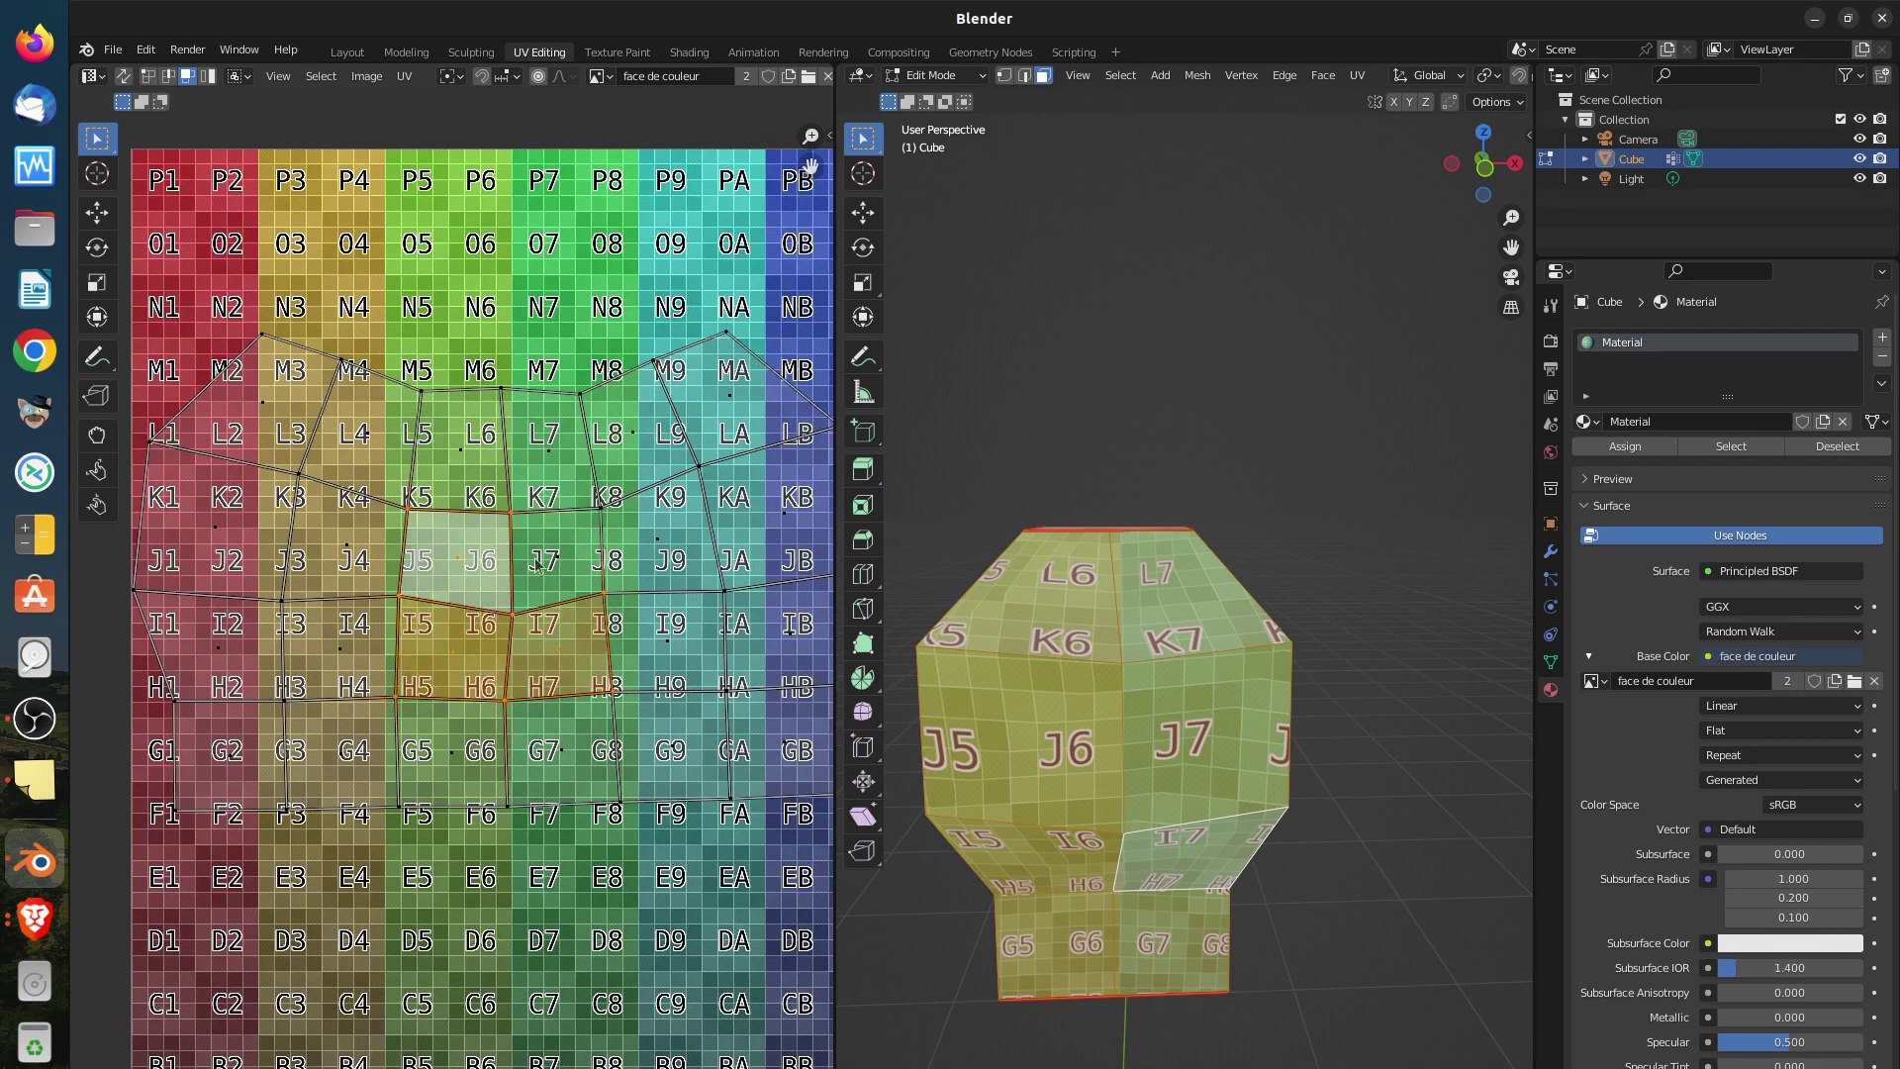
pyautogui.keyDown('shift'); pyautogui.click(544, 562); pyautogui.keyUp('shift')
# Select the two middle front faces of the mesh in turn to compare each with its UV
pyautogui.click(1025, 732)
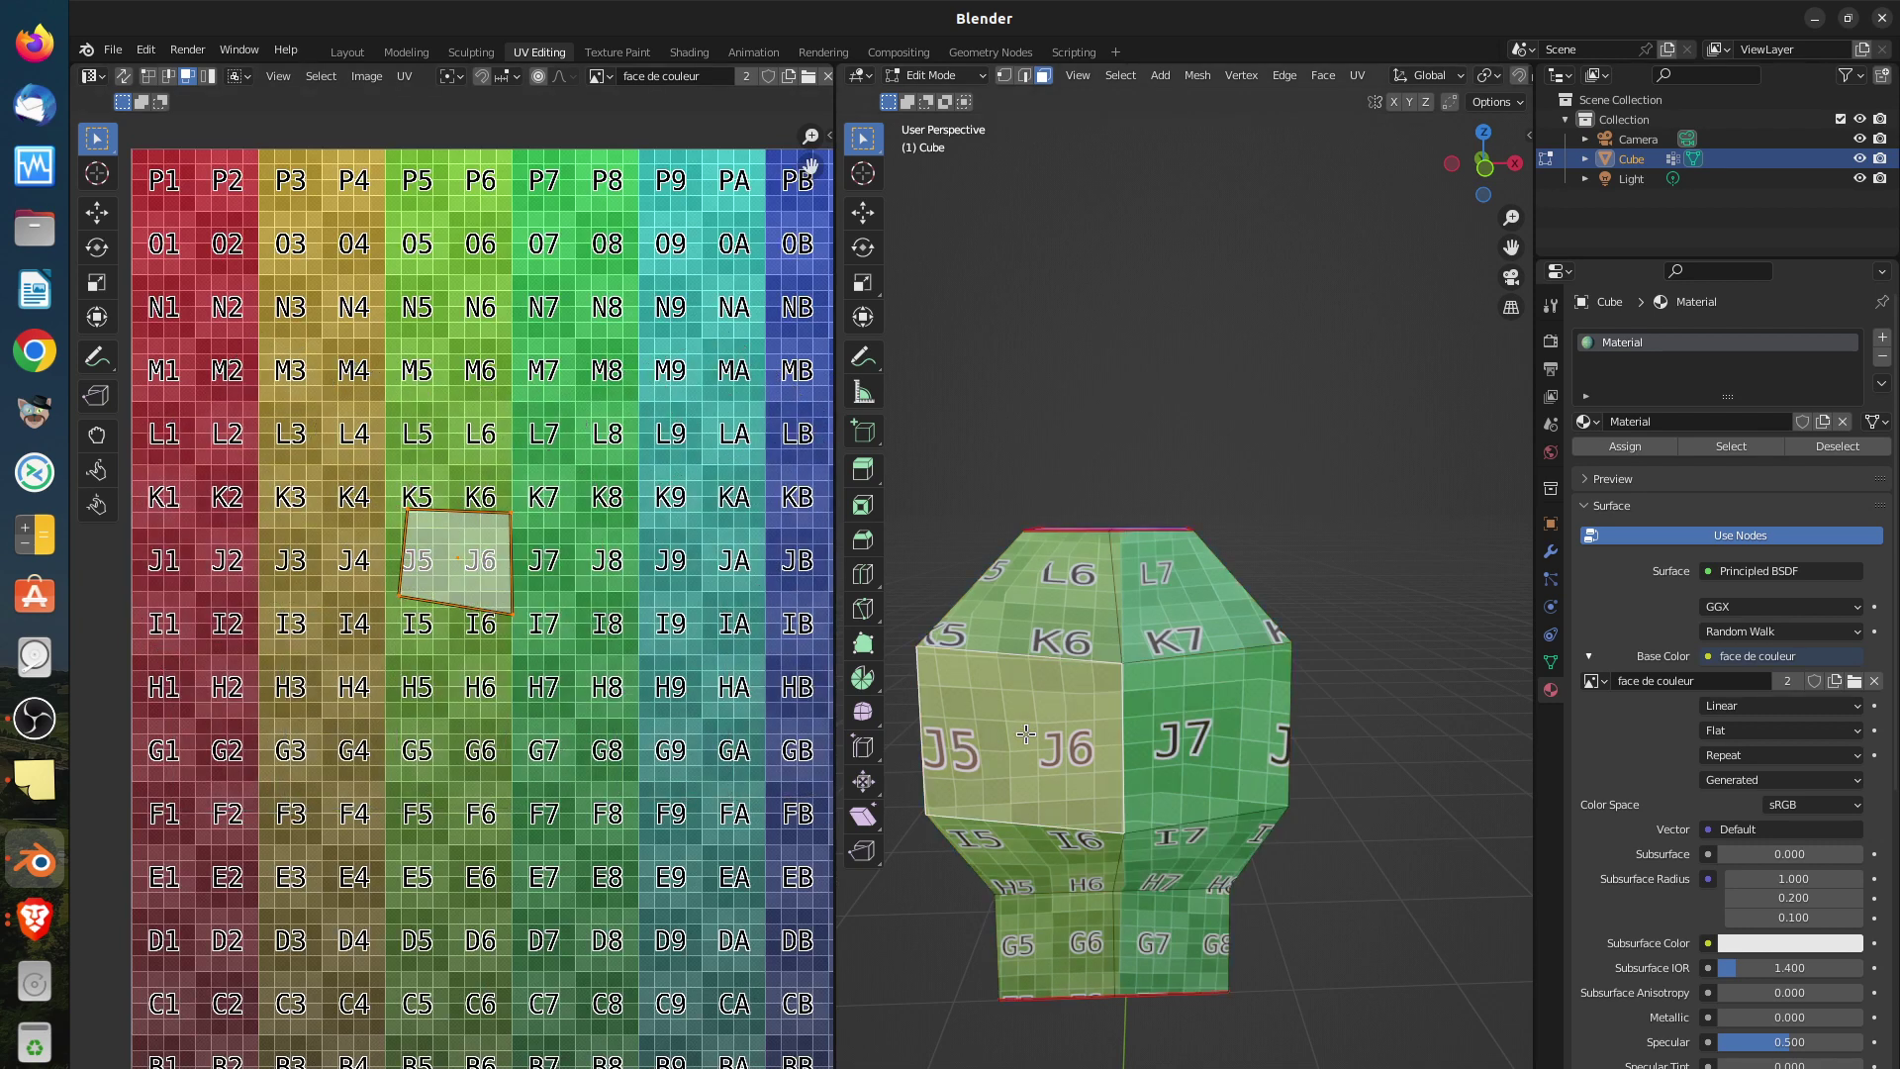
pyautogui.click(1202, 738)
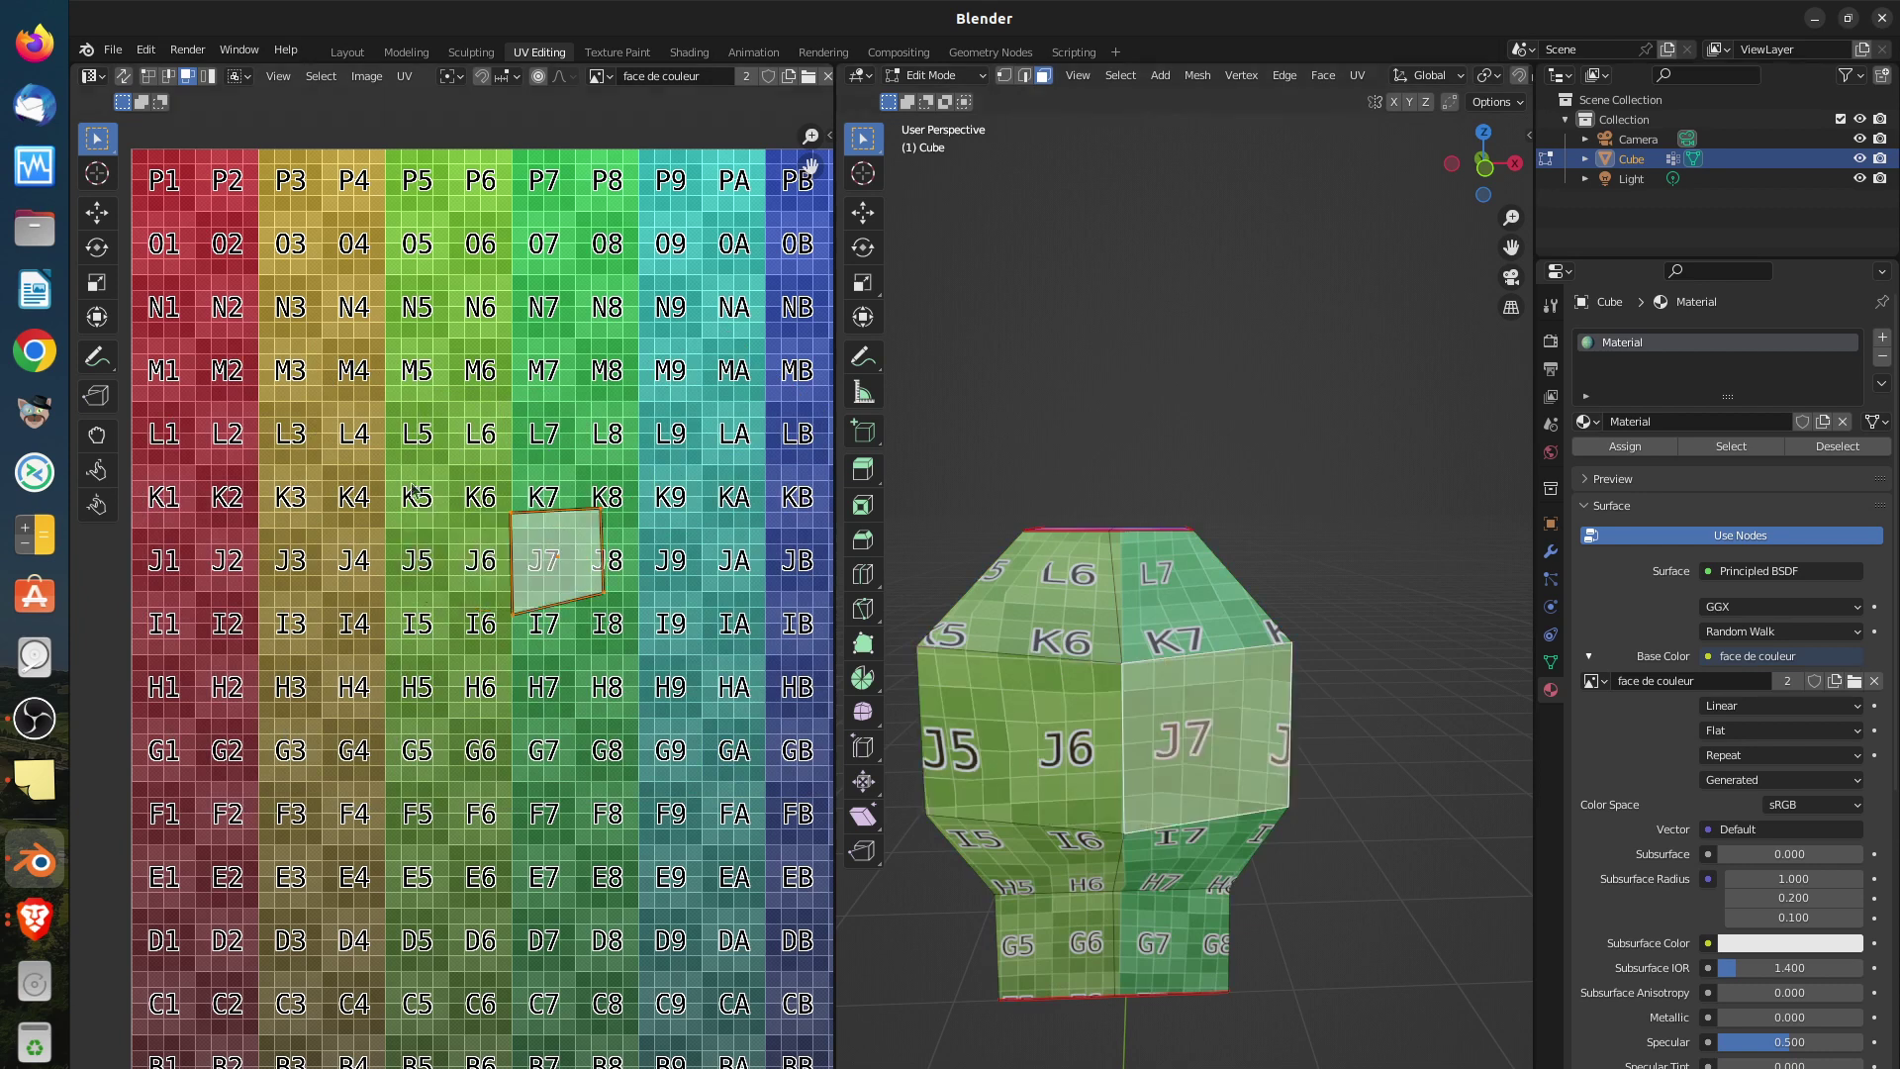
pyautogui.click(1033, 746)
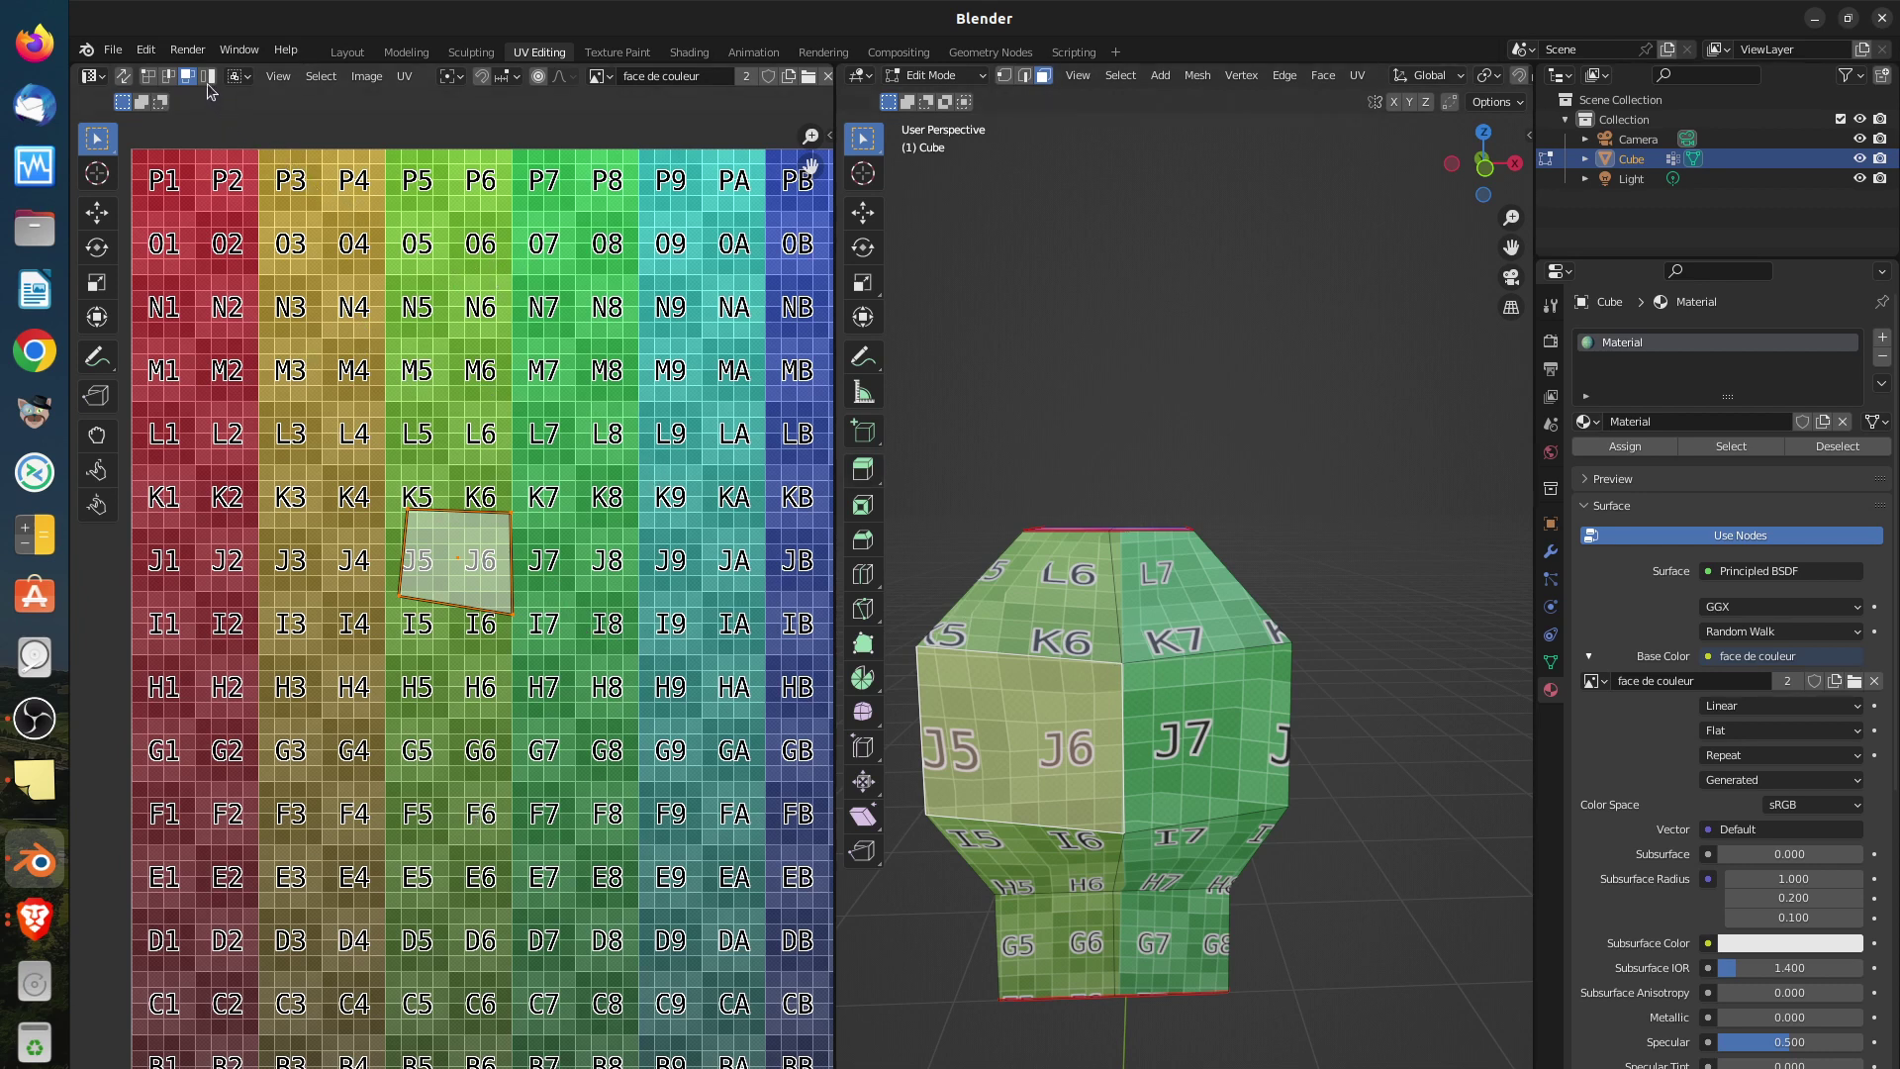
# Turn on UV sync selection and test it by selecting single faces in both the UV layout and the mesh
pyautogui.click(124, 77)
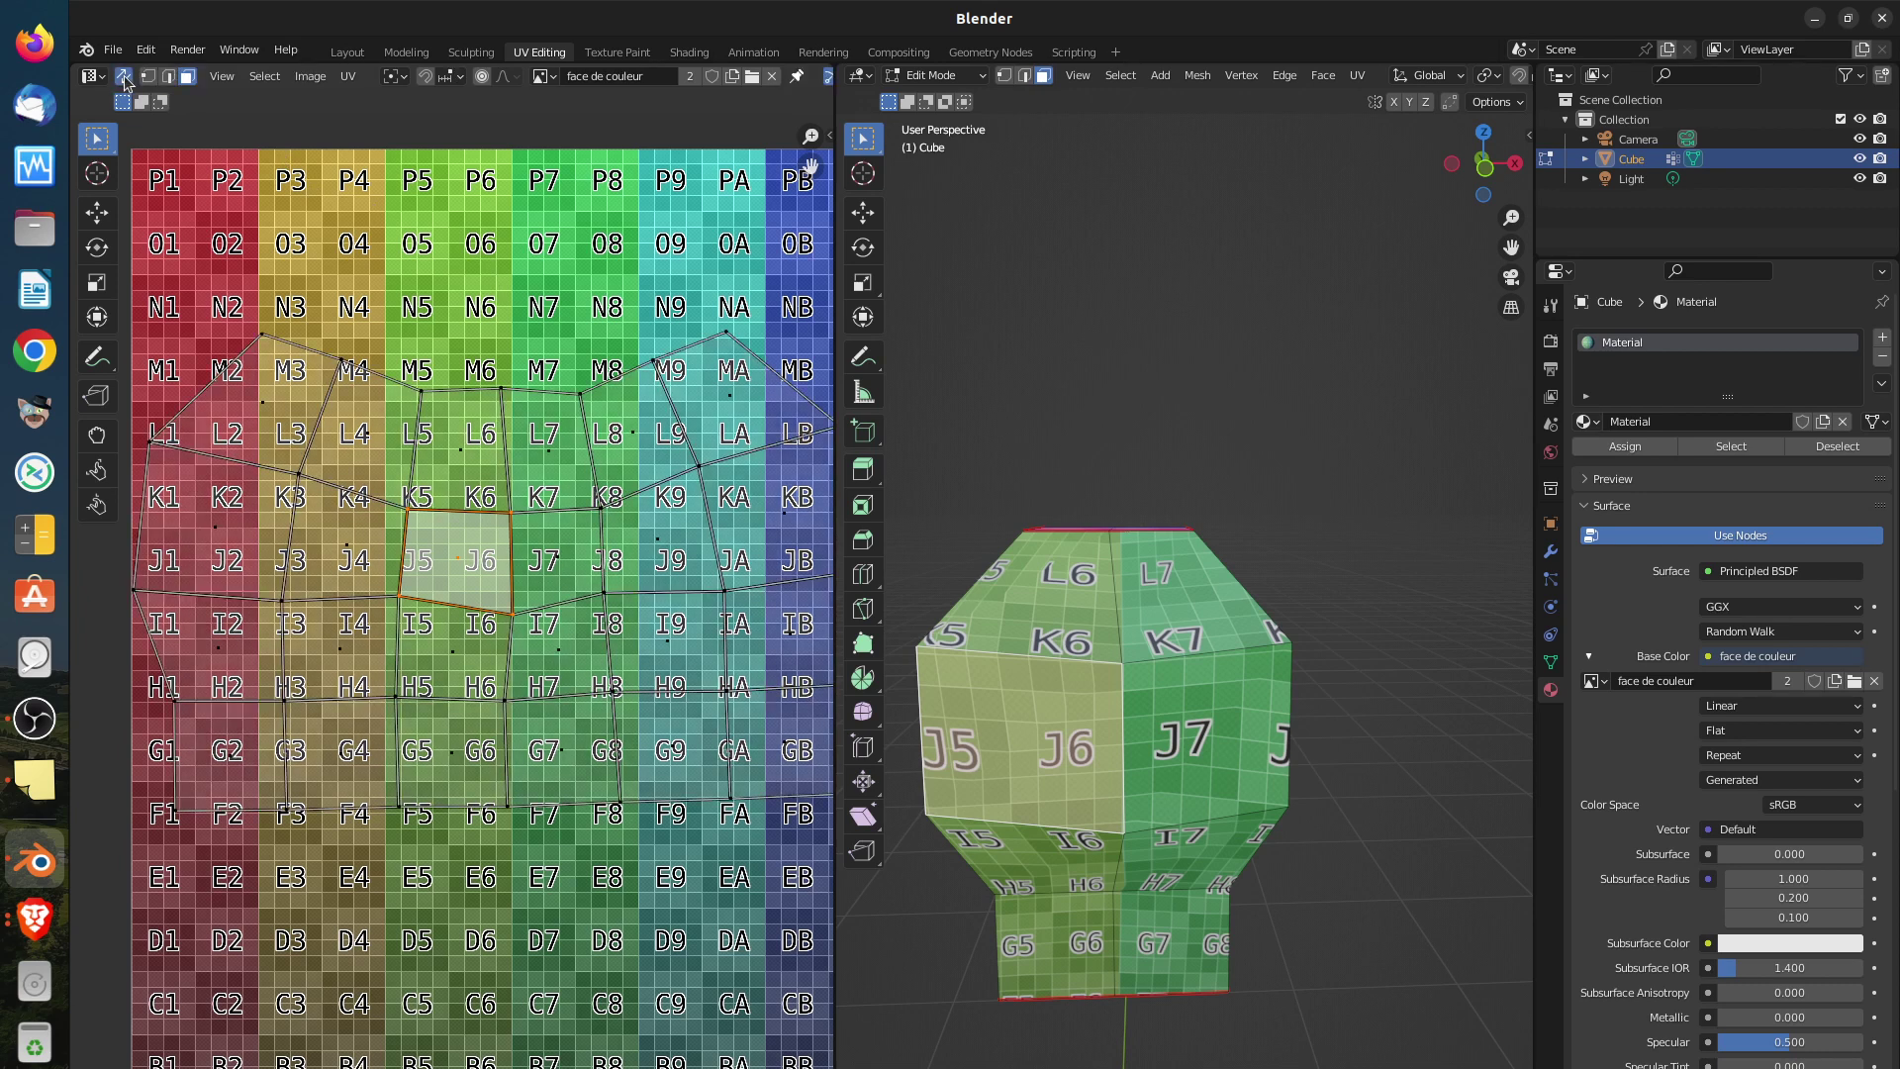
pyautogui.click(356, 470)
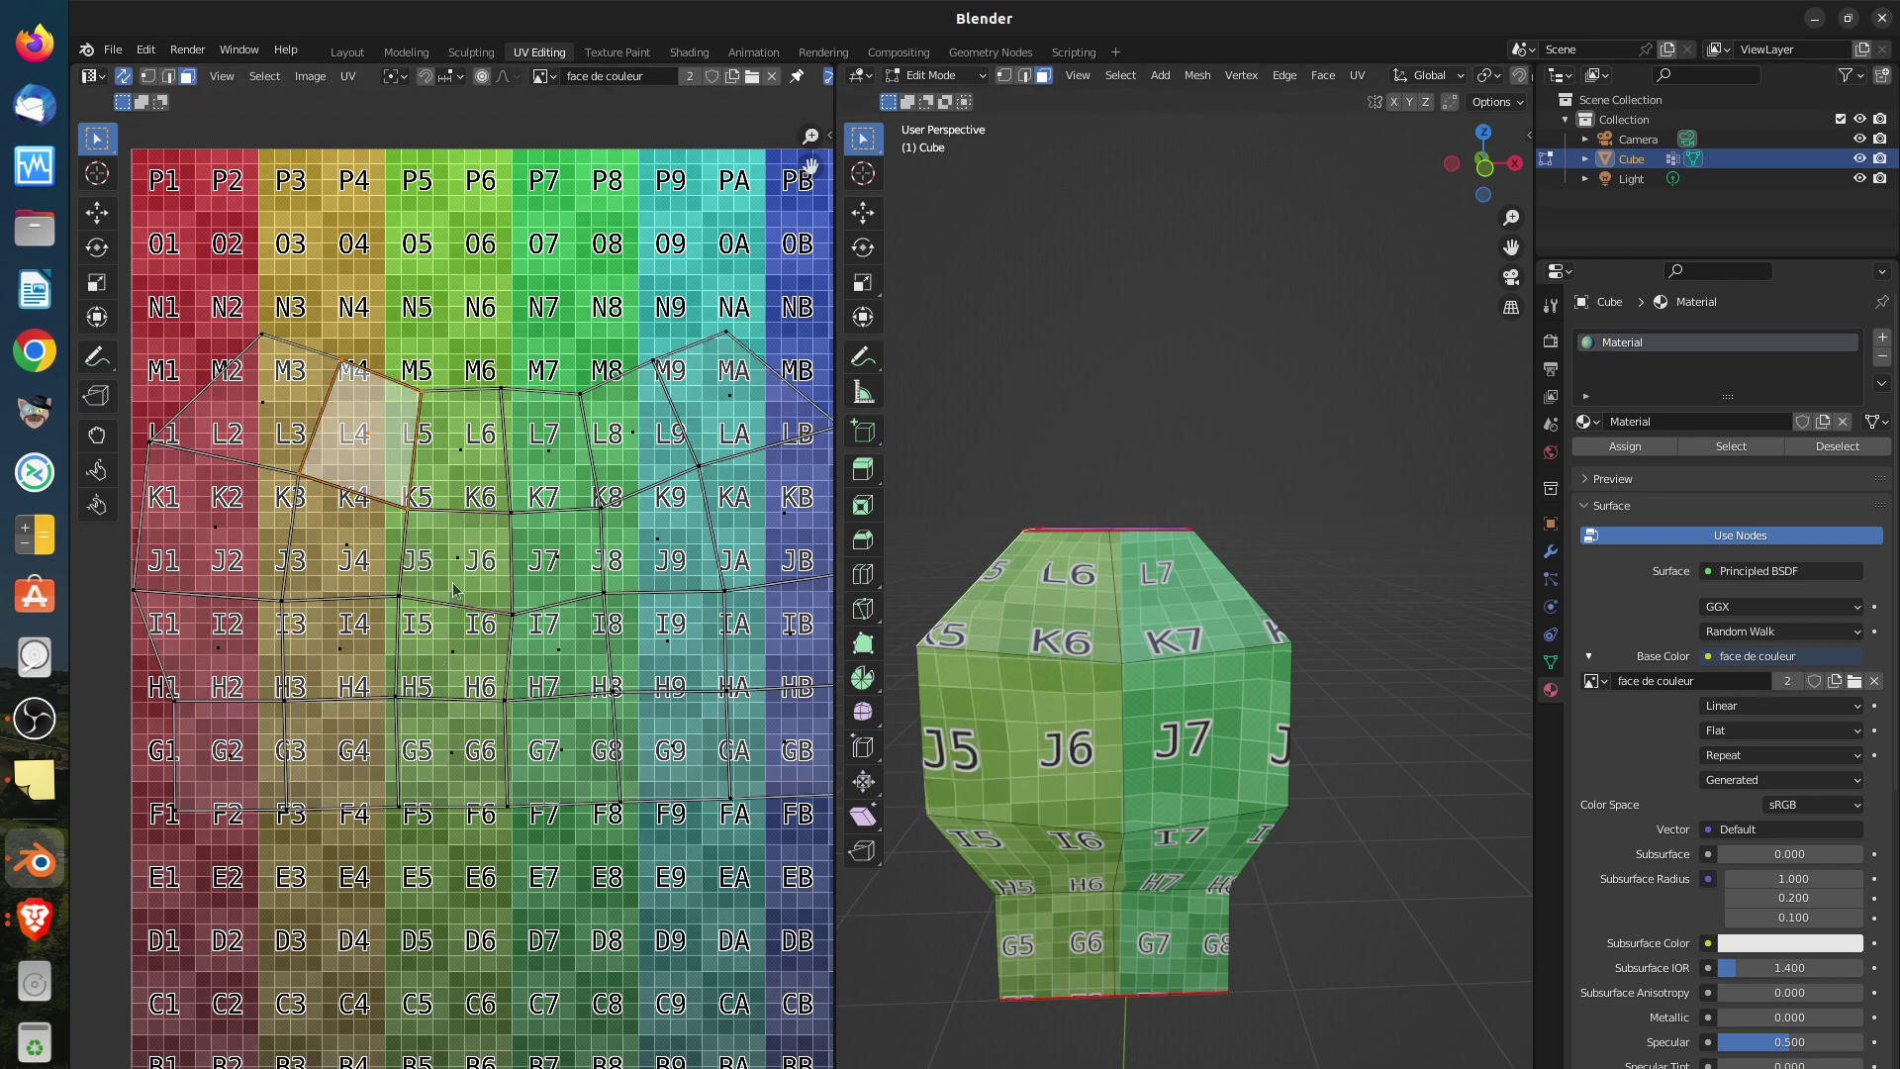
pyautogui.click(1089, 752)
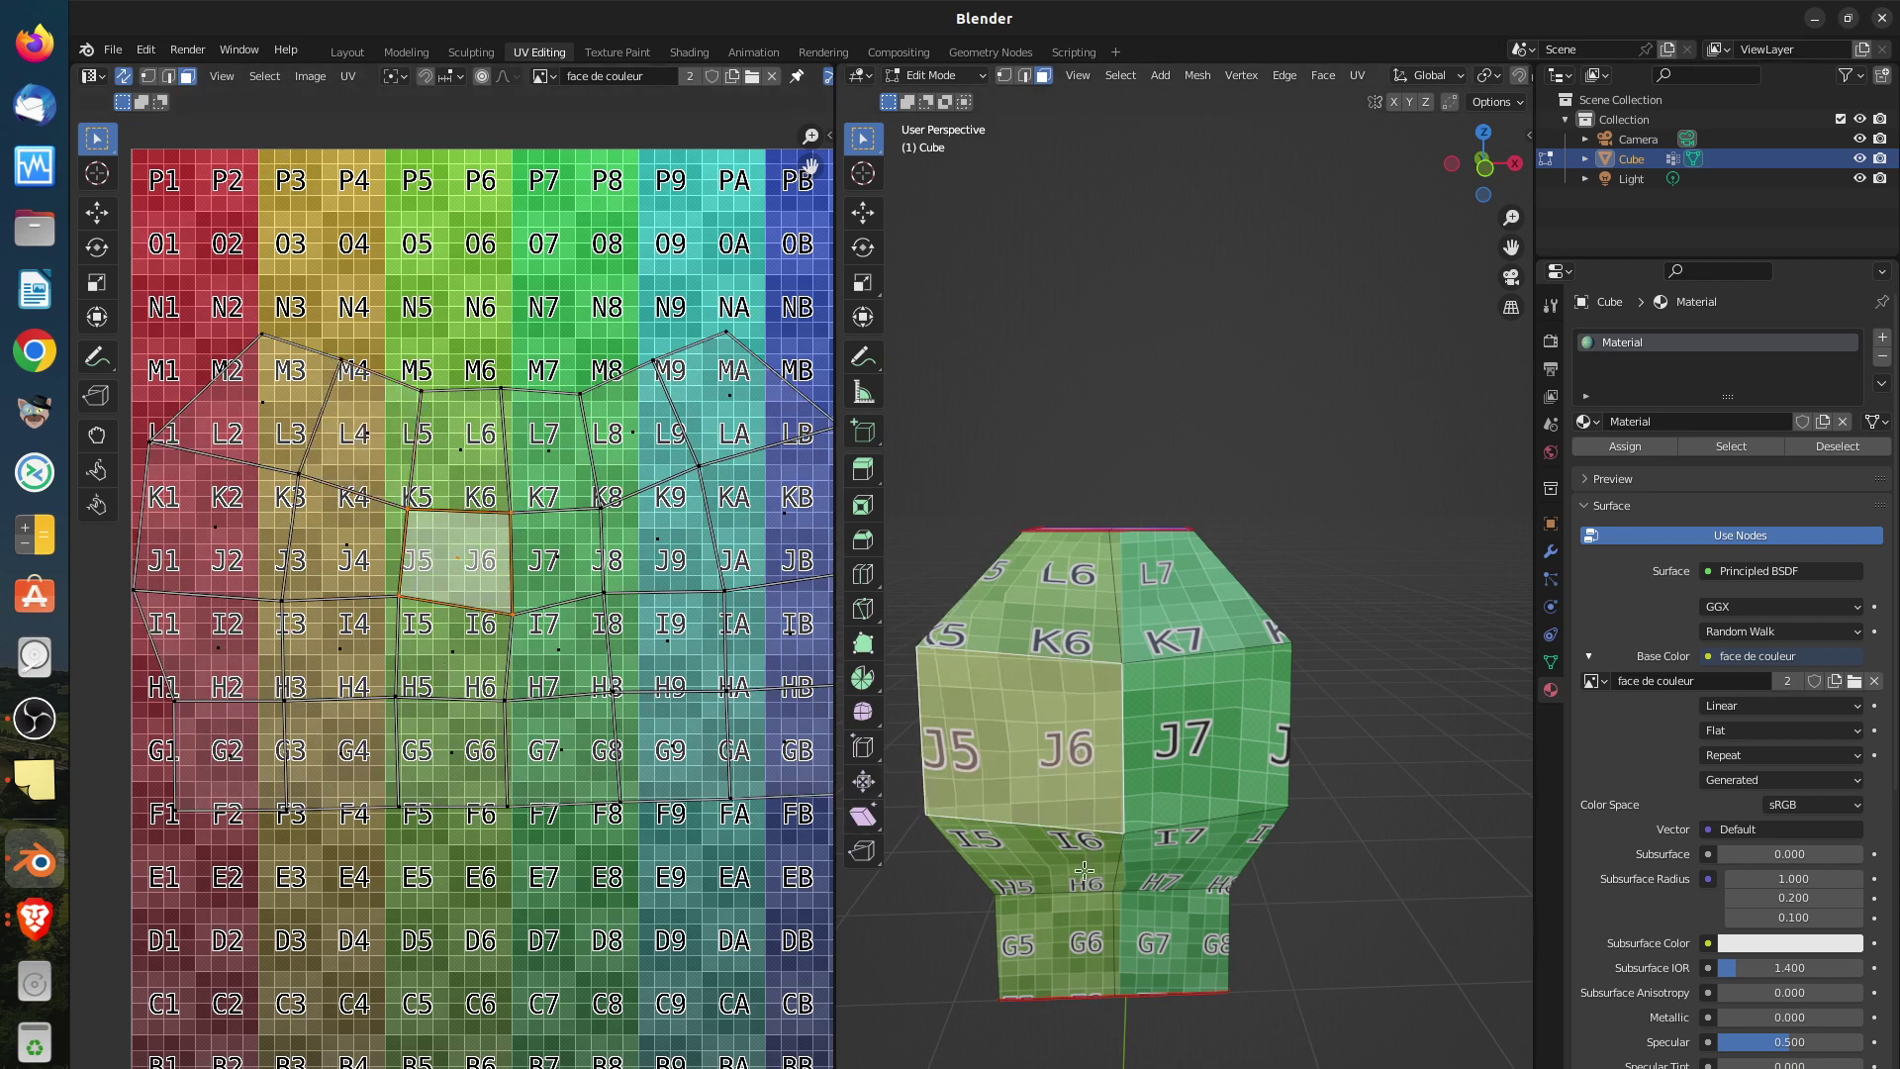
pyautogui.click(1199, 732)
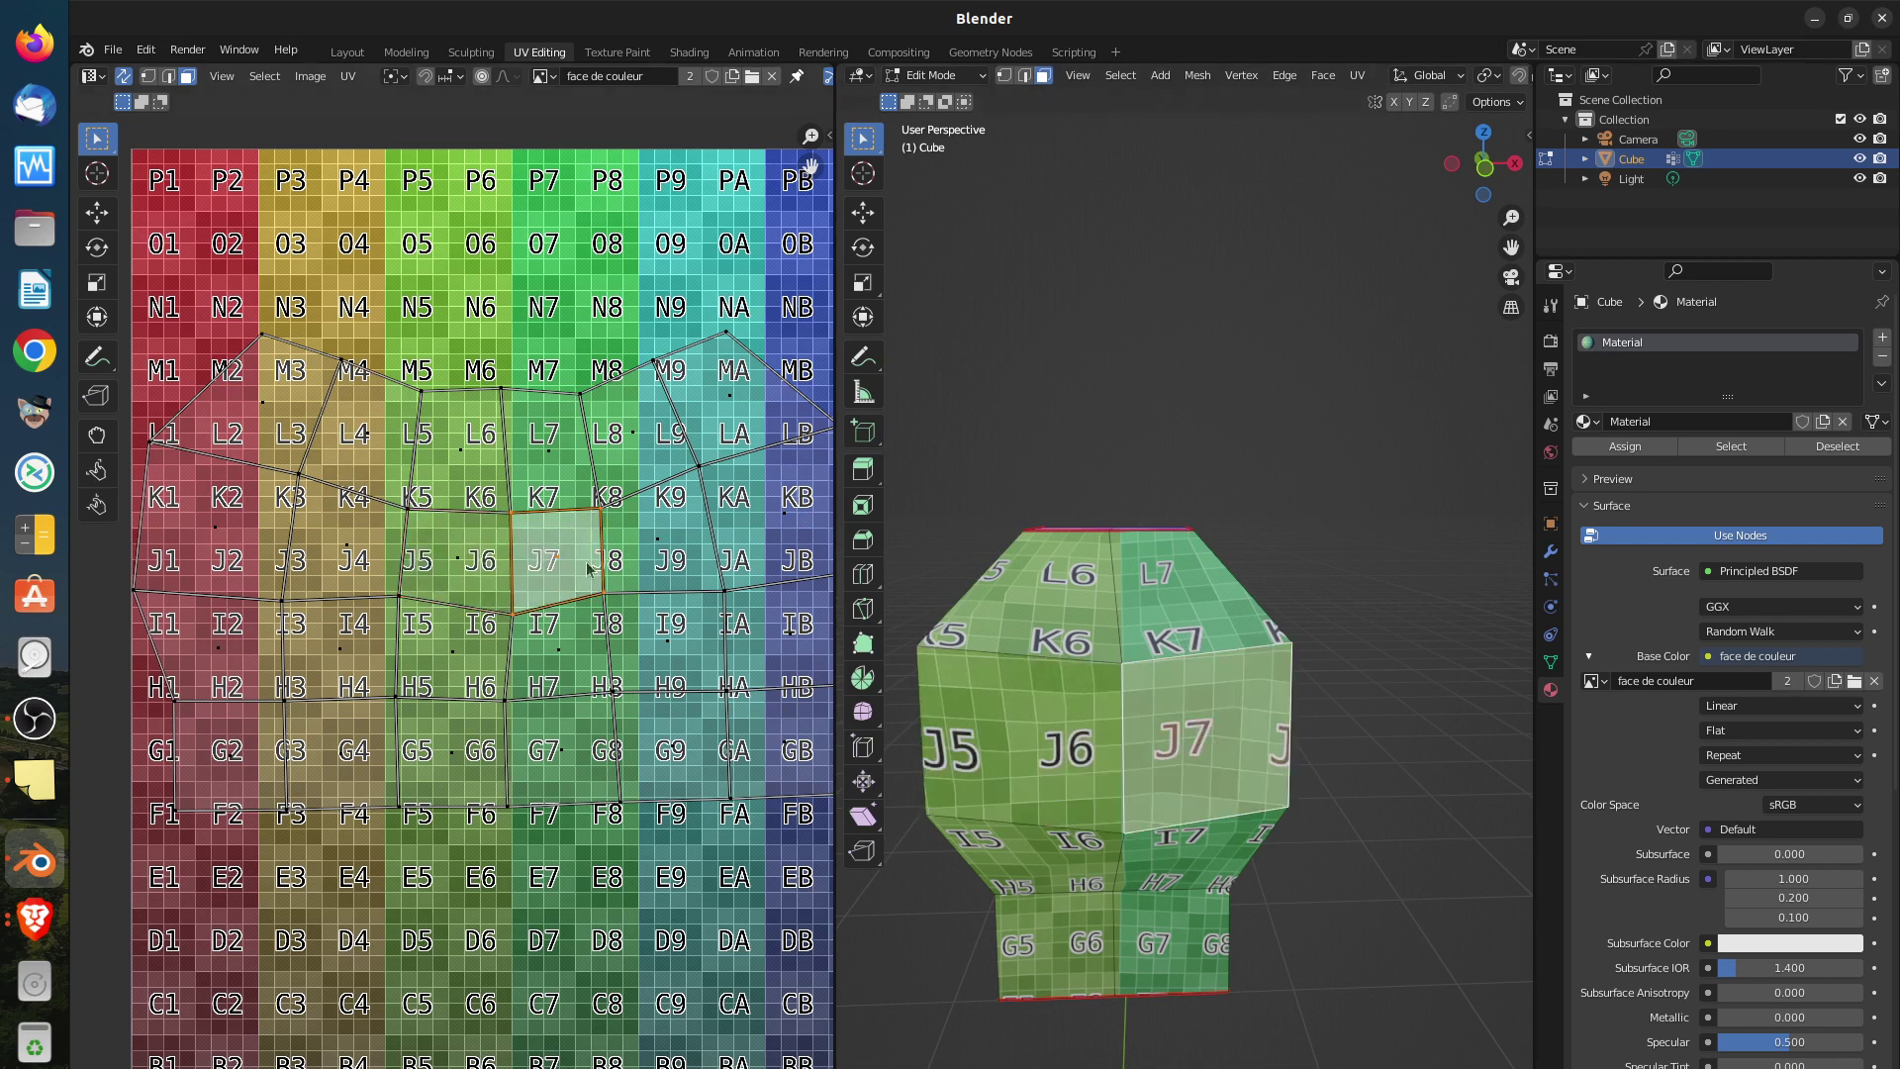
pyautogui.click(458, 562)
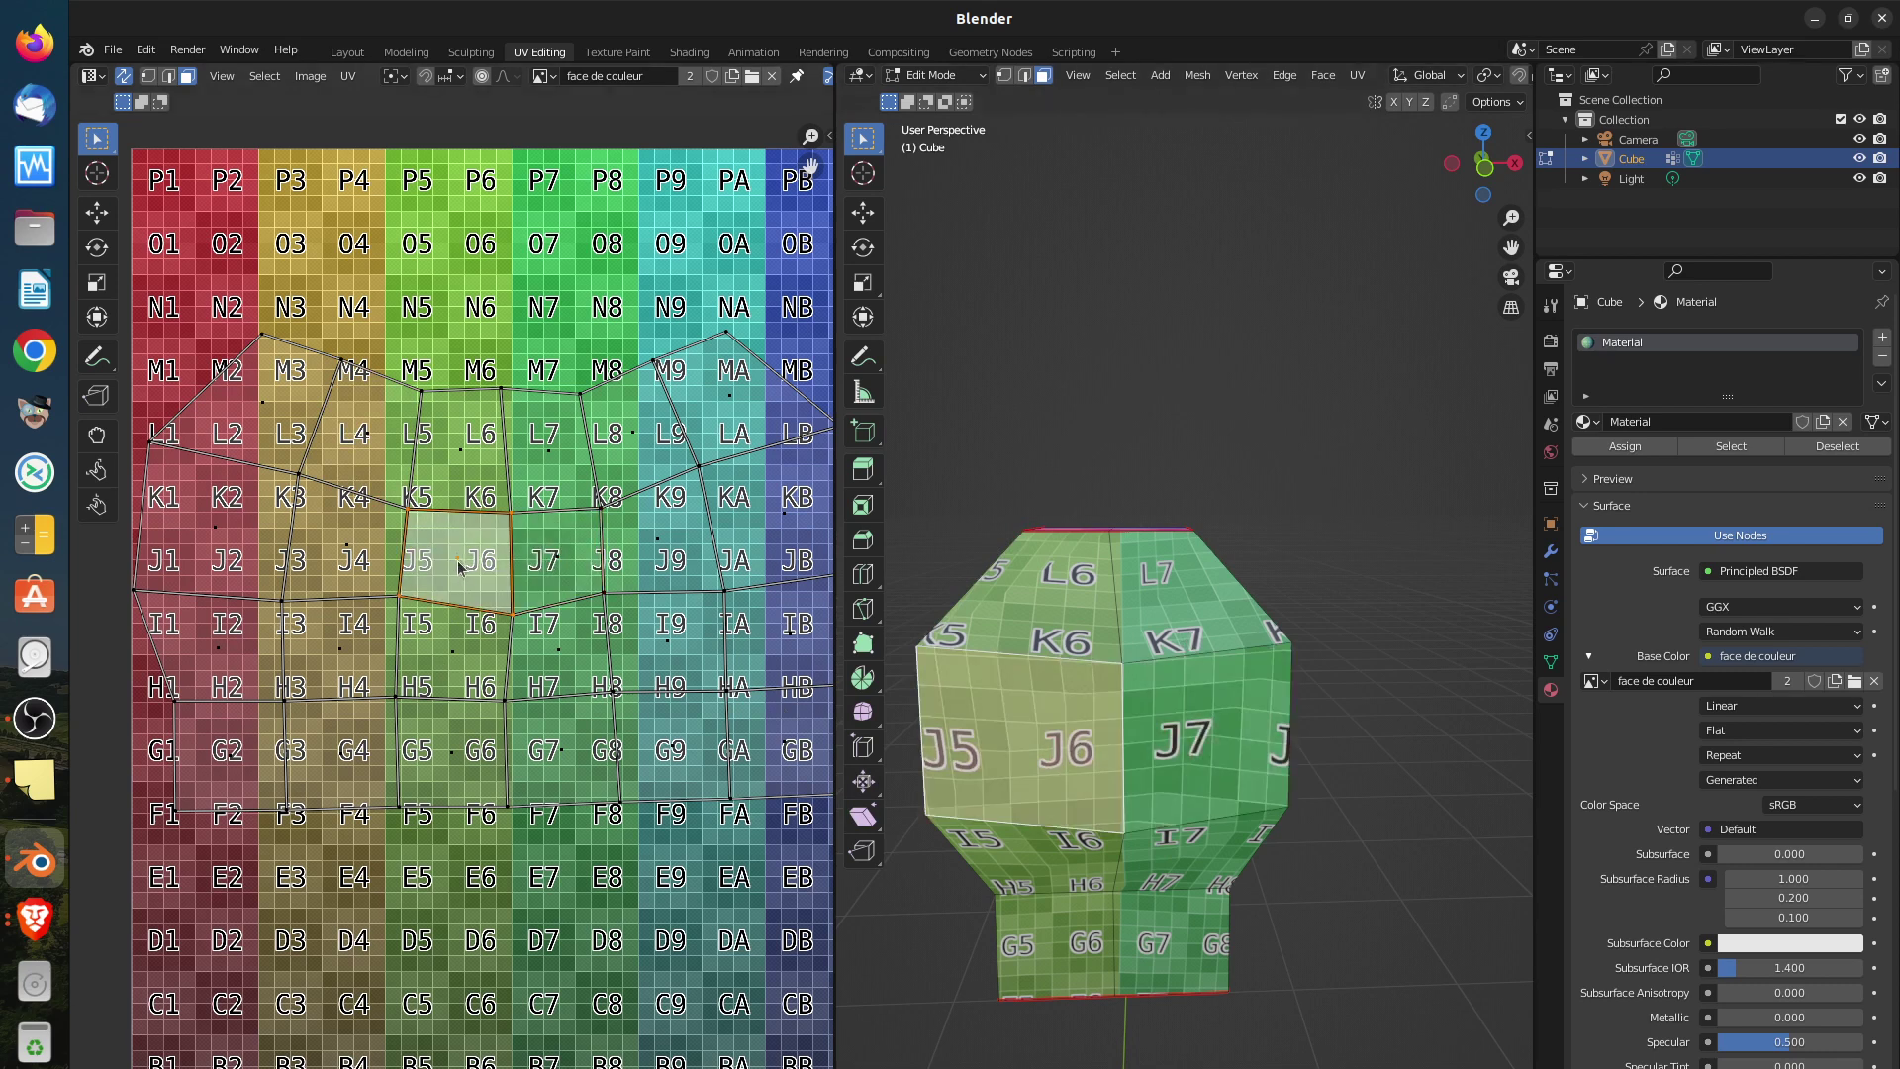
pyautogui.click(1121, 743)
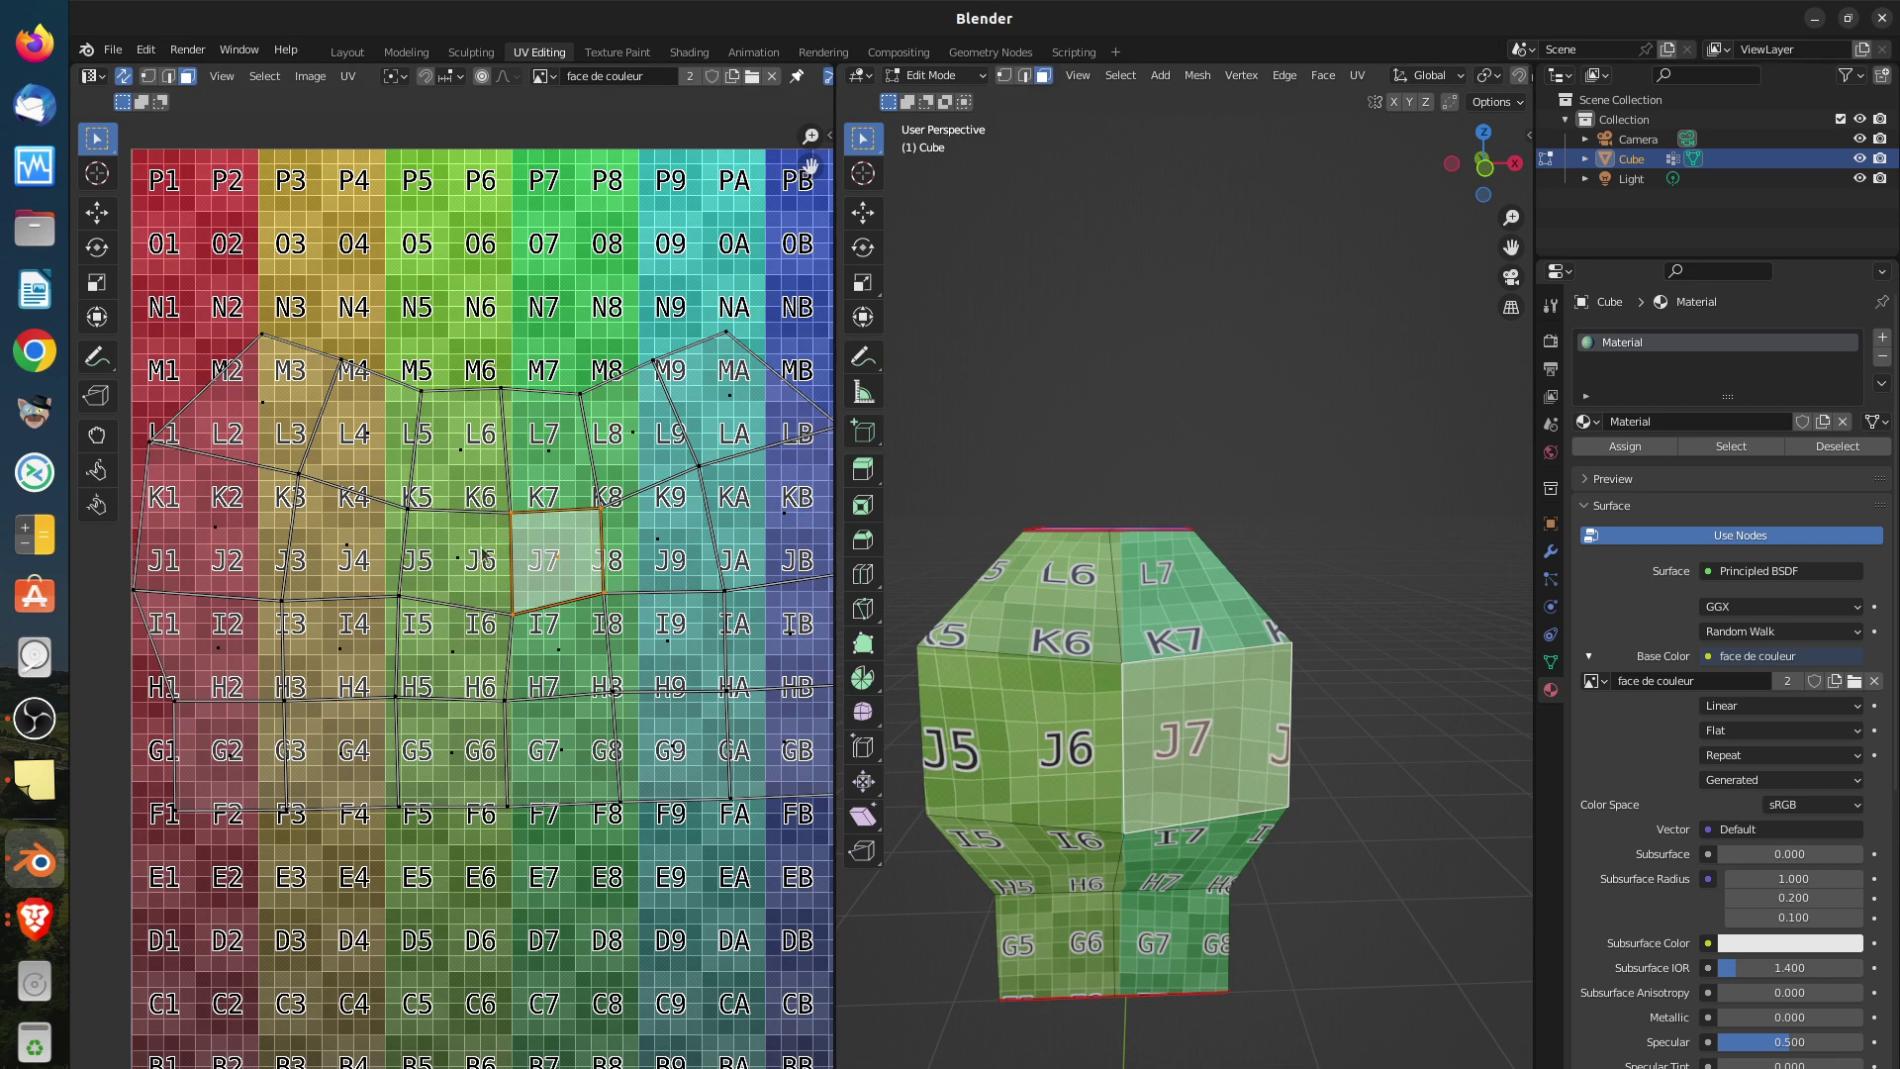
# Select the eight front faces in the UV layout, from the forehead down to the neck
pyautogui.click(461, 460)
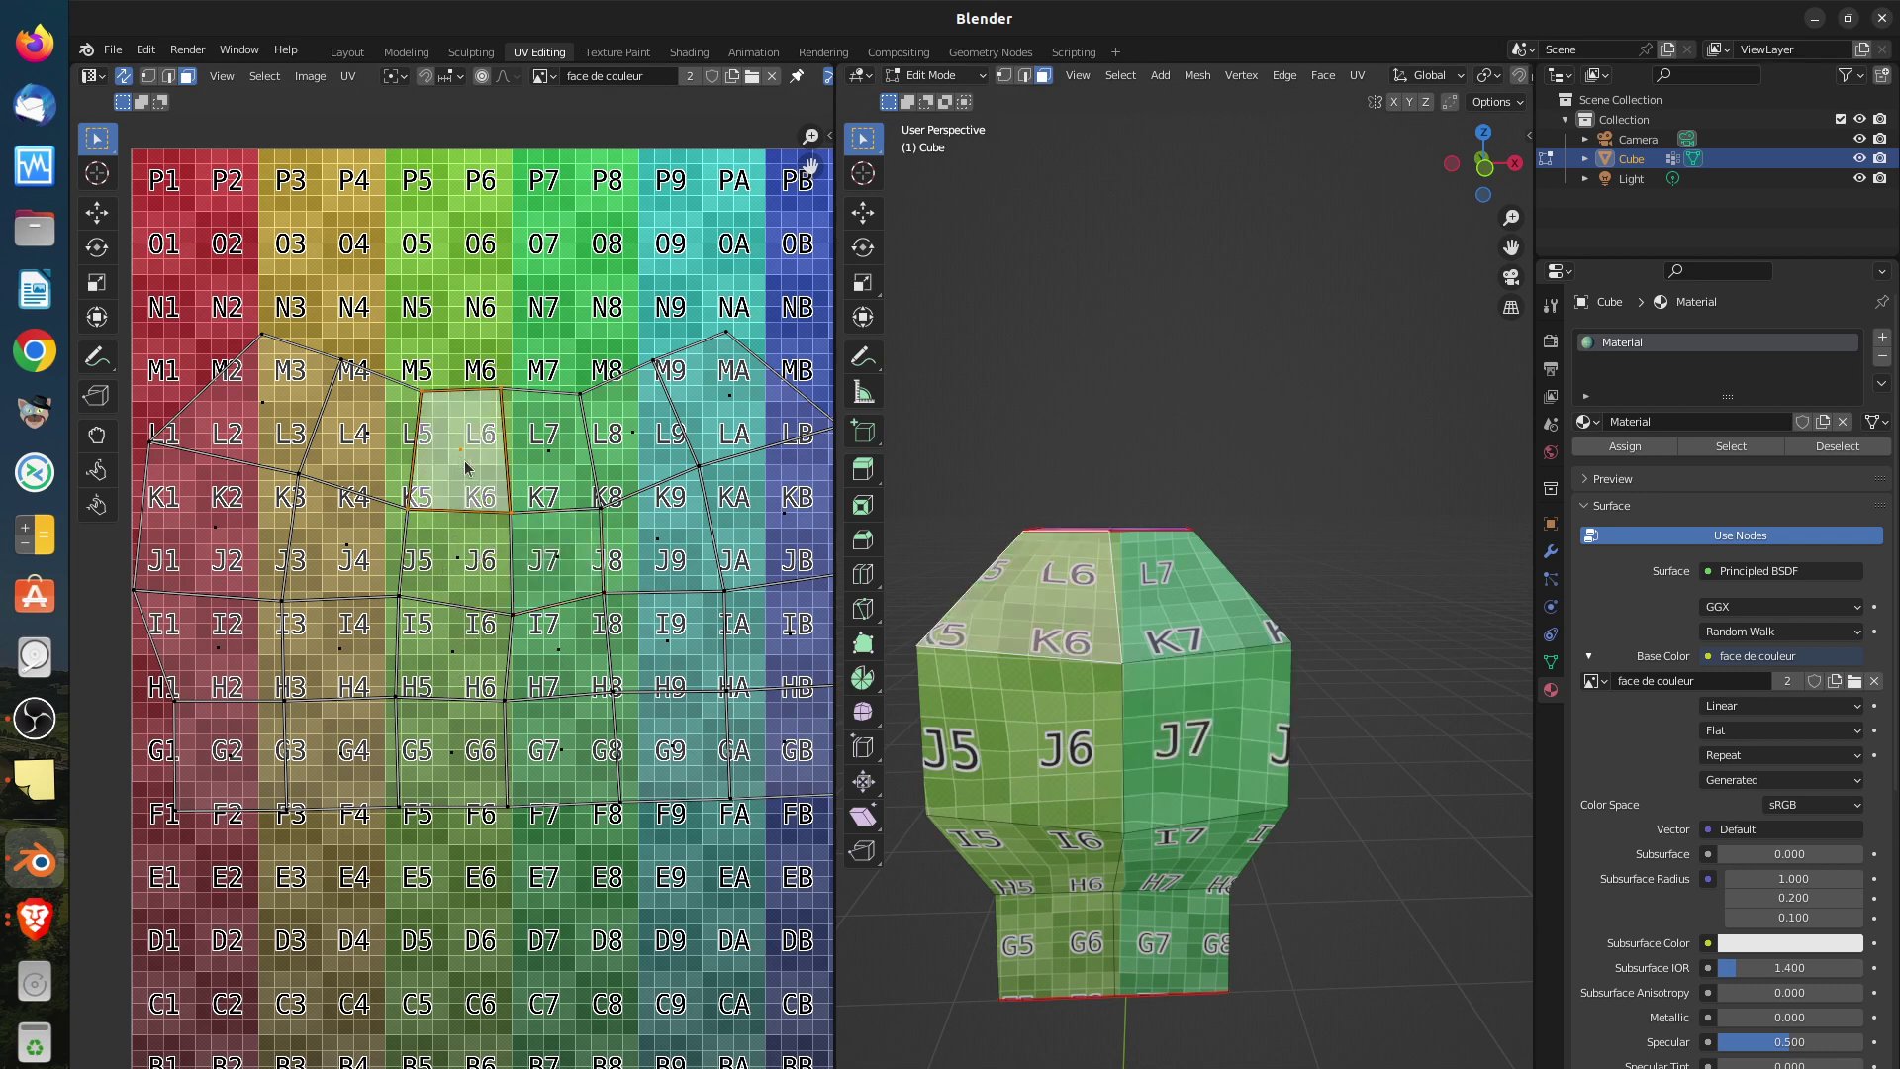
pyautogui.keyDown('shift'); pyautogui.click(555, 459); pyautogui.keyUp('shift')
pyautogui.keyDown('shift'); pyautogui.click(563, 558); pyautogui.keyUp('shift')
pyautogui.keyDown('shift'); pyautogui.click(480, 651); pyautogui.keyUp('shift')
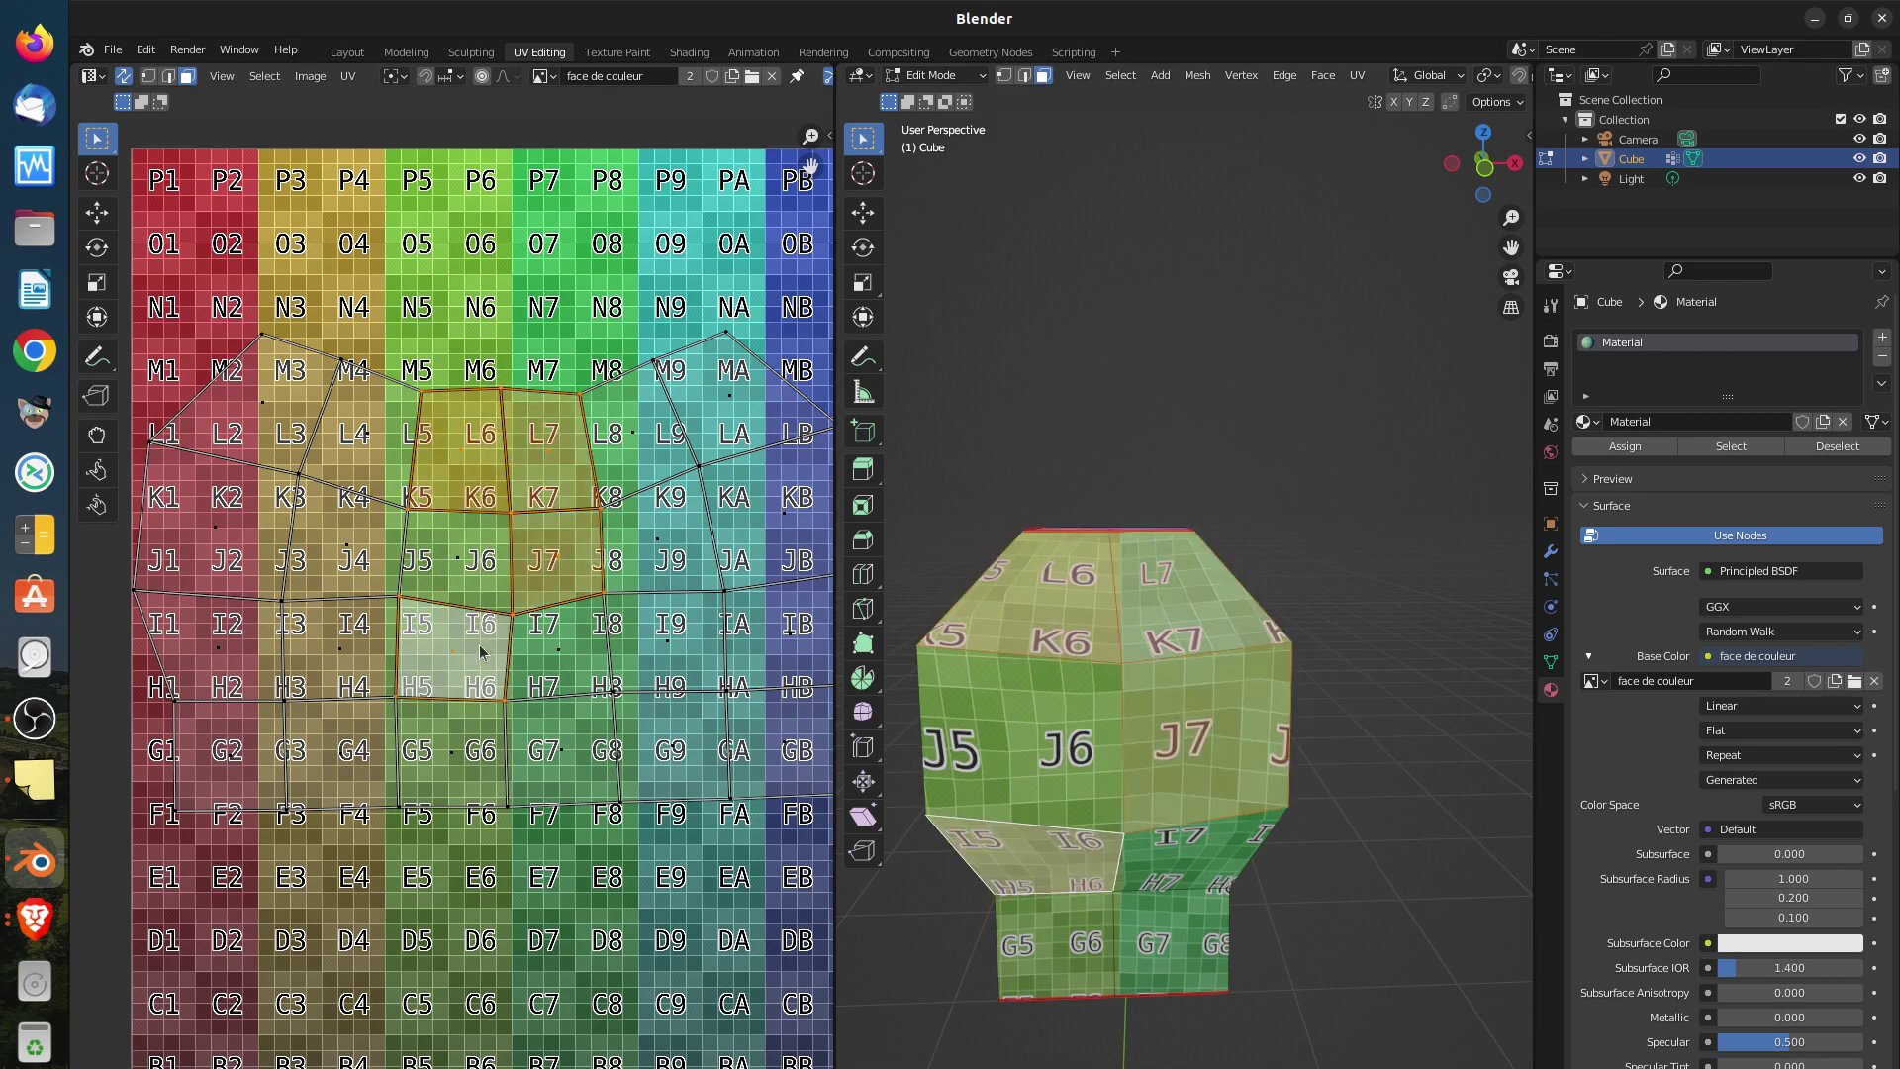
pyautogui.keyDown('shift'); pyautogui.click(461, 559); pyautogui.keyUp('shift')
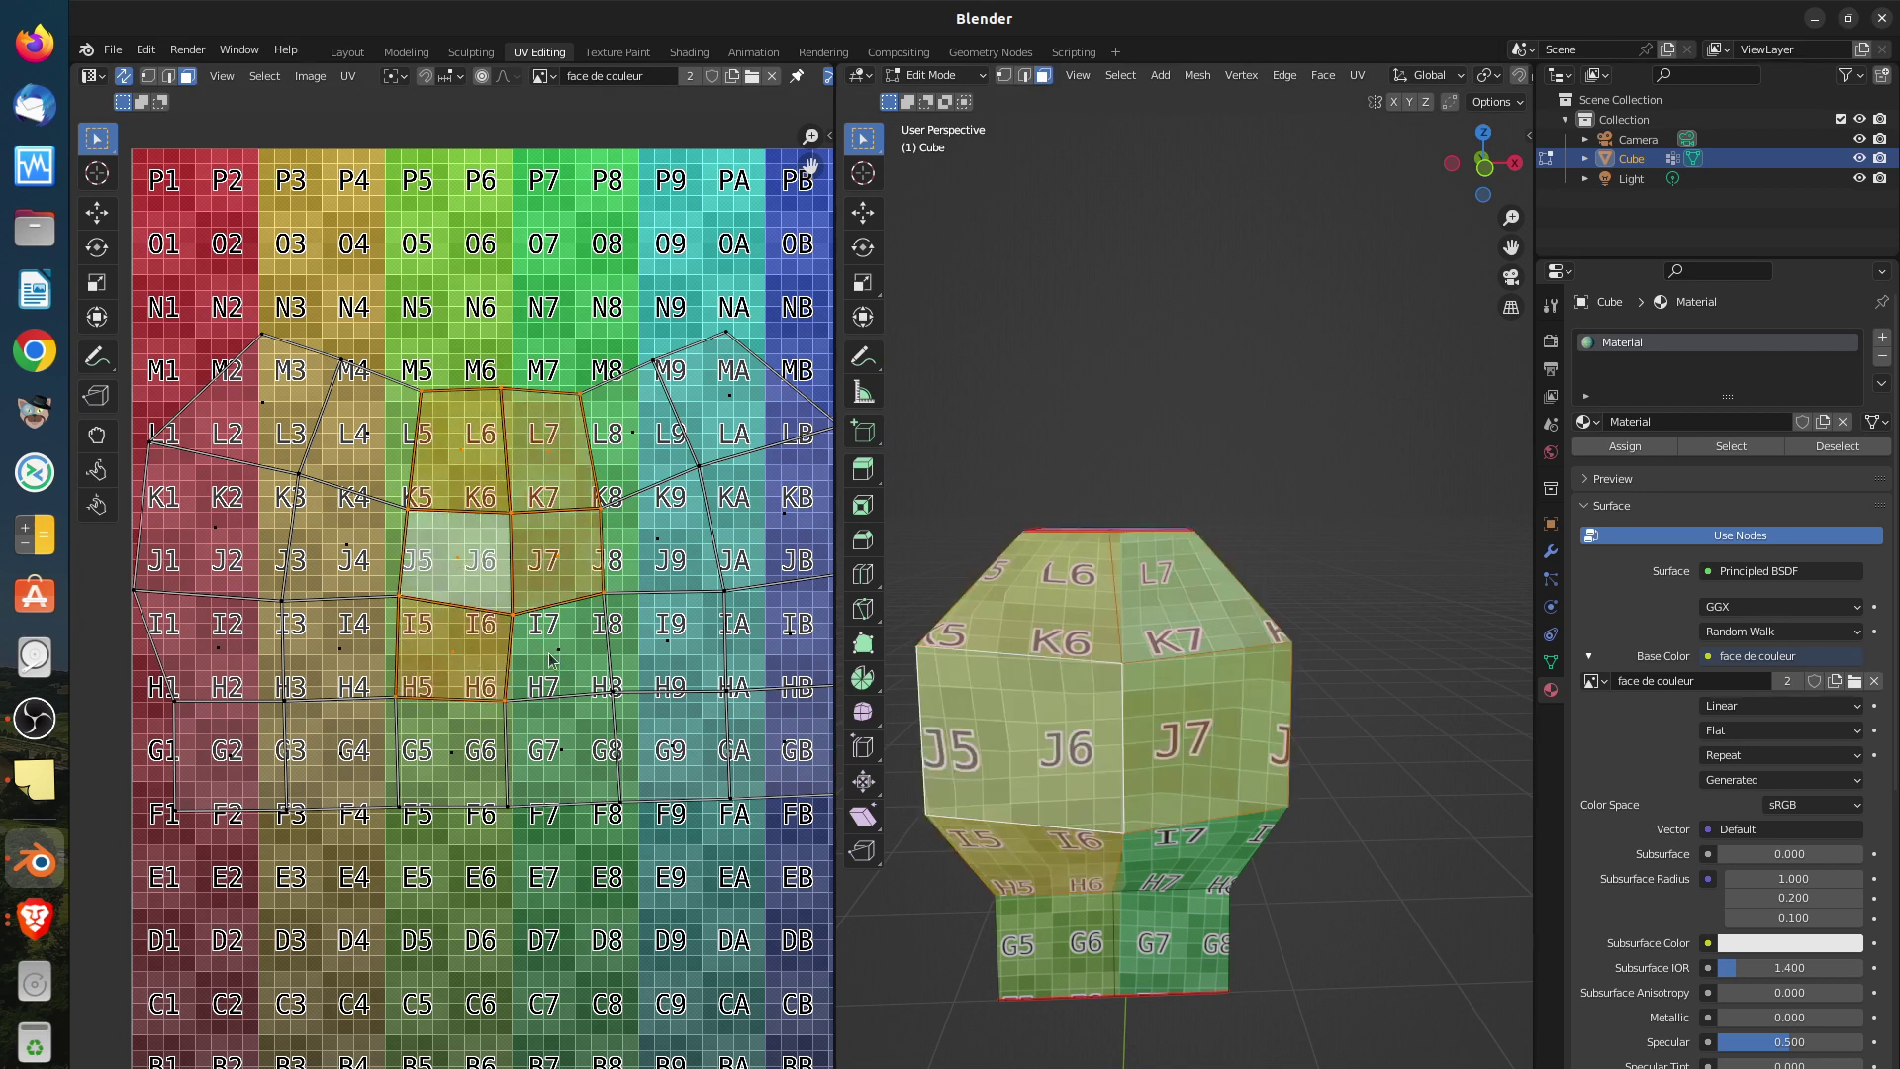
pyautogui.keyDown('shift'); pyautogui.click(558, 653); pyautogui.keyUp('shift')
pyautogui.keyDown('shift'); pyautogui.click(565, 742); pyautogui.keyUp('shift')
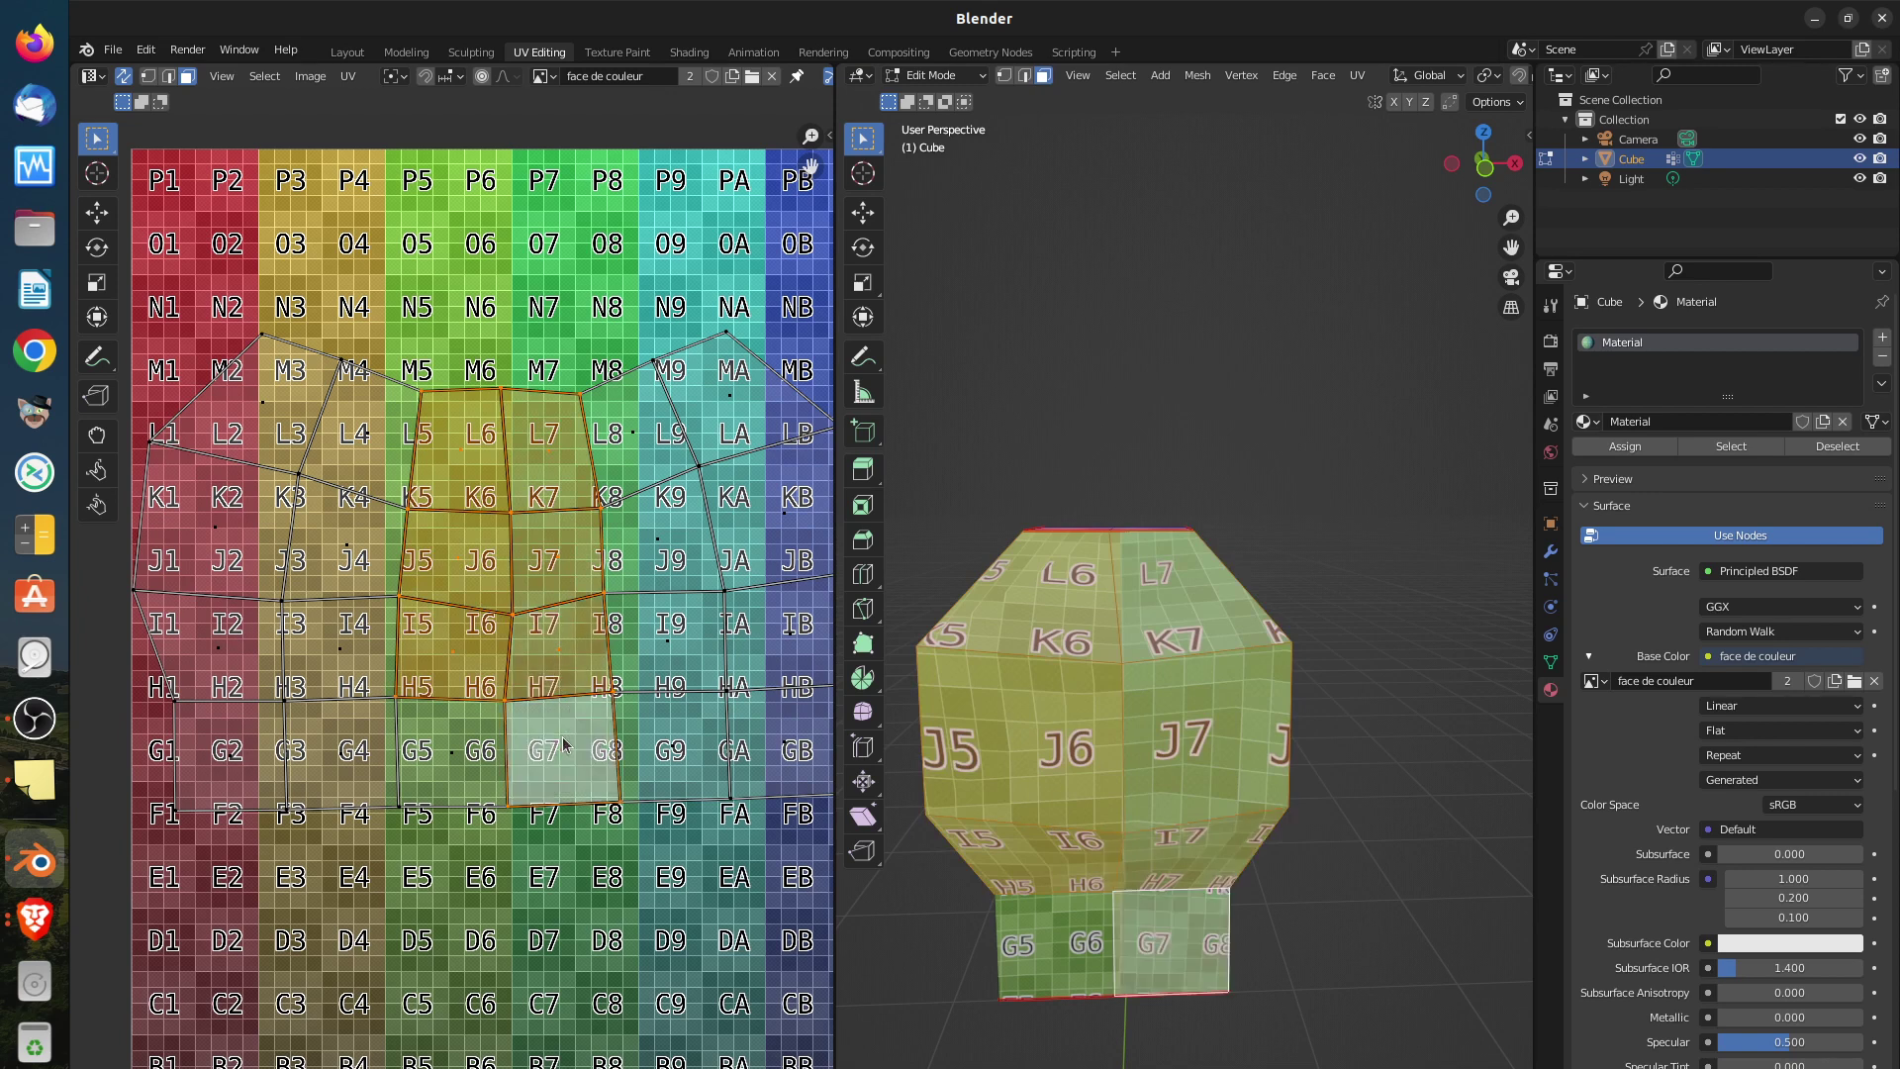
pyautogui.keyDown('shift'); pyautogui.click(467, 747); pyautogui.keyUp('shift')
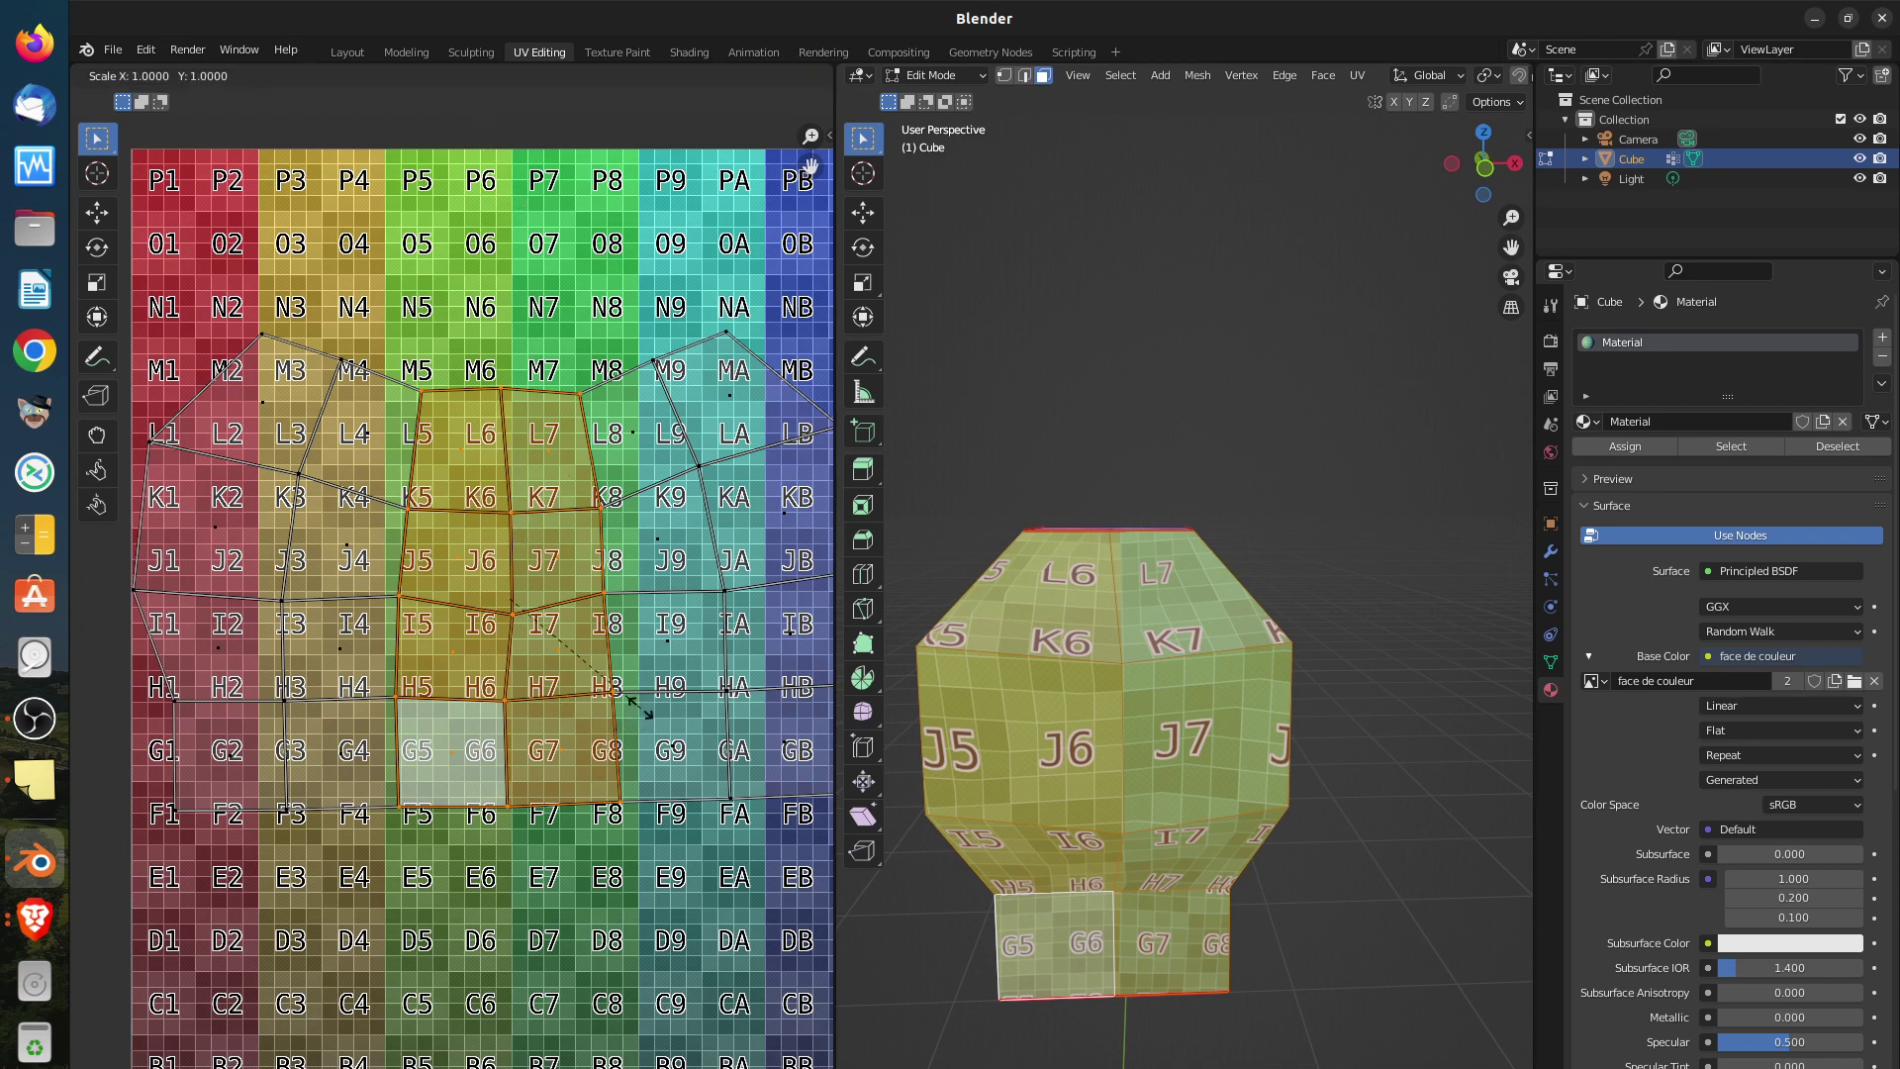
# Scale the eight front face UVs by about 1.67 using smooth proportional editing at size 0.20, and inspect the finer grid on the mesh
pyautogui.press('s')
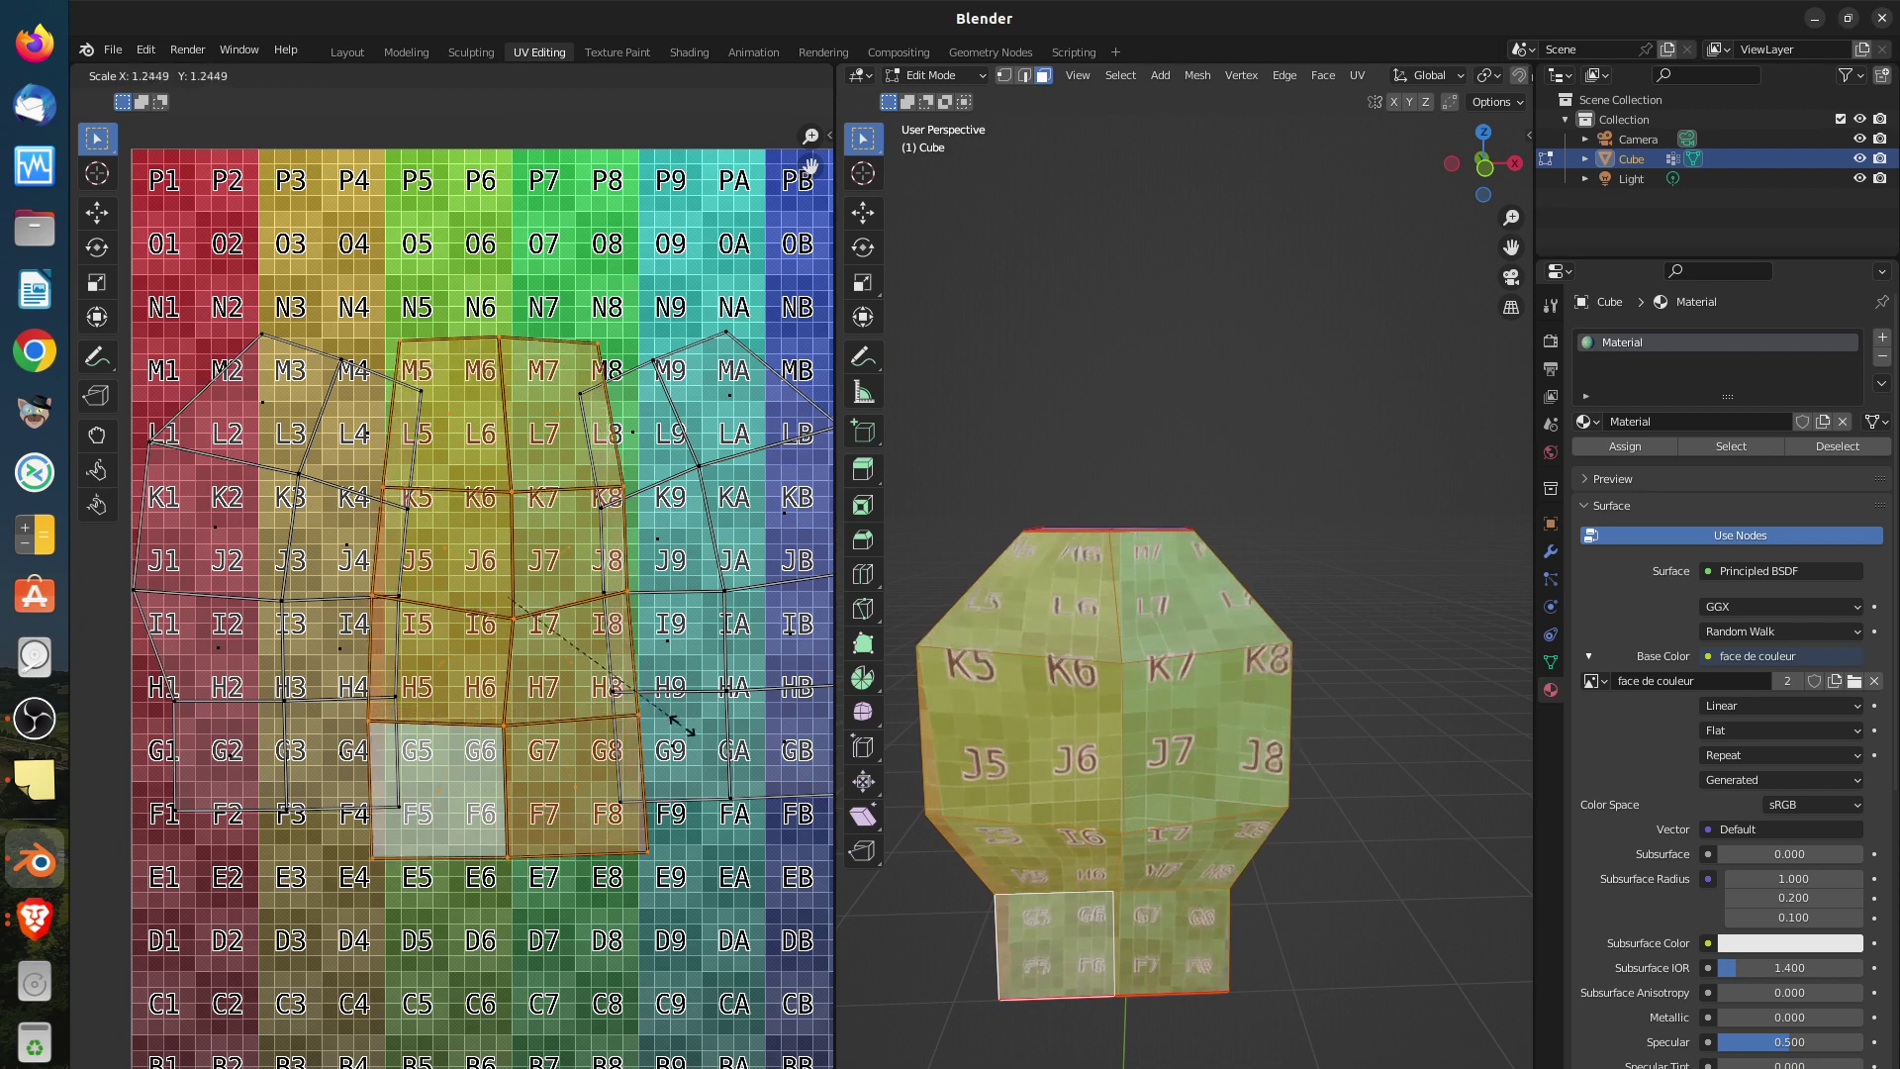
pyautogui.press('Escape')
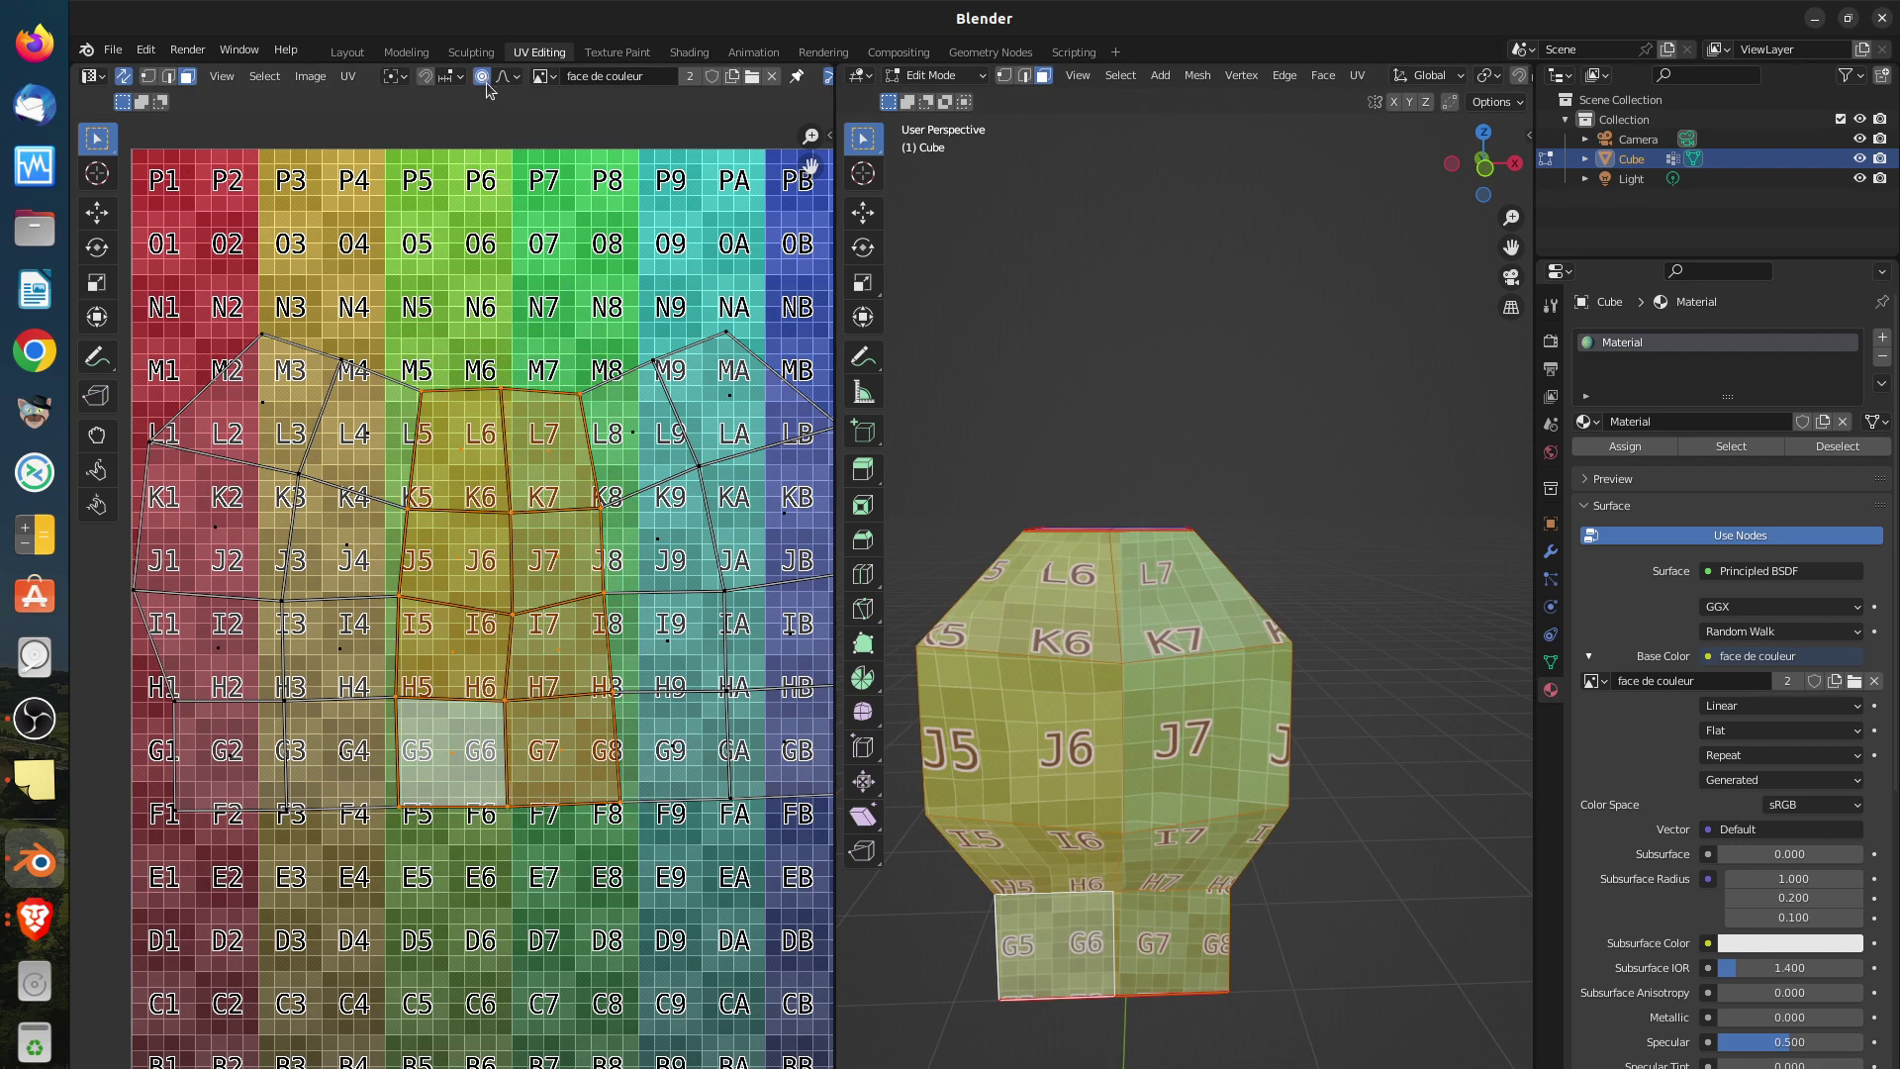
pyautogui.press('s')
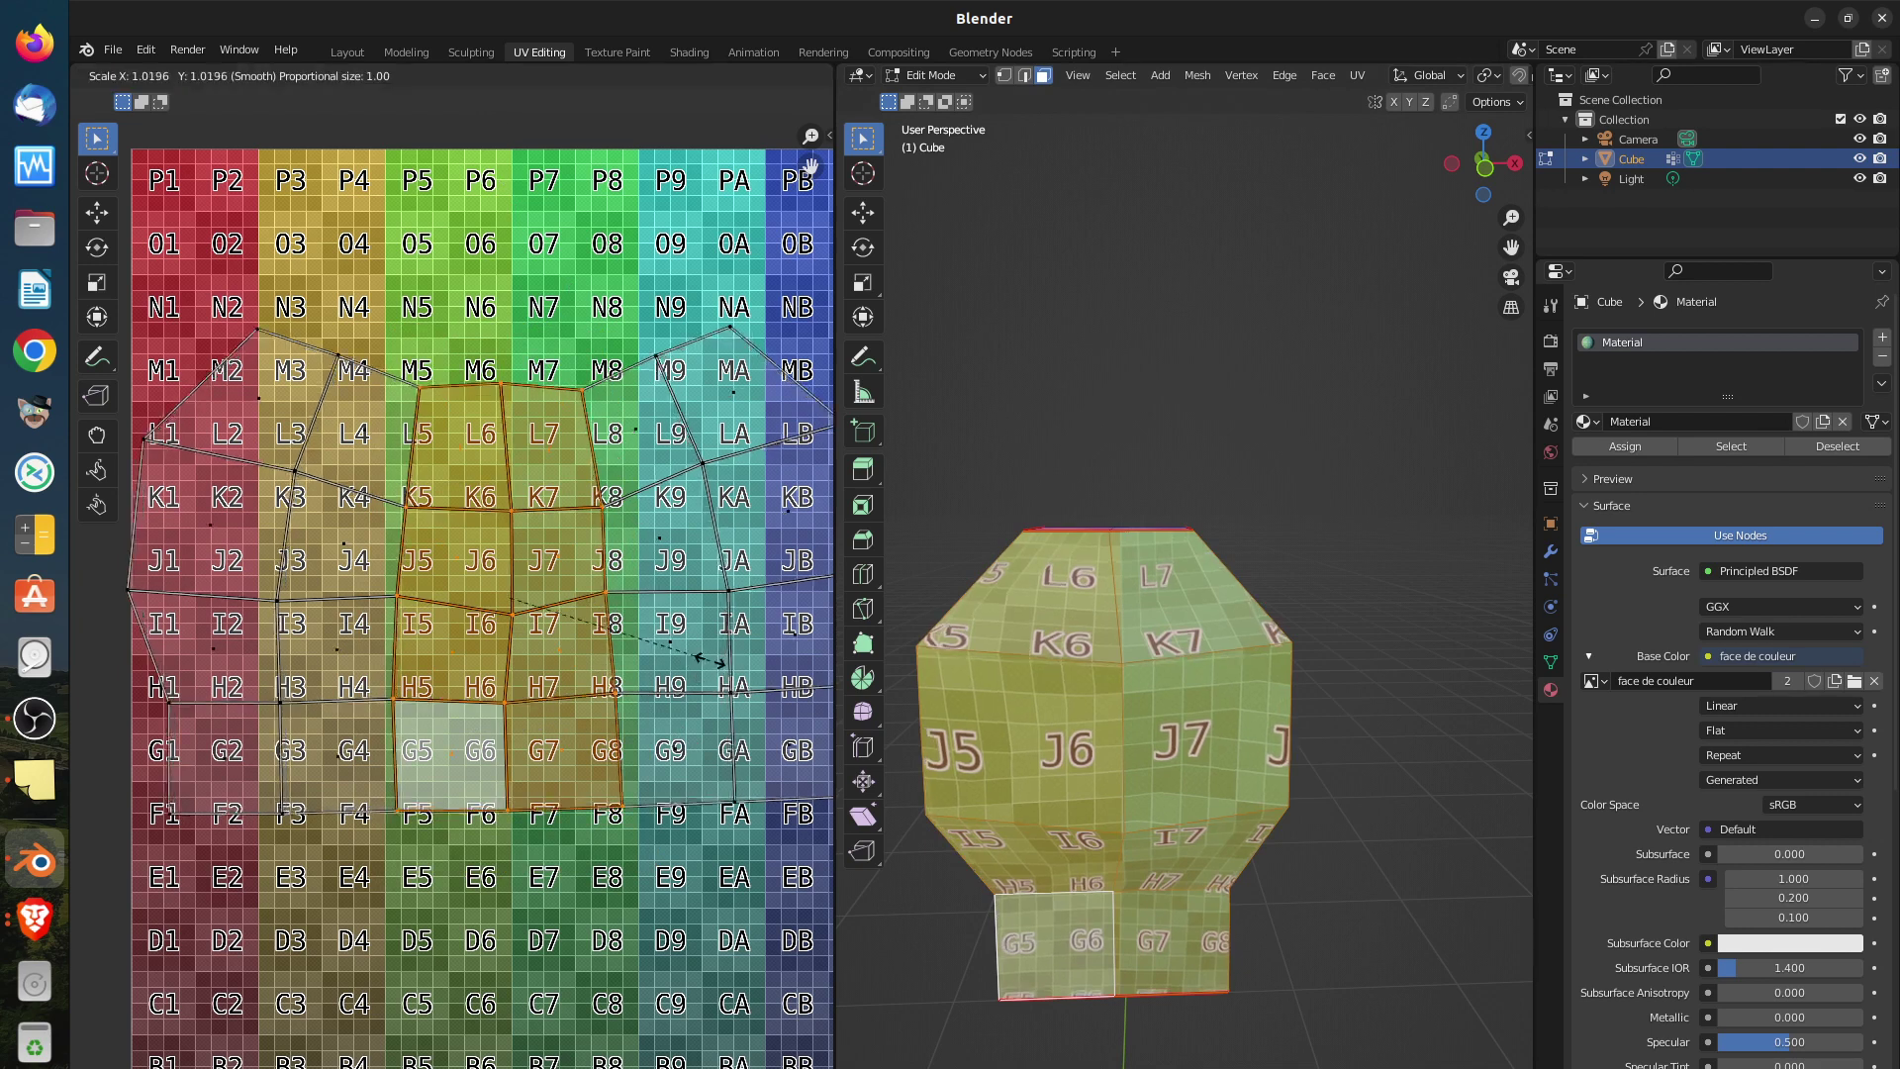
pyautogui.scroll(6, 720, 673)
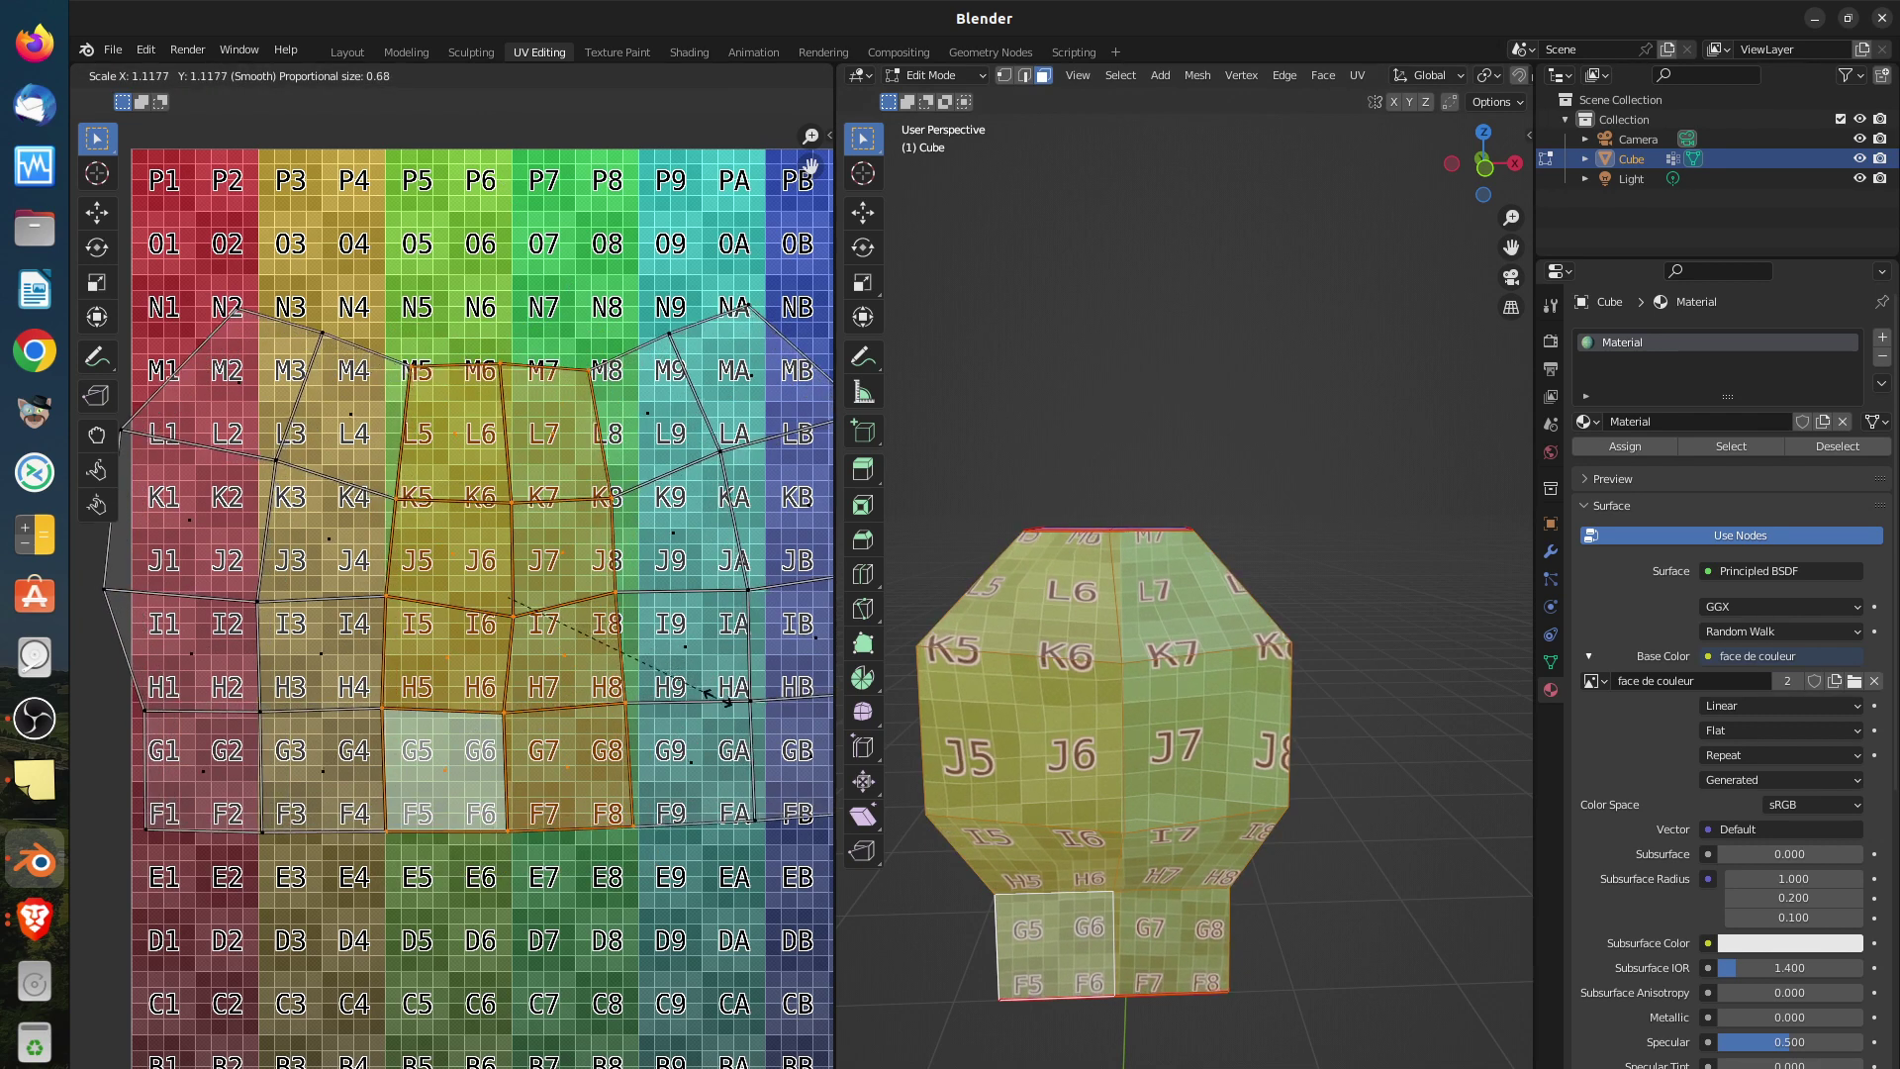
pyautogui.scroll(6, 720, 705)
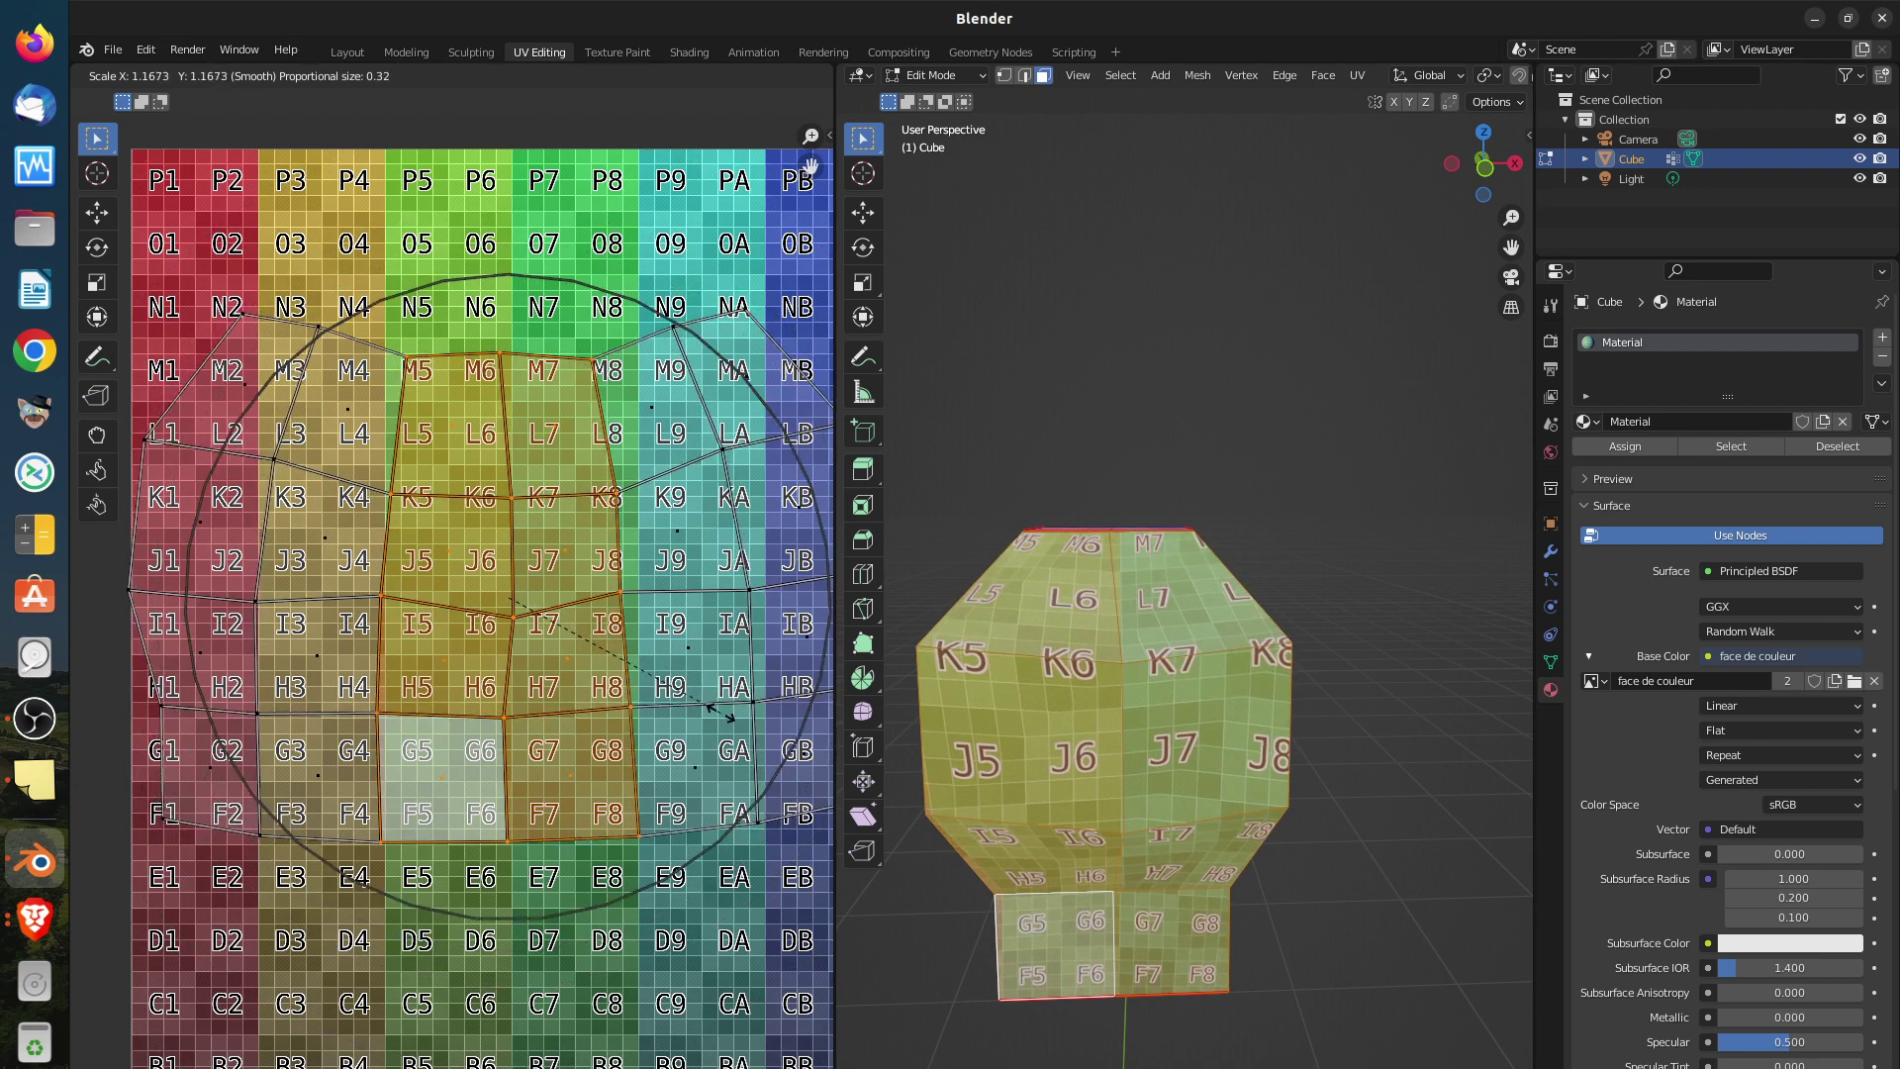
pyautogui.scroll(3, 732, 719)
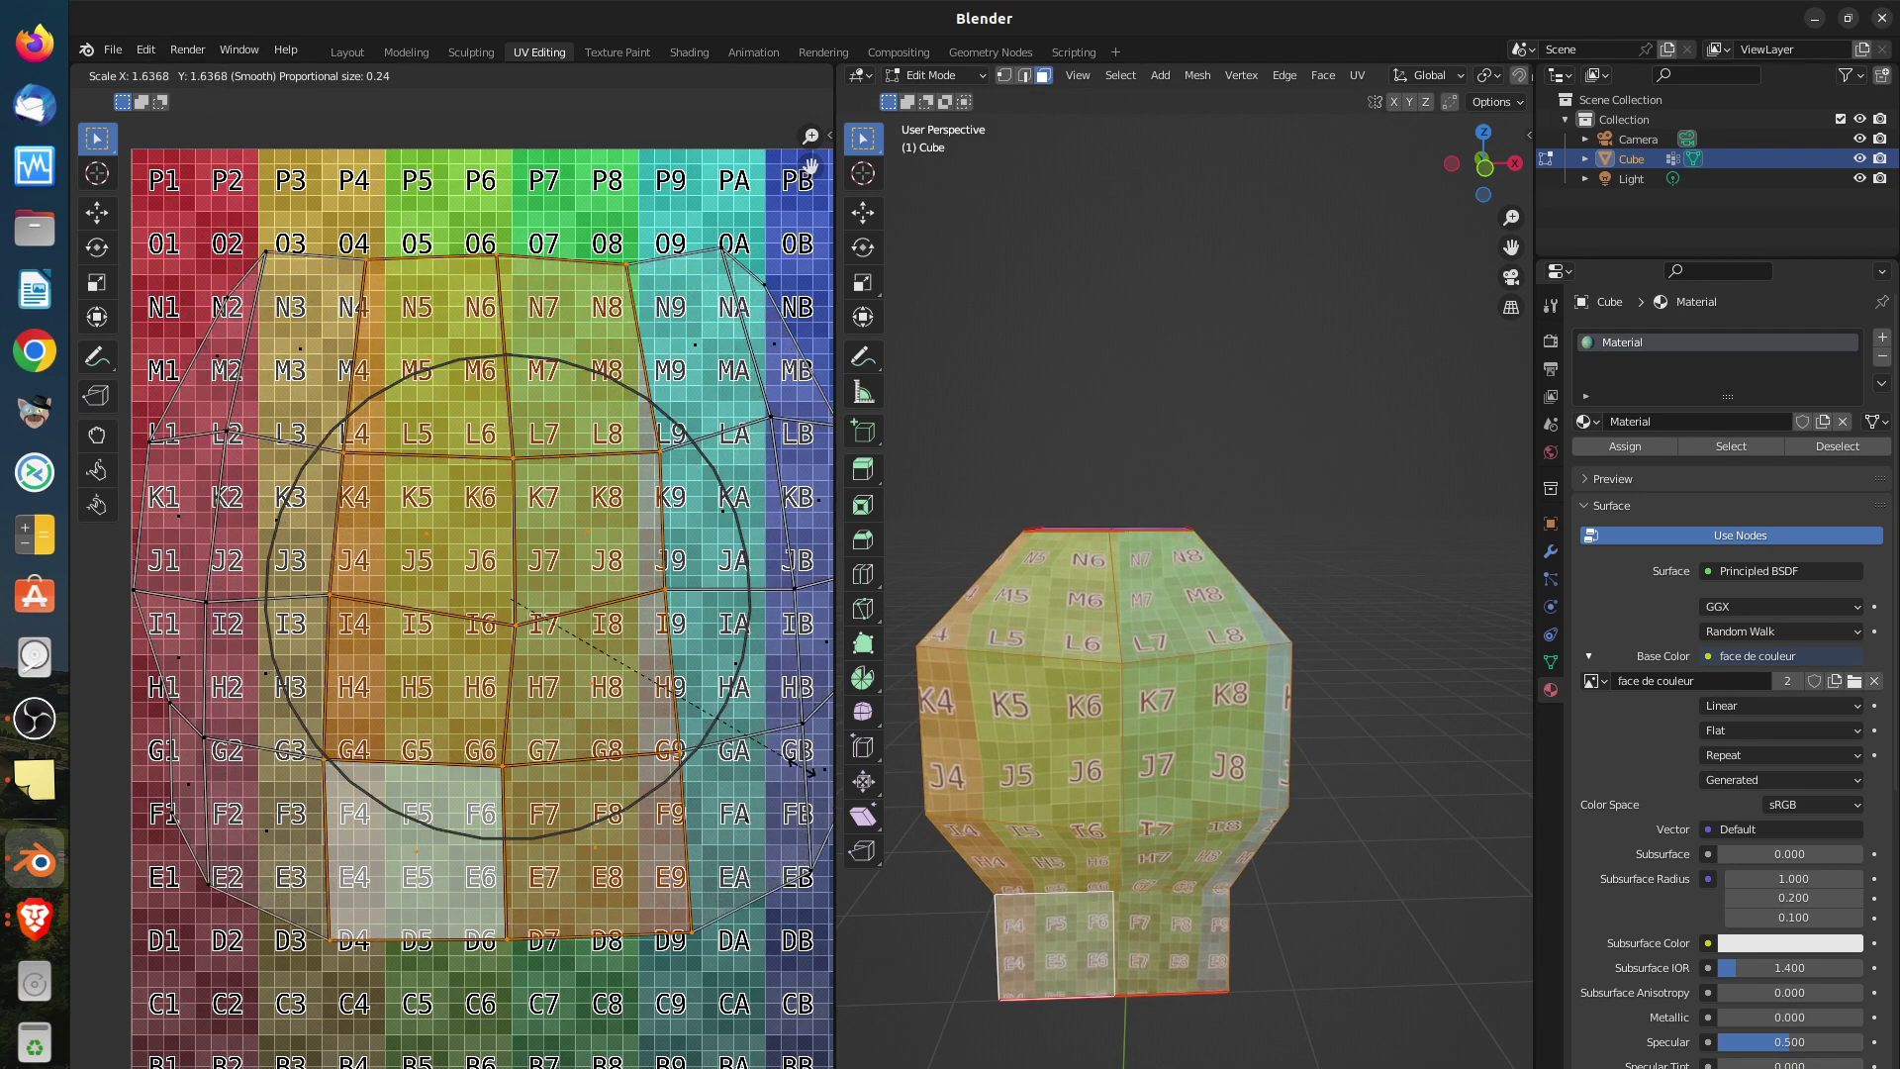
pyautogui.scroll(1, 791, 768)
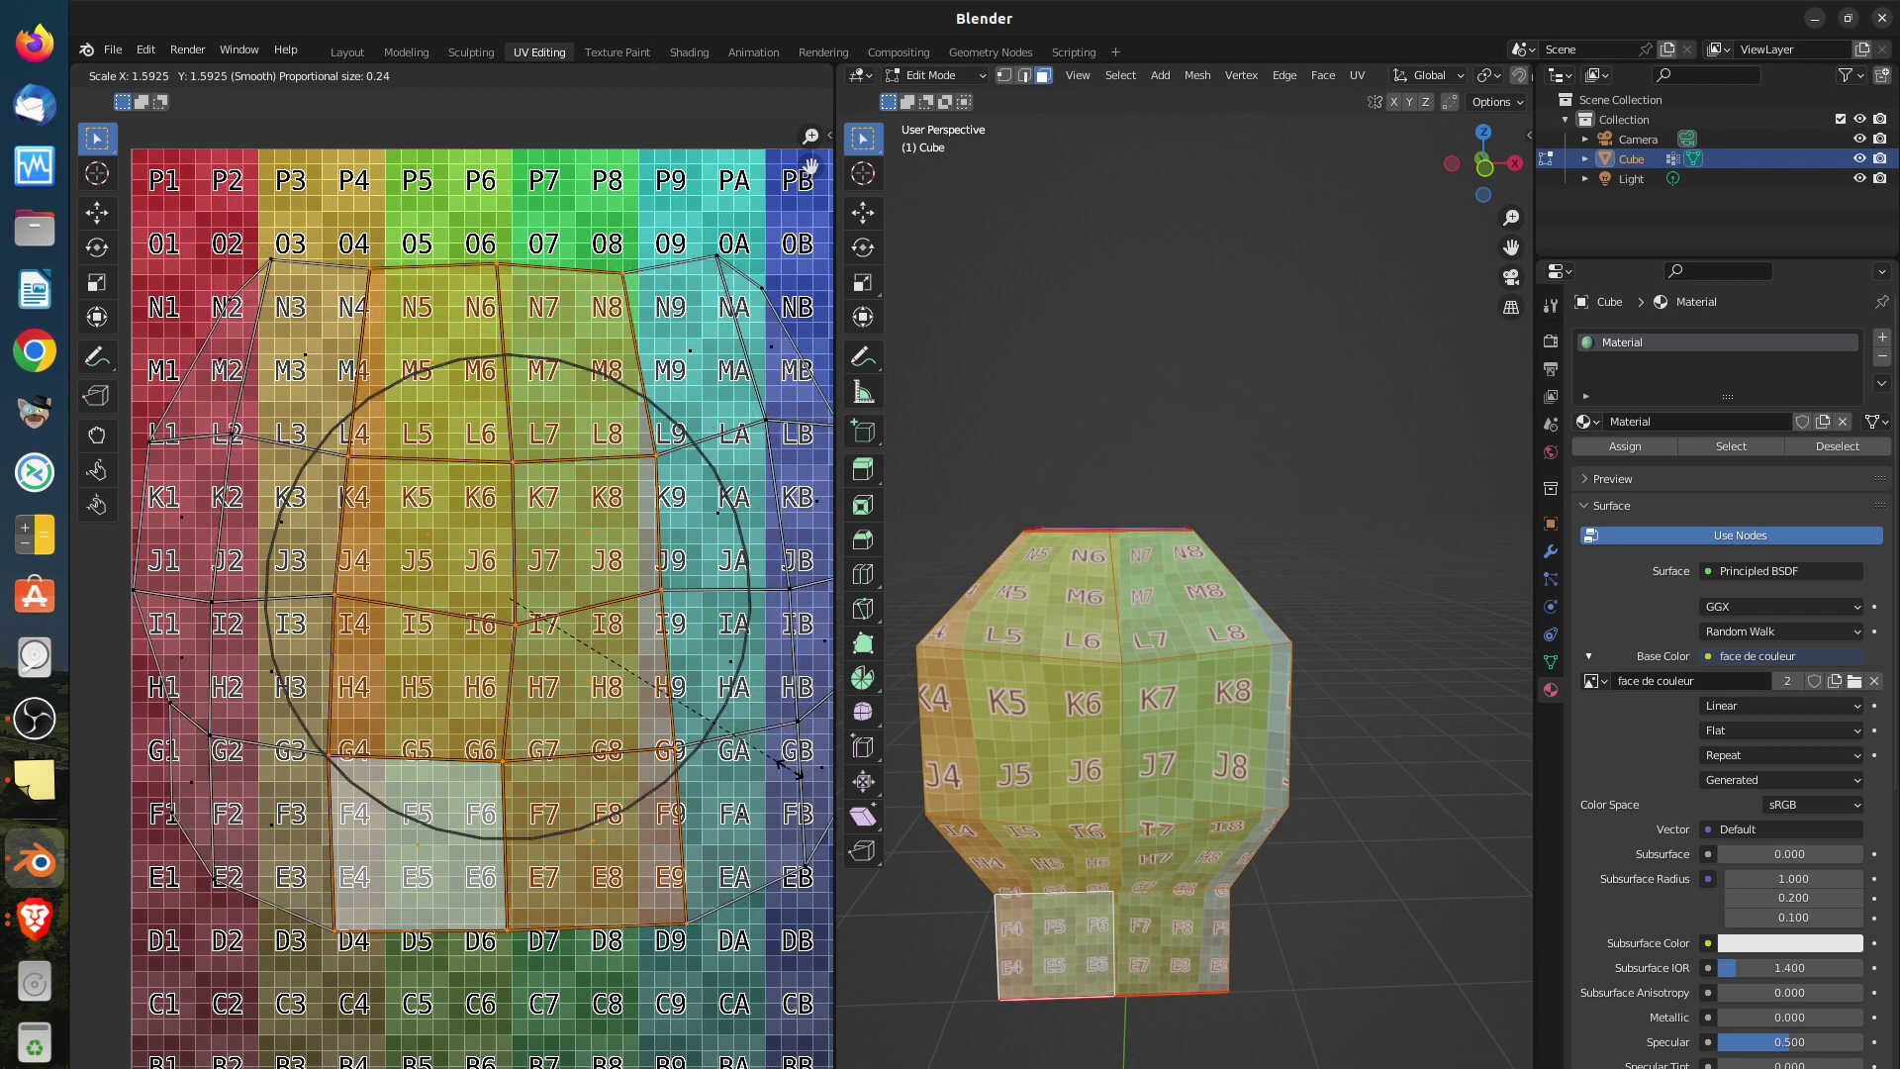
pyautogui.scroll(1, 794, 772)
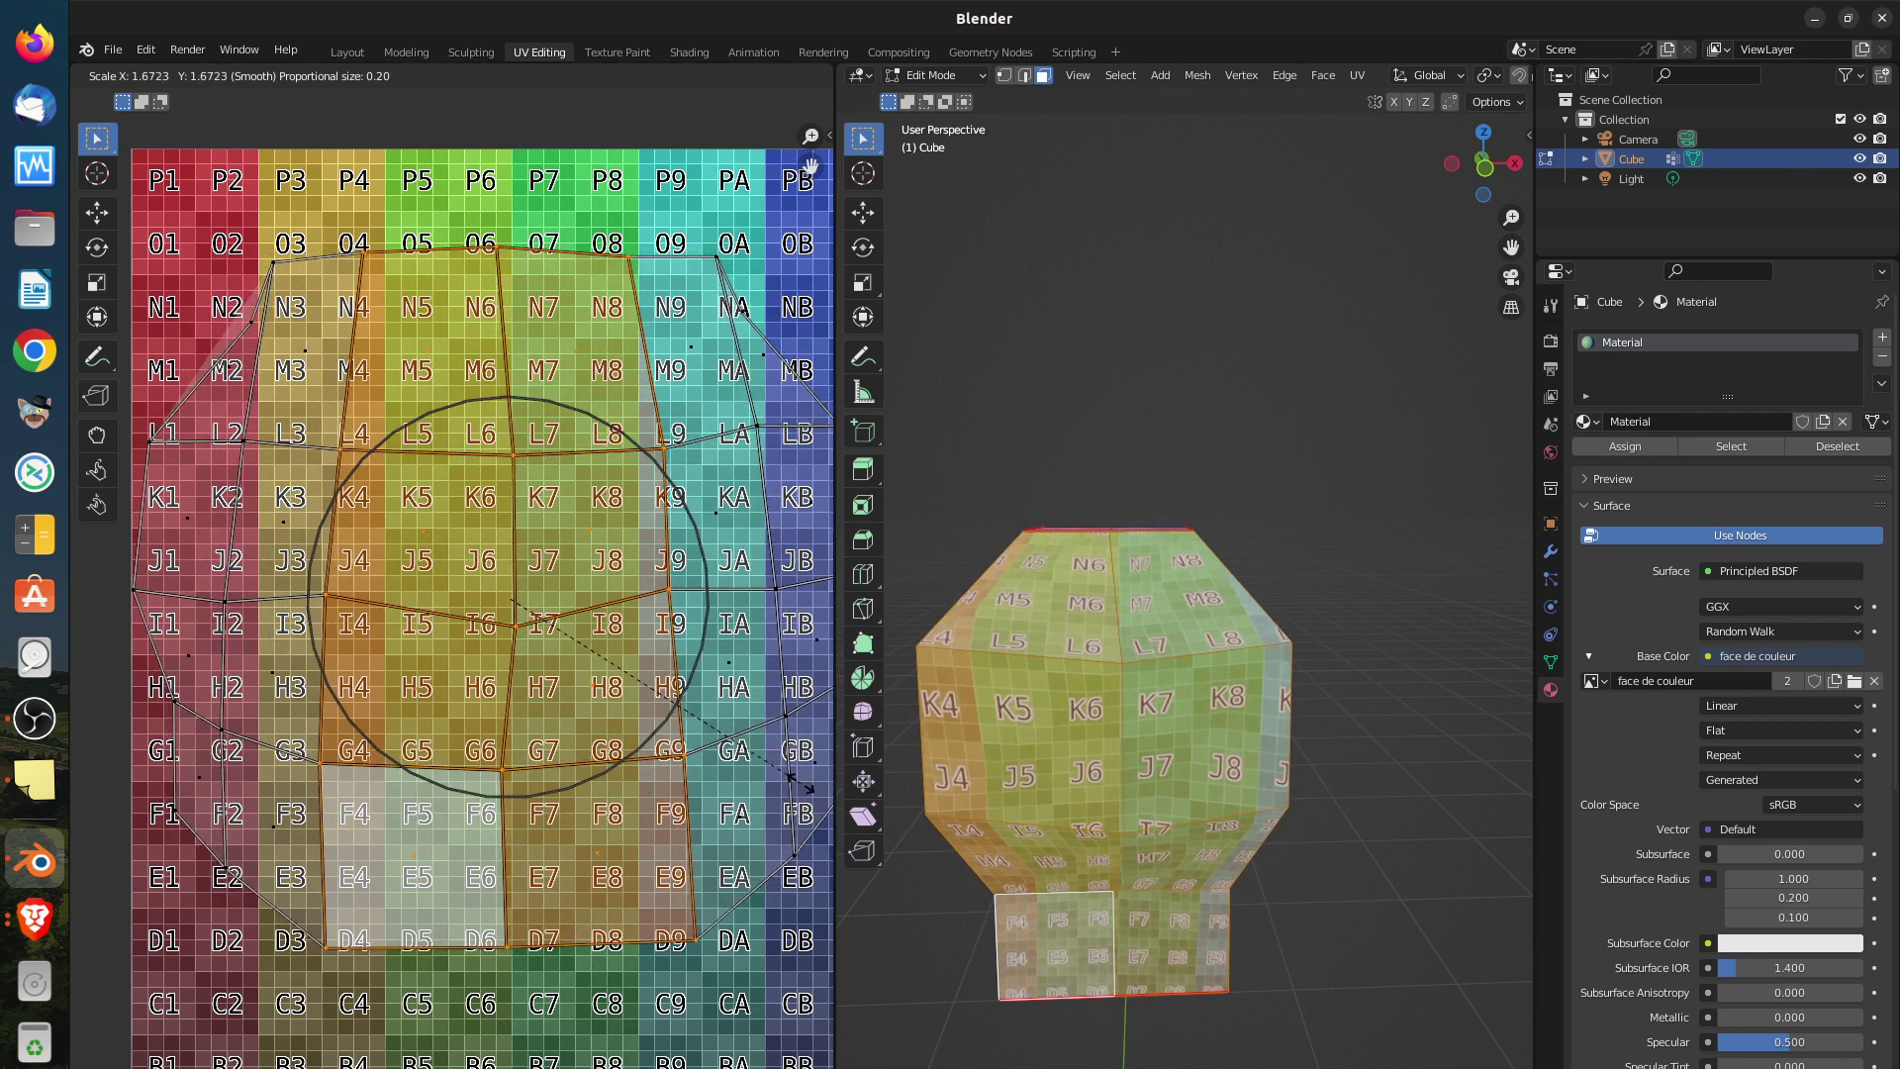
pyautogui.click(799, 782)
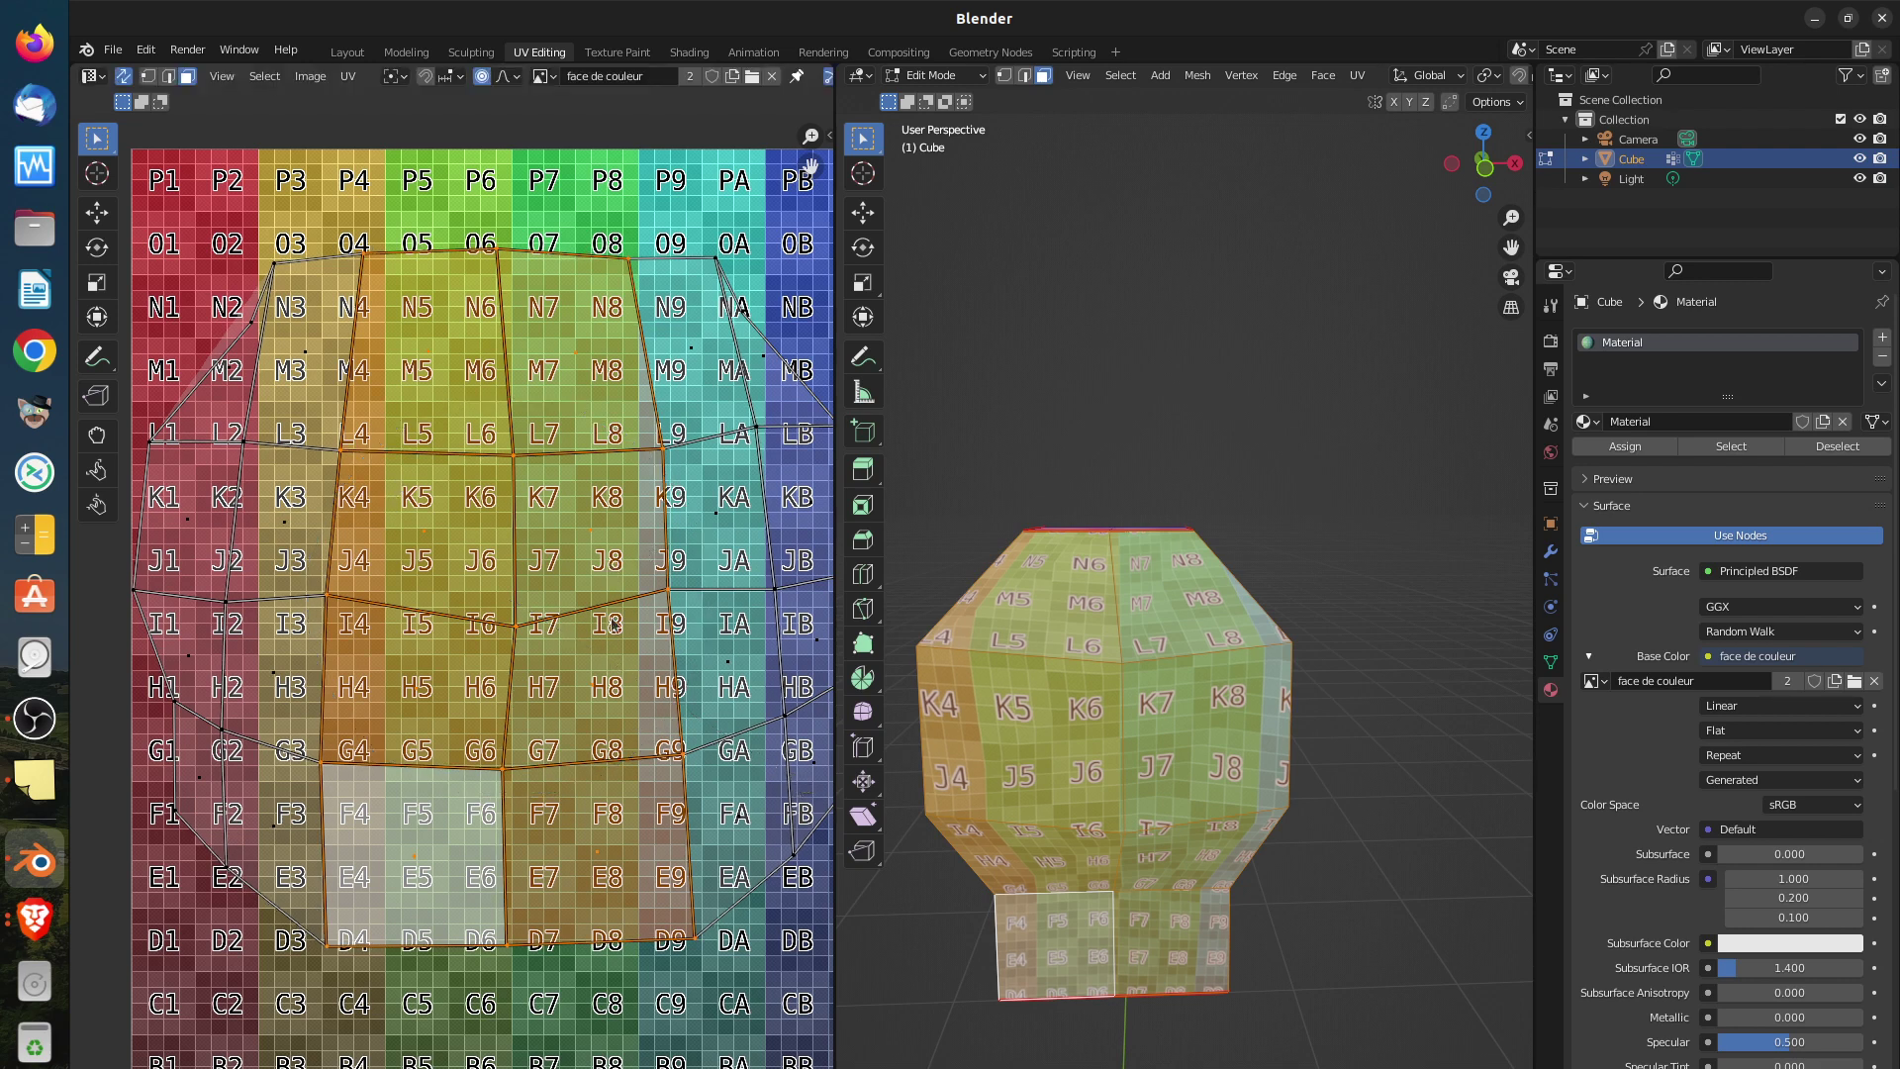
pyautogui.scroll(-1, 612, 623)
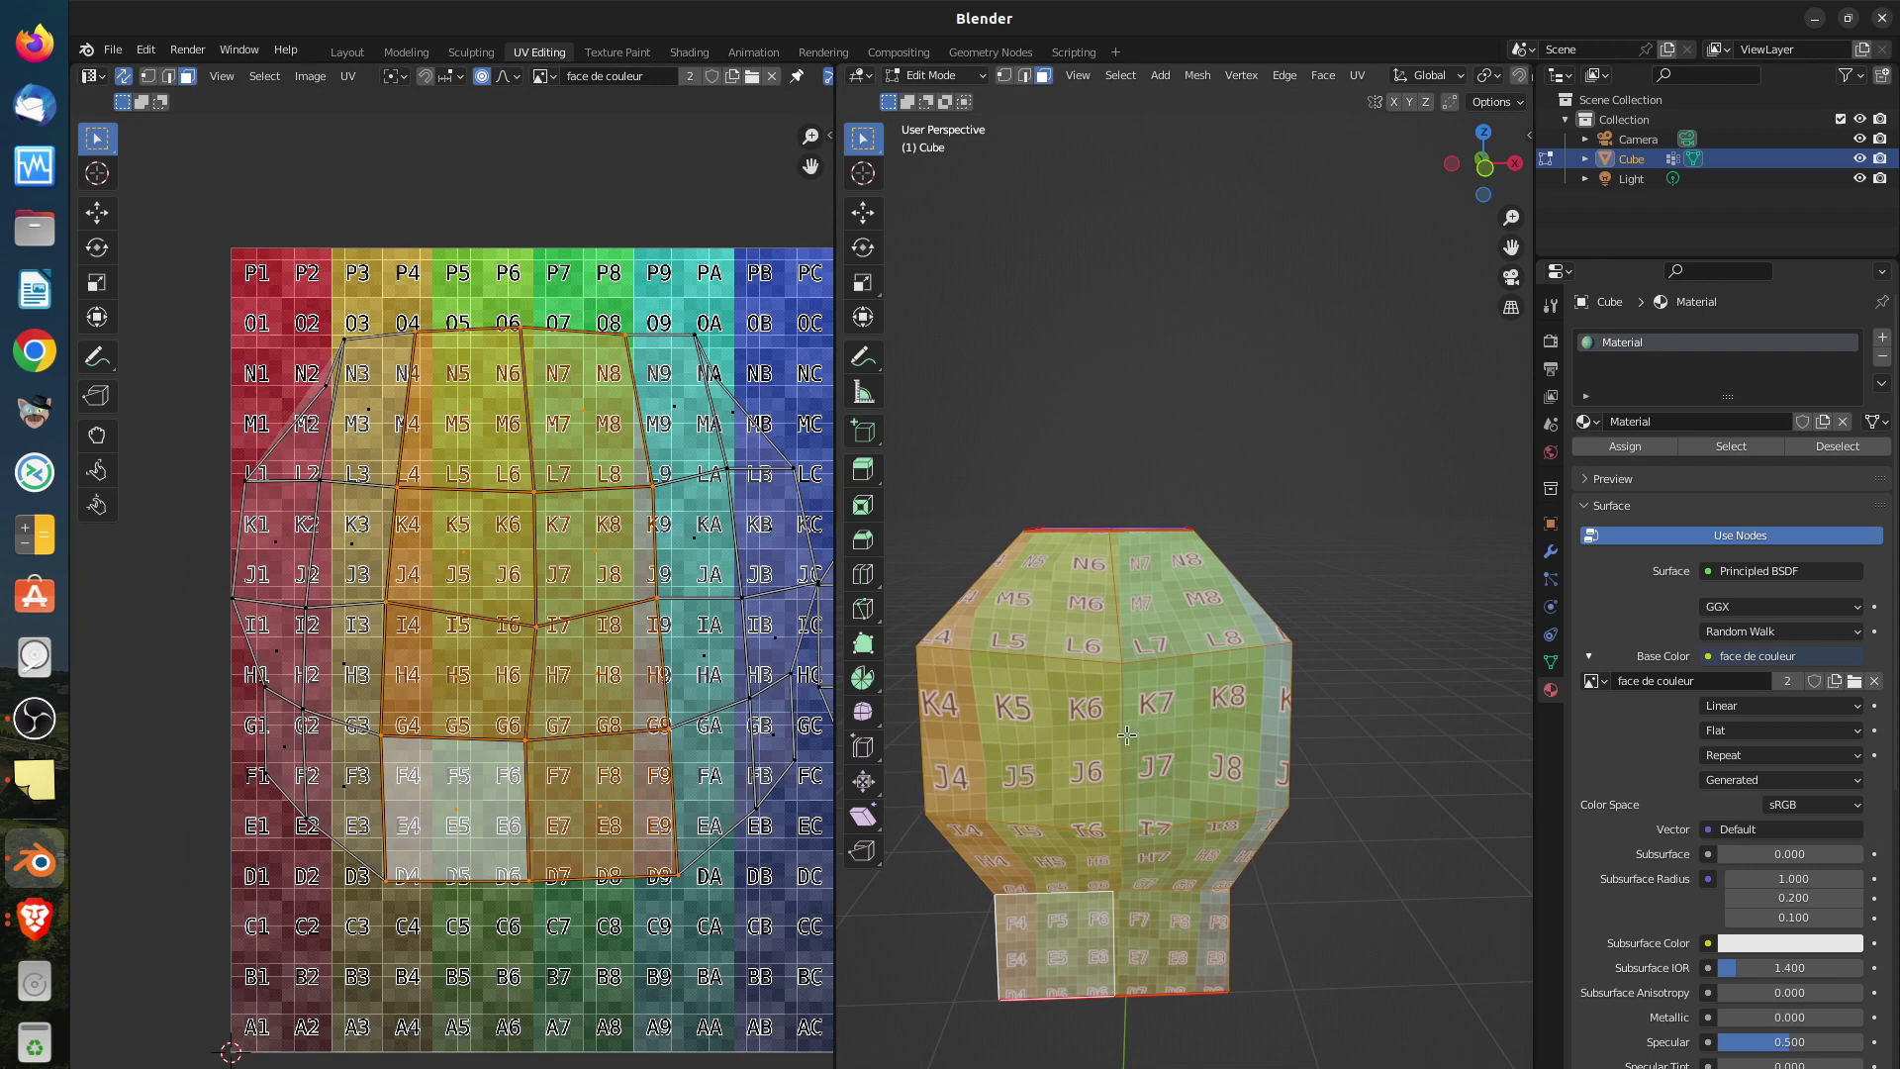
pyautogui.scroll(4, 1163, 737)
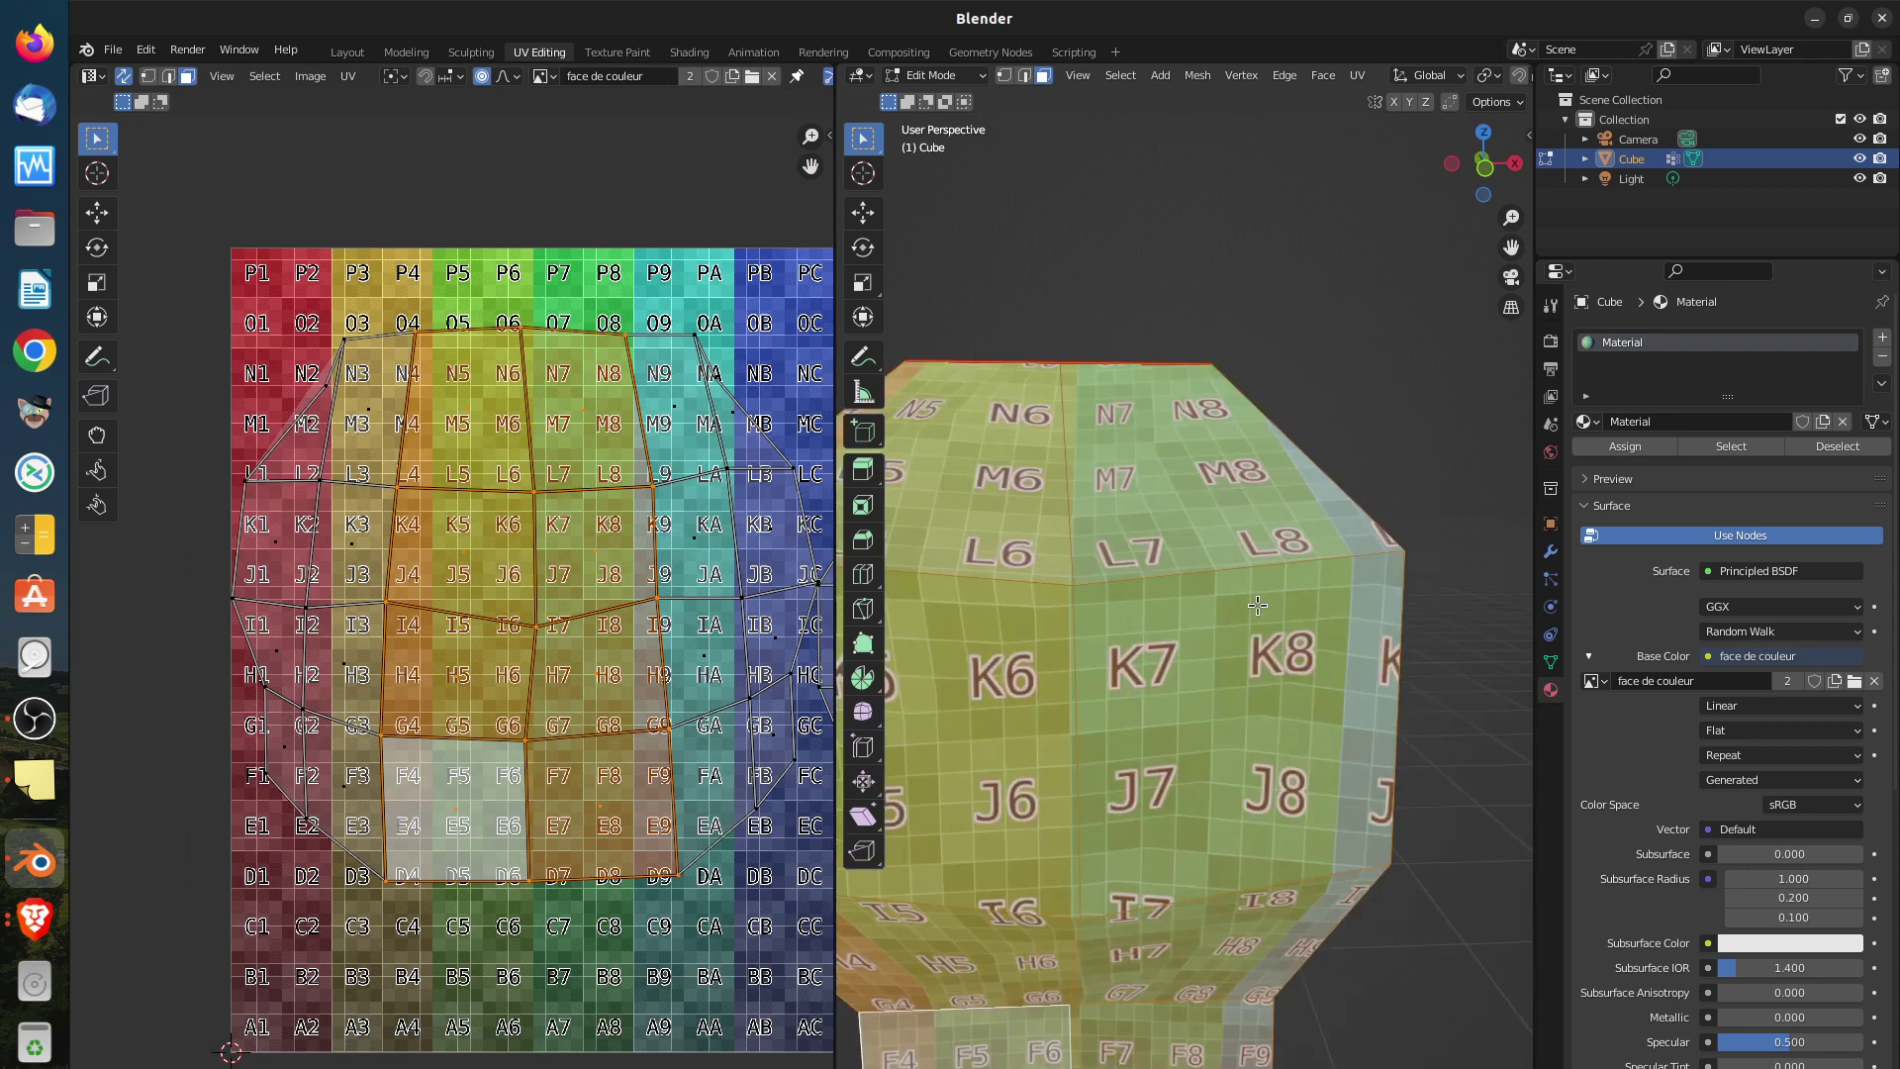
pyautogui.scroll(-4, 1240, 797)
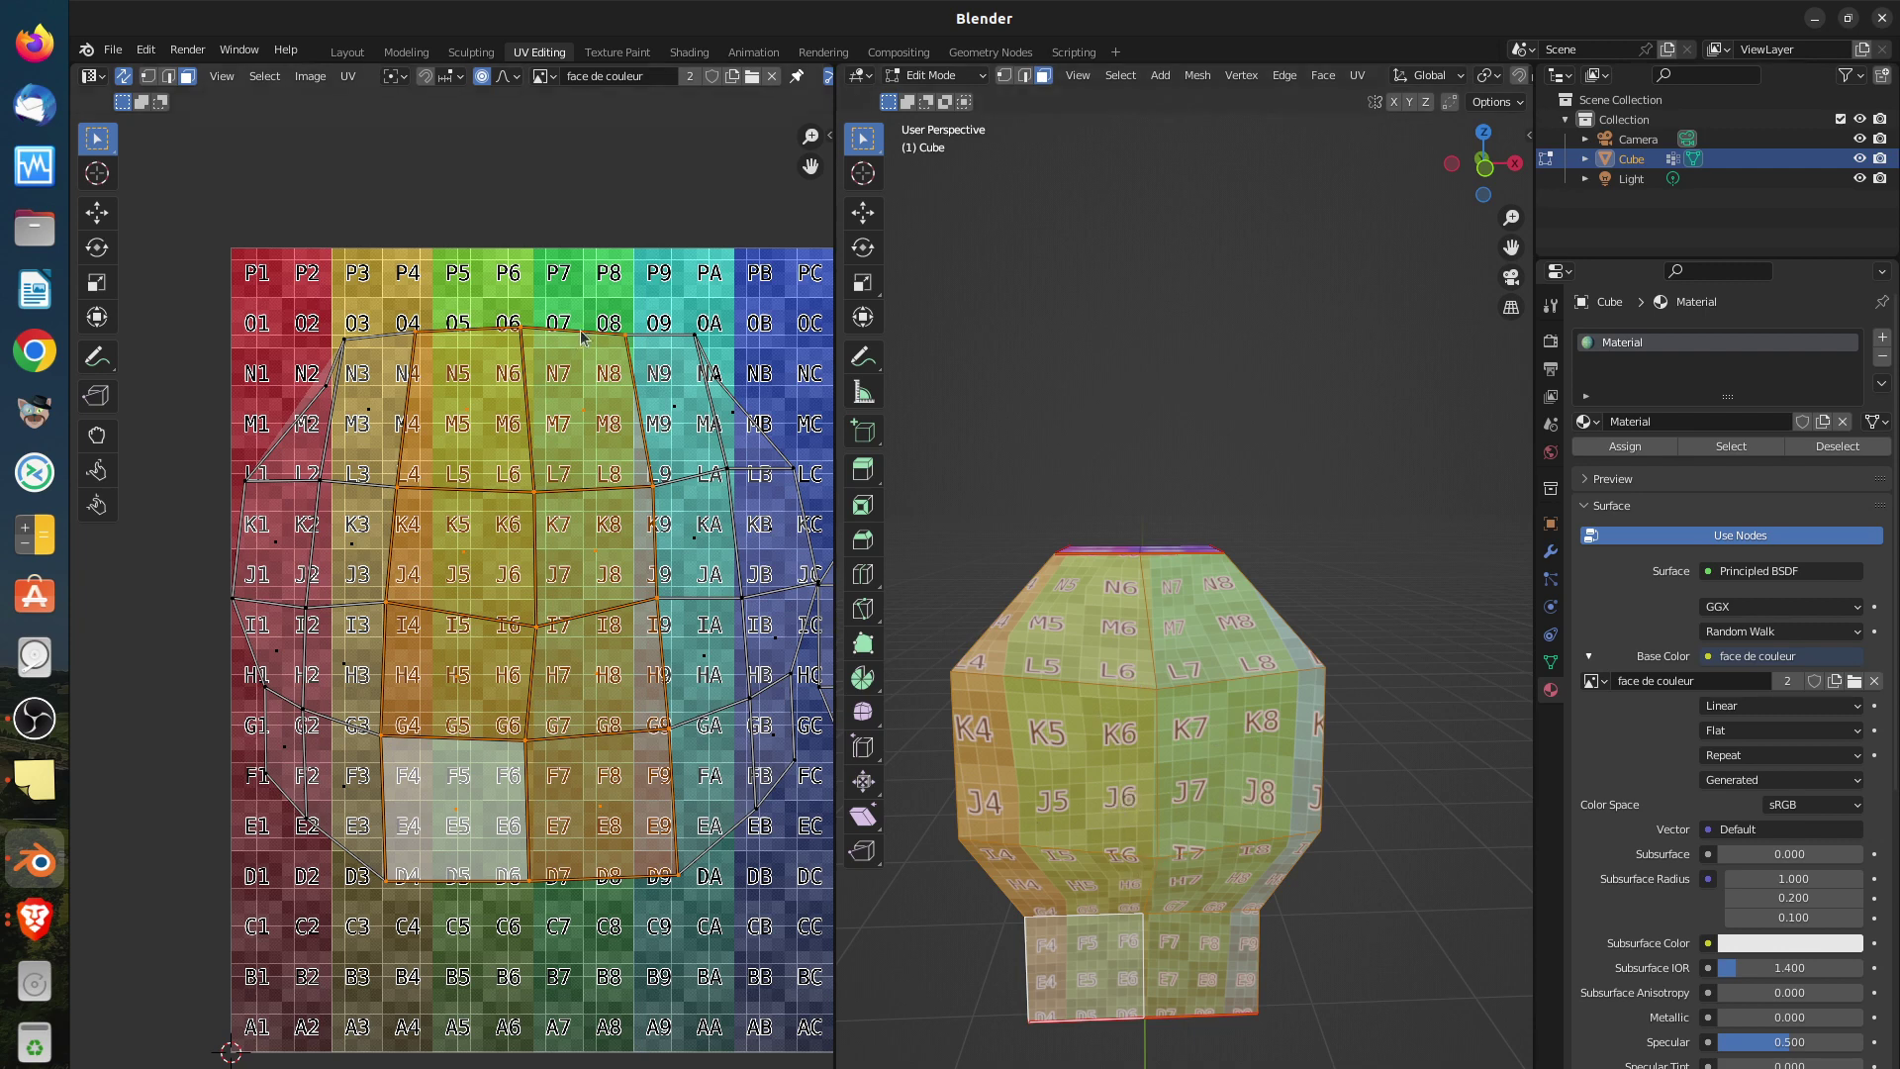
pyautogui.click(328, 392)
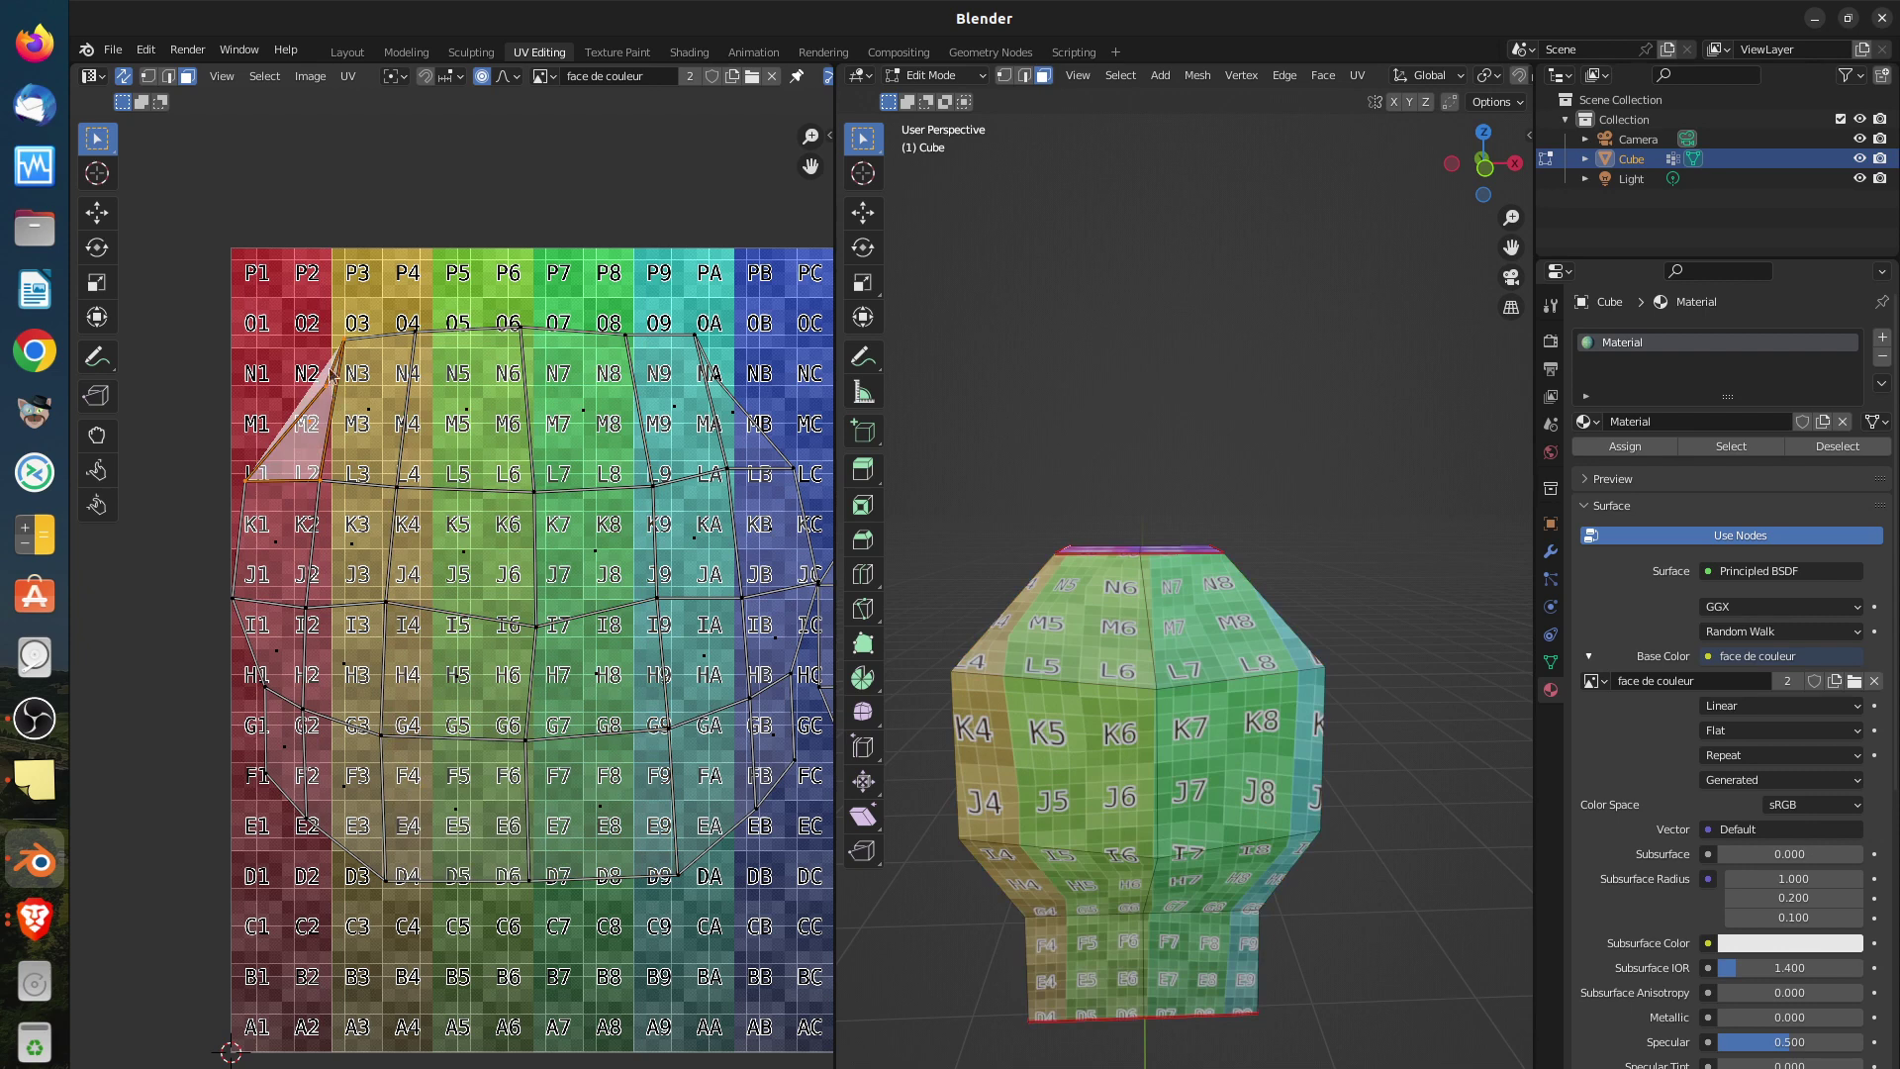
pyautogui.click(148, 77)
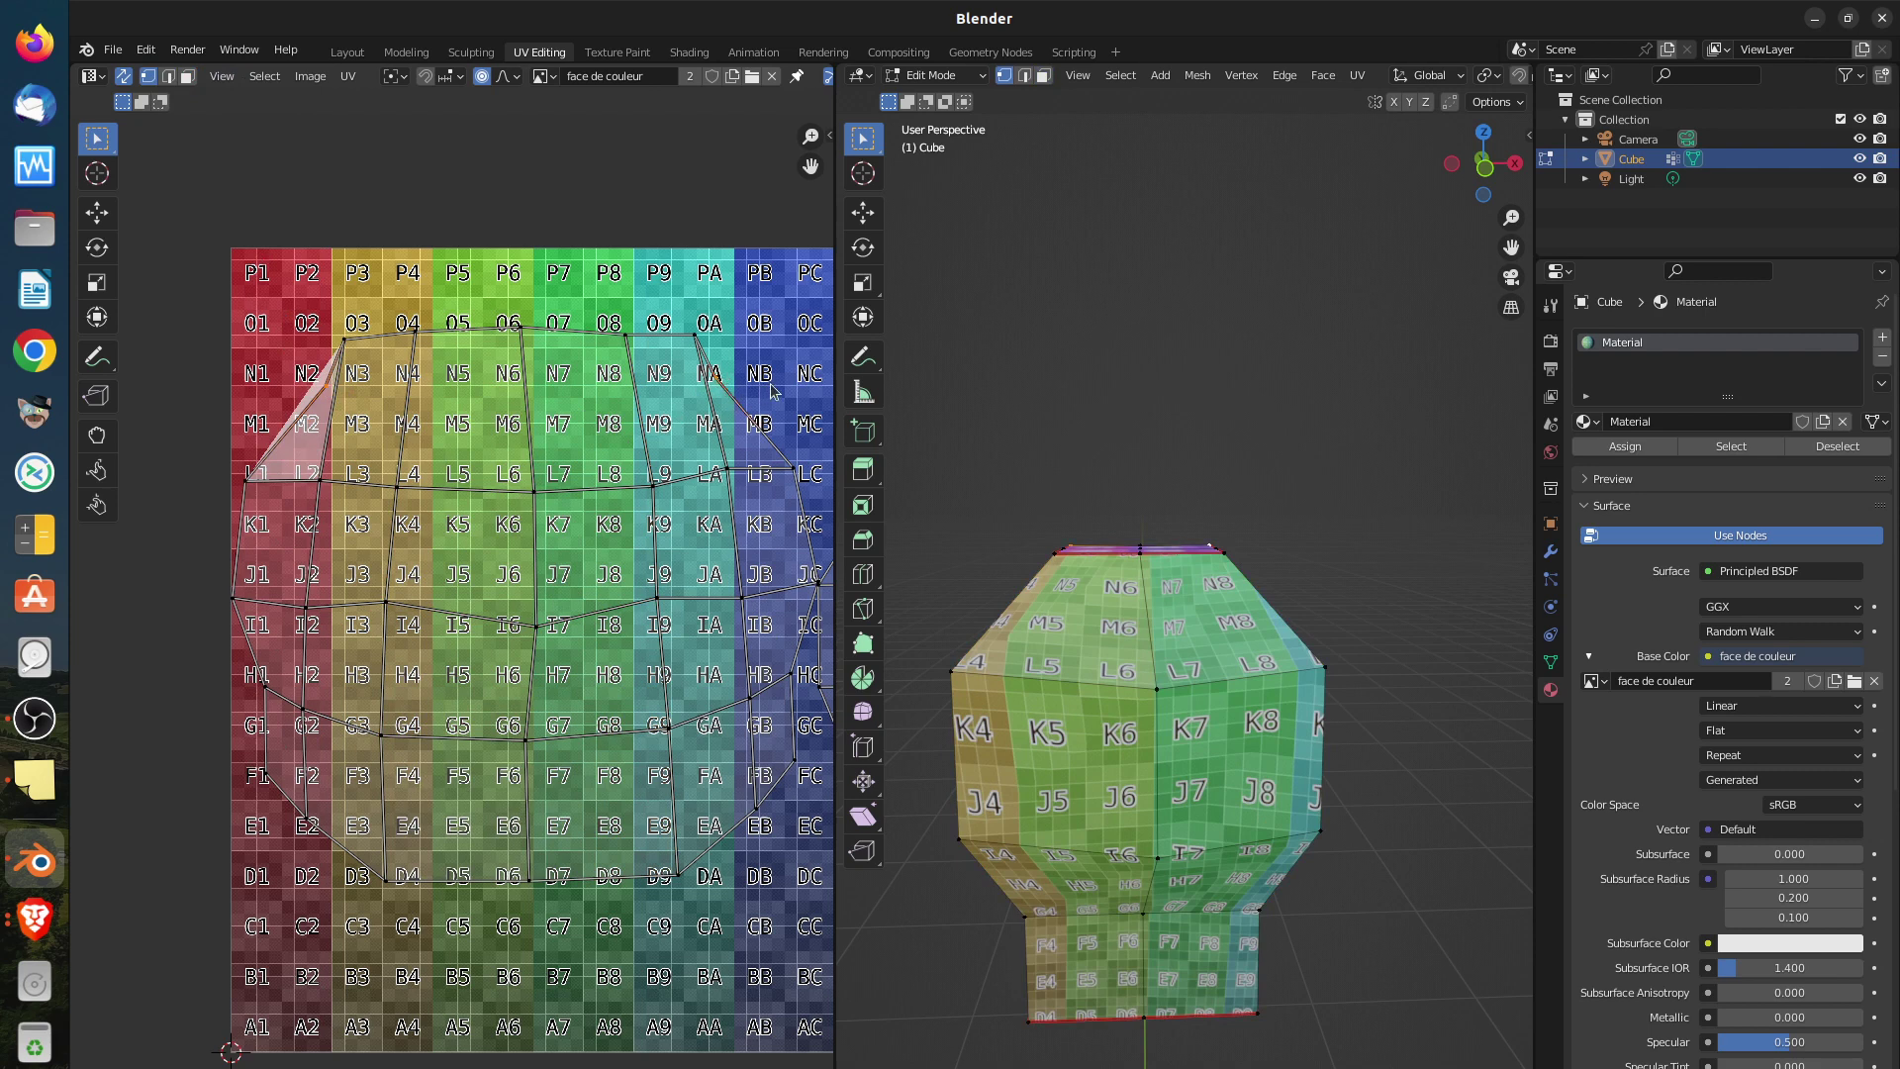
pyautogui.press('g')
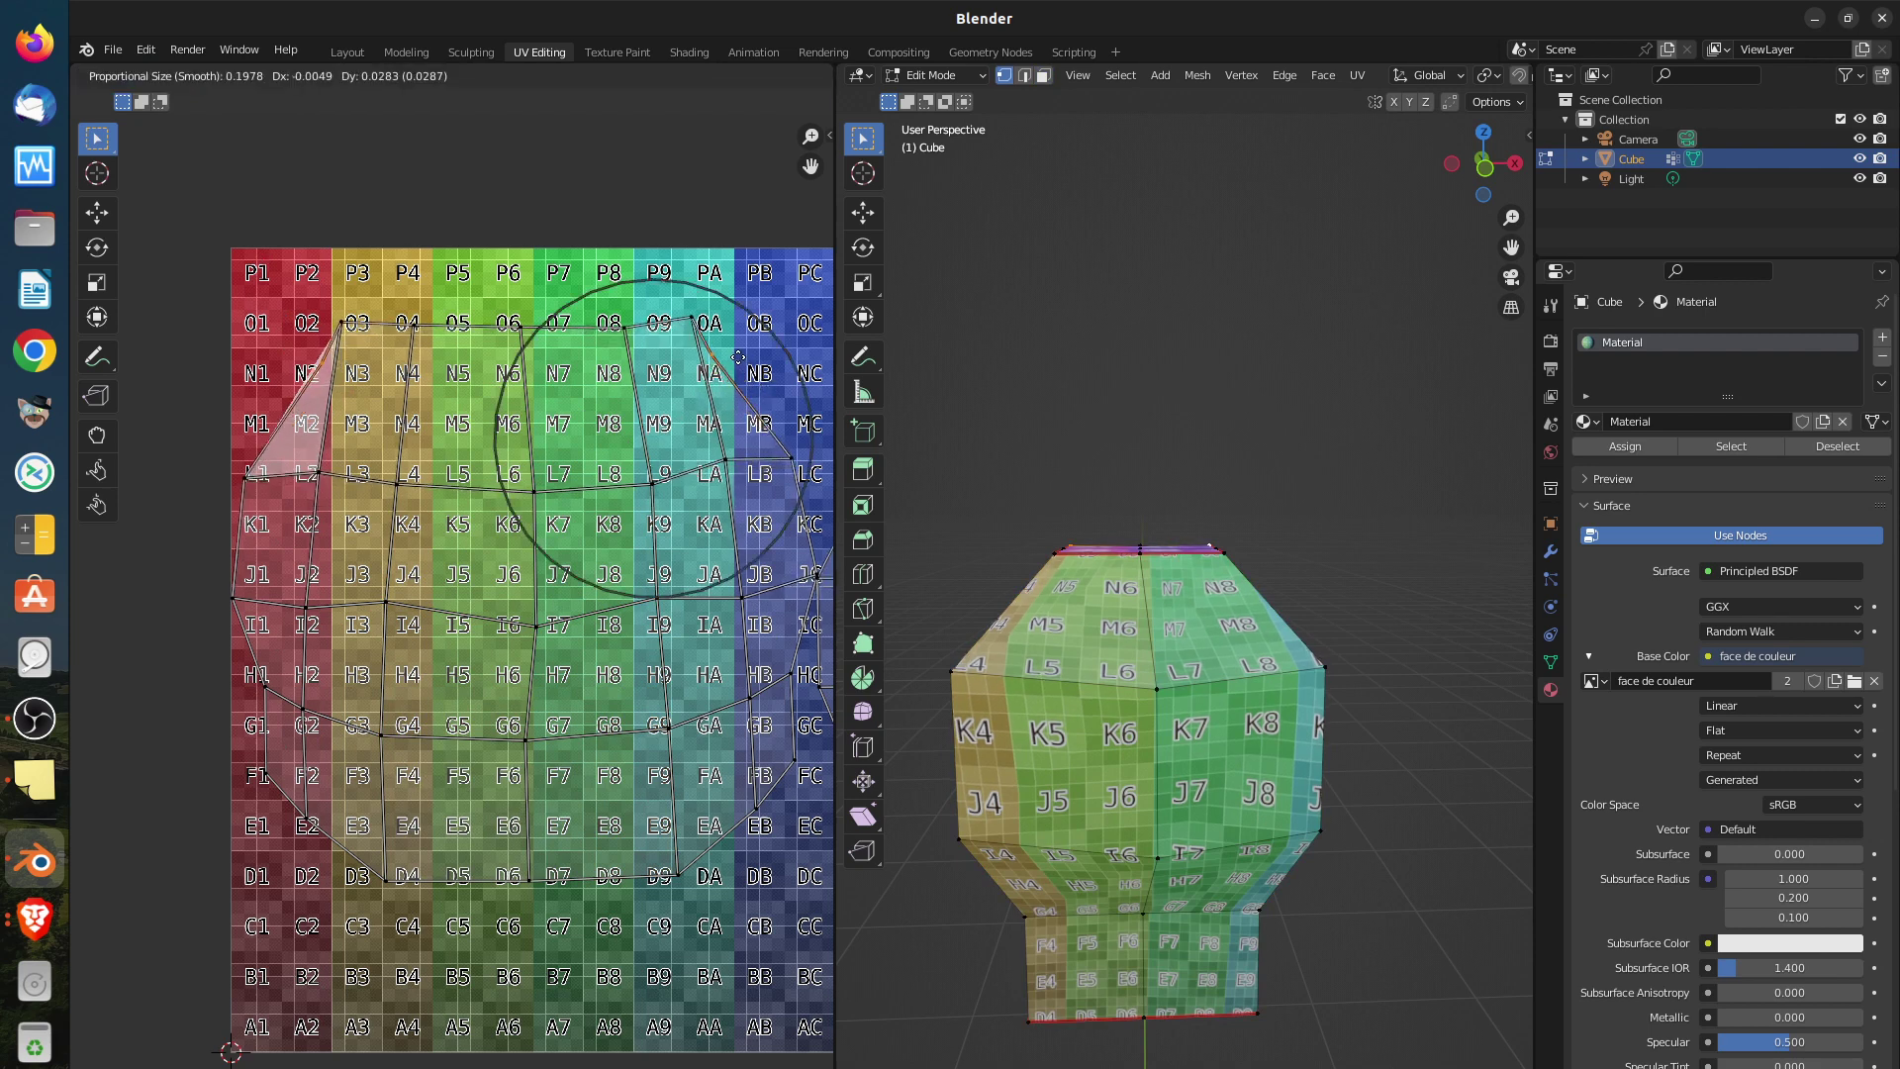
pyautogui.scroll(10, 737, 382)
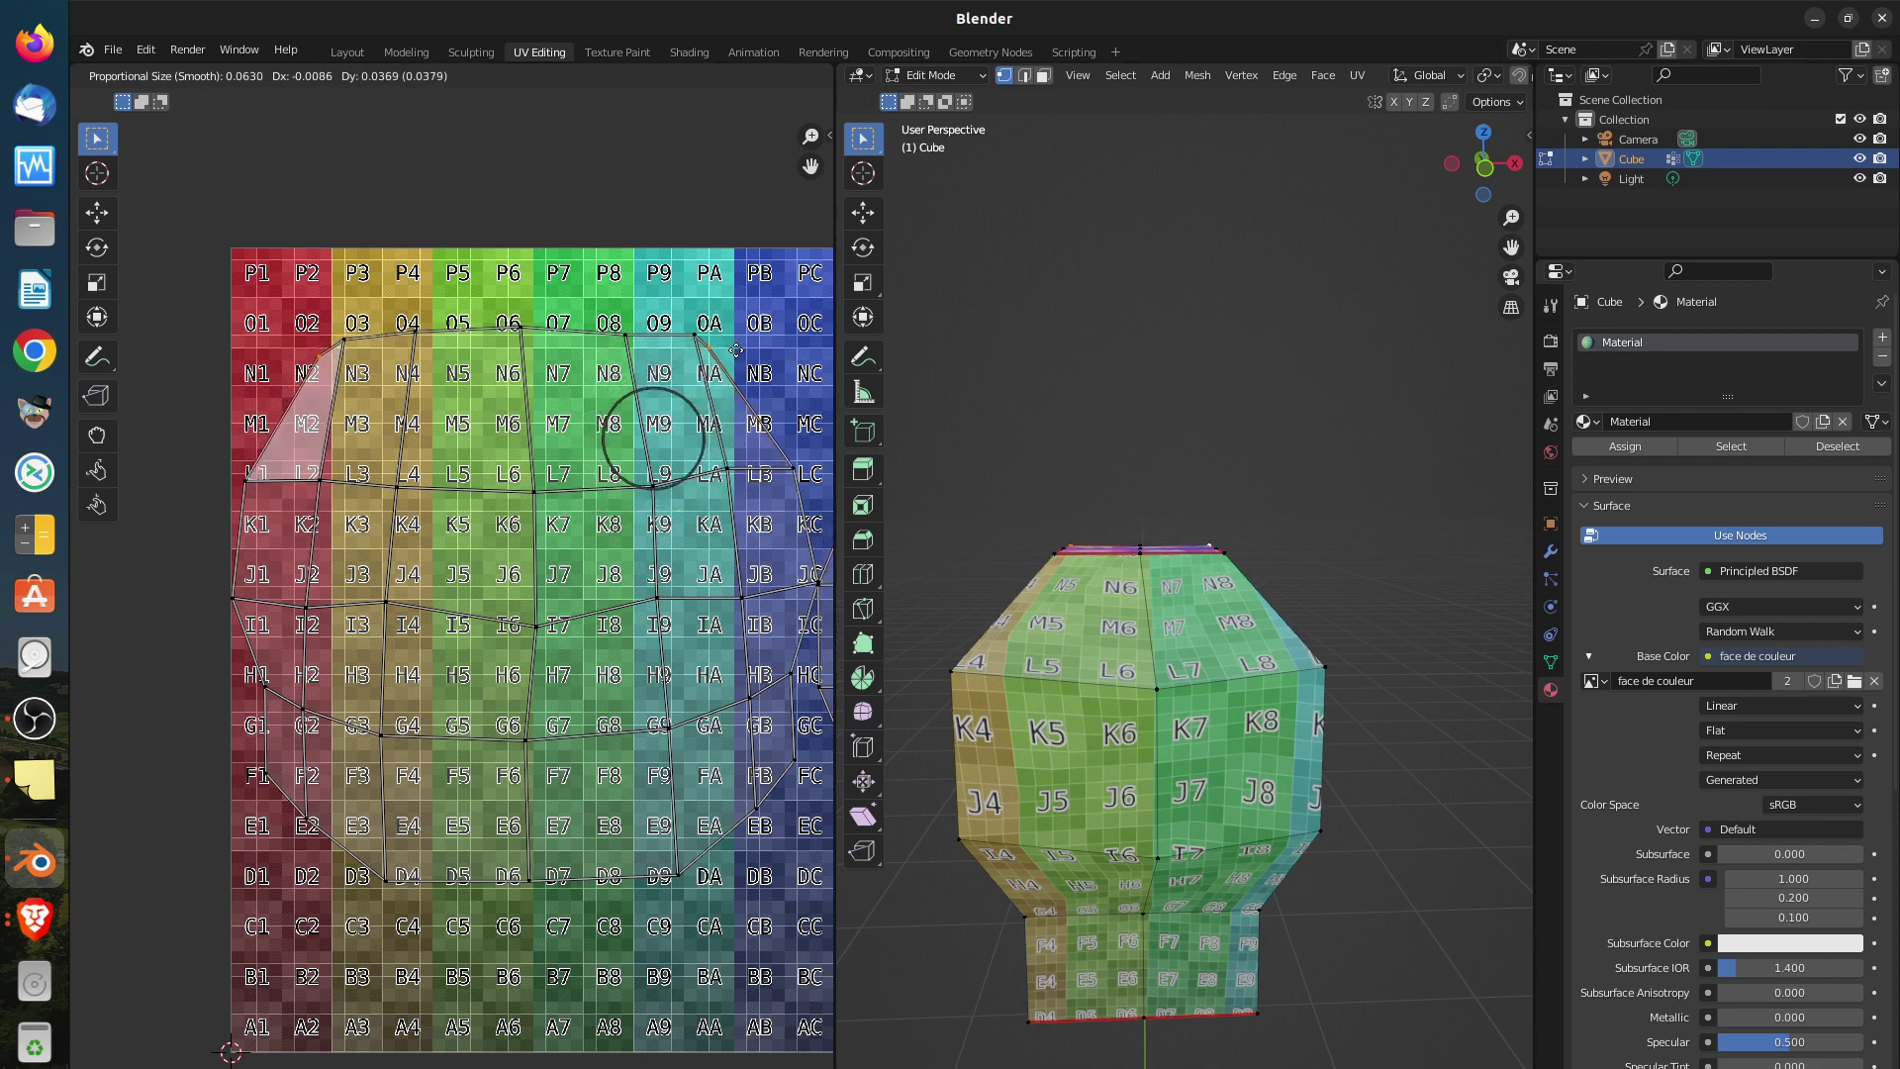
pyautogui.click(737, 352)
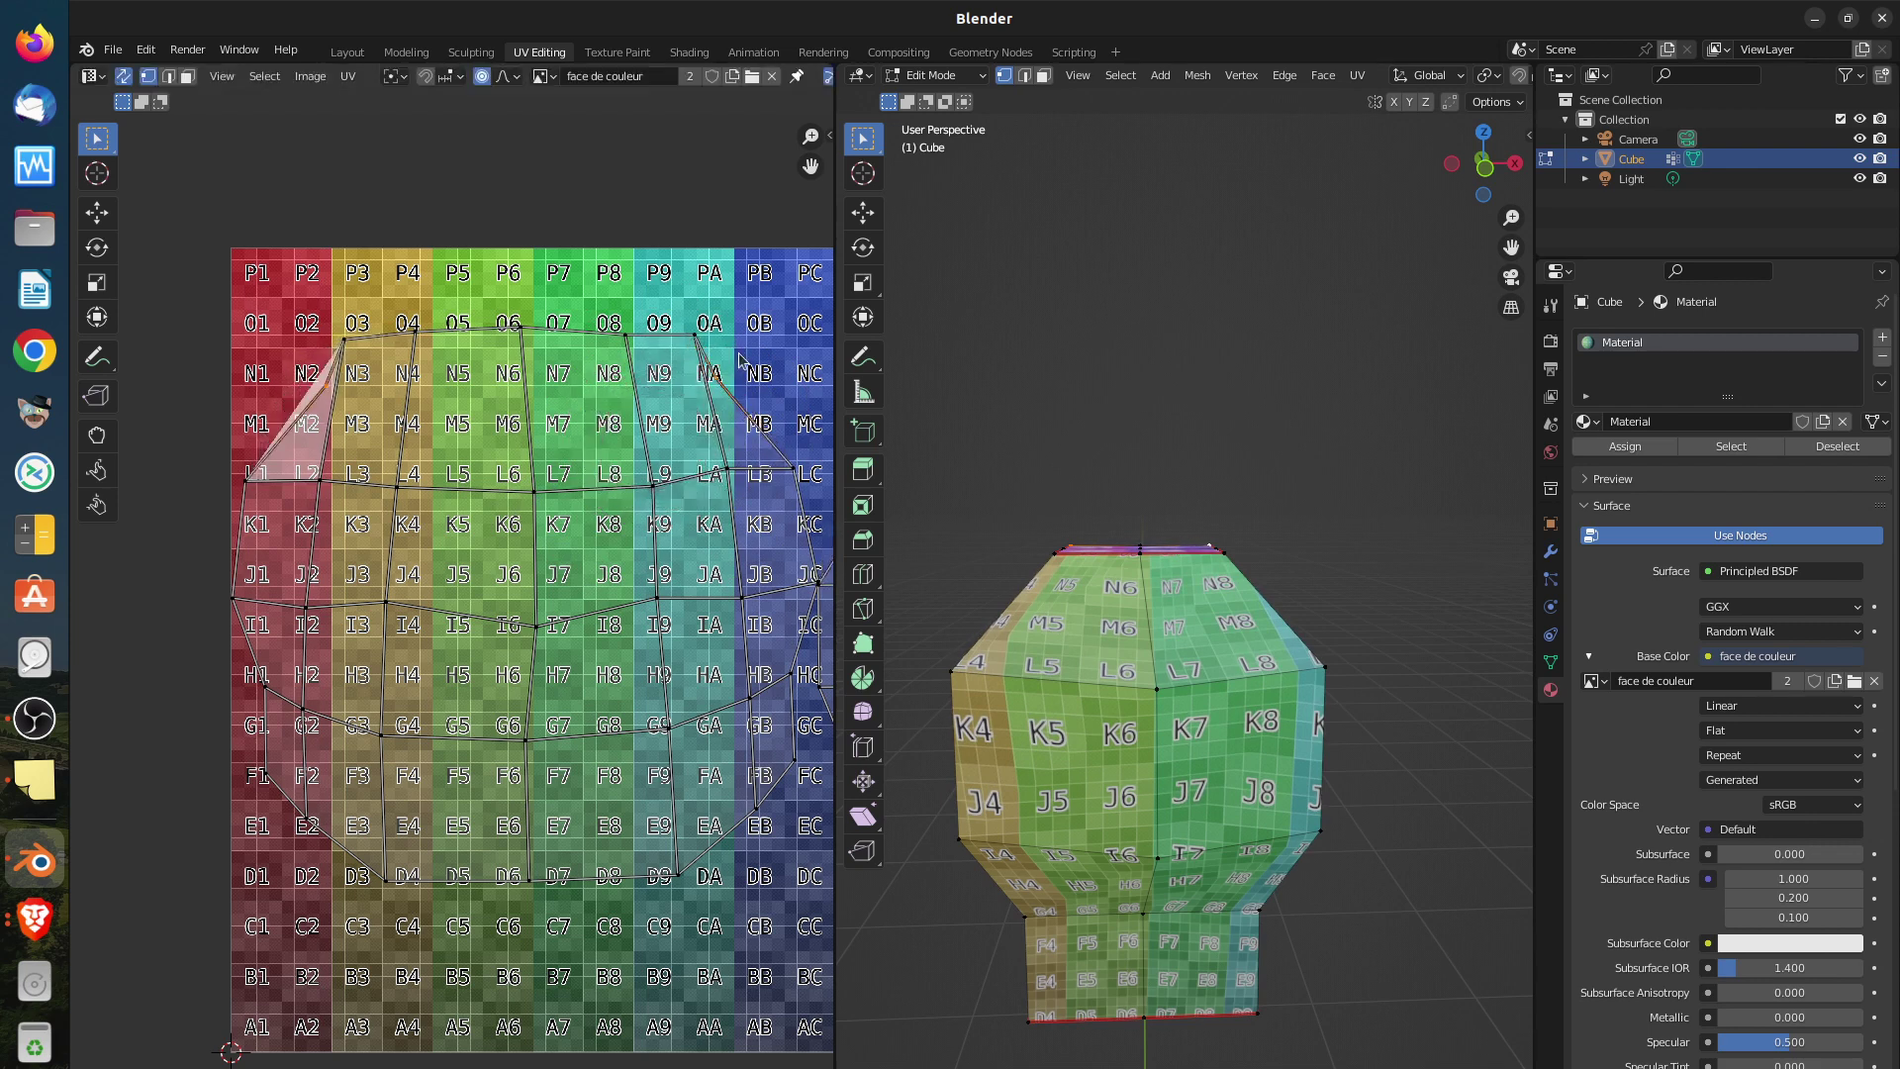
# Turn off proportional editing and try to scale the selected UV vertices along the X axis
pyautogui.click(483, 76)
pyautogui.press('s')
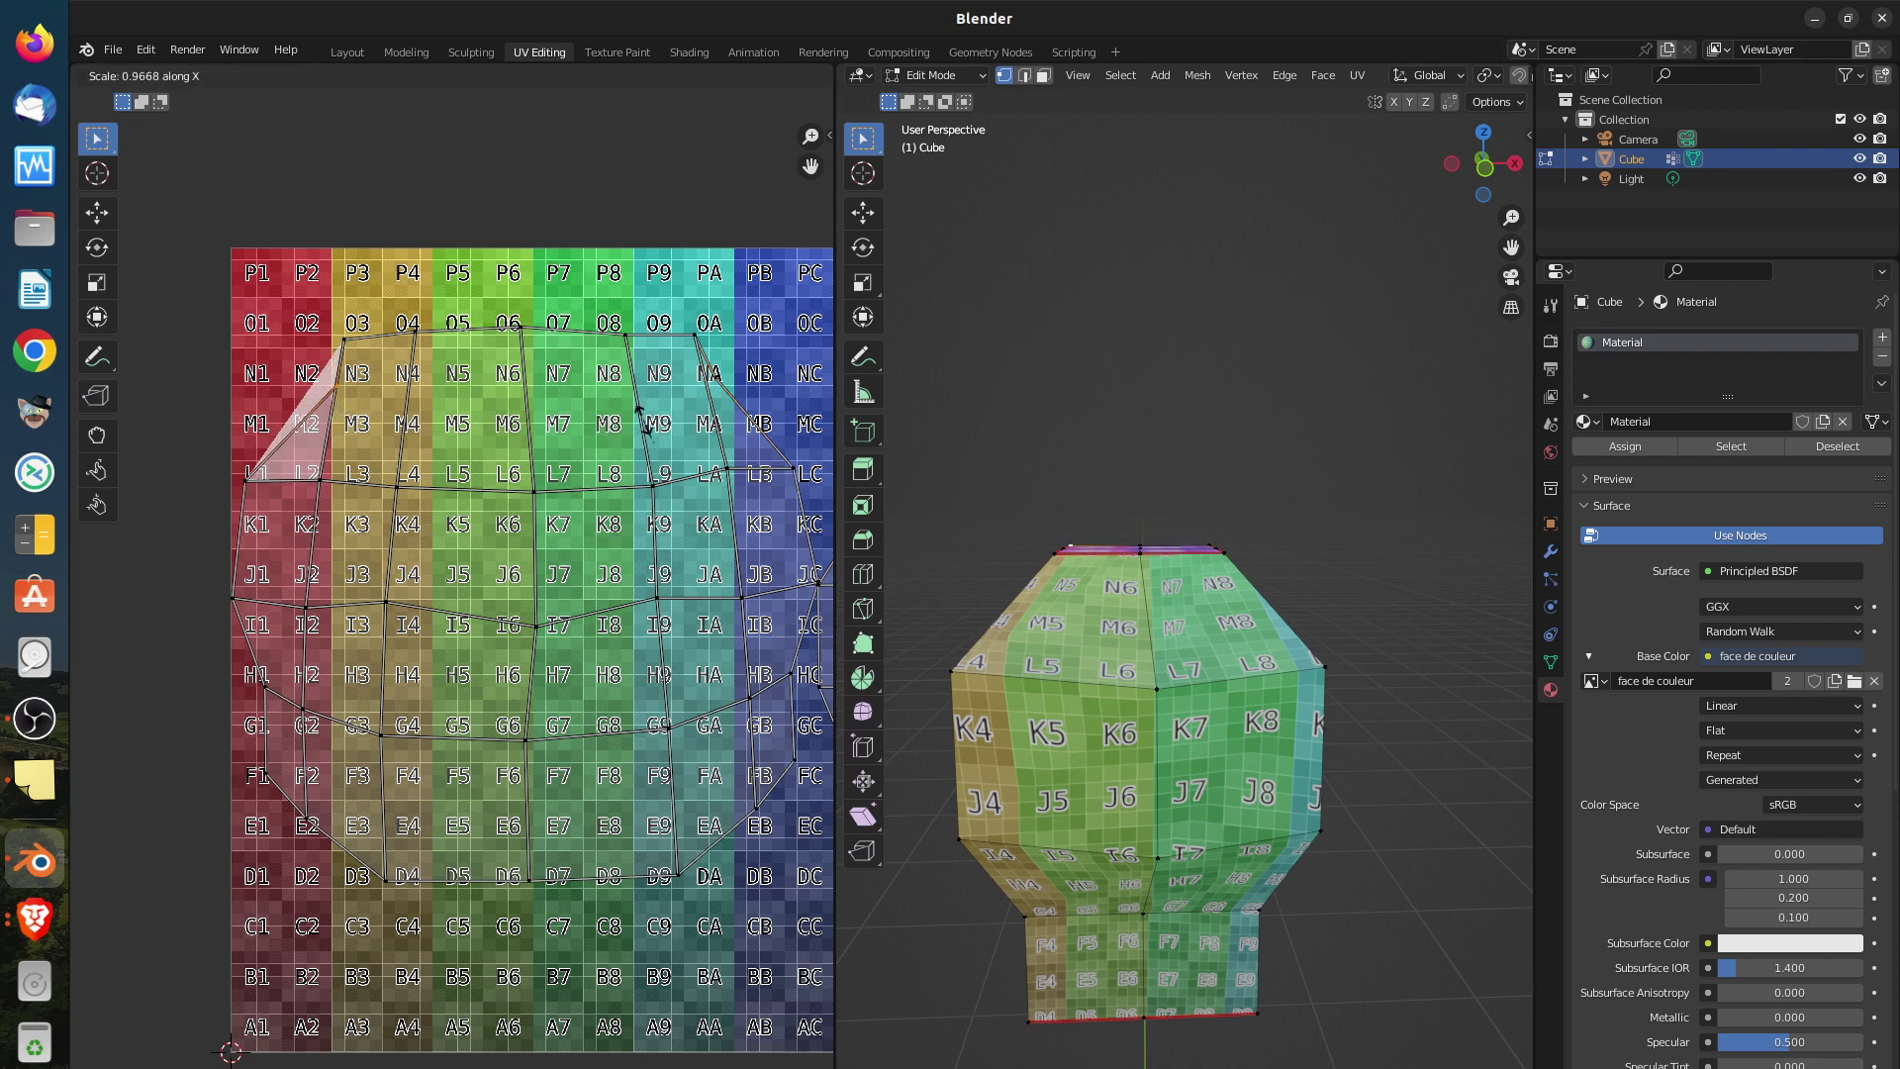
pyautogui.press('x')
pyautogui.click(669, 420)
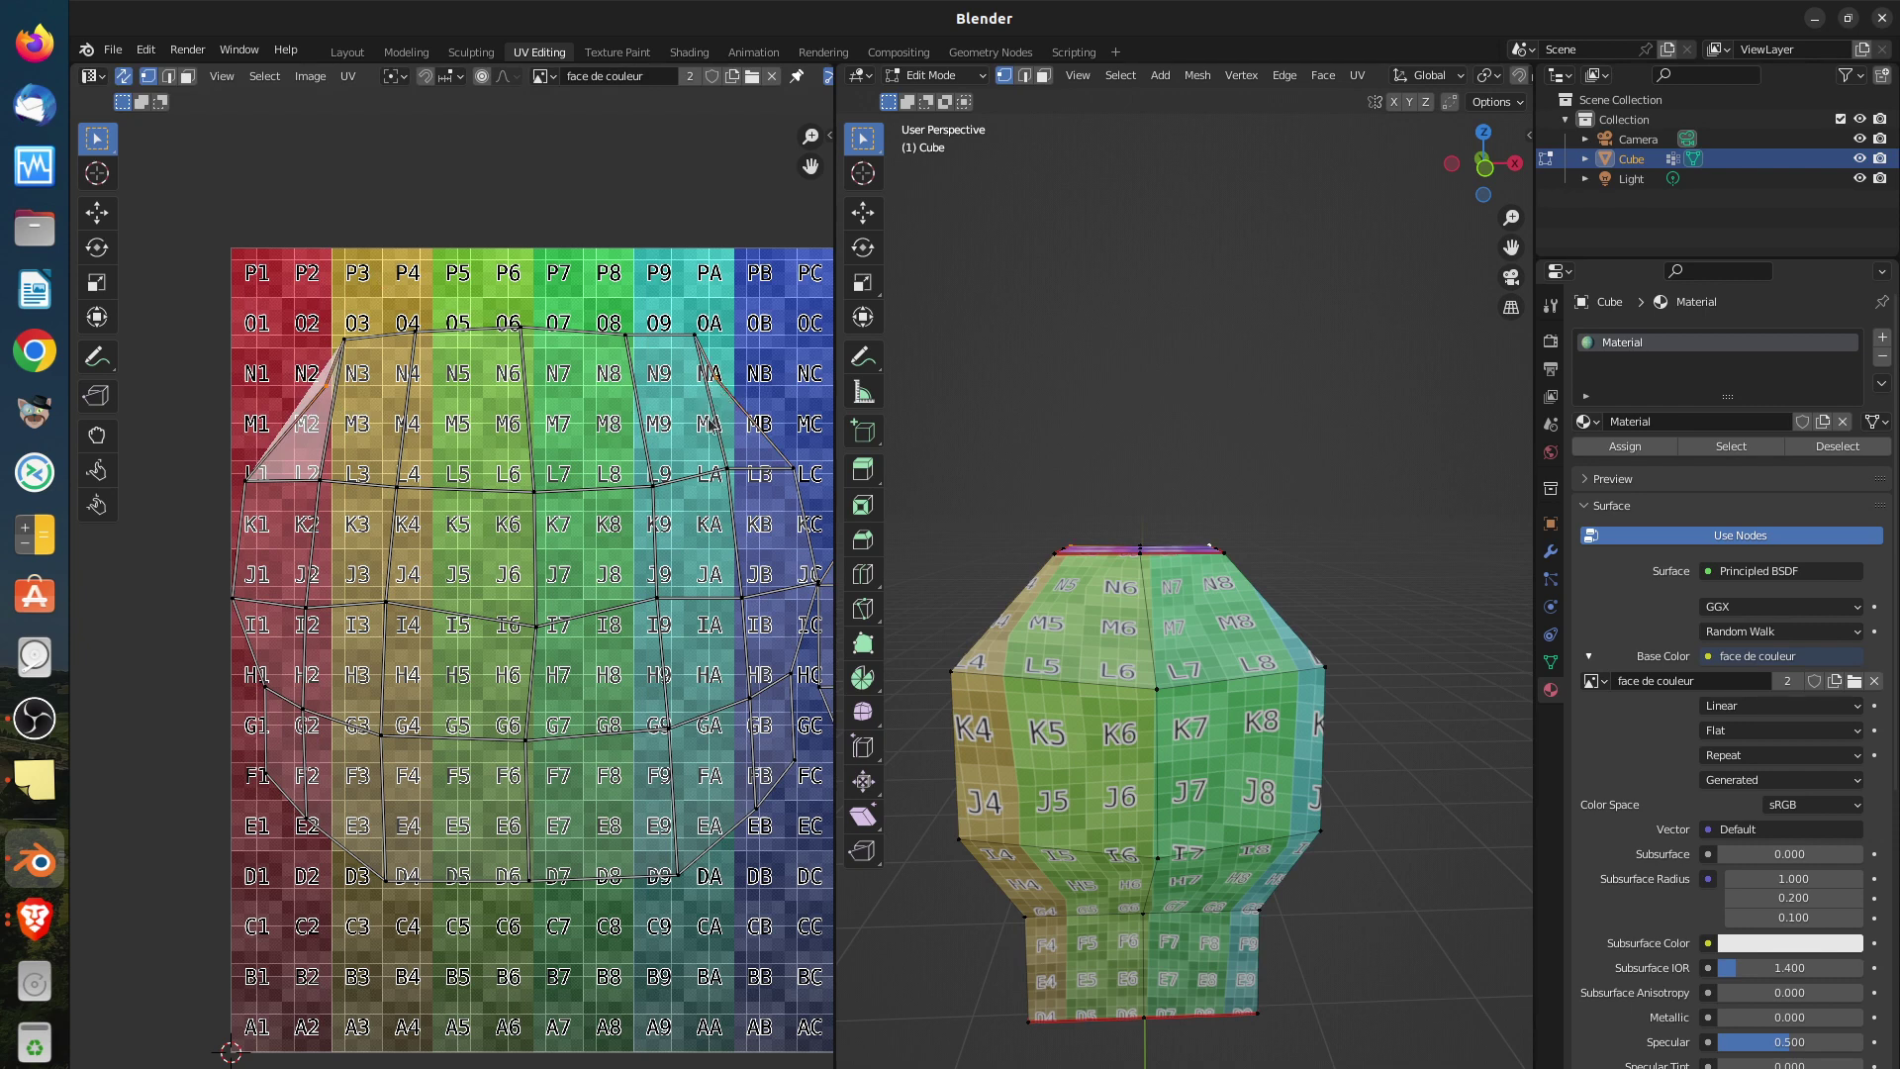
pyautogui.press('s')
pyautogui.press('x')
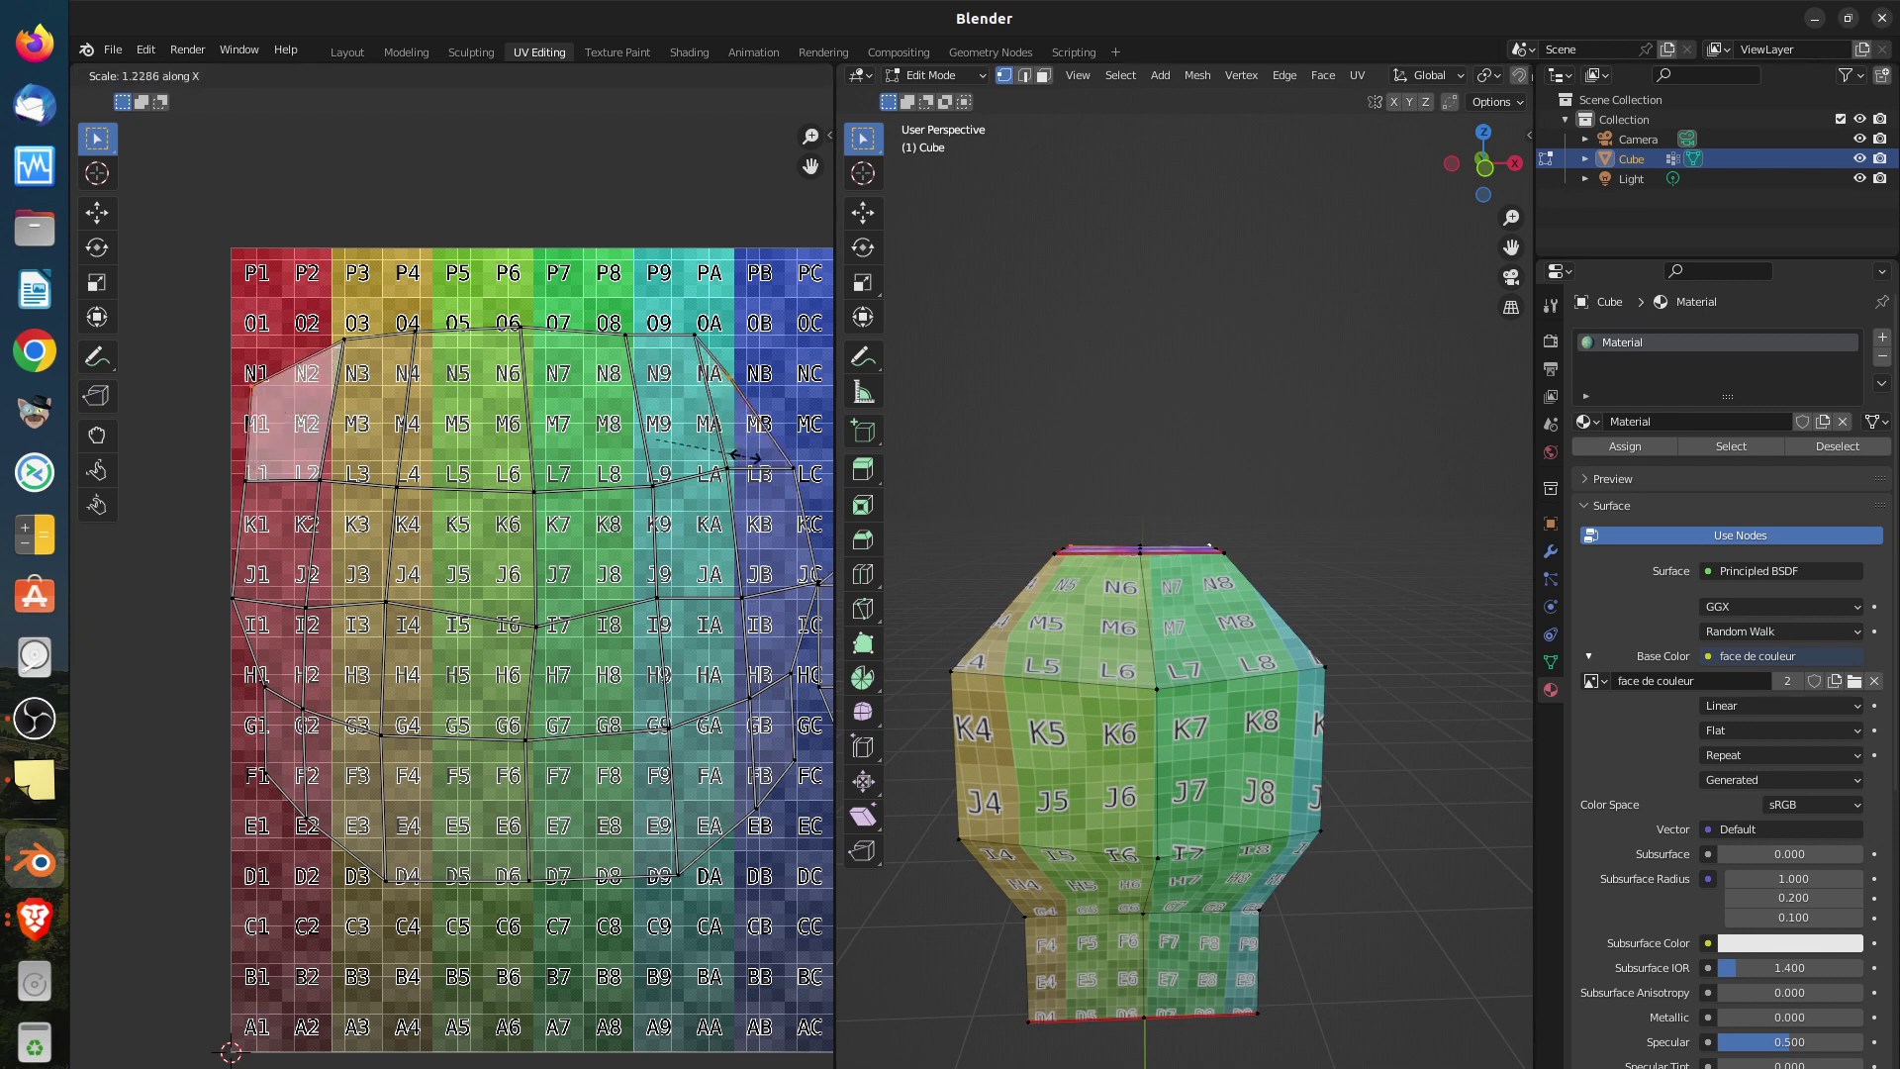
pyautogui.click(742, 461)
# Select the linked UV island of the head's back and inspect the matching area on the mesh
pyautogui.scroll(-3, 736, 506)
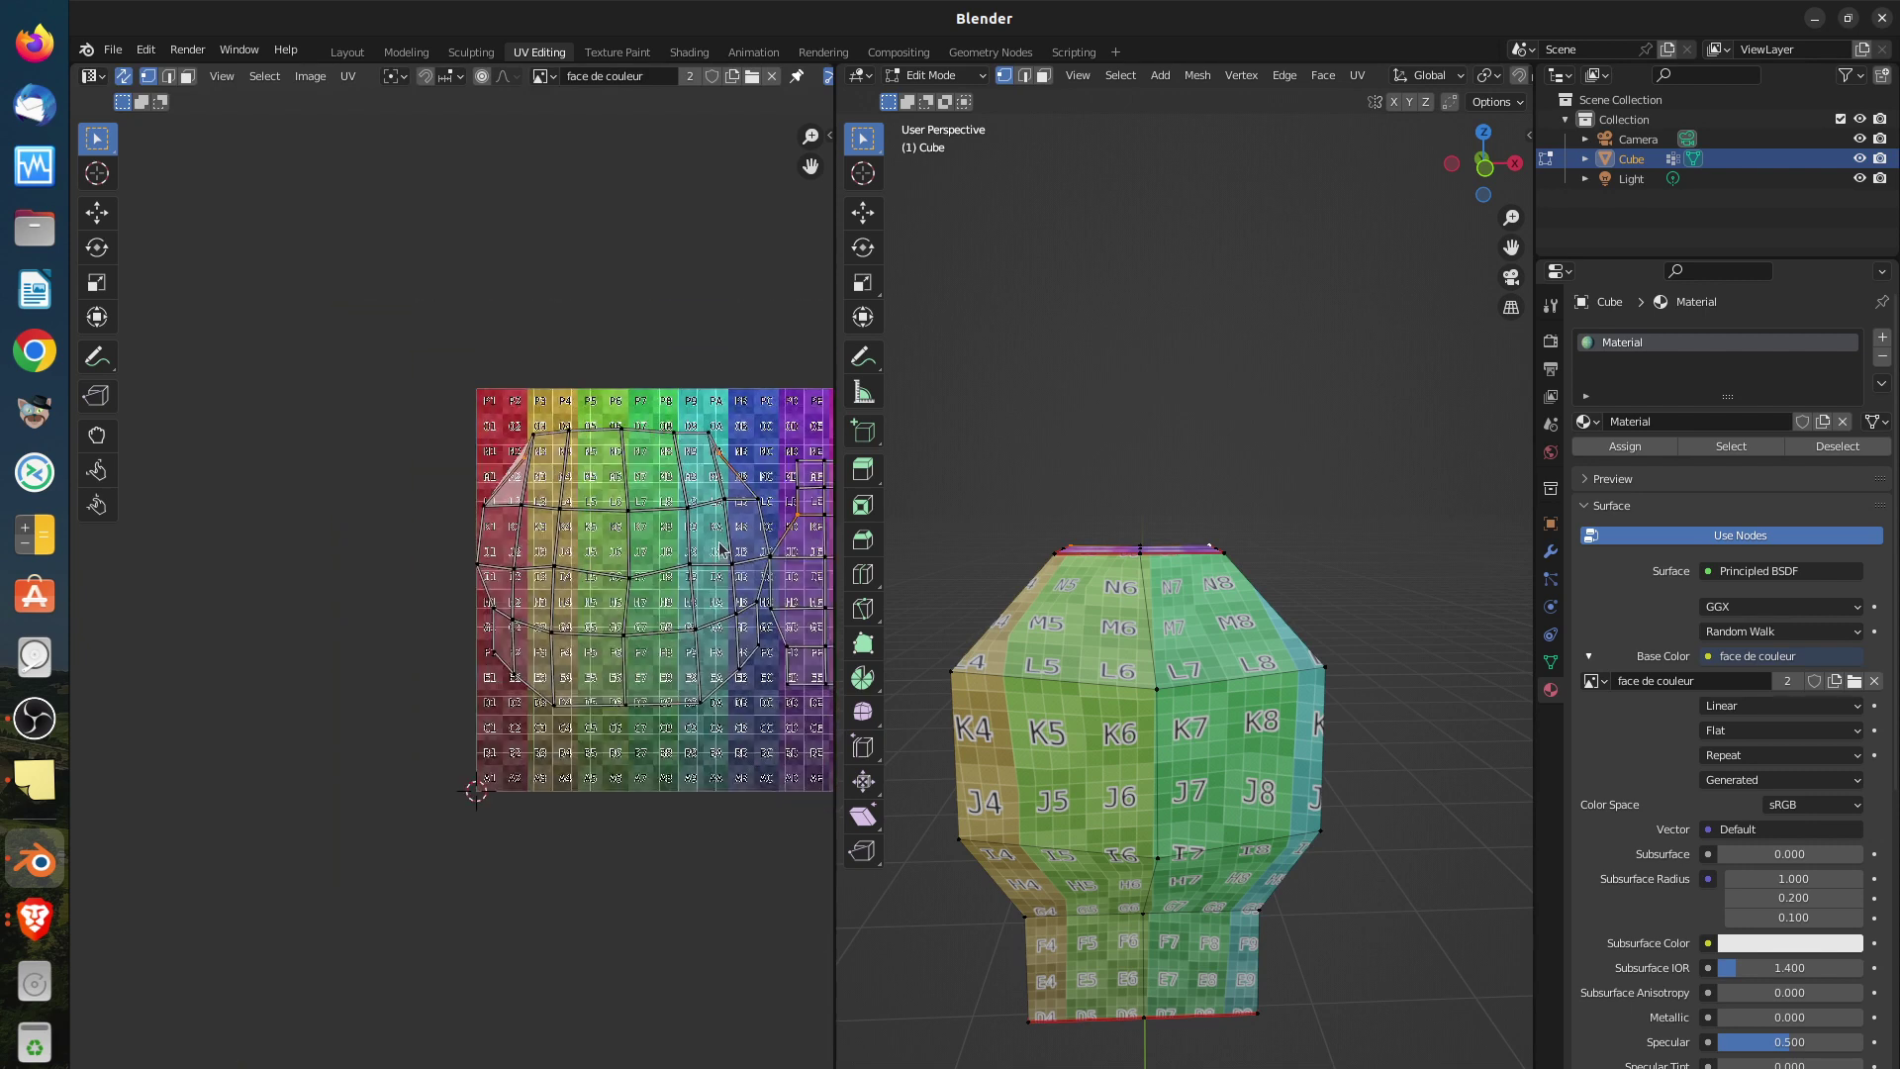
pyautogui.scroll(-2, 722, 555)
pyautogui.scroll(1, 804, 602)
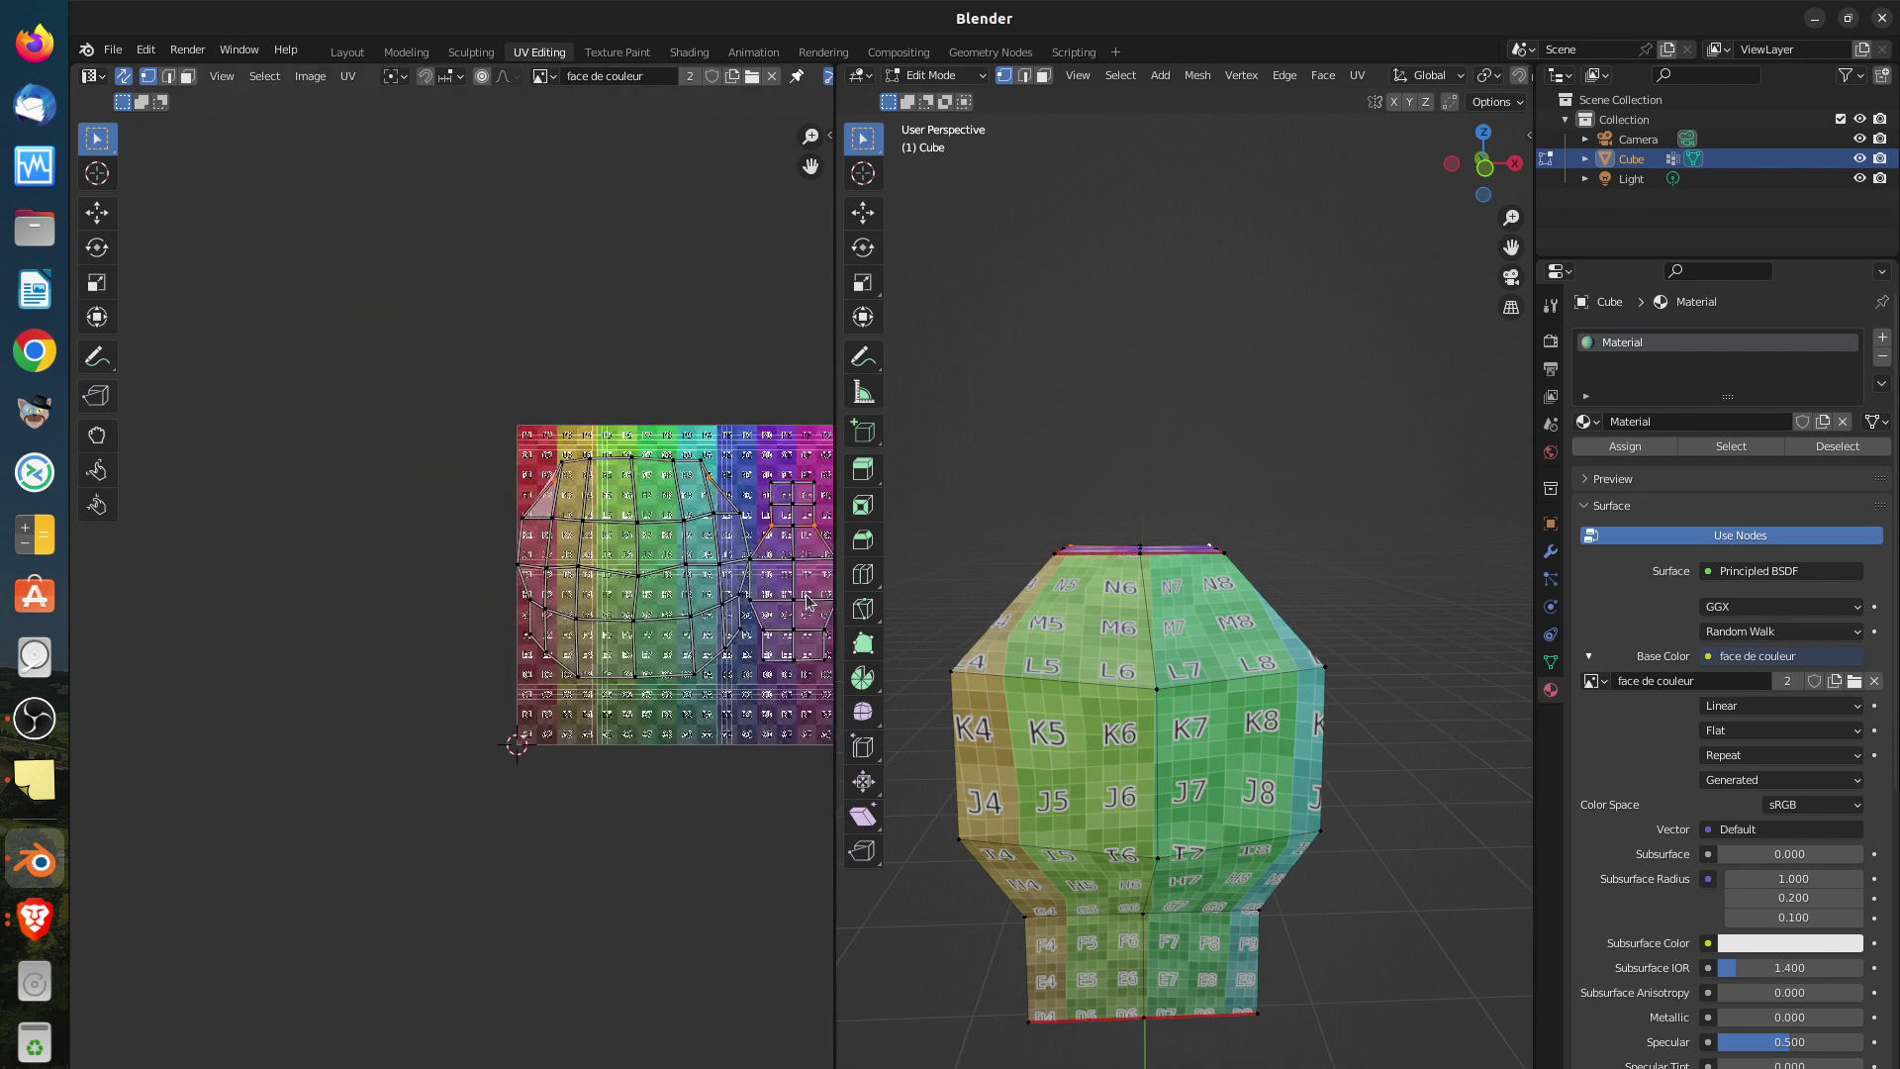
pyautogui.scroll(1, 807, 601)
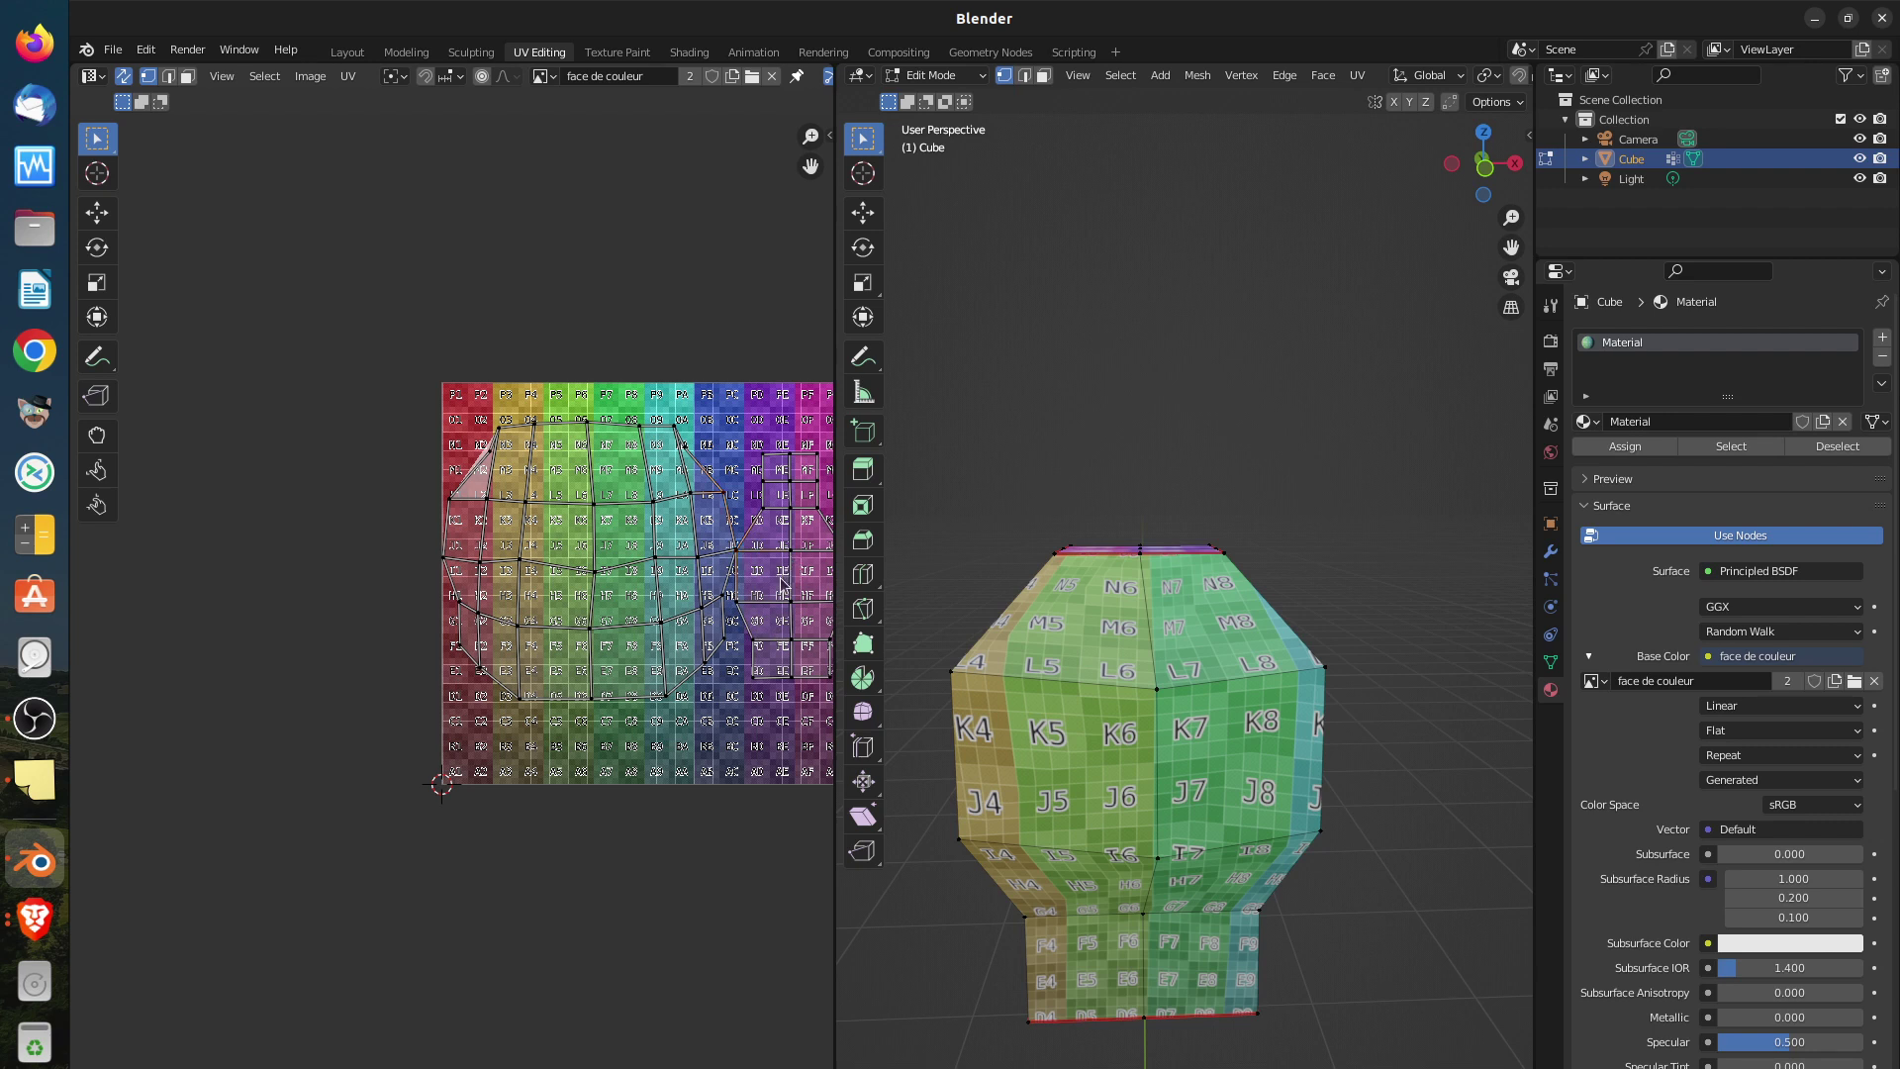
pyautogui.press('l')
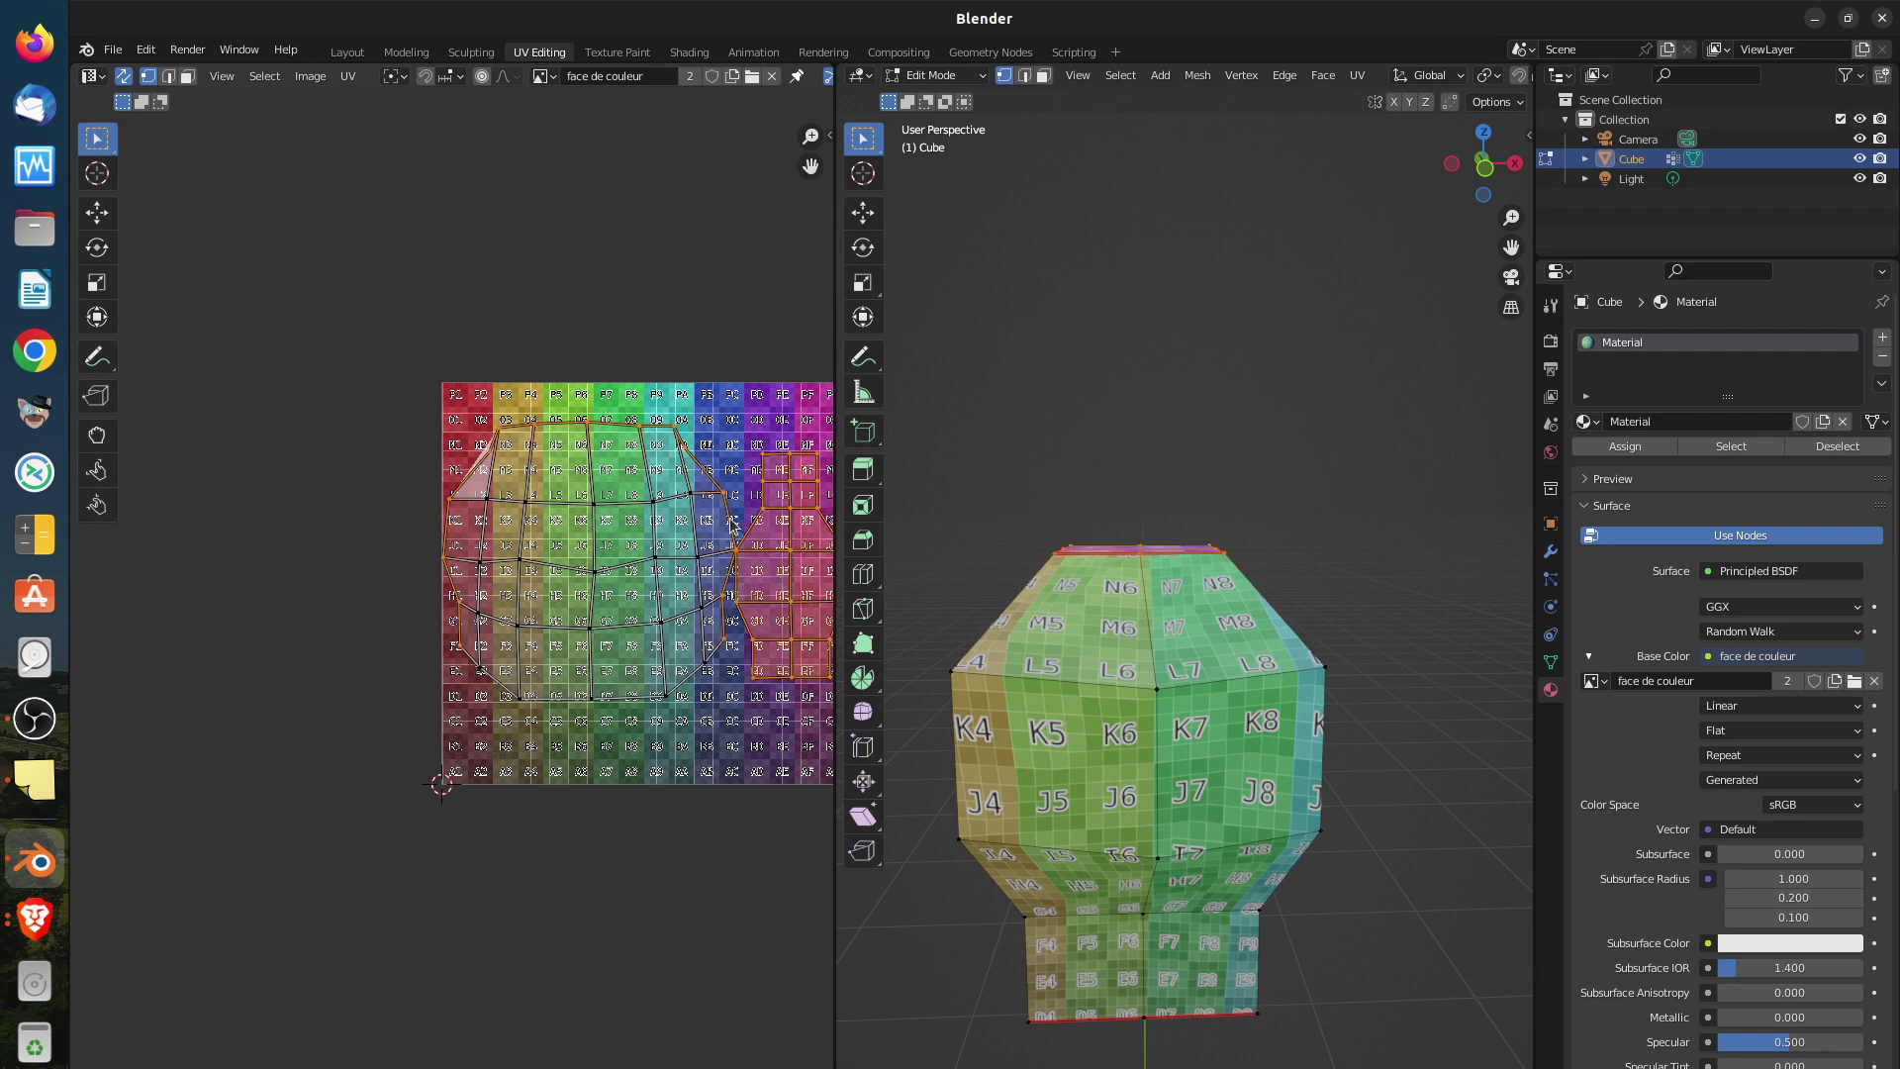
pyautogui.moveTo(1187, 594); pyautogui.dragTo(1403, 505, button='middle')
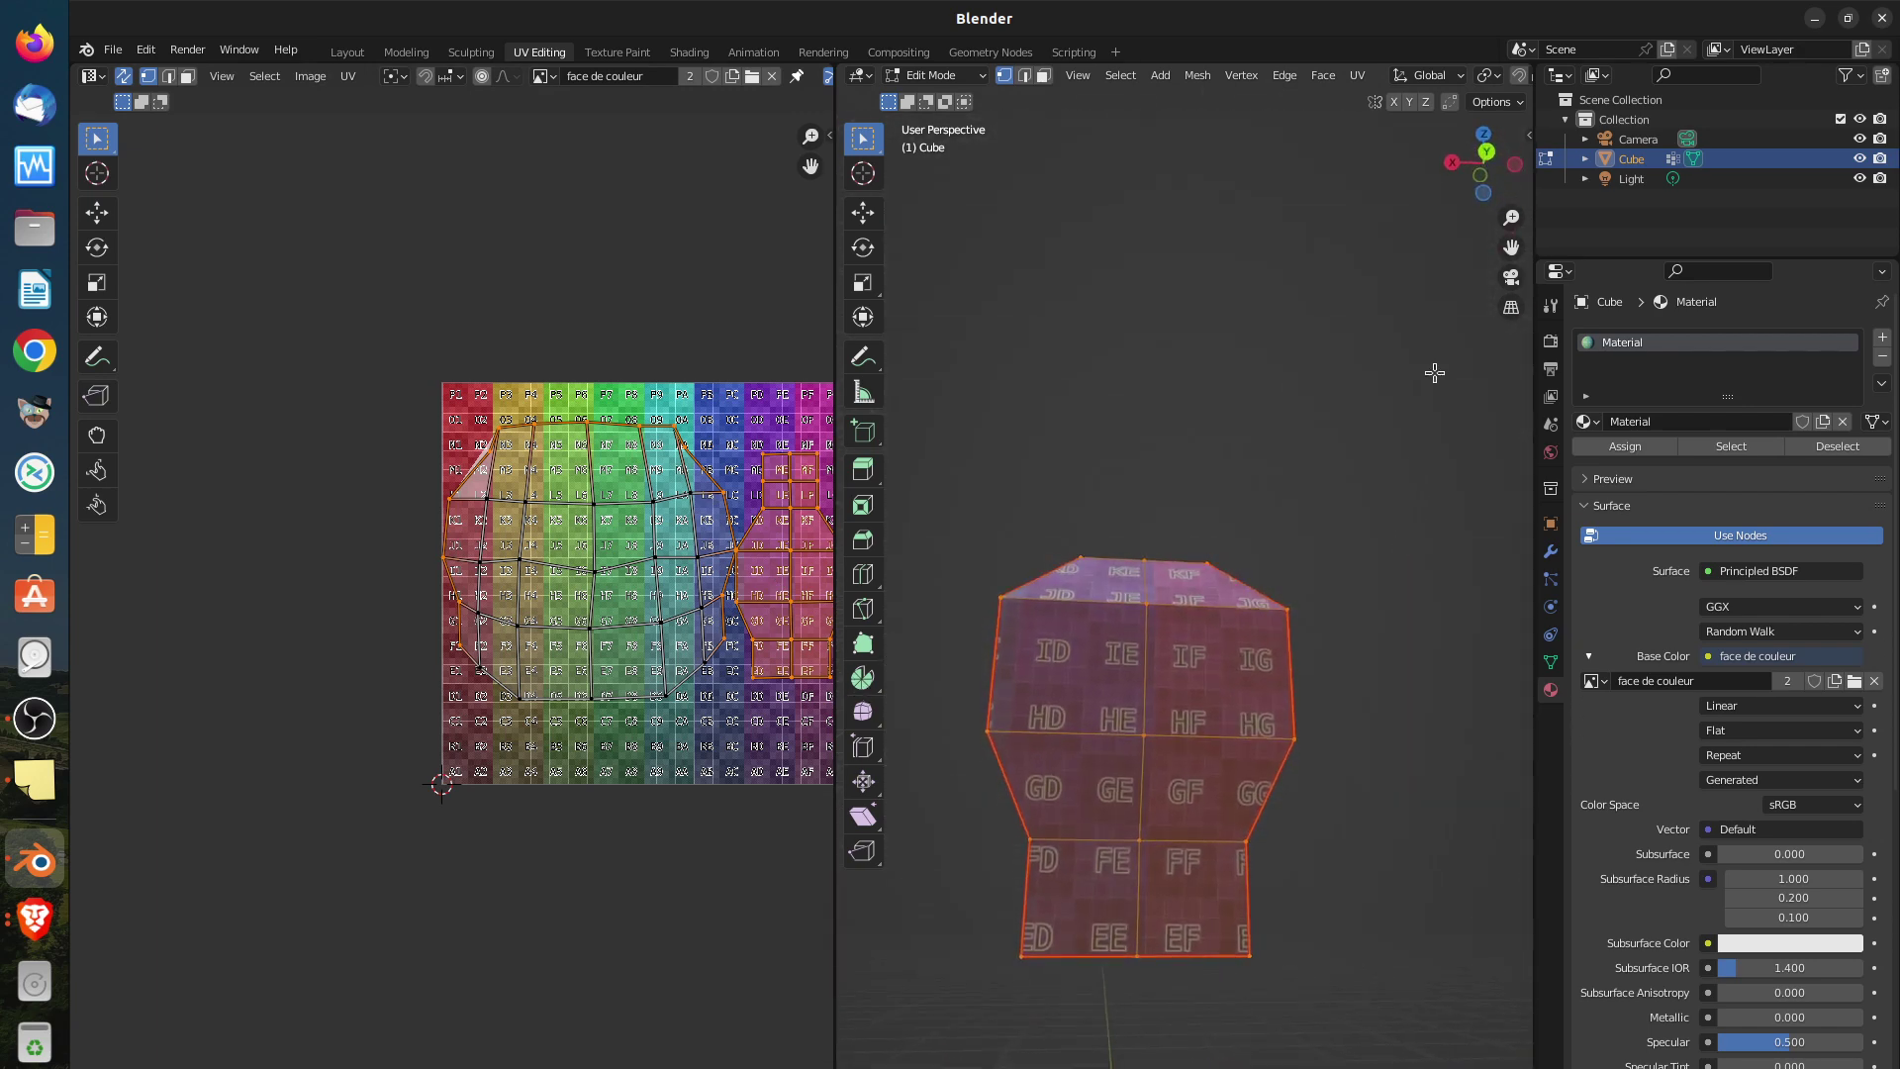
# In face mode, select the linked island of the head's back and top on the mesh and hide it
pyautogui.click(1045, 76)
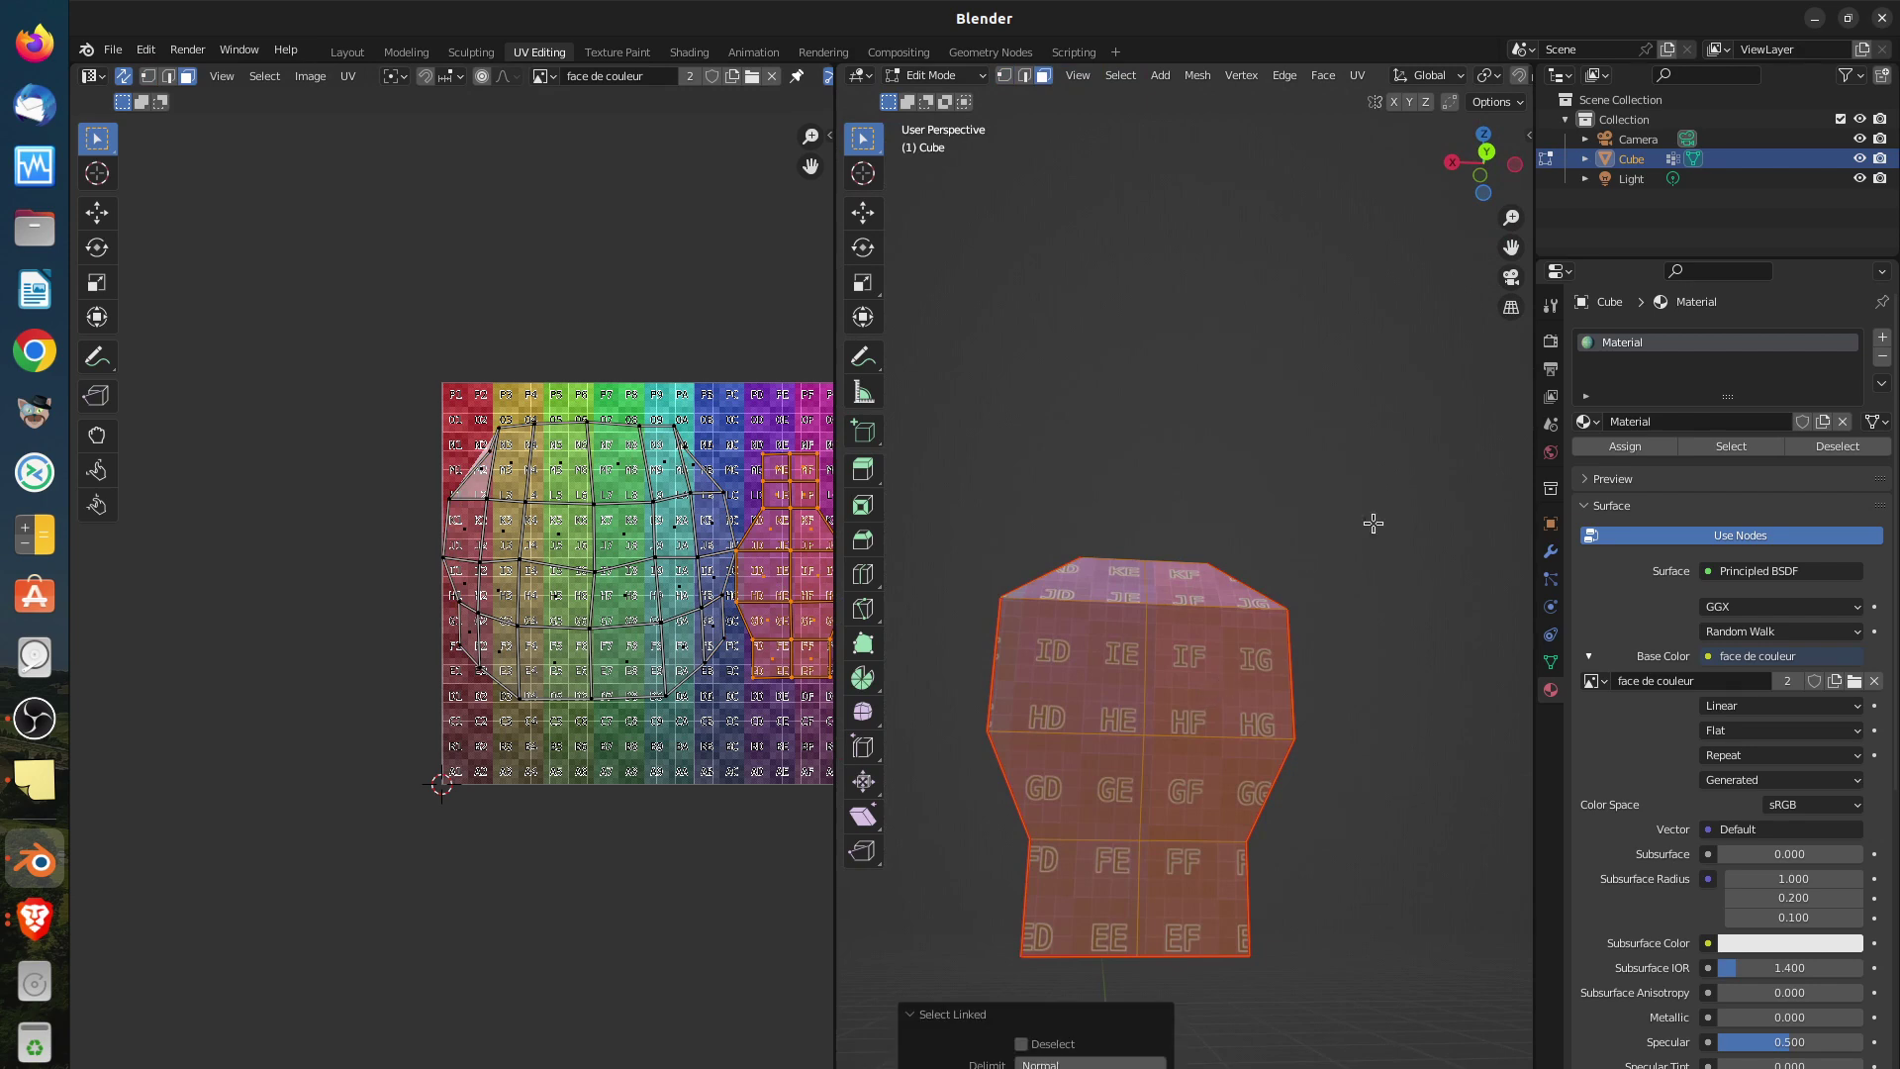
pyautogui.click(1371, 485)
pyautogui.moveTo(1378, 487); pyautogui.dragTo(1403, 571, button='middle')
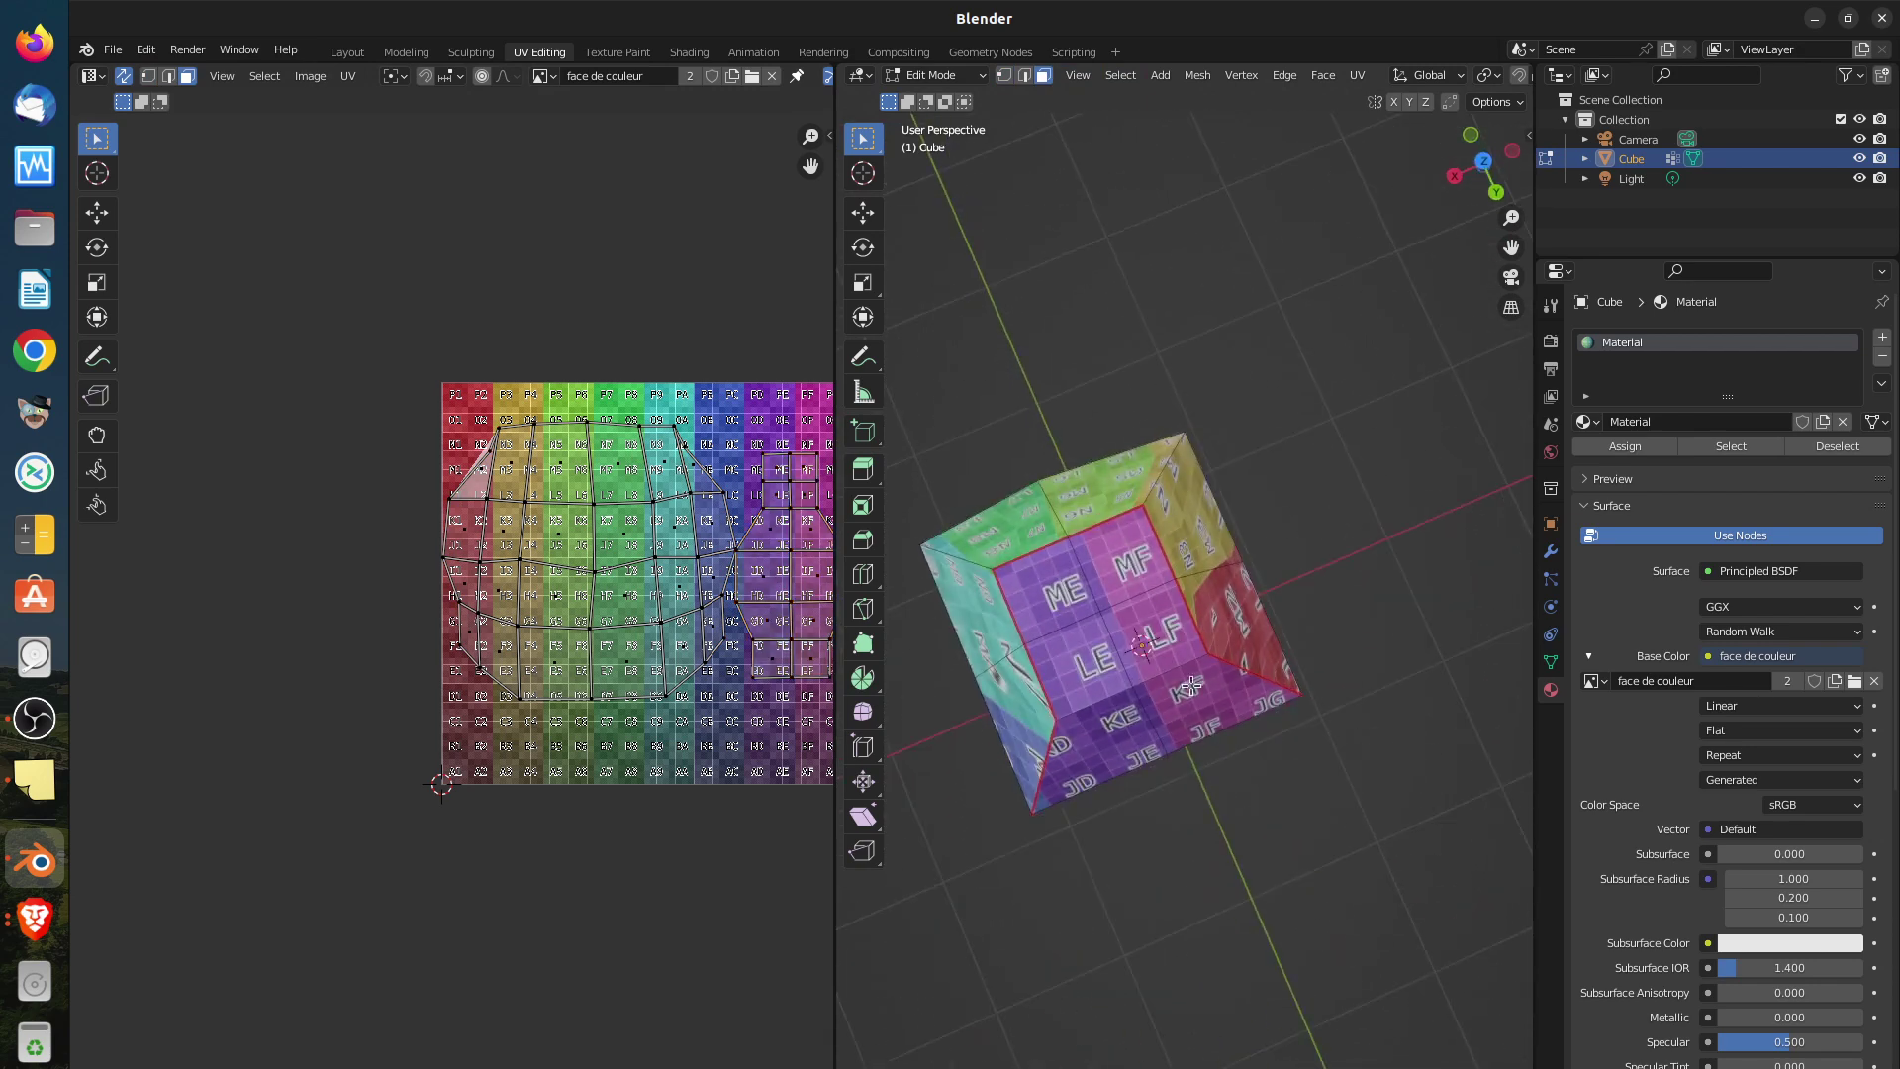
pyautogui.press('l')
pyautogui.moveTo(1252, 753); pyautogui.dragTo(1200, 525, button='middle')
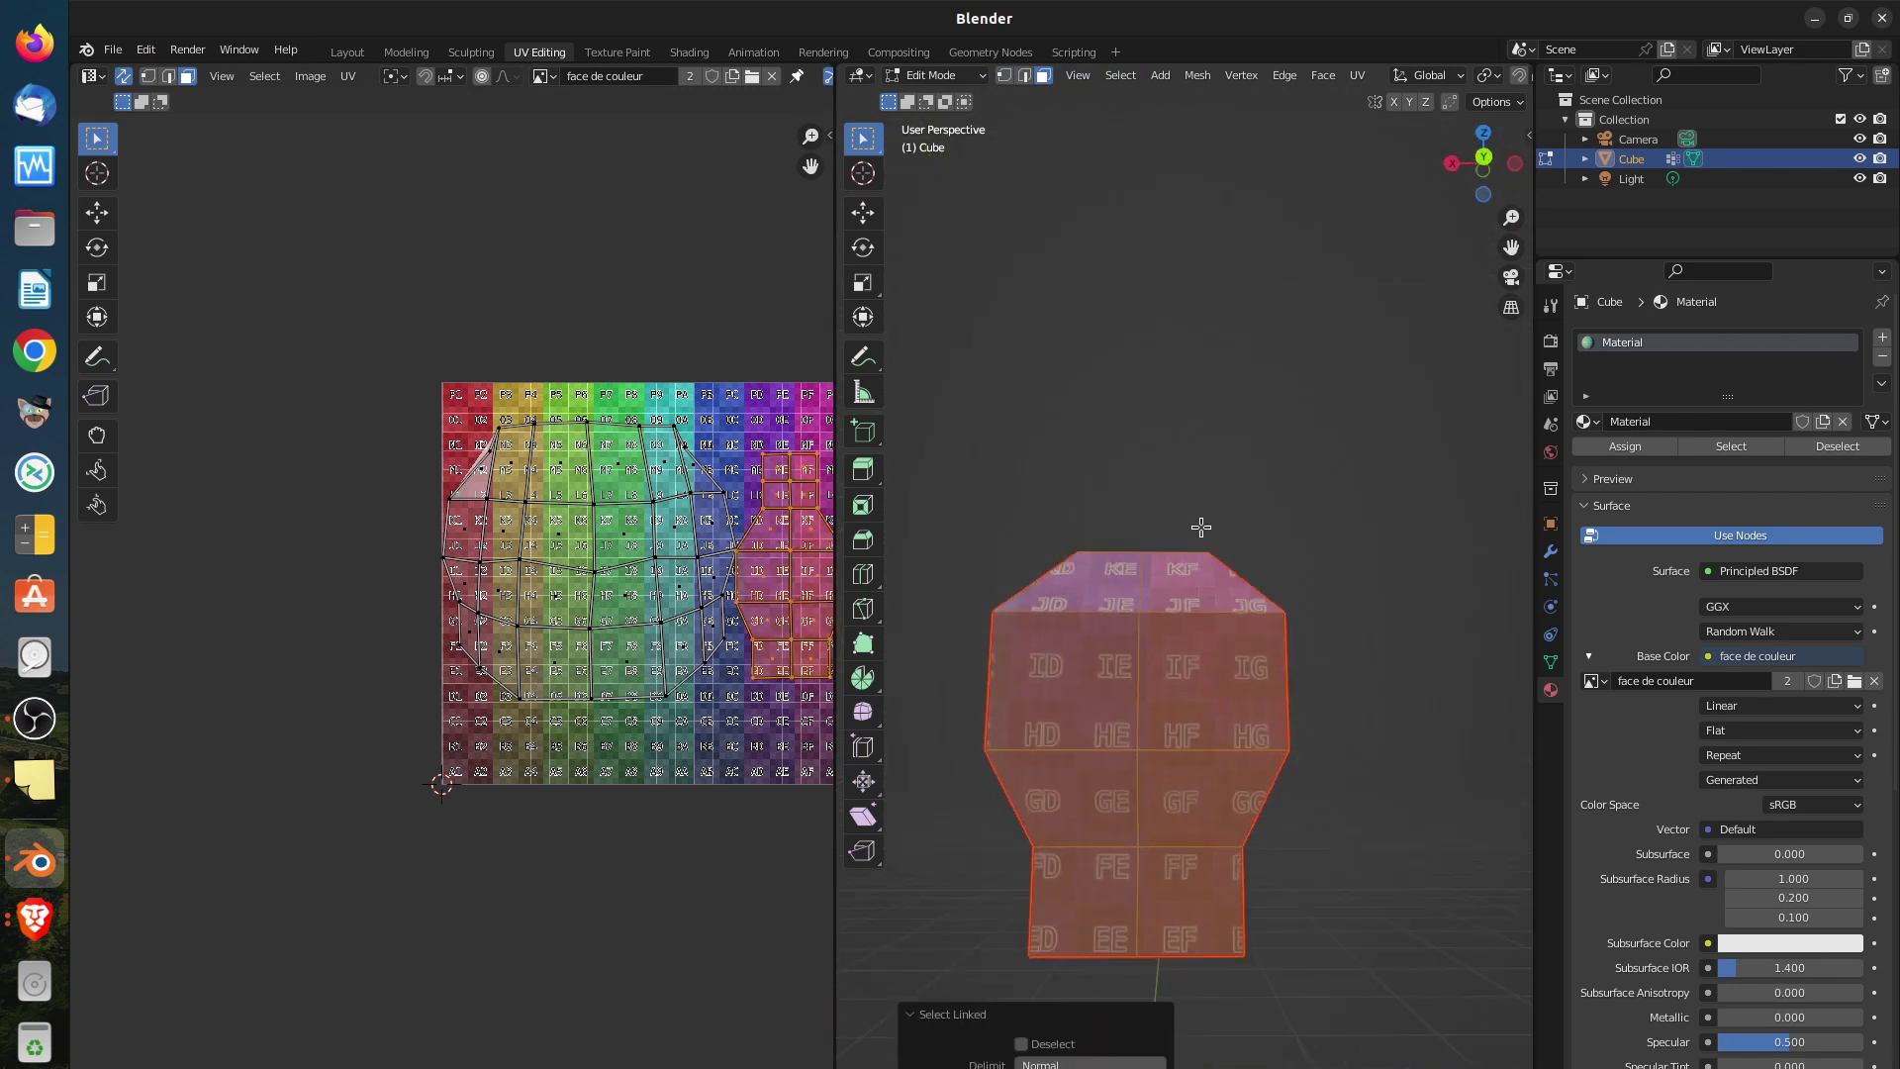
pyautogui.hotkey('ctrl', 'z')
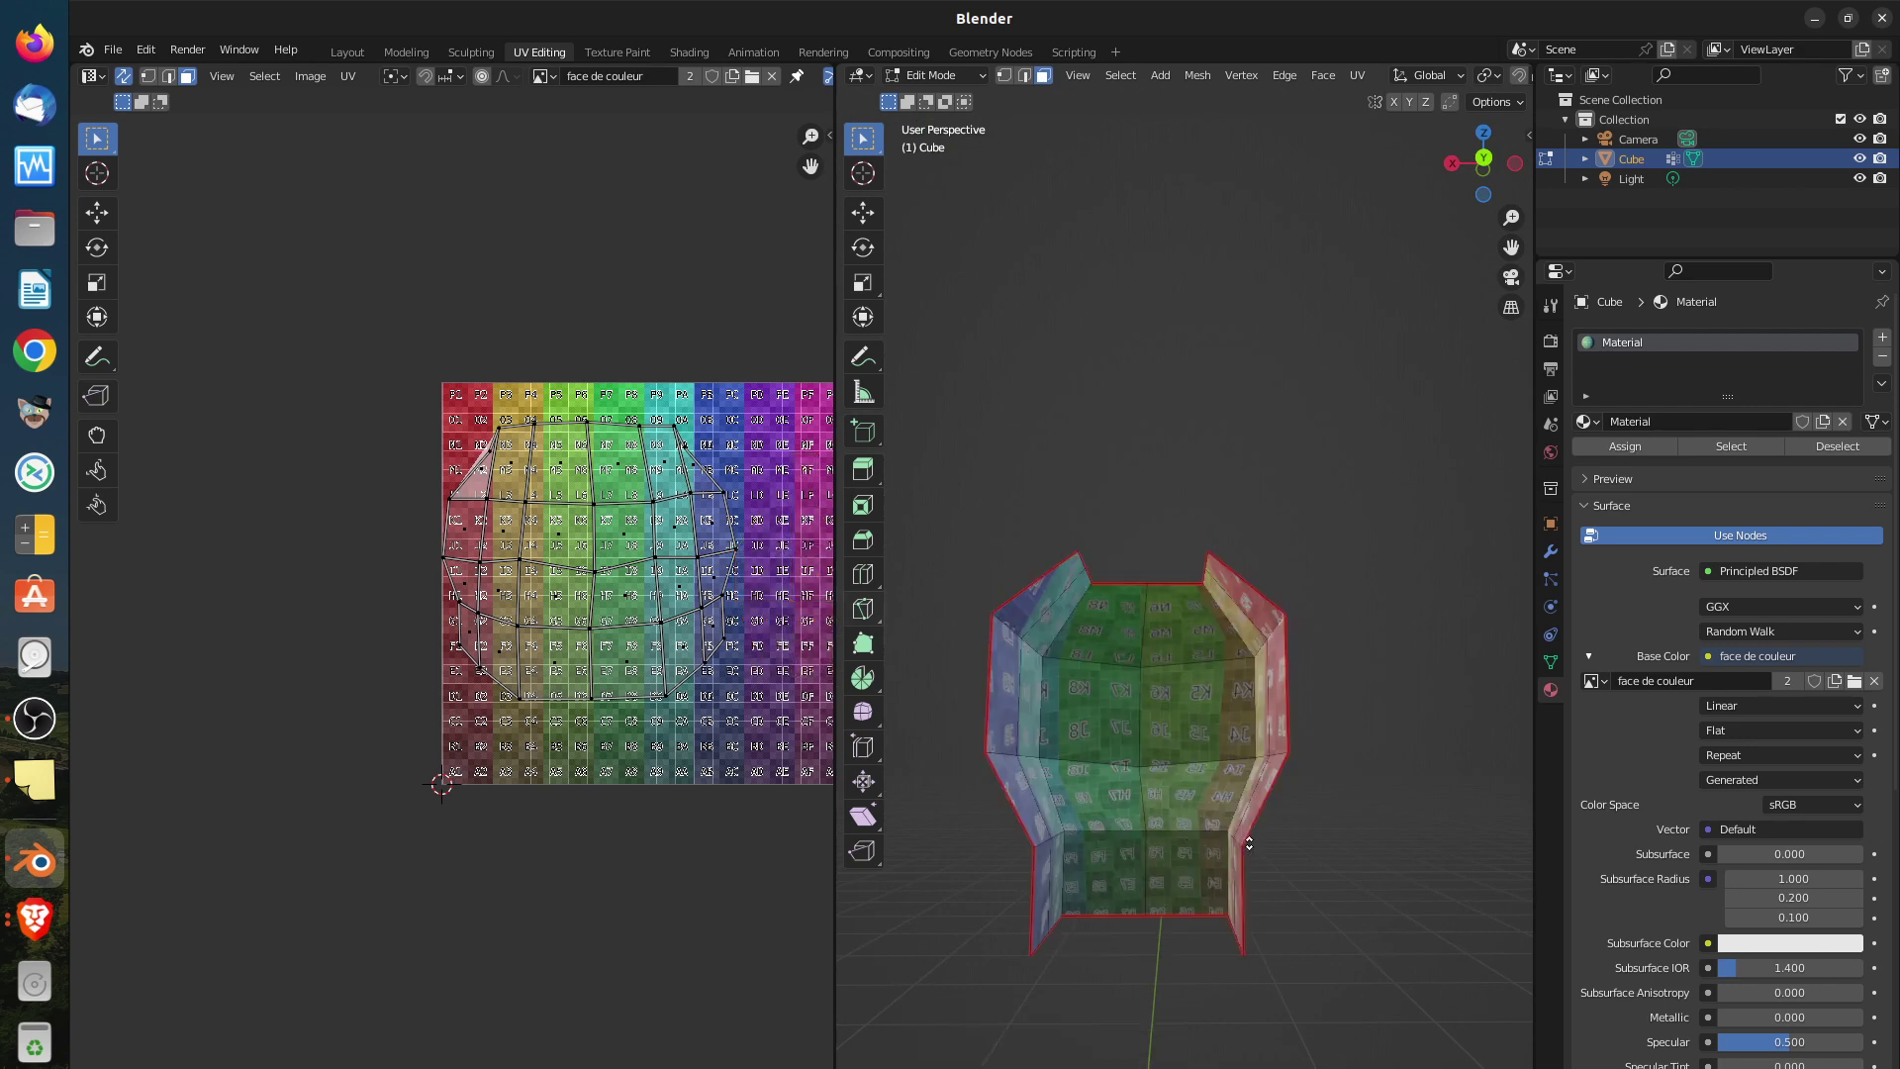
pyautogui.moveTo(950, 690); pyautogui.dragTo(1018, 728, button='middle')
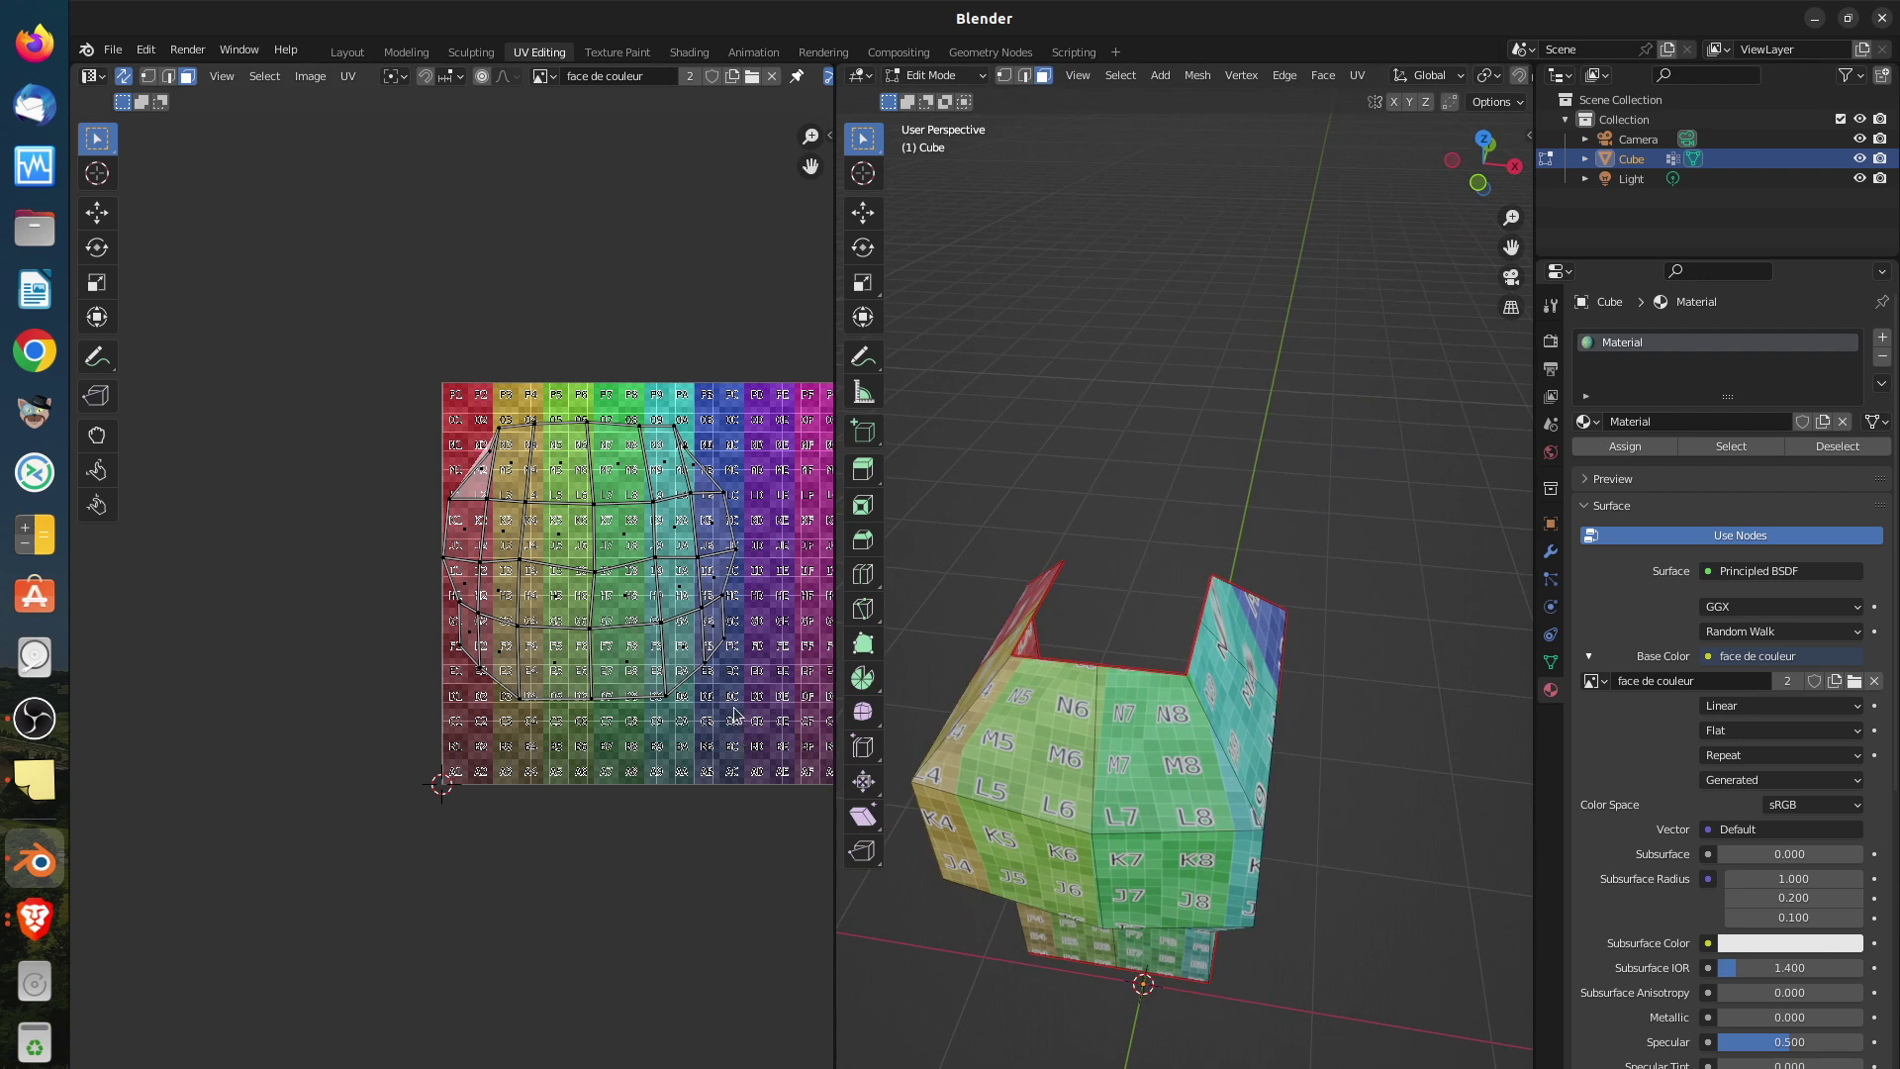
# In vertex mode, move the three outer vertices of the side UVs outward to the edge of texture column C
pyautogui.click(723, 608)
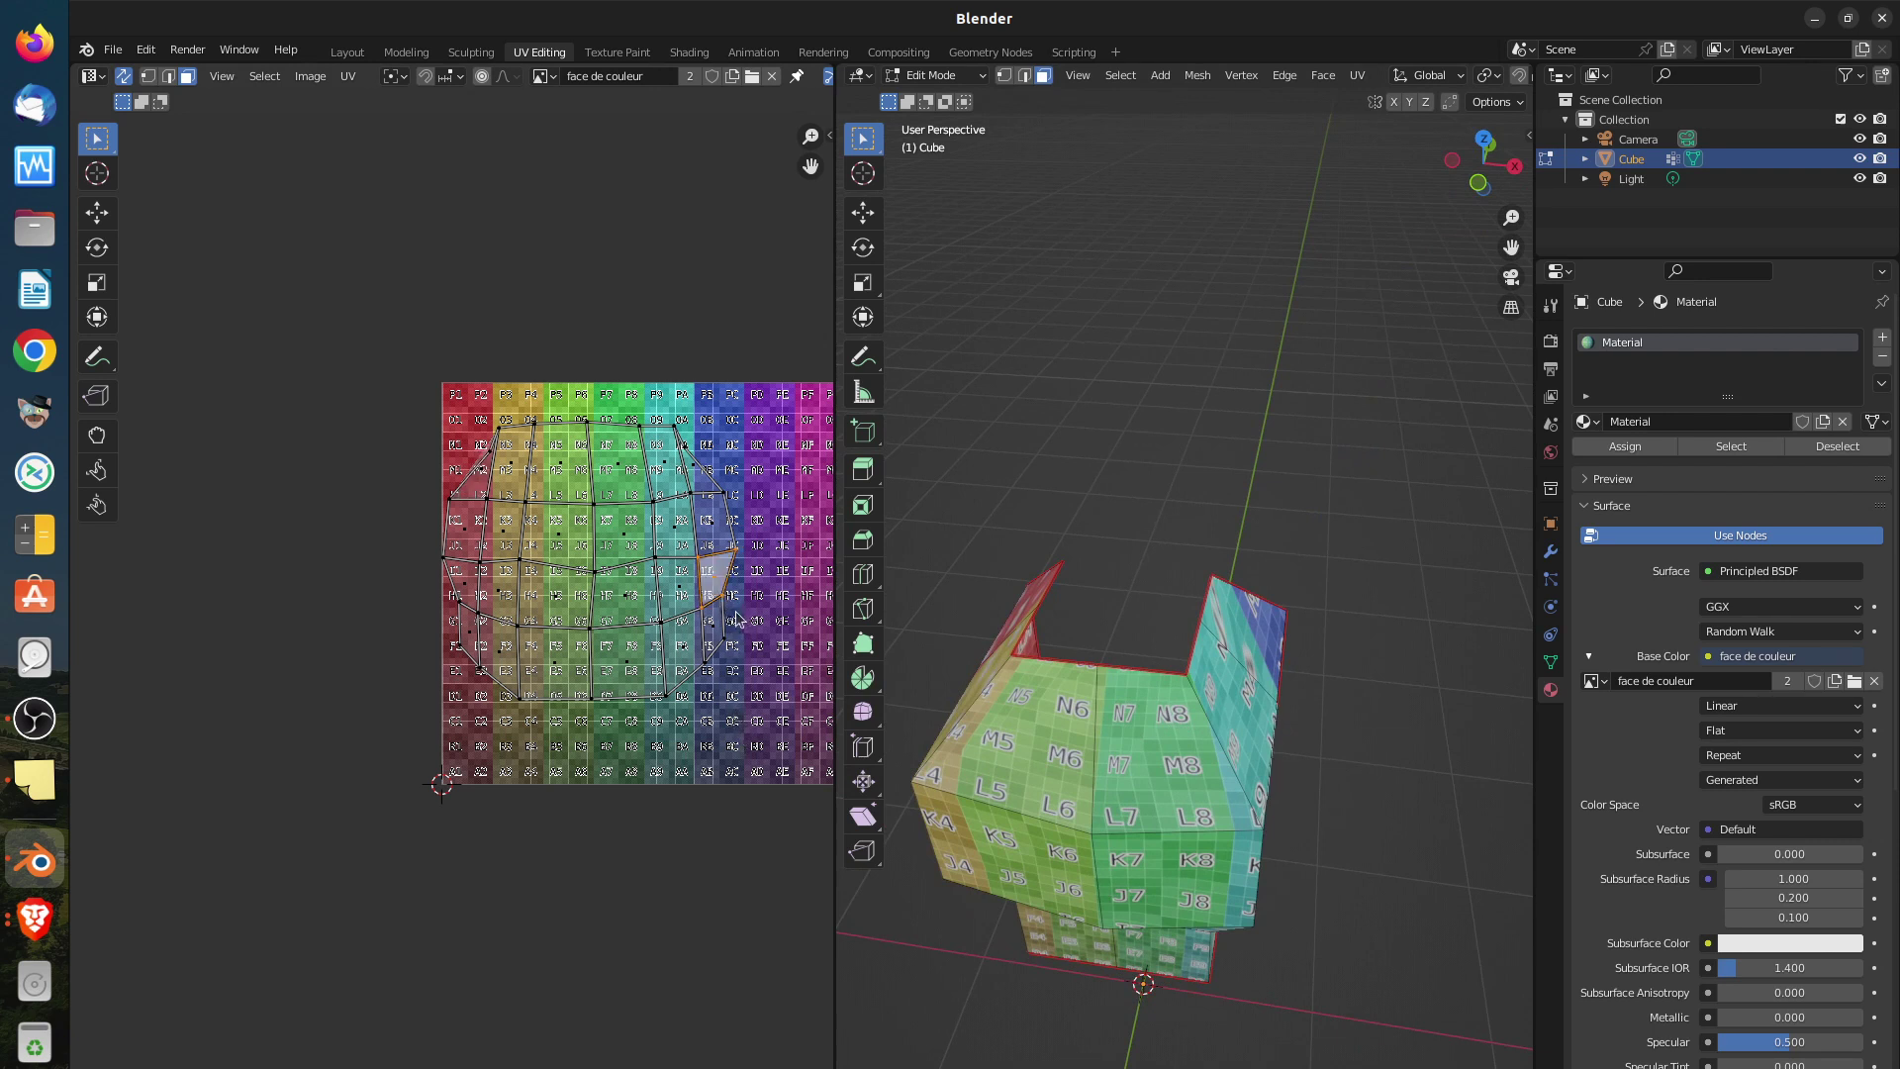
pyautogui.press('1')
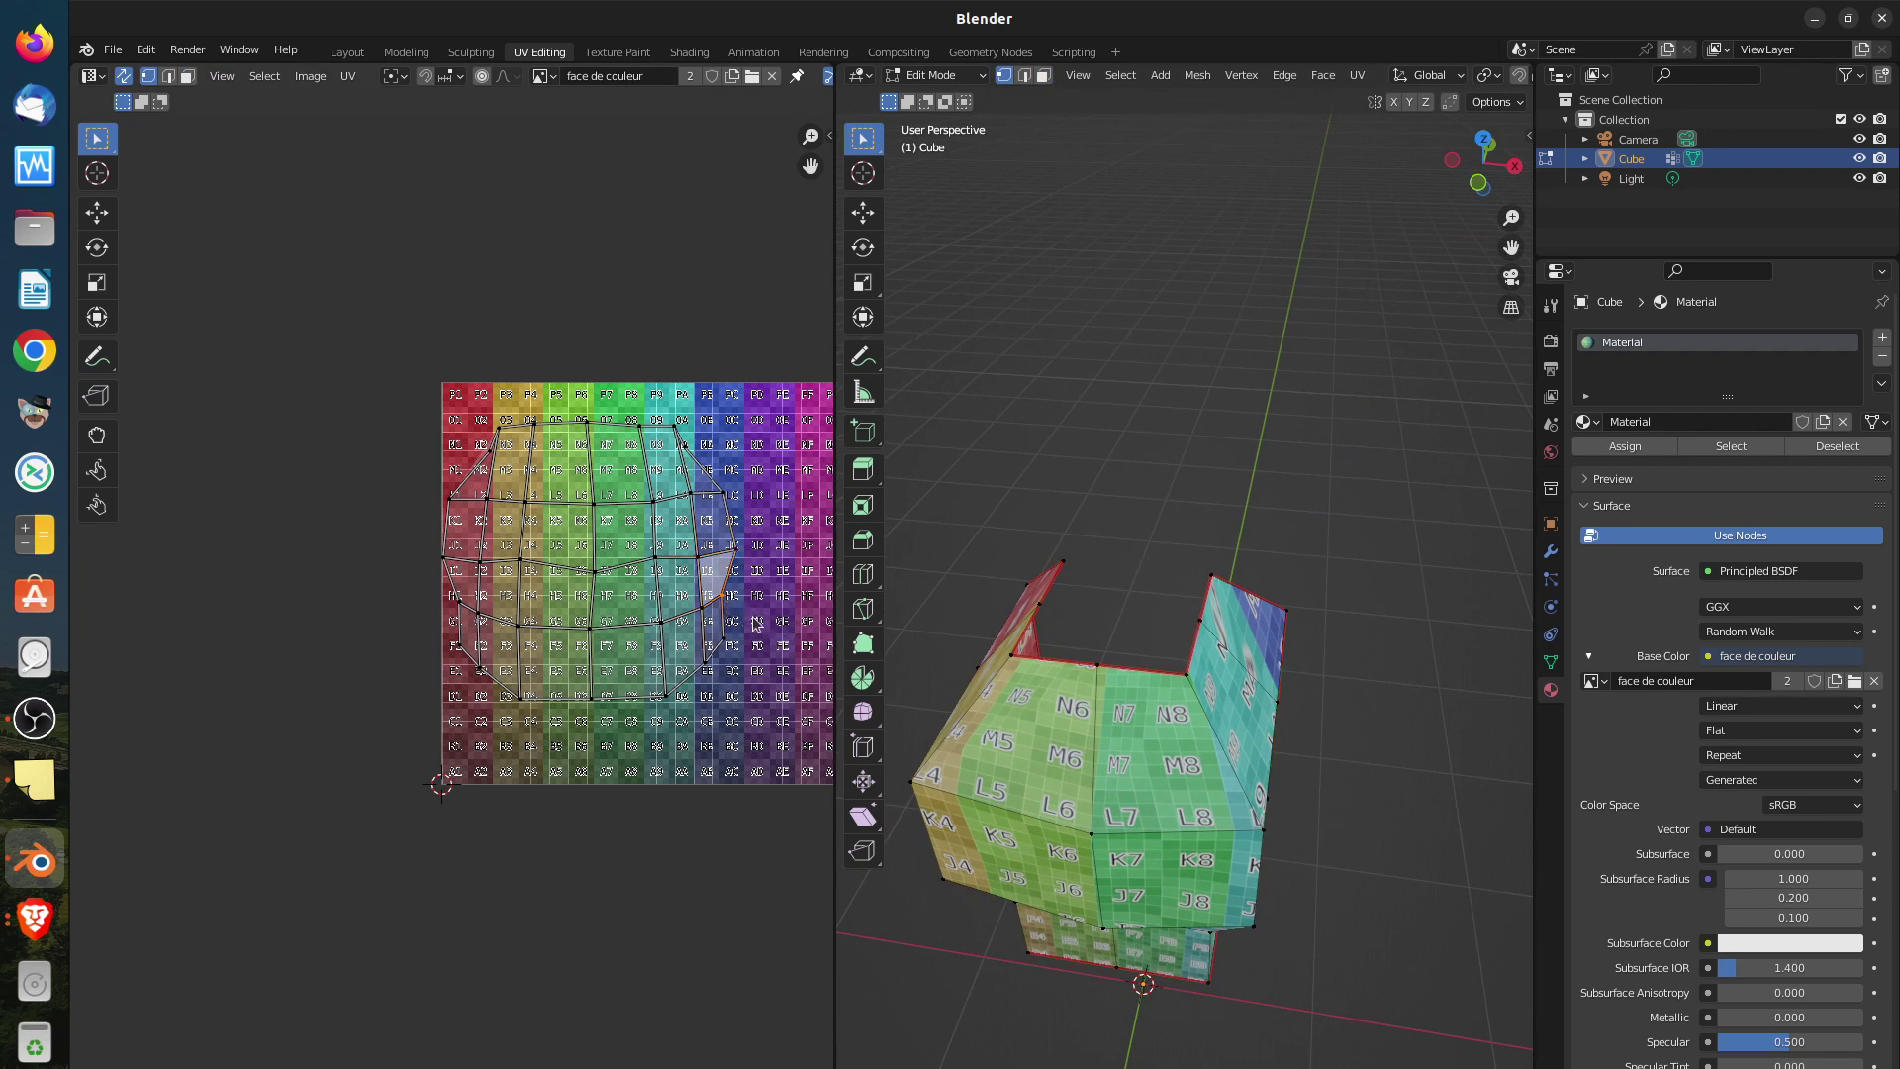
pyautogui.press('g')
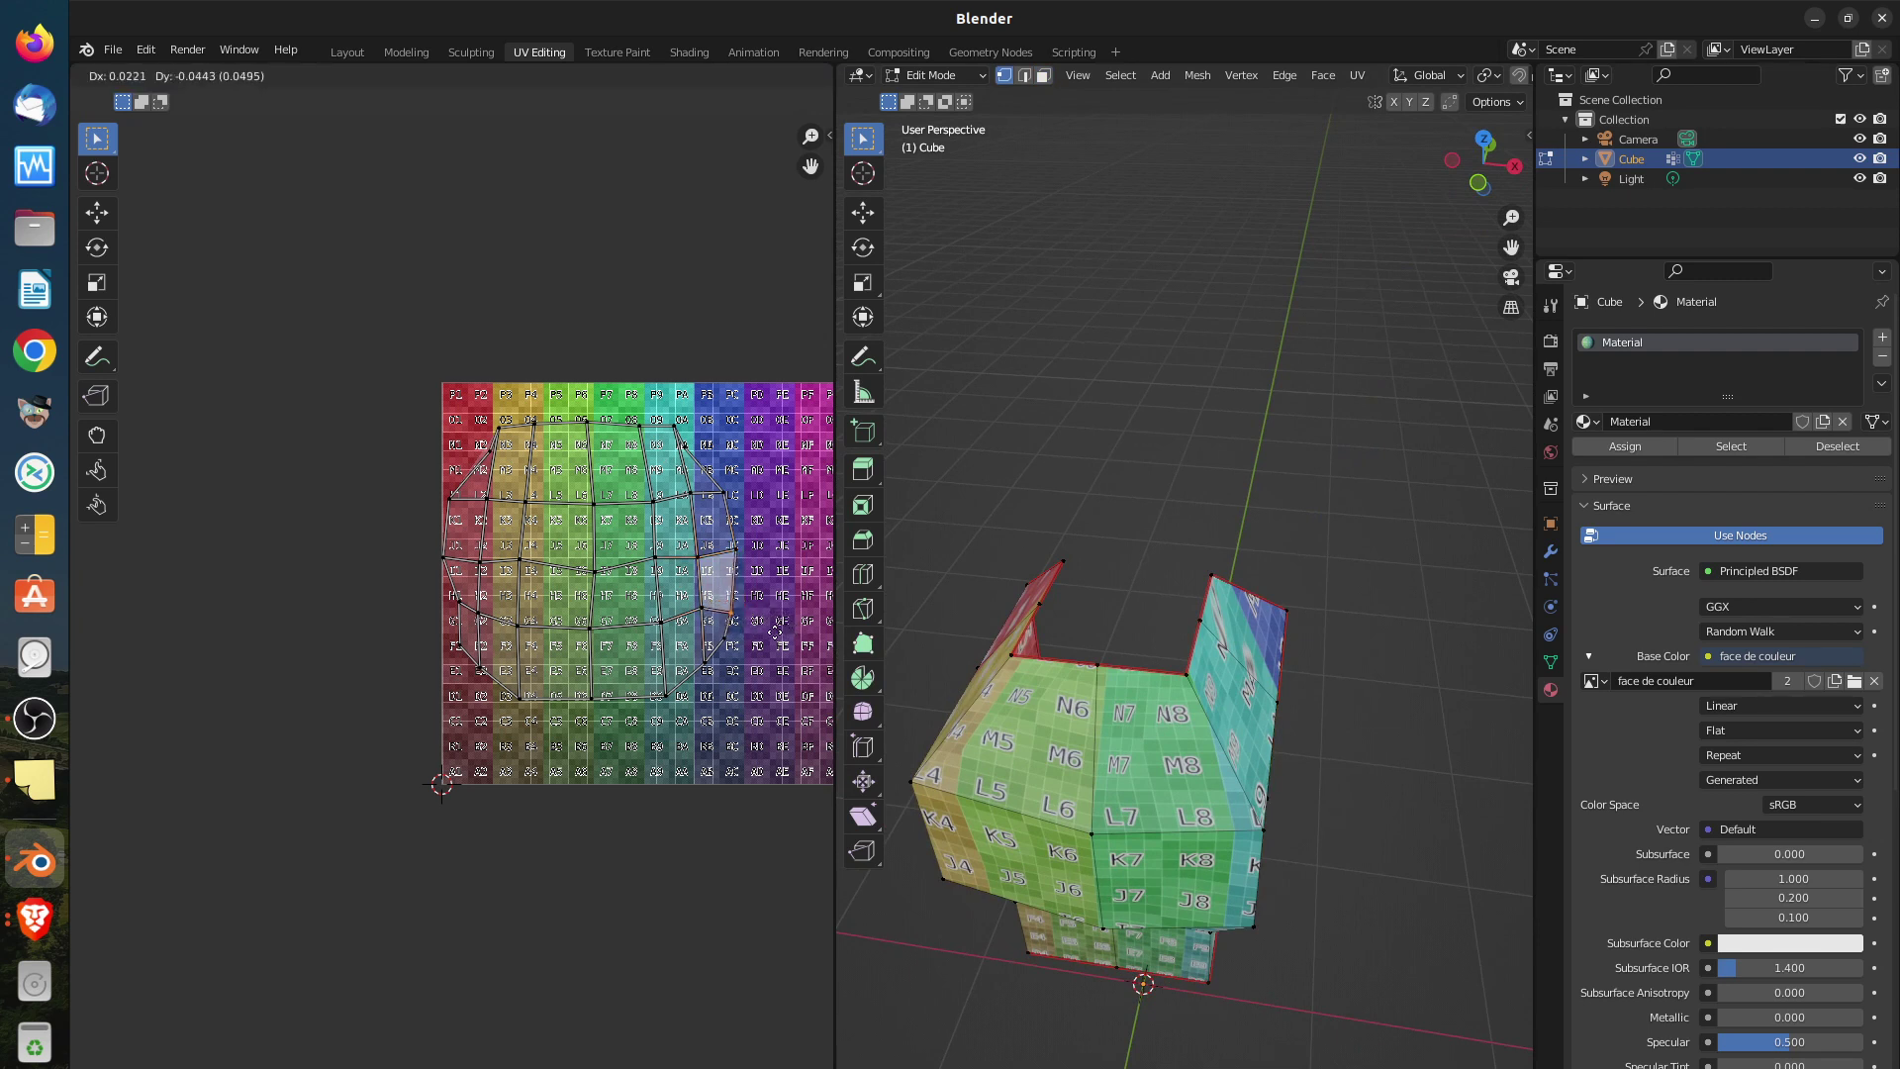
pyautogui.click(784, 615)
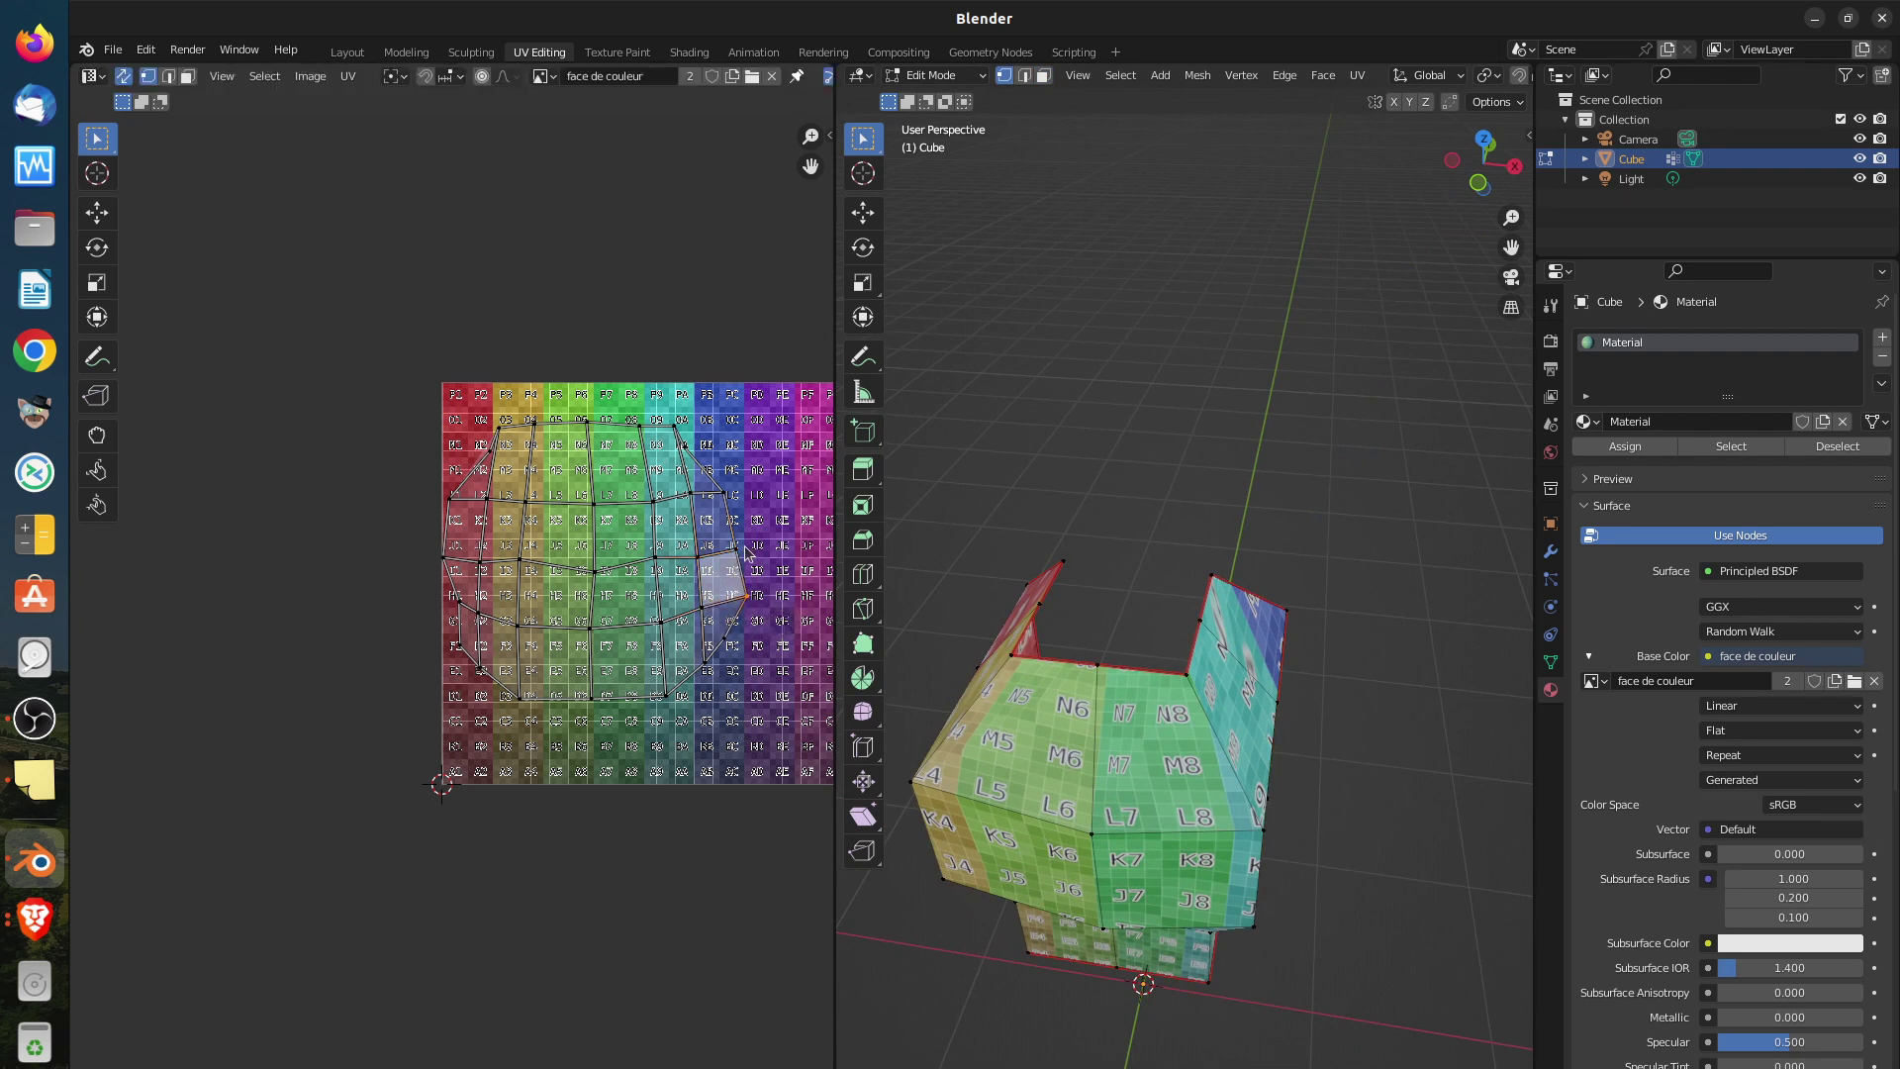
pyautogui.press('g')
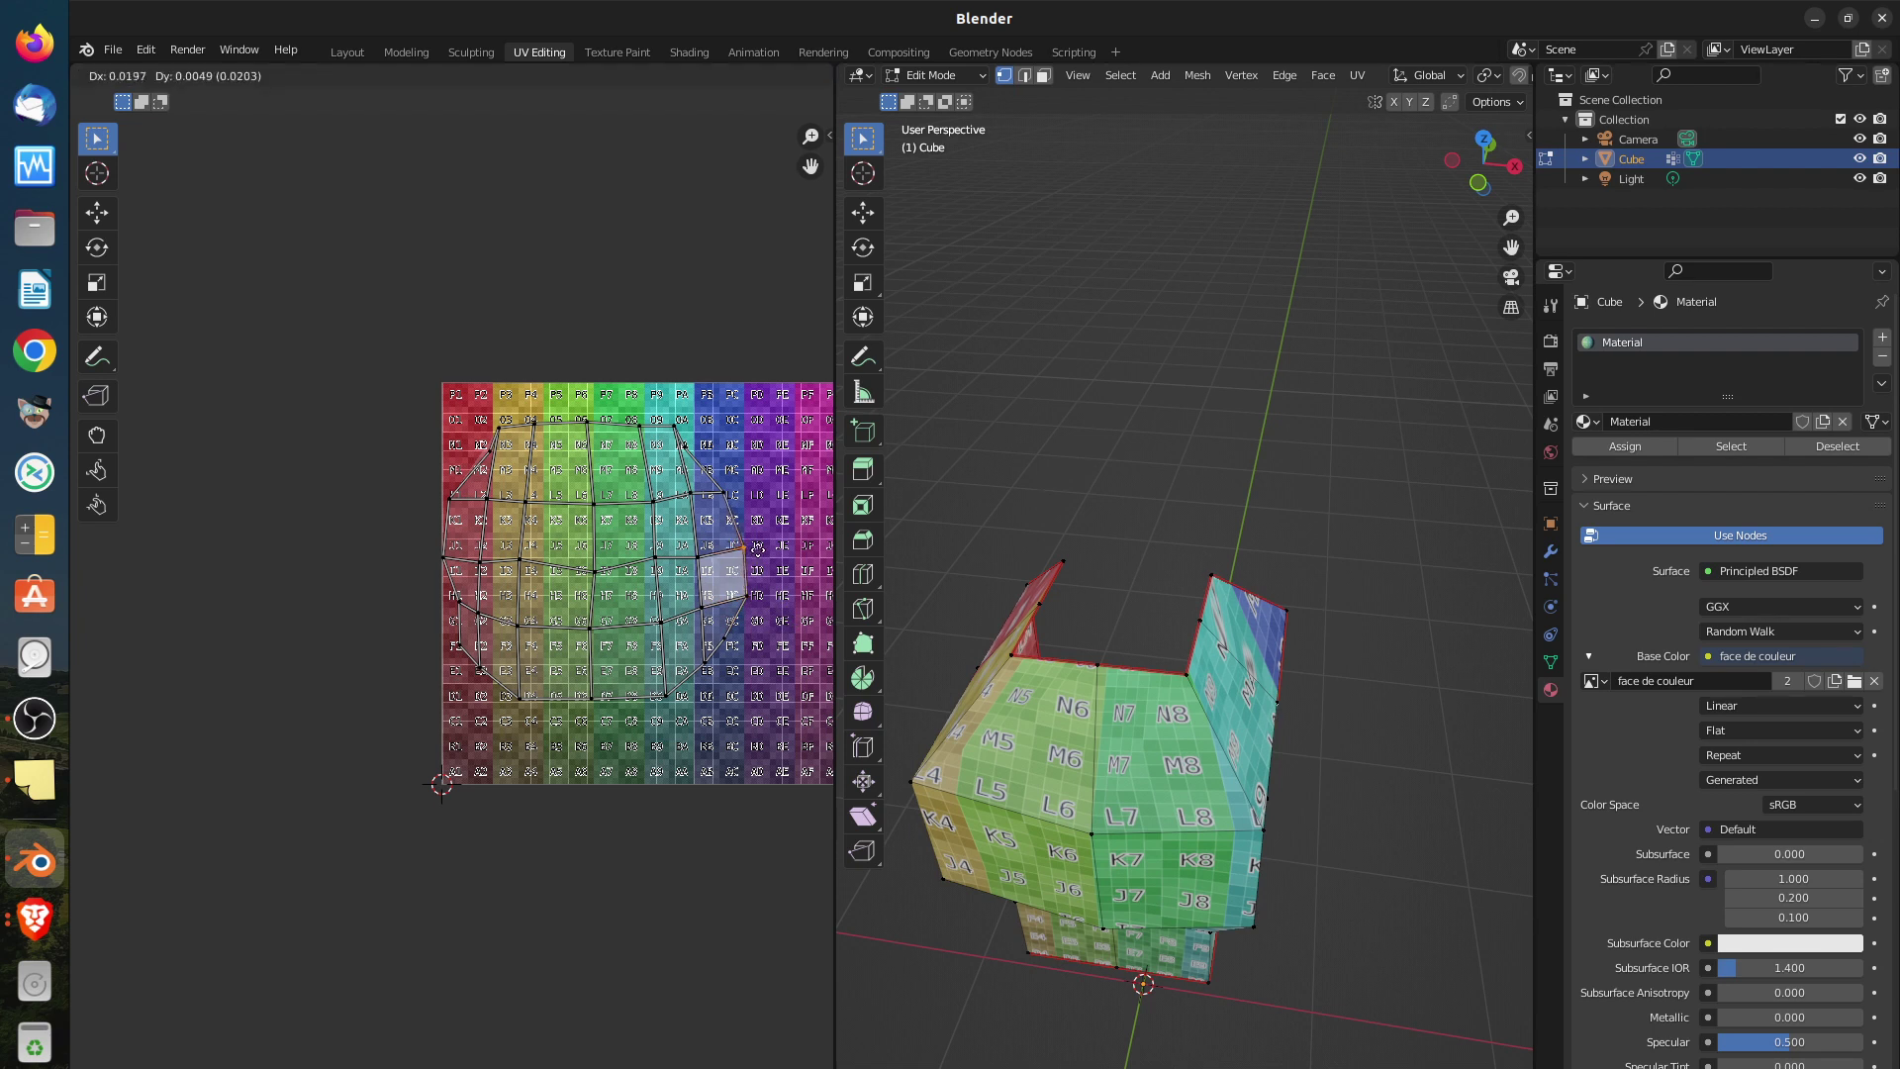
pyautogui.click(747, 556)
pyautogui.press('g')
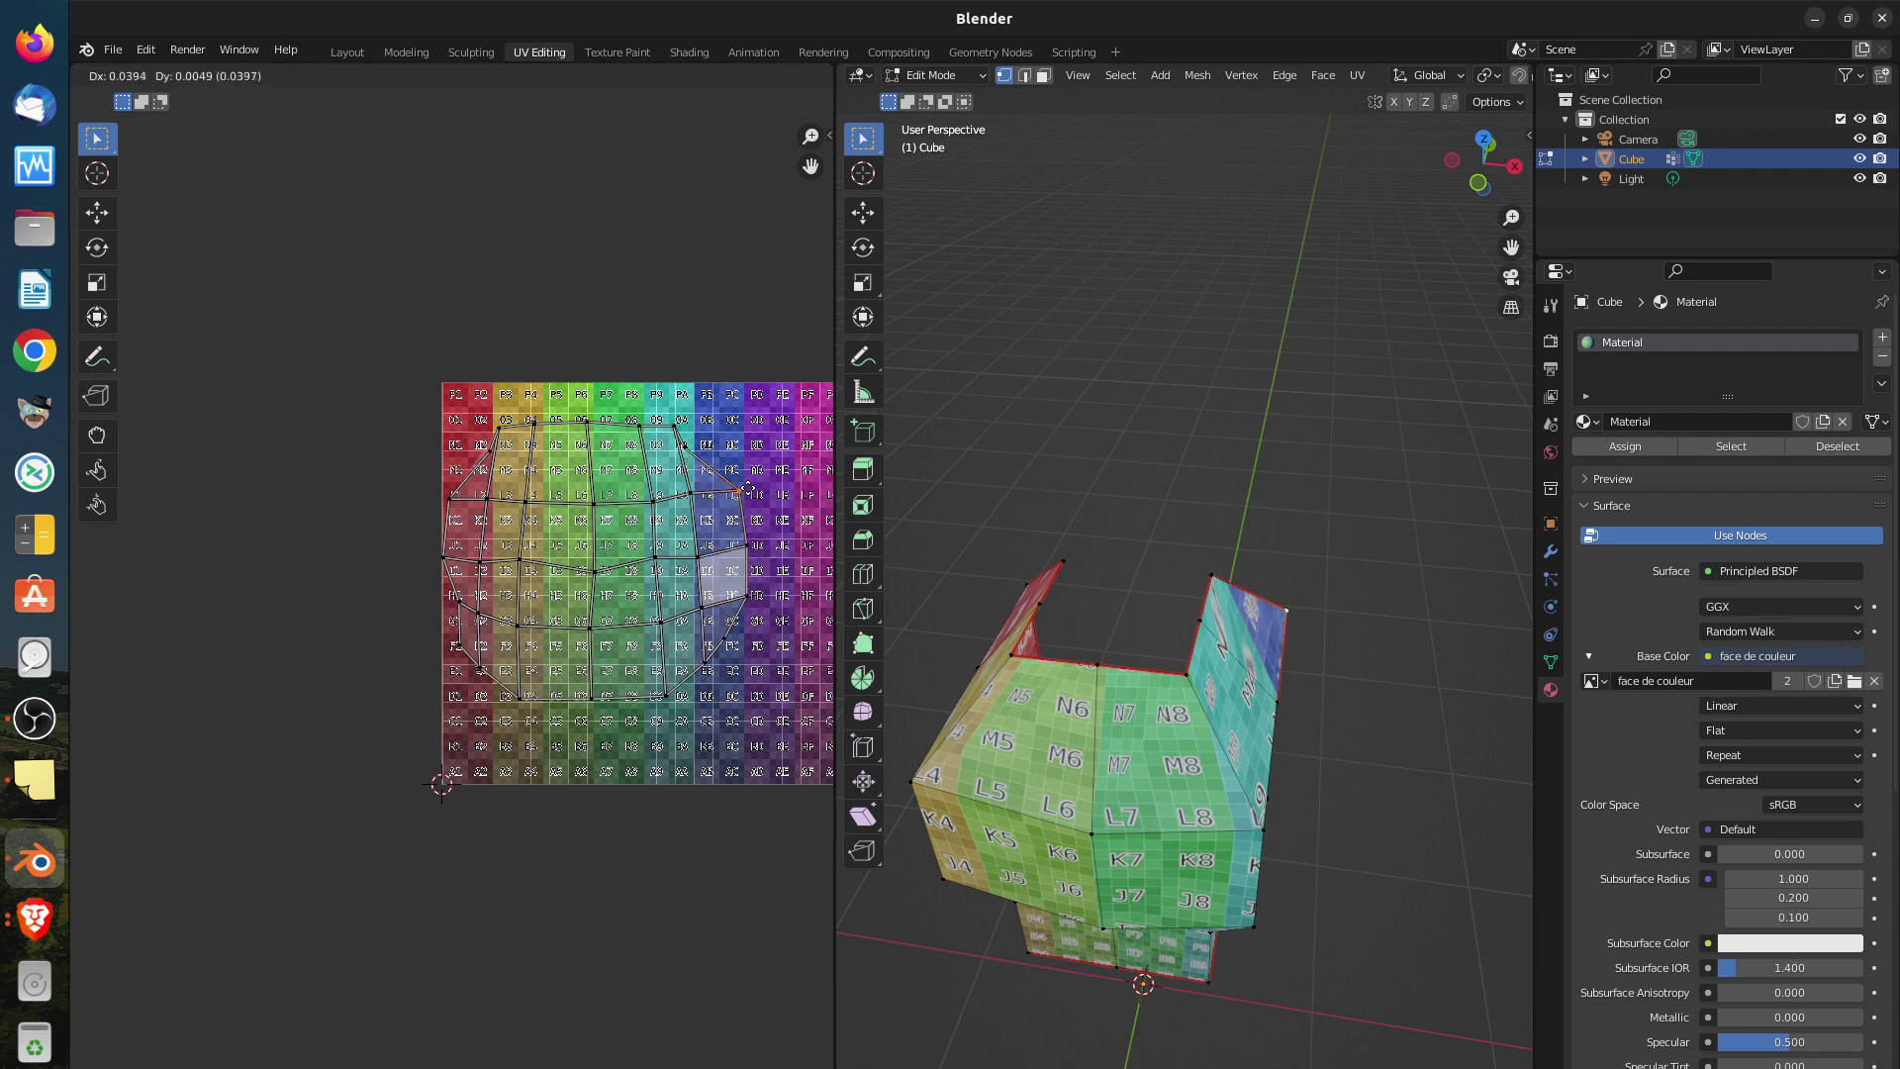
pyautogui.click(740, 477)
# Move the top outer corner vertex of the side UVs outward and up, above the other outer vertices and level with the top edge
pyautogui.click(702, 443)
pyautogui.press('g')
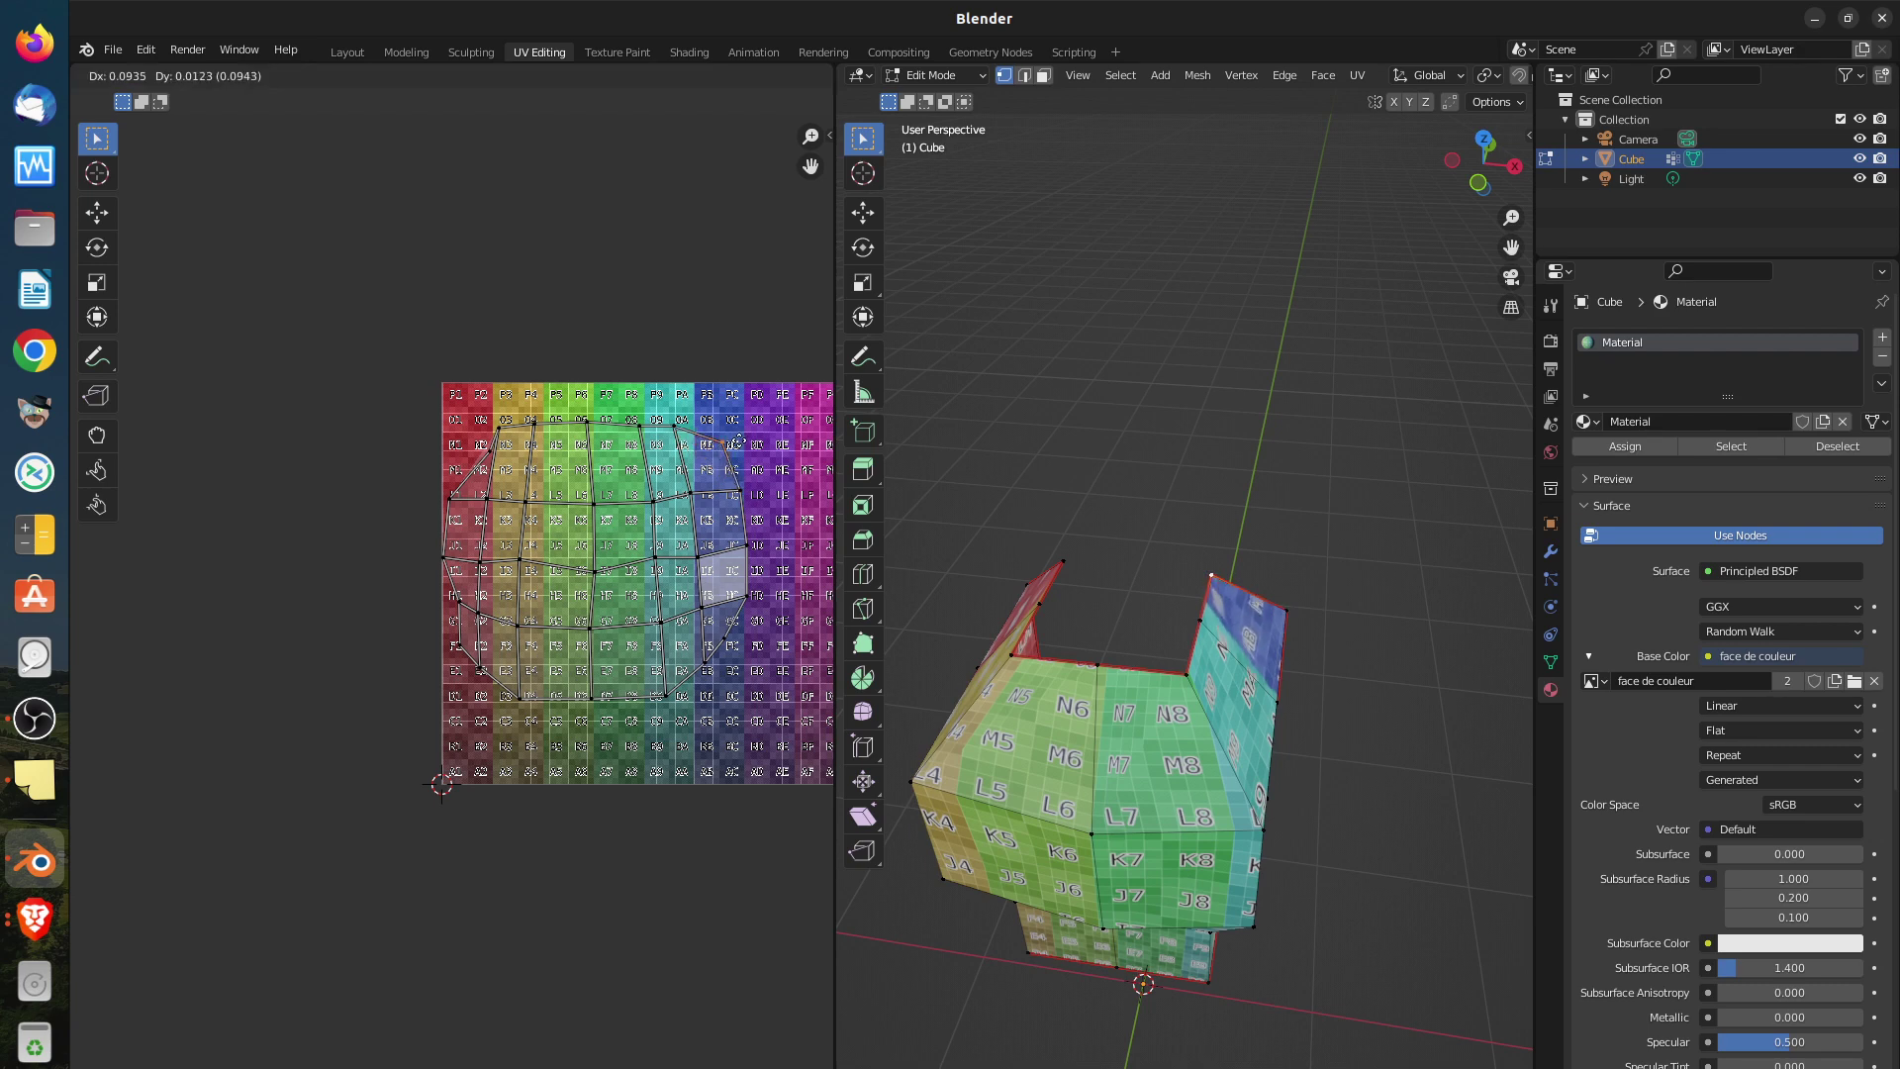
pyautogui.click(742, 441)
pyautogui.moveTo(1172, 685); pyautogui.dragTo(977, 670, button='middle')
pyautogui.press('g')
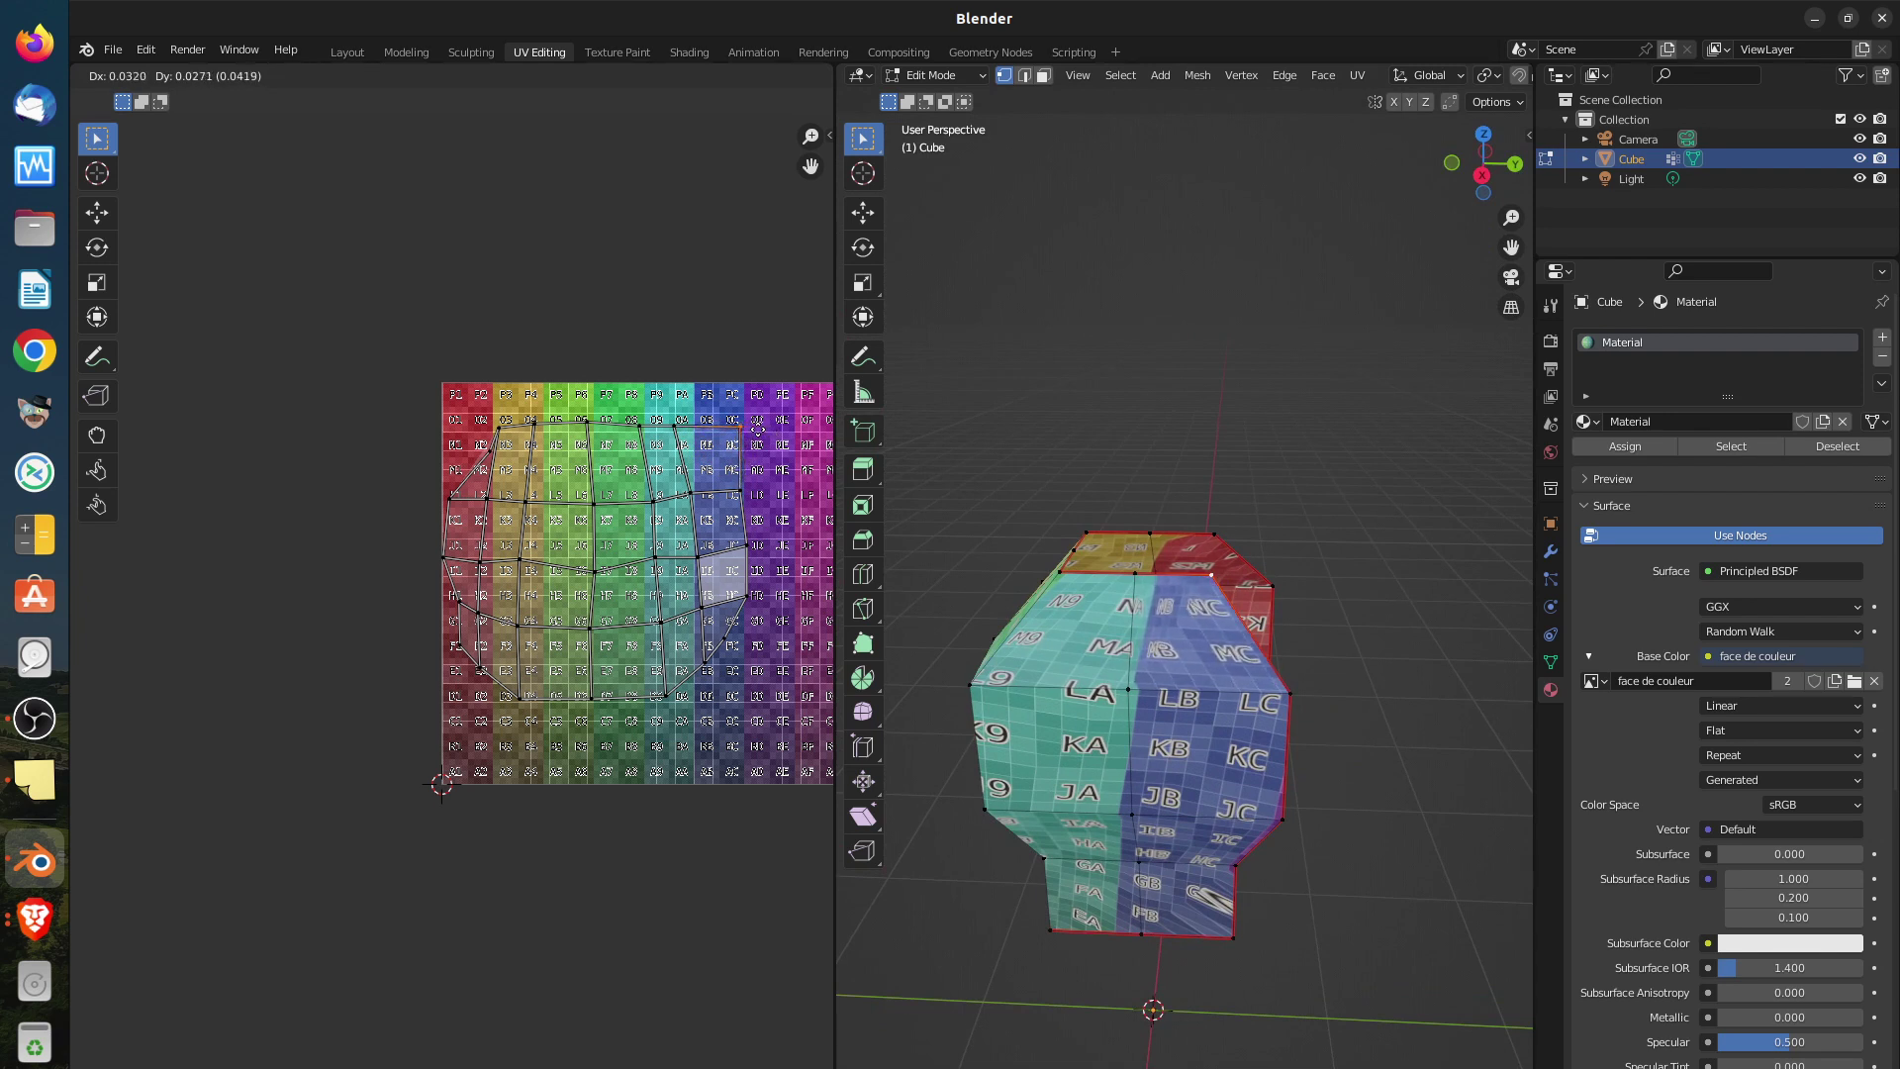
pyautogui.click(766, 430)
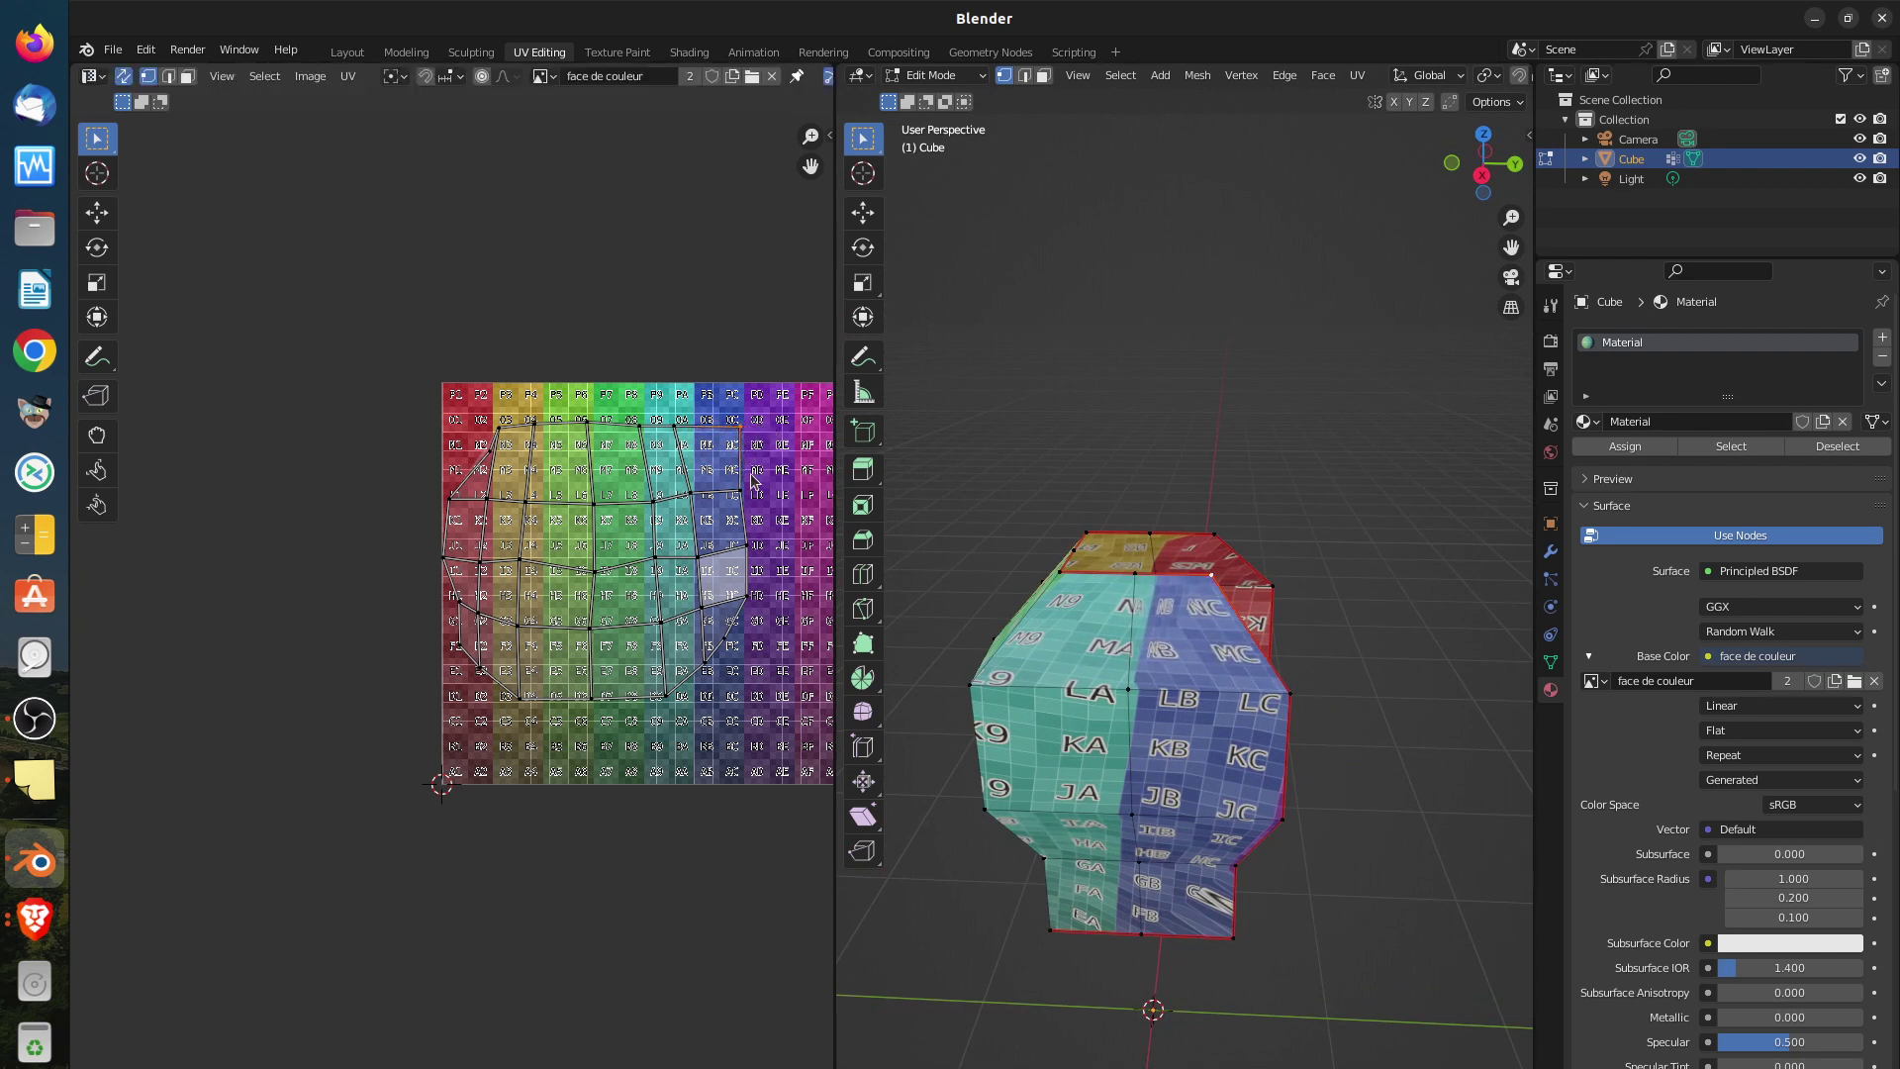
# Move the next two vertices along the top UV edge outward to straighten the vertical edges below them
pyautogui.click(680, 426)
pyautogui.press('g')
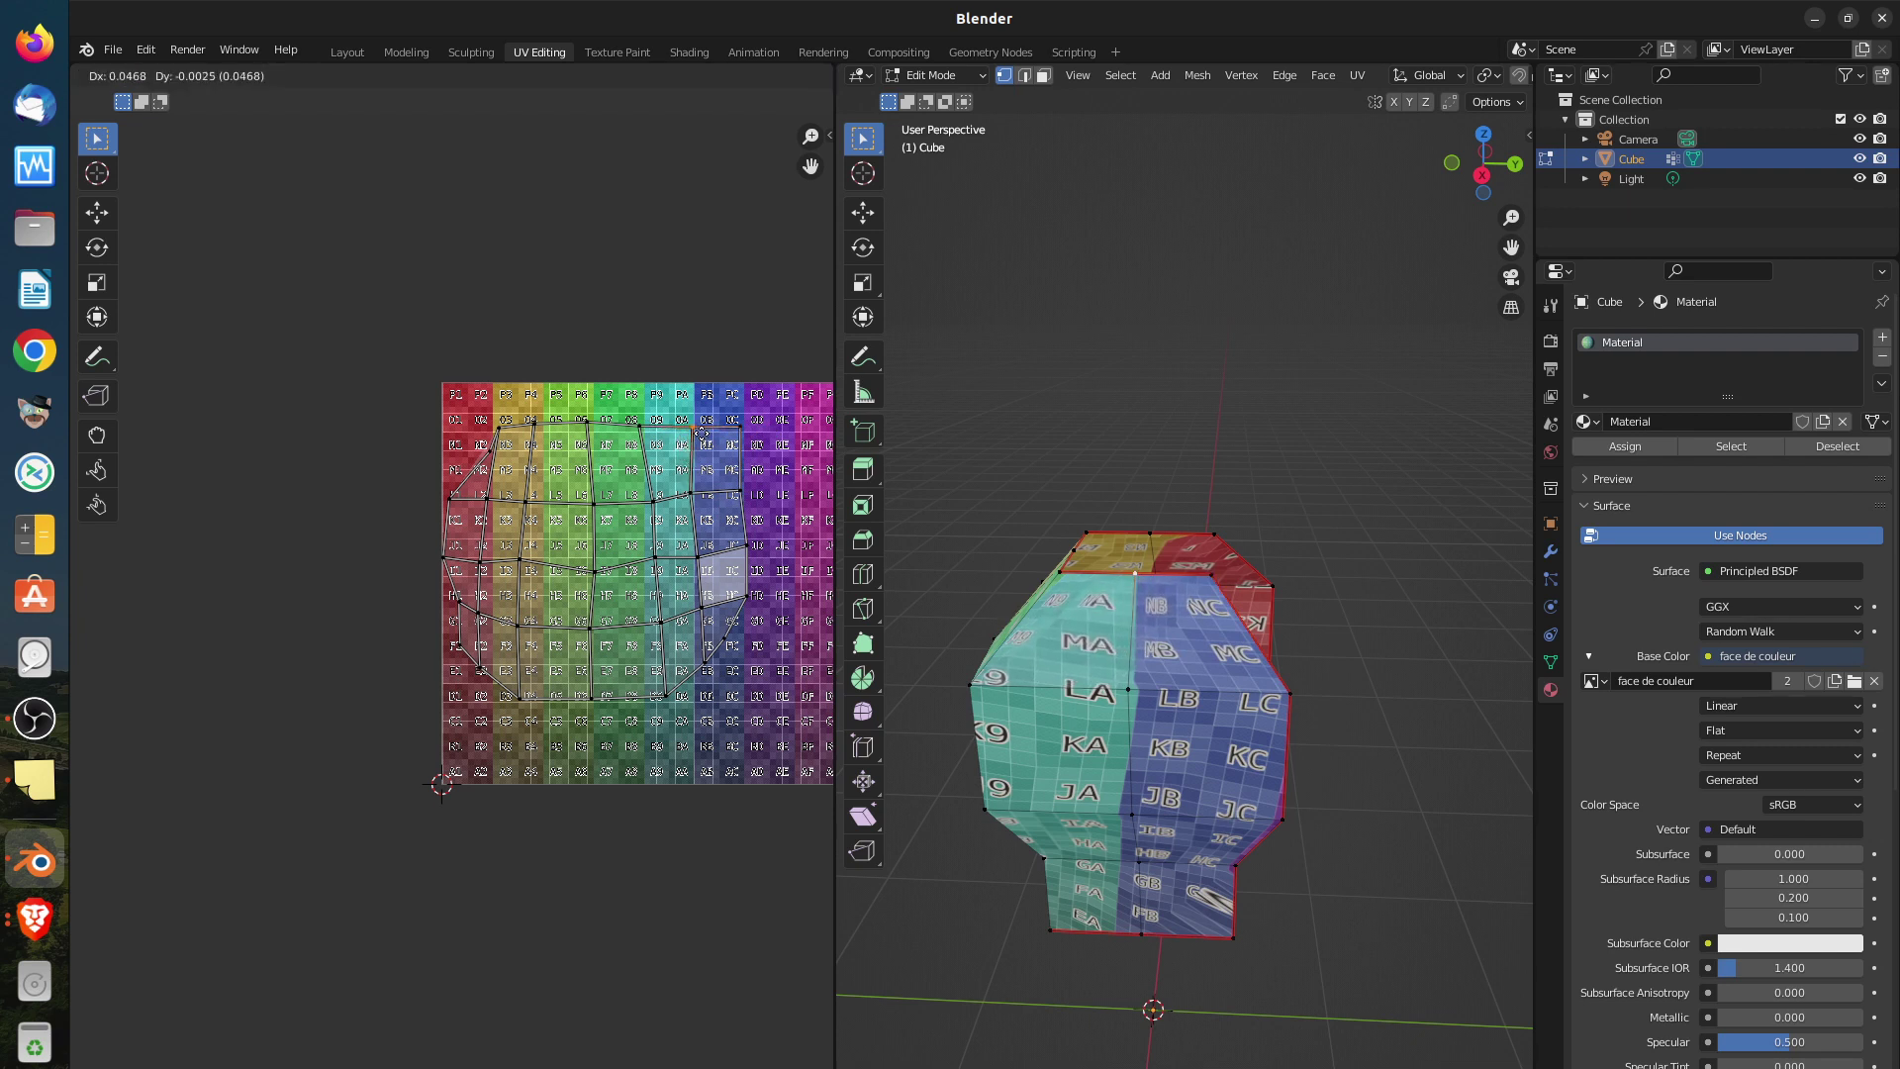
pyautogui.click(700, 438)
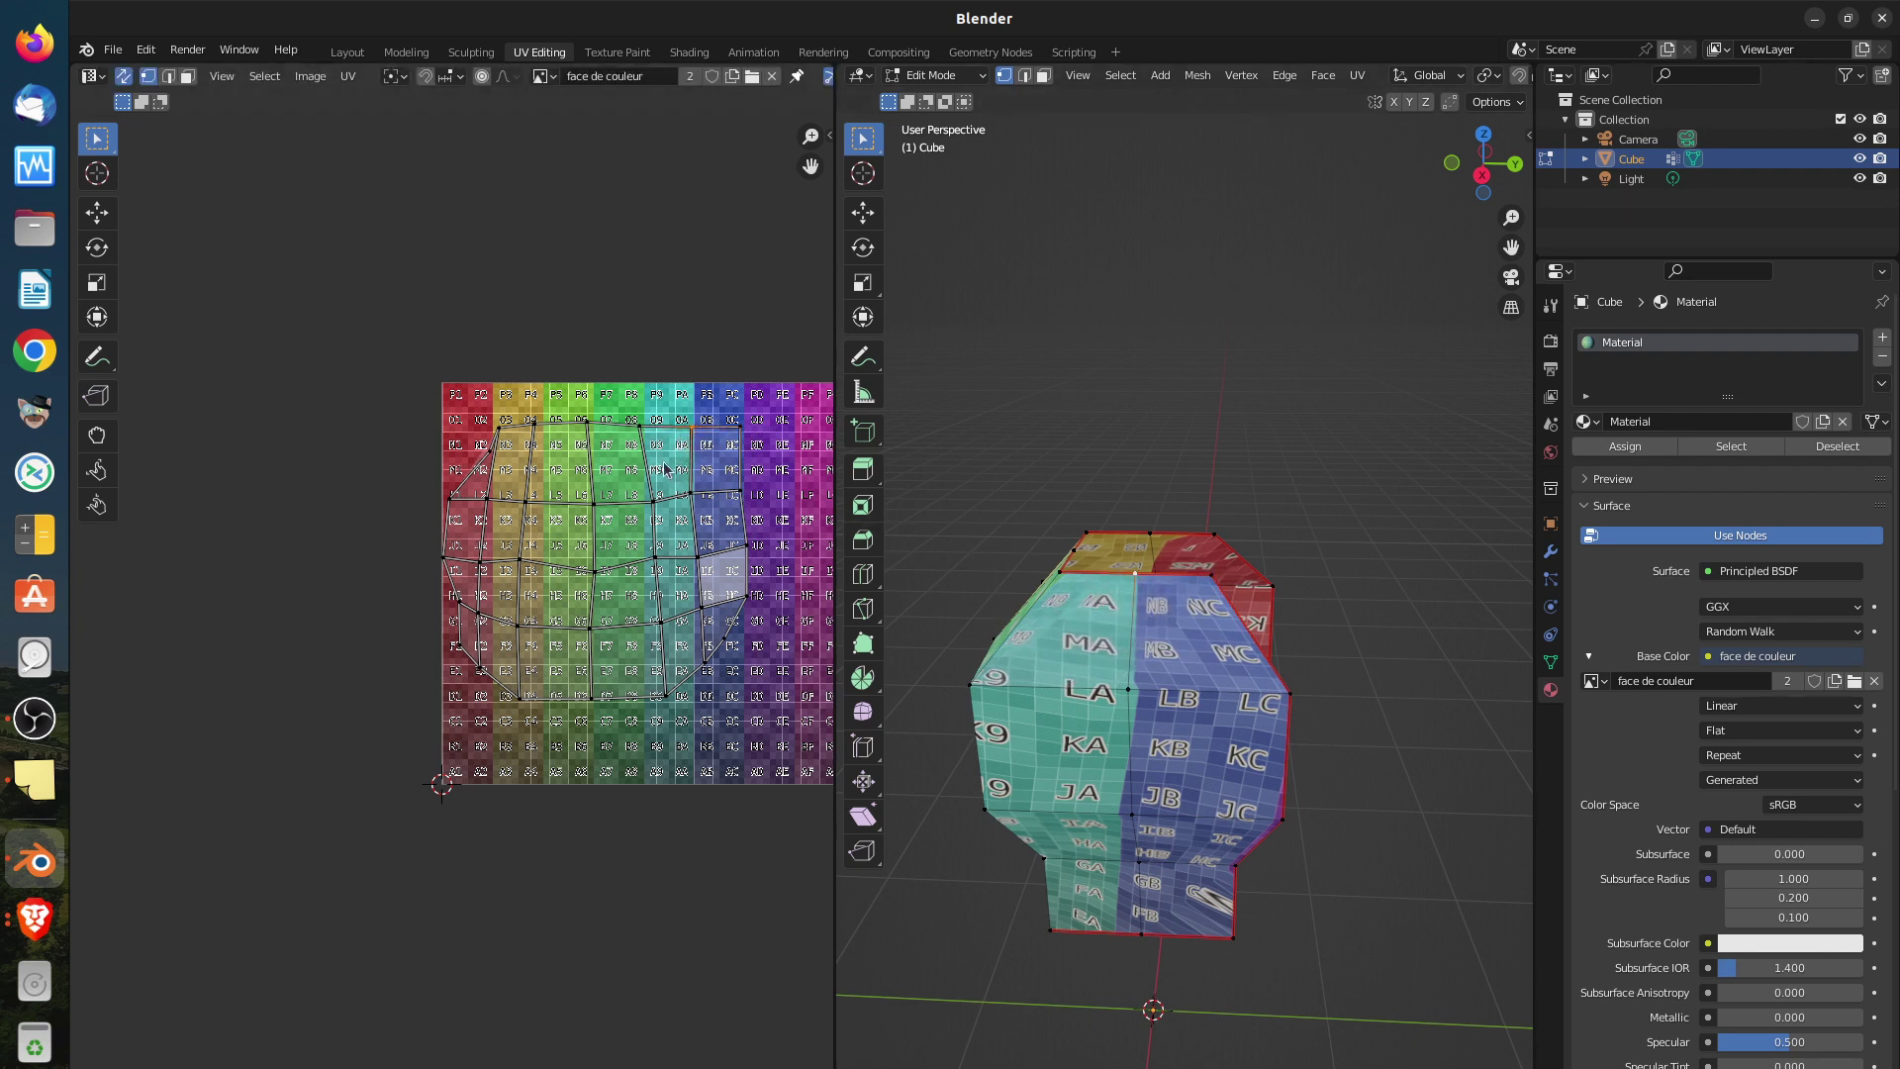
pyautogui.click(644, 426)
pyautogui.press('g')
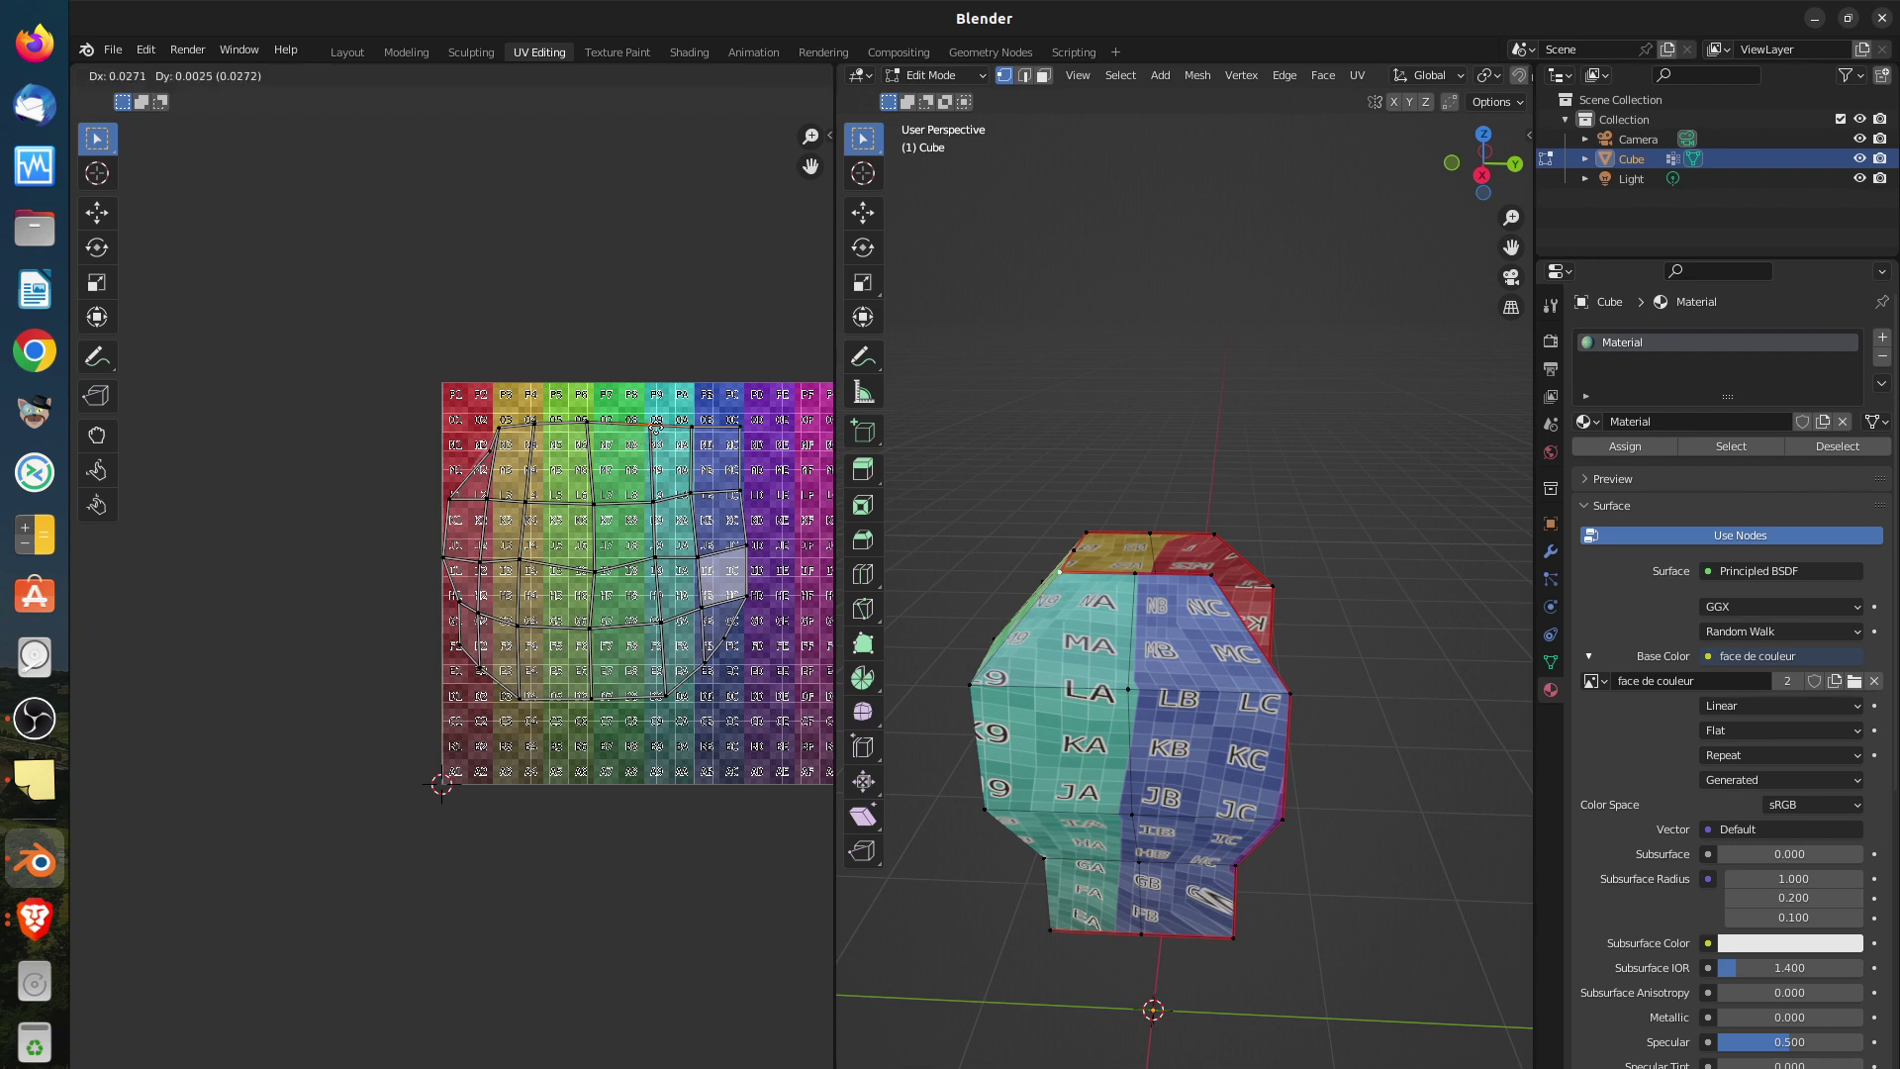
pyautogui.click(661, 448)
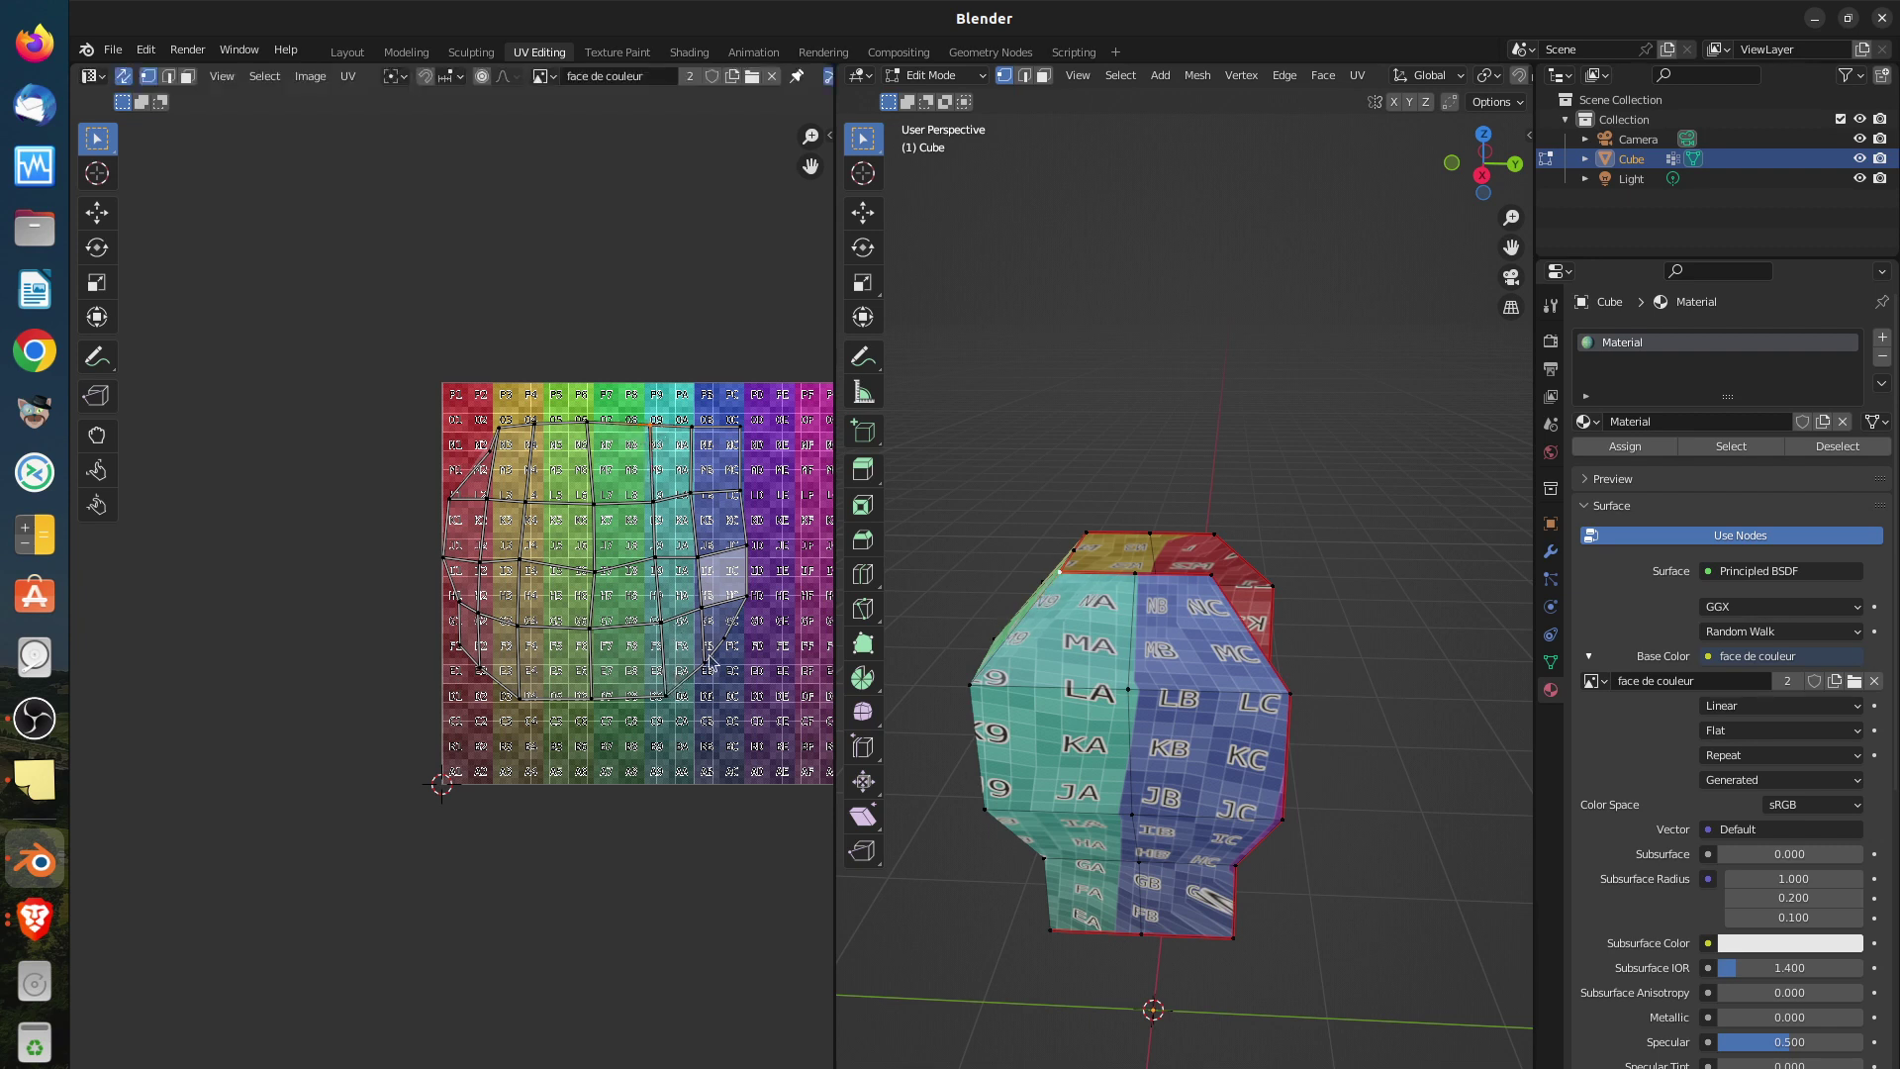
# Move the middle and outer corner vertices at the bottom of the side UVs down and outward to remove the neck's texture stretching
pyautogui.click(704, 664)
pyautogui.press('g')
pyautogui.click(715, 701)
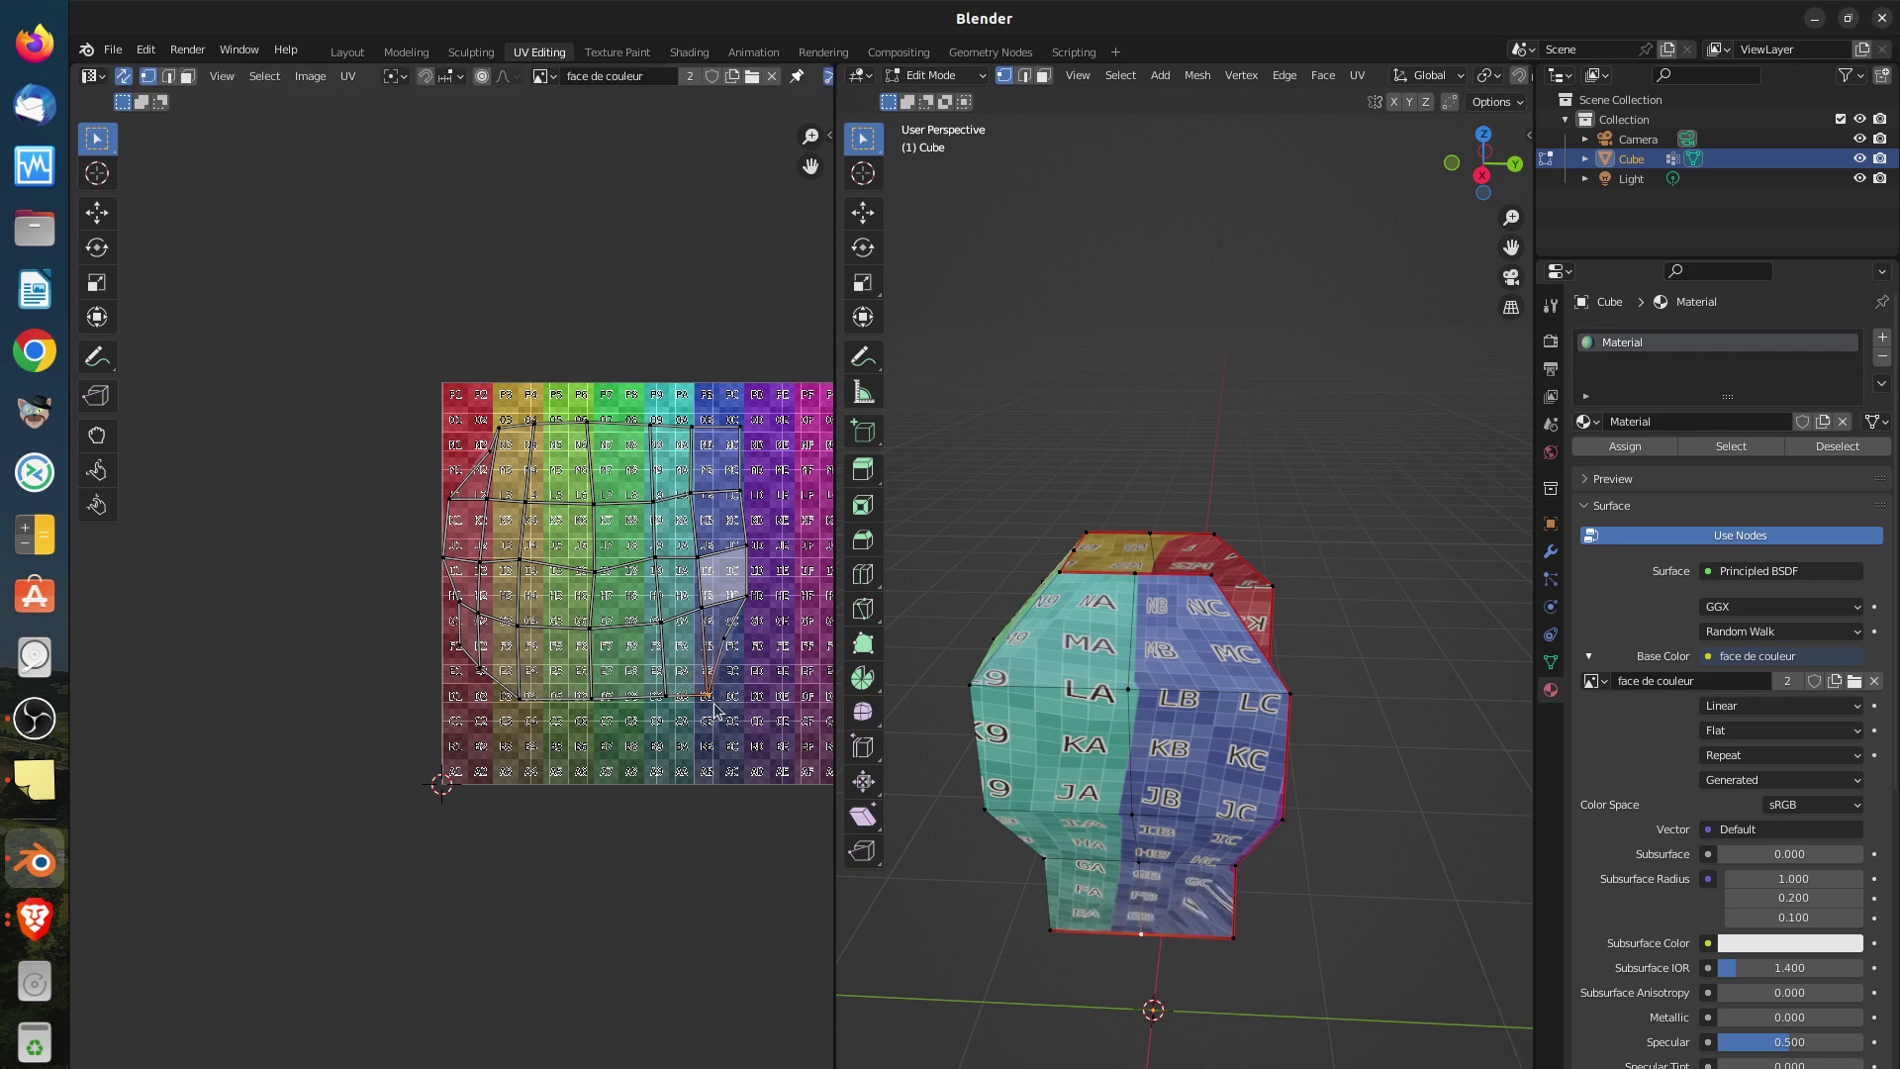
pyautogui.moveTo(1147, 897); pyautogui.dragTo(1145, 816, button='middle')
pyautogui.scroll(2, 1146, 854)
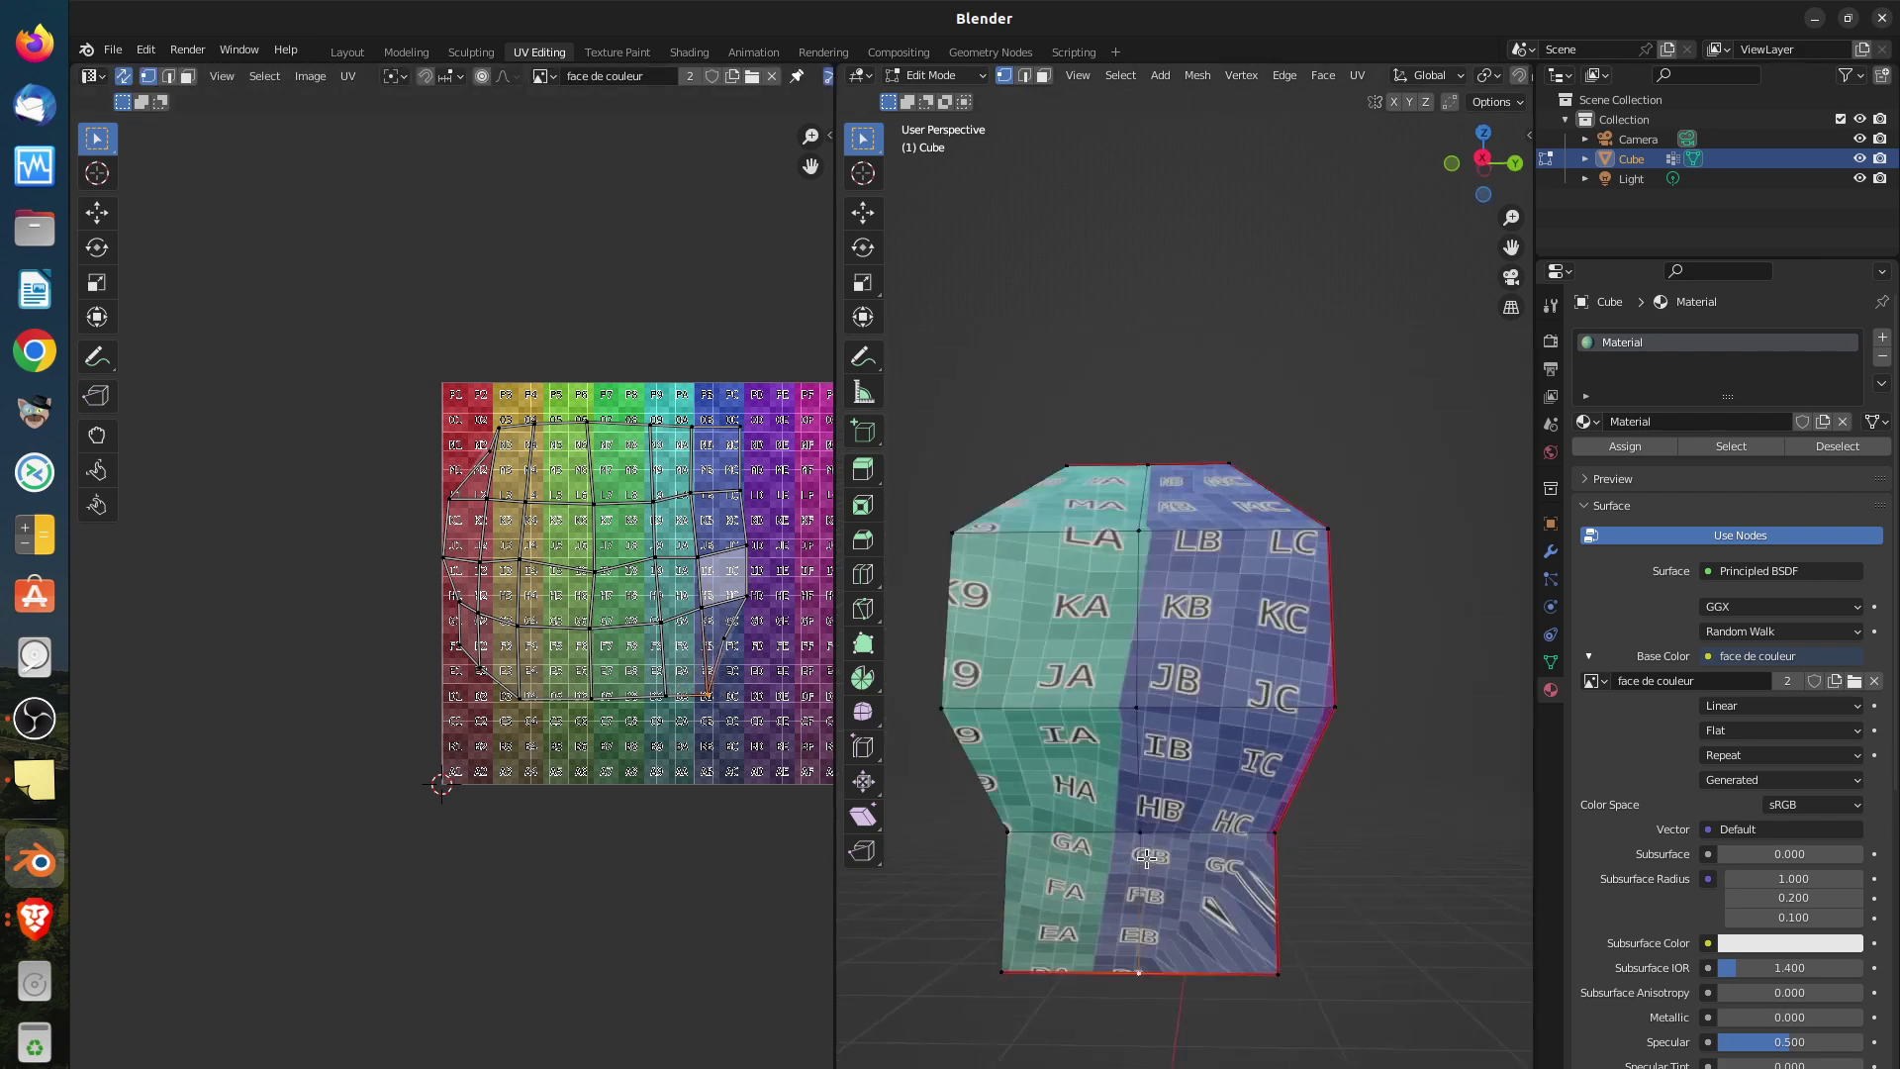
pyautogui.click(729, 649)
pyautogui.press('g')
pyautogui.click(756, 695)
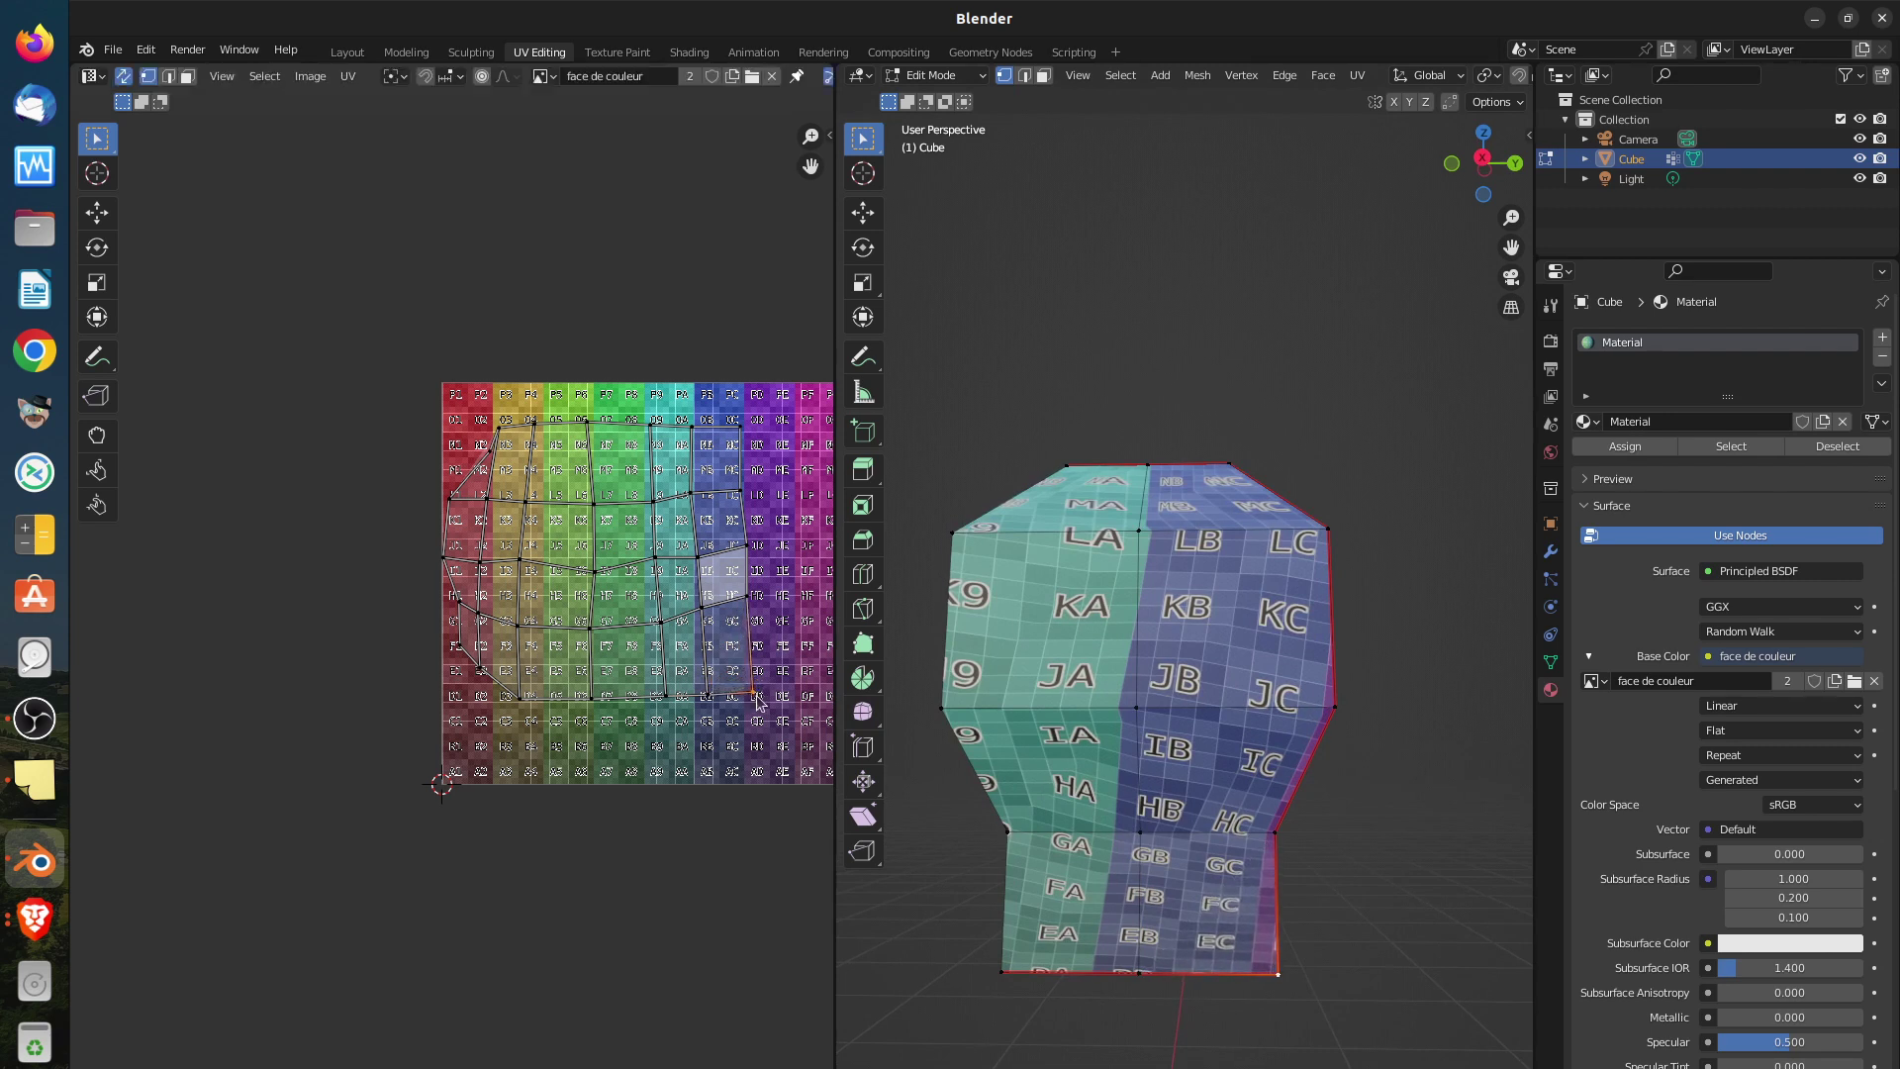
# Move the bottom outer corner vertex in texture column 1 down and outward and its neighbour down to reduce the neck's stretching
pyautogui.click(752, 600)
pyautogui.moveTo(1096, 730); pyautogui.dragTo(1214, 758, button='middle')
pyautogui.scroll(-3, 1034, 787)
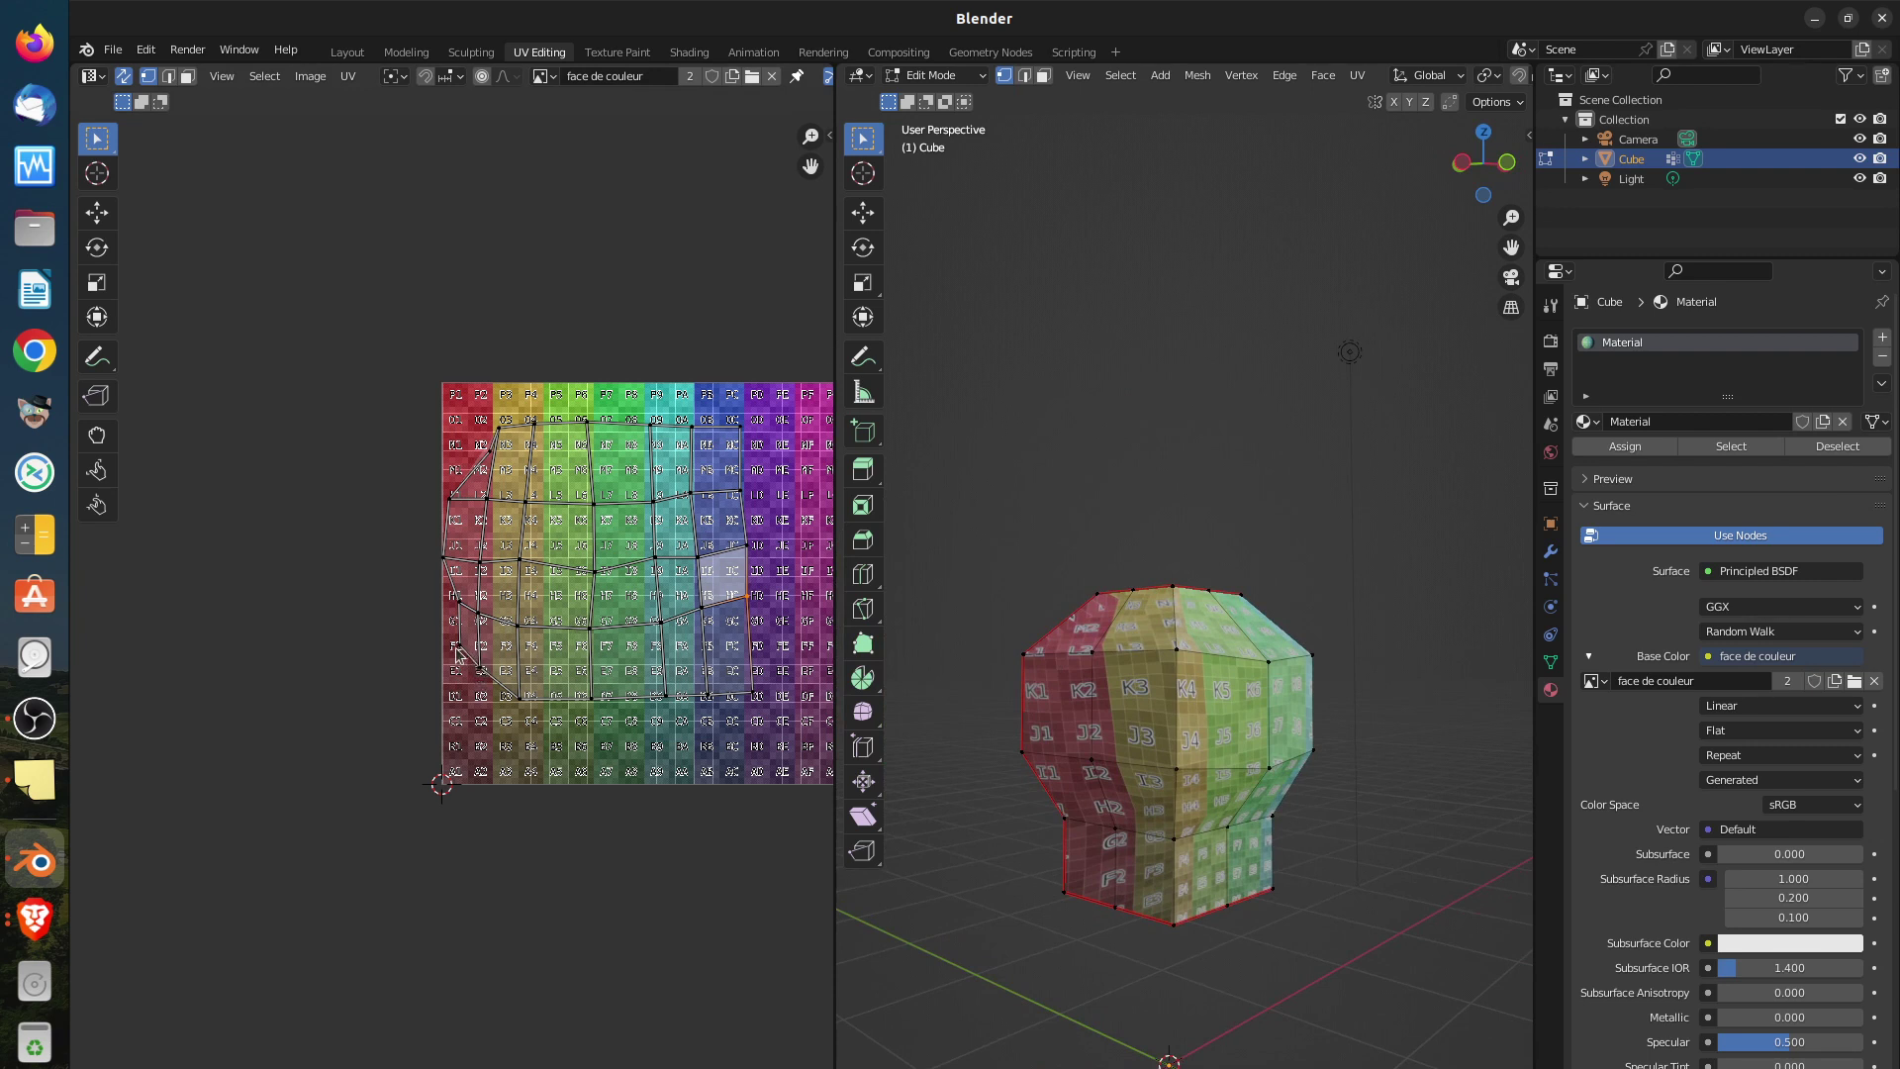
pyautogui.click(455, 648)
pyautogui.press('g')
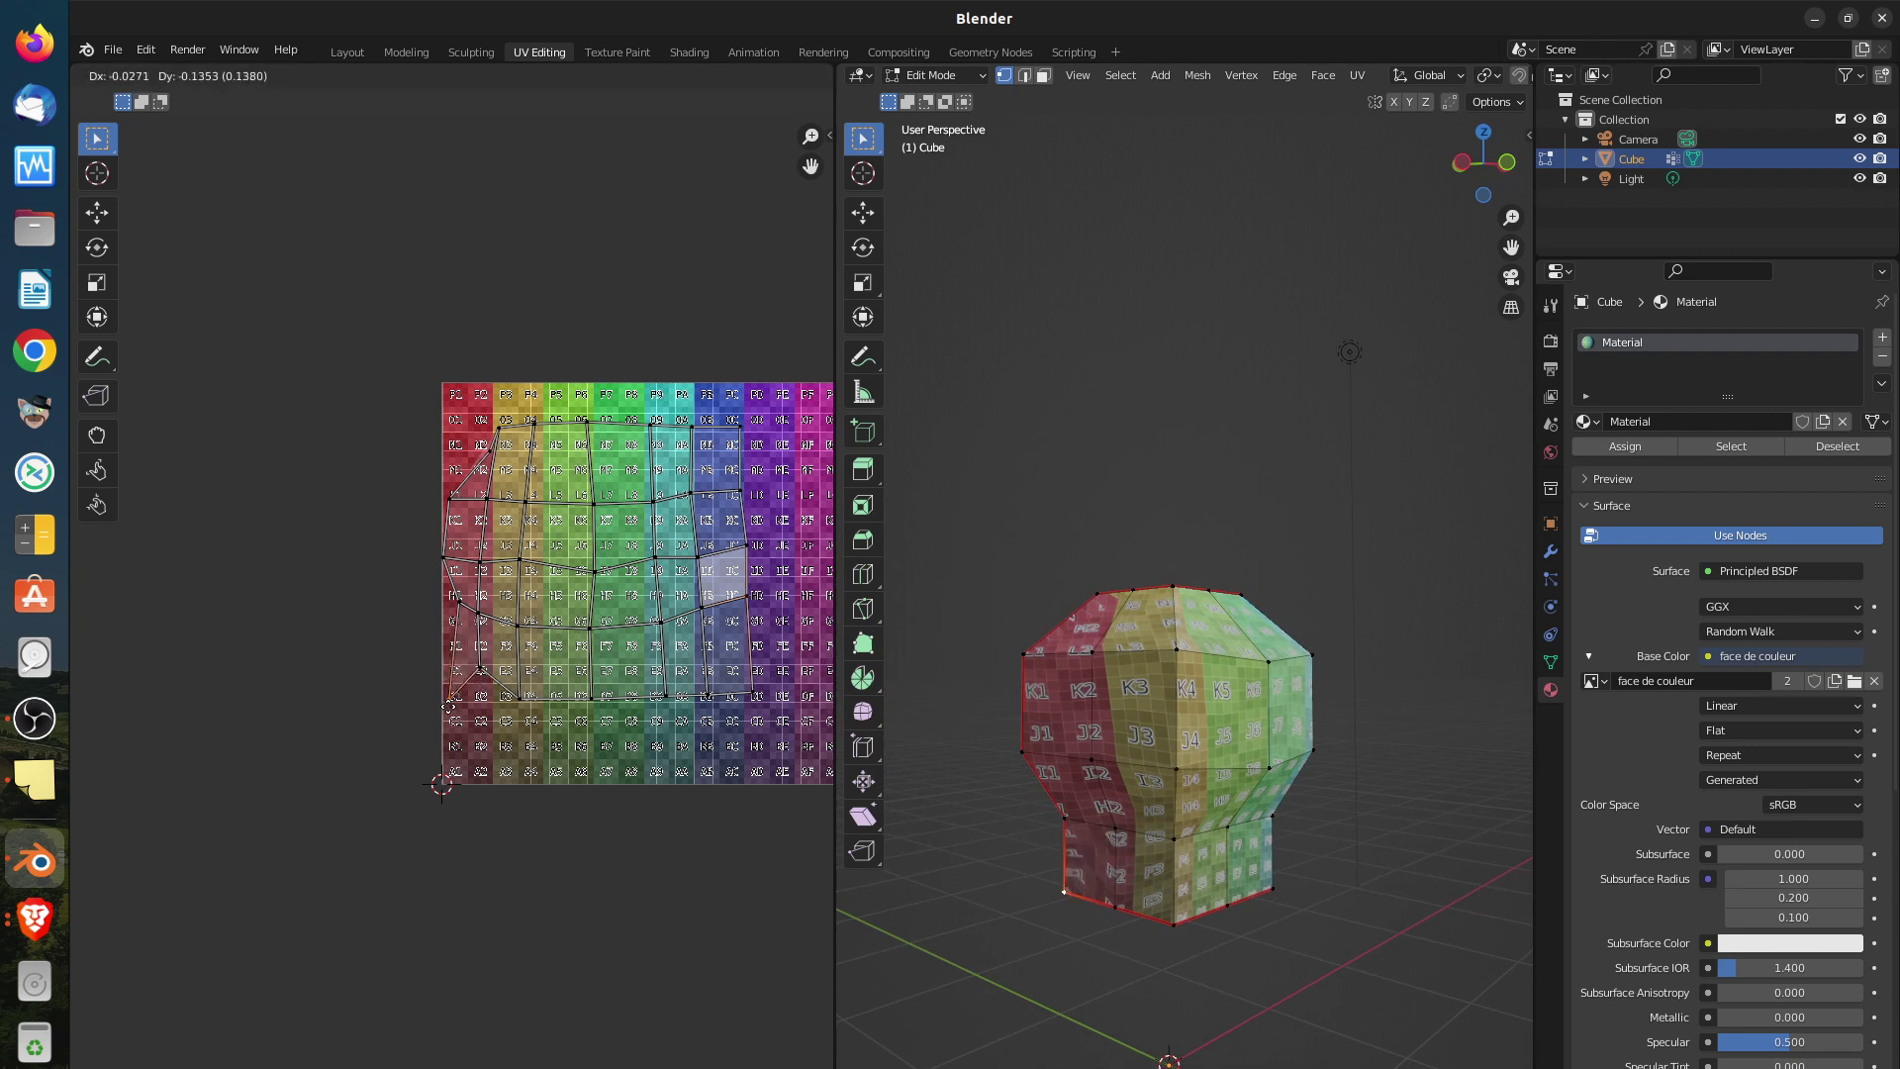
pyautogui.click(471, 703)
pyautogui.click(481, 696)
pyautogui.press('g')
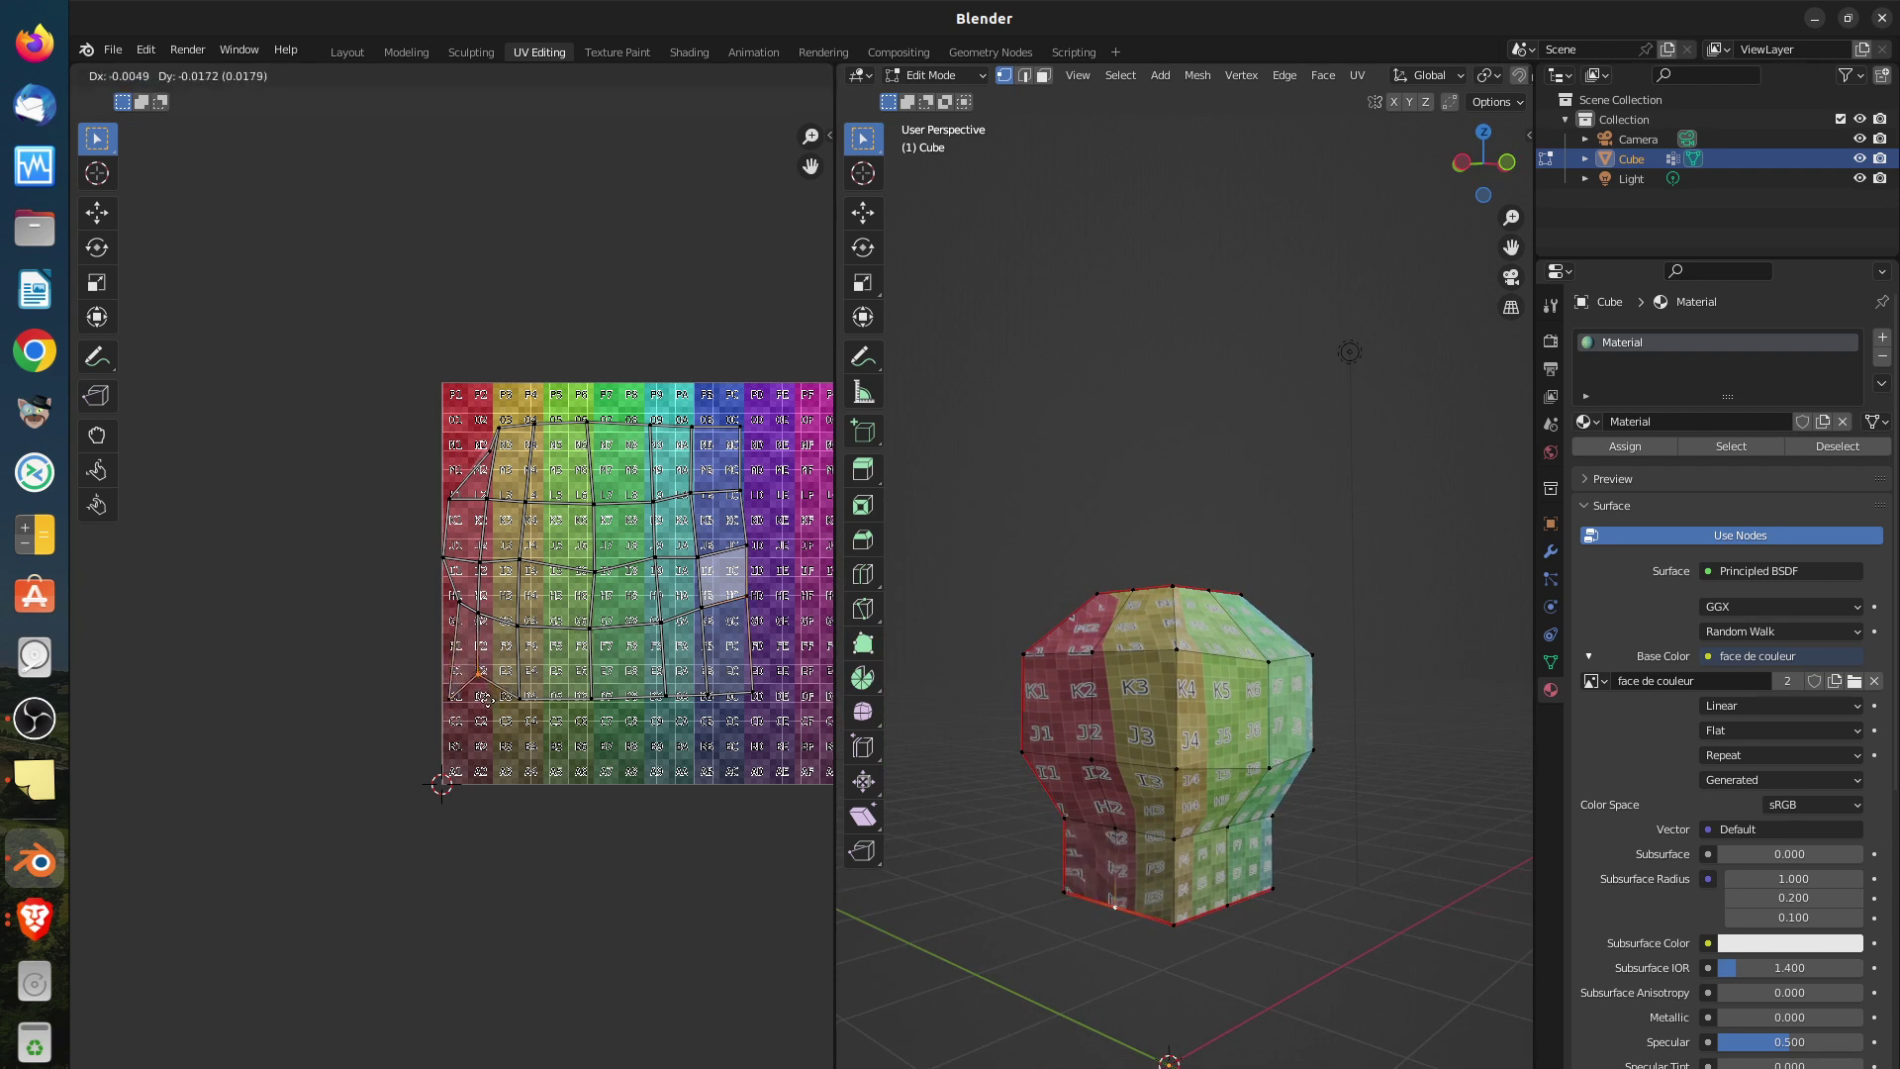
pyautogui.click(495, 726)
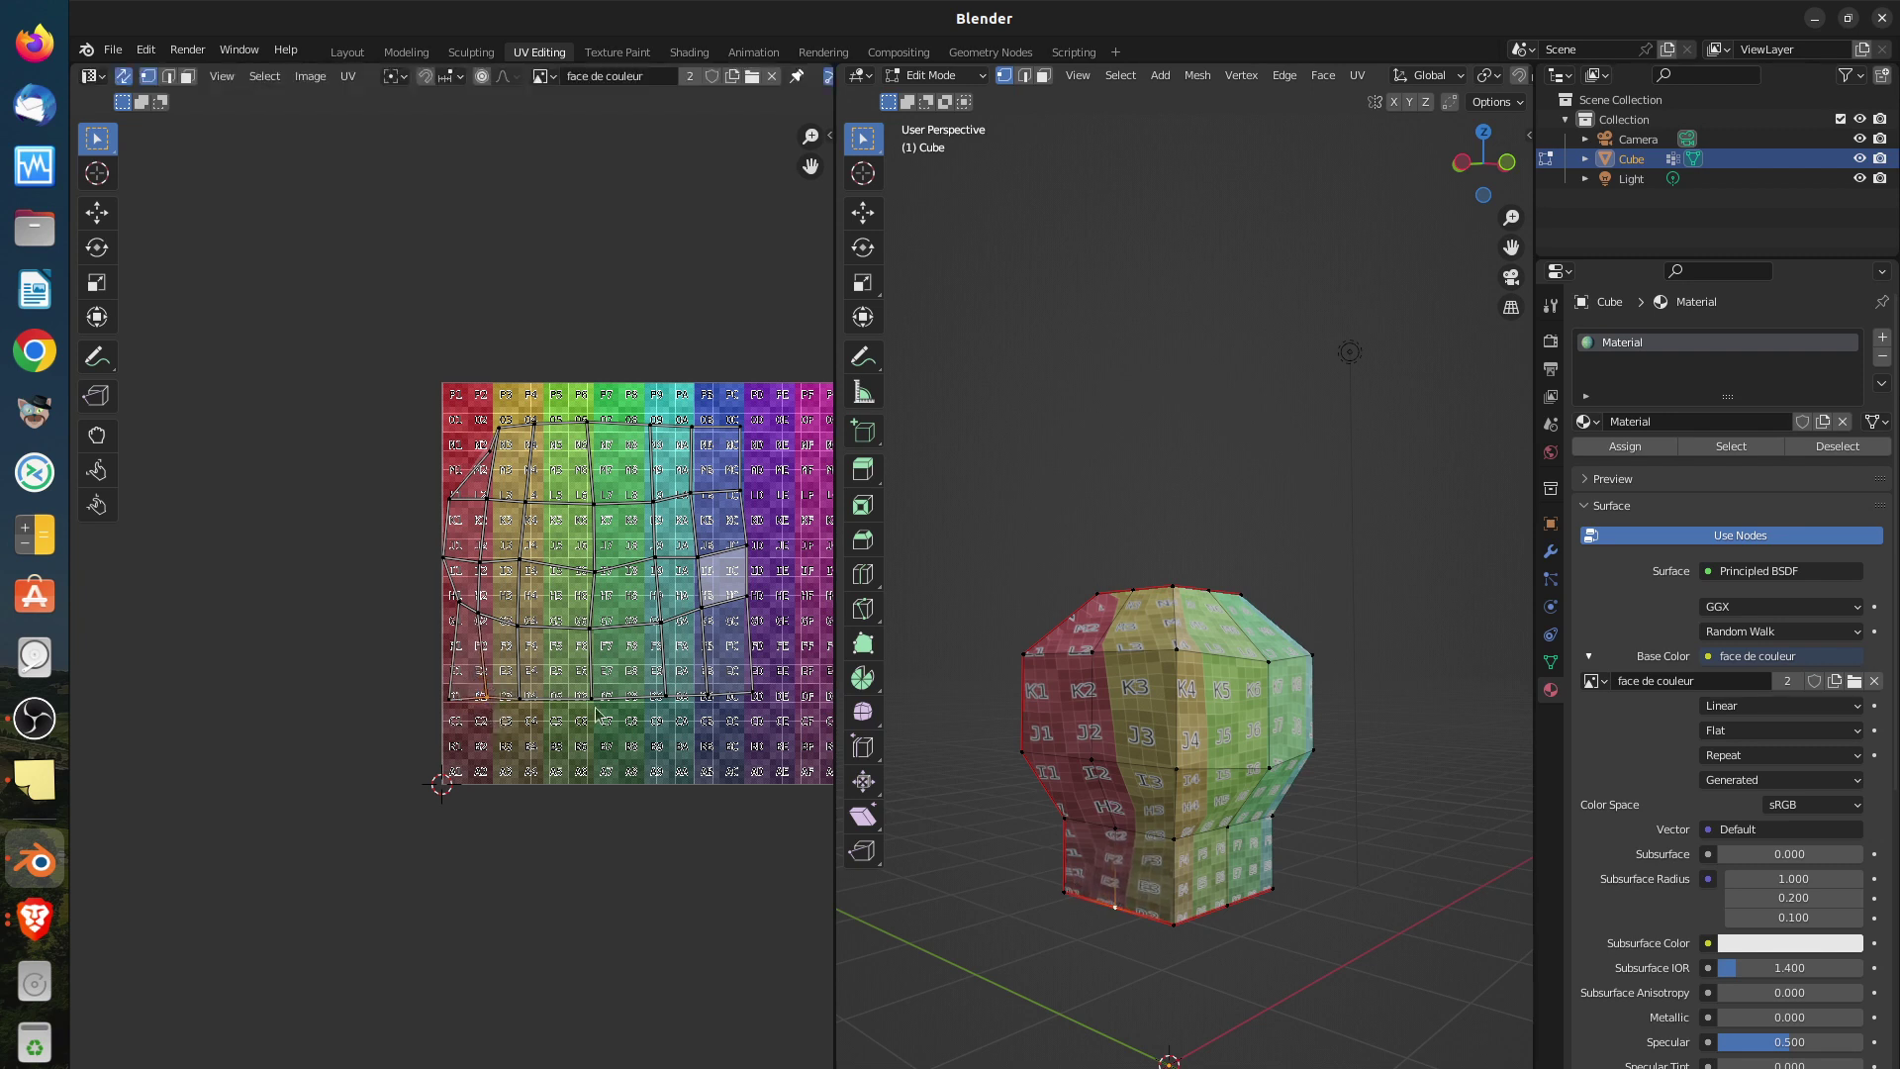
# Move the outer vertex above that bottom corner slightly outward, and the top corner vertex in column 1 outward and up to the top edge
pyautogui.click(466, 608)
pyautogui.press('g')
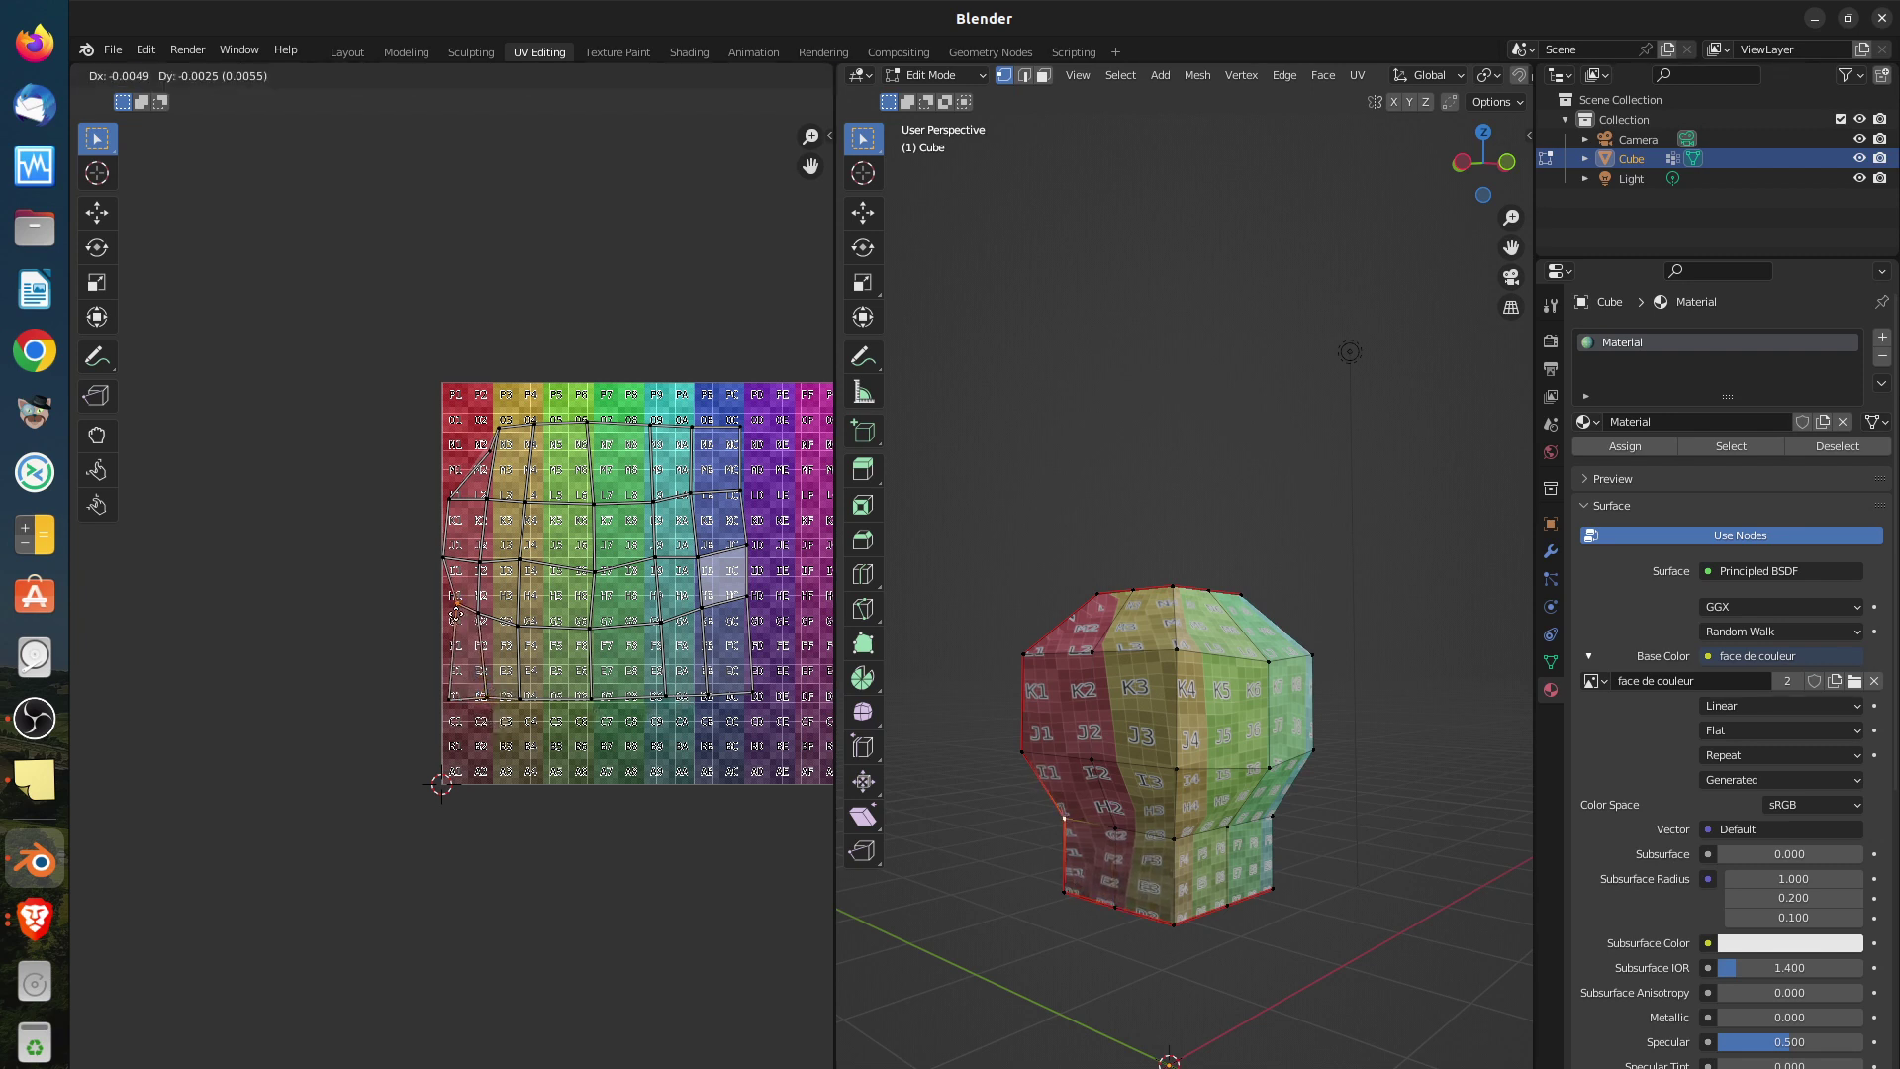
pyautogui.click(448, 623)
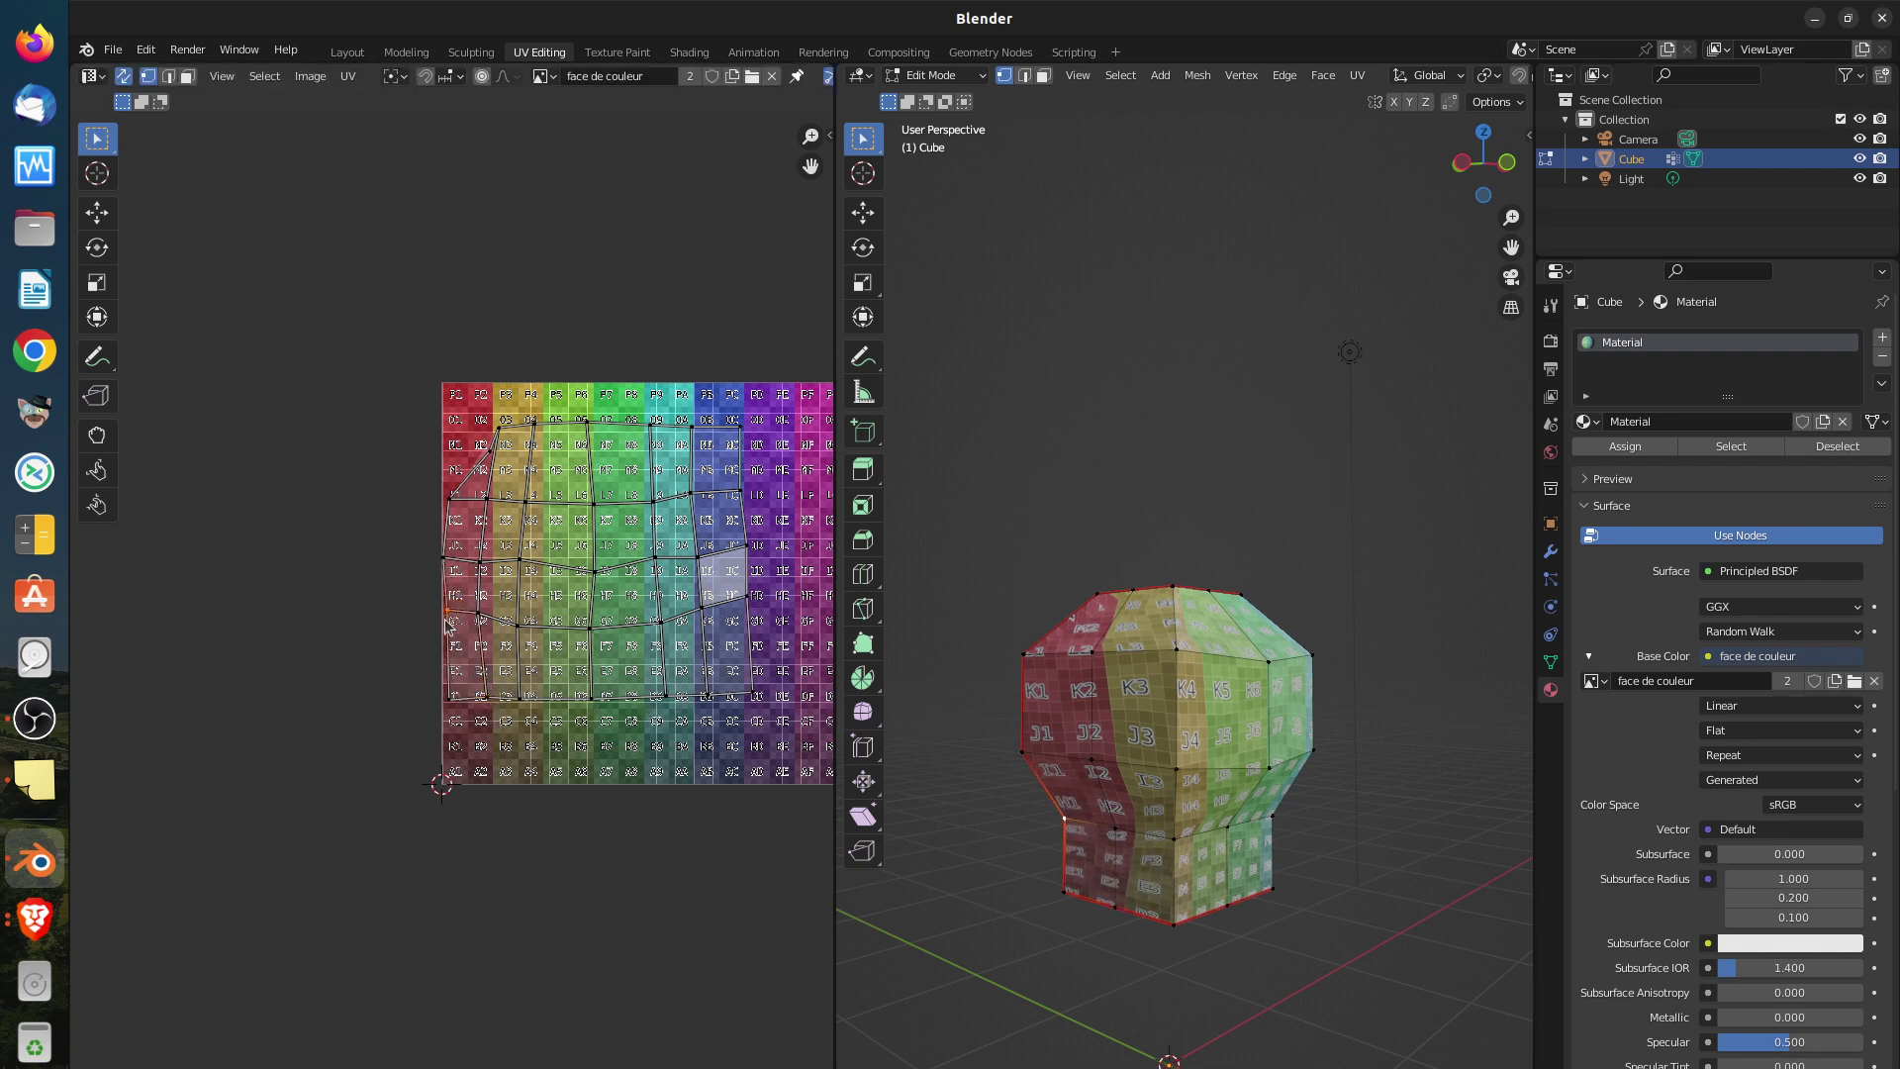
pyautogui.click(484, 447)
pyautogui.press('g')
pyautogui.click(453, 436)
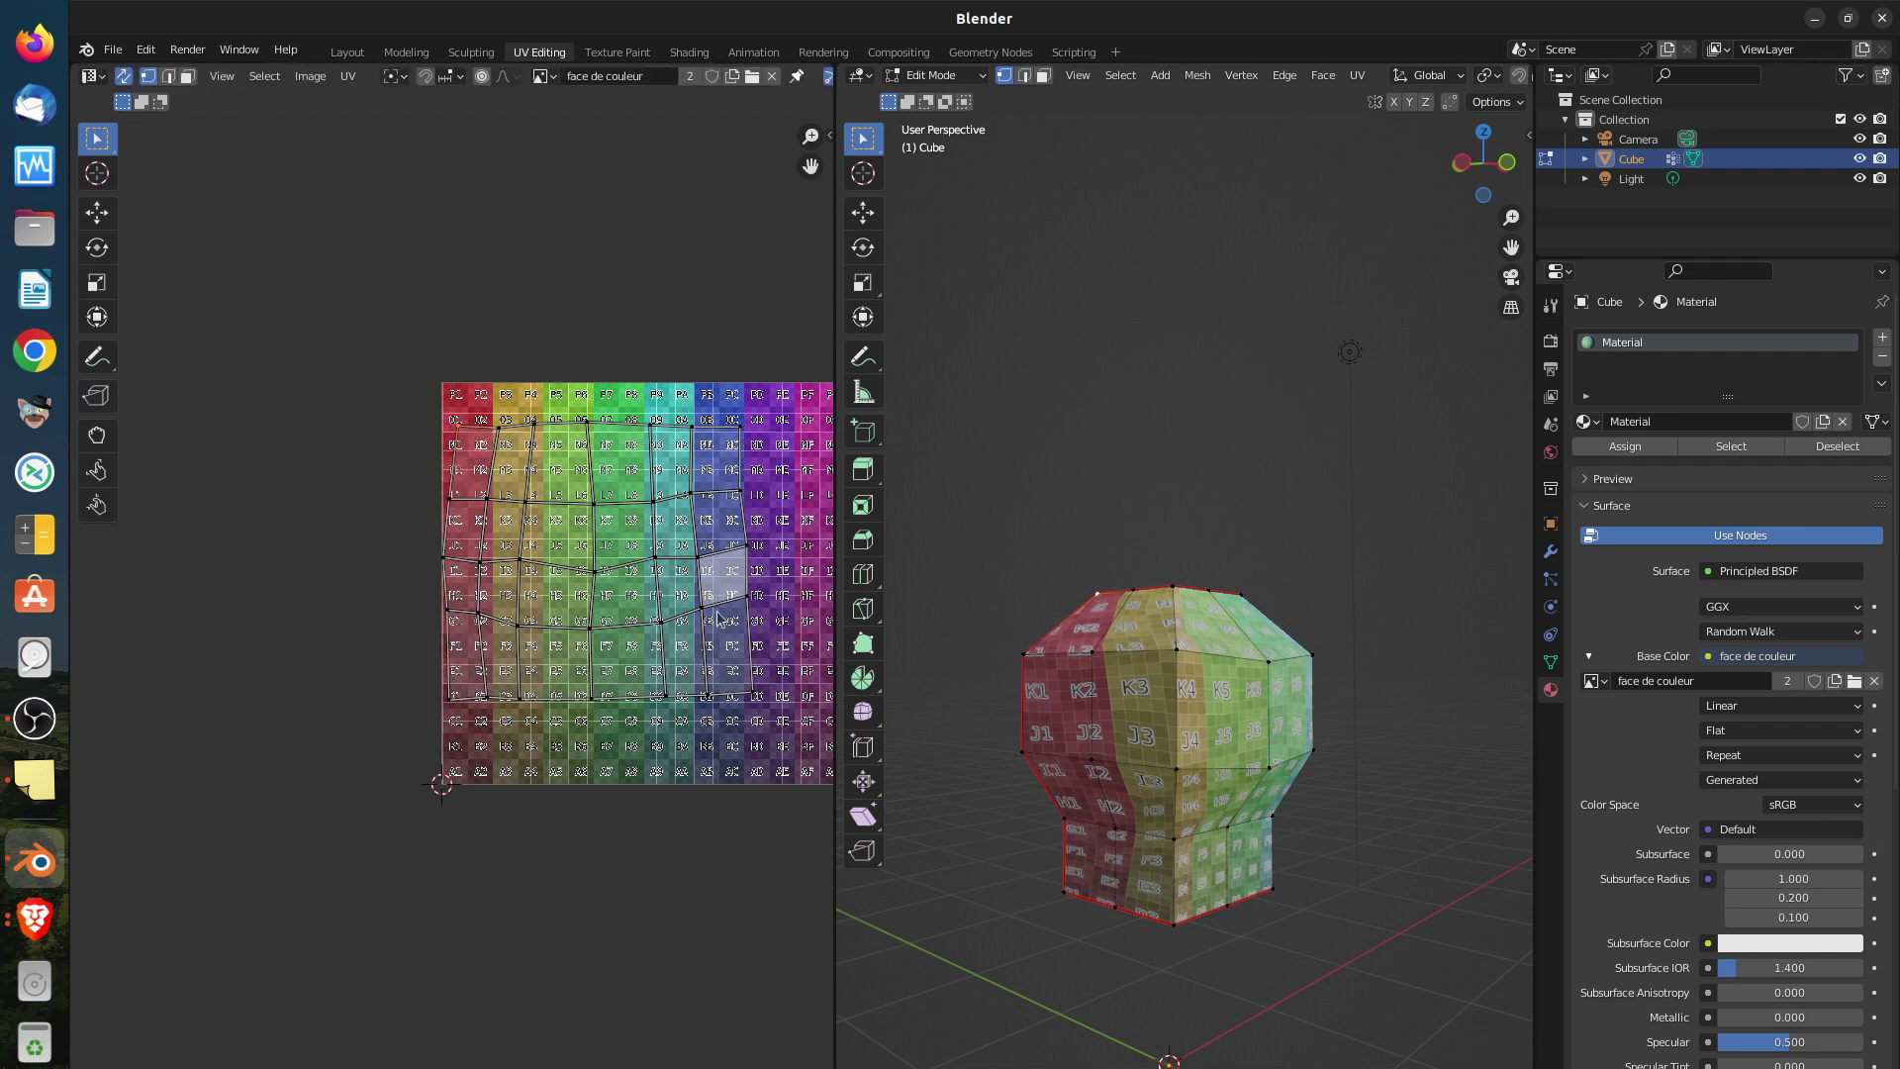
# Nudge the centre vertex of the middle horizontal UV row slightly up to even out the row
pyautogui.moveTo(1167, 806); pyautogui.dragTo(1215, 773, button='middle')
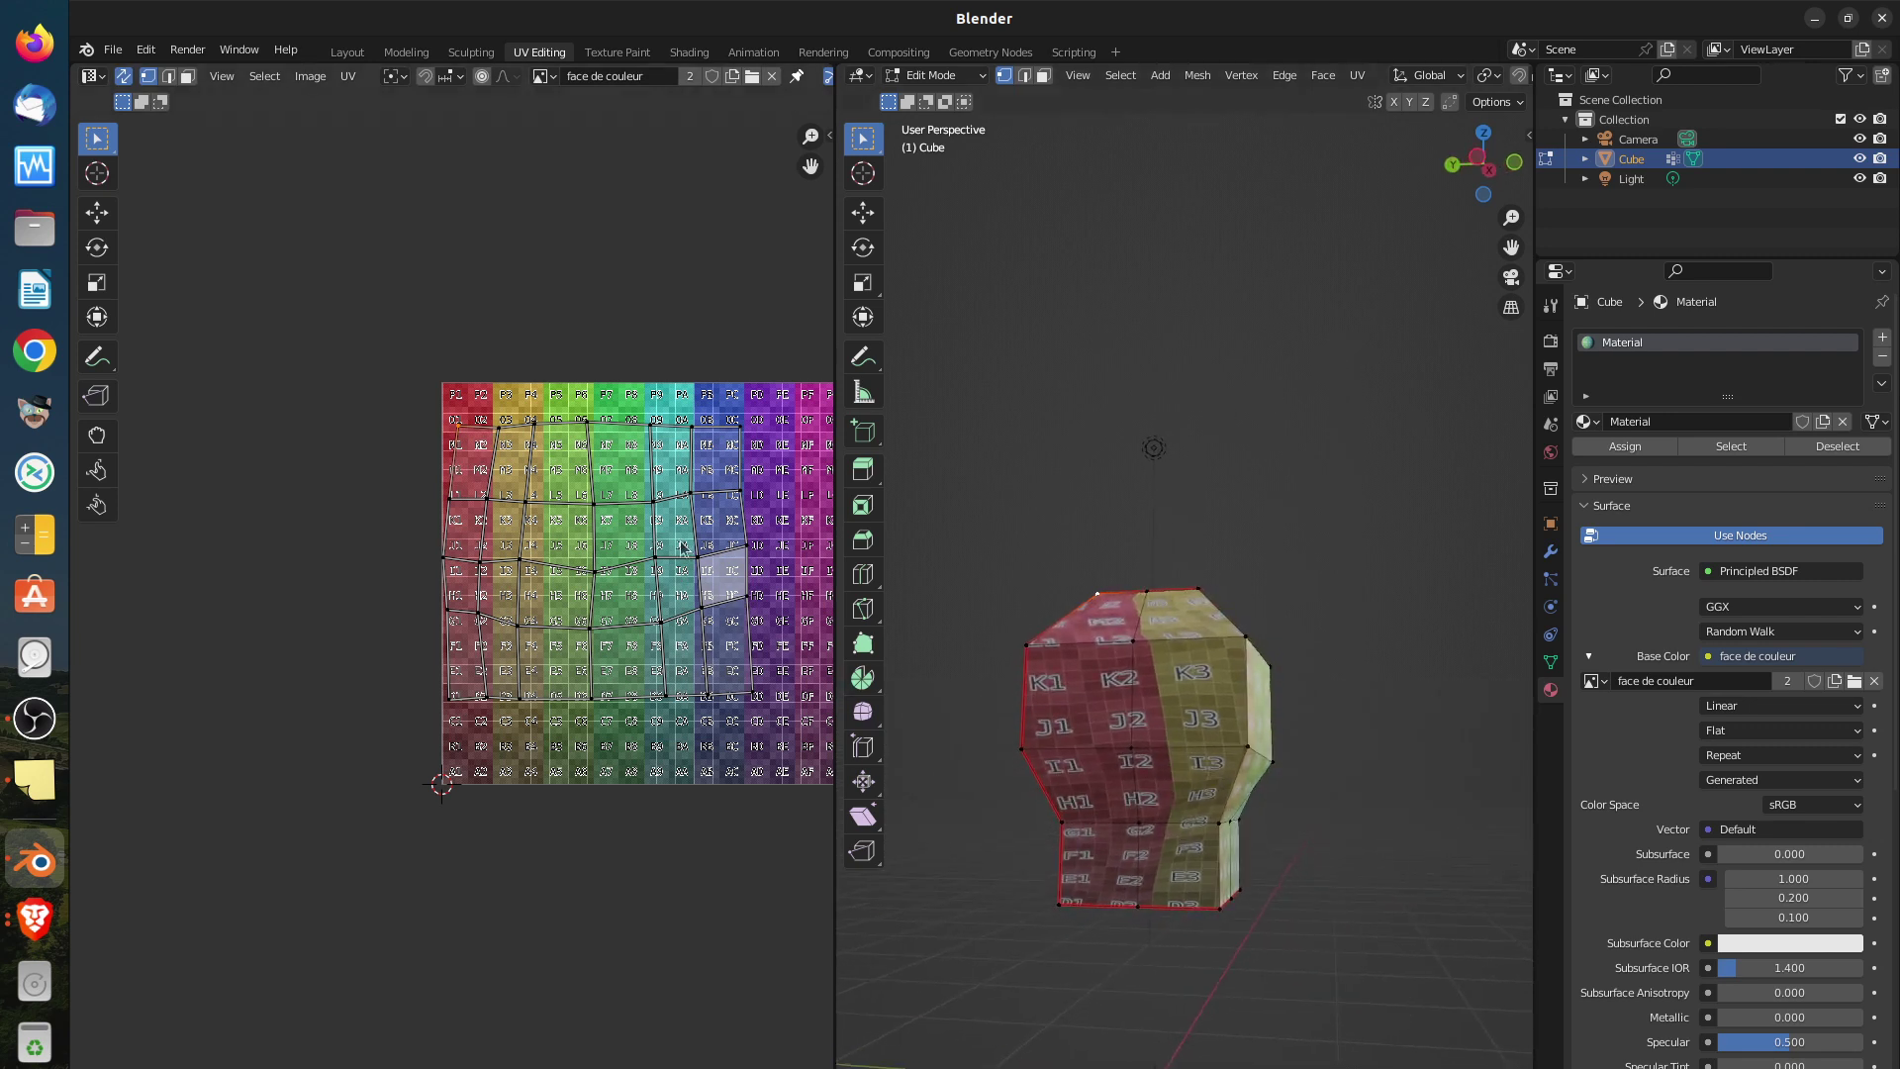
pyautogui.click(596, 572)
pyautogui.press('g')
pyautogui.click(608, 570)
# Select the entire top horizontal row of UV vertices and straighten it with Align Auto
pyautogui.moveTo(1173, 761); pyautogui.dragTo(1304, 748, button='middle')
pyautogui.scroll(4, 1304, 748)
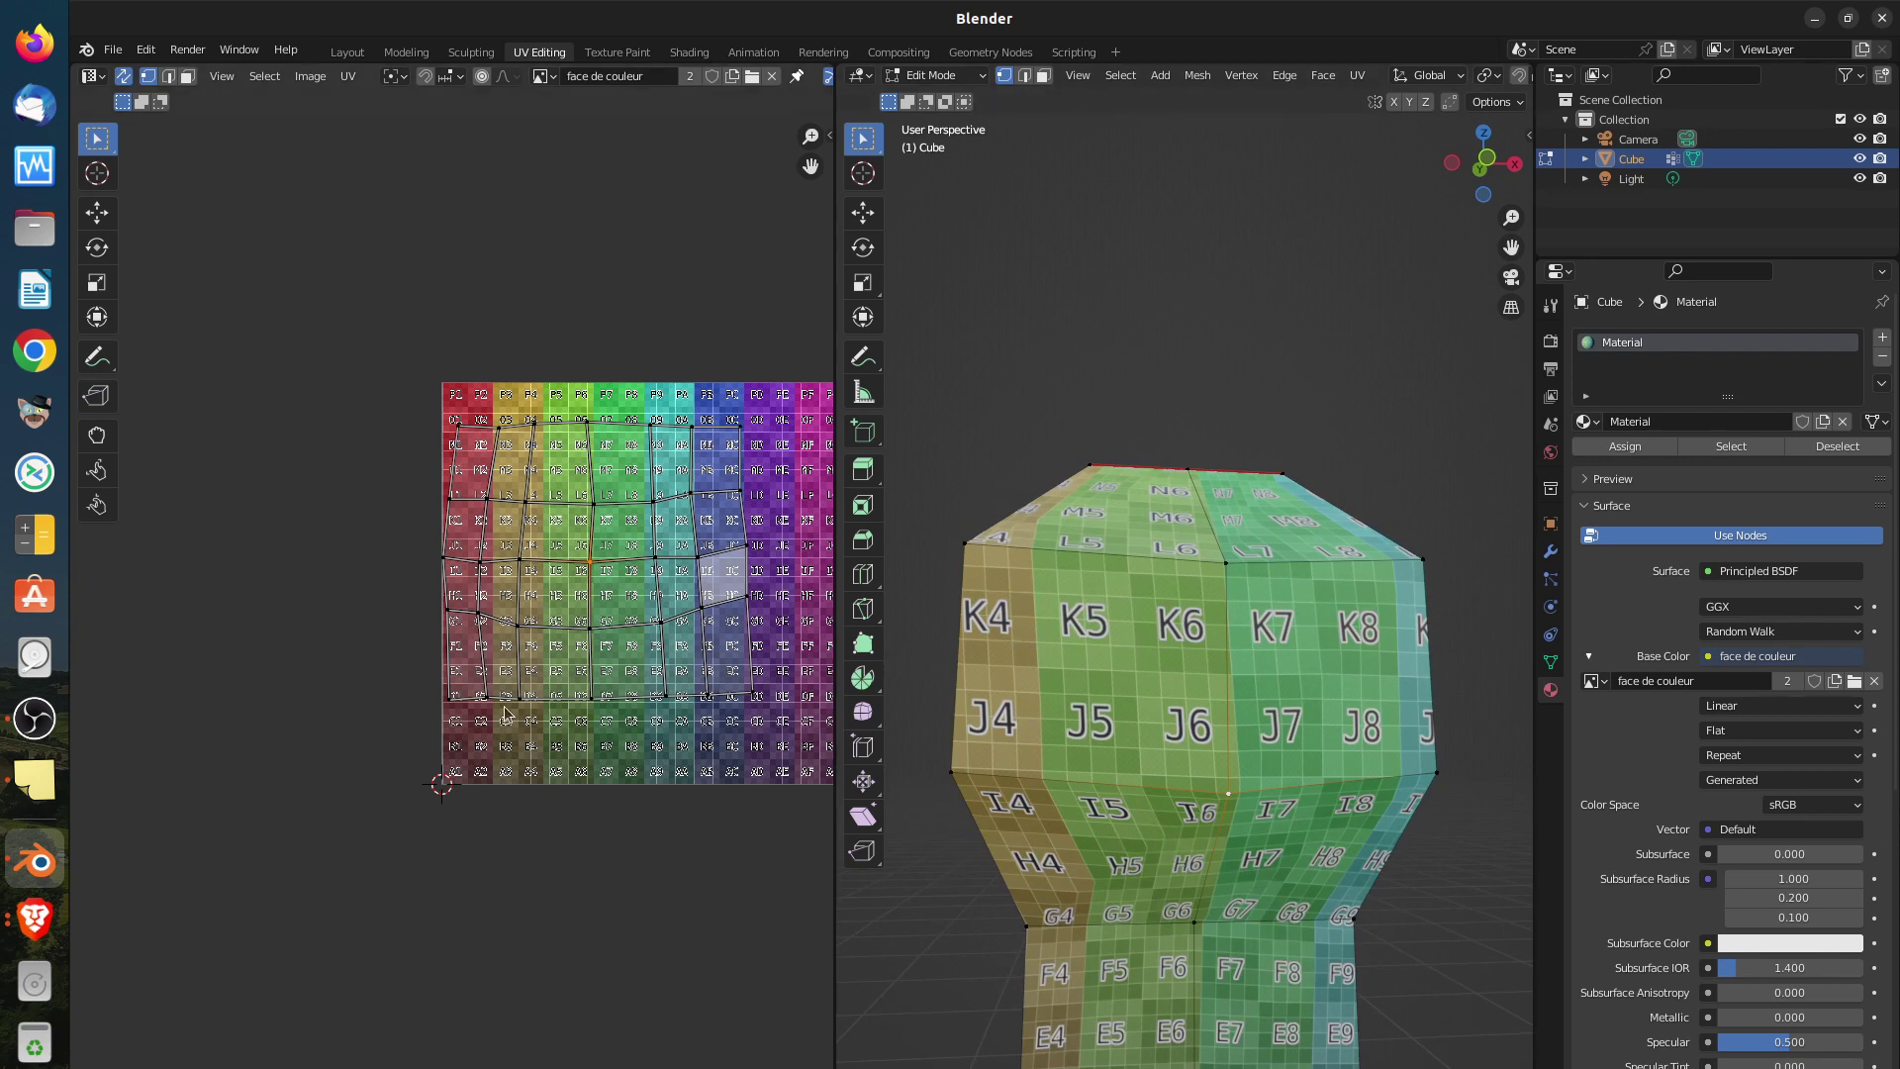
pyautogui.scroll(1, 502, 706)
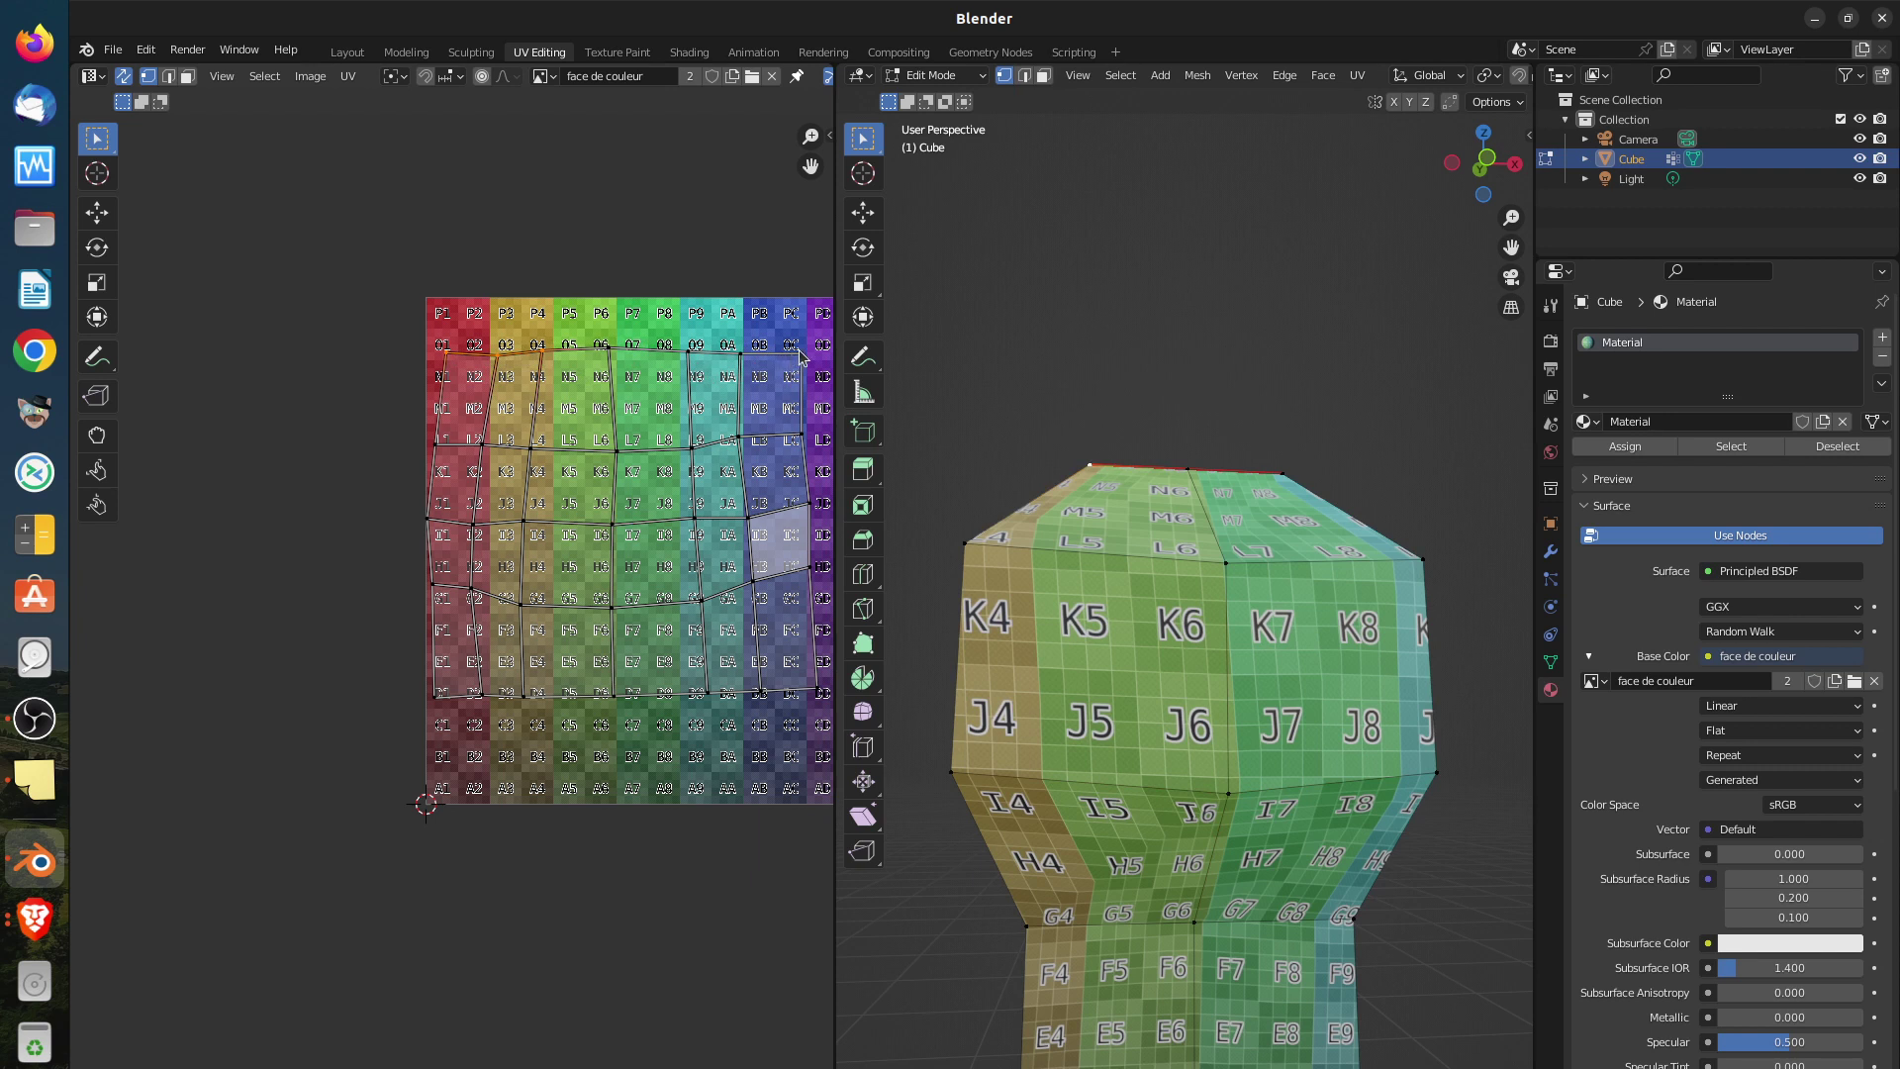
pyautogui.keyDown('ctrl'); pyautogui.click(799, 354); pyautogui.keyUp('ctrl')
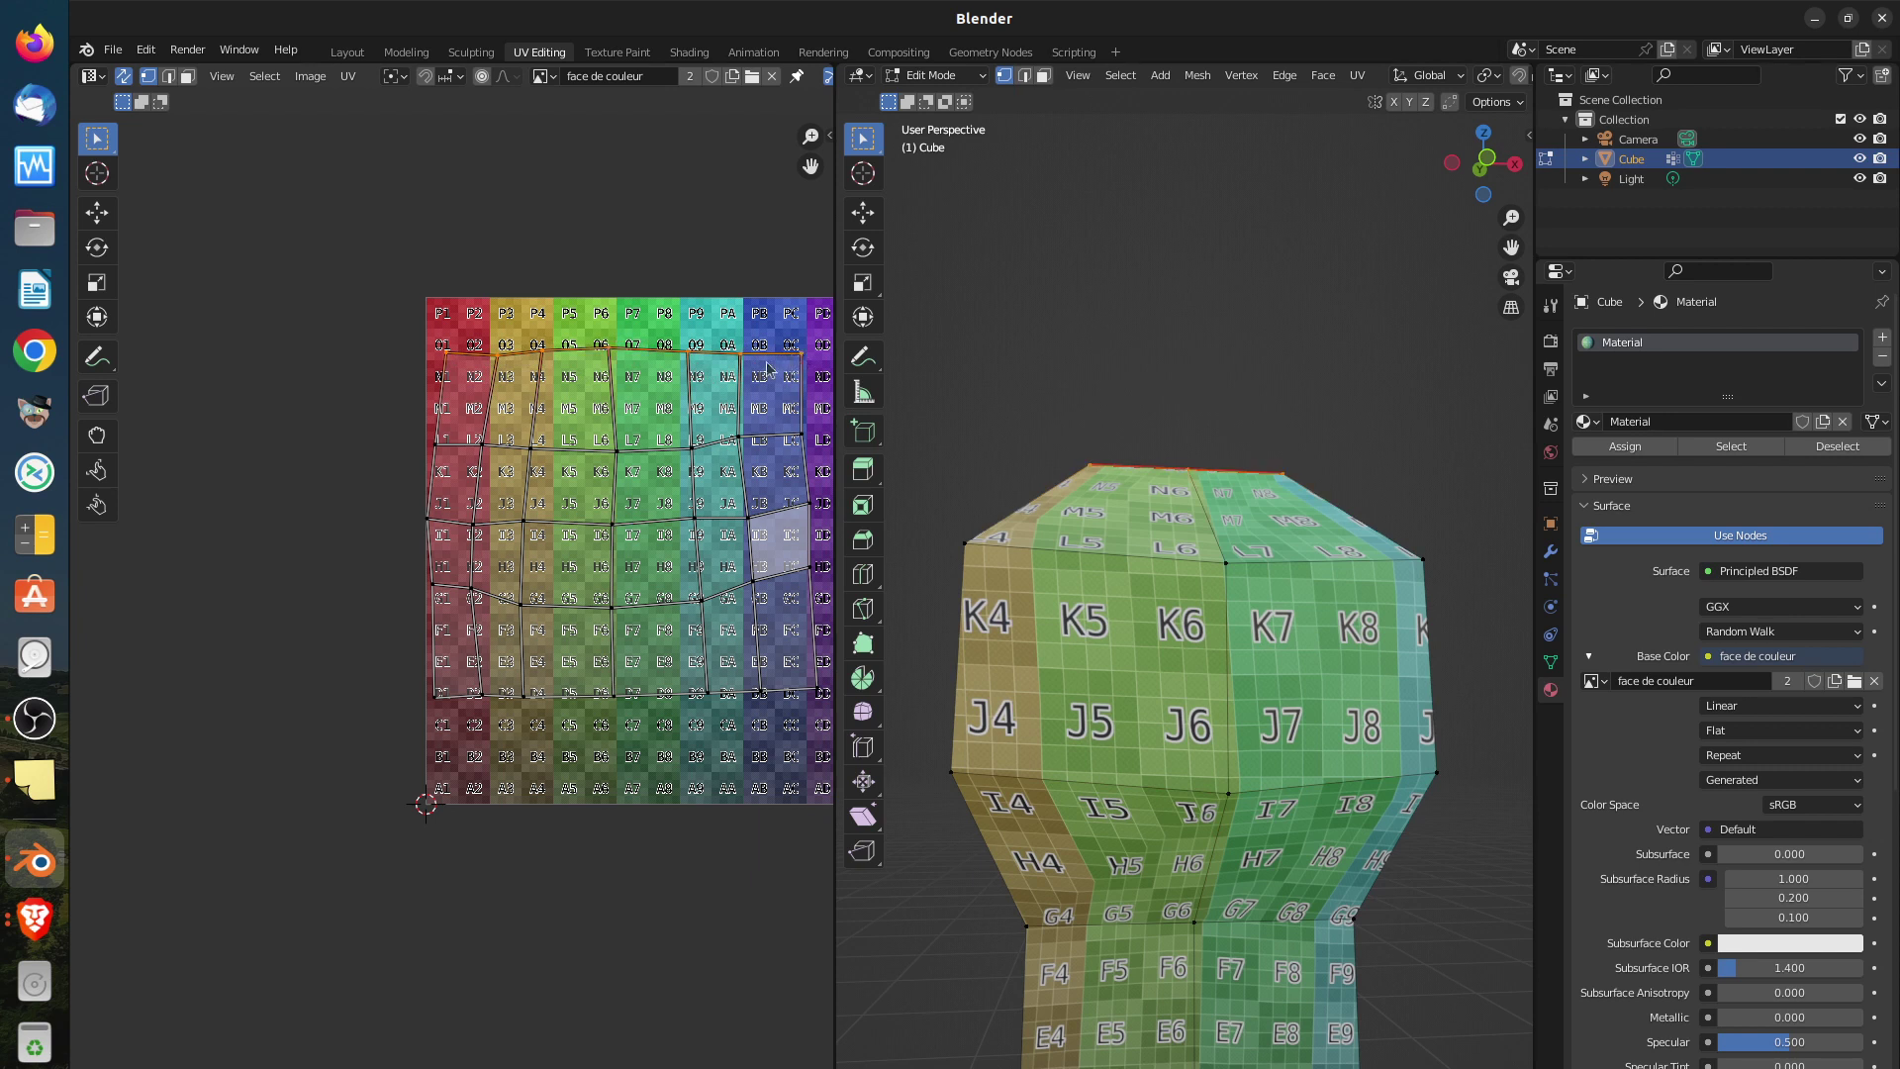
pyautogui.rightClick(636, 322)
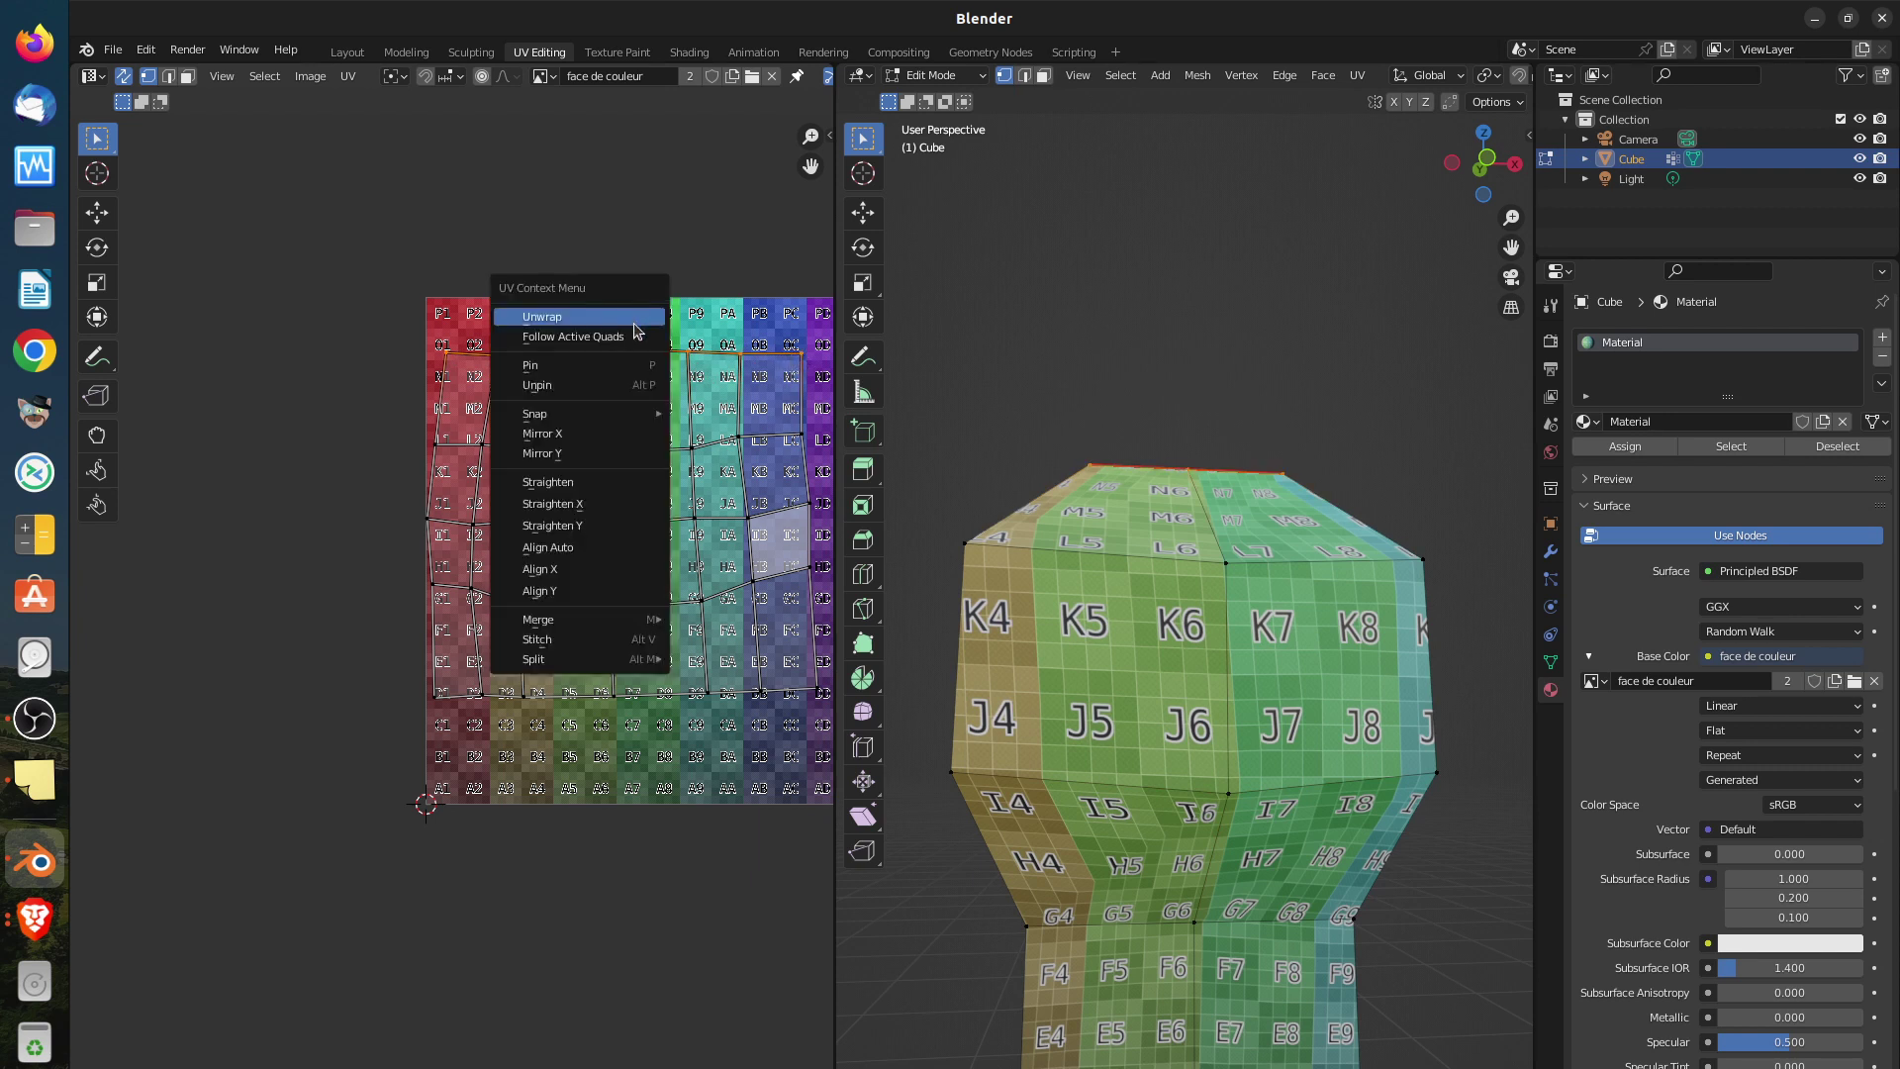
pyautogui.click(594, 550)
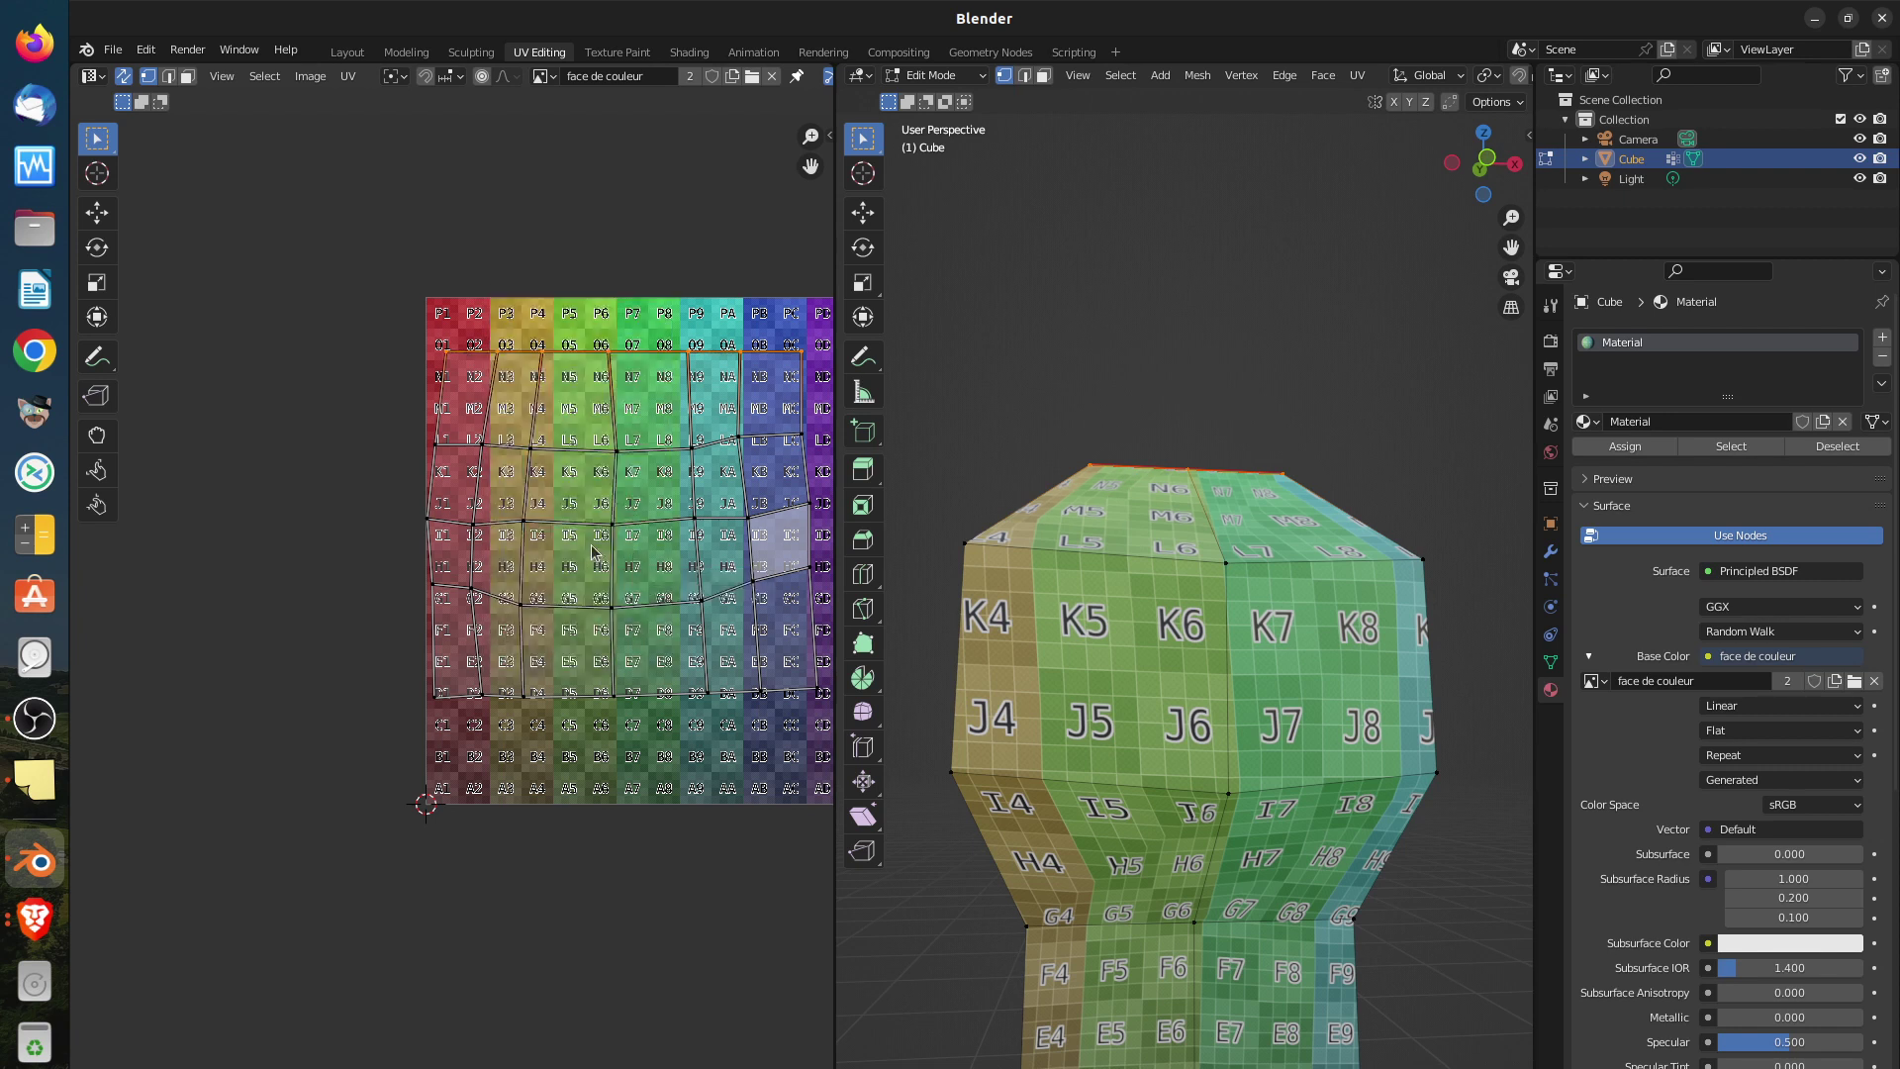
# Select the second horizontal row of UV vertices from side to side and straighten it with Align Auto
pyautogui.click(440, 448)
pyautogui.keyDown('ctrl'); pyautogui.click(806, 443); pyautogui.keyUp('ctrl')
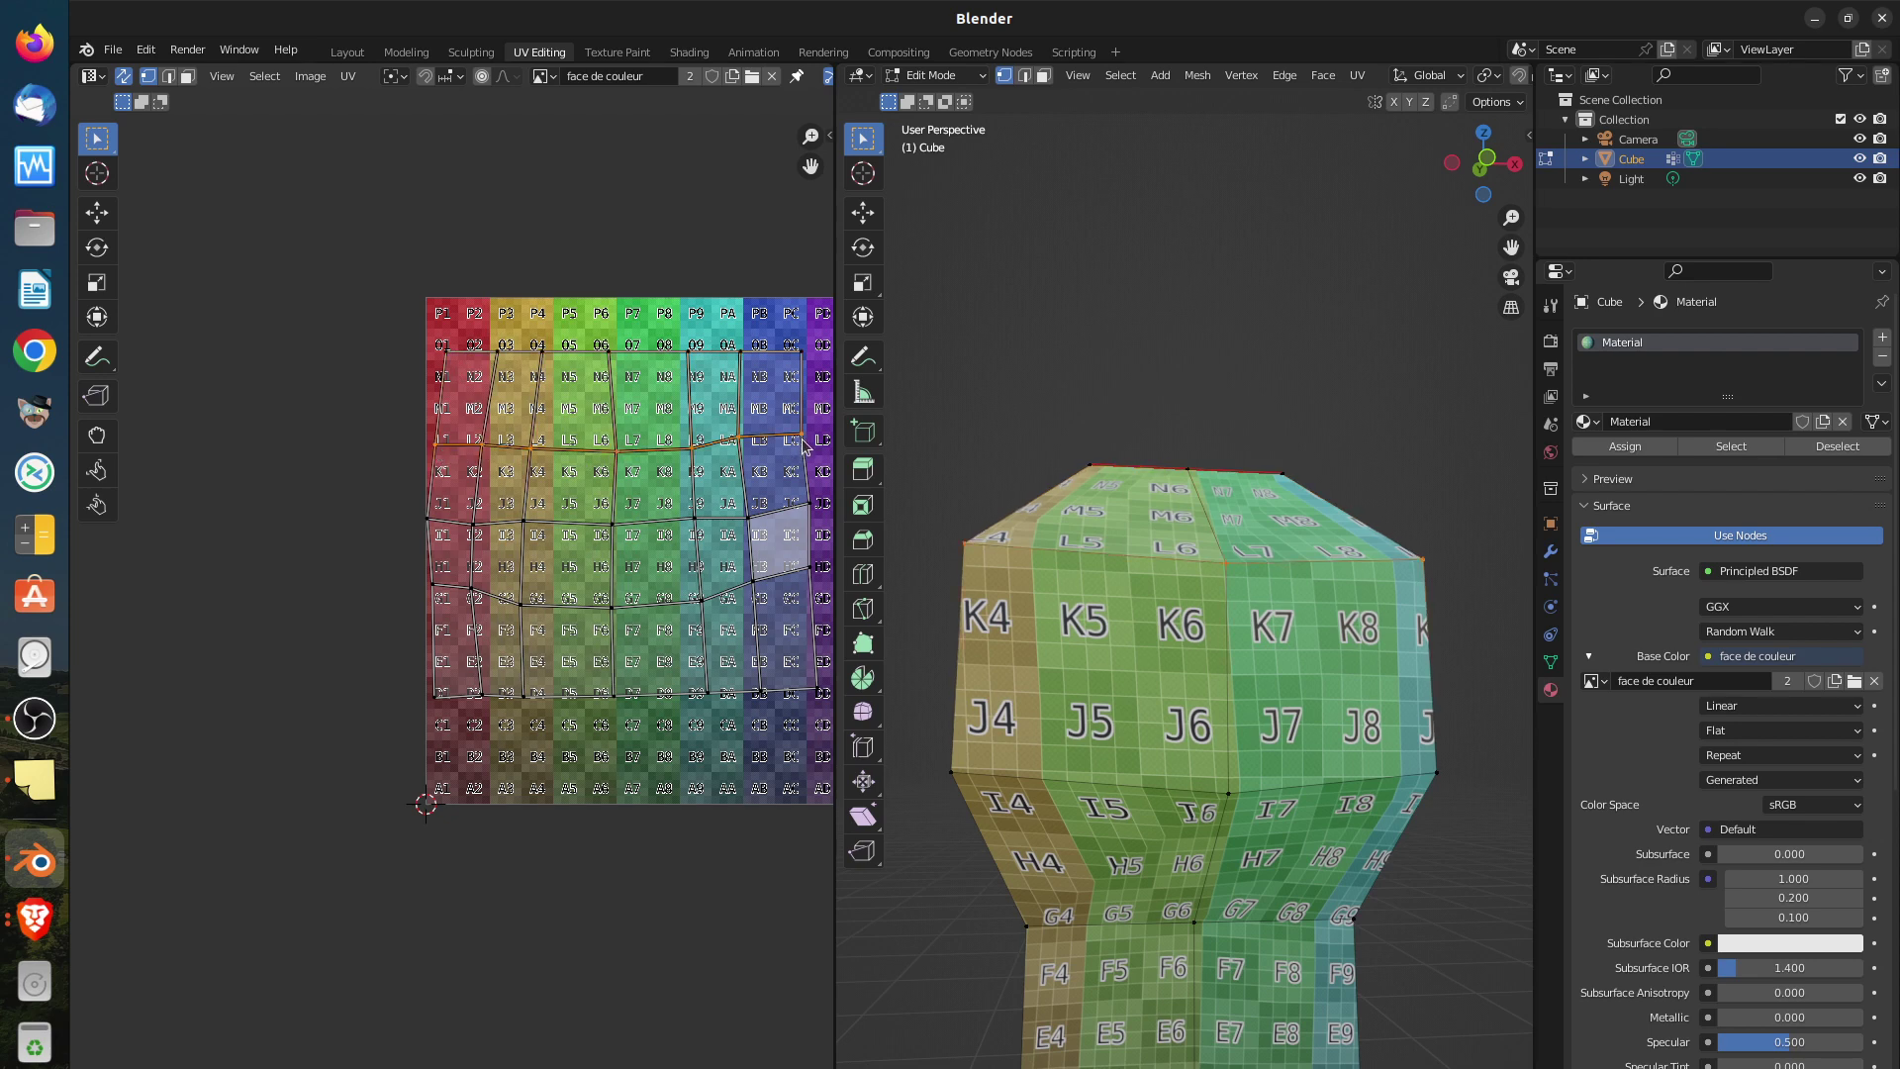
pyautogui.rightClick(749, 465)
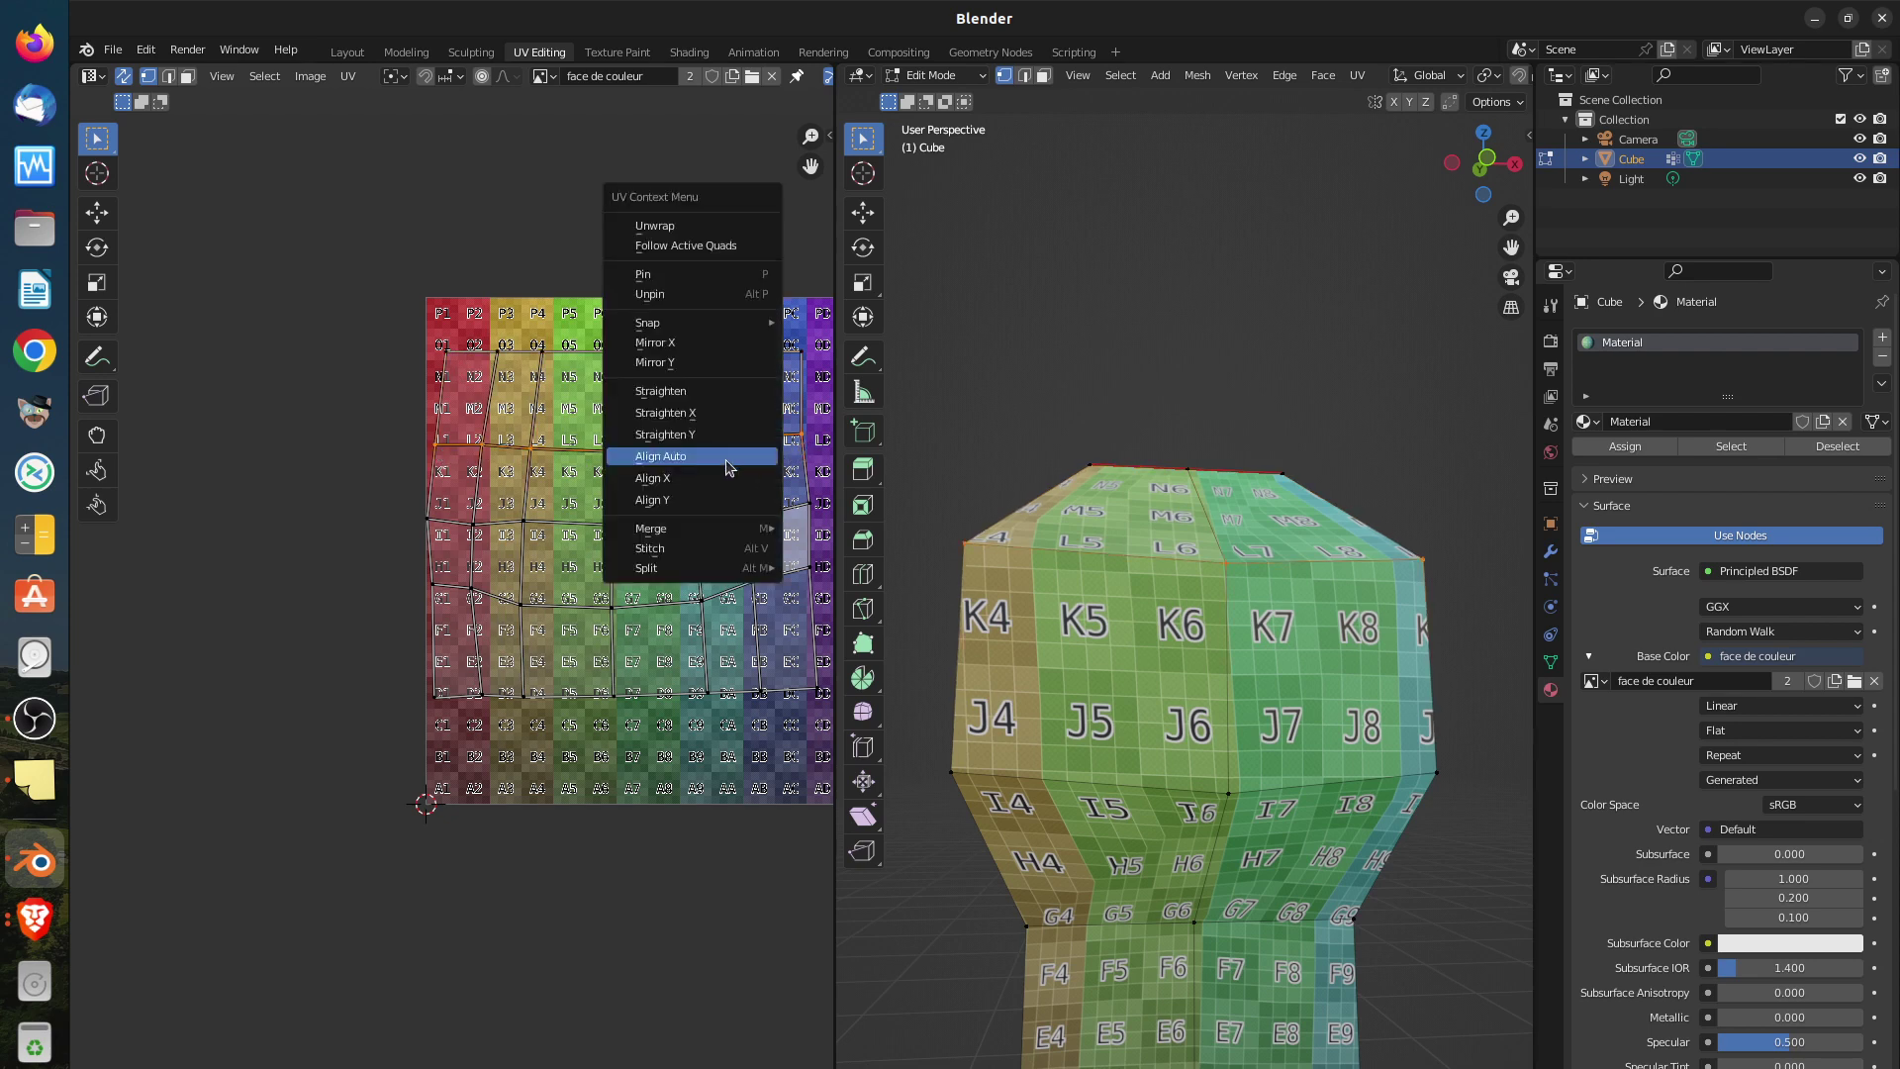
pyautogui.click(732, 465)
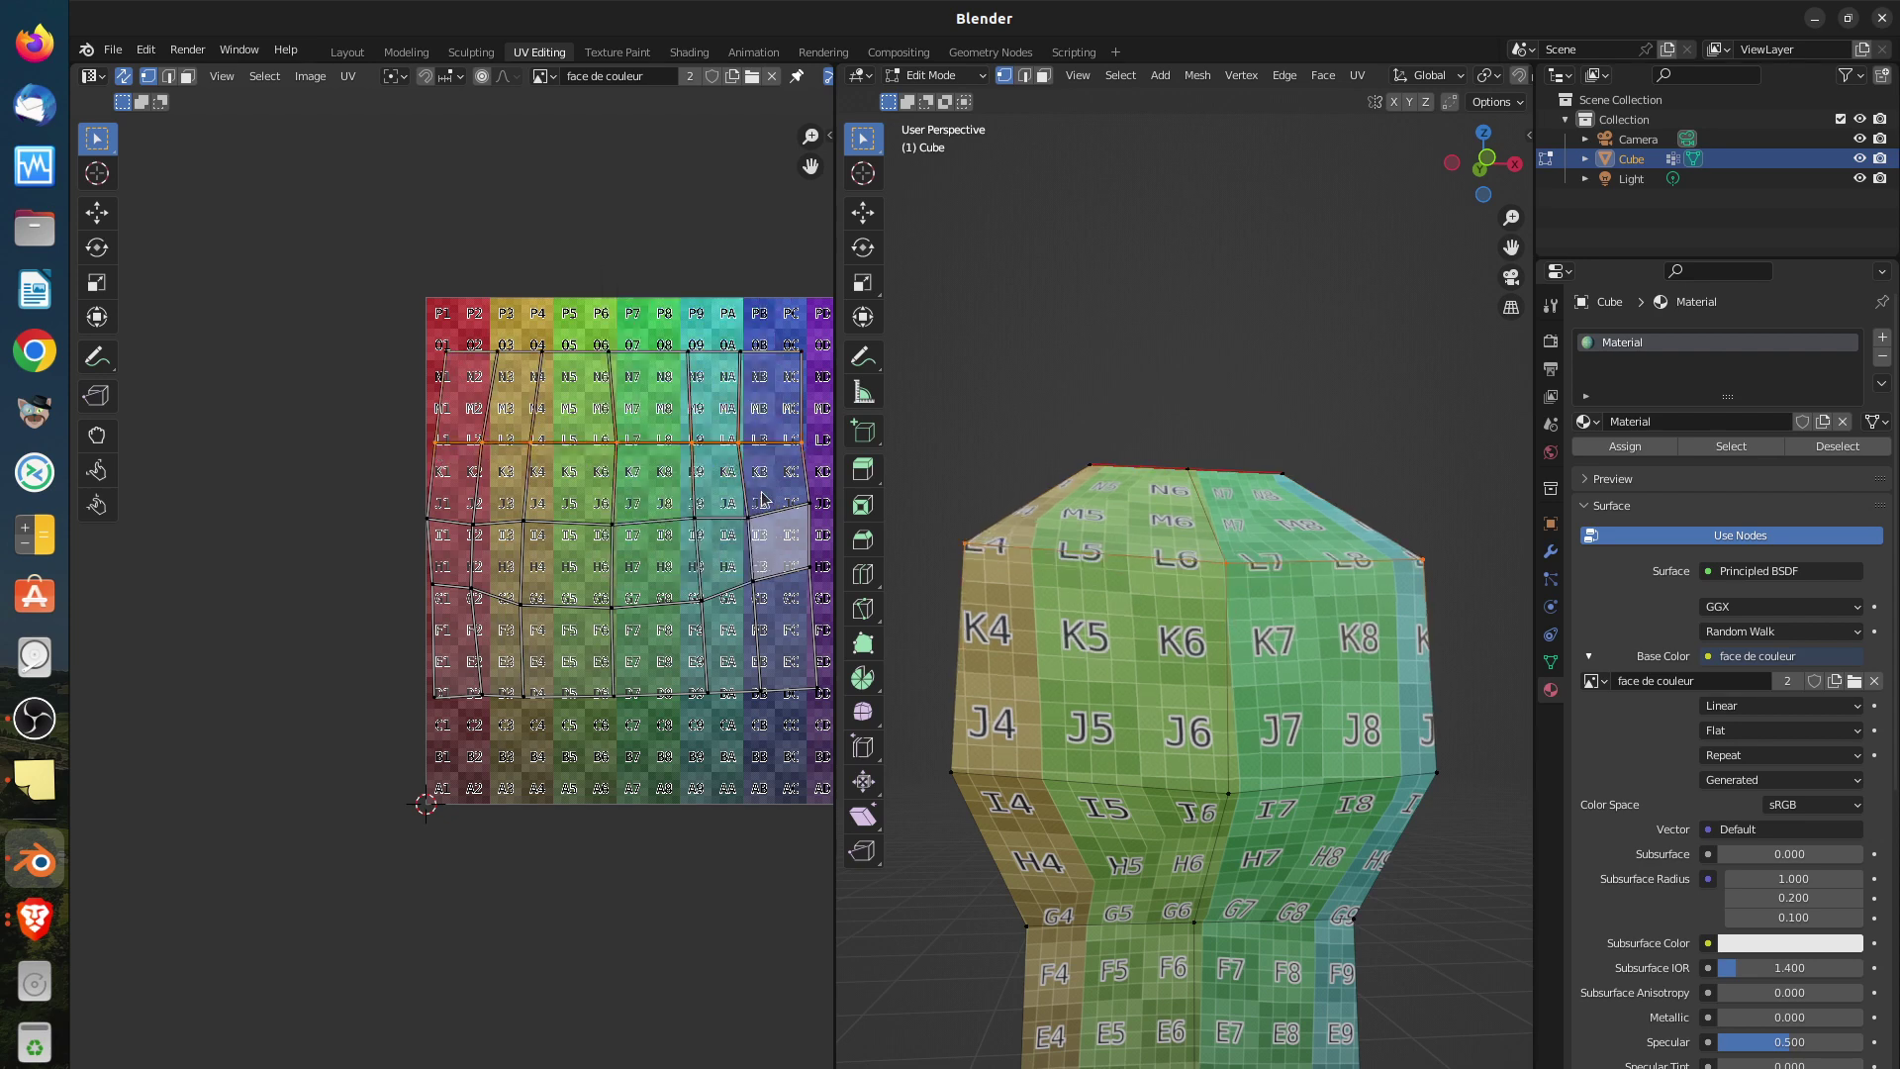
# Select the third horizontal row of UV vertices across the full width and level it with Align Auto
pyautogui.click(429, 521)
pyautogui.click(434, 522)
pyautogui.keyDown('ctrl'); pyautogui.click(803, 512); pyautogui.keyUp('ctrl')
pyautogui.rightClick(802, 515)
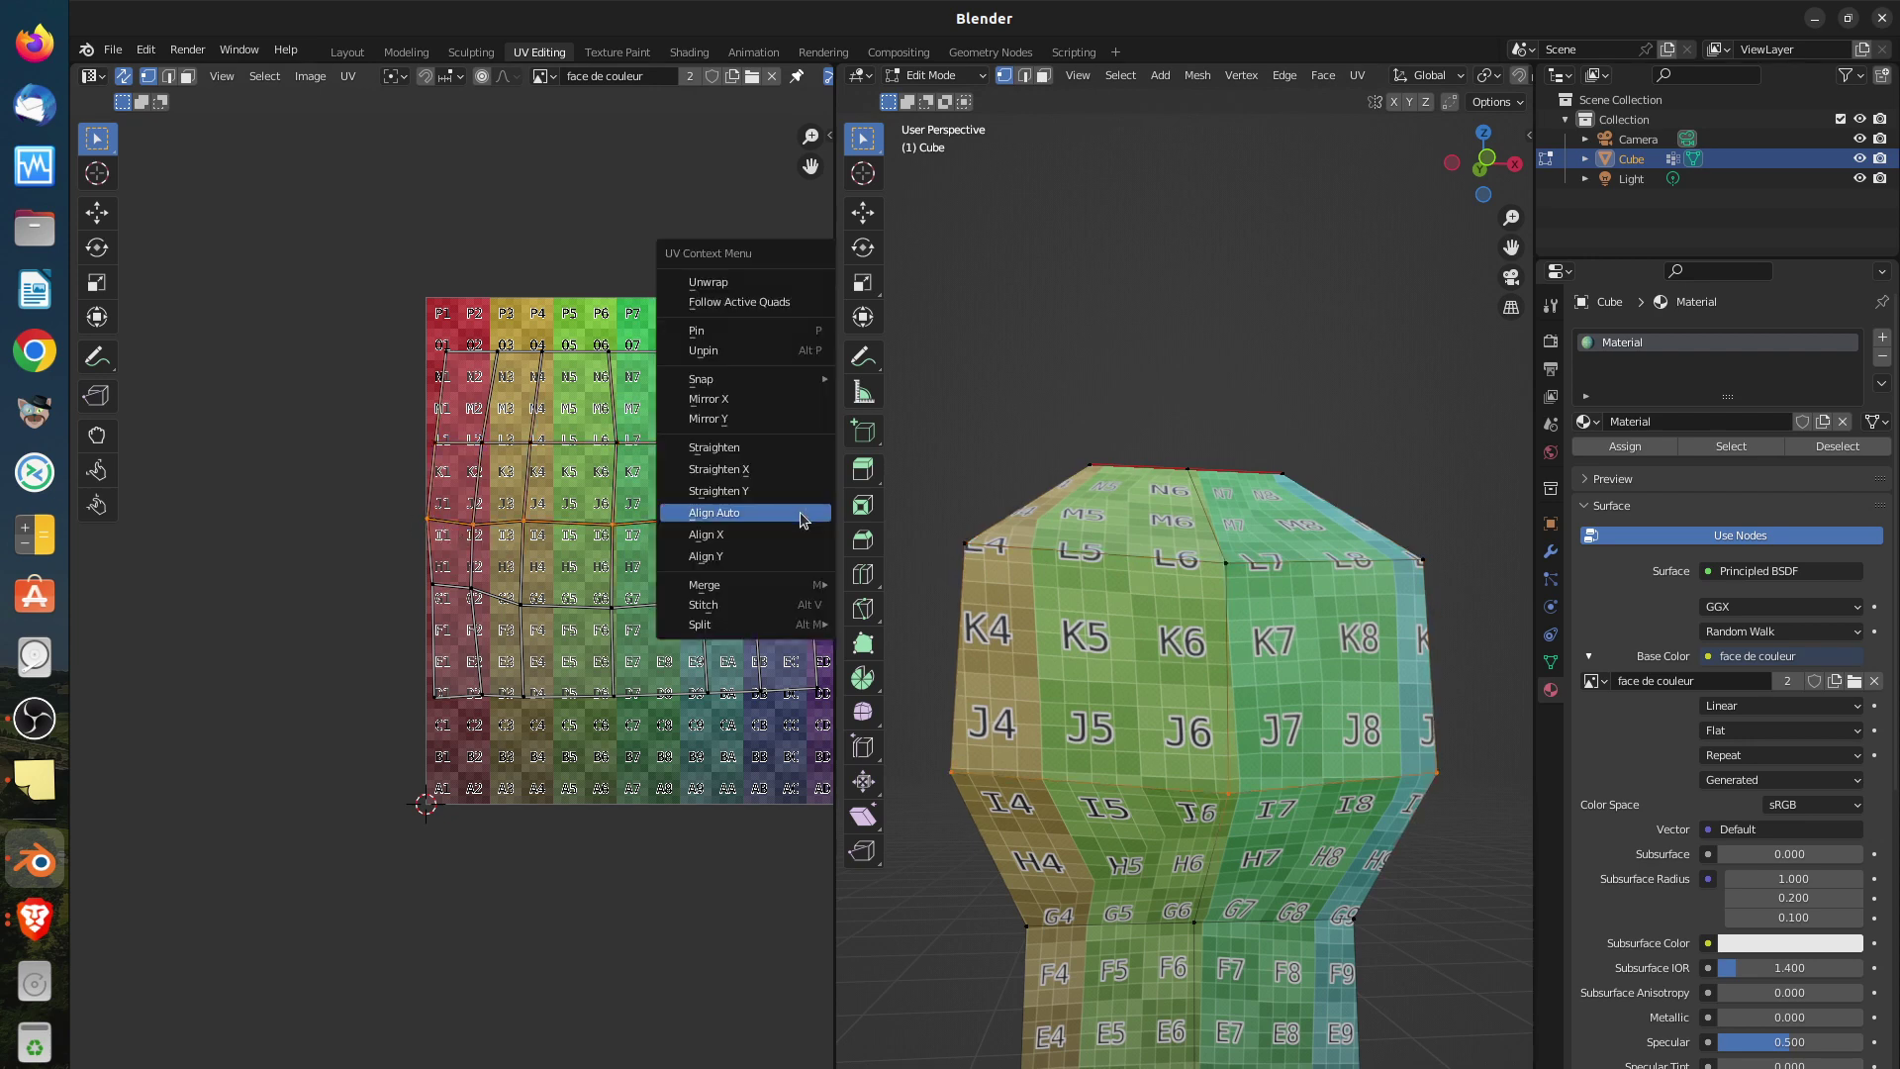
pyautogui.click(803, 514)
# Select the fourth horizontal row of UV vertices, at the top of the neck, and level it with Align Auto
pyautogui.rightClick(440, 597)
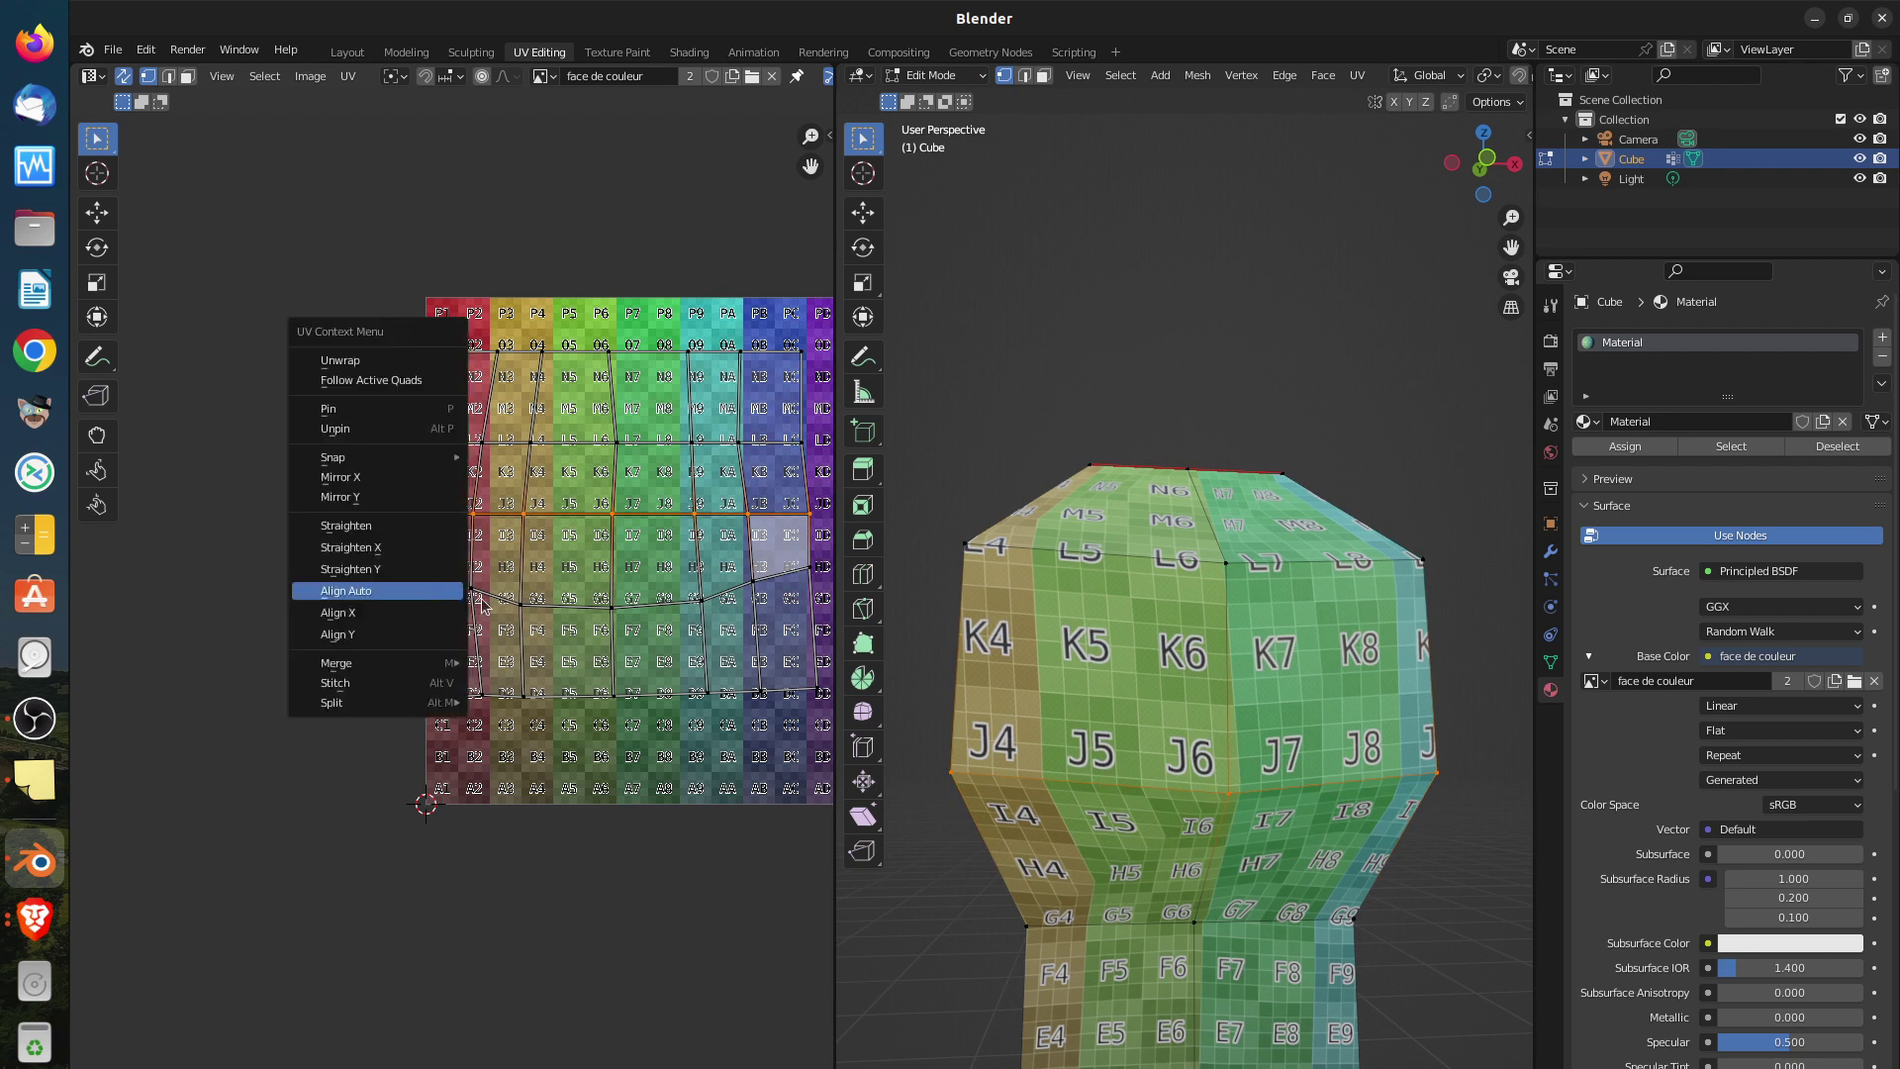
pyautogui.press('Escape')
pyautogui.click(442, 586)
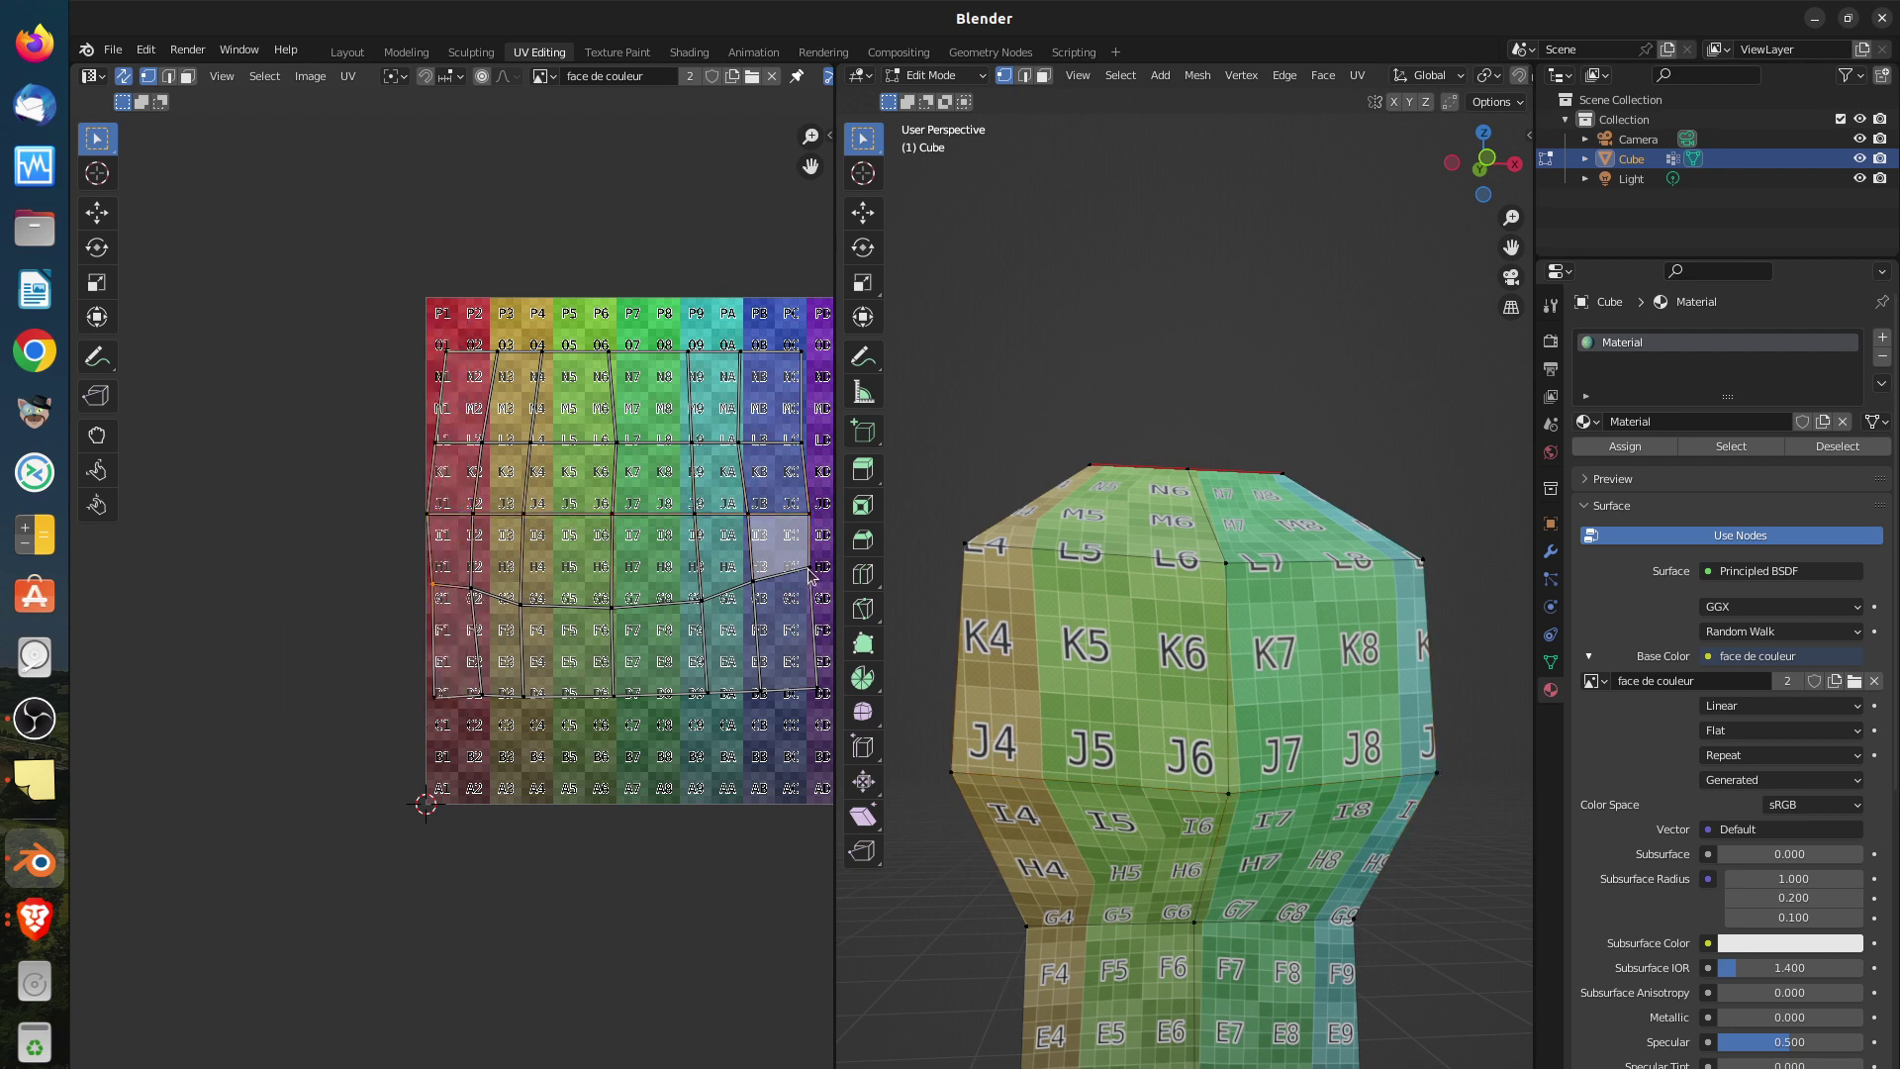
pyautogui.keyDown('ctrl'); pyautogui.click(809, 572); pyautogui.keyUp('ctrl')
pyautogui.rightClick(806, 577)
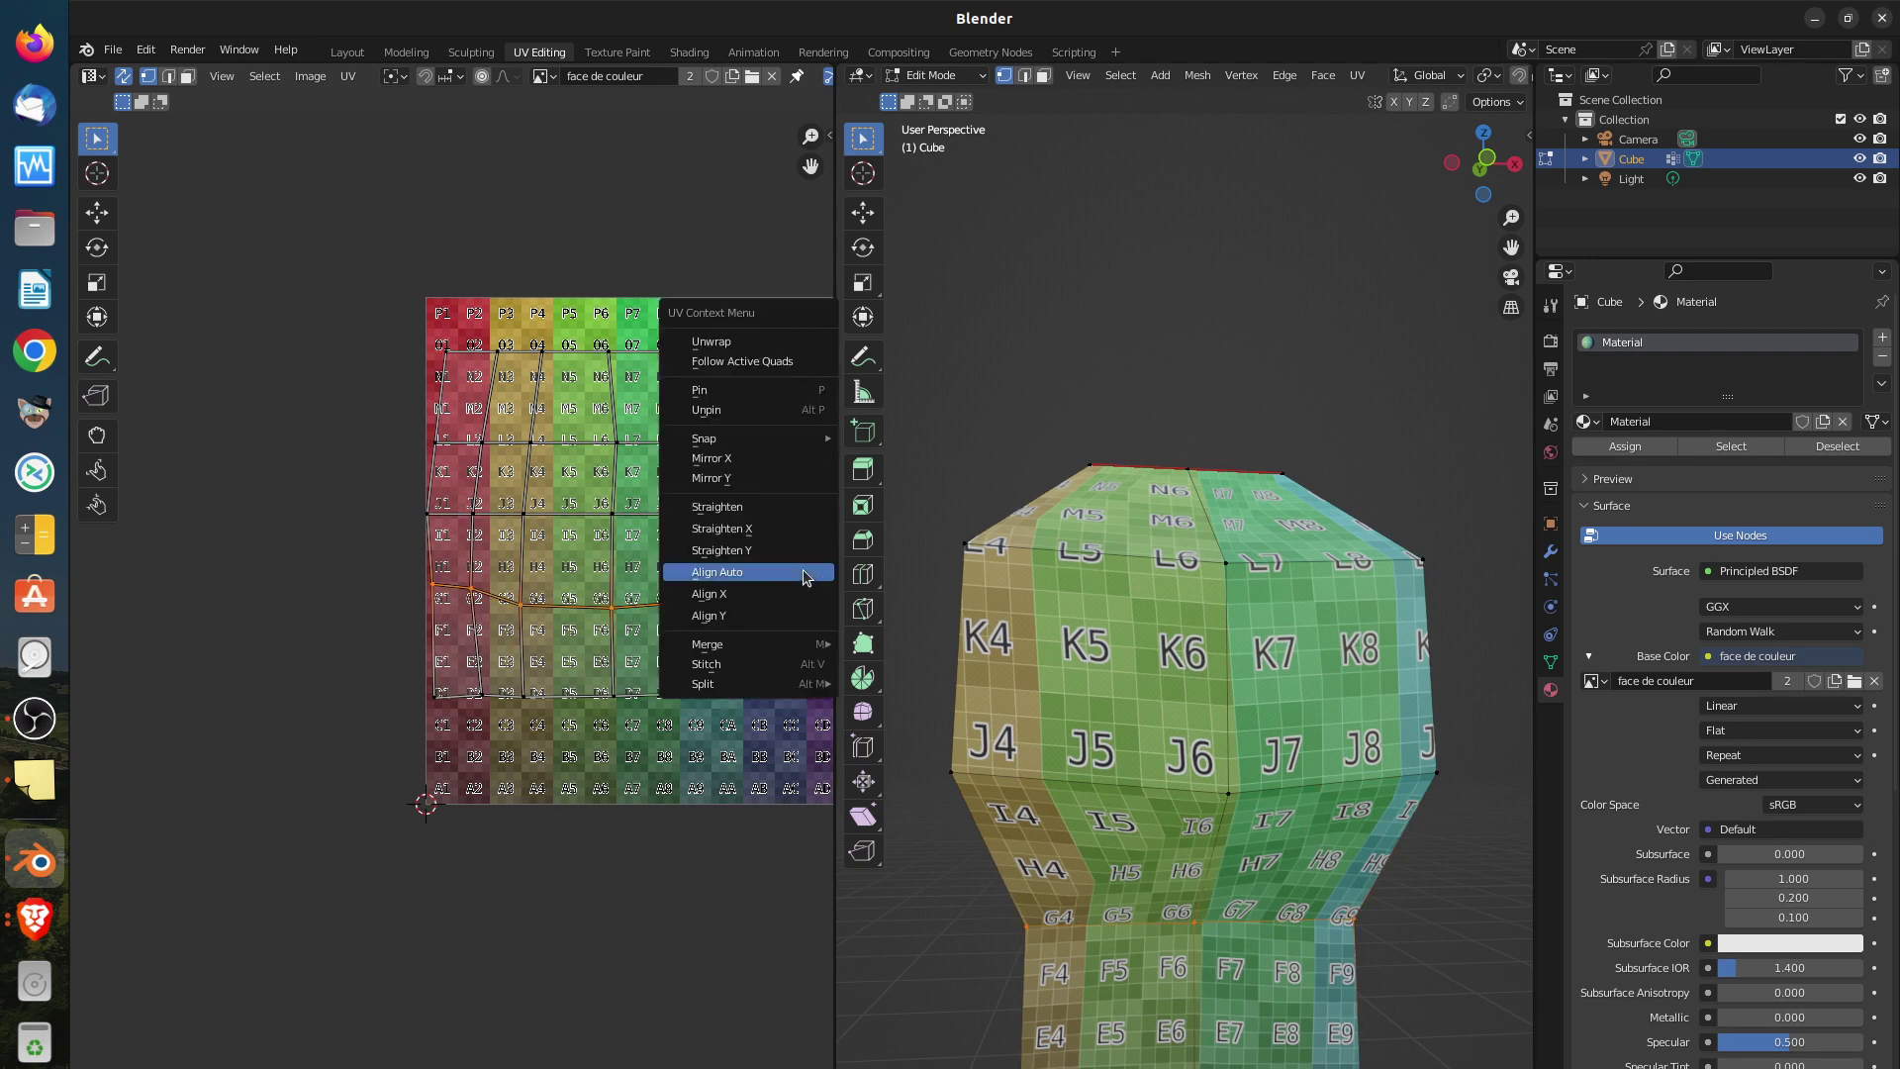
pyautogui.click(795, 572)
# Select the bottom horizontal UV edge loop along the base of the neck
pyautogui.rightClick(441, 704)
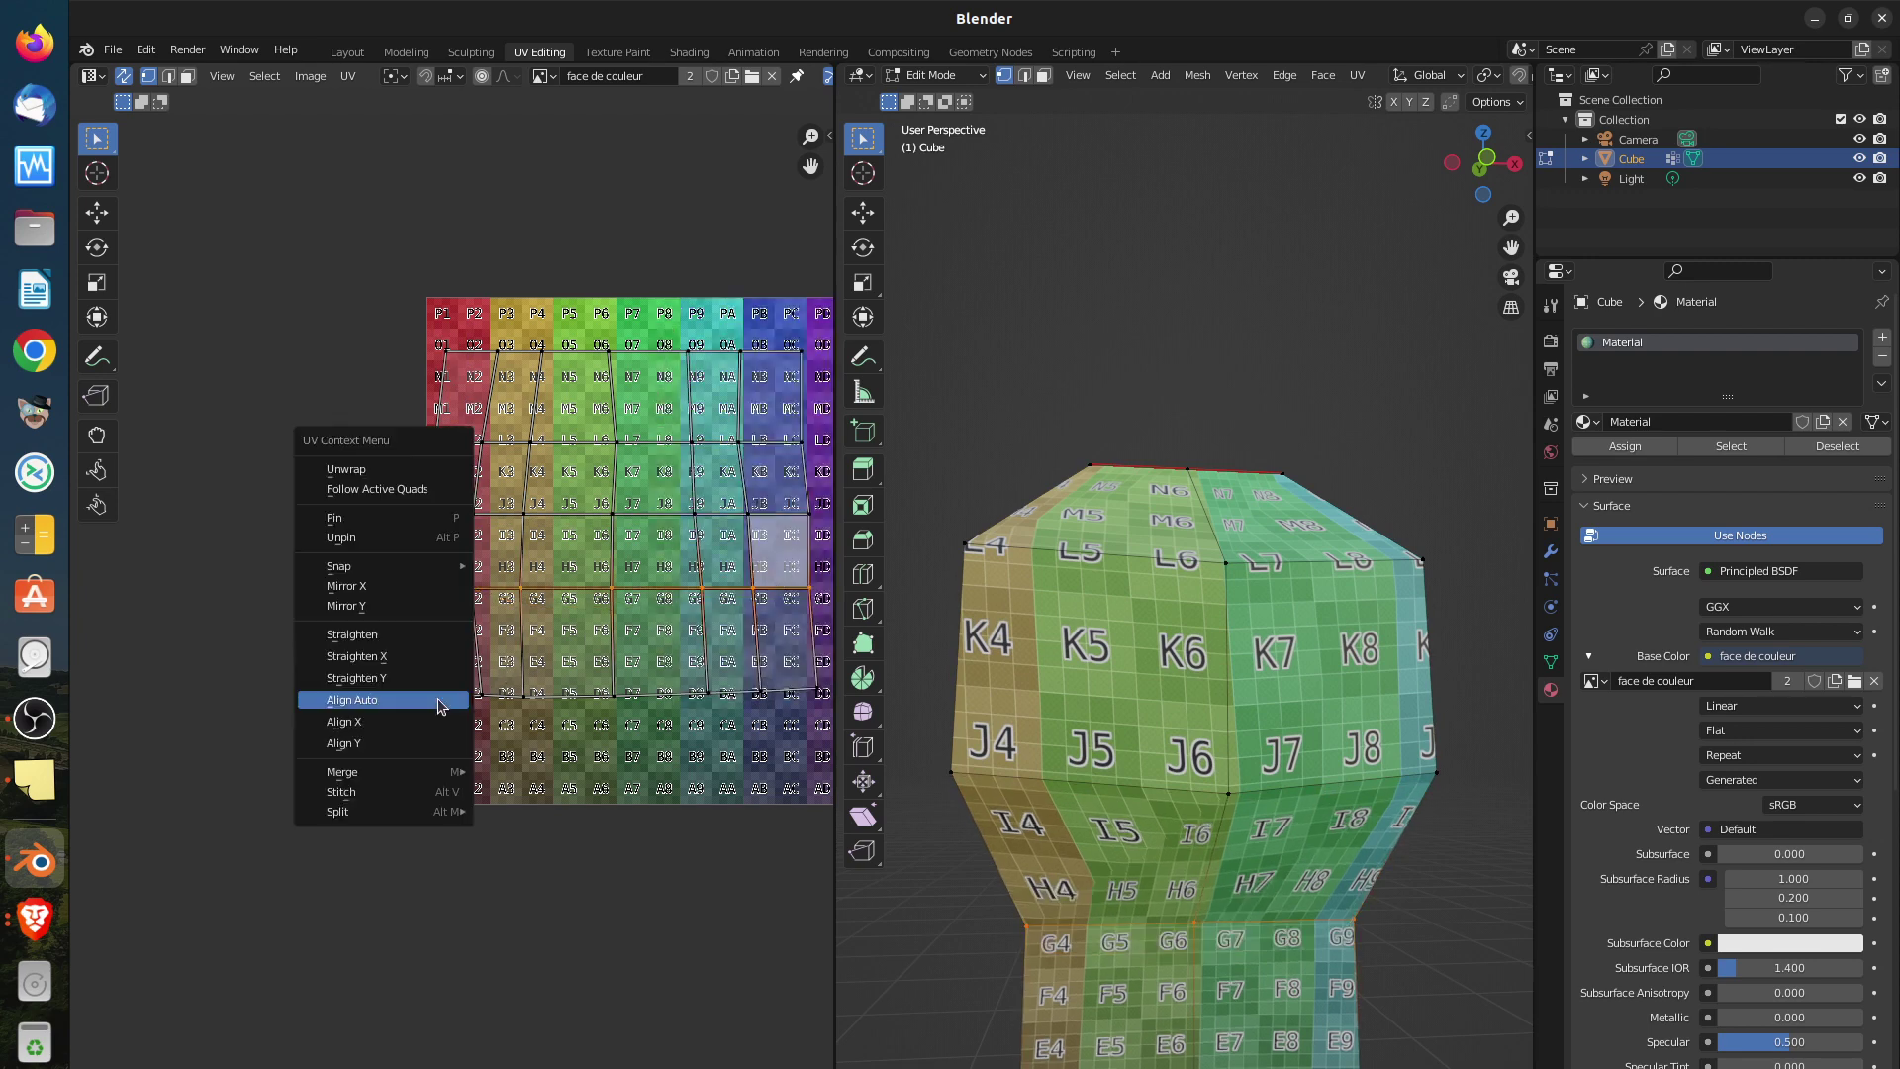
pyautogui.click(462, 703)
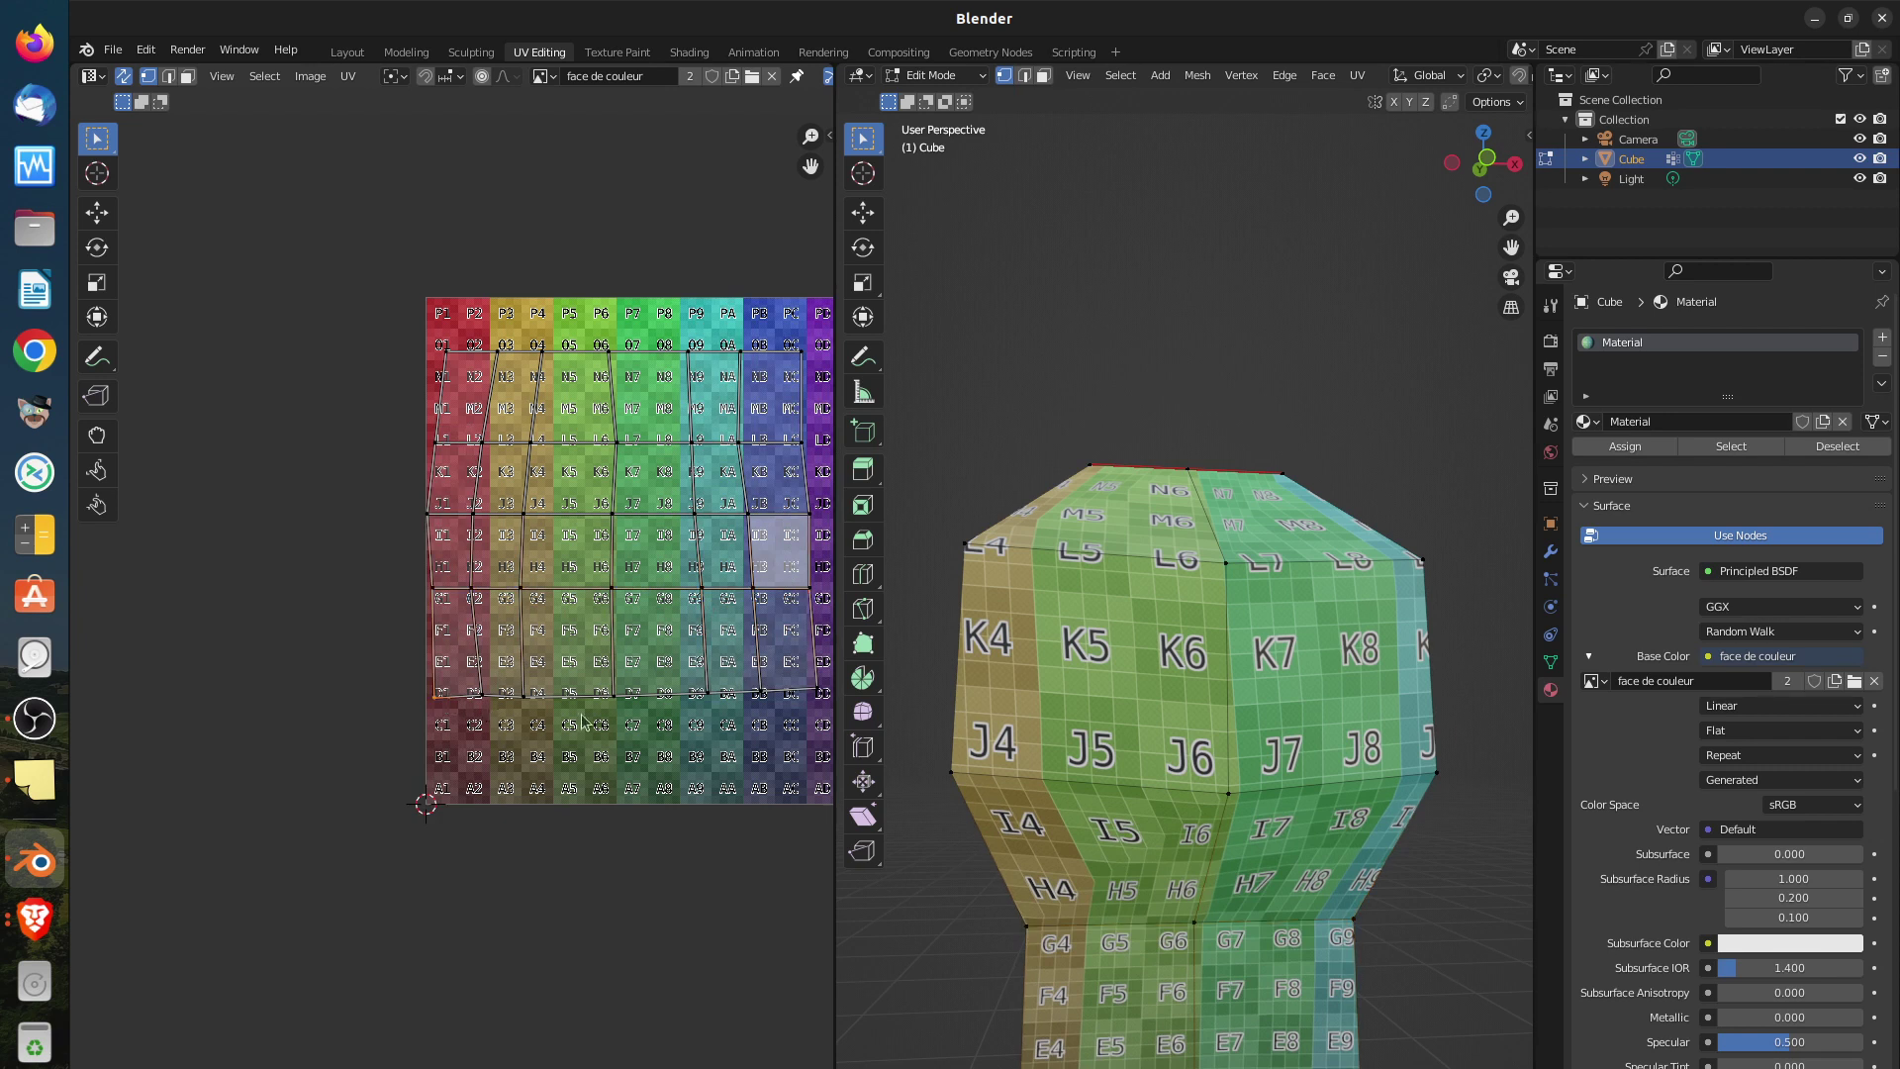
pyautogui.keyDown('alt'); pyautogui.click(818, 699); pyautogui.keyUp('alt')
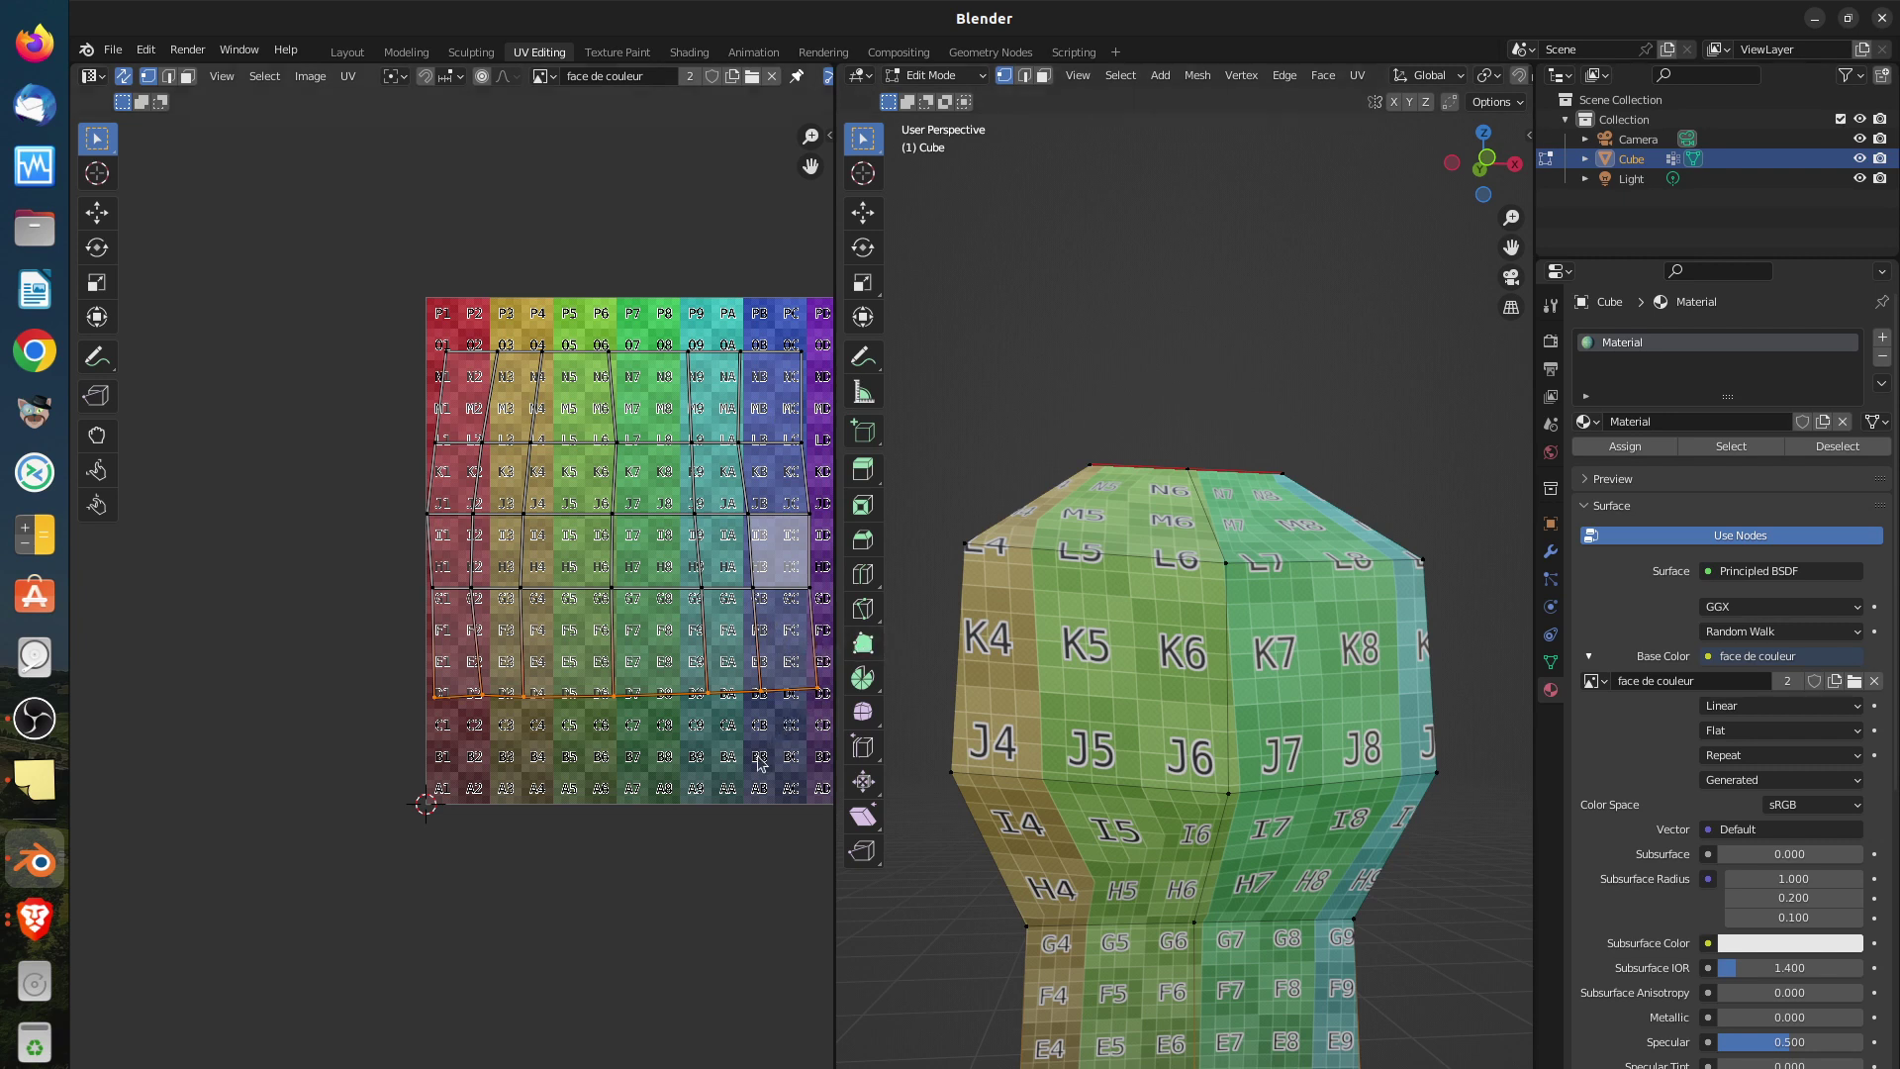
pyautogui.press('s')
pyautogui.press('x')
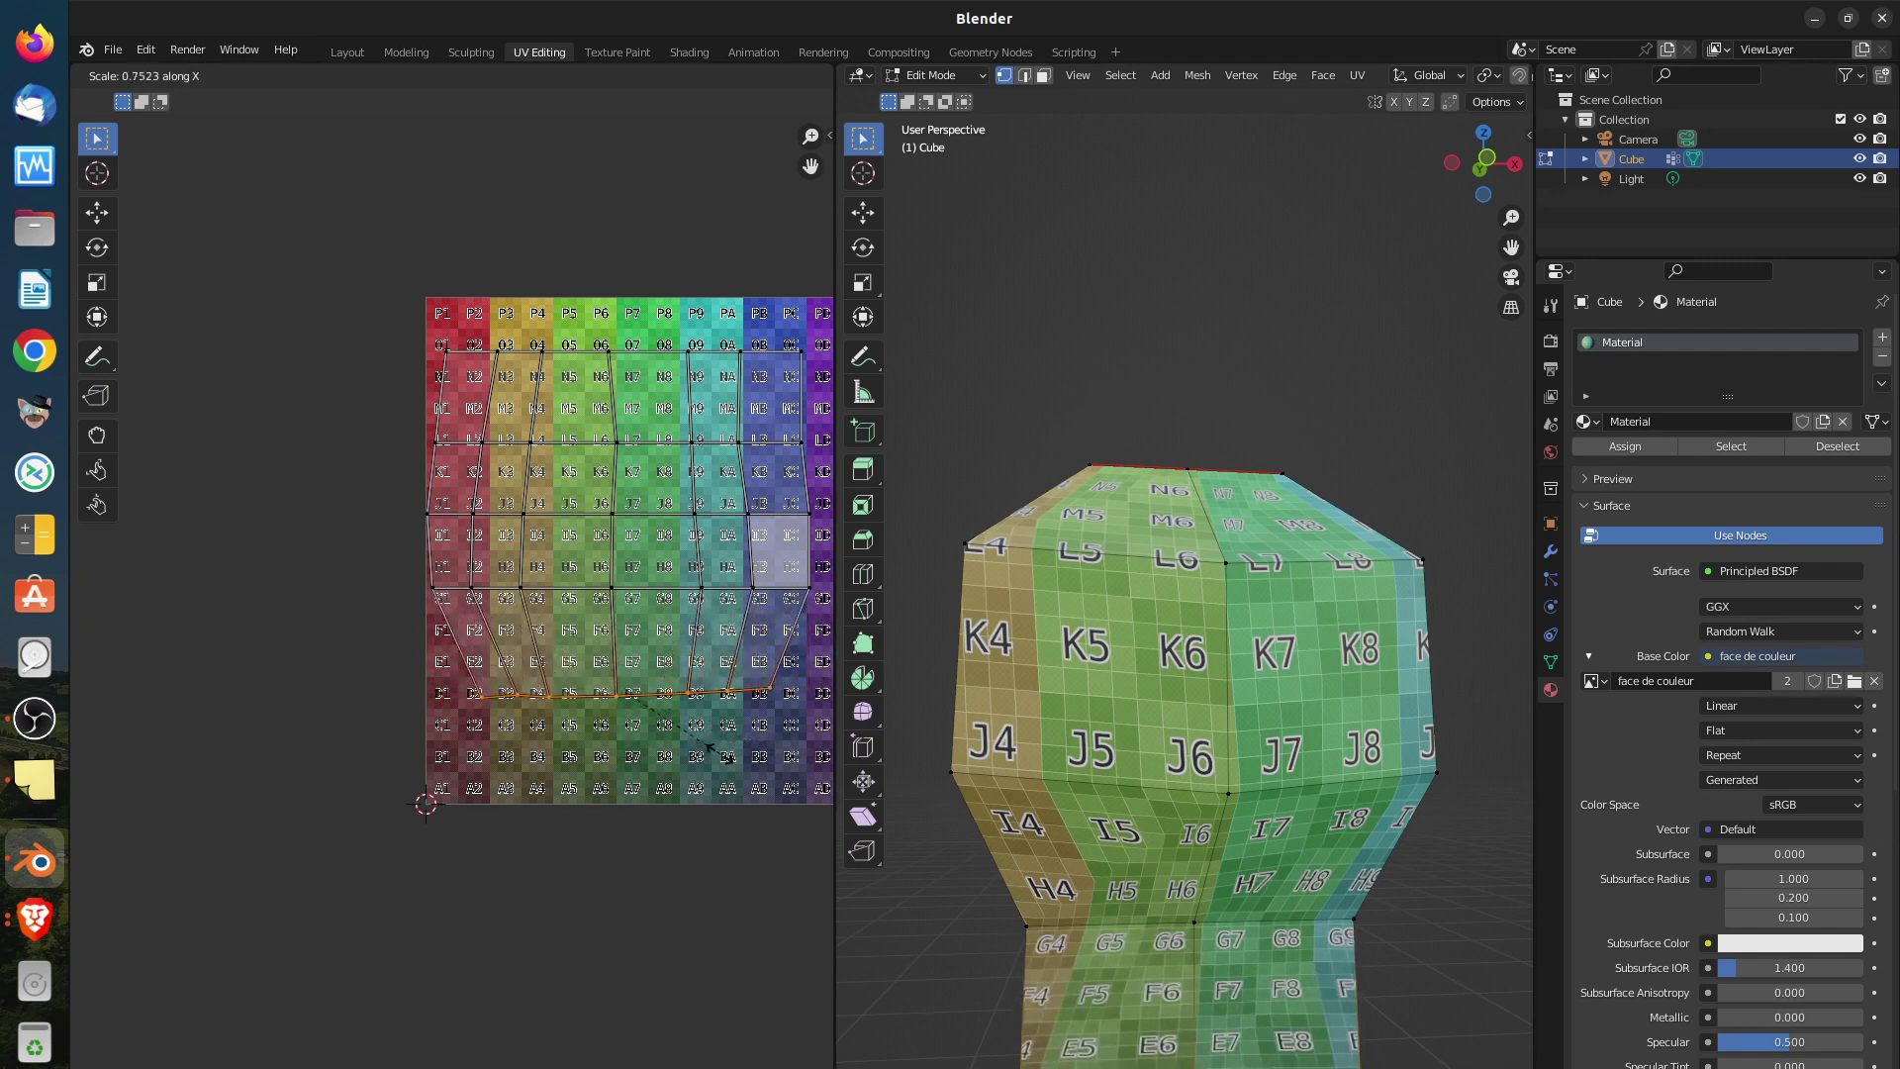
pyautogui.click(721, 760)
pyautogui.press('s')
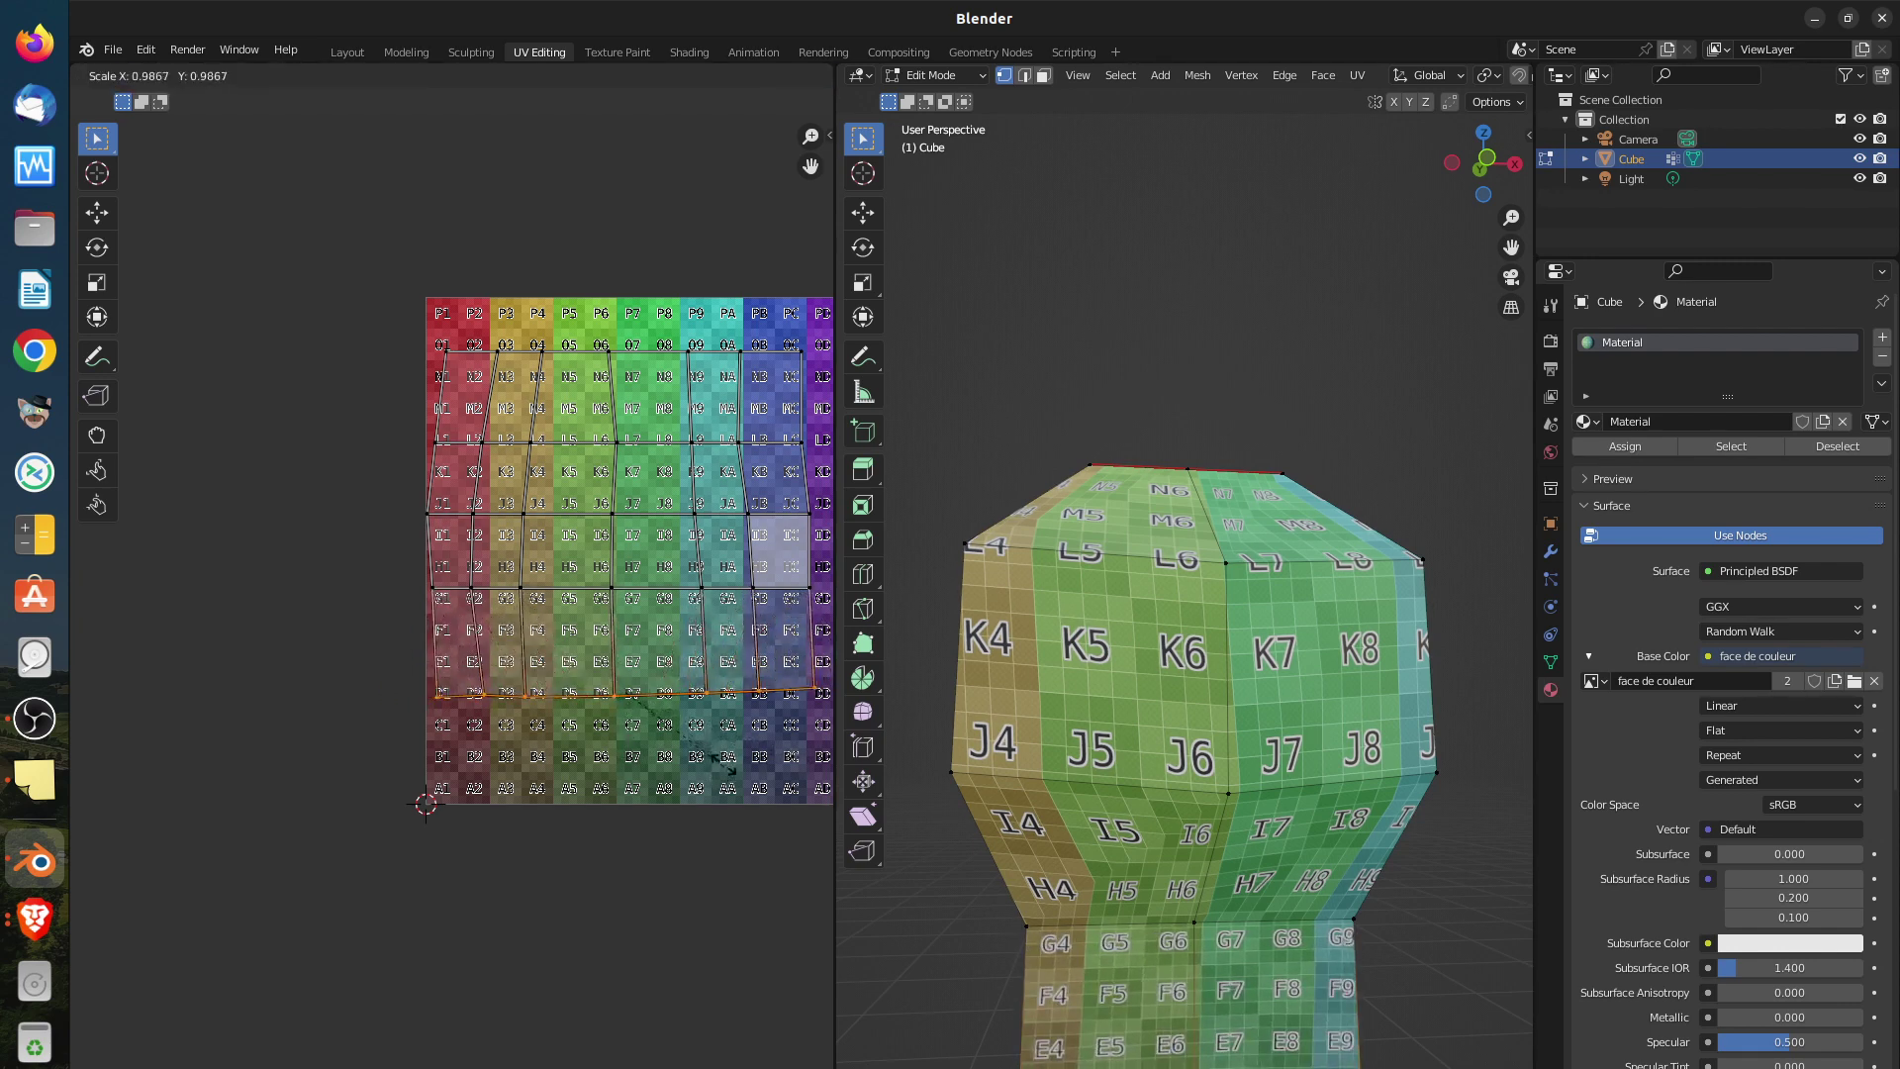
pyautogui.press('y')
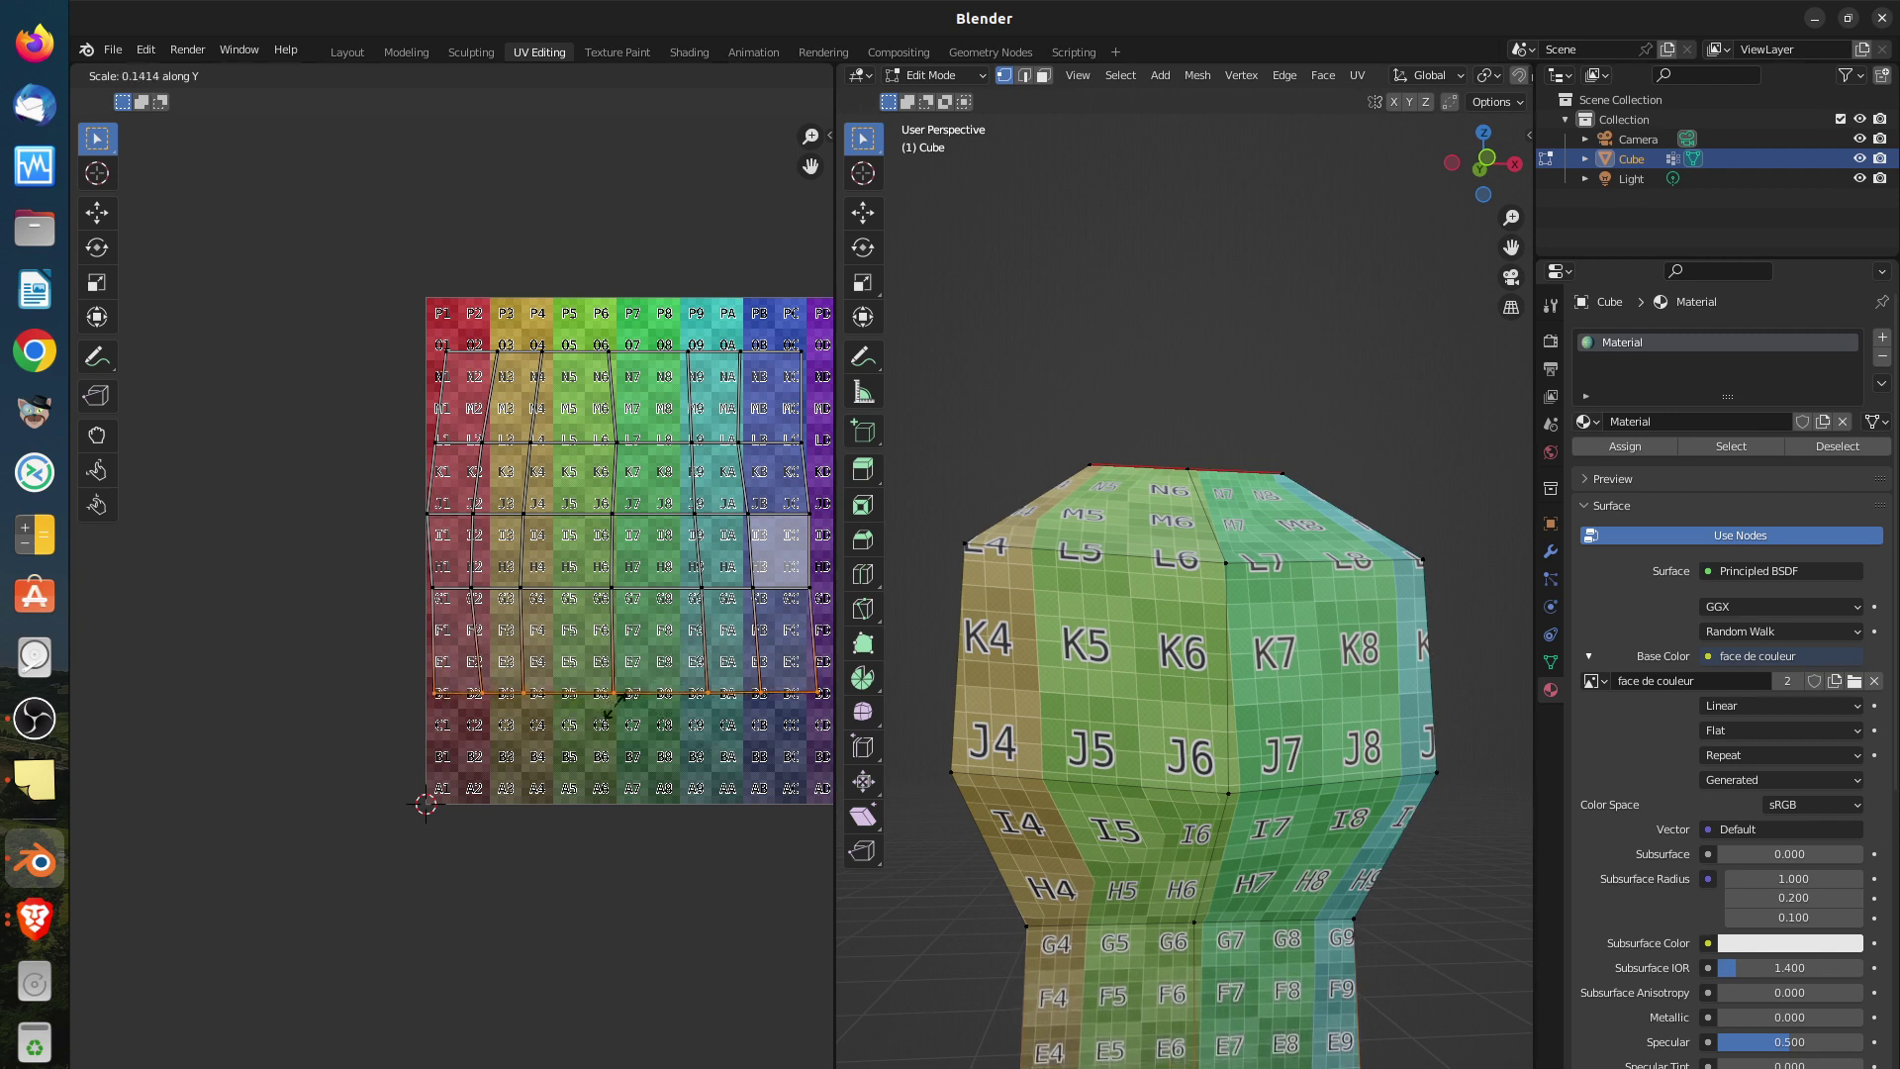
pyautogui.click(613, 710)
# Flatten the selected bottom UV row by scaling it to 0 along the Y axis
pyautogui.press('s')
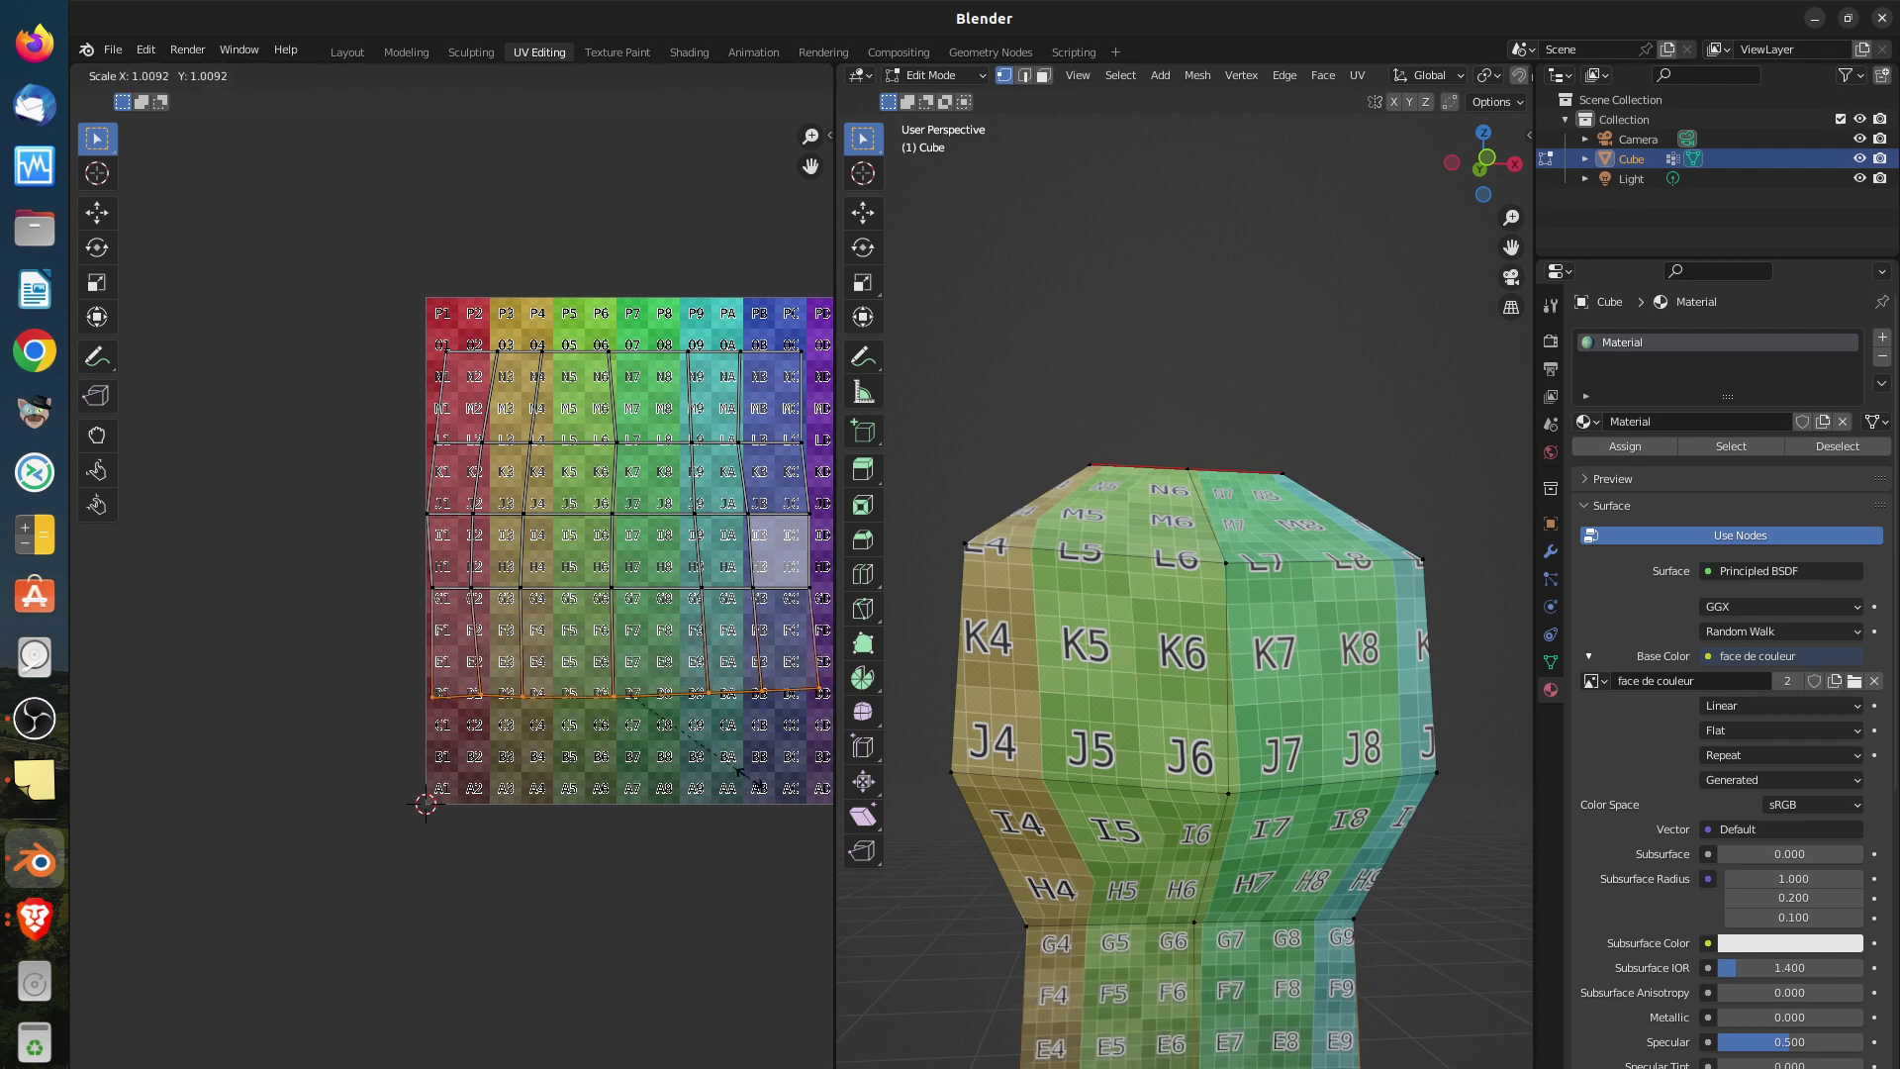
pyautogui.press('y')
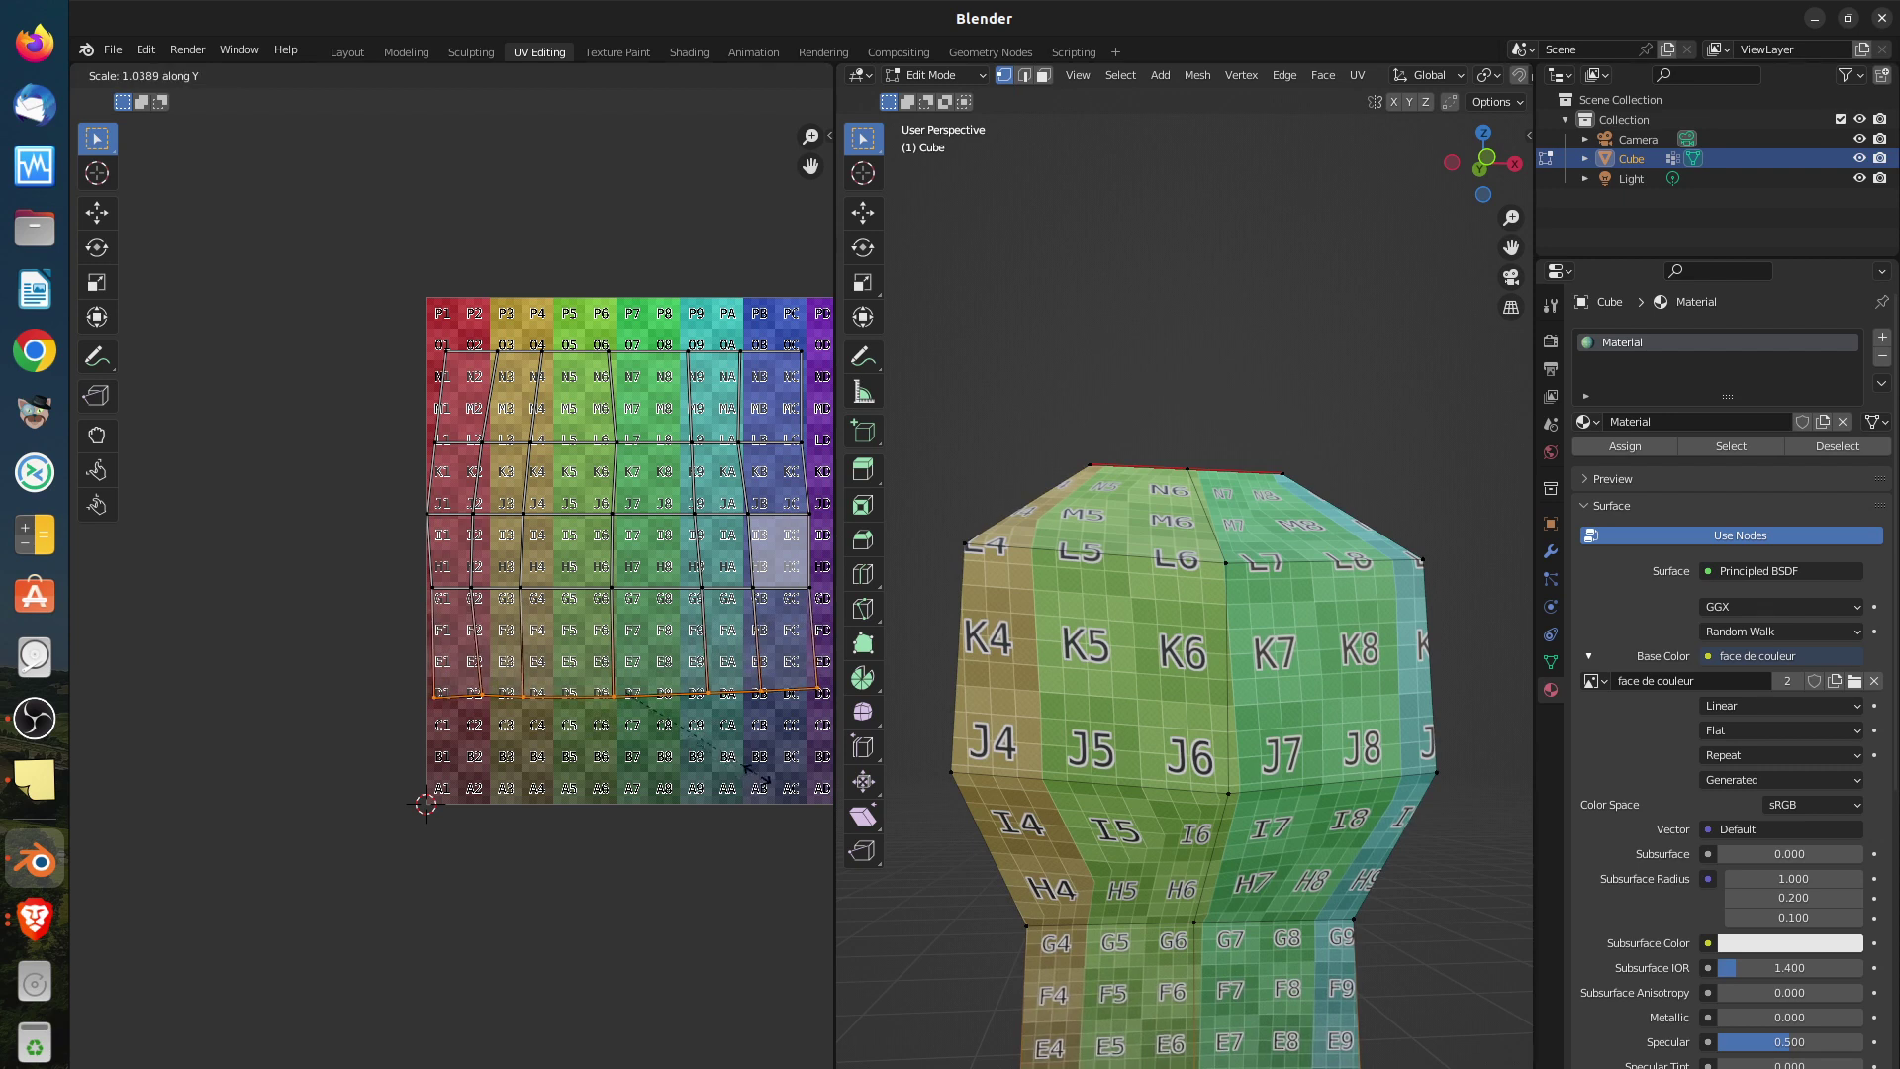
pyautogui.press('0')
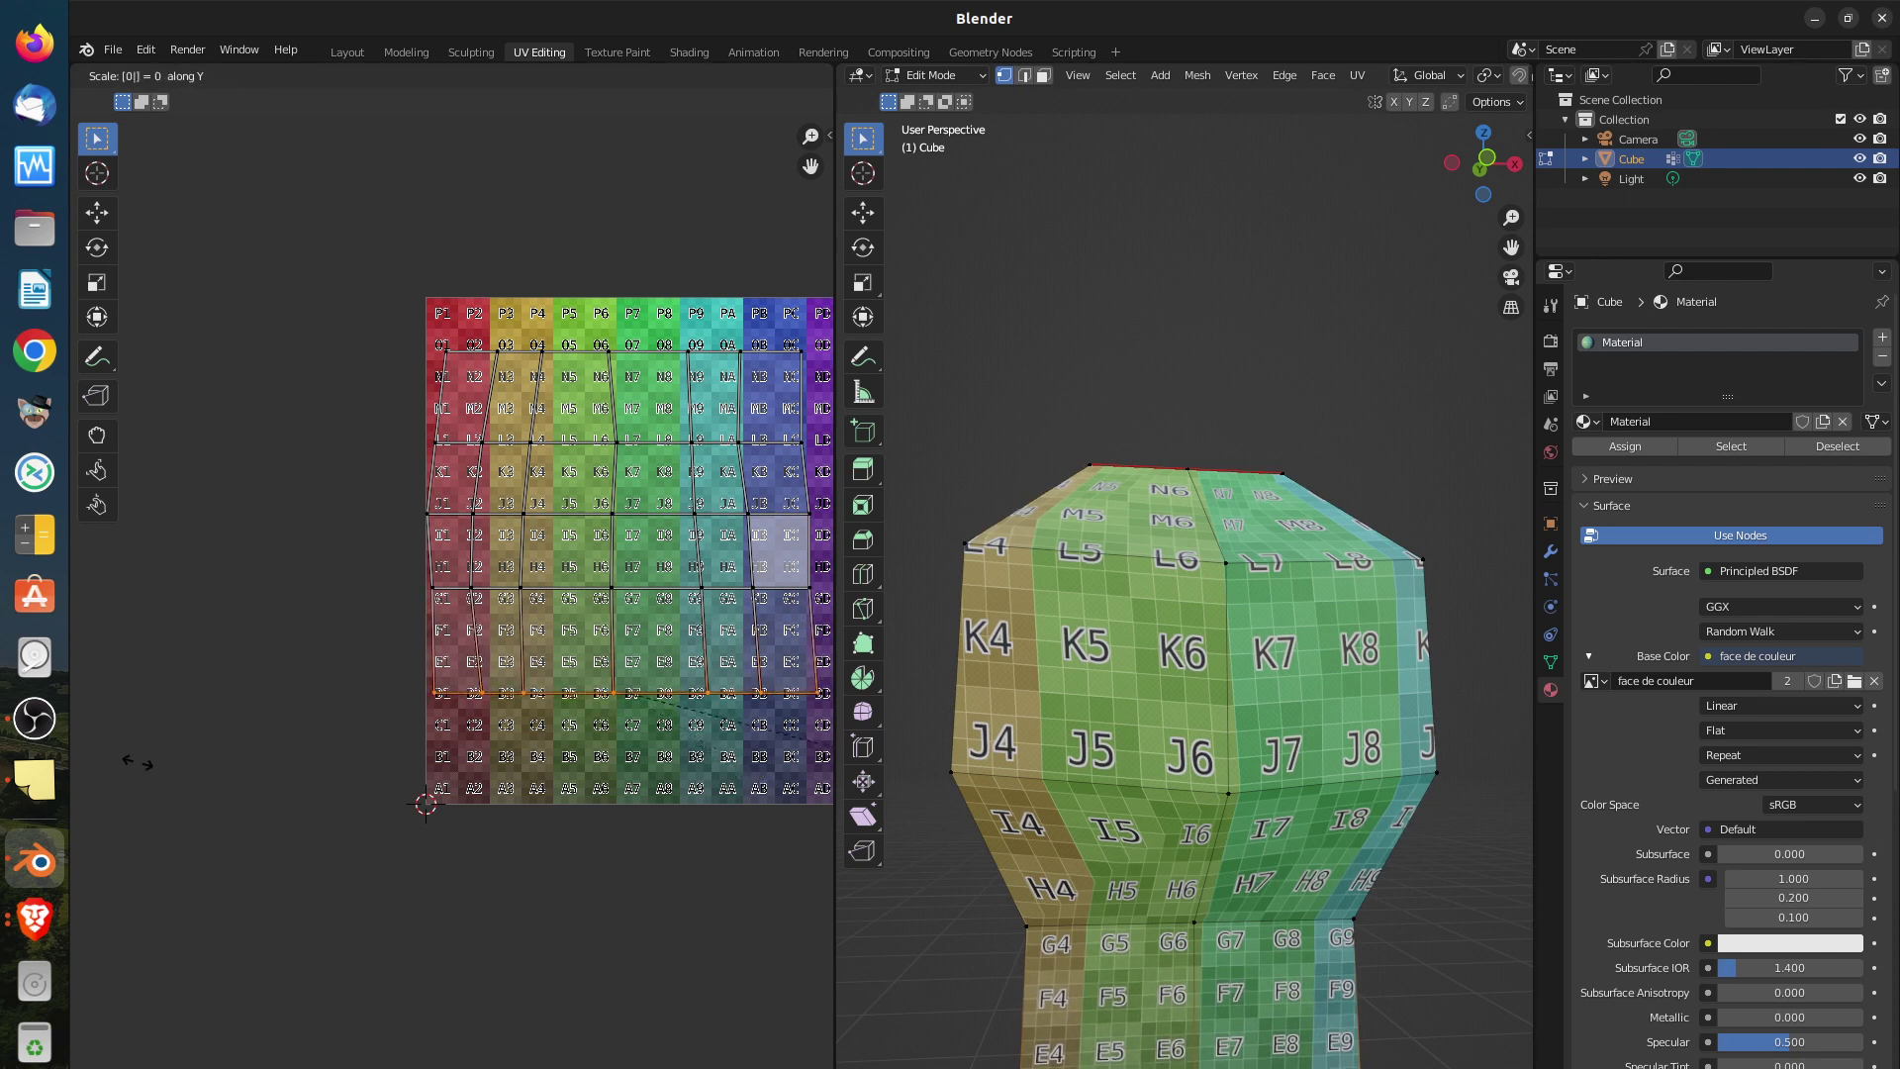
pyautogui.press('Return')
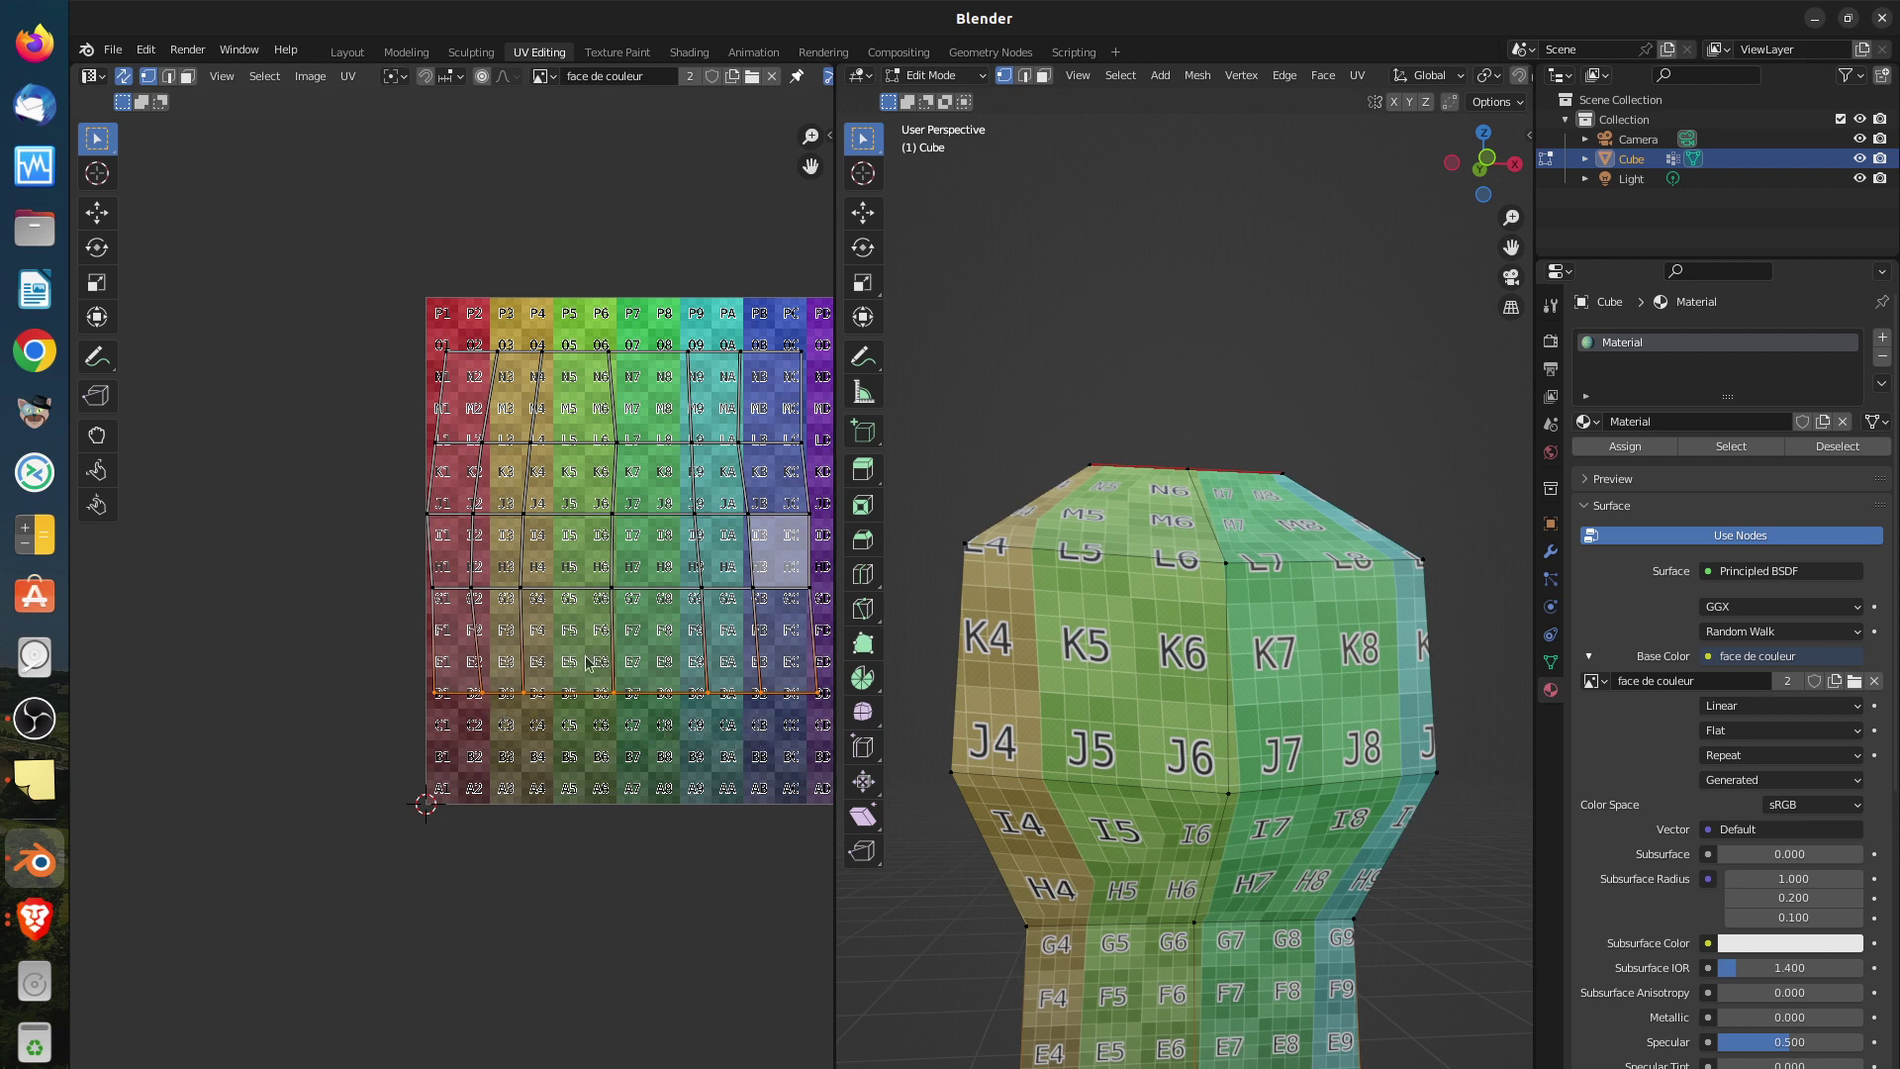
# Try to select the outer vertical UV column in texture column 1 and straighten it by scaling along the X axis
pyautogui.keyDown('alt'); pyautogui.keyDown('shift'); pyautogui.click(440, 355); pyautogui.keyUp('shift'); pyautogui.keyUp('alt')
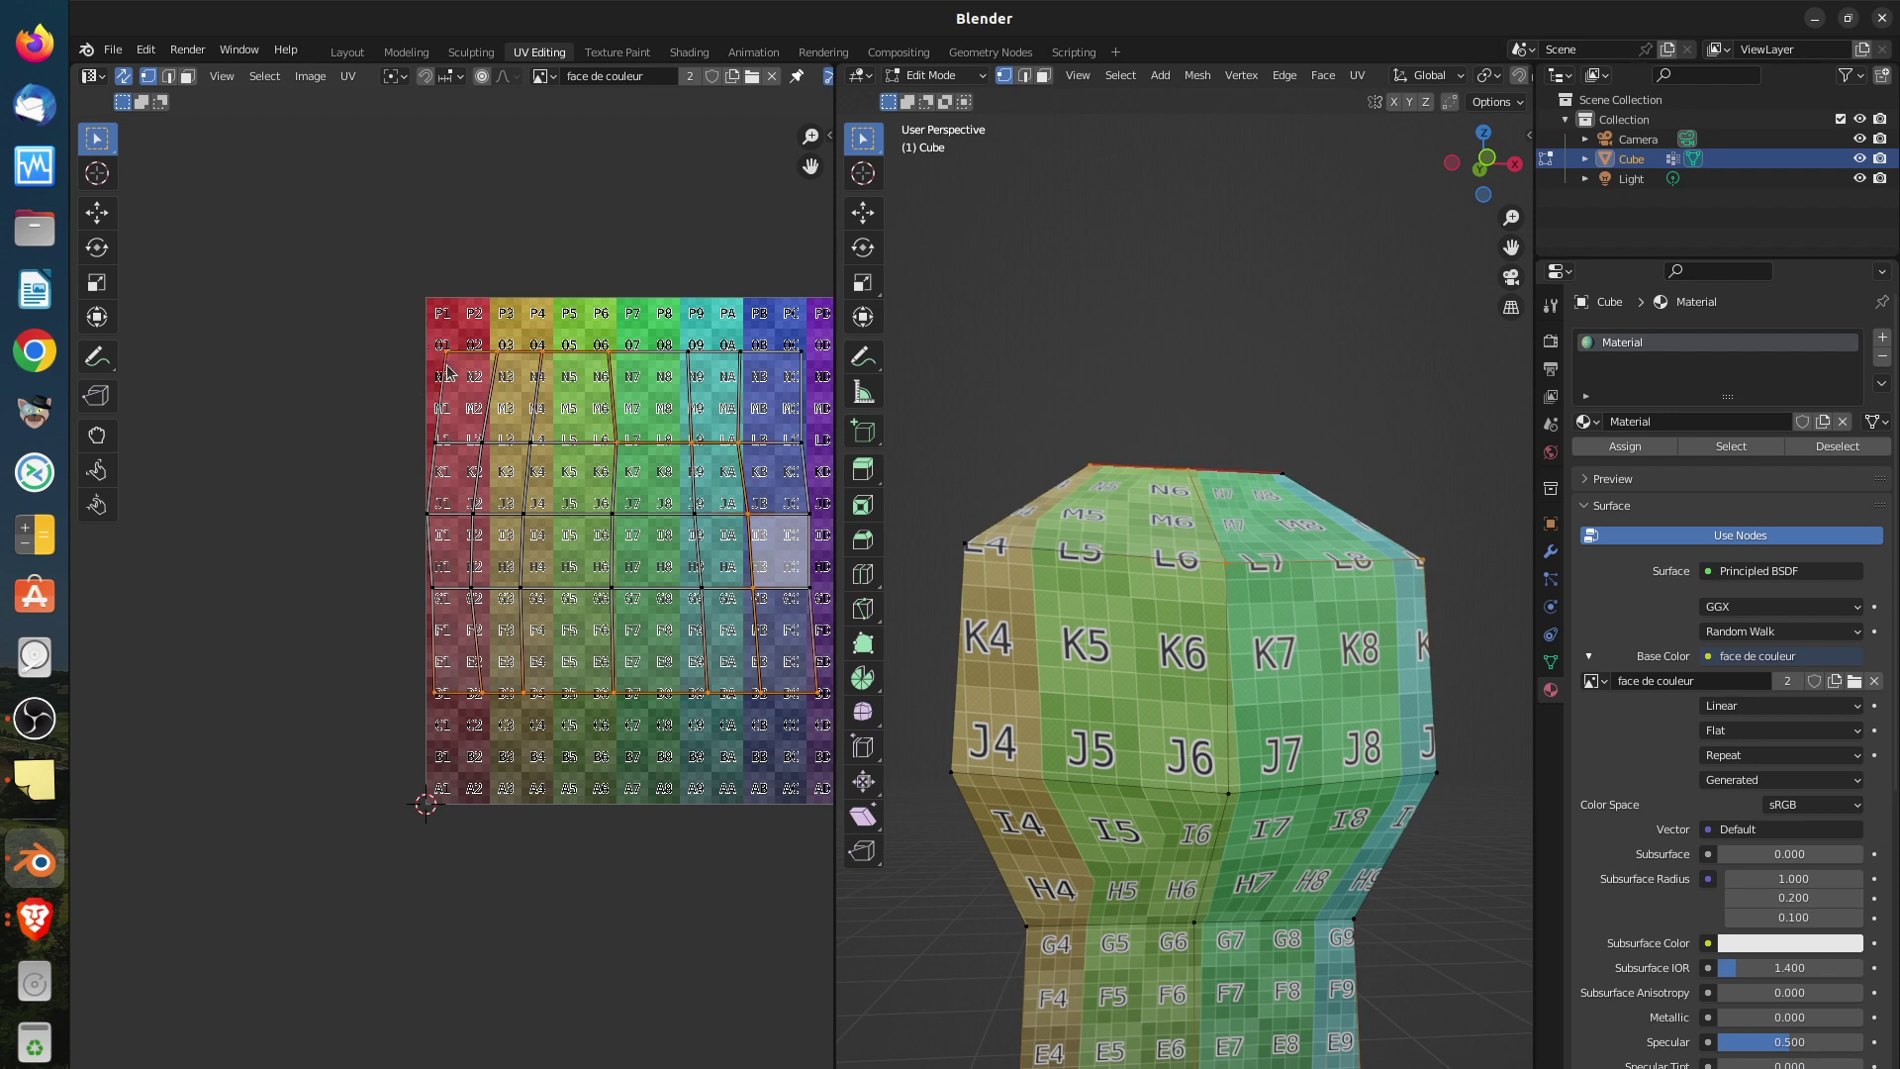
pyautogui.hotkey('ctrl', 'z')
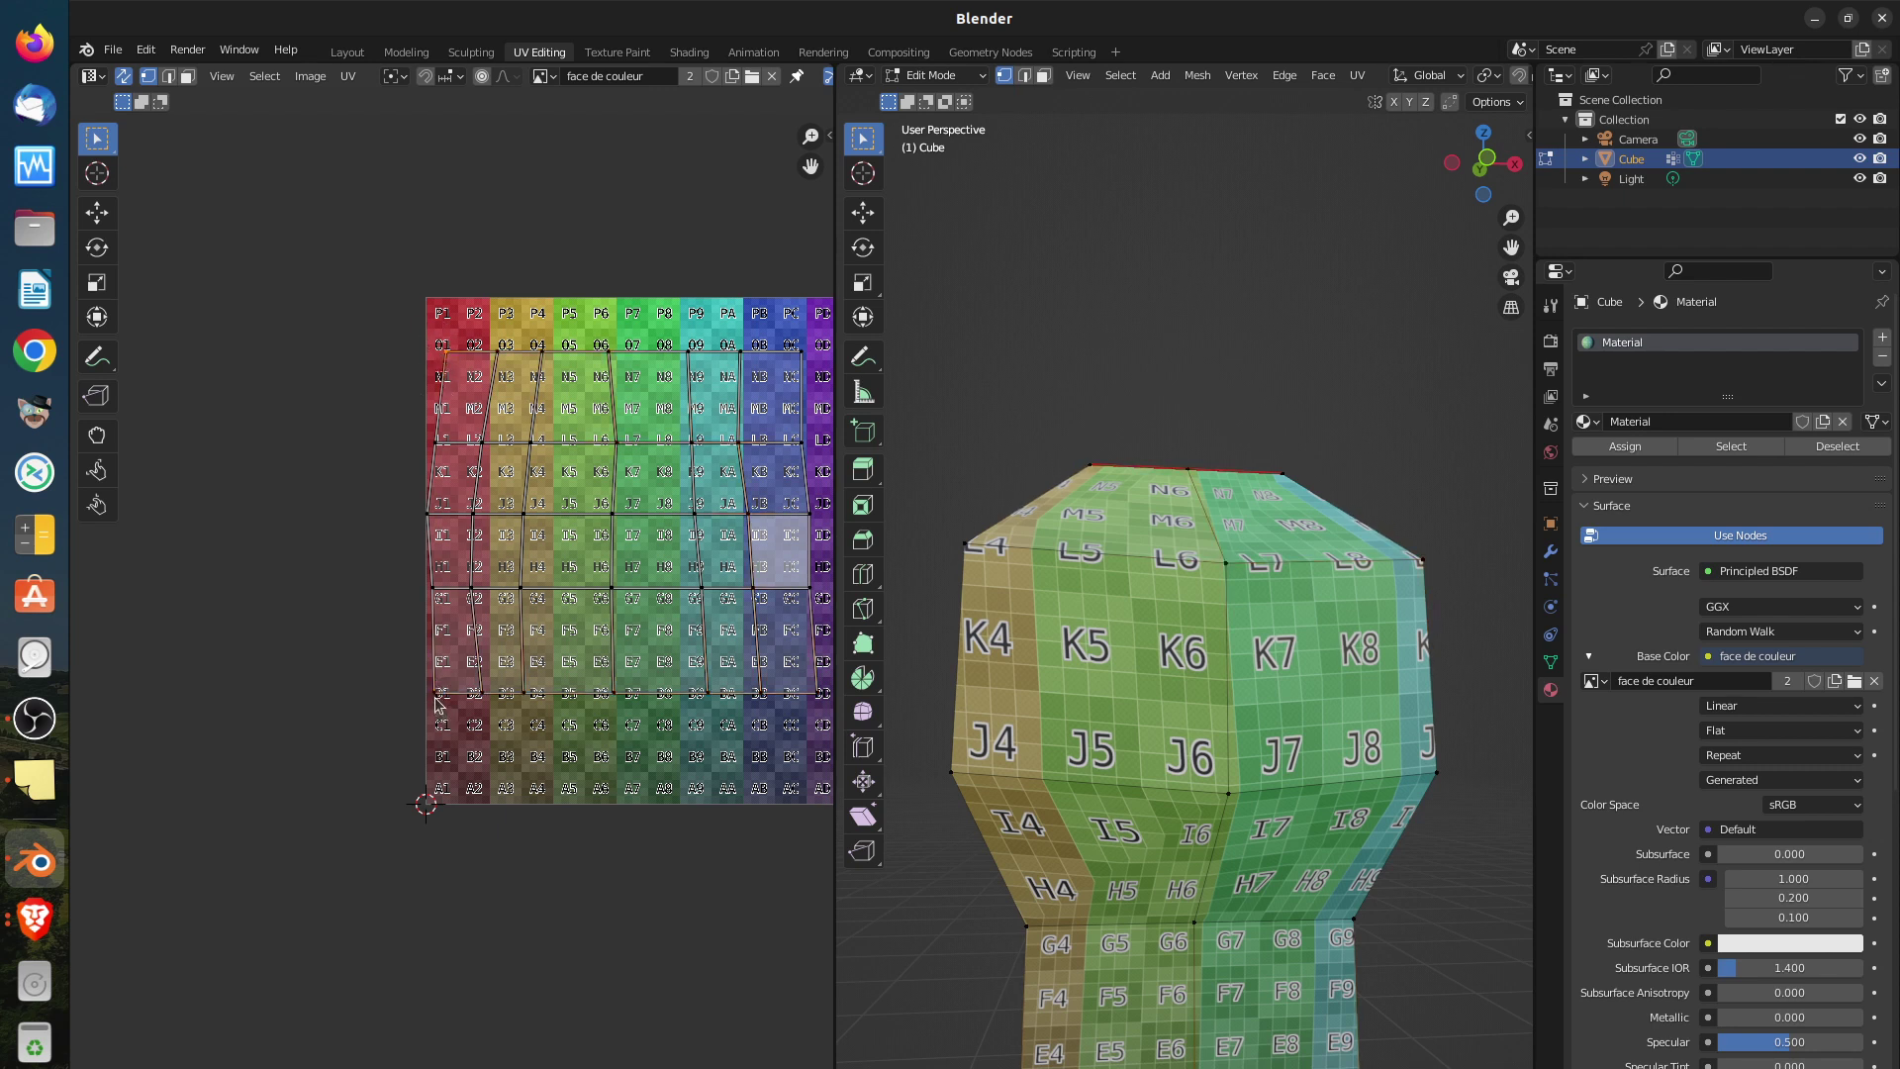
pyautogui.click(441, 606)
pyautogui.press('x')
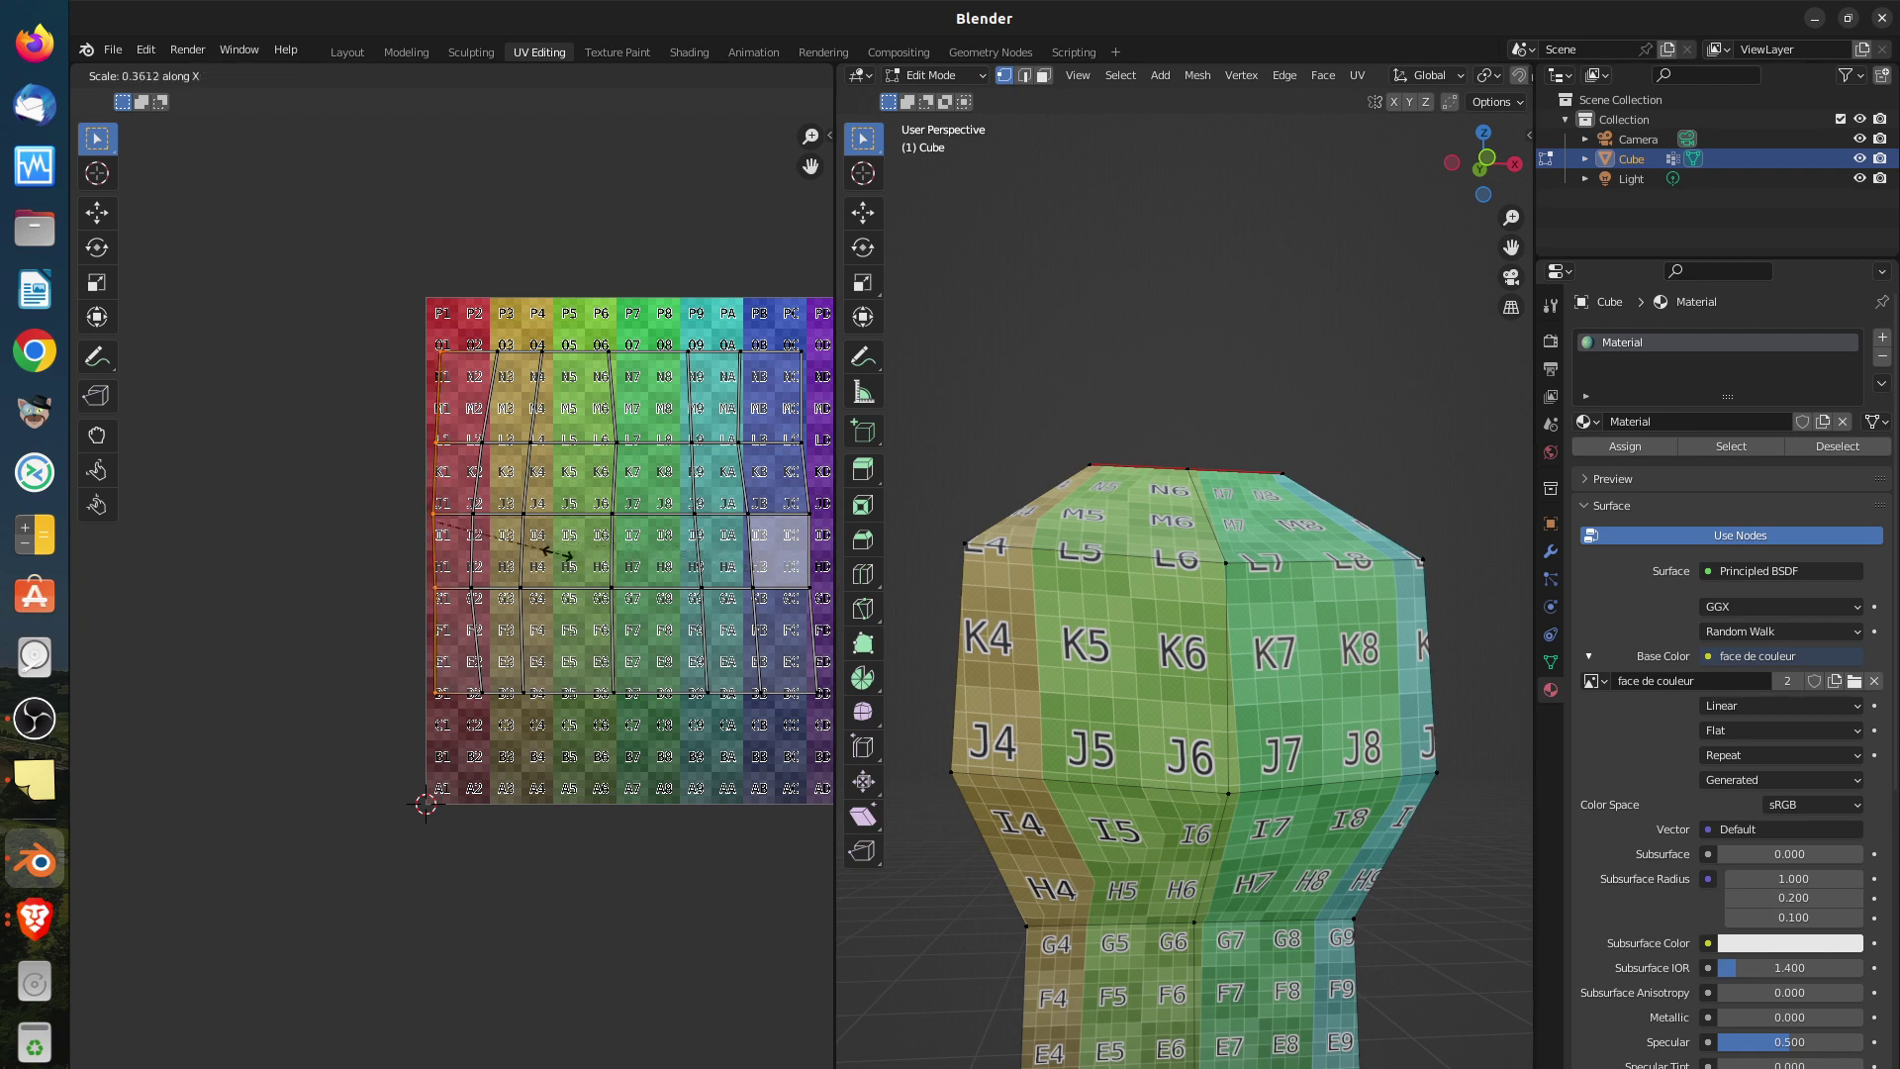
pyautogui.click(482, 550)
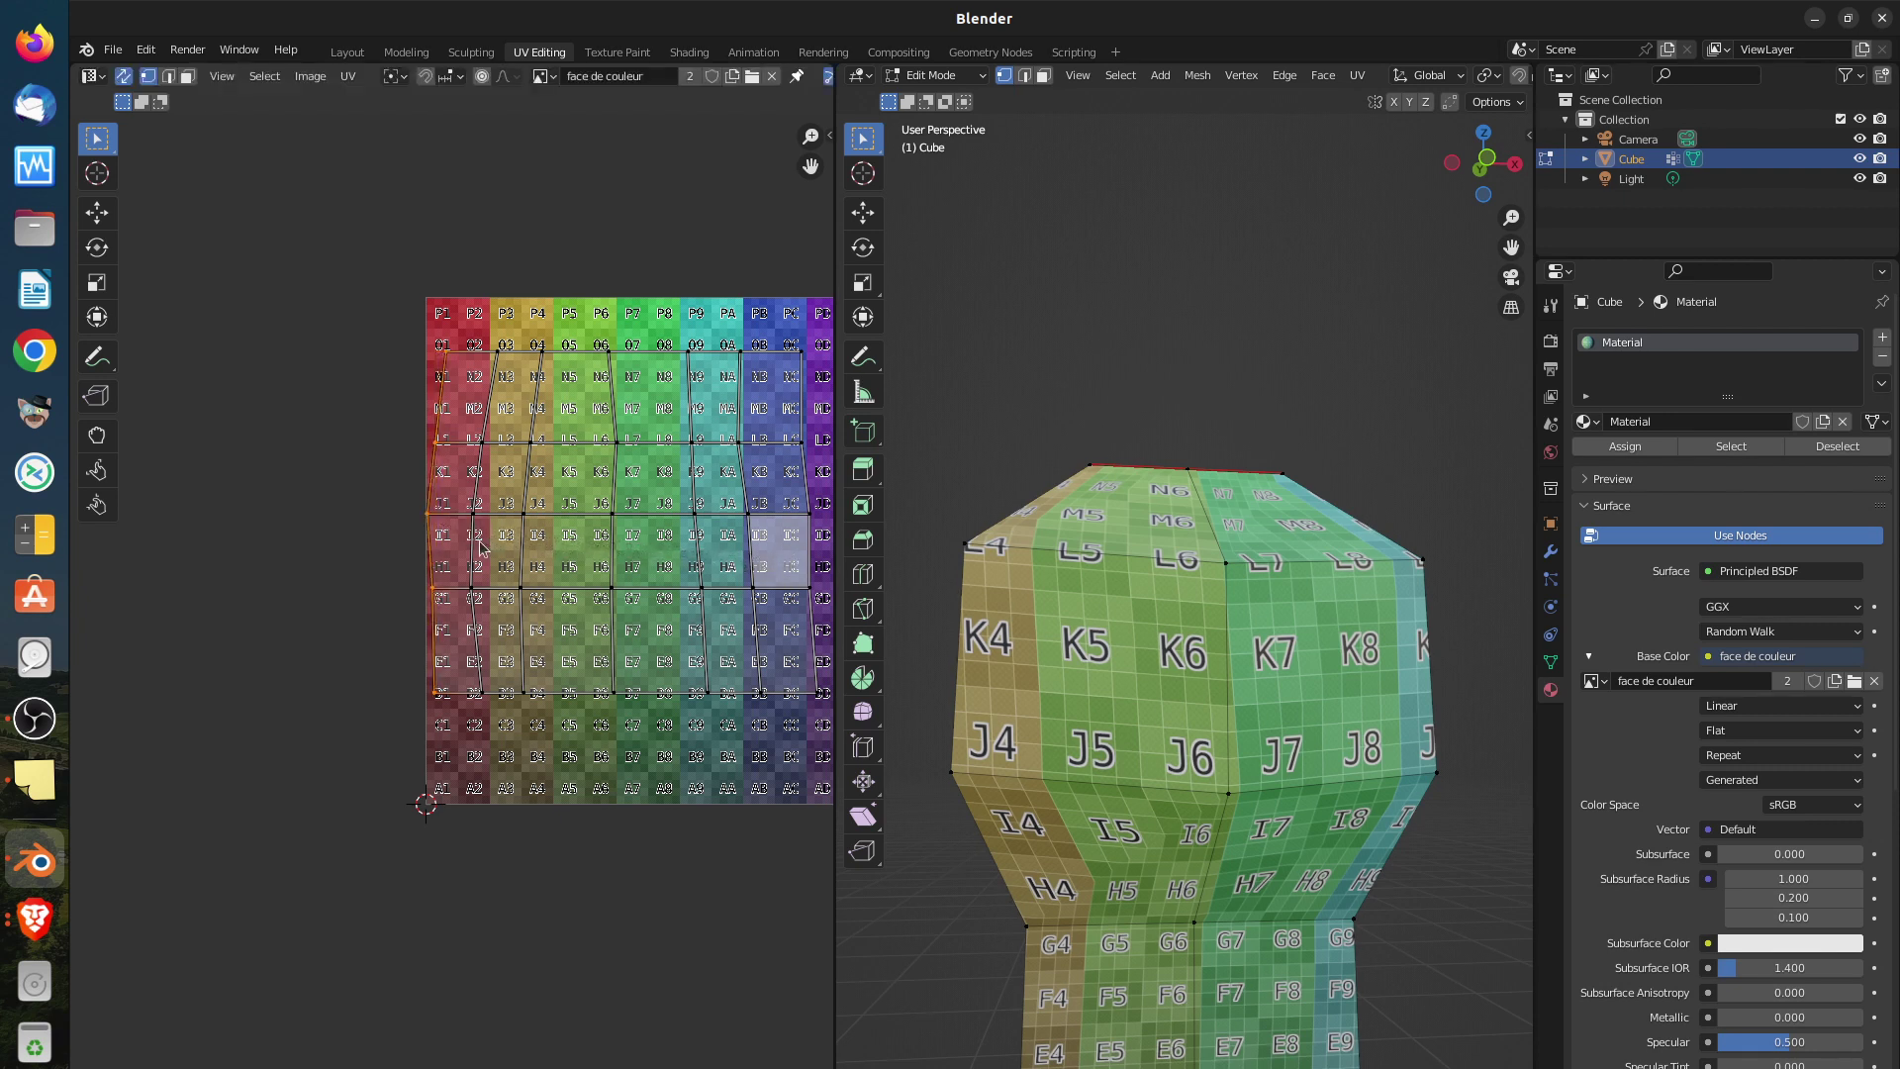
# Straighten the selected outer vertical UV column in texture column 1 with Align Auto
pyautogui.rightClick(669, 581)
pyautogui.rightClick(501, 732)
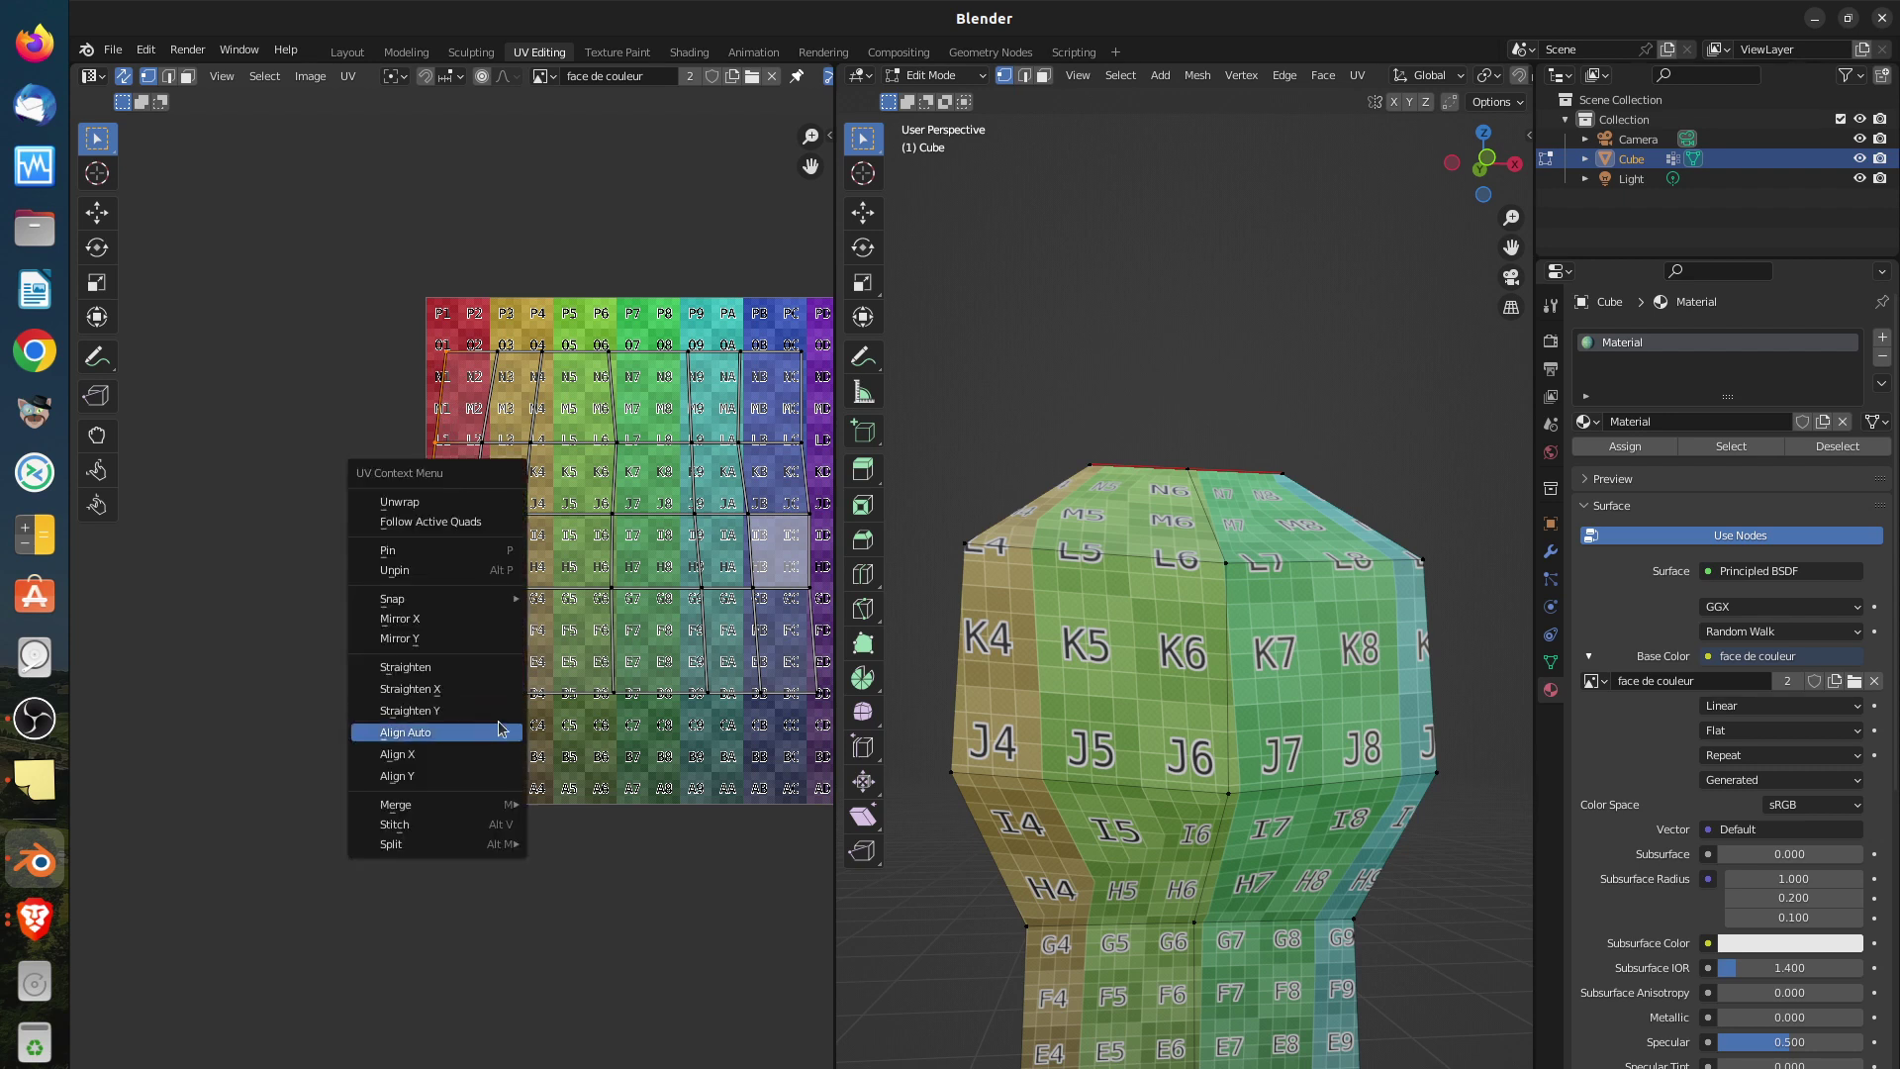
pyautogui.click(501, 733)
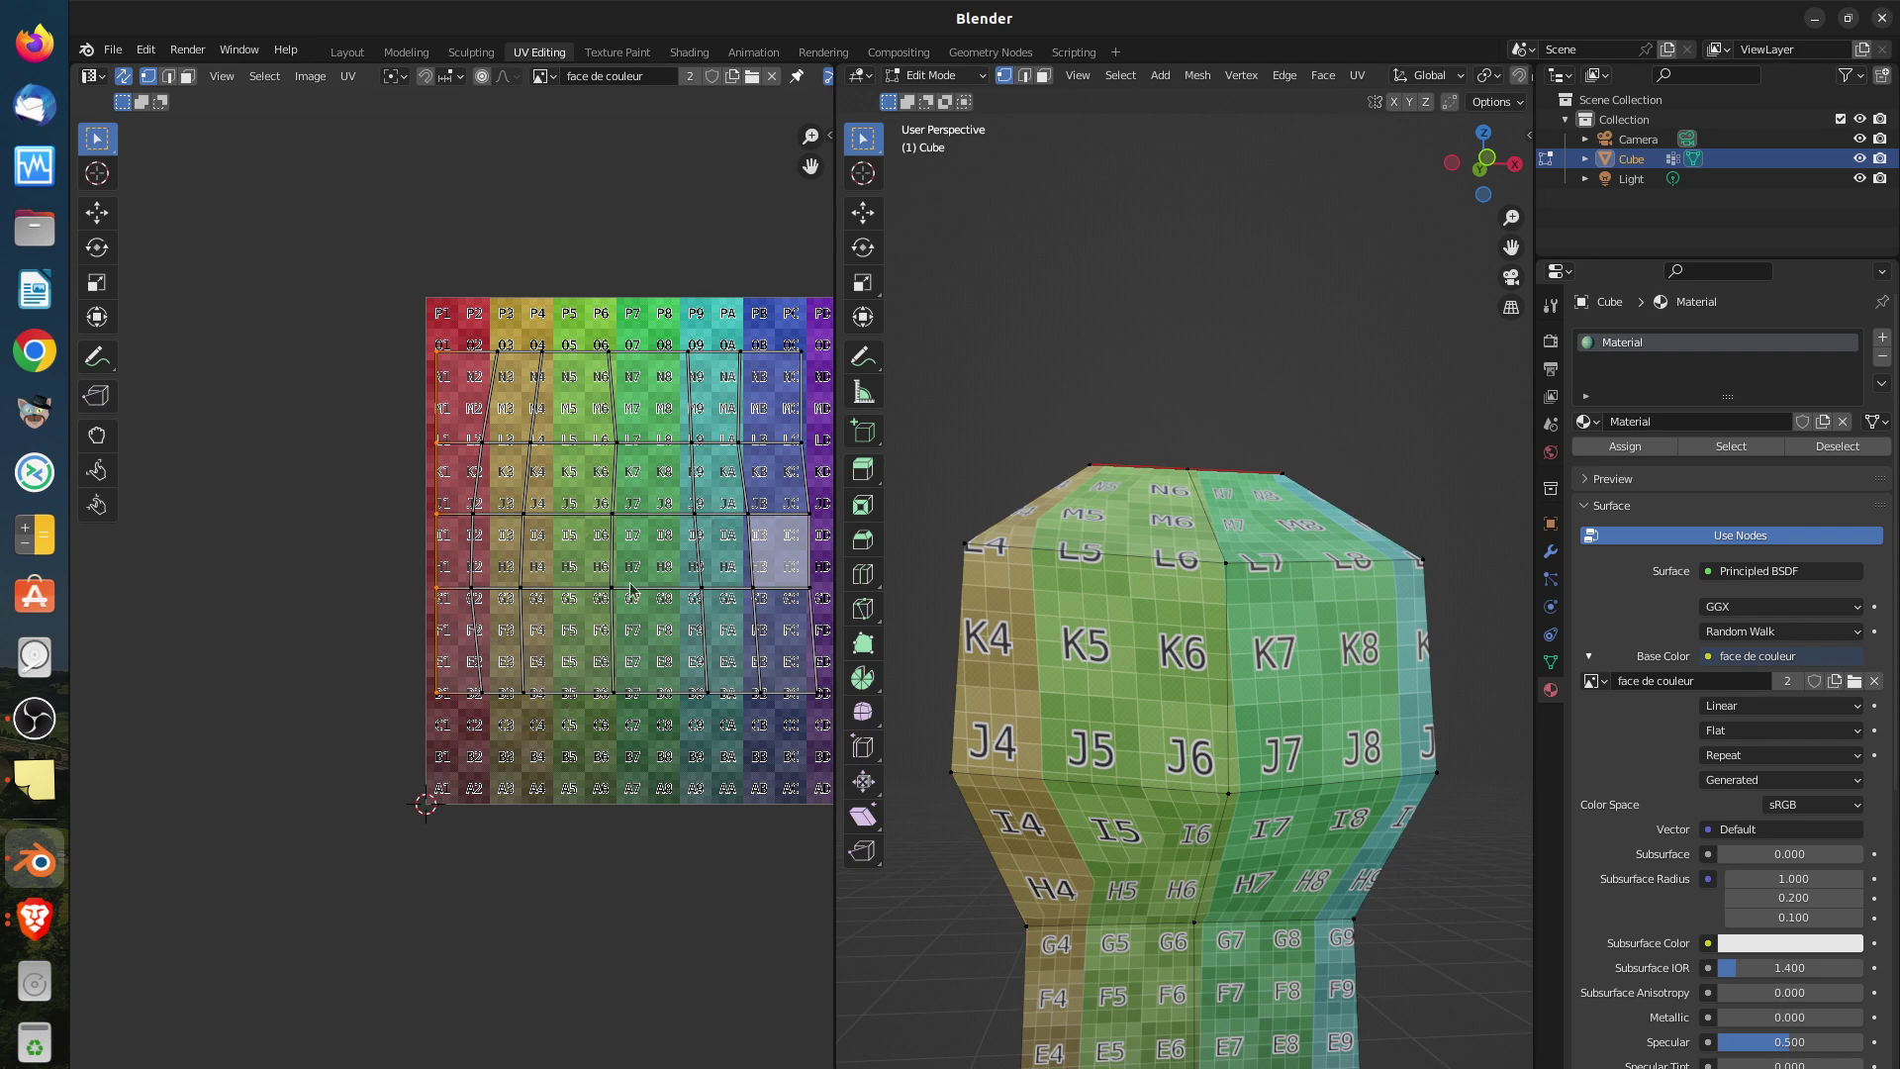
# Select the whole mesh in face mode, turn off UV sync selection, and select all UV faces
pyautogui.press('a')
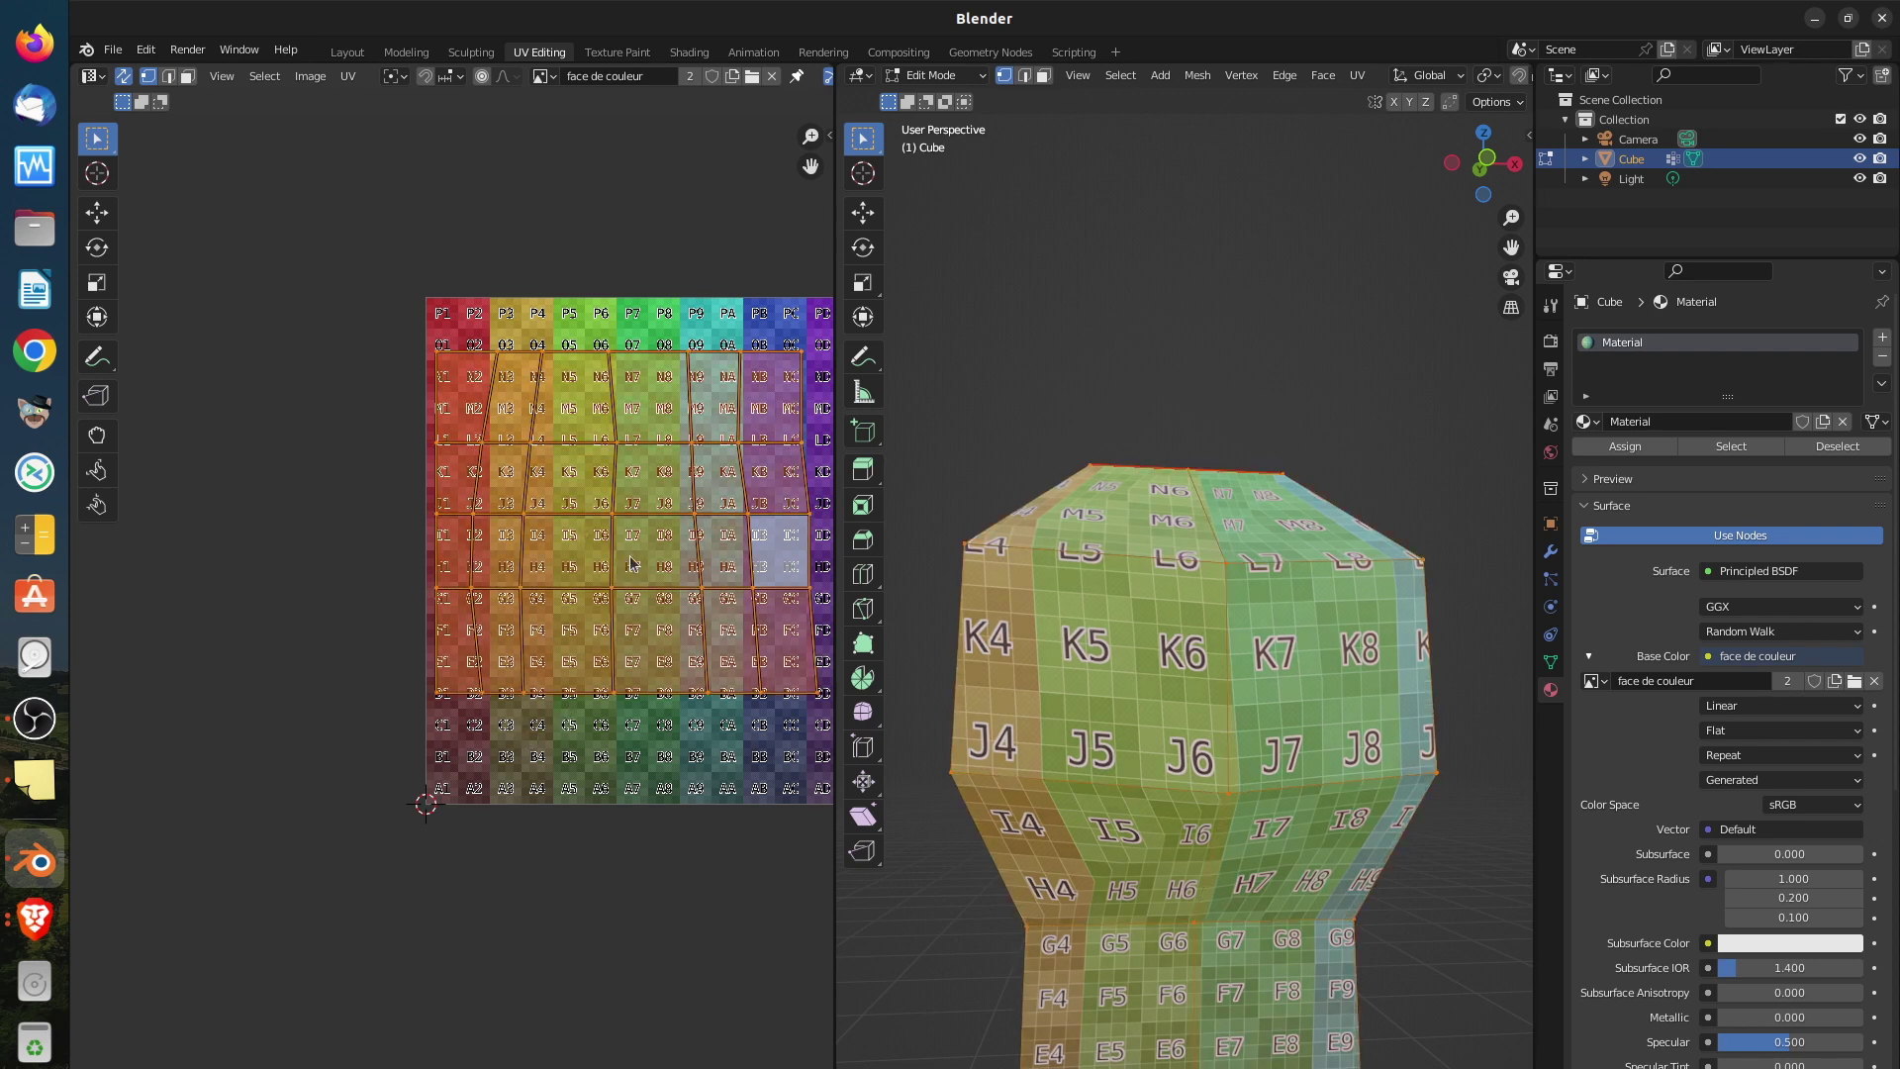
pyautogui.click(191, 82)
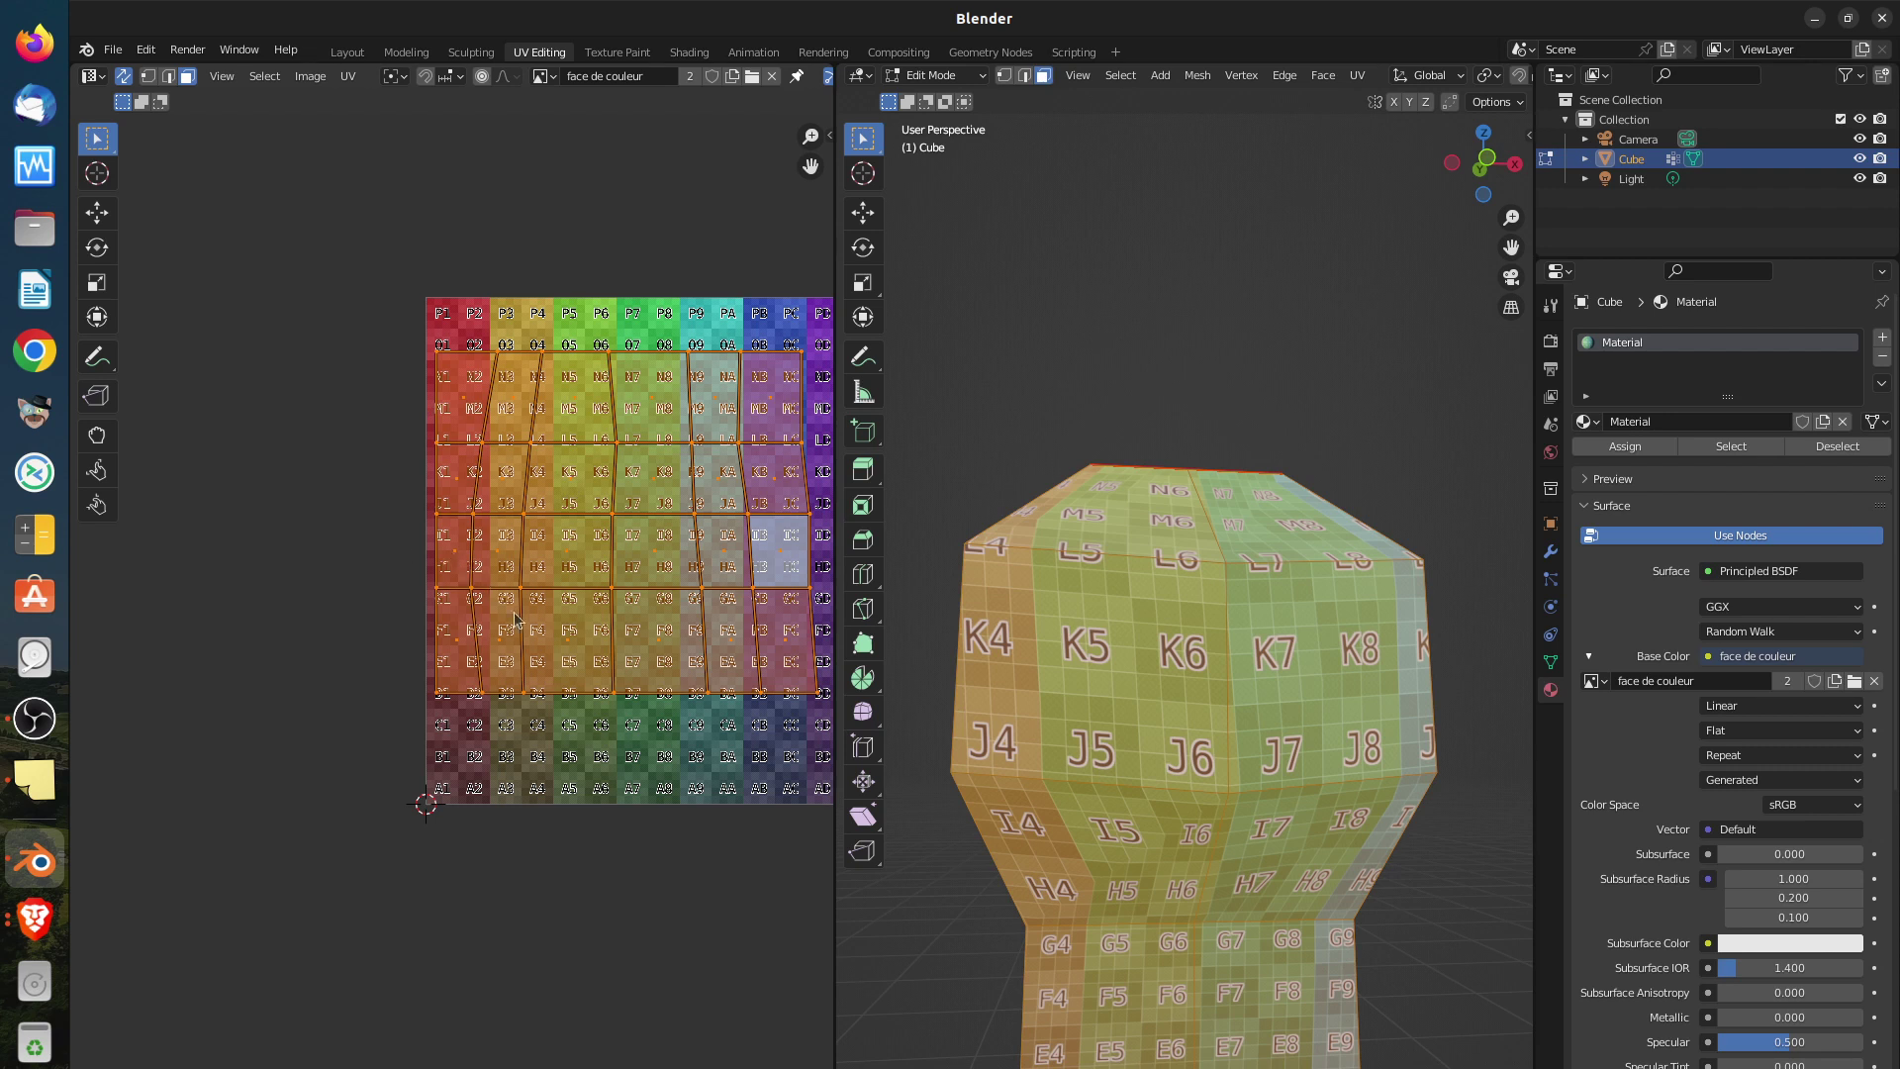
pyautogui.moveTo(591, 634); pyautogui.dragTo(429, 640, button='middle')
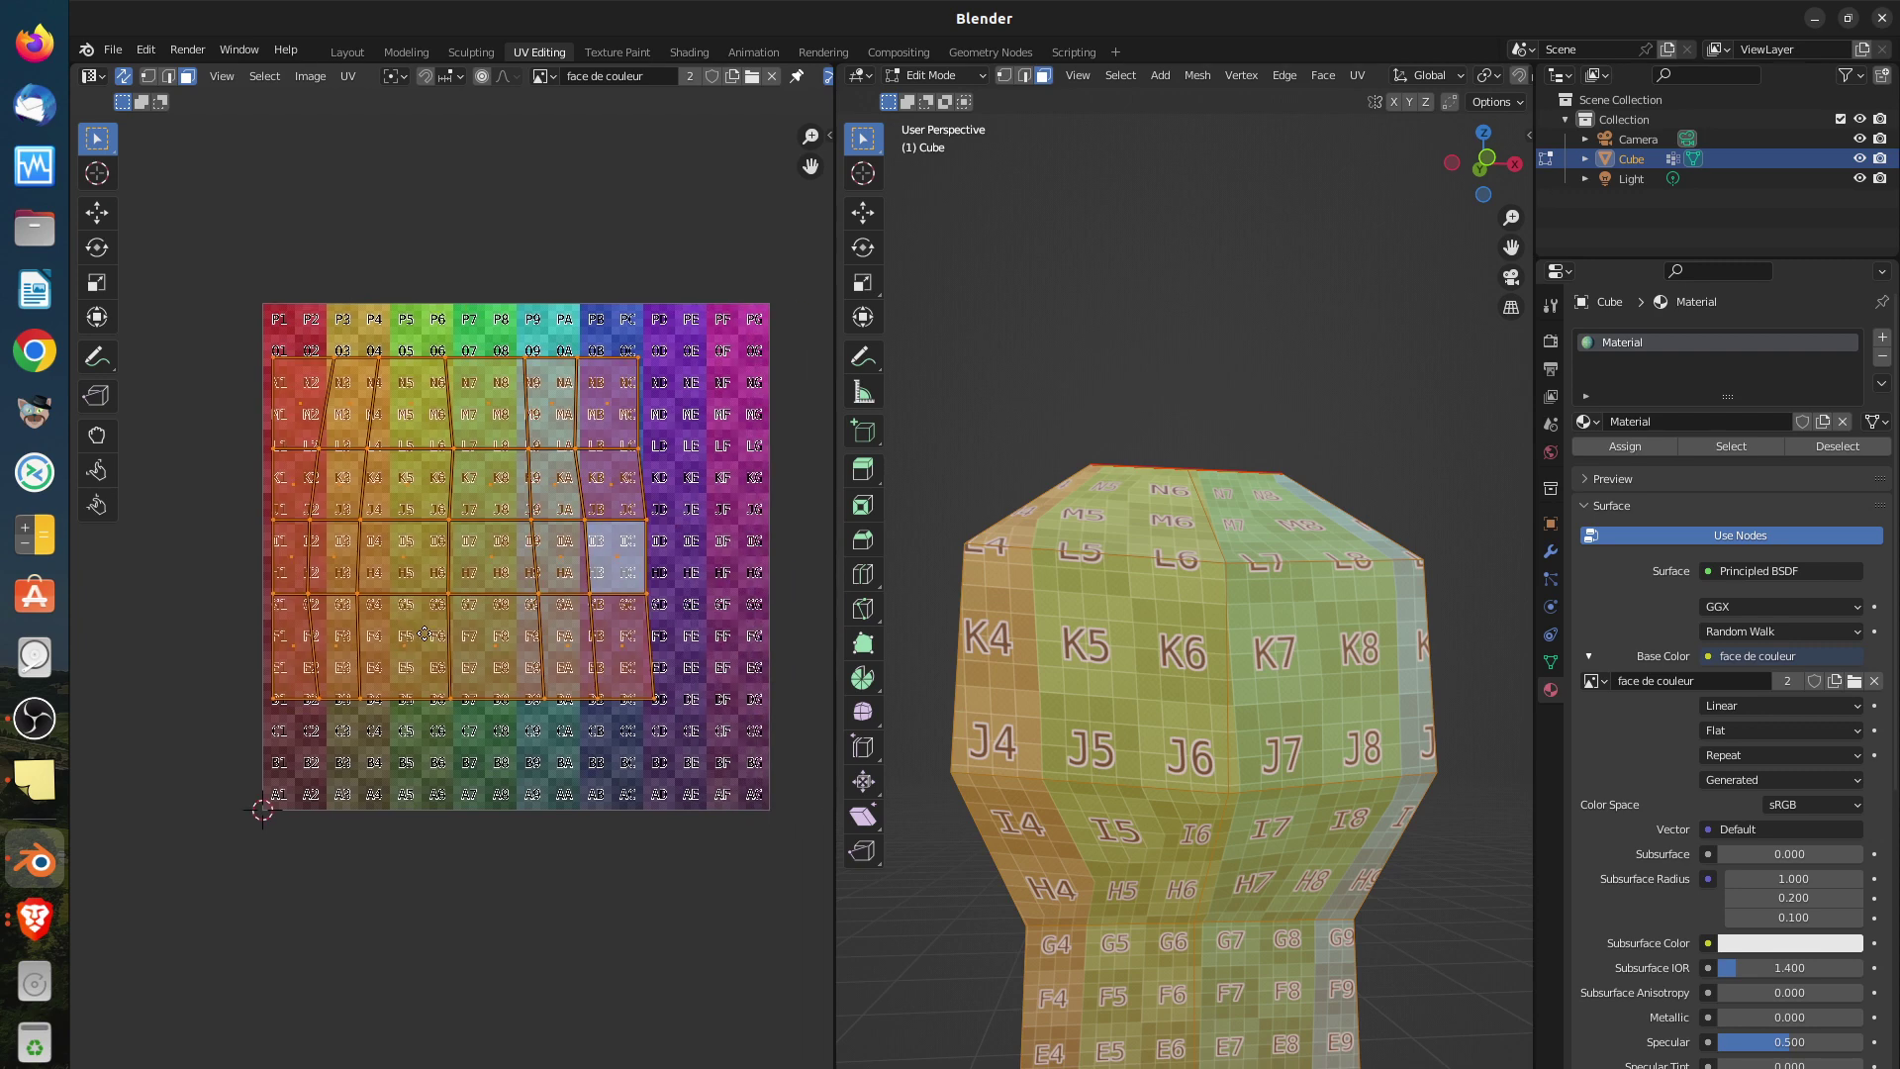
pyautogui.click(123, 80)
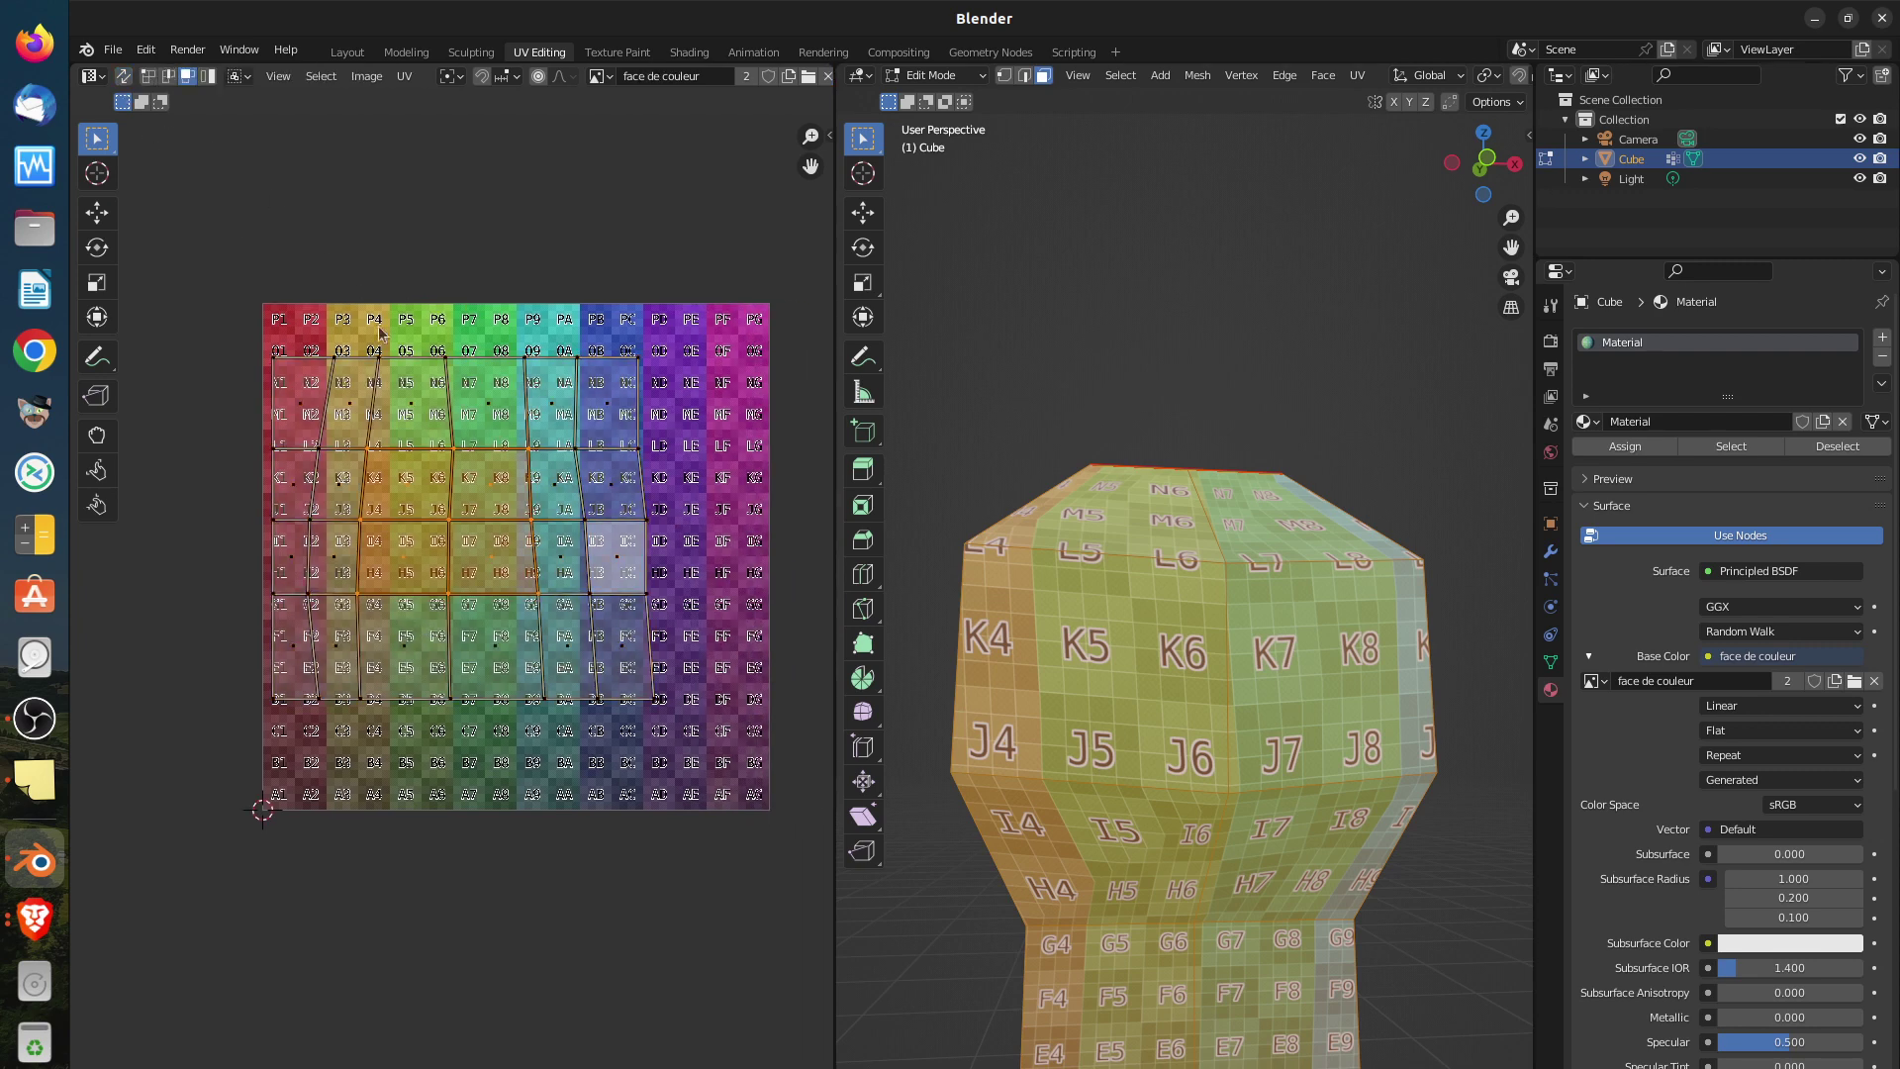
pyautogui.press('a')
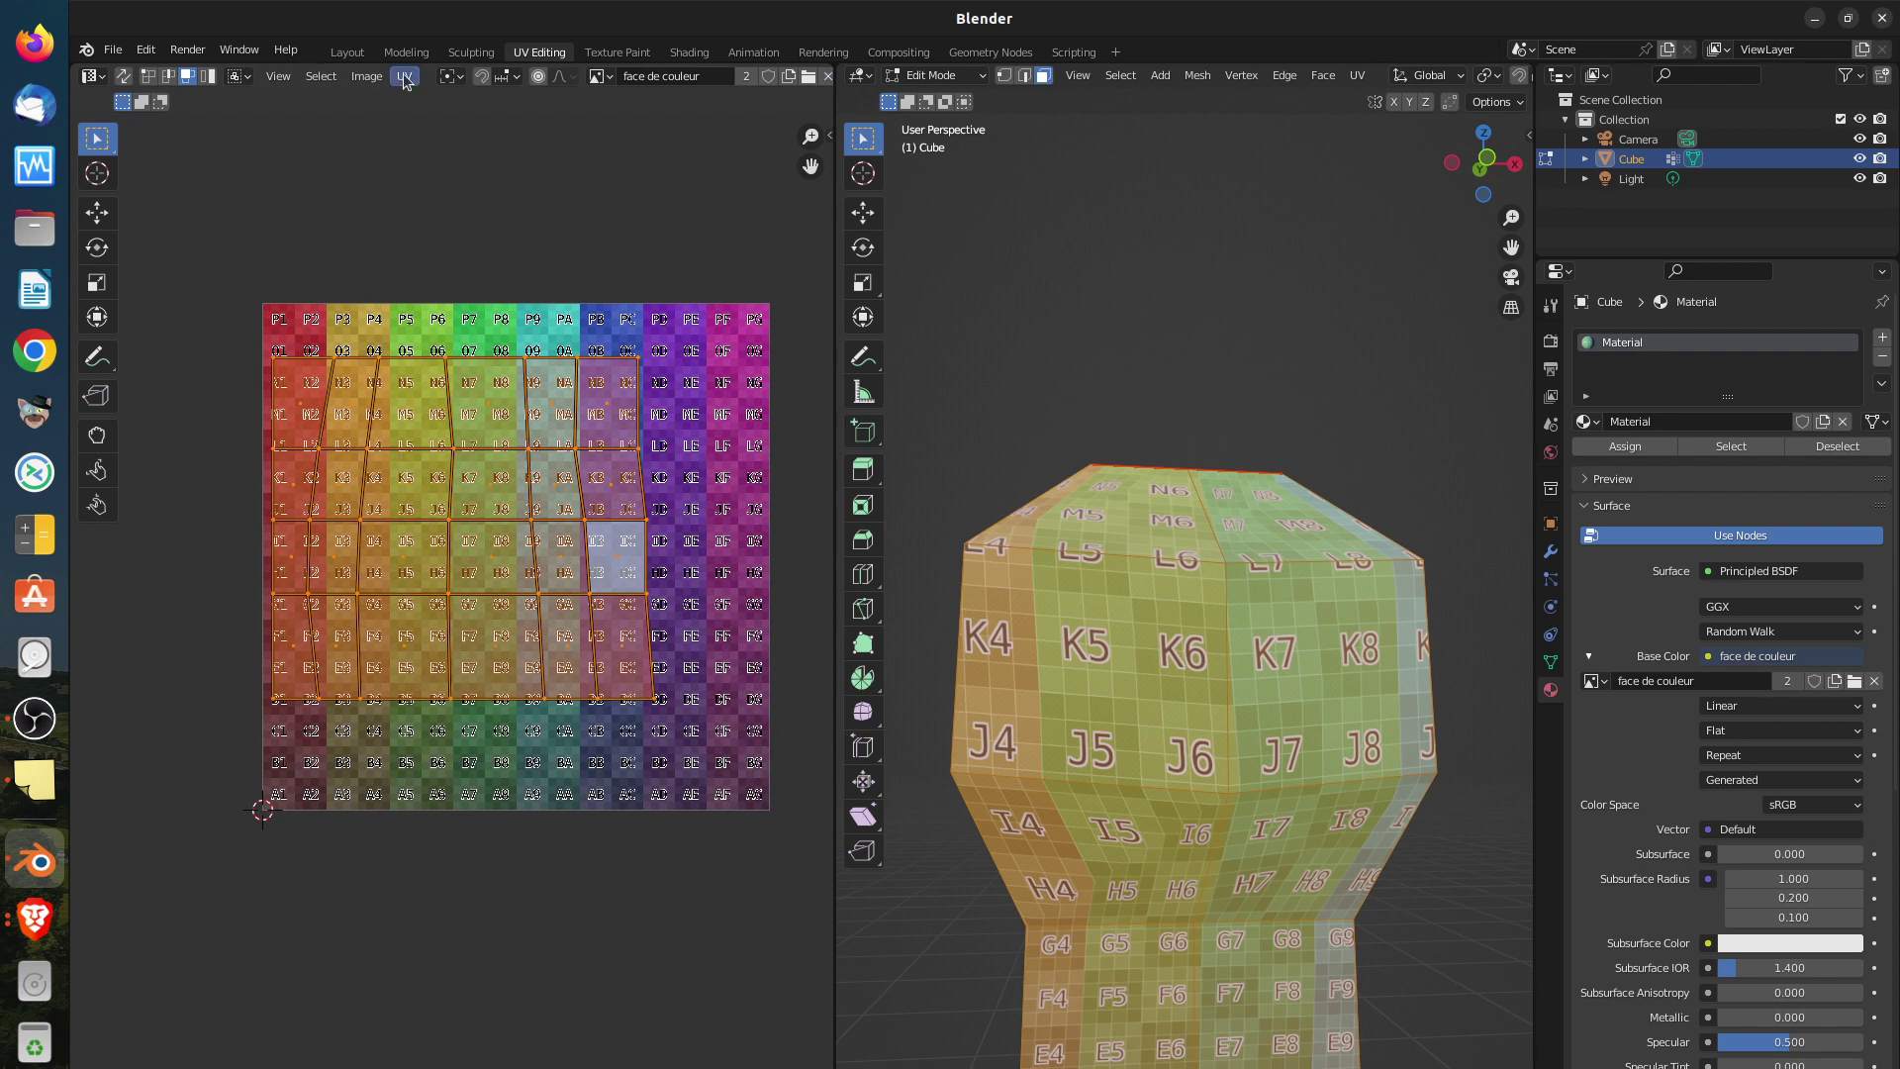
pyautogui.rightClick(388, 206)
pyautogui.moveTo(1156, 742); pyautogui.dragTo(1065, 637, button='middle')
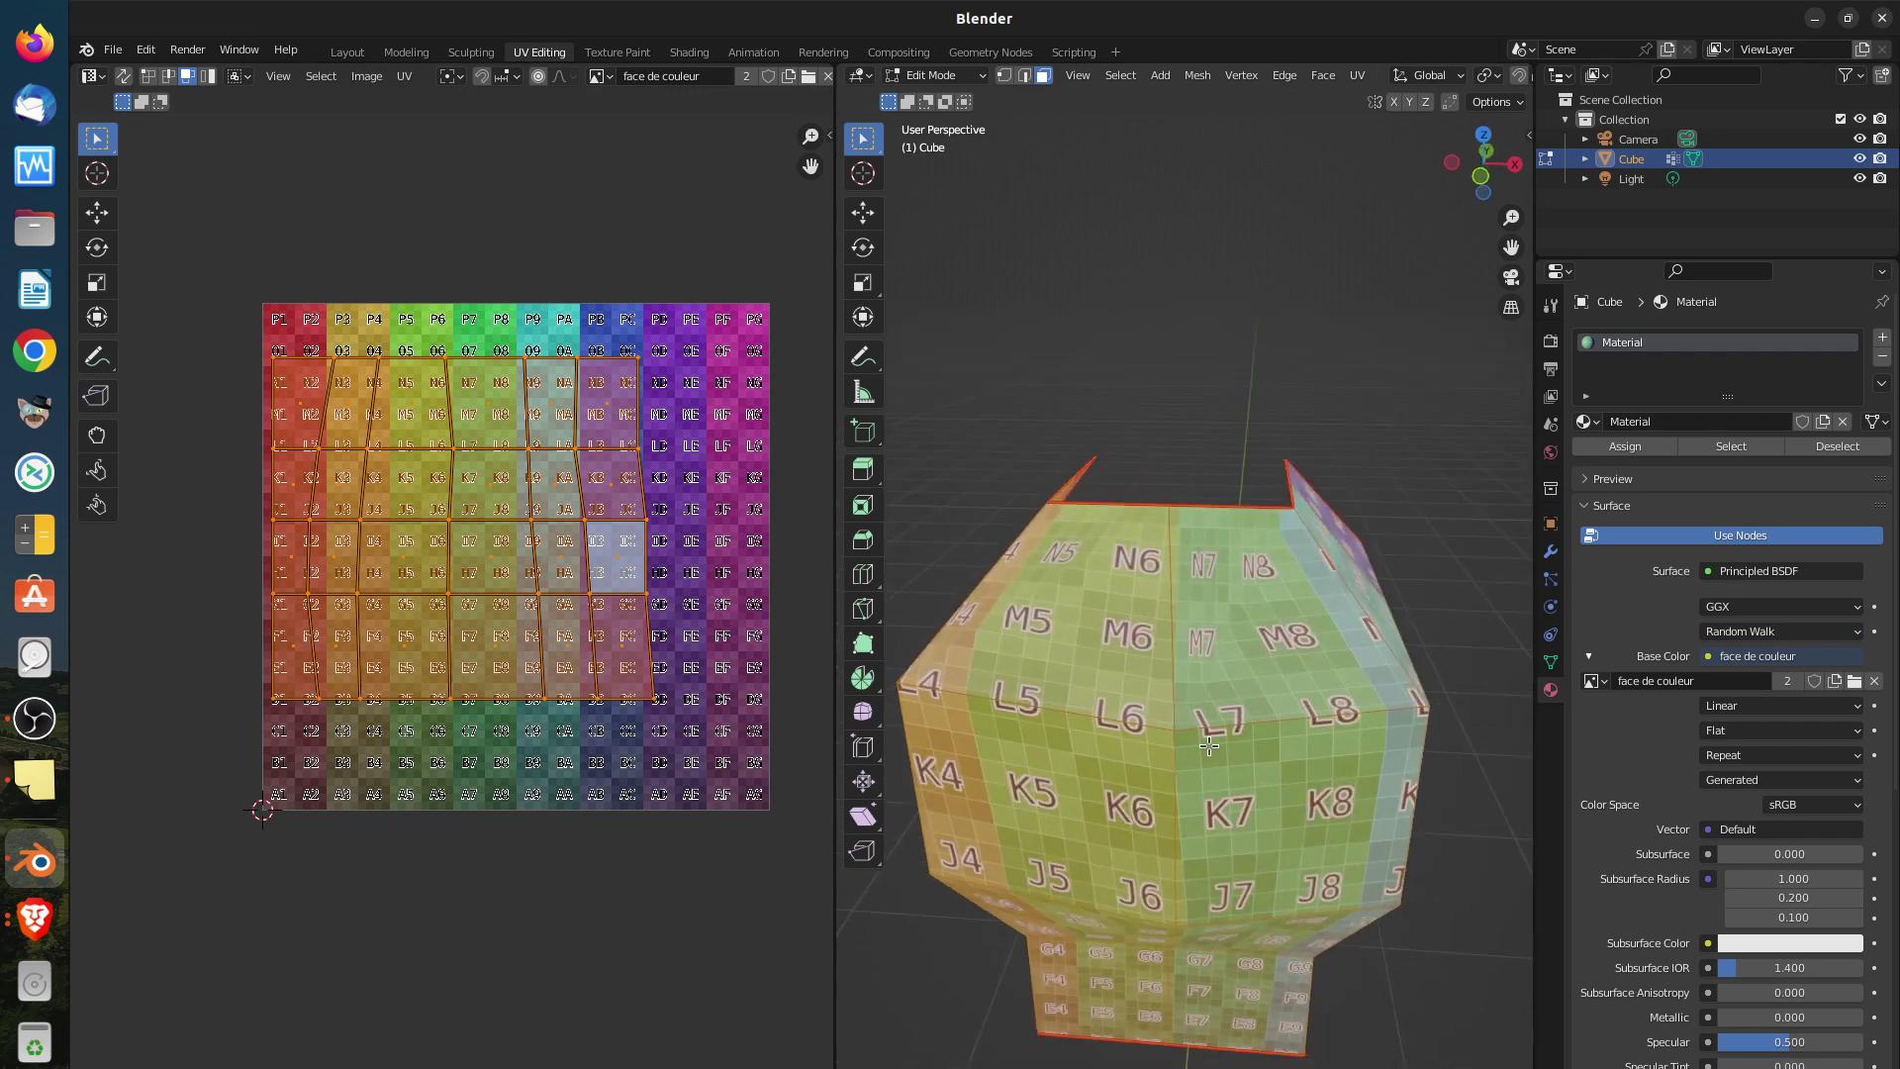
# Try Straighten X on the top UV face over texture columns 3 and 4, and undo it
pyautogui.click(338, 381)
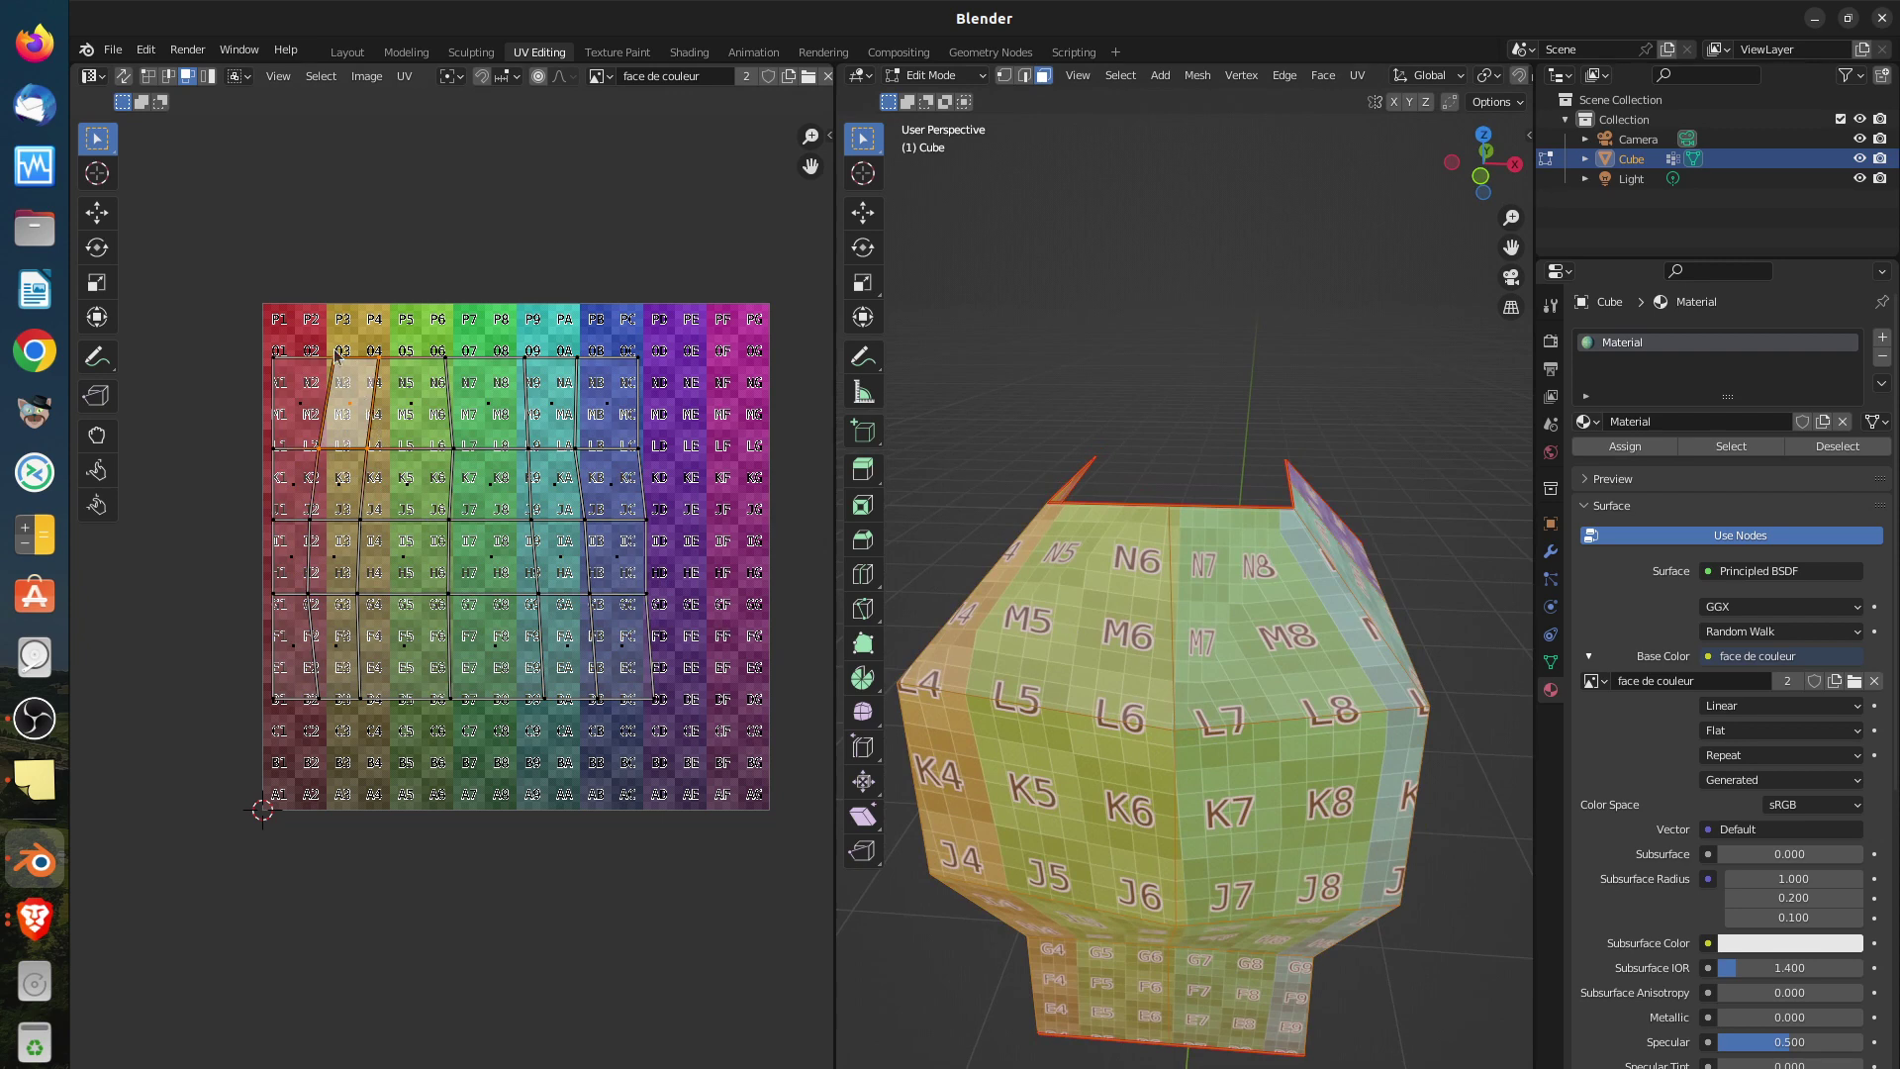
pyautogui.rightClick(365, 398)
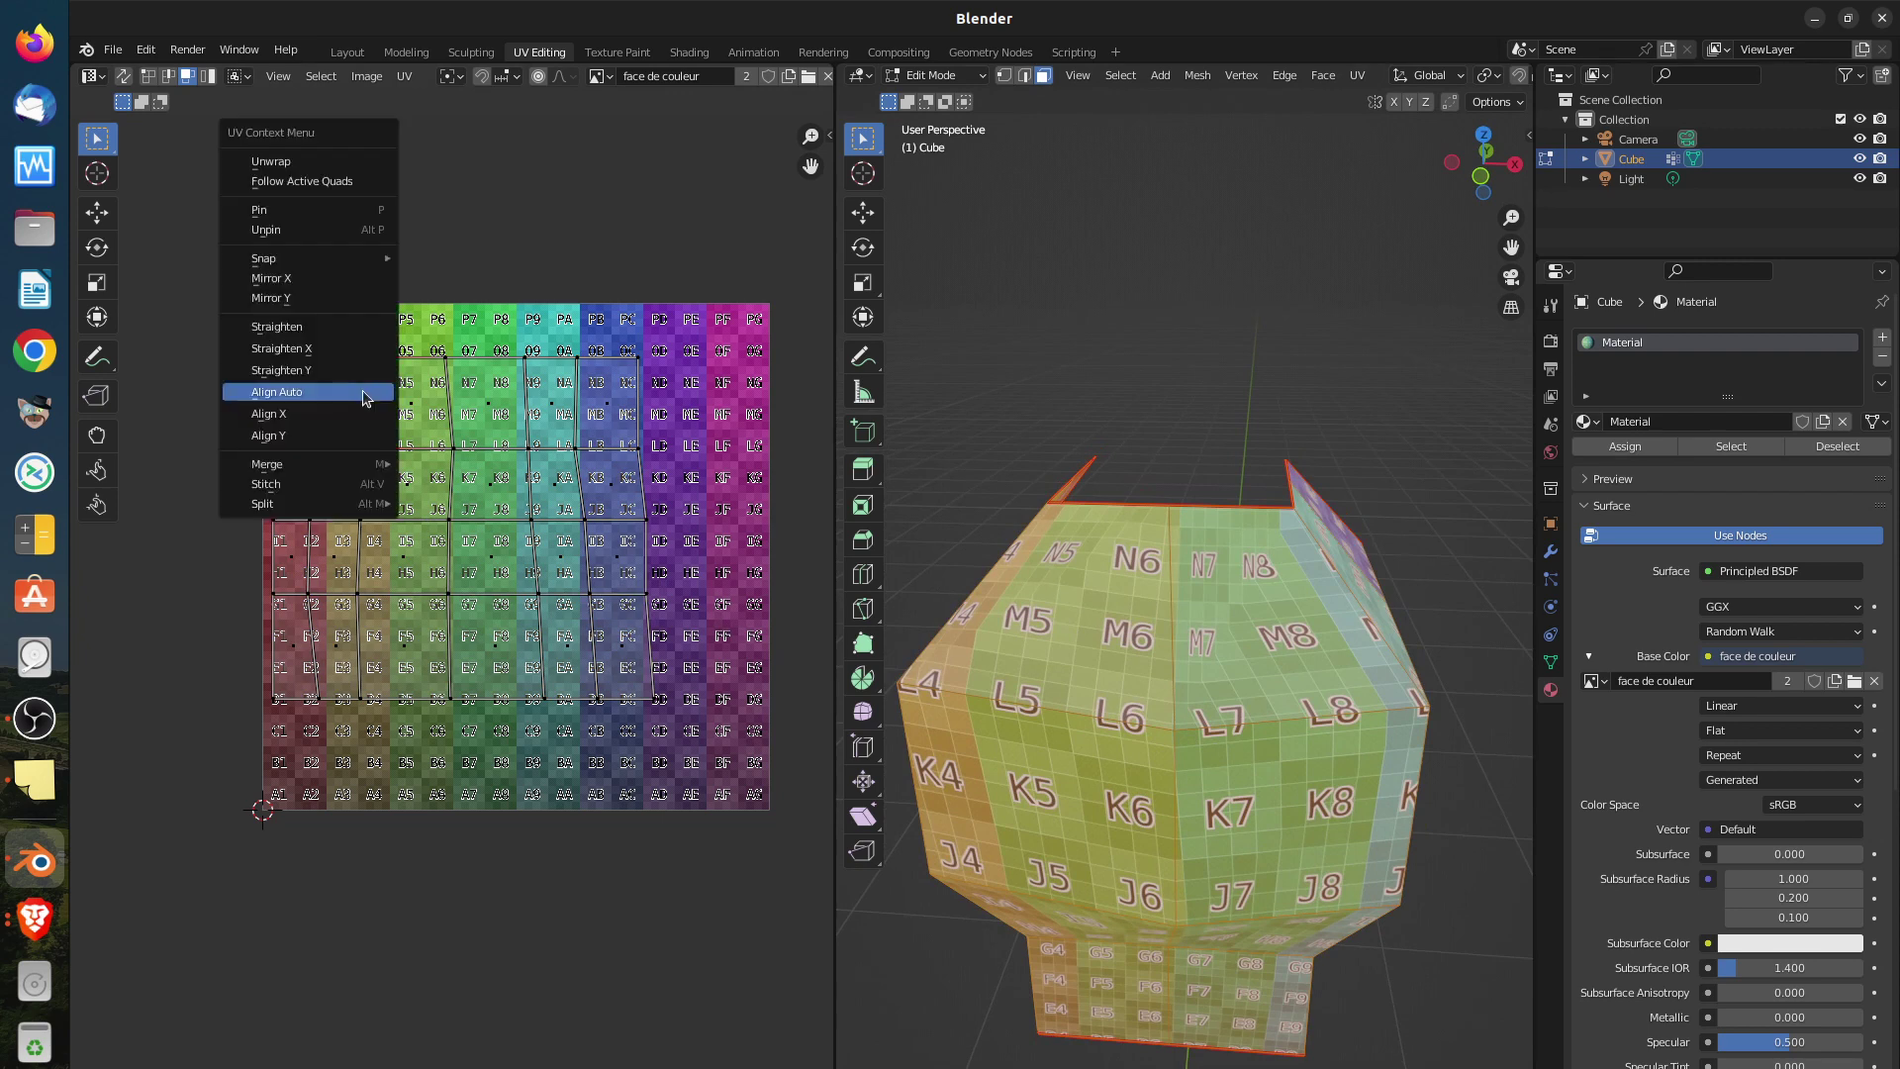
pyautogui.rightClick(643, 228)
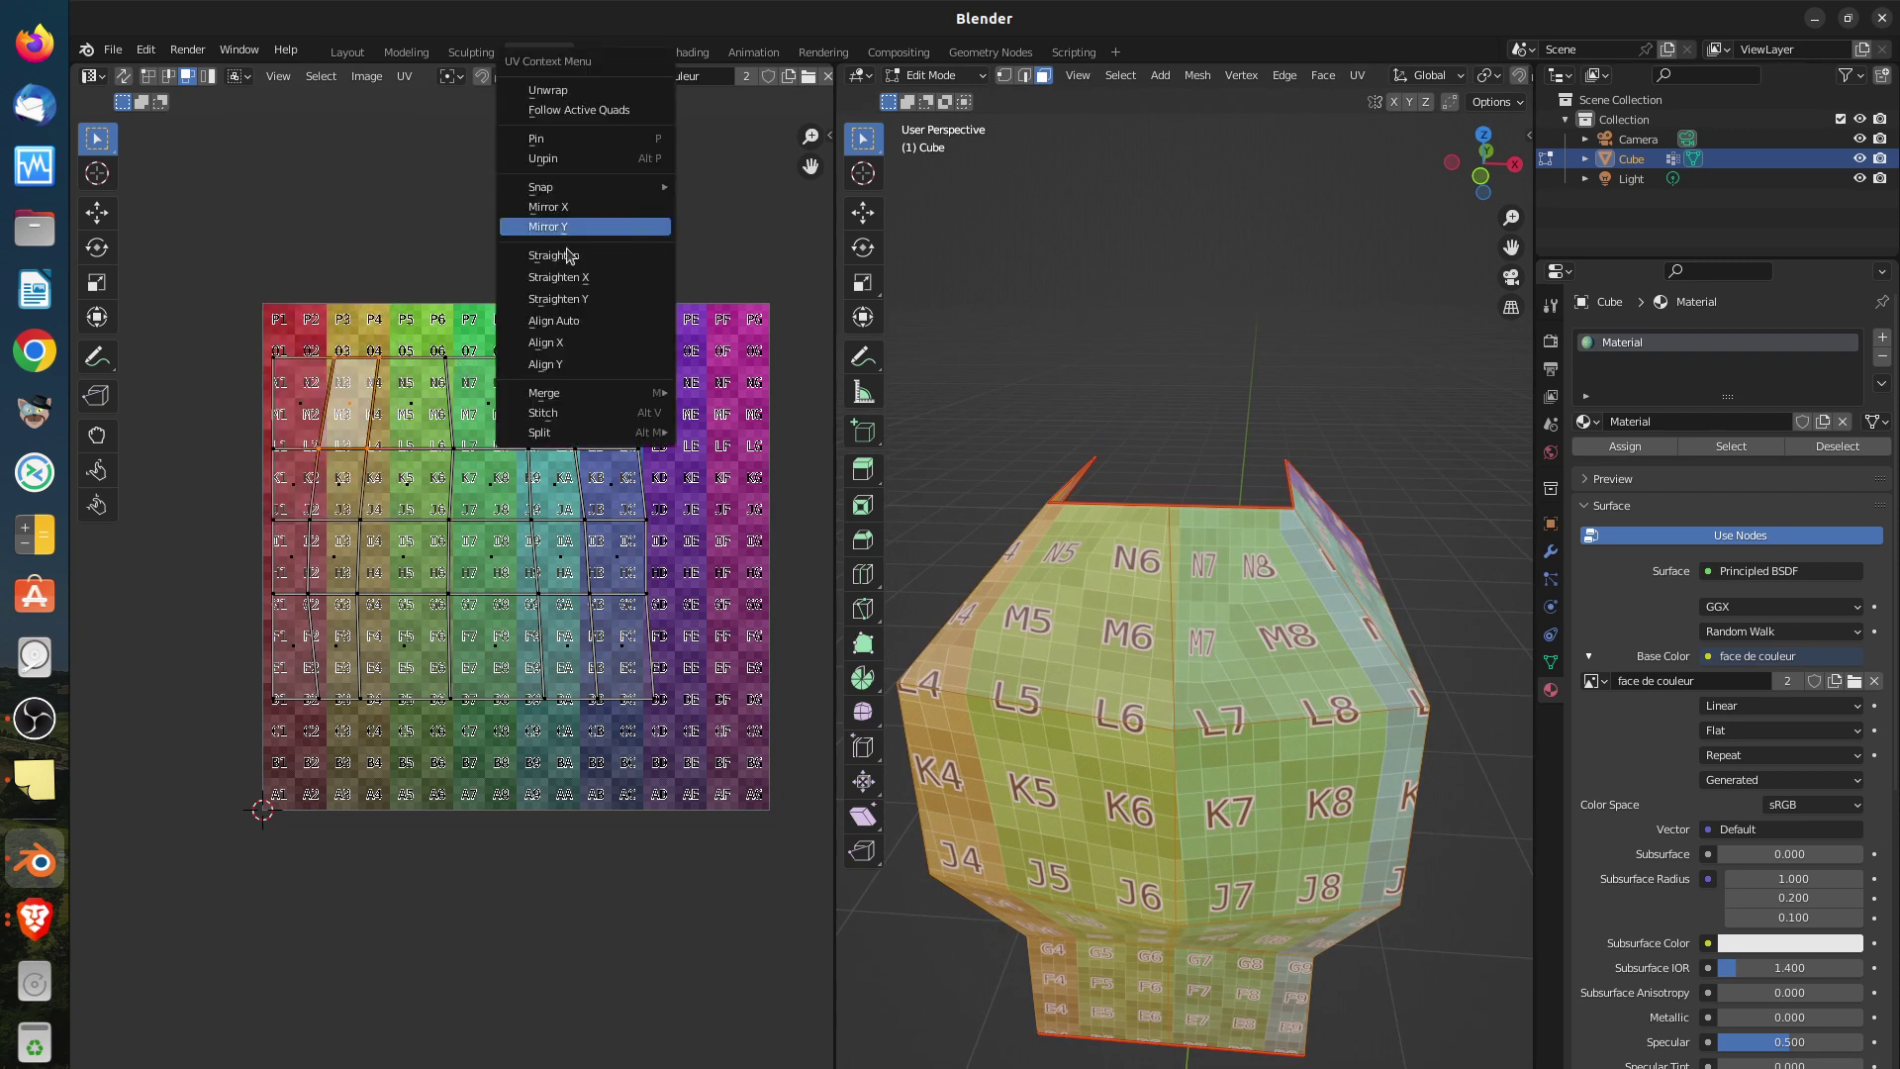
pyautogui.rightClick(528, 275)
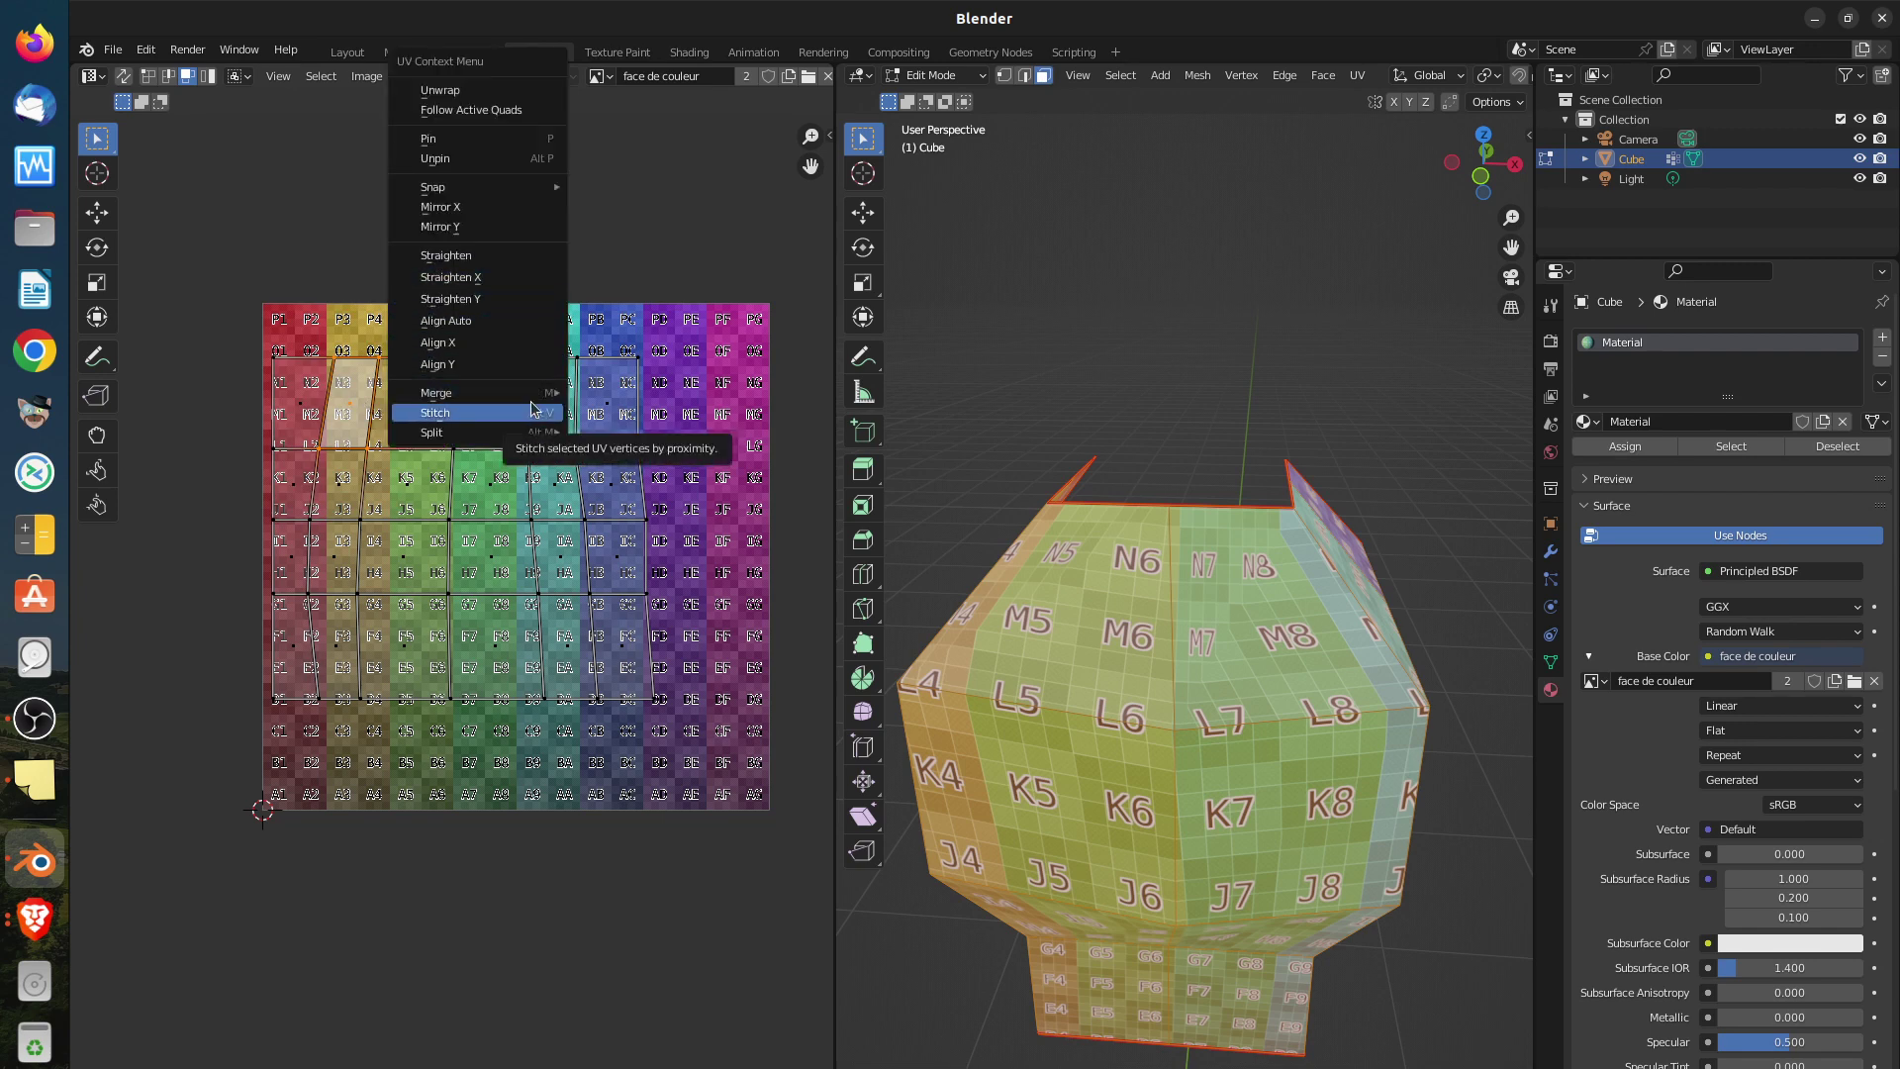
pyautogui.moveTo(532, 405)
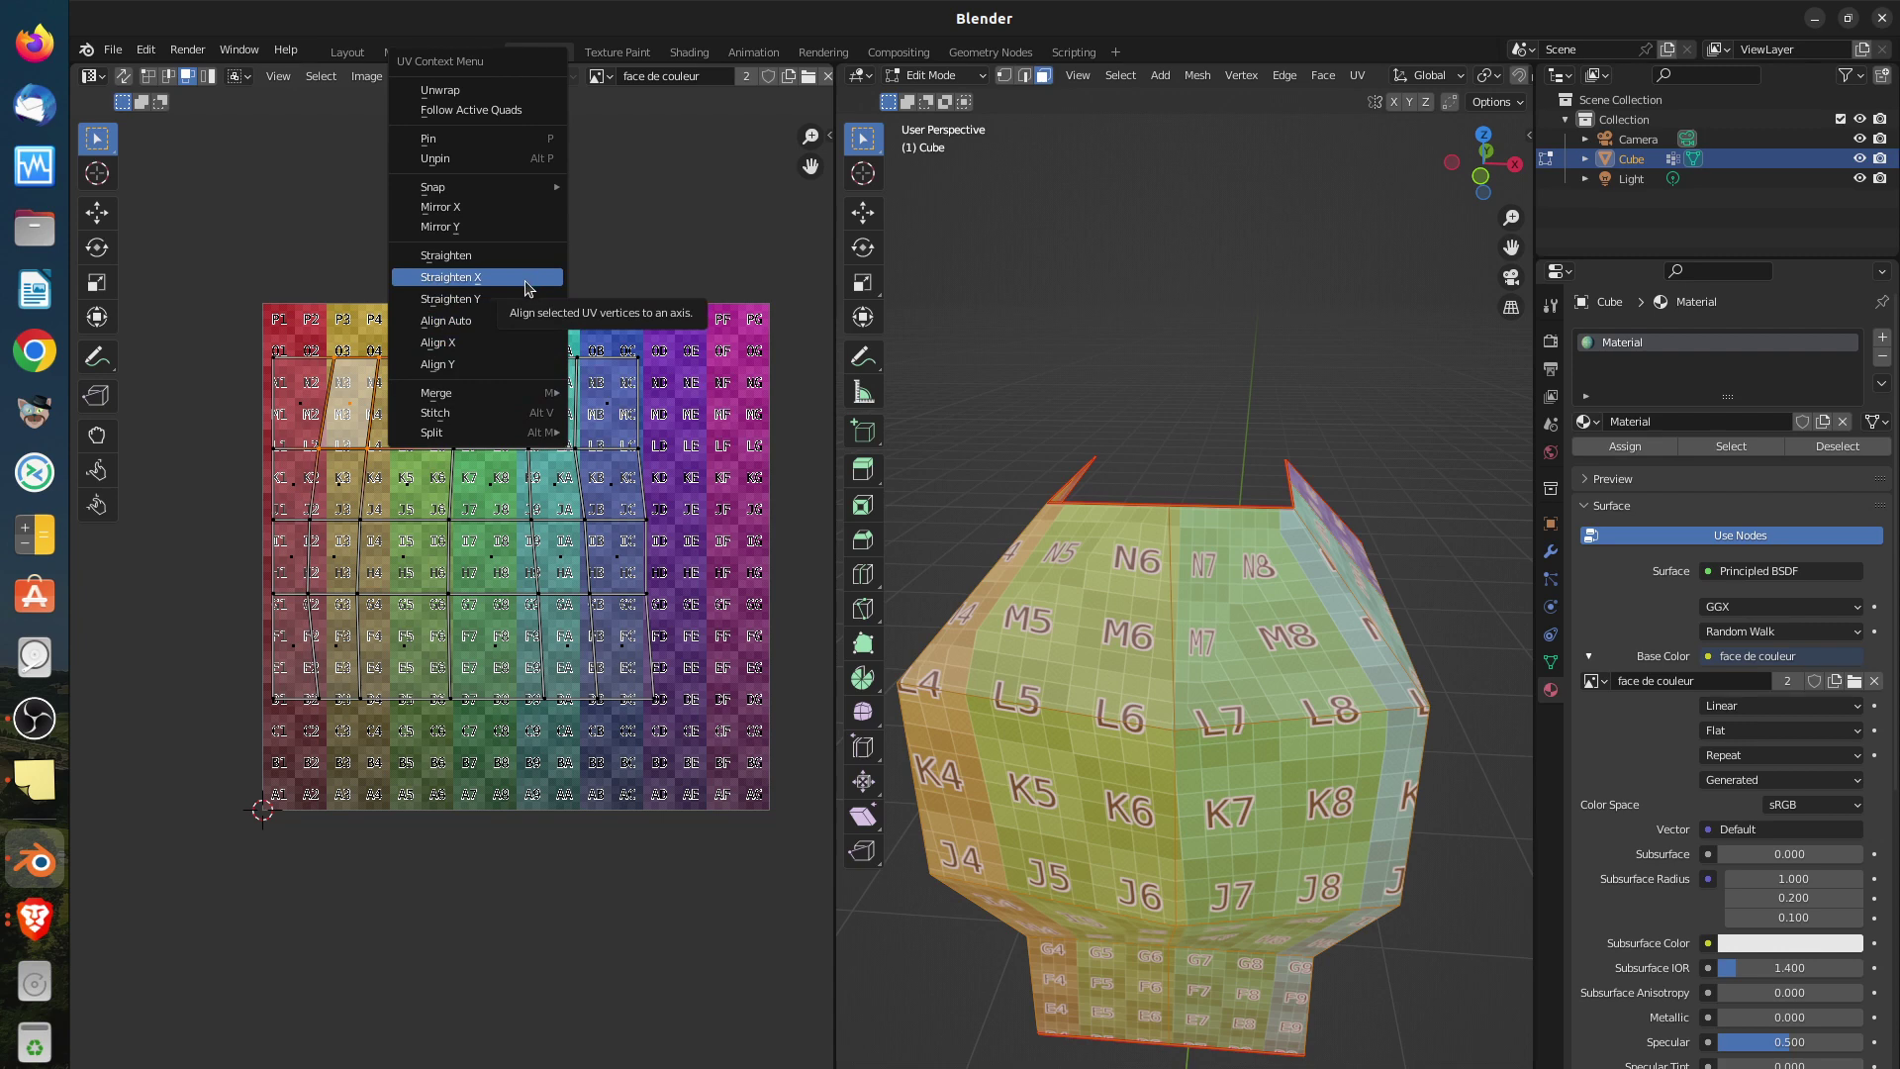
pyautogui.click(526, 287)
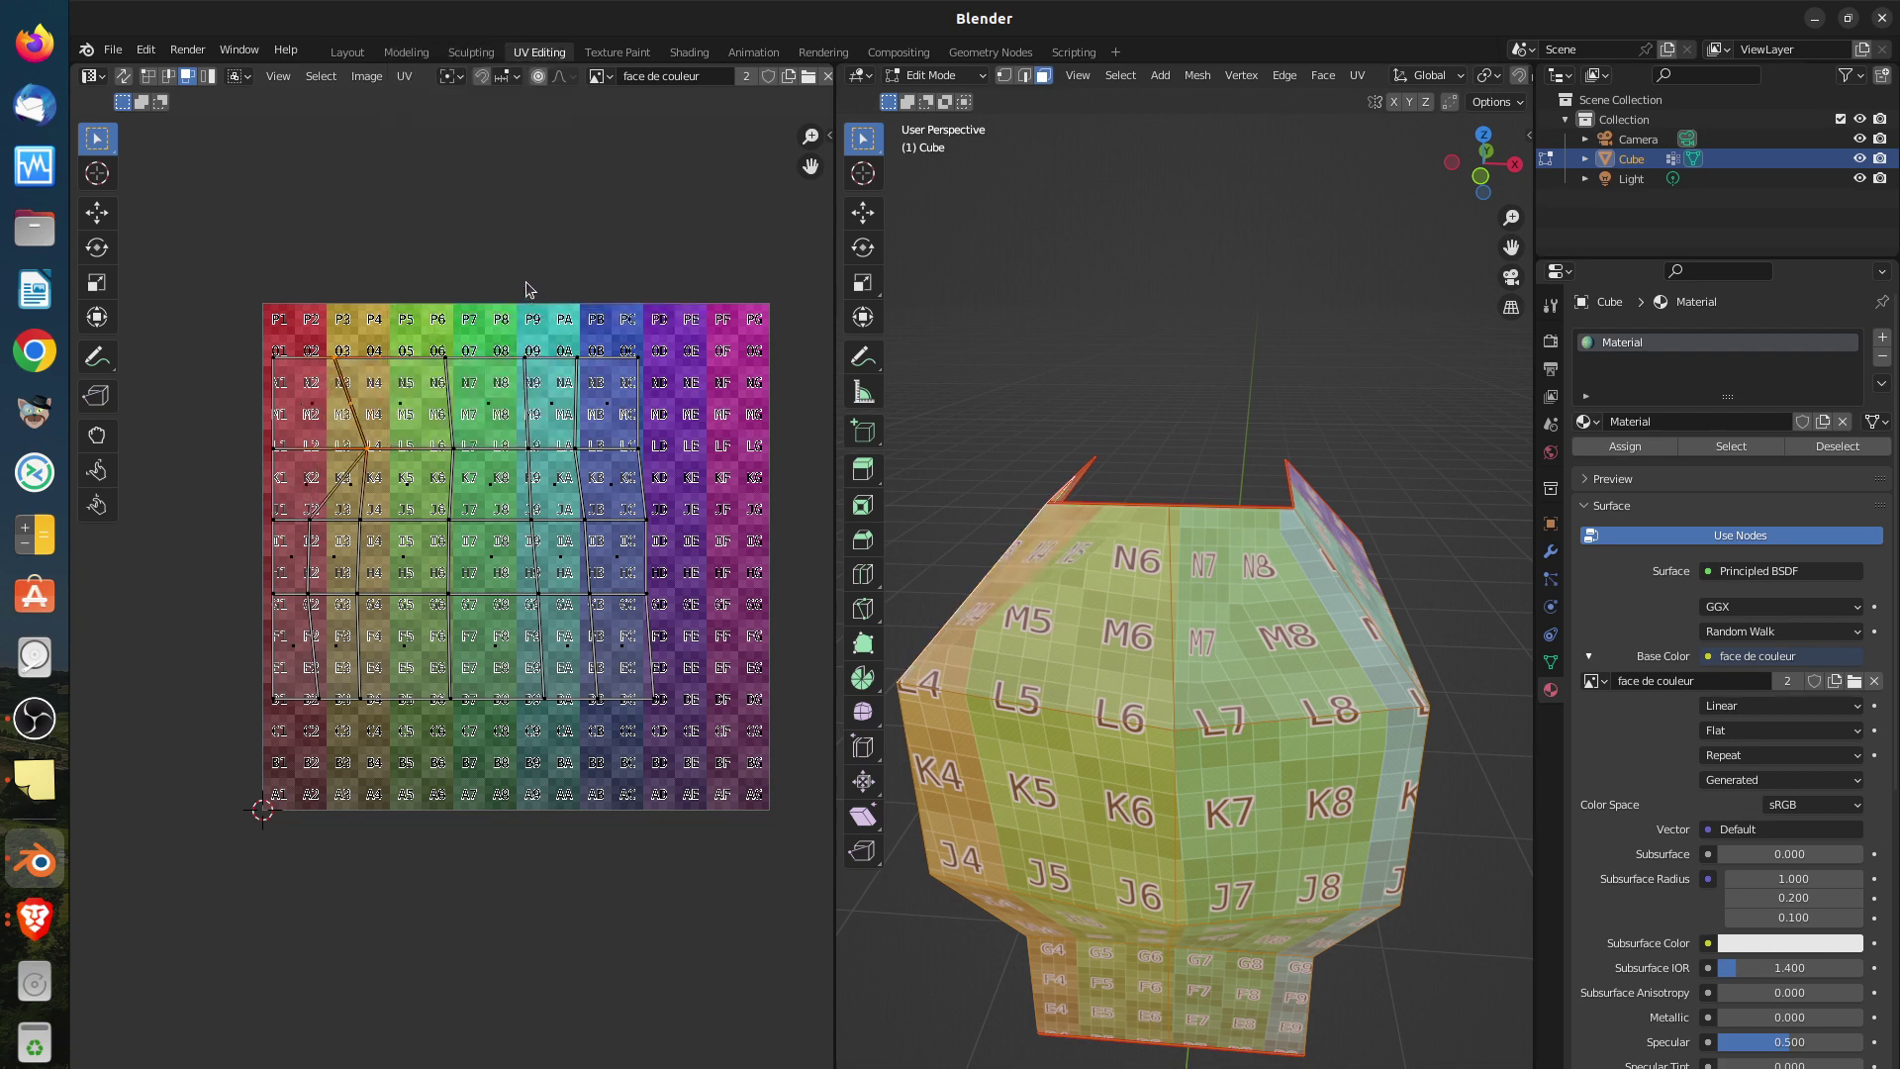
pyautogui.hotkey('ctrl', 'z')
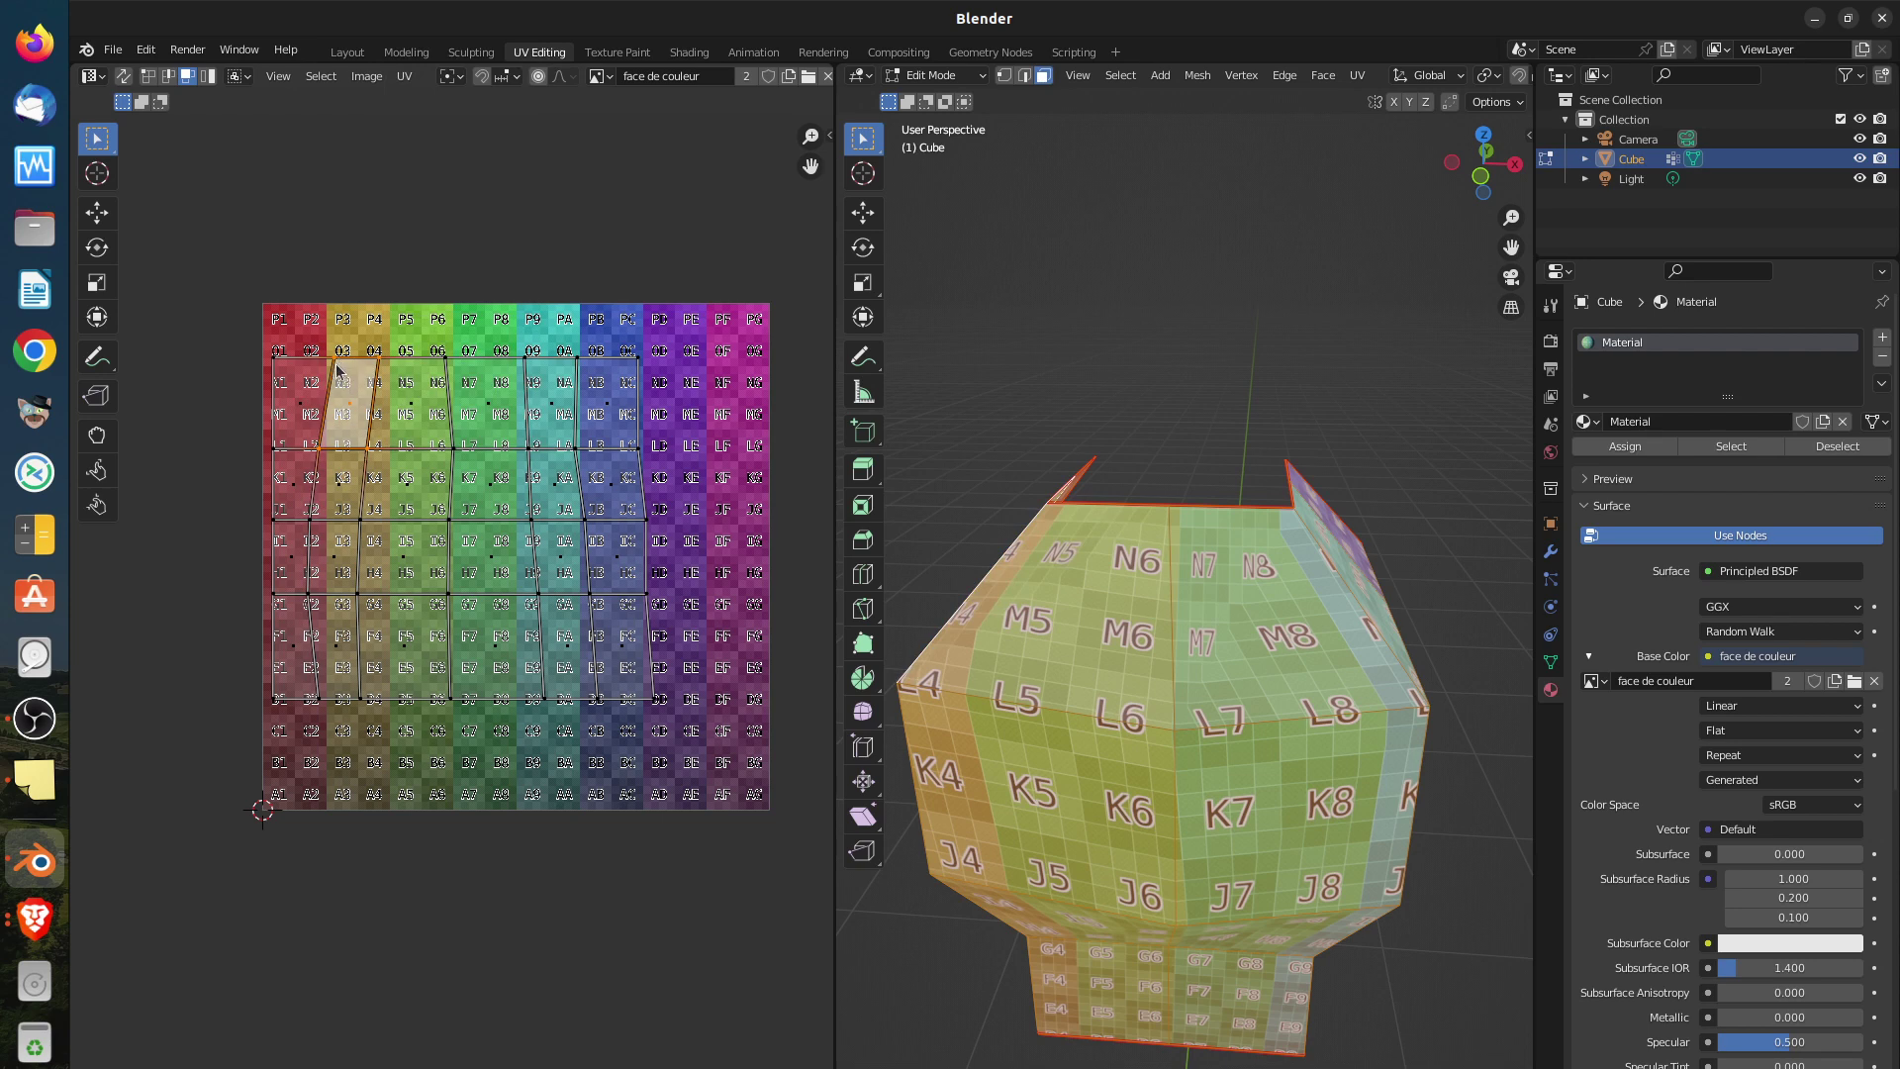
# In UV vertex mode, select the second vertical UV column, near texture column 2, and apply Straighten X
pyautogui.hotkey('alt', 'a')
pyautogui.click(147, 78)
pyautogui.keyDown('alt'); pyautogui.click(318, 693); pyautogui.keyUp('alt')
pyautogui.rightClick(380, 239)
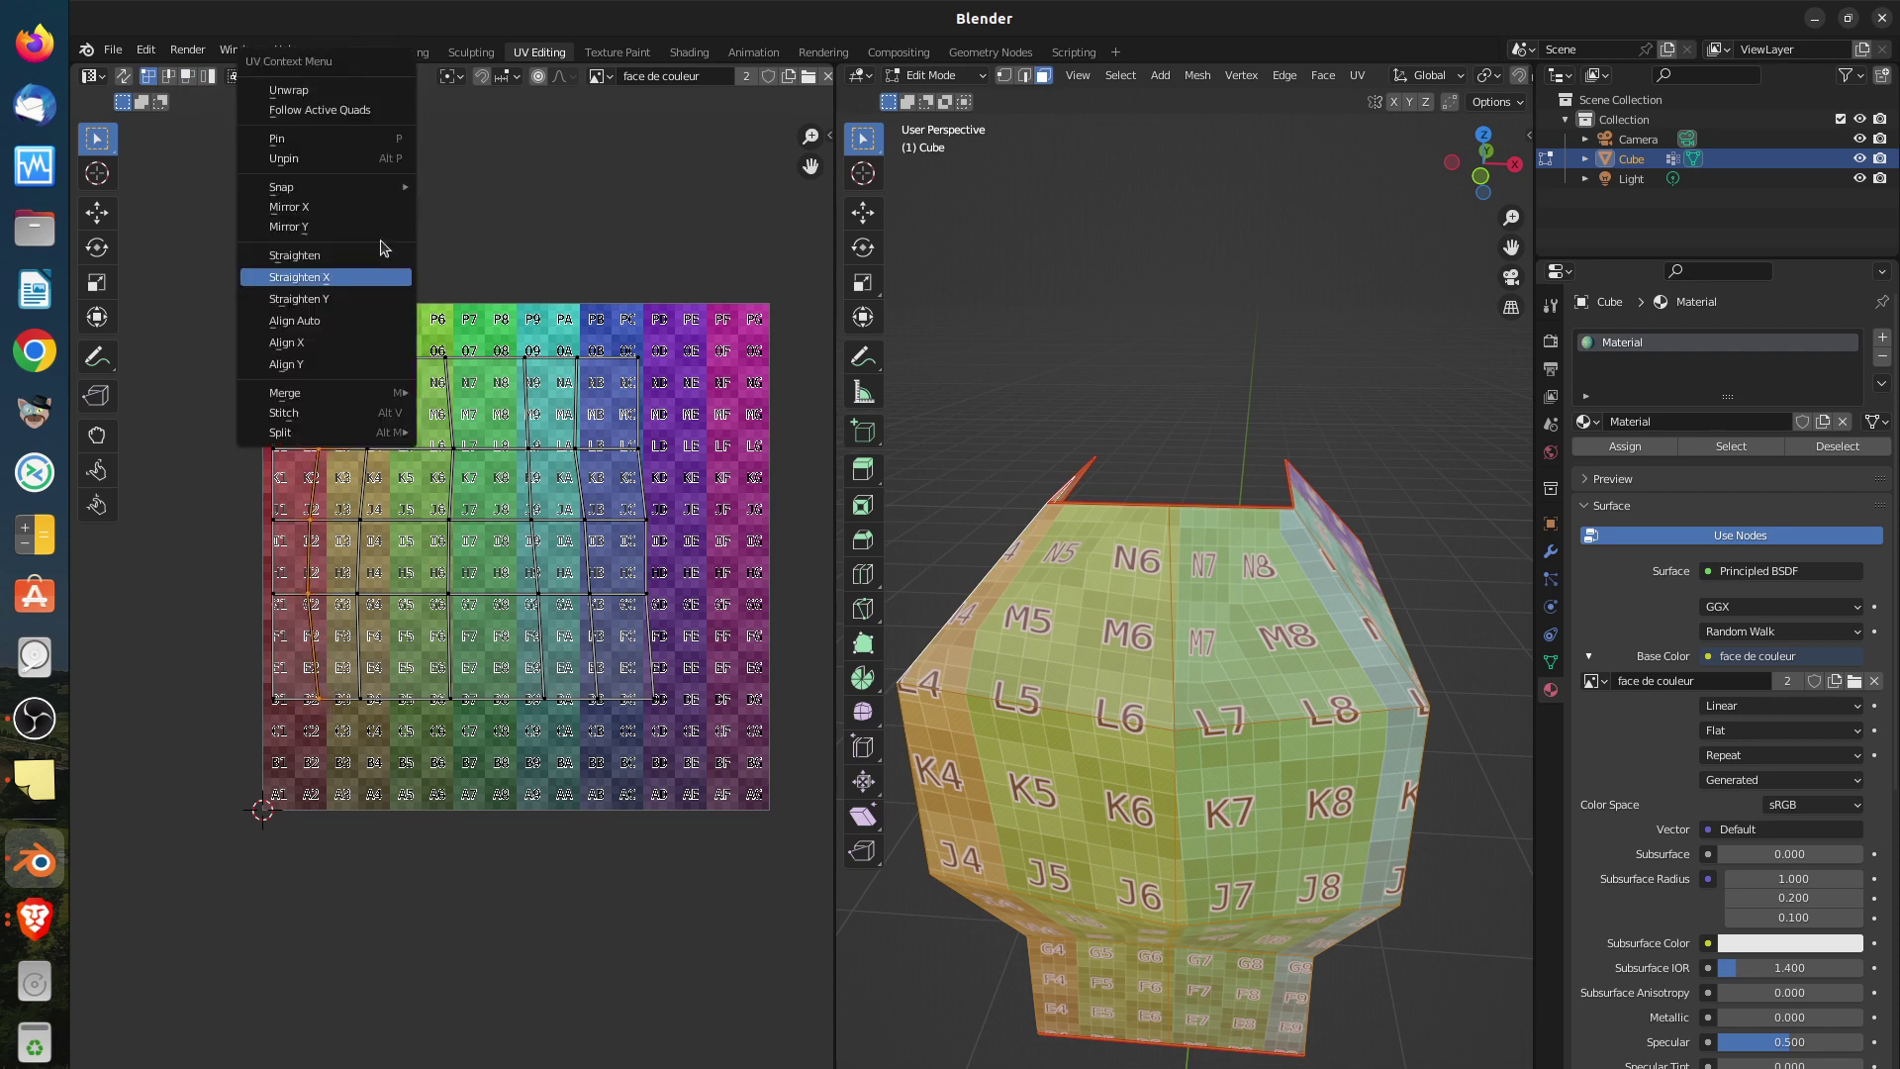
pyautogui.click(358, 288)
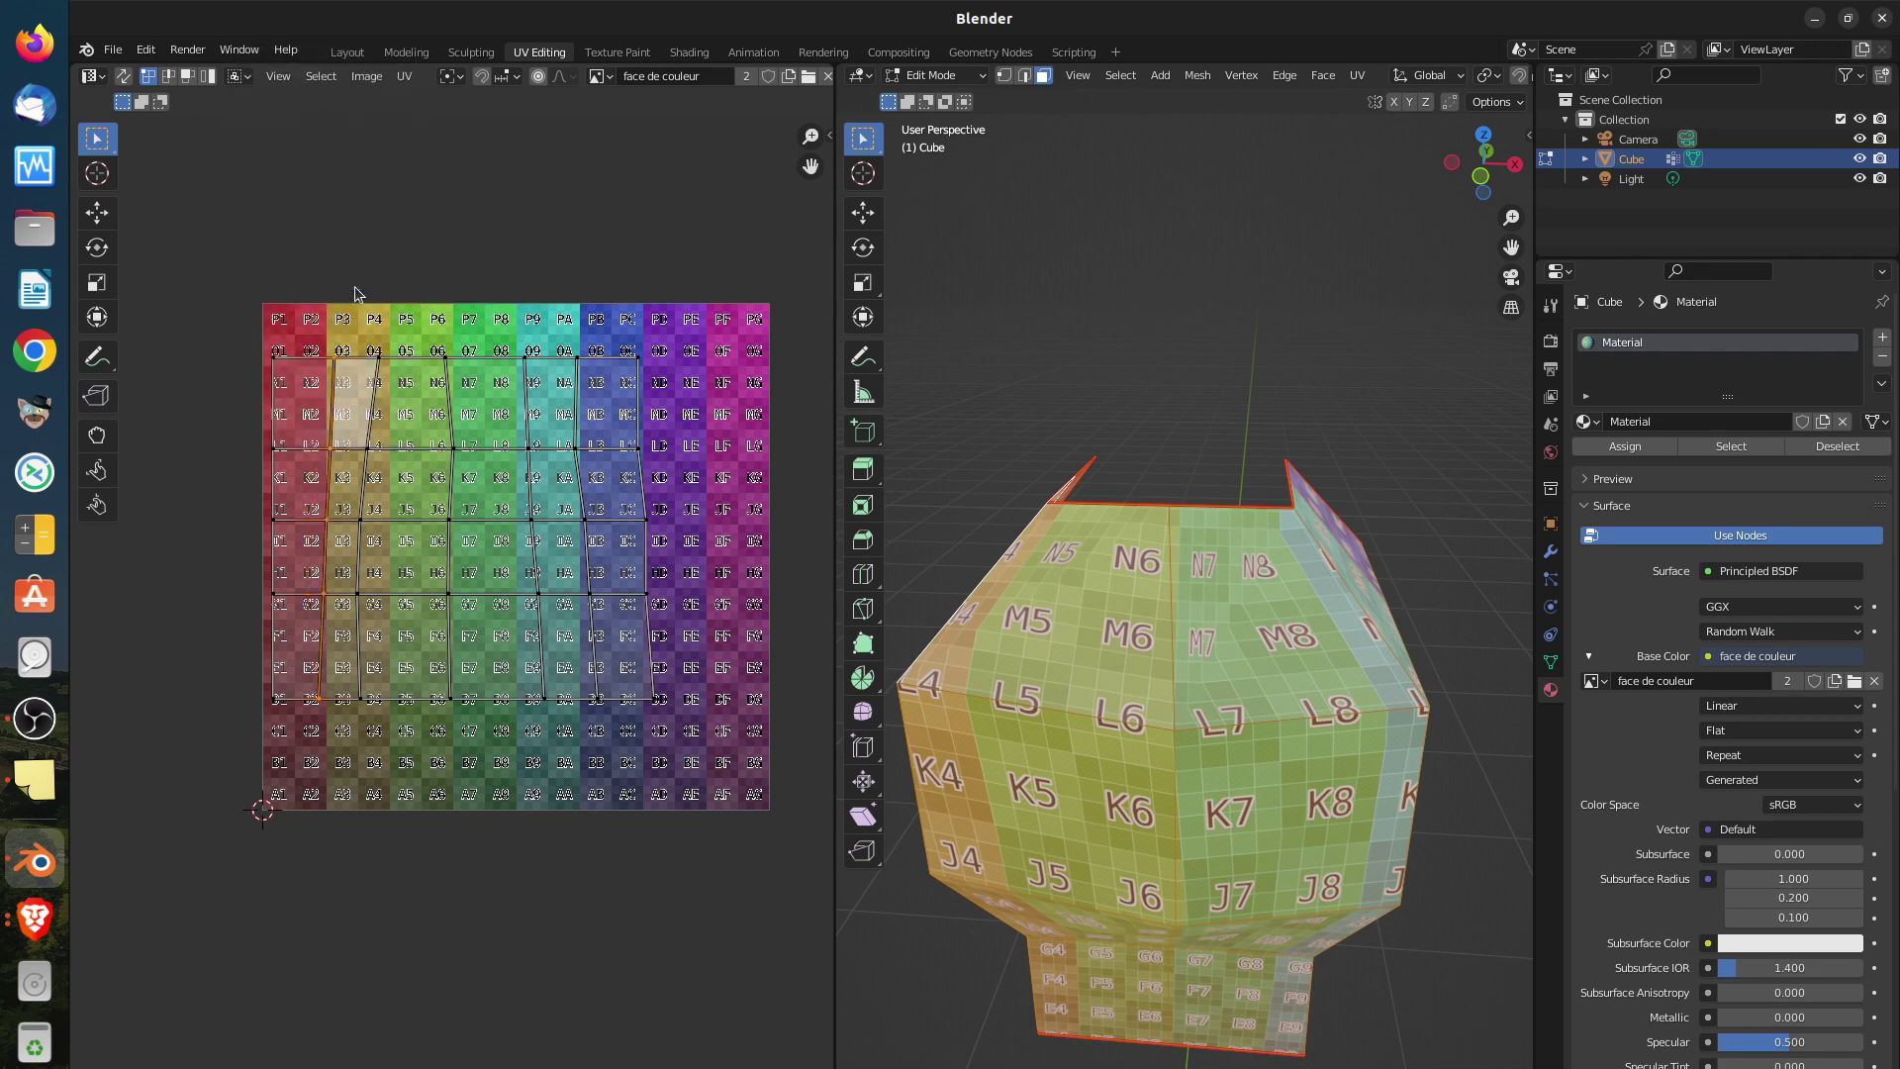
# Select the middle vertical UV column between texture columns 6 and 7 and straighten it with Align Auto
pyautogui.rightClick(354, 247)
pyautogui.hotkey('alt', 'a')
pyautogui.keyDown('alt'); pyautogui.click(456, 693); pyautogui.keyUp('alt')
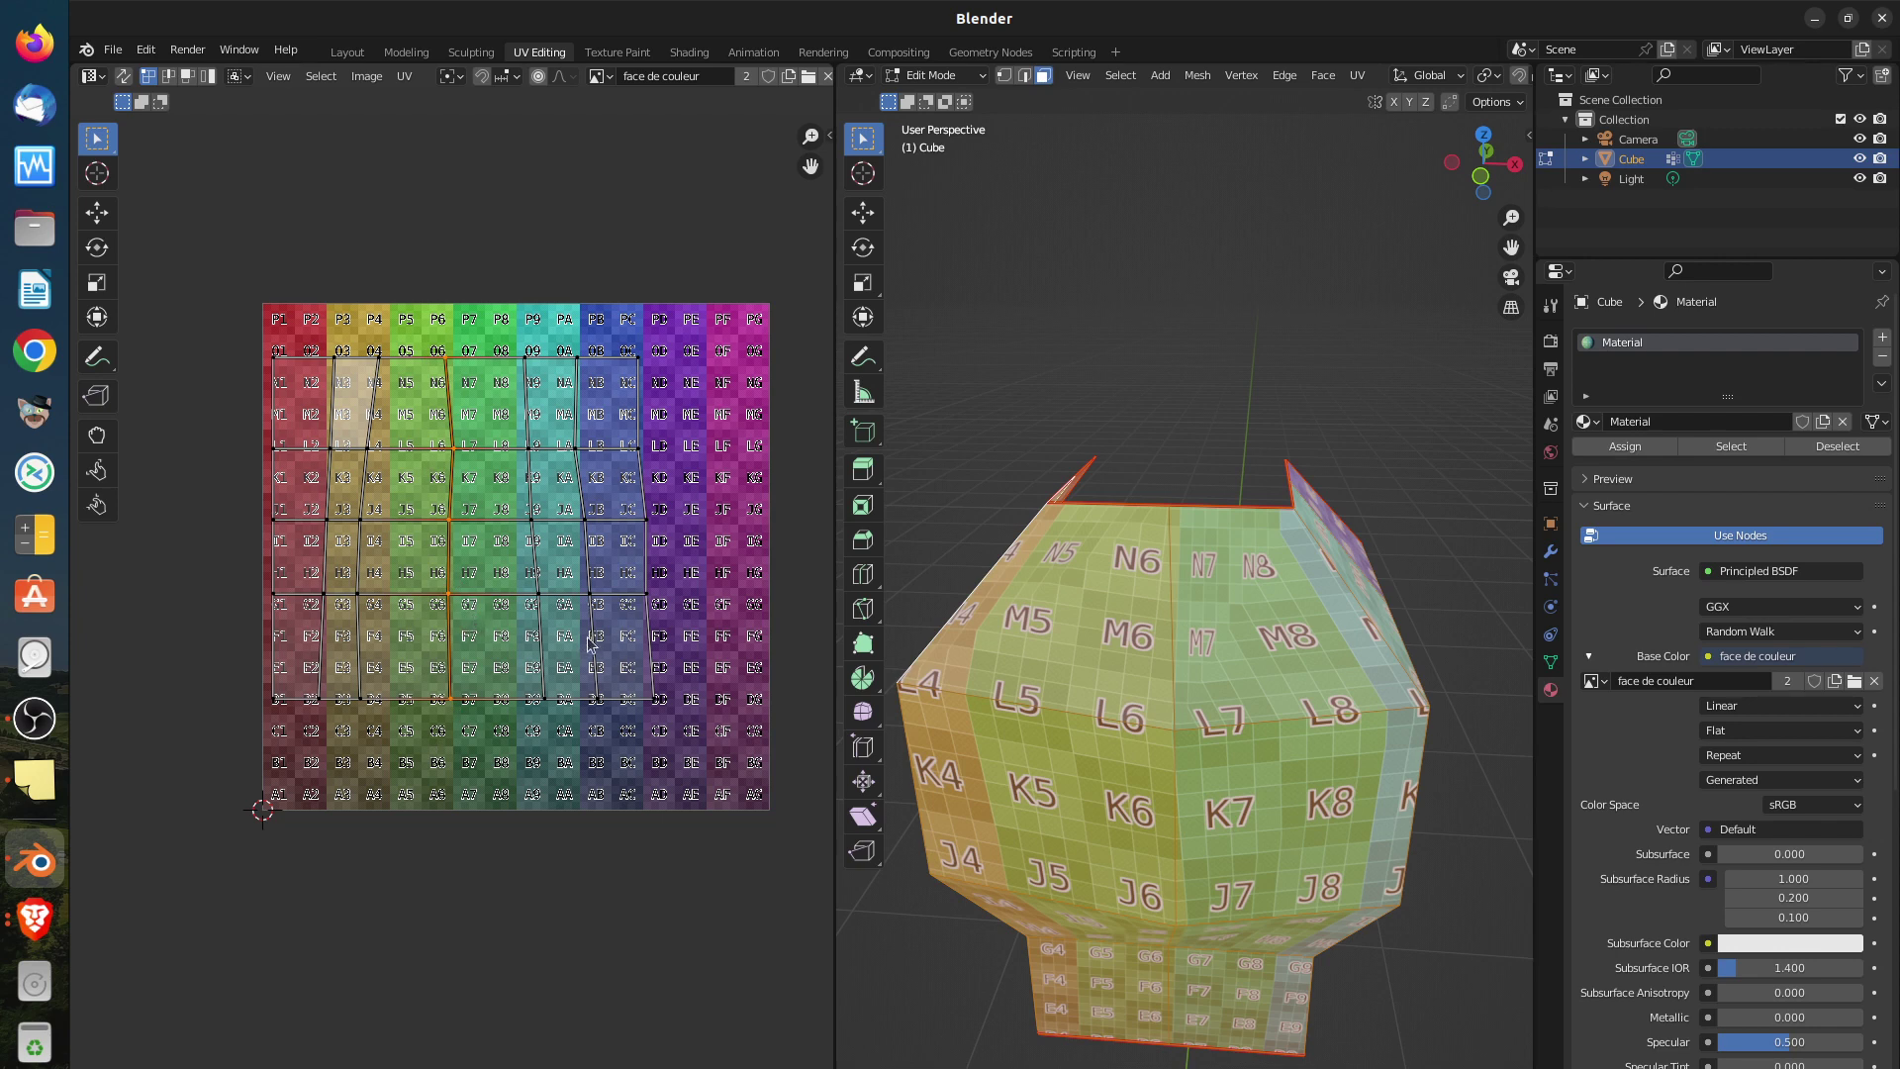
pyautogui.rightClick(491, 254)
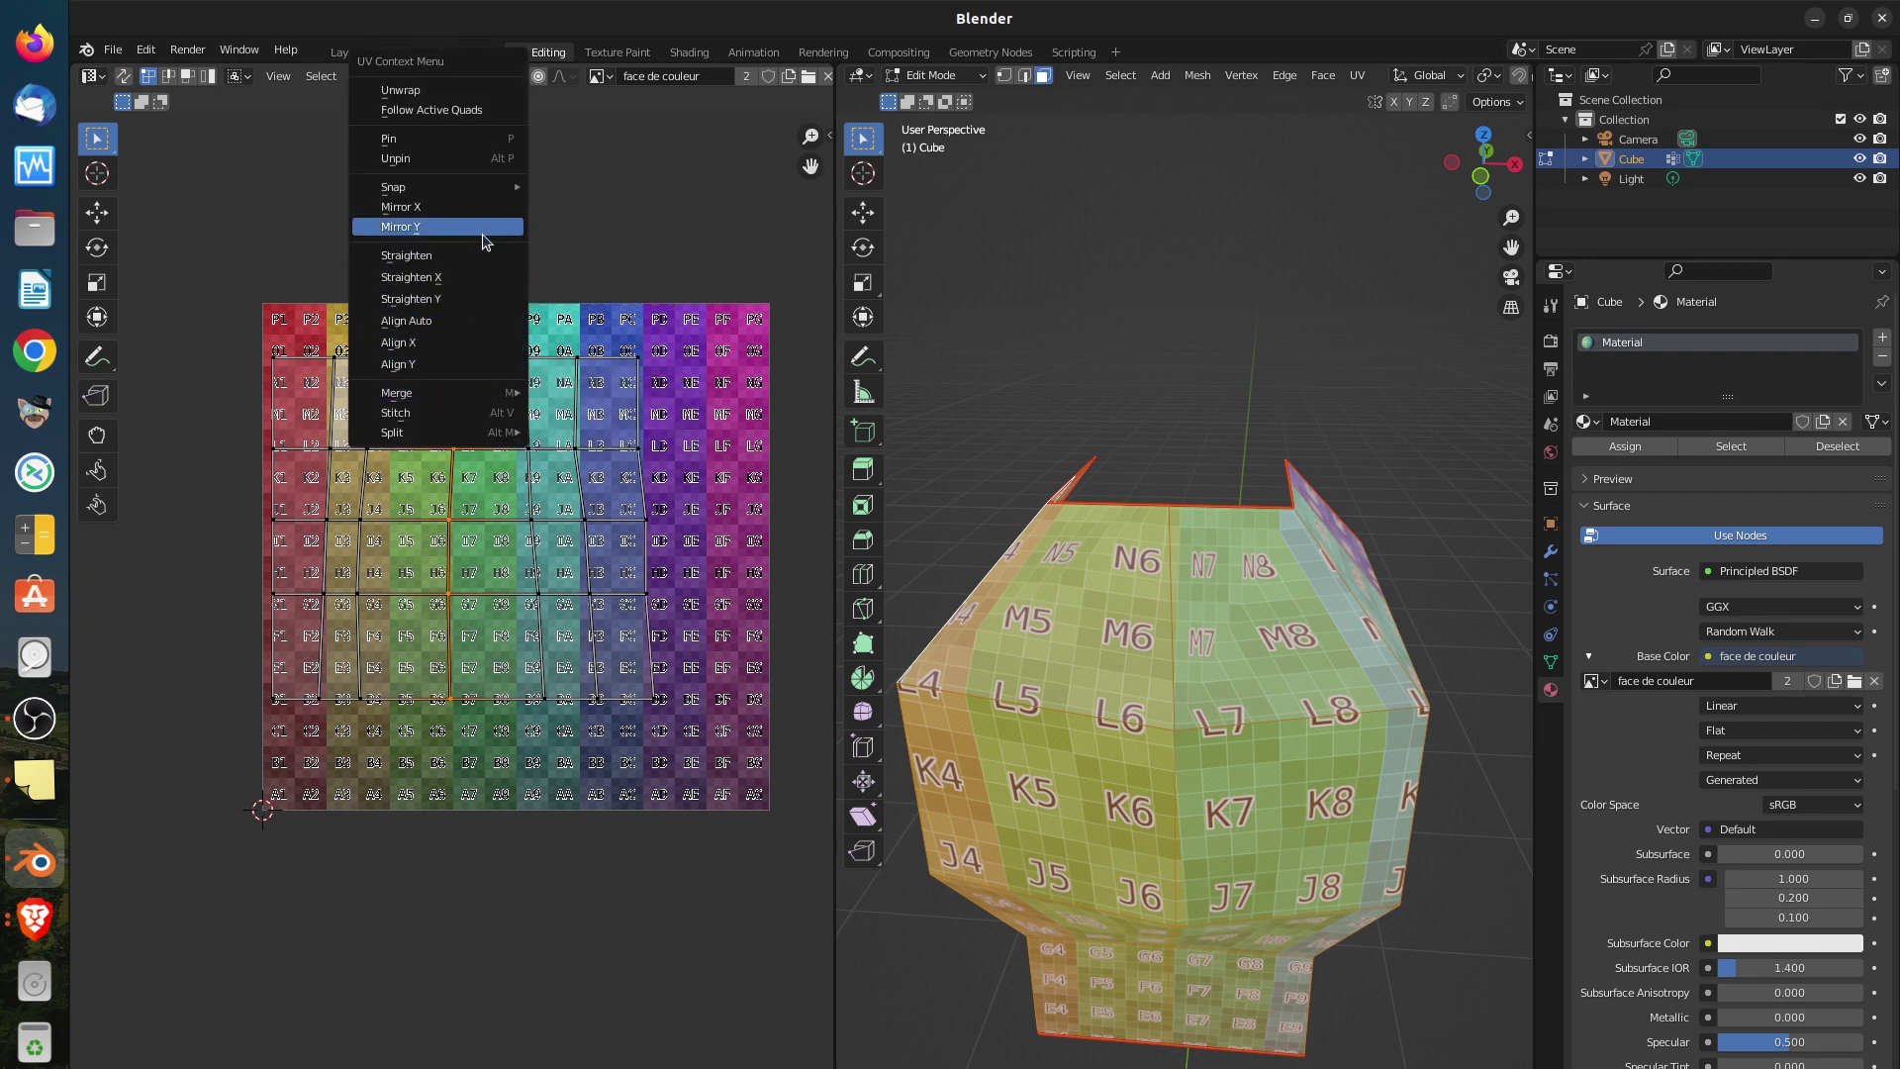
pyautogui.click(478, 321)
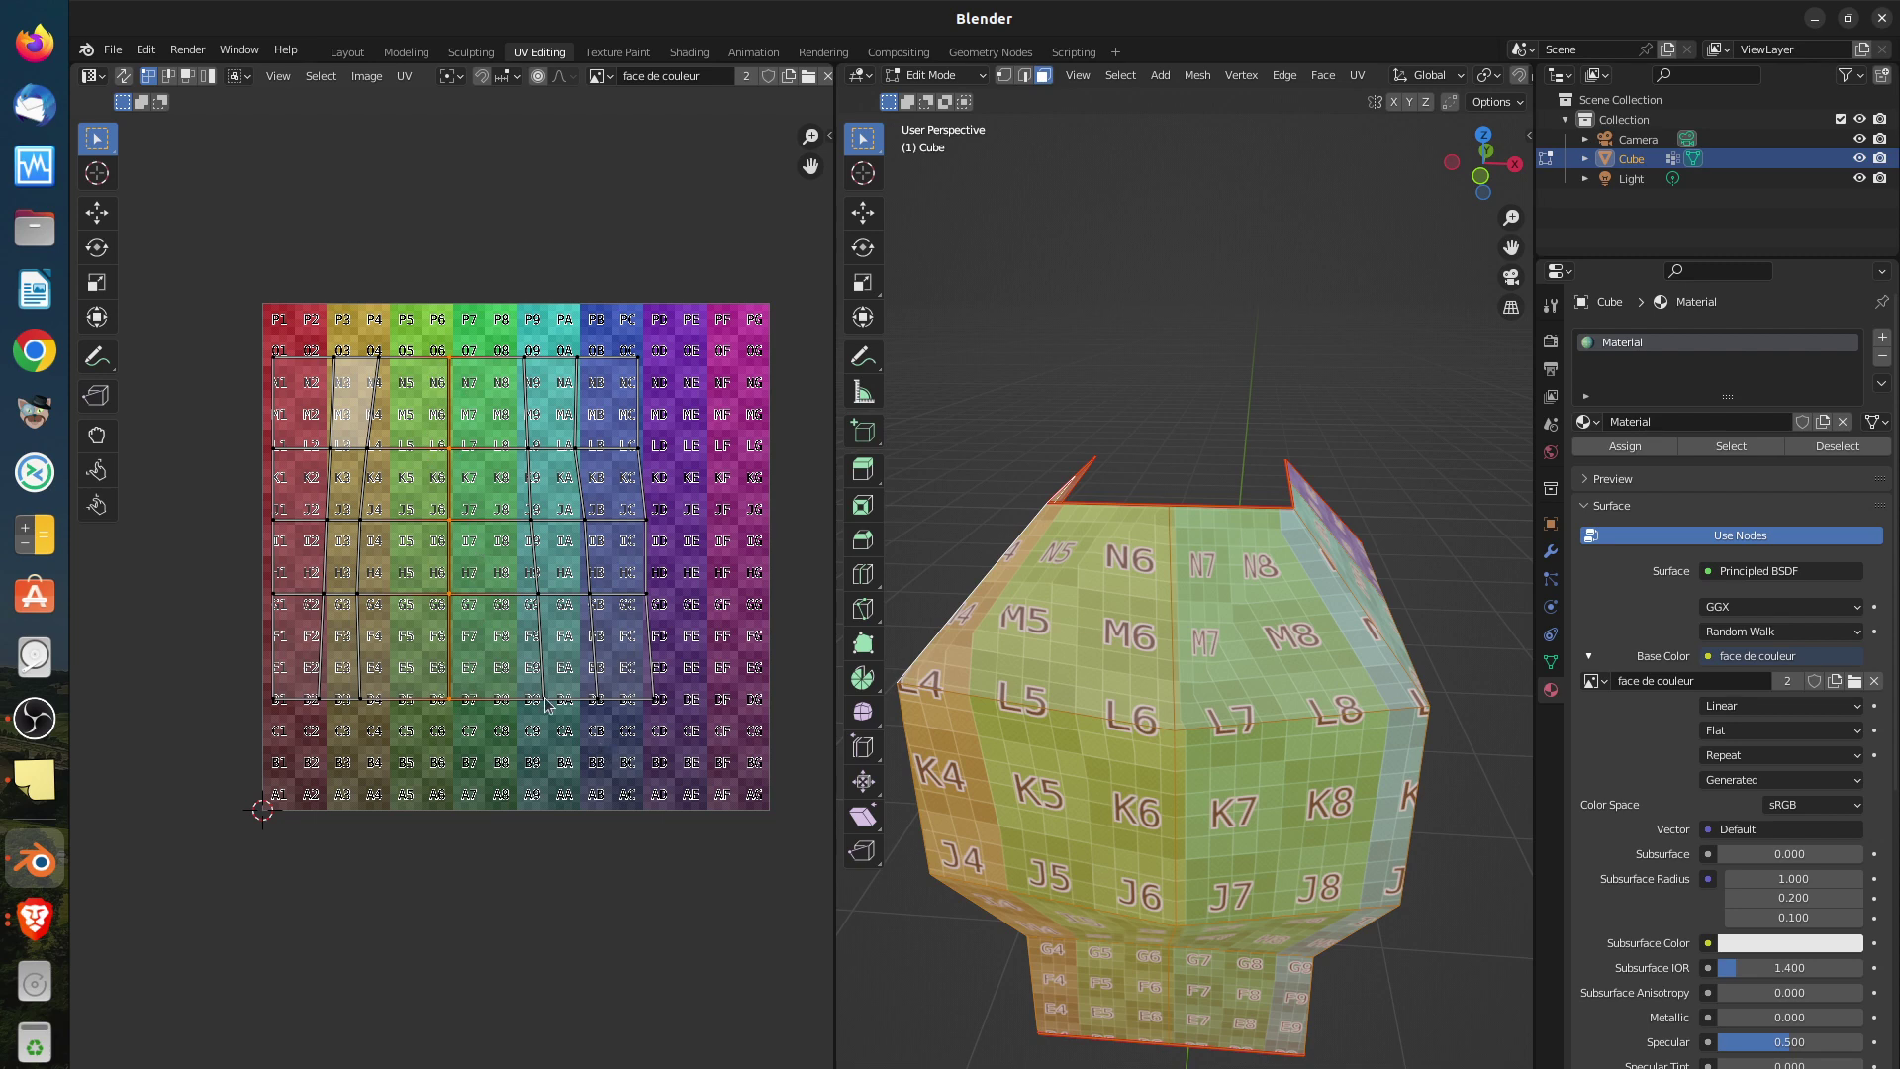
# Move the top vertex of the UV column at texture column 9 toward column 8, and select that whole column
pyautogui.click(526, 362)
pyautogui.press('g')
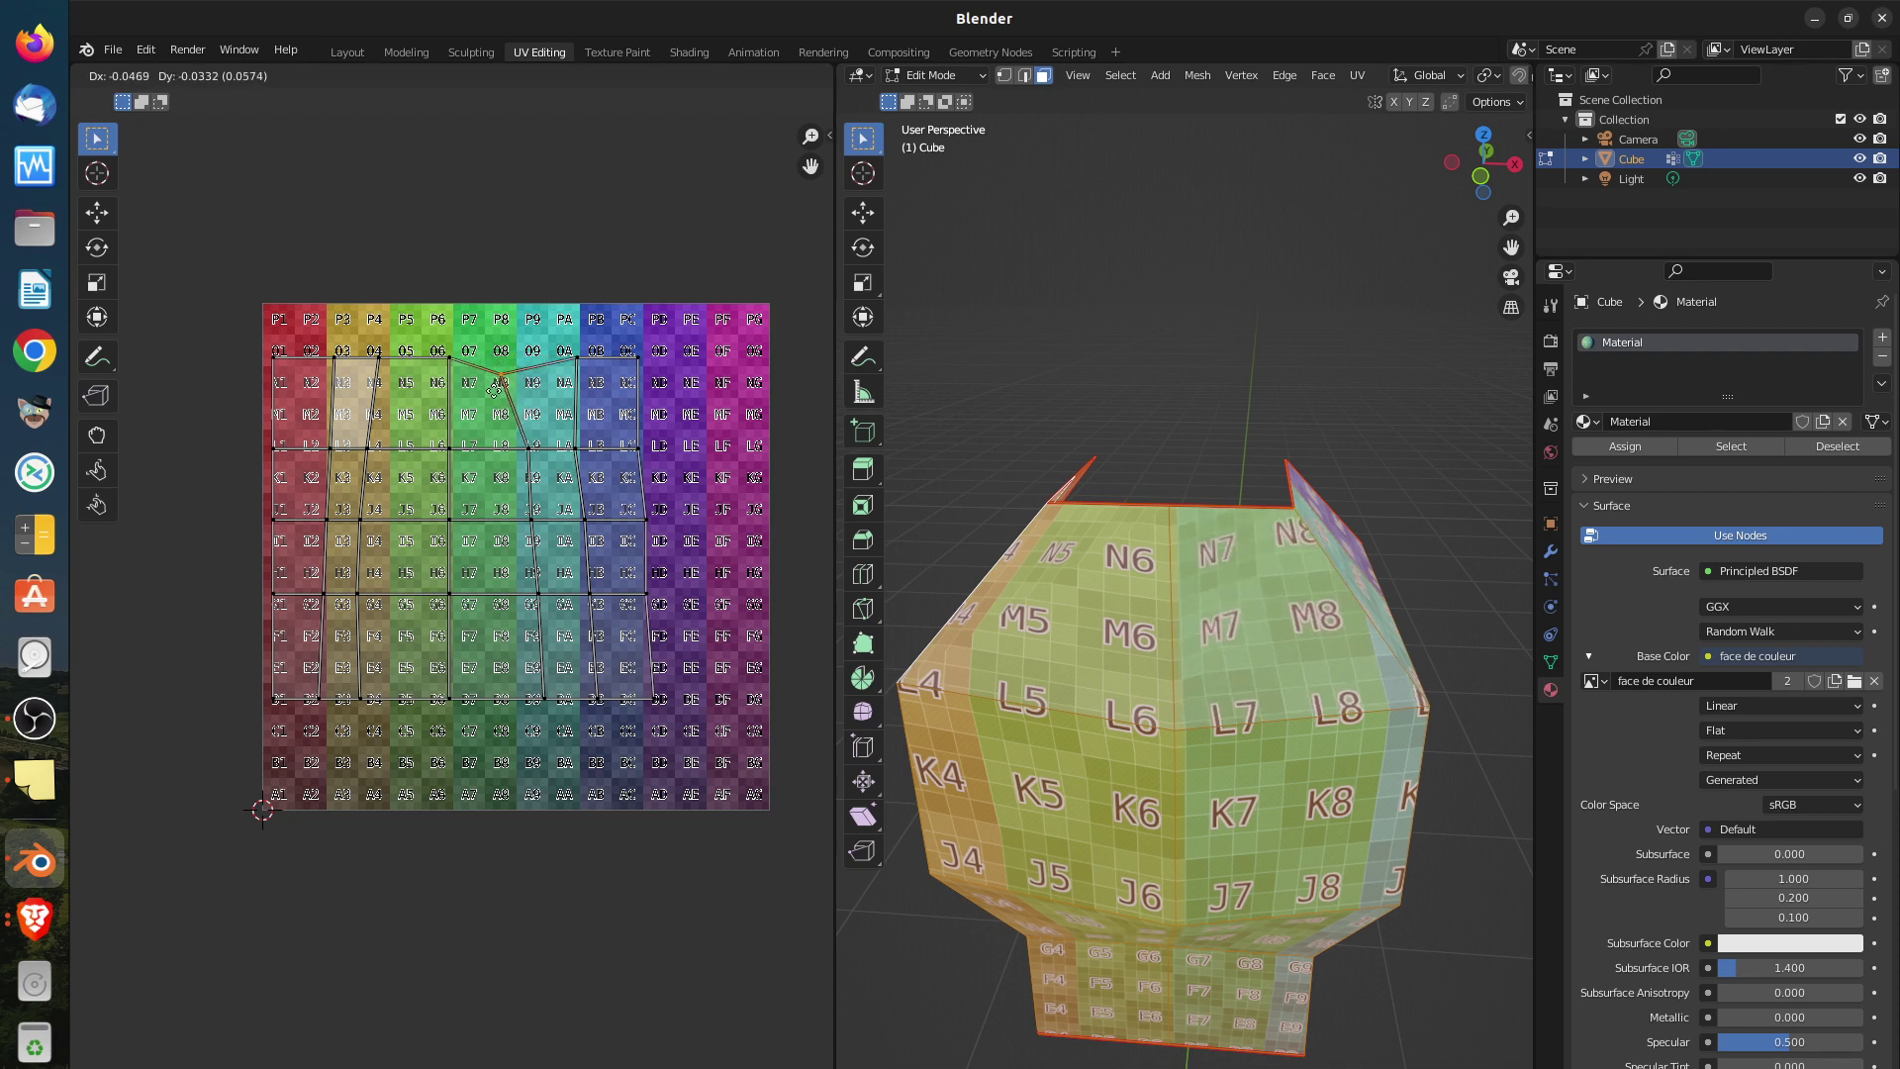
pyautogui.click(504, 381)
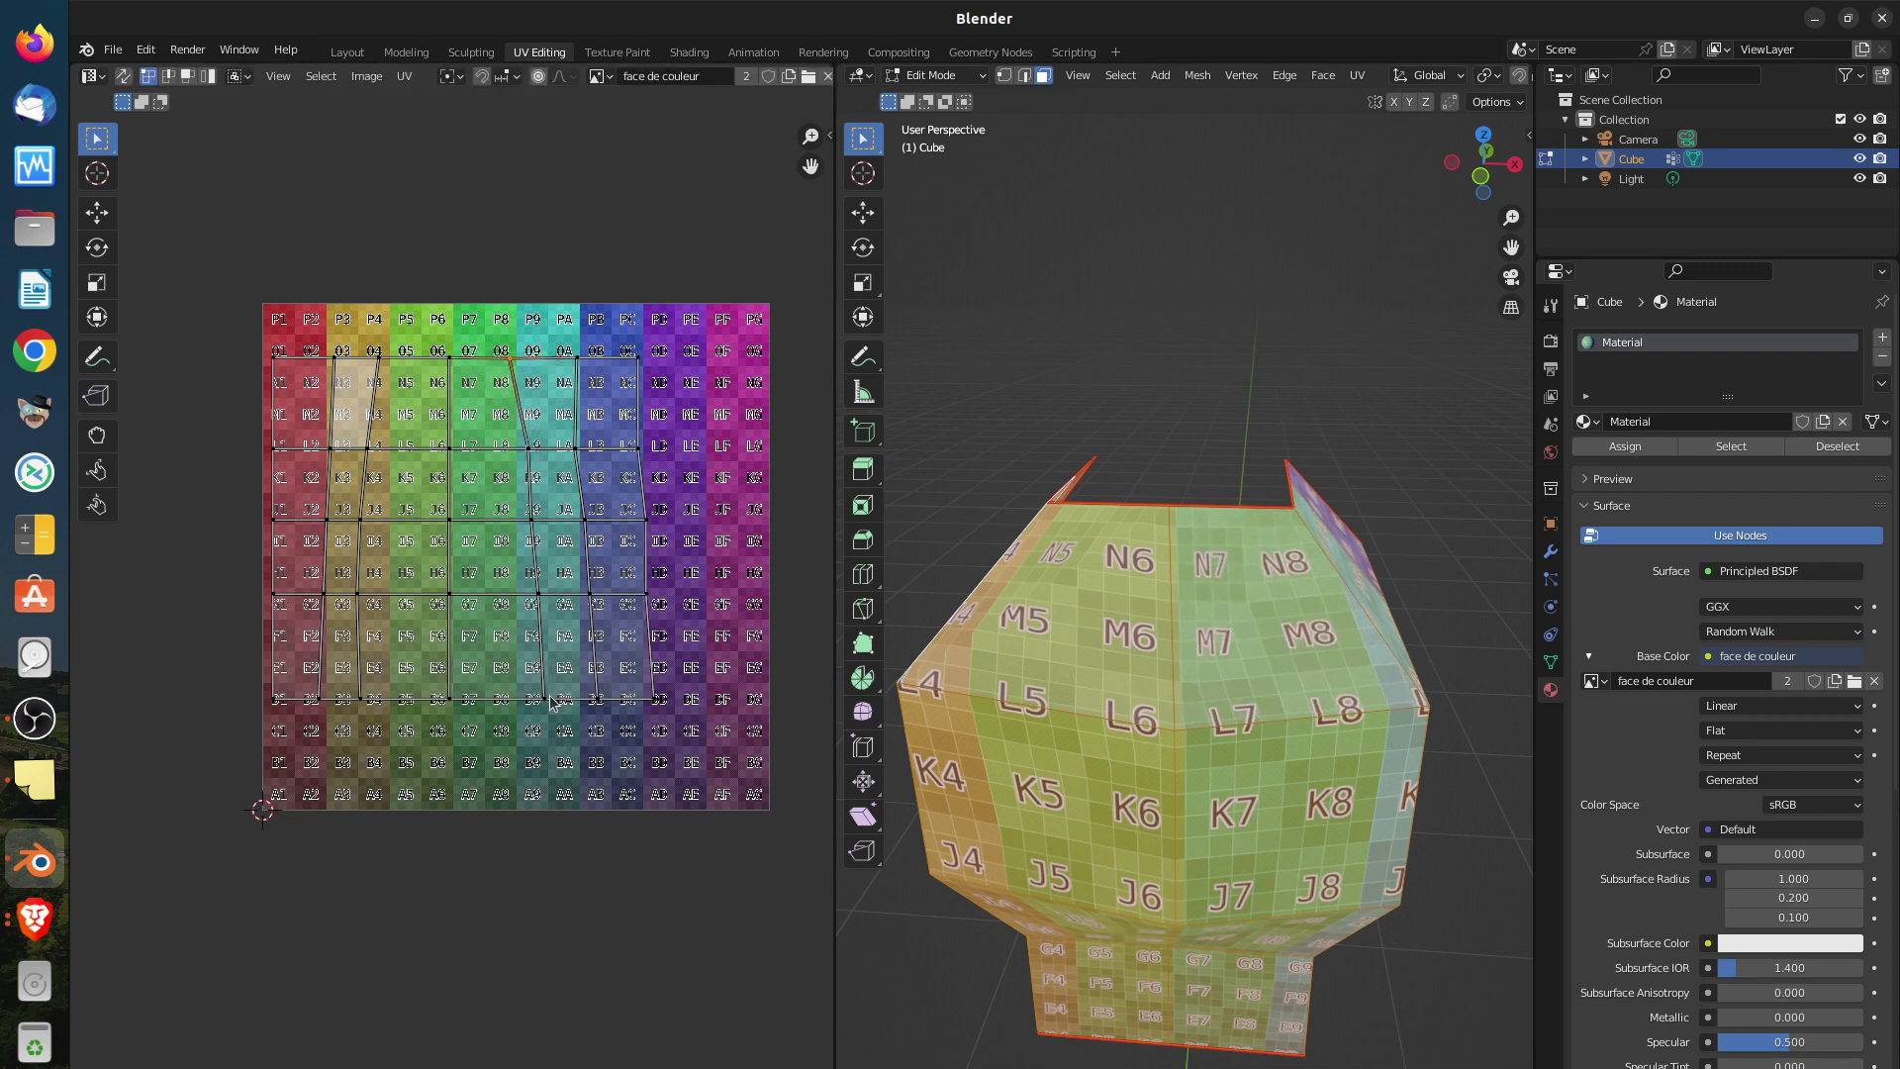
pyautogui.keyDown('alt'); pyautogui.click(546, 697); pyautogui.keyUp('alt')
# Try straightening the selected UV column at texture column 9 with Align Auto, and undo it
pyautogui.rightClick(523, 320)
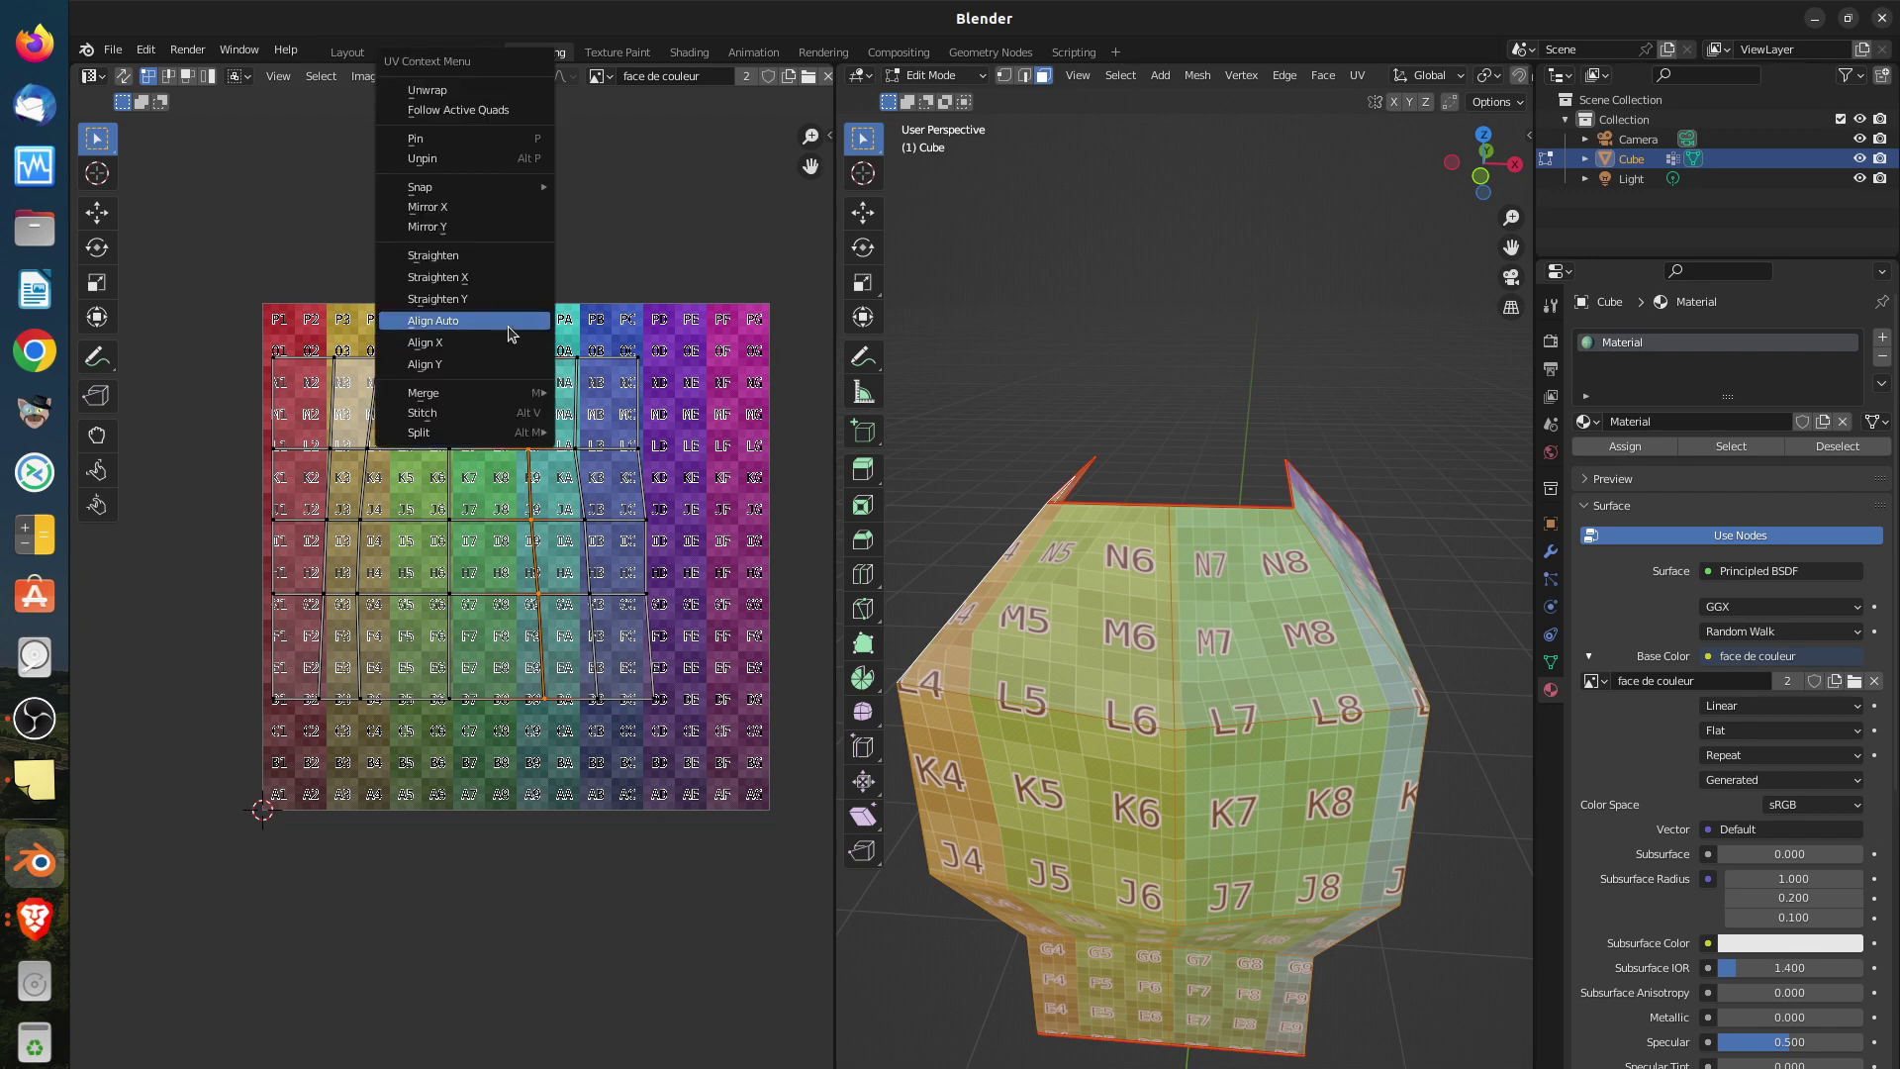
pyautogui.click(511, 333)
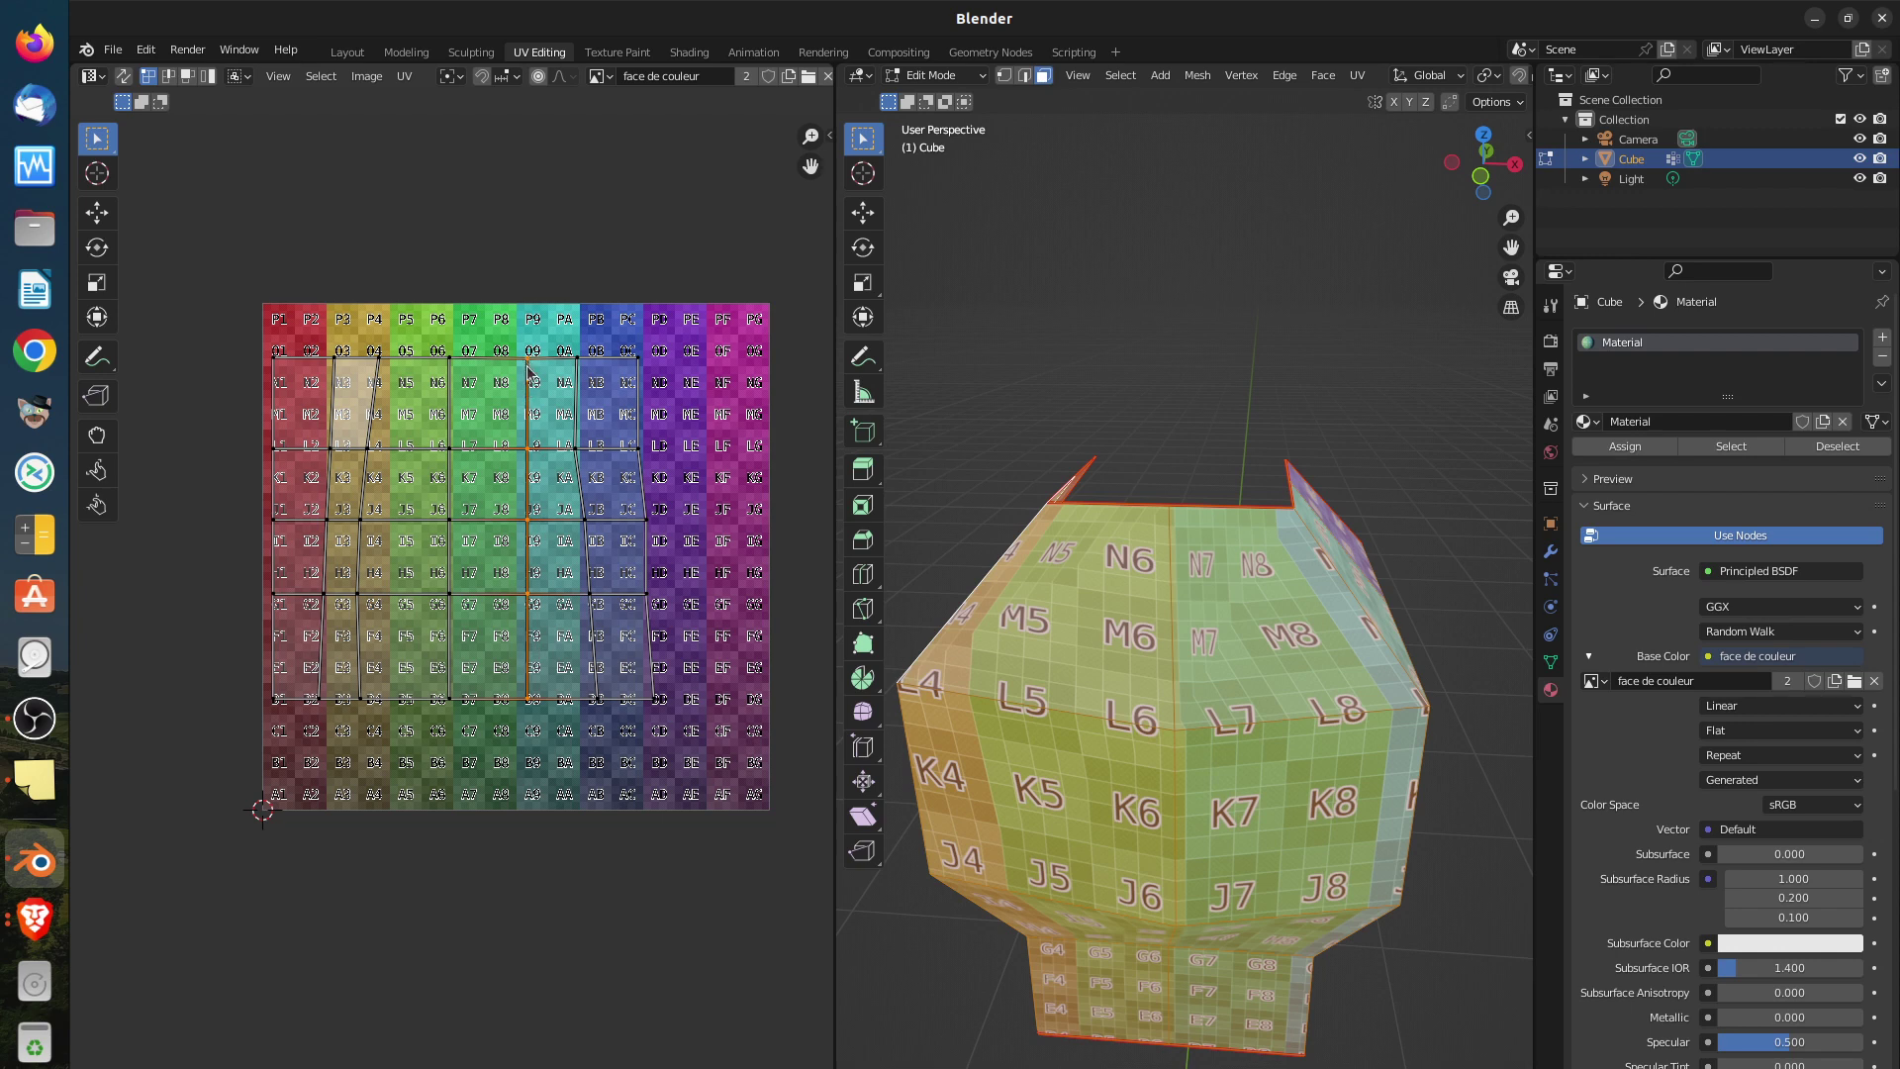
pyautogui.hotkey('ctrl', 'z')
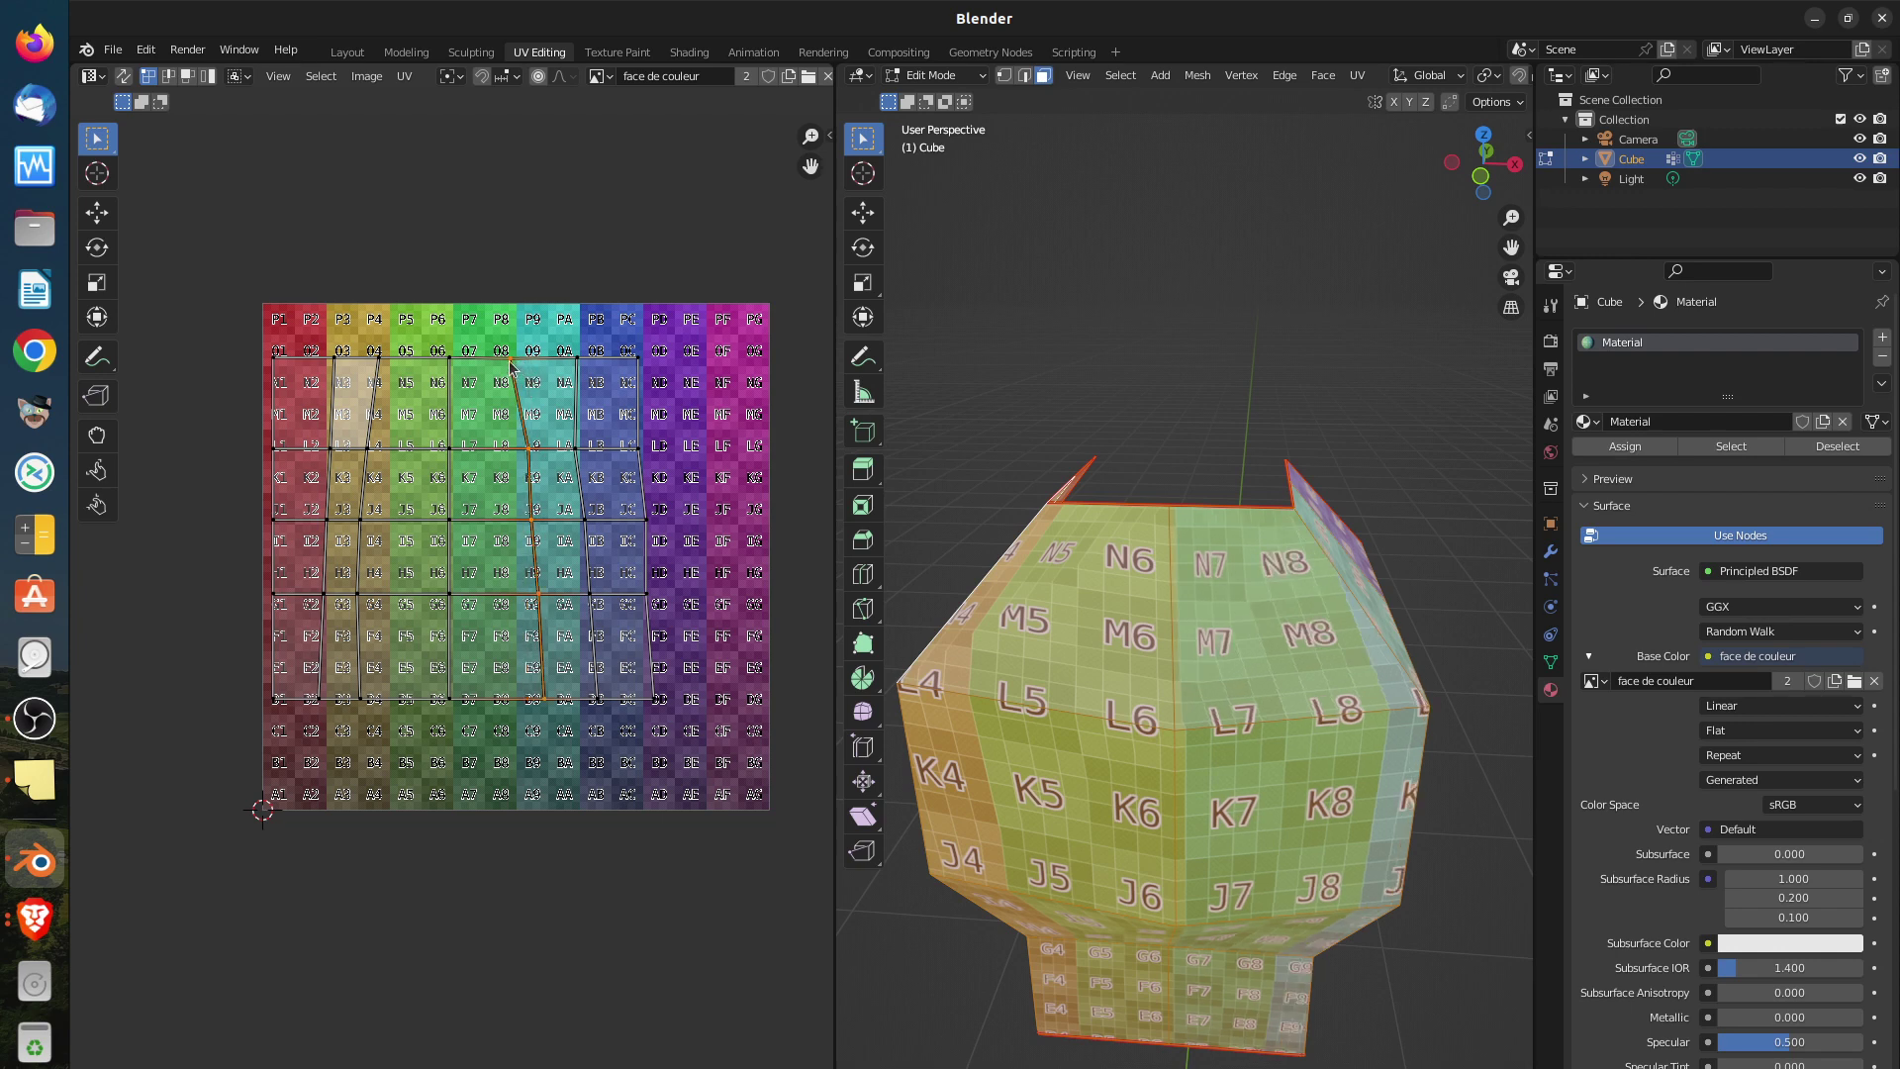
pyautogui.hotkey('ctrl', 'z')
pyautogui.rightClick(543, 295)
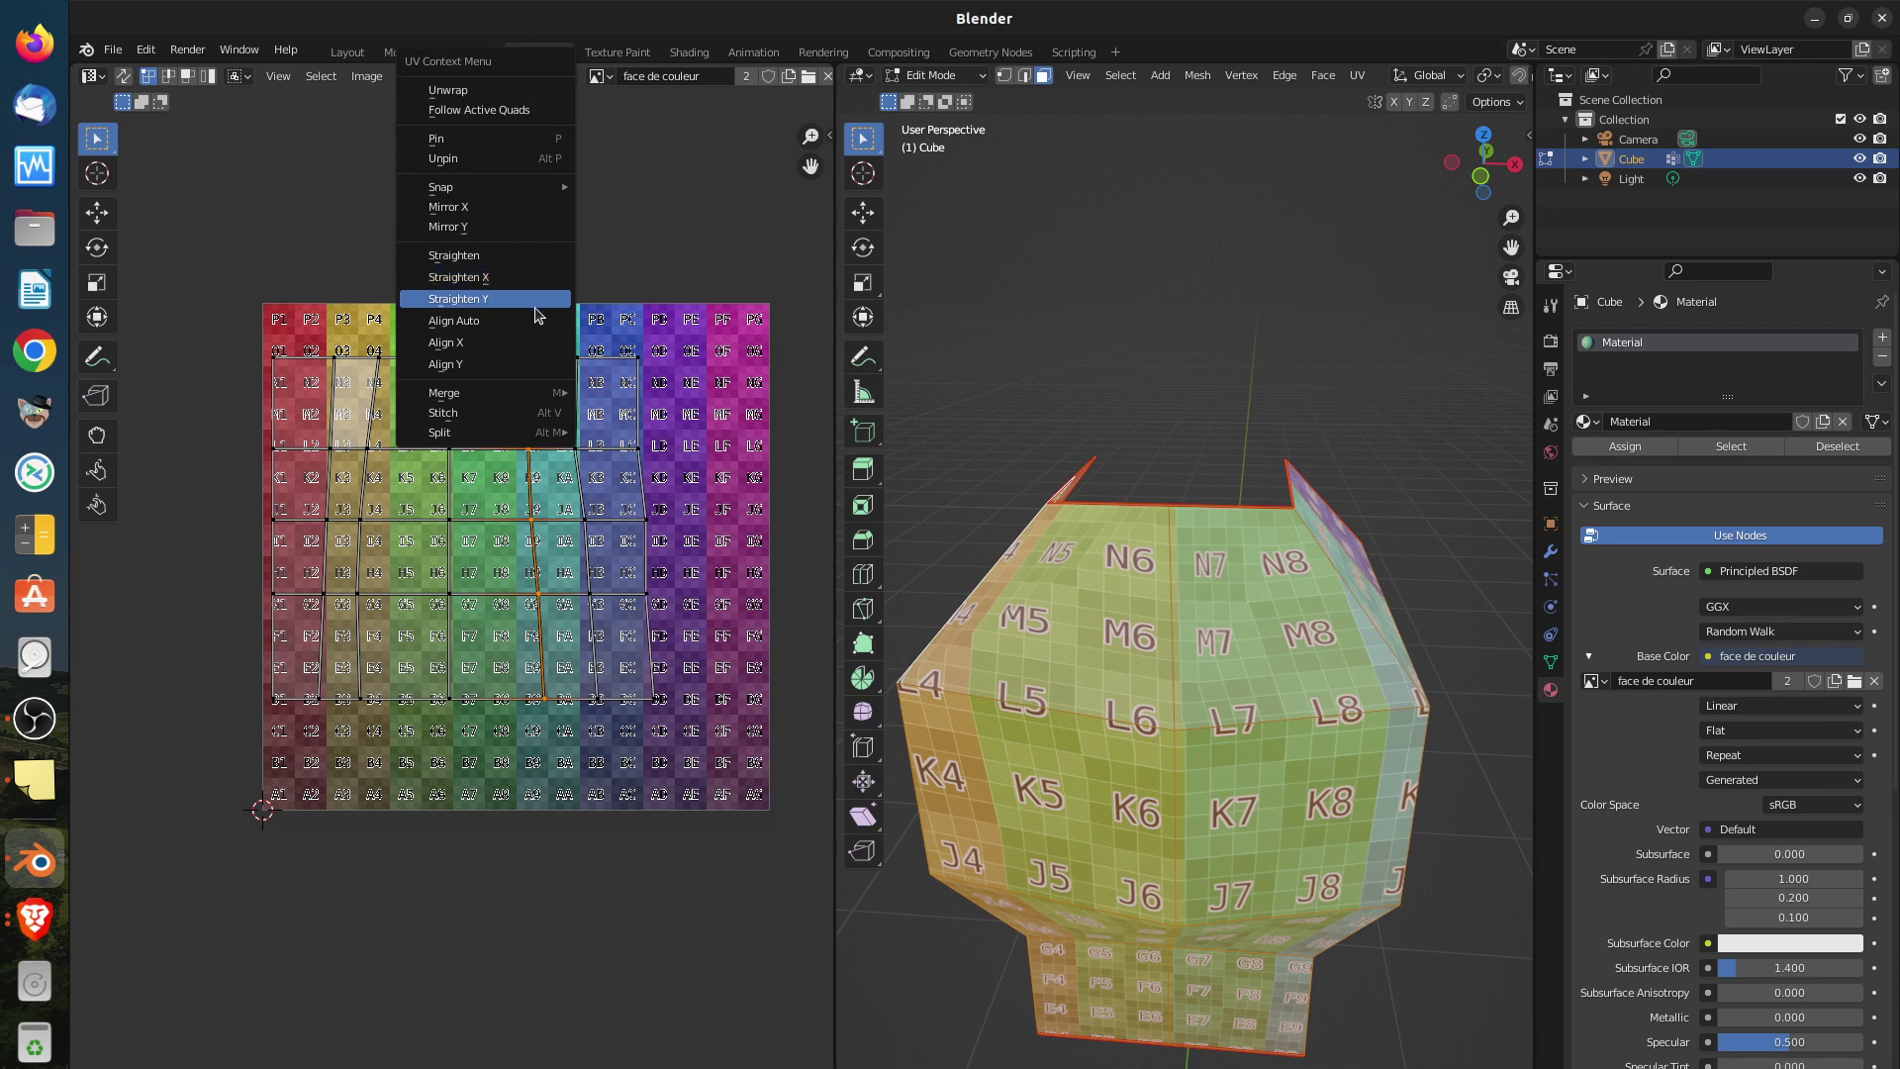
pyautogui.click(531, 325)
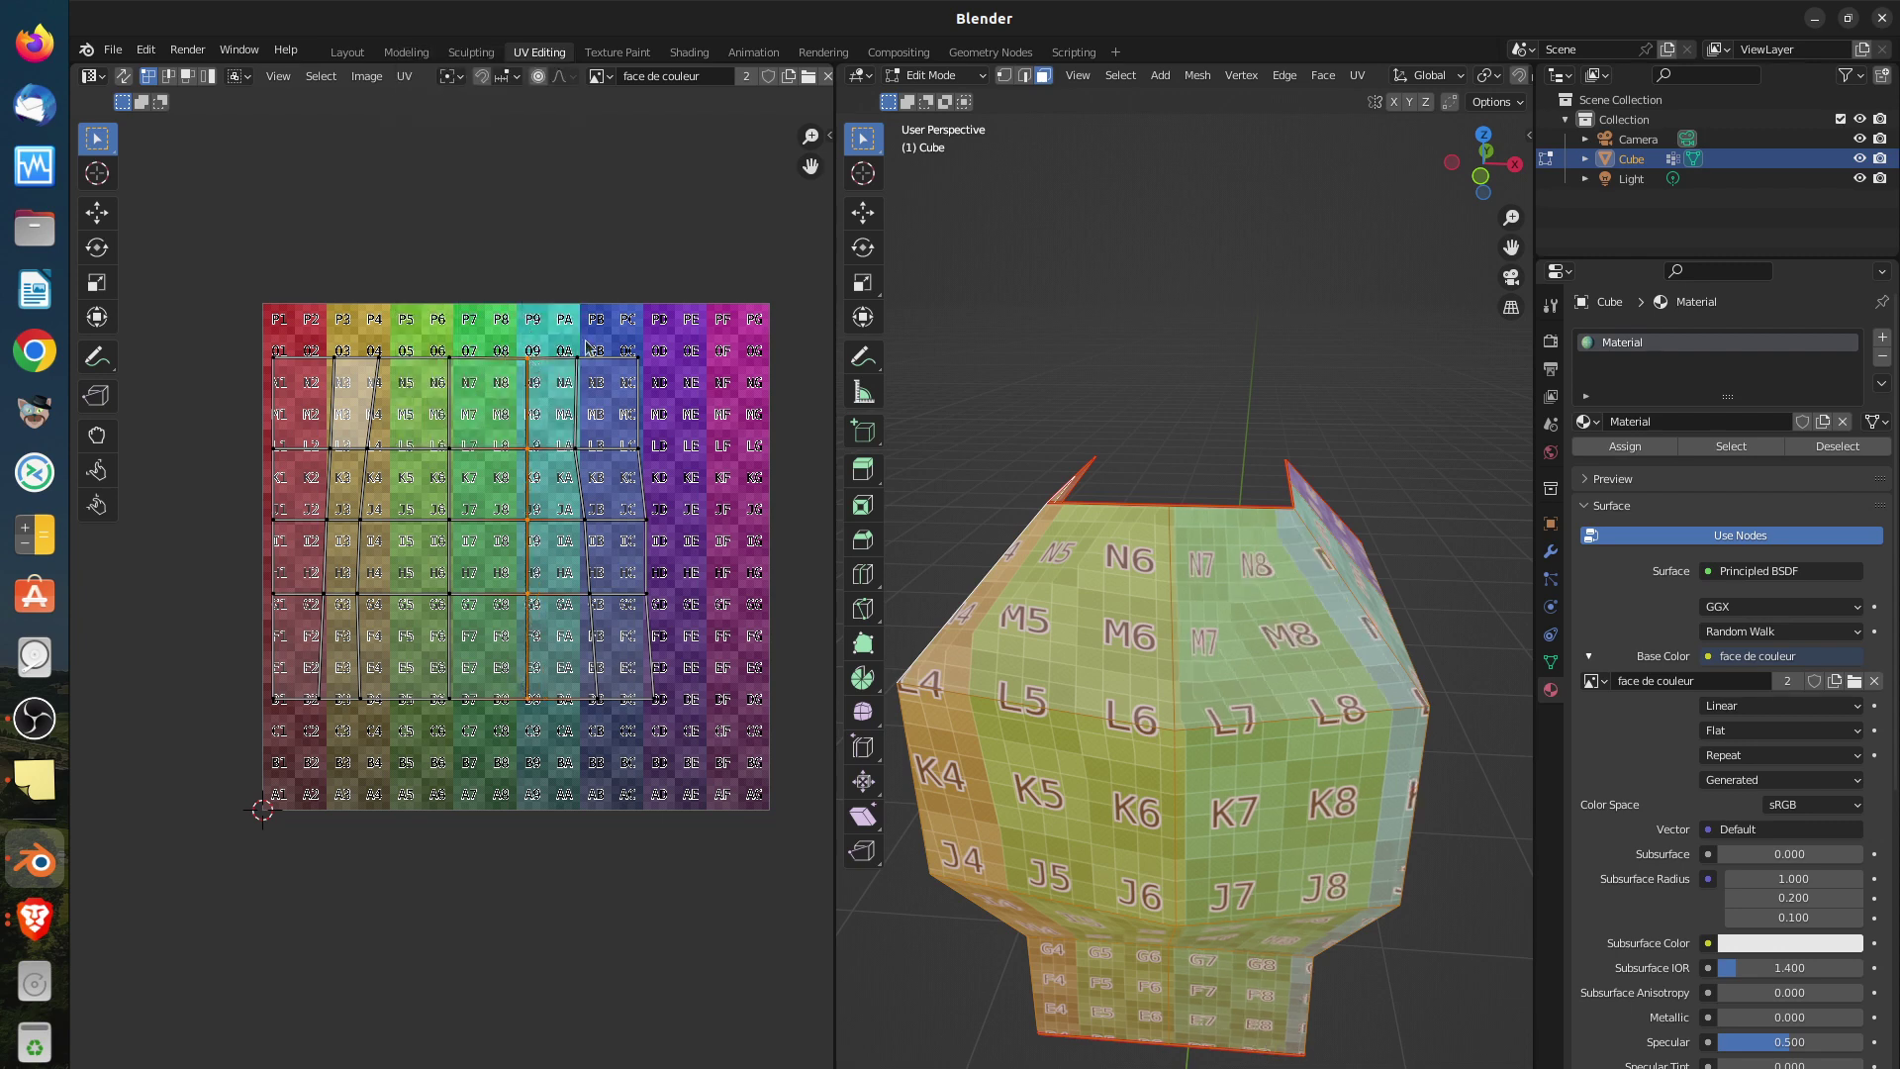
pyautogui.hotkey('ctrl', 'z')
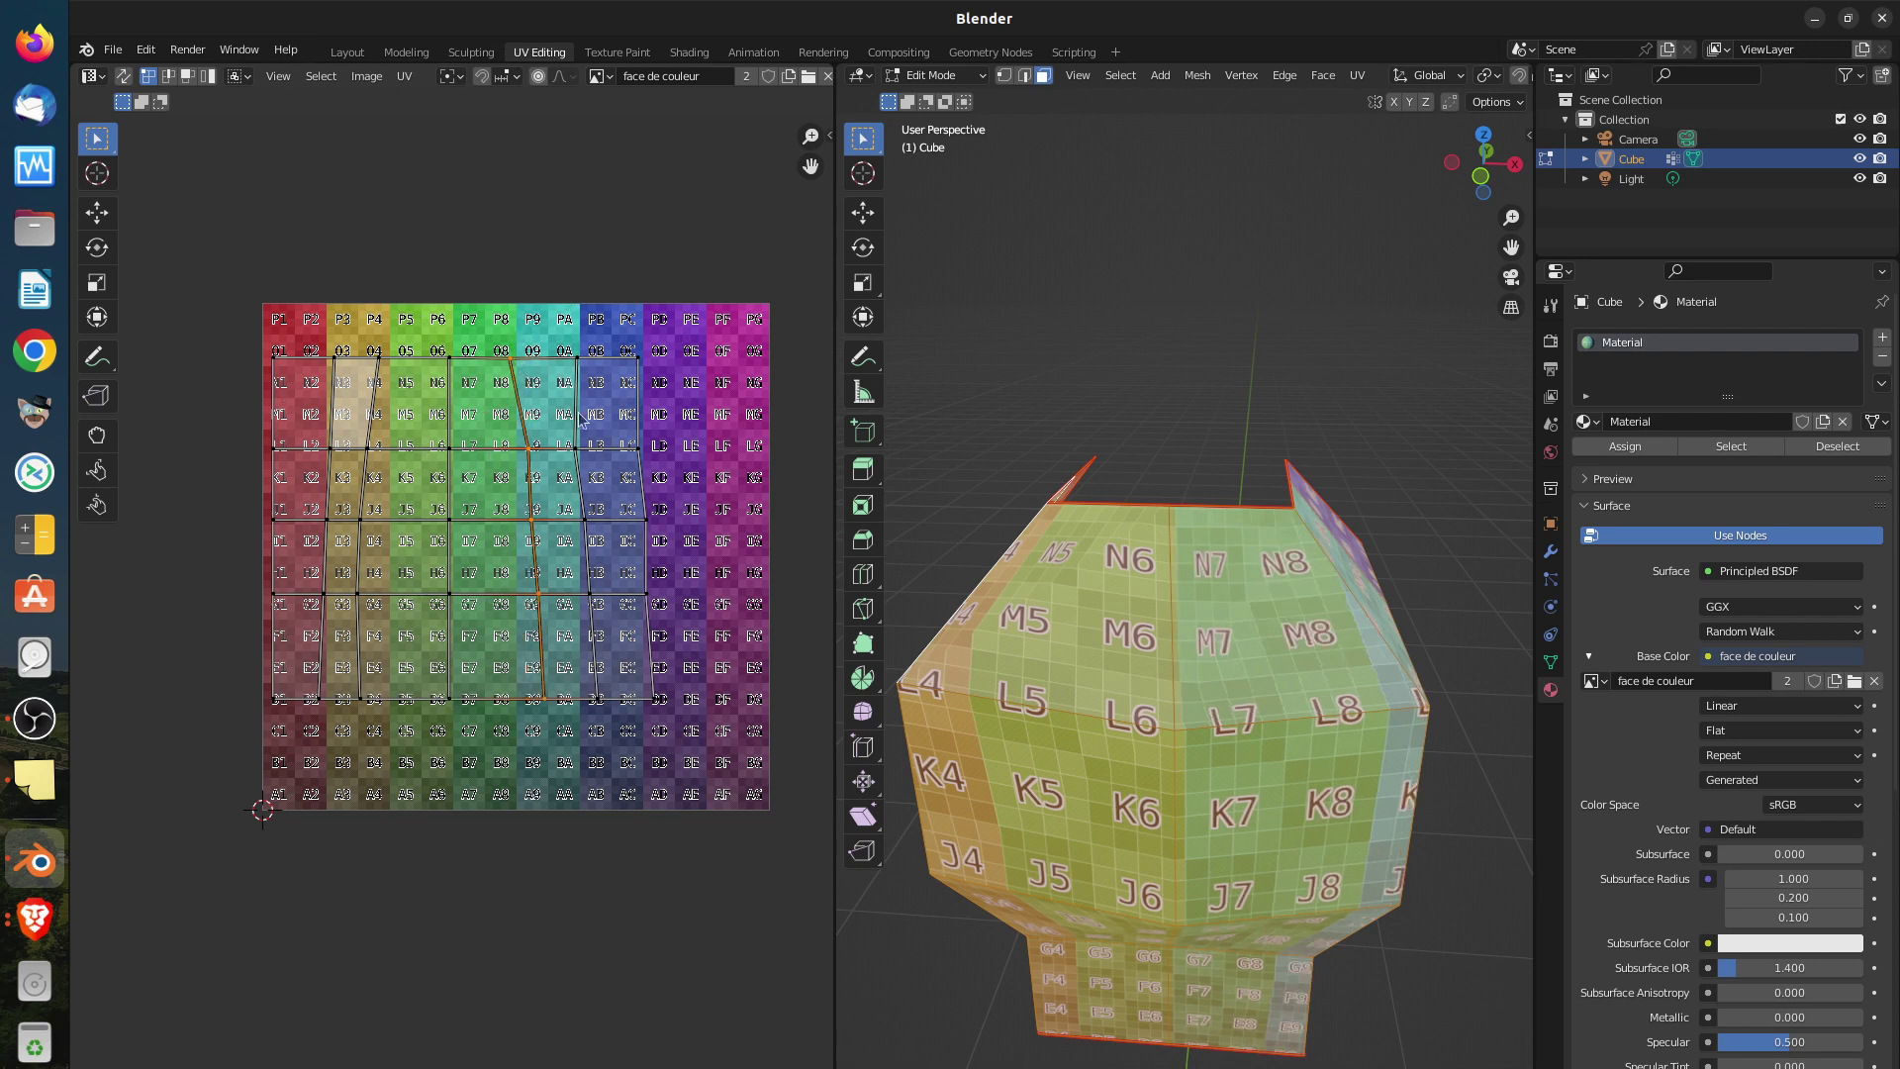
# Apply Straighten X to the selected UV column at texture column 9 and to the next vertical column at texture column B
pyautogui.rightClick(508, 263)
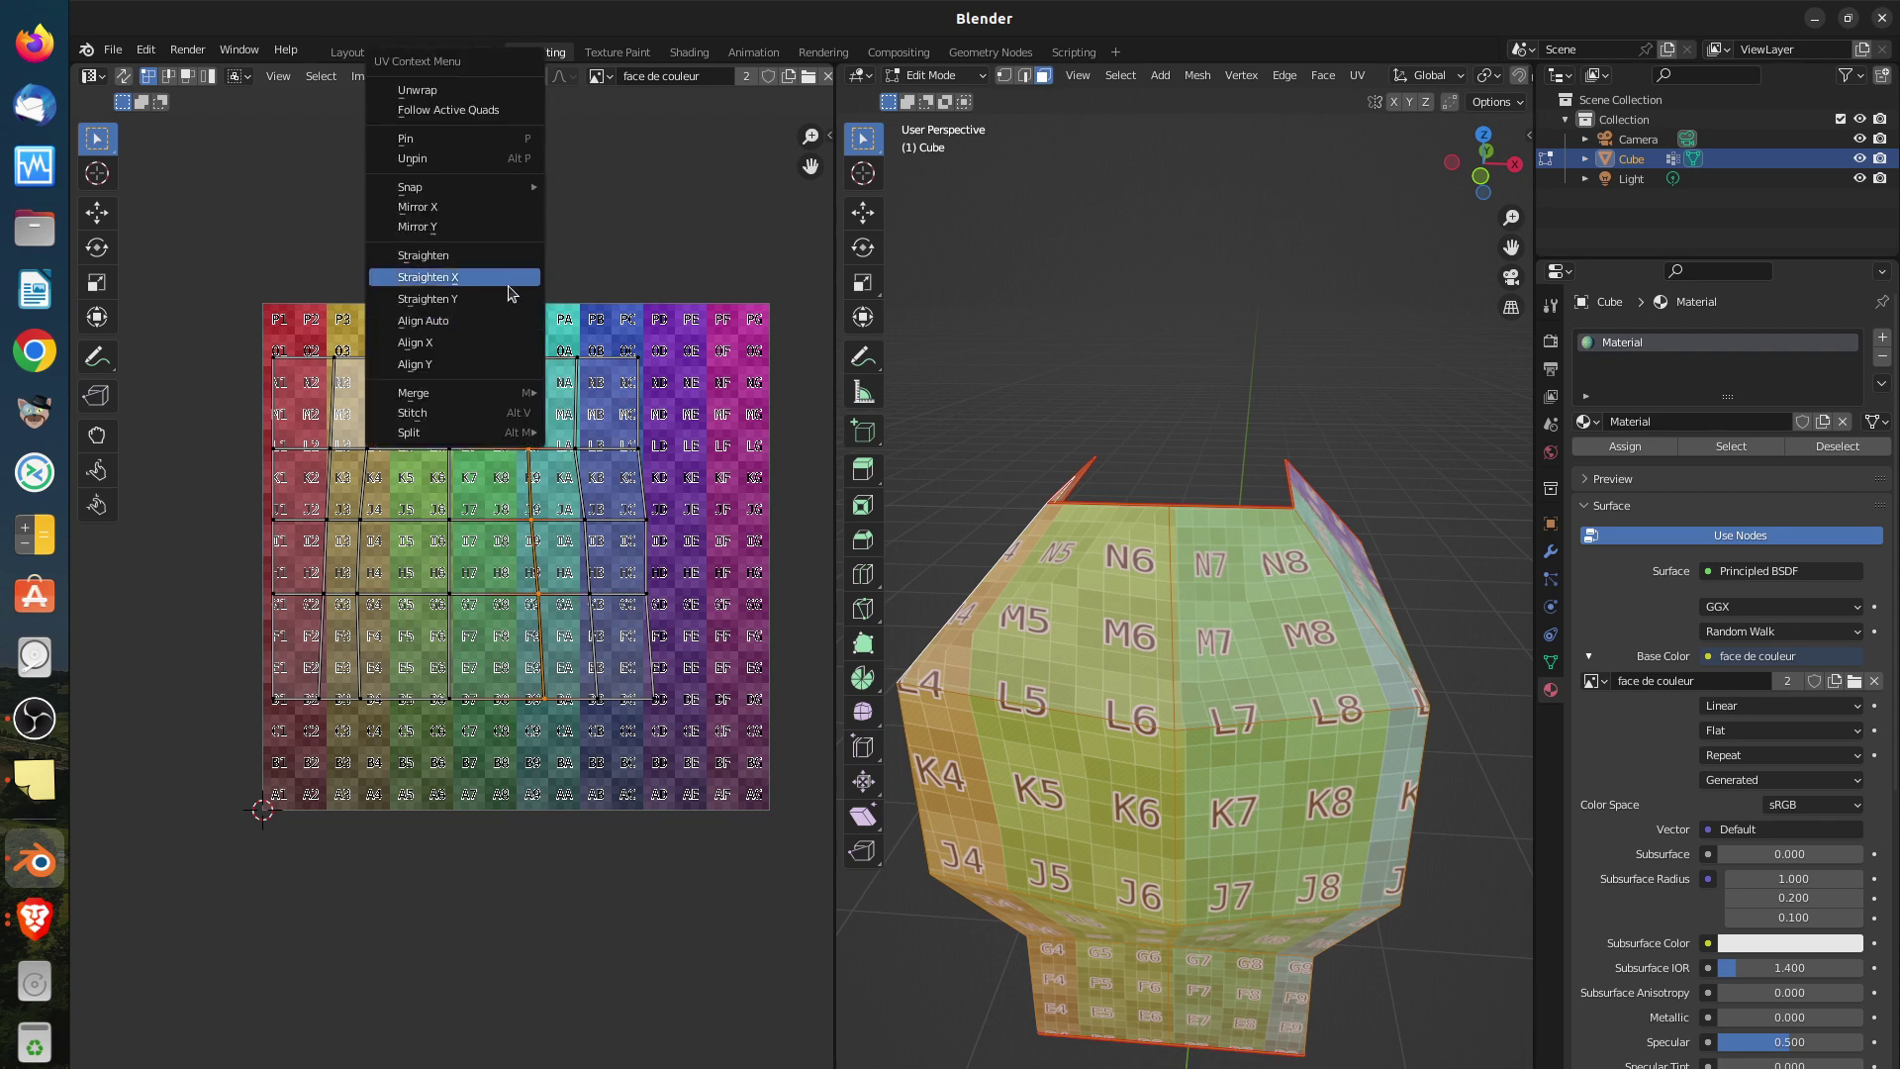
pyautogui.click(508, 278)
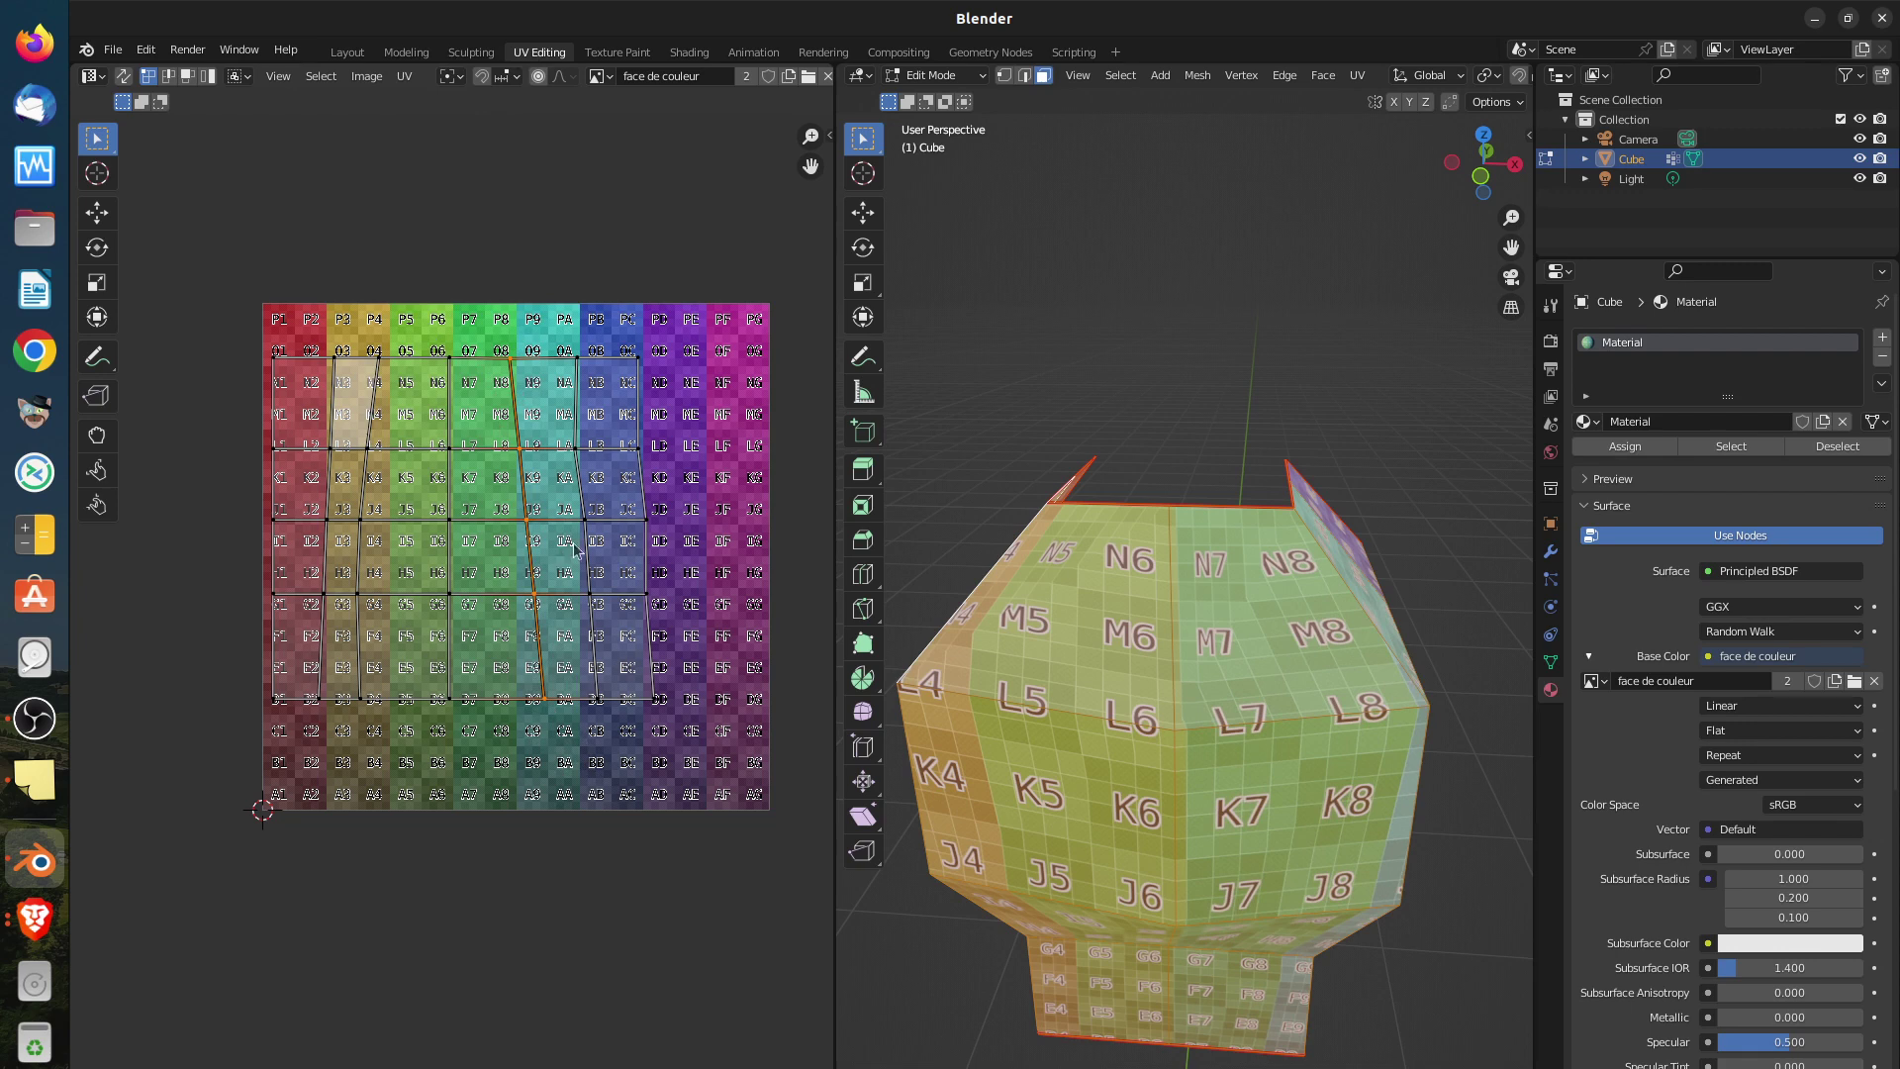
pyautogui.click(579, 358)
pyautogui.keyDown('ctrl'); pyautogui.click(604, 704); pyautogui.keyUp('ctrl')
pyautogui.rightClick(614, 723)
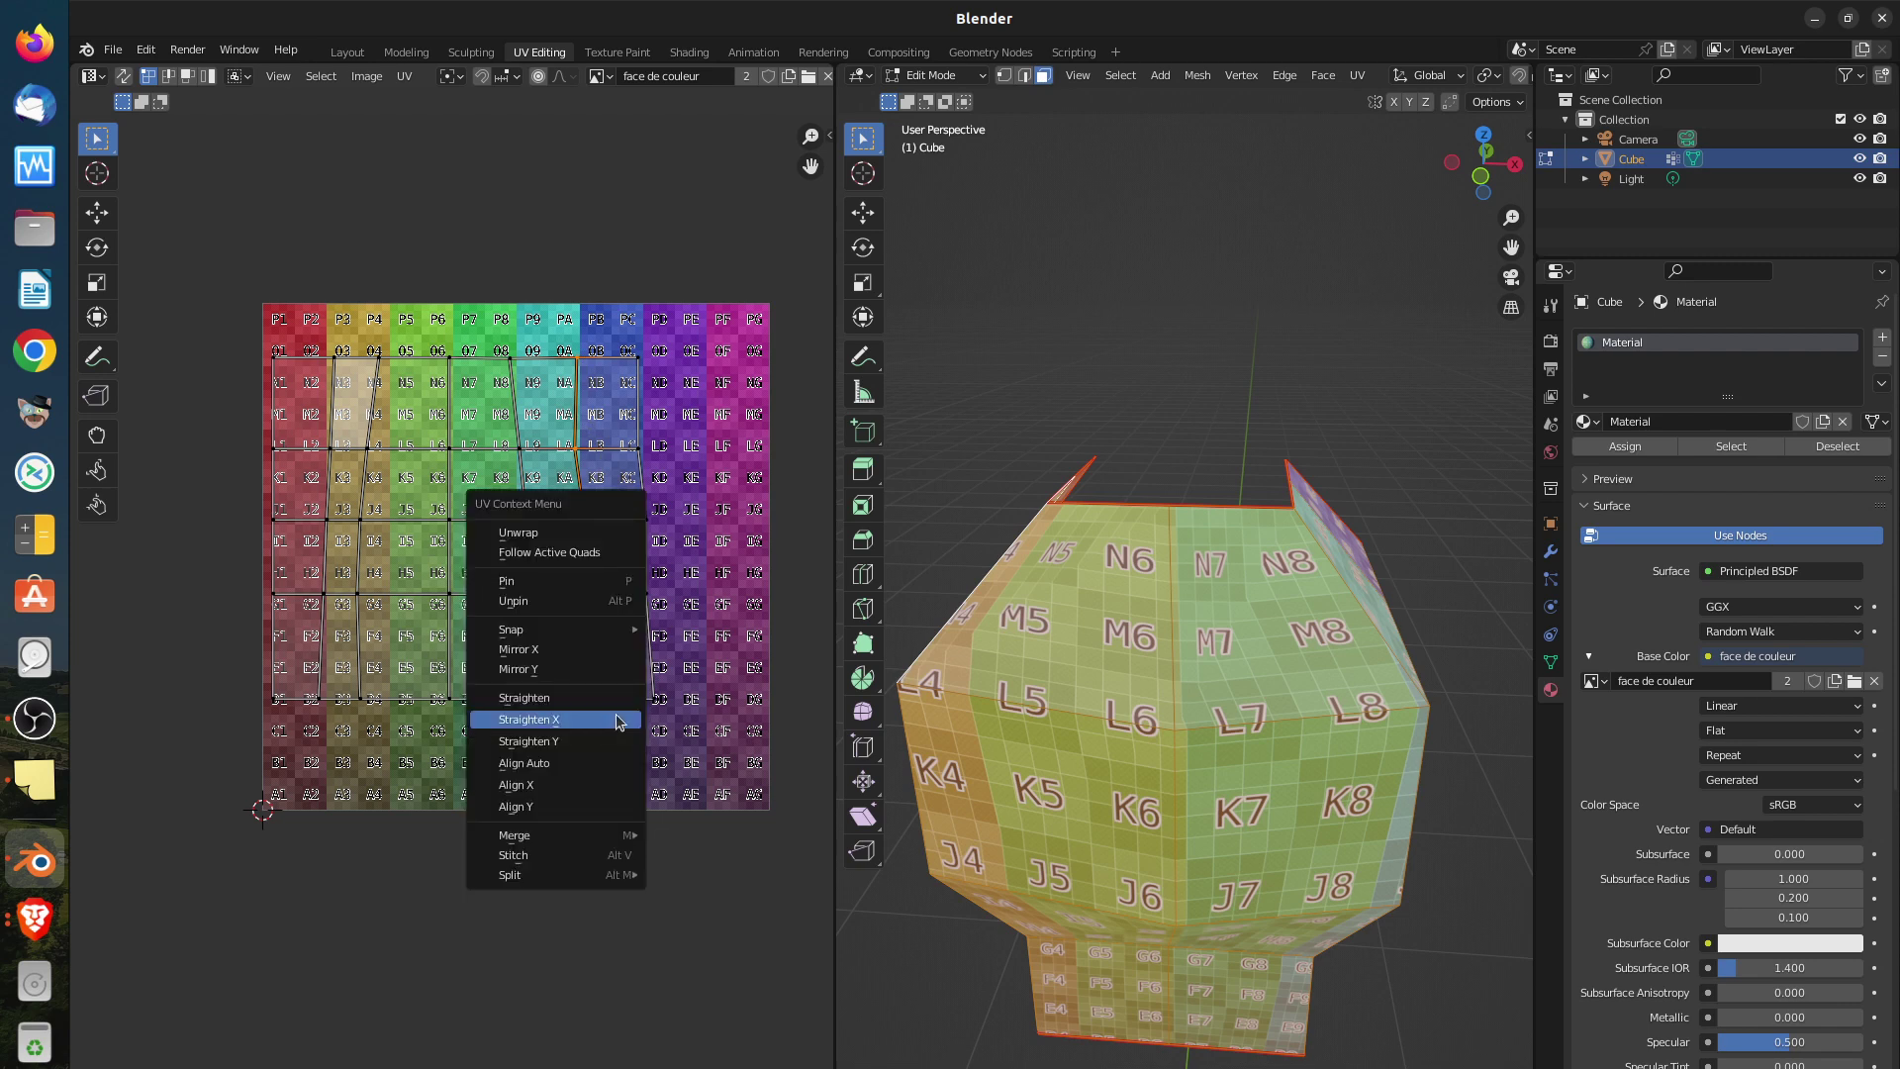
pyautogui.click(614, 716)
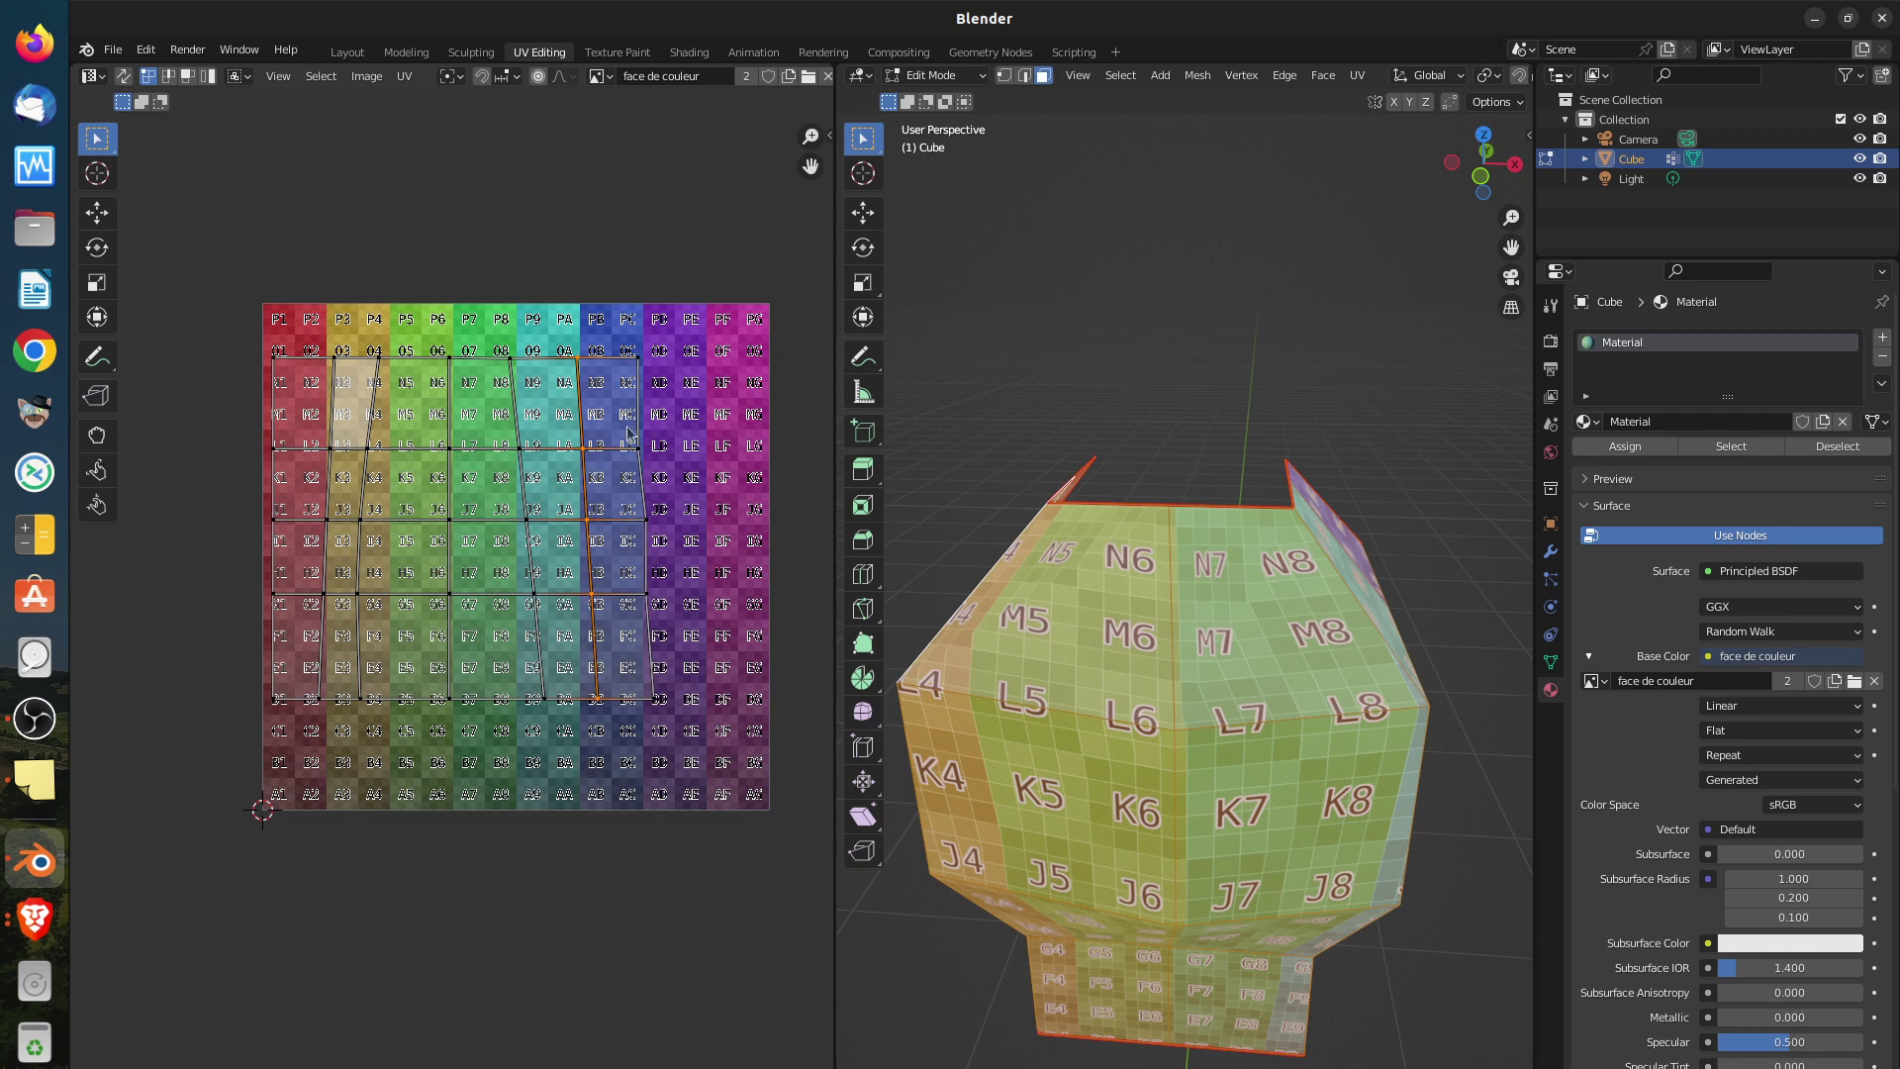
# Select the outer vertical UV column beside texture column C, straighten it between its end vertices, and check the texture on the model
pyautogui.click(642, 360)
pyautogui.keyDown('ctrl'); pyautogui.click(664, 701); pyautogui.keyUp('ctrl')
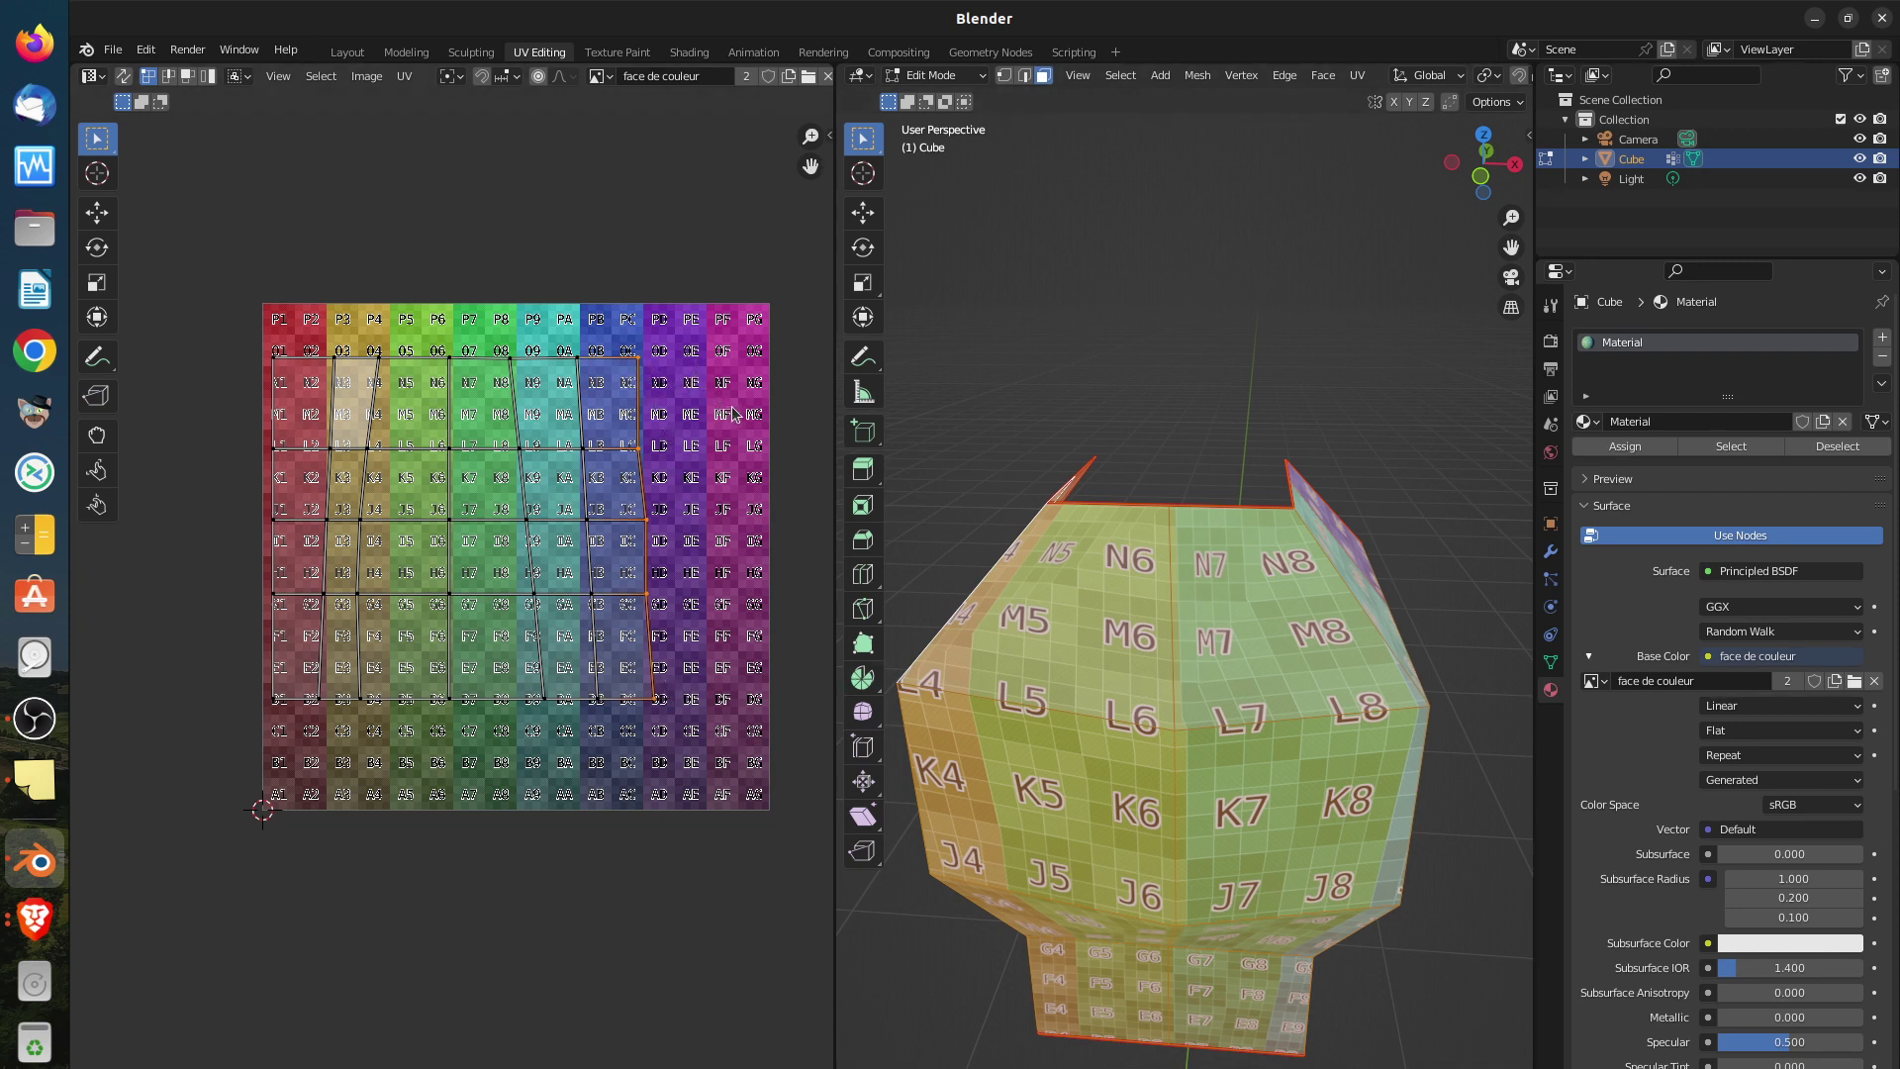
pyautogui.rightClick(640, 314)
pyautogui.click(635, 308)
pyautogui.moveTo(1362, 786); pyautogui.dragTo(1118, 767, button='middle')
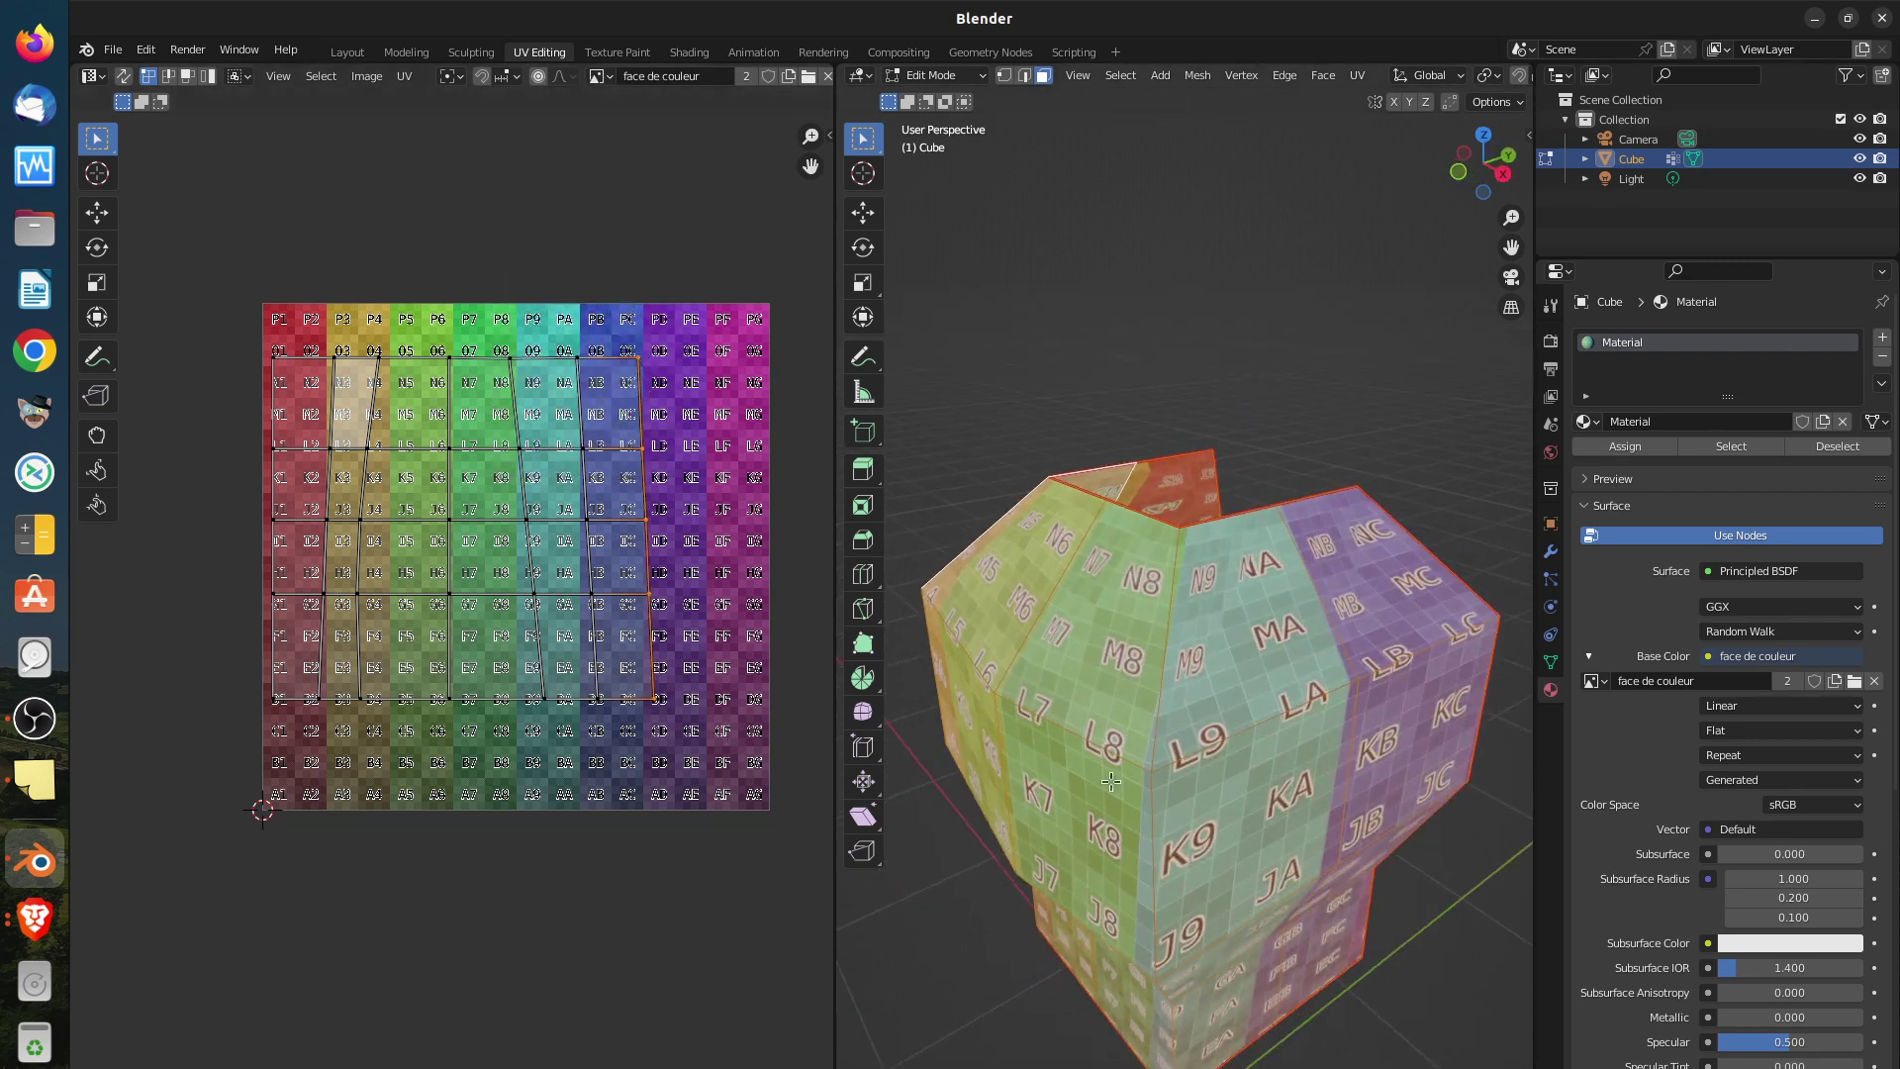
pyautogui.moveTo(1270, 794); pyautogui.dragTo(1416, 638, button='middle')
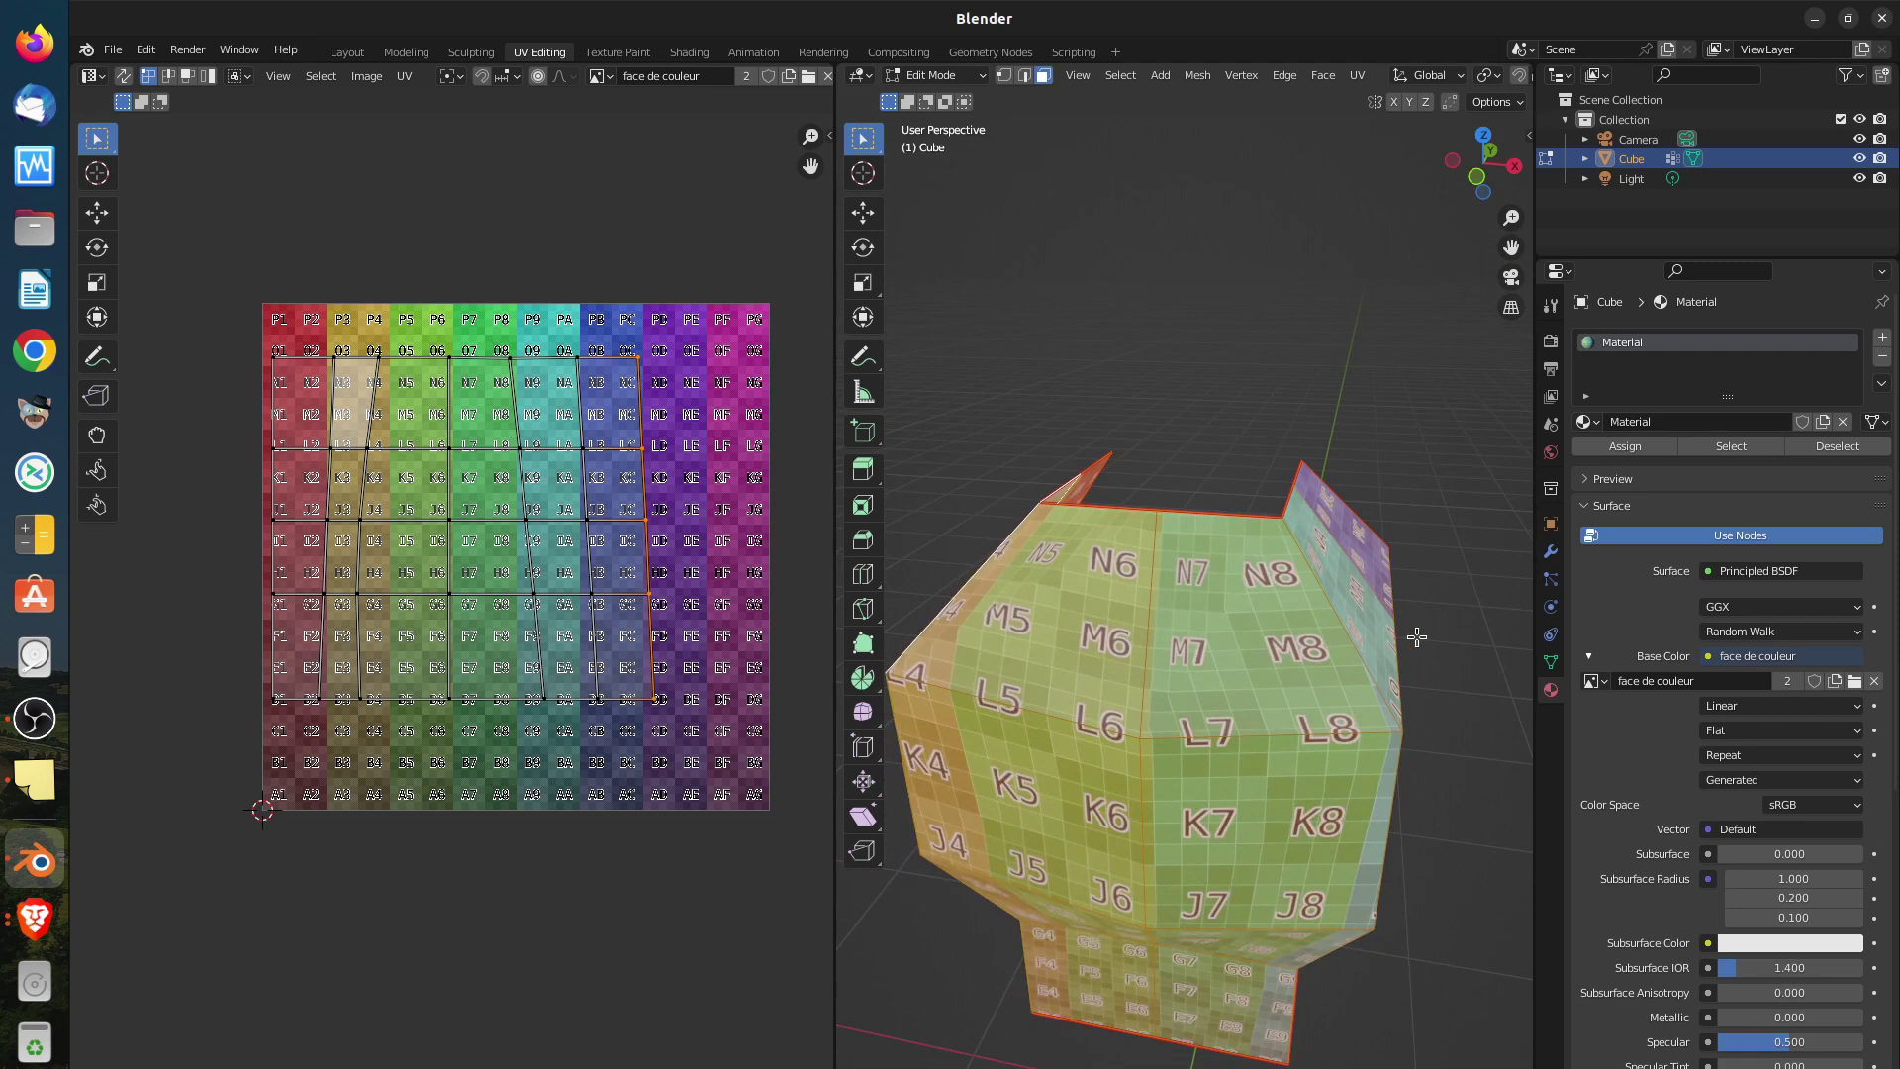
# Select all faces of the mesh and examine the Color Grid texture on the head from several sides
pyautogui.press('a')
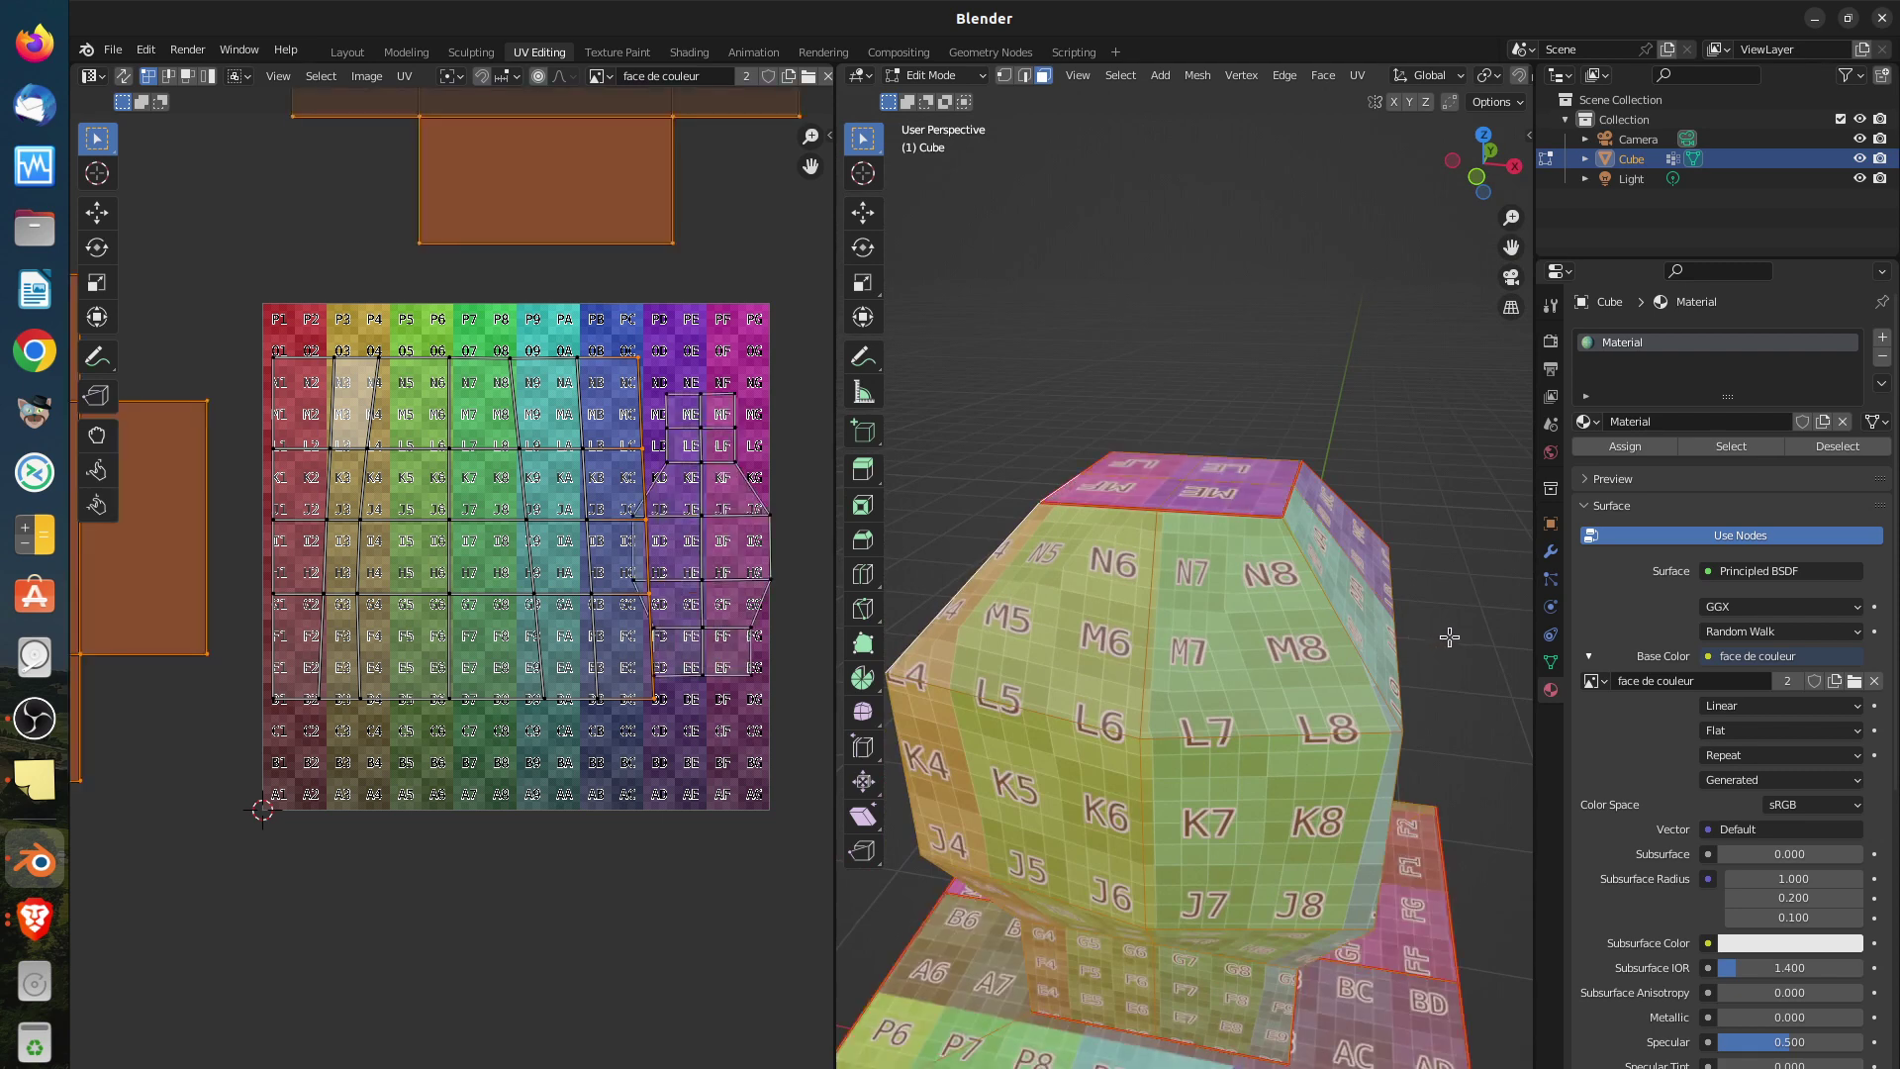
pyautogui.moveTo(1442, 637); pyautogui.dragTo(1106, 633, button='middle')
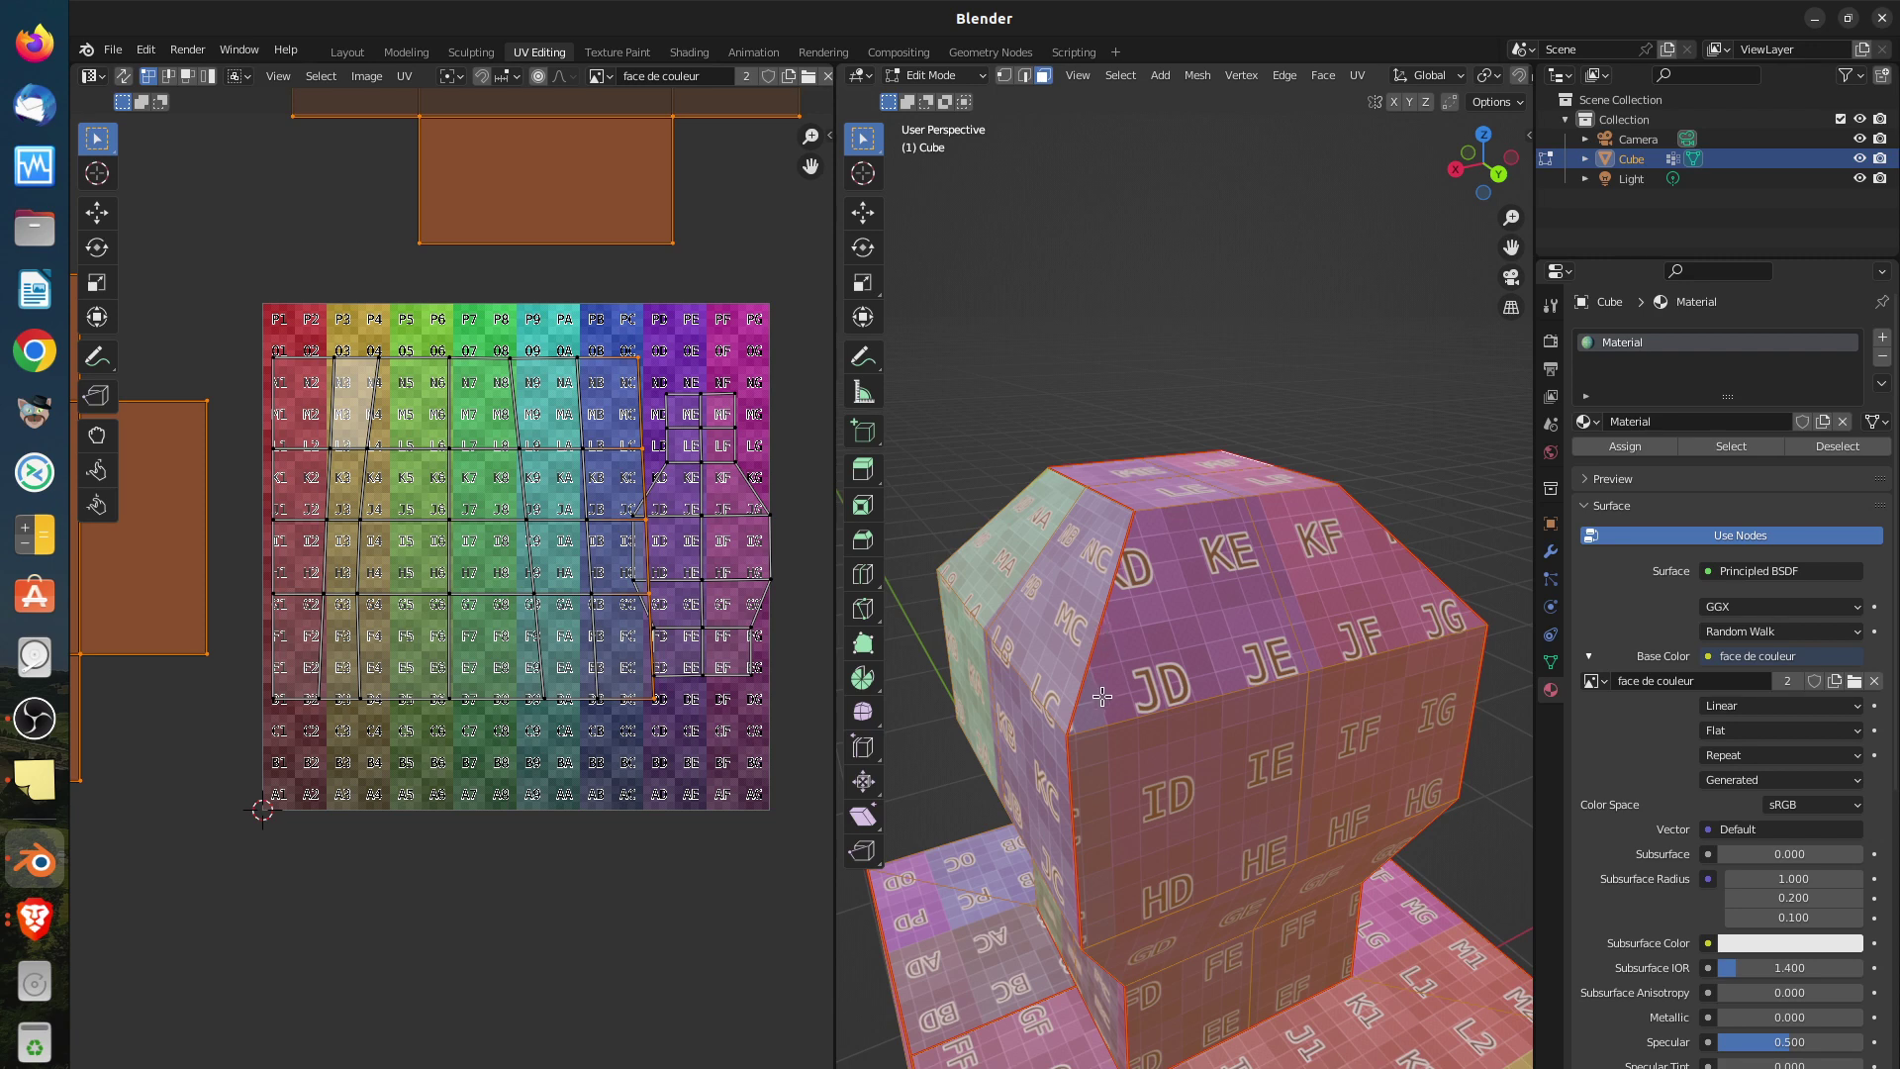
pyautogui.moveTo(1088, 760); pyautogui.dragTo(1164, 852, button='middle')
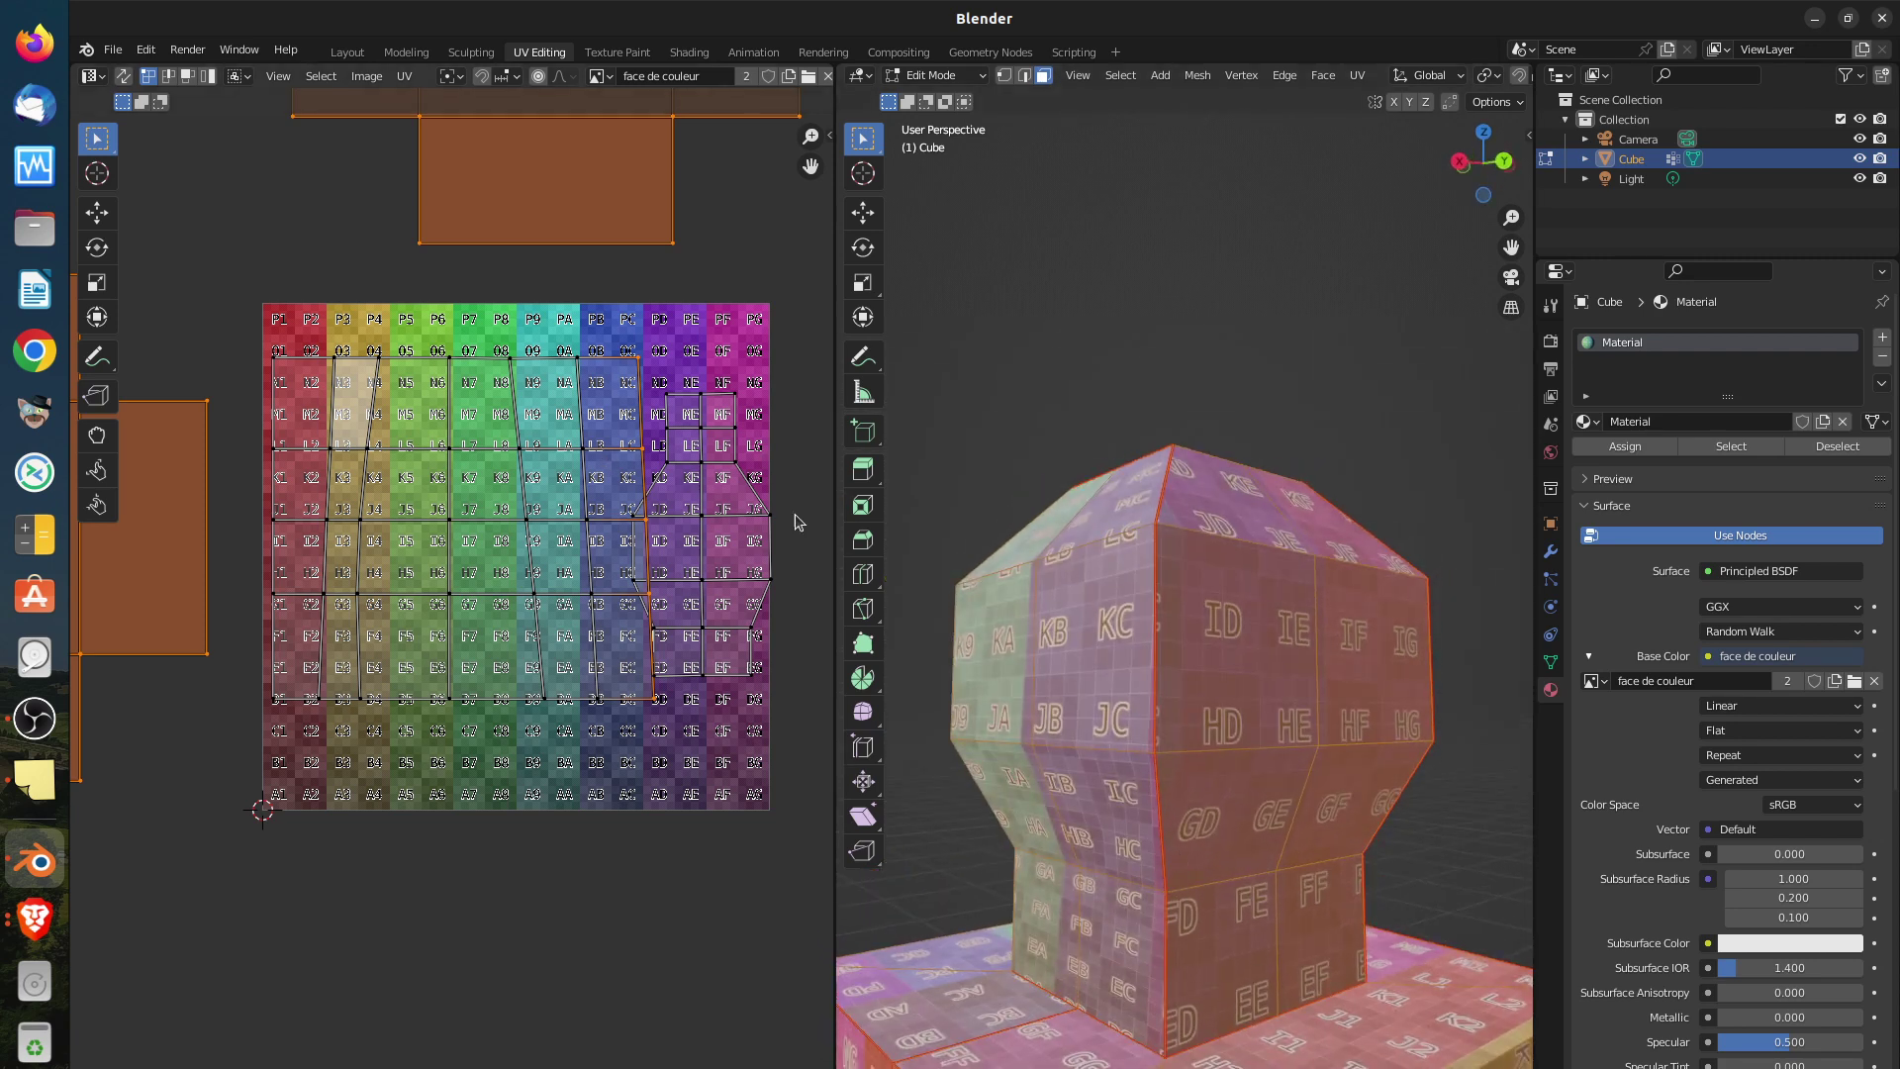
pyautogui.moveTo(1151, 641); pyautogui.dragTo(1242, 641, button='middle')
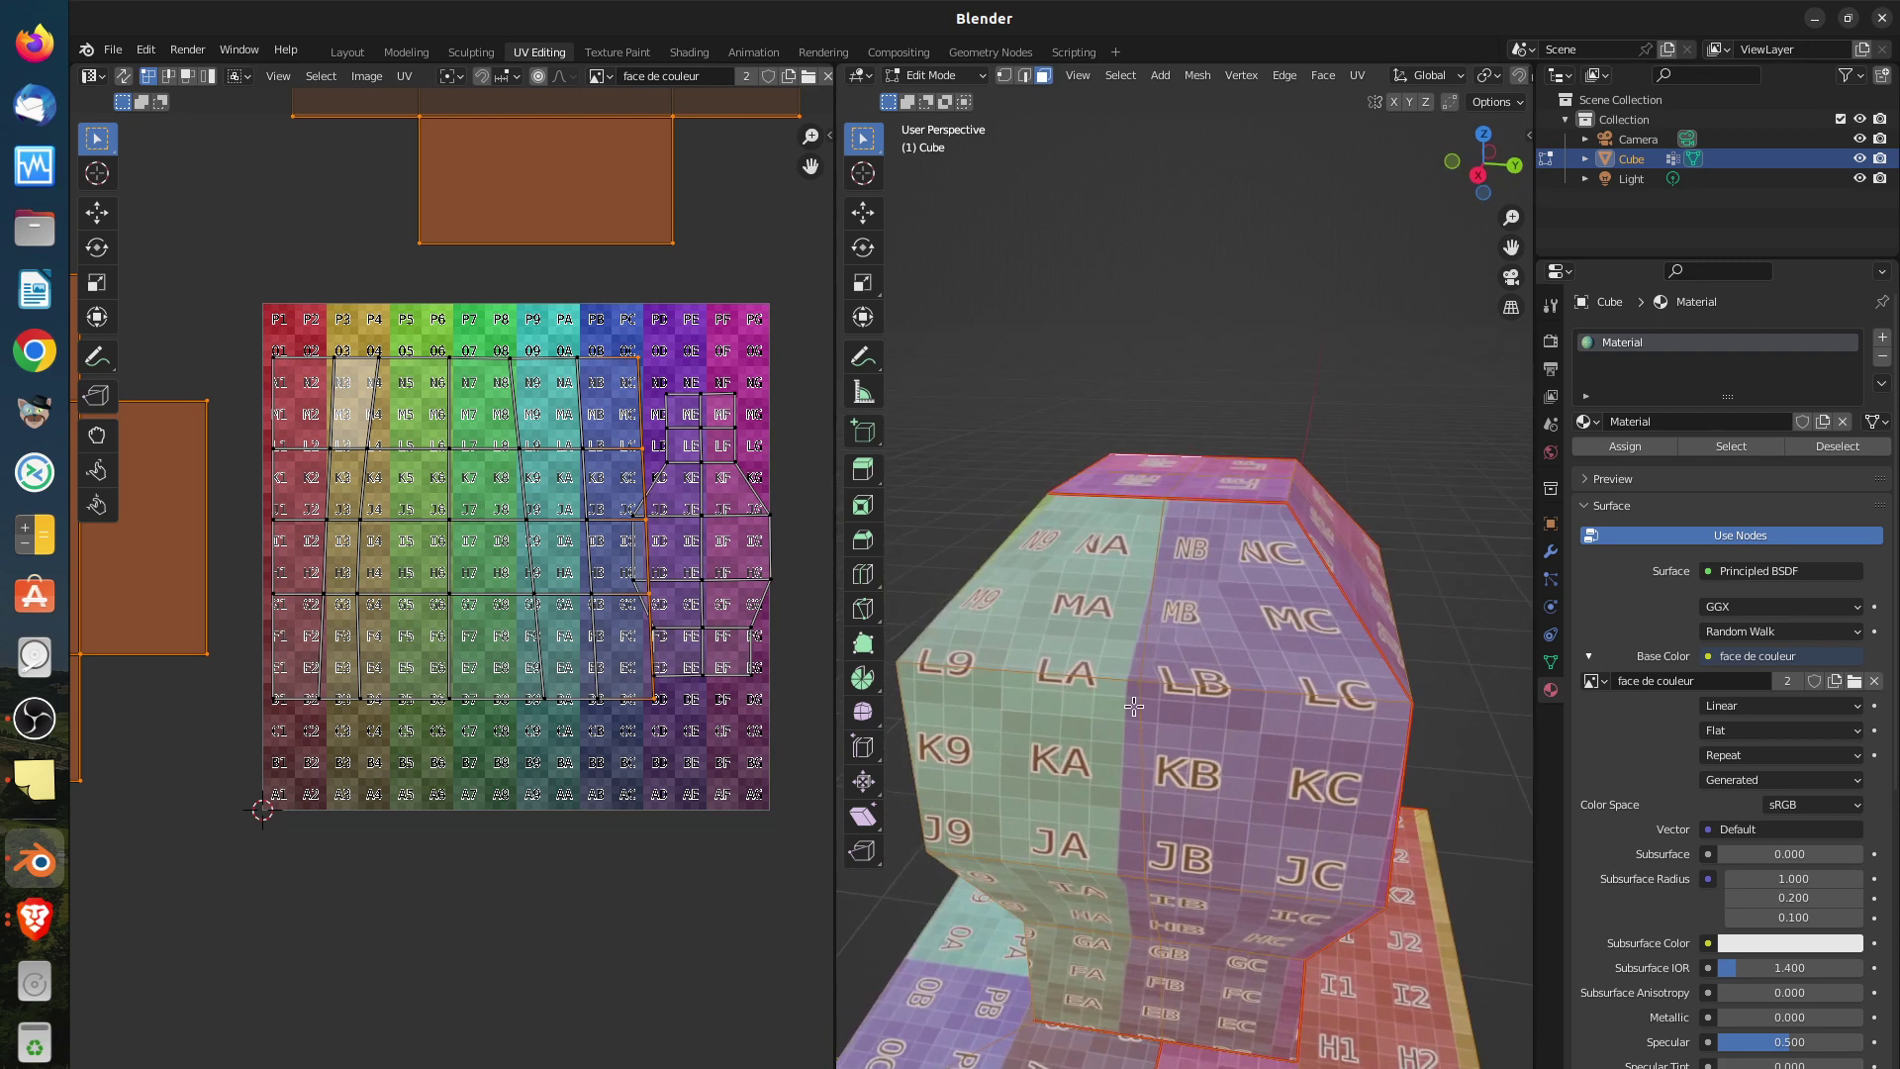
pyautogui.scroll(4, 1134, 705)
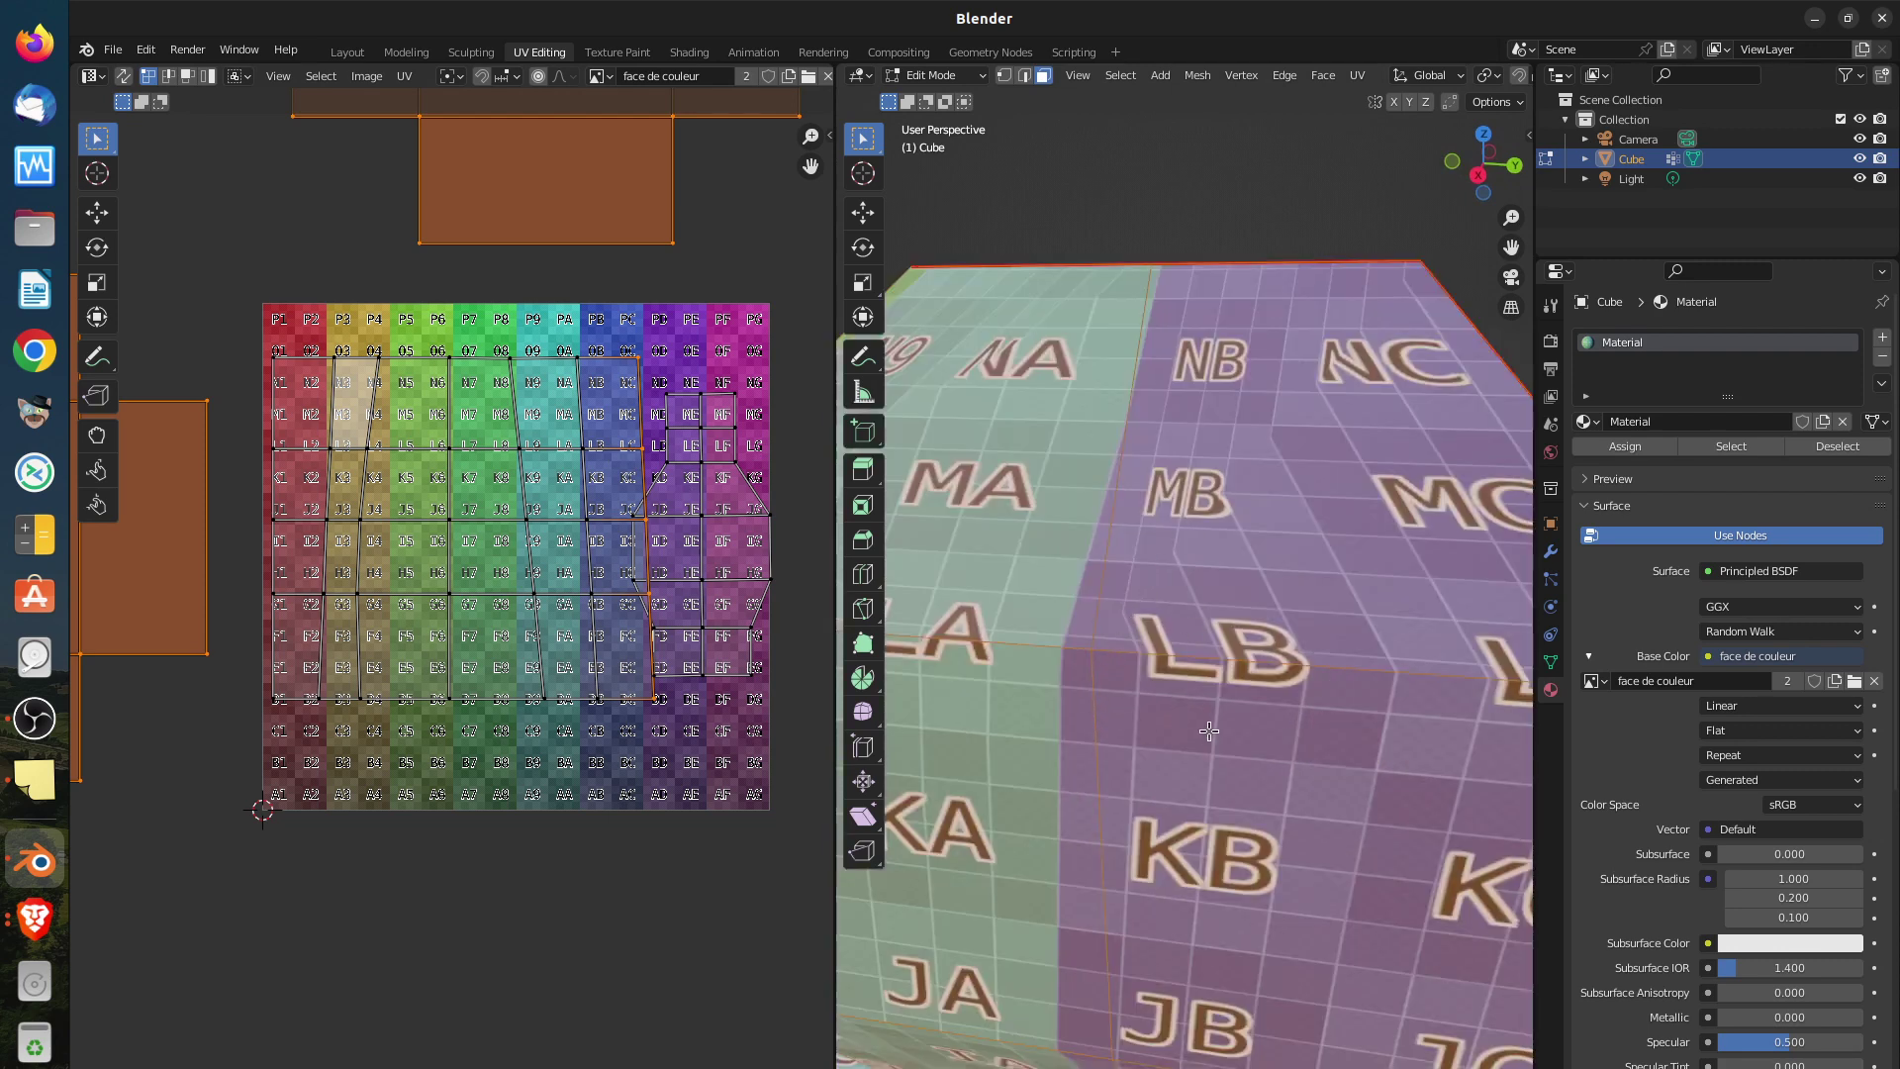
pyautogui.scroll(-4, 1209, 737)
pyautogui.moveTo(1208, 784); pyautogui.dragTo(1360, 794, button='middle')
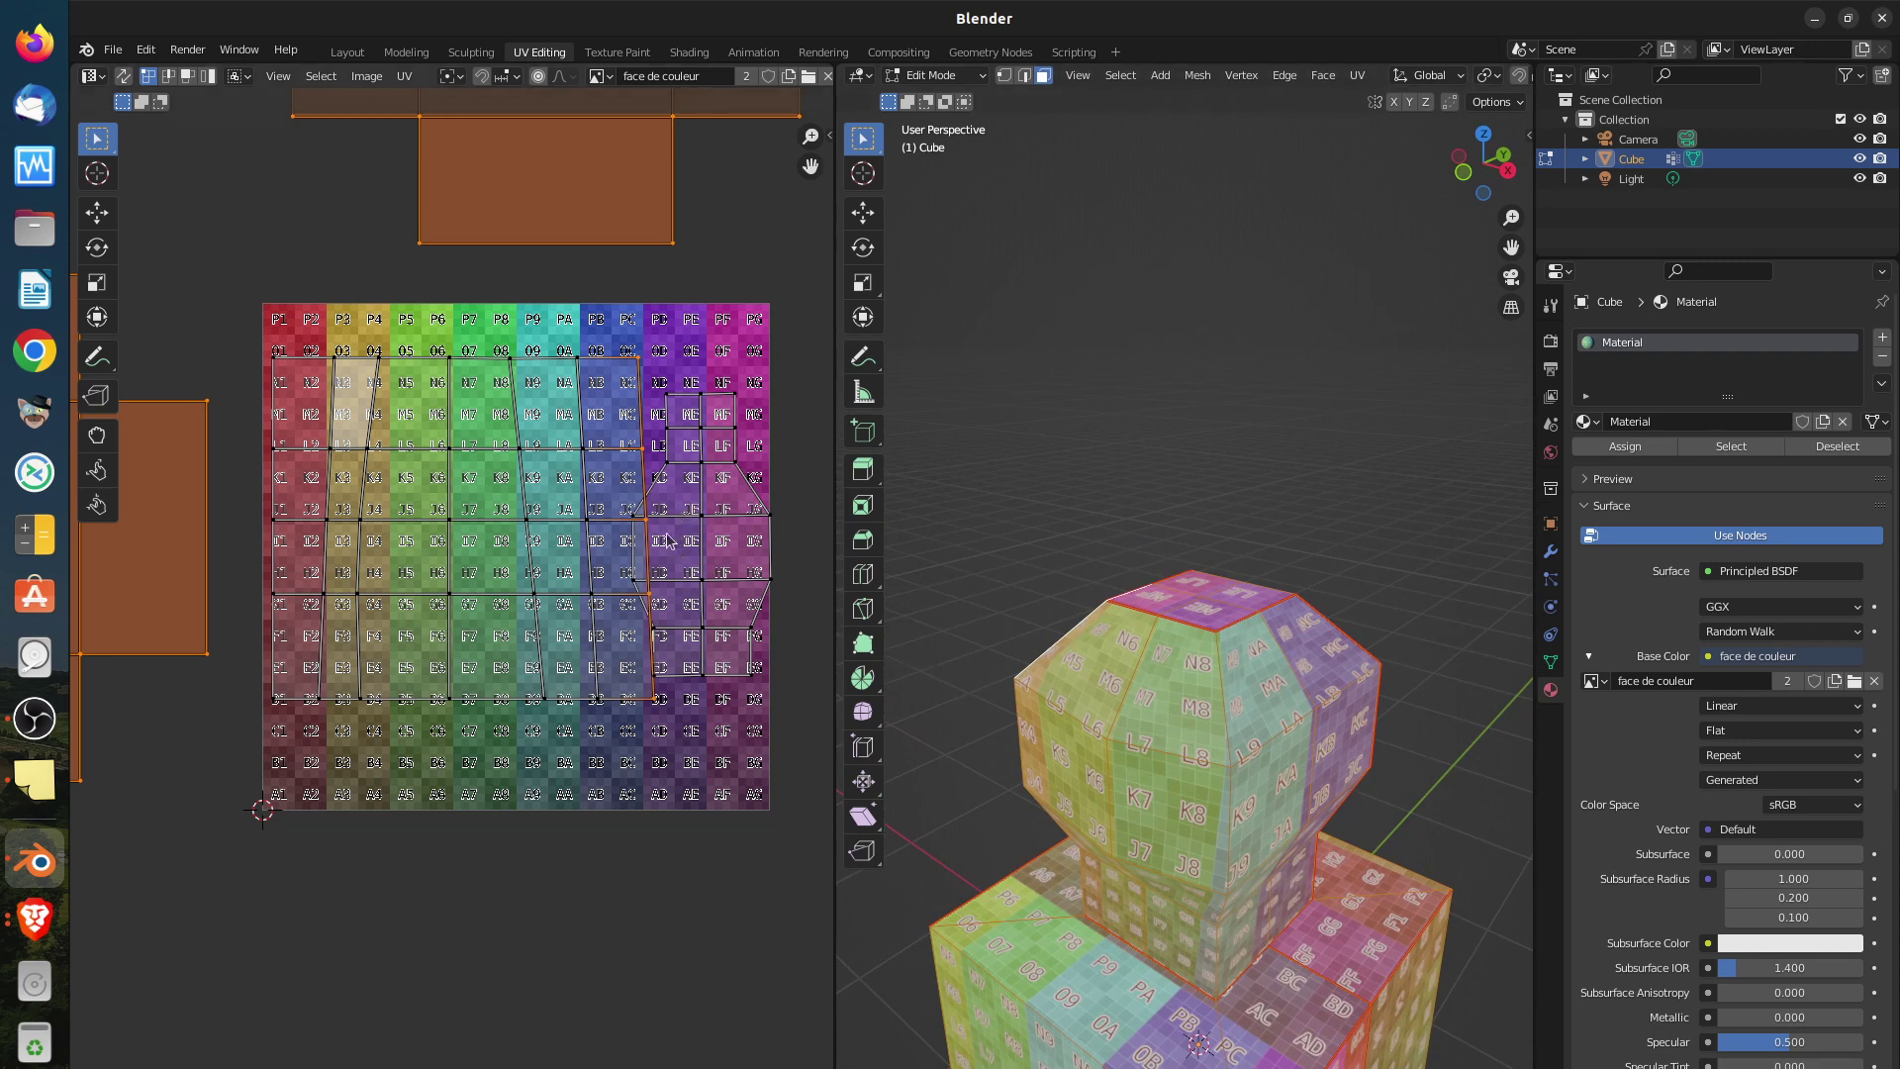
# Select the whole smaller UV island over texture columns D to G and move it slightly upward beside the large island
pyautogui.click(701, 472)
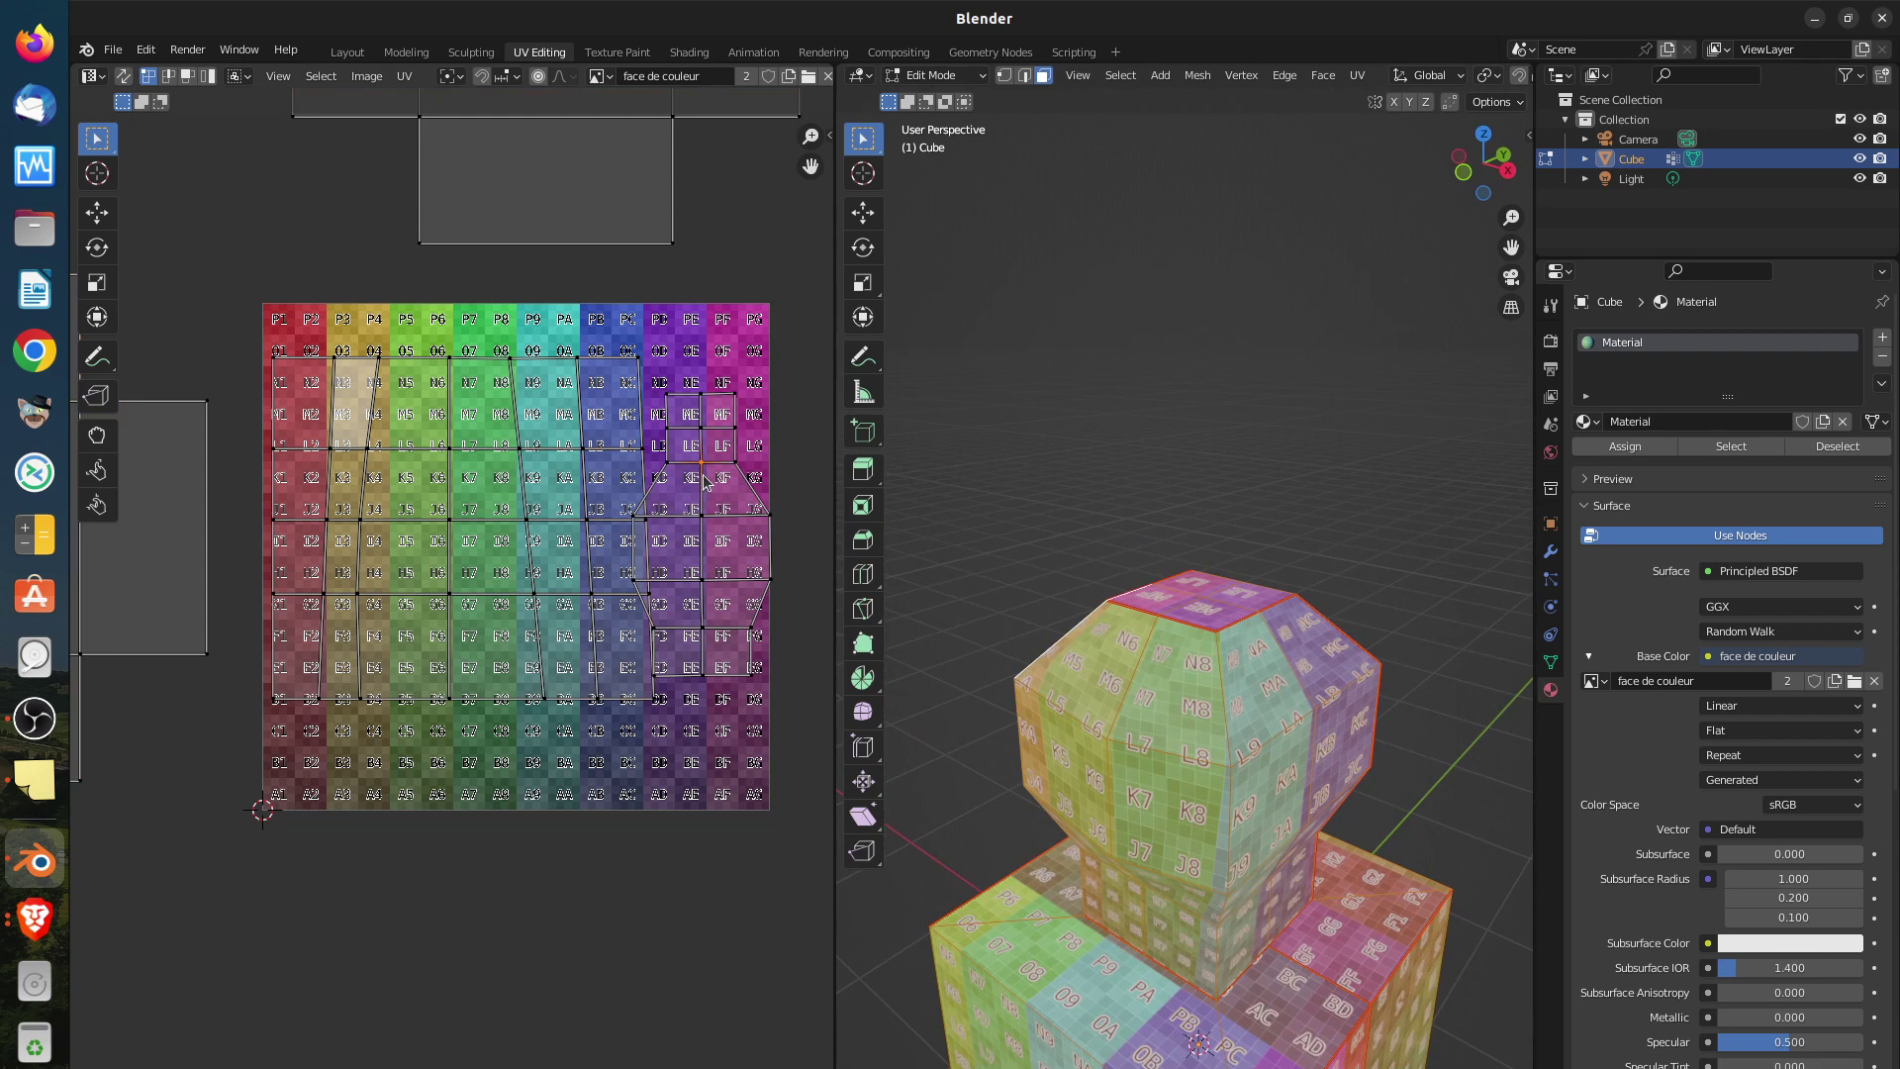
pyautogui.hotkey('ctrl', 'l')
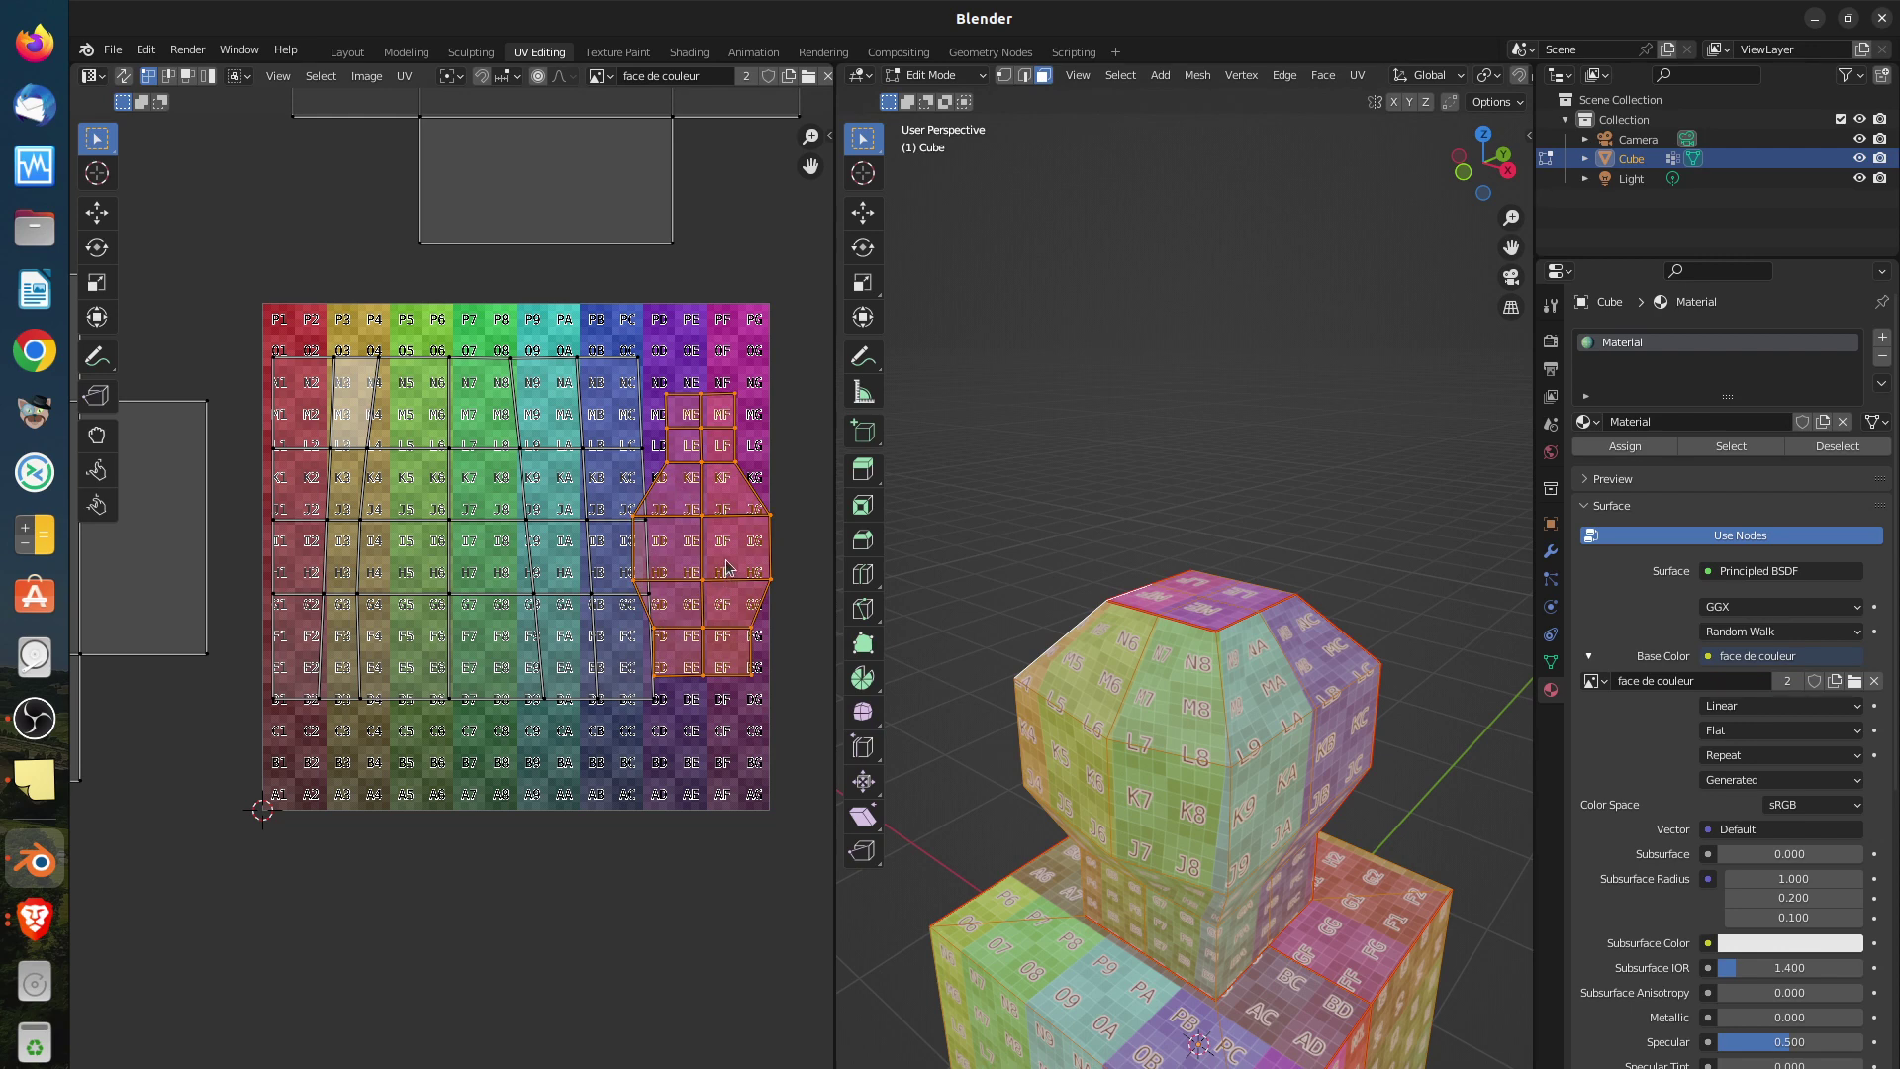
pyautogui.press('g')
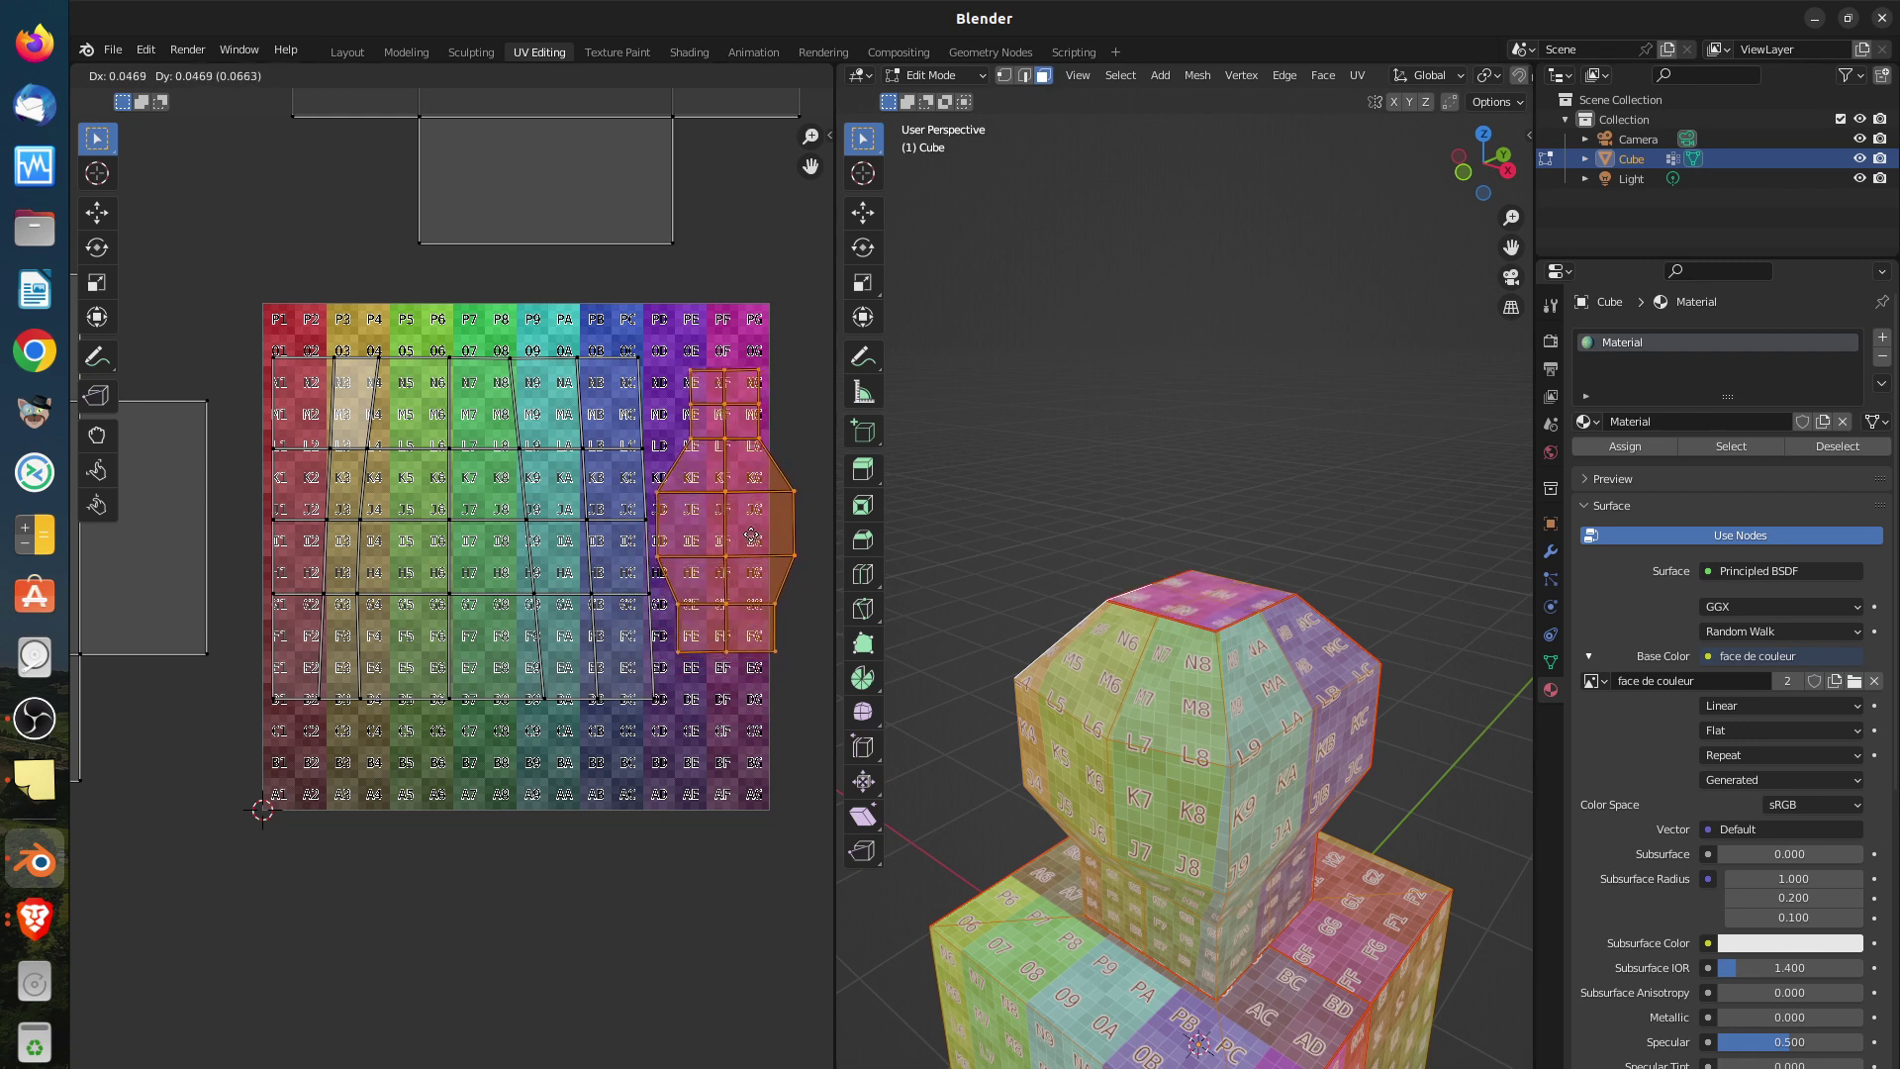
pyautogui.click(752, 535)
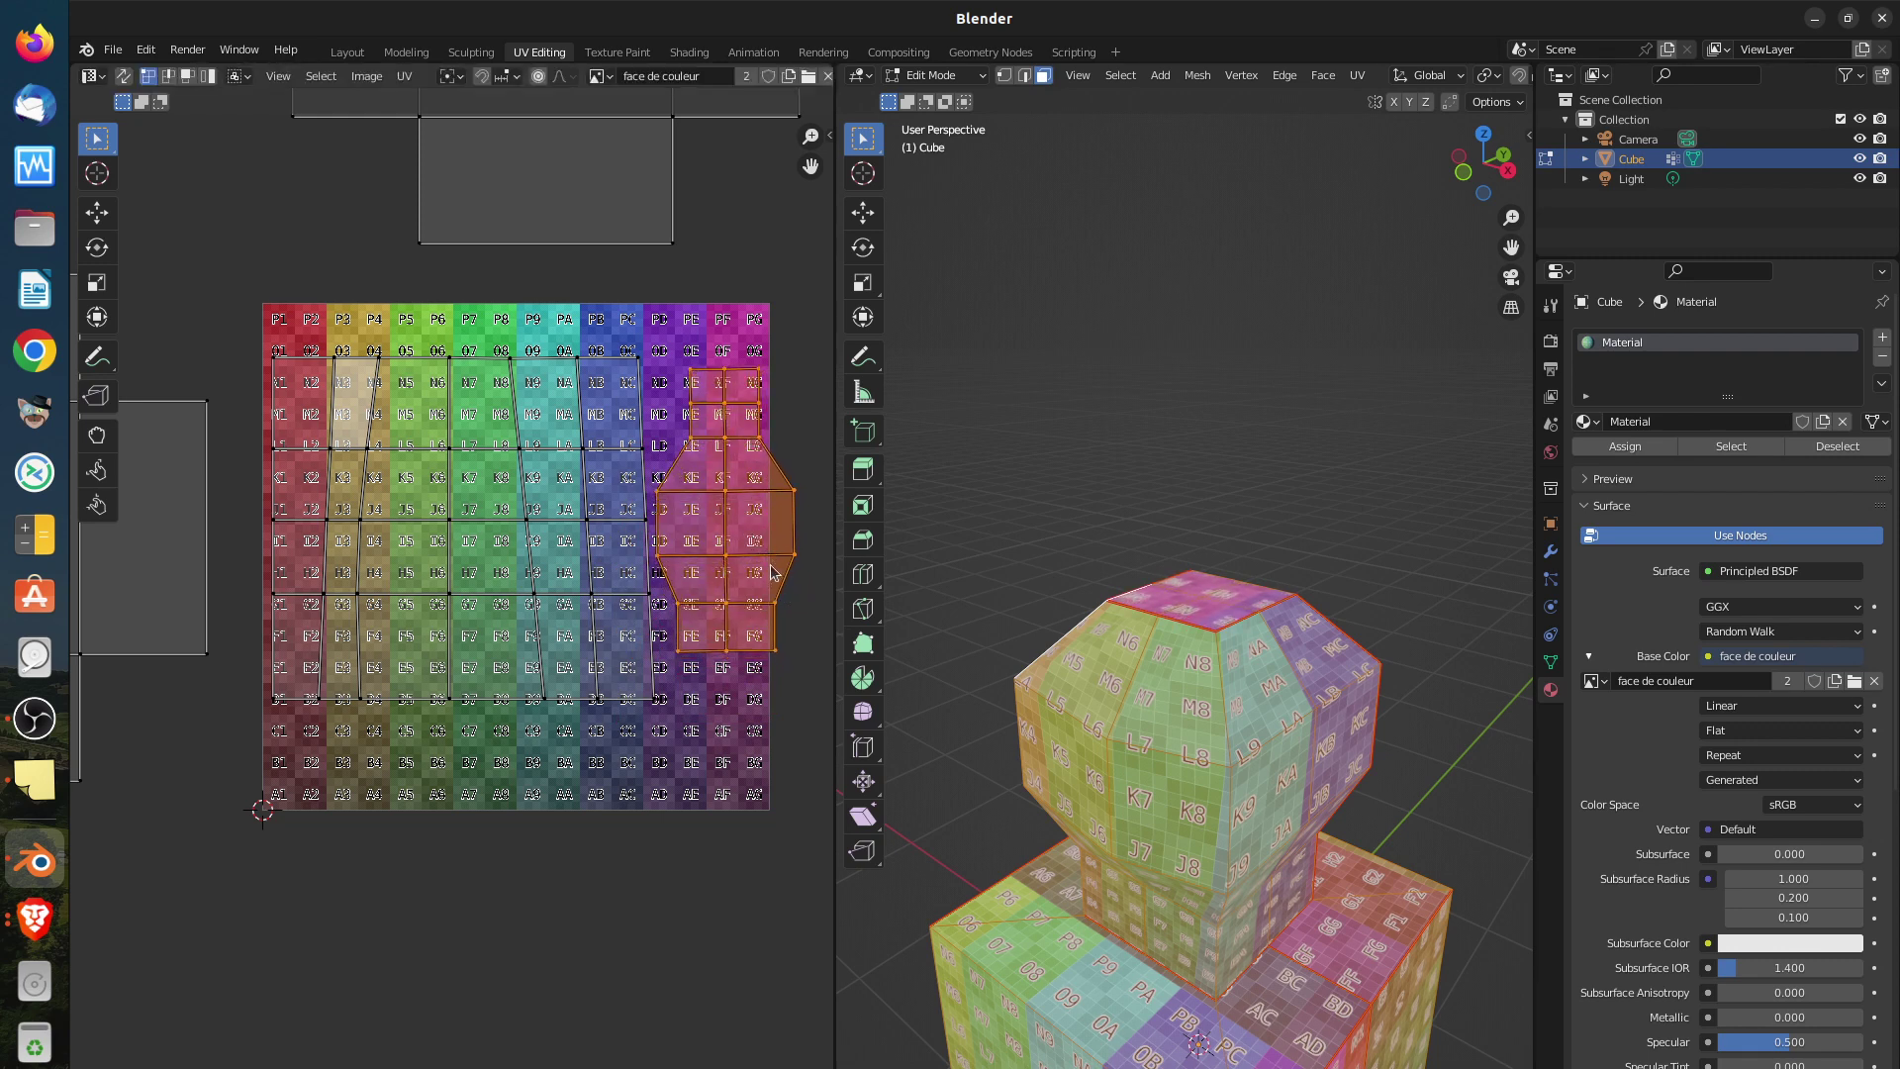
pyautogui.press('g')
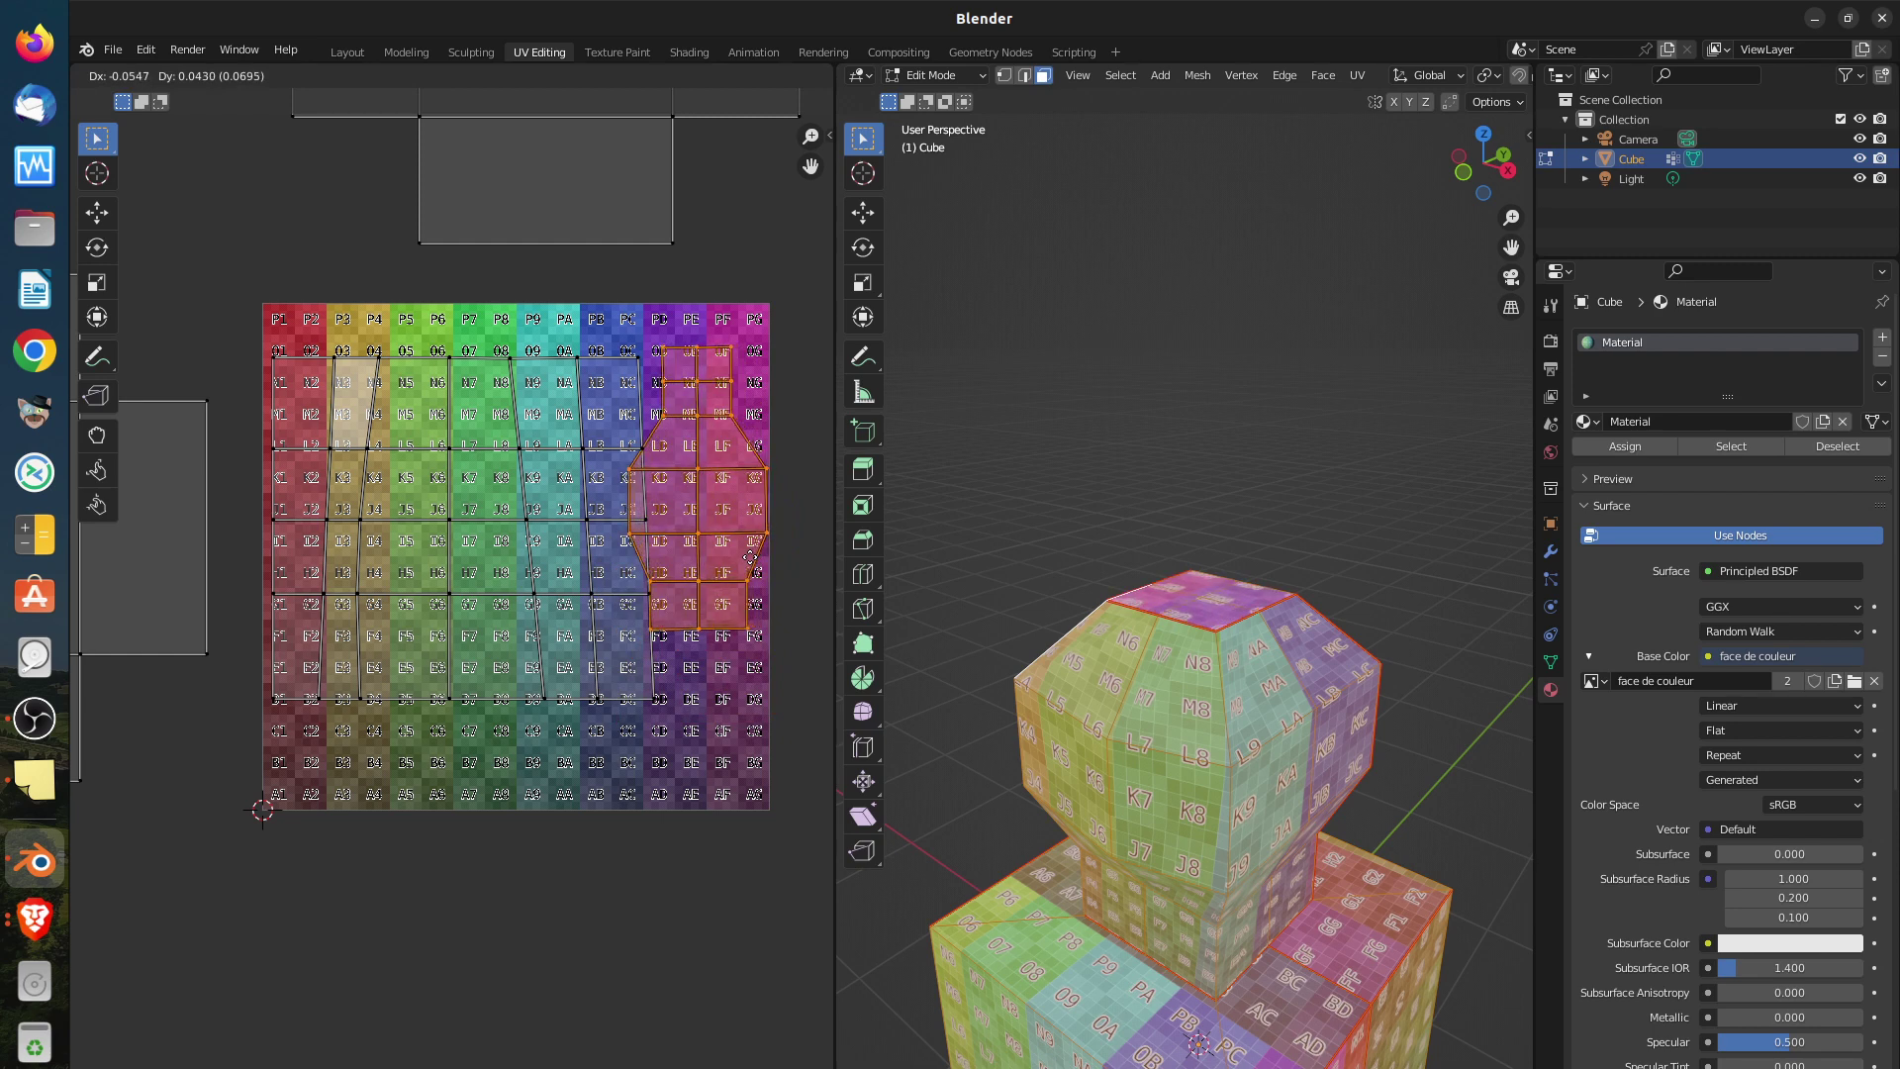
pyautogui.click(750, 564)
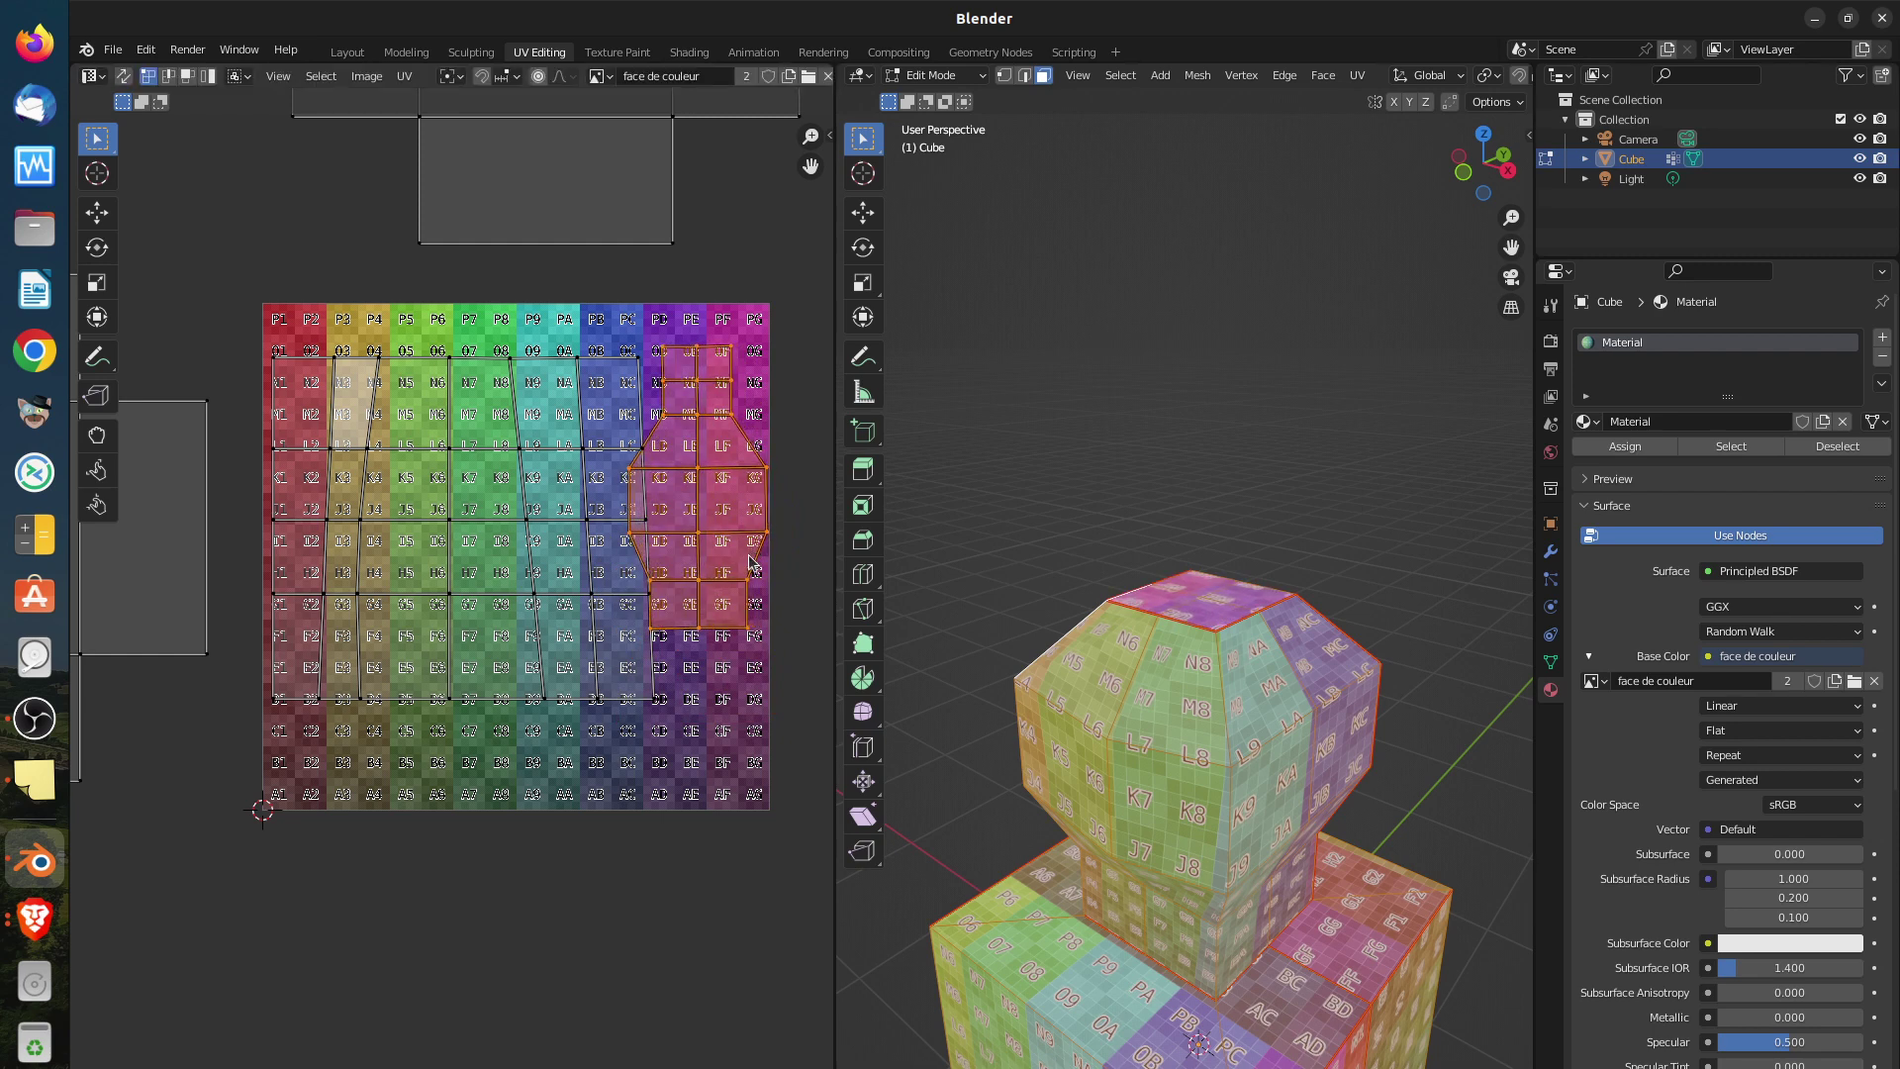
# Select the large head UV island, scale it down slightly and move it into the texture's upper-left corner
pyautogui.doubleClick(569, 639)
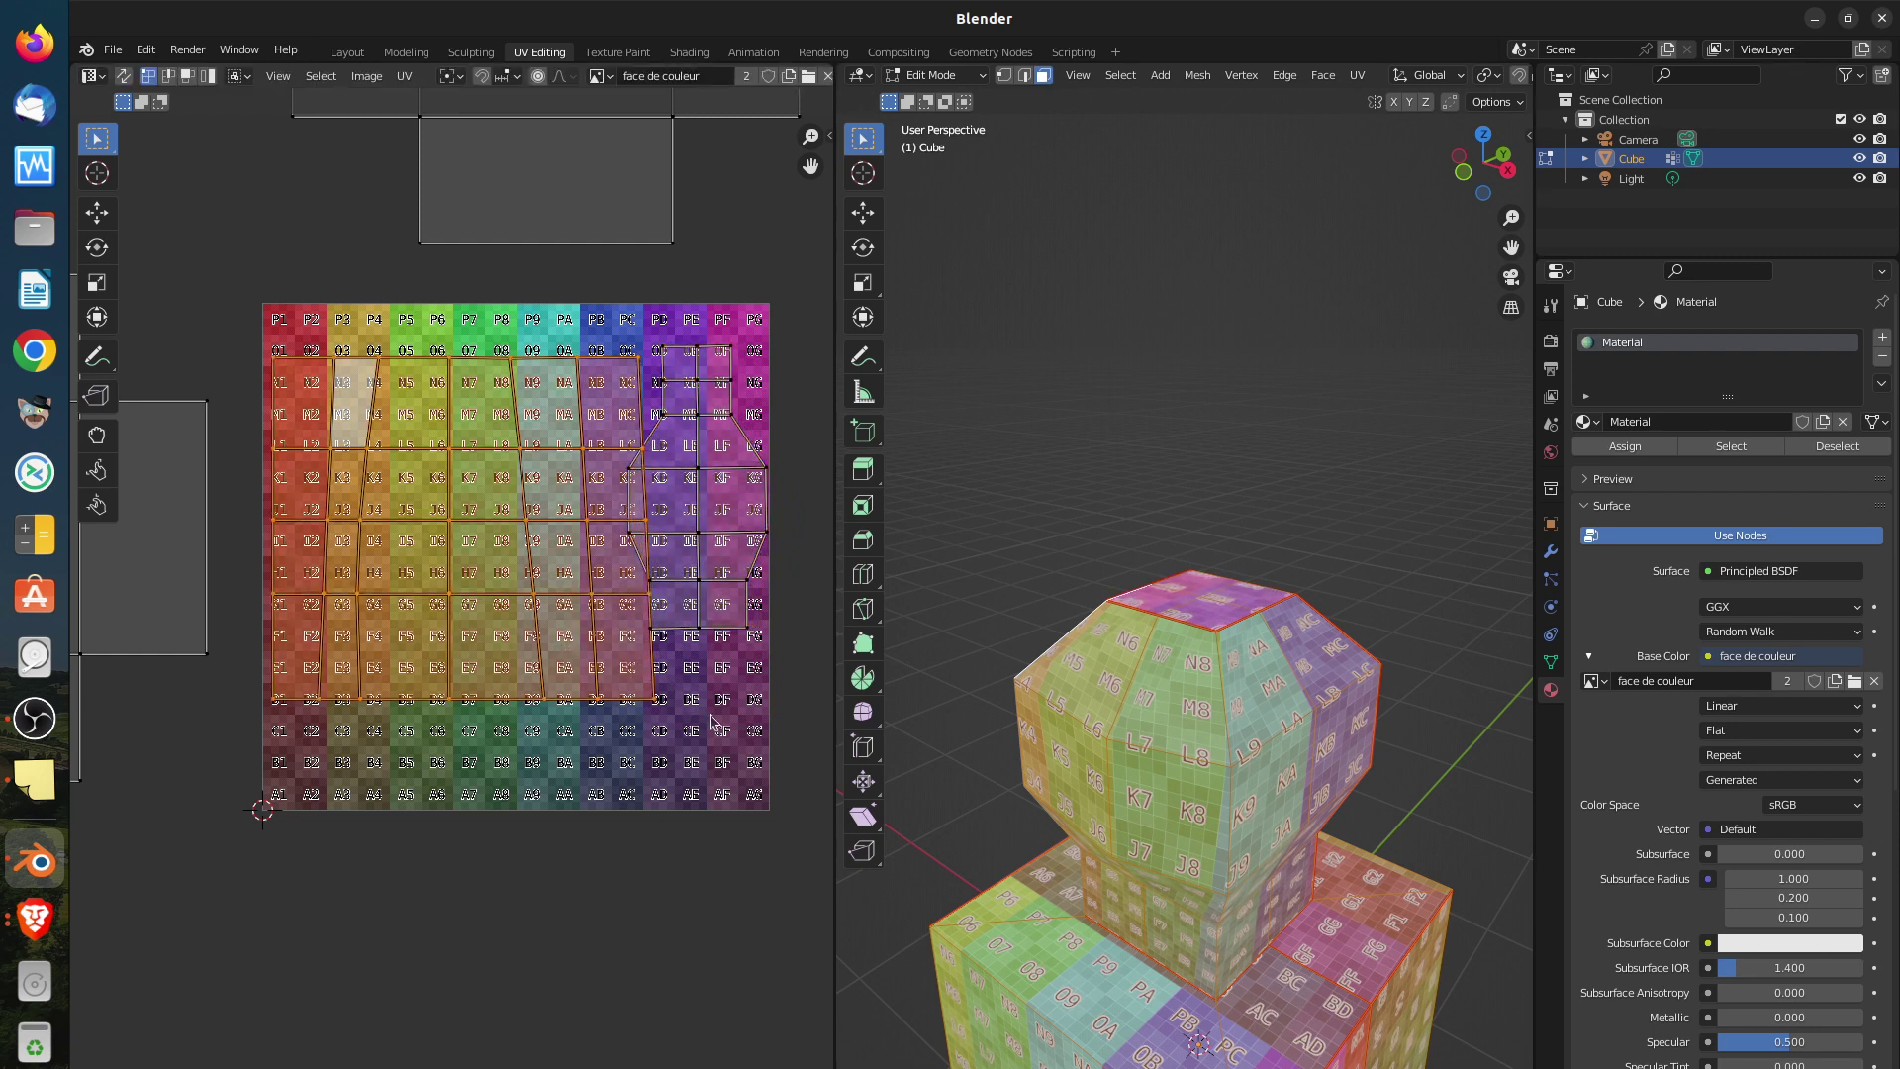
pyautogui.click(670, 714)
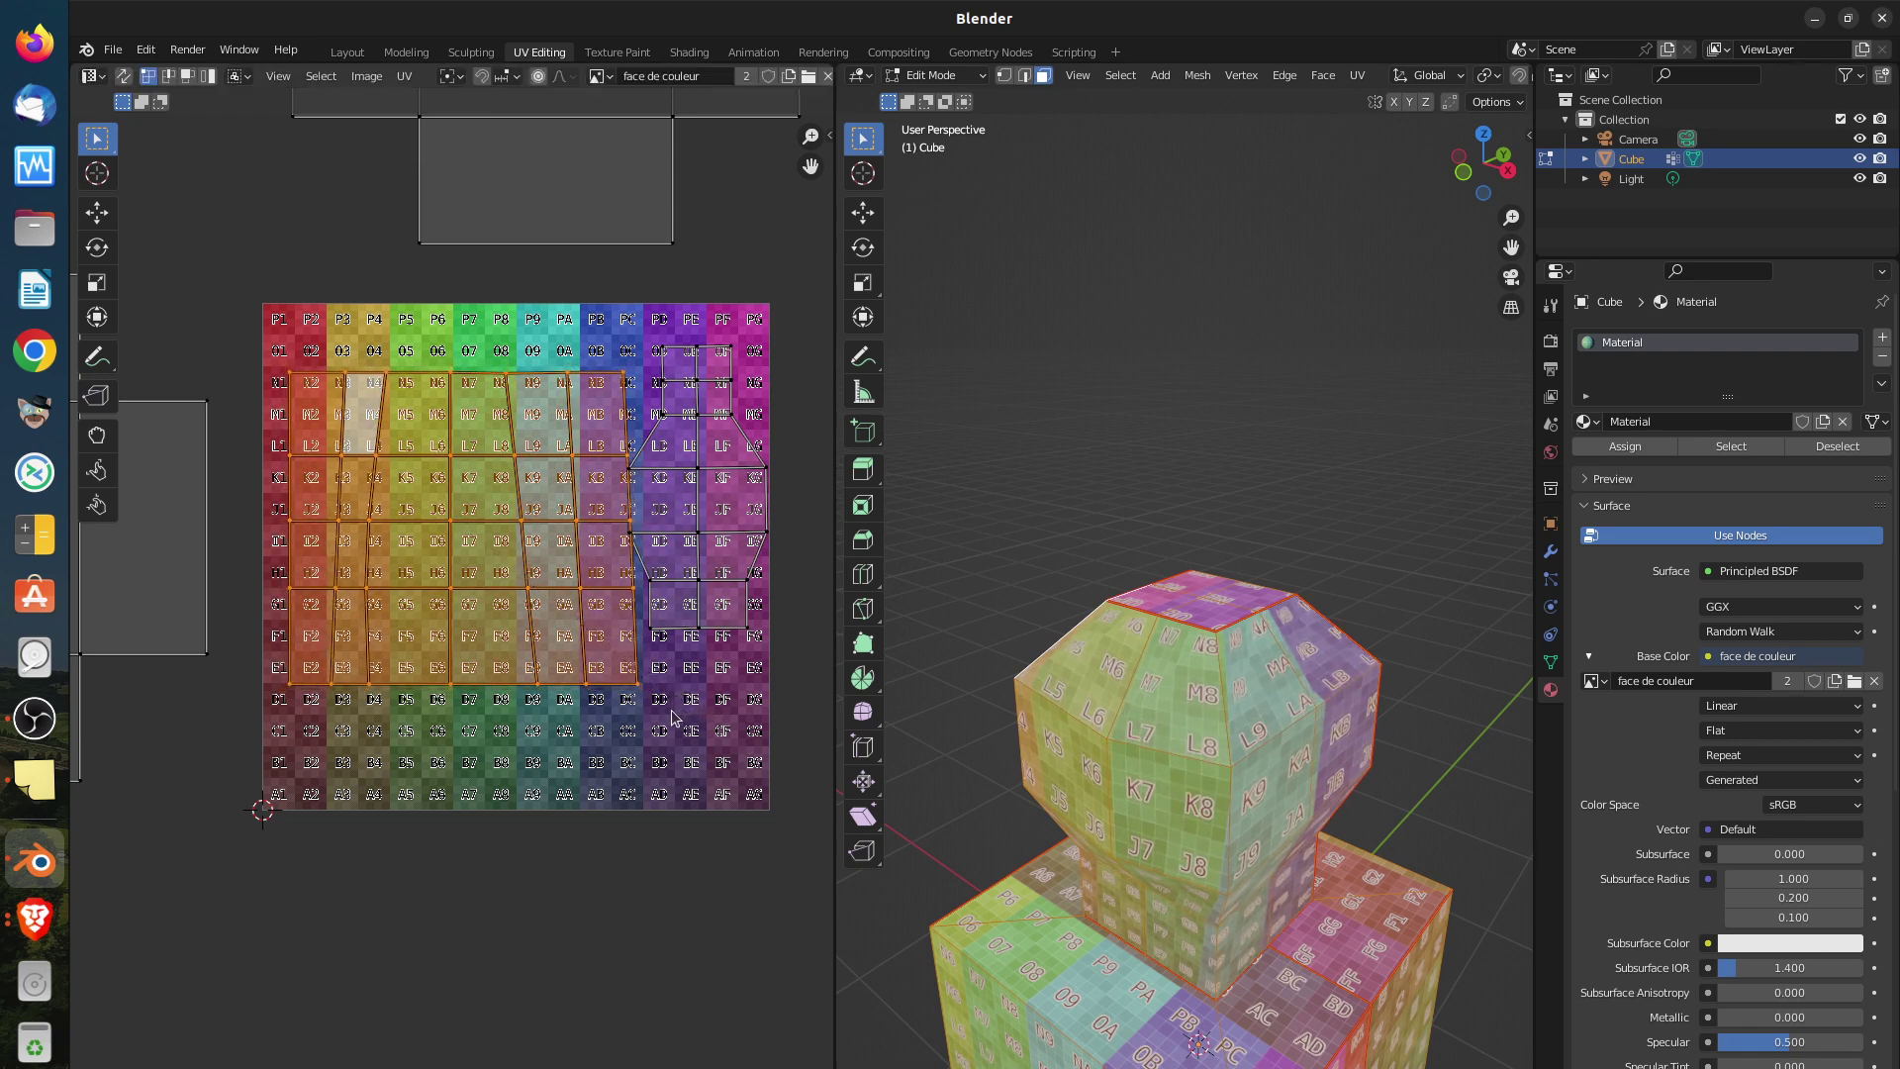
pyautogui.press('g')
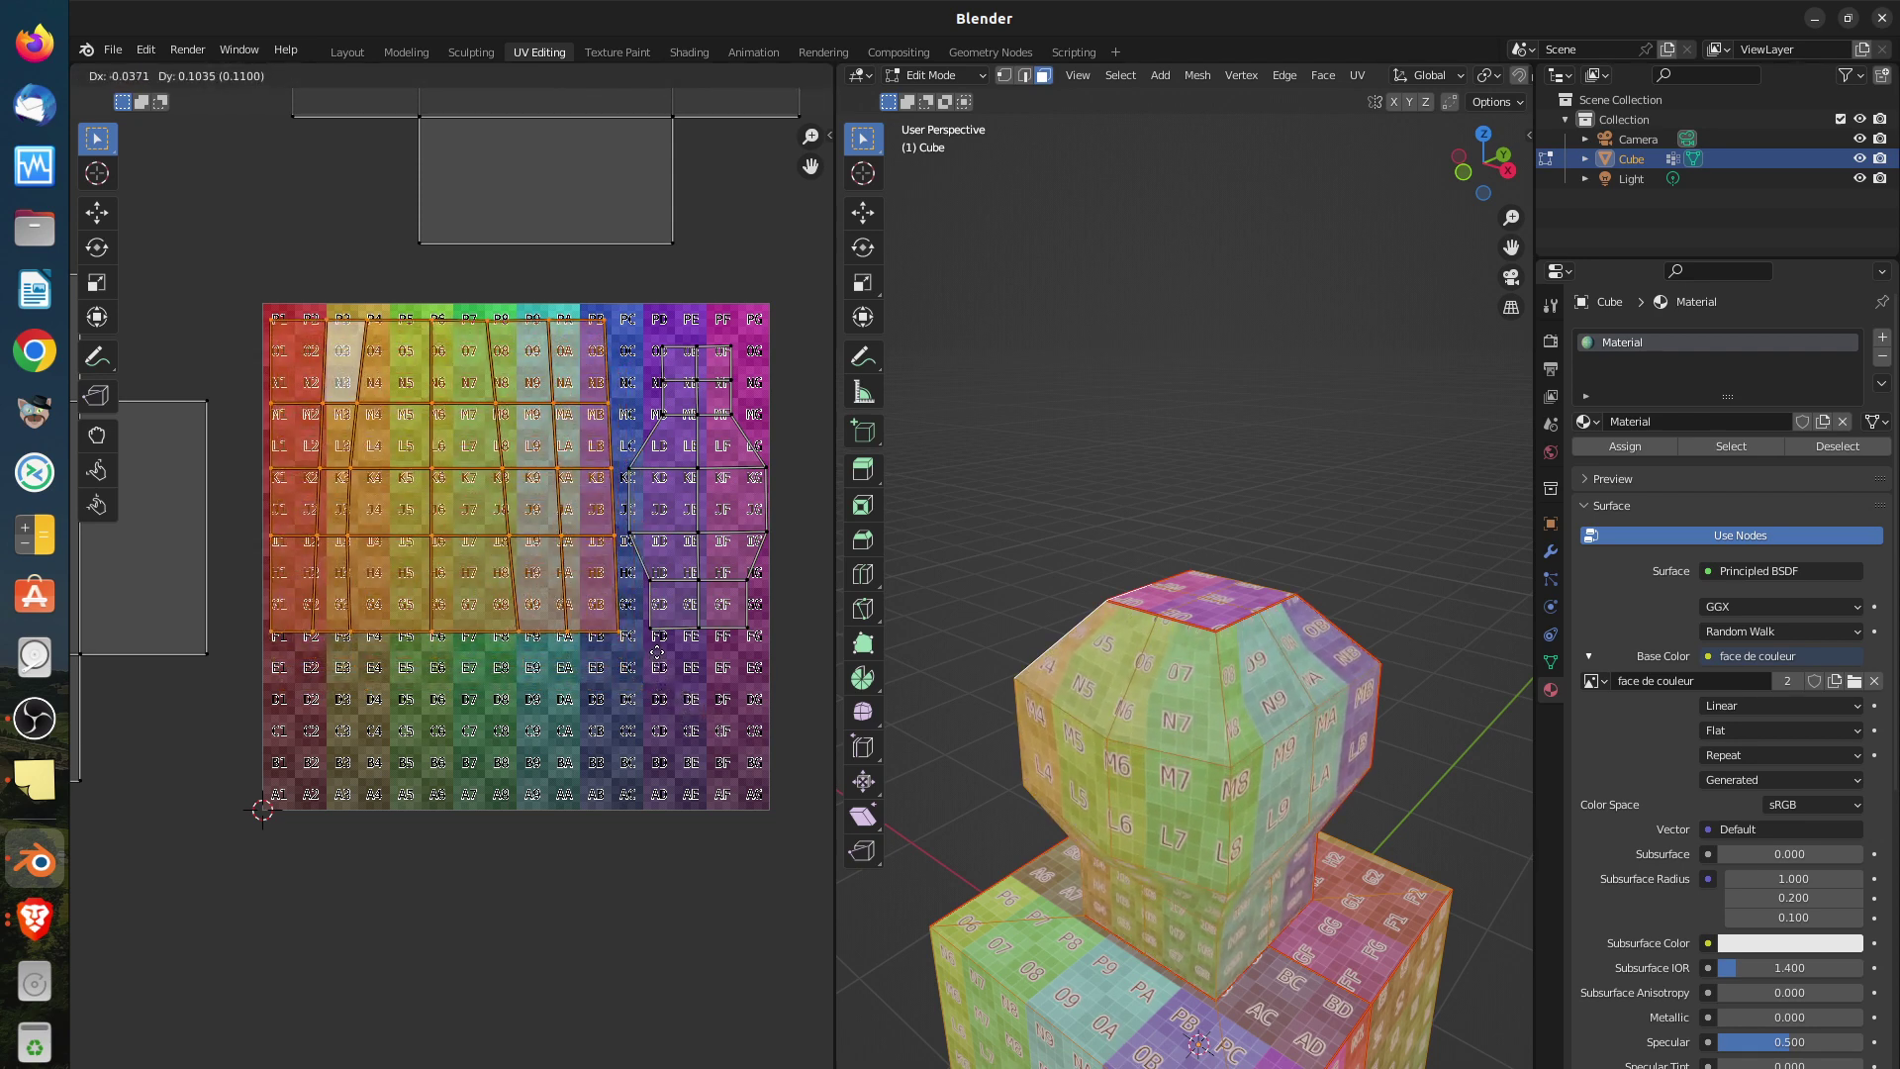
pyautogui.click(657, 649)
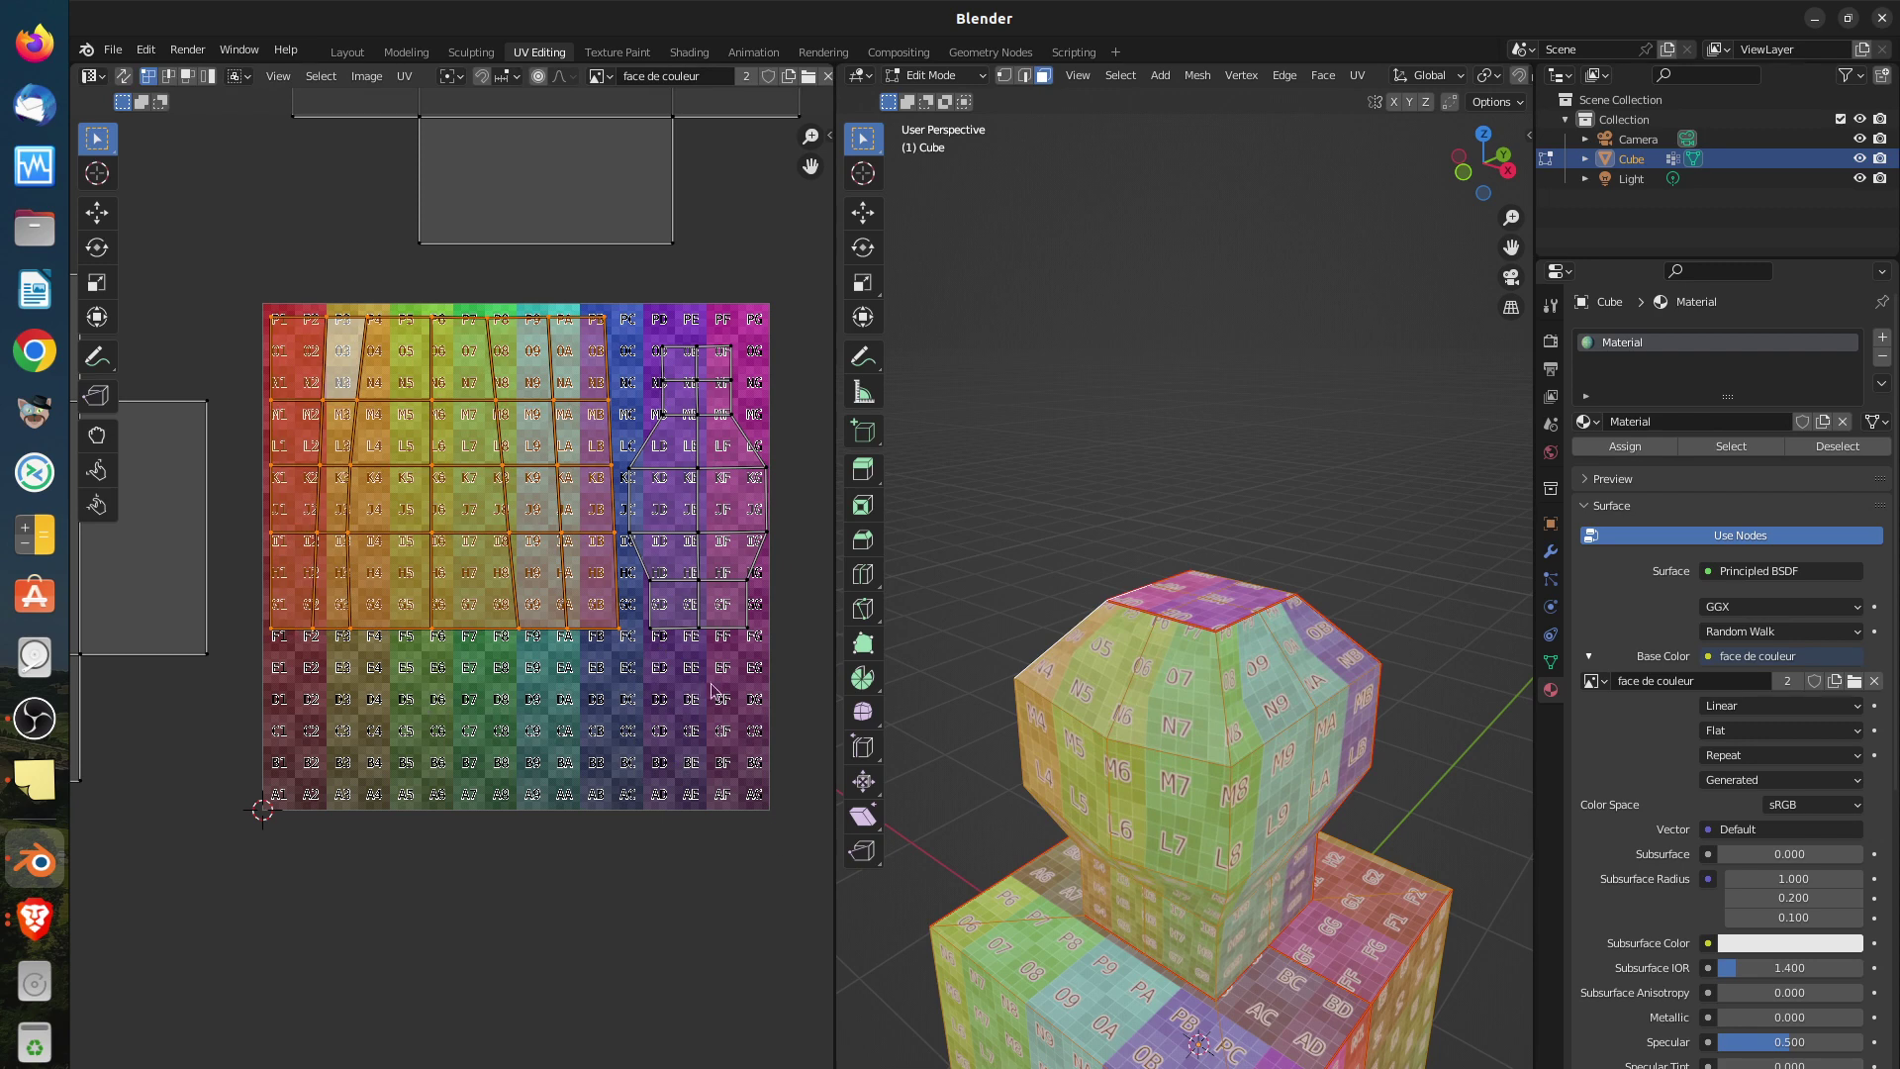
# Examine the grid texture on the head and body from several angles and compare it with the UV layout
pyautogui.scroll(-3, 1108, 683)
pyautogui.moveTo(1138, 811); pyautogui.dragTo(1218, 852, button='middle')
pyautogui.moveTo(1078, 893); pyautogui.dragTo(1393, 368, button='middle')
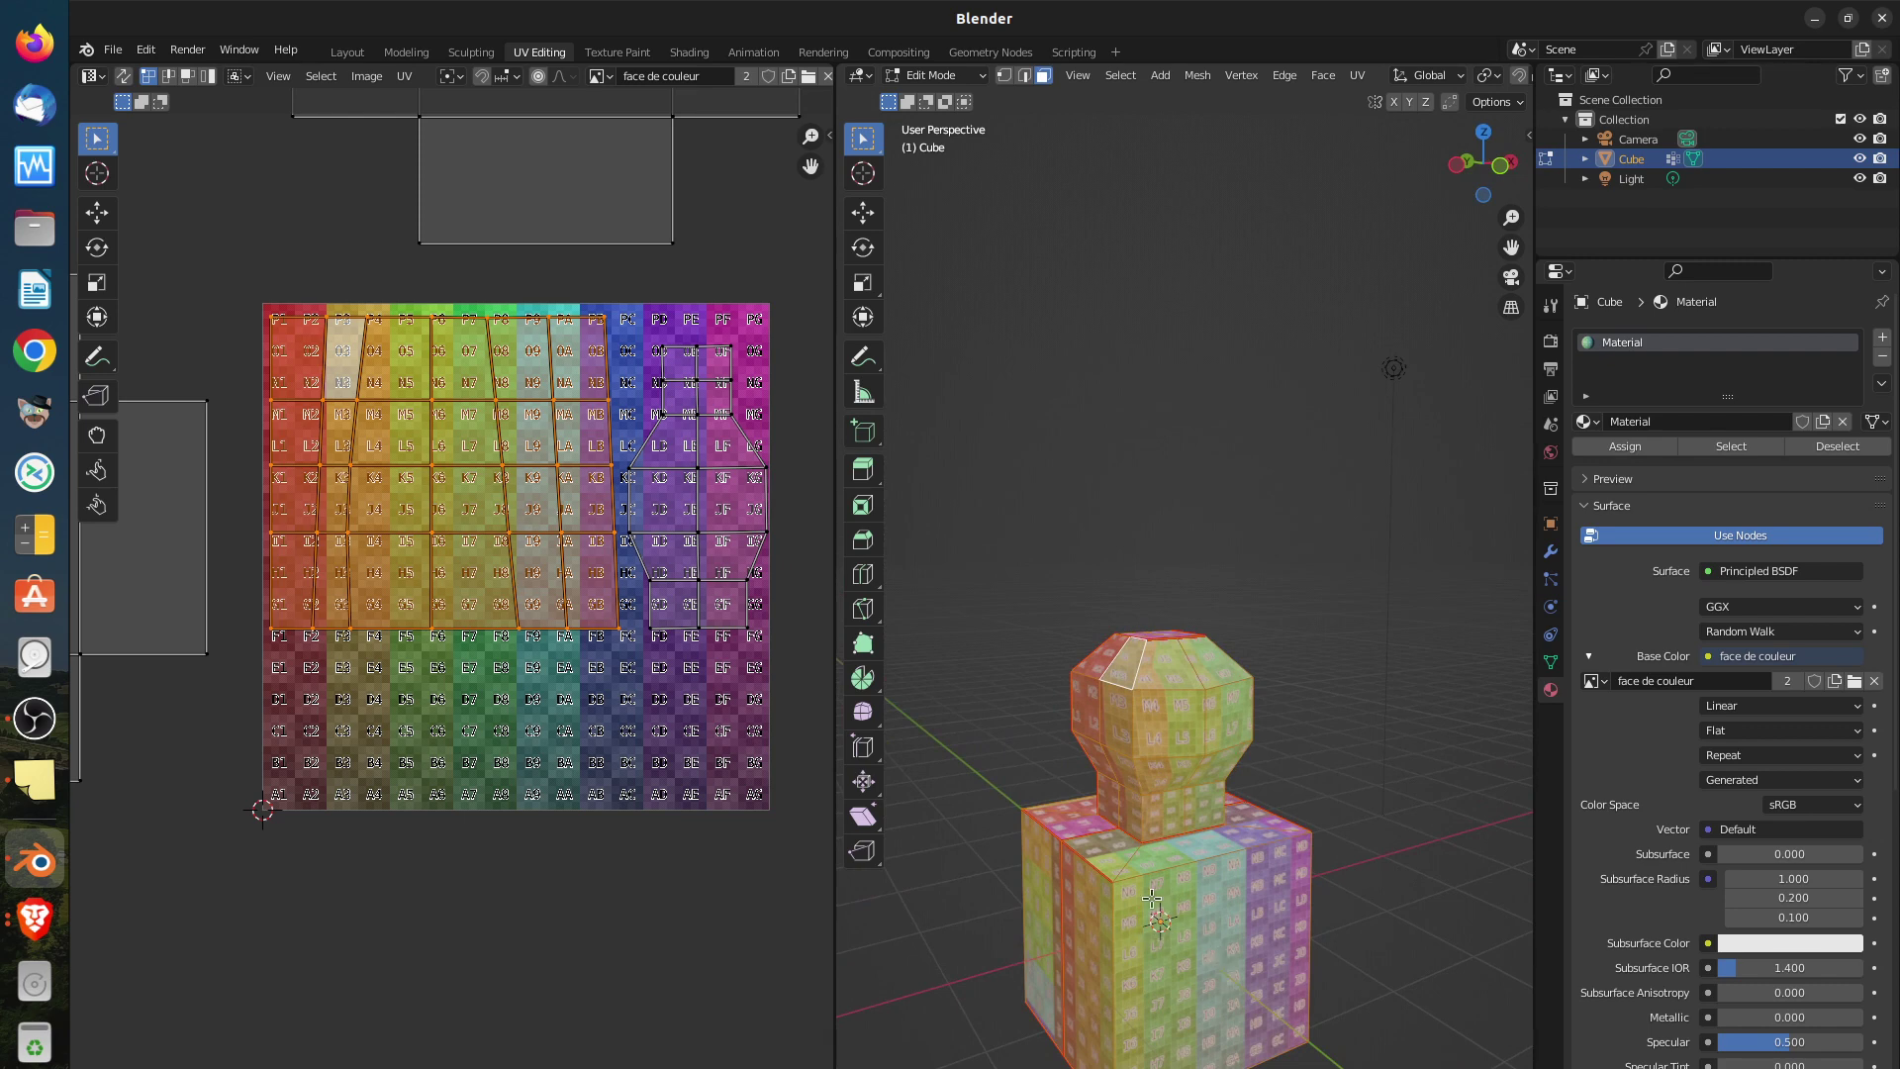
pyautogui.moveTo(1153, 898); pyautogui.dragTo(1059, 890, button='middle')
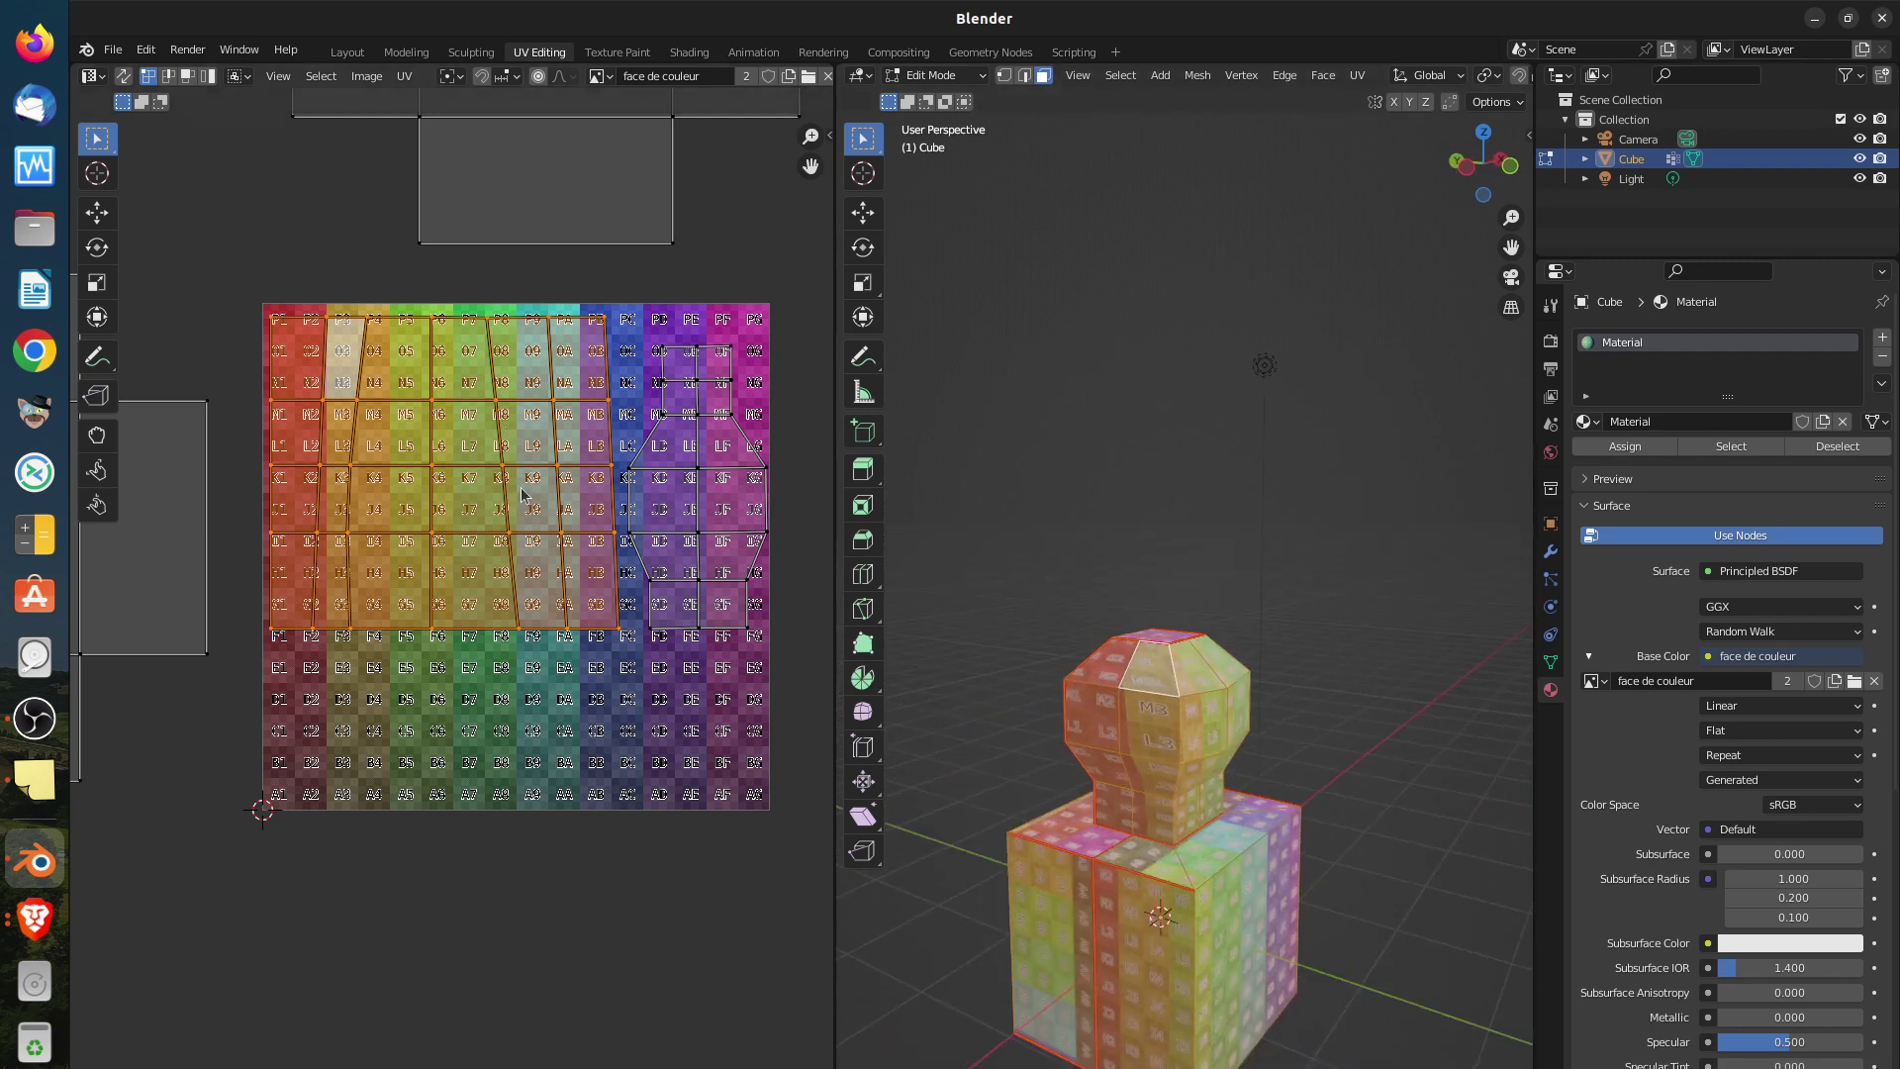
pyautogui.moveTo(1173, 730); pyautogui.dragTo(1116, 739, button='middle')
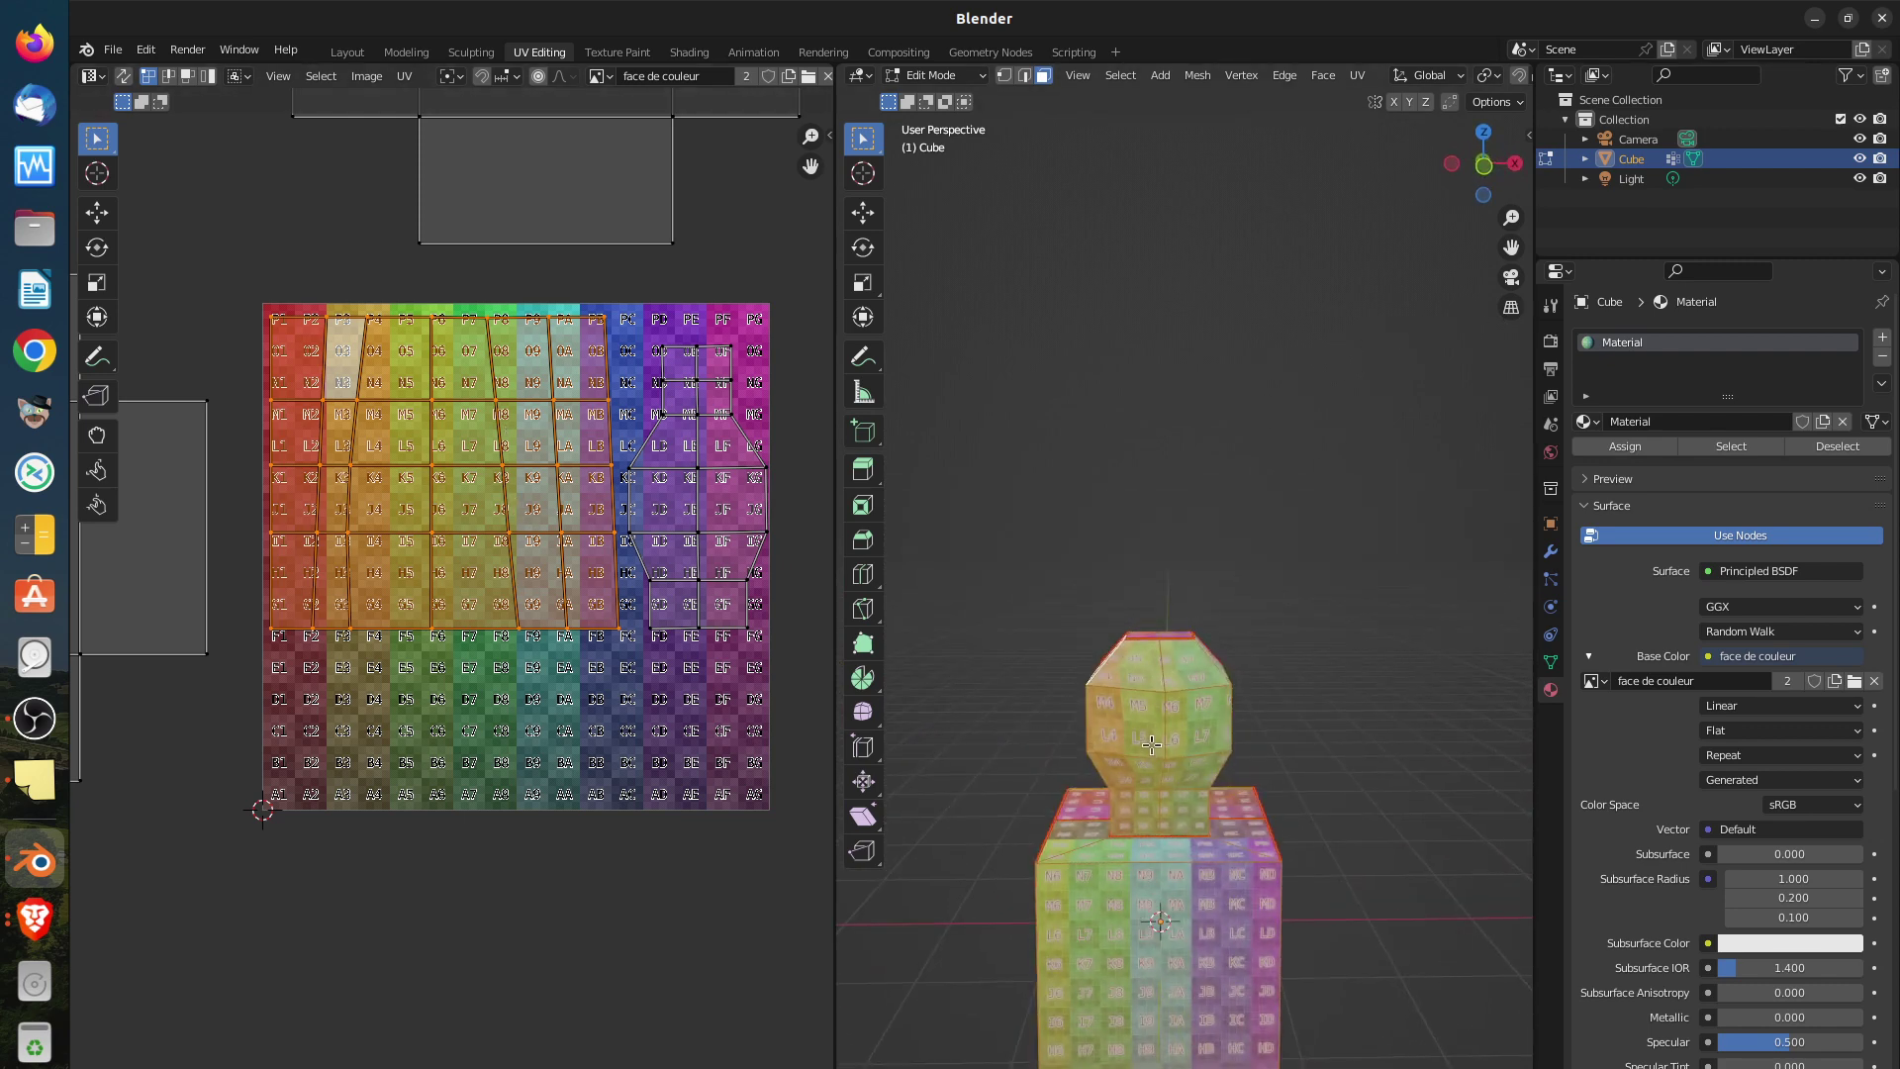
pyautogui.scroll(3, 1150, 744)
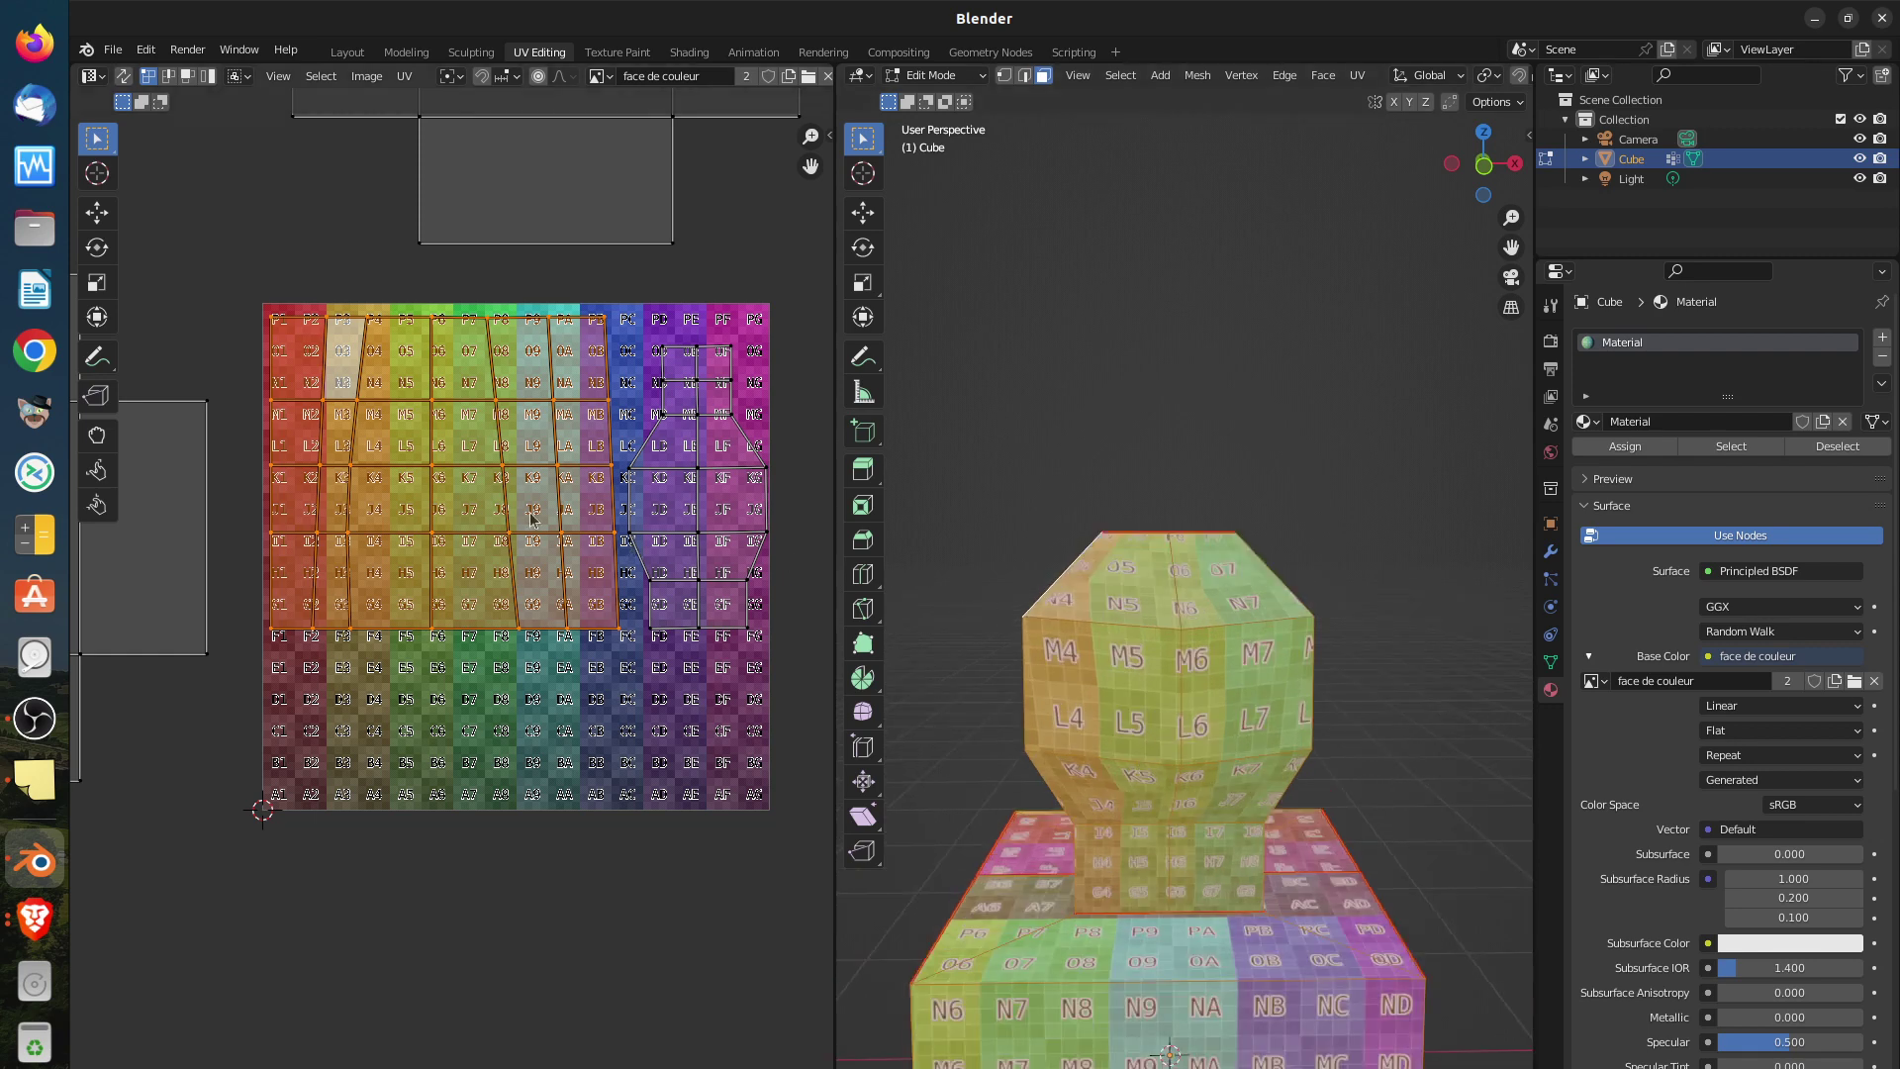
pyautogui.scroll(2, 387, 480)
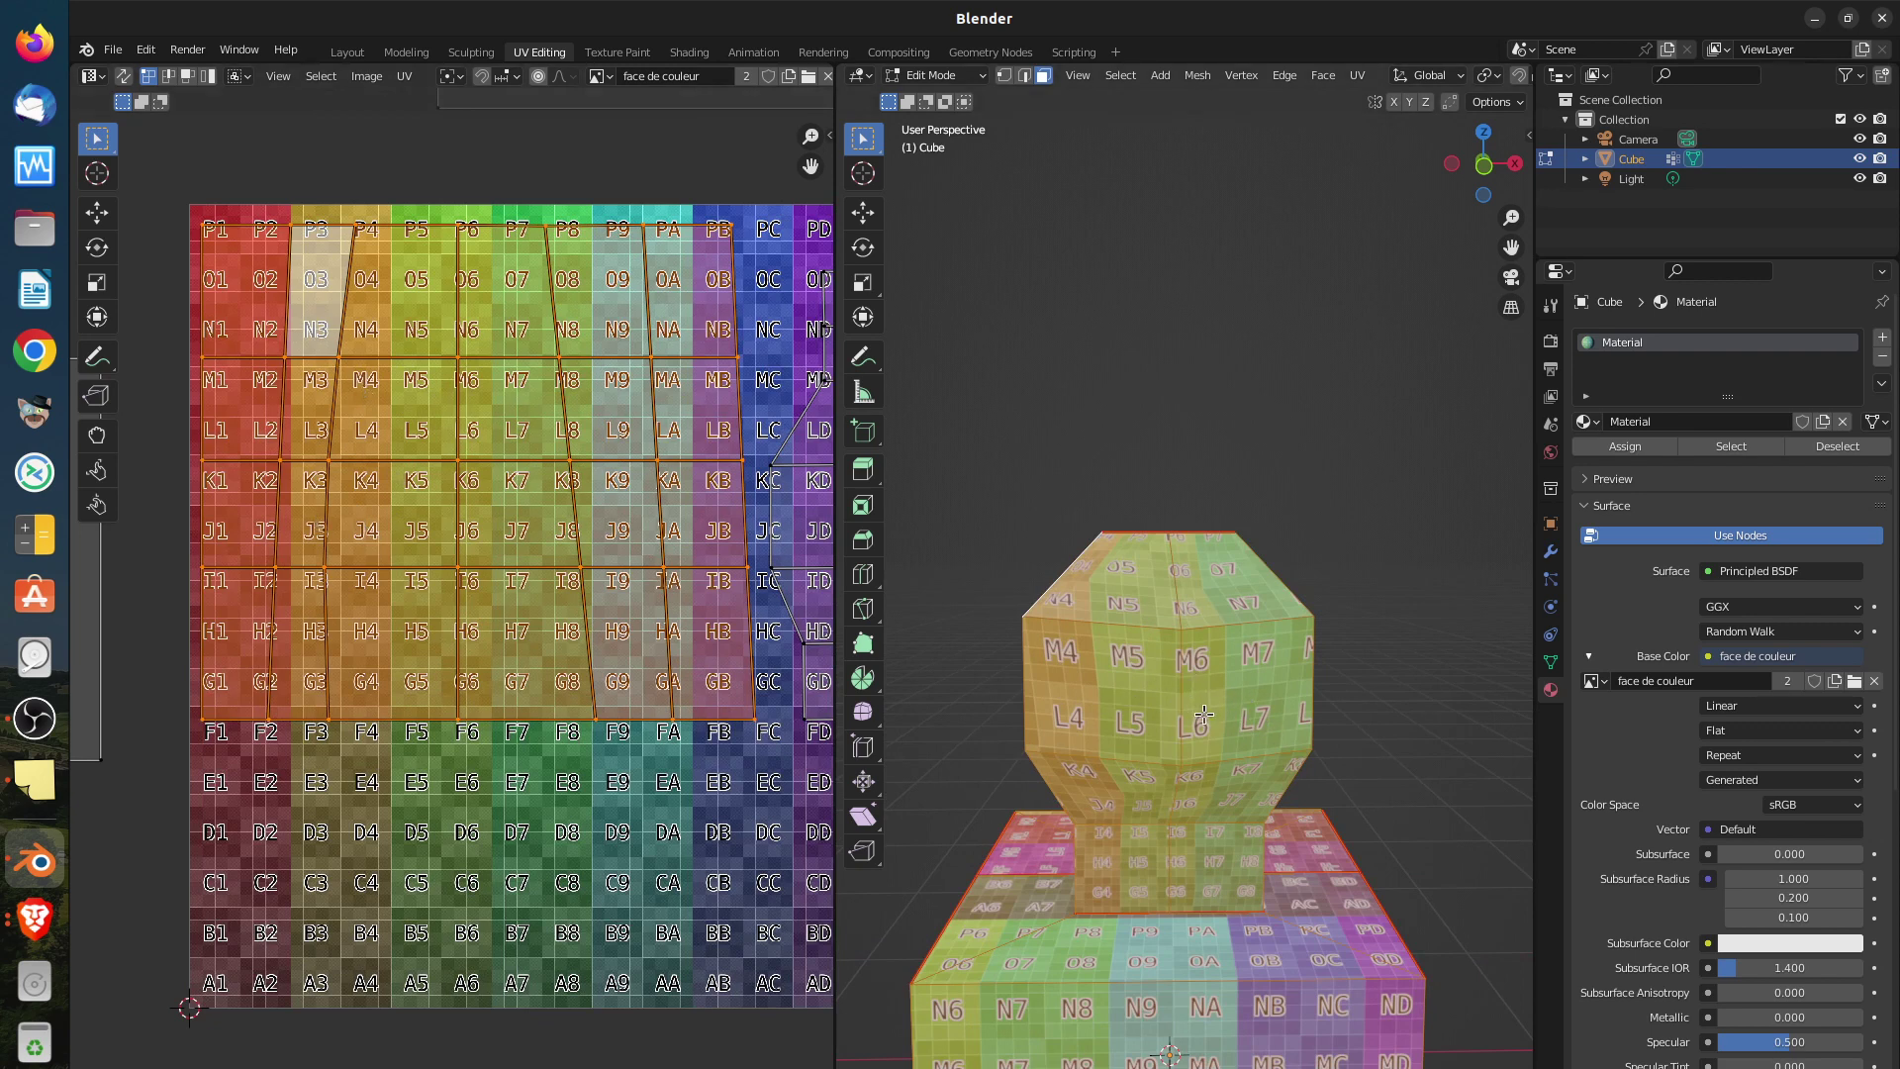
pyautogui.scroll(6, 1190, 704)
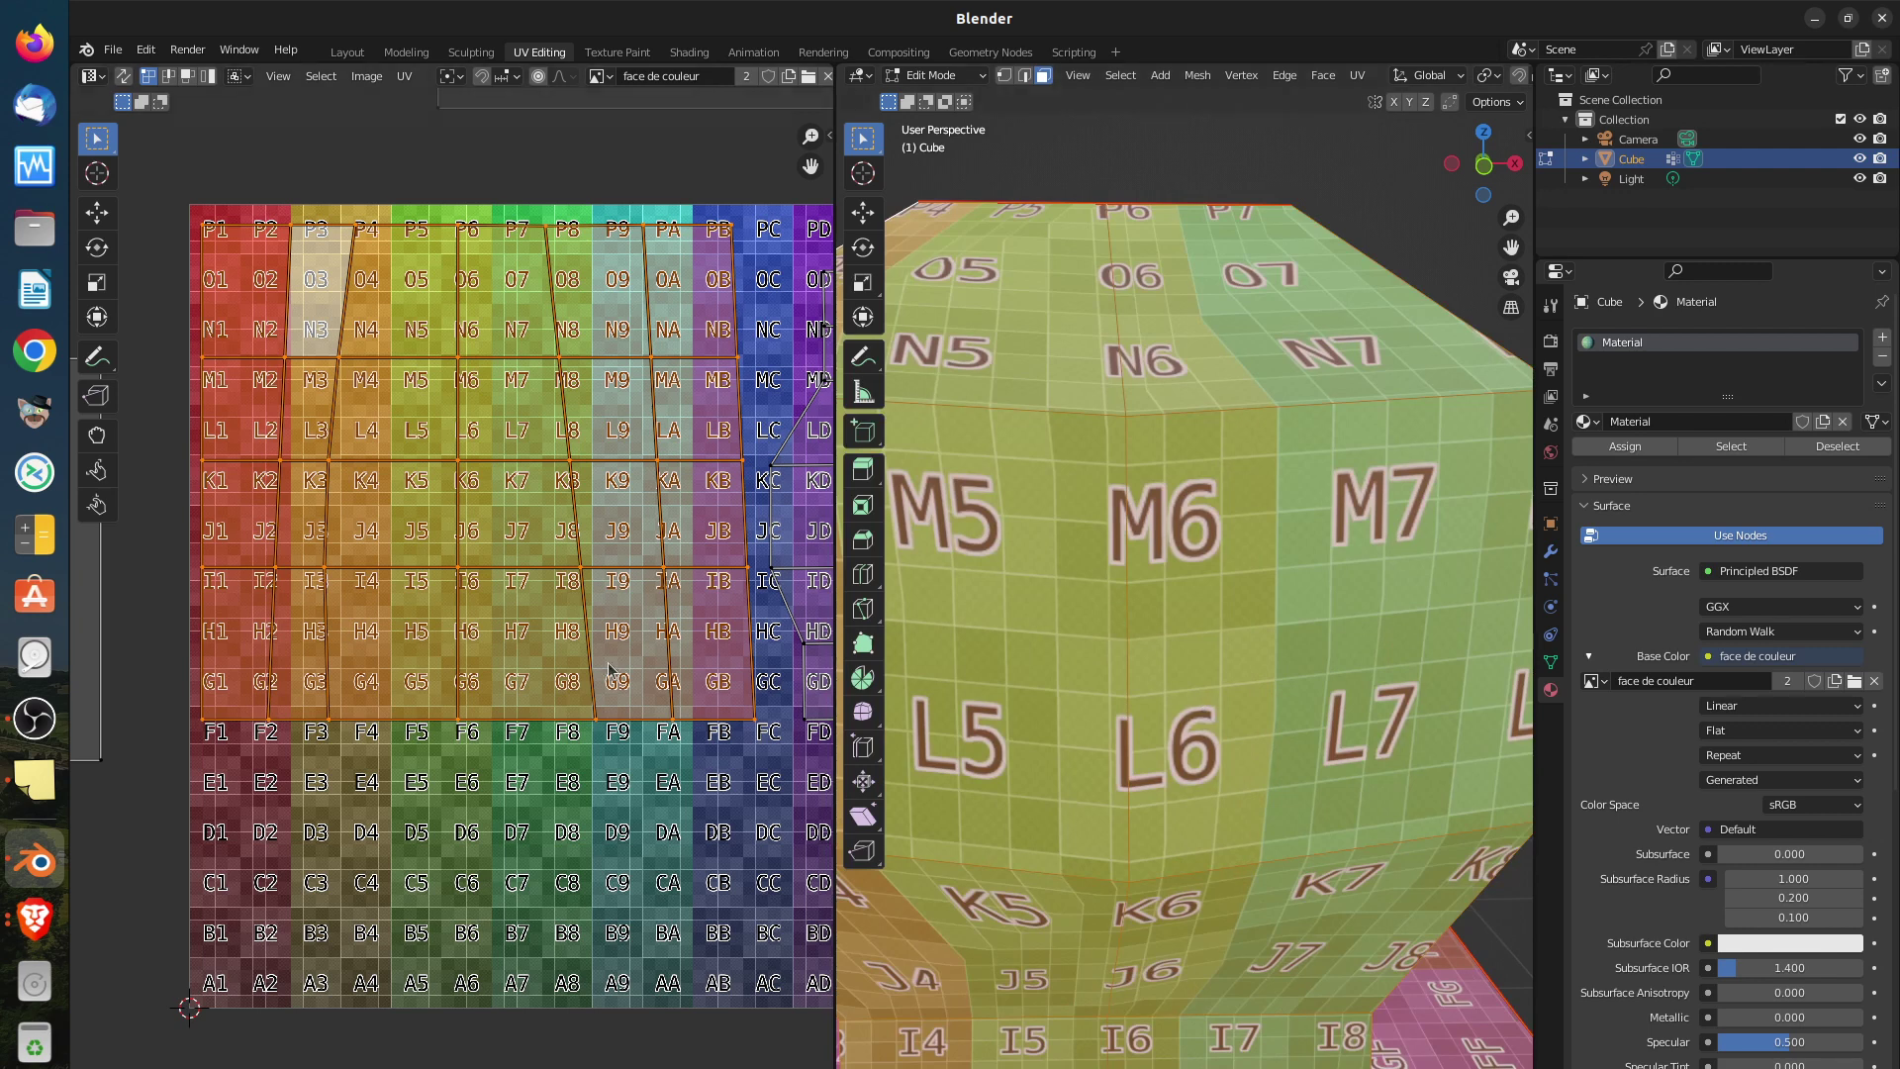
pyautogui.scroll(-2, 579, 693)
pyautogui.scroll(-5, 1150, 647)
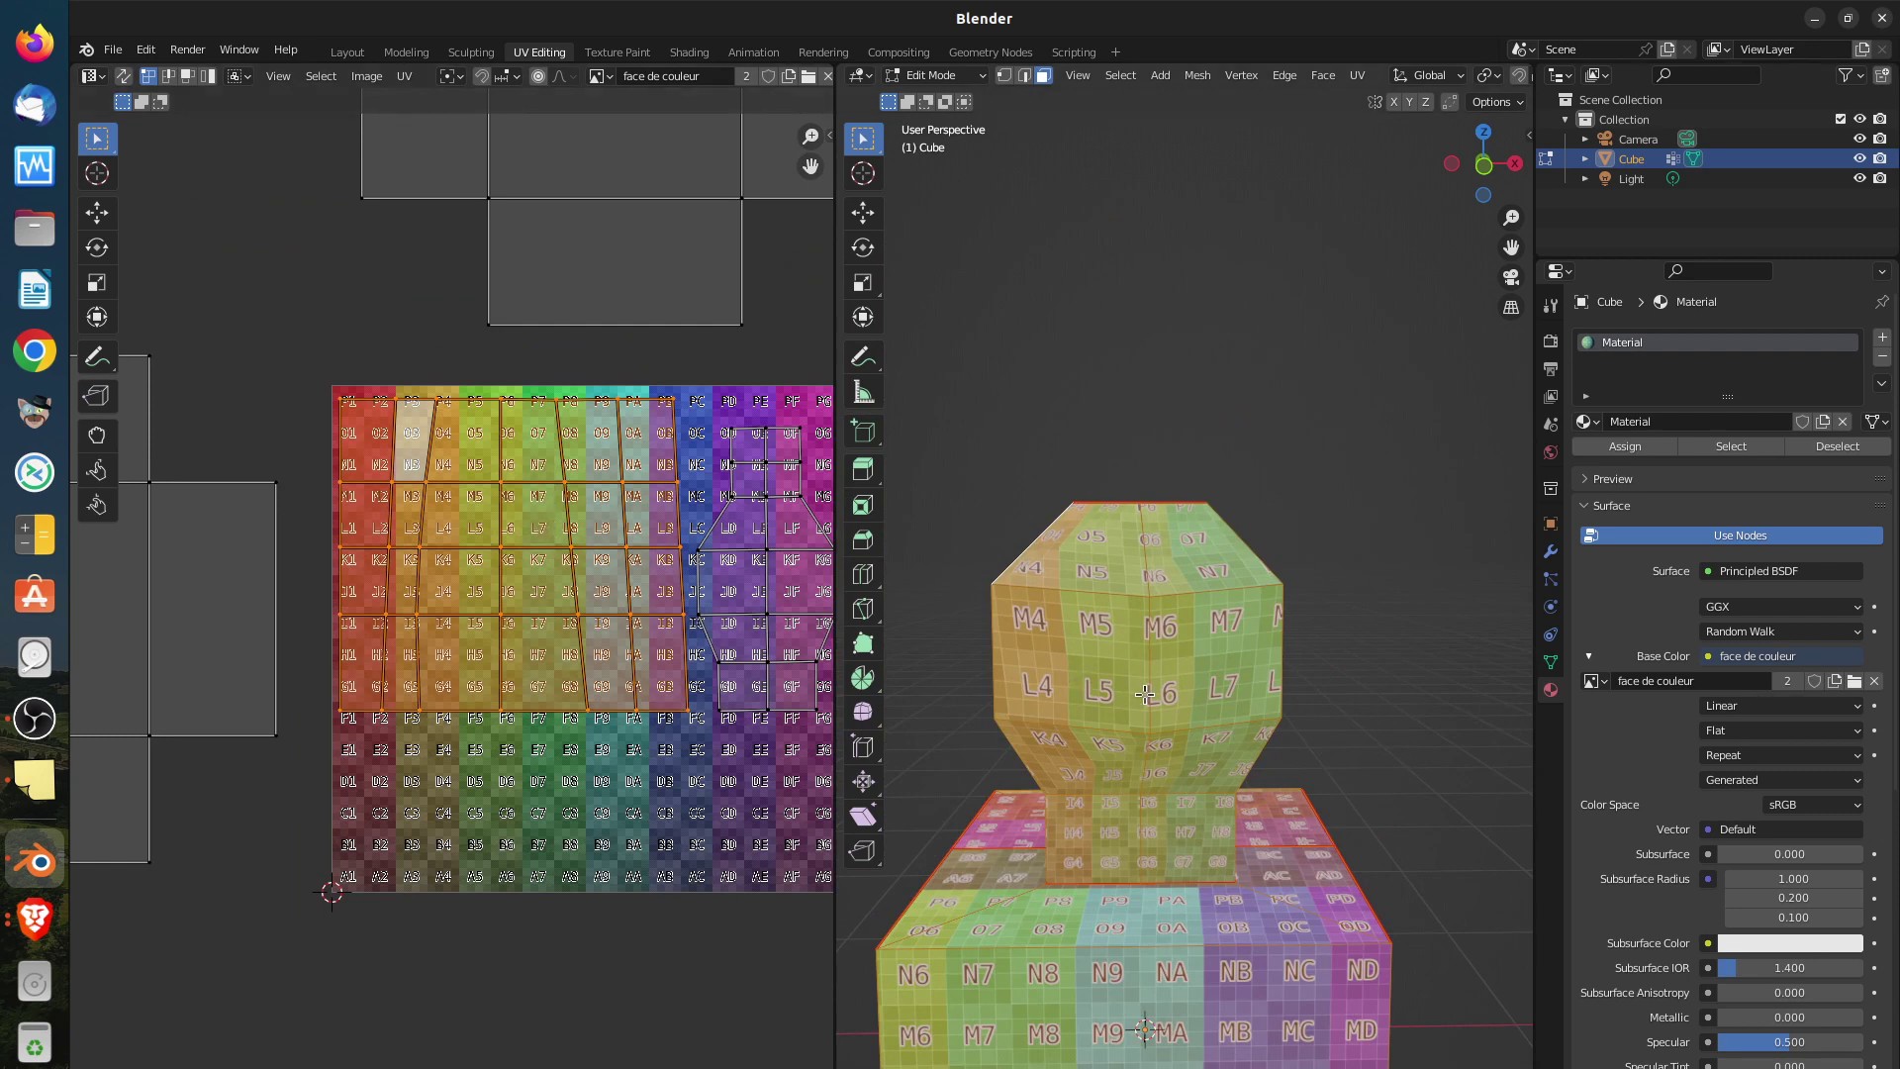
pyautogui.scroll(-4, 1145, 695)
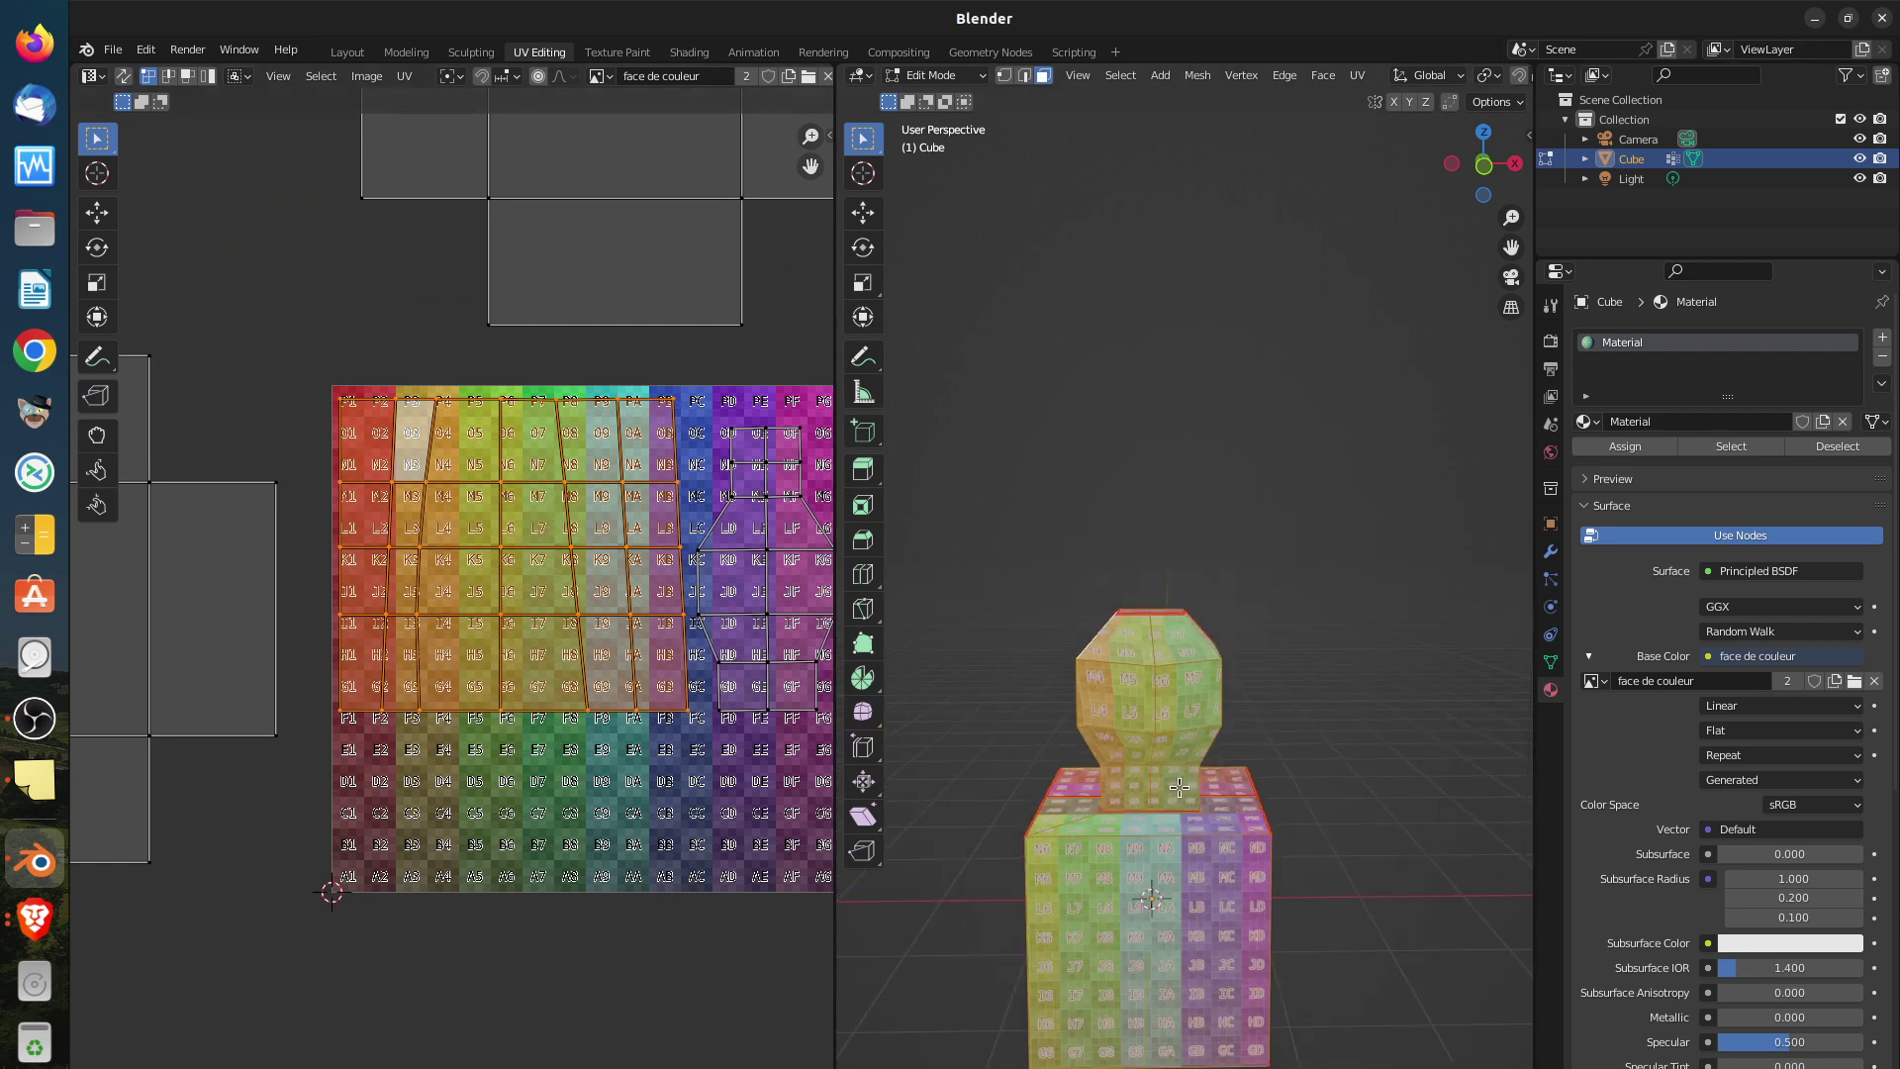
# Return to Object Mode and delete the Cube model from the scene
pyautogui.click(948, 79)
pyautogui.click(940, 92)
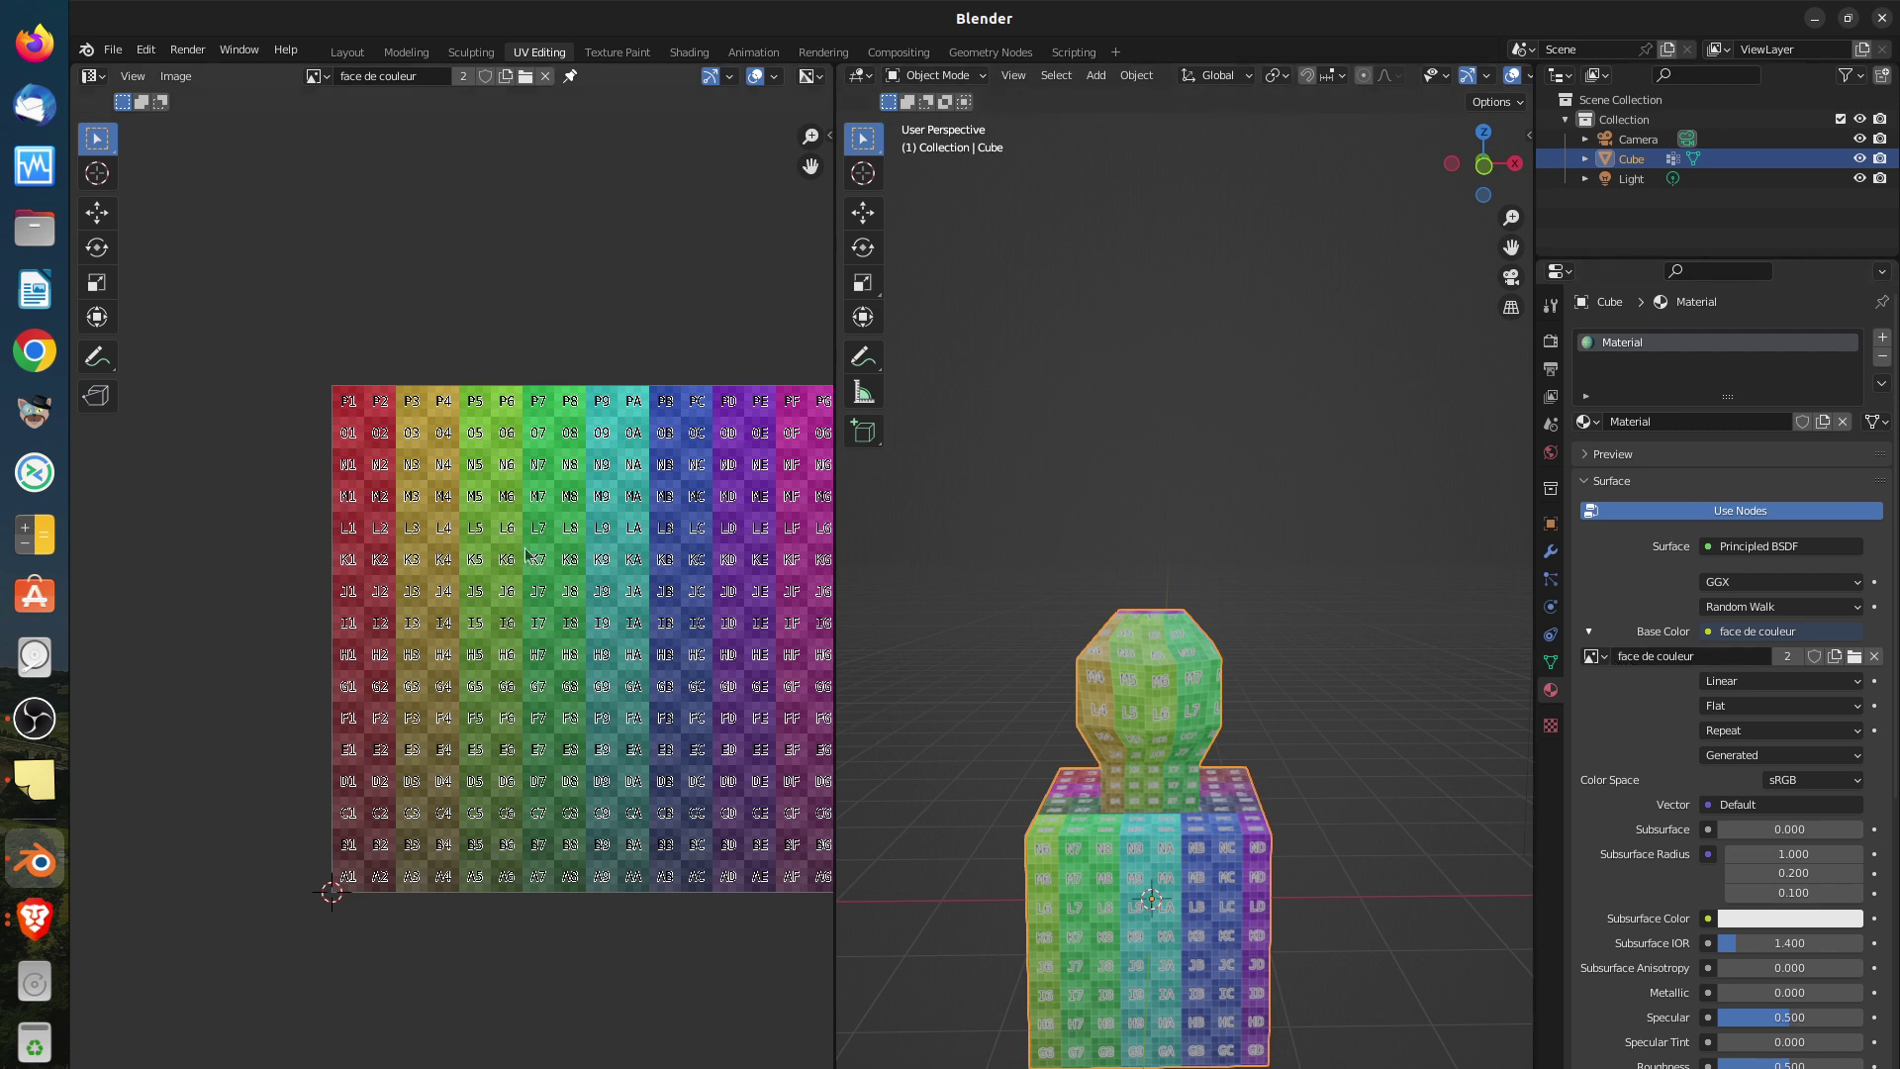
pyautogui.moveTo(624, 640); pyautogui.dragTo(545, 641, button='middle')
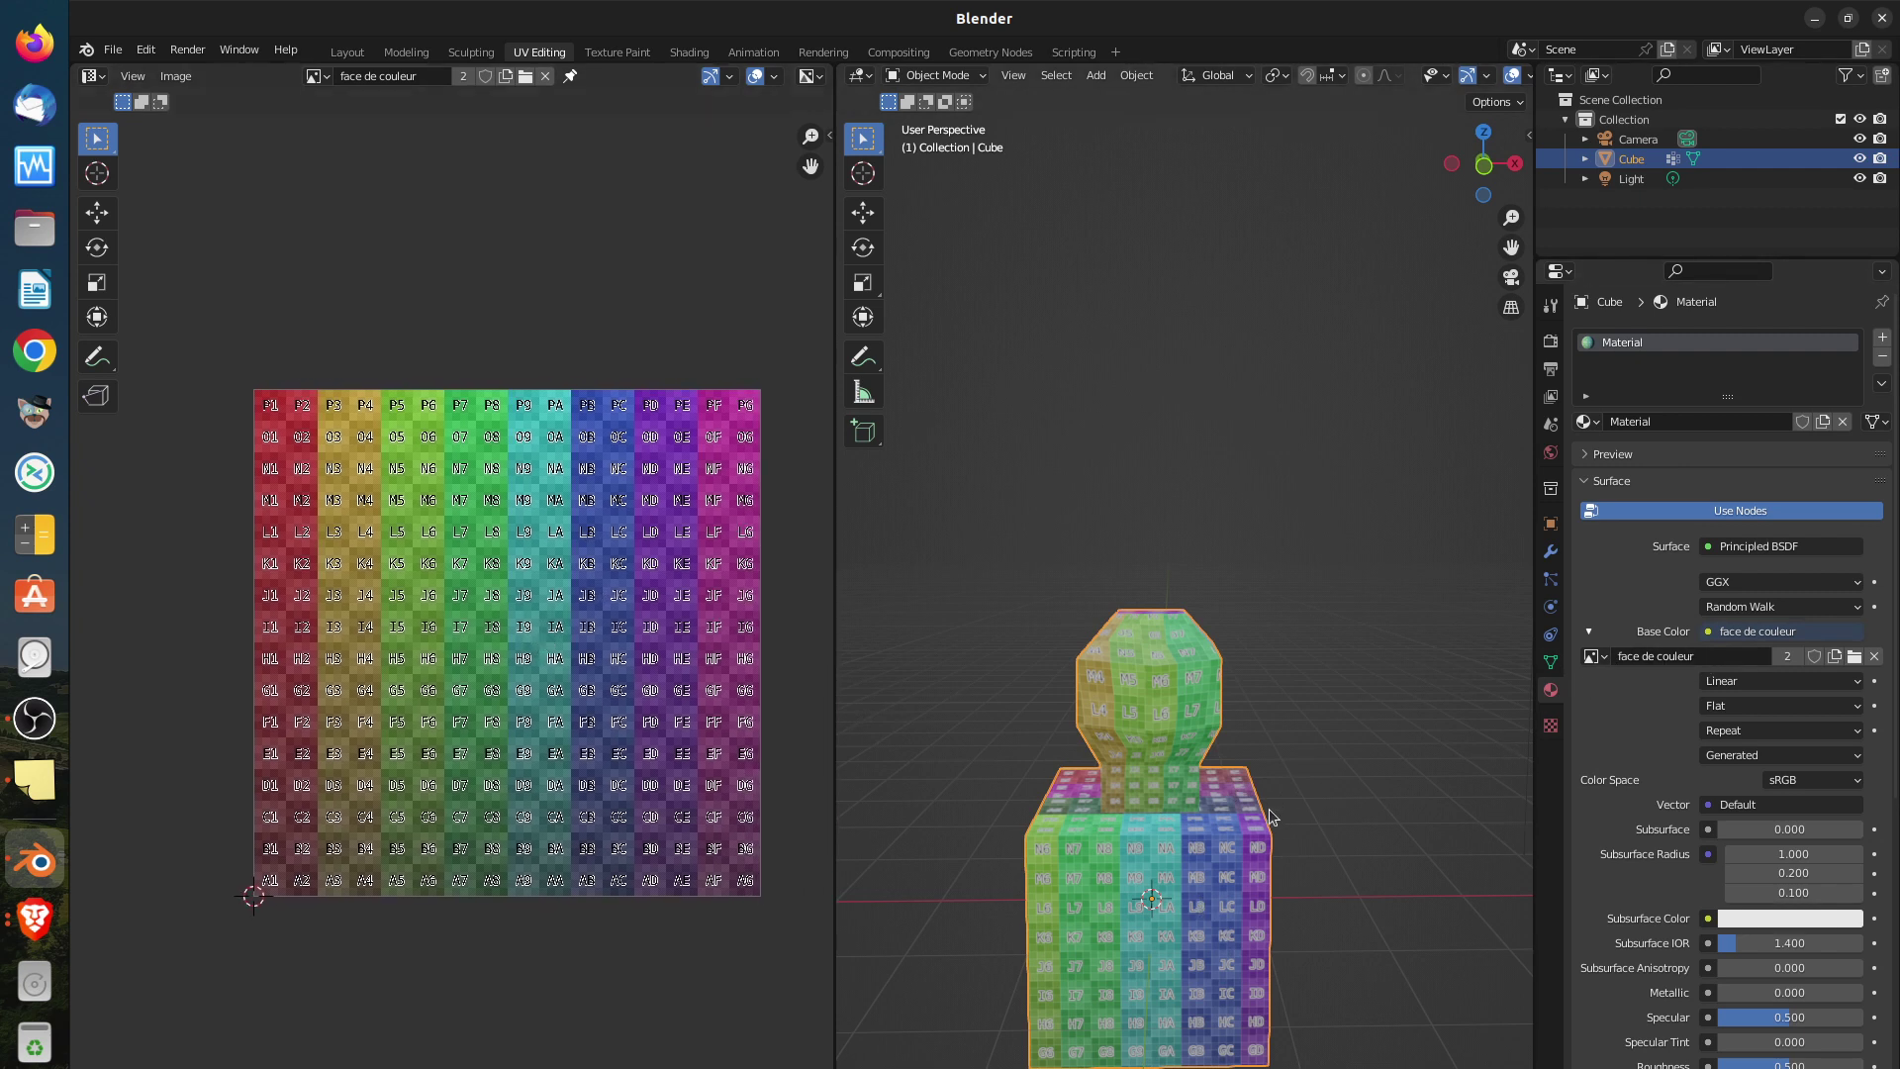
pyautogui.press('Delete')
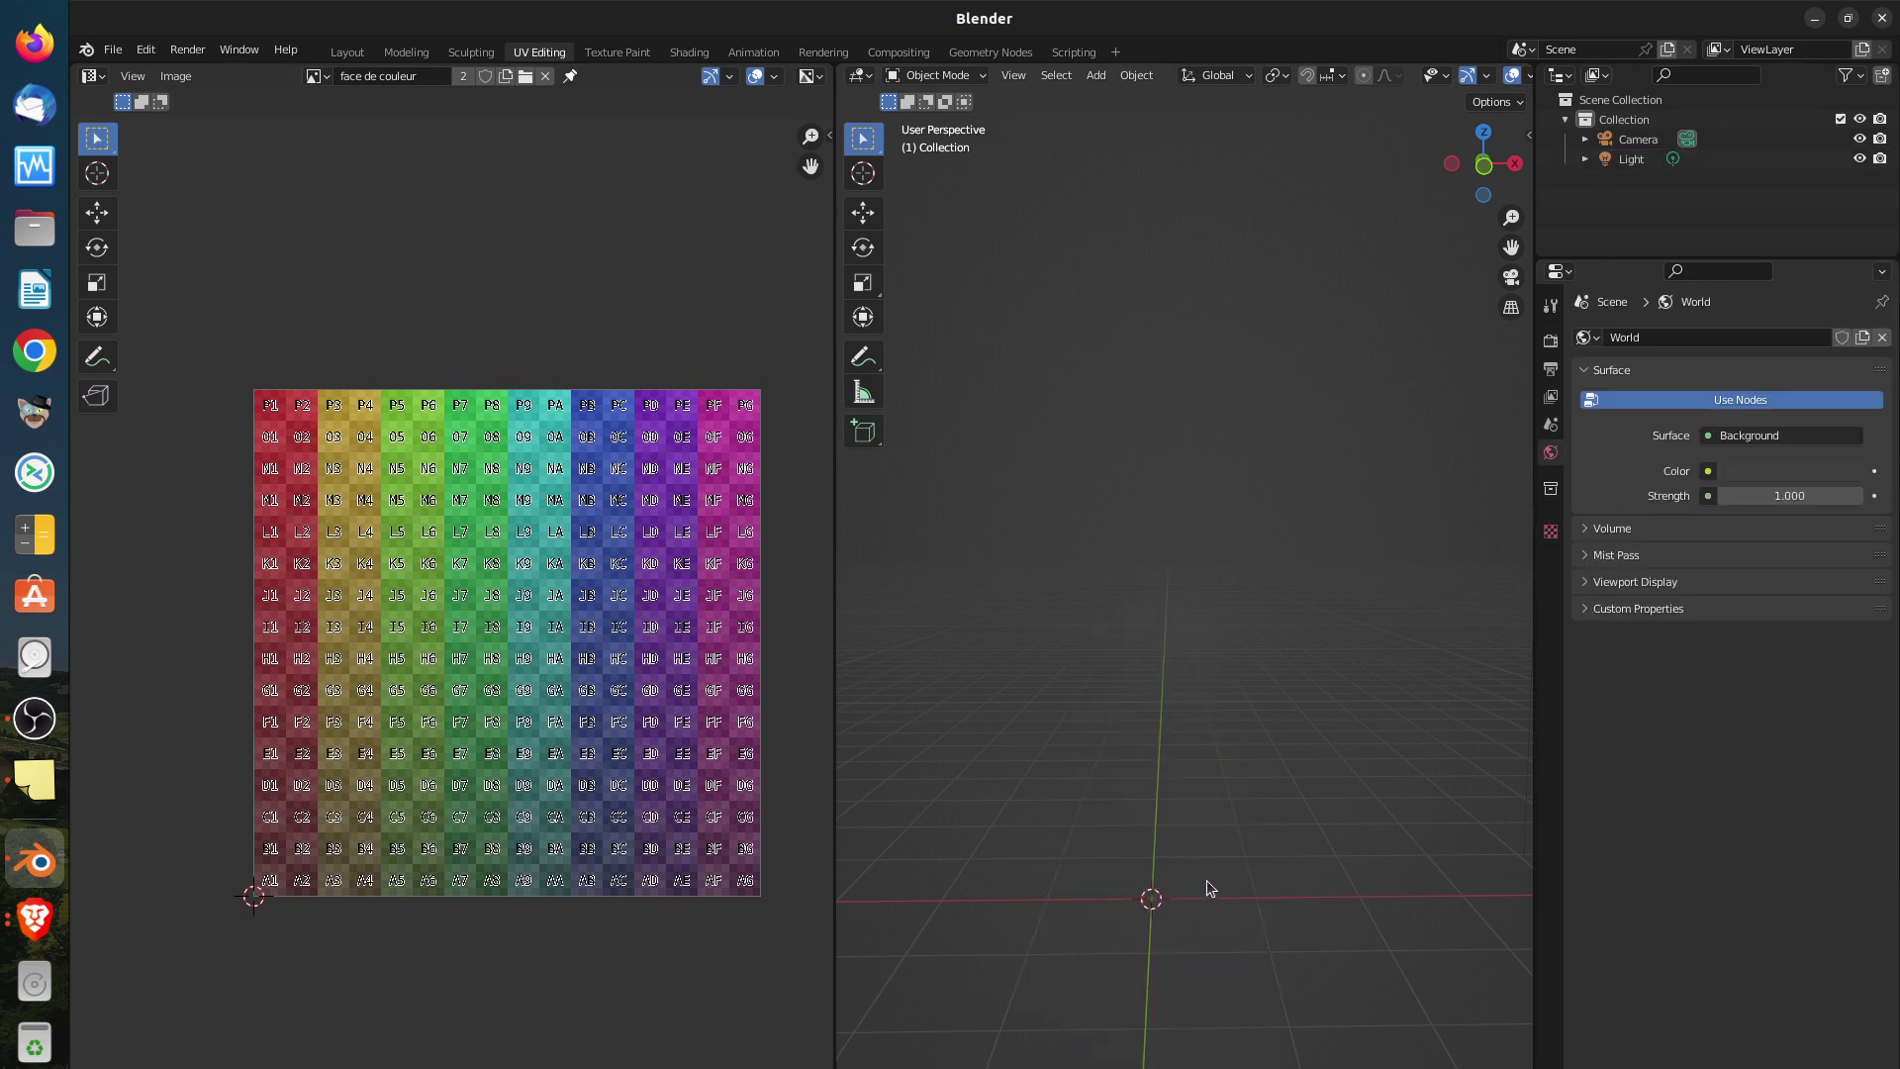
# Add a cylinder mesh with 32 vertices, 1 m radius and 2 m depth at the origin, and deselect it
pyautogui.hotkey('shift', 'a')
pyautogui.moveTo(1199, 780)
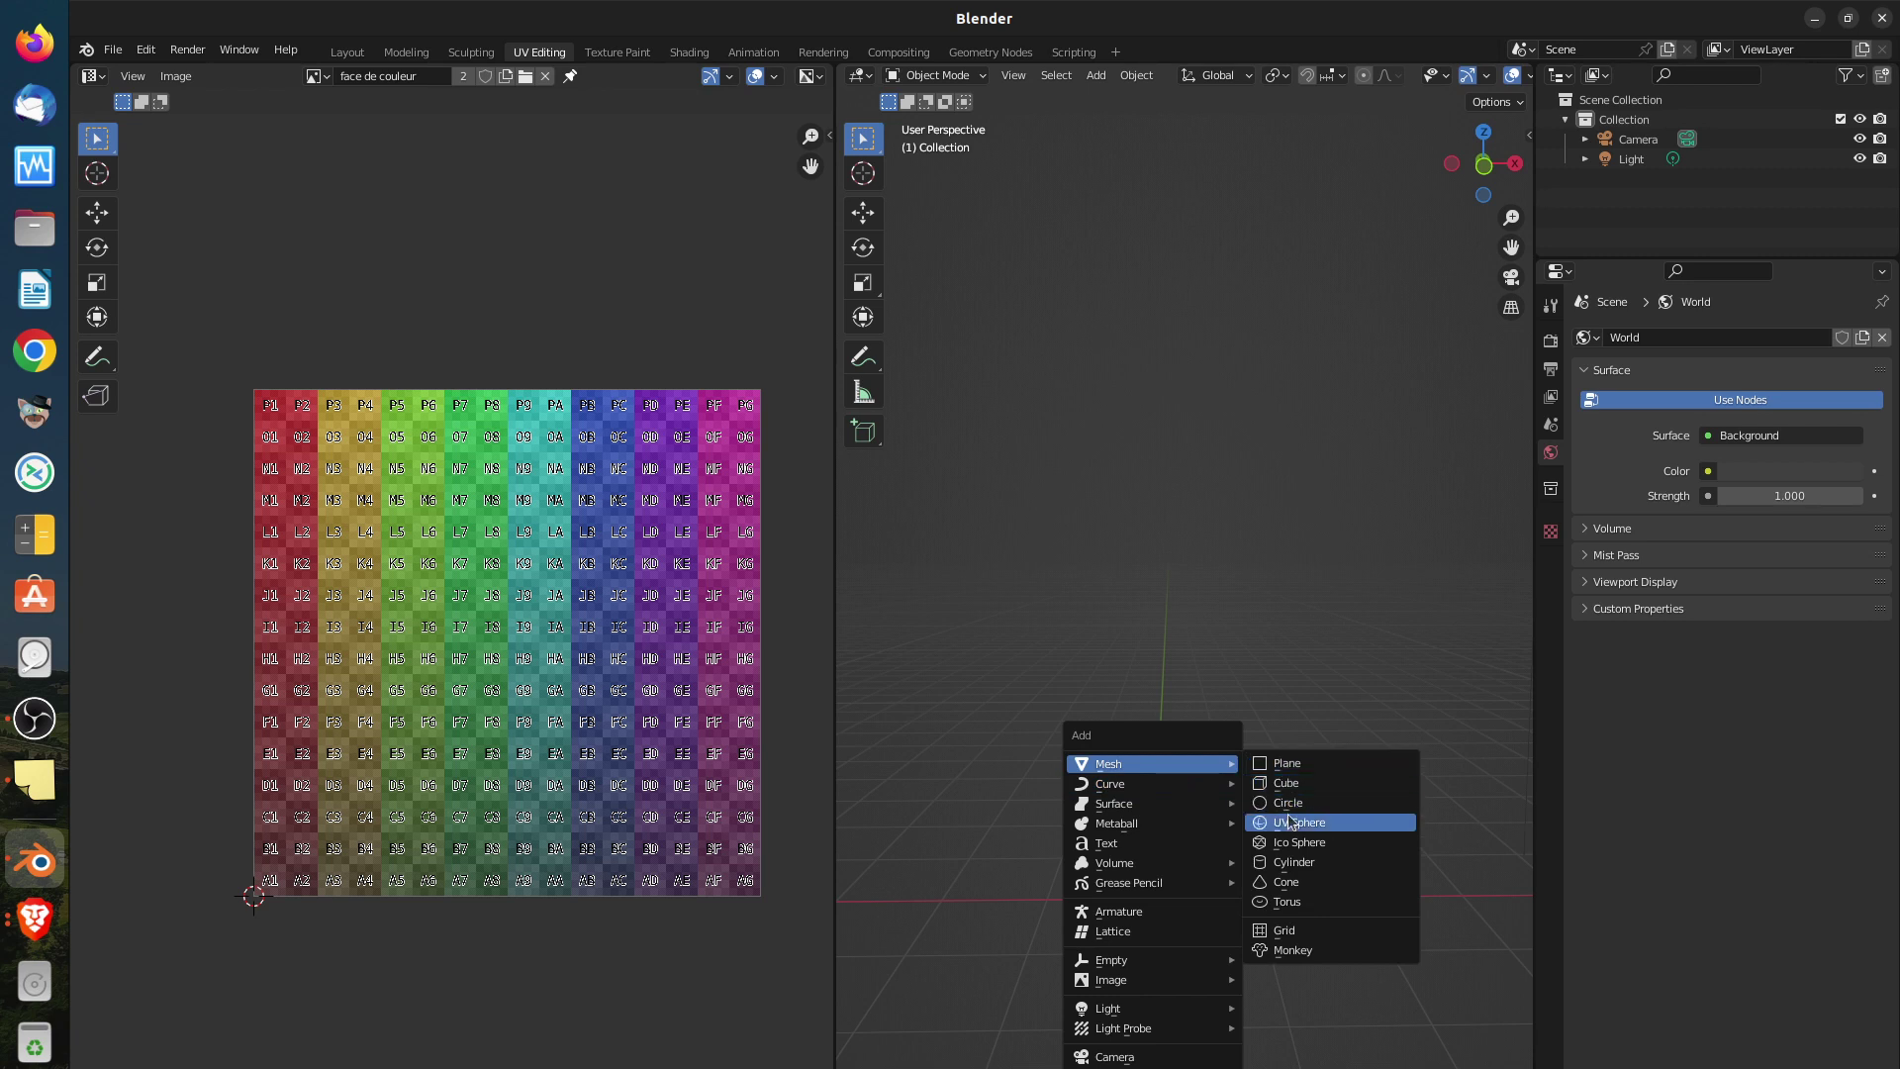
pyautogui.click(1277, 864)
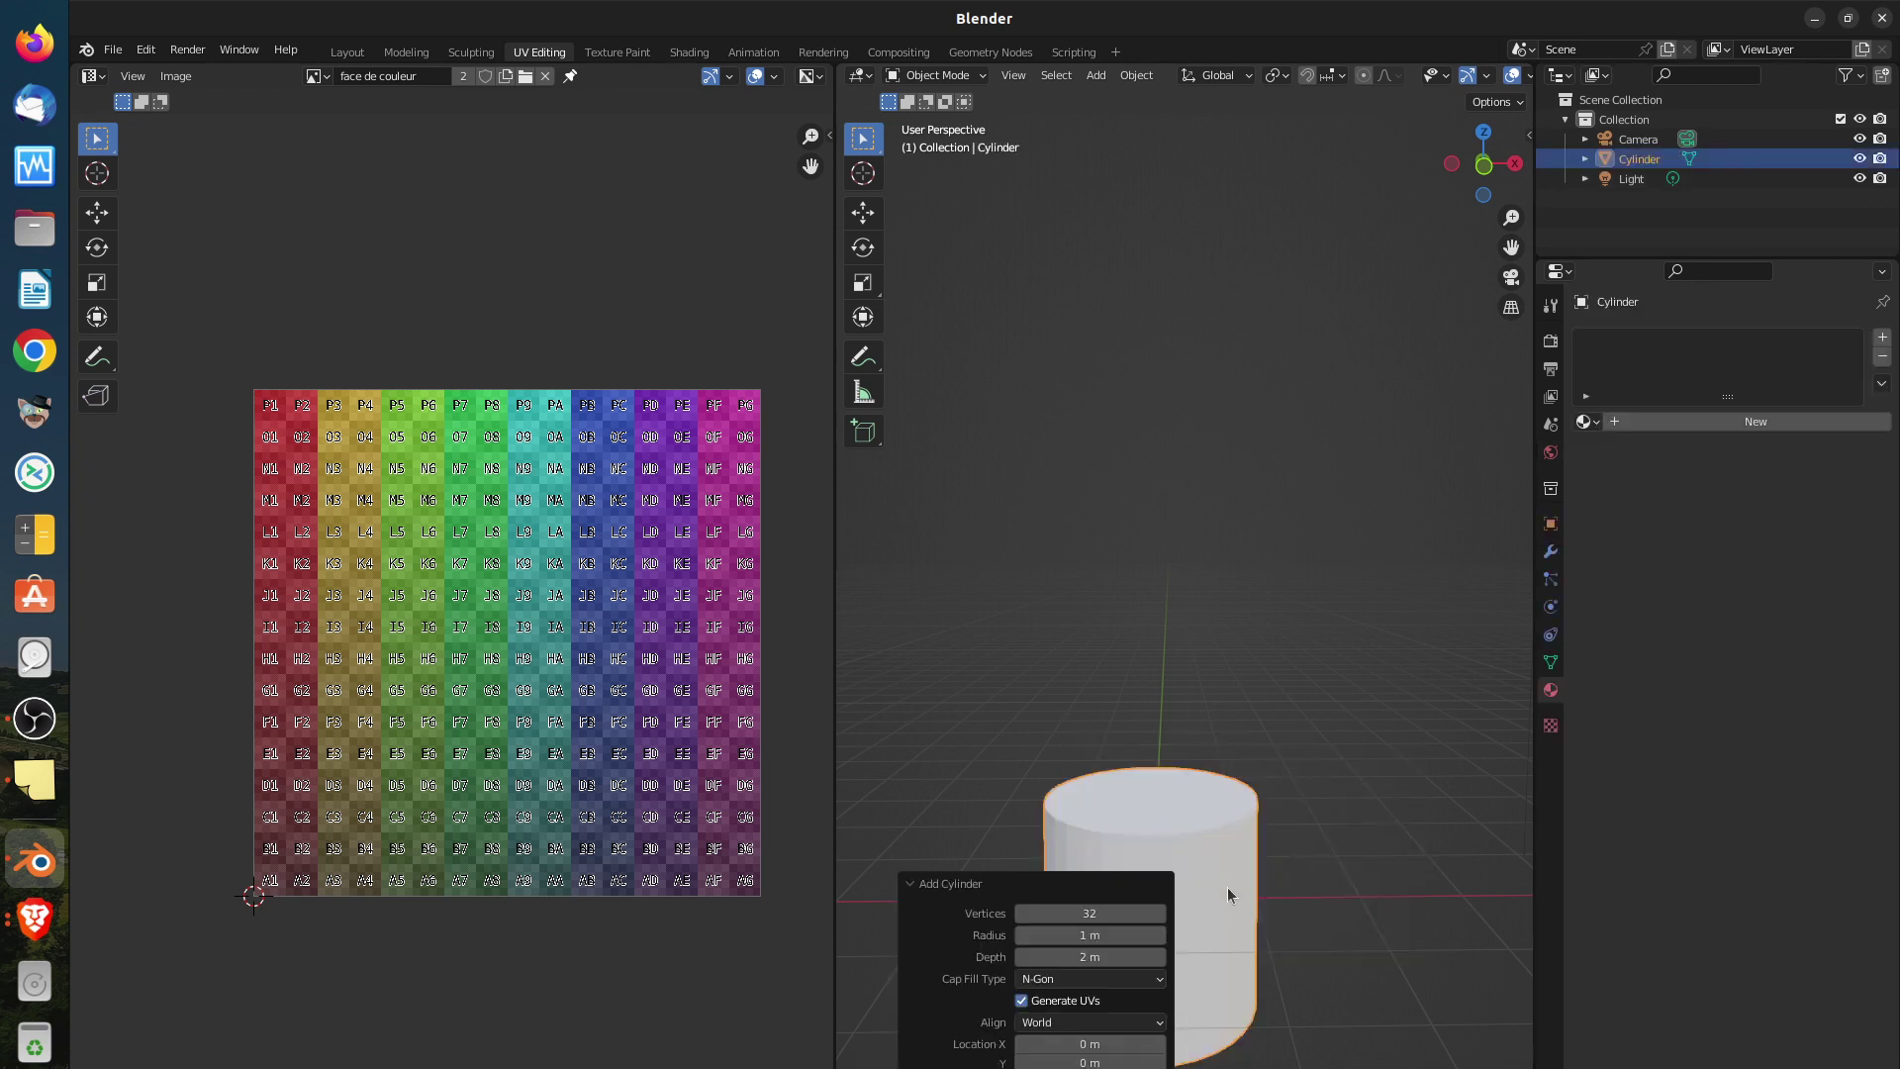
pyautogui.click(1351, 920)
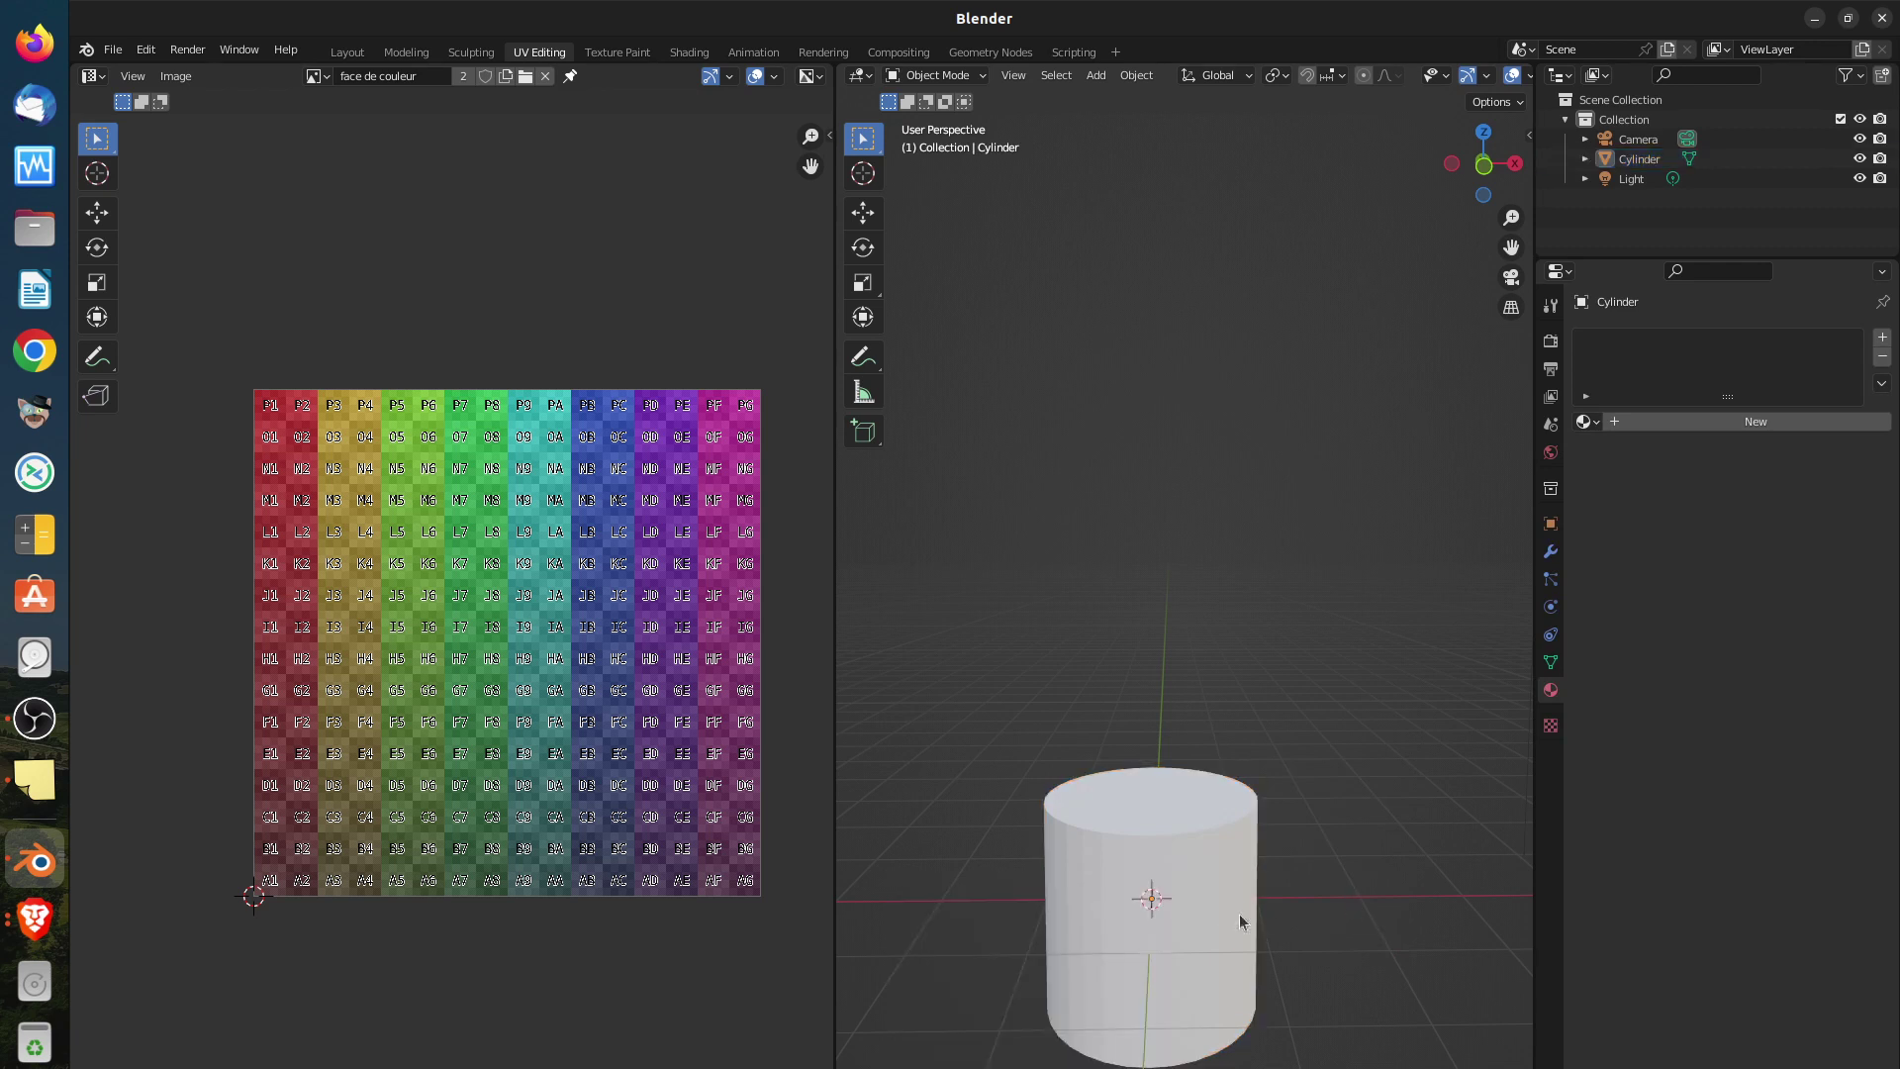
pyautogui.scroll(-2, 1227, 892)
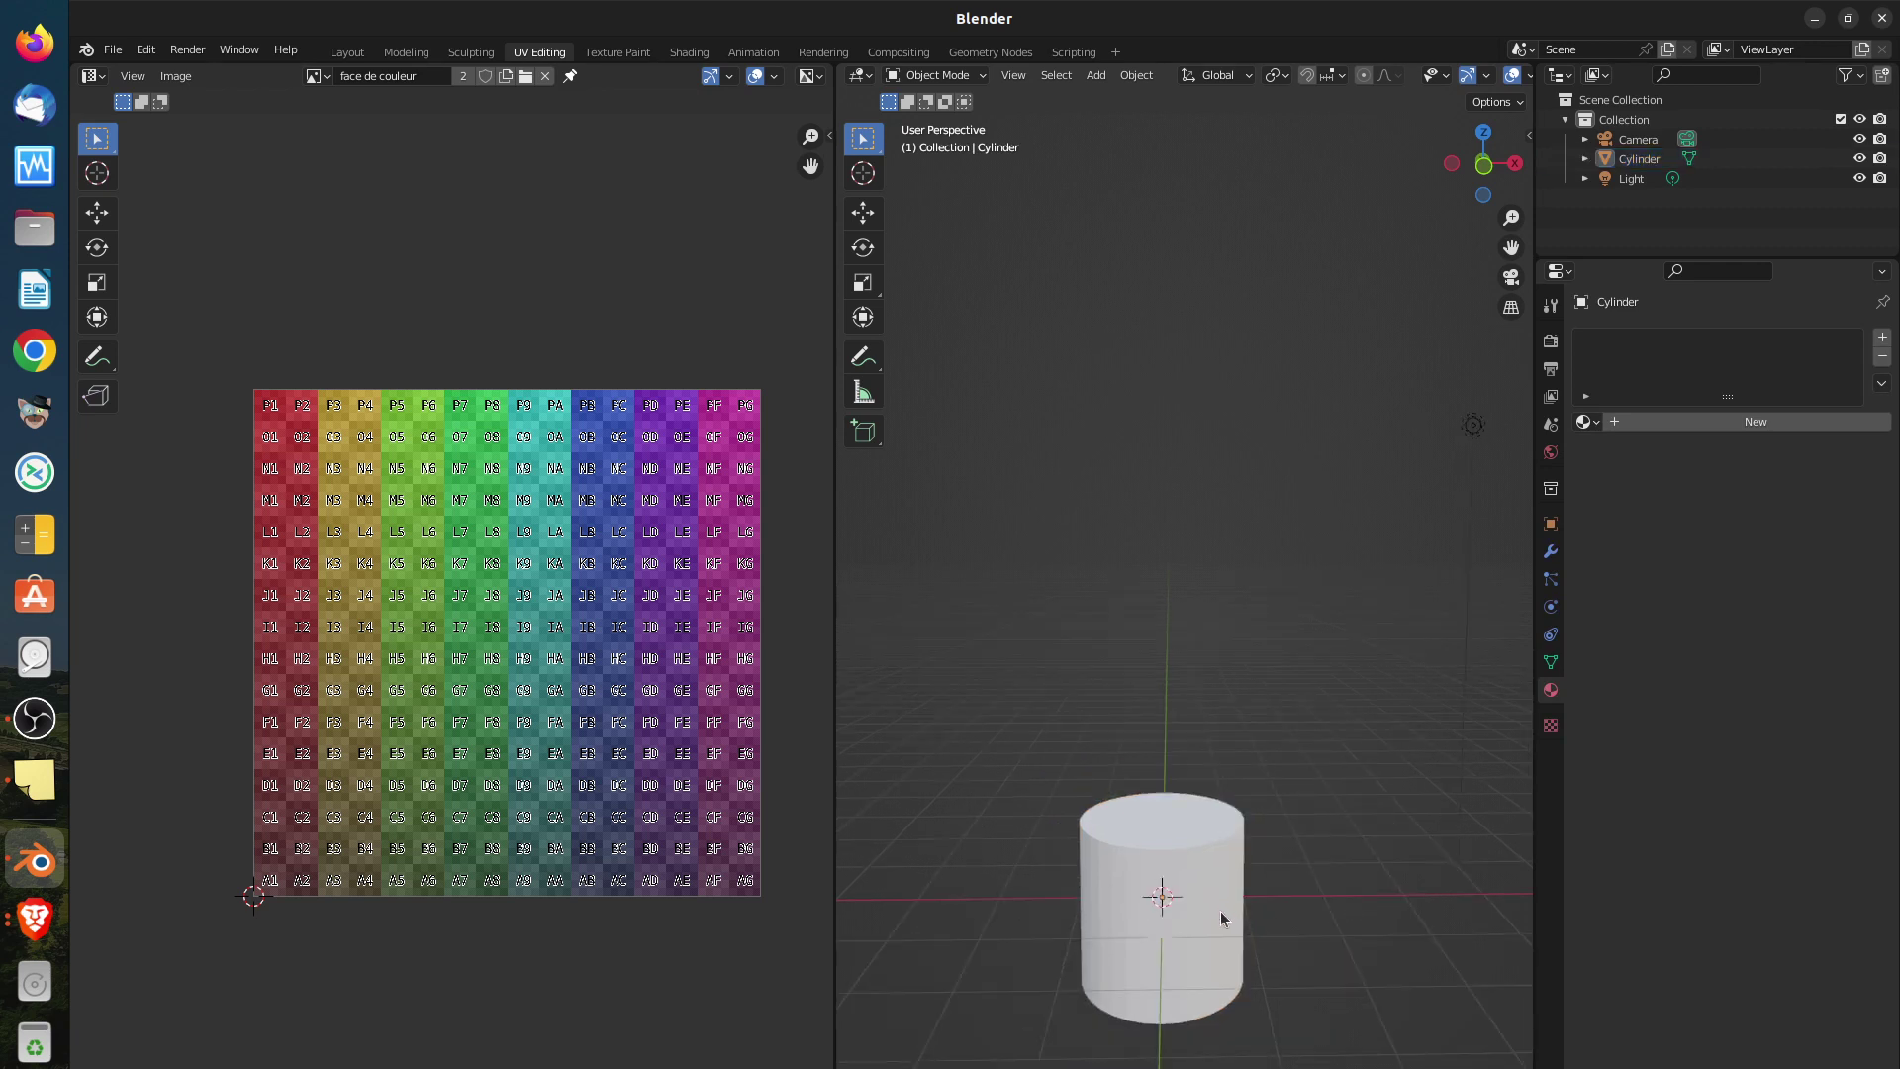
# Enter Edit Mode on the cylinder and examine its default UV layout of side strips and cap circles
pyautogui.press('Tab')
pyautogui.scroll(3, 1227, 906)
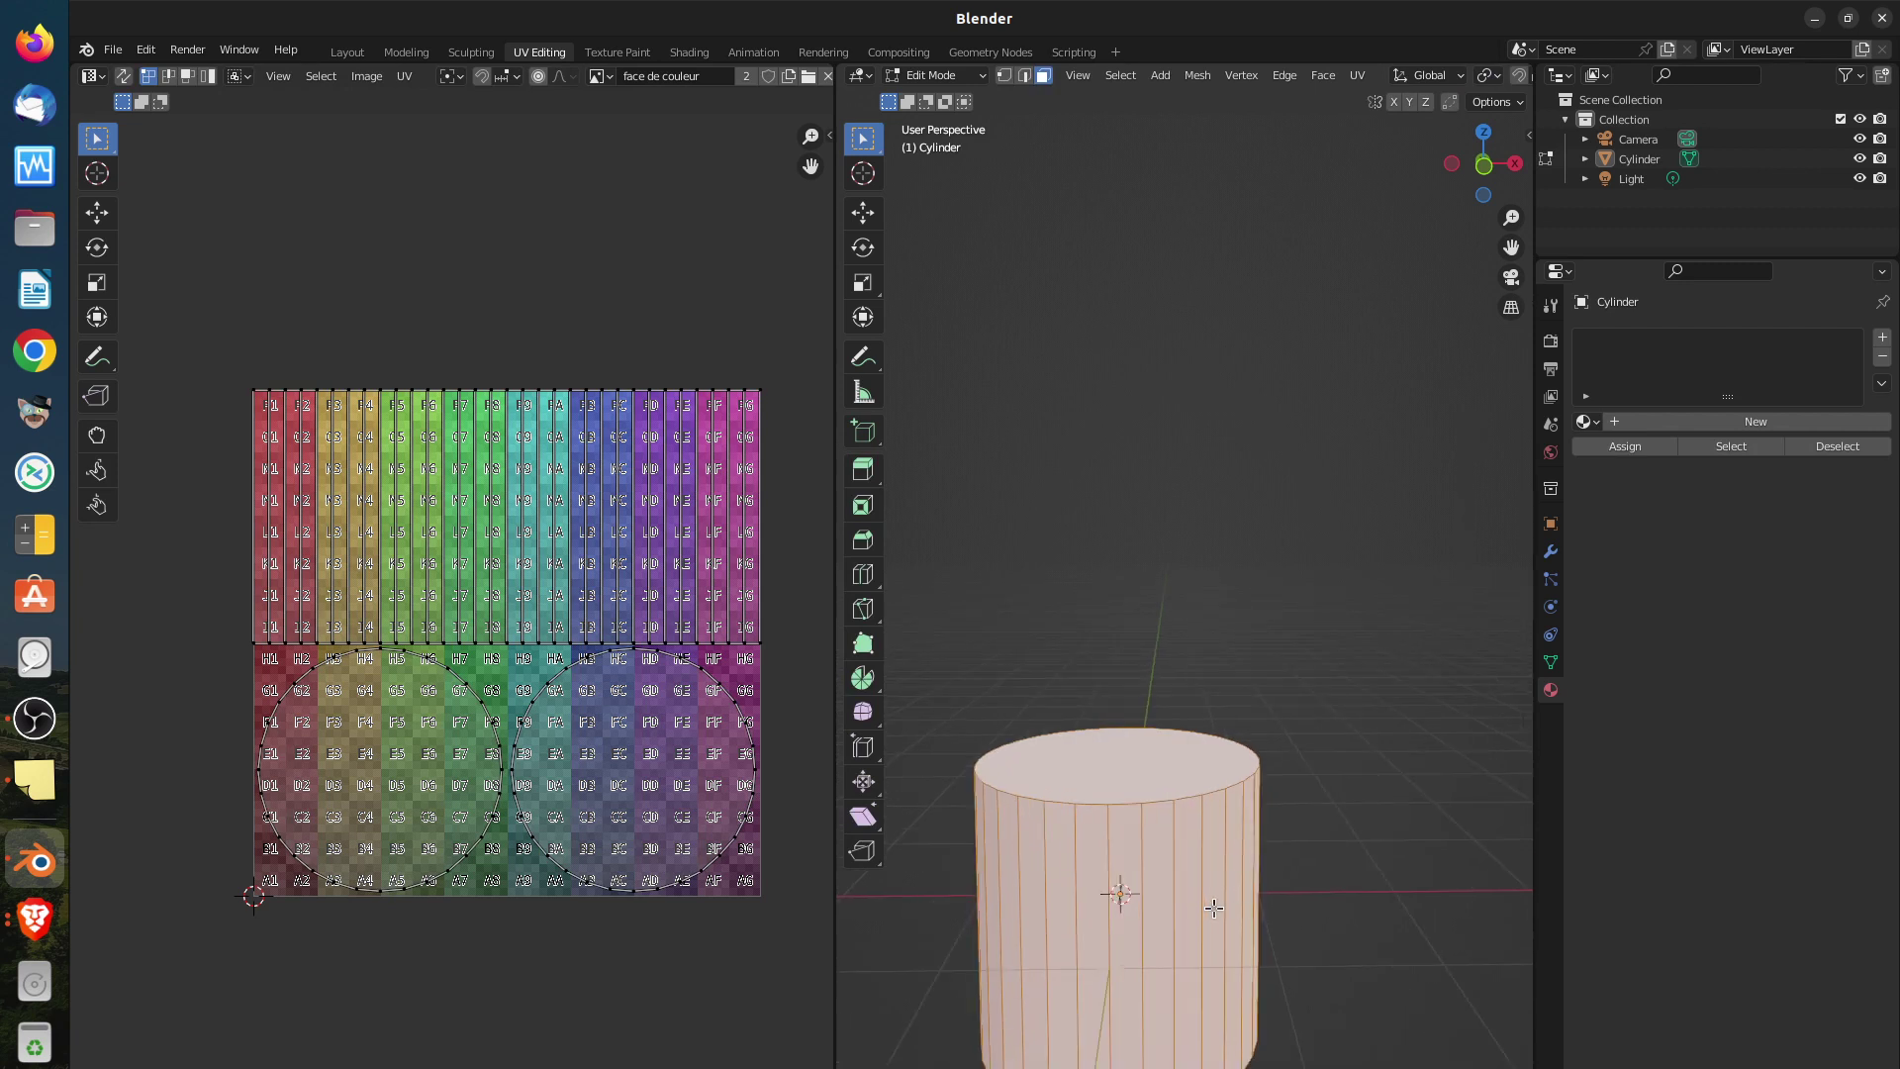
pyautogui.scroll(-2, 1214, 907)
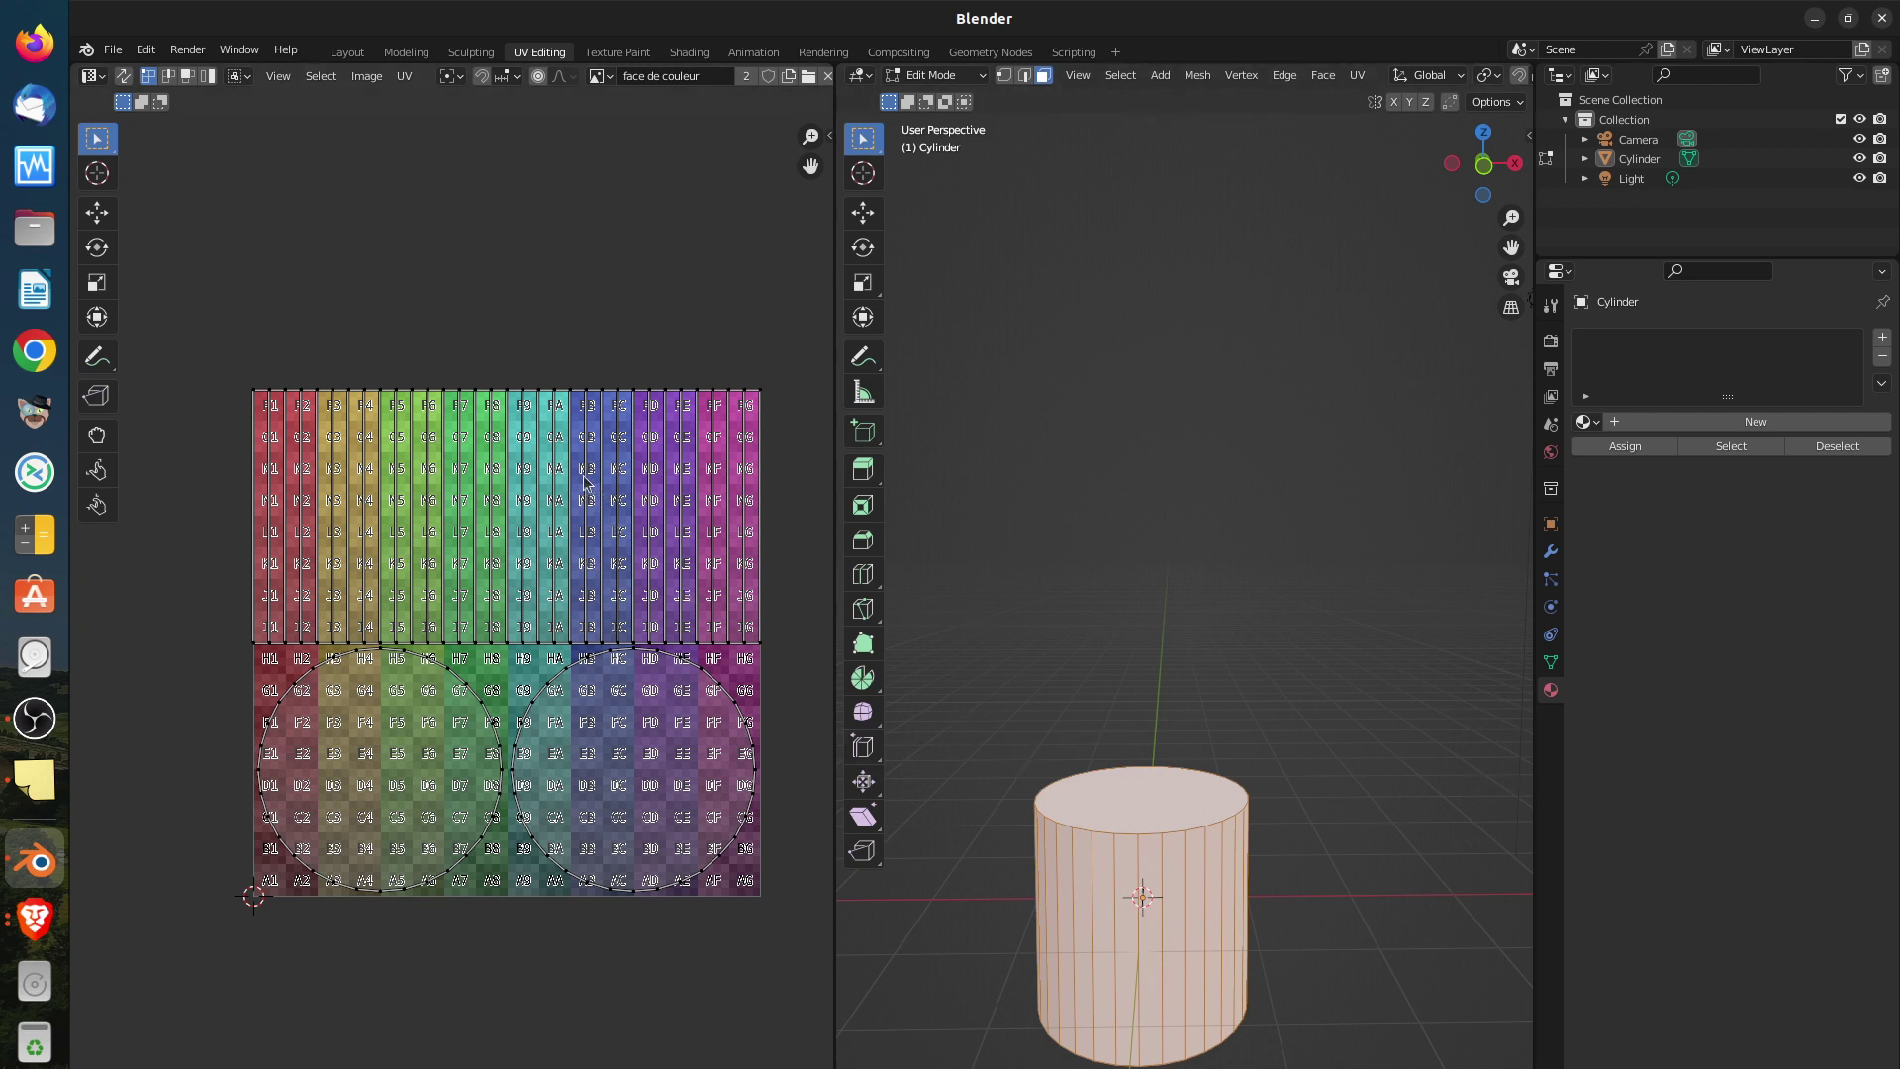
pyautogui.scroll(2, 1202, 945)
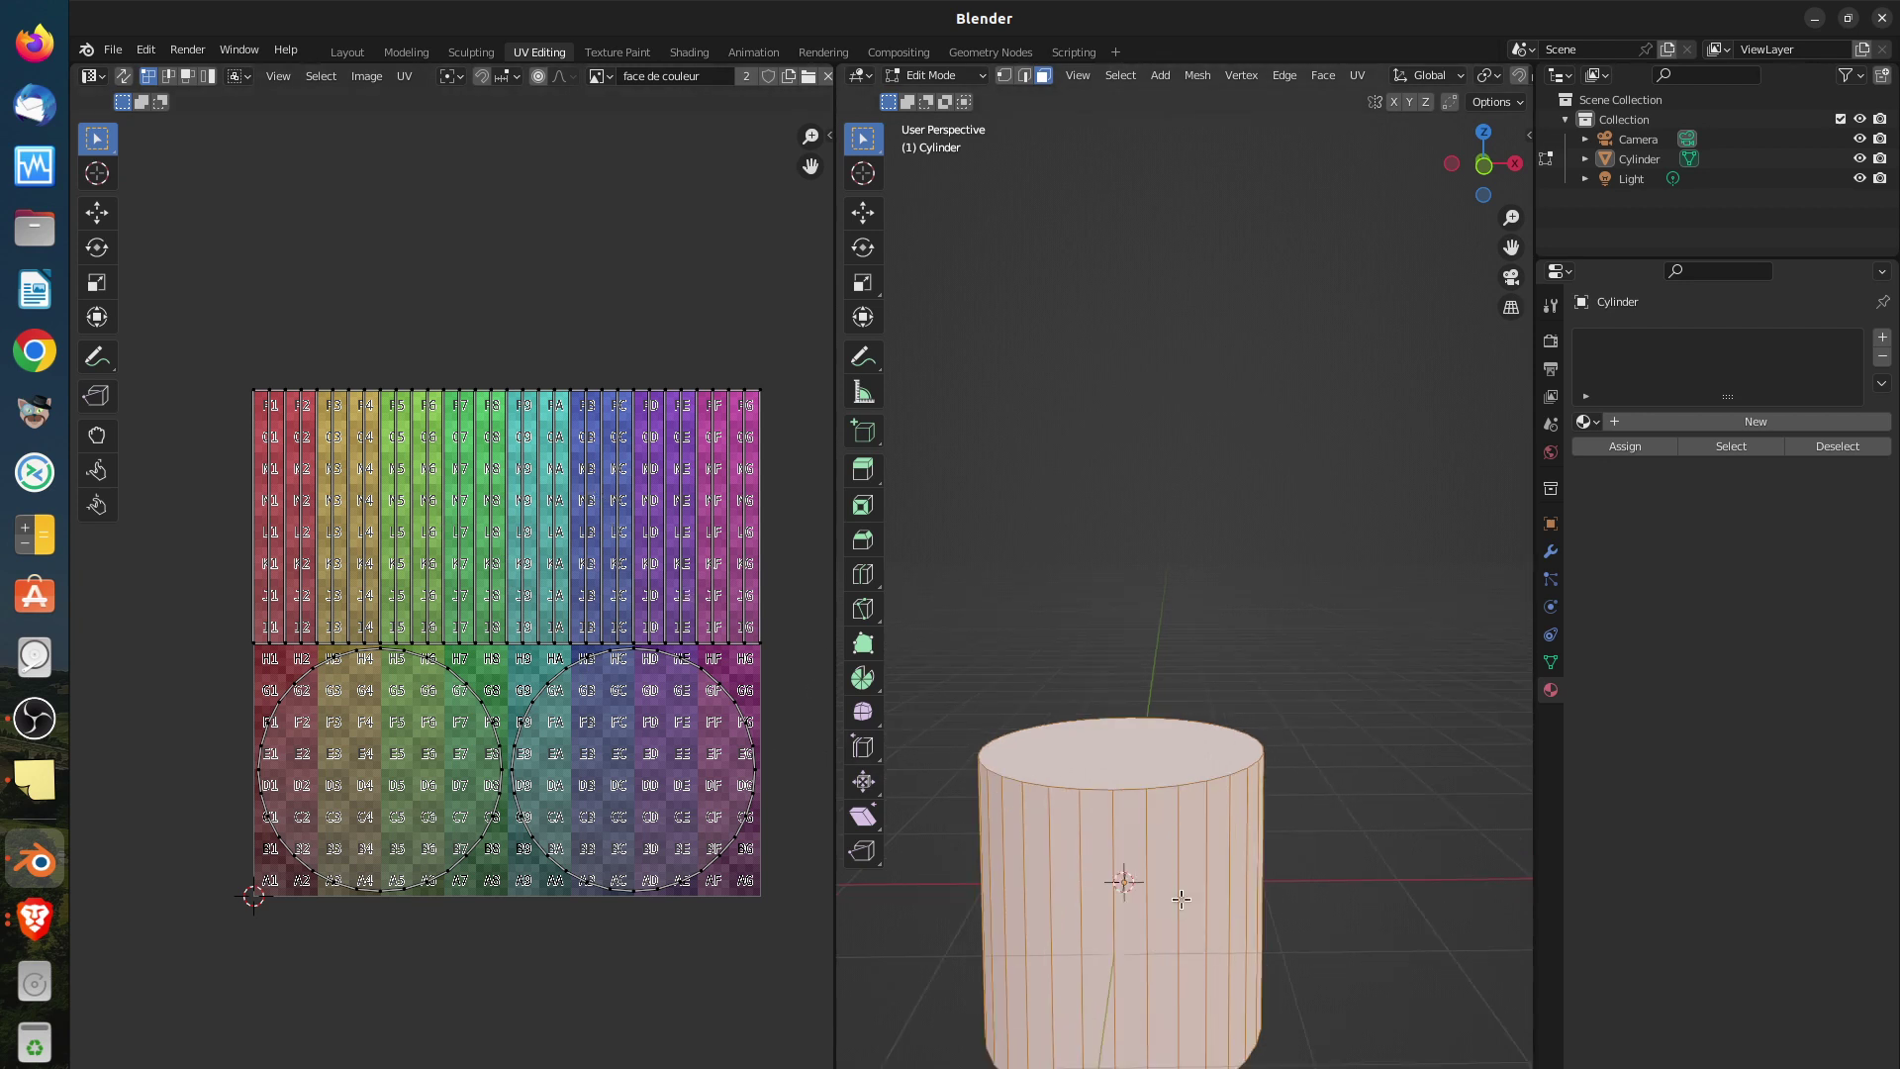
pyautogui.scroll(2, 1143, 792)
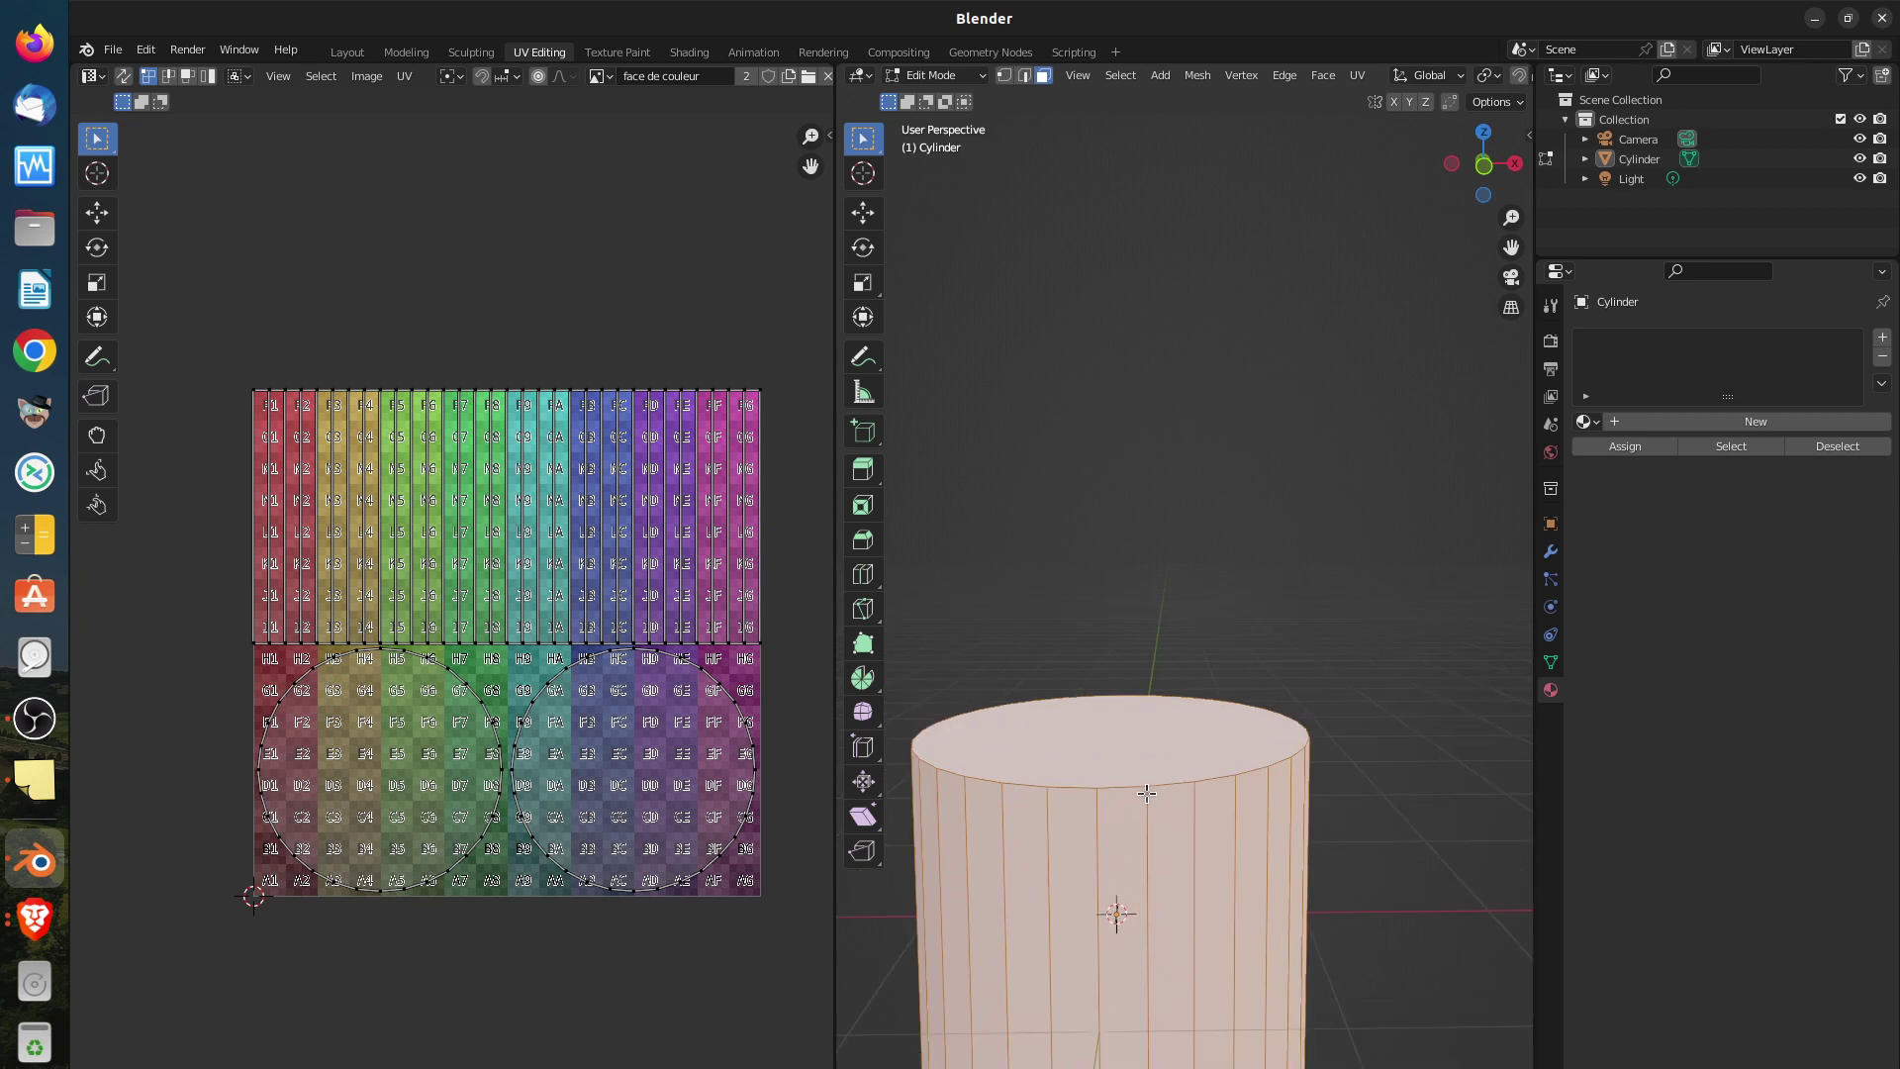
# Clear the selection, switch to vertex selection and select the edge loop around the cylinder's top rim
pyautogui.hotkey('alt', 'a')
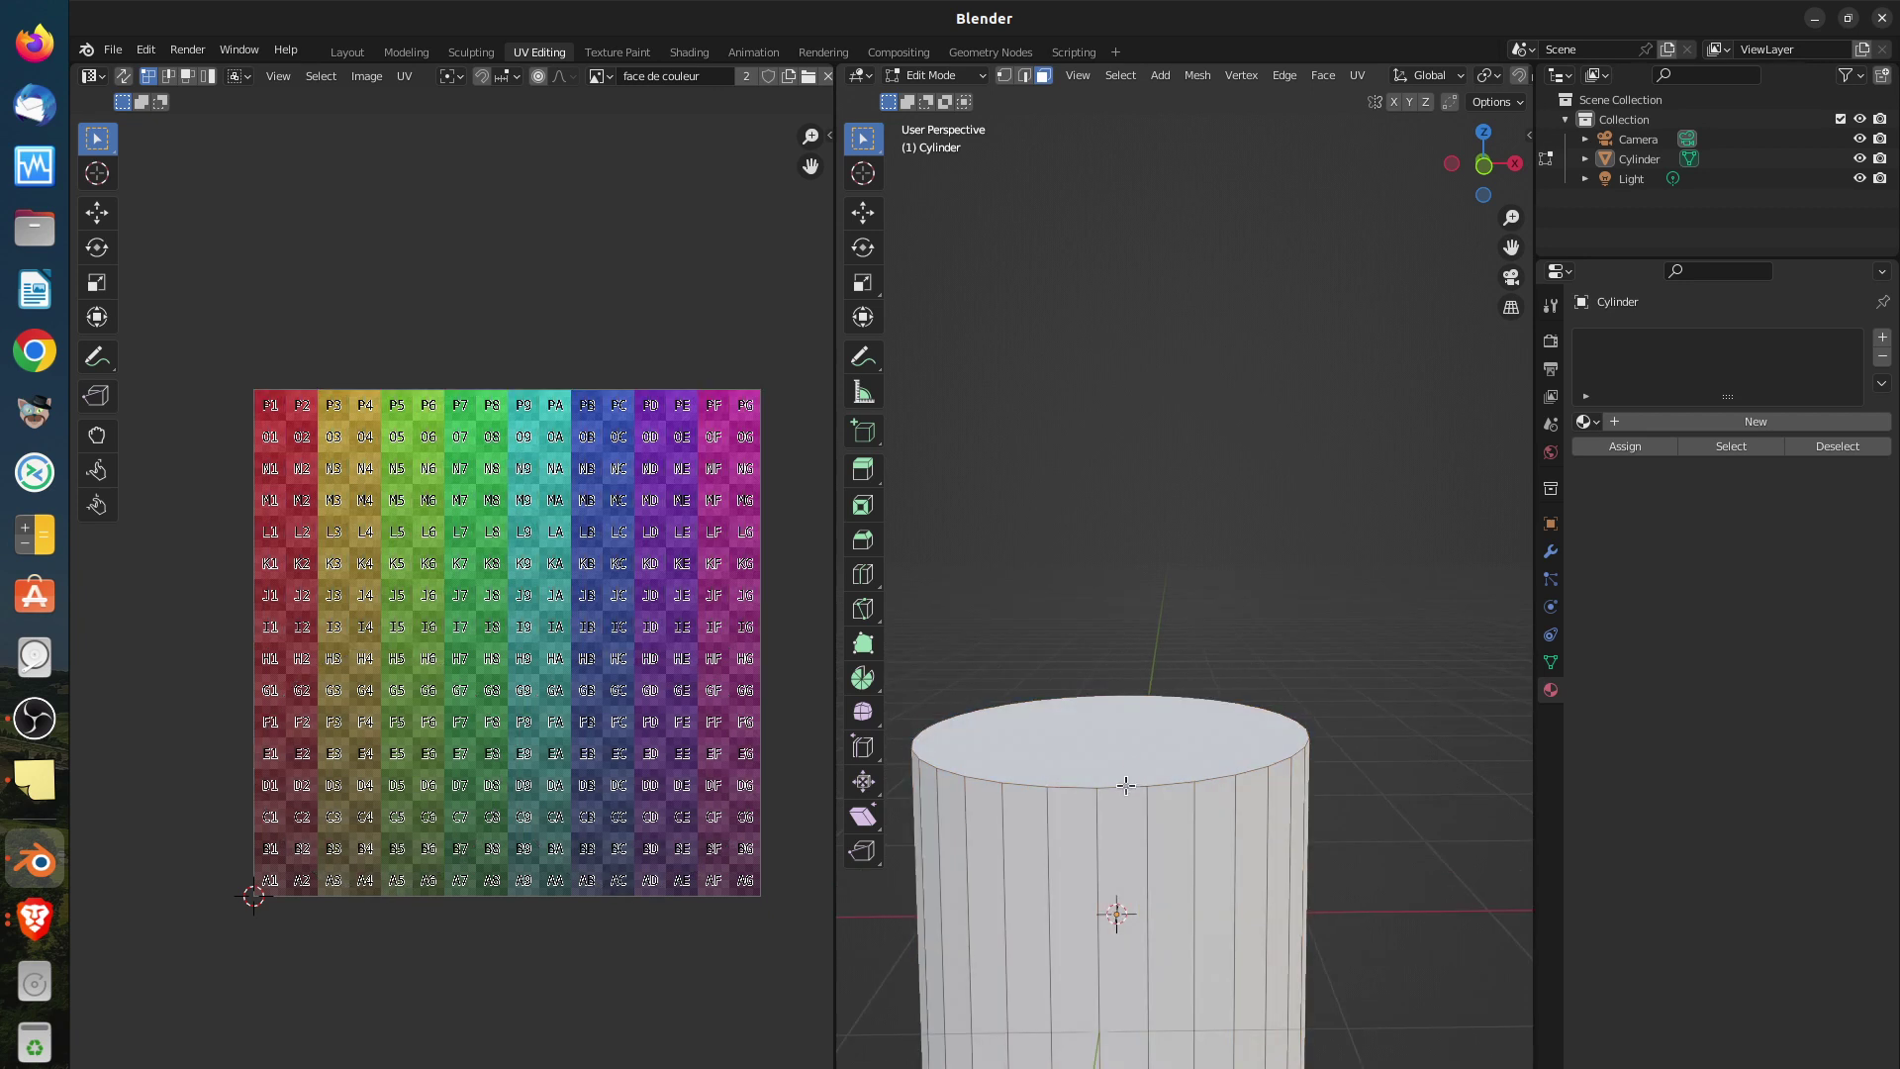
pyautogui.click(1128, 784)
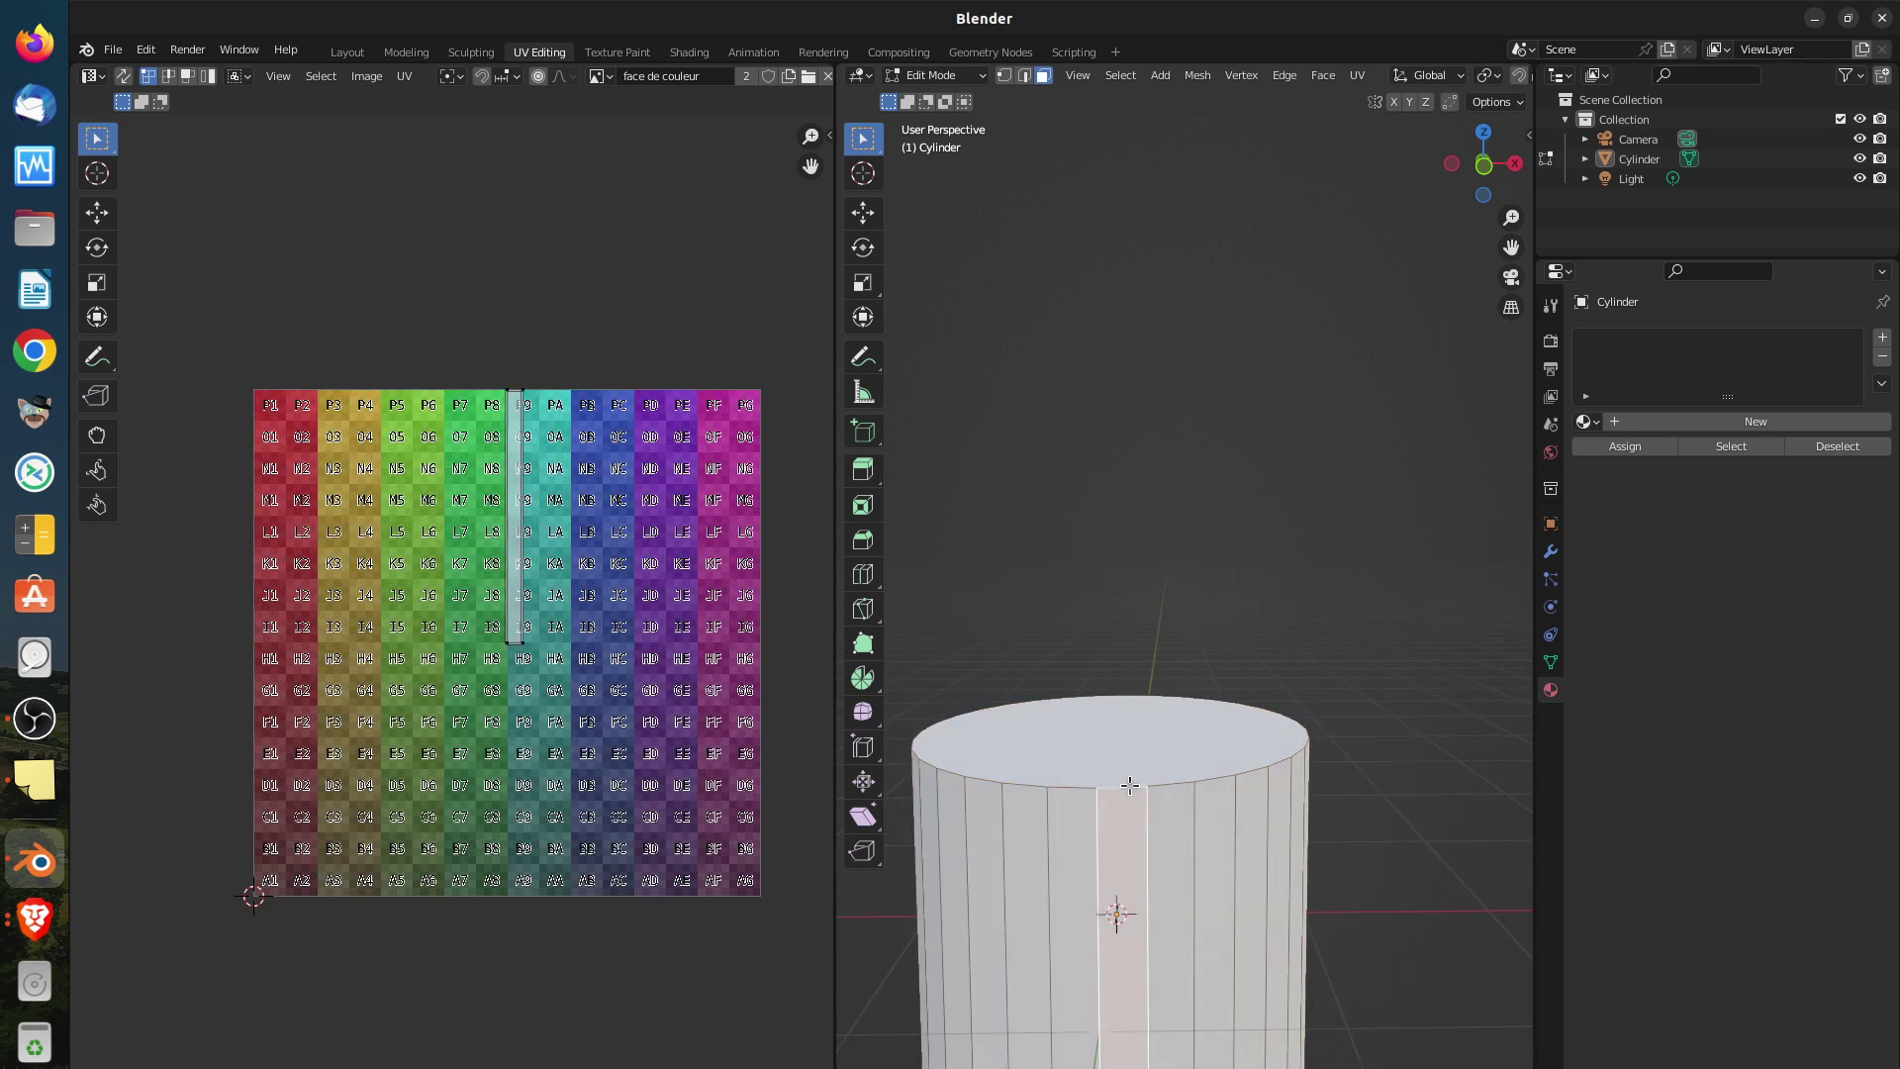
pyautogui.click(1004, 76)
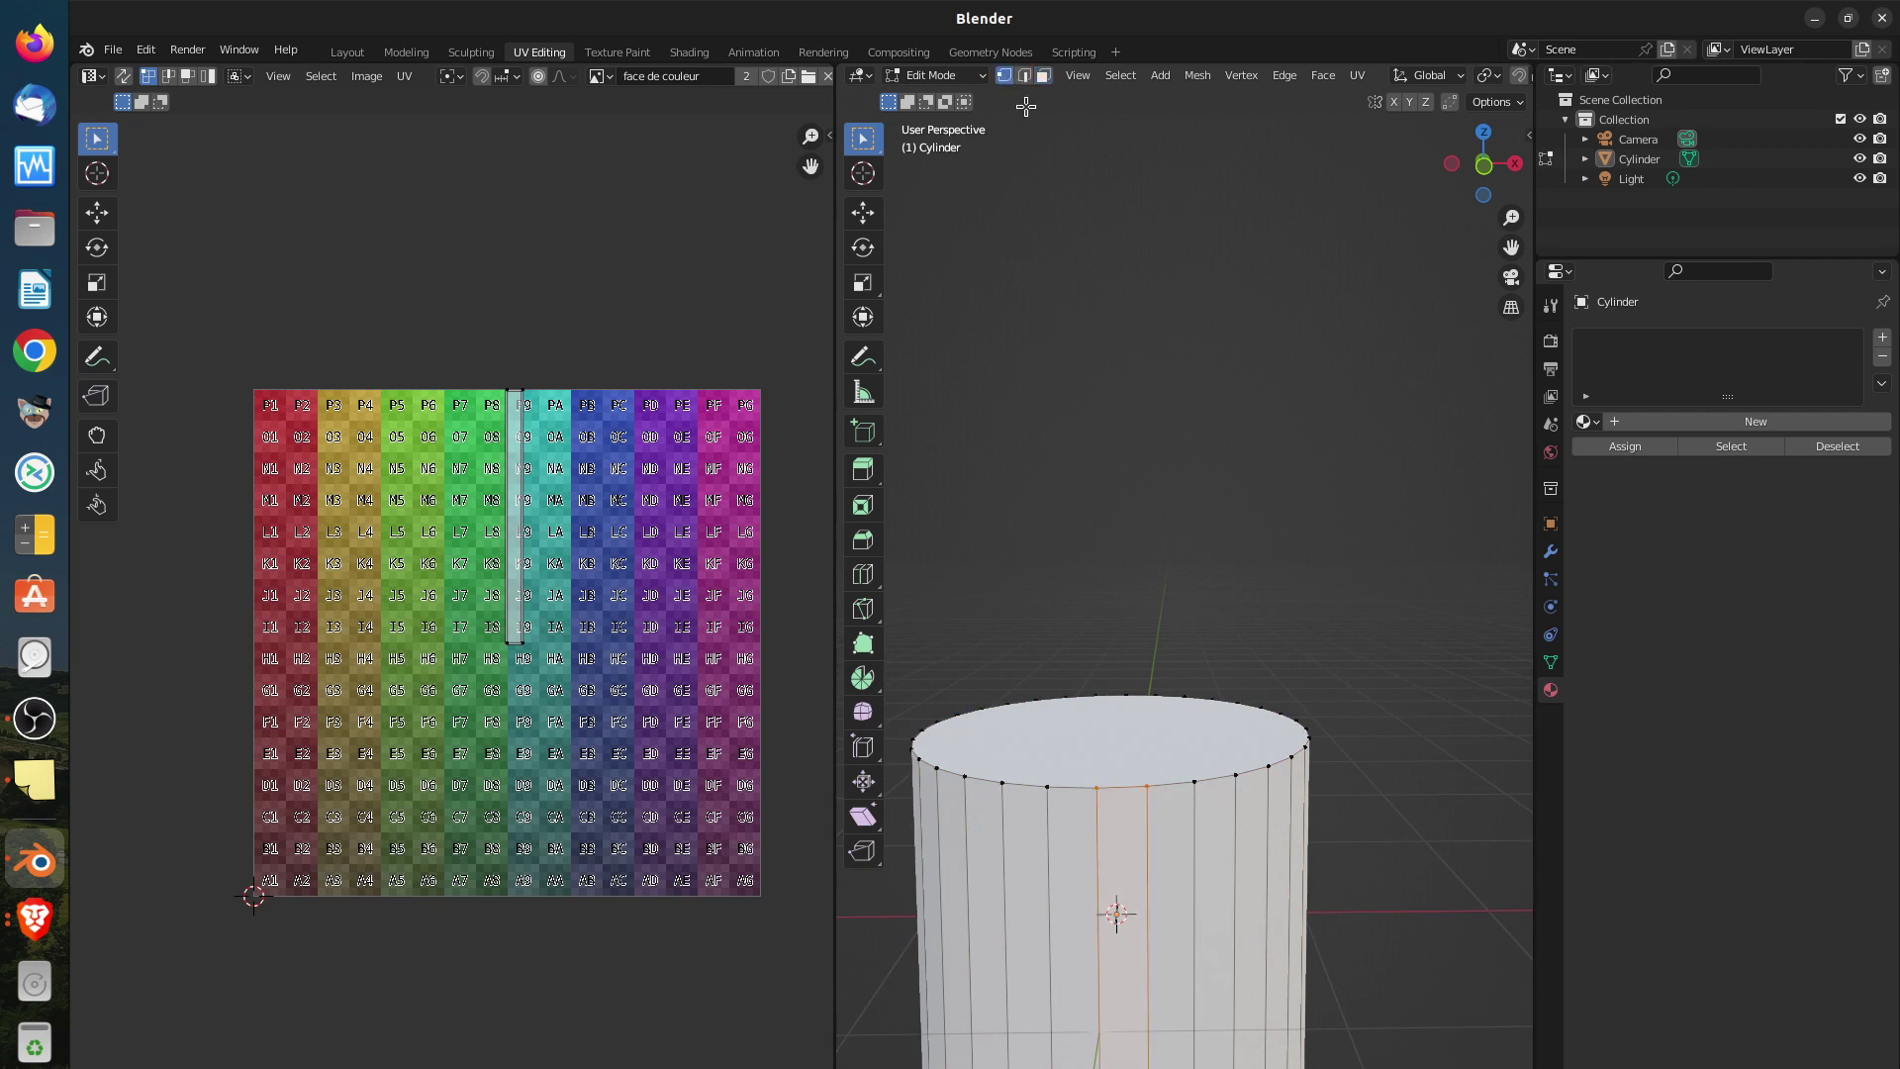
pyautogui.keyDown('alt'); pyautogui.click(1133, 789); pyautogui.keyUp('alt')
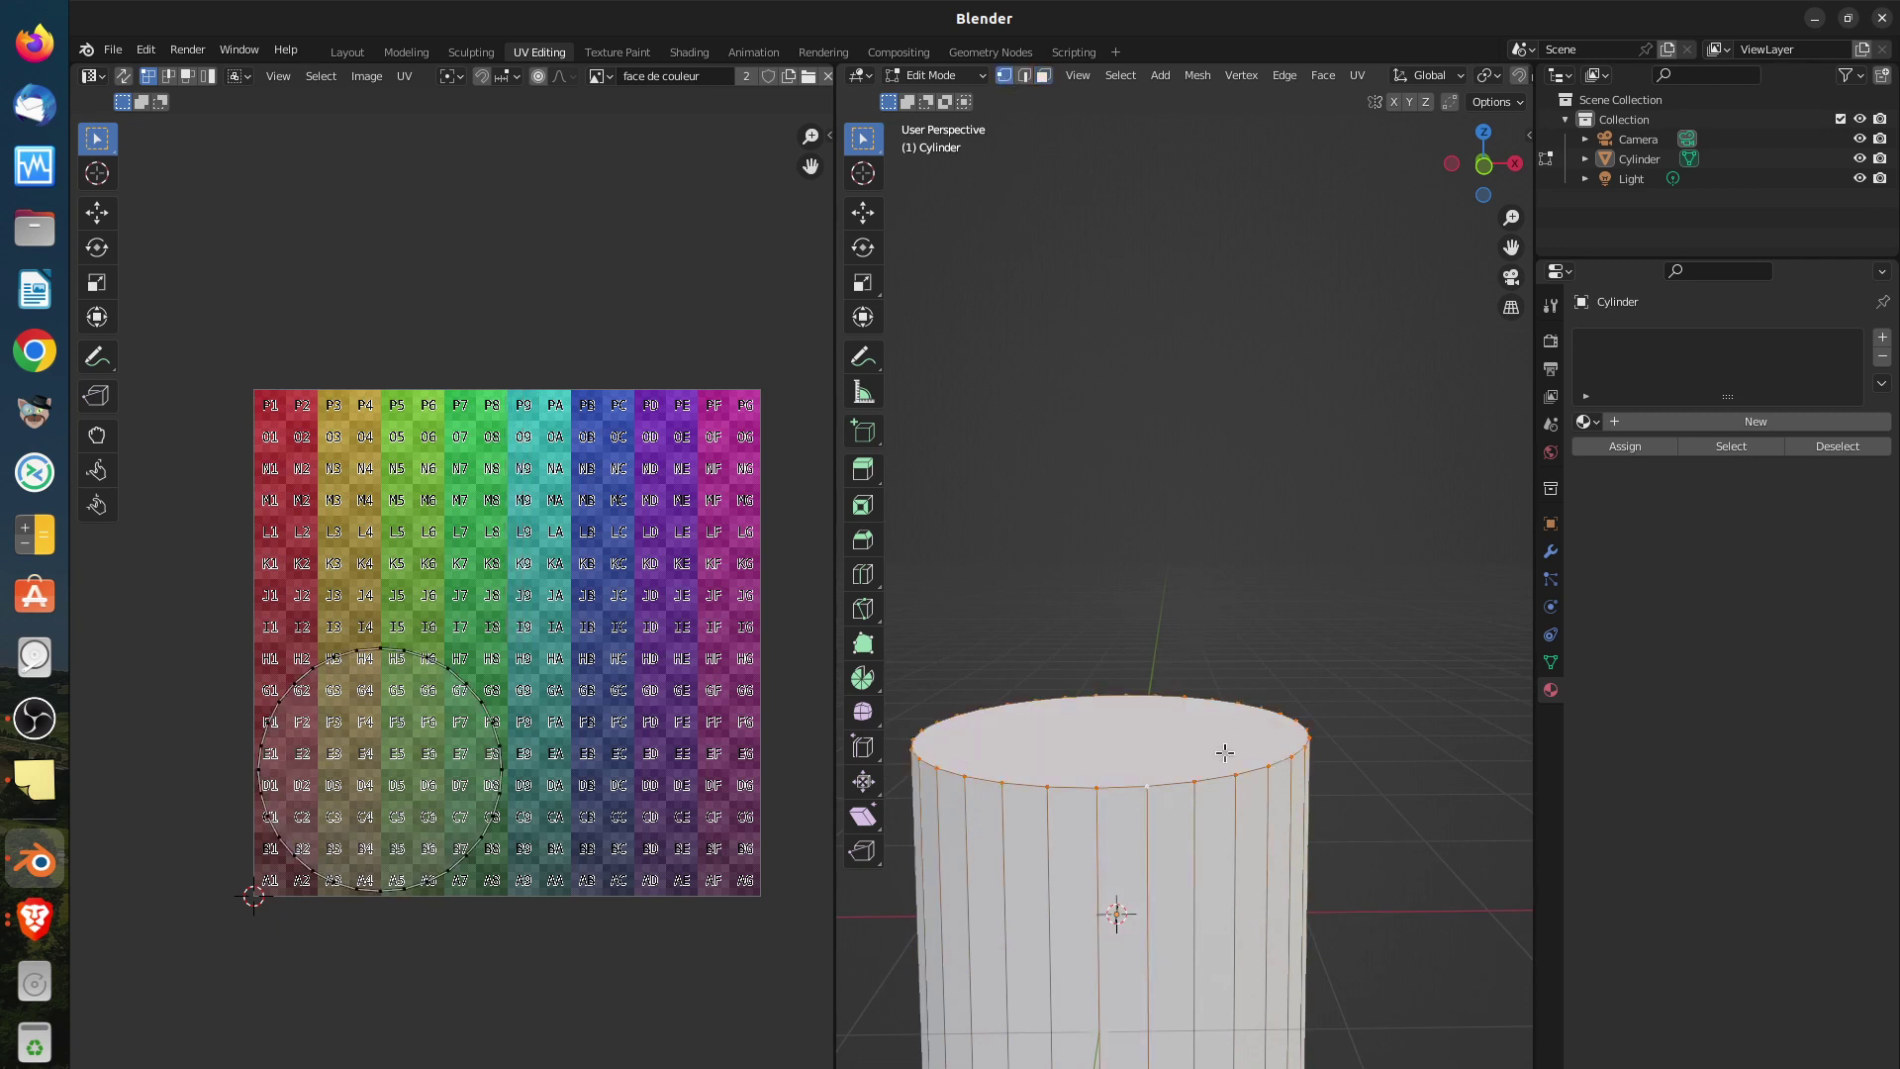
# Select the cylinder's bottom edge loop and display the Viewer Node image in the UV editor
pyautogui.scroll(-3, 1227, 796)
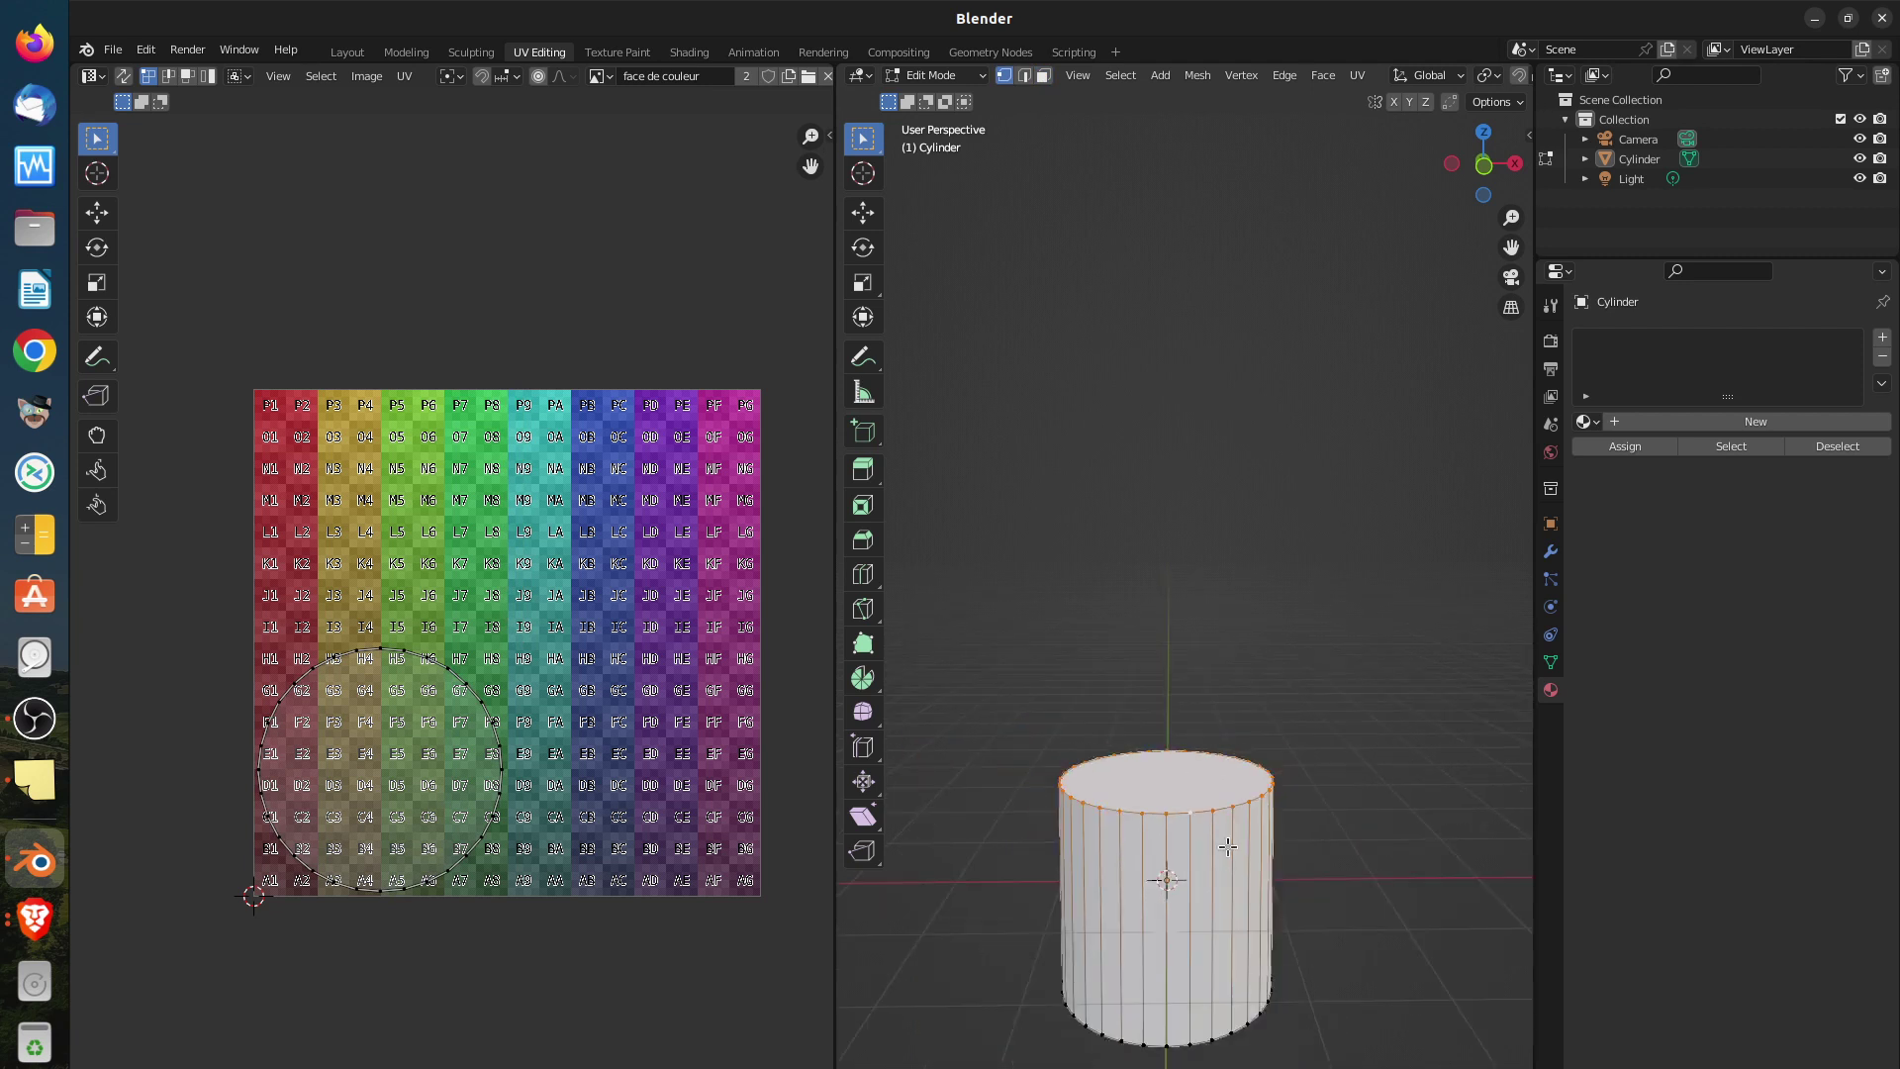
pyautogui.keyDown('alt'); pyautogui.click(1155, 1044); pyautogui.keyUp('alt')
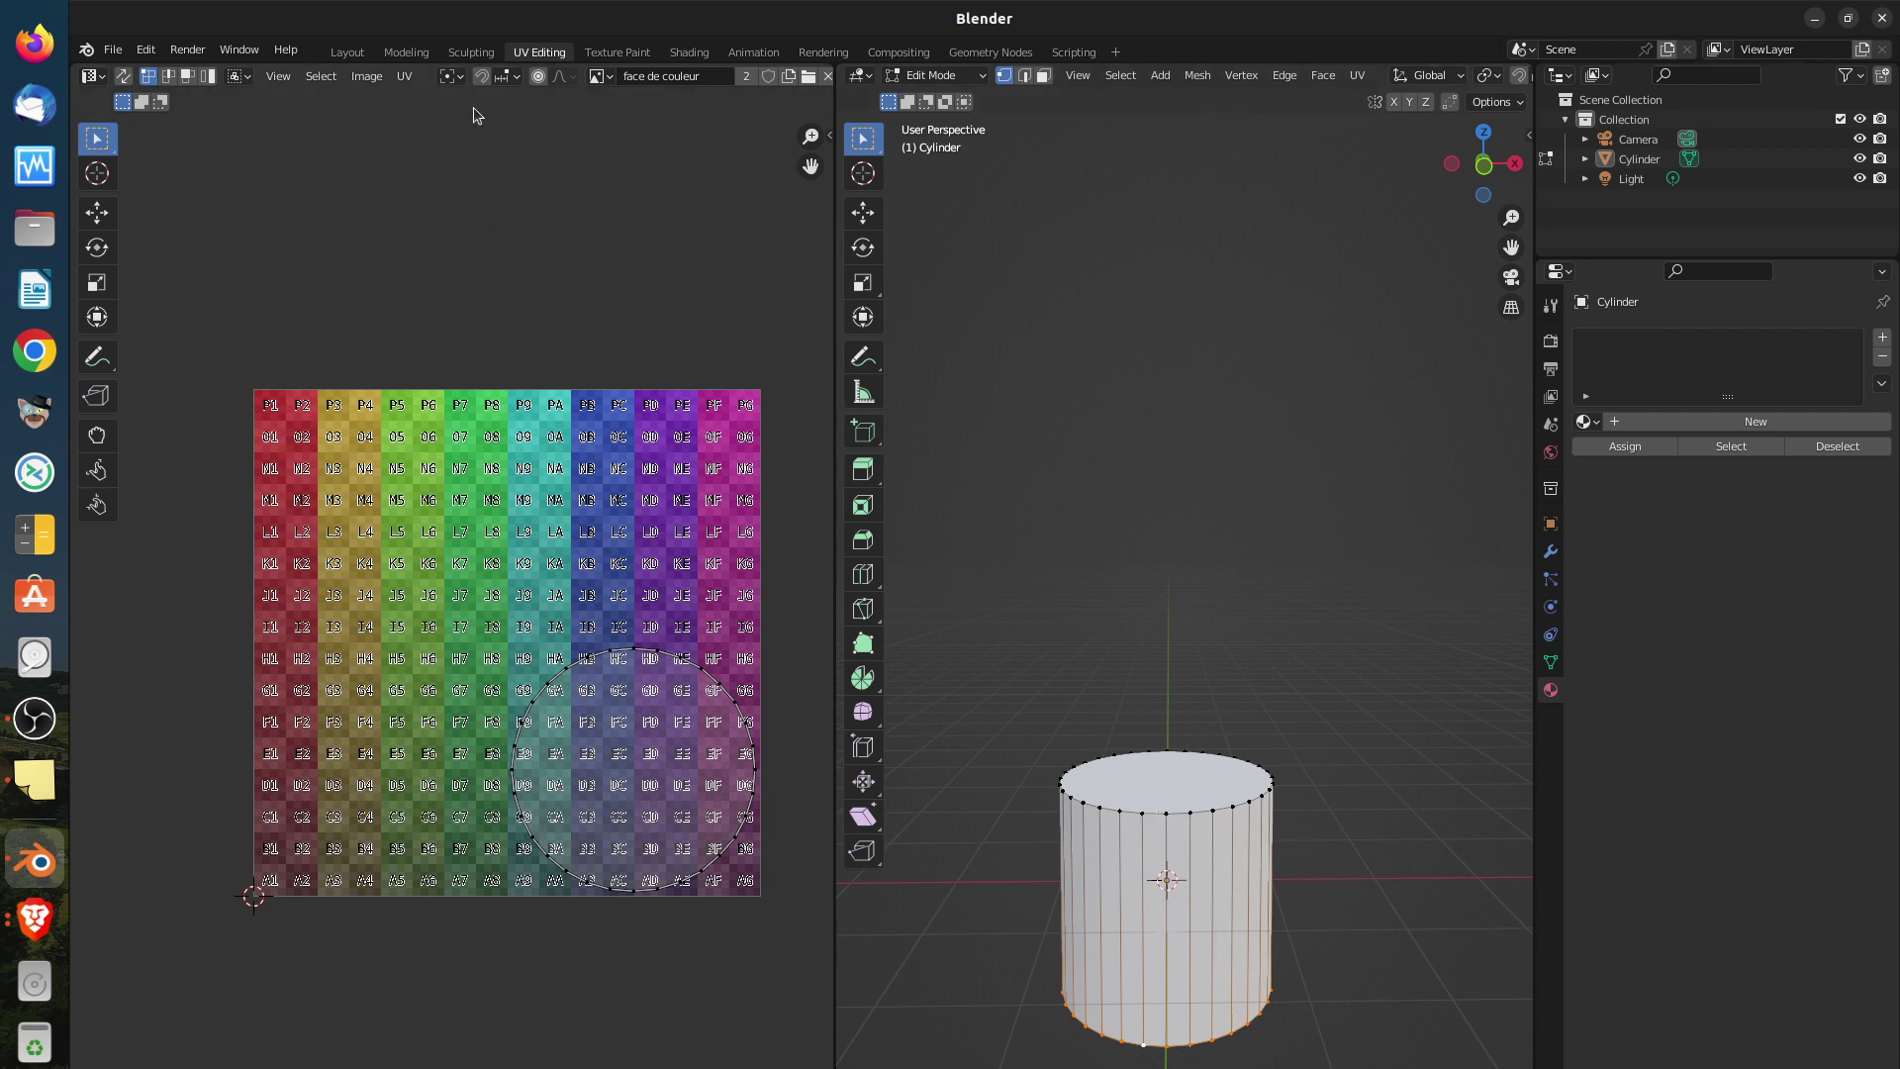
pyautogui.click(601, 77)
pyautogui.click(615, 124)
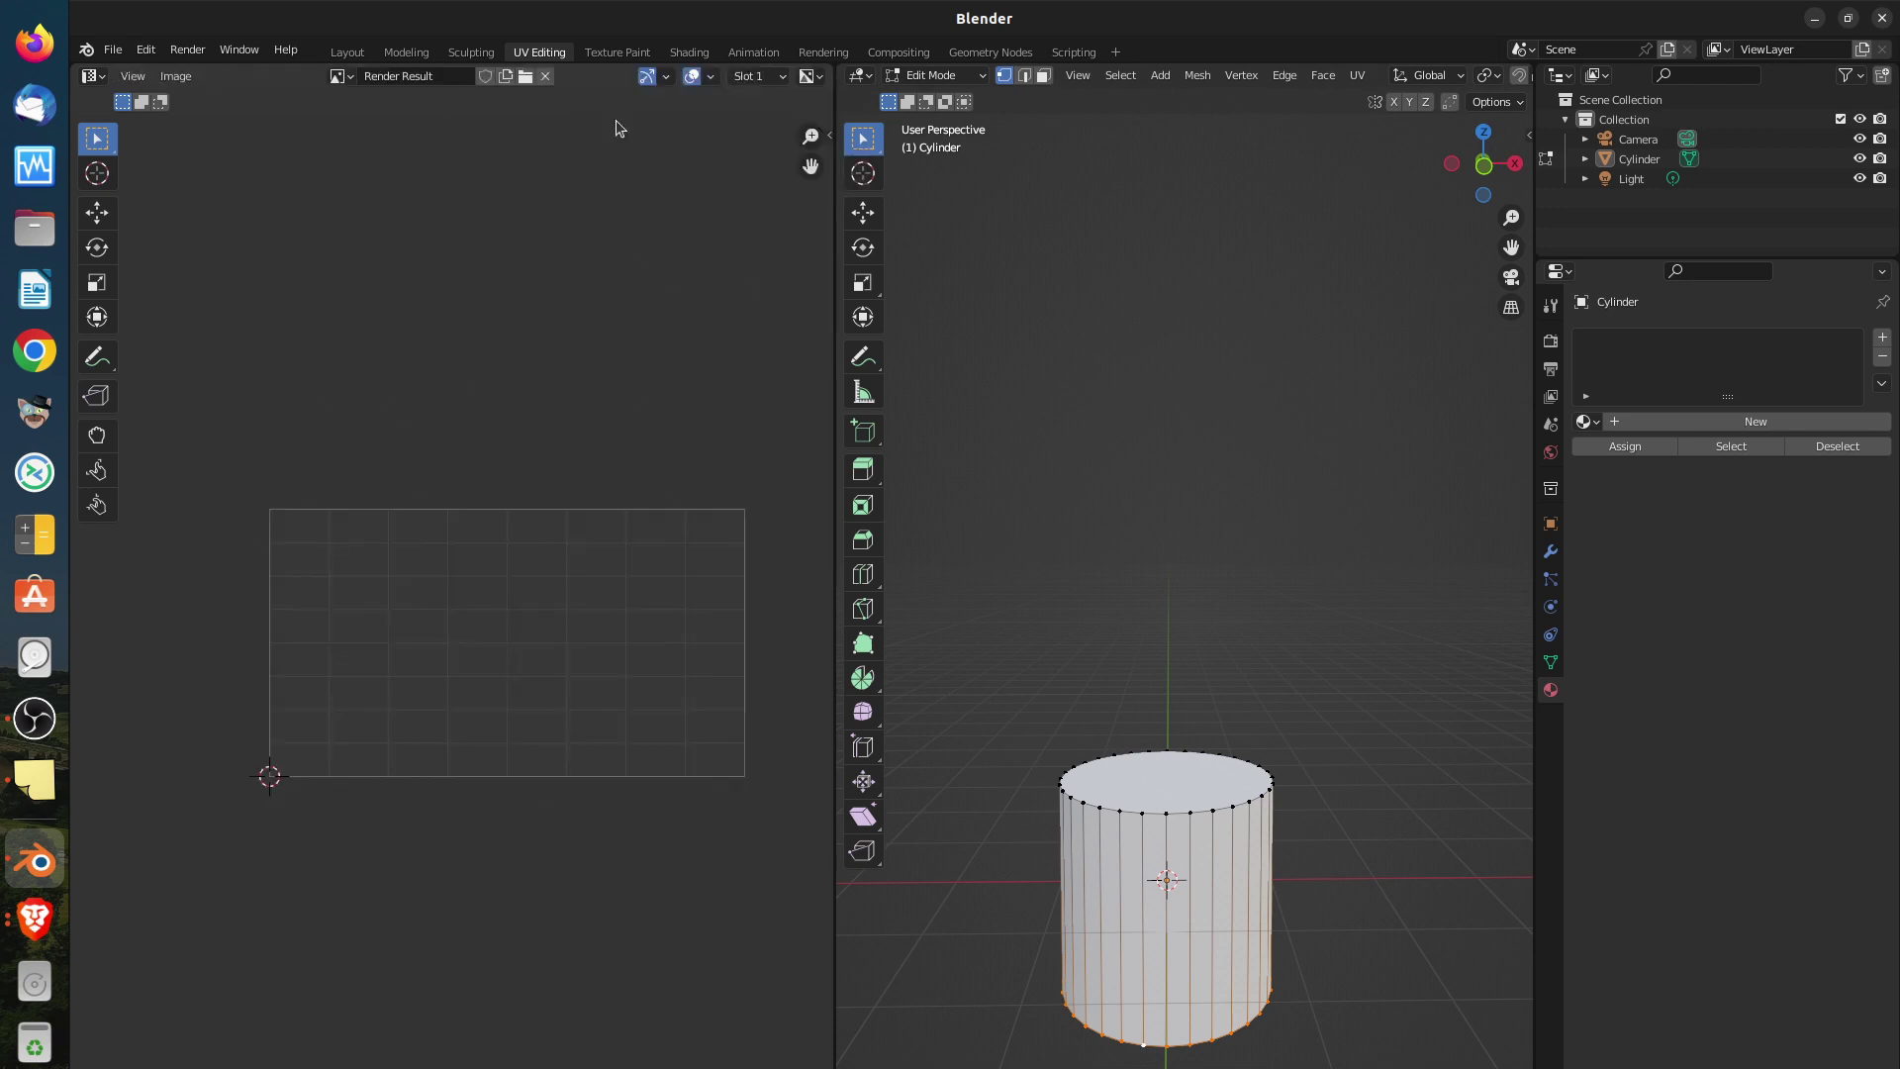
pyautogui.click(666, 77)
pyautogui.click(352, 76)
pyautogui.click(356, 145)
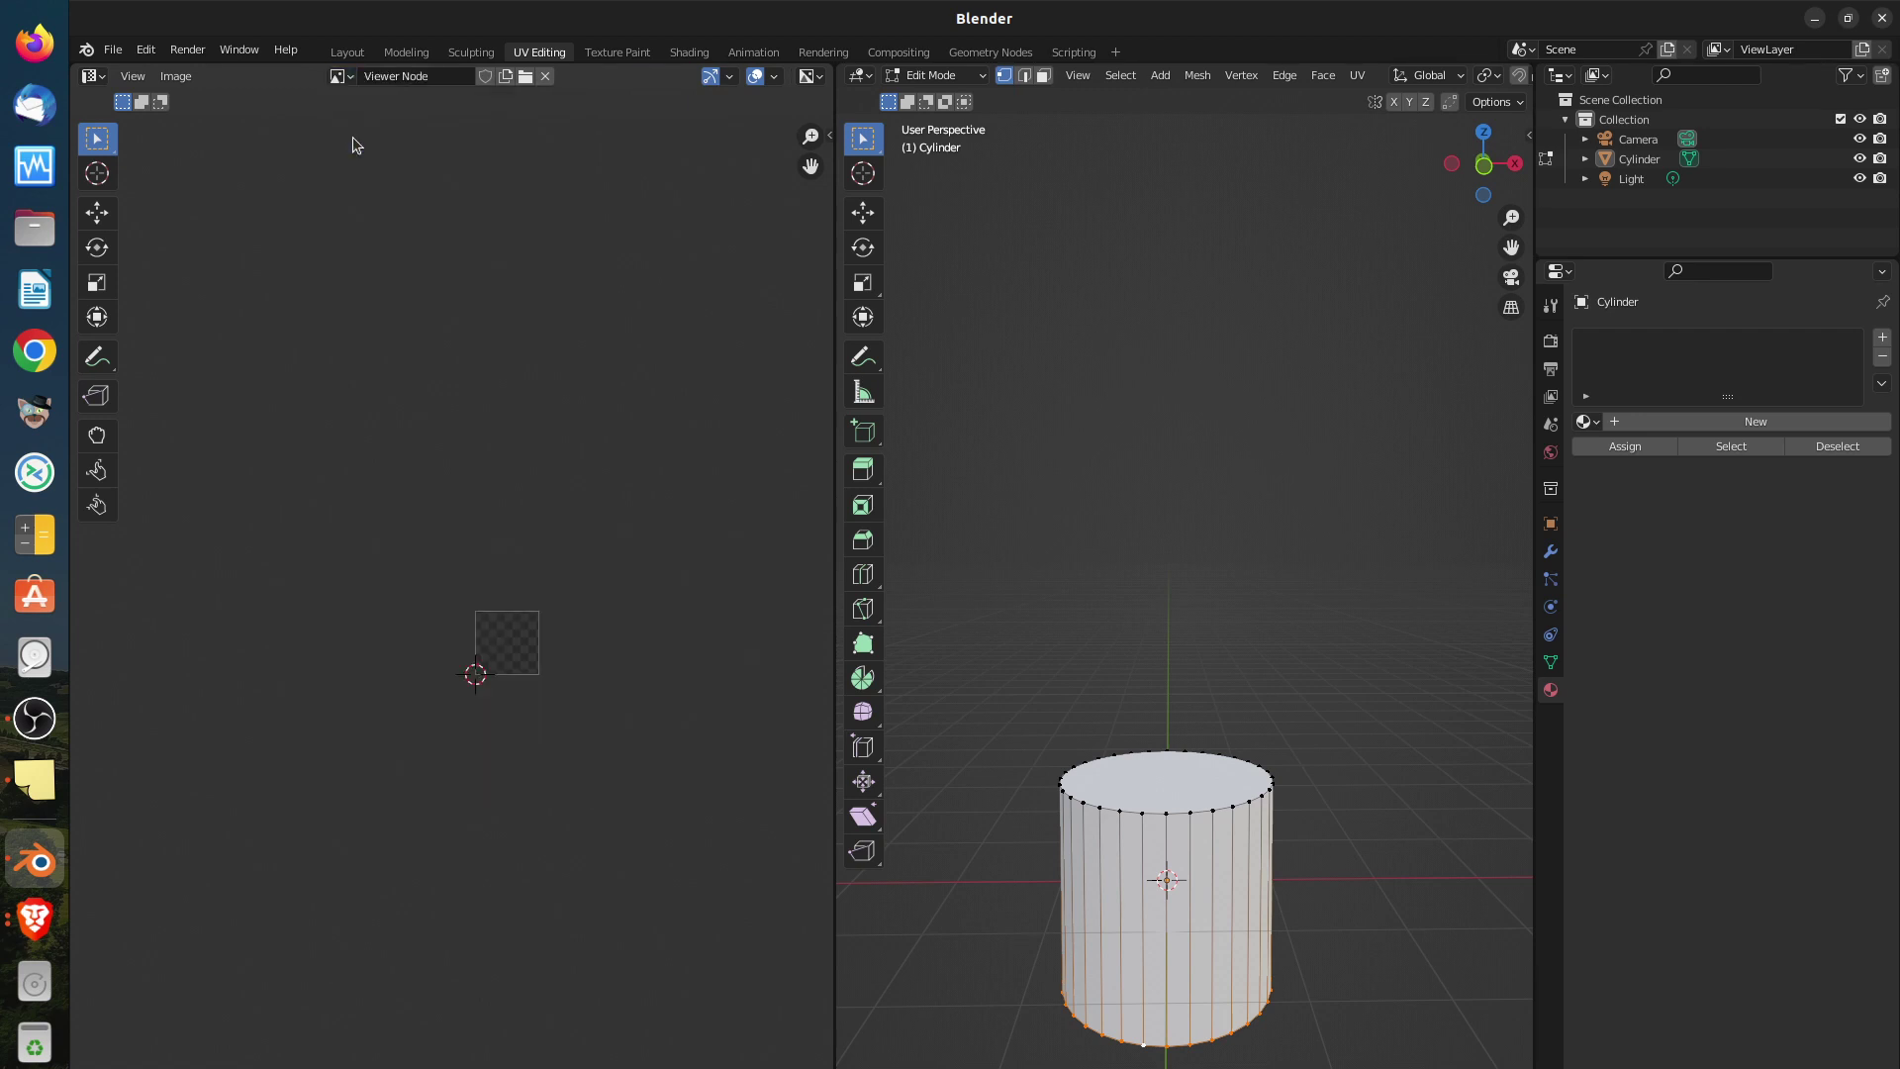
pyautogui.scroll(5, 479, 616)
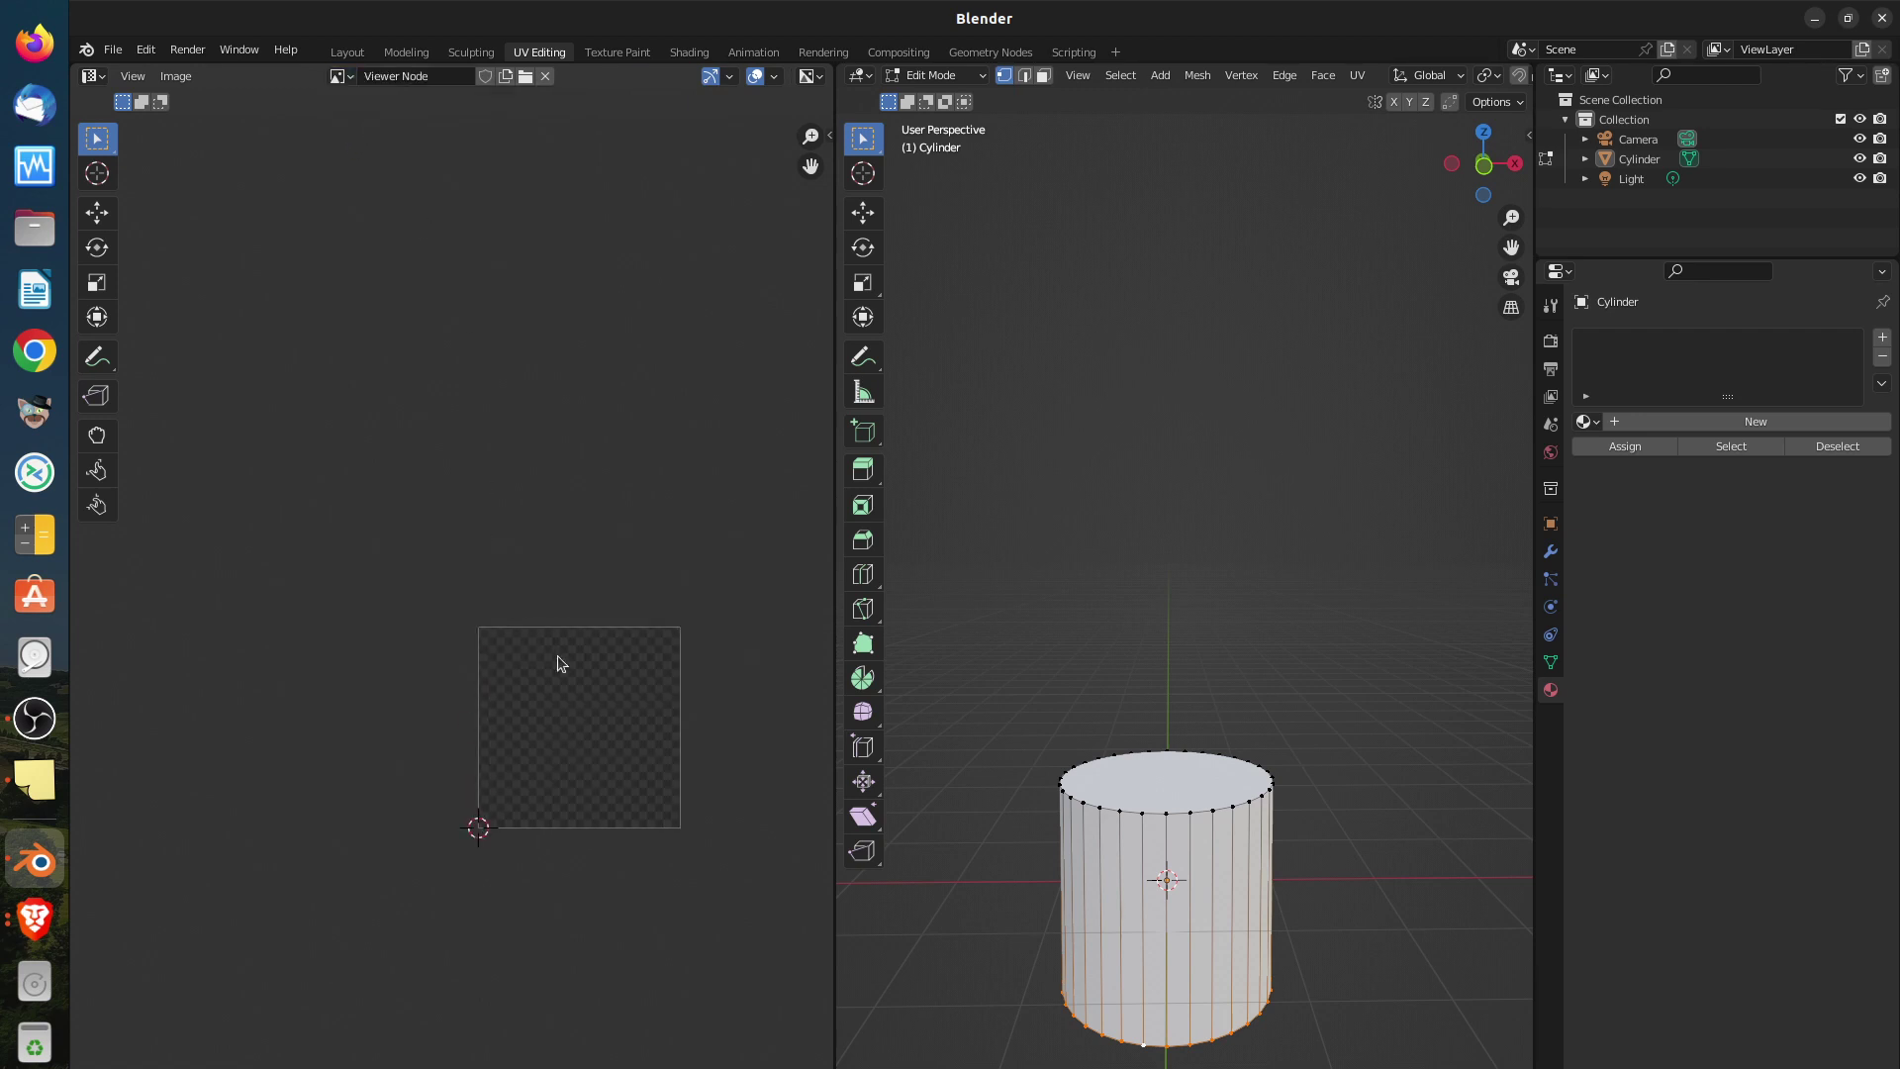
pyautogui.moveTo(566, 663); pyautogui.dragTo(453, 624, button='middle')
pyautogui.scroll(4, 458, 632)
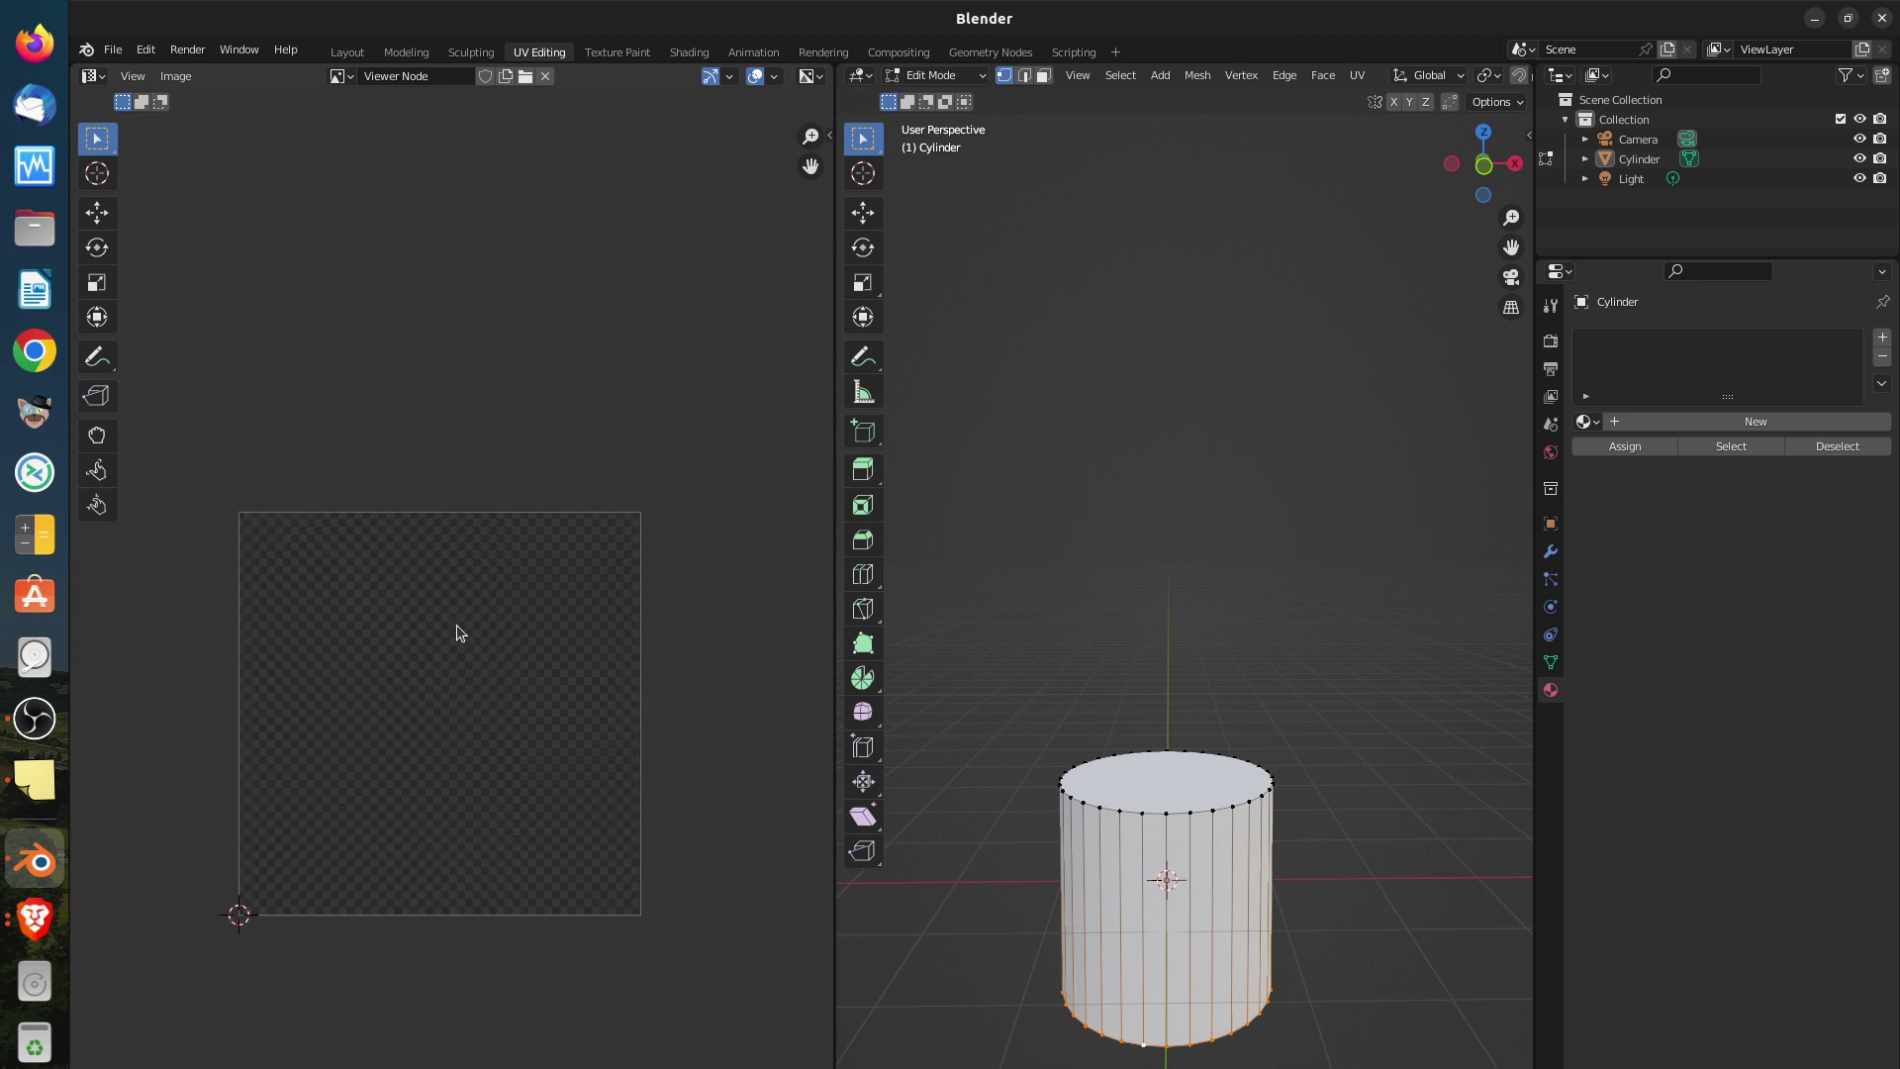
# Mark the edge loop around the cylinder's top cap as a seam
pyautogui.keyDown('alt'); pyautogui.click(1162, 811); pyautogui.keyUp('alt')
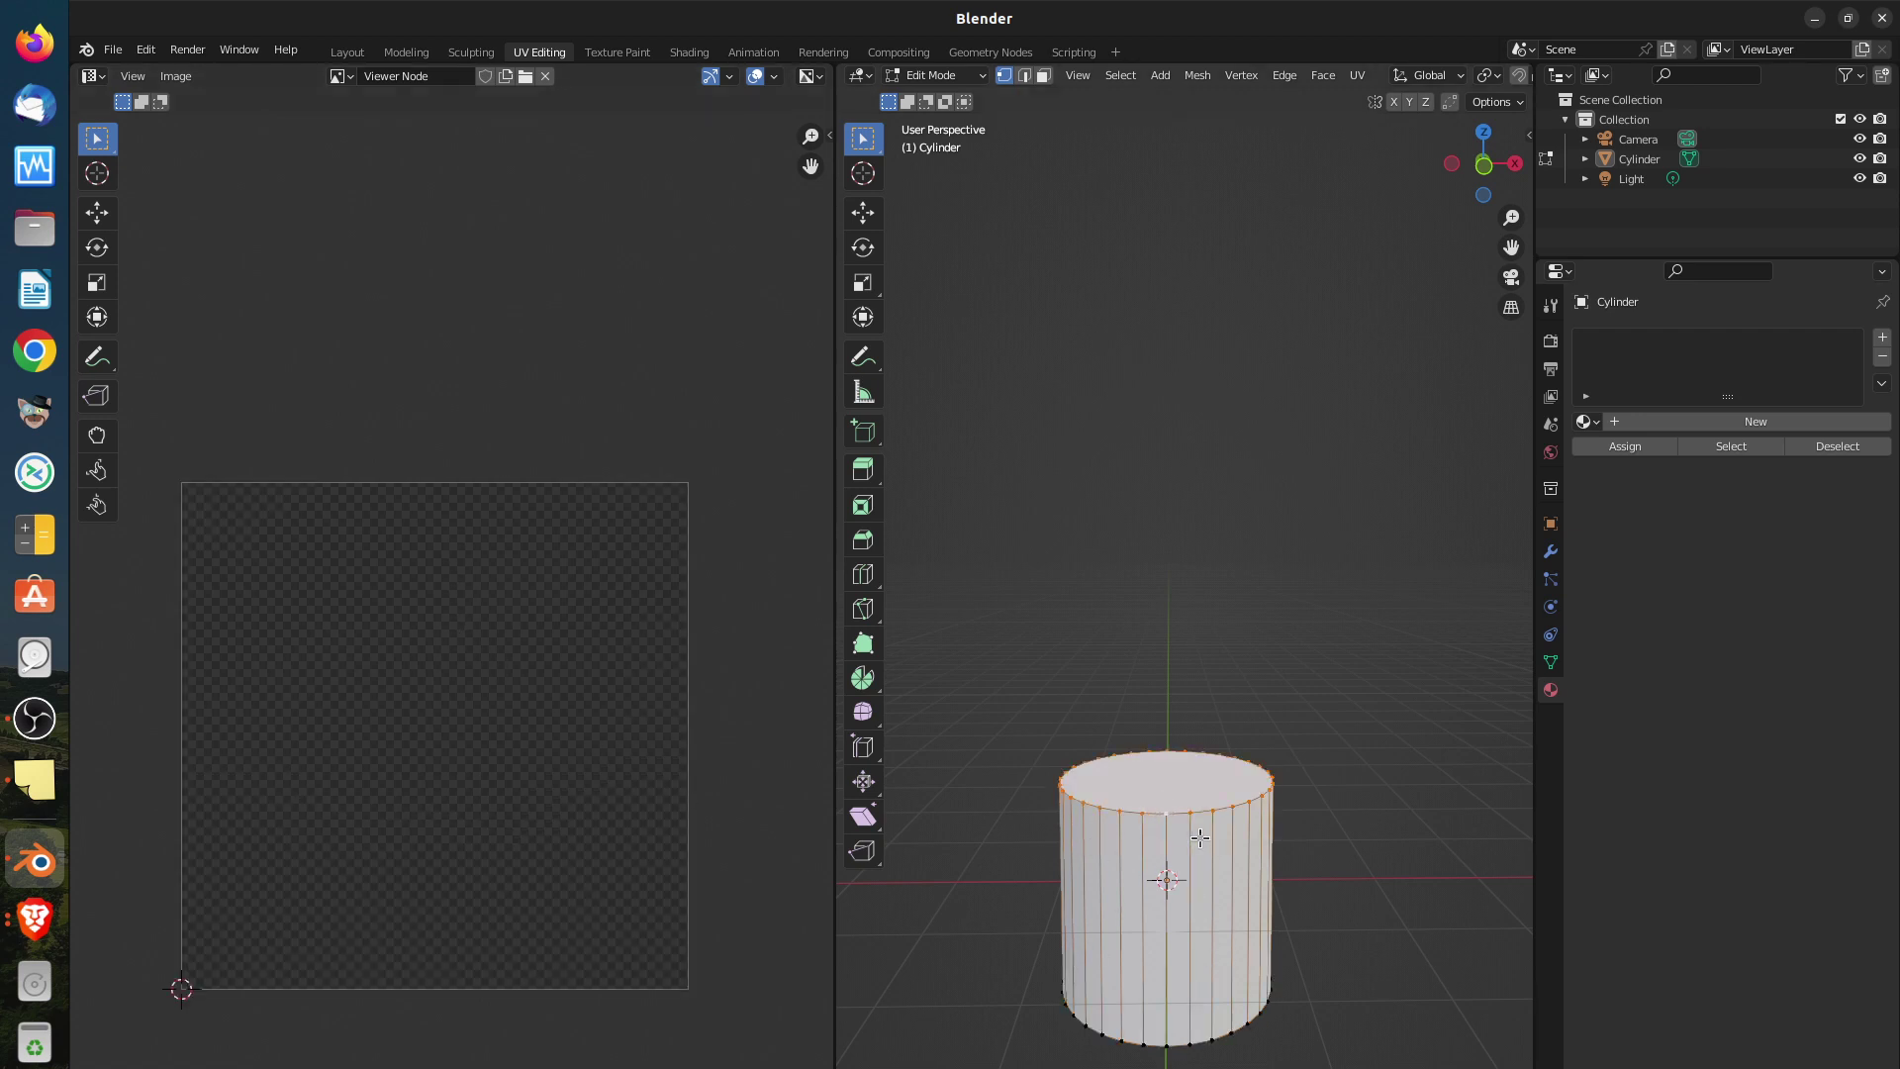
pyautogui.moveTo(1172, 960); pyautogui.dragTo(1181, 868, button='middle')
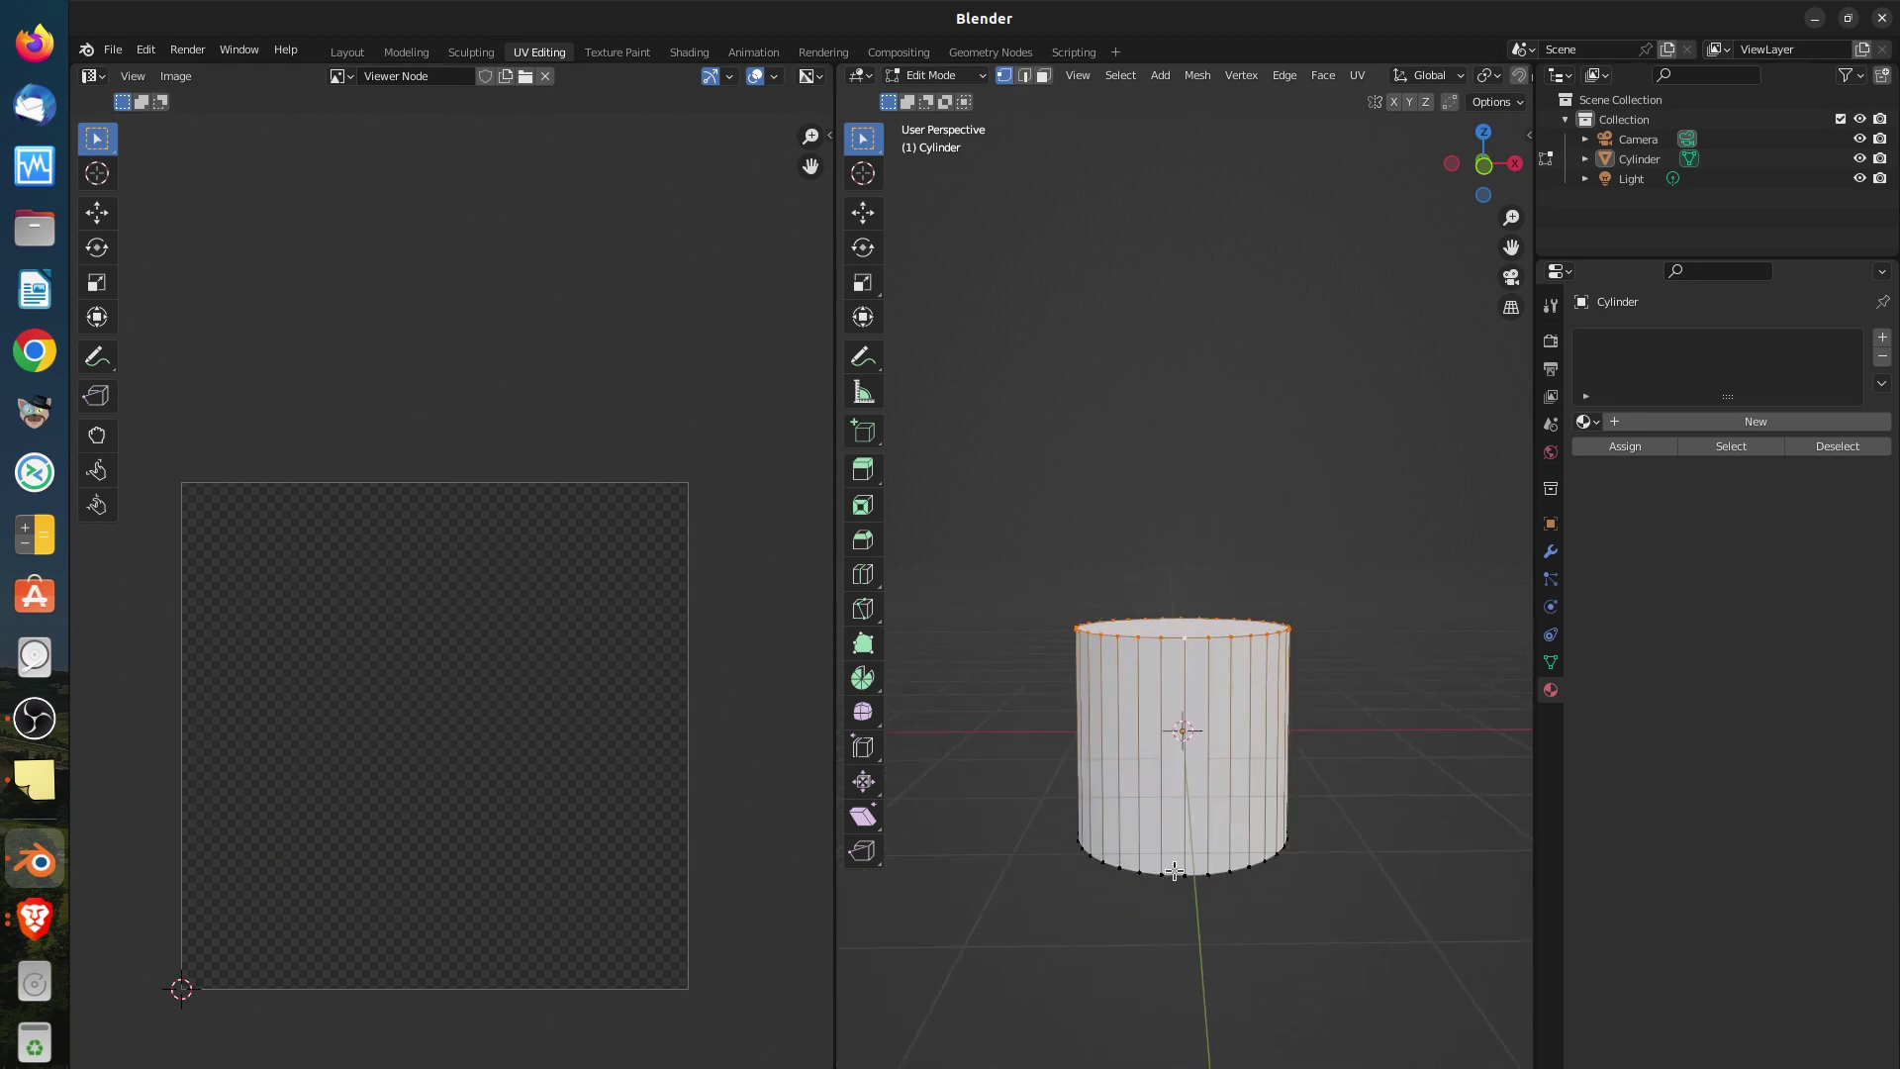
pyautogui.keyDown('alt'); pyautogui.keyDown('shift'); pyautogui.click(1175, 872); pyautogui.keyUp('shift'); pyautogui.keyUp('alt')
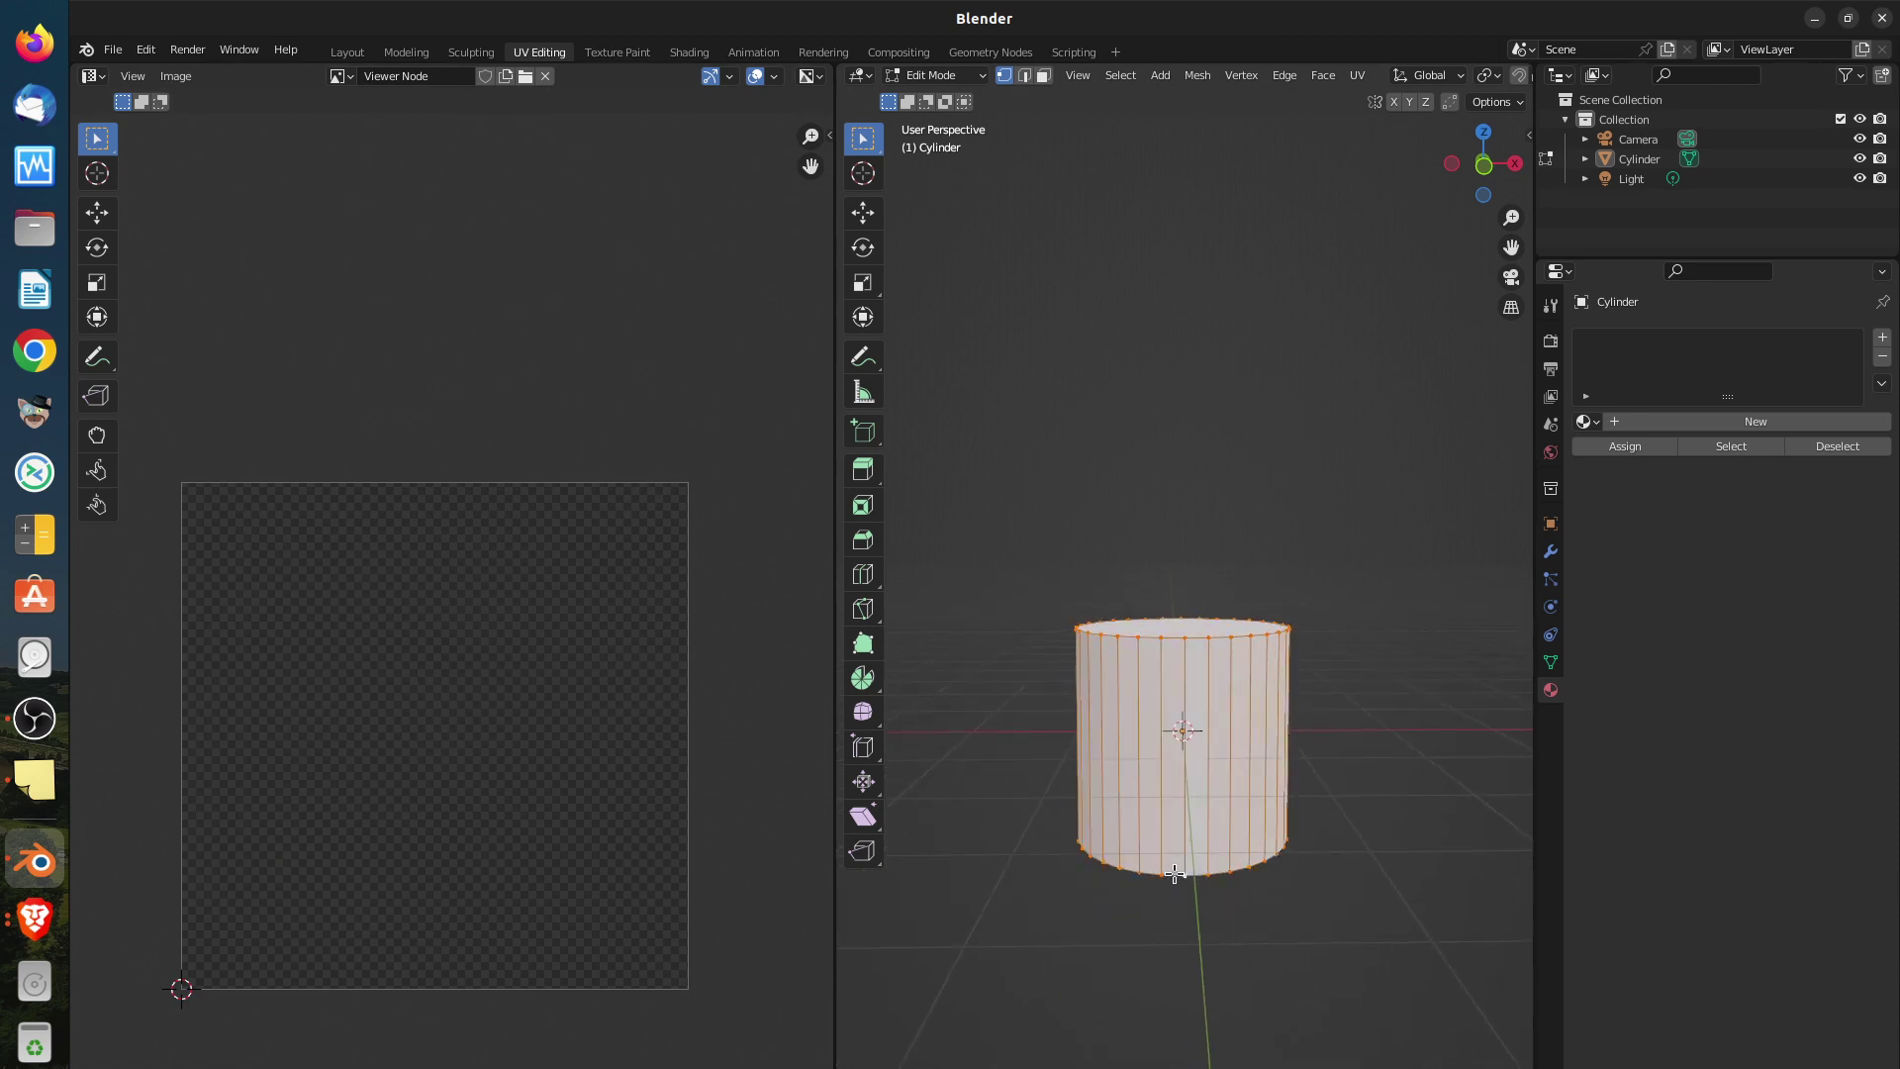
pyautogui.keyDown('alt'); pyautogui.click(1178, 636); pyautogui.keyUp('alt')
pyautogui.press('u')
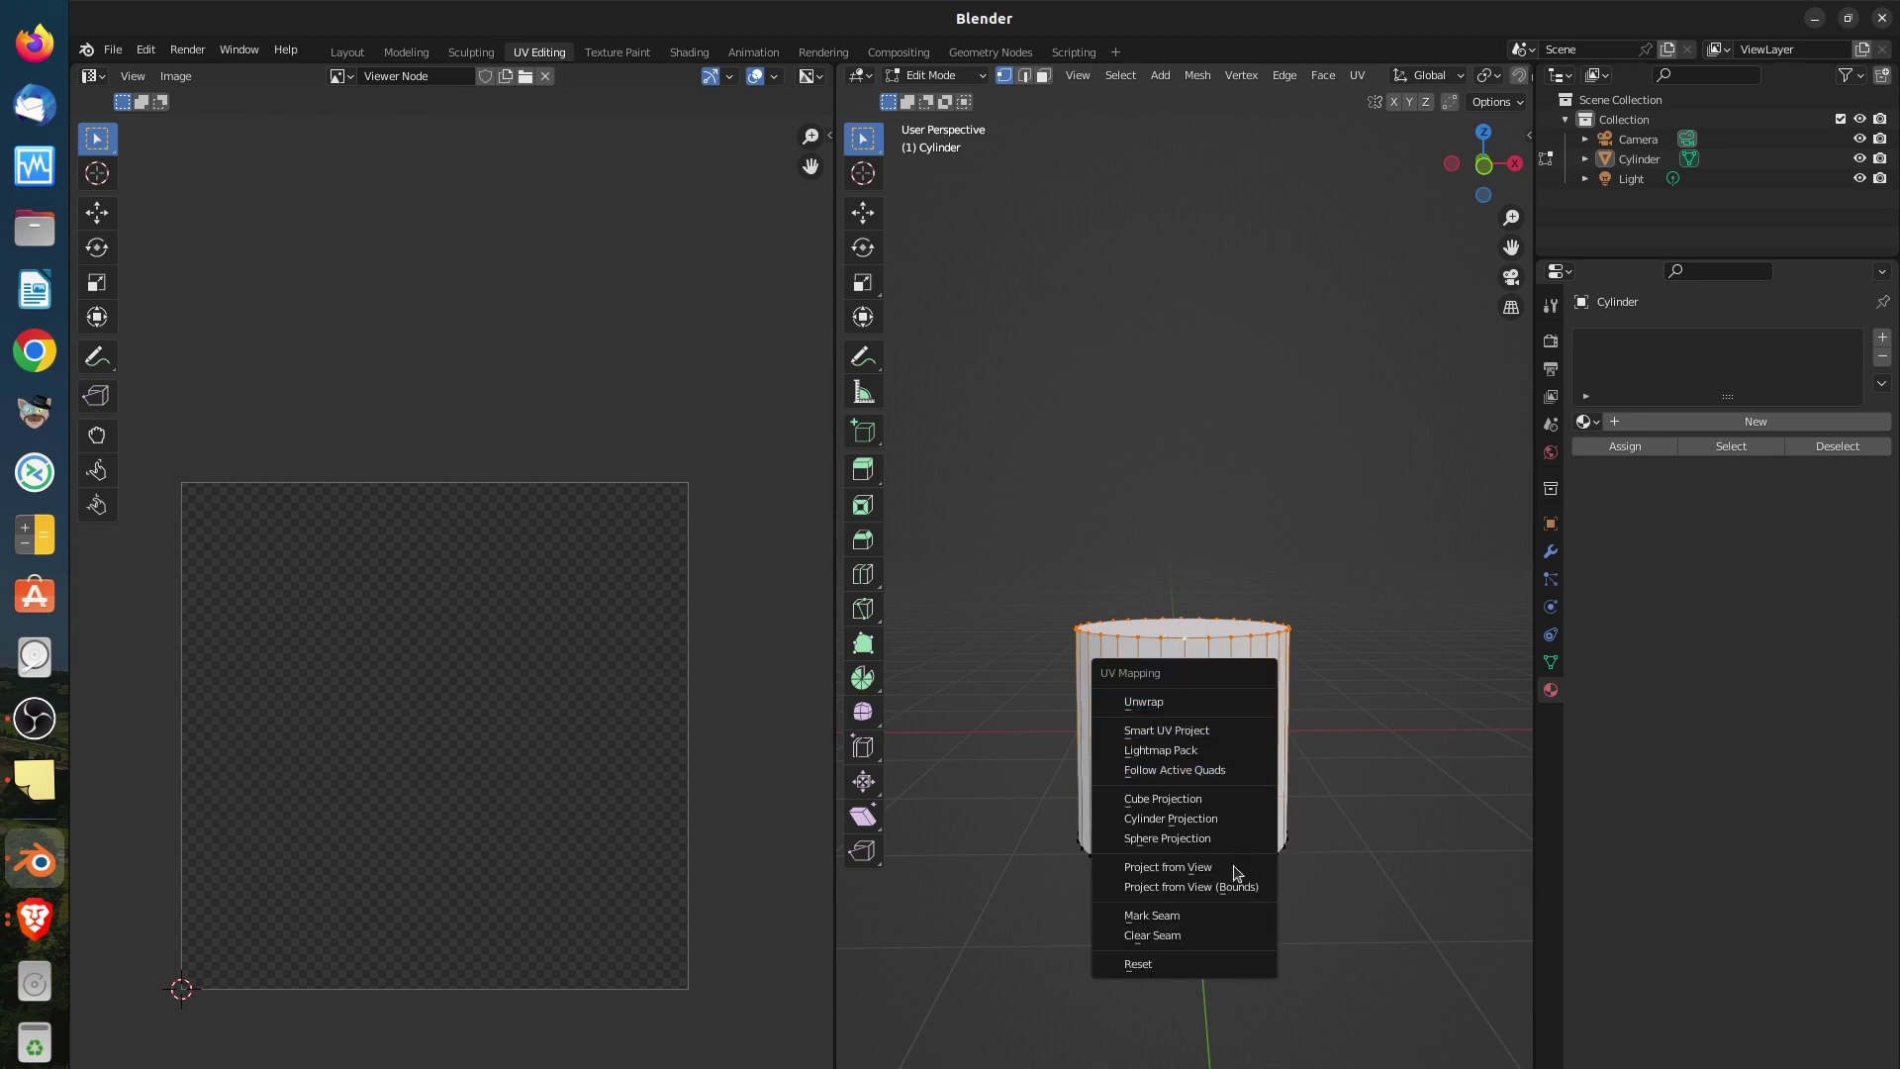
pyautogui.click(1211, 925)
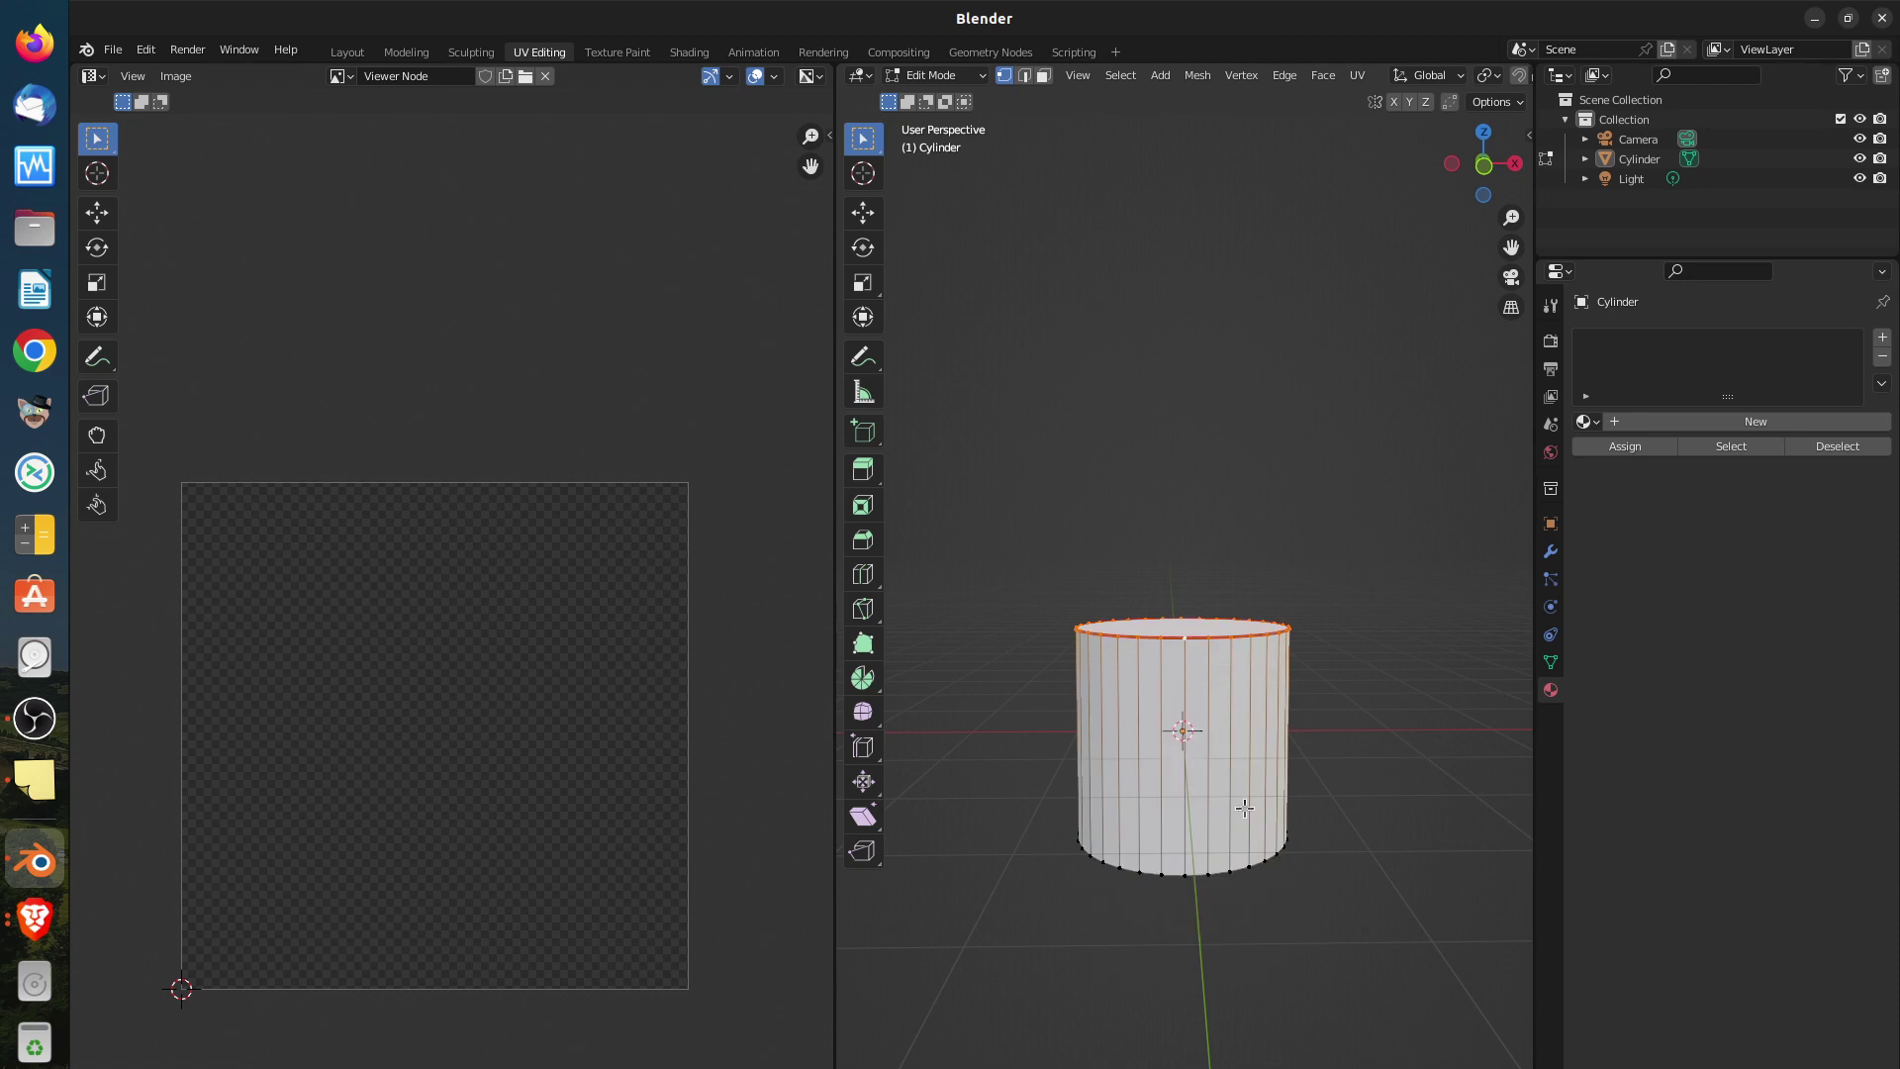
# Mark the edge loop around the cylinder's bottom cap as a seam
pyautogui.moveTo(1202, 722); pyautogui.dragTo(1197, 663, button='middle')
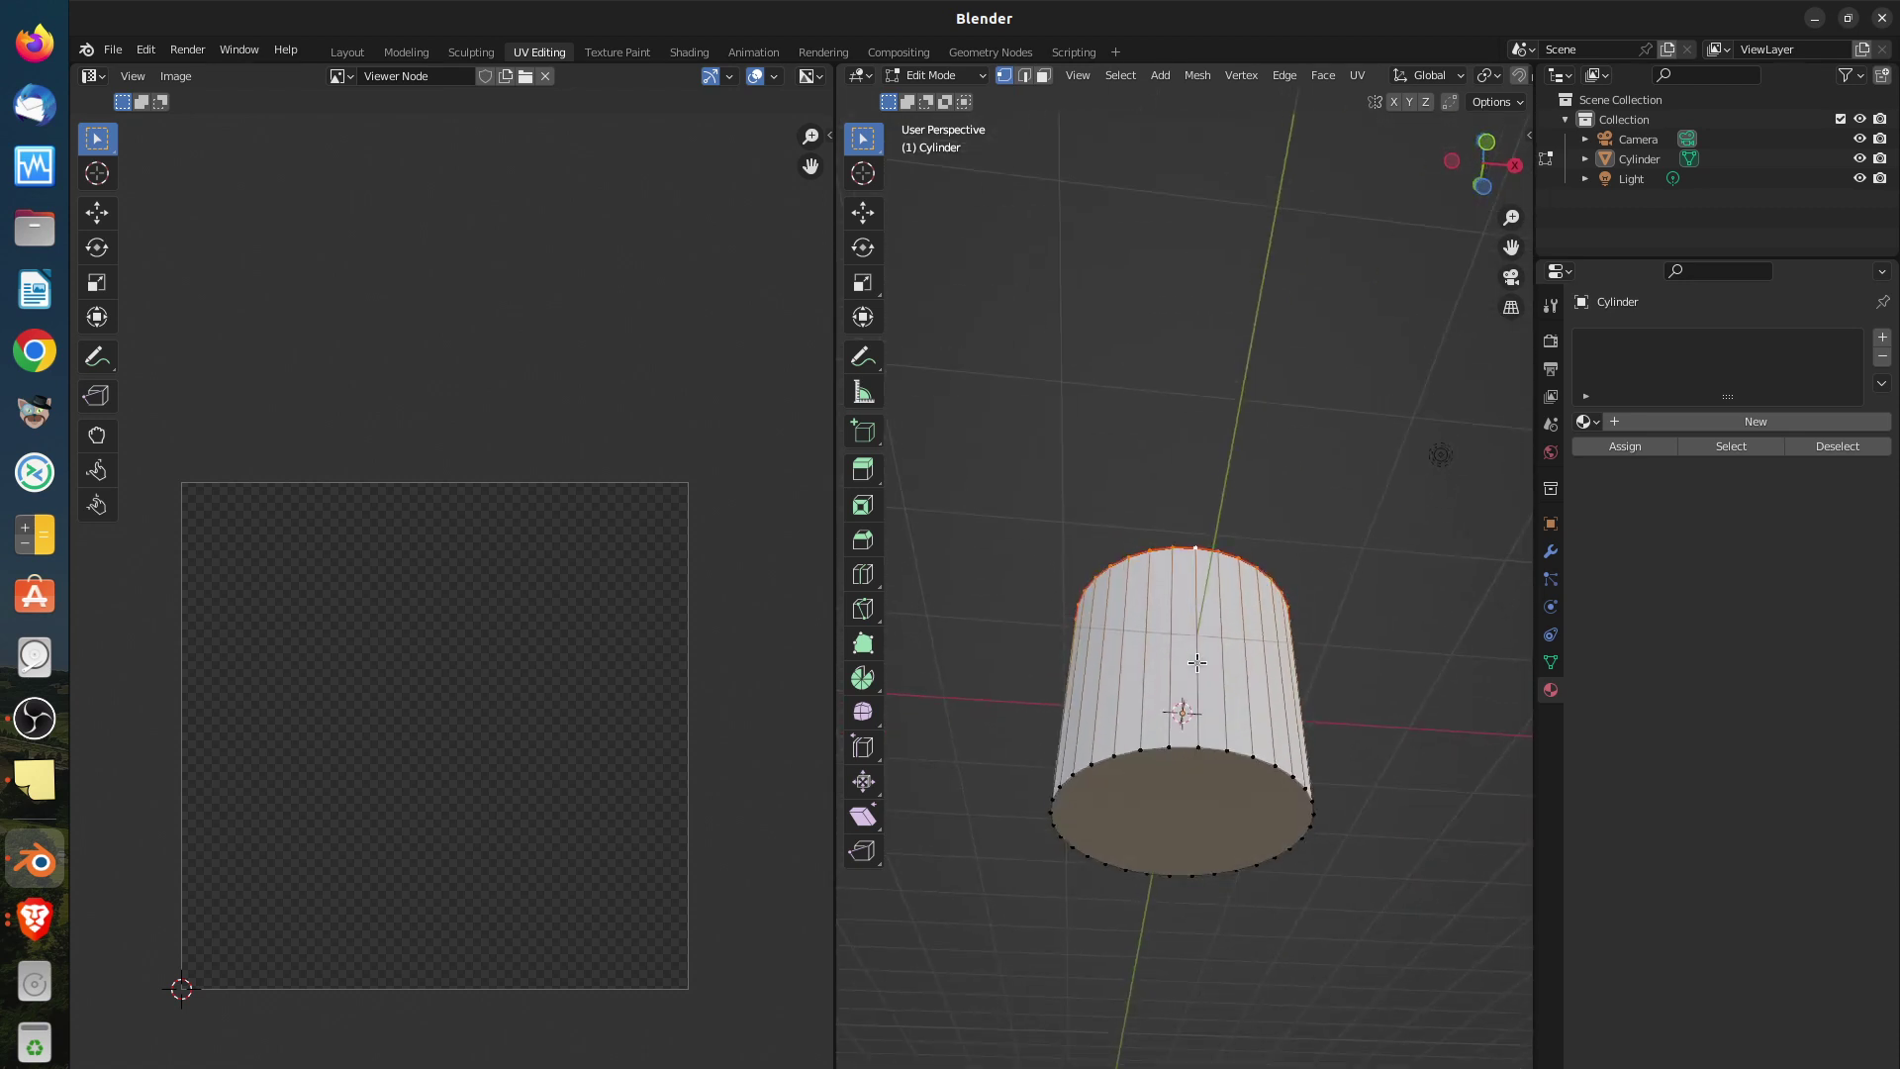
pyautogui.click(1184, 748)
pyautogui.keyDown('alt'); pyautogui.click(1183, 752); pyautogui.keyUp('alt')
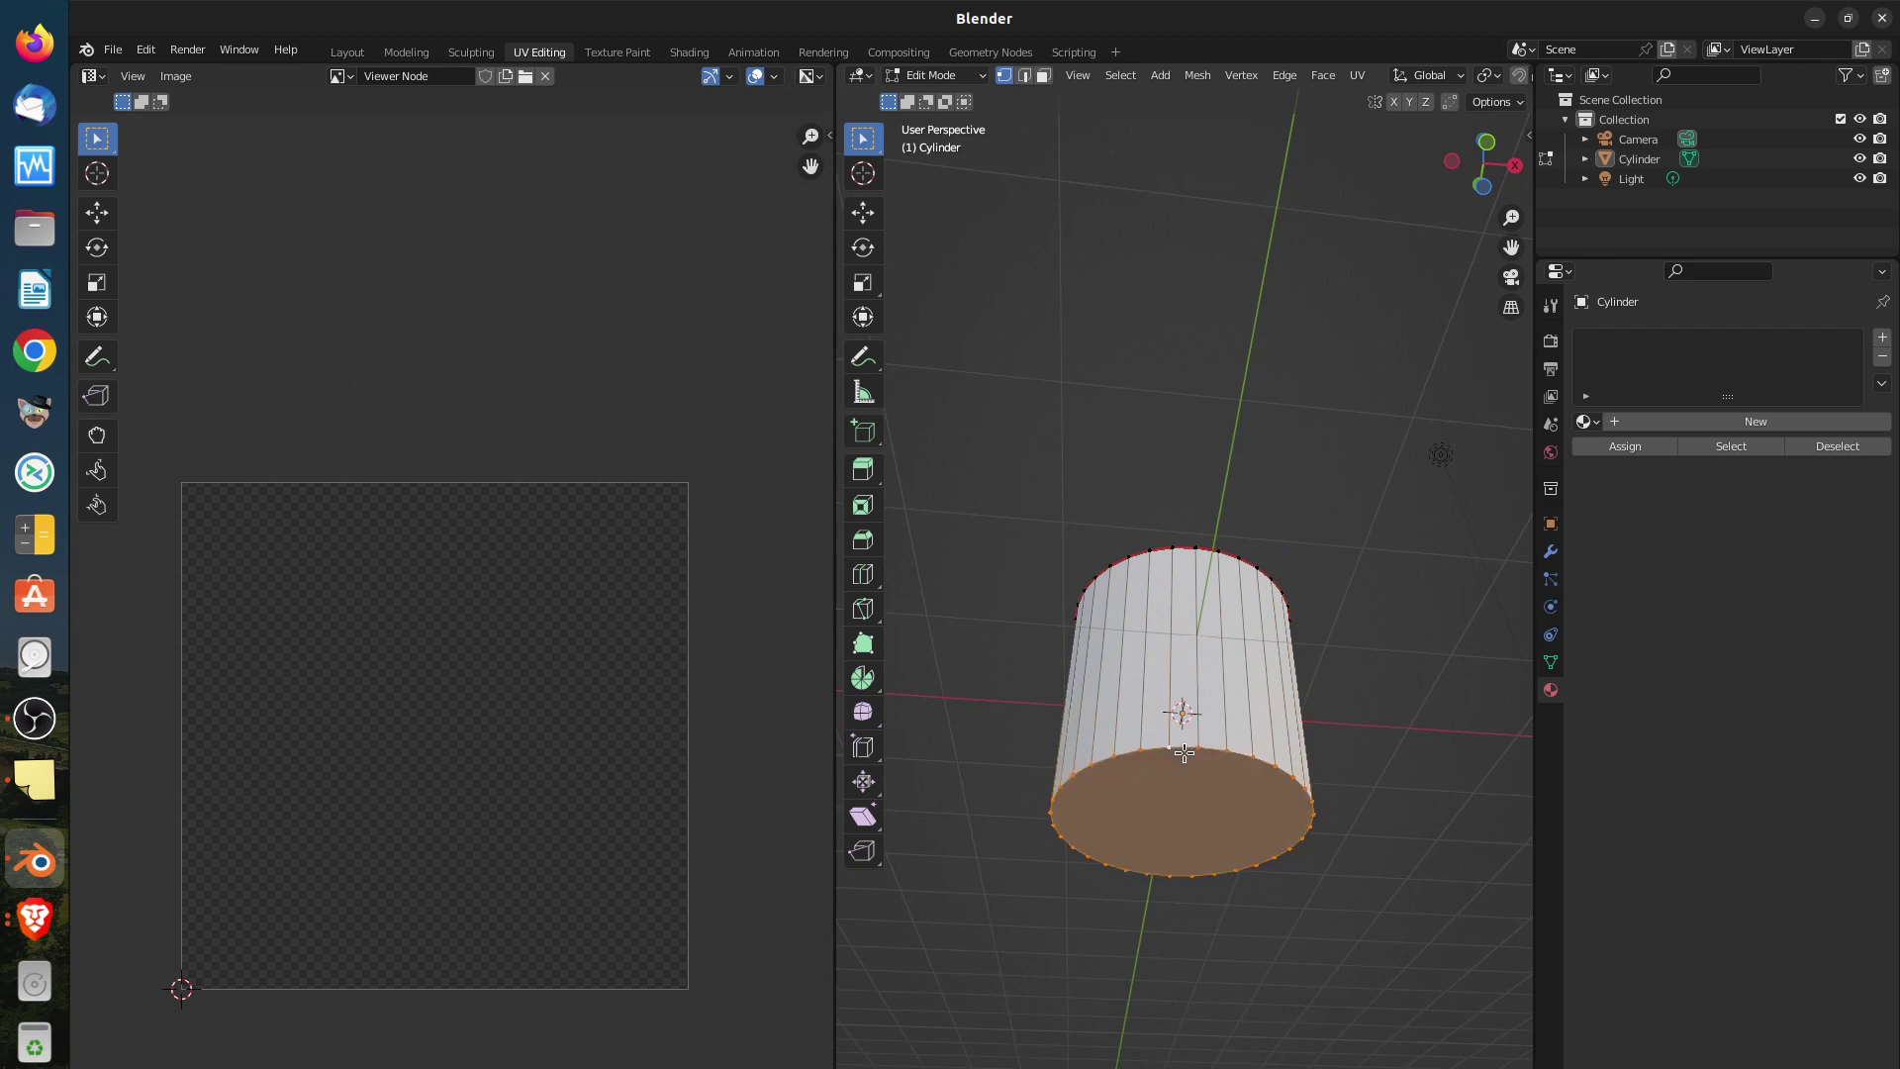
pyautogui.press('u')
pyautogui.click(1235, 788)
# Deselect the whole mesh and set the selection mode to edges only
pyautogui.moveTo(1209, 762); pyautogui.dragTo(1259, 575, button='middle')
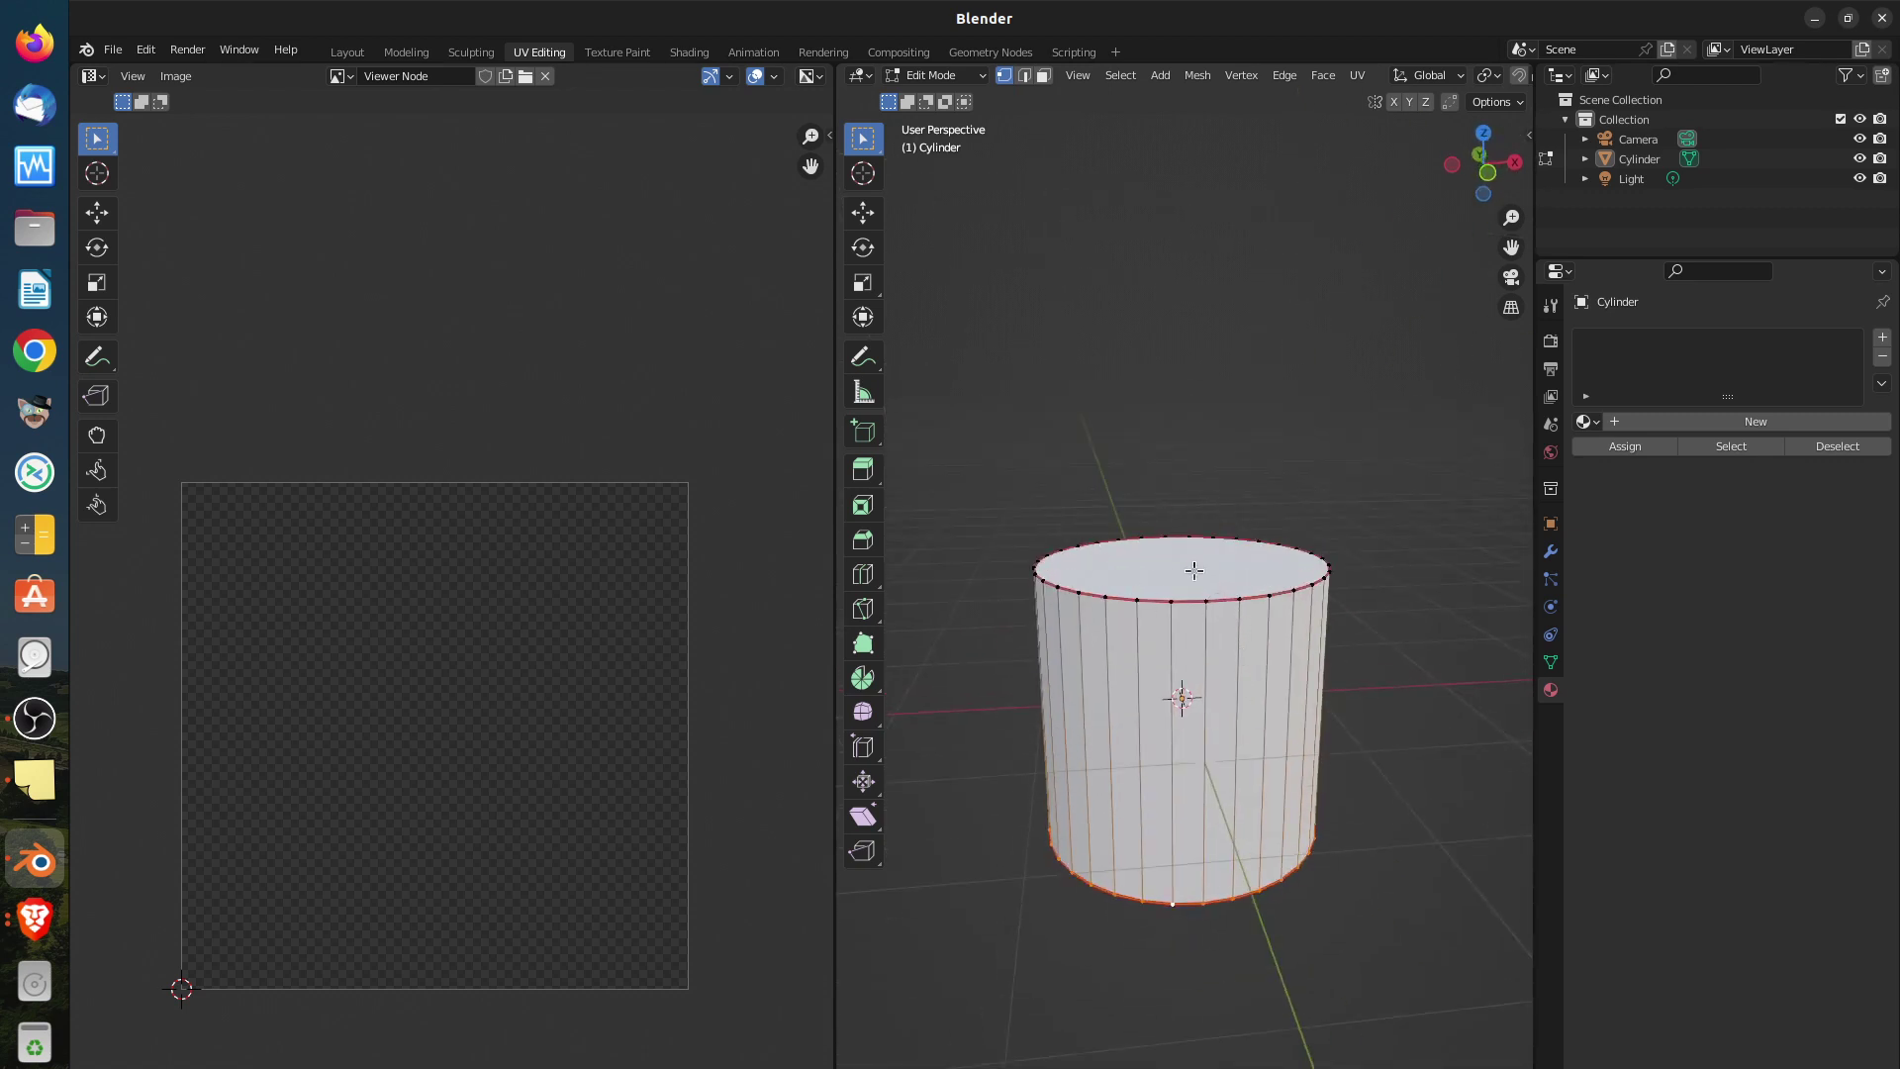
pyautogui.moveTo(1208, 925); pyautogui.dragTo(1212, 594, button='middle')
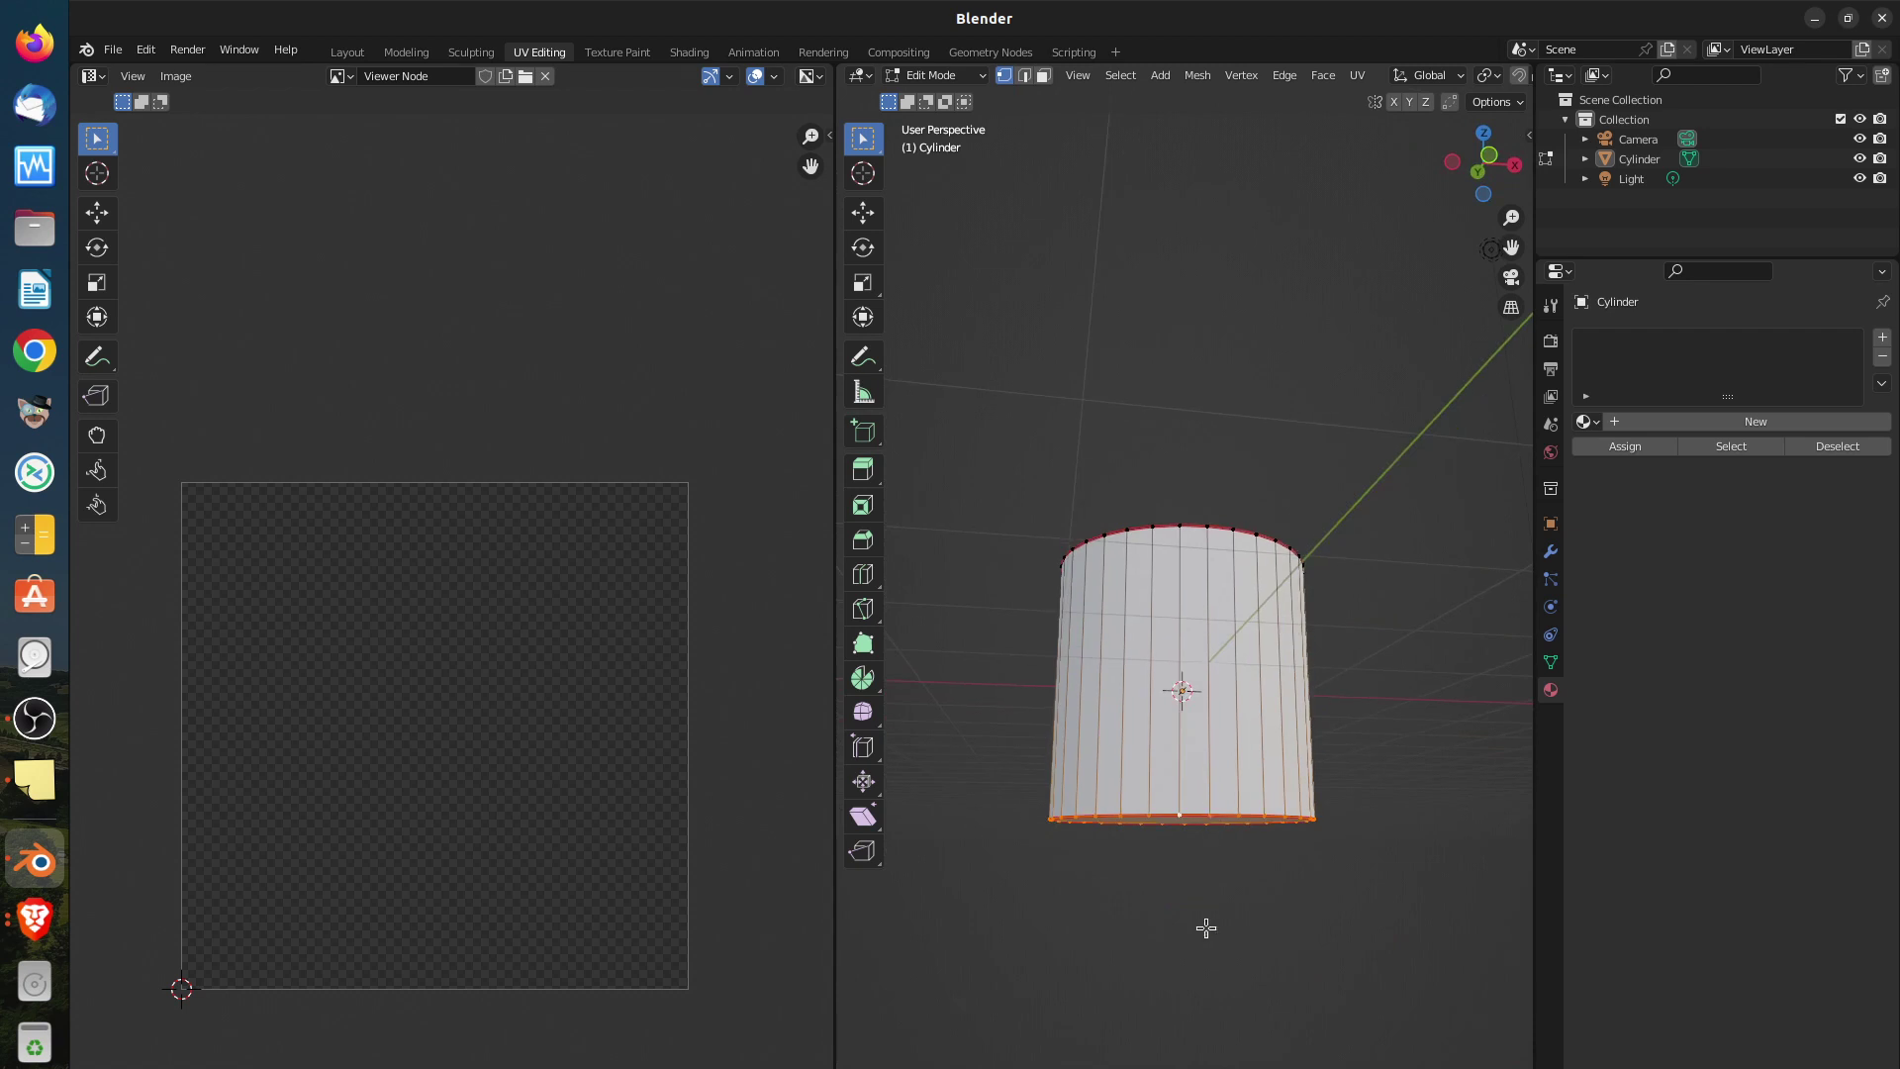
pyautogui.moveTo(1208, 924); pyautogui.dragTo(1205, 630, button='middle')
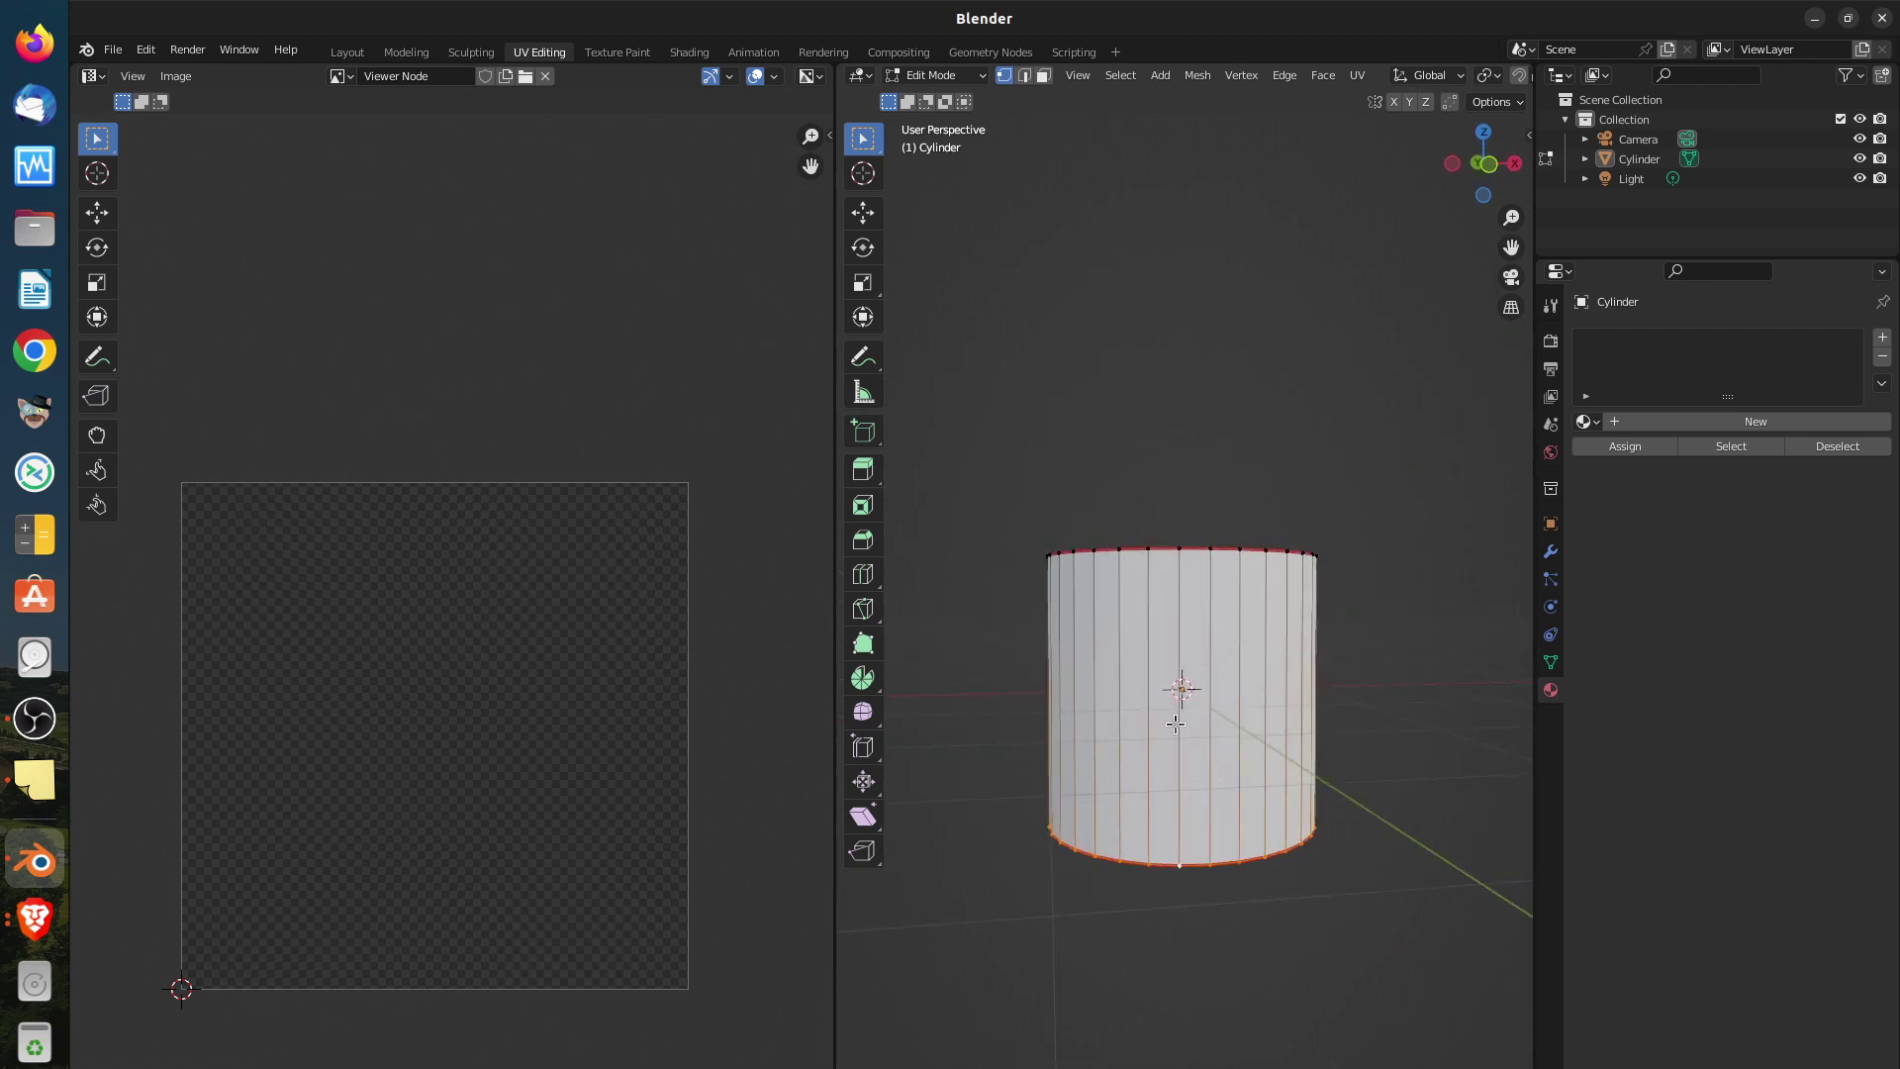
pyautogui.moveTo(1218, 706); pyautogui.dragTo(1196, 719, button='middle')
pyautogui.press('KP_1')
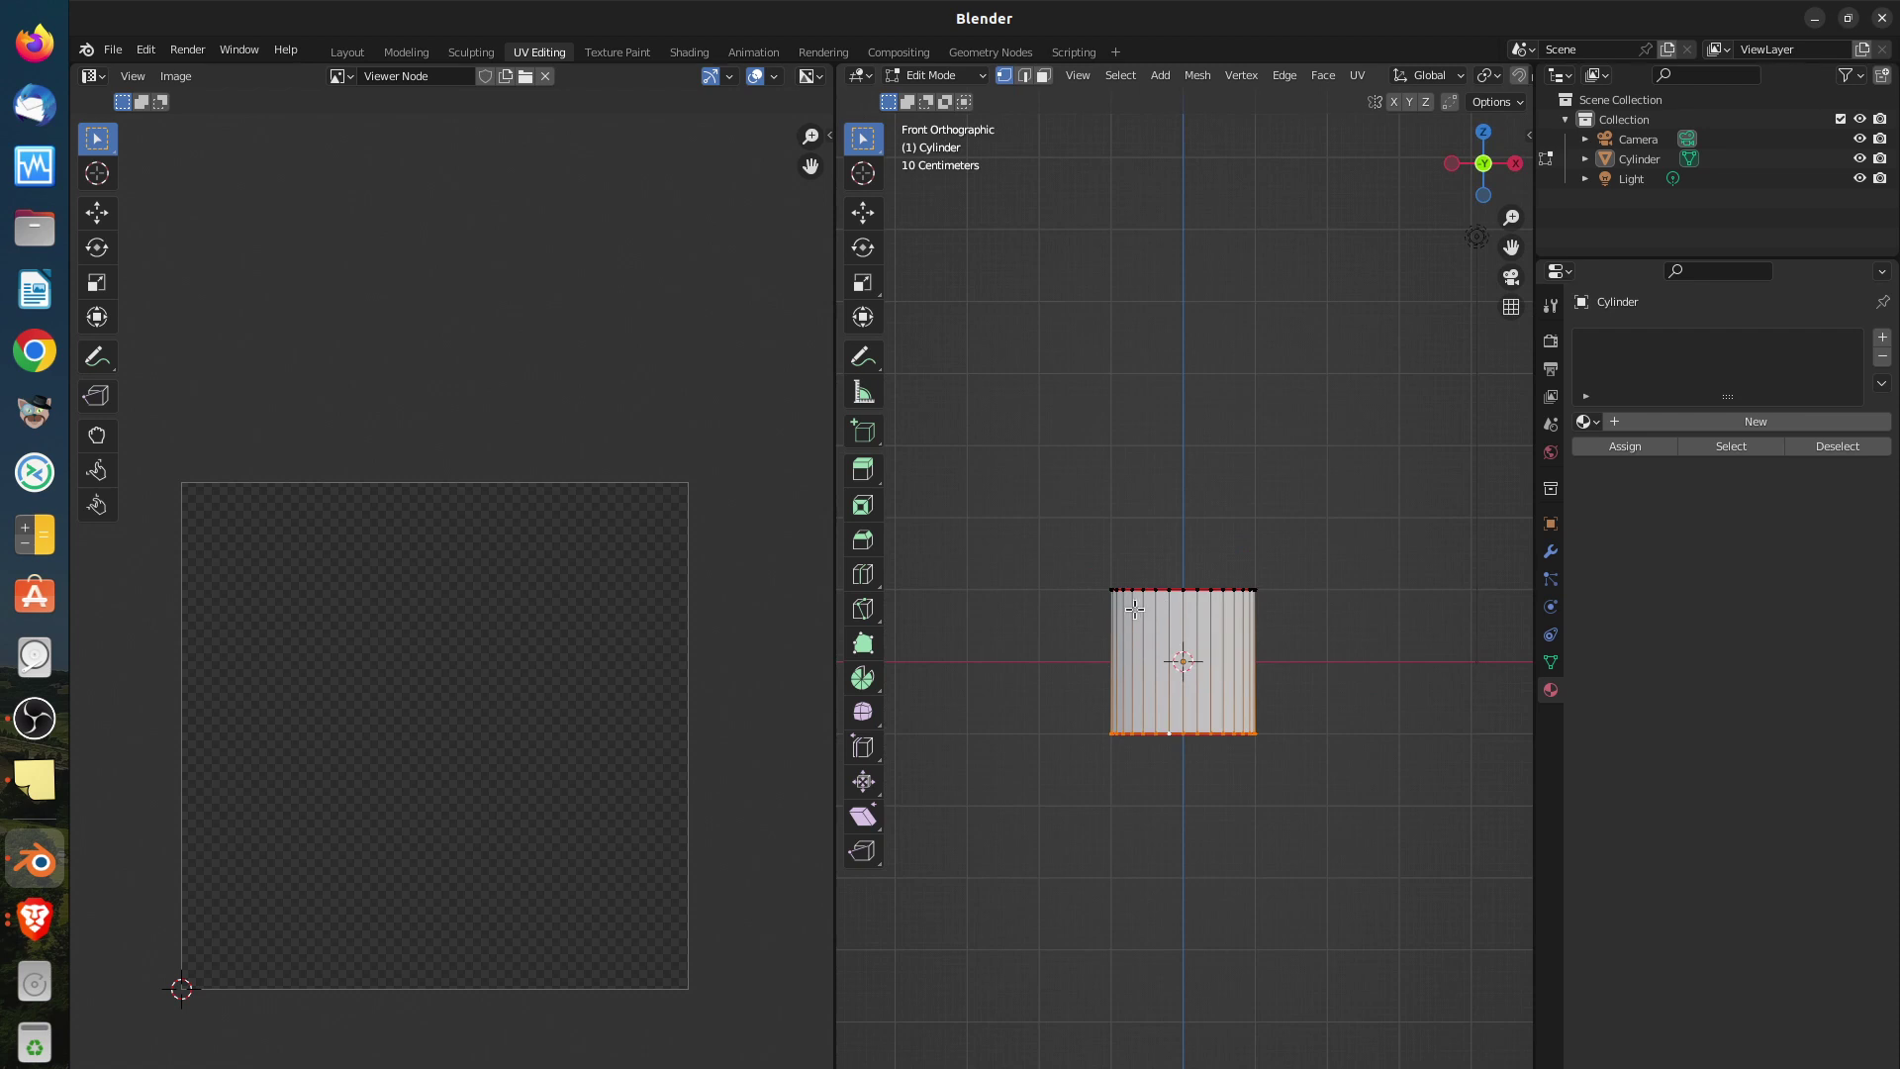
pyautogui.moveTo(1177, 658); pyautogui.dragTo(891, 233, button='middle')
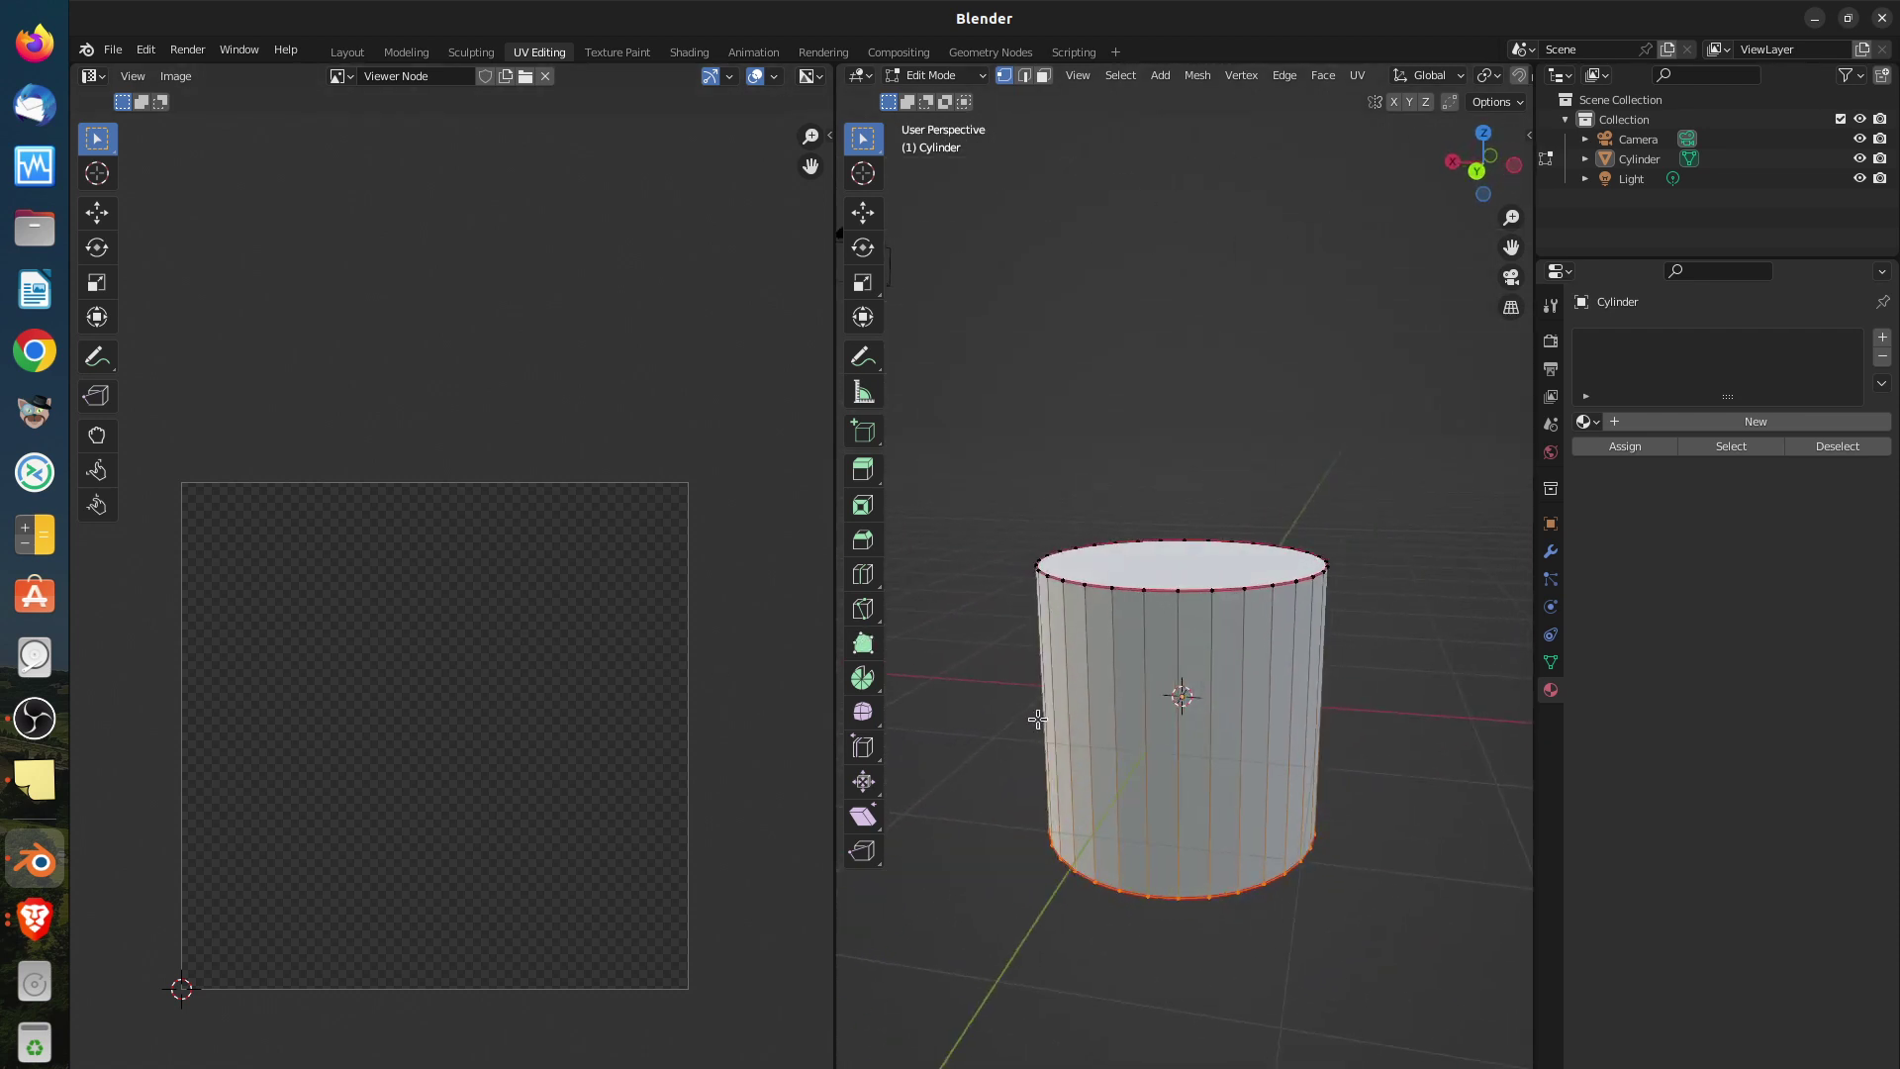
pyautogui.hotkey('alt', 'a')
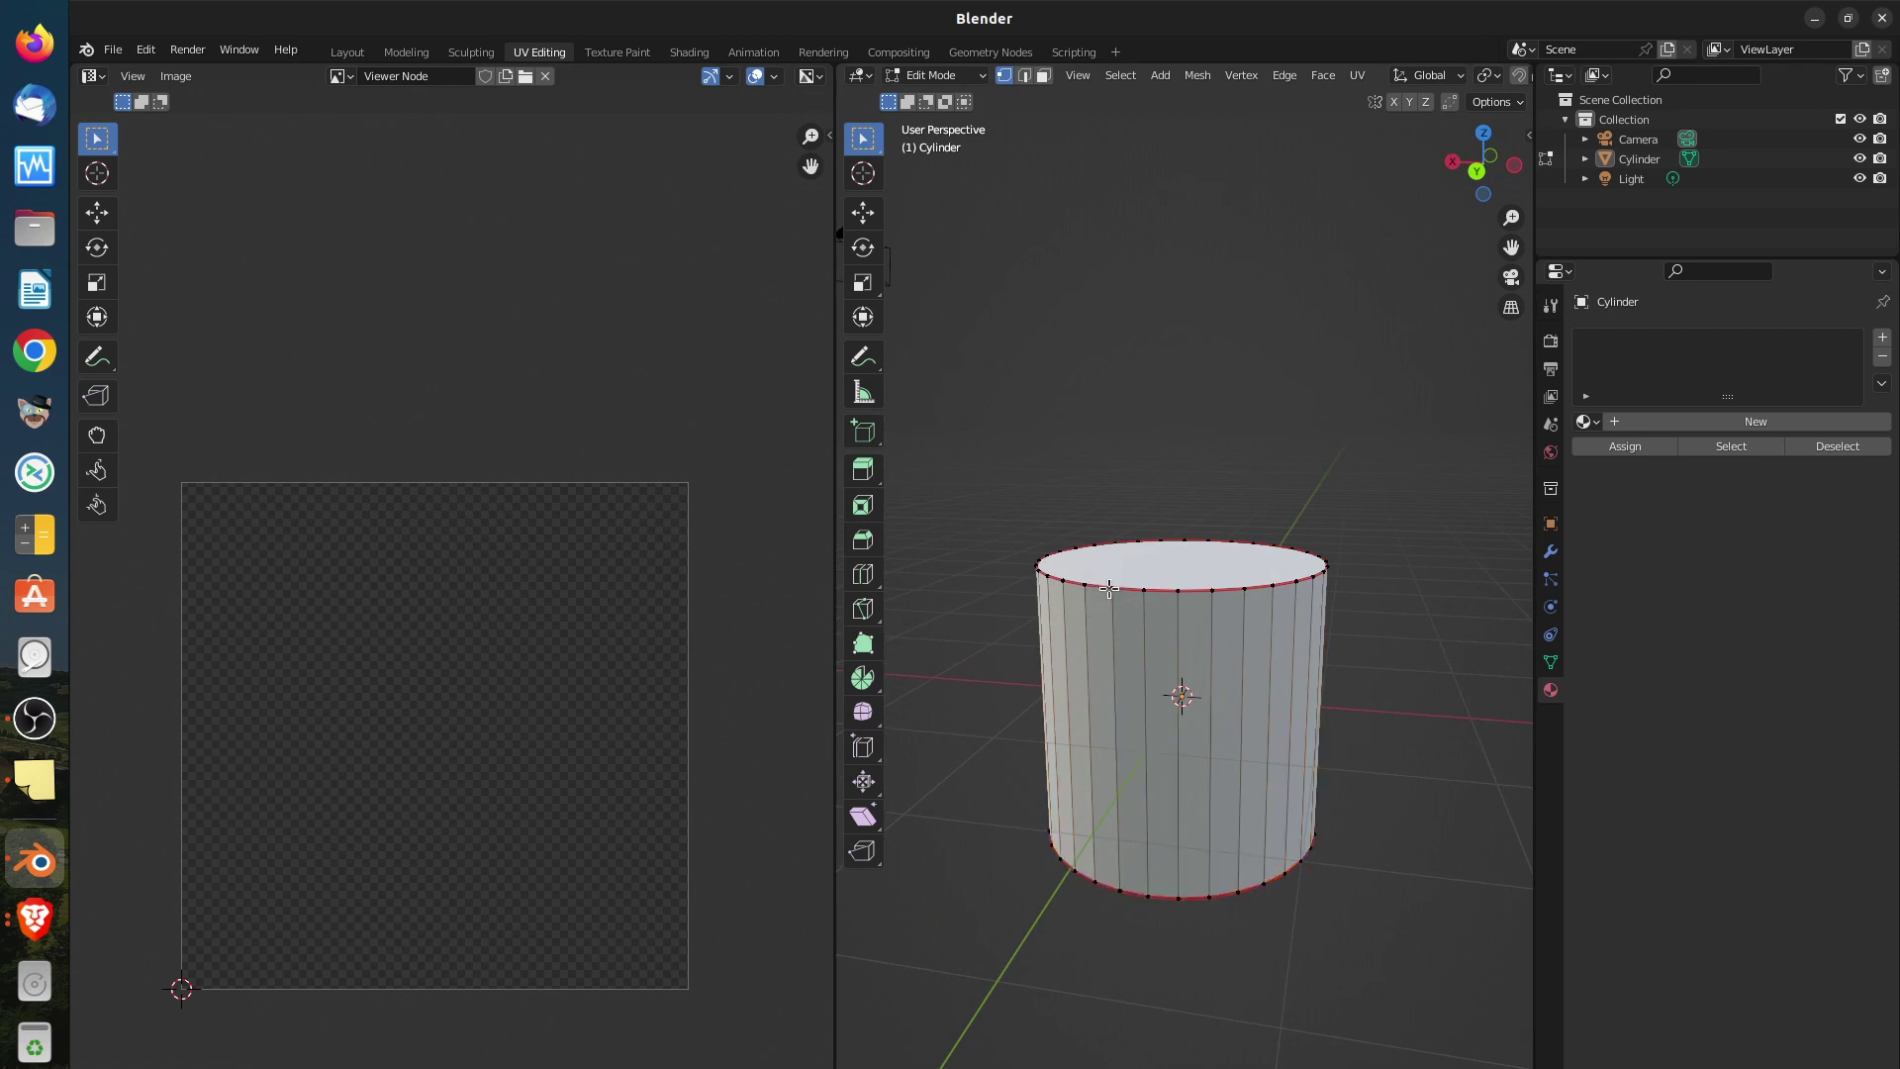
pyautogui.keyDown('shift'); pyautogui.click(1026, 76); pyautogui.keyUp('shift')
pyautogui.click(1024, 76)
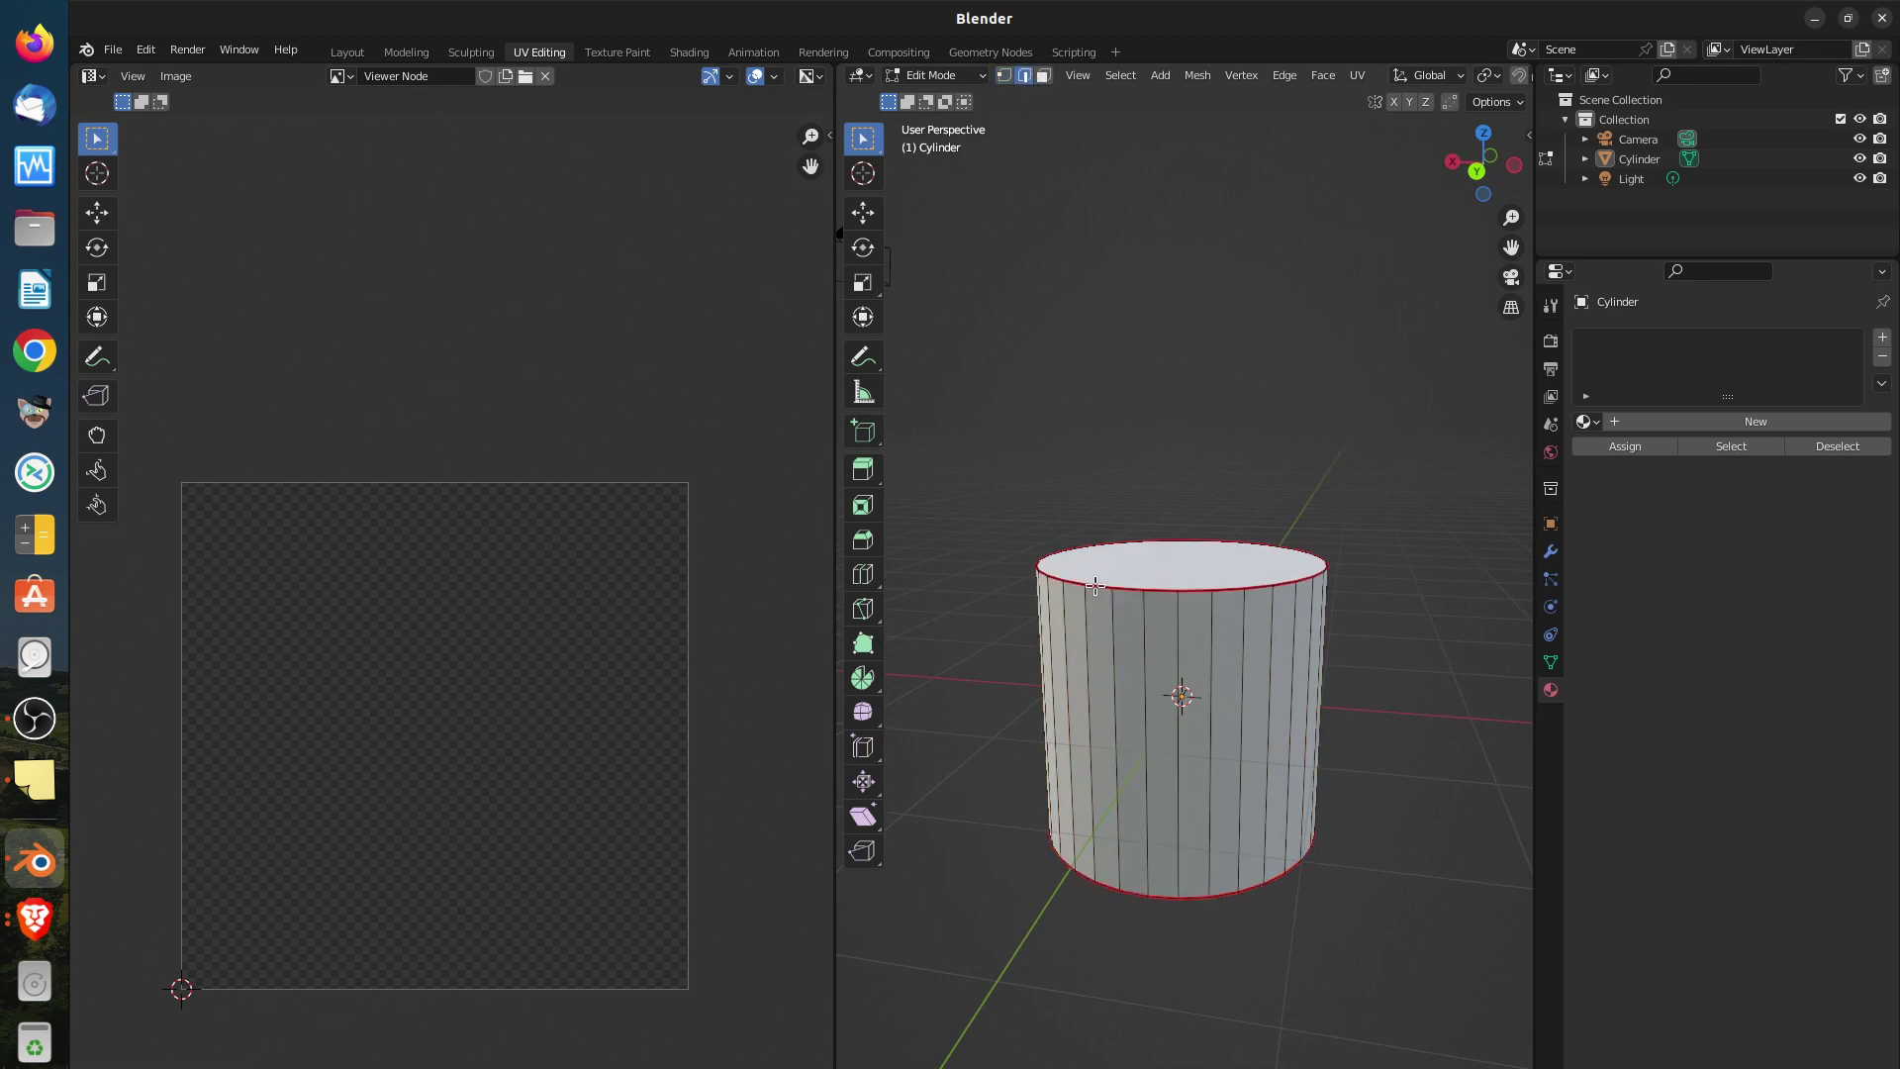
# Mark one vertical edge on the back of the cylinder's side wall as a seam
pyautogui.moveTo(1298, 713); pyautogui.dragTo(1096, 638, button='middle')
pyautogui.scroll(-3, 1096, 638)
pyautogui.click(1098, 633)
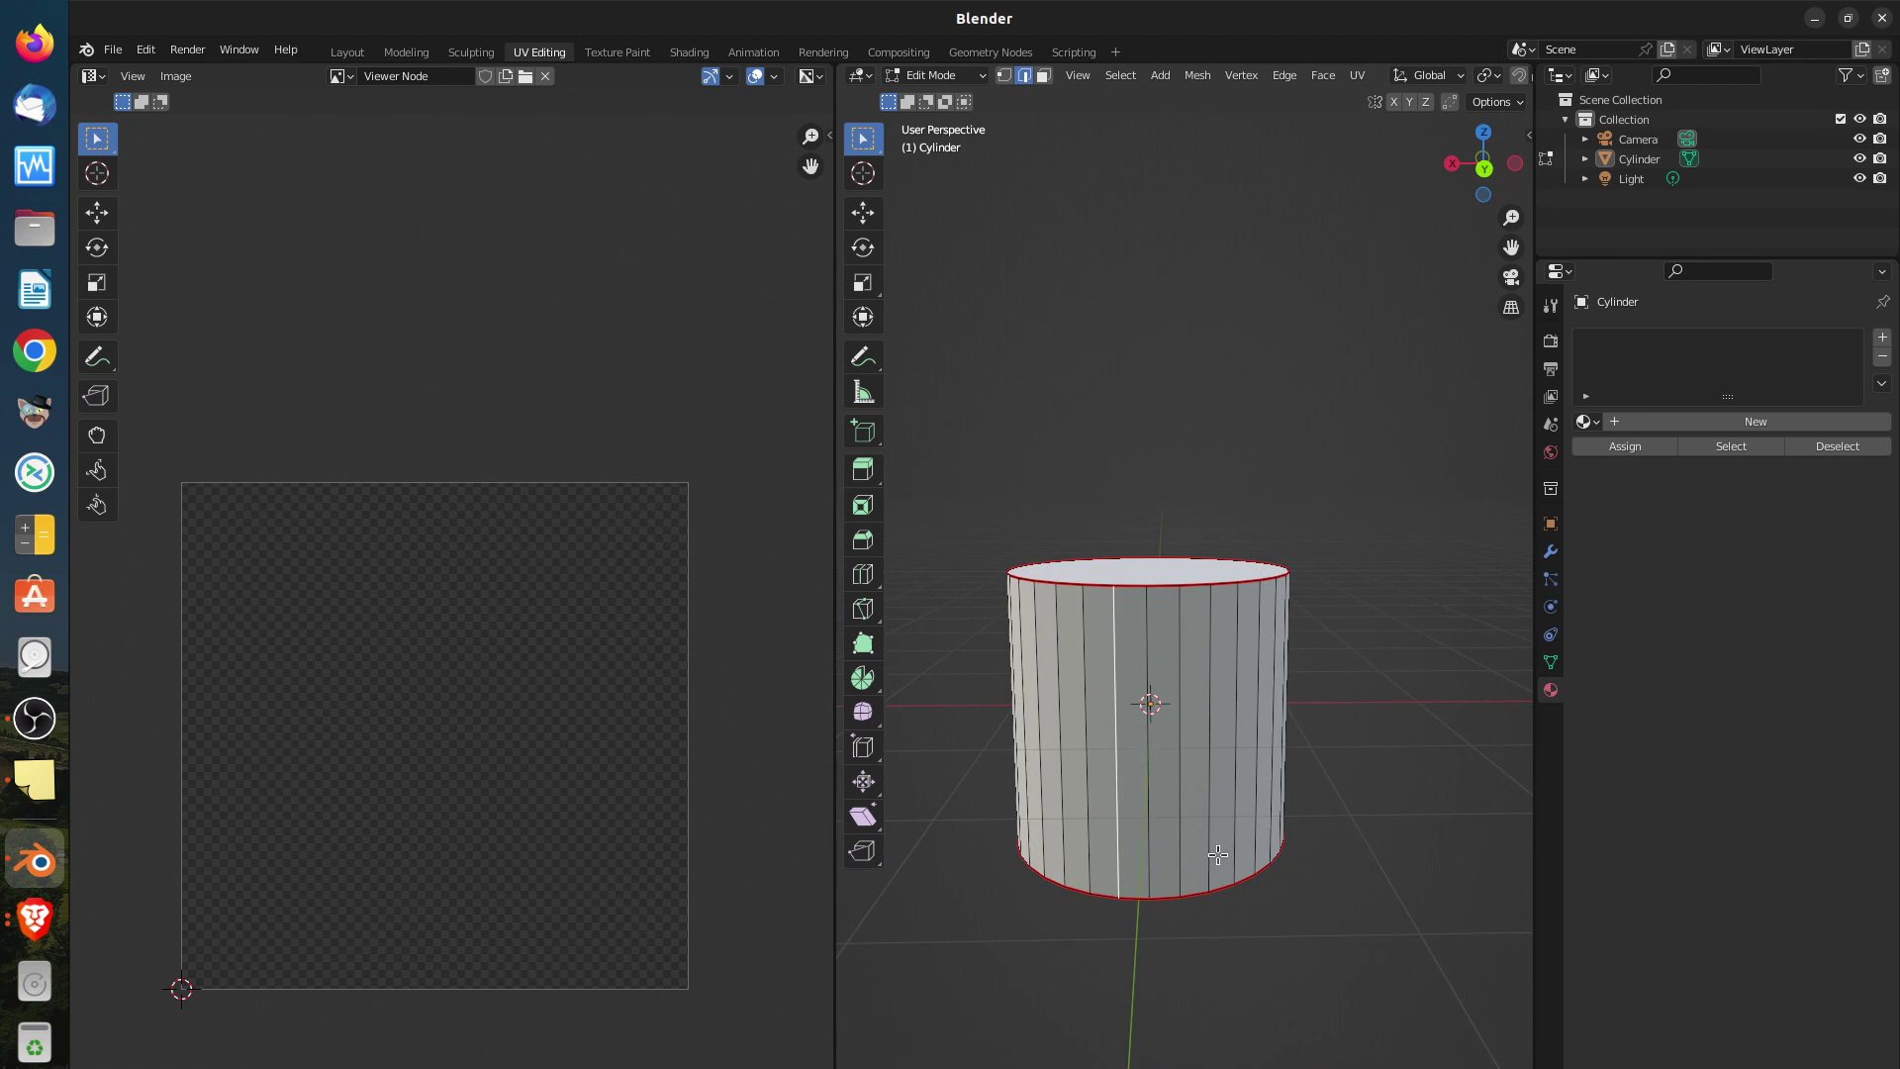
pyautogui.moveTo(1242, 710); pyautogui.dragTo(1336, 754, button='middle')
pyautogui.scroll(3, 924, 738)
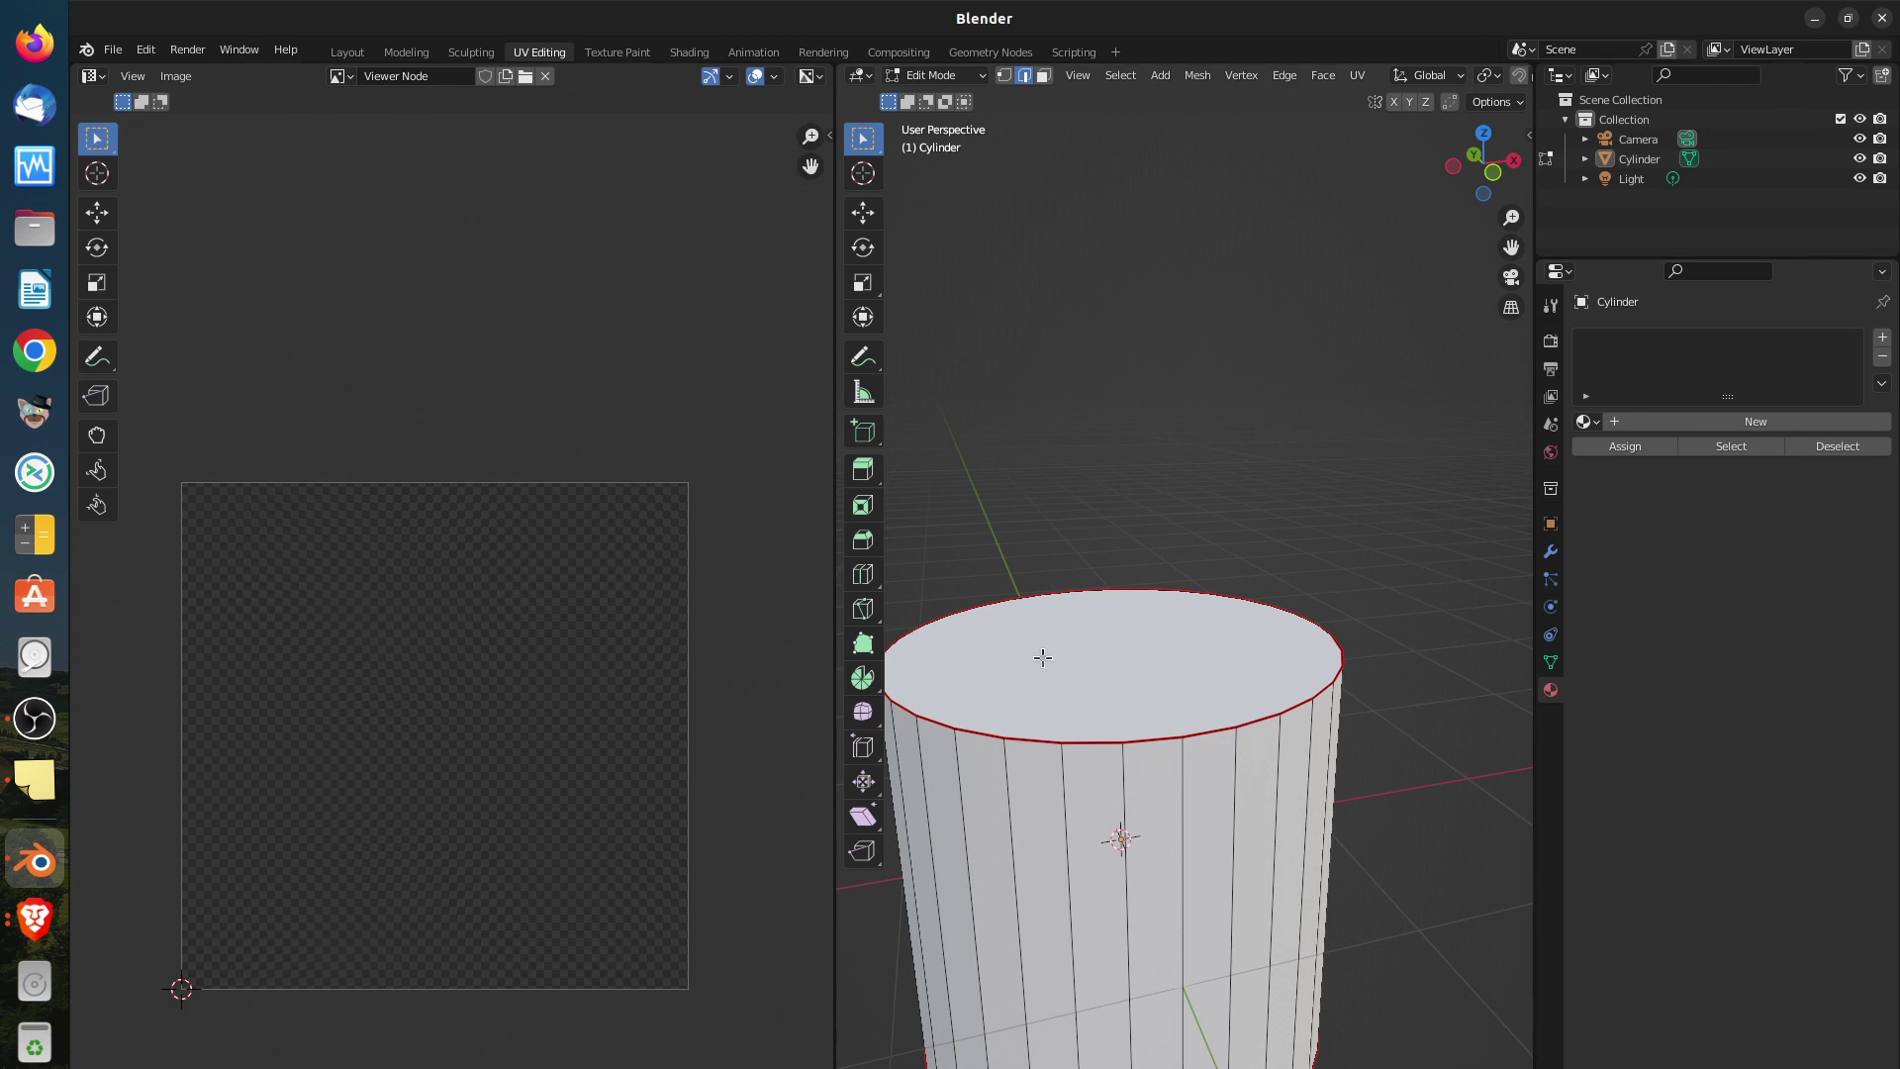
pyautogui.scroll(-5, 1088, 775)
pyautogui.moveTo(1113, 821); pyautogui.dragTo(1332, 822, button='middle')
pyautogui.press('u')
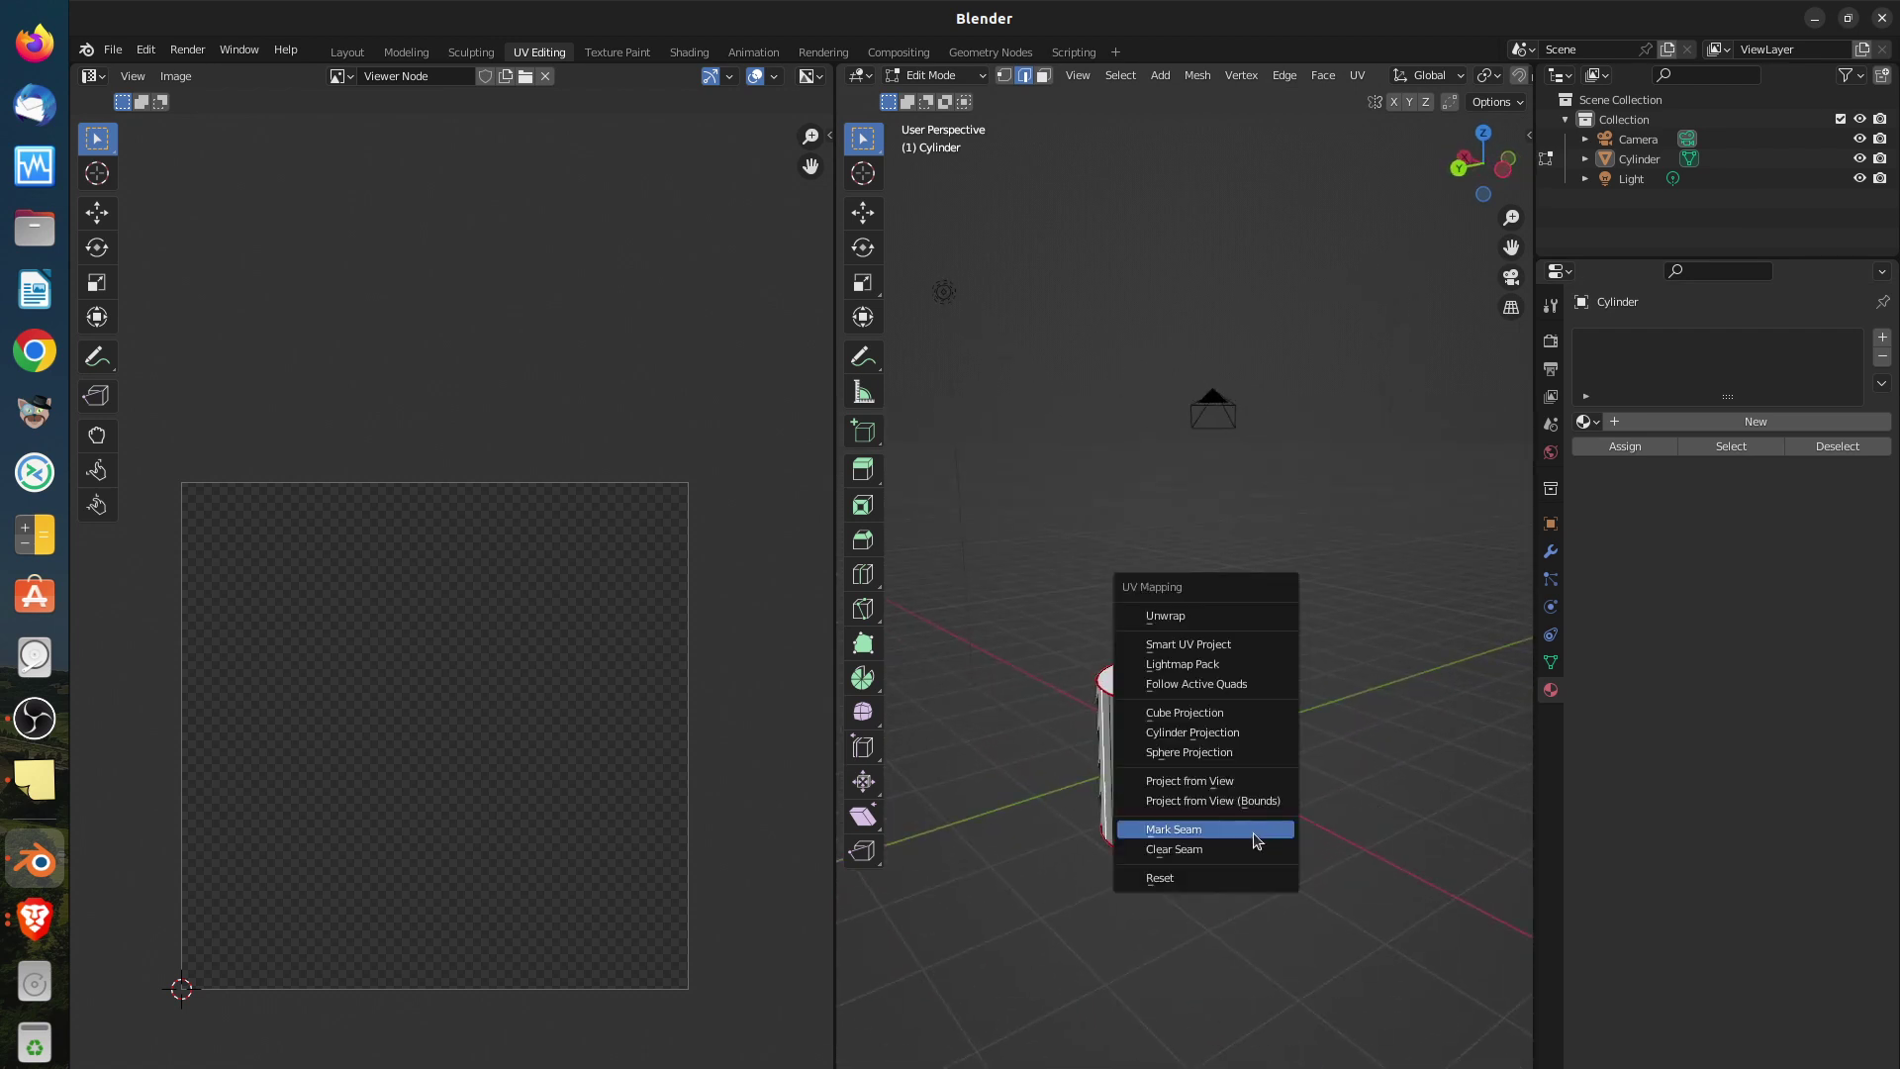
pyautogui.click(1254, 838)
# Select the entire cylinder mesh and unwrap it along the marked seams
pyautogui.moveTo(1315, 806); pyautogui.dragTo(1018, 794, button='middle')
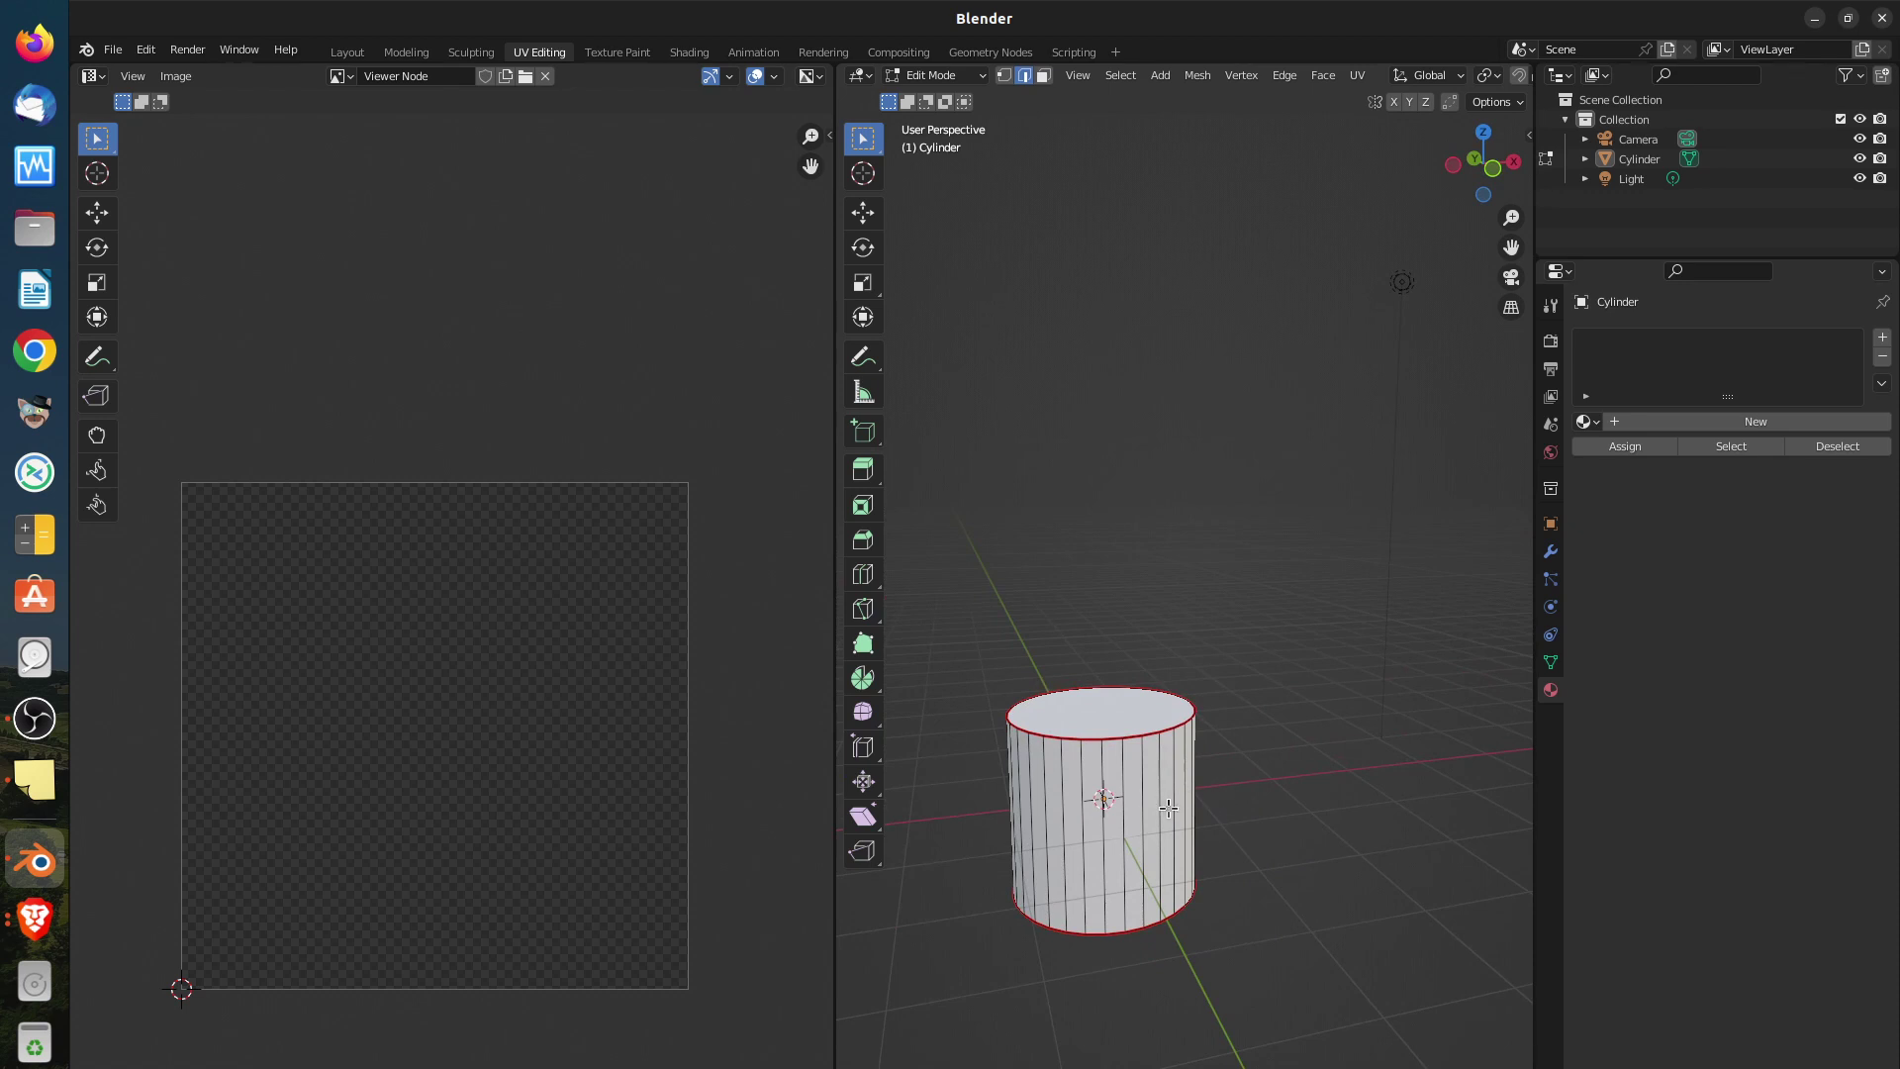
pyautogui.press('a')
pyautogui.press('u')
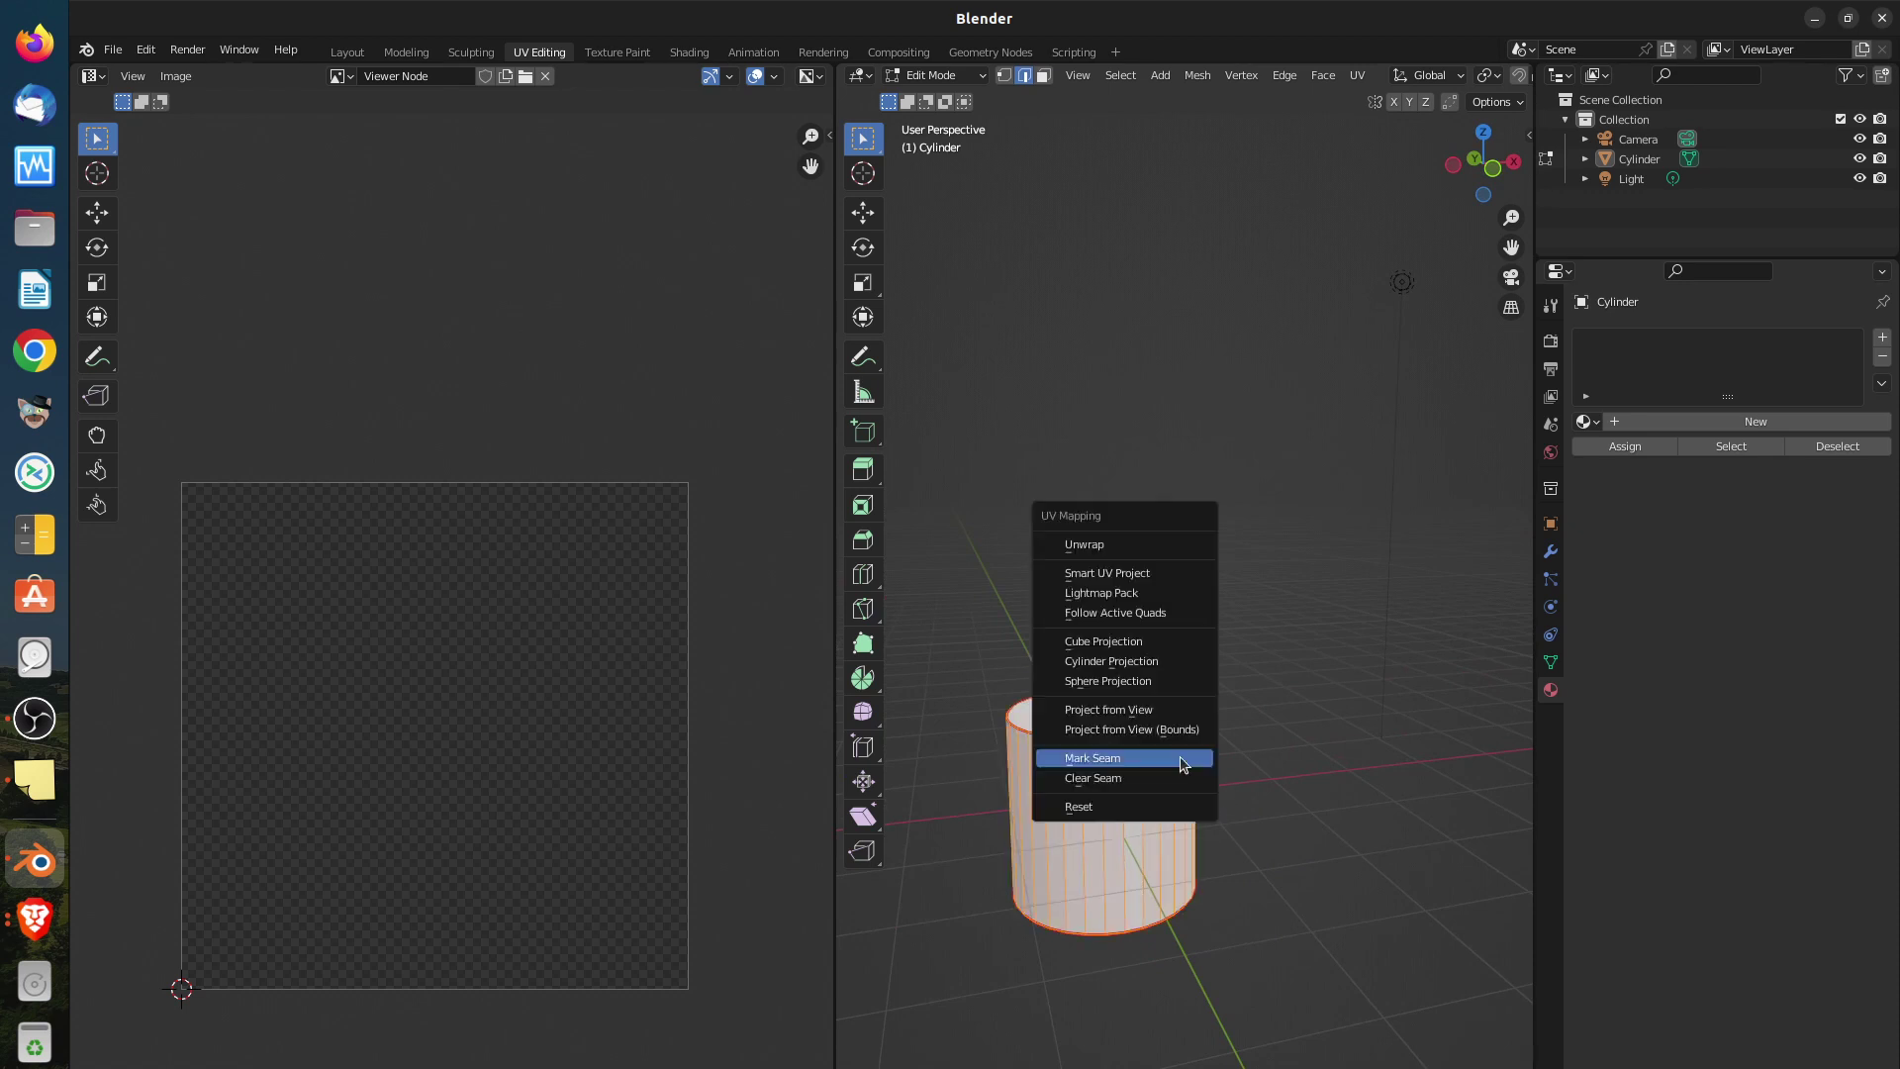
pyautogui.click(1171, 542)
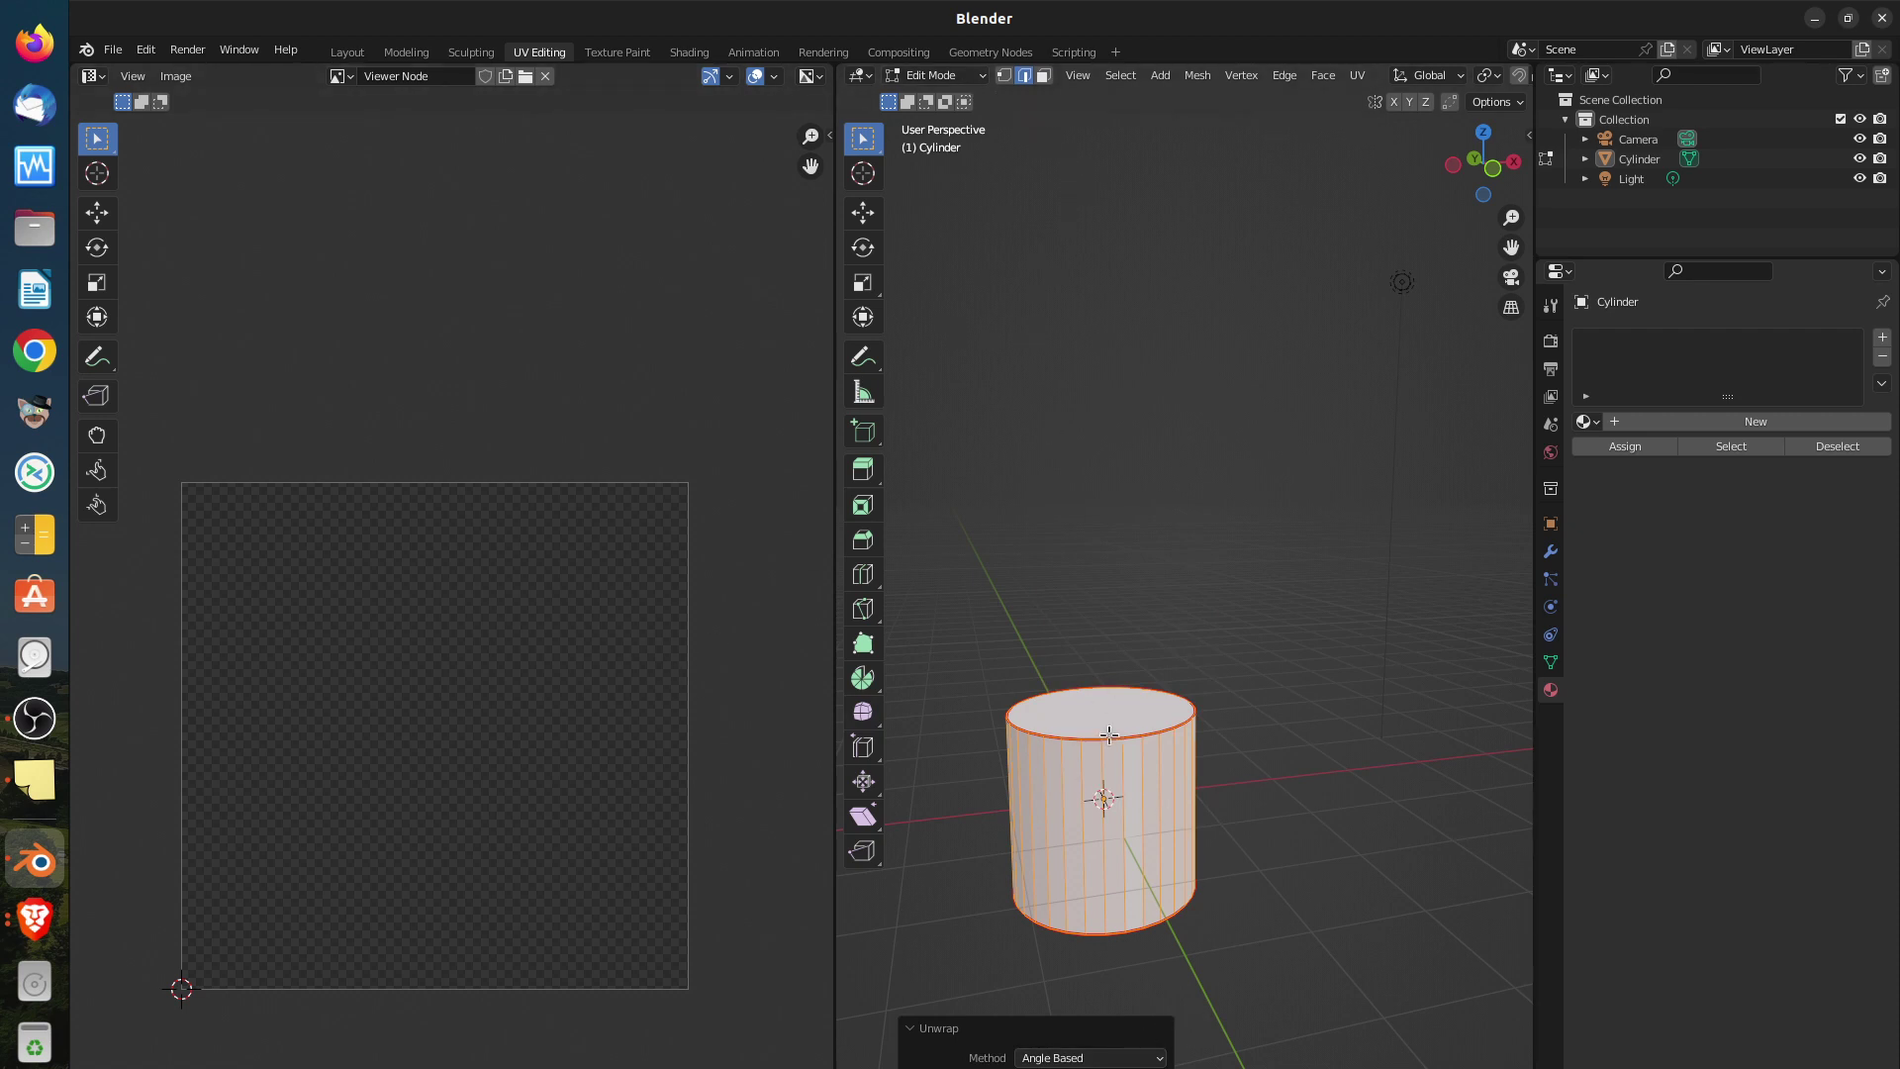
# Display the "face de couleur" image behind the unwrapped UV islands in the UV editor
pyautogui.scroll(-2, 469, 743)
pyautogui.scroll(1, 473, 744)
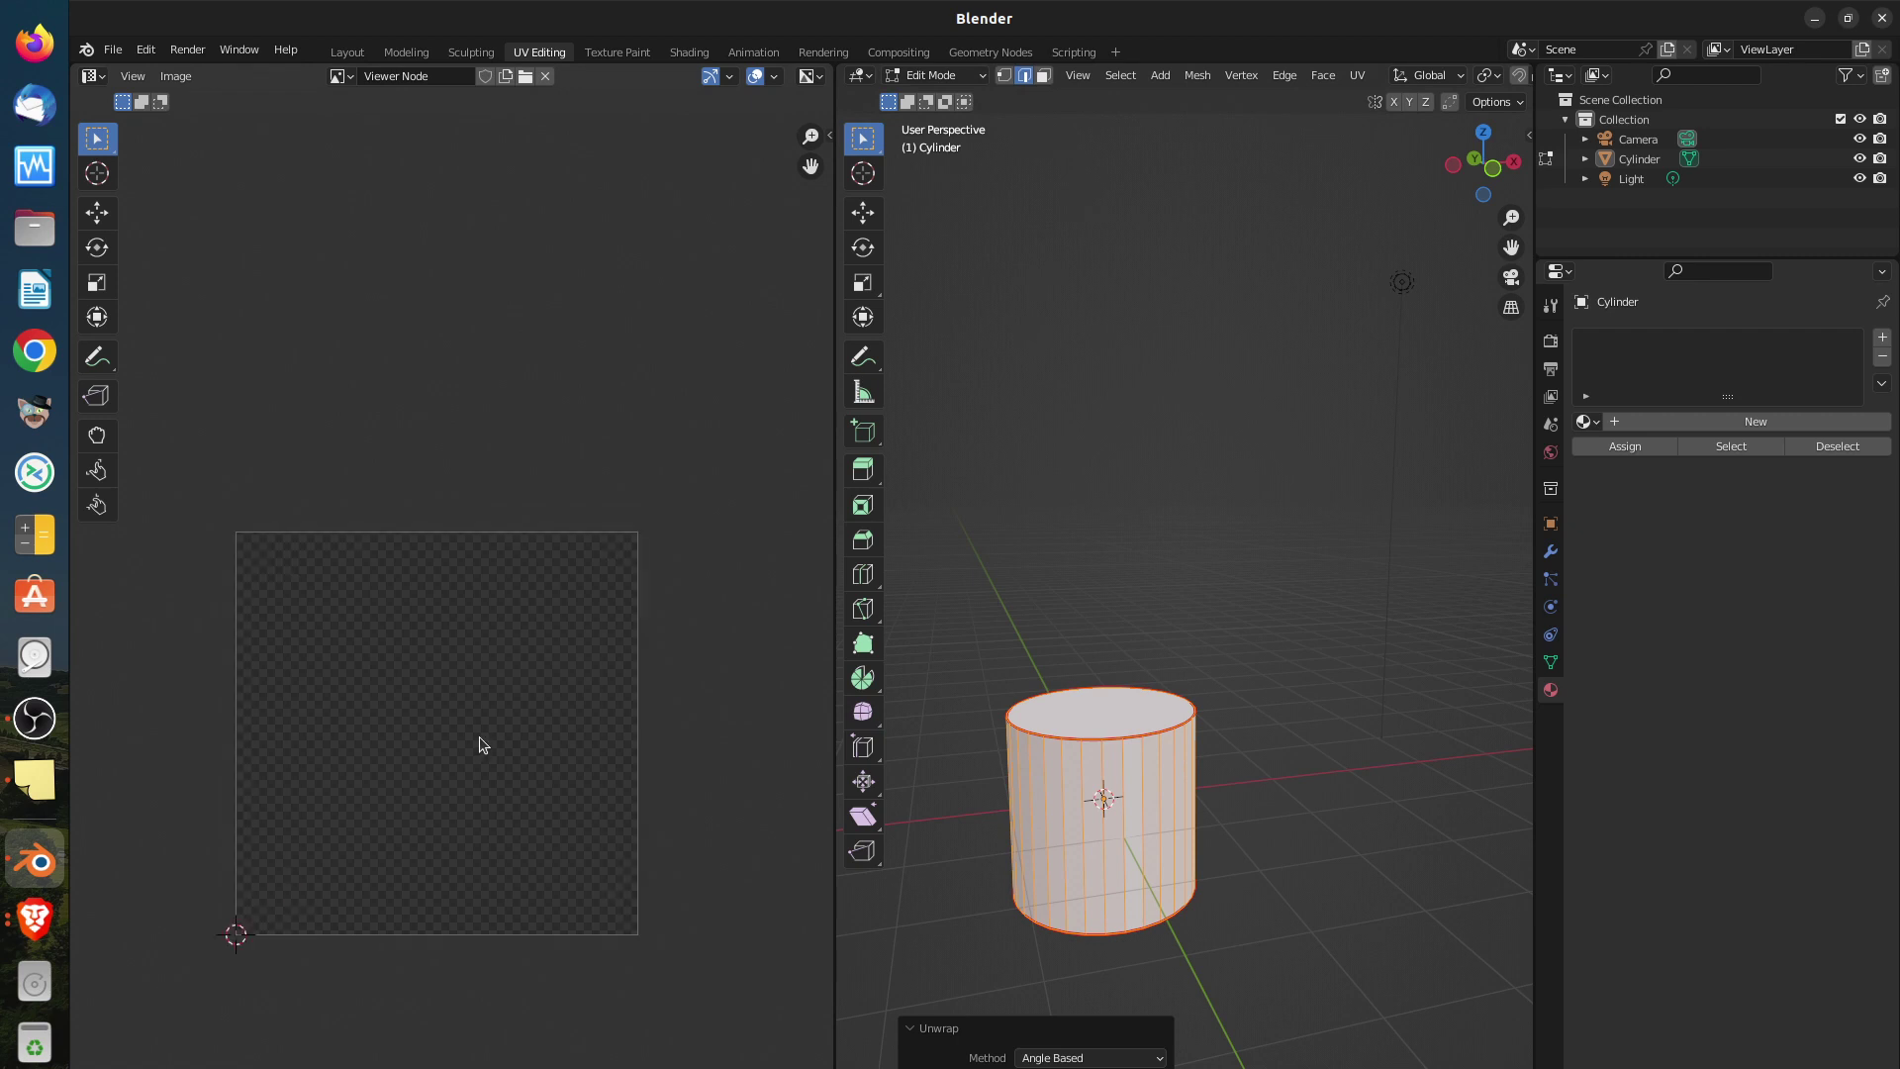
pyautogui.click(341, 76)
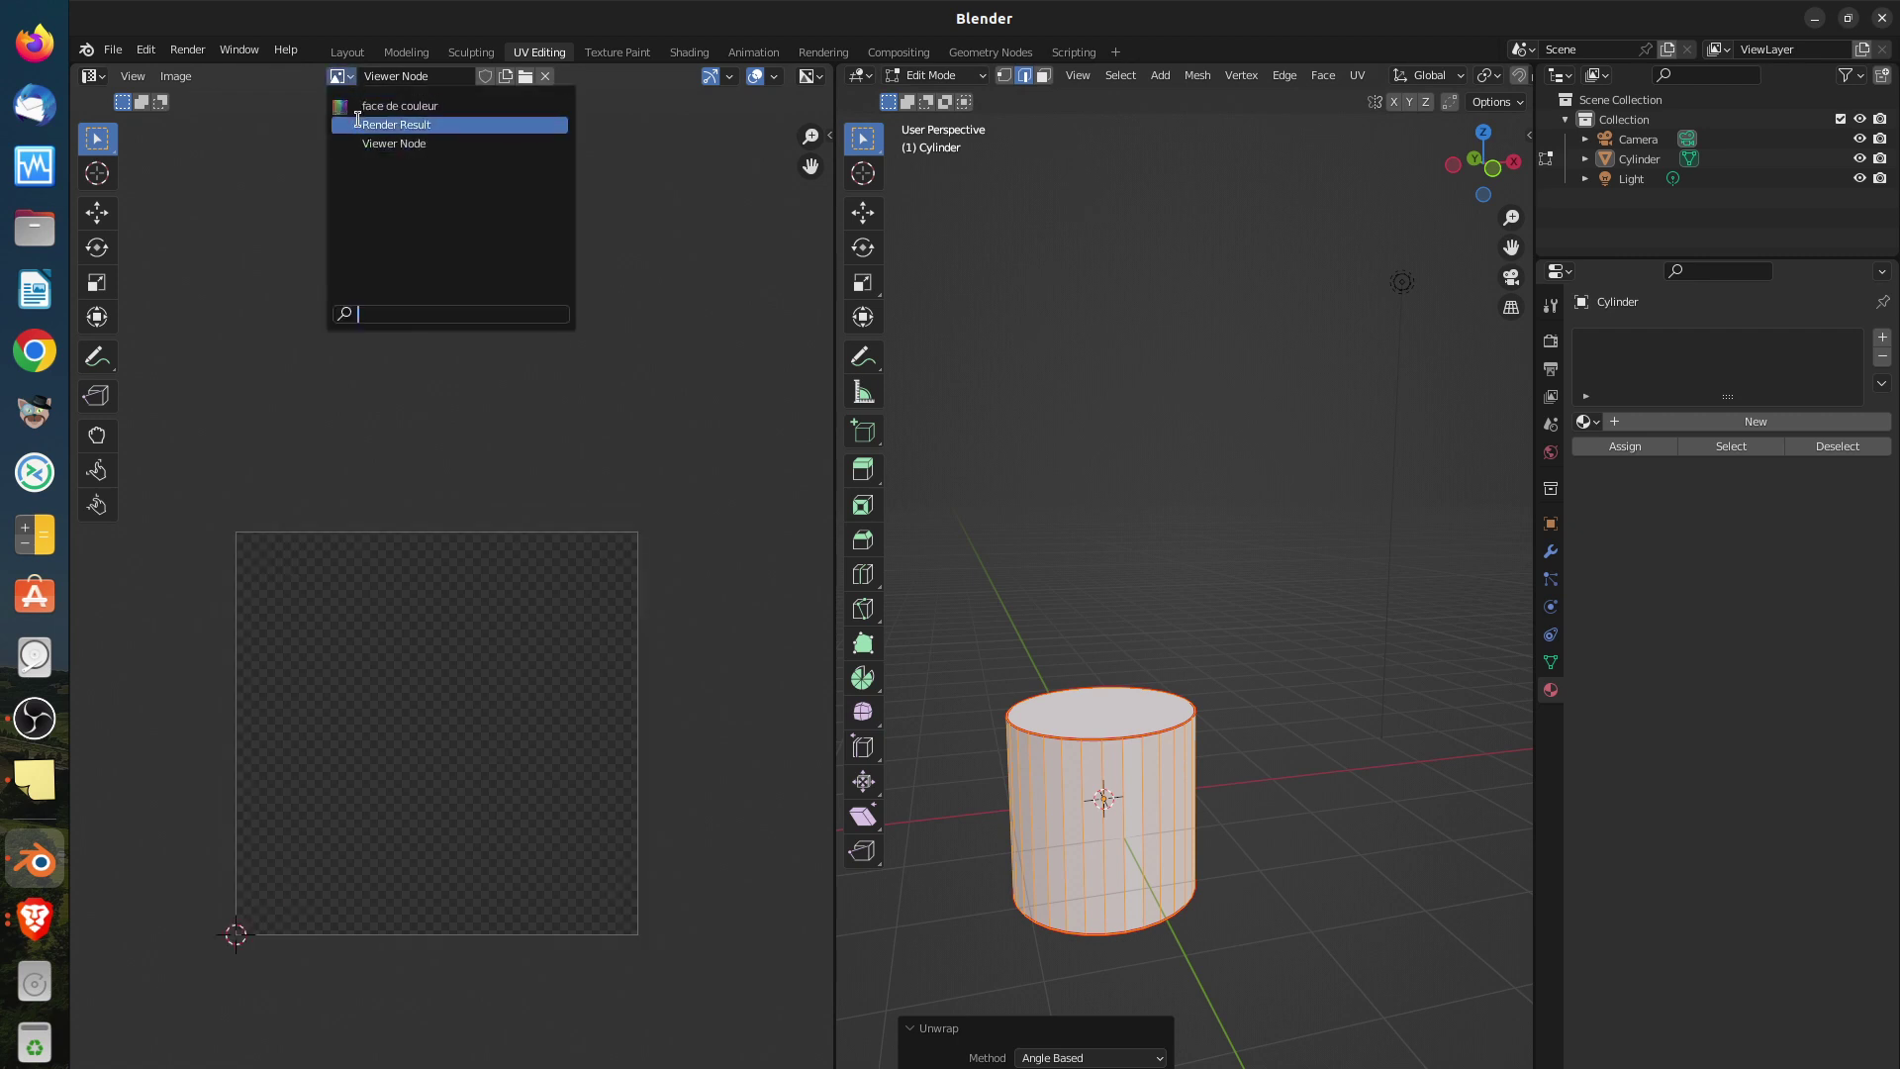
pyautogui.click(361, 123)
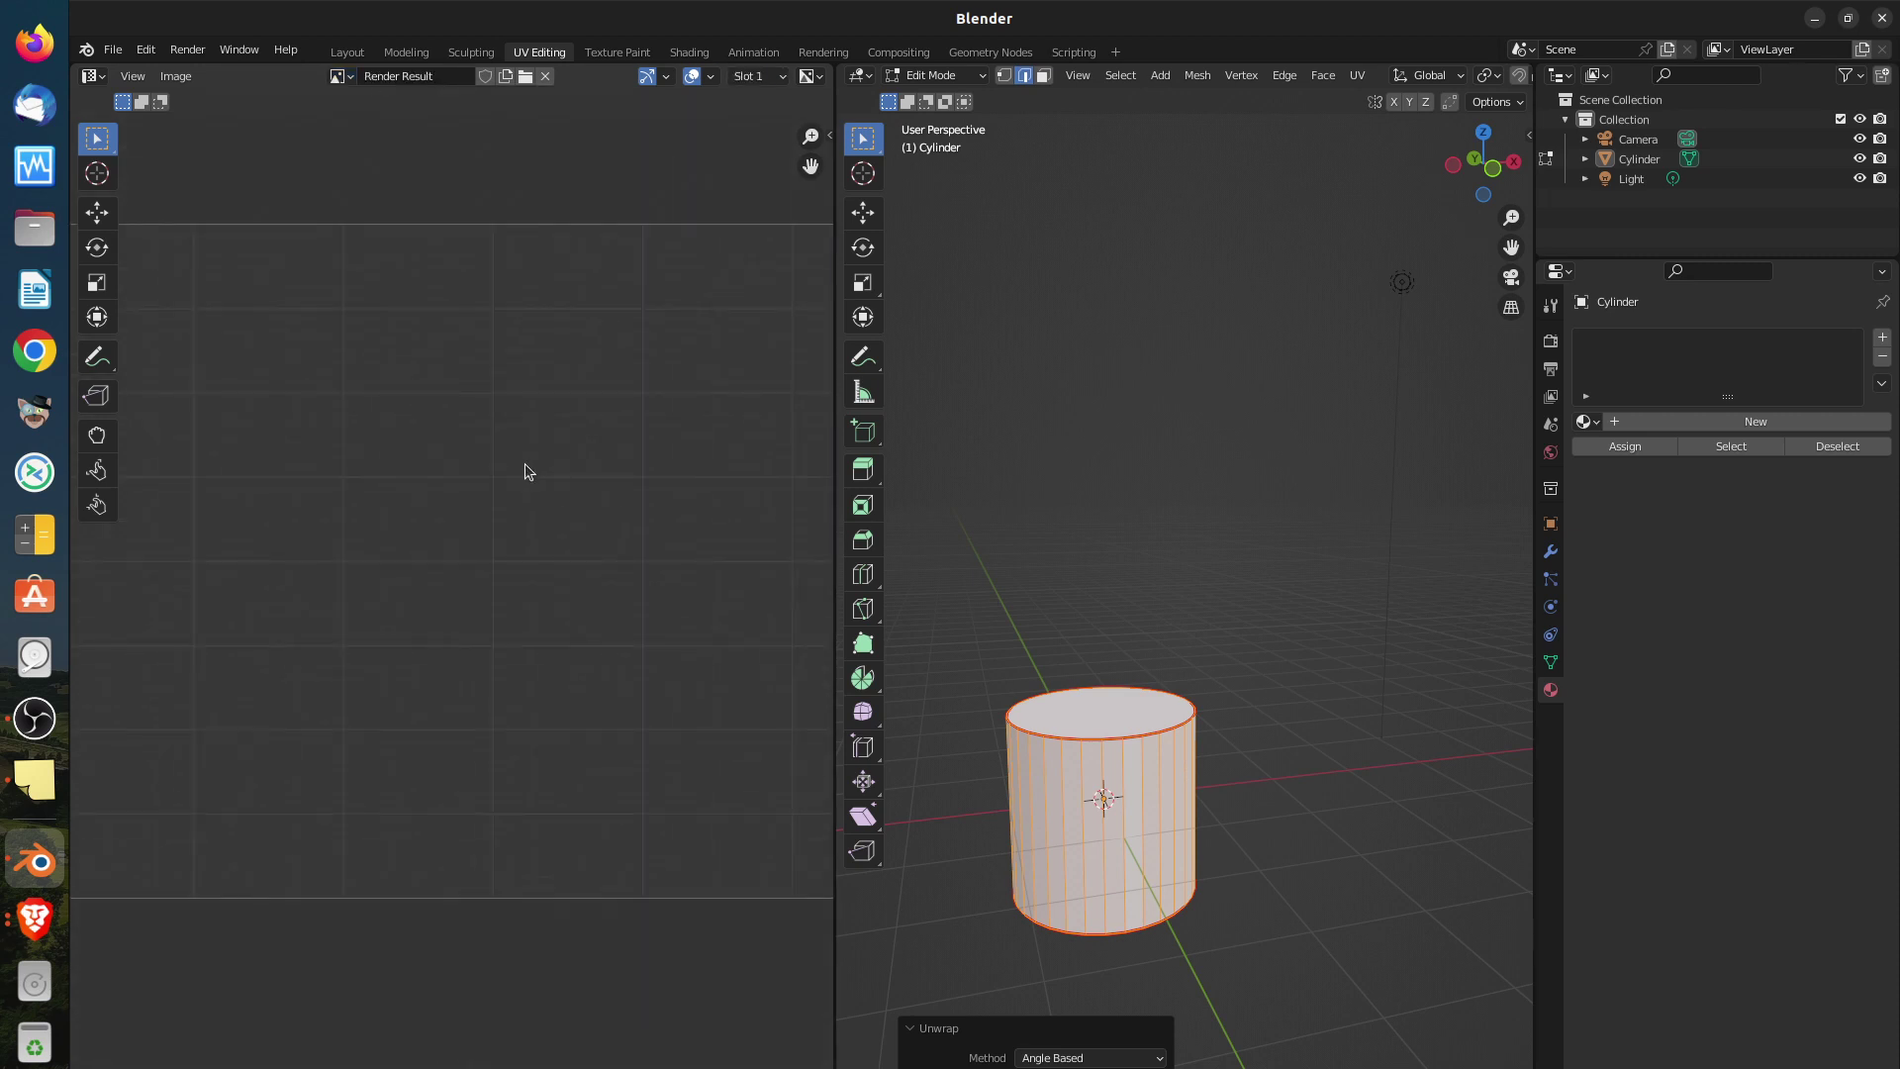
pyautogui.doubleClick(397, 76)
pyautogui.click(339, 77)
pyautogui.click(339, 76)
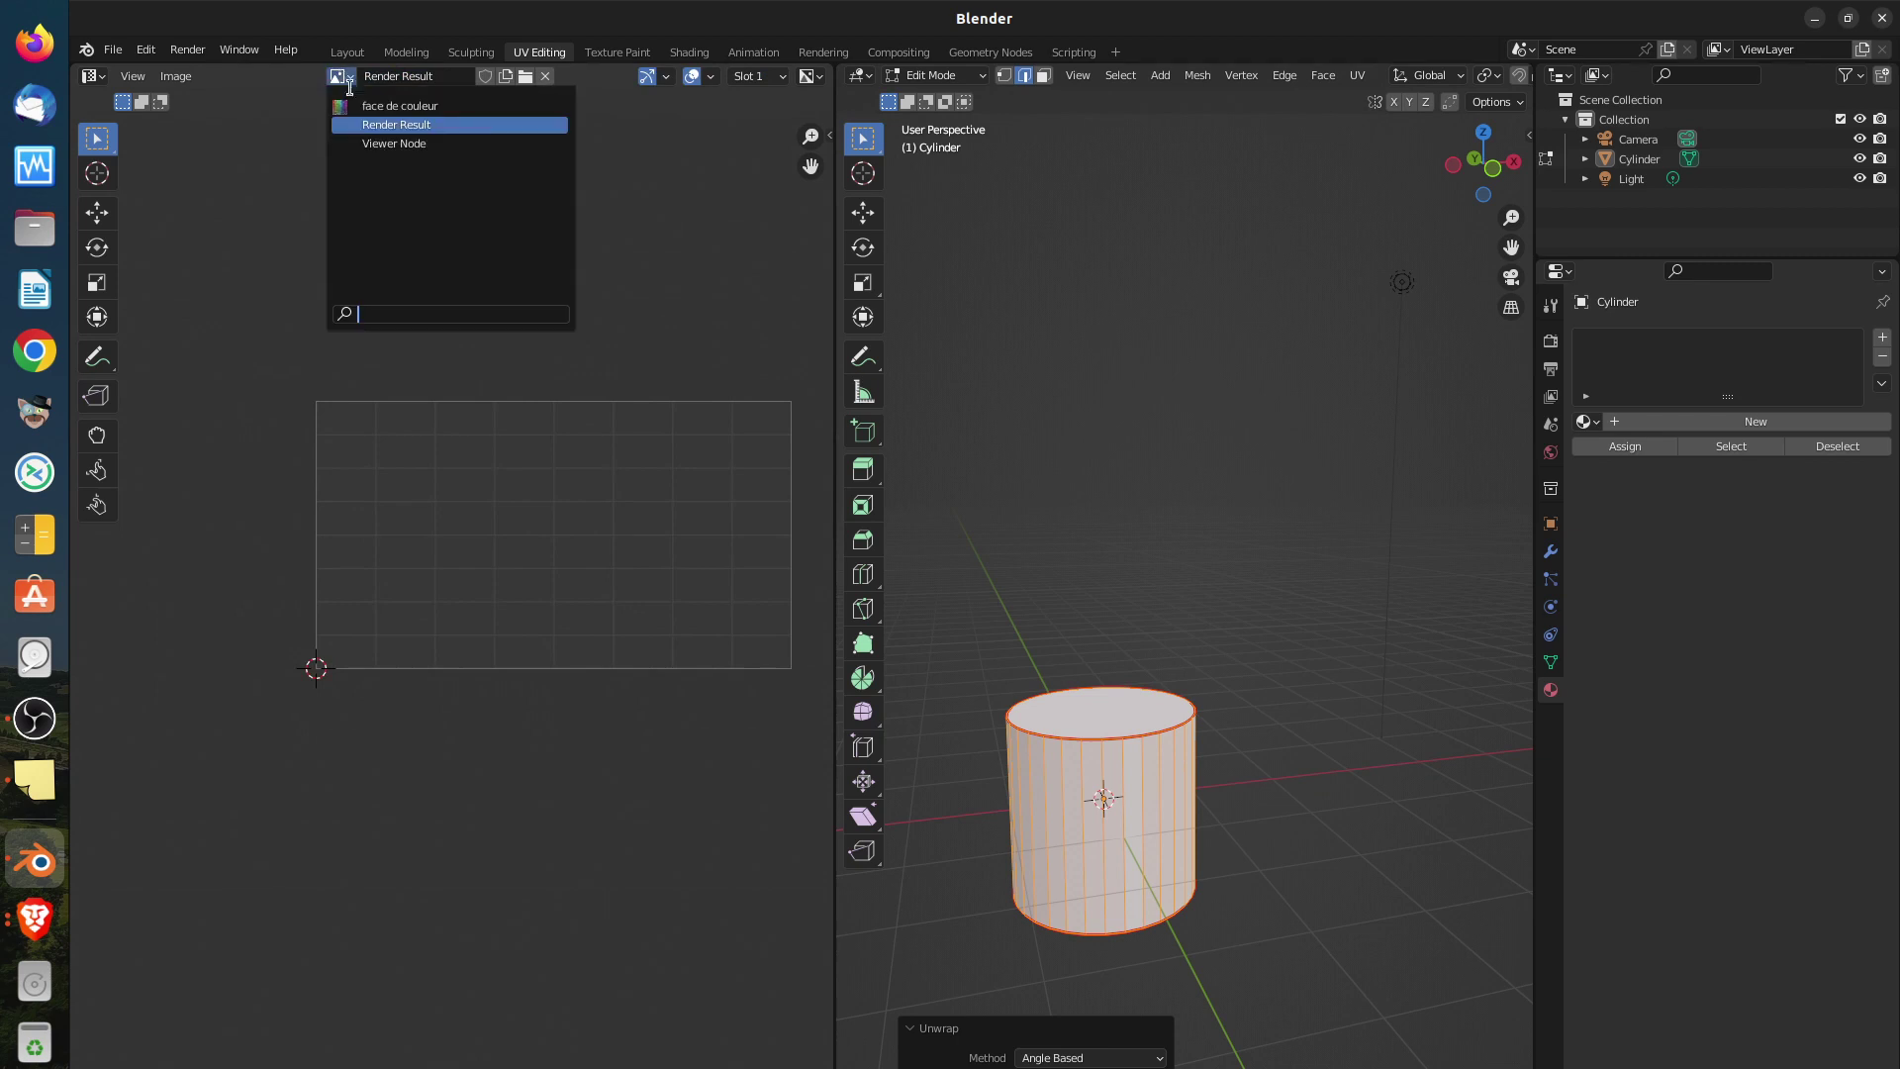
pyautogui.click(368, 109)
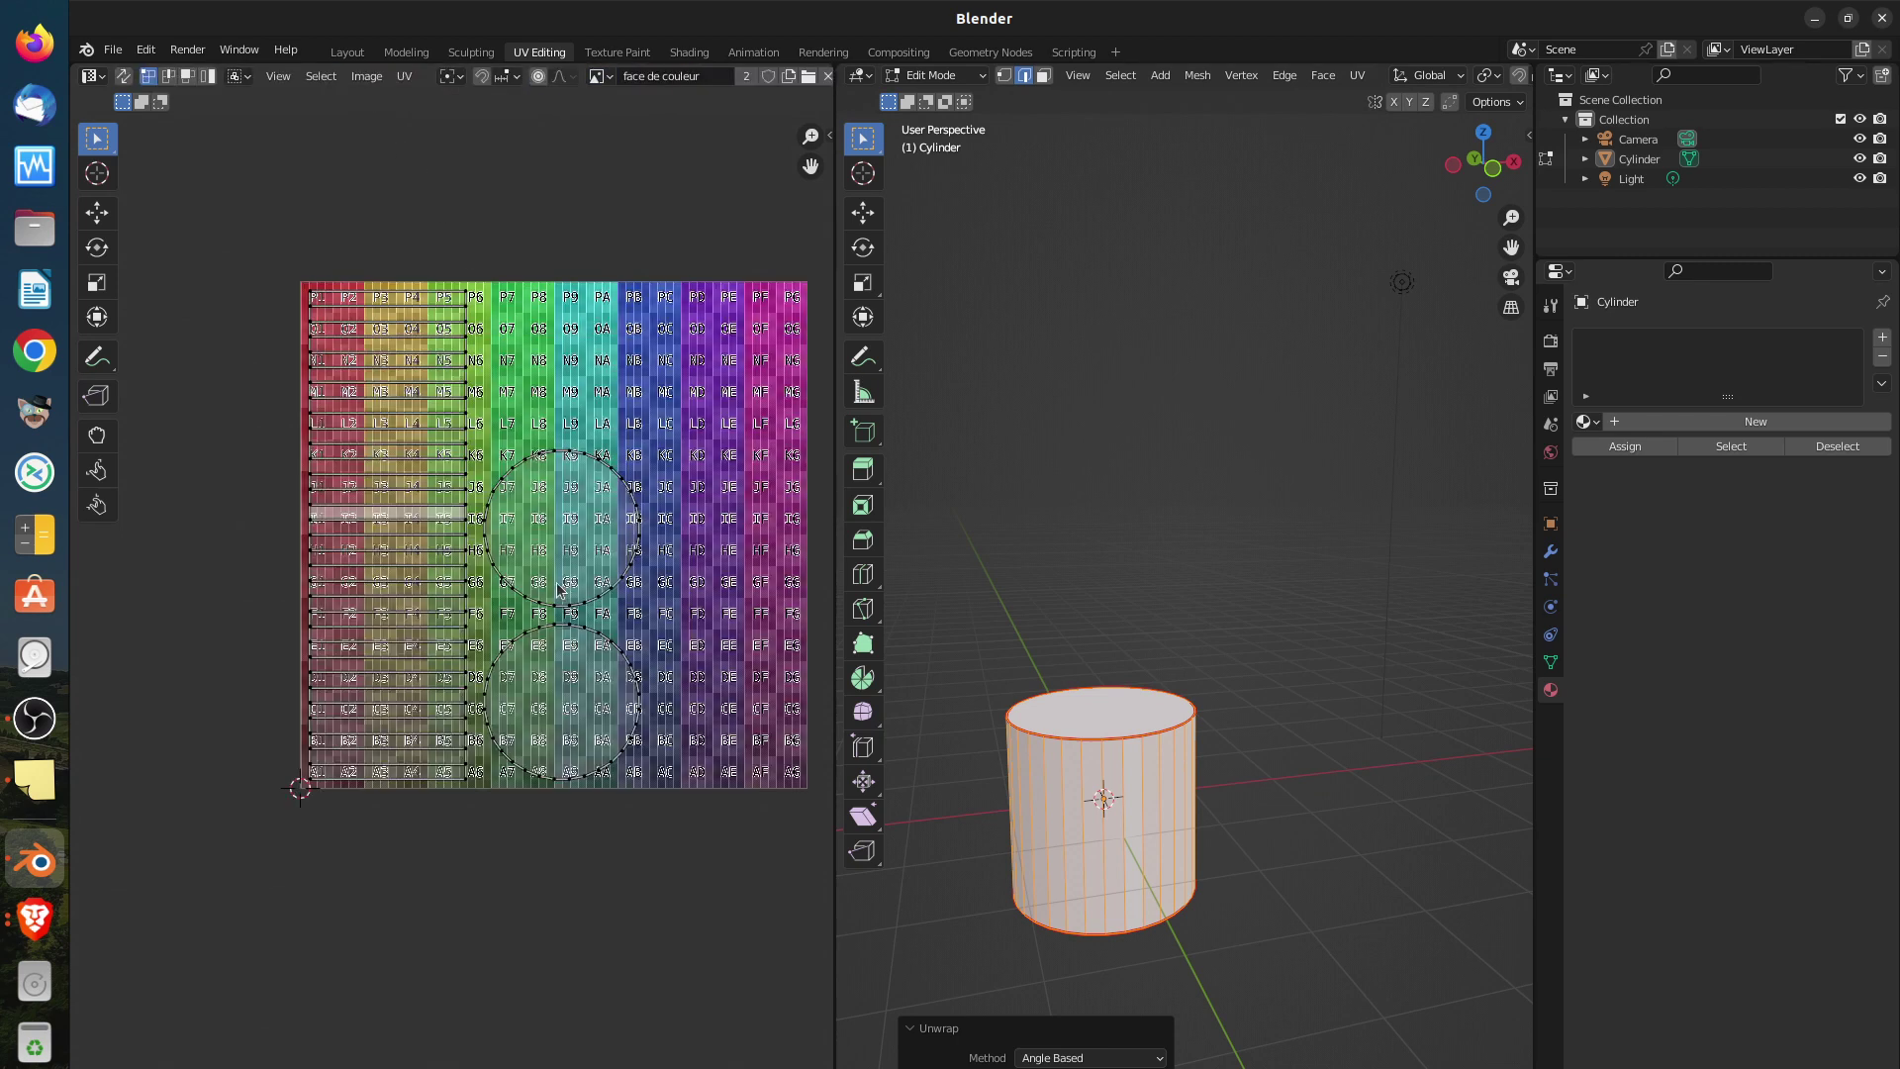
pyautogui.scroll(1, 558, 588)
pyautogui.scroll(1, 563, 605)
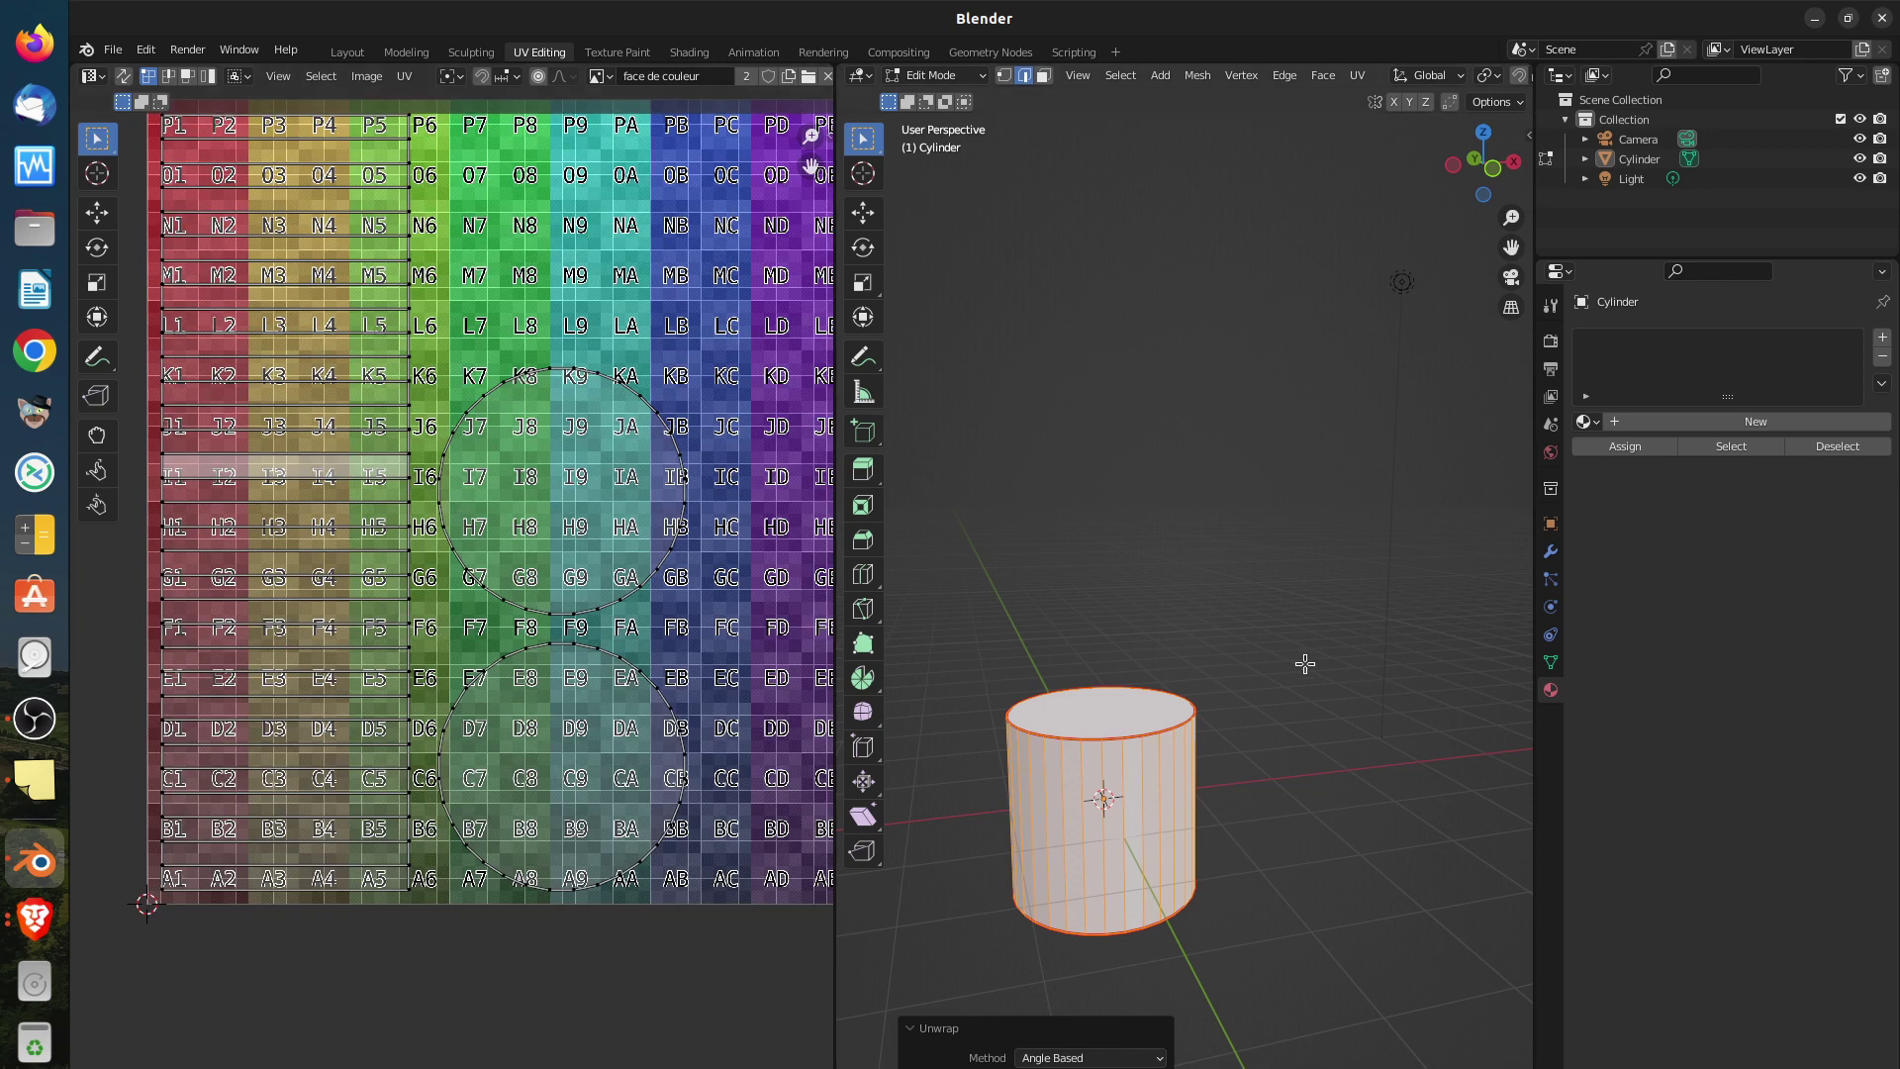
# Deselect all of the cylinder's geometry in the 3D view
pyautogui.keyDown('shift'); pyautogui.moveTo(1086, 771); pyautogui.dragTo(1148, 751, button='middle'); pyautogui.keyUp('shift')
pyautogui.scroll(-4, 1123, 700)
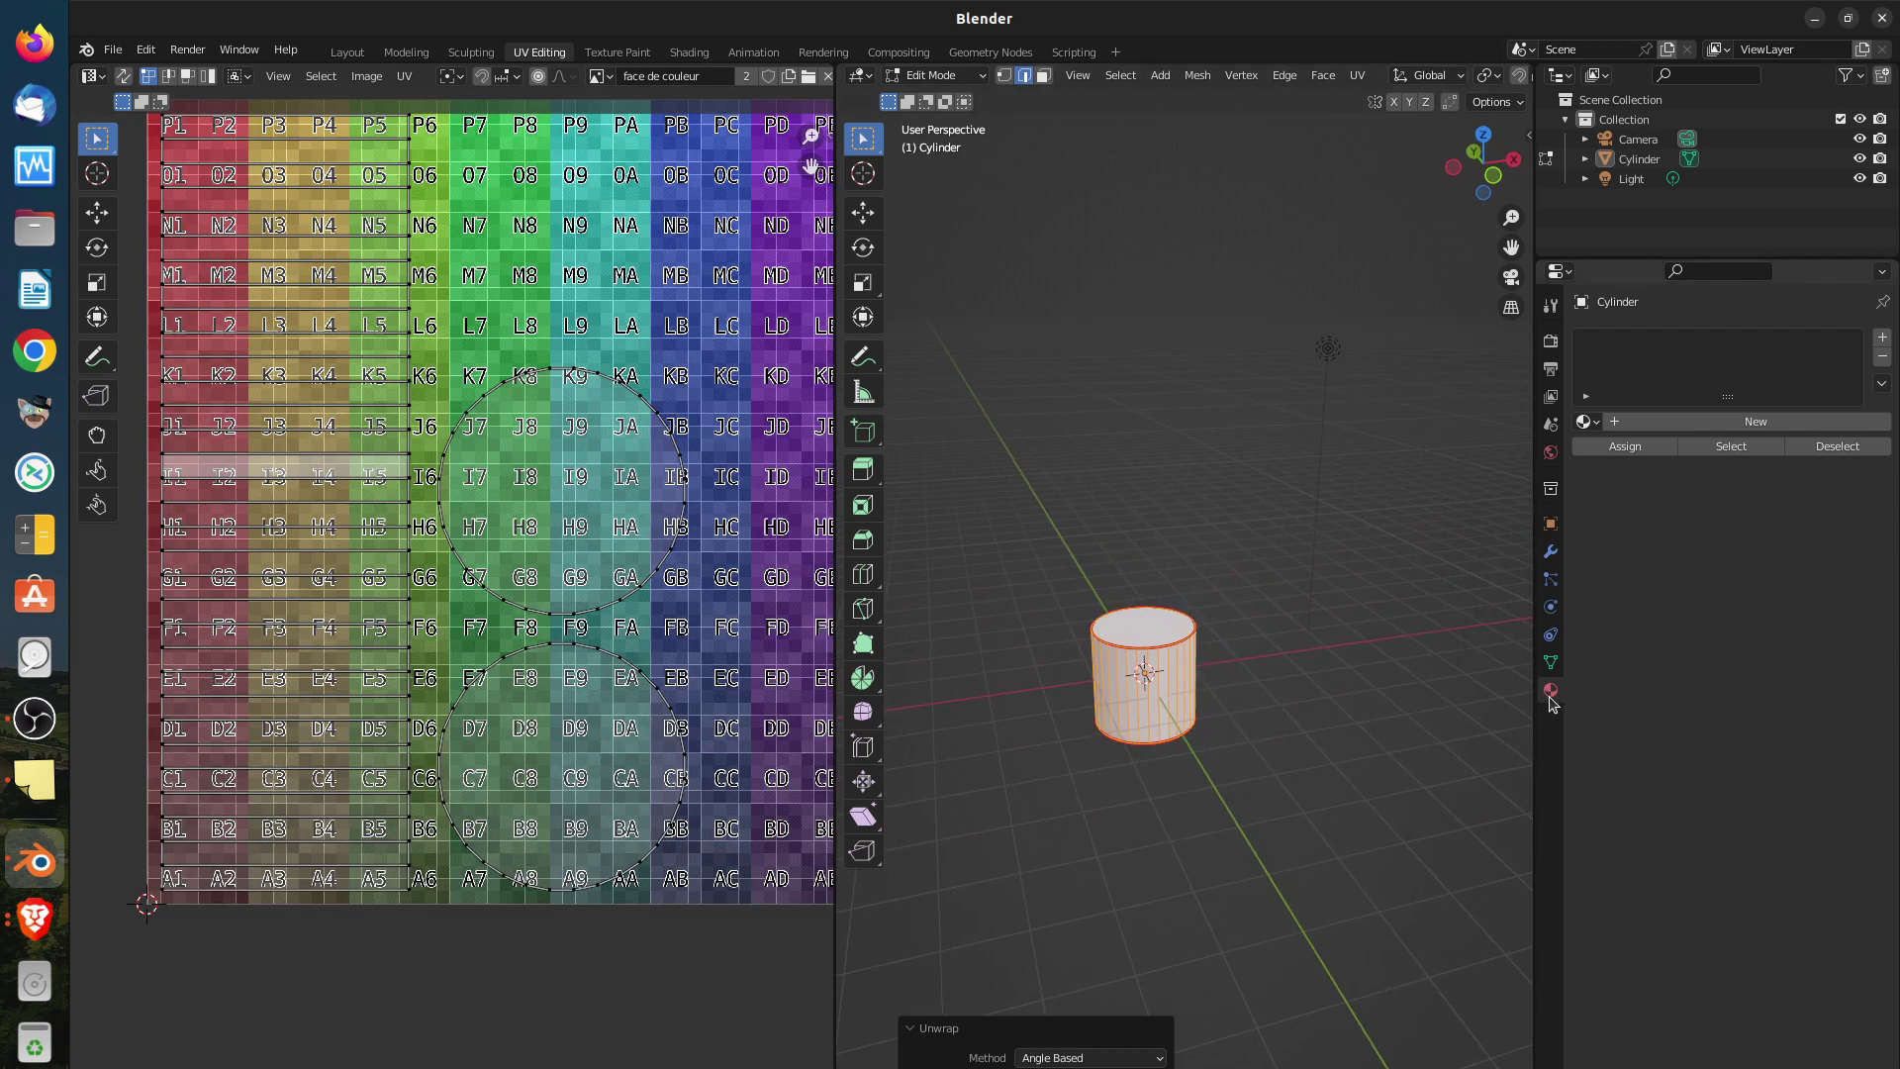
pyautogui.click(1106, 965)
pyautogui.scroll(-2, 391, 604)
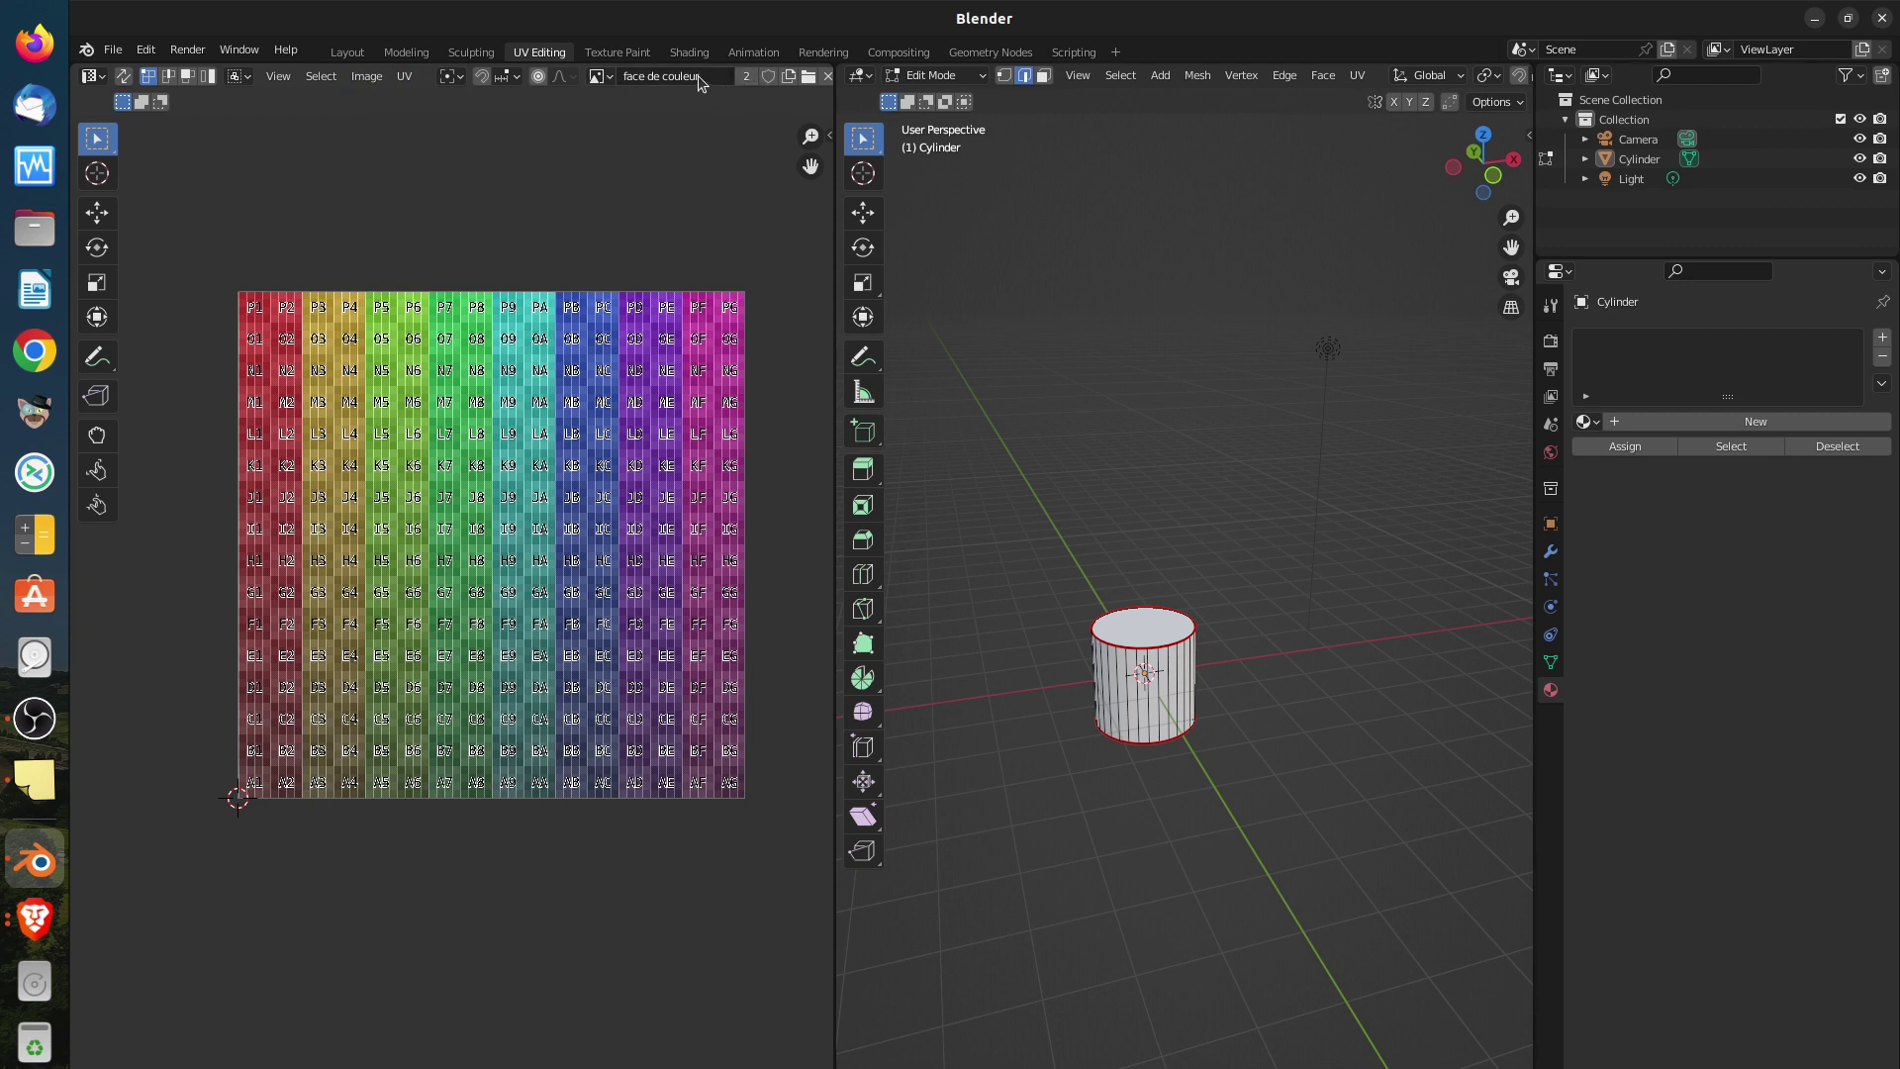
pyautogui.scroll(-4, 698, 75)
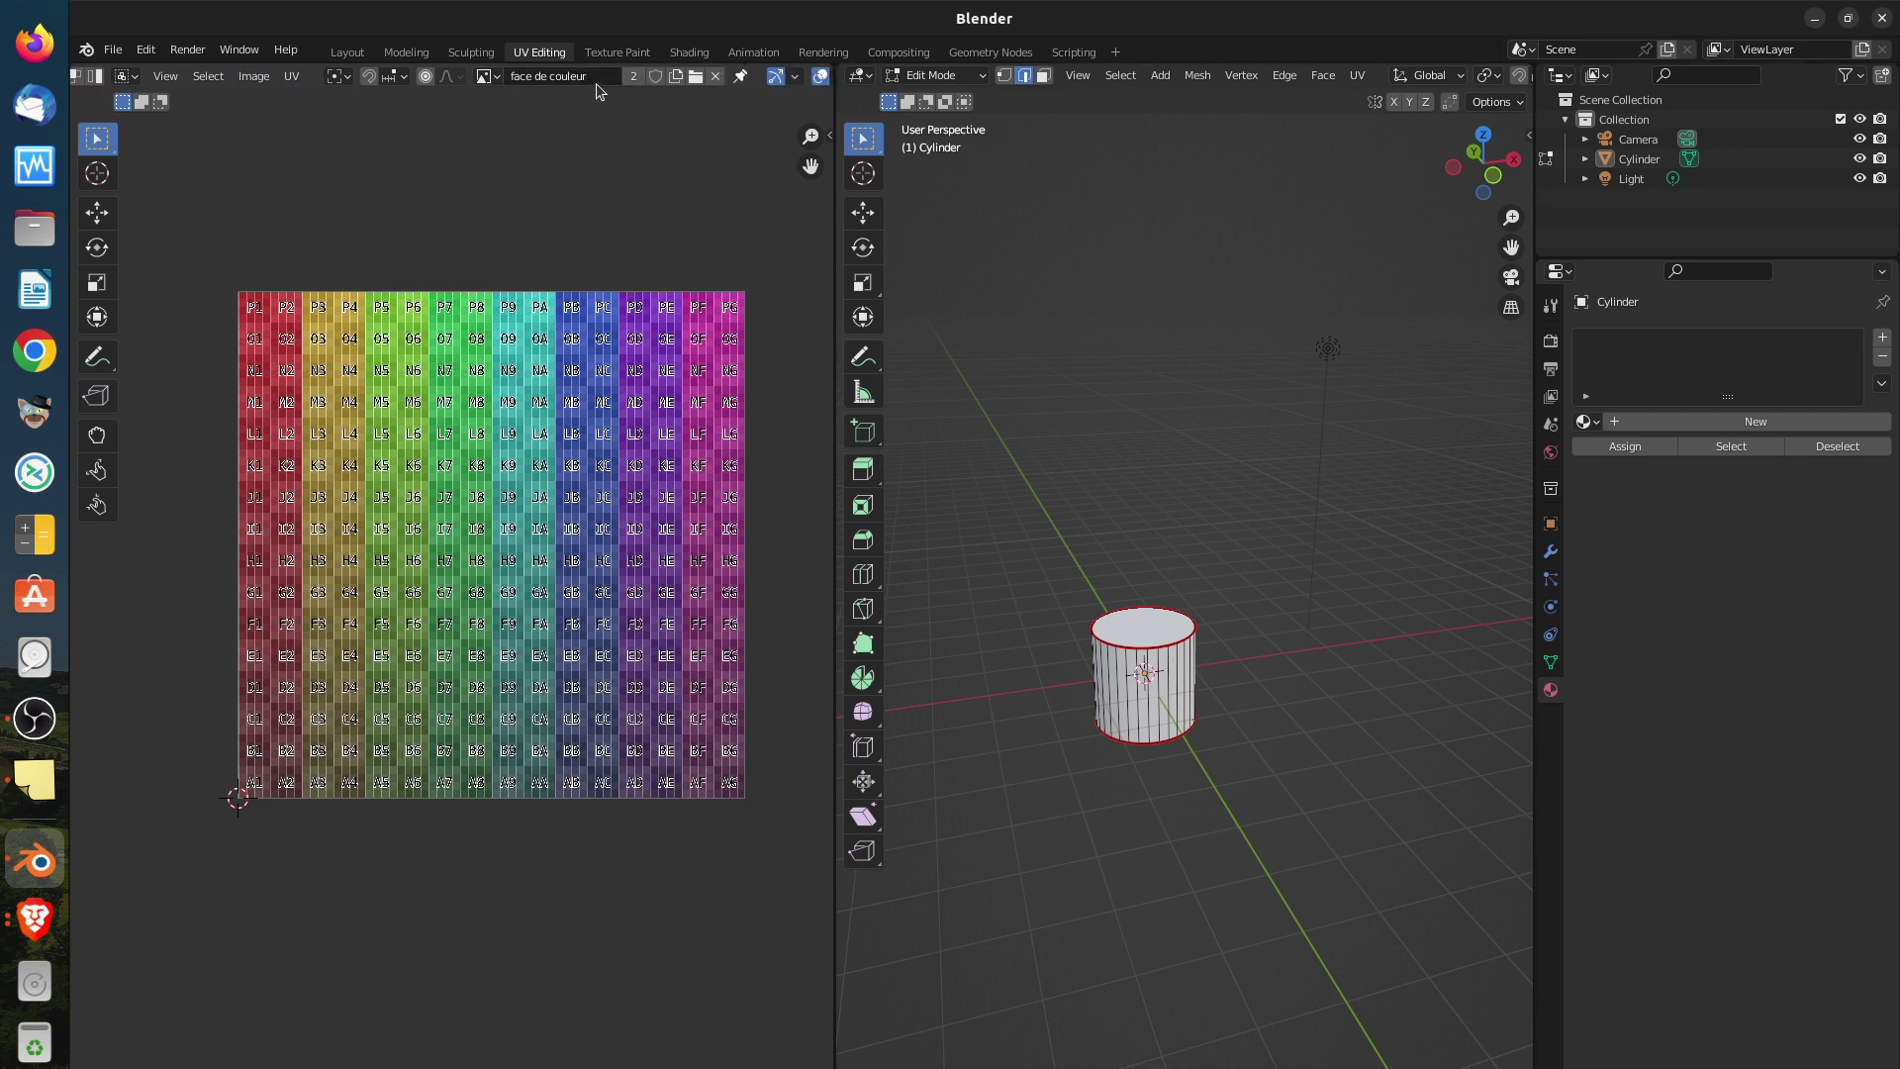
# Toggle the "face de couleur" image link in the UV editor, leaving the image unlinked
pyautogui.click(715, 78)
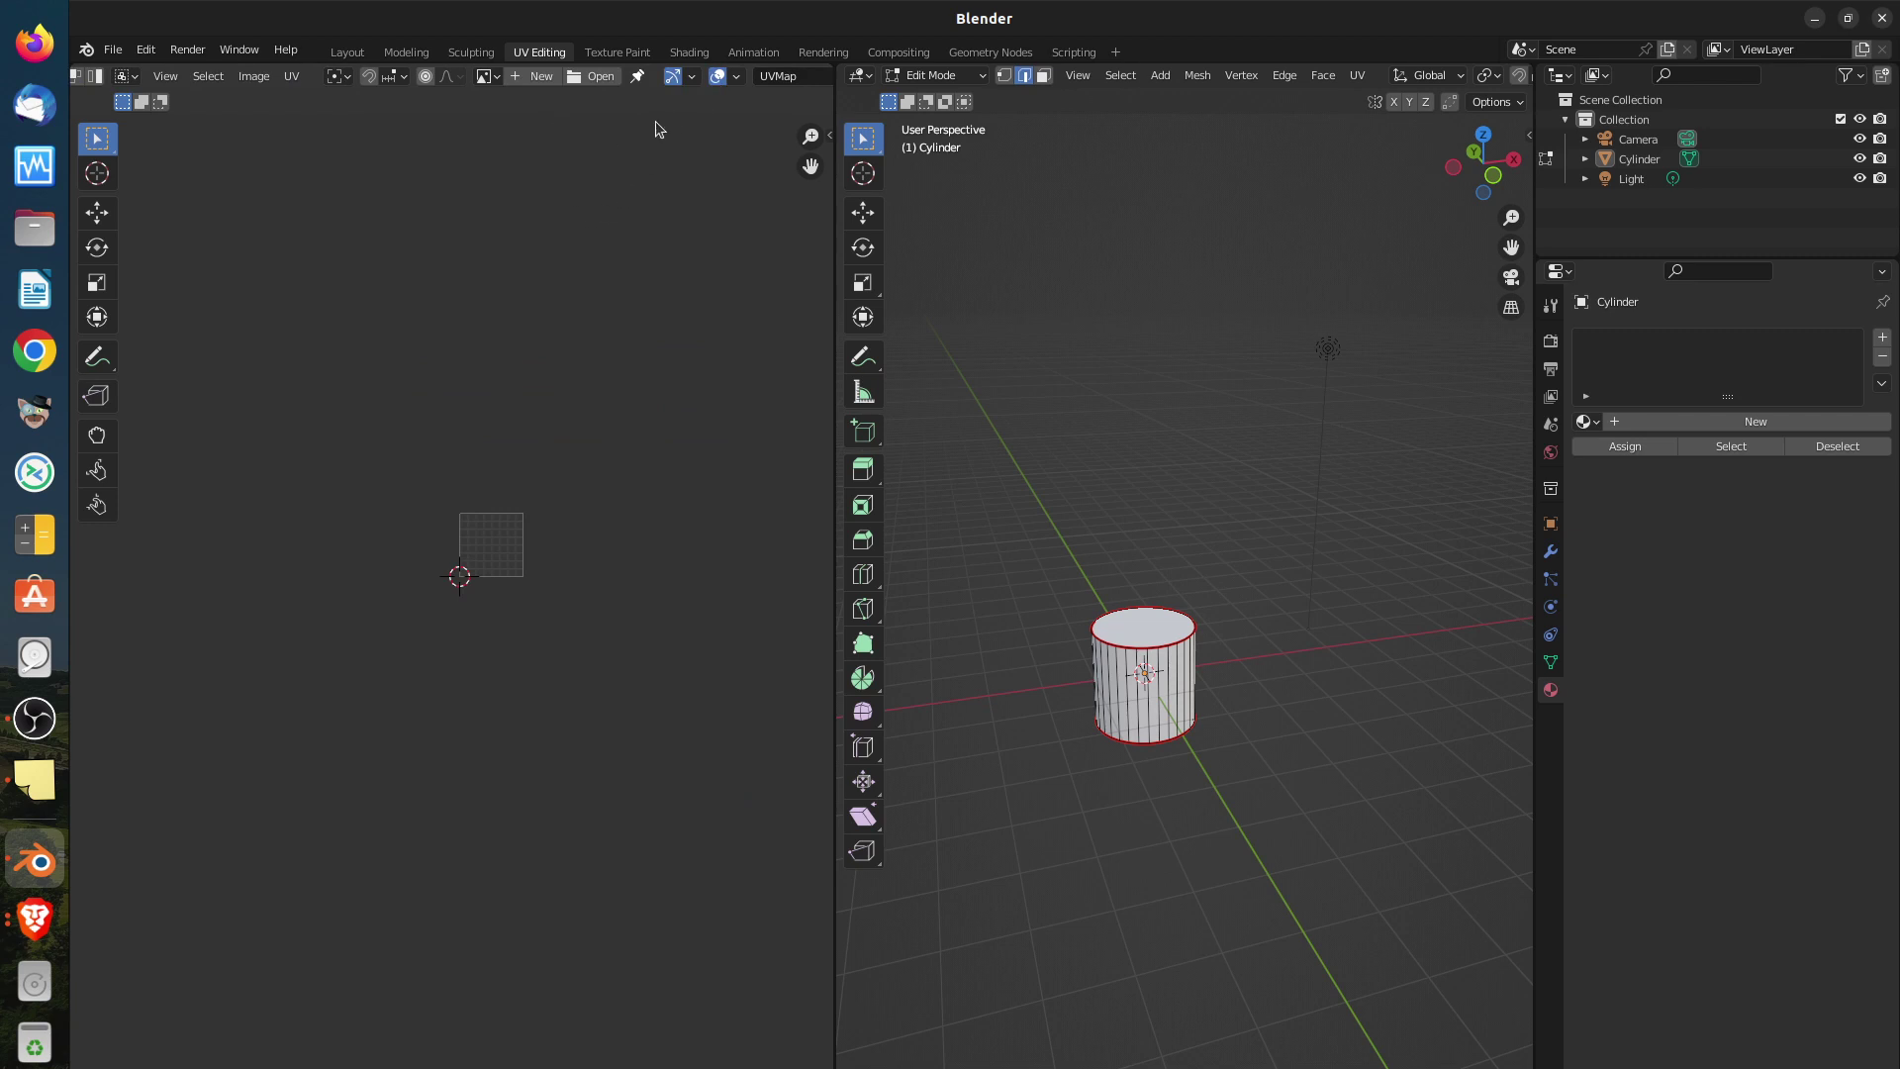
pyautogui.click(496, 79)
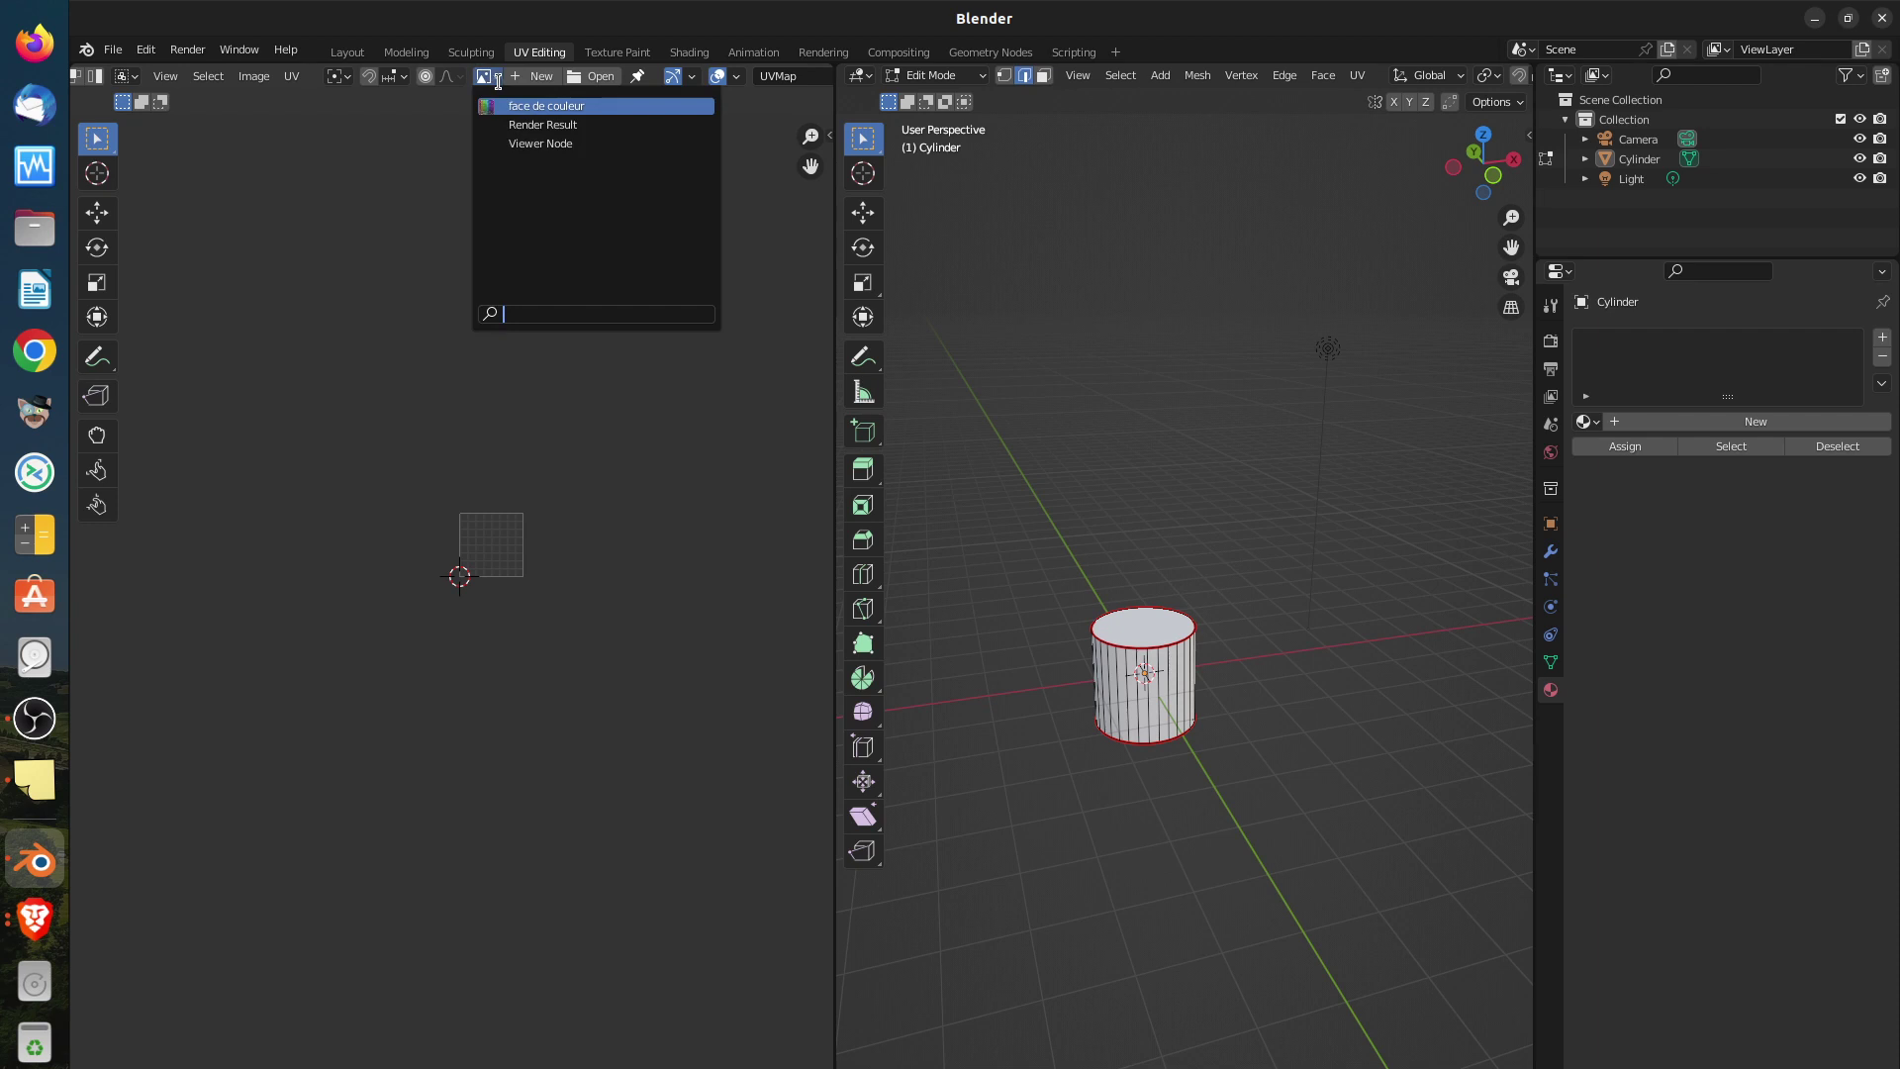
pyautogui.click(515, 107)
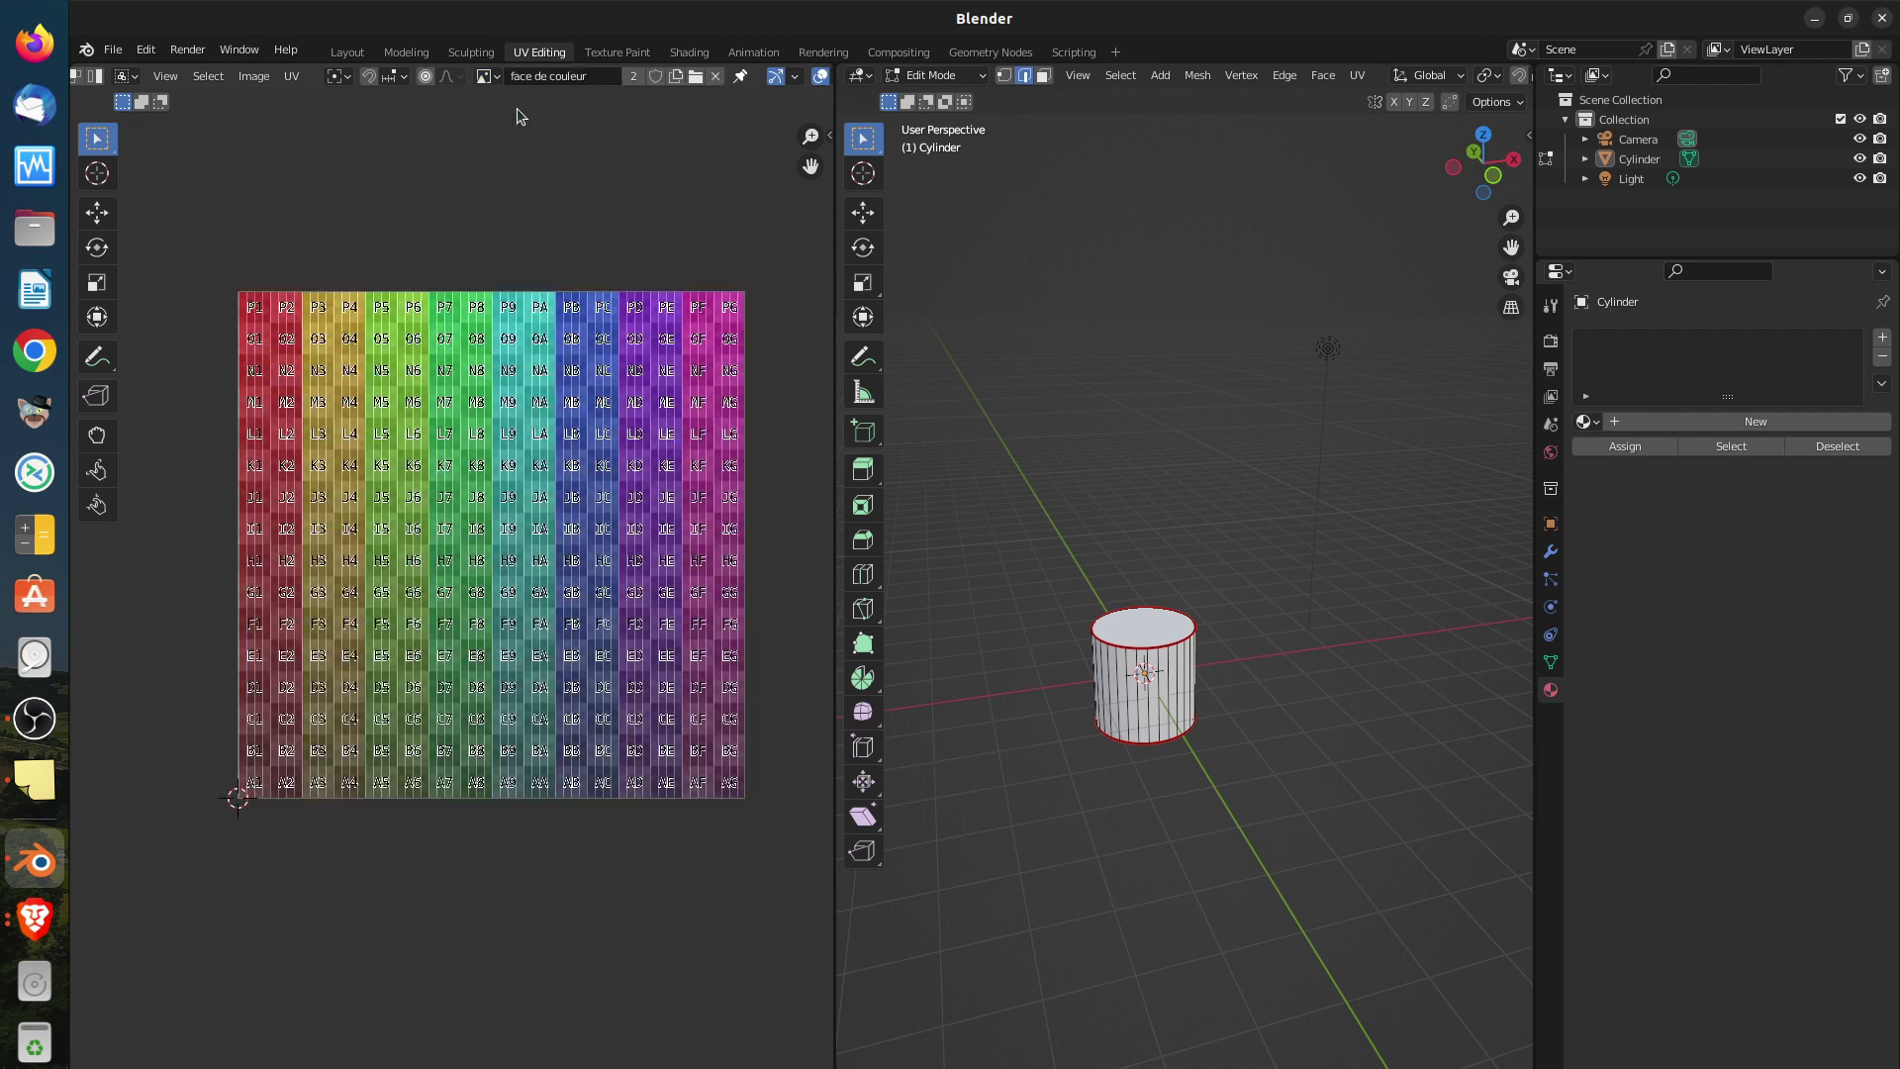
pyautogui.click(716, 76)
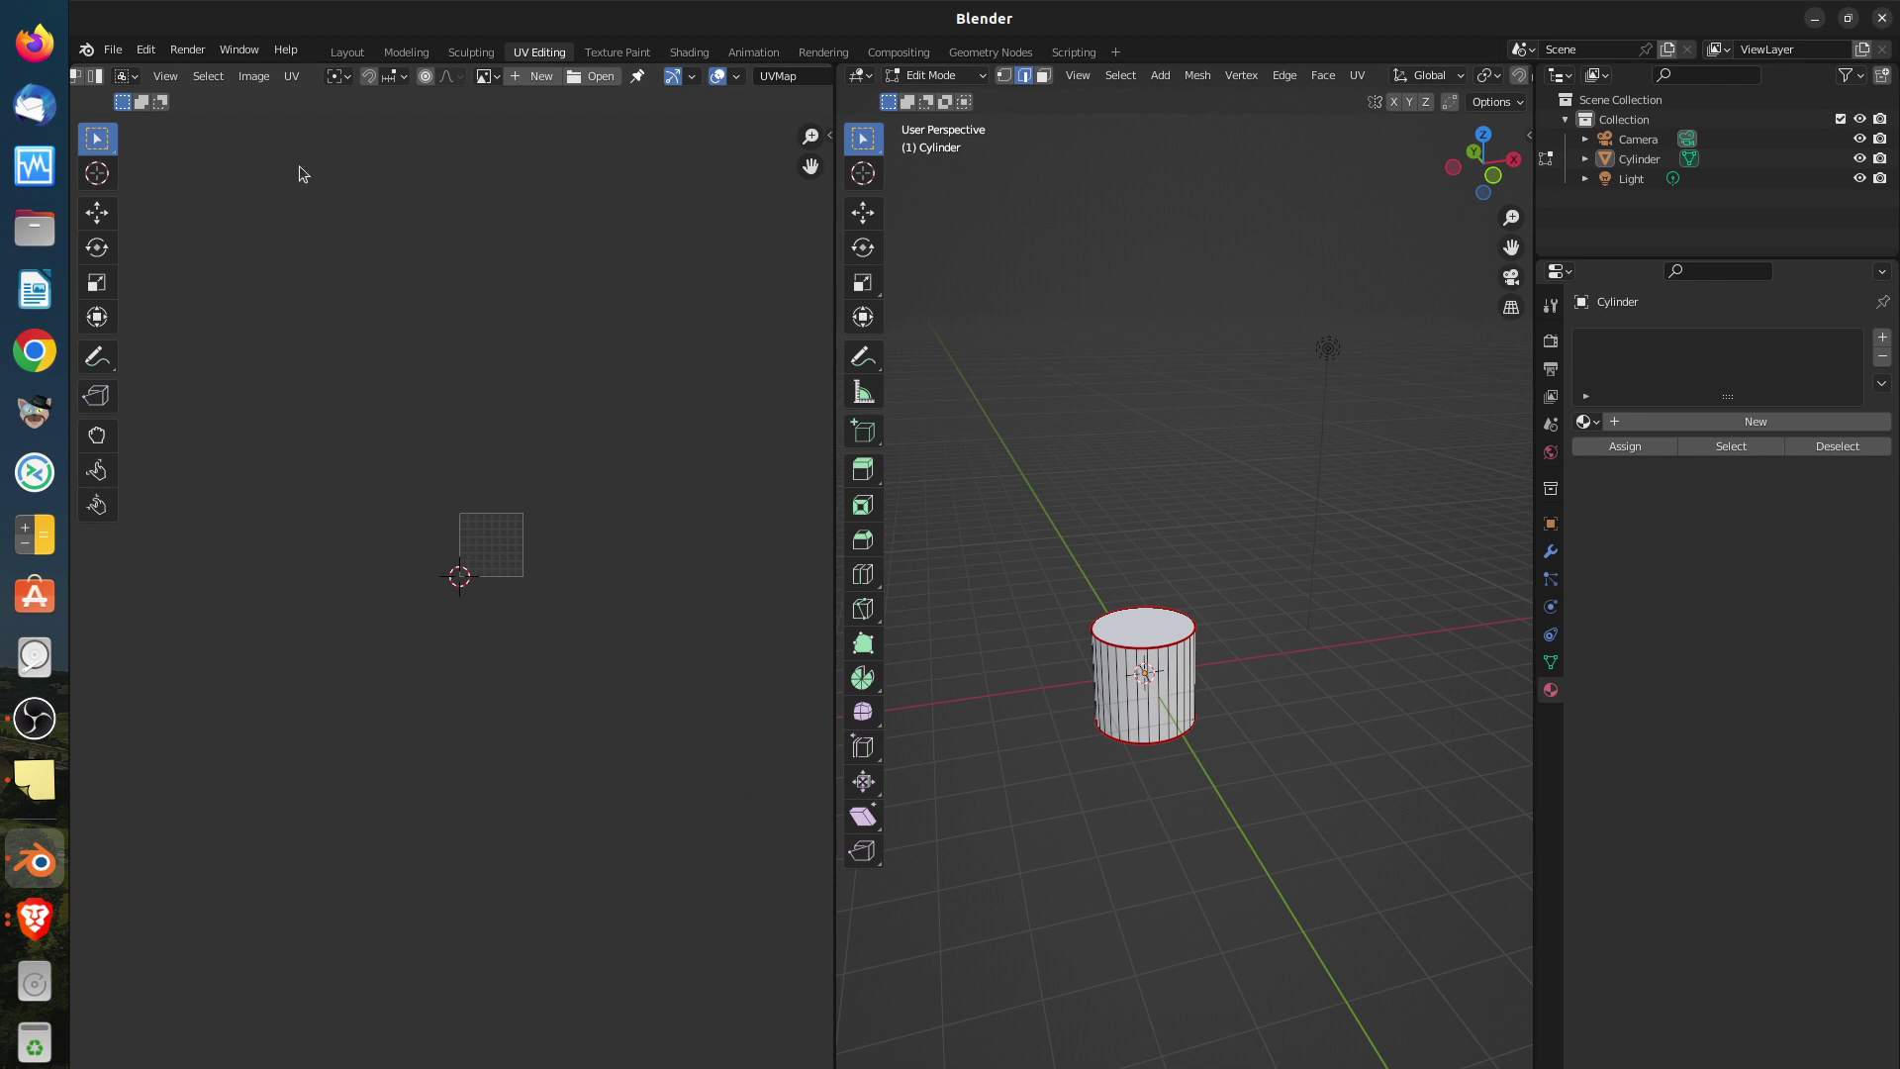
# Save the project as uv.blend in the /home/moi/blender/ folder
pyautogui.click(113, 49)
pyautogui.moveTo(144, 50)
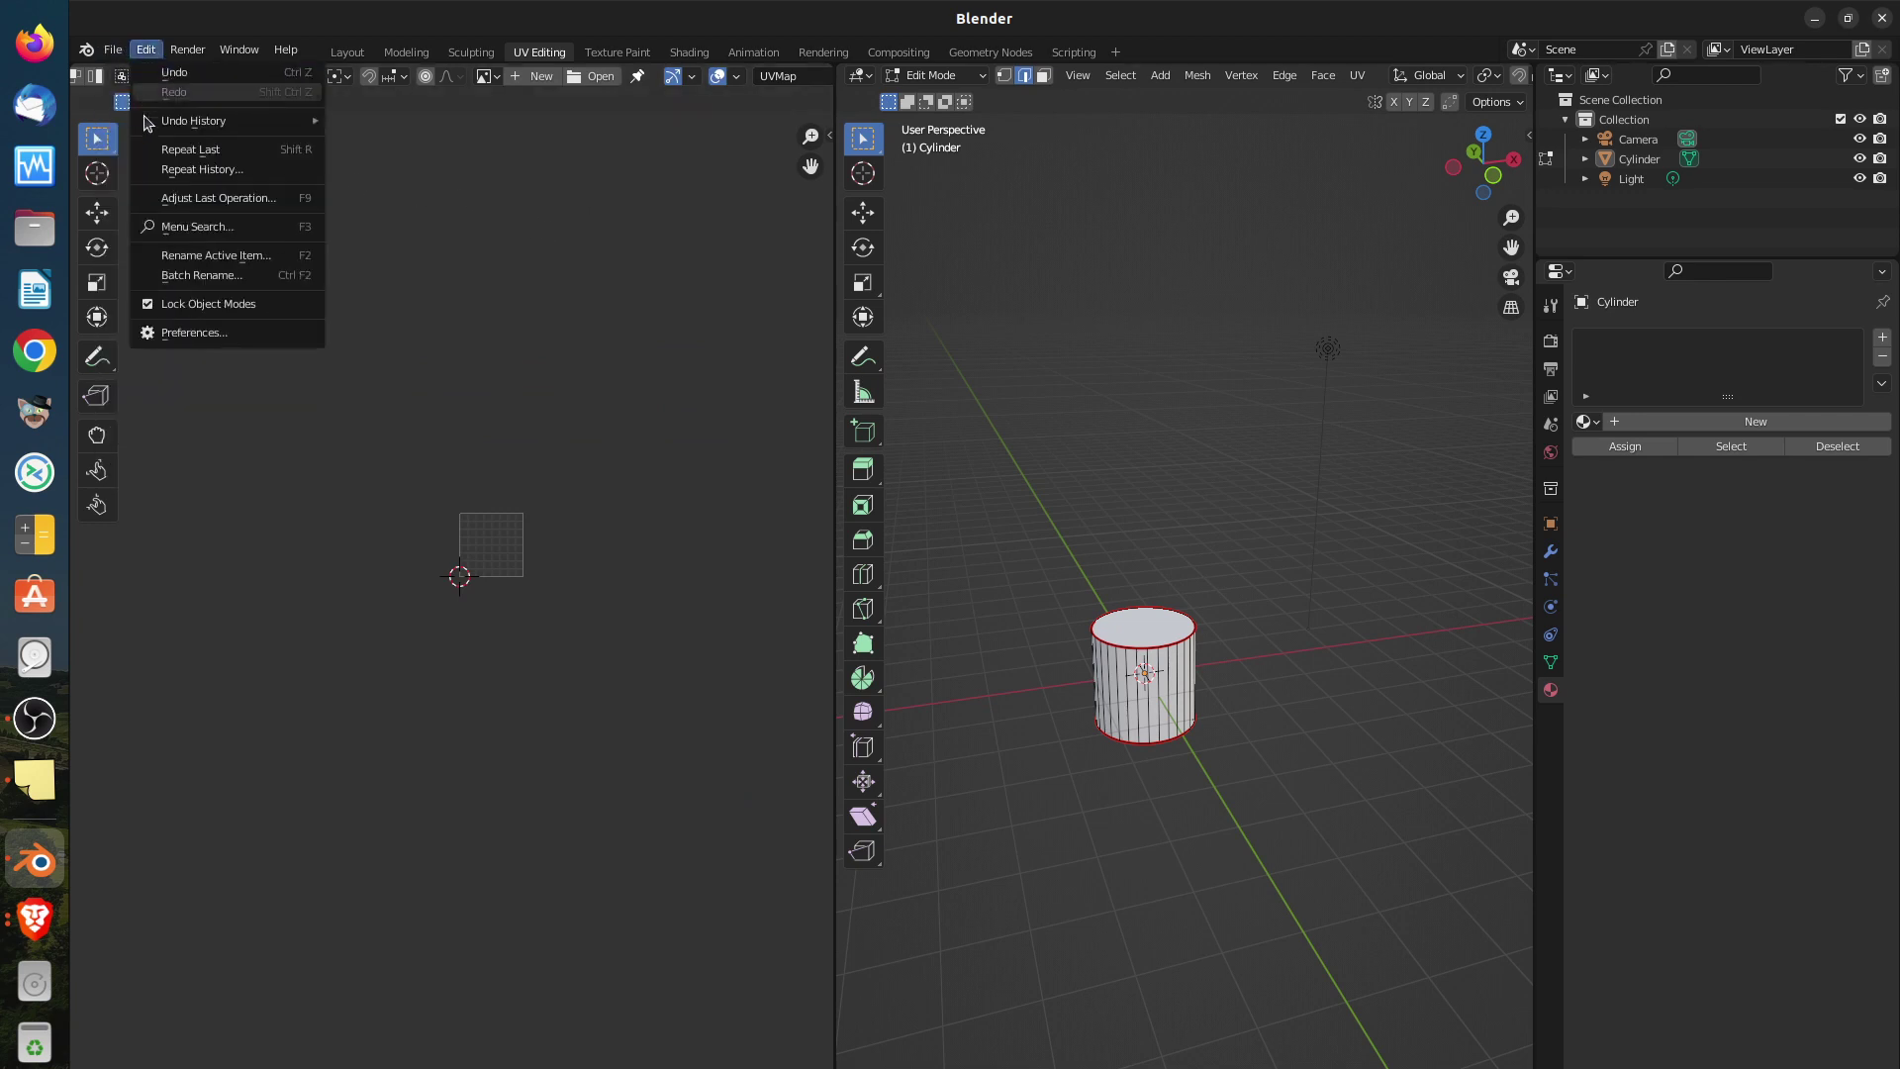
pyautogui.click(114, 50)
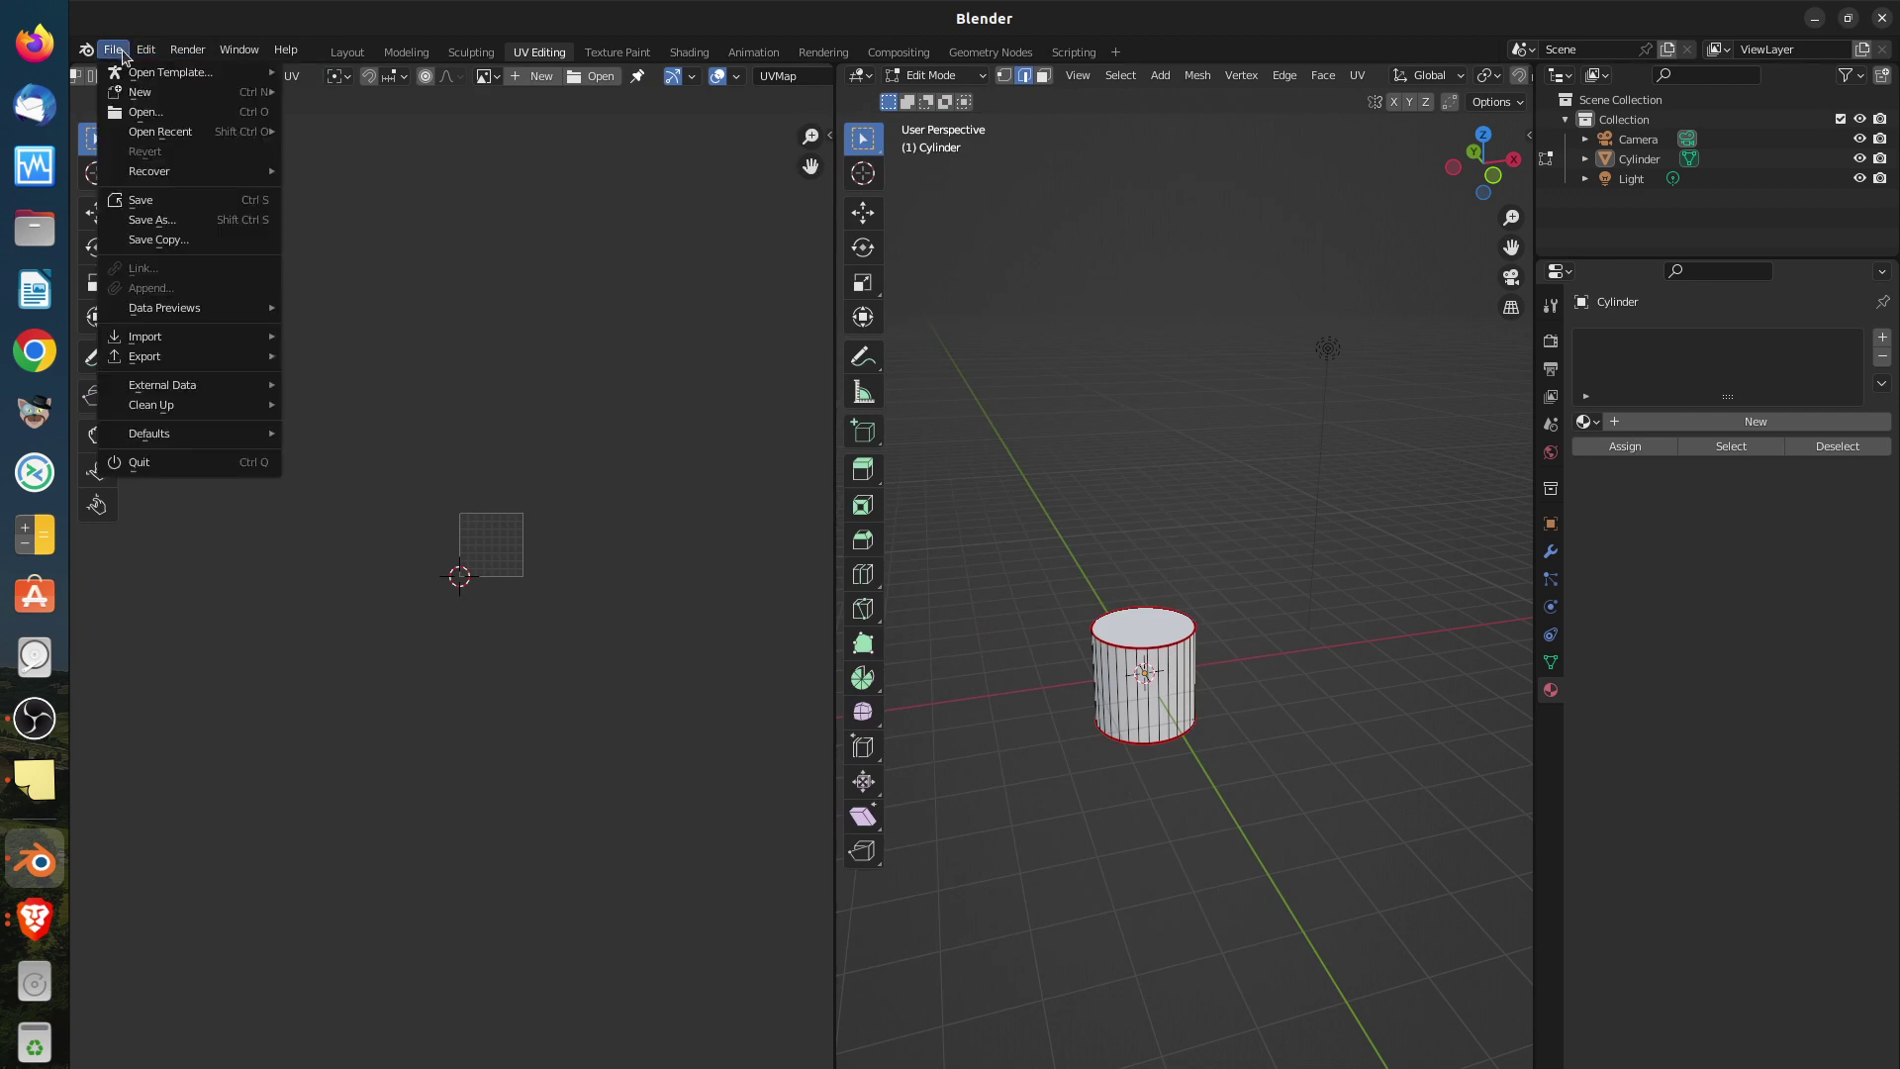
pyautogui.click(138, 201)
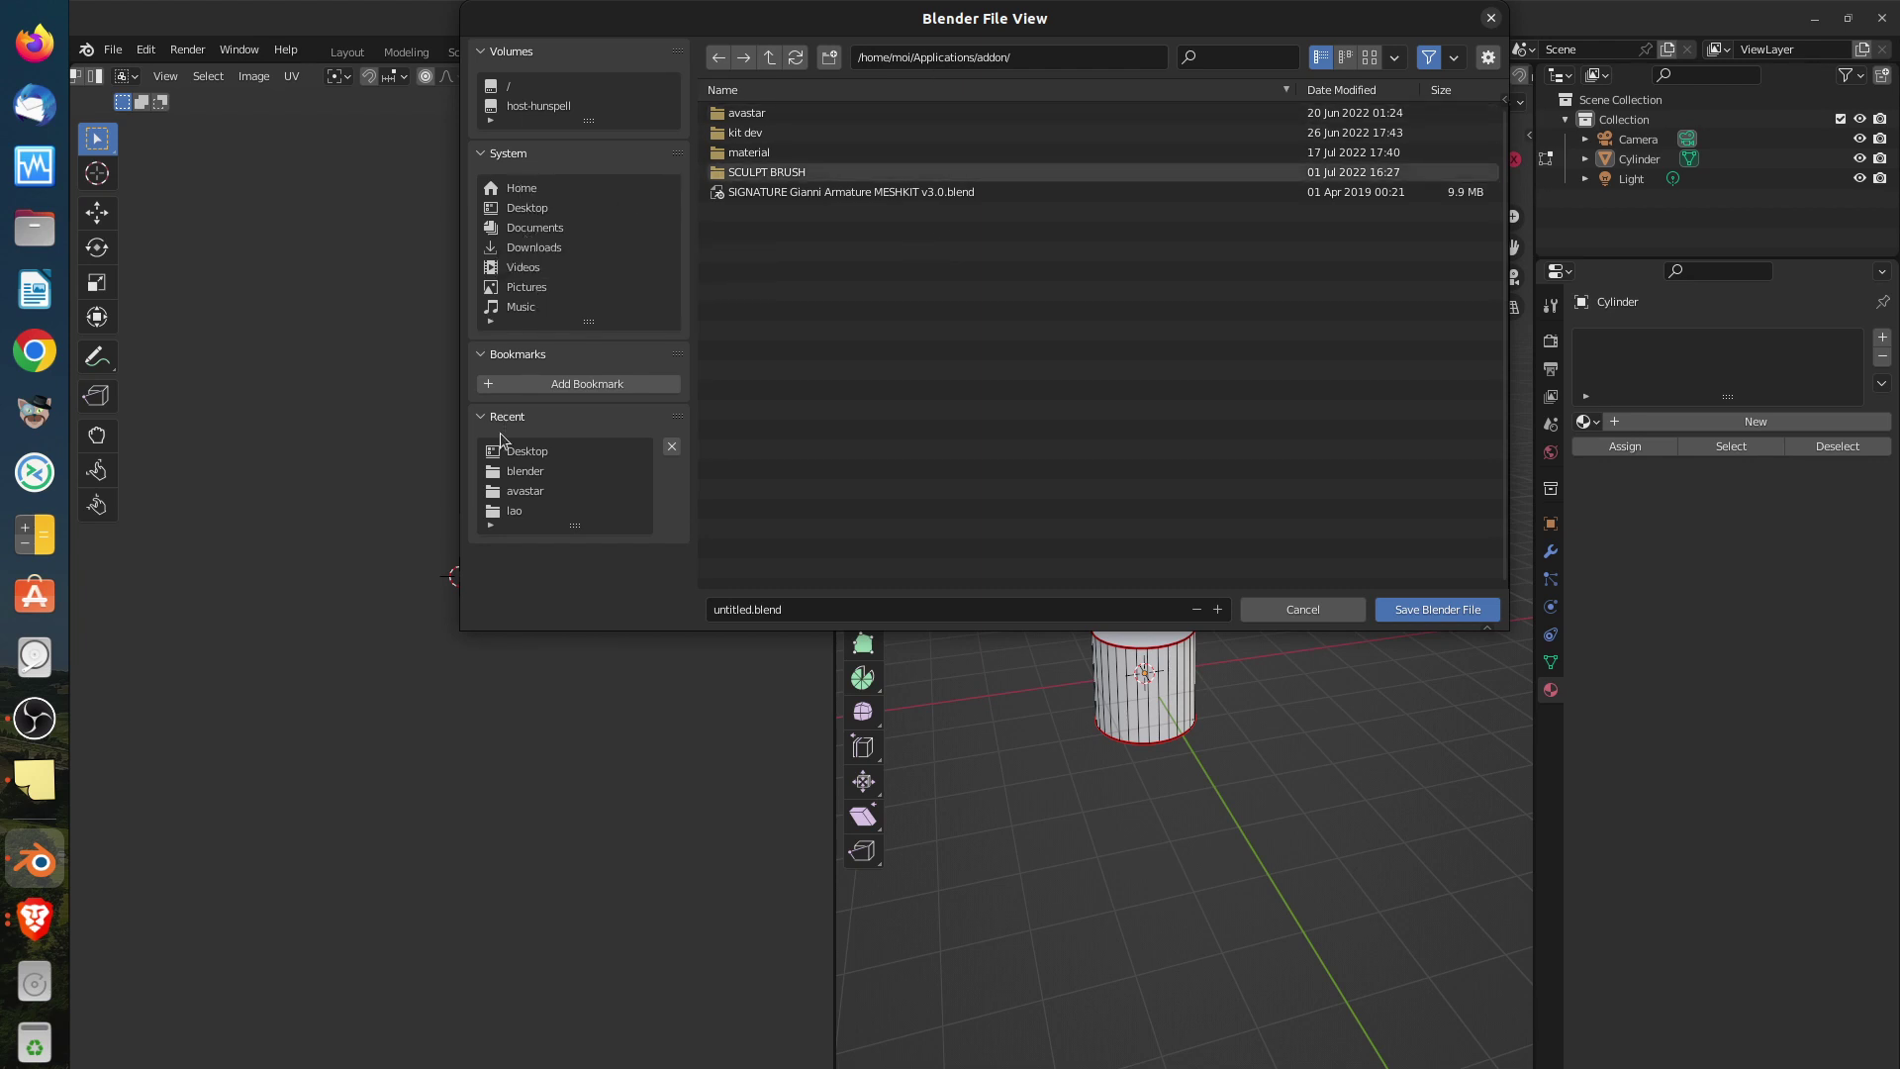
pyautogui.click(515, 471)
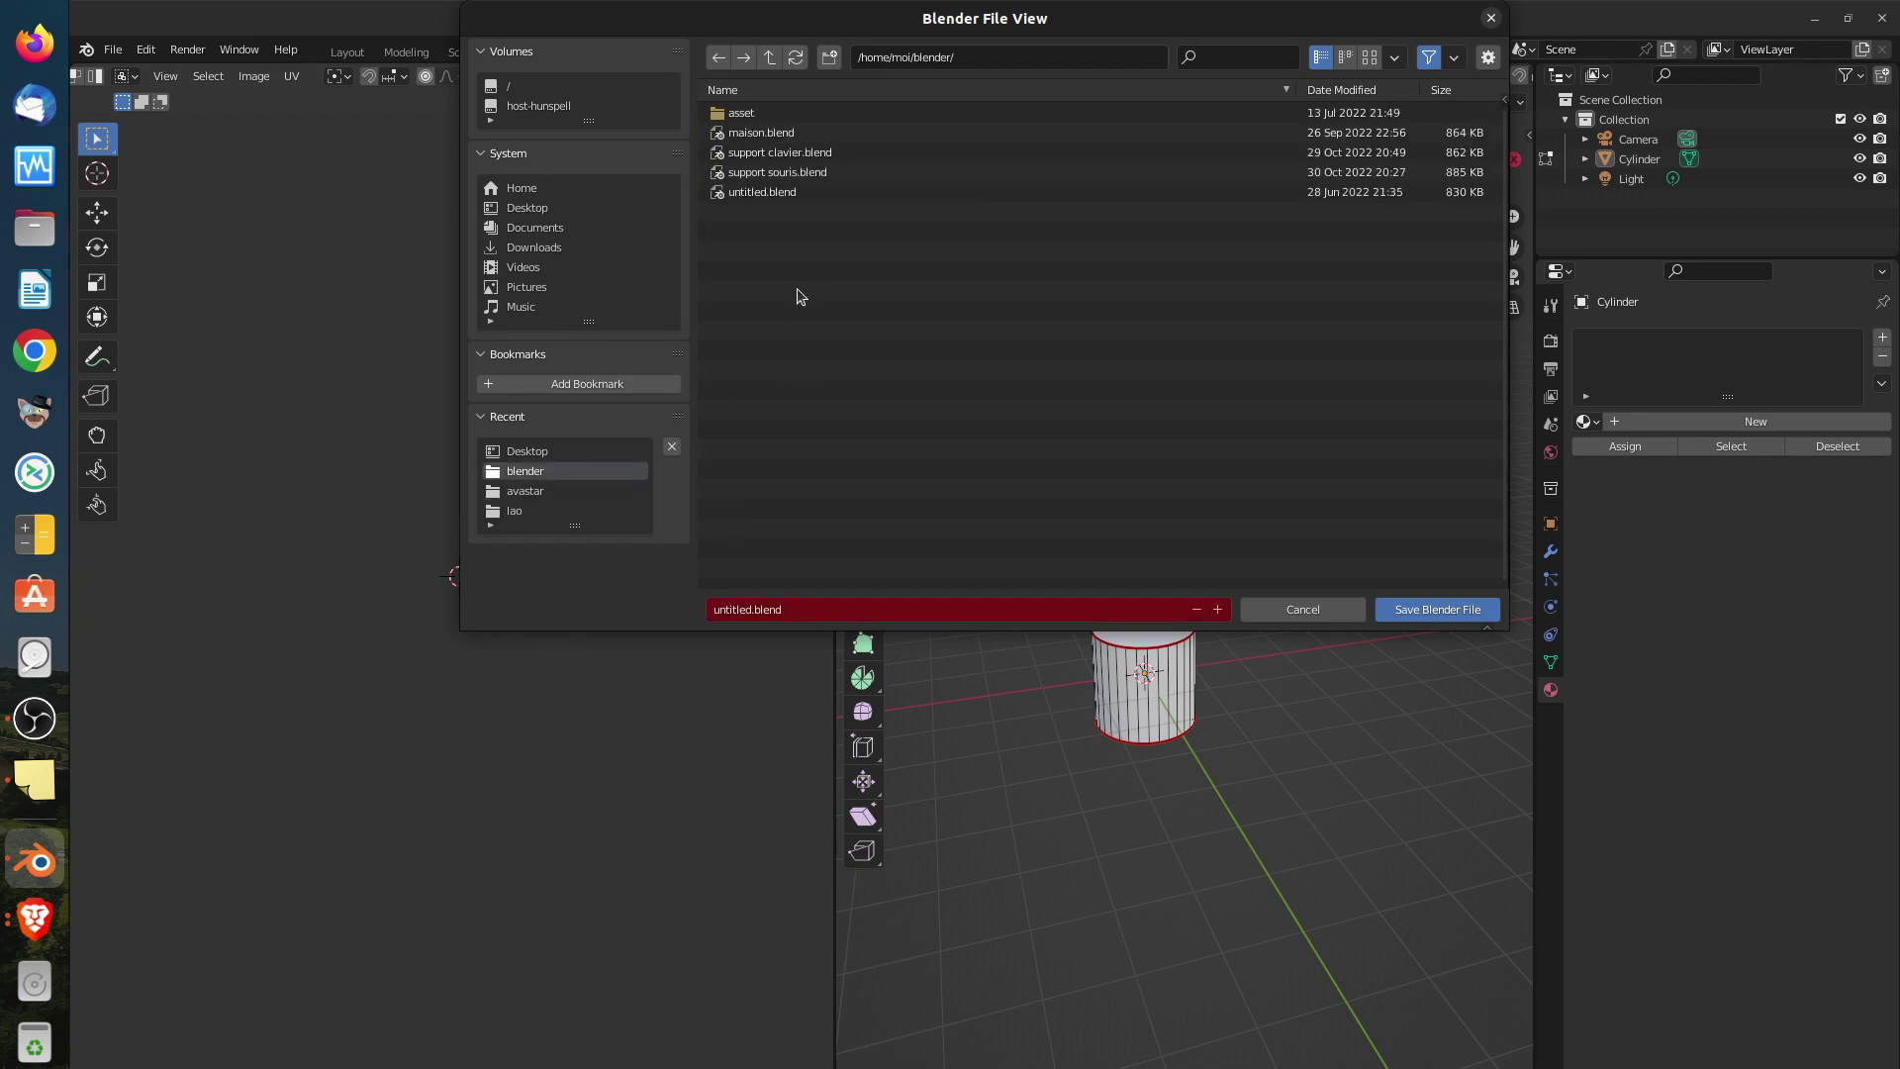
pyautogui.click(758, 614)
pyautogui.moveTo(754, 610); pyautogui.dragTo(674, 603)
pyautogui.write('uv.')
pyautogui.click(1427, 610)
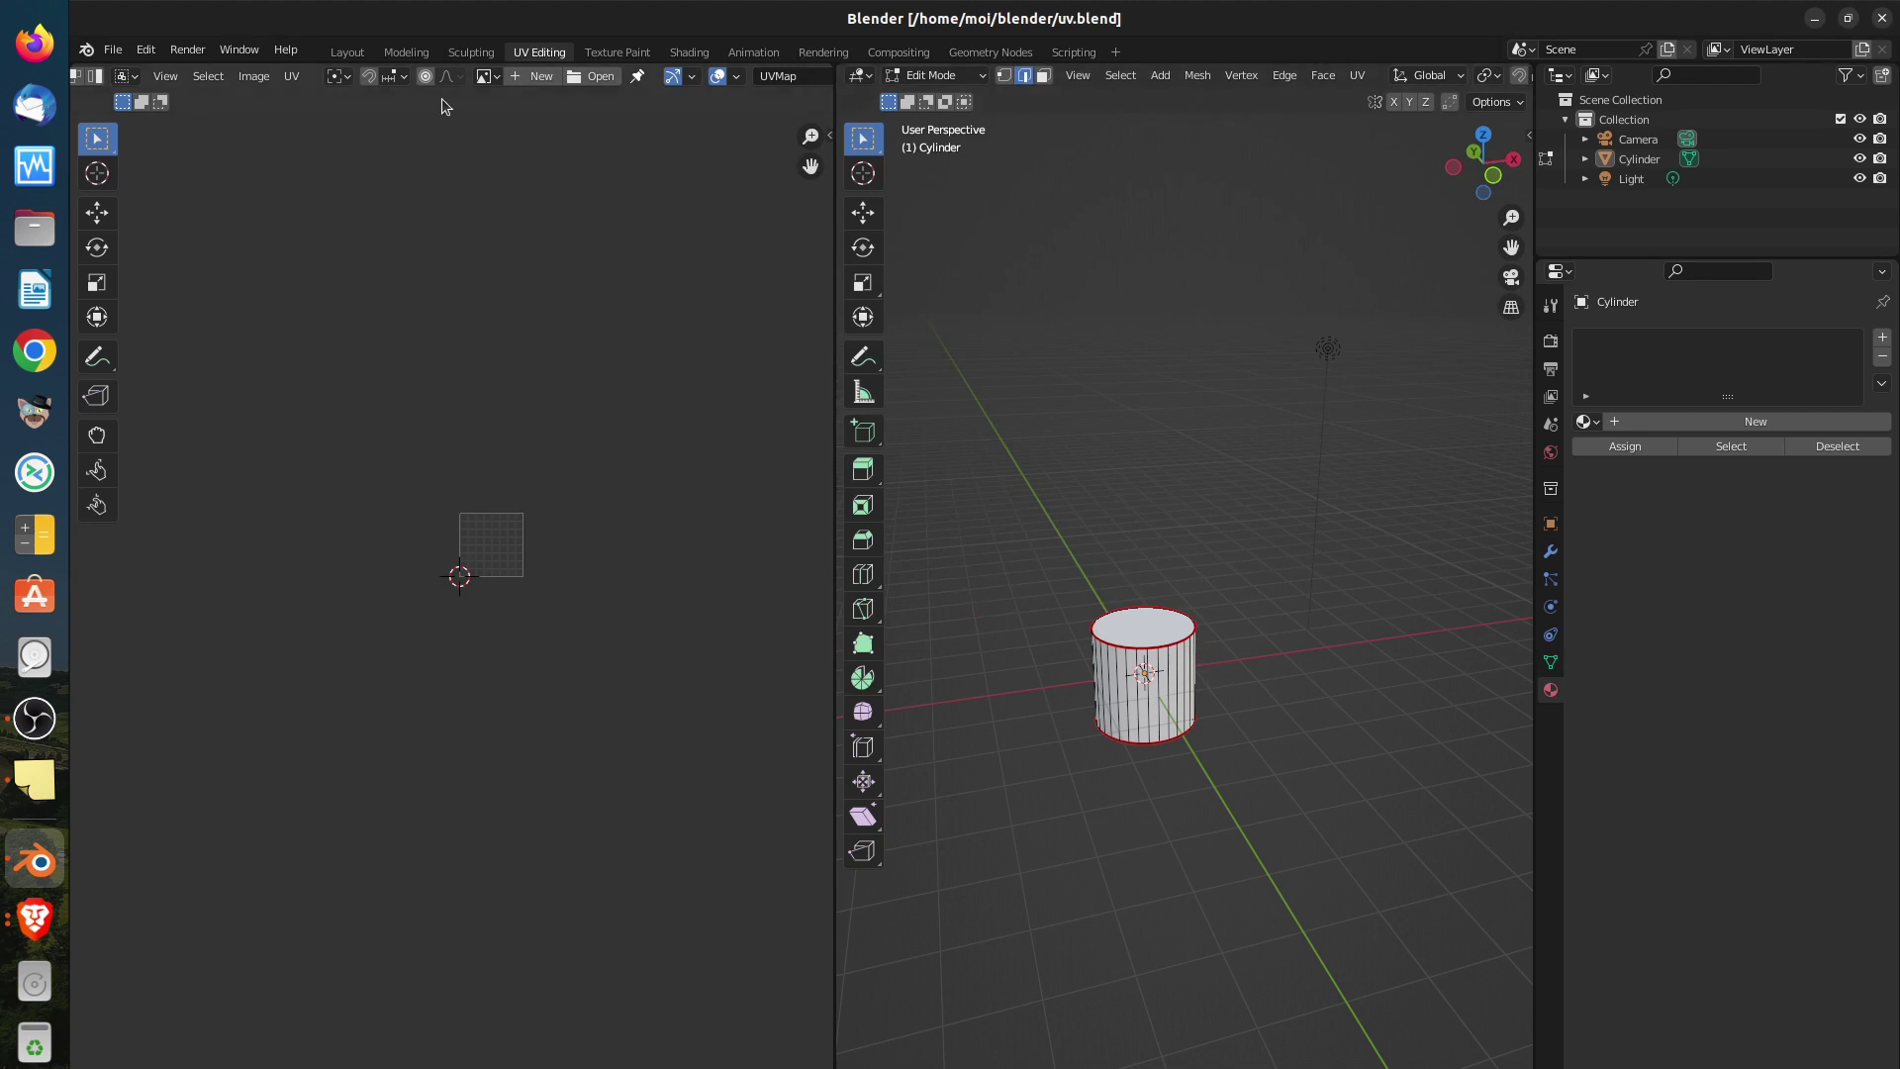
# Reopen the recent file uv.blend without saving the switch to Object Mode, and check which images are available in the UV editor
pyautogui.click(113, 50)
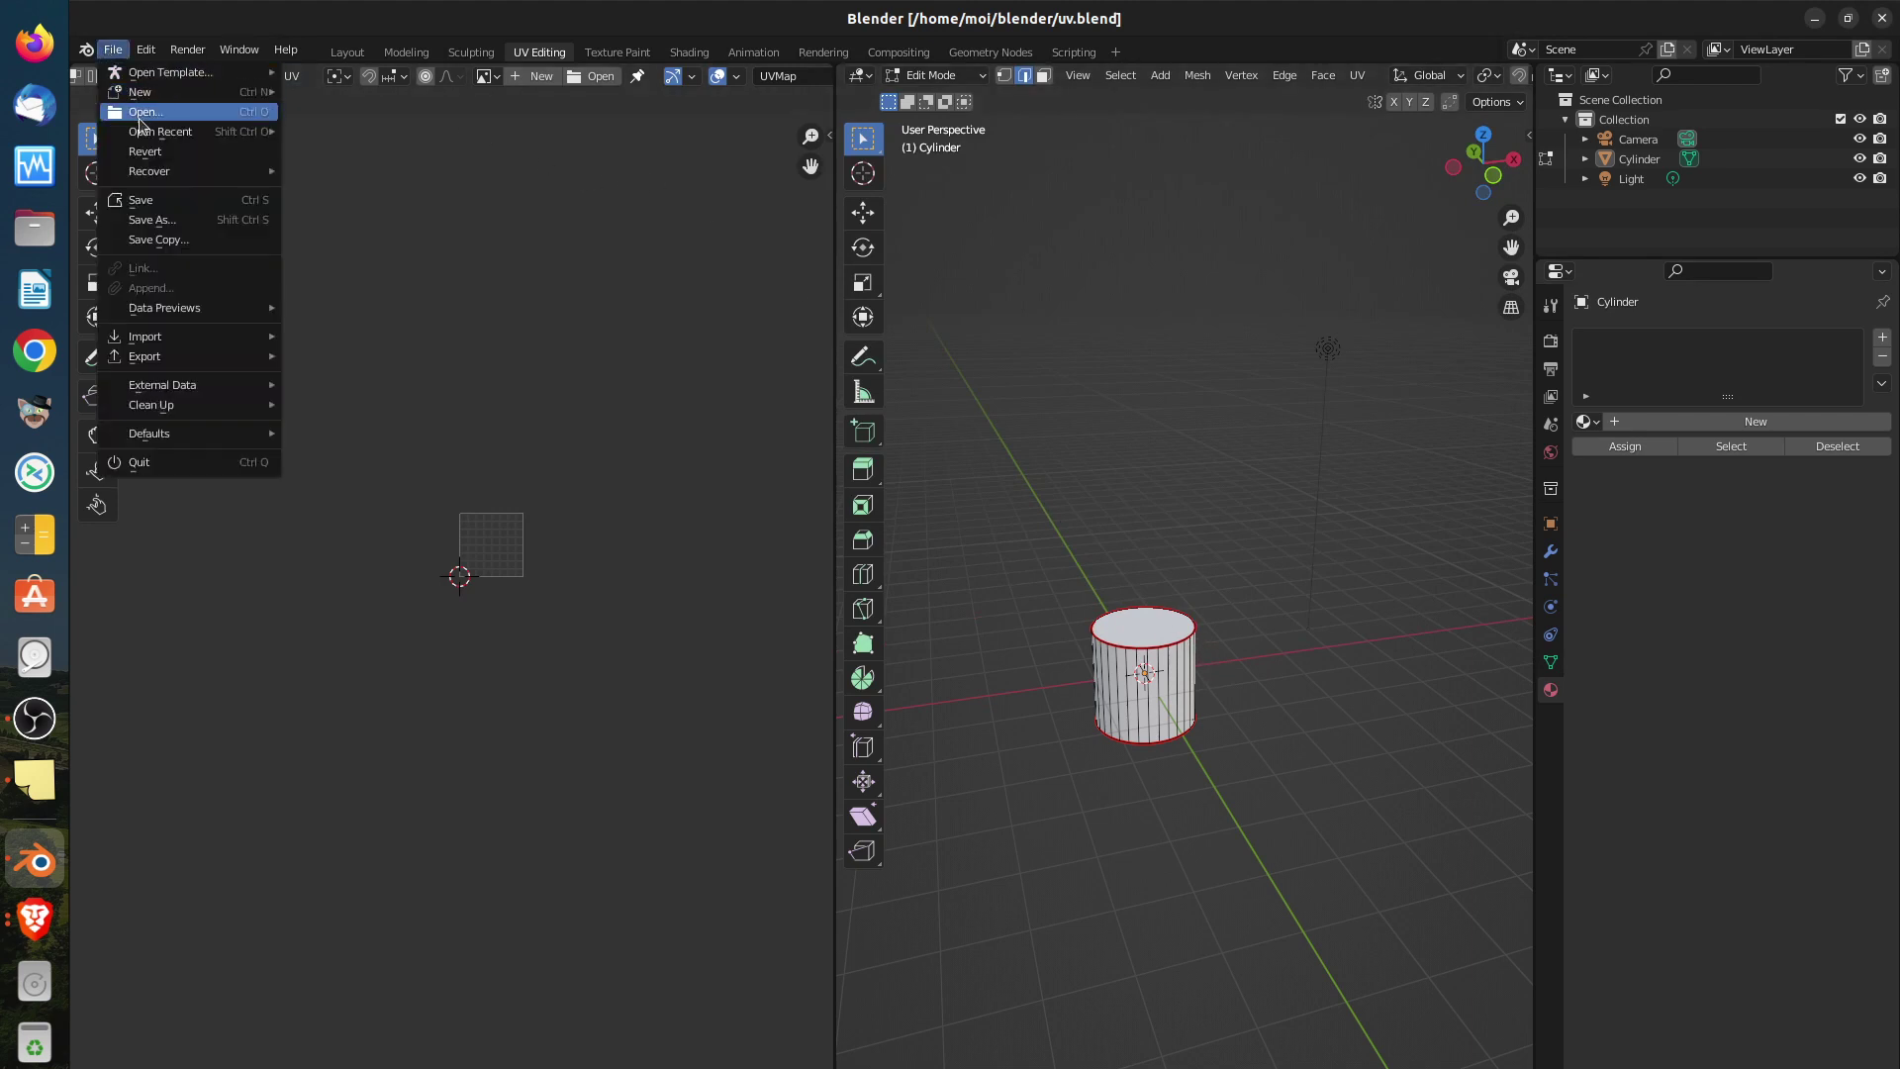
pyautogui.moveTo(154, 180)
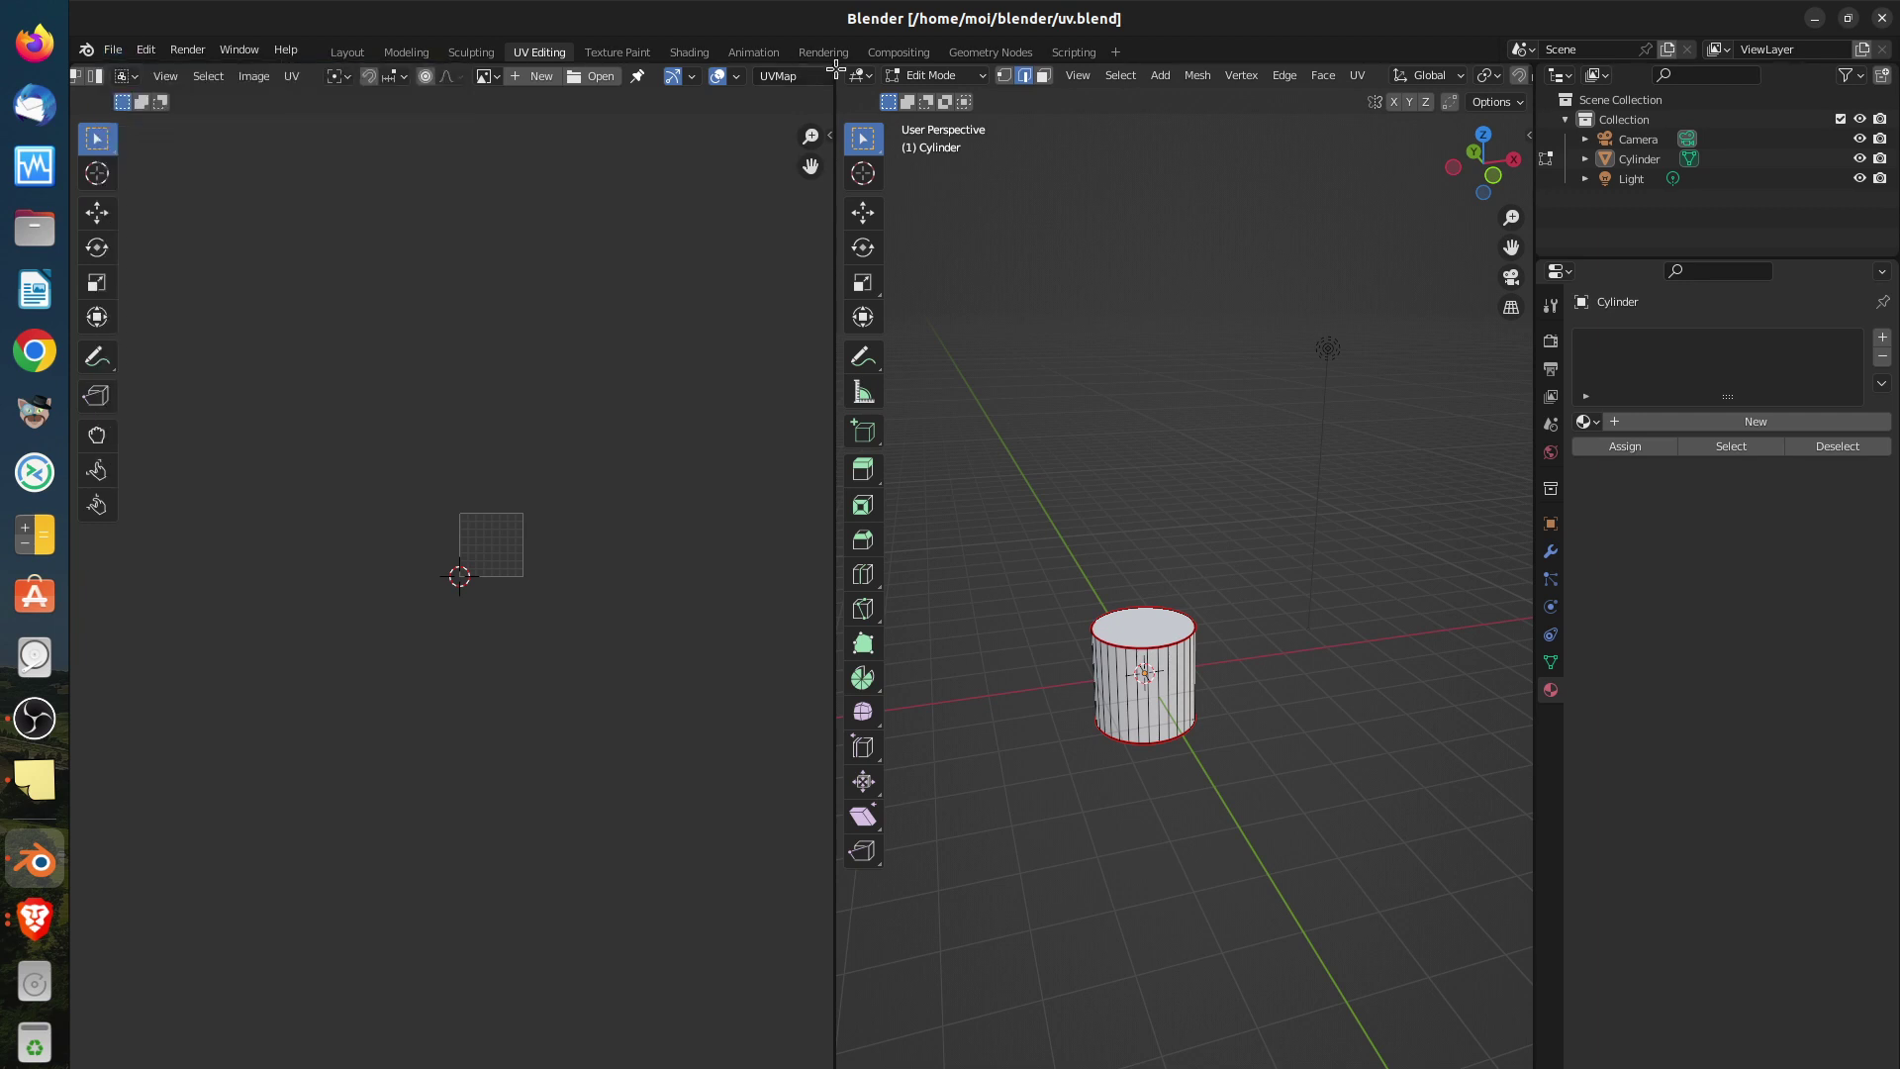
pyautogui.click(925, 75)
pyautogui.click(918, 99)
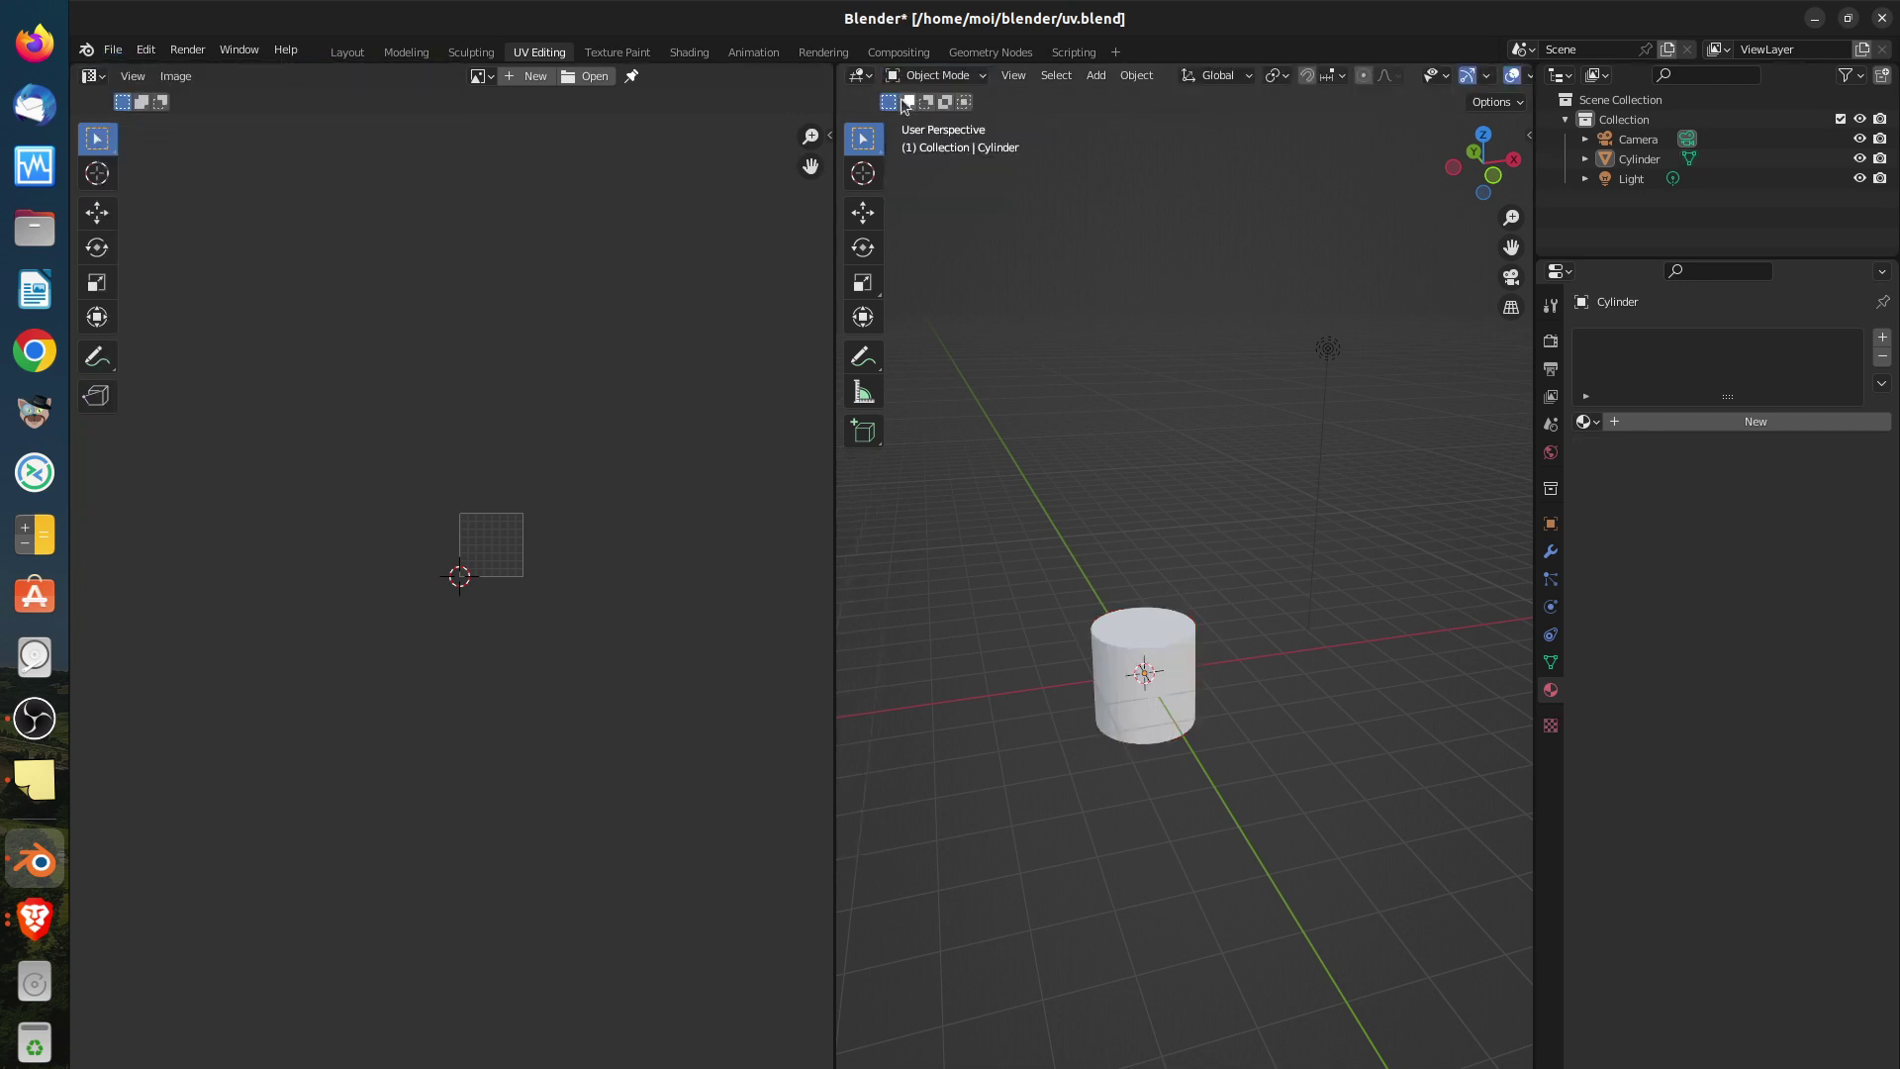
pyautogui.click(113, 50)
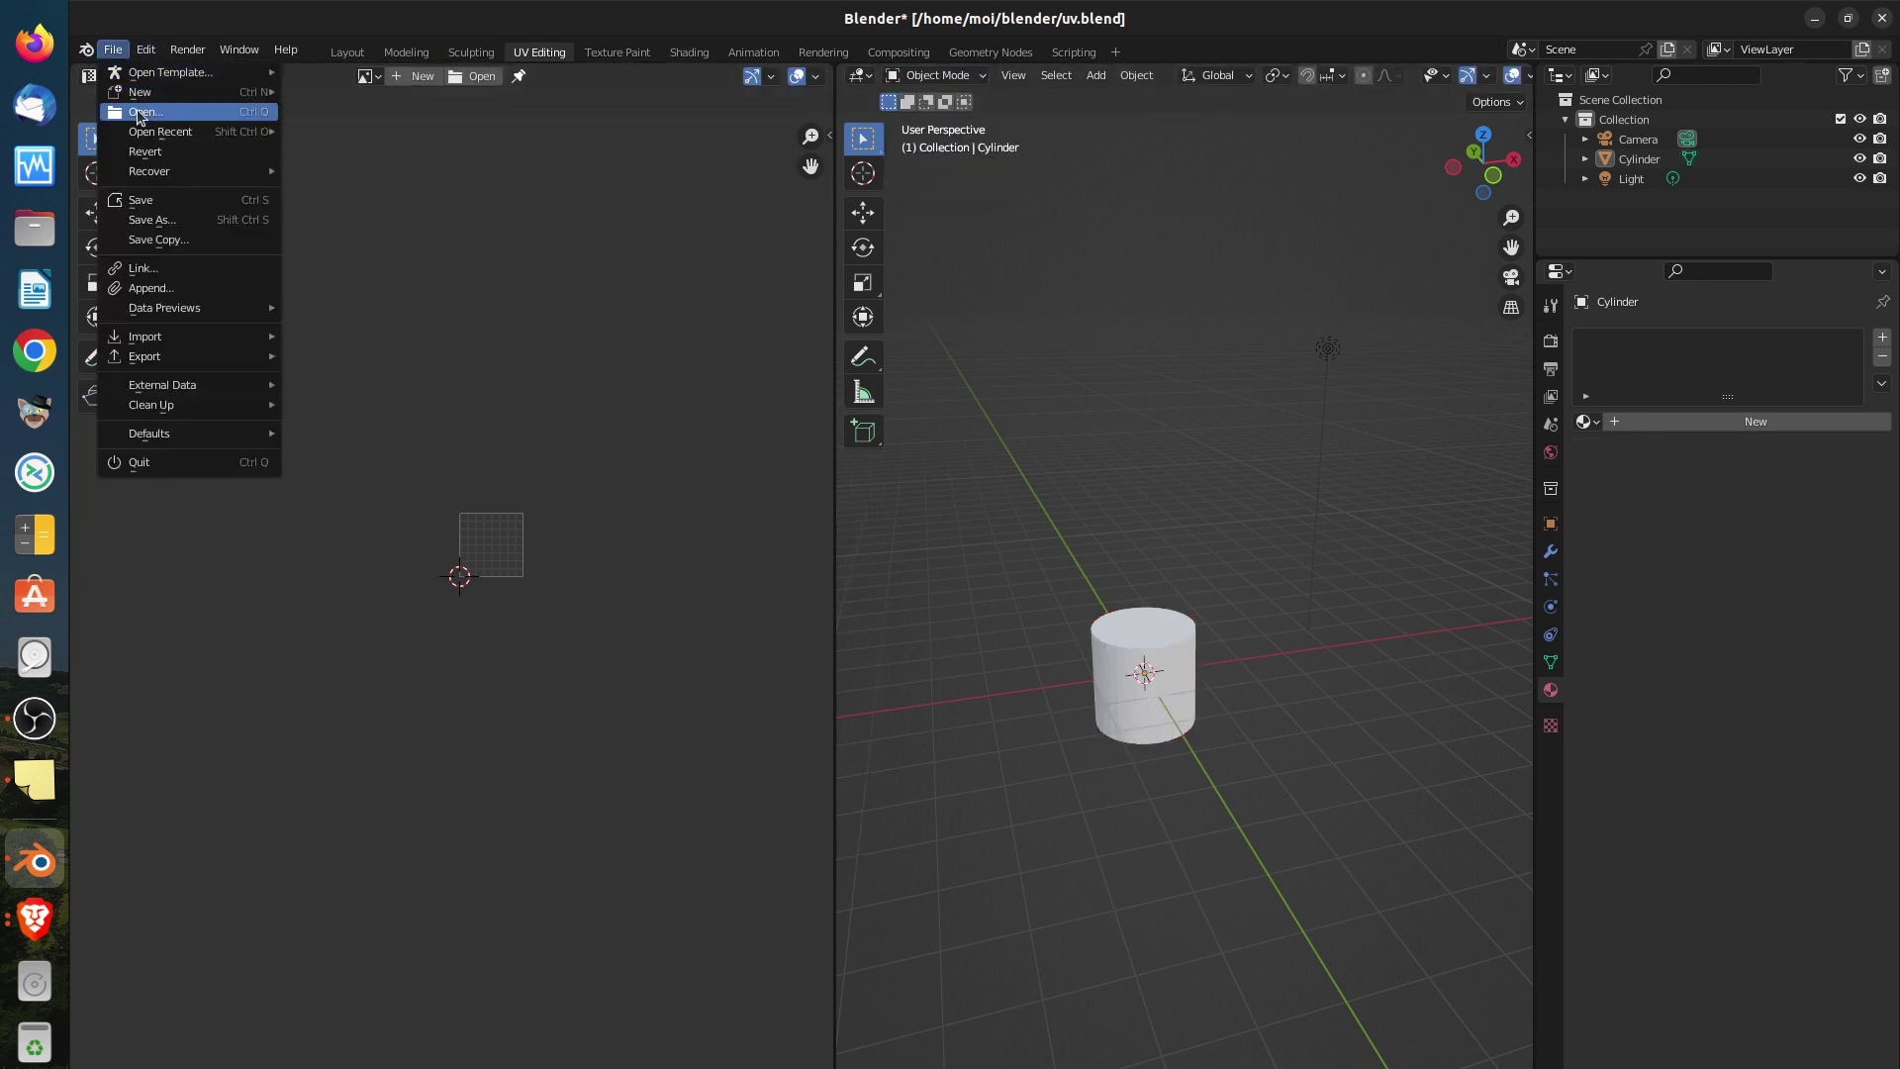
pyautogui.moveTo(145, 132)
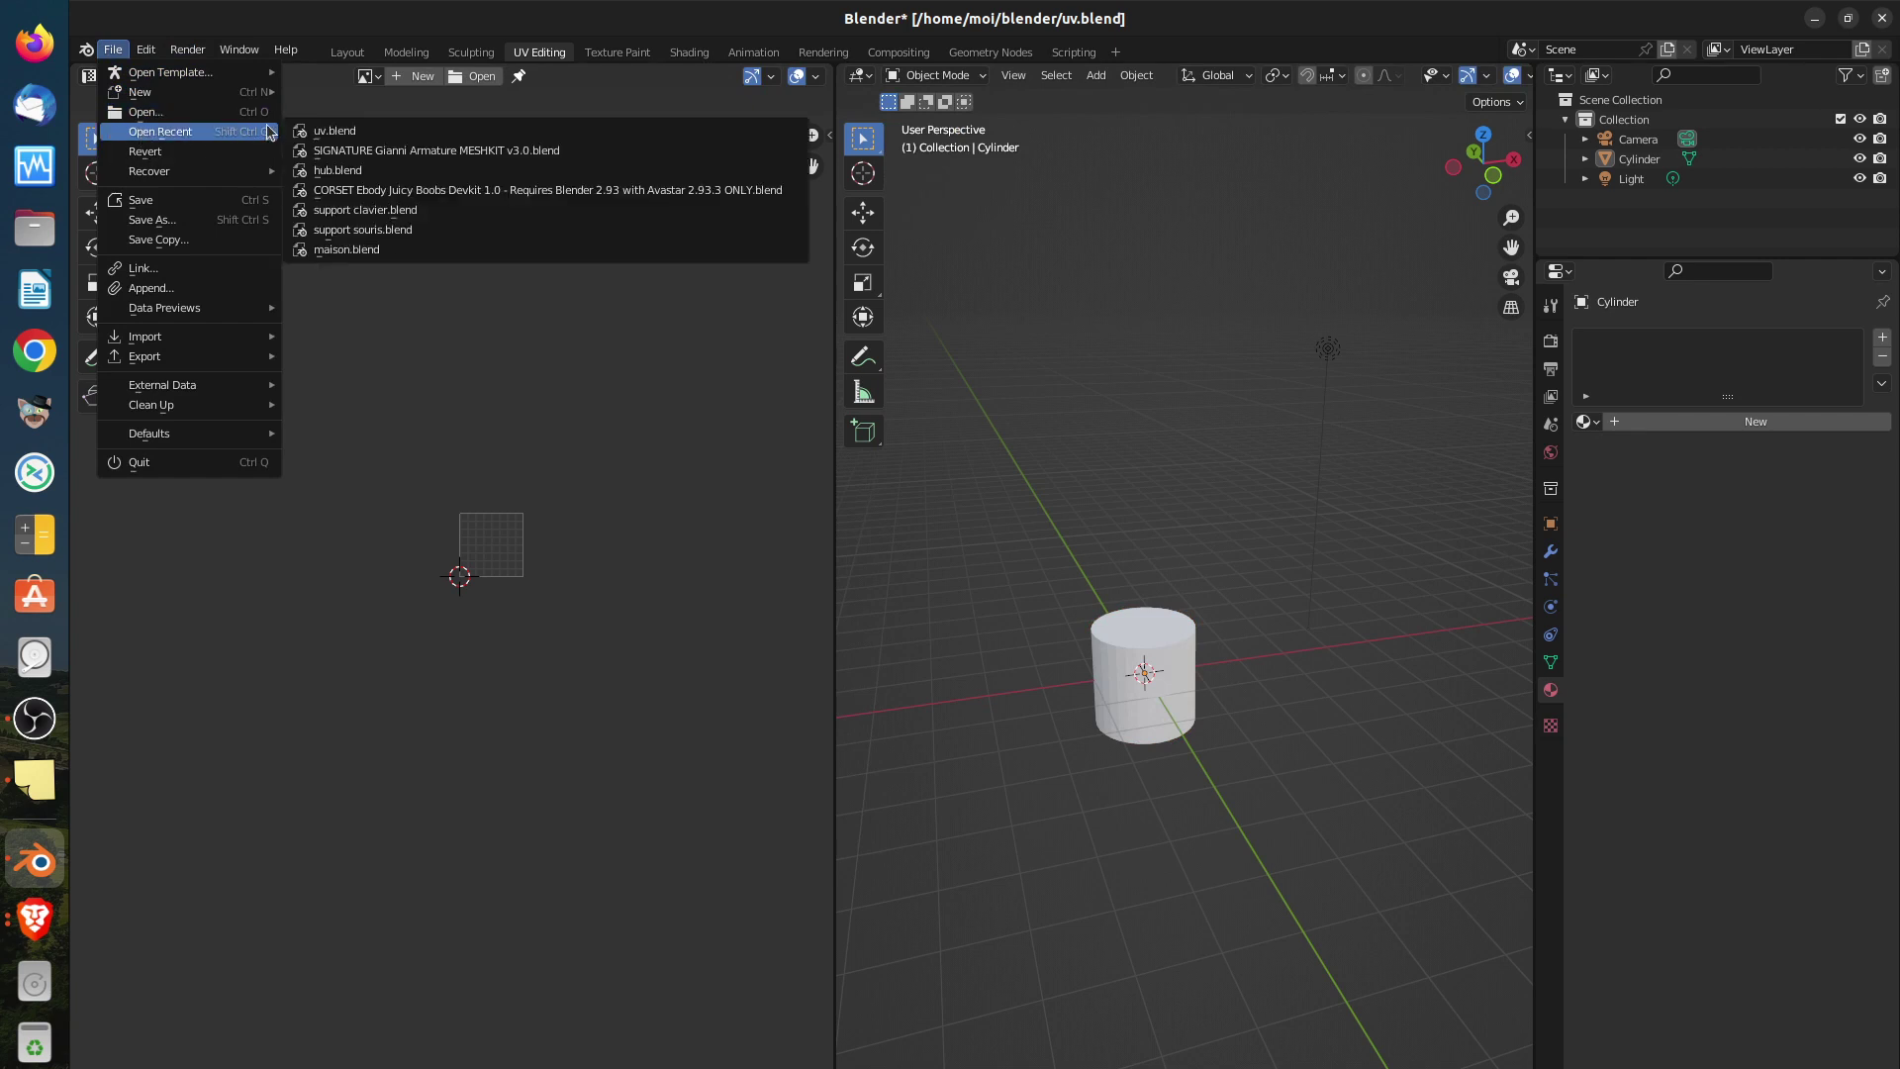
pyautogui.click(326, 132)
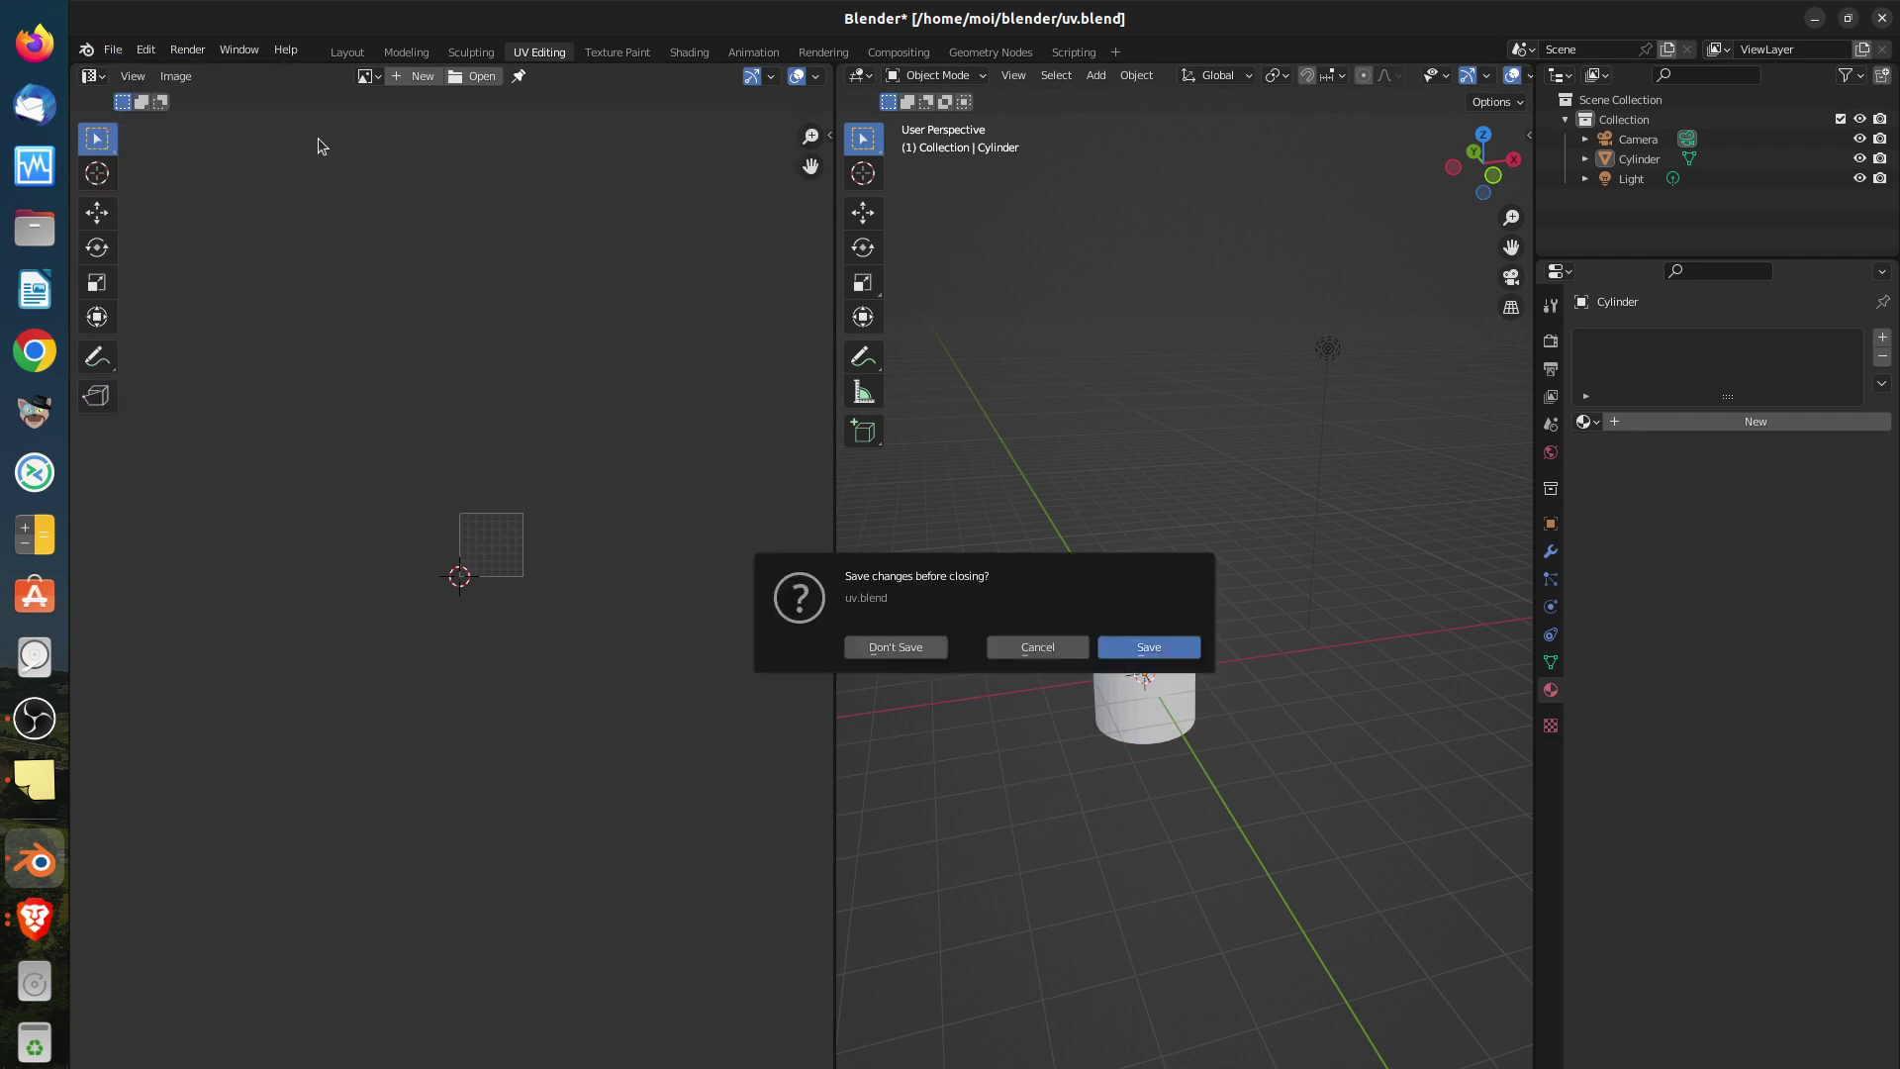
pyautogui.click(893, 647)
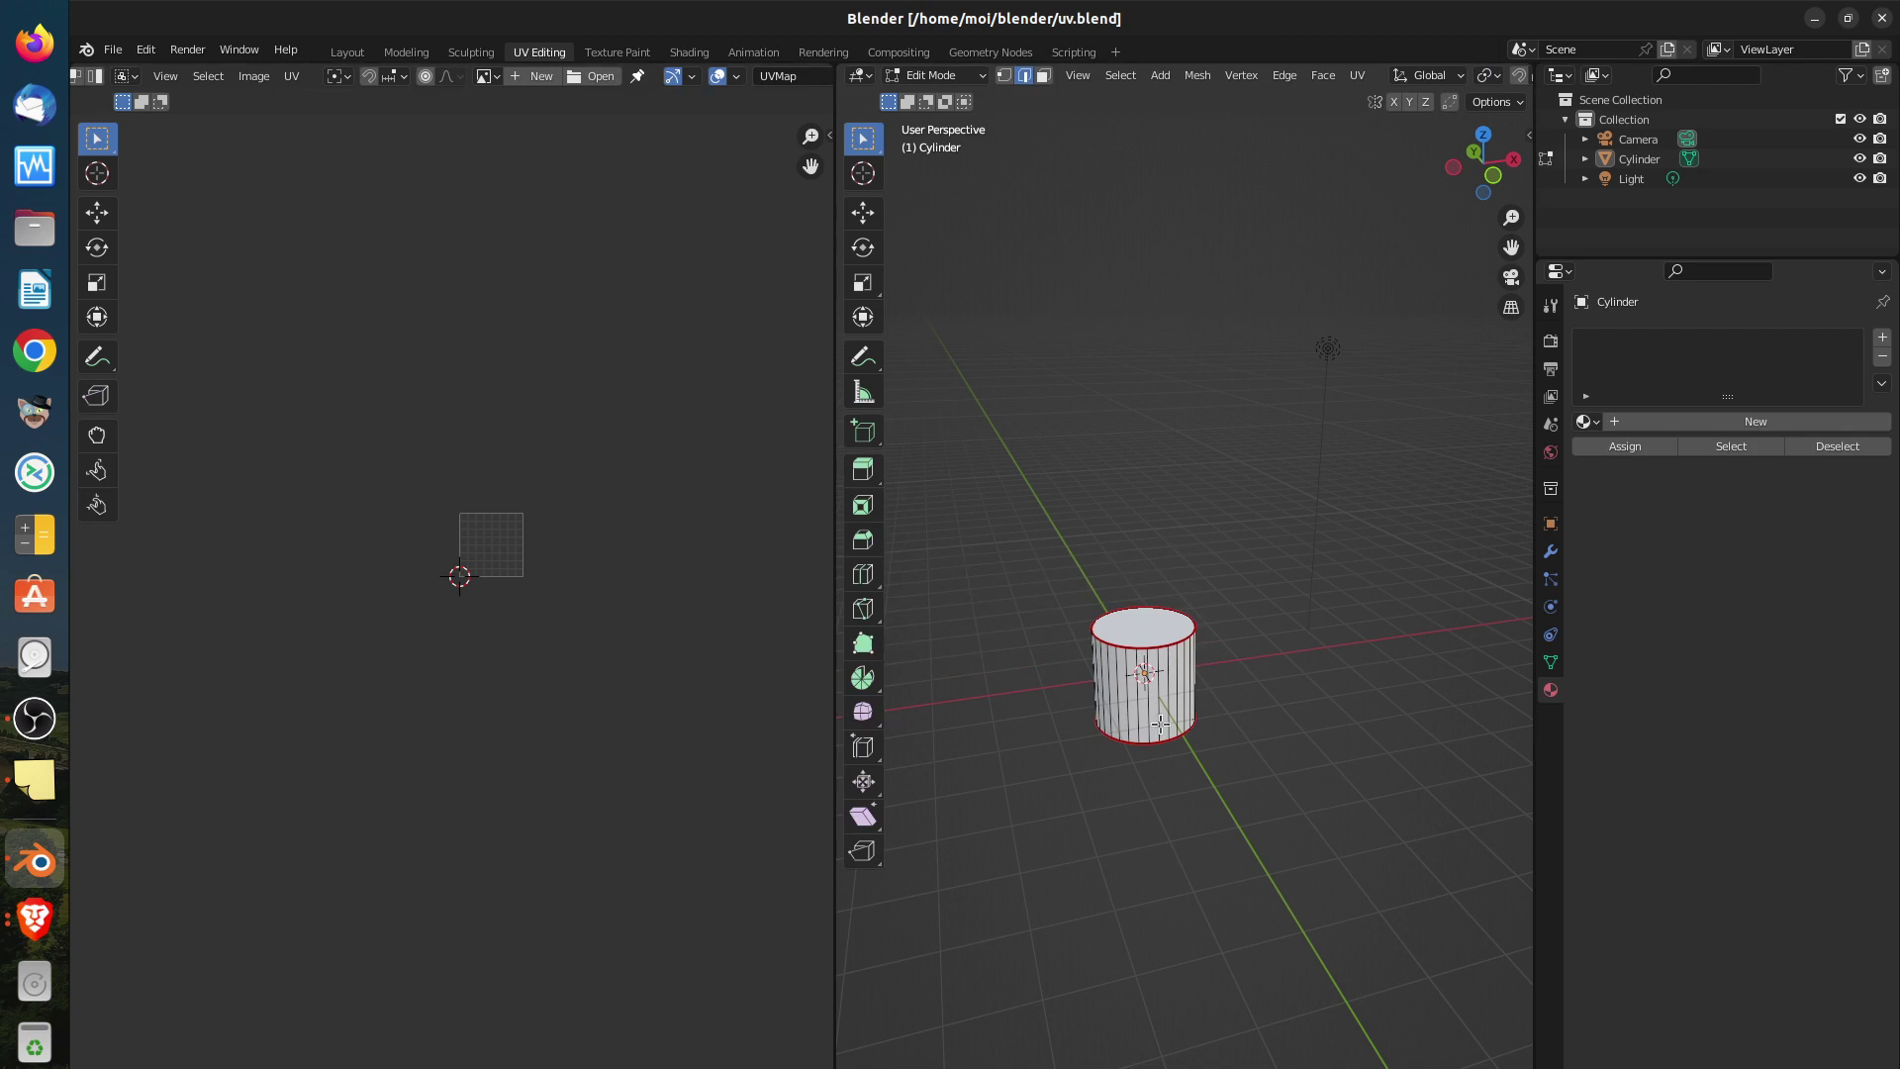
pyautogui.click(488, 76)
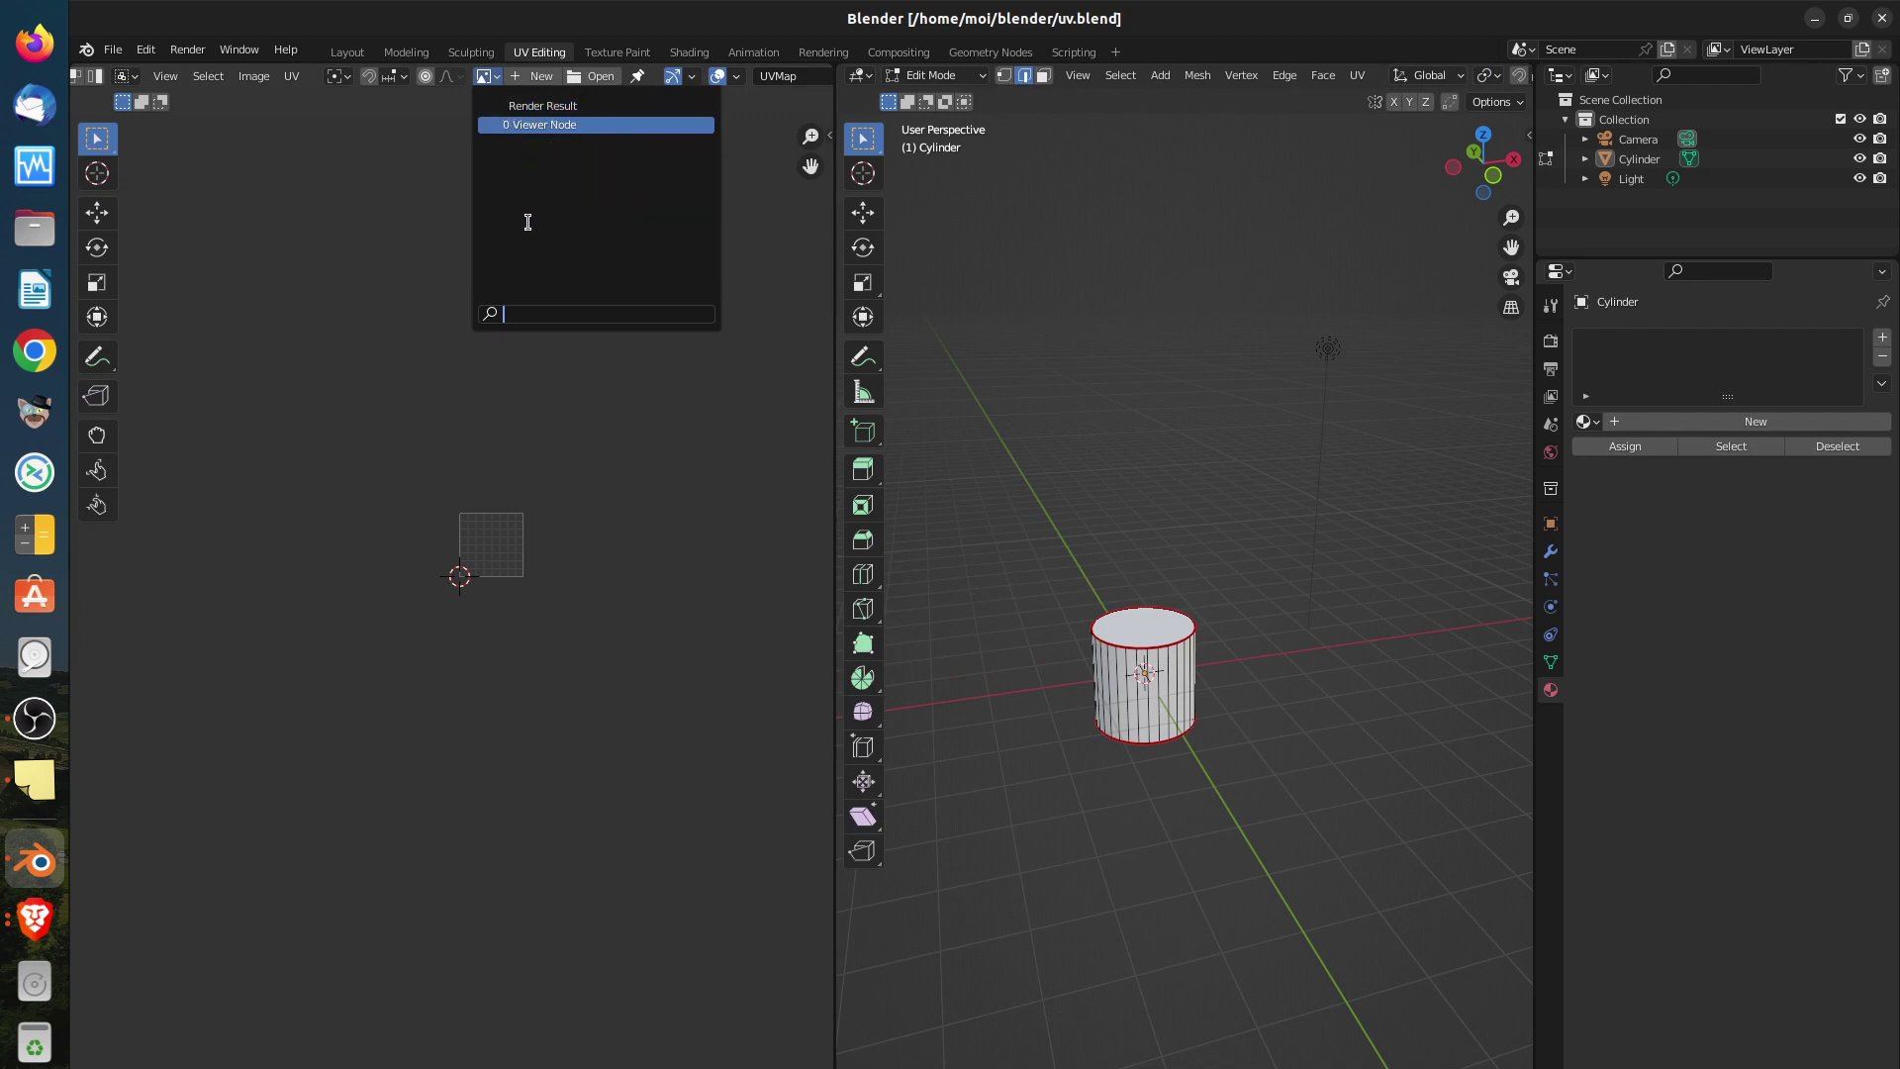
pyautogui.click(341, 351)
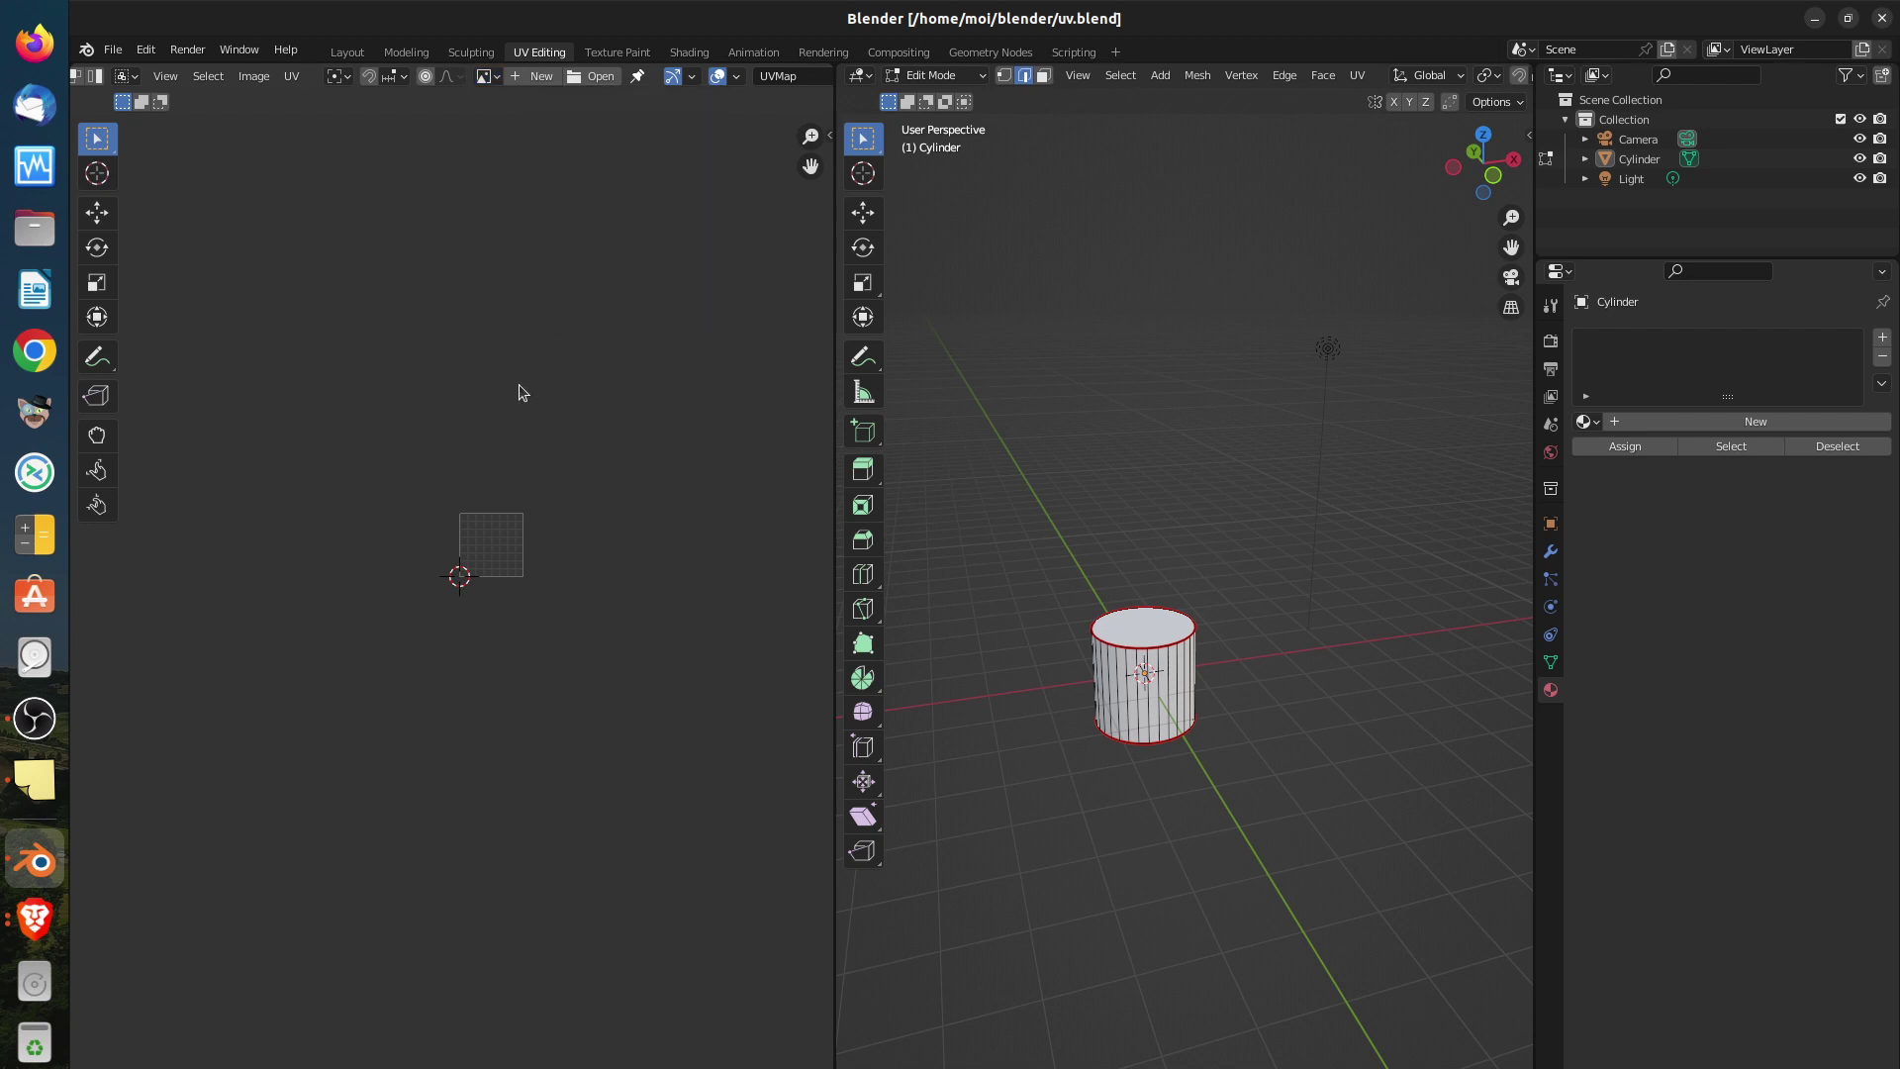
# Create a new blank 1024 x 1024 px image named "color" in the UV editor
pyautogui.click(539, 76)
pyautogui.click(525, 116)
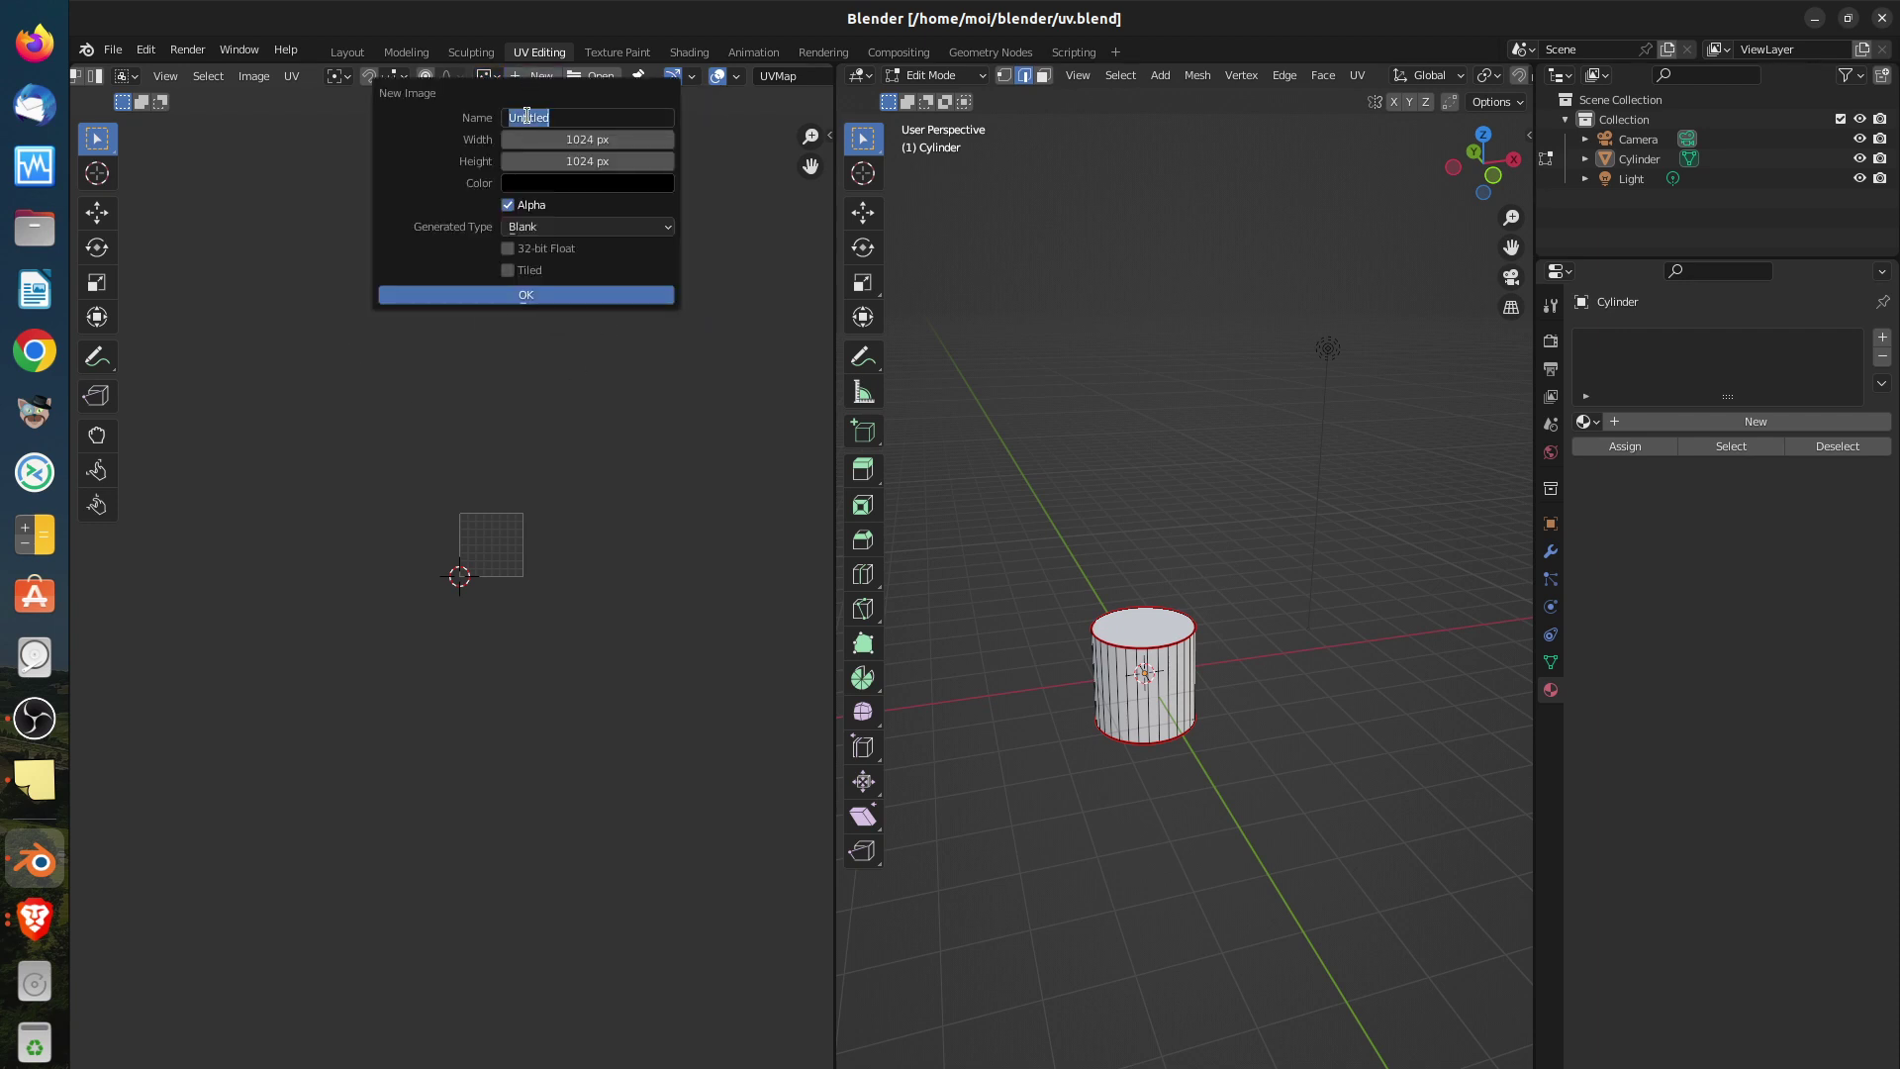
pyautogui.write('color')
pyautogui.click(527, 296)
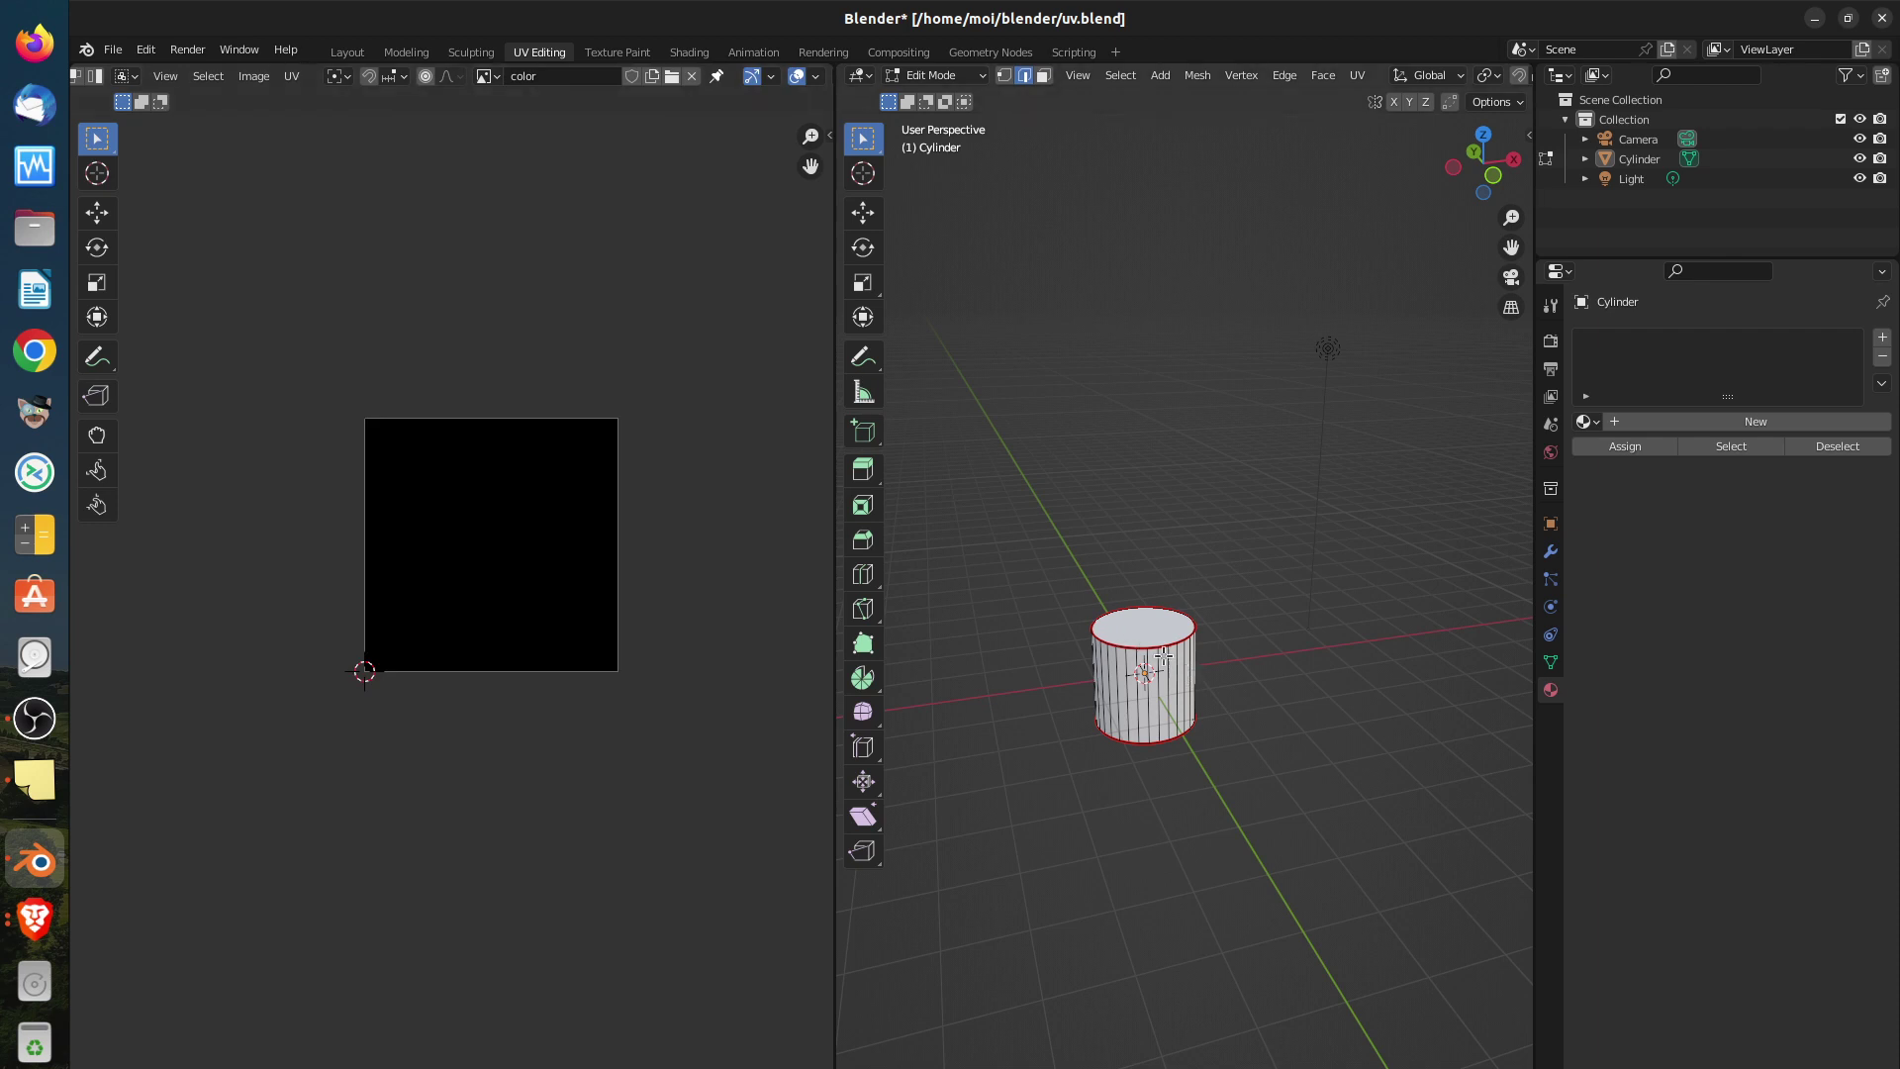
# Save the uv.blend file with the new "color" image
pyautogui.click(113, 49)
pyautogui.moveTo(133, 99)
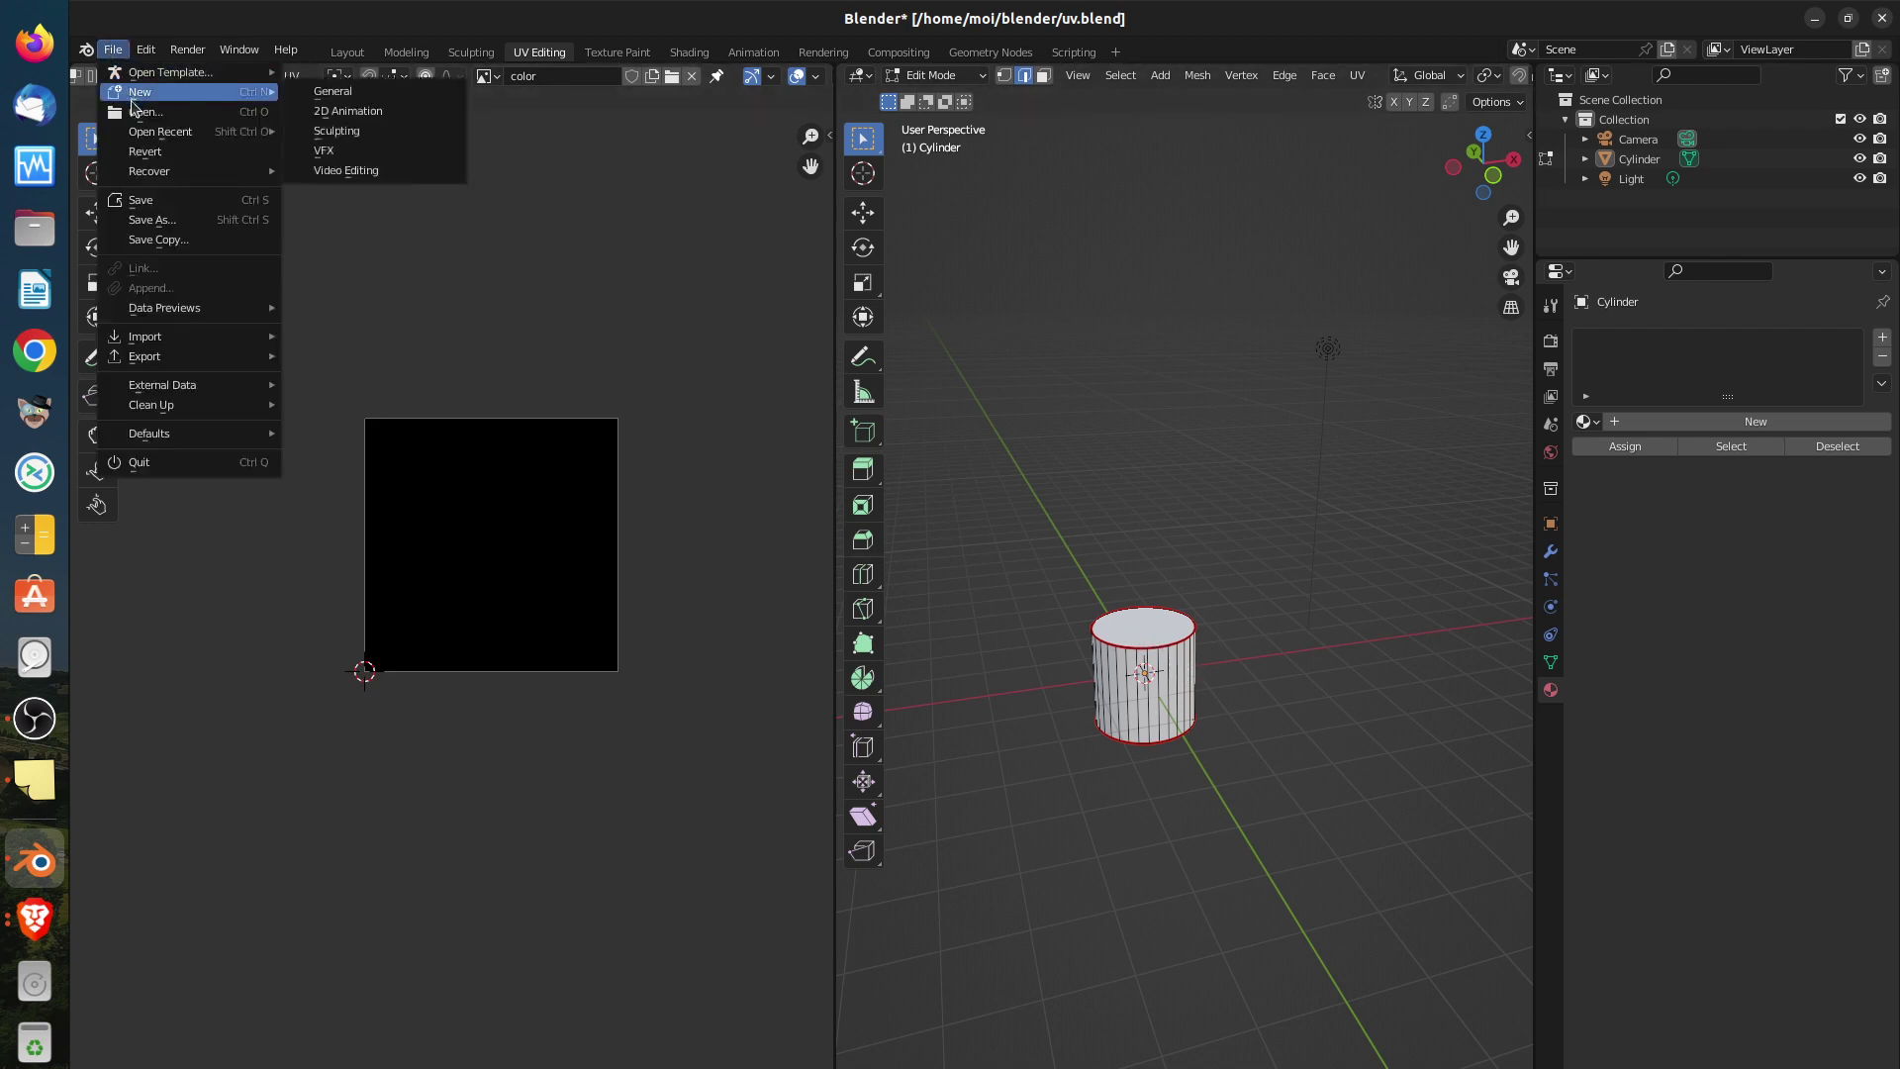
pyautogui.click(150, 202)
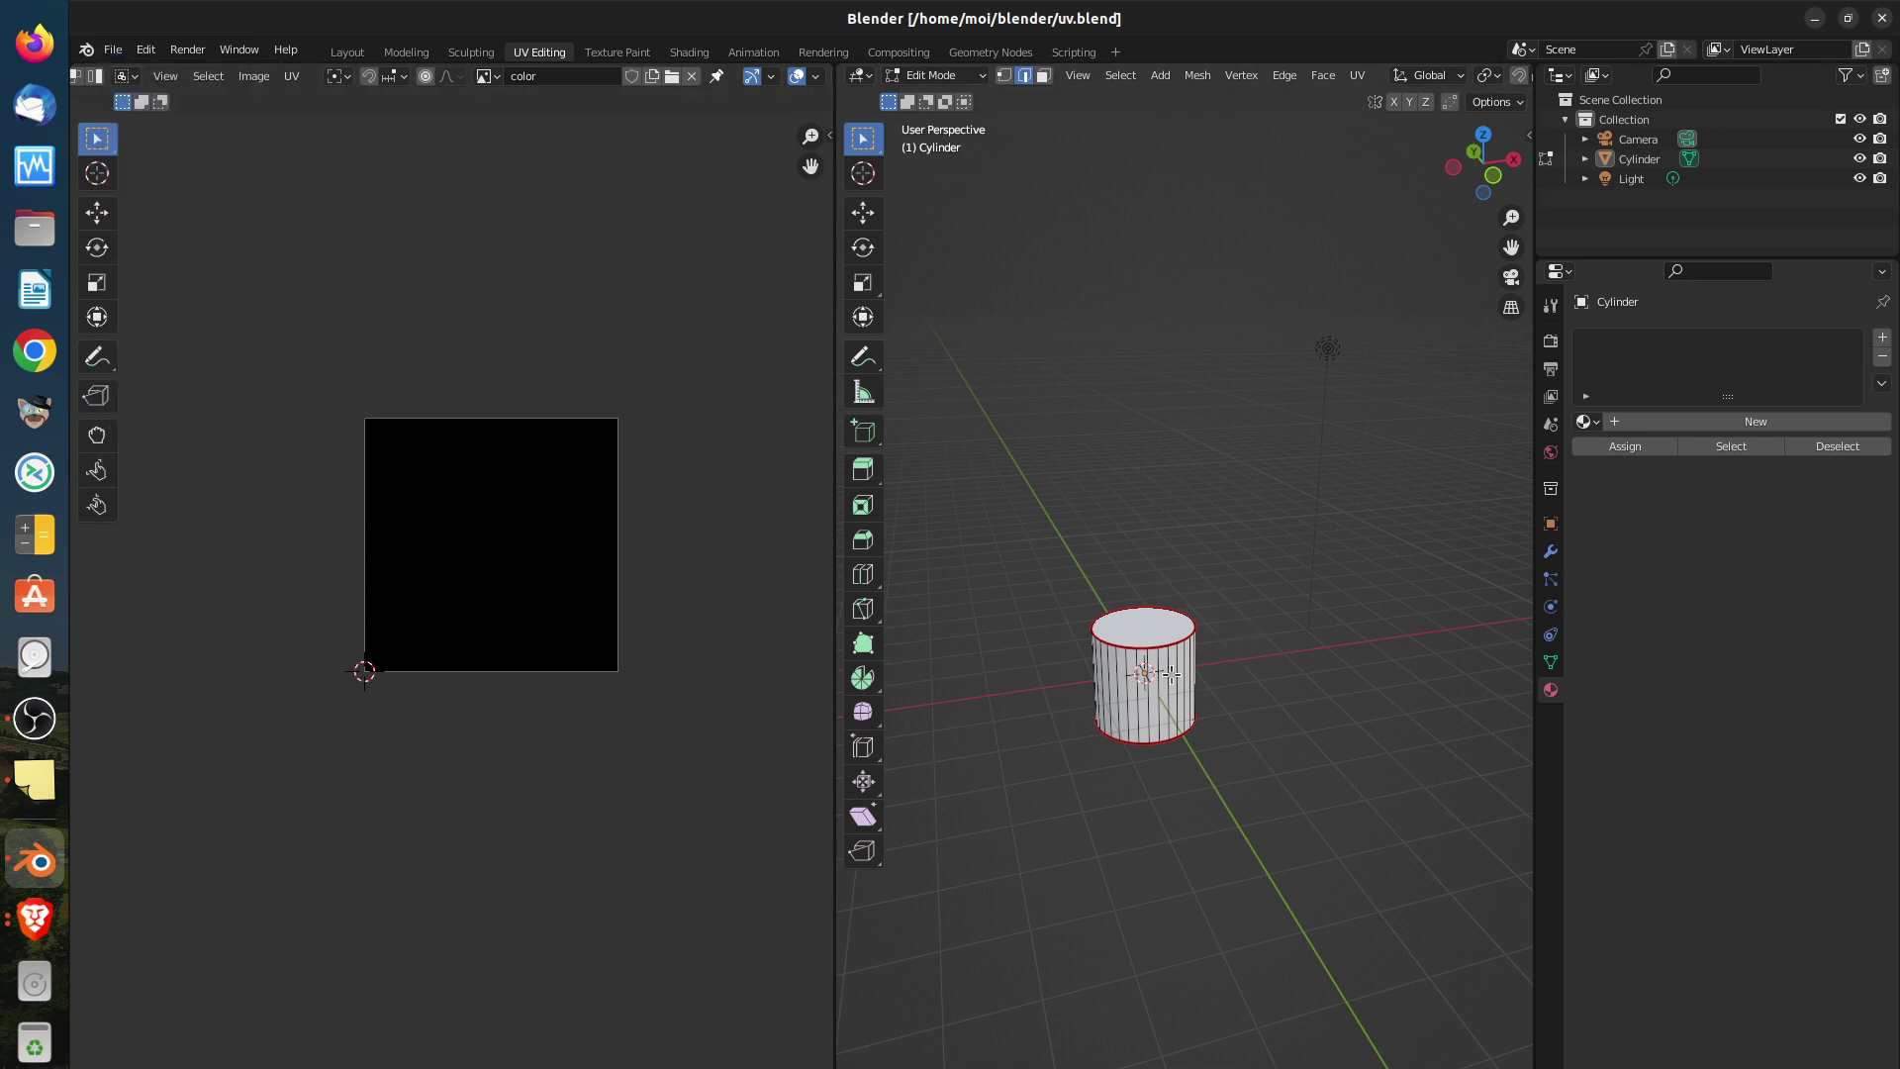
# Select the entire cylinder mesh and unlink the "color" image from the UV editor, relinking it once in between
pyautogui.scroll(2, 1165, 679)
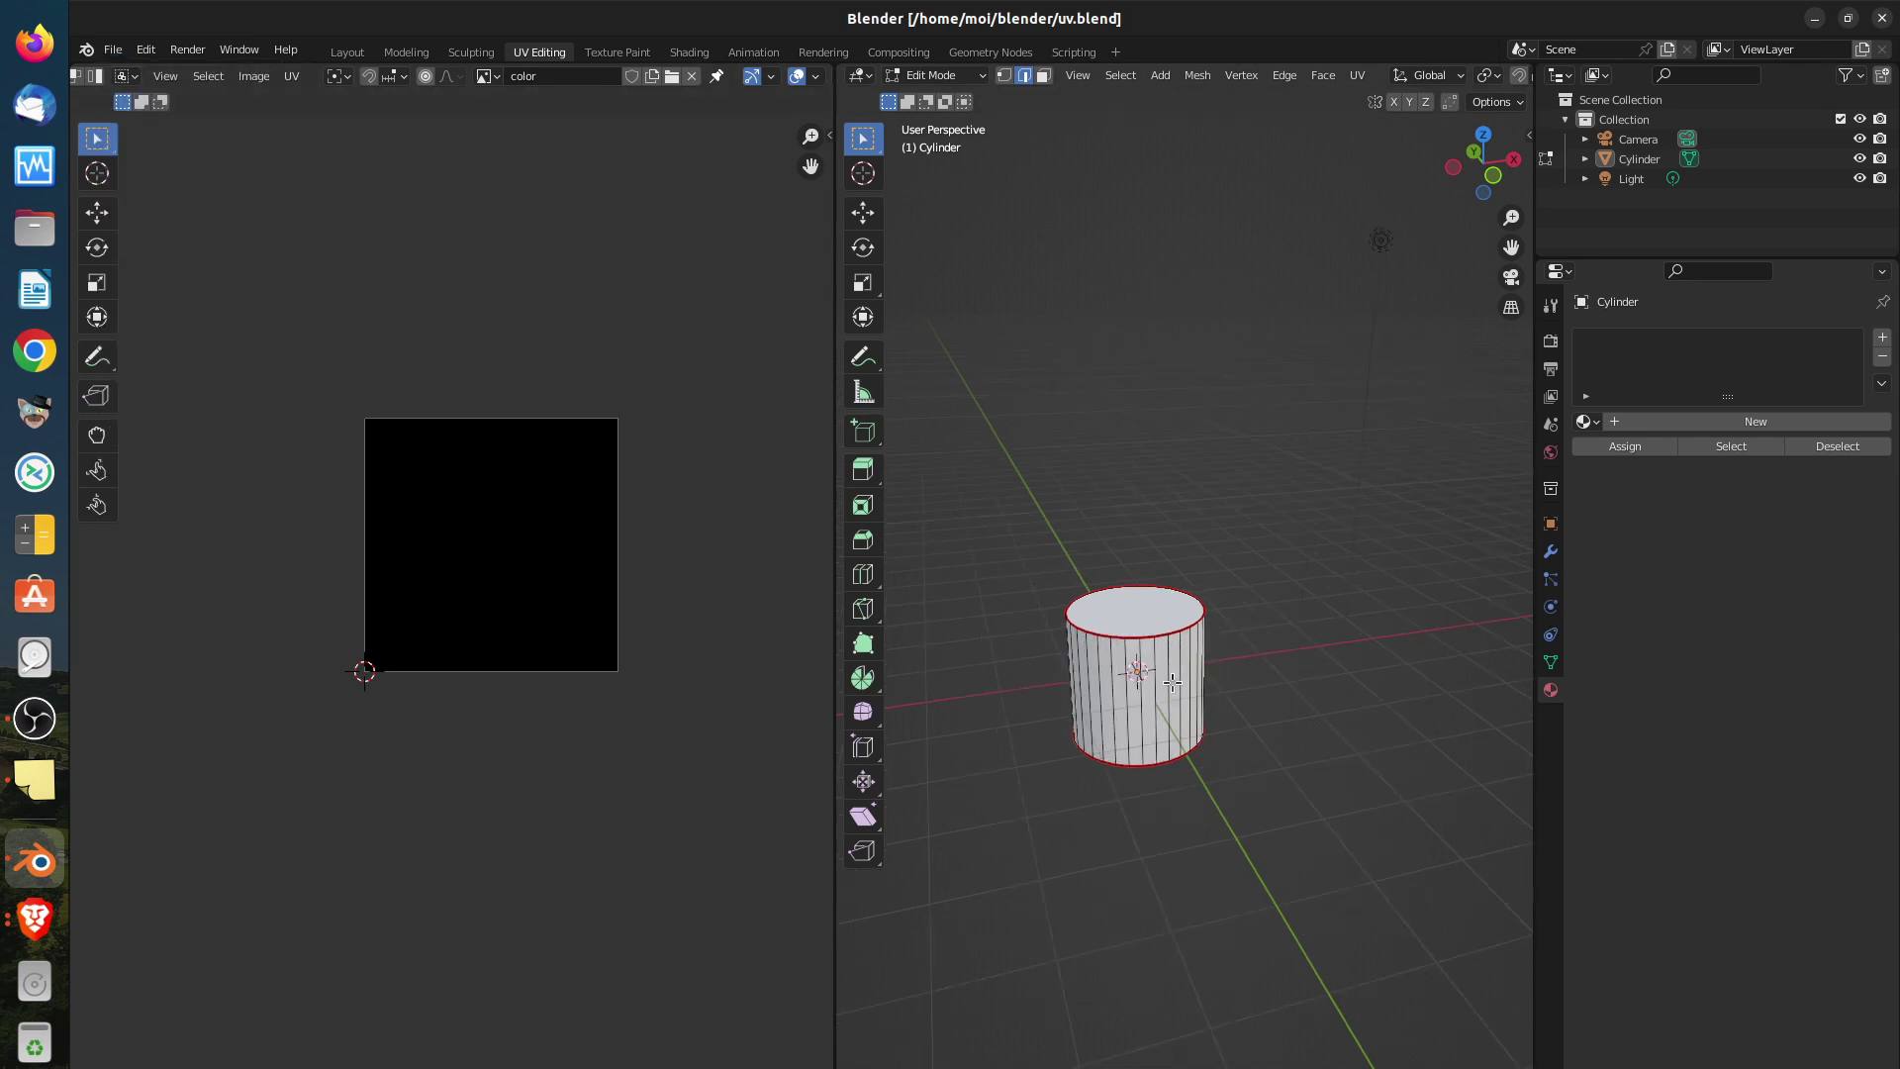
pyautogui.press('a')
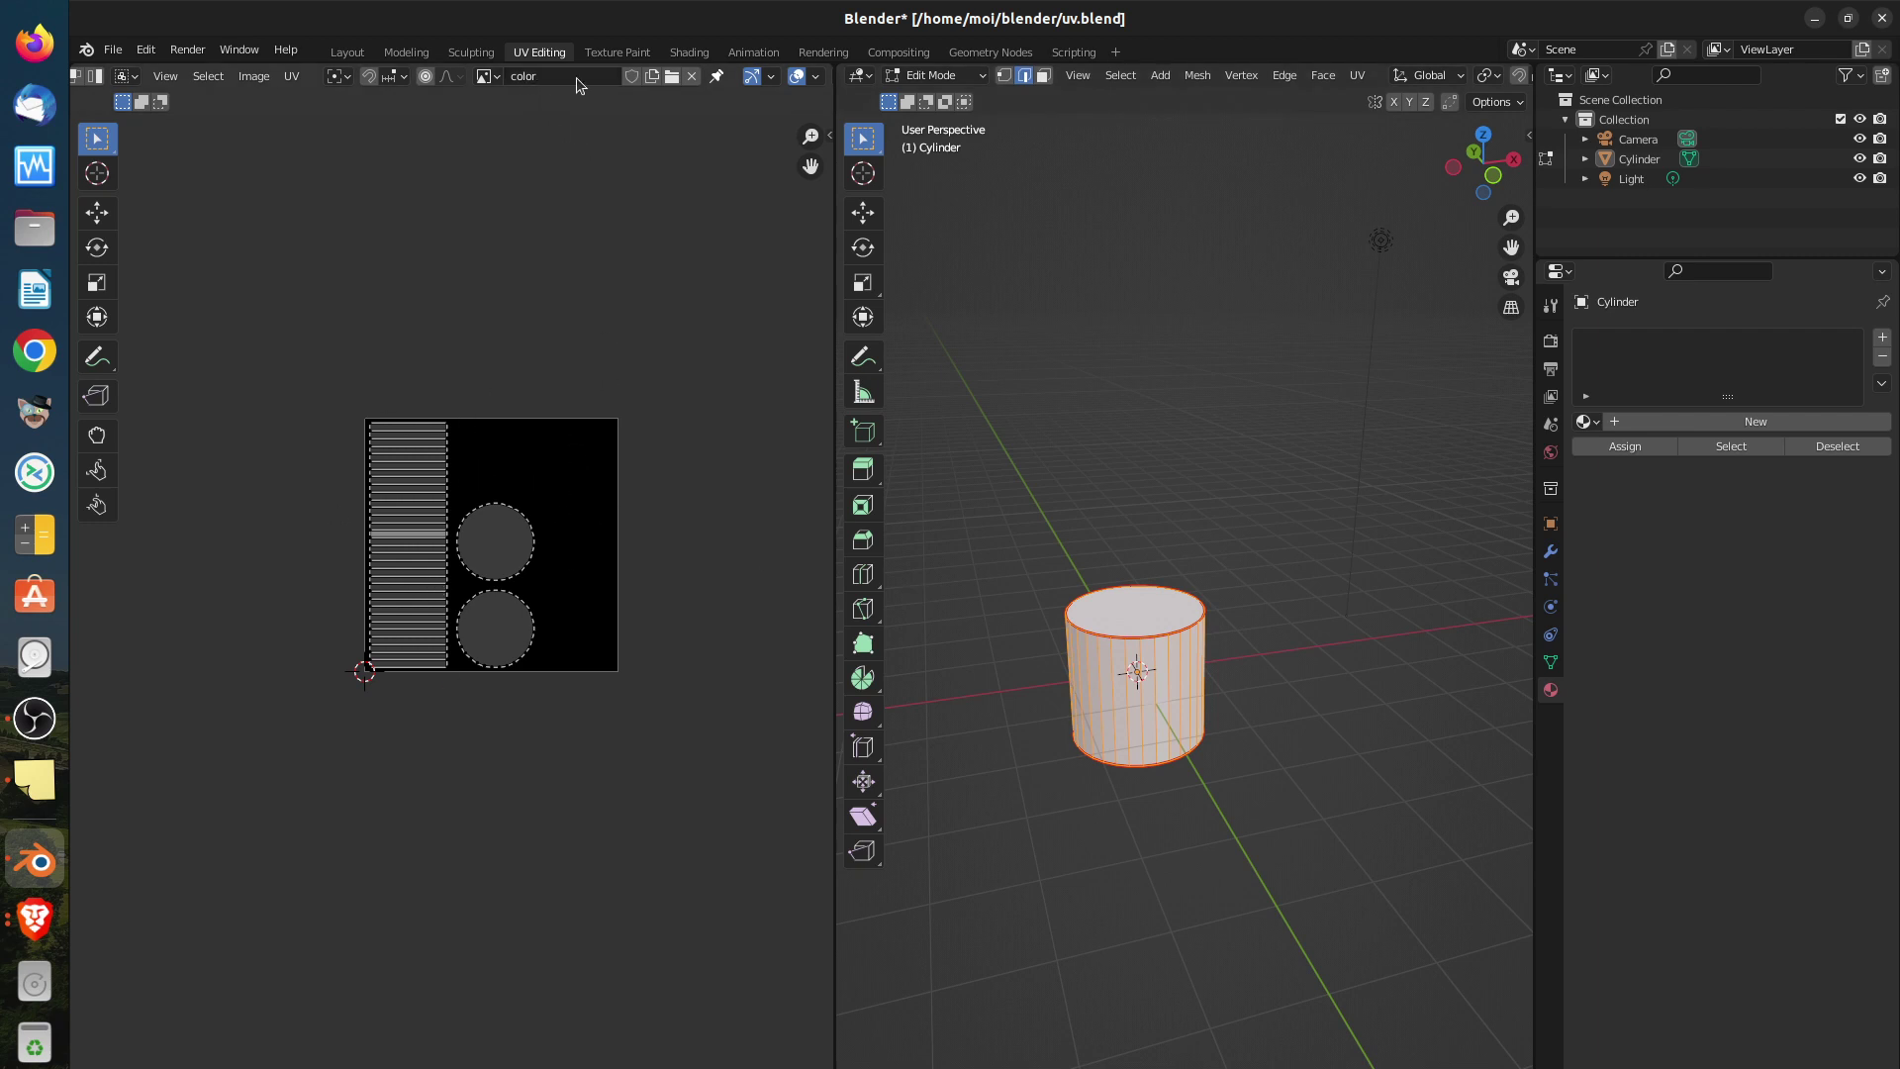
pyautogui.click(690, 76)
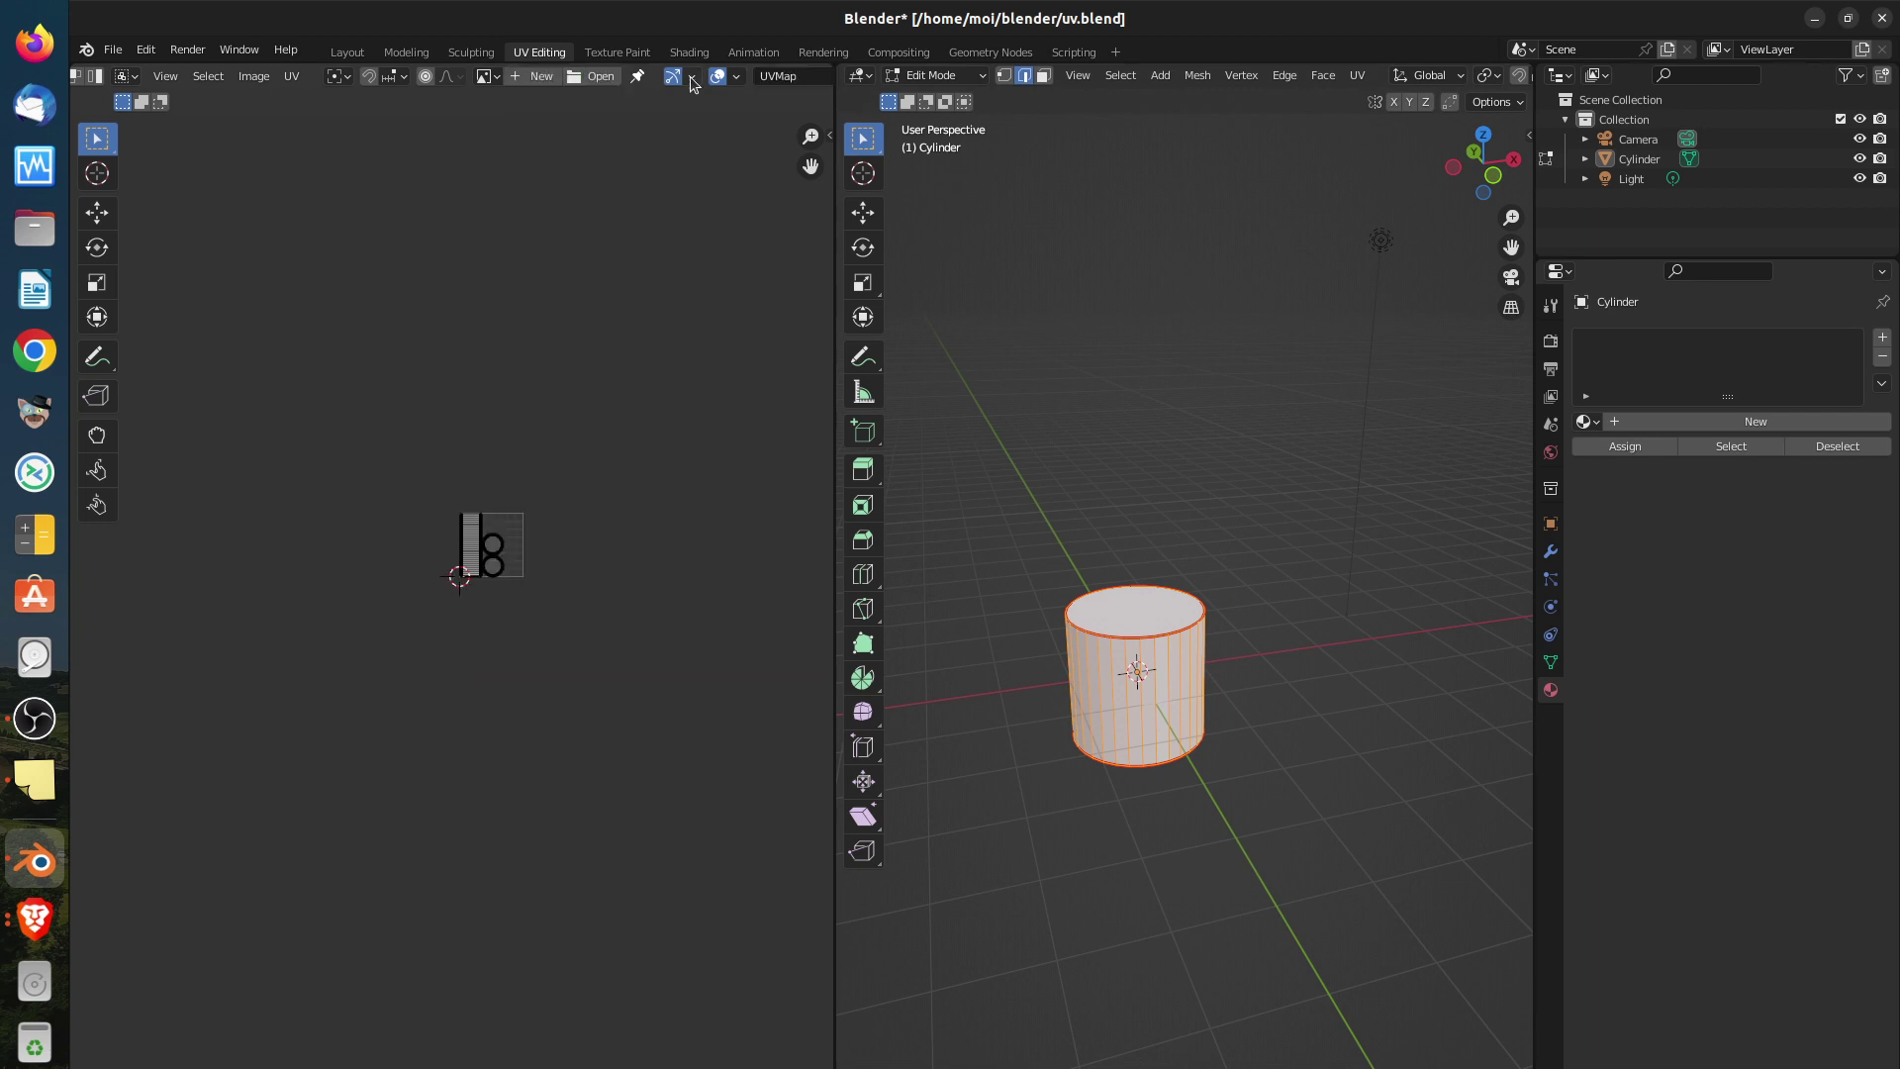
pyautogui.click(490, 77)
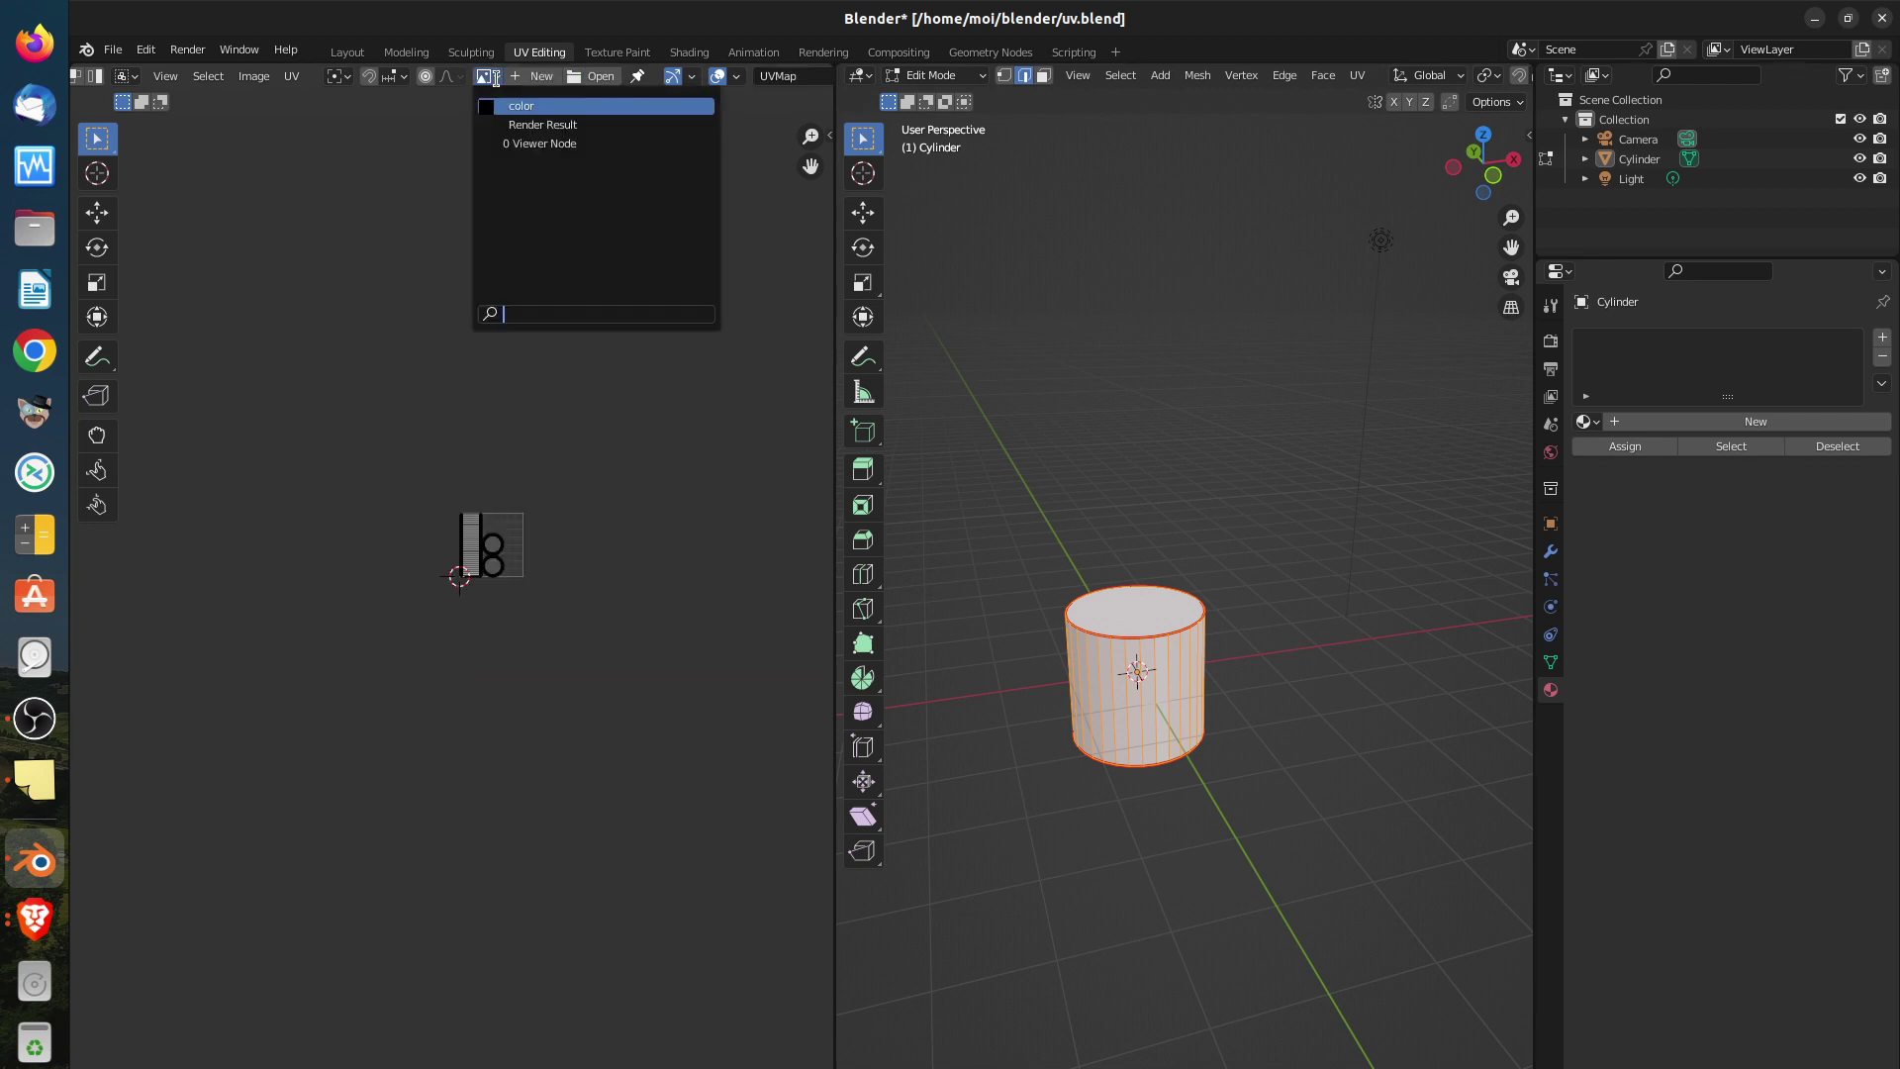
pyautogui.click(531, 104)
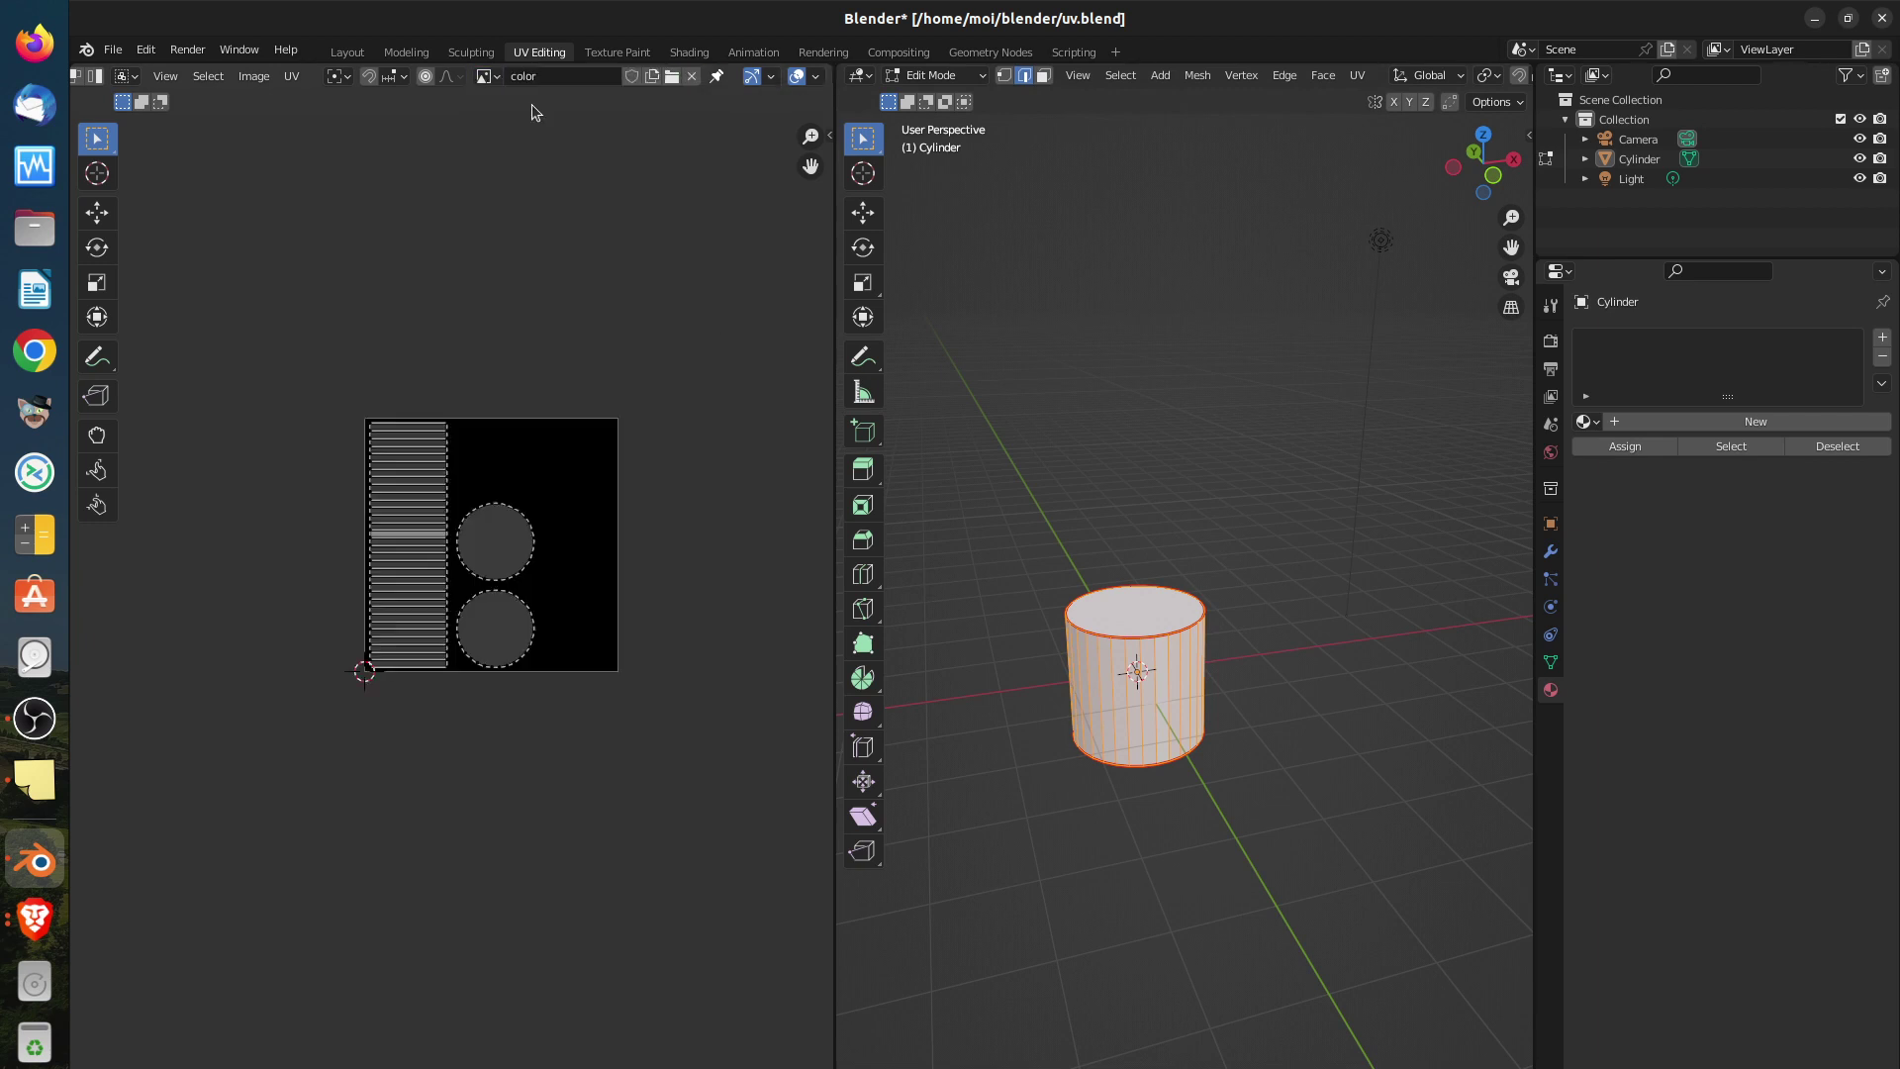
pyautogui.click(692, 76)
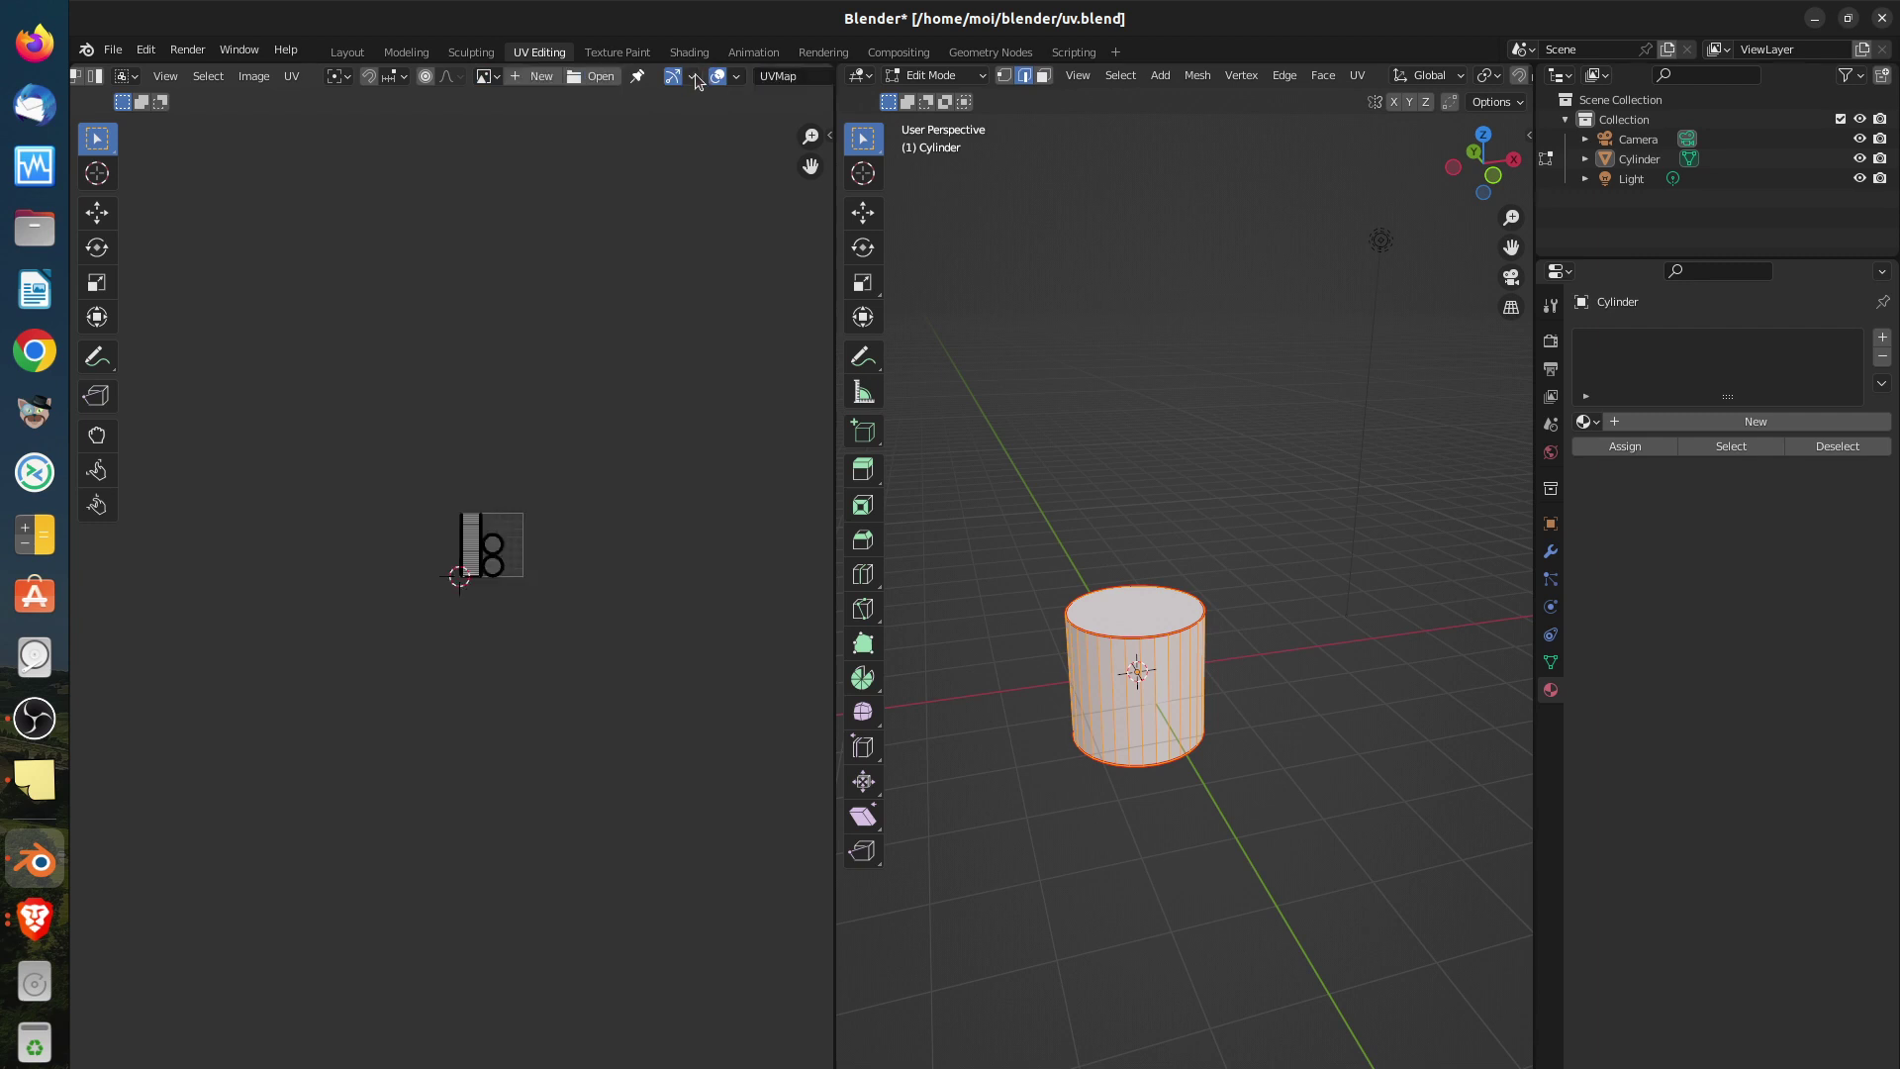
pyautogui.click(488, 77)
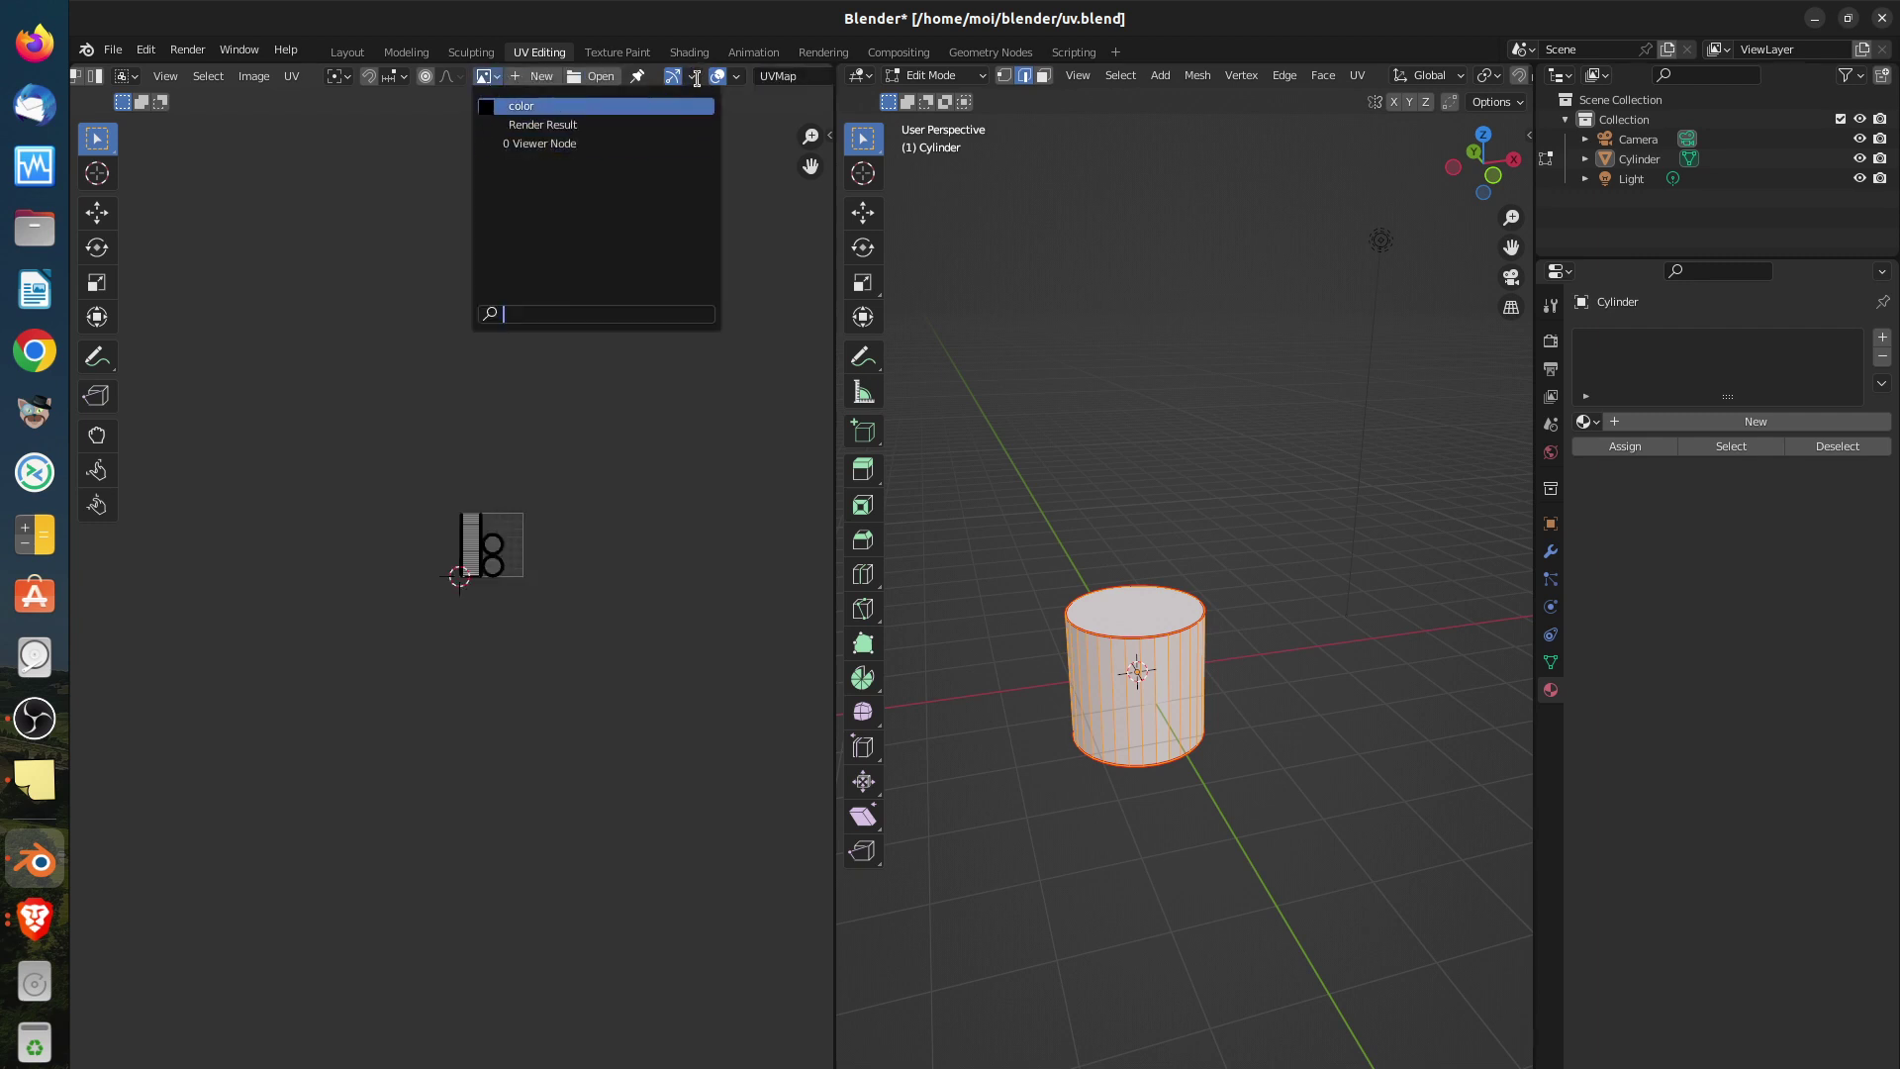
pyautogui.click(496, 76)
# Save uv.blend with the "color" image unlinked, and reopen it from the recent files
pyautogui.click(113, 50)
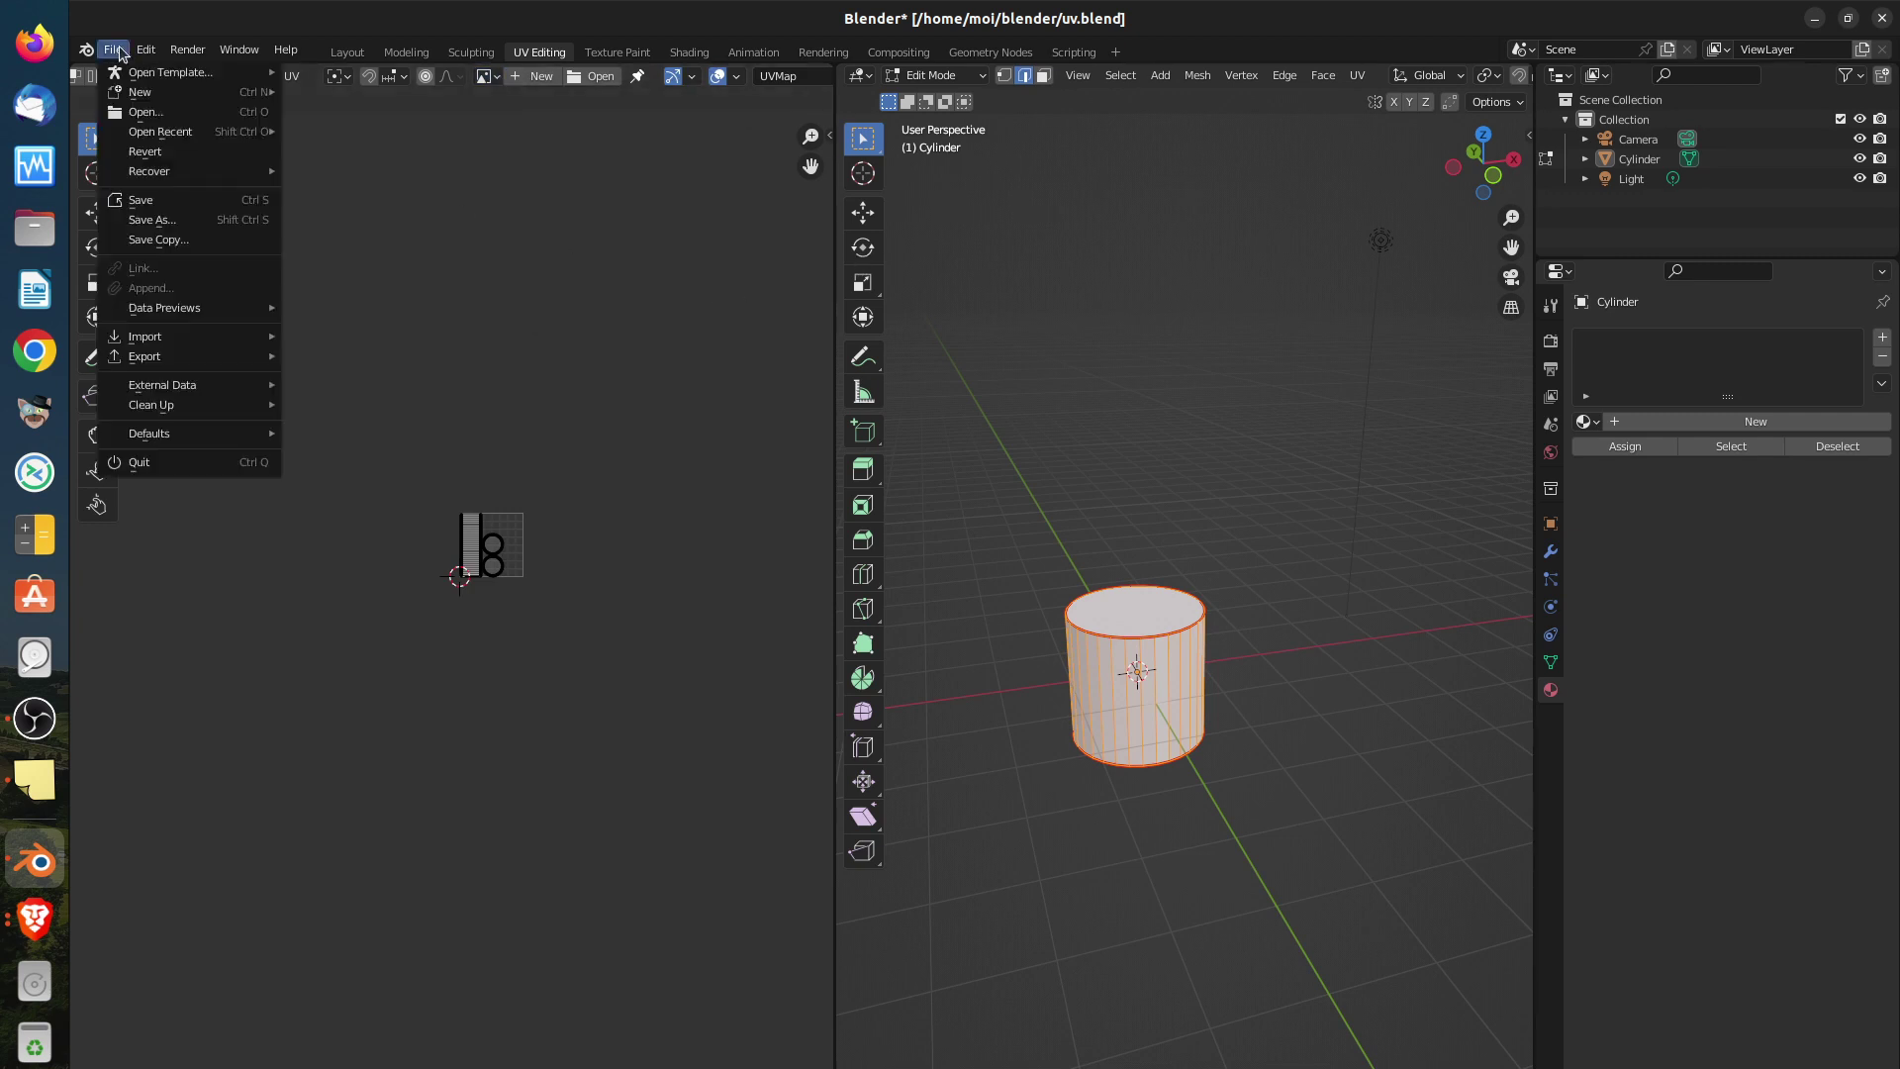
pyautogui.click(141, 200)
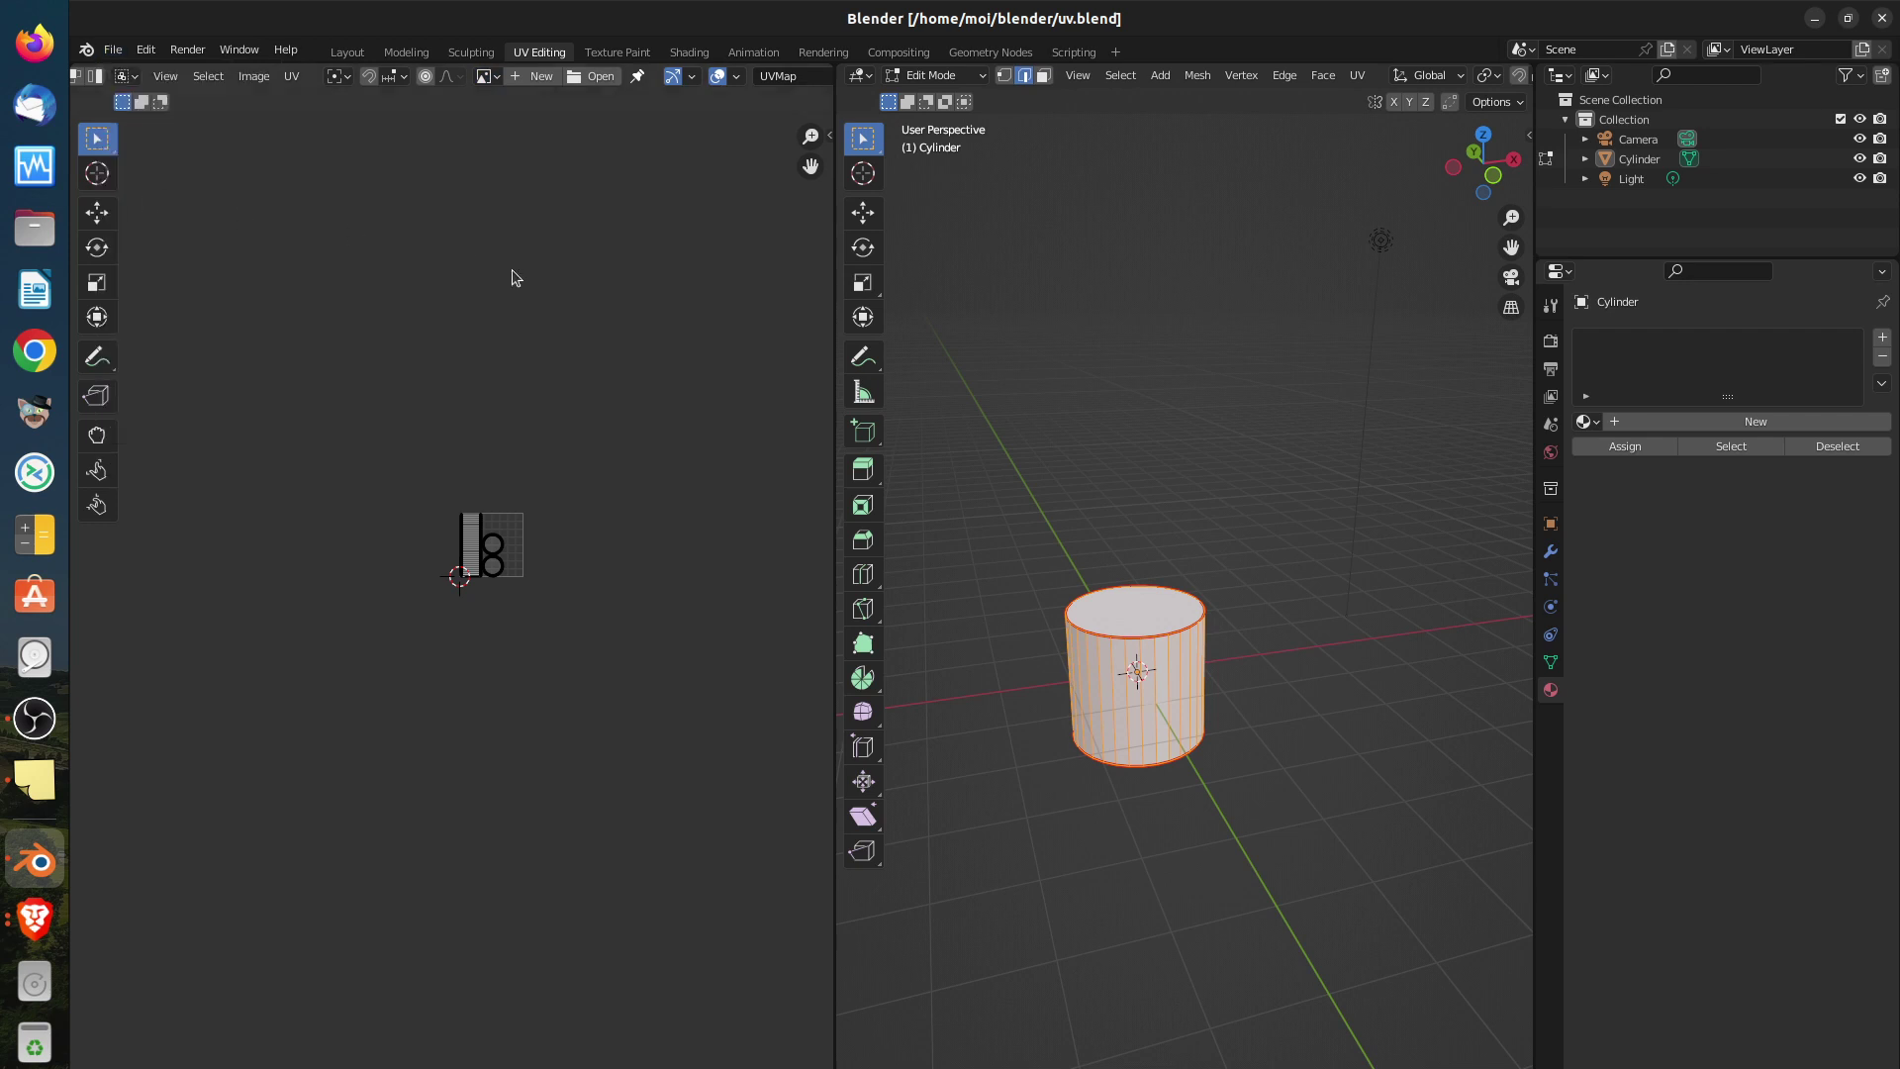
pyautogui.click(112, 50)
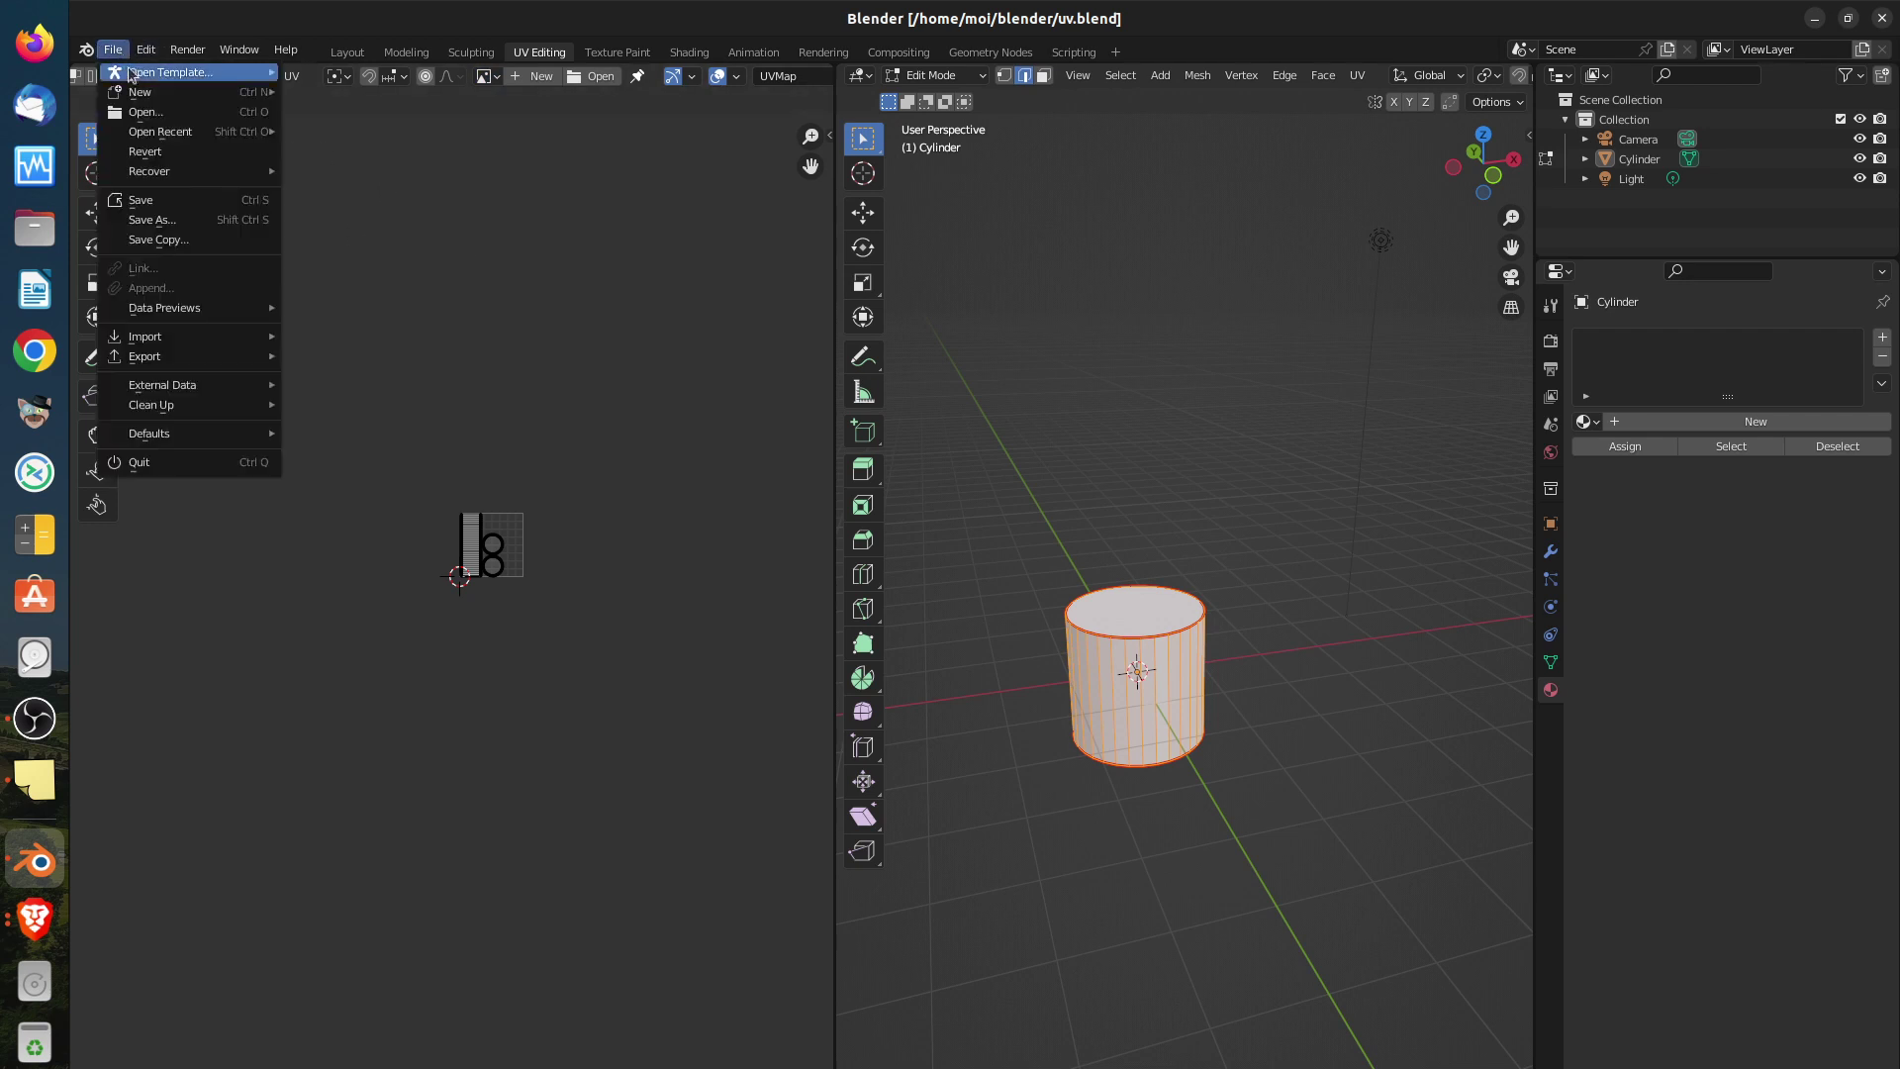
pyautogui.moveTo(151, 133)
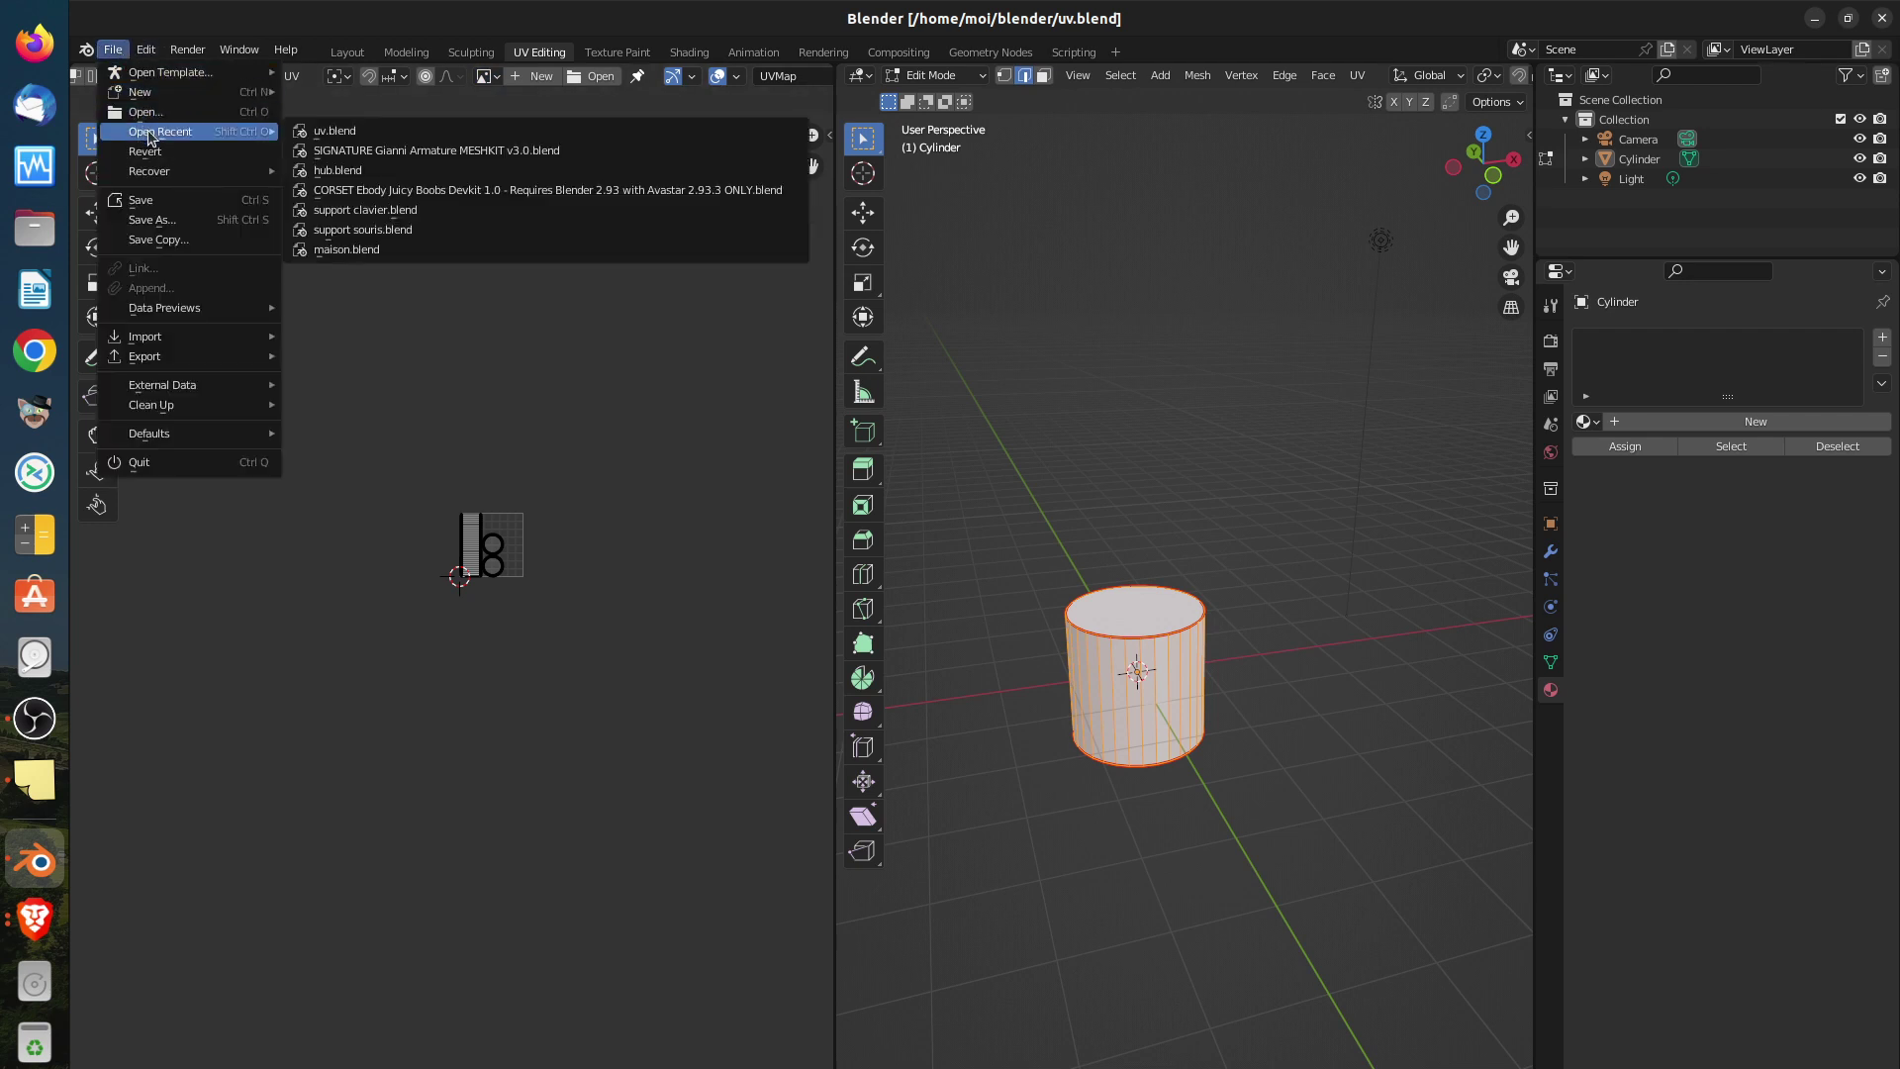
pyautogui.click(313, 131)
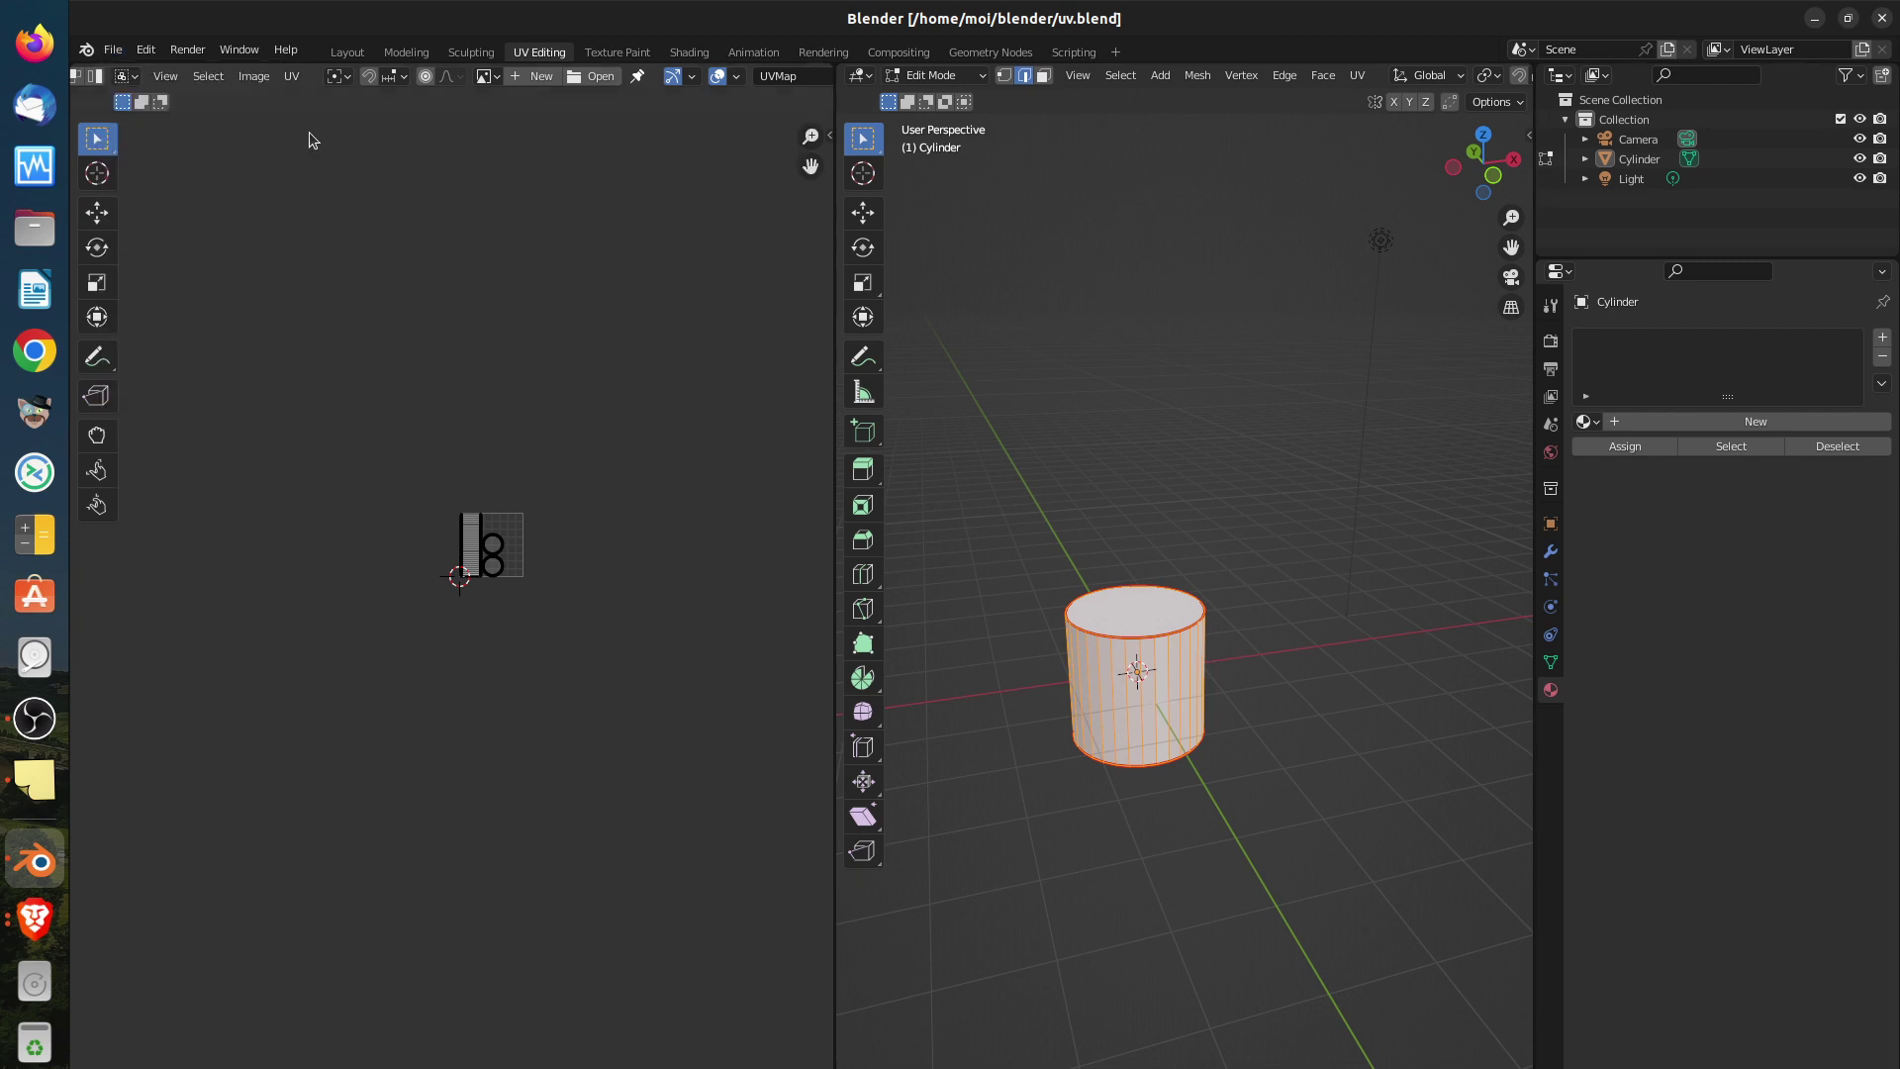
# Display the "color" image behind the cylinder's UV islands in the UV editor
pyautogui.click(488, 77)
pyautogui.click(505, 106)
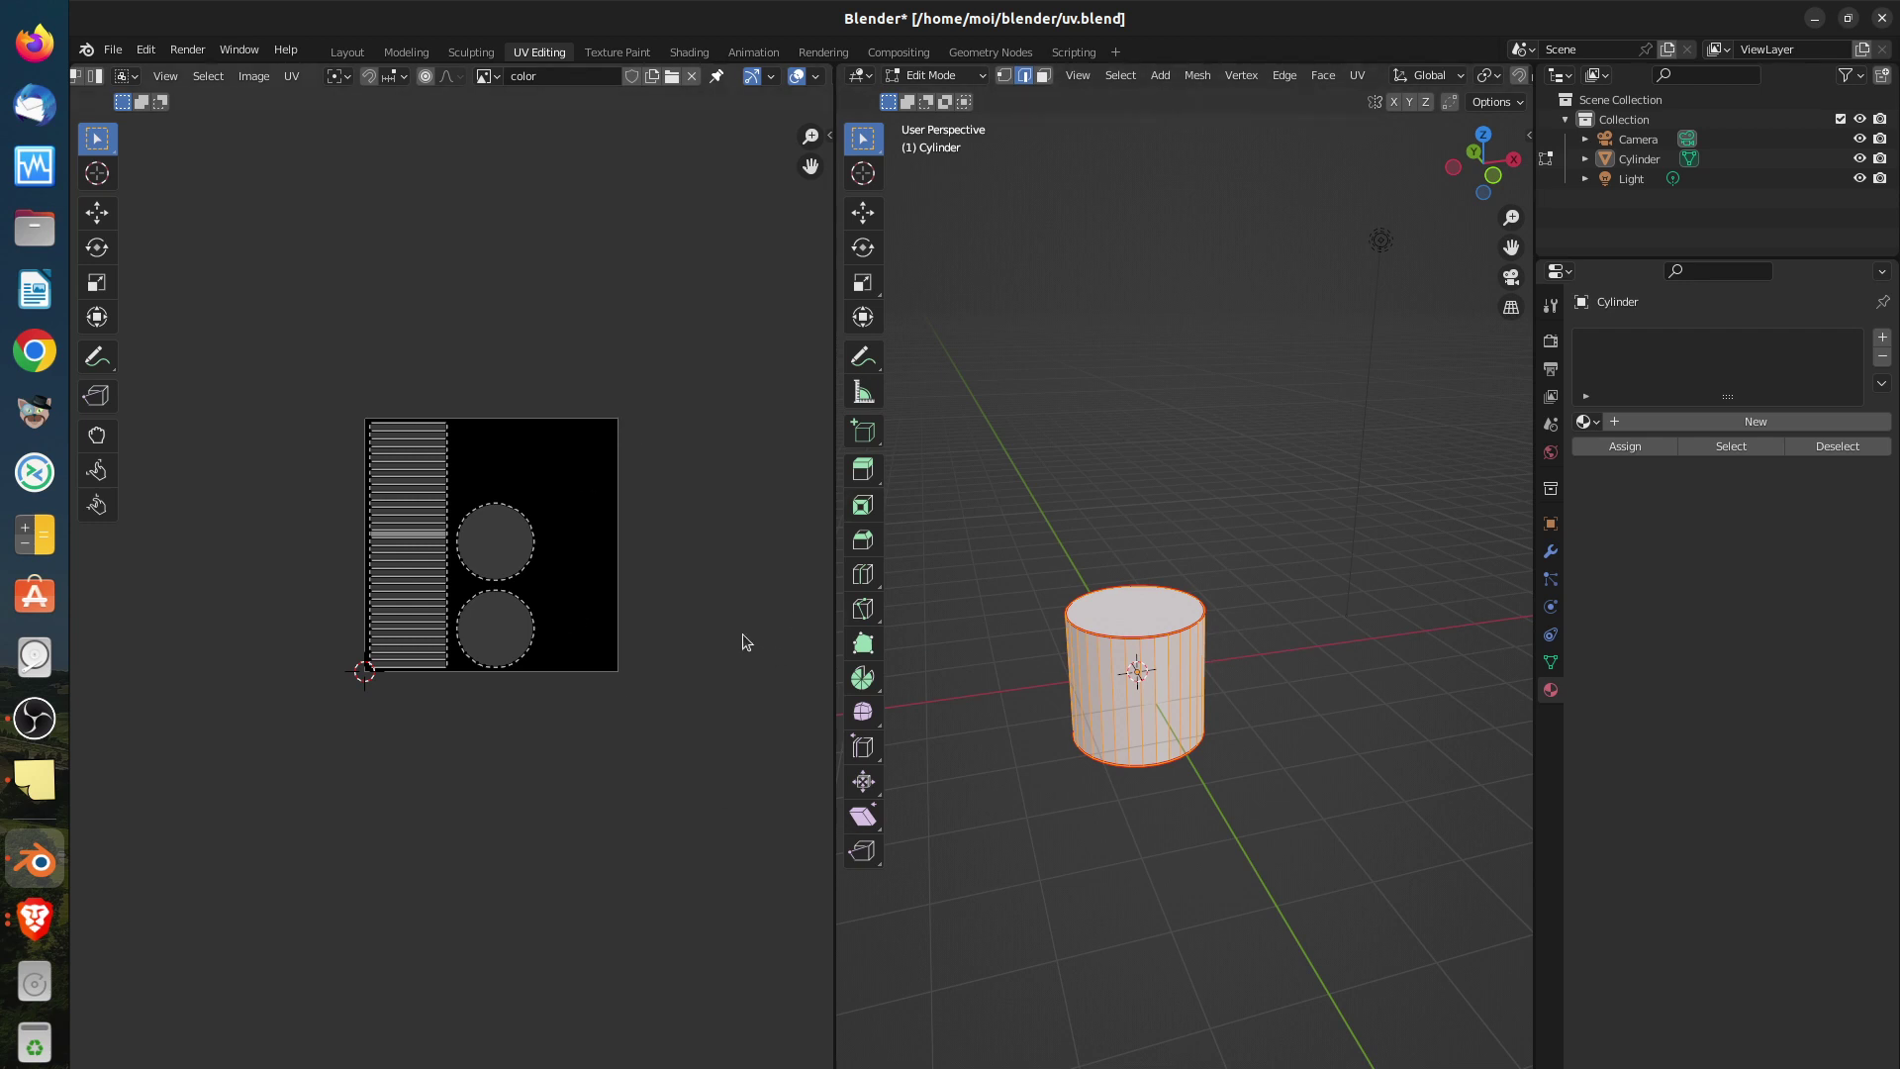
# Unlink the "color" image from the UV editor and save uv.blend
pyautogui.click(489, 78)
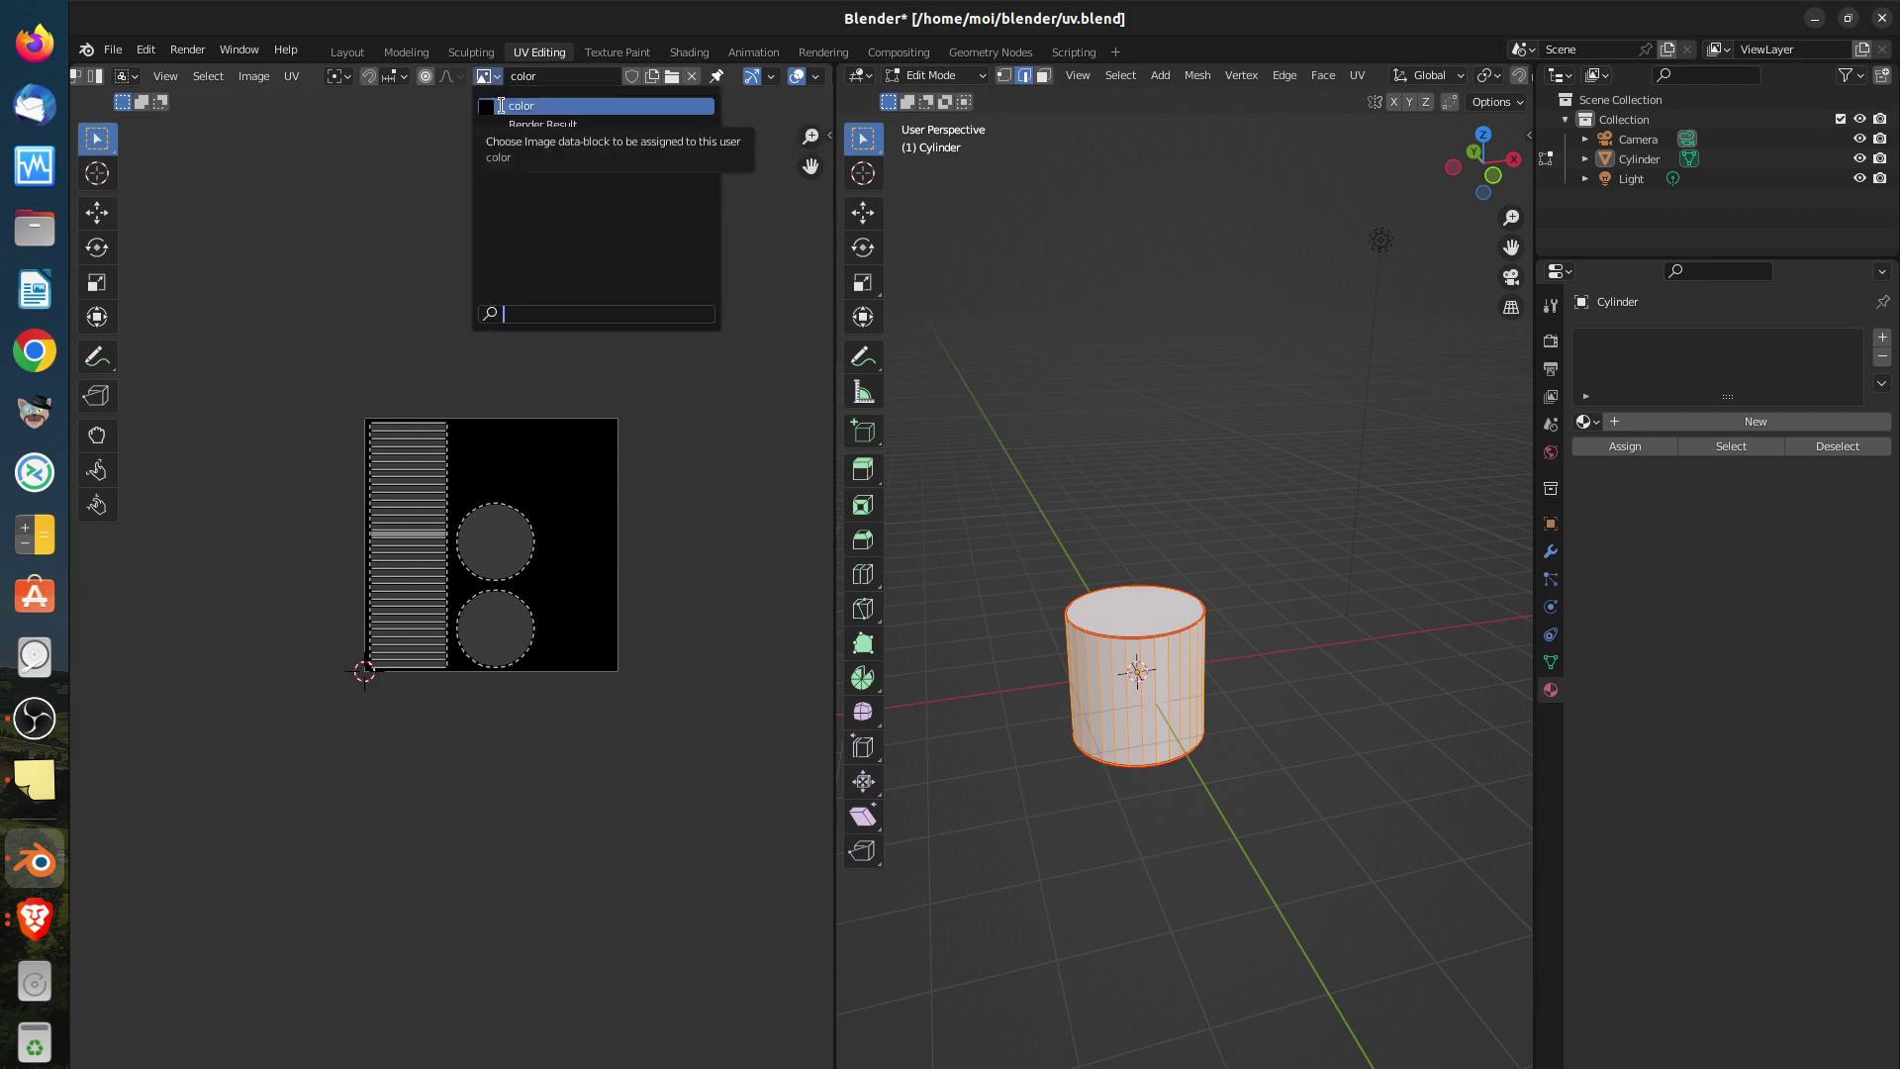
pyautogui.click(692, 76)
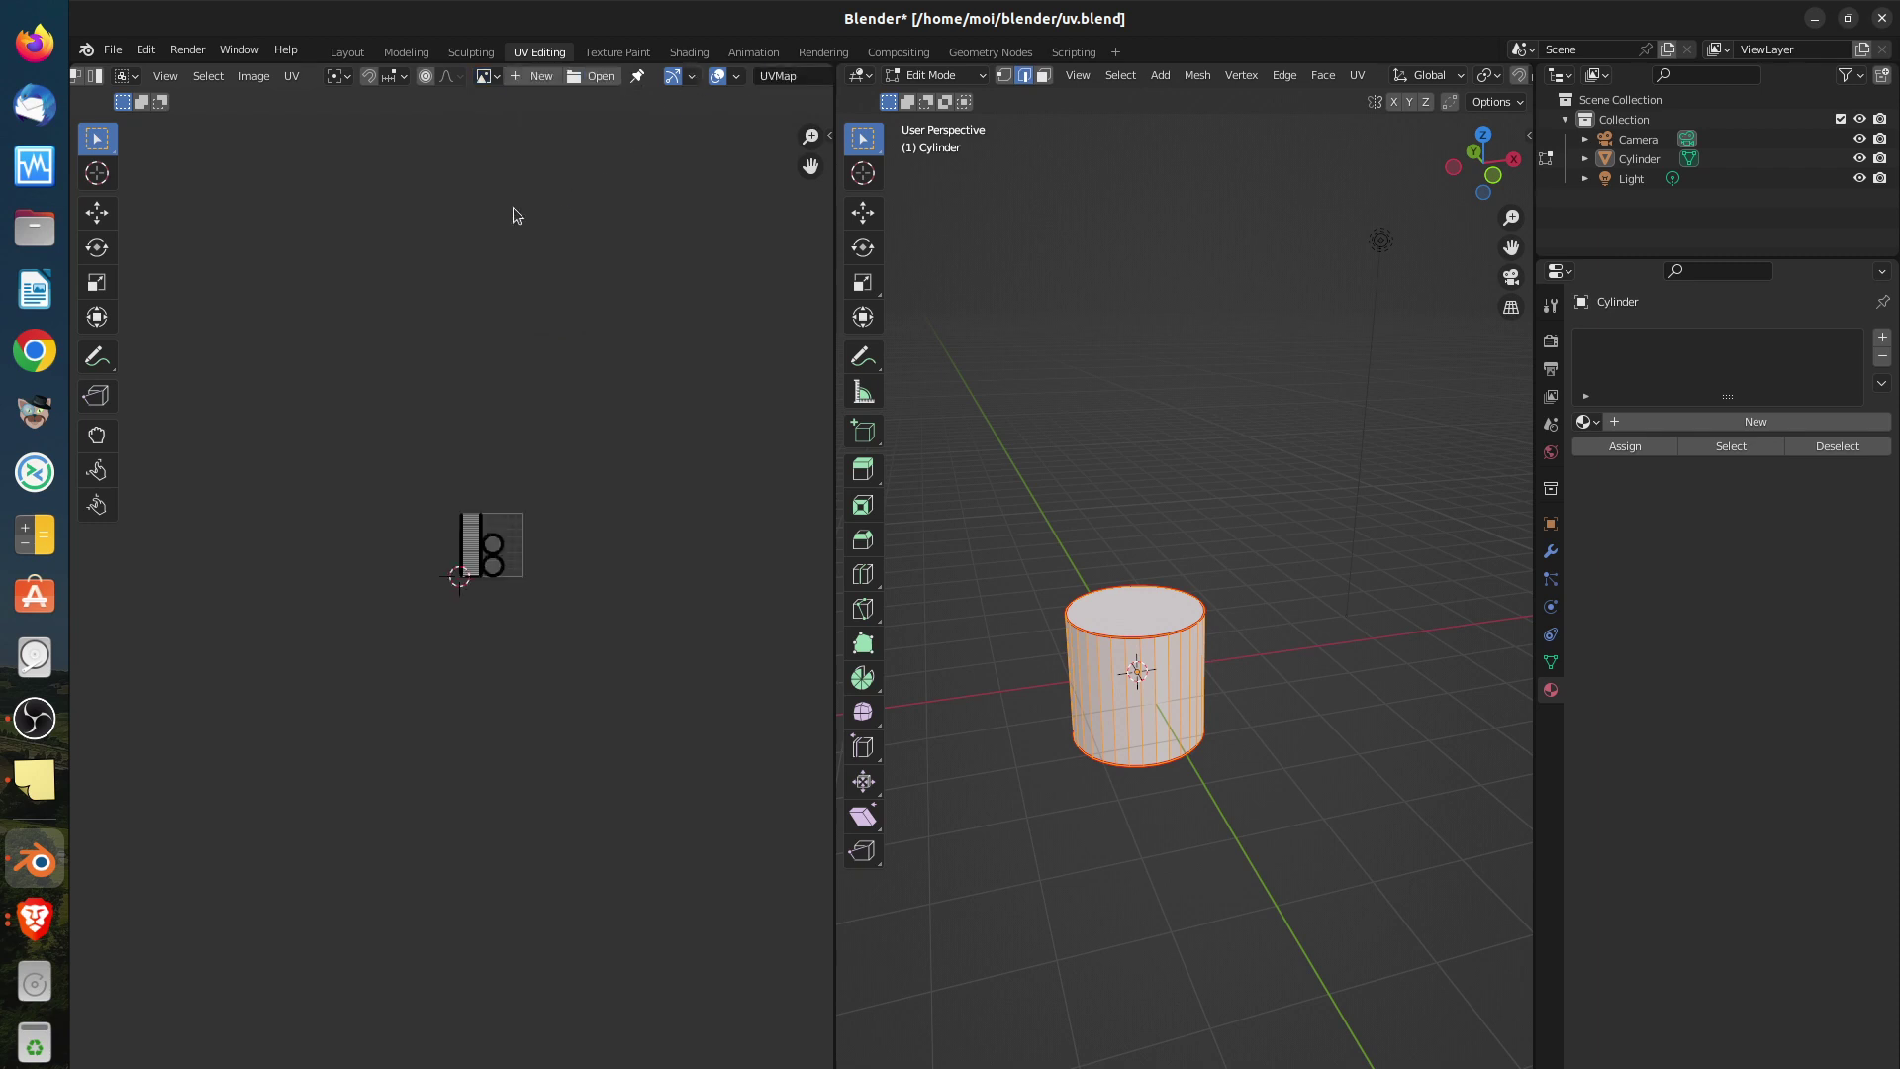
pyautogui.click(114, 51)
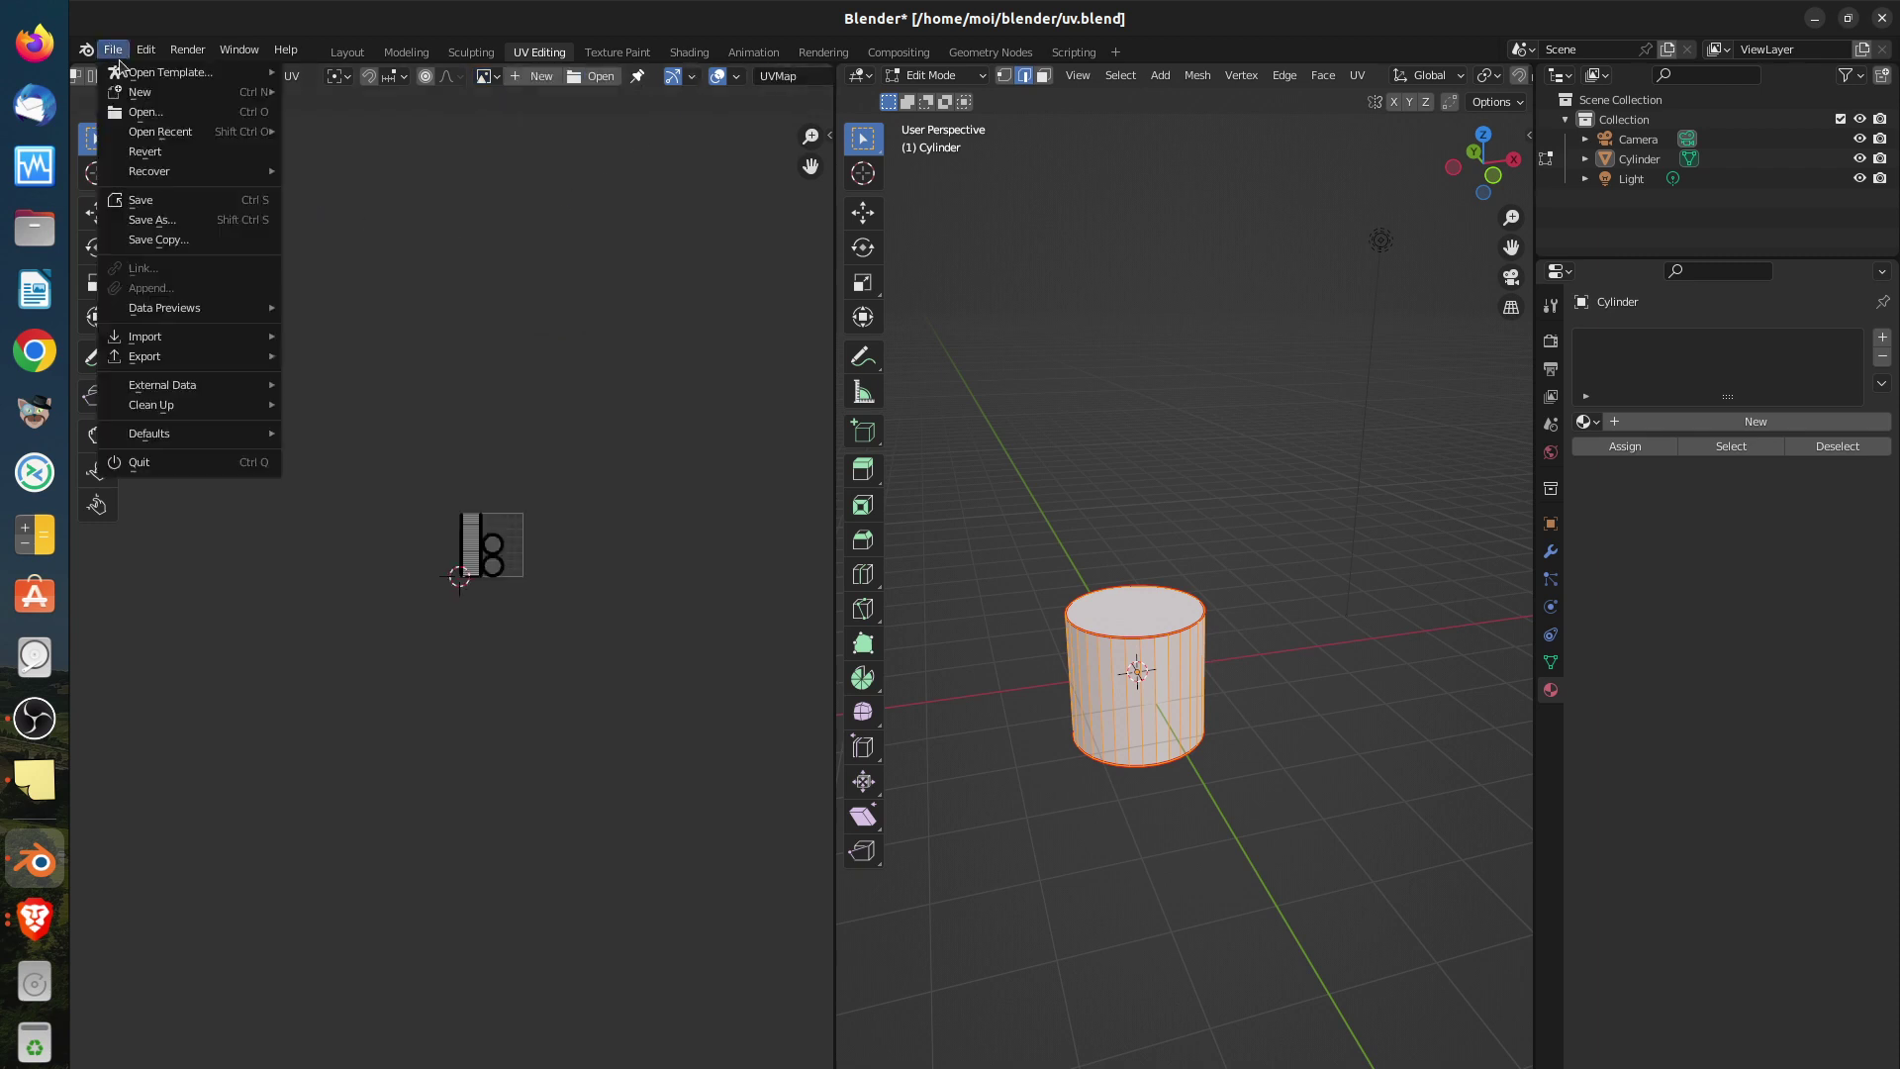
pyautogui.click(139, 200)
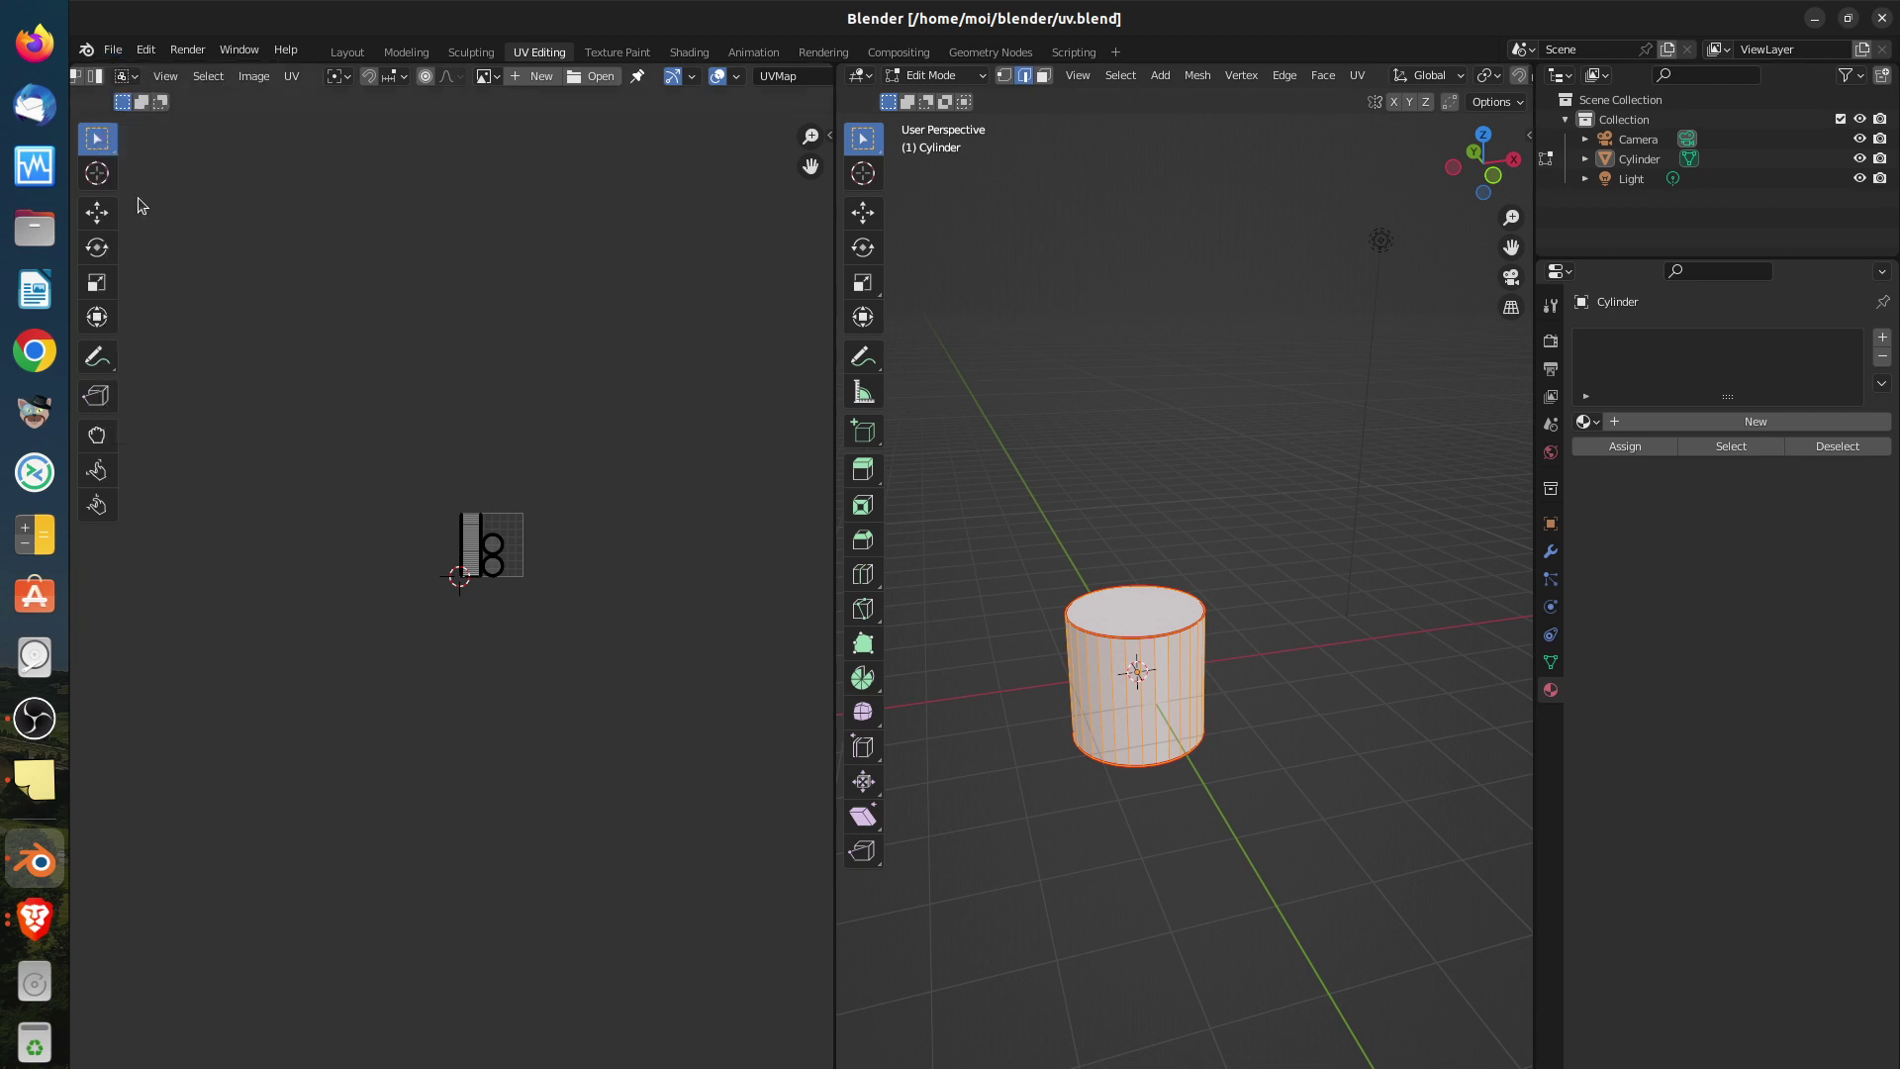
# Reopen uv.blend from the recent files and display the "color" image in the UV editor again
pyautogui.click(112, 50)
pyautogui.moveTo(153, 101)
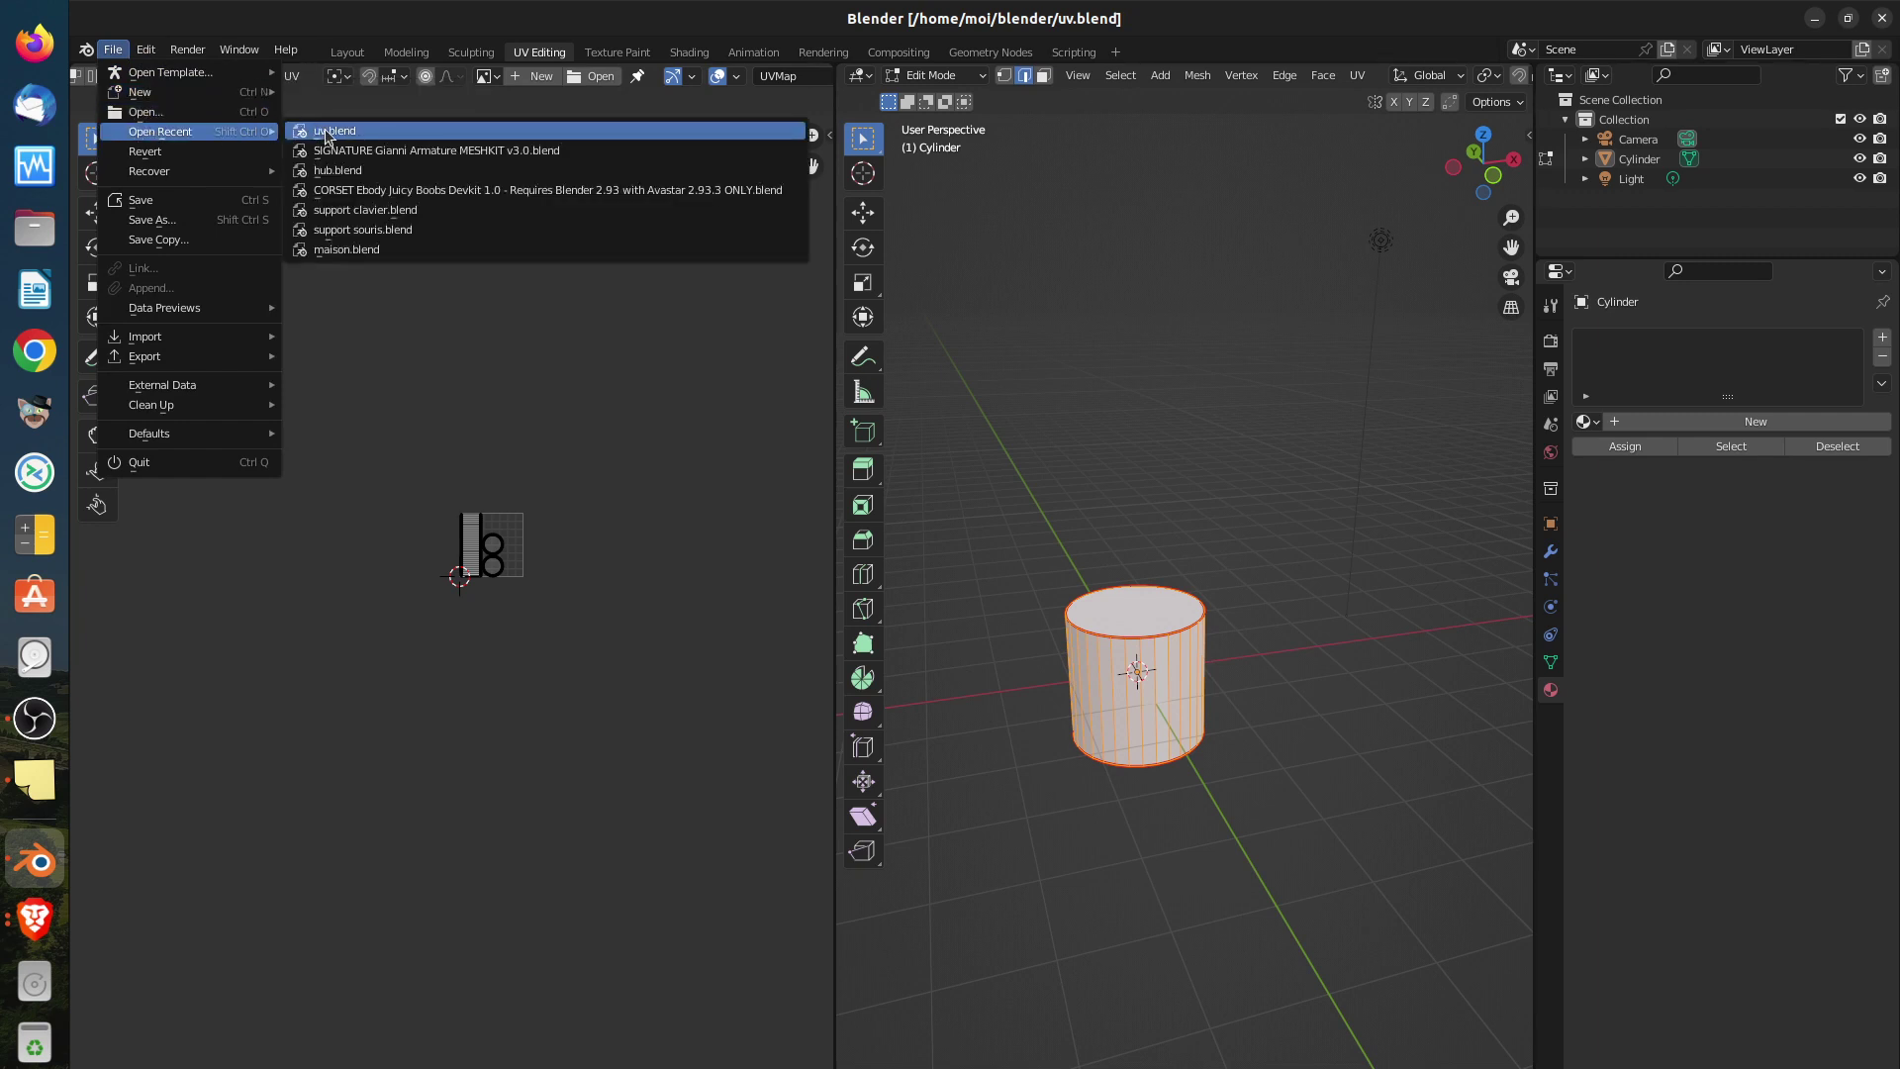
pyautogui.click(325, 129)
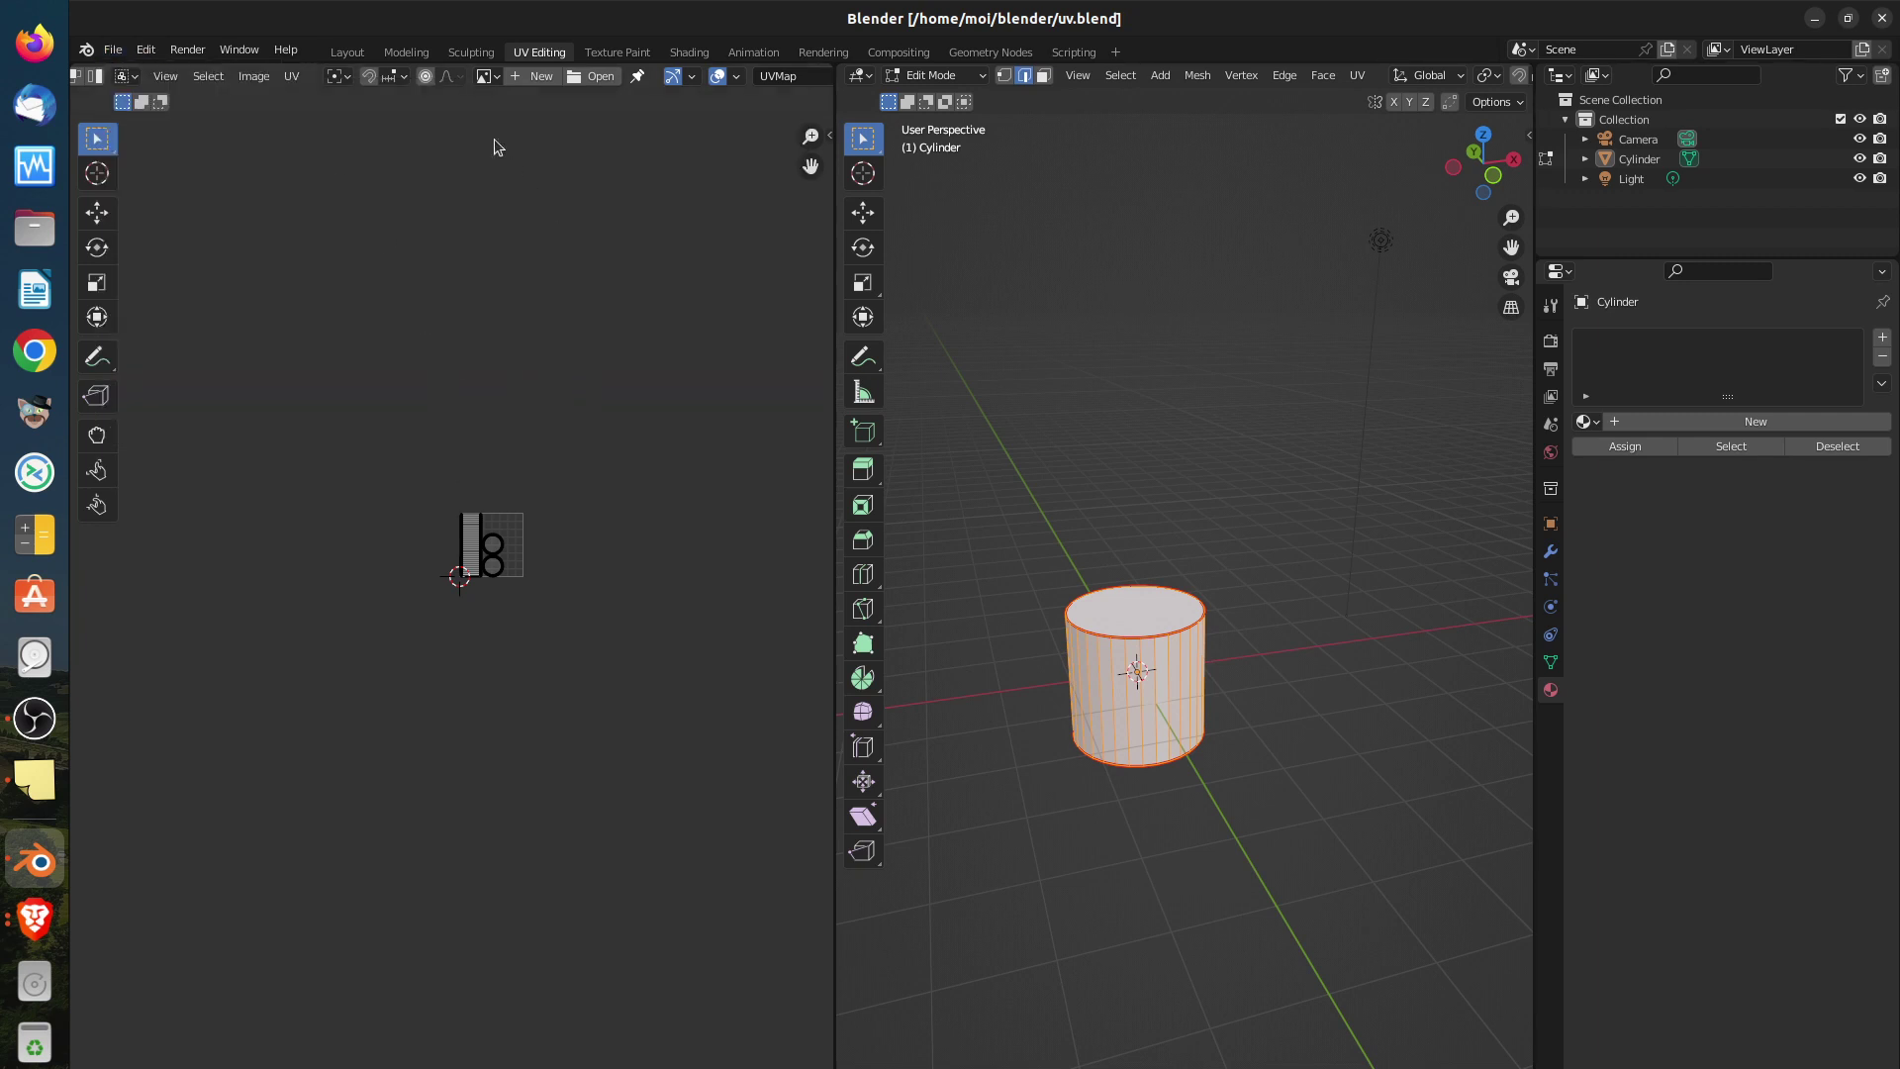
pyautogui.click(485, 79)
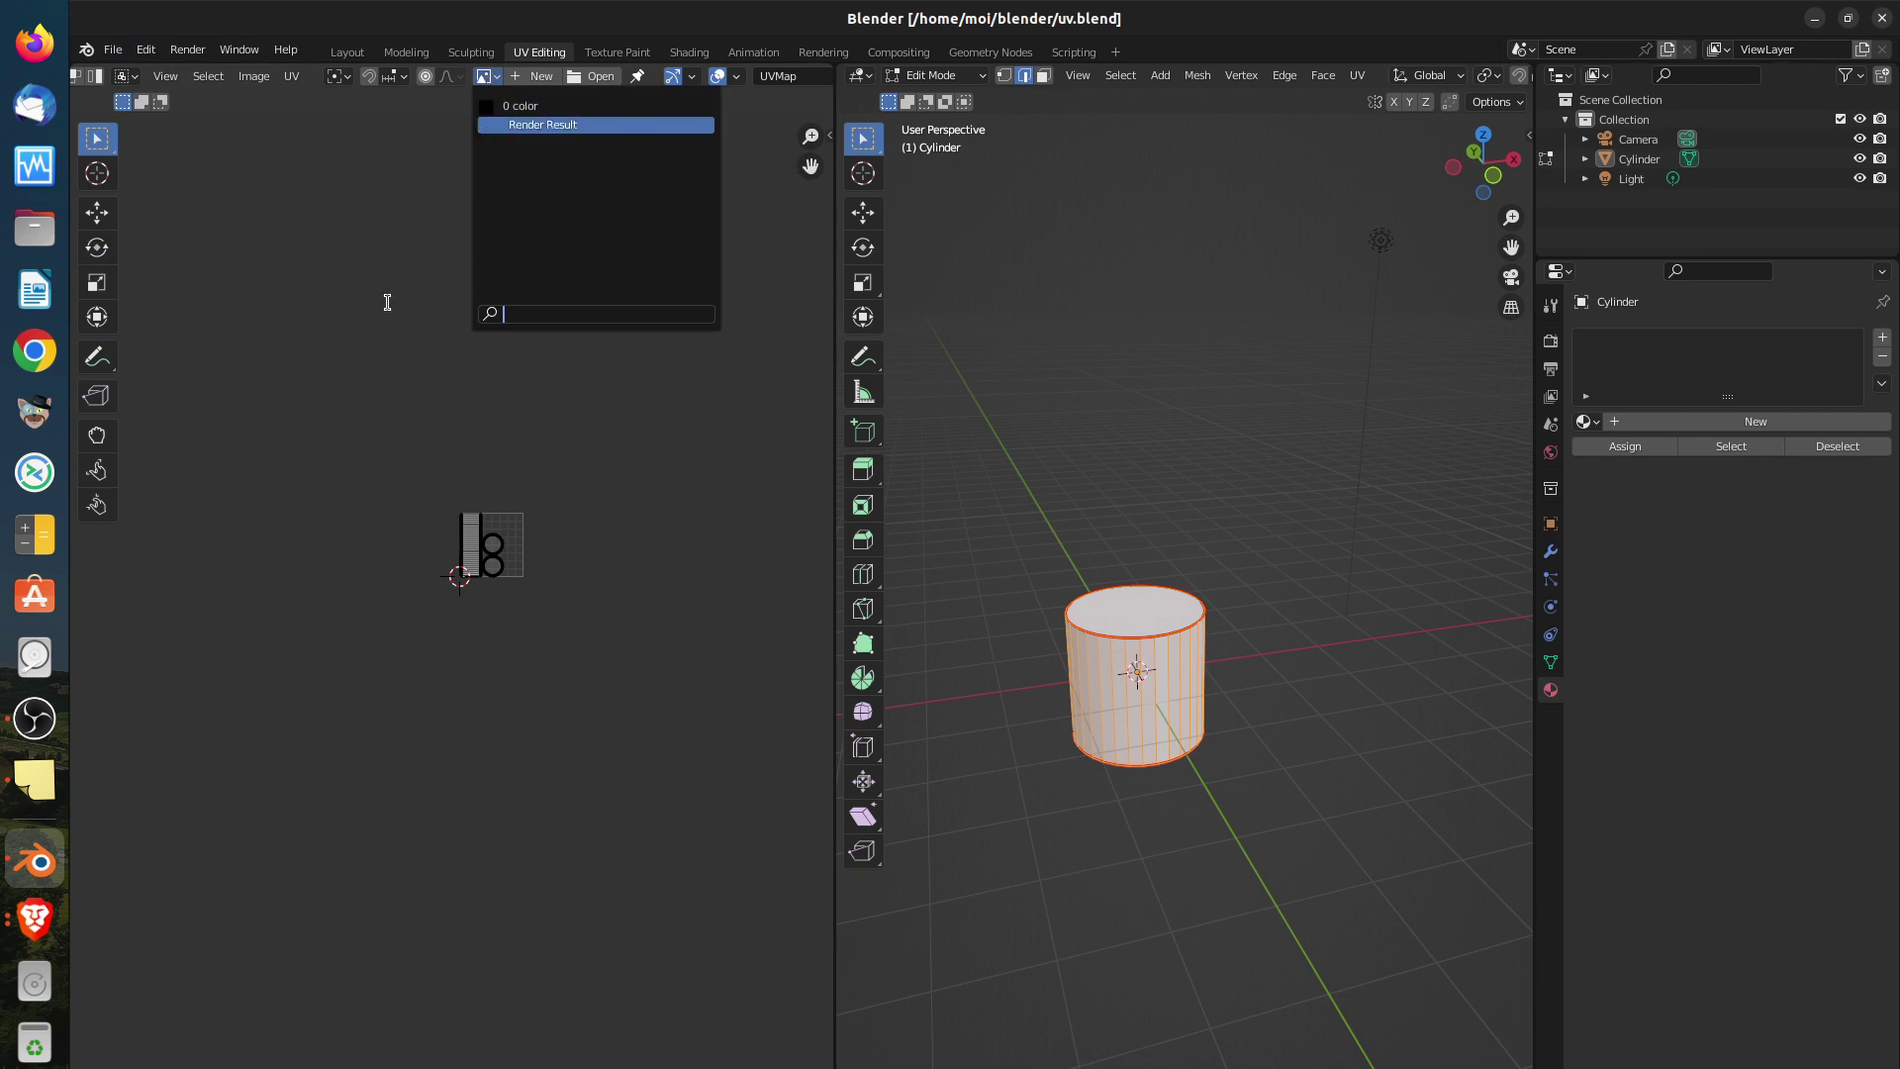
pyautogui.click(486, 77)
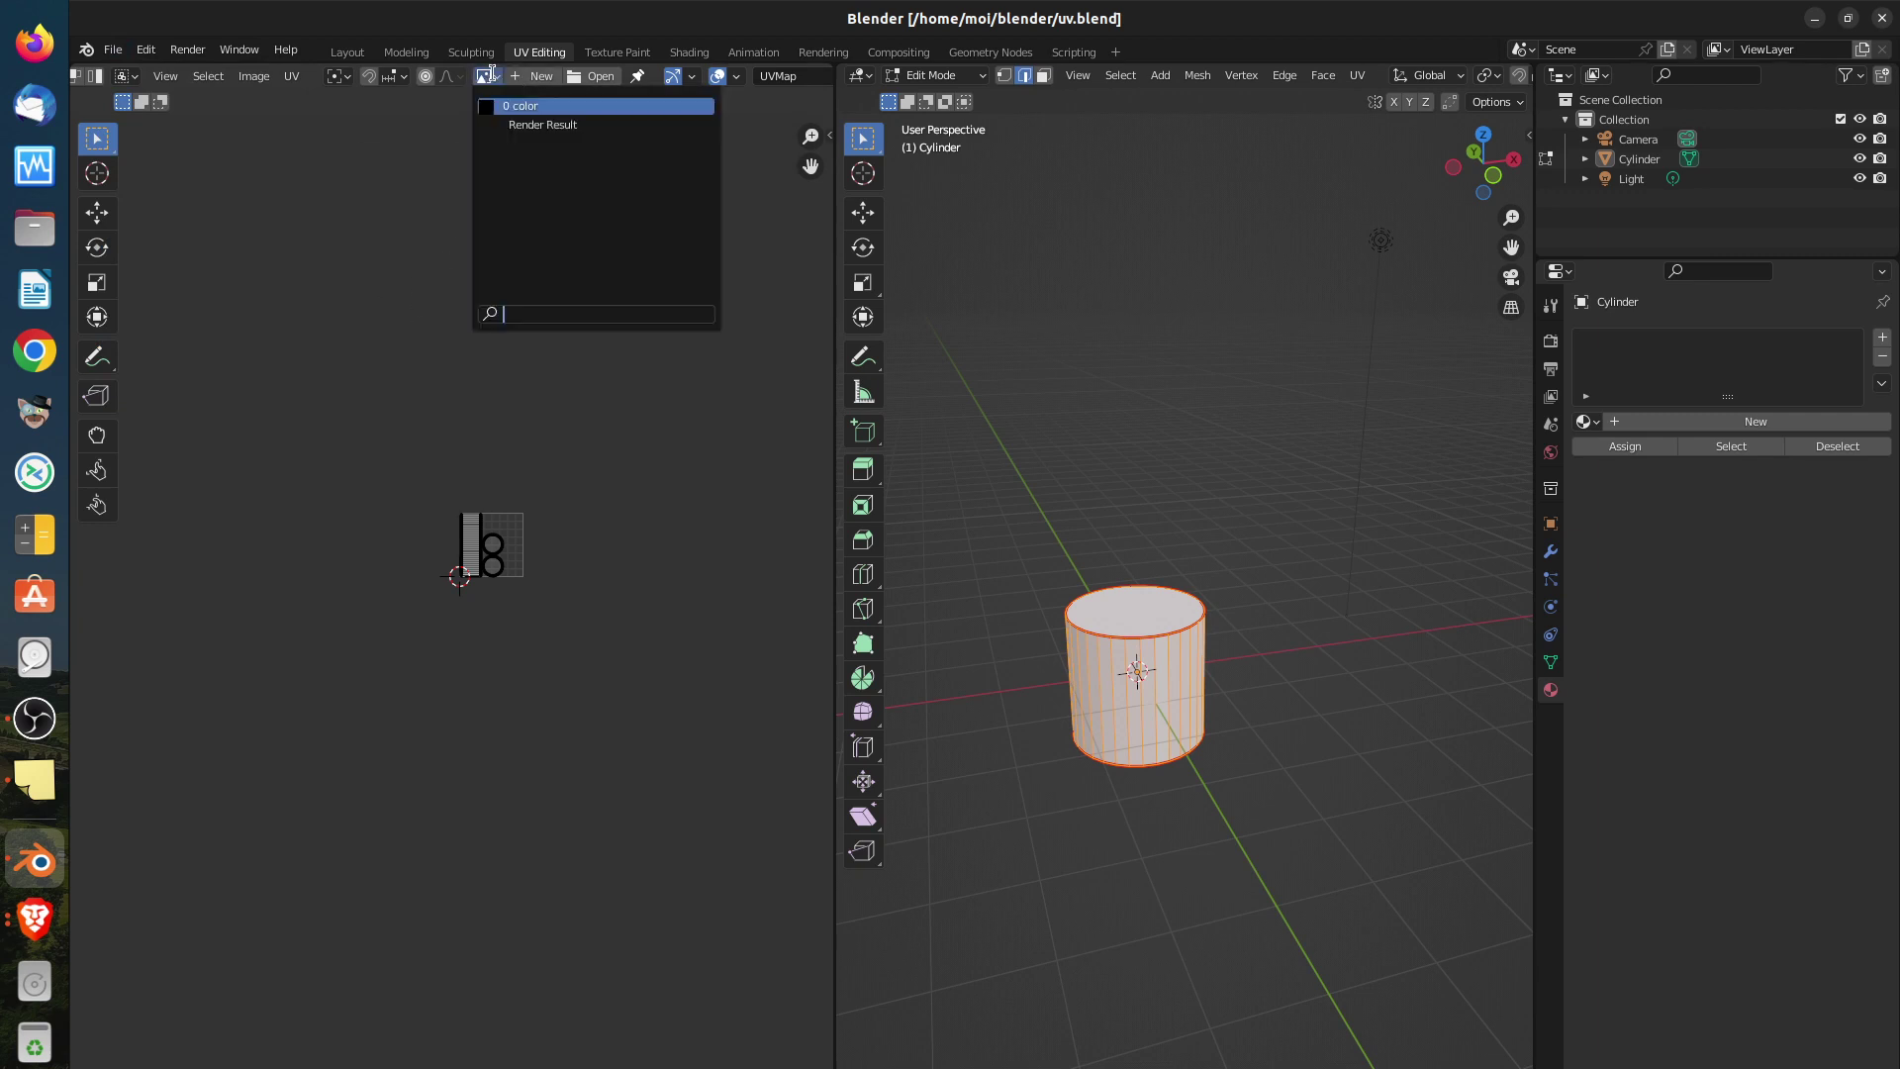
pyautogui.click(498, 104)
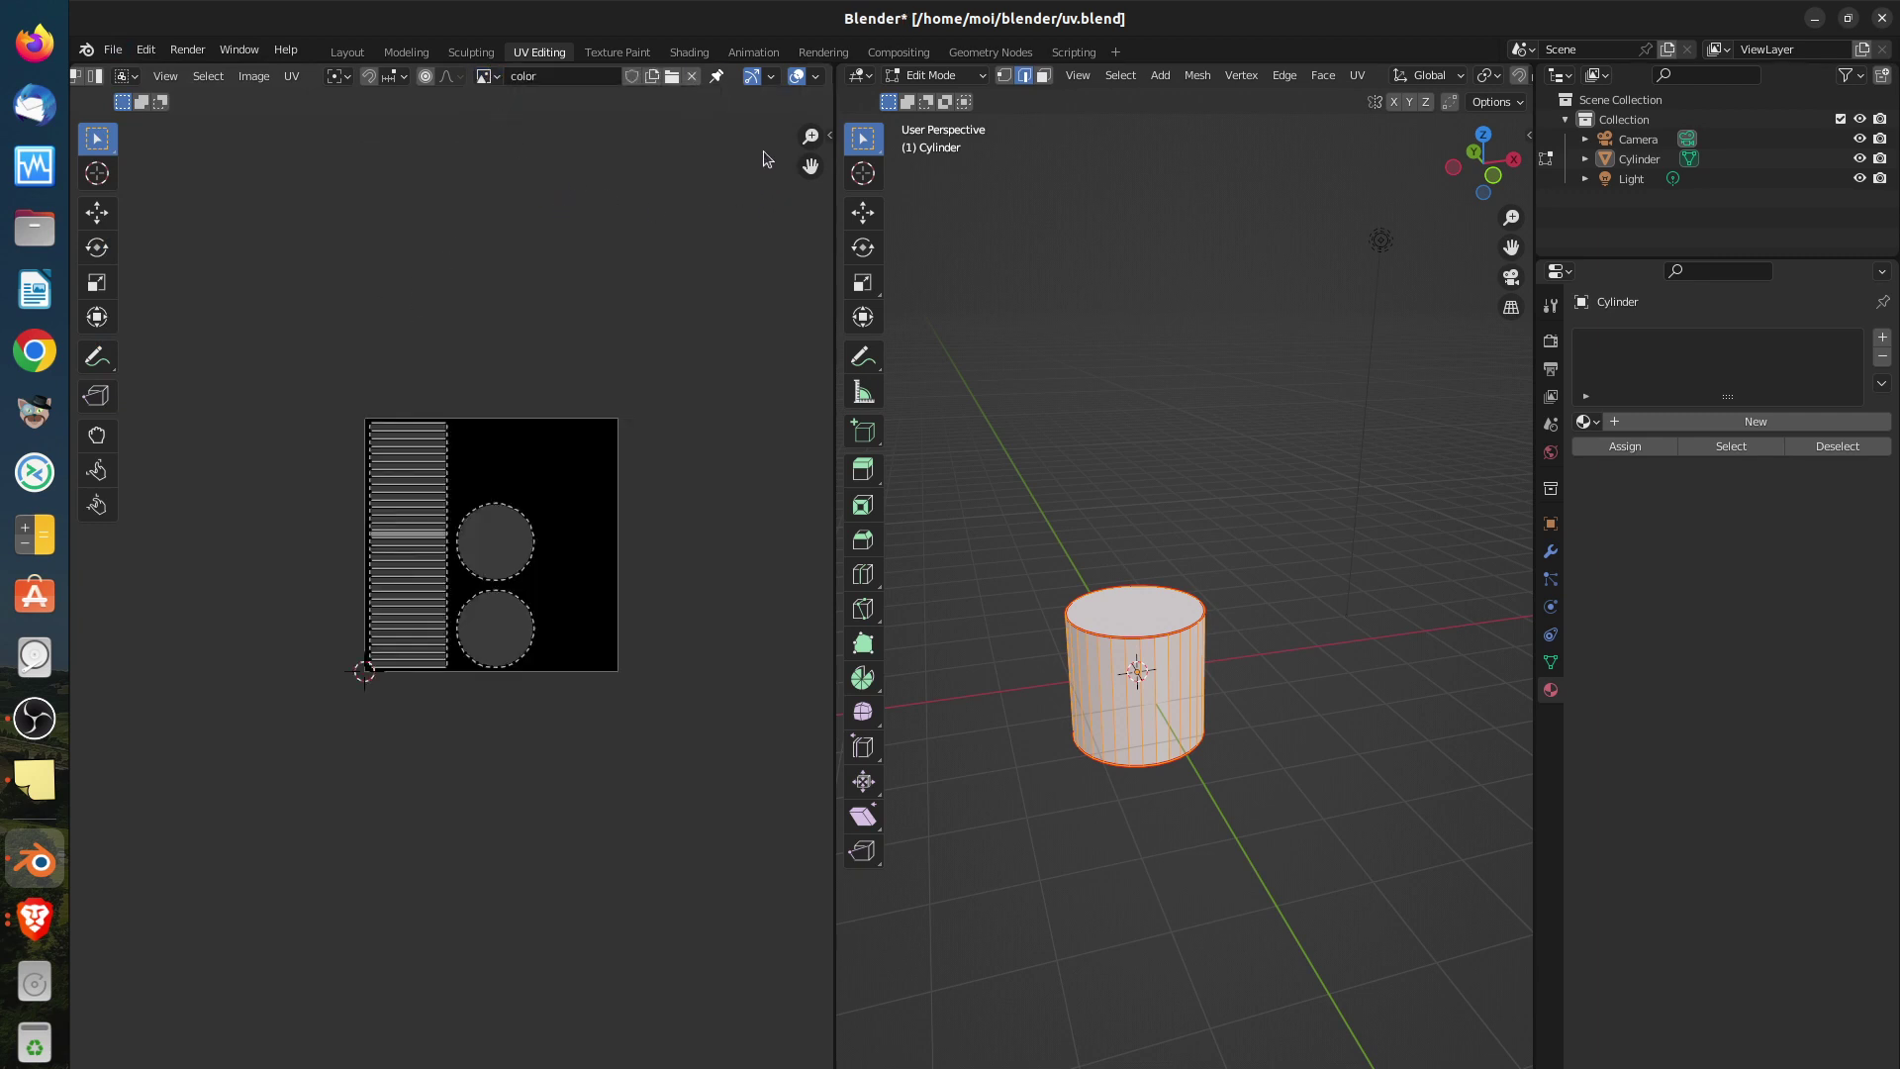
# Unlink the "color" image again and save uv.blend without it assigned
pyautogui.click(693, 77)
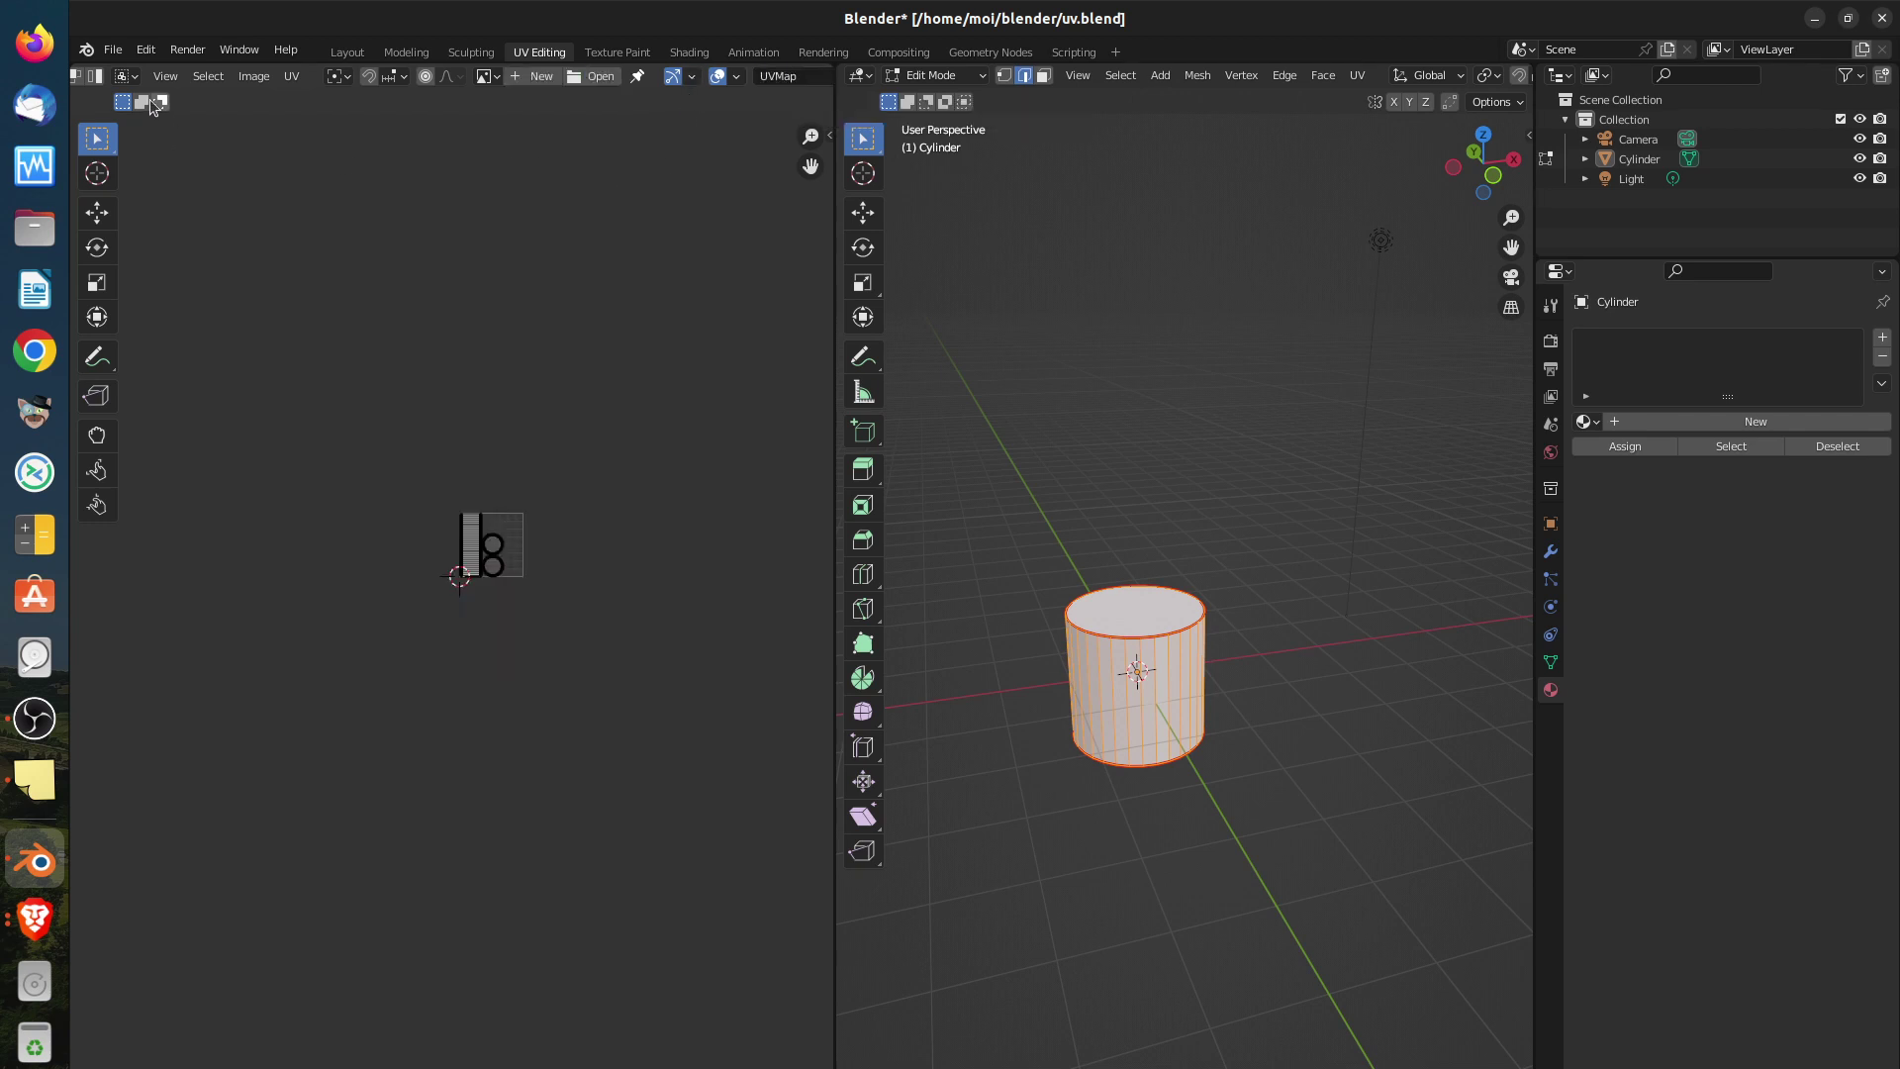
pyautogui.click(113, 50)
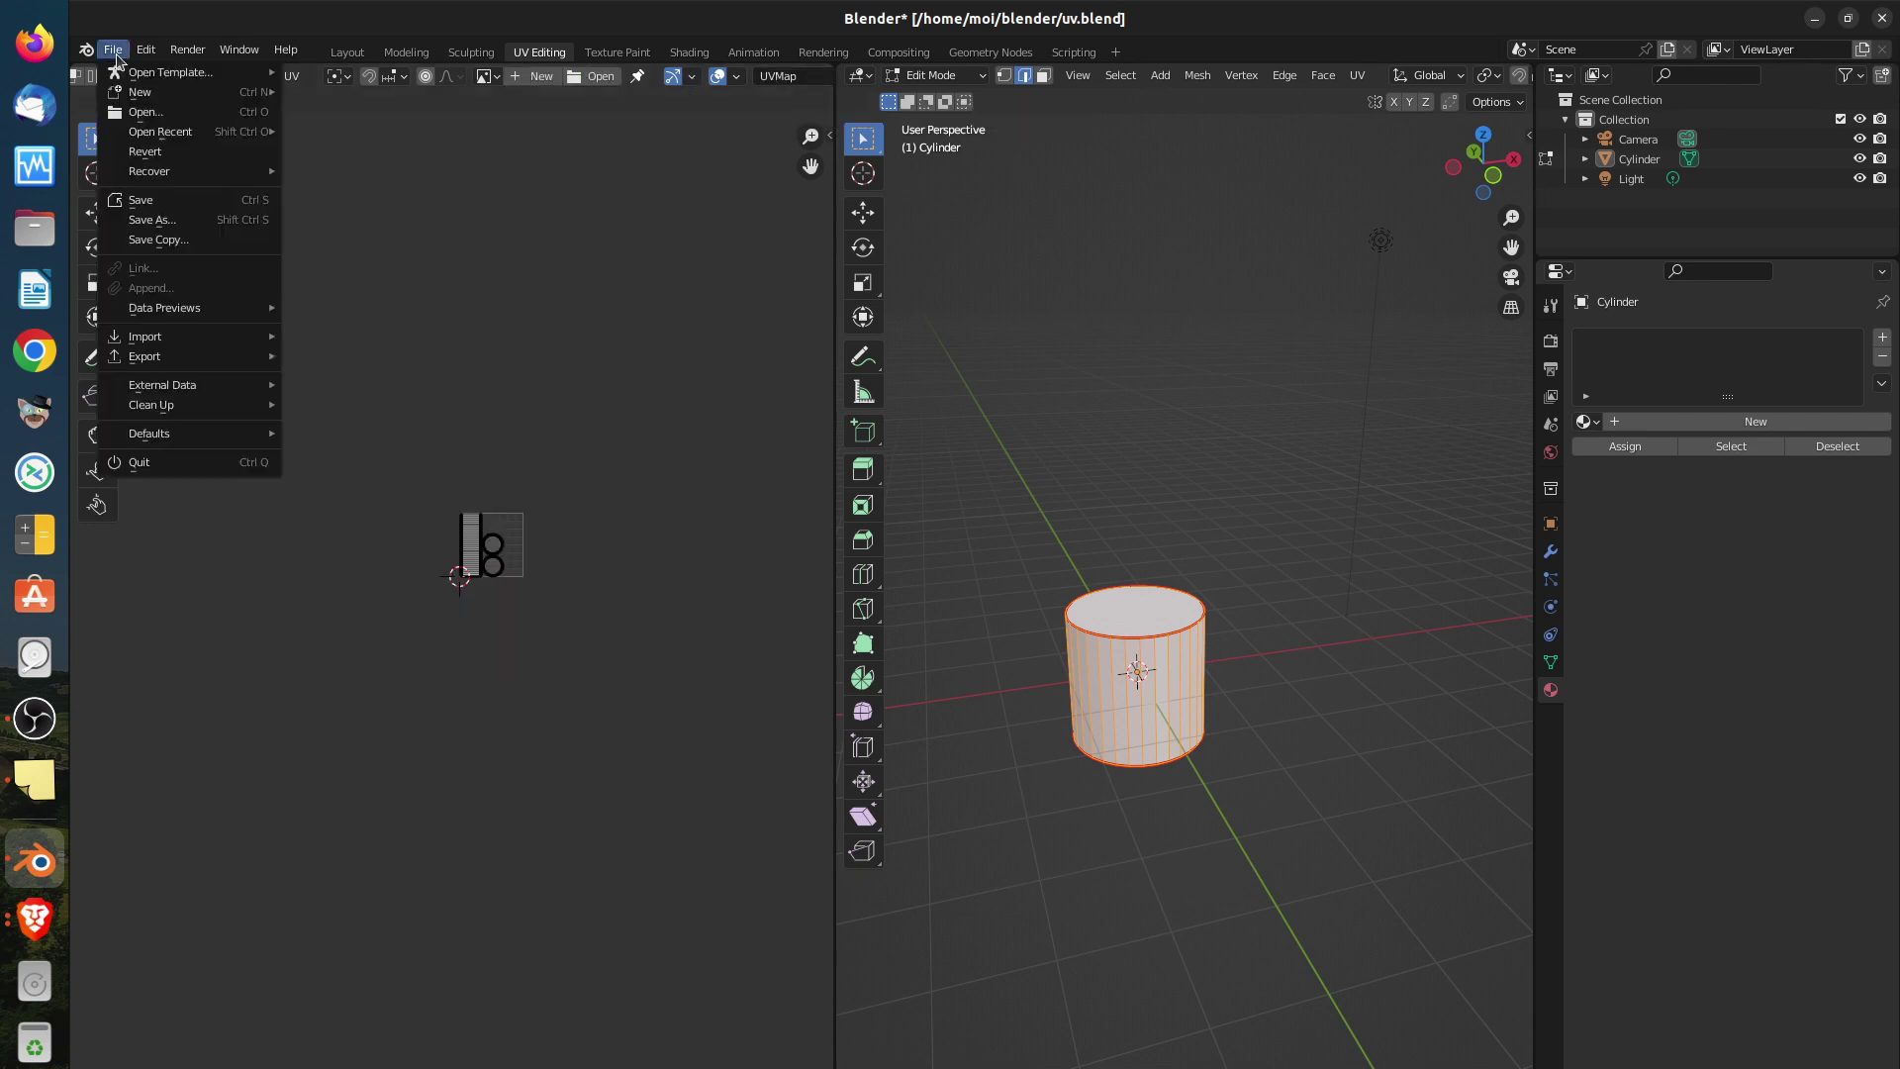
pyautogui.click(134, 199)
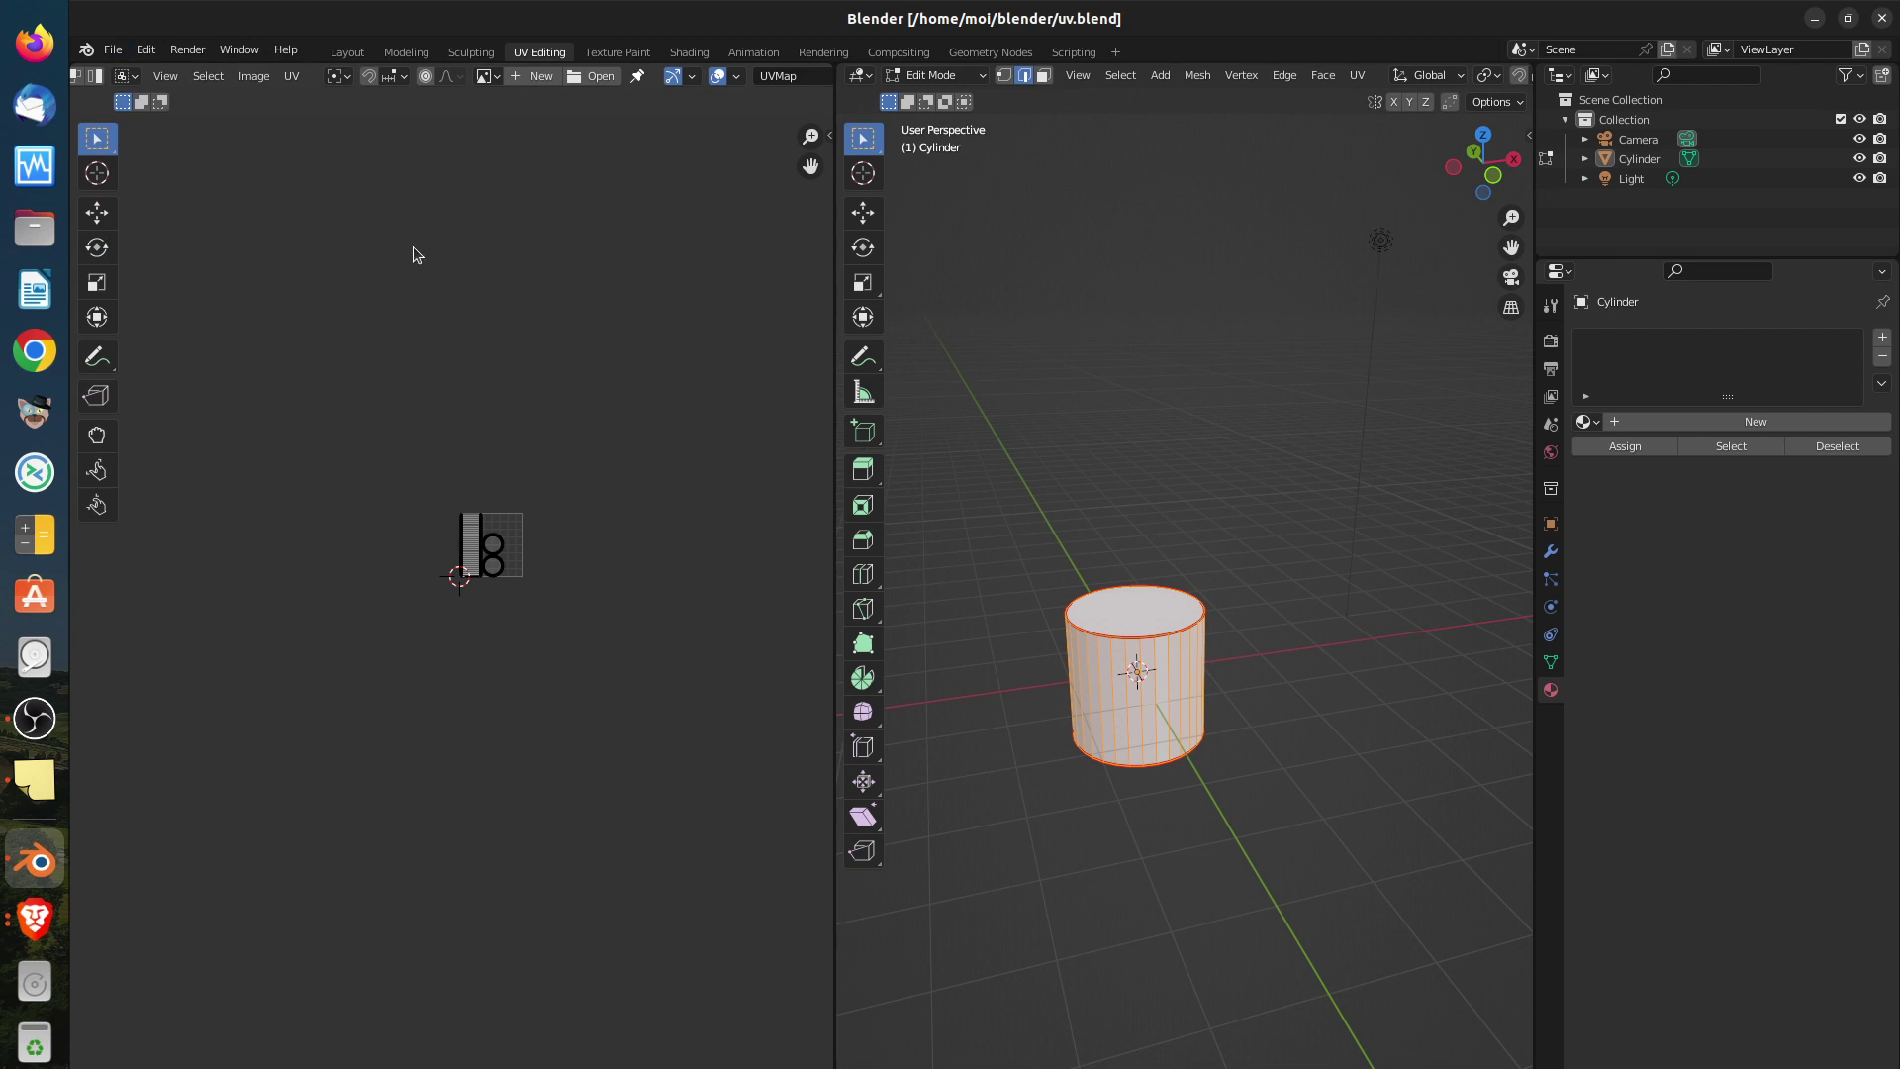
# Reopen uv.blend from the recent files and check which images the UV editor still offers
pyautogui.click(114, 50)
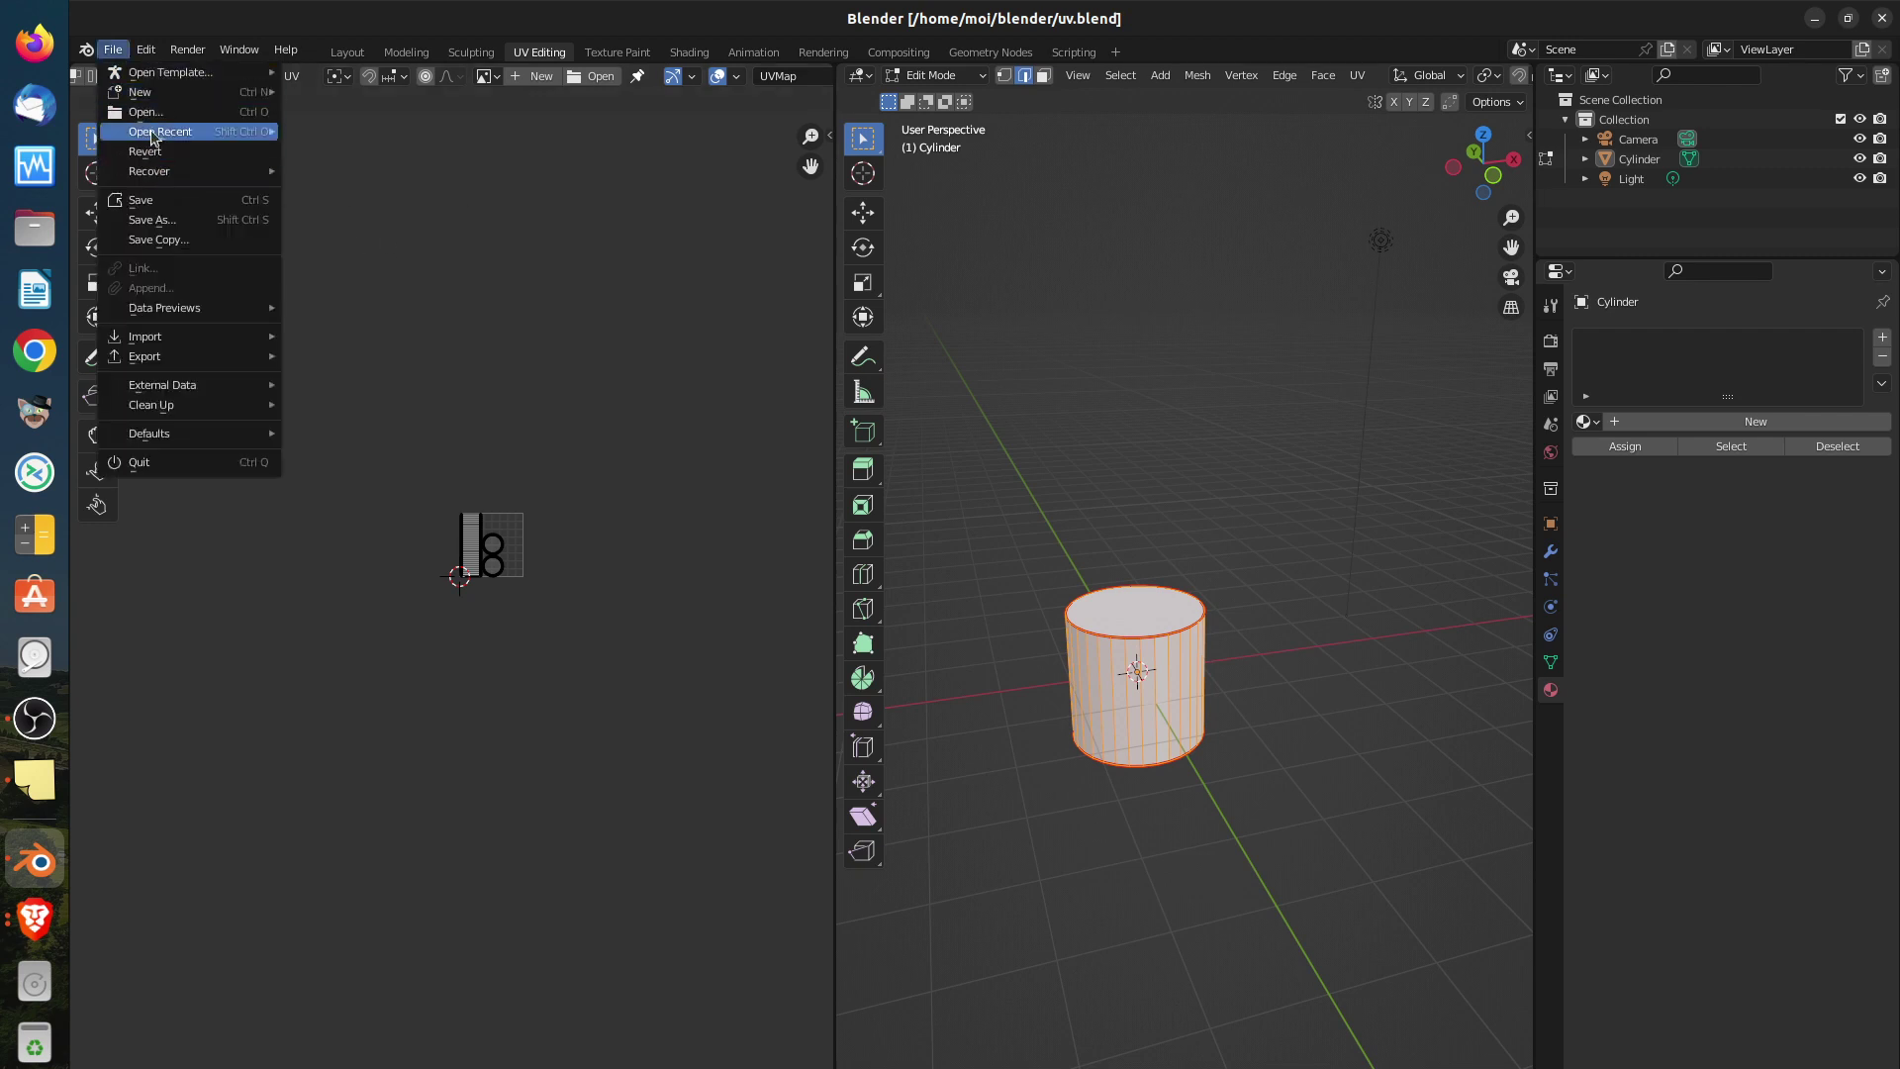
pyautogui.moveTo(154, 135)
pyautogui.click(318, 131)
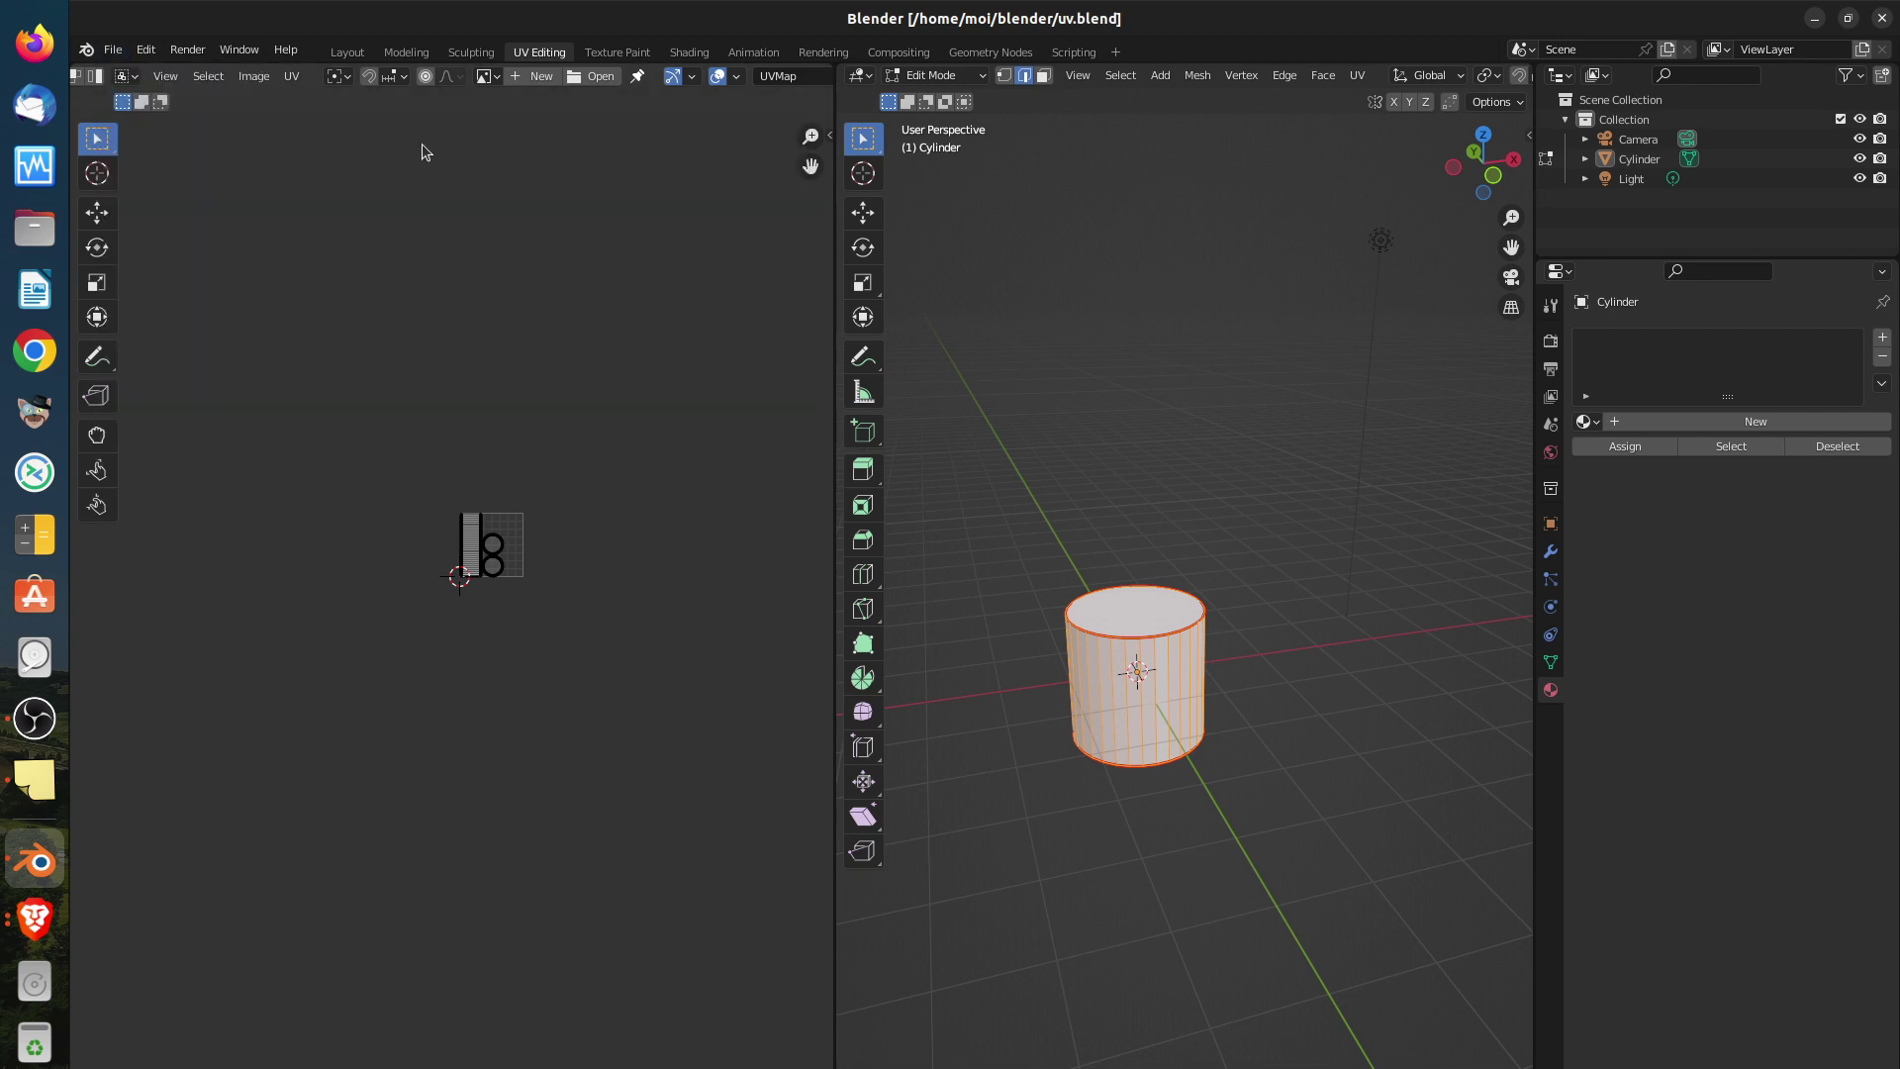
pyautogui.click(489, 77)
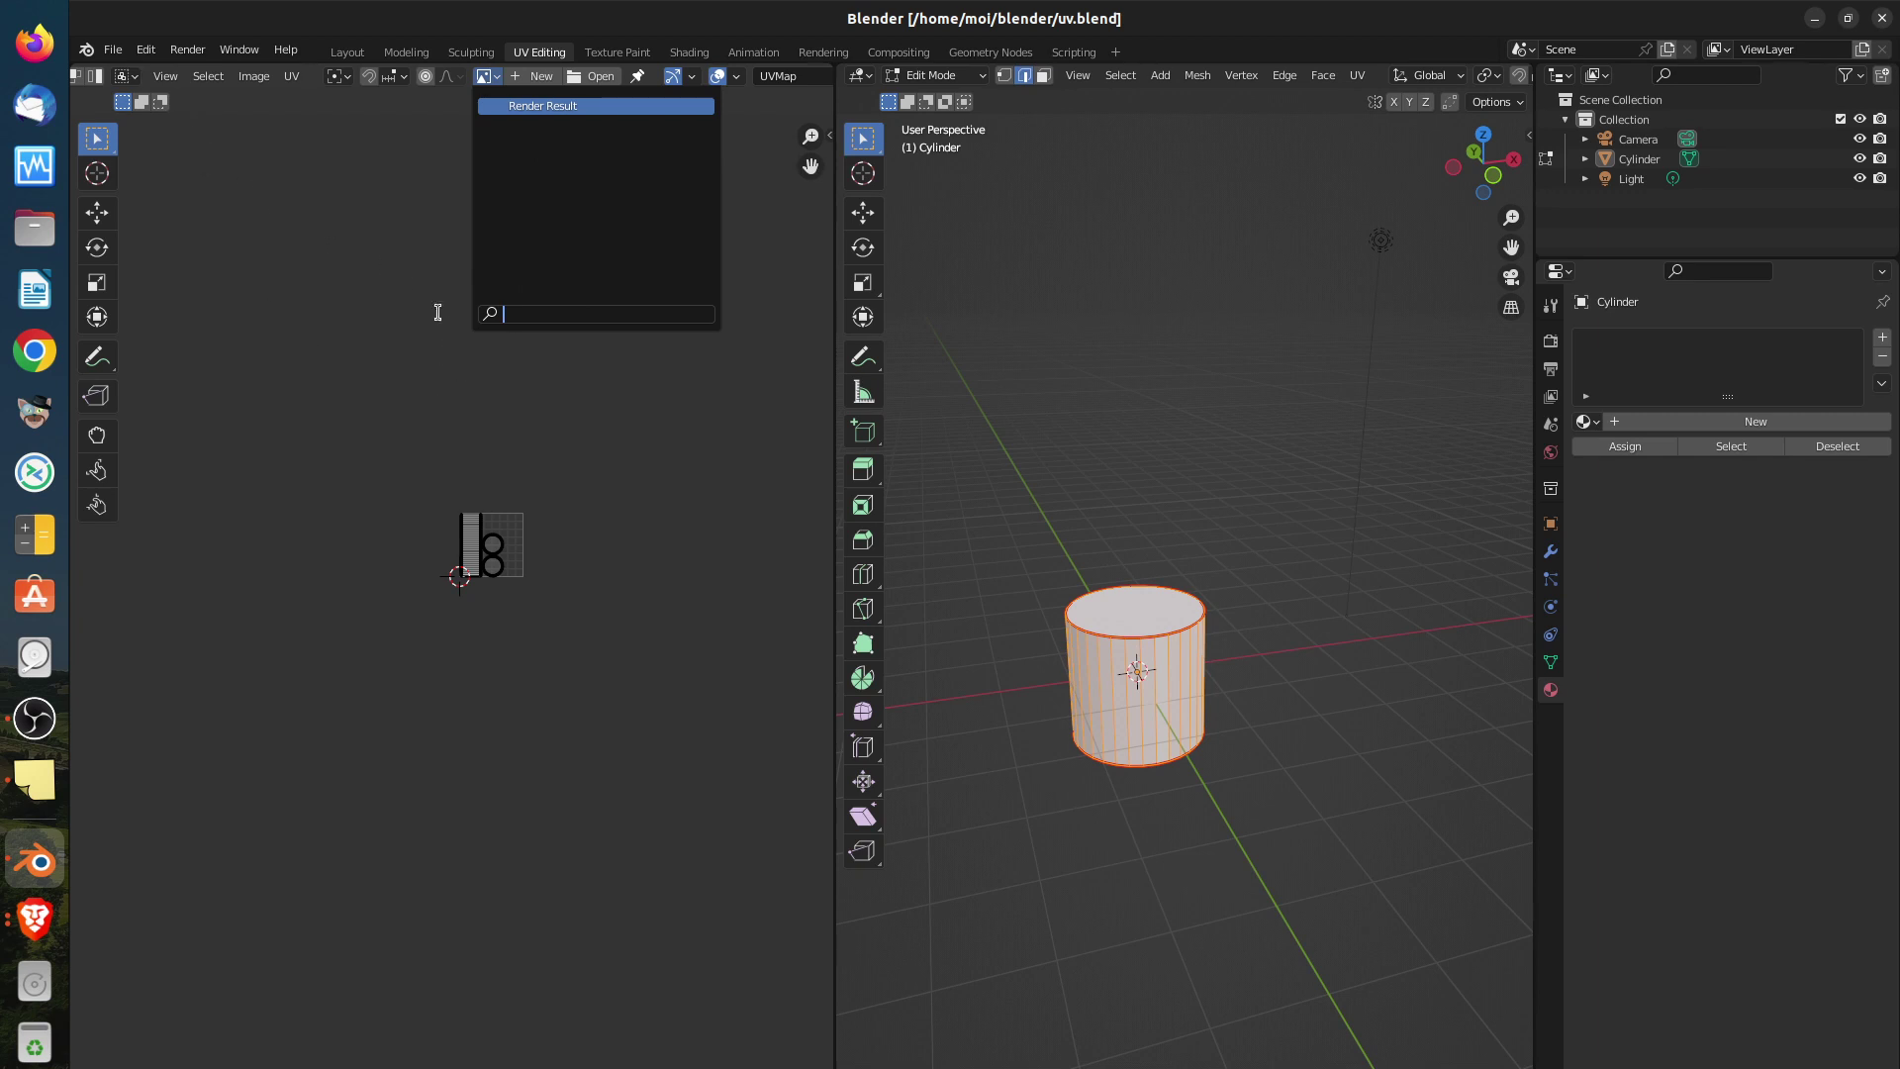
pyautogui.press('Escape')
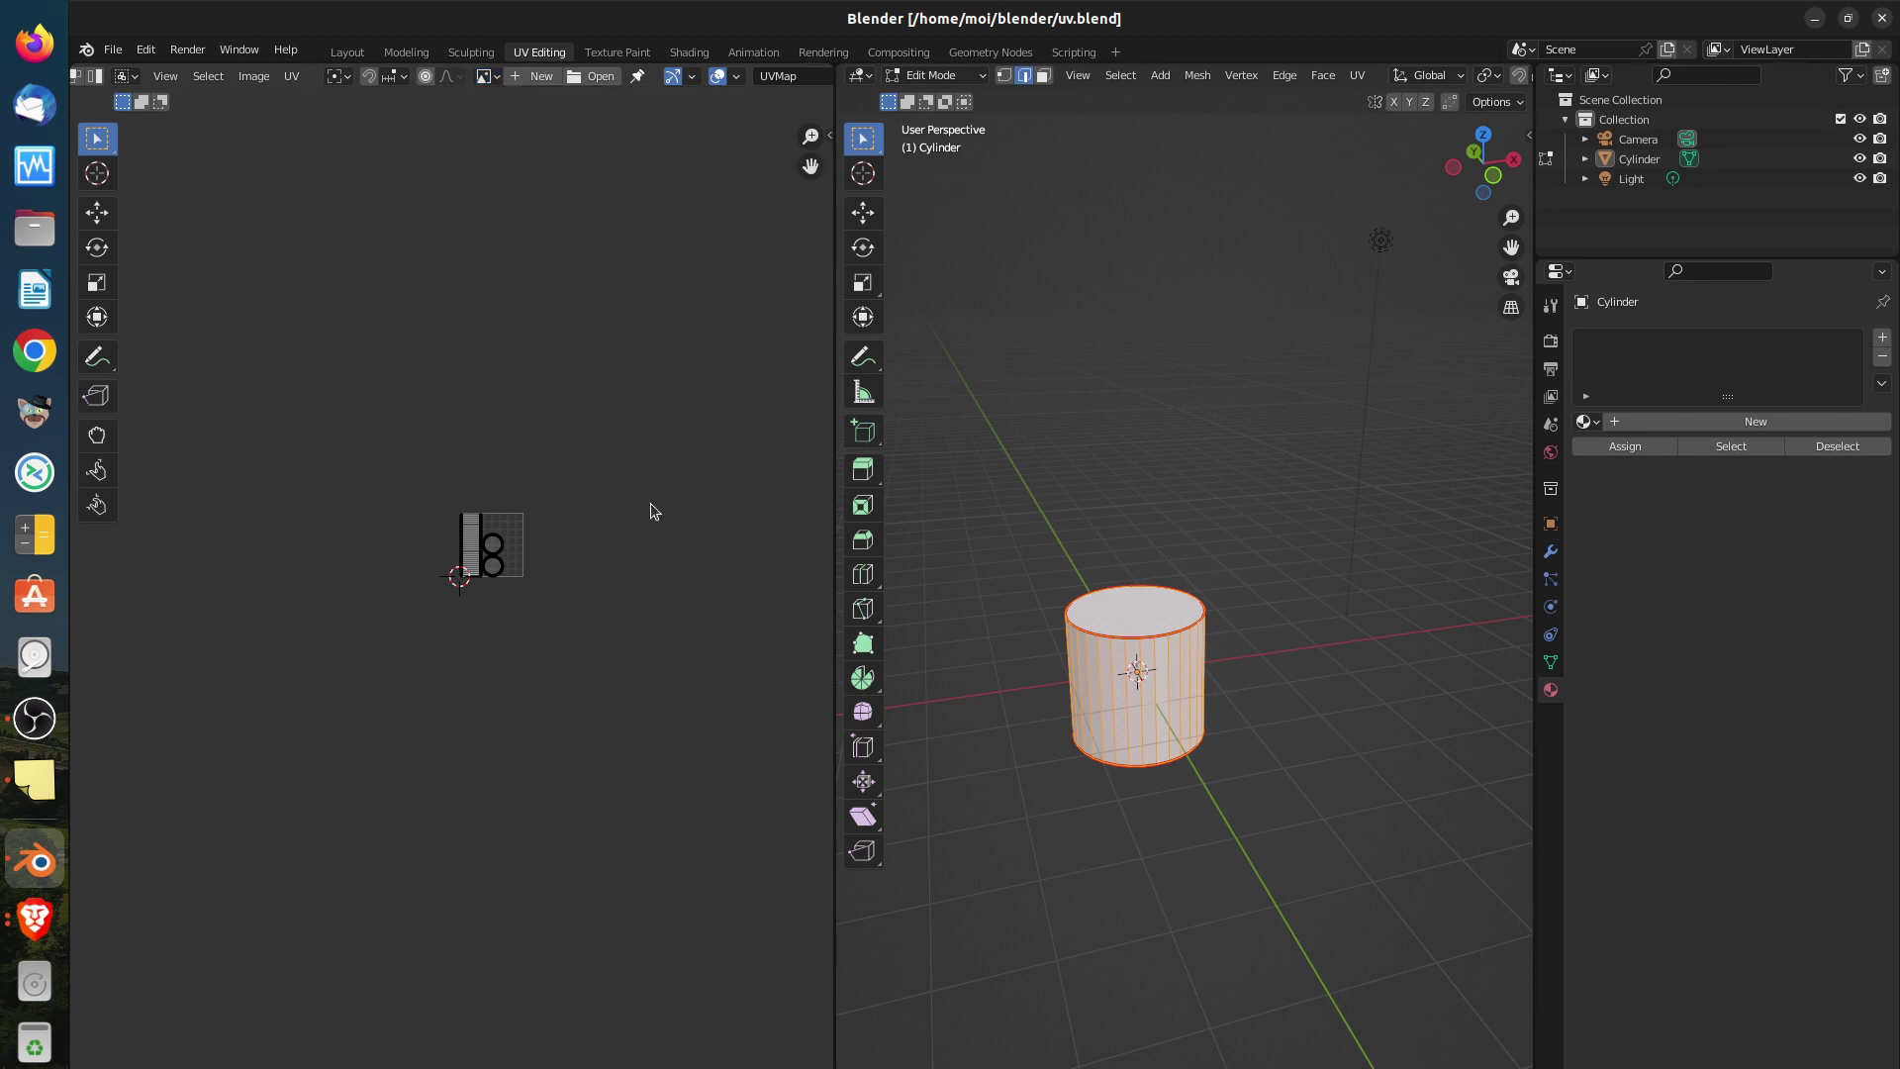
# Rotate all the cylinder's UV islands by 90° and move them about 0.155 horizontally and 0.074 vertically, inside the UV square
pyautogui.scroll(4, 560, 598)
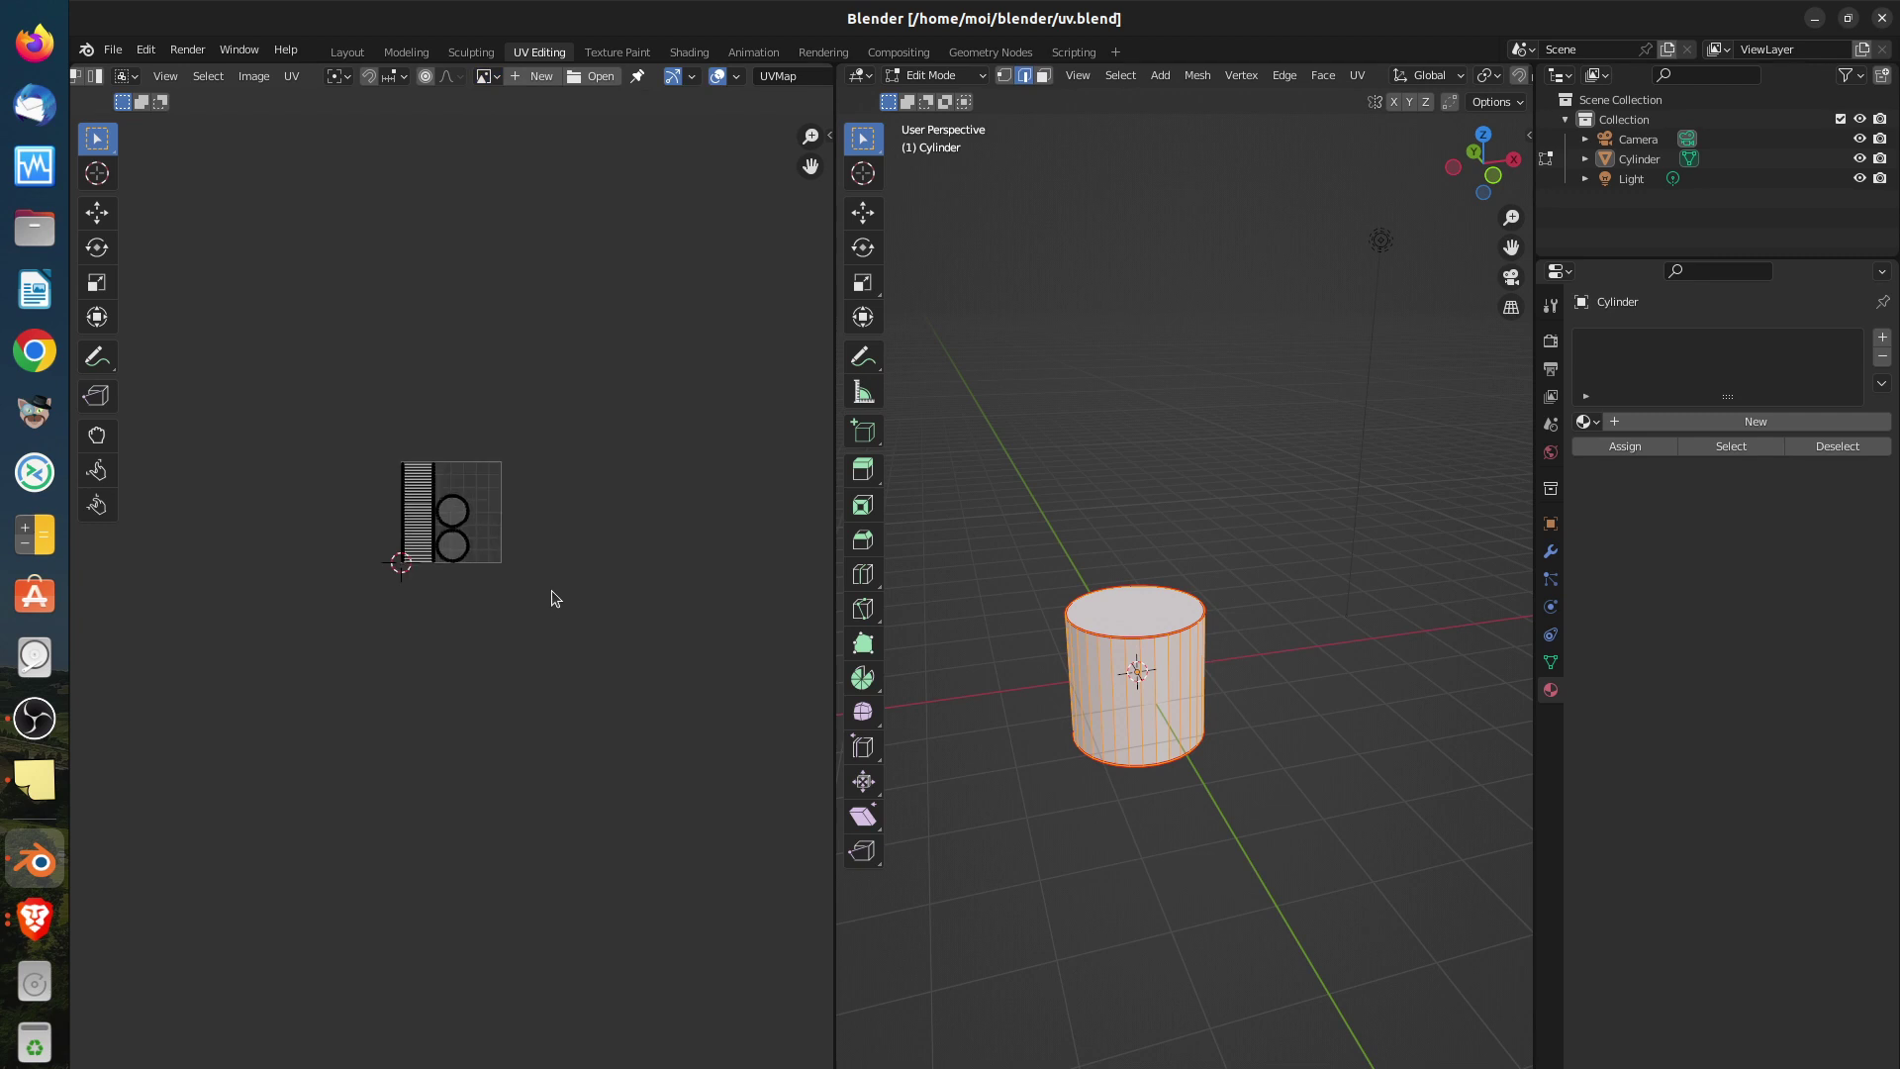
pyautogui.scroll(4, 556, 537)
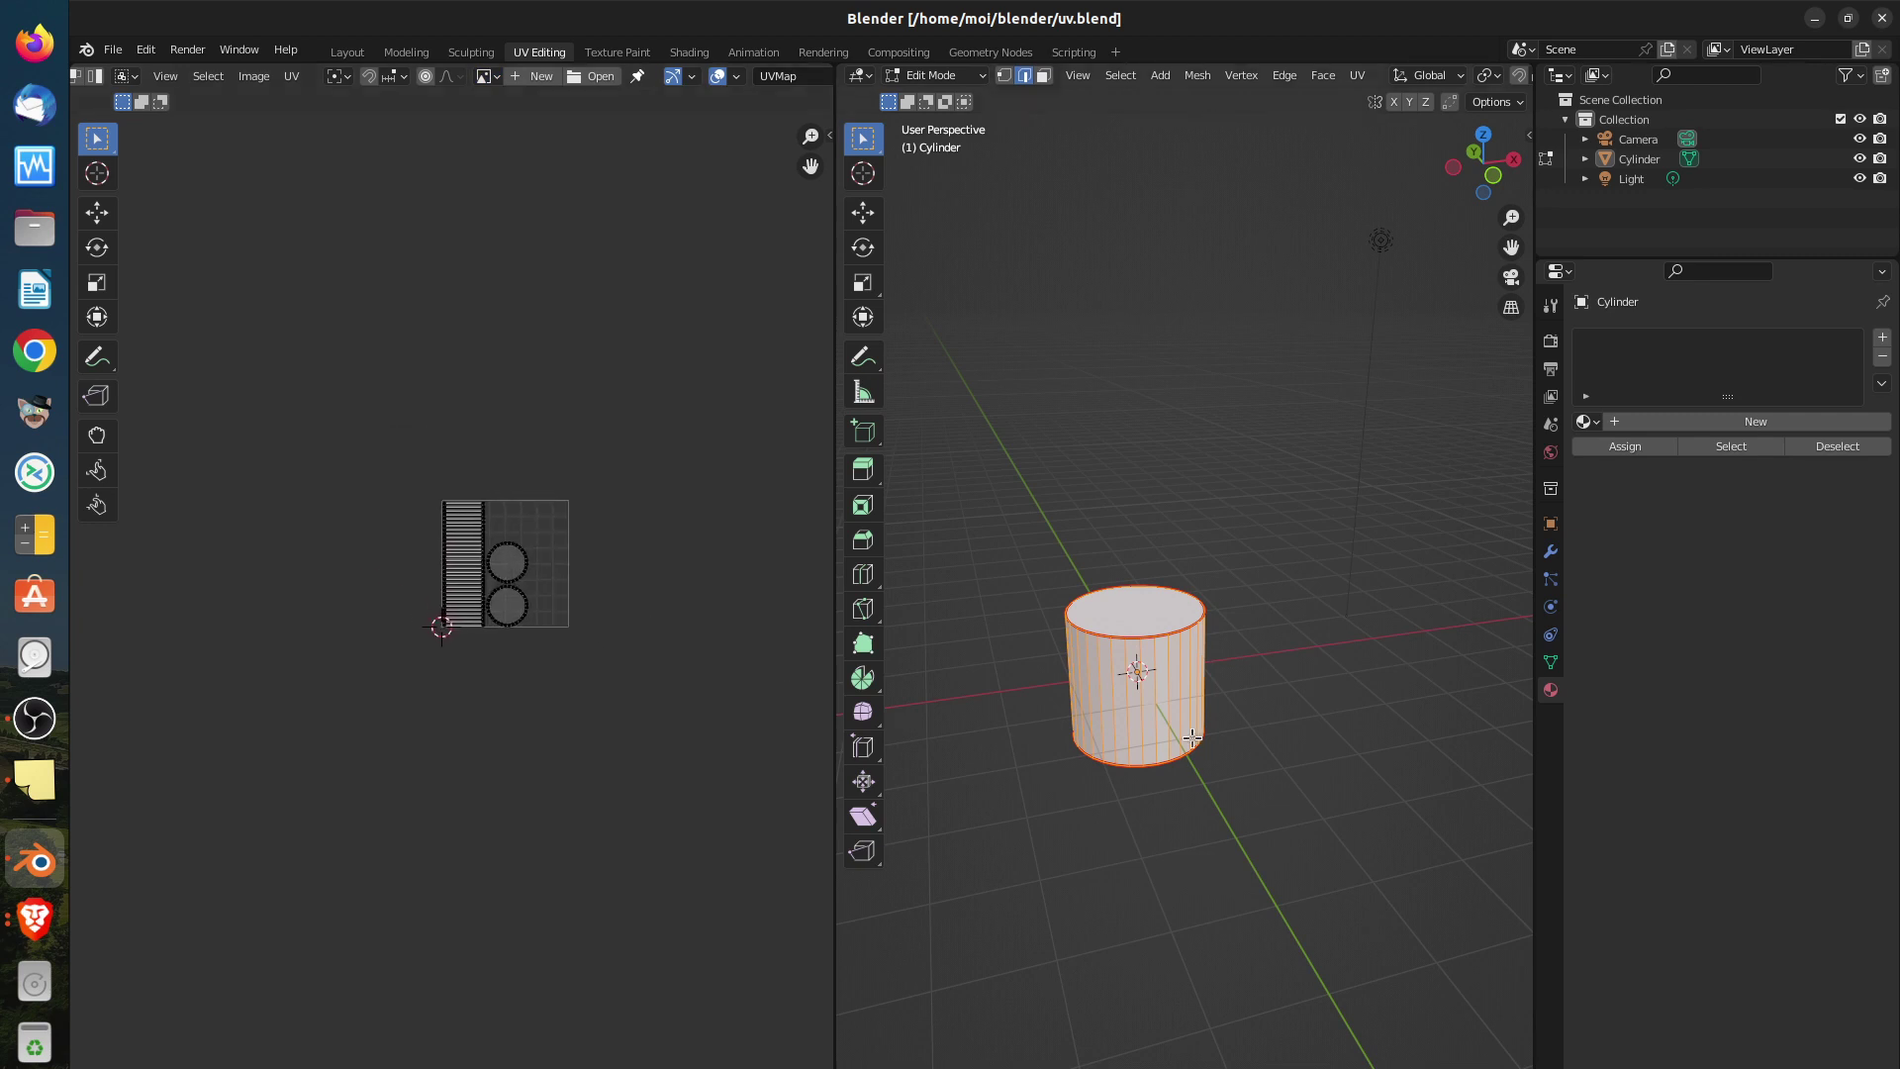
pyautogui.scroll(1, 620, 572)
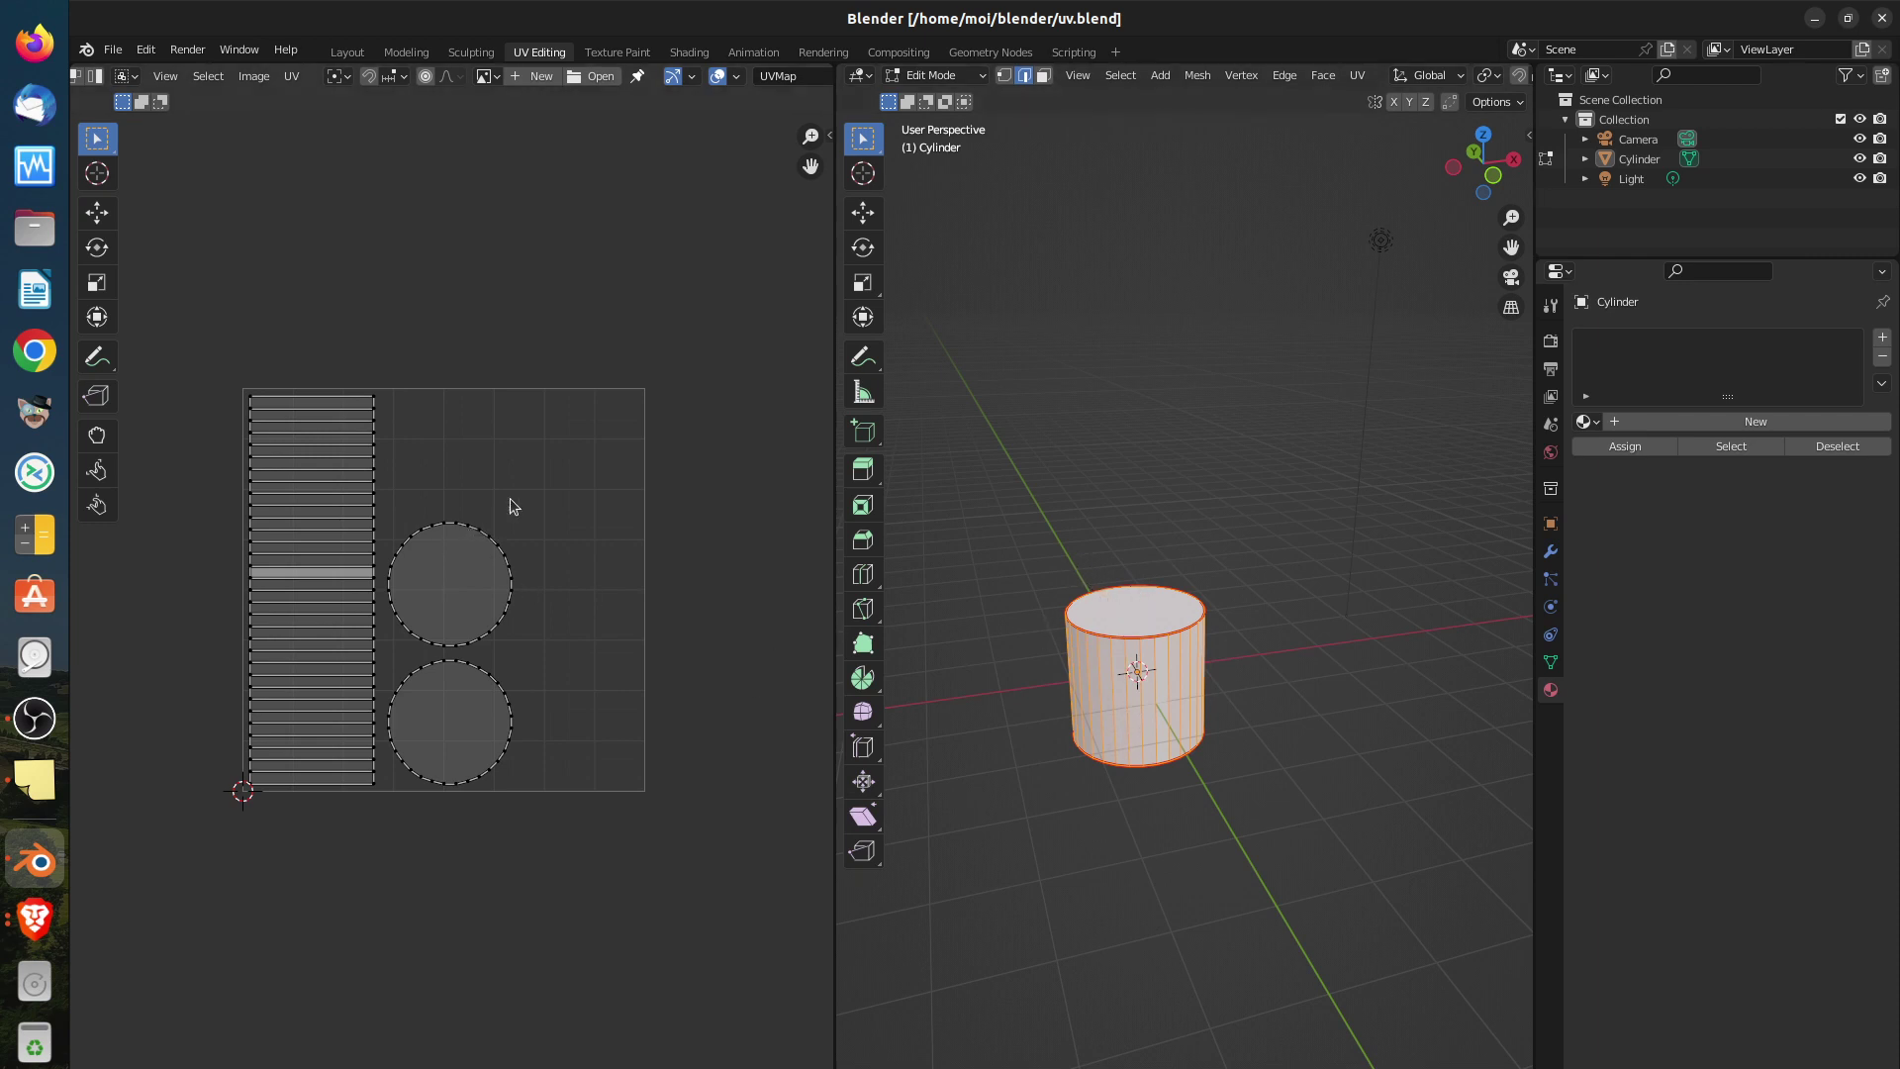
pyautogui.press('a')
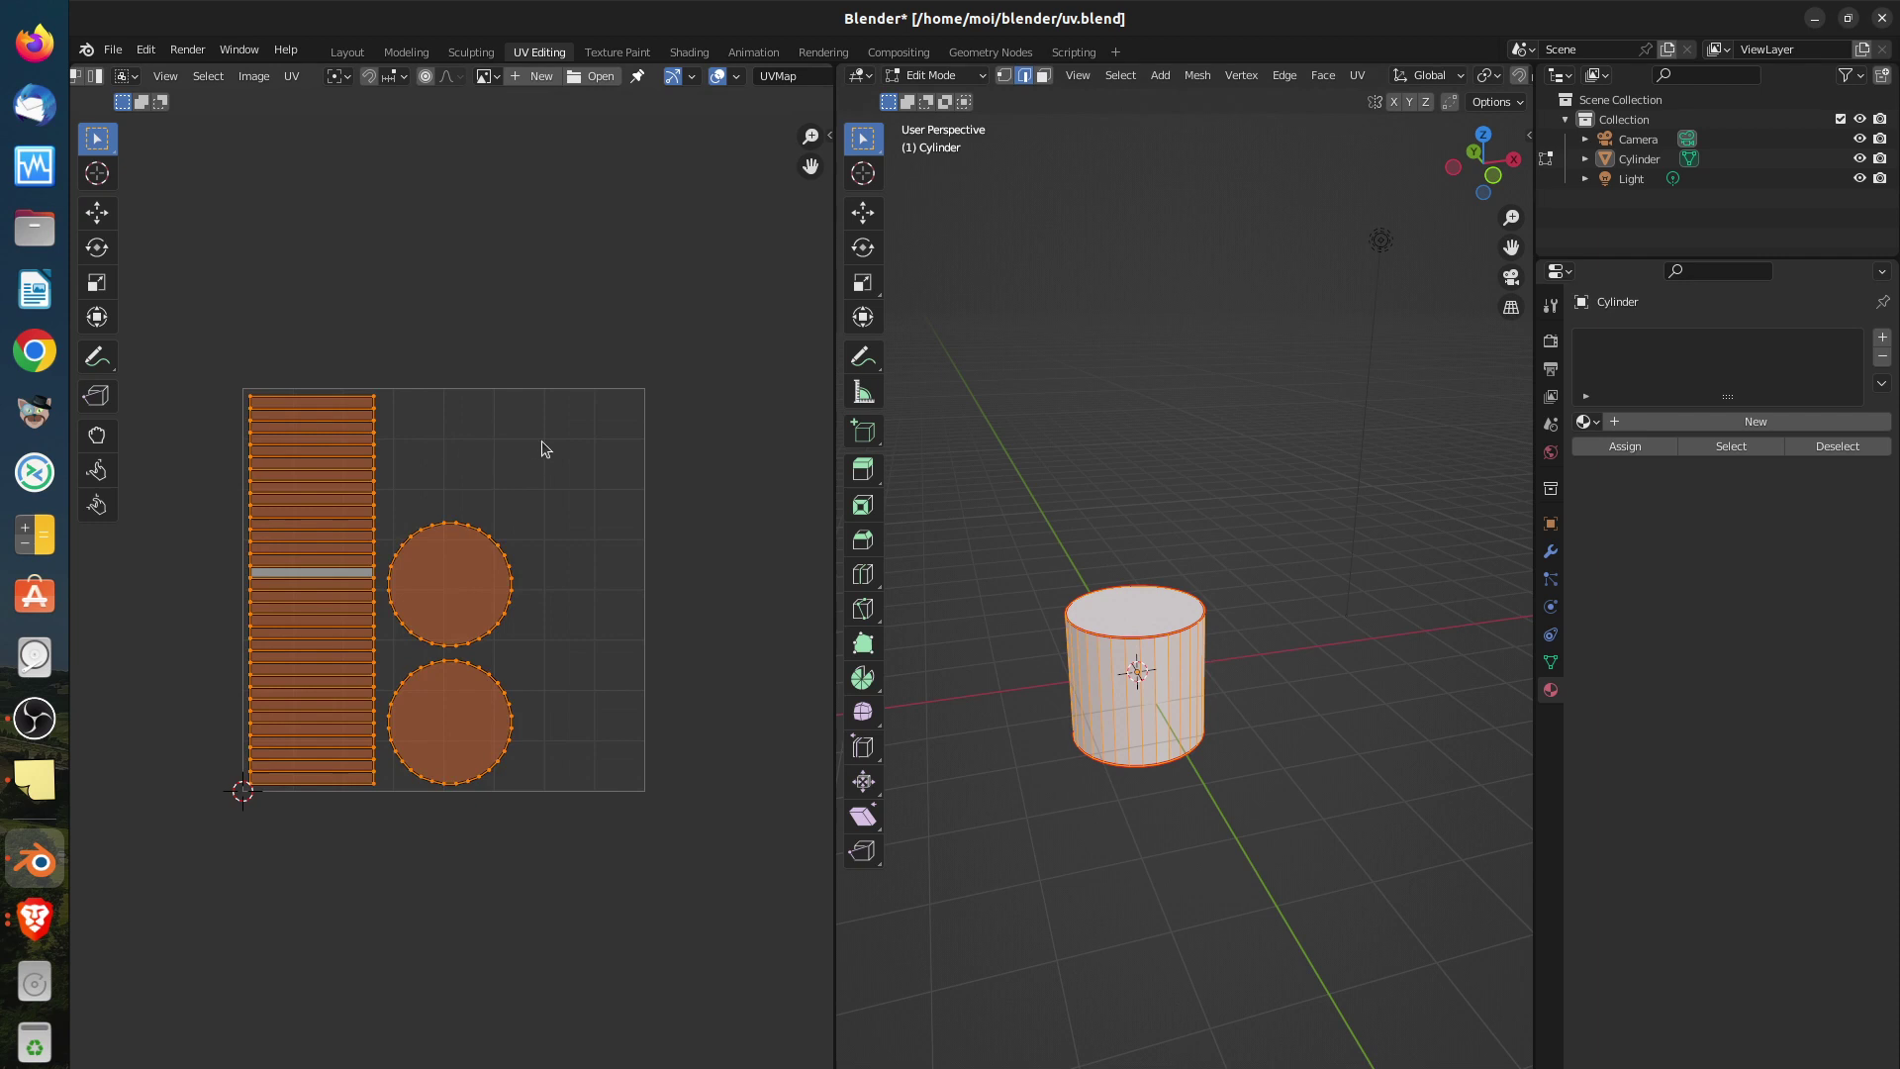
pyautogui.write('r90')
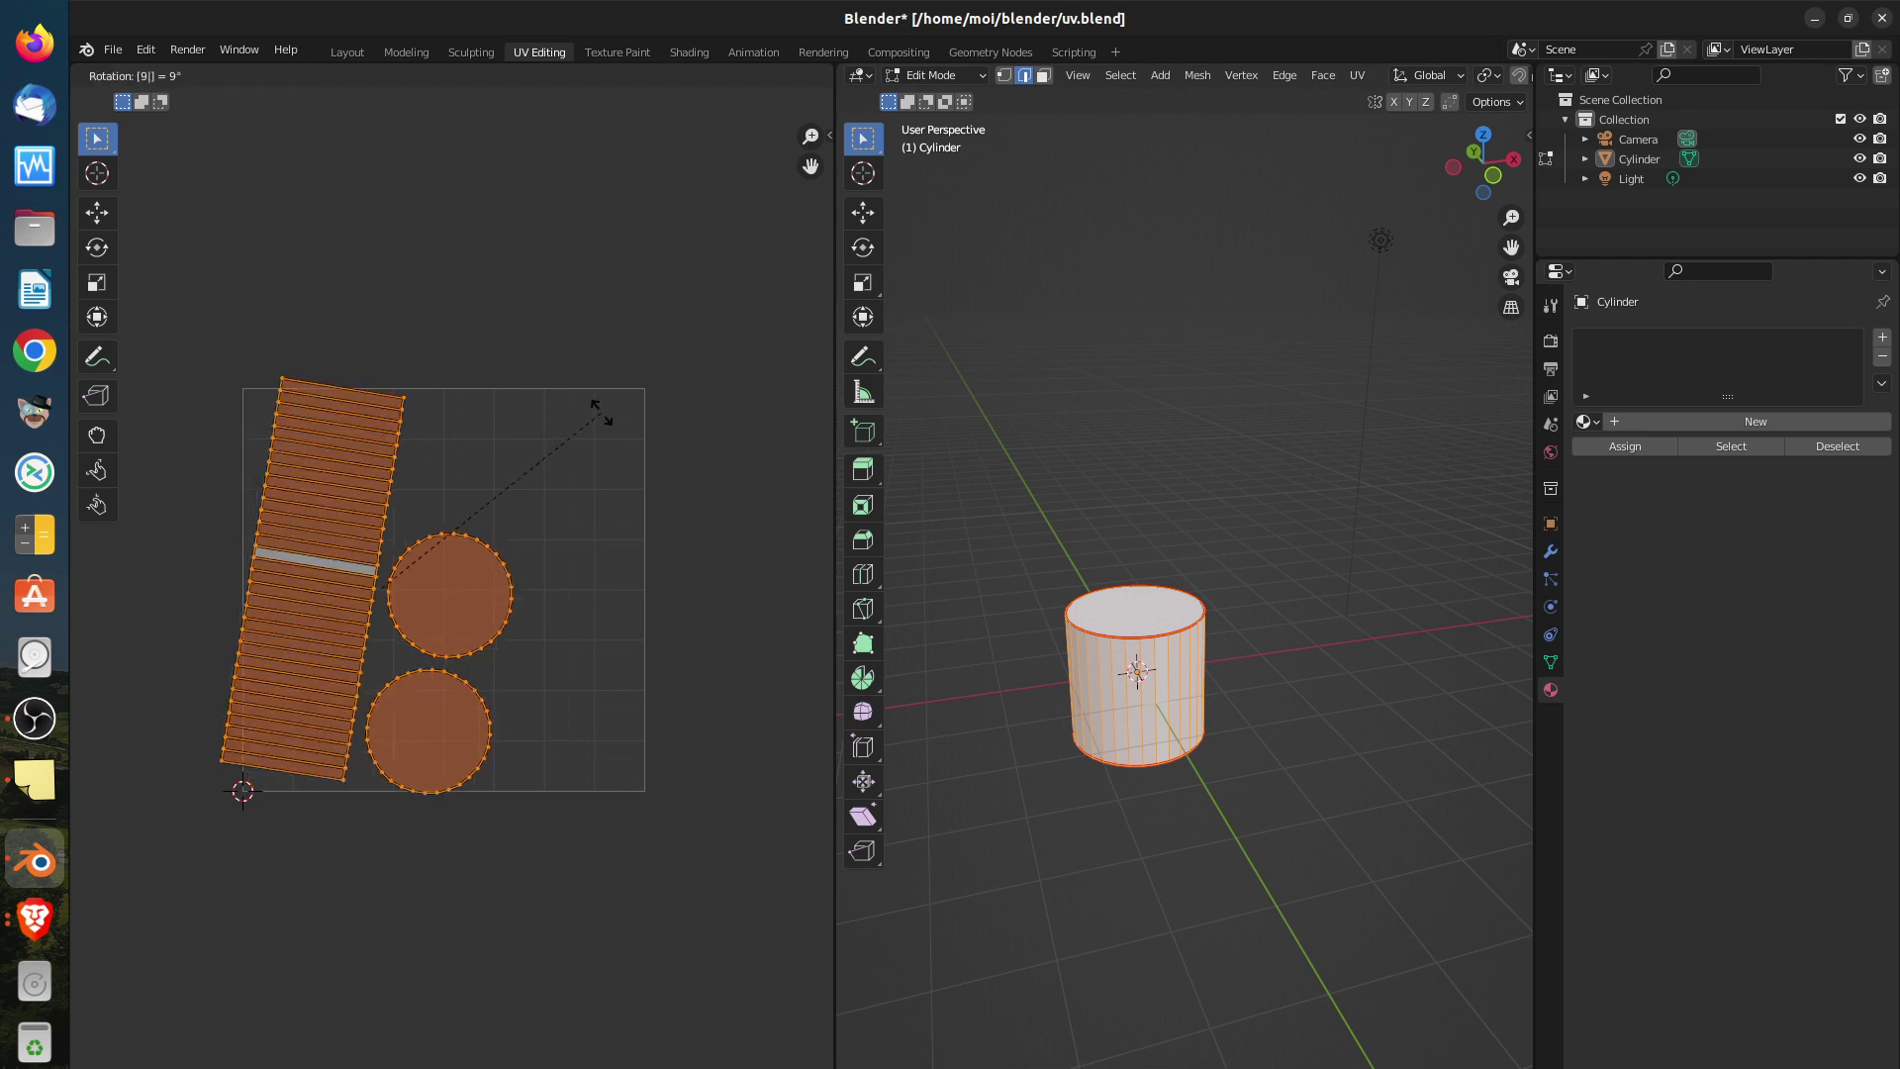
pyautogui.press('Return')
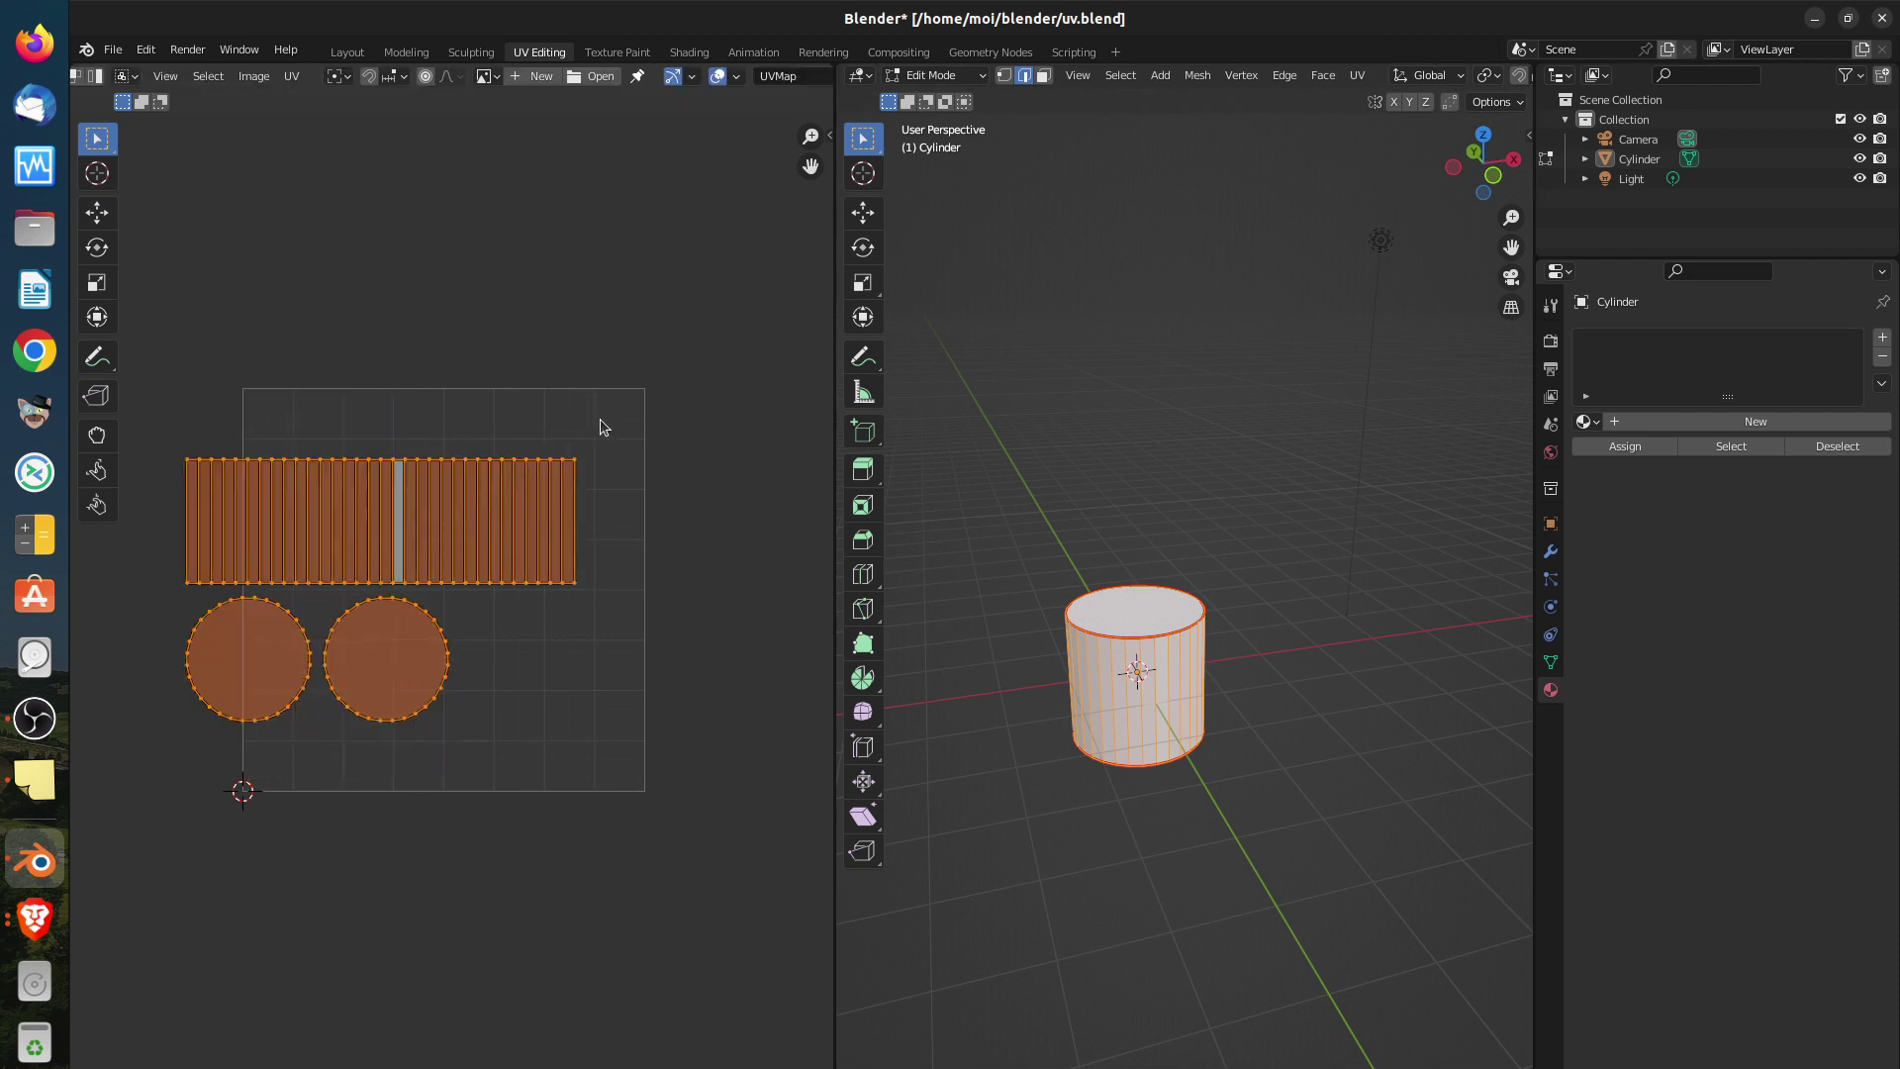
pyautogui.press('g')
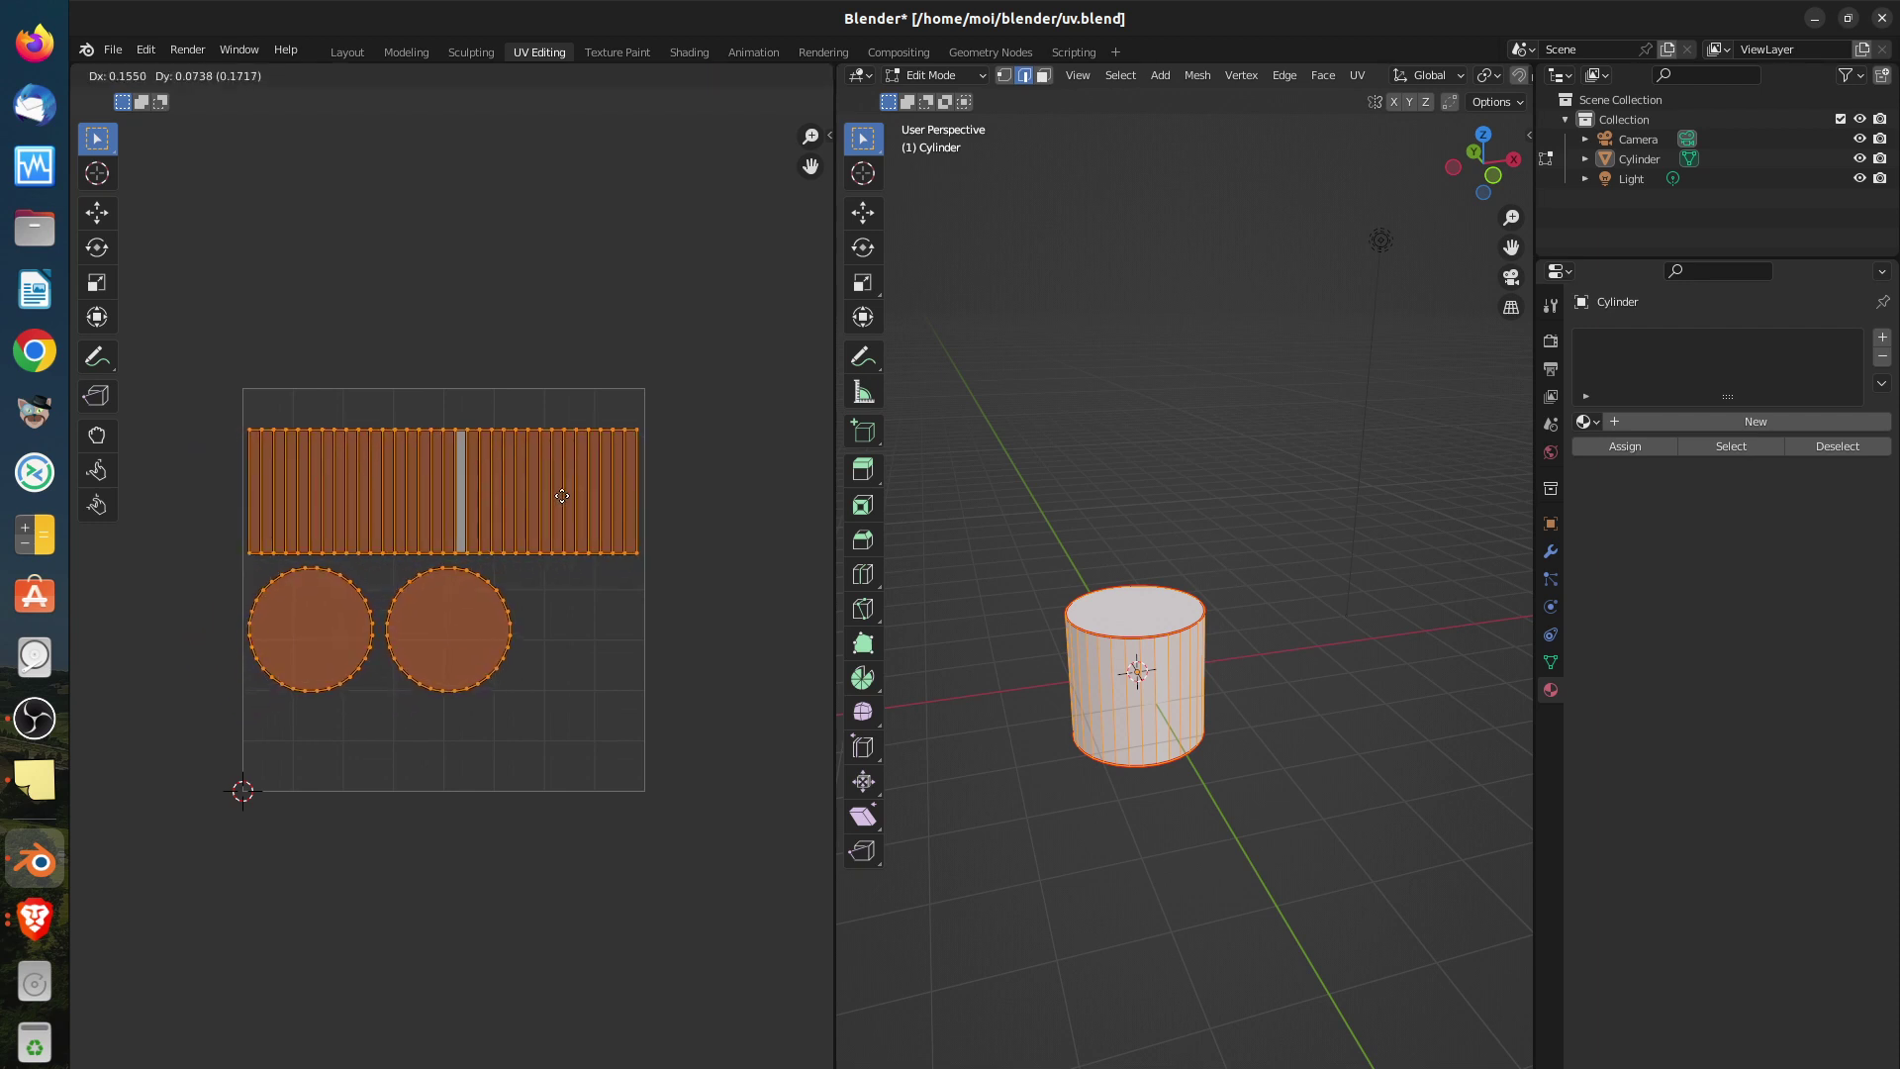
pyautogui.click(563, 499)
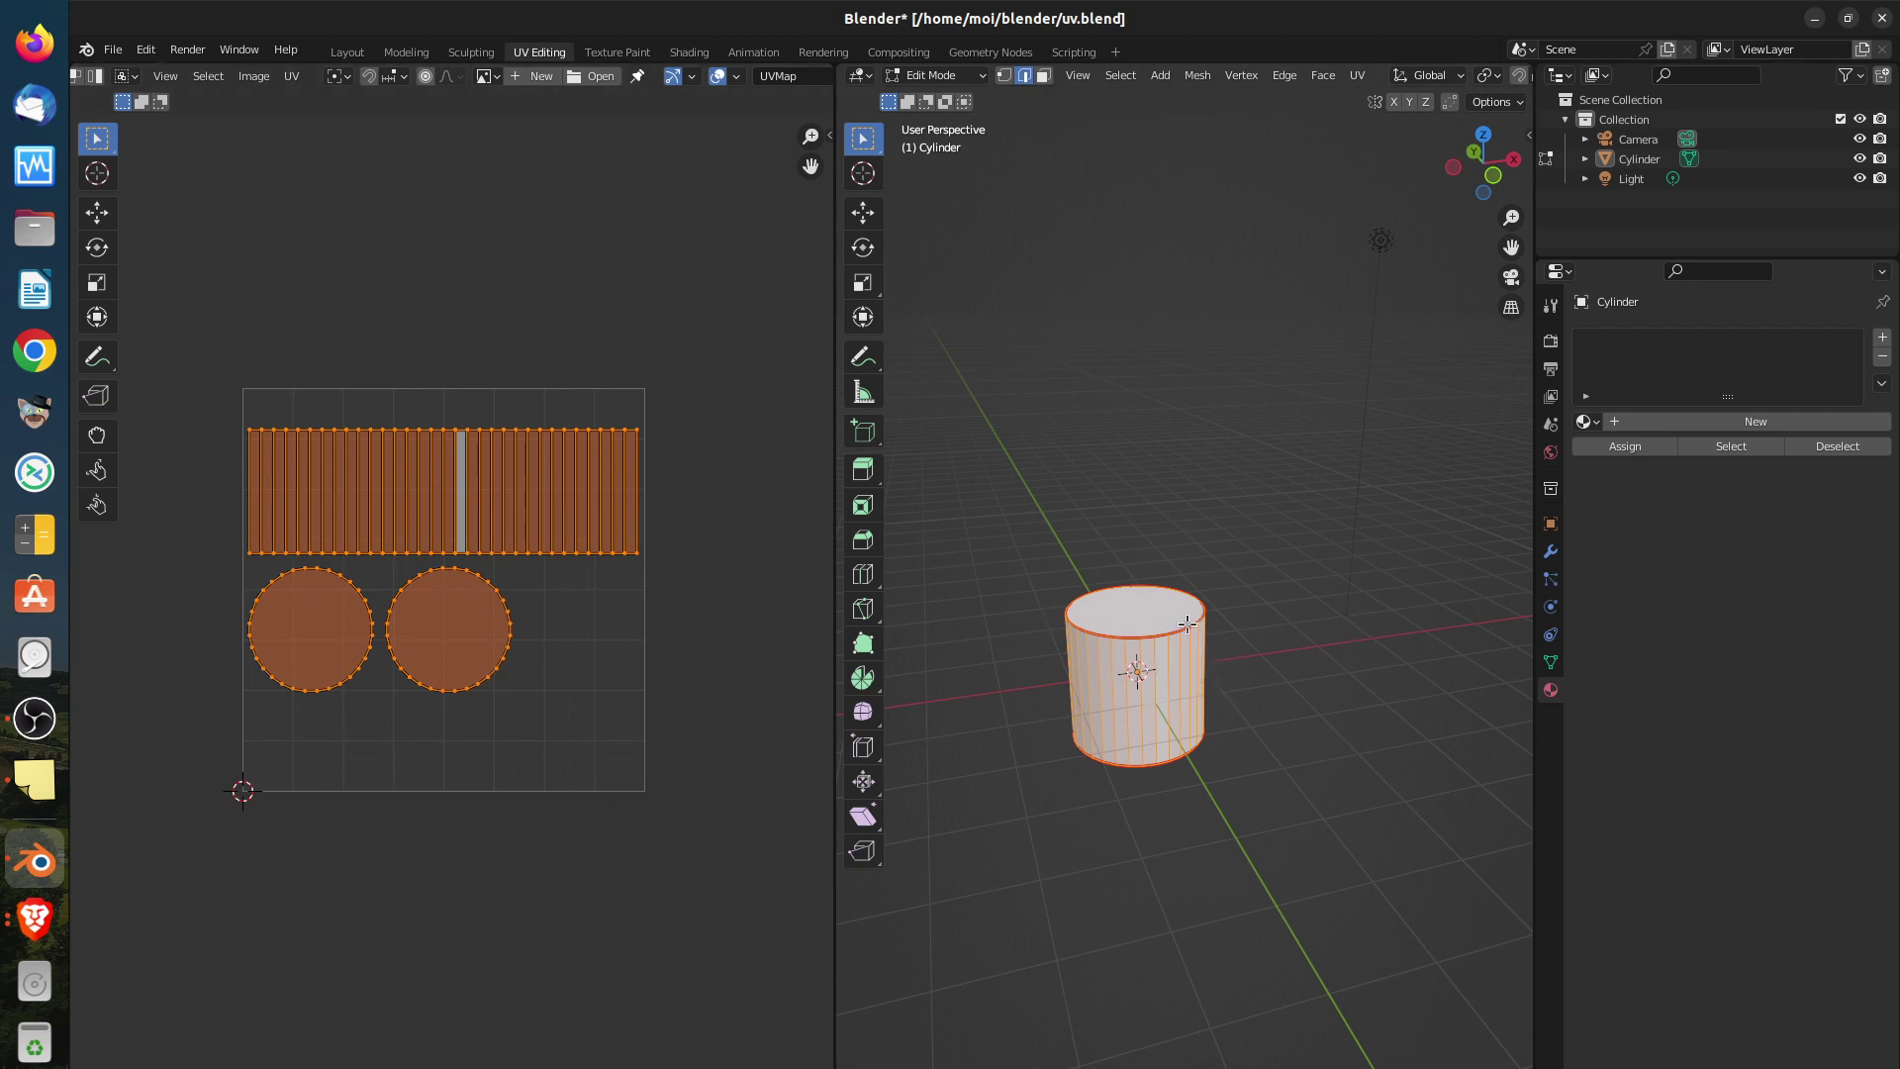
pyautogui.press('Tab')
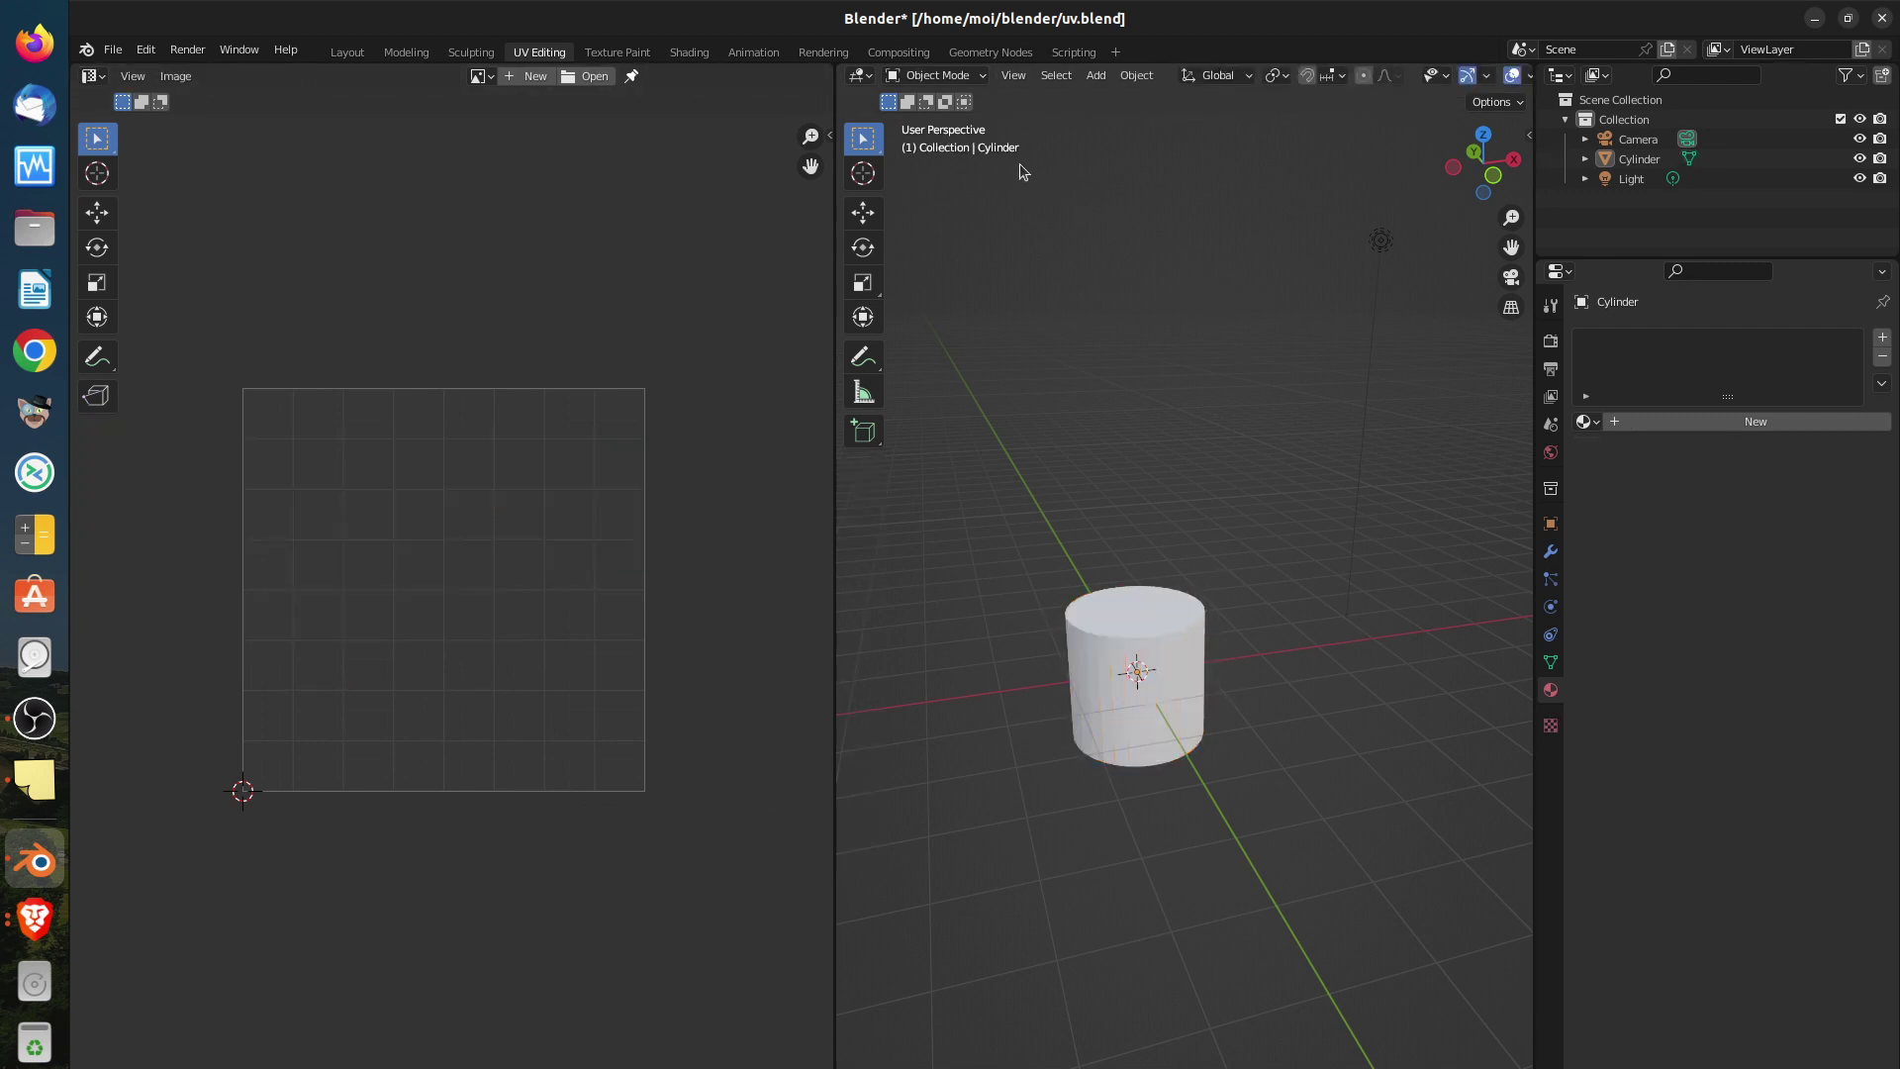
pyautogui.click(913, 78)
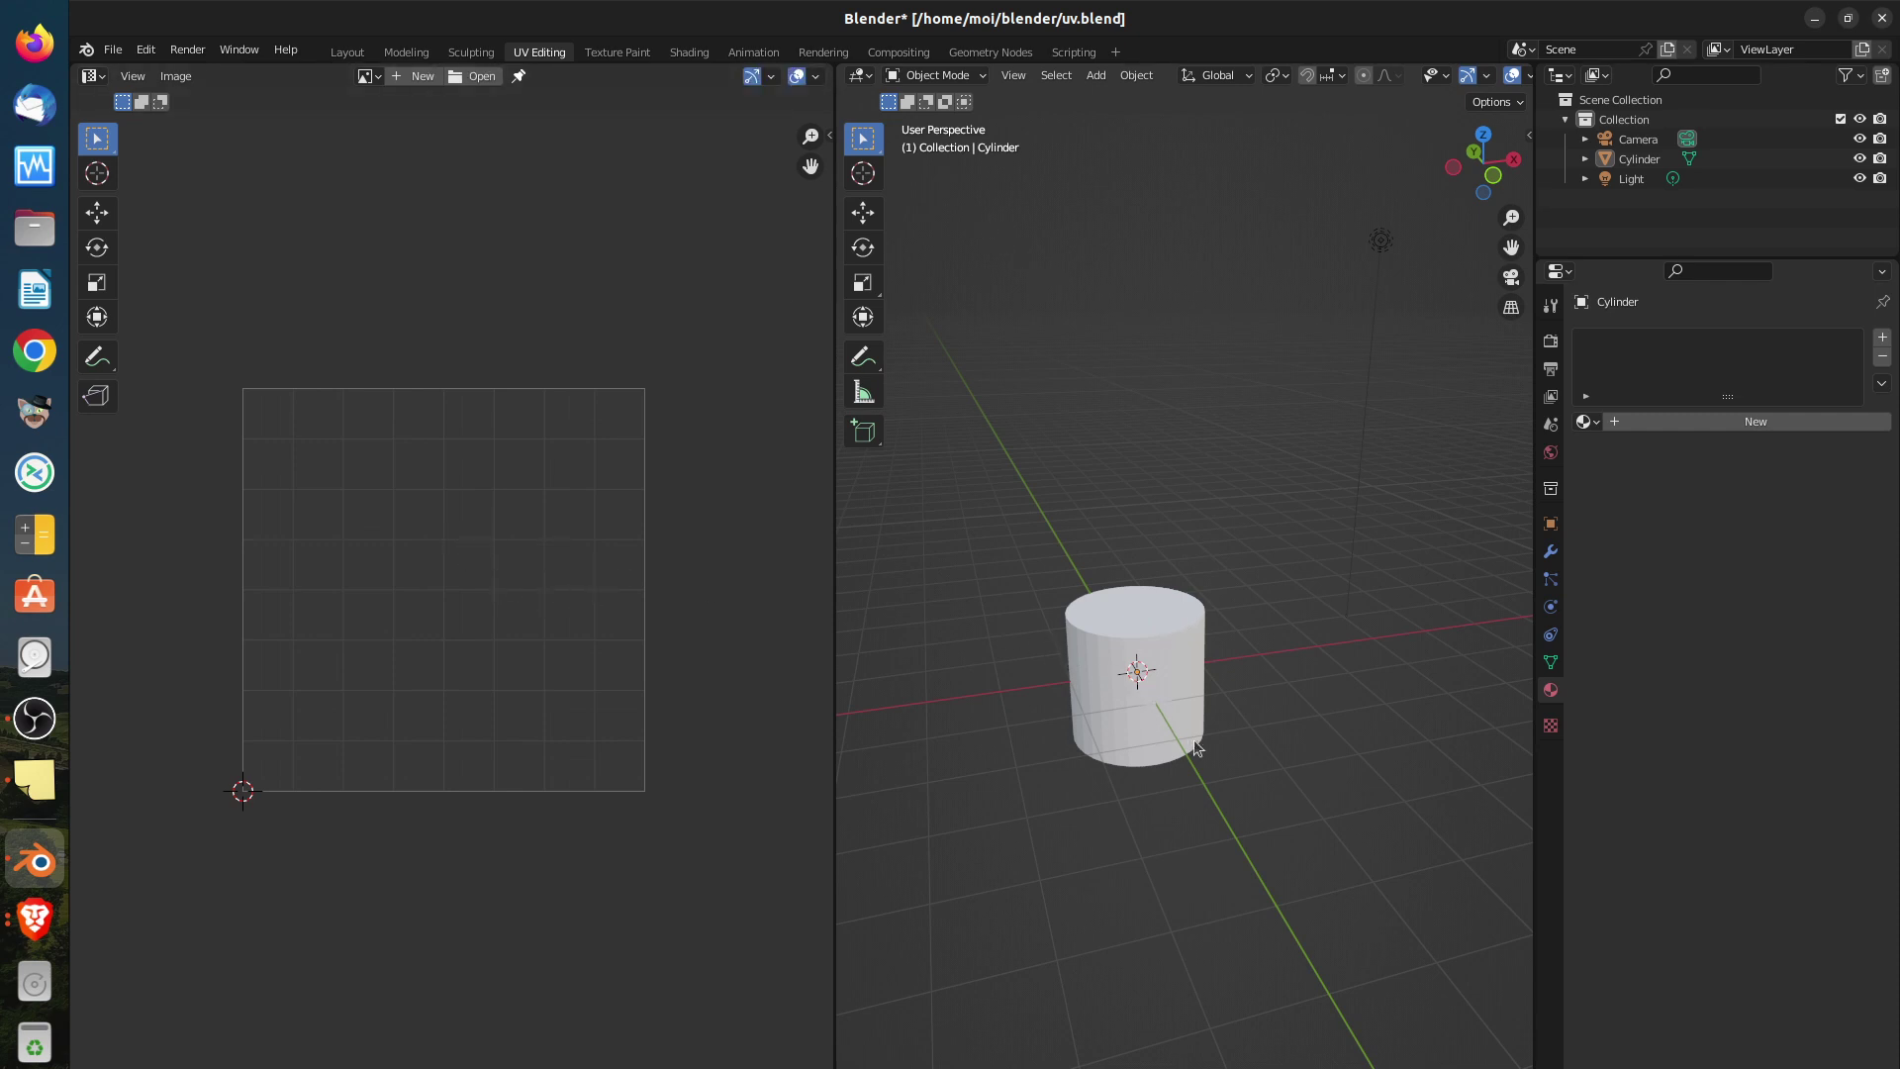
pyautogui.scroll(3, 1199, 709)
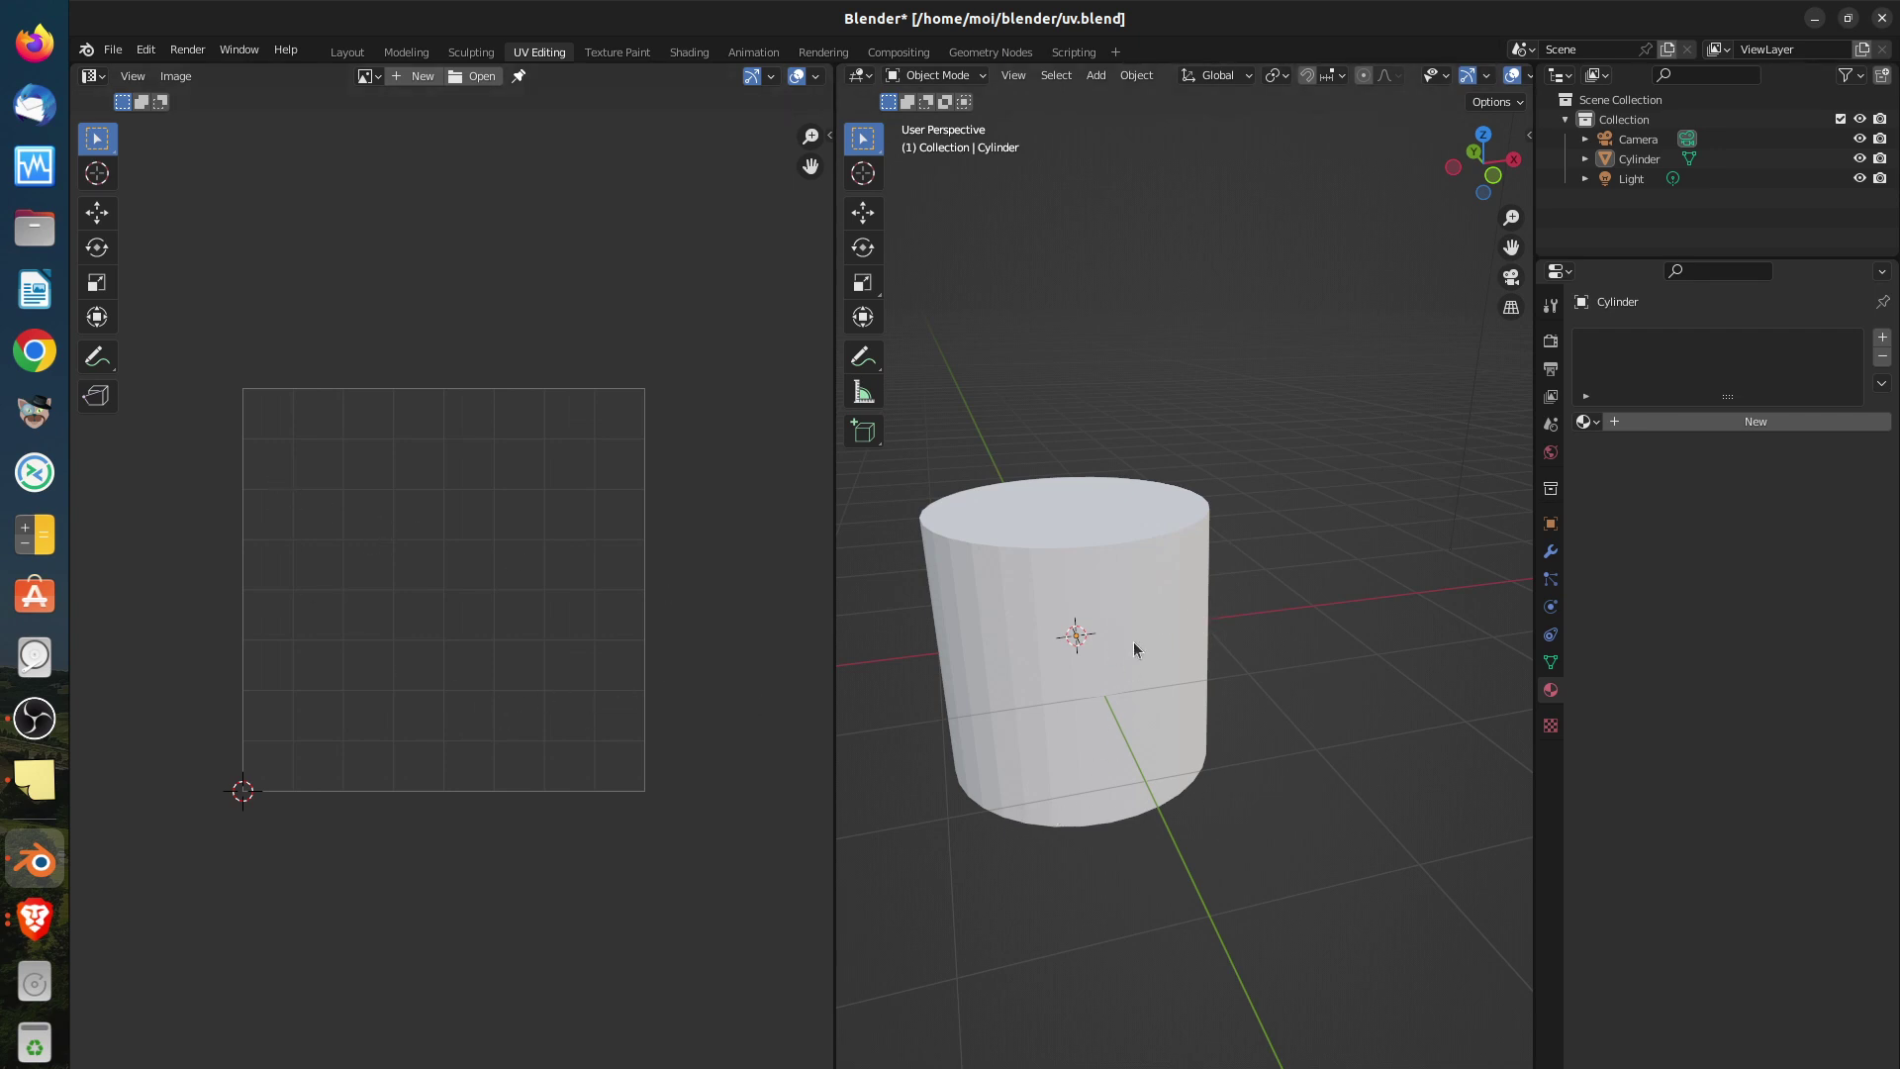
pyautogui.press('Tab')
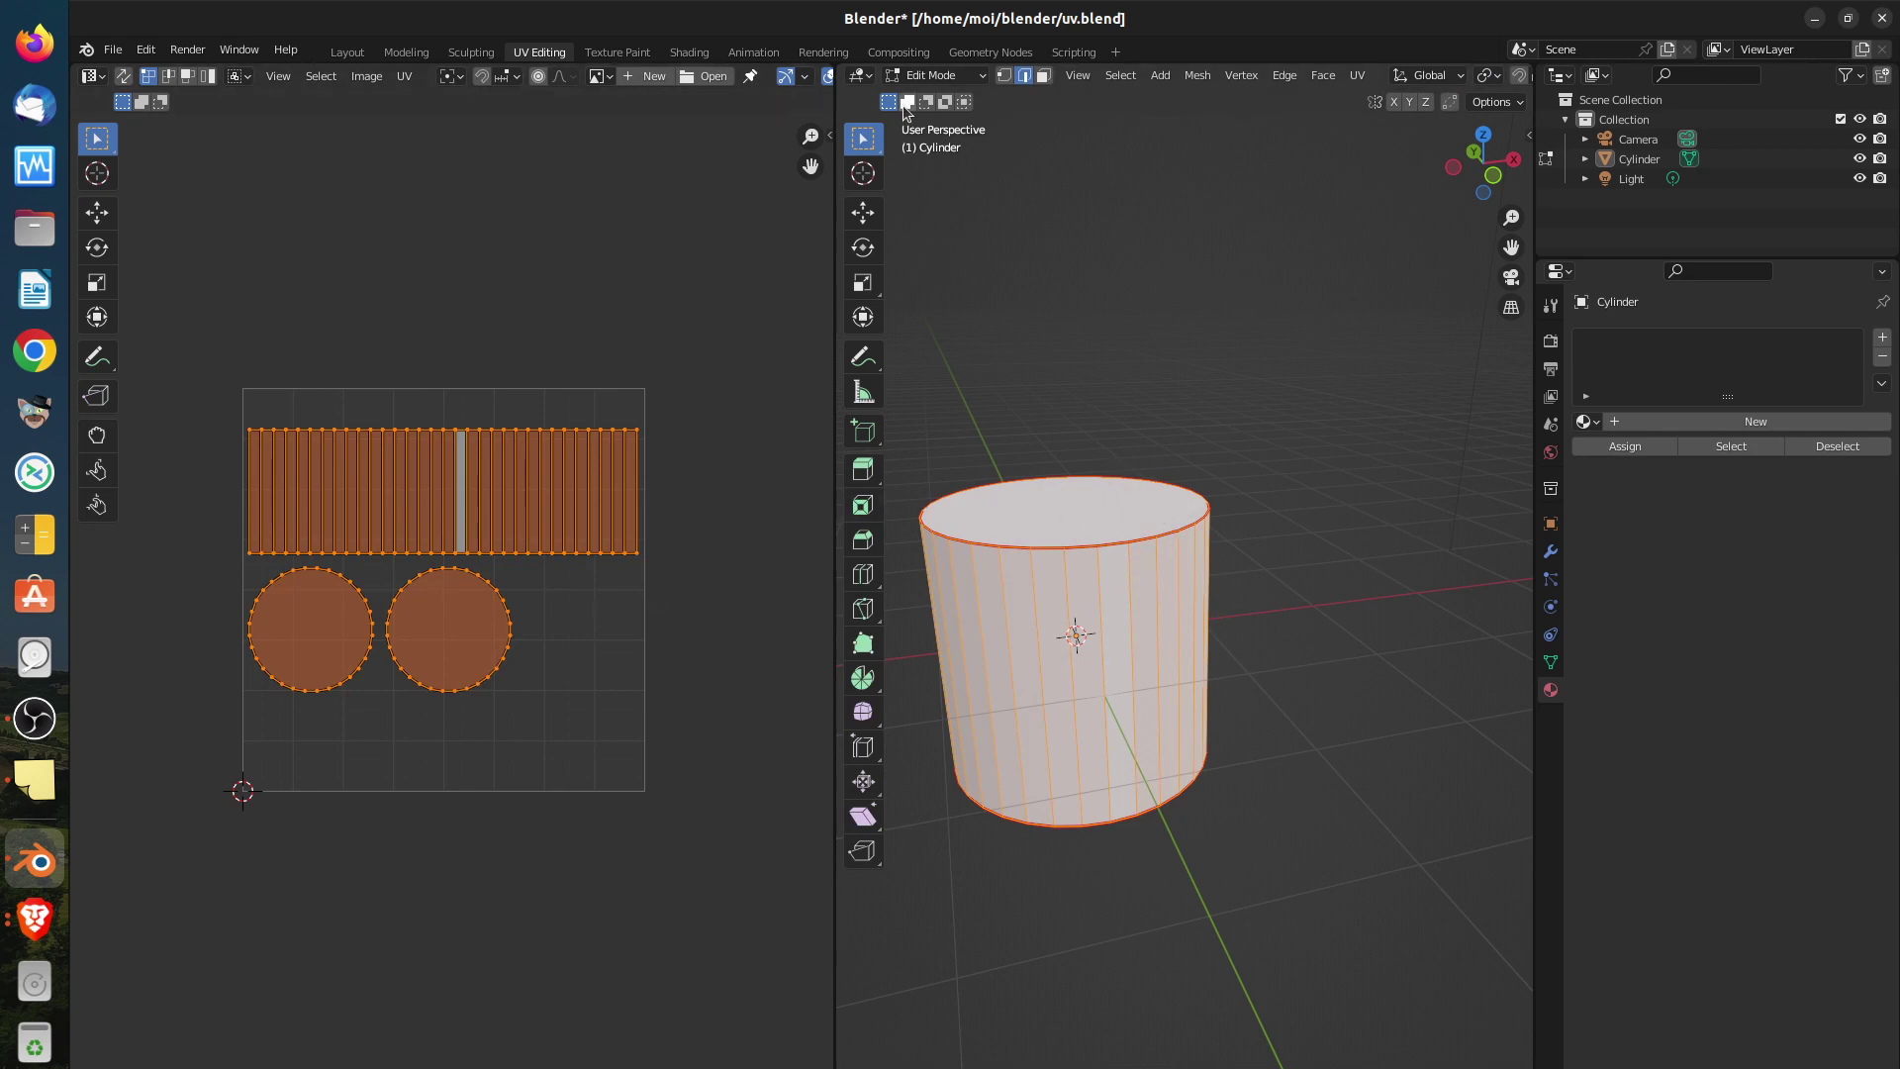
# Add two horizontal loop cuts around the cylinder, one above mid-height at factor -0.462 and one near the base at factor 0.375
pyautogui.hotkey('ctrl', 'r')
pyautogui.click(1127, 671)
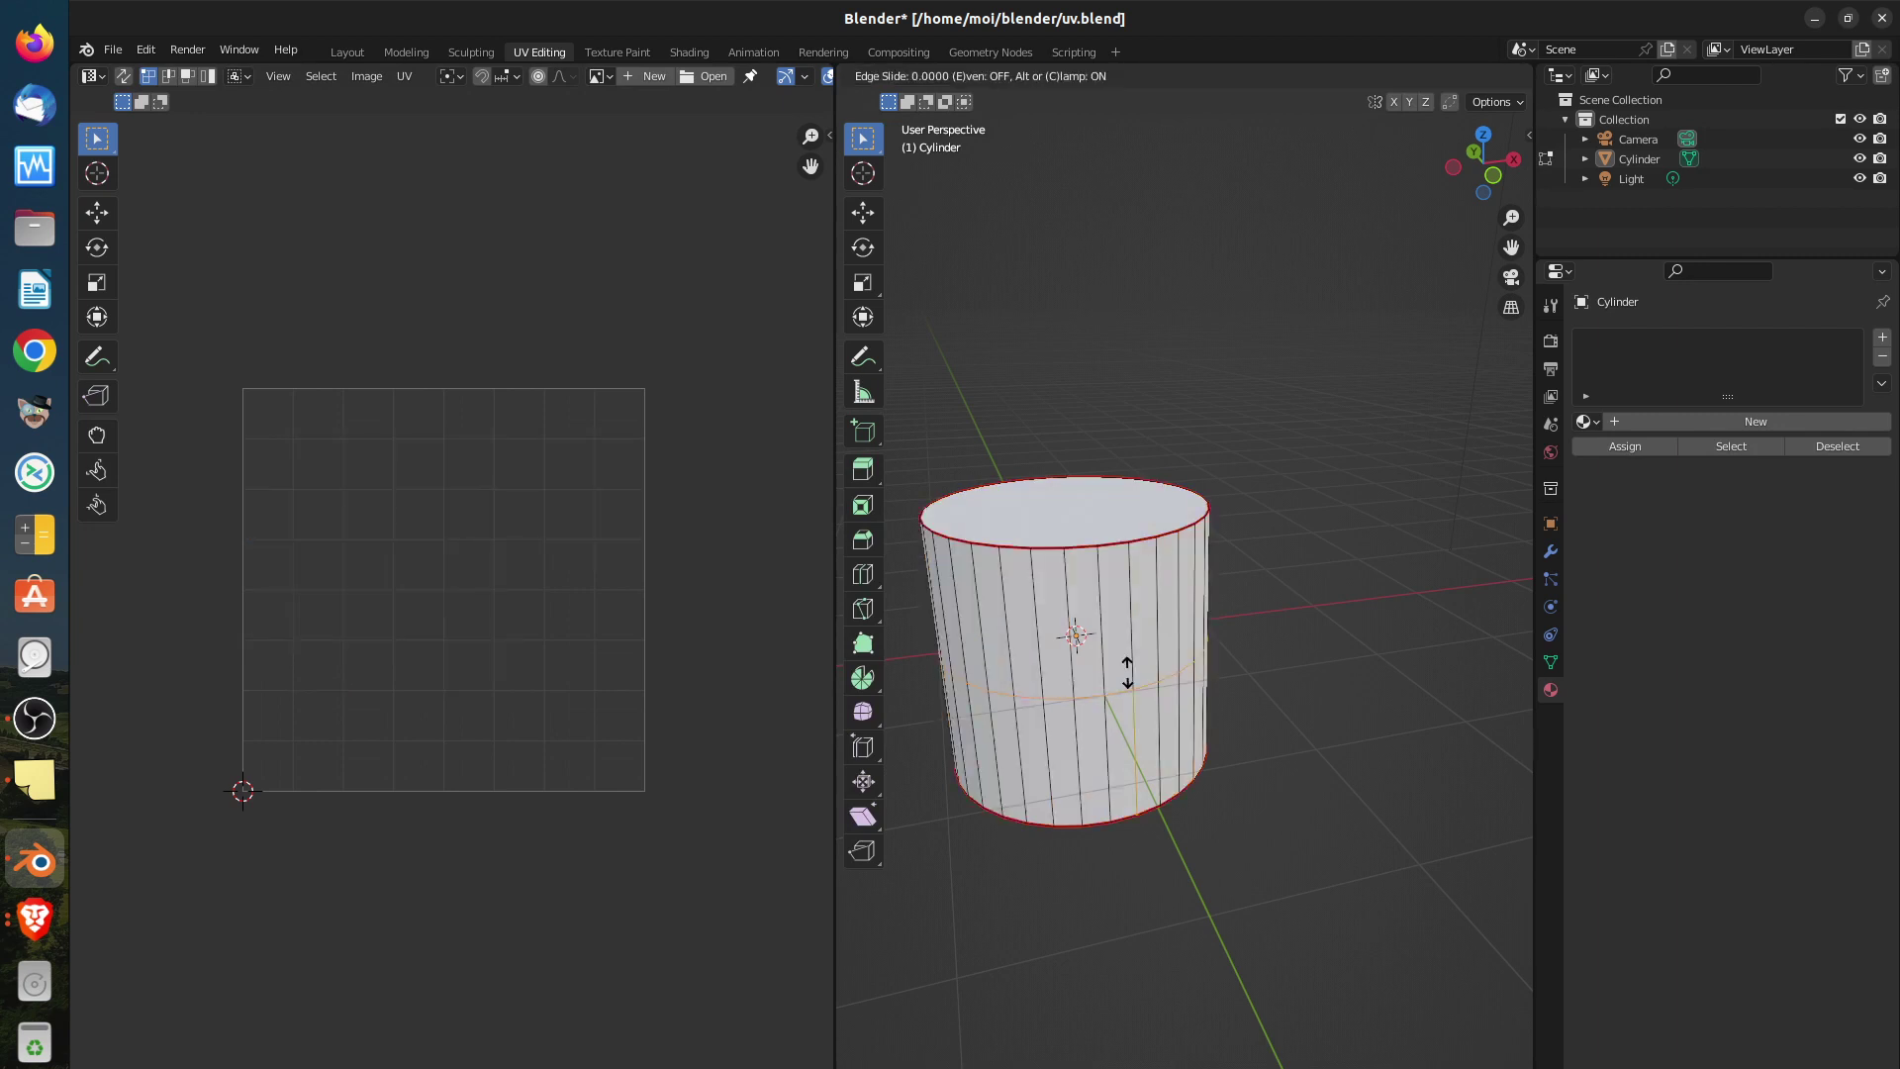
pyautogui.click(1135, 615)
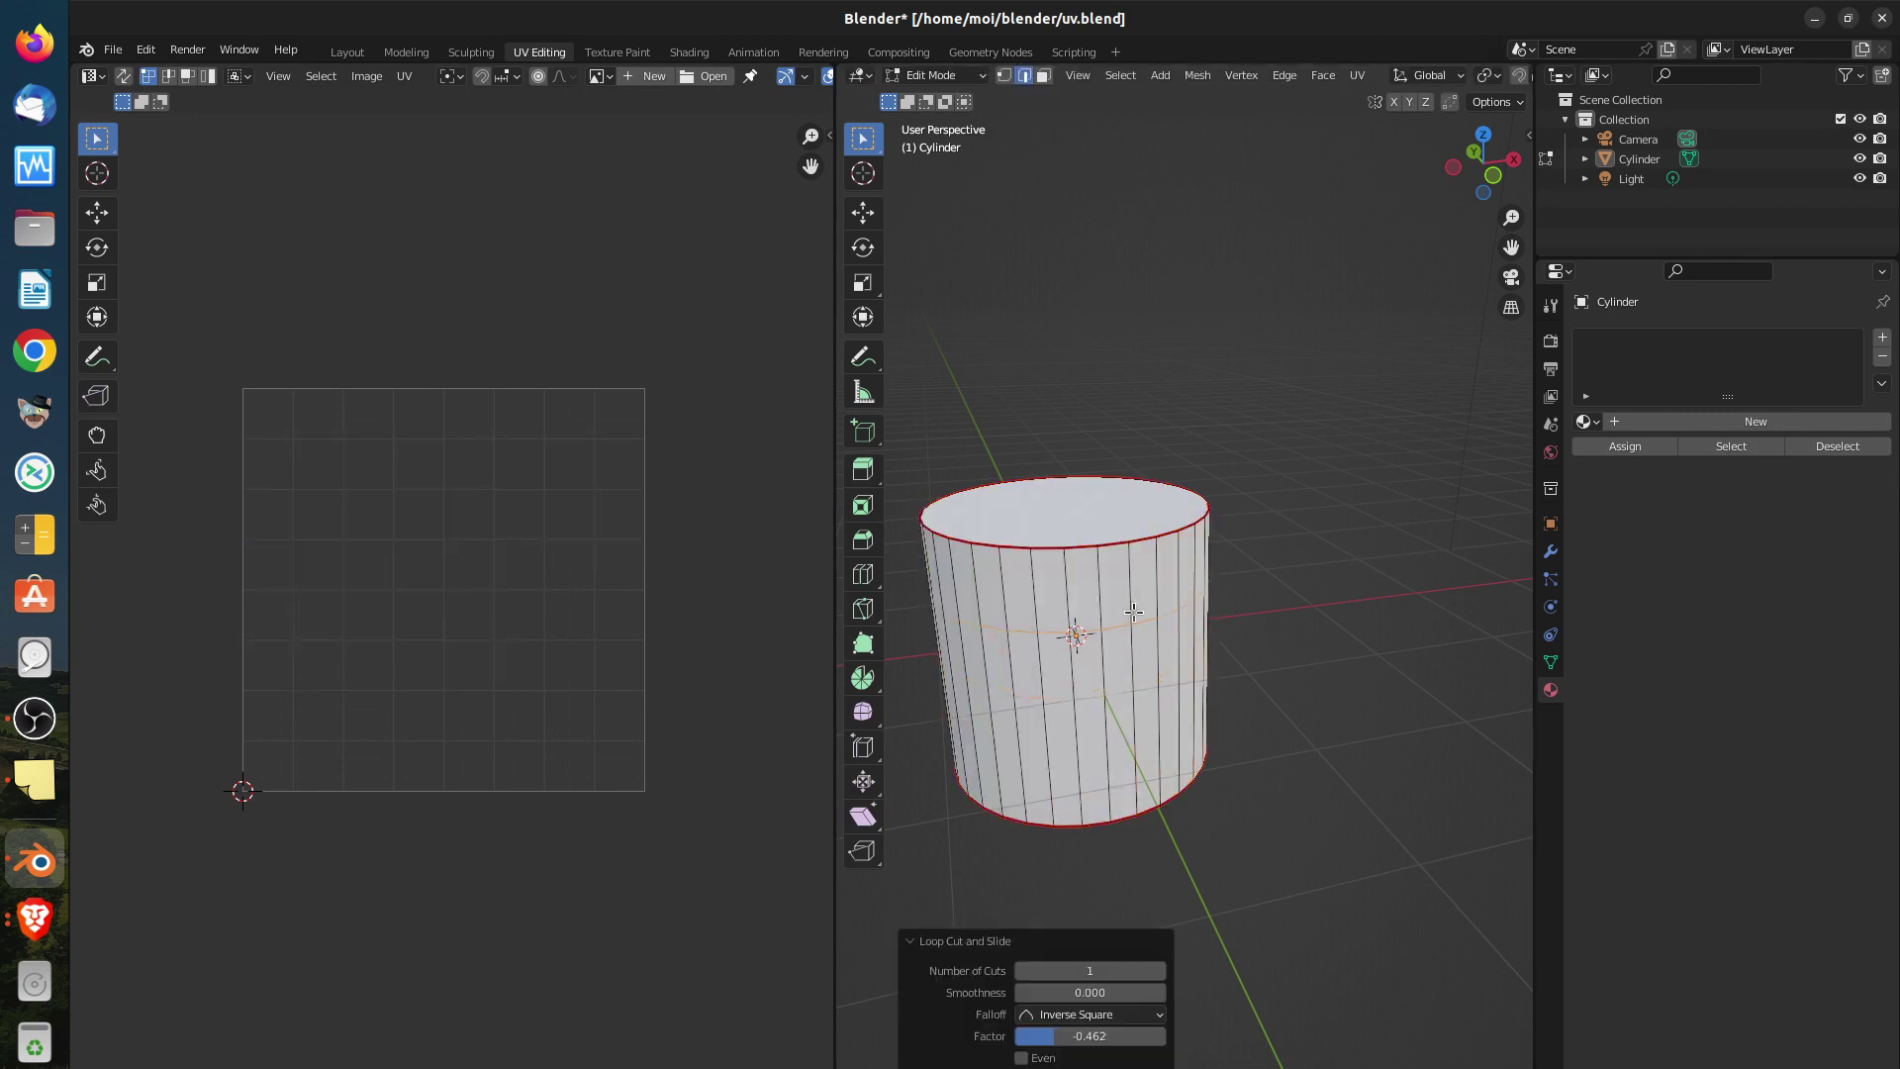
pyautogui.hotkey('ctrl', 'r')
pyautogui.click(1151, 758)
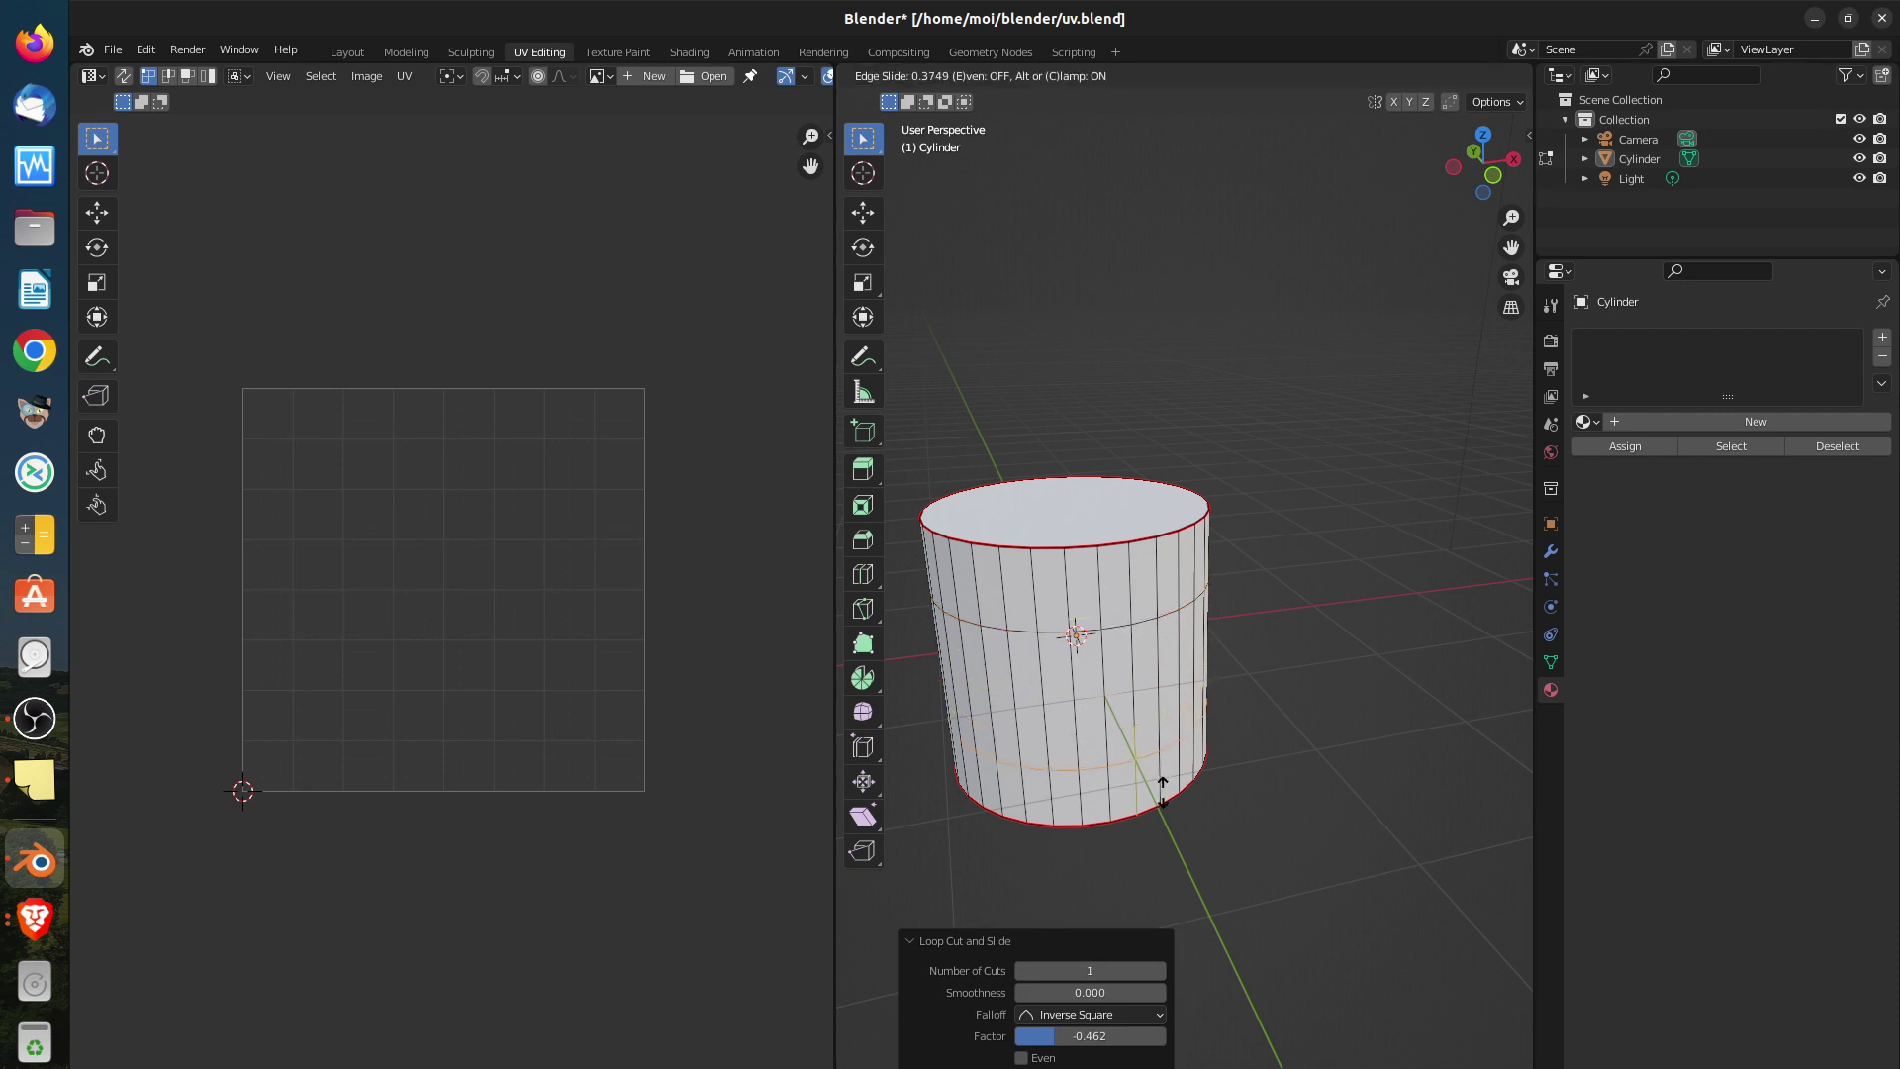
pyautogui.click(1162, 792)
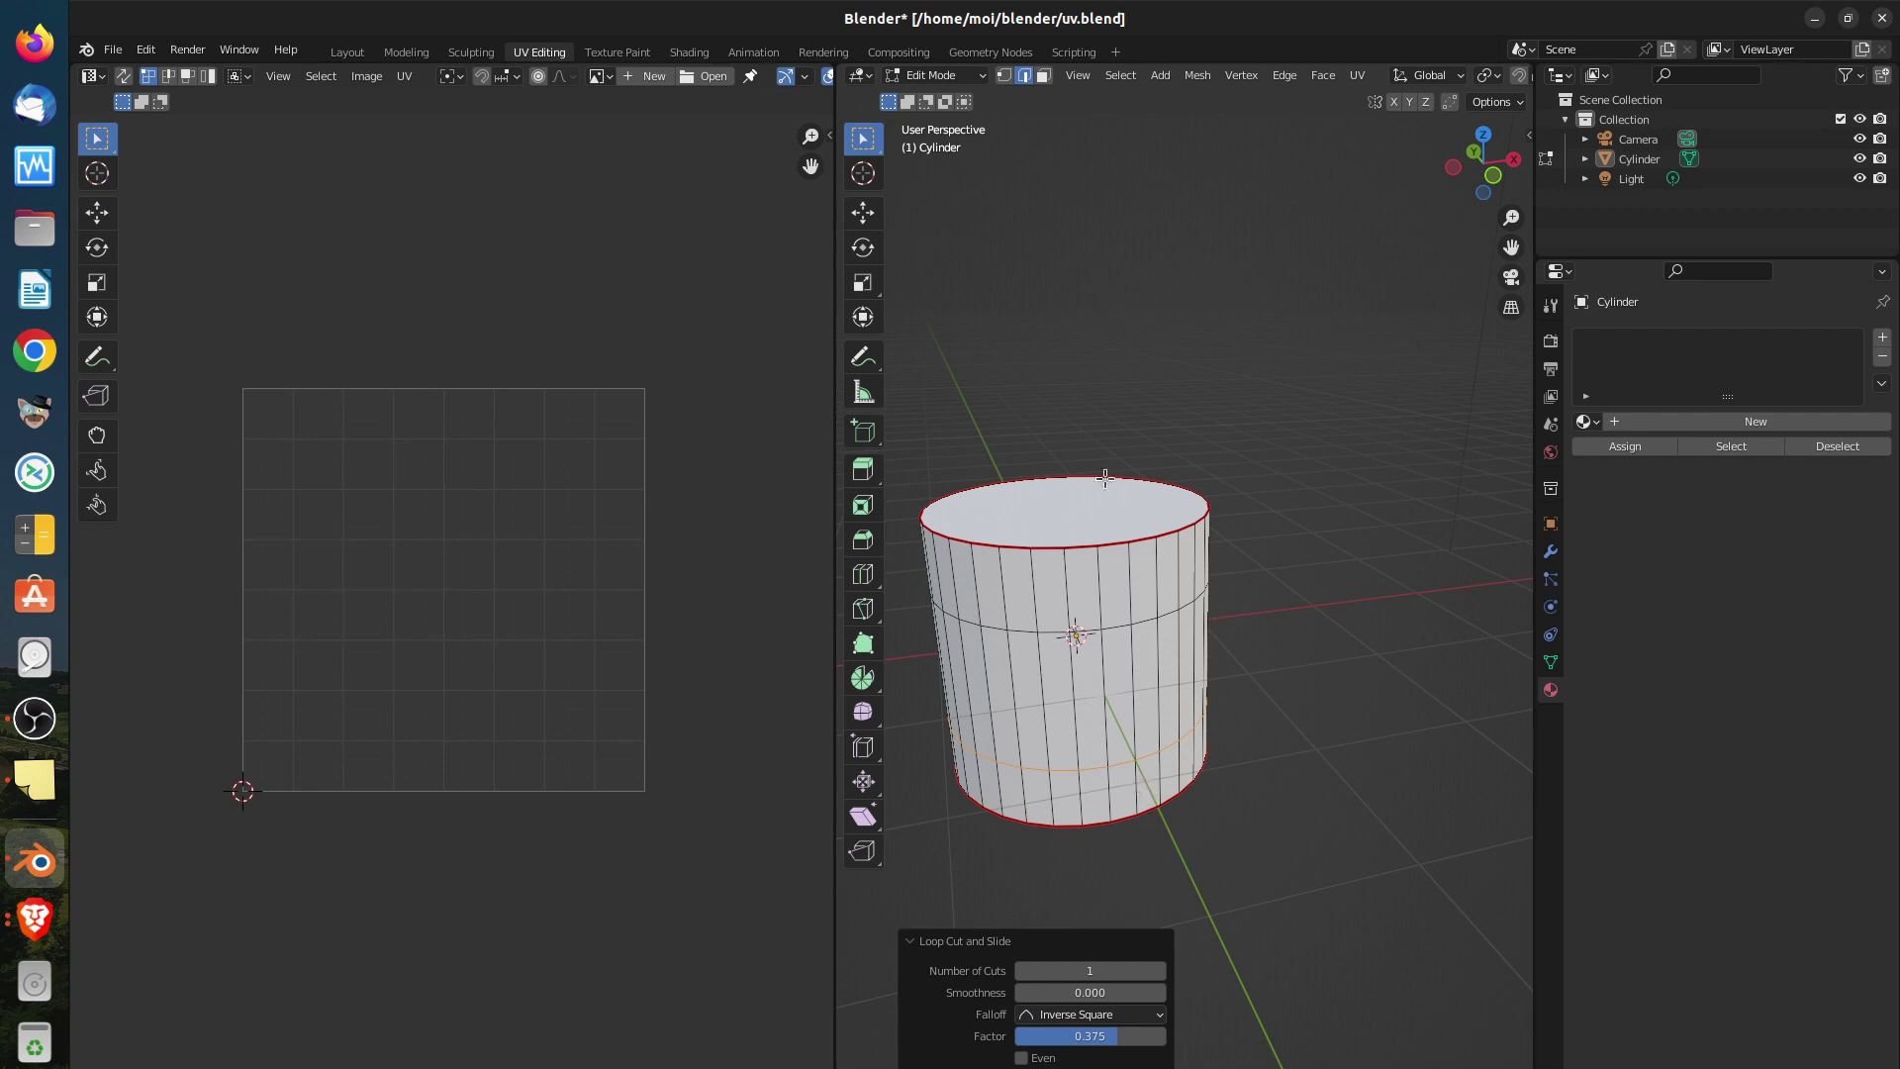
# Scale the face loop at the cylinder's base to about 0.186 in X and Y, keeping its height locked
pyautogui.click(1043, 75)
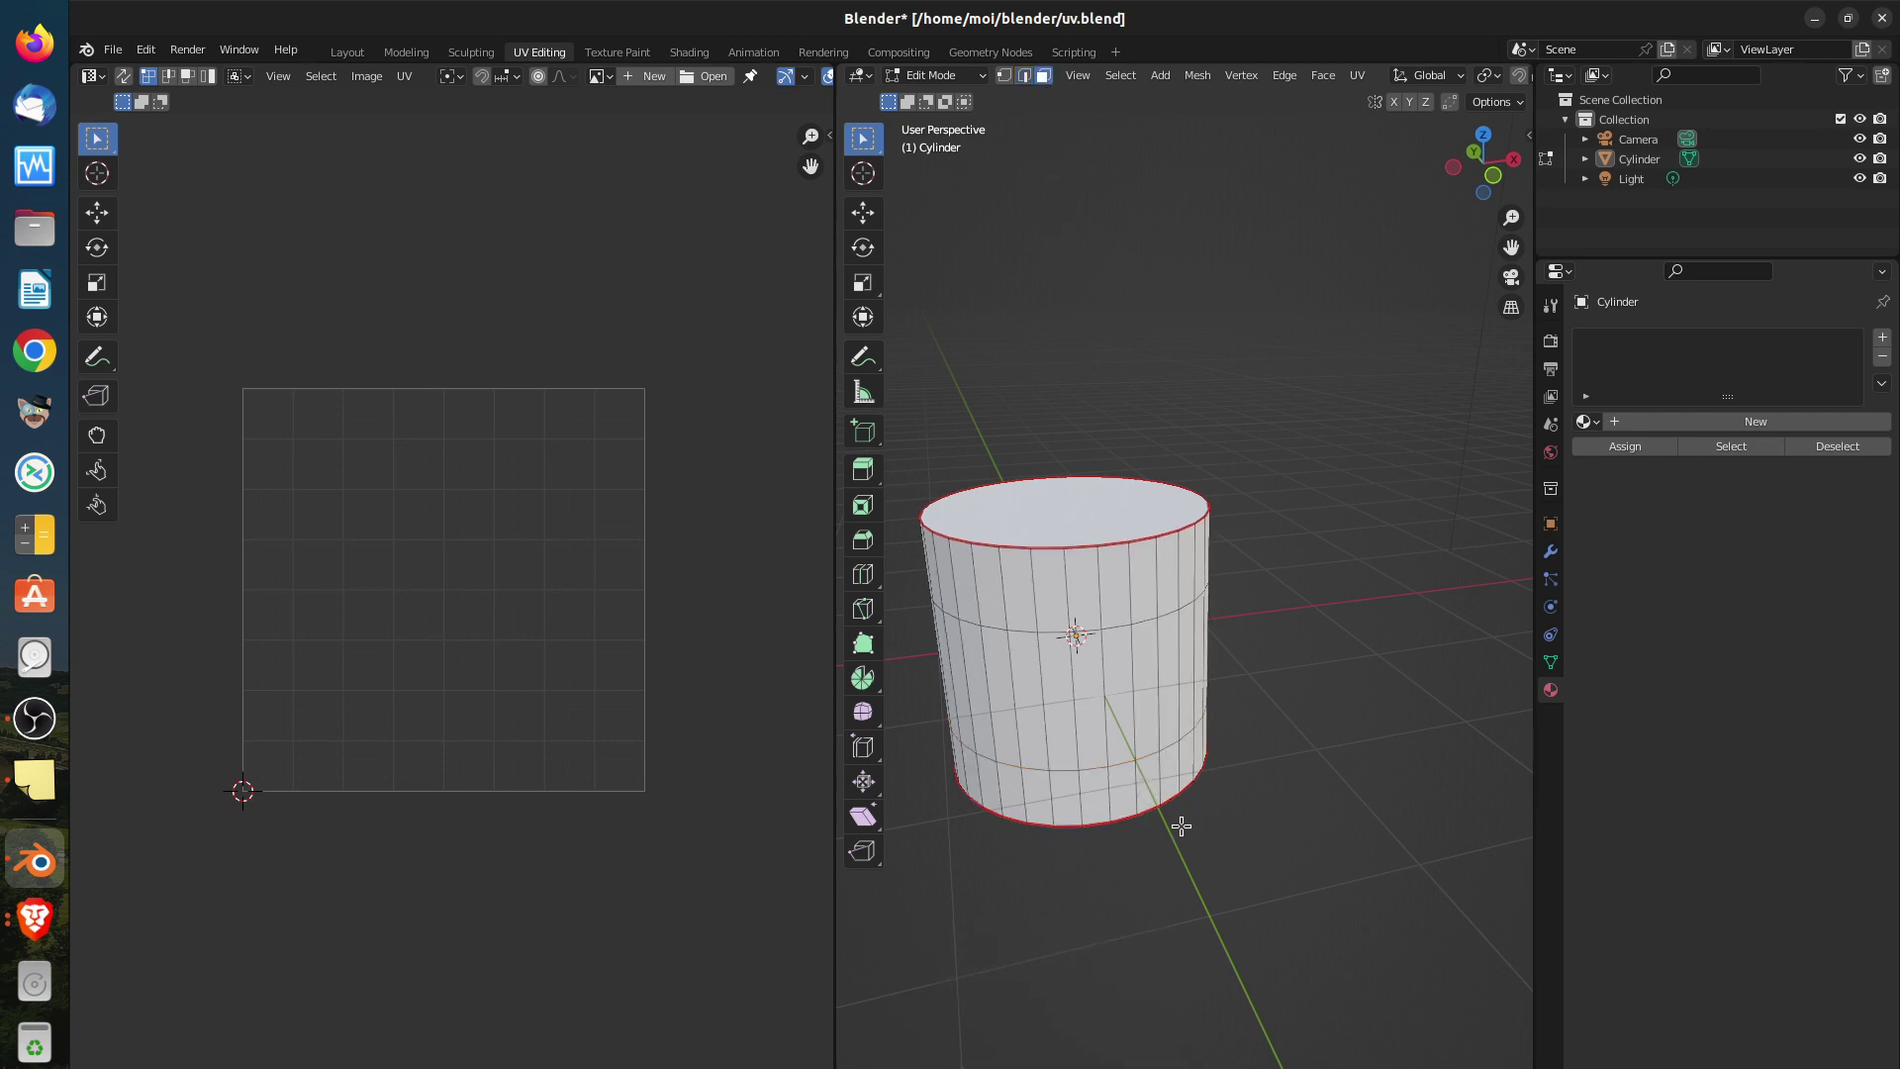
pyautogui.keyDown('alt'); pyautogui.click(1141, 797); pyautogui.keyUp('alt')
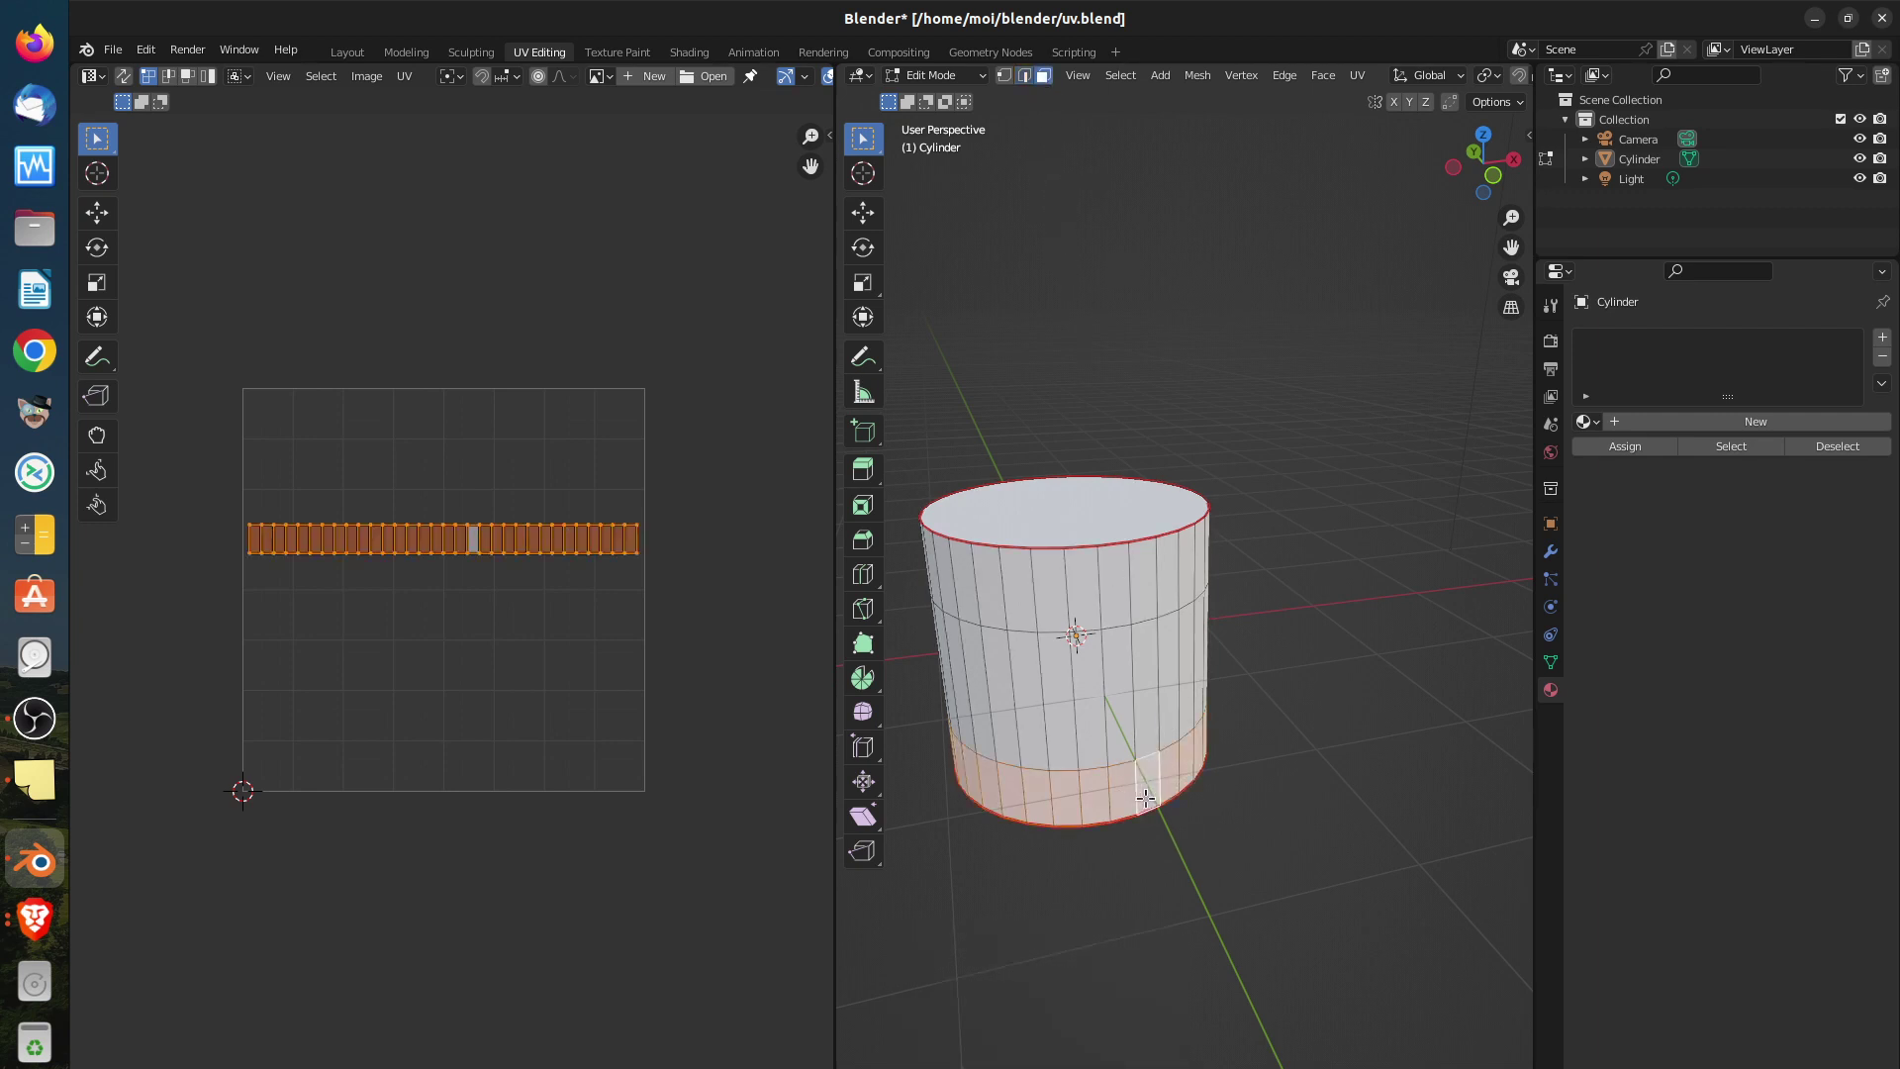
pyautogui.press('s')
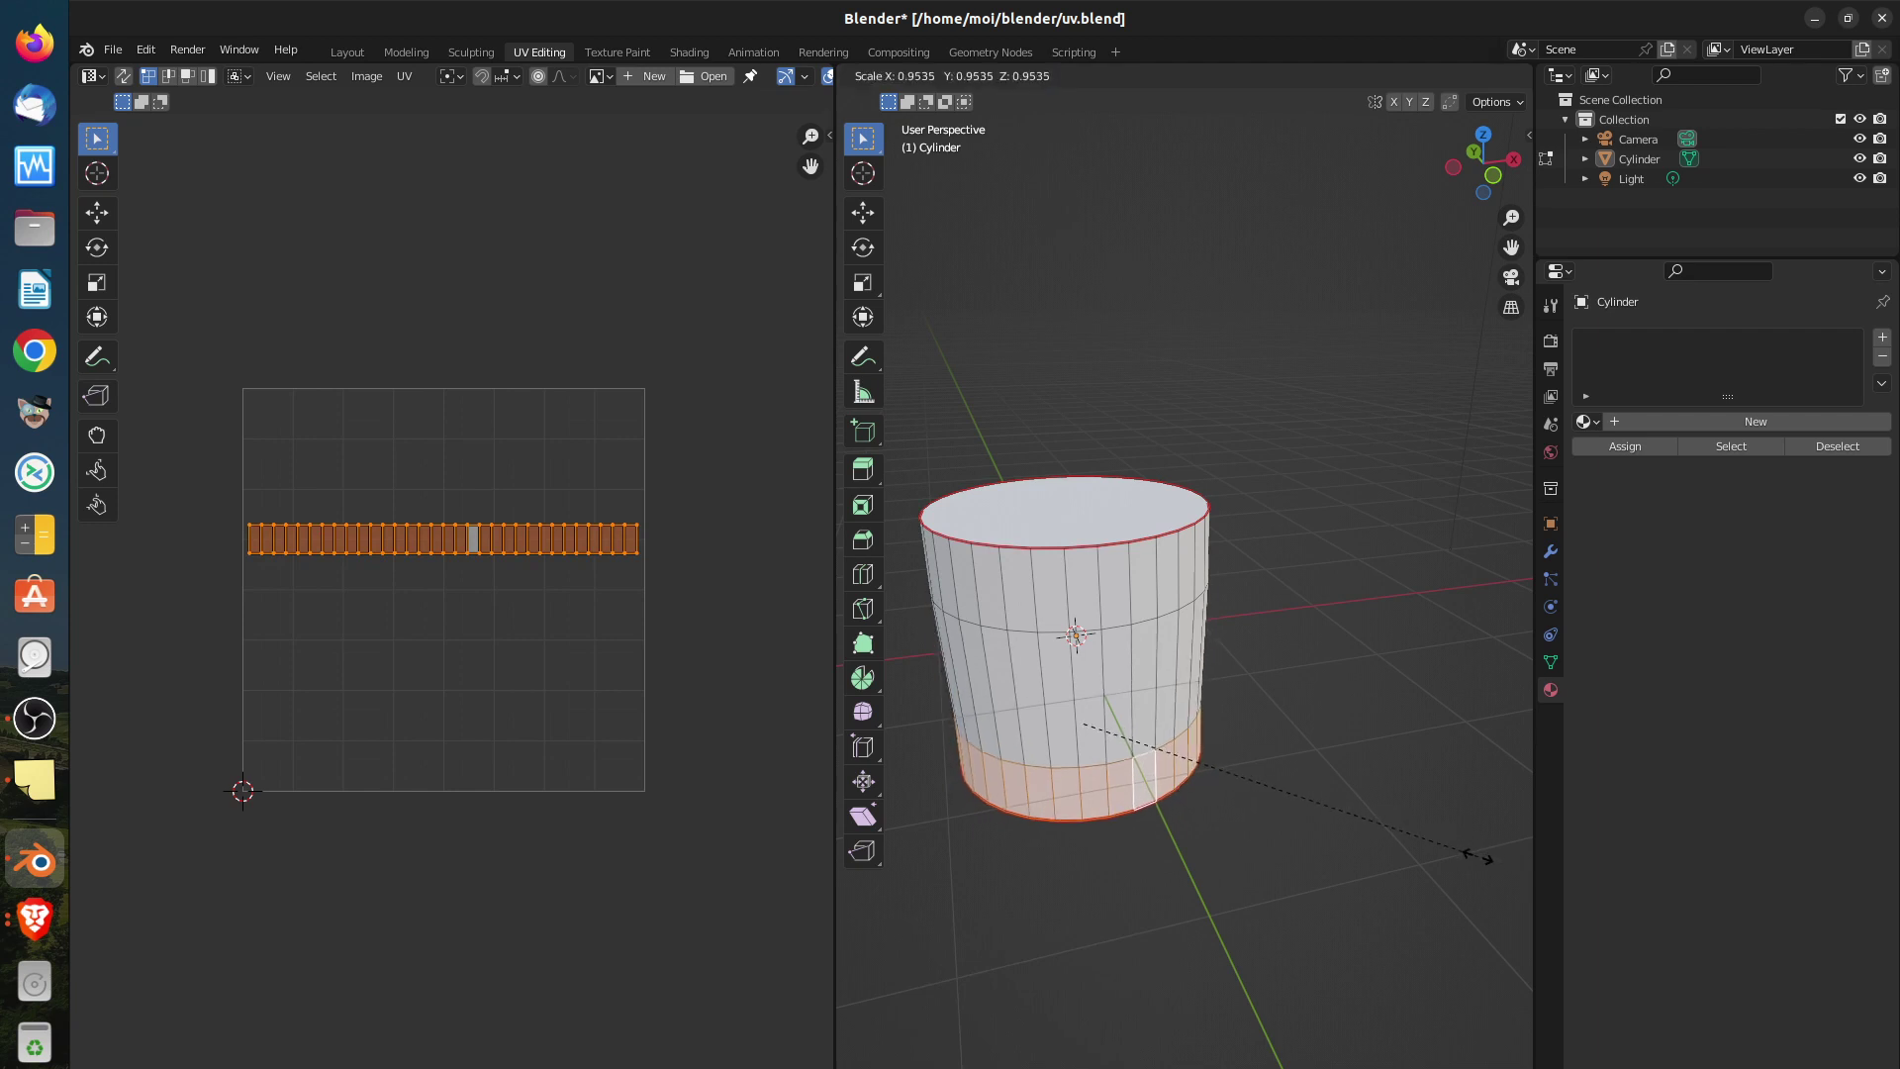
pyautogui.hotkey('shift', 'z')
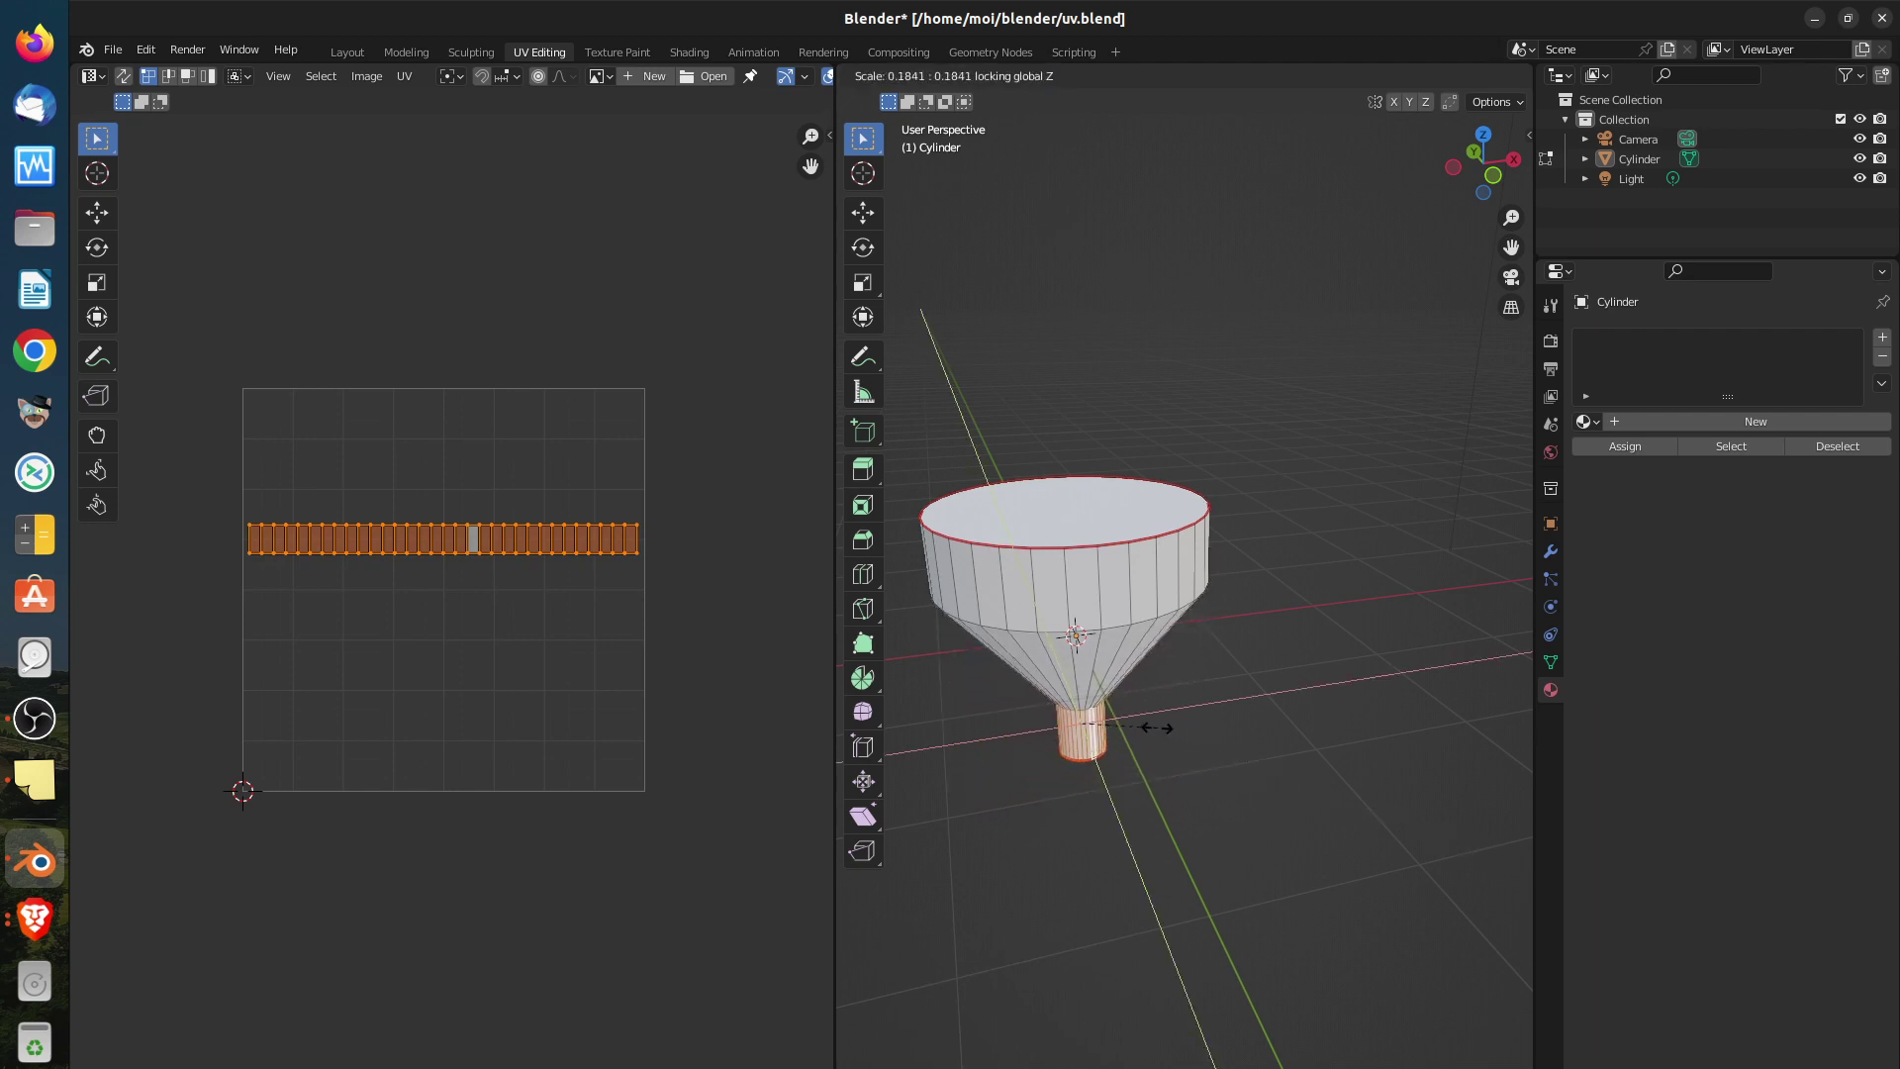
pyautogui.click(1184, 719)
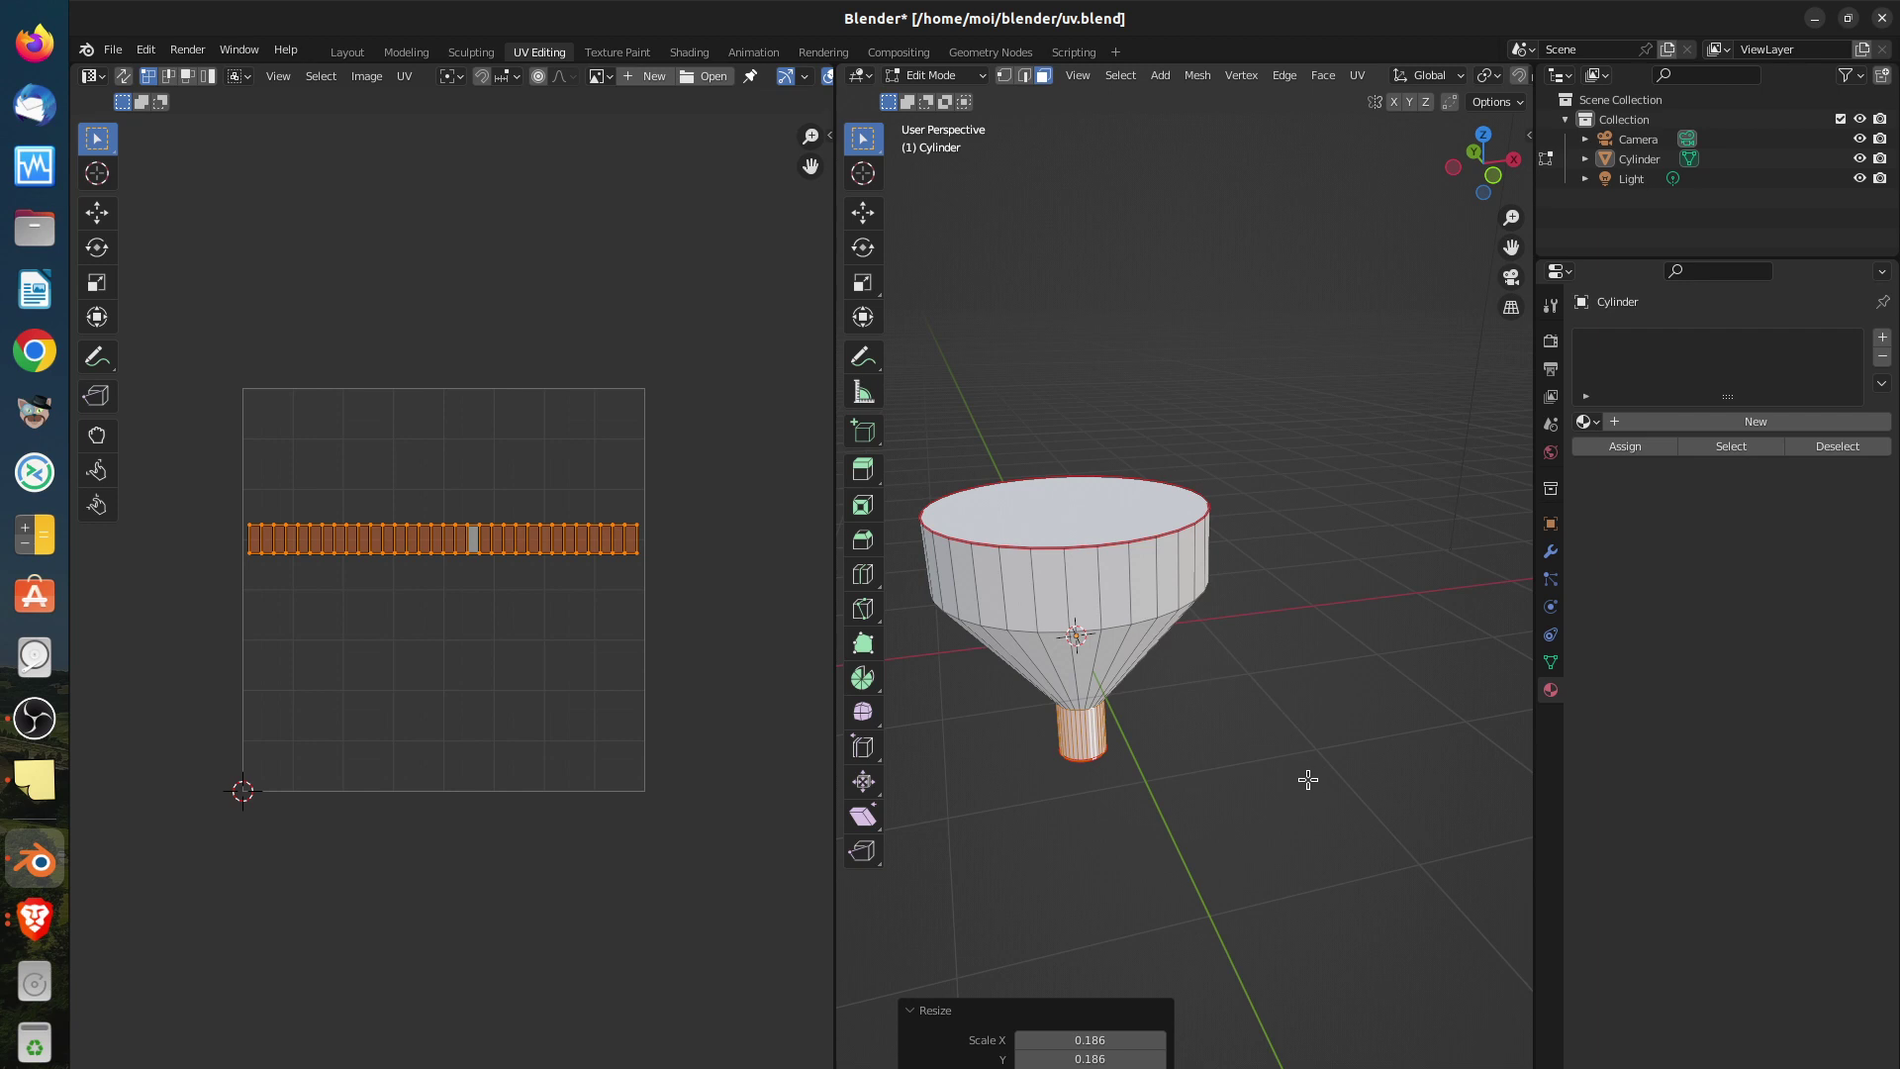
# Scale the upper edge loop to about 0.268 and move it up about 0.256 m along Z, forming a table leg
pyautogui.moveTo(1230, 775); pyautogui.dragTo(1215, 760, button='middle')
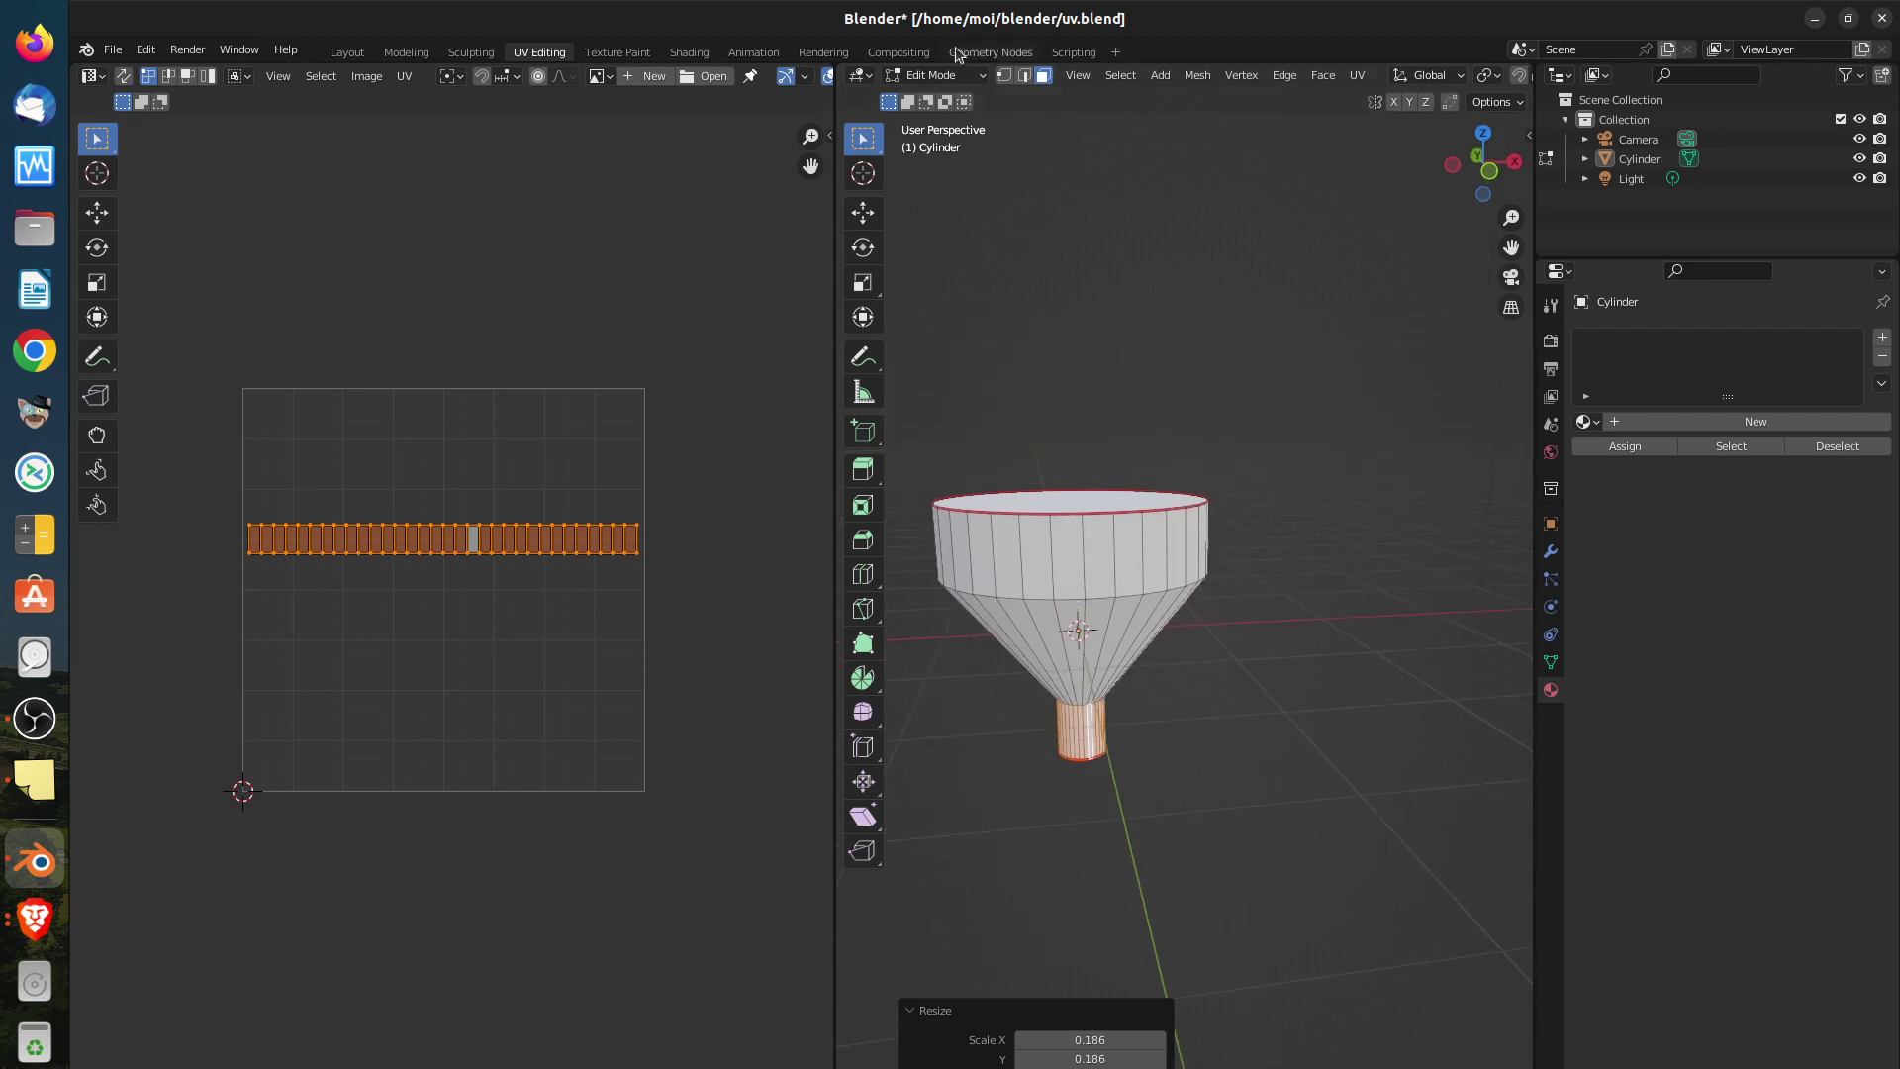
pyautogui.click(1023, 76)
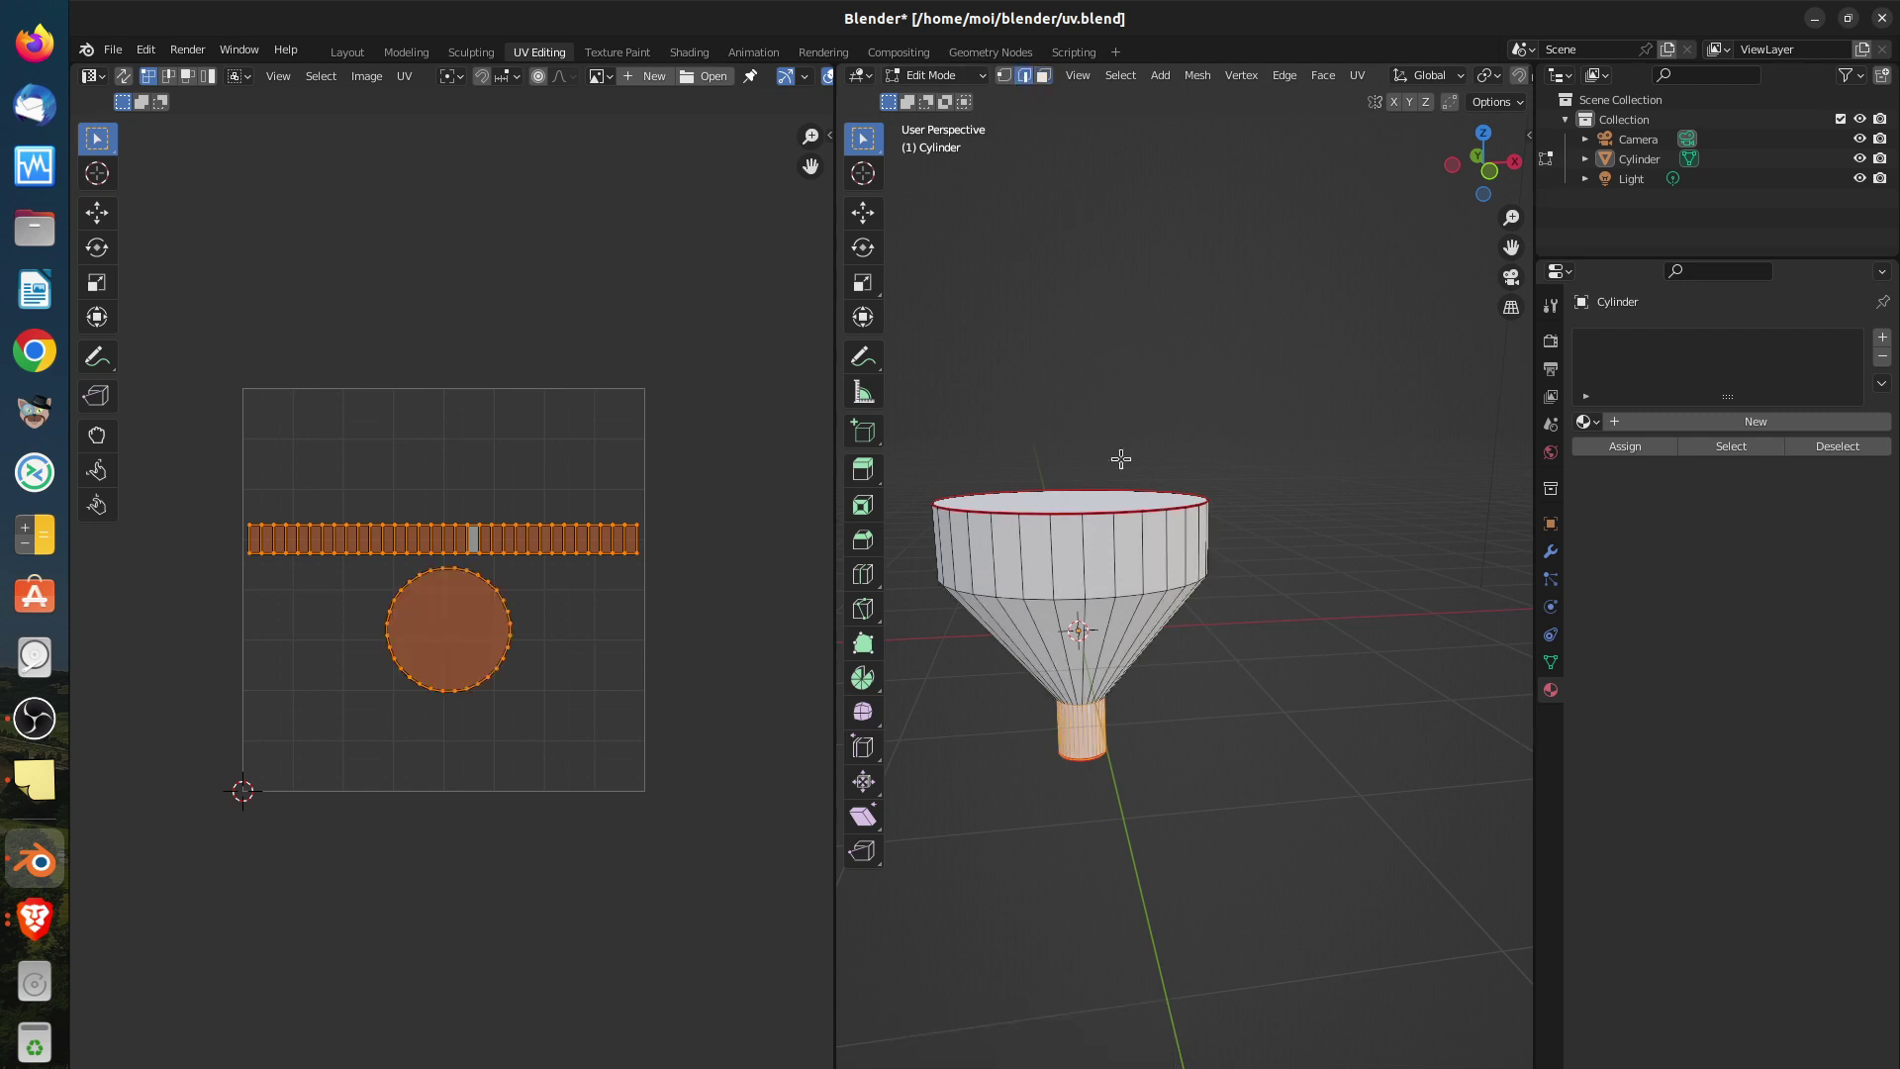
pyautogui.keyDown('alt'); pyautogui.click(1074, 598); pyautogui.keyUp('alt')
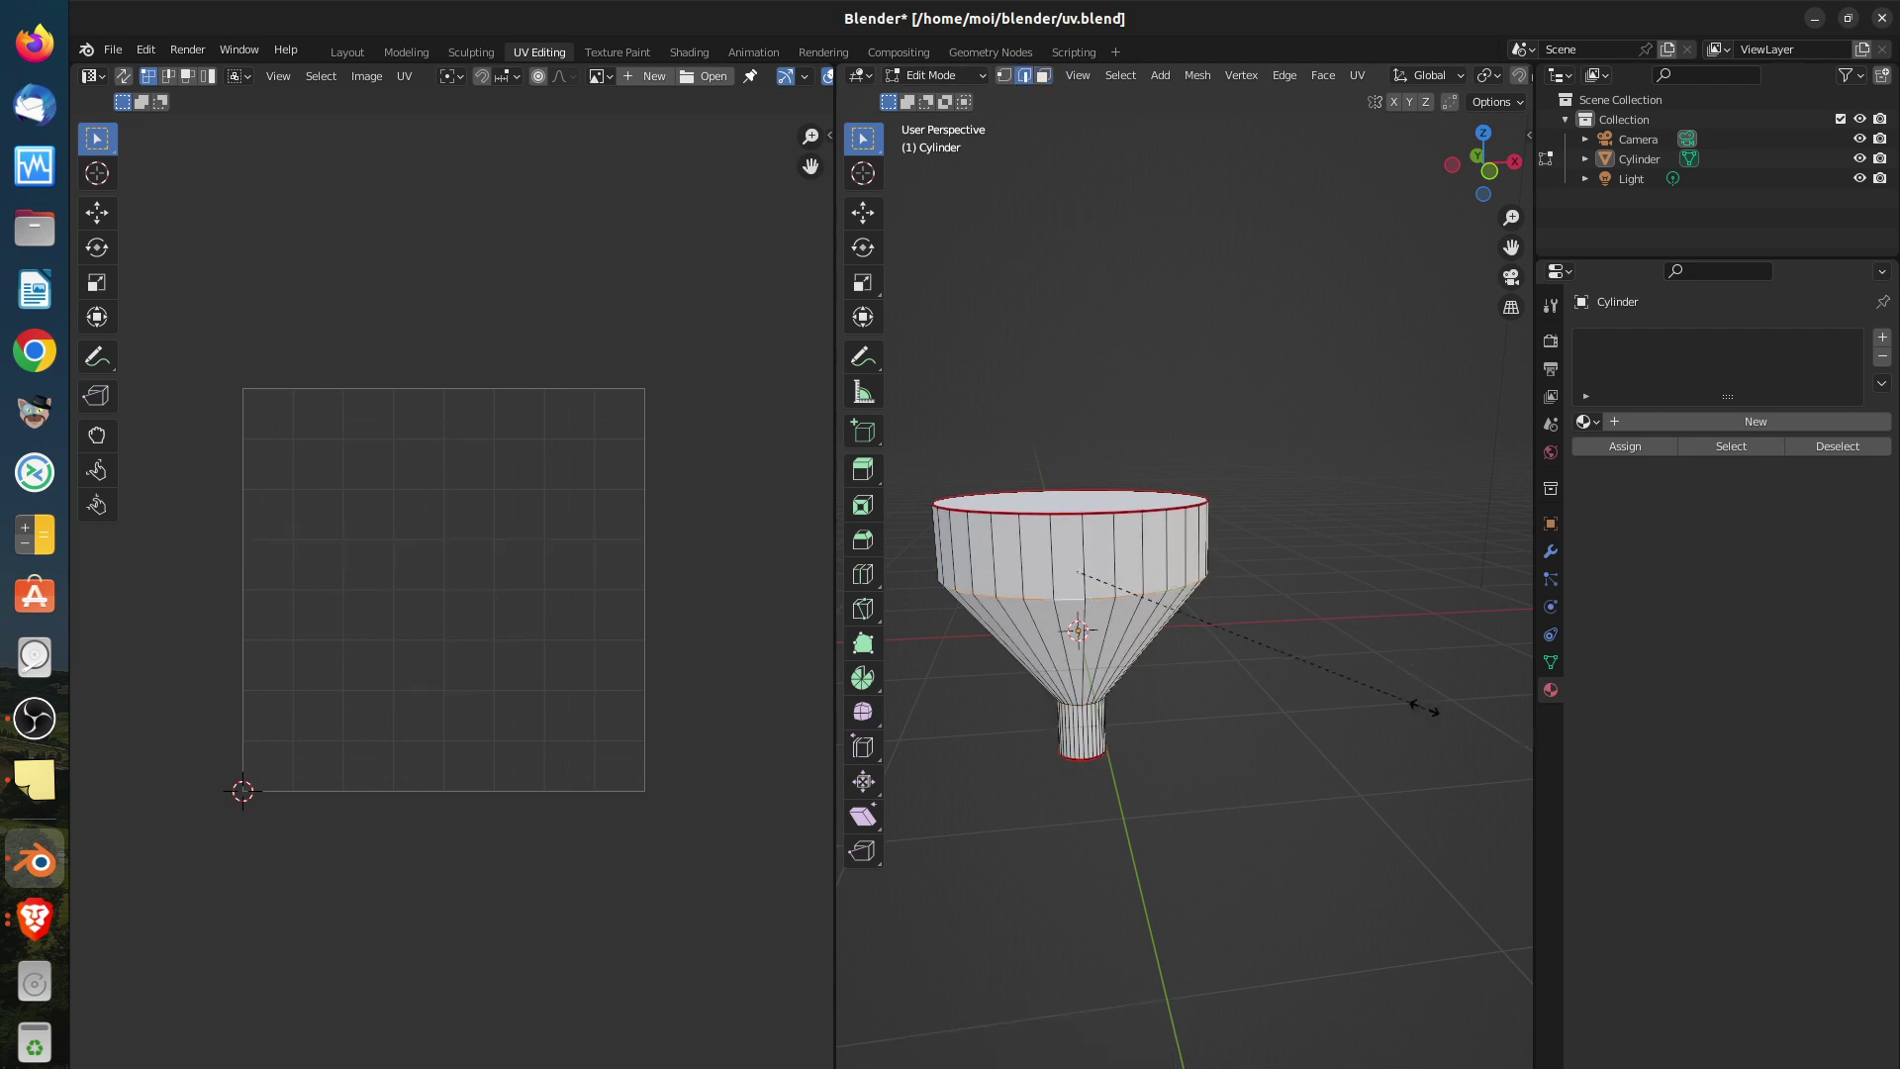
pyautogui.press('s')
pyautogui.click(1180, 627)
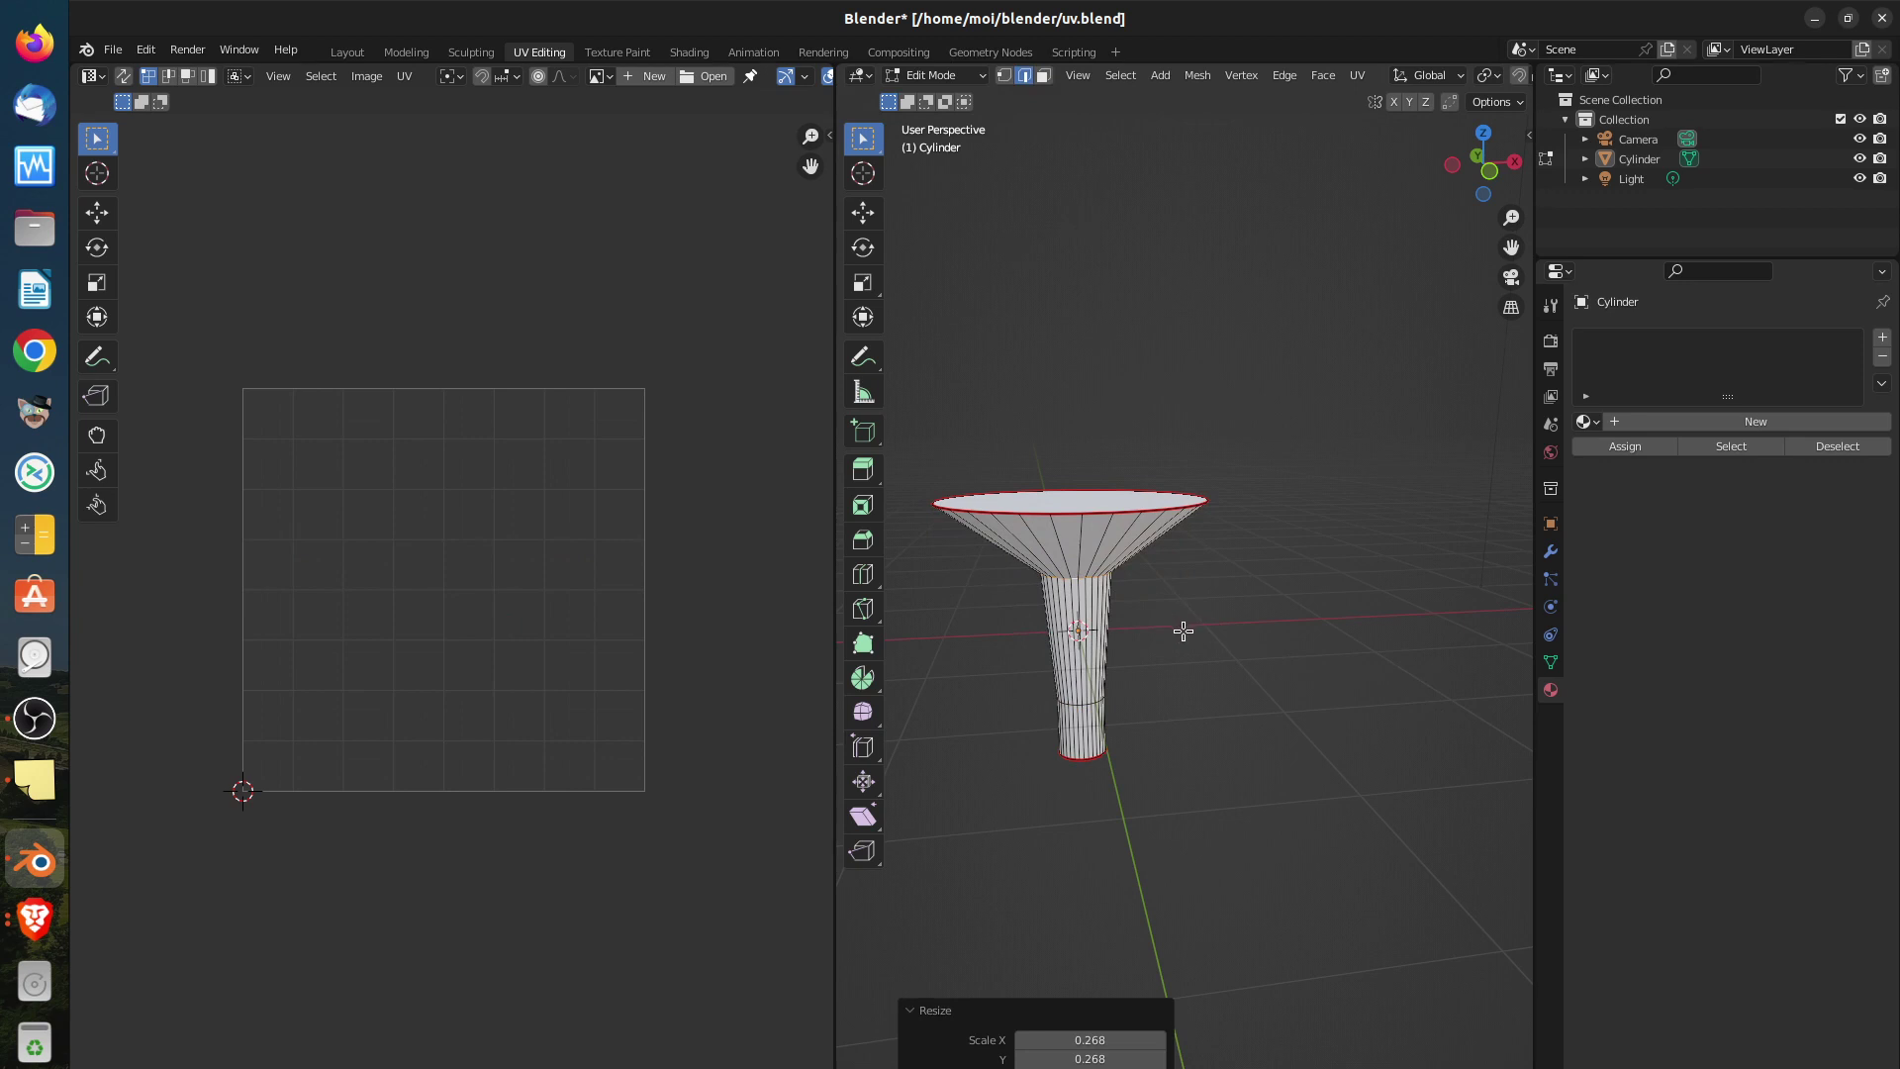
pyautogui.press('g')
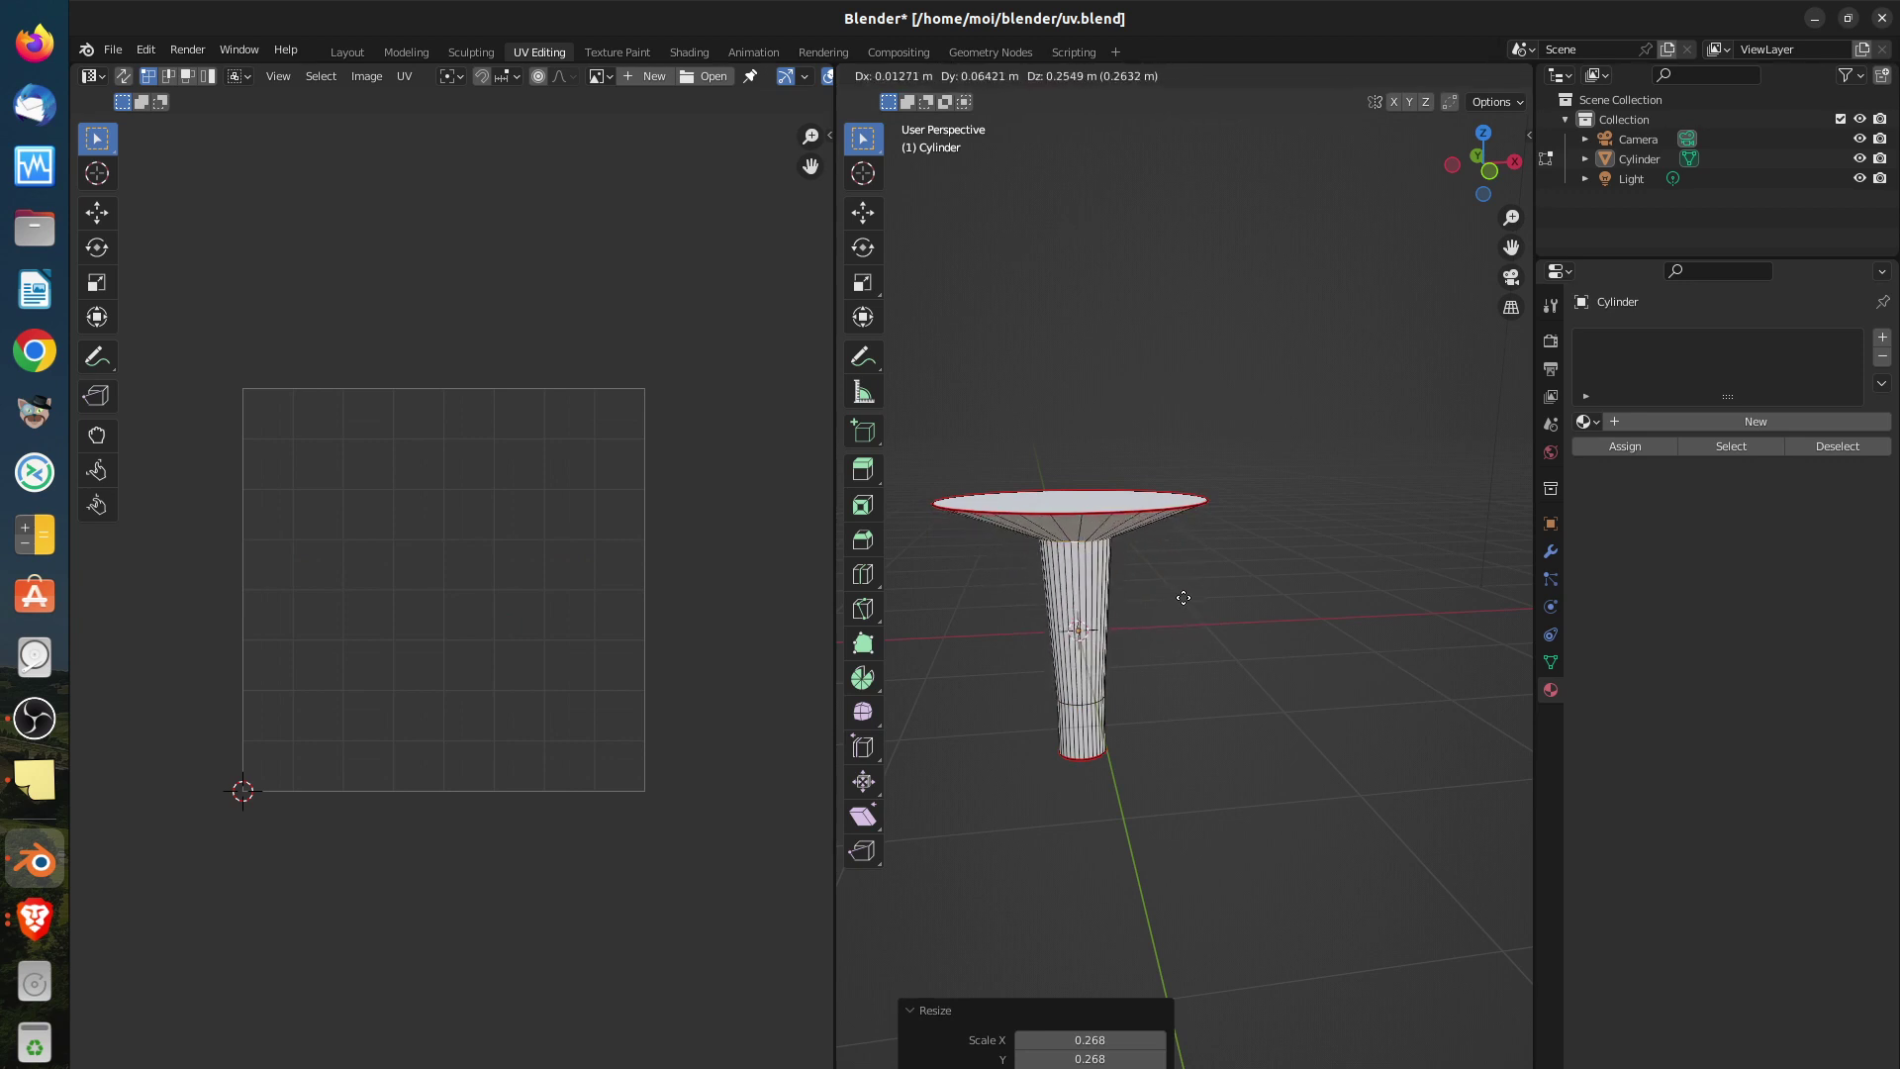
pyautogui.press('z')
pyautogui.click(1185, 599)
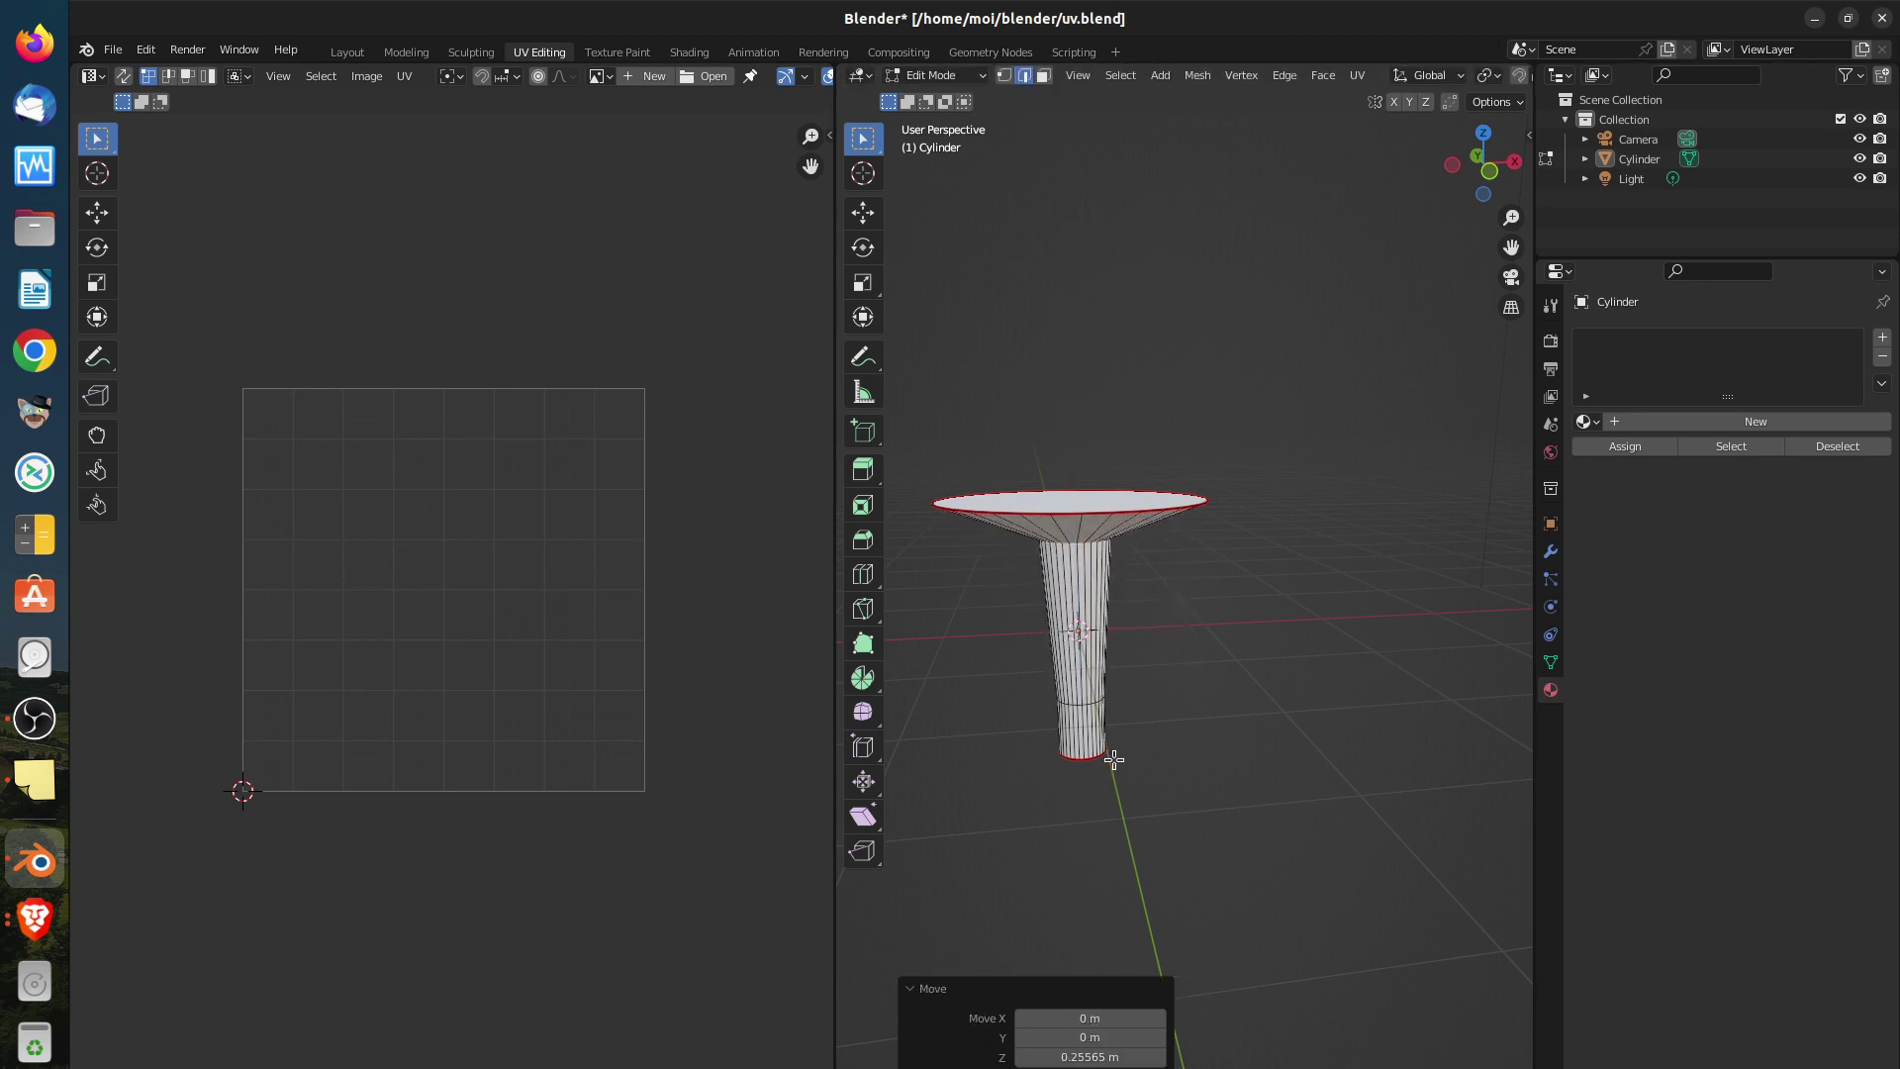
# Add a loop cut under the tabletop rim at factor -0.646 and scale it outward to about 1.166
pyautogui.moveTo(1157, 666); pyautogui.dragTo(1098, 584, button='middle')
pyautogui.hotkey('ctrl', 'r')
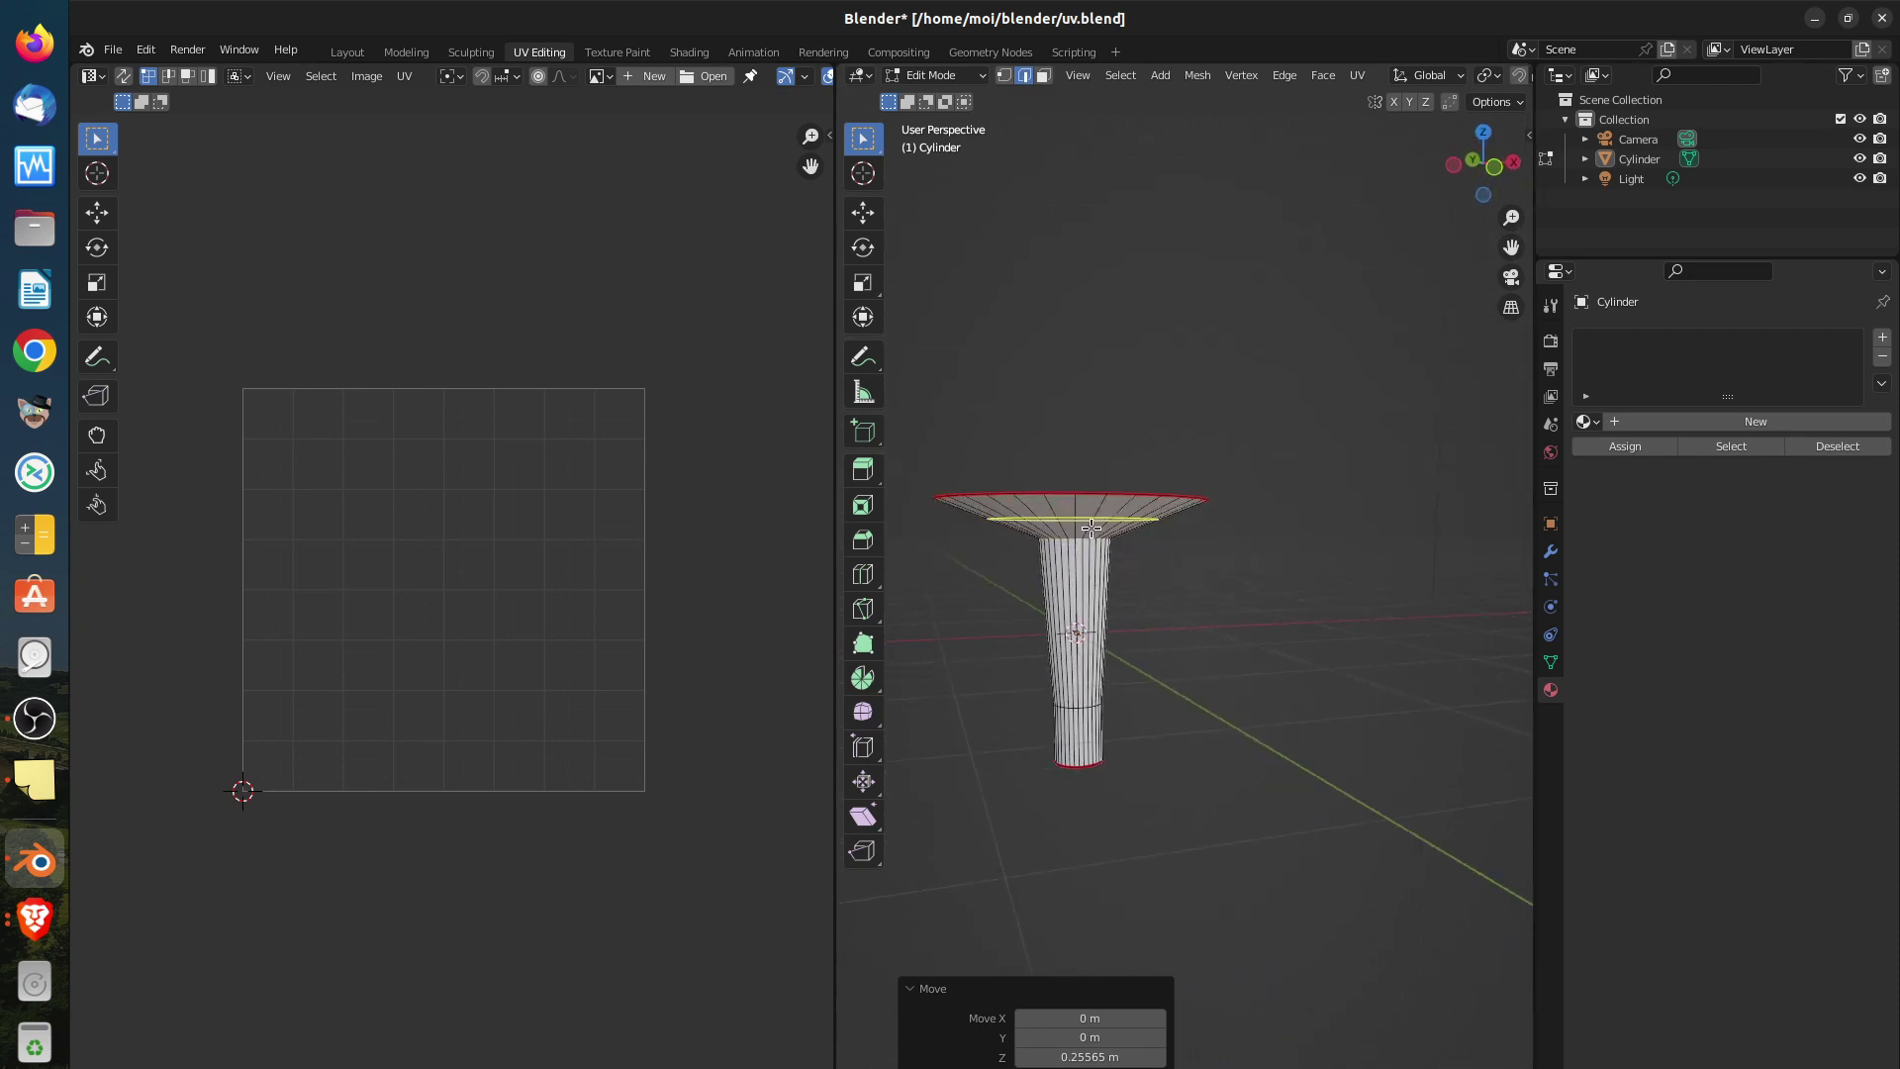
pyautogui.click(1089, 528)
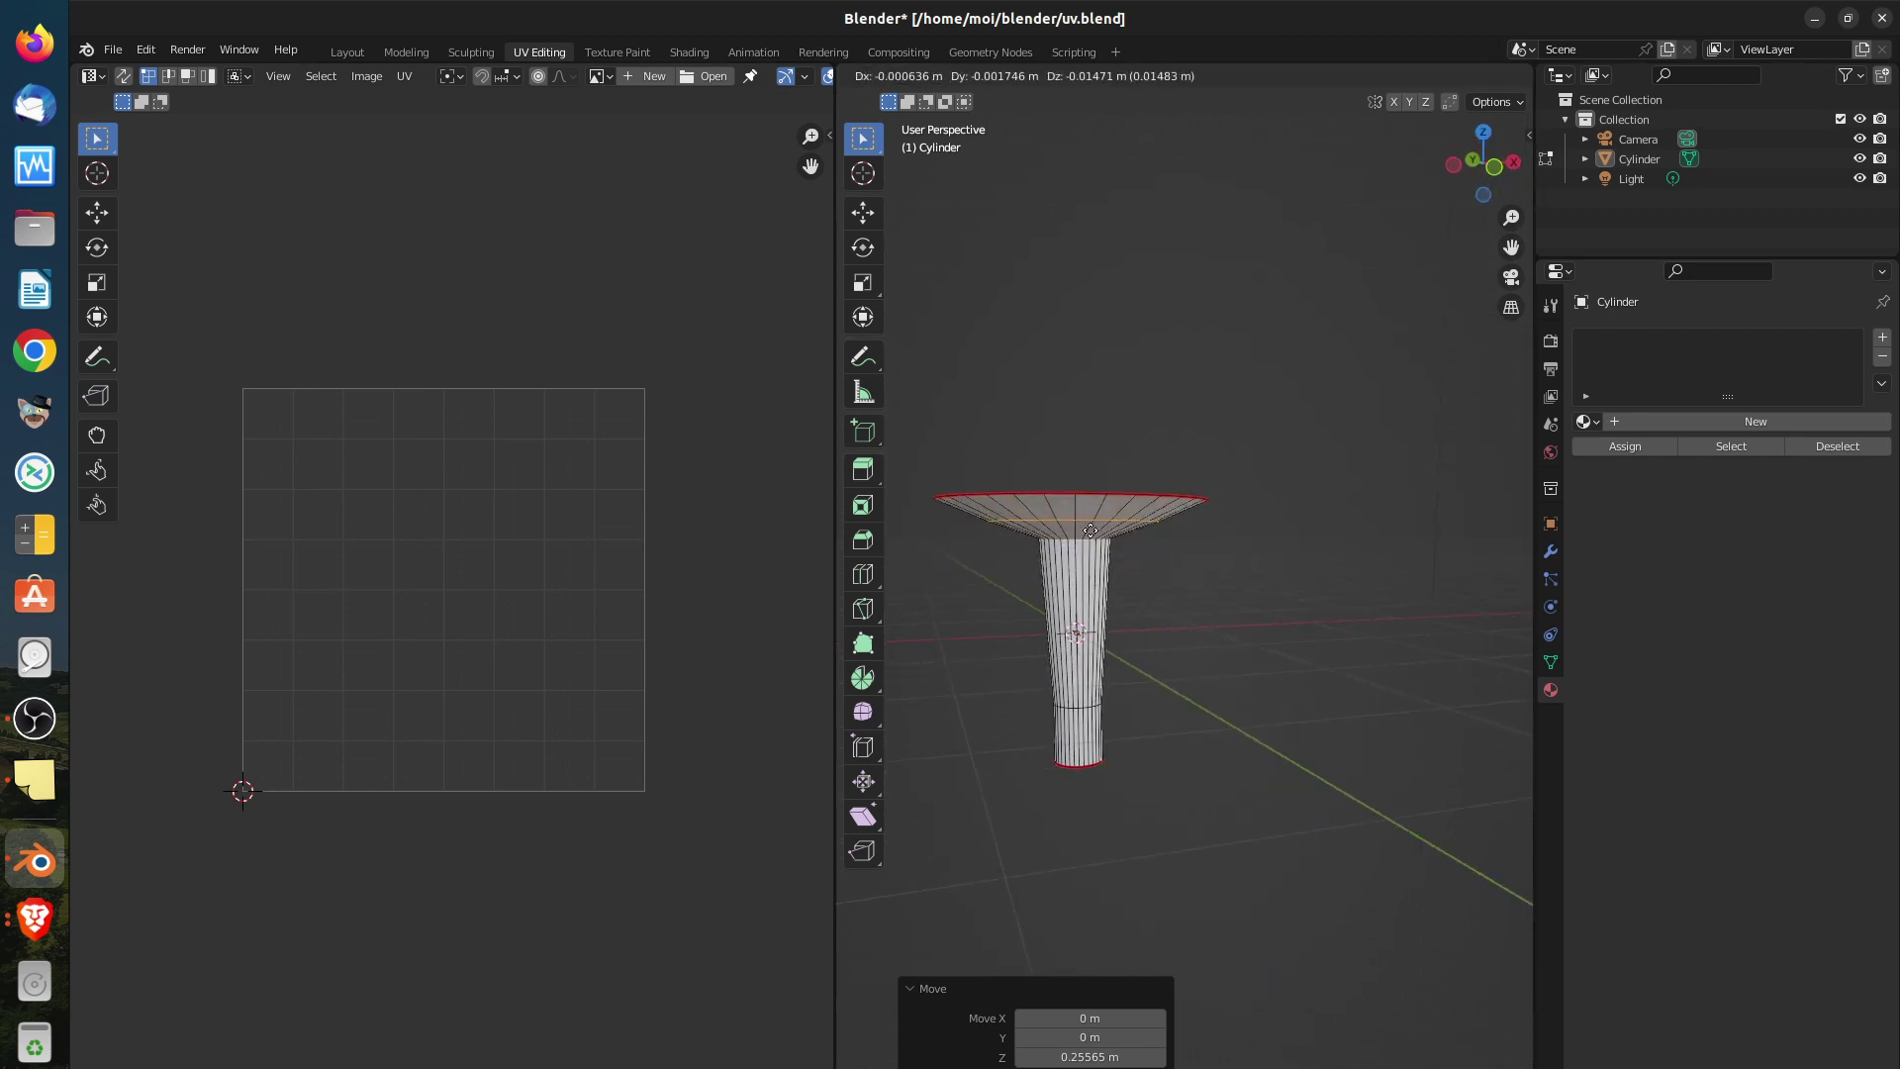
pyautogui.click(1090, 509)
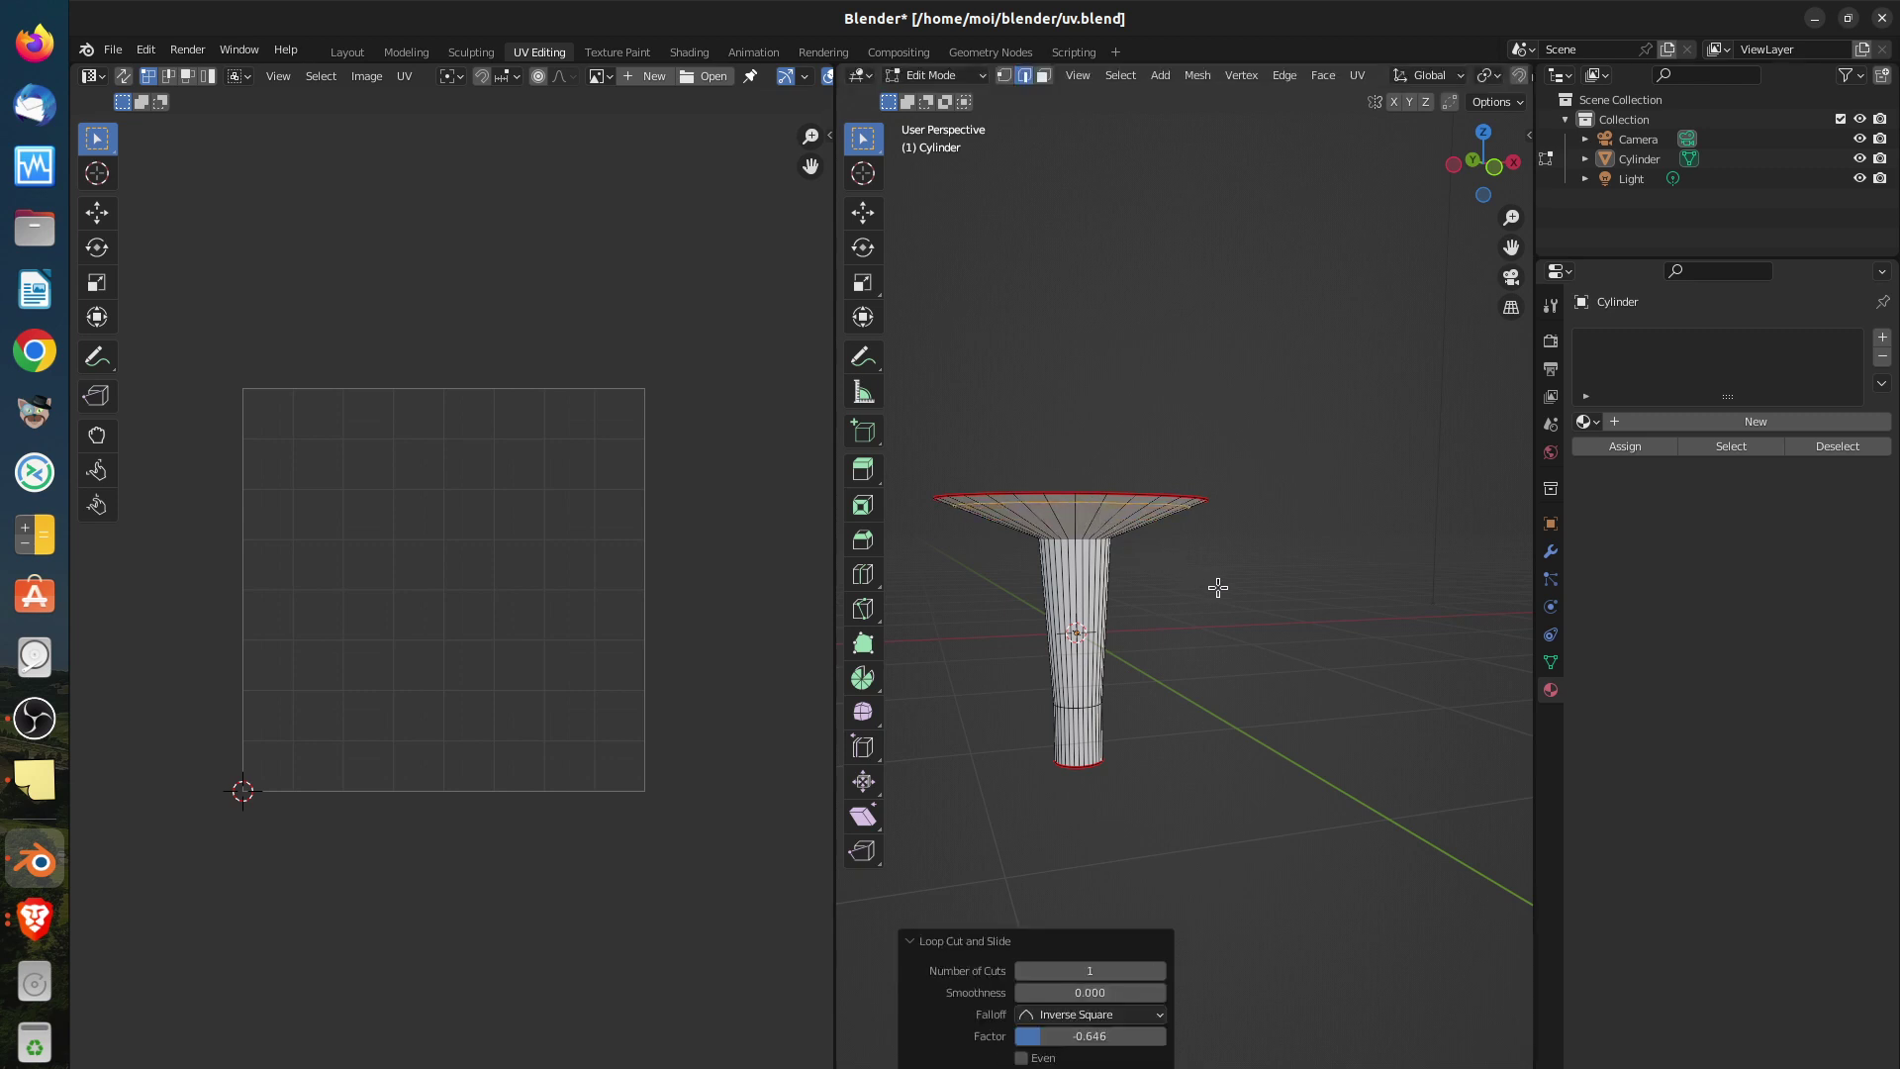
pyautogui.press('s')
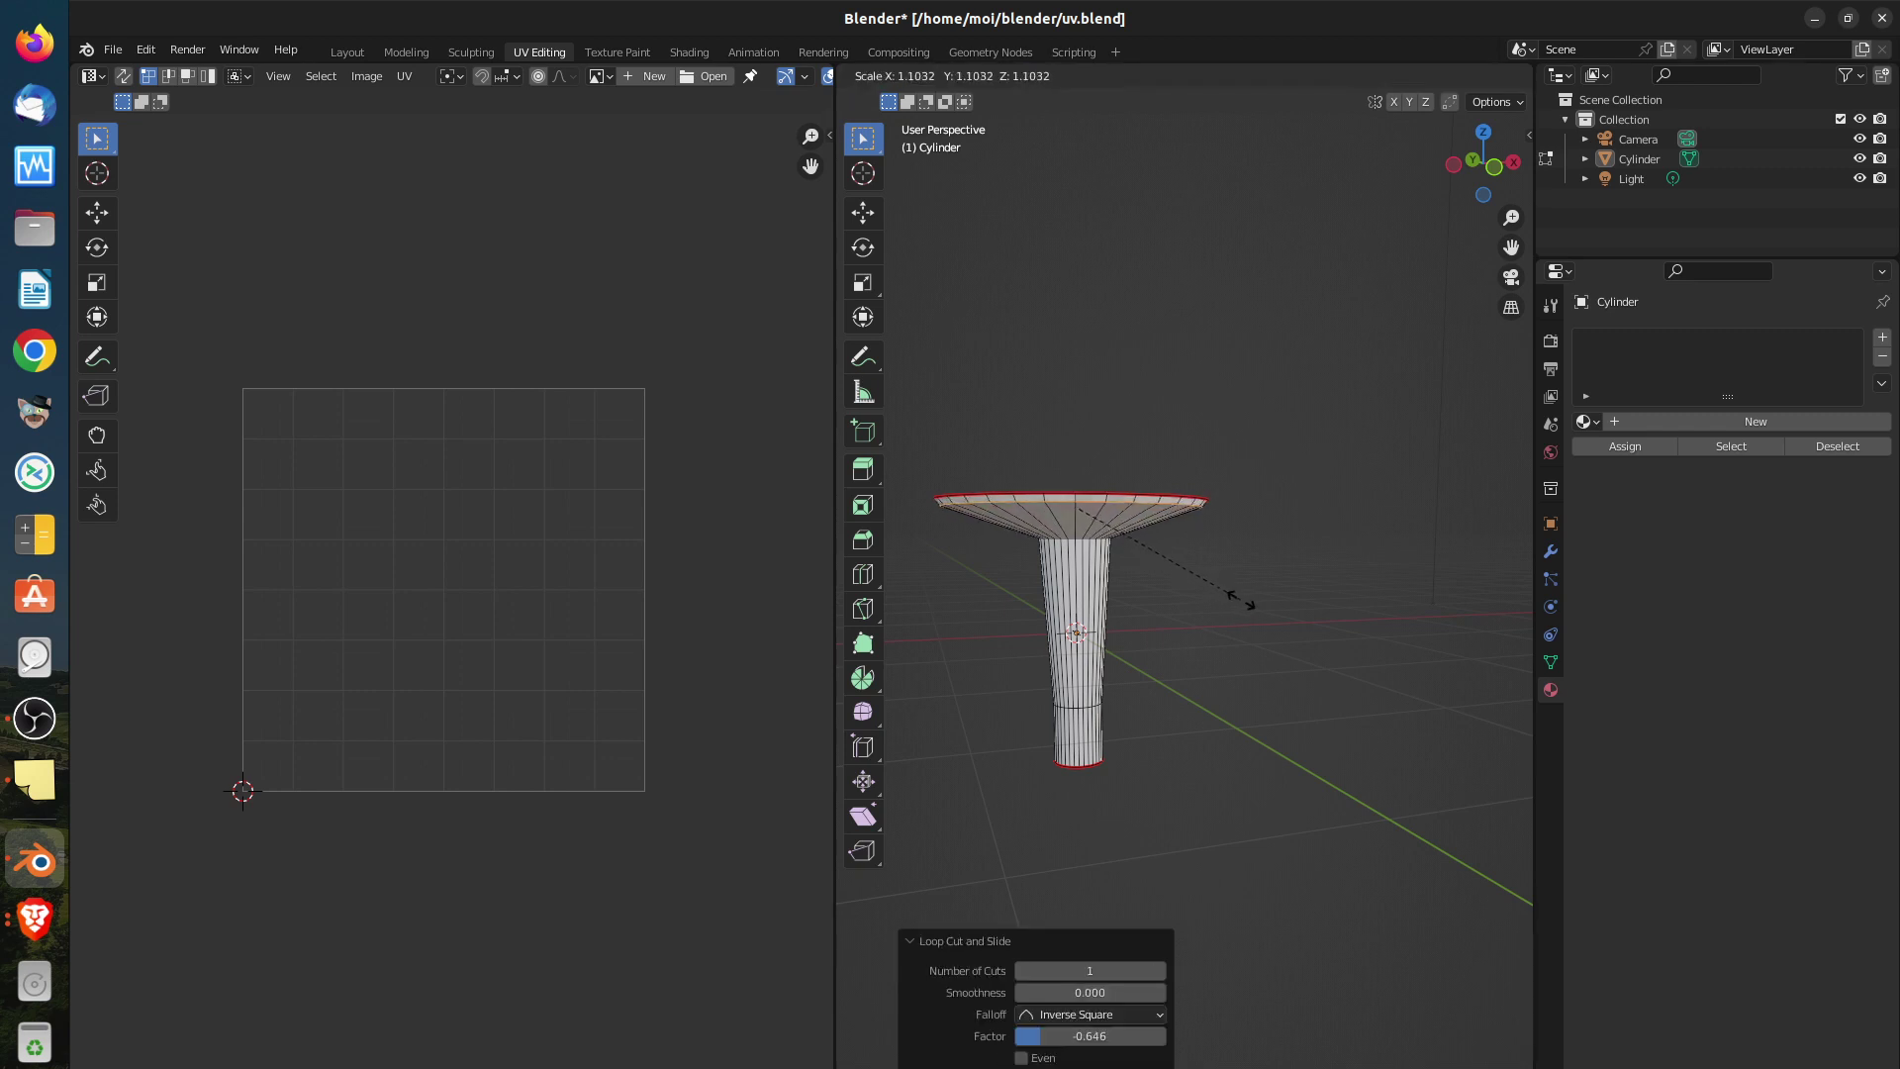
pyautogui.click(1249, 601)
pyautogui.moveTo(1184, 606); pyautogui.dragTo(1181, 644, button='middle')
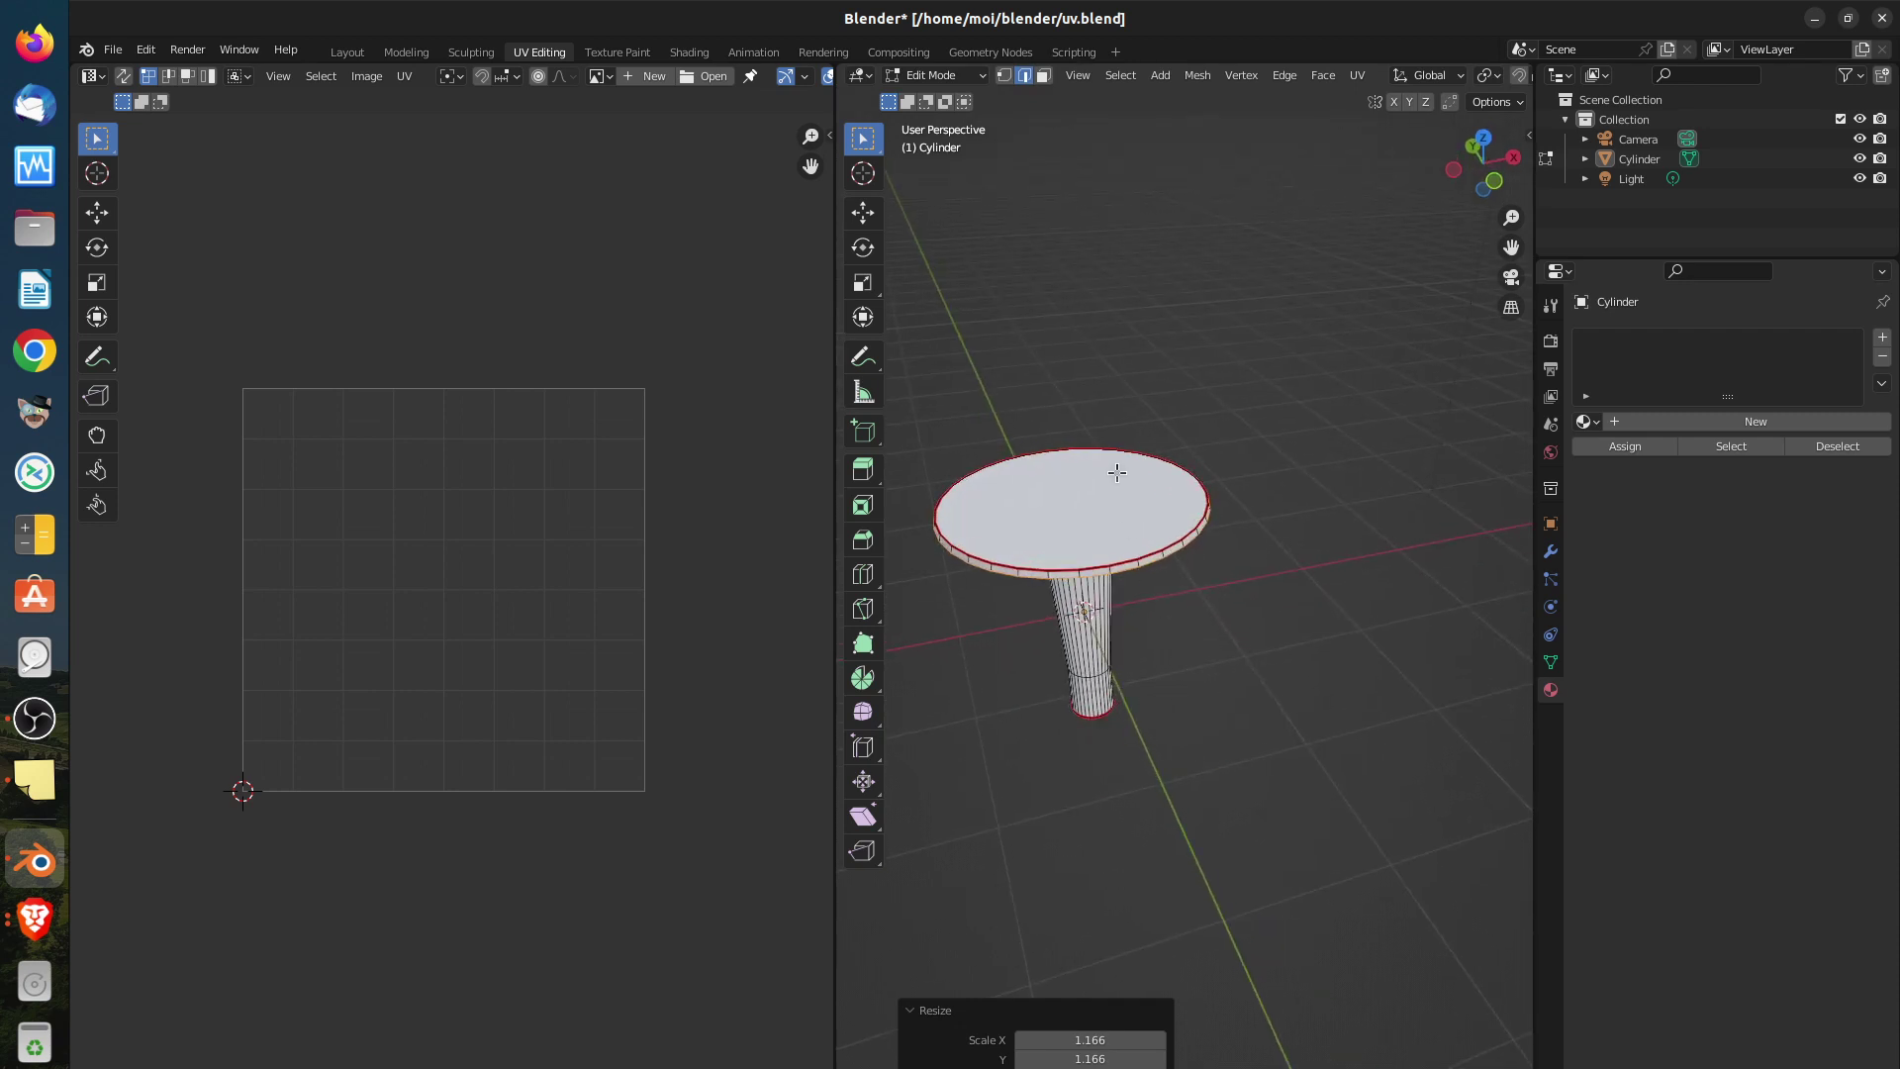
# Select the whole mesh and examine the reshaped table from above, the side and below against its UV layout
pyautogui.moveTo(1049, 508); pyautogui.dragTo(1094, 534, button='middle')
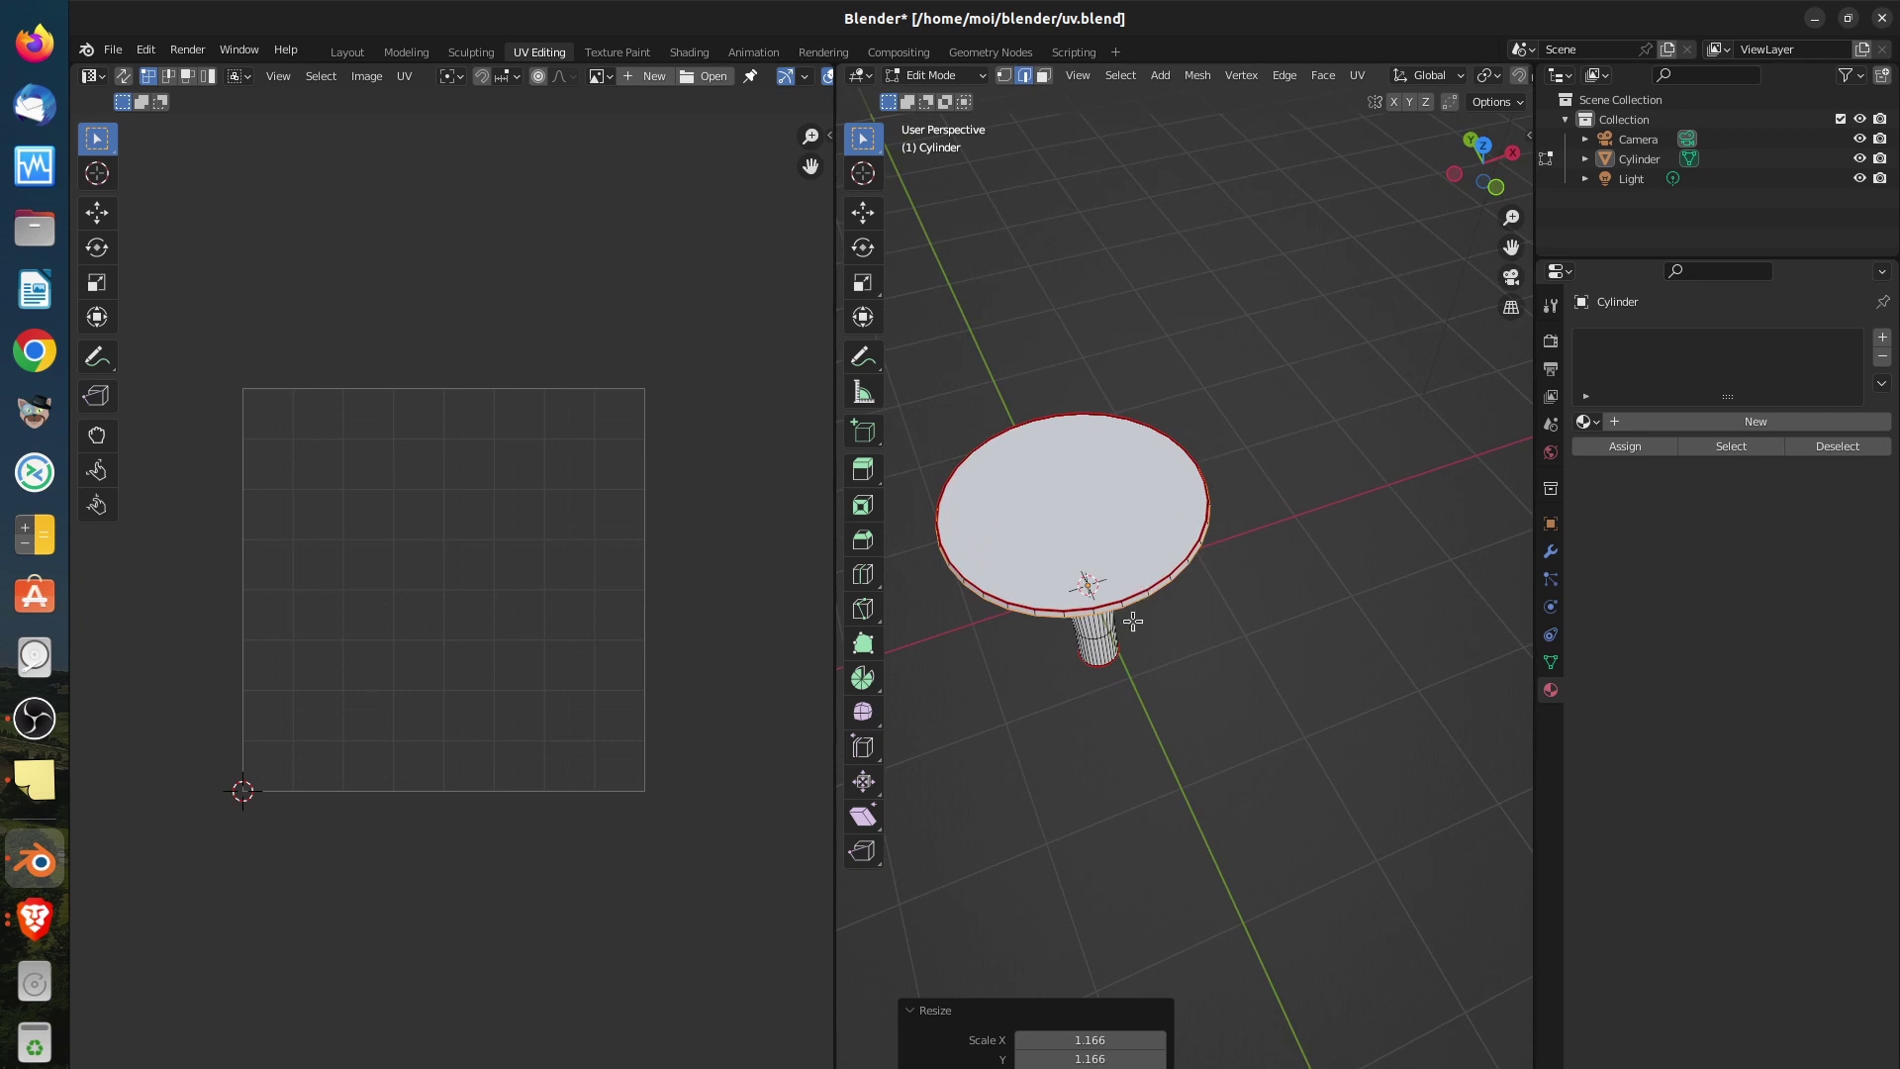
pyautogui.moveTo(1180, 710); pyautogui.dragTo(1145, 573, button='middle')
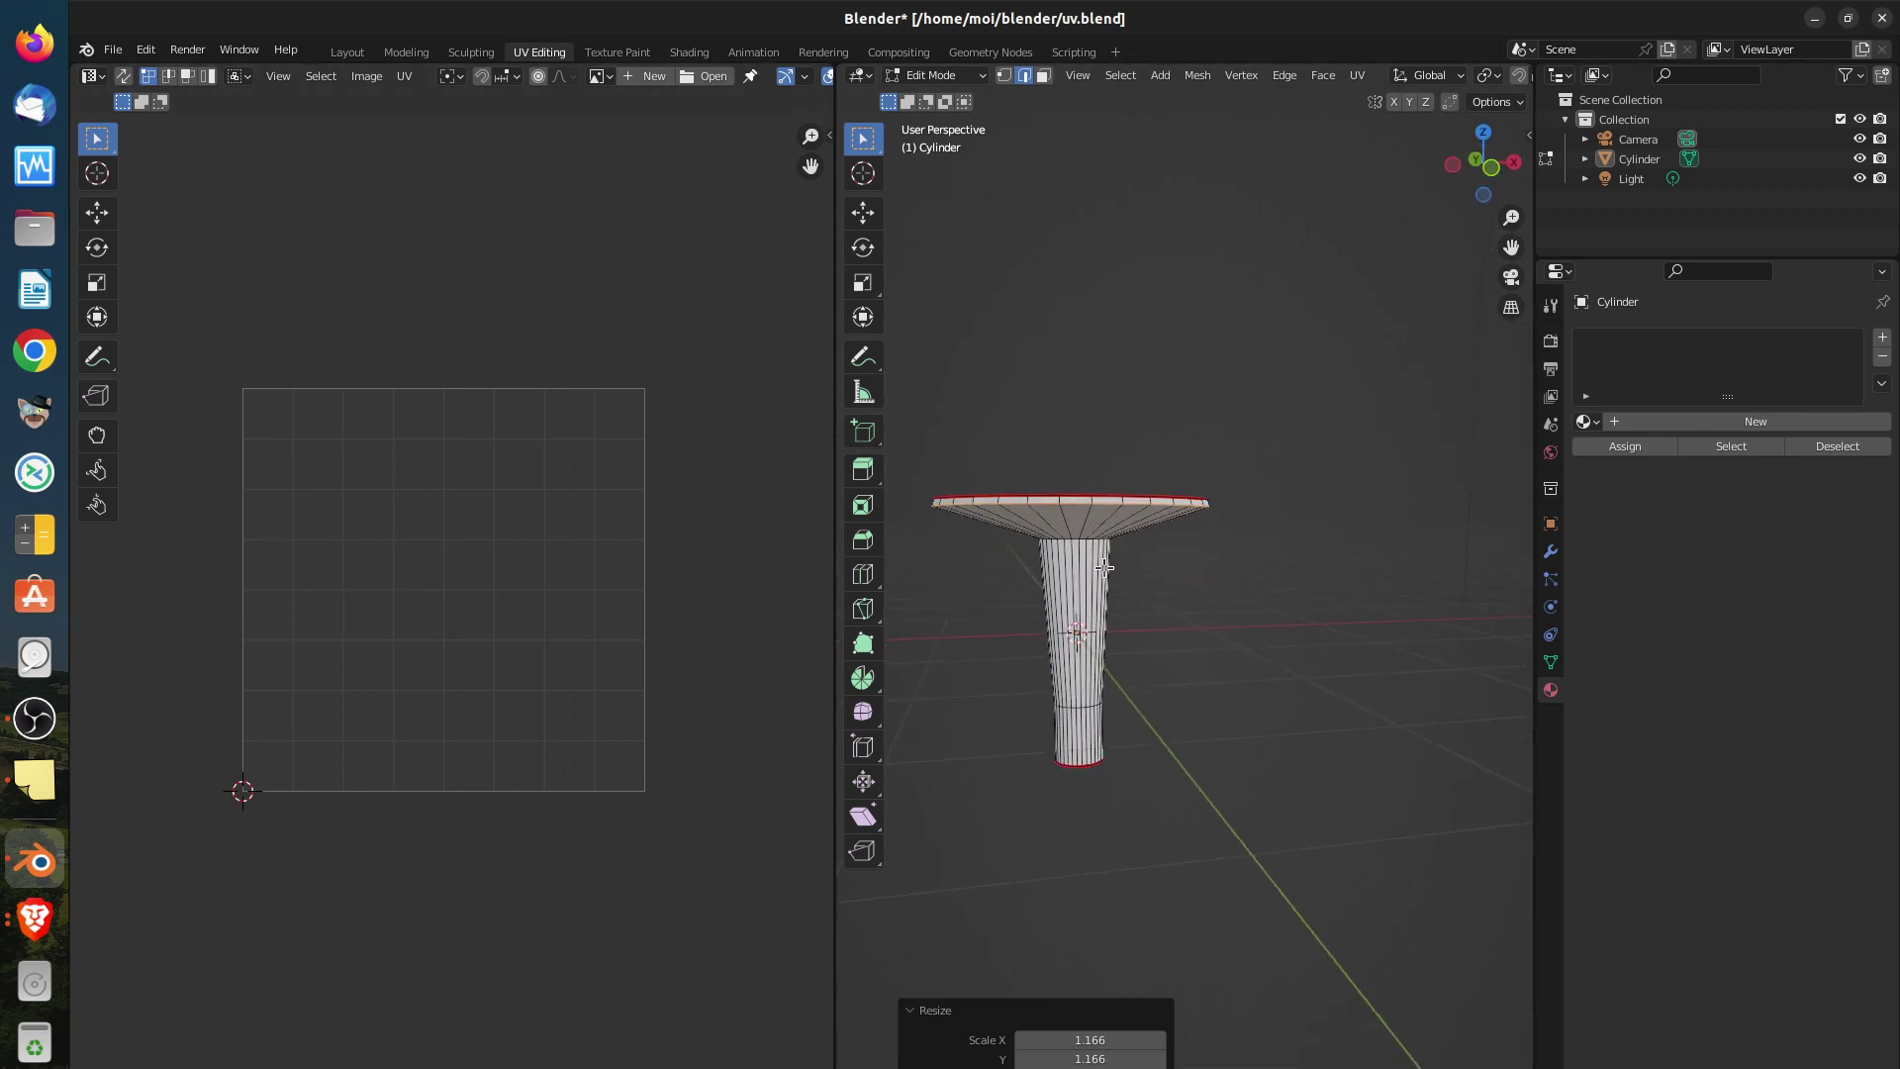
pyautogui.press('a')
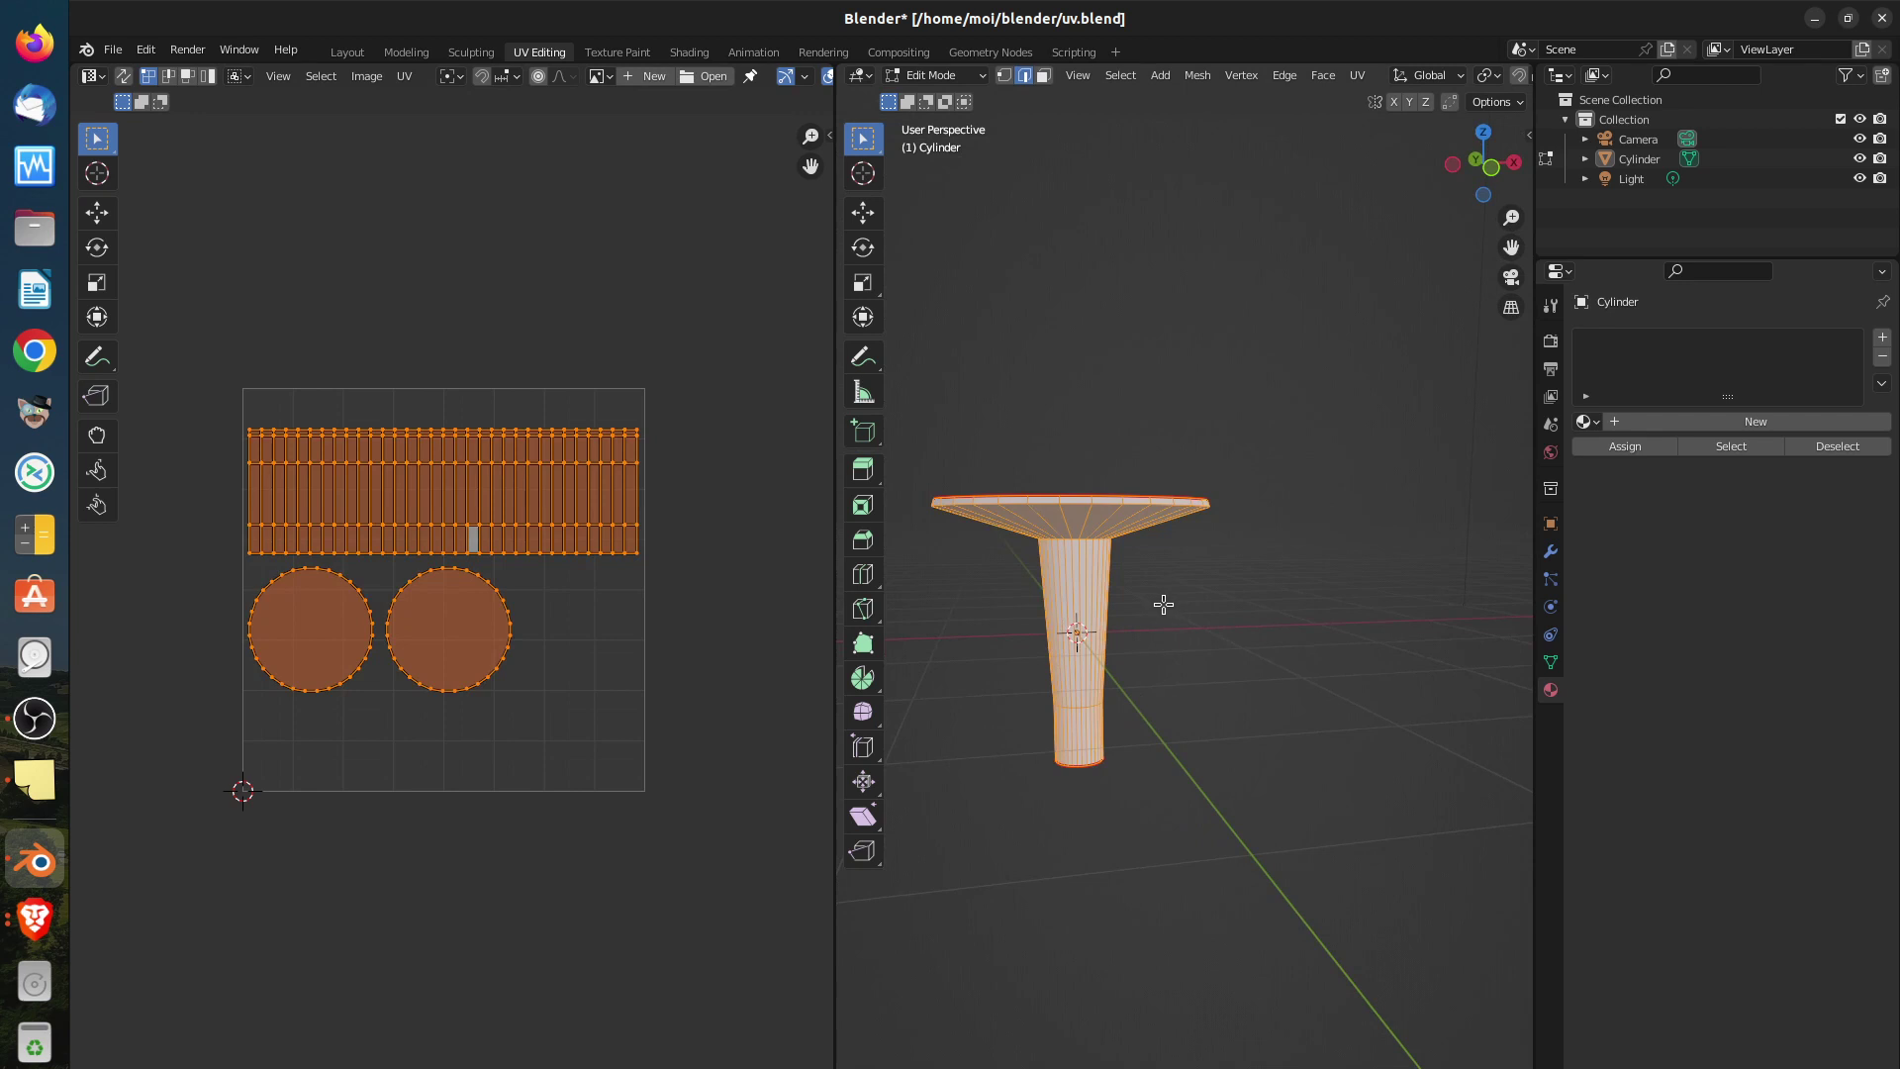
pyautogui.moveTo(1134, 529); pyautogui.dragTo(1148, 562, button='middle')
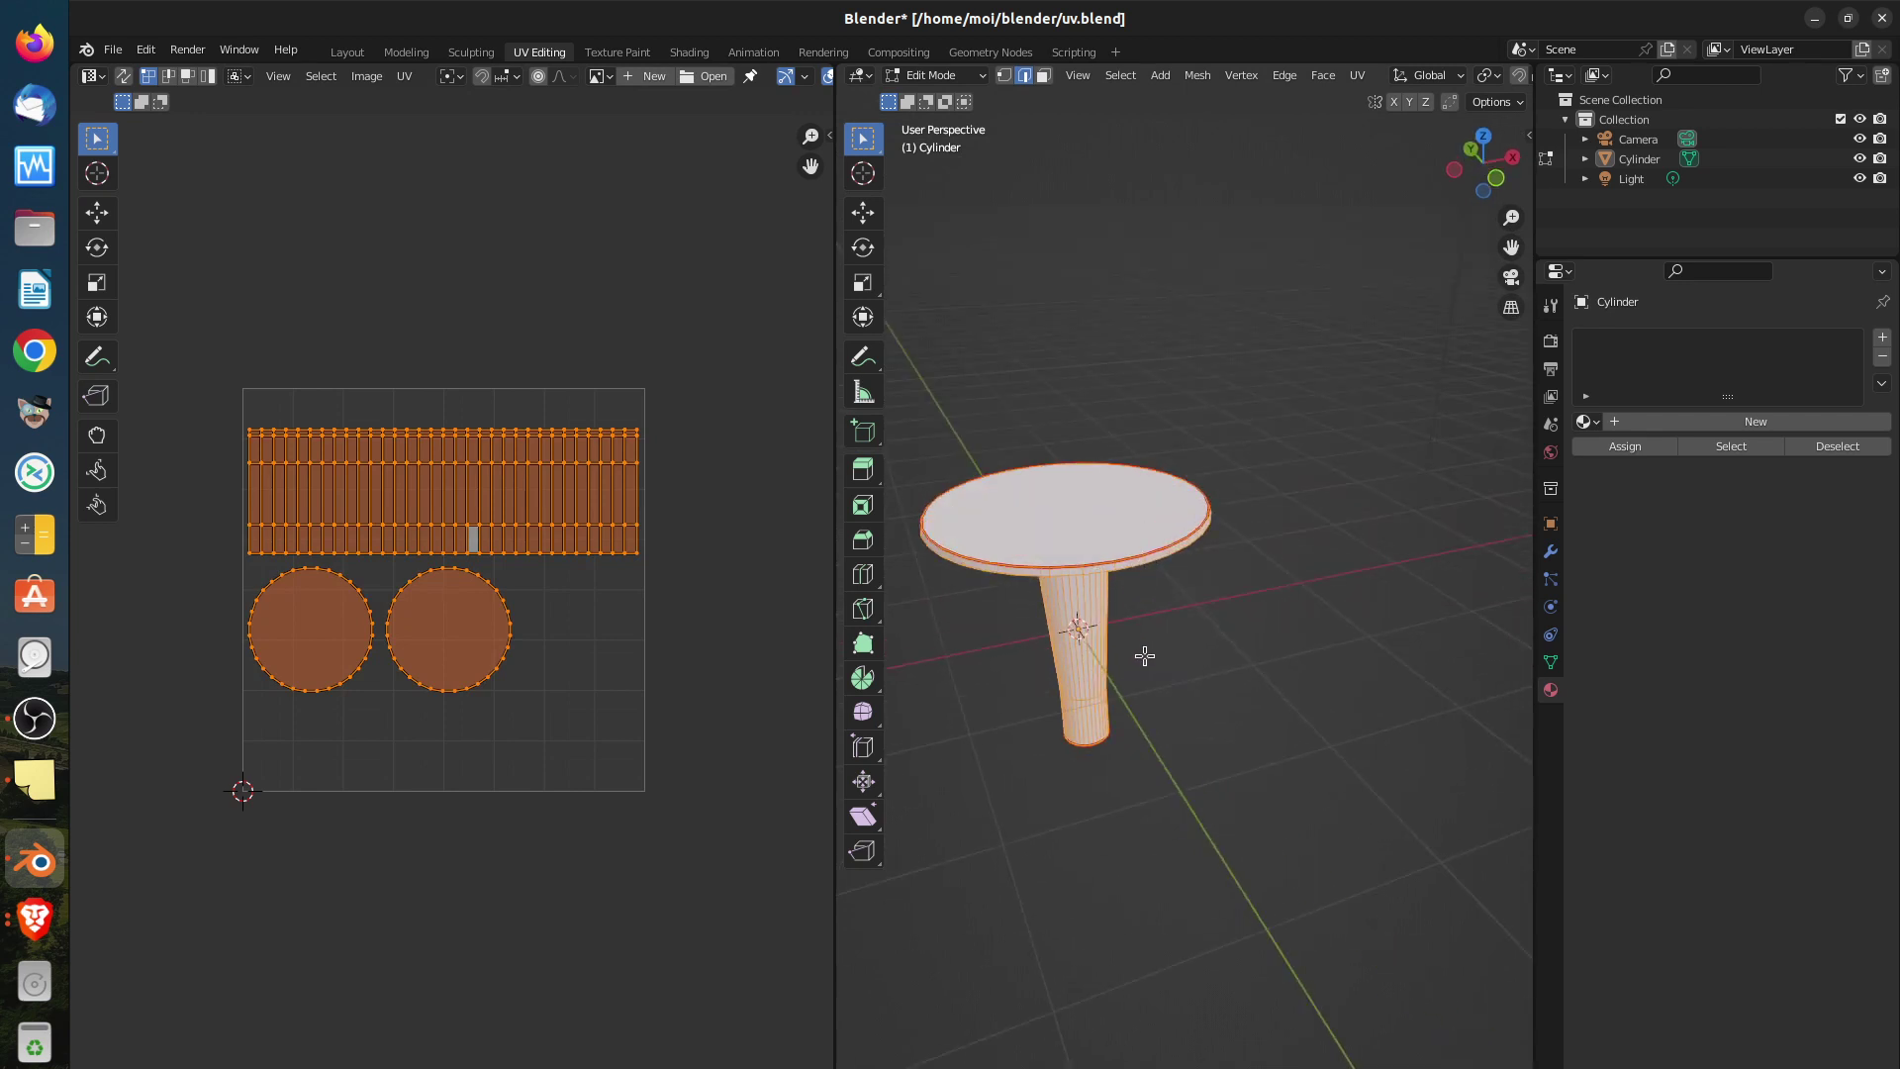
pyautogui.scroll(4, 1137, 661)
pyautogui.scroll(-2, 1053, 629)
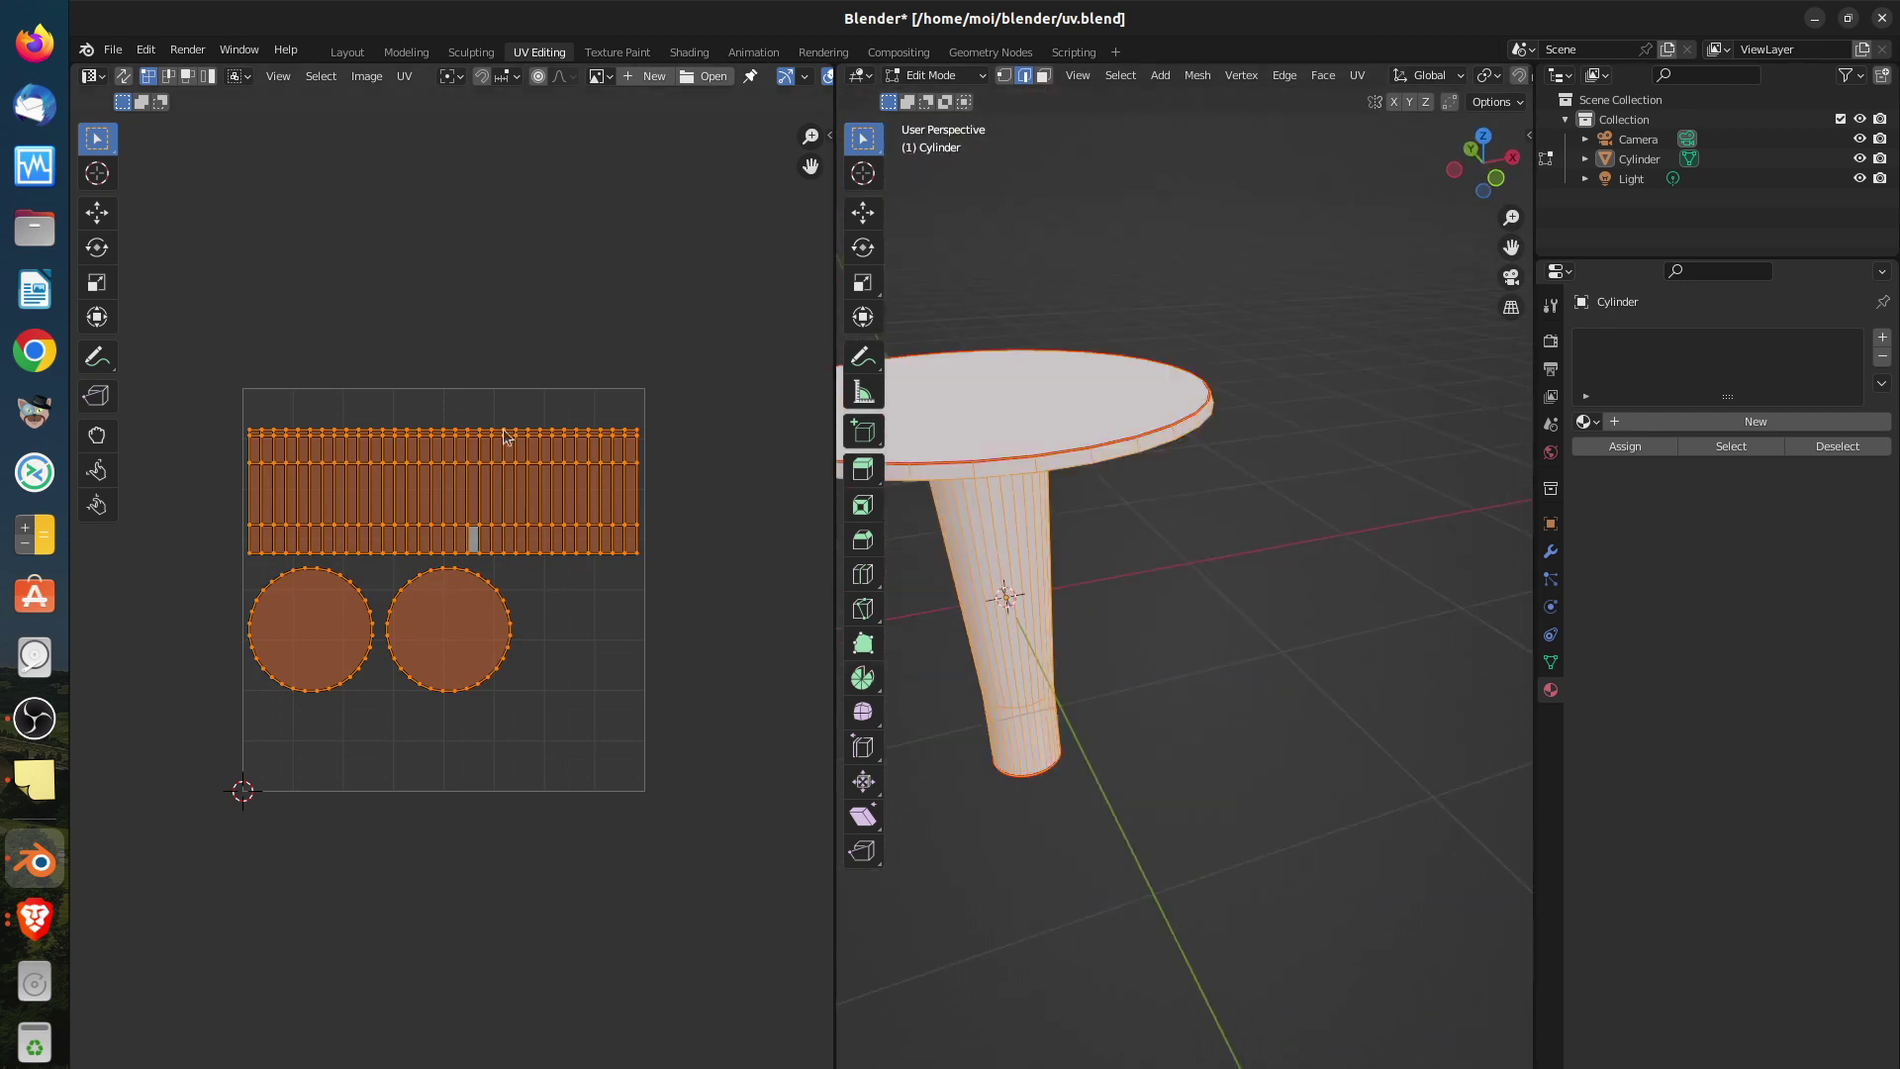
pyautogui.scroll(1, 544, 583)
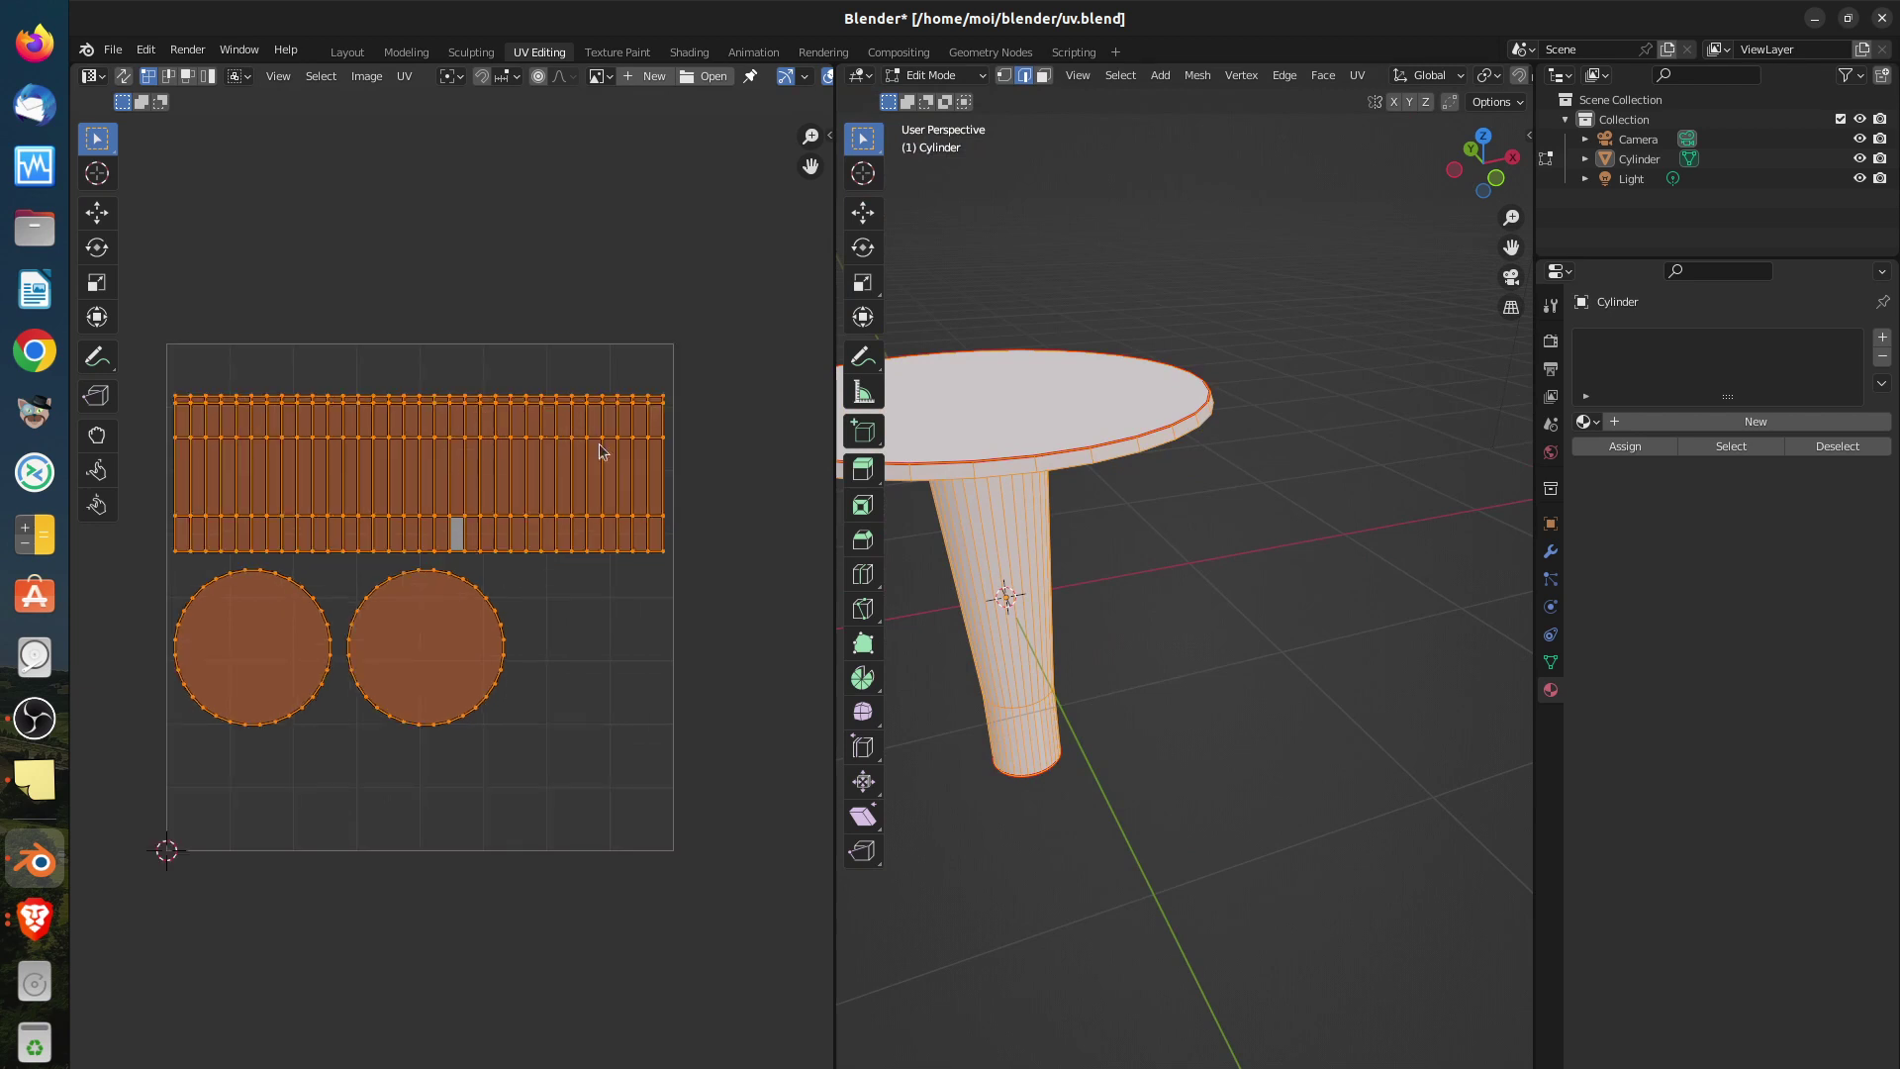
pyautogui.scroll(1, 597, 443)
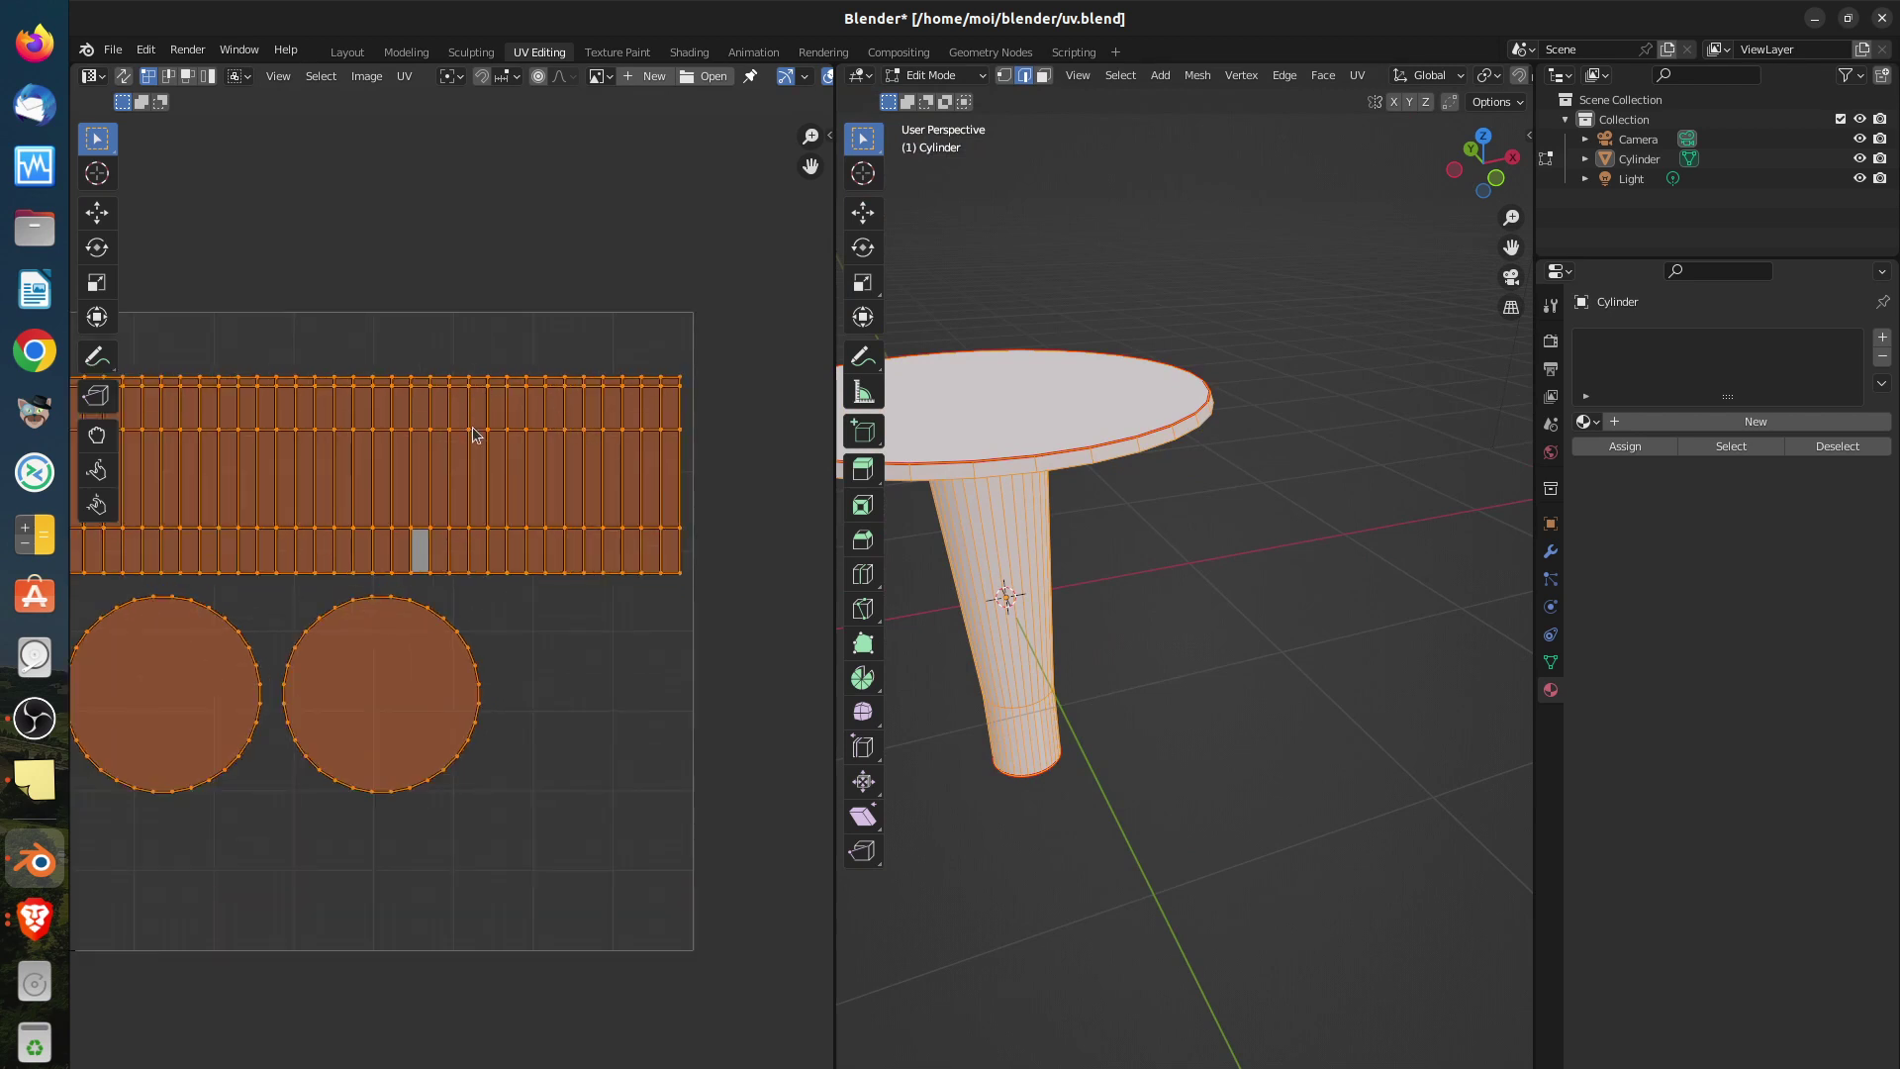
pyautogui.moveTo(941, 509); pyautogui.dragTo(971, 487, button='middle')
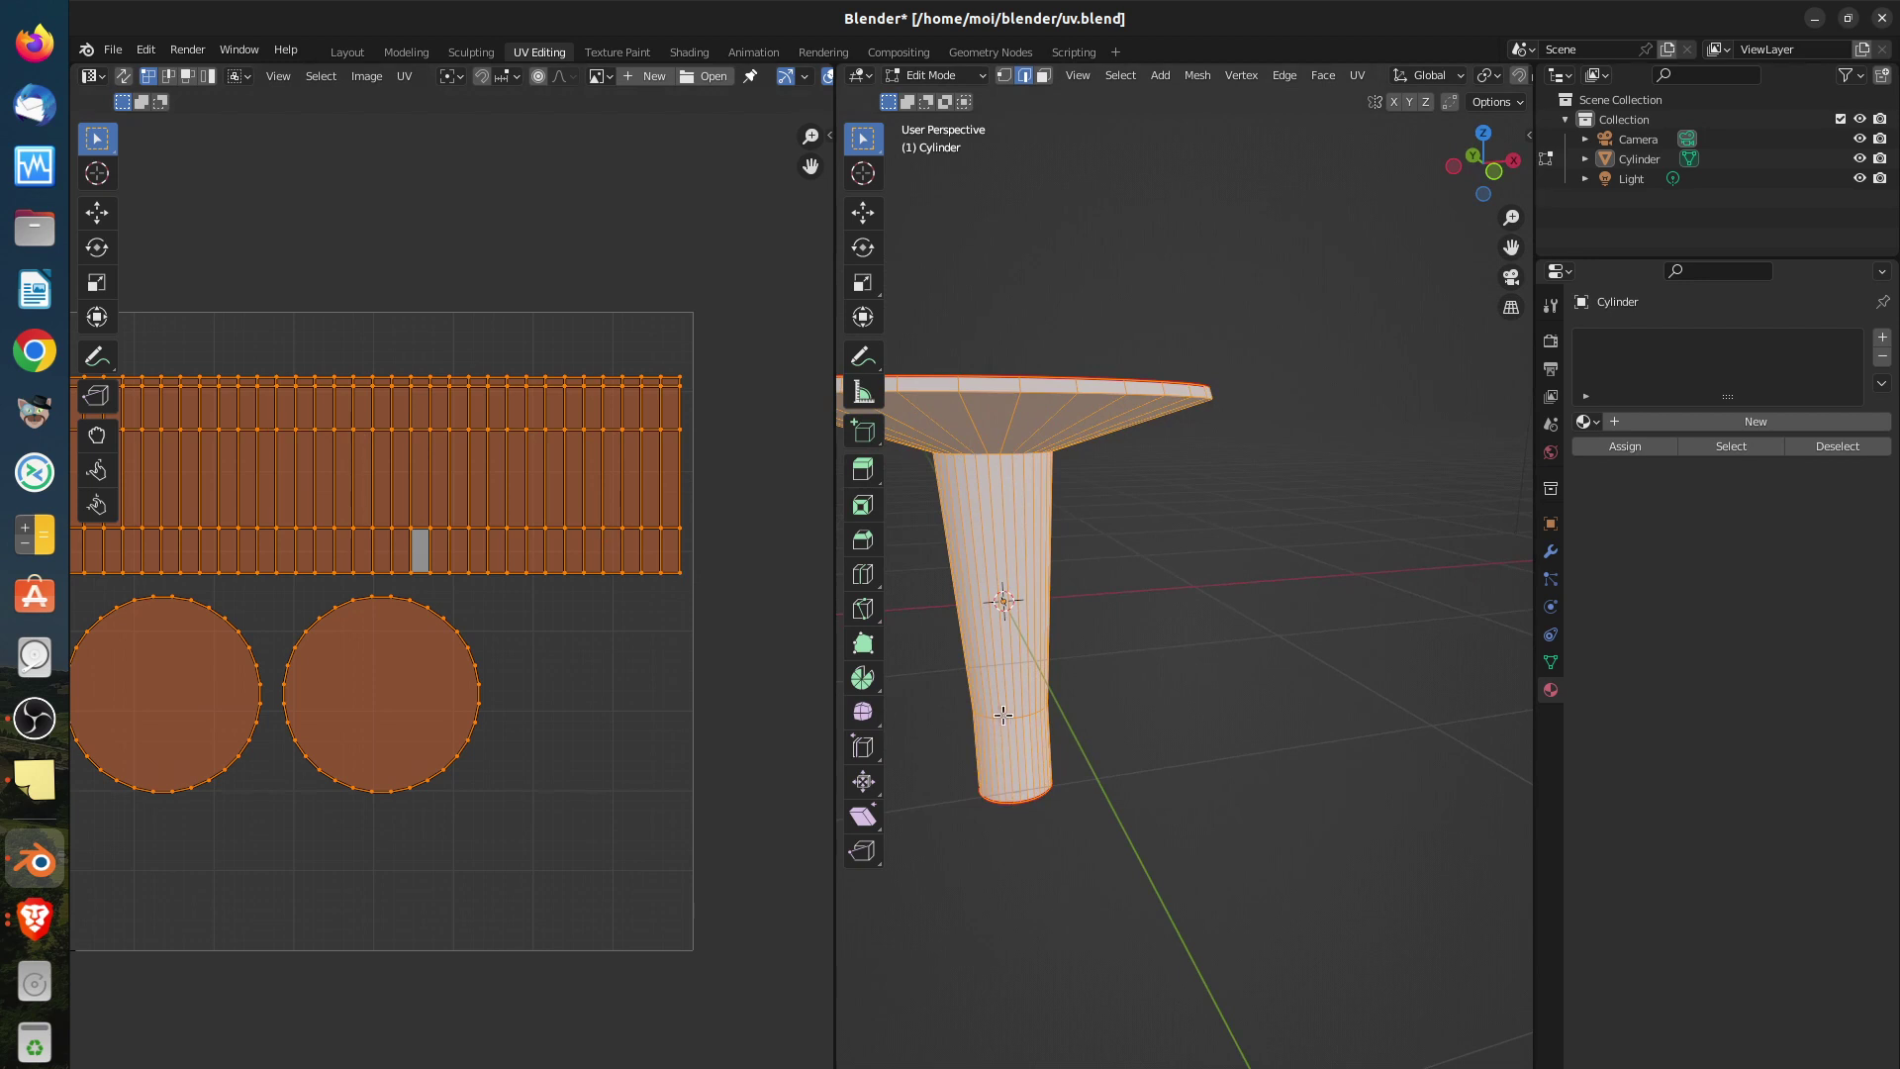
pyautogui.moveTo(1030, 799); pyautogui.dragTo(1004, 707, button='middle')
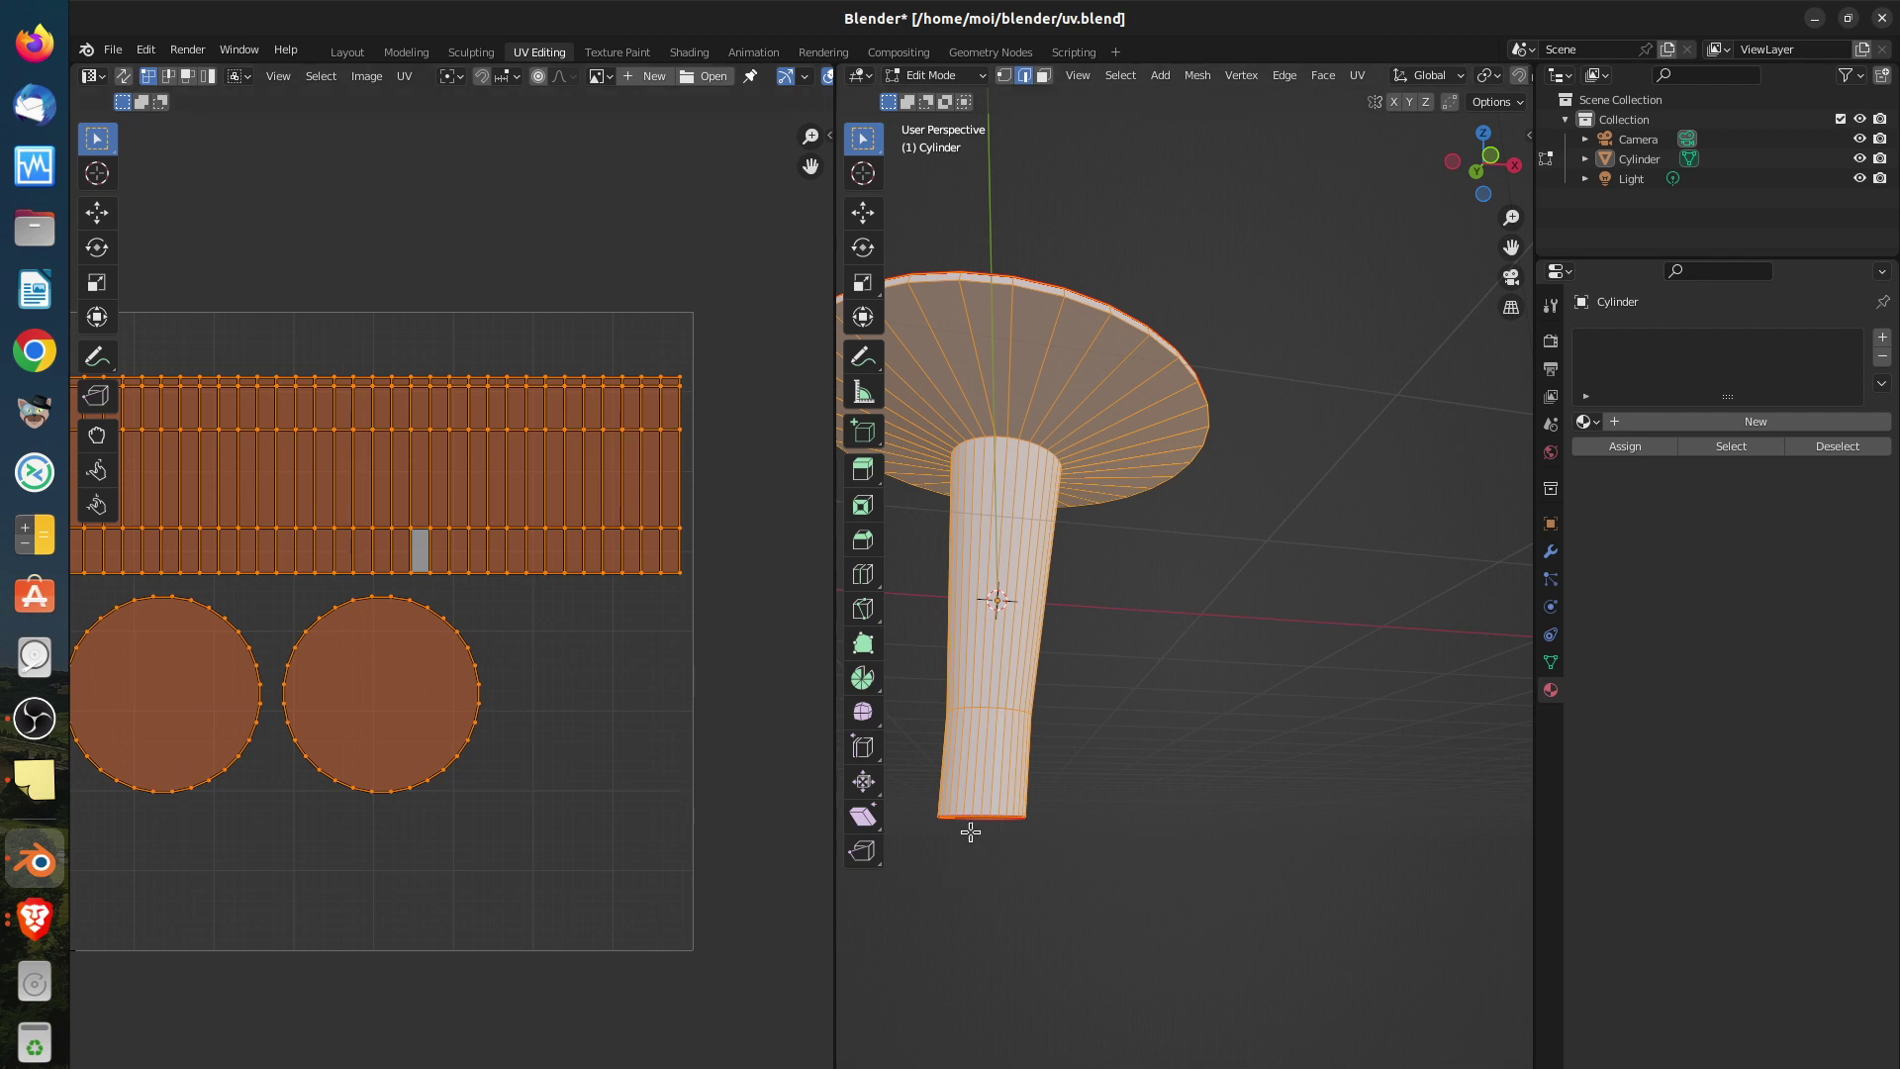
pyautogui.moveTo(1018, 610); pyautogui.dragTo(1049, 681, button='middle')
pyautogui.scroll(-3, 1048, 681)
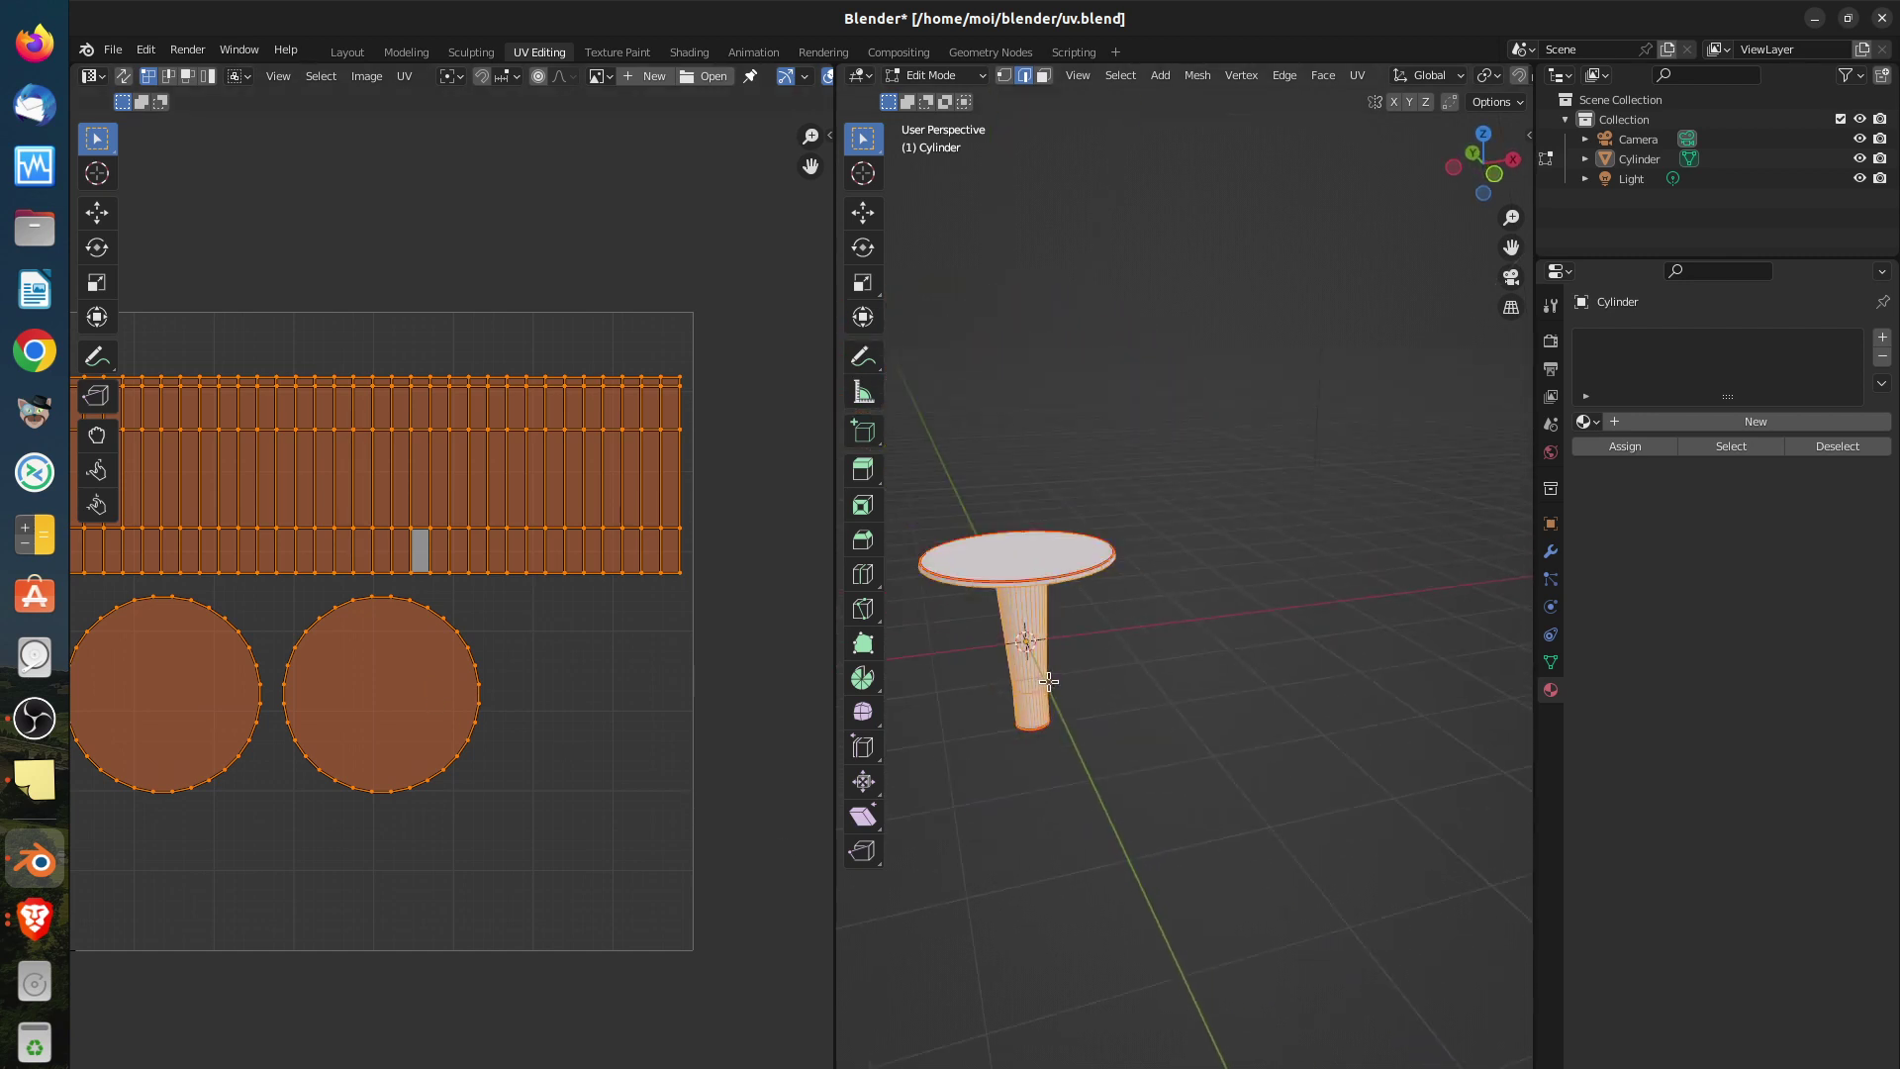
pyautogui.scroll(2, 1058, 676)
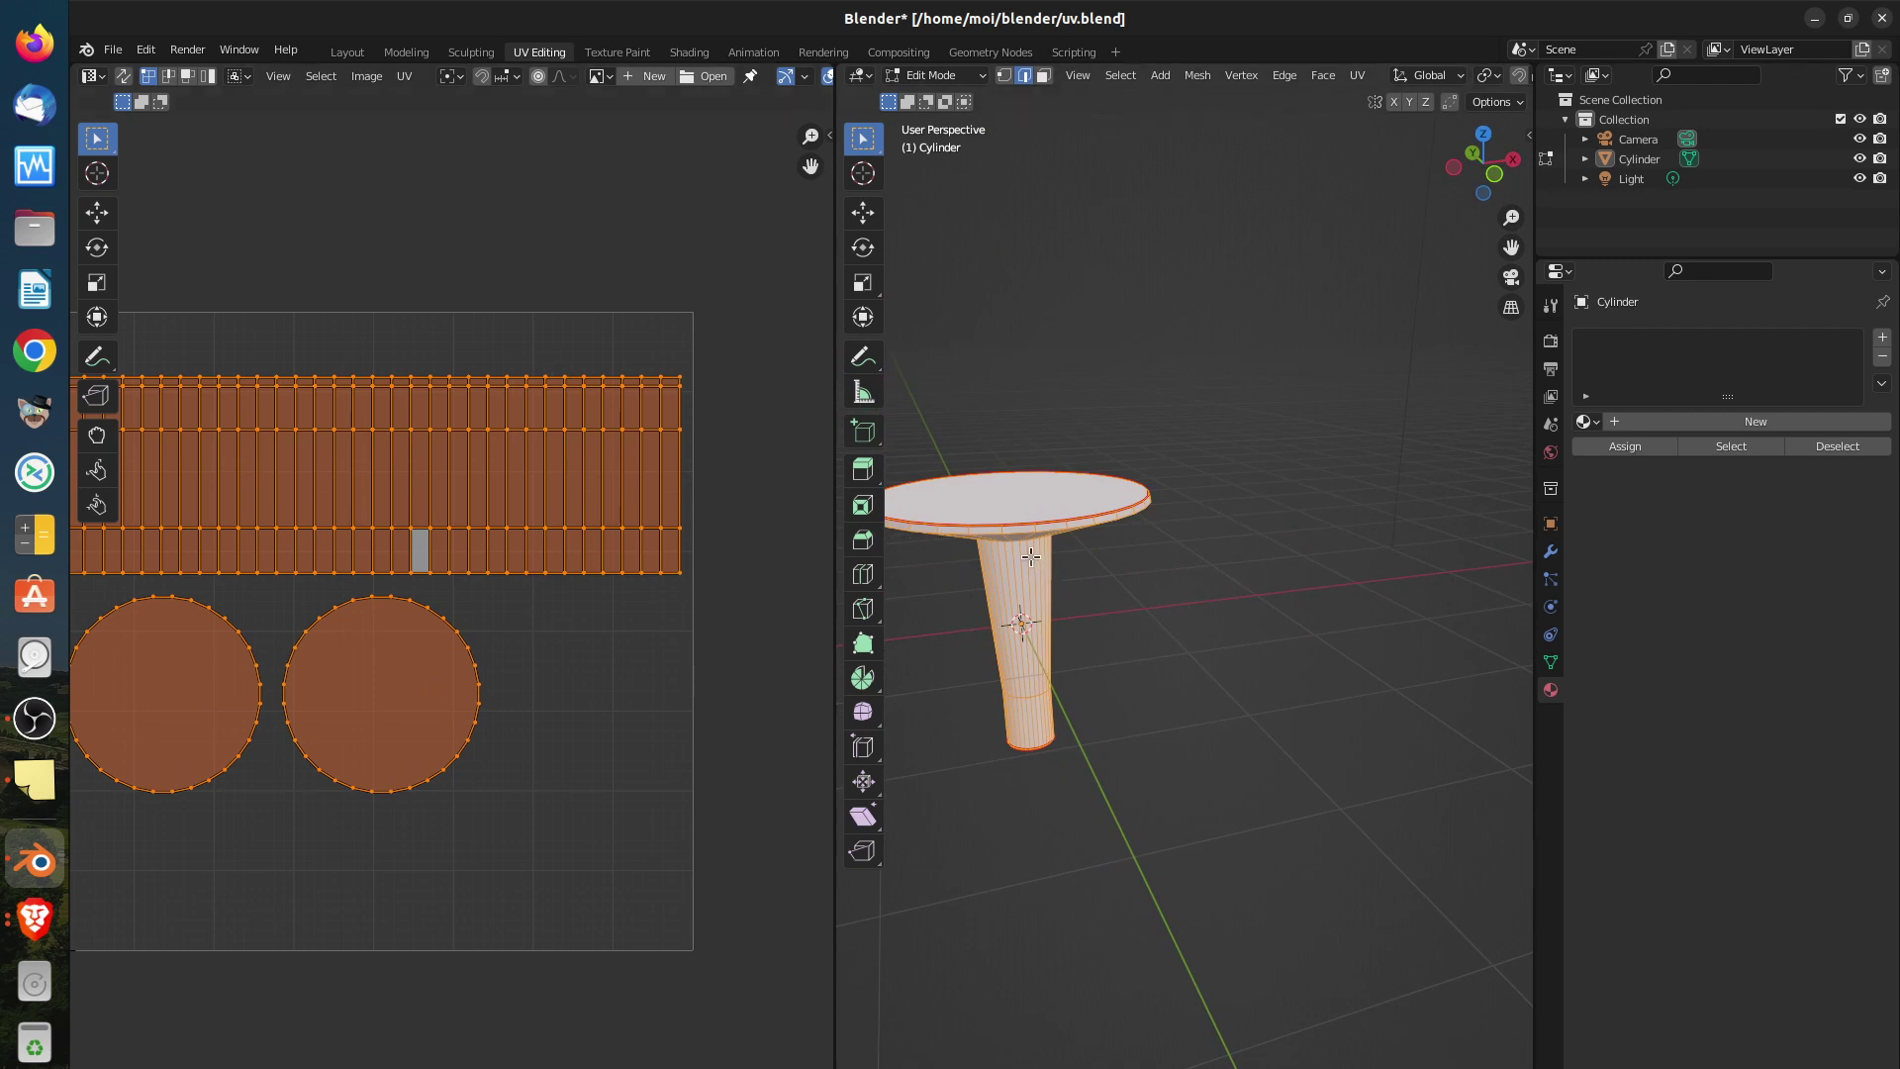
pyautogui.keyDown('shift'); pyautogui.moveTo(1034, 562); pyautogui.dragTo(1141, 569, button='middle'); pyautogui.keyUp('shift')
pyautogui.scroll(2, 1202, 575)
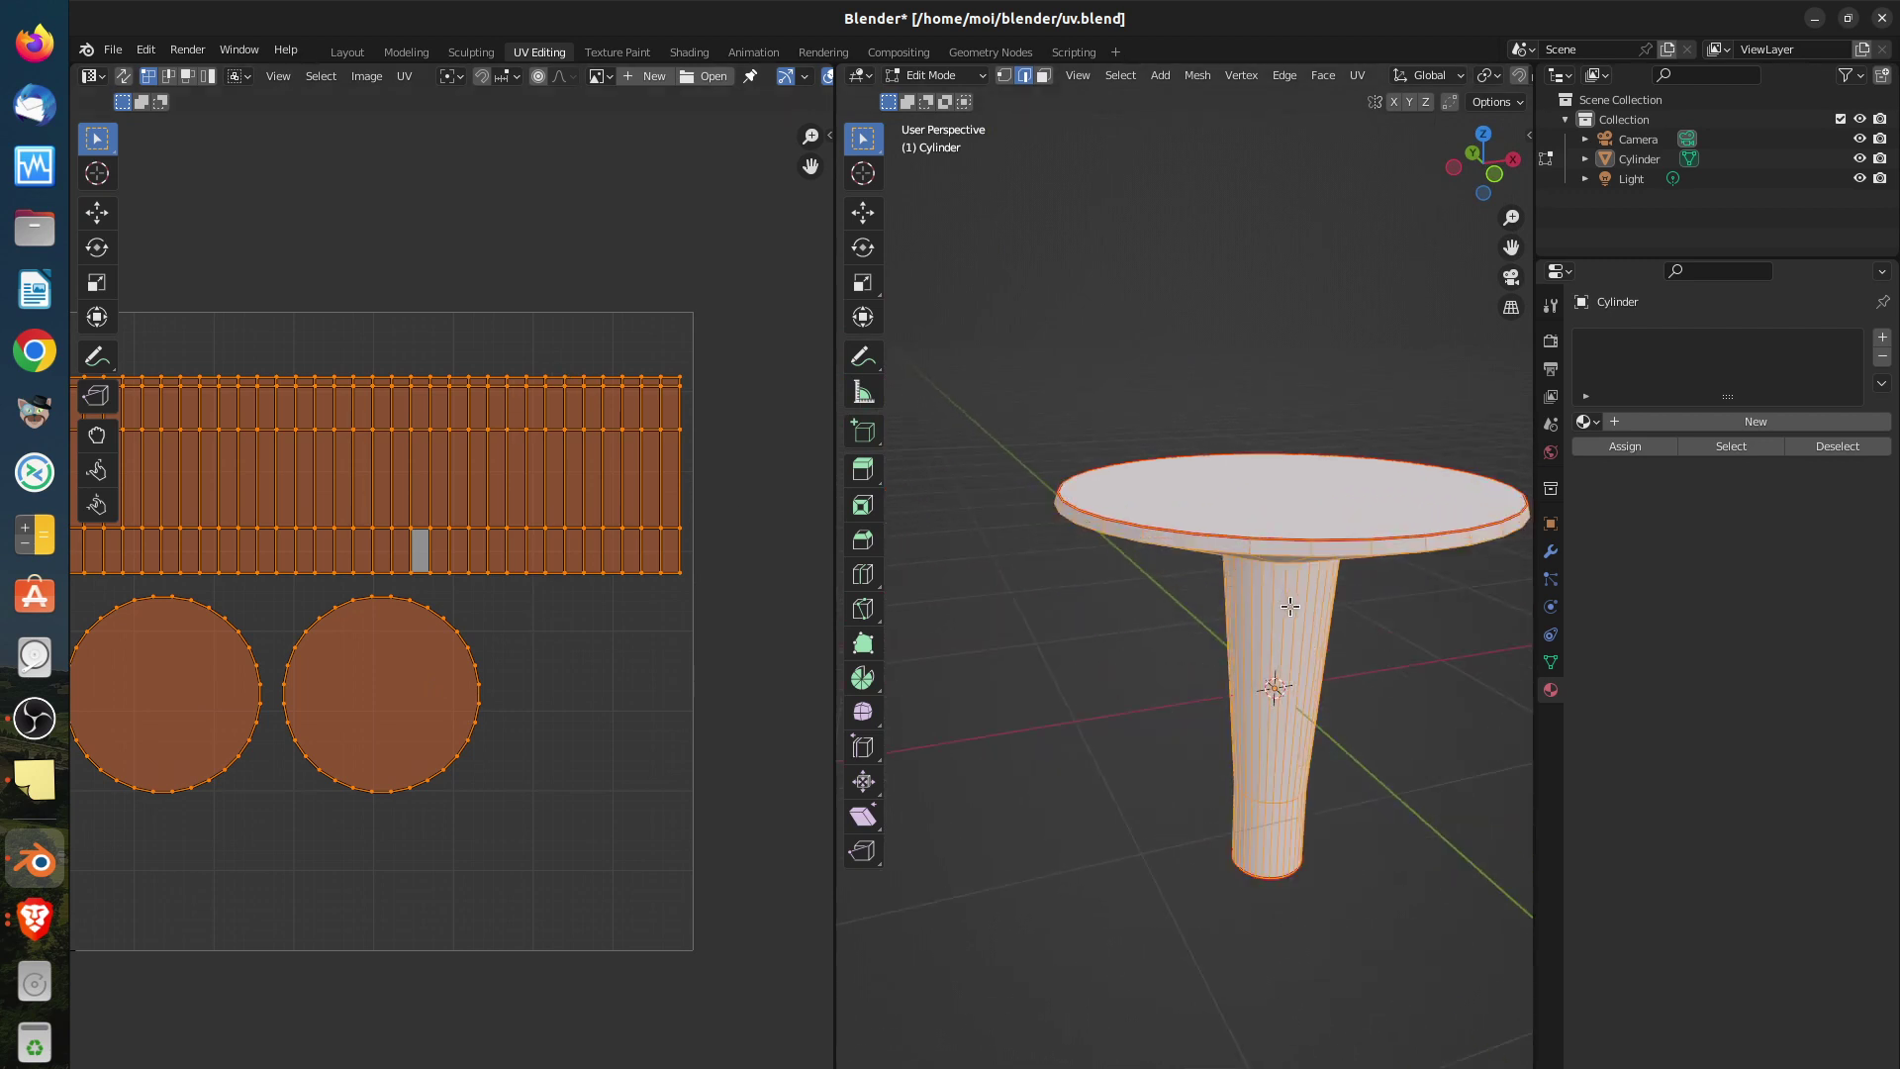
pyautogui.scroll(-1, 1289, 605)
pyautogui.keyDown('shift'); pyautogui.moveTo(1289, 605); pyautogui.dragTo(1191, 540, button='middle'); pyautogui.keyUp('shift')
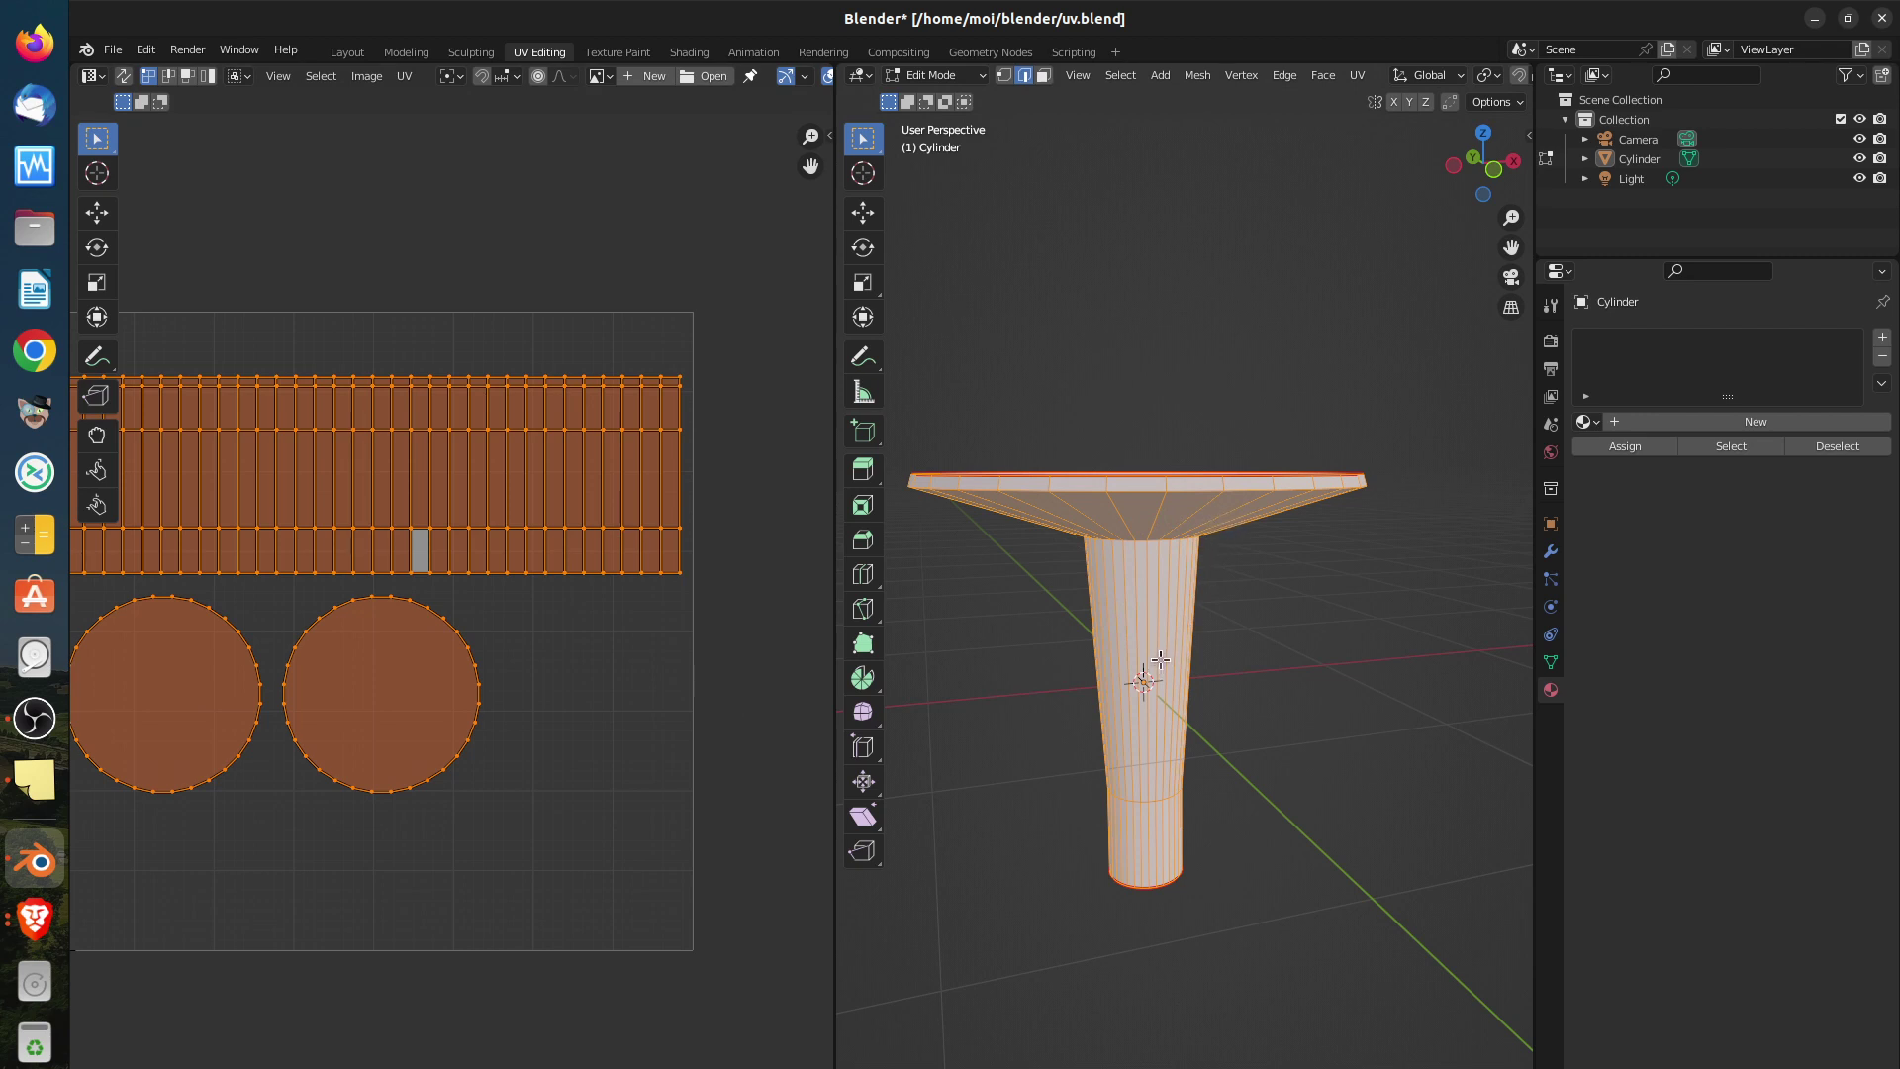
# Add a horizontal loop cut around the table leg at factor -0.205 and select the whole mesh to show its UVs
pyautogui.hotkey('ctrl', 'r')
pyautogui.click(1163, 653)
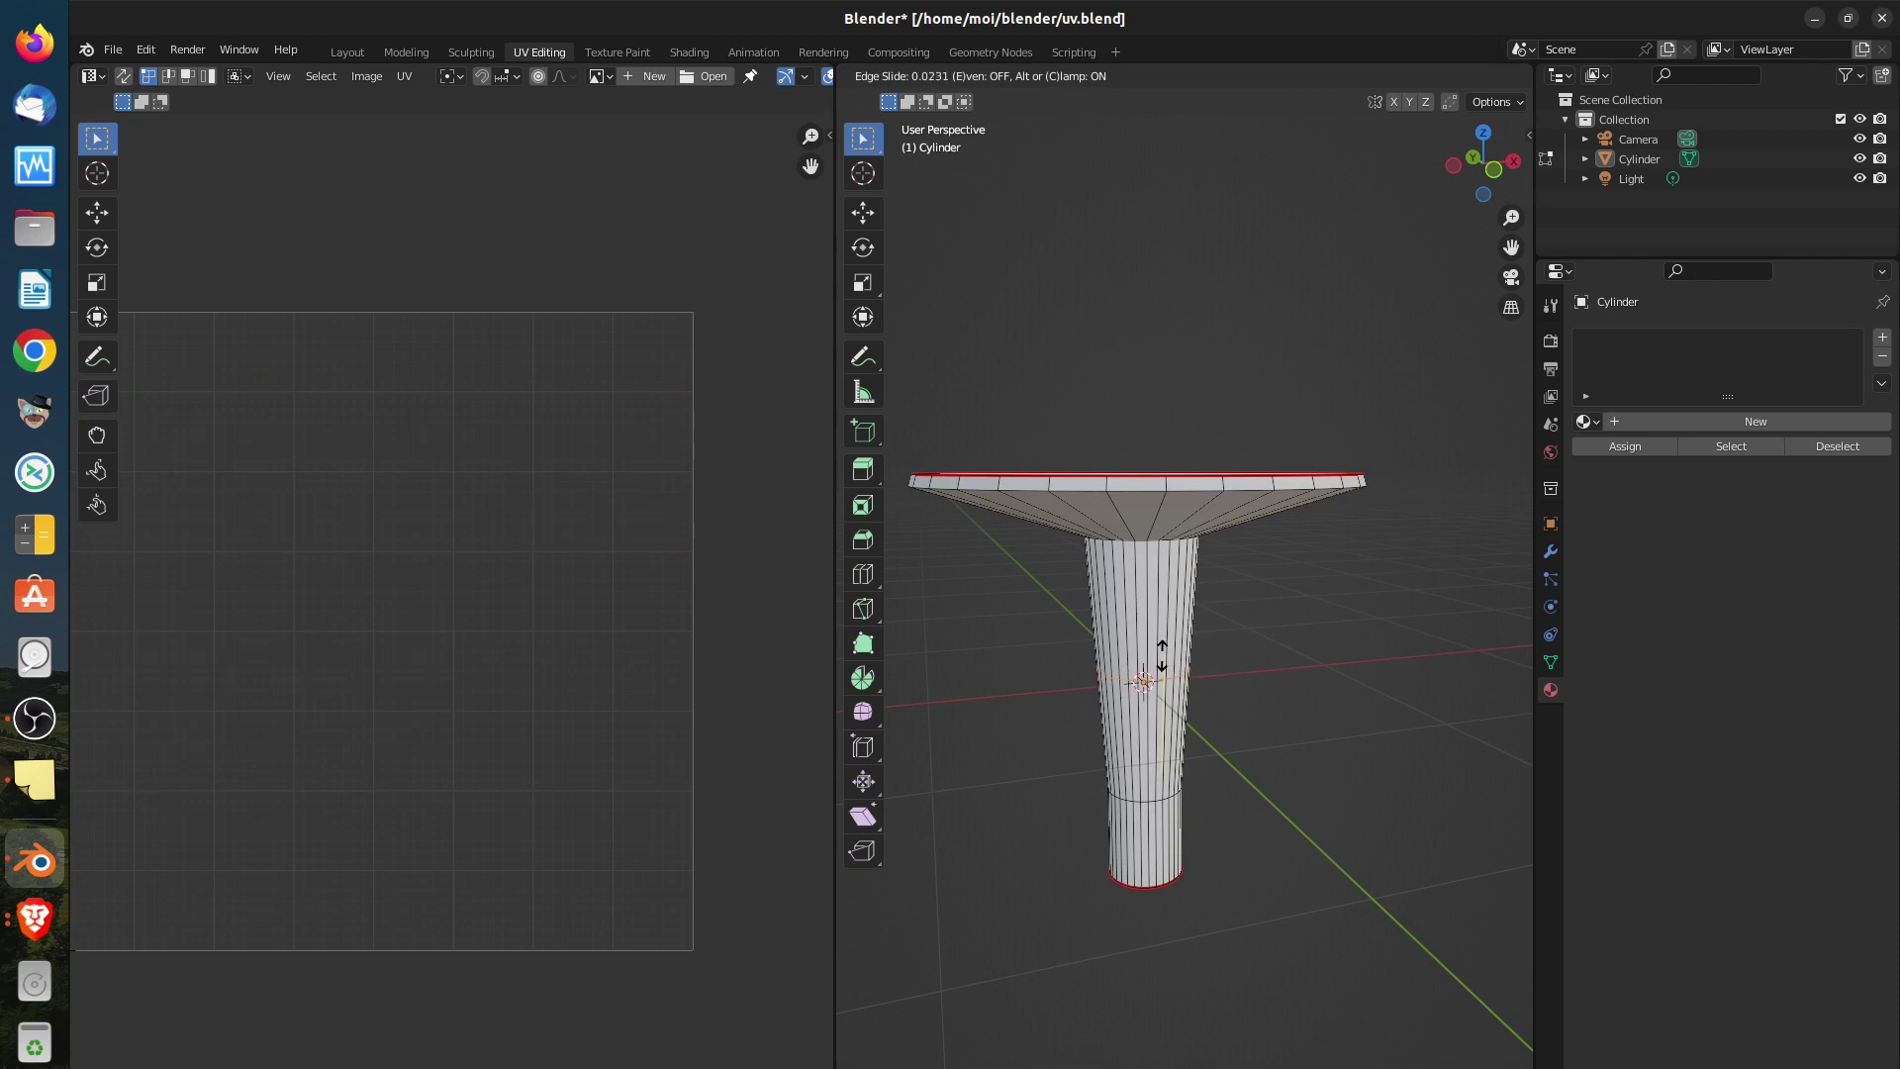
pyautogui.click(1160, 639)
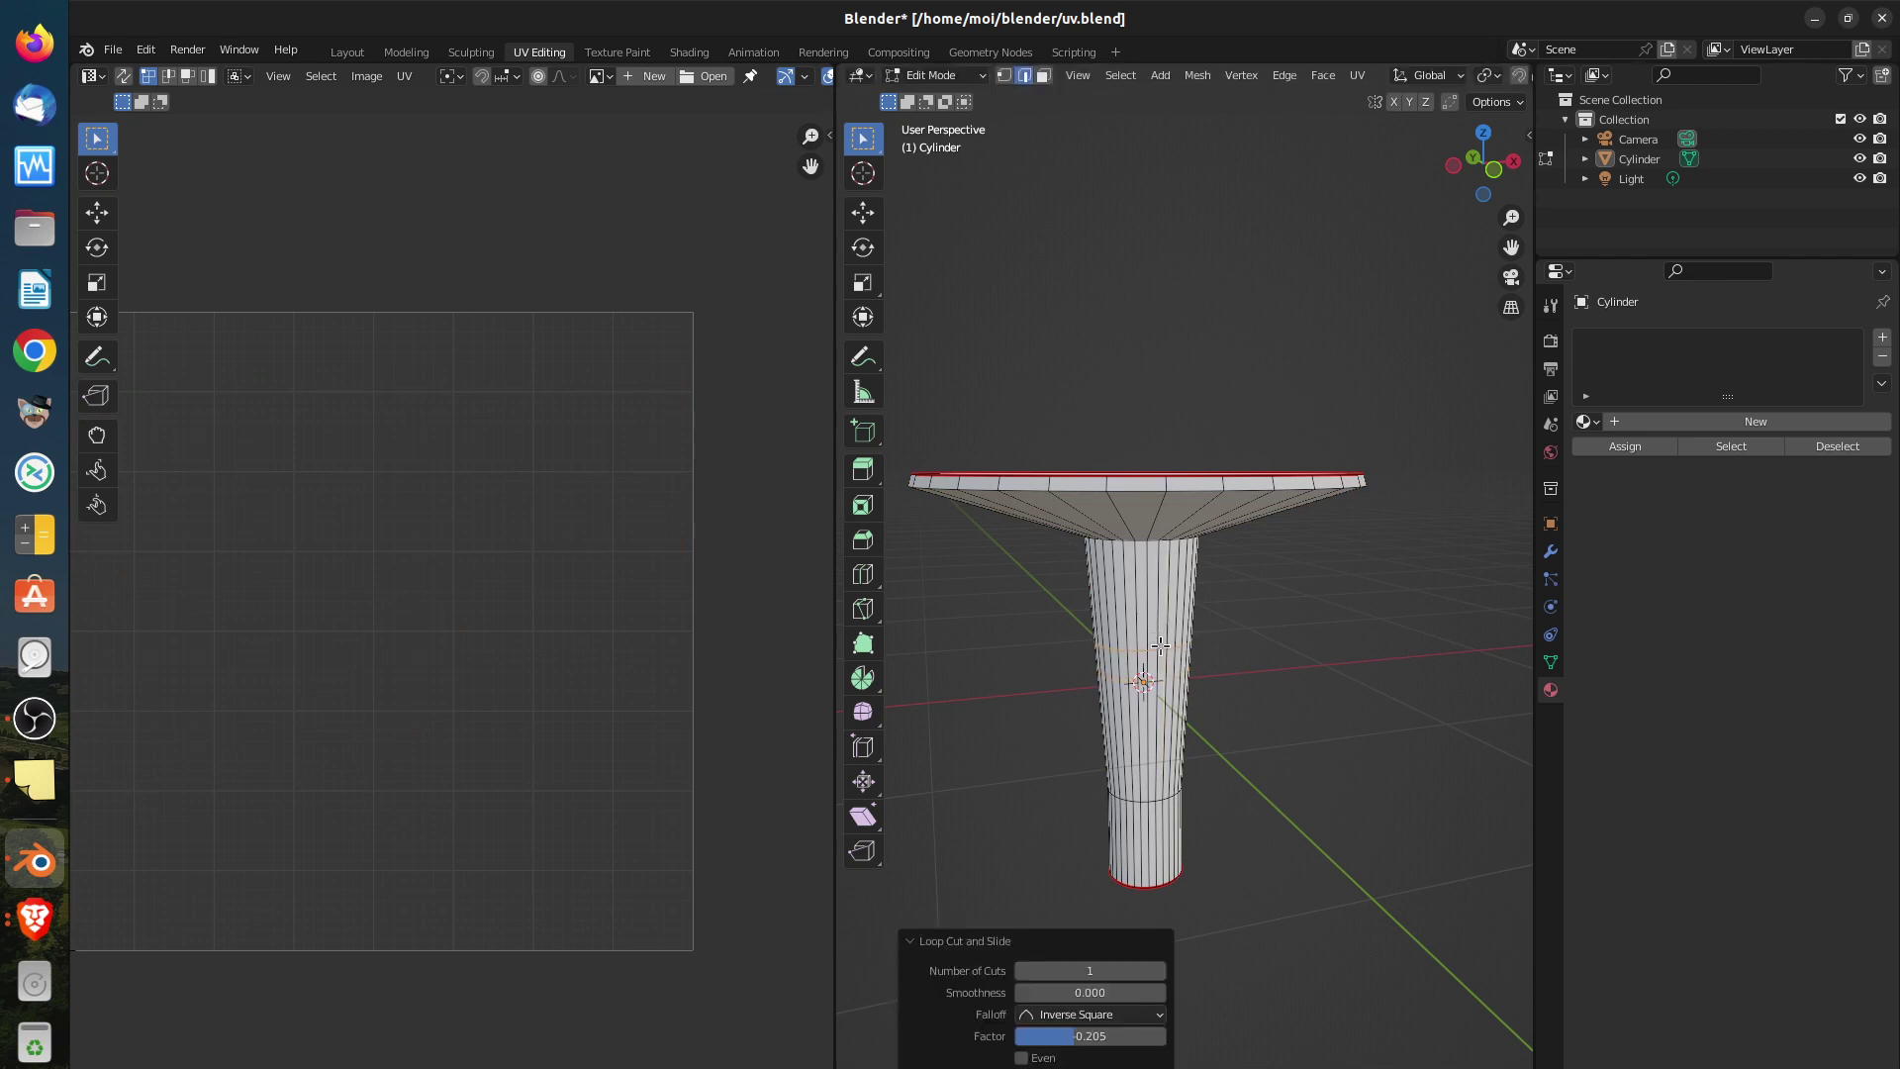
pyautogui.hotkey('alt', 'a')
pyautogui.press('a')
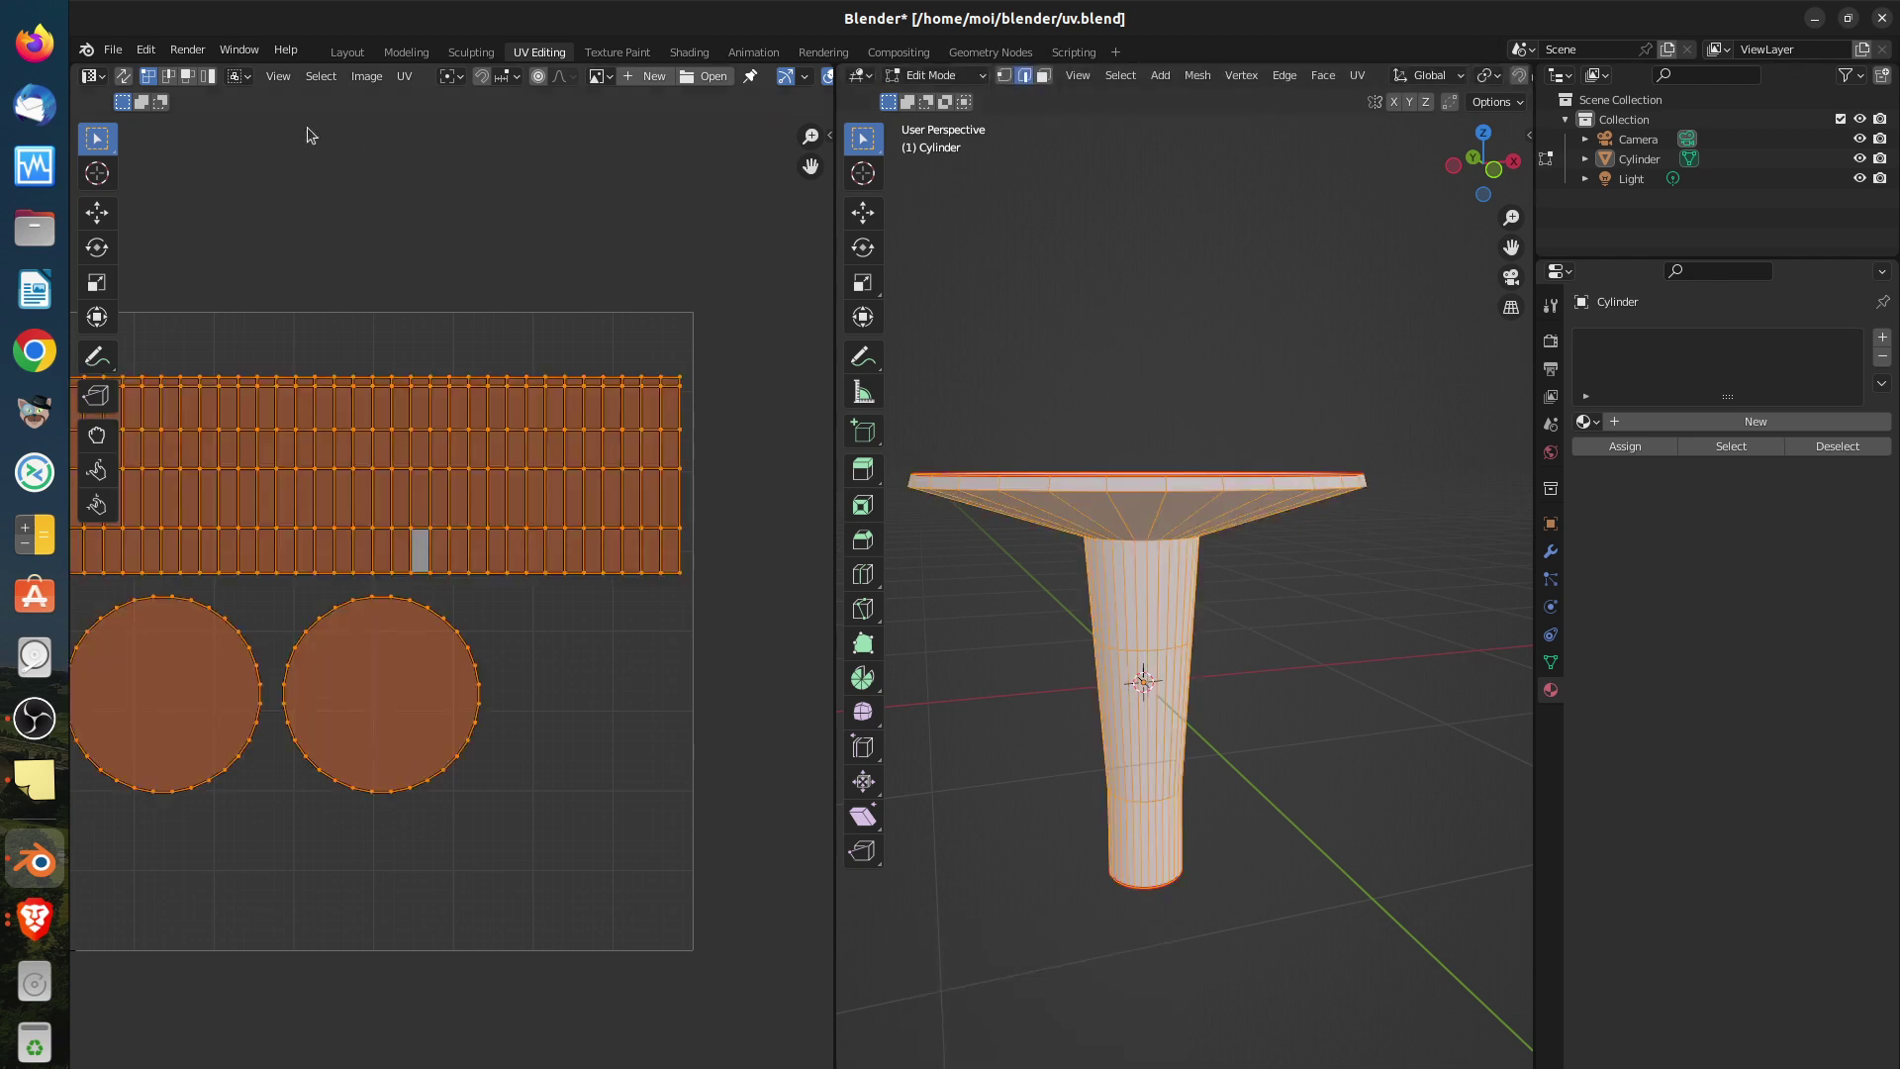
# Turn on UV sync selection, select the edge loop around the upper table leg and scale it outward to about 1.716
pyautogui.click(123, 79)
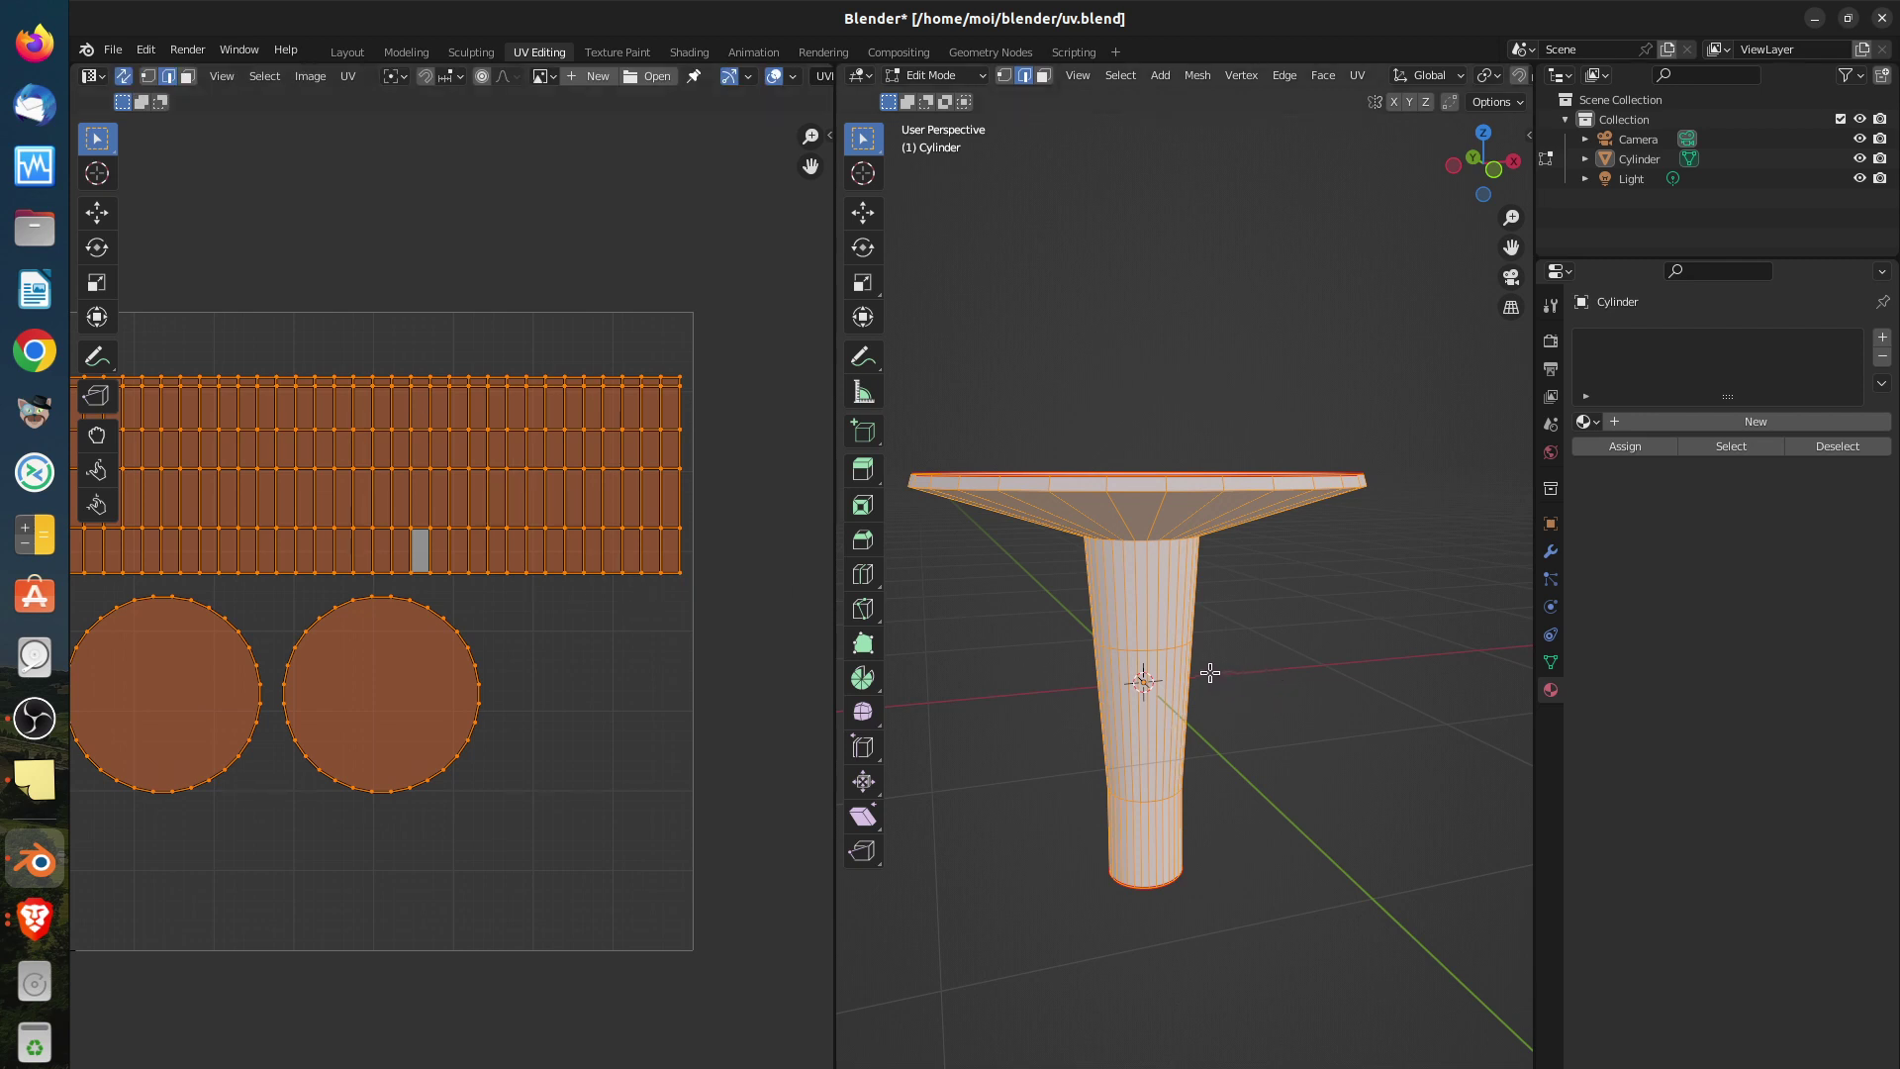
pyautogui.keyDown('alt'); pyautogui.click(1161, 646); pyautogui.keyUp('alt')
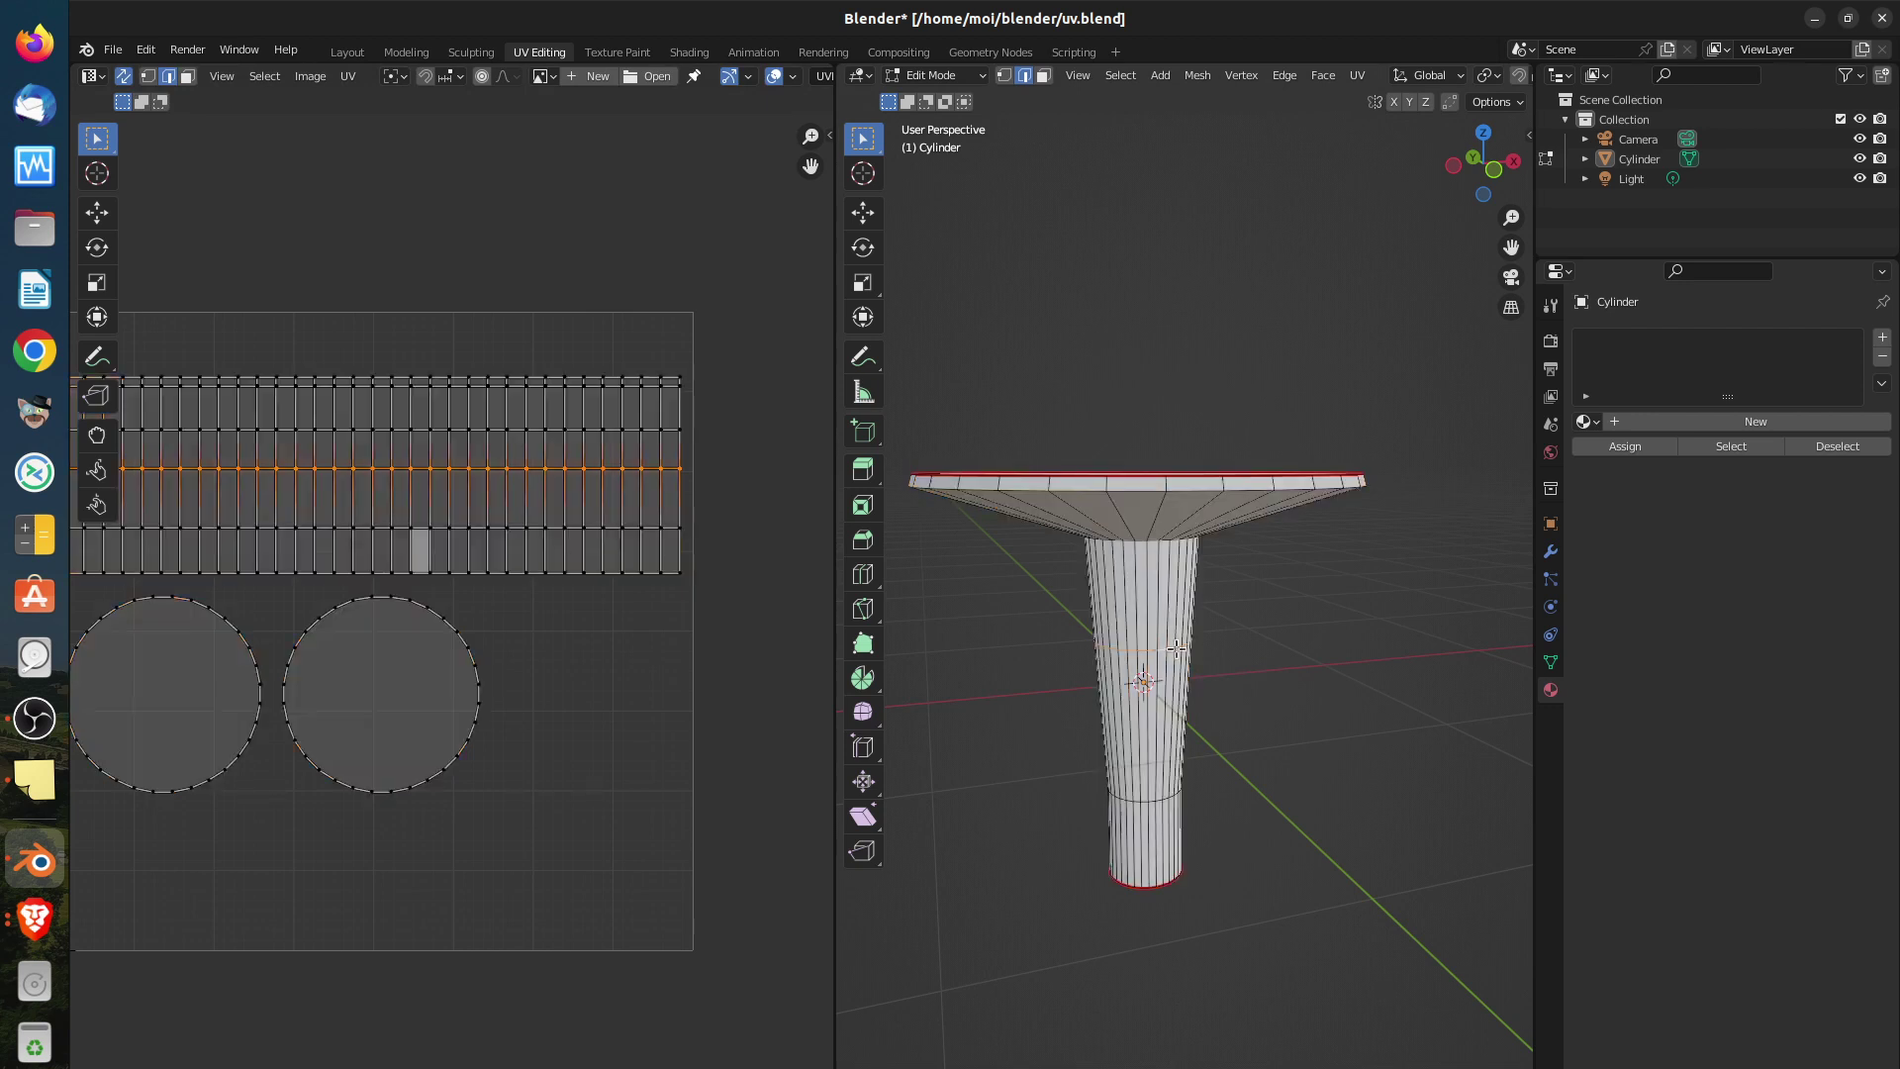
pyautogui.press('s')
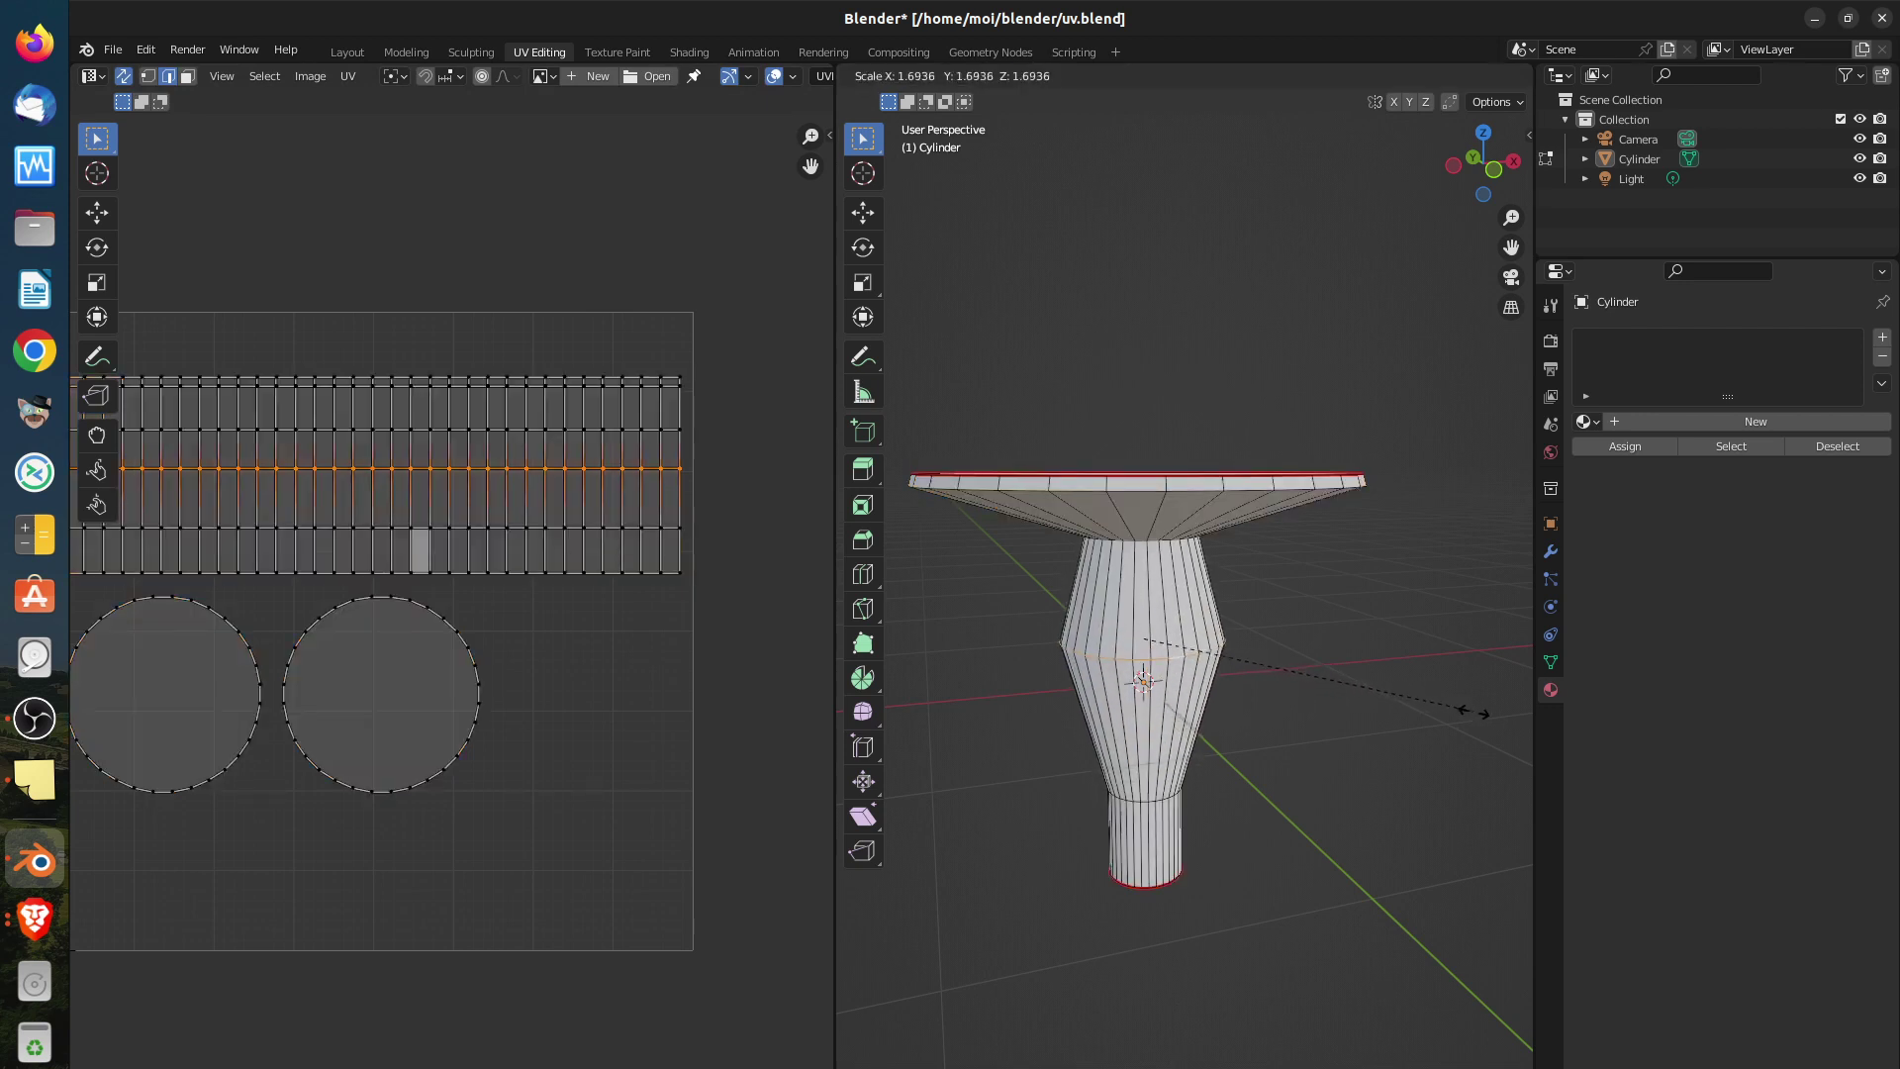
pyautogui.click(1474, 710)
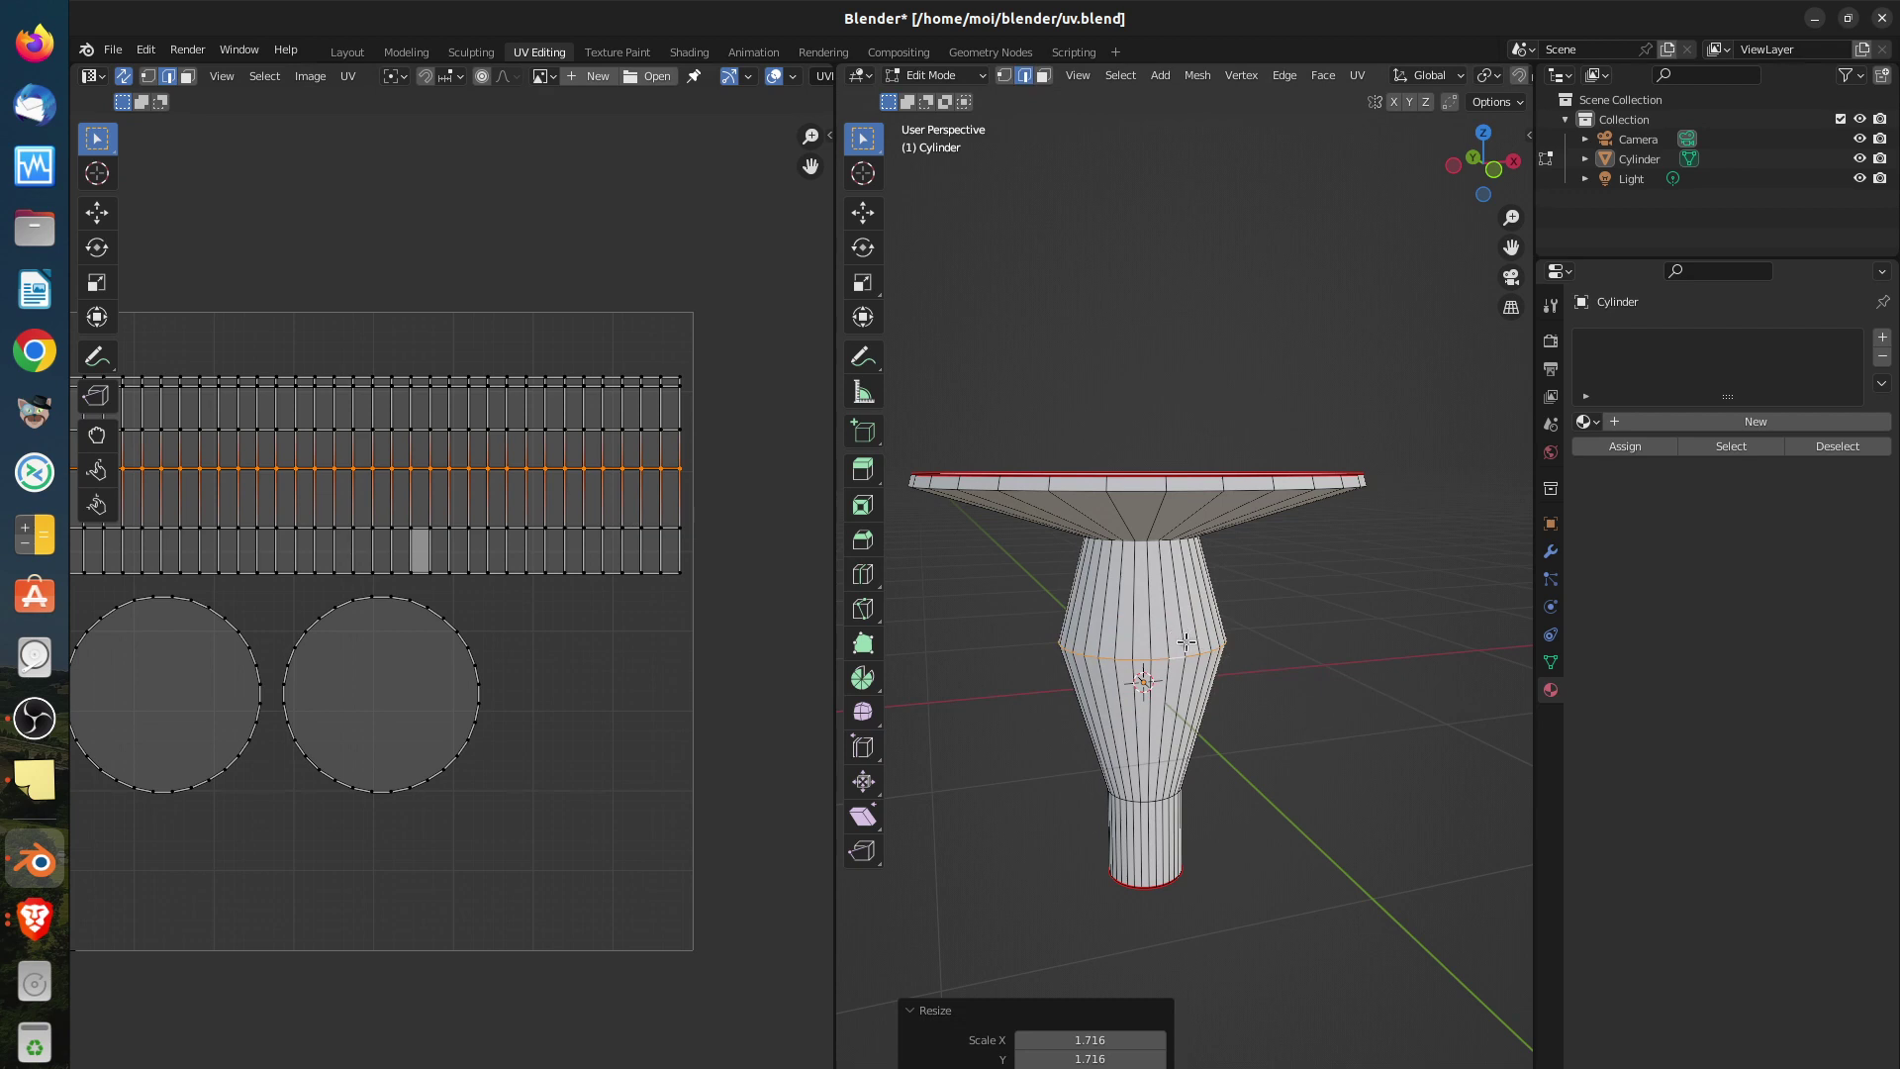
# Add a loop cut just above the leg's widened loop at factor 0.668 and scale it to about 1.098
pyautogui.hotkey('ctrl', 'r')
pyautogui.click(1200, 641)
pyautogui.click(1204, 671)
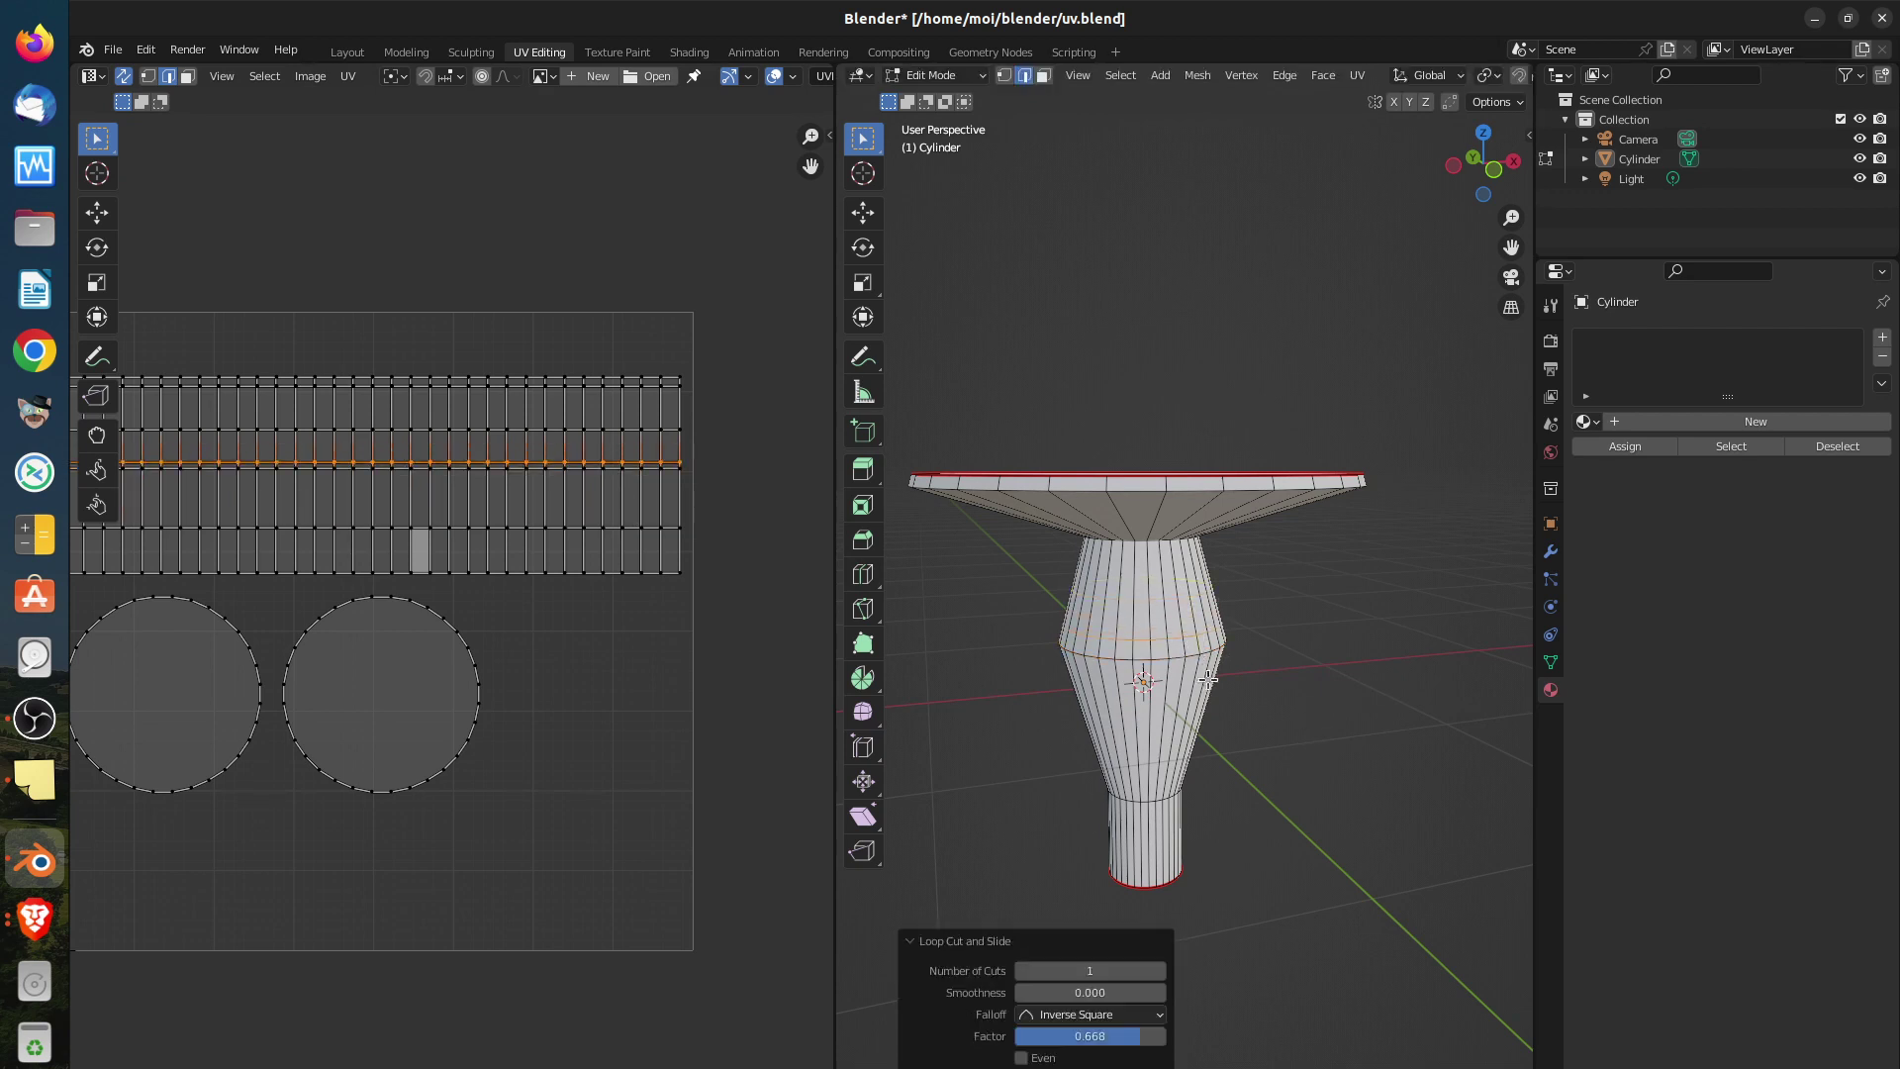
pyautogui.press('s')
pyautogui.click(1369, 658)
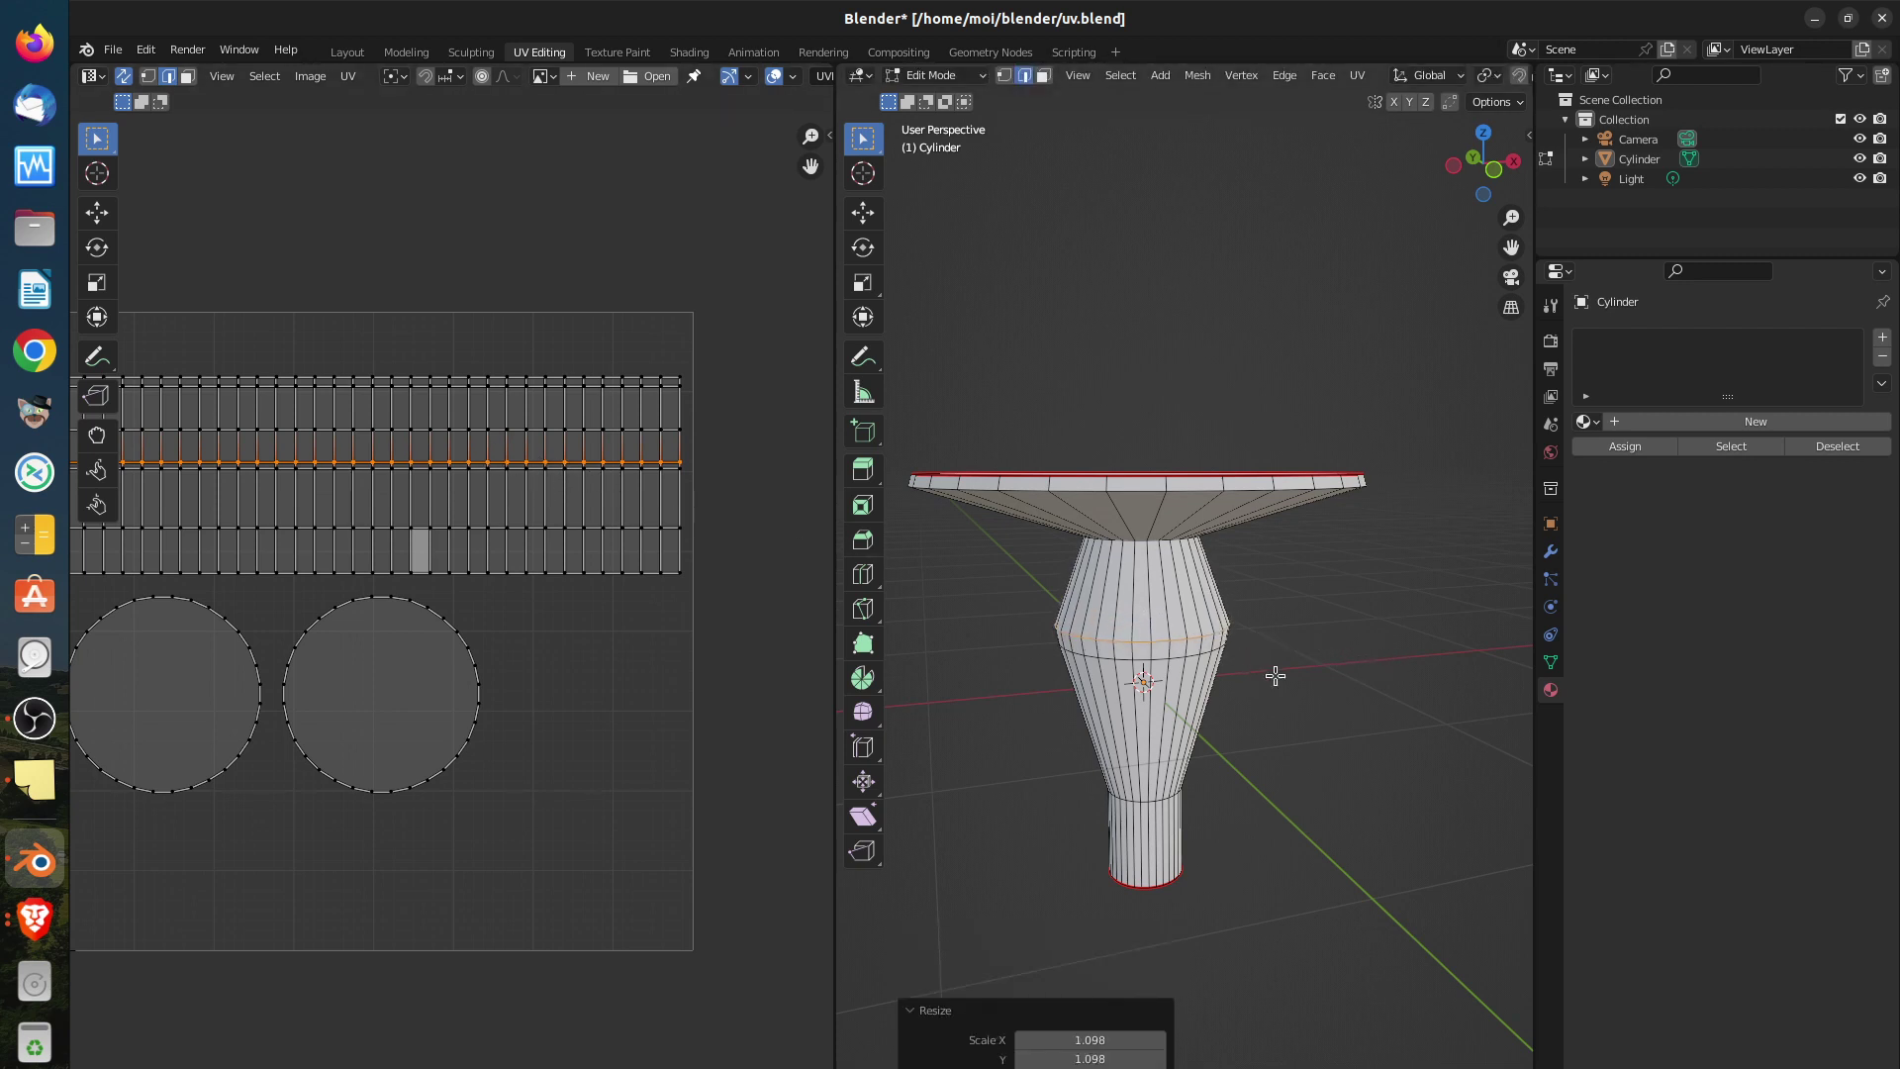
# Clear the selection, switch to face selection and select the tabletop's upper face to identify its UV island
pyautogui.moveTo(1272, 670)
pyautogui.mouseDown(button='middle')
pyautogui.moveTo(1225, 648)
pyautogui.moveTo(1264, 691)
pyautogui.mouseUp(button='middle')
pyautogui.scroll(-4, 1263, 692)
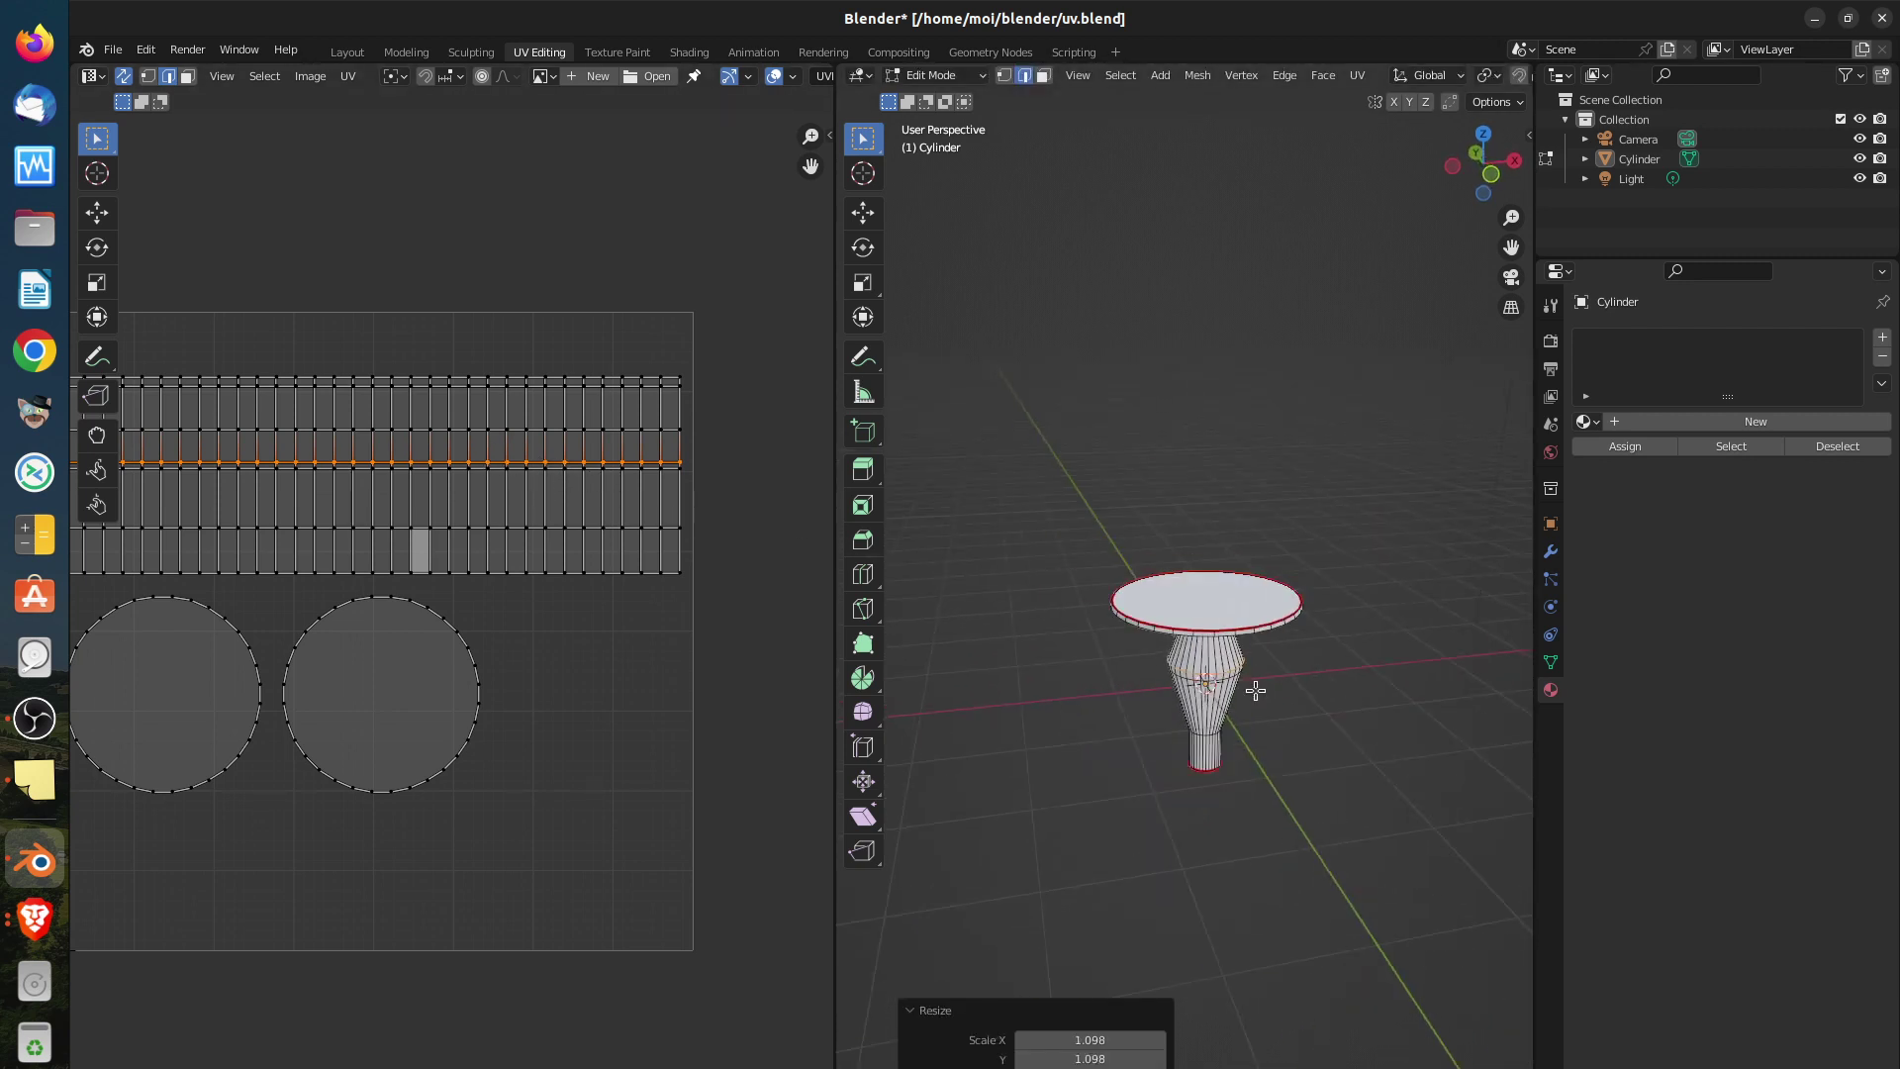
pyautogui.click(648, 765)
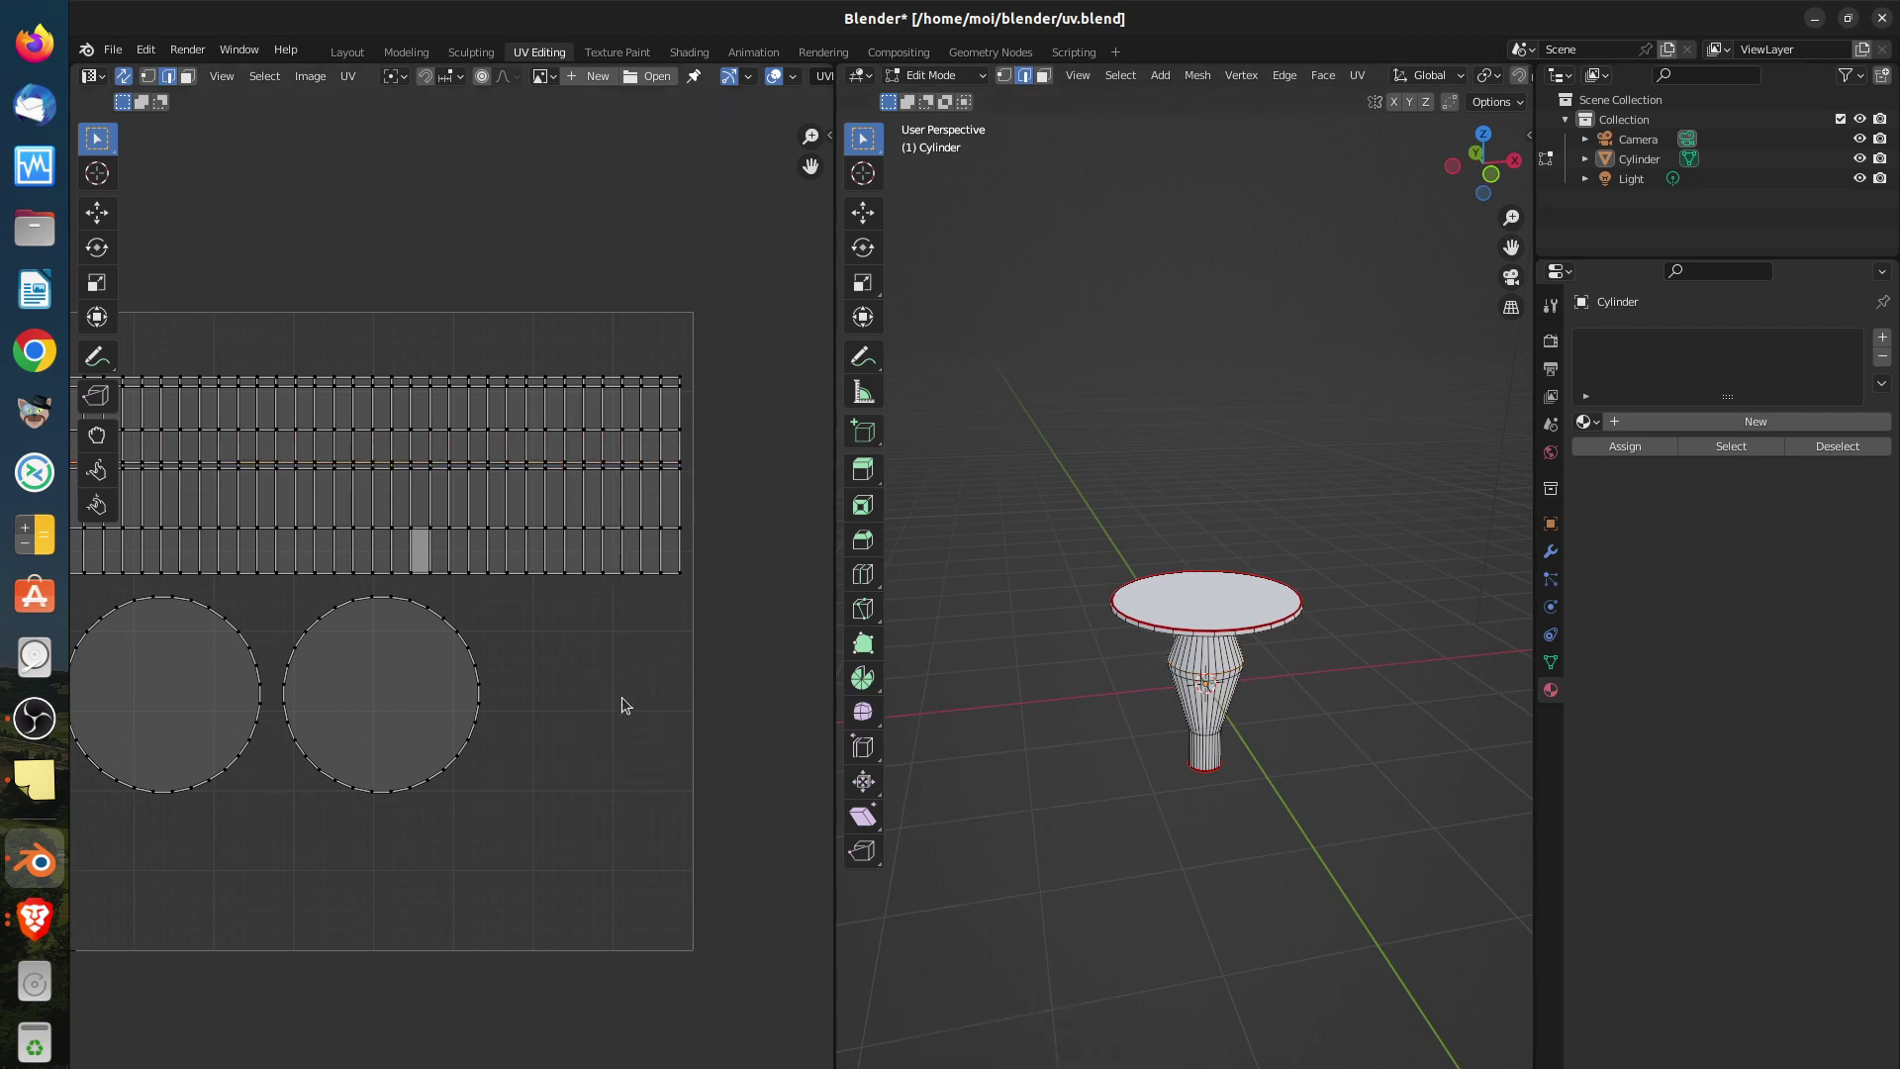
pyautogui.moveTo(1280, 724); pyautogui.dragTo(1215, 607, button='middle')
pyautogui.moveTo(1223, 693)
pyautogui.mouseDown(button='middle')
pyautogui.moveTo(1191, 656)
pyautogui.moveTo(1237, 683)
pyautogui.moveTo(1213, 732)
pyautogui.moveTo(1191, 714)
pyautogui.moveTo(1221, 701)
pyautogui.mouseUp(button='middle')
pyautogui.scroll(-2, 1212, 712)
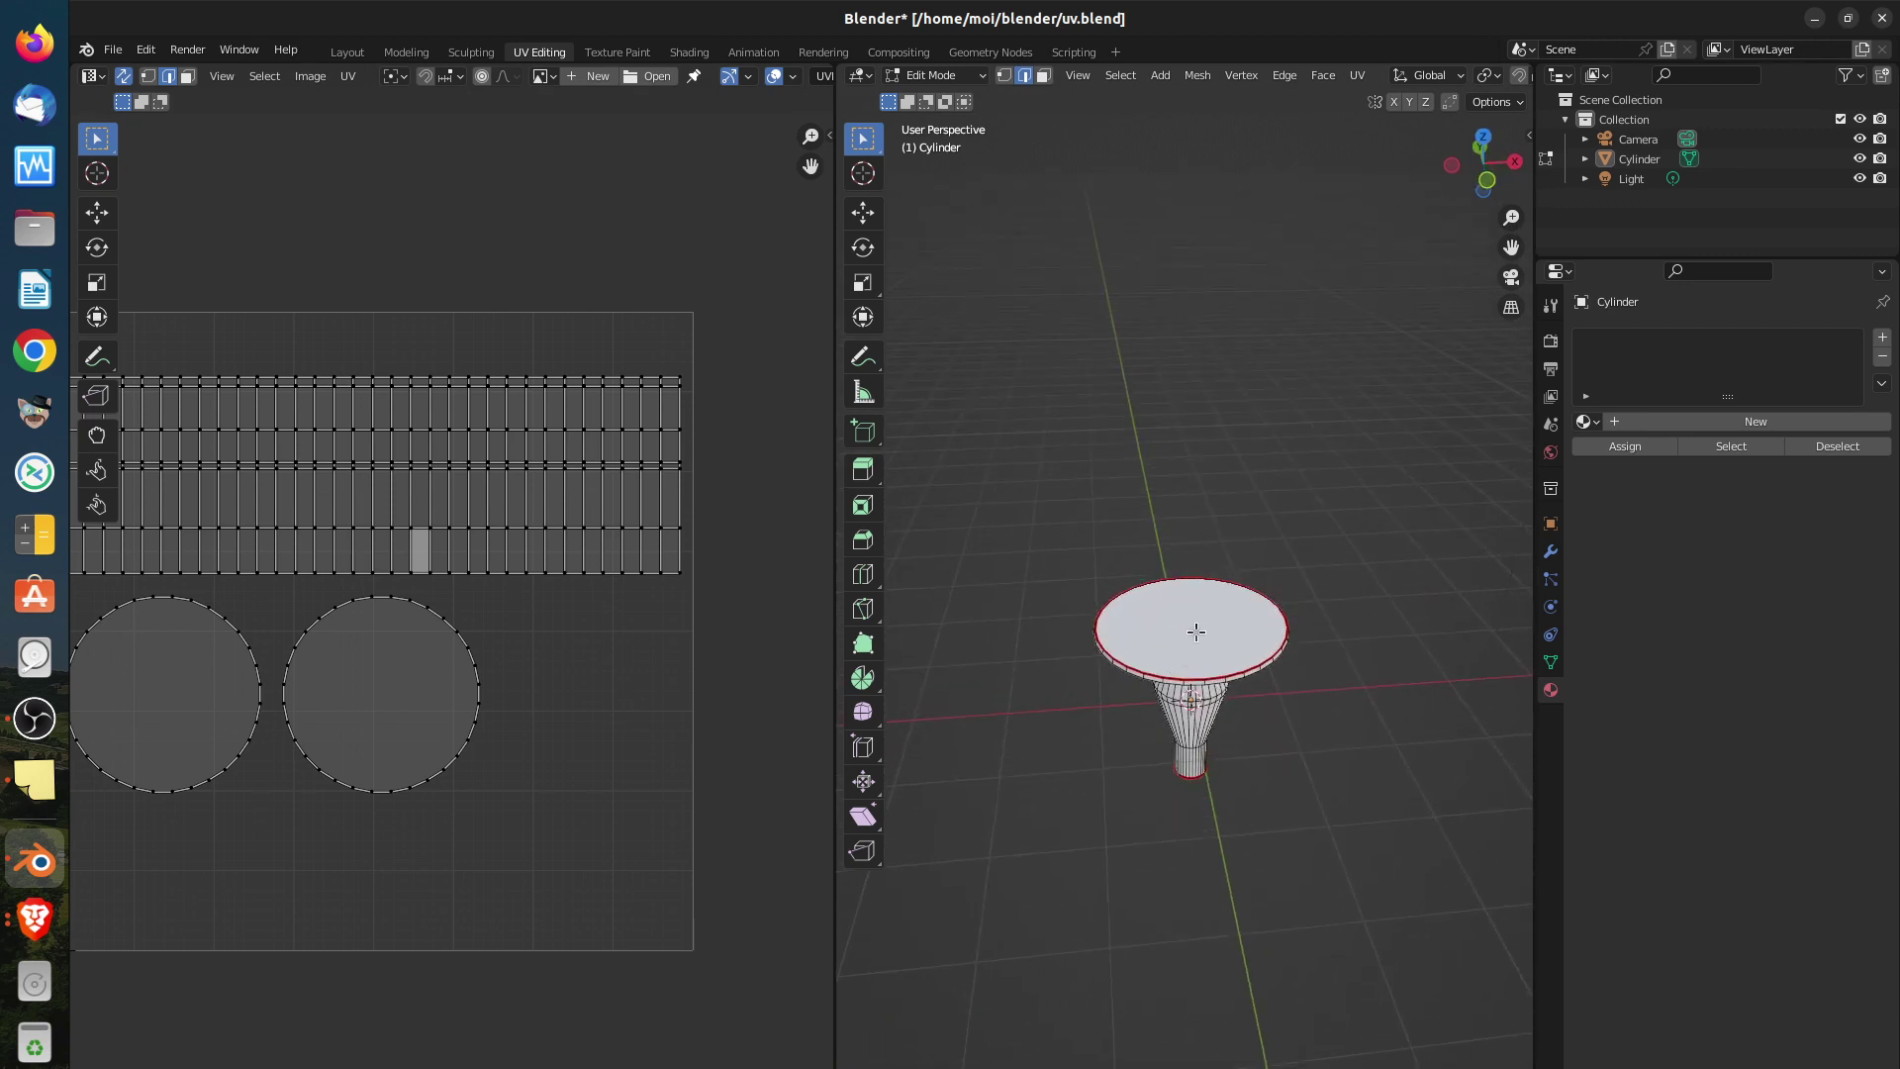
pyautogui.click(1043, 75)
pyautogui.click(1224, 630)
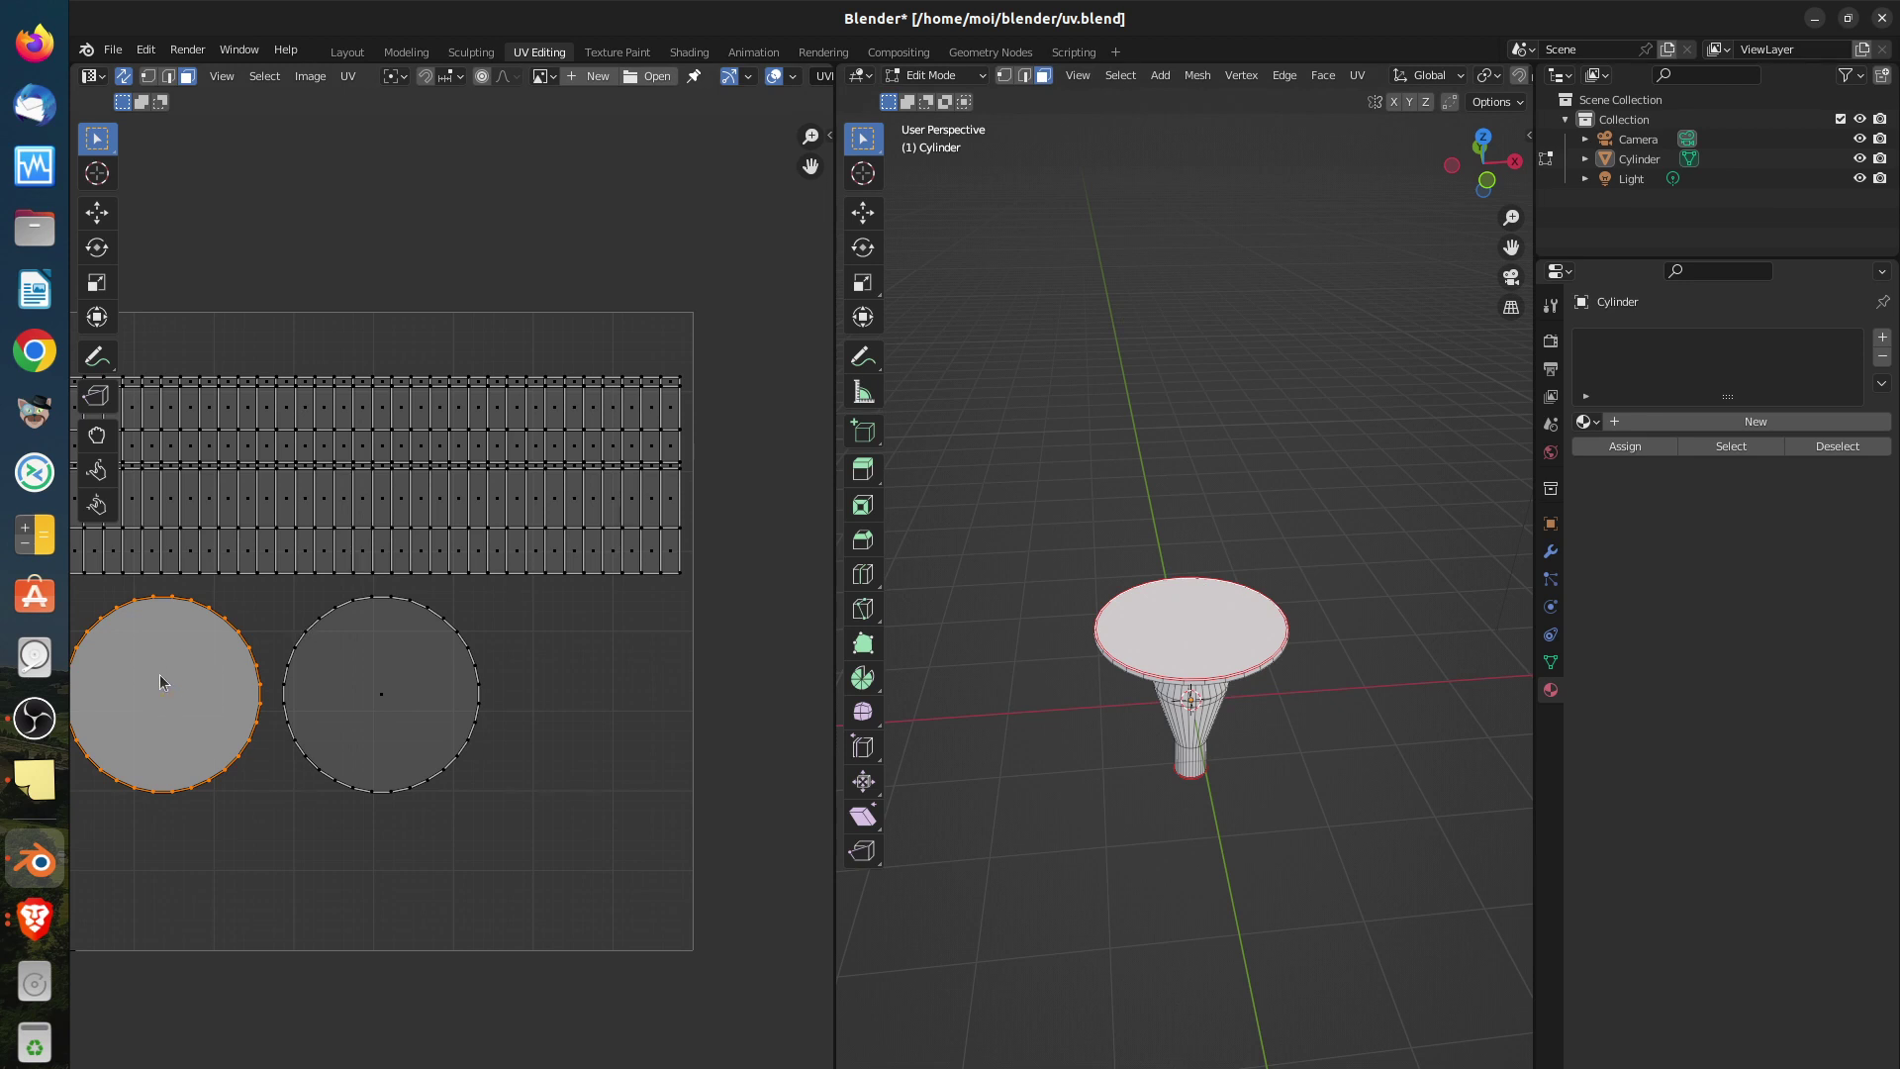
# Select the circular UV island of the leg's bottom cap and scale it down to about 0.15
pyautogui.click(385, 698)
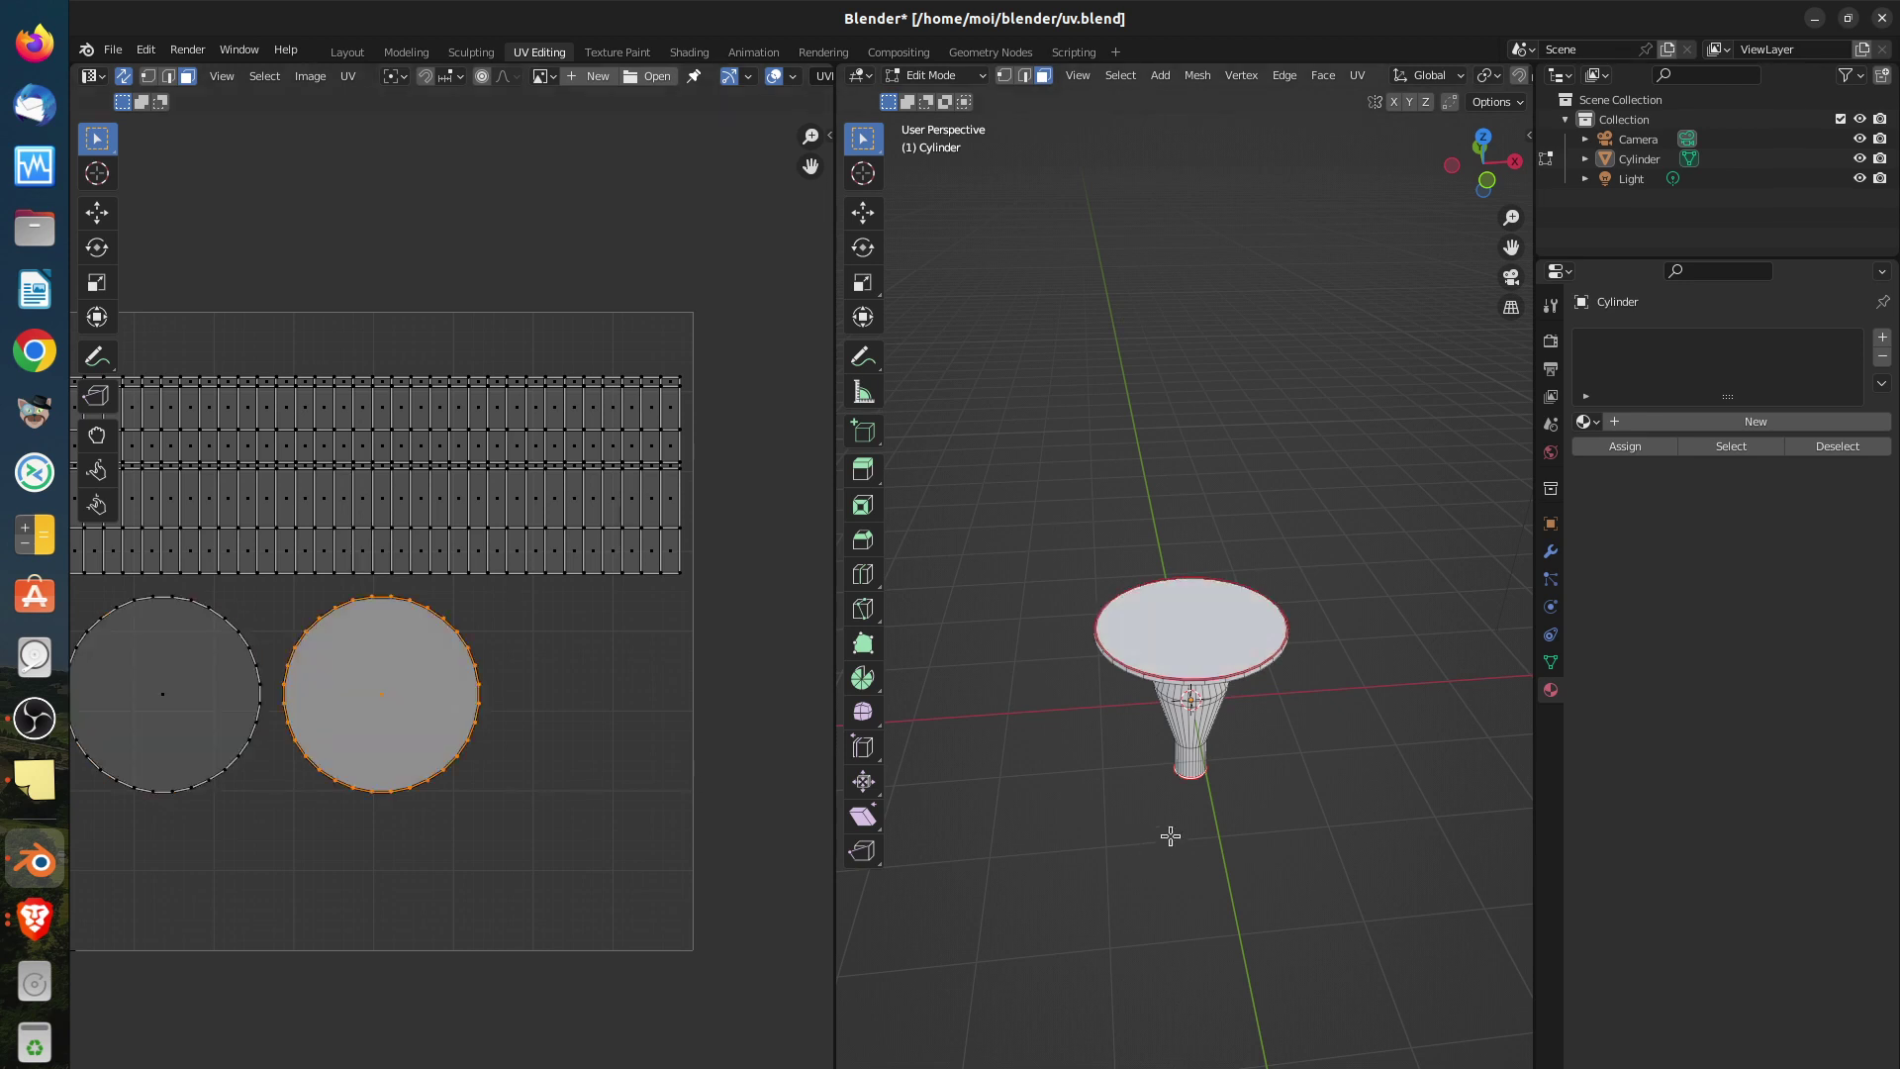
pyautogui.moveTo(1170, 831); pyautogui.dragTo(1009, 639, button='middle')
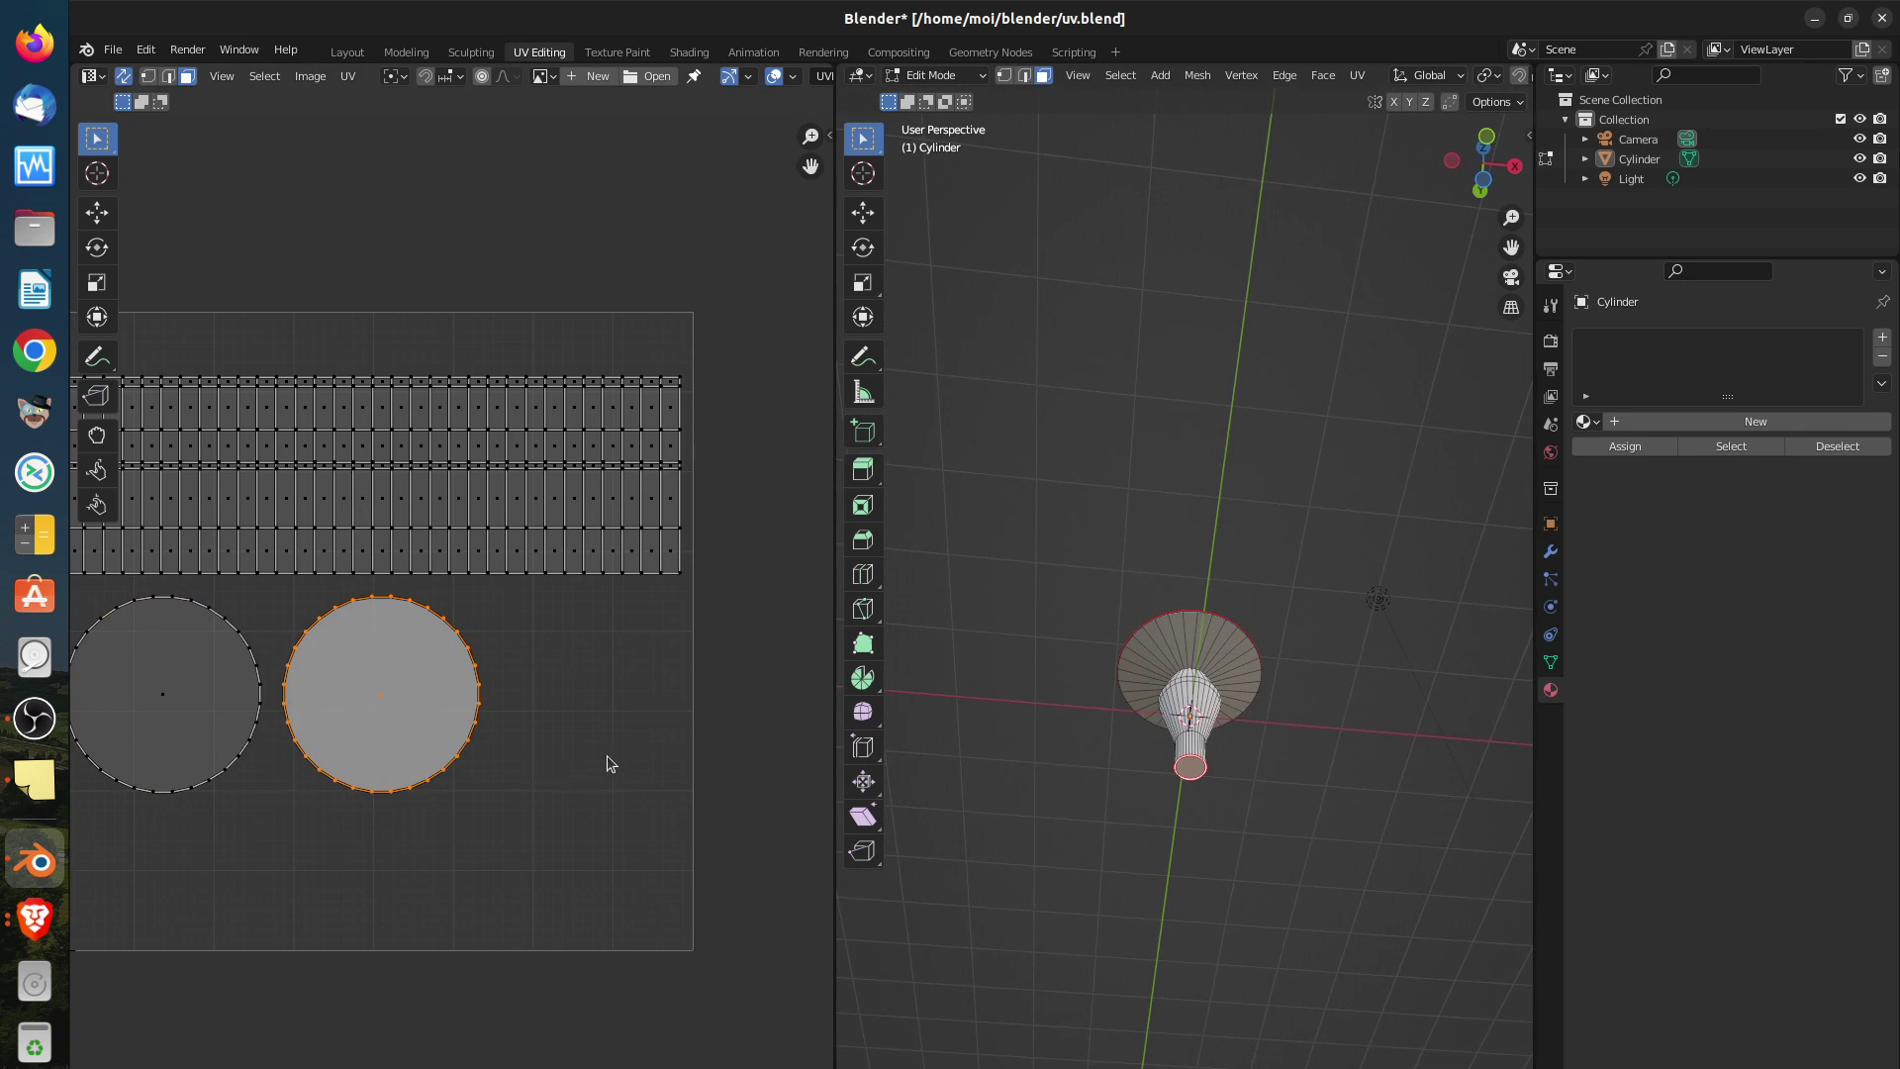
pyautogui.press('s')
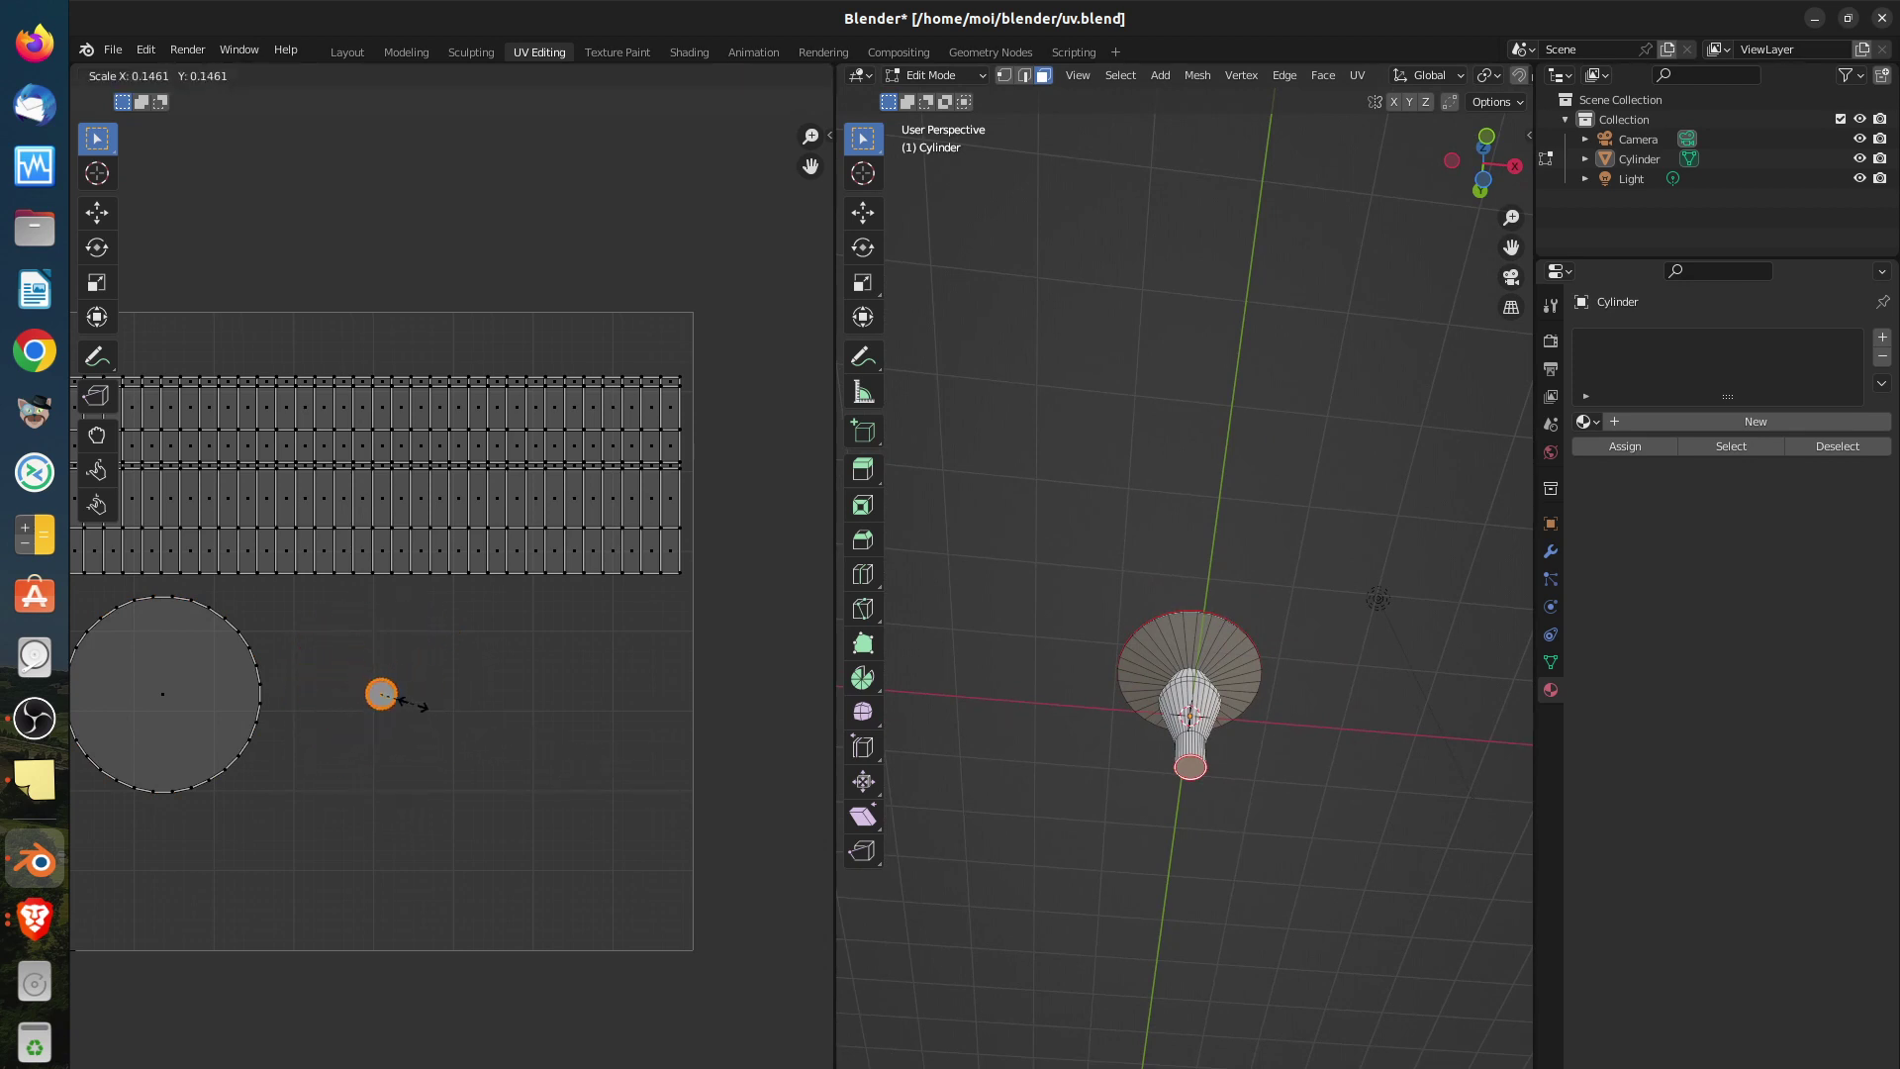
pyautogui.click(440, 712)
# Move the small bottom-cap island into the gap between the side strip and the large circle's upper-left edge
pyautogui.press('g')
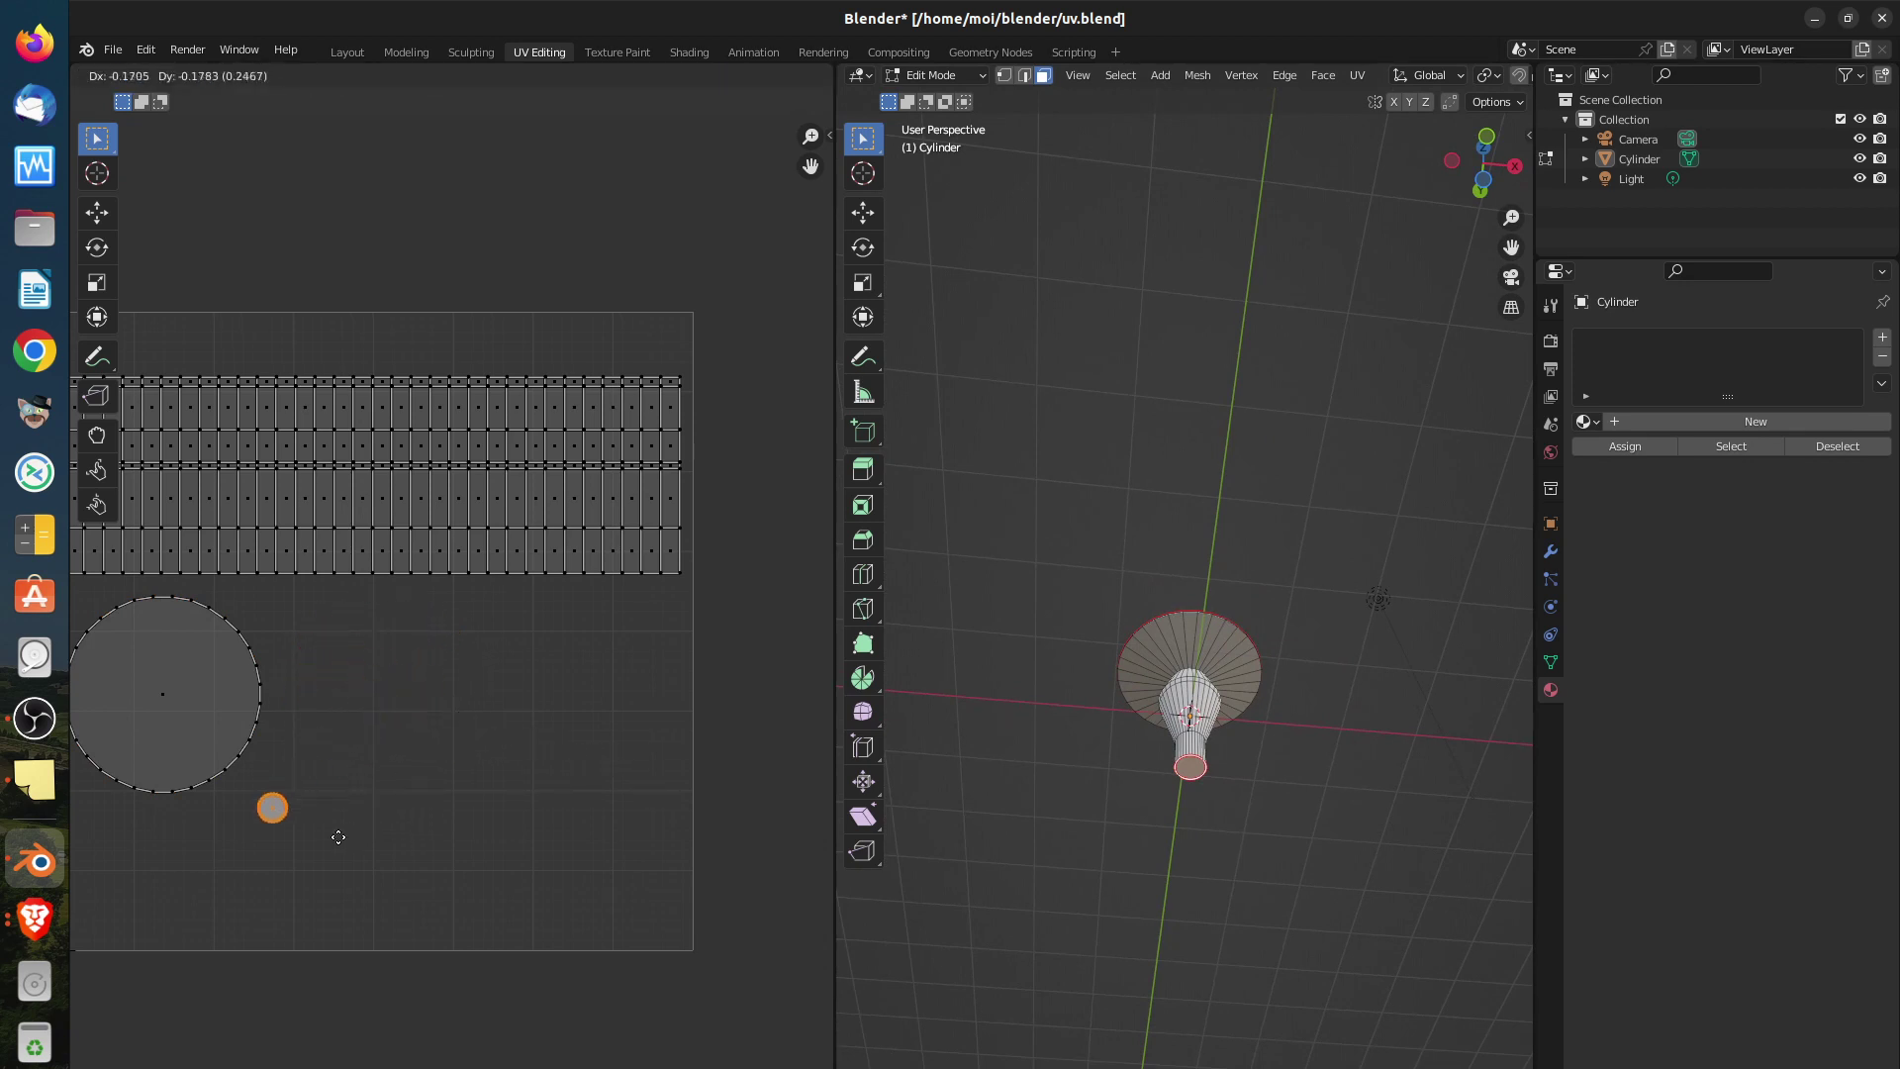
pyautogui.click(243, 866)
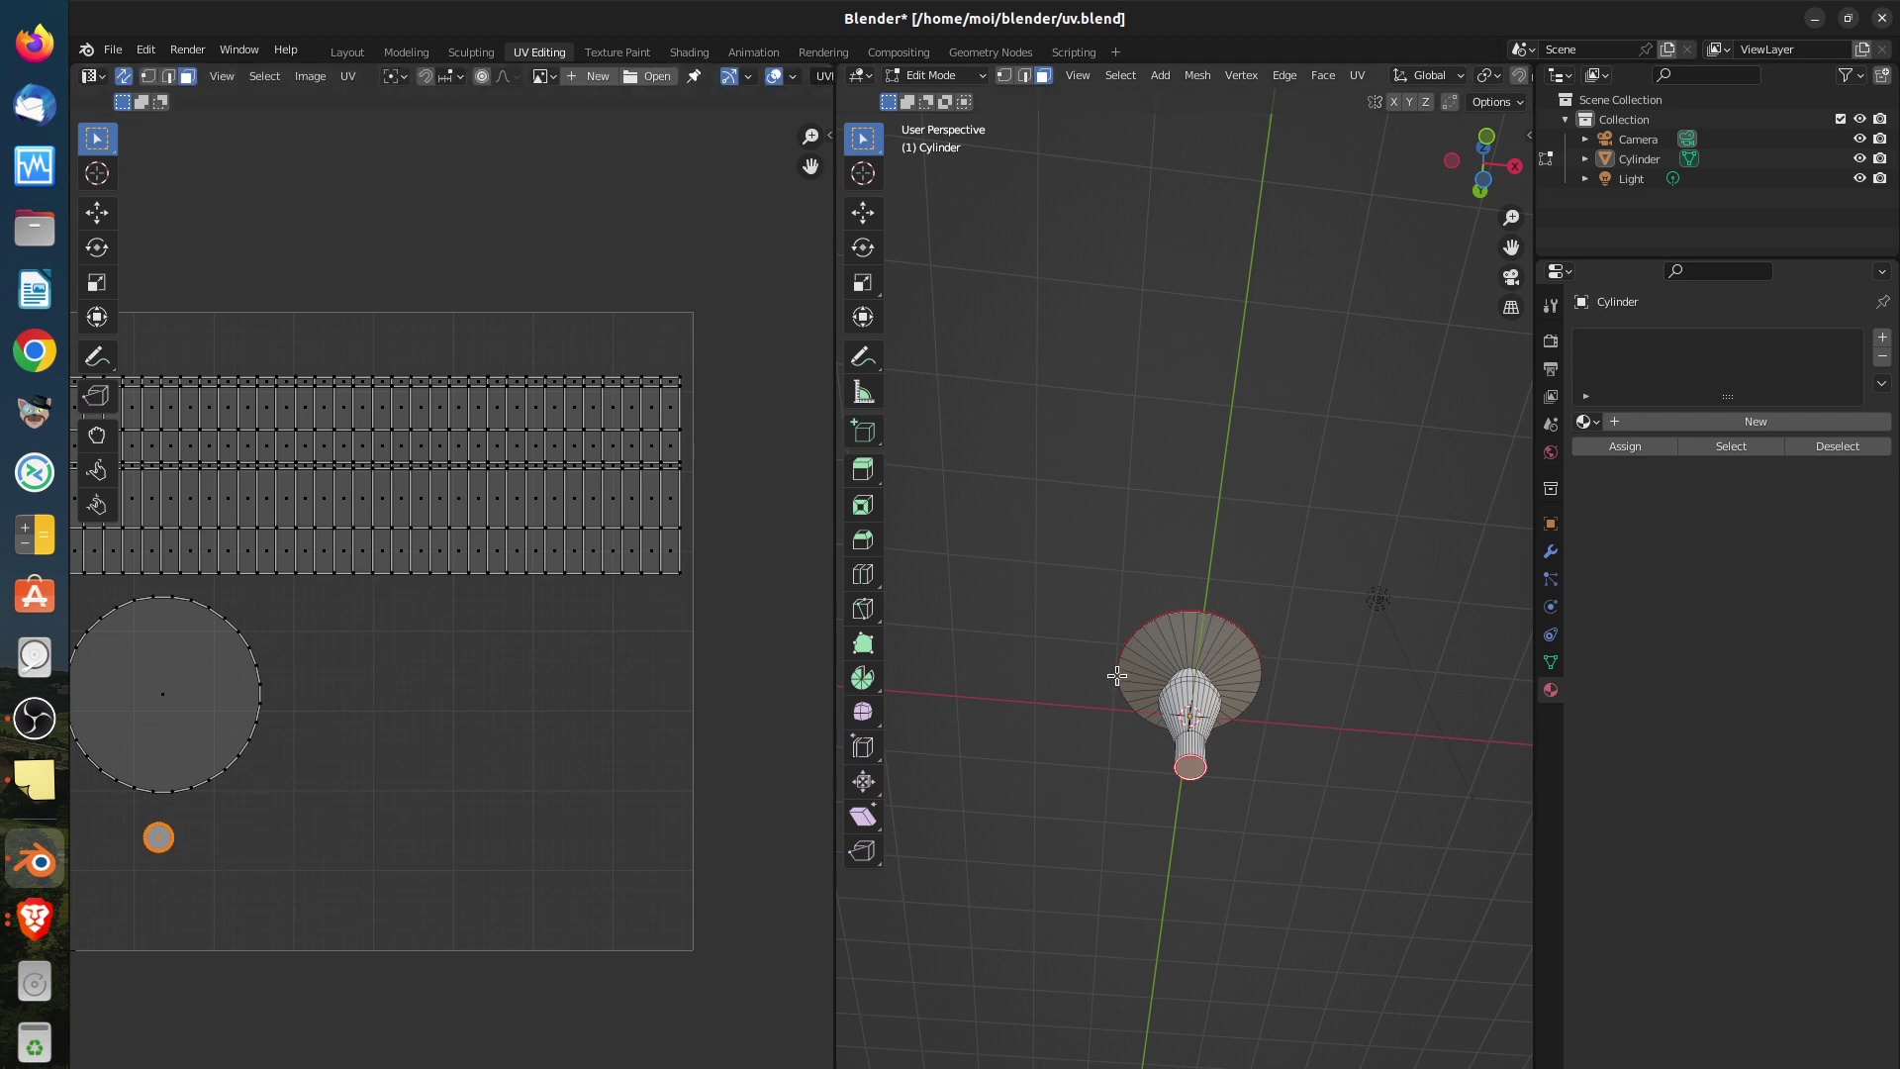
pyautogui.moveTo(1124, 669); pyautogui.dragTo(1154, 878, button='middle')
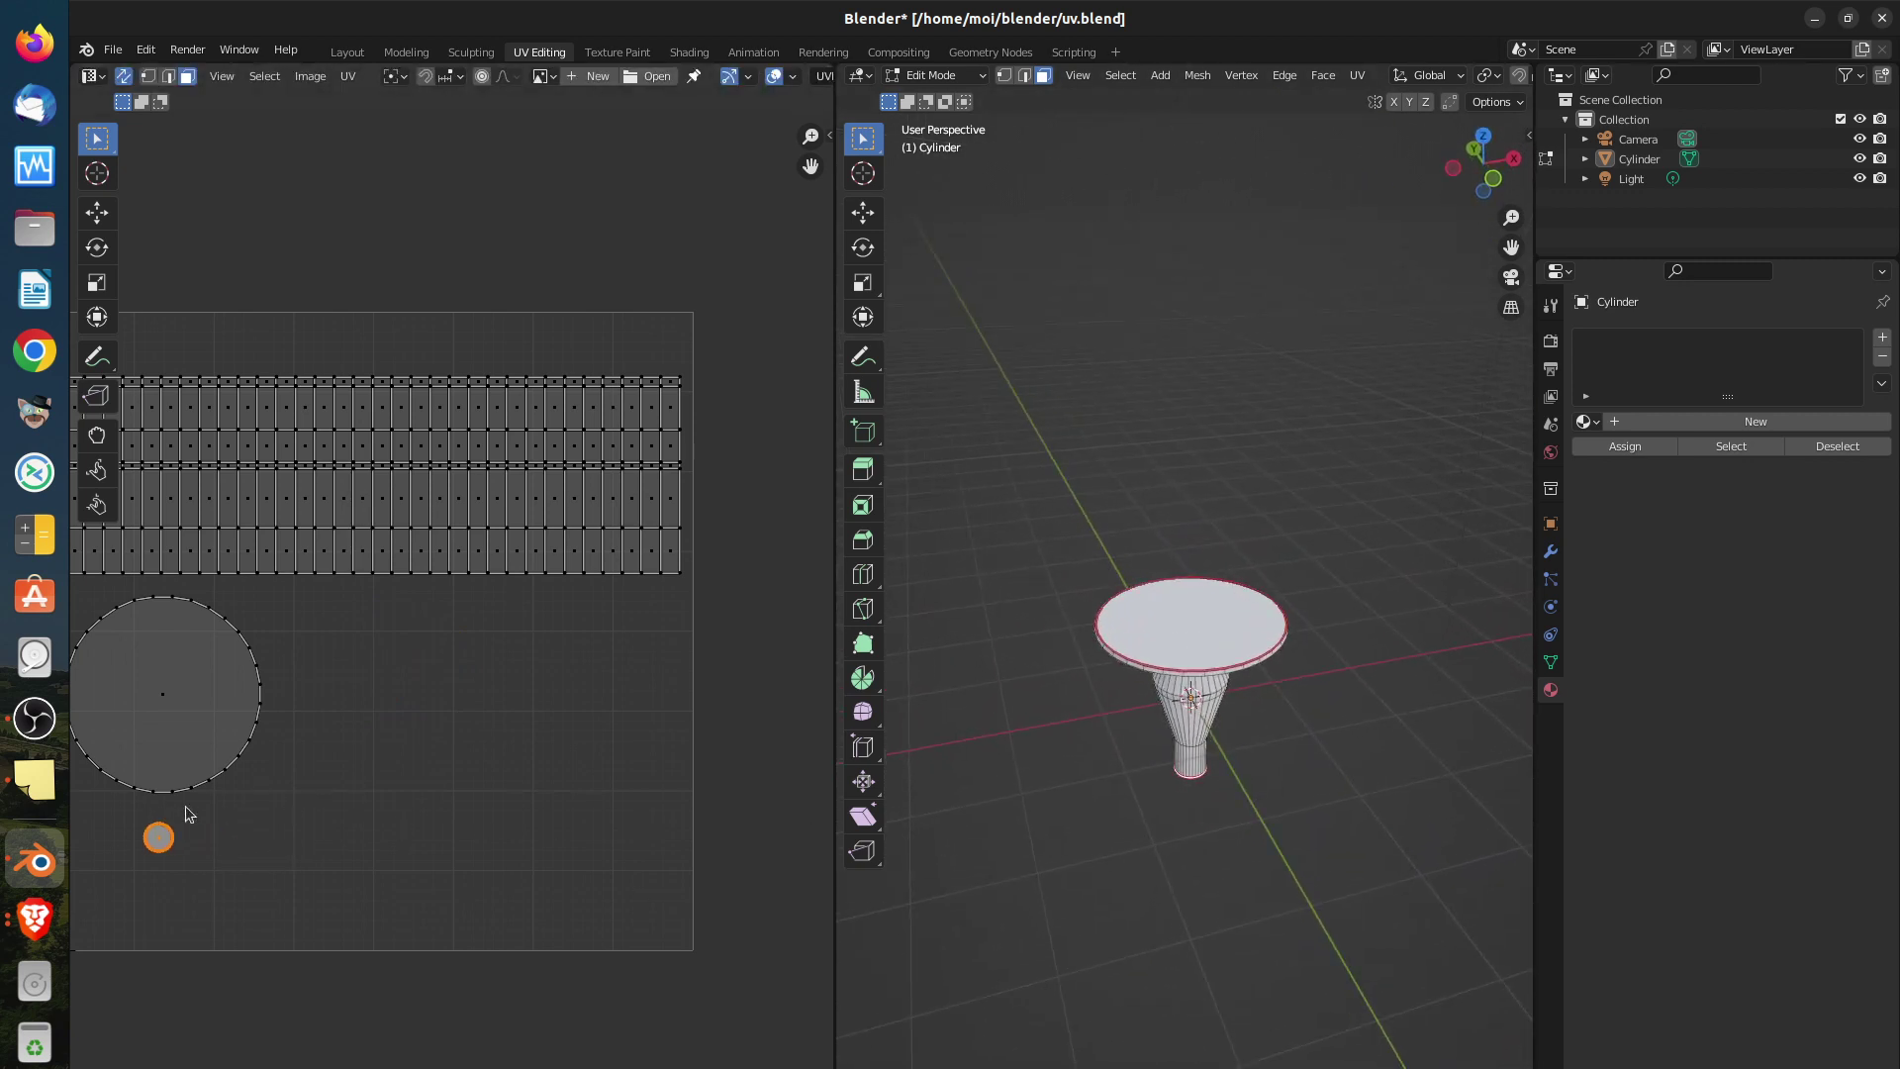
pyautogui.press('g')
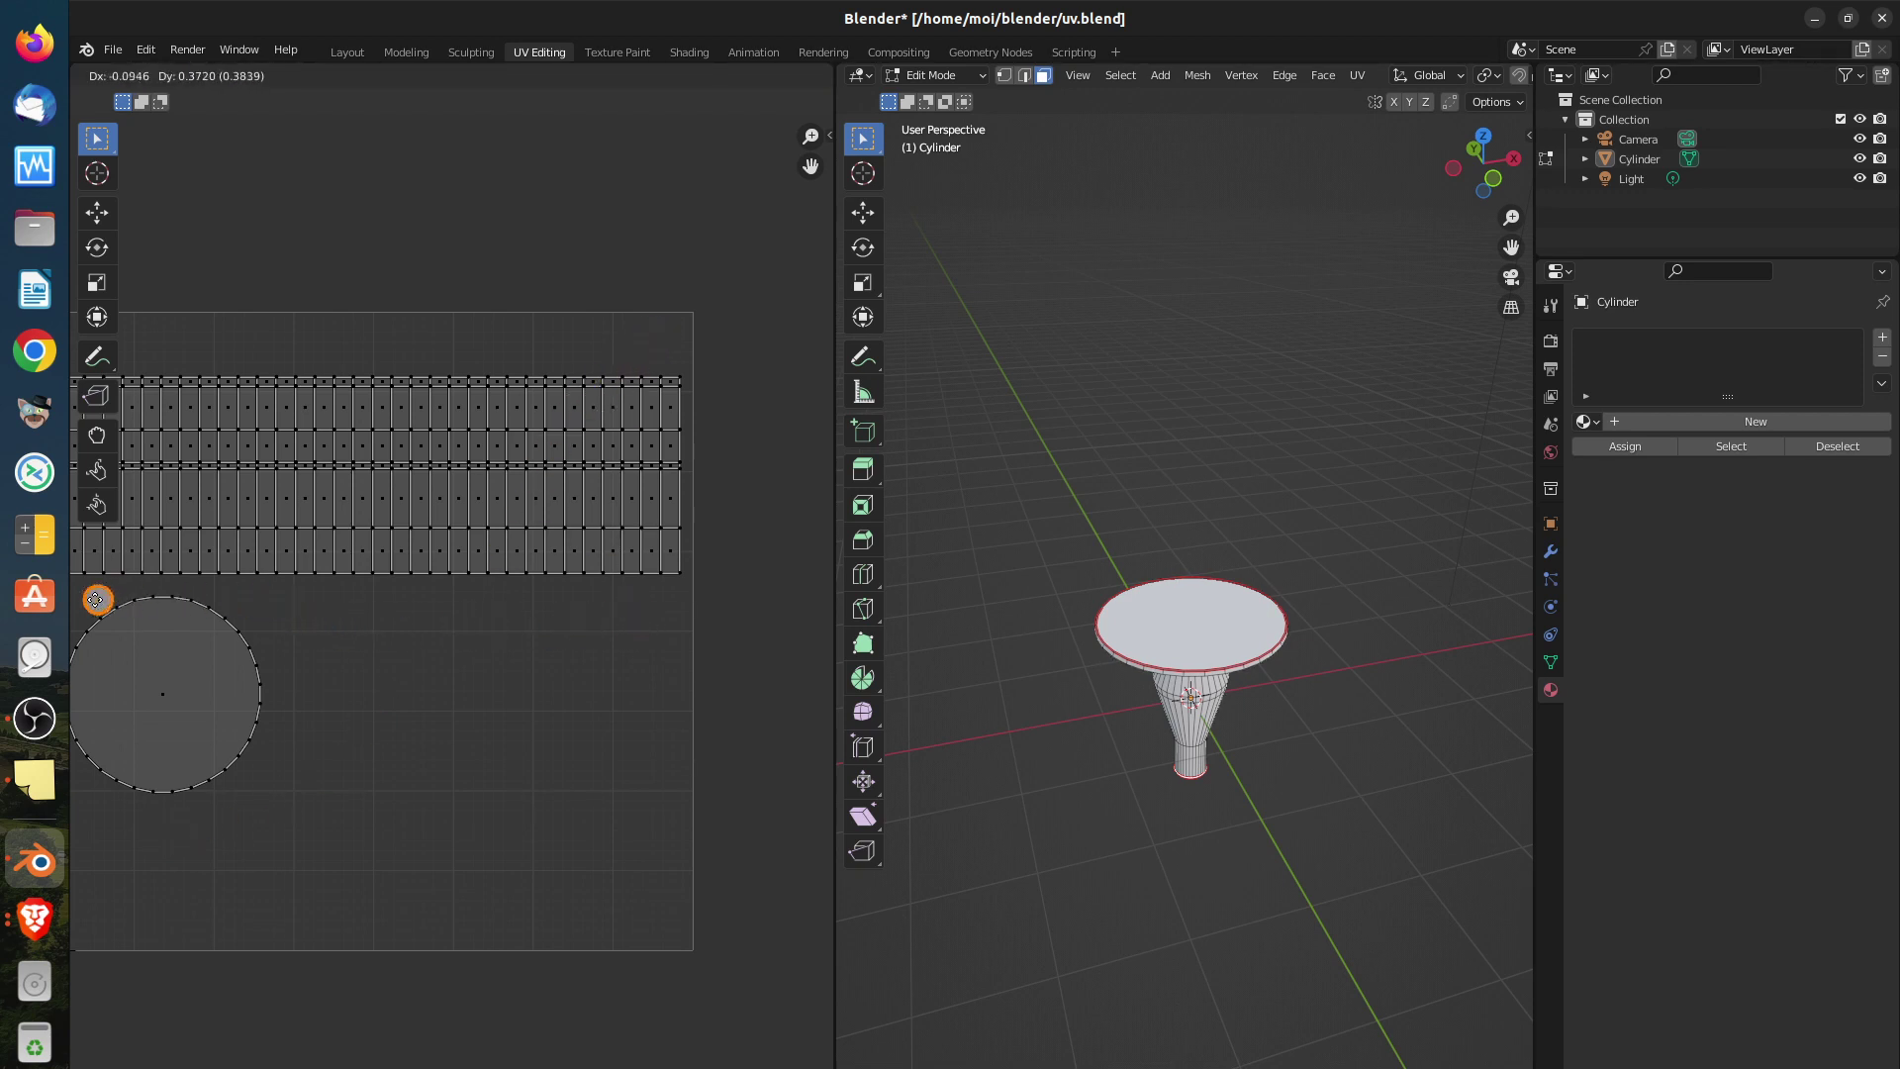
pyautogui.click(84, 601)
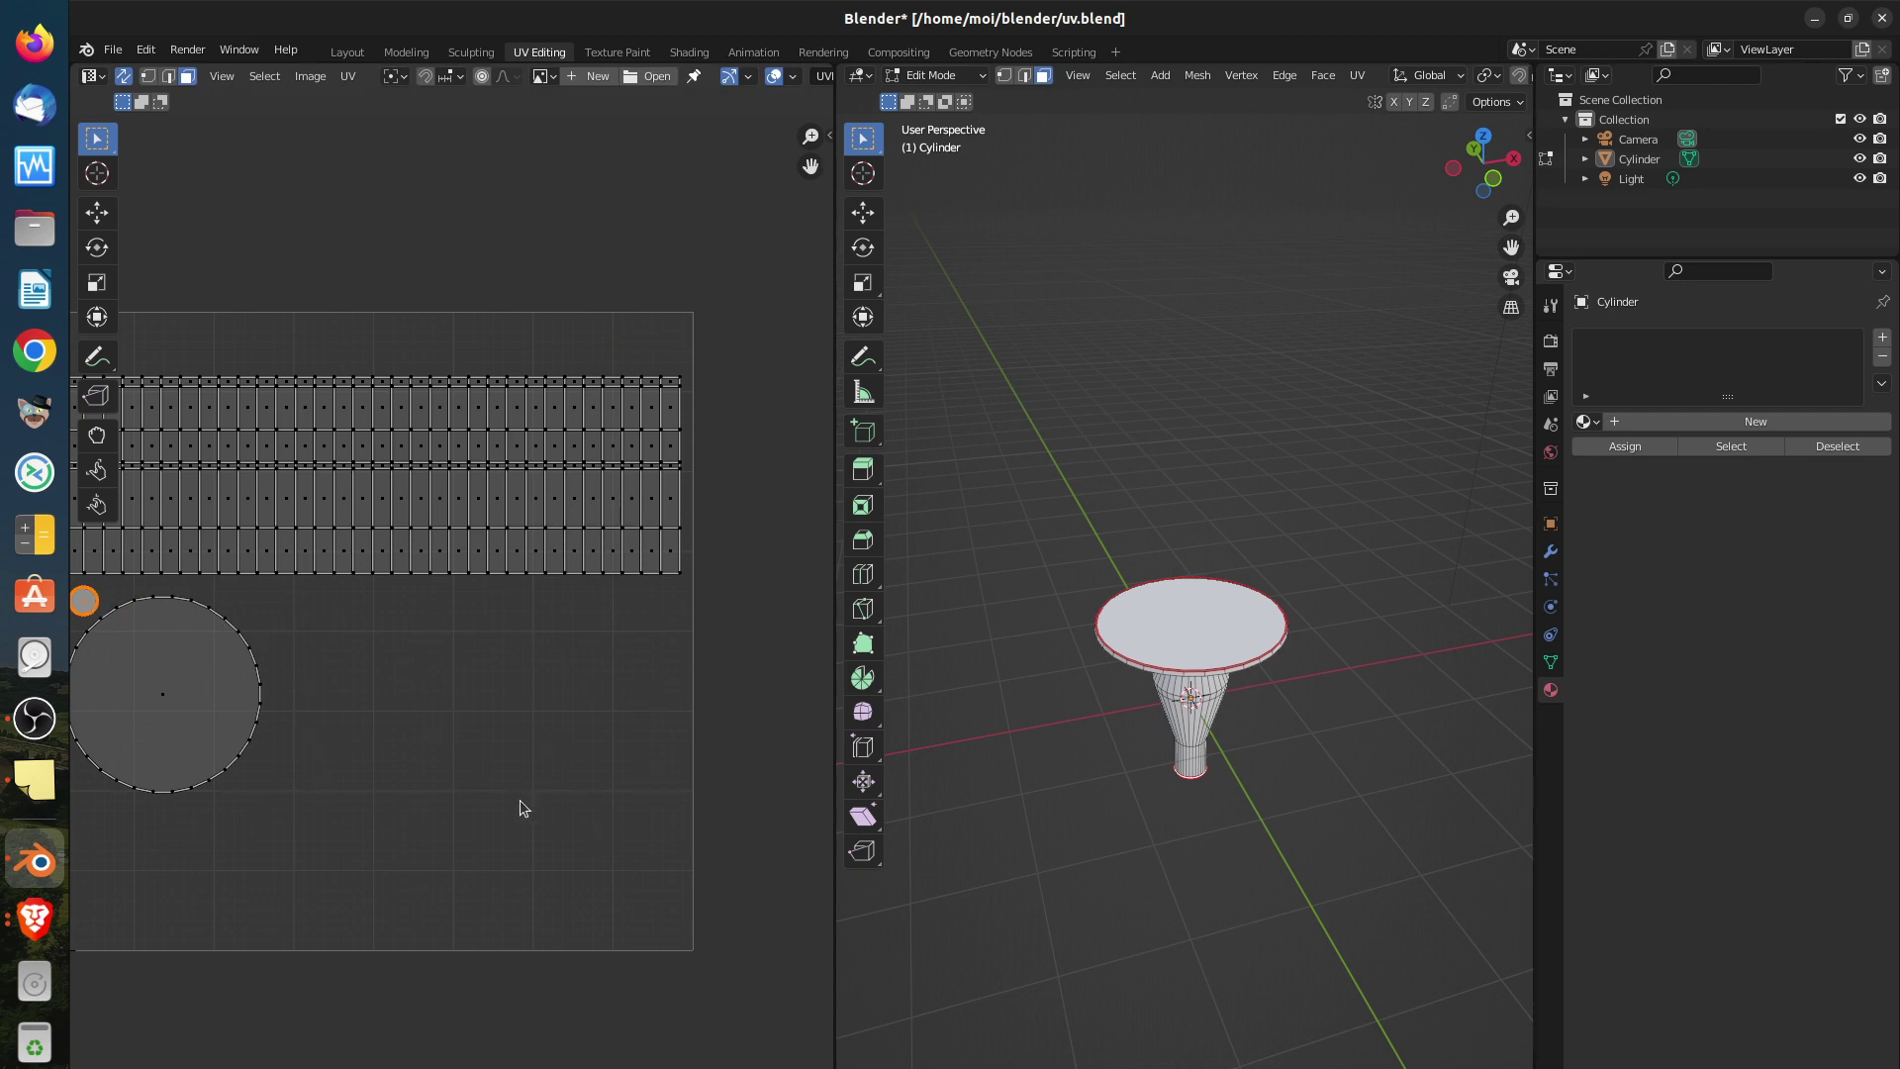
# Select only the tabletop's circular UV island, scale it up to about 1.57 and move it clear below the side strip
pyautogui.moveTo(1196, 760); pyautogui.dragTo(1149, 767, button='middle')
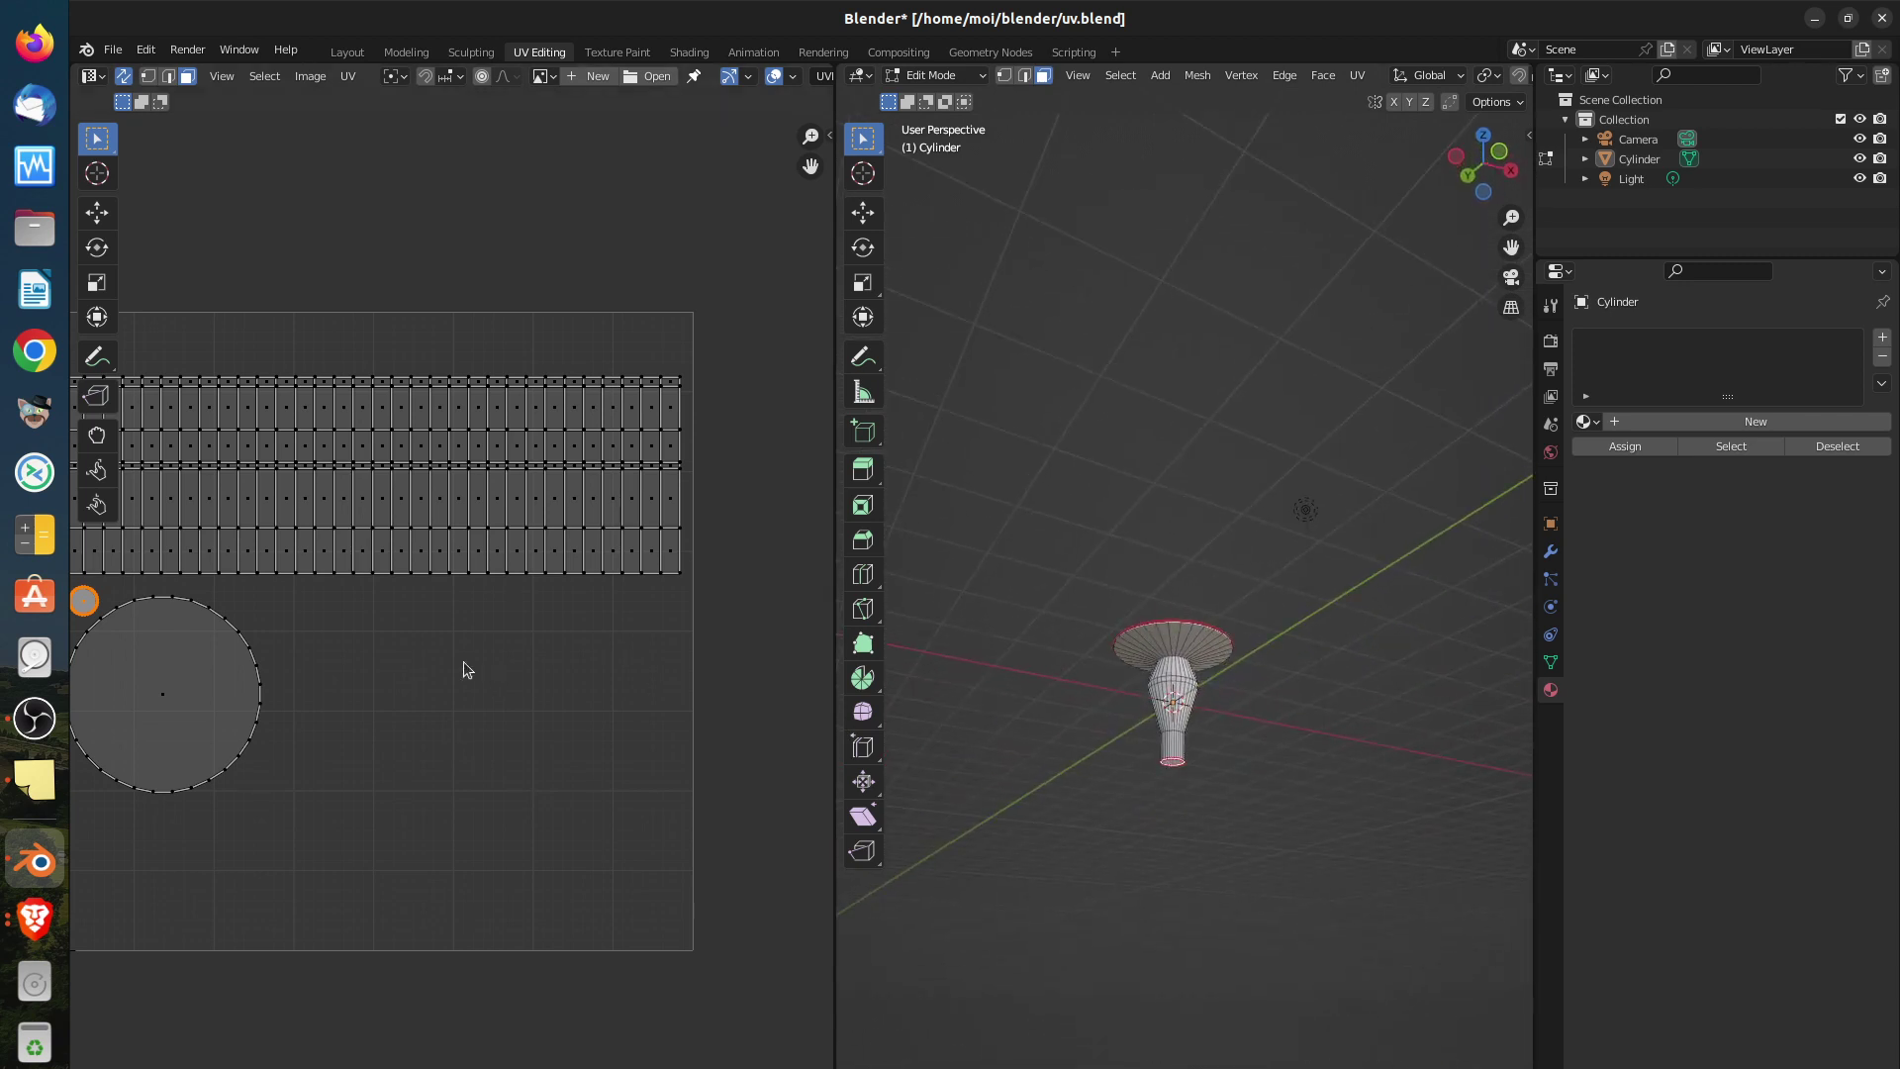
pyautogui.scroll(-2, 445, 691)
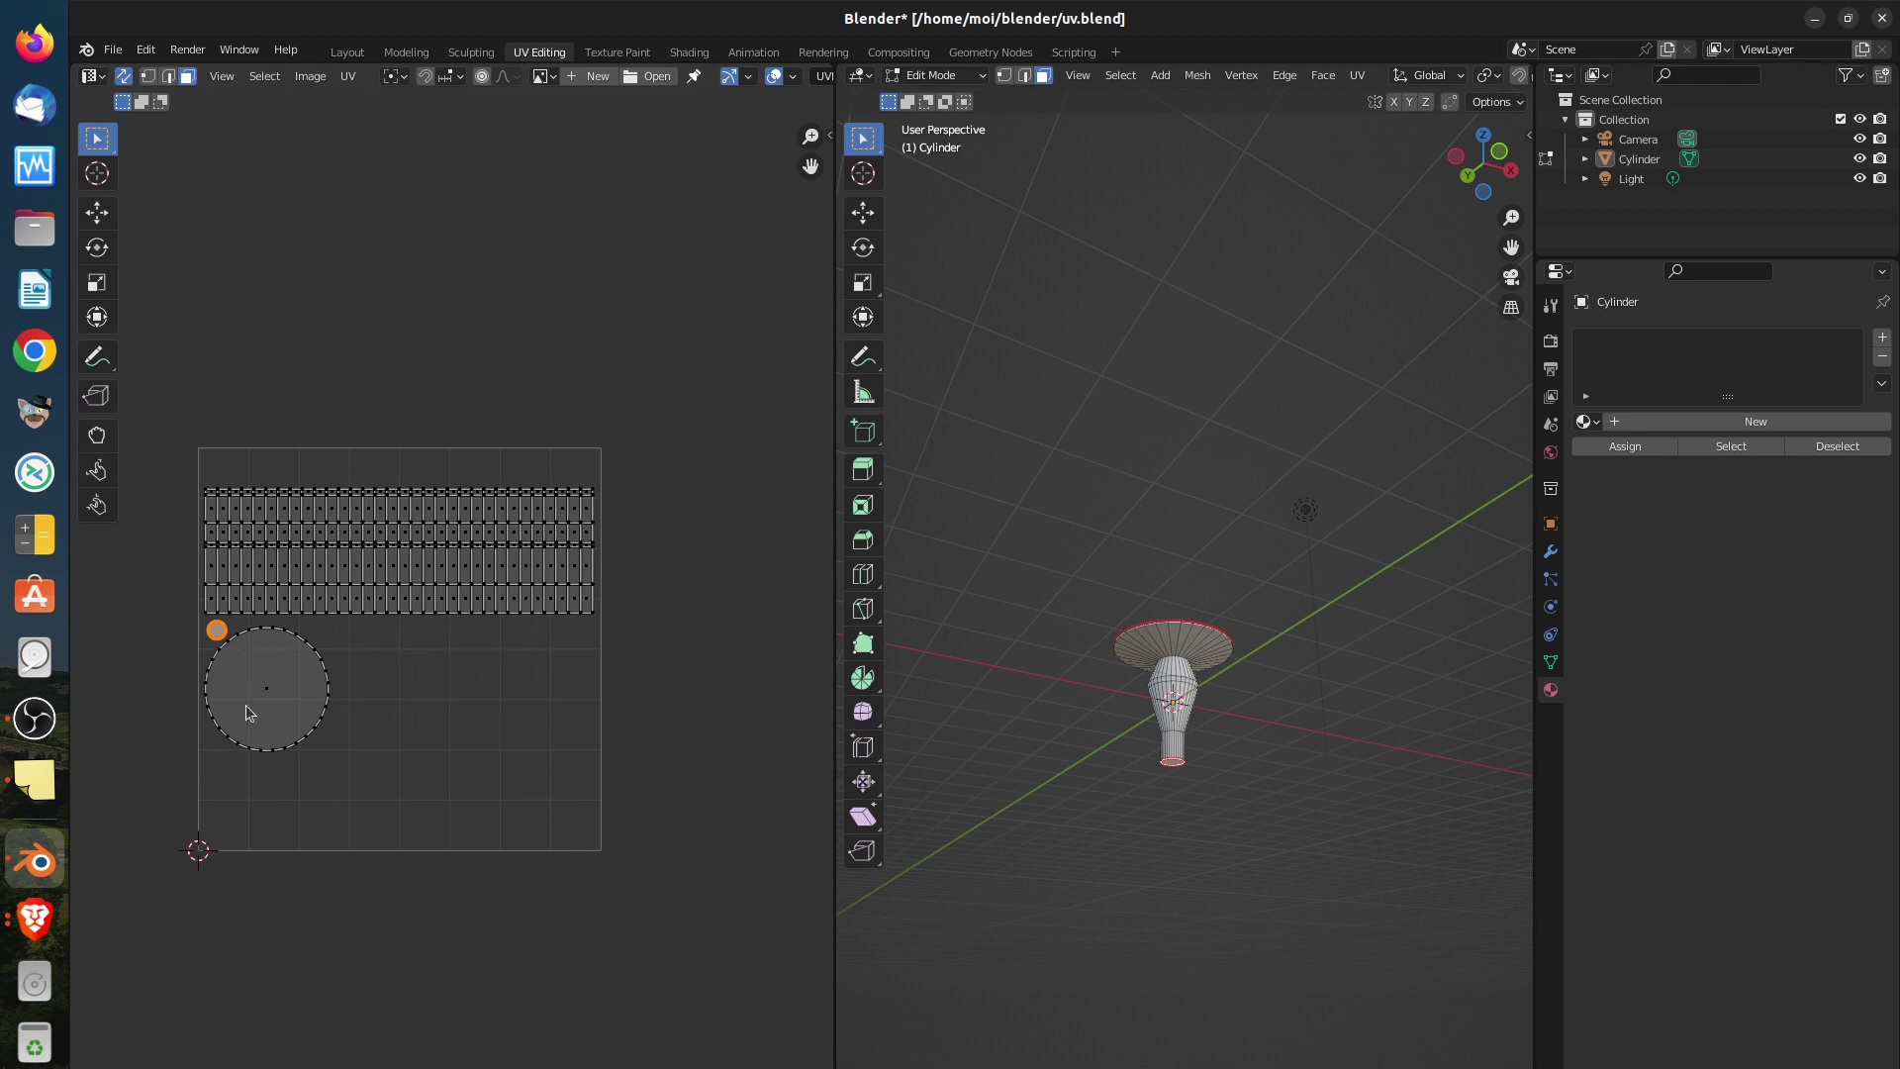
pyautogui.click(310, 697)
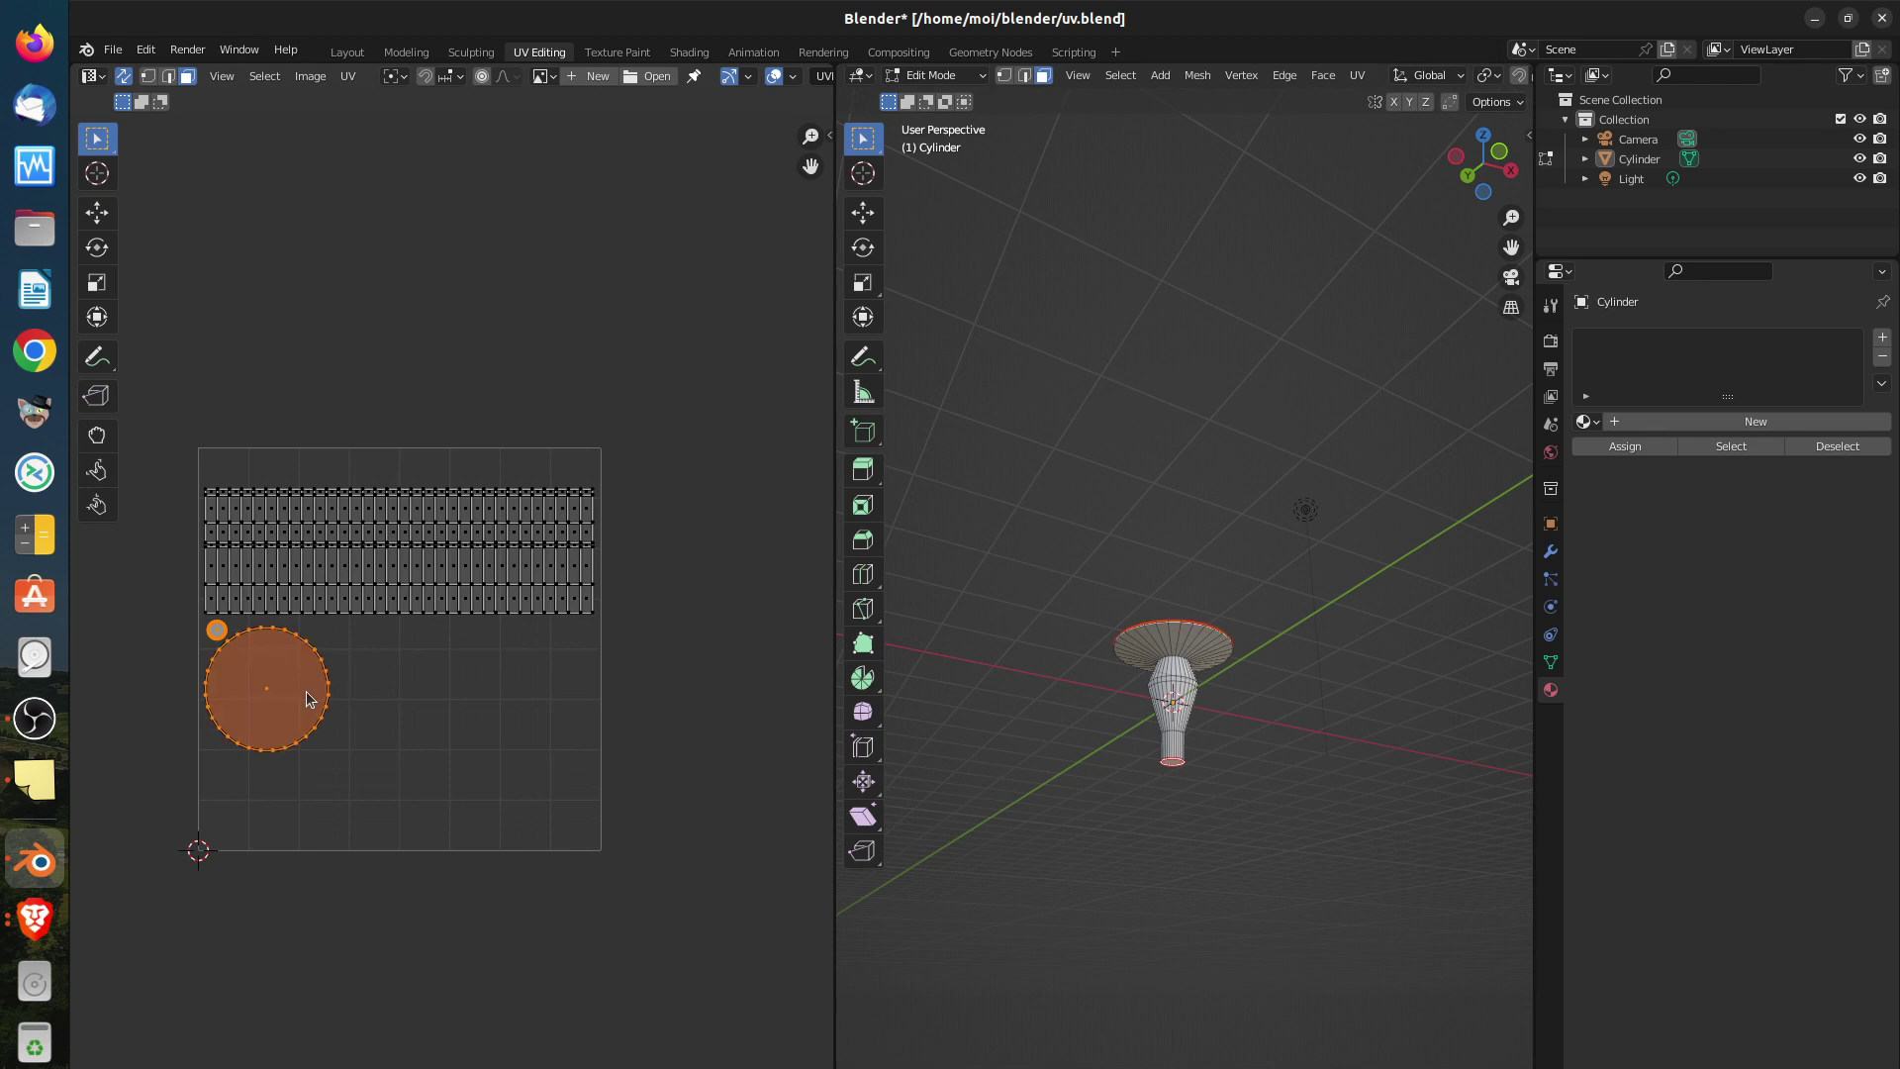
pyautogui.hotkey('alt', 'a')
pyautogui.click(310, 698)
pyautogui.press('s')
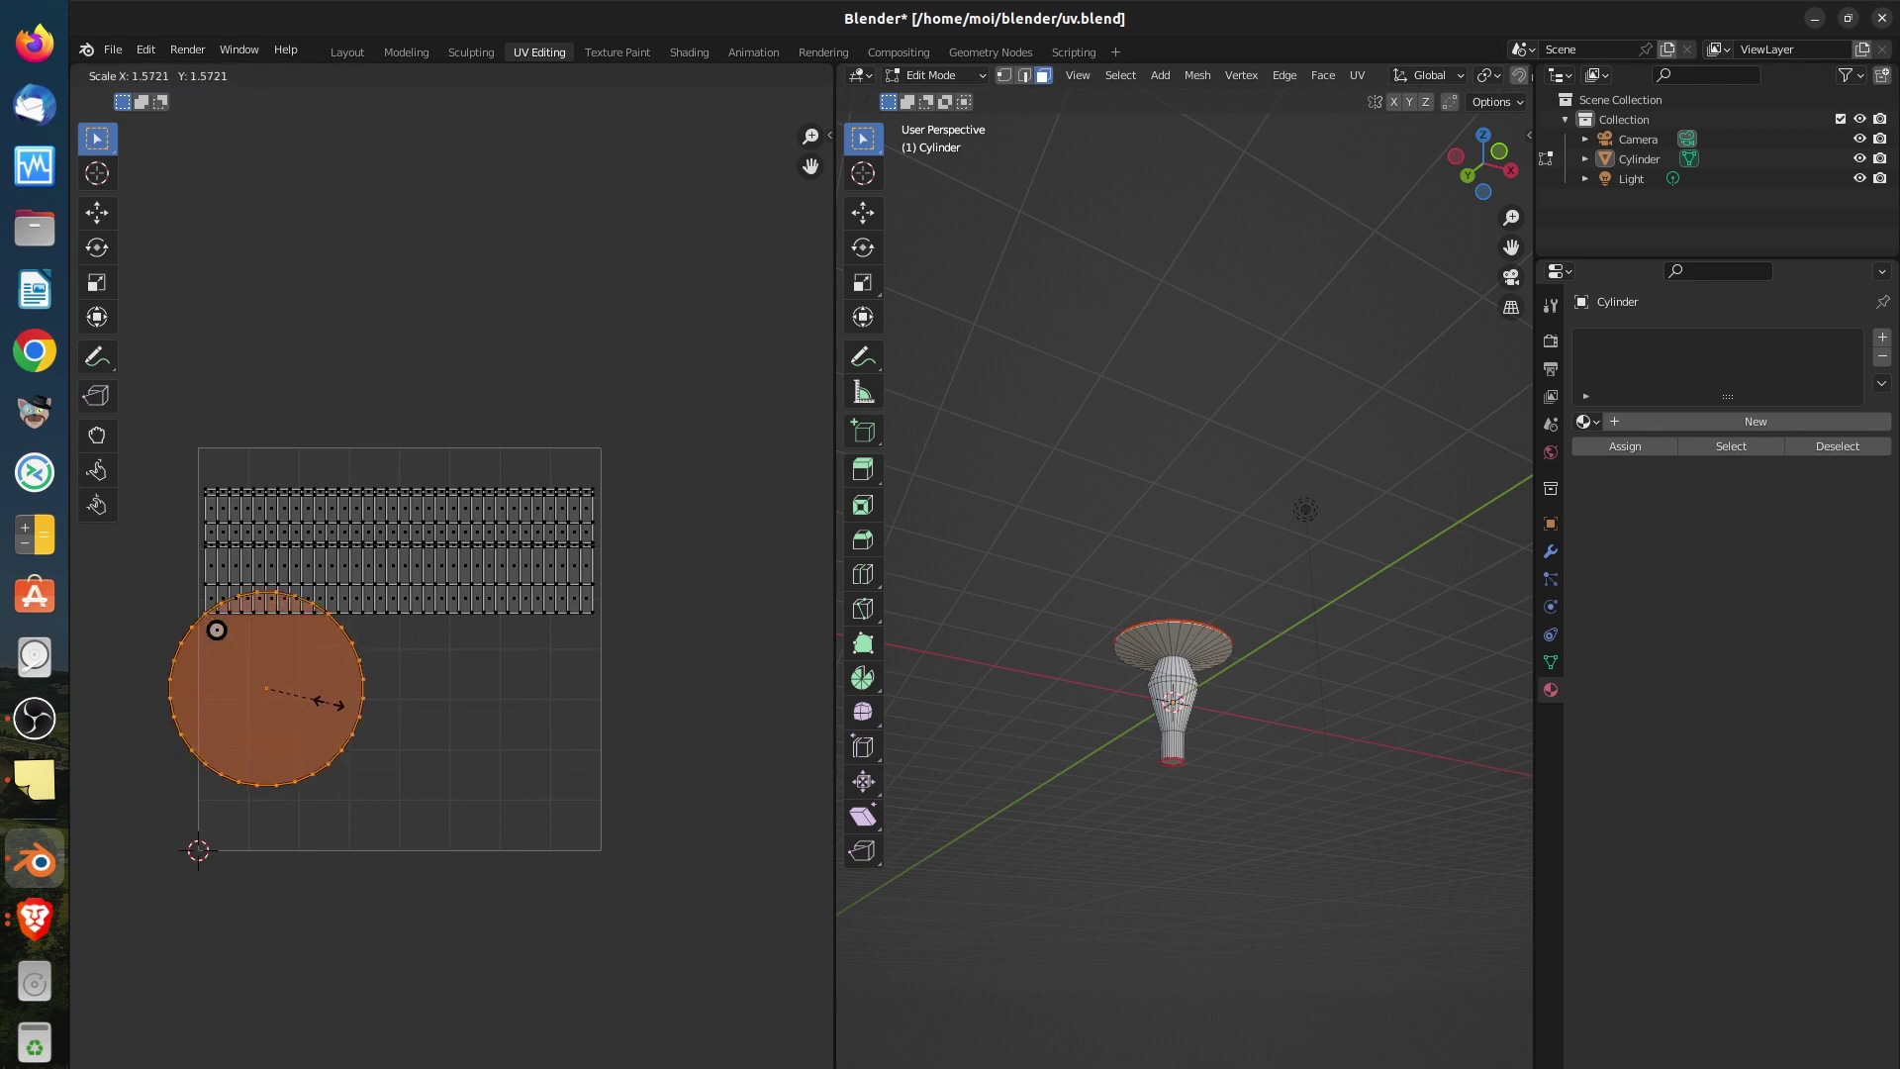
pyautogui.click(329, 702)
pyautogui.press('g')
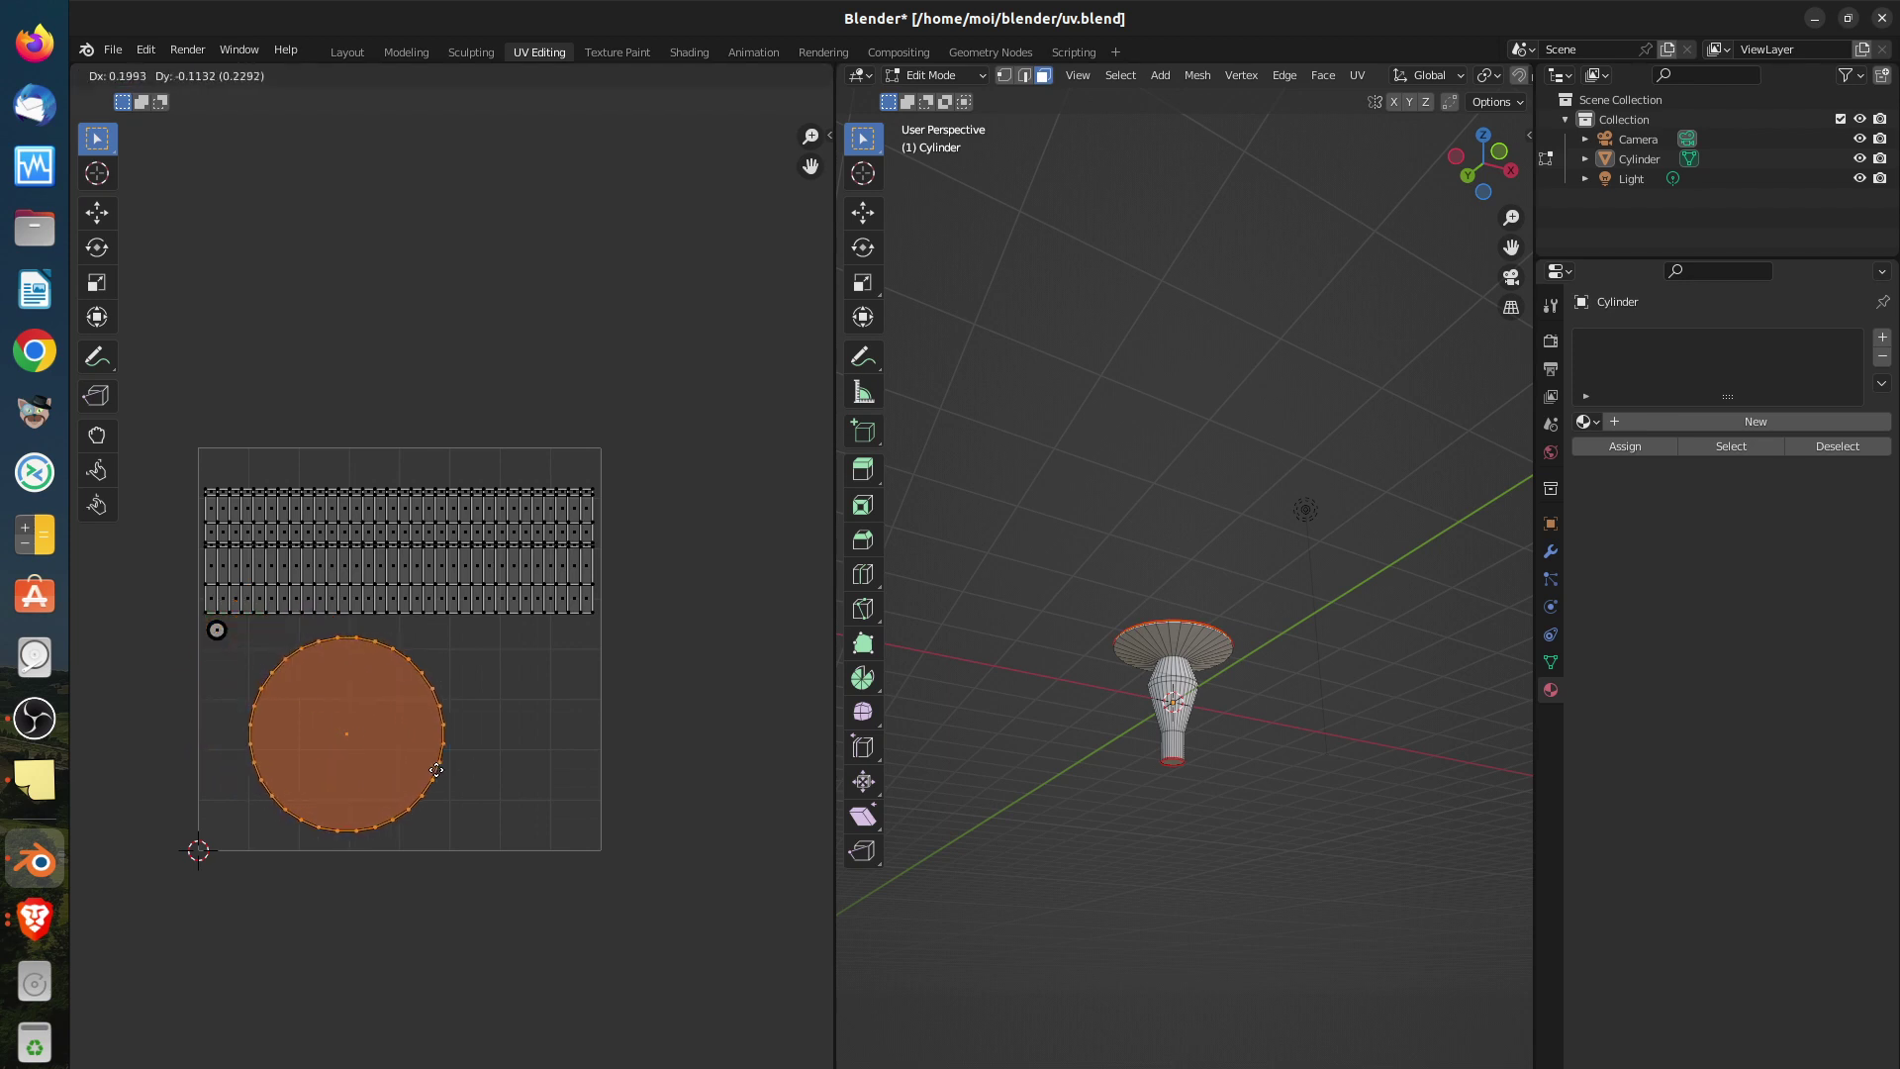
pyautogui.click(436, 773)
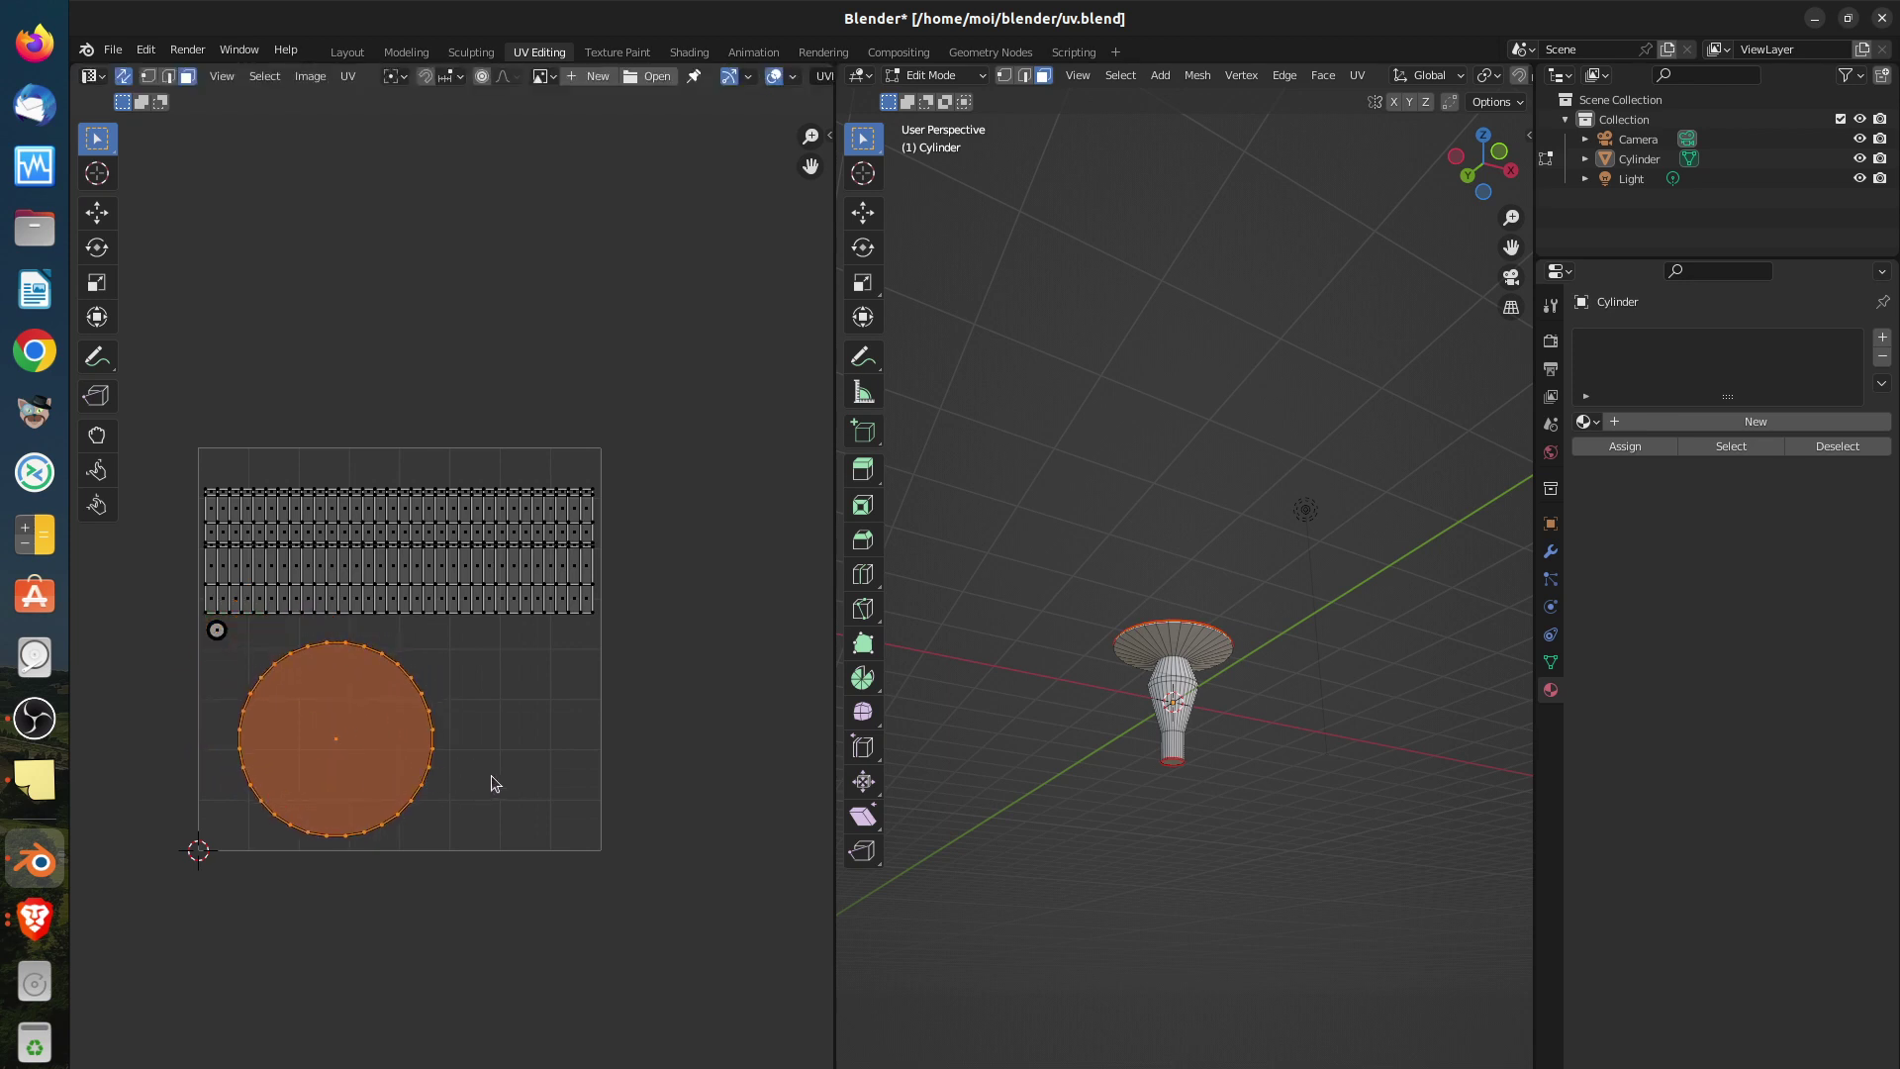
# Enlarge the tabletop island slightly more and nudge it up and left so it fits within the UV square
pyautogui.press('s')
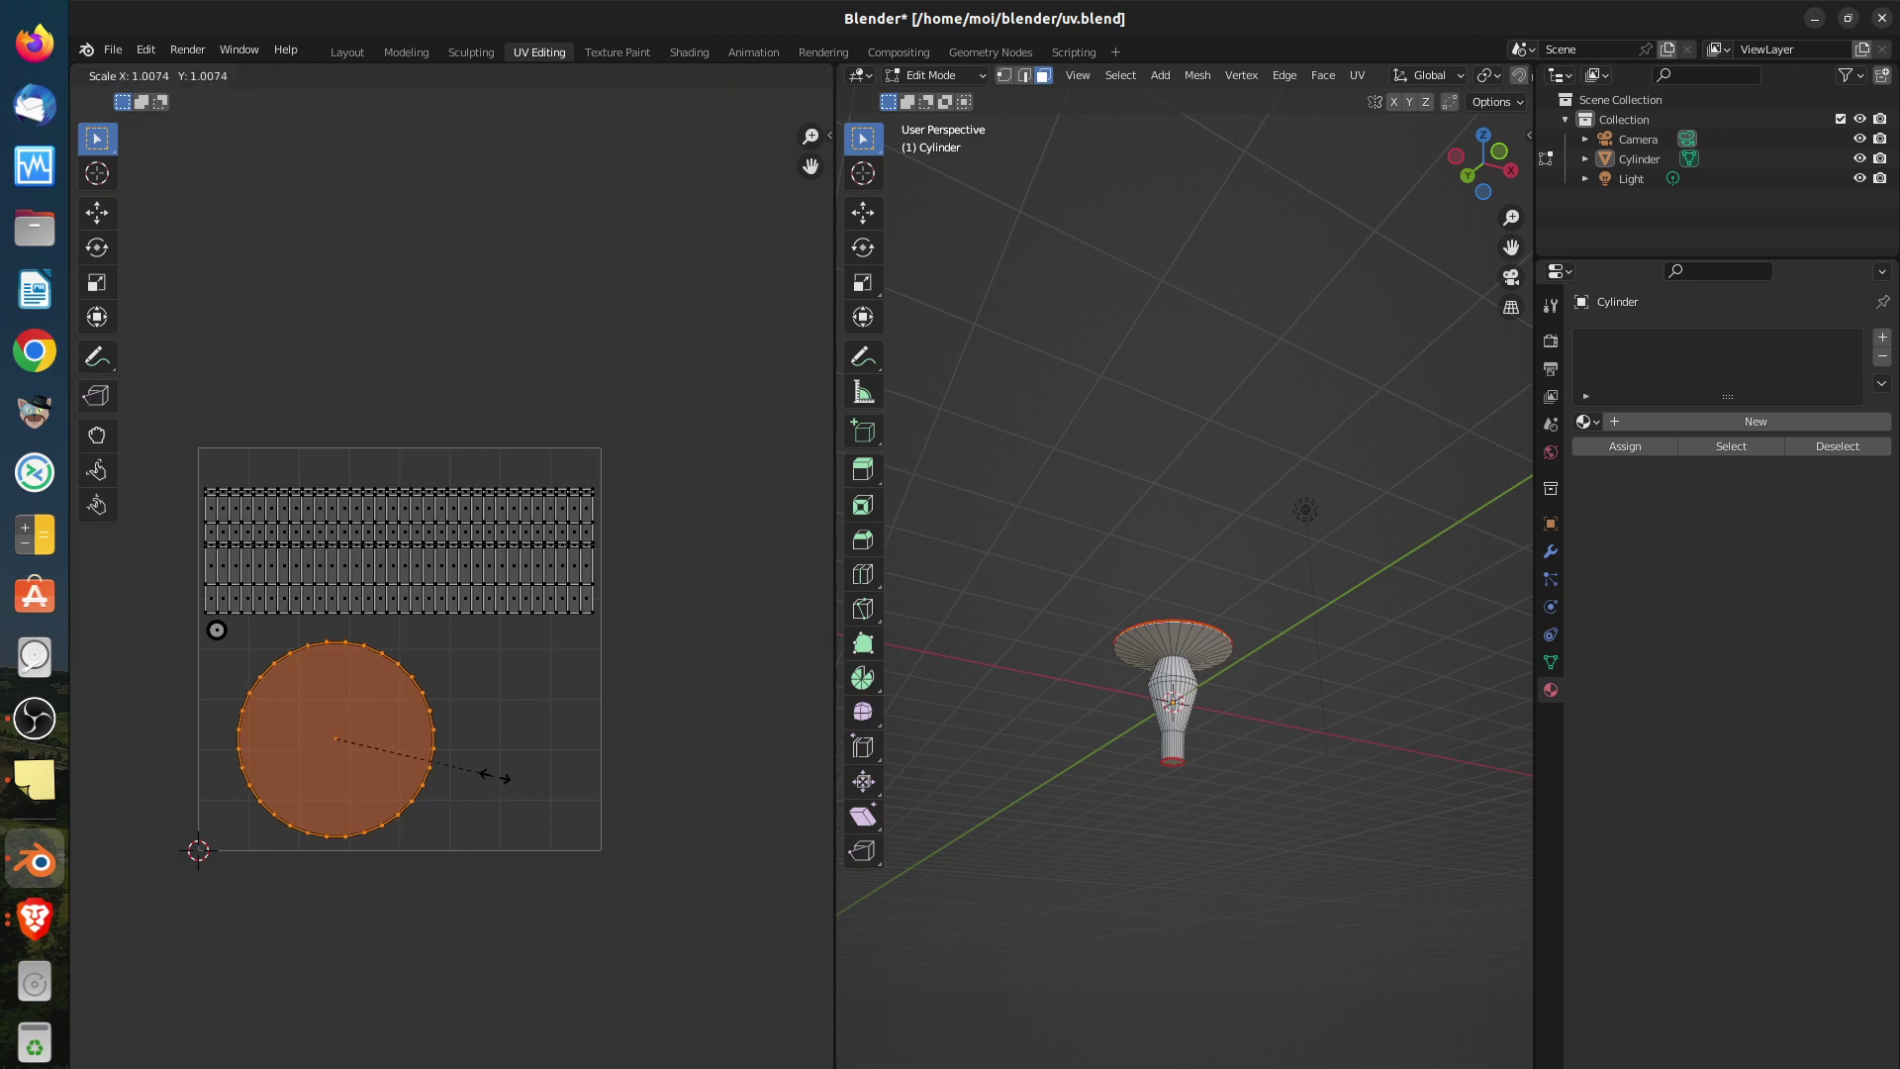
pyautogui.click(501, 793)
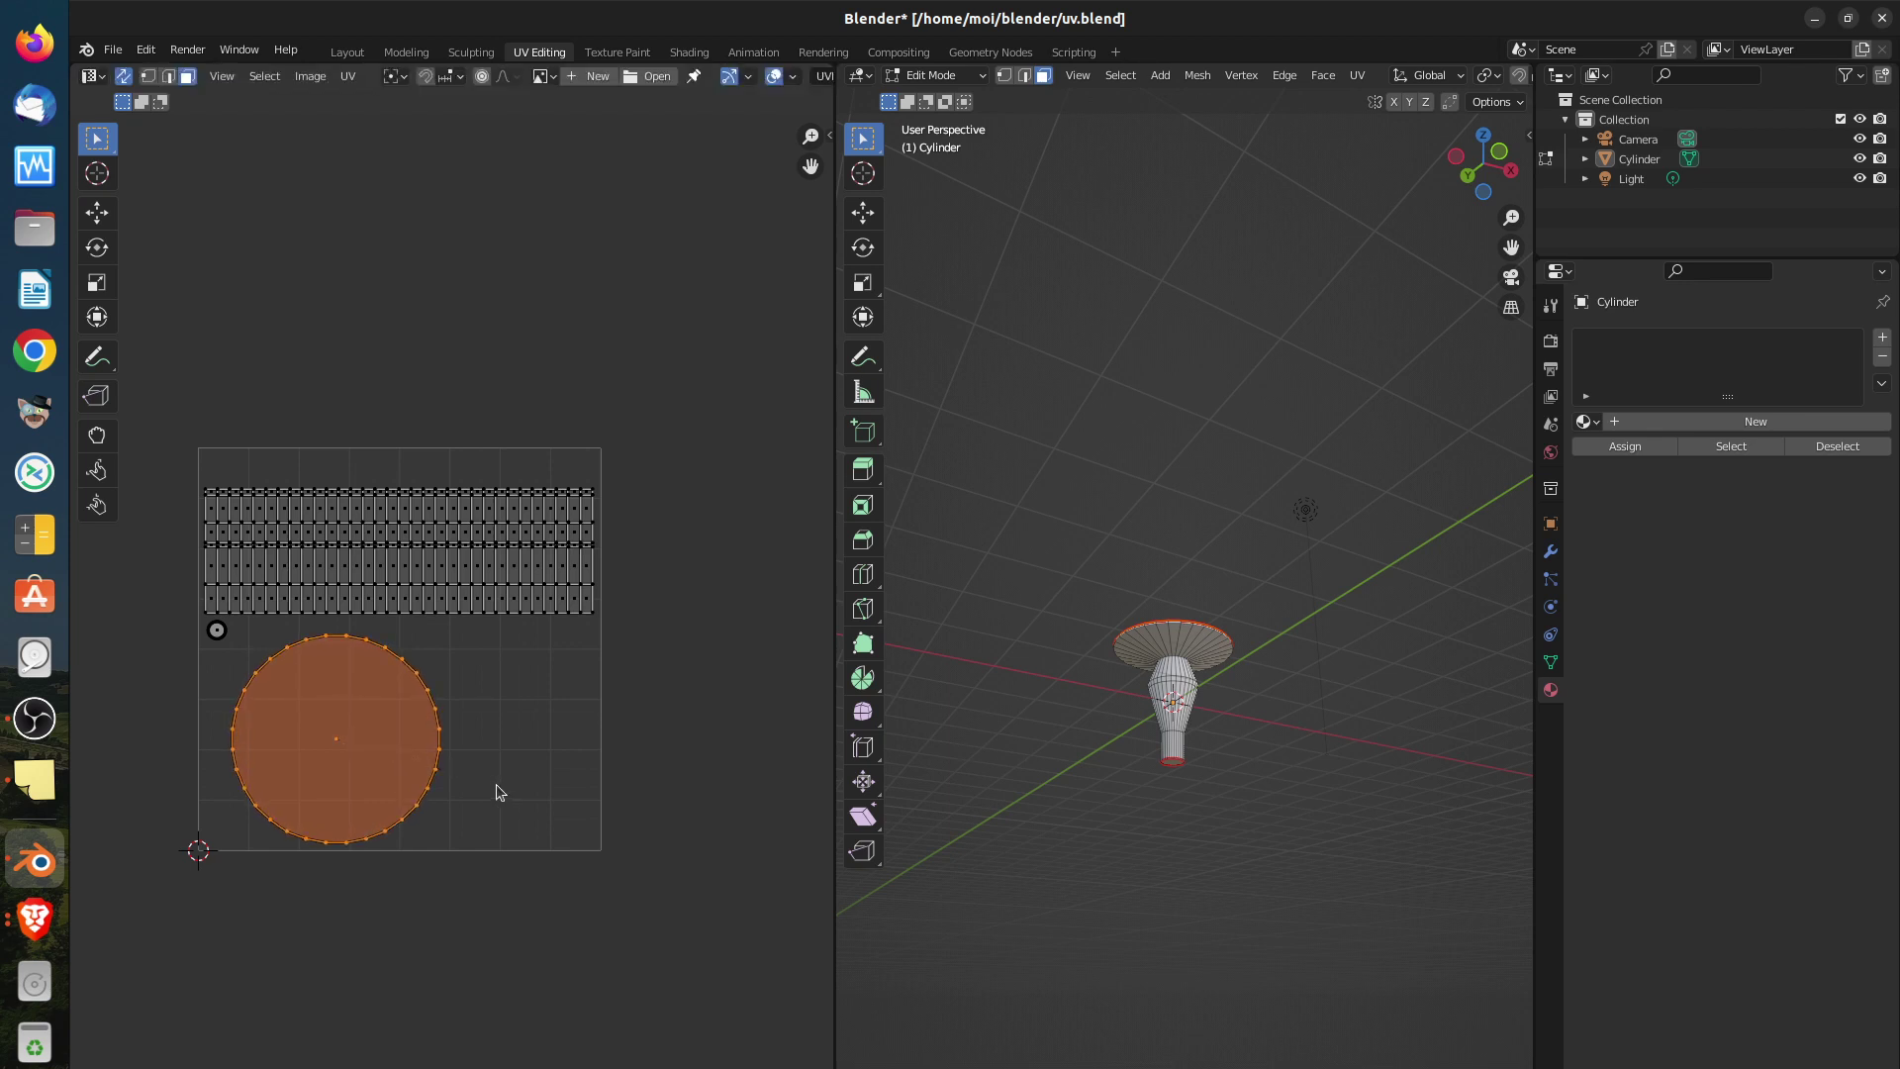
pyautogui.press('g')
pyautogui.click(483, 774)
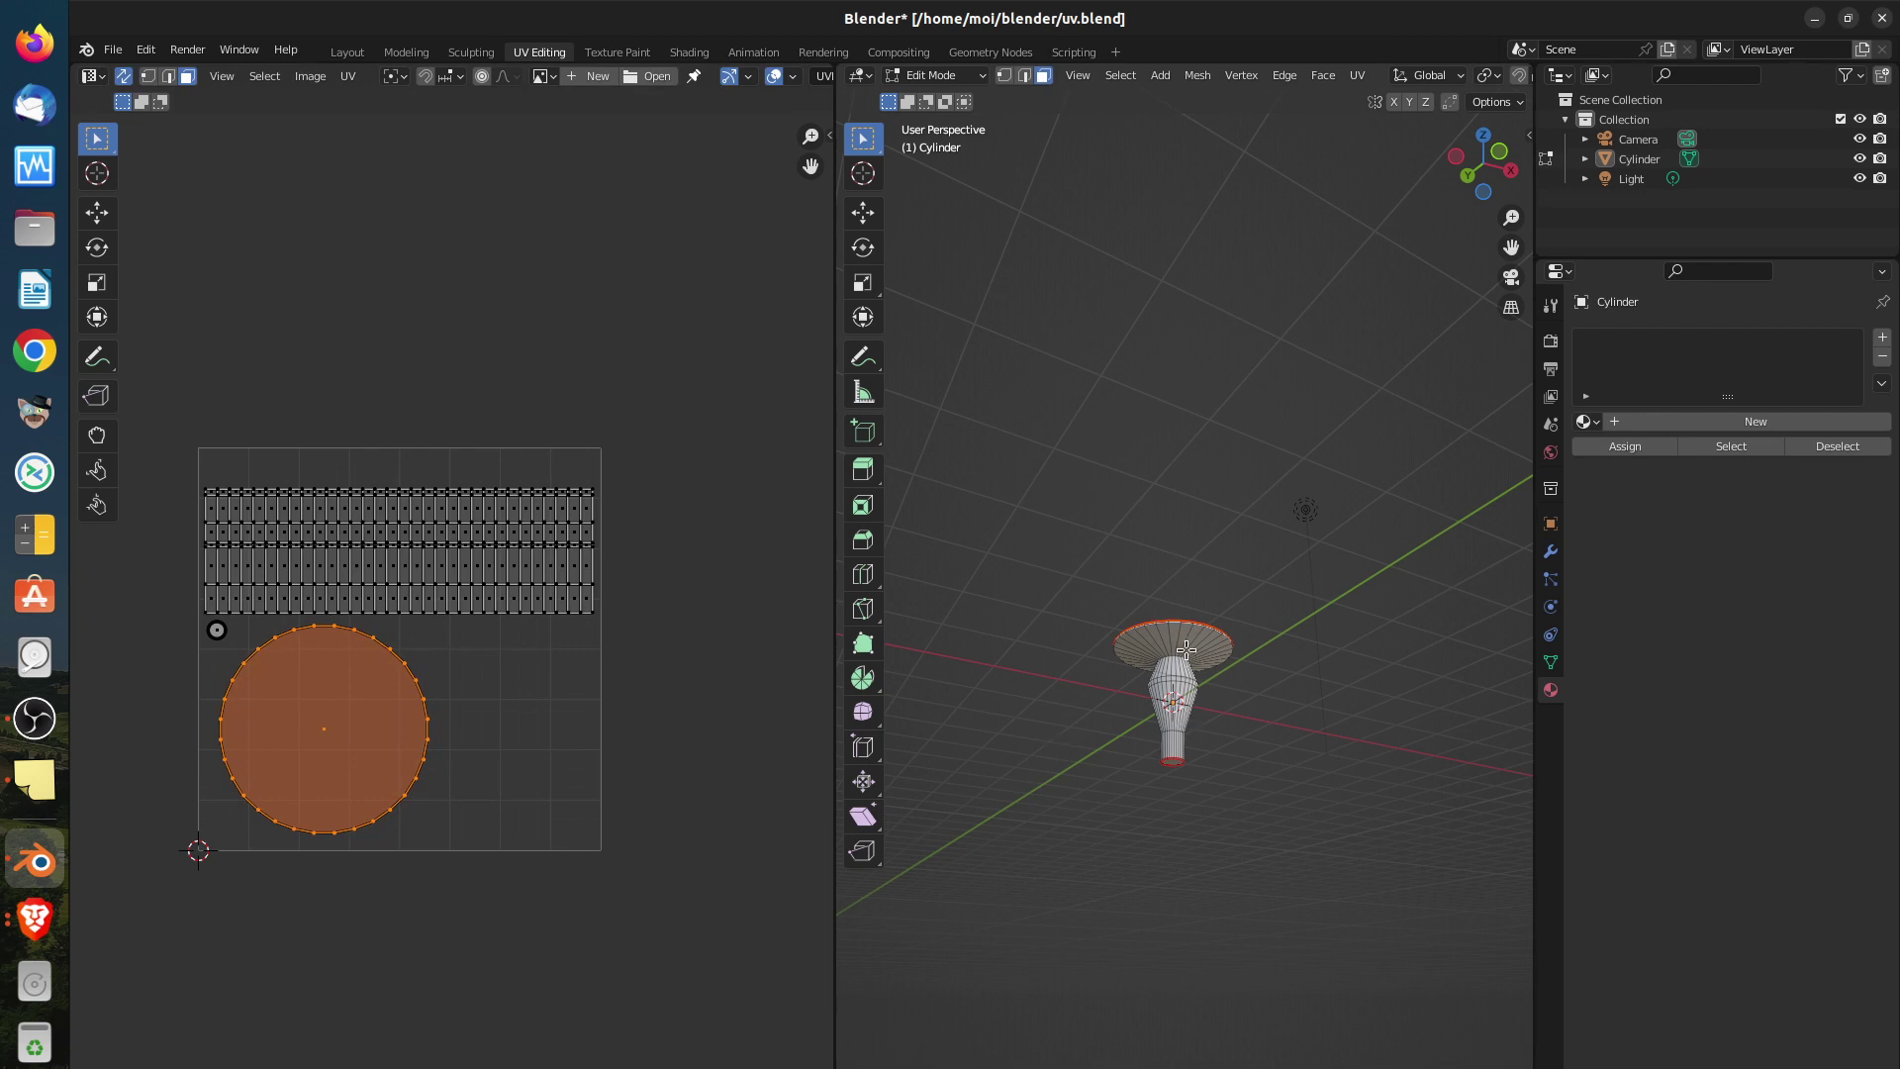
# Return to Object Mode and create a new material on the table
pyautogui.moveTo(1185, 650); pyautogui.dragTo(1184, 858, button='middle')
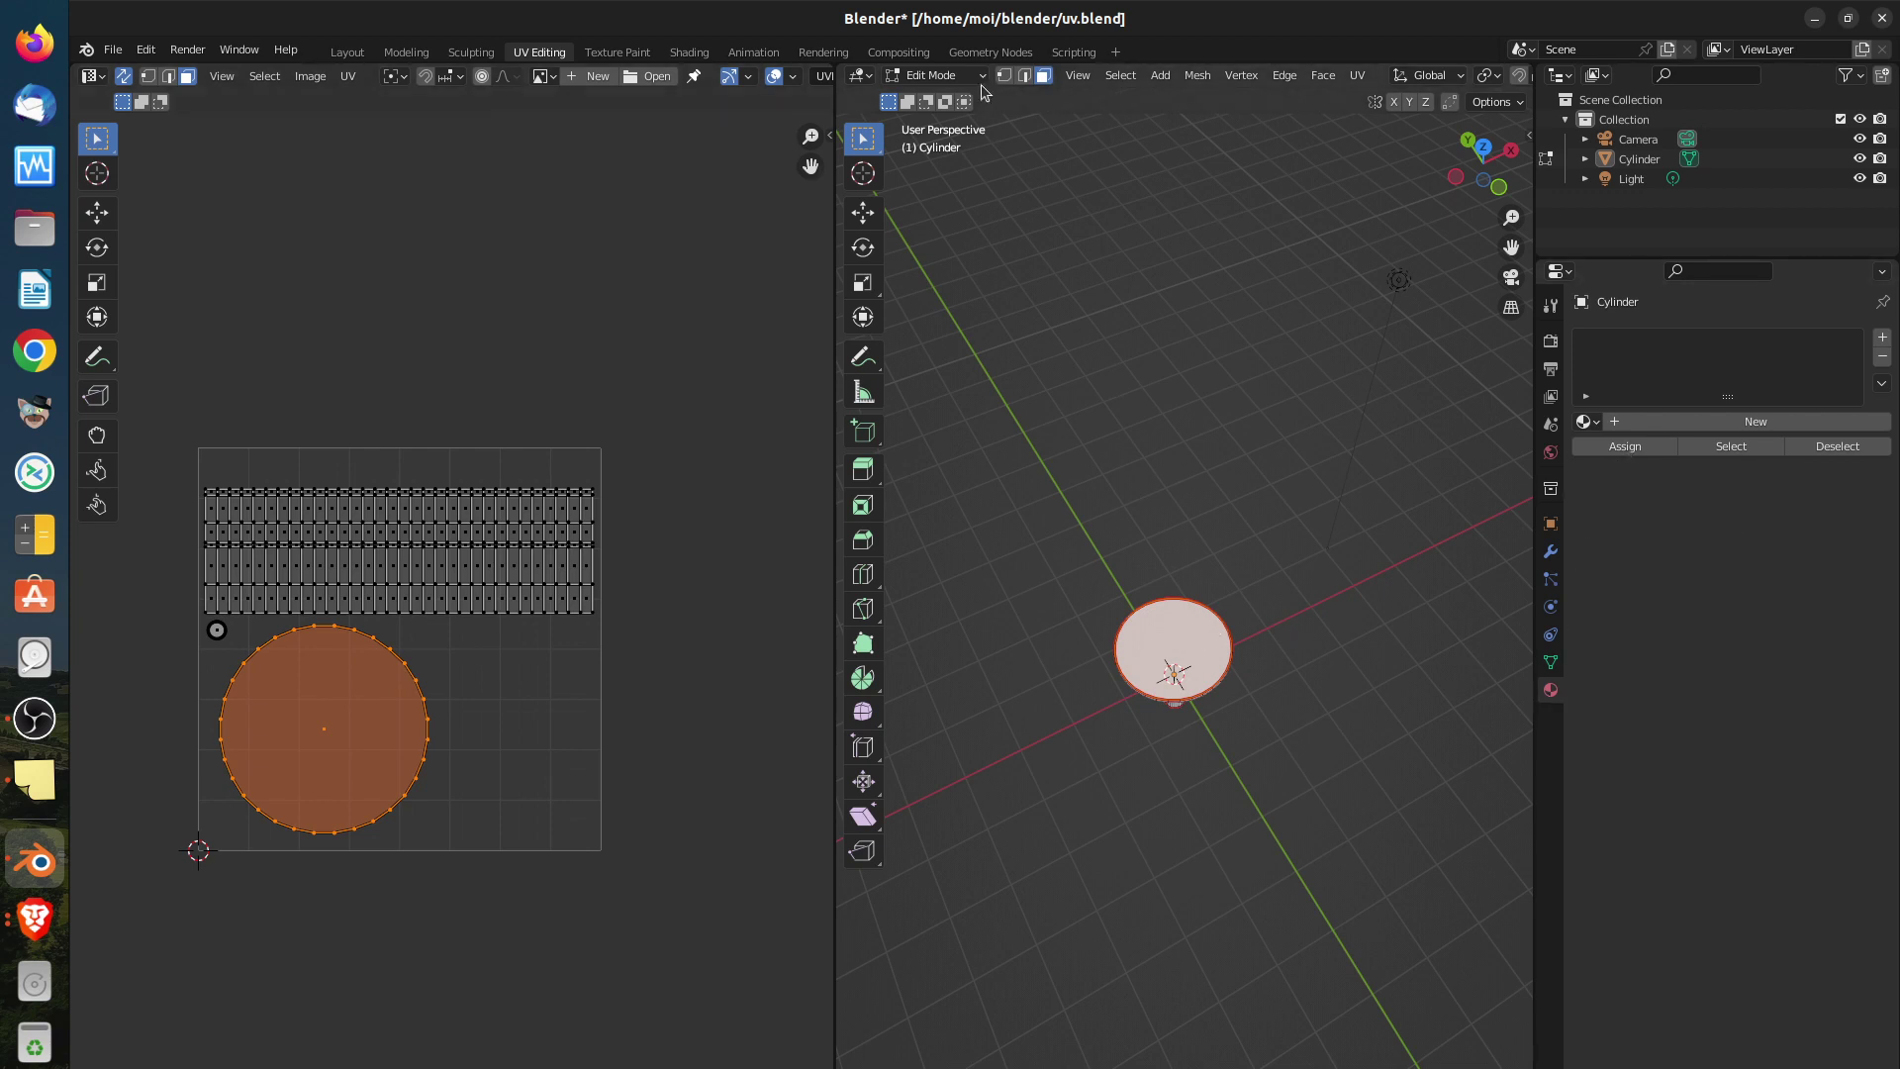
pyautogui.click(944, 76)
pyautogui.click(955, 100)
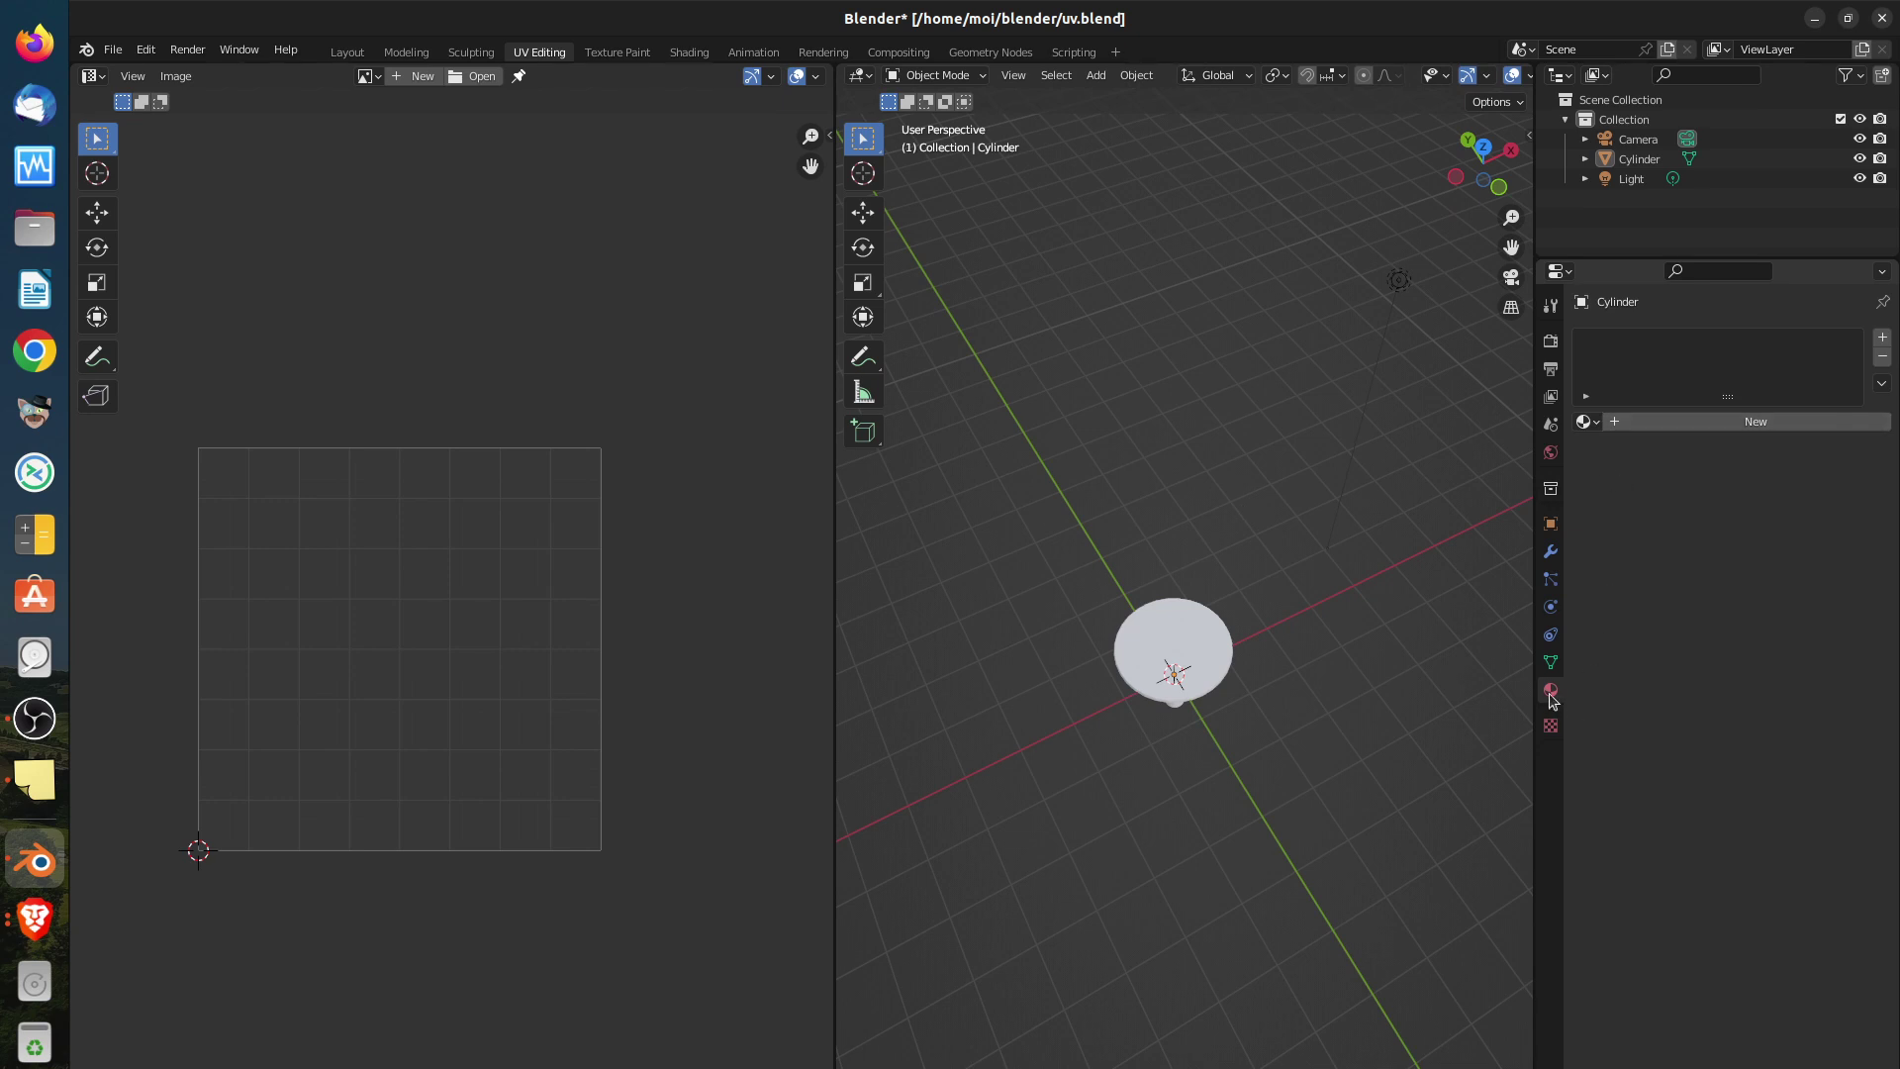
pyautogui.click(1624, 425)
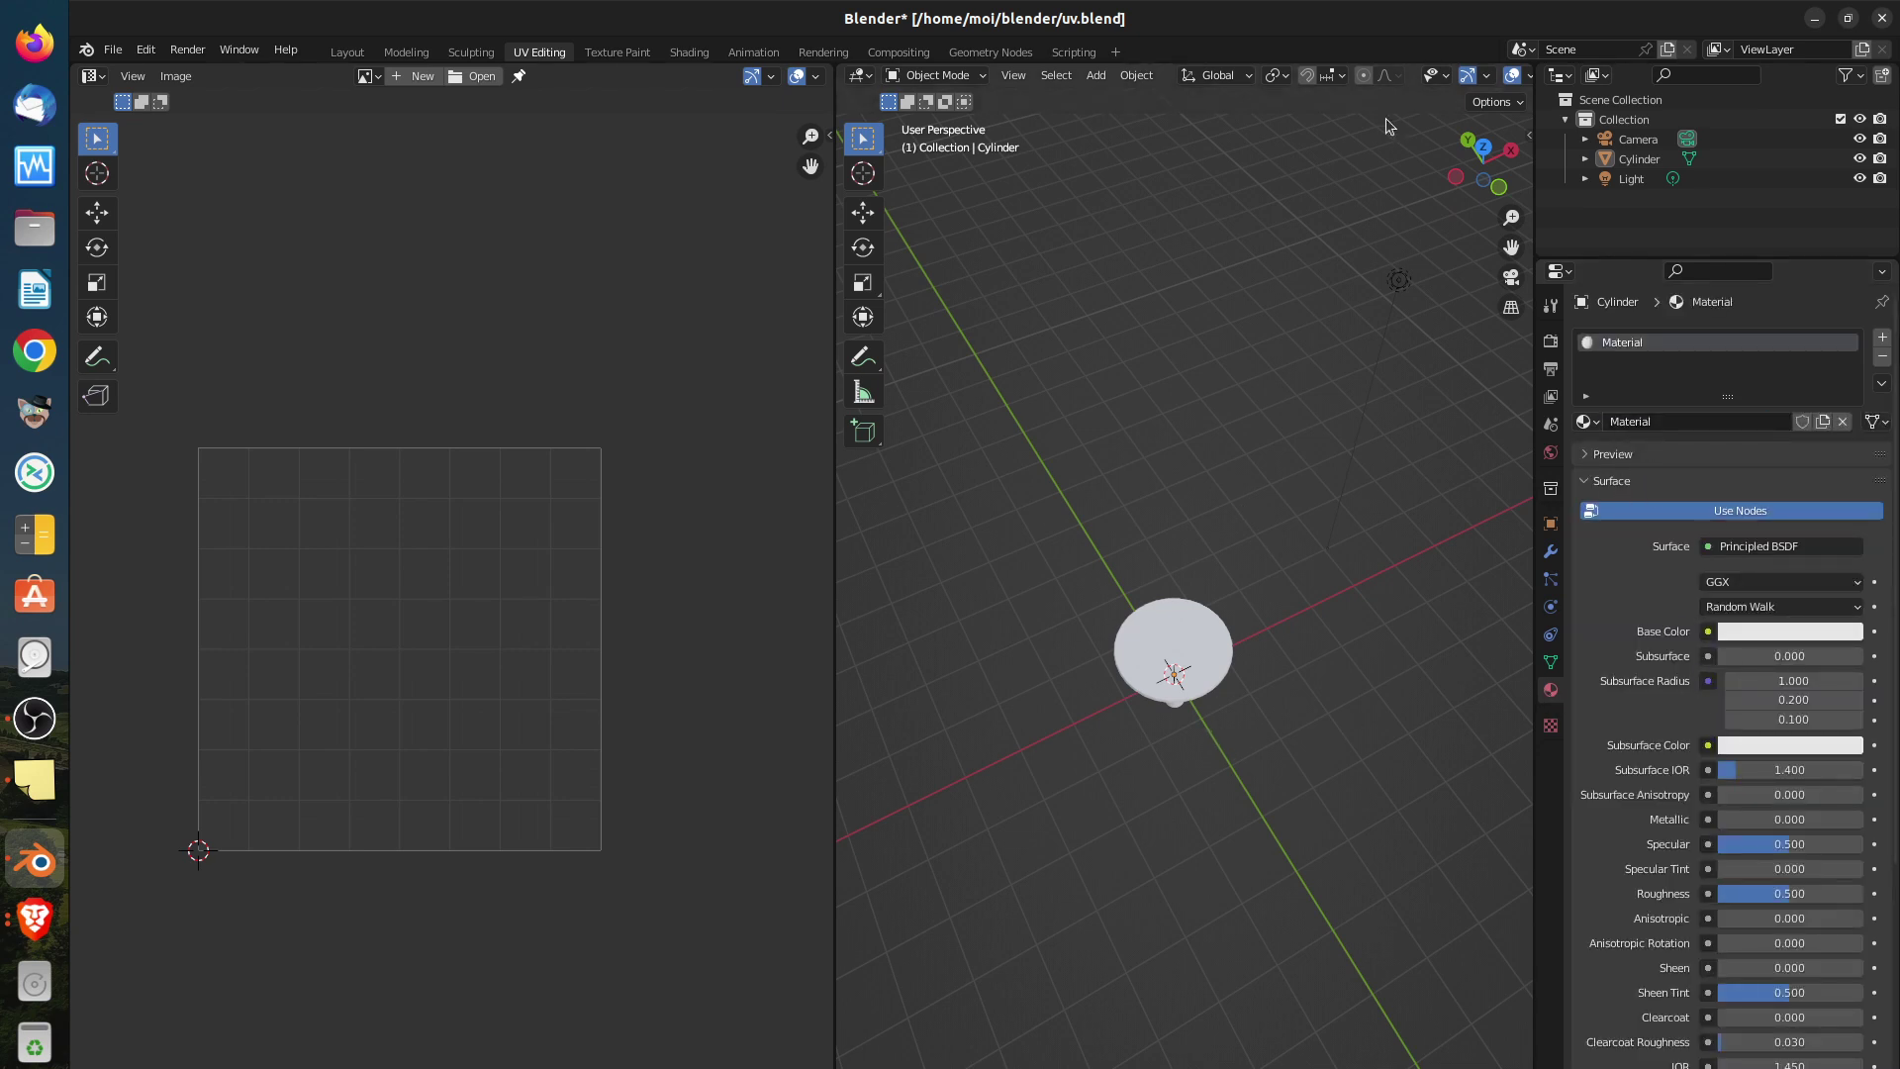
# Switch the 3D viewport to Material Preview shading with the table seen from the side
pyautogui.moveTo(1411, 79); pyautogui.dragTo(1236, 82, button='middle')
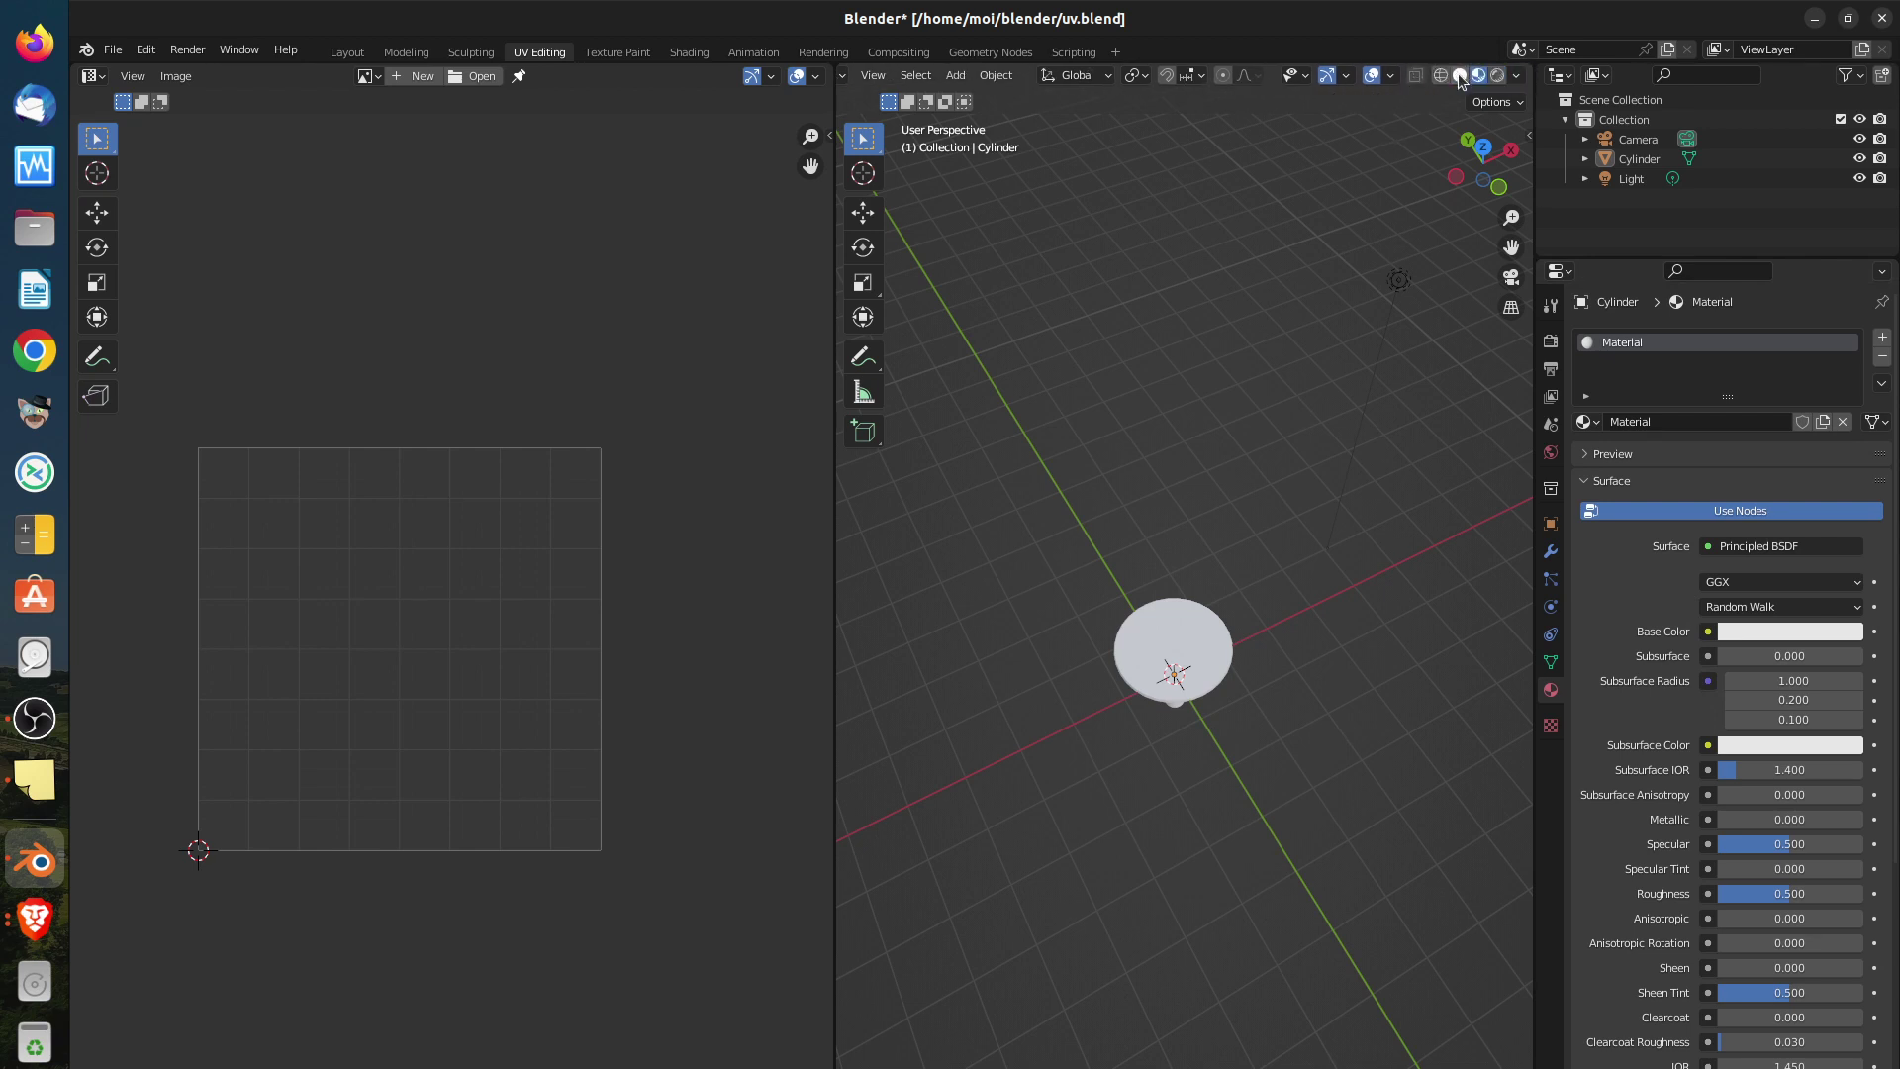
pyautogui.moveTo(1177, 695); pyautogui.dragTo(1304, 791, button='middle')
pyautogui.scroll(4, 1296, 786)
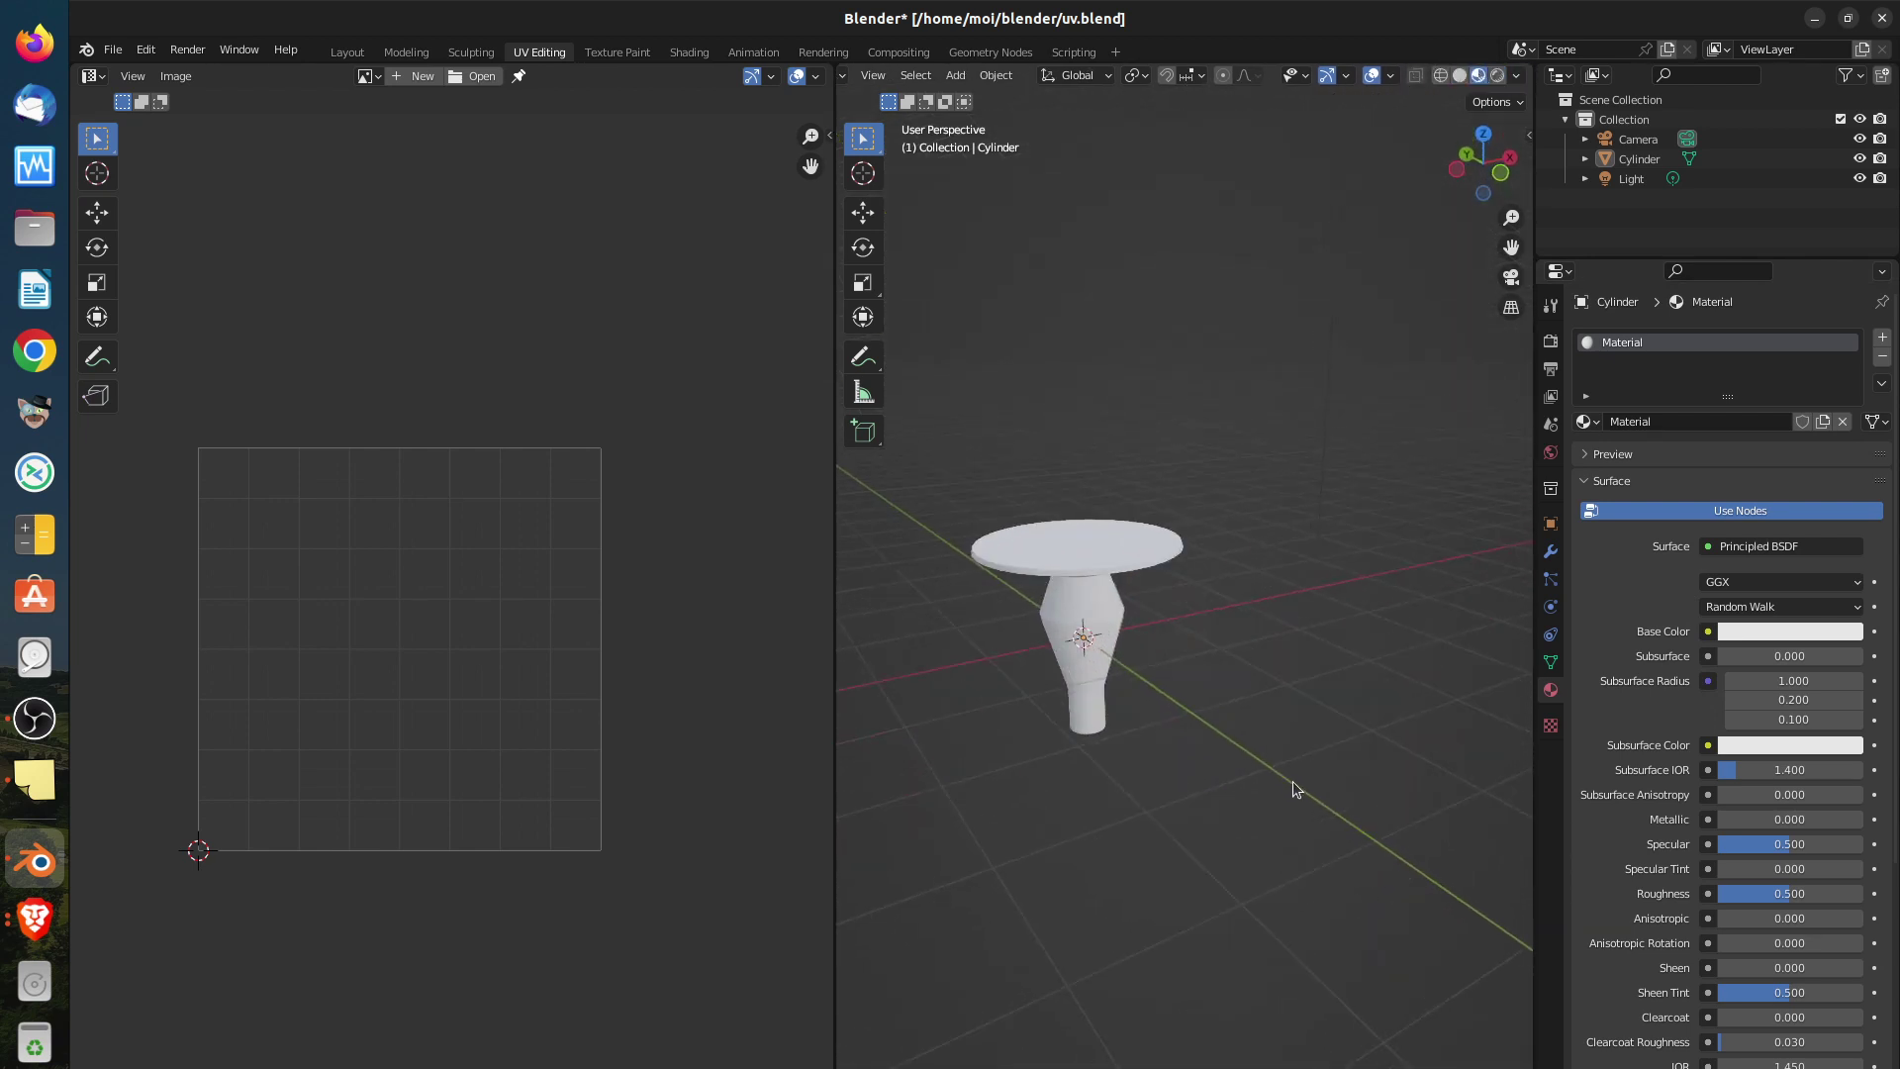
# Give the table material a pink base color at full brightness
pyautogui.click(1754, 631)
pyautogui.click(1762, 423)
pyautogui.moveTo(1763, 422); pyautogui.dragTo(1771, 455)
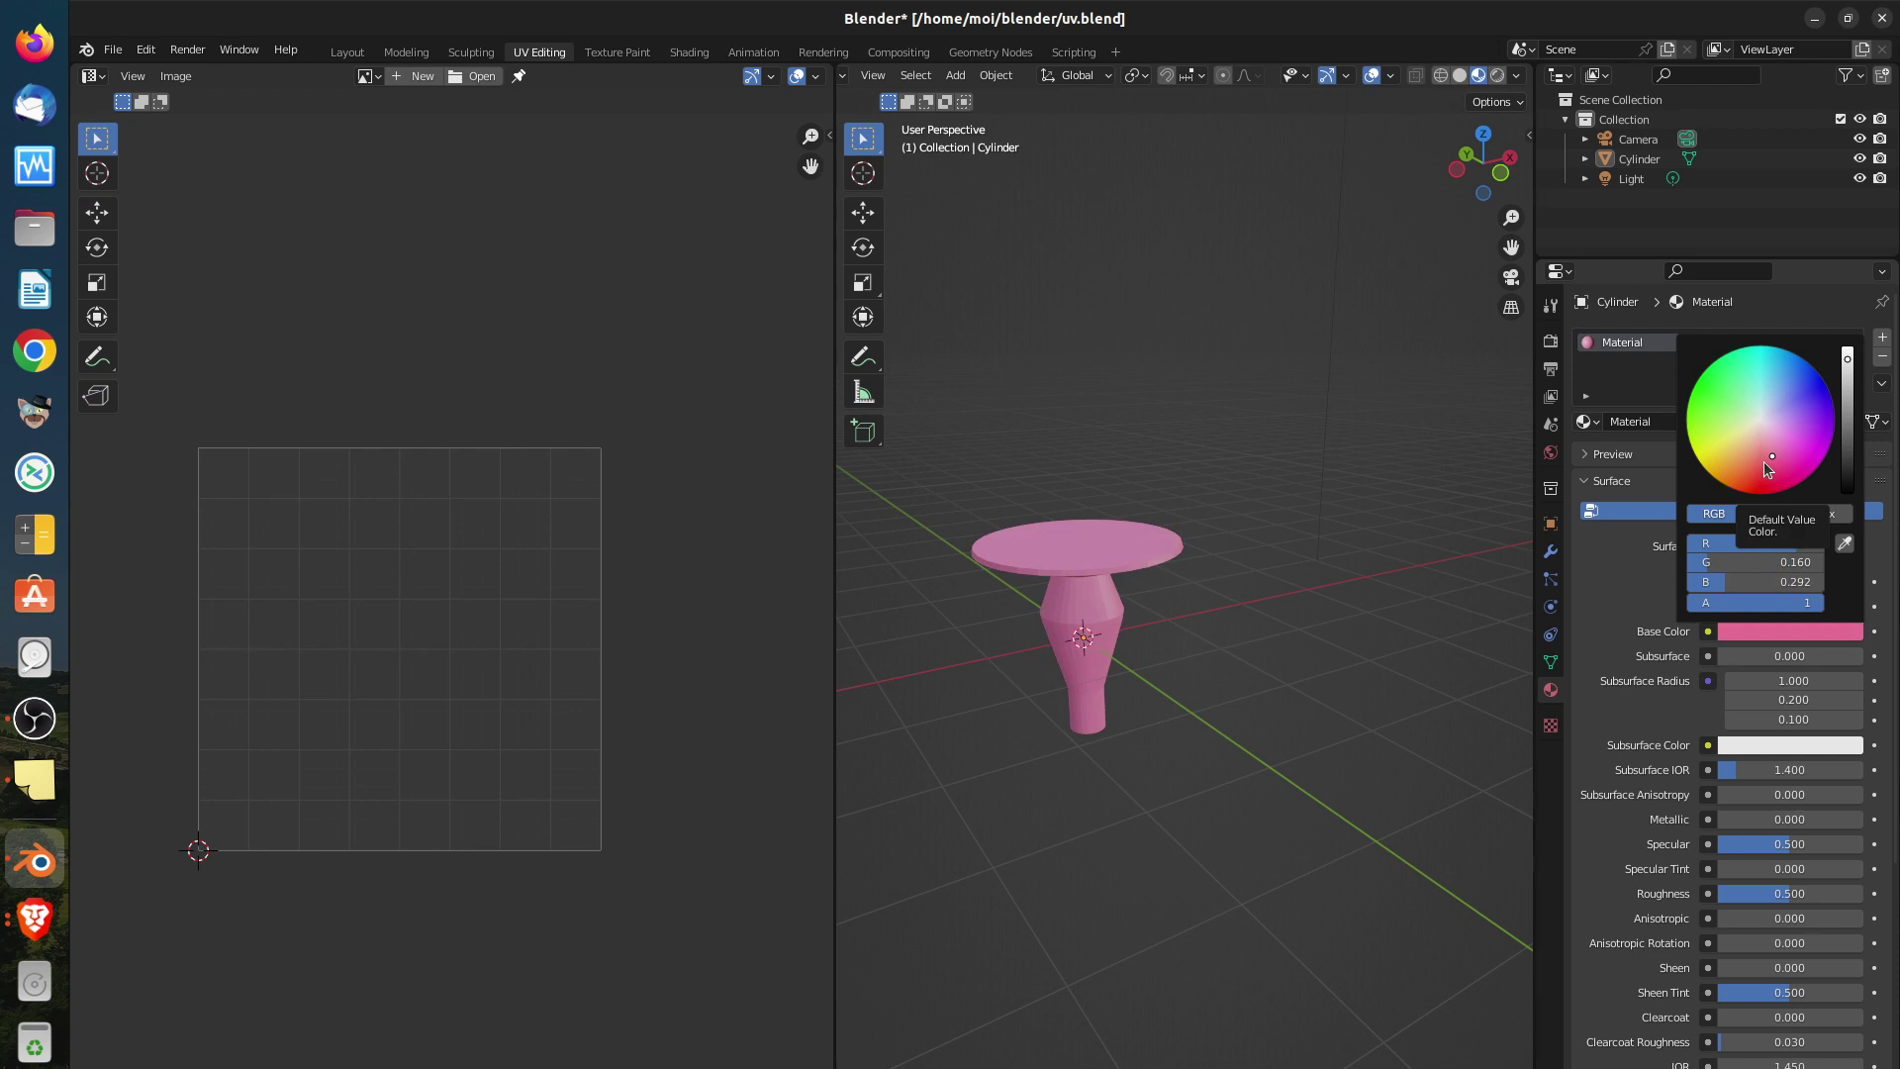
pyautogui.moveTo(1846, 359); pyautogui.dragTo(1846, 348)
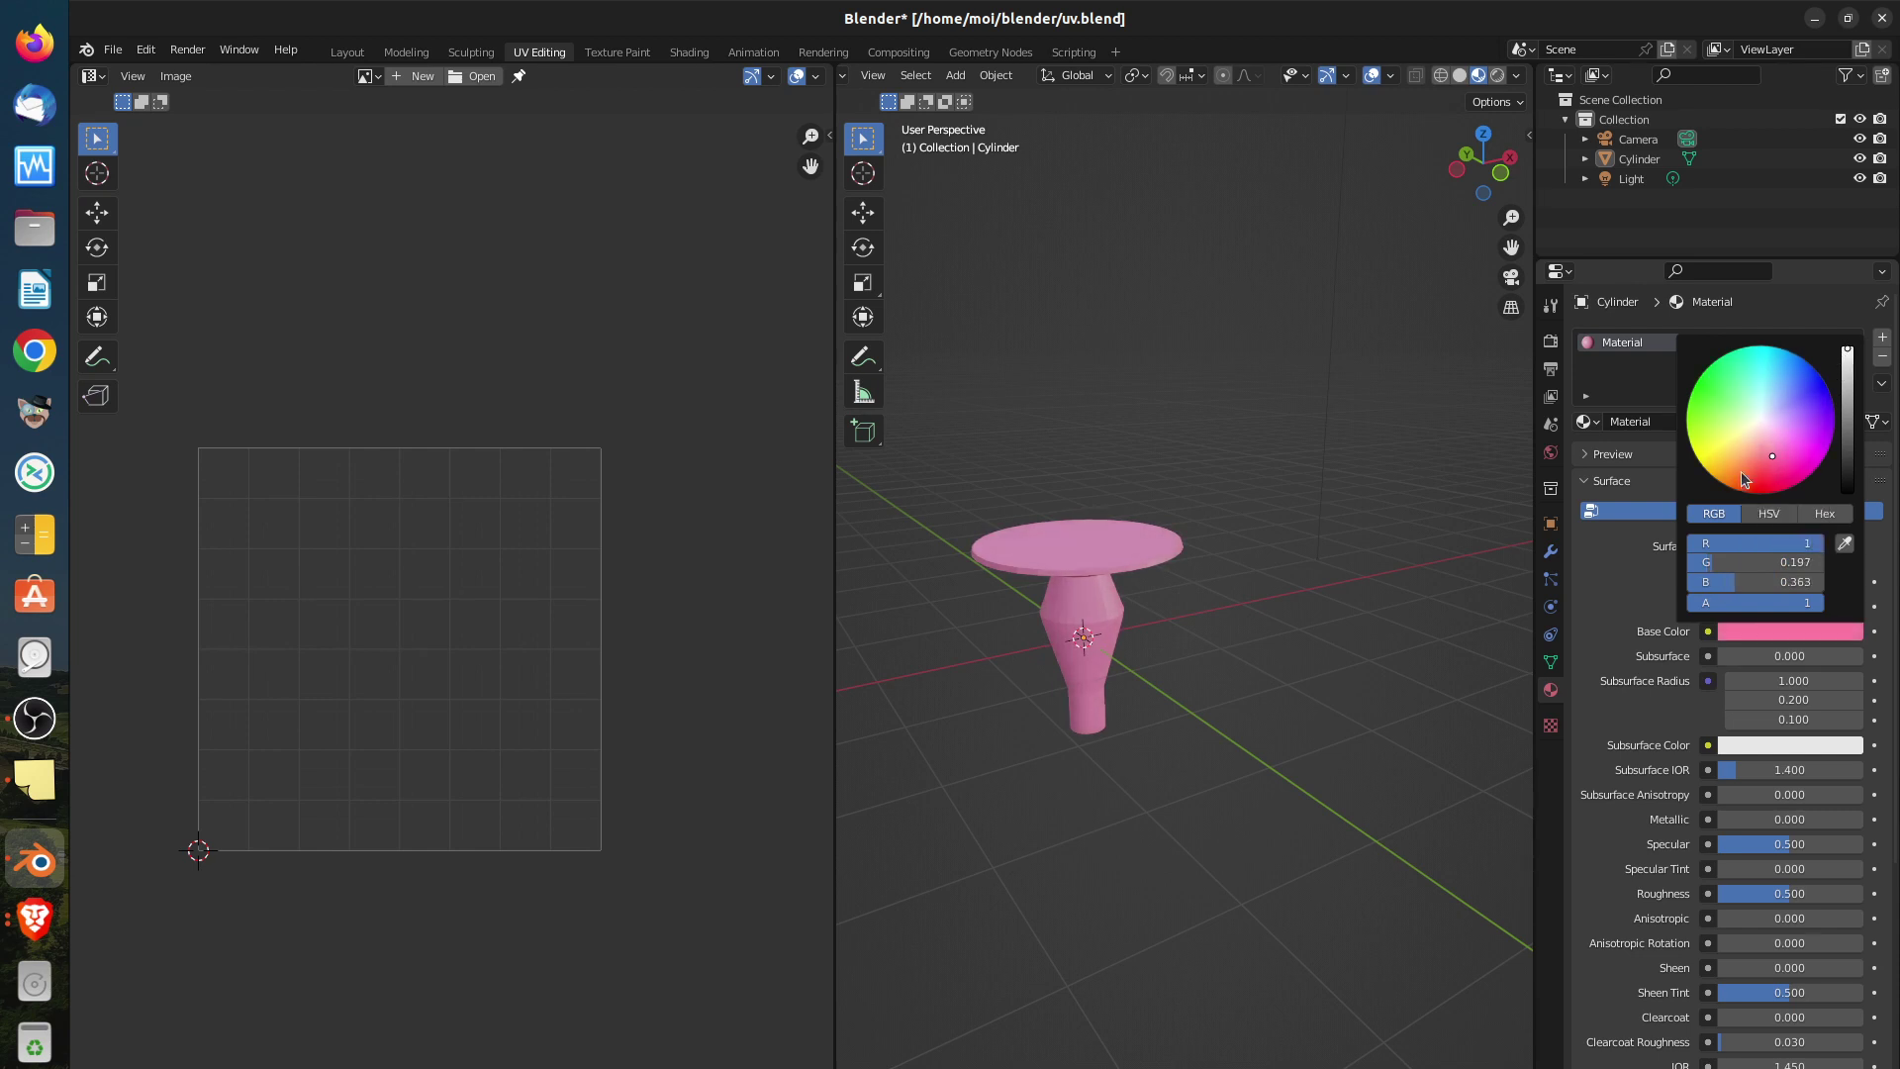
# Set the base color's green and blue values to 1 to make the table white
pyautogui.click(1756, 562)
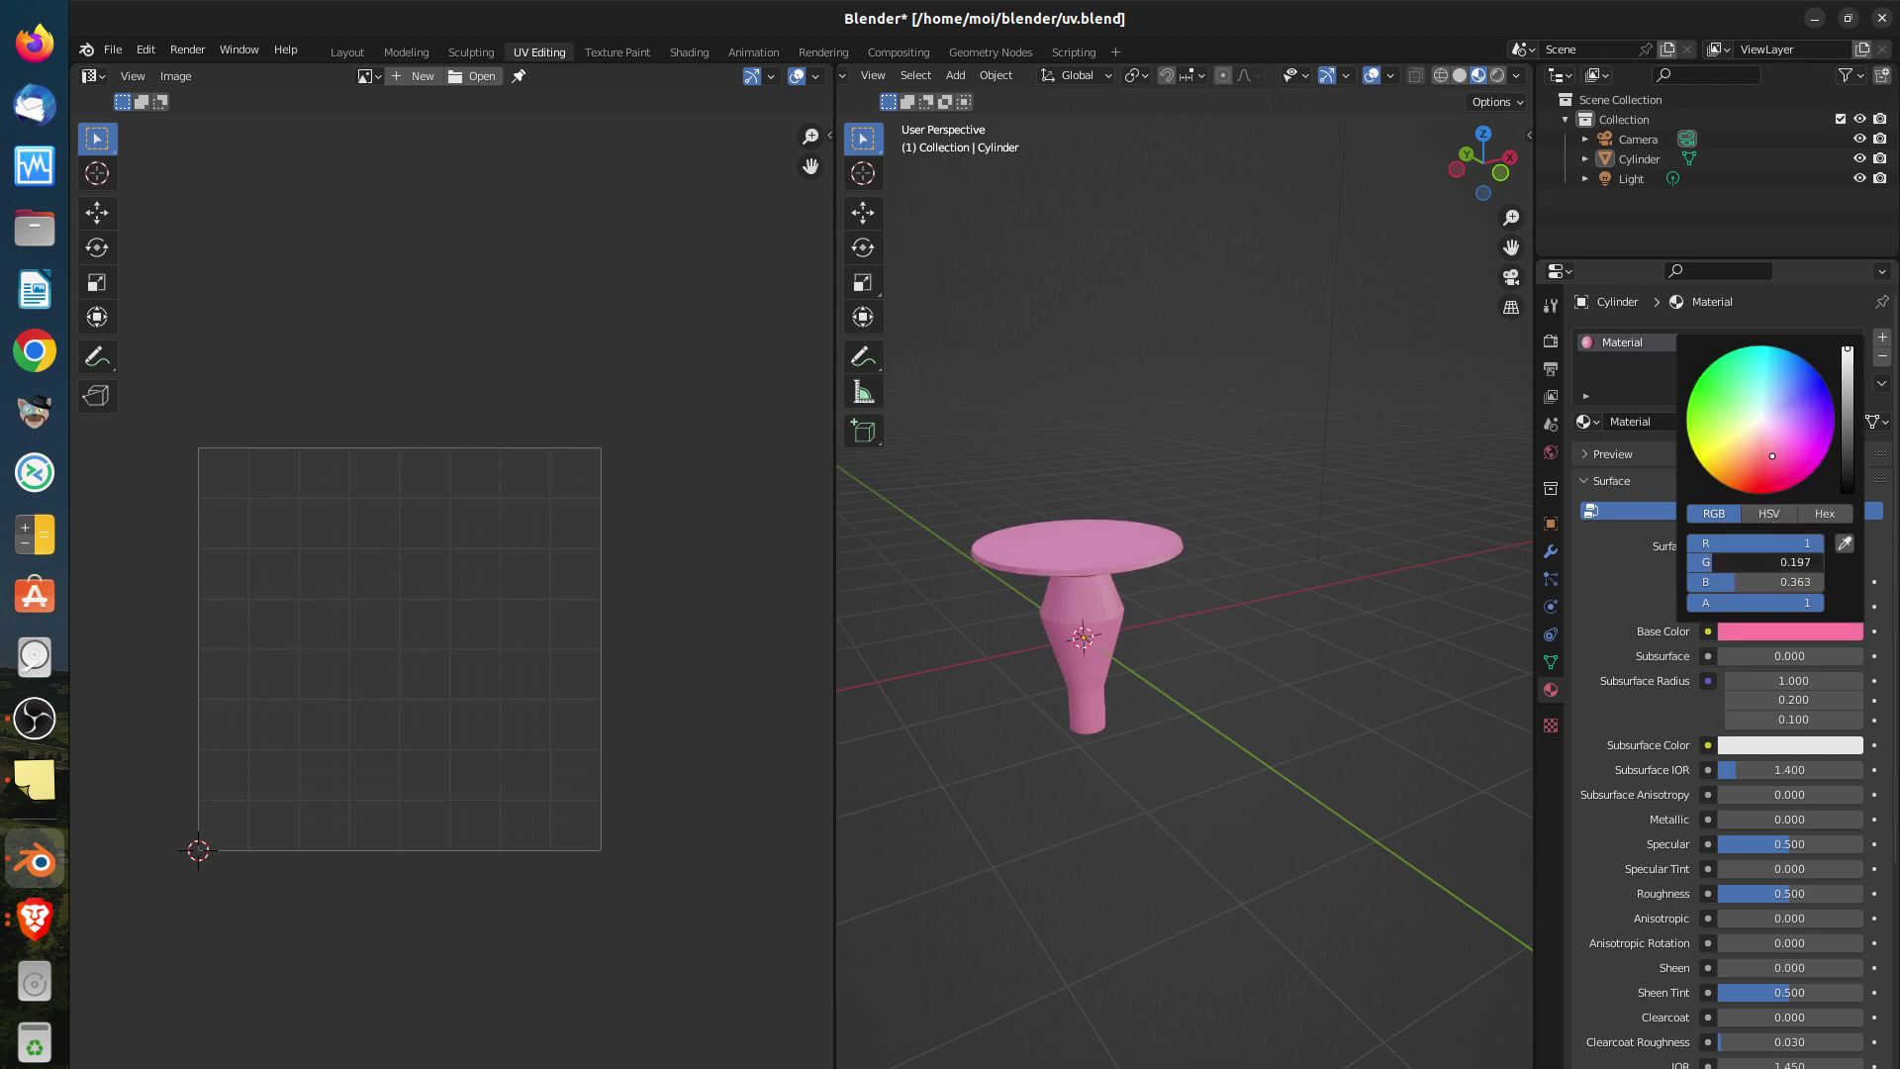
pyautogui.write('1')
pyautogui.press('Return')
pyautogui.click(1756, 582)
pyautogui.write('1')
pyautogui.press('Return')
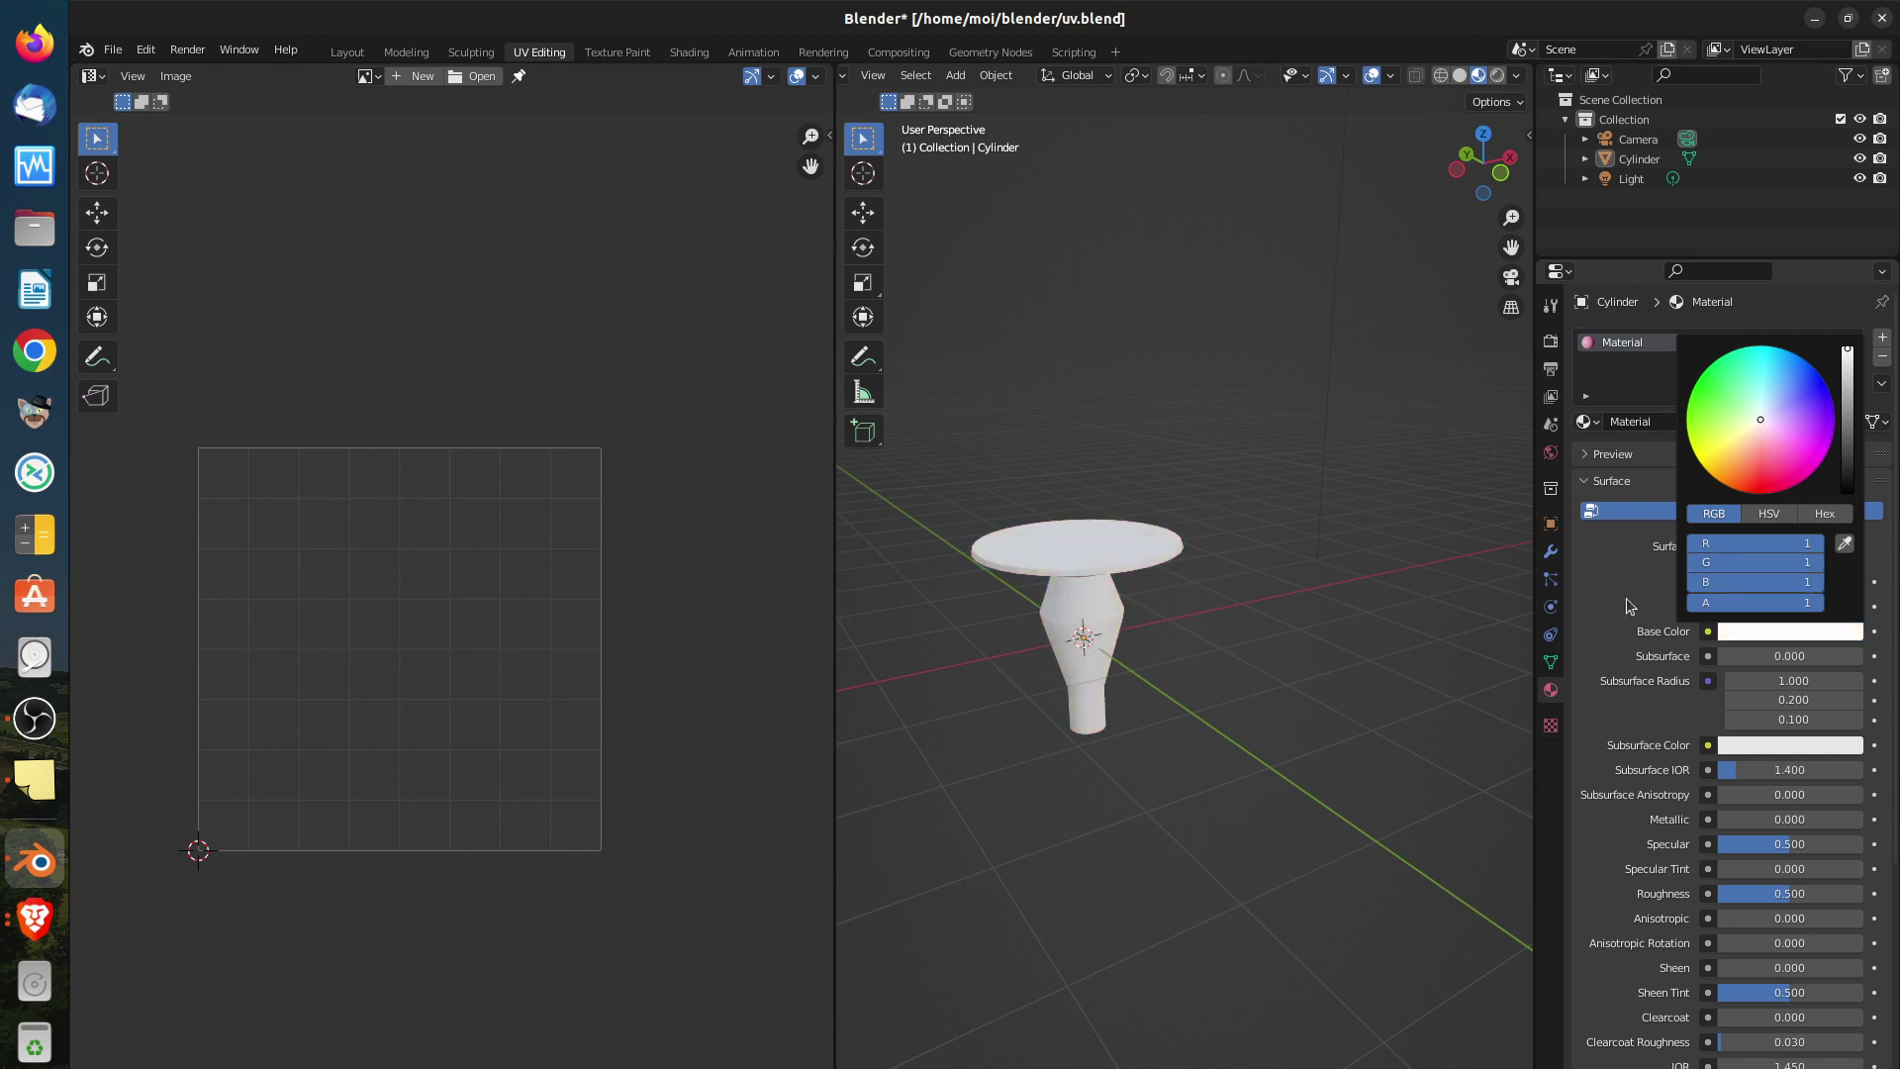
# Assign an Image Texture as the source of the material's Base Color
pyautogui.click(1709, 634)
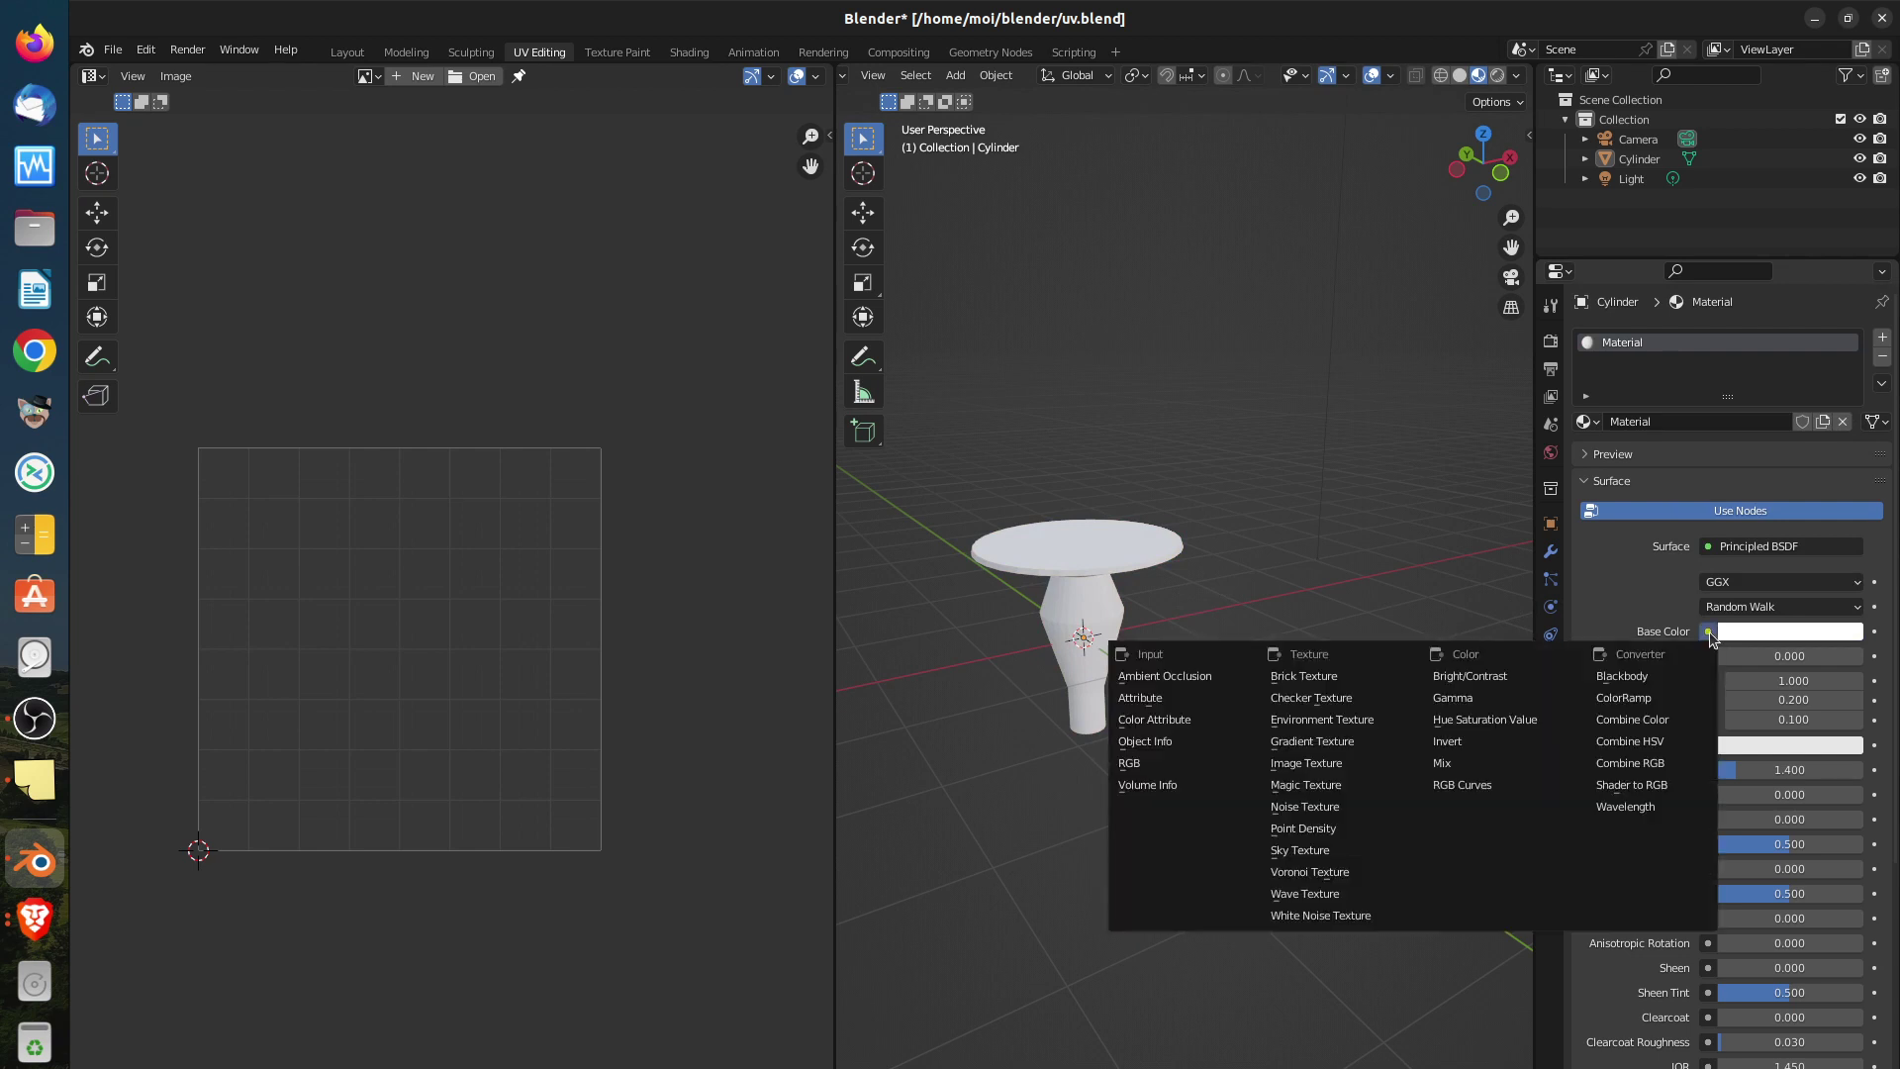
pyautogui.click(1322, 769)
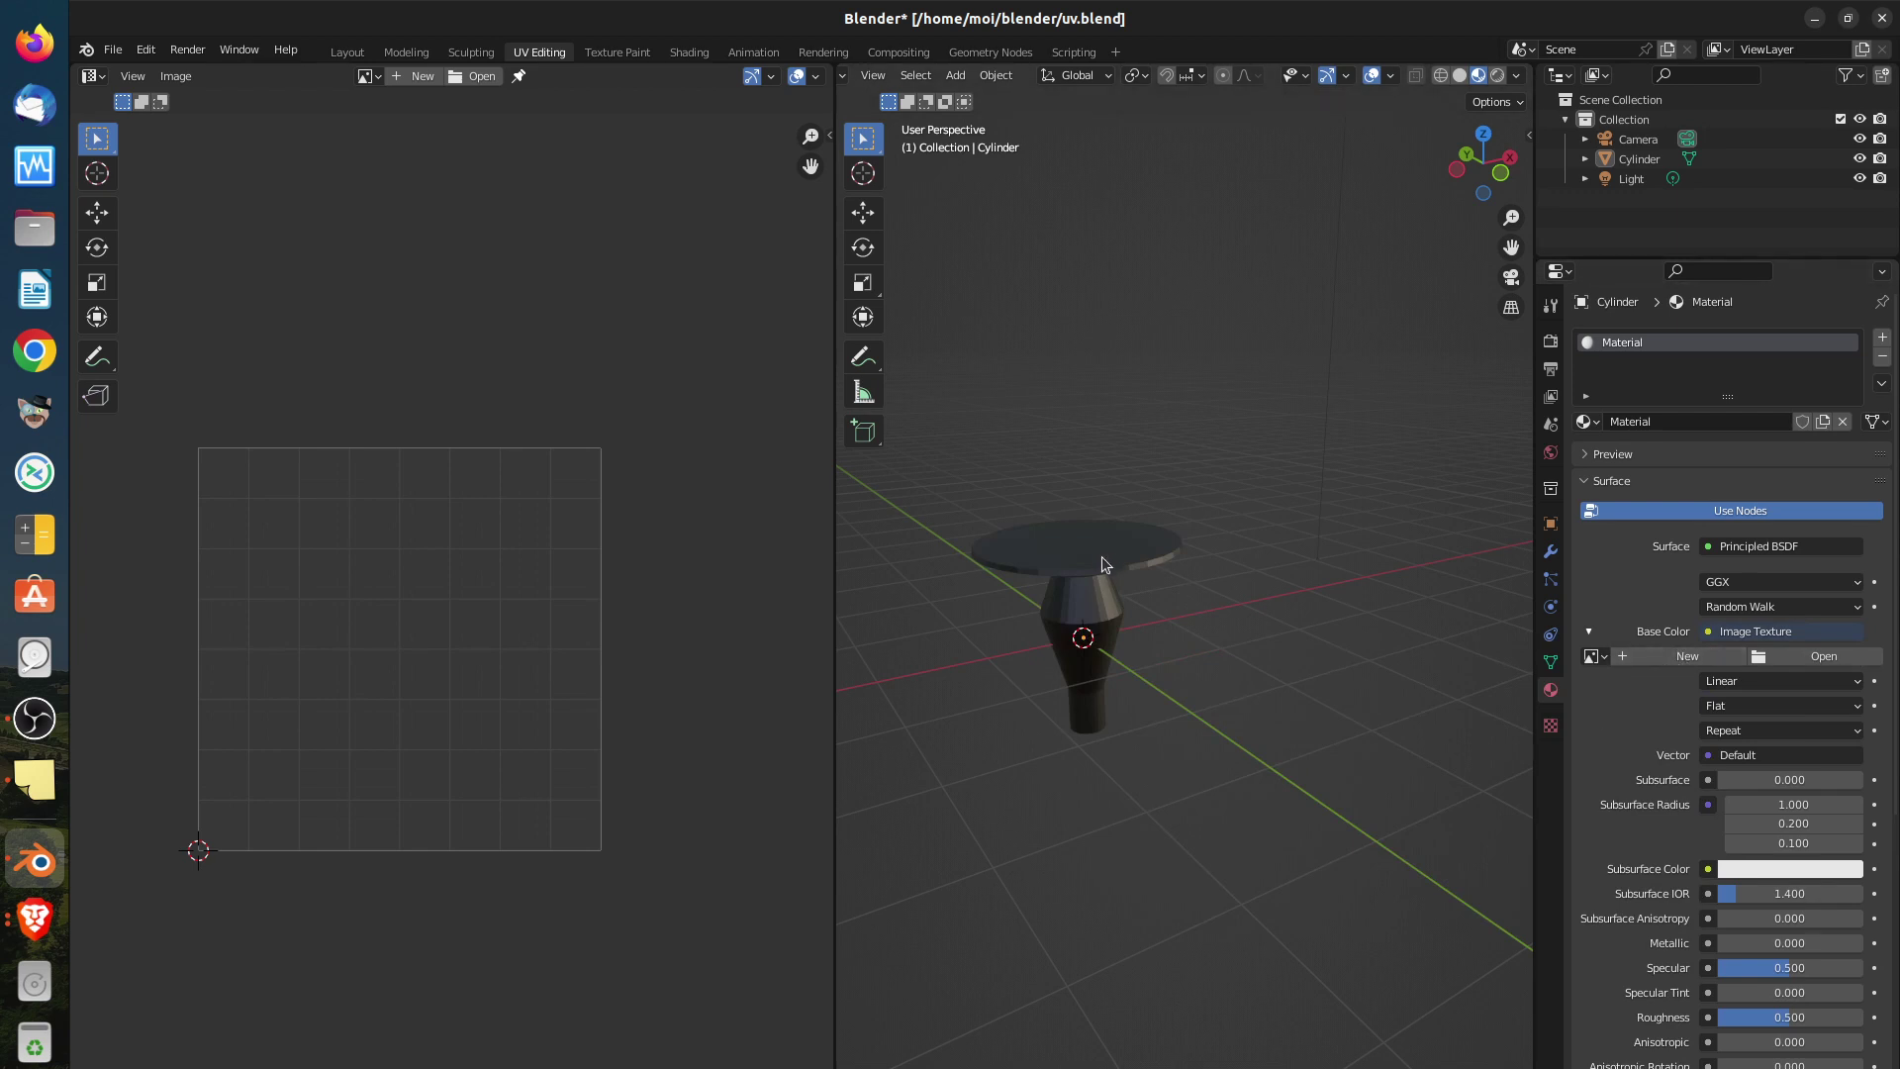
pyautogui.scroll(3, 1047, 566)
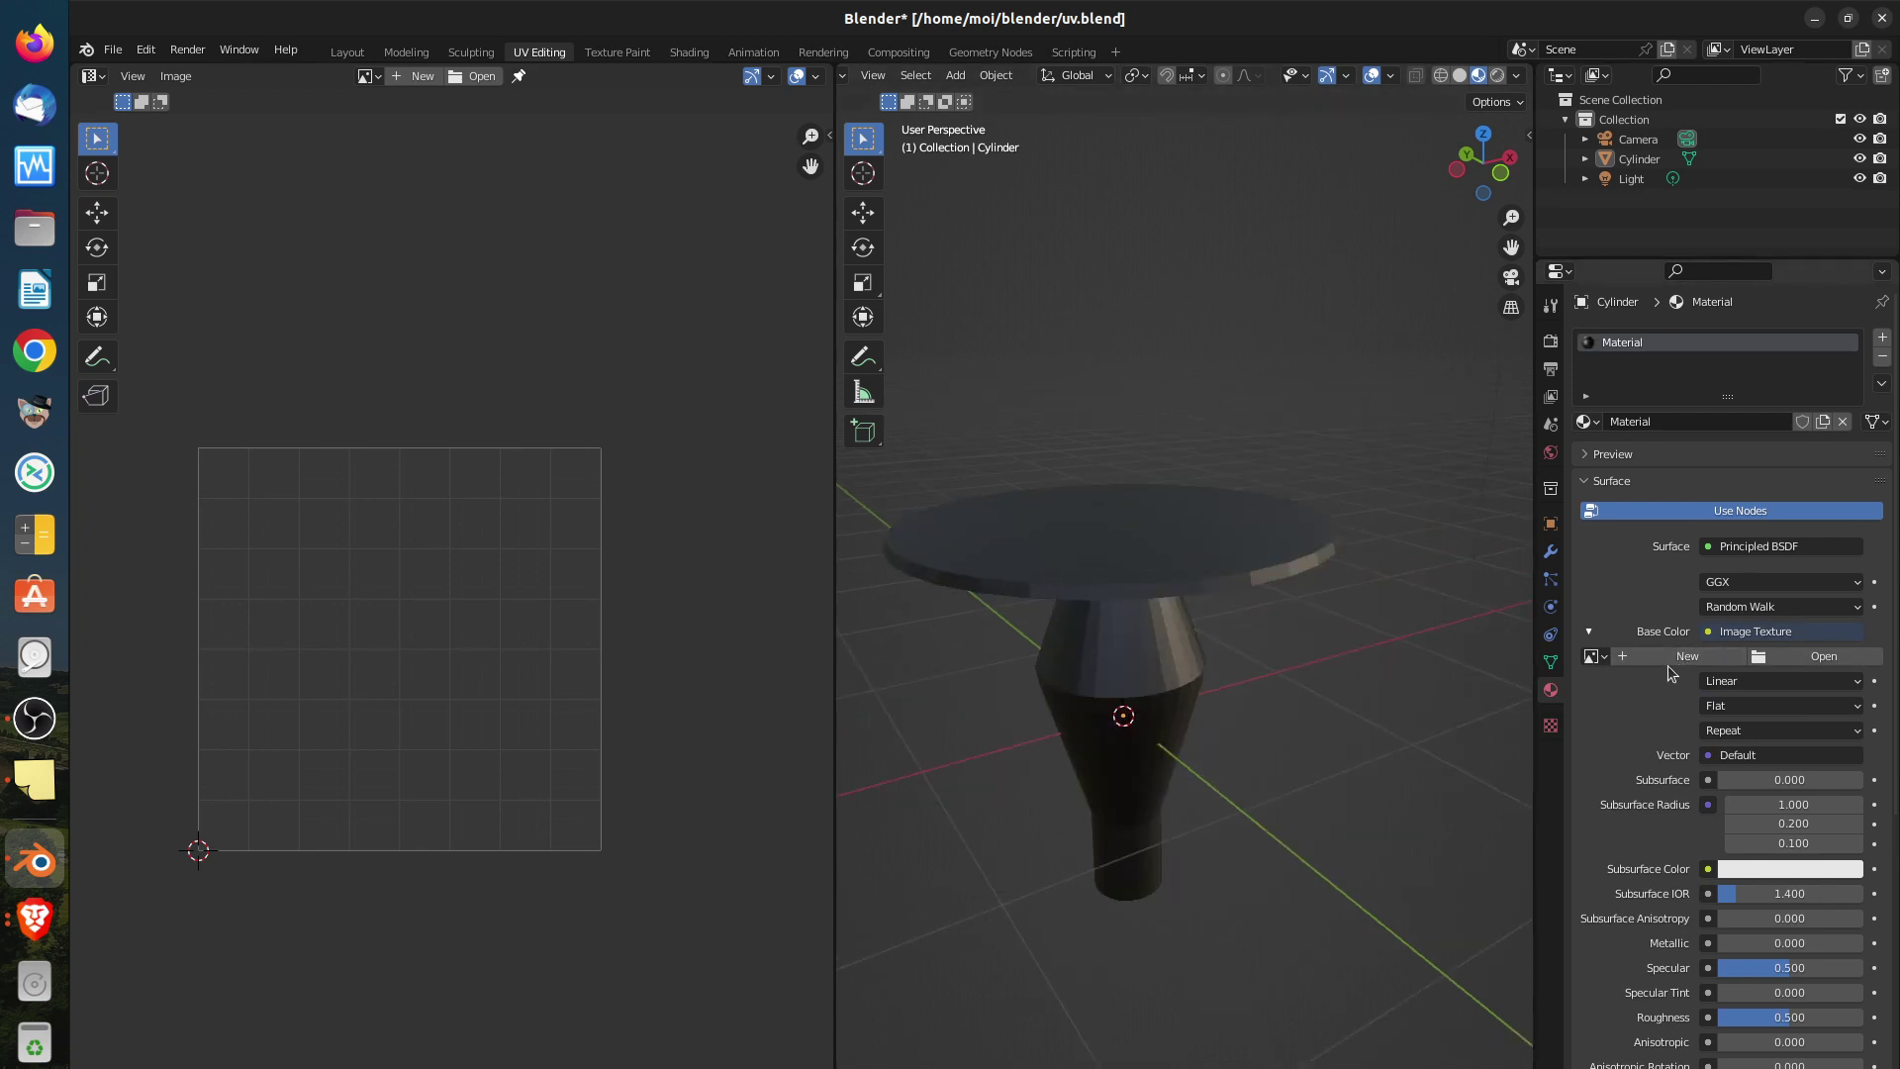
# Create a new image for the texture named table, using UV Grid as its generated type
pyautogui.click(1596, 657)
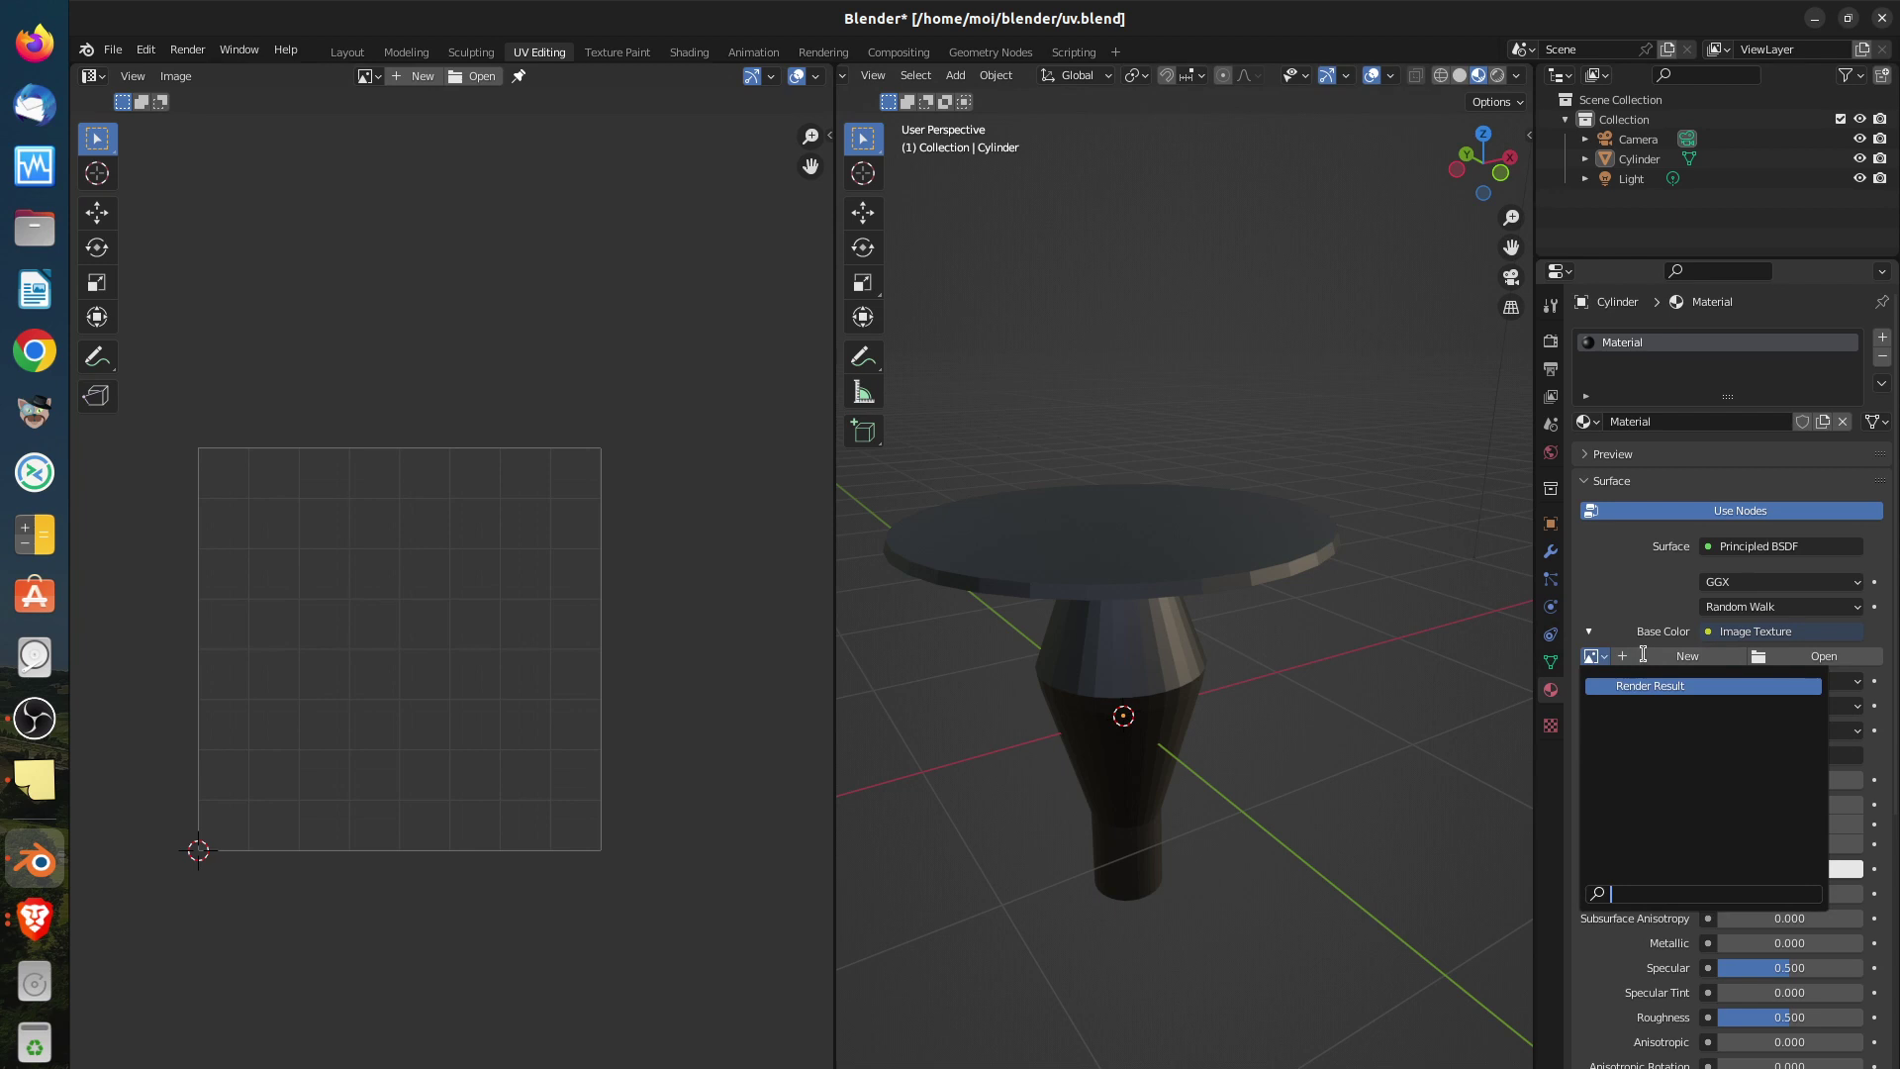
pyautogui.click(1648, 658)
pyautogui.click(1652, 659)
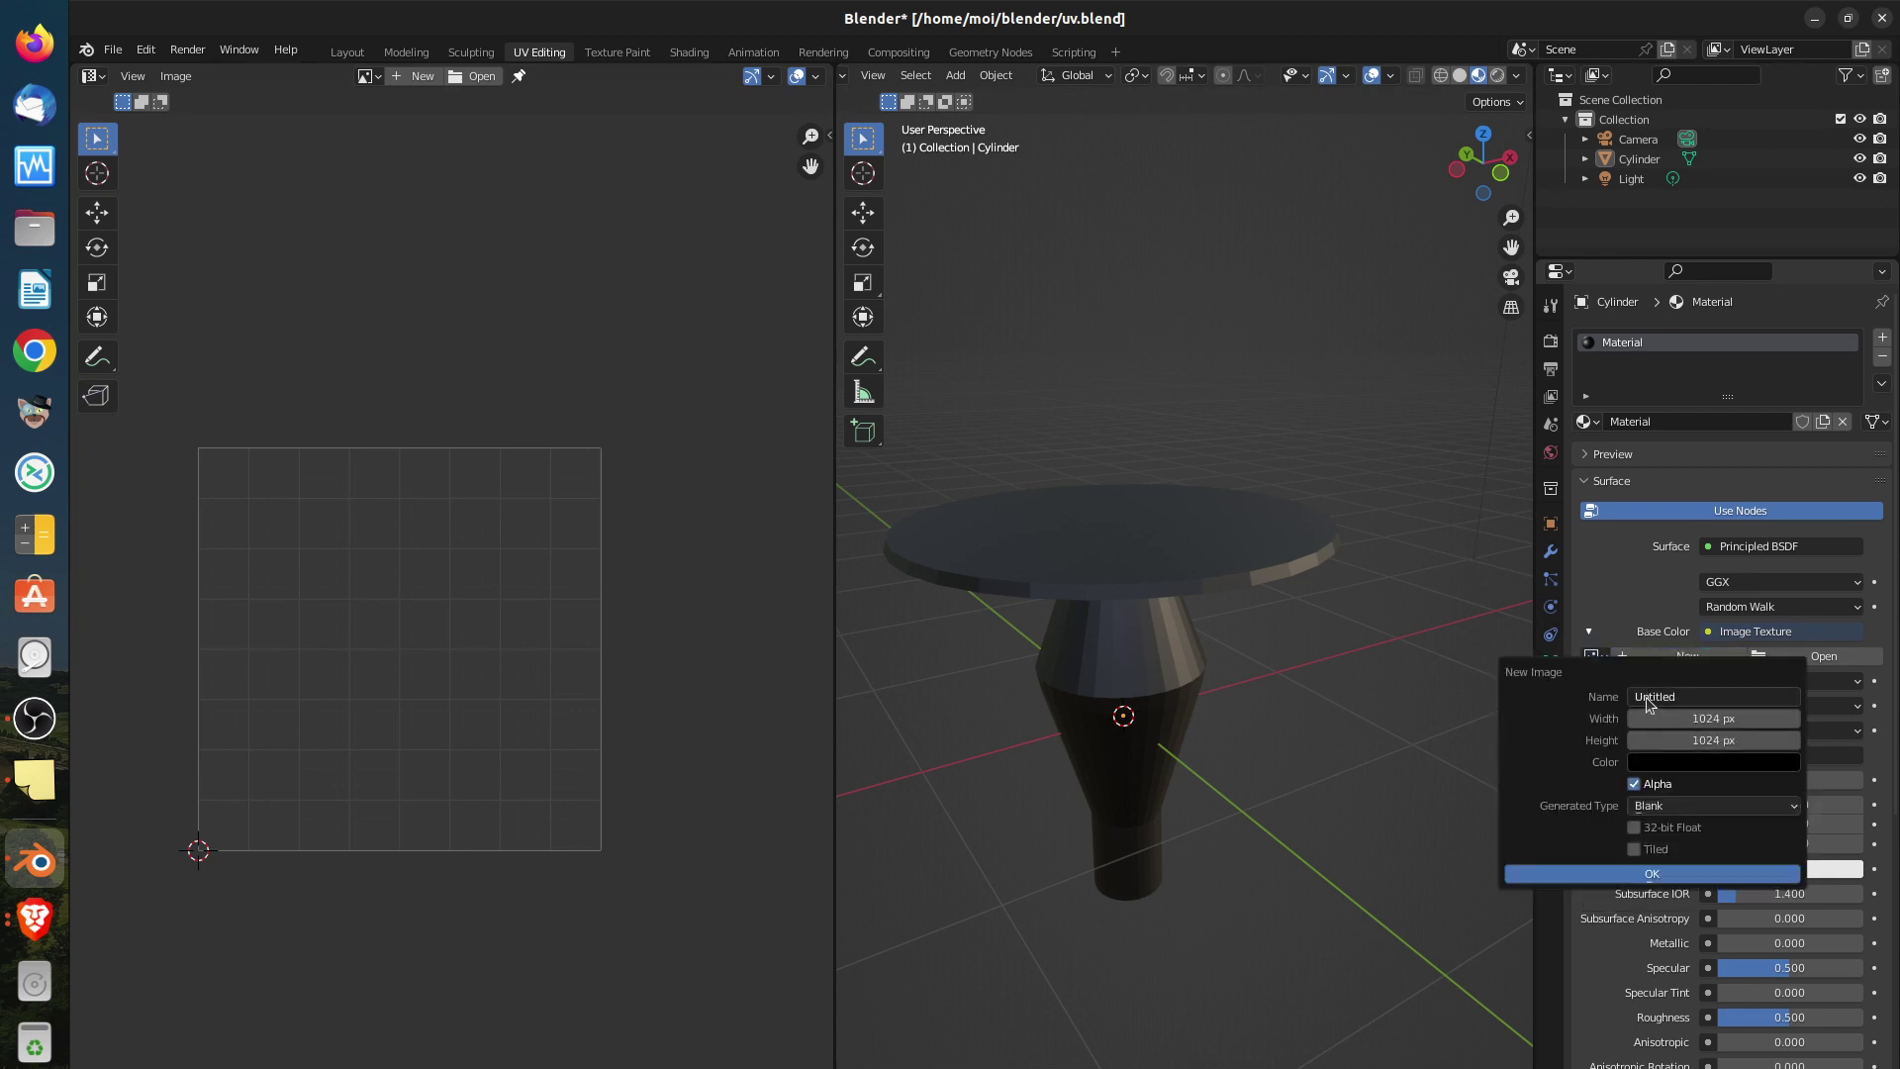
pyautogui.click(1643, 697)
pyautogui.write('te')
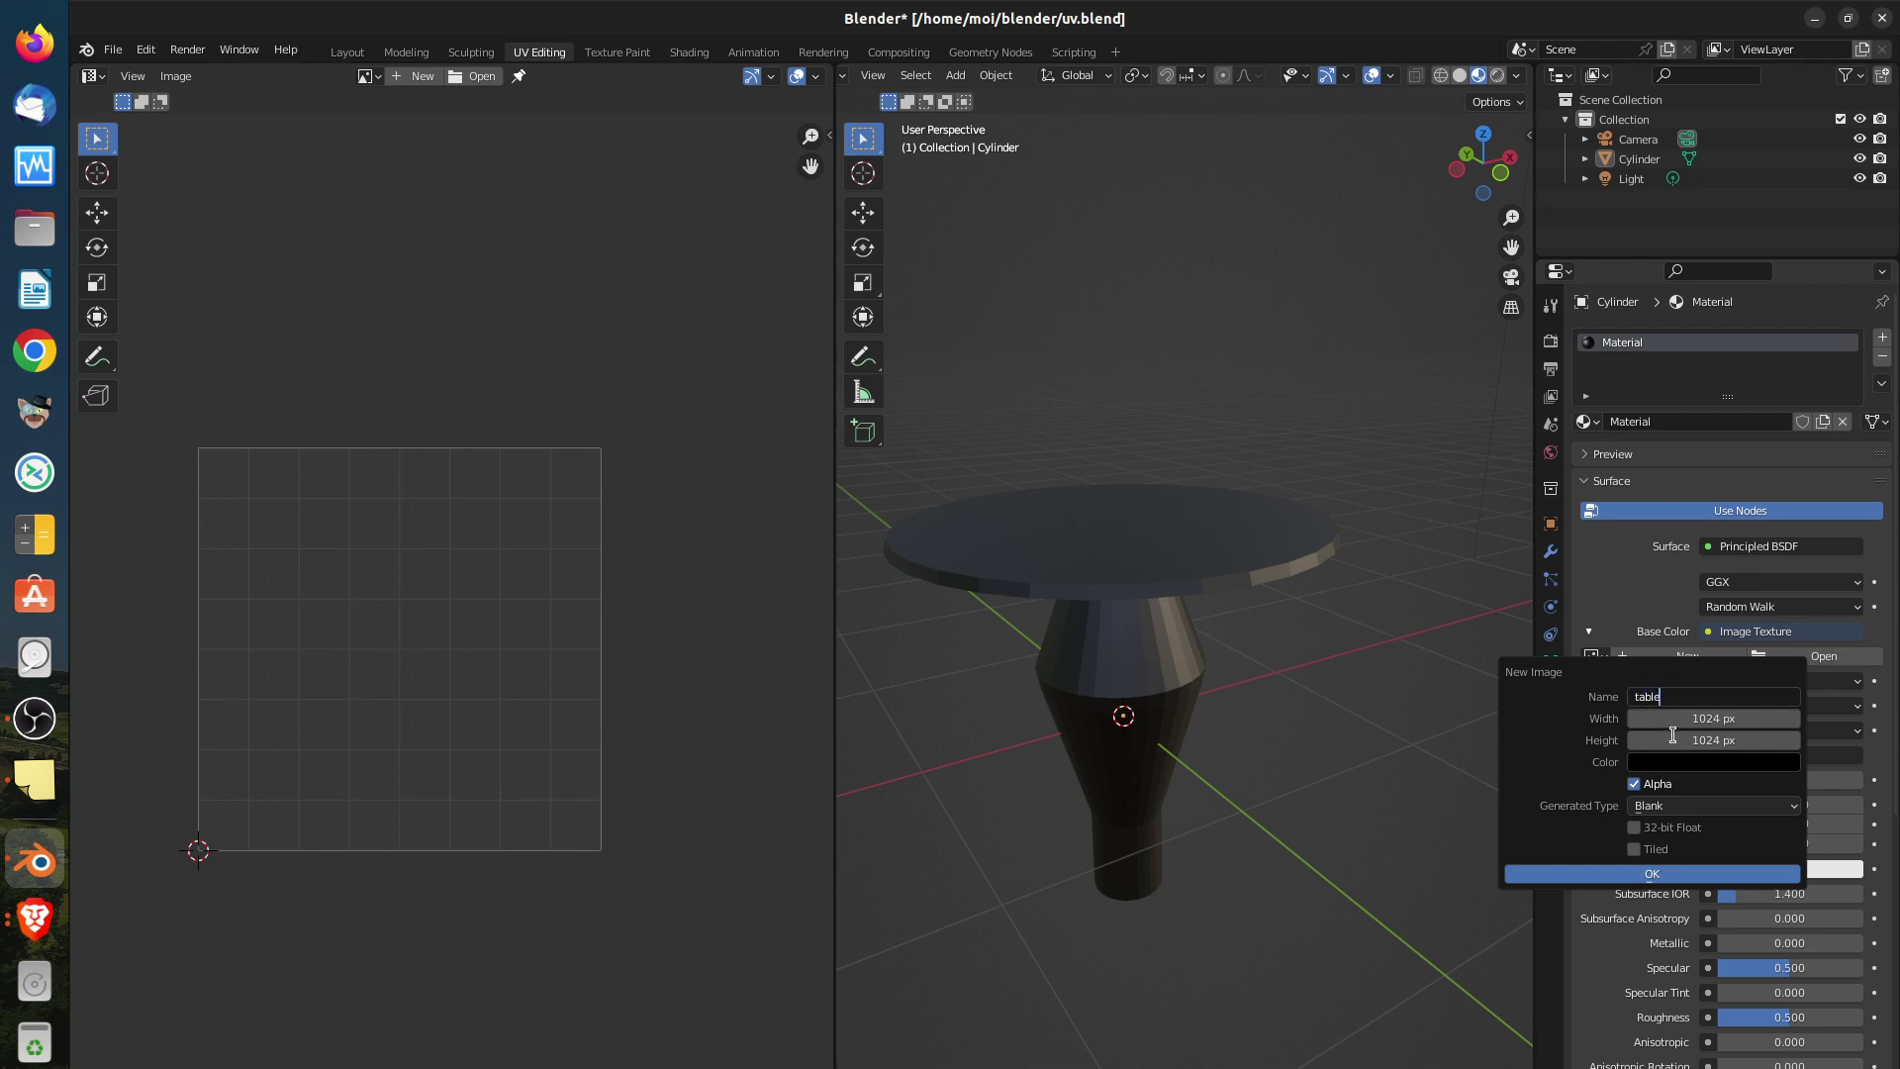
pyautogui.press('Return')
pyautogui.click(1670, 805)
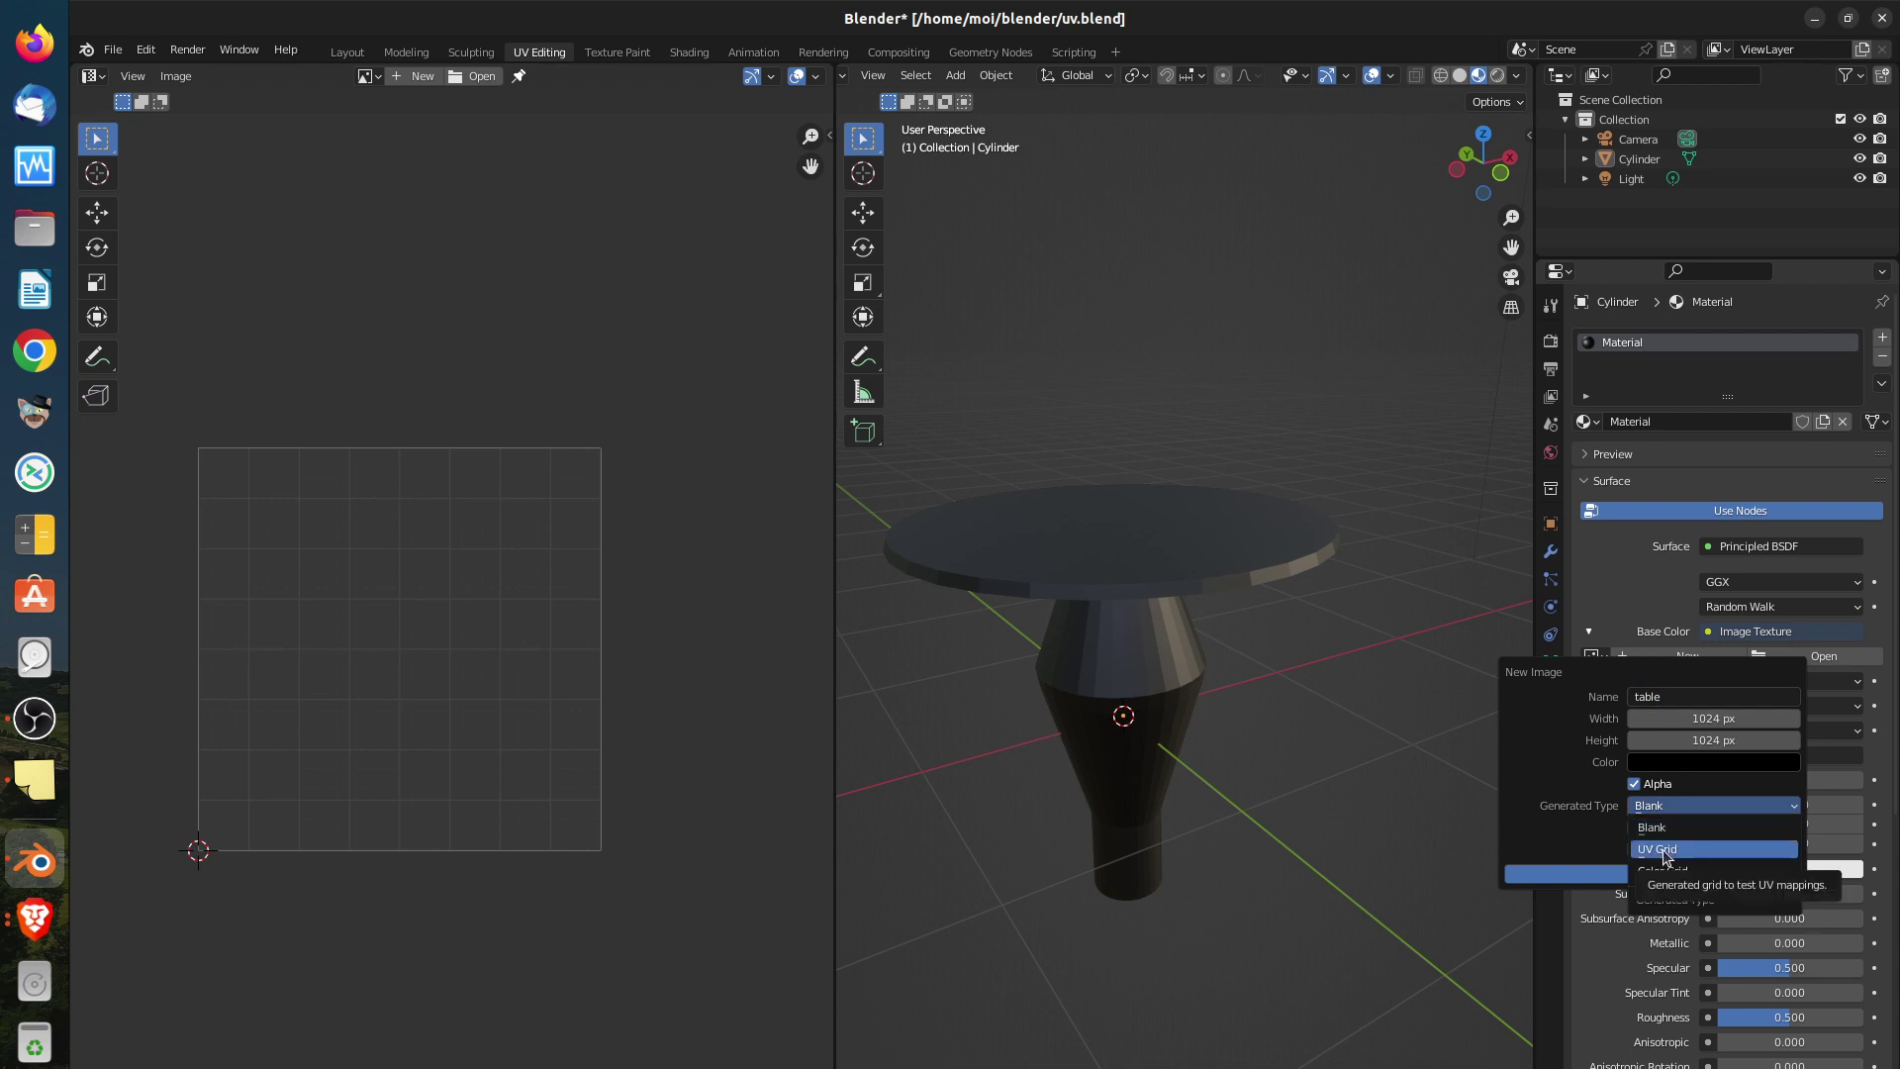
pyautogui.click(1667, 850)
pyautogui.click(1659, 875)
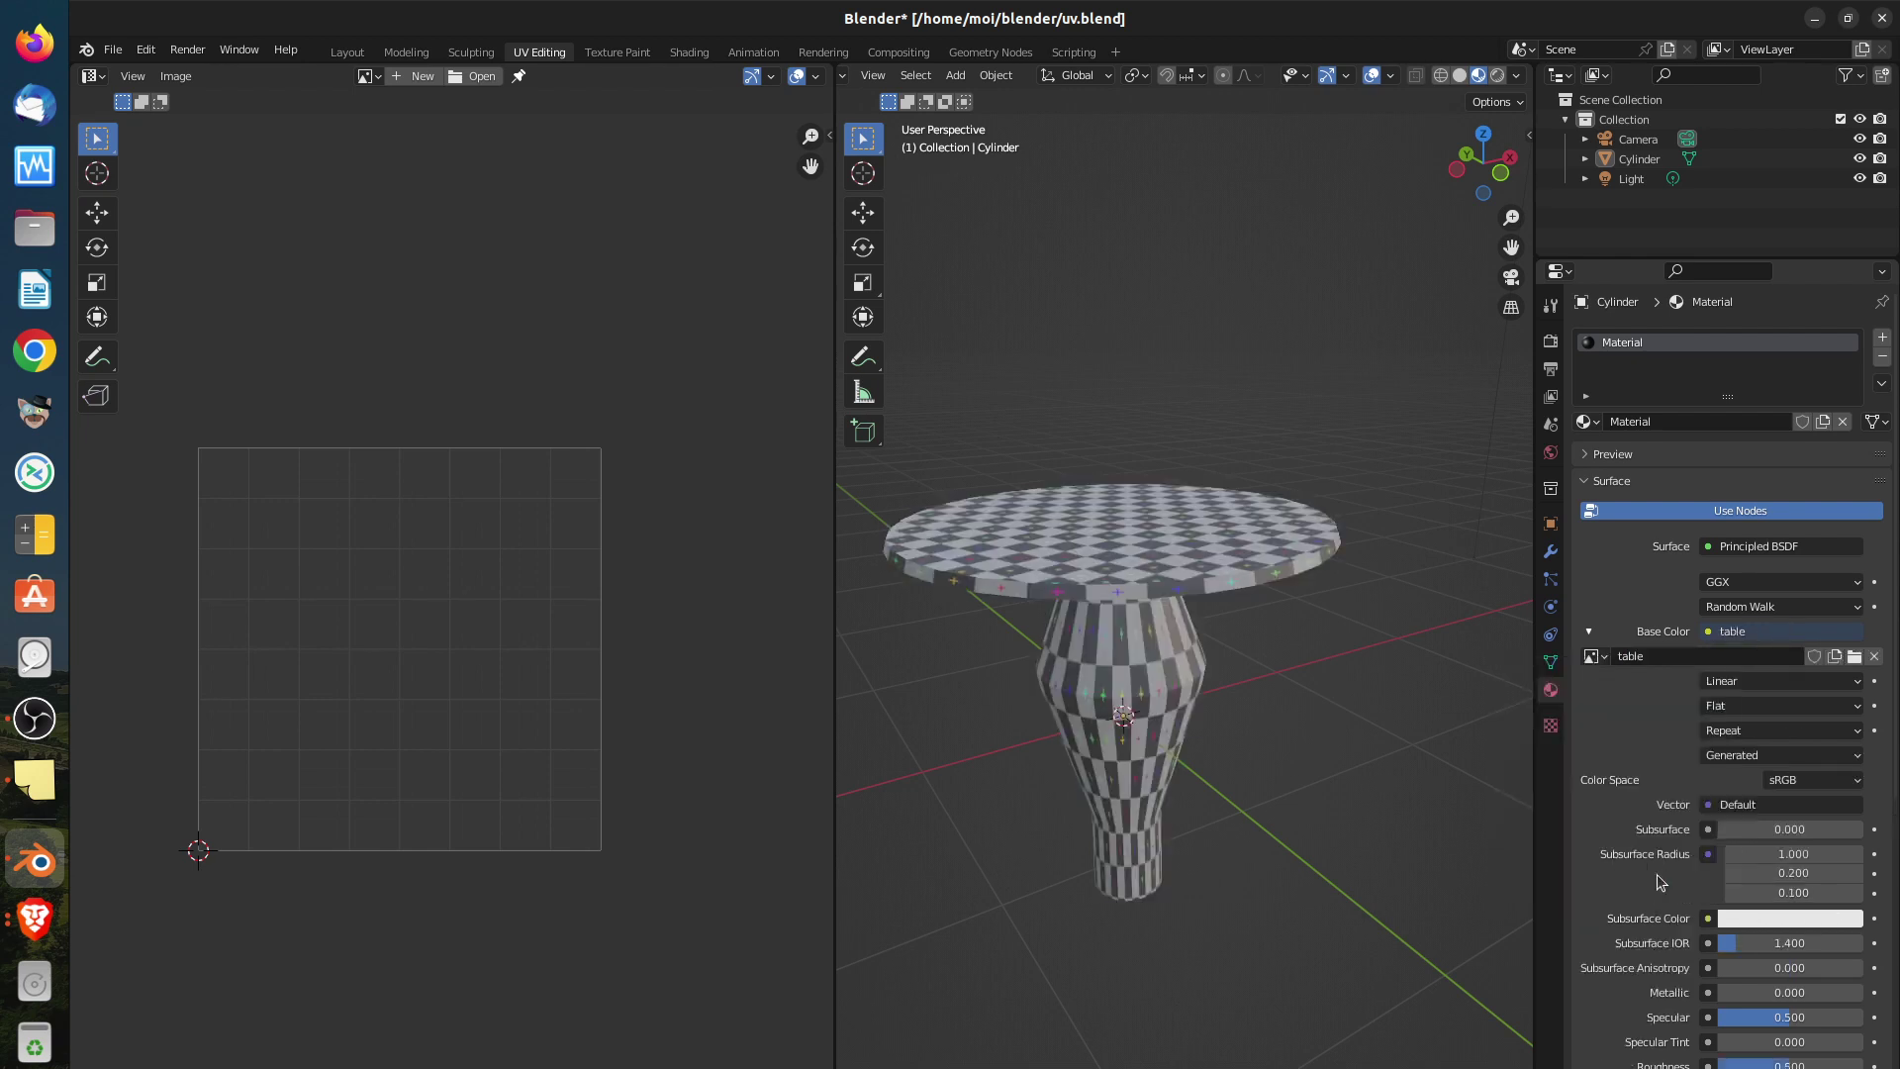
# Enter Edit Mode on the table and display the table image behind its UV islands
pyautogui.moveTo(1154, 645); pyautogui.dragTo(1172, 705, button='middle')
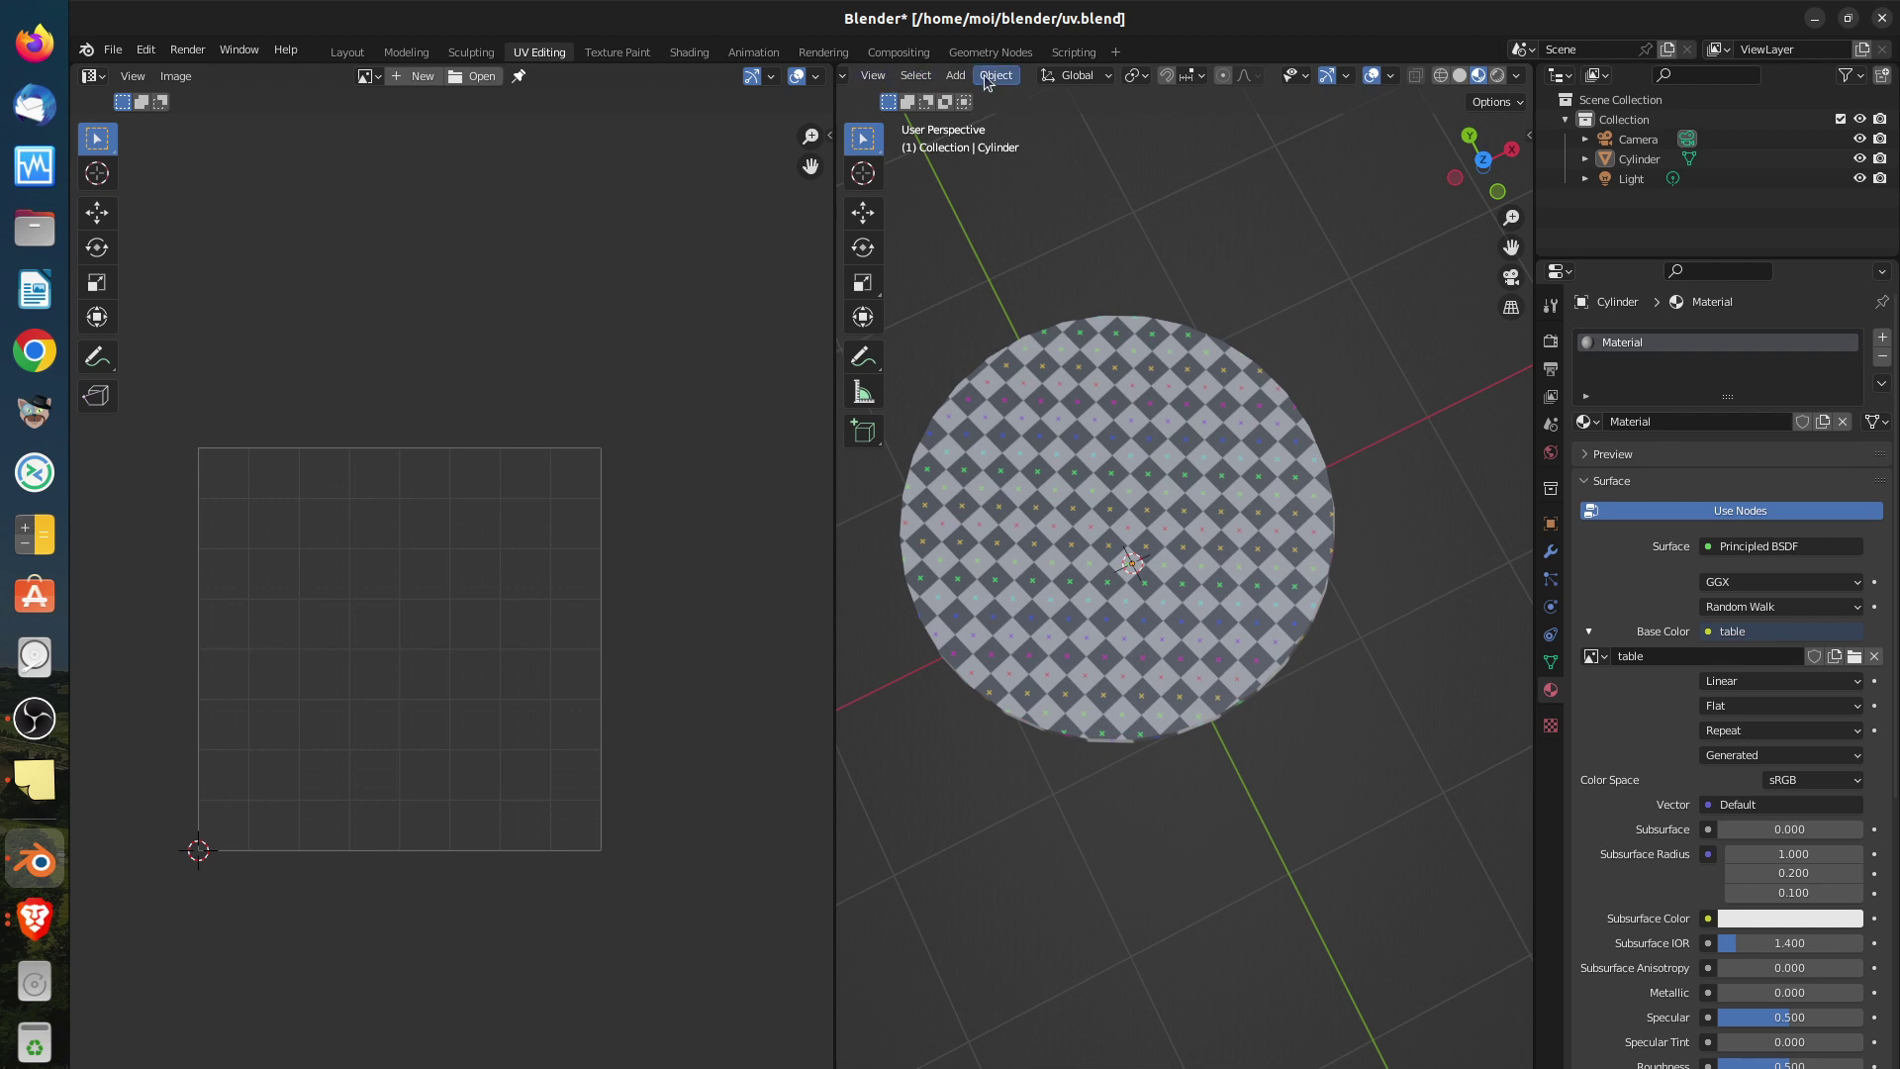
pyautogui.scroll(4, 1019, 77)
pyautogui.click(935, 75)
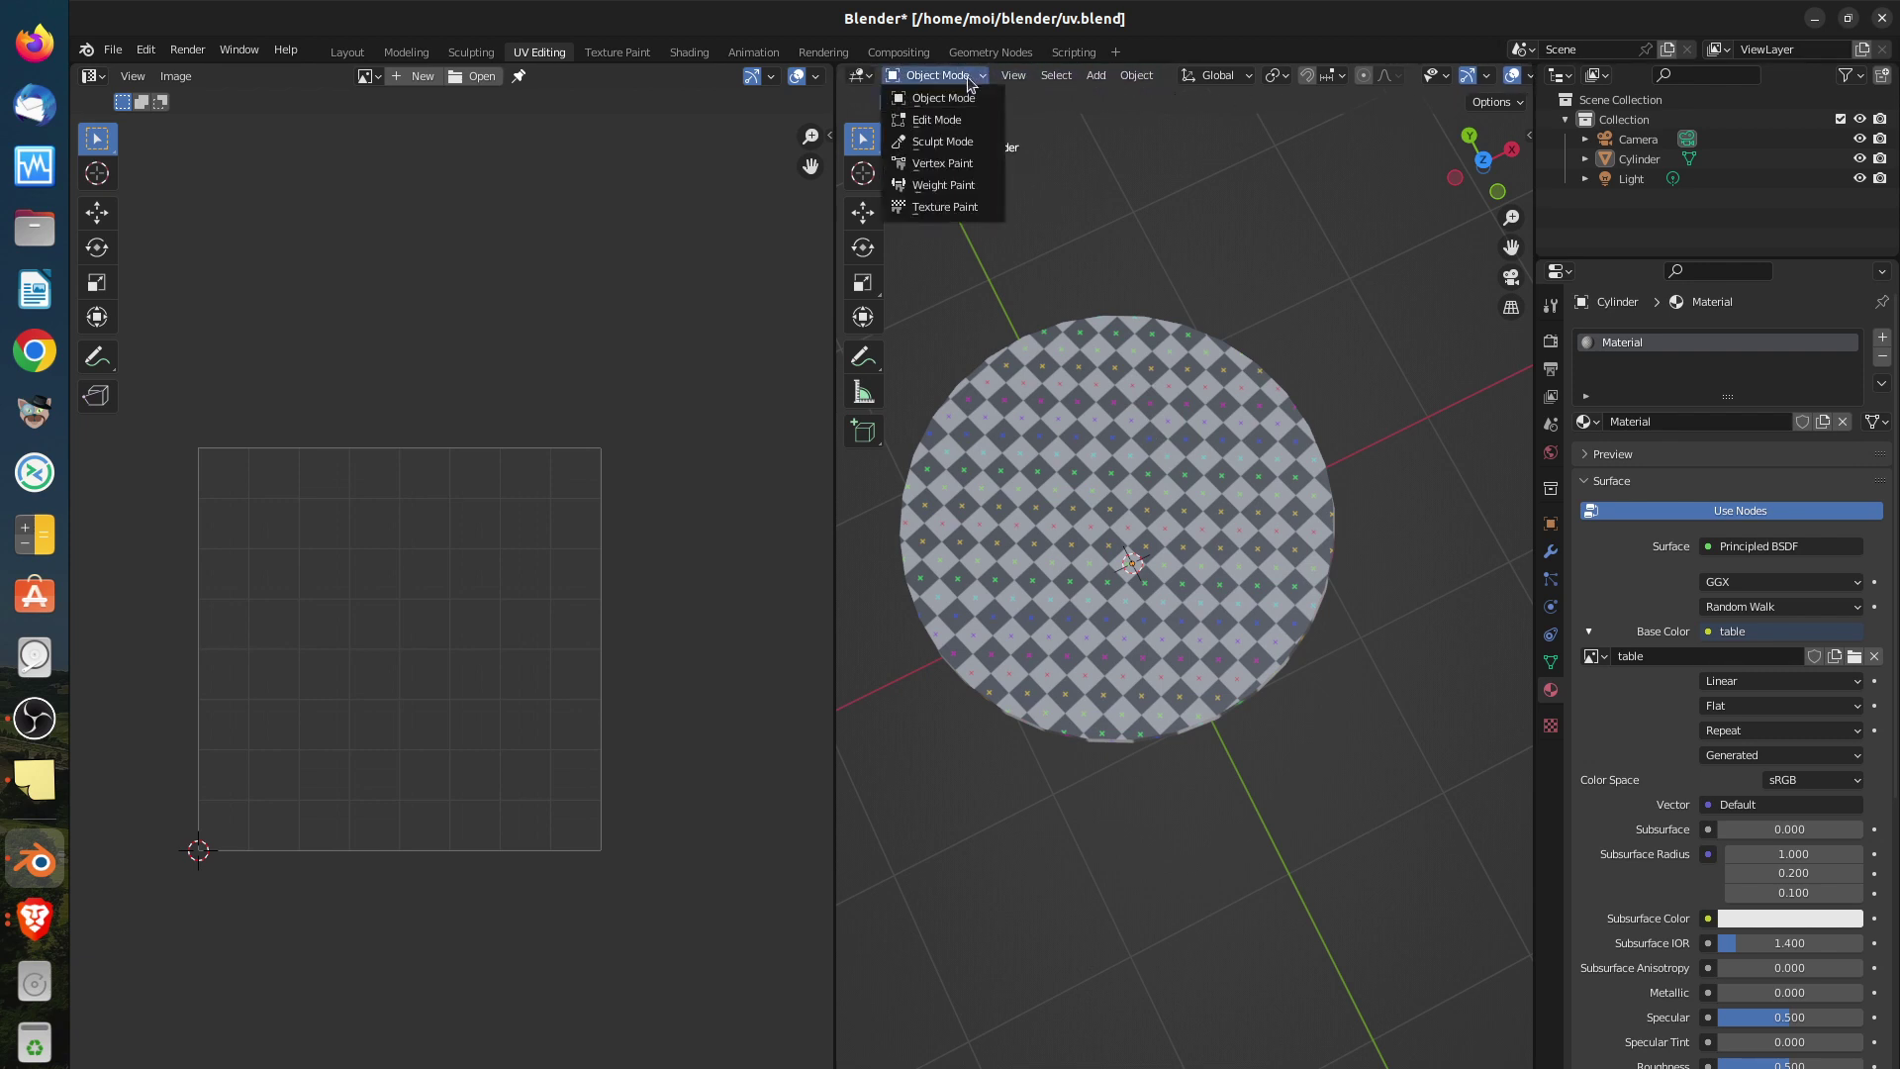
pyautogui.click(925, 121)
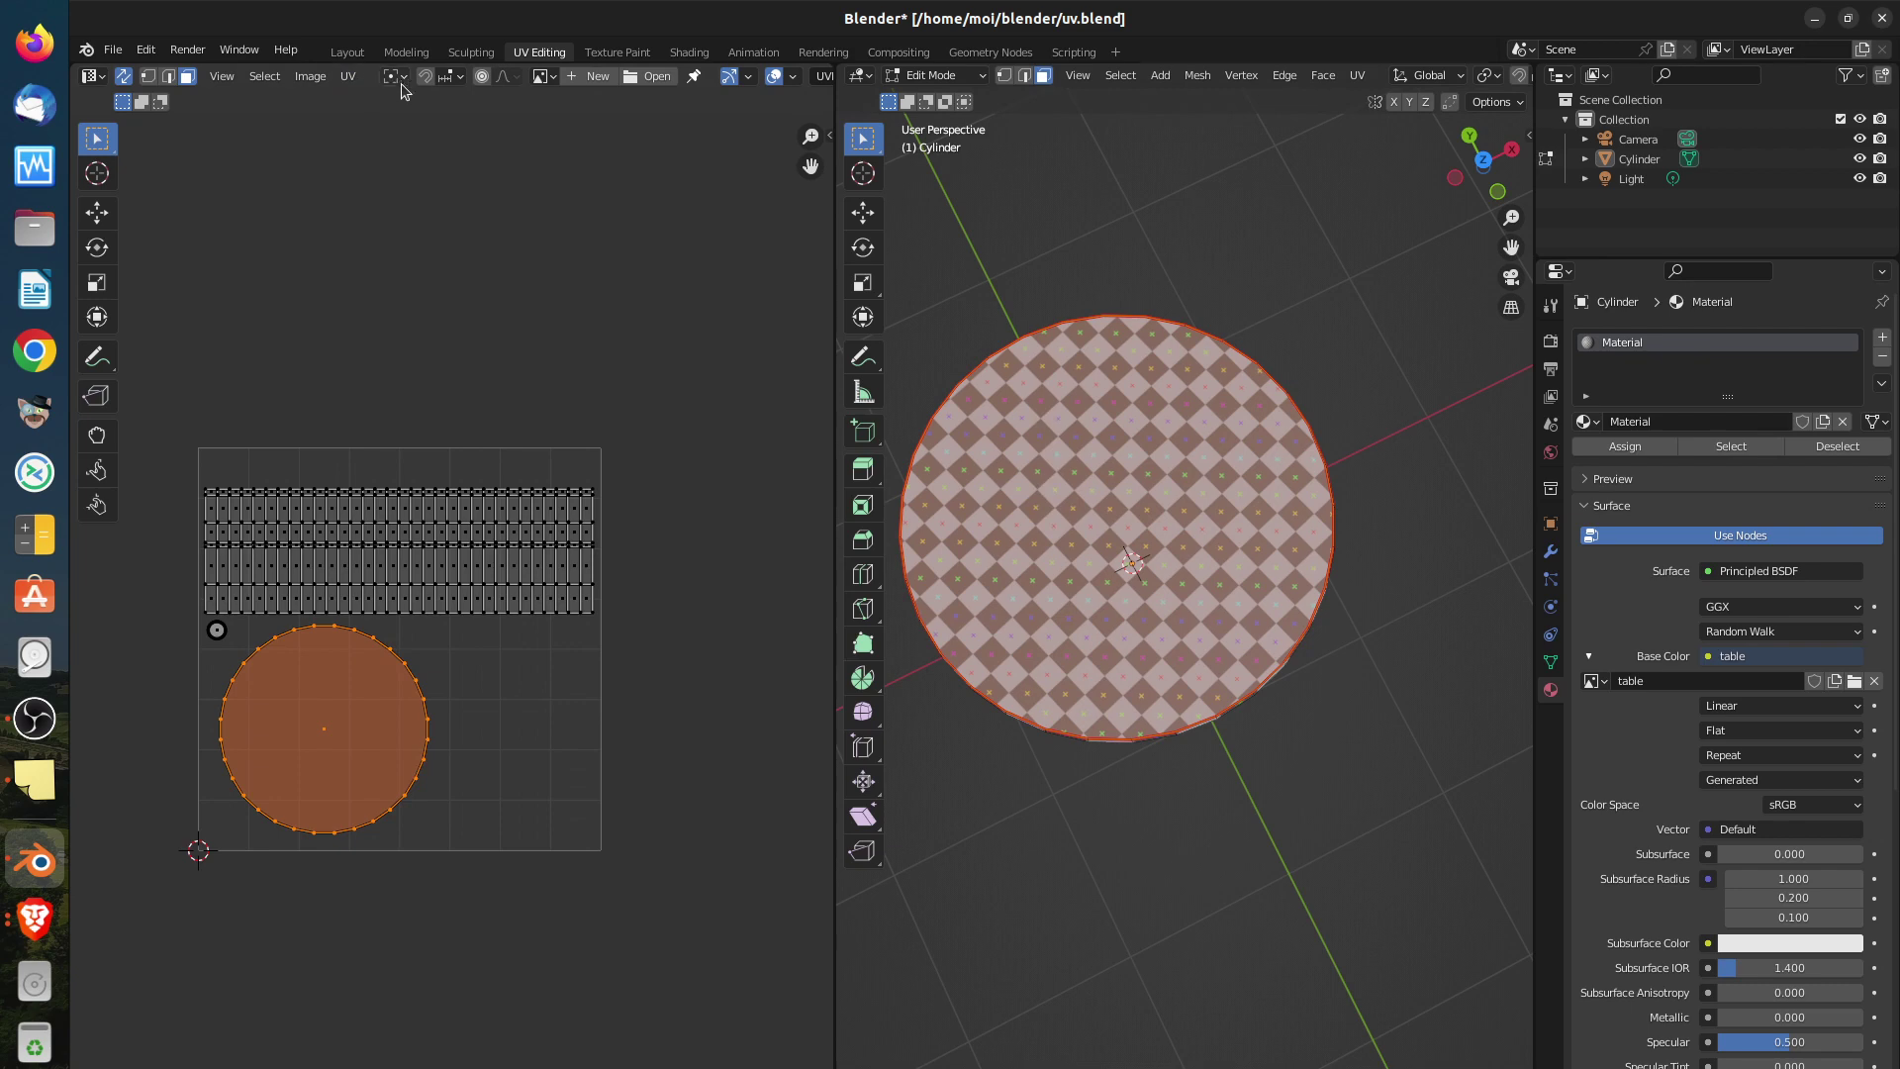
pyautogui.click(547, 77)
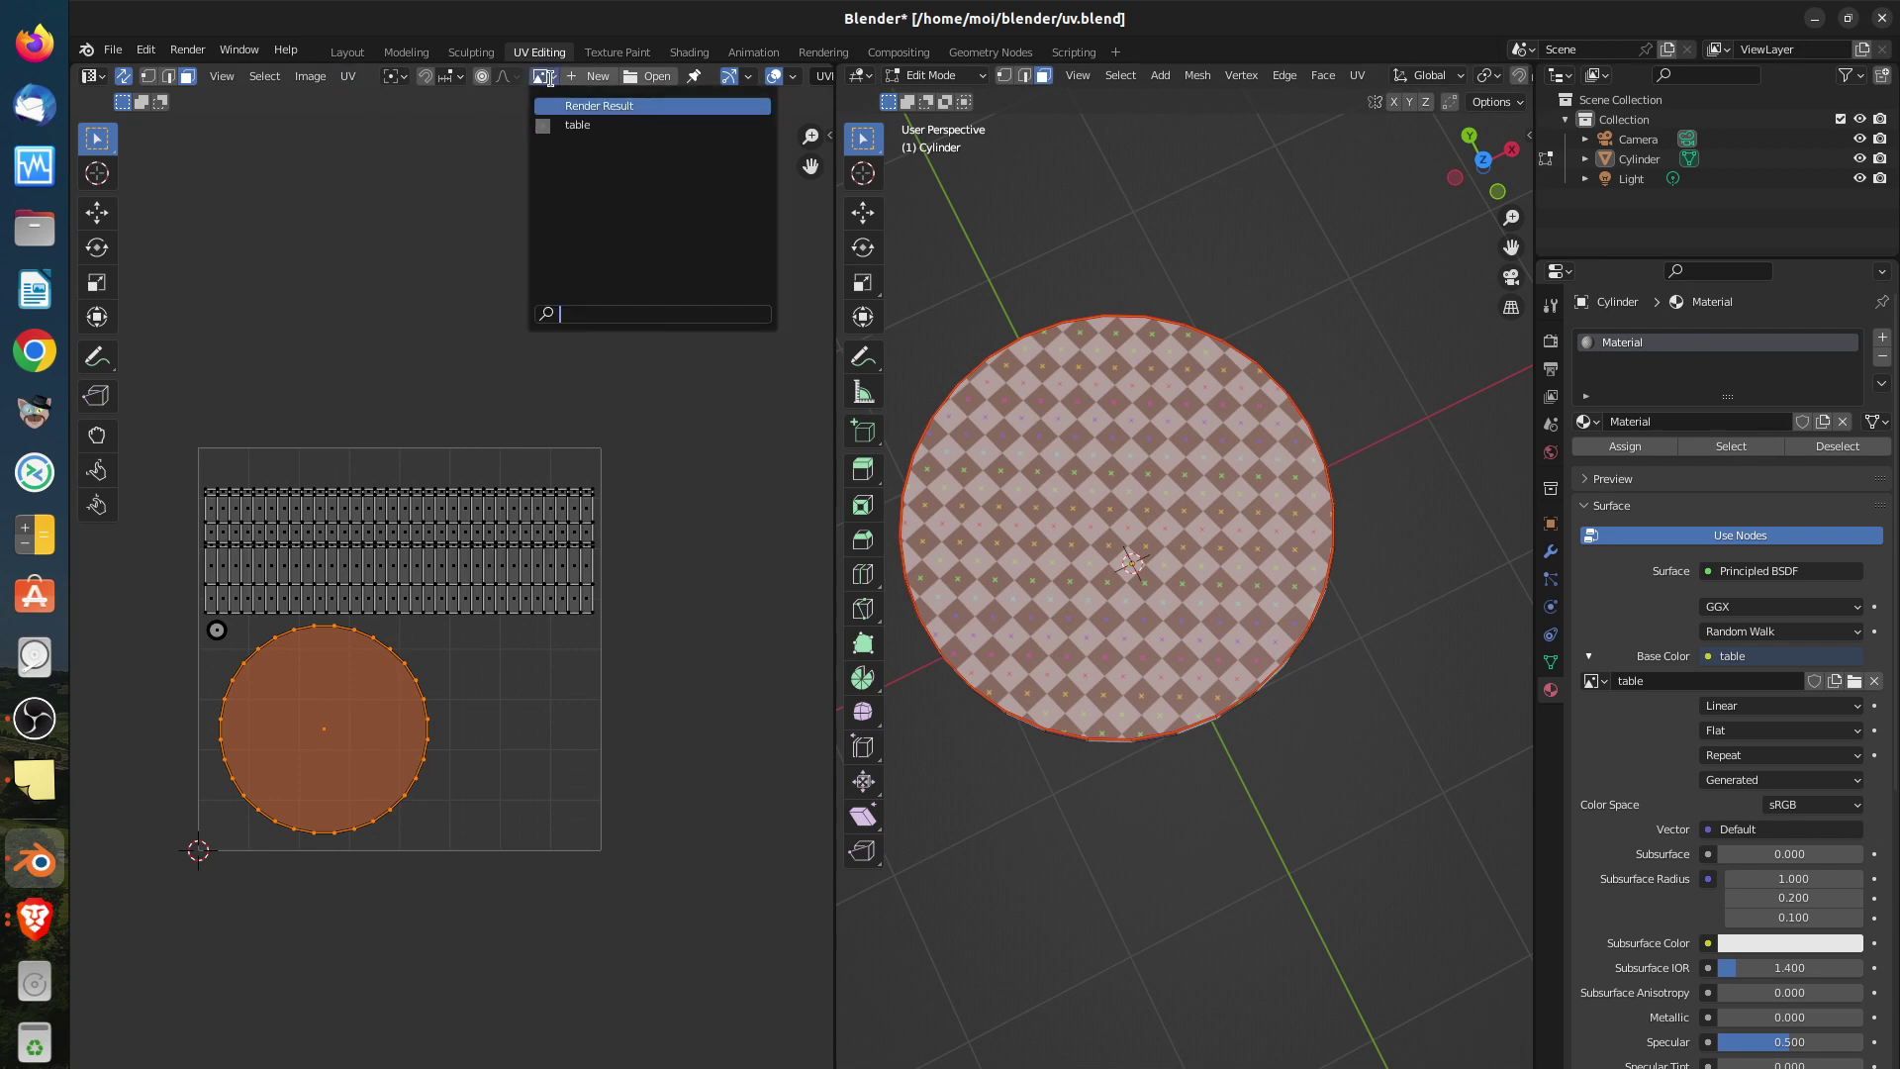
pyautogui.click(577, 124)
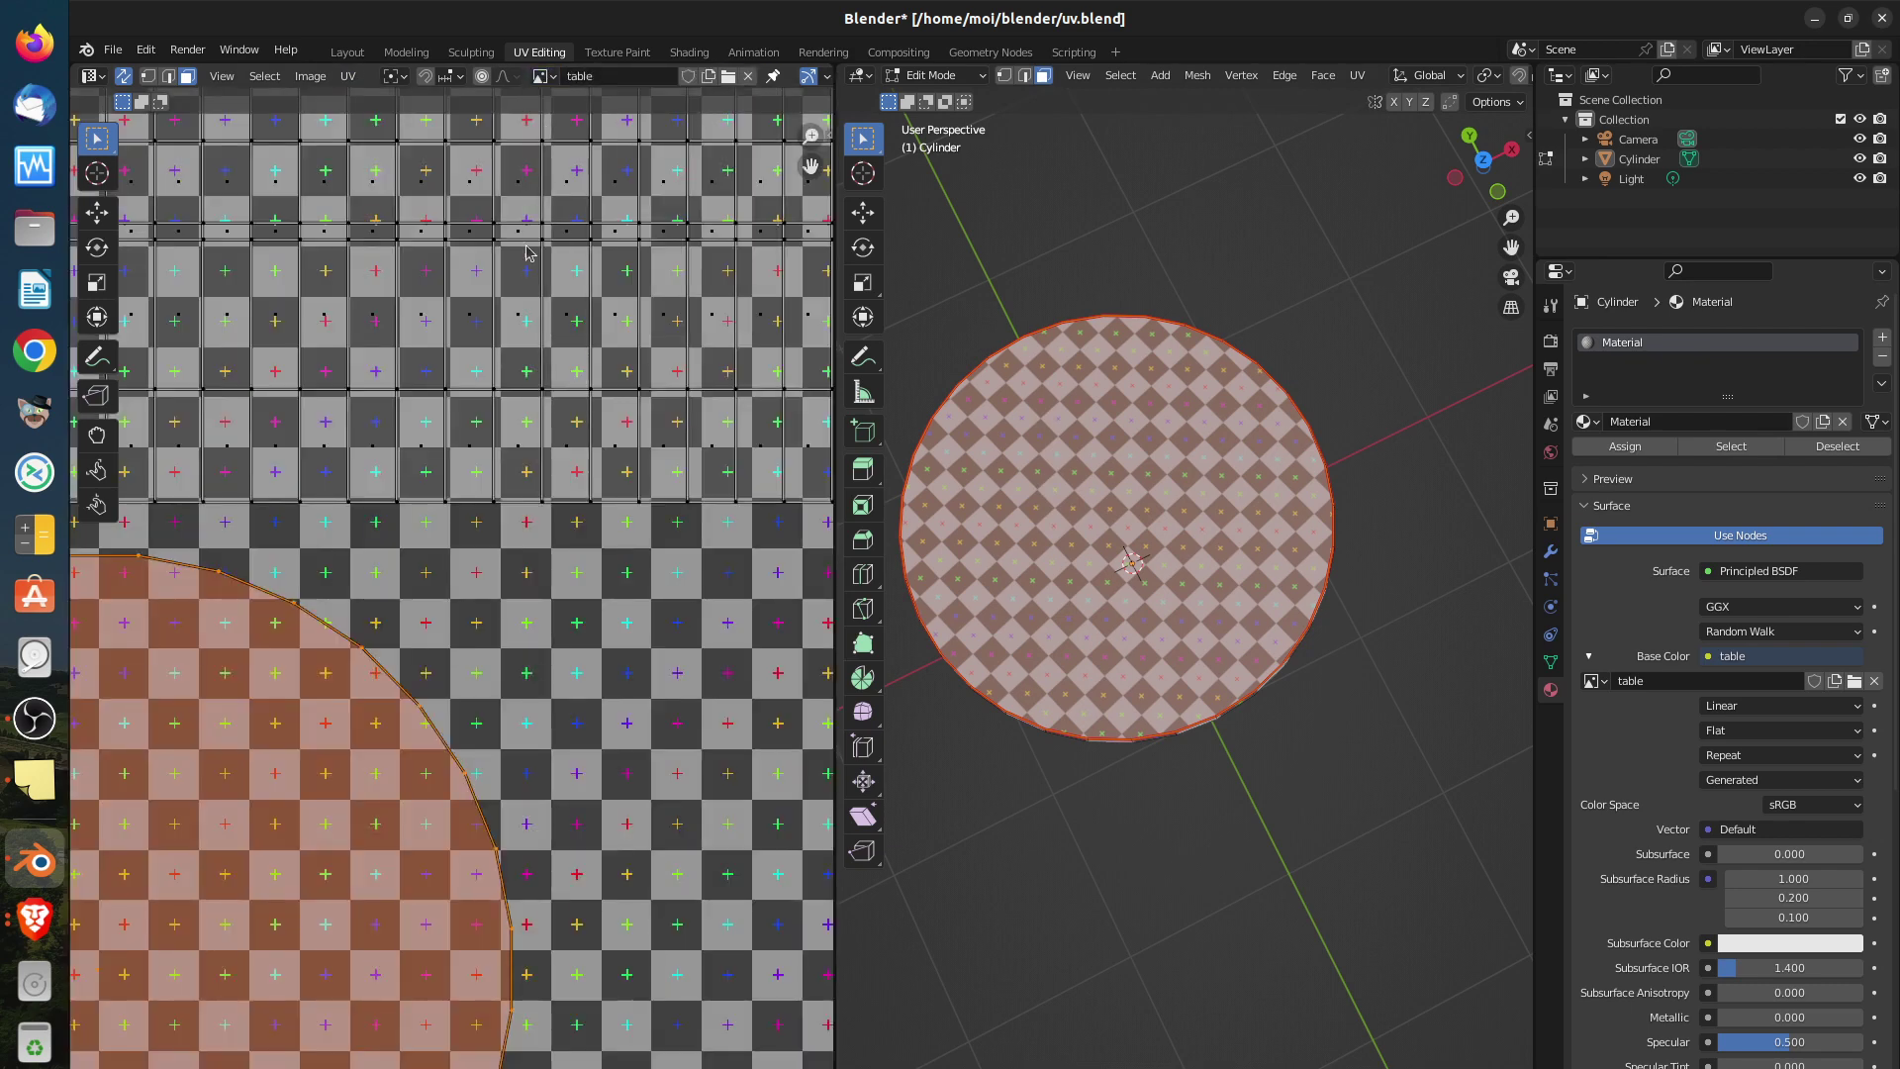
pyautogui.scroll(-5, 458, 523)
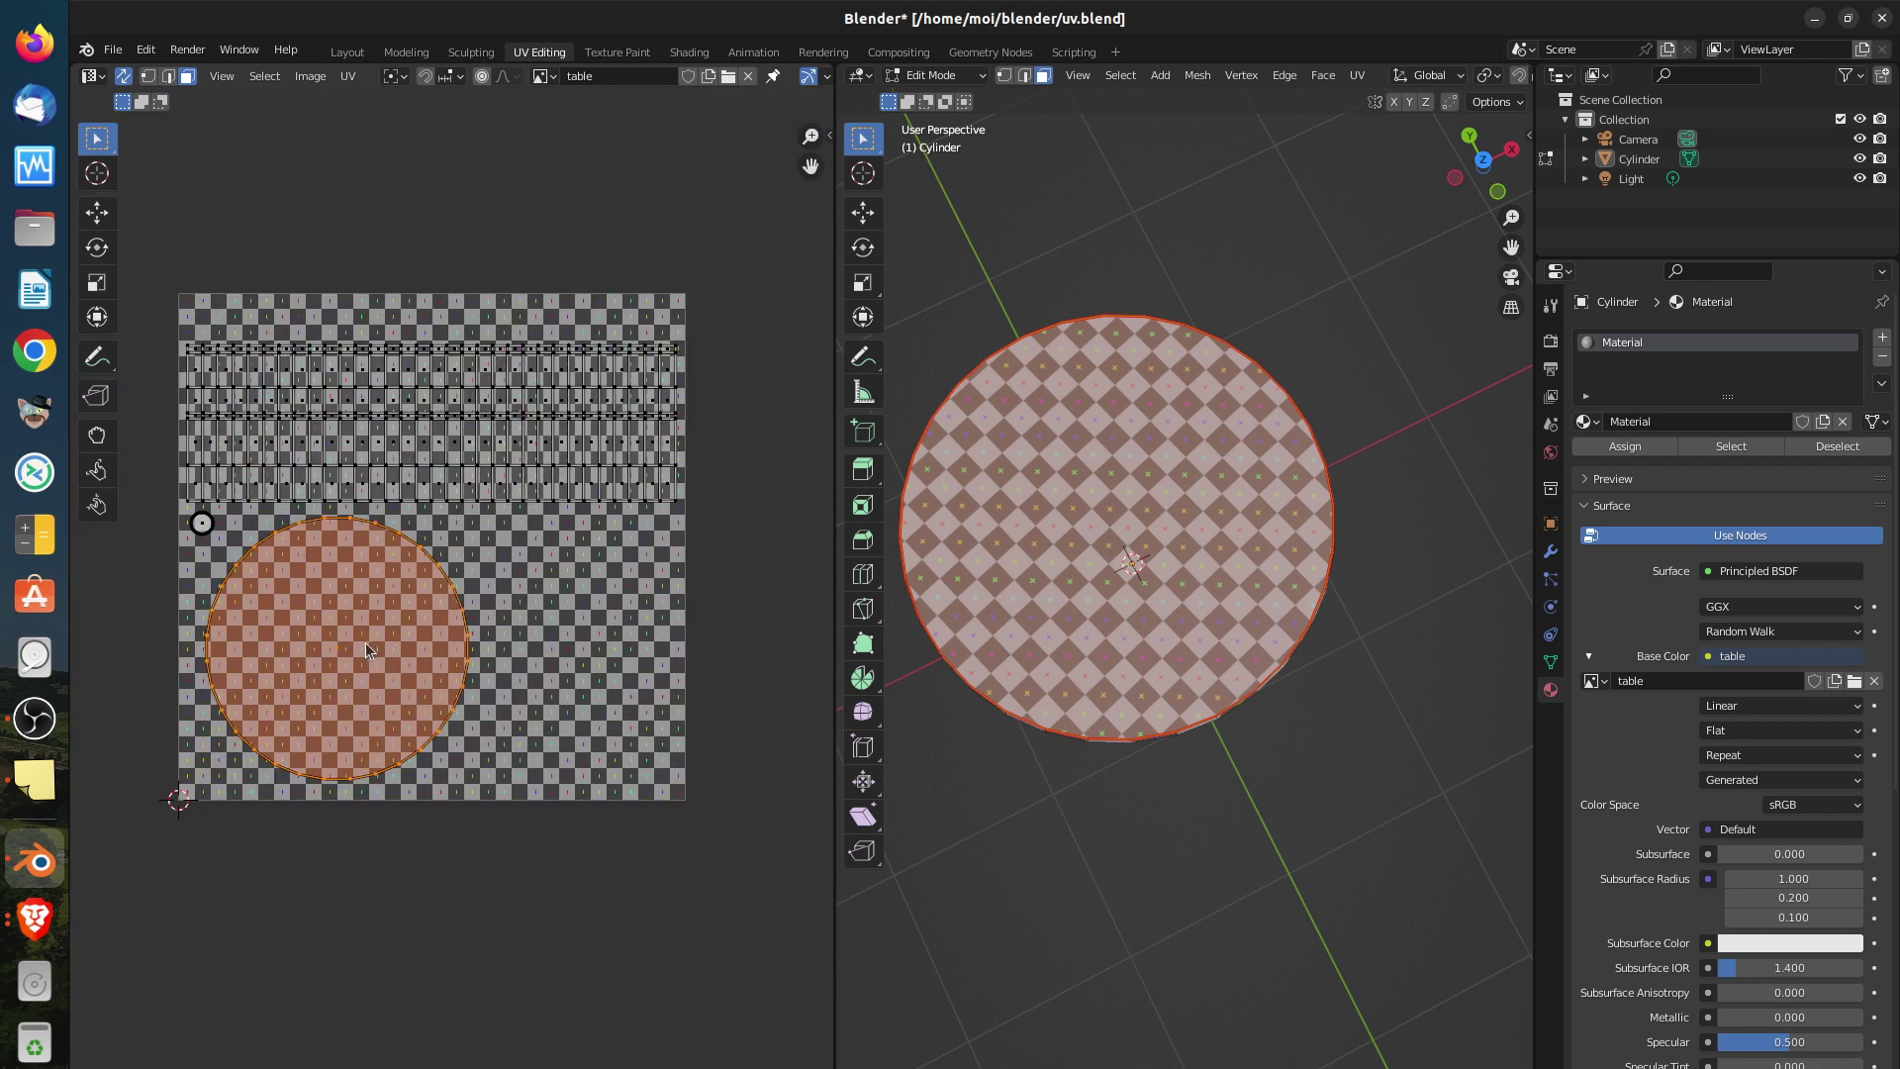
# Nudge the tabletop's circular UV island slightly left and down over the checker grid
pyautogui.press('g')
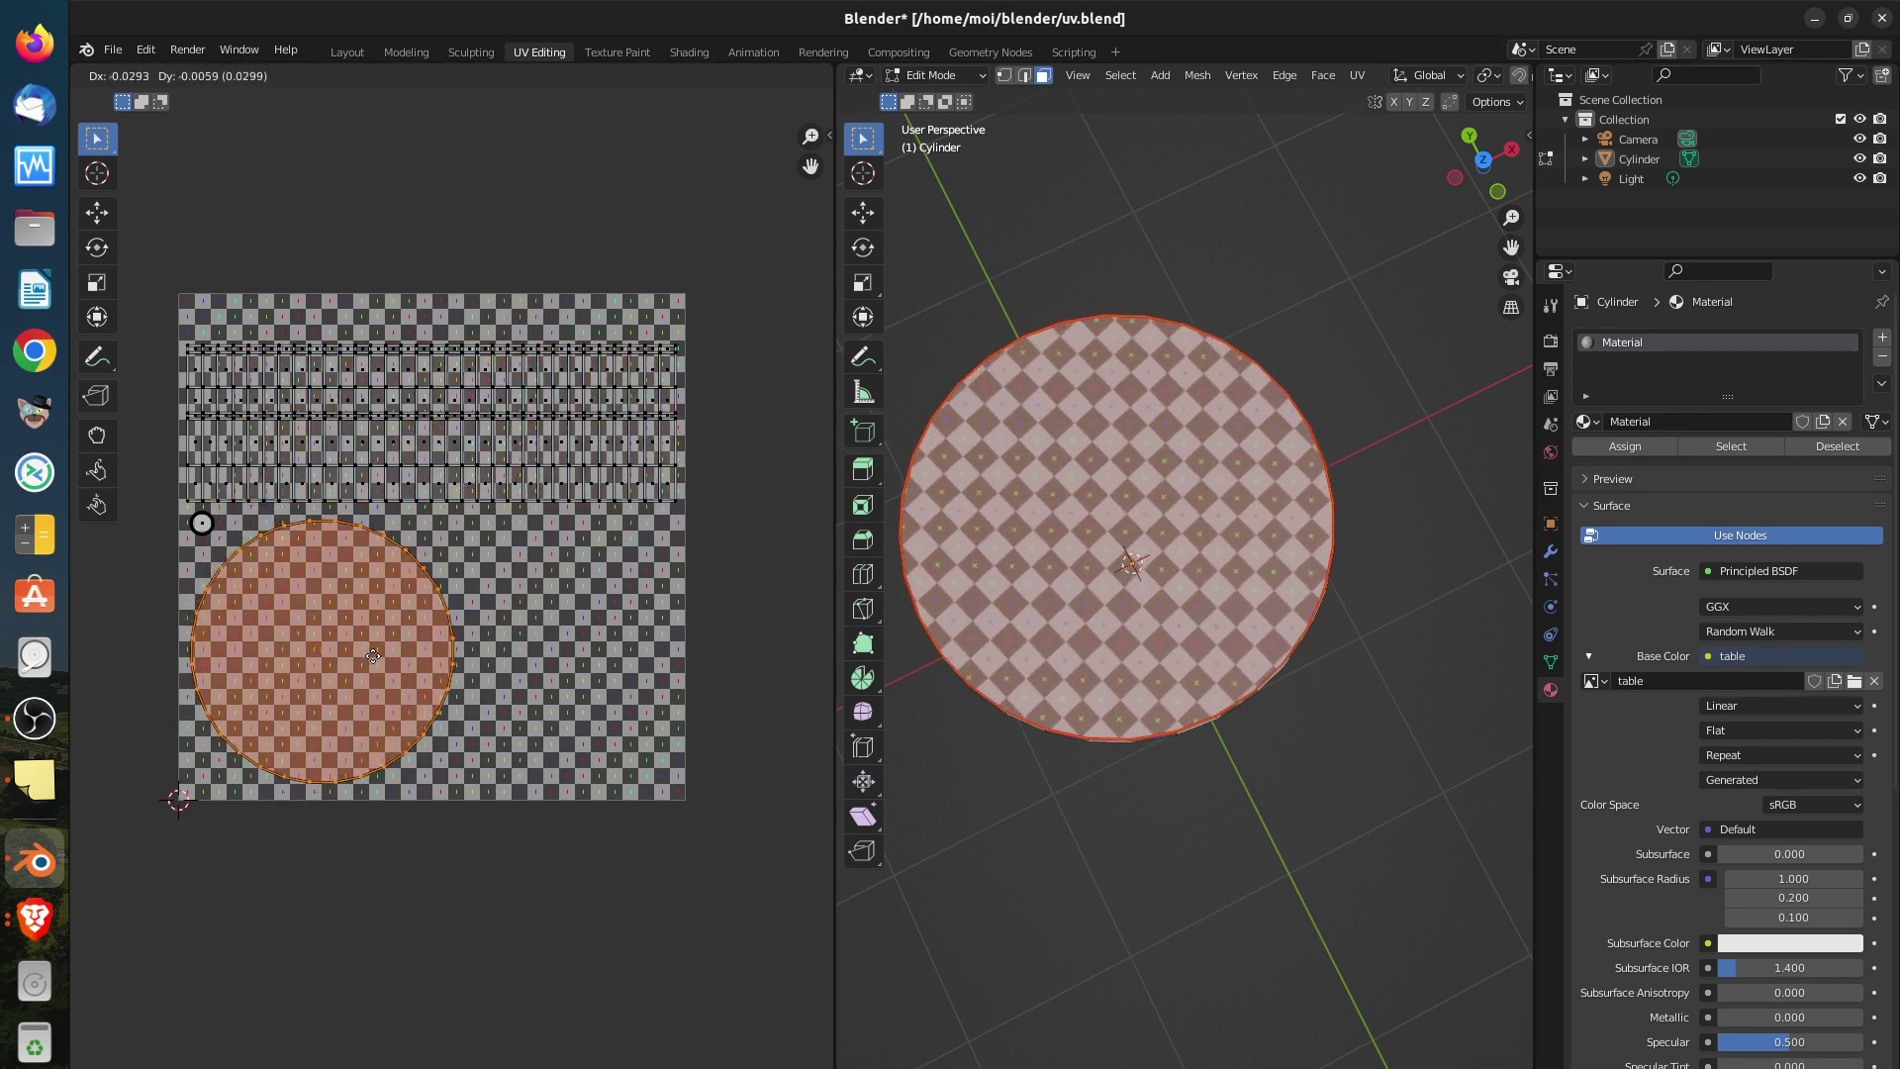
pyautogui.click(375, 657)
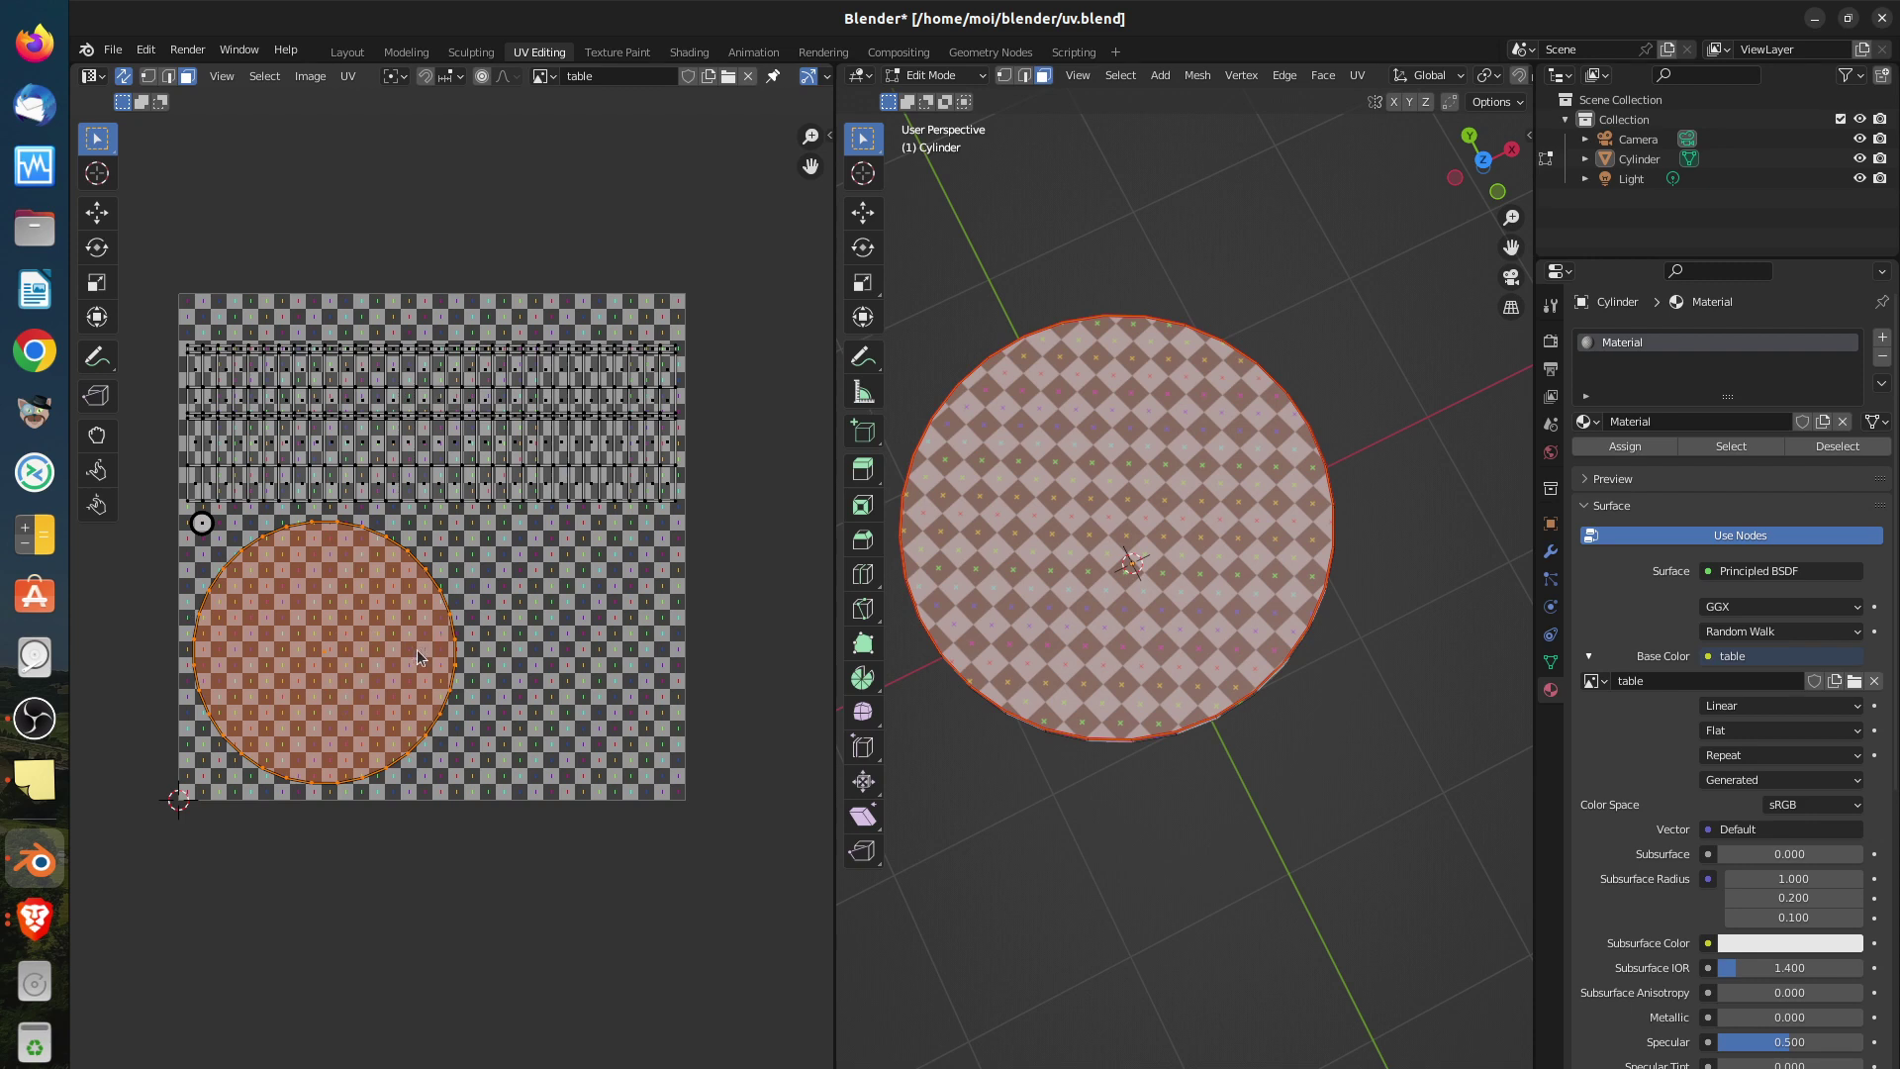
pyautogui.press('g')
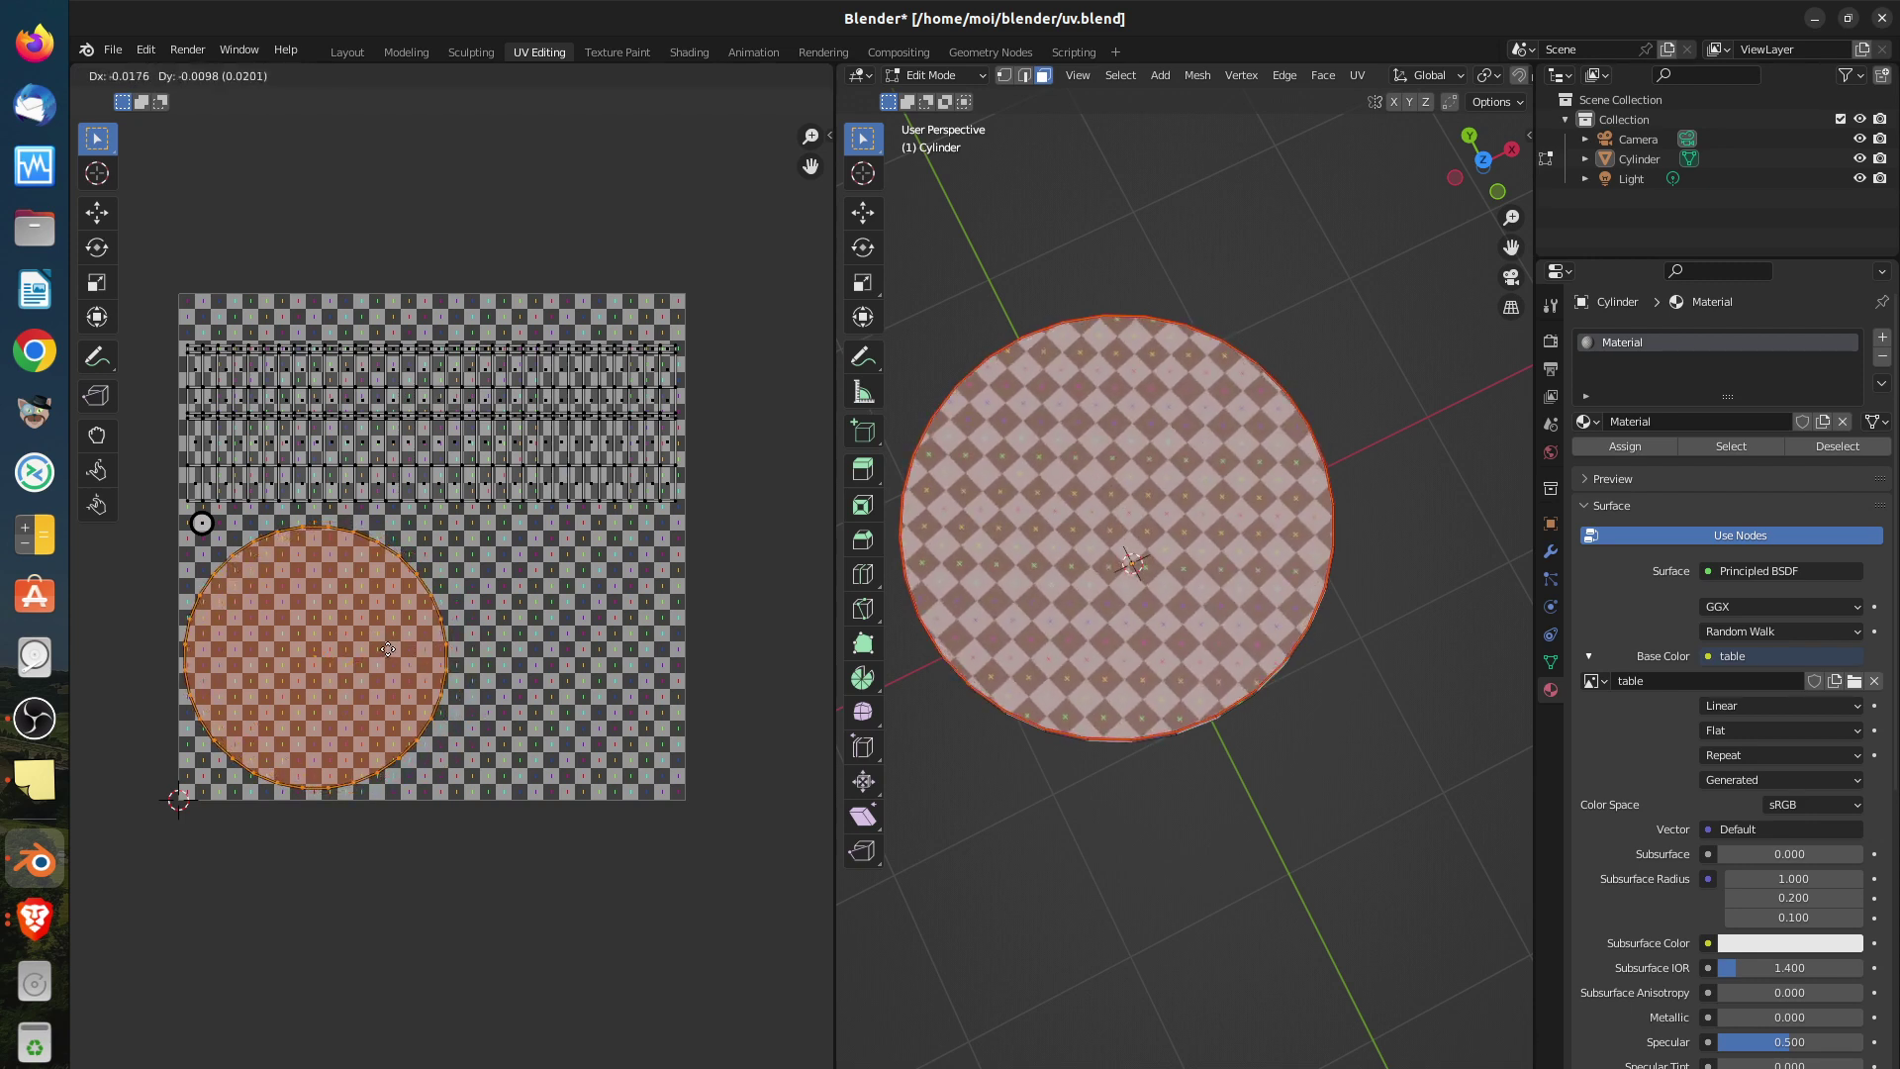
pyautogui.click(393, 651)
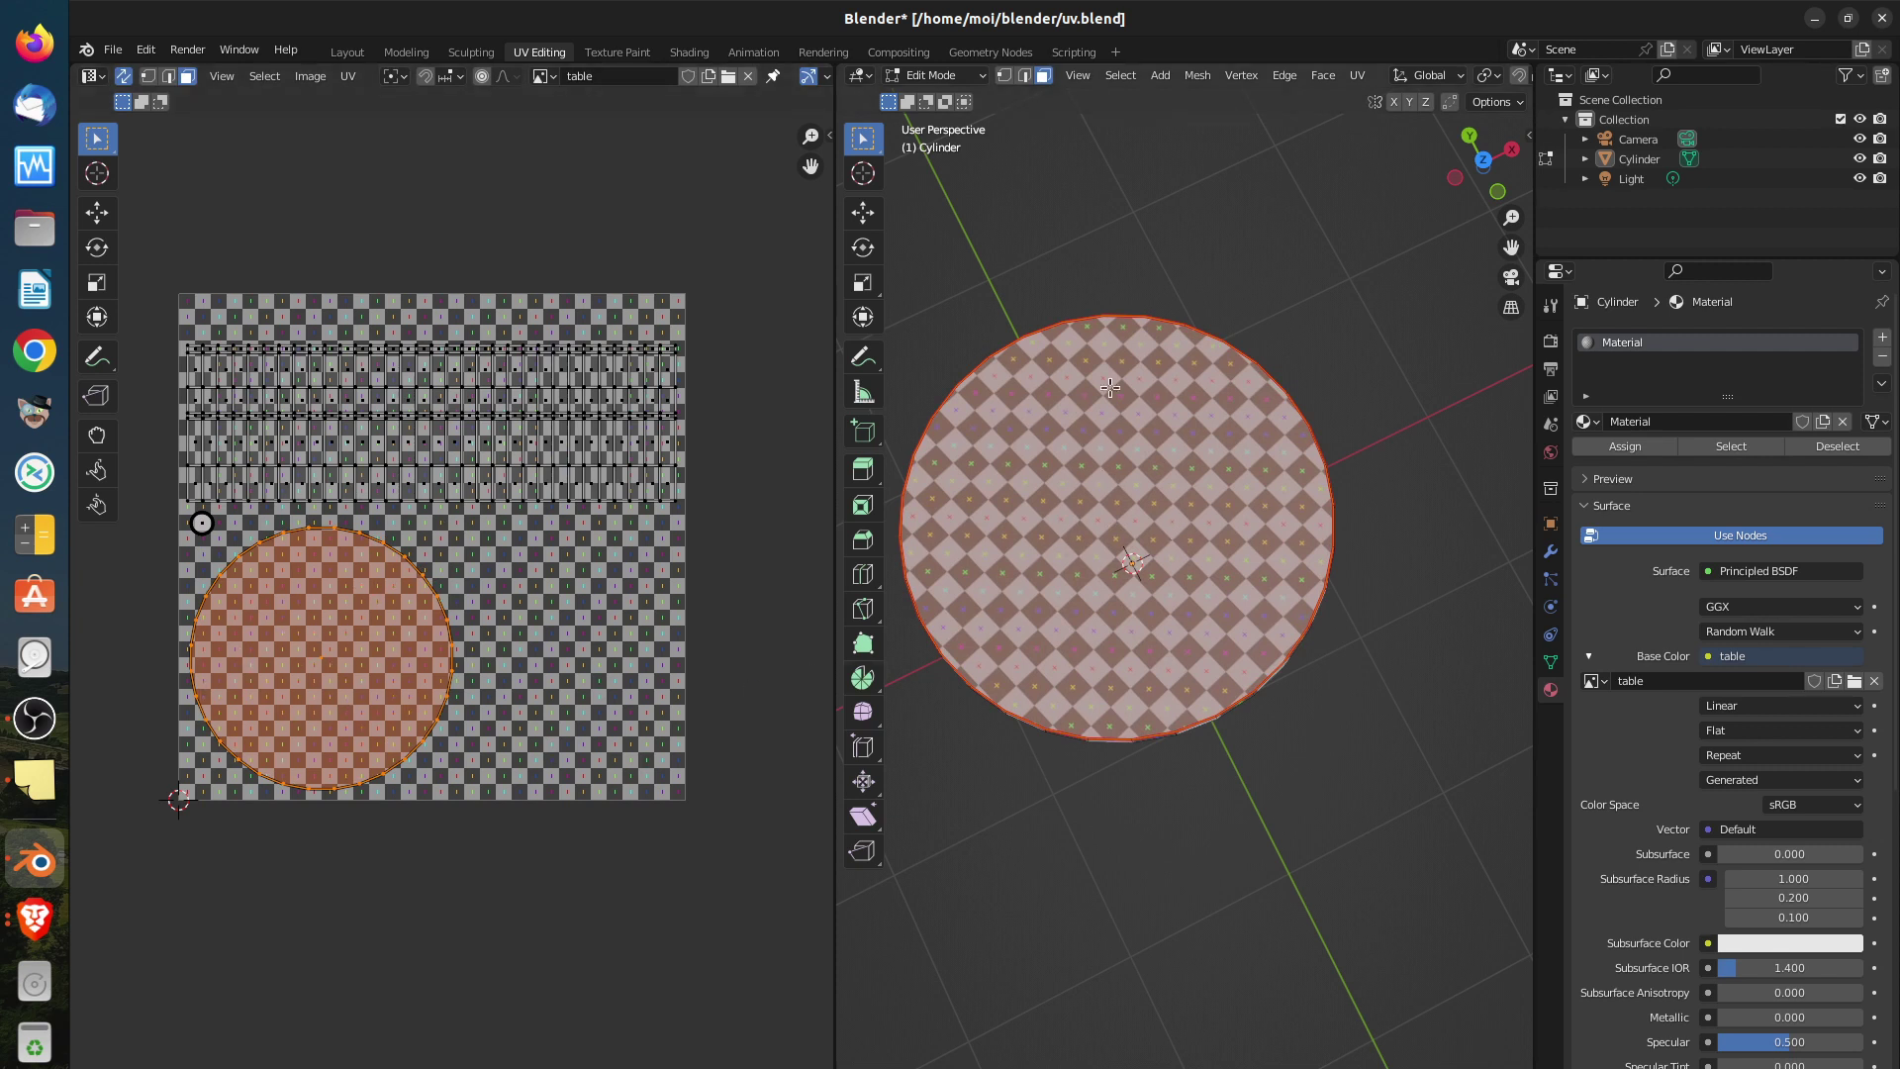
# Inspect the table's checker pattern, return to Object Mode and delete the table
pyautogui.moveTo(1252, 598); pyautogui.dragTo(1316, 442, button='middle')
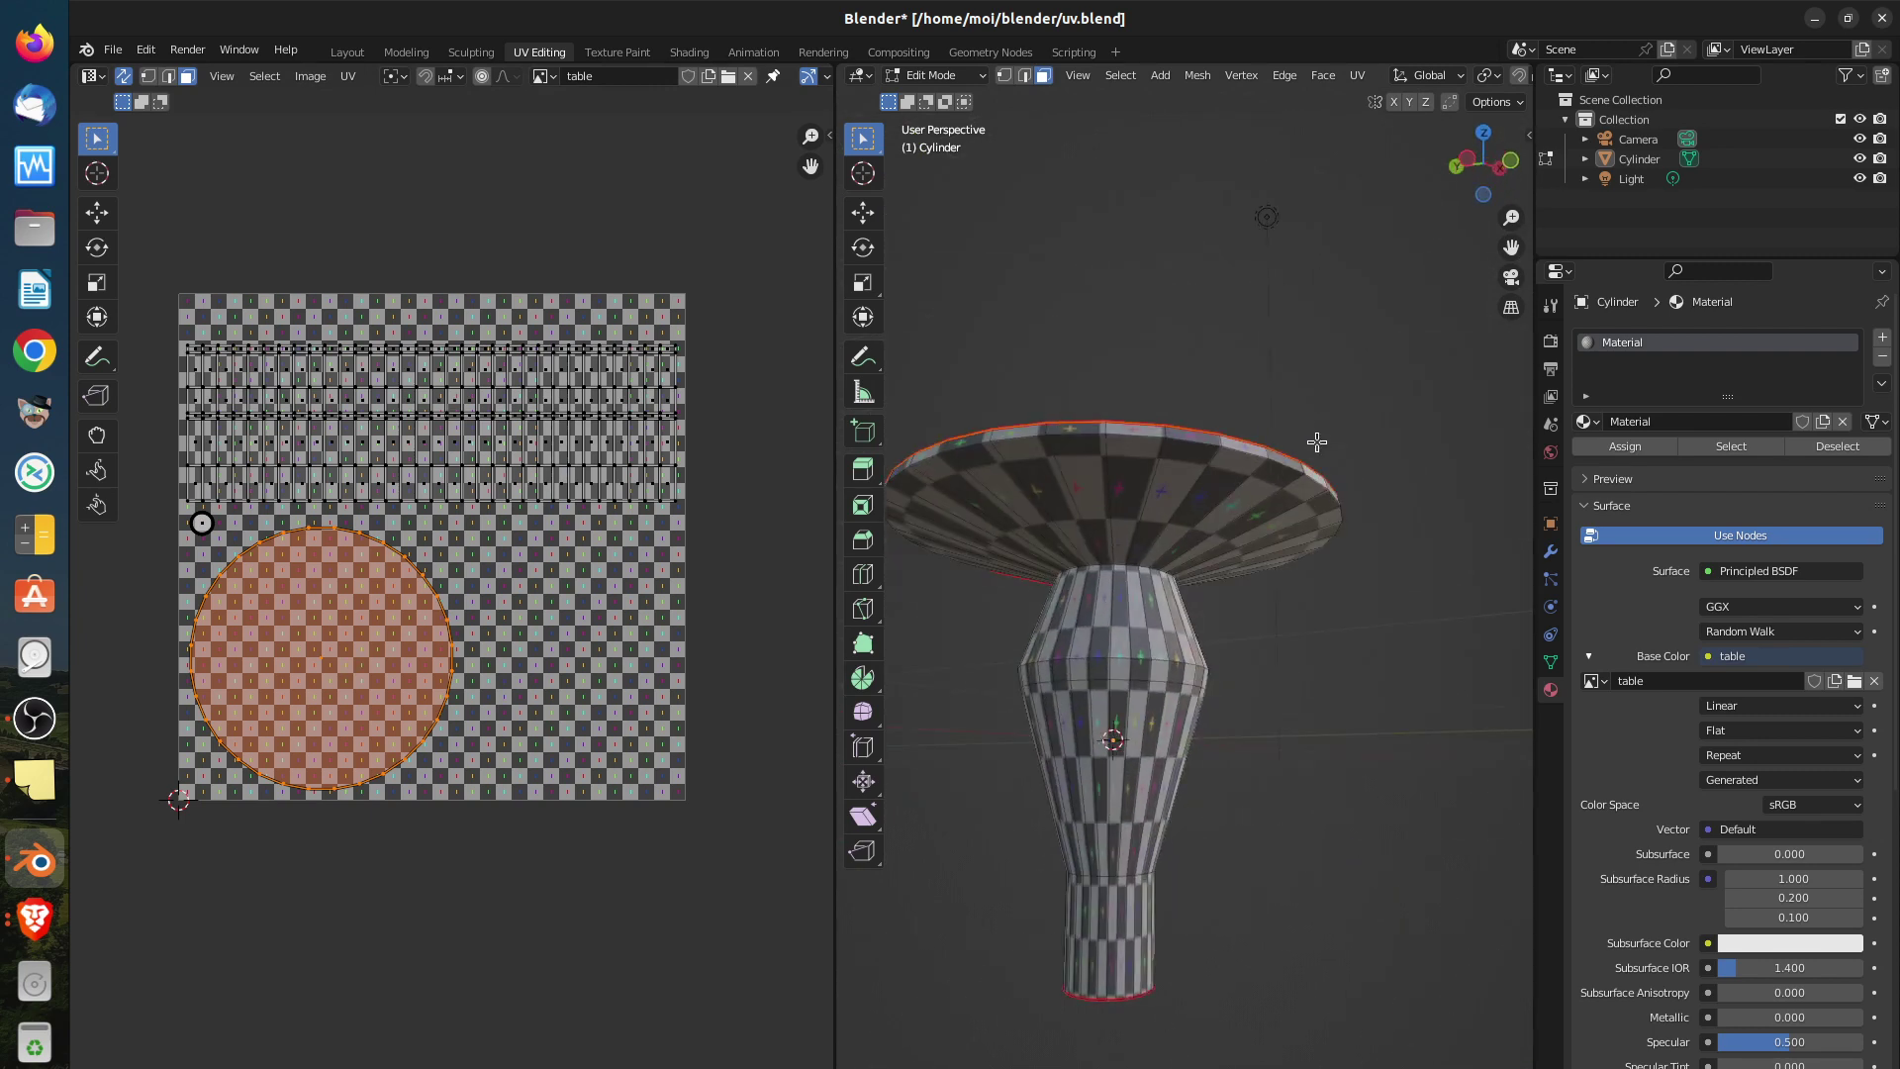
pyautogui.moveTo(1232, 493); pyautogui.dragTo(1227, 592, button='middle')
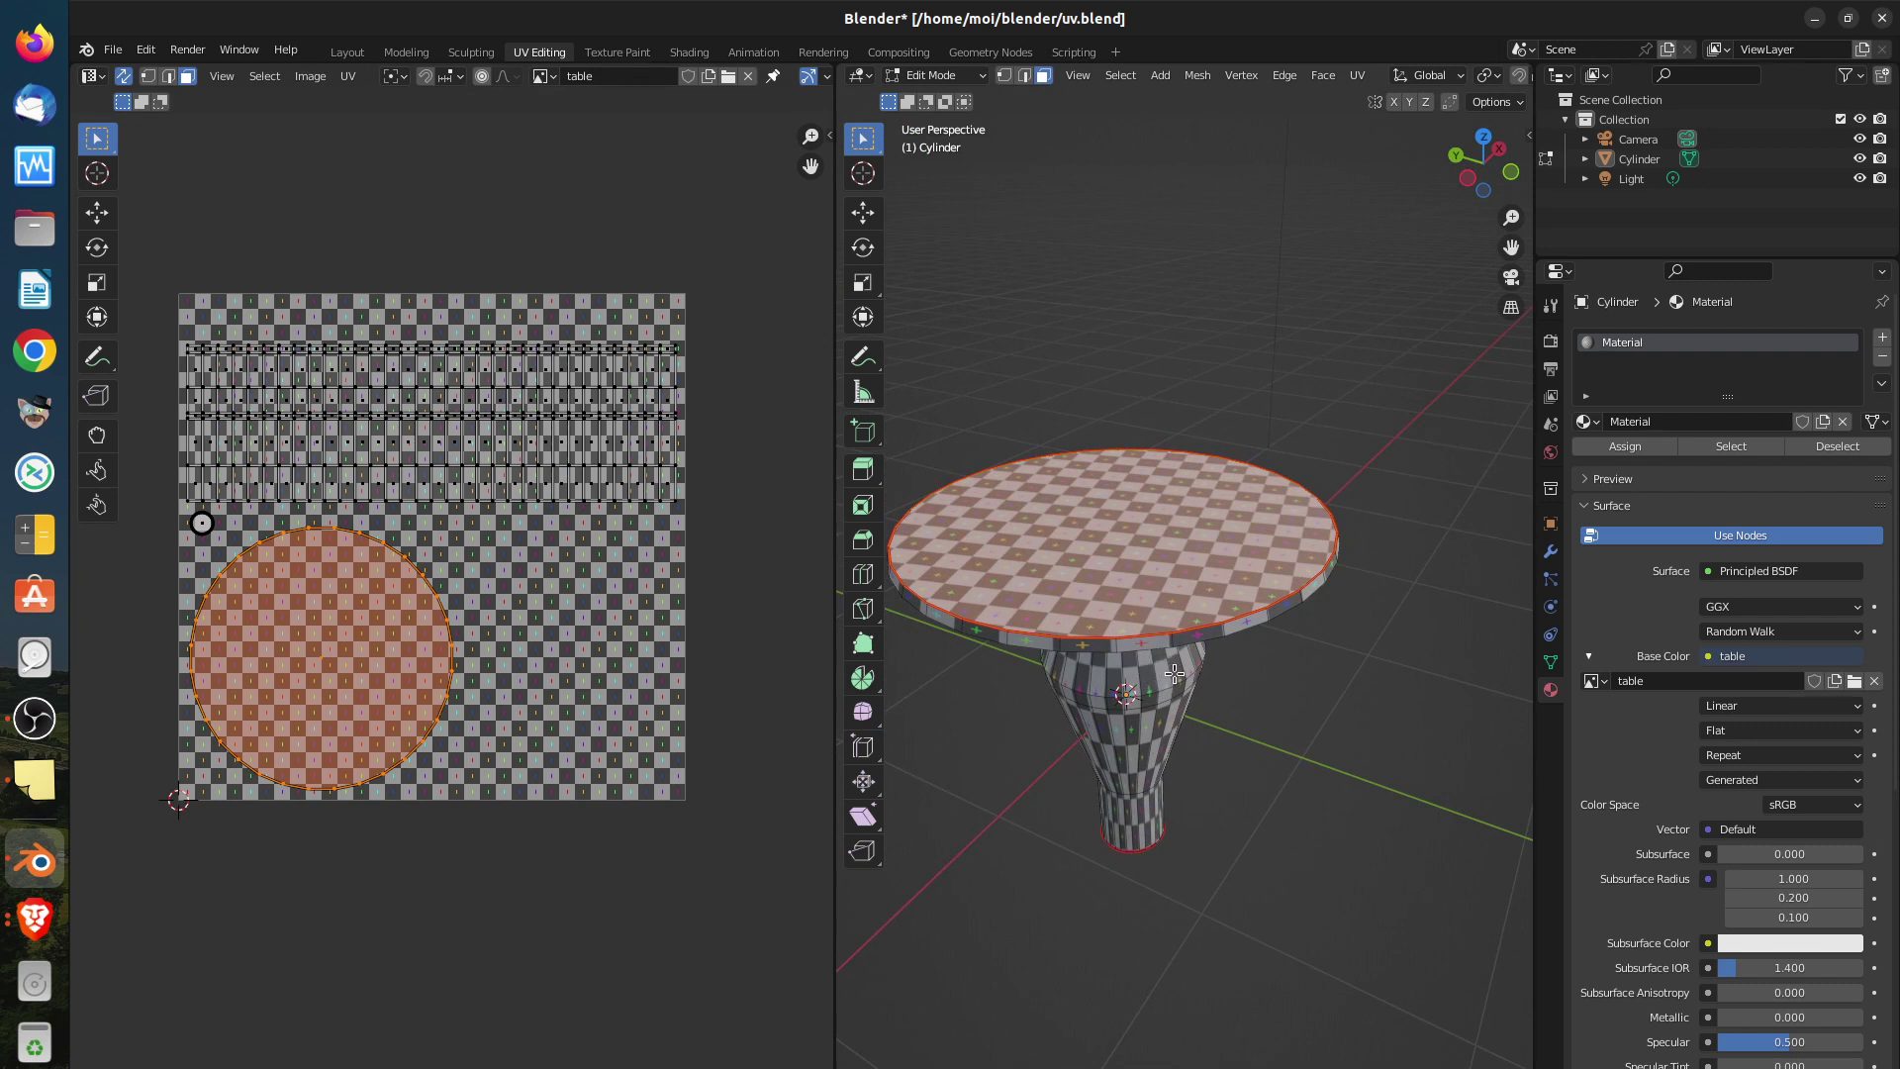
pyautogui.press('Tab')
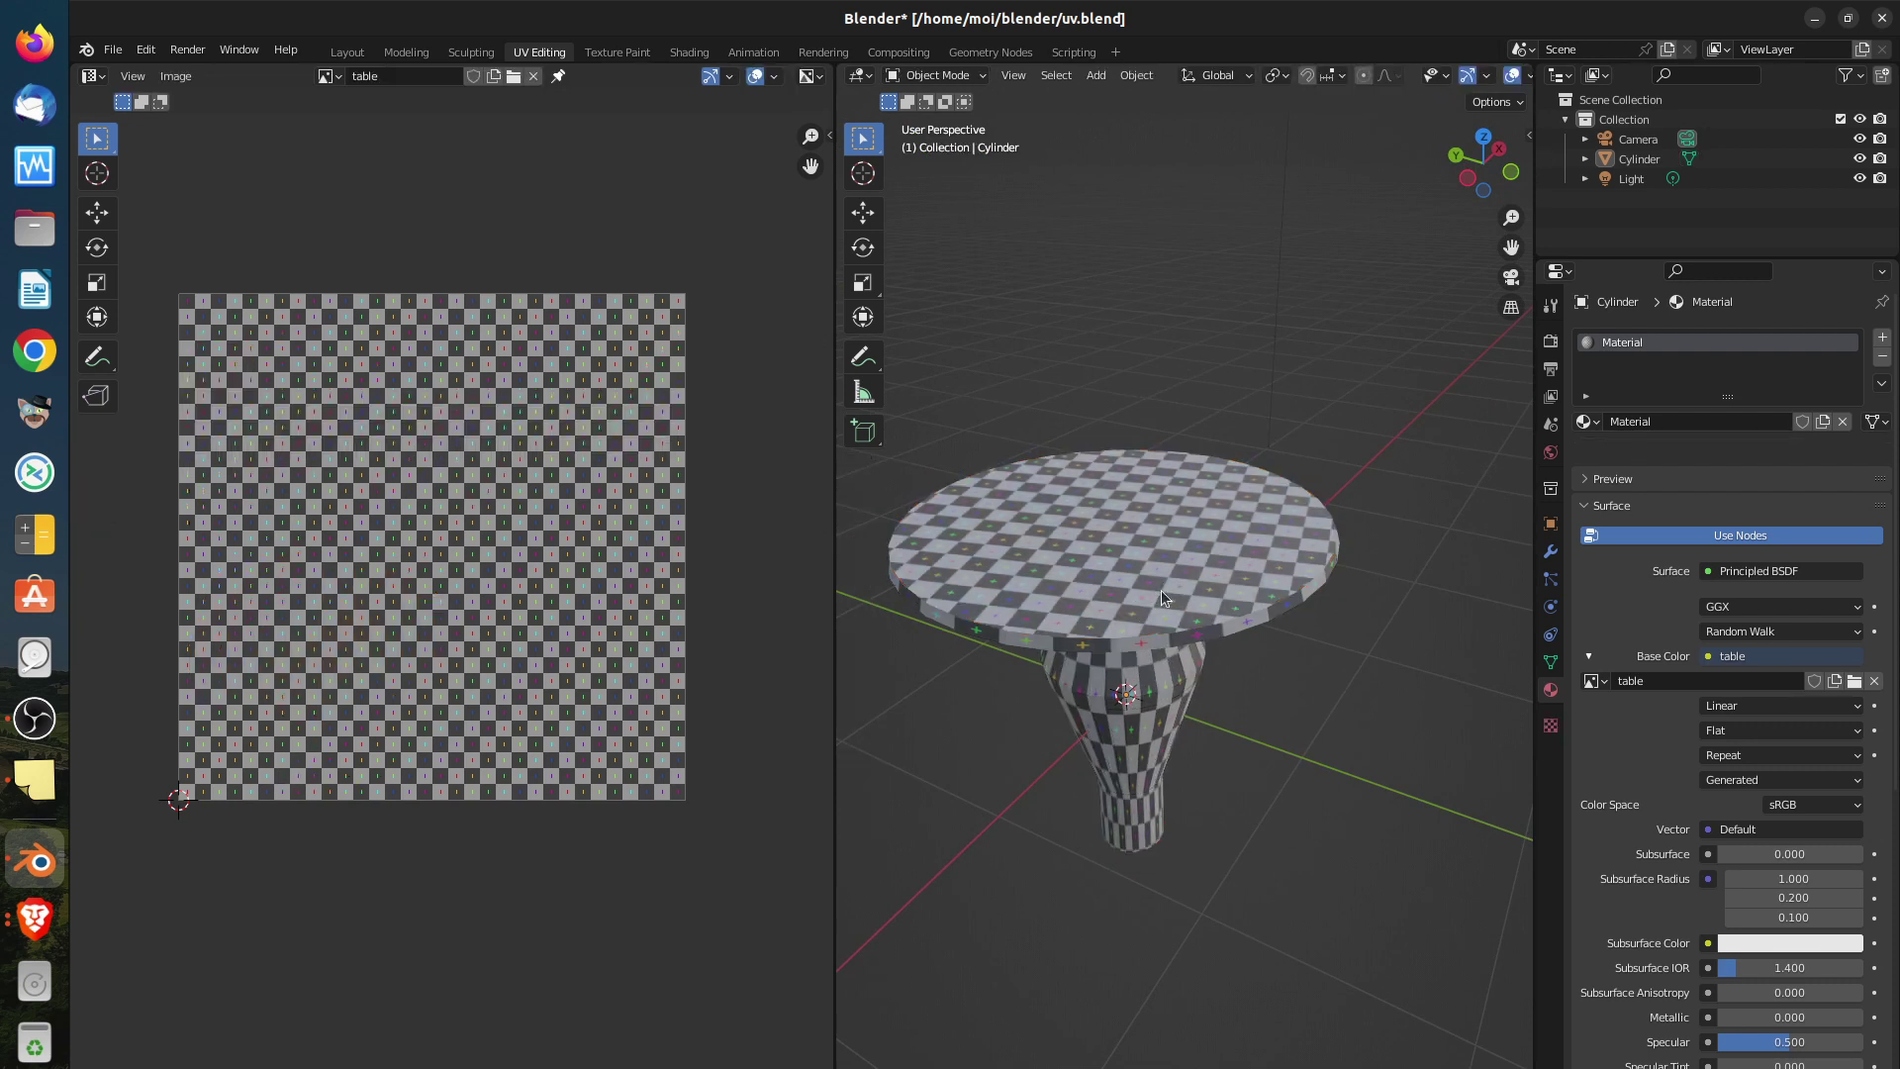
pyautogui.click(1168, 583)
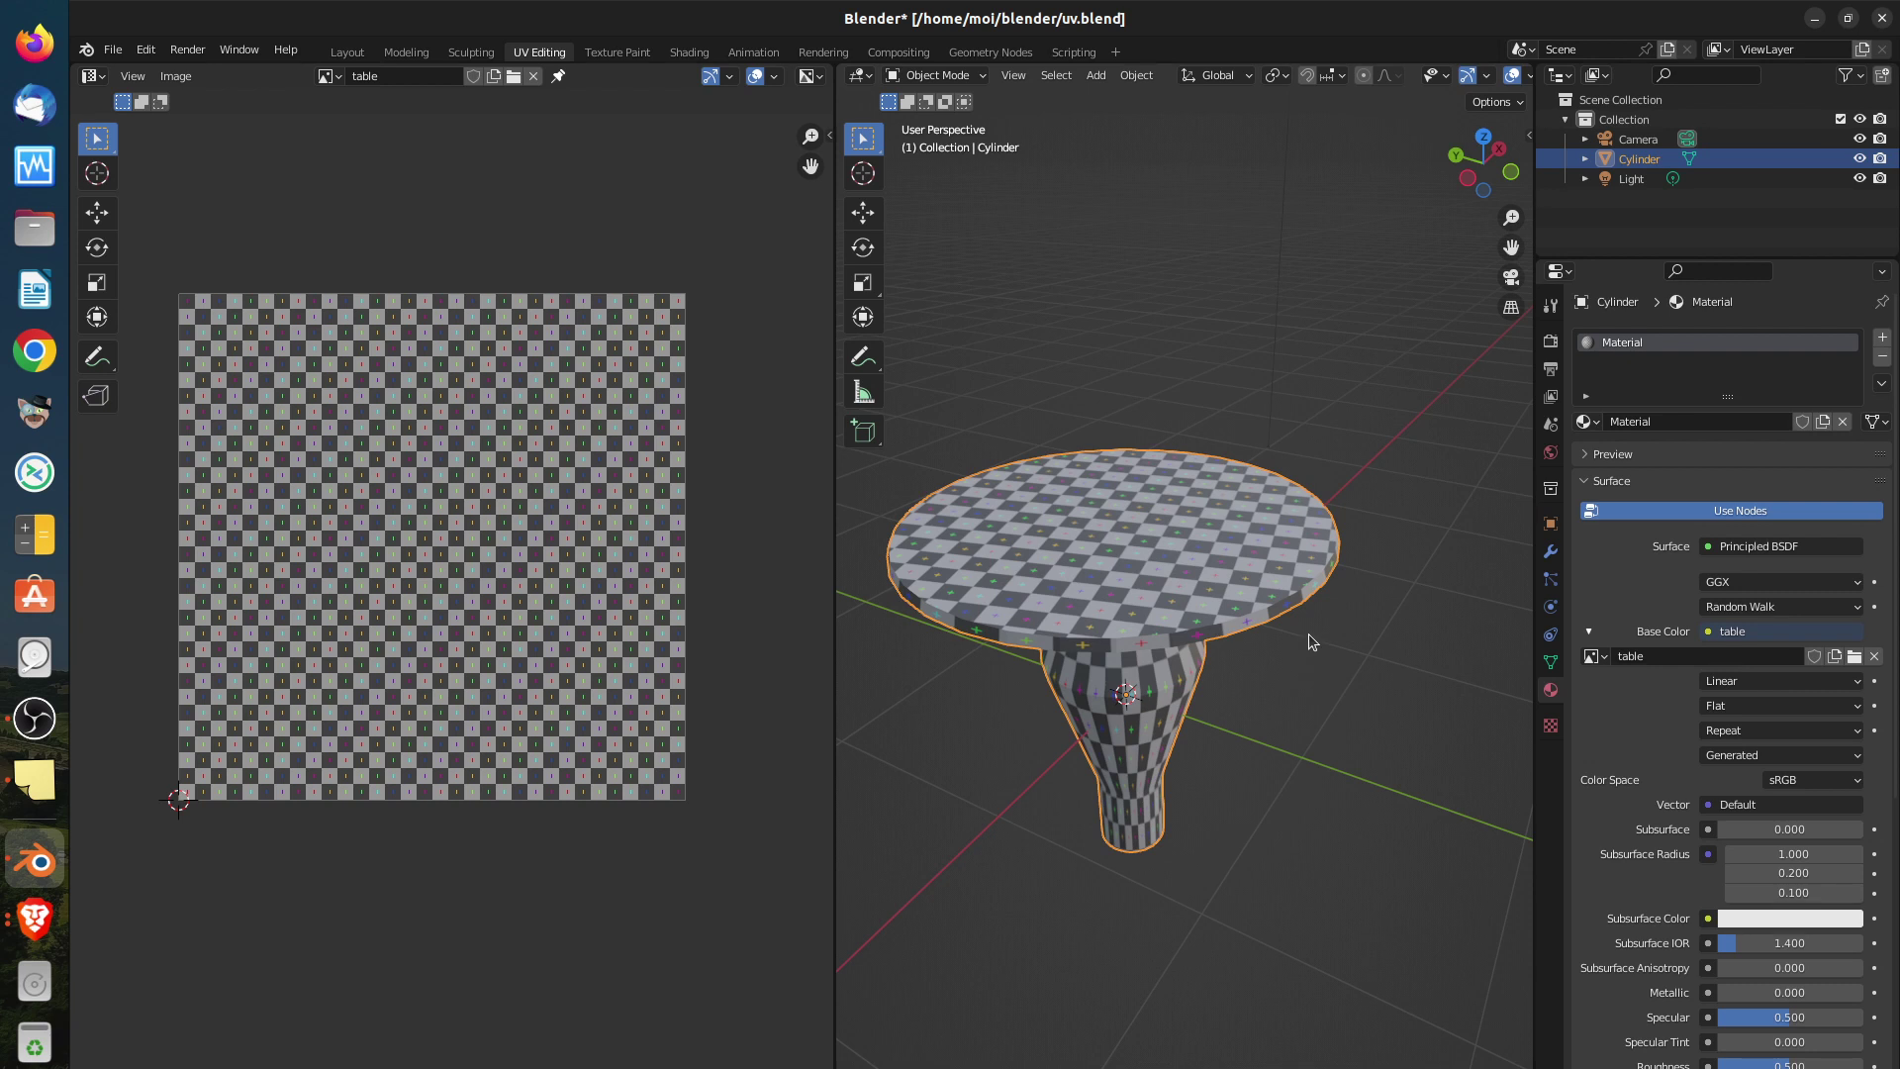
pyautogui.press('Delete')
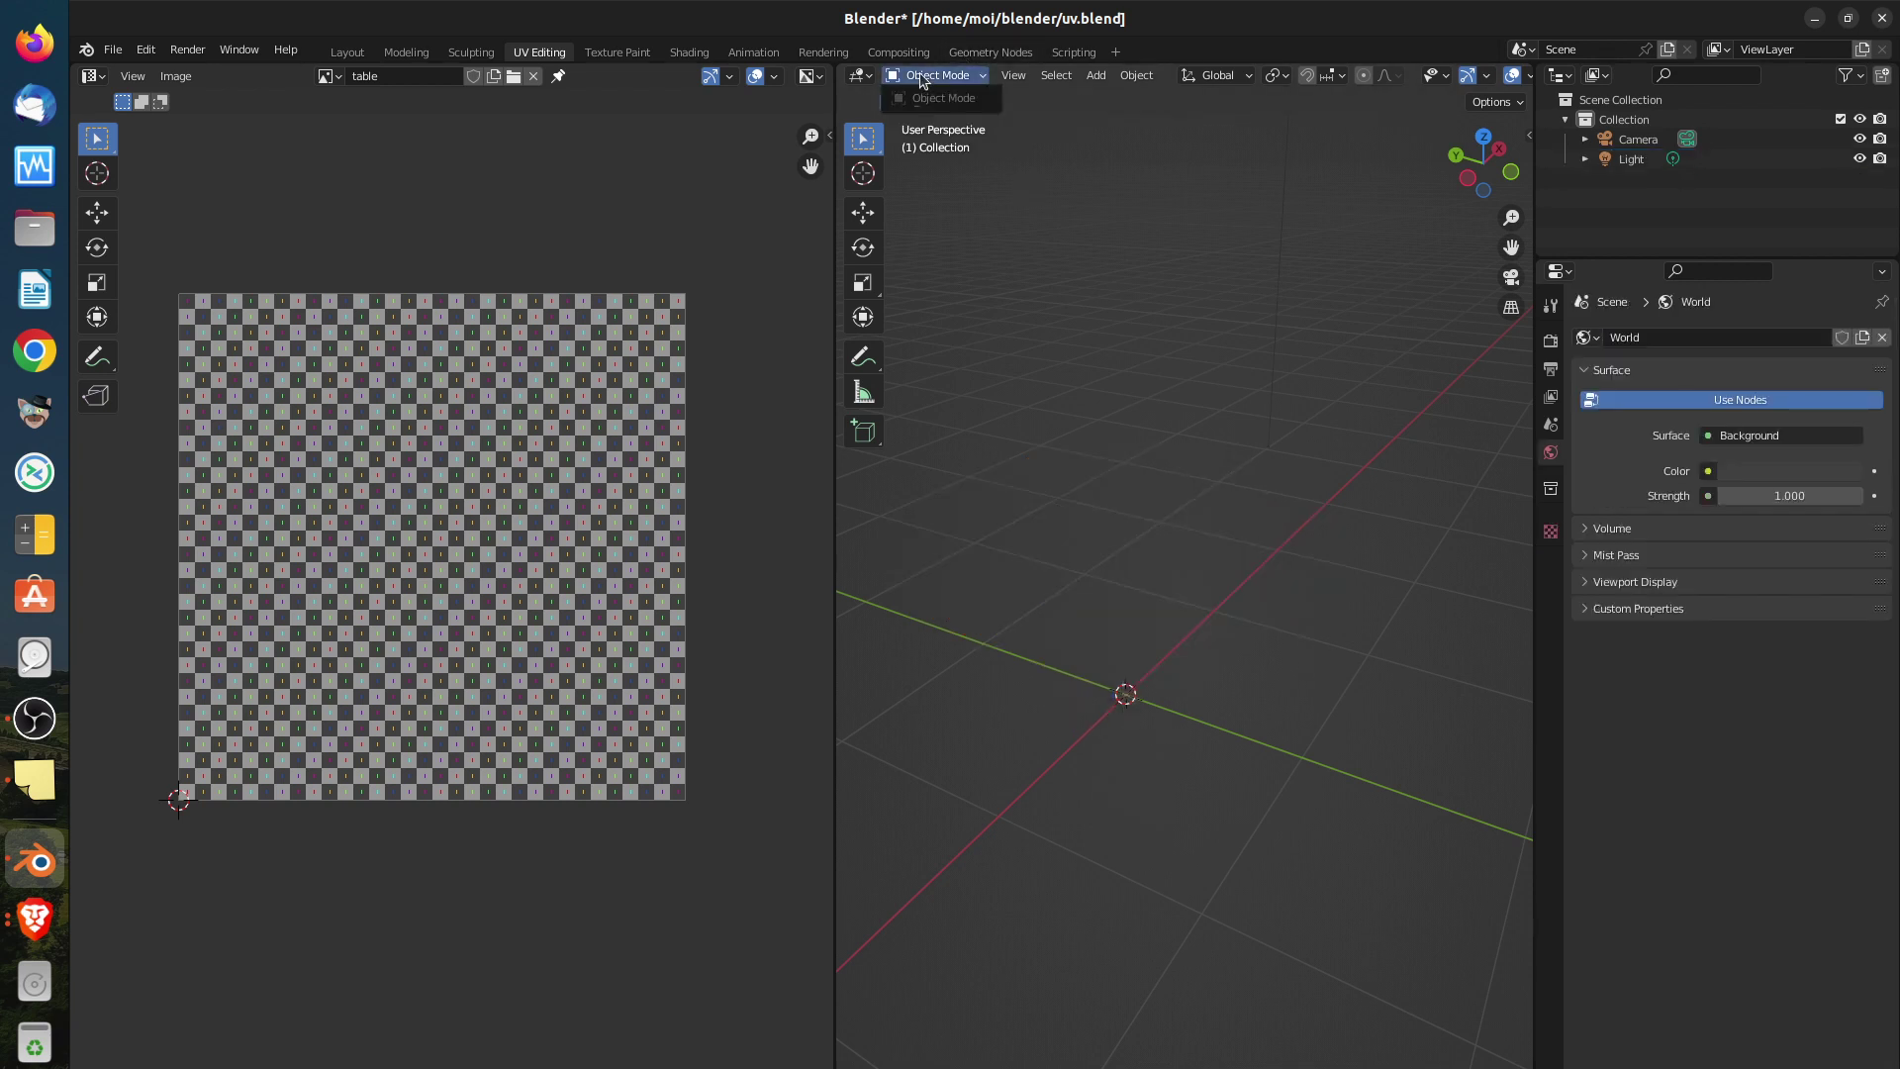
# Add a UV sphere with 32 segments, 16 rings and a 1 m radius, and enter Edit Mode on it
pyautogui.click(1012, 75)
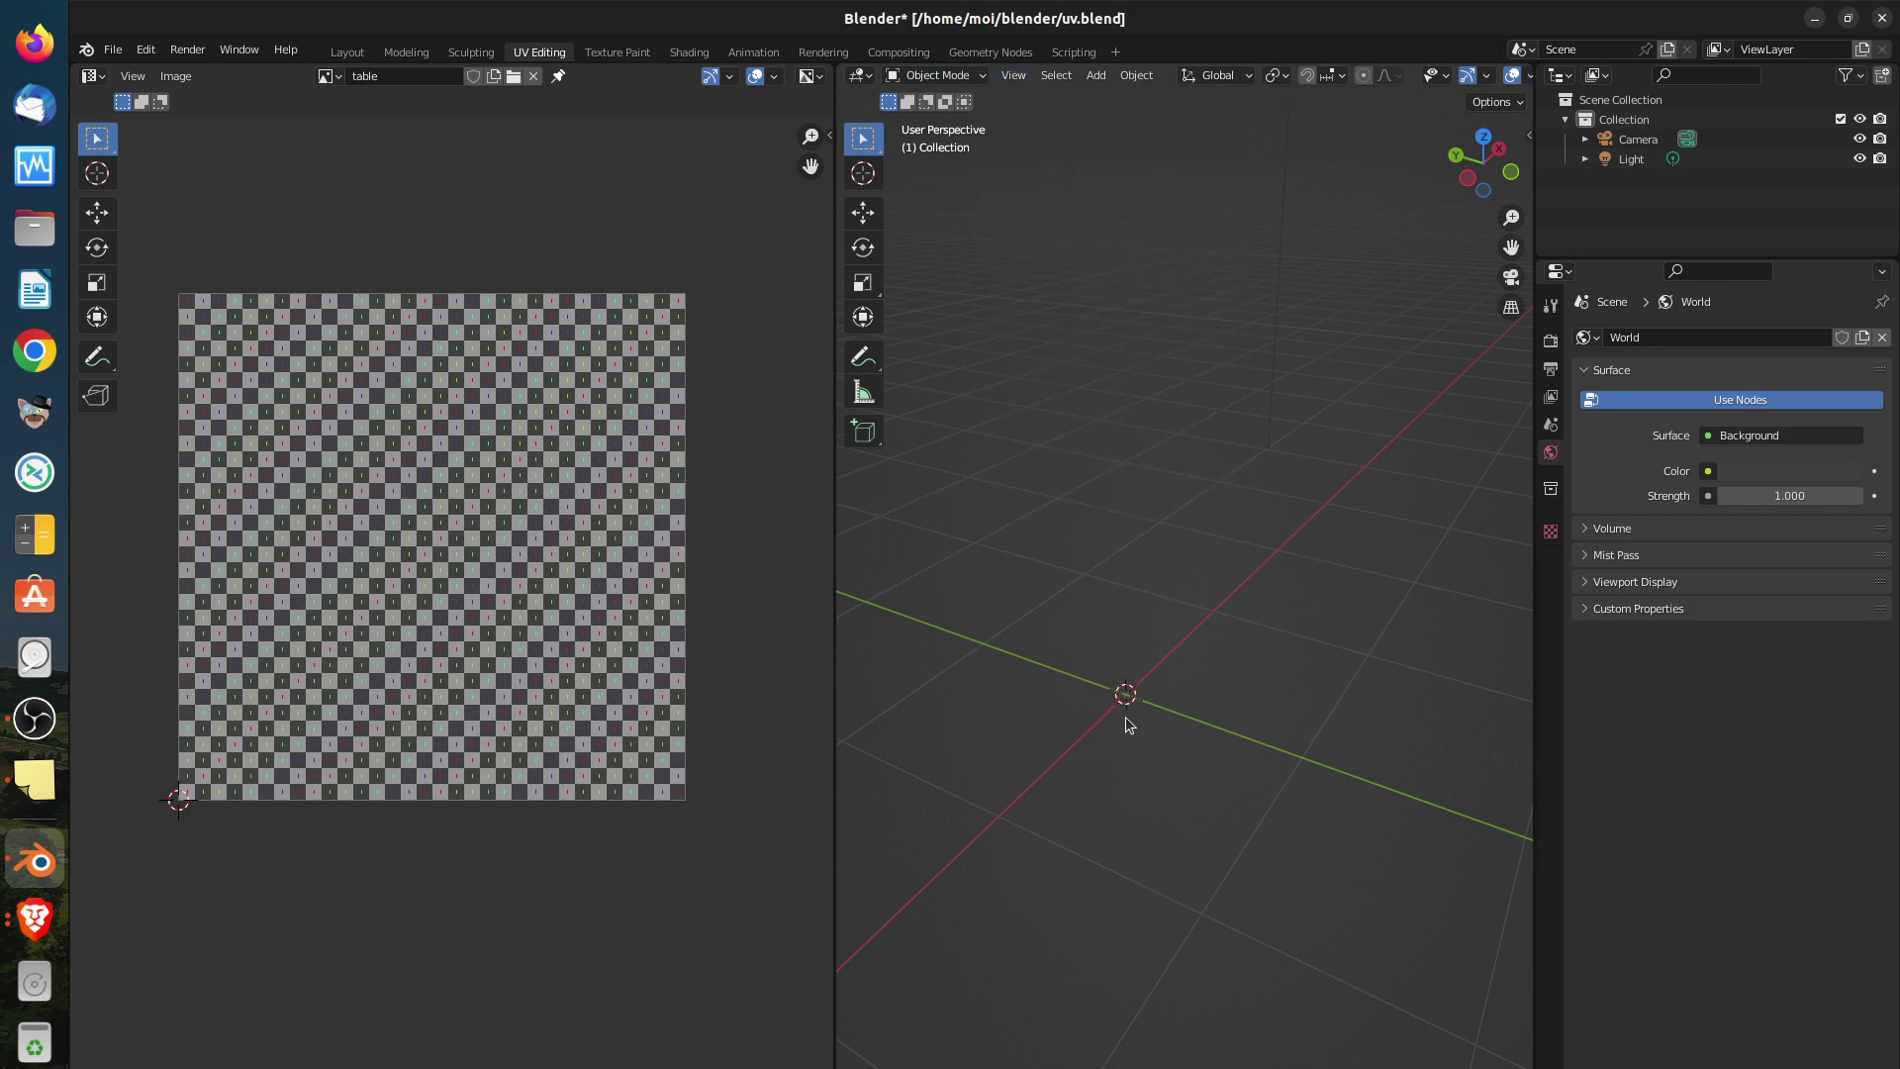
pyautogui.hotkey('shift', 'a')
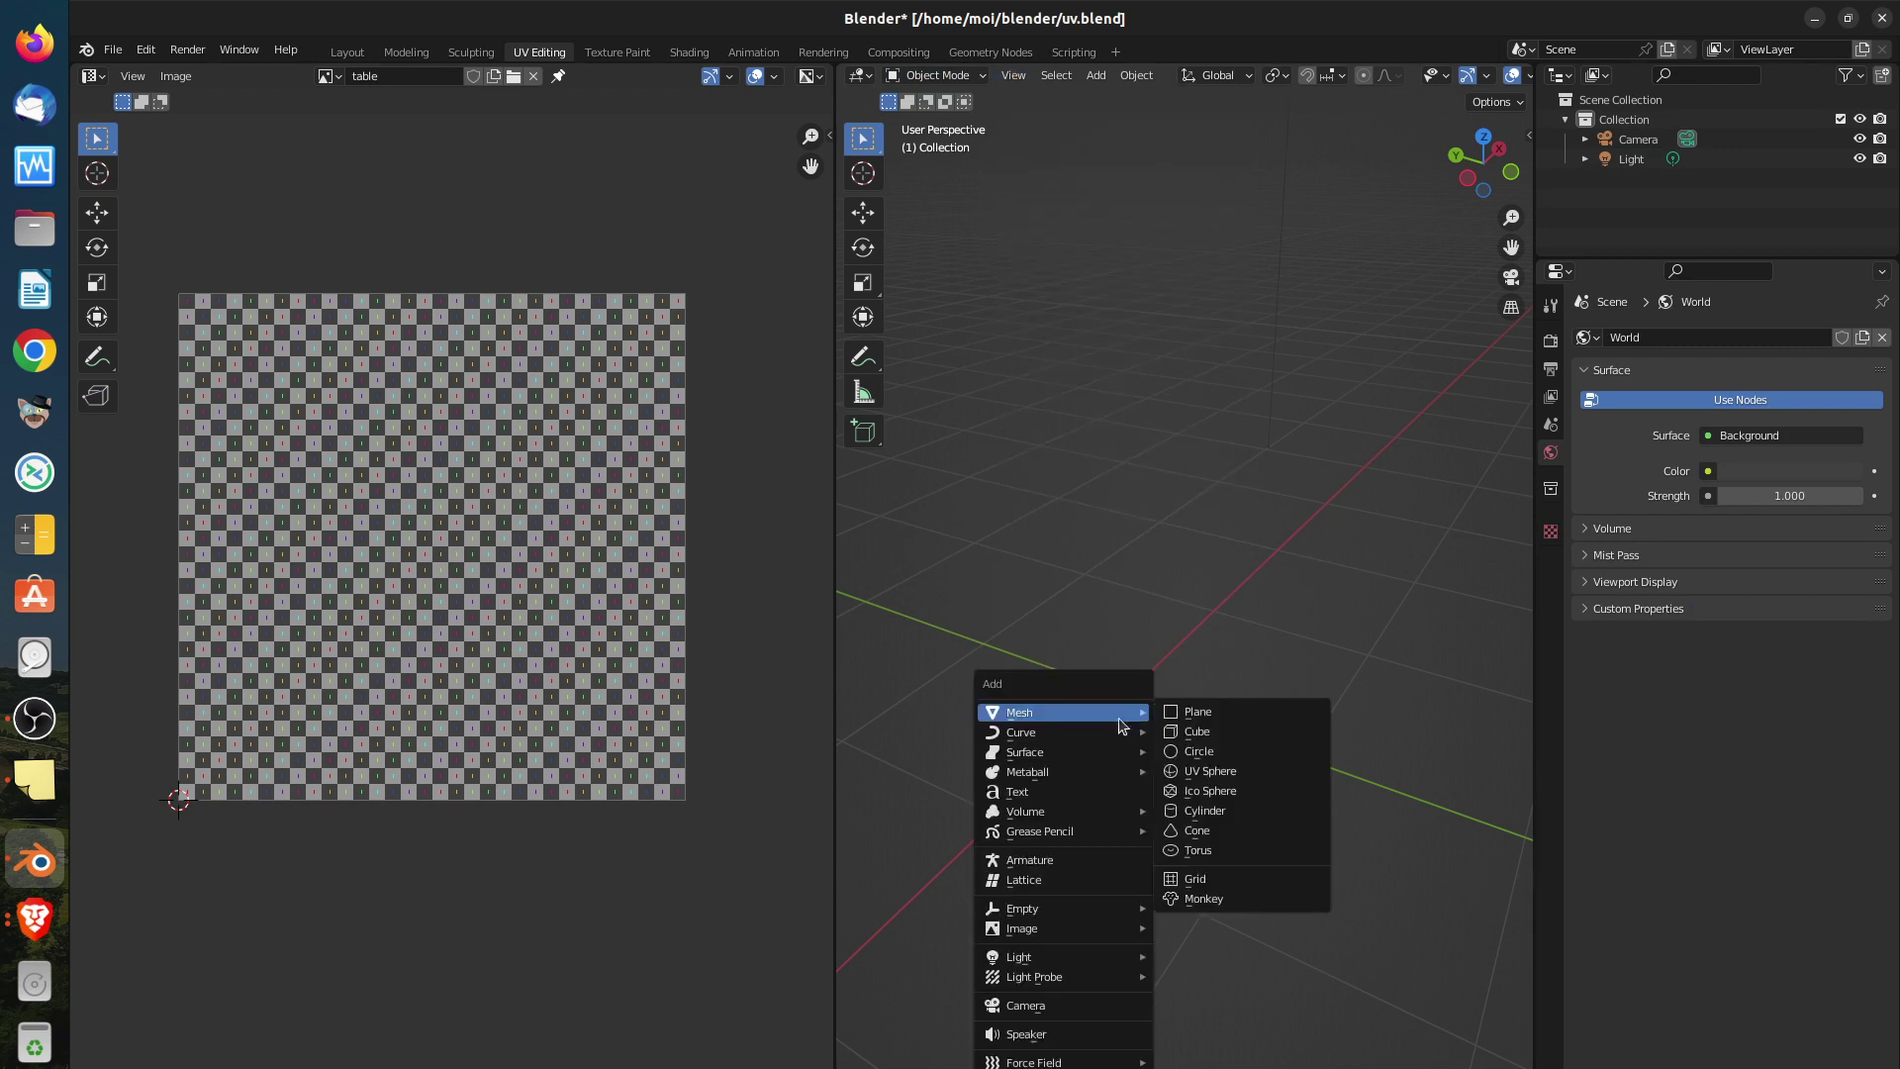
pyautogui.click(1221, 779)
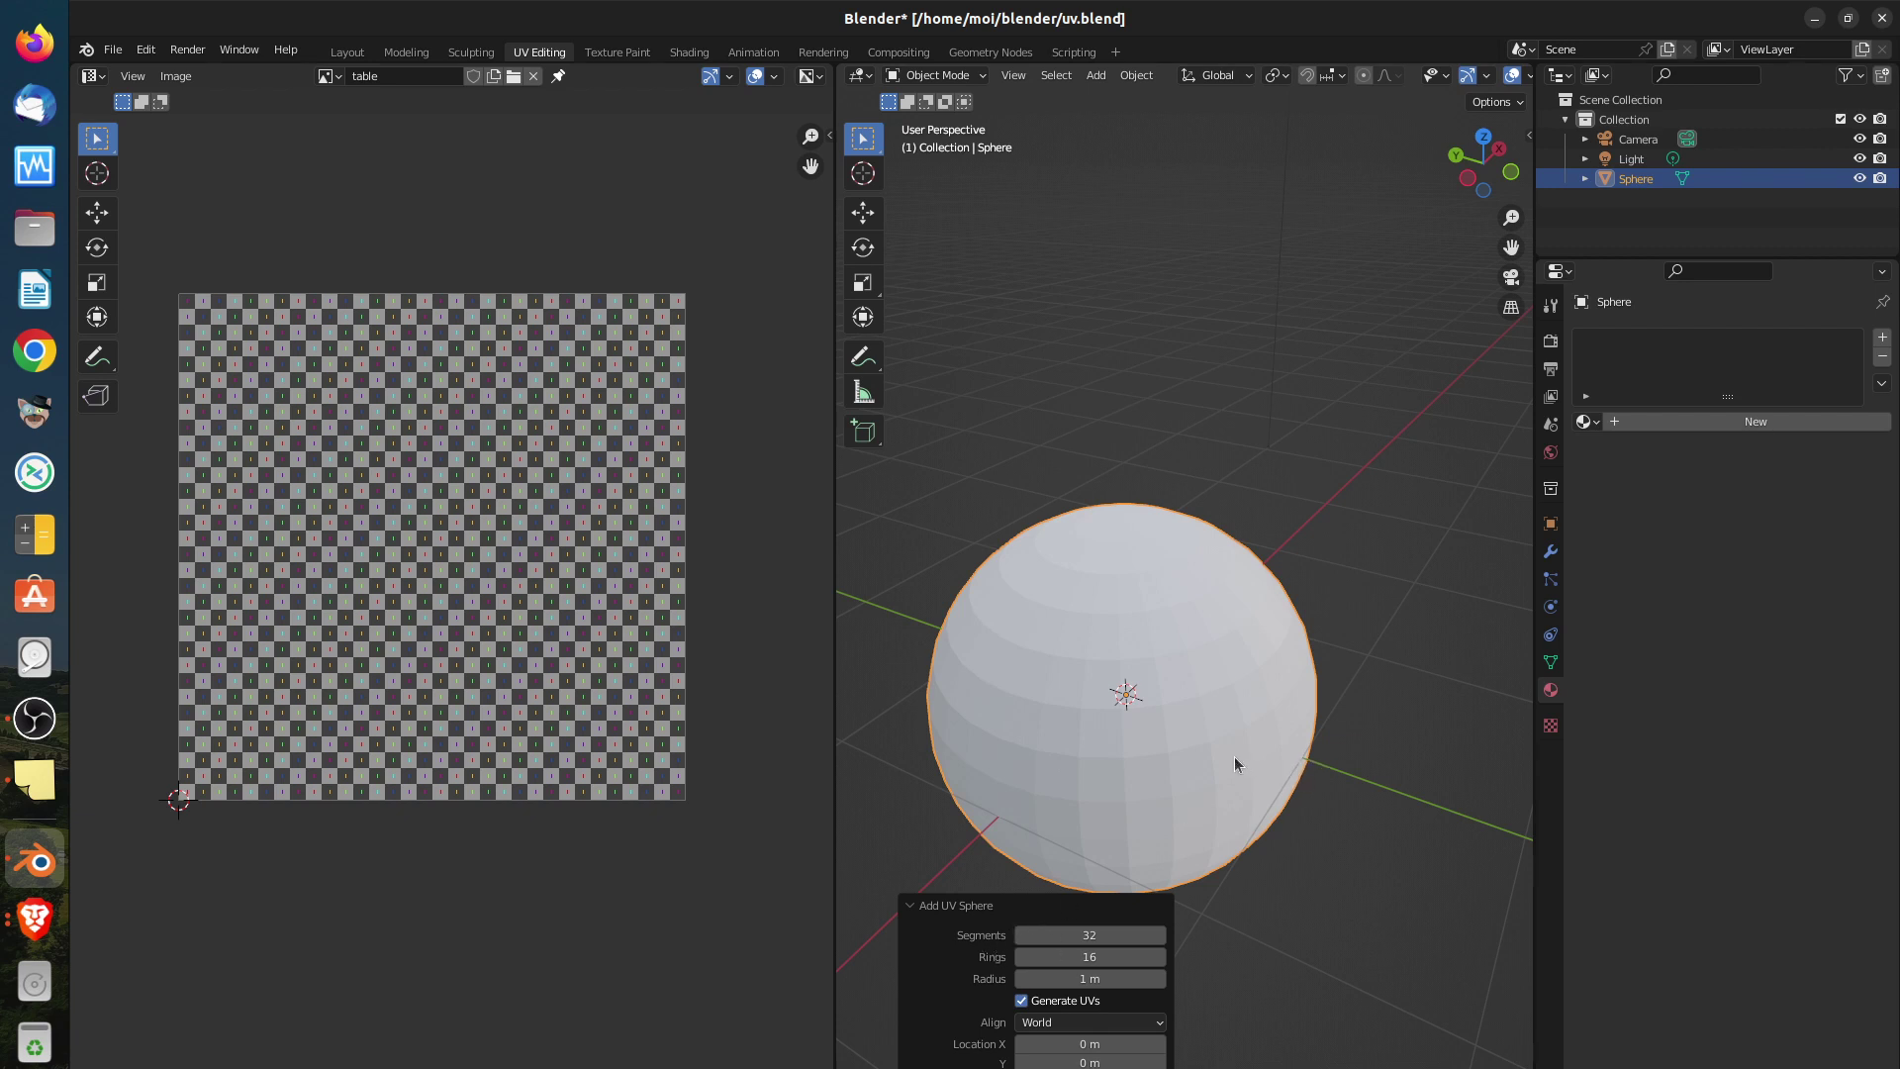
pyautogui.keyDown('shift'); pyautogui.moveTo(1163, 746); pyautogui.dragTo(1187, 645, button='middle'); pyautogui.keyUp('shift')
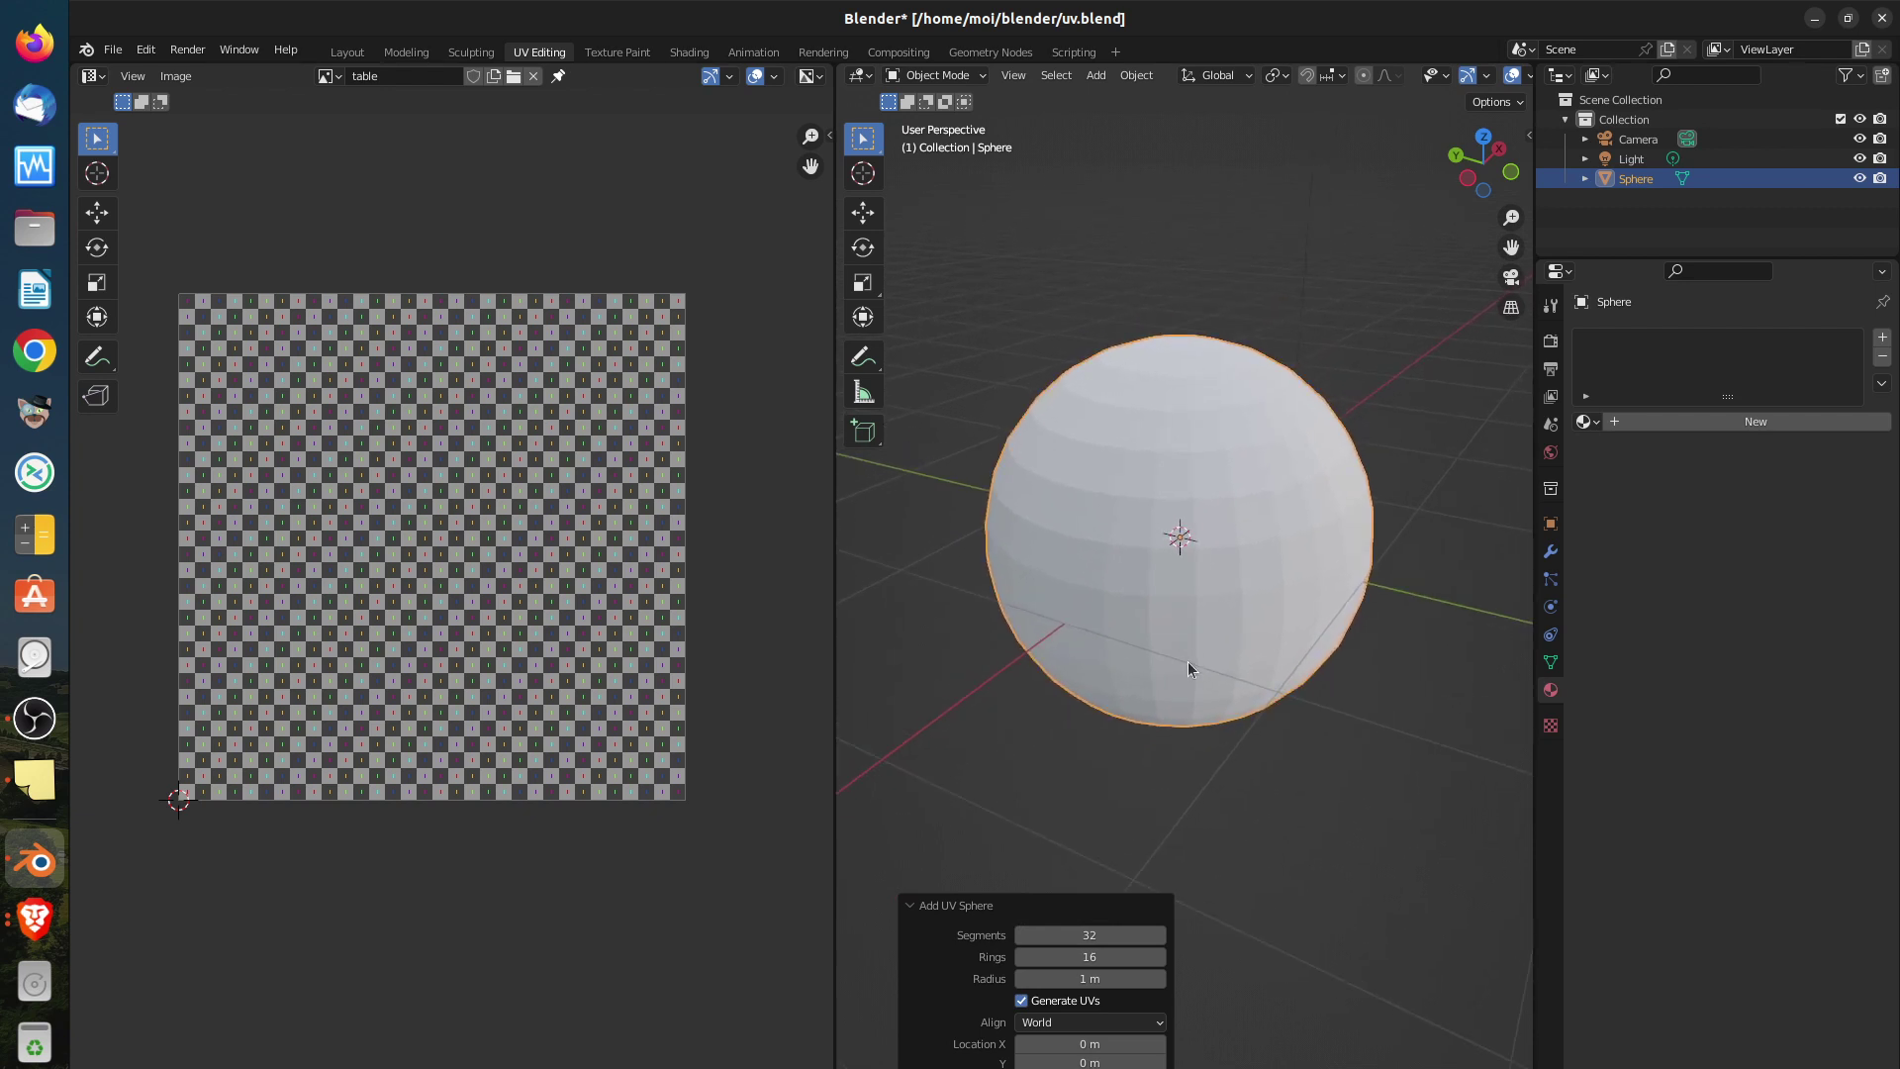
pyautogui.click(941, 75)
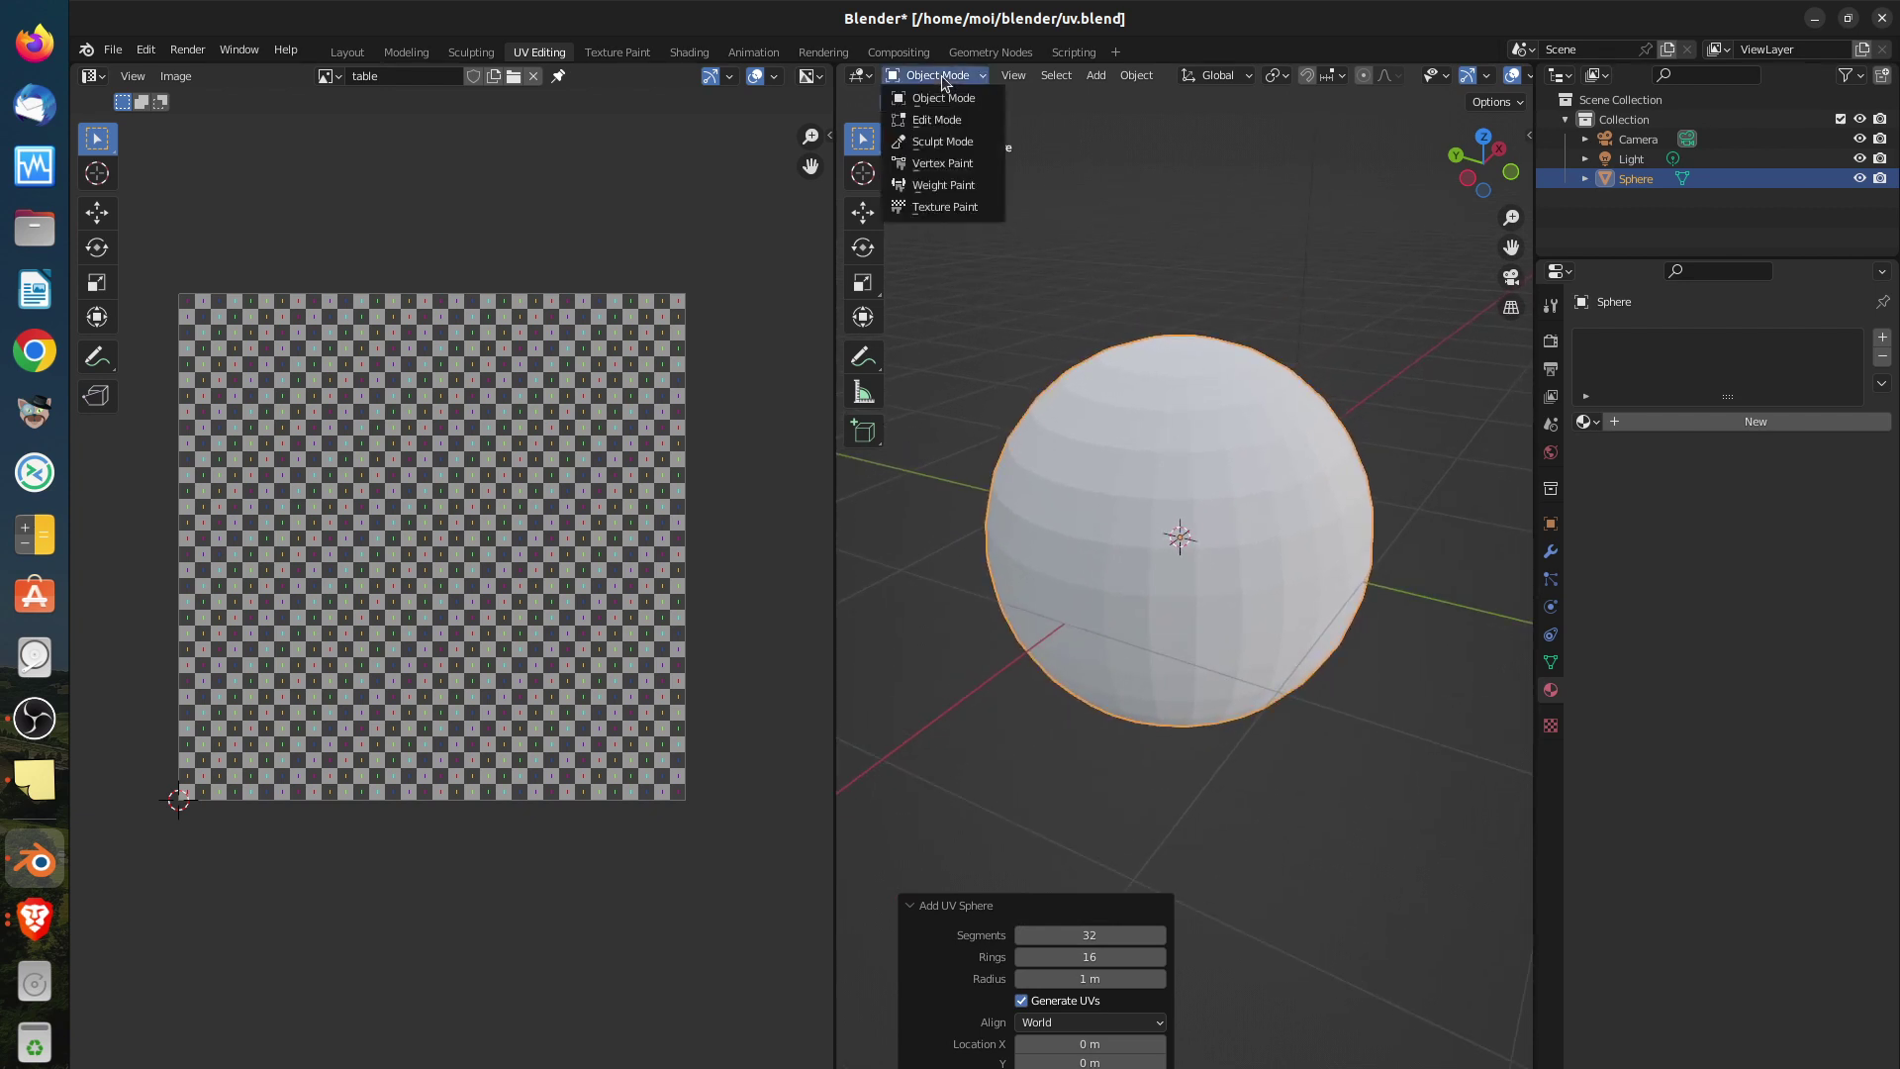
pyautogui.click(942, 119)
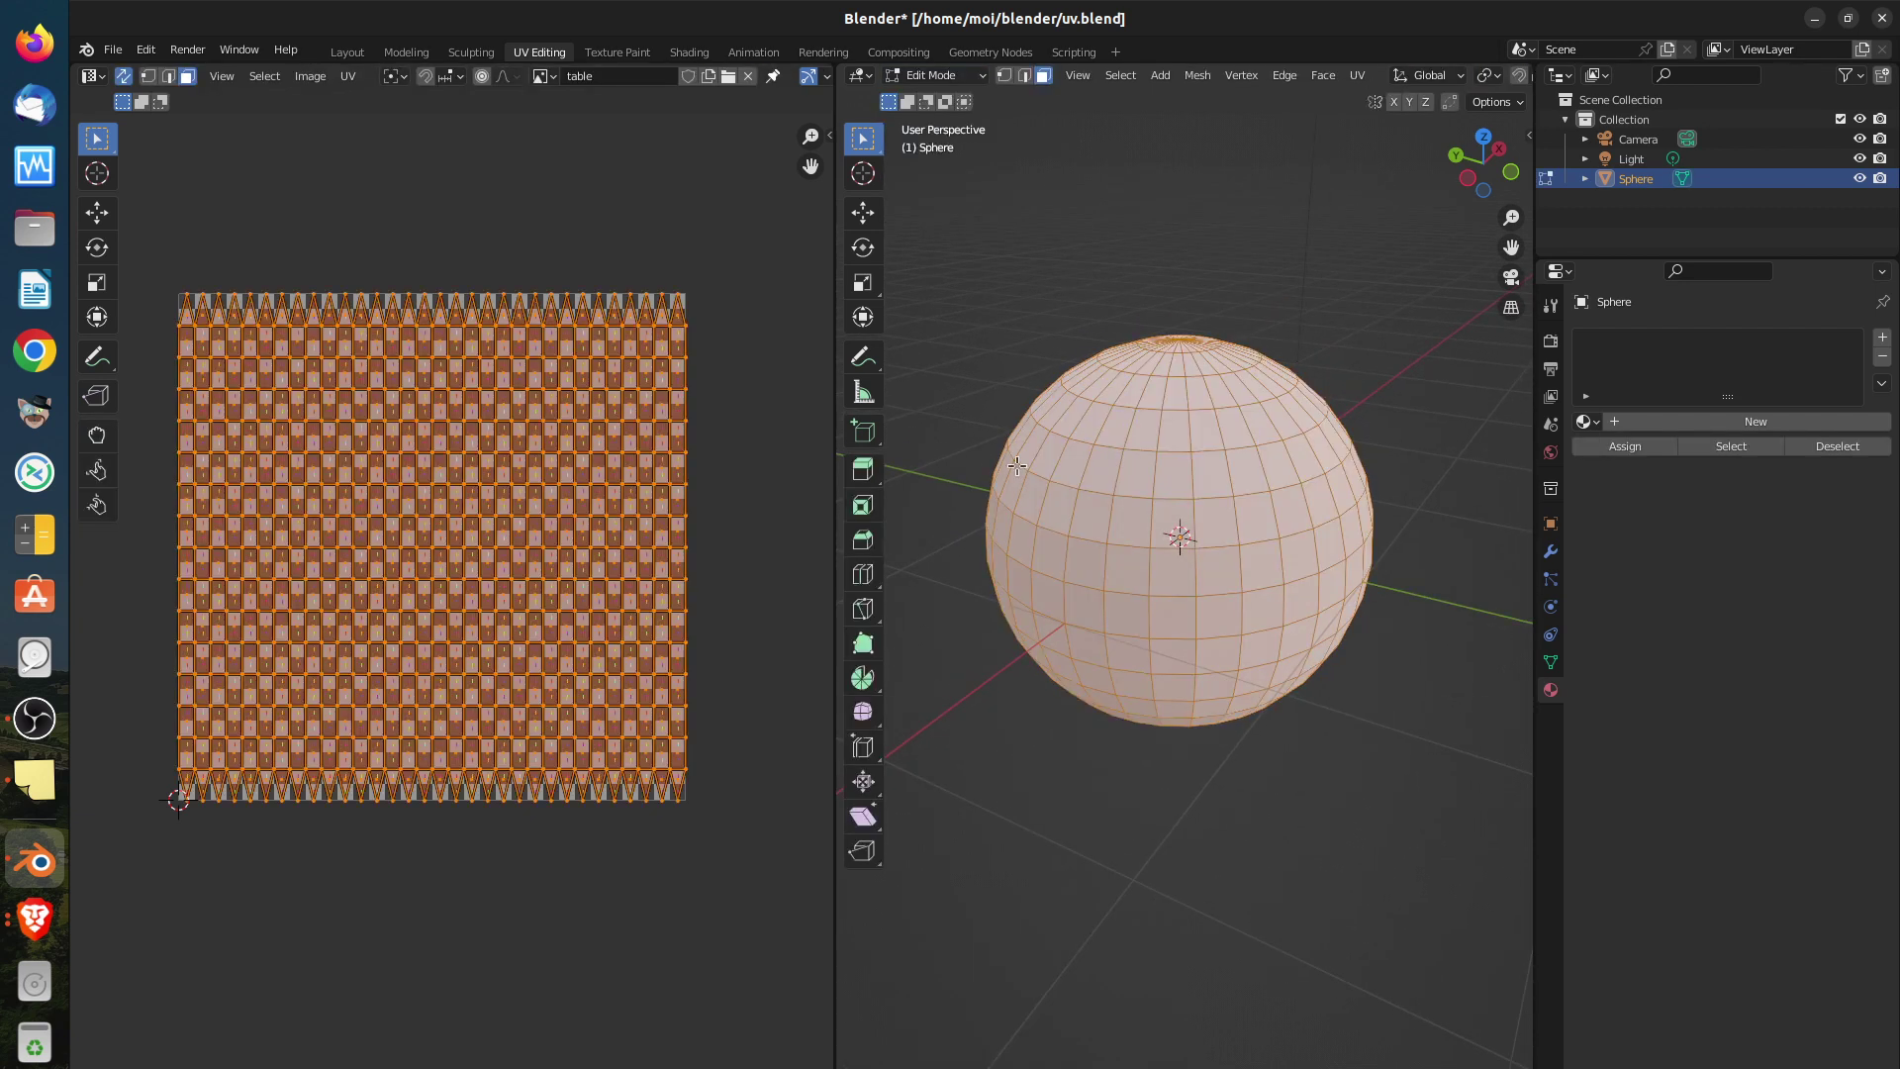
# Examine how individual triangular faces around the sphere's top pole correspond to the triangles in its default UV layout
pyautogui.scroll(1, 364, 377)
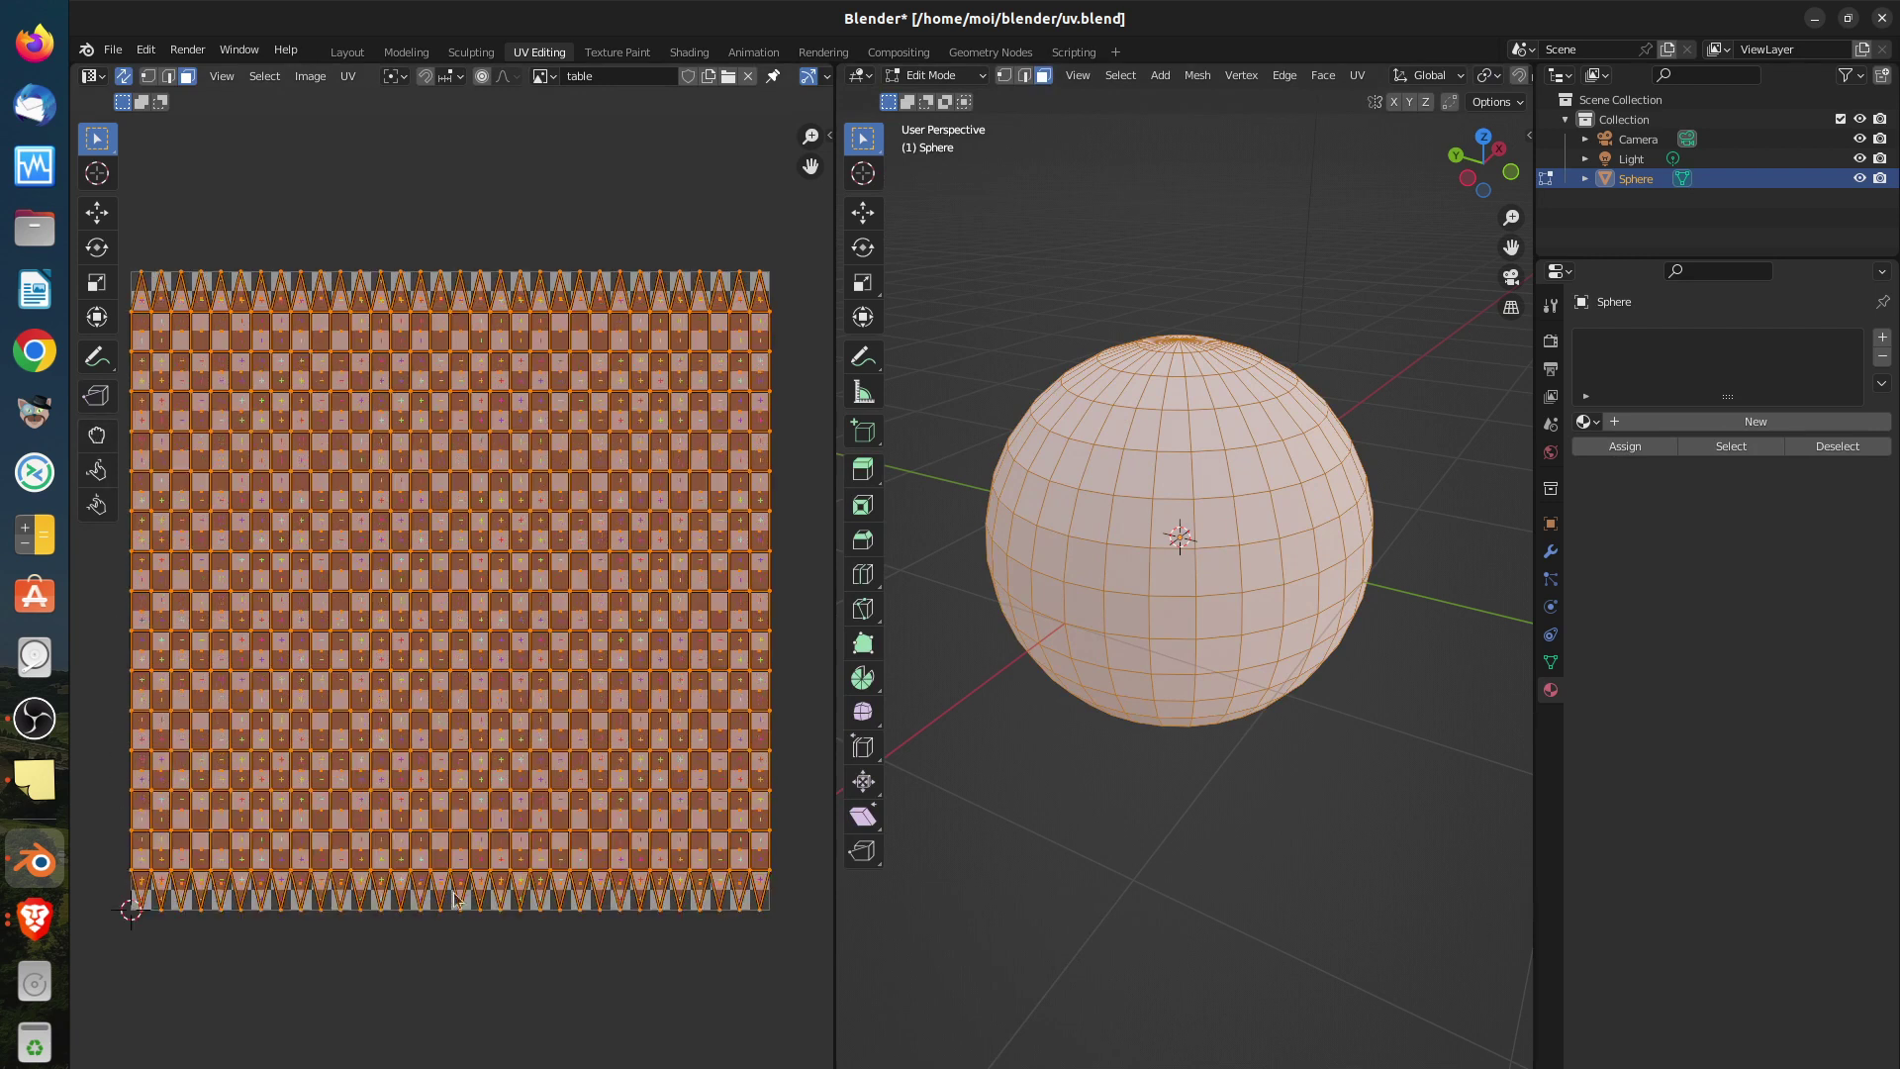
pyautogui.moveTo(1105, 384); pyautogui.dragTo(1190, 451, button='middle')
pyautogui.scroll(5, 1190, 451)
pyautogui.scroll(-5, 1177, 438)
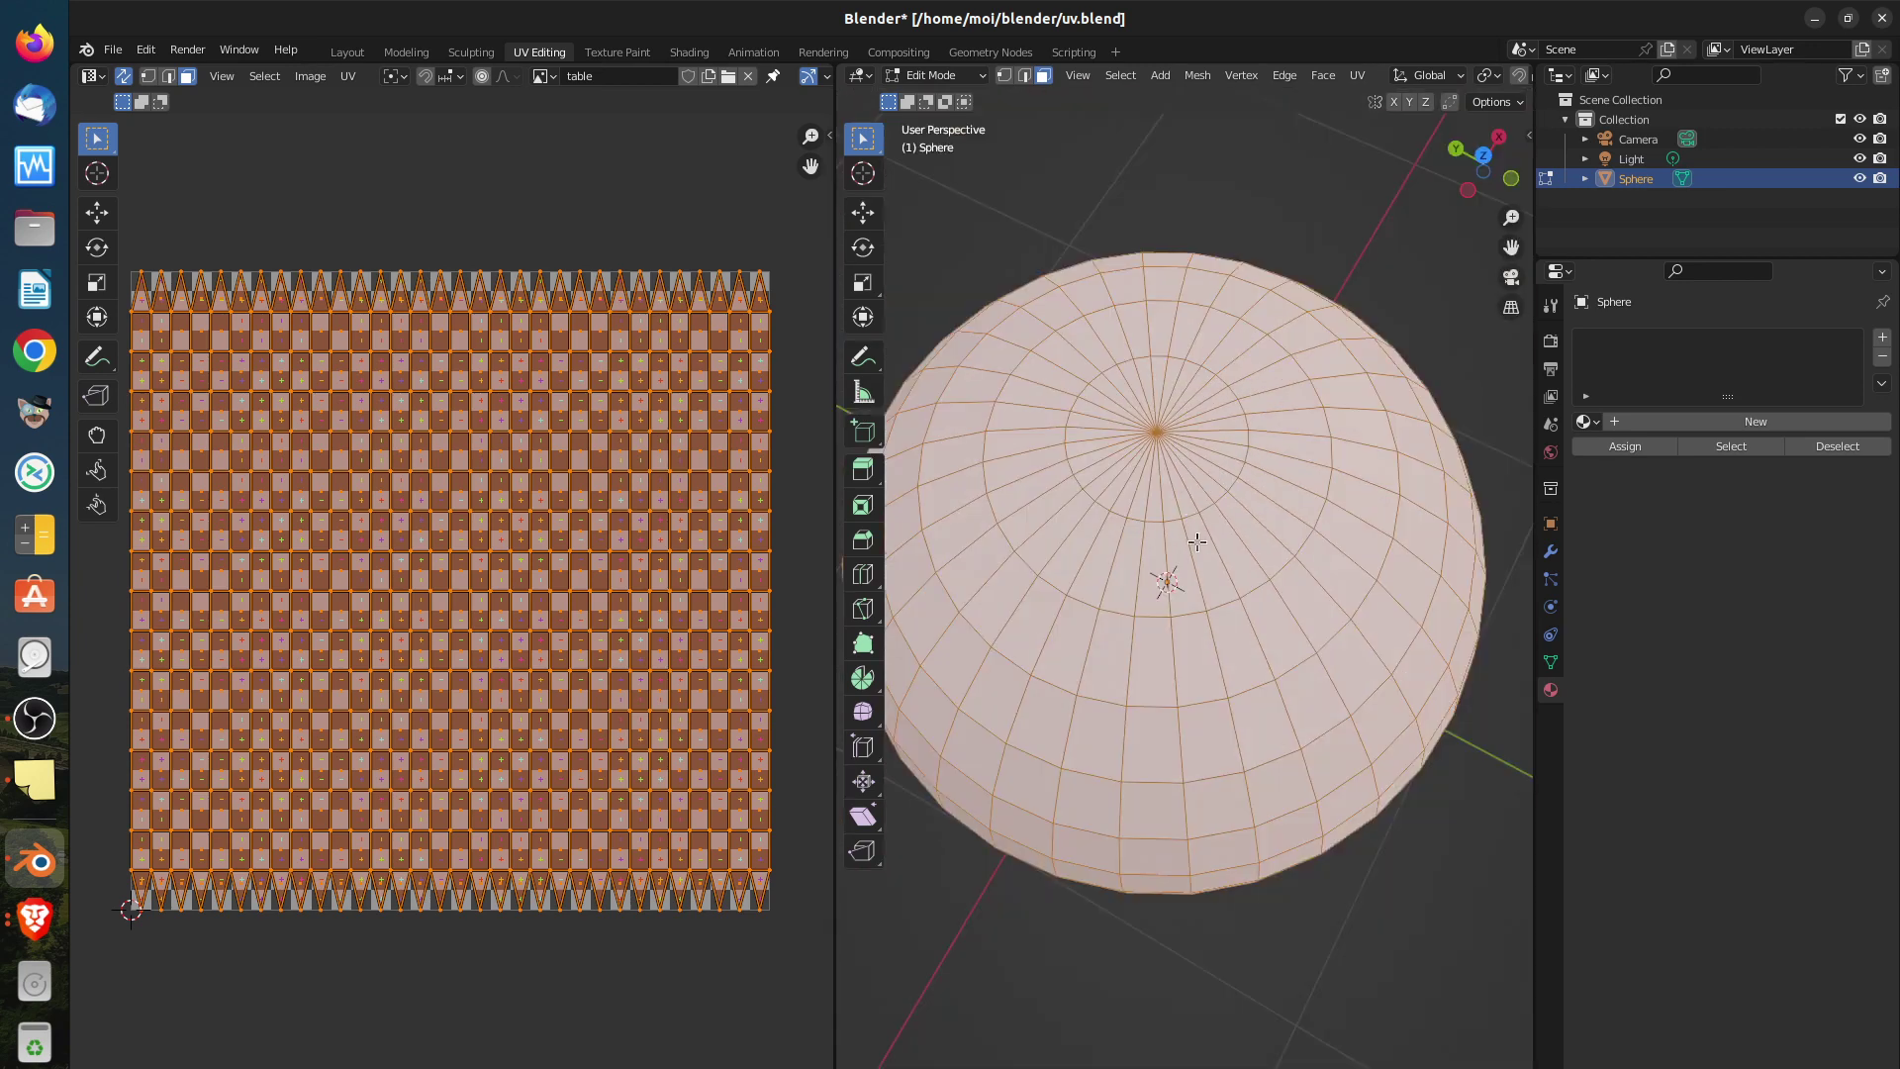
pyautogui.click(1172, 480)
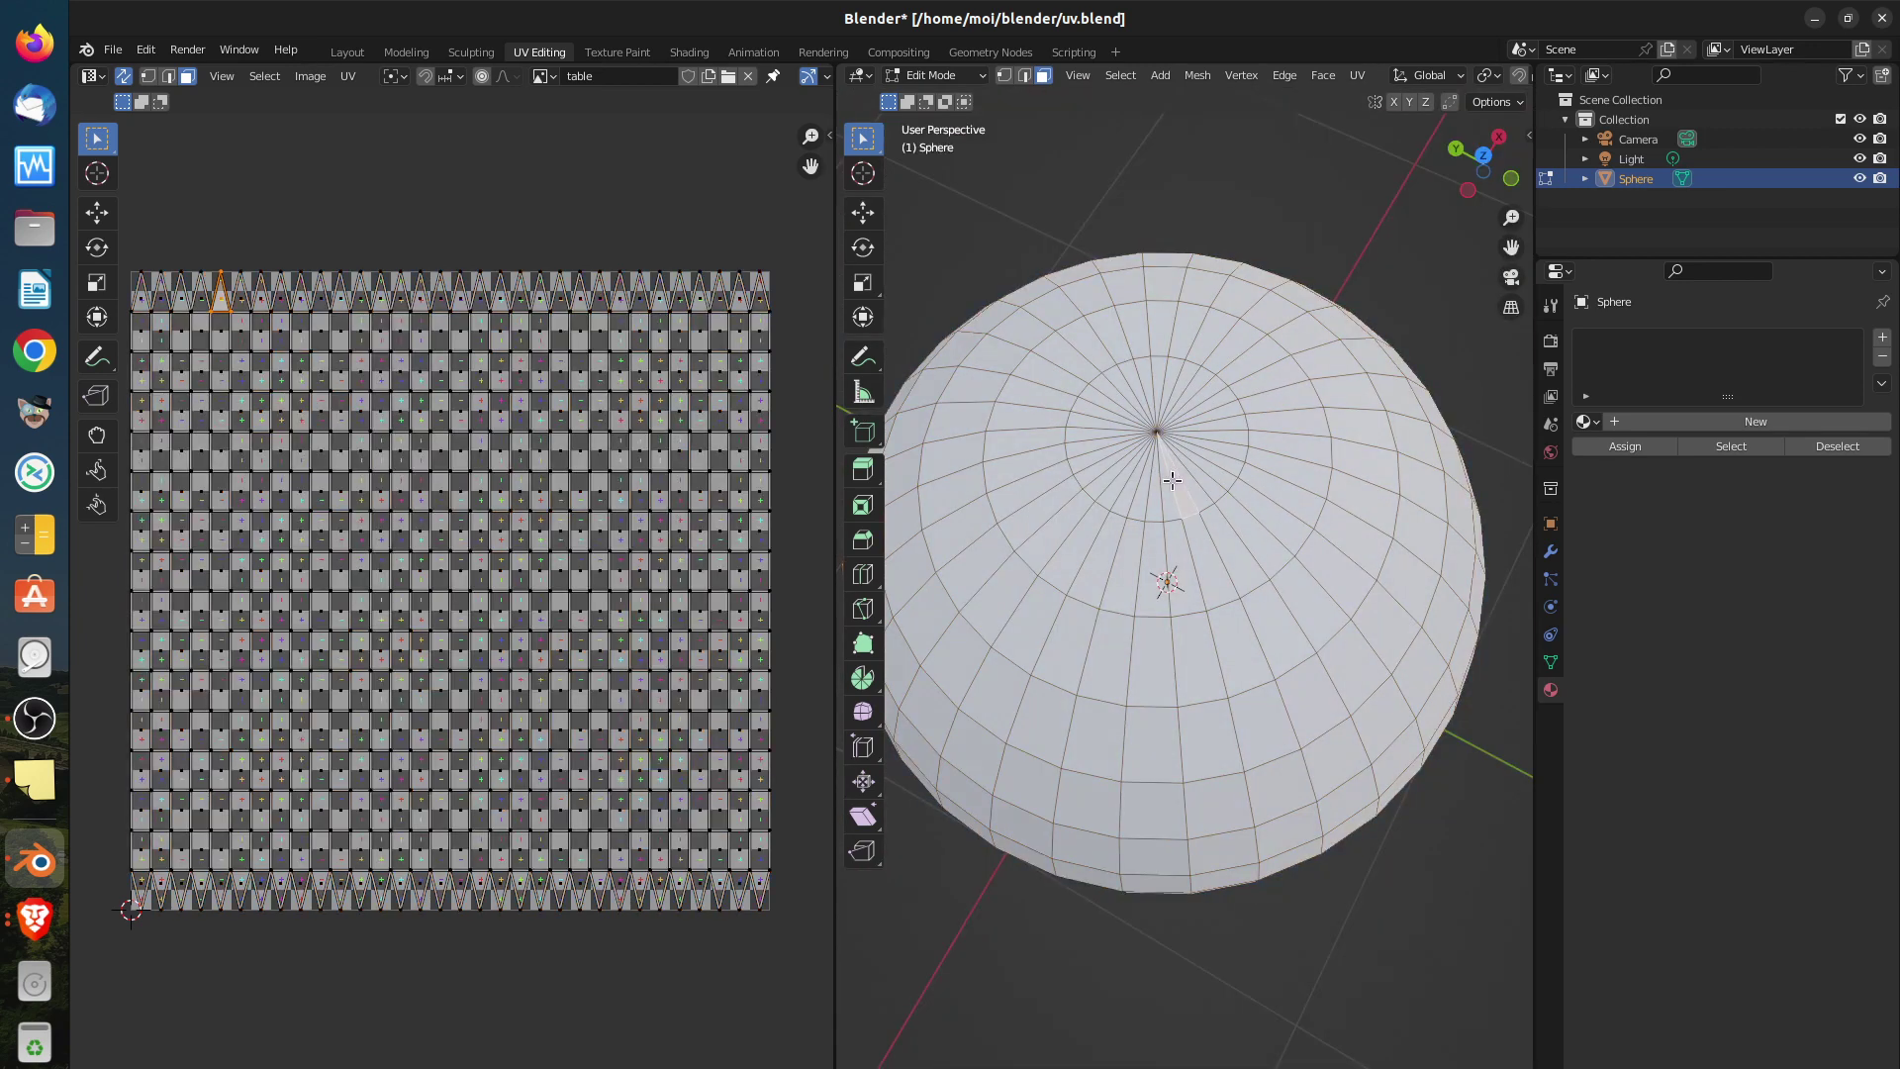
pyautogui.click(1168, 485)
pyautogui.press('a')
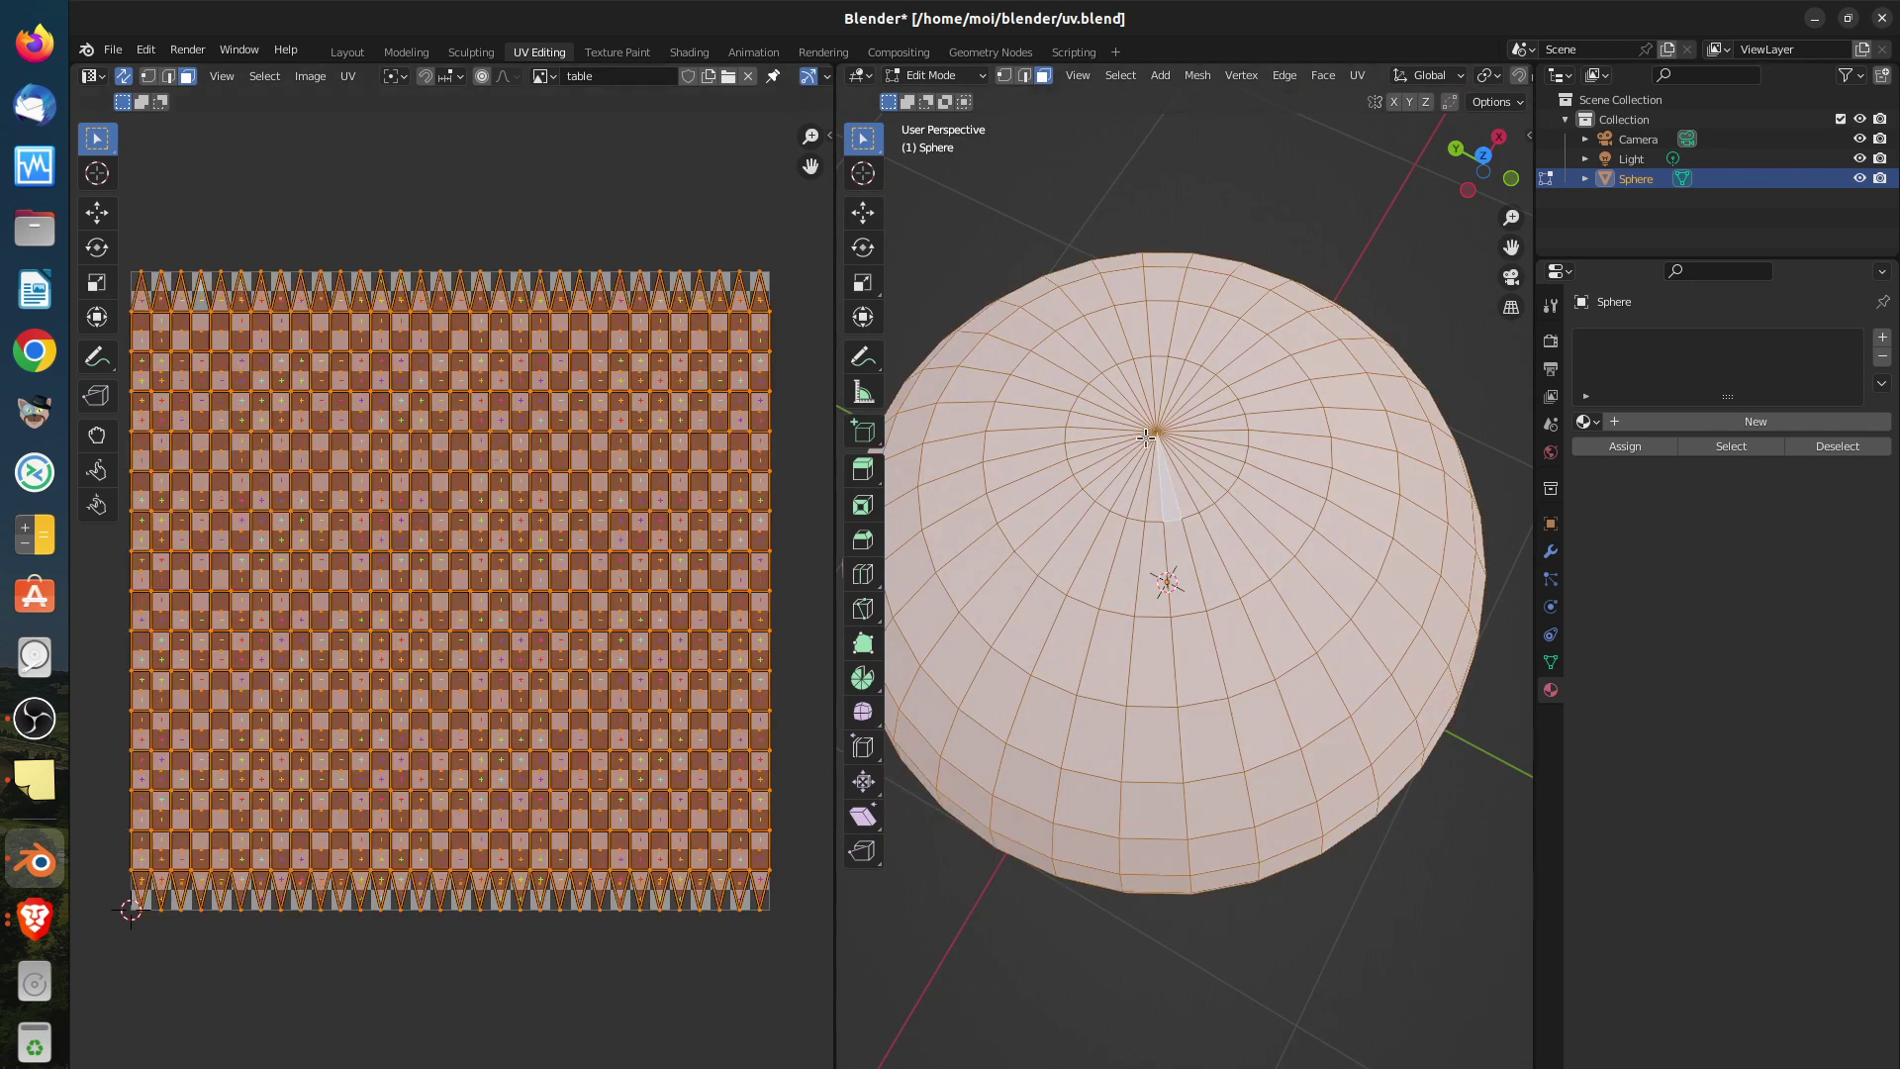
pyautogui.click(1157, 479)
pyautogui.click(1172, 473)
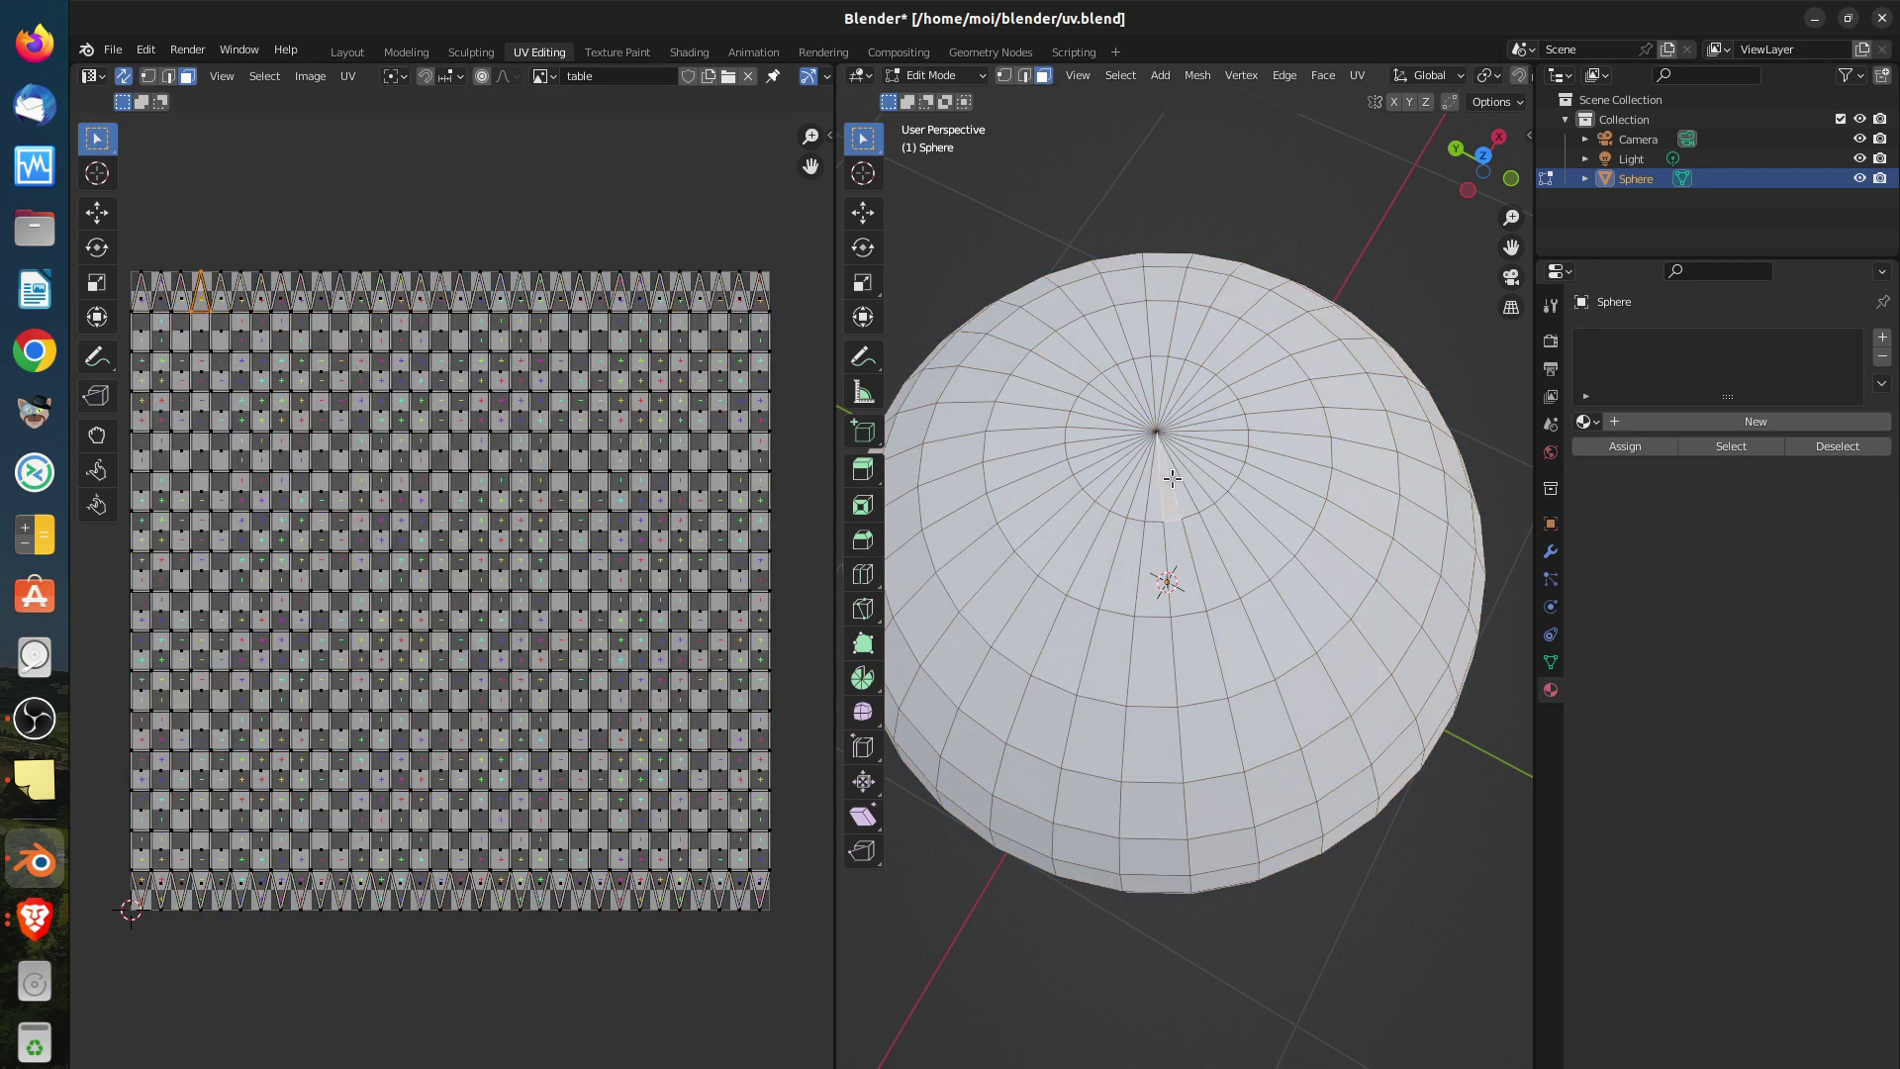
pyautogui.click(1185, 472)
pyautogui.click(1207, 470)
pyautogui.click(1213, 472)
pyautogui.scroll(-4, 1207, 737)
pyautogui.moveTo(1178, 698); pyautogui.dragTo(1195, 593, button='middle')
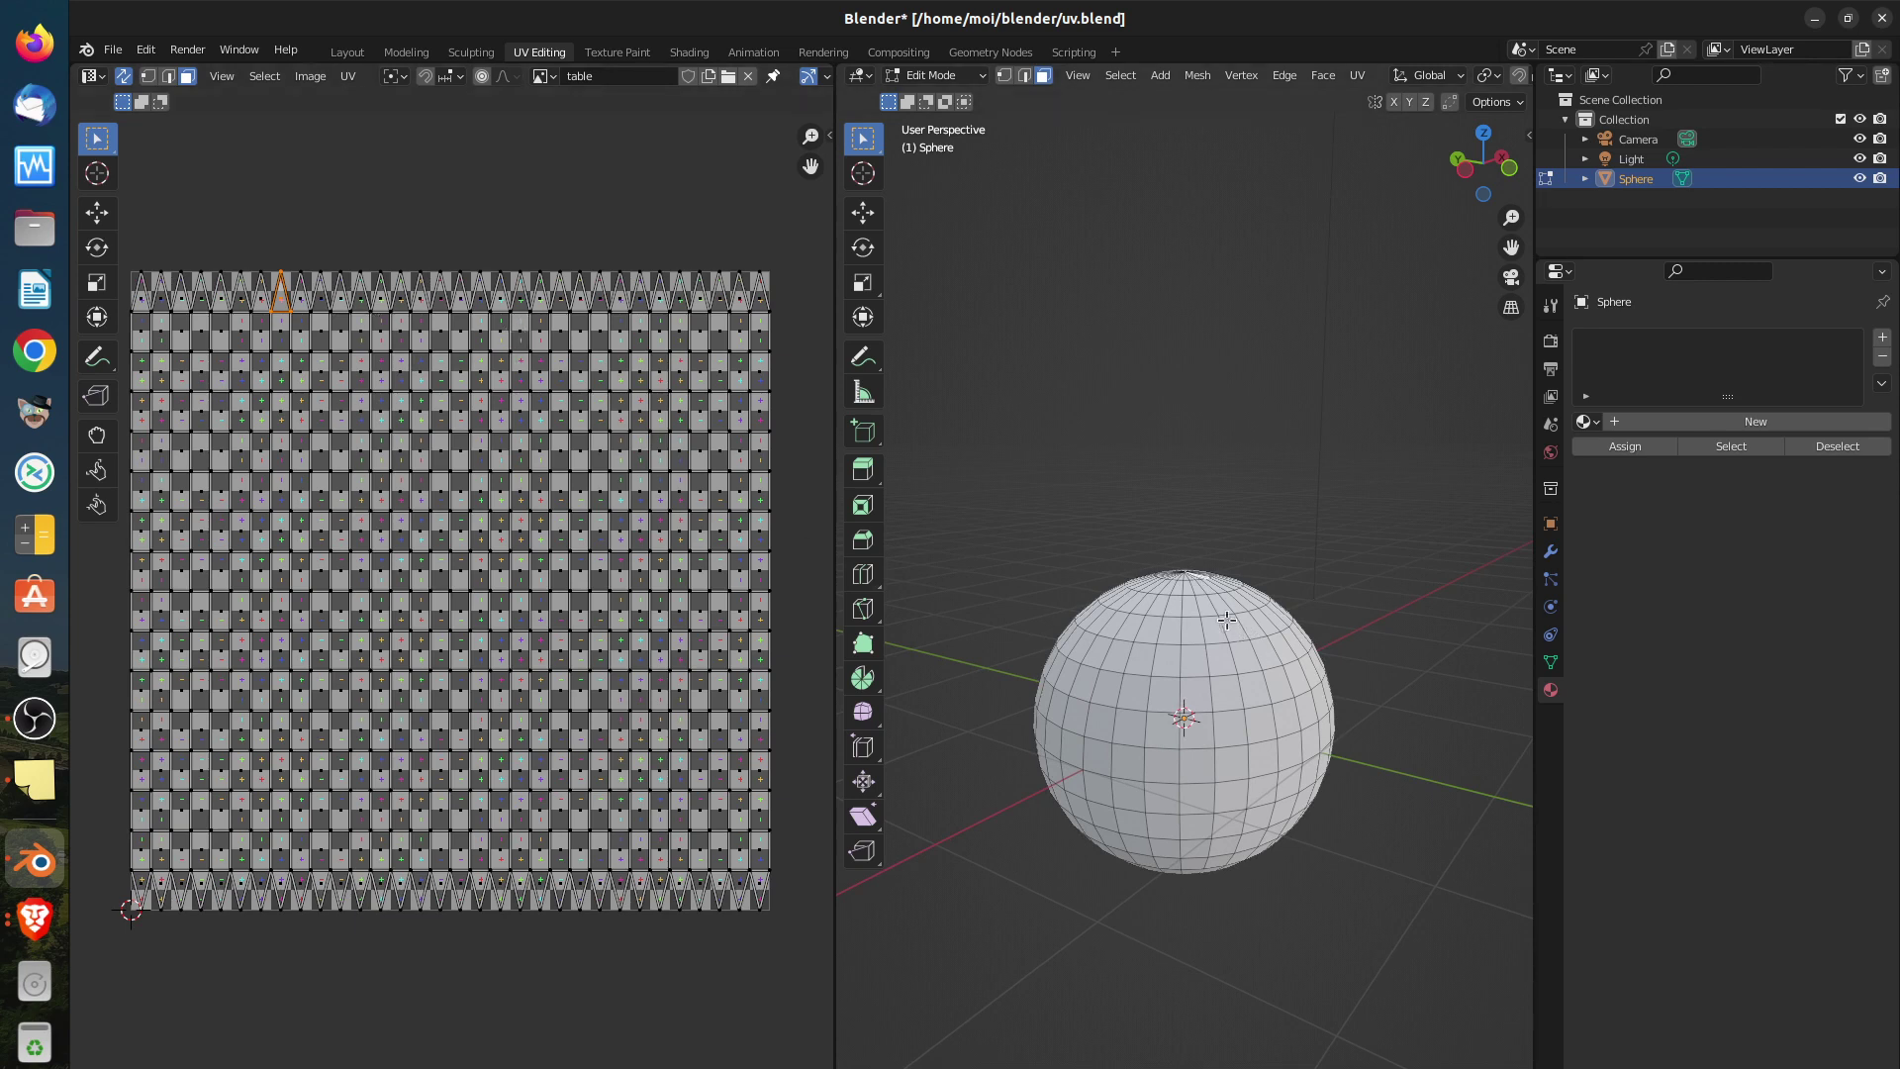
pyautogui.moveTo(1251, 641); pyautogui.dragTo(1243, 680, button='middle')
pyautogui.scroll(4, 1196, 554)
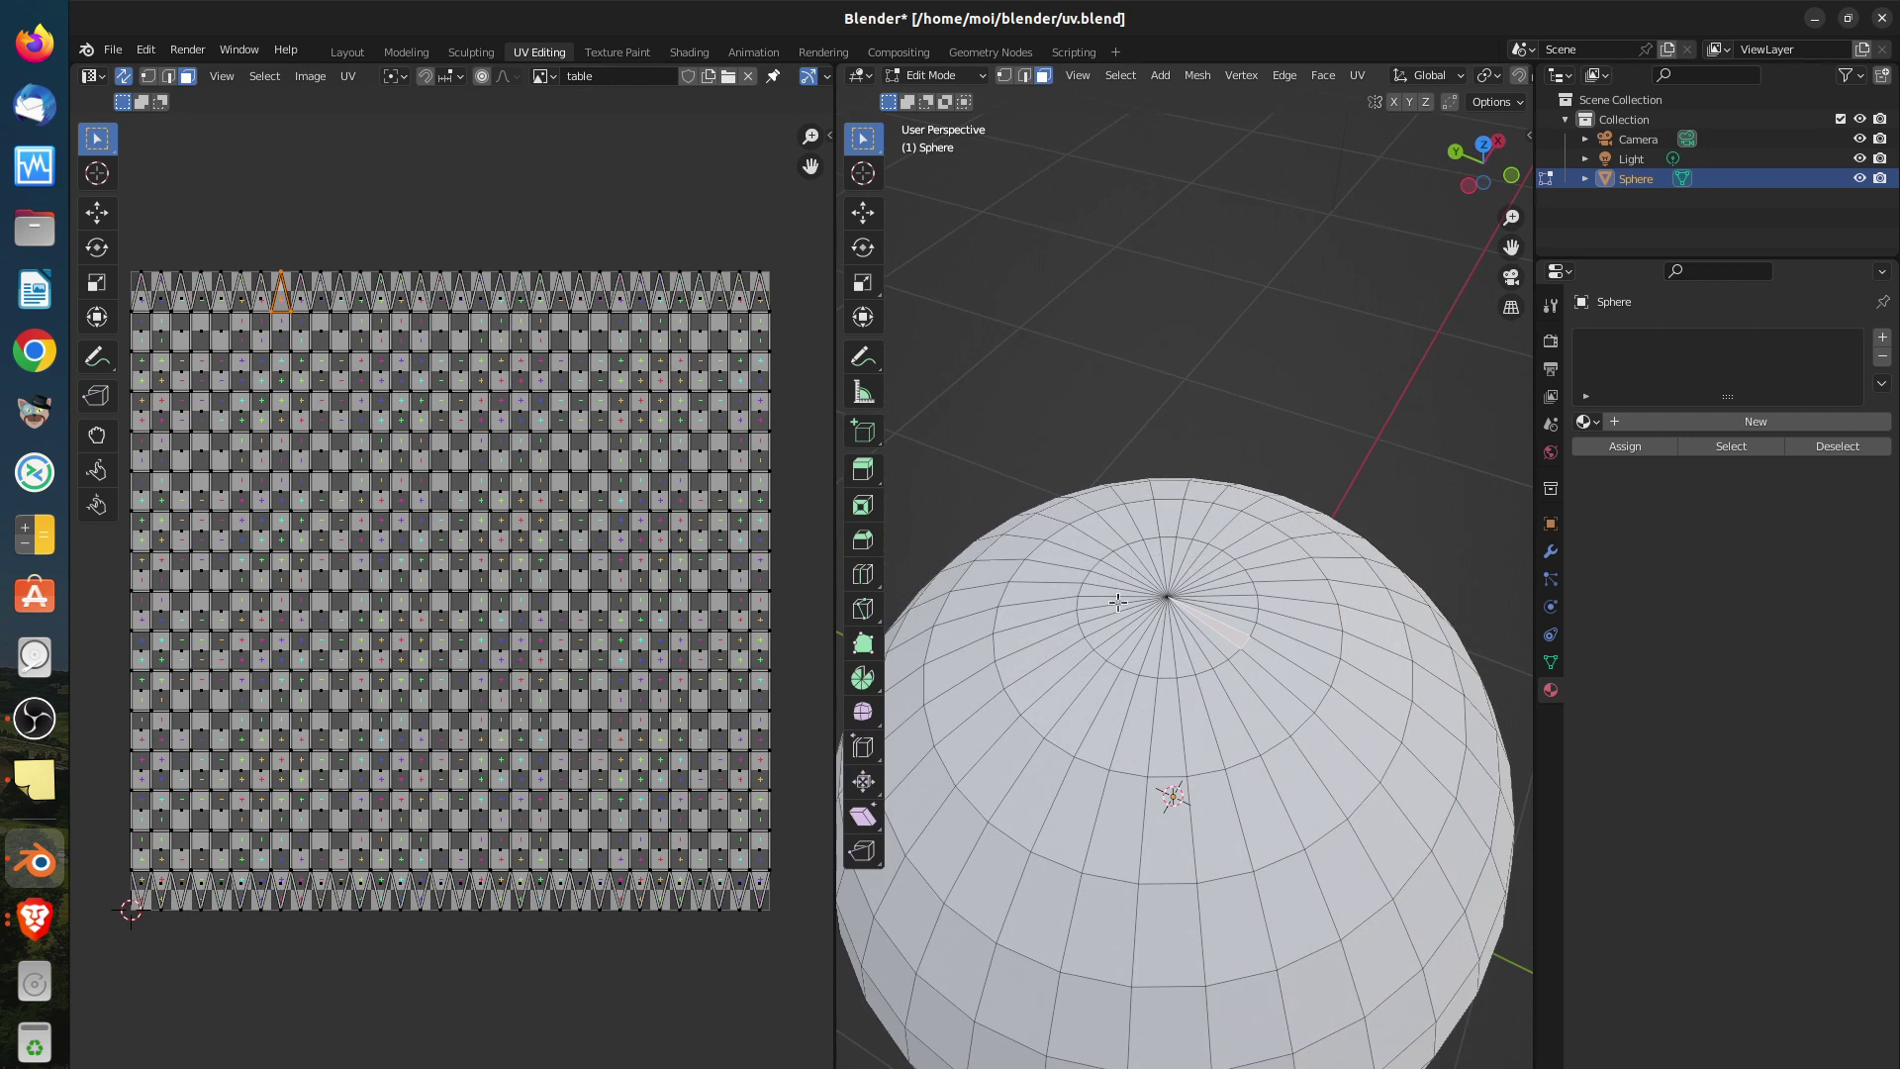
pyautogui.click(1138, 569)
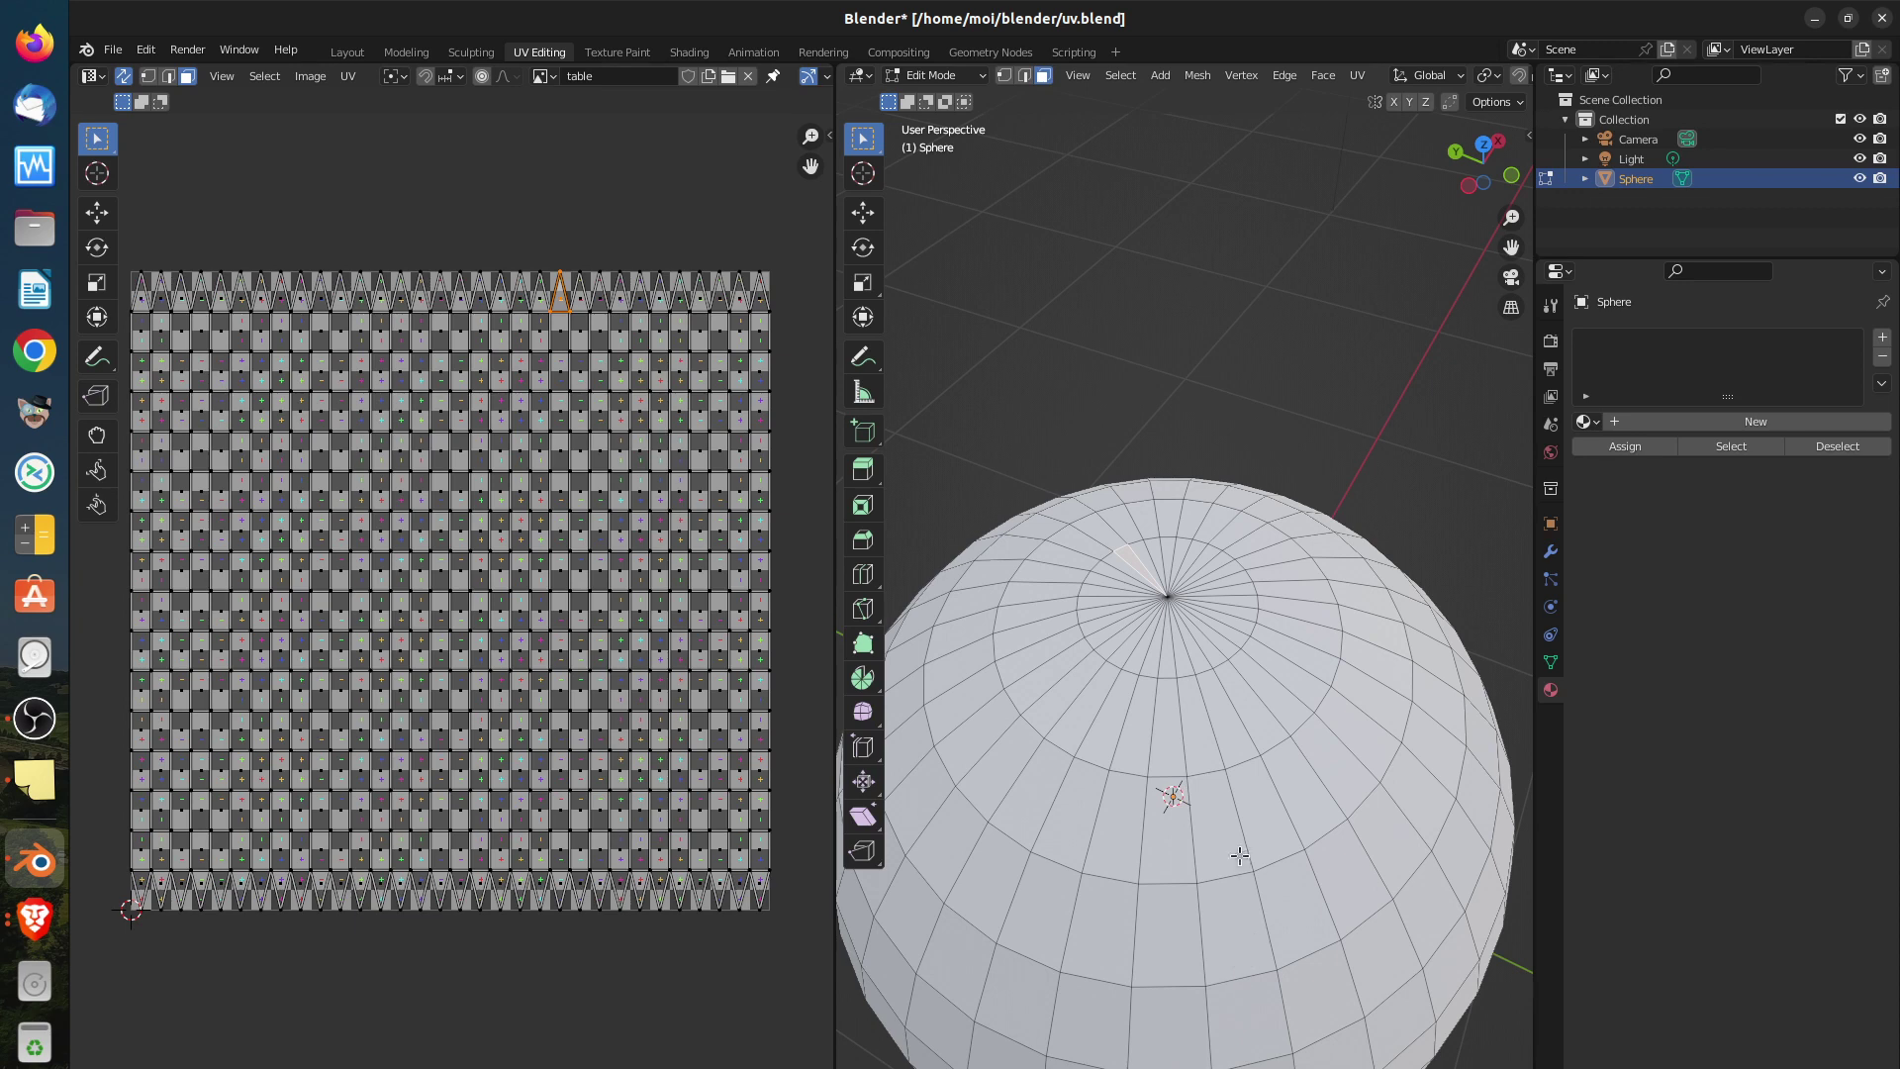
# Switch to edge selection, select the horizontal edge loop around the sphere's equator and mark it as a seam
pyautogui.scroll(-3, 1242, 895)
pyautogui.moveTo(1232, 870); pyautogui.dragTo(1191, 741, button='middle')
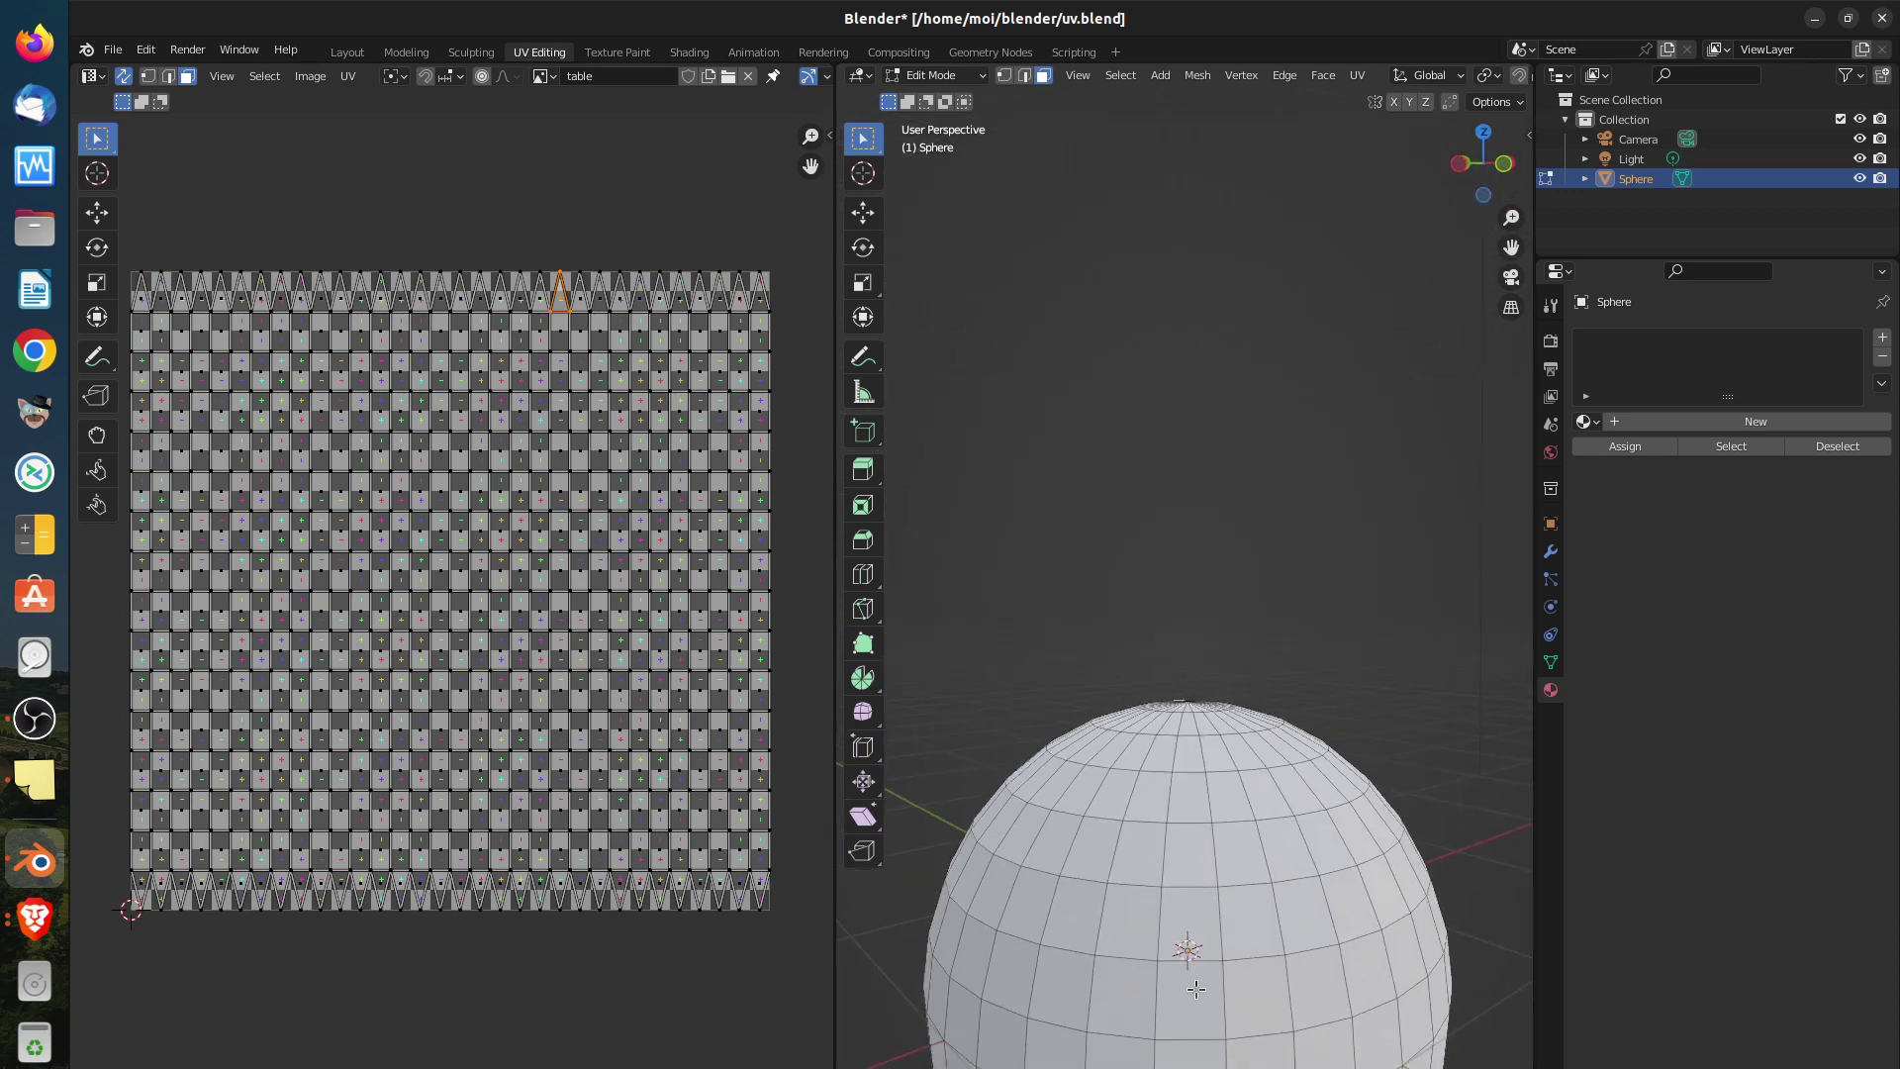
pyautogui.scroll(-2, 1193, 985)
pyautogui.moveTo(1202, 994)
pyautogui.mouseDown(button='middle')
pyautogui.moveTo(1192, 970)
pyautogui.moveTo(1179, 998)
pyautogui.mouseUp(button='middle')
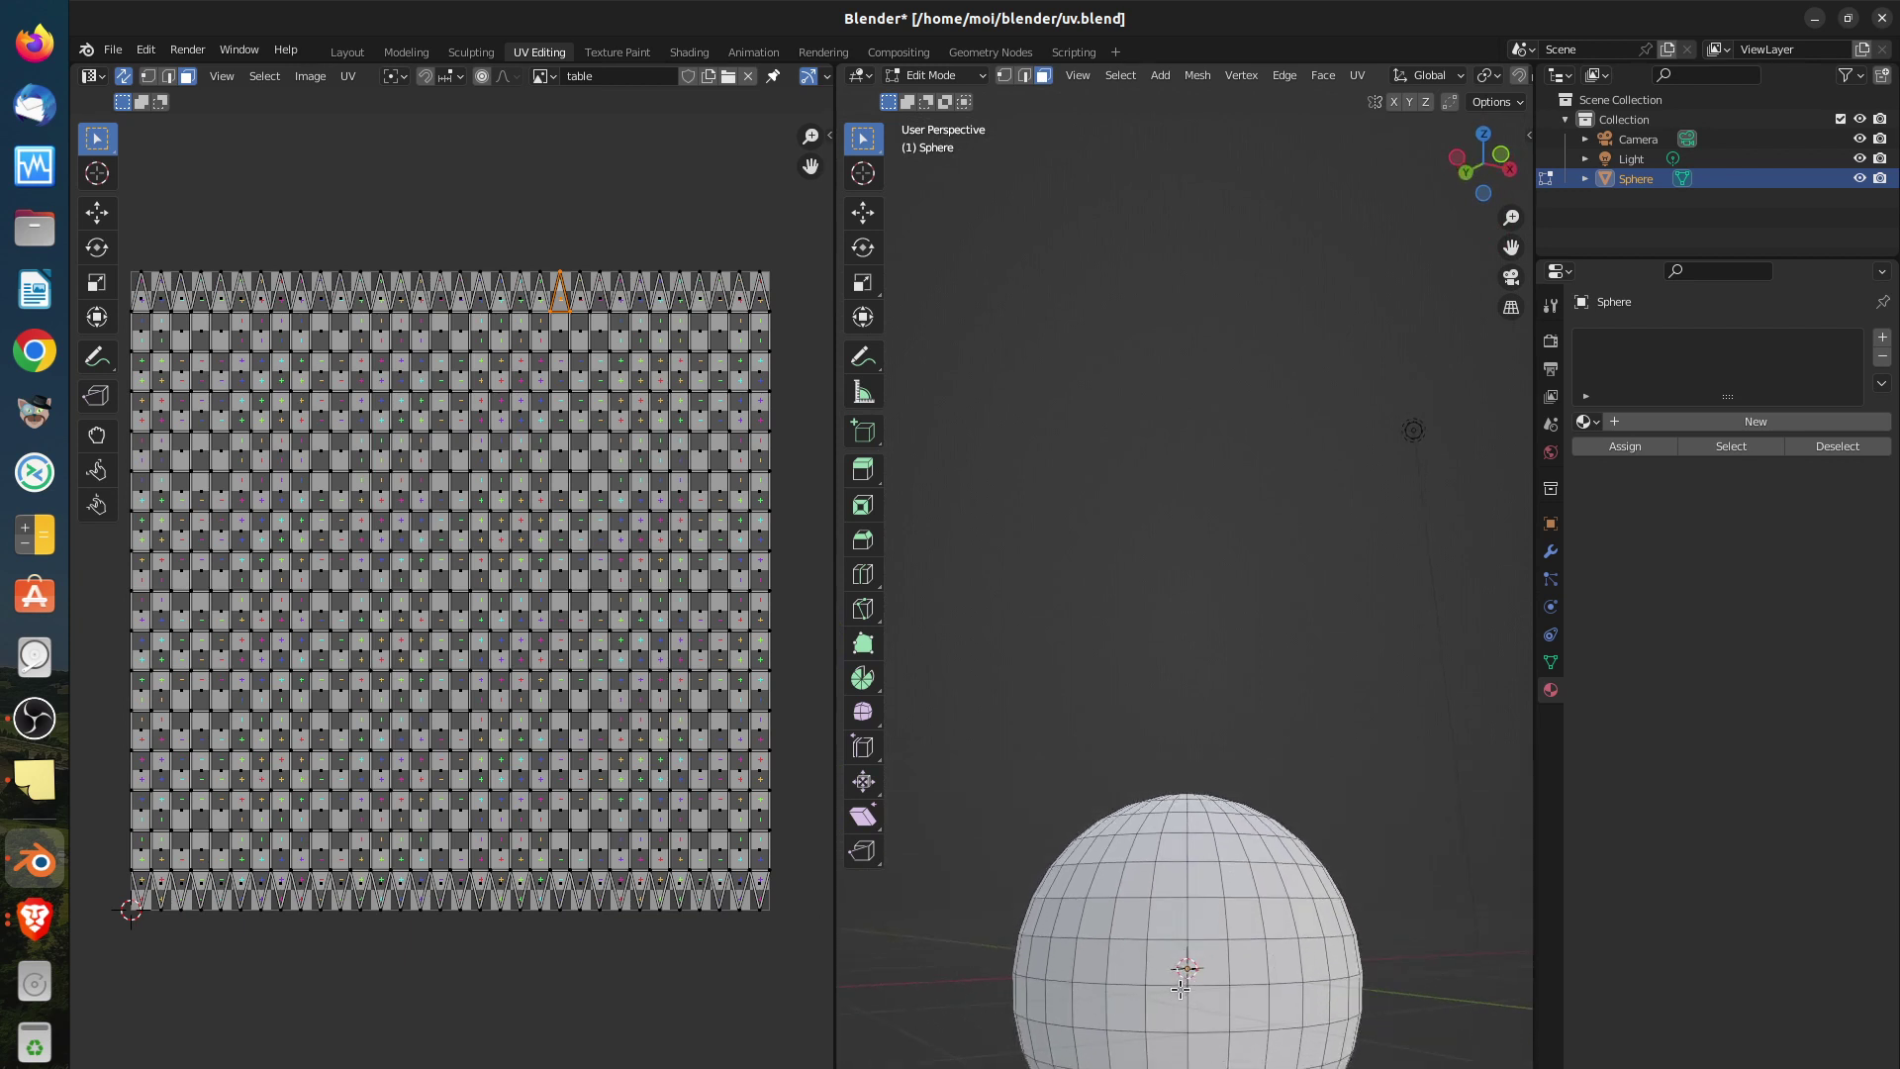
pyautogui.keyDown('alt'); pyautogui.click(1178, 980); pyautogui.keyUp('alt')
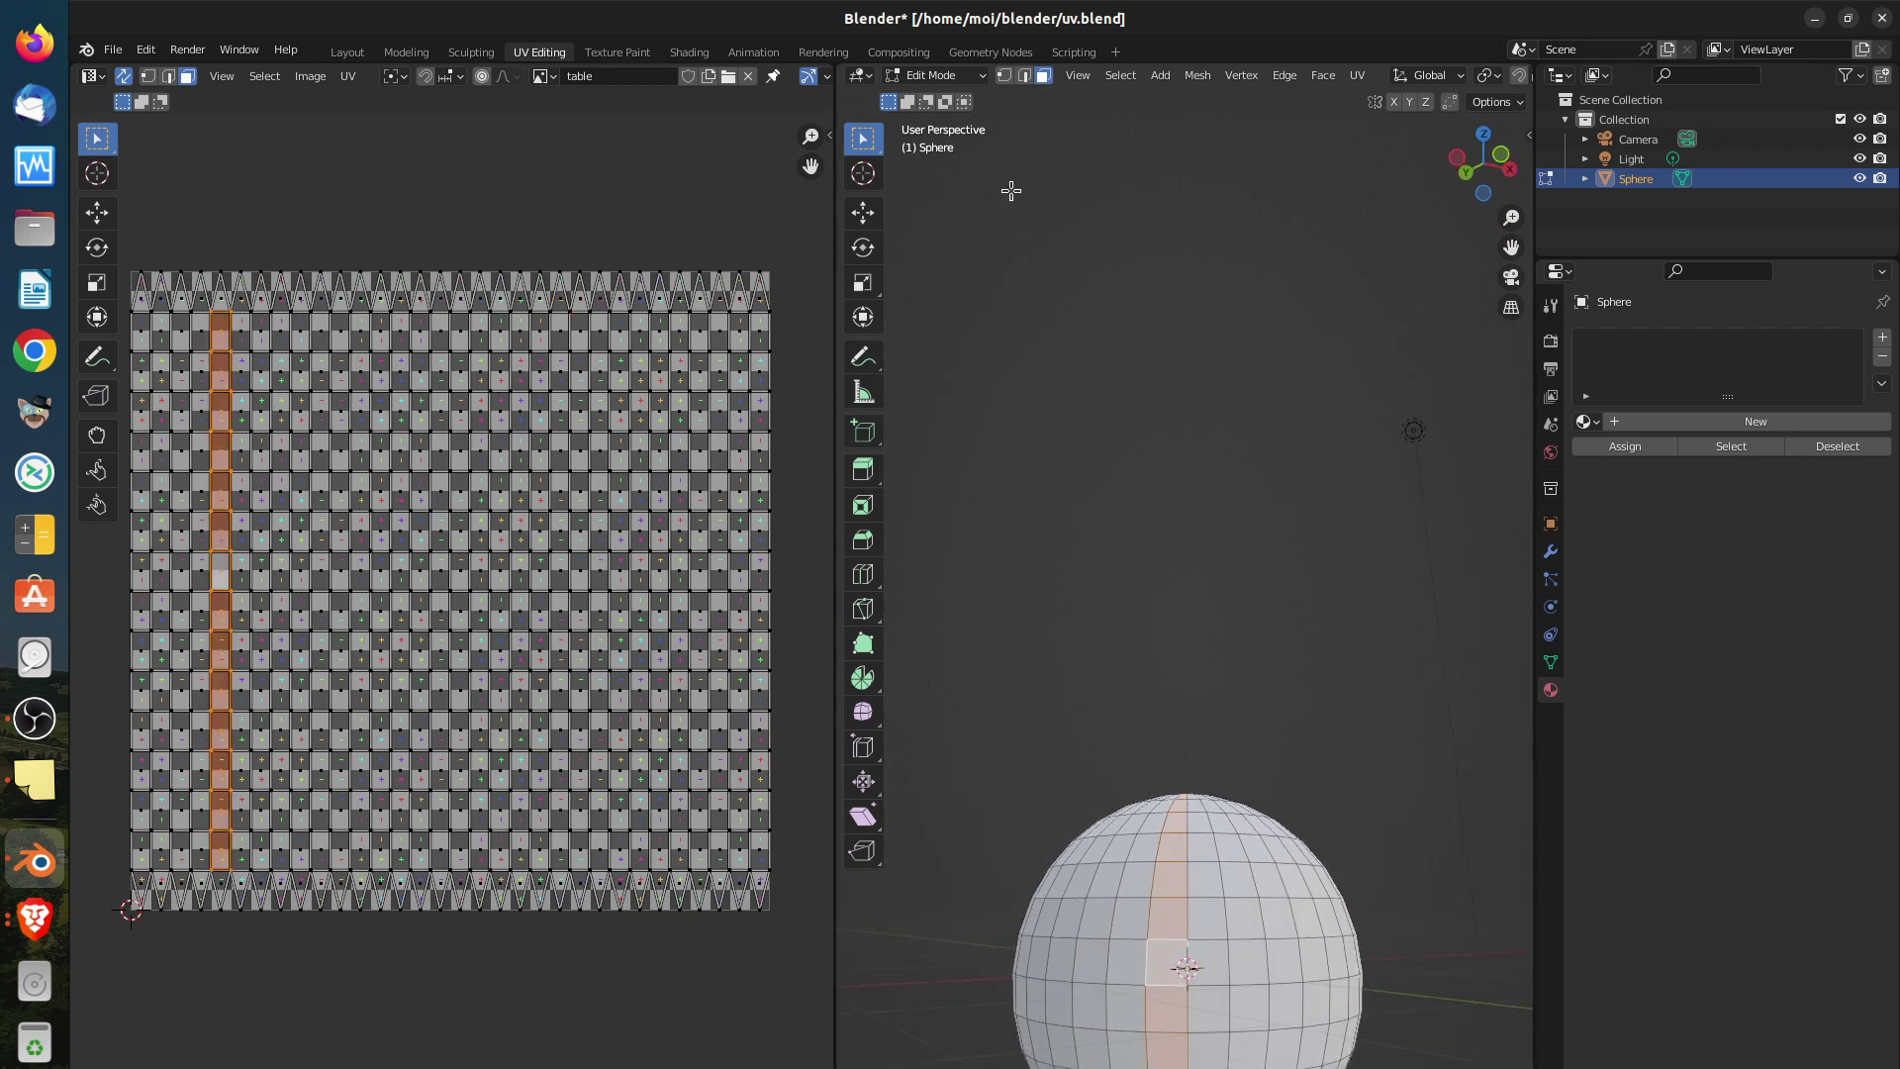
pyautogui.press('2')
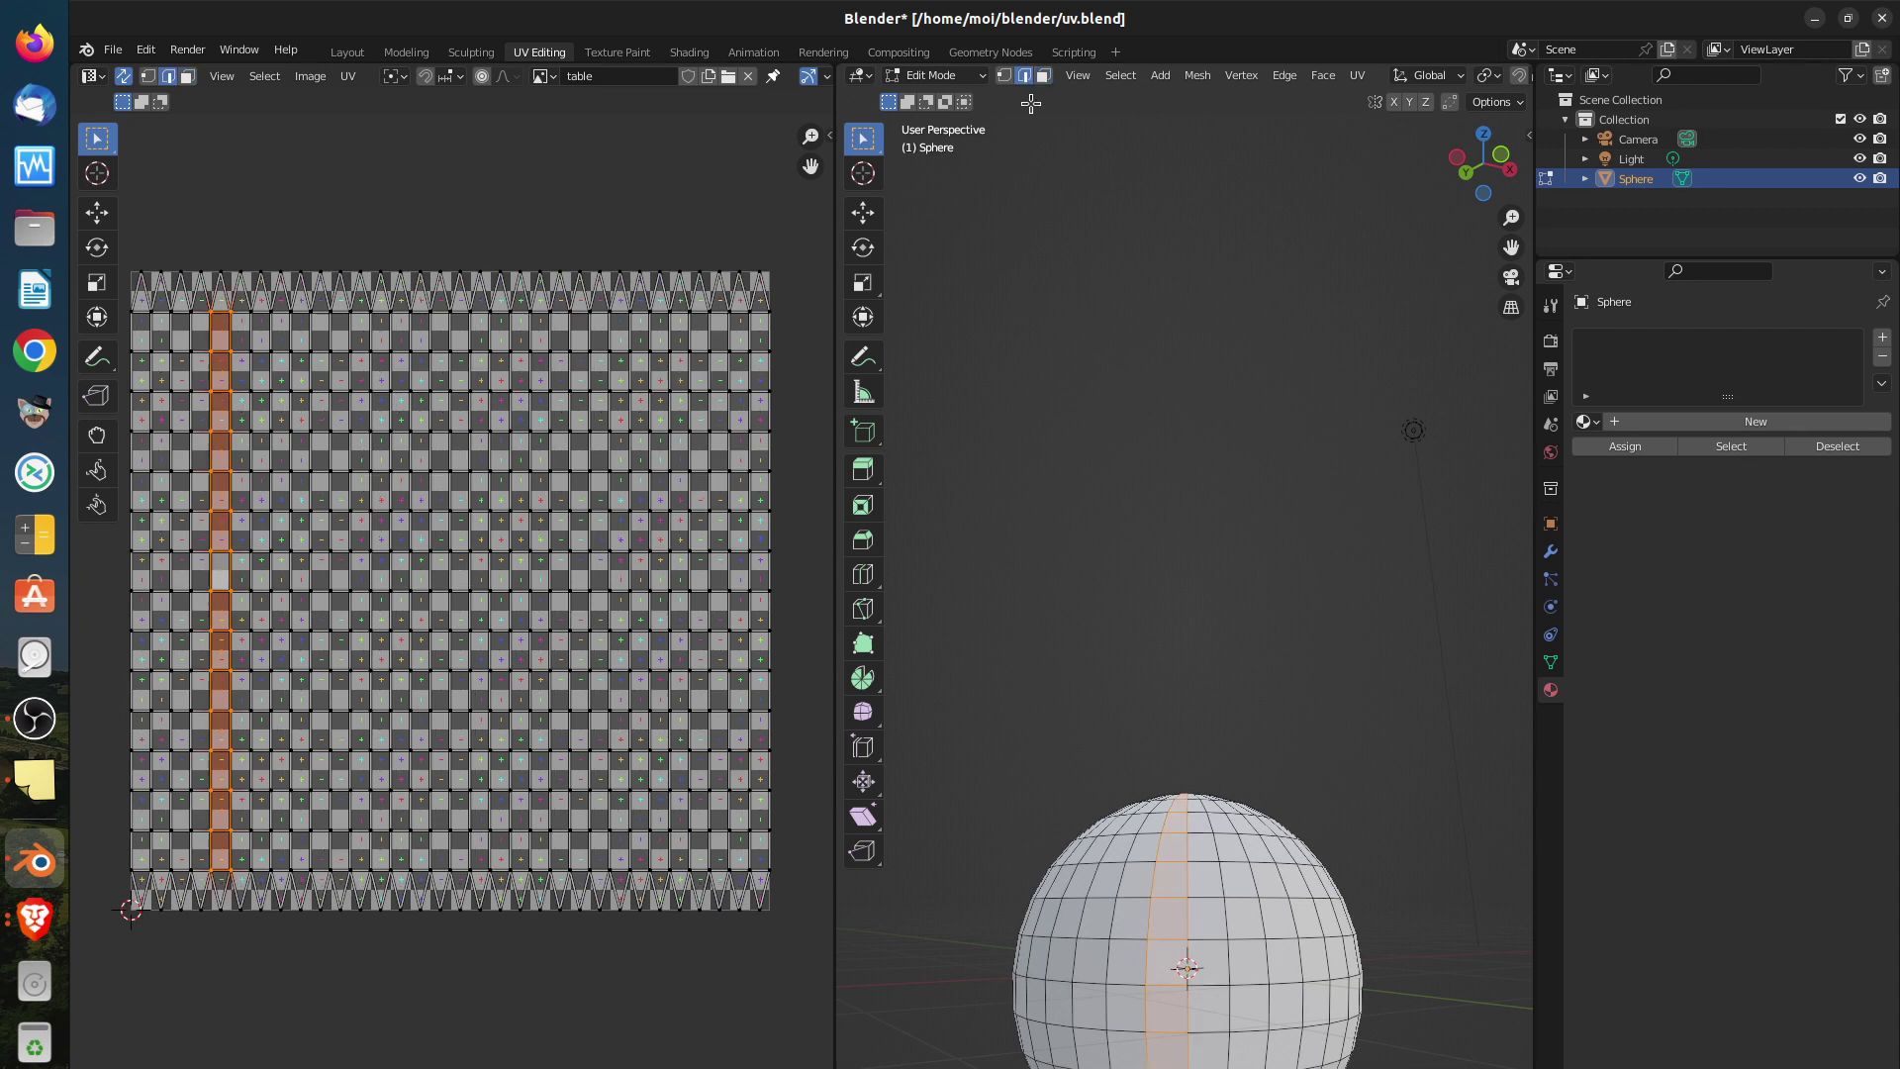
pyautogui.keyDown('alt'); pyautogui.click(1134, 981); pyautogui.keyUp('alt')
pyautogui.moveTo(1358, 1029); pyautogui.dragTo(1195, 1019, button='middle')
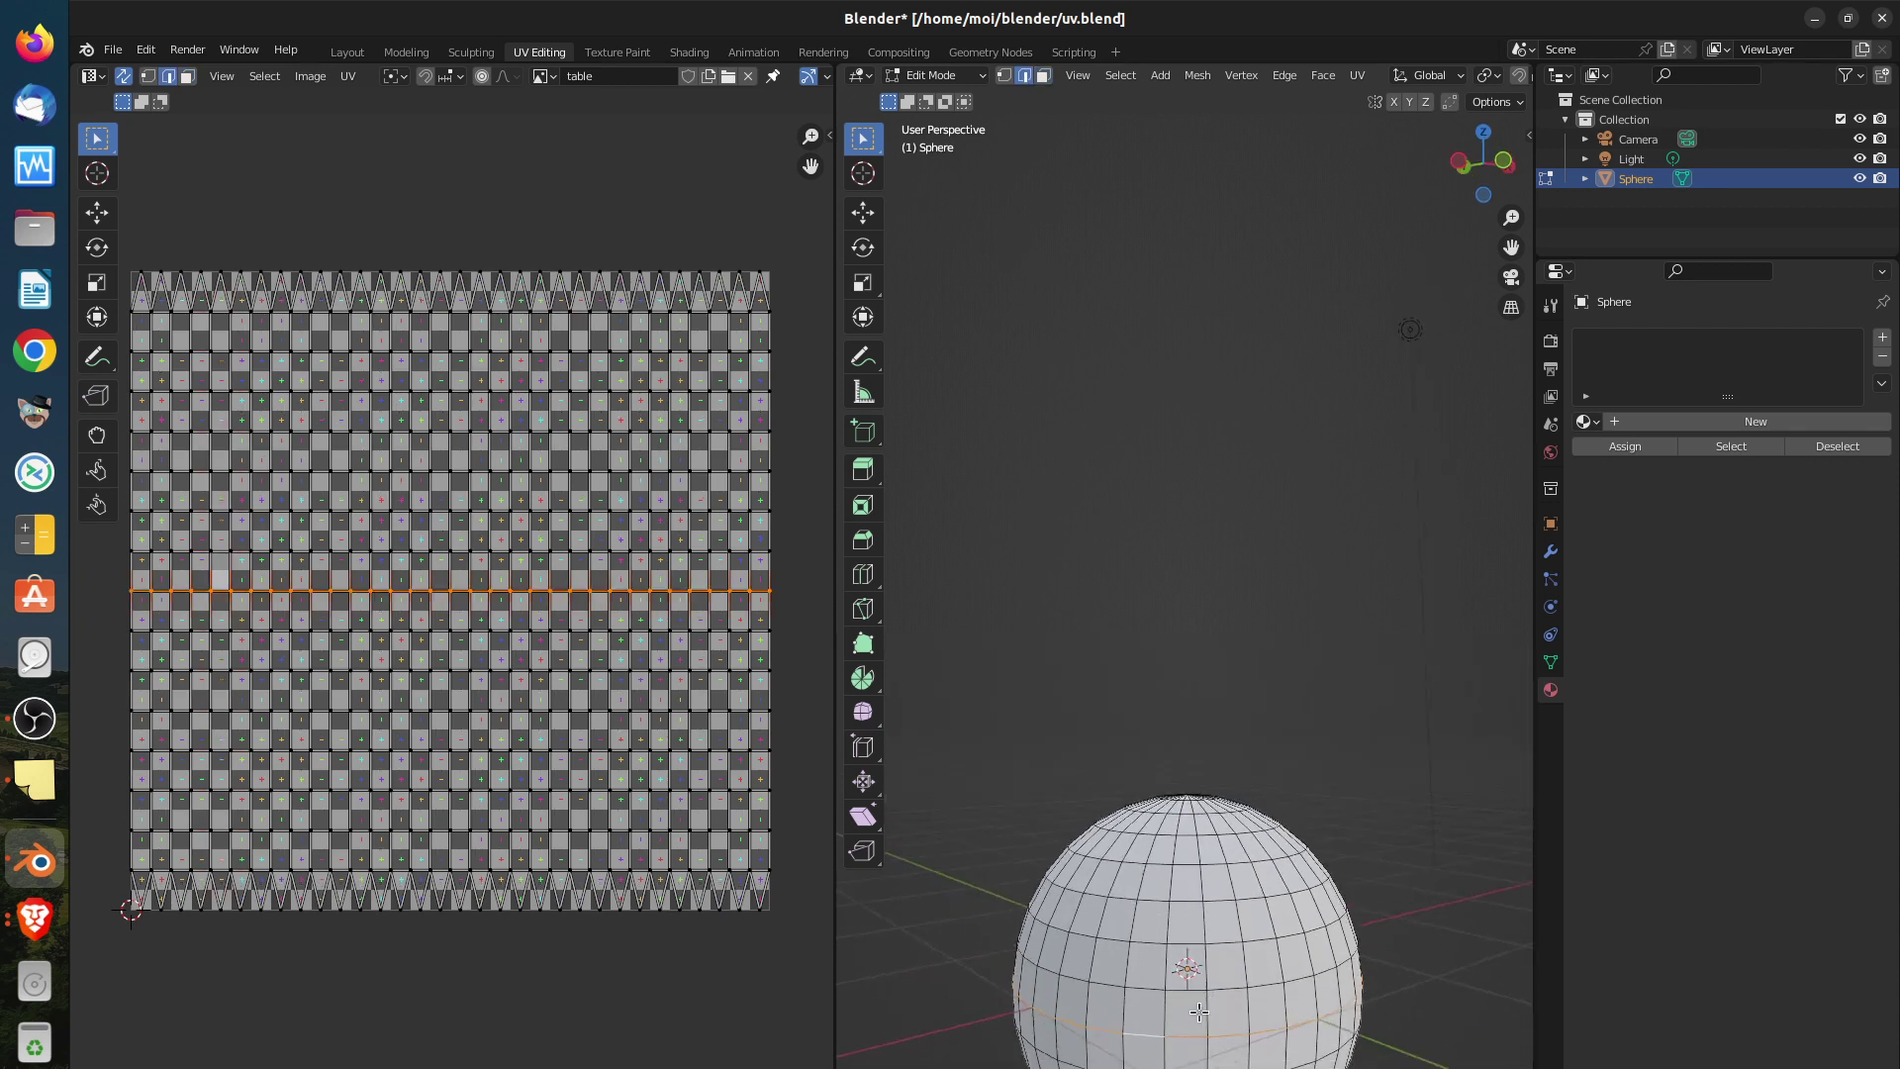
pyautogui.press('u')
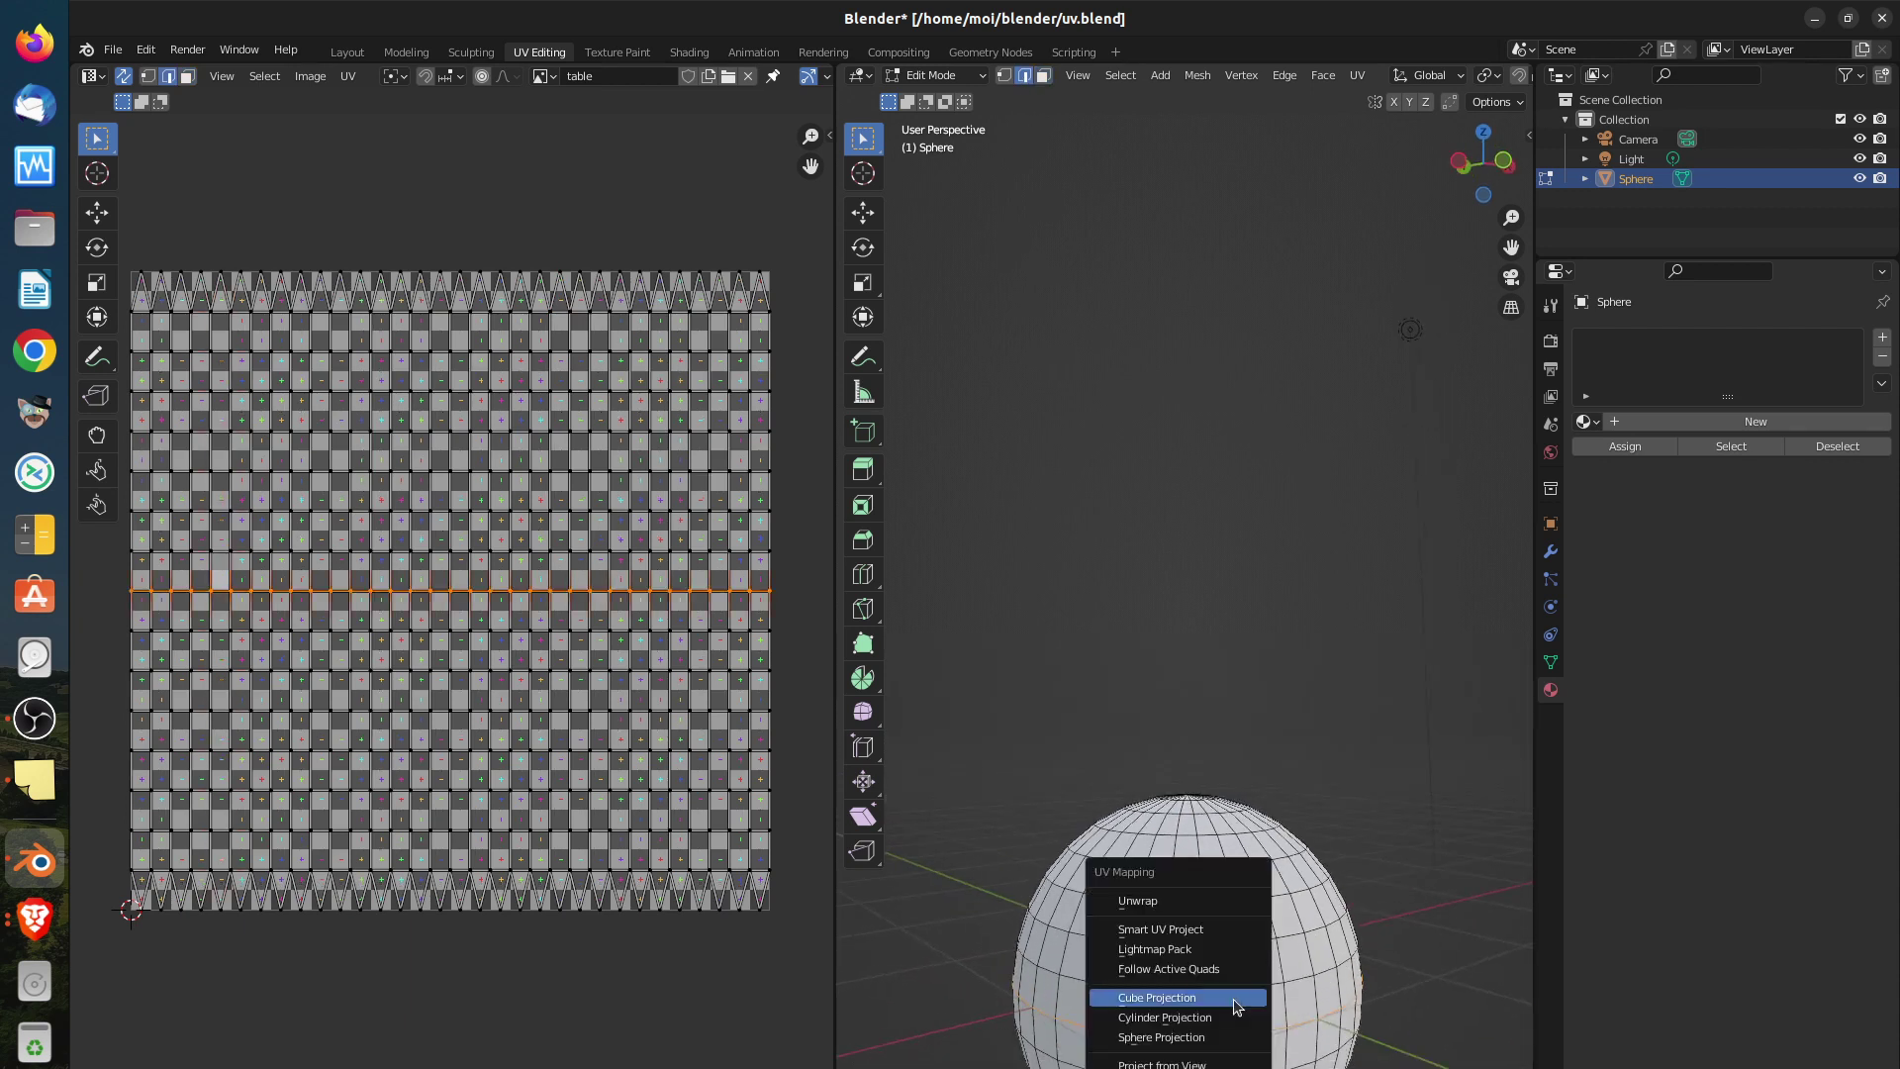
pyautogui.press('Escape')
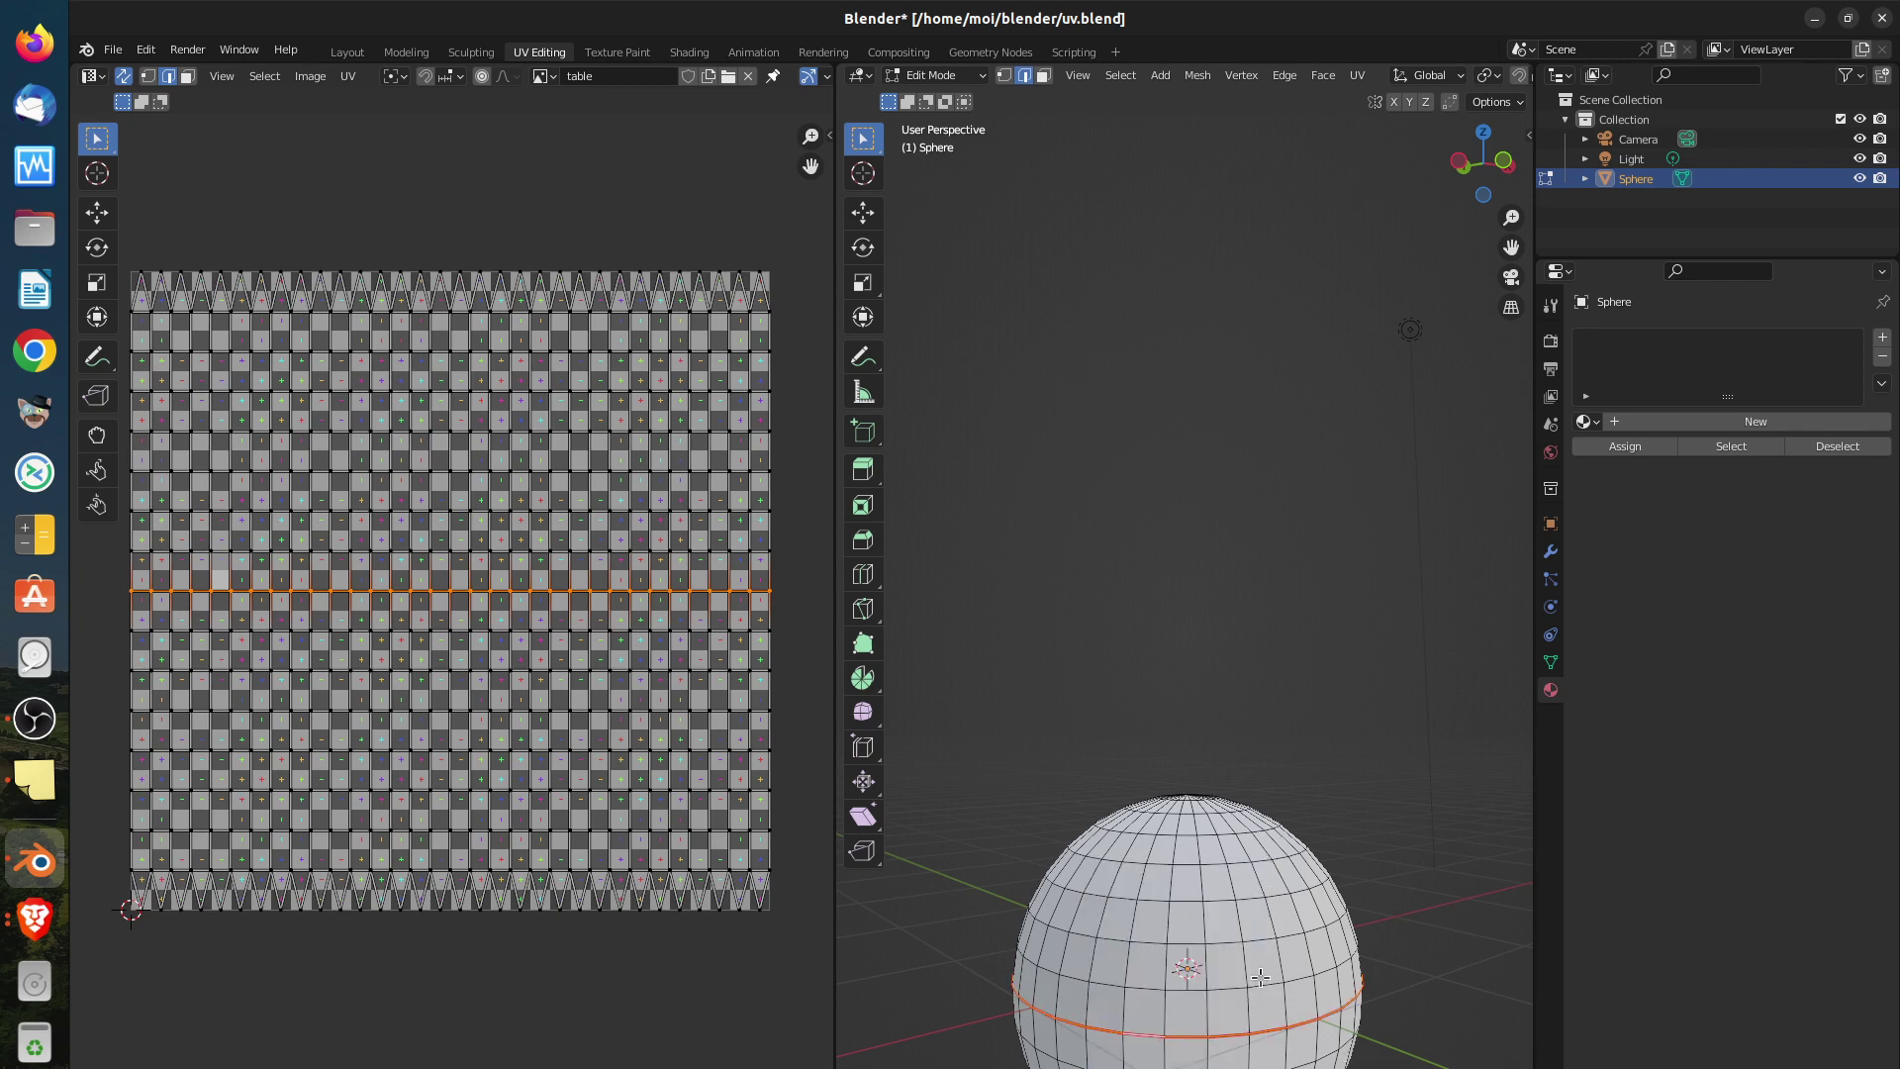
# Select the whole sphere mesh and unwrap it along the equator seam
pyautogui.moveTo(1259, 978); pyautogui.dragTo(1272, 953, button='middle')
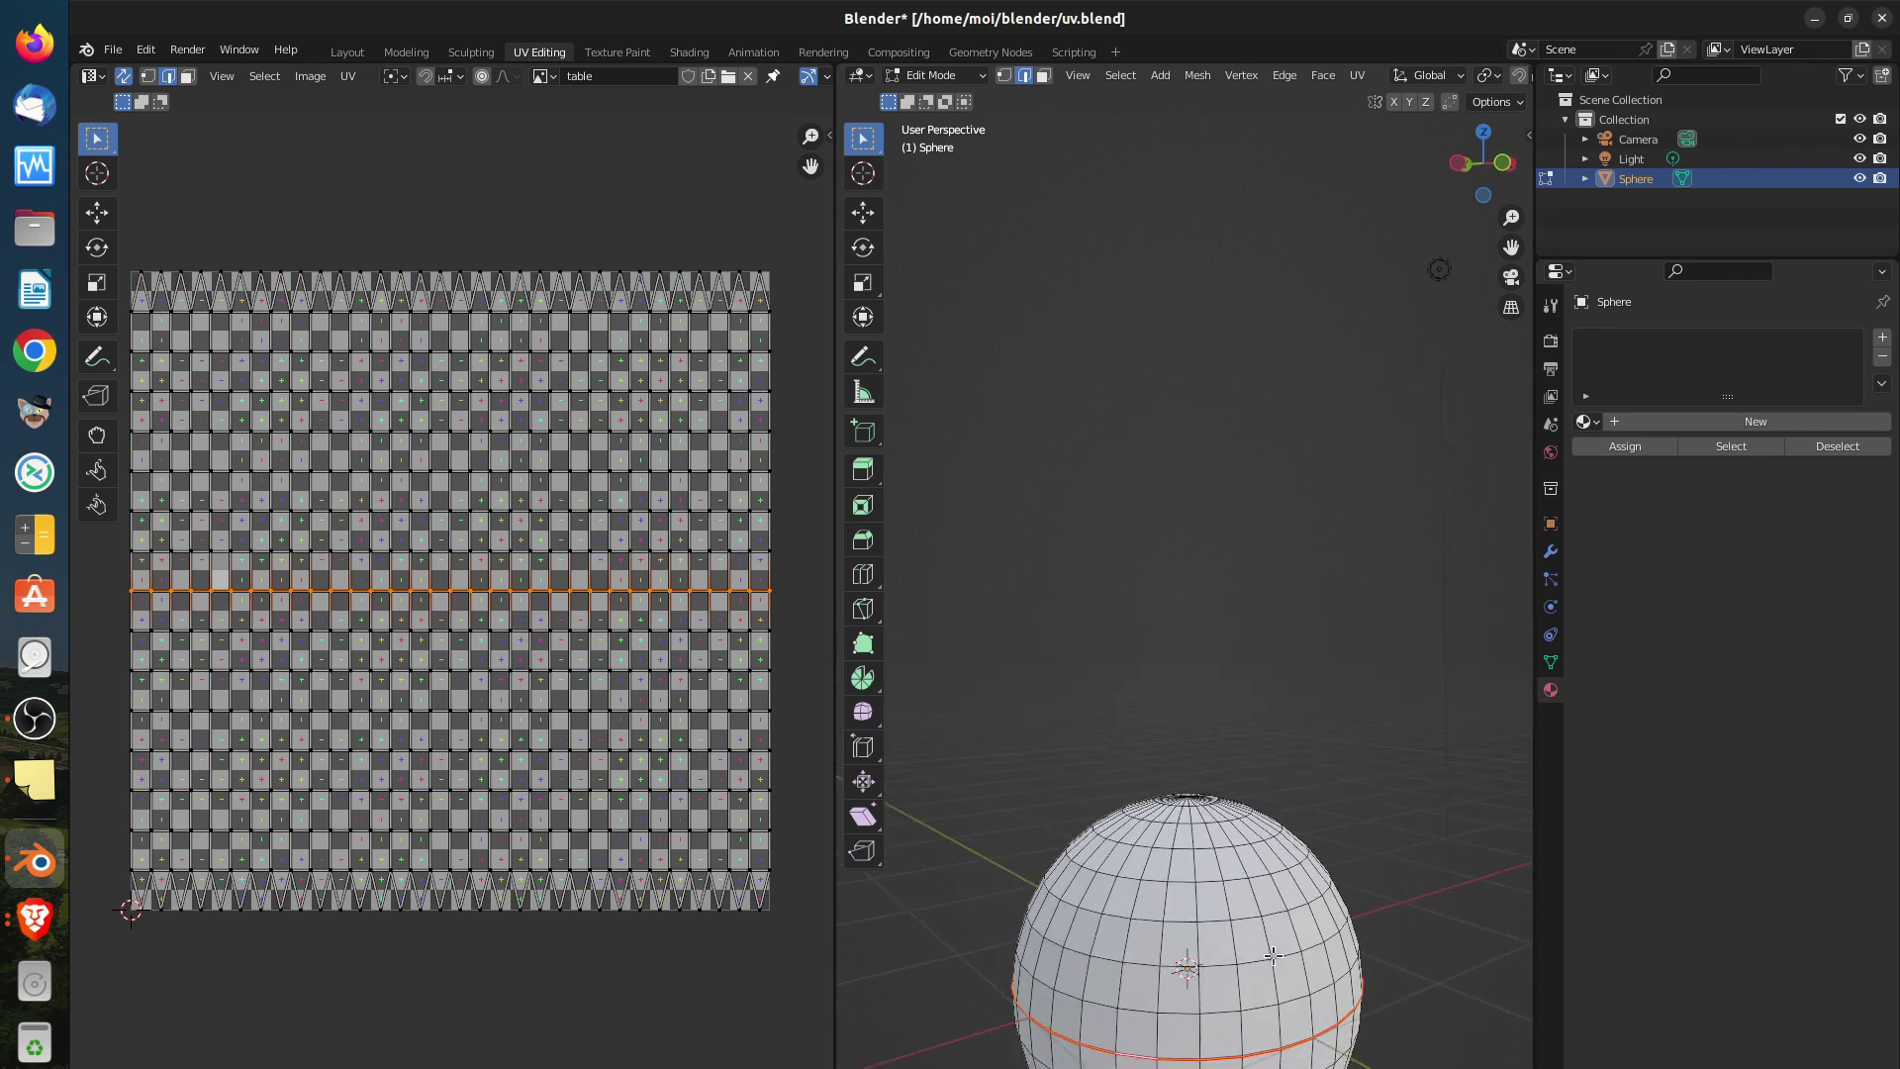
pyautogui.hotkey('alt', 'a')
pyautogui.press('a')
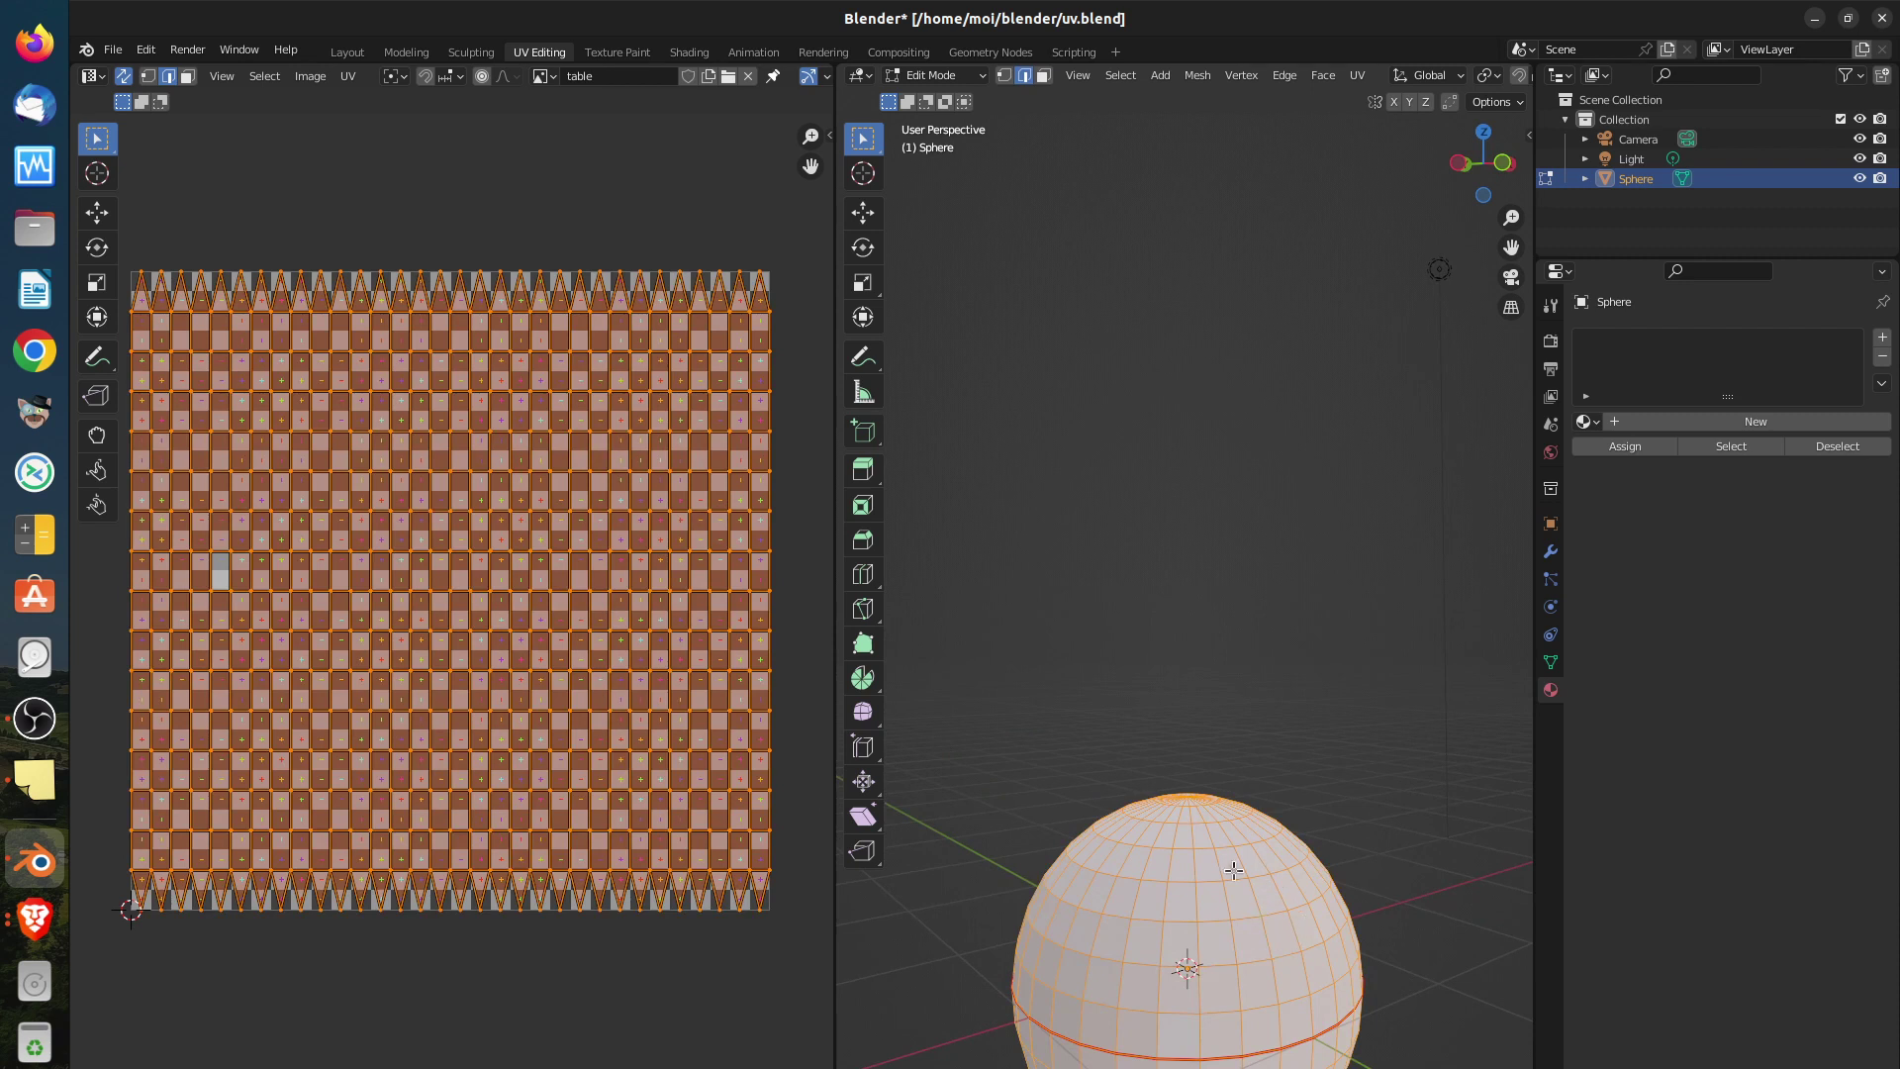
pyautogui.press('KP_Decimal')
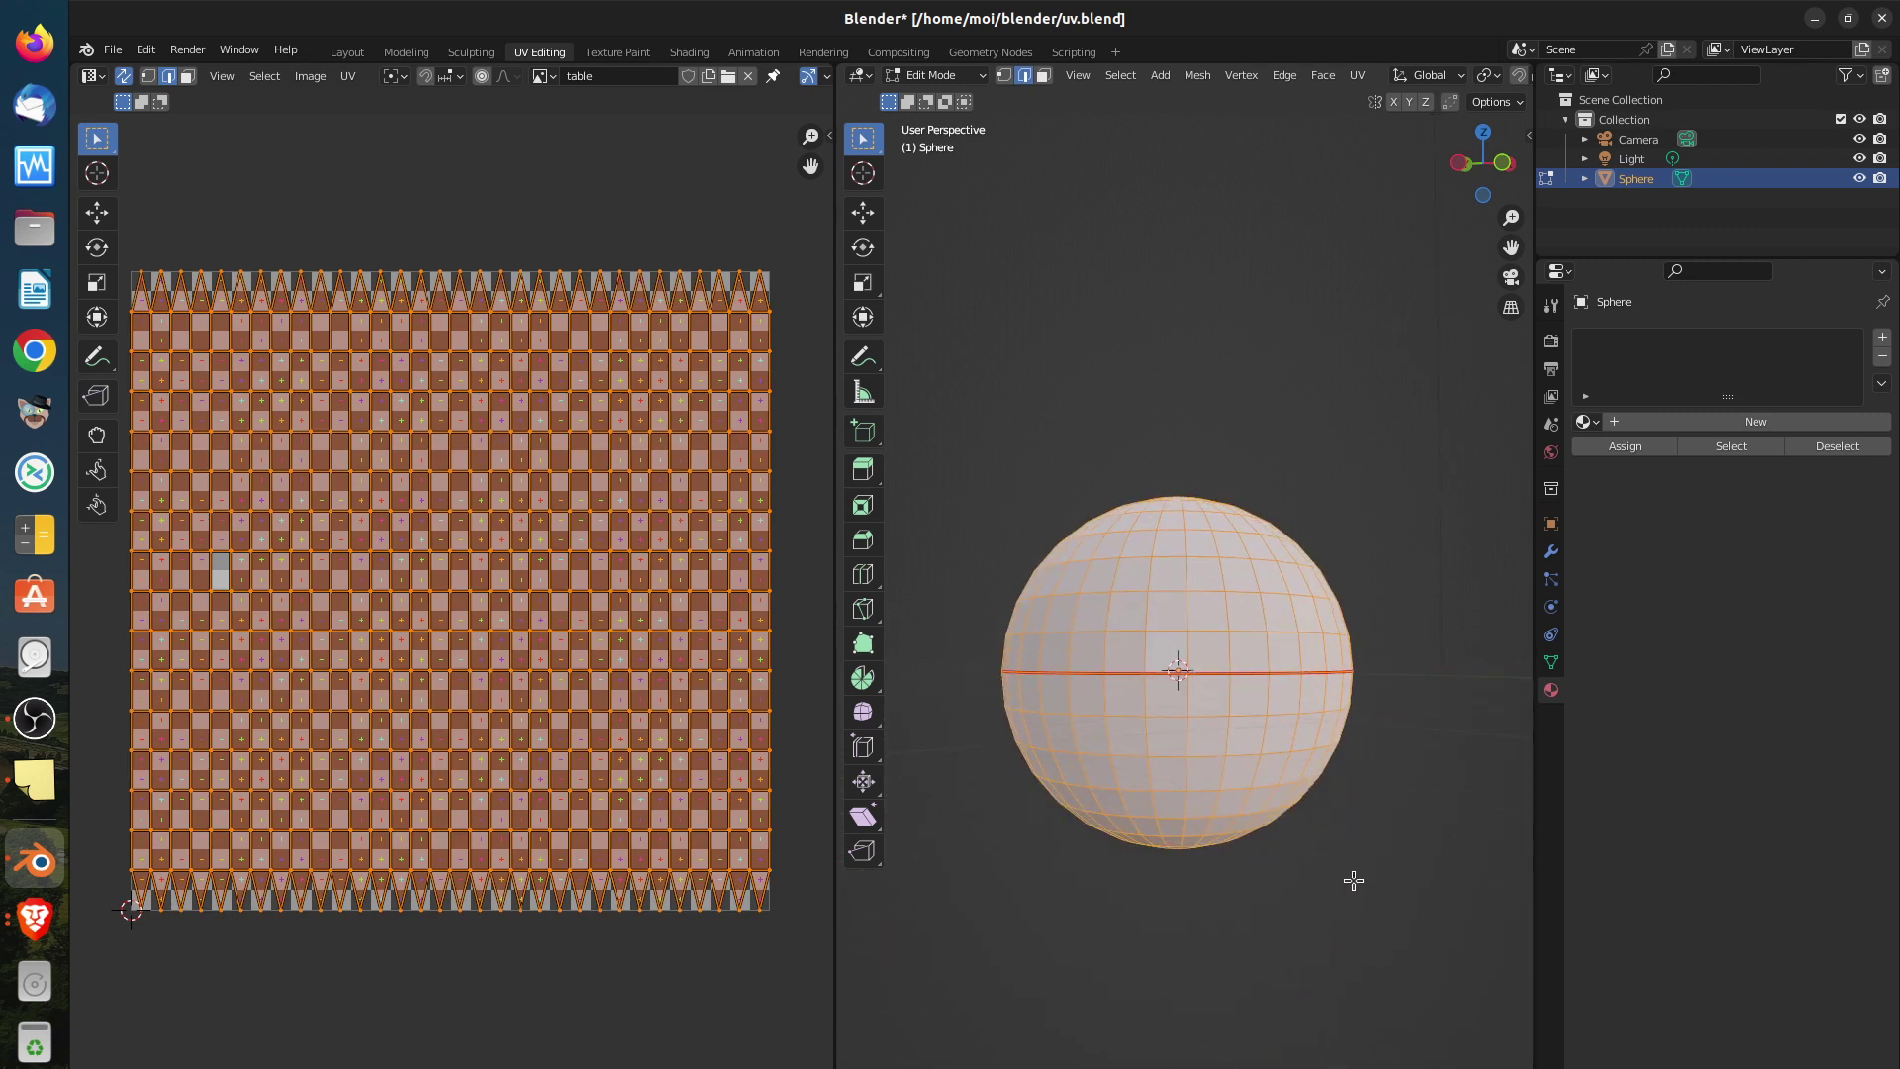
pyautogui.press('u')
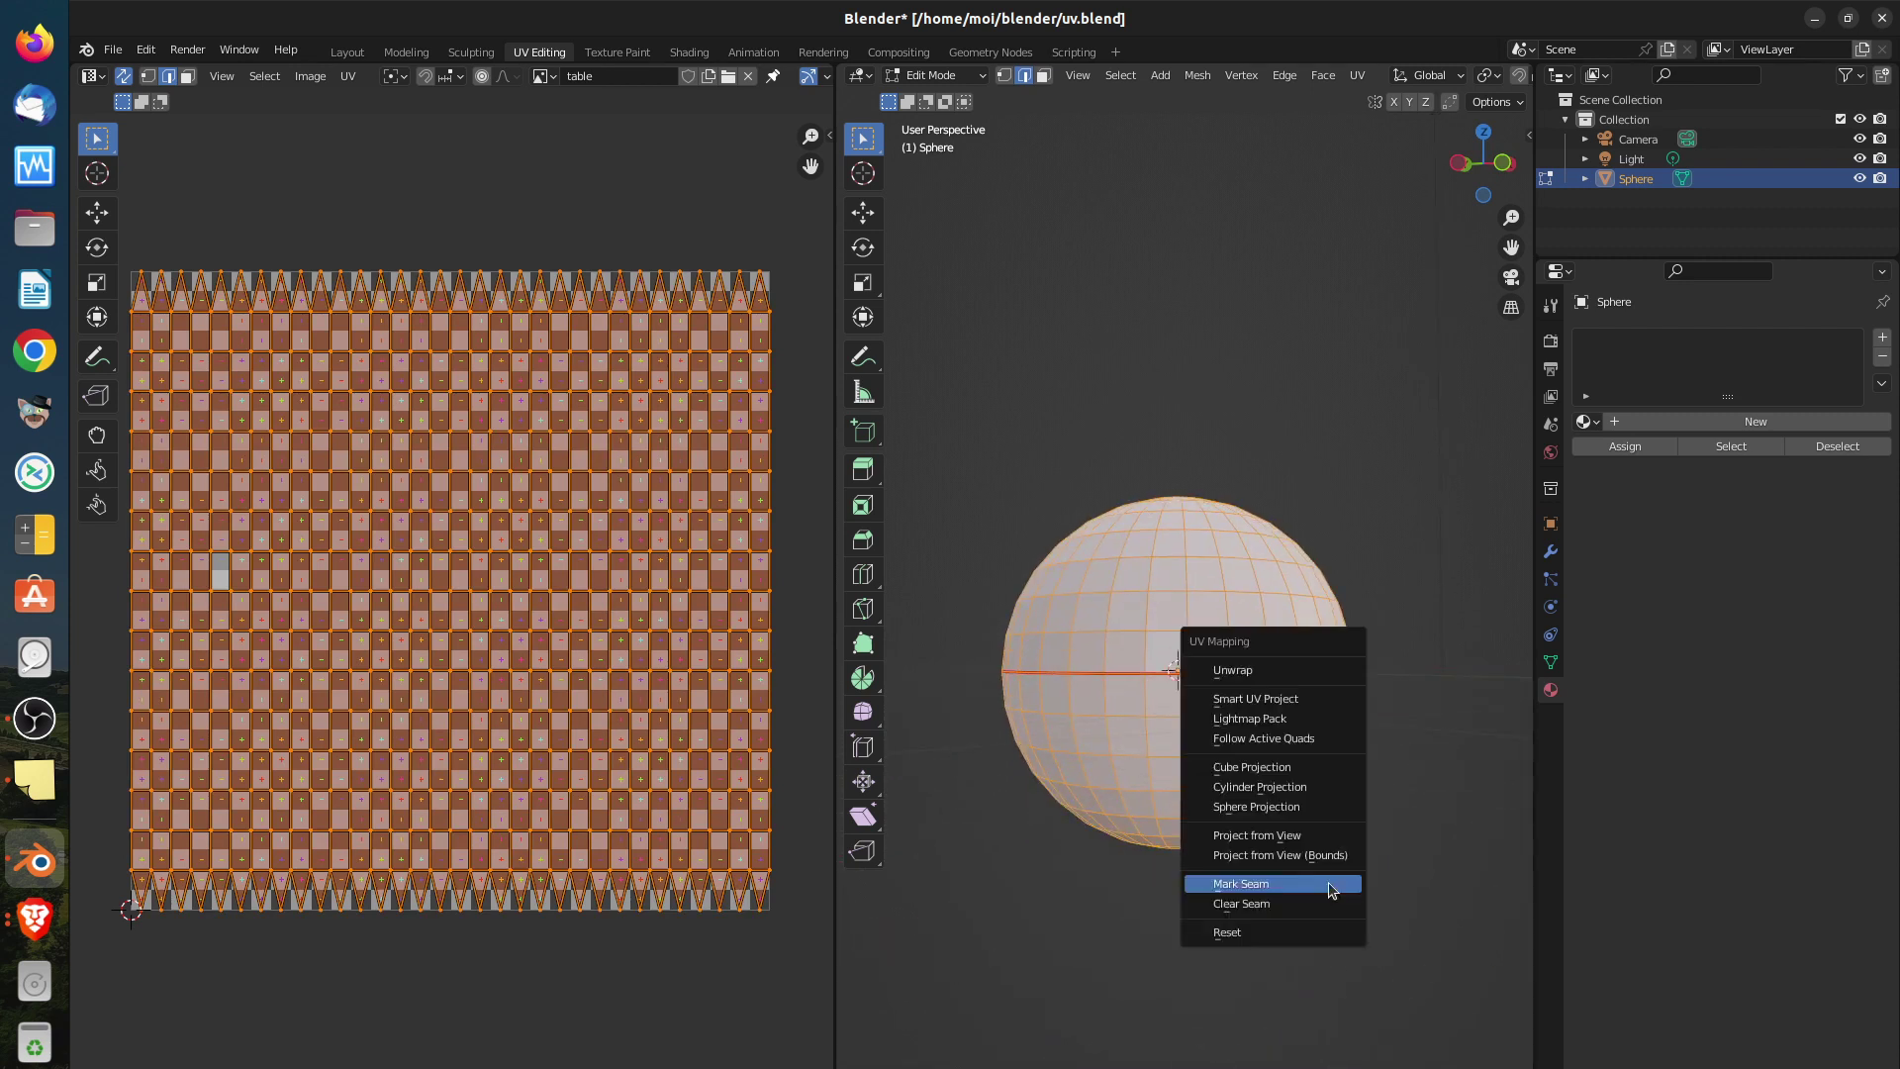
pyautogui.click(1236, 670)
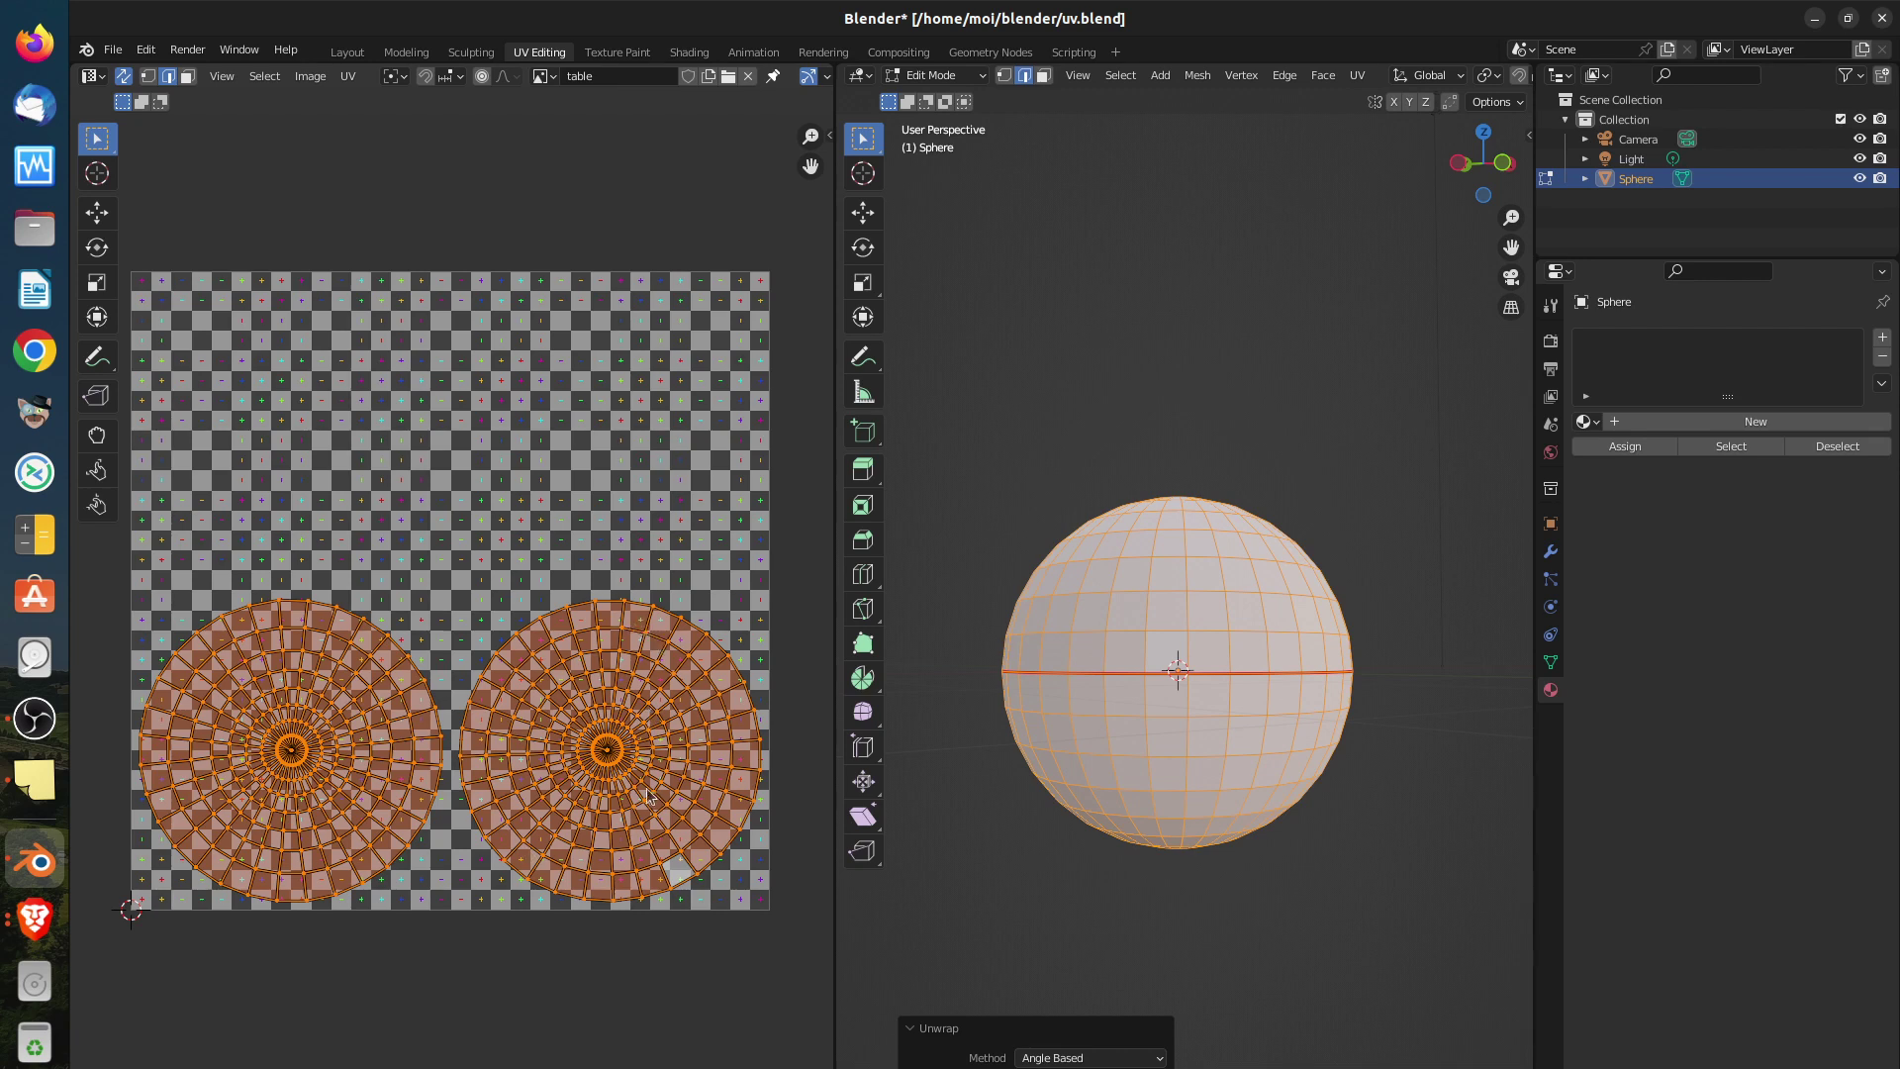
# Examine the two circular UV islands and their pole centres against the checker grid and the sphere's underside
pyautogui.scroll(1, 638, 779)
pyautogui.scroll(1, 641, 784)
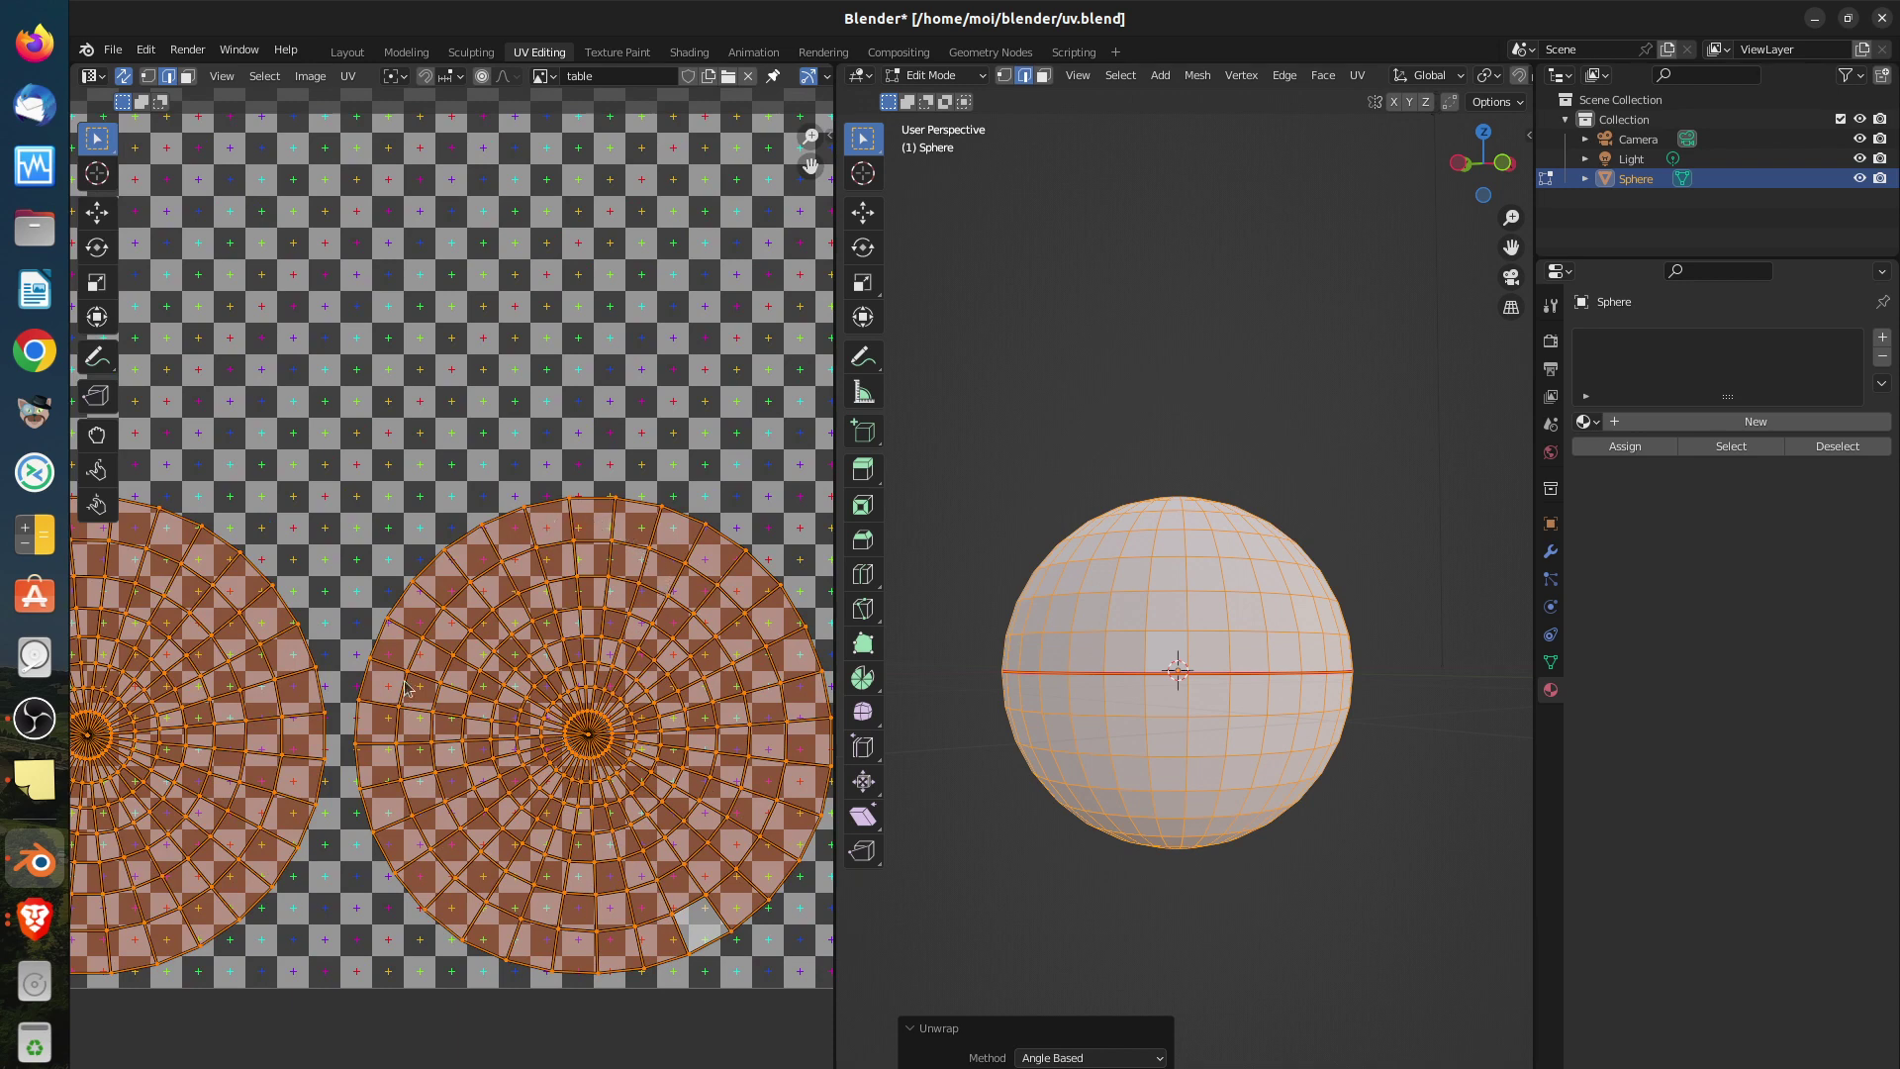
pyautogui.moveTo(1182, 683); pyautogui.dragTo(1190, 876, button='middle')
pyautogui.moveTo(1092, 807); pyautogui.dragTo(1225, 381, button='middle')
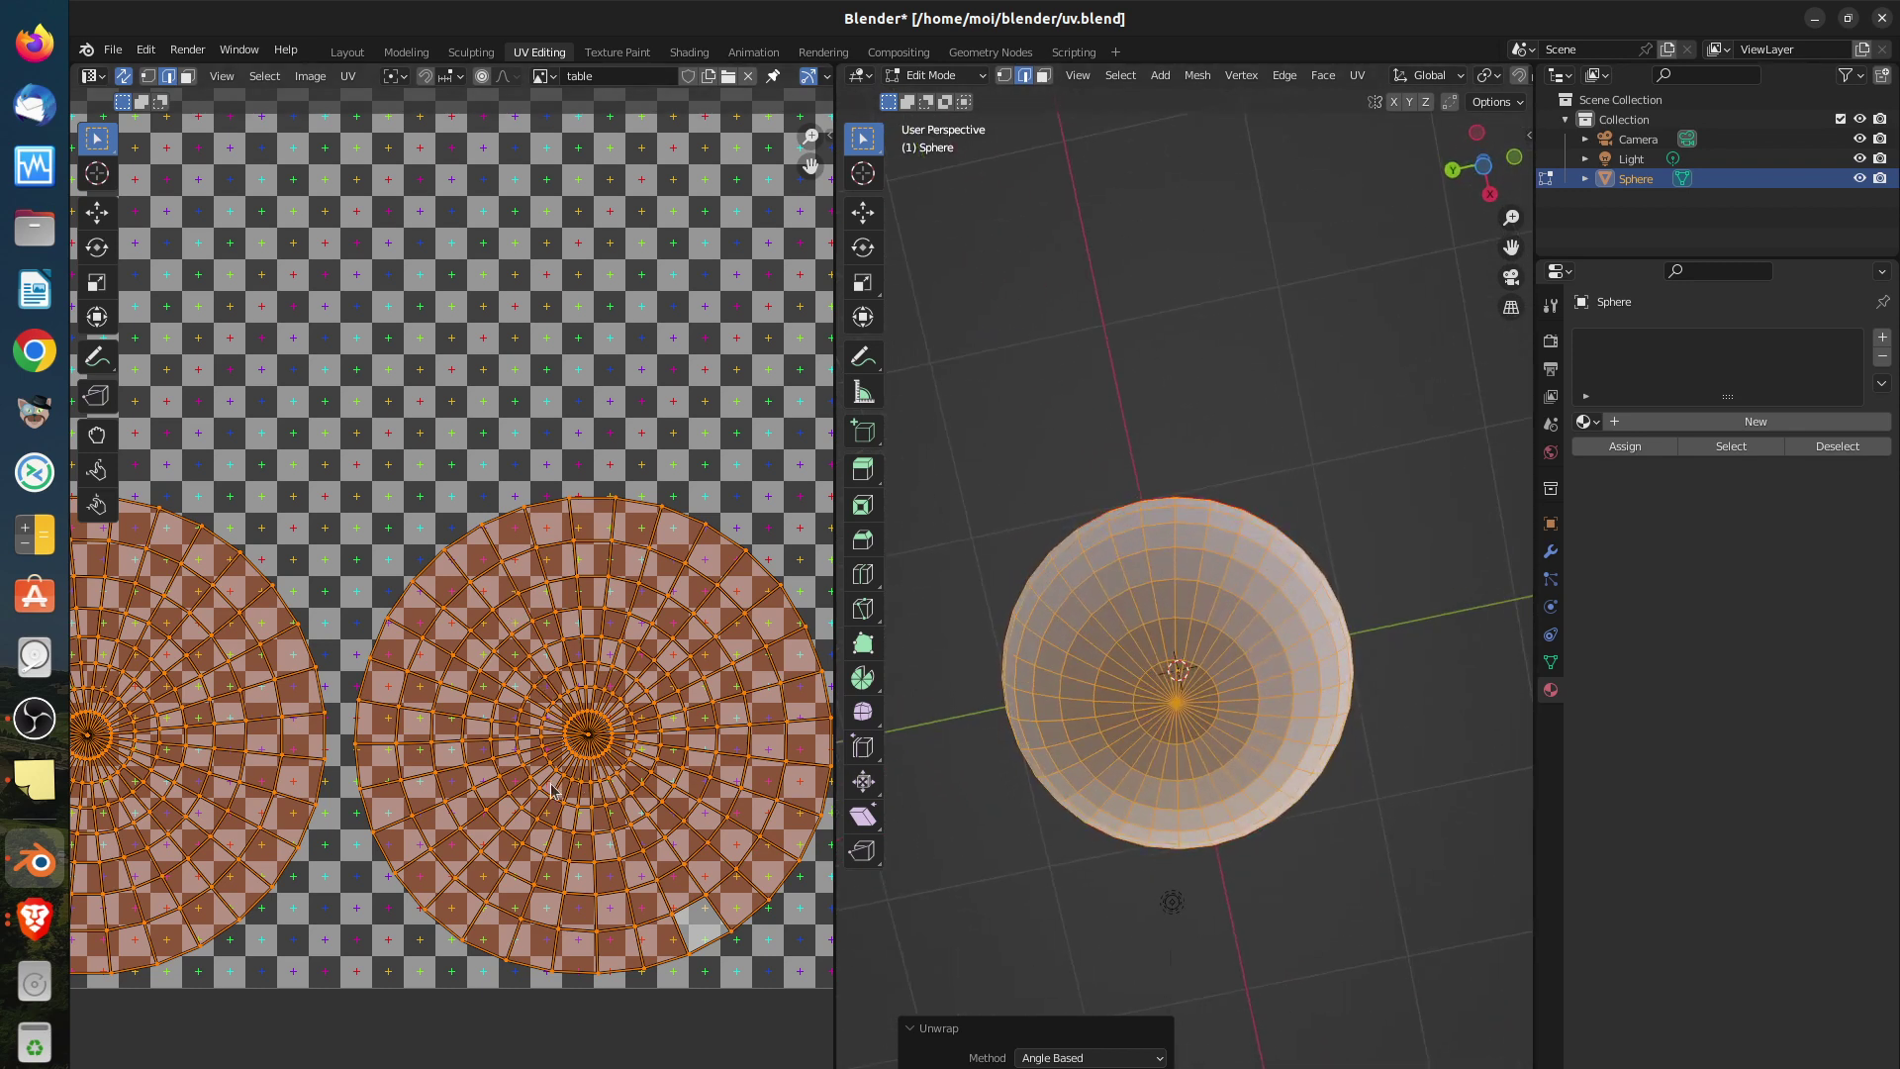
pyautogui.scroll(-1, 561, 787)
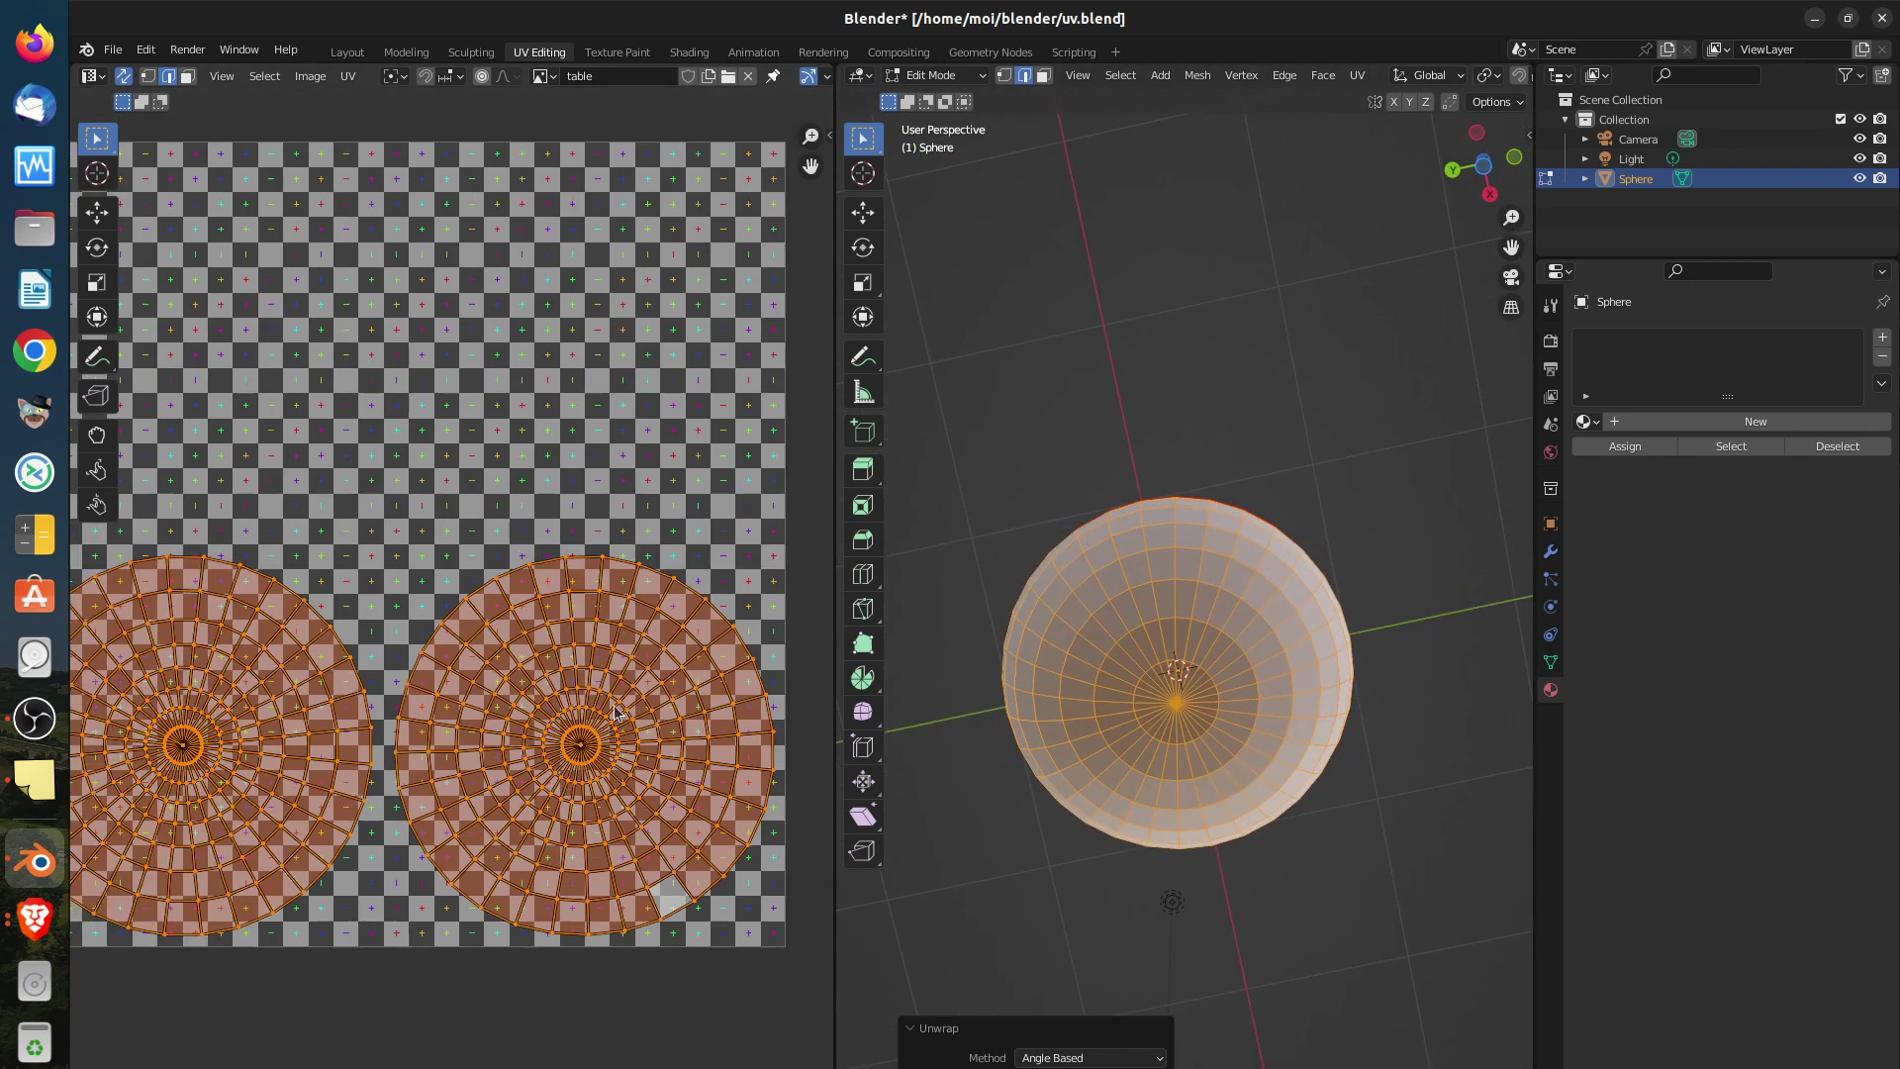
pyautogui.moveTo(613, 711); pyautogui.dragTo(665, 615, button='middle')
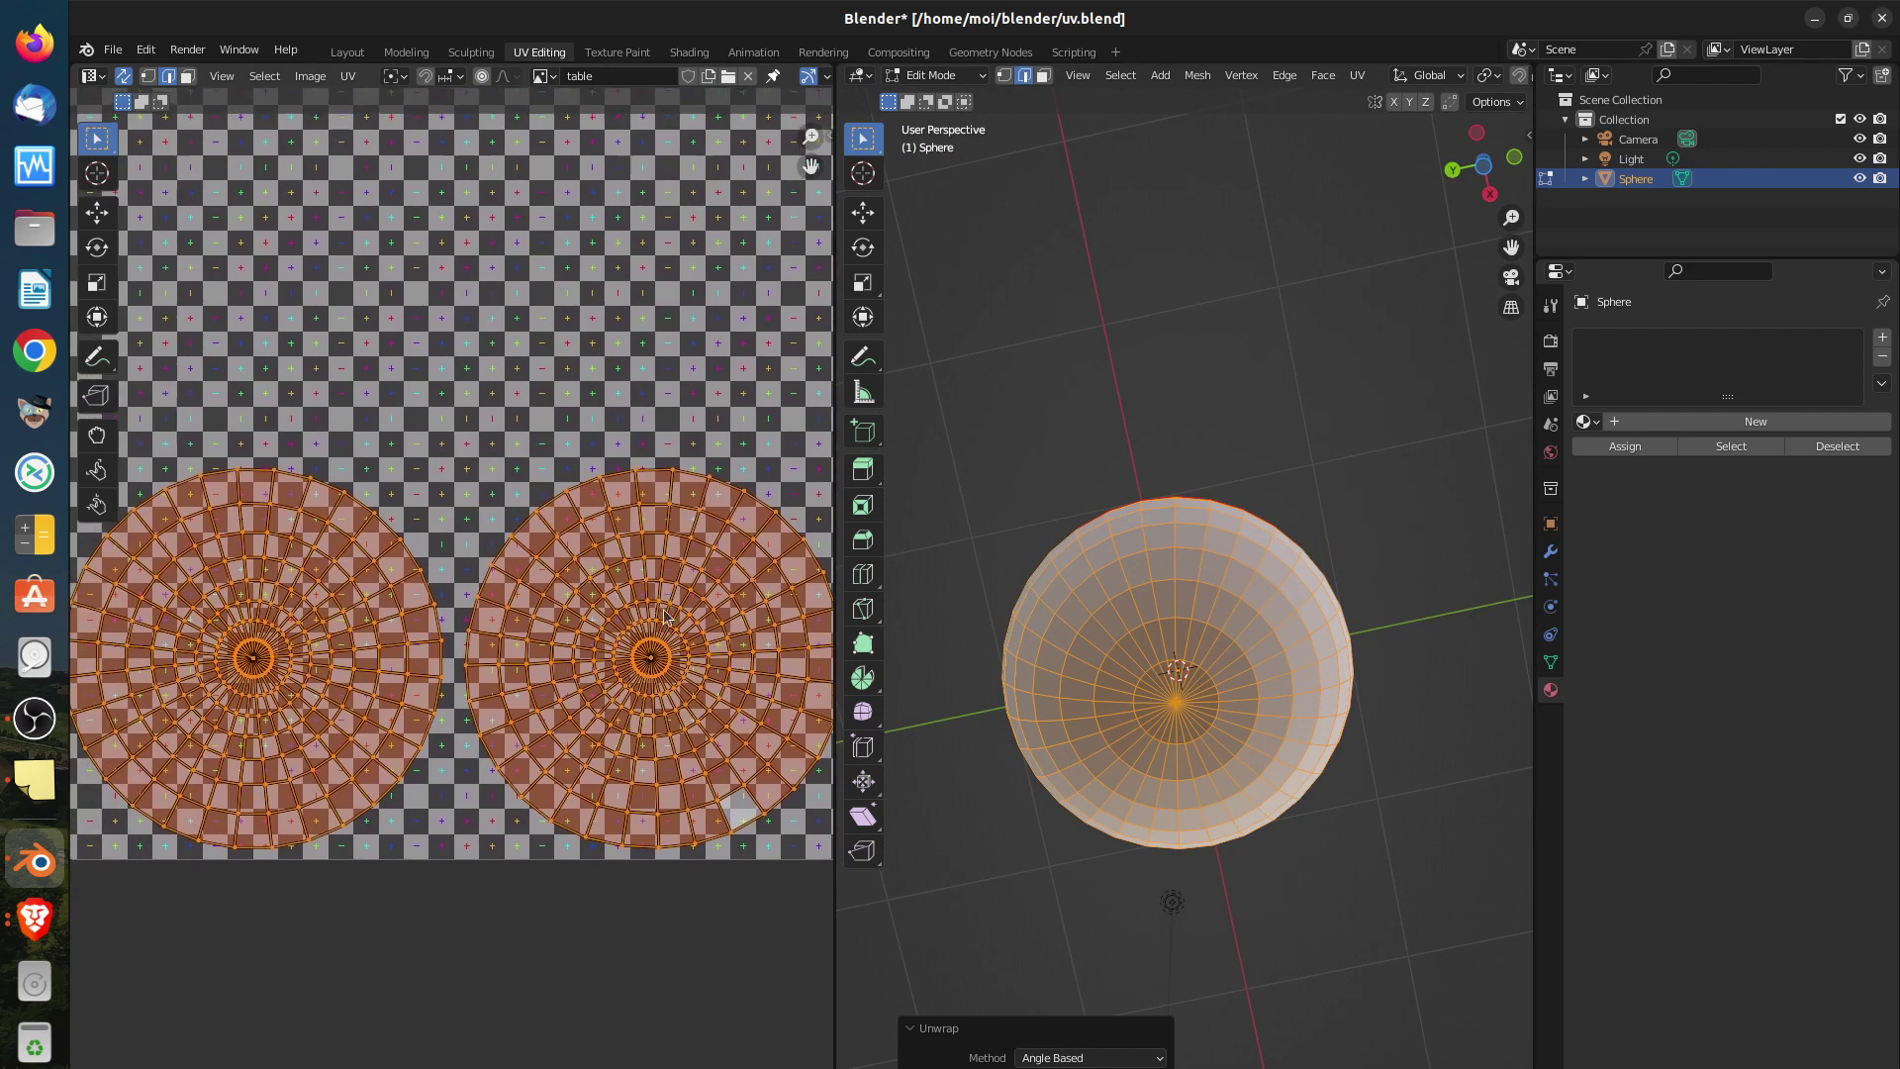
pyautogui.scroll(5, 668, 673)
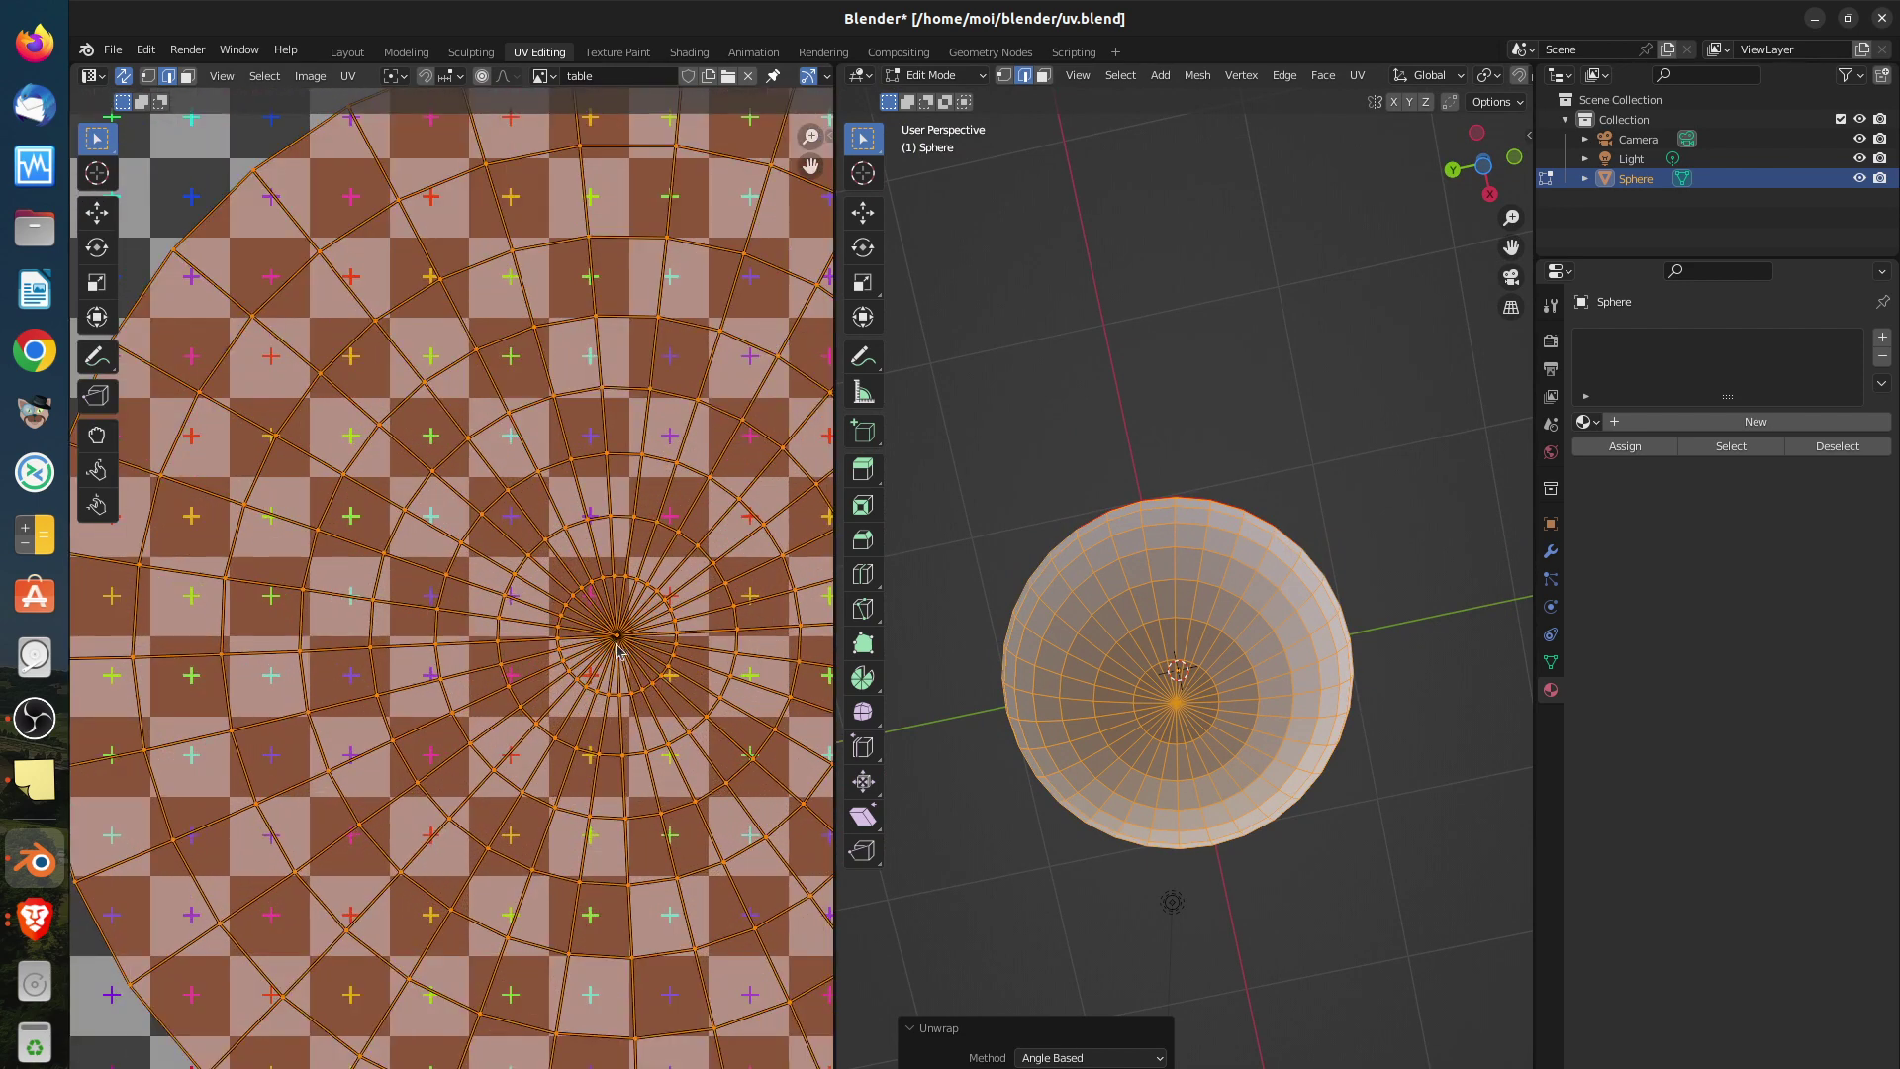
pyautogui.scroll(5, 620, 645)
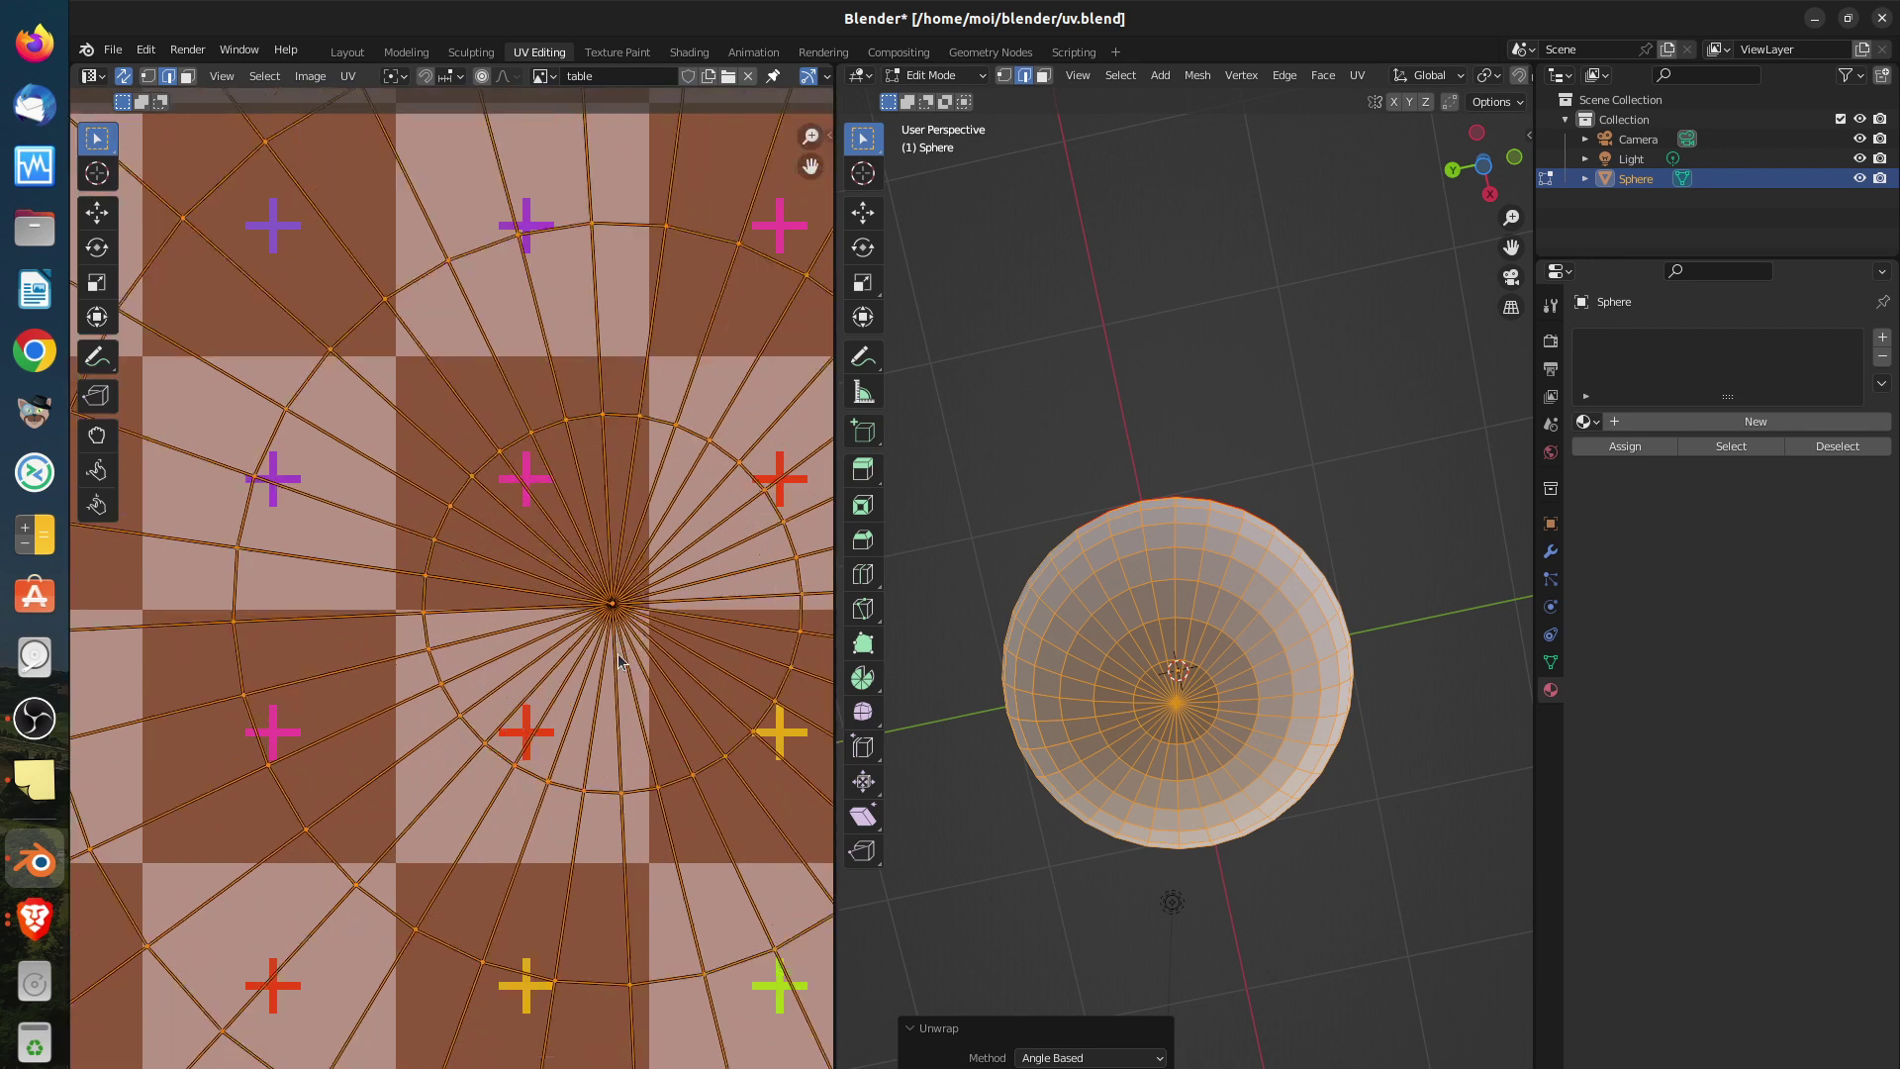
pyautogui.click(623, 627)
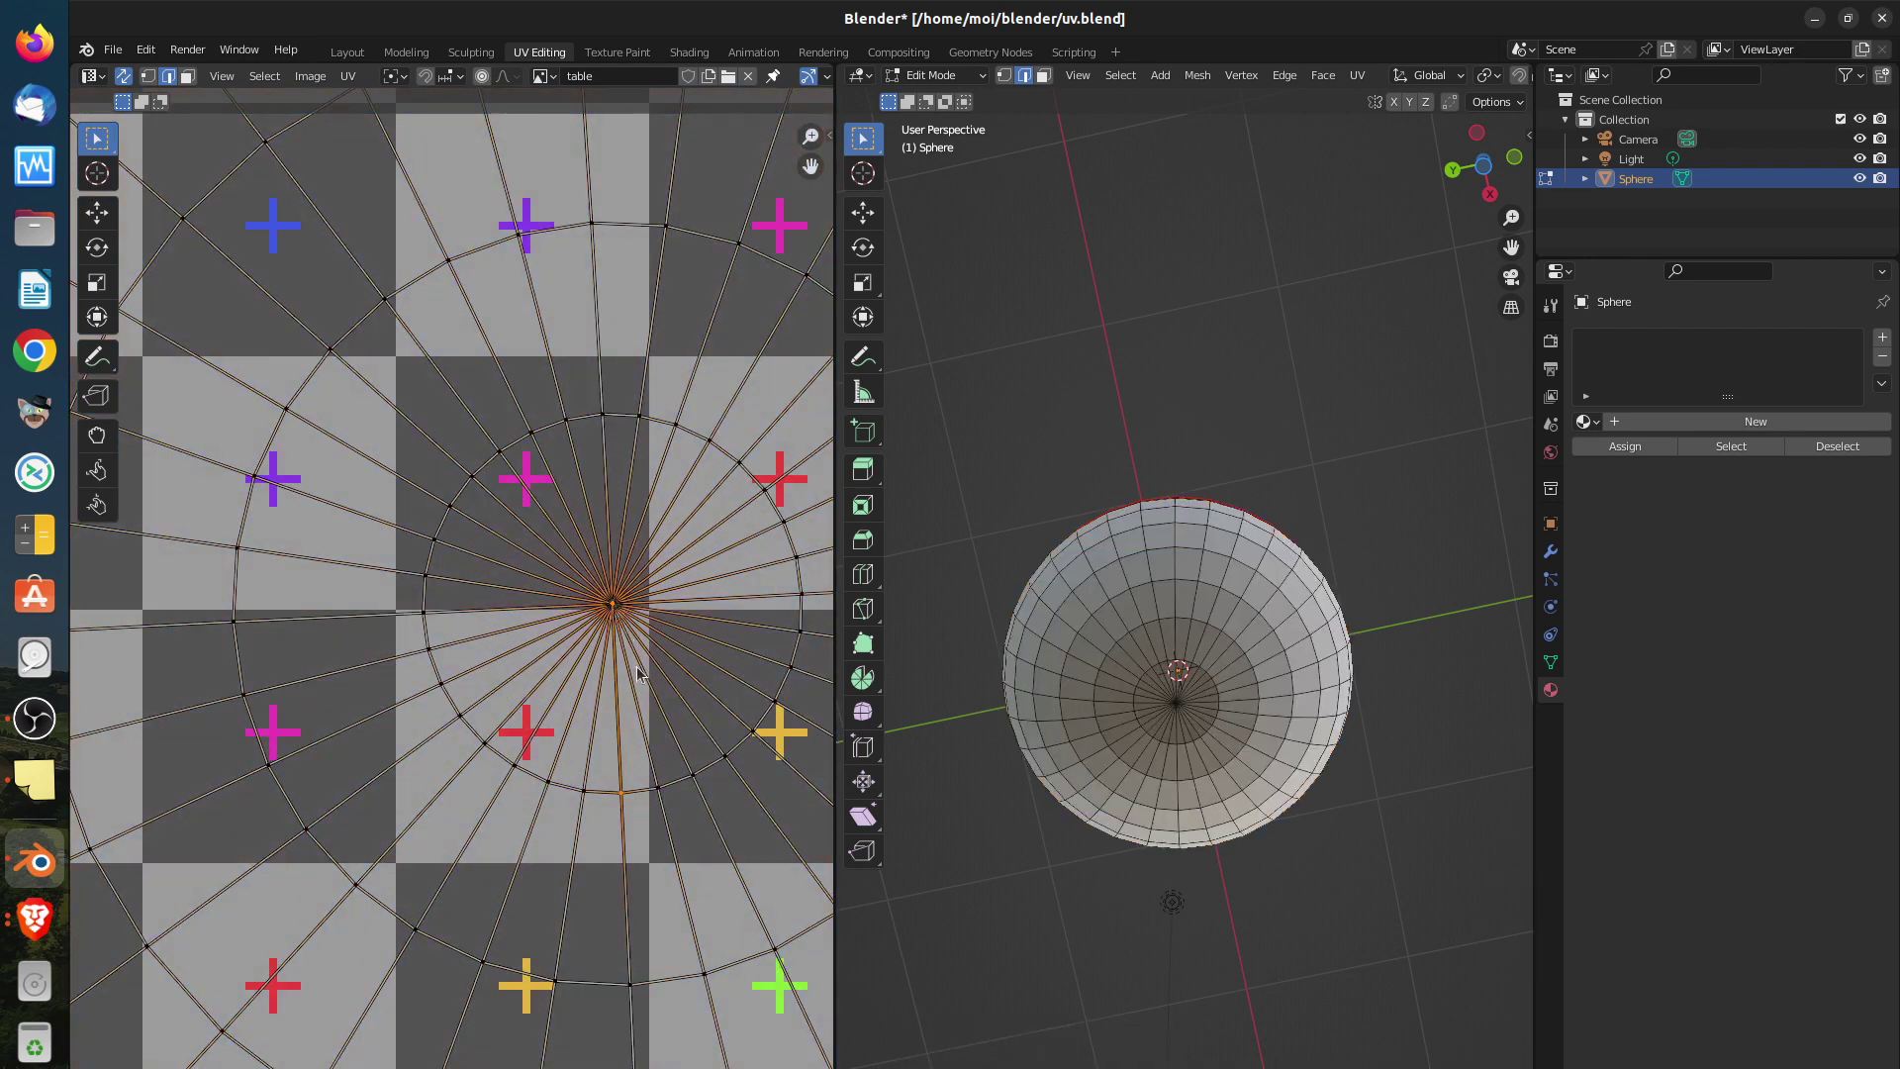
pyautogui.scroll(-7, 702, 782)
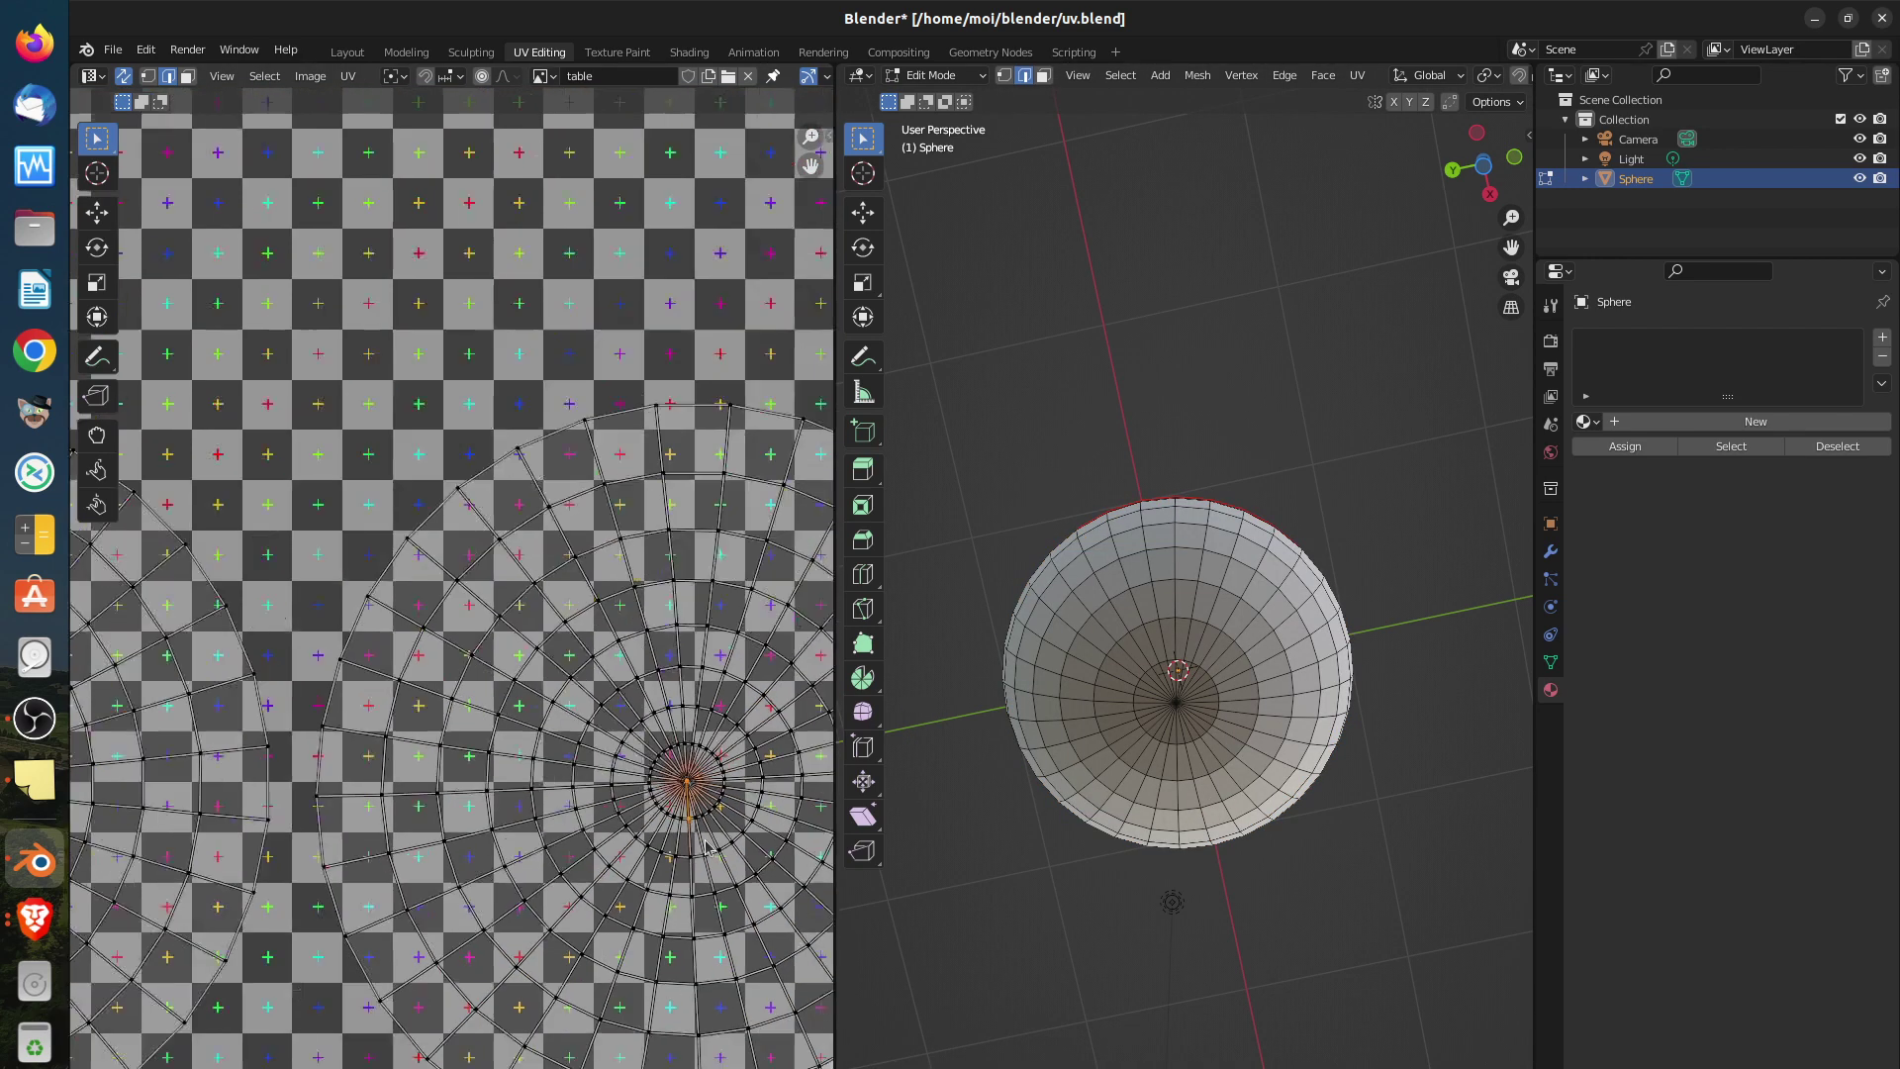
pyautogui.scroll(-2, 707, 845)
# Return to Object Mode and add a new material to the sphere
pyautogui.moveTo(1302, 611); pyautogui.dragTo(1274, 859, button='middle')
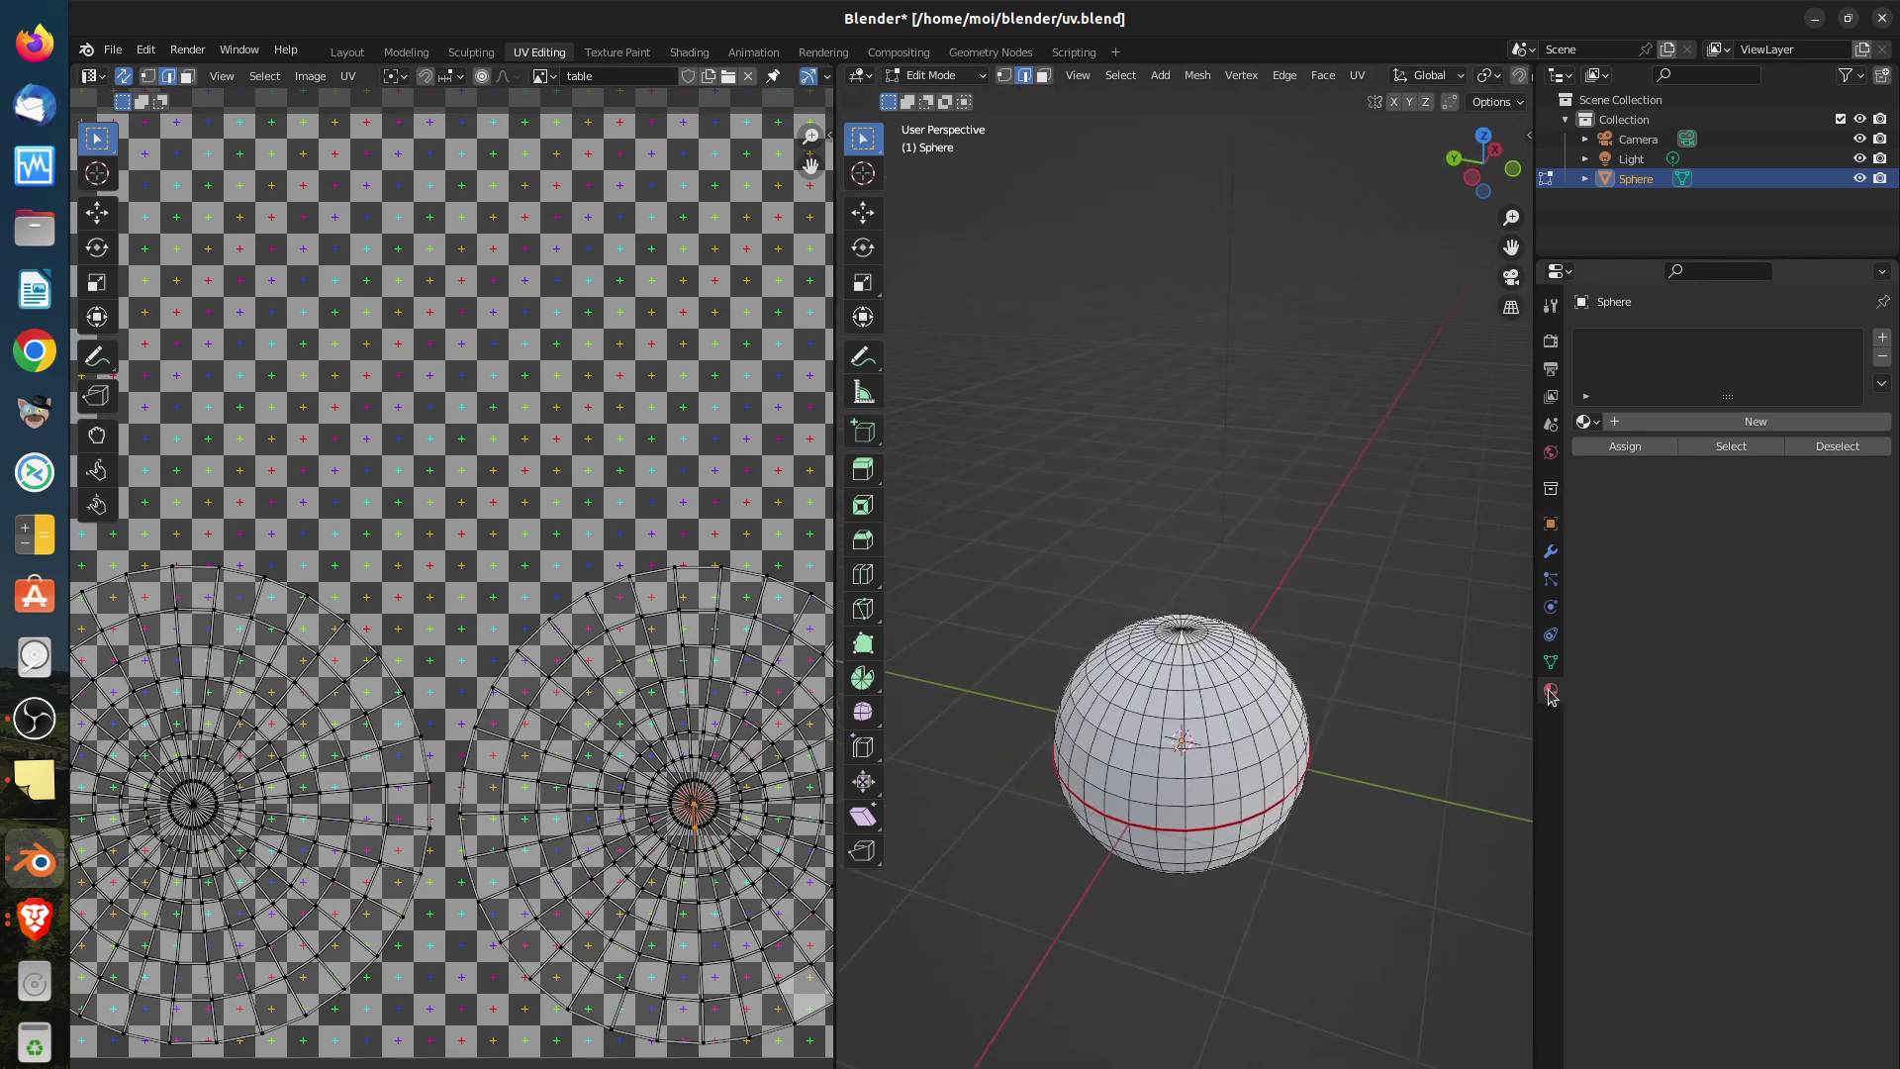
pyautogui.click(934, 76)
pyautogui.click(957, 100)
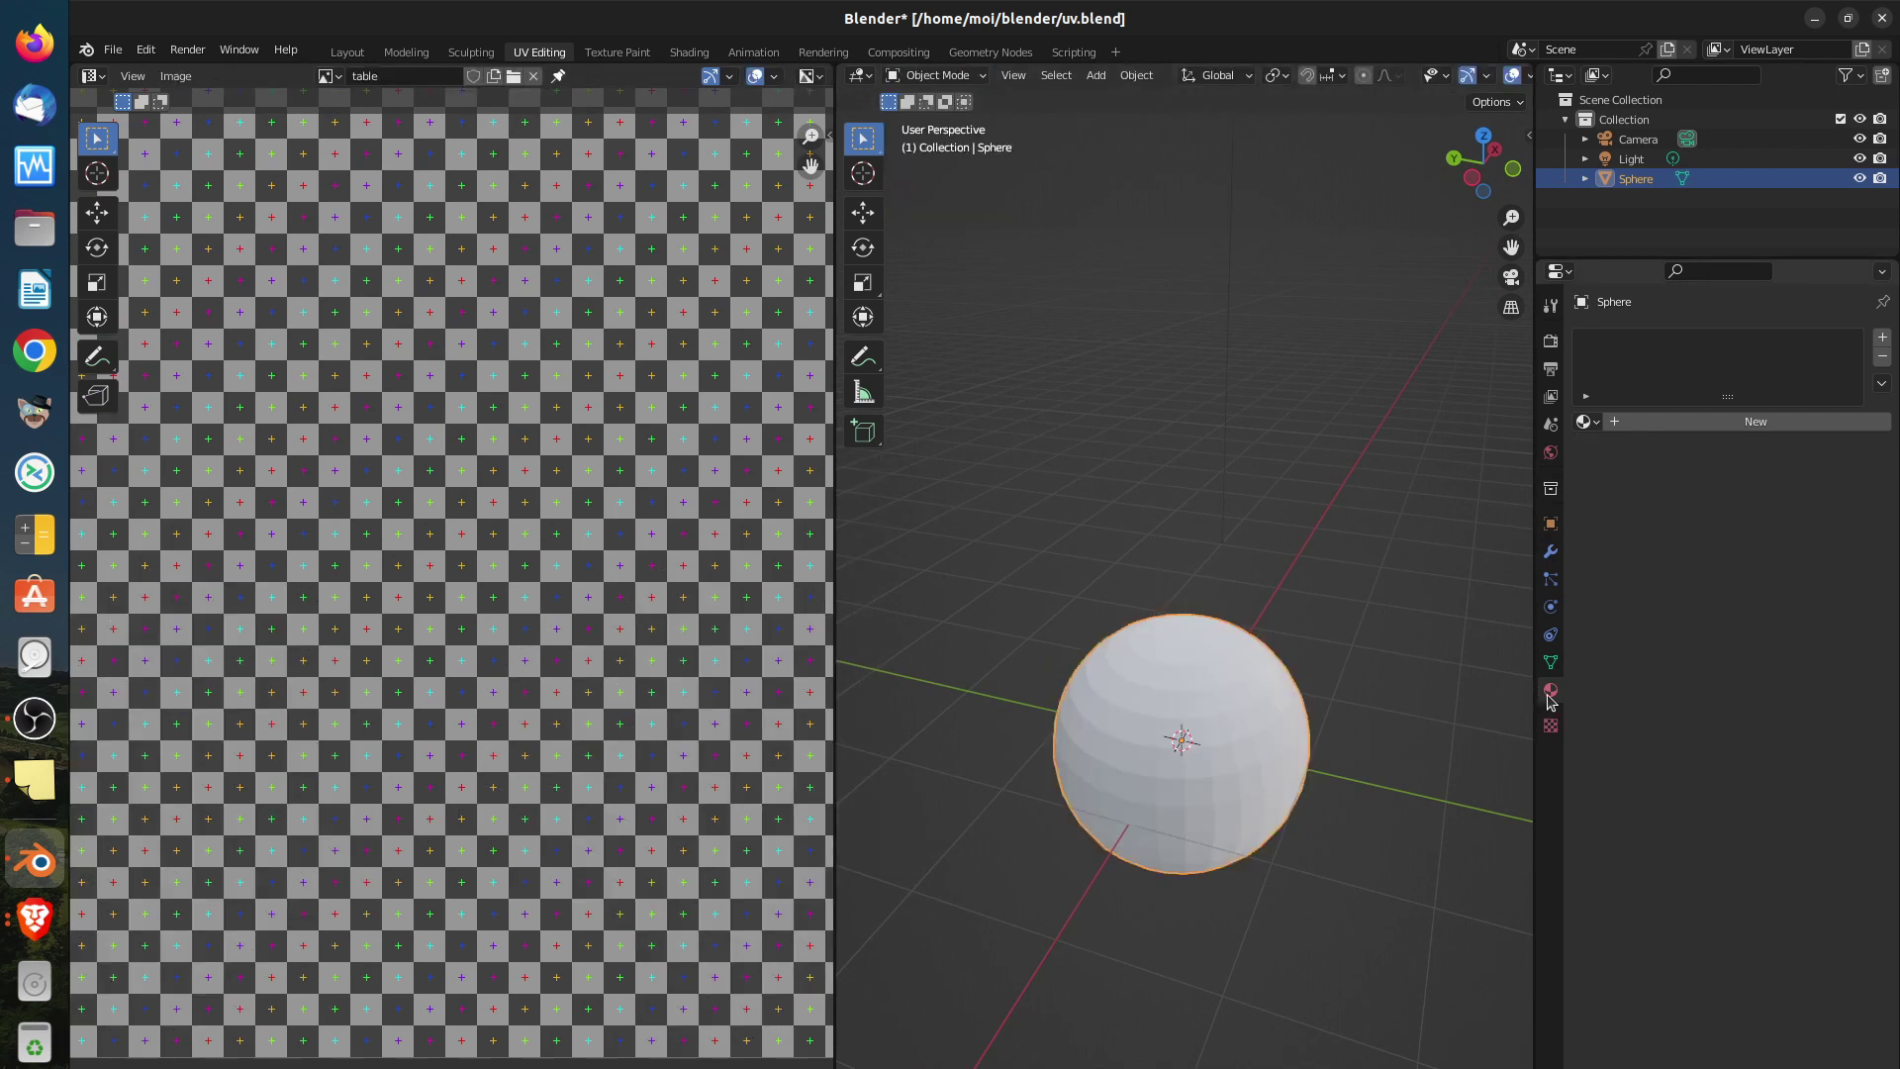
pyautogui.click(1660, 429)
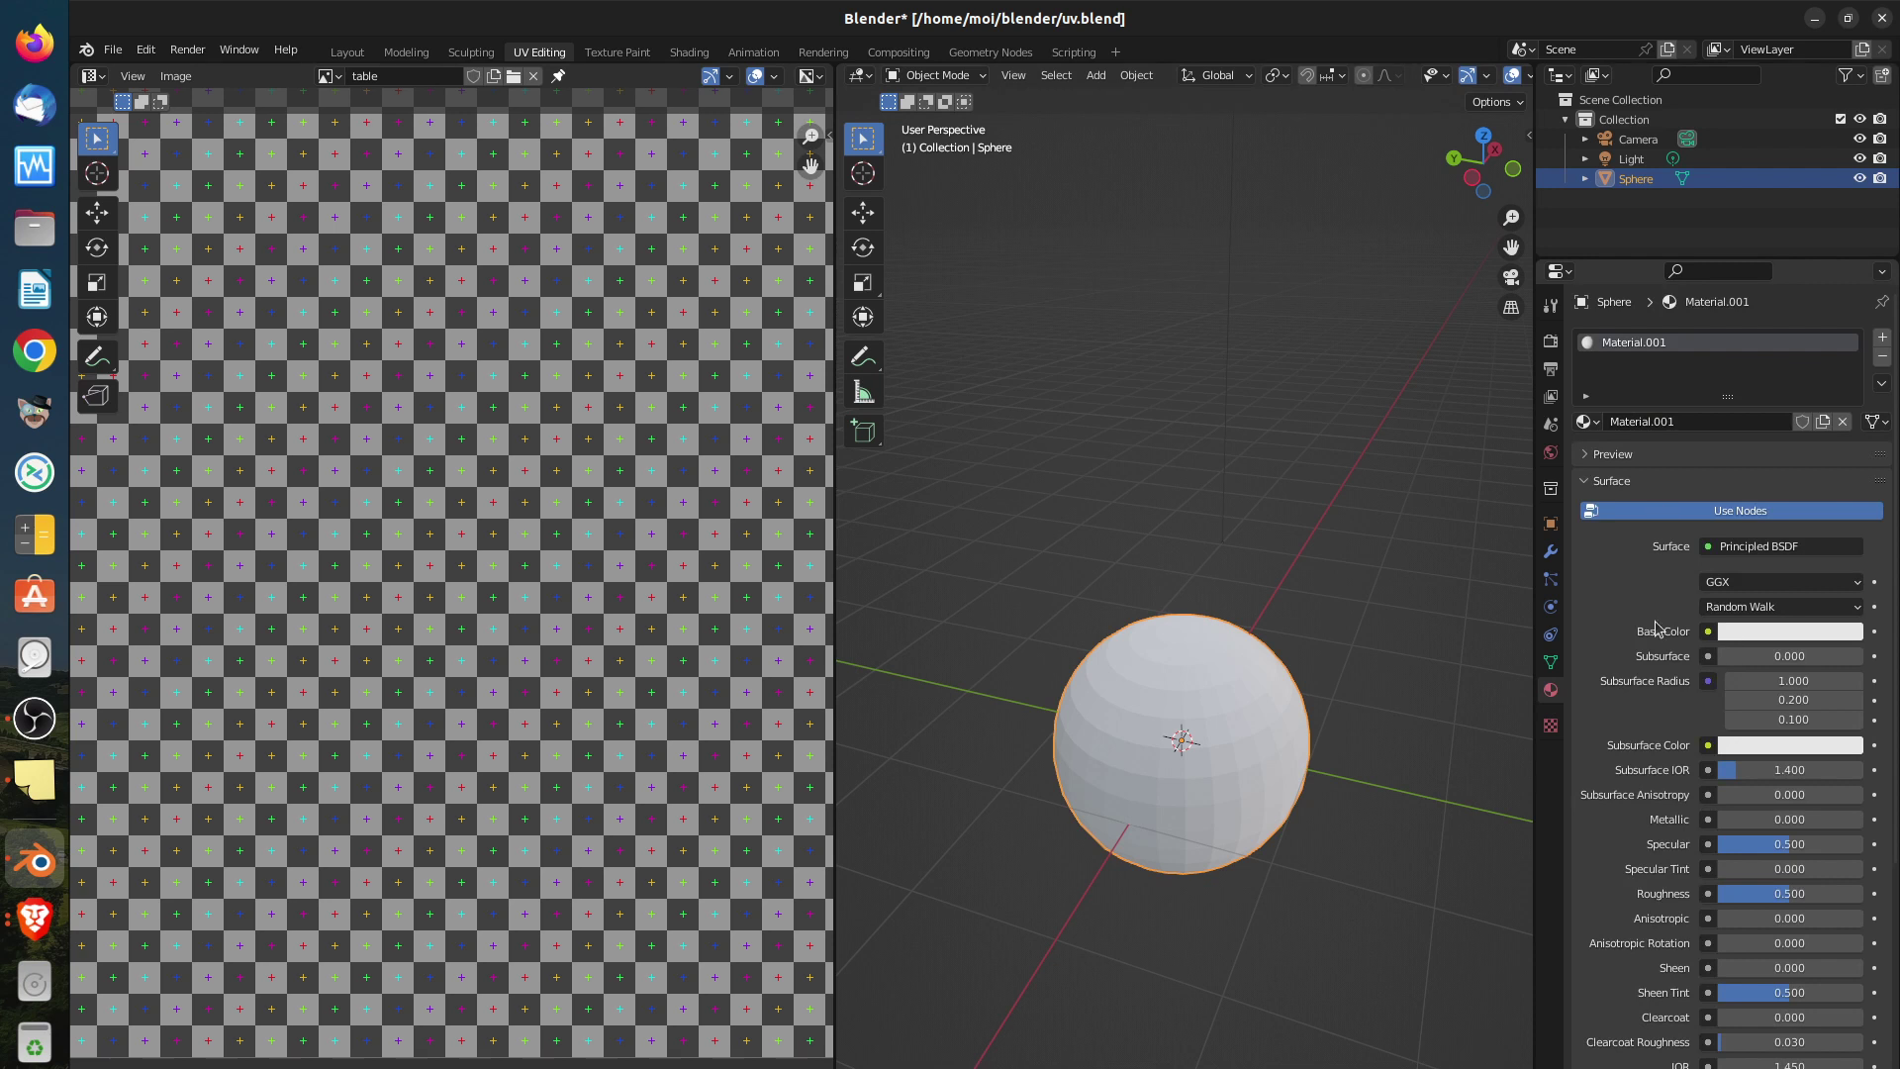
# Assign an Image Texture using the existing table image to the material's Base Color
pyautogui.click(1708, 632)
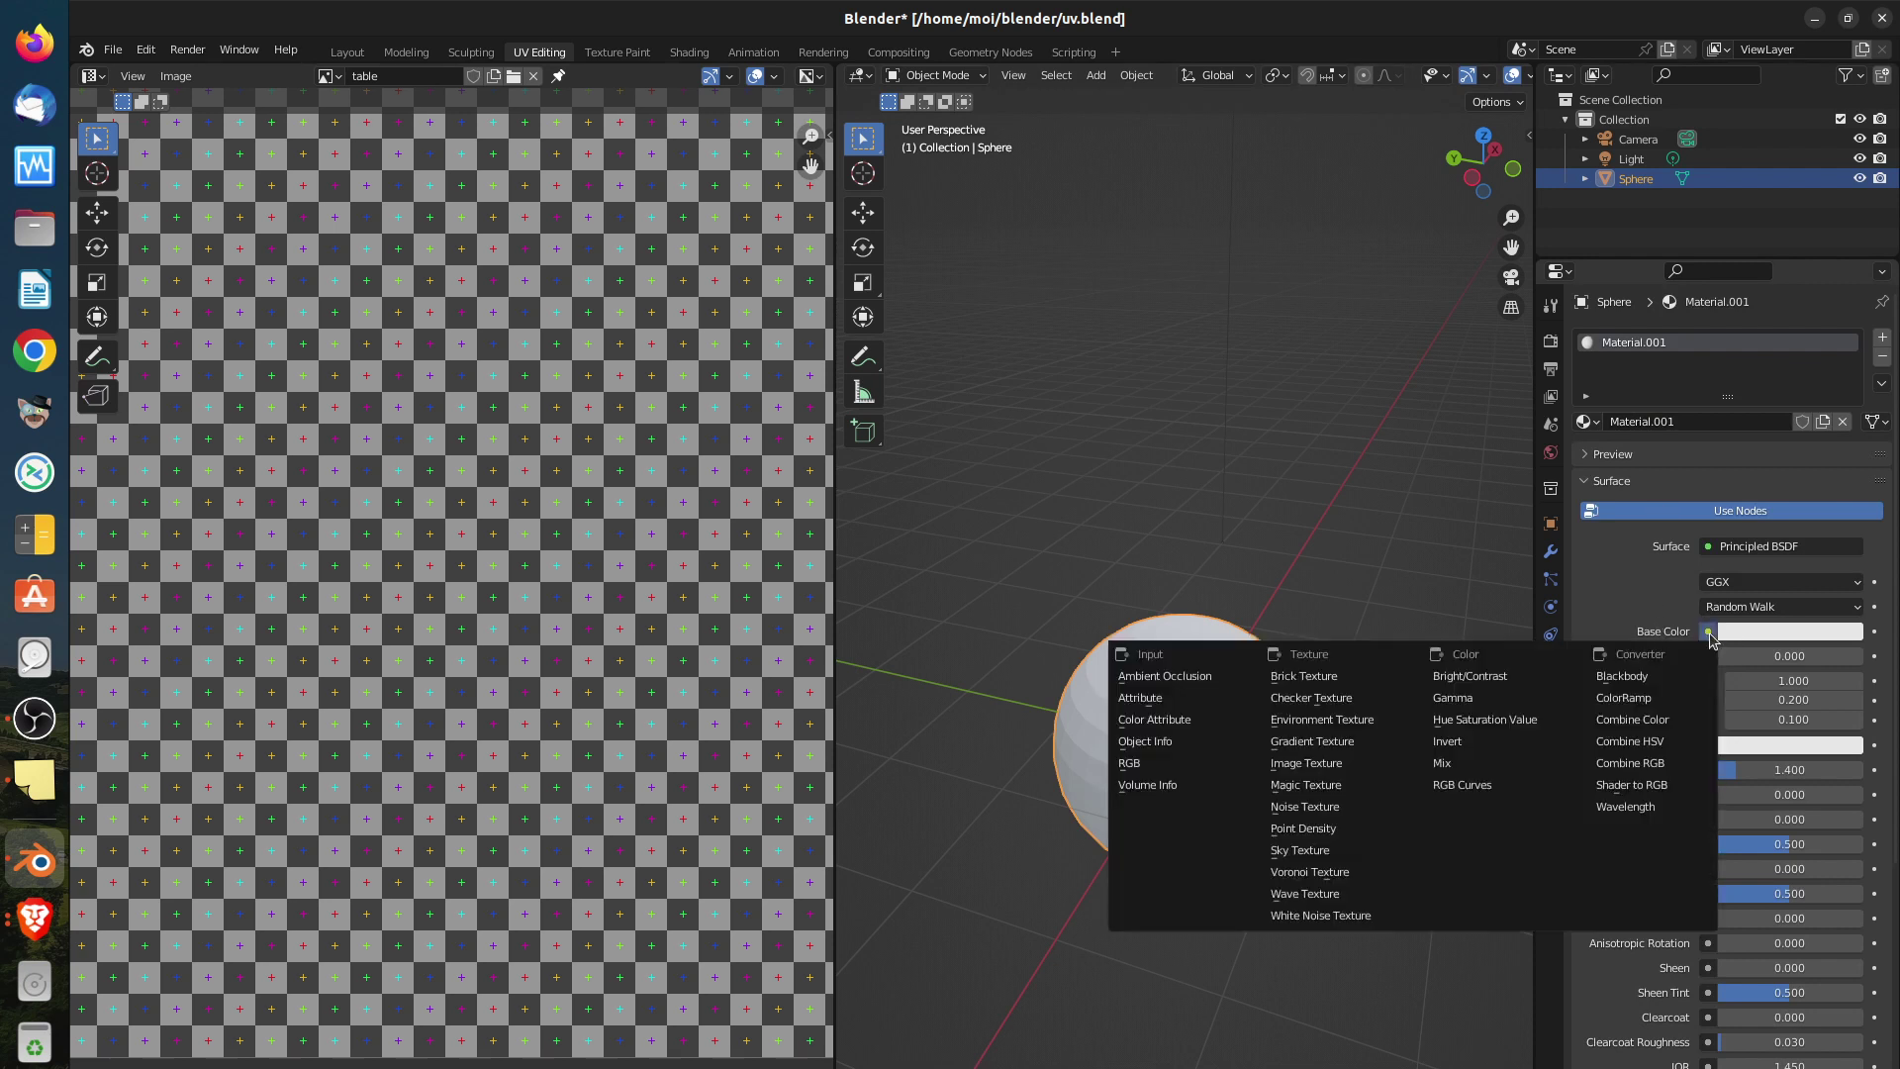
pyautogui.click(1336, 770)
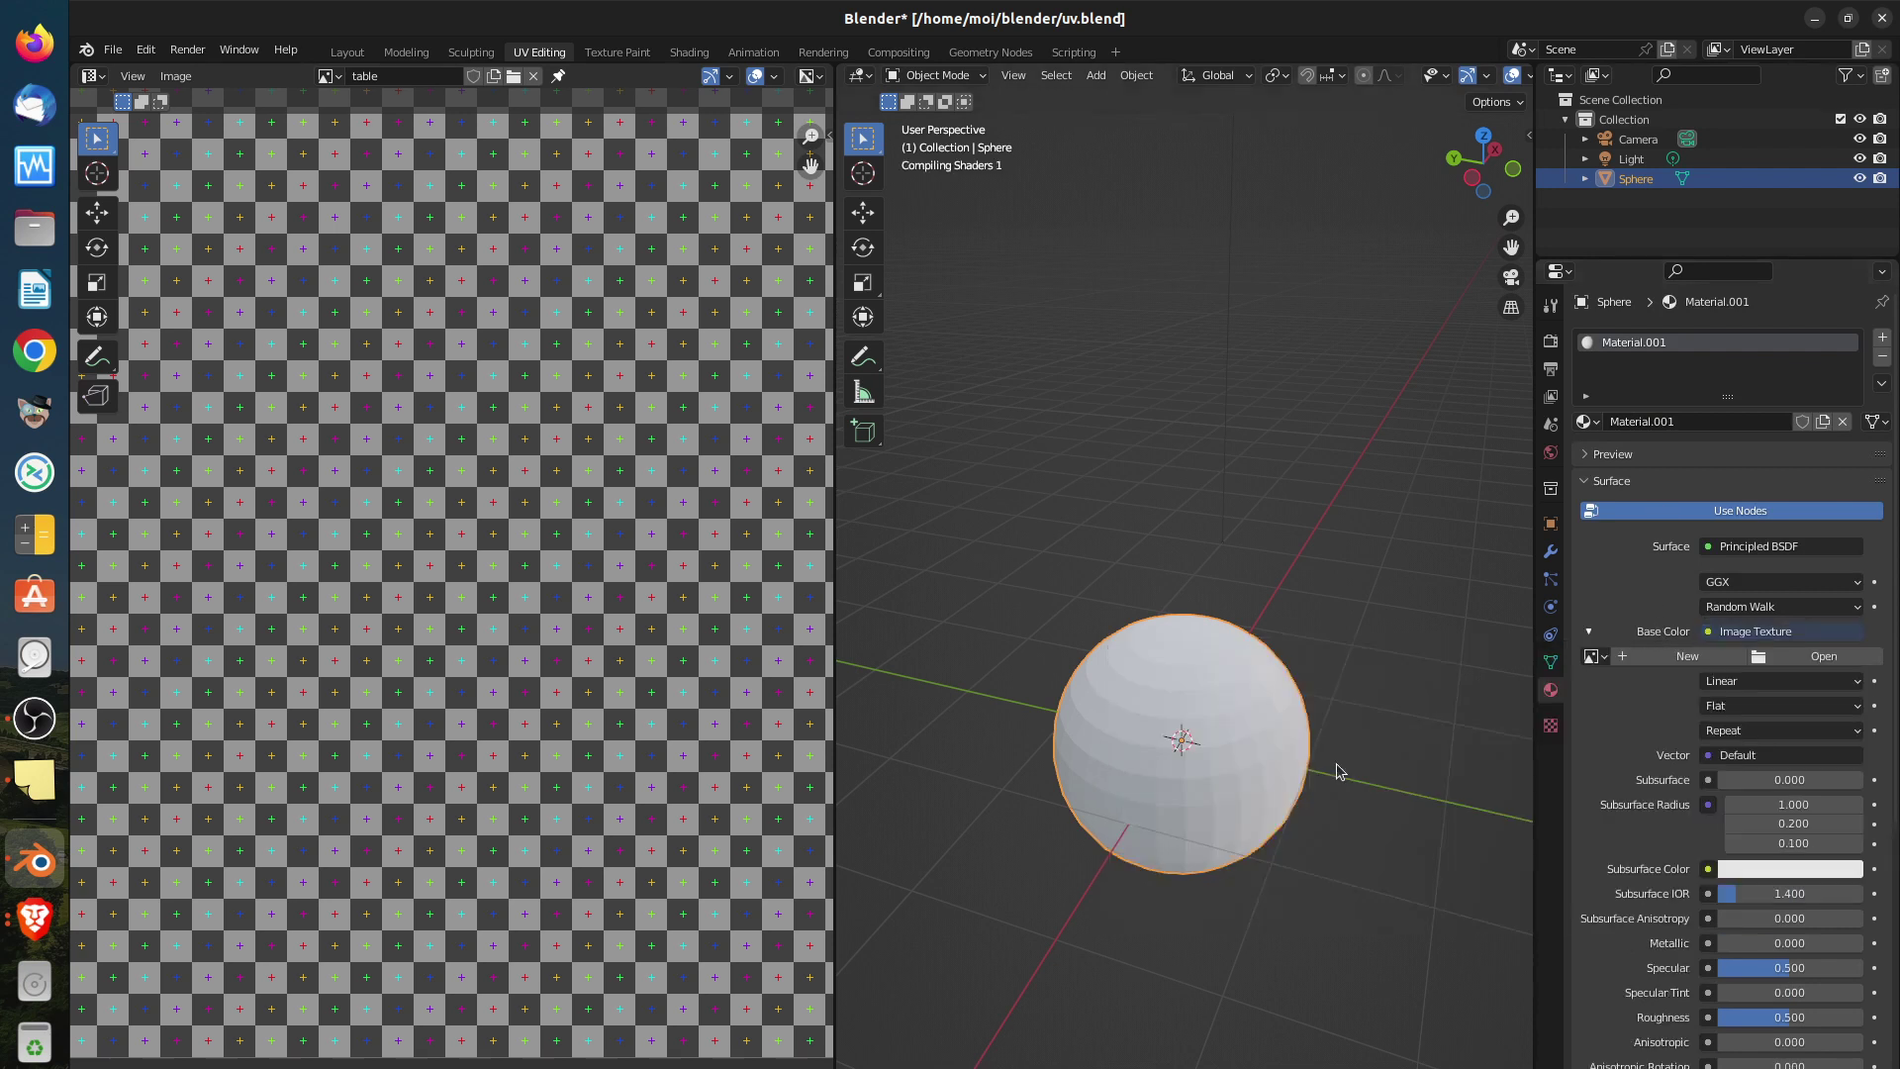
pyautogui.click(1597, 657)
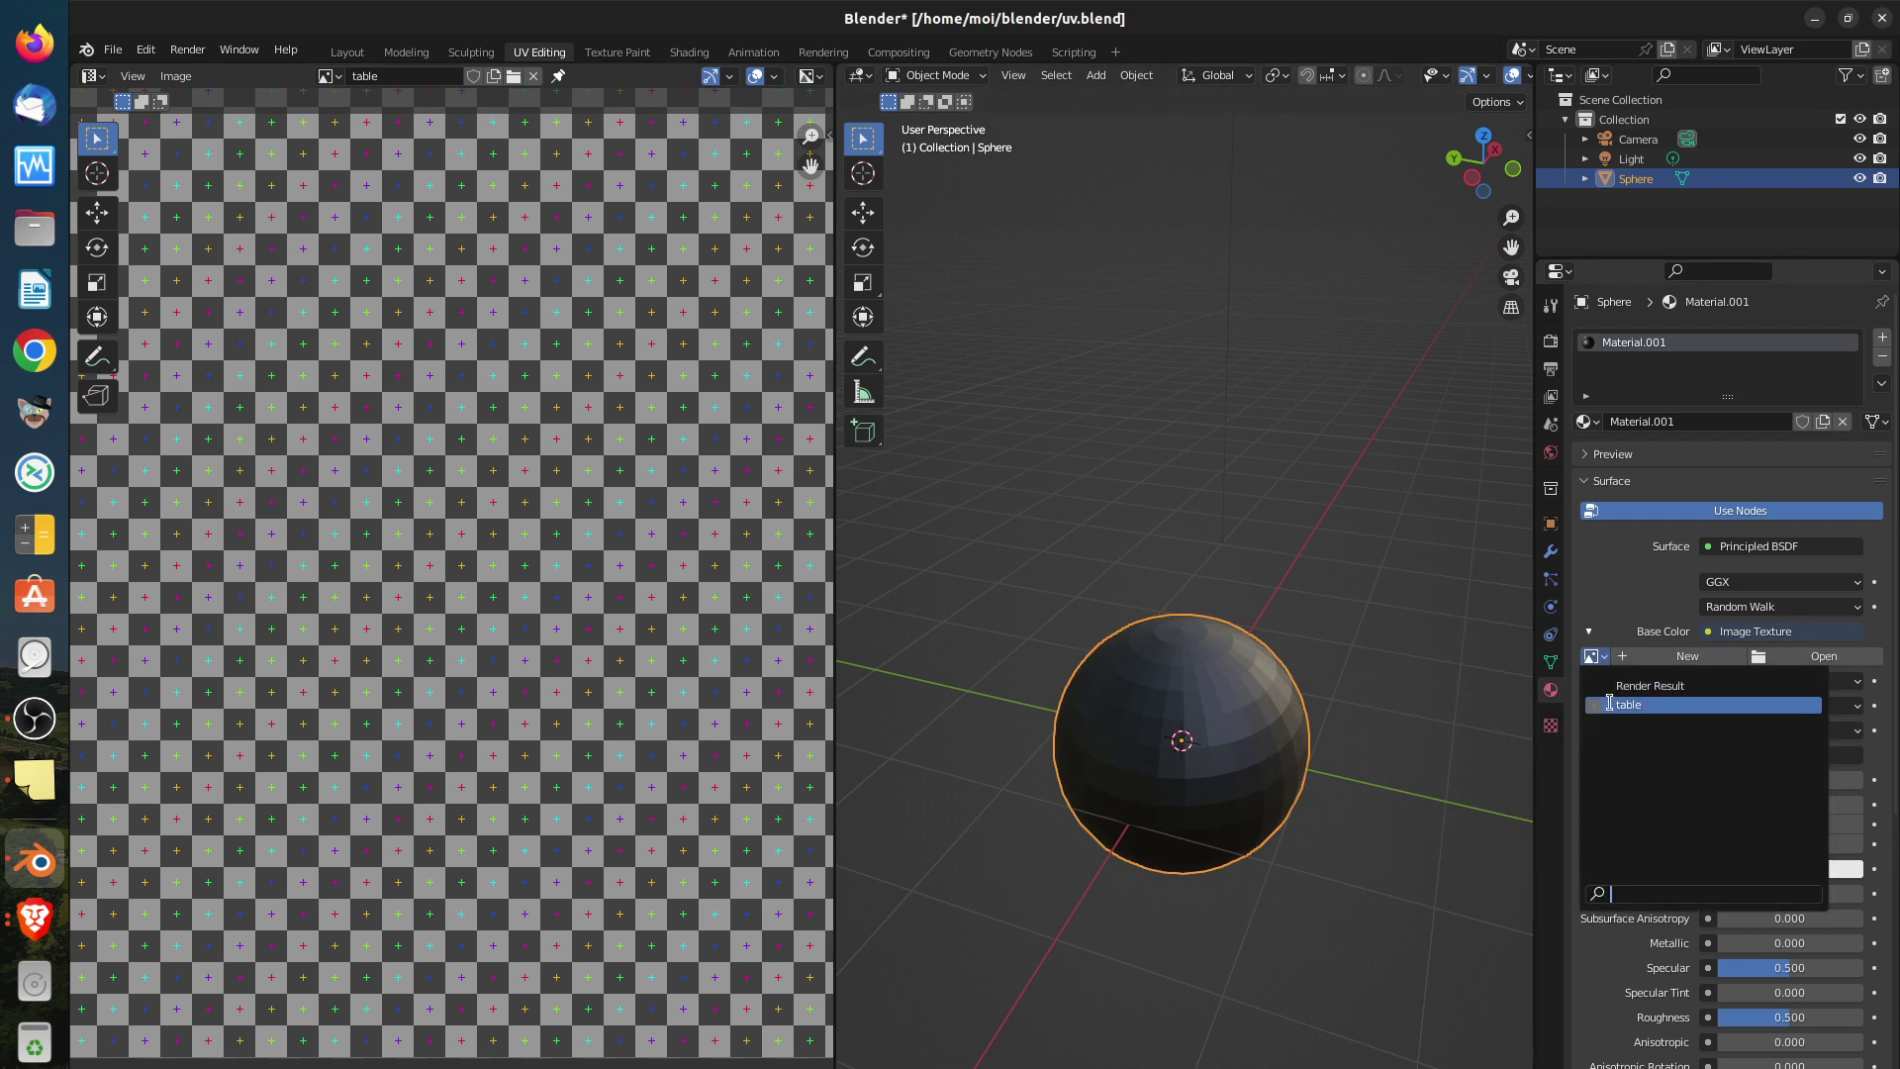
pyautogui.click(1610, 703)
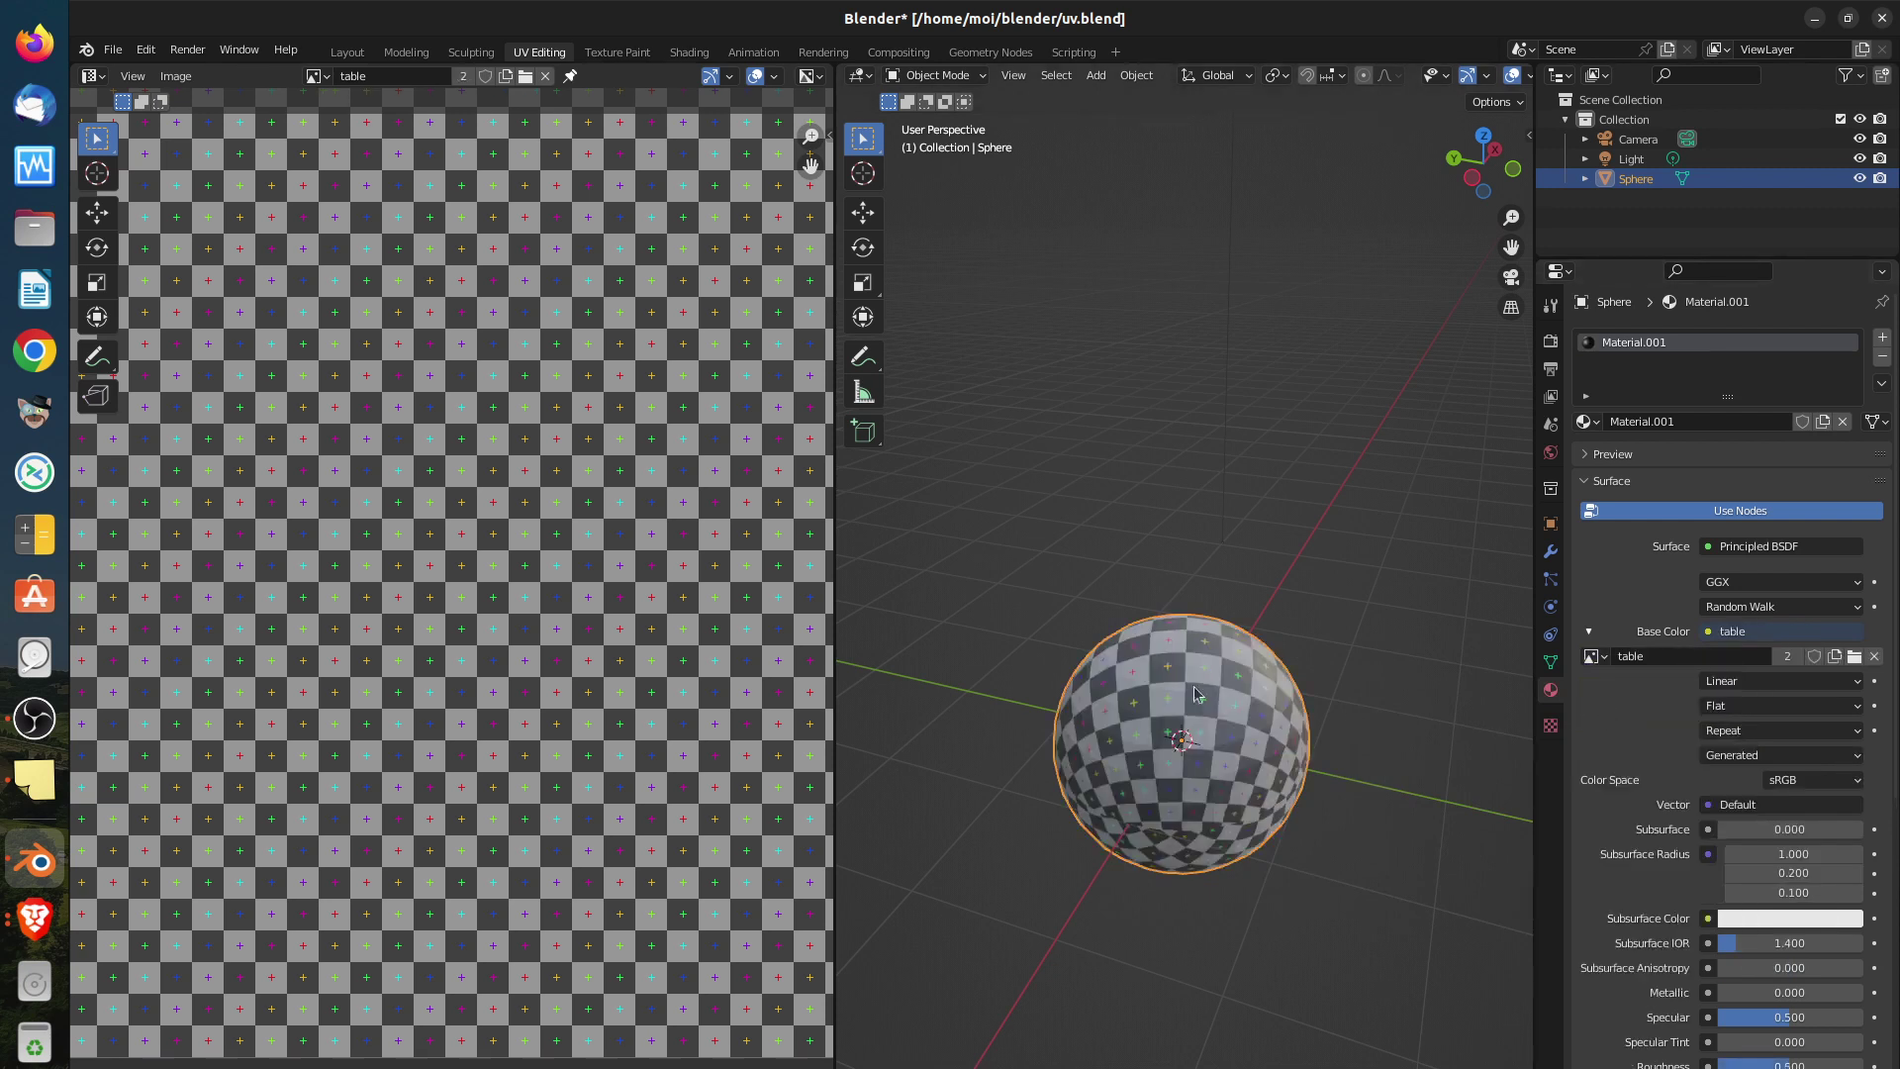
# Examine the checker texture on the textured sphere from the sides, along the equator seam and over the top pole
pyautogui.scroll(-3, 411, 659)
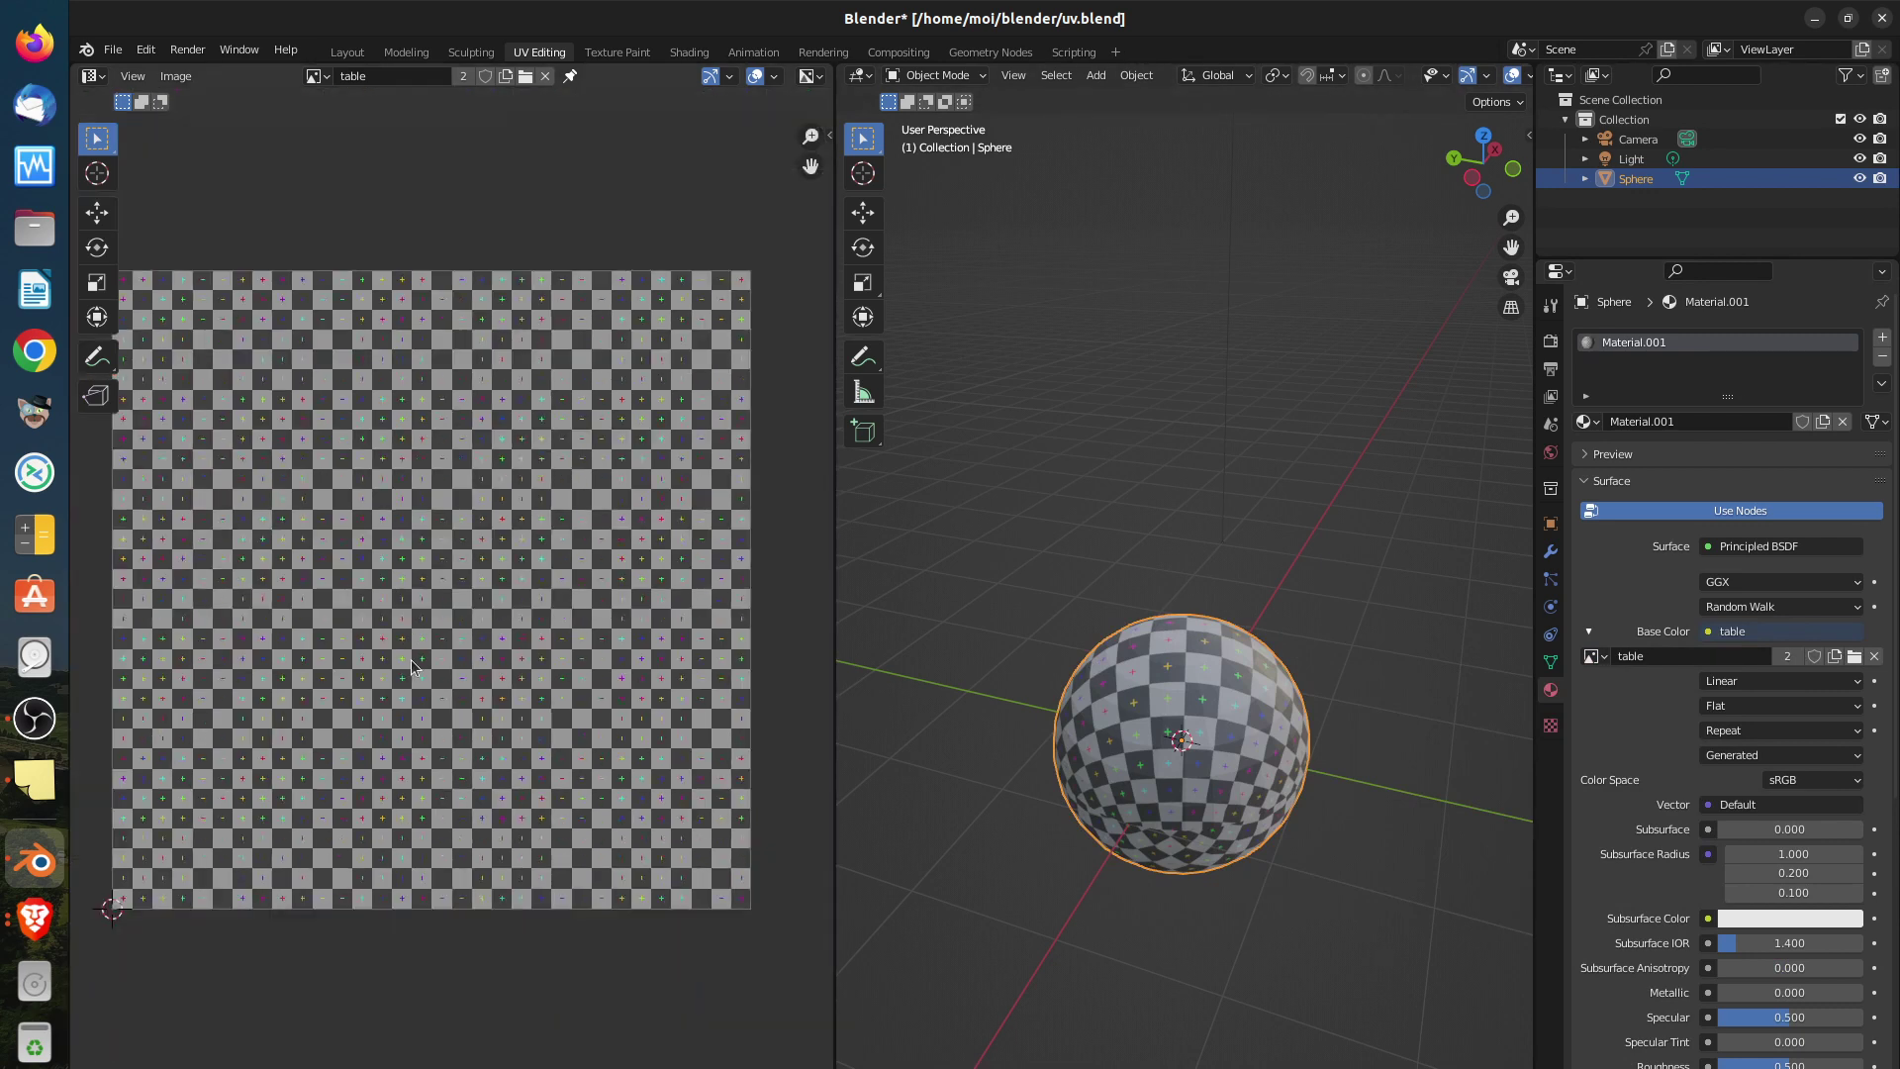
pyautogui.moveTo(1160, 766); pyautogui.dragTo(1072, 797, button='middle')
pyautogui.scroll(3, 1196, 734)
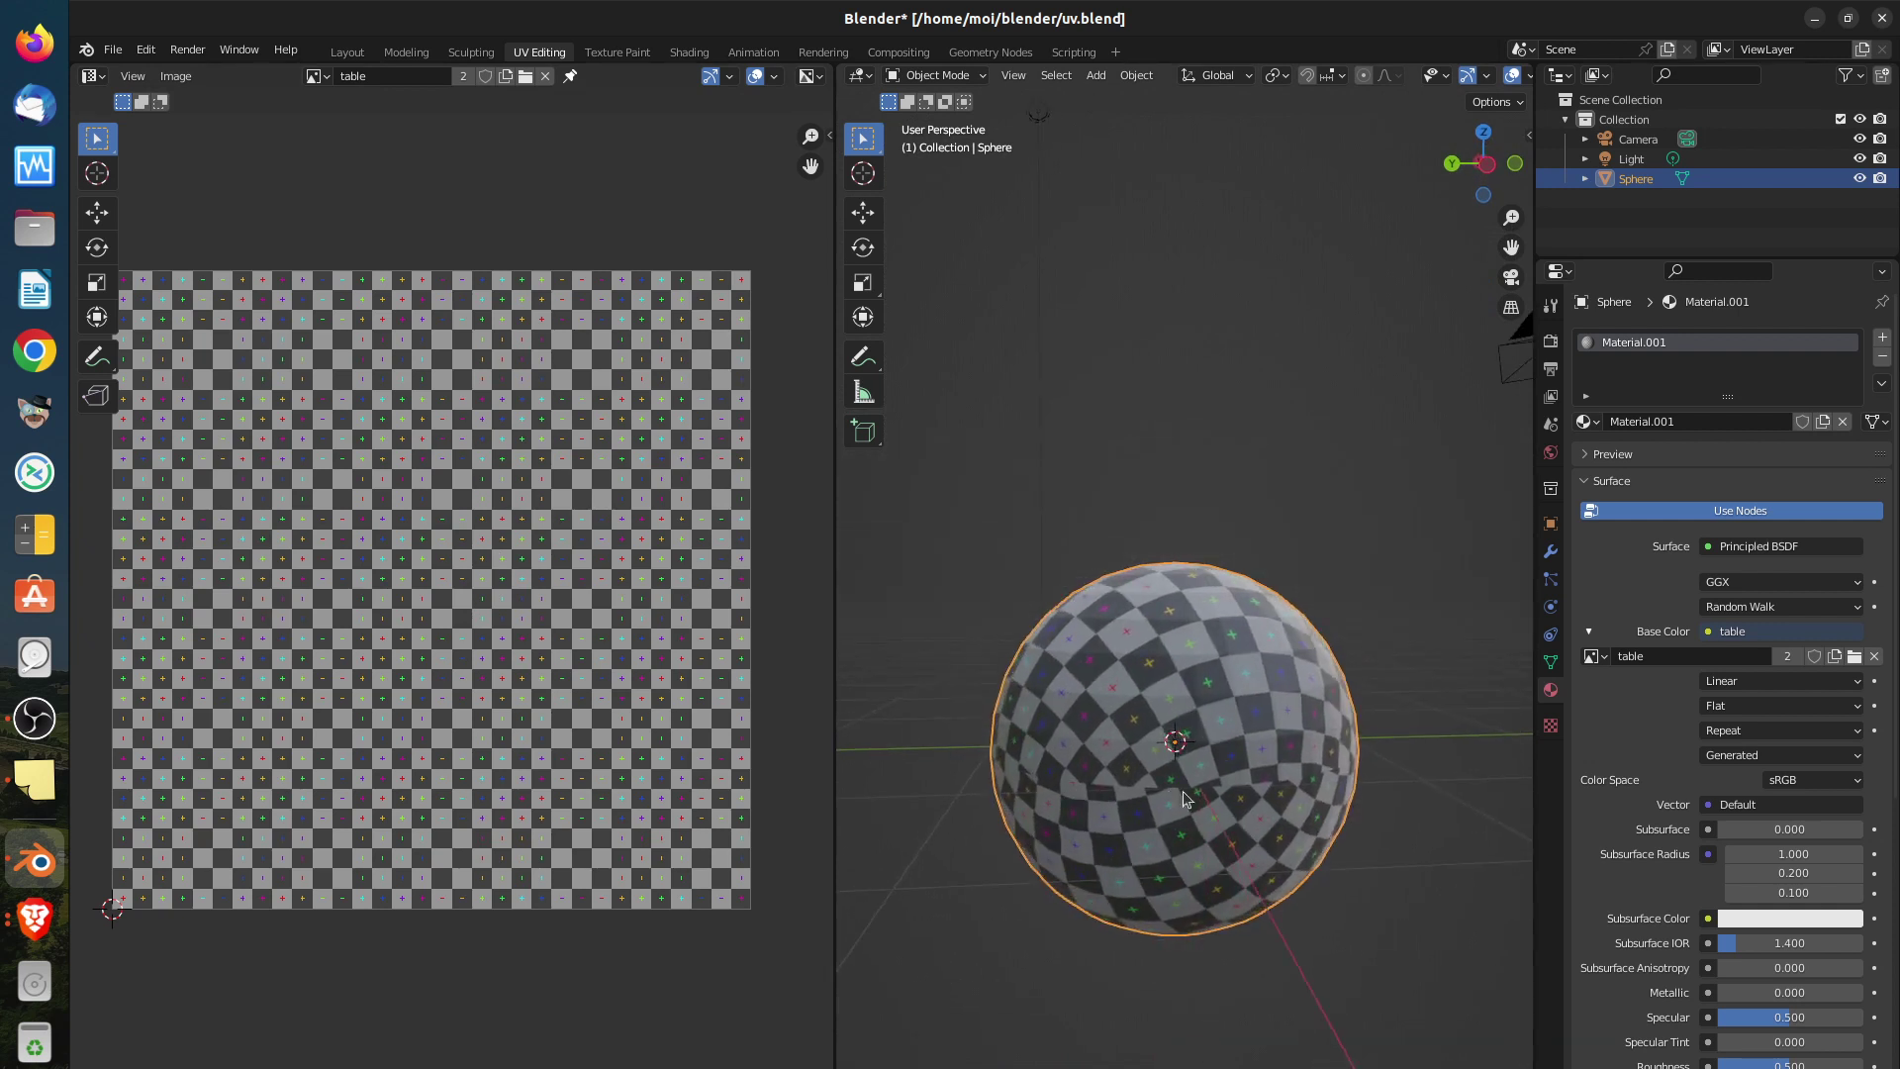
pyautogui.moveTo(1322, 778); pyautogui.dragTo(1054, 768, button='middle')
pyautogui.moveTo(1363, 757); pyautogui.dragTo(1065, 760, button='middle')
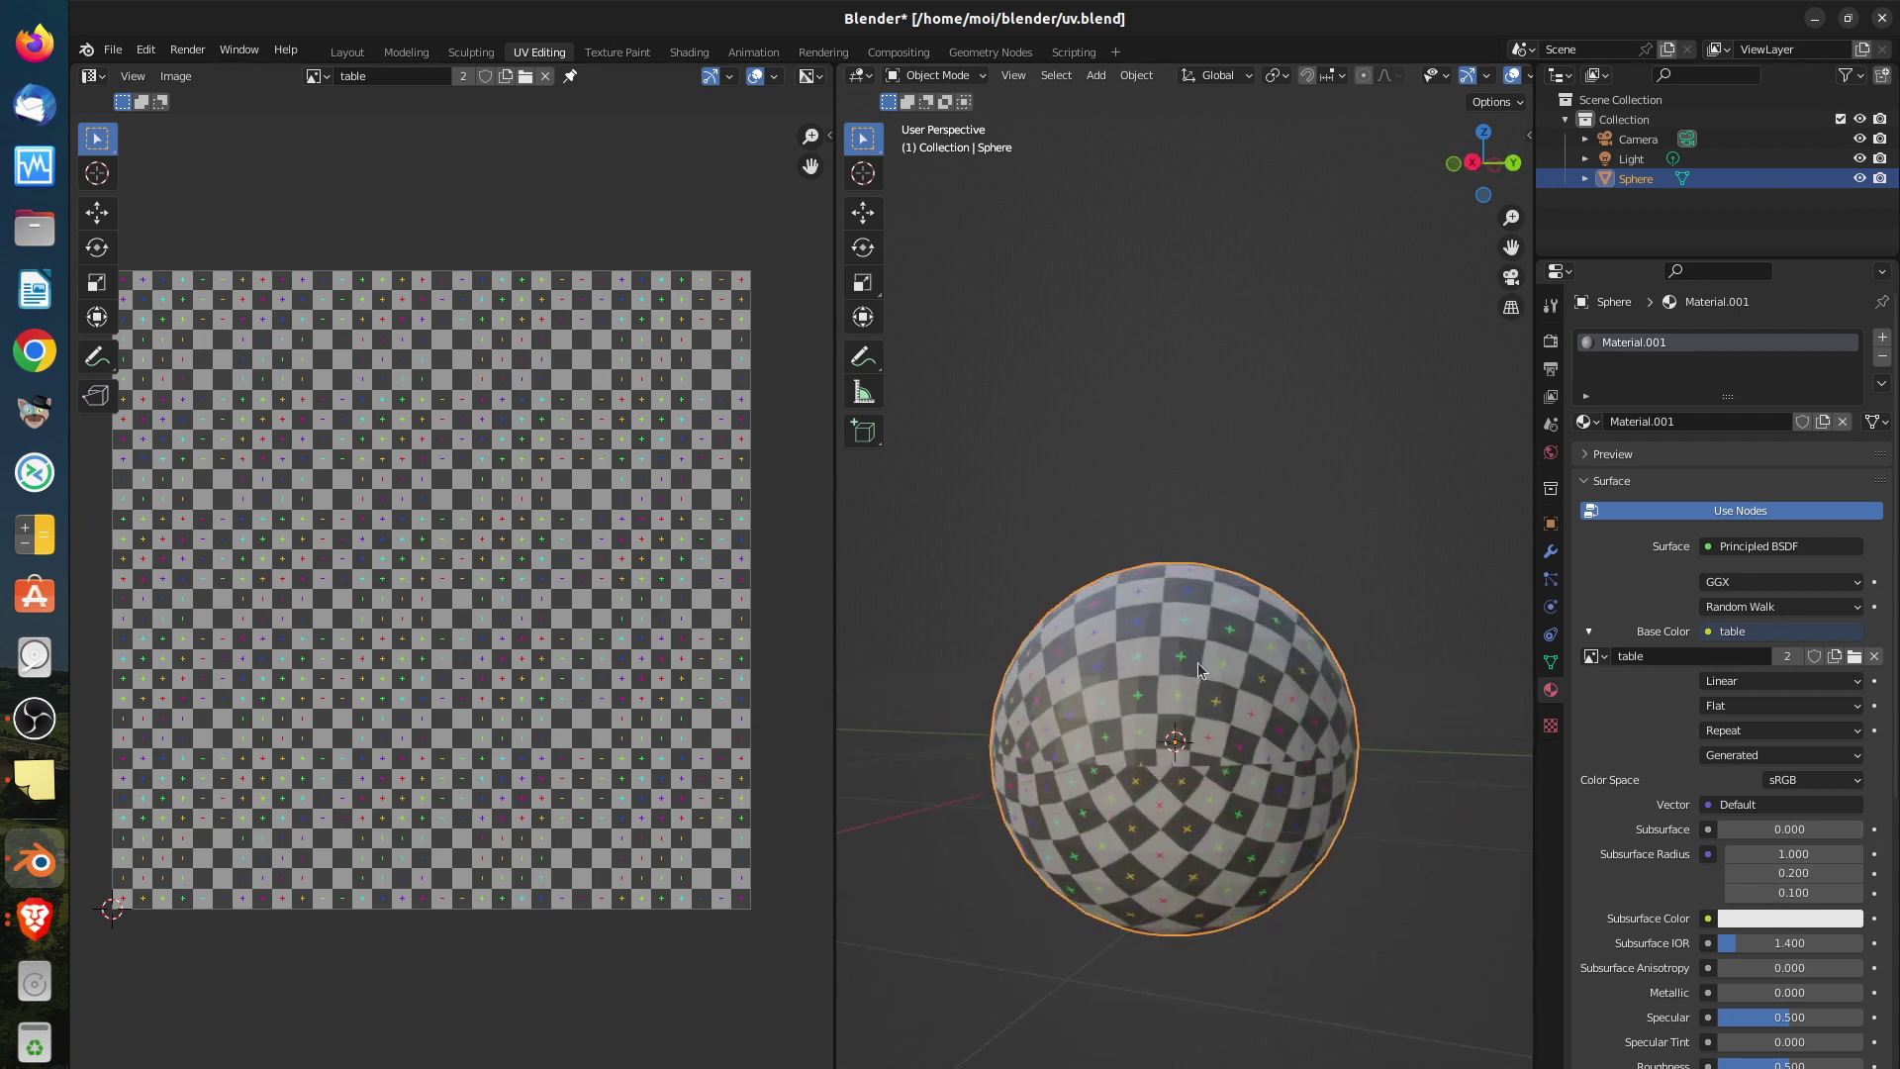
pyautogui.moveTo(1200, 670); pyautogui.dragTo(1208, 857, button='middle')
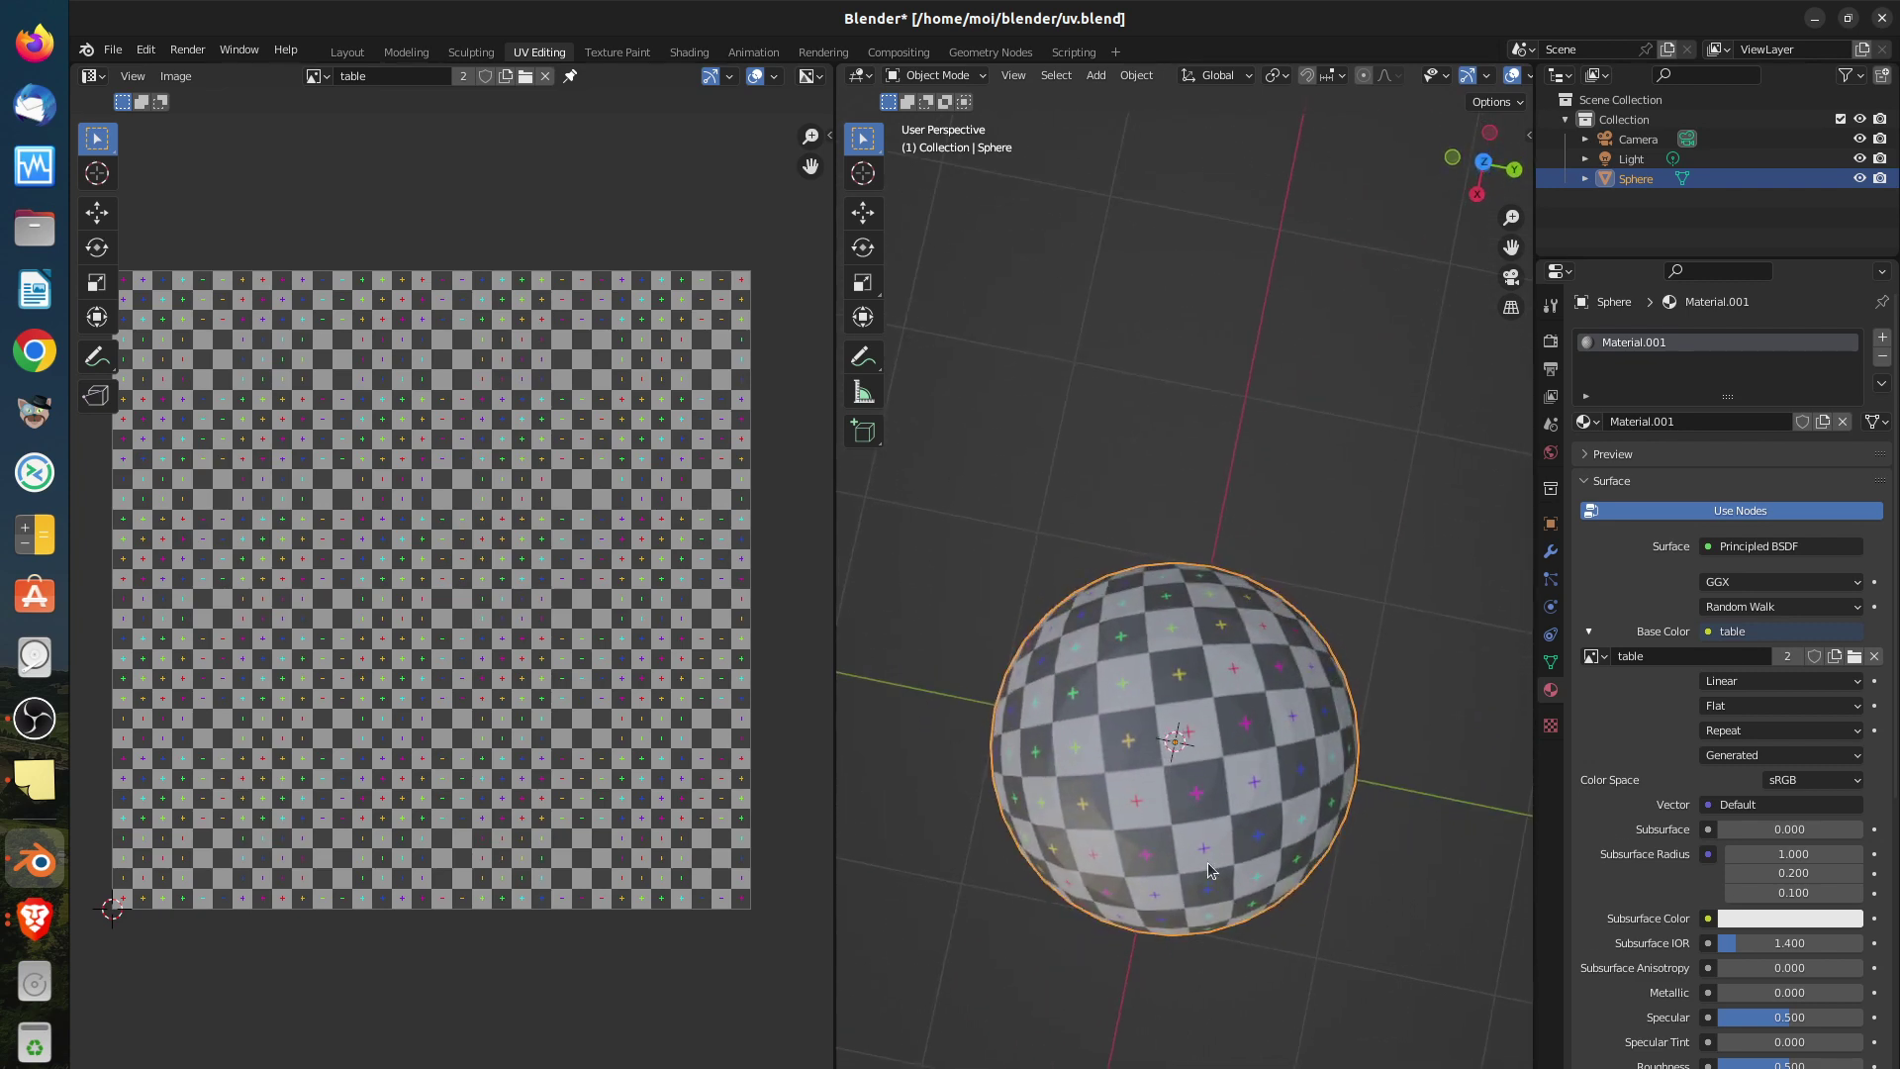
pyautogui.scroll(3, 1152, 758)
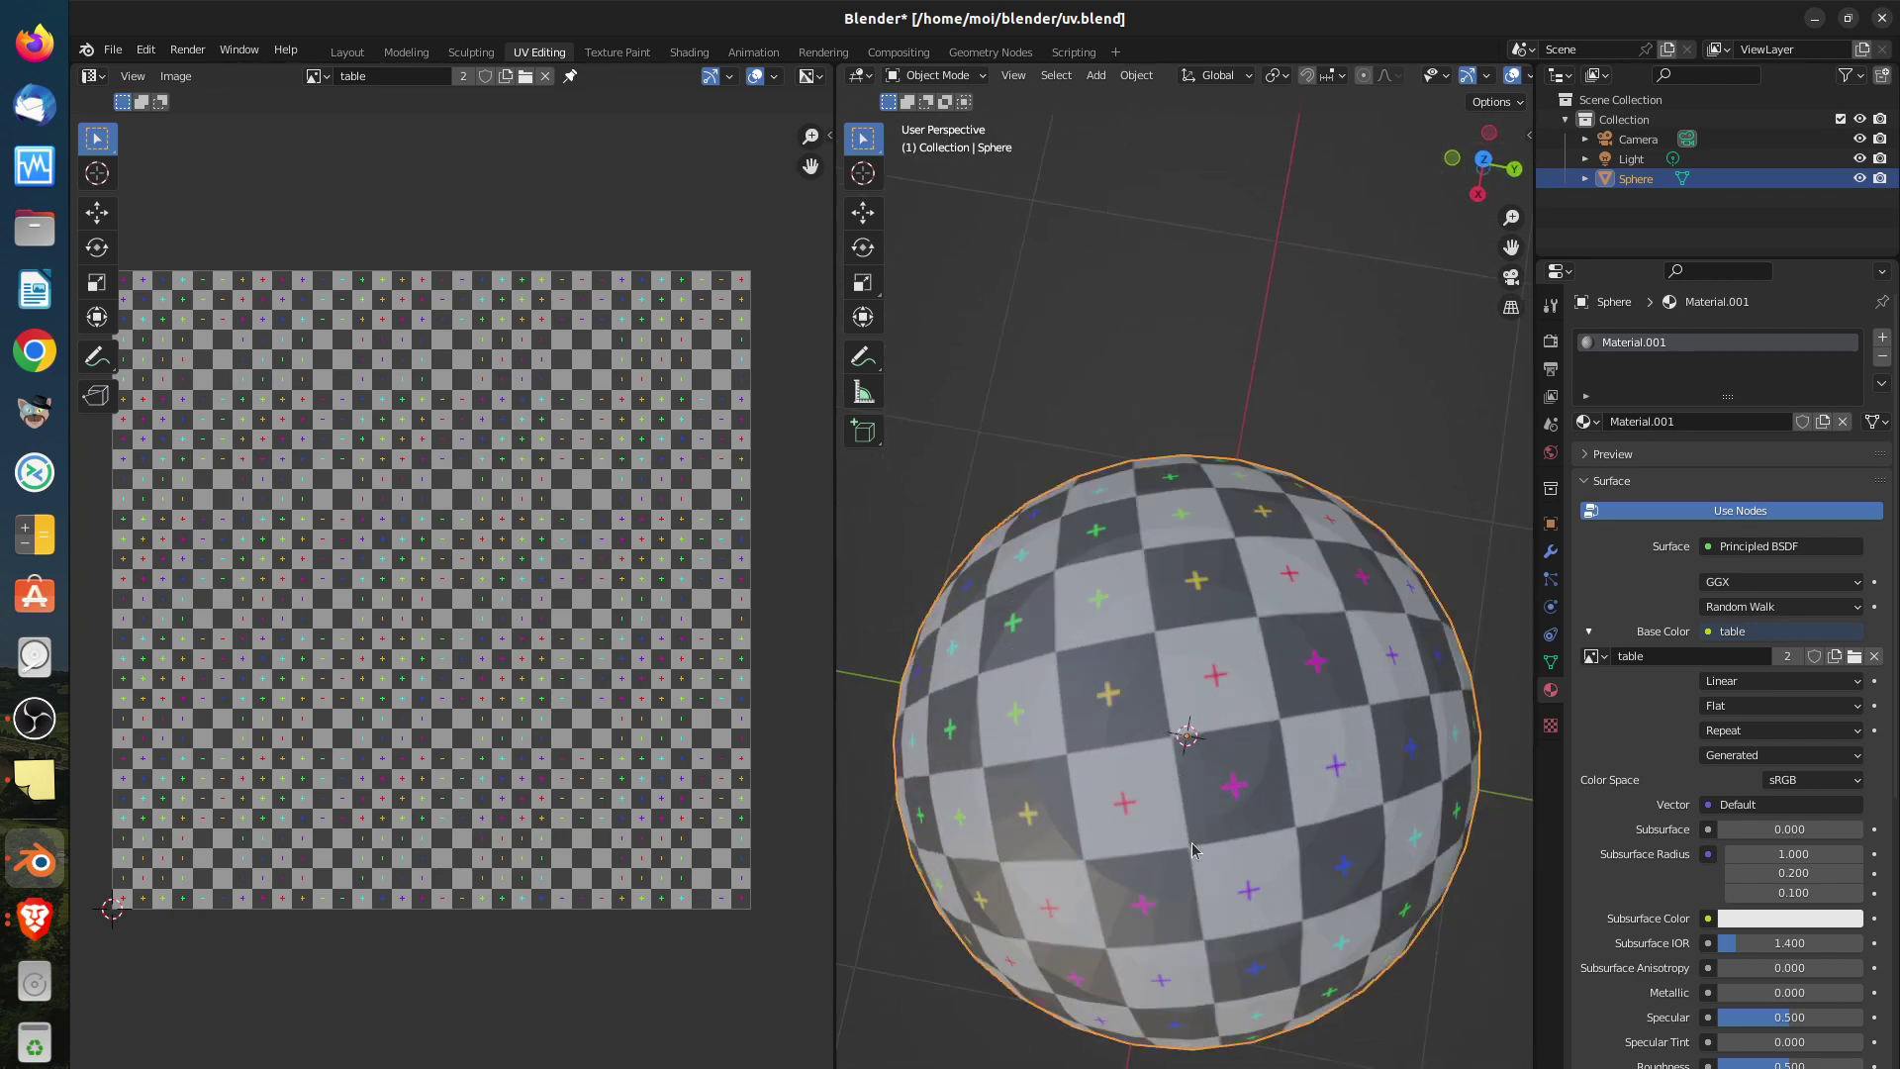
pyautogui.moveTo(1126, 972); pyautogui.dragTo(1205, 872, button='middle')
pyautogui.press('KP_7')
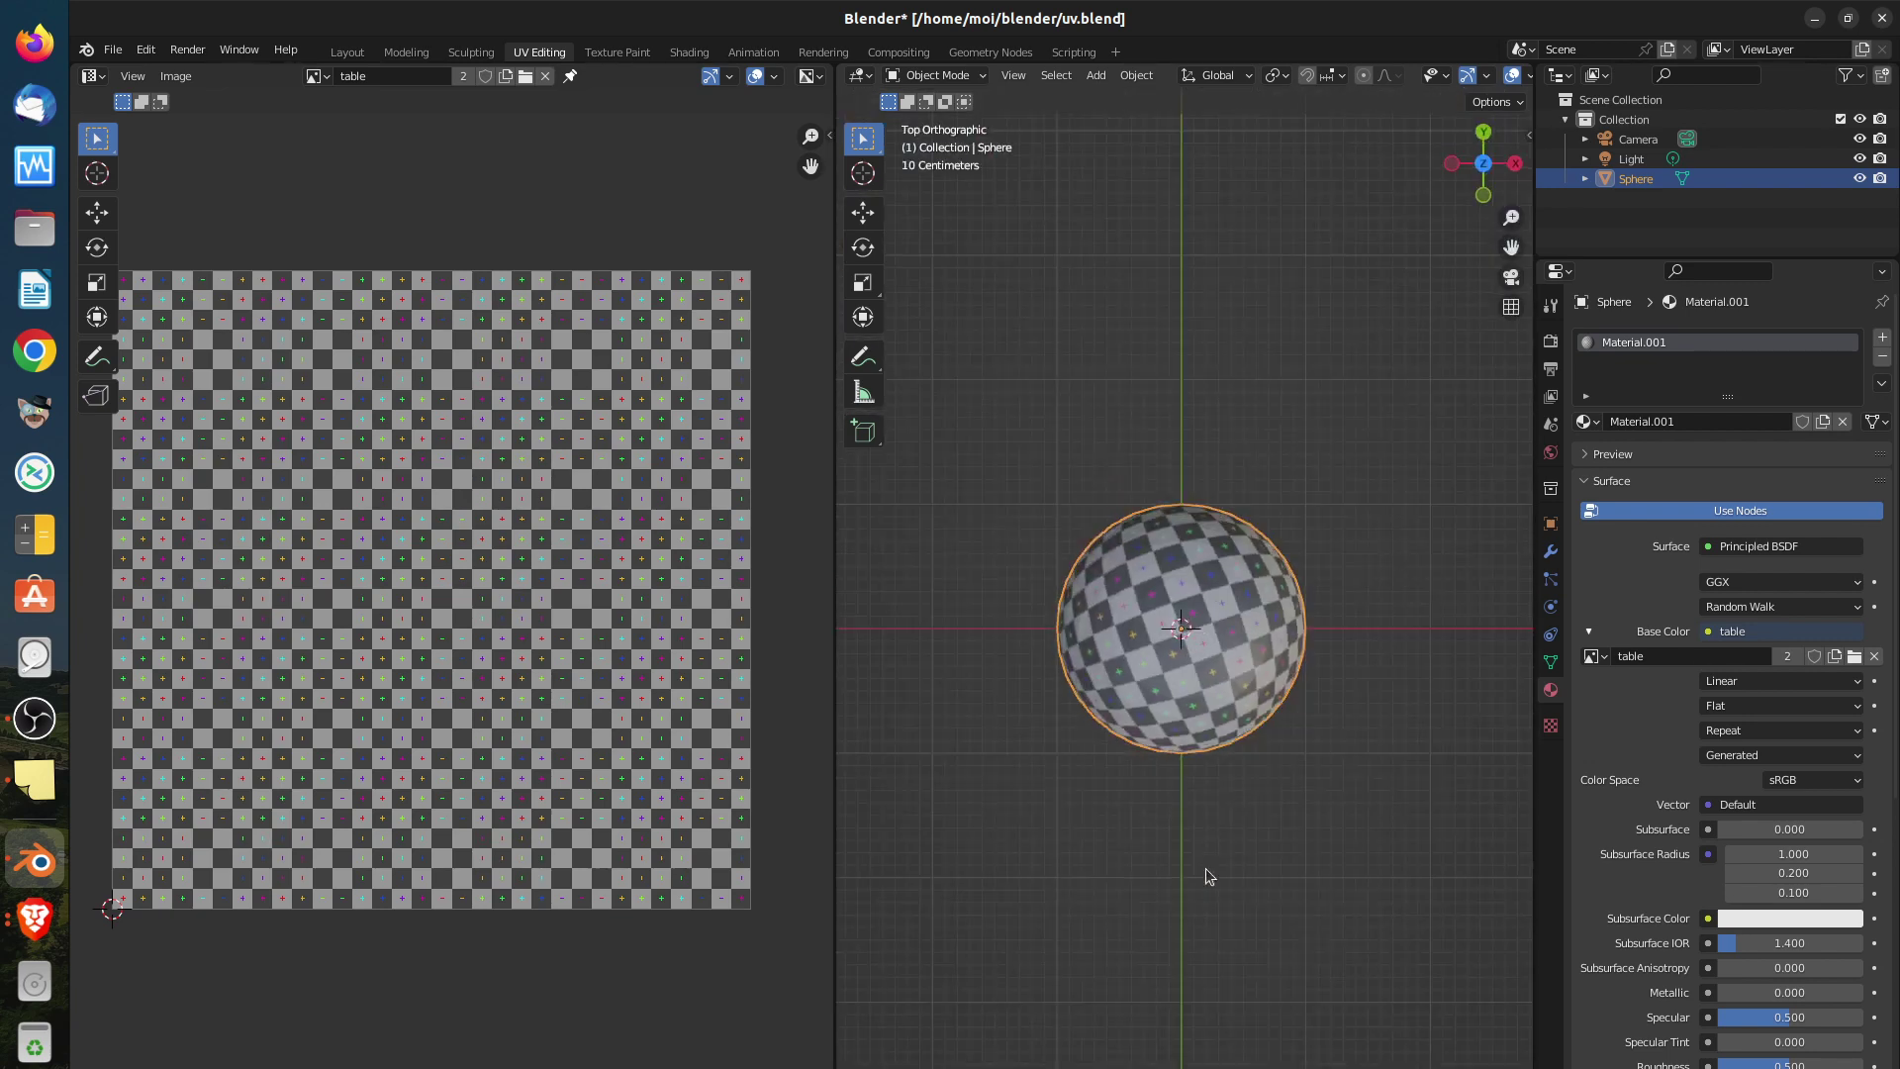
pyautogui.scroll(1, 1212, 770)
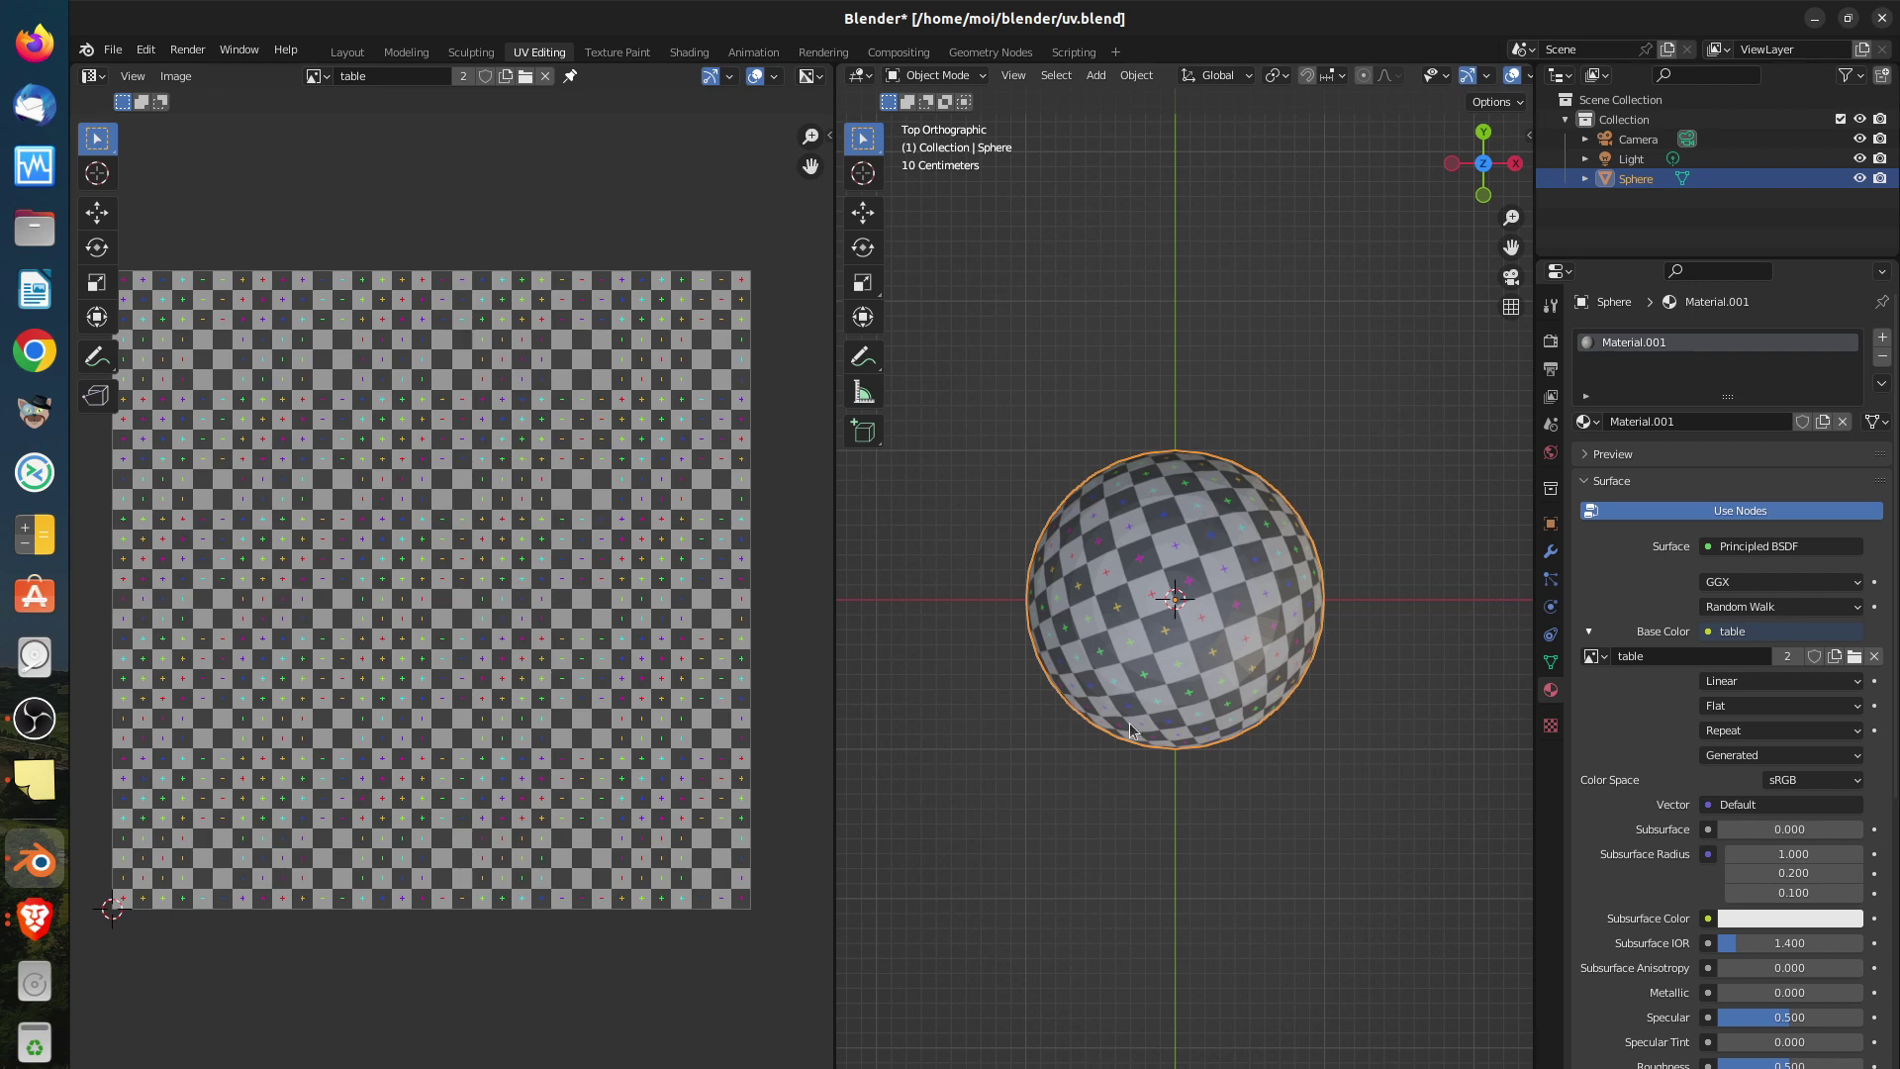
pyautogui.scroll(4, 1130, 730)
pyautogui.moveTo(1129, 730); pyautogui.dragTo(1178, 594, button='middle')
pyautogui.scroll(-1, 1177, 597)
pyautogui.scroll(-5, 1143, 686)
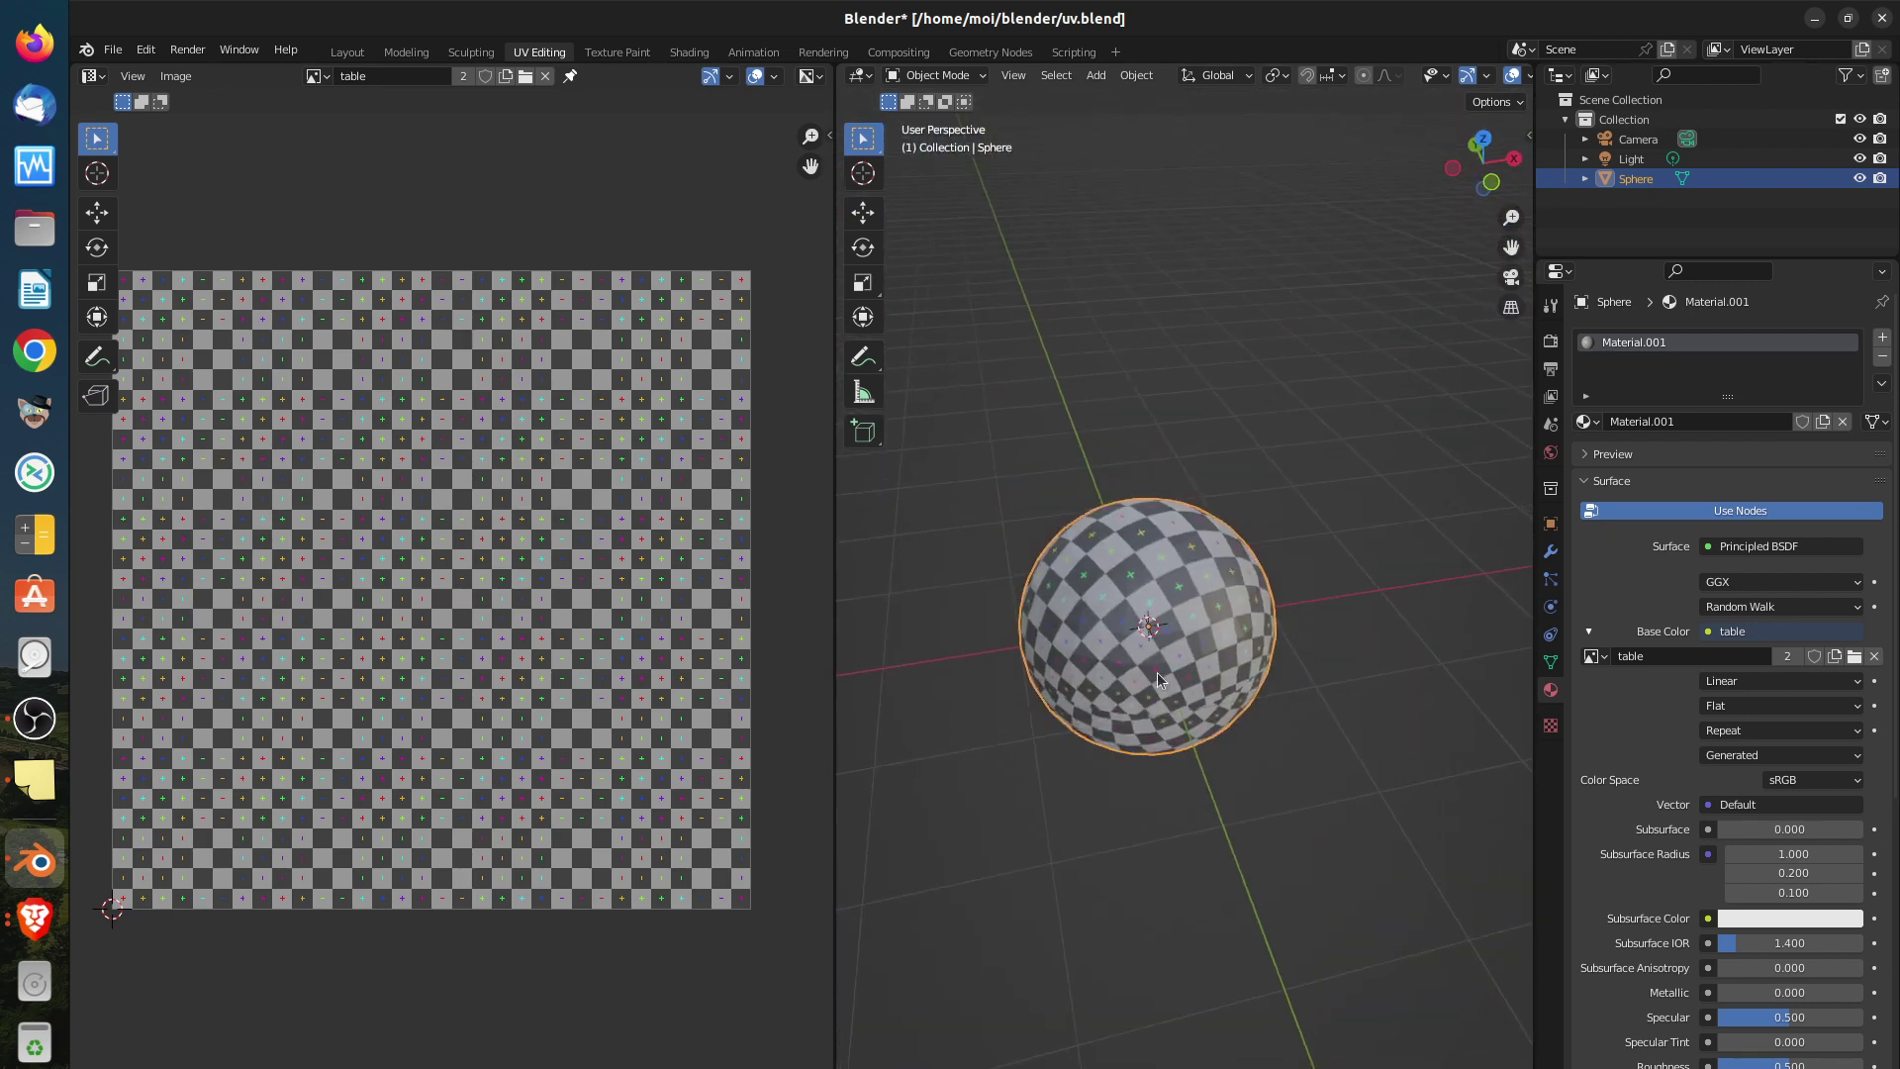
pyautogui.moveTo(1156, 673); pyautogui.dragTo(1071, 574, button='middle')
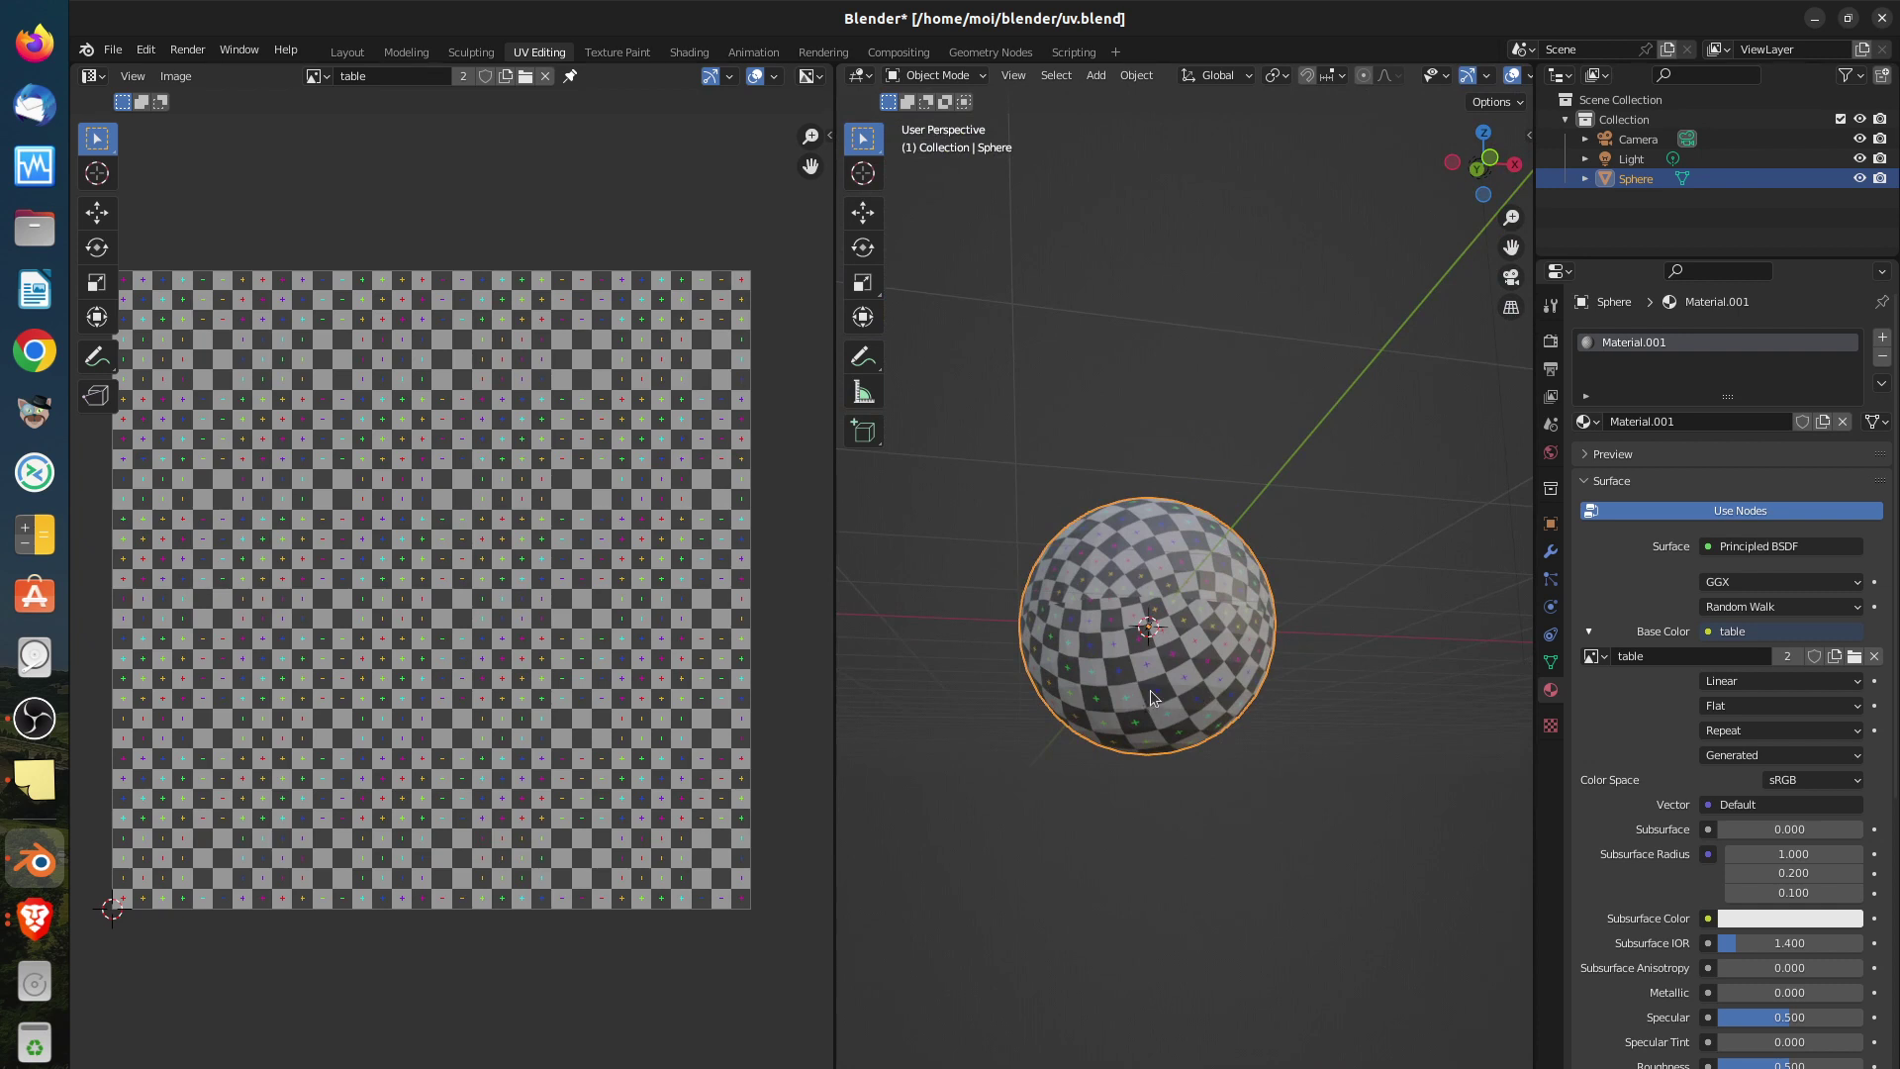
# Enter Edit Mode on the sphere and inspect its equator seam and upper pole against the two UV islands
pyautogui.click(935, 76)
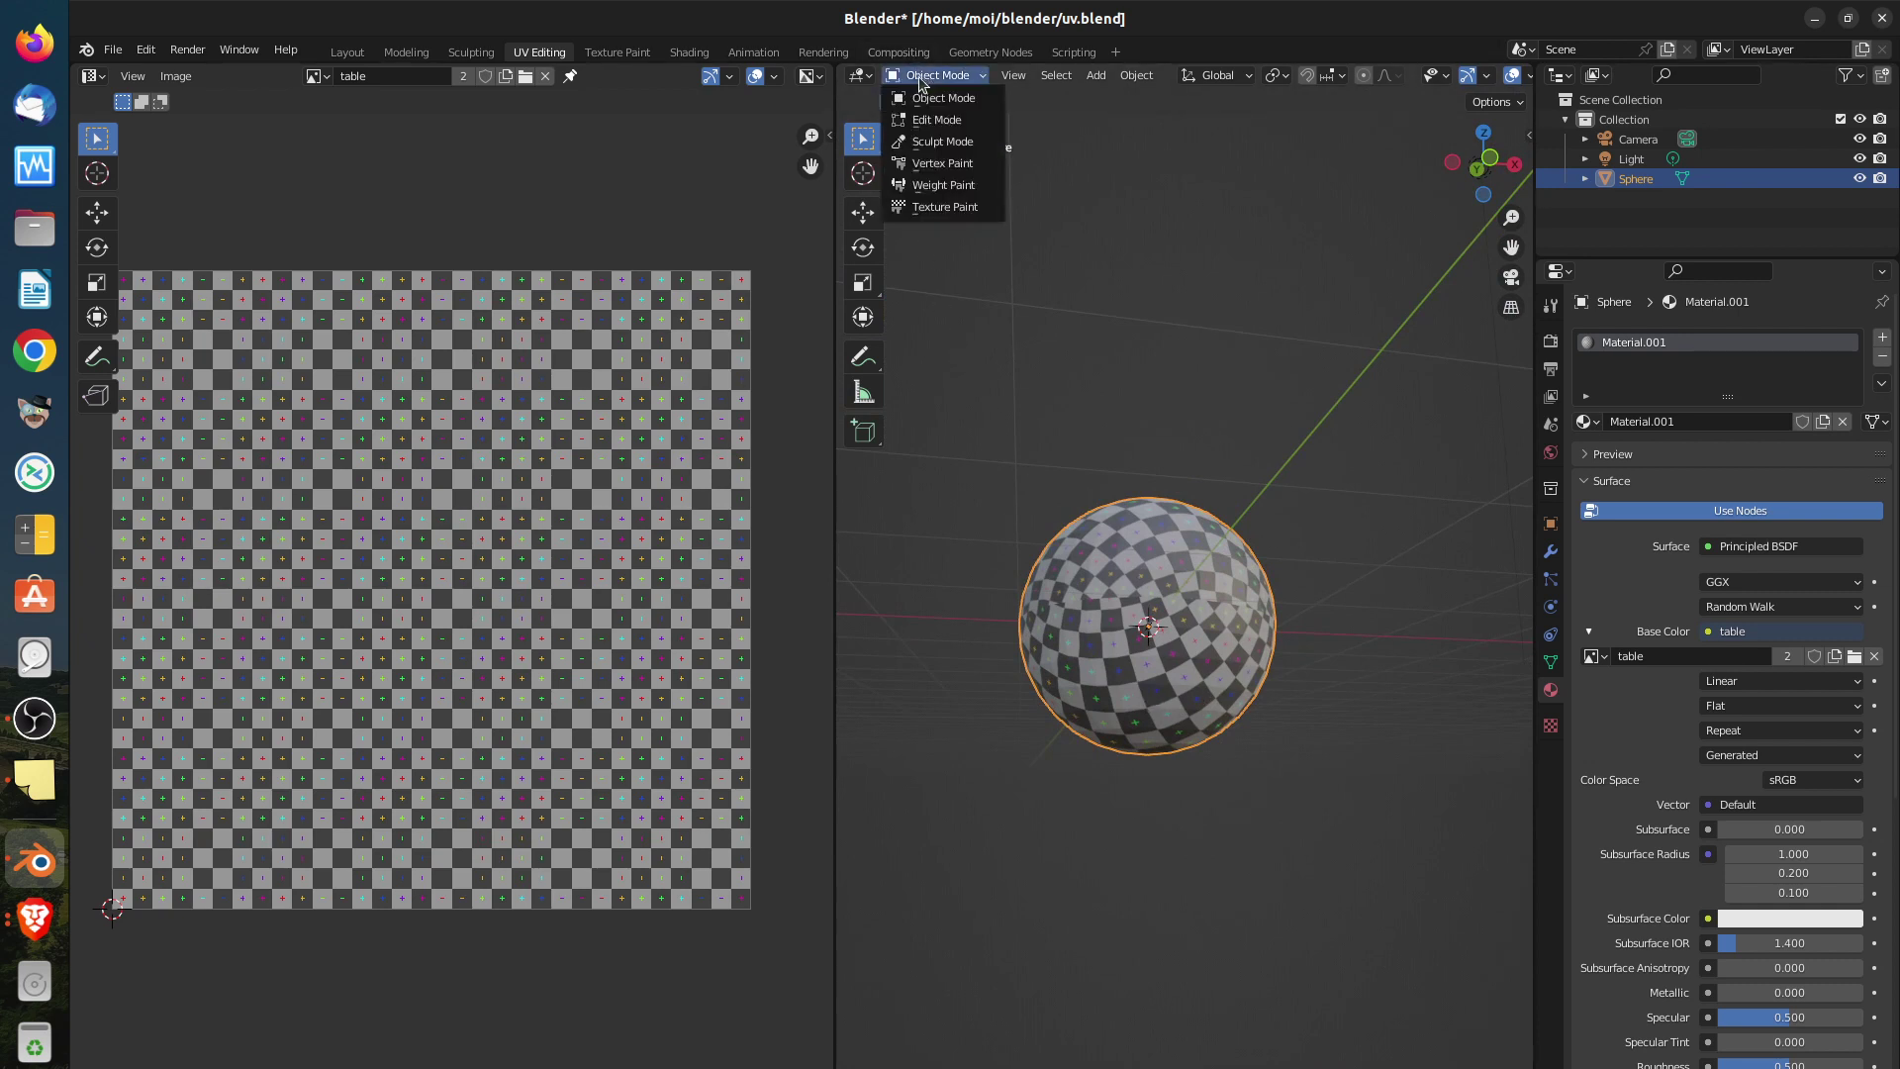
pyautogui.click(932, 93)
pyautogui.moveTo(1131, 596); pyautogui.dragTo(1081, 654, button='middle')
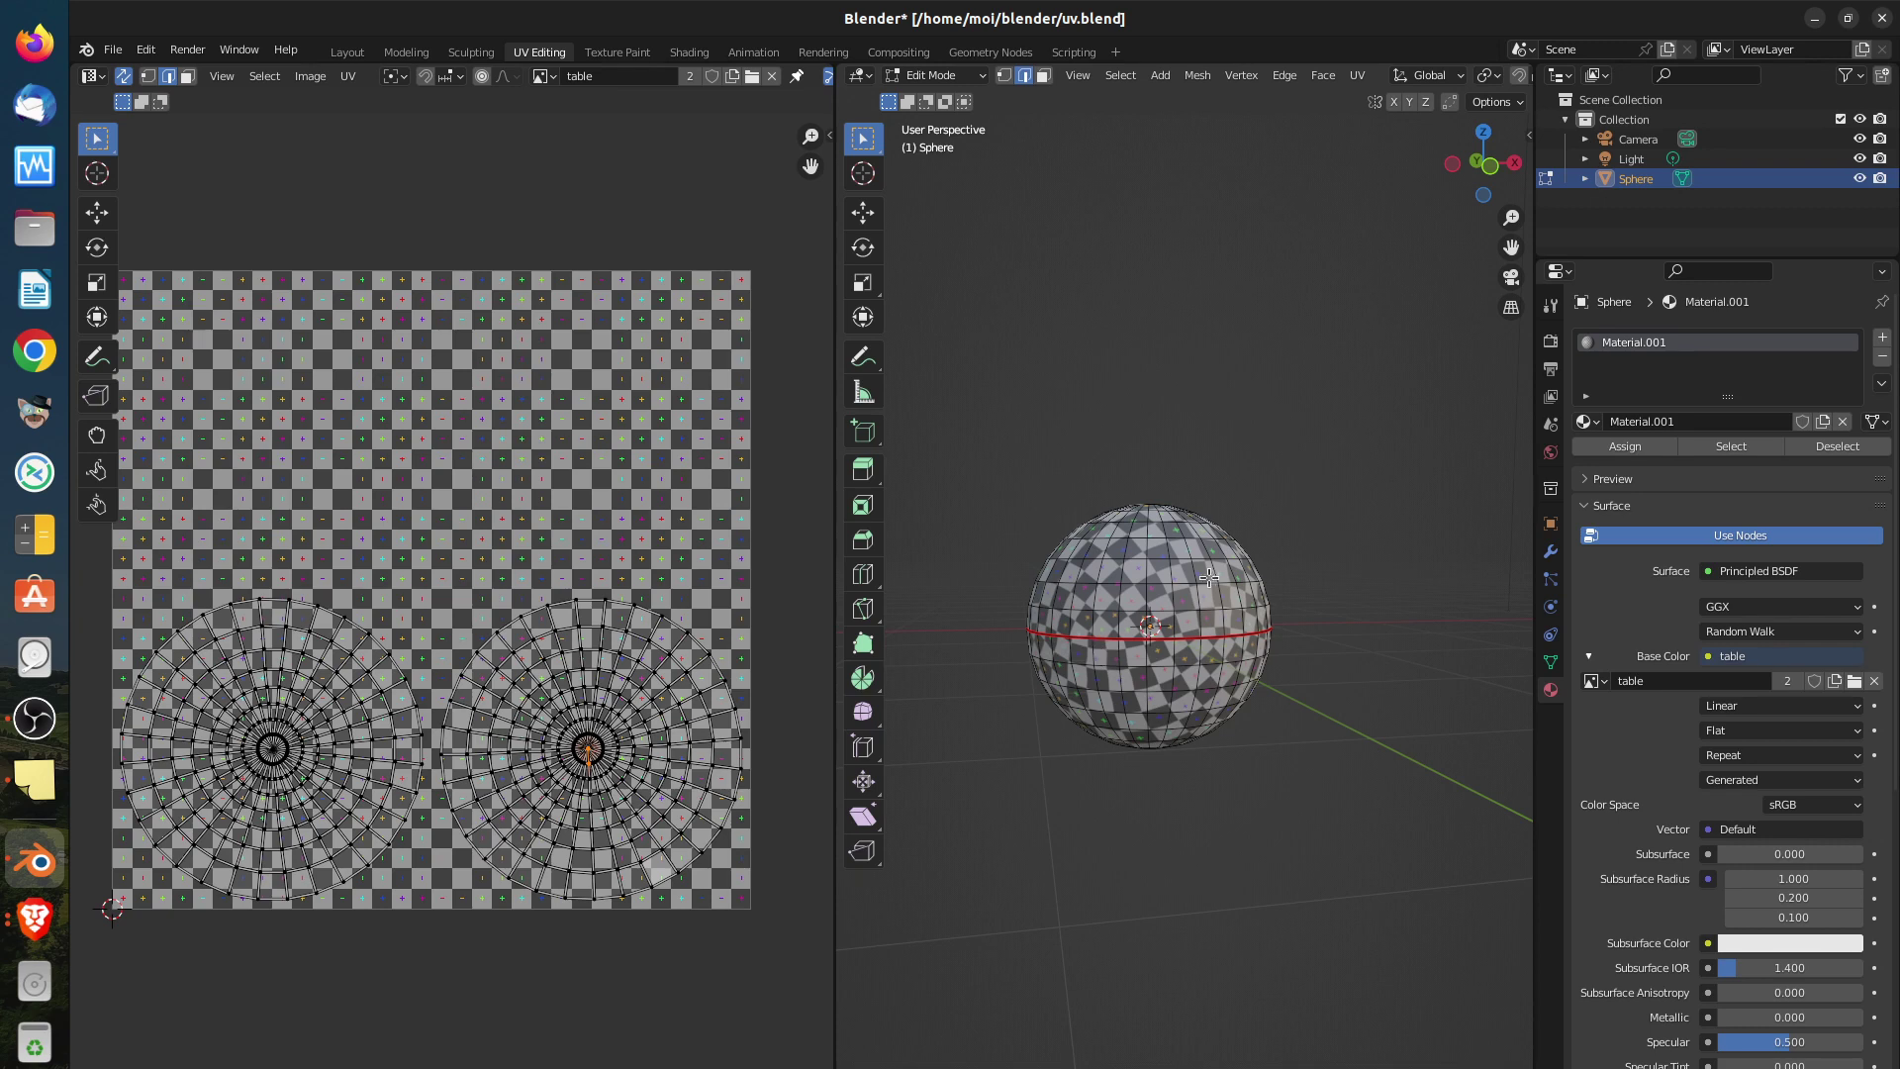
pyautogui.moveTo(1209, 577); pyautogui.dragTo(1178, 785, button='middle')
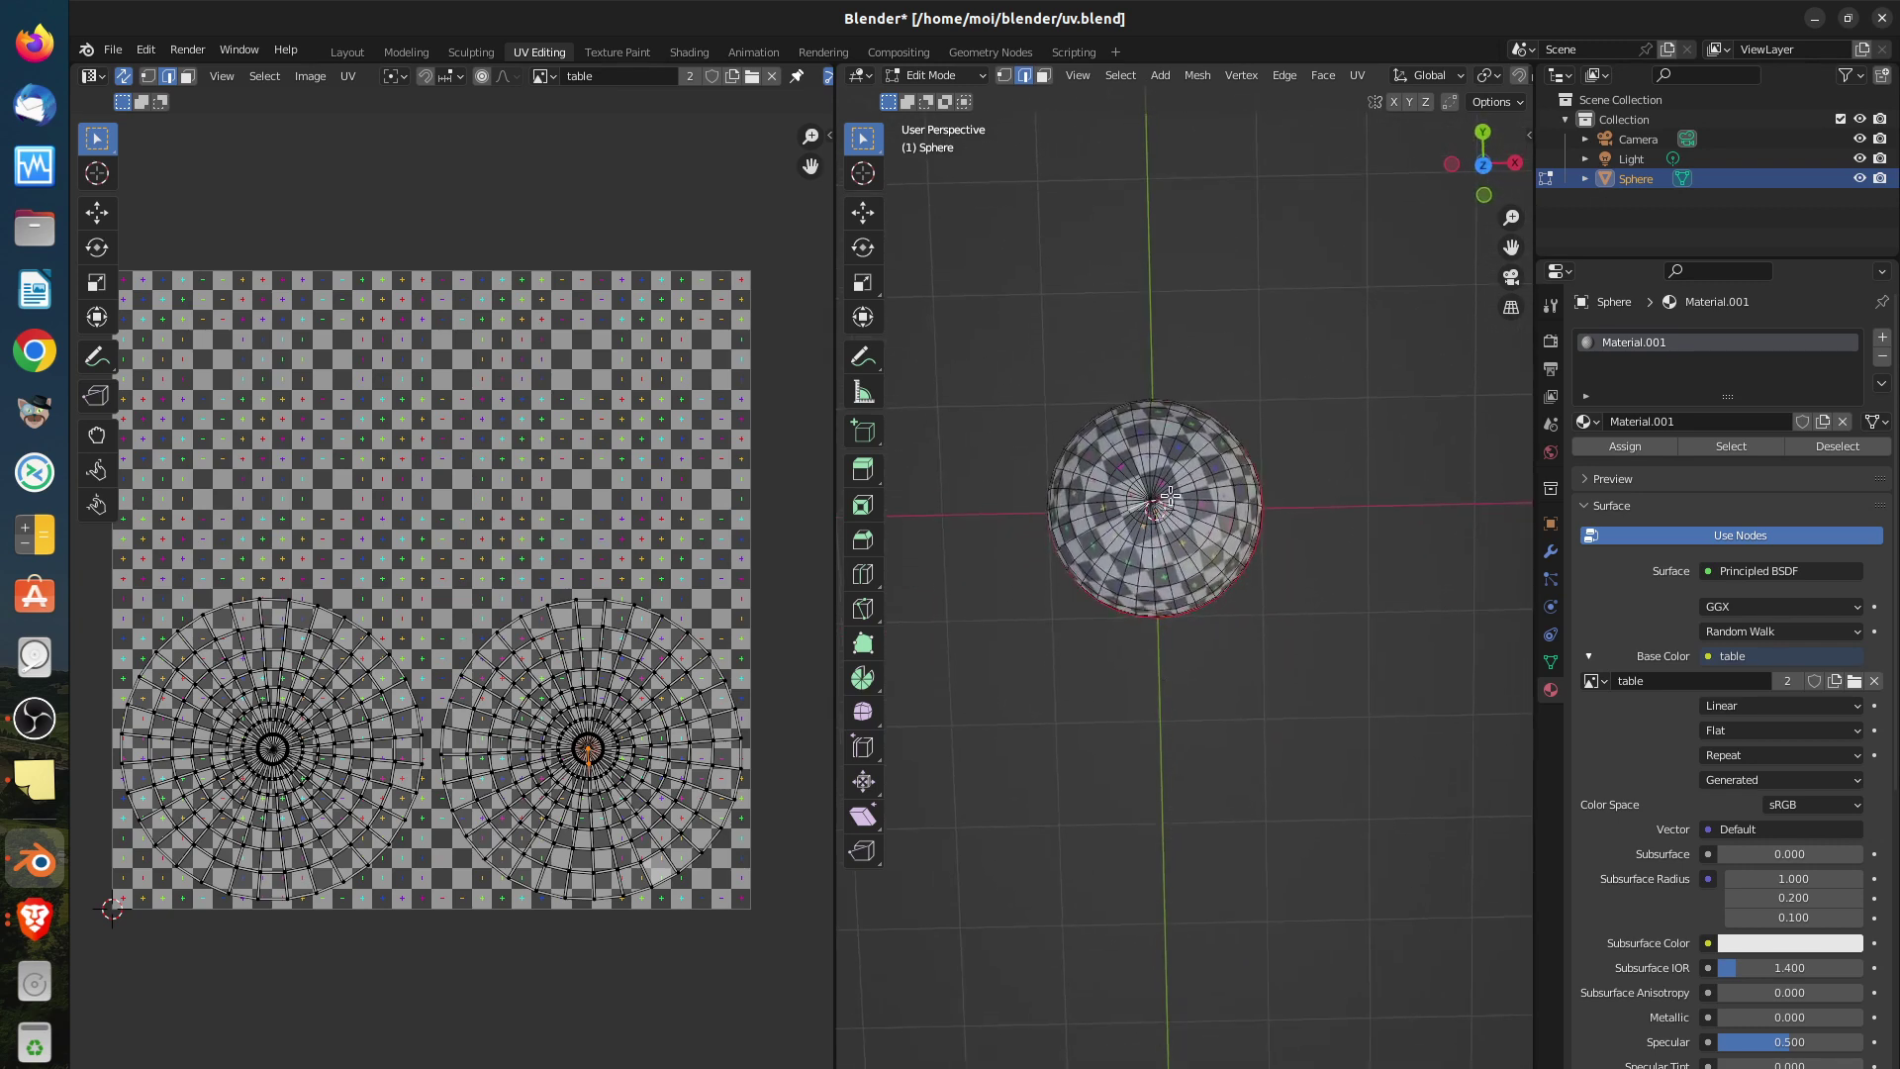
pyautogui.moveTo(1217, 494); pyautogui.dragTo(1178, 531, button='middle')
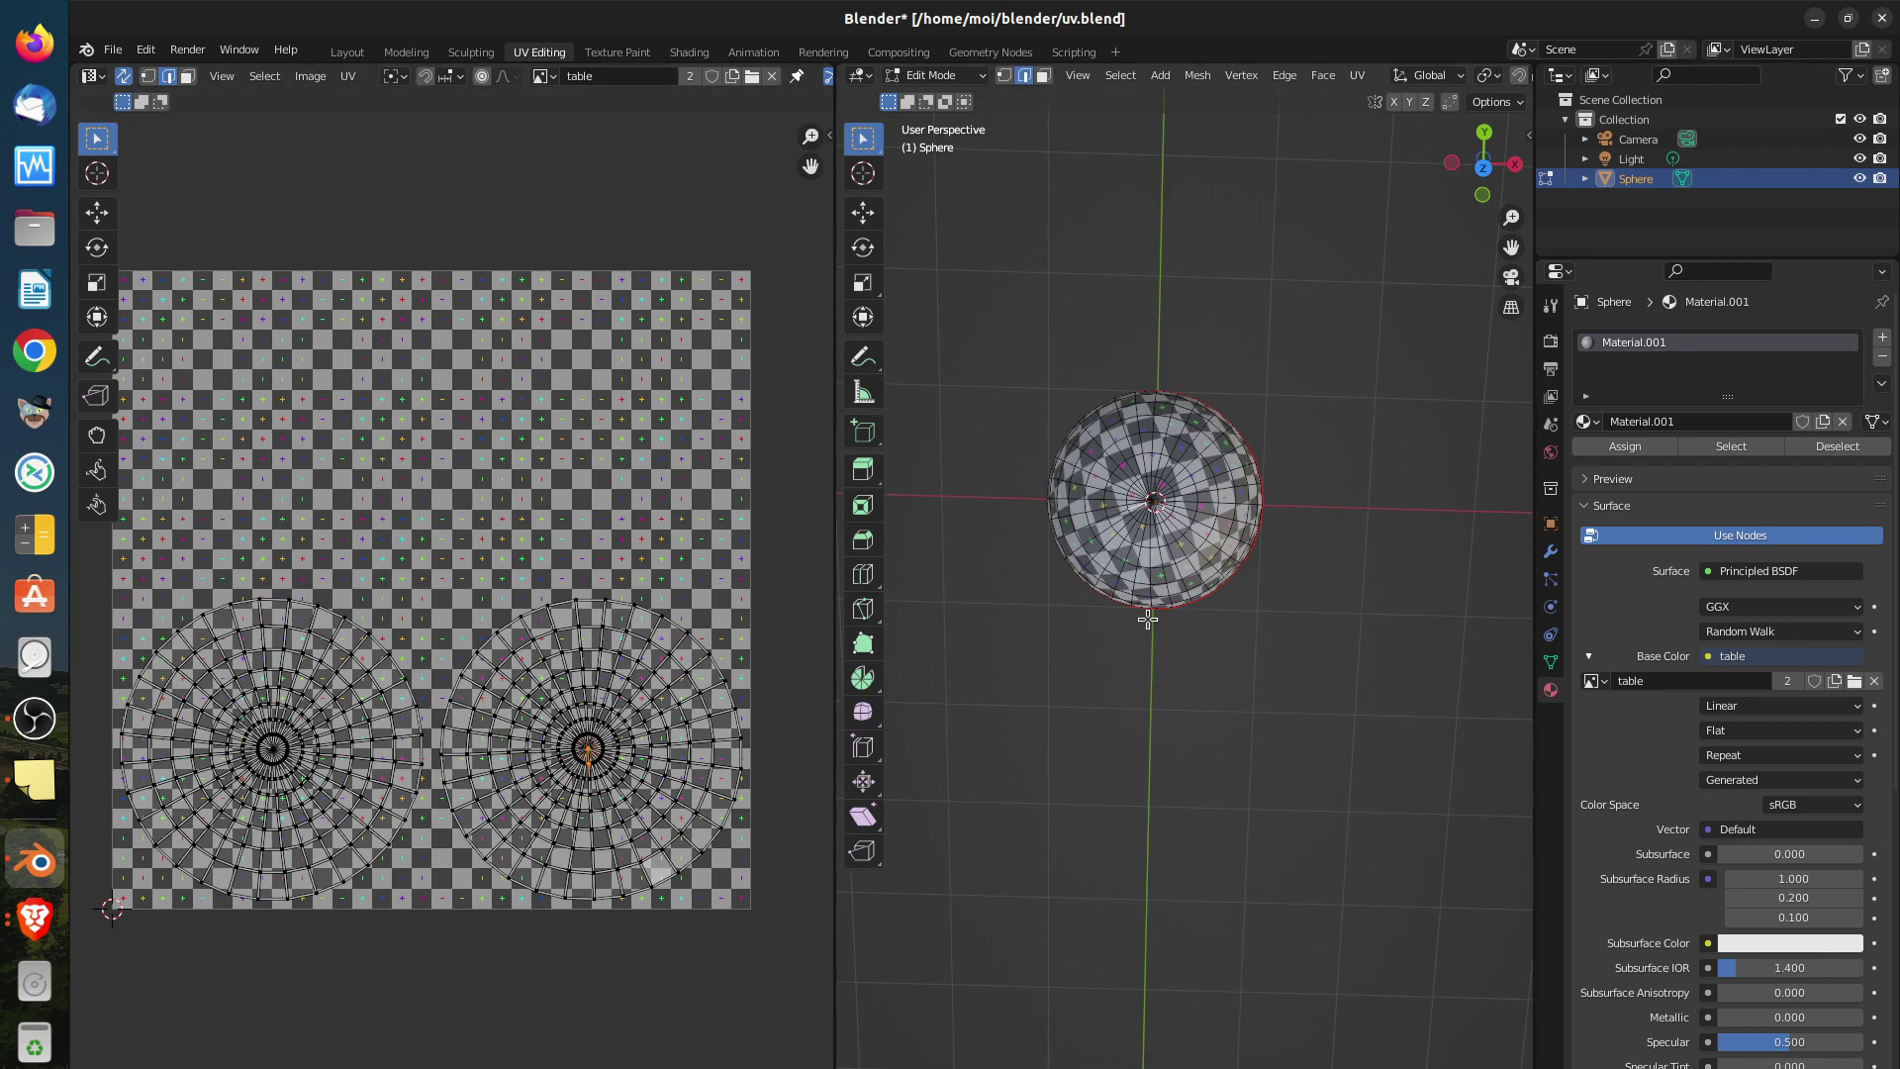
pyautogui.moveTo(1147, 619); pyautogui.dragTo(1192, 605, button='middle')
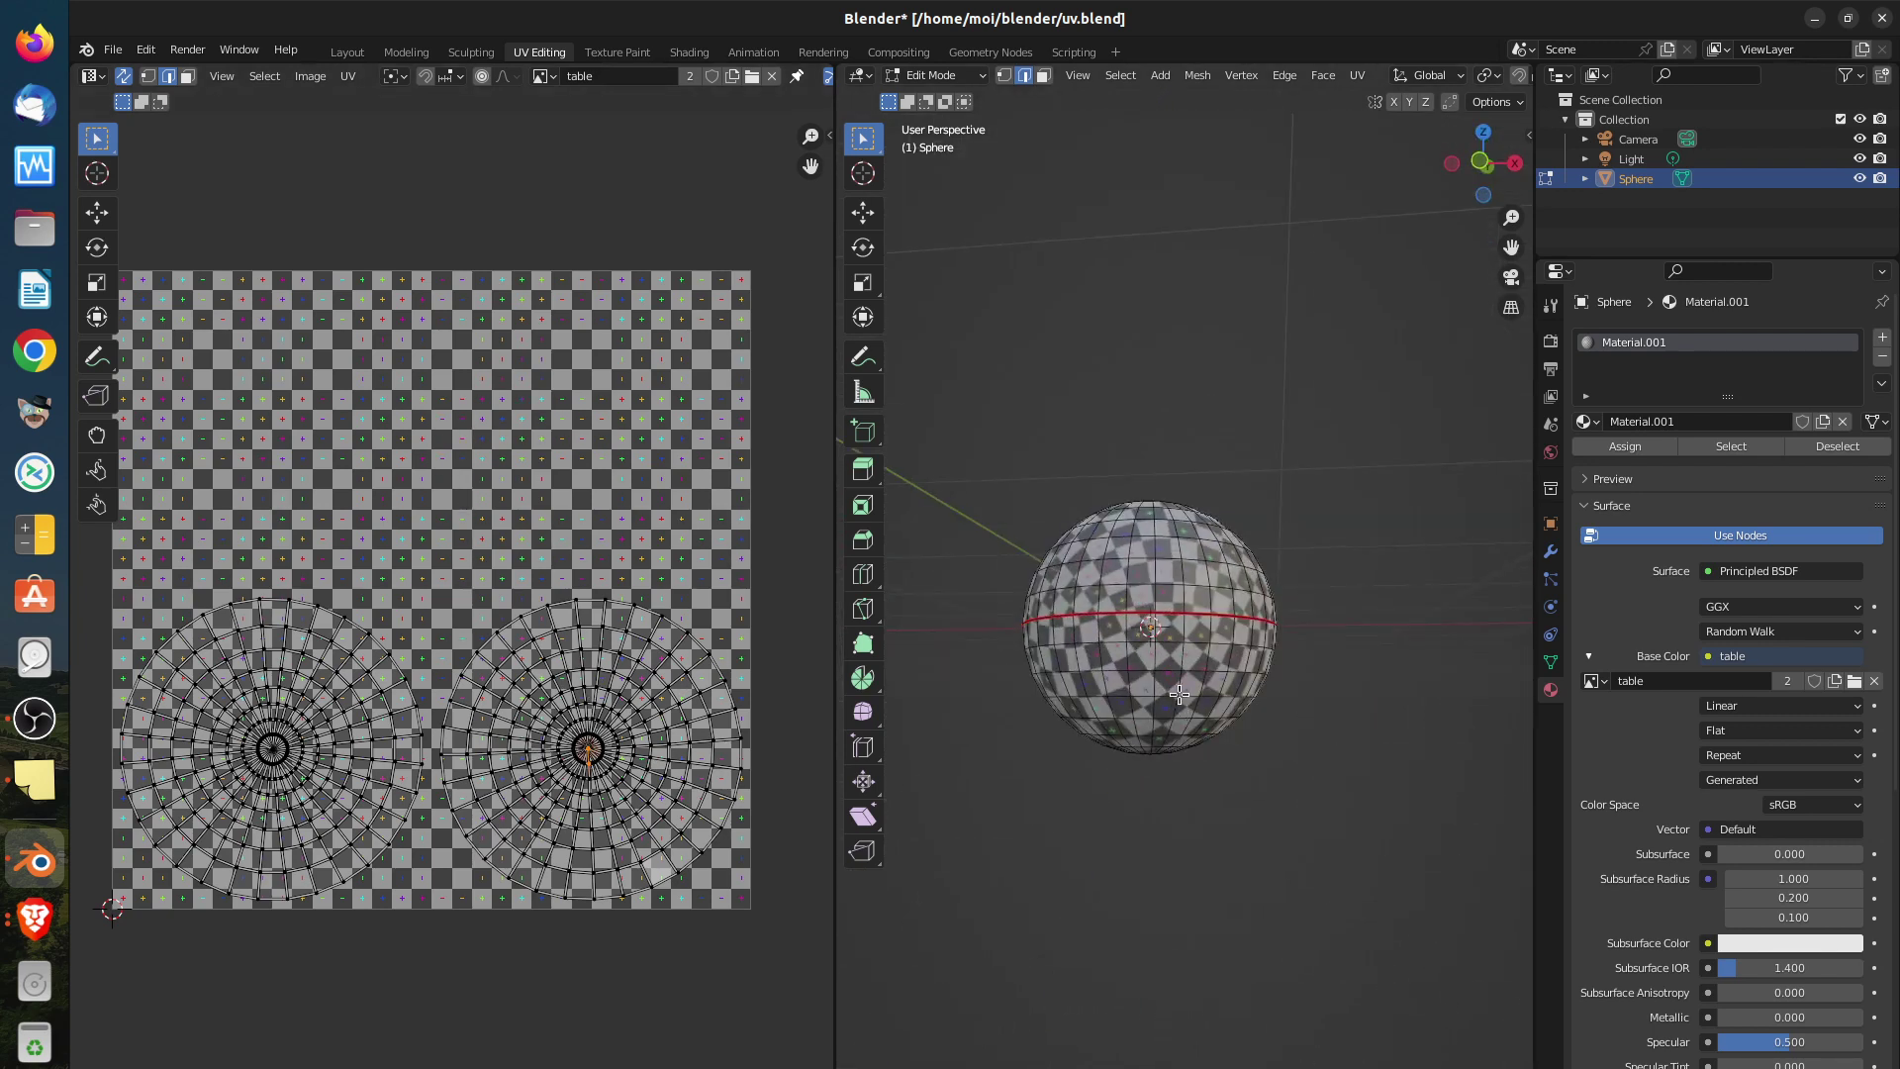
# Switch to face selection, select only the linked faces below the equator seam, and delete them
pyautogui.press('l')
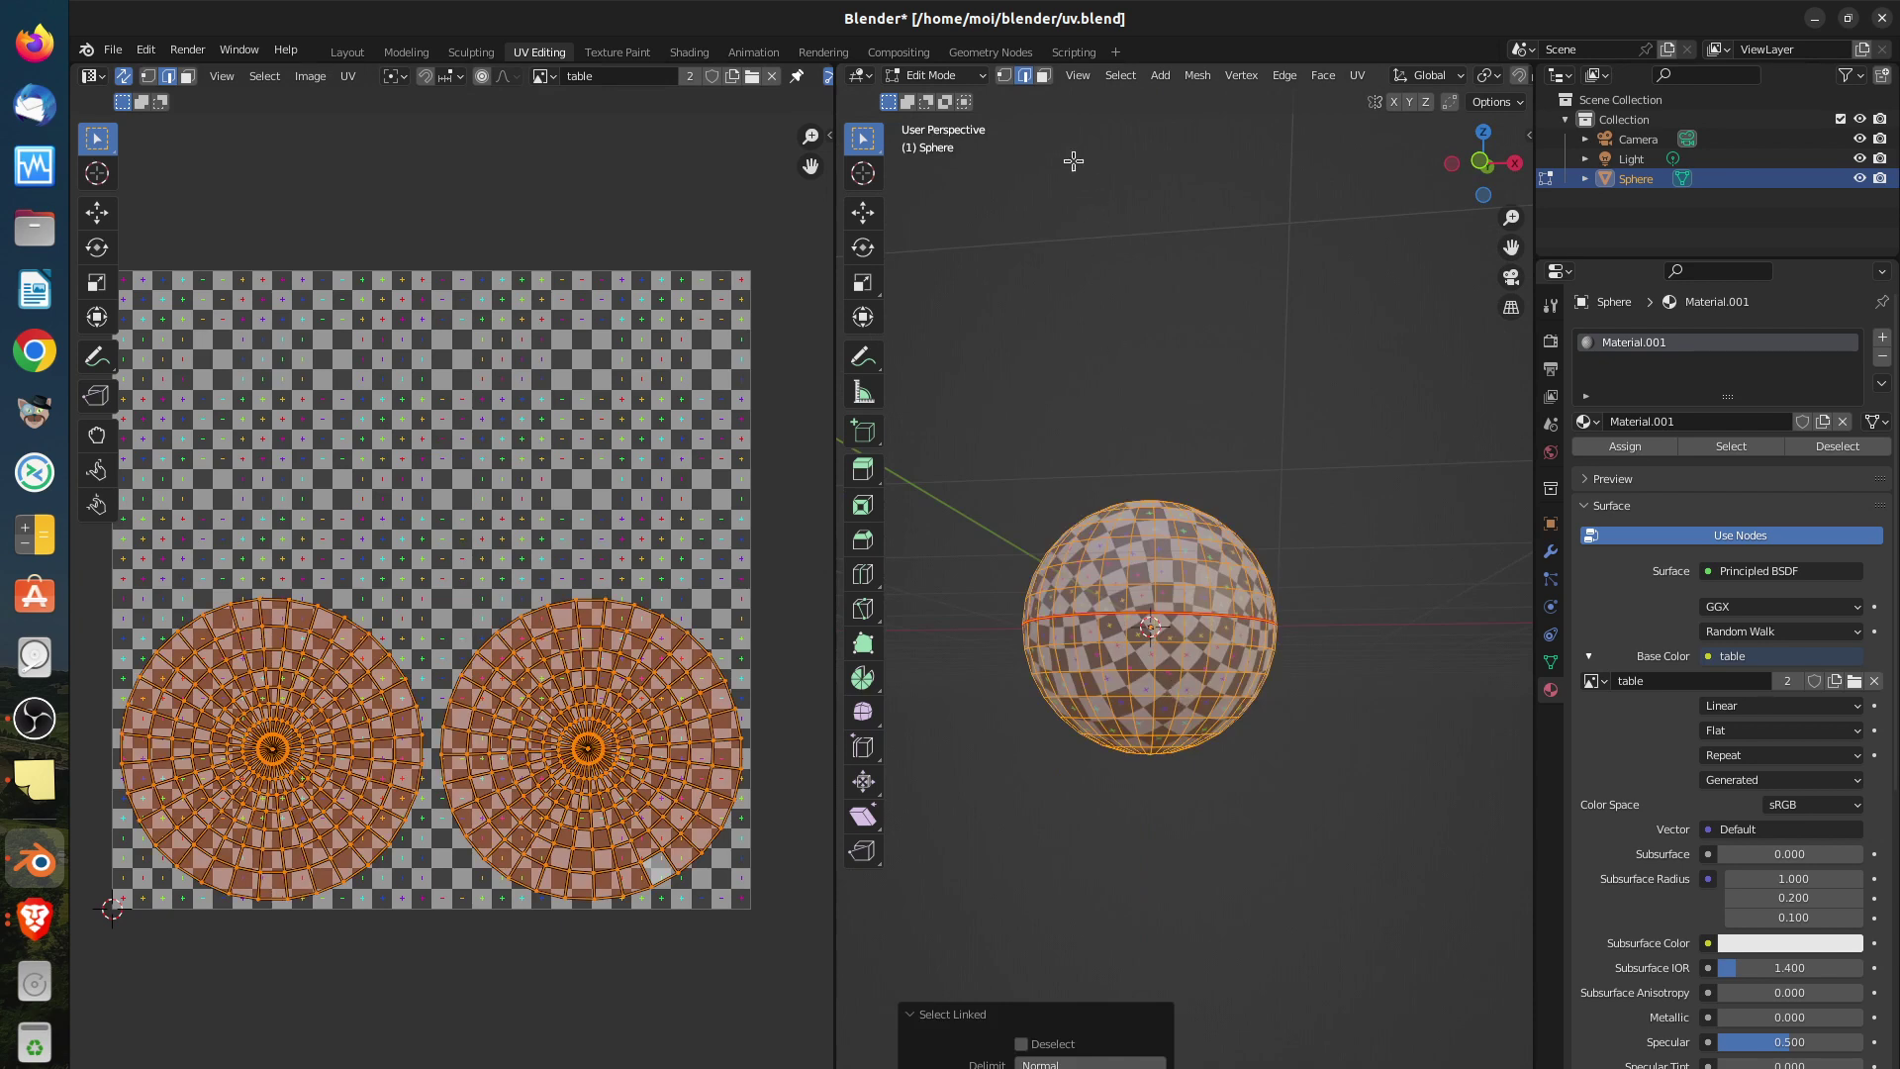
pyautogui.click(1044, 76)
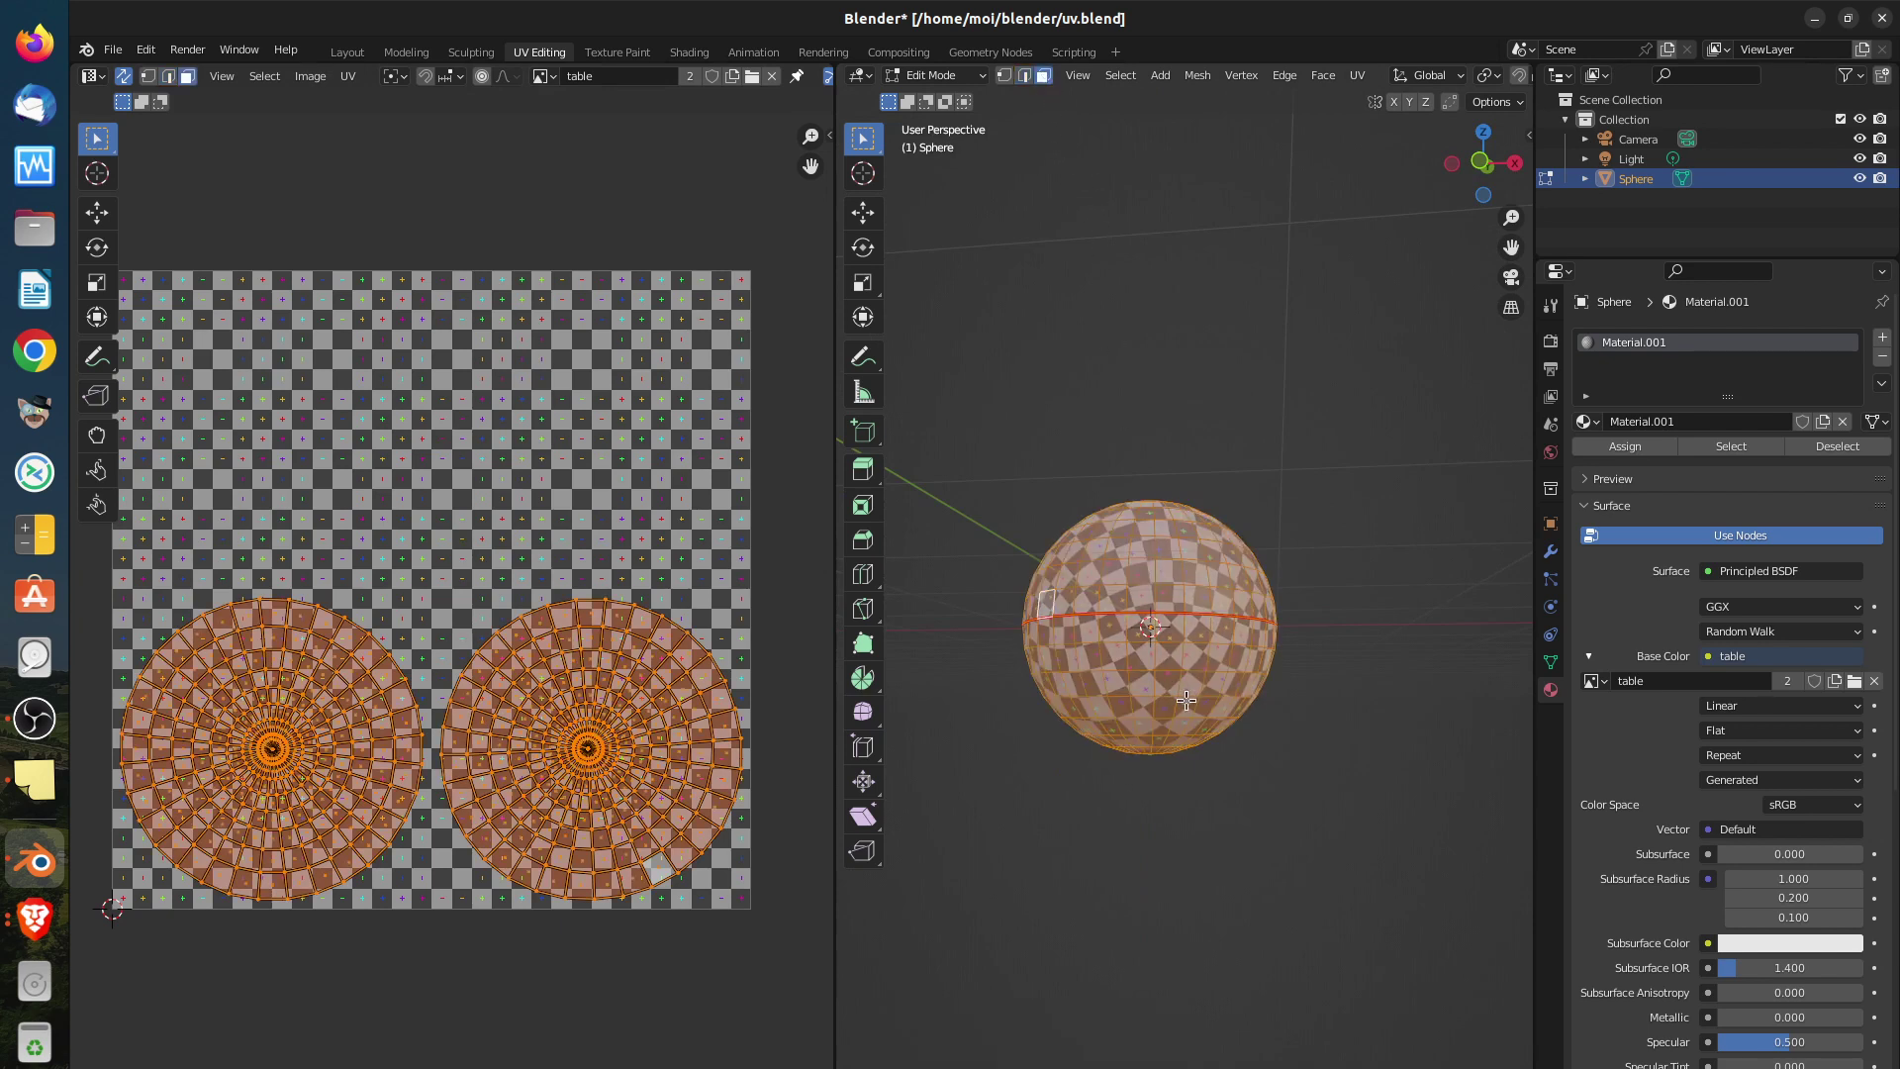
pyautogui.hotkey('alt', 'a')
pyautogui.press('l')
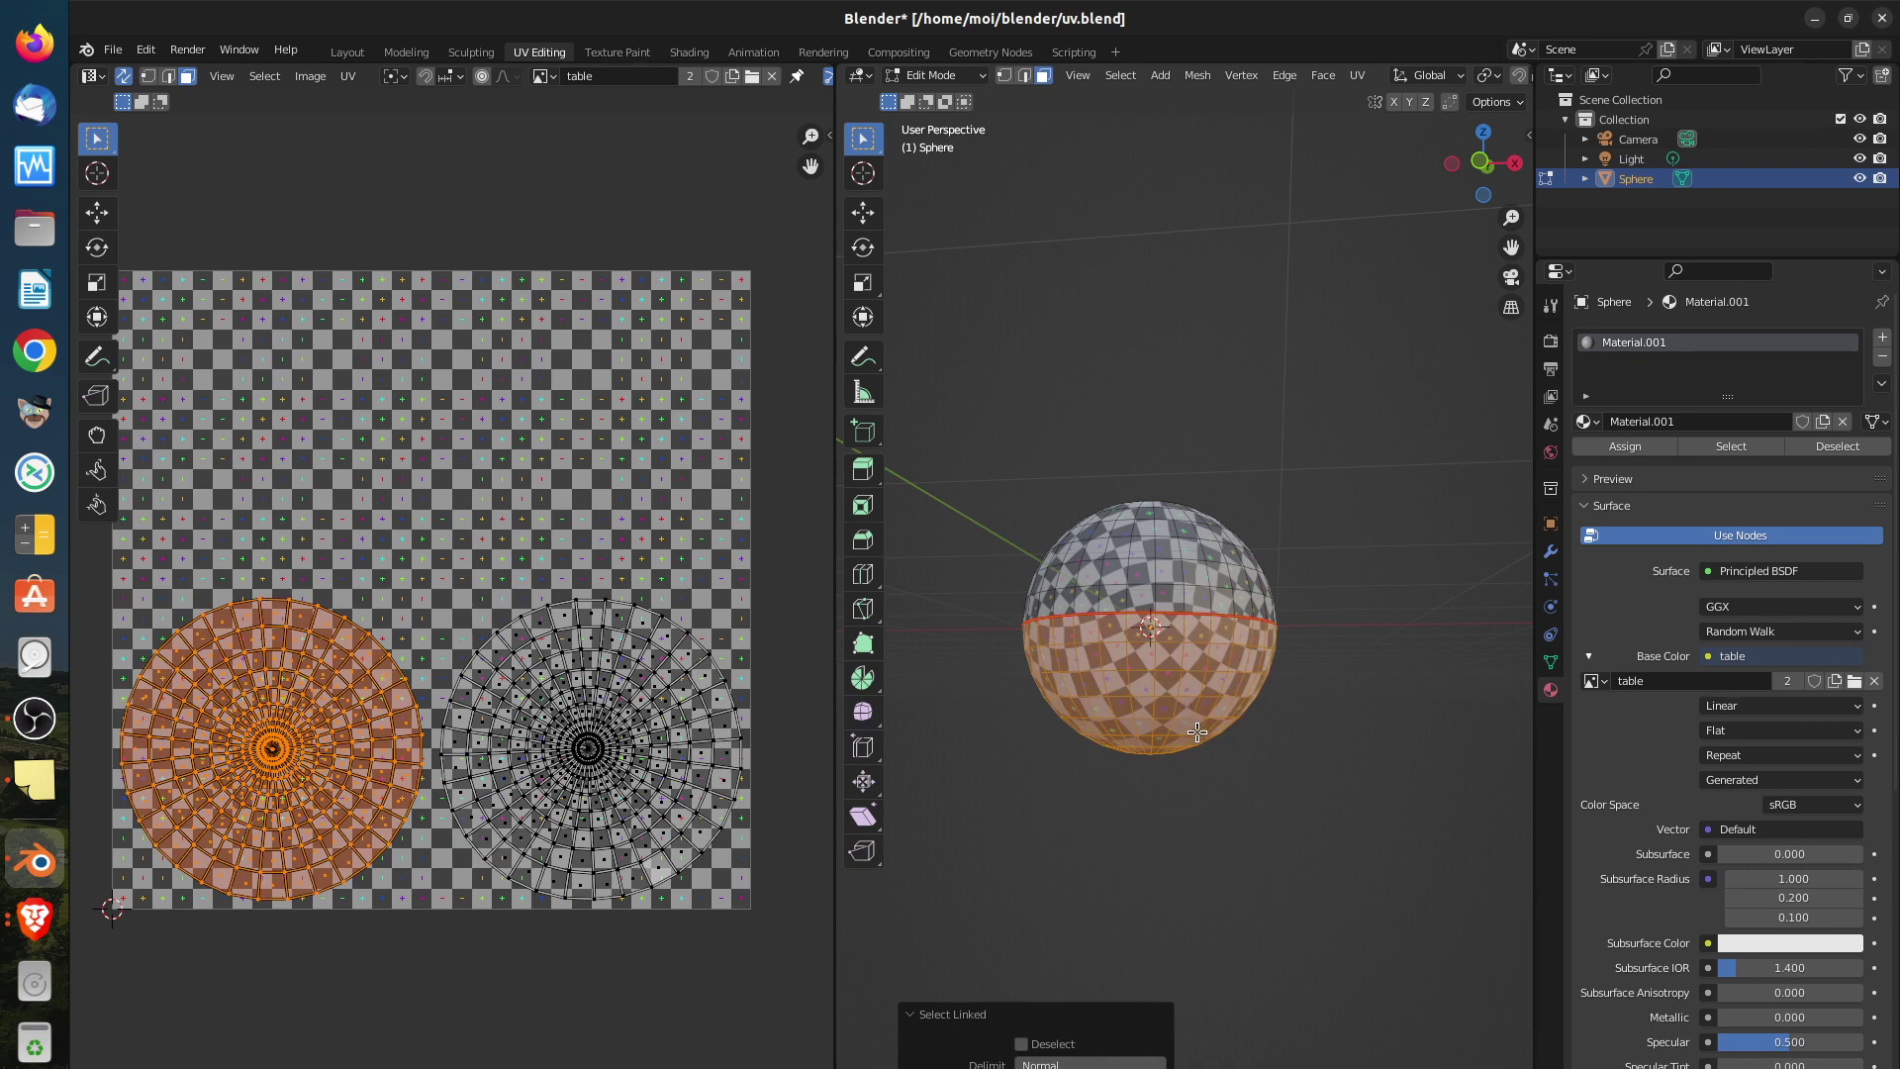
pyautogui.press('x')
pyautogui.click(1197, 729)
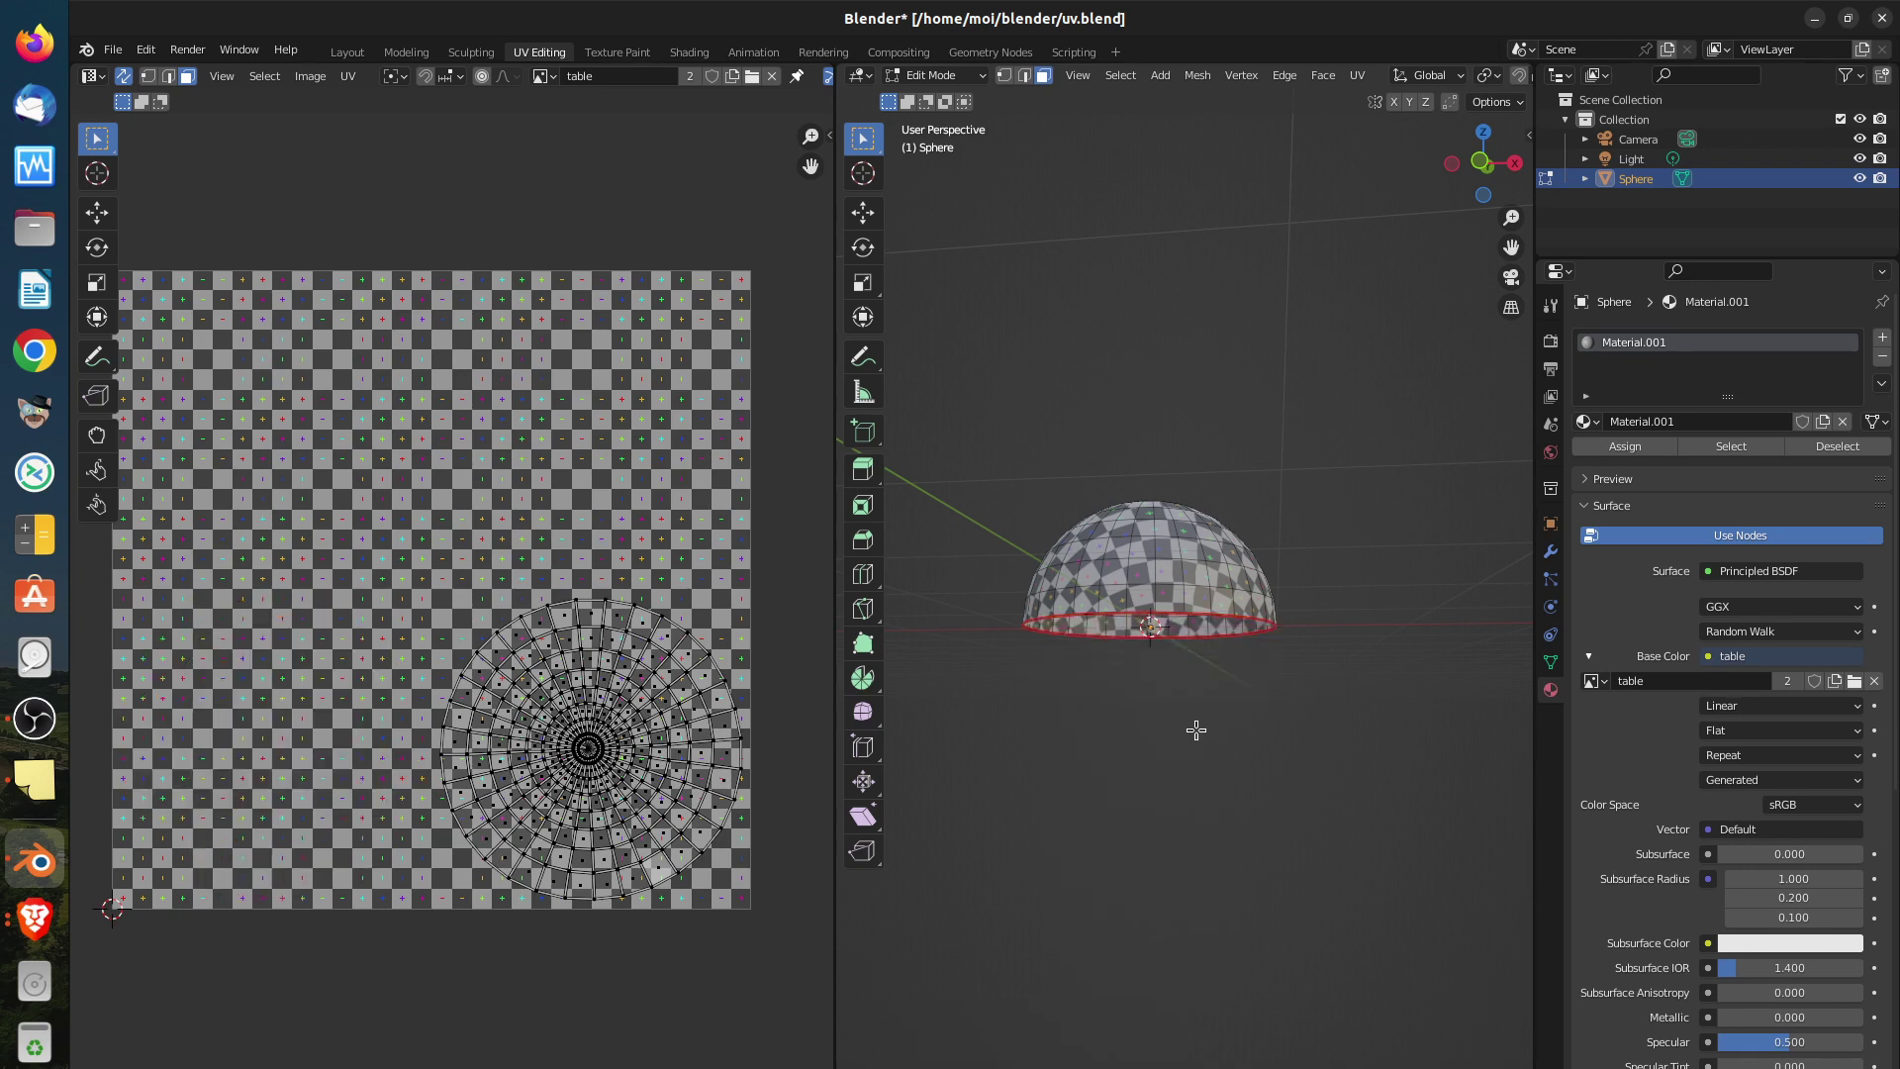
# Select the whole remaining hemisphere and move its UV island to near the centre of the table image
pyautogui.moveTo(1196, 729); pyautogui.dragTo(1088, 841, button='middle')
pyautogui.press('a')
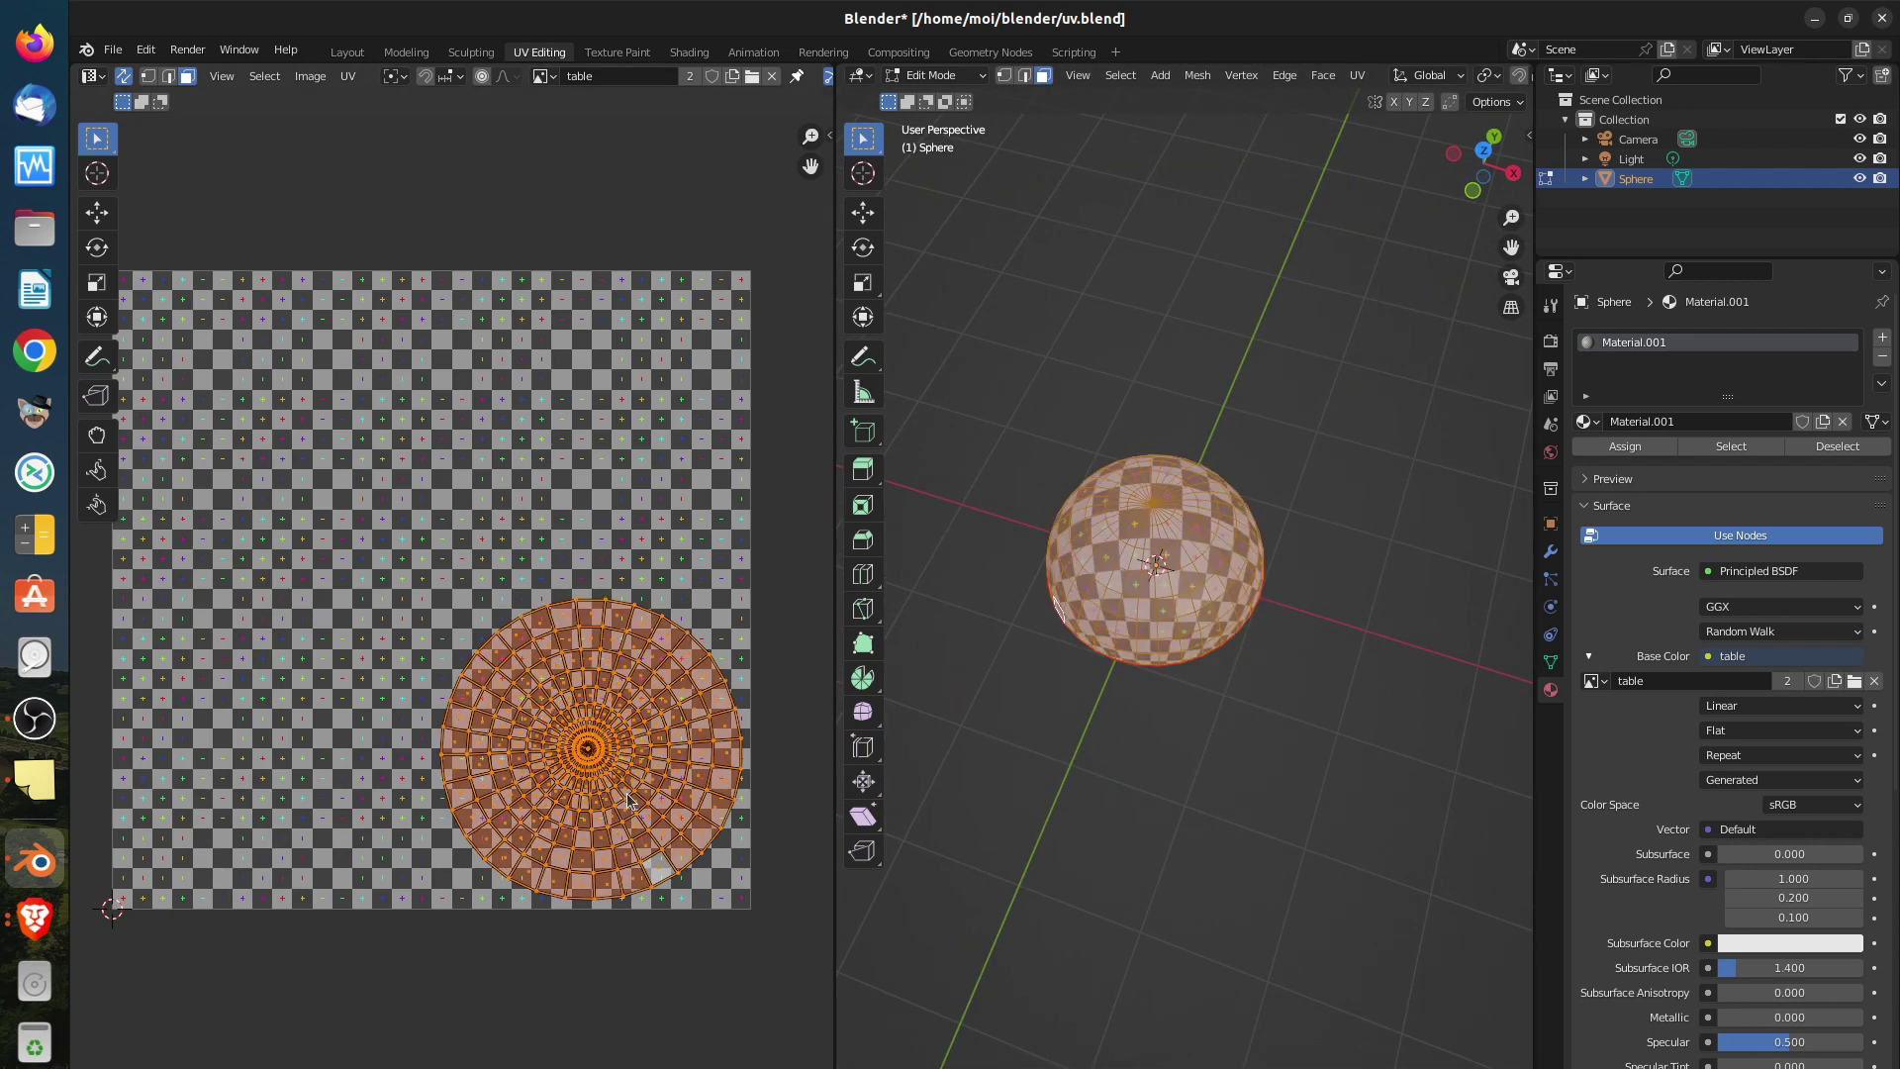
pyautogui.press('g')
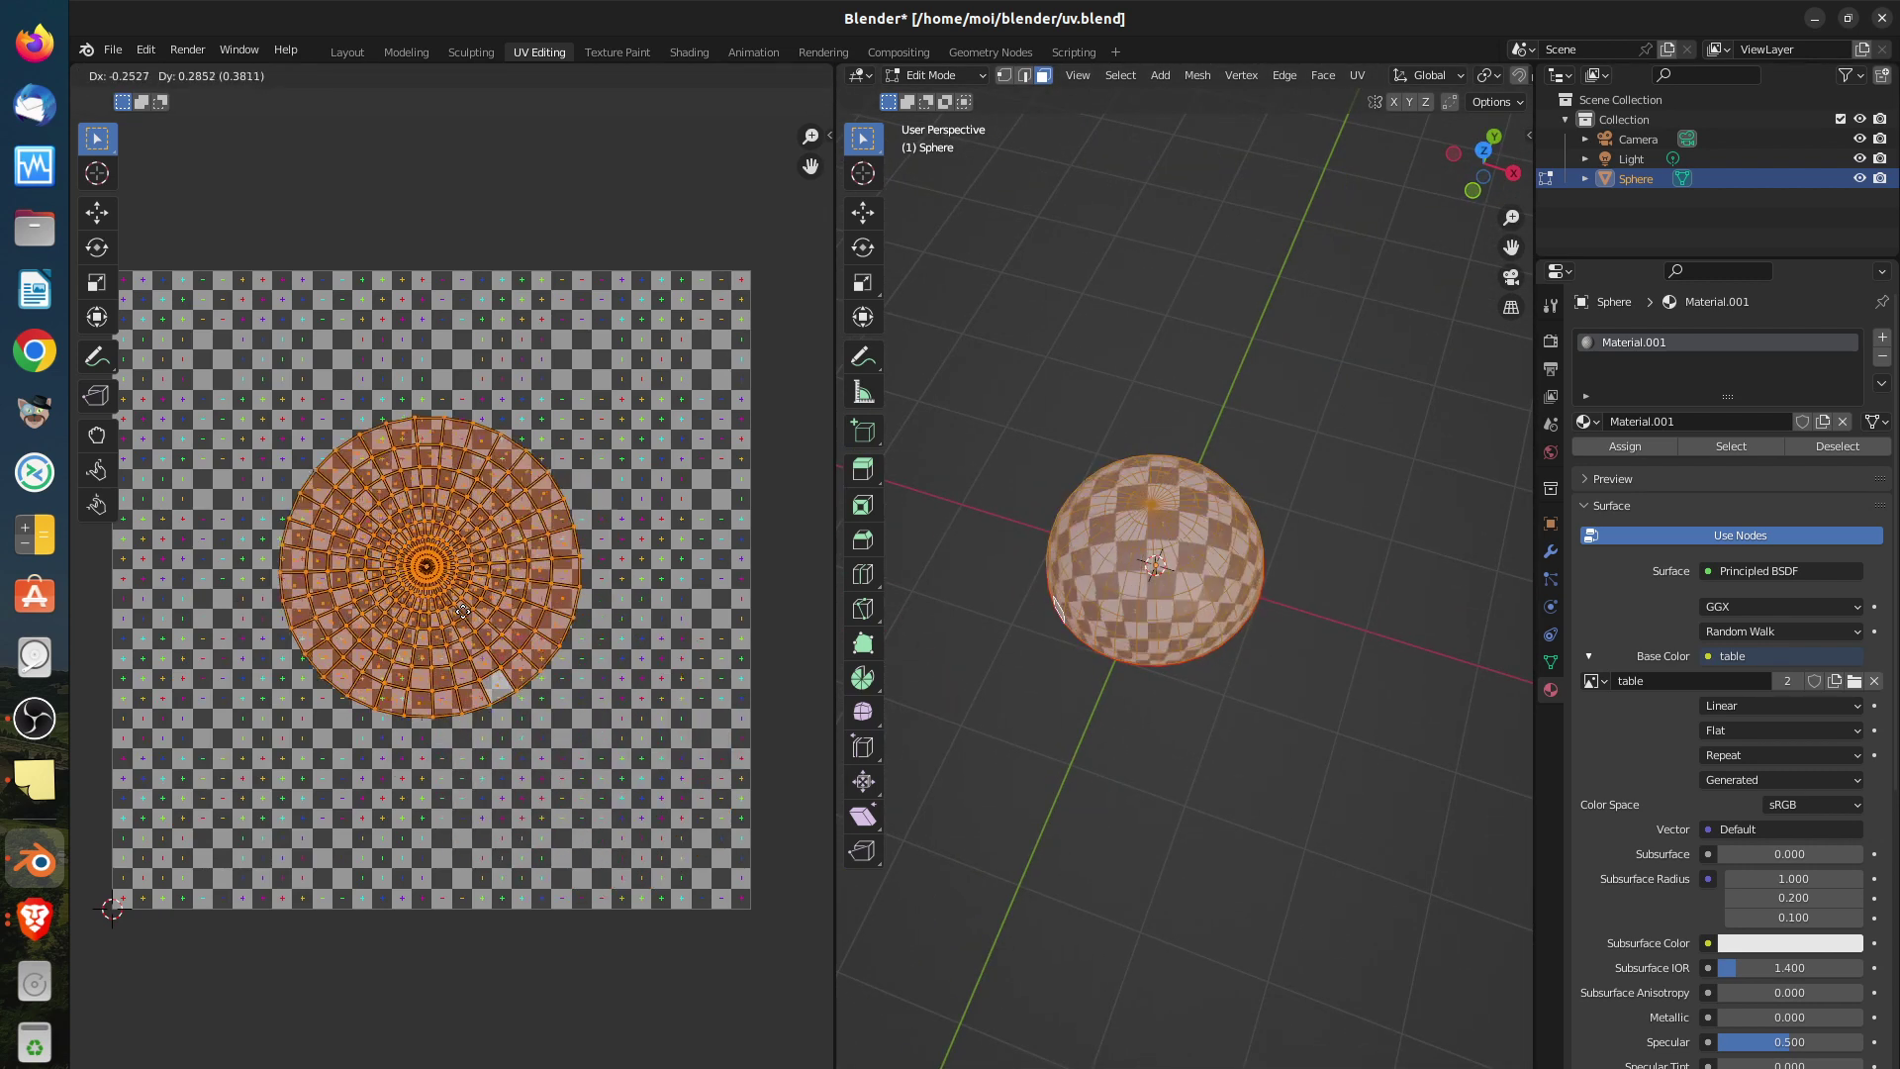
pyautogui.click(437, 632)
# Scale the hemisphere's UV island up until it nearly fills the table image, and centre it within the image
pyautogui.press('s')
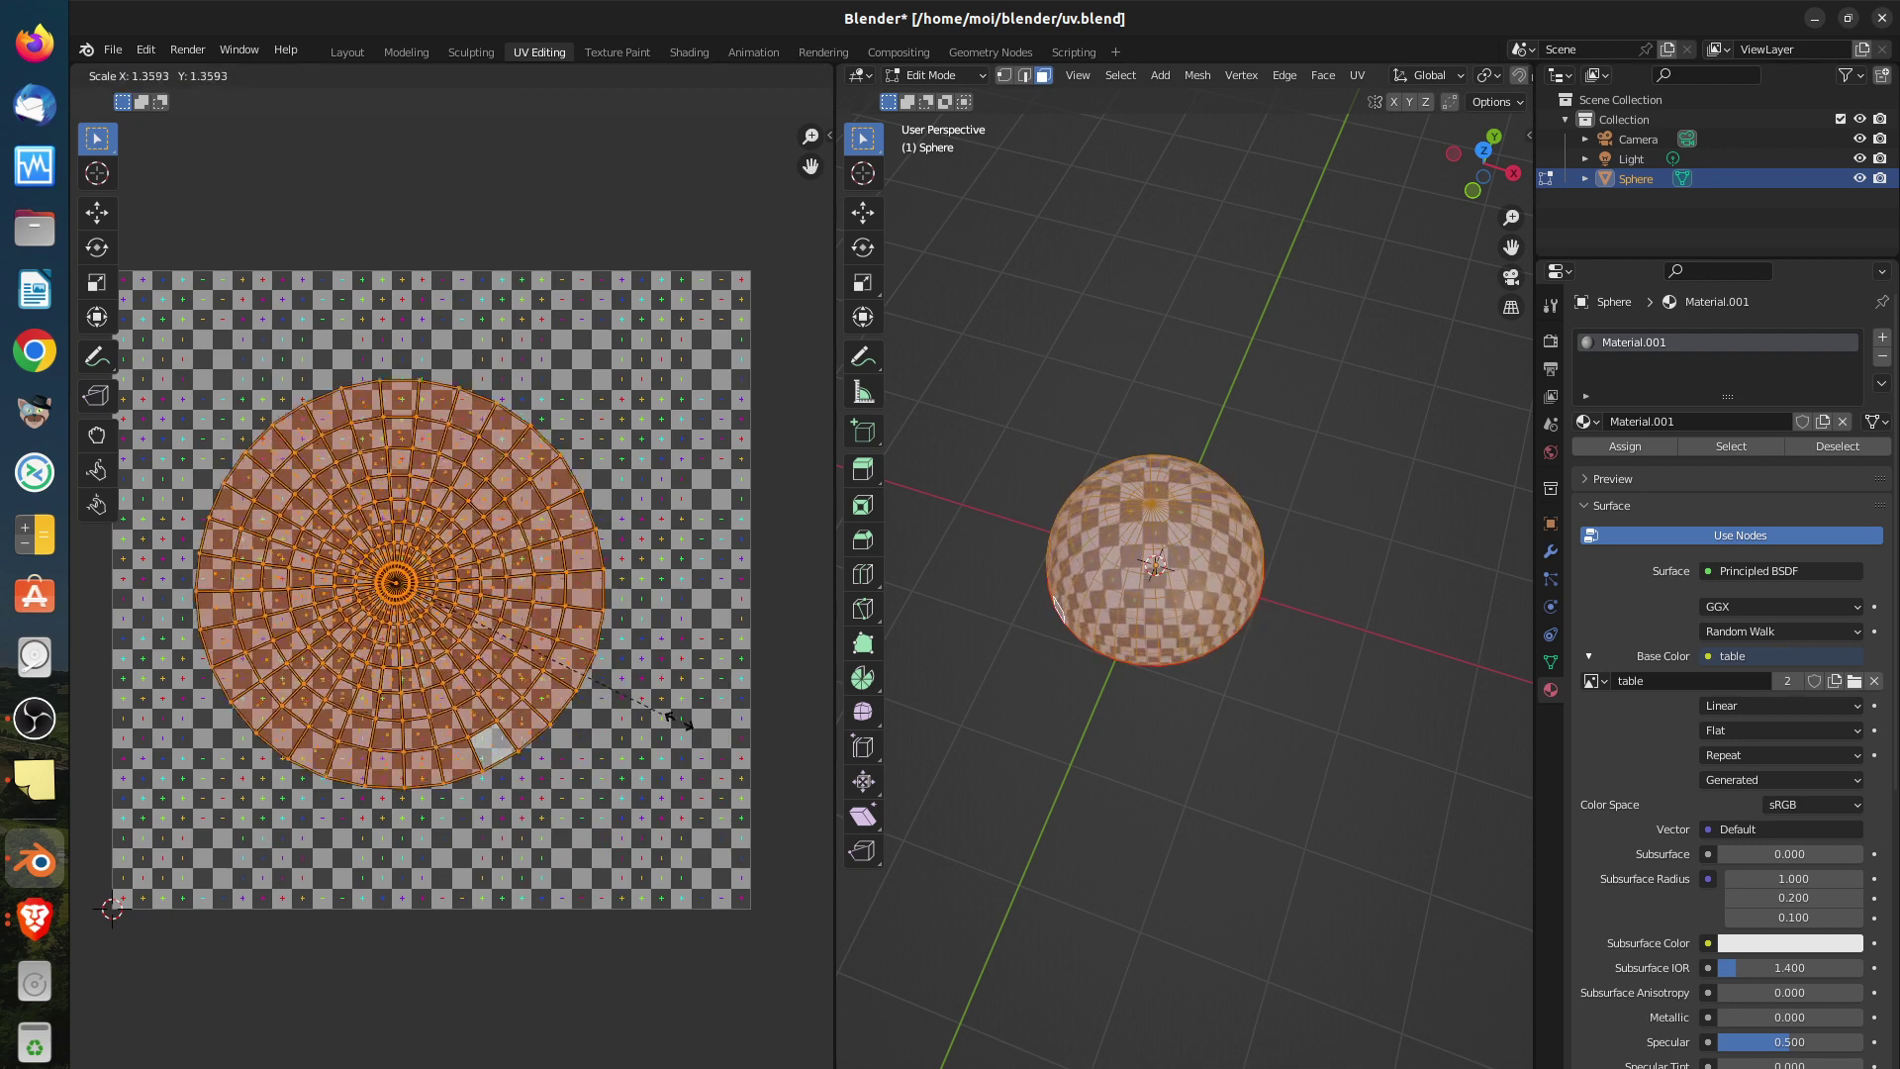
pyautogui.click(789, 789)
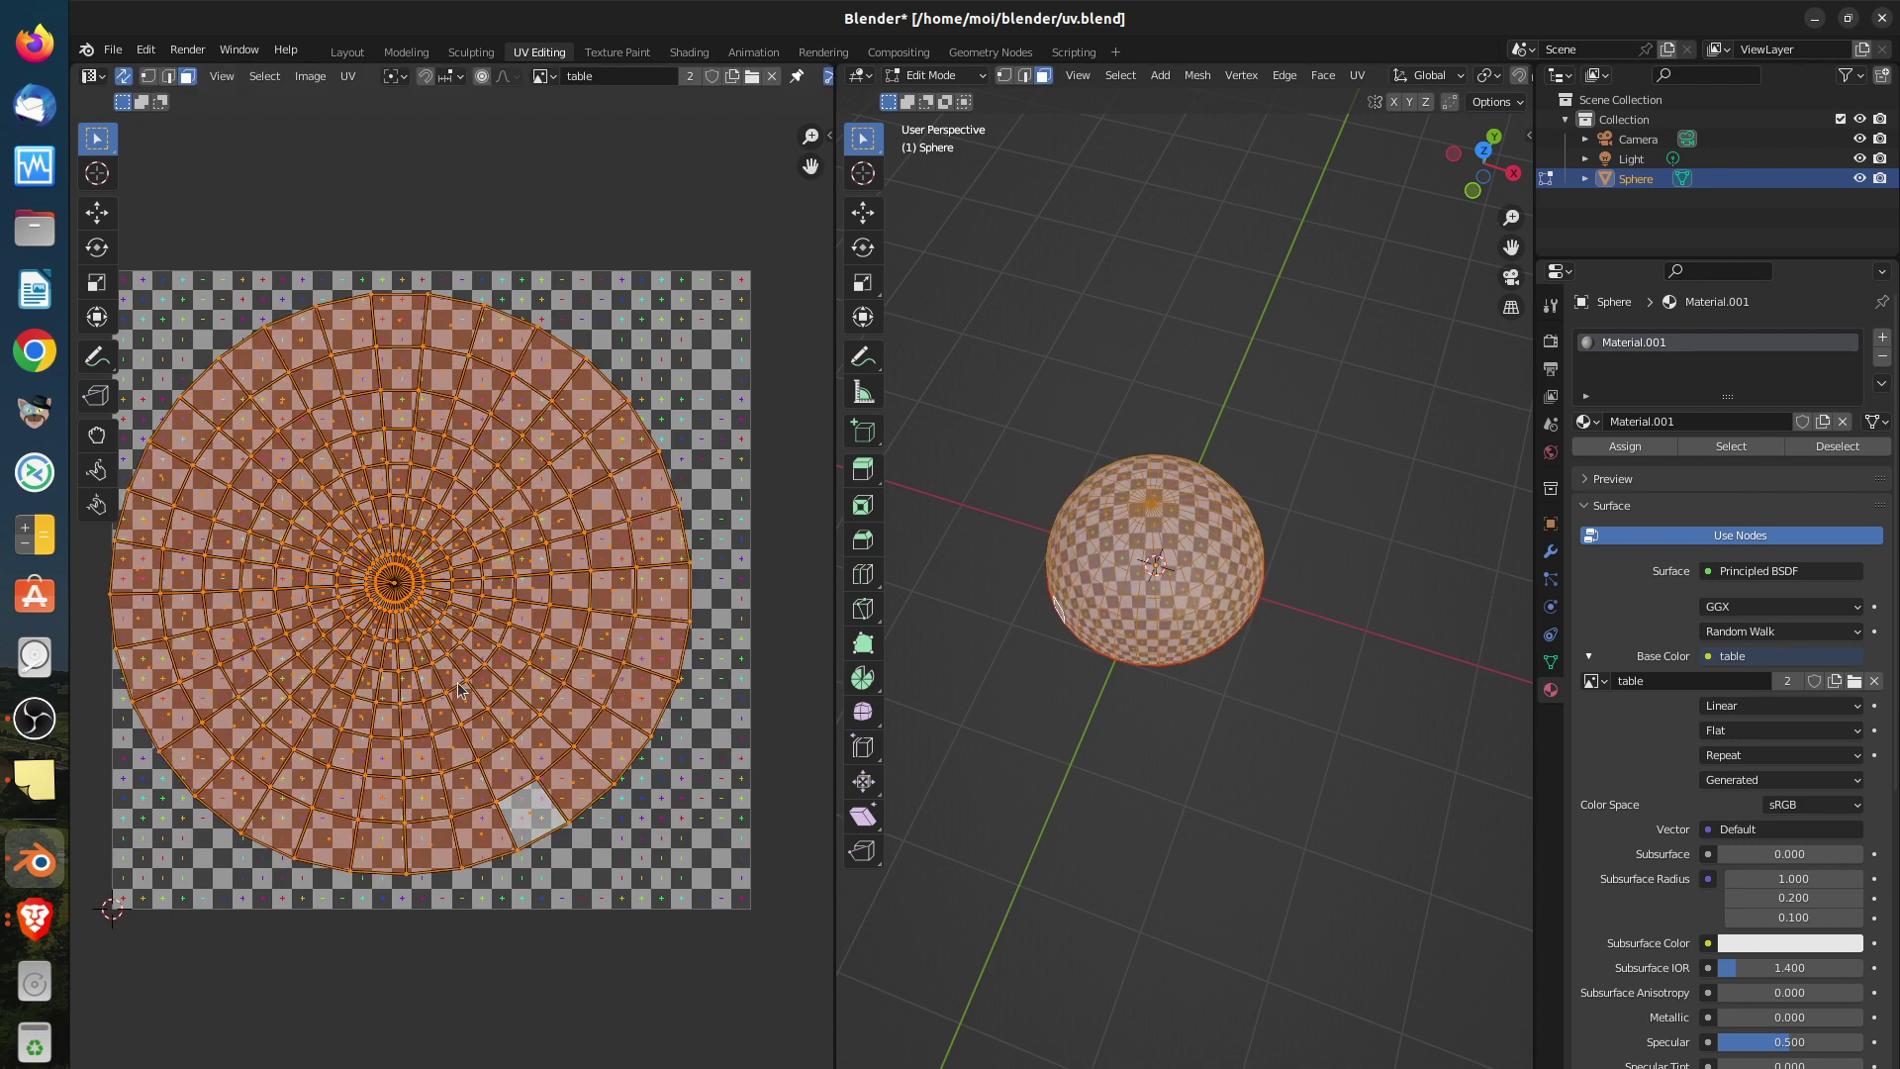
pyautogui.scroll(-2, 458, 690)
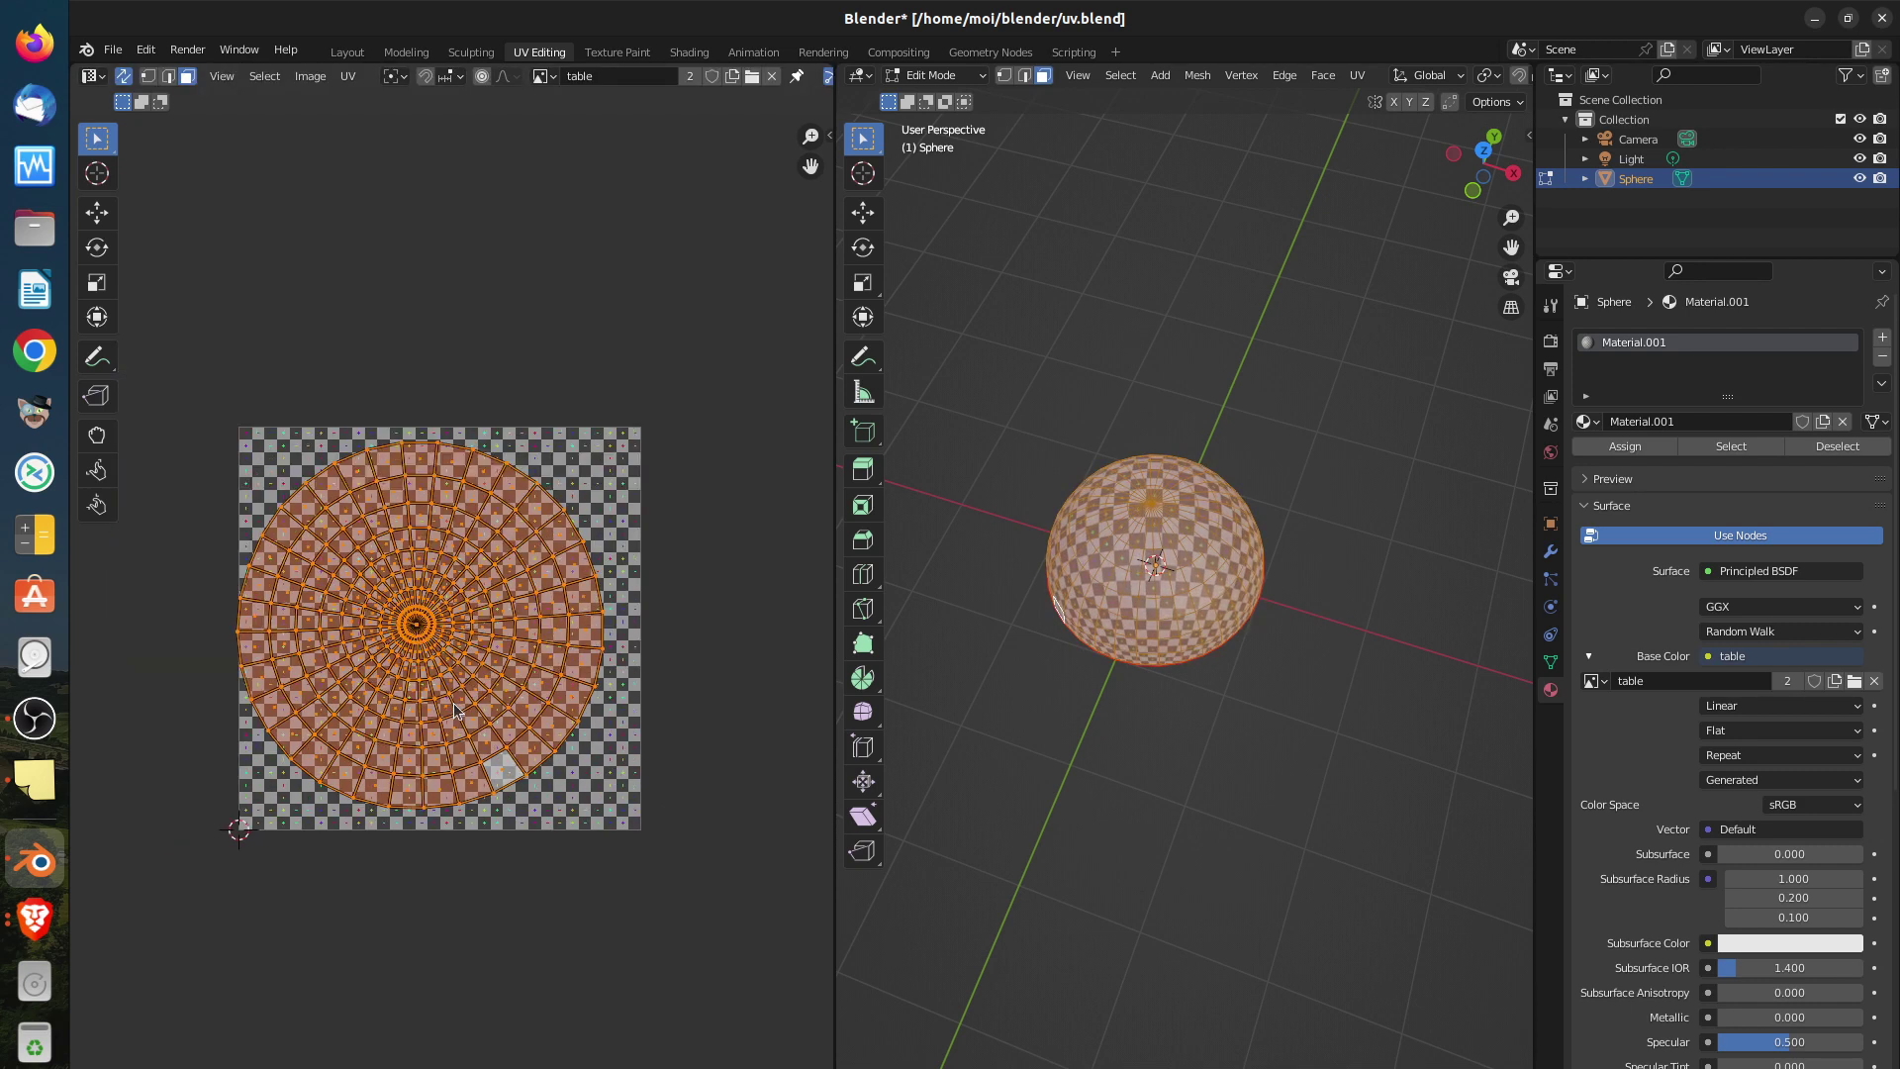
pyautogui.press('g')
pyautogui.click(523, 682)
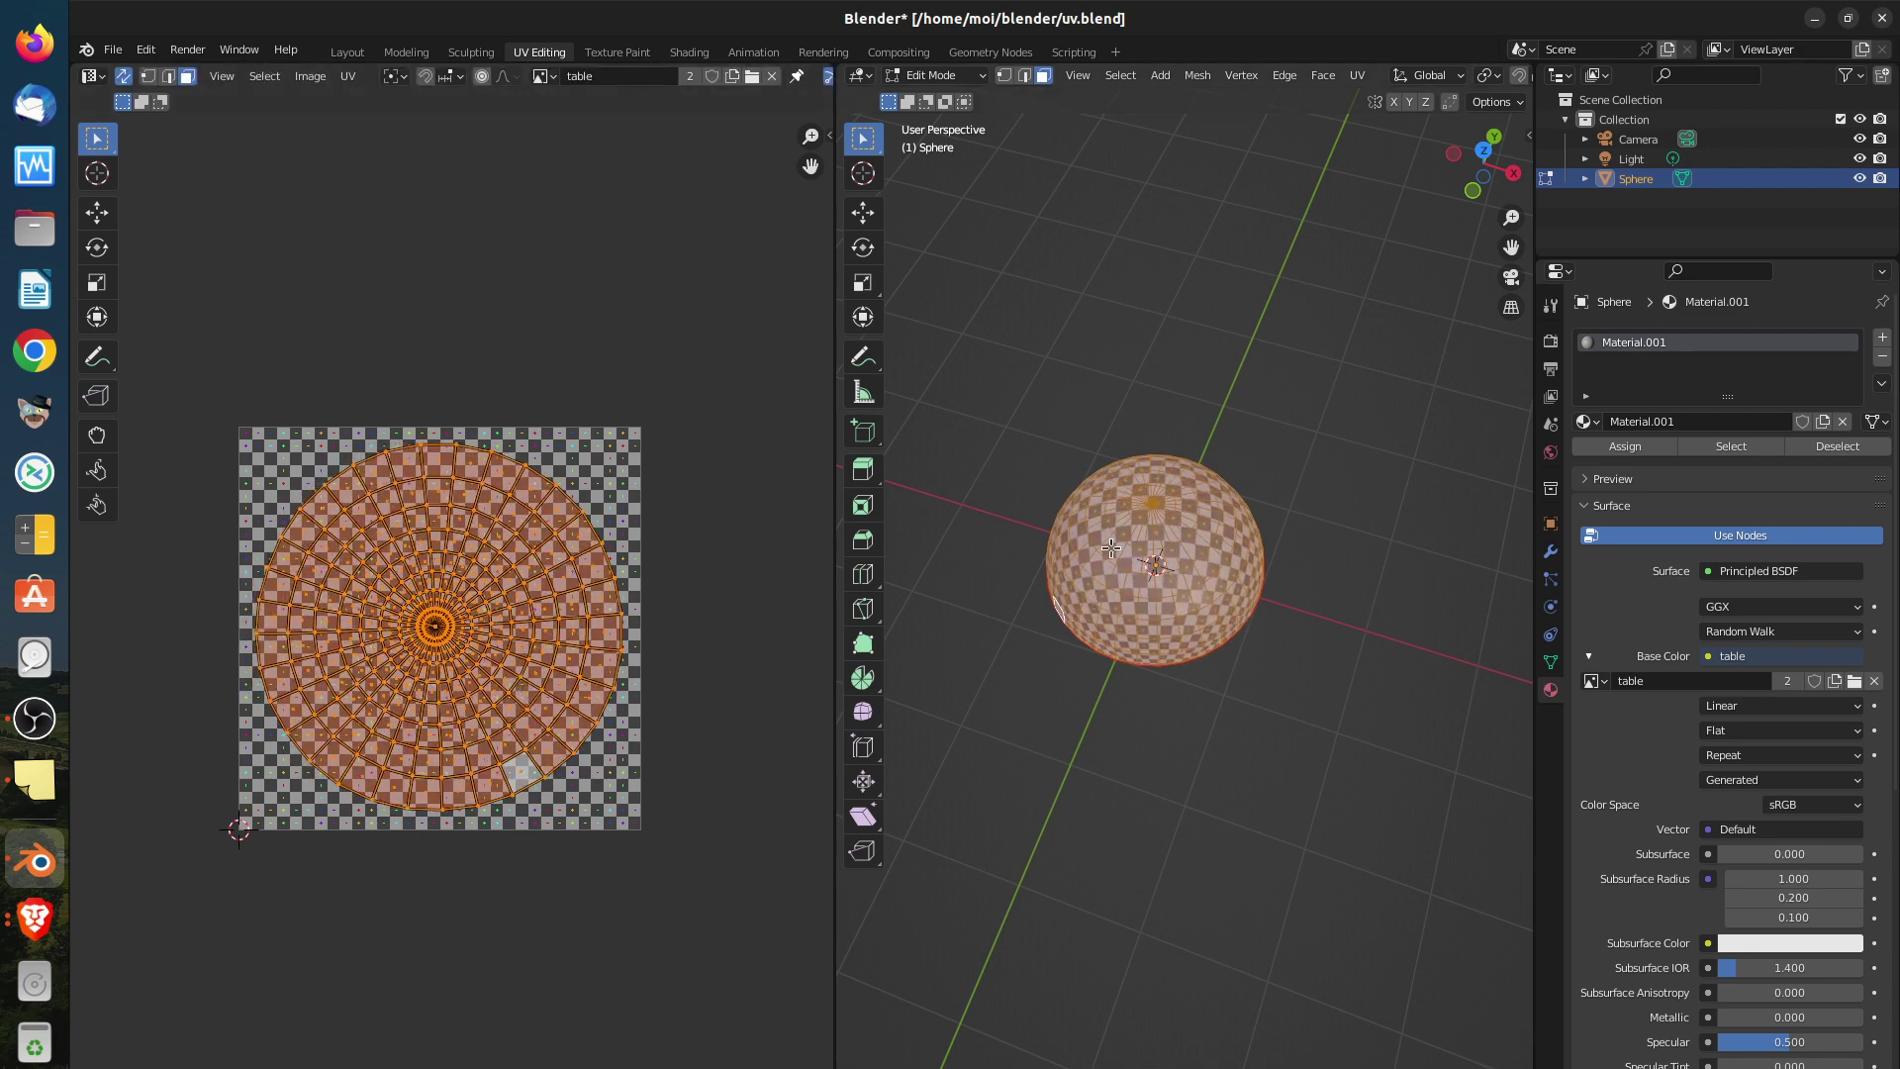
pyautogui.scroll(5, 1110, 547)
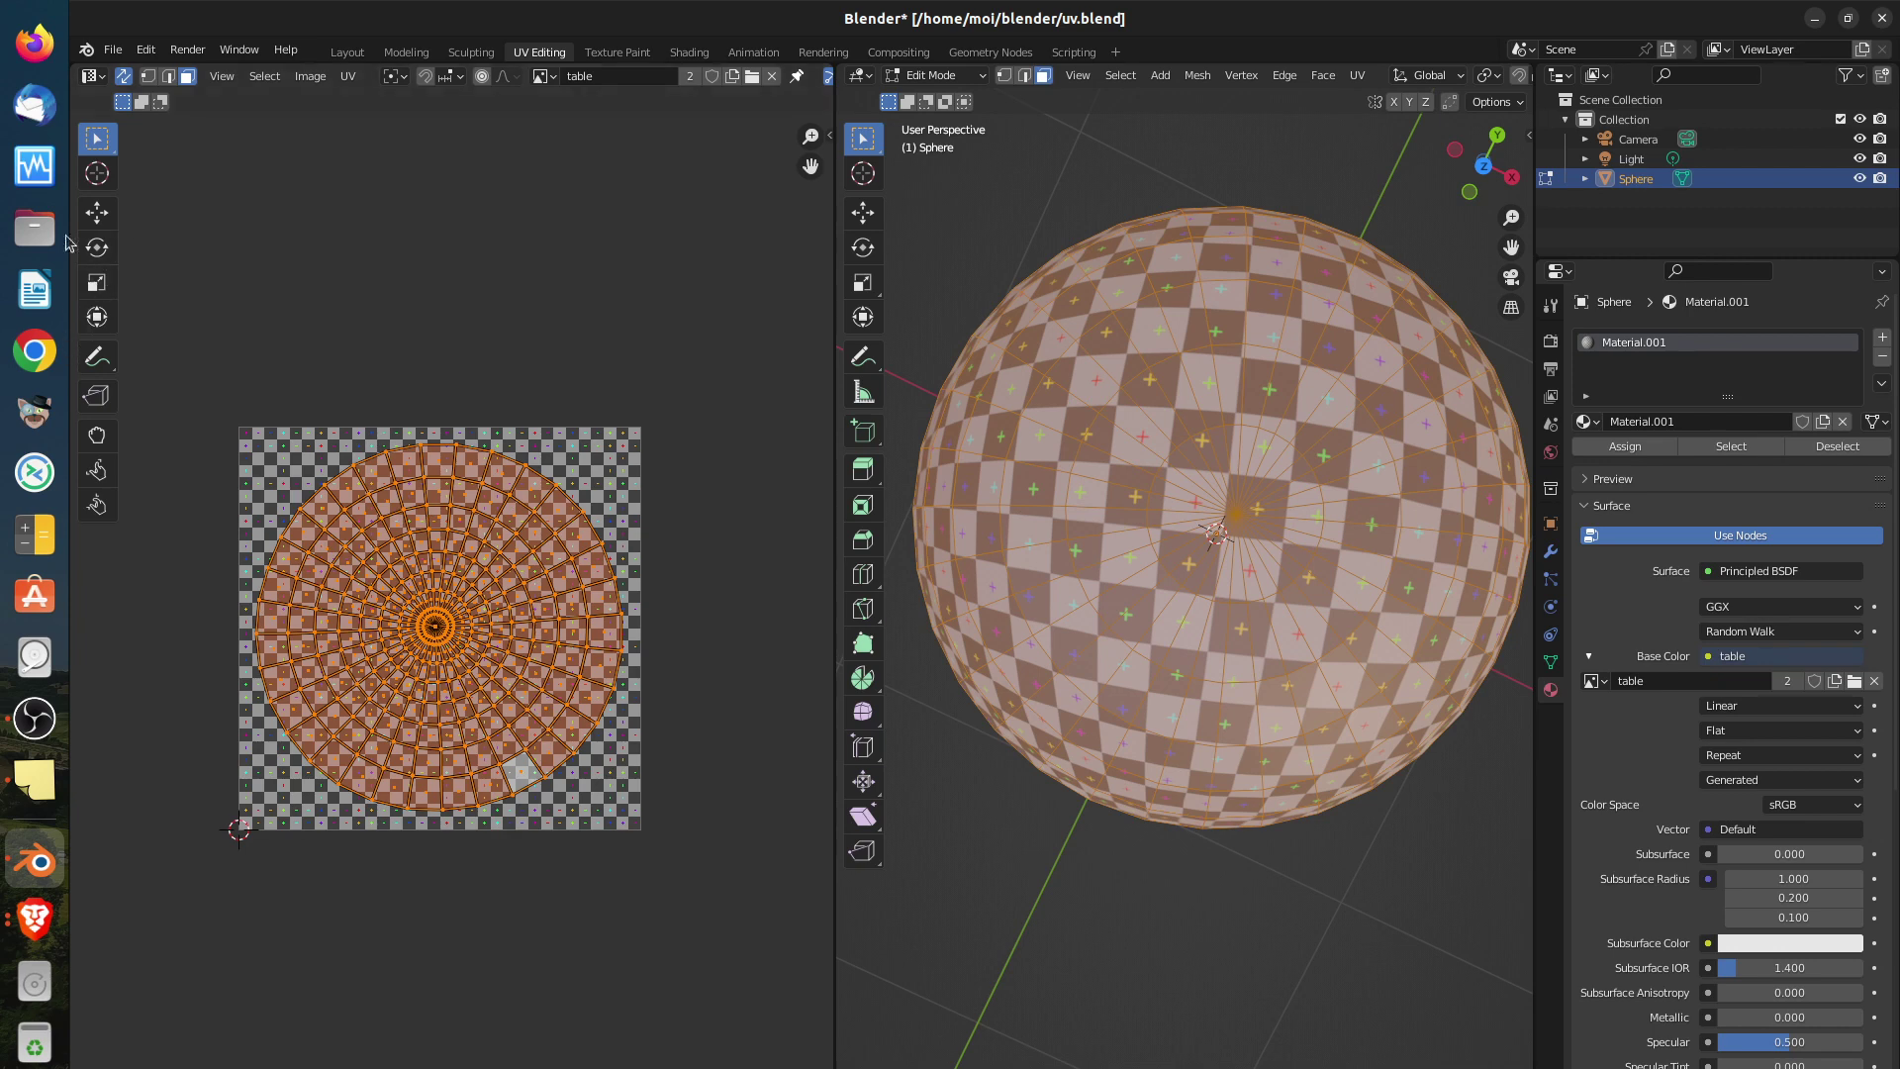
# Switch to Firefox, start a new browsing session, and search Google for "texture d'oeil"
pyautogui.click(34, 43)
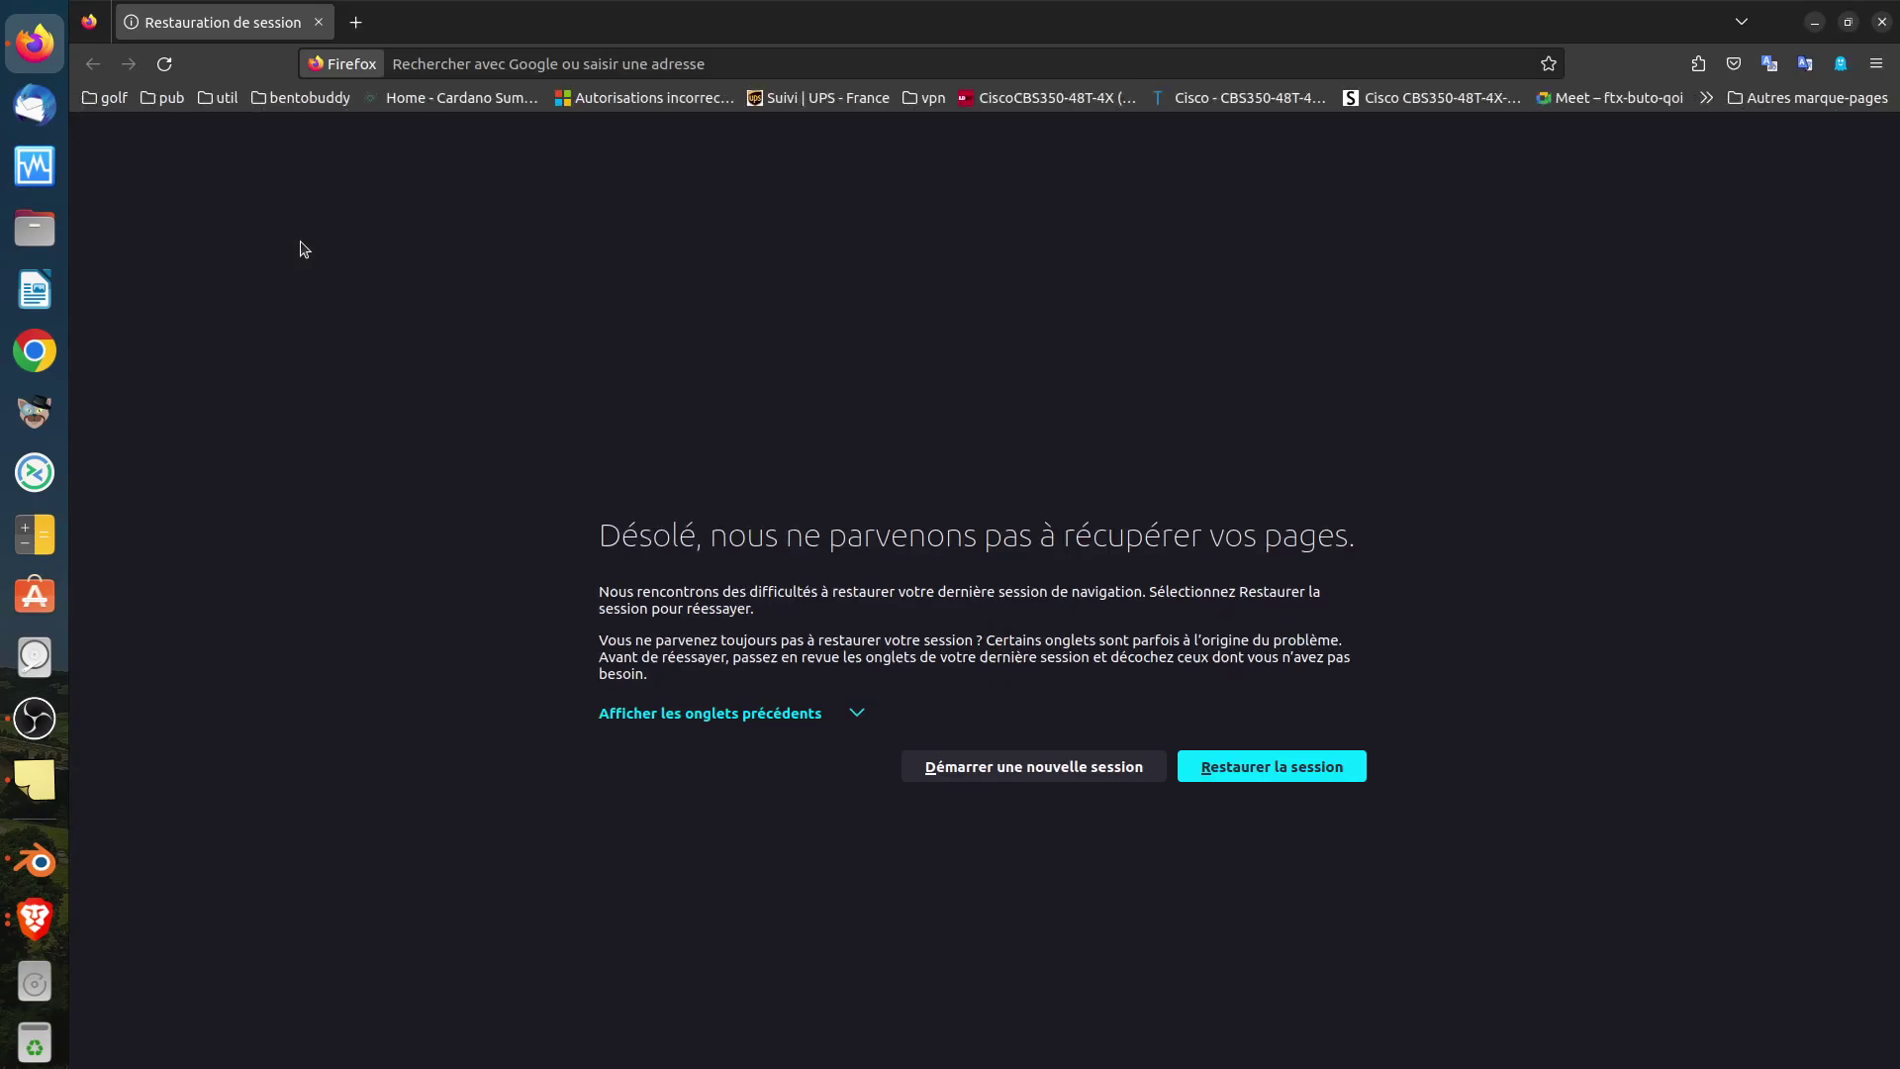
pyautogui.click(1115, 772)
pyautogui.click(766, 622)
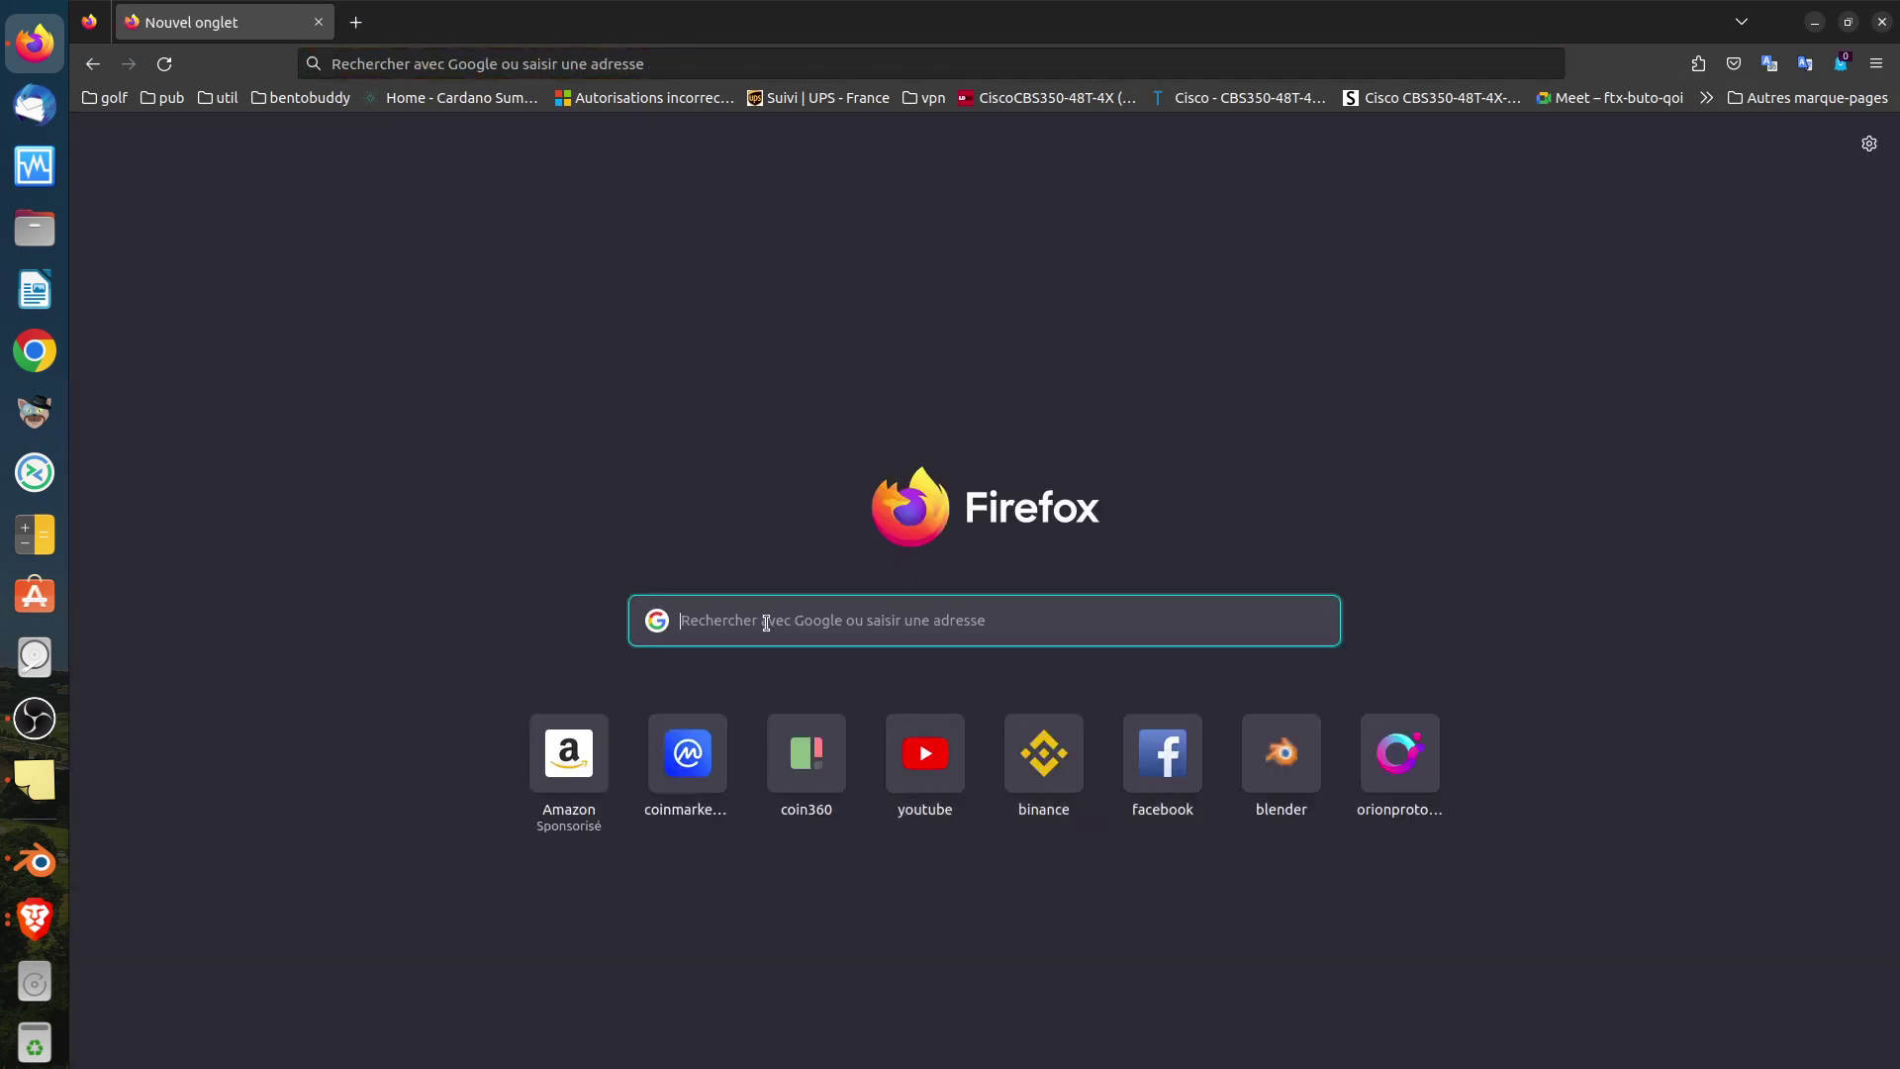
pyautogui.write('texture')
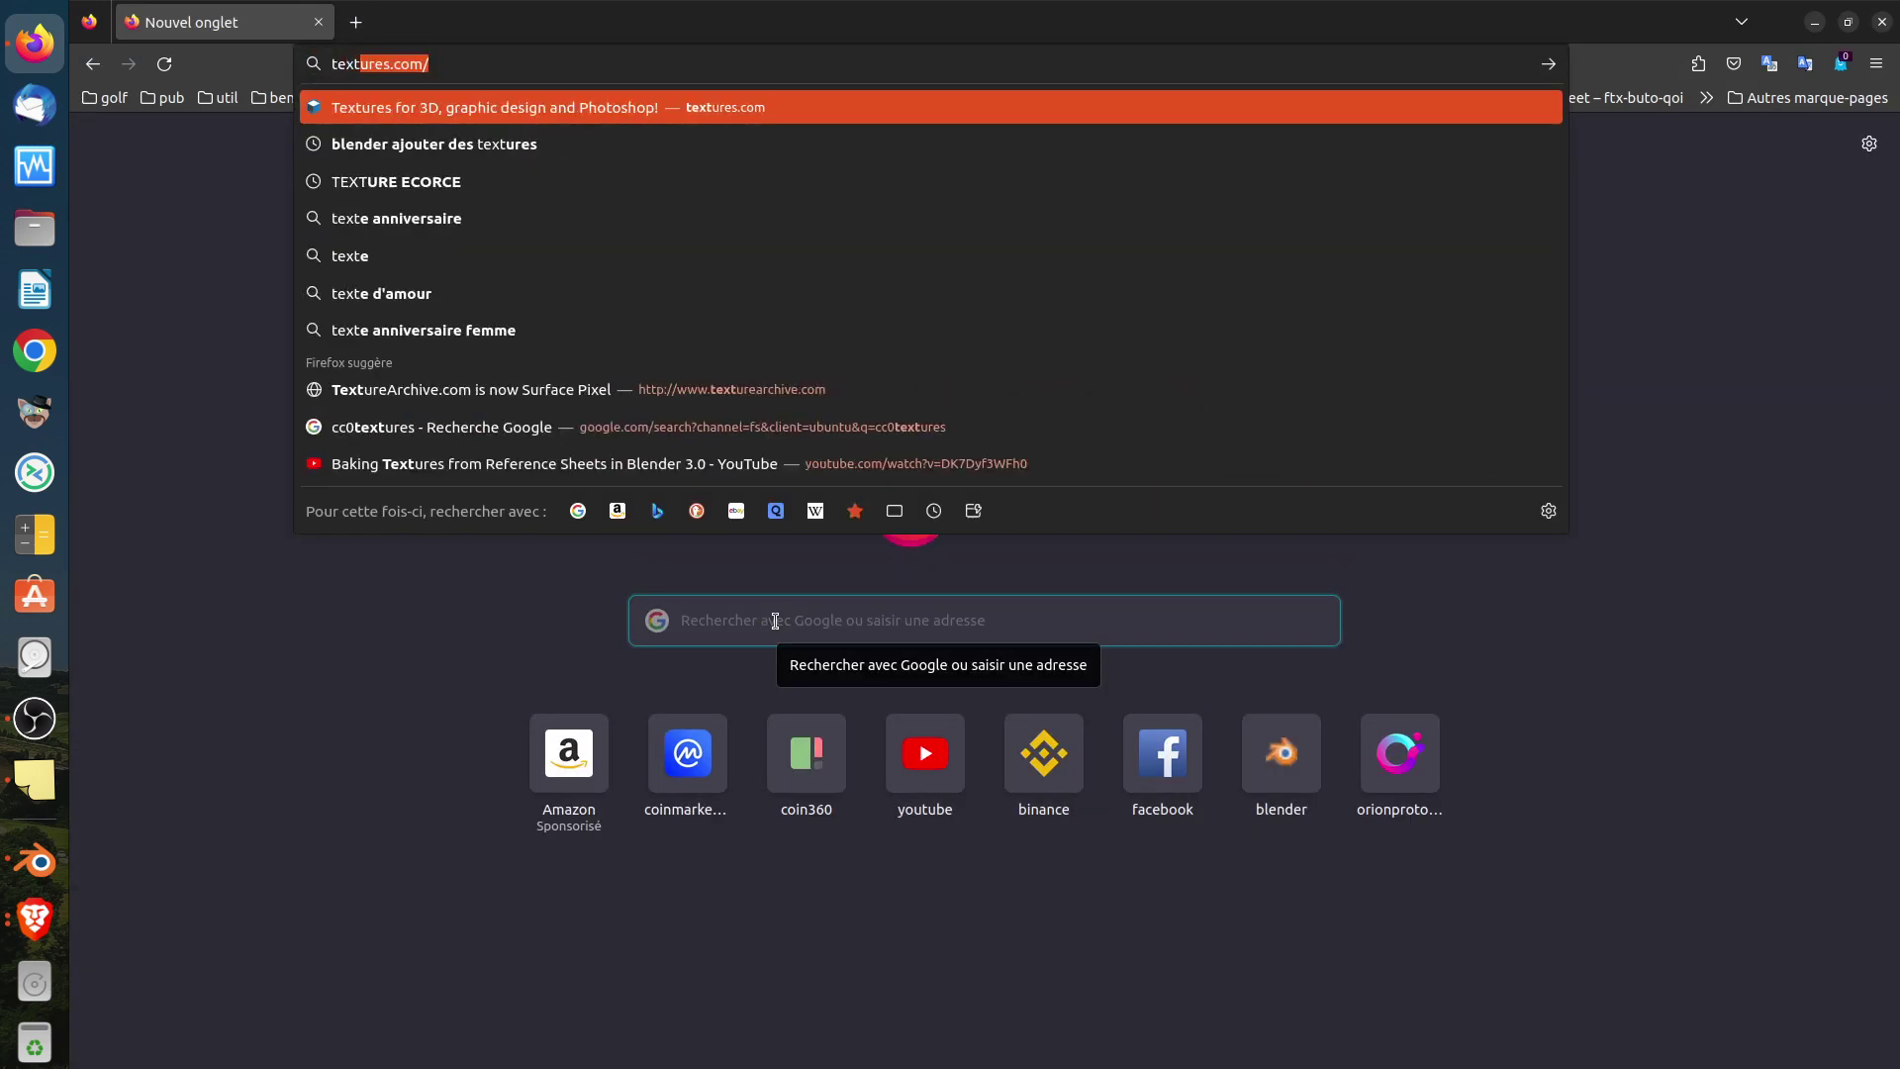
pyautogui.write(" d'")
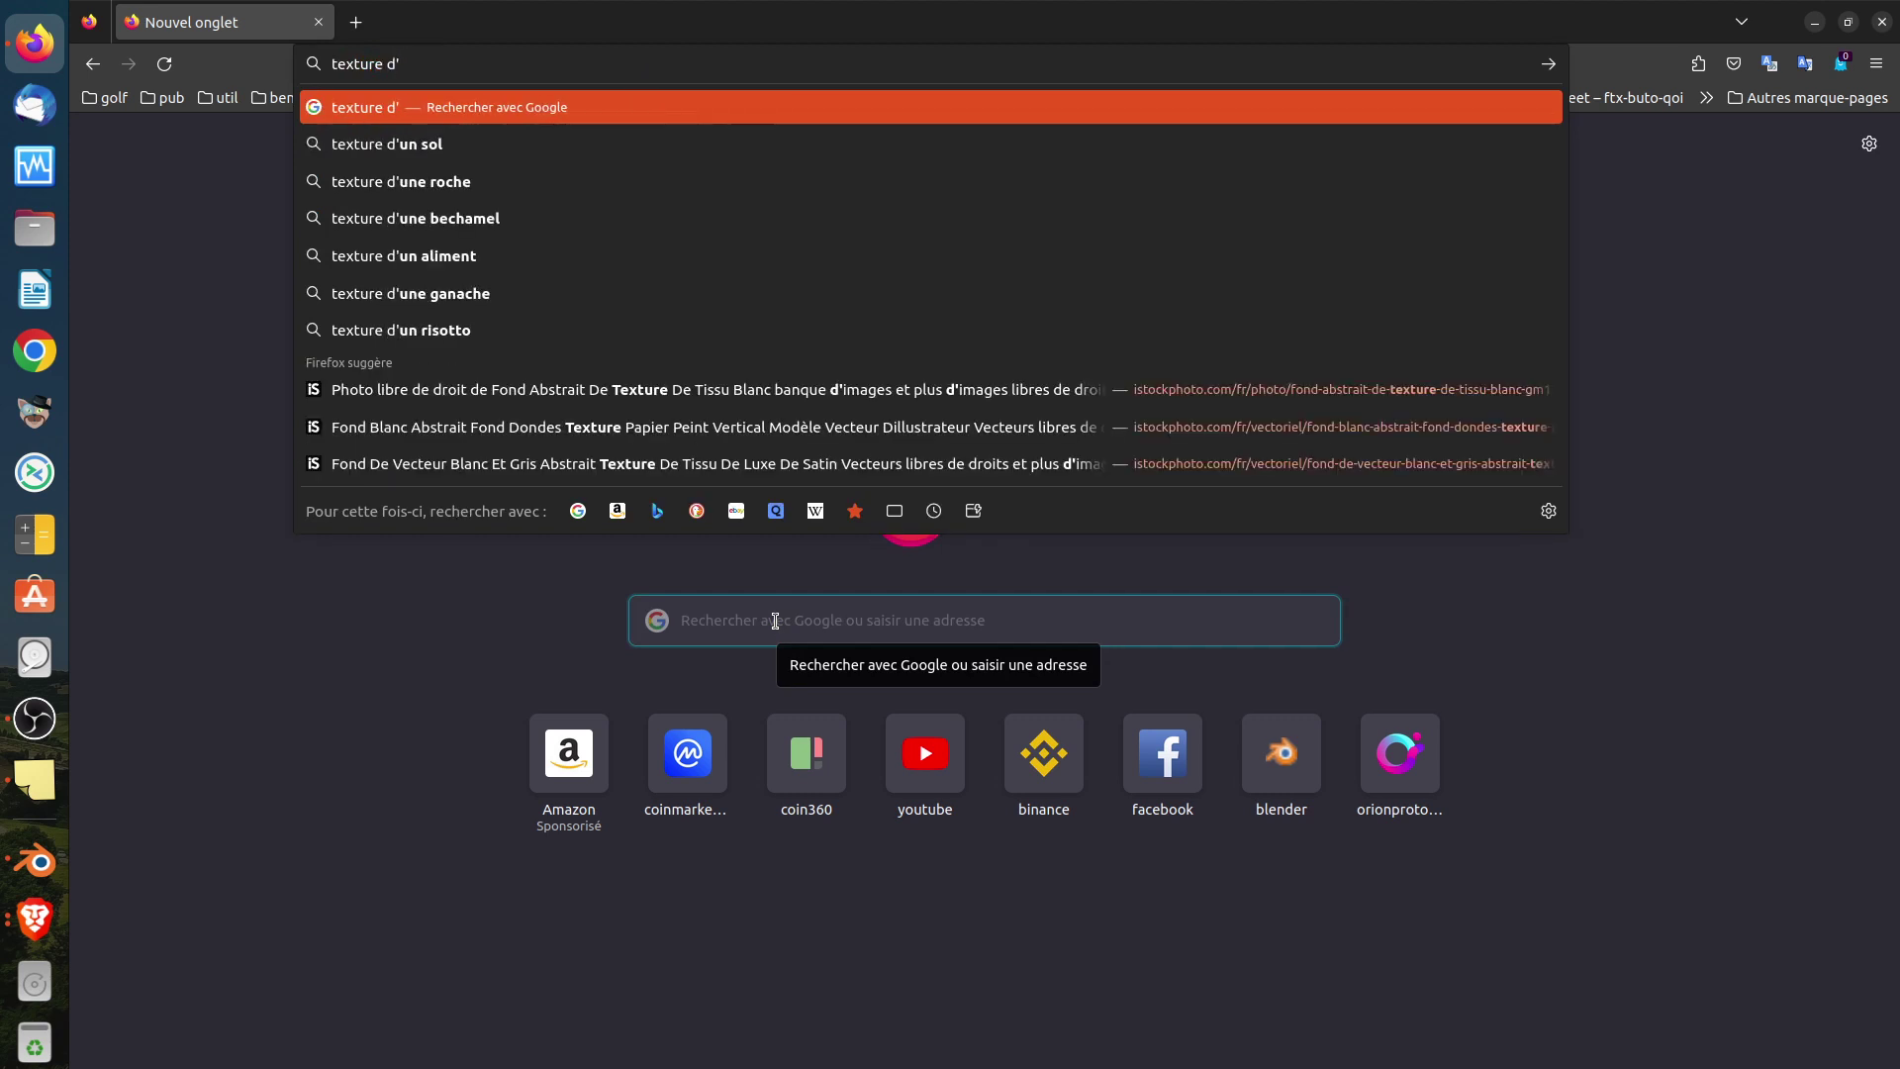
pyautogui.write('oeil')
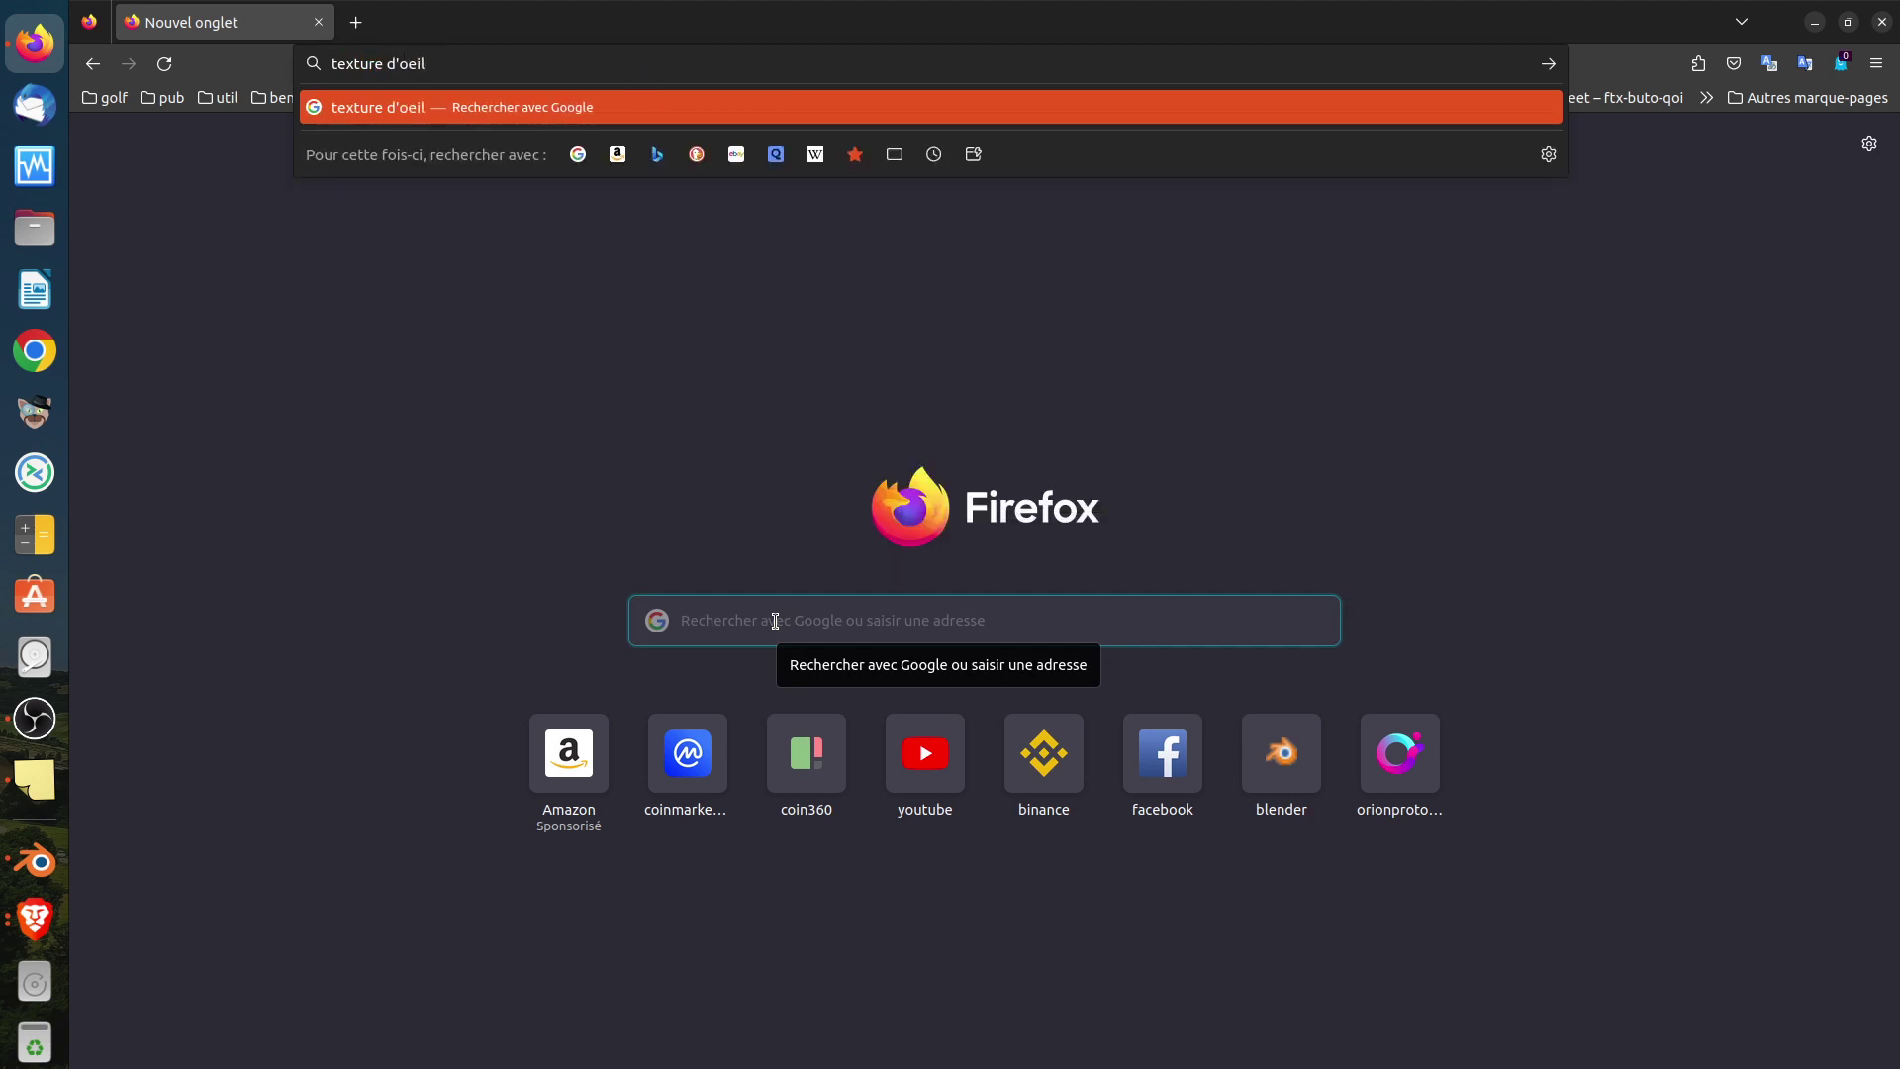
pyautogui.press('Return')
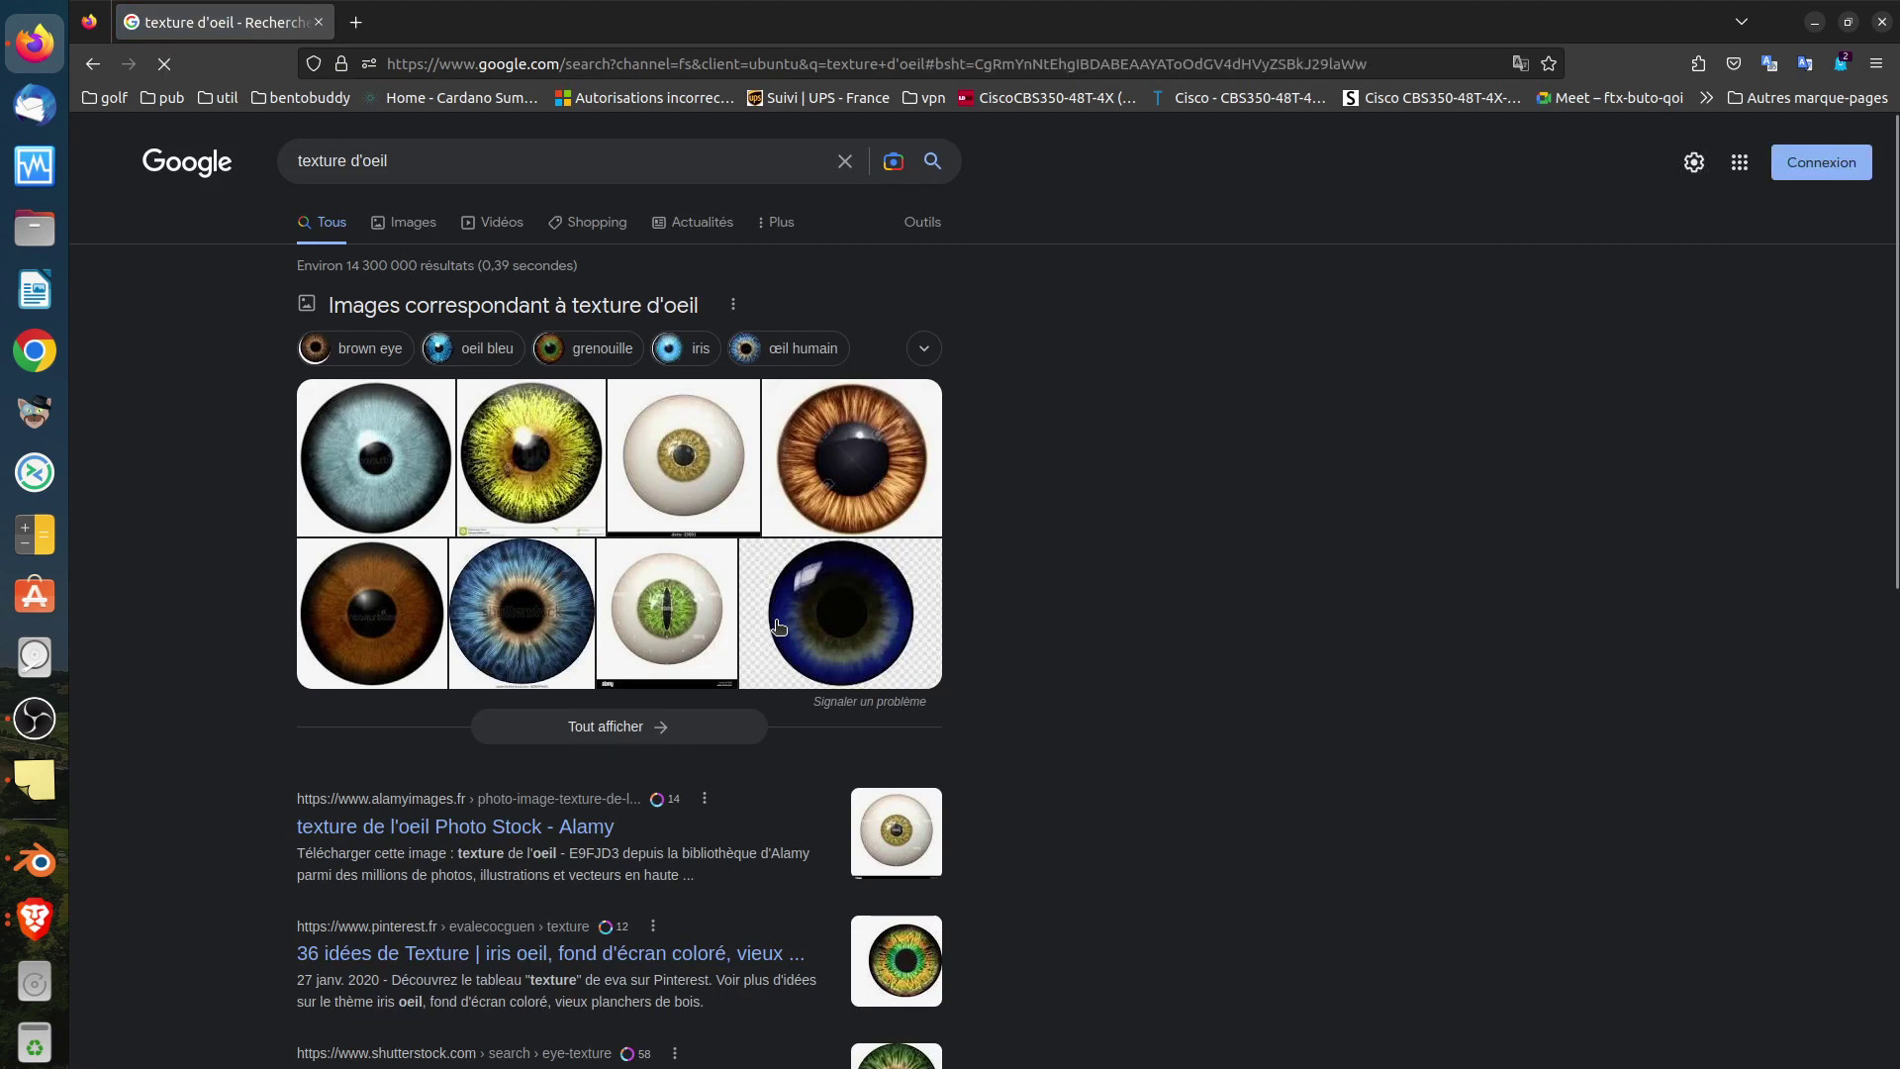
# Open the yellow iris image result and save it as texture-jaune-d-oeil-118702160.jpg in the Bureau/BLENDER folder
pyautogui.click(527, 486)
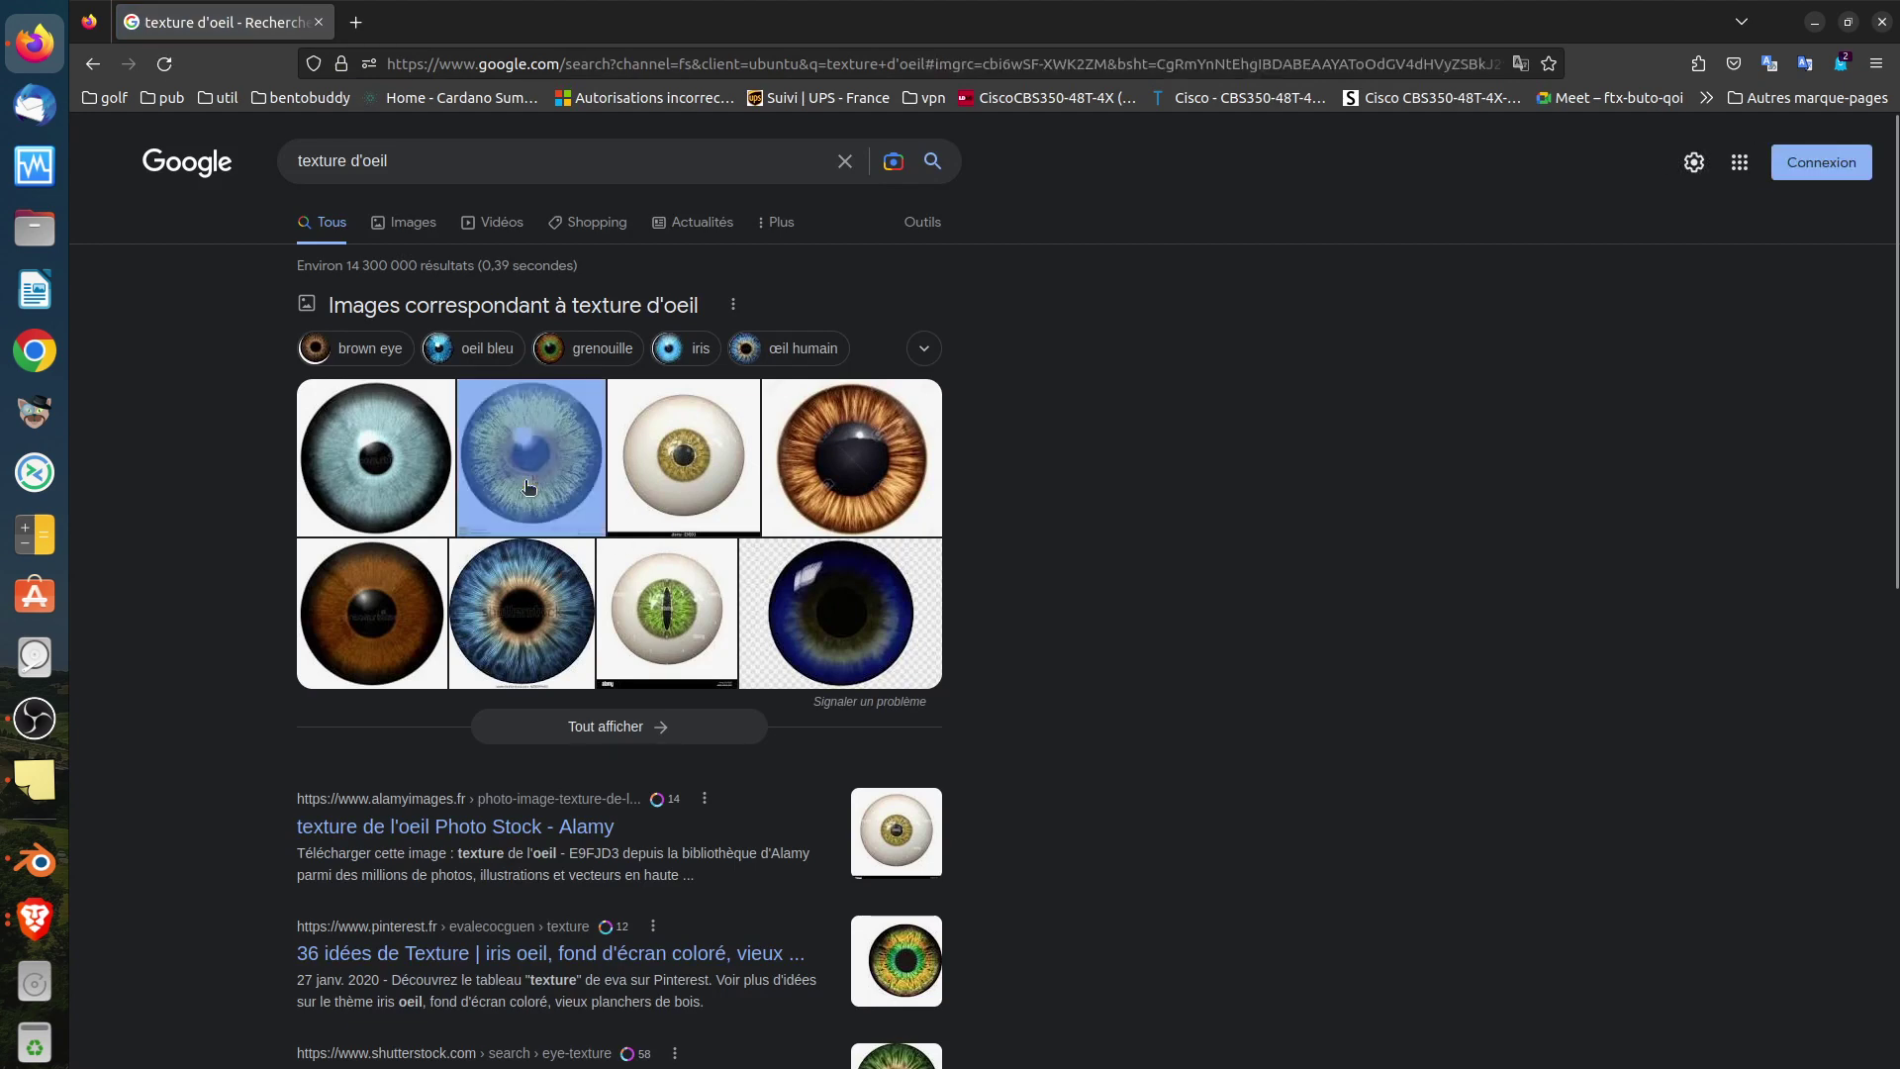
pyautogui.rightClick(1288, 542)
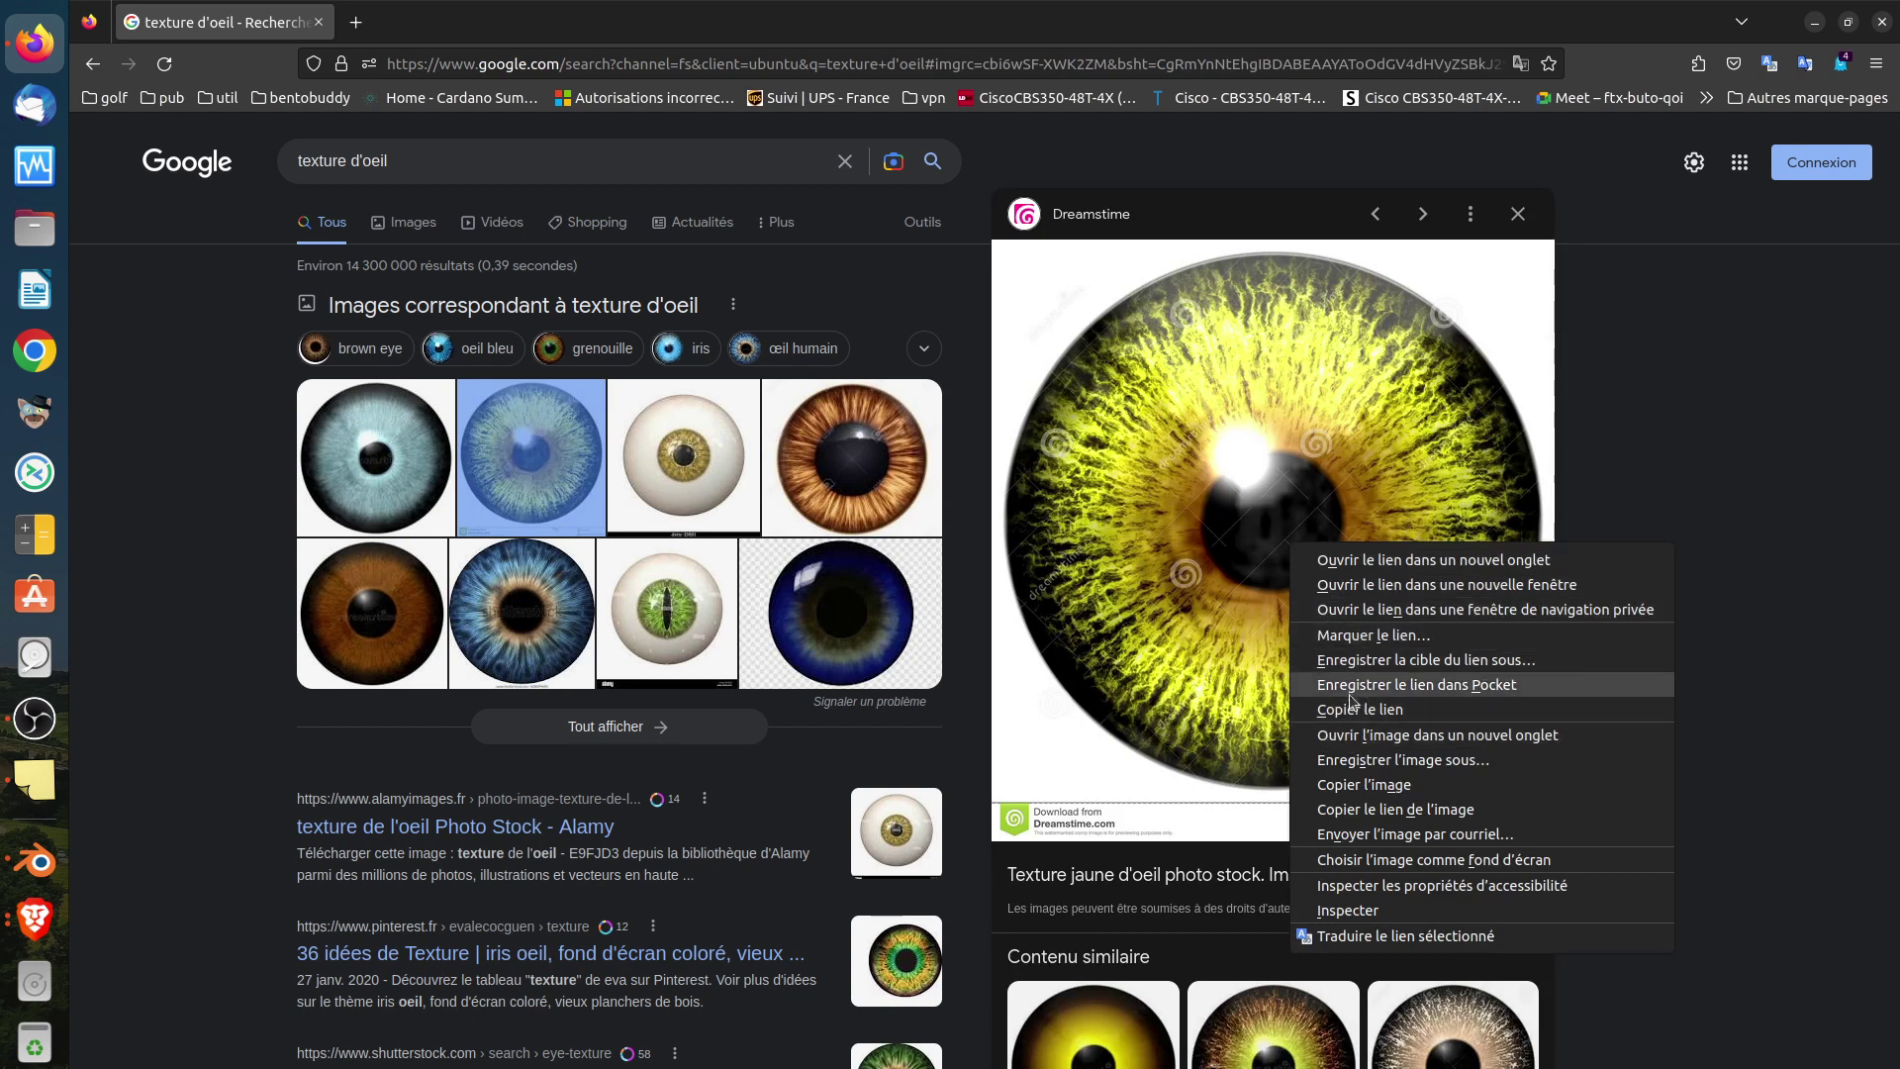
pyautogui.click(1367, 760)
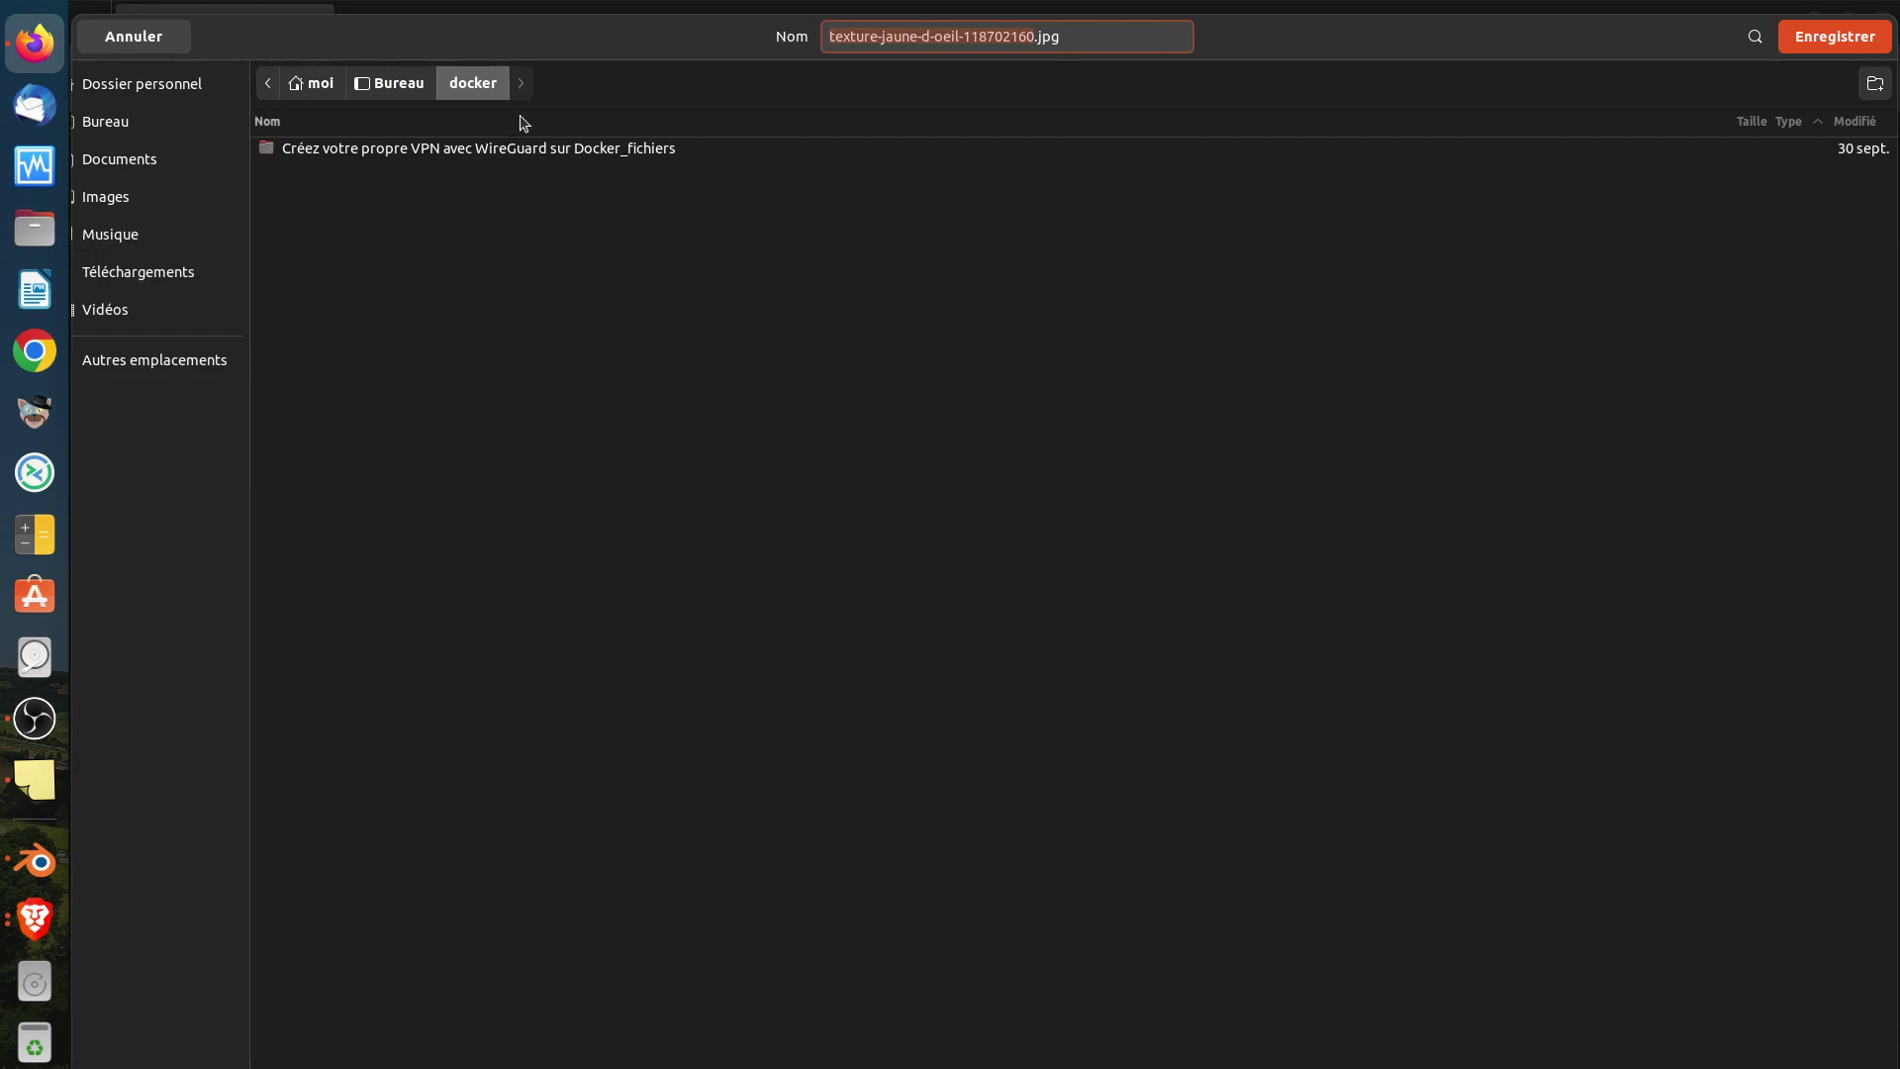
pyautogui.click(389, 87)
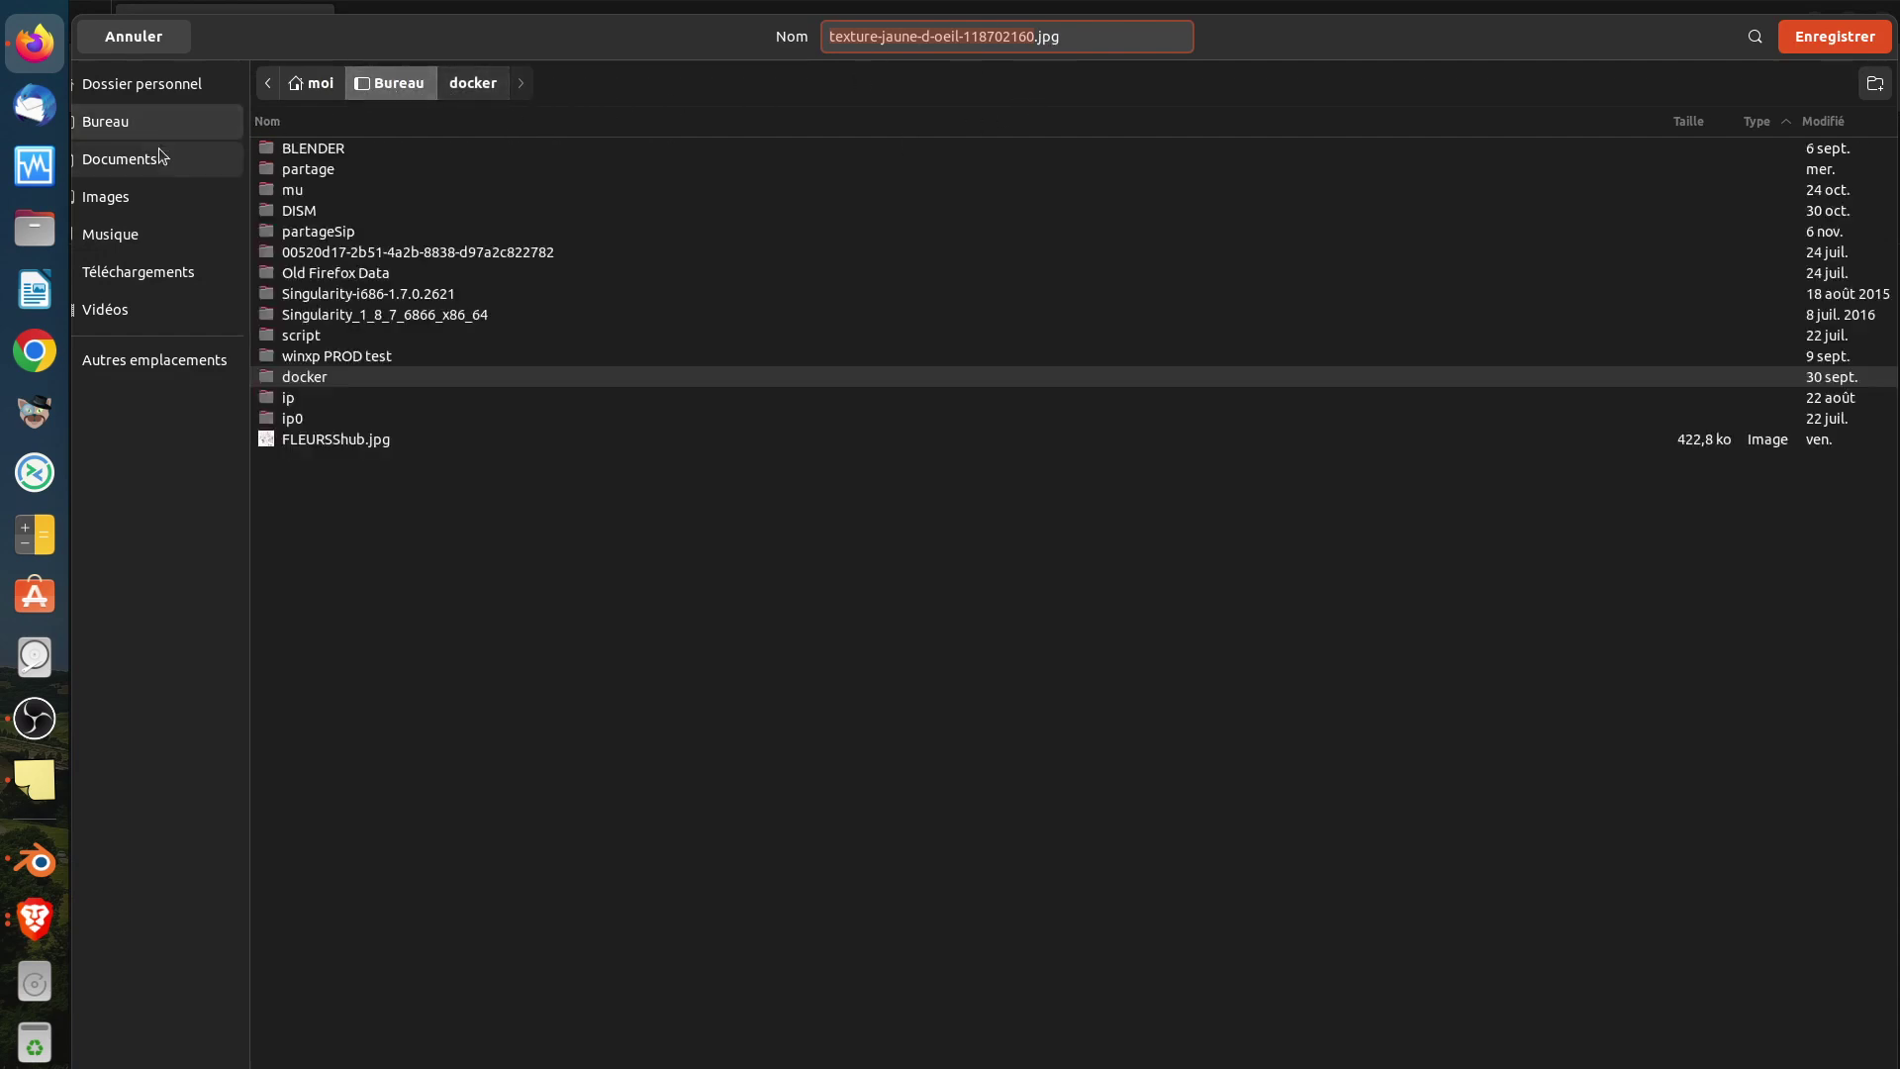
pyautogui.doubleClick(315, 149)
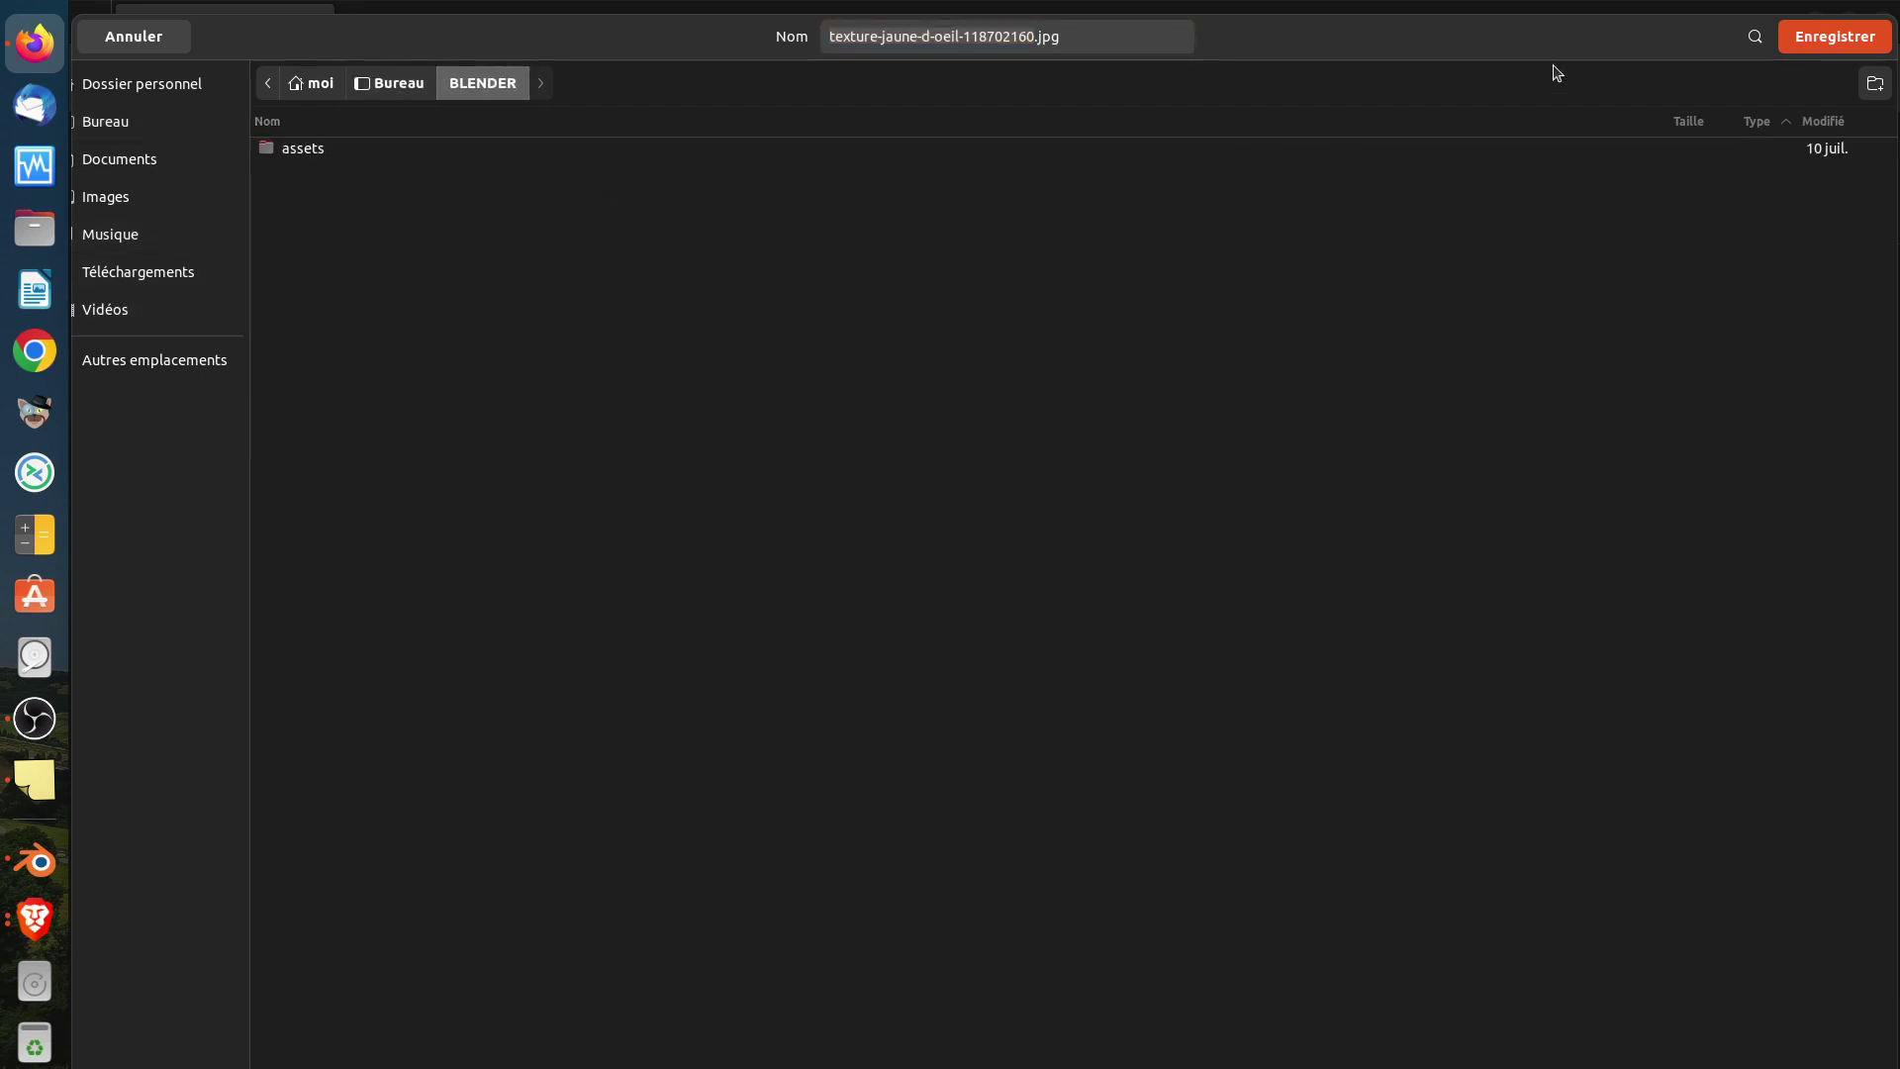
pyautogui.click(1786, 39)
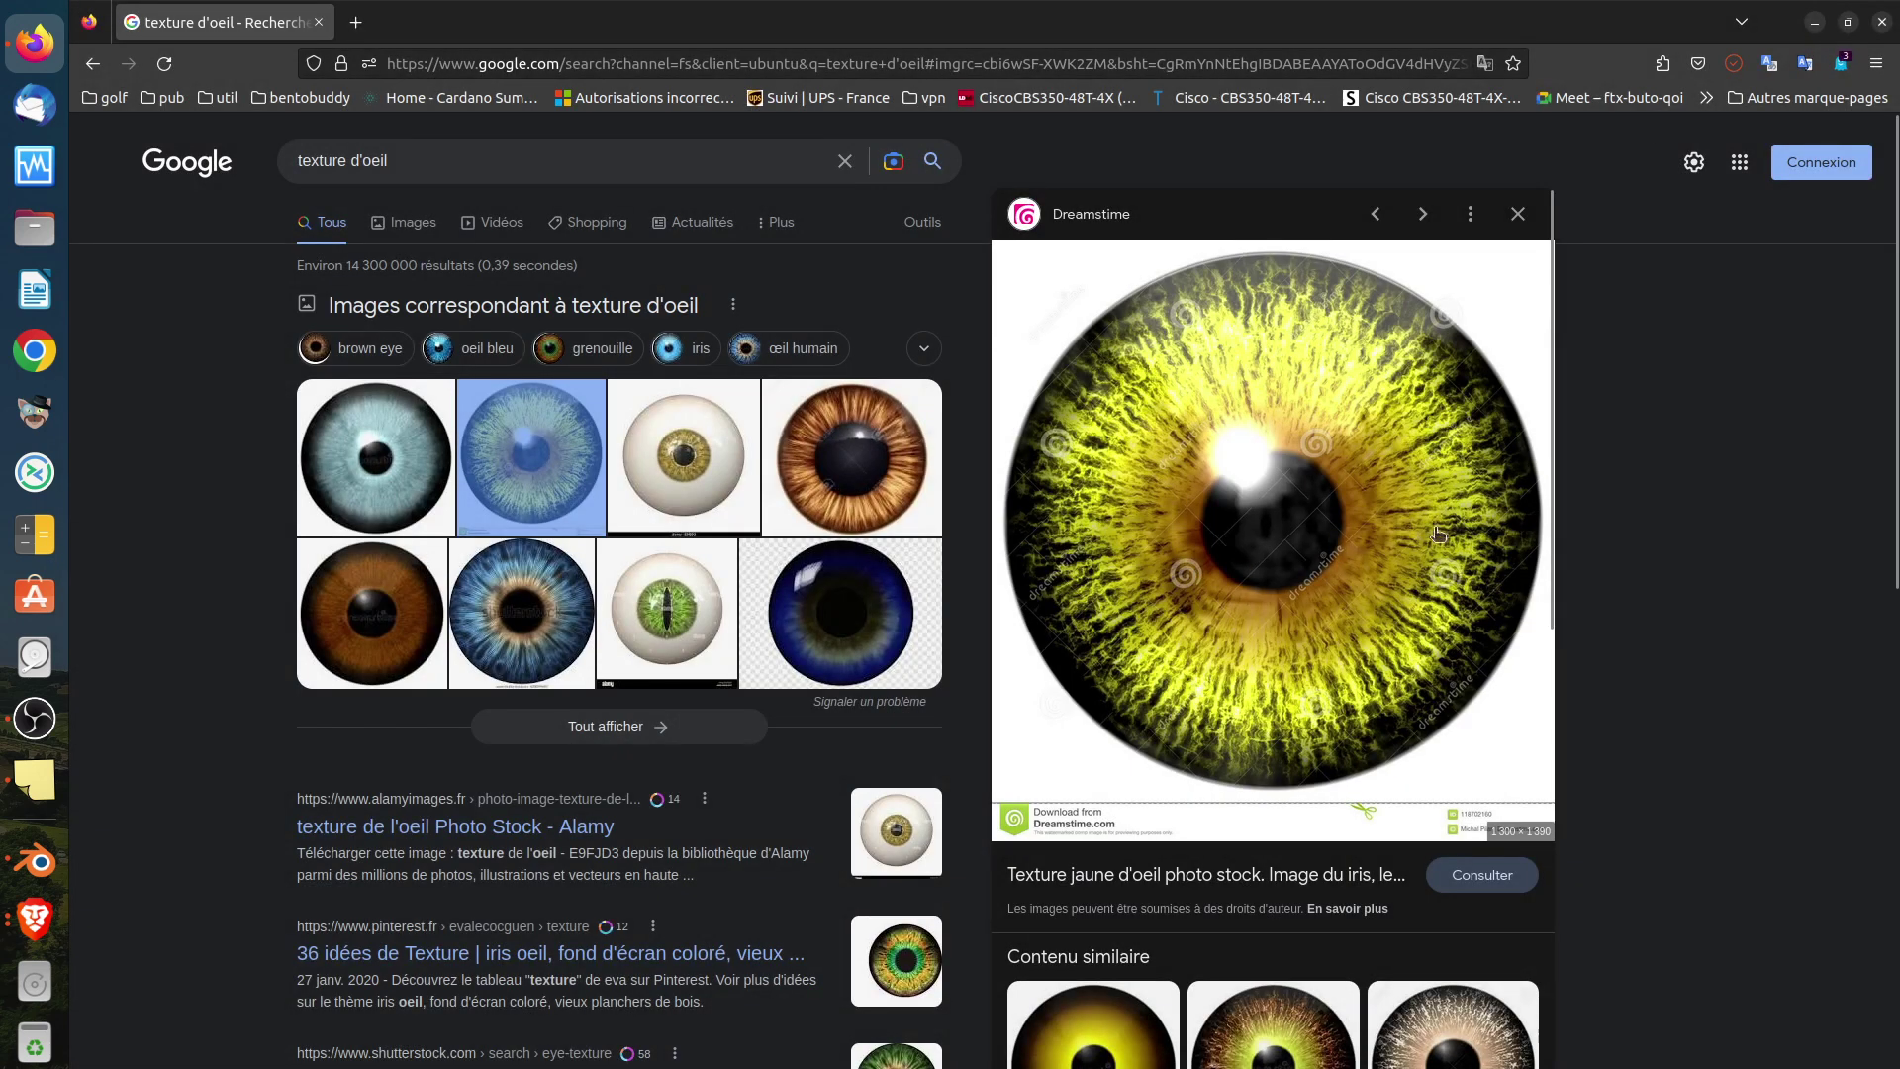
# Close Firefox to return to Blender, and open texture-jaune-d-oeil-118702160.jpg from the desktop's BLENDER folder in the UV editor
pyautogui.click(1880, 24)
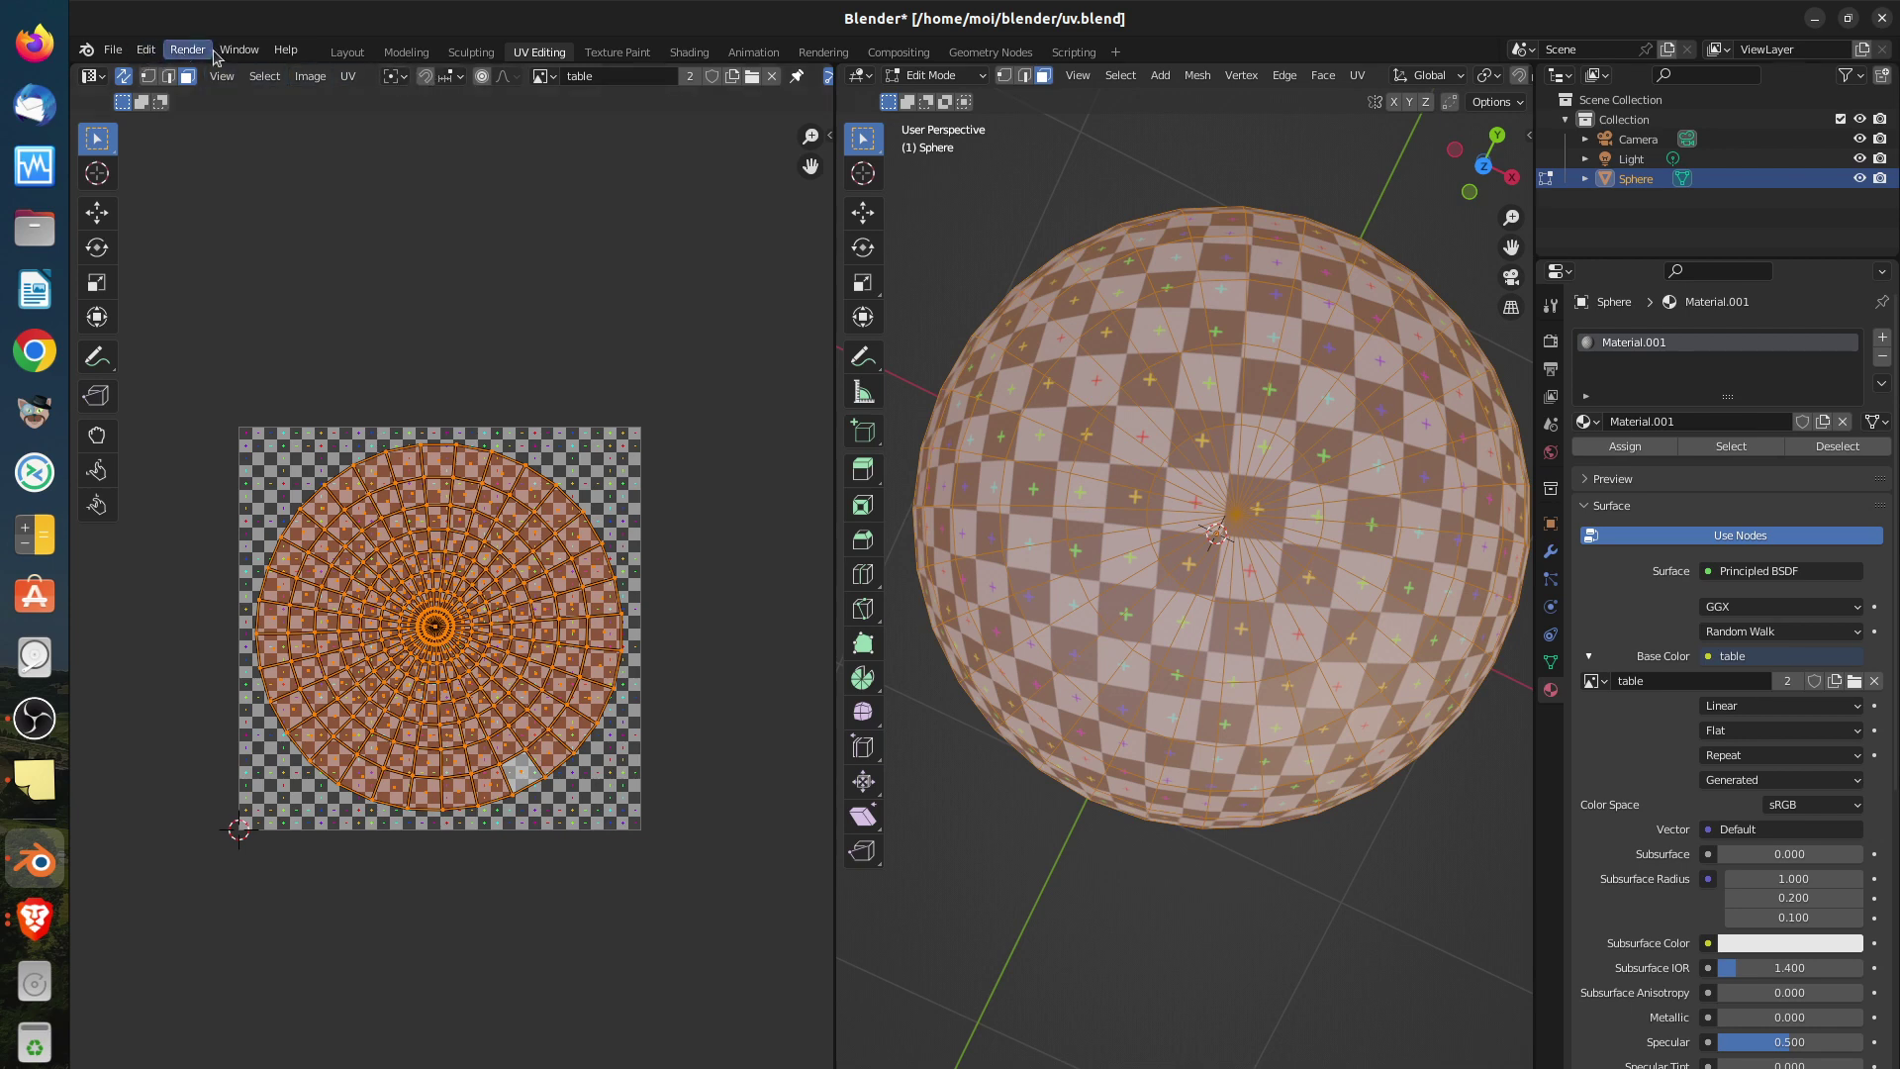
pyautogui.click(113, 51)
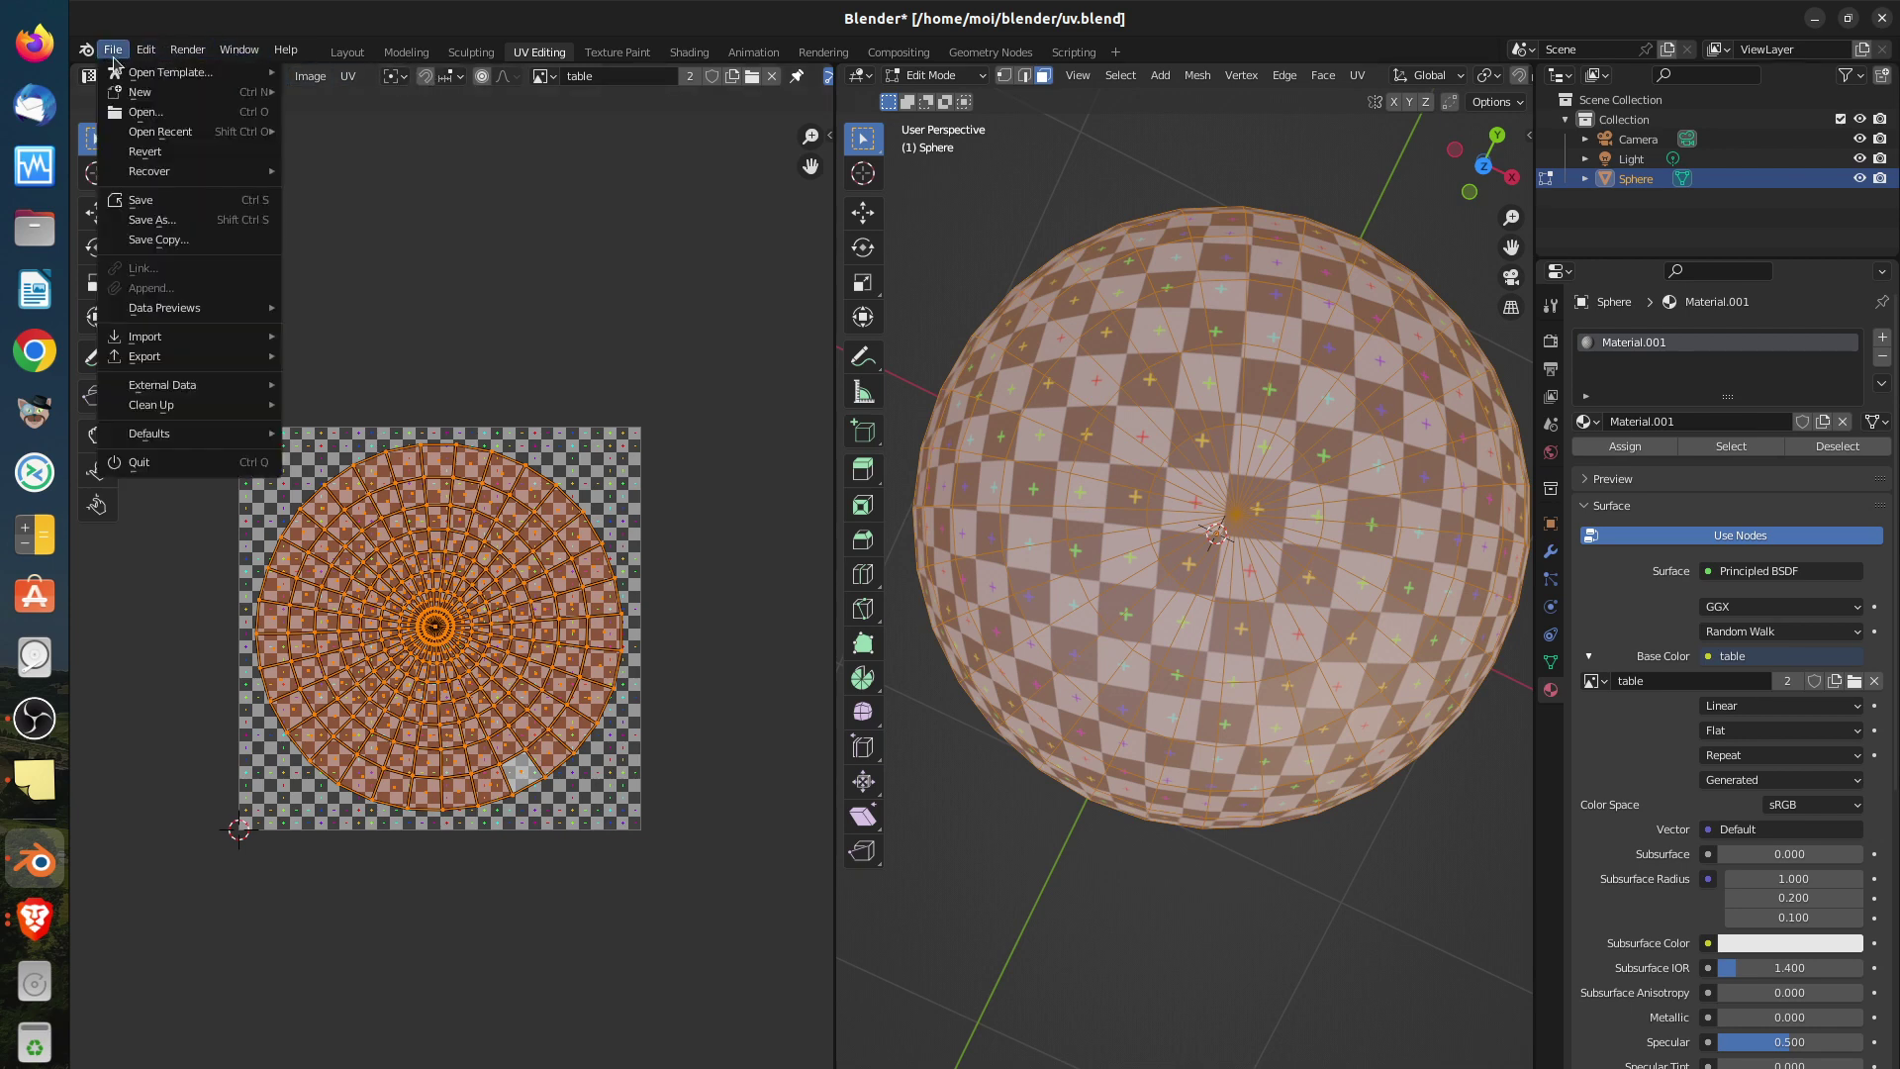
pyautogui.click(406, 191)
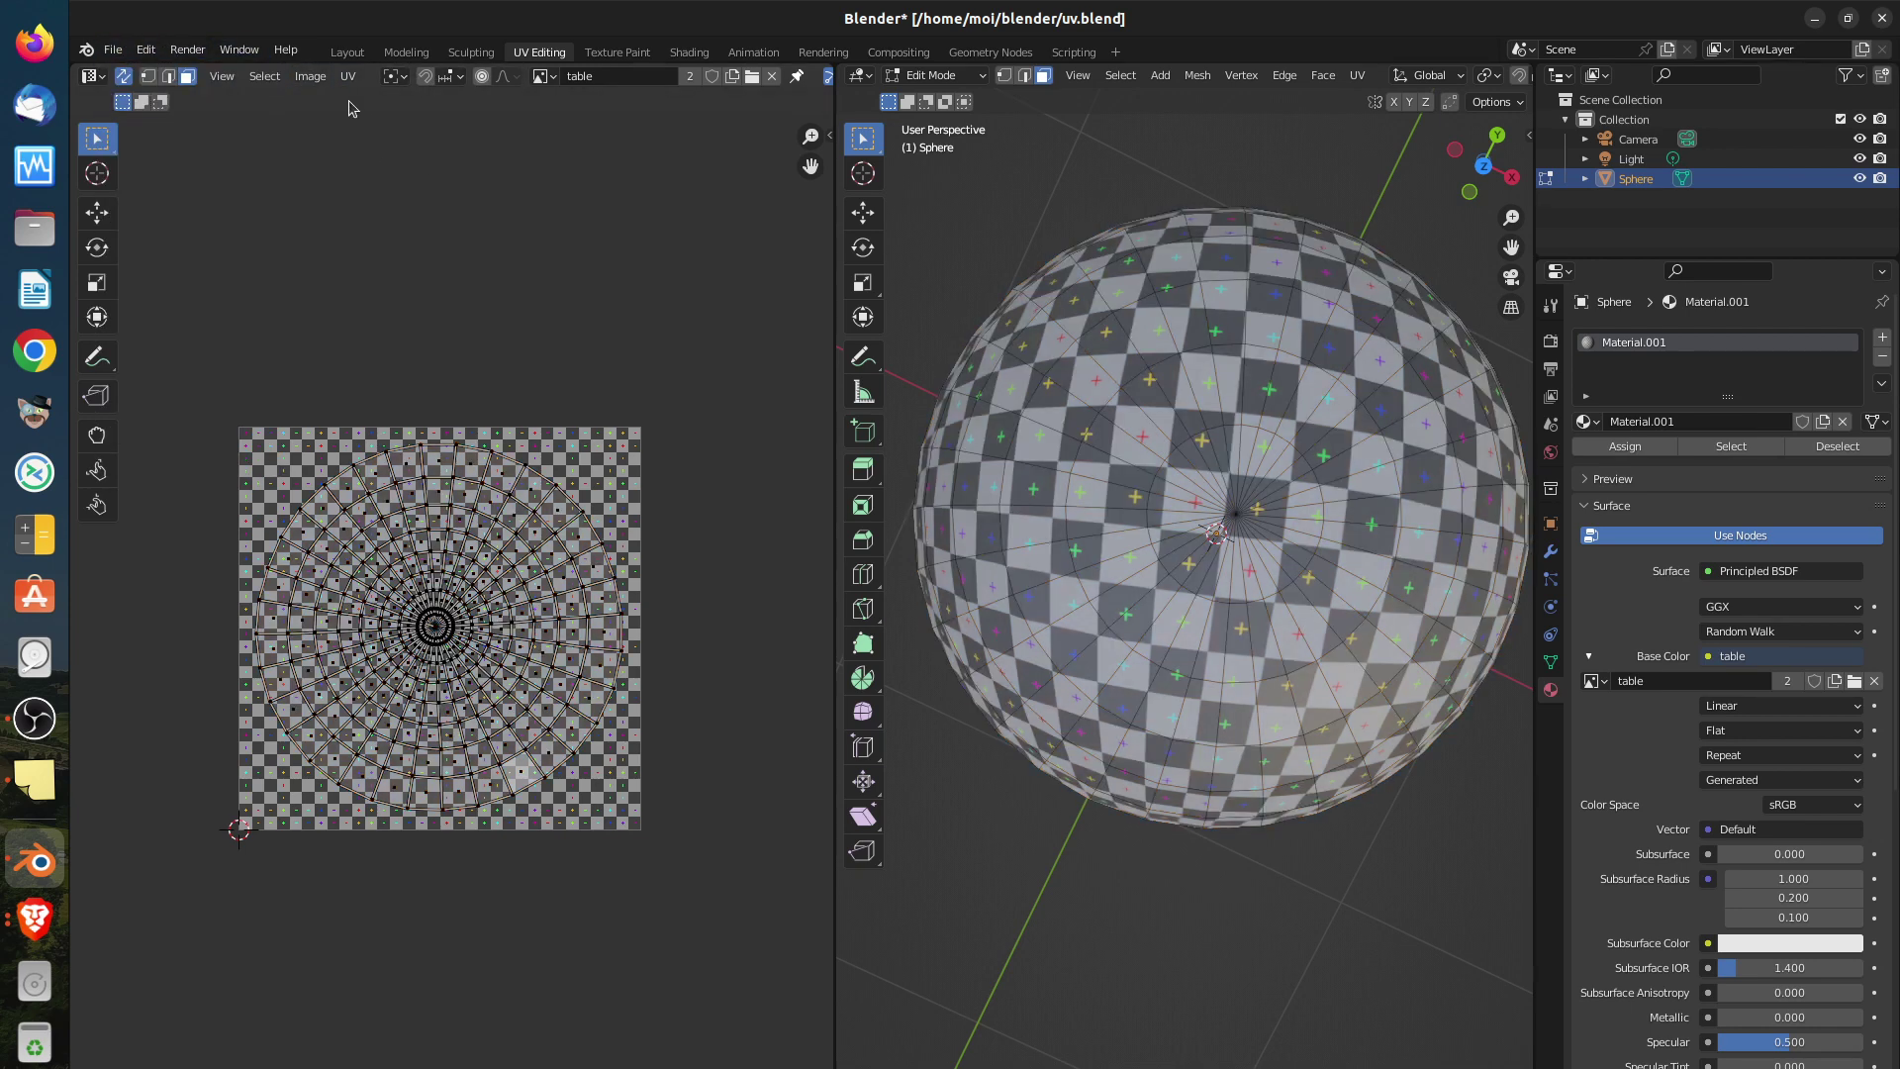
pyautogui.click(311, 77)
pyautogui.click(327, 78)
pyautogui.click(333, 119)
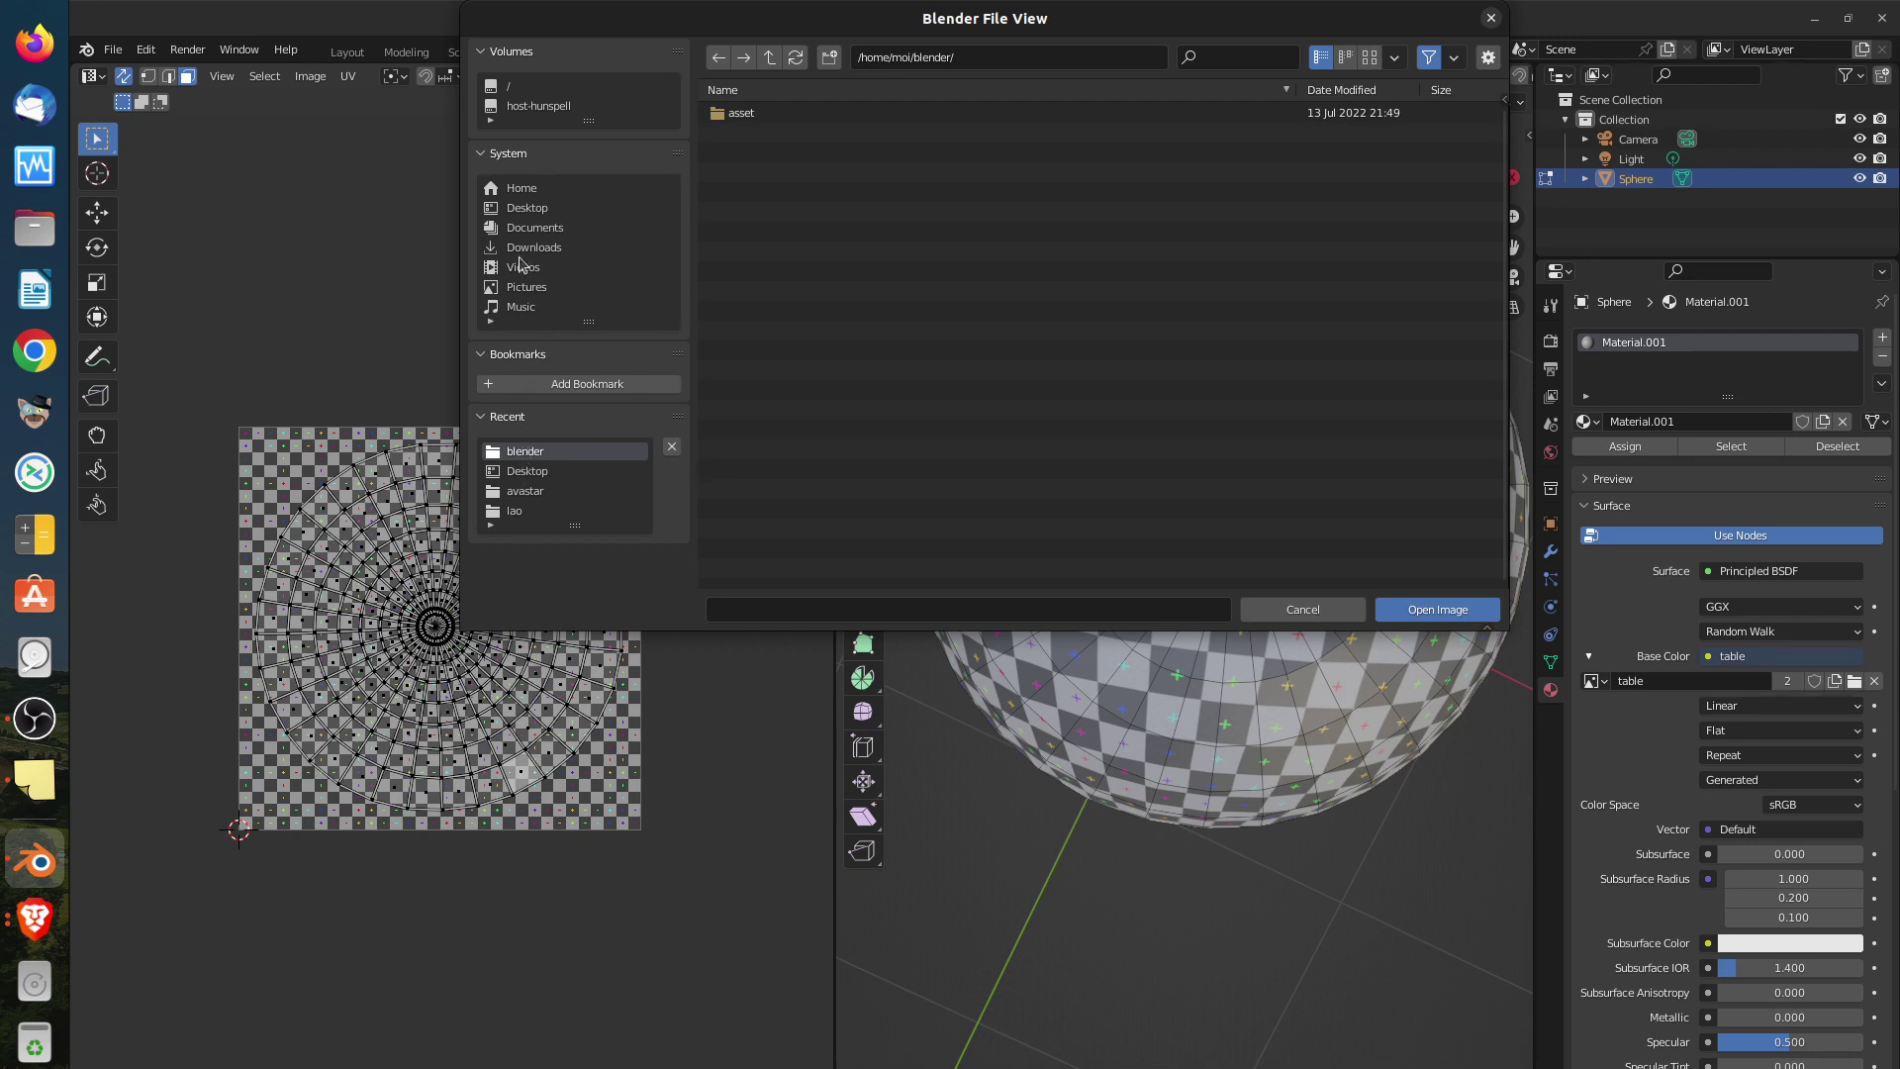
pyautogui.click(514, 210)
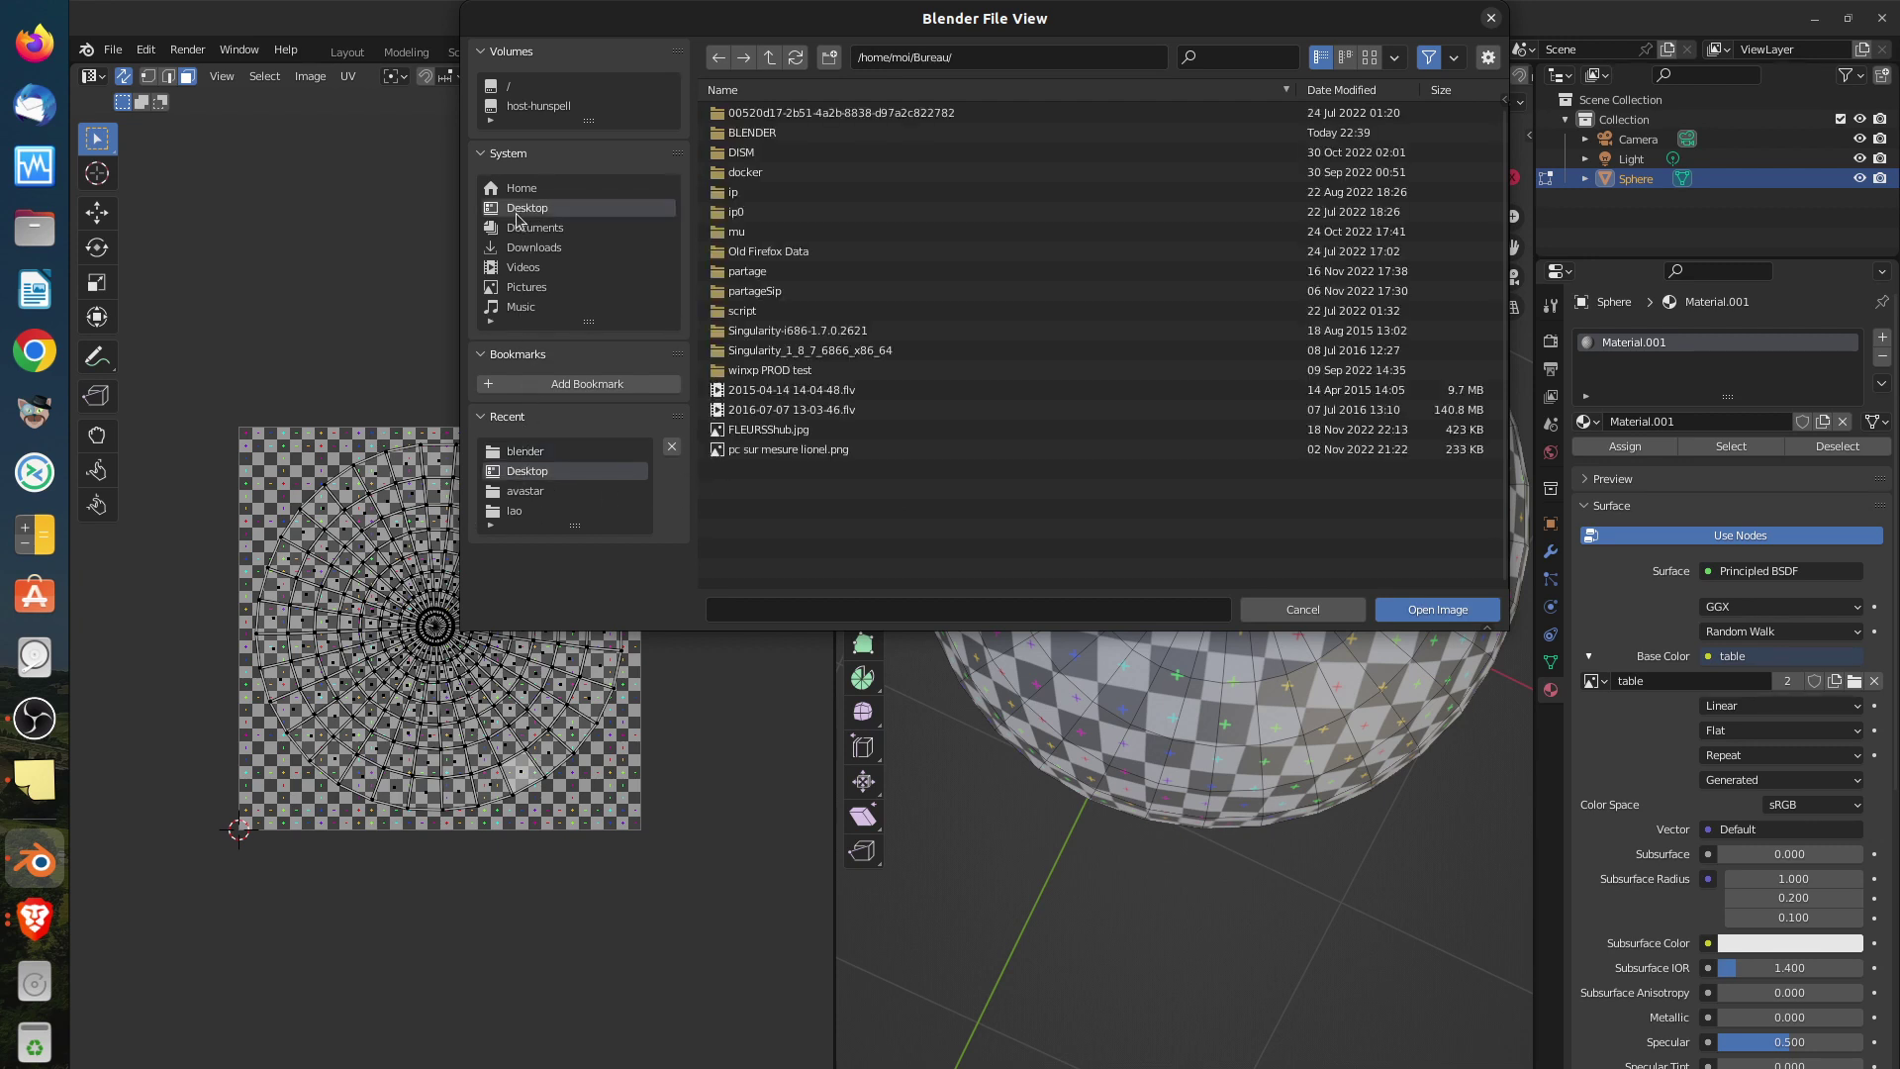
pyautogui.doubleClick(760, 133)
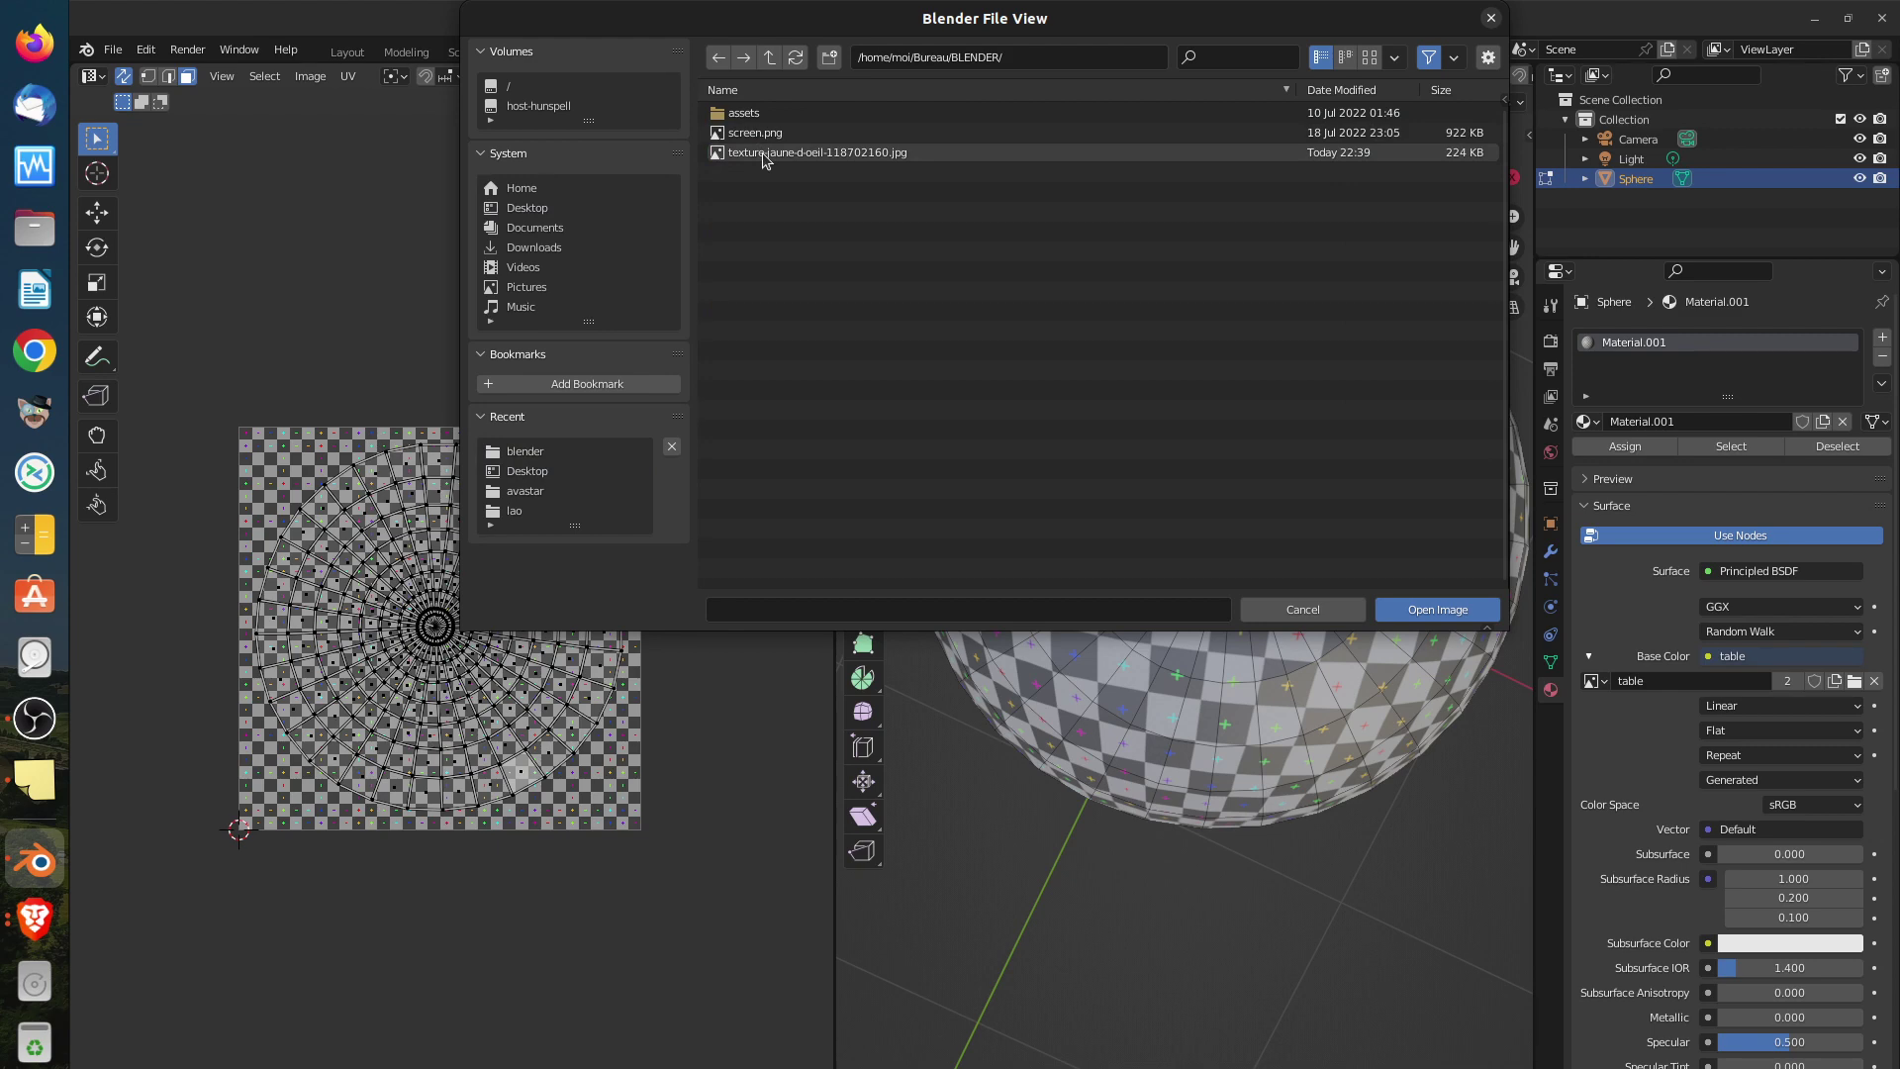
pyautogui.doubleClick(763, 154)
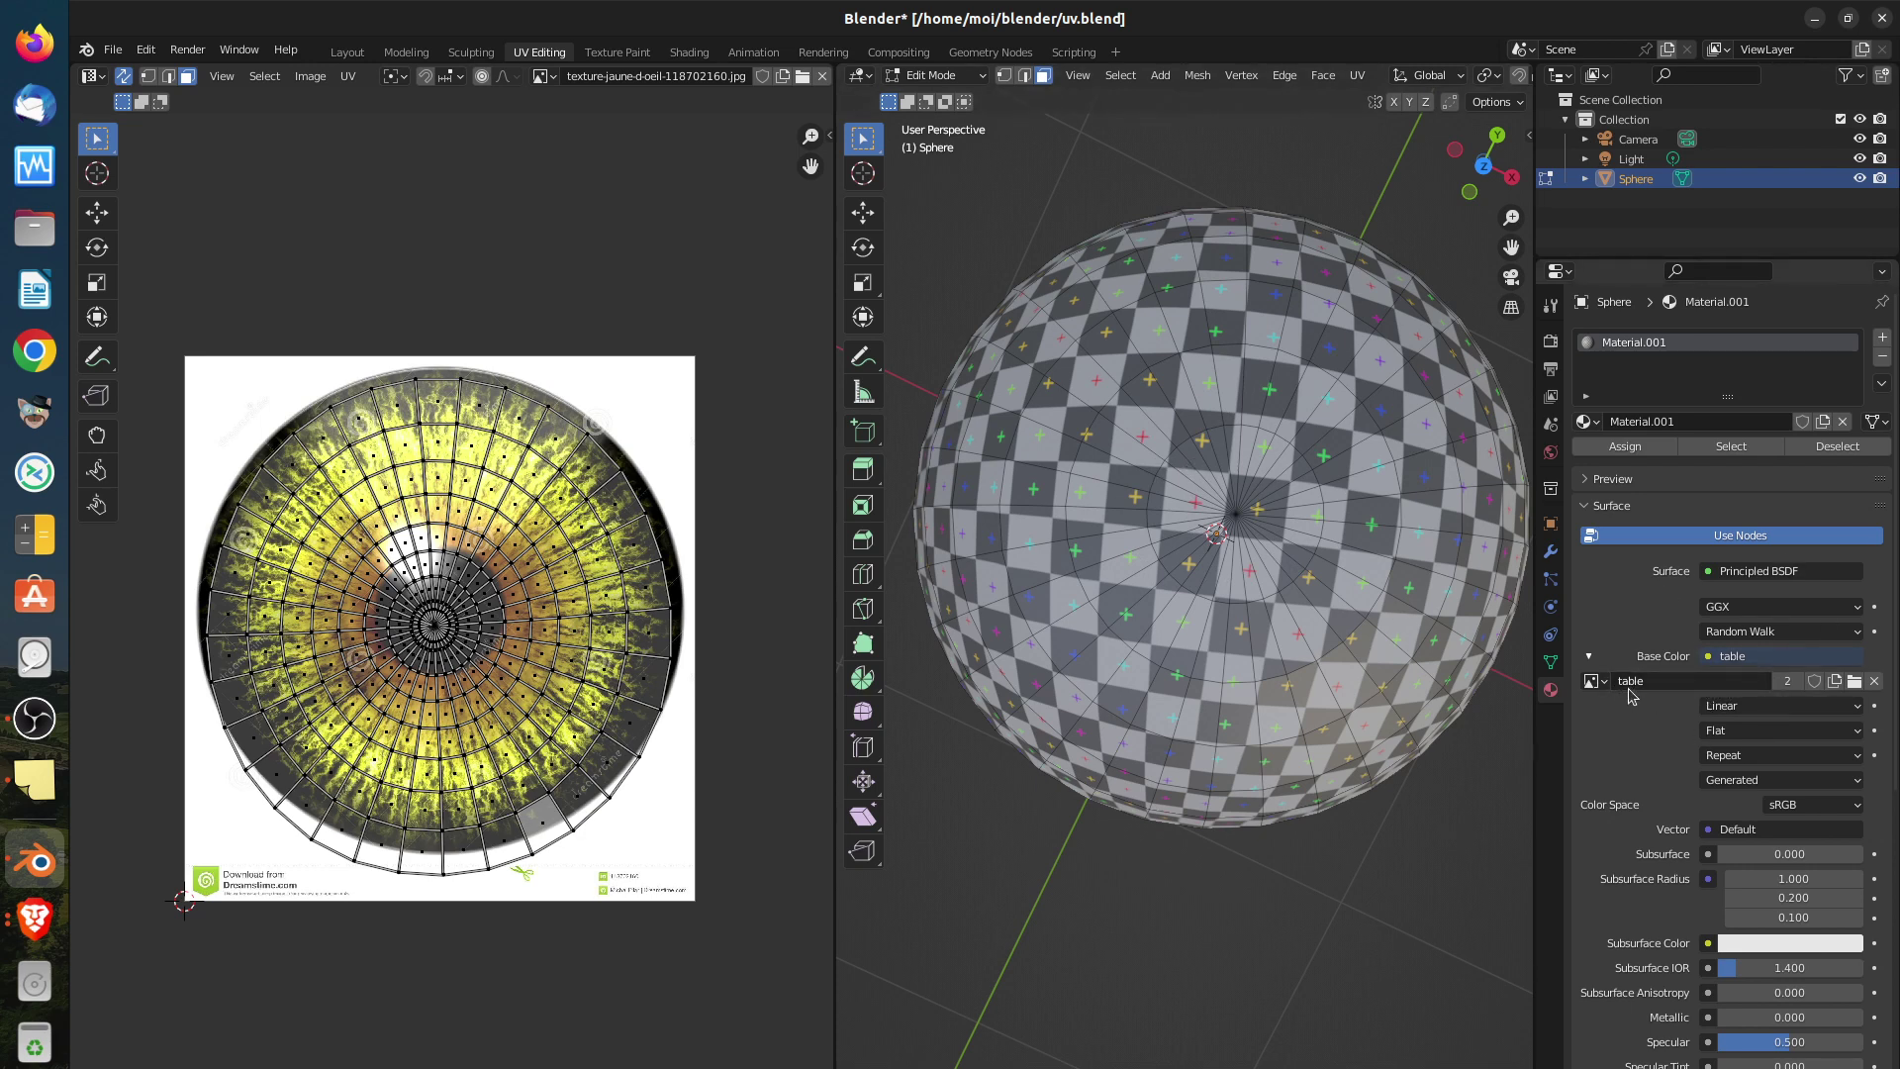
# Replace the table image in Material.001's Base Color with texture-jaune-d-oeil-118702160.jpg
pyautogui.click(1593, 681)
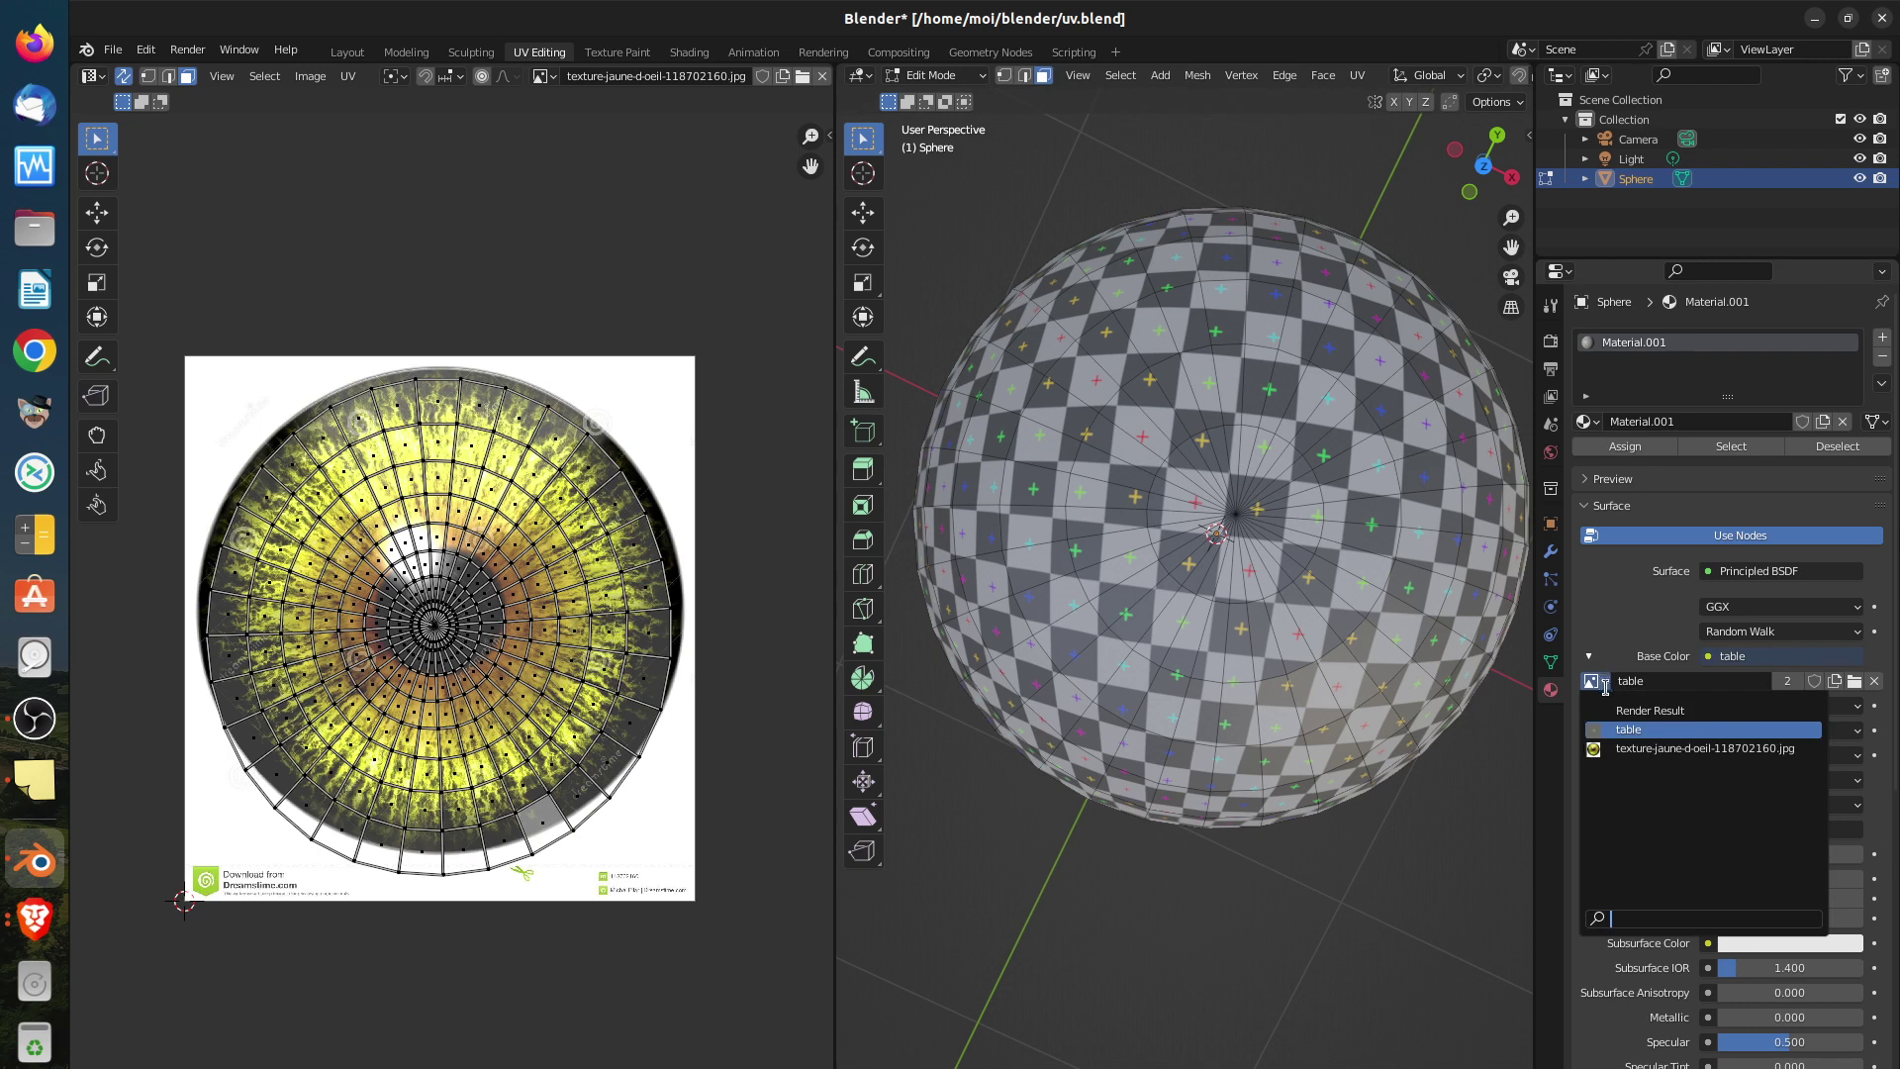
pyautogui.click(1603, 748)
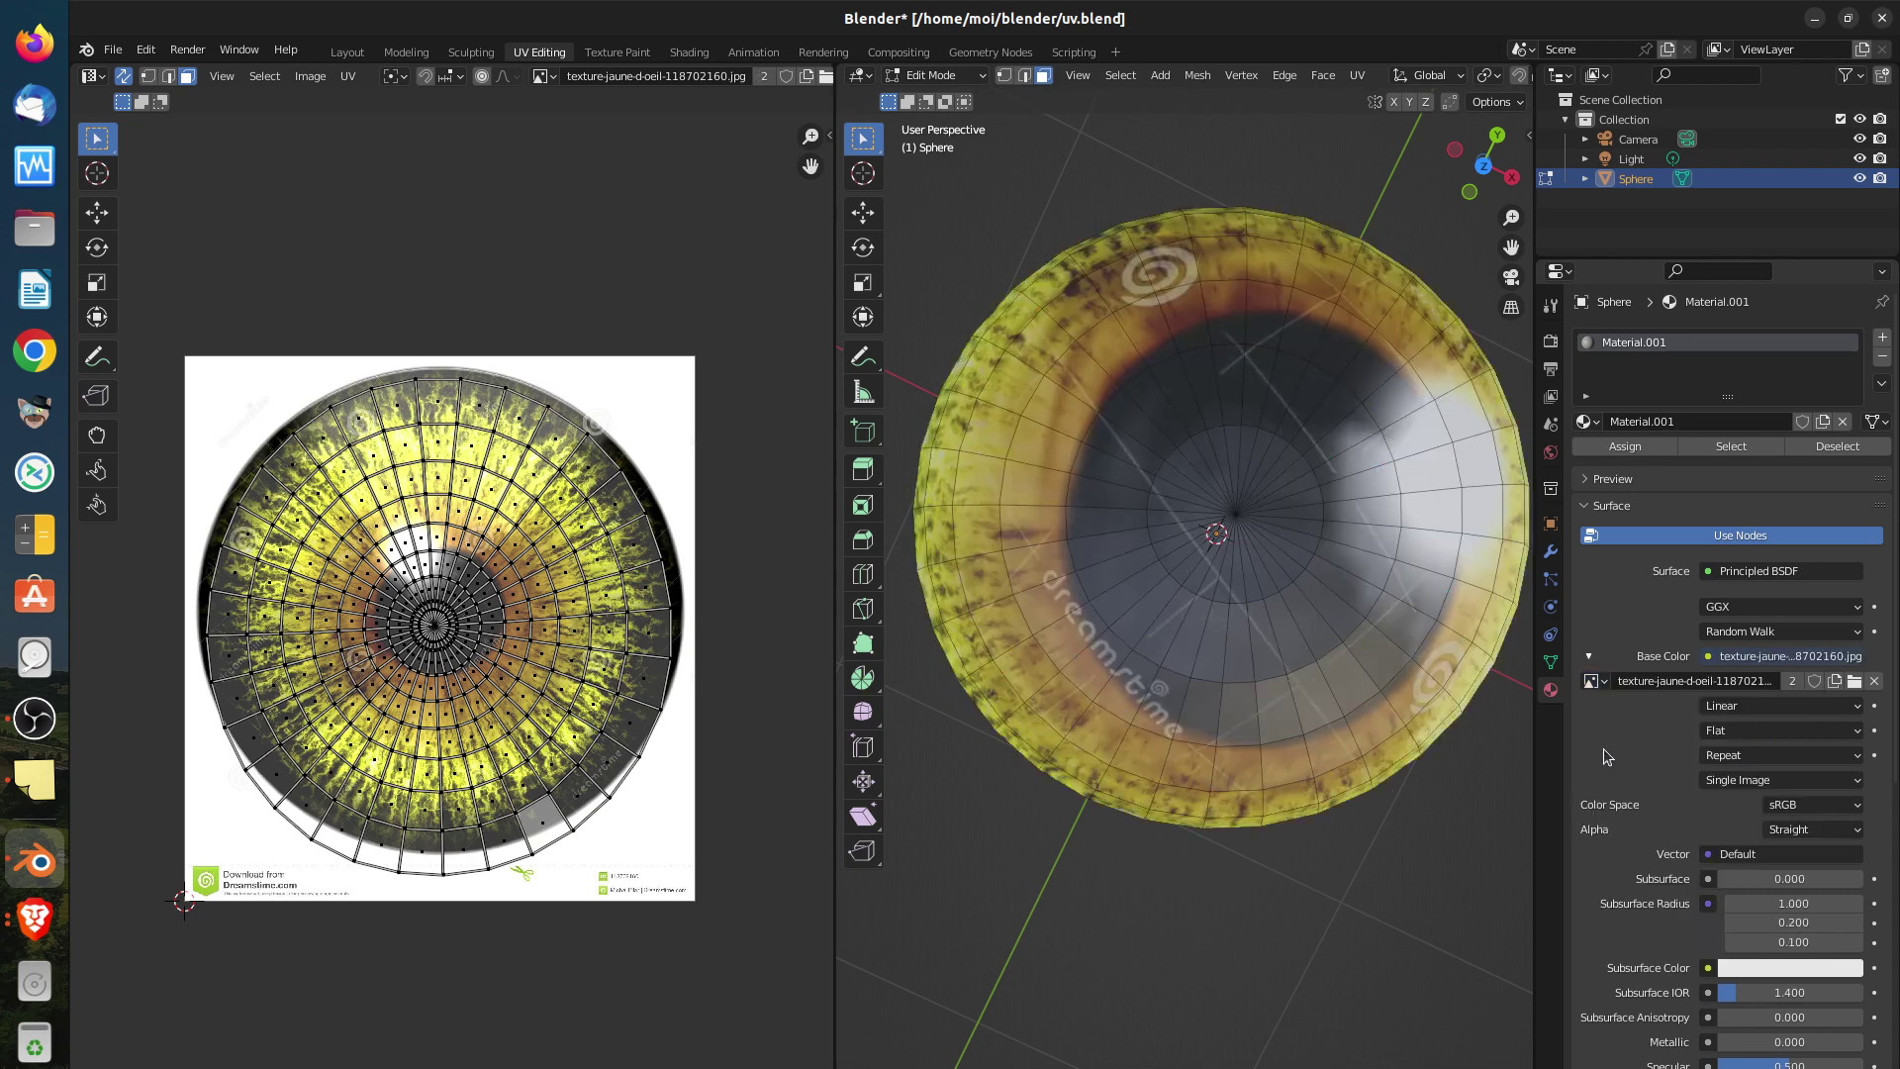
pyautogui.scroll(-3, 1404, 719)
pyautogui.scroll(3, 1369, 714)
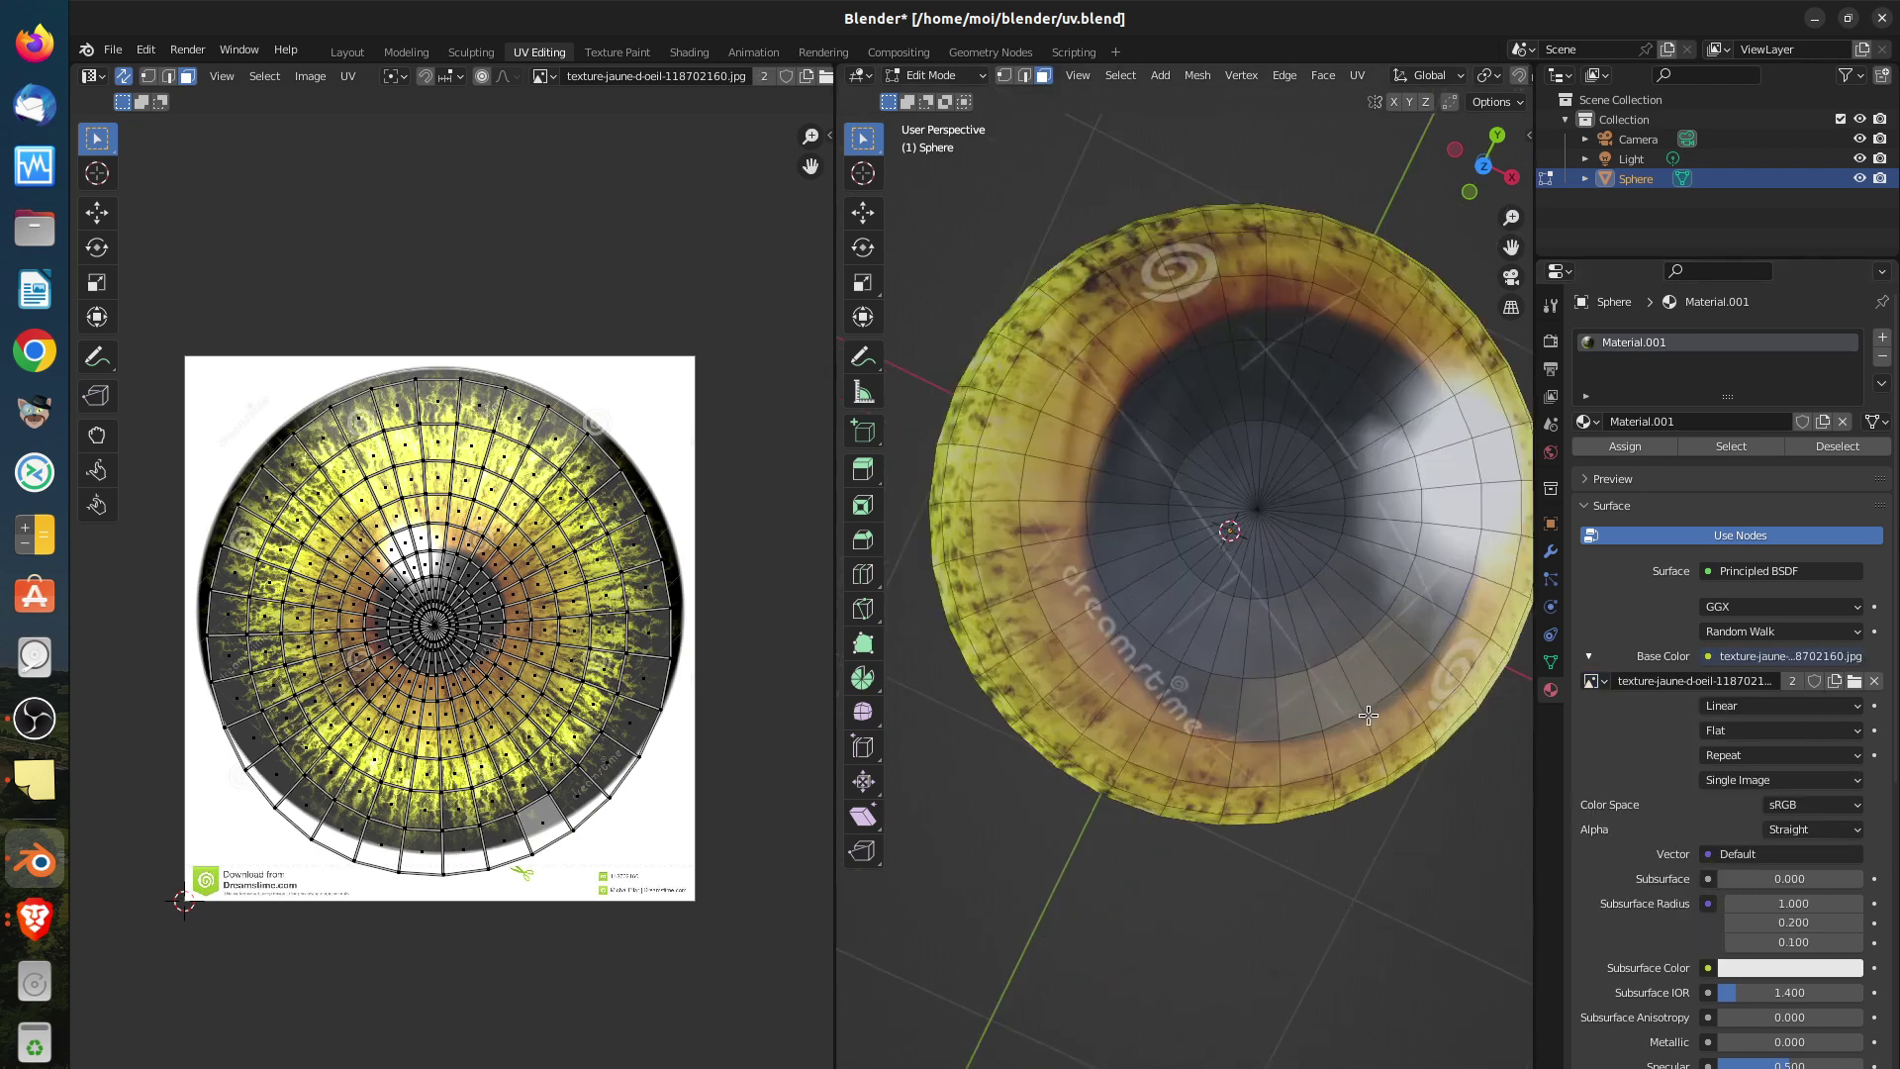
# Examine how the eye texture sits on the hemisphere in the orthographic top view
pyautogui.moveTo(1368, 714); pyautogui.dragTo(1332, 739, button='middle')
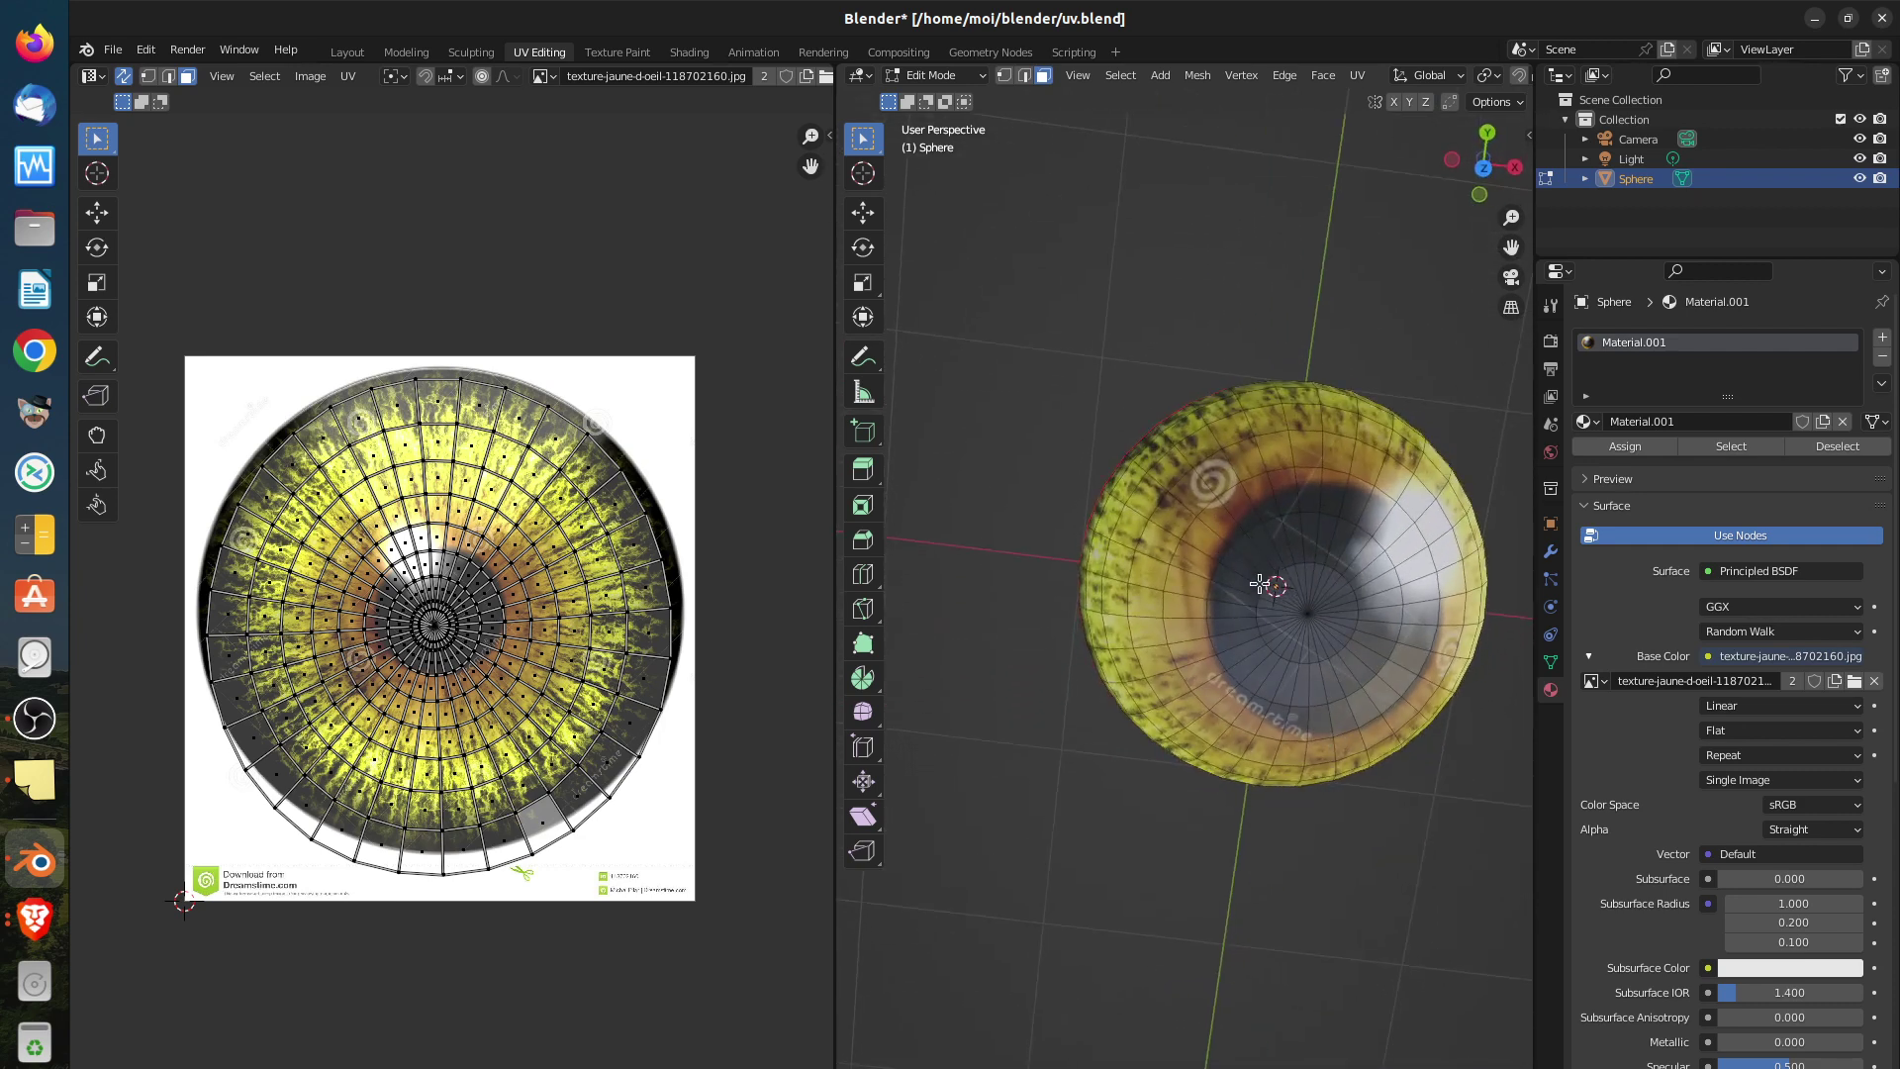
pyautogui.press('KP_1')
pyautogui.press('KP_7')
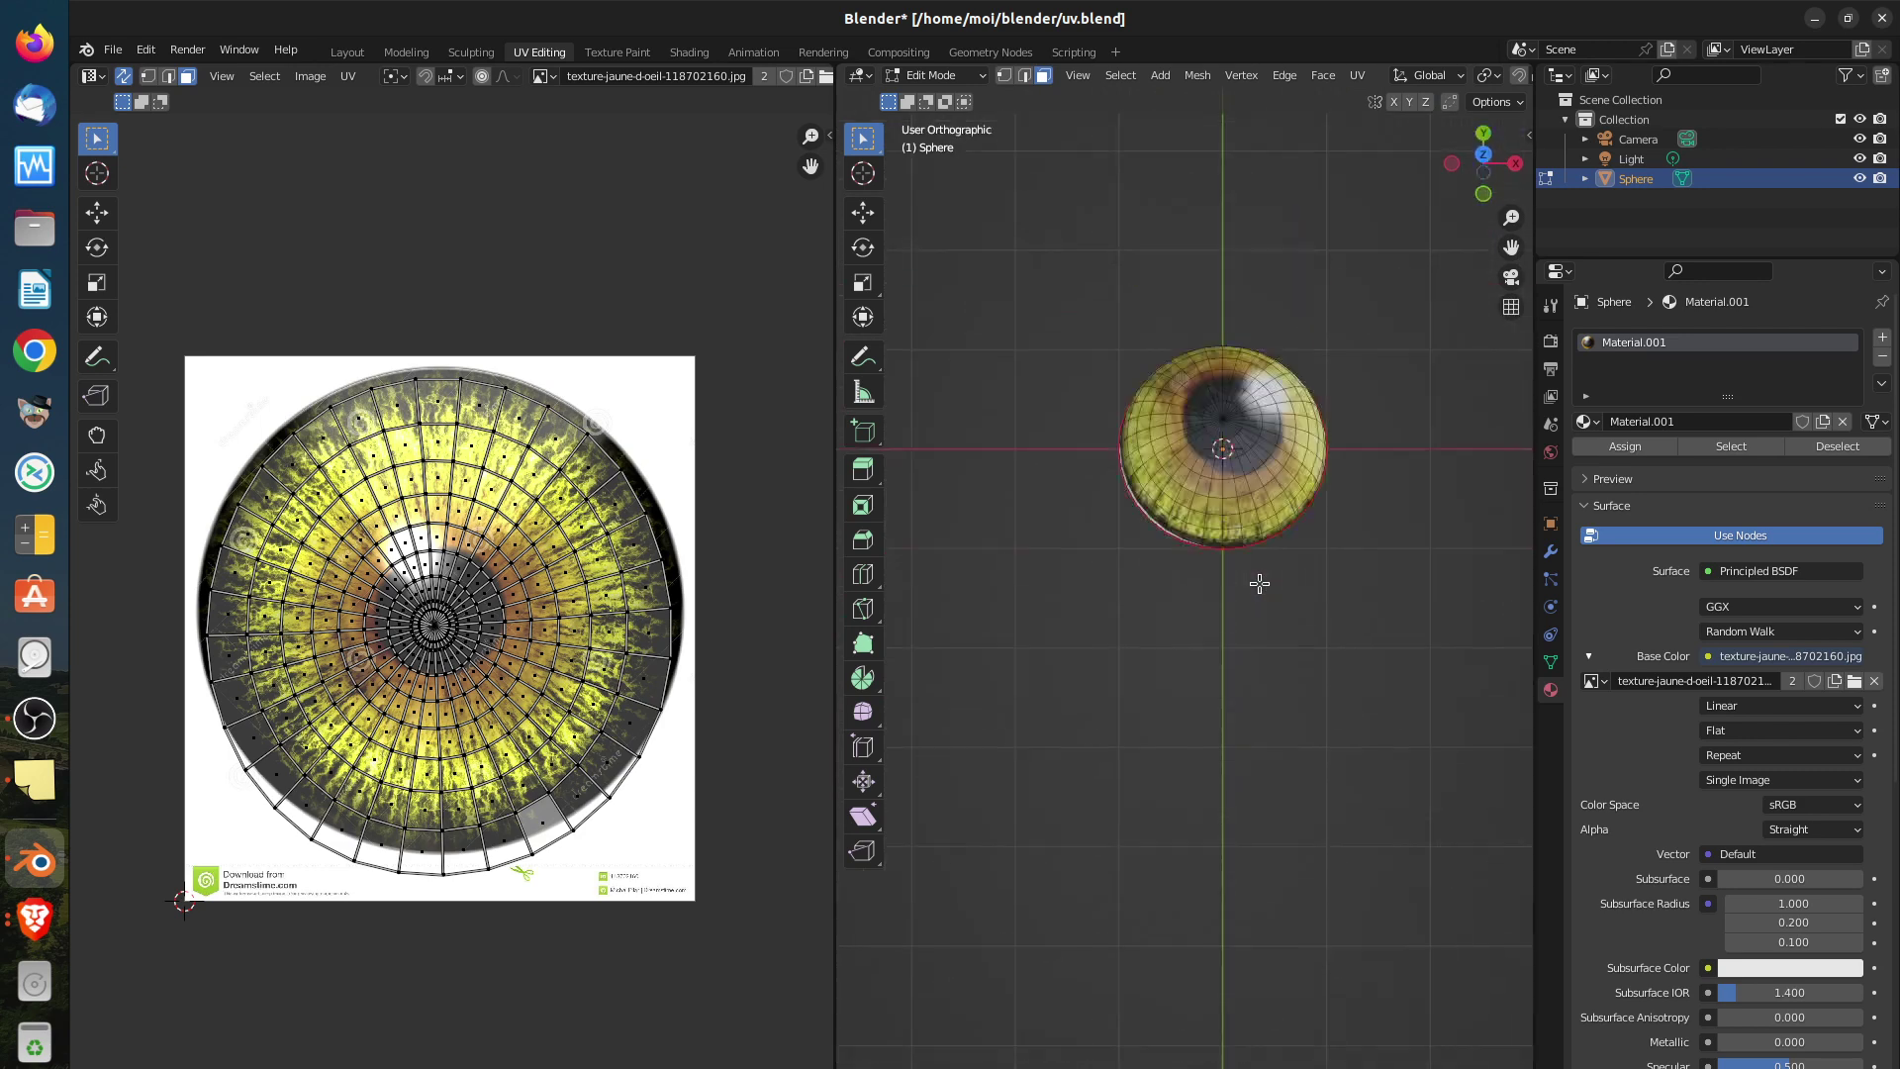
pyautogui.scroll(4, 1294, 523)
pyautogui.scroll(2, 1294, 524)
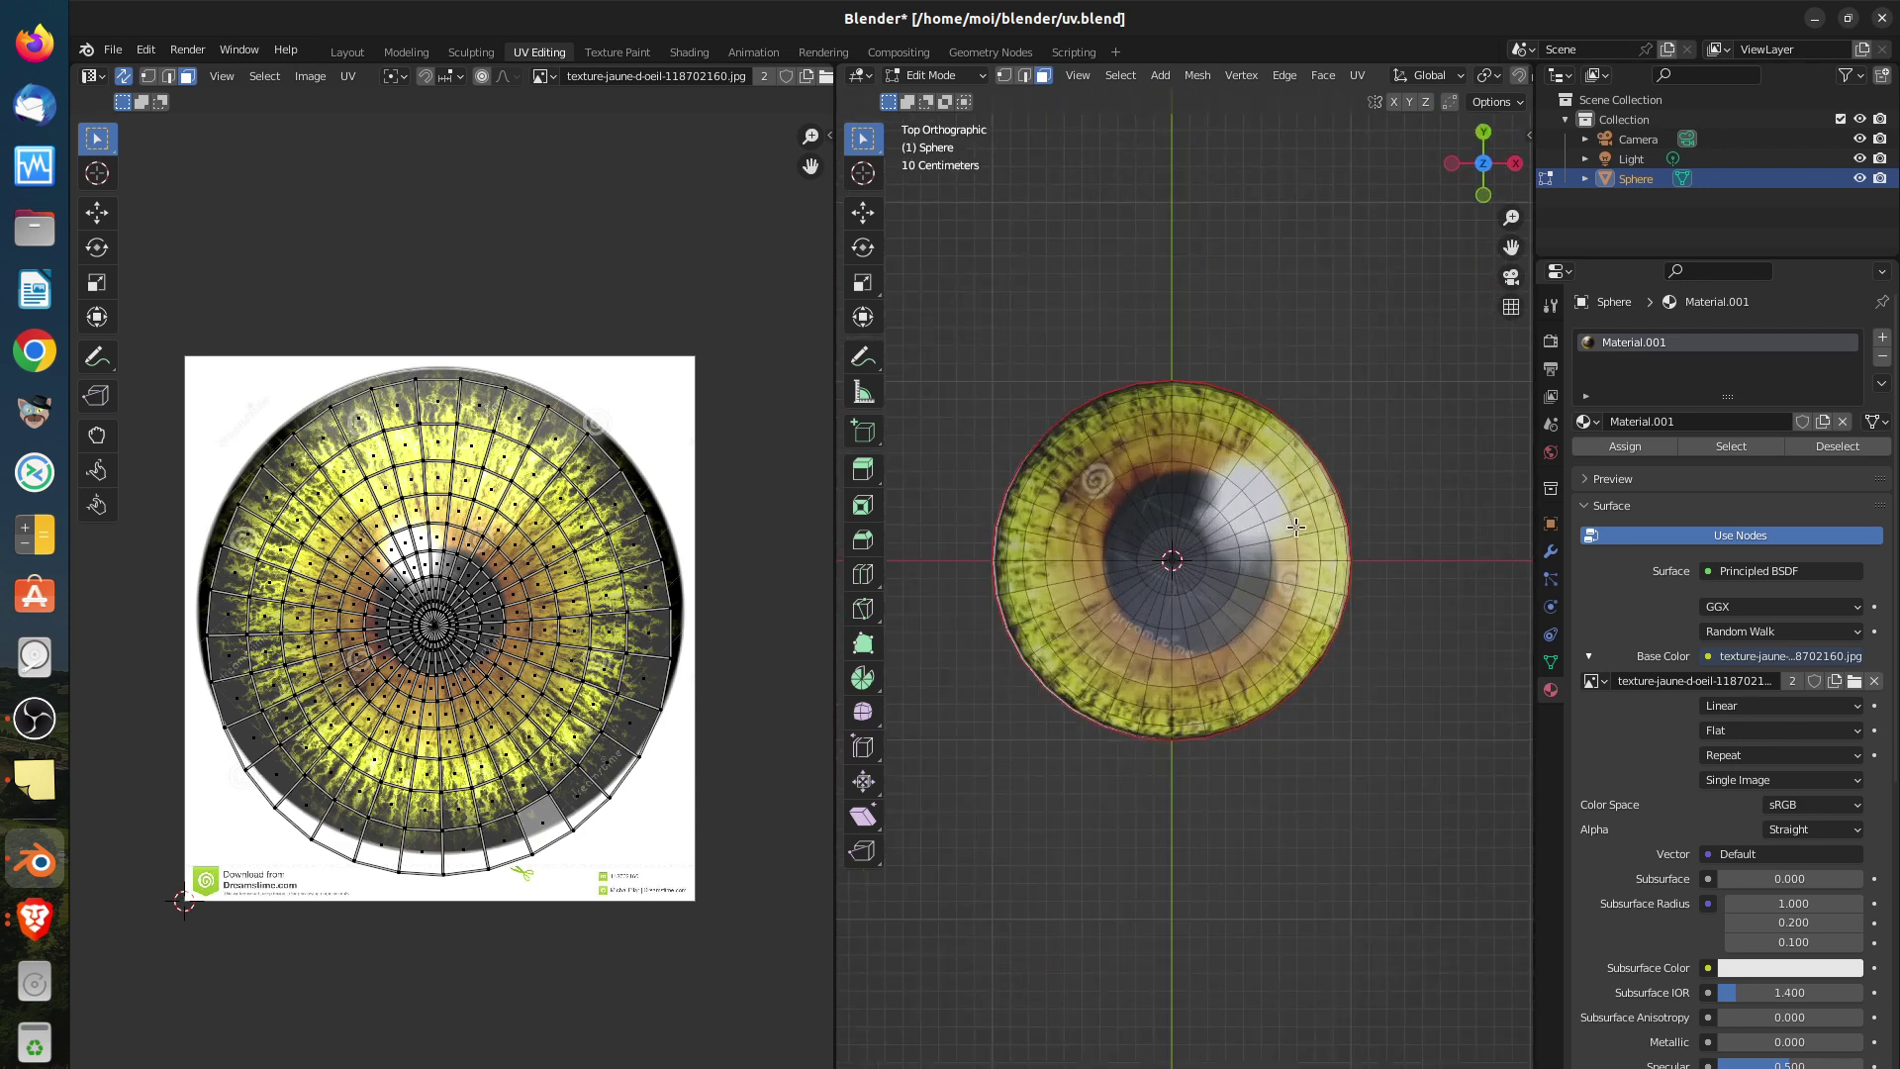
pyautogui.scroll(2, 1302, 567)
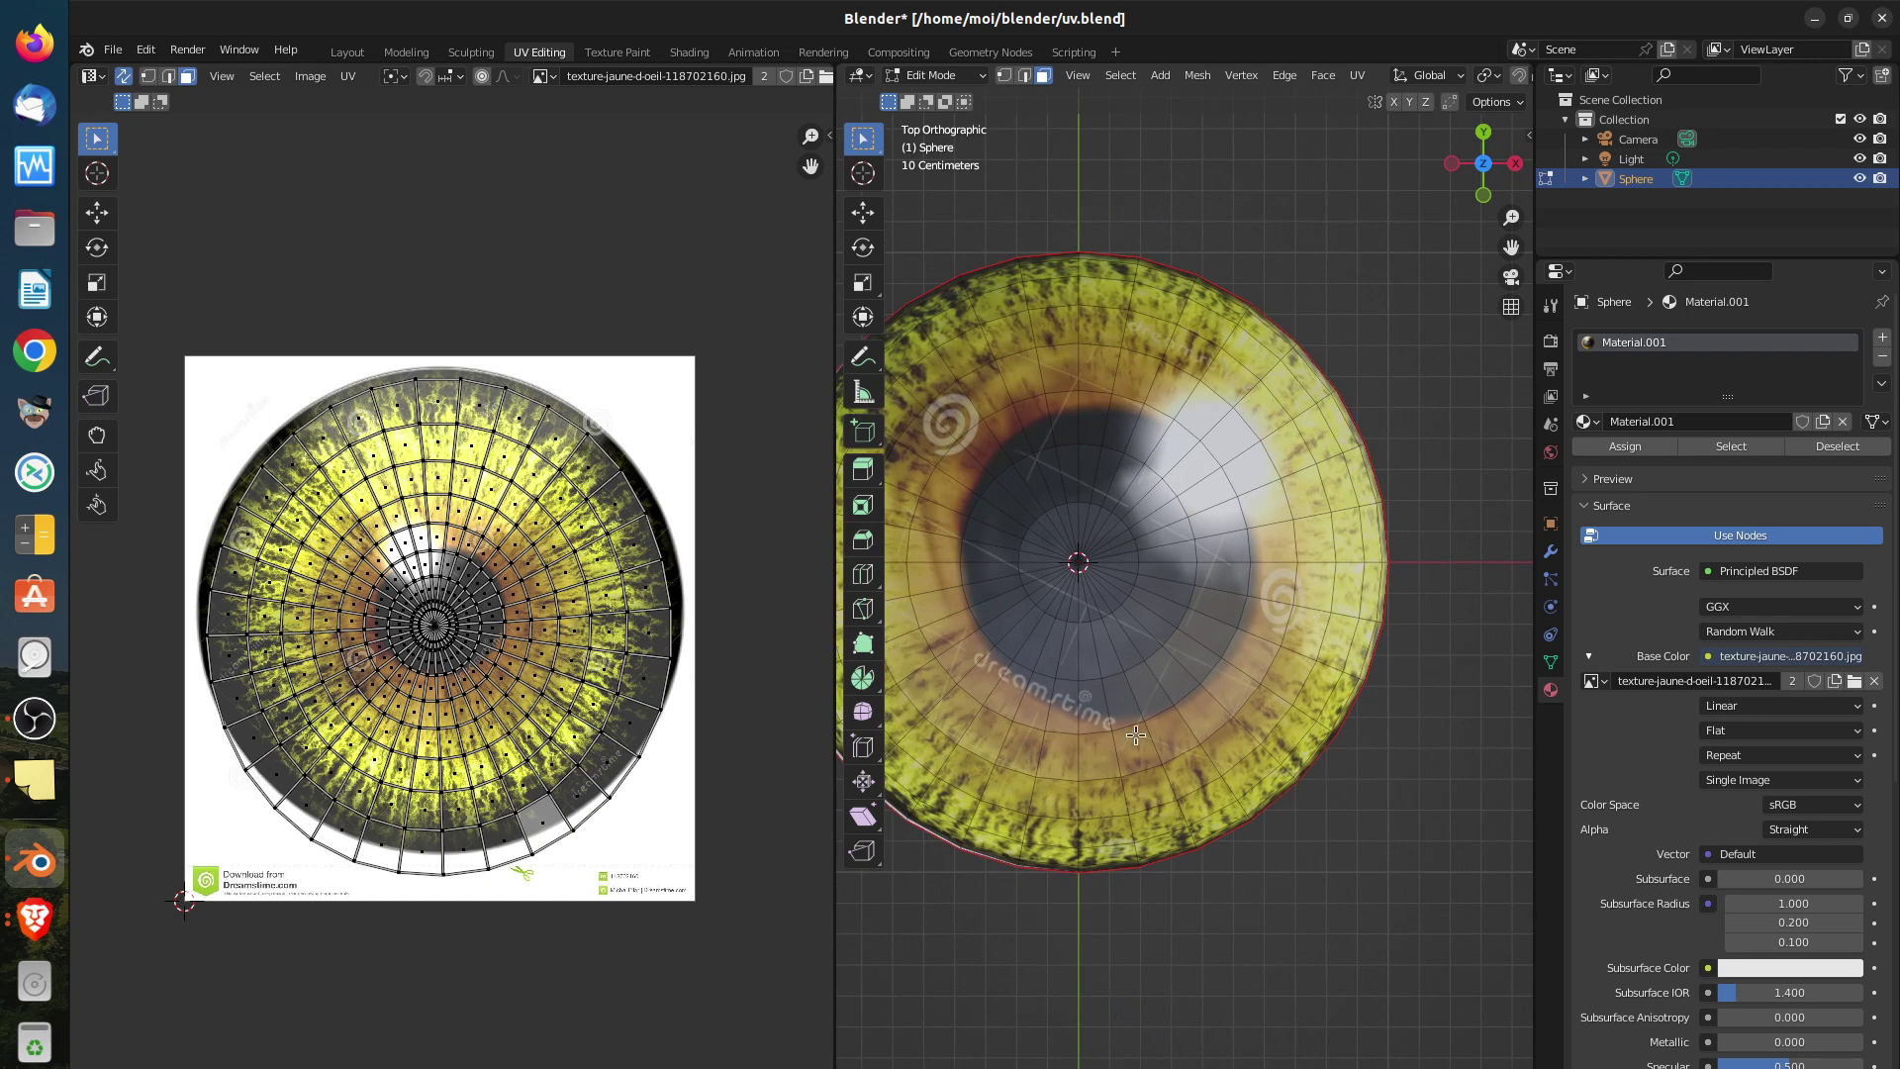
pyautogui.scroll(-1, 1148, 750)
pyautogui.scroll(-1, 1172, 772)
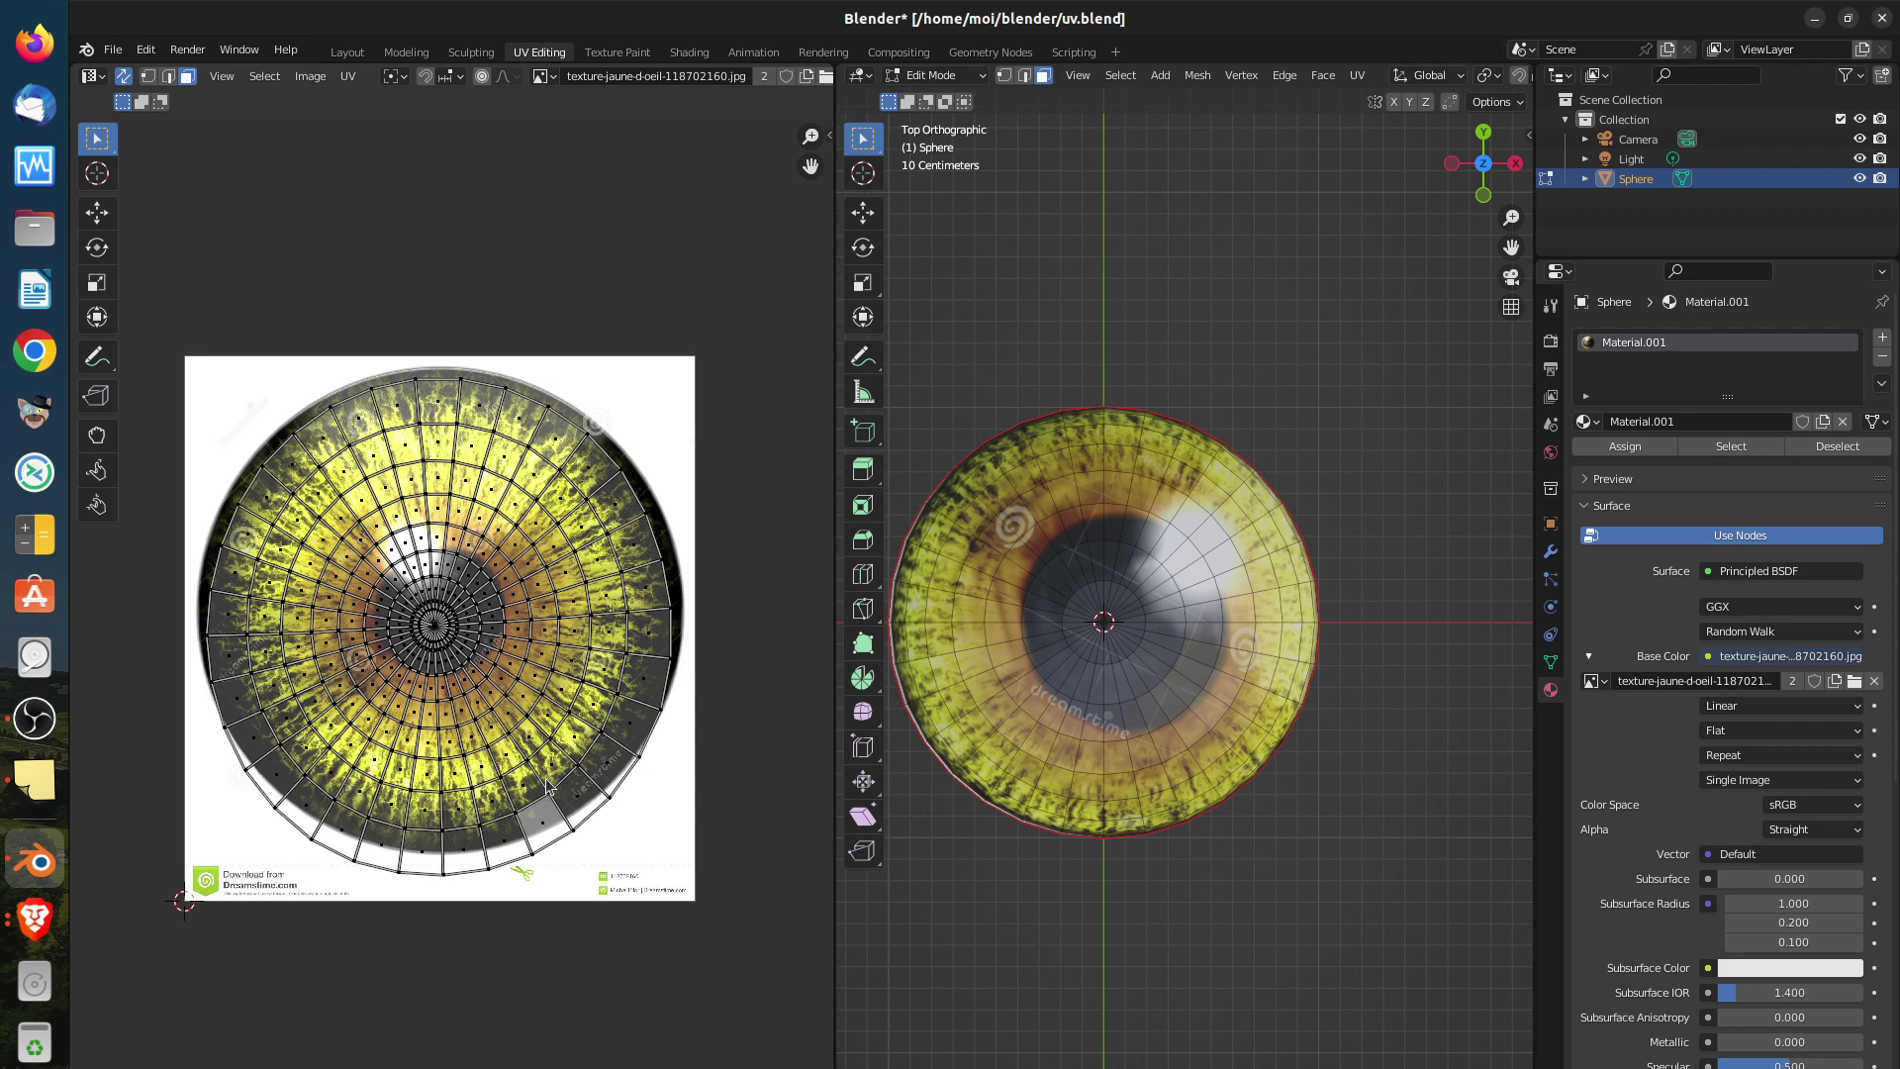
# Select the hemisphere's whole UV island and move it up by about 0.027 to align it with the iris image
pyautogui.press('a')
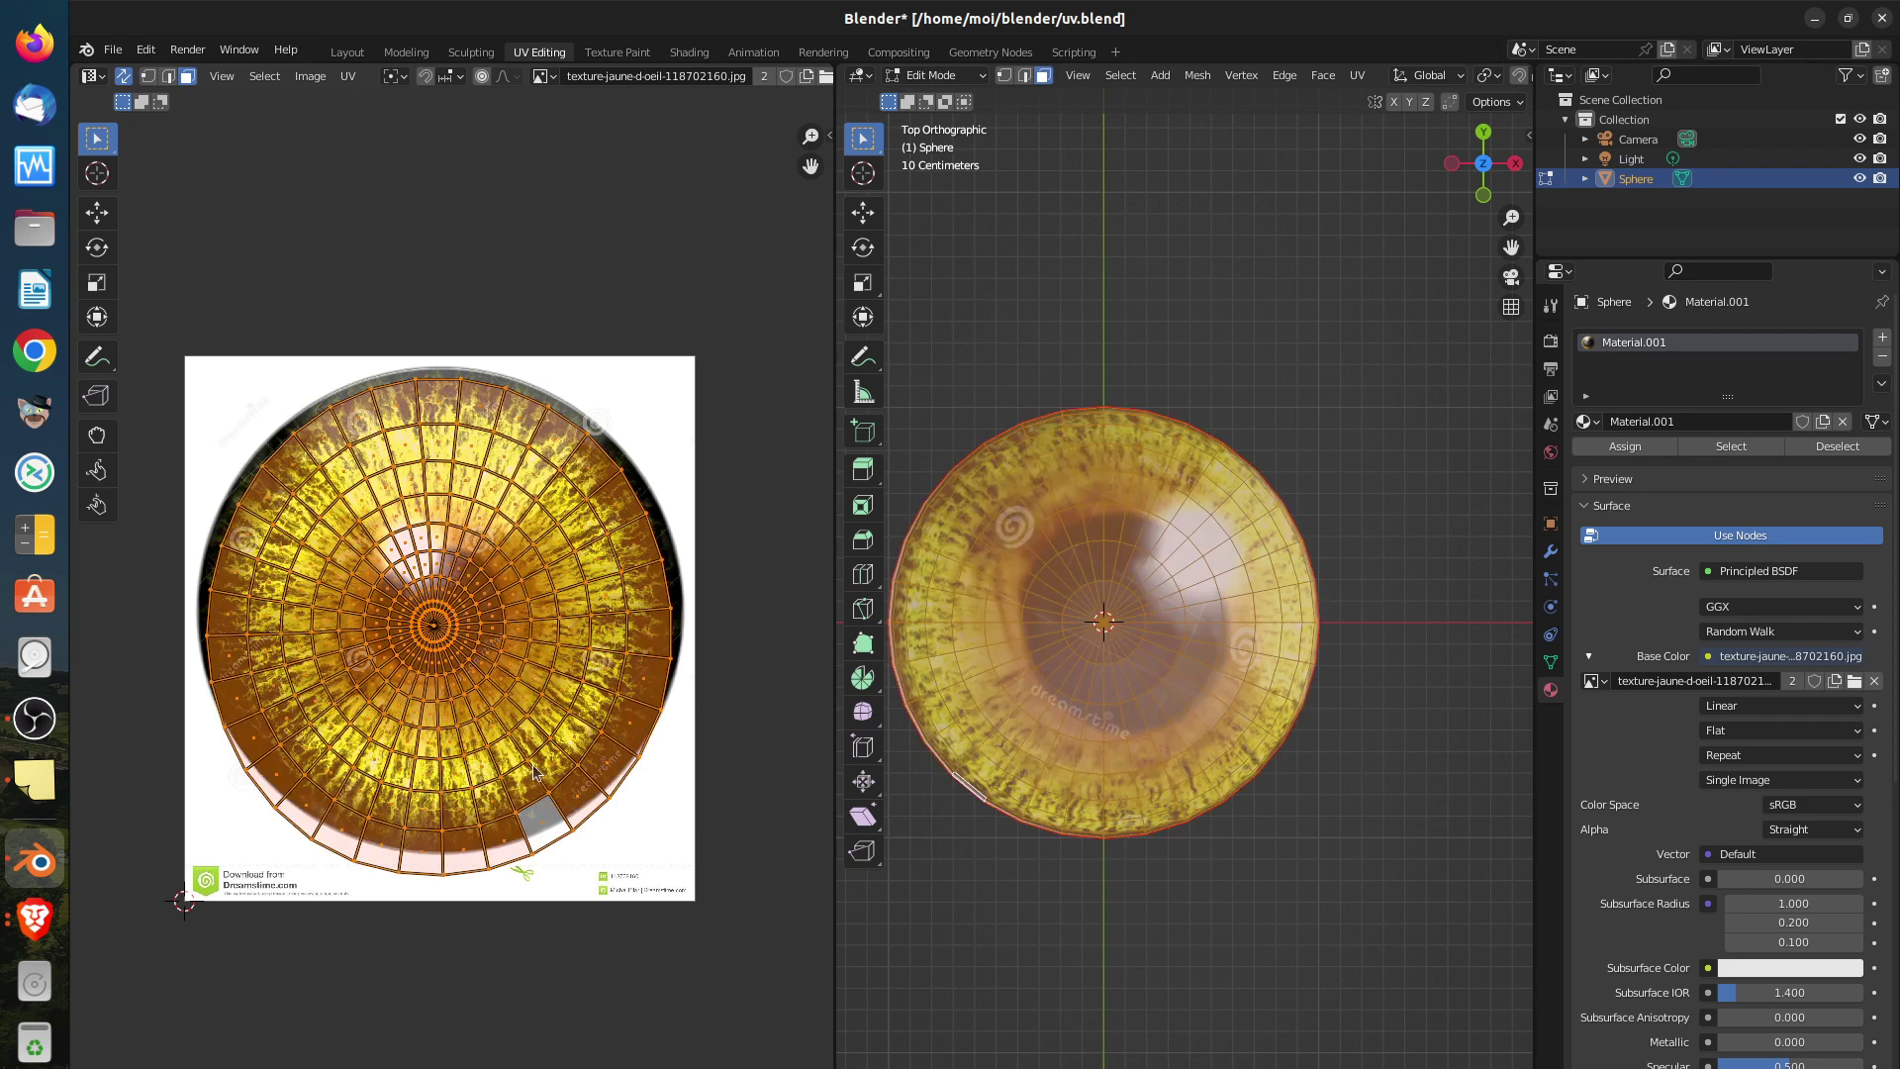
pyautogui.press('g')
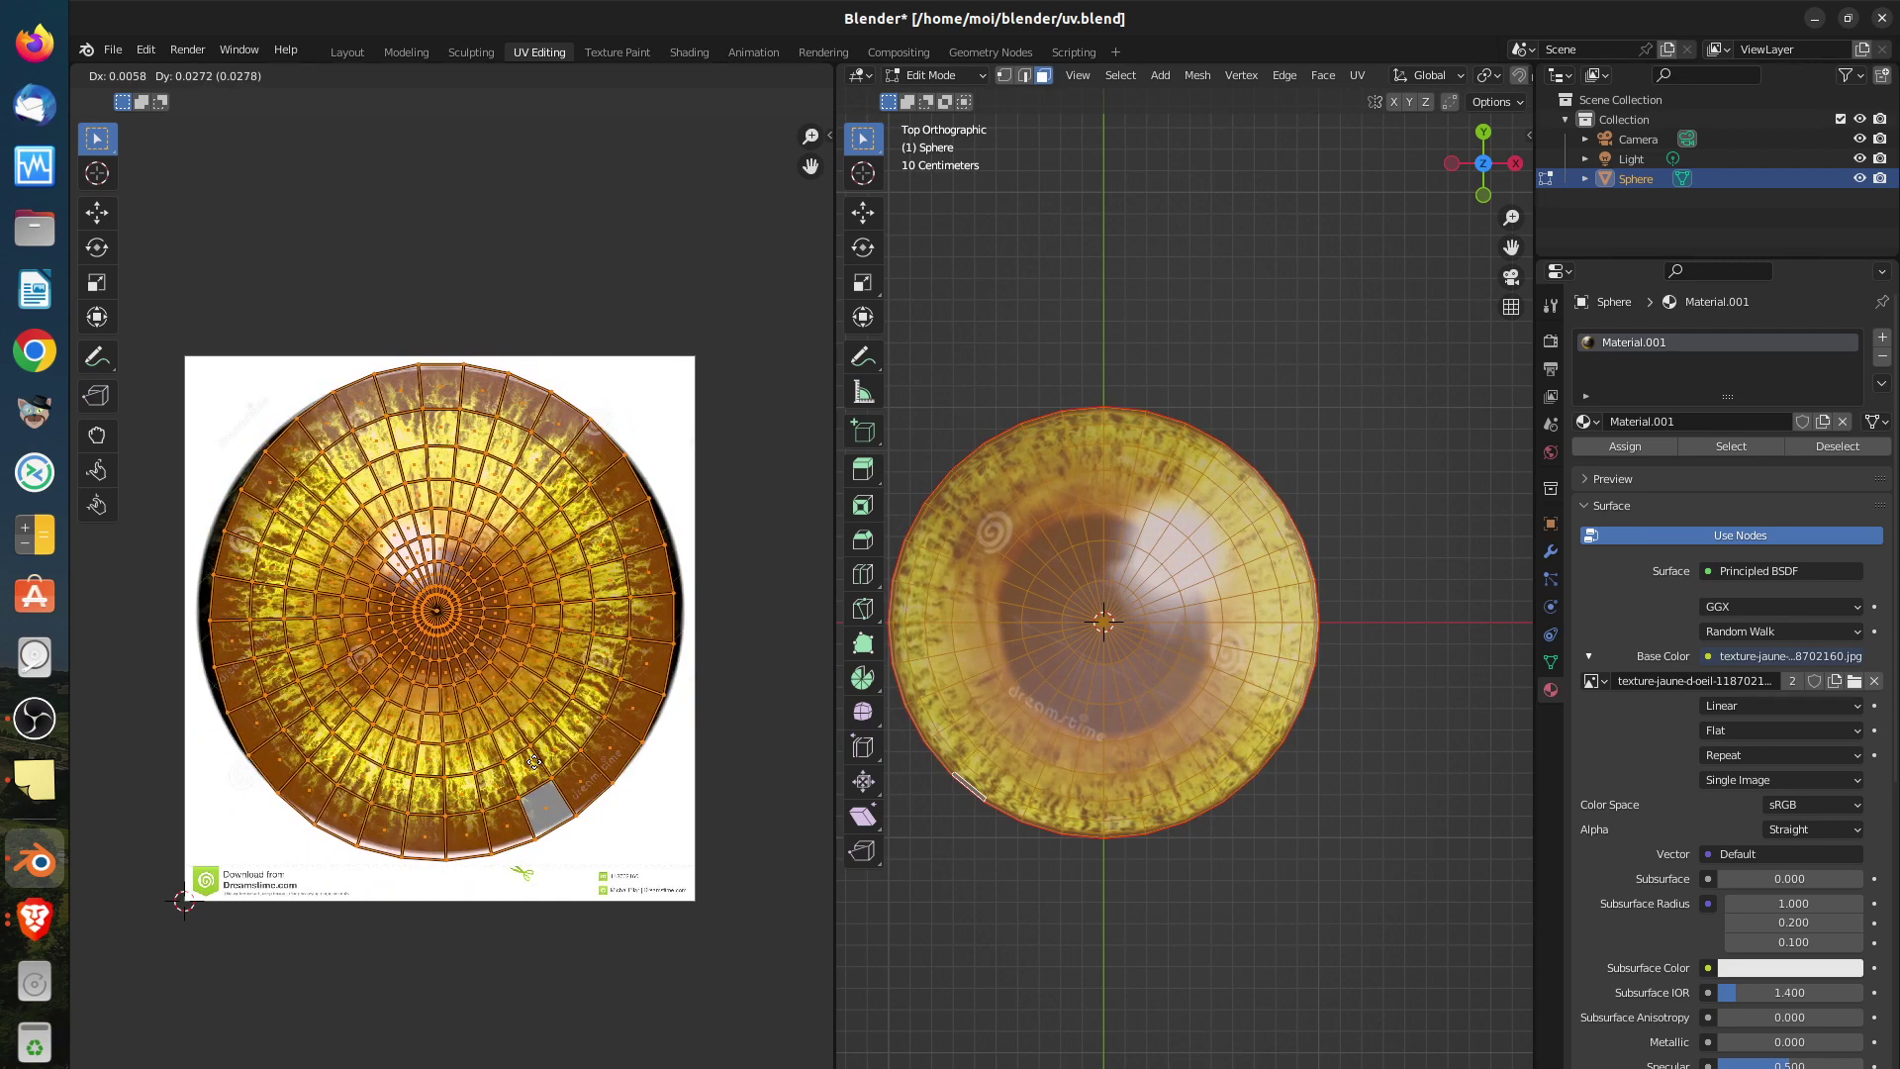
pyautogui.click(535, 763)
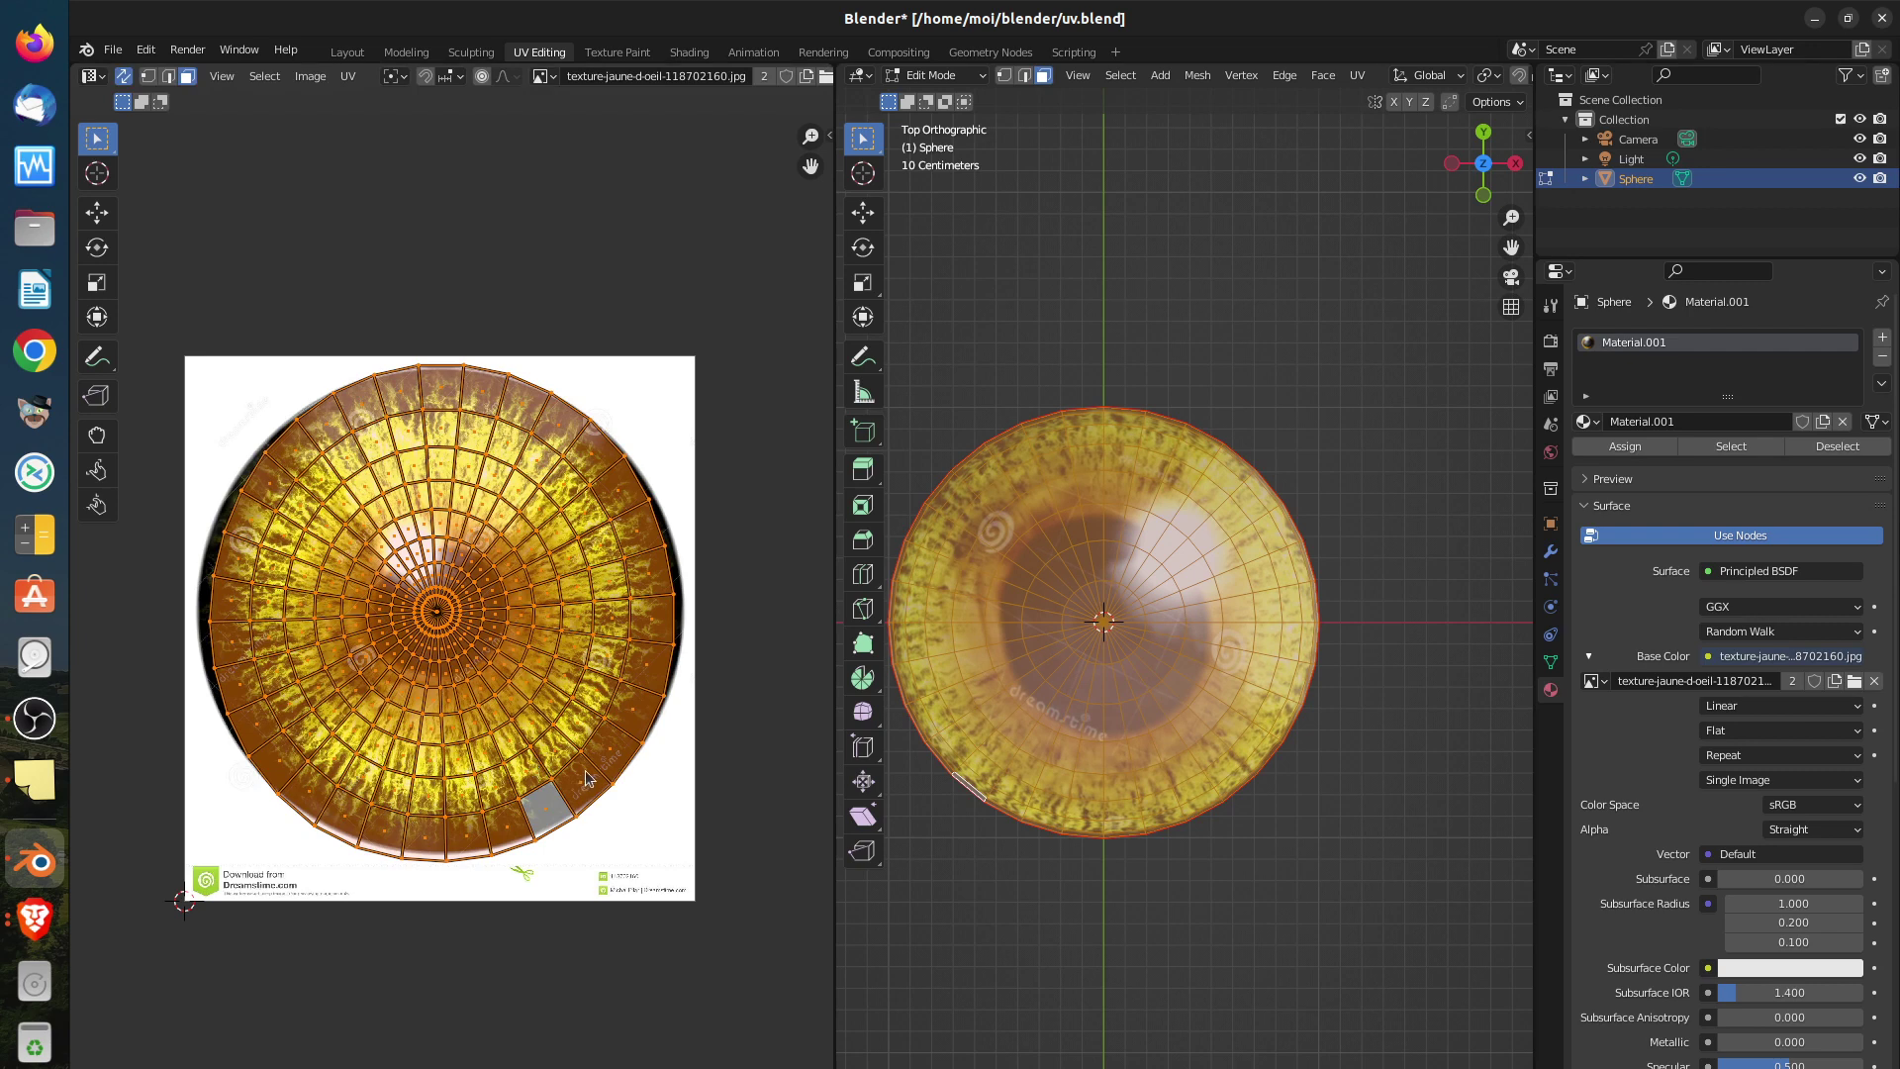
# Scale the UV island by about 1.09 along X and shift it slightly up and left over the iris
pyautogui.press('s')
pyautogui.press('x')
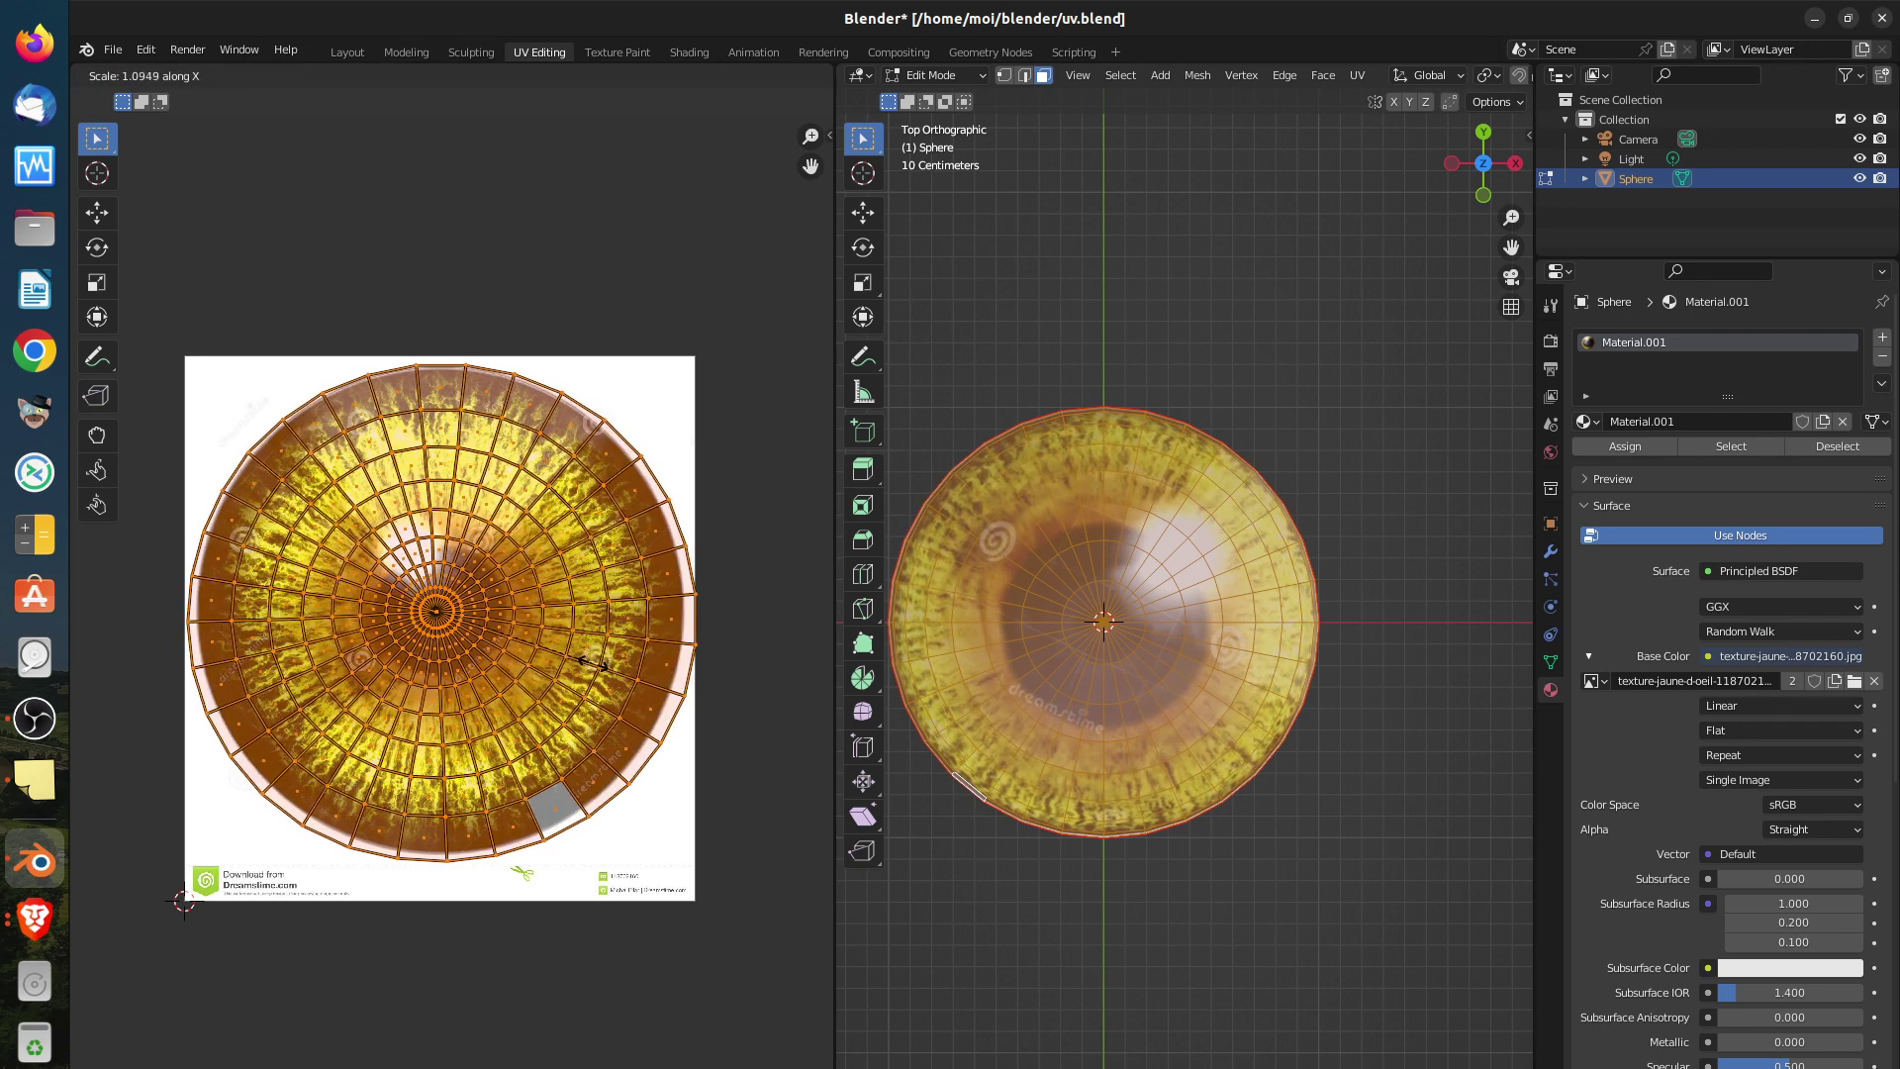
pyautogui.click(590, 671)
pyautogui.press('g')
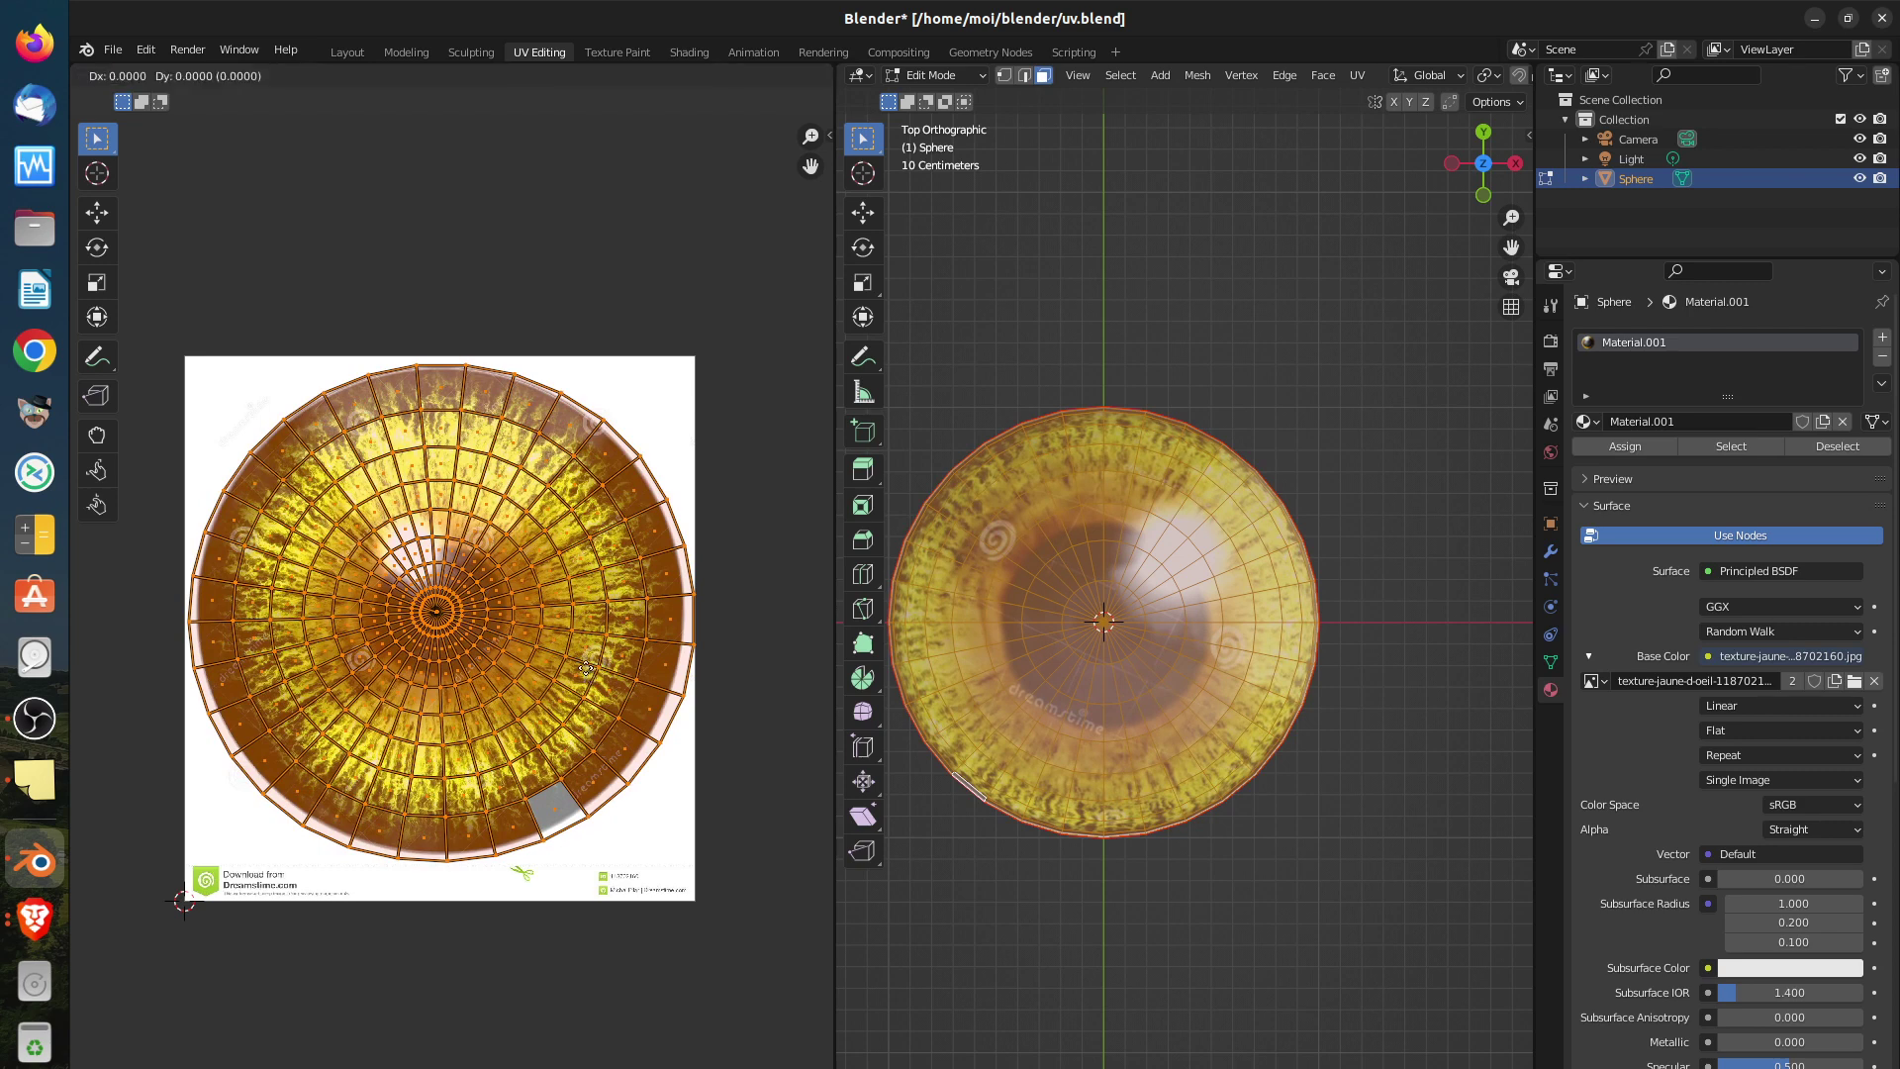
pyautogui.click(582, 662)
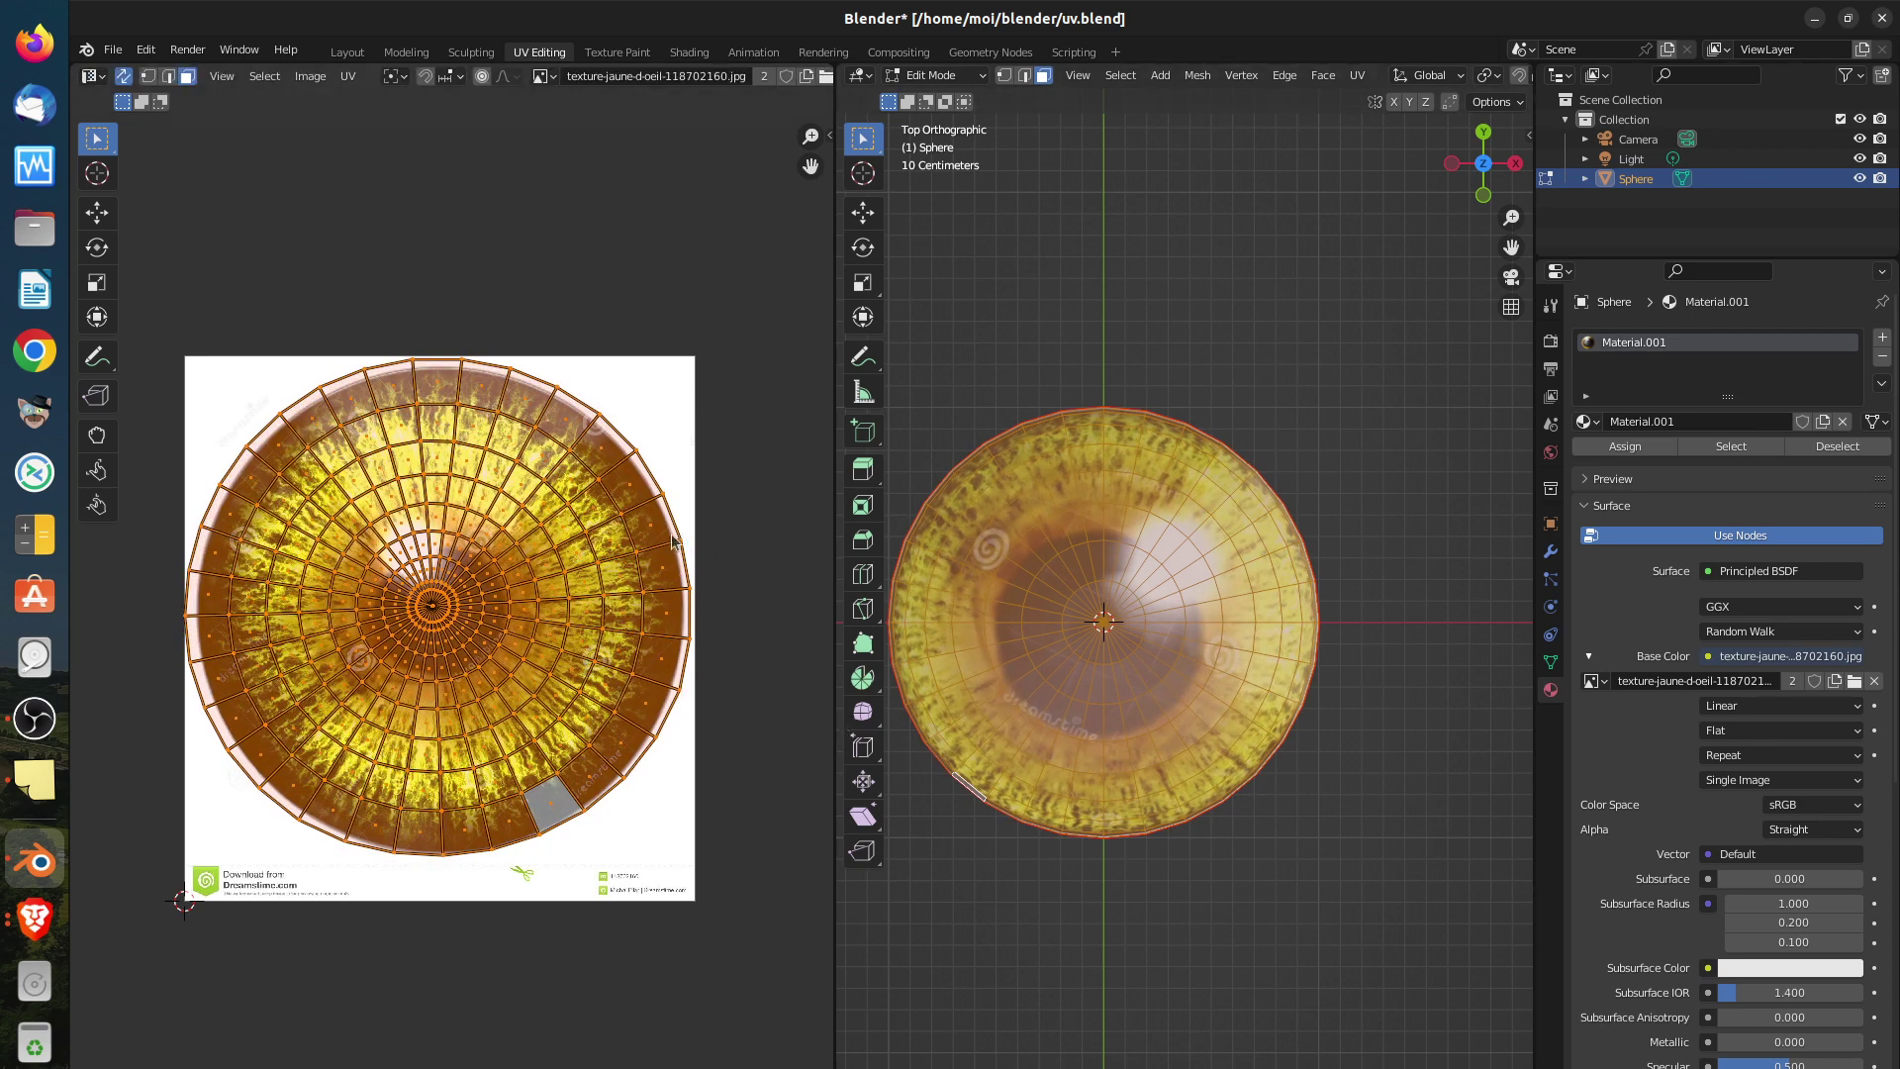
# Switch the hemisphere to Object Mode and examine its eye texture from the side and from above
pyautogui.moveTo(1002, 805); pyautogui.dragTo(1005, 750, button='middle')
pyautogui.scroll(-6, 1018, 780)
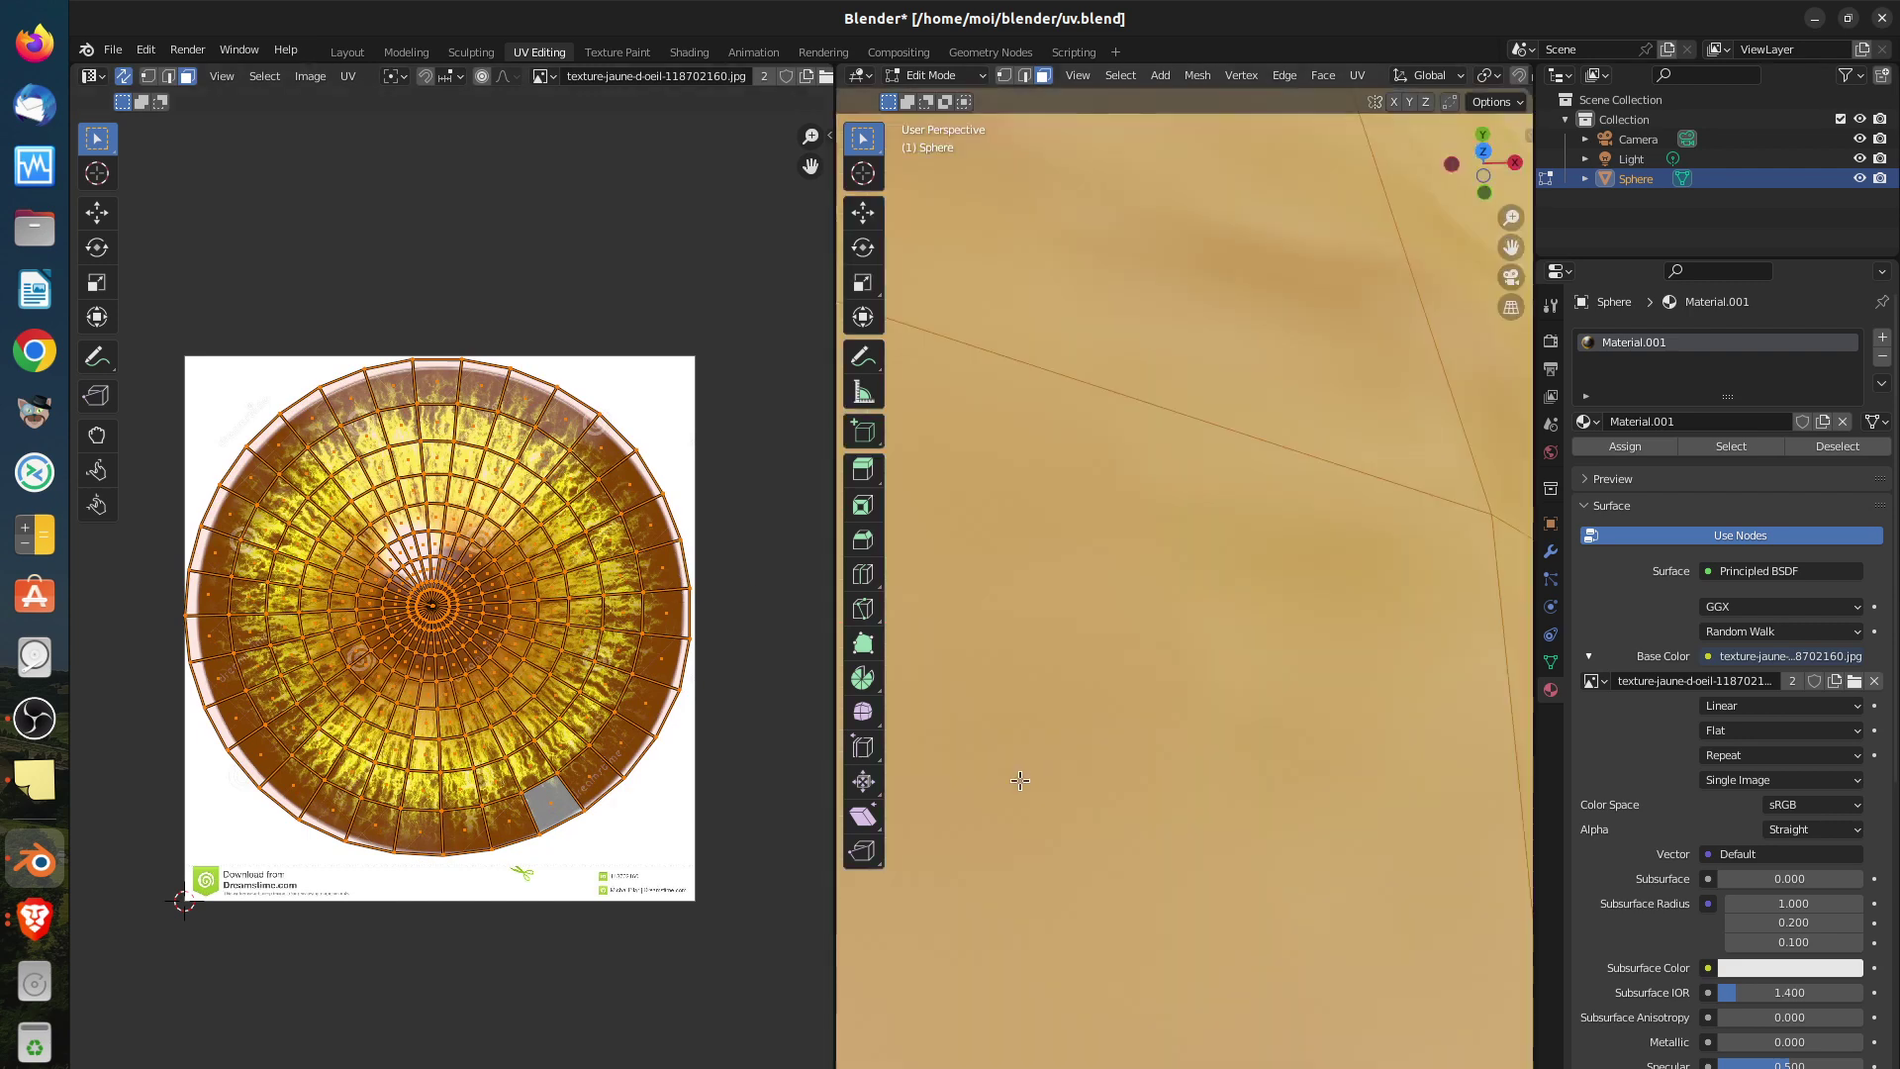
pyautogui.moveTo(1020, 818); pyautogui.dragTo(1034, 693, button='middle')
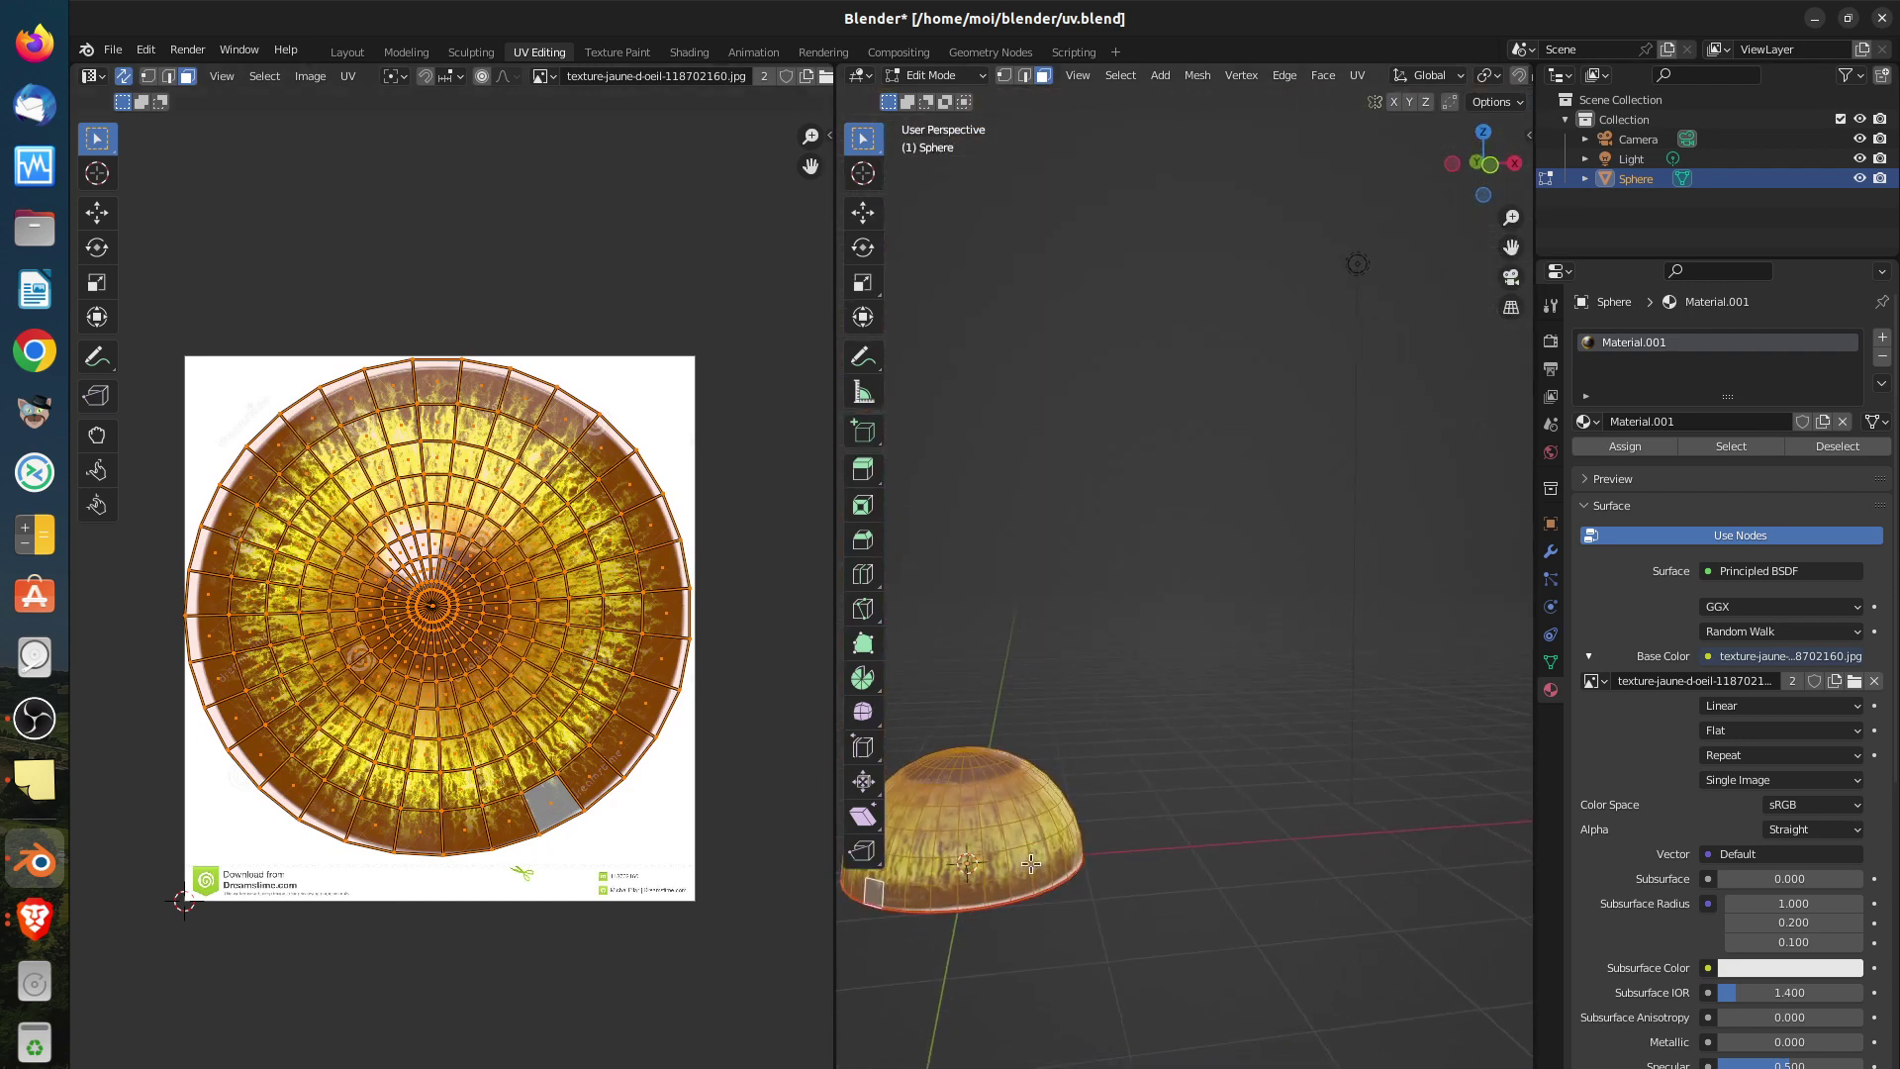
pyautogui.scroll(5, 1034, 791)
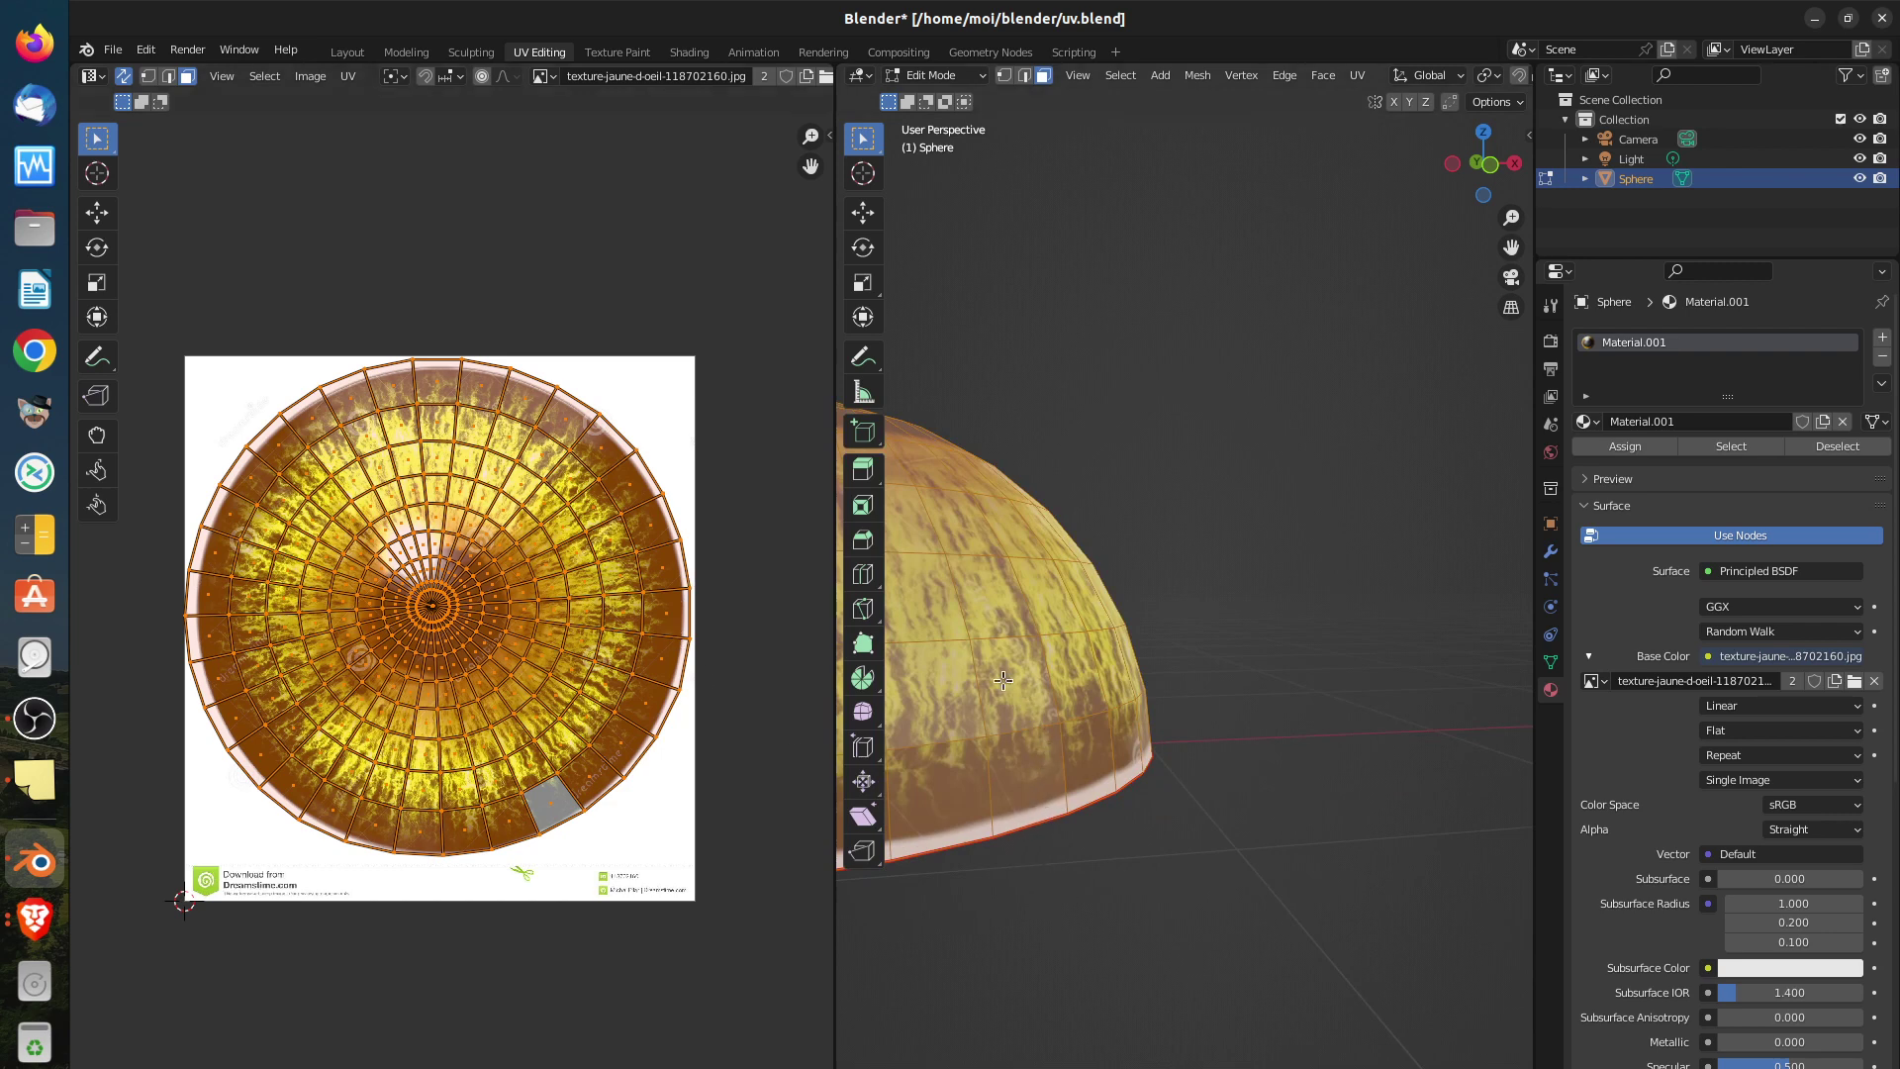
pyautogui.scroll(-3, 964, 633)
pyautogui.keyDown('shift'); pyautogui.moveTo(983, 674); pyautogui.dragTo(1162, 712, button='middle'); pyautogui.keyUp('shift')
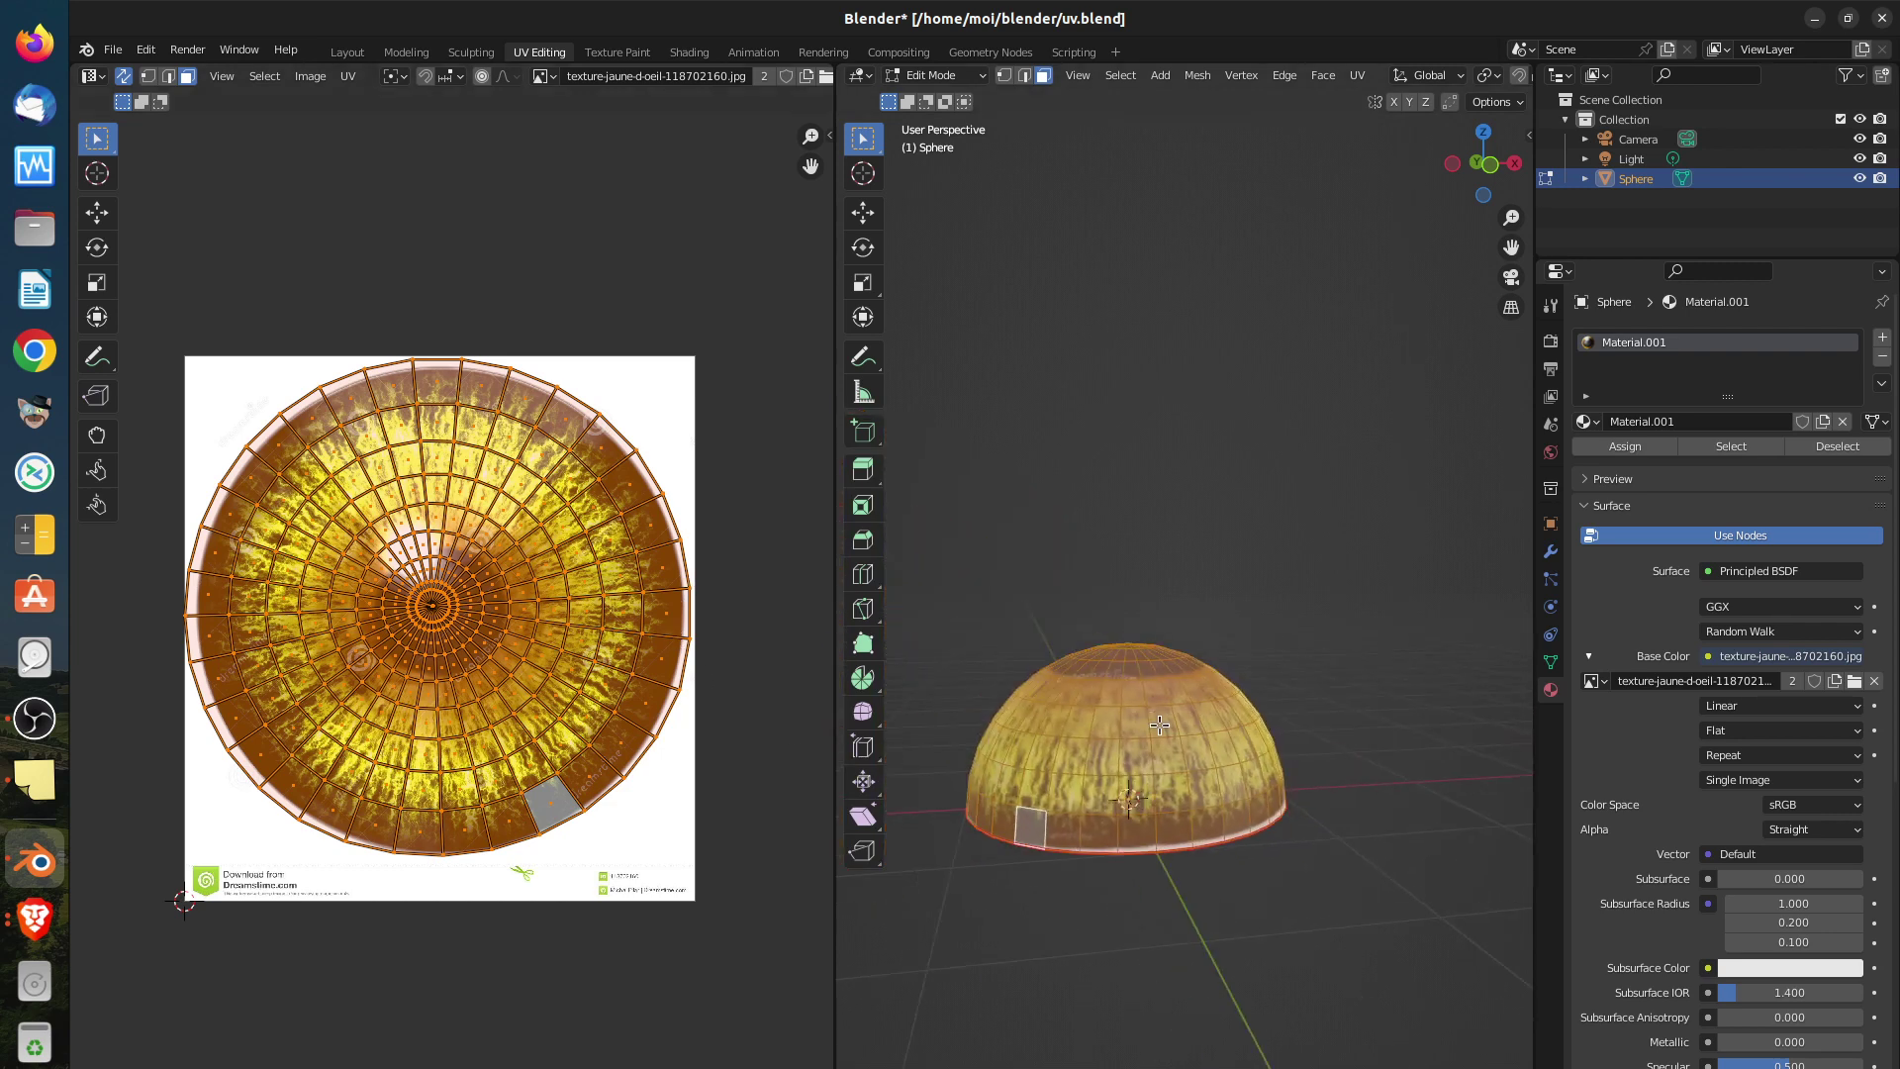
pyautogui.click(941, 79)
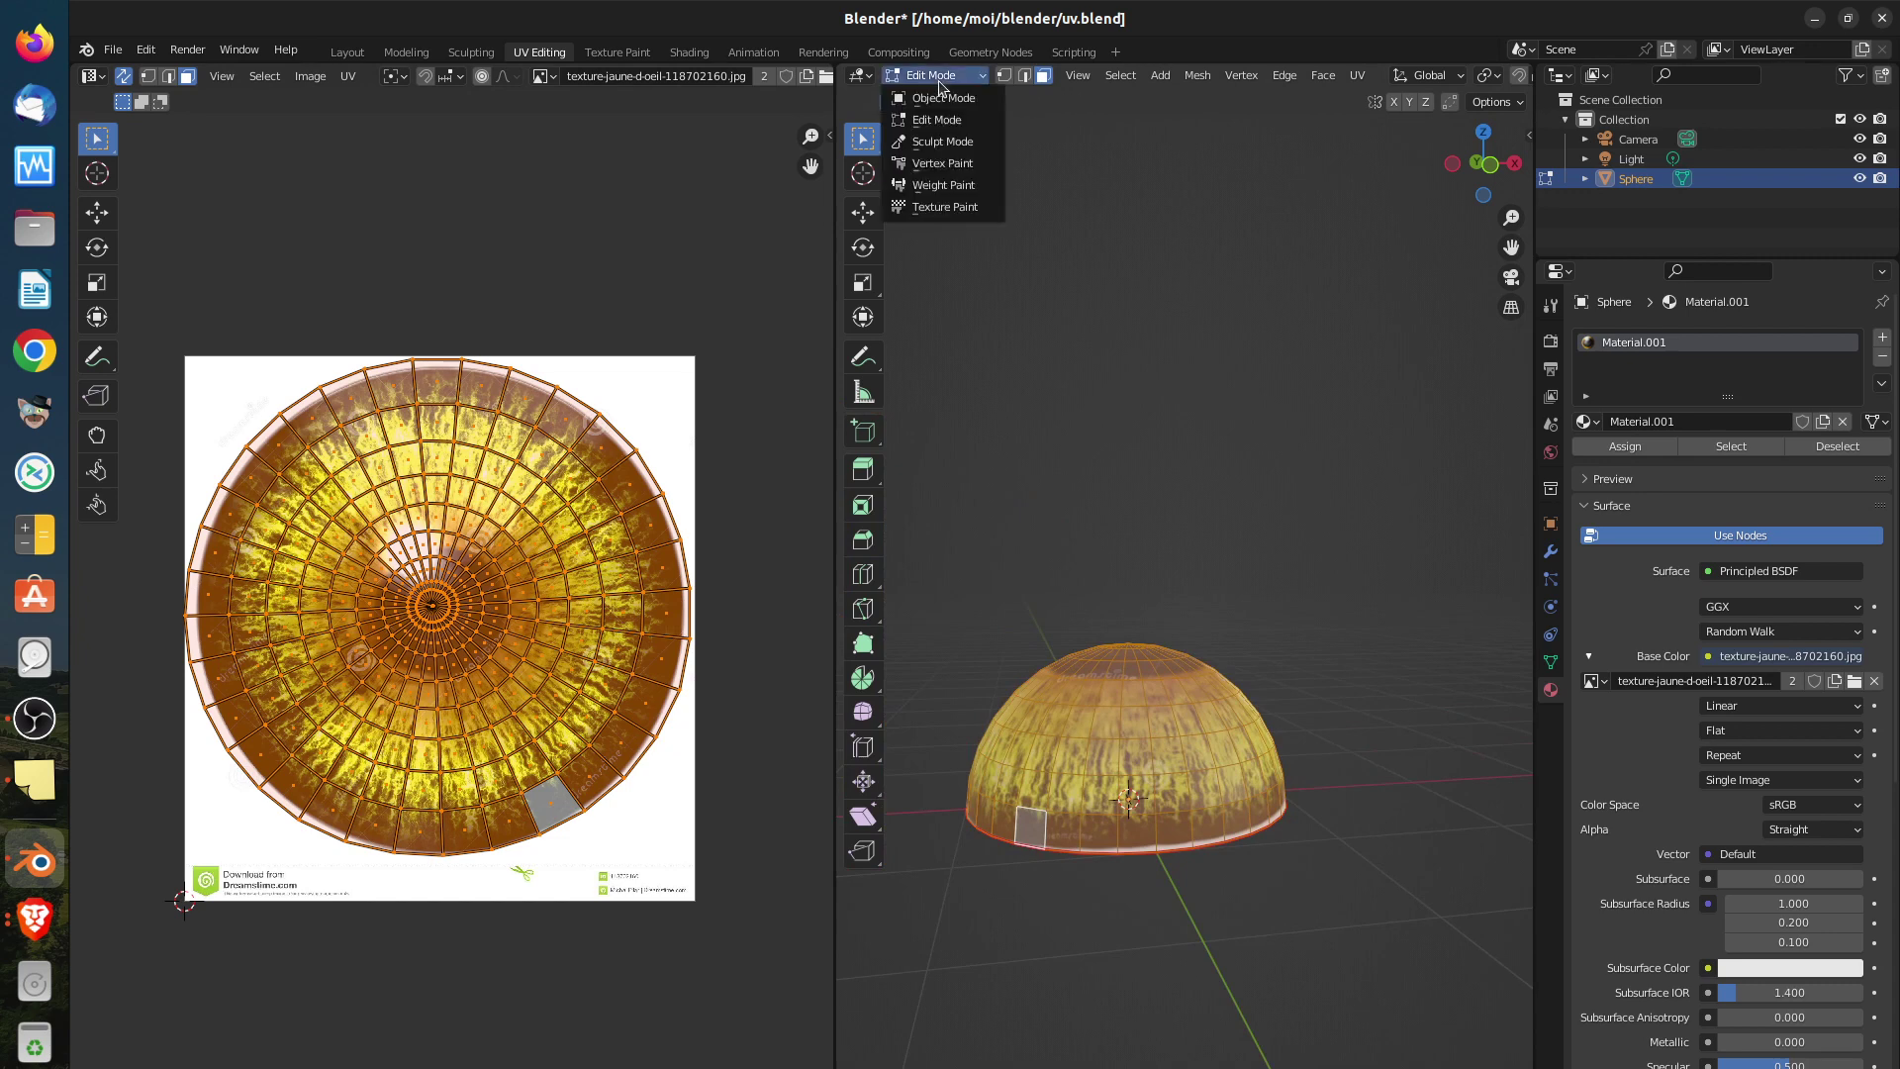
pyautogui.click(930, 93)
pyautogui.moveTo(1178, 424); pyautogui.dragTo(1200, 651, button='middle')
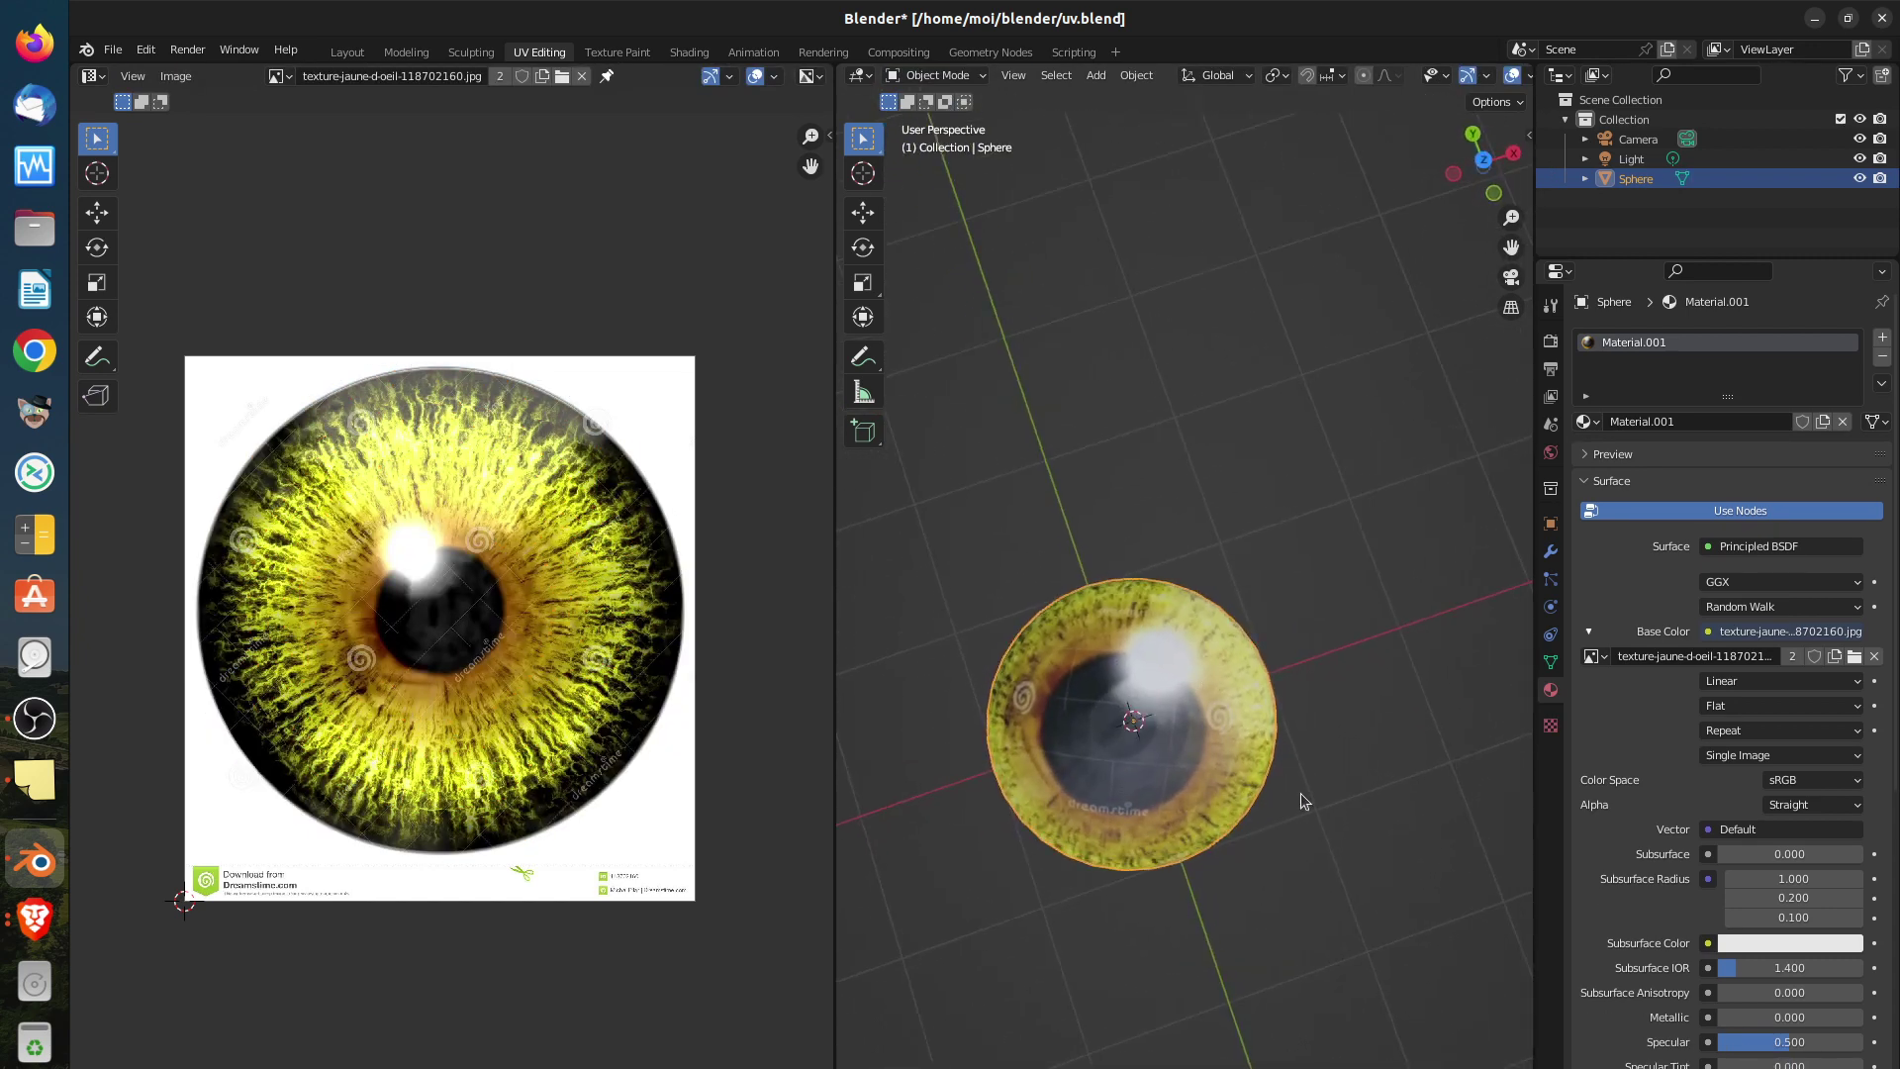
pyautogui.scroll(-6, 1299, 792)
pyautogui.scroll(-4, 1346, 841)
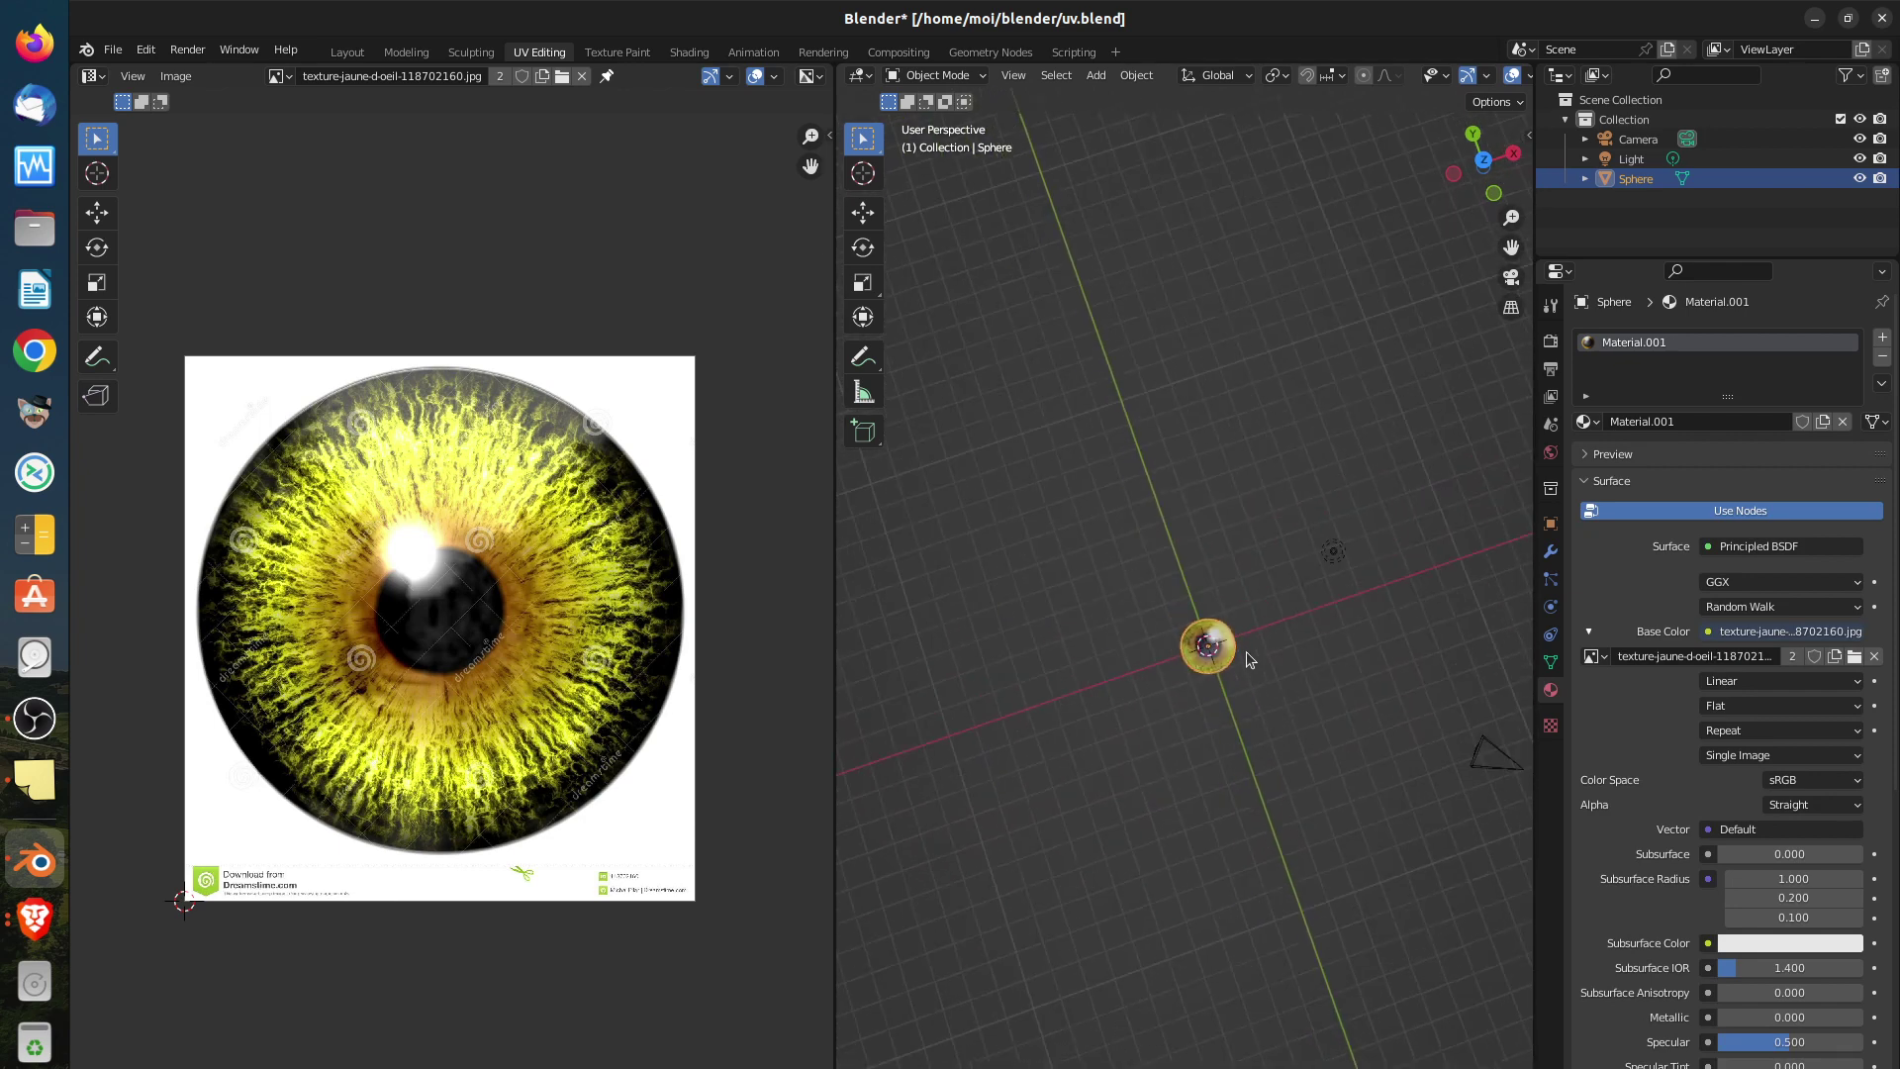
pyautogui.scroll(4, 1244, 651)
pyautogui.scroll(2, 1259, 684)
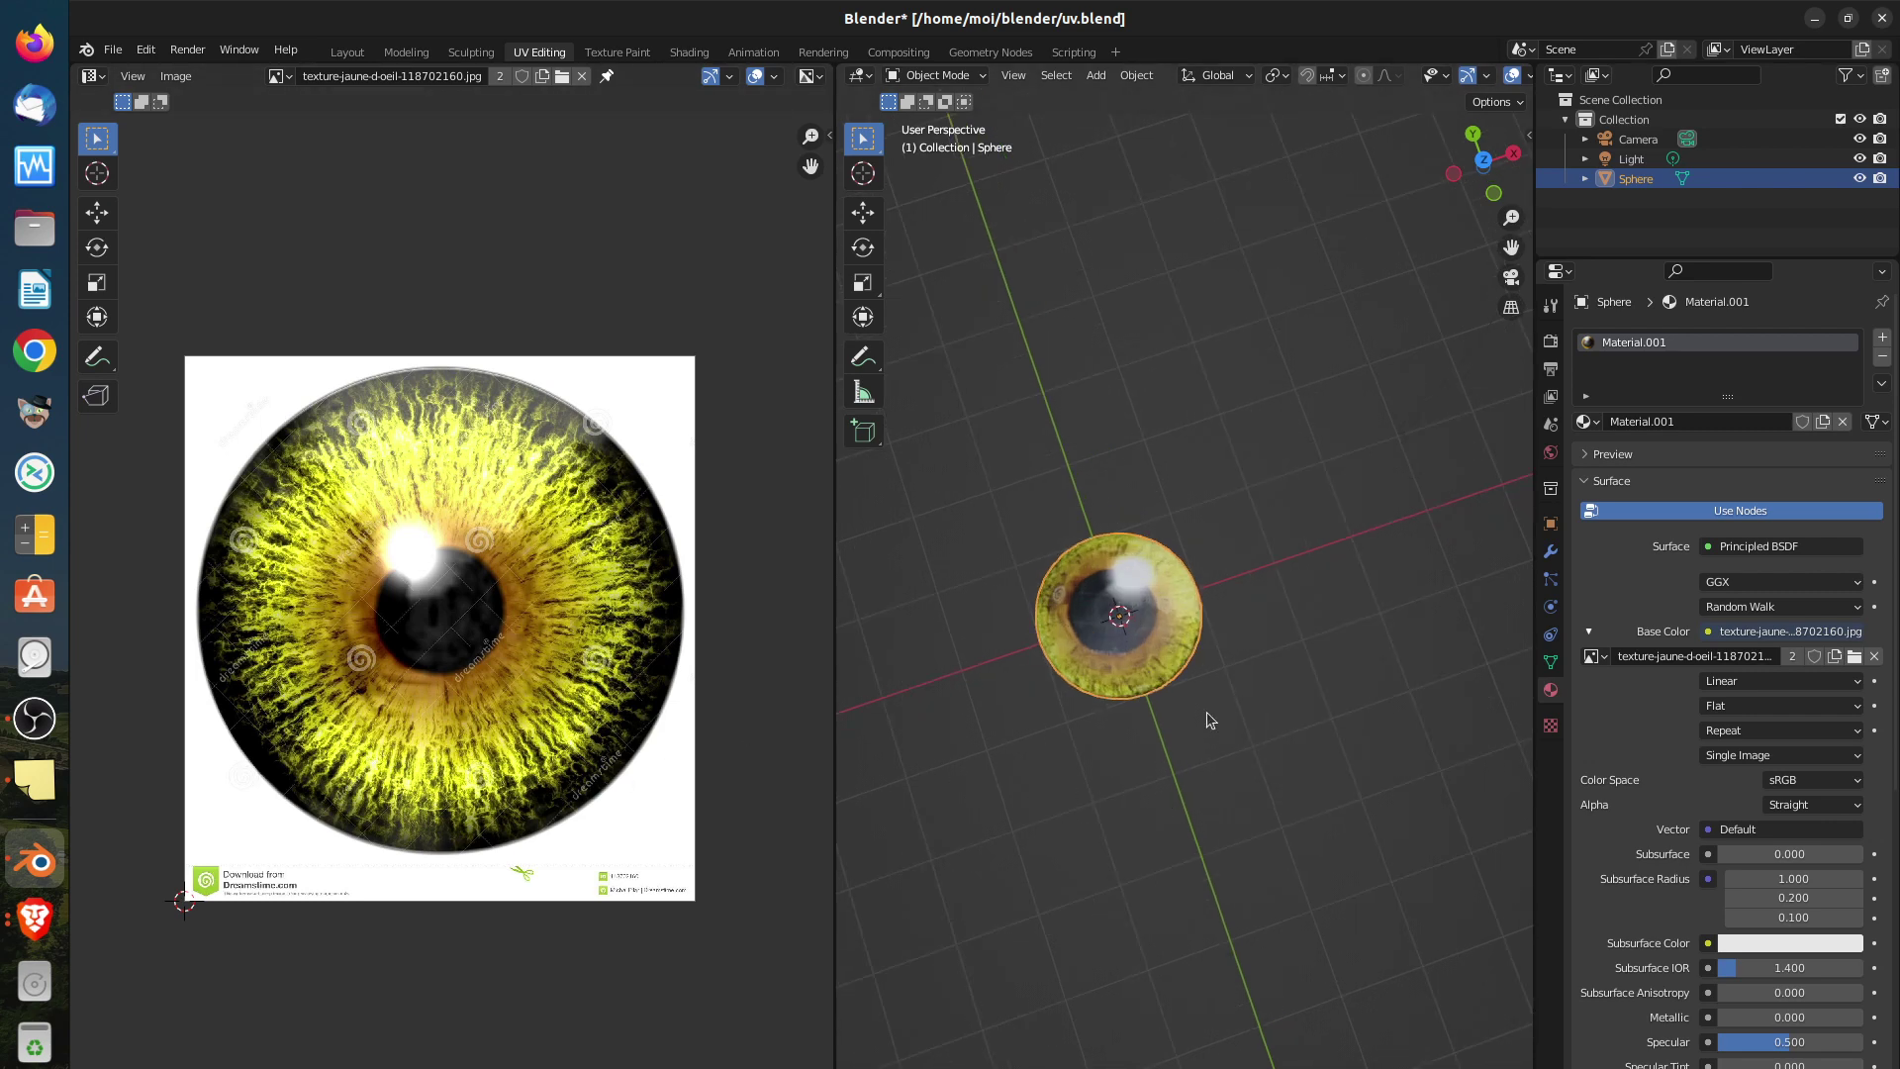
# Start a new General file without saving the changes to the hemisphere scene
pyautogui.scroll(1, 1161, 697)
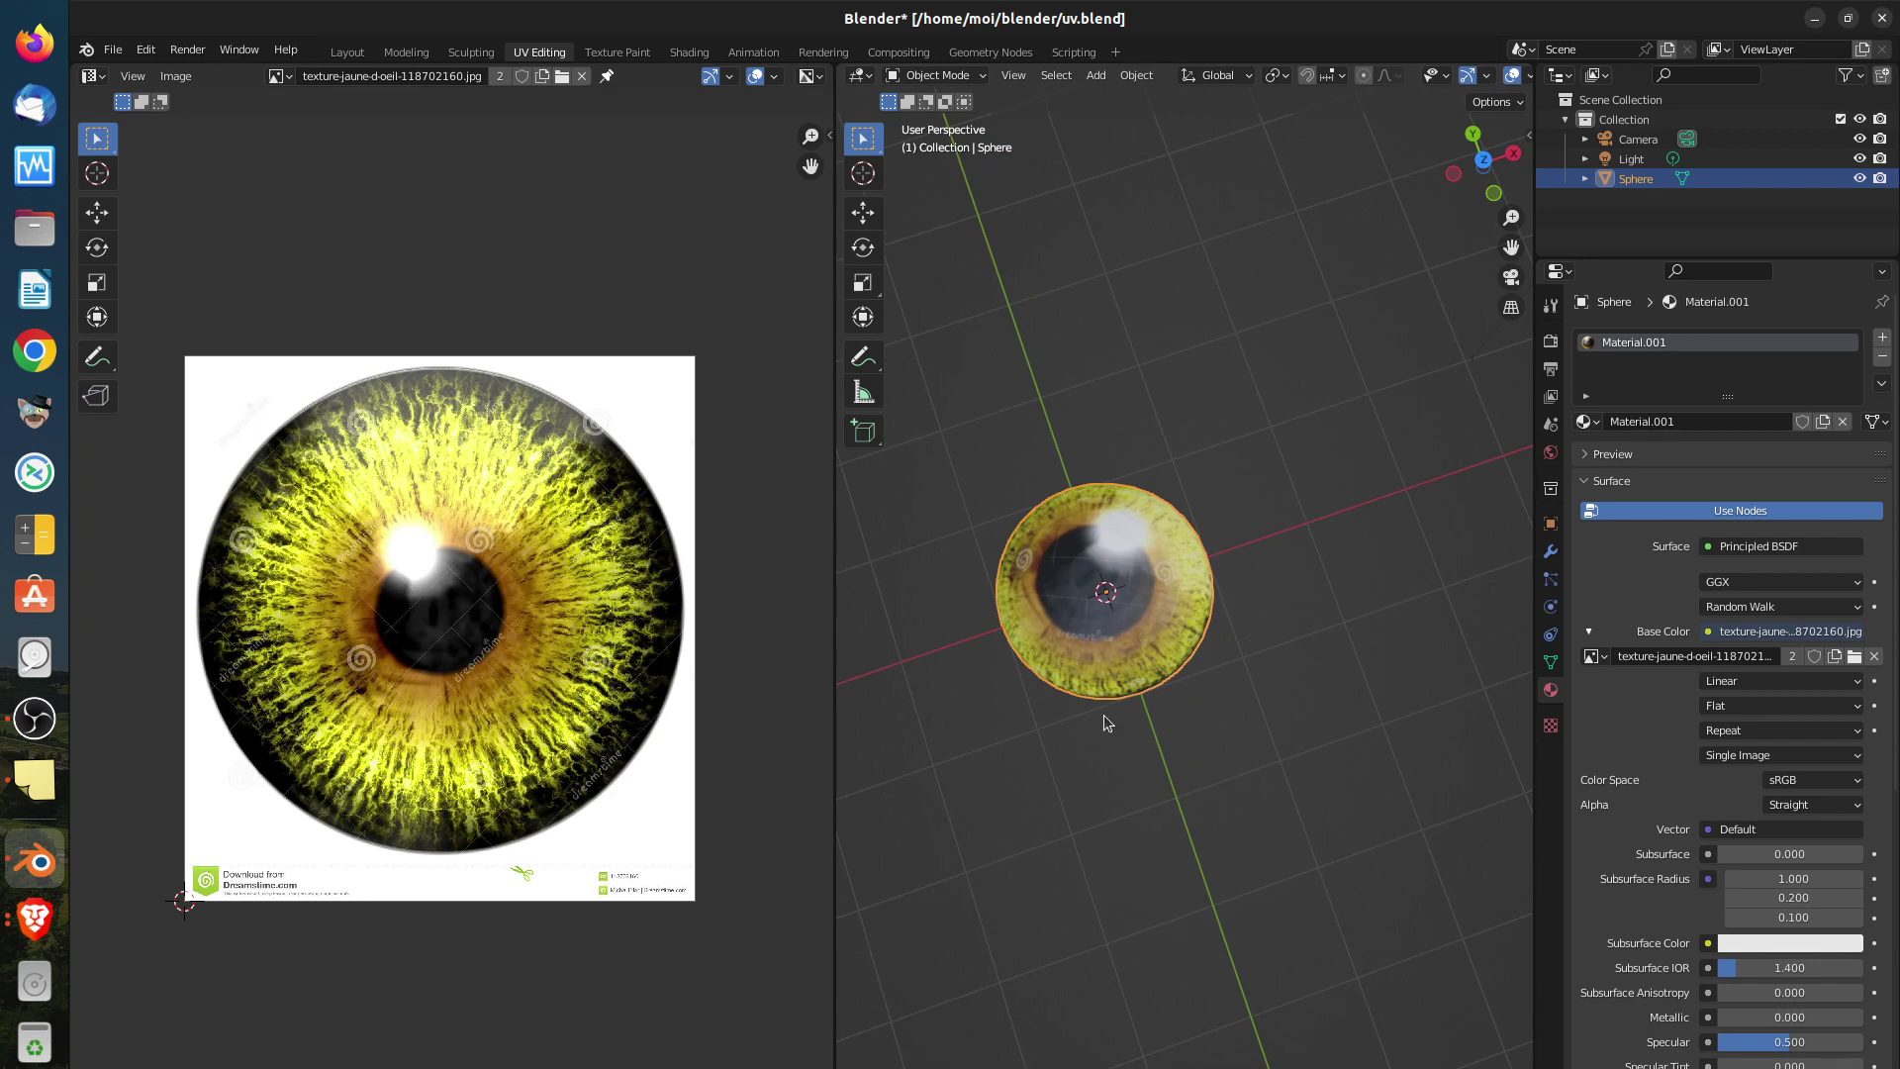
pyautogui.scroll(-3, 1116, 720)
pyautogui.scroll(-1, 1167, 756)
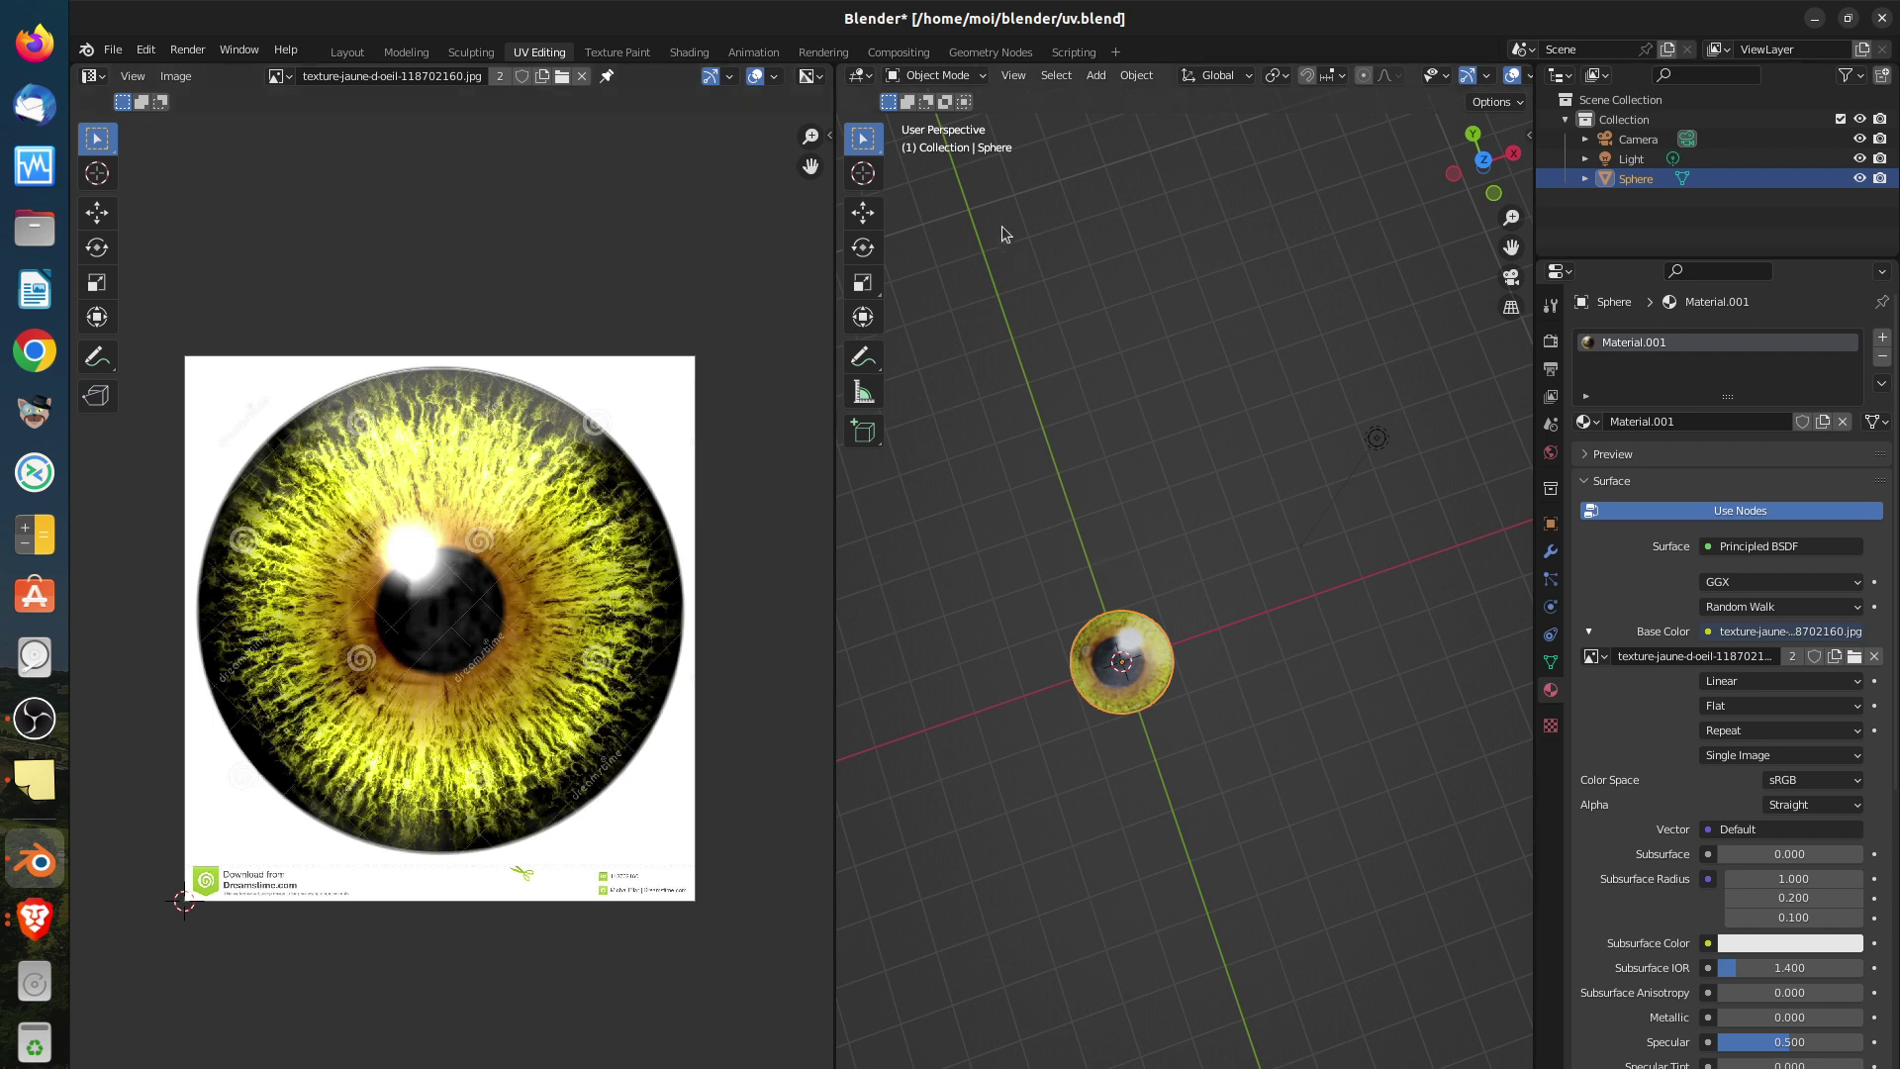
pyautogui.click(937, 76)
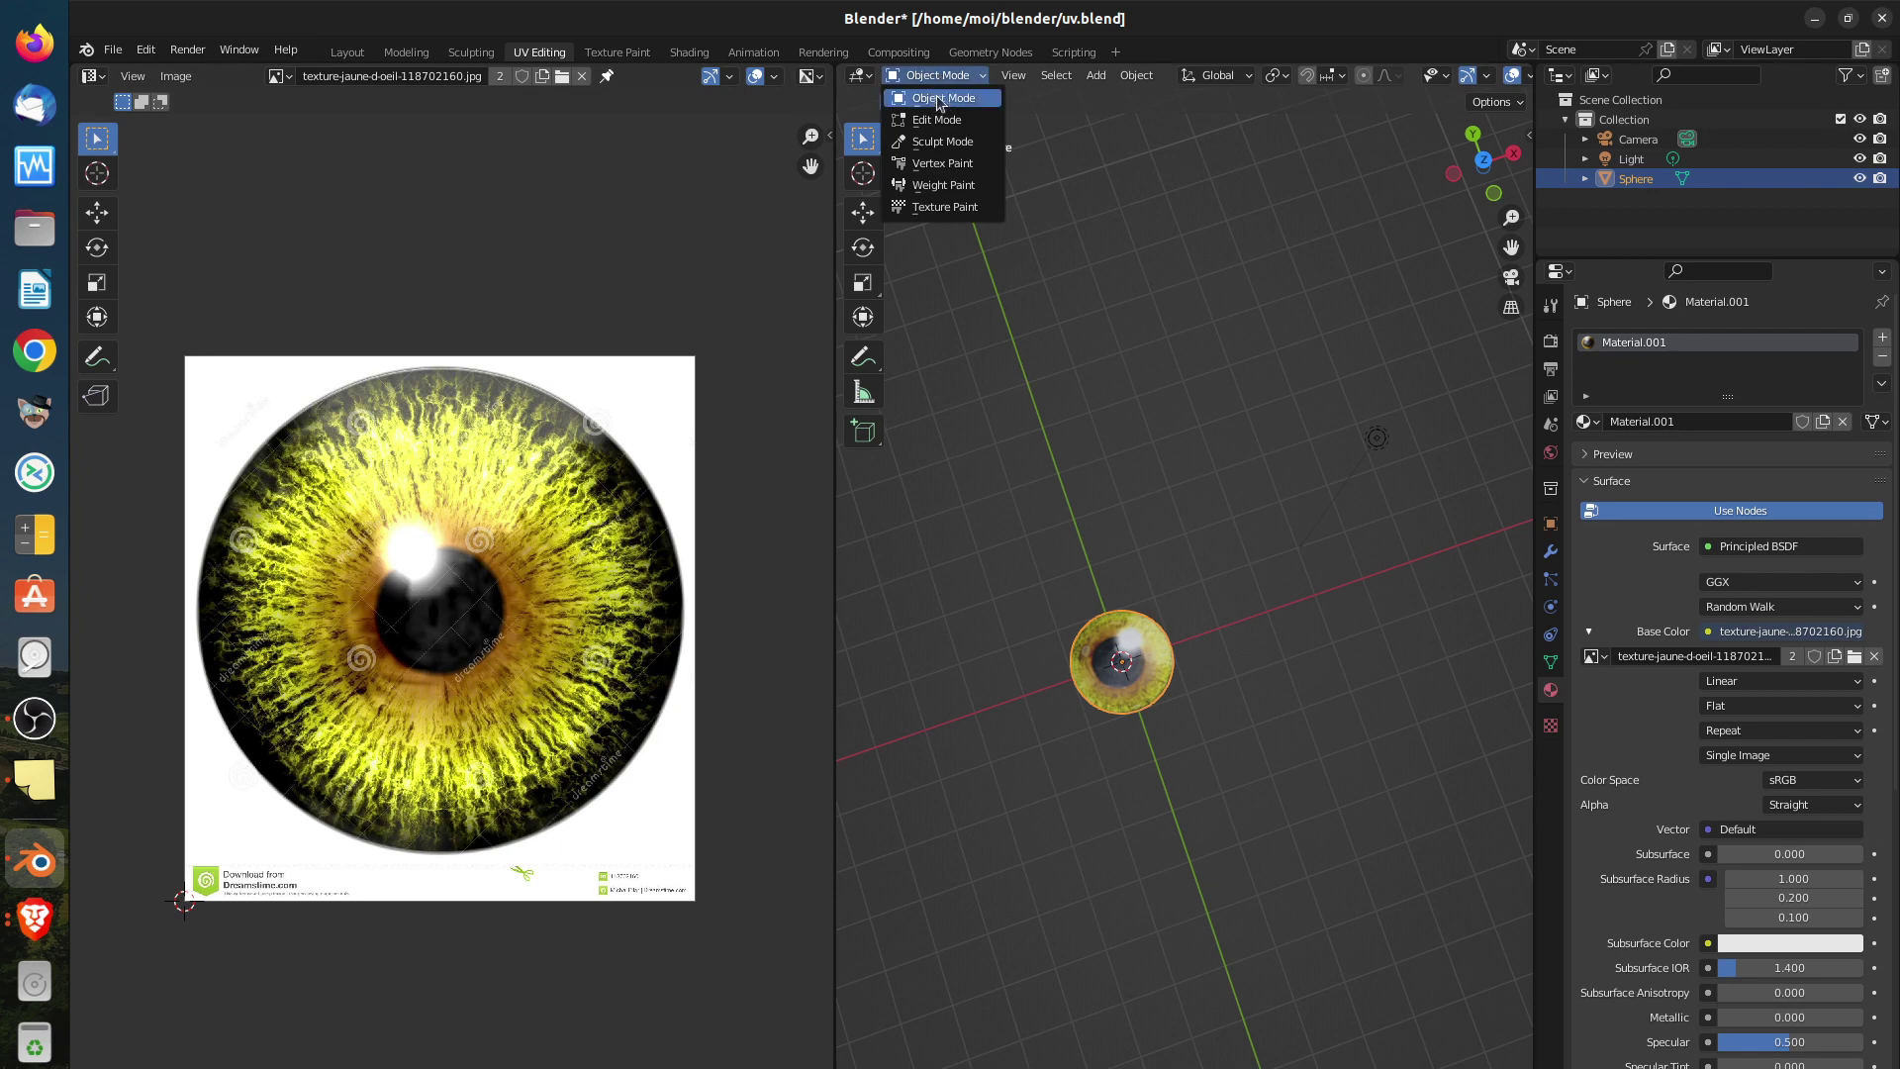
pyautogui.click(113, 49)
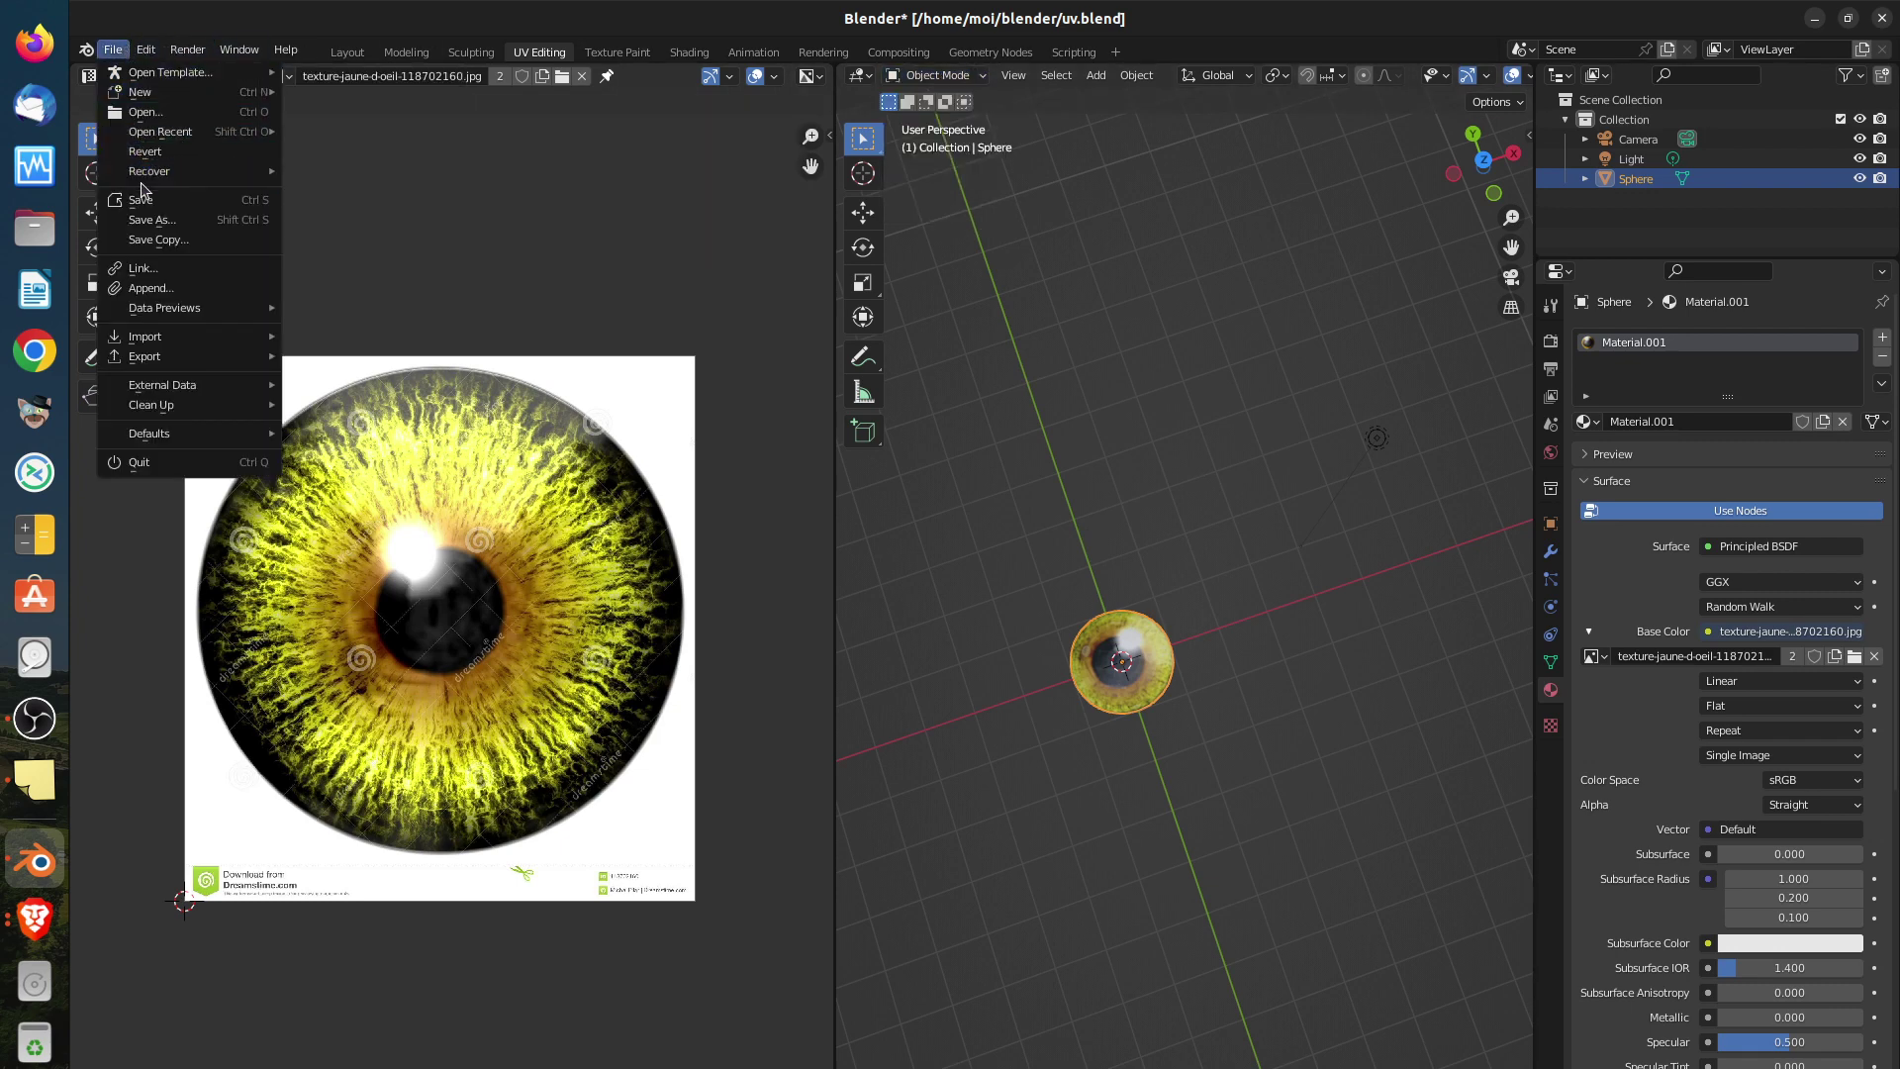
pyautogui.moveTo(146, 97)
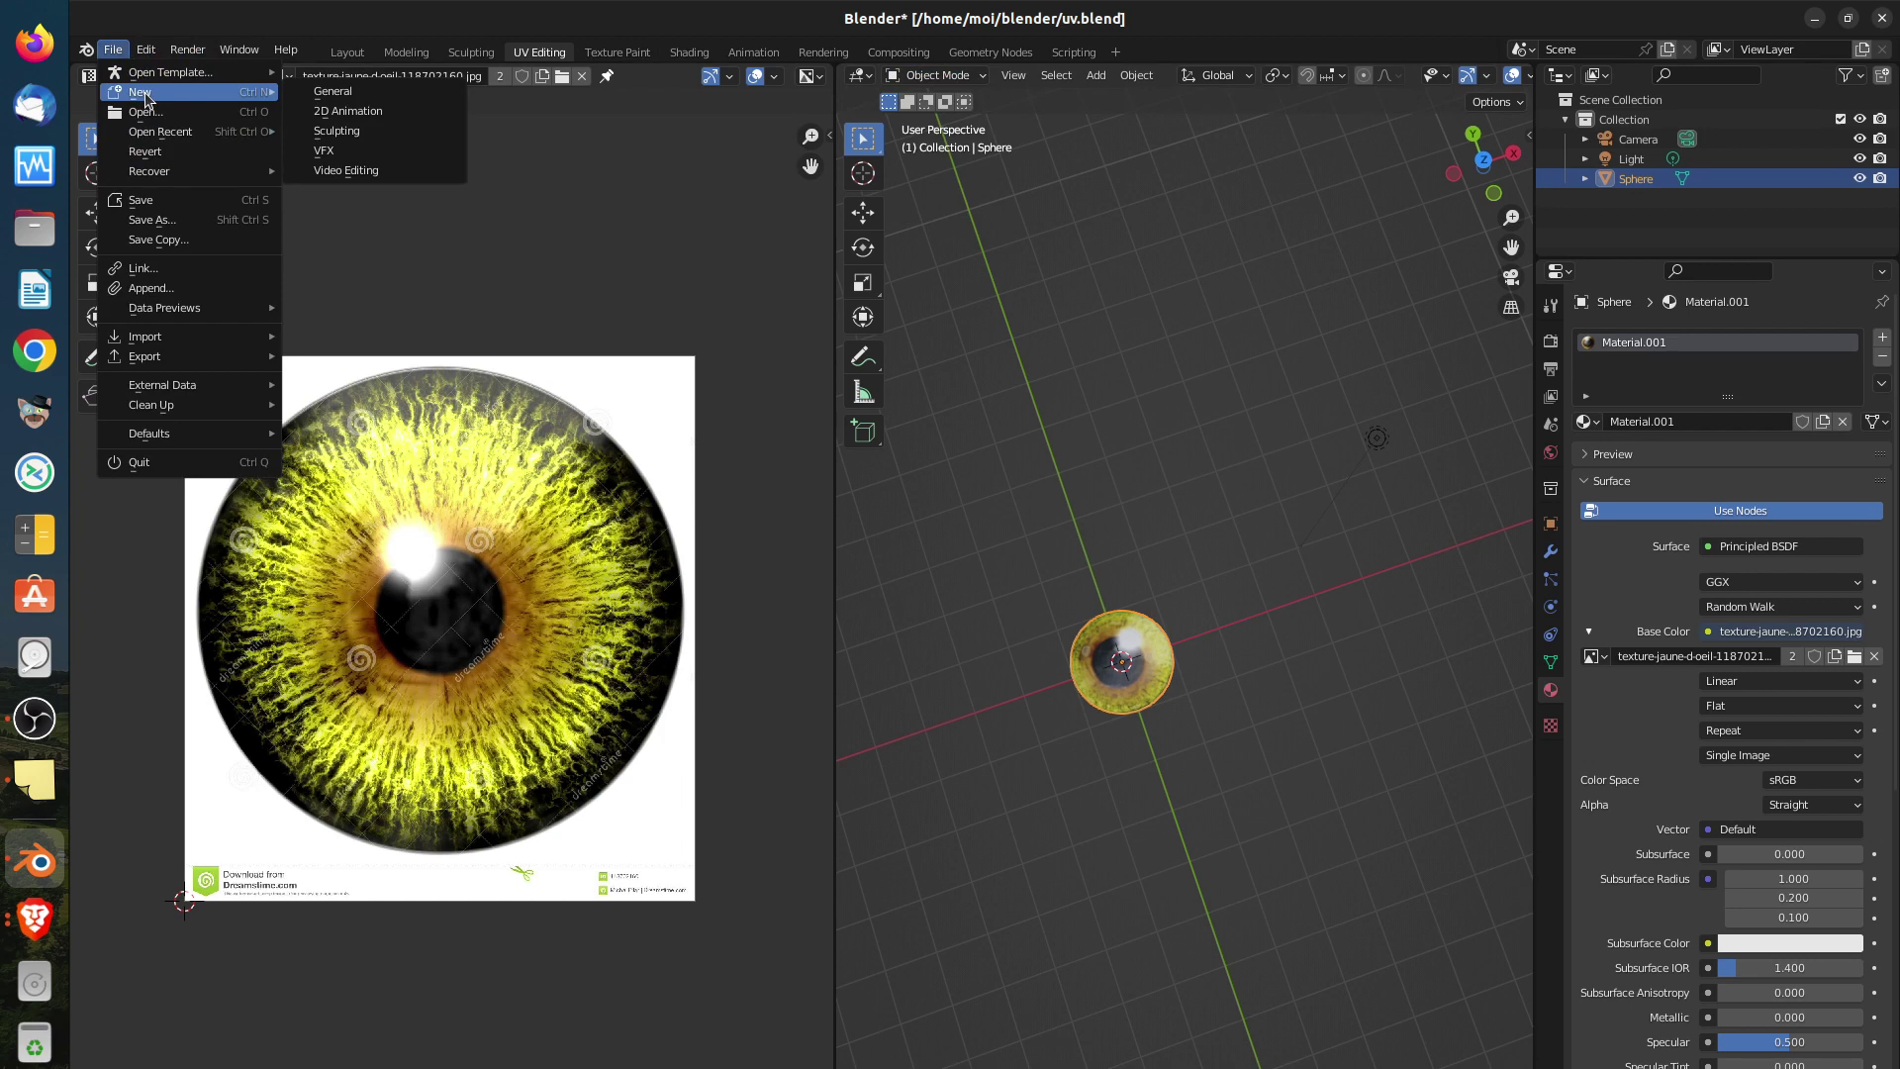
pyautogui.click(371, 96)
pyautogui.click(877, 649)
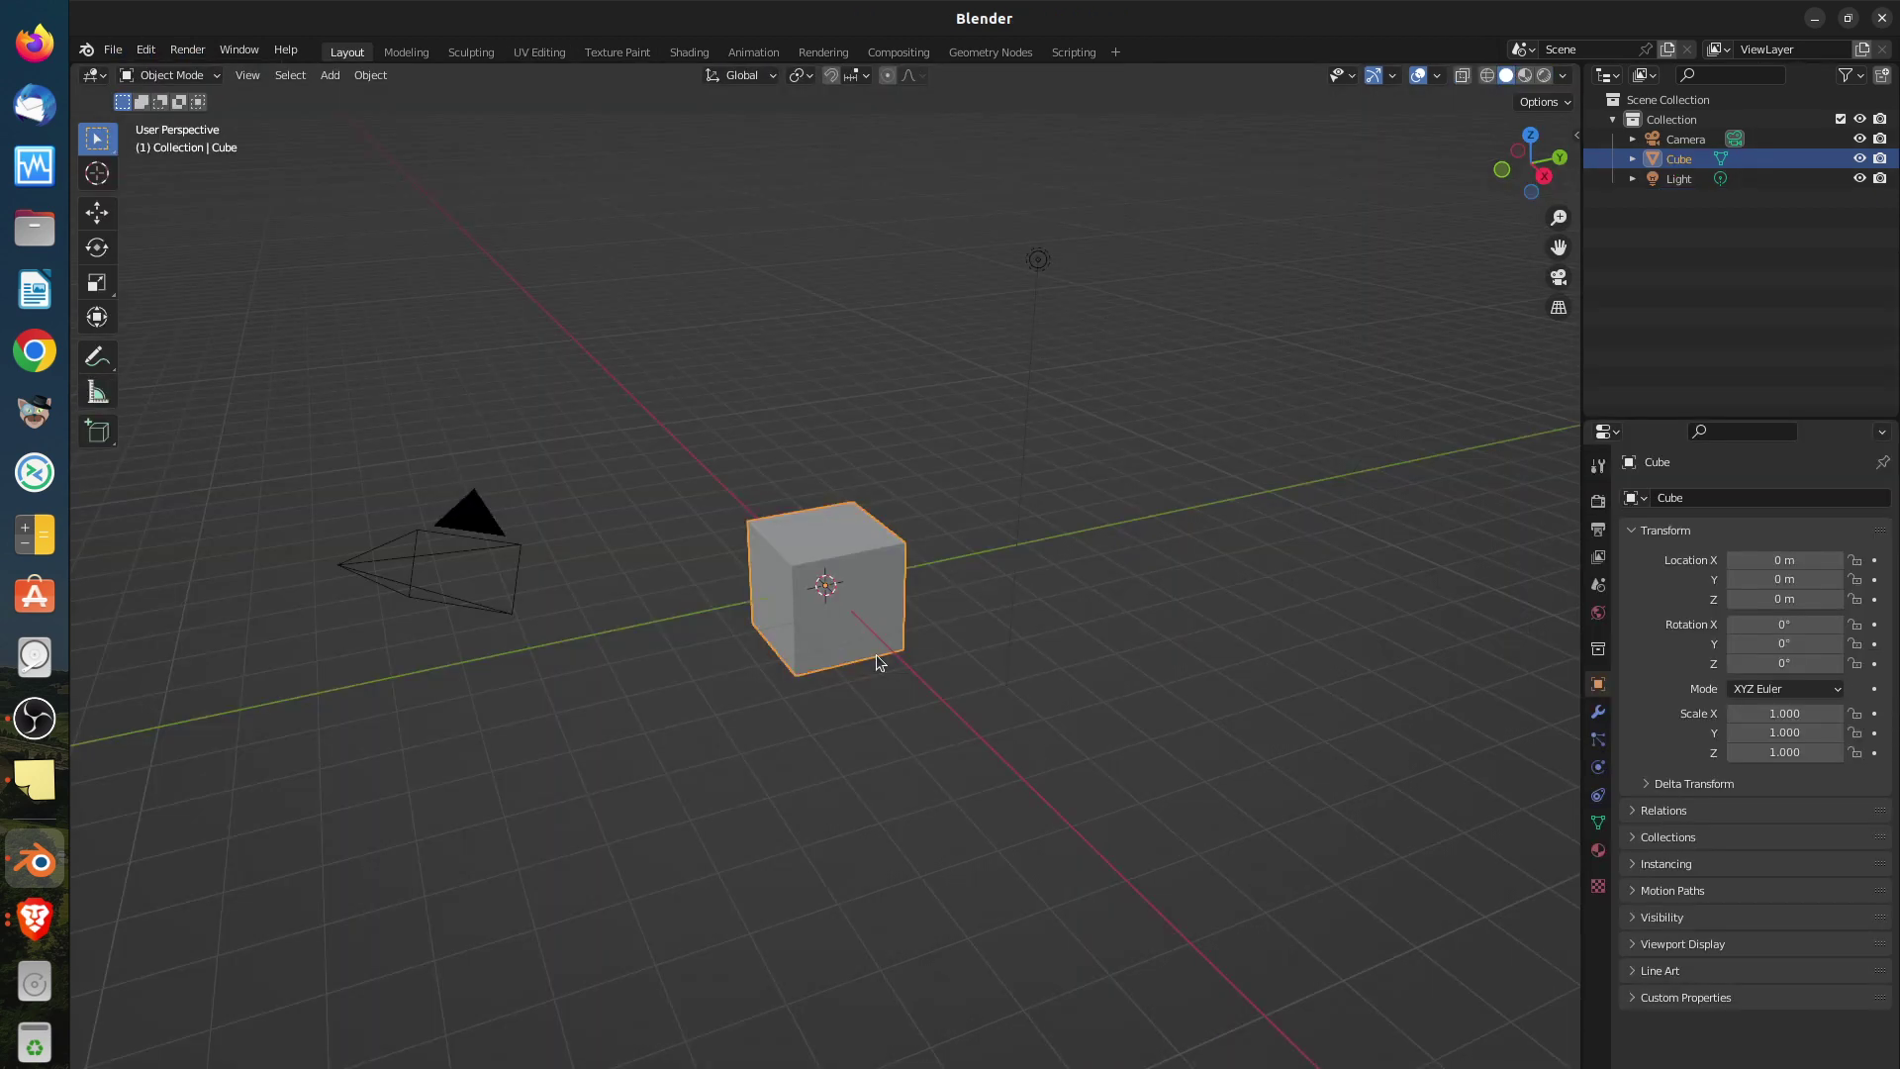
# Switch to the UV Editing workspace and load texture-jaune-d-oeil-118702160.jpg from the BLENDER folder behind the default cube's UV layout
pyautogui.scroll(5, 880, 582)
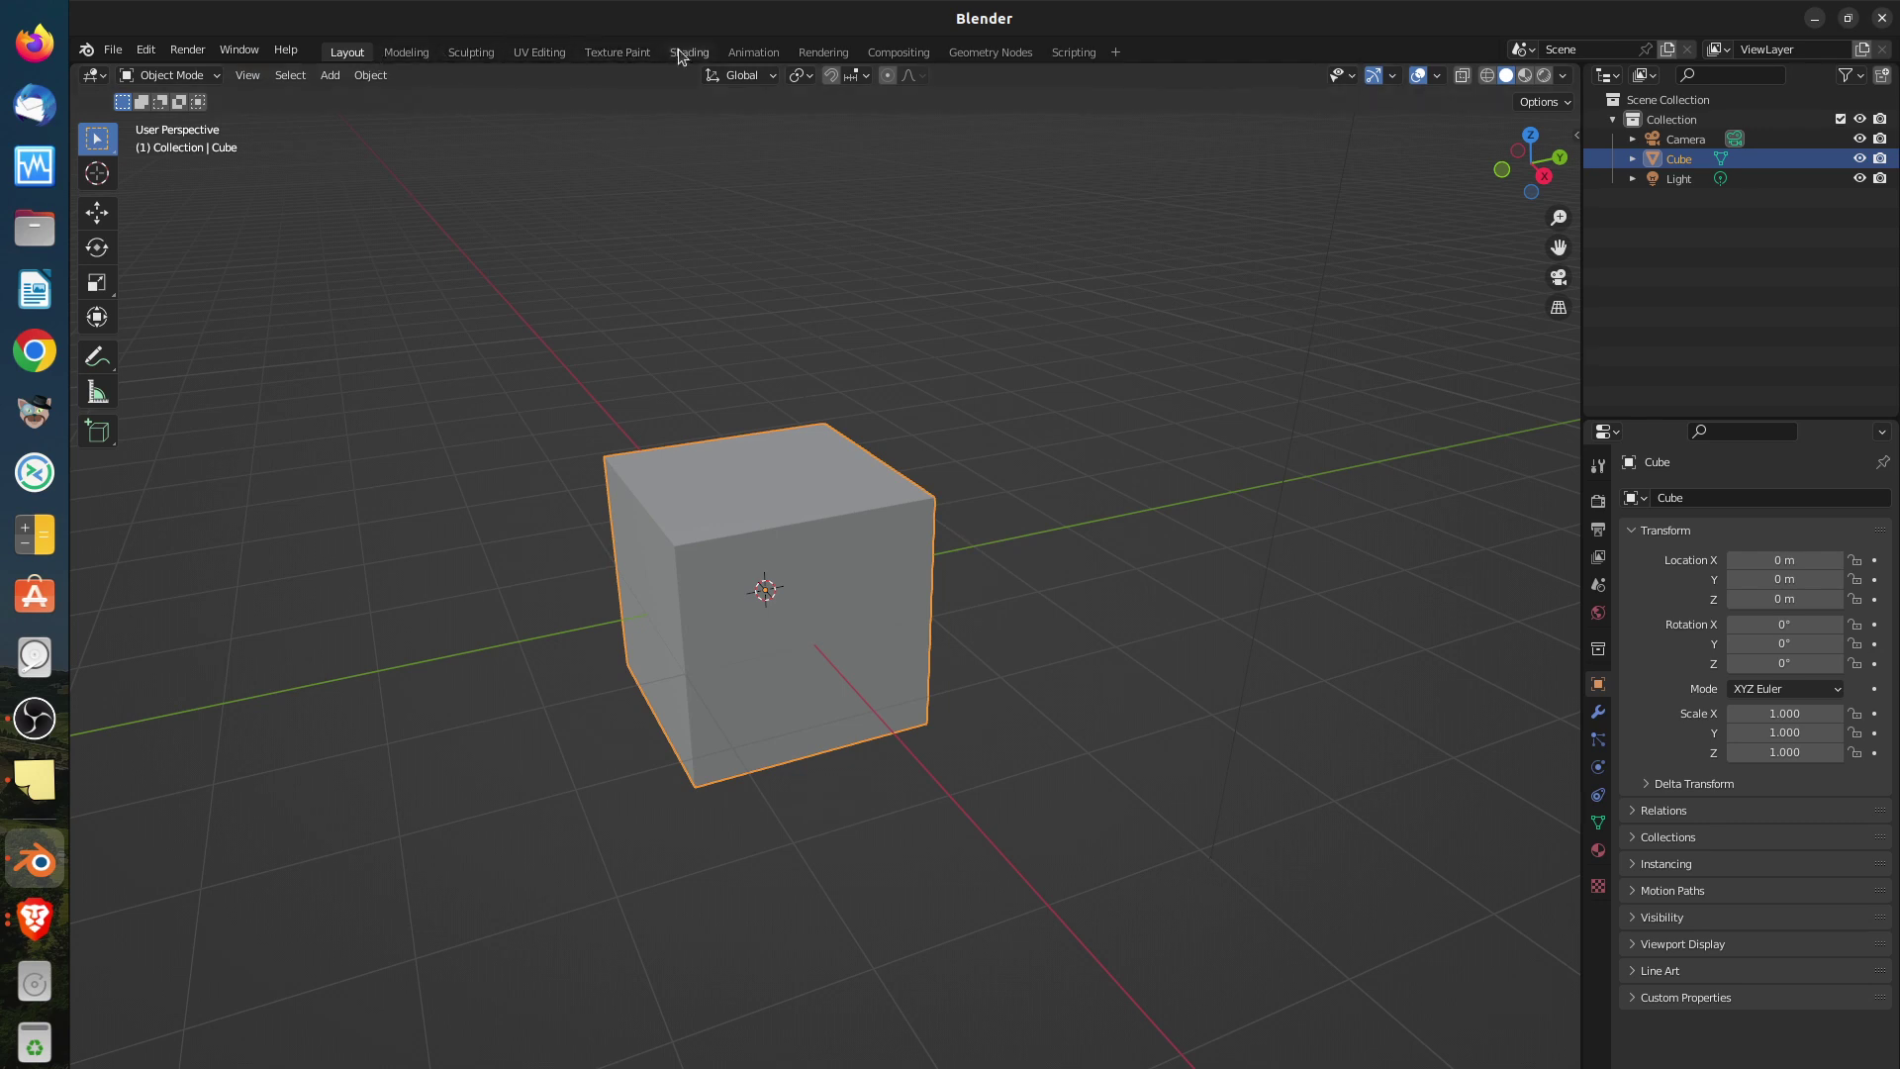
pyautogui.click(540, 52)
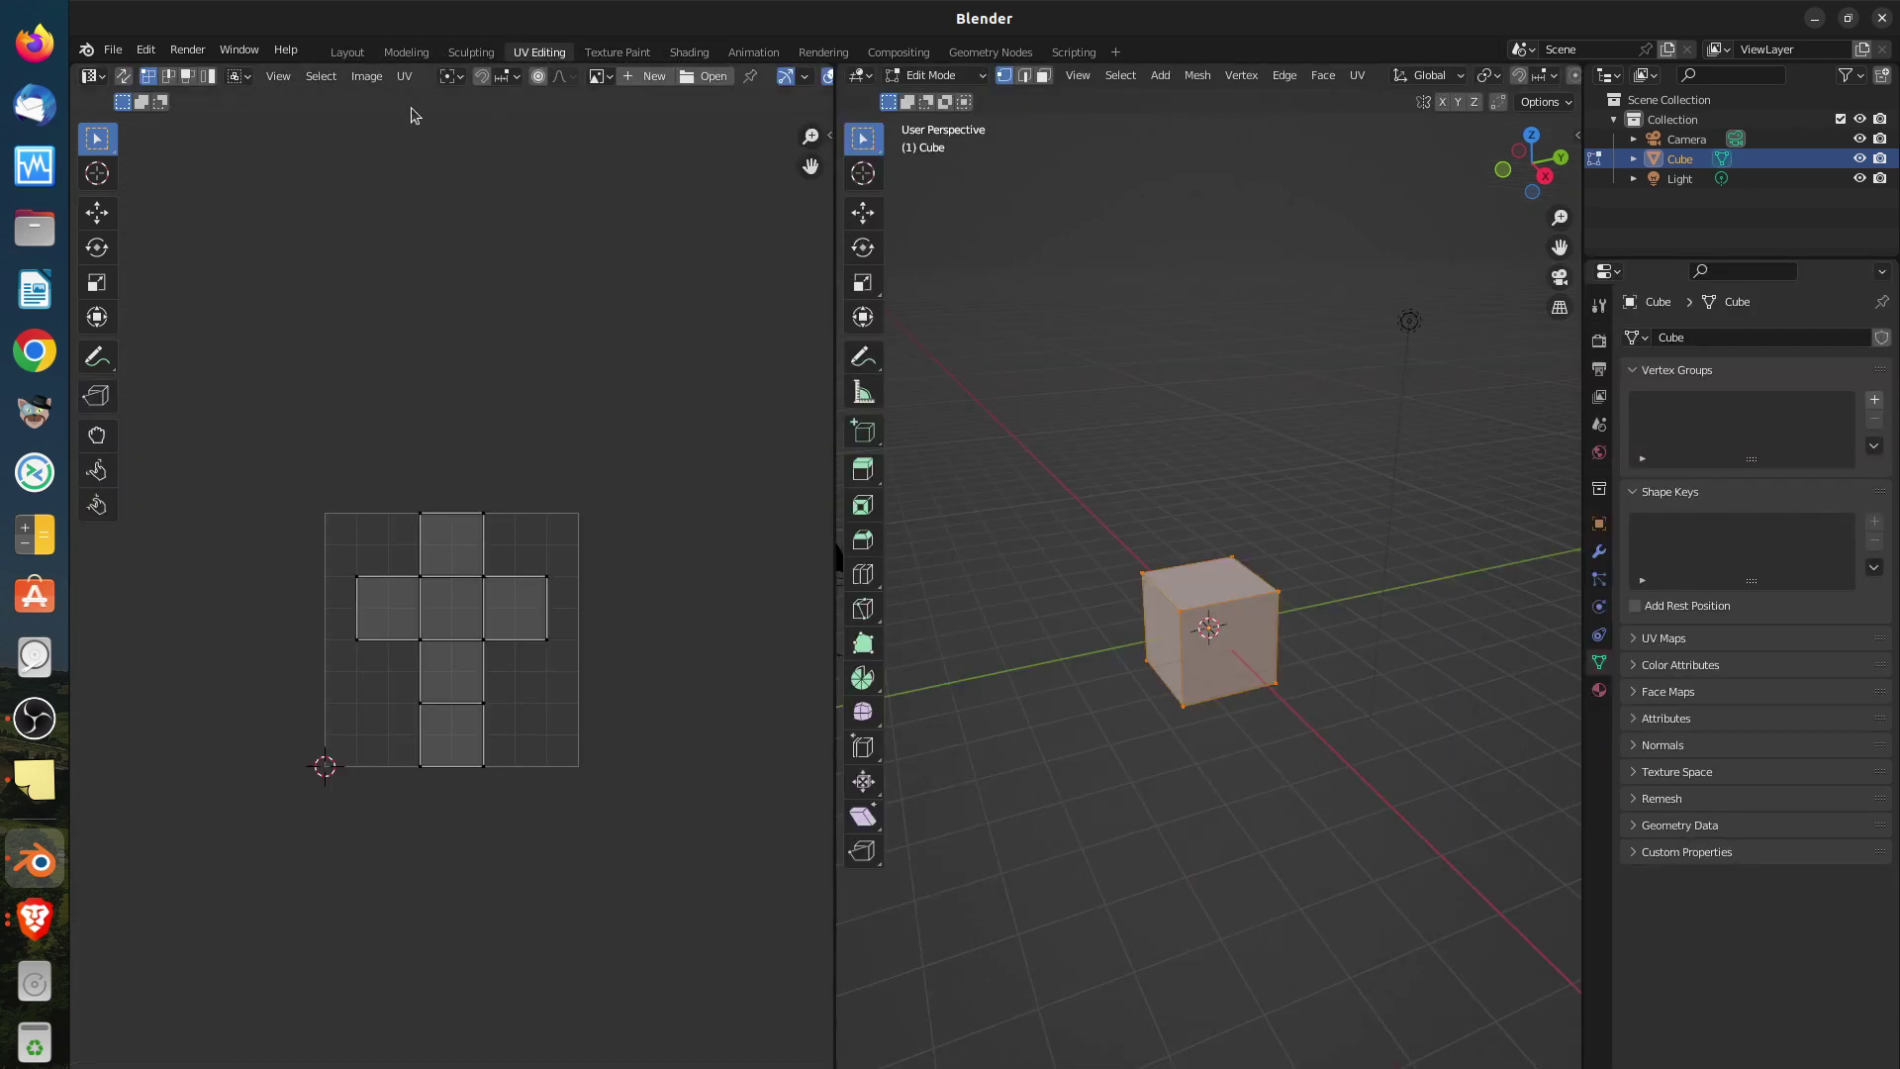
pyautogui.click(367, 77)
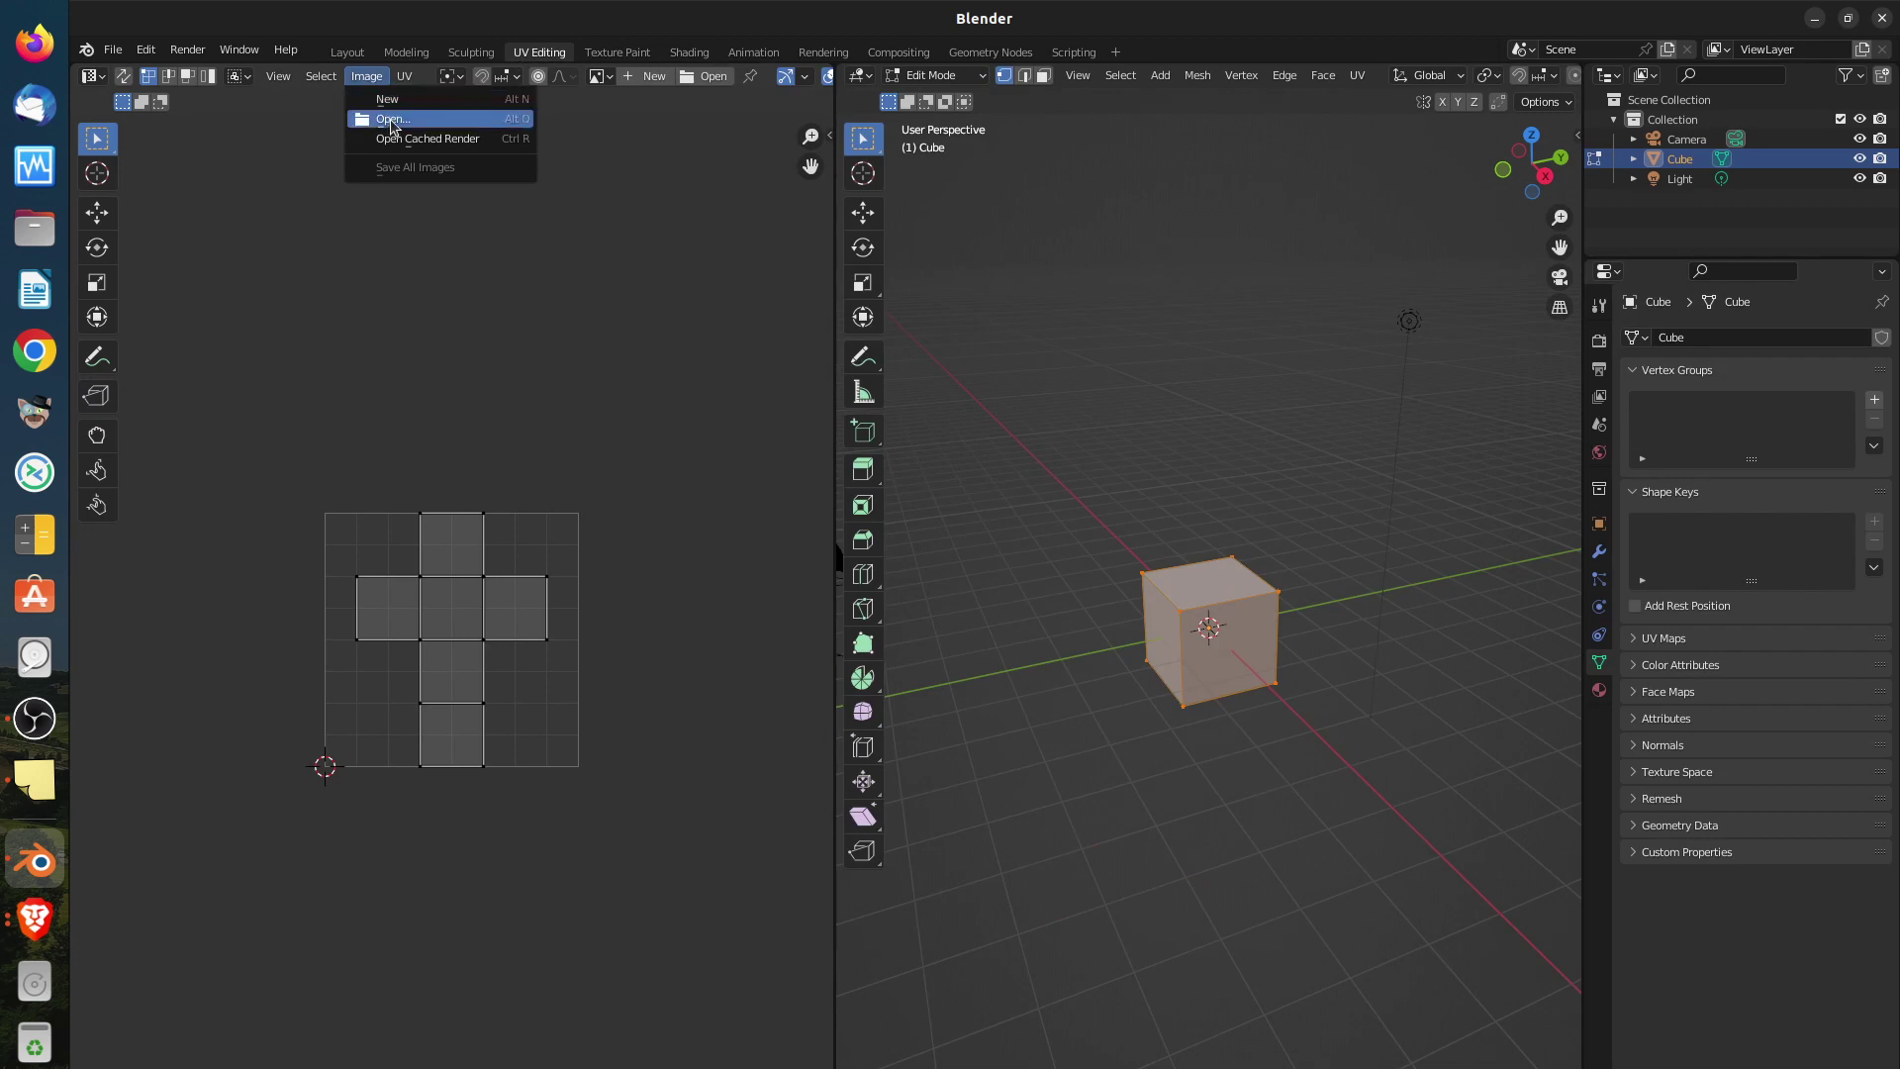
pyautogui.click(393, 120)
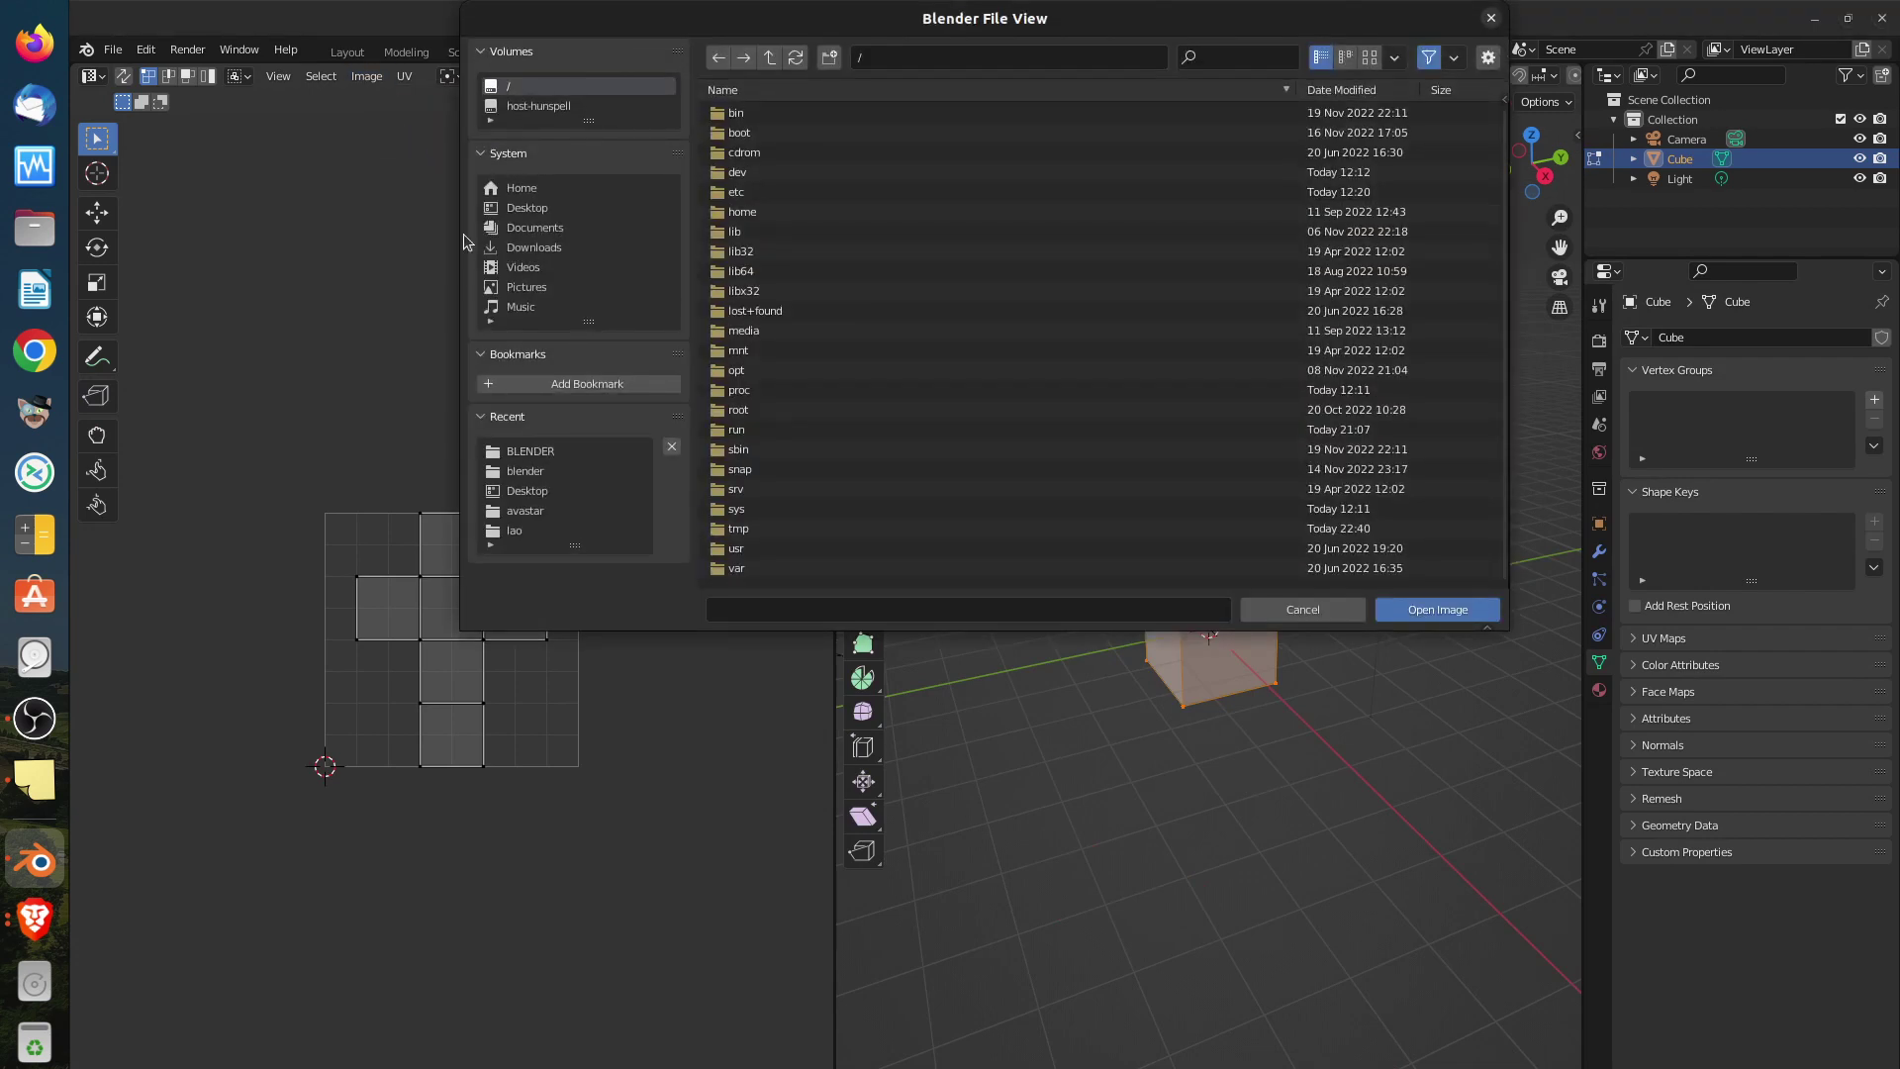
pyautogui.click(530, 453)
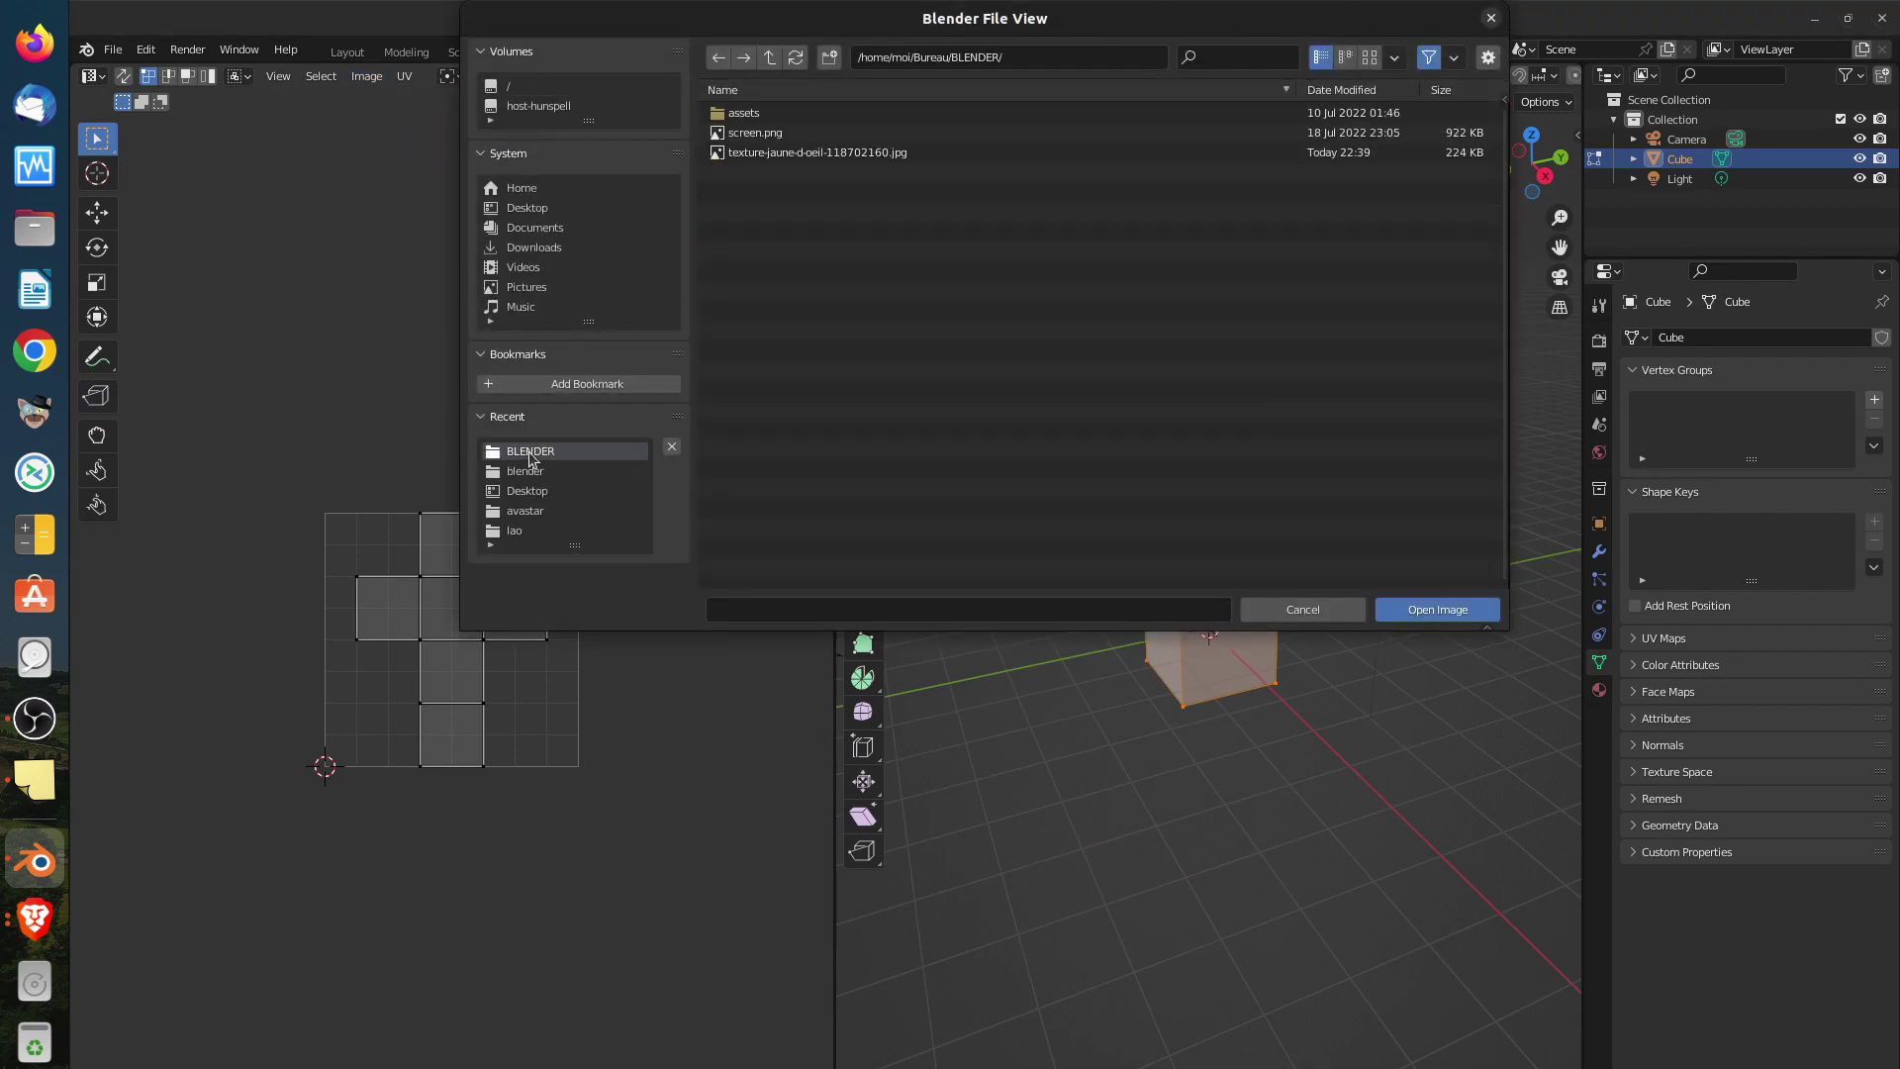
pyautogui.doubleClick(750, 153)
pyautogui.scroll(-1, 643, 368)
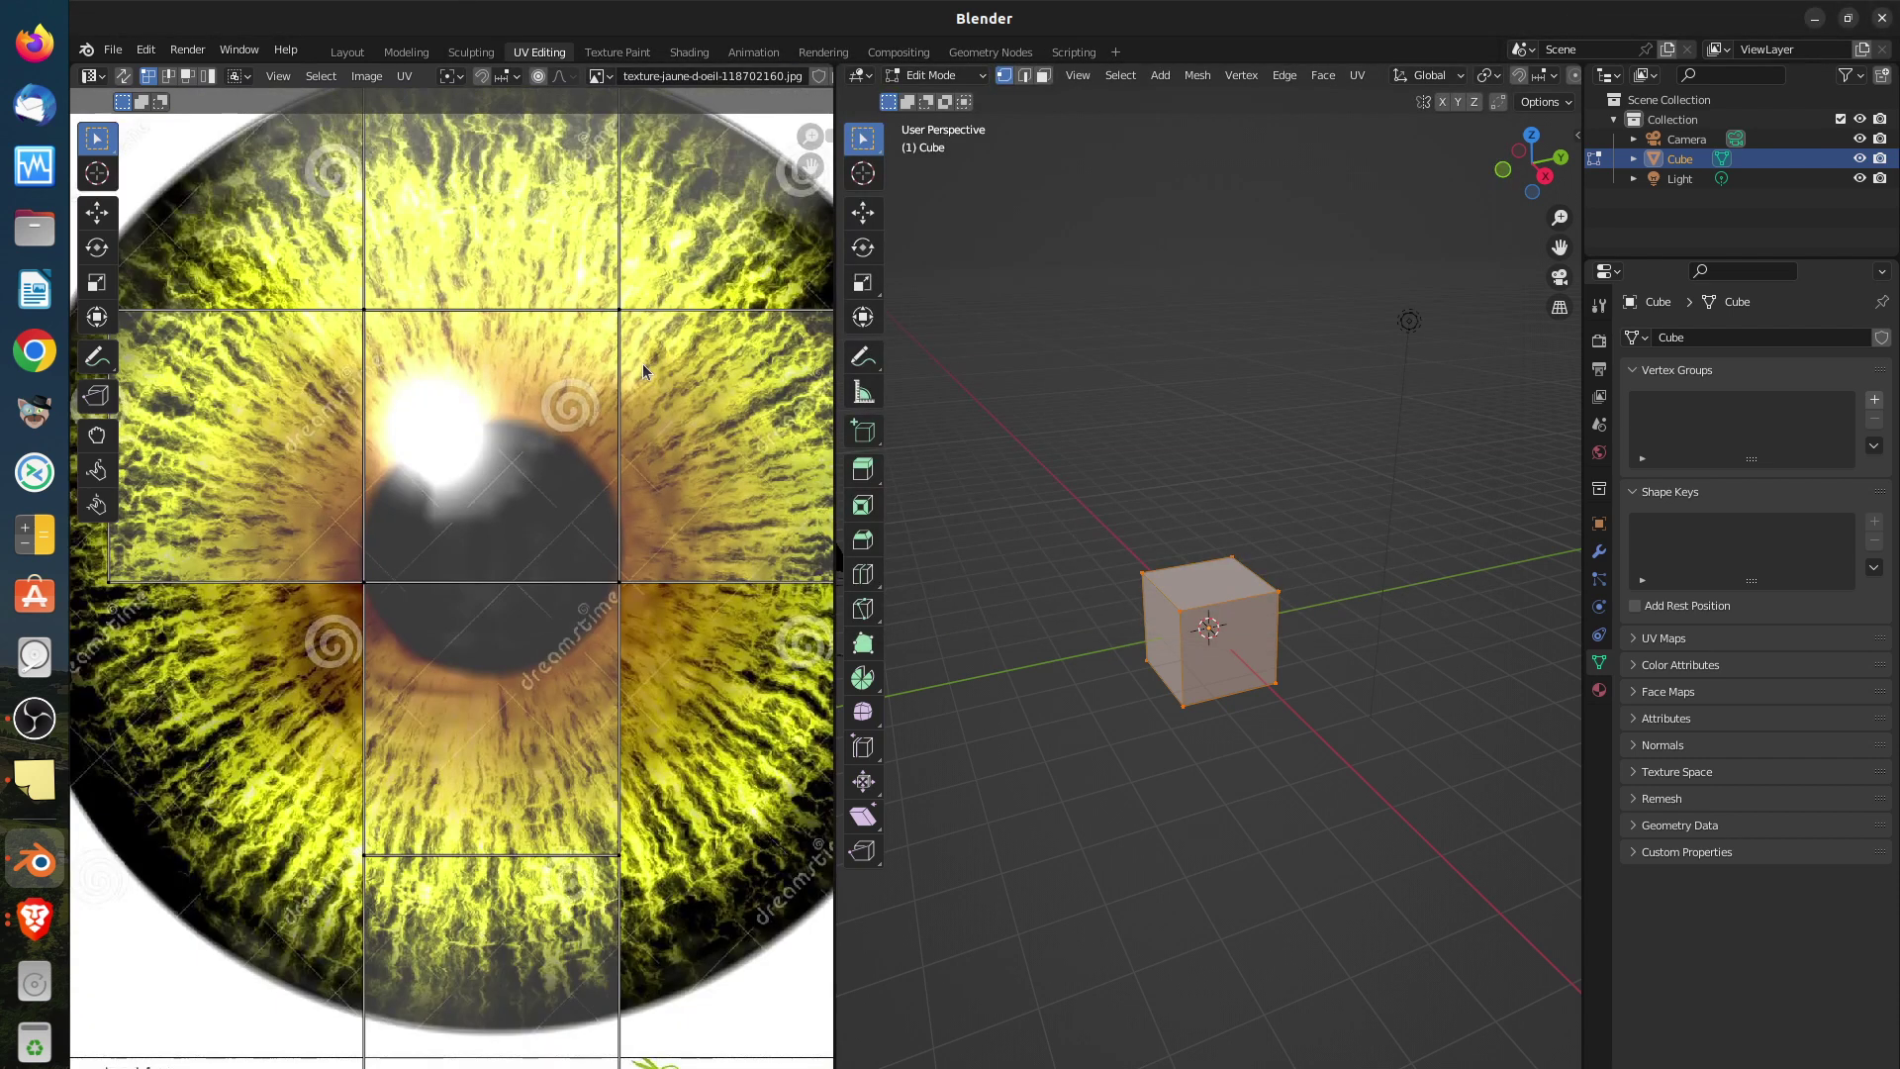
pyautogui.scroll(-1, 659, 432)
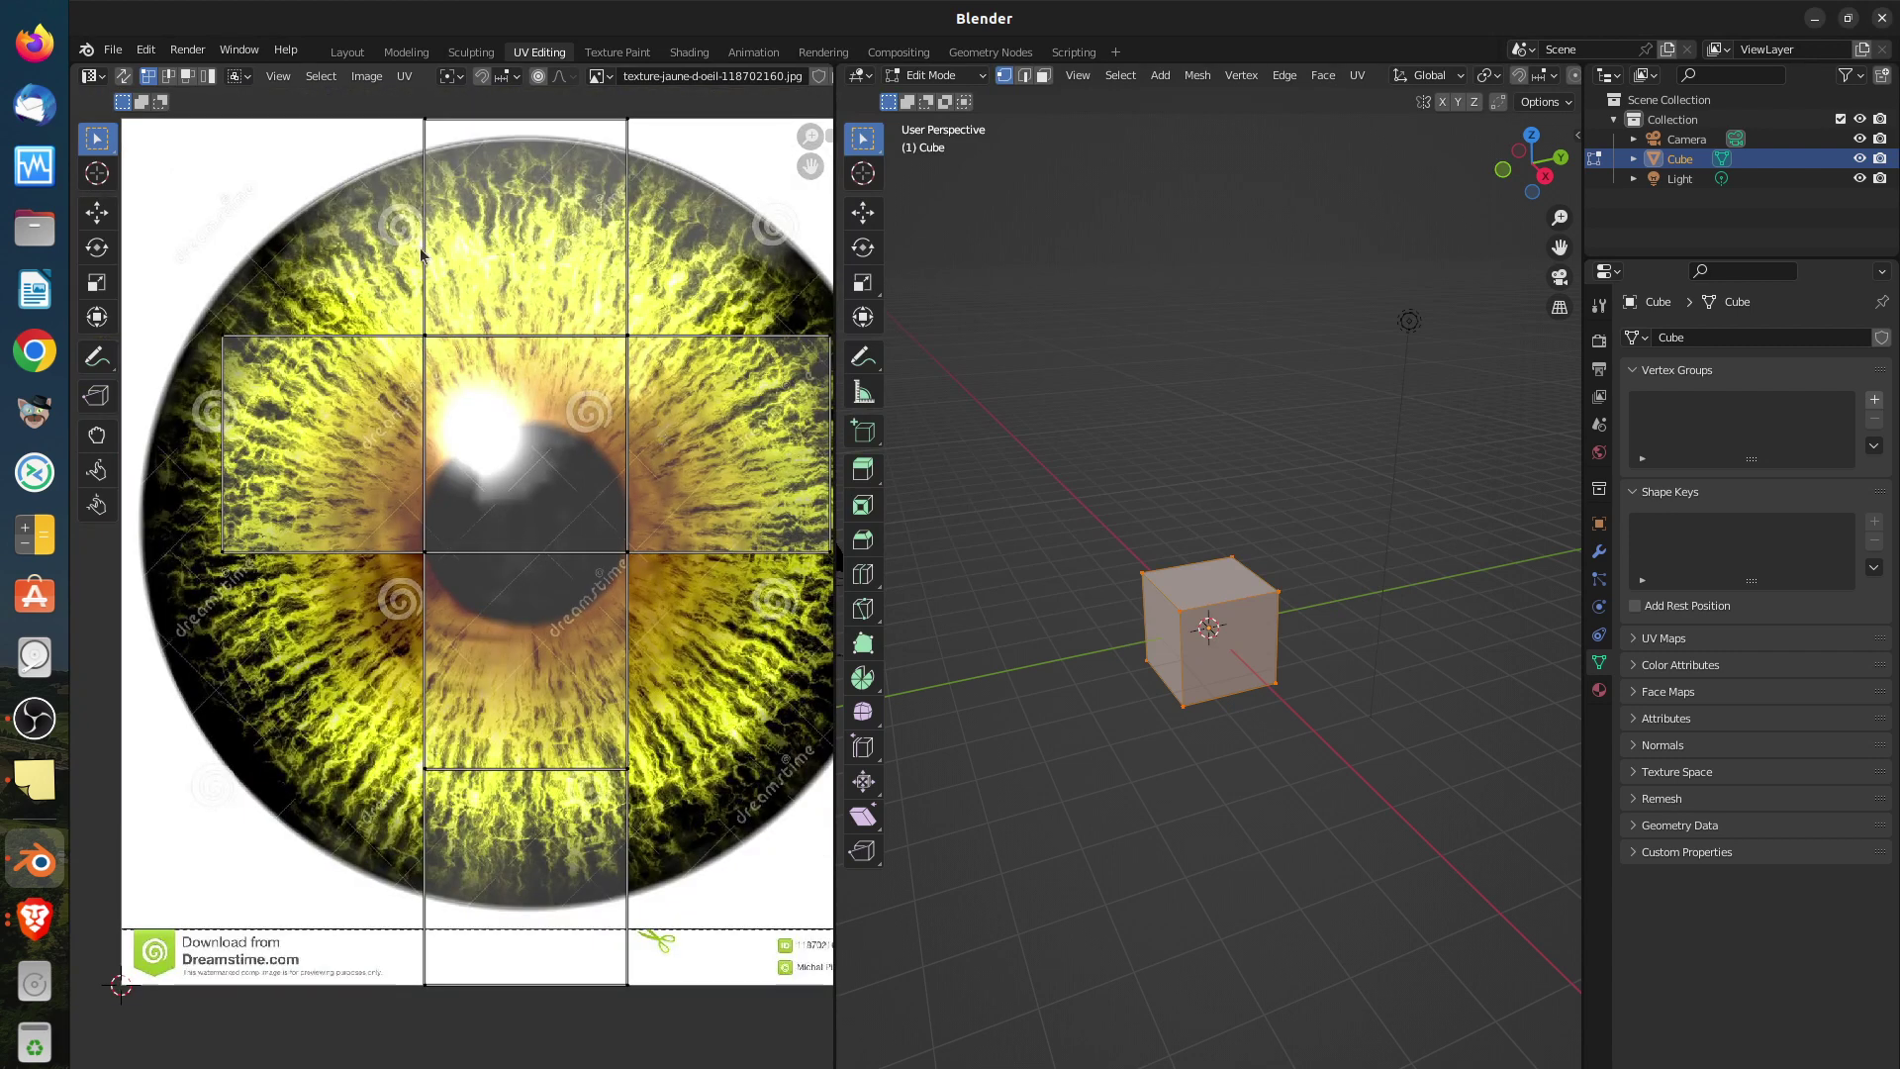
pyautogui.scroll(-1, 440, 289)
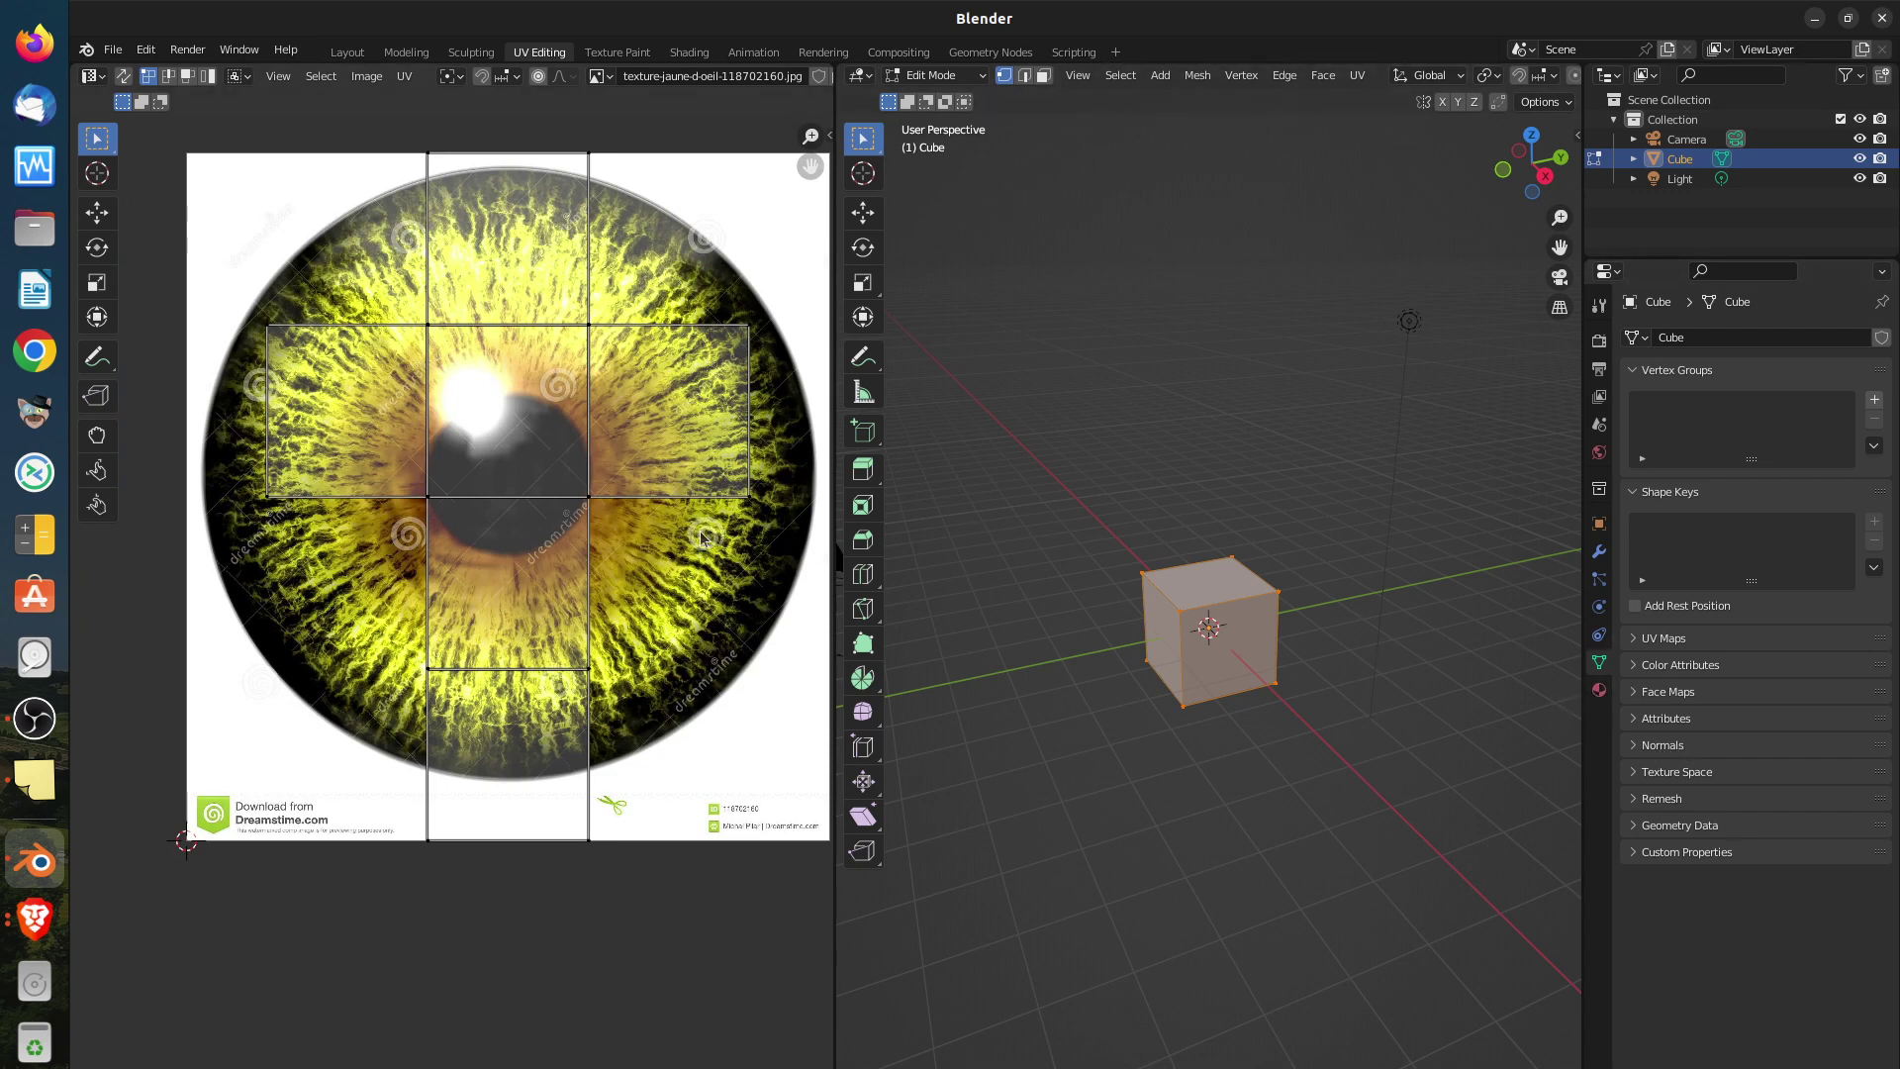
# Add an Image Texture to the cube material's Base Color and assign the already loaded eye image to it
pyautogui.click(1599, 689)
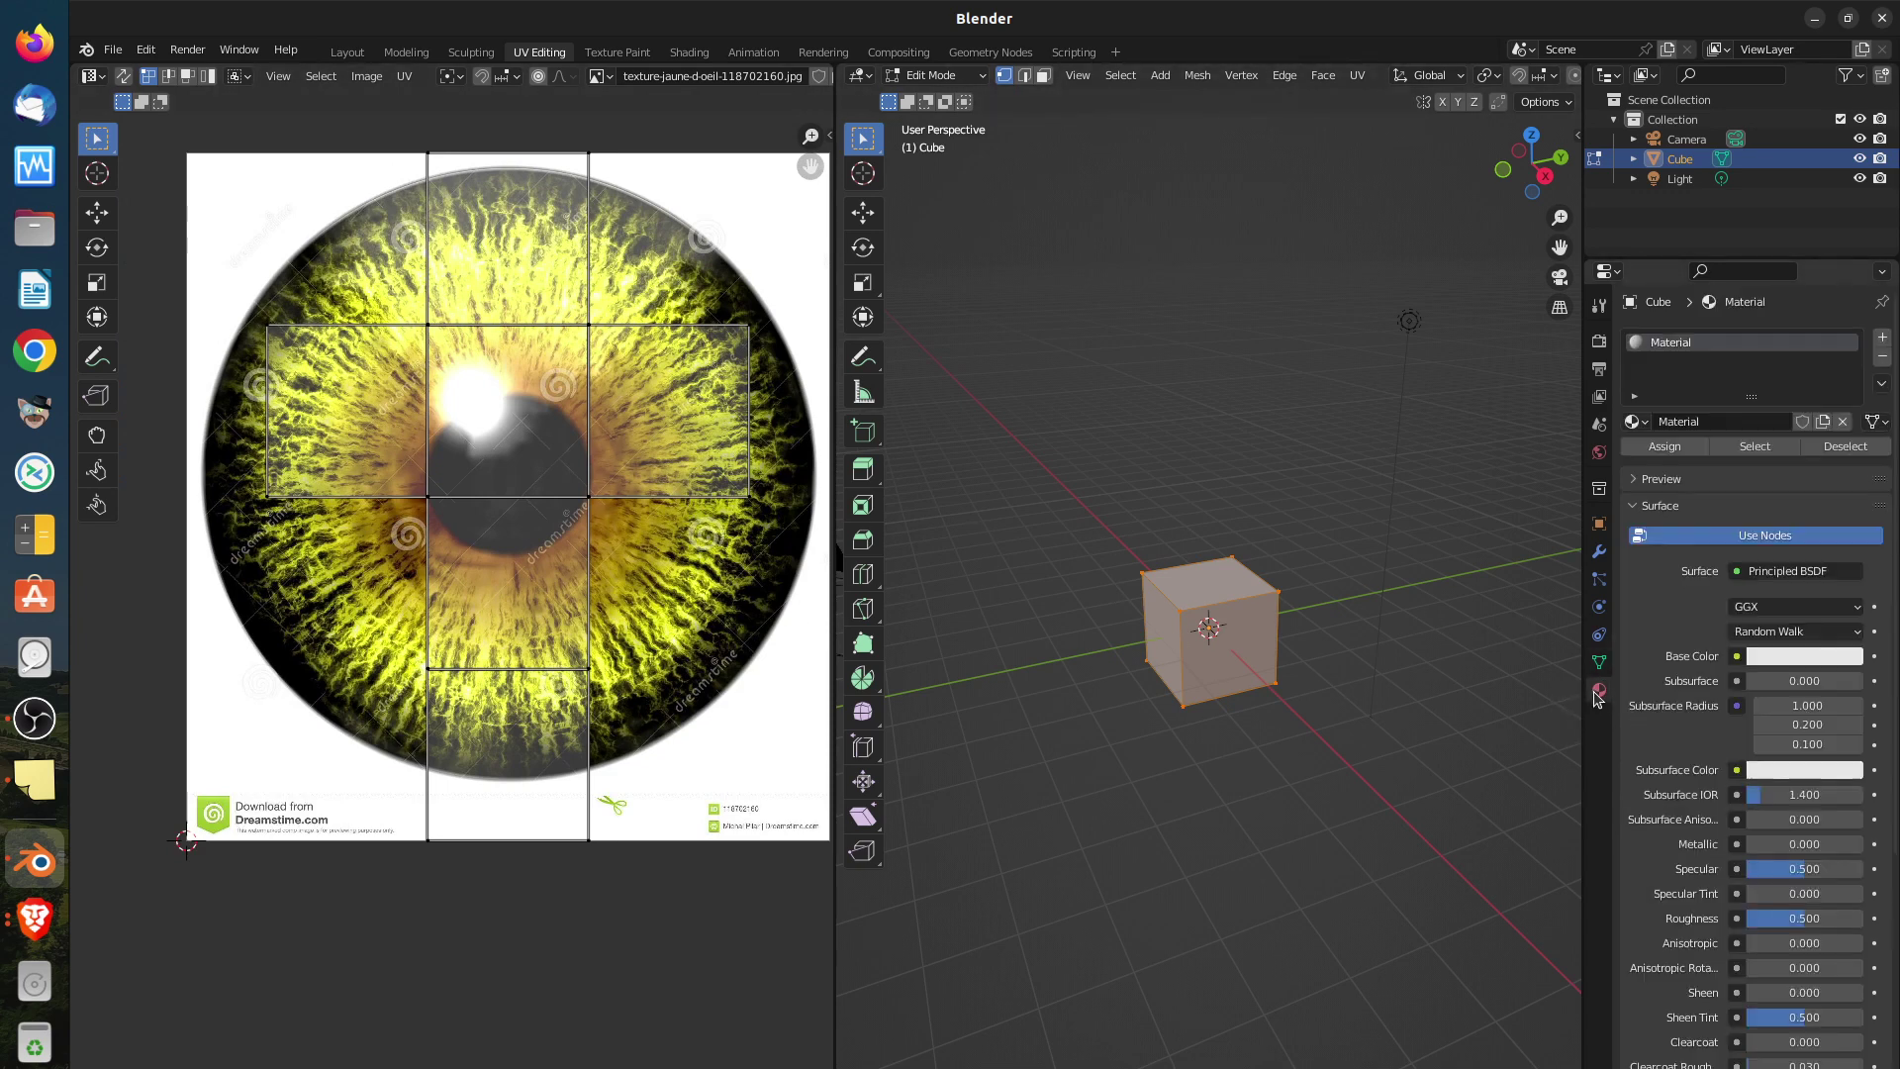
pyautogui.click(1737, 658)
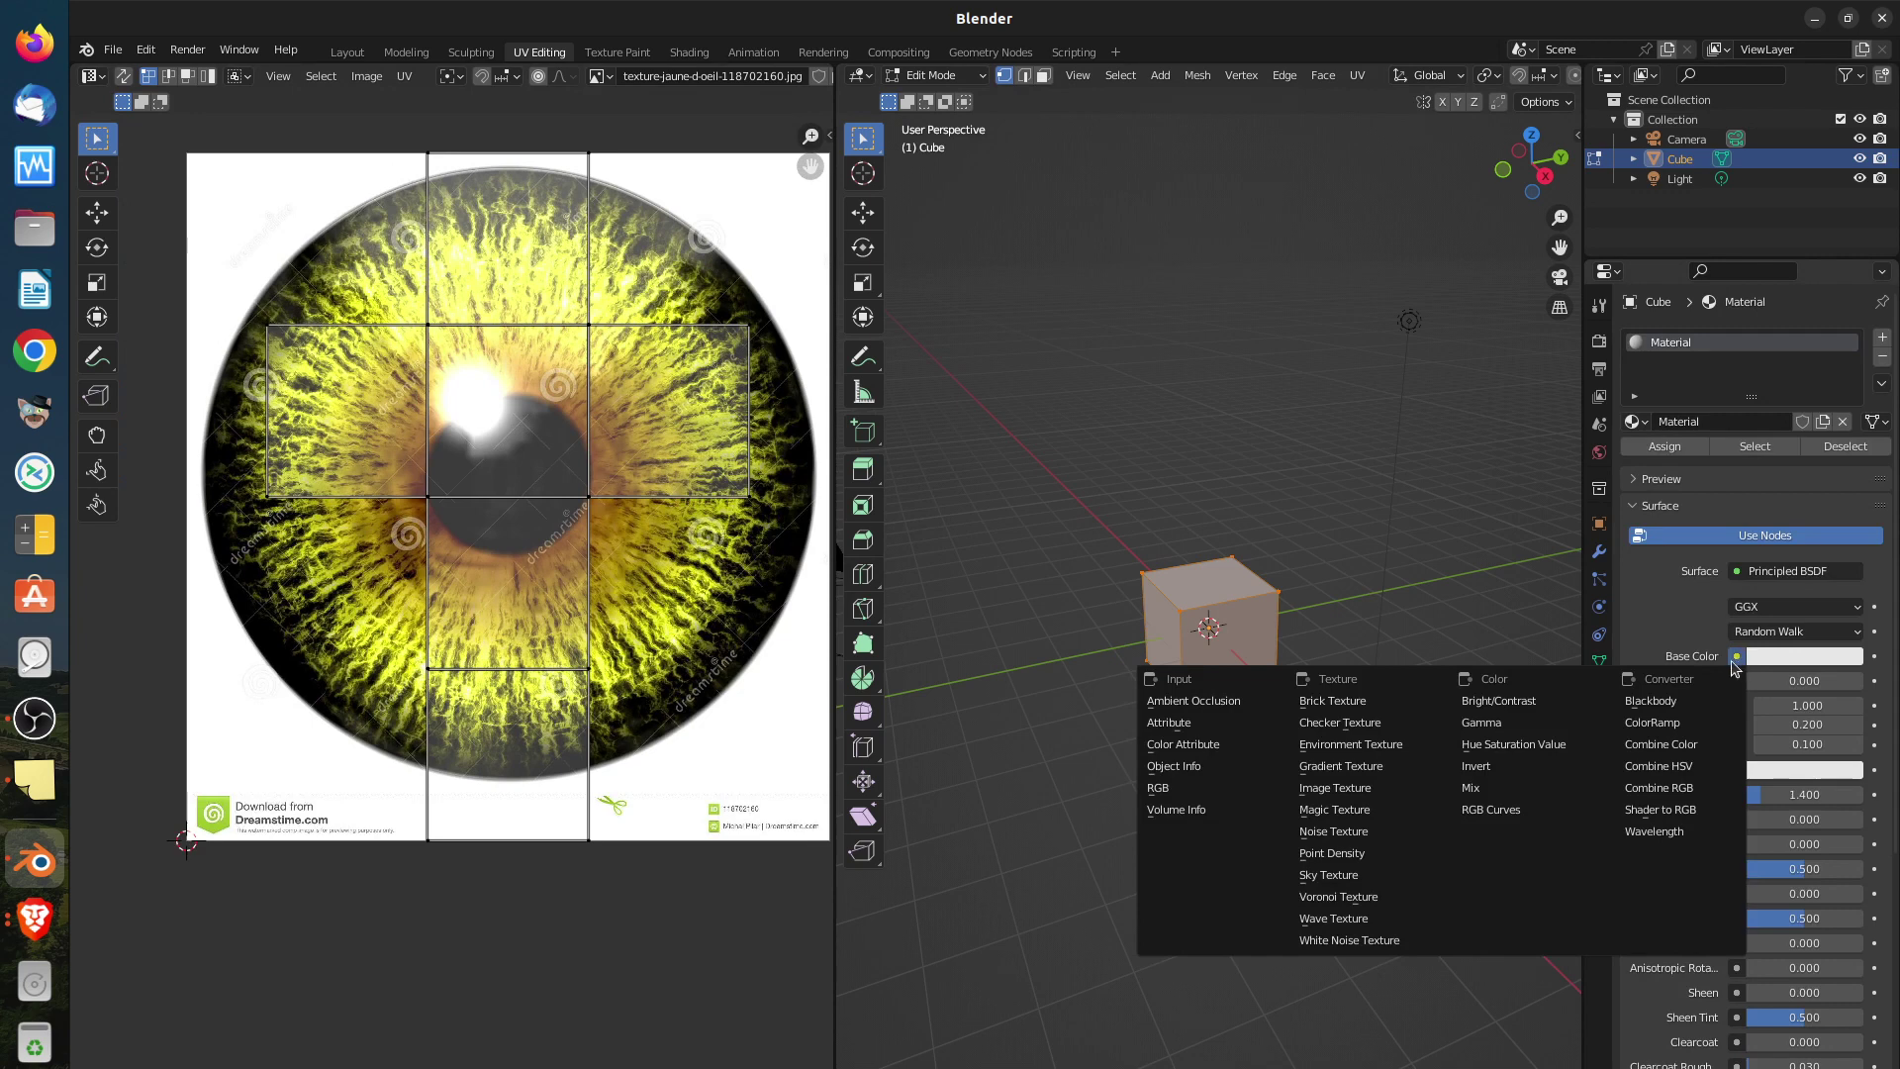
pyautogui.click(1333, 790)
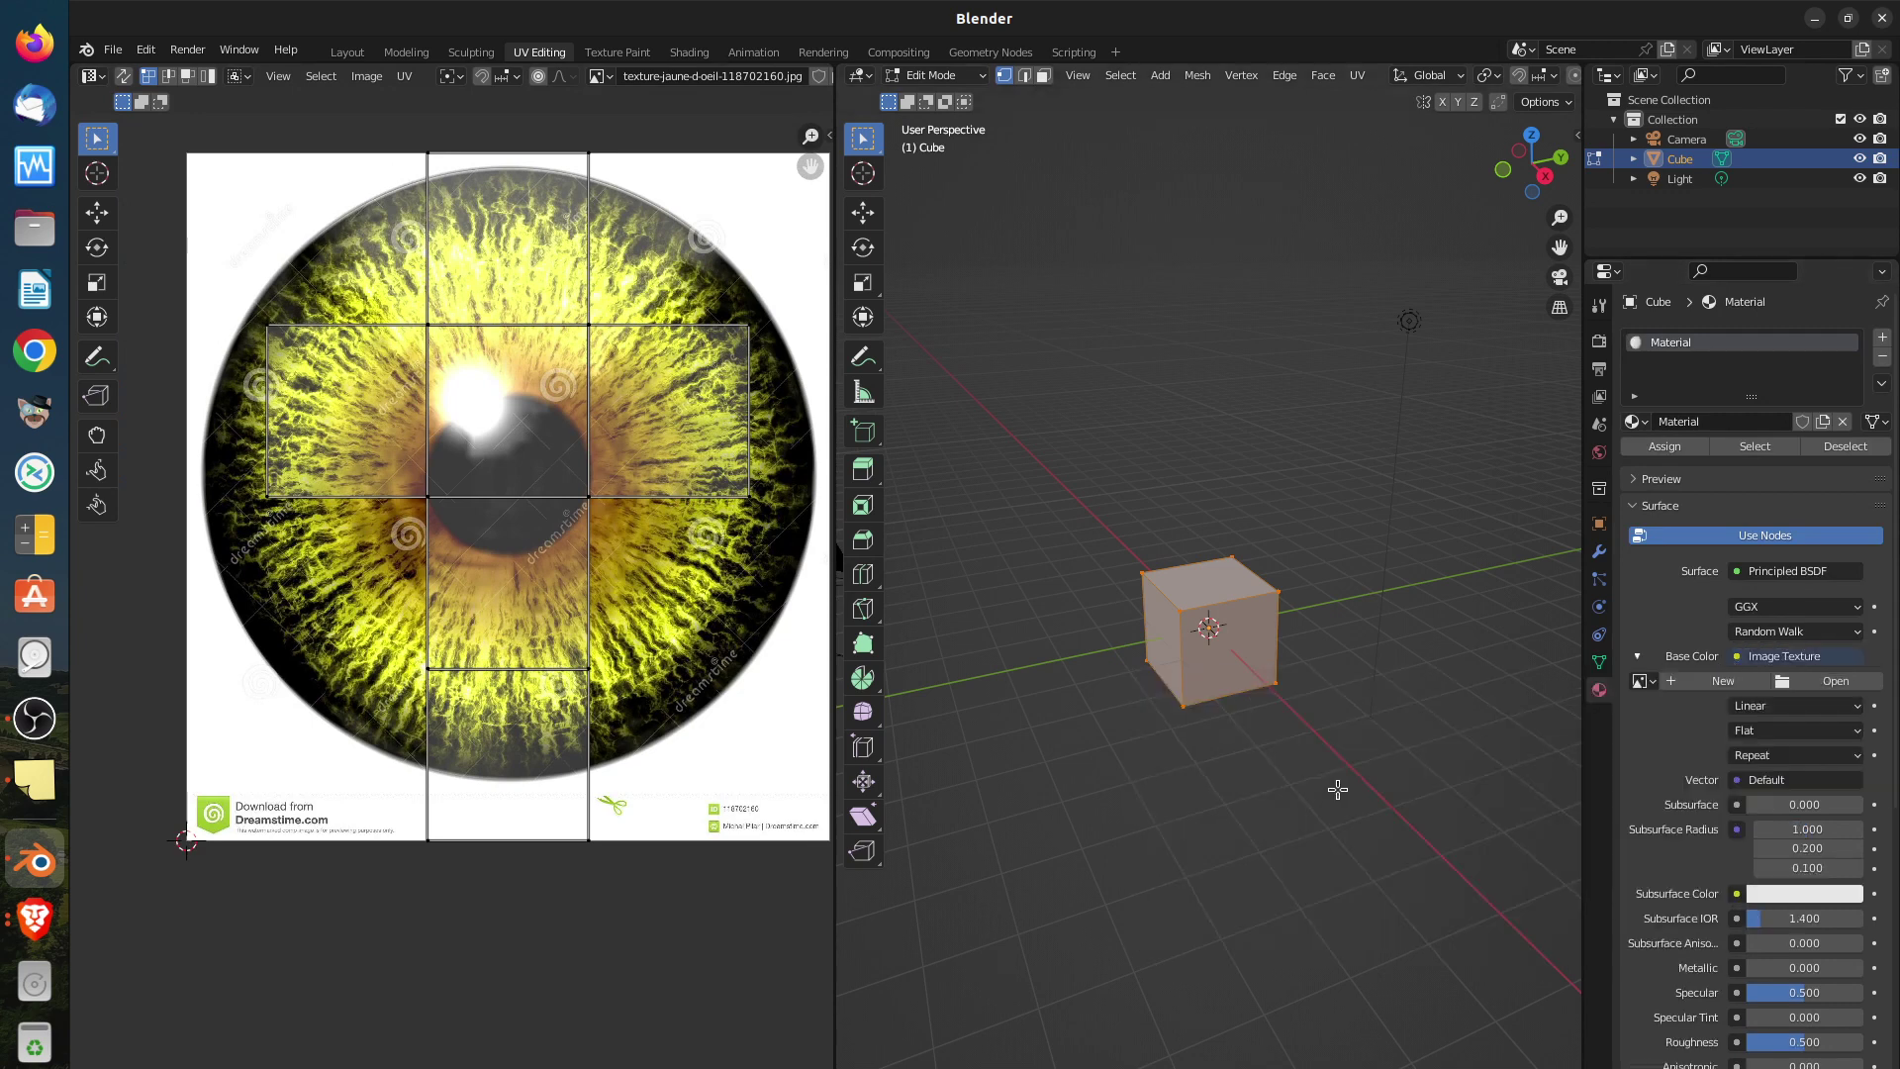
pyautogui.click(1644, 683)
pyautogui.click(1545, 729)
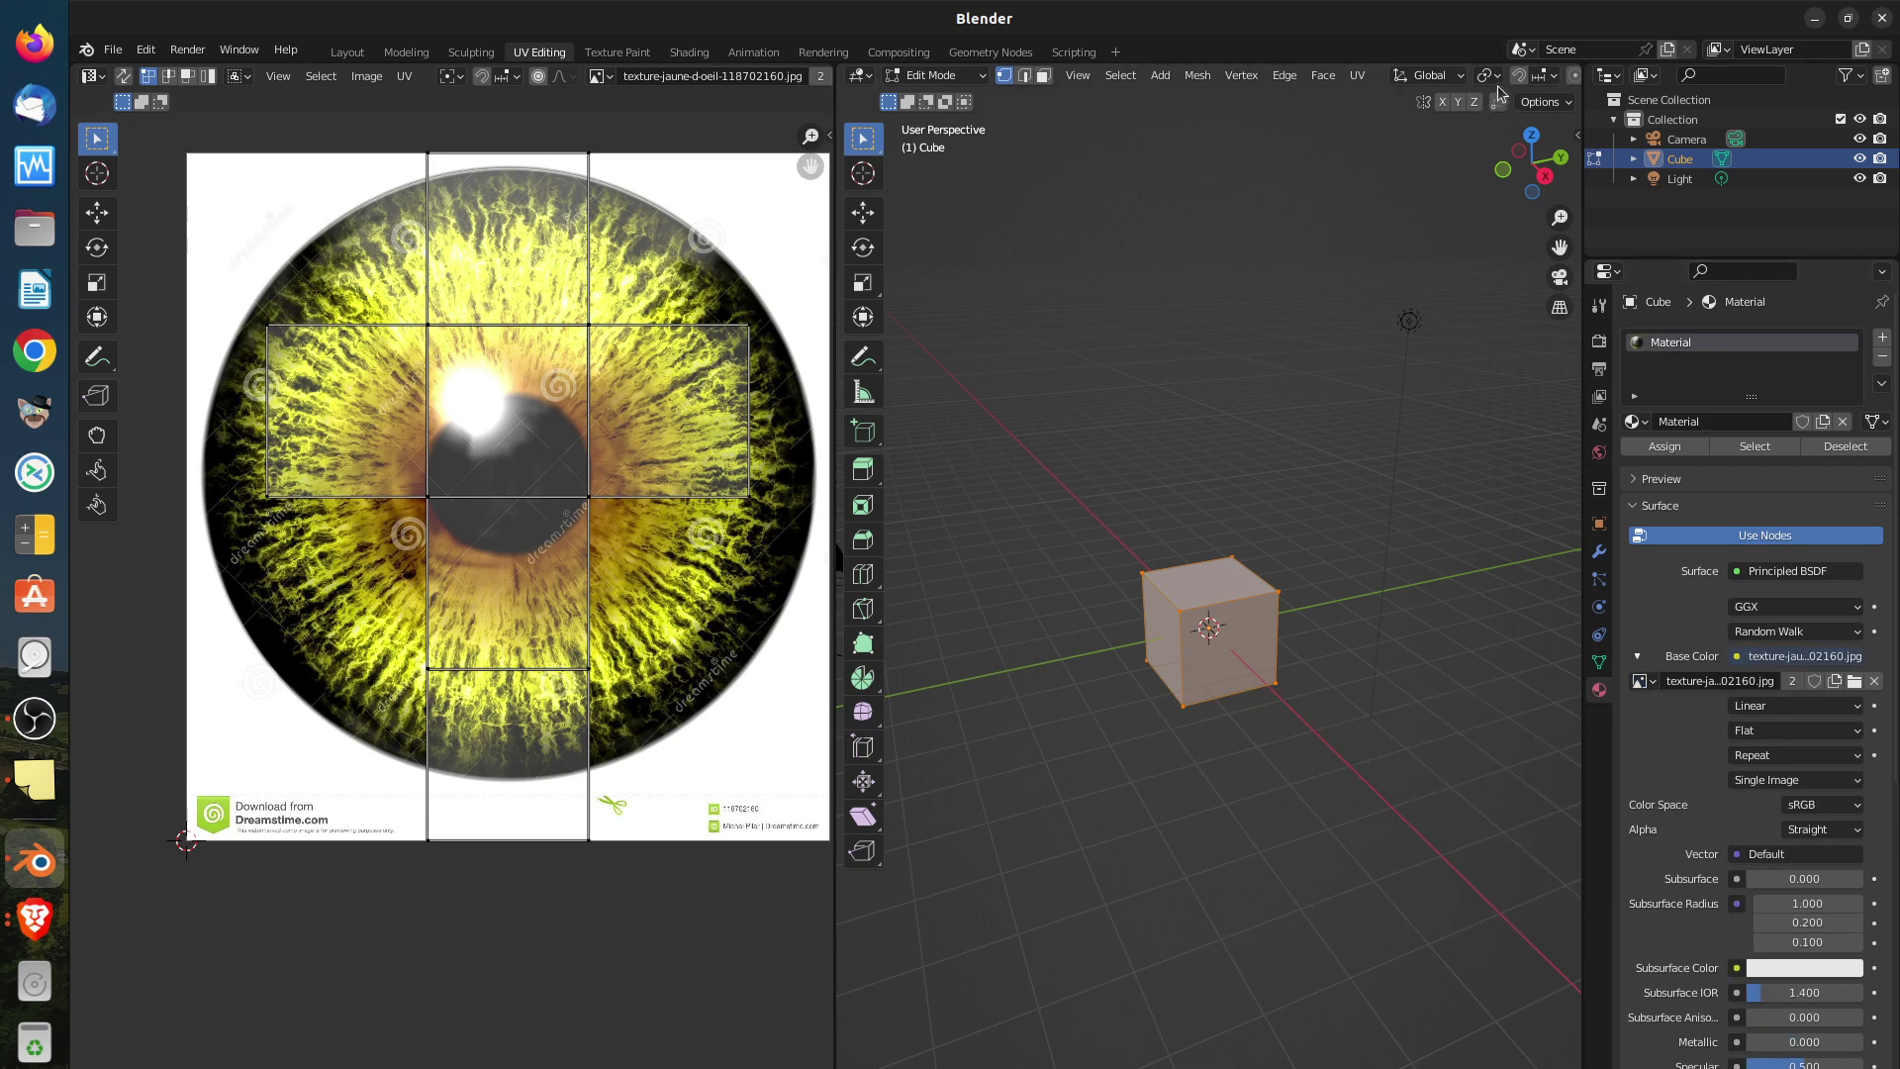
# Switch the viewport to Material Preview shading and examine the eye texture on the cube's side faces
pyautogui.scroll(-5, 1509, 79)
pyautogui.scroll(-2, 1523, 87)
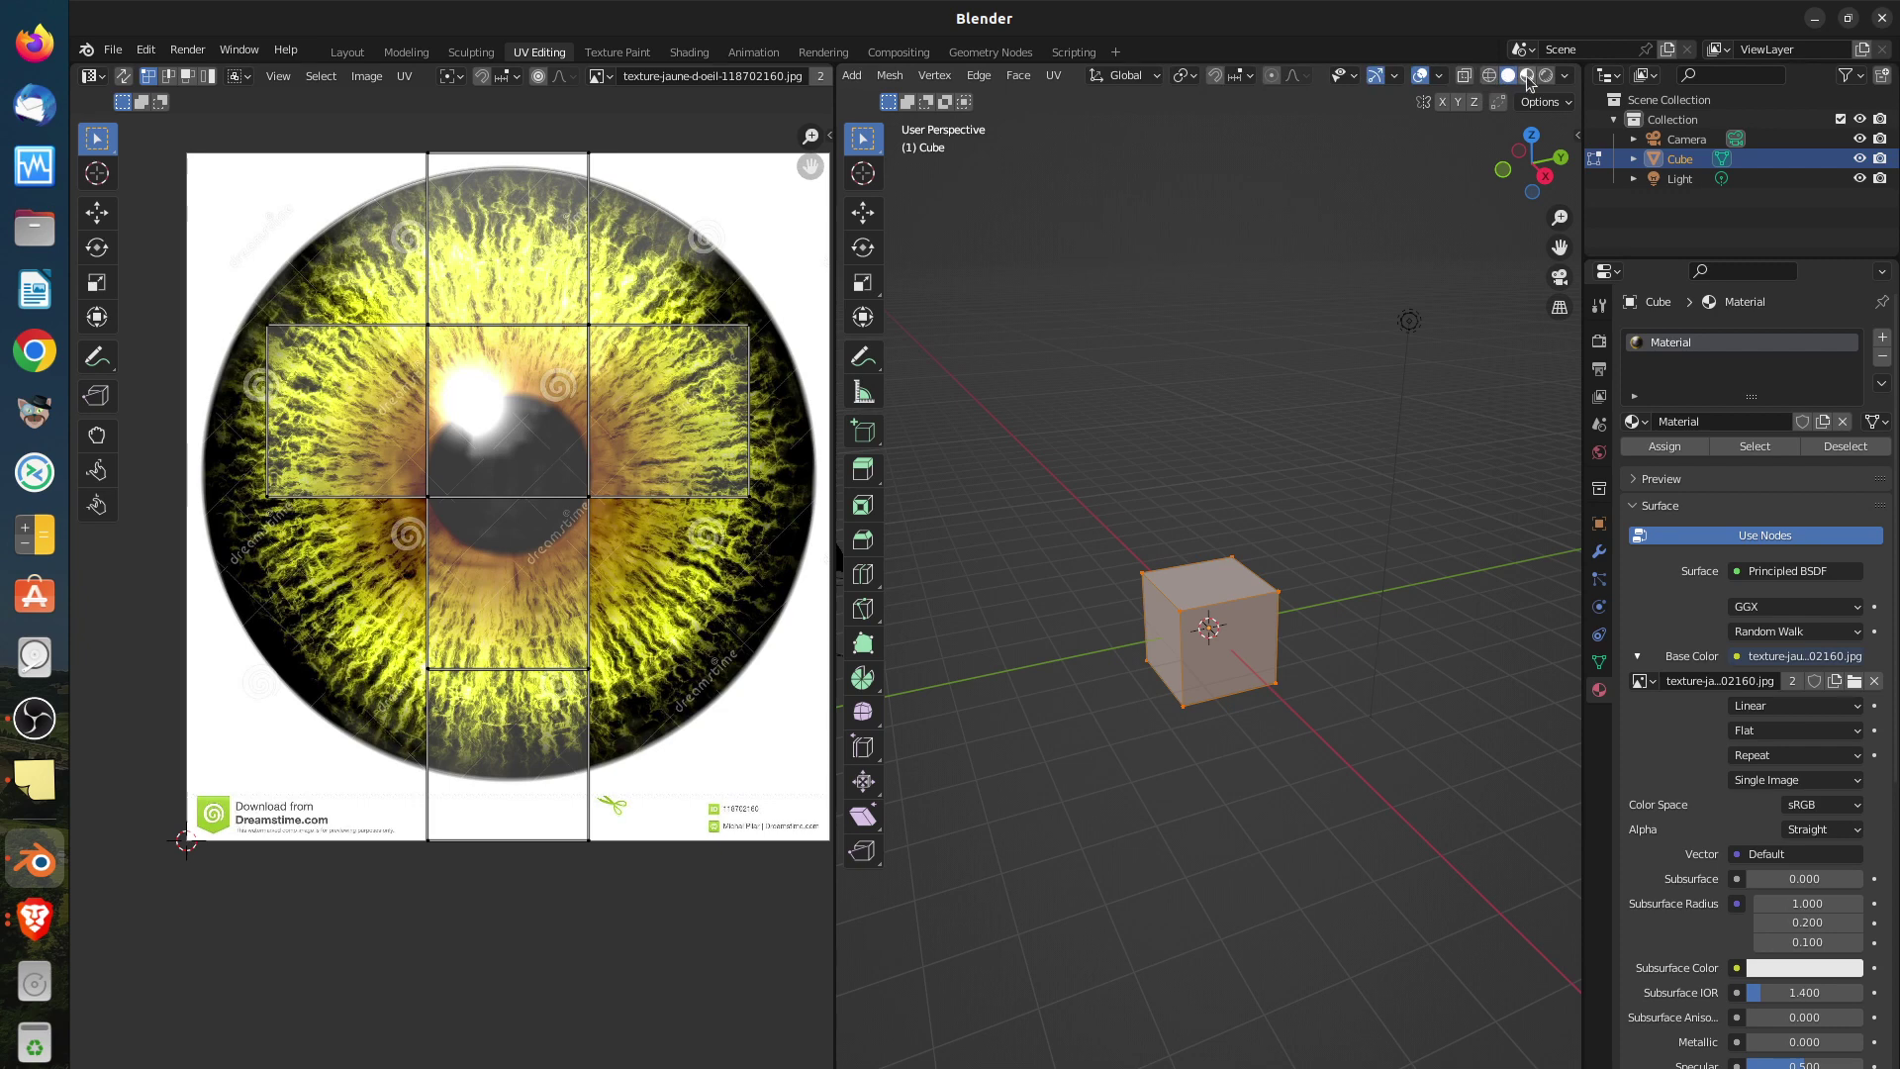
pyautogui.click(1526, 77)
pyautogui.press('s')
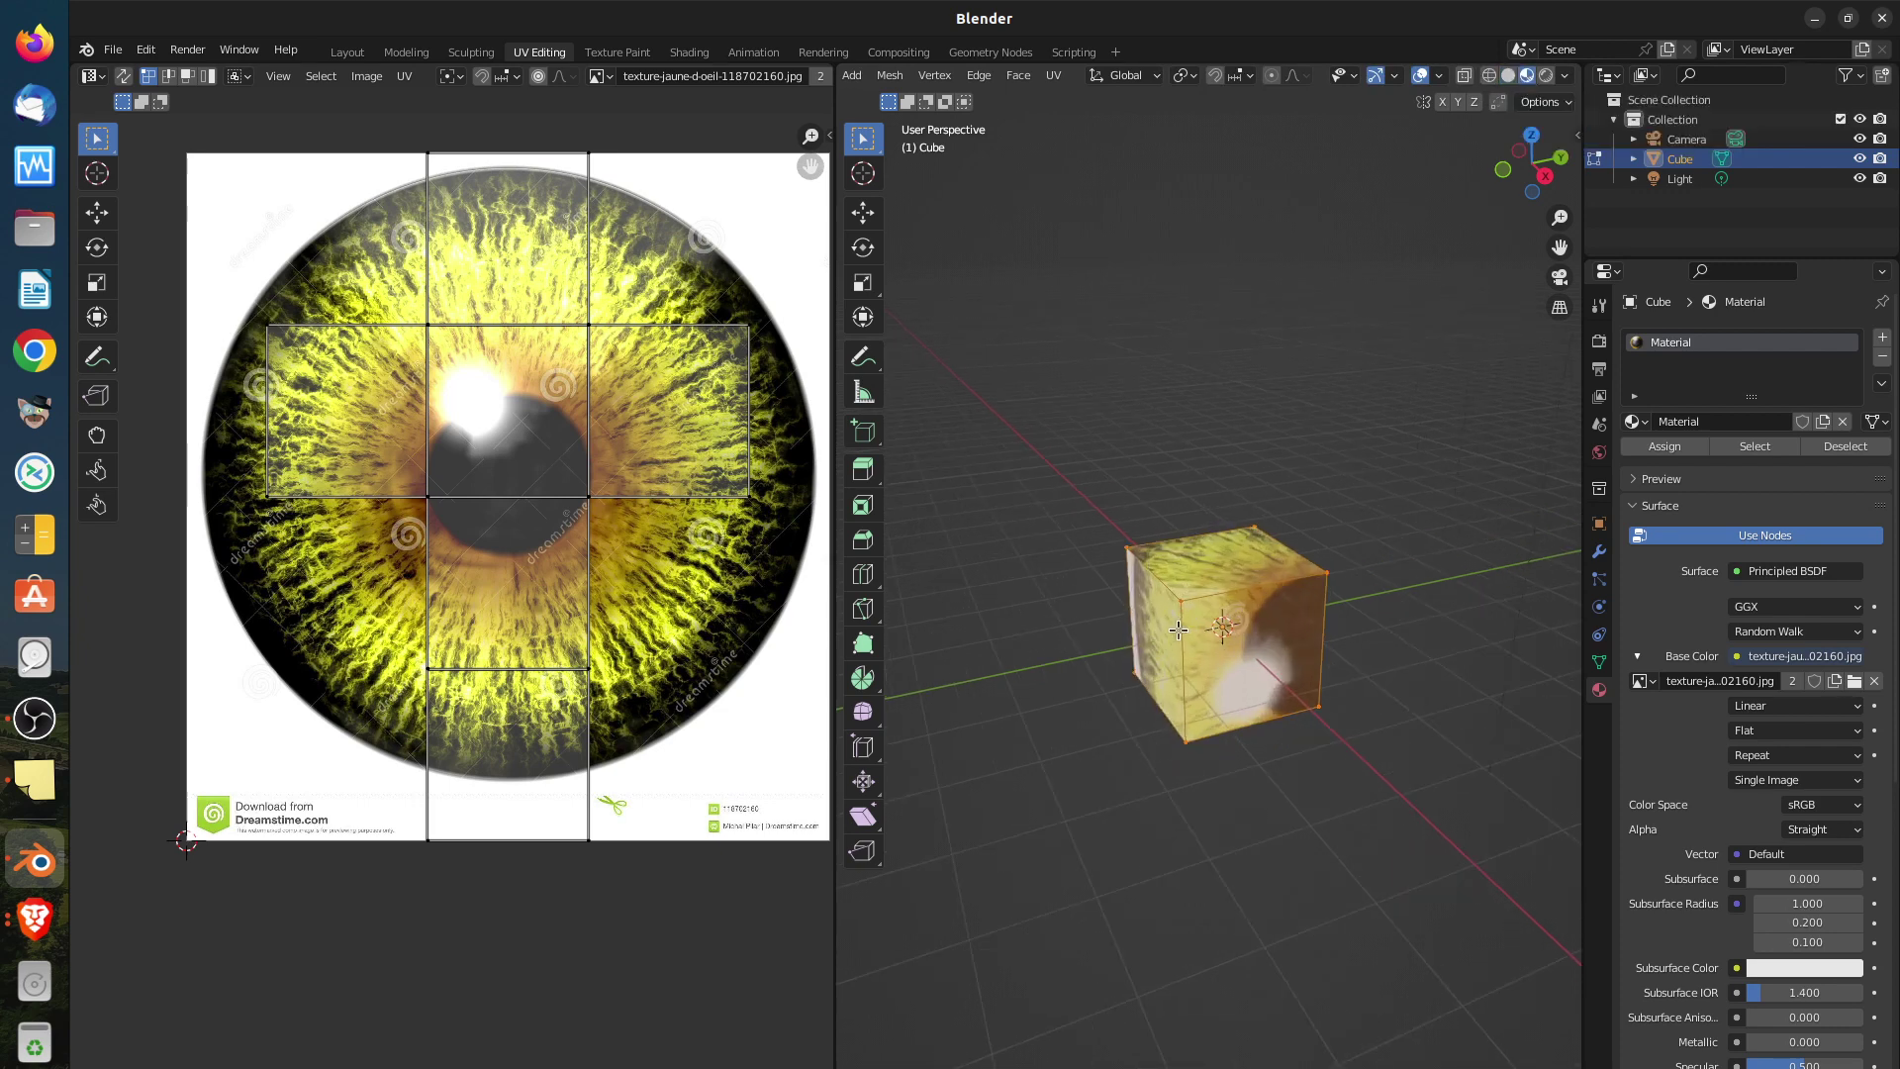
pyautogui.click(1316, 626)
pyautogui.moveTo(1316, 625); pyautogui.dragTo(1121, 552, button='middle')
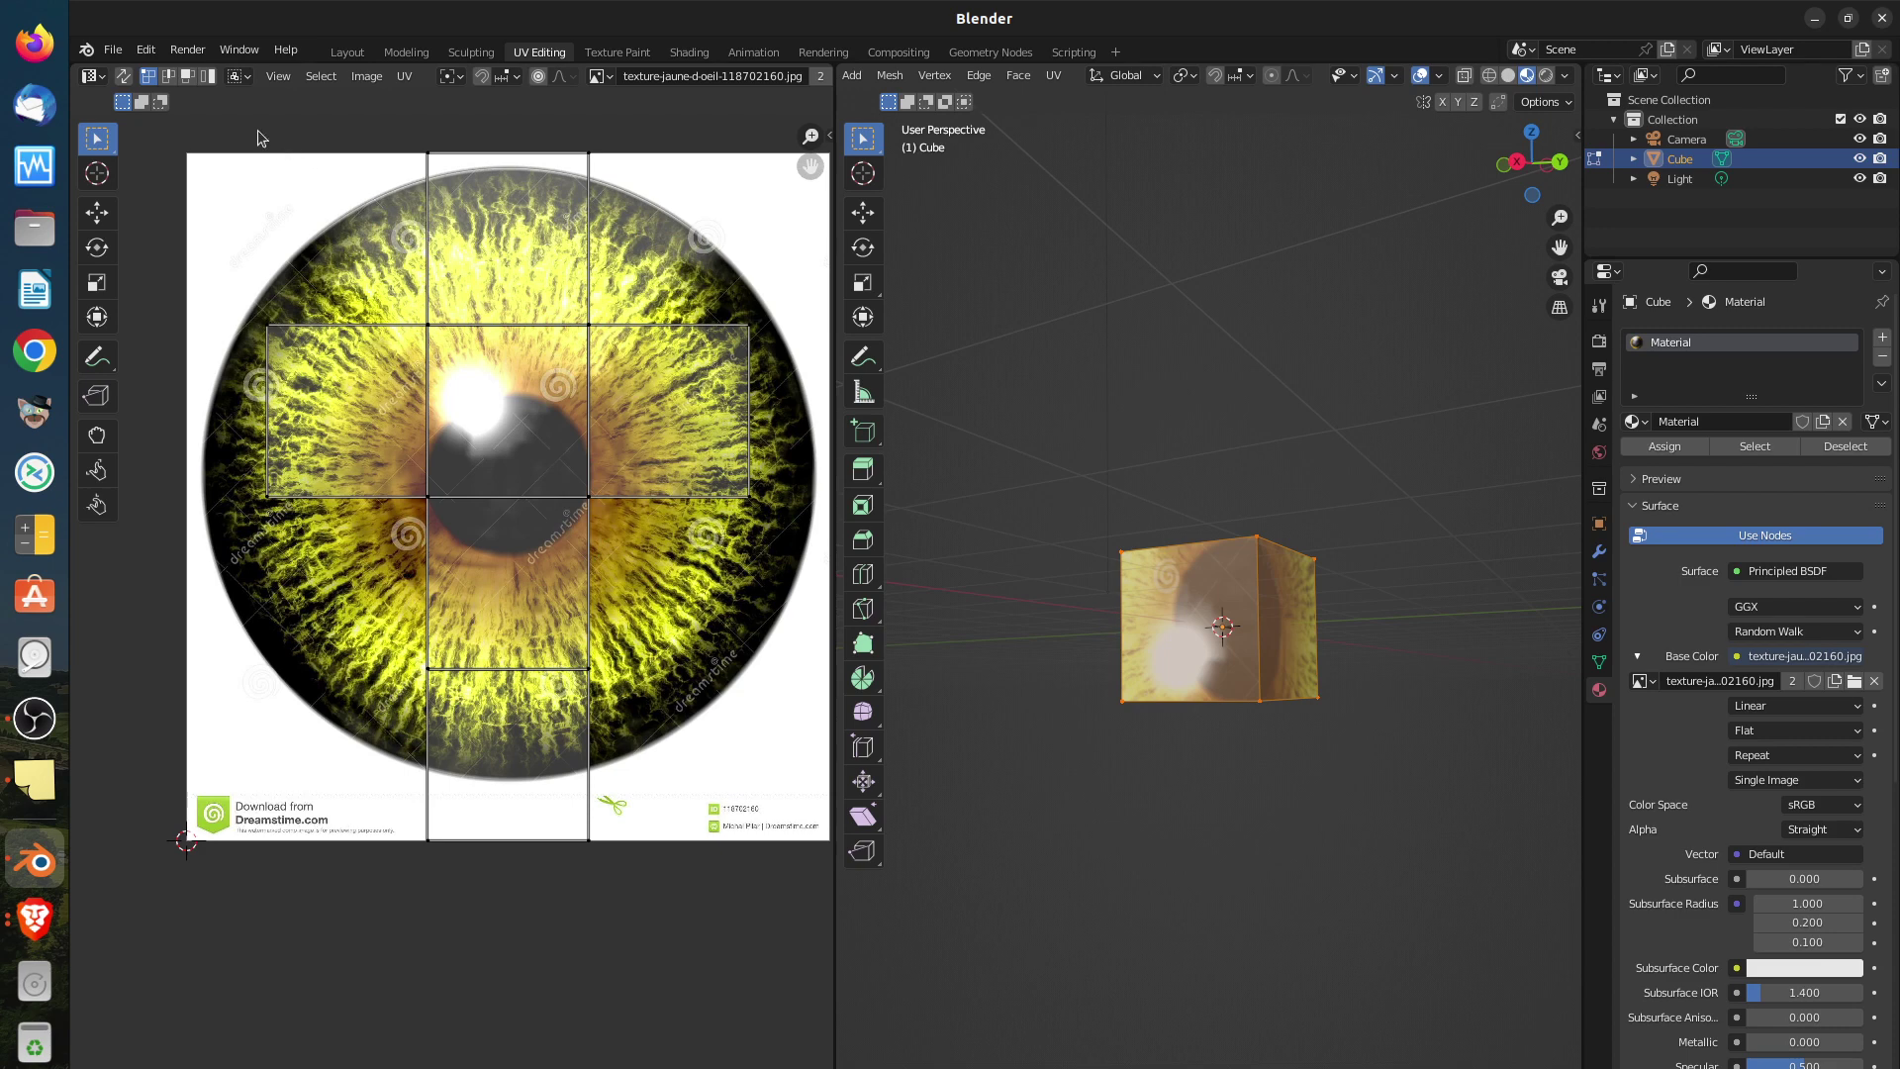
# Save the cube scene in the blender folder, overwriting uv.blend
pyautogui.click(113, 55)
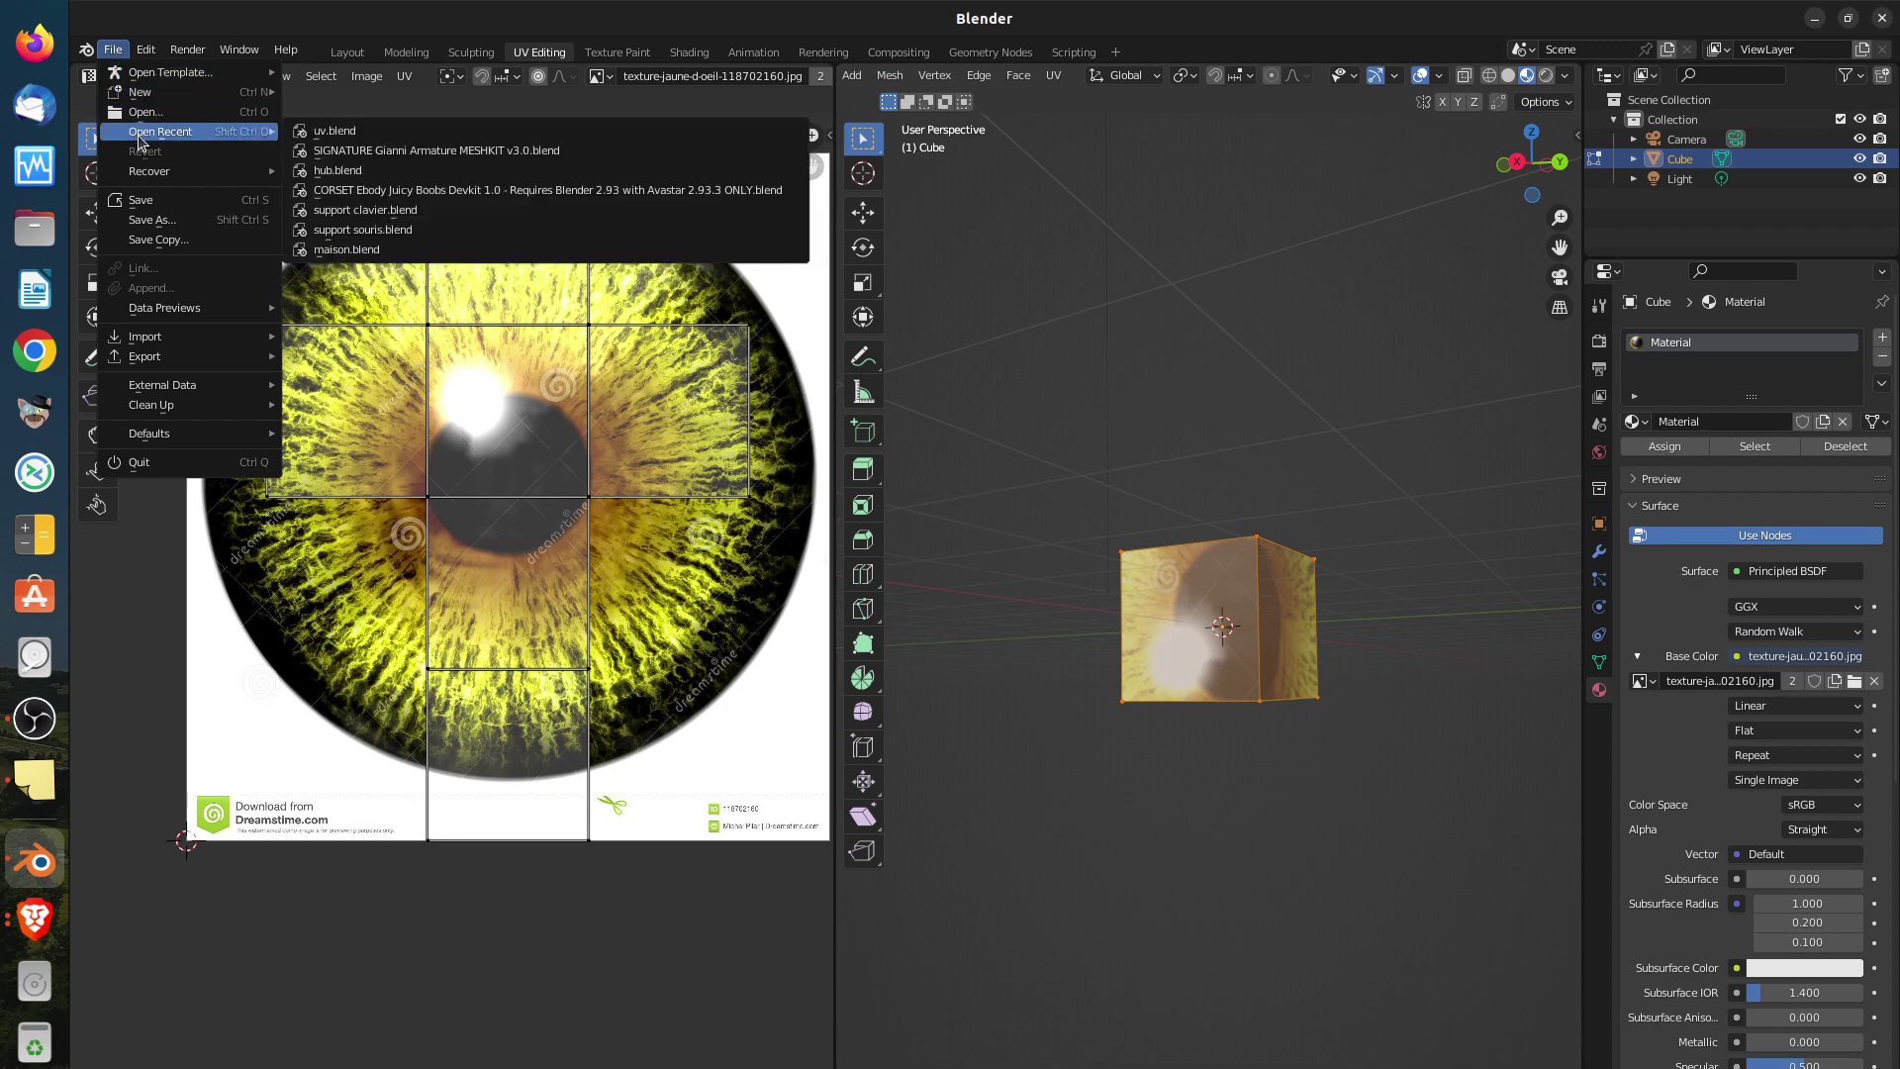
pyautogui.click(135, 201)
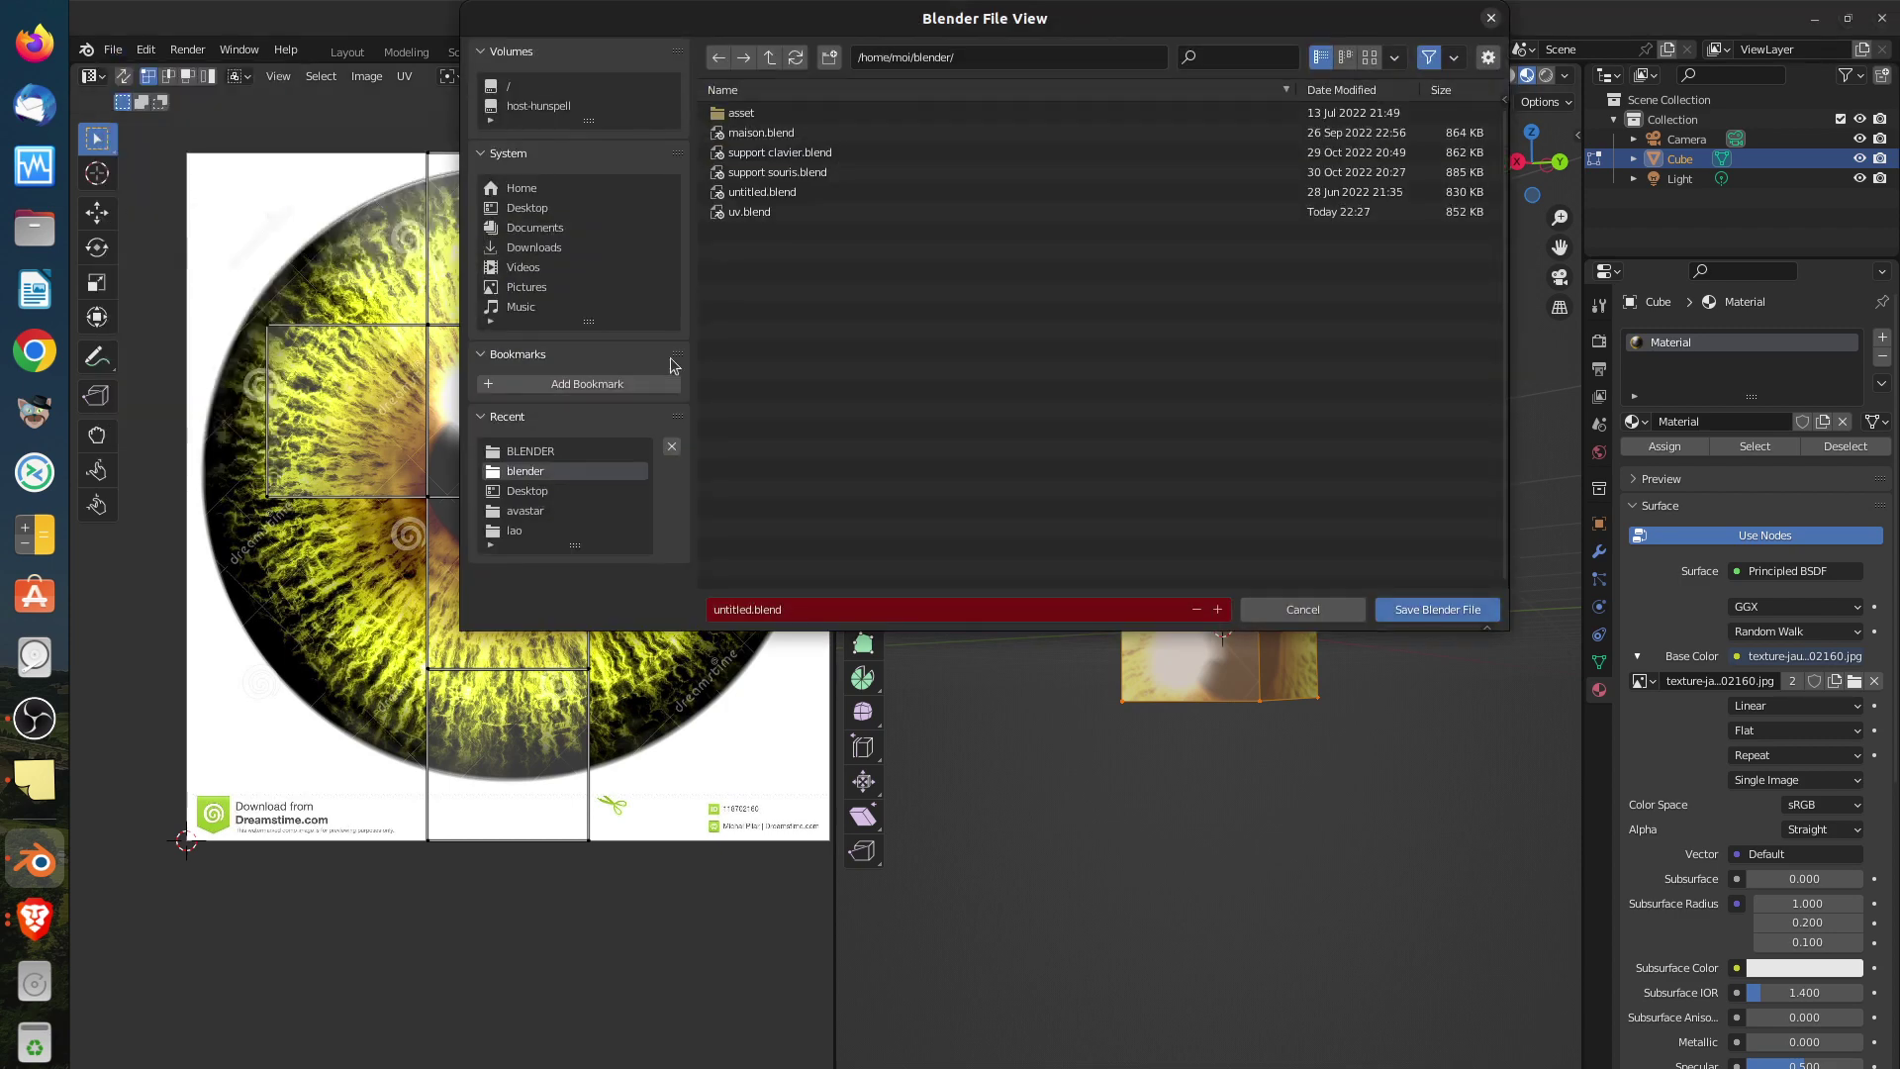
pyautogui.click(737, 214)
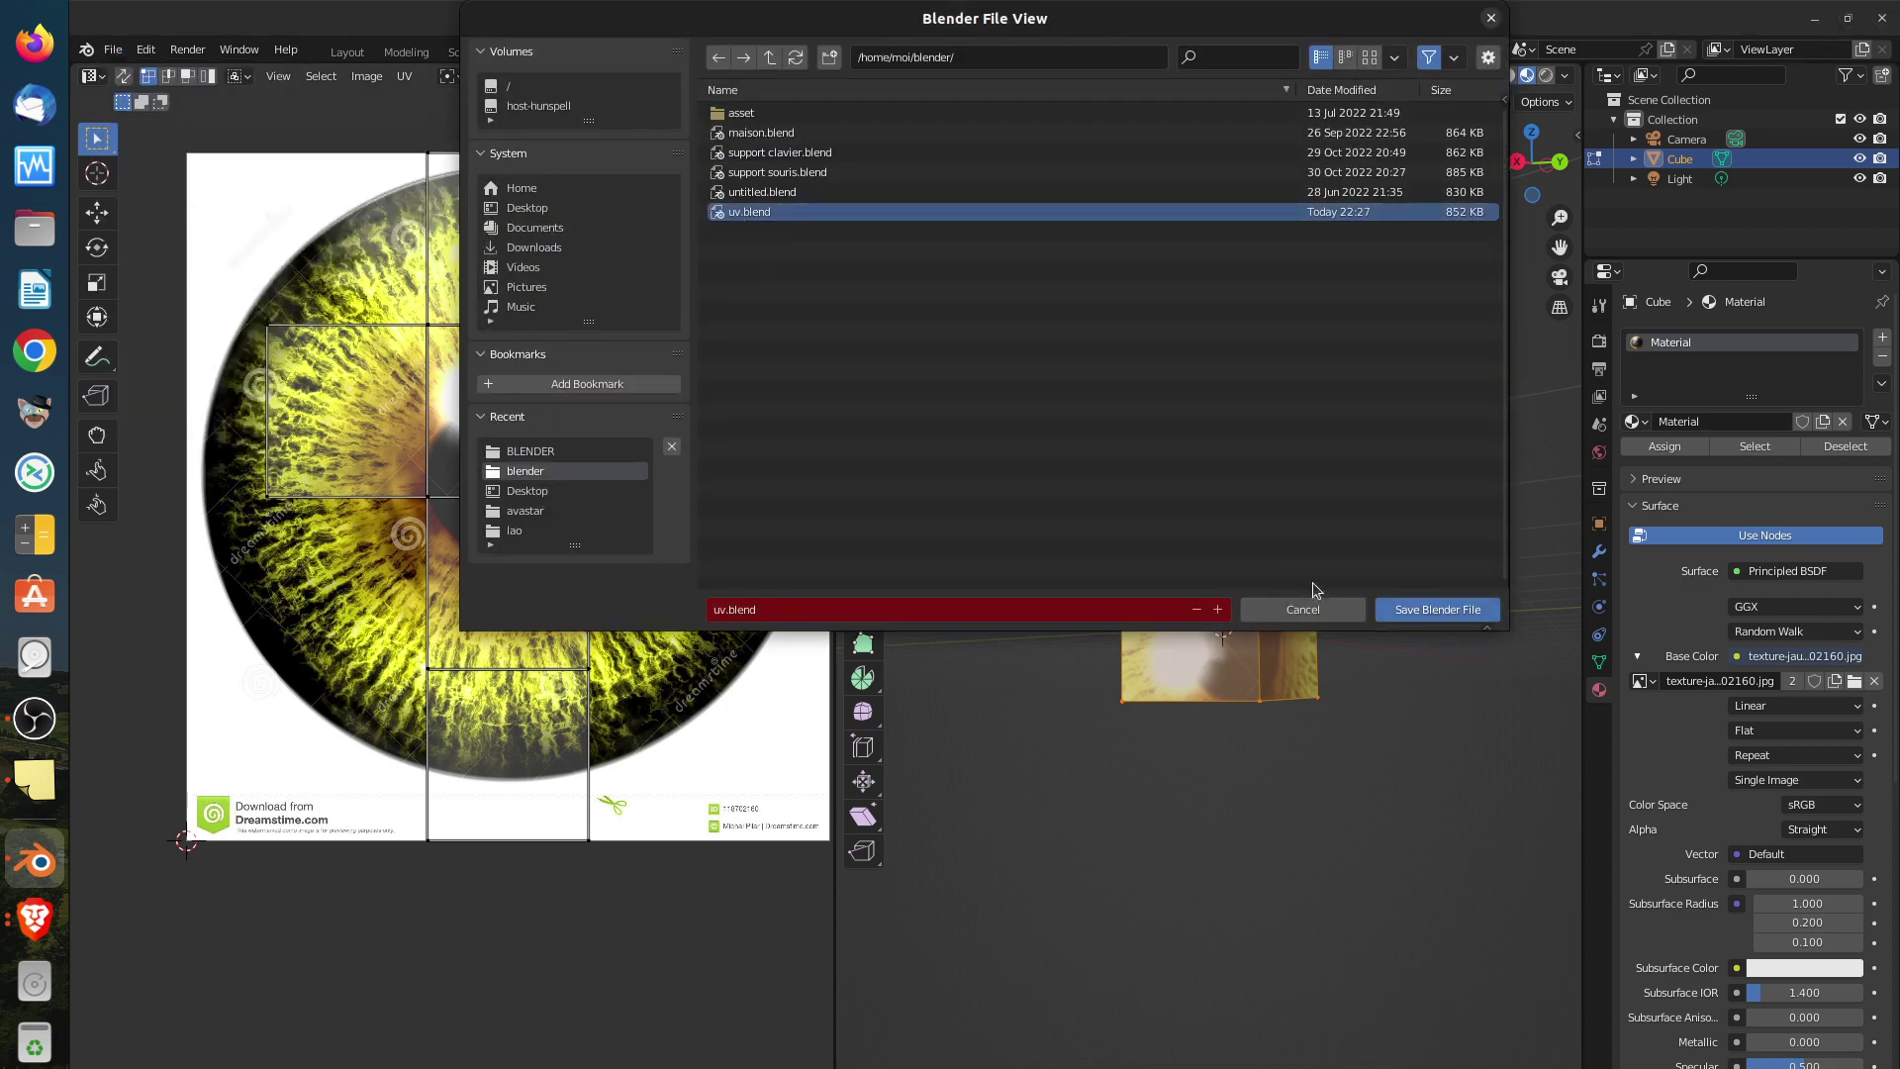
pyautogui.click(1396, 608)
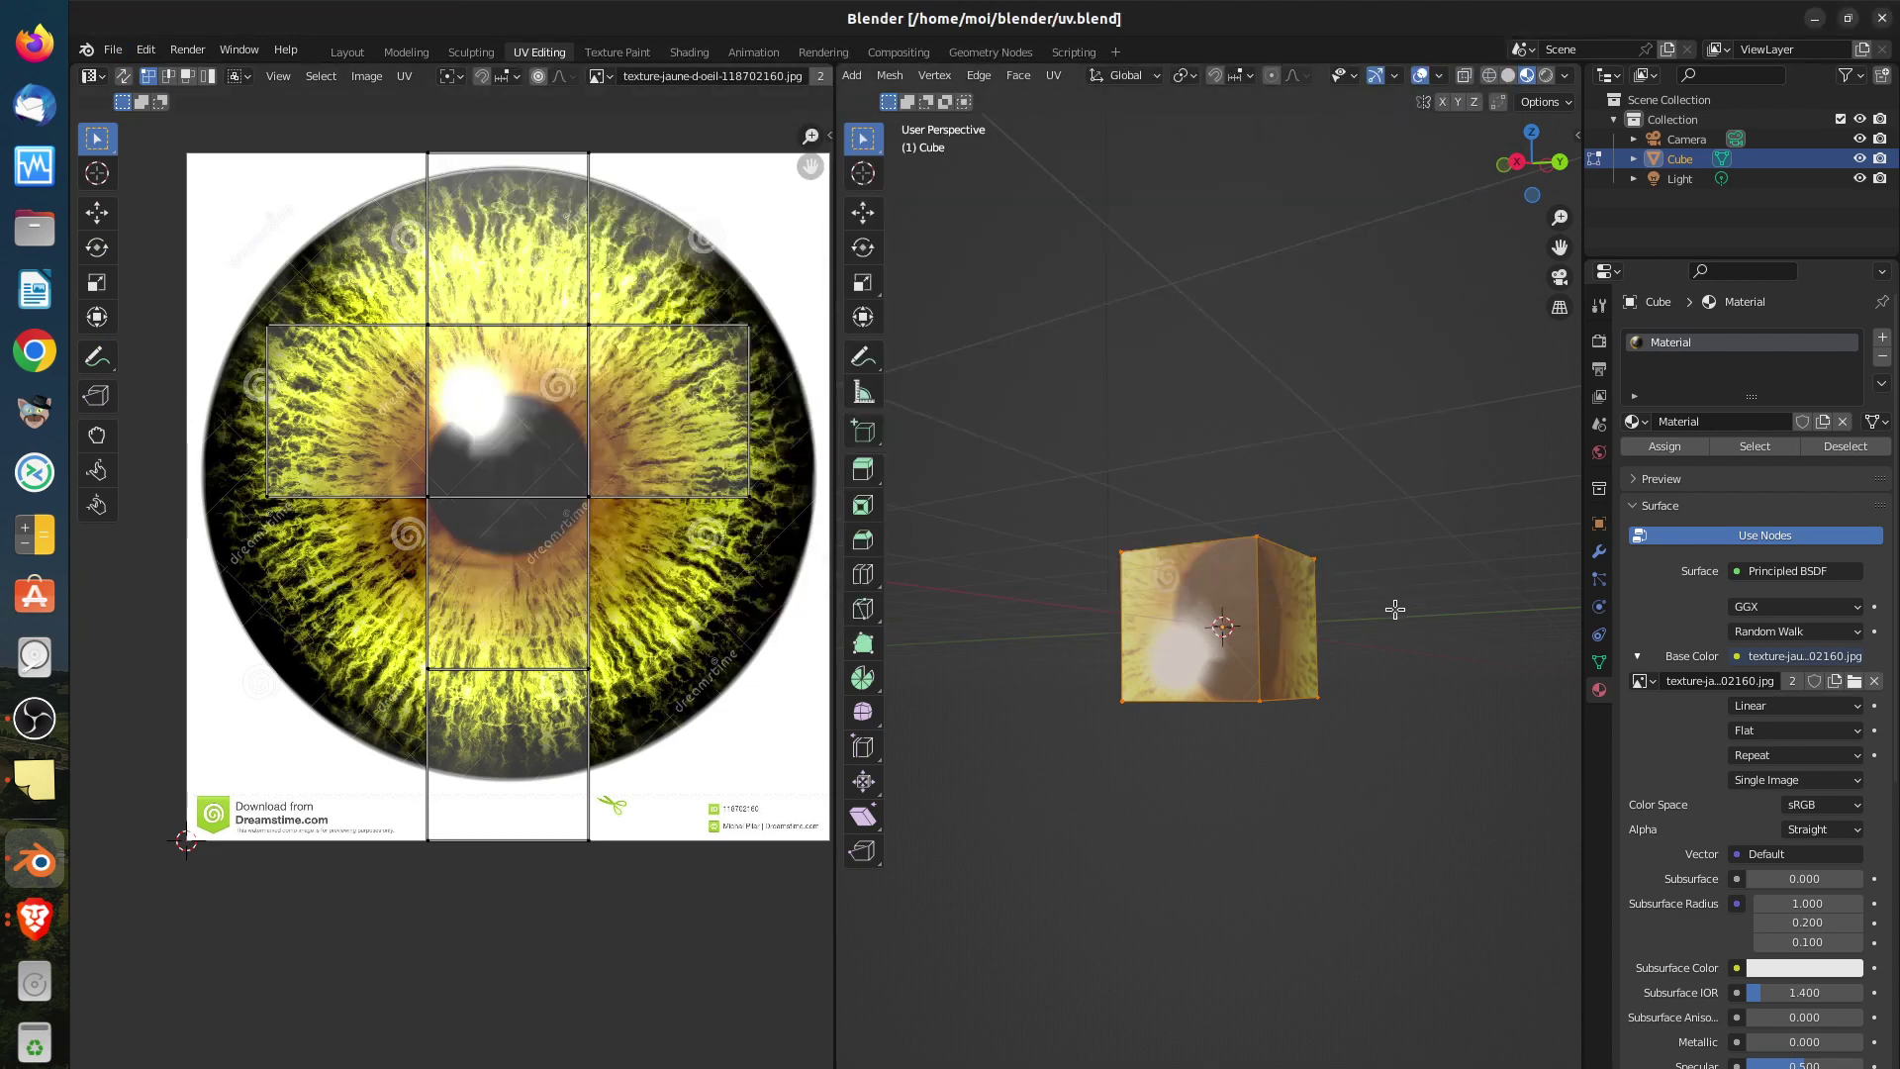
# Open the recent file SIGNATURE Gianni Armature MESHKIT v3.0.blend and switch back to uv.blend
pyautogui.click(118, 53)
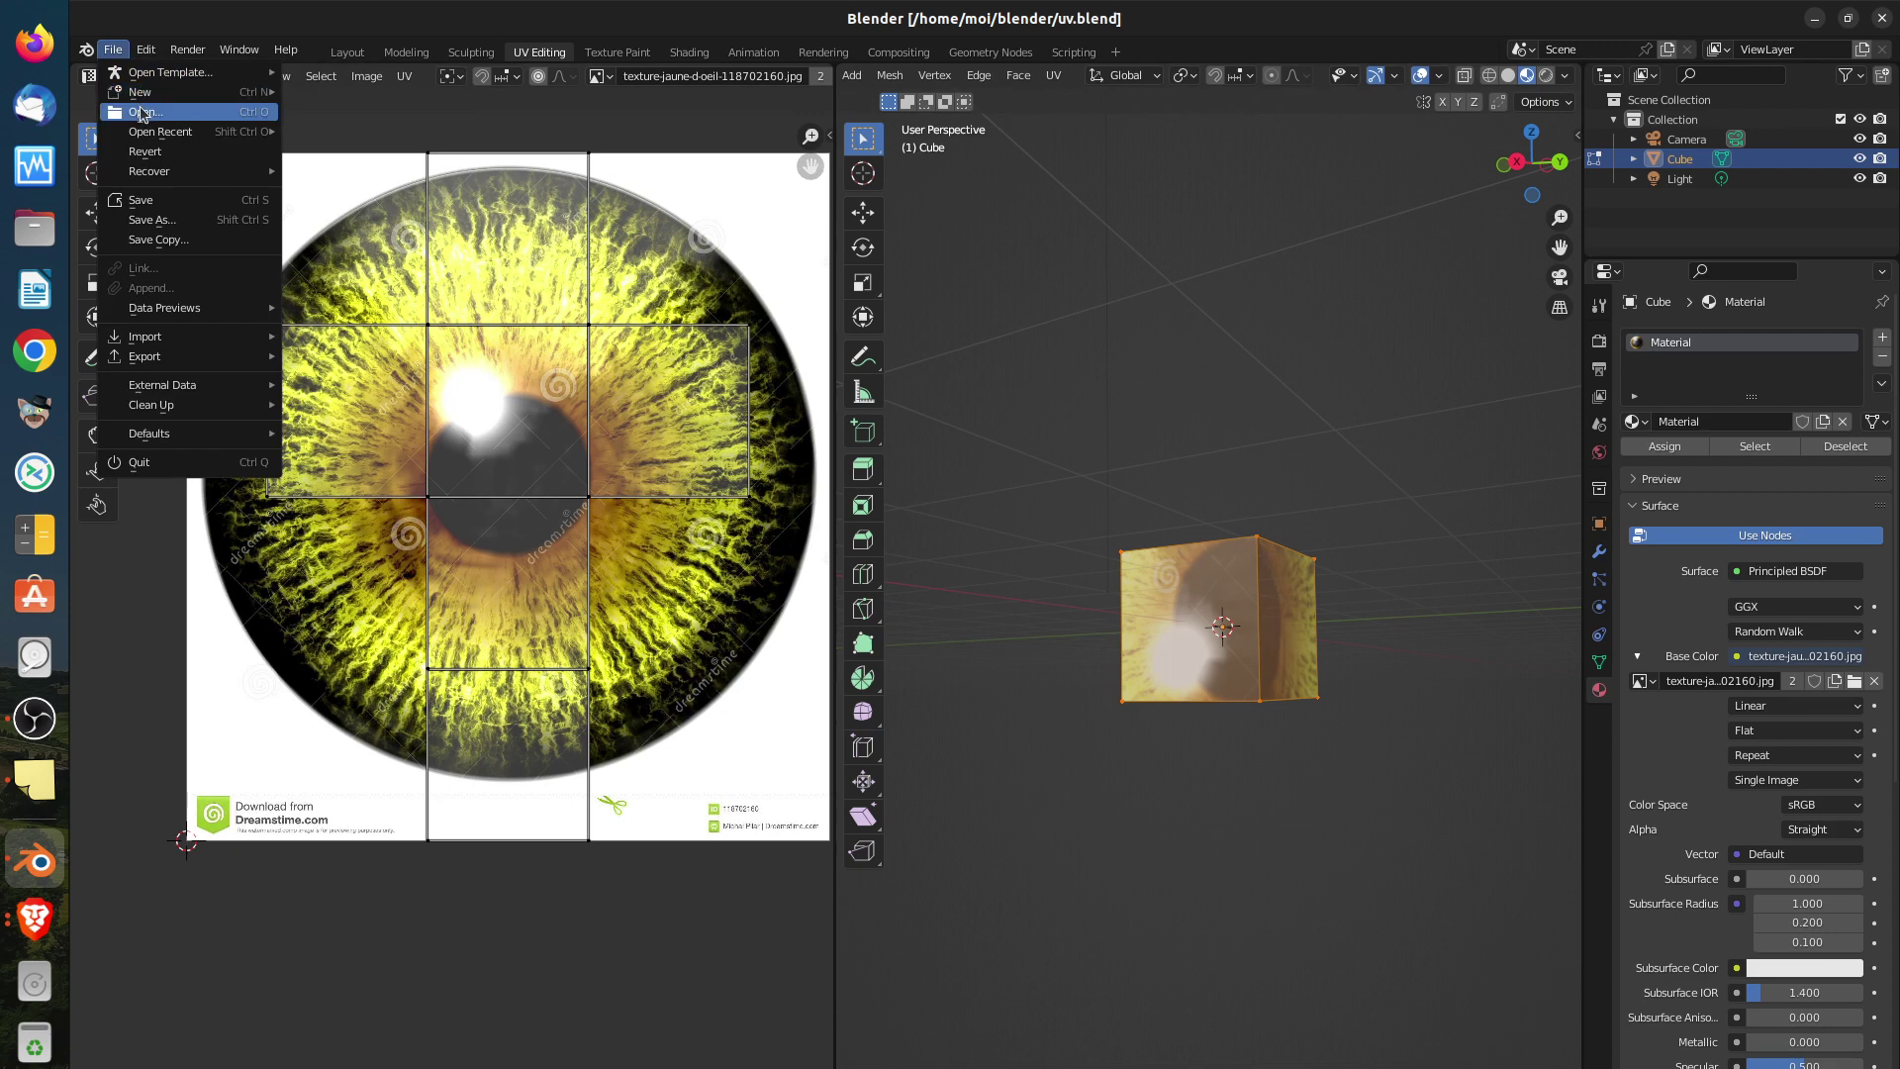
pyautogui.moveTo(155, 137)
pyautogui.click(357, 150)
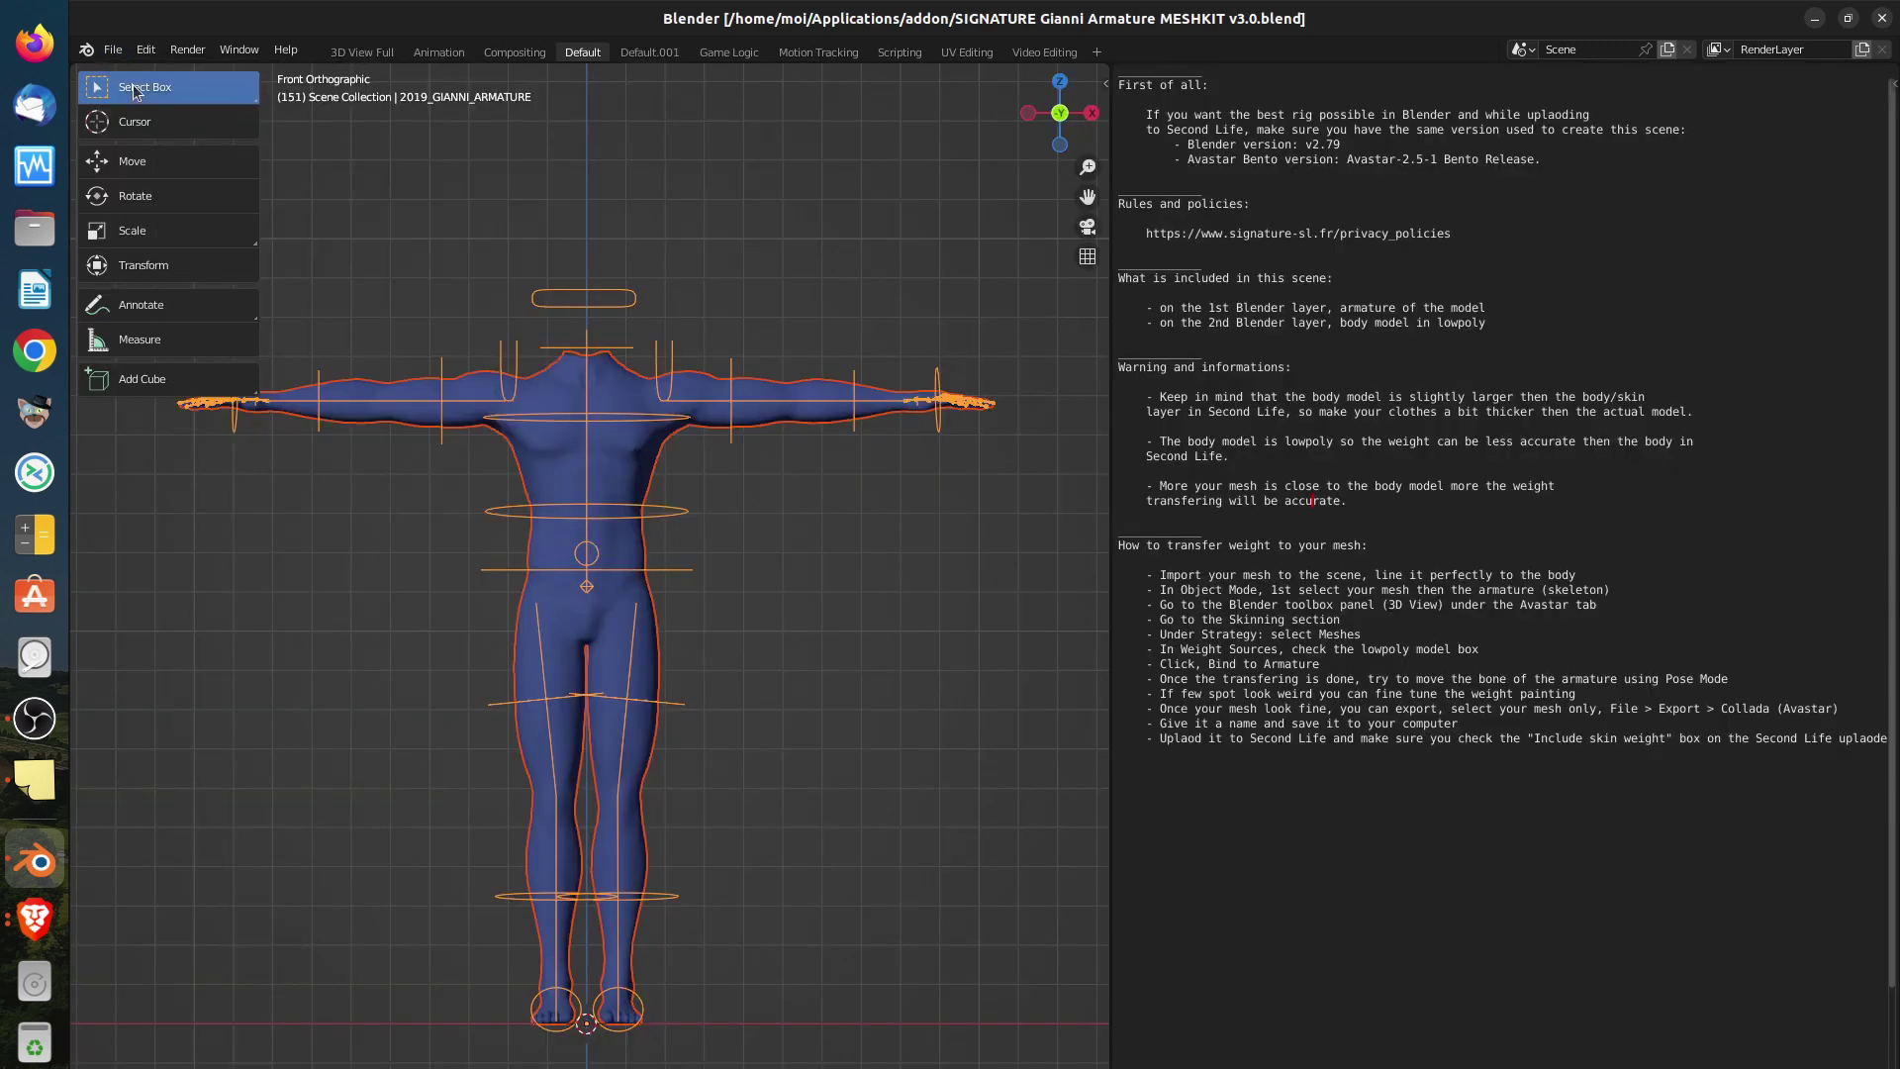
pyautogui.click(113, 51)
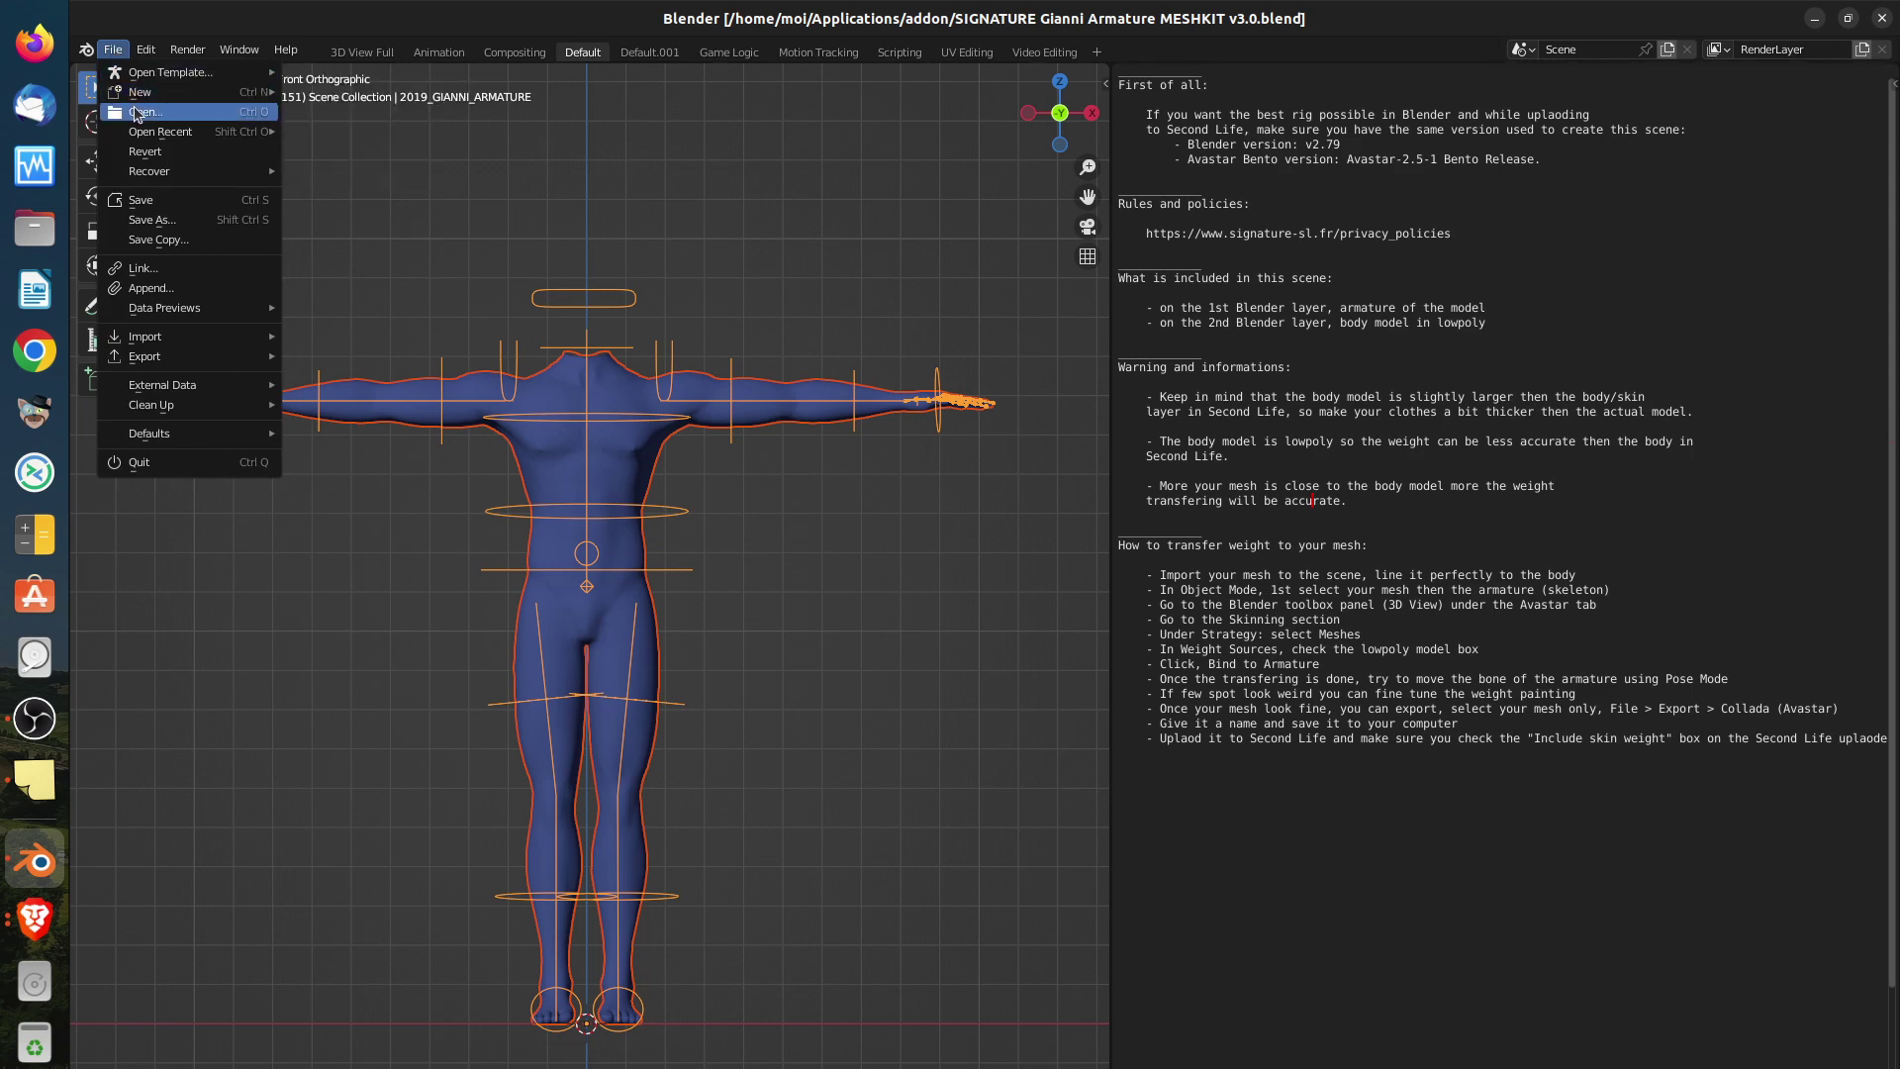
pyautogui.moveTo(148, 132)
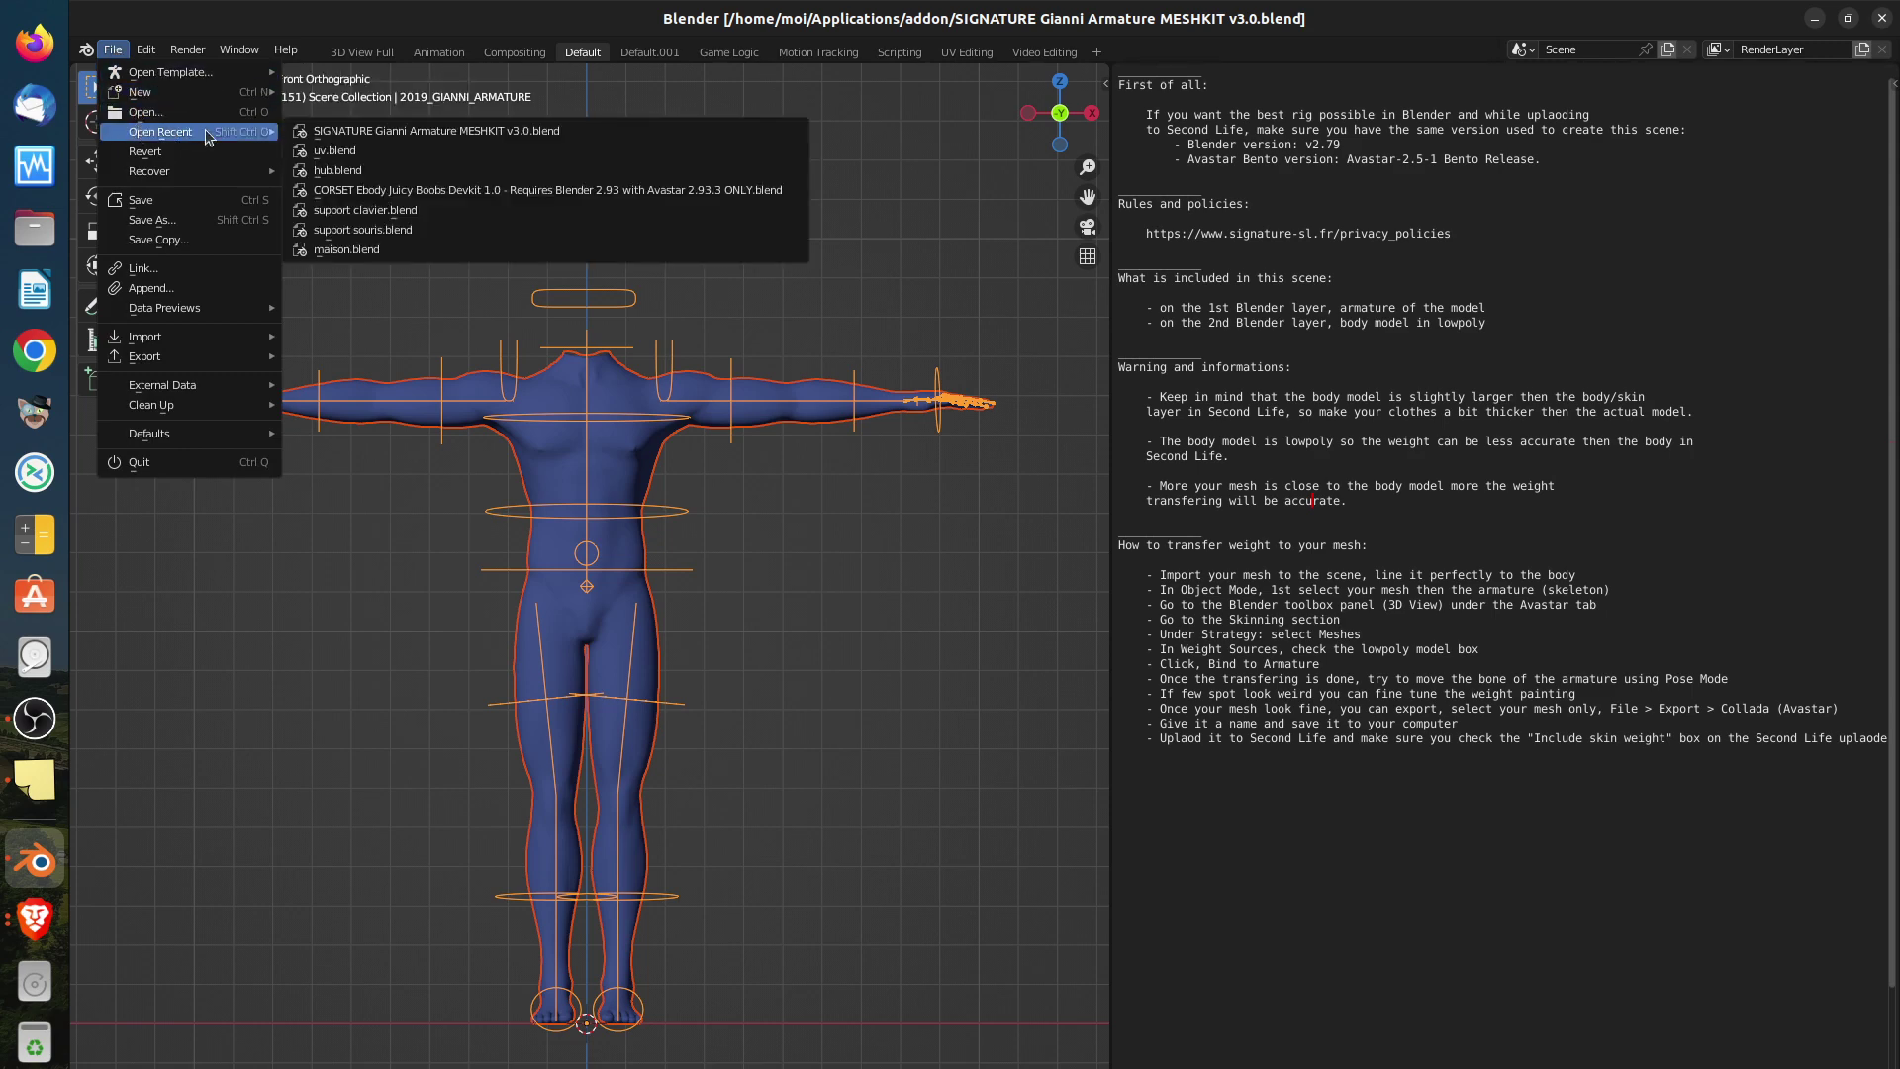
pyautogui.click(326, 150)
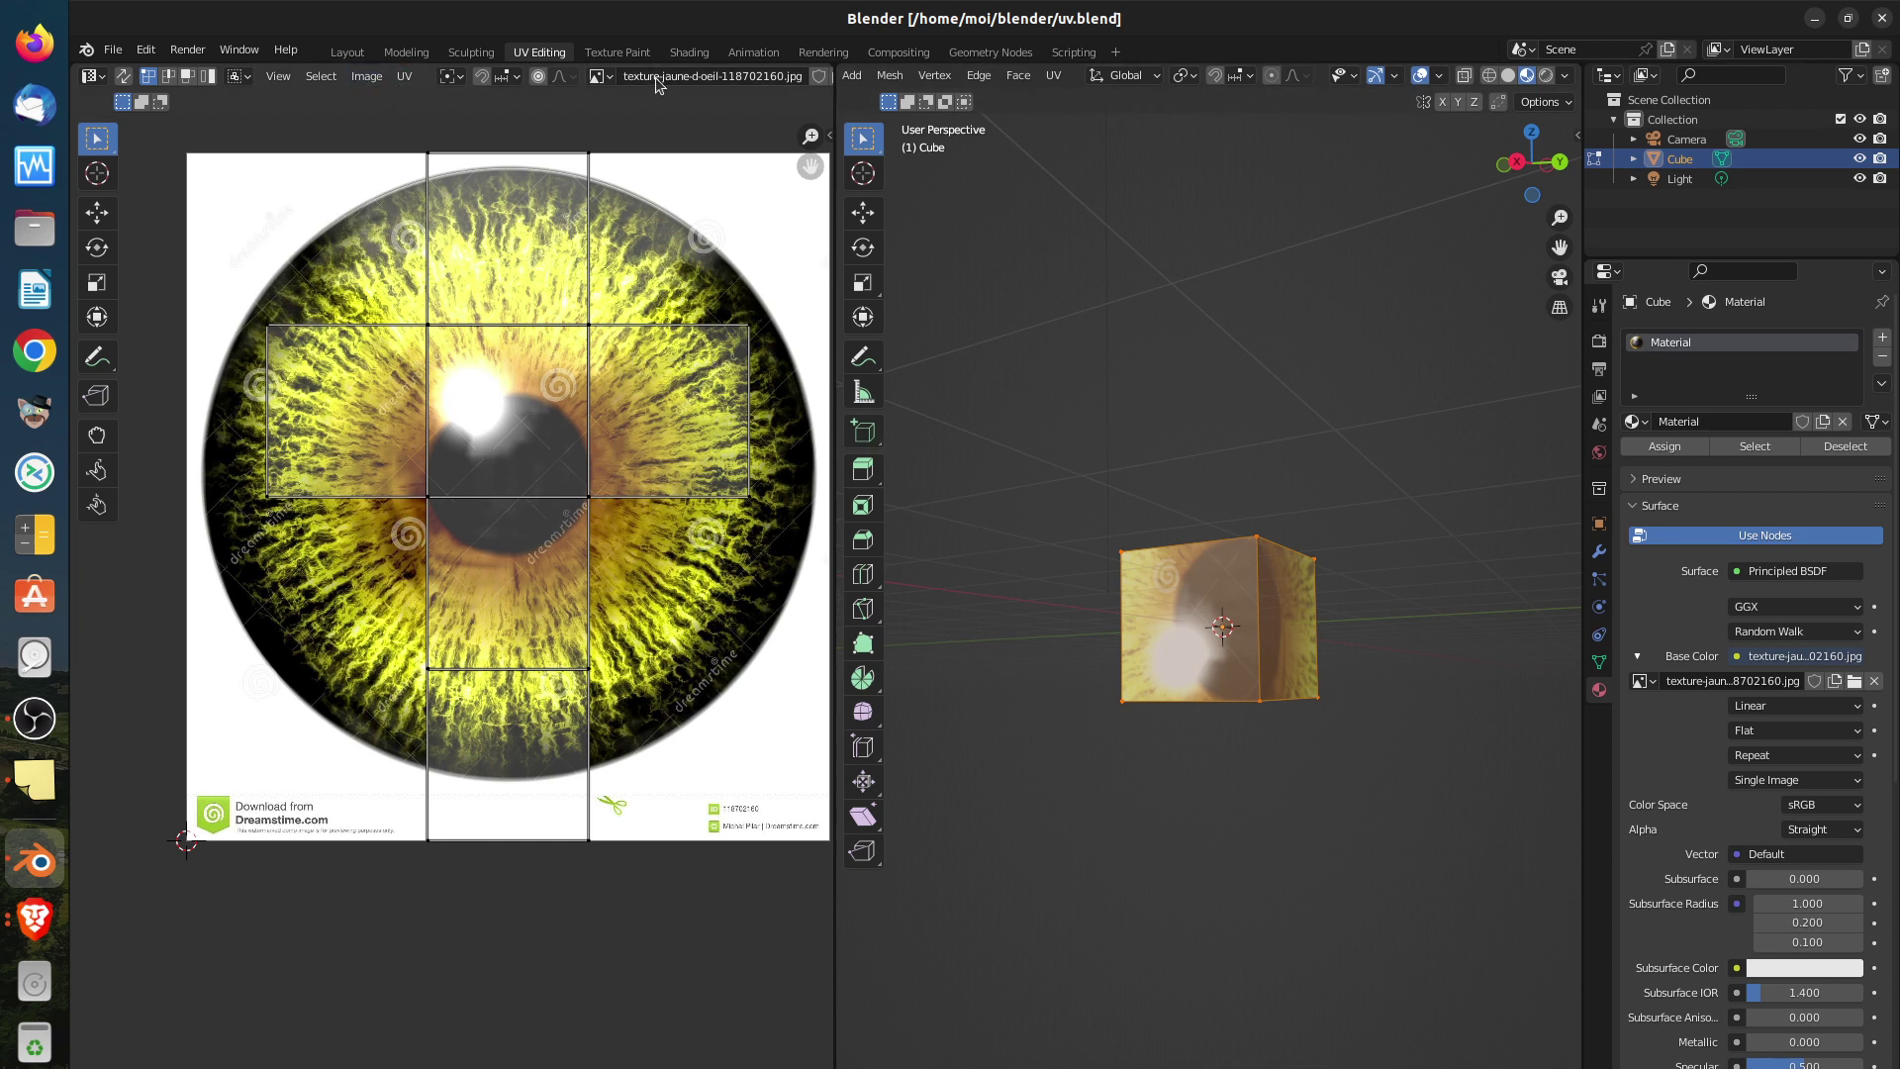
# Pack the eye image into the .blend file as embedded data
pyautogui.click(371, 77)
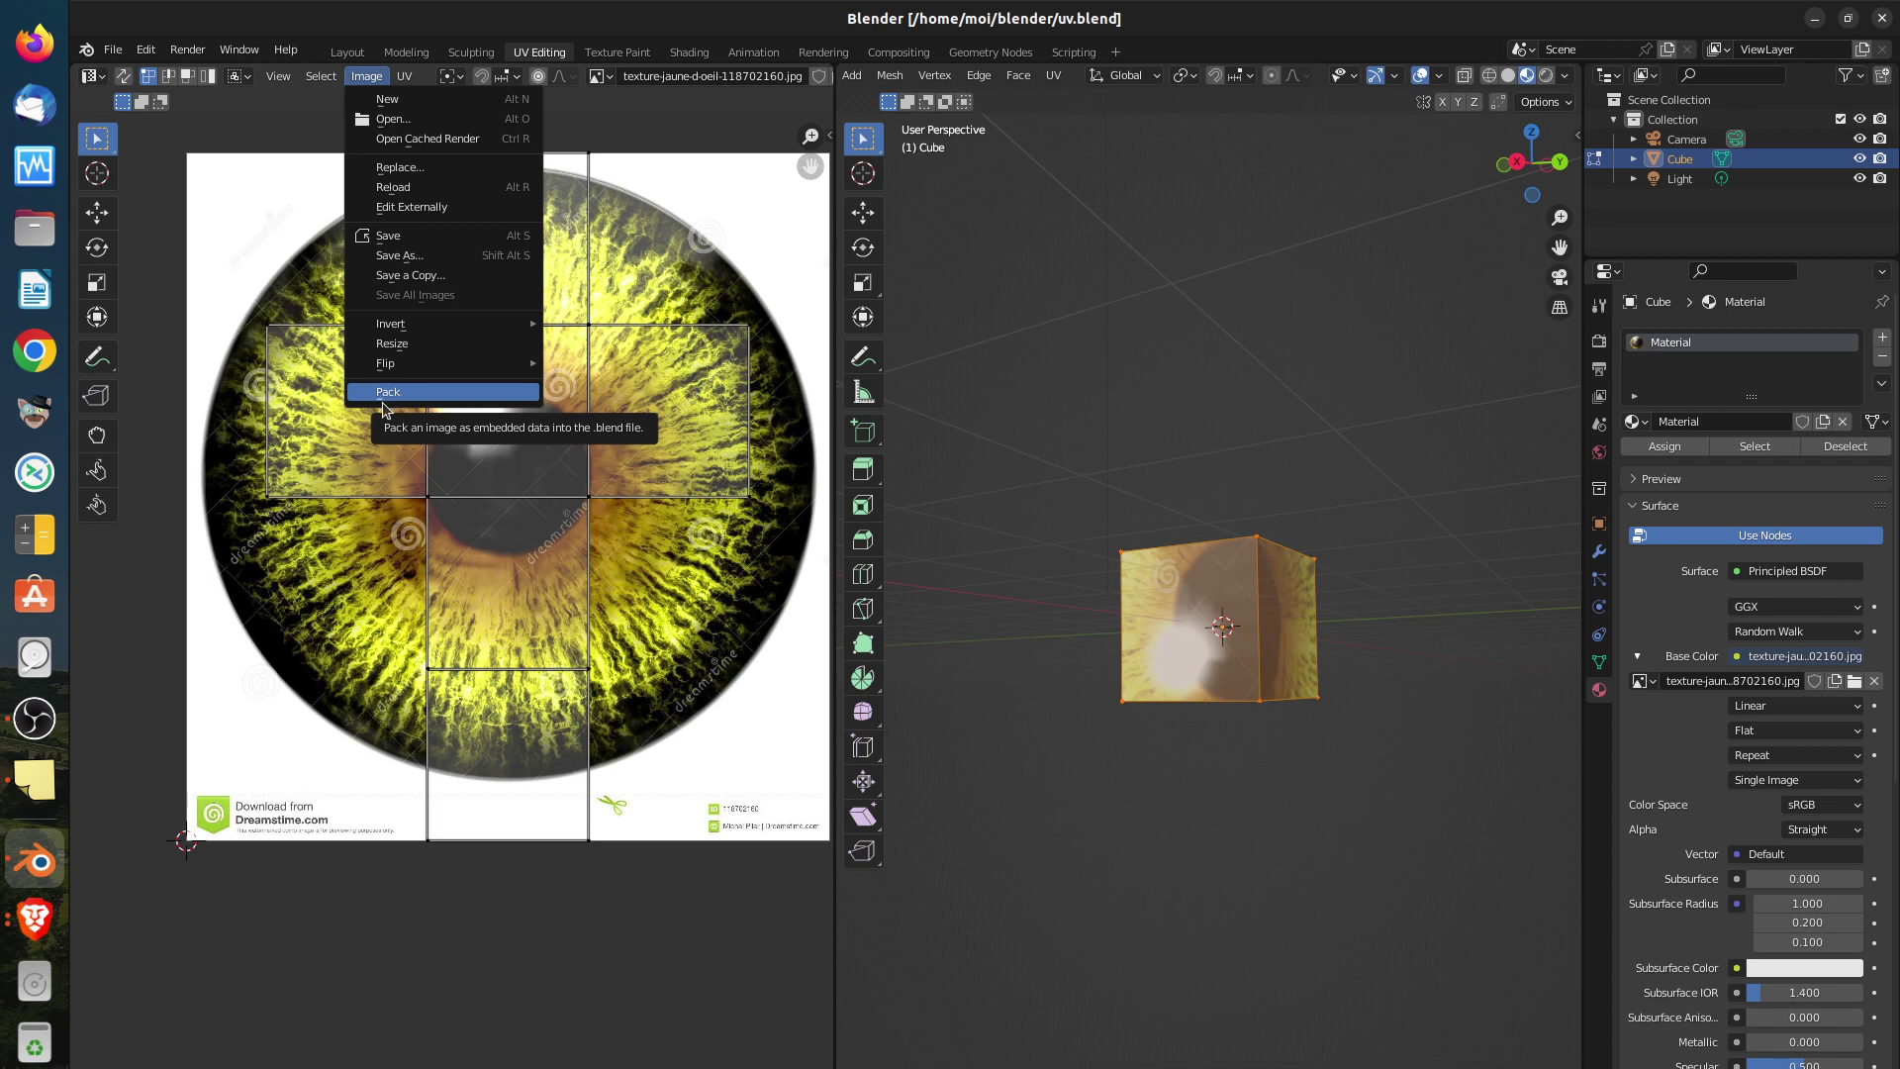
pyautogui.click(389, 395)
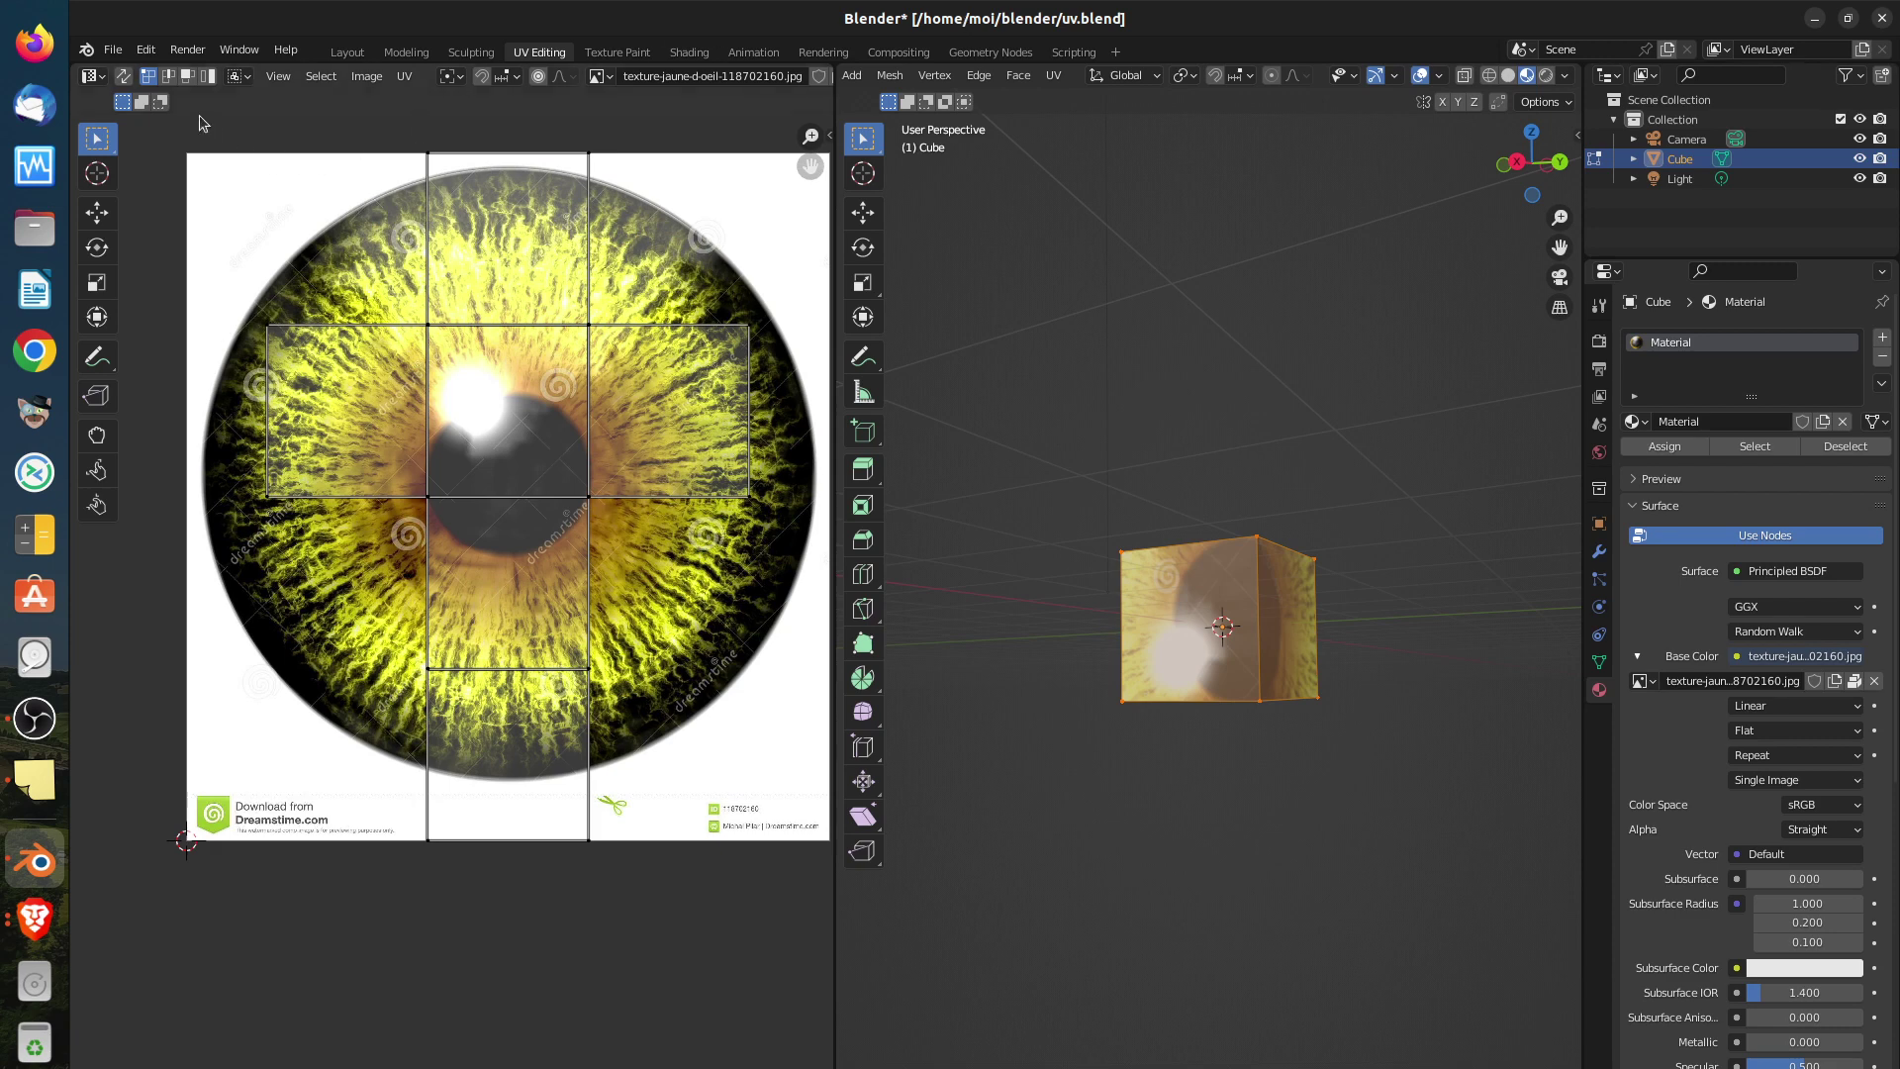
# Delete texture-jaune-d-oeil-118702160.jpg from the BLENDER folder through the image file browser, without opening another image
pyautogui.click(117, 50)
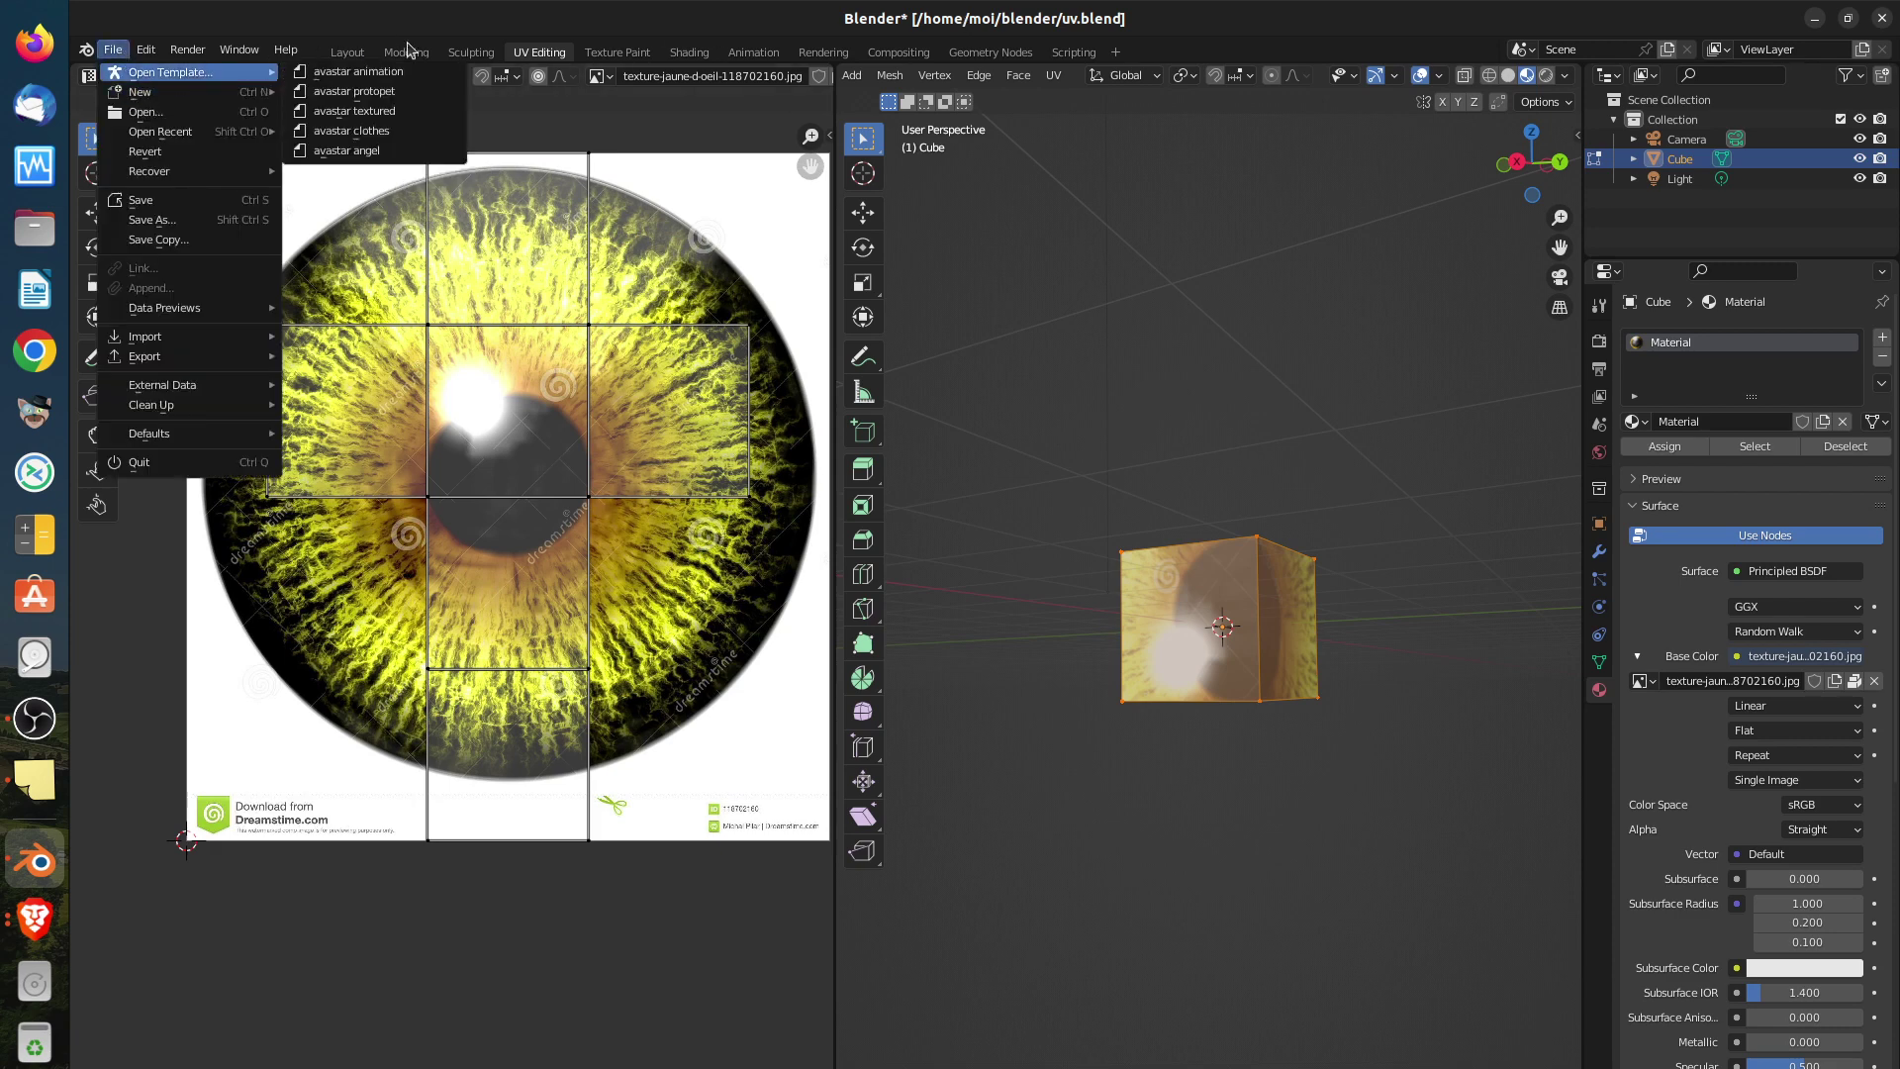
pyautogui.click(367, 76)
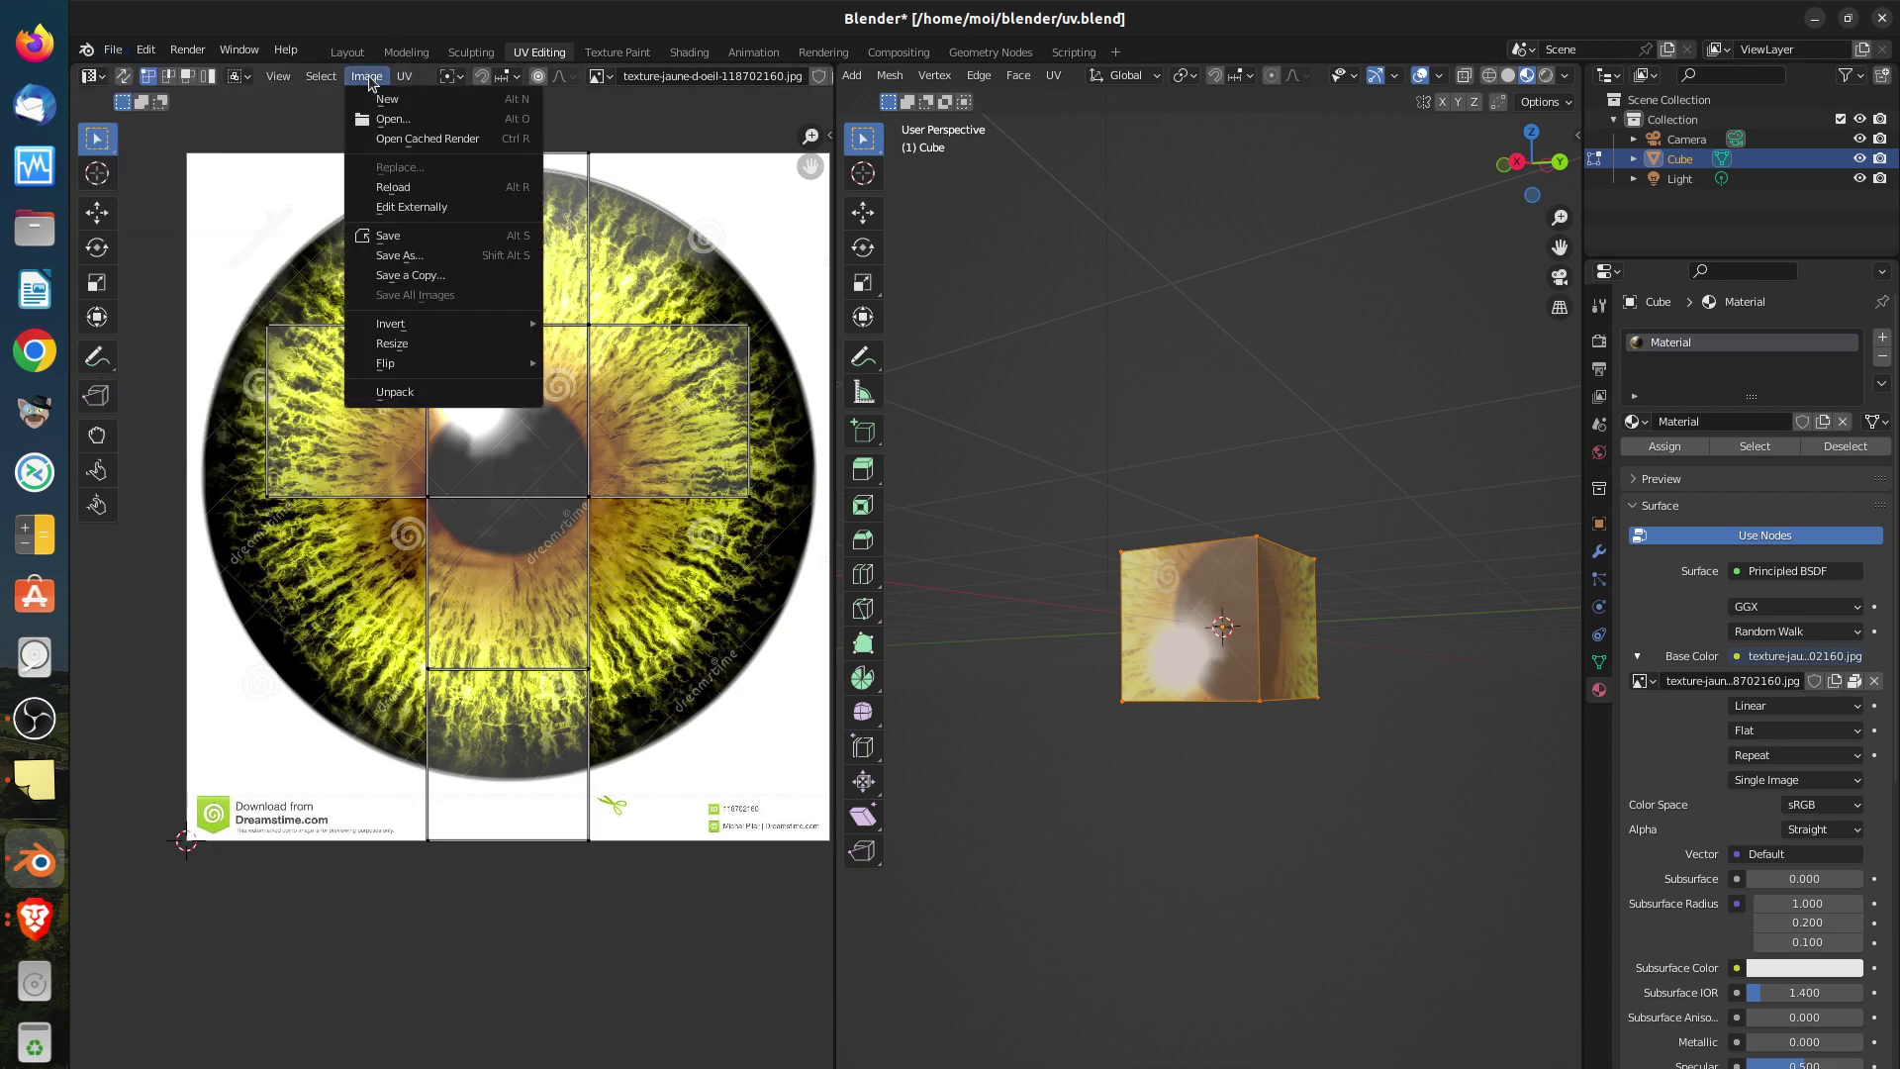
pyautogui.click(379, 121)
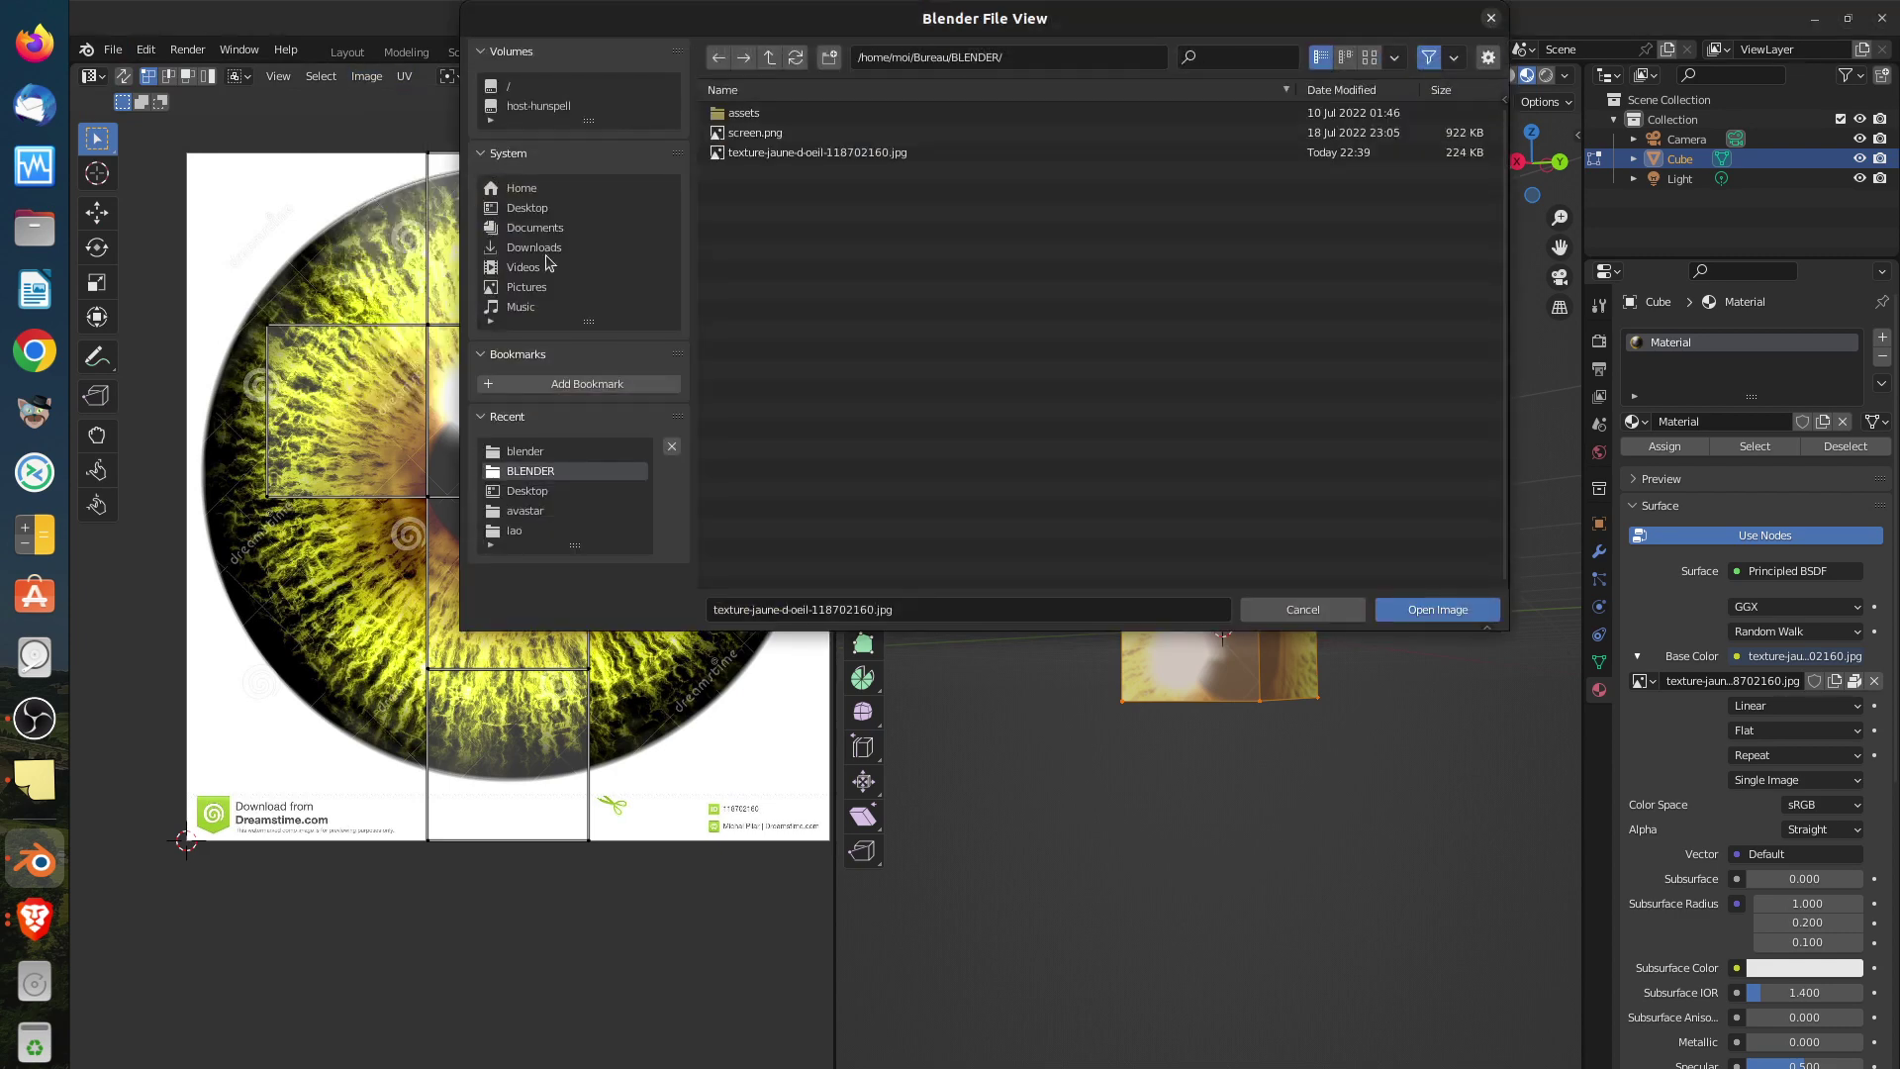
pyautogui.click(821, 157)
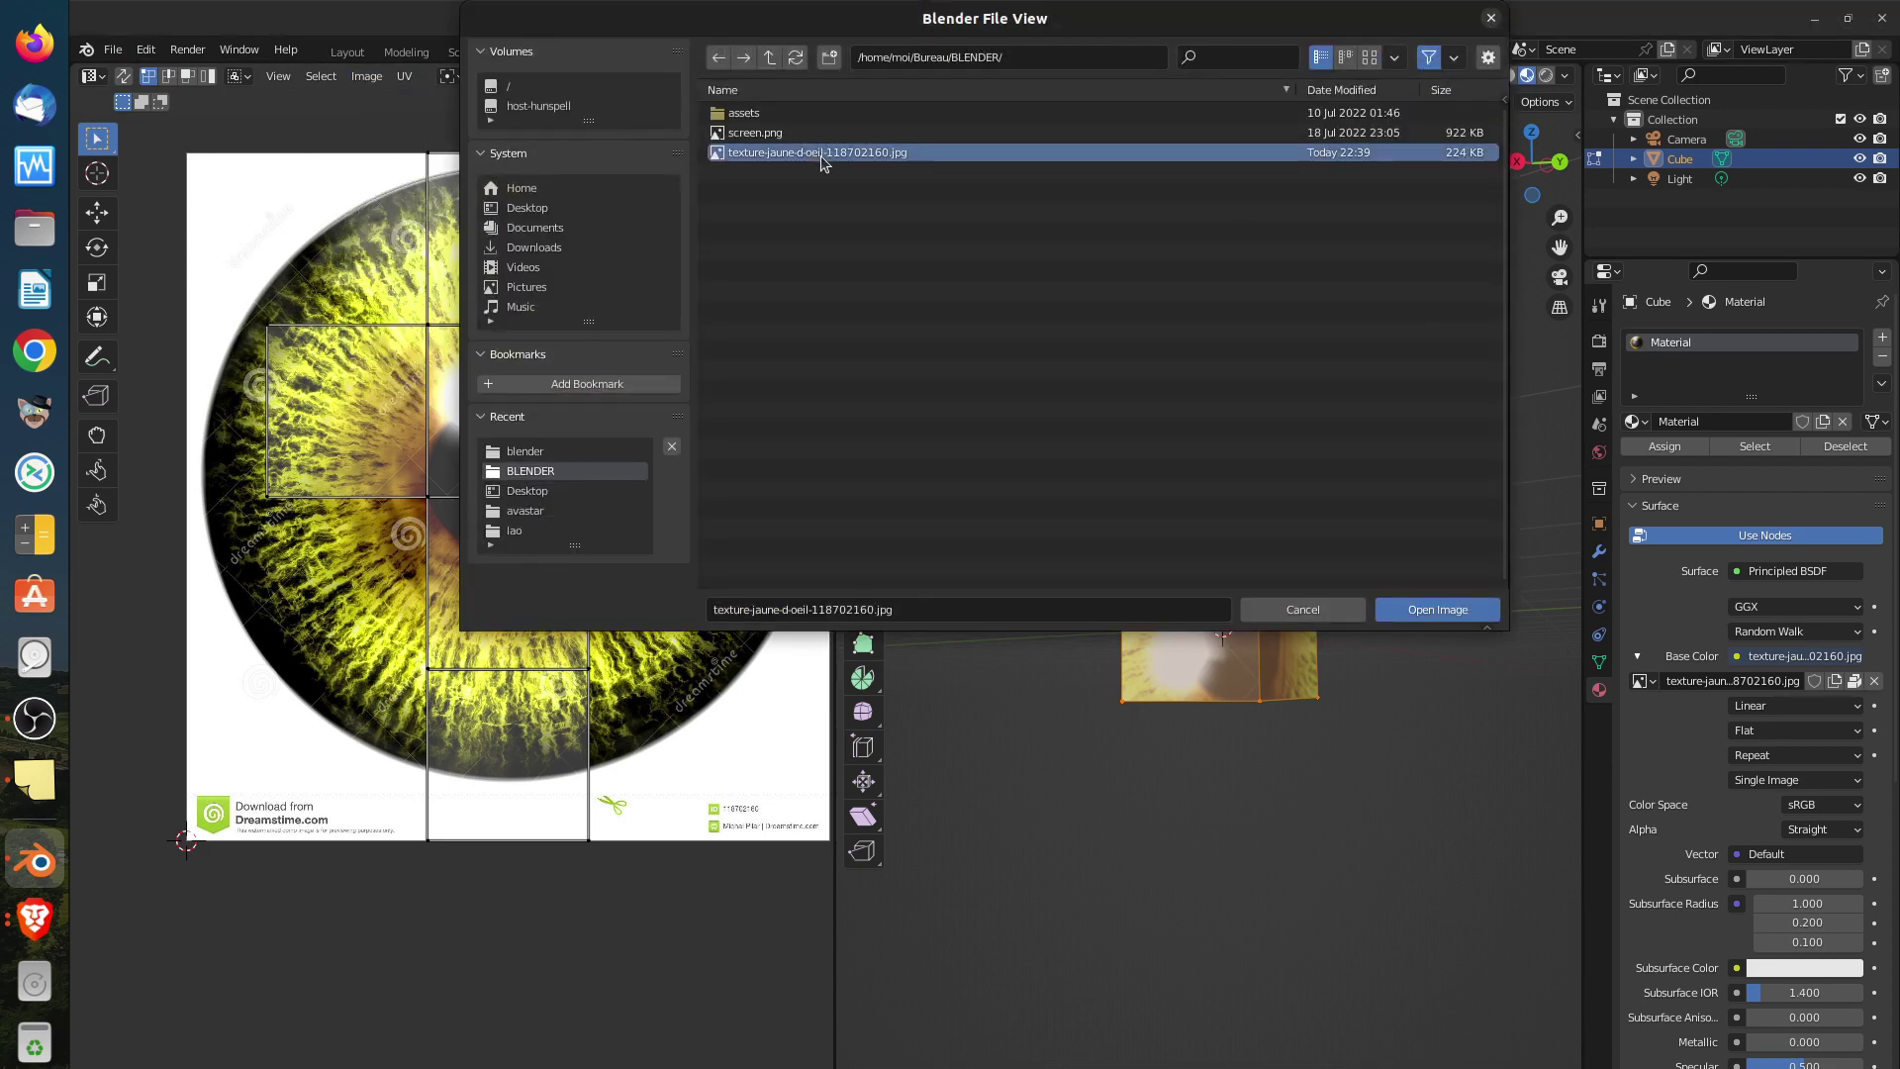
pyautogui.rightClick(821, 156)
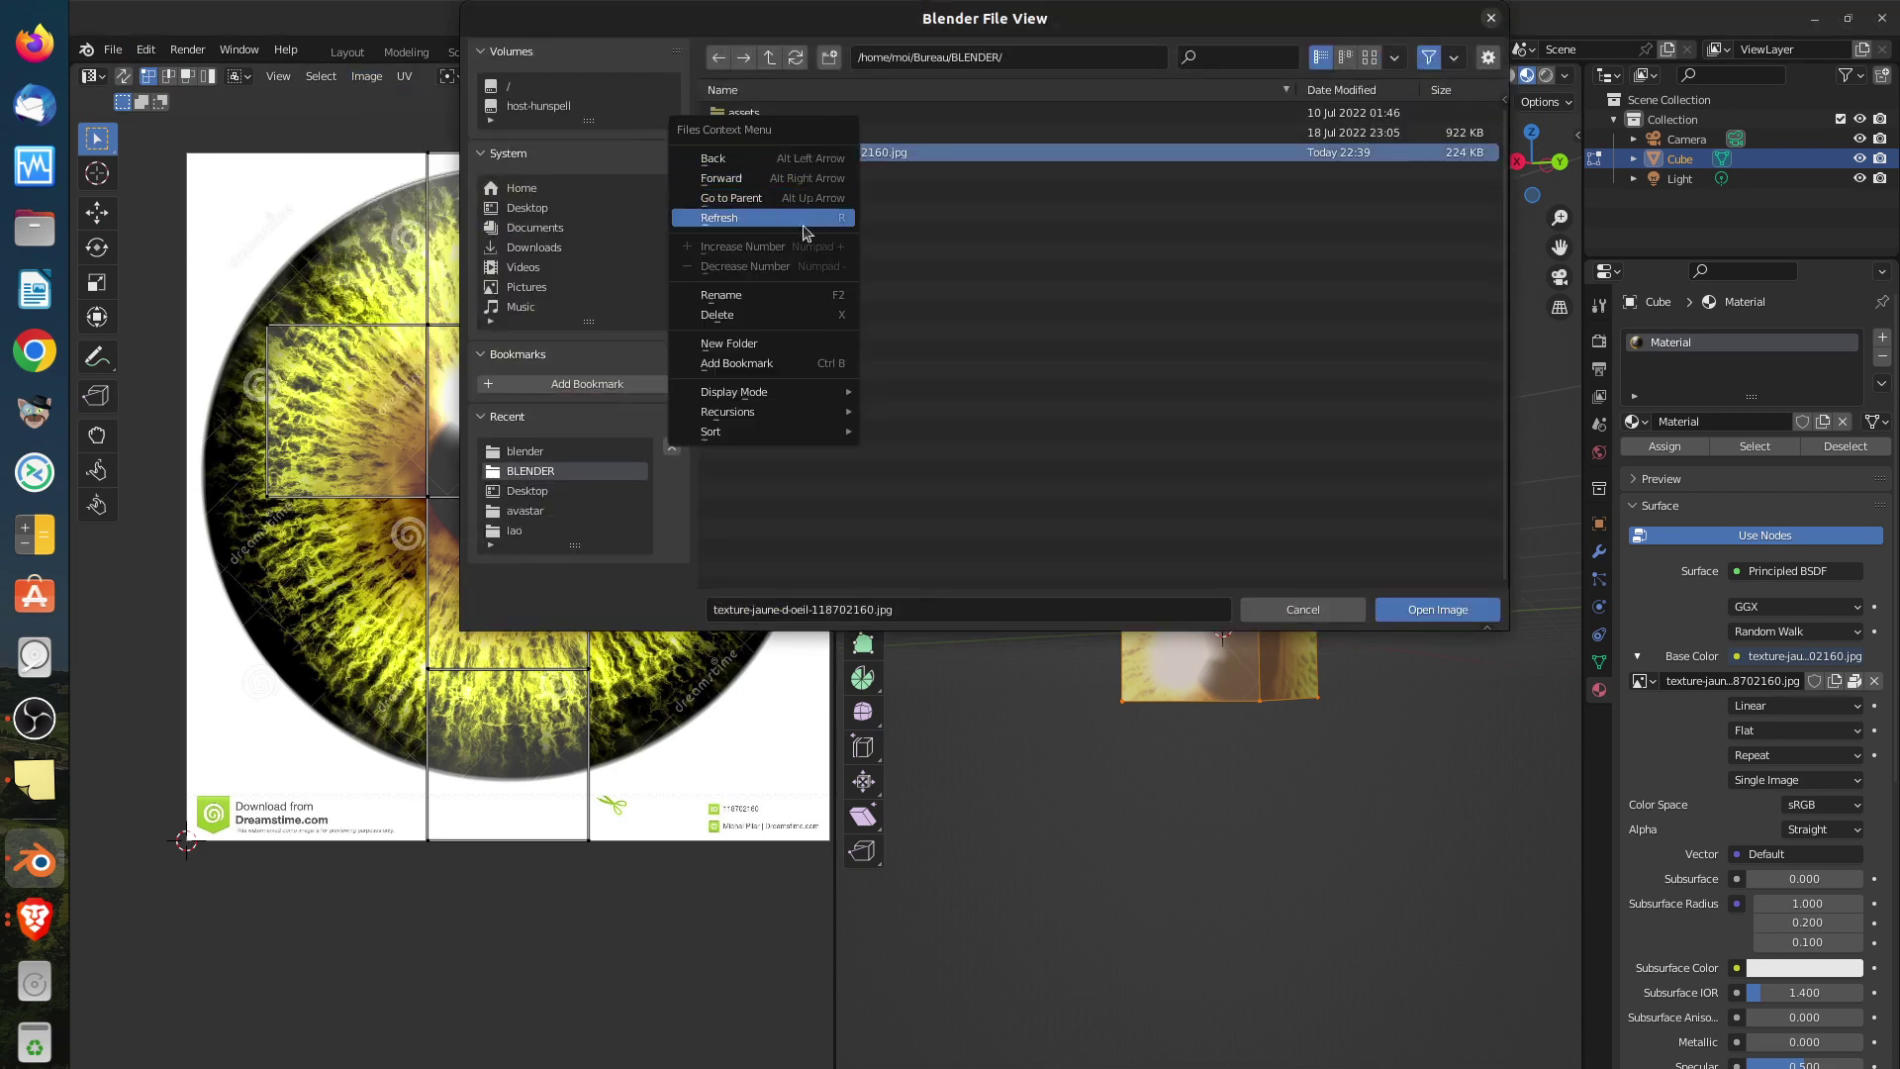
pyautogui.click(773, 316)
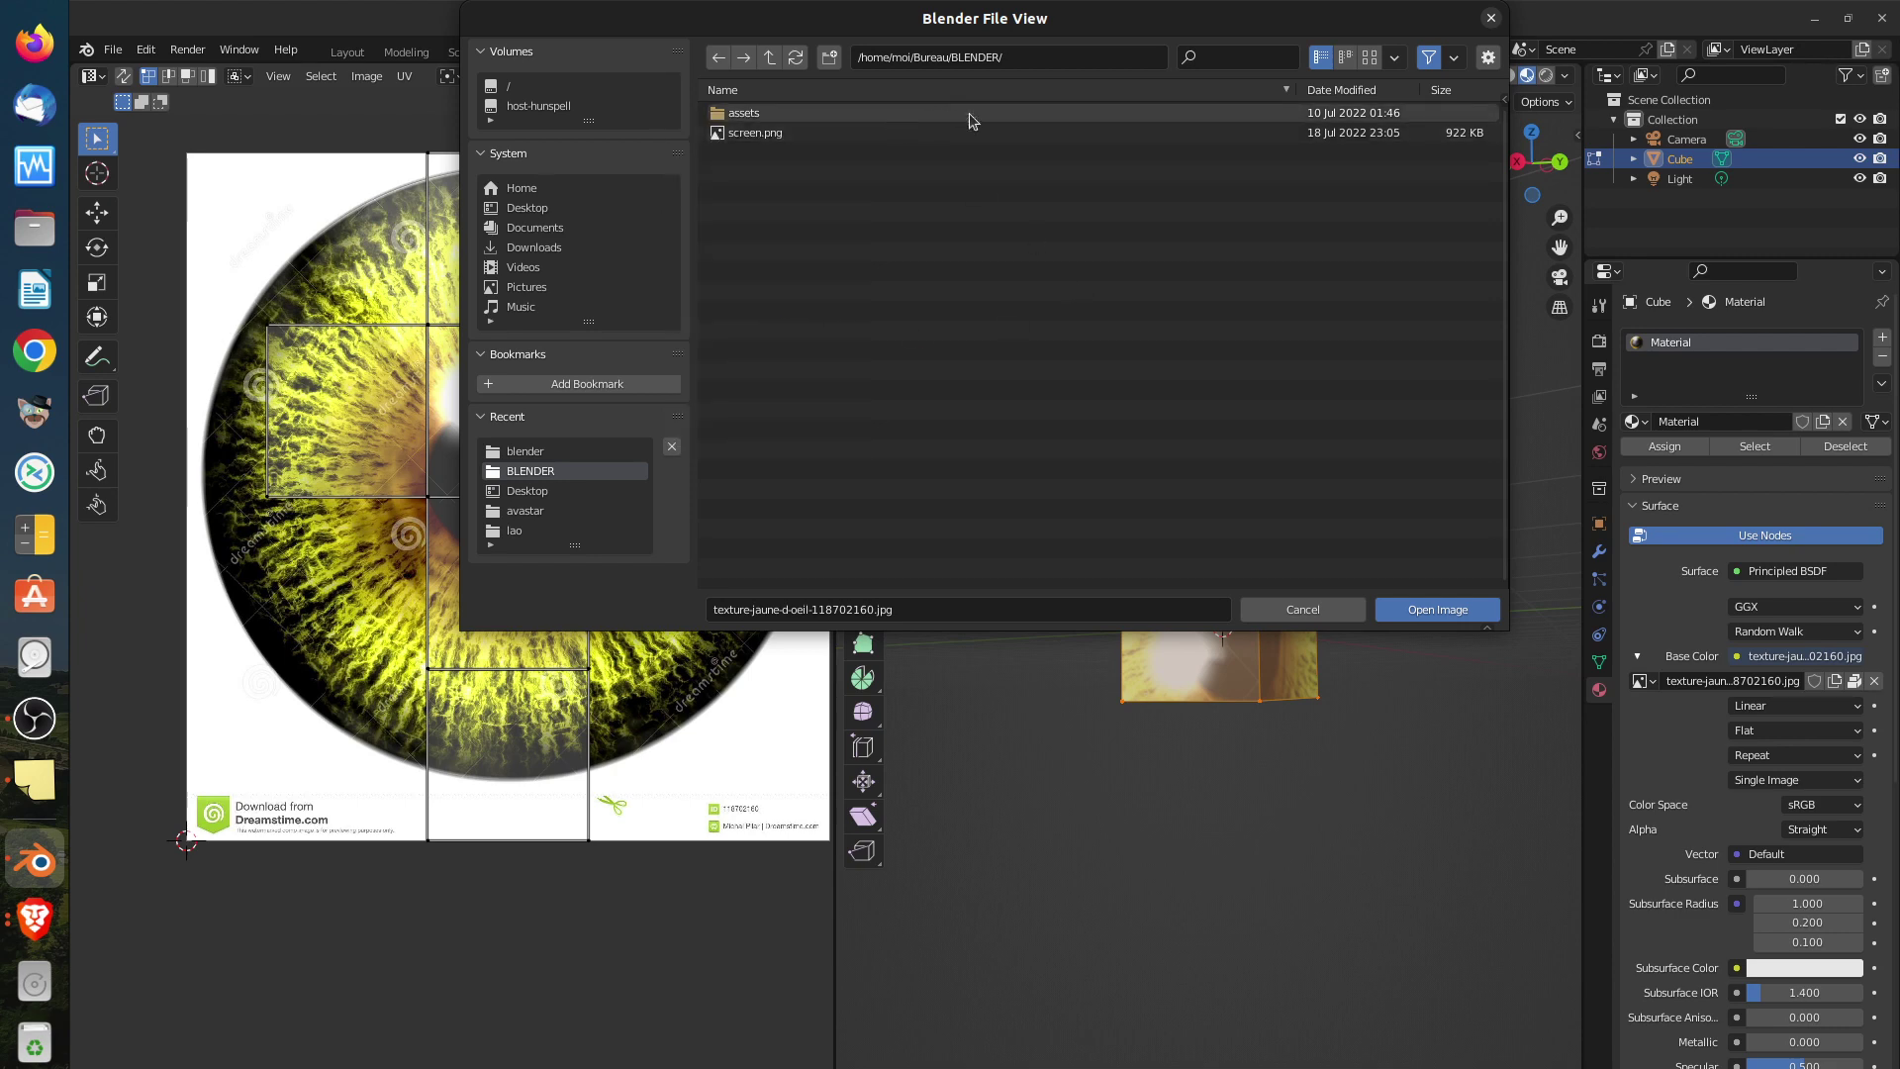
pyautogui.click(1489, 18)
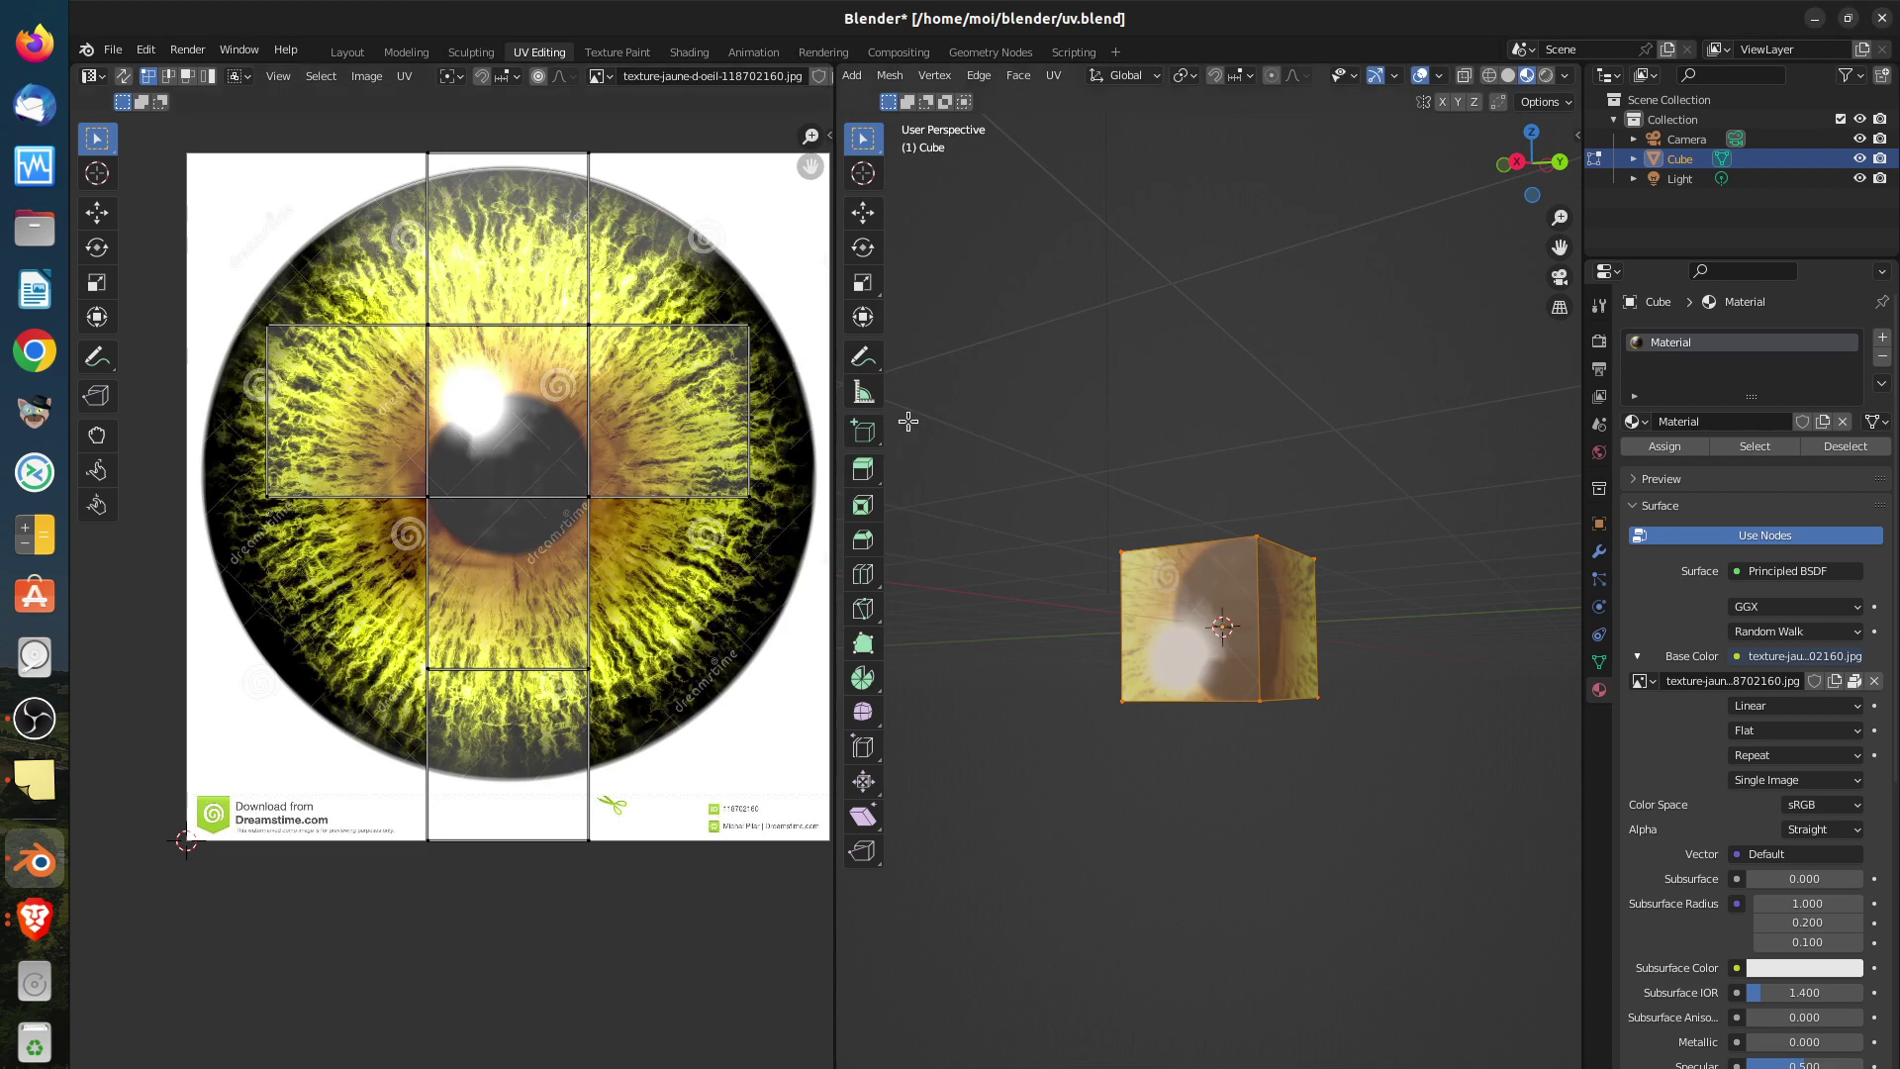
# Check the BLENDER folder in the image file browser for the source eye texture file, without loading any image
pyautogui.click(115, 52)
pyautogui.click(364, 77)
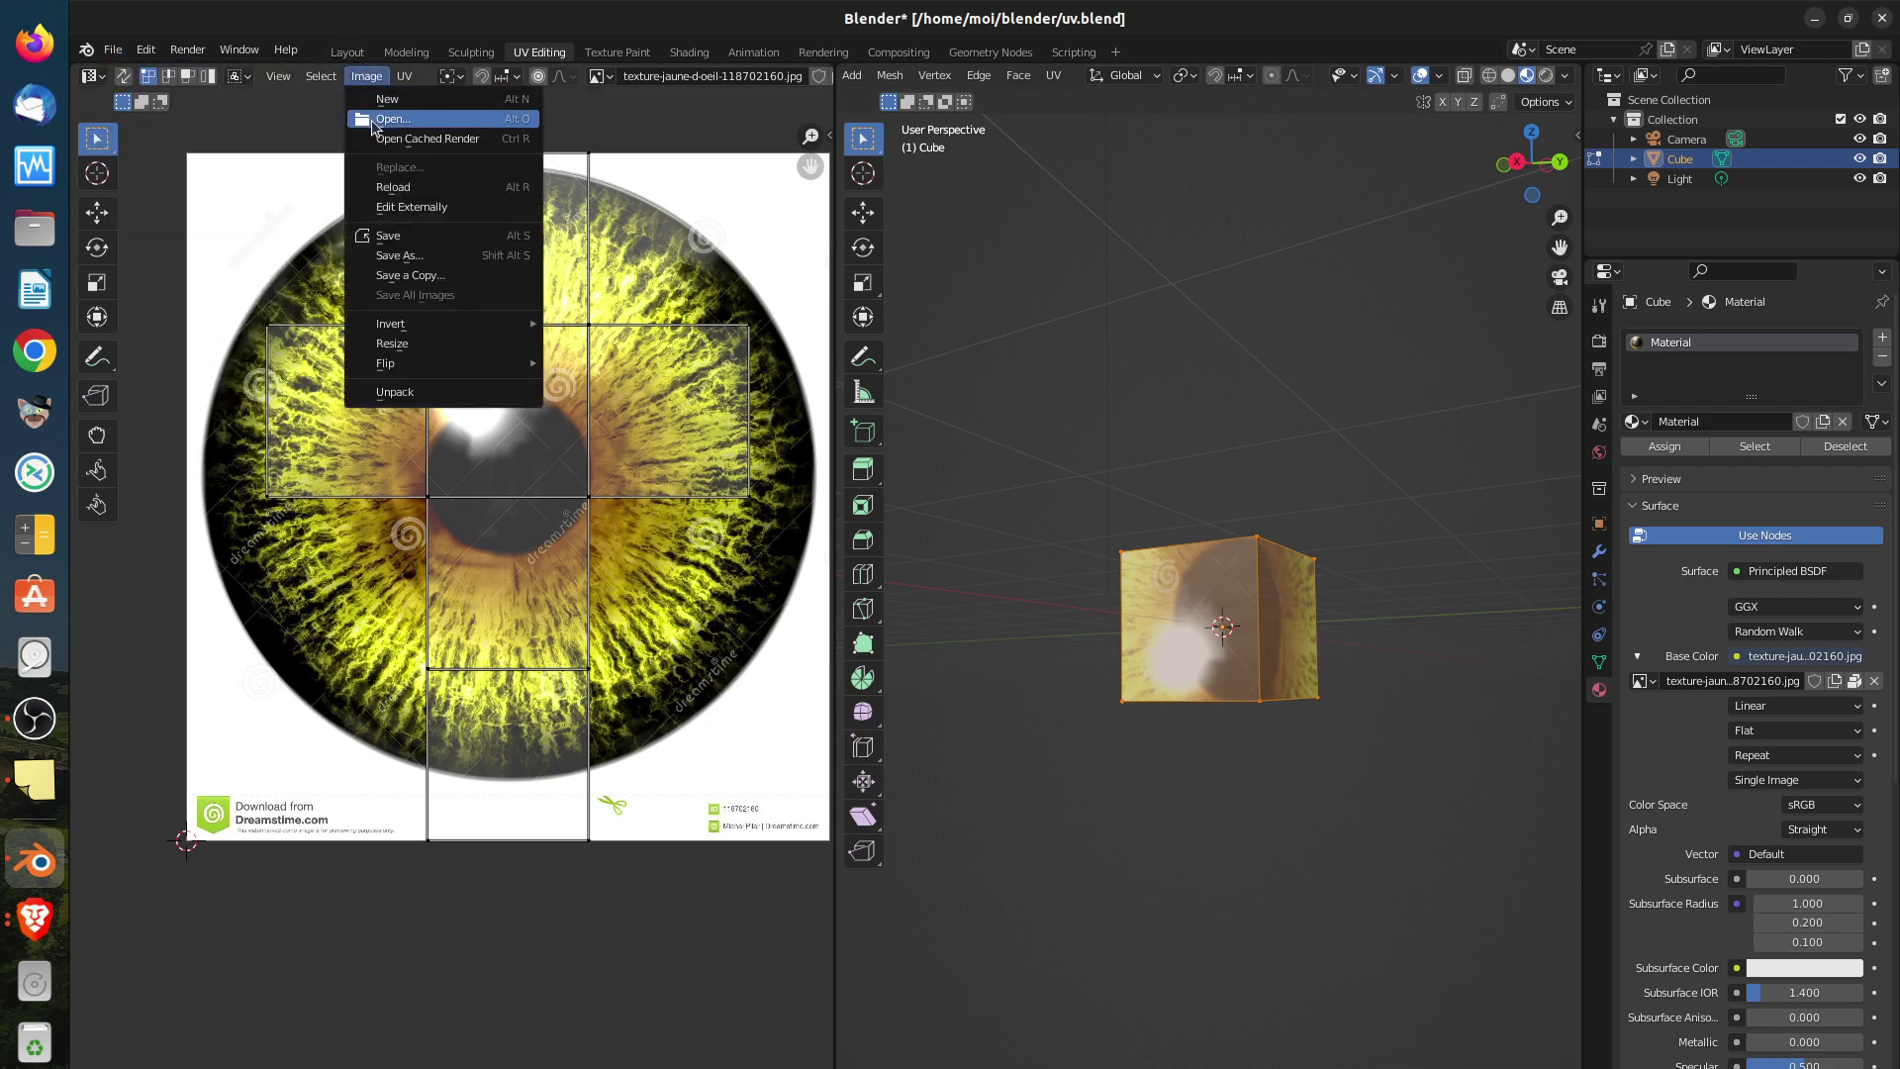
pyautogui.click(392, 118)
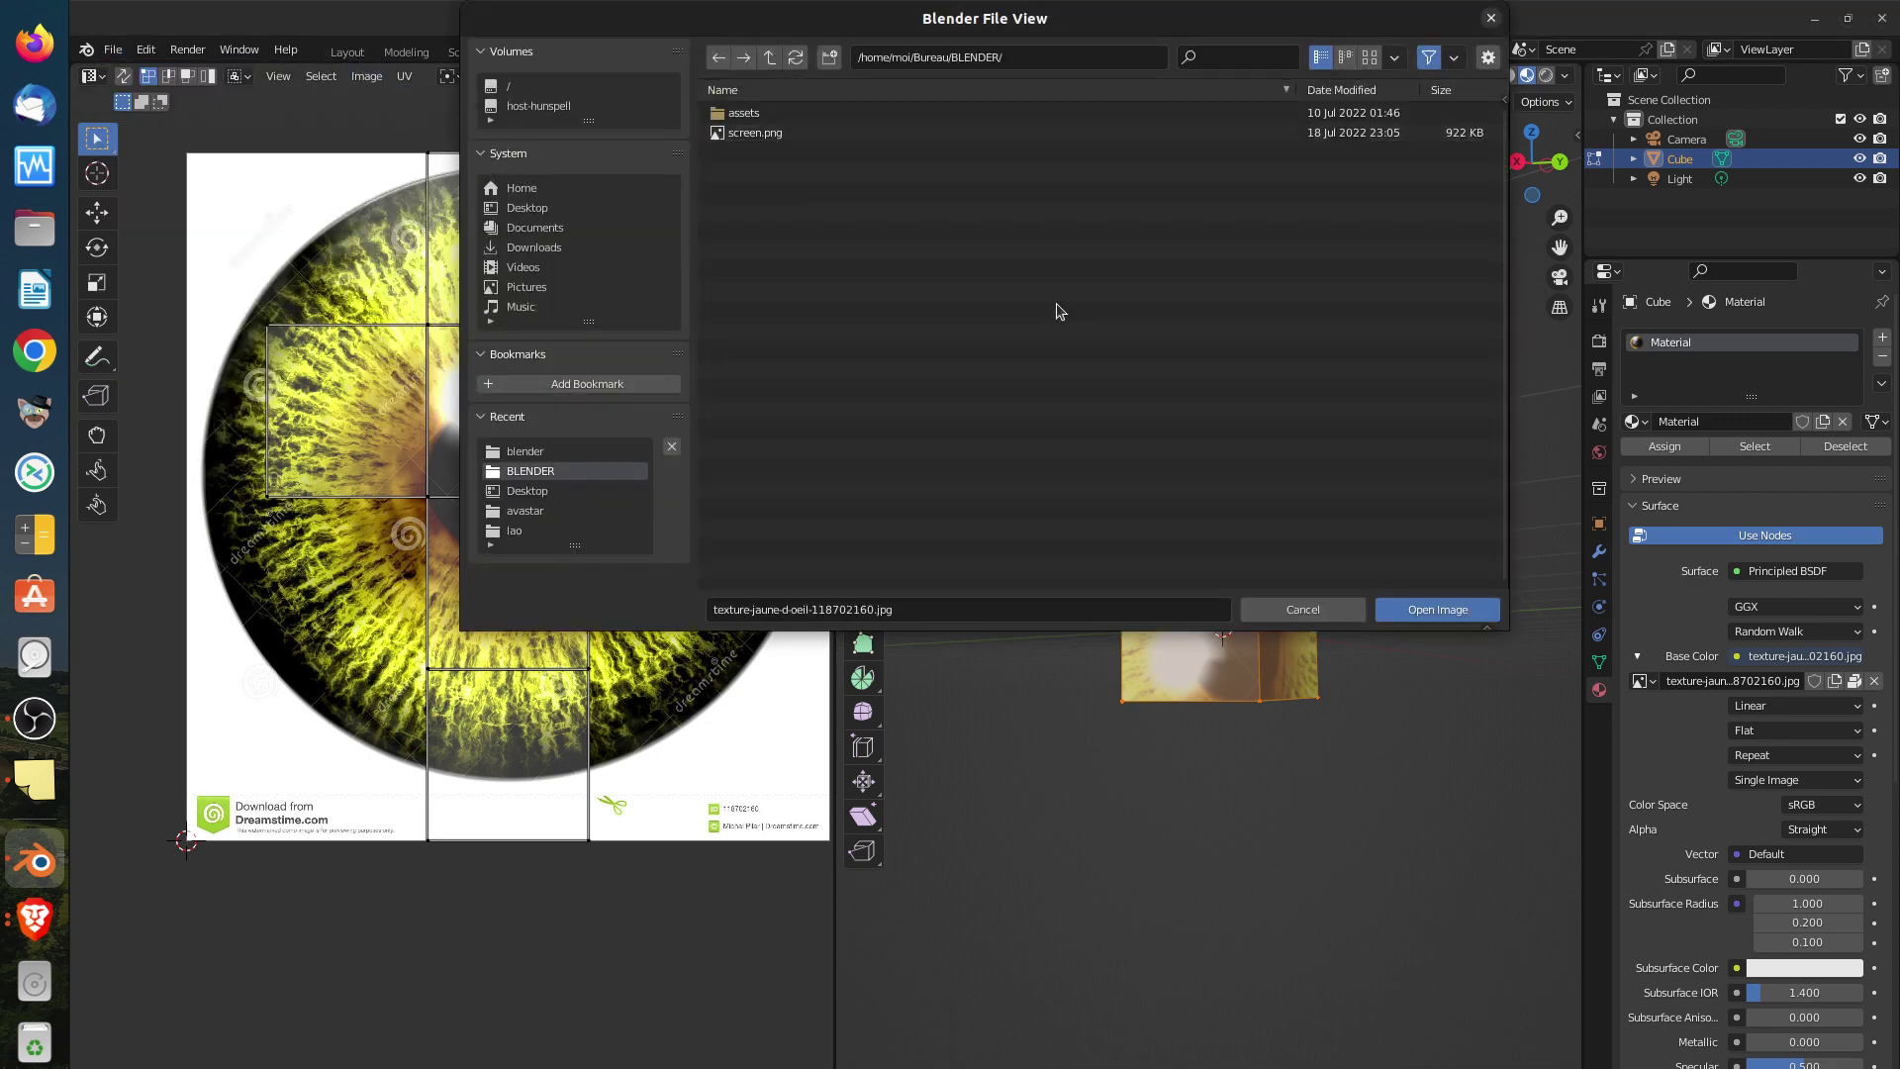
pyautogui.click(1356, 620)
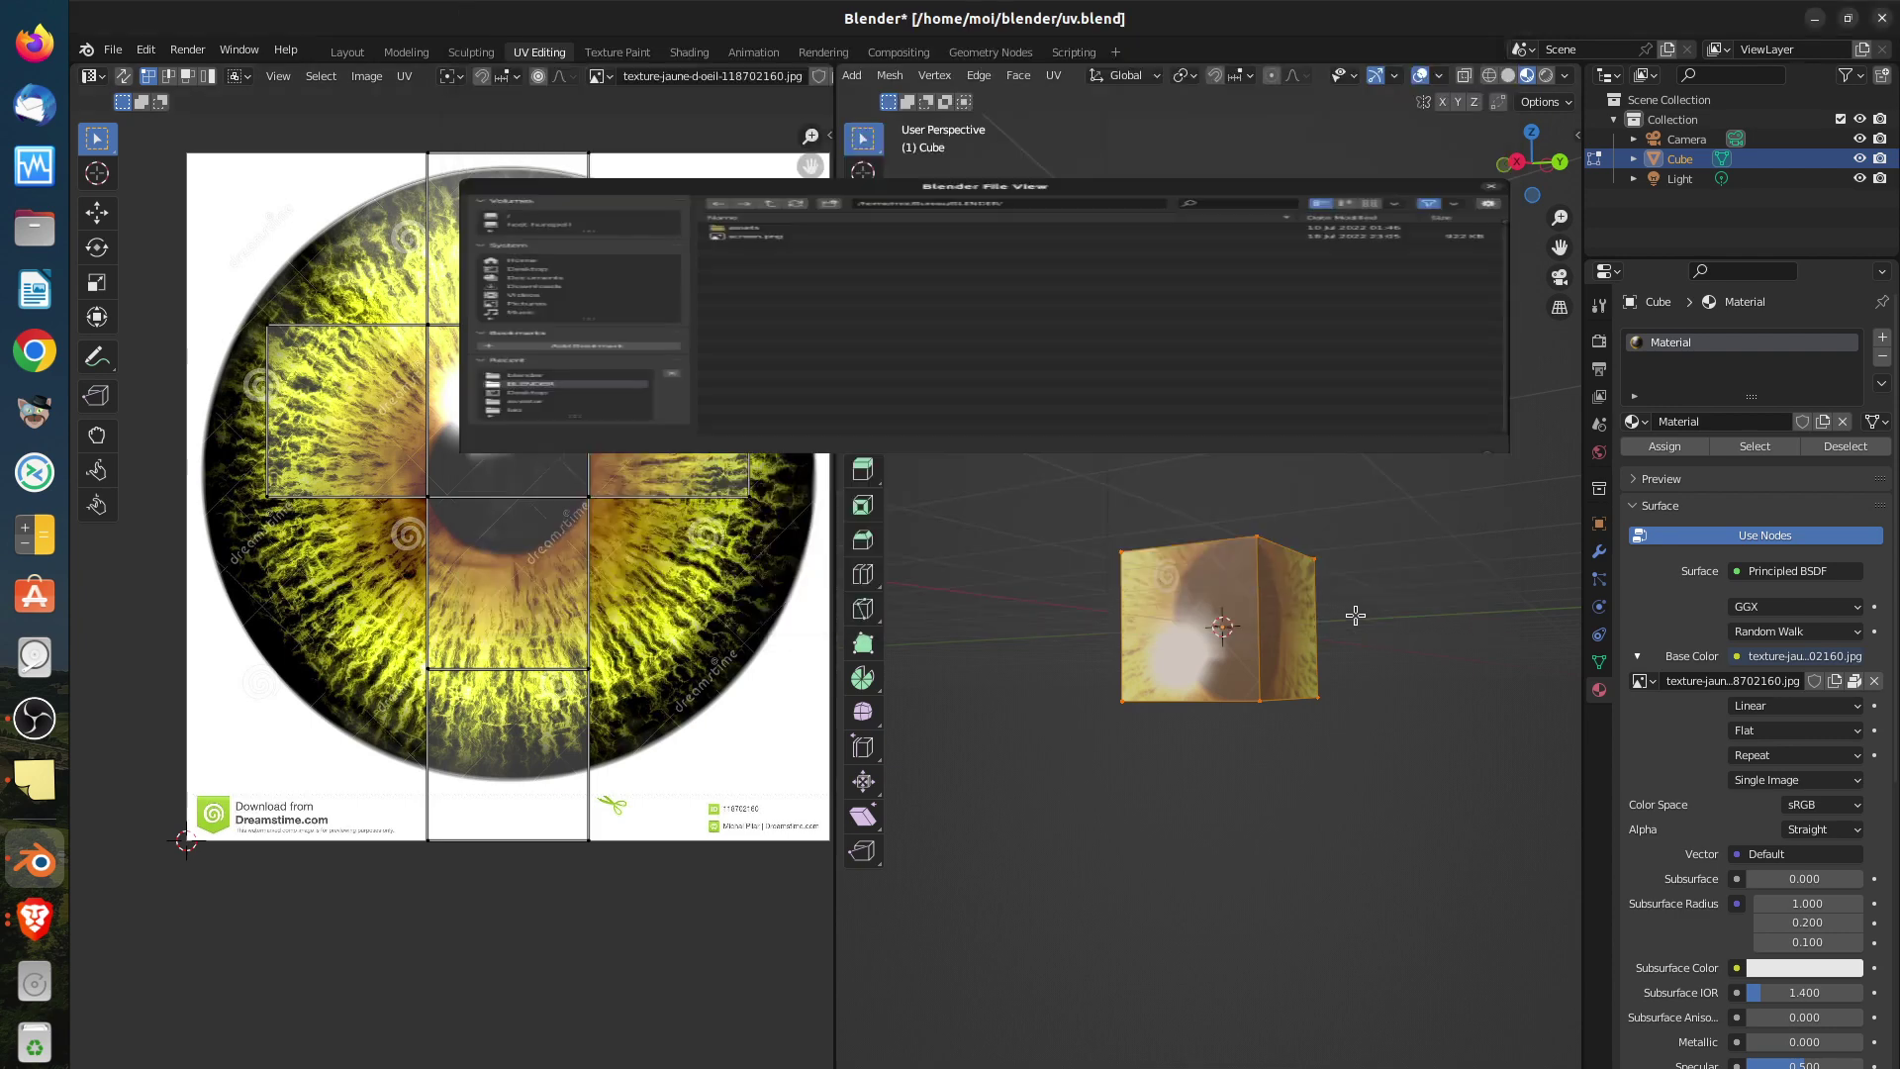
pyautogui.click(374, 79)
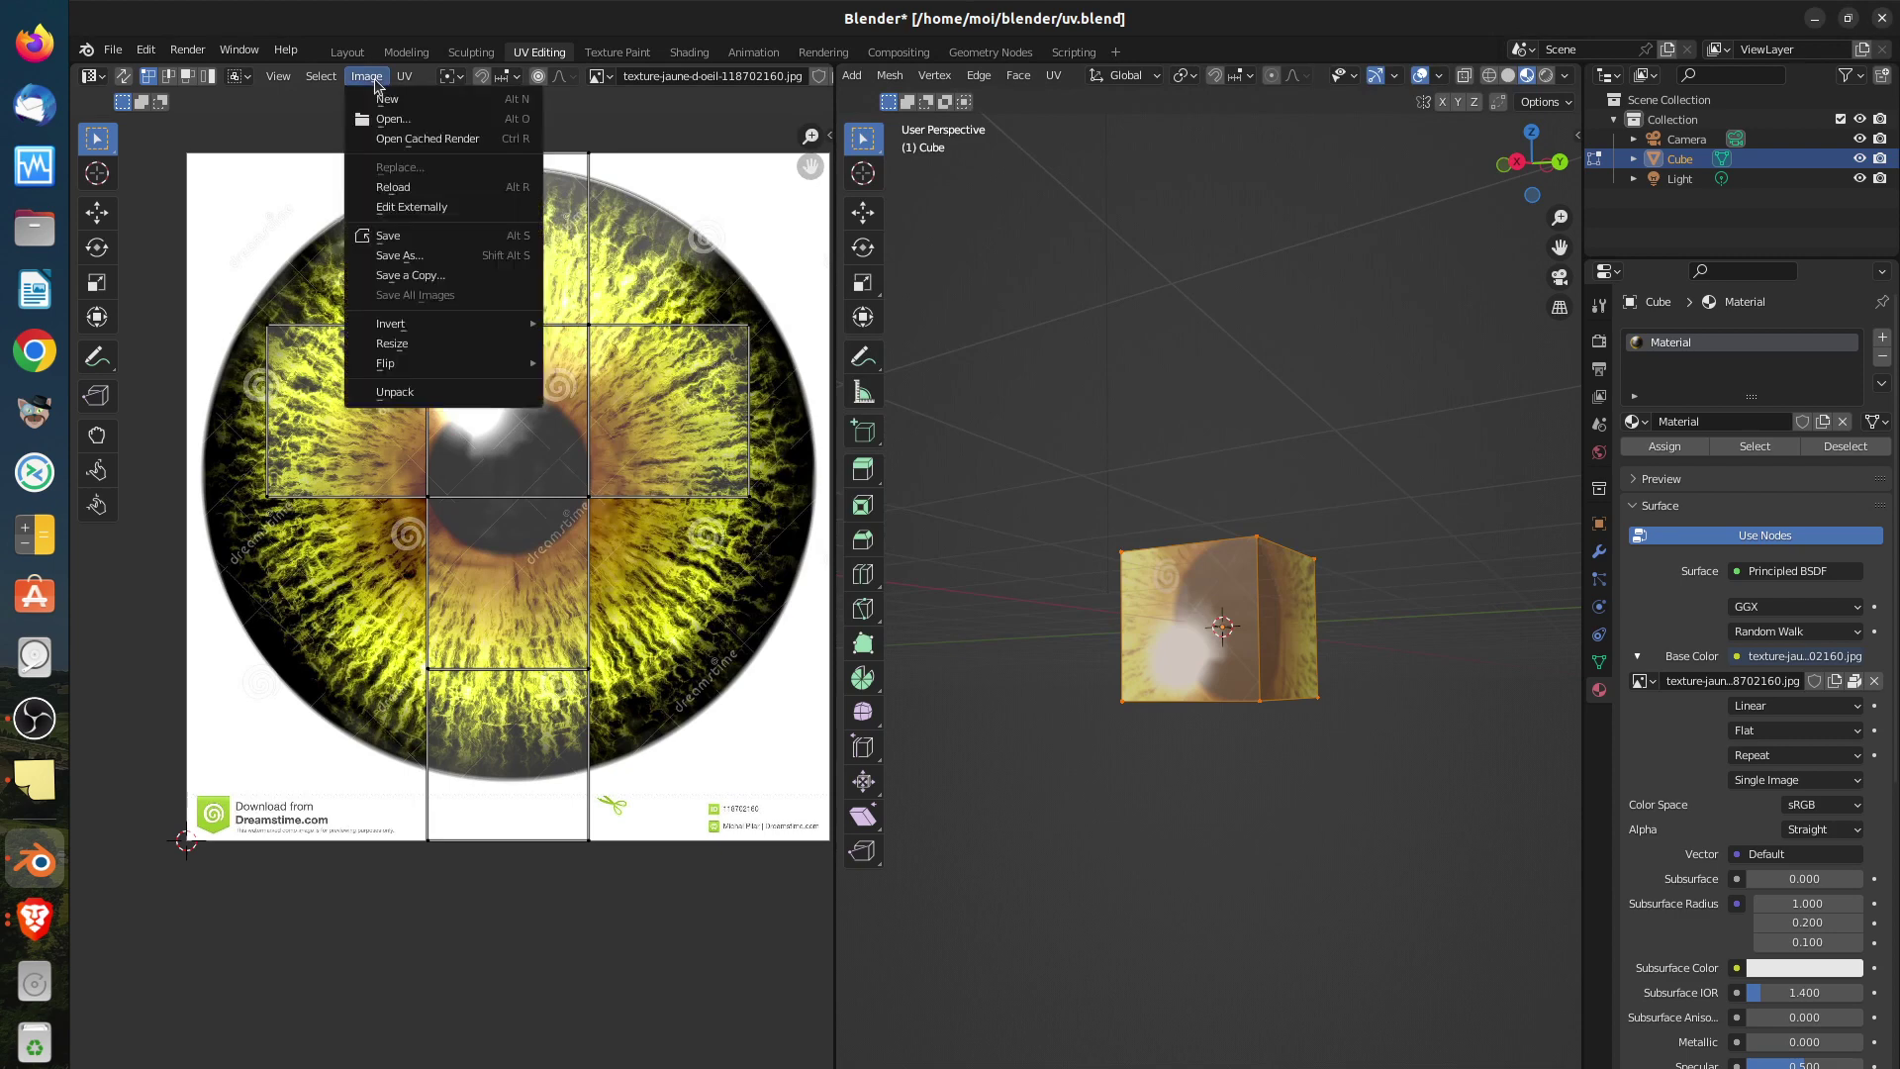
# Unpack the packed eye image to //textures/texture-jaune-d-oeil-118702160.jpg and check the textures folder for it
pyautogui.click(426, 396)
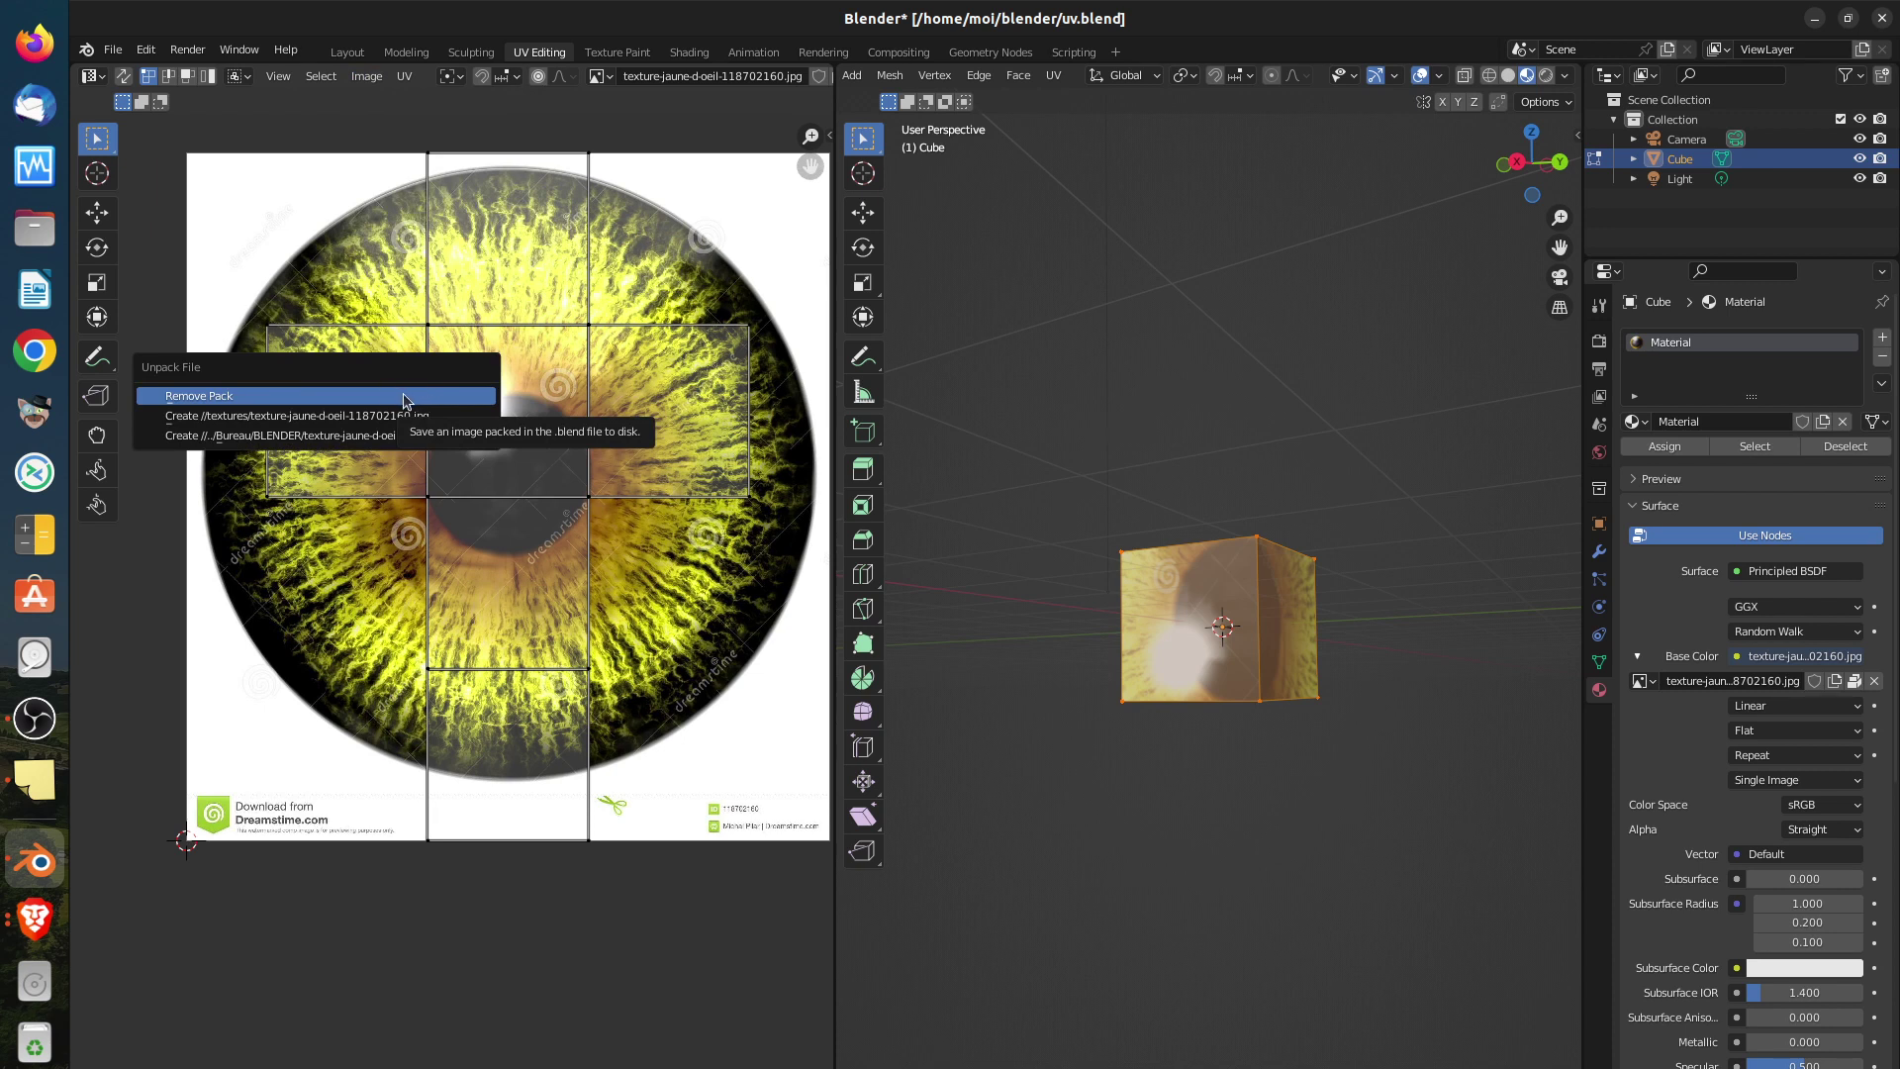
pyautogui.click(332, 415)
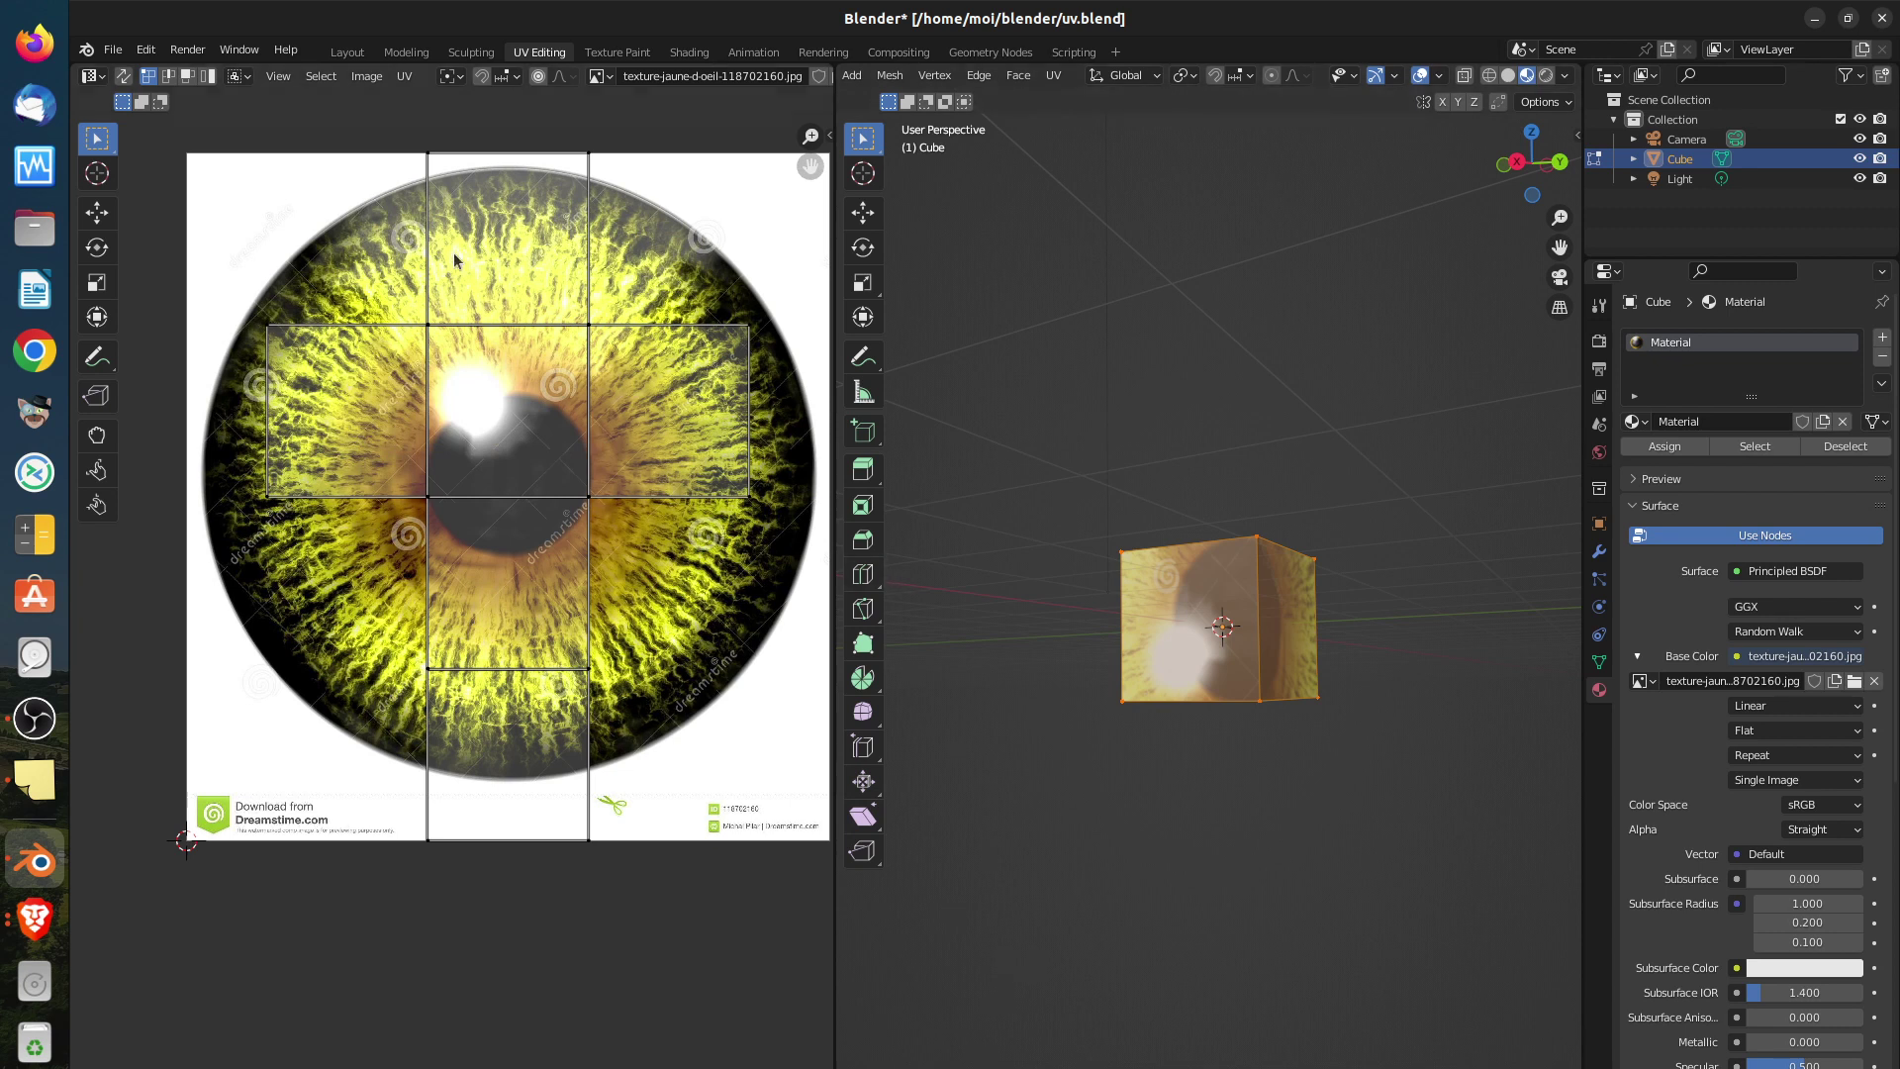
pyautogui.click(368, 79)
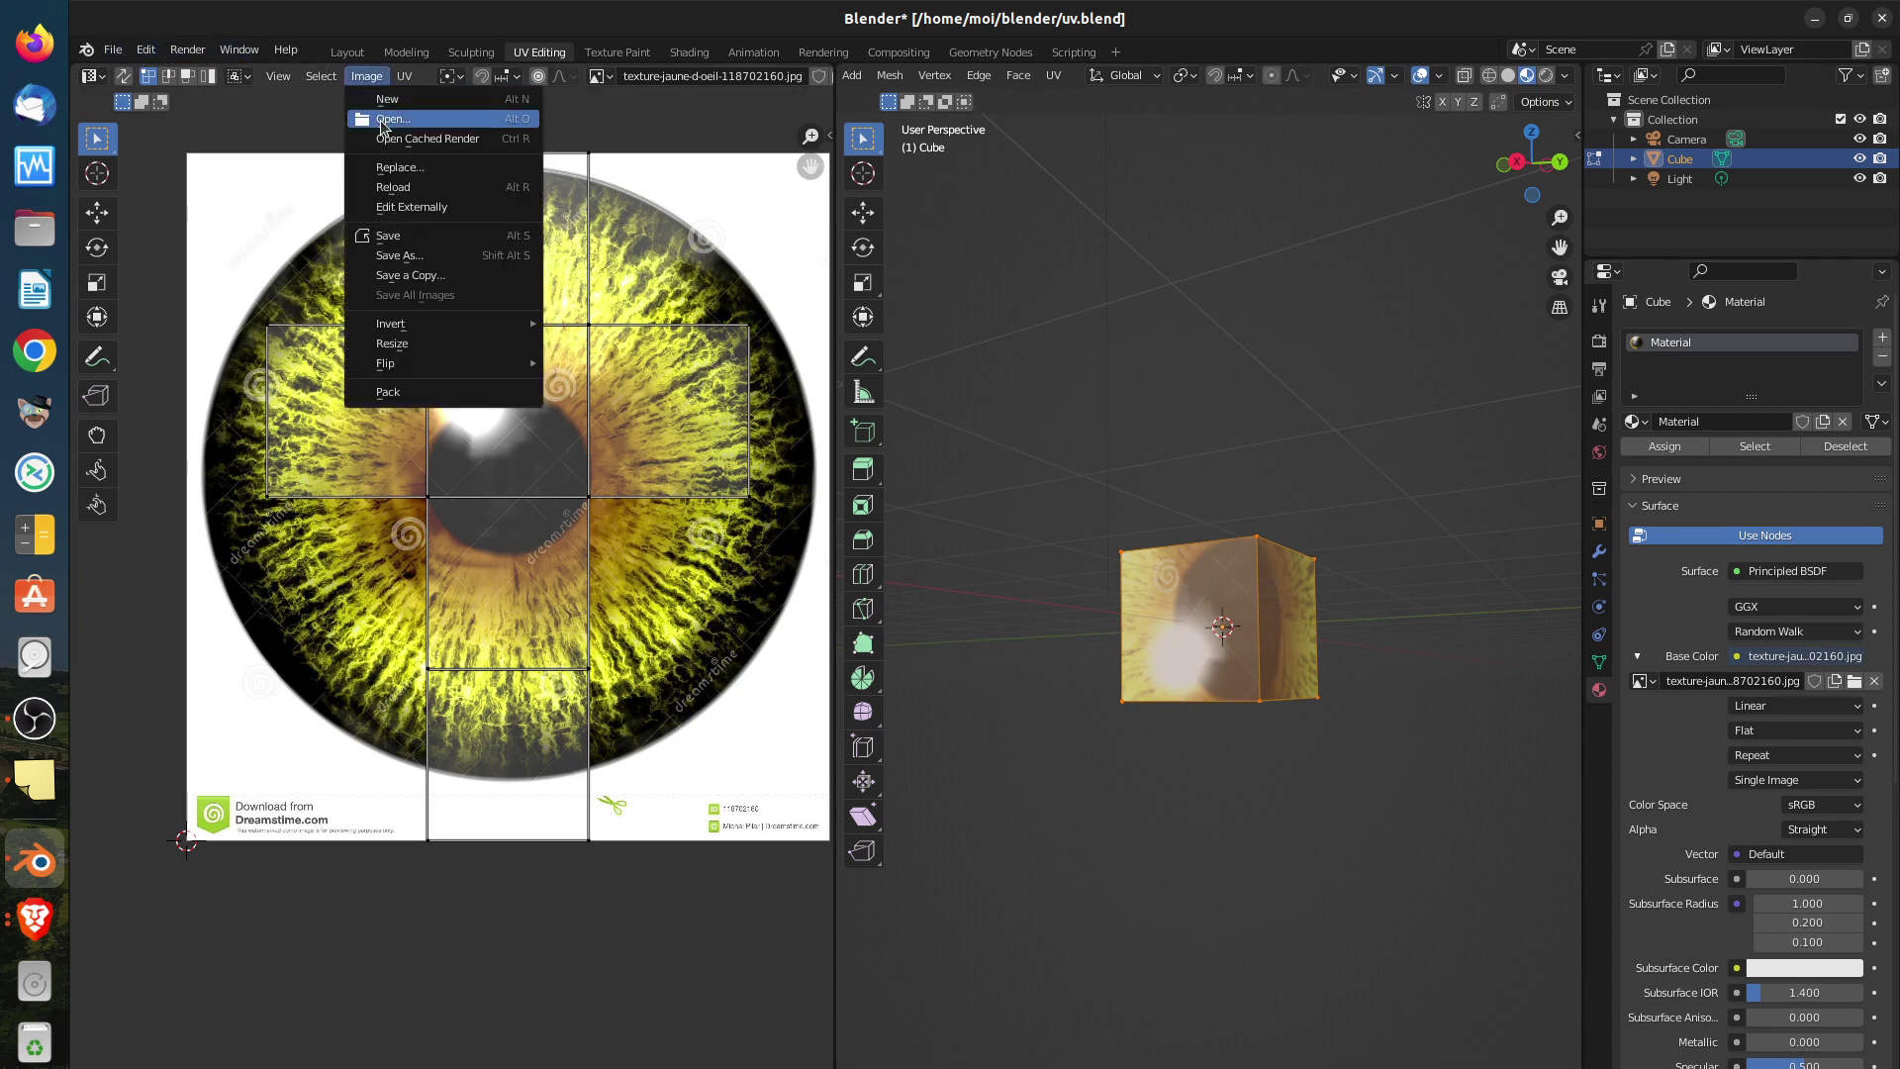
pyautogui.click(382, 119)
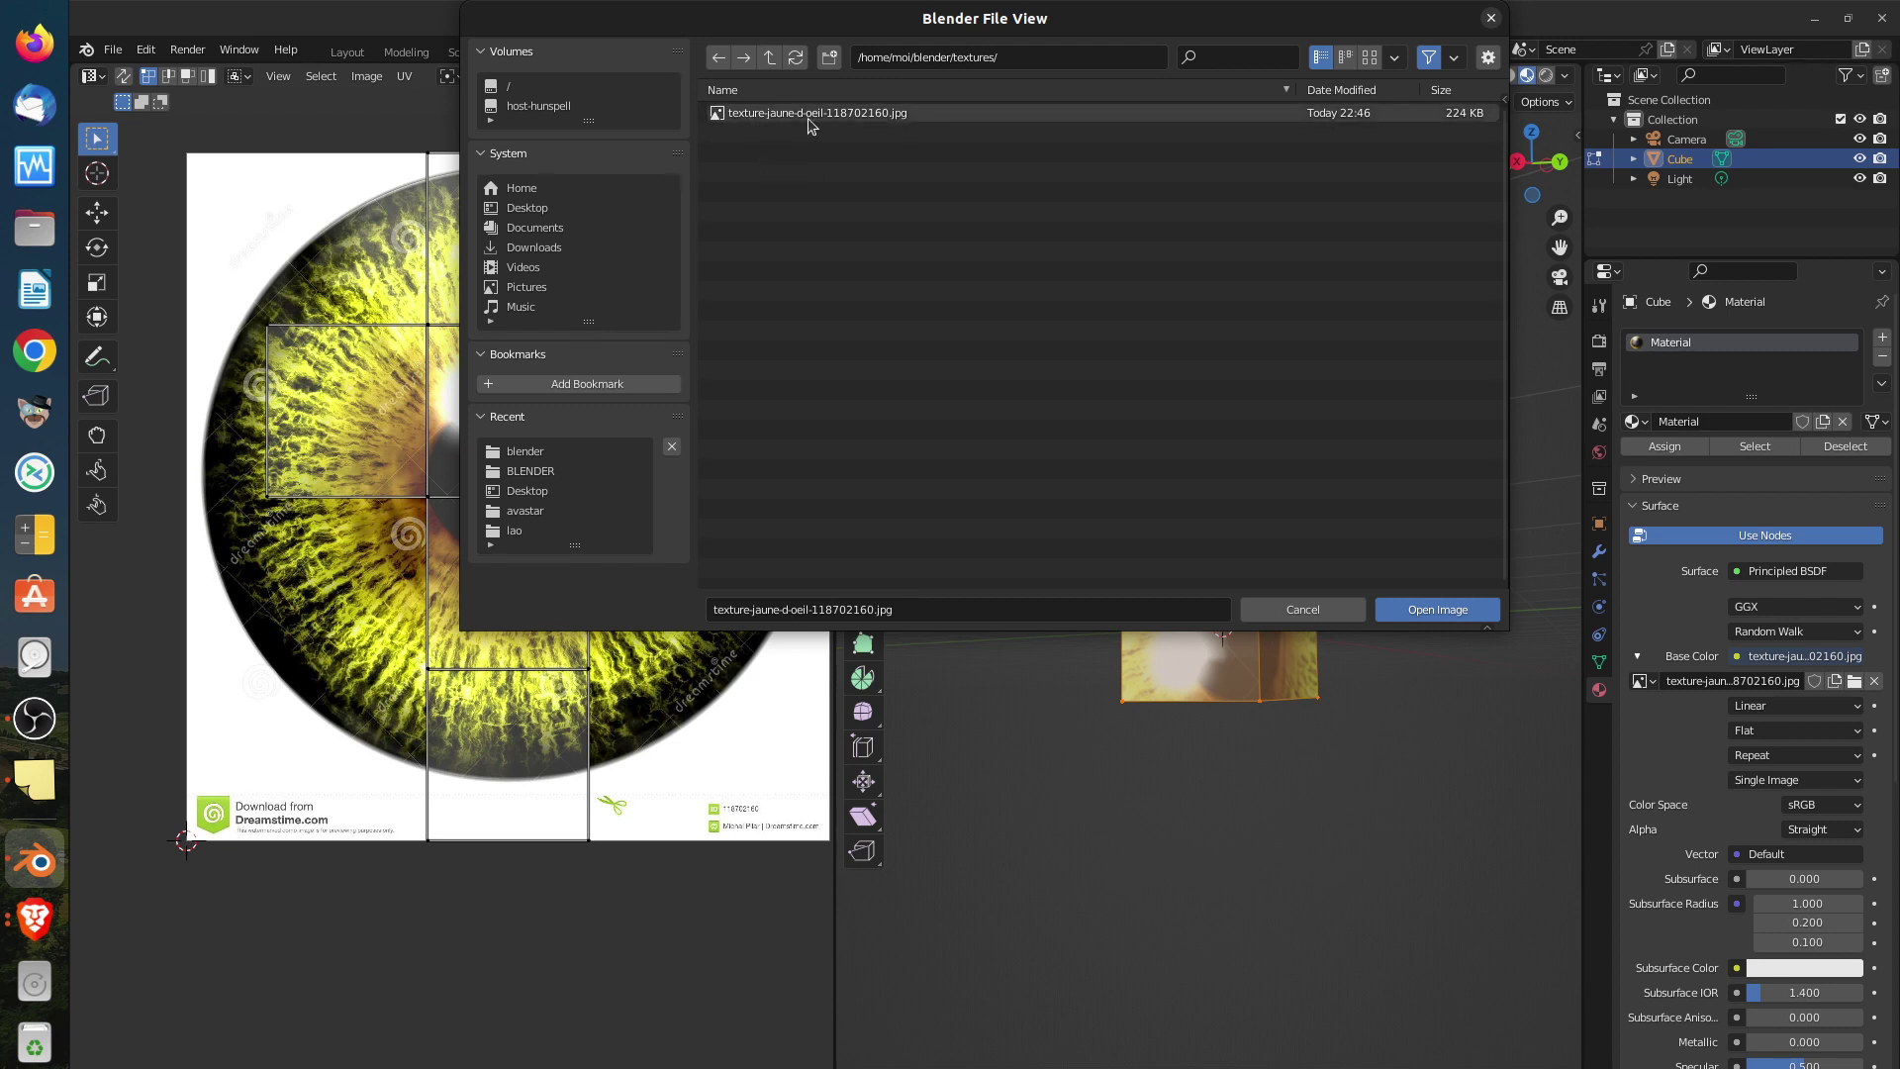
pyautogui.click(1491, 19)
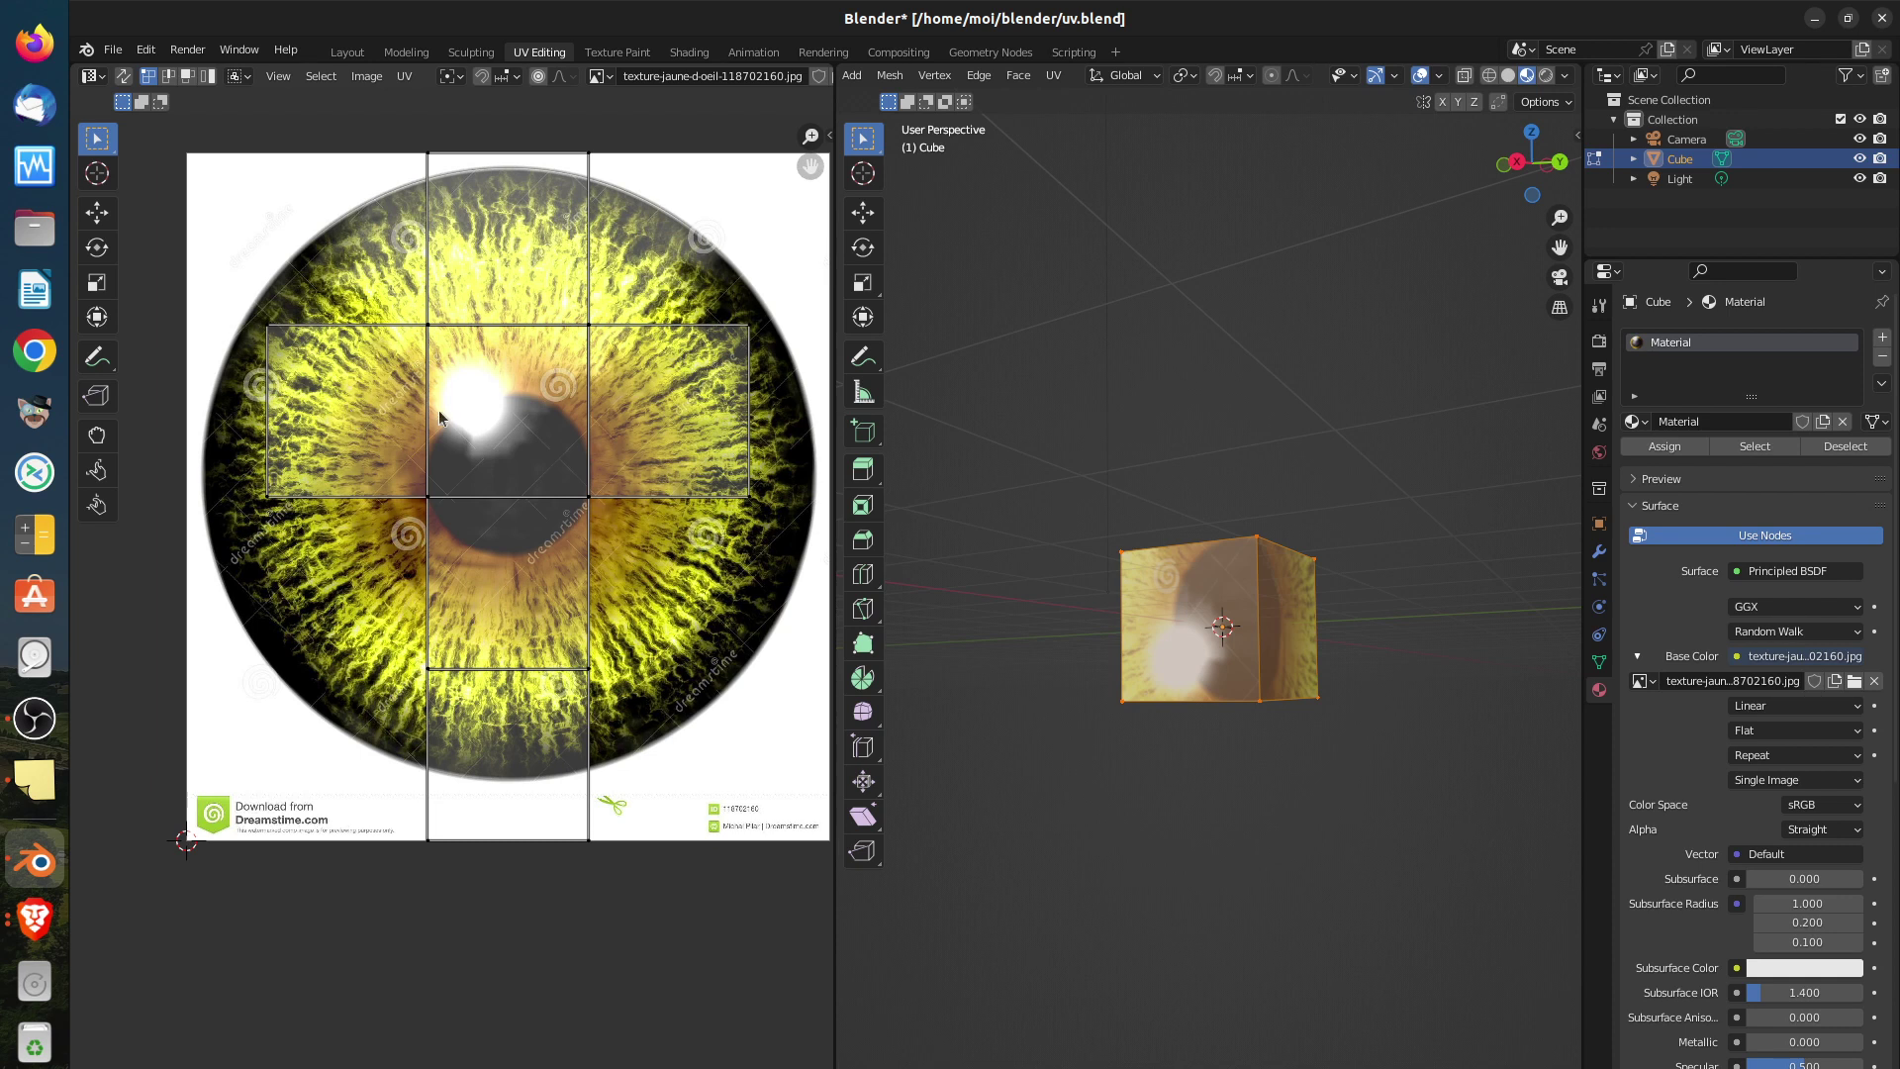
# Delete texture-jaune-d-oeil-118702160.jpg from the /home/moi/blender/textures/ folder, opening no image
pyautogui.click(366, 77)
pyautogui.moveTo(742, 132); pyautogui.dragTo(741, 137, button='middle')
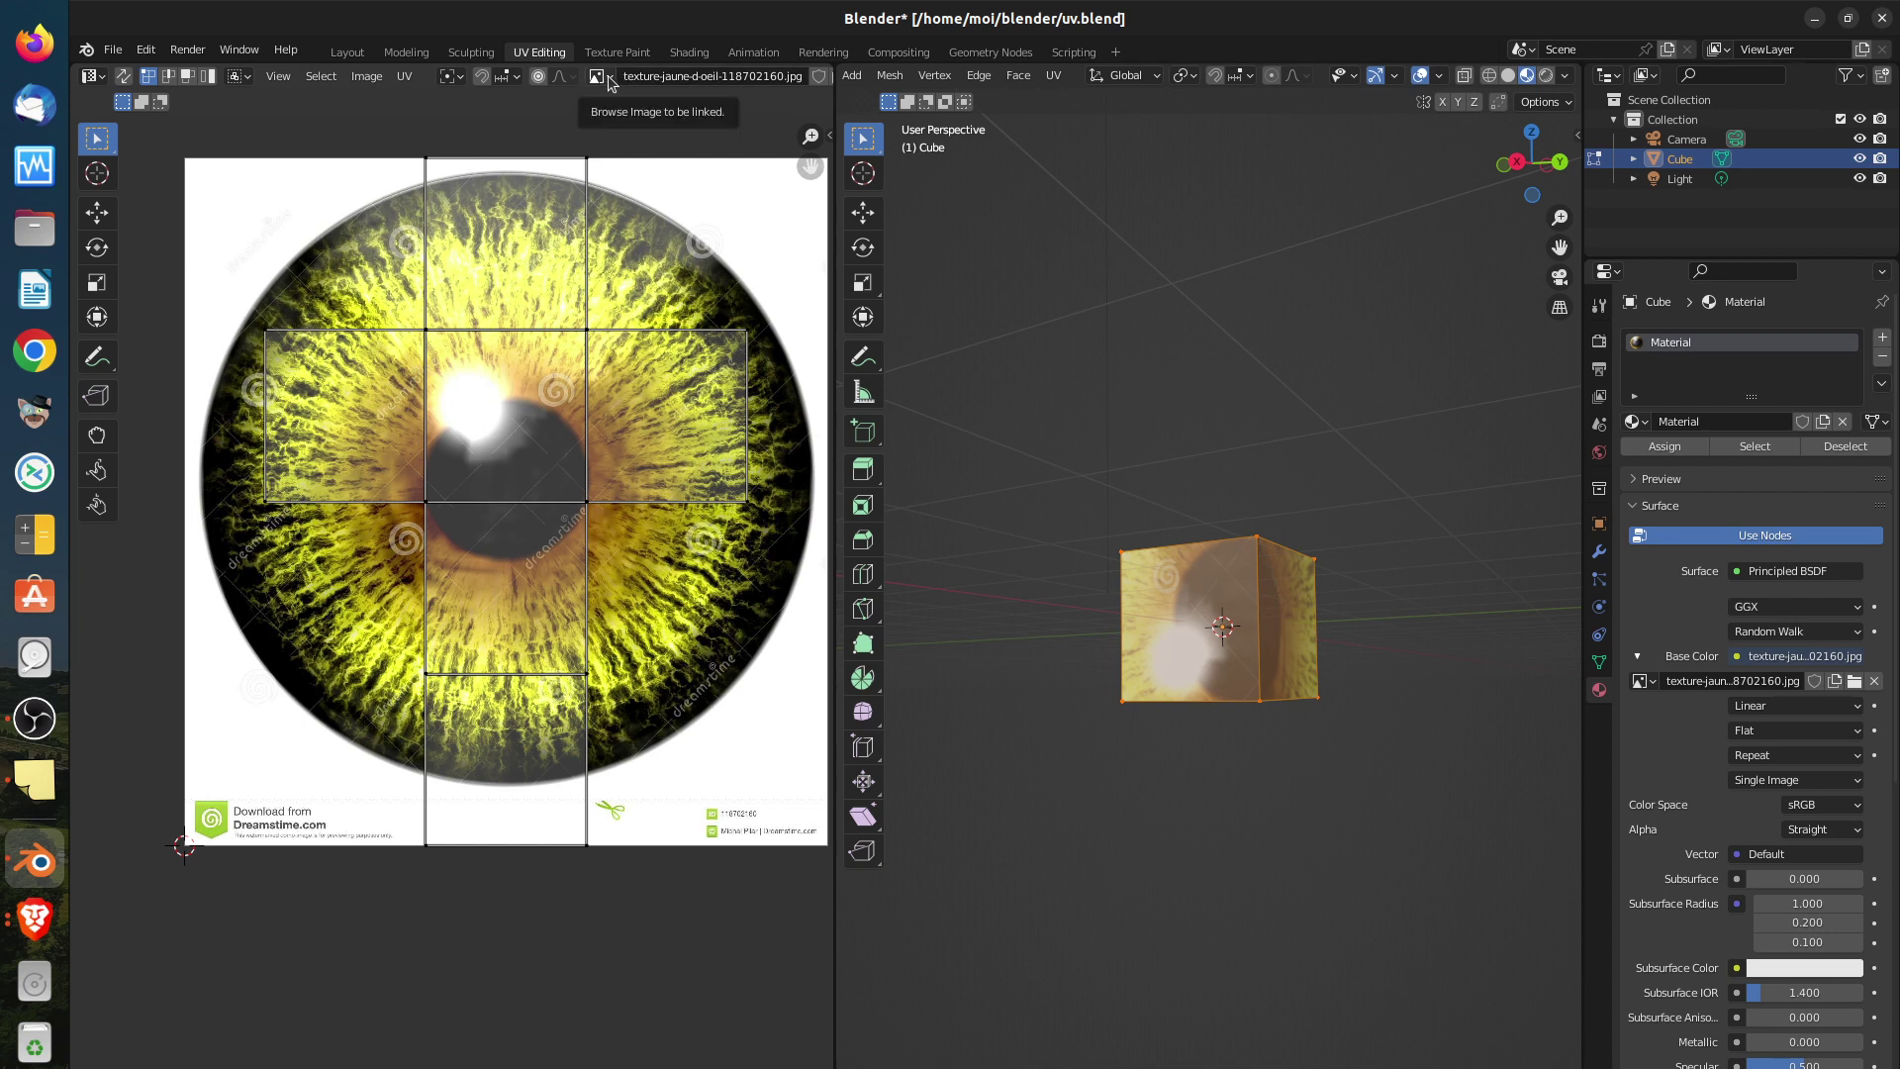
pyautogui.click(372, 81)
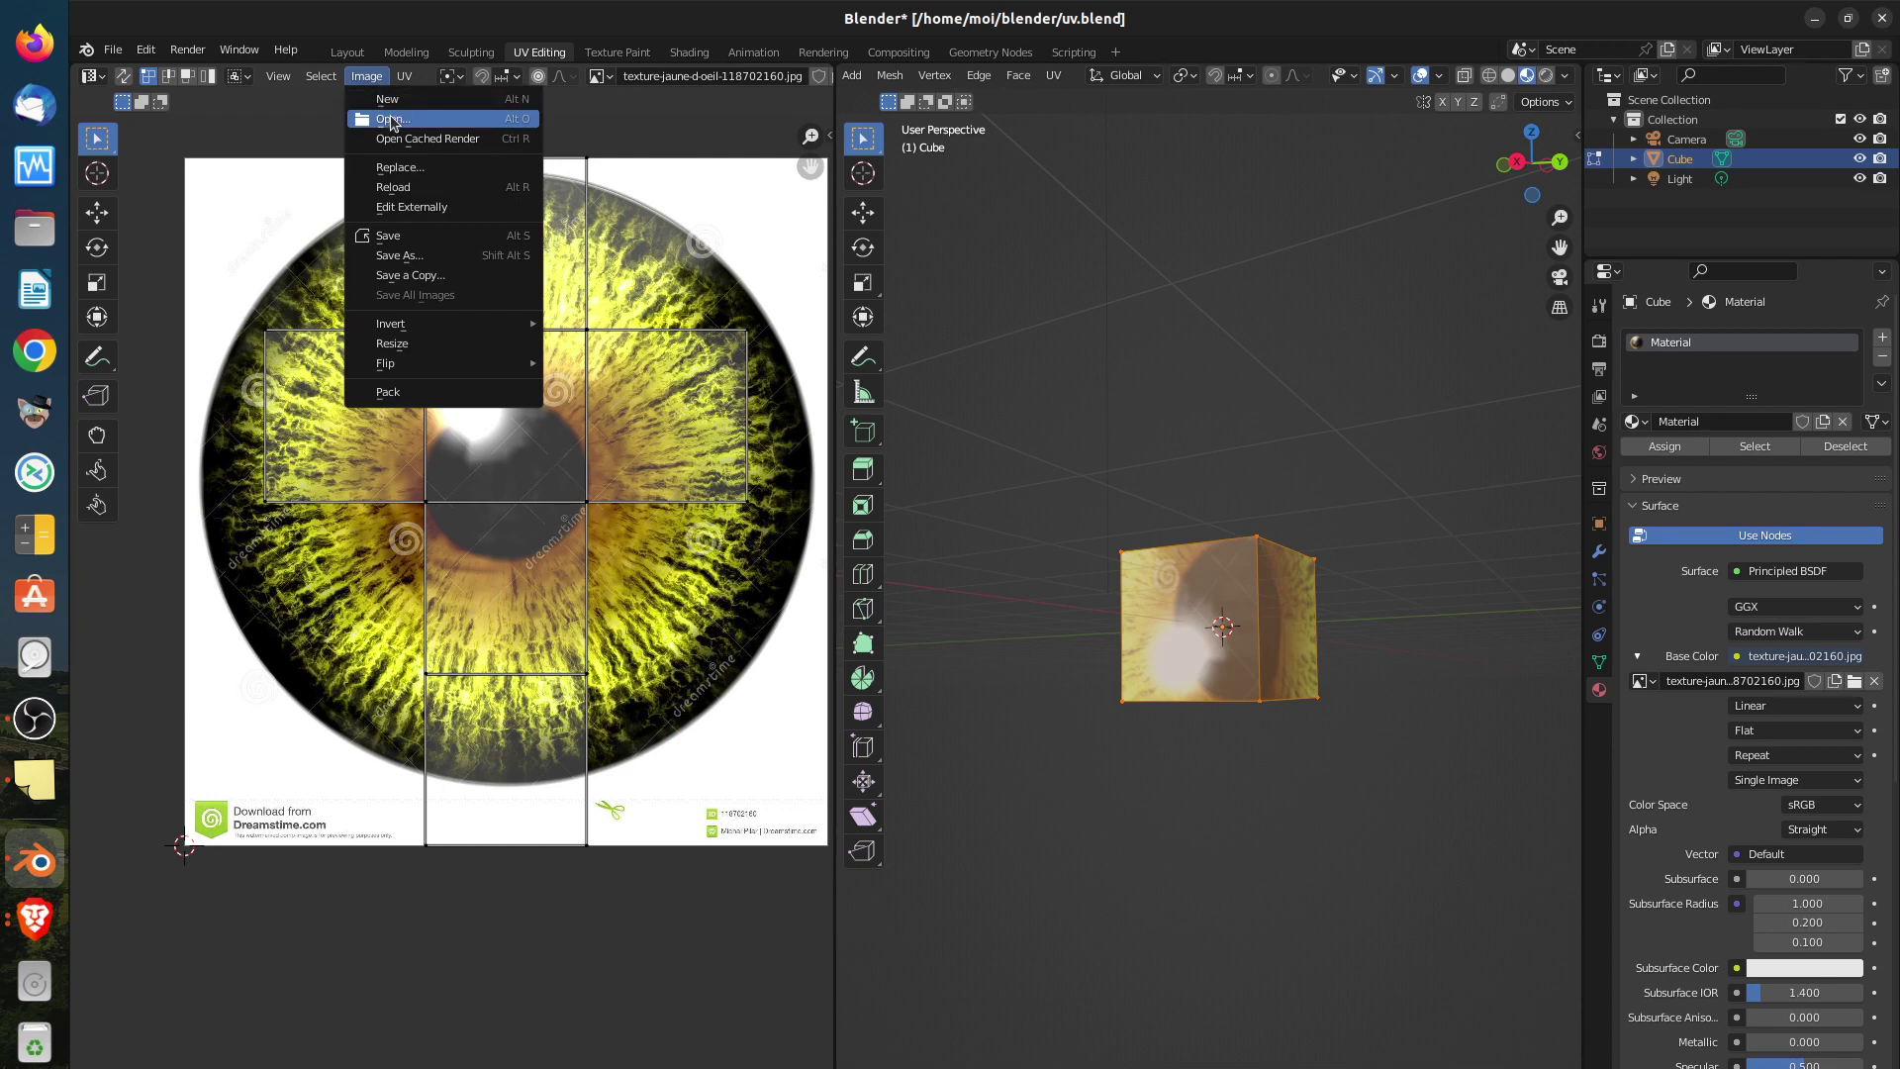
pyautogui.click(392, 120)
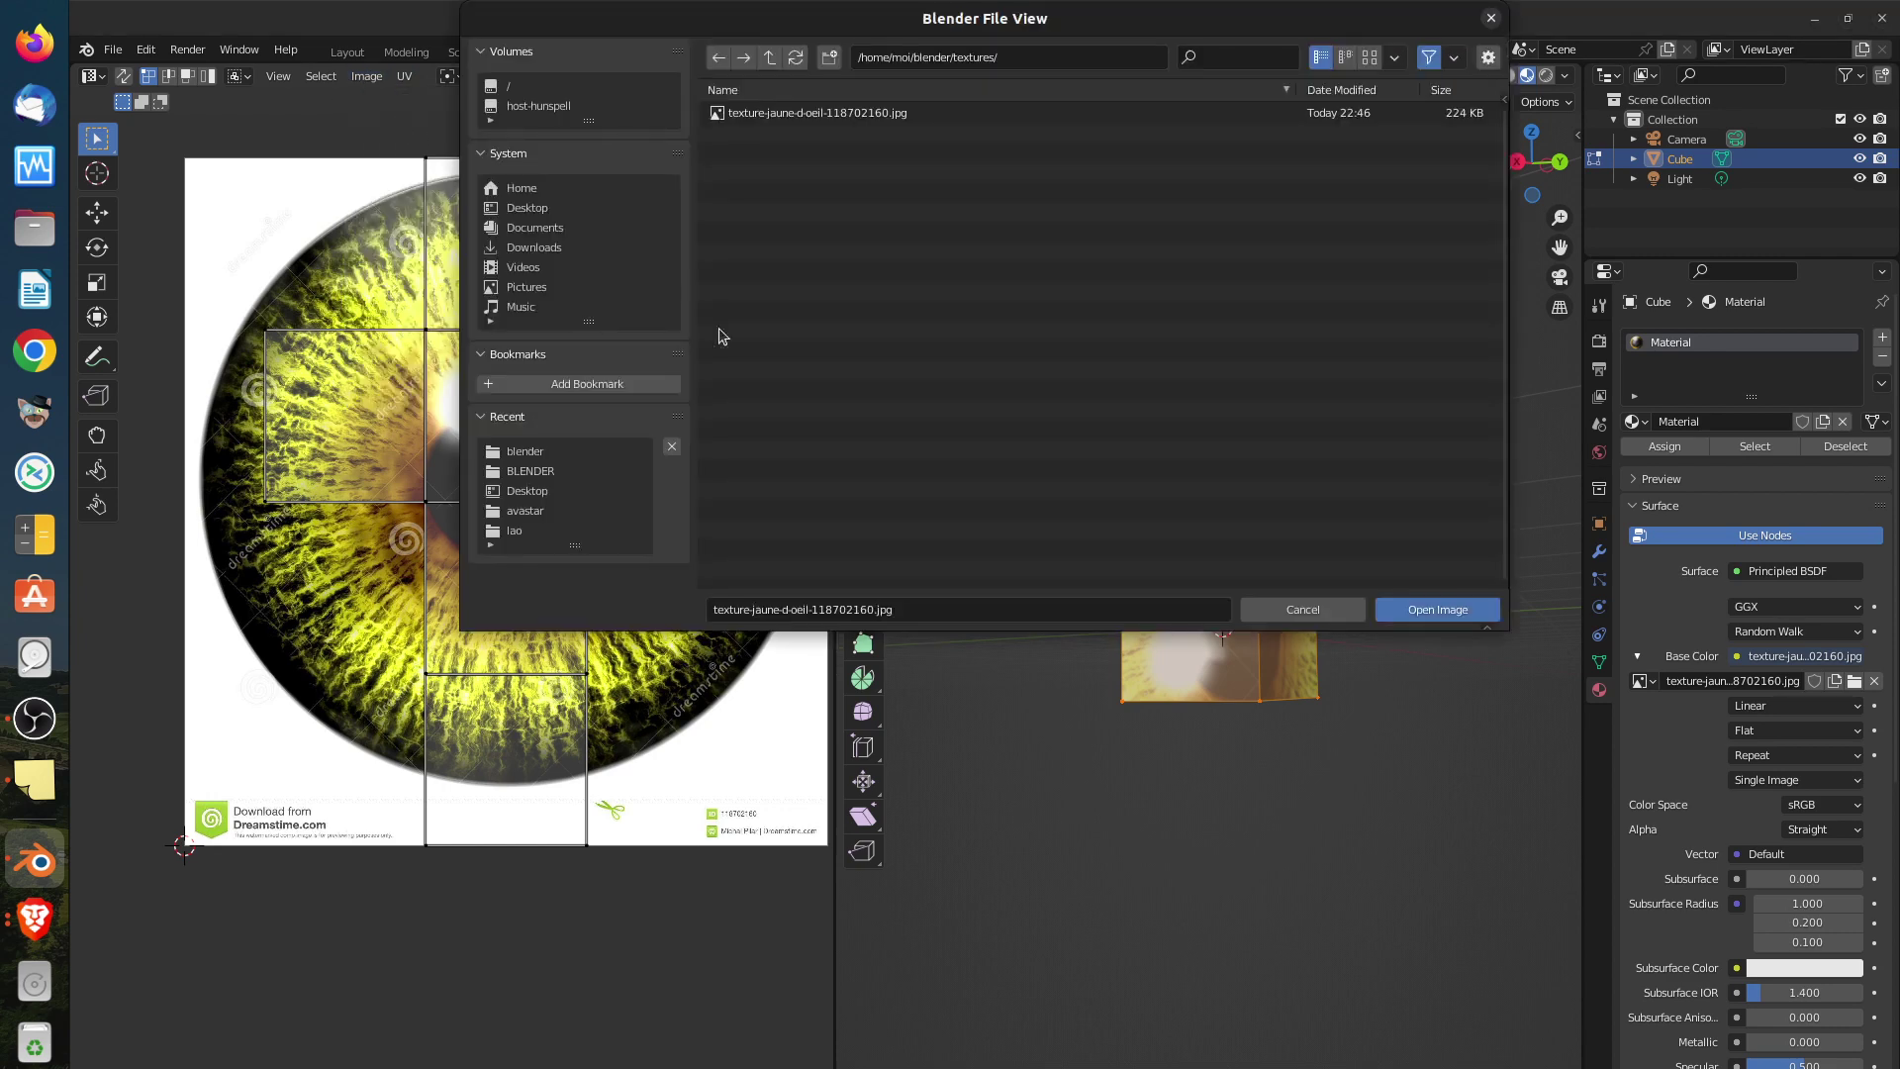
pyautogui.click(775, 115)
pyautogui.rightClick(775, 114)
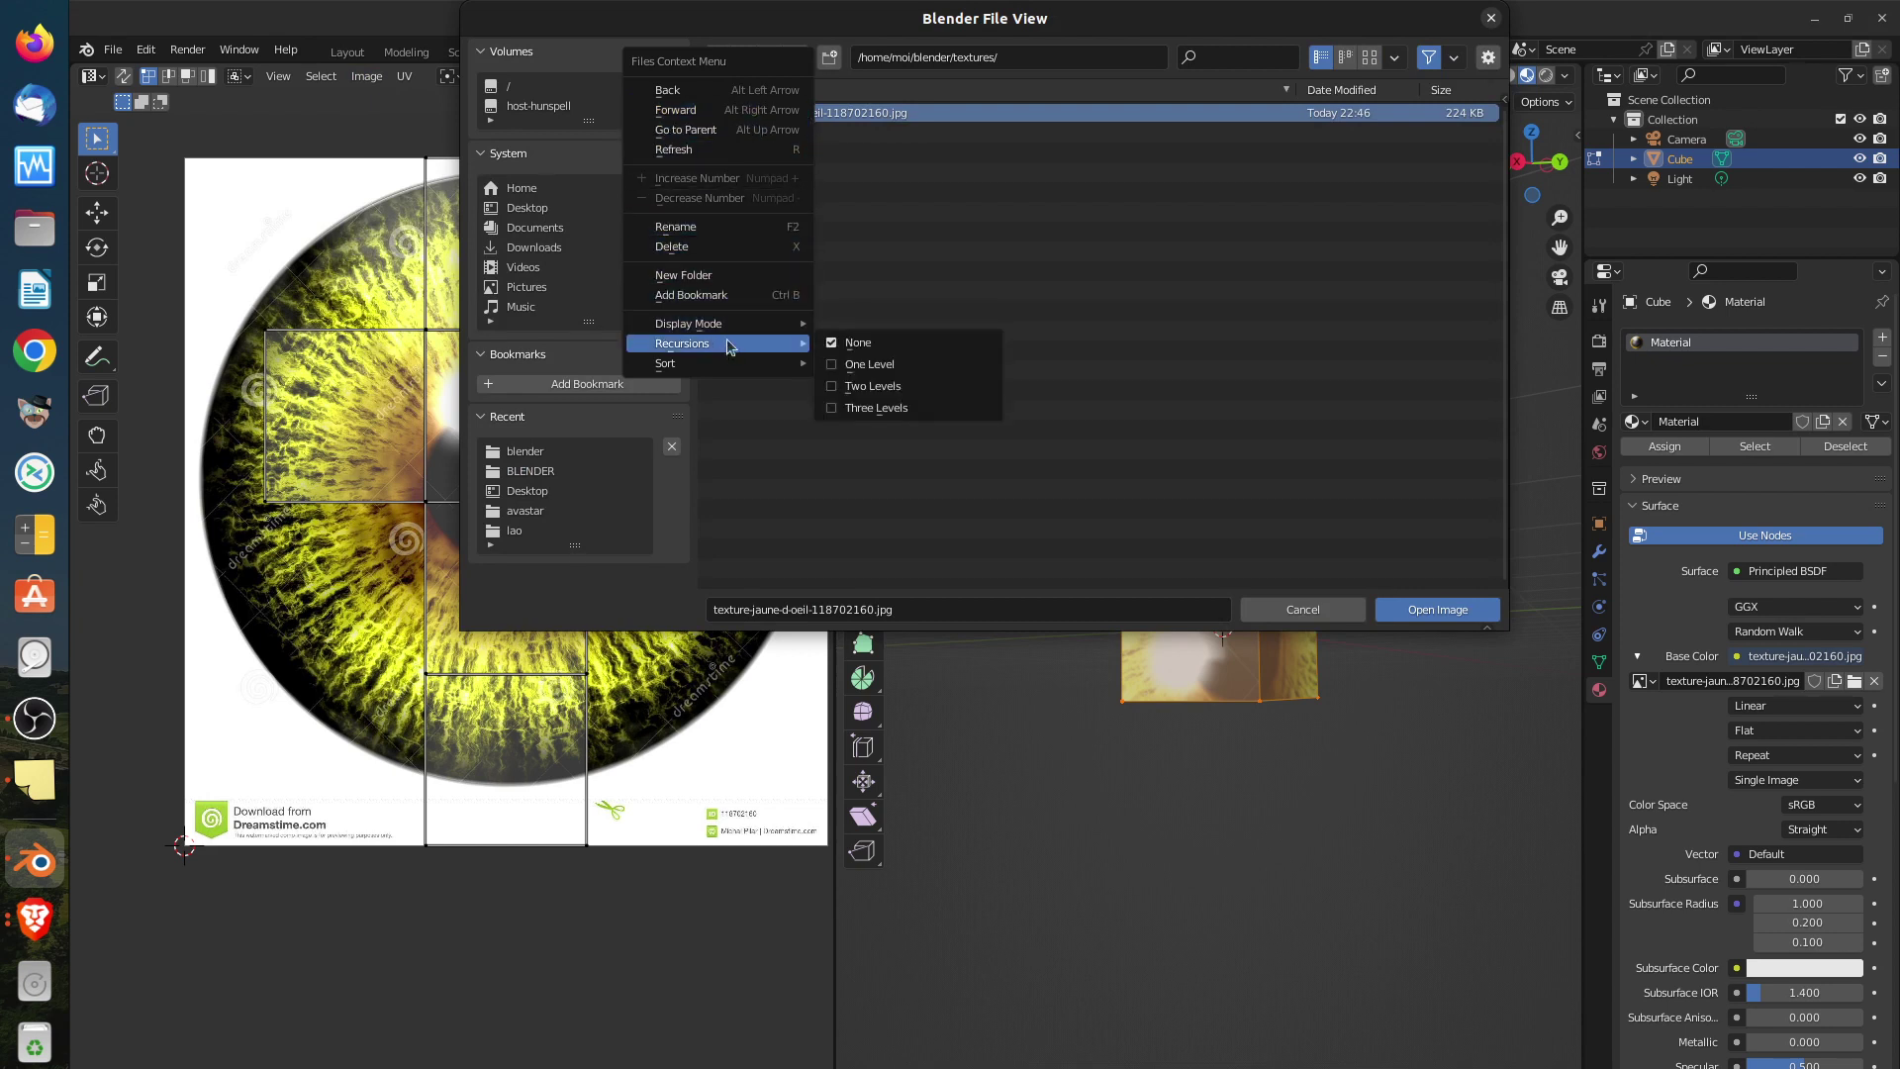
pyautogui.click(729, 253)
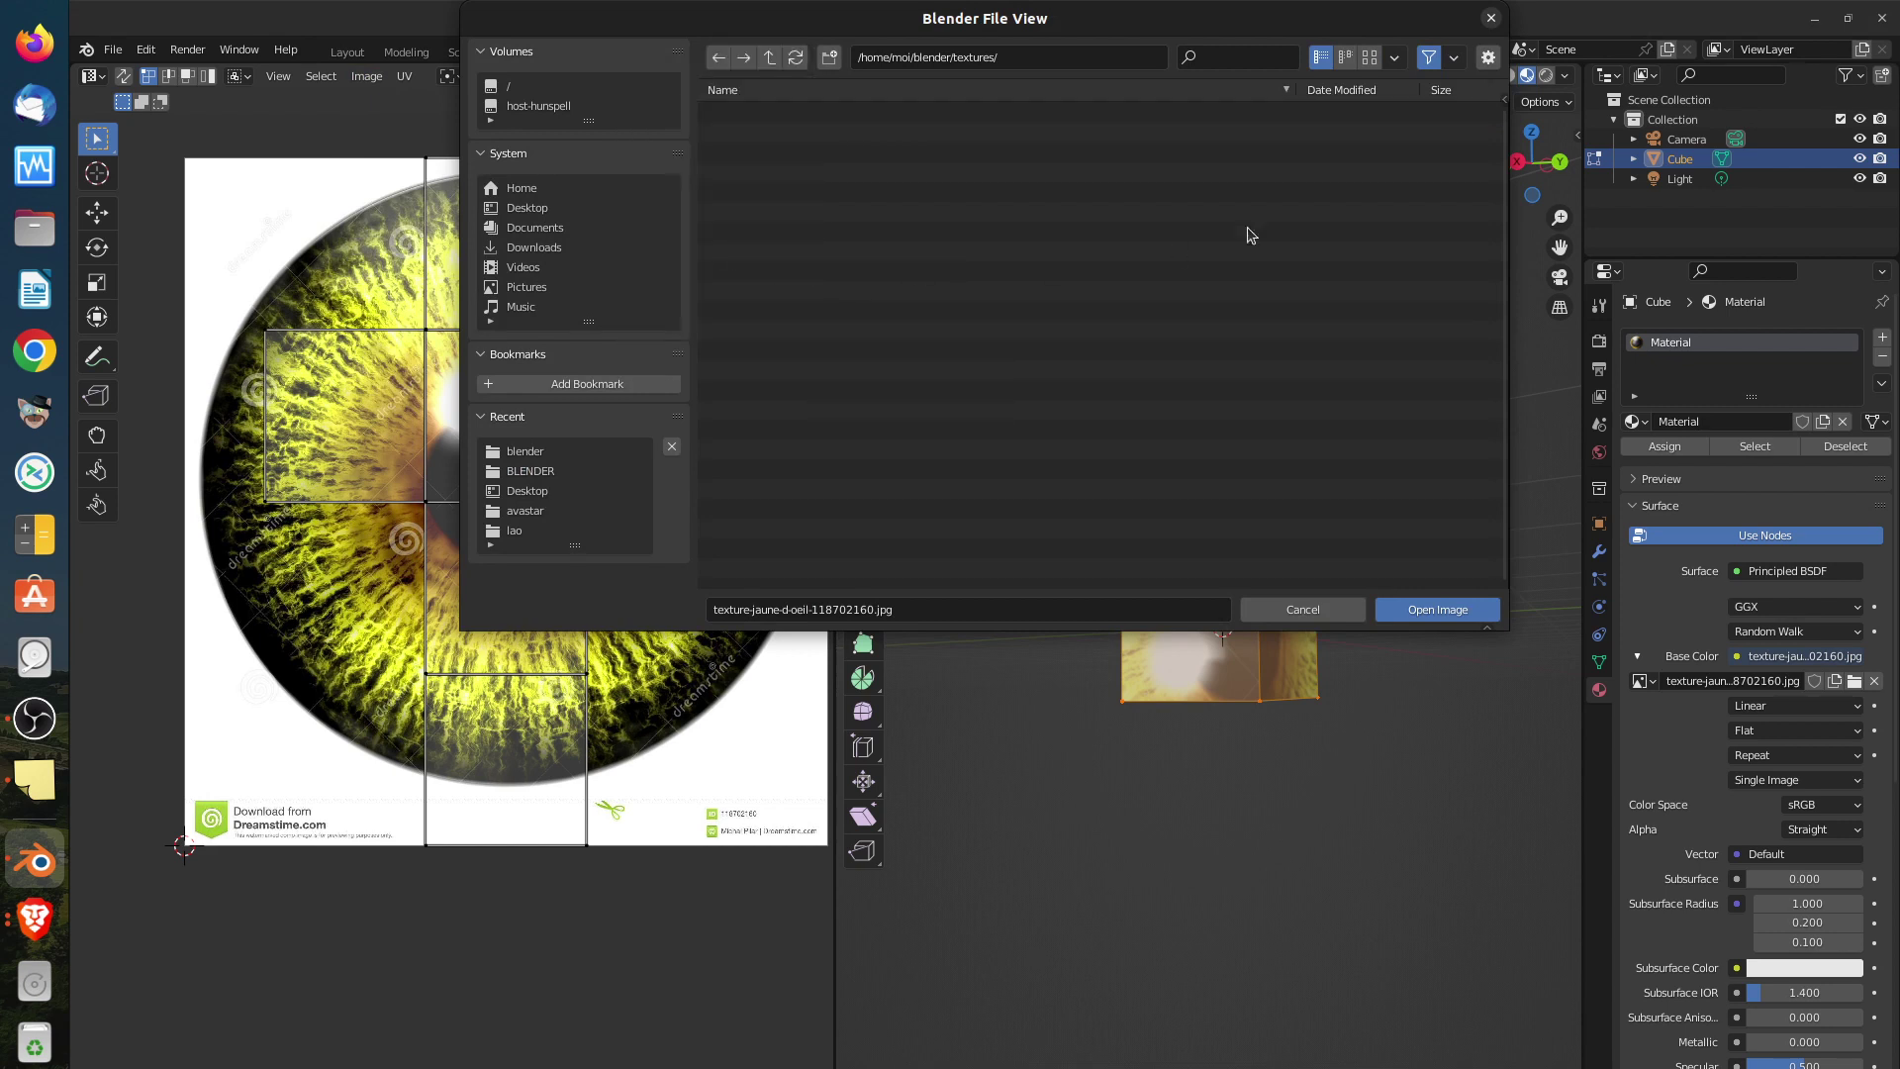
pyautogui.click(1491, 19)
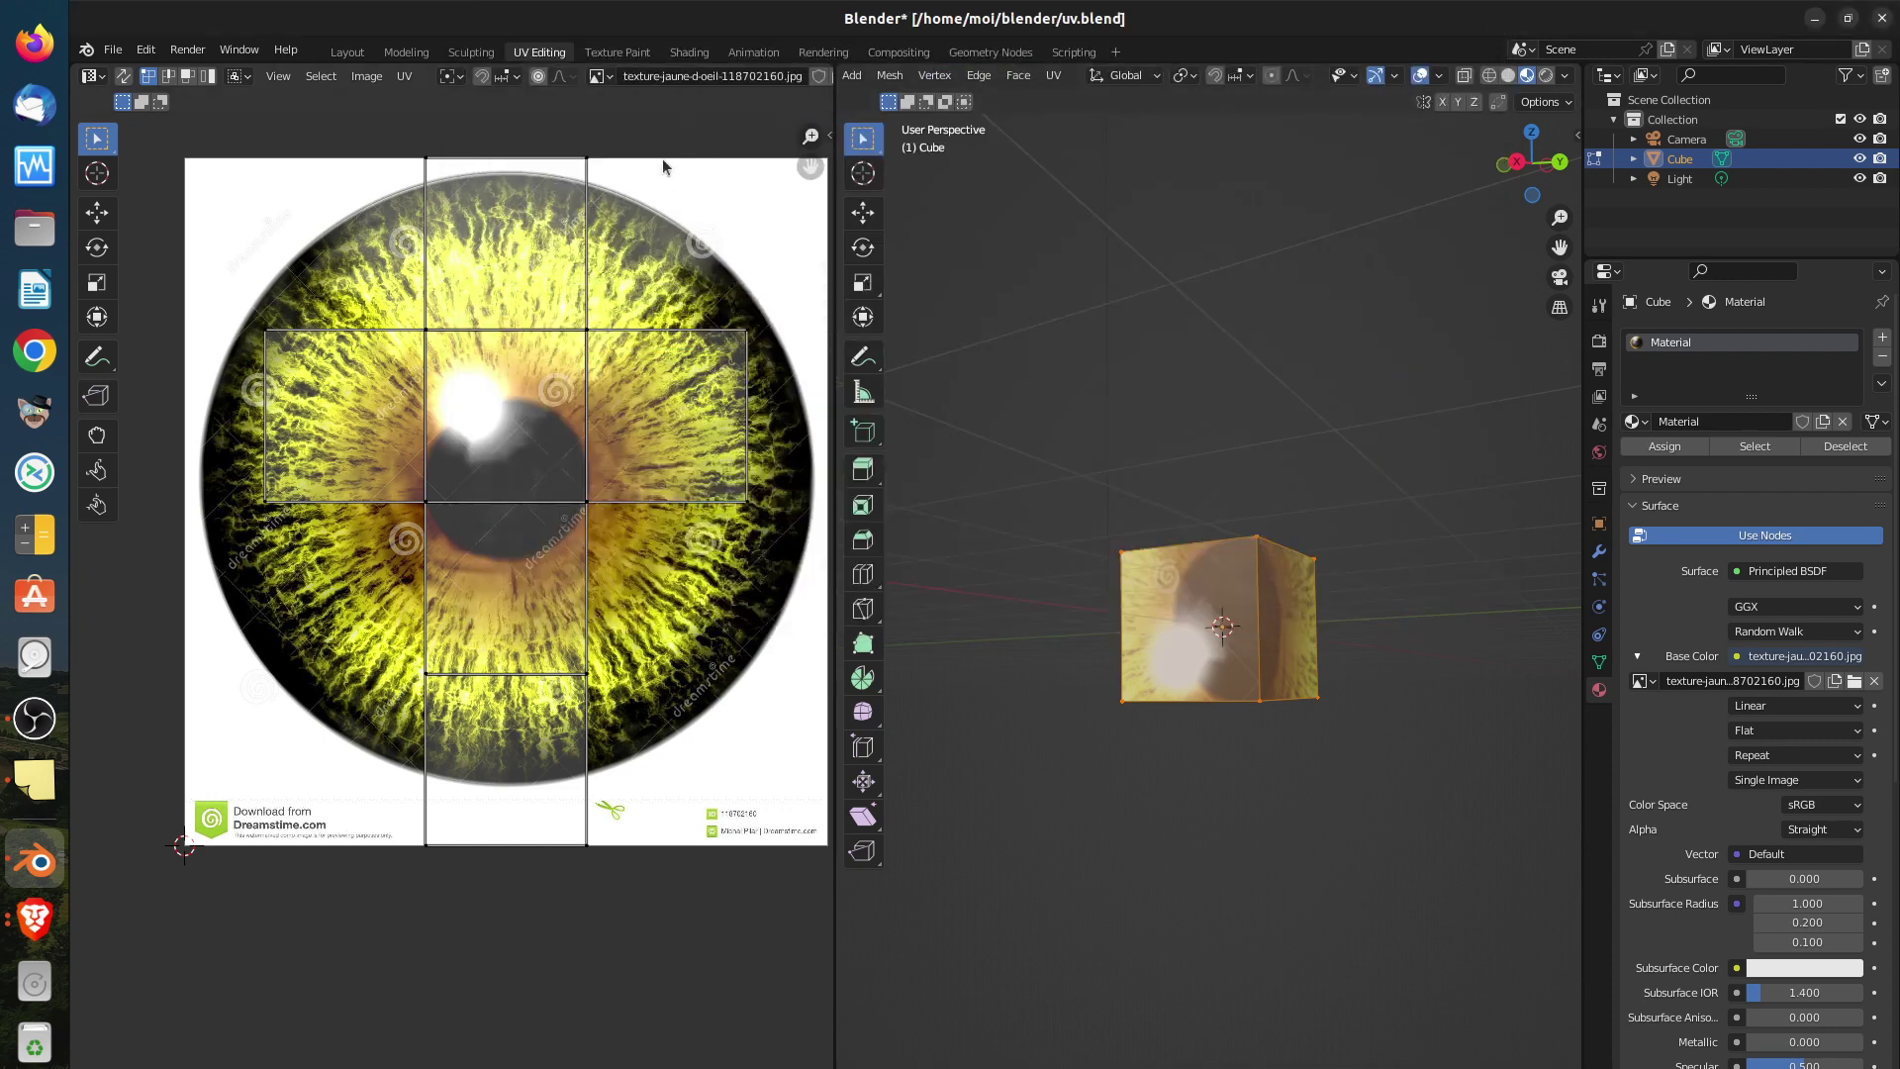
# Reopen the recent file uv.blend without saving the current changes and inspect the cube's material
pyautogui.click(368, 77)
pyautogui.click(598, 76)
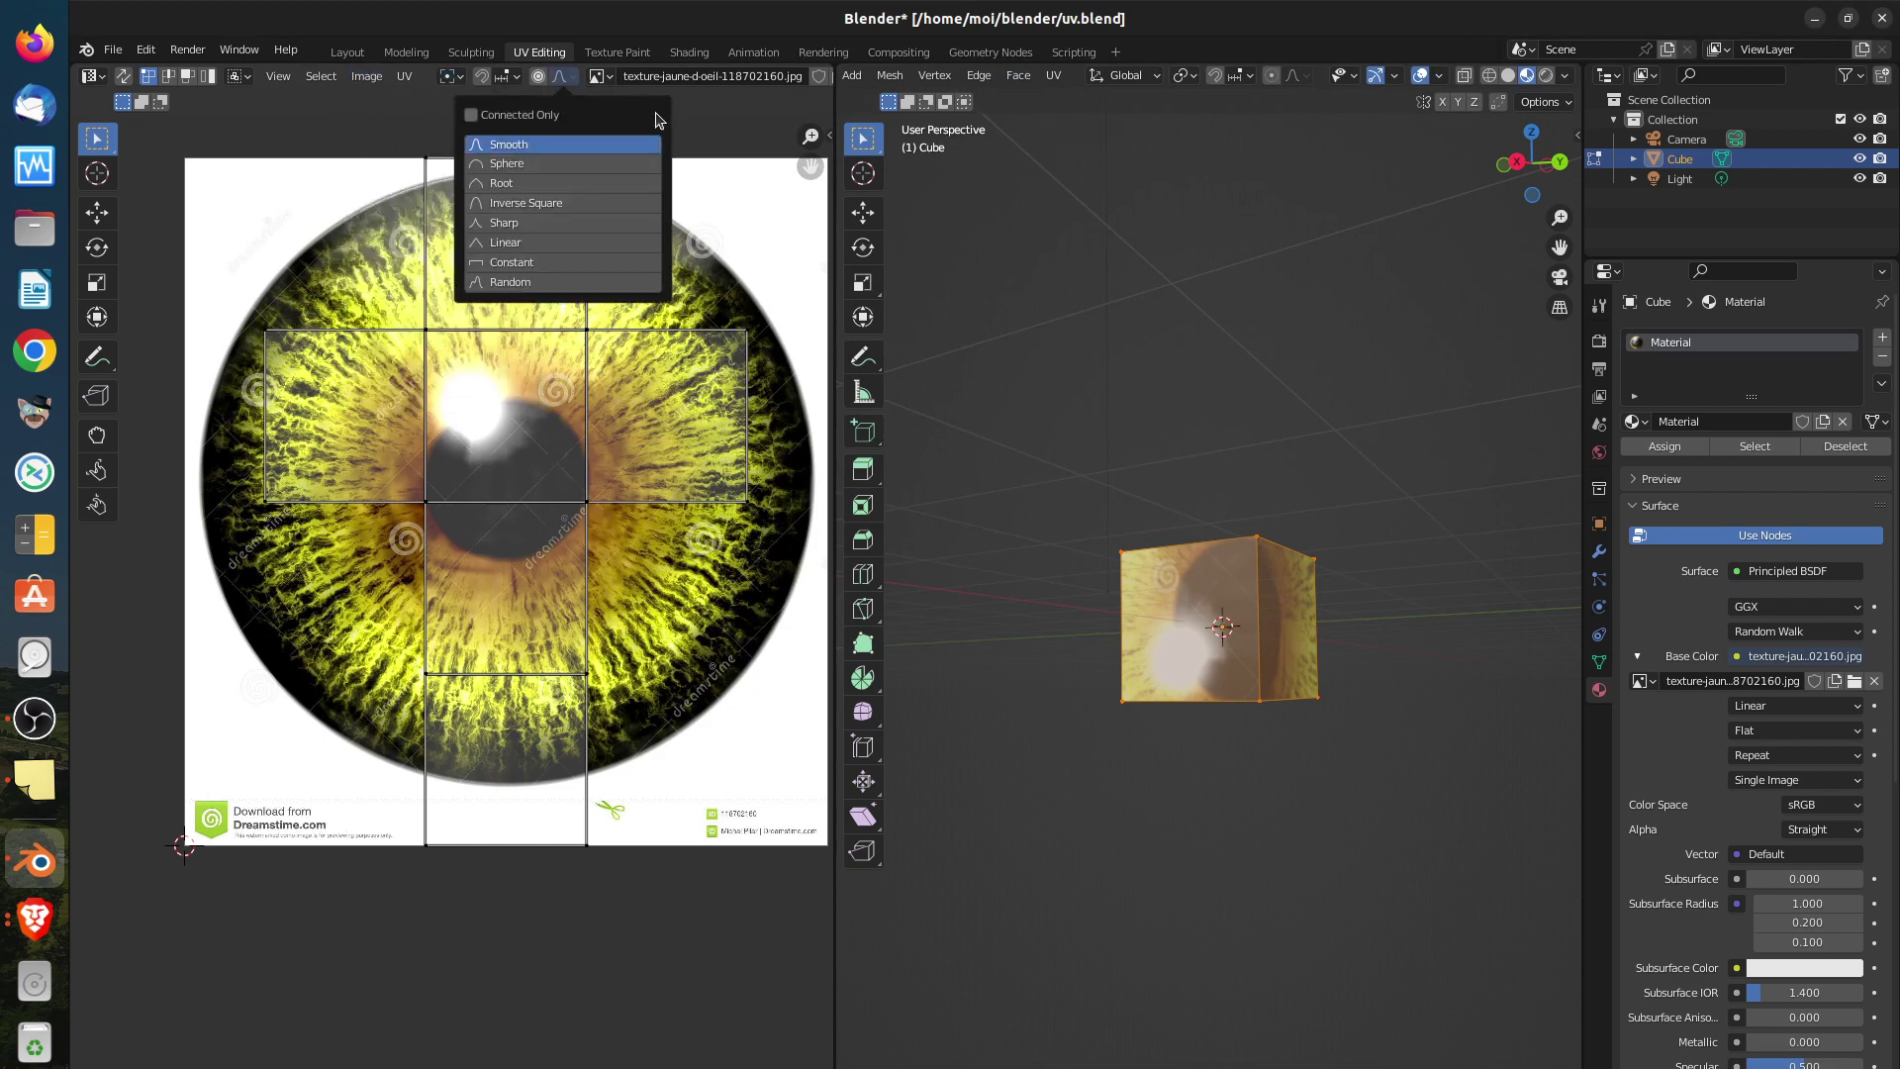
pyautogui.click(113, 49)
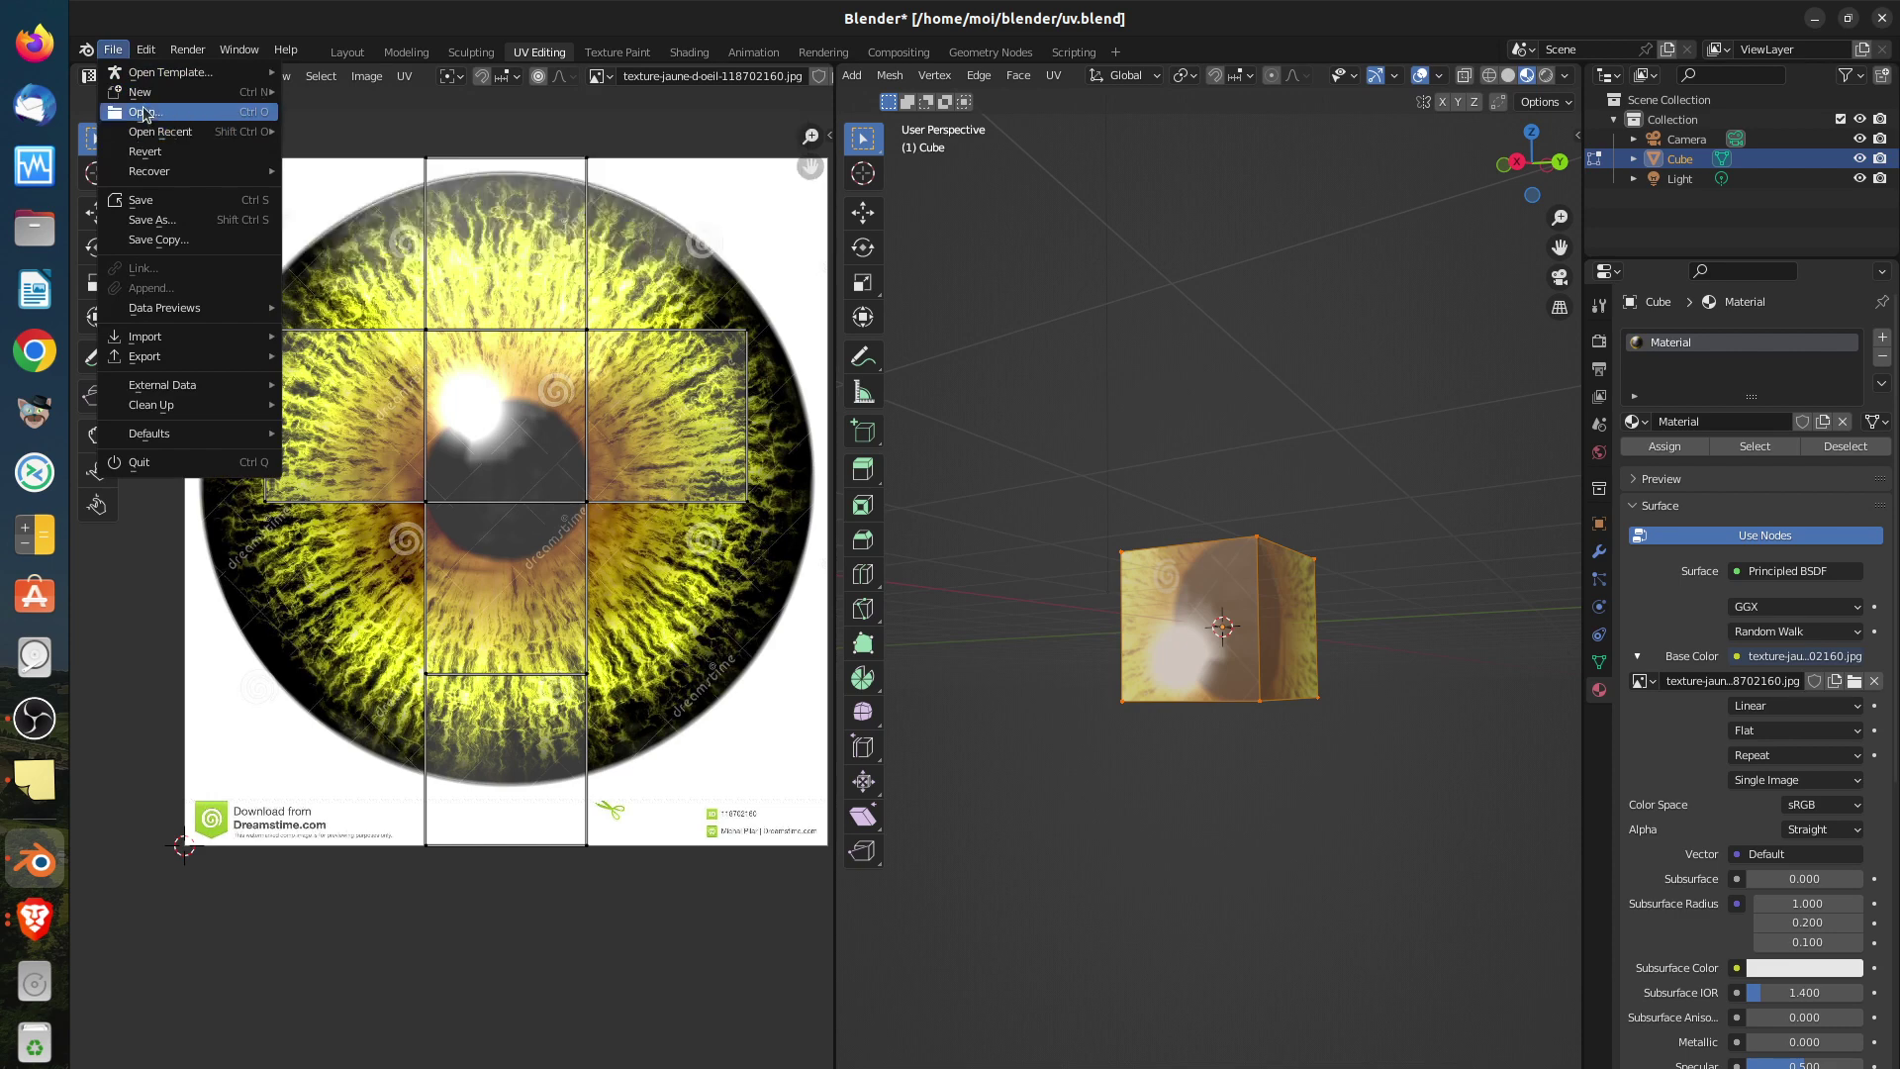
pyautogui.moveTo(150, 132)
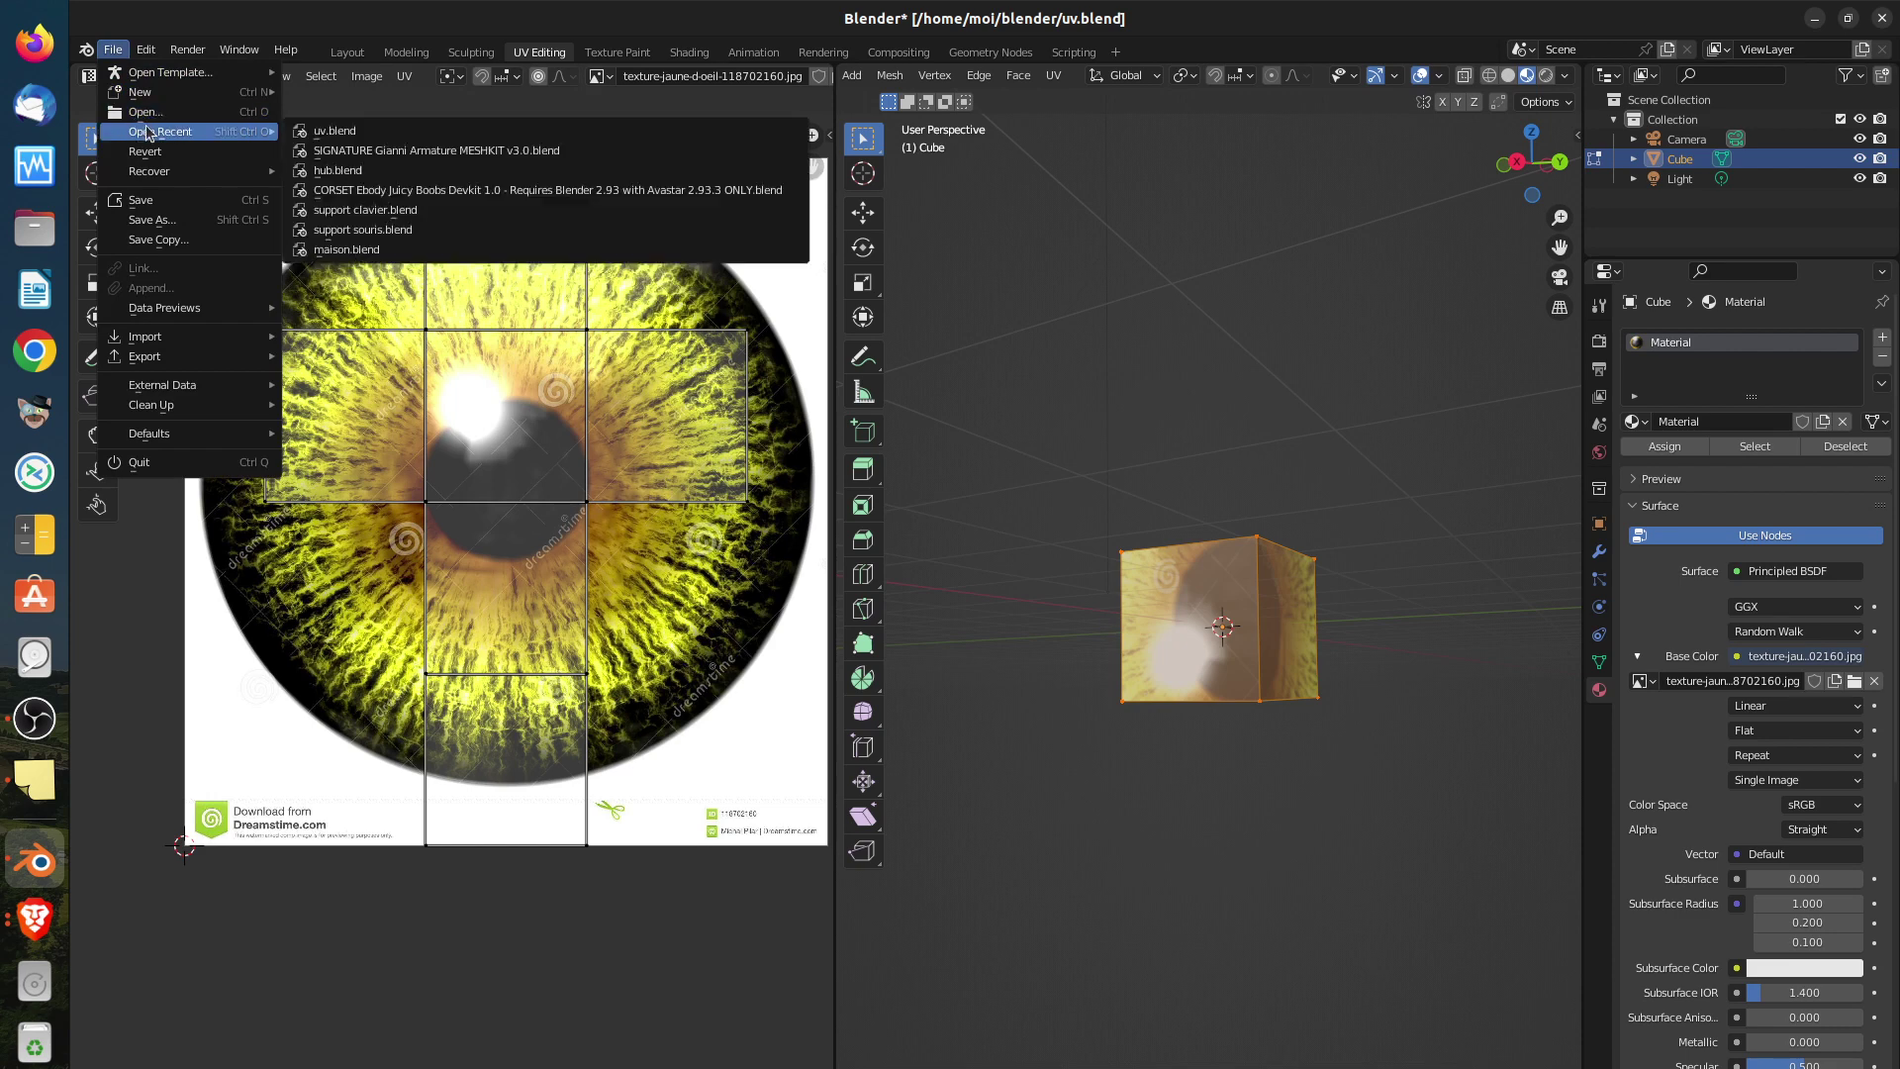
pyautogui.click(330, 135)
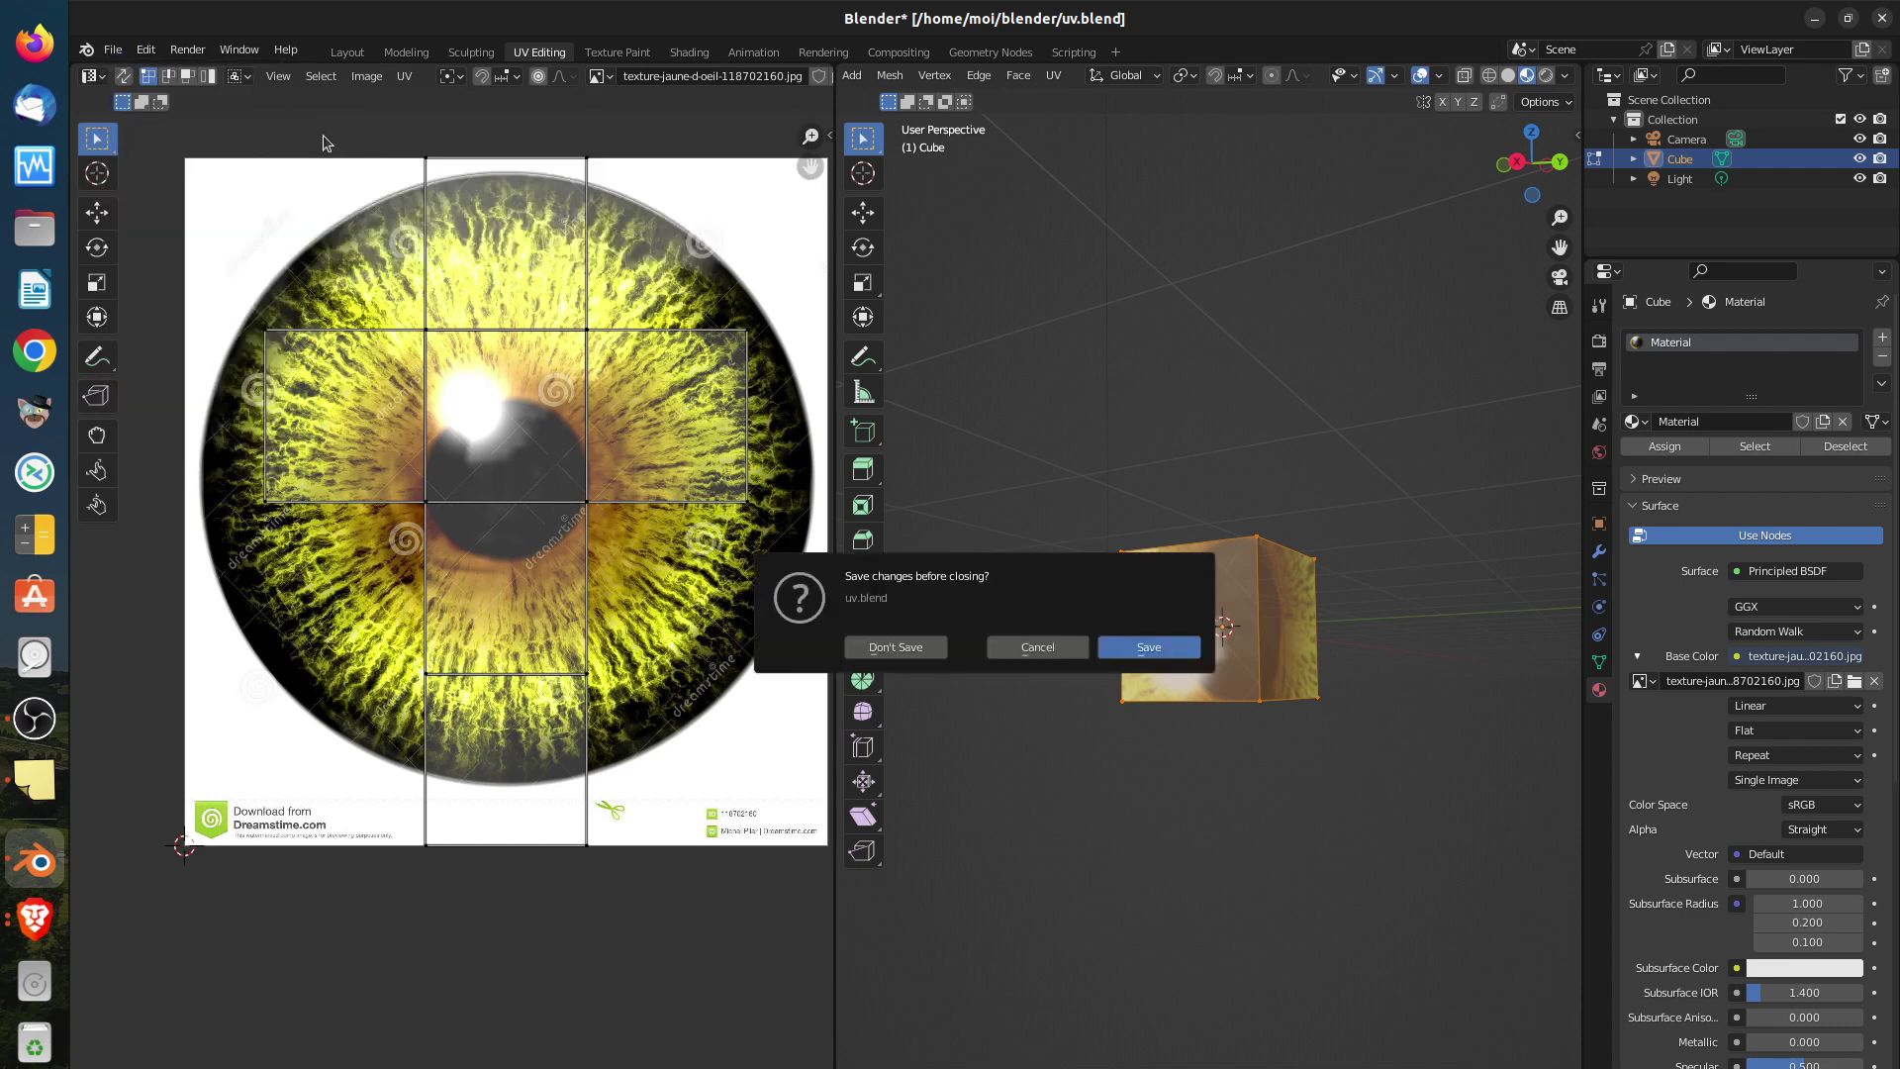
pyautogui.click(932, 656)
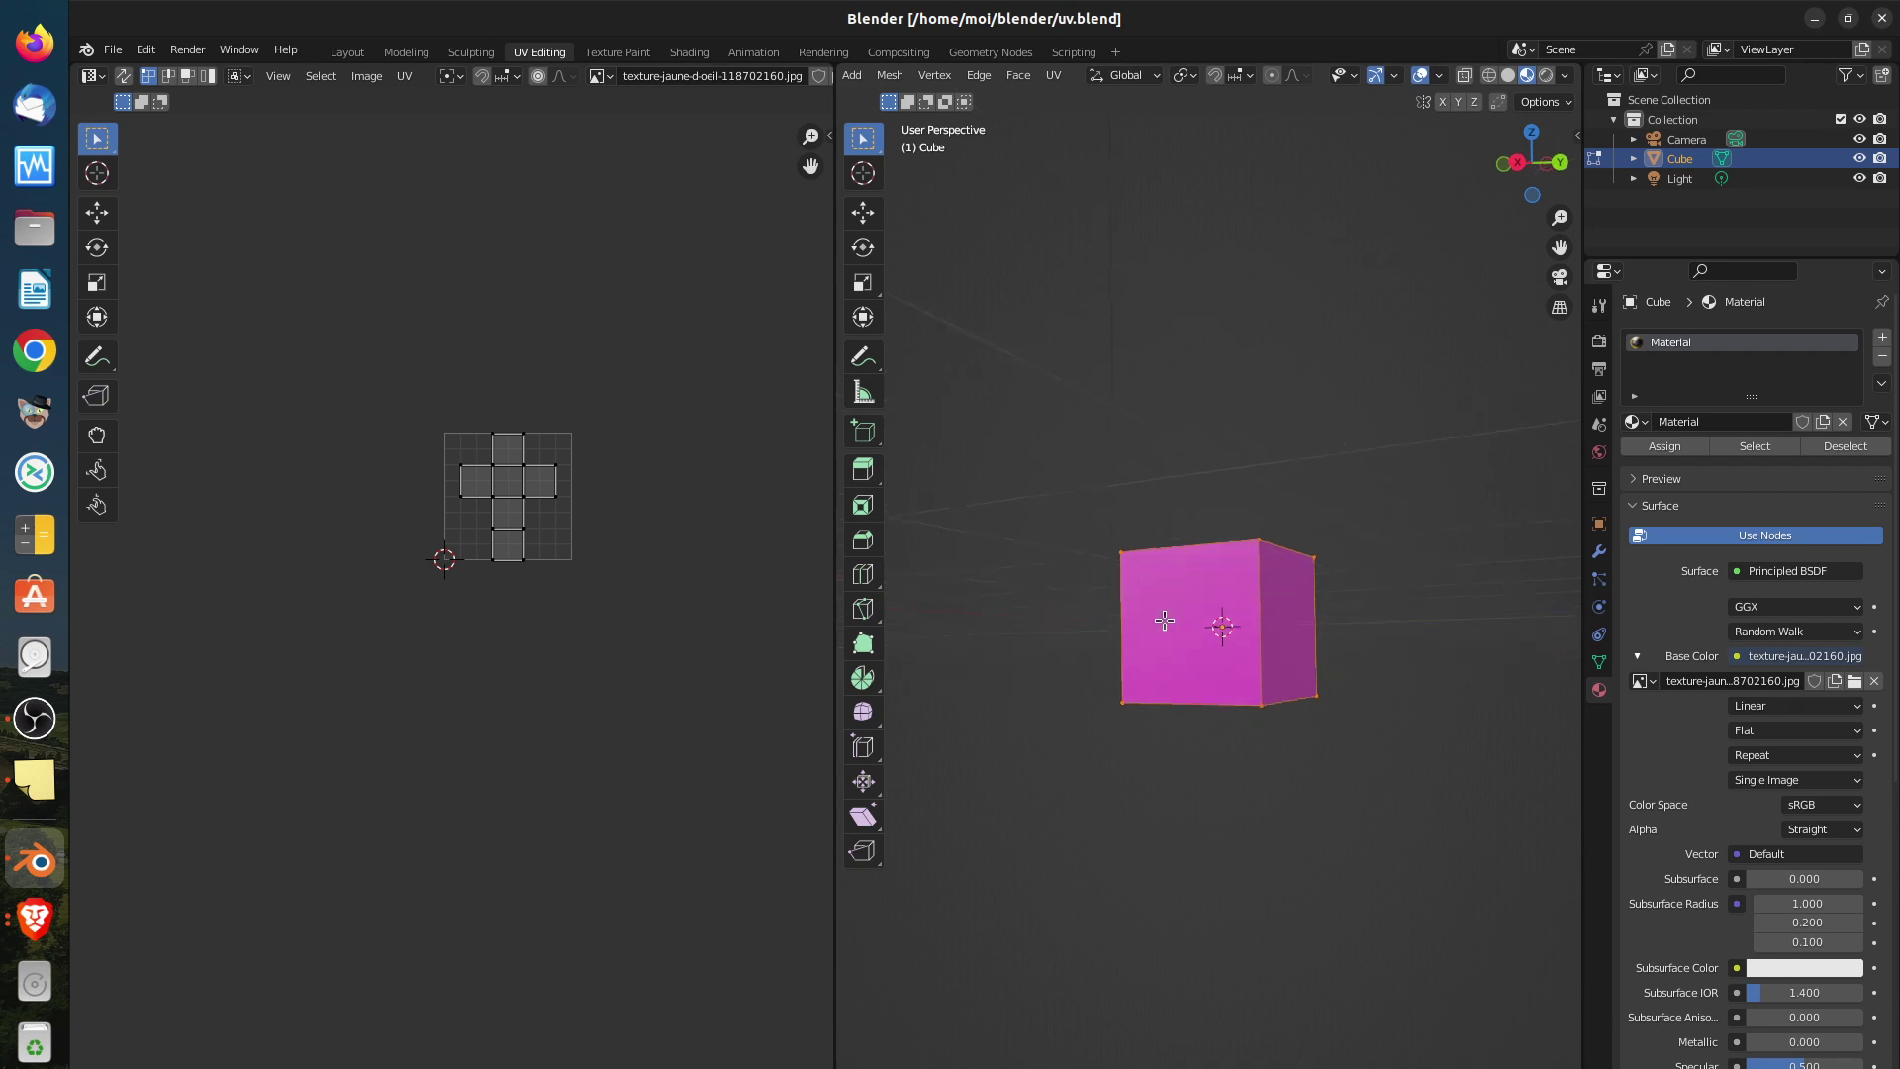
pyautogui.moveTo(1268, 694); pyautogui.dragTo(1259, 709, button='middle')
pyautogui.scroll(3, 1278, 700)
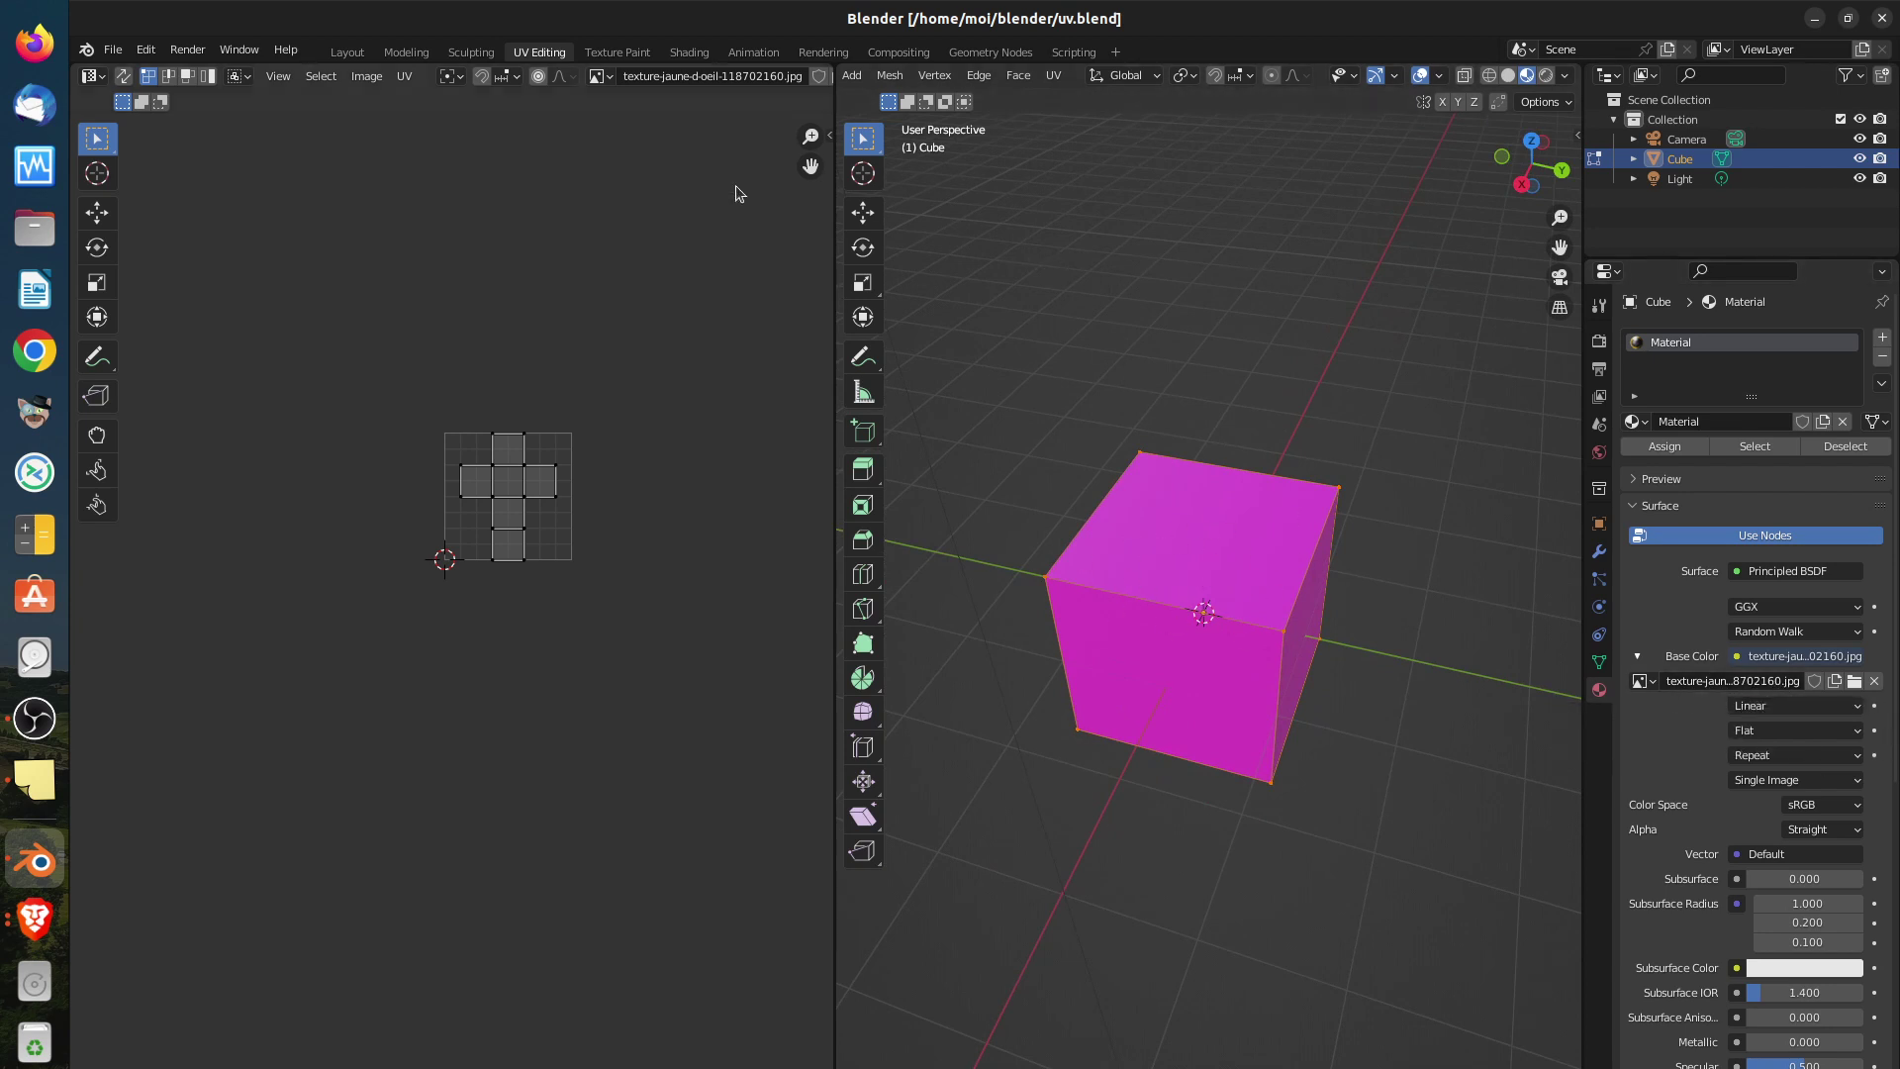
# Unlink the texture-jaune-d-oeil-118702160.jpg image from the UV editor and save uv.blend
pyautogui.click(600, 76)
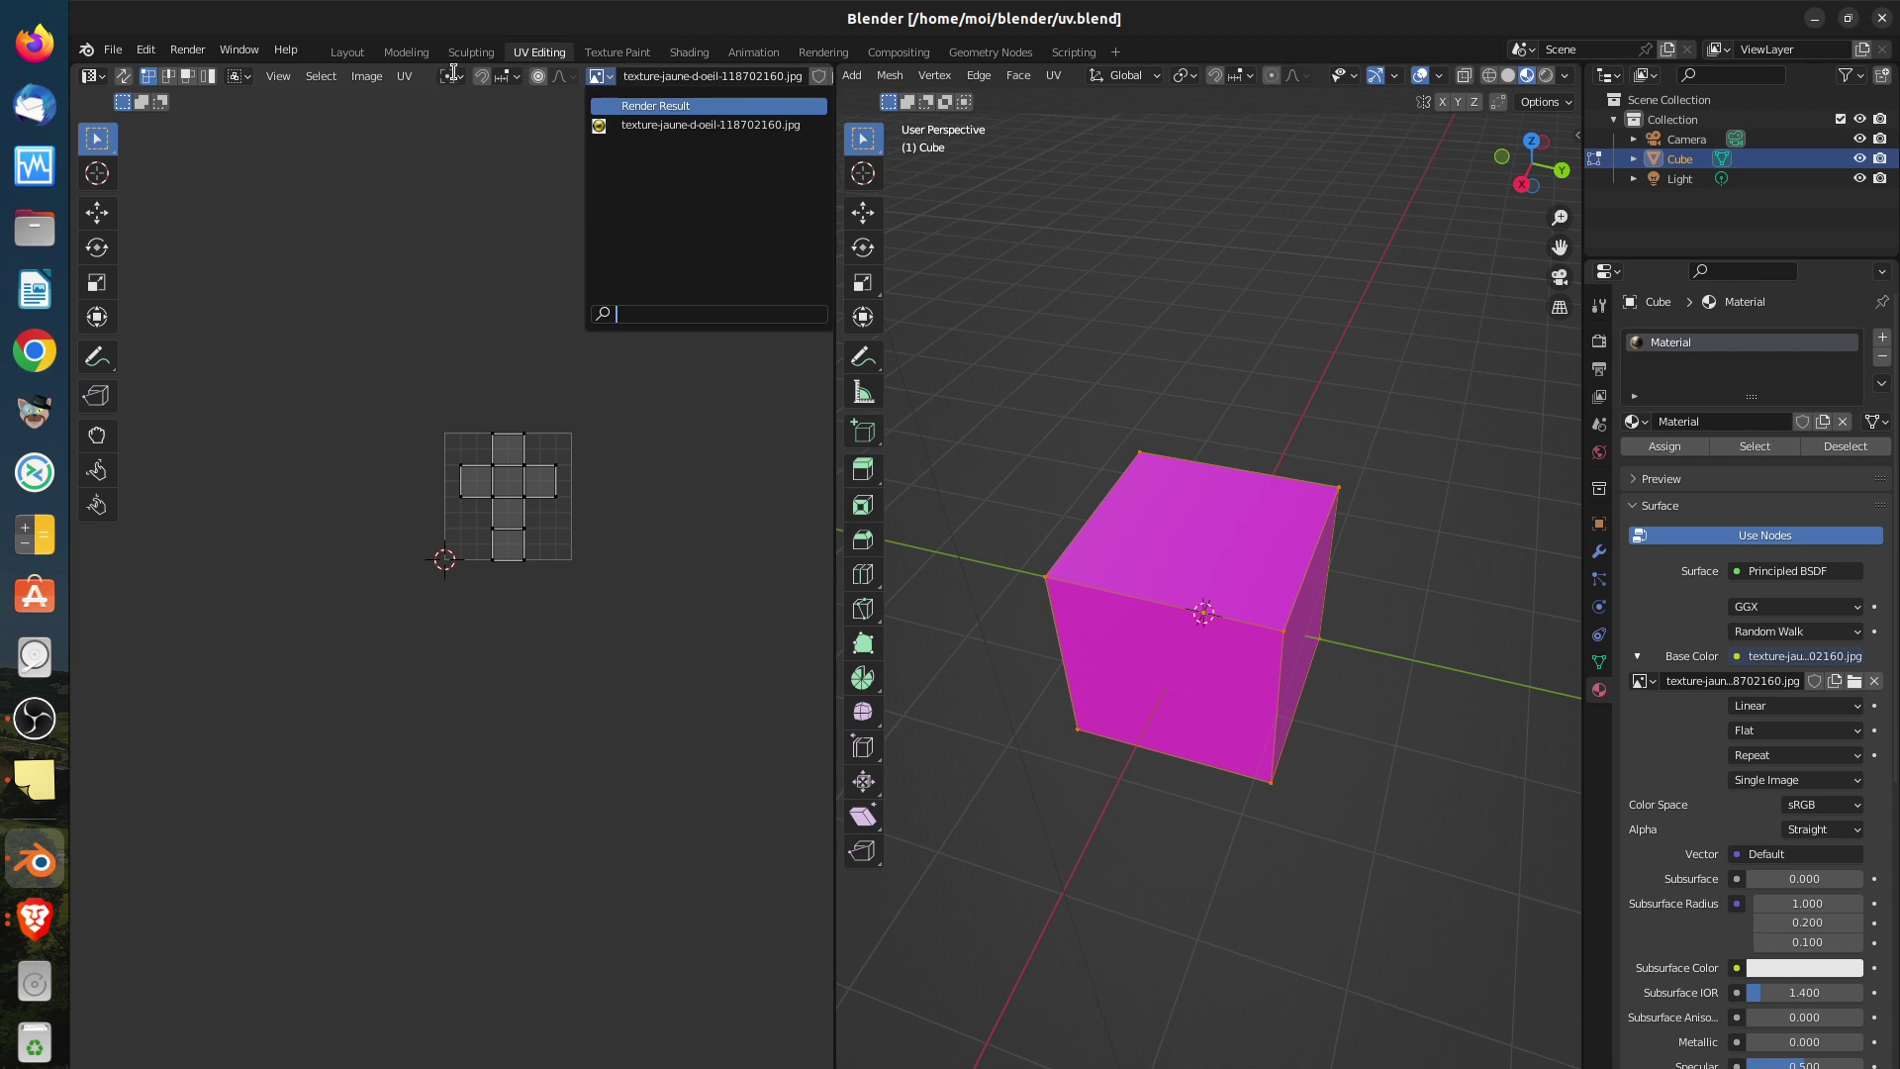
pyautogui.scroll(-3, 435, 76)
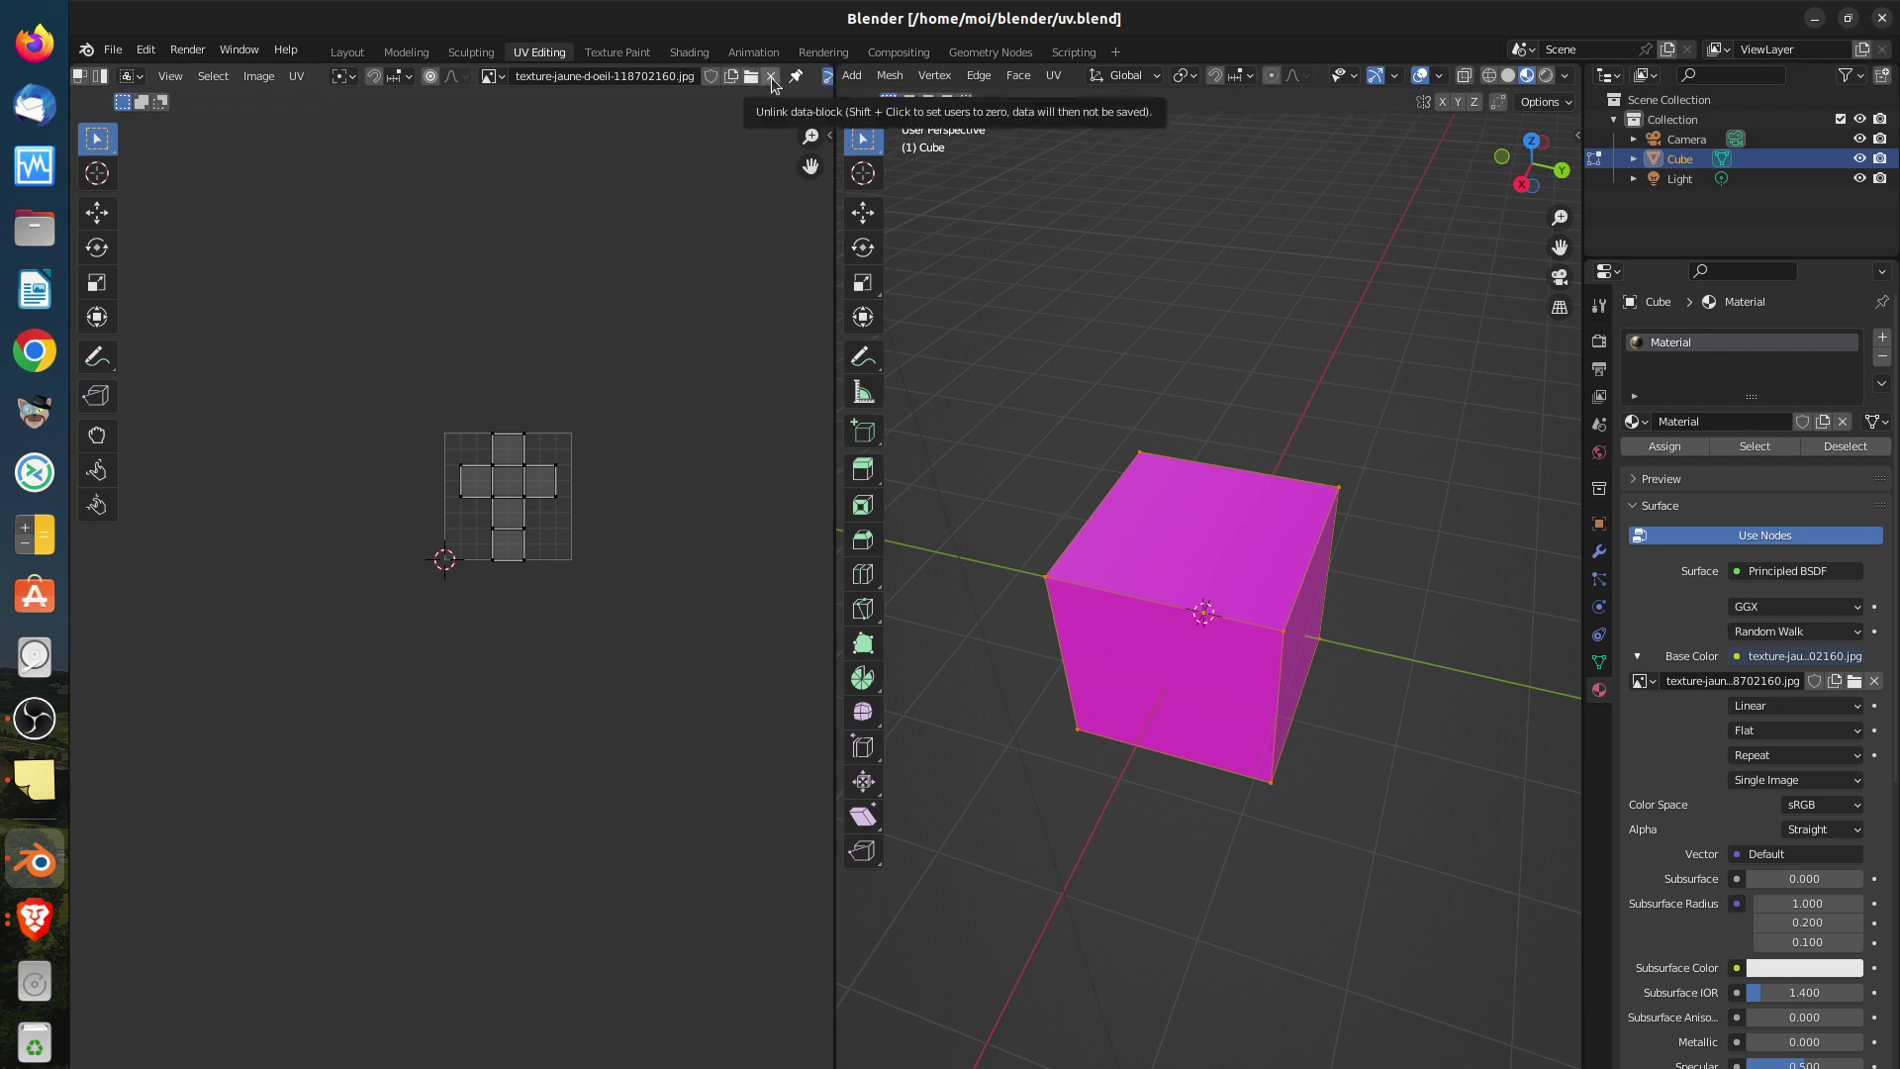
pyautogui.click(771, 77)
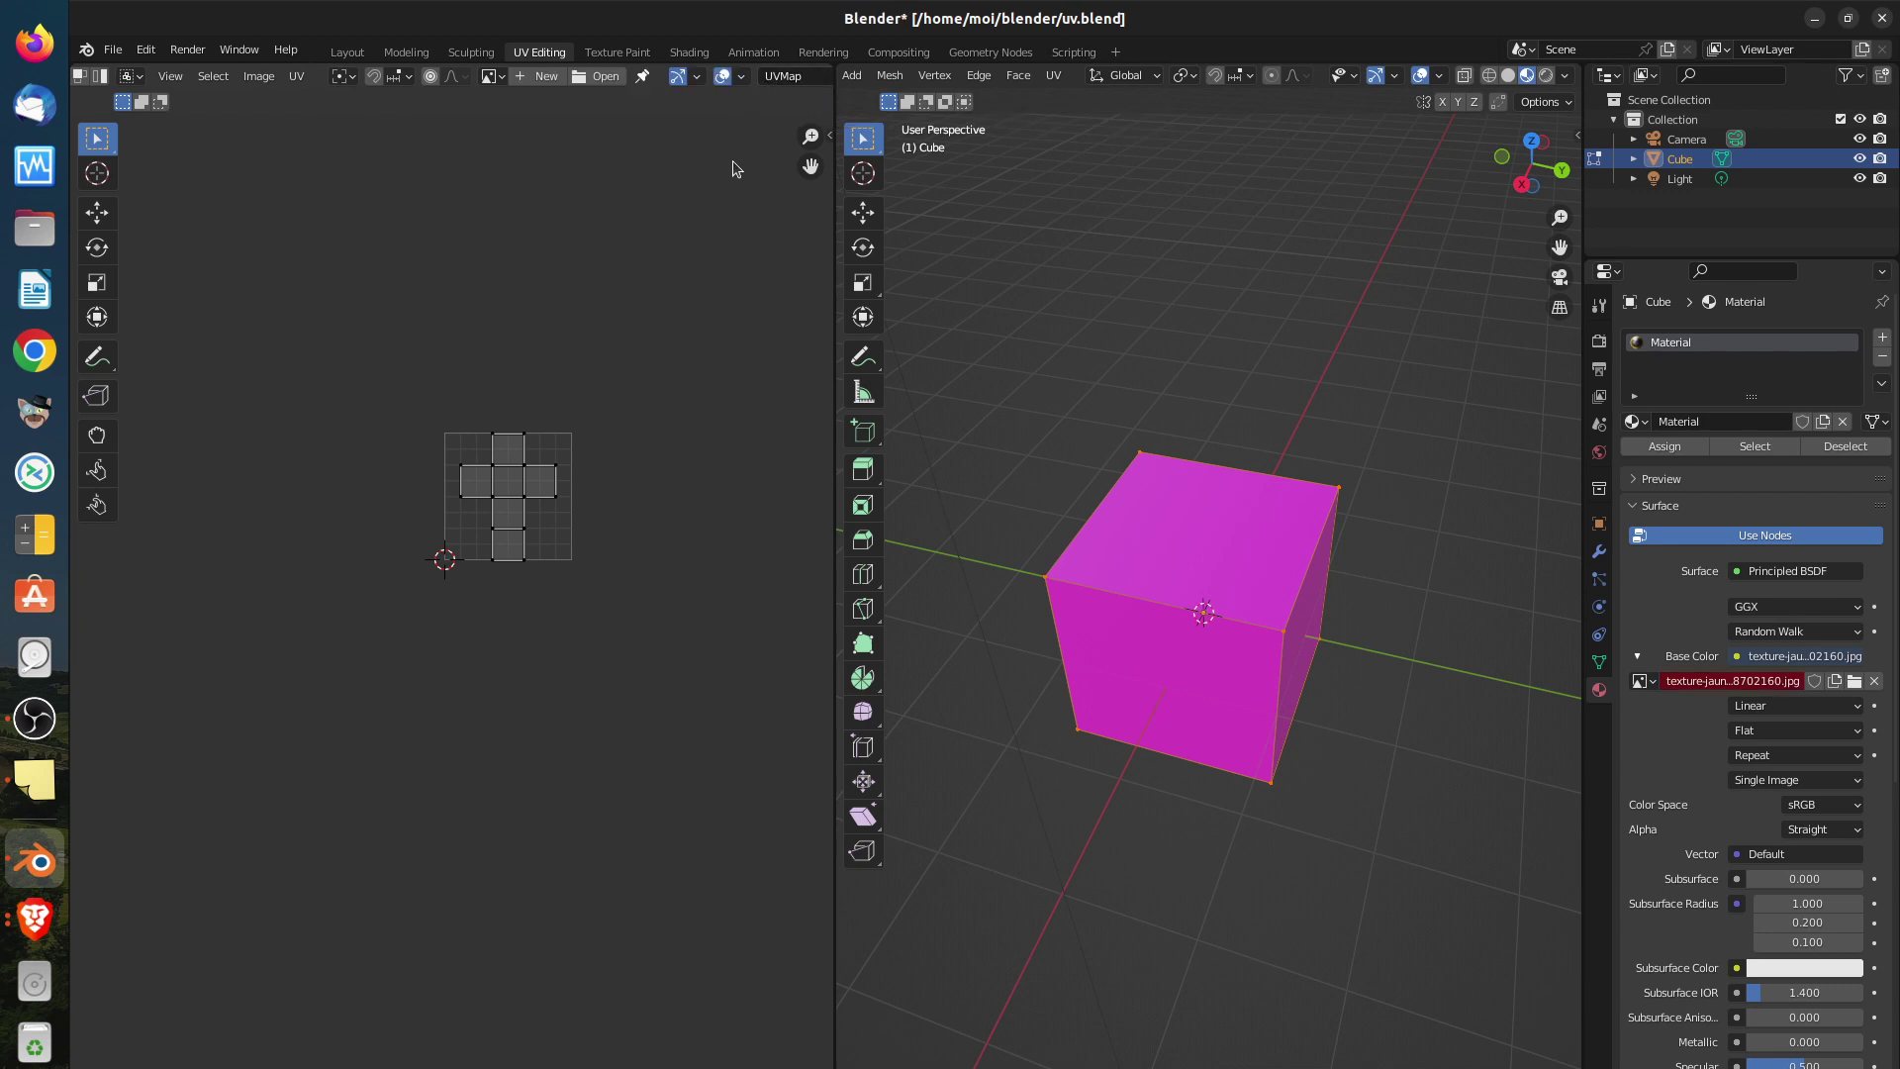
pyautogui.click(113, 50)
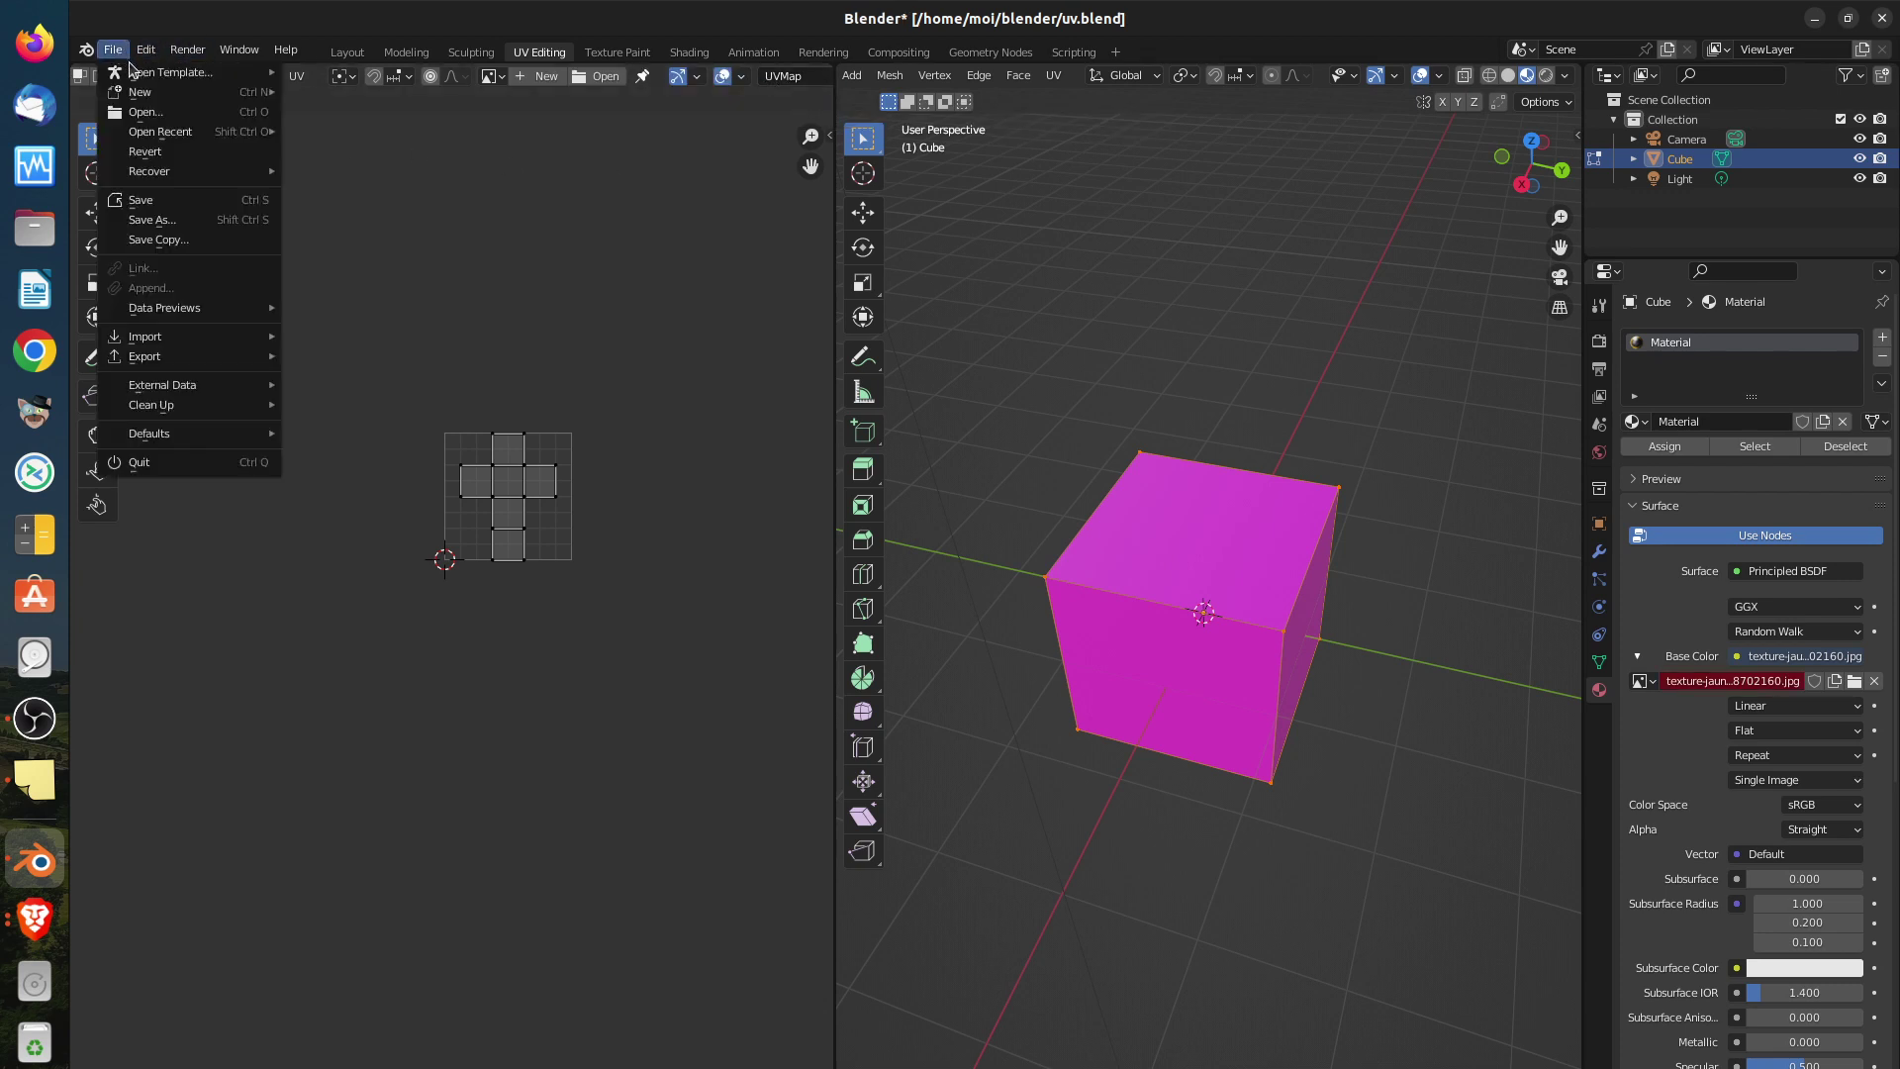
pyautogui.click(145, 199)
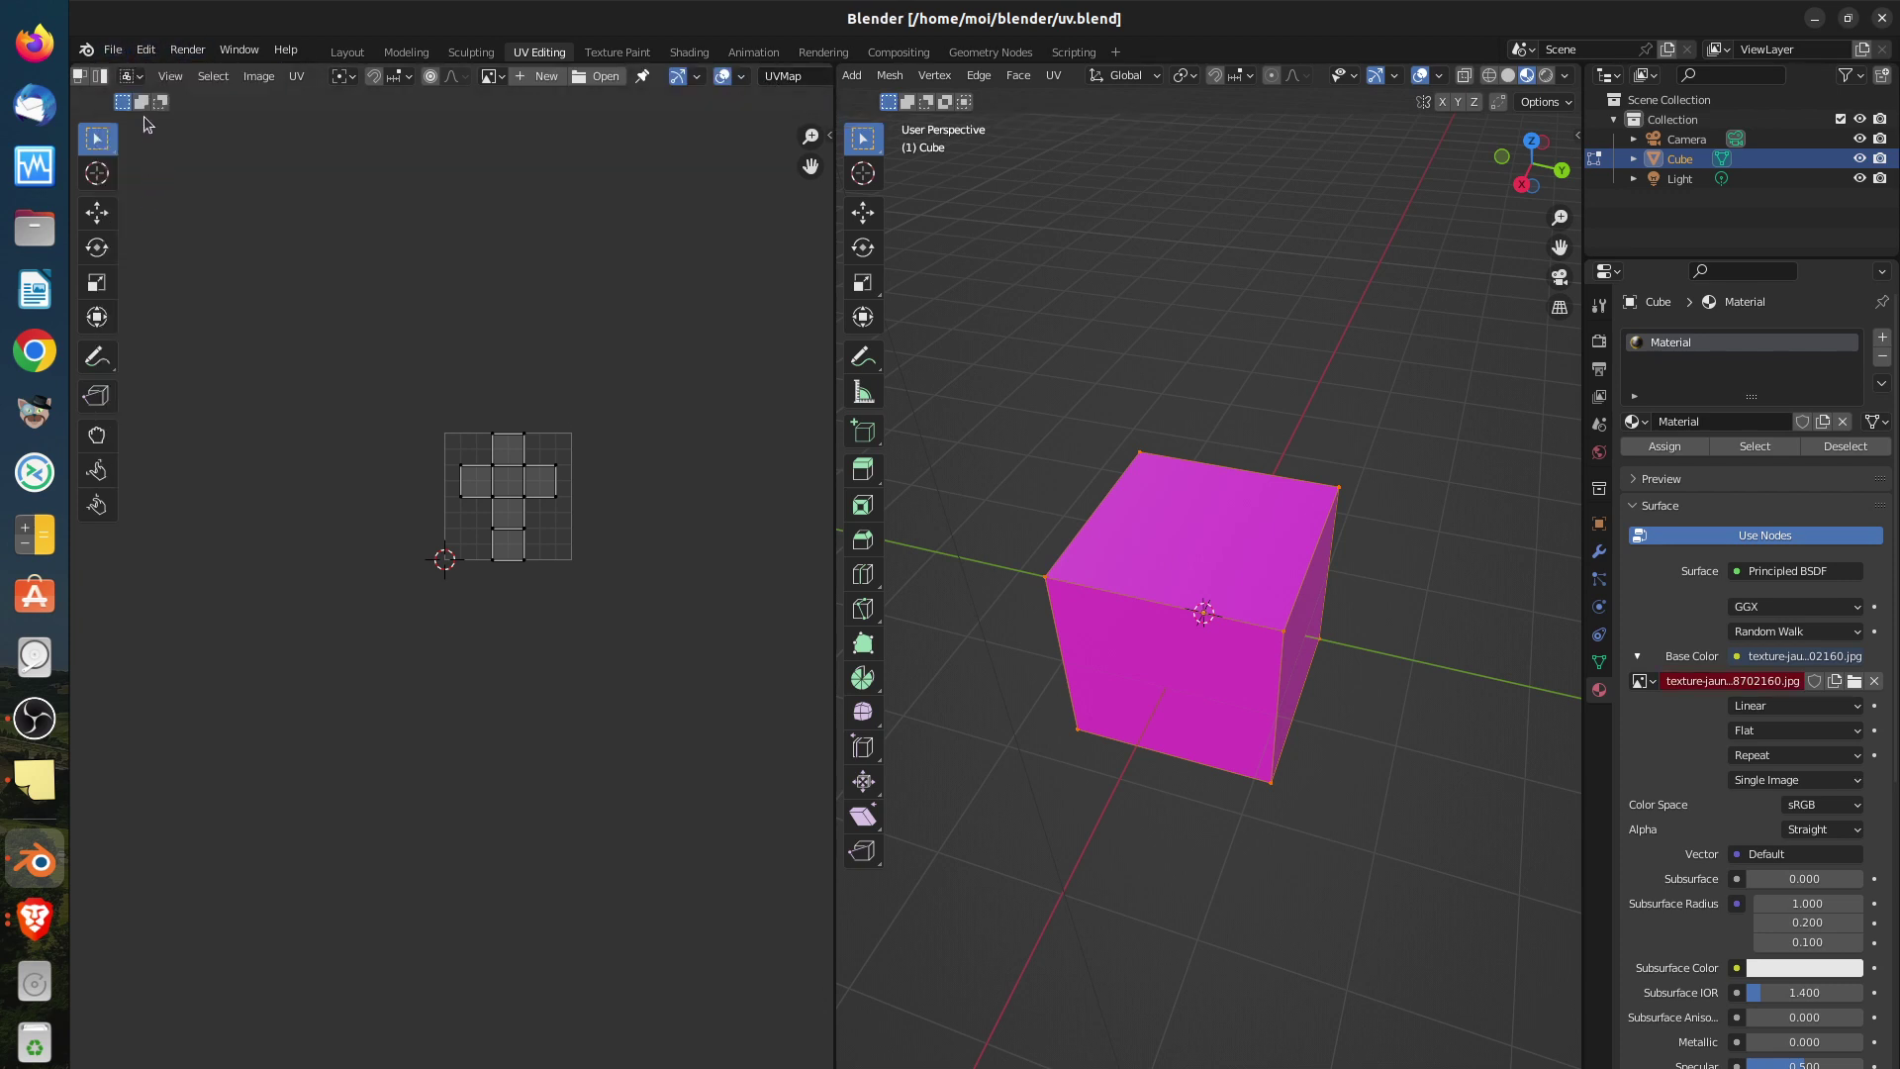
# Reload uv.blend from the recent files and inspect the untextured cube from another angle
pyautogui.click(118, 53)
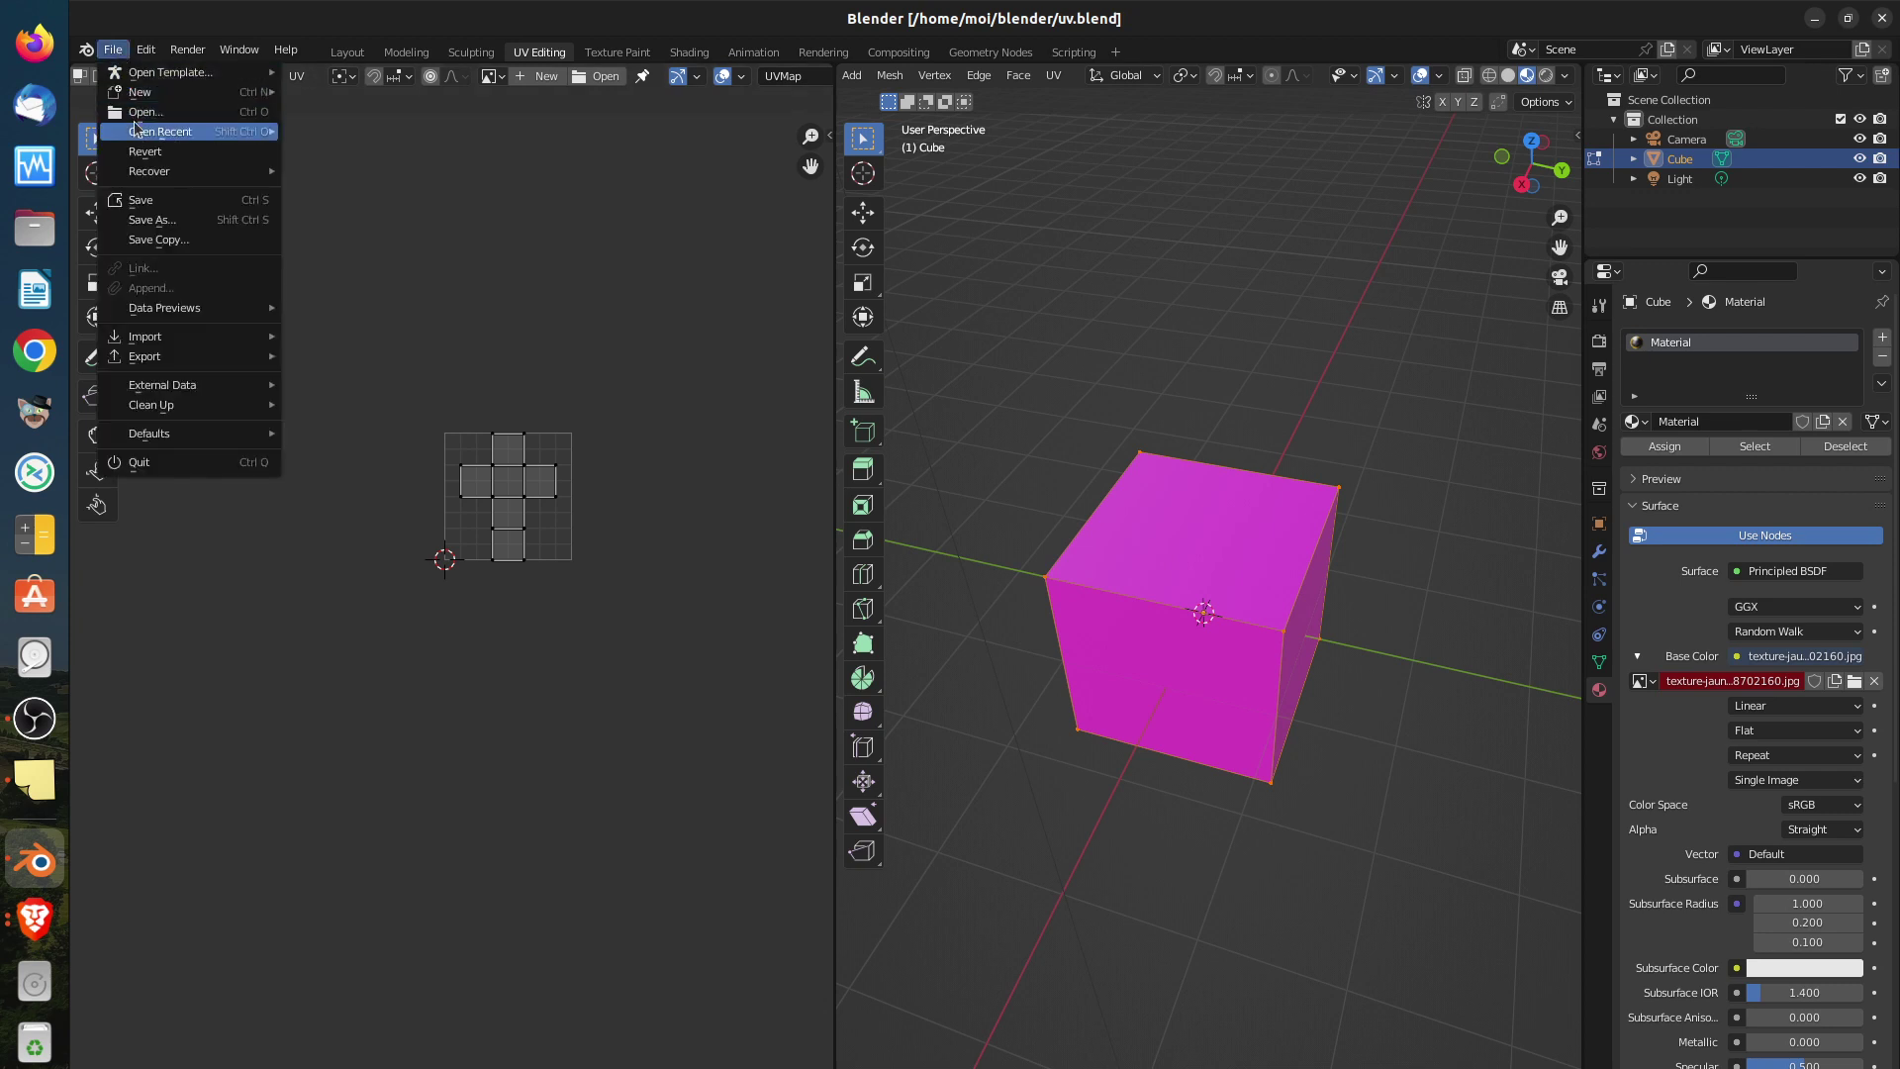
pyautogui.moveTo(139, 137)
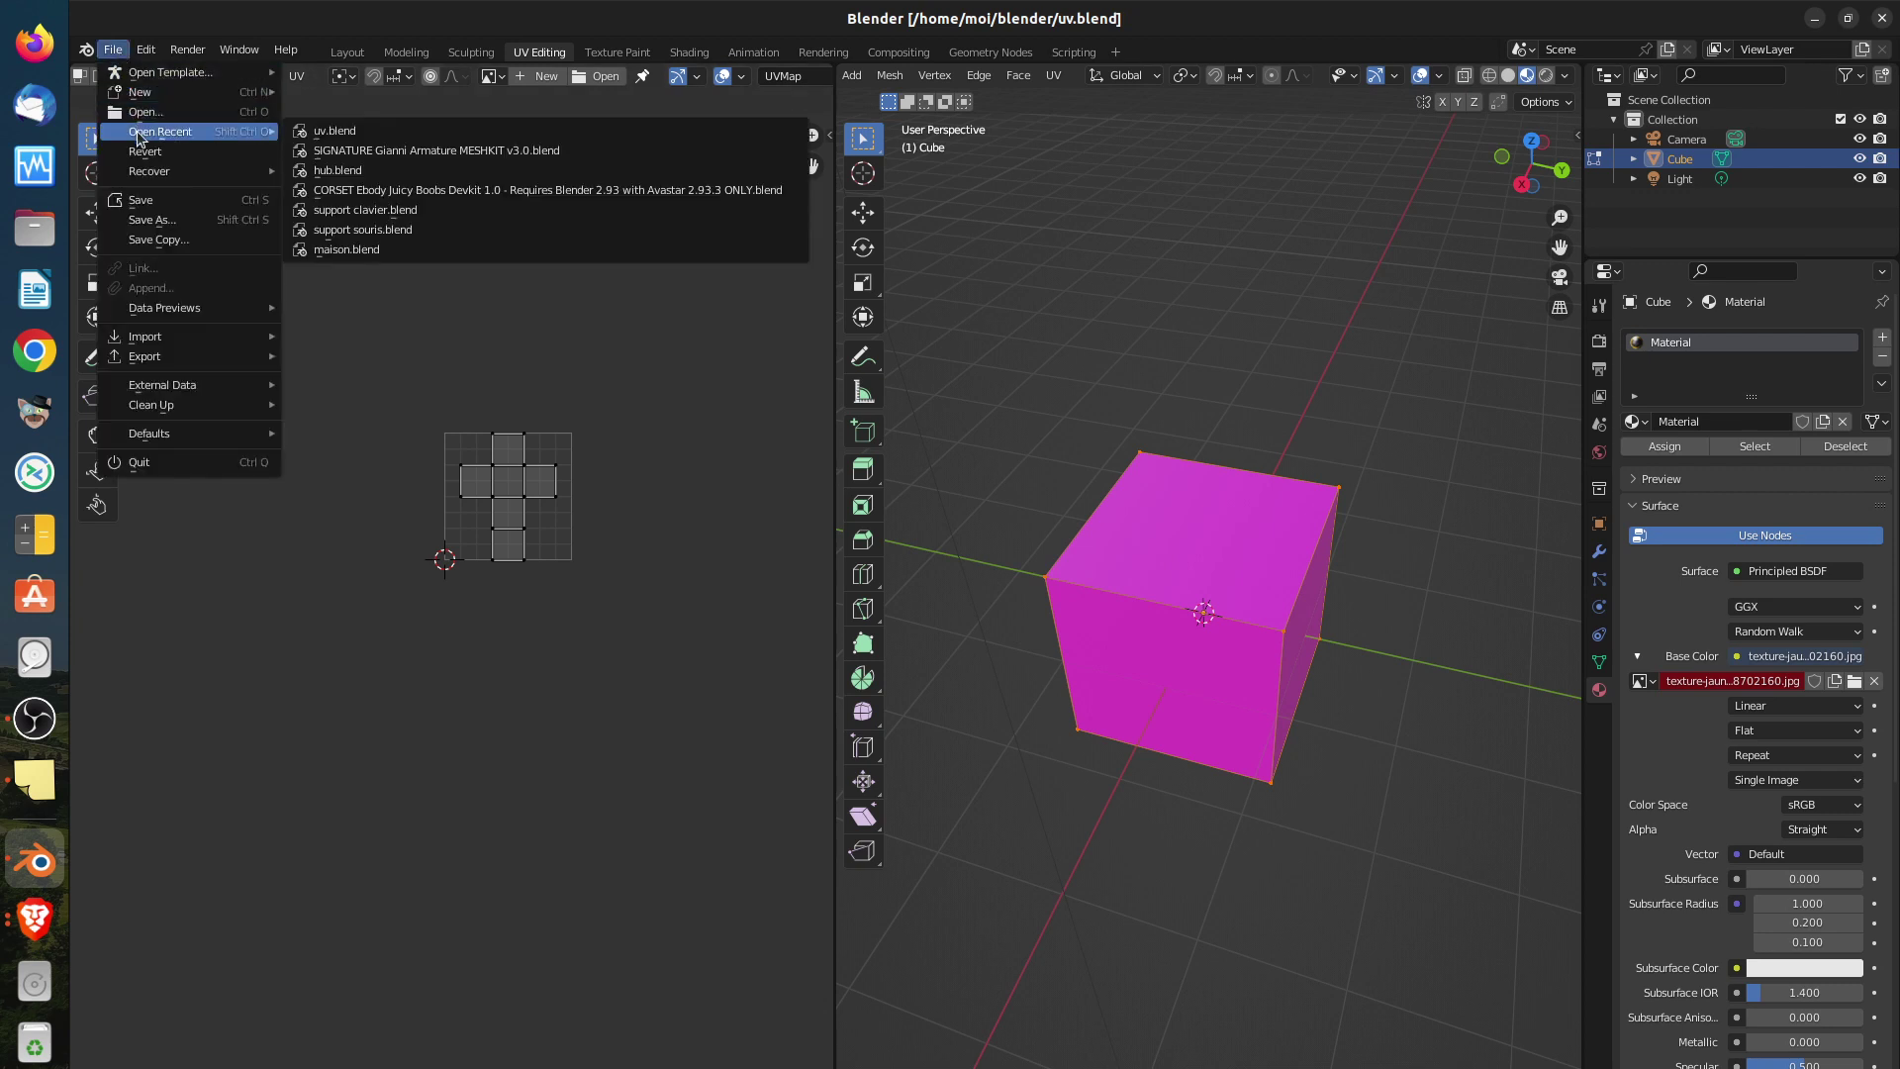
pyautogui.click(301, 131)
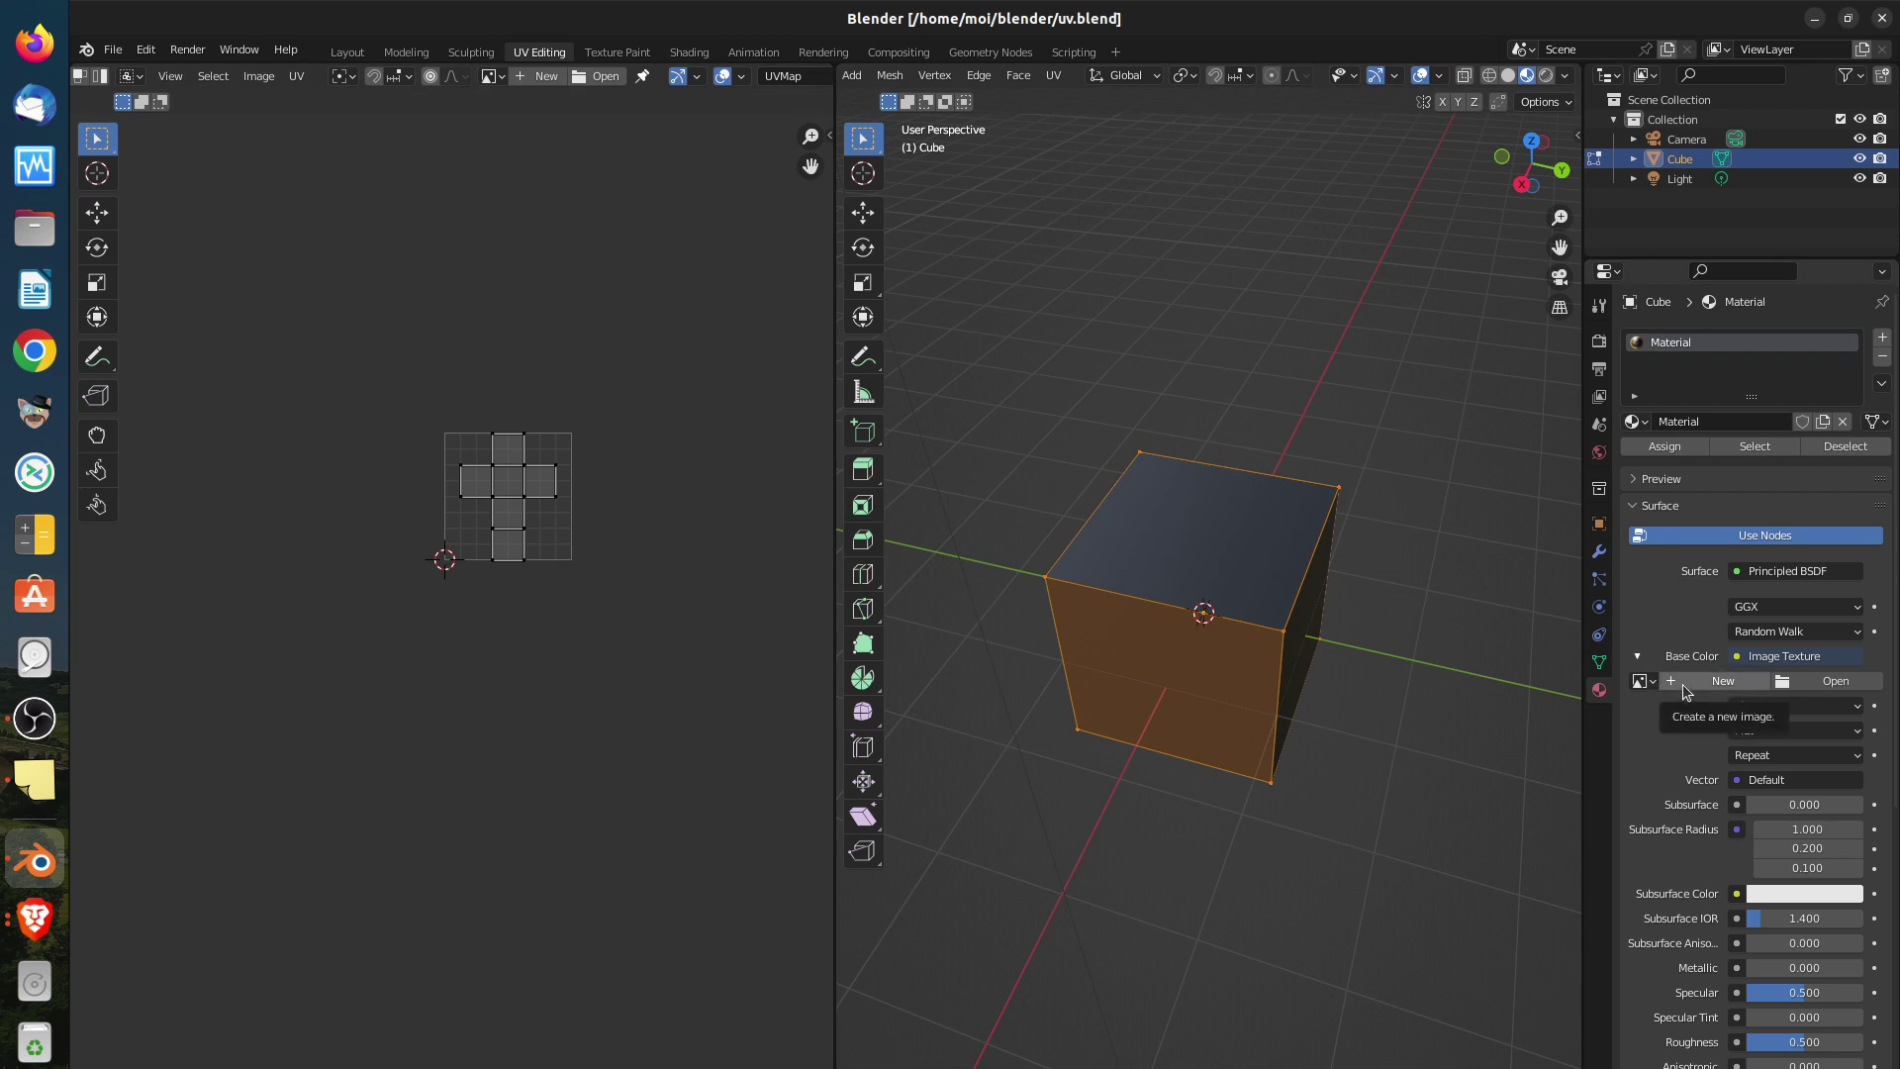
pyautogui.scroll(3, 1316, 623)
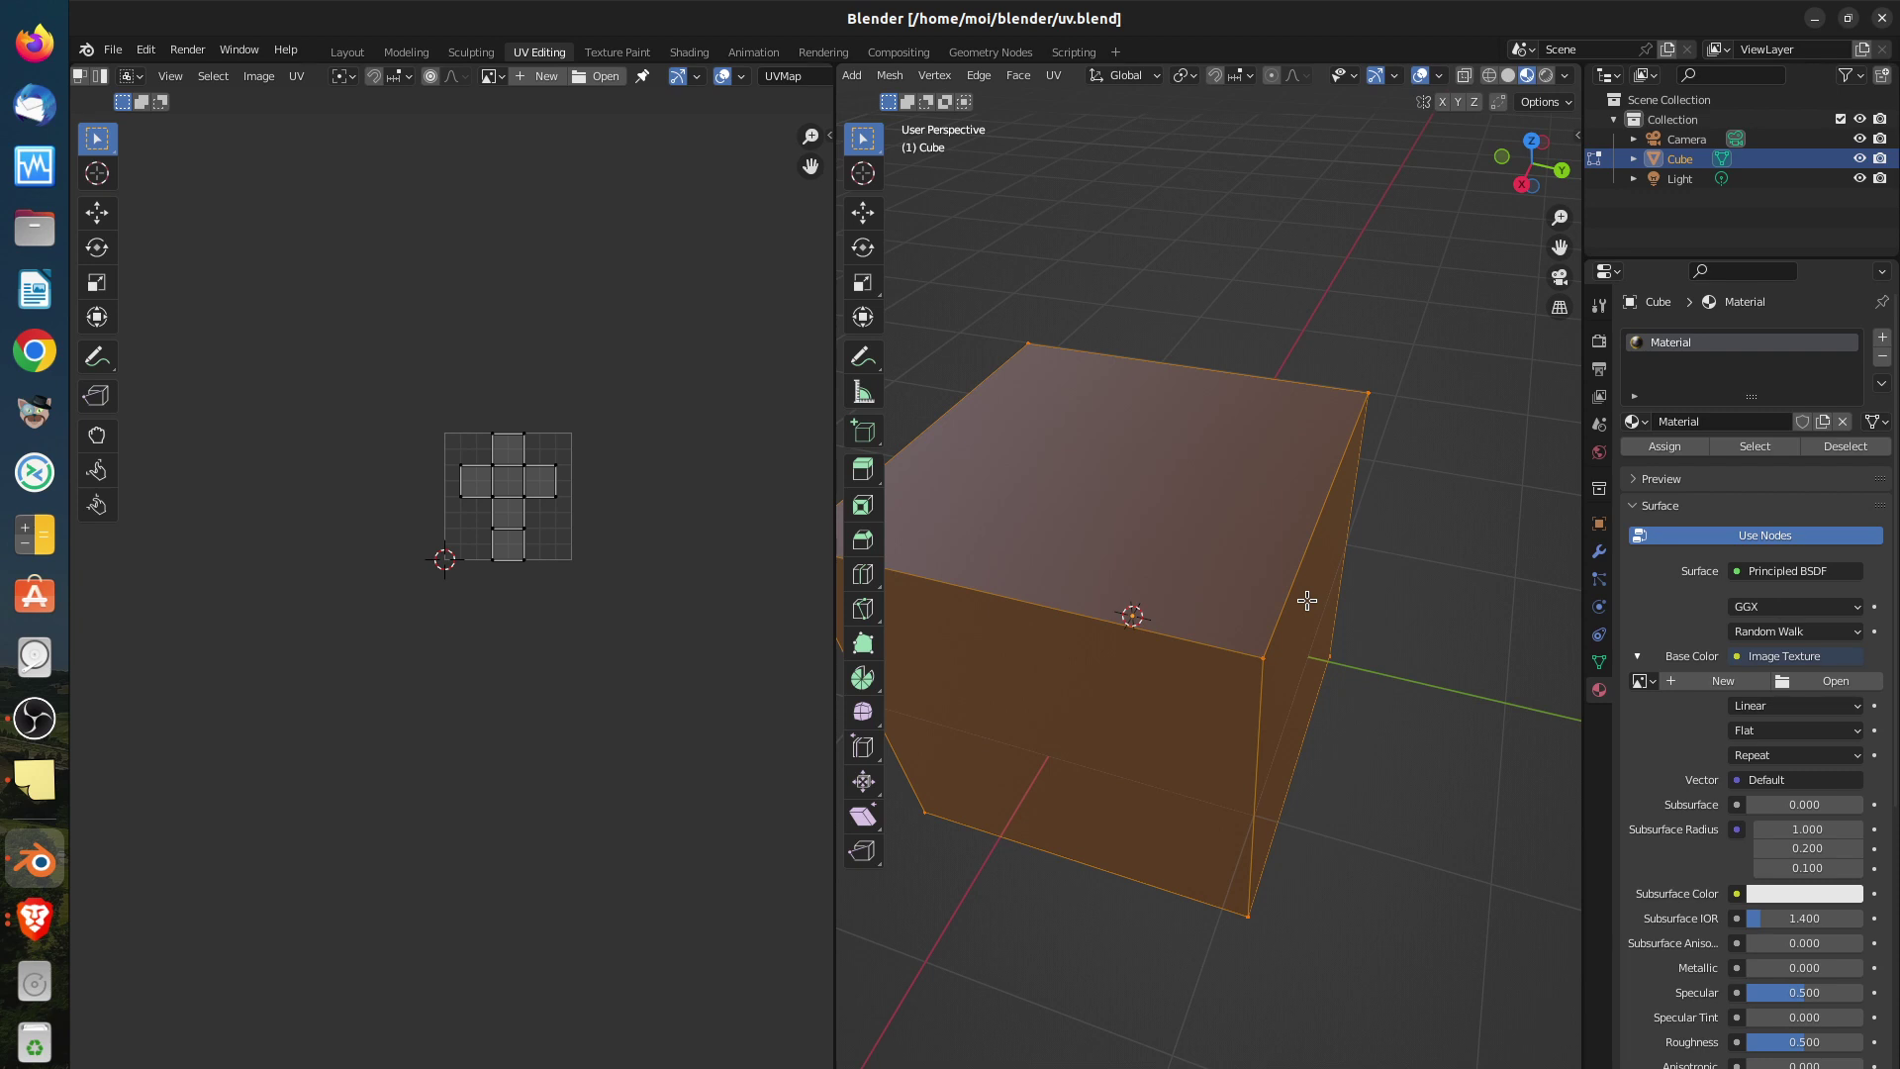
pyautogui.scroll(-2, 1337, 633)
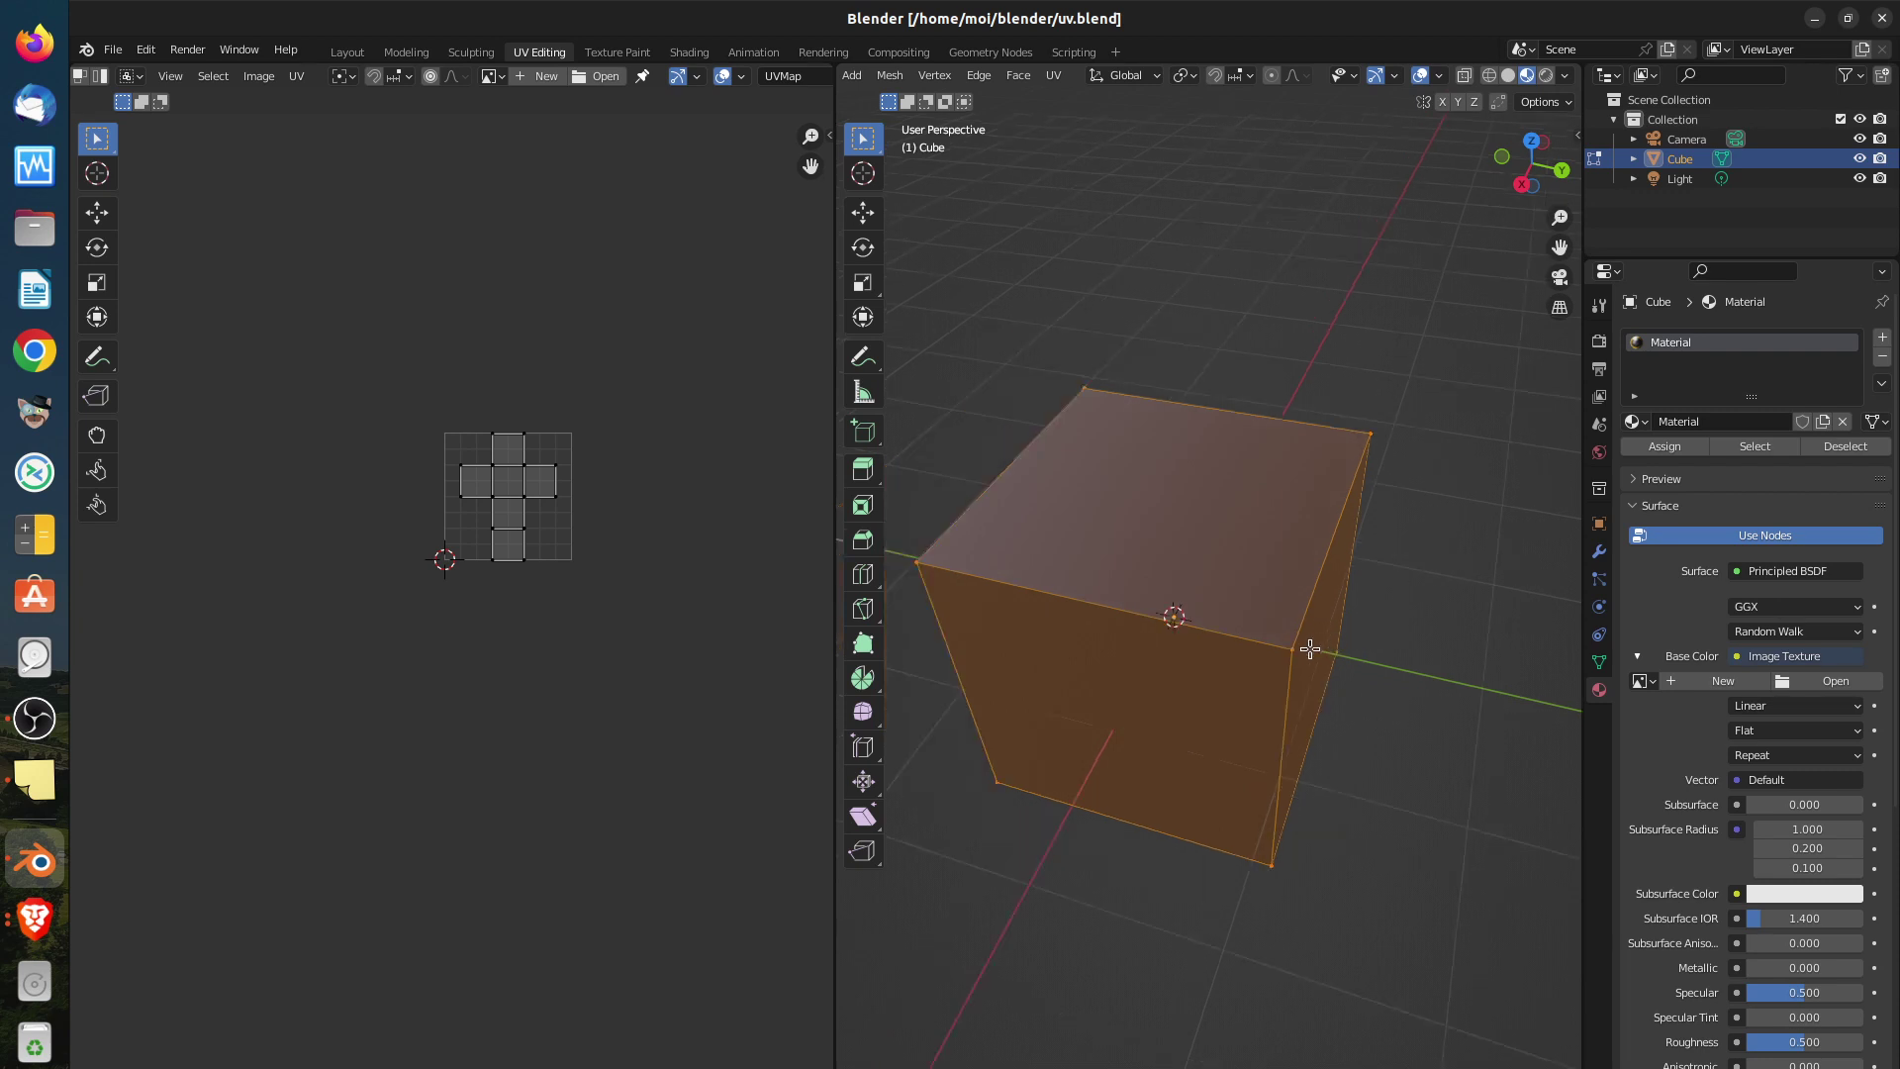
pyautogui.moveTo(1369, 670); pyautogui.dragTo(1279, 651, button='middle')
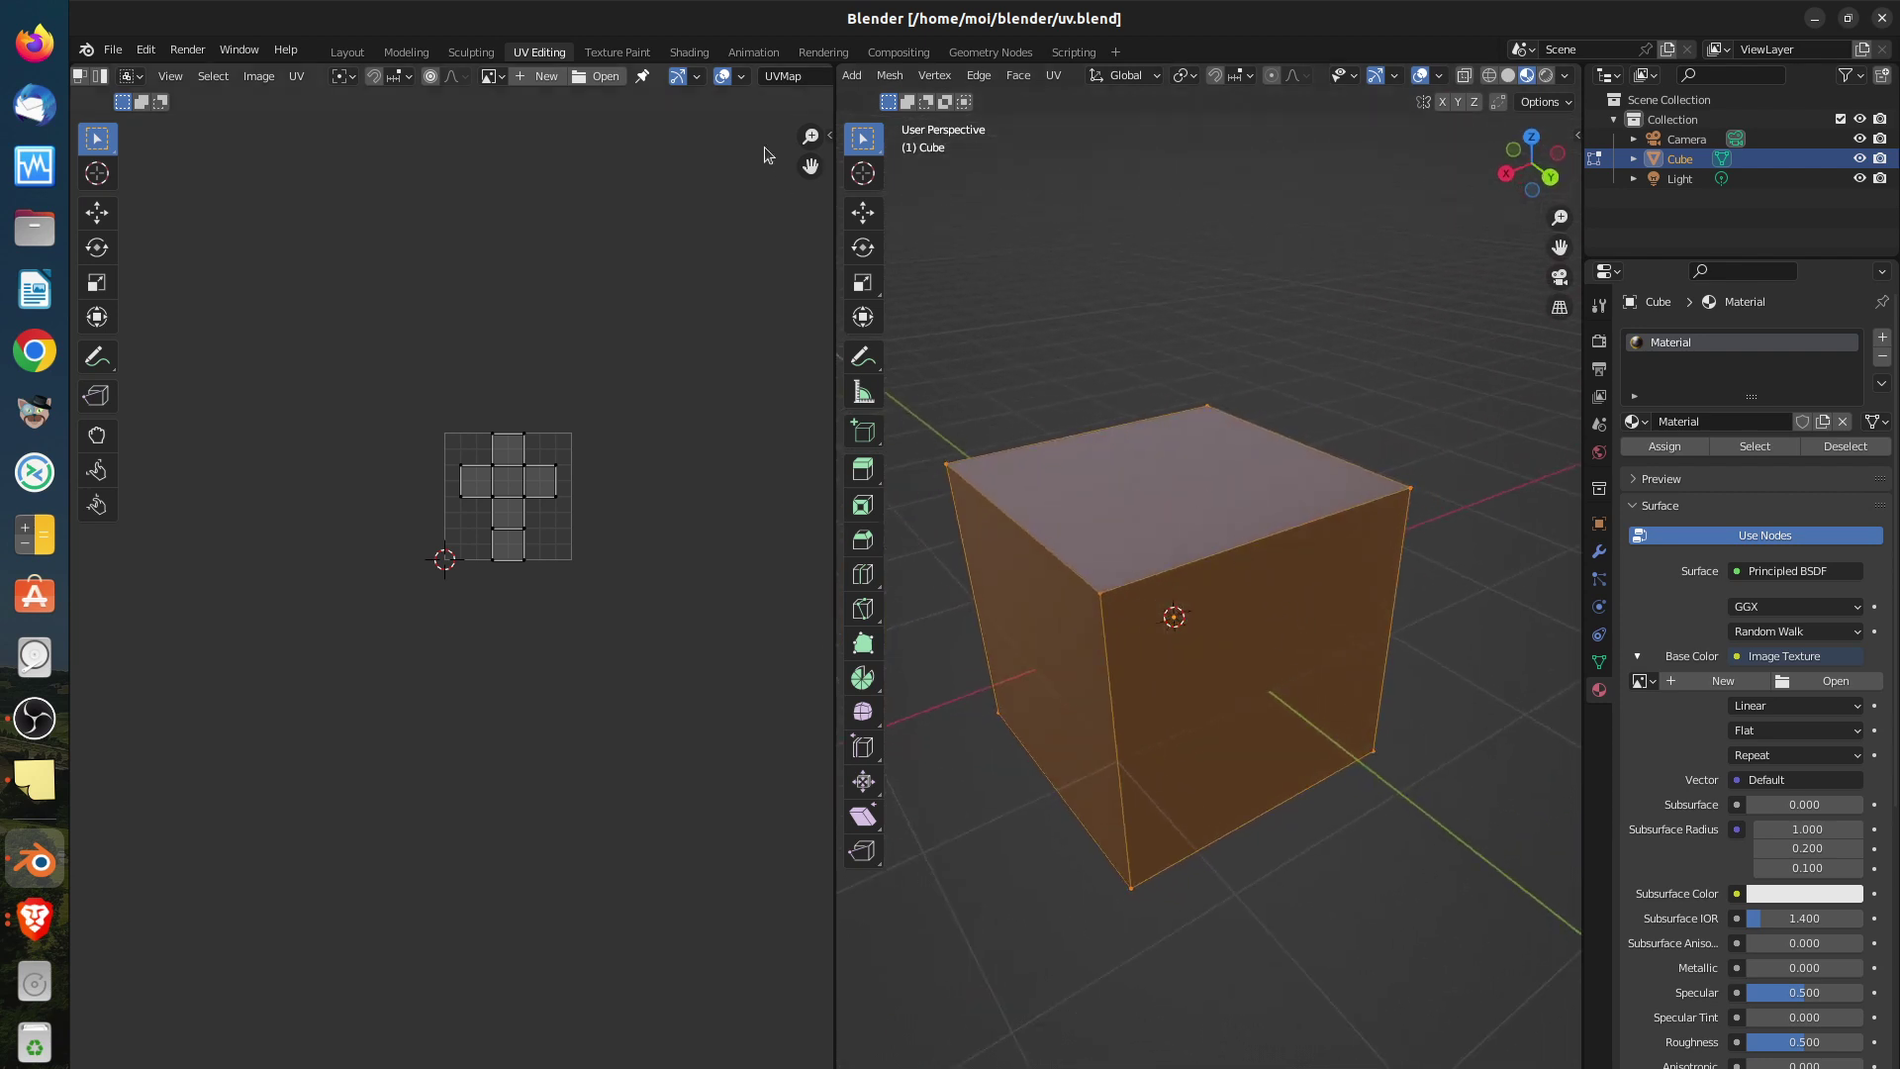
# Switch the cube from Edit Mode to Object Mode and delete it from the scene
pyautogui.moveTo(1008, 75); pyautogui.dragTo(1317, 77, button='middle')
pyautogui.click(959, 79)
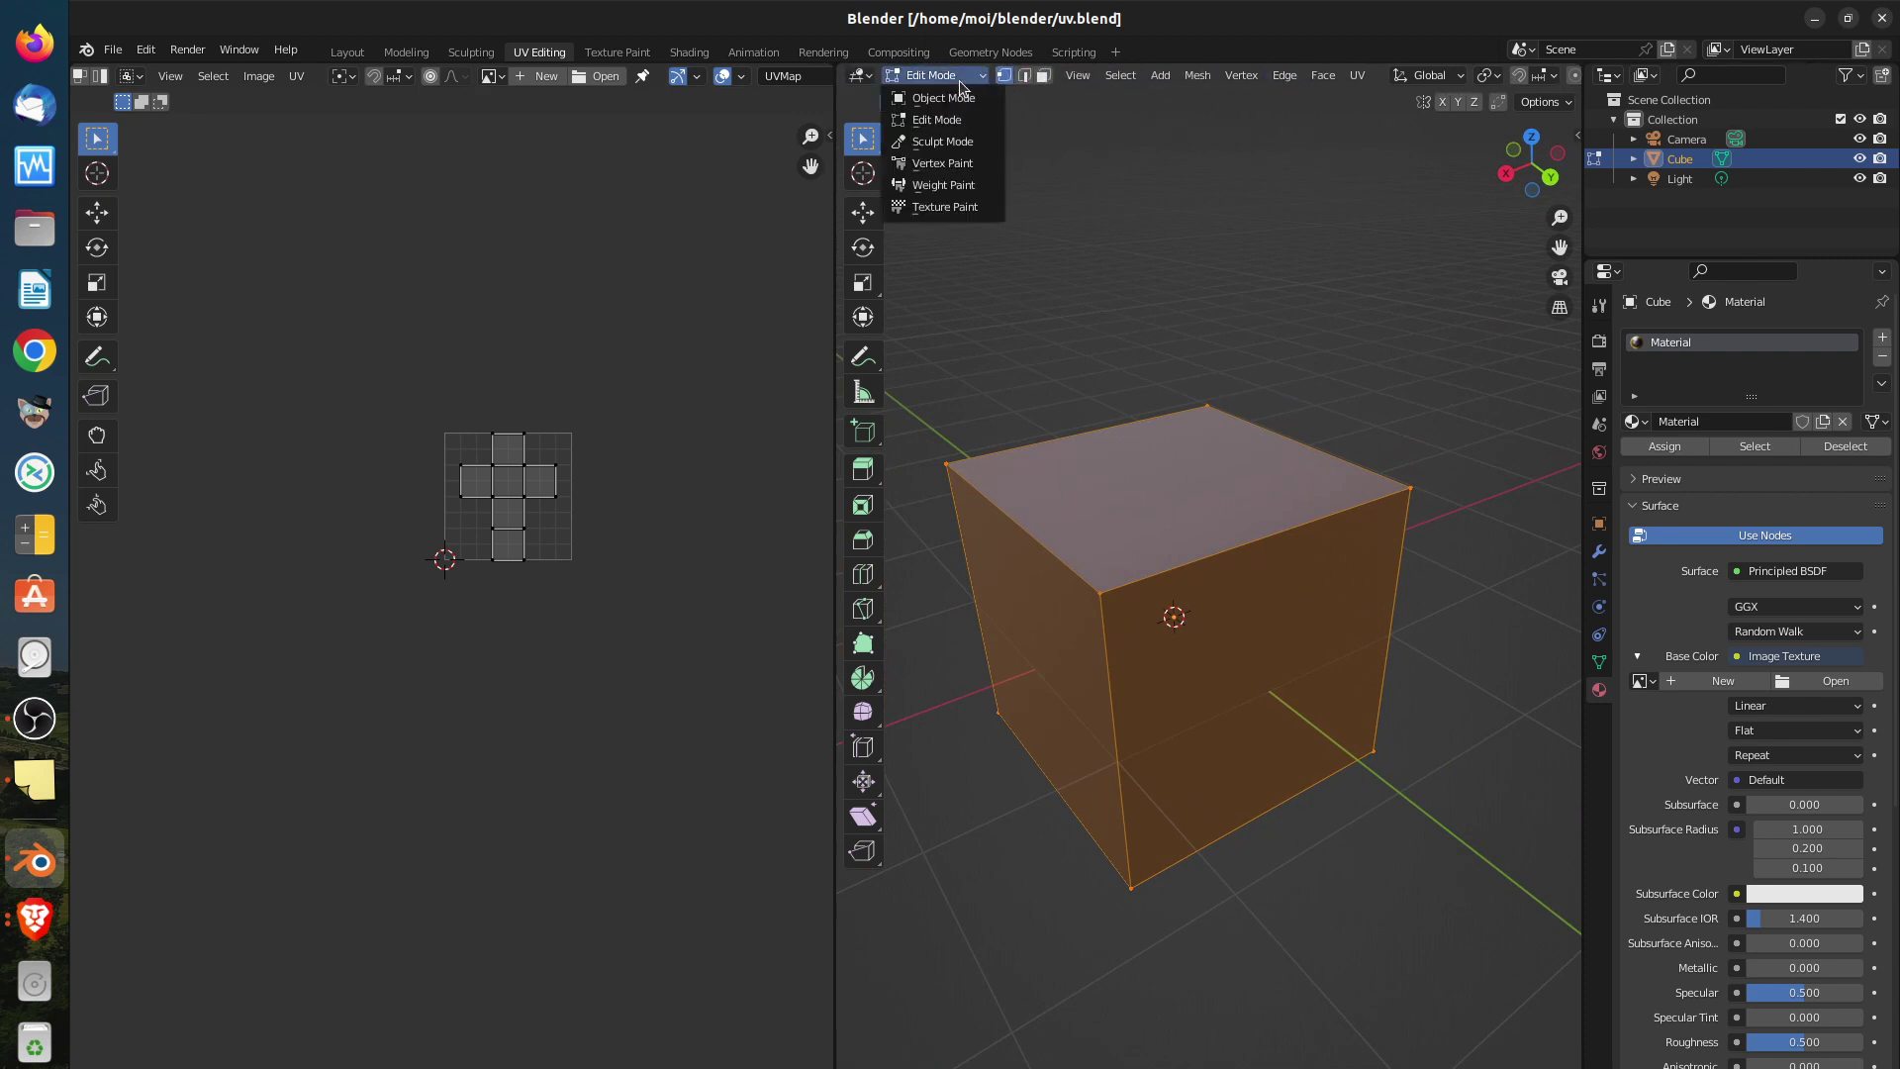
pyautogui.click(962, 99)
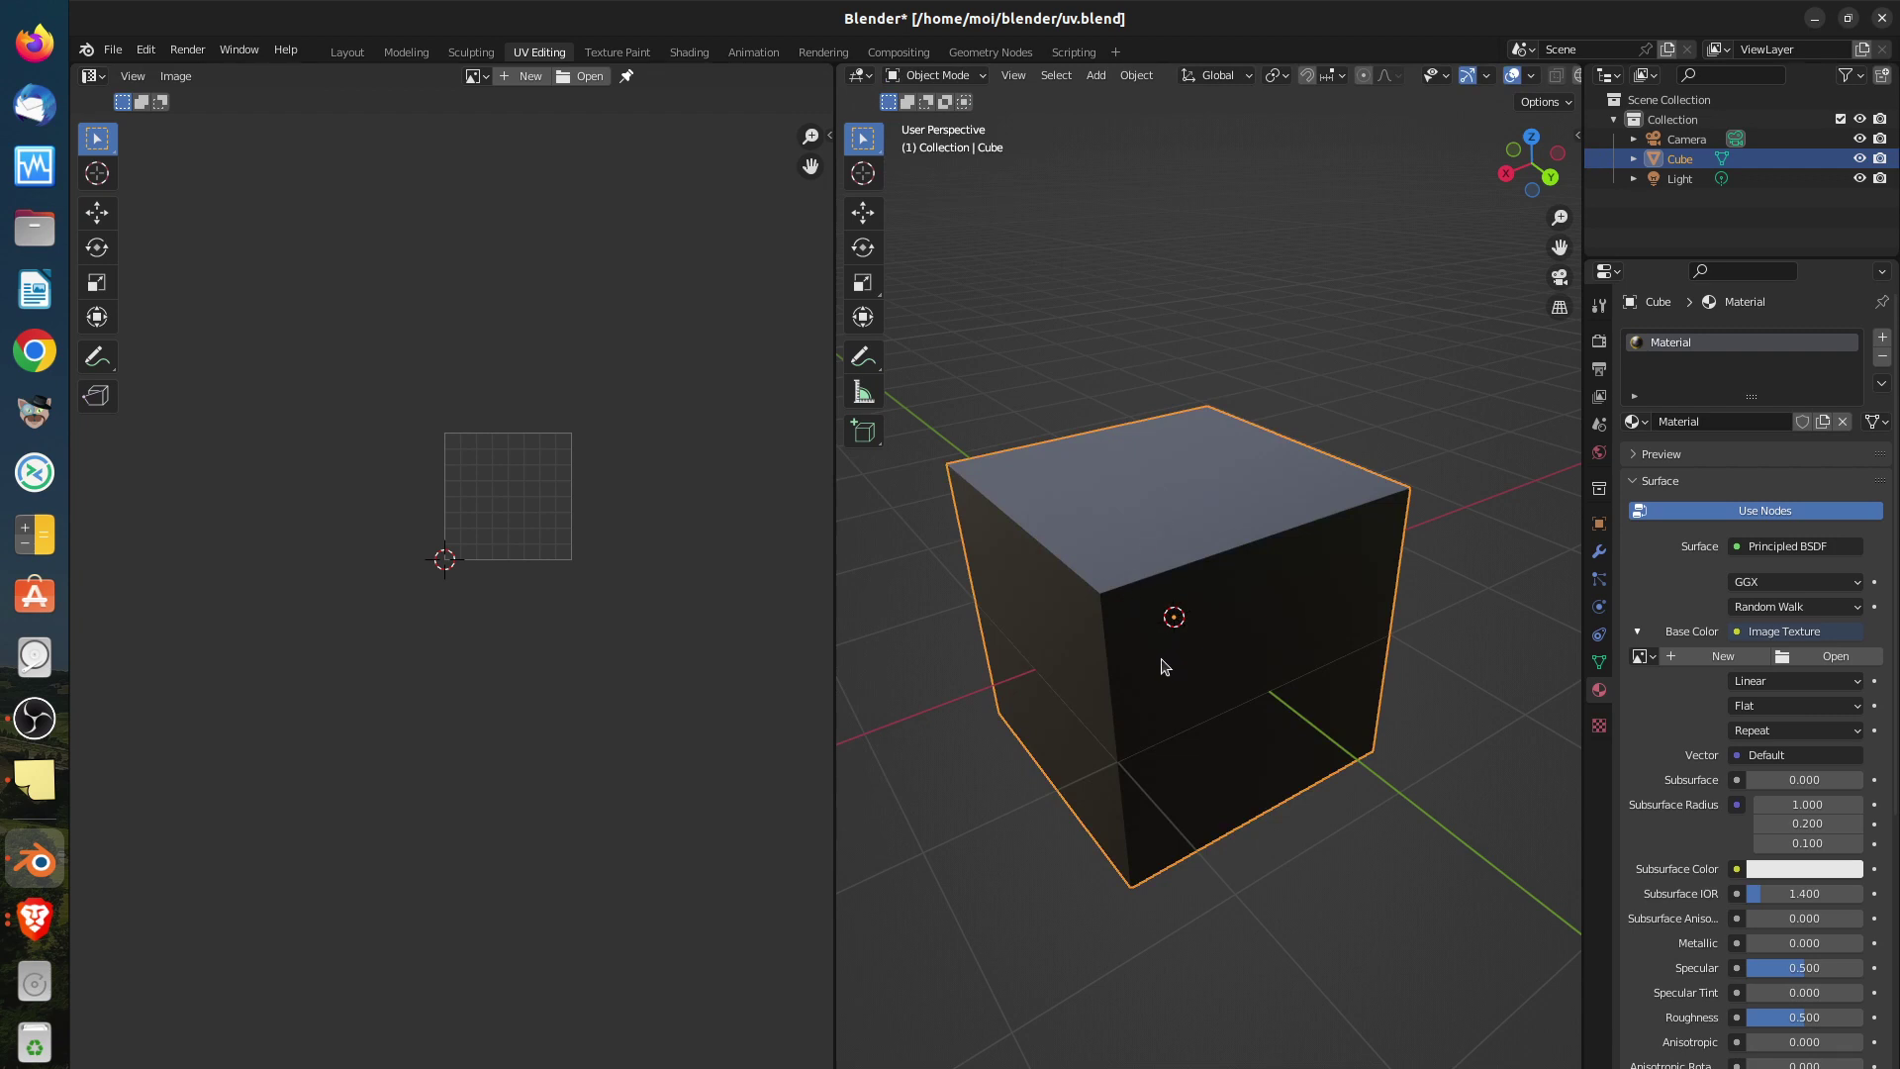
pyautogui.press('Delete')
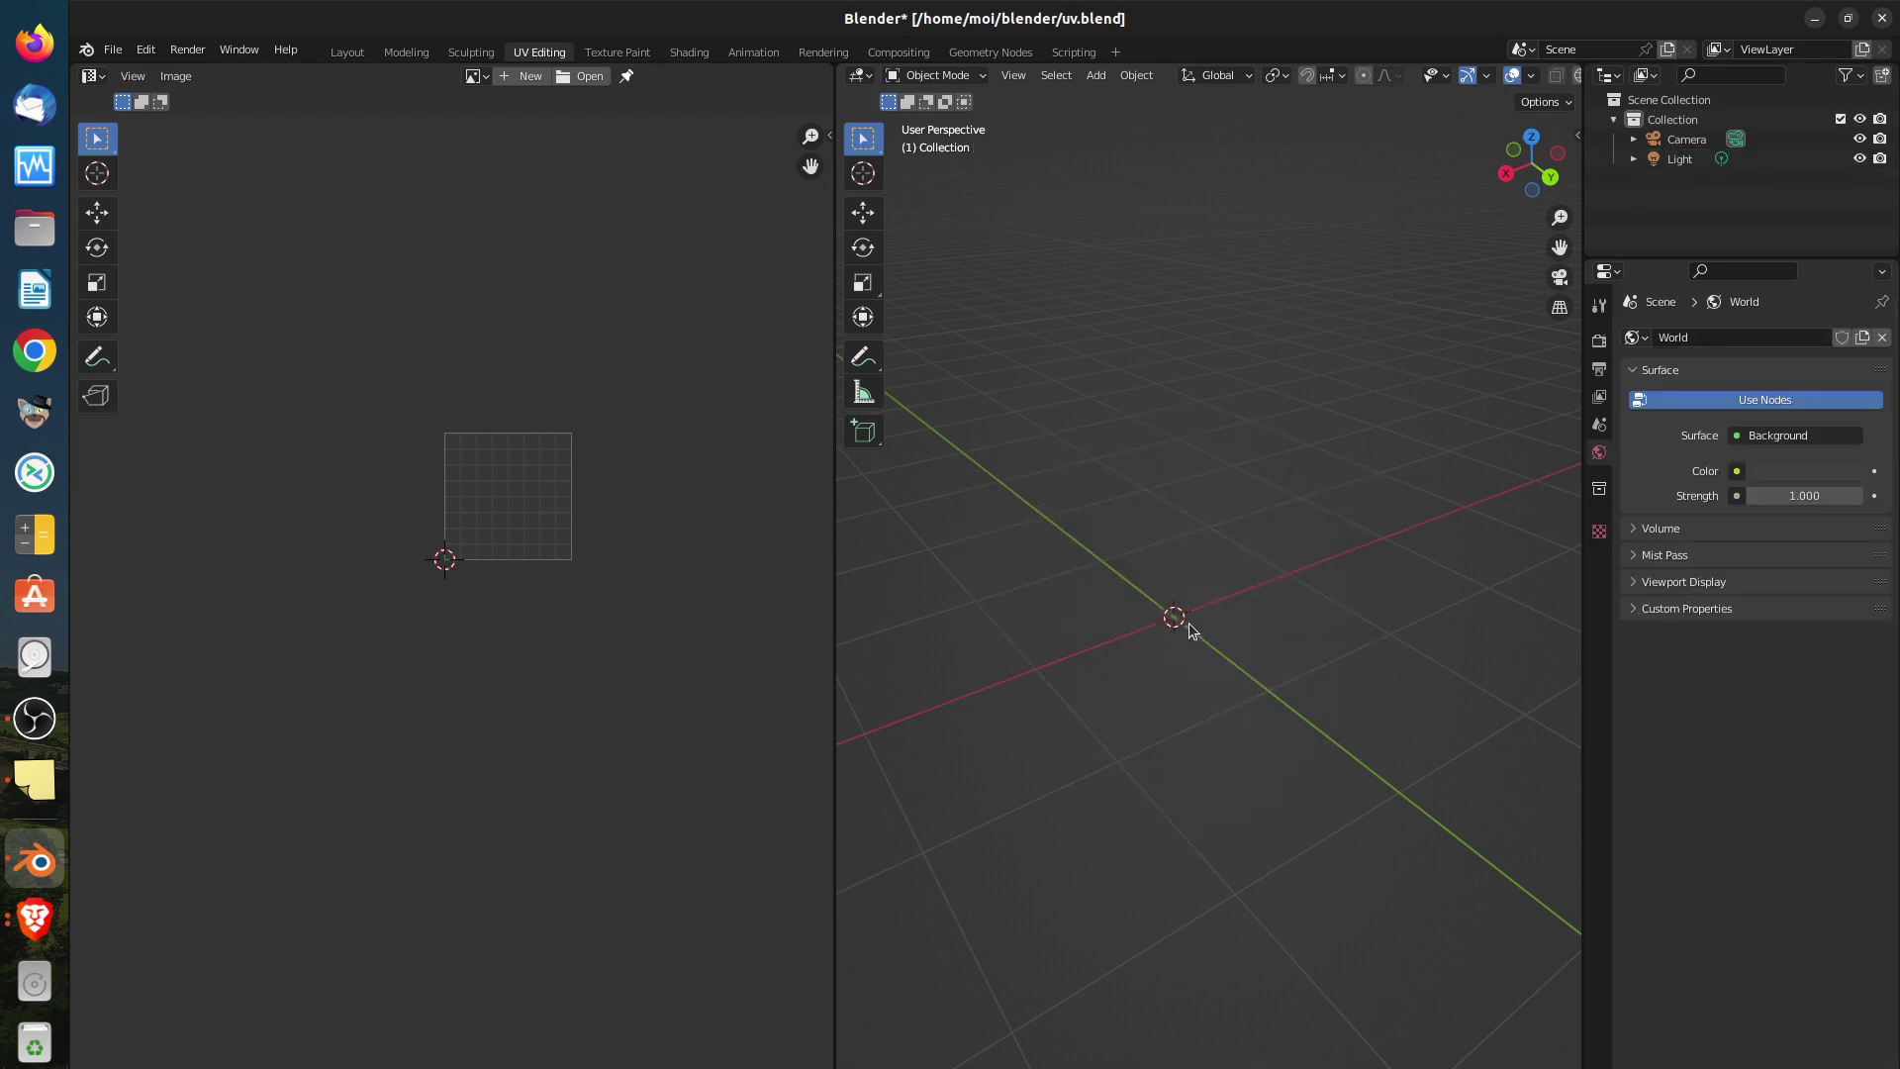
# Add a UV Sphere mesh at the 3D cursor and put it in Edit Mode
pyautogui.hotkey('shift', 'a')
pyautogui.moveTo(1191, 616)
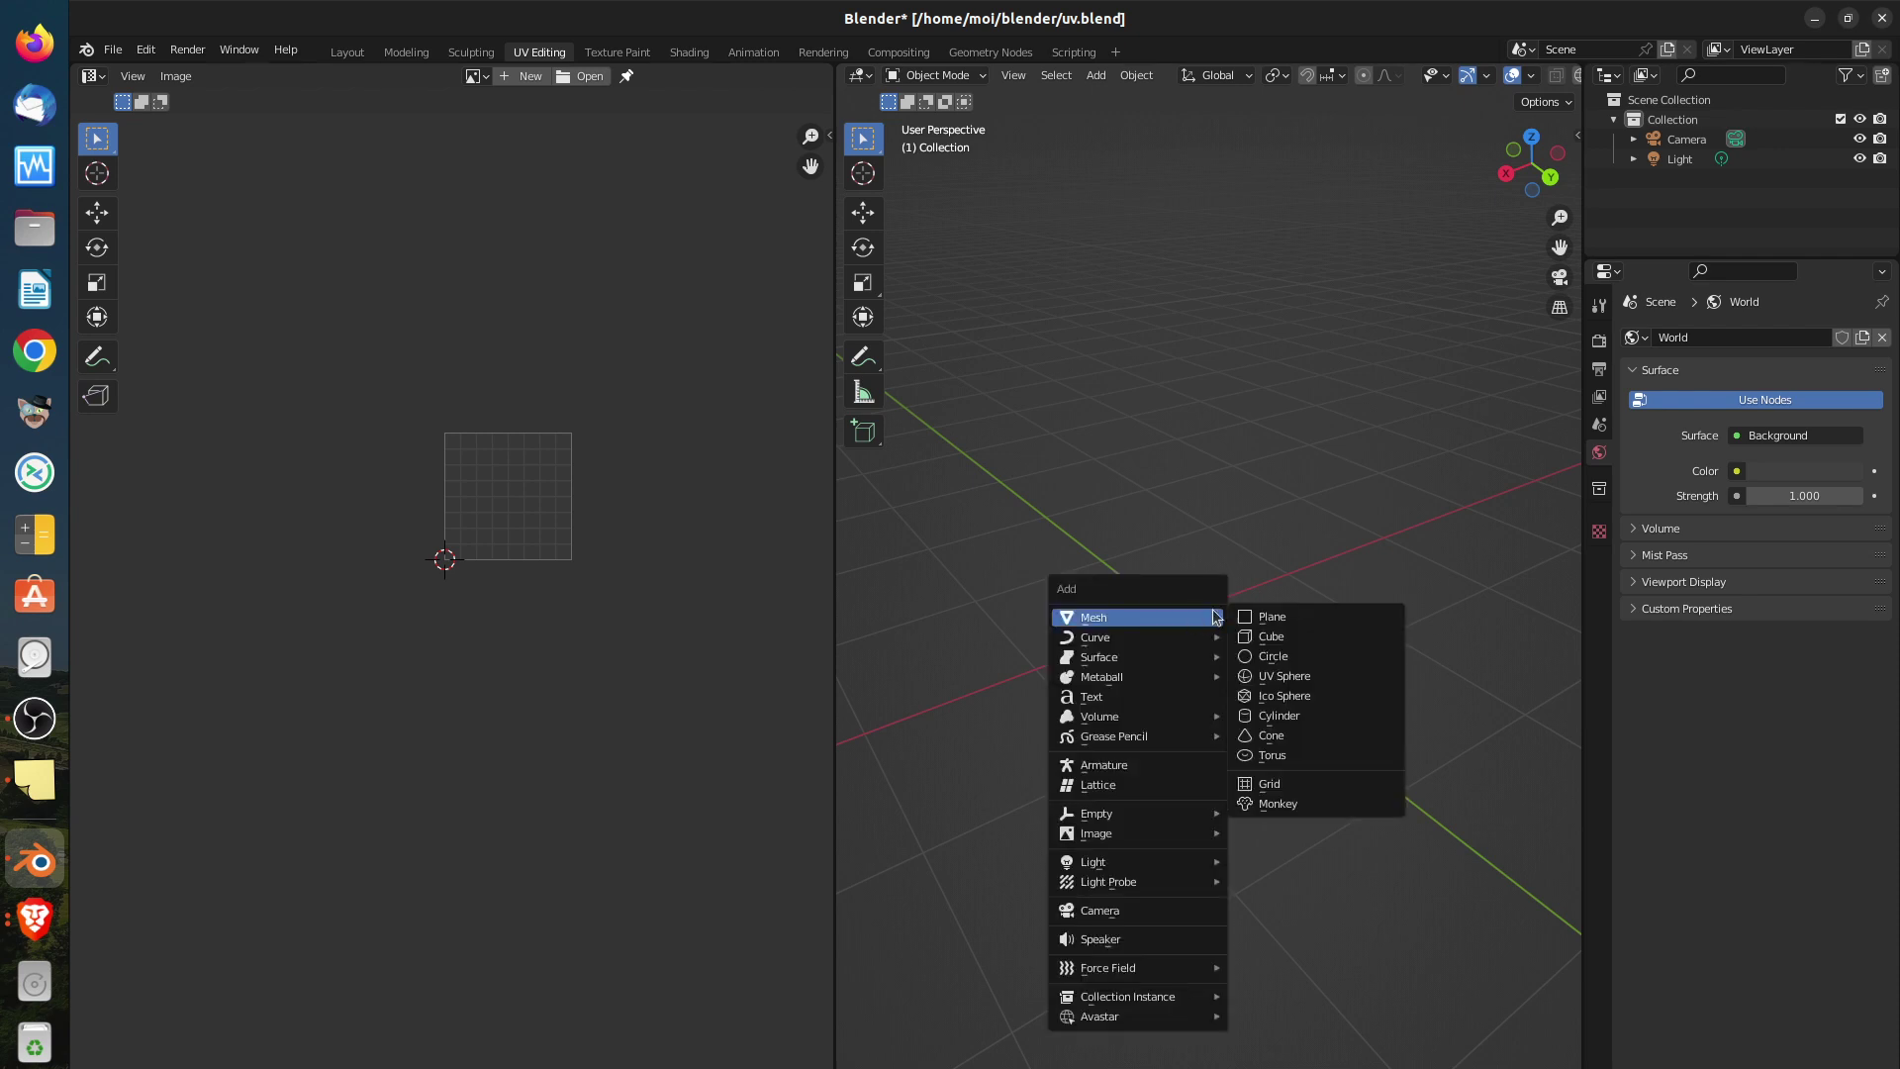
pyautogui.click(1276, 681)
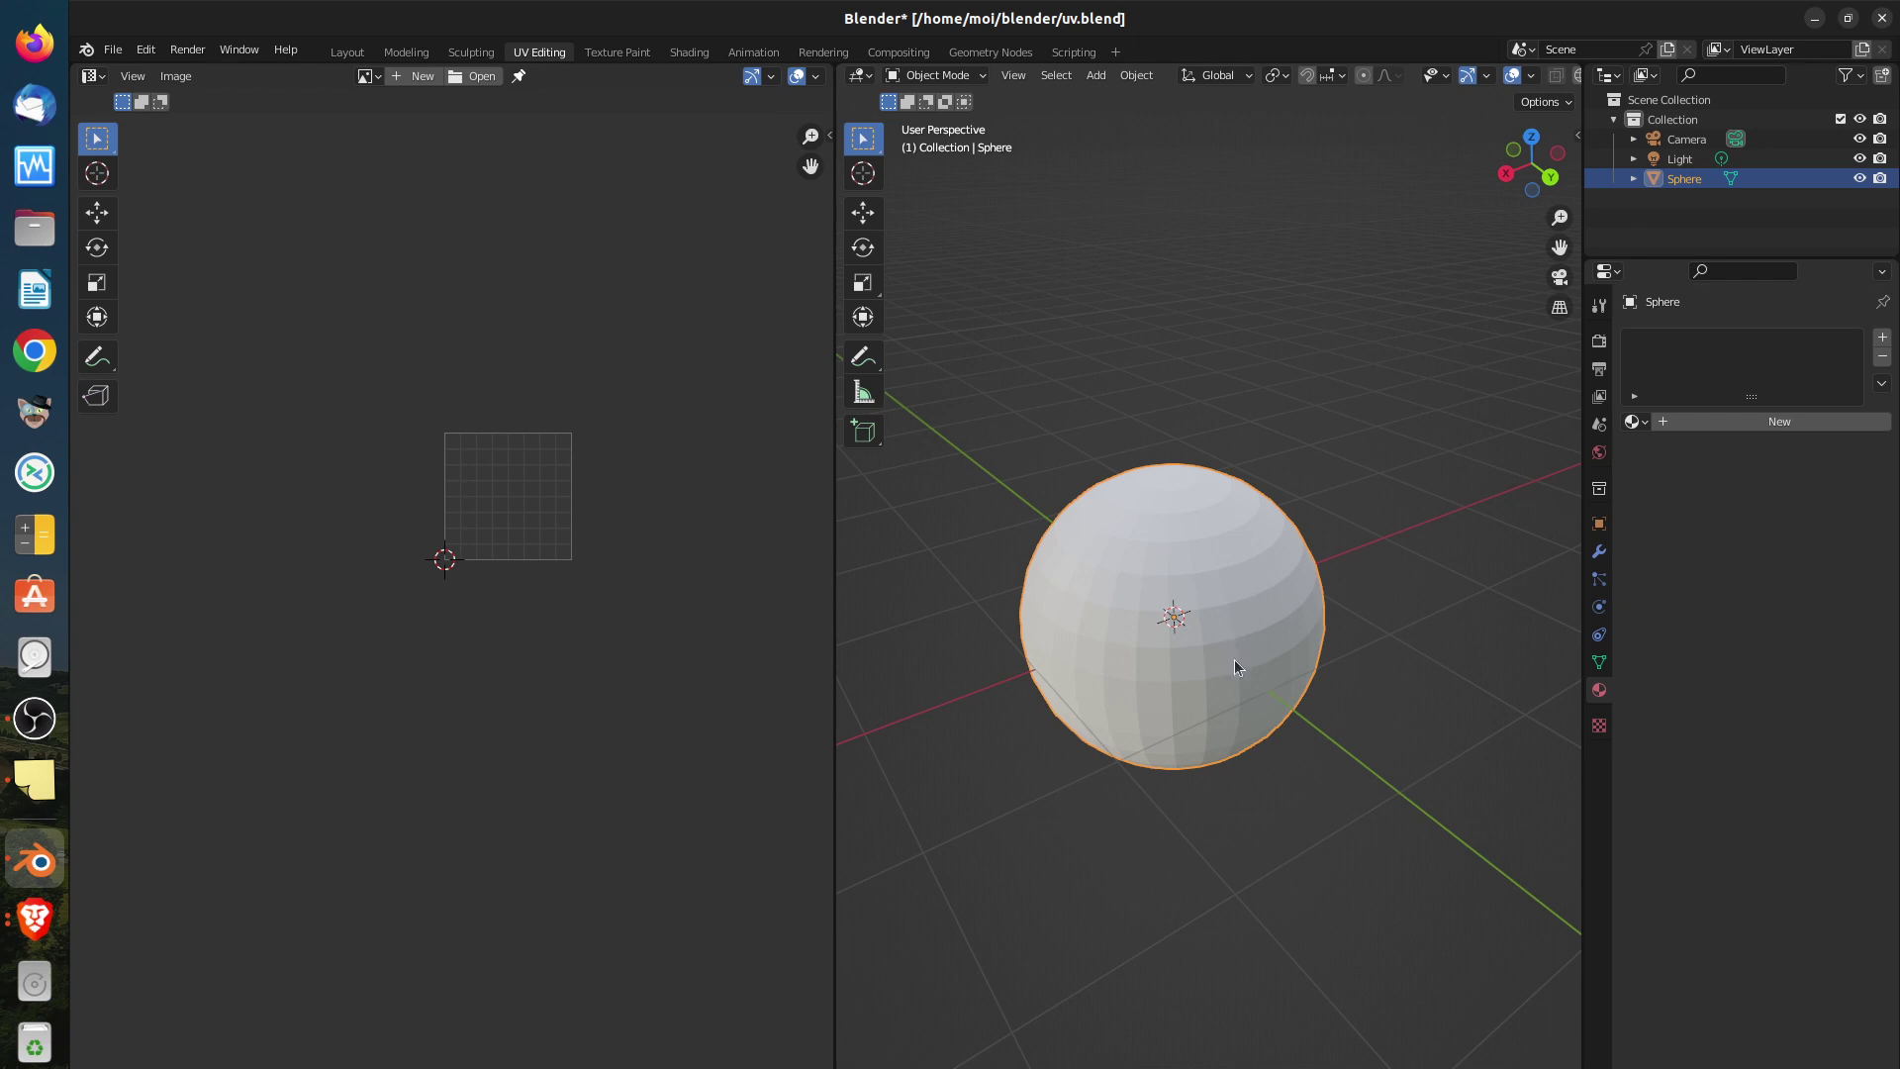
pyautogui.scroll(1, 1185, 643)
pyautogui.scroll(1, 1197, 649)
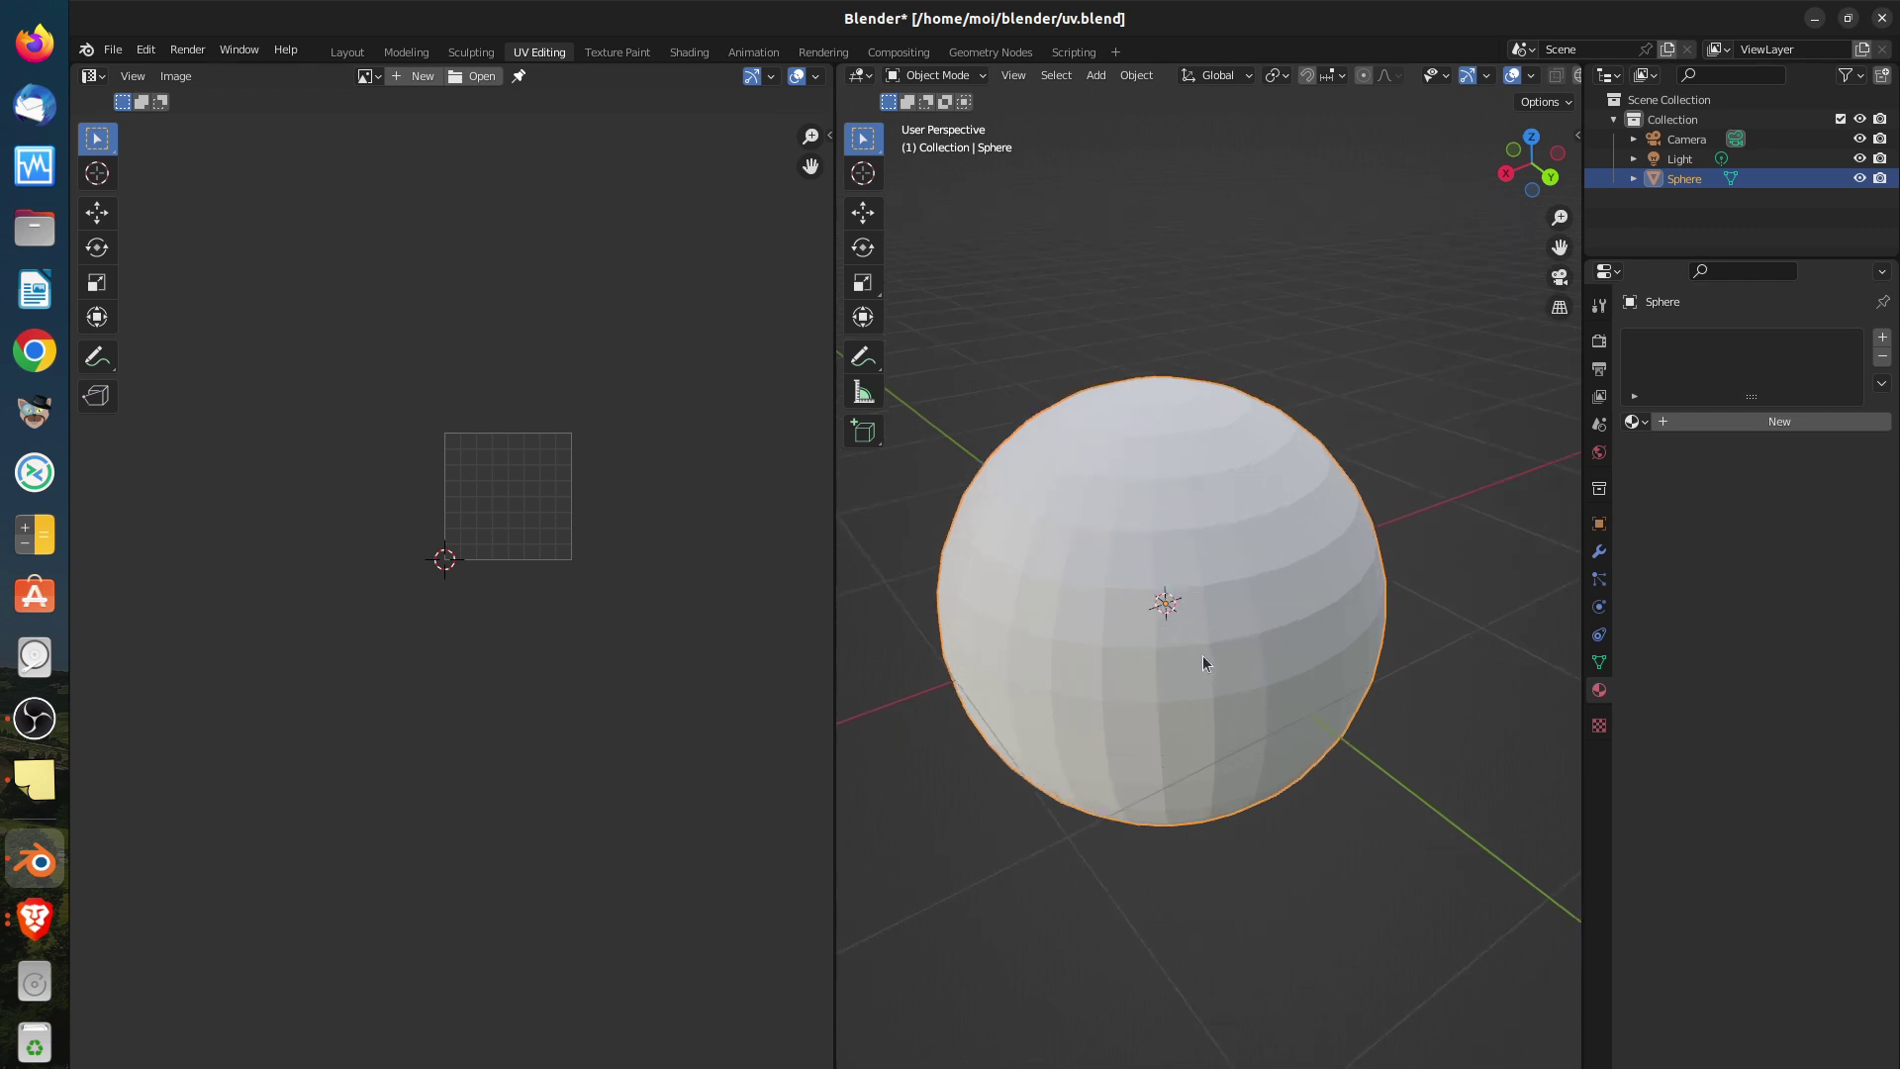
pyautogui.press('Tab')
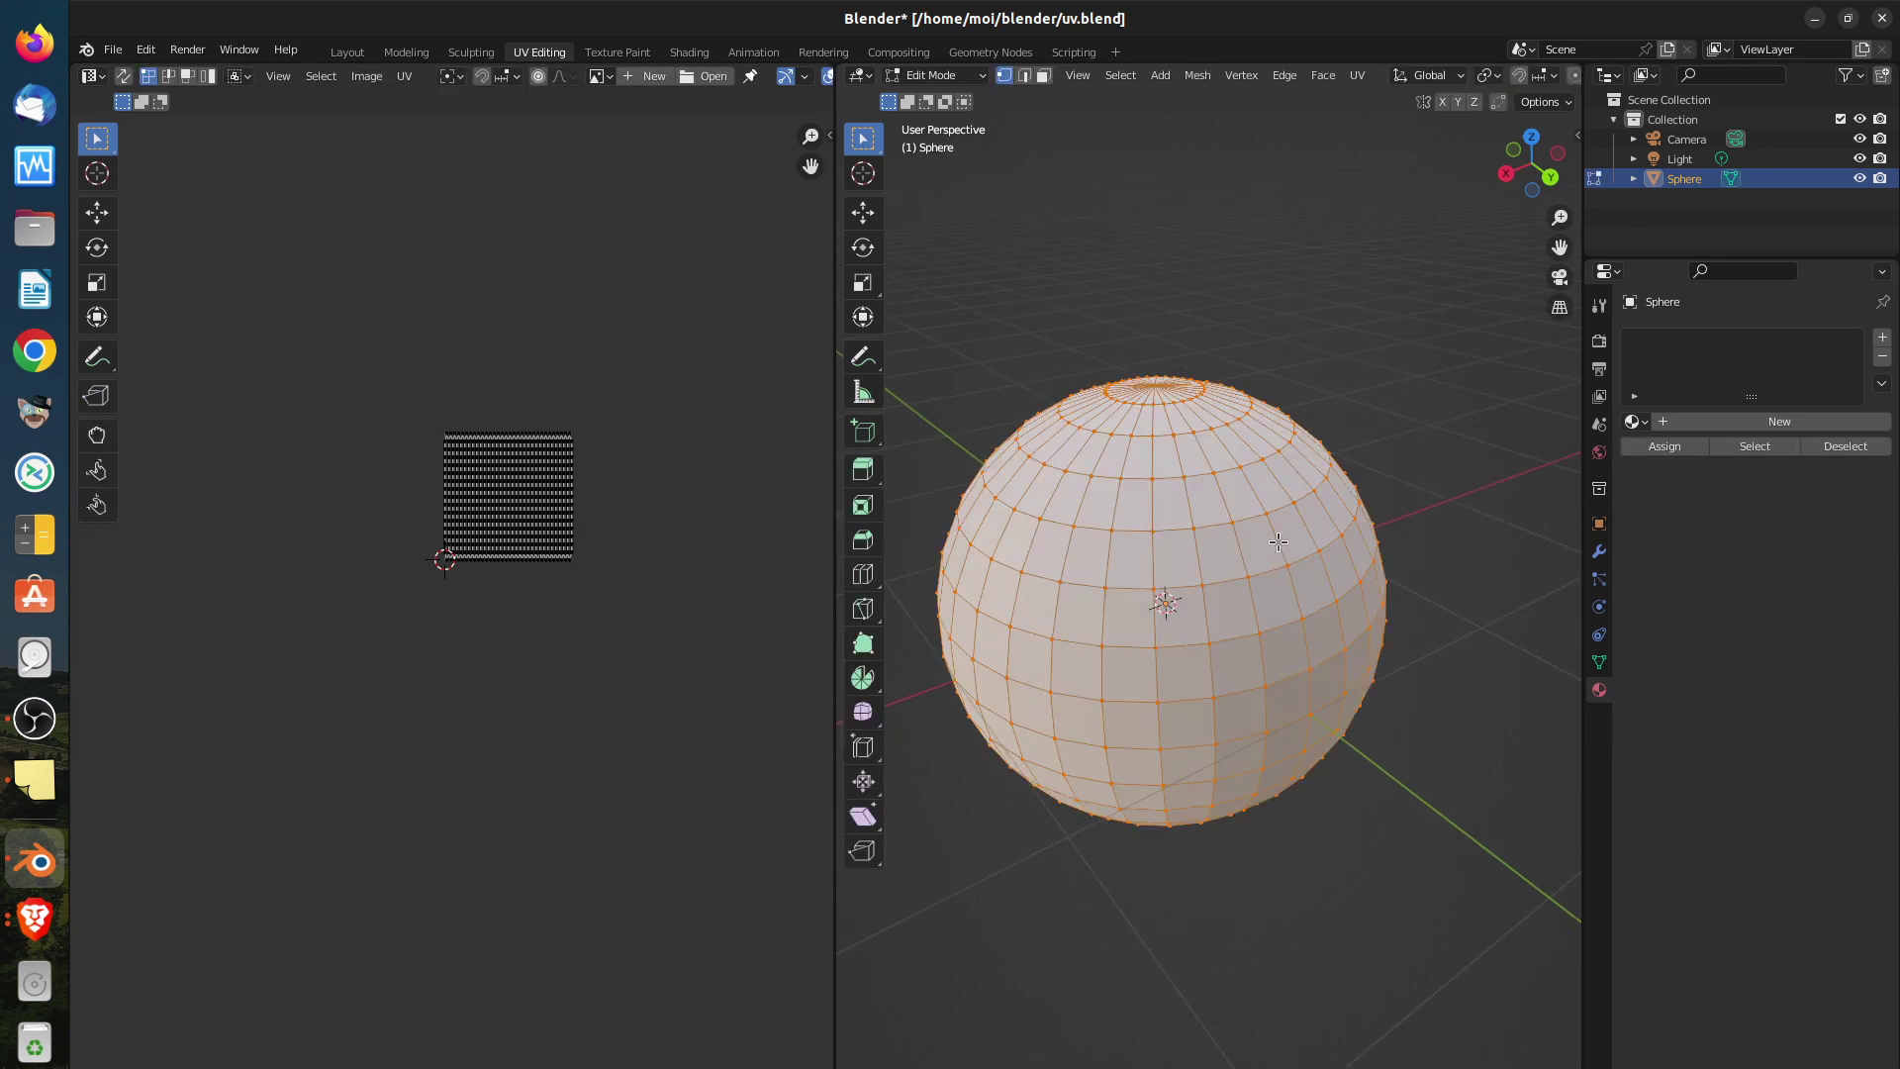
pyautogui.click(1152, 434)
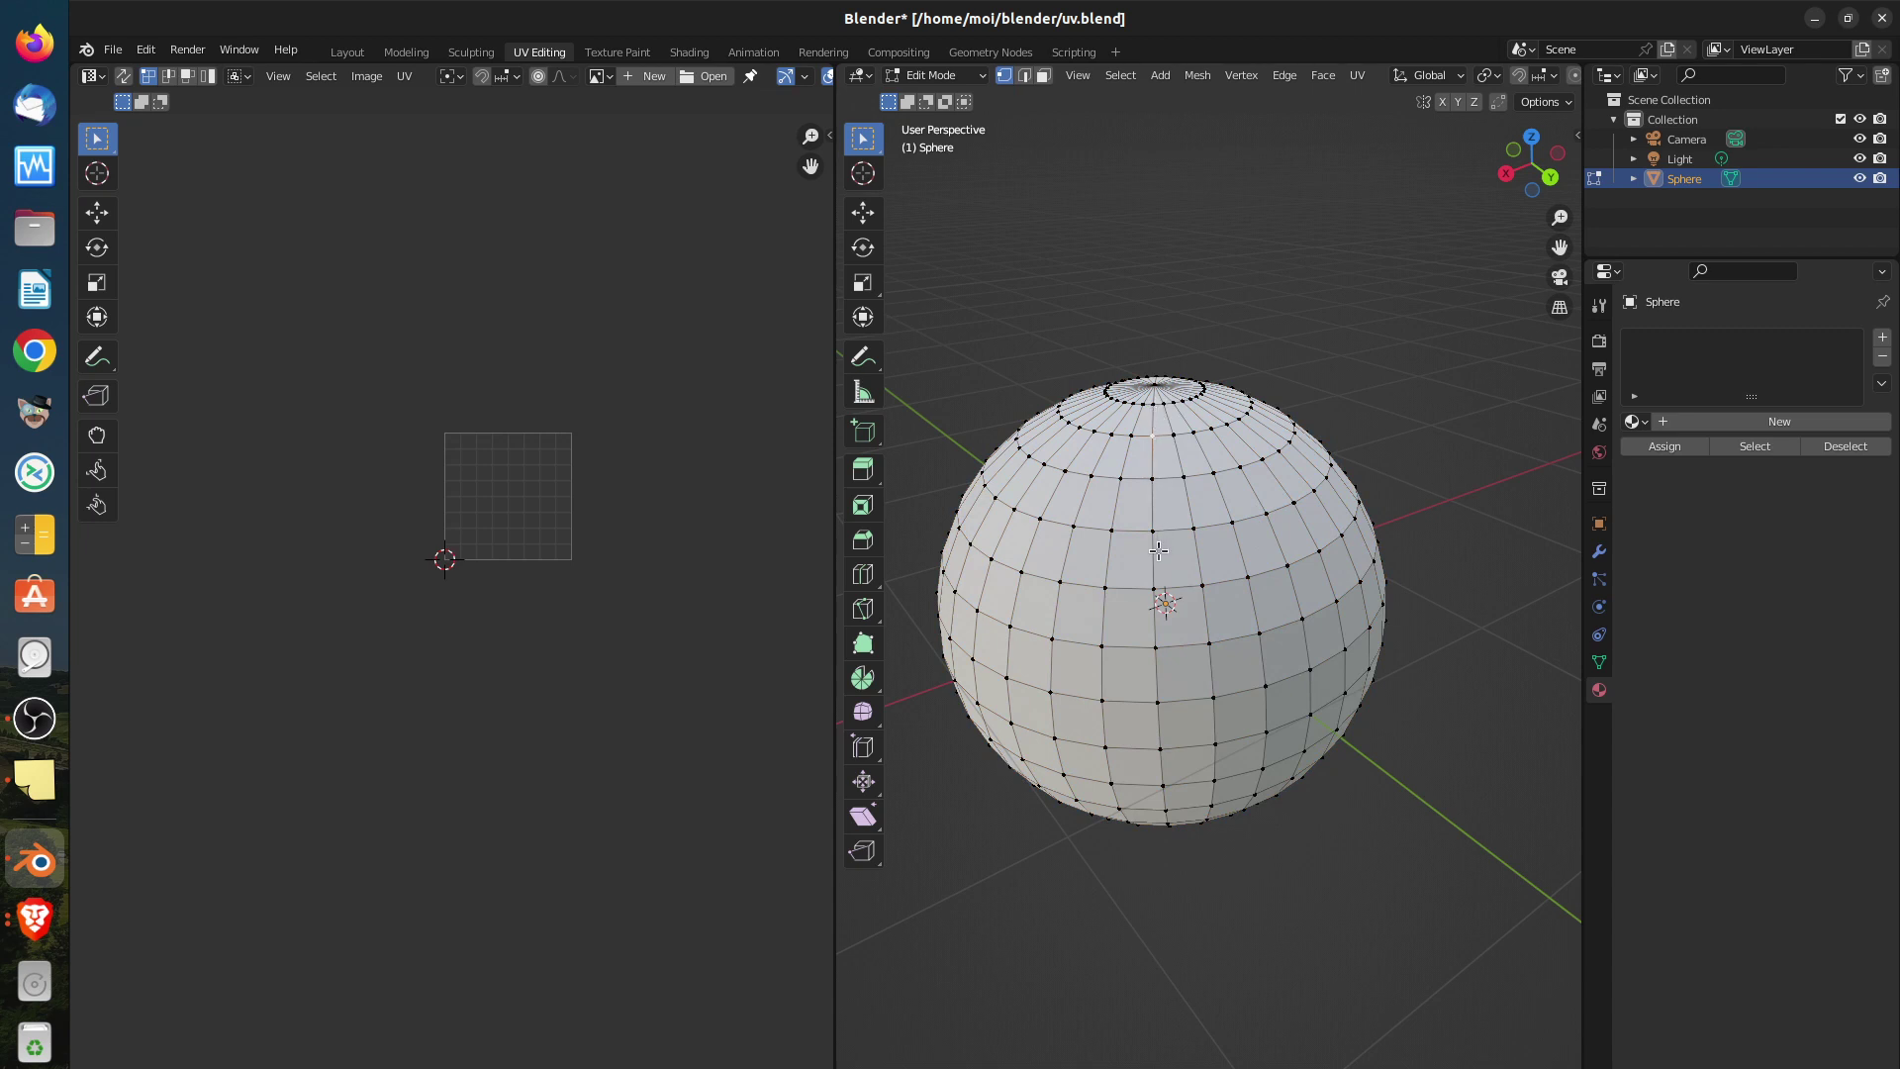
pyautogui.keyDown('alt'); pyautogui.click(1158, 551); pyautogui.keyUp('alt')
pyautogui.moveTo(1442, 603); pyautogui.dragTo(1277, 597, button='middle')
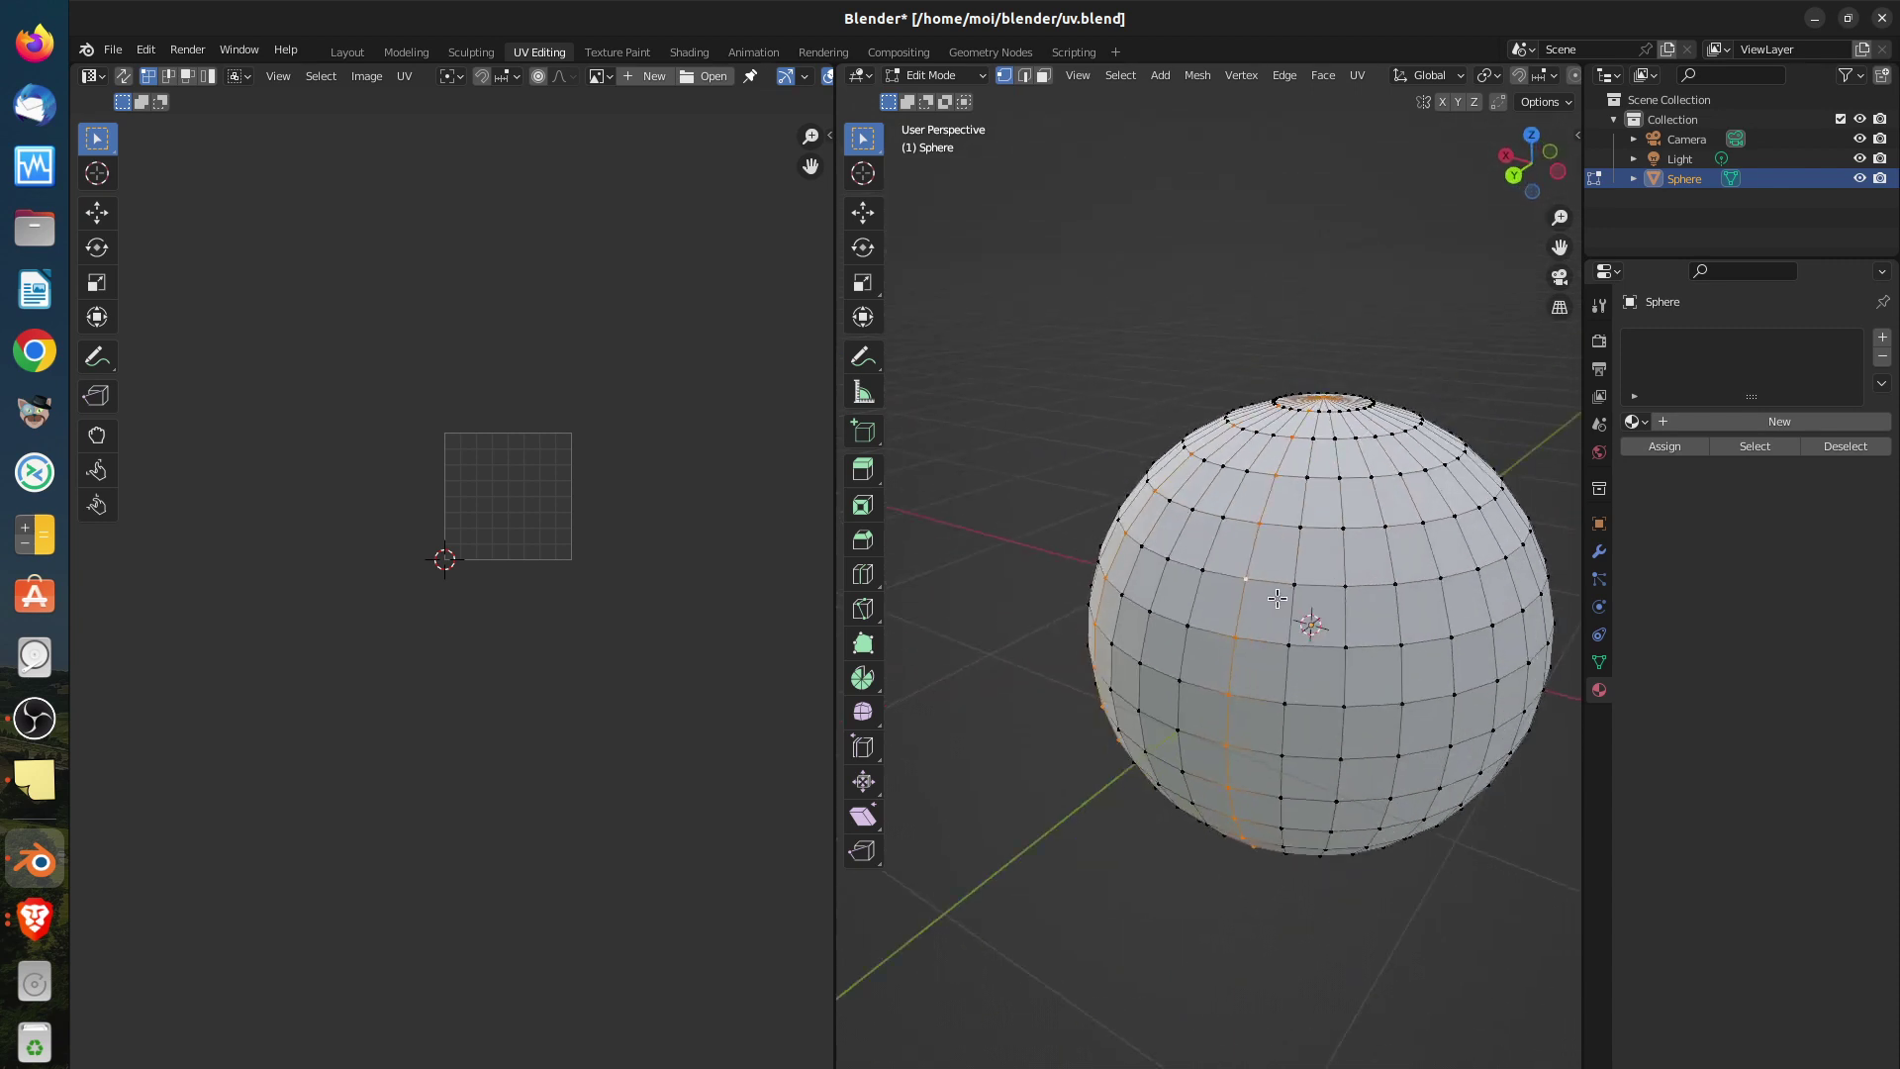
# Select eight evenly spaced pole-to-pole meridian edge paths around the sphere and mark them as seams
pyautogui.press('KP_7')
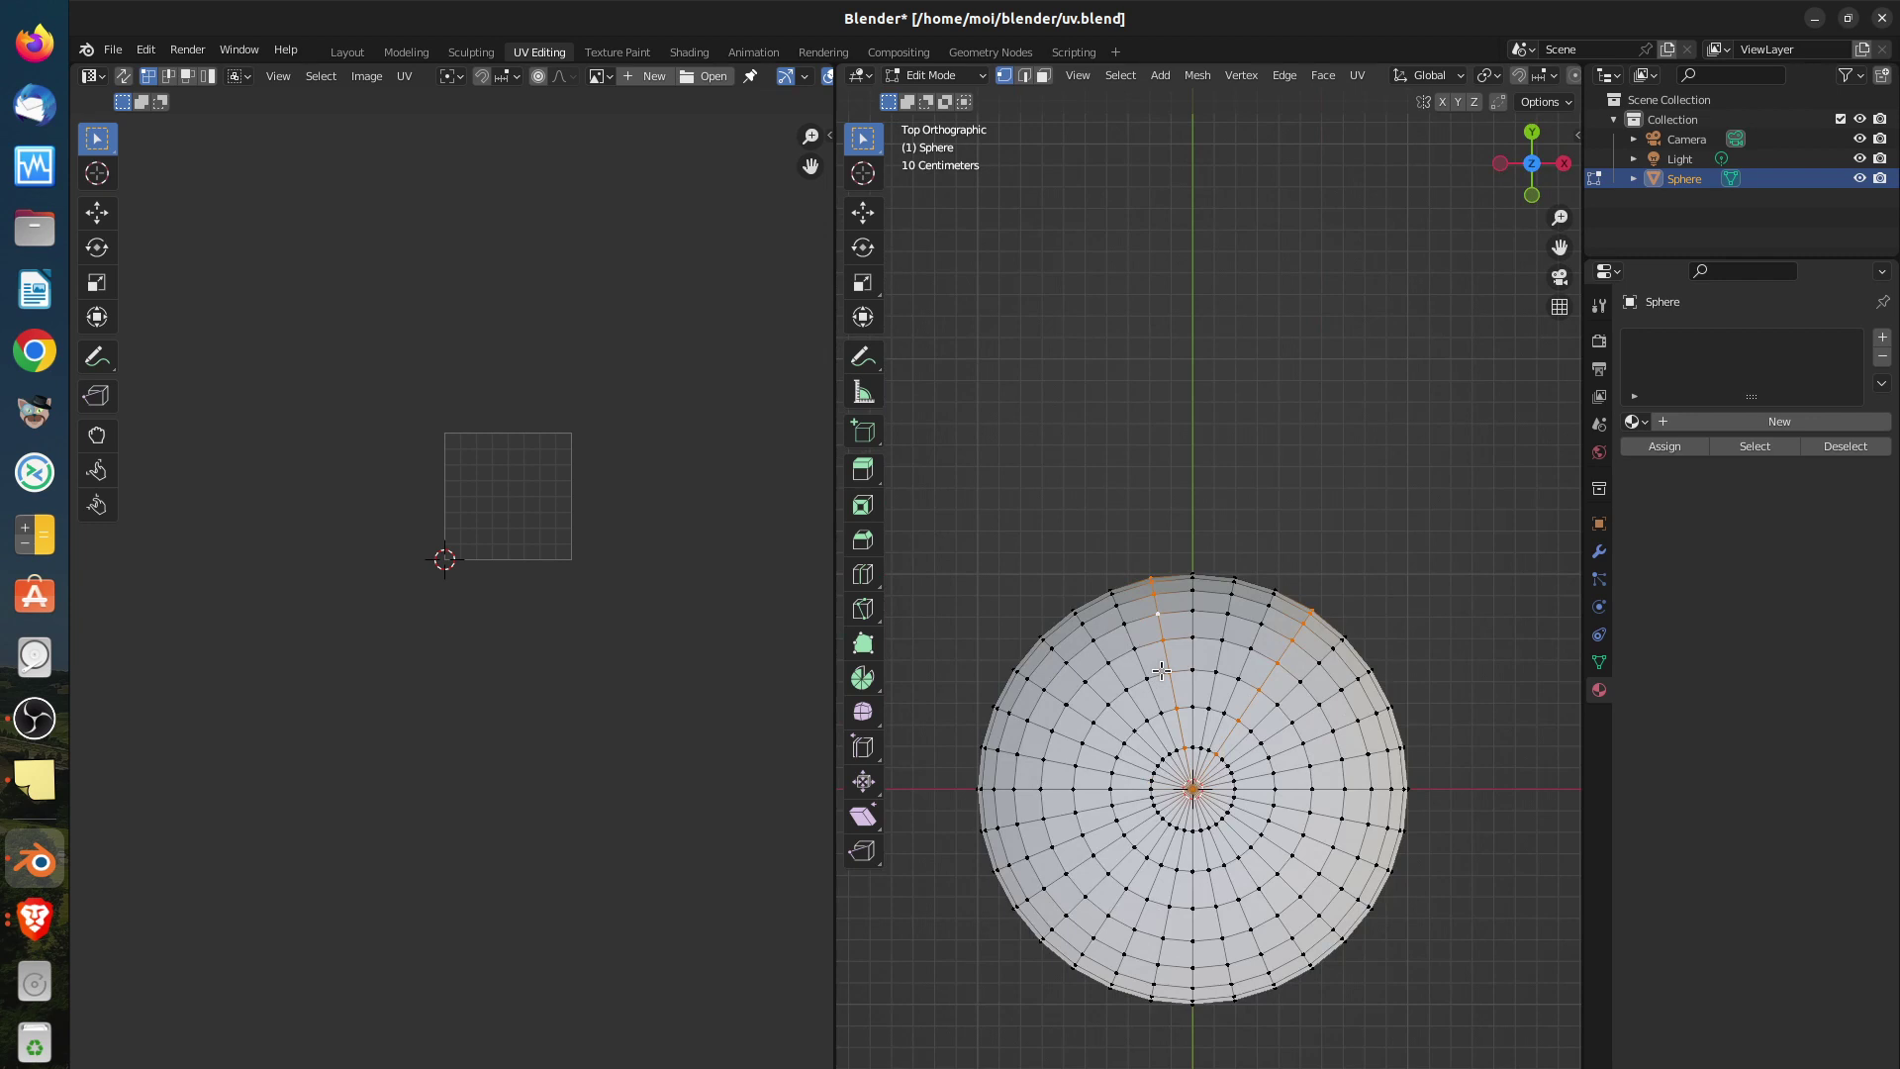
pyautogui.hotkey('ctrl', 'z')
pyautogui.keyDown('ctrl'); pyautogui.click(1194, 622); pyautogui.keyUp('ctrl')
pyautogui.keyDown('ctrl'); pyautogui.click(1358, 783); pyautogui.keyUp('ctrl')
pyautogui.keyDown('ctrl'); pyautogui.click(1192, 968); pyautogui.keyUp('ctrl')
pyautogui.keyDown('ctrl'); pyautogui.click(1085, 795); pyautogui.keyUp('ctrl')
pyautogui.keyDown('ctrl'); pyautogui.click(1108, 703); pyautogui.keyUp('ctrl')
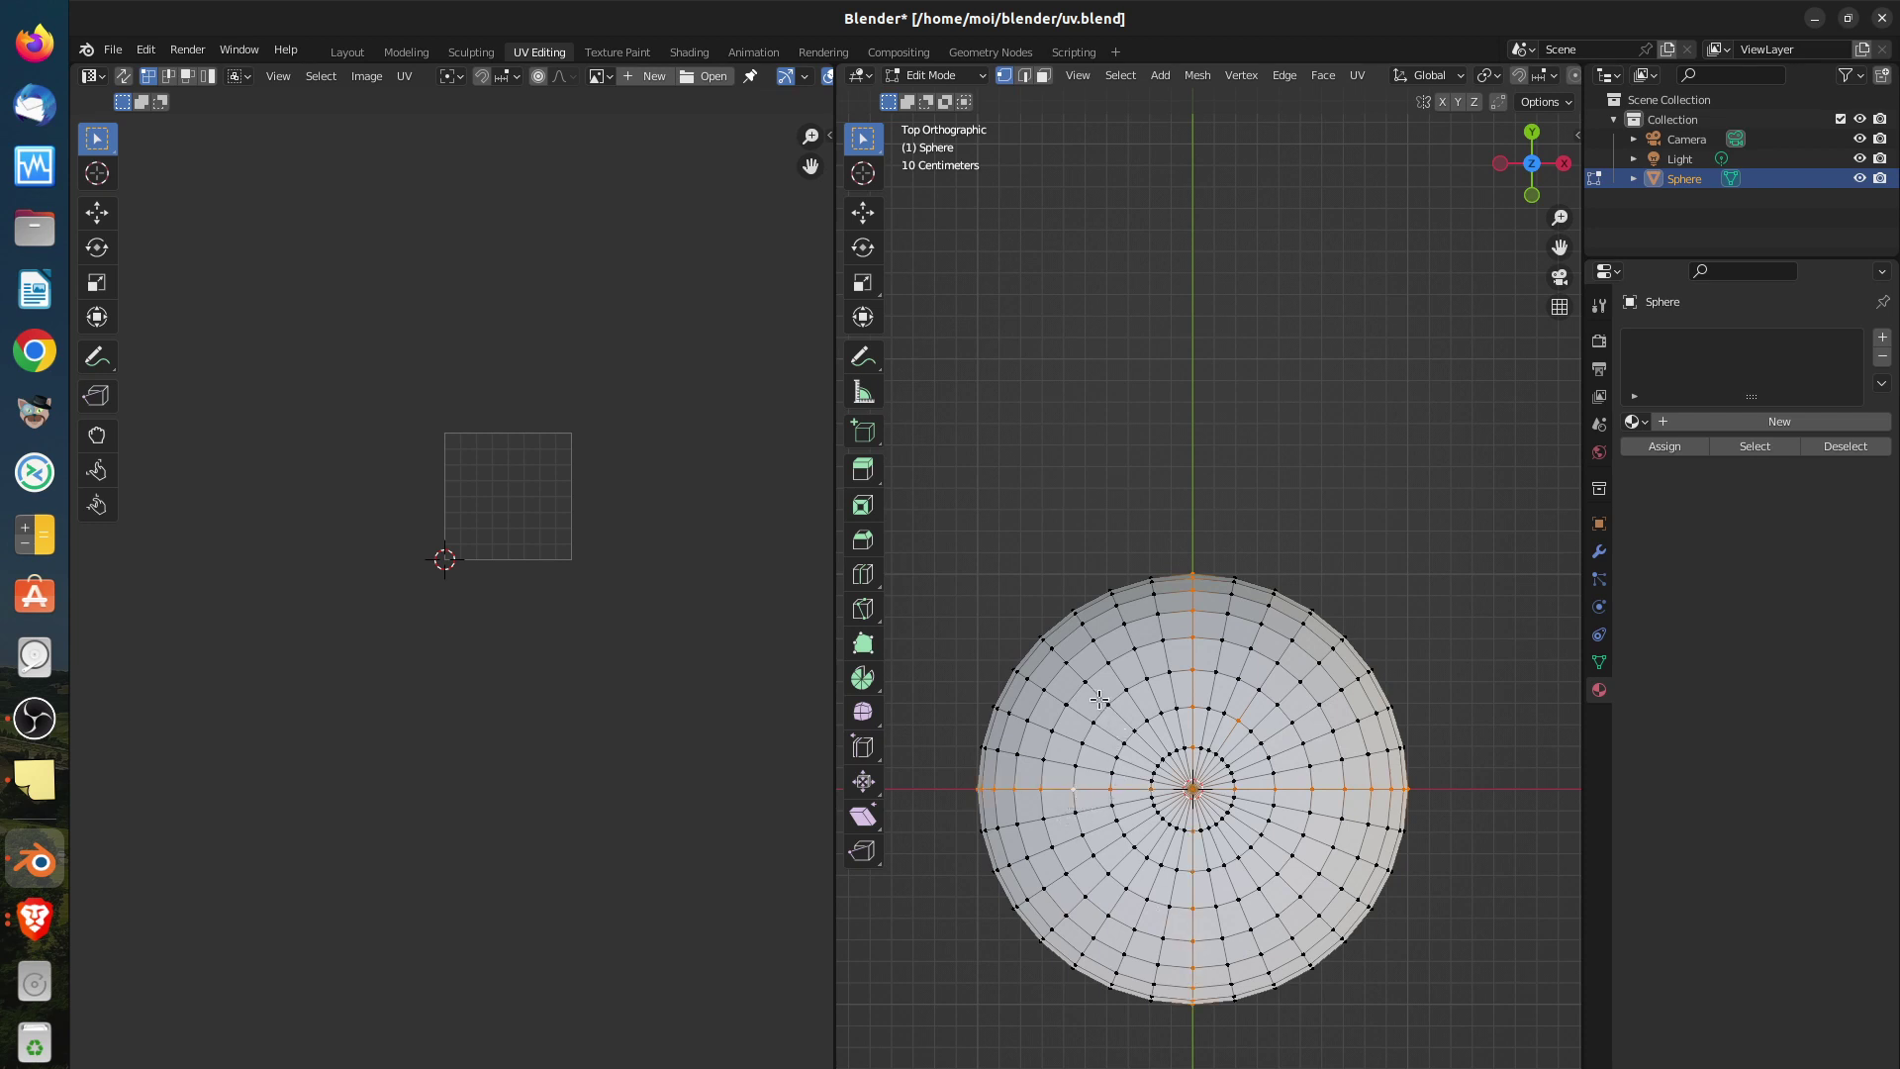
pyautogui.keyDown('ctrl'); pyautogui.click(1258, 688); pyautogui.keyUp('ctrl')
pyautogui.keyDown('ctrl'); pyautogui.click(1295, 884); pyautogui.keyUp('ctrl')
pyautogui.keyDown('ctrl'); pyautogui.click(1108, 872); pyautogui.keyUp('ctrl')
pyautogui.moveTo(1135, 989); pyautogui.dragTo(1038, 884, button='middle')
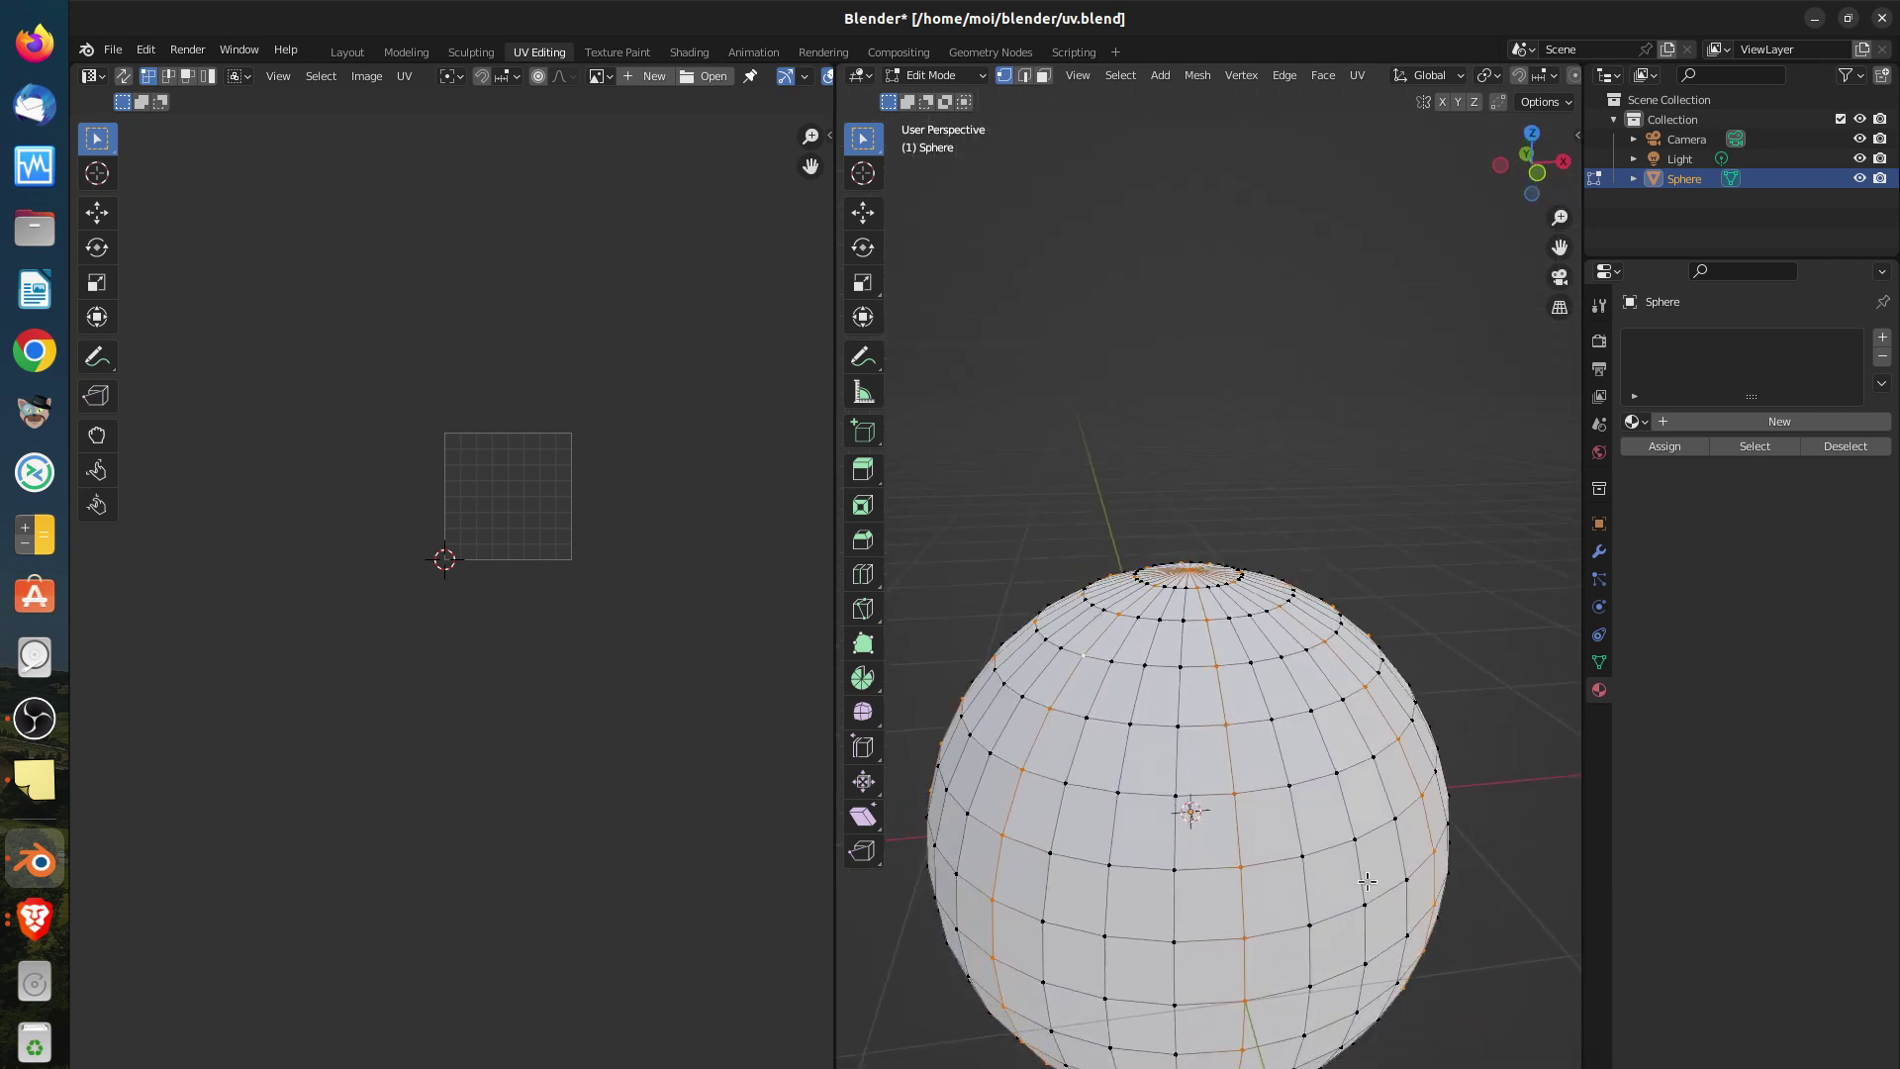
pyautogui.press('u')
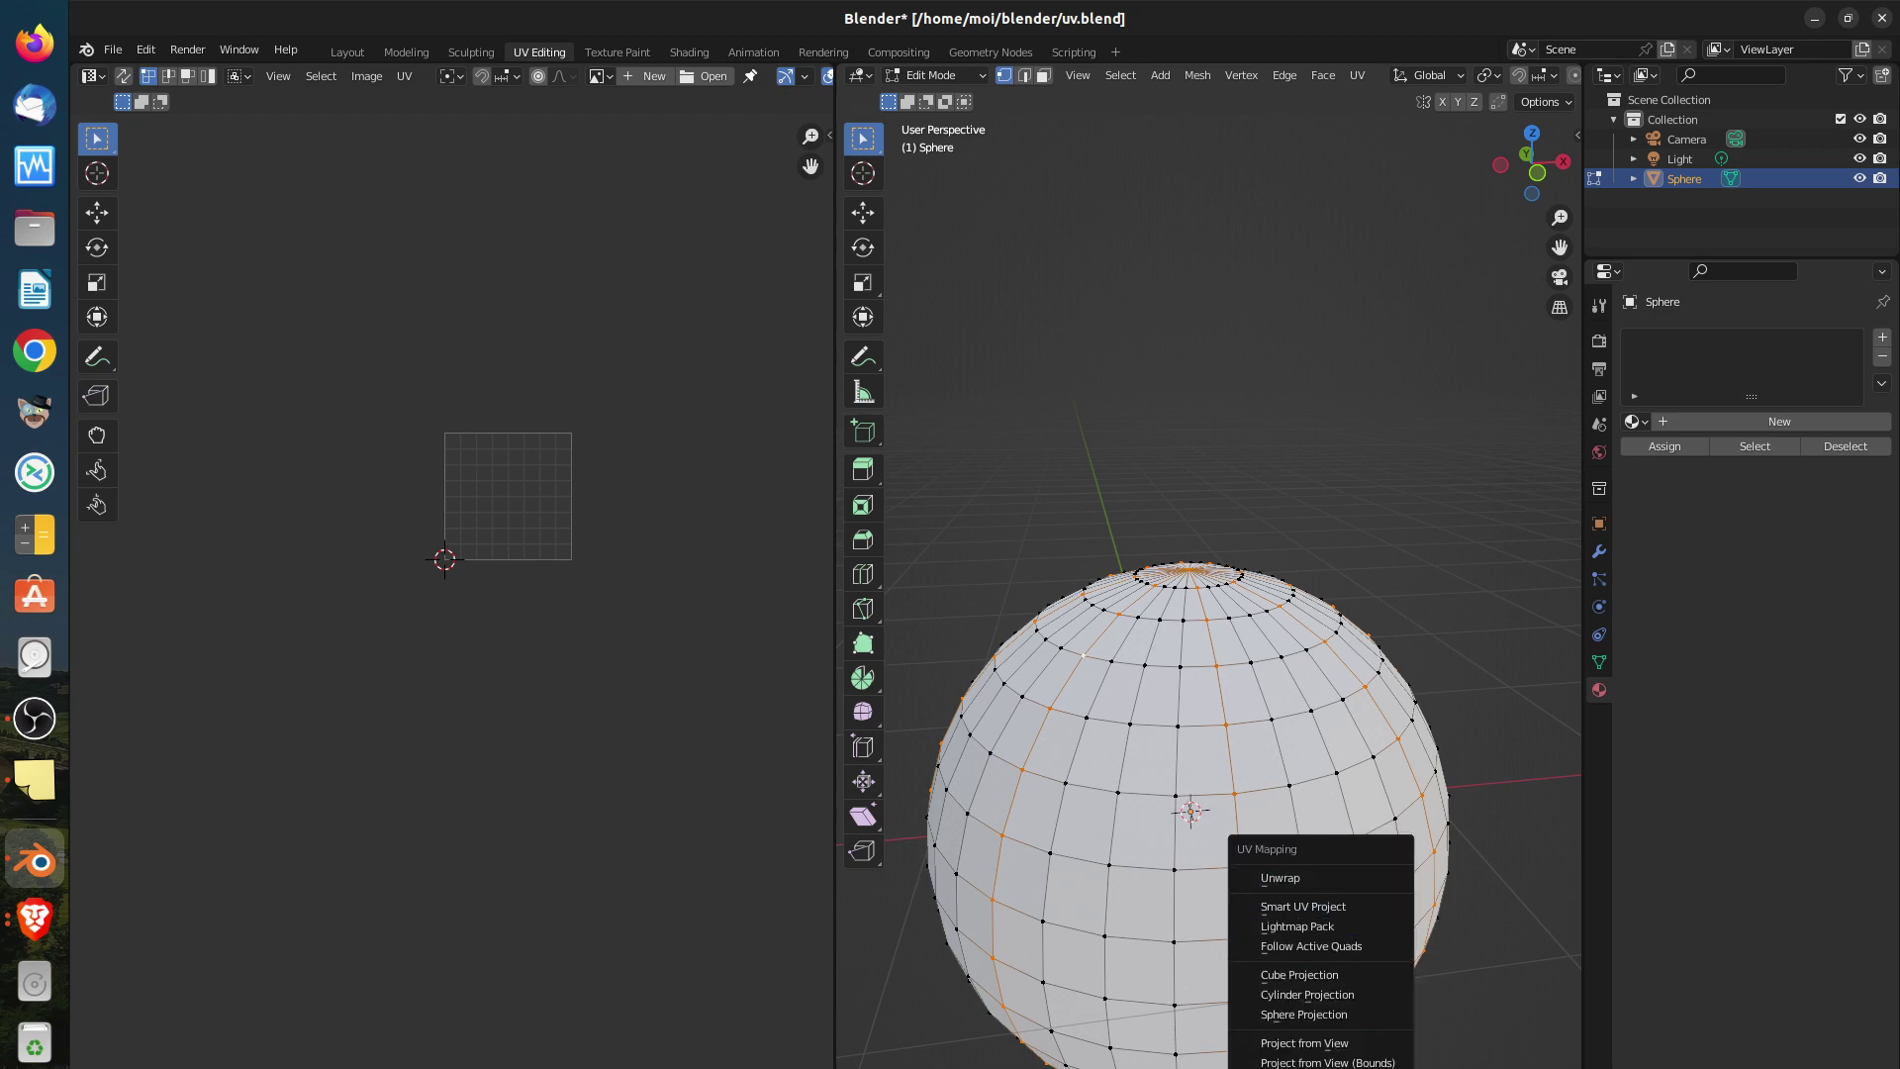
pyautogui.click(1286, 1067)
pyautogui.moveTo(1252, 764); pyautogui.dragTo(1212, 886, button='middle')
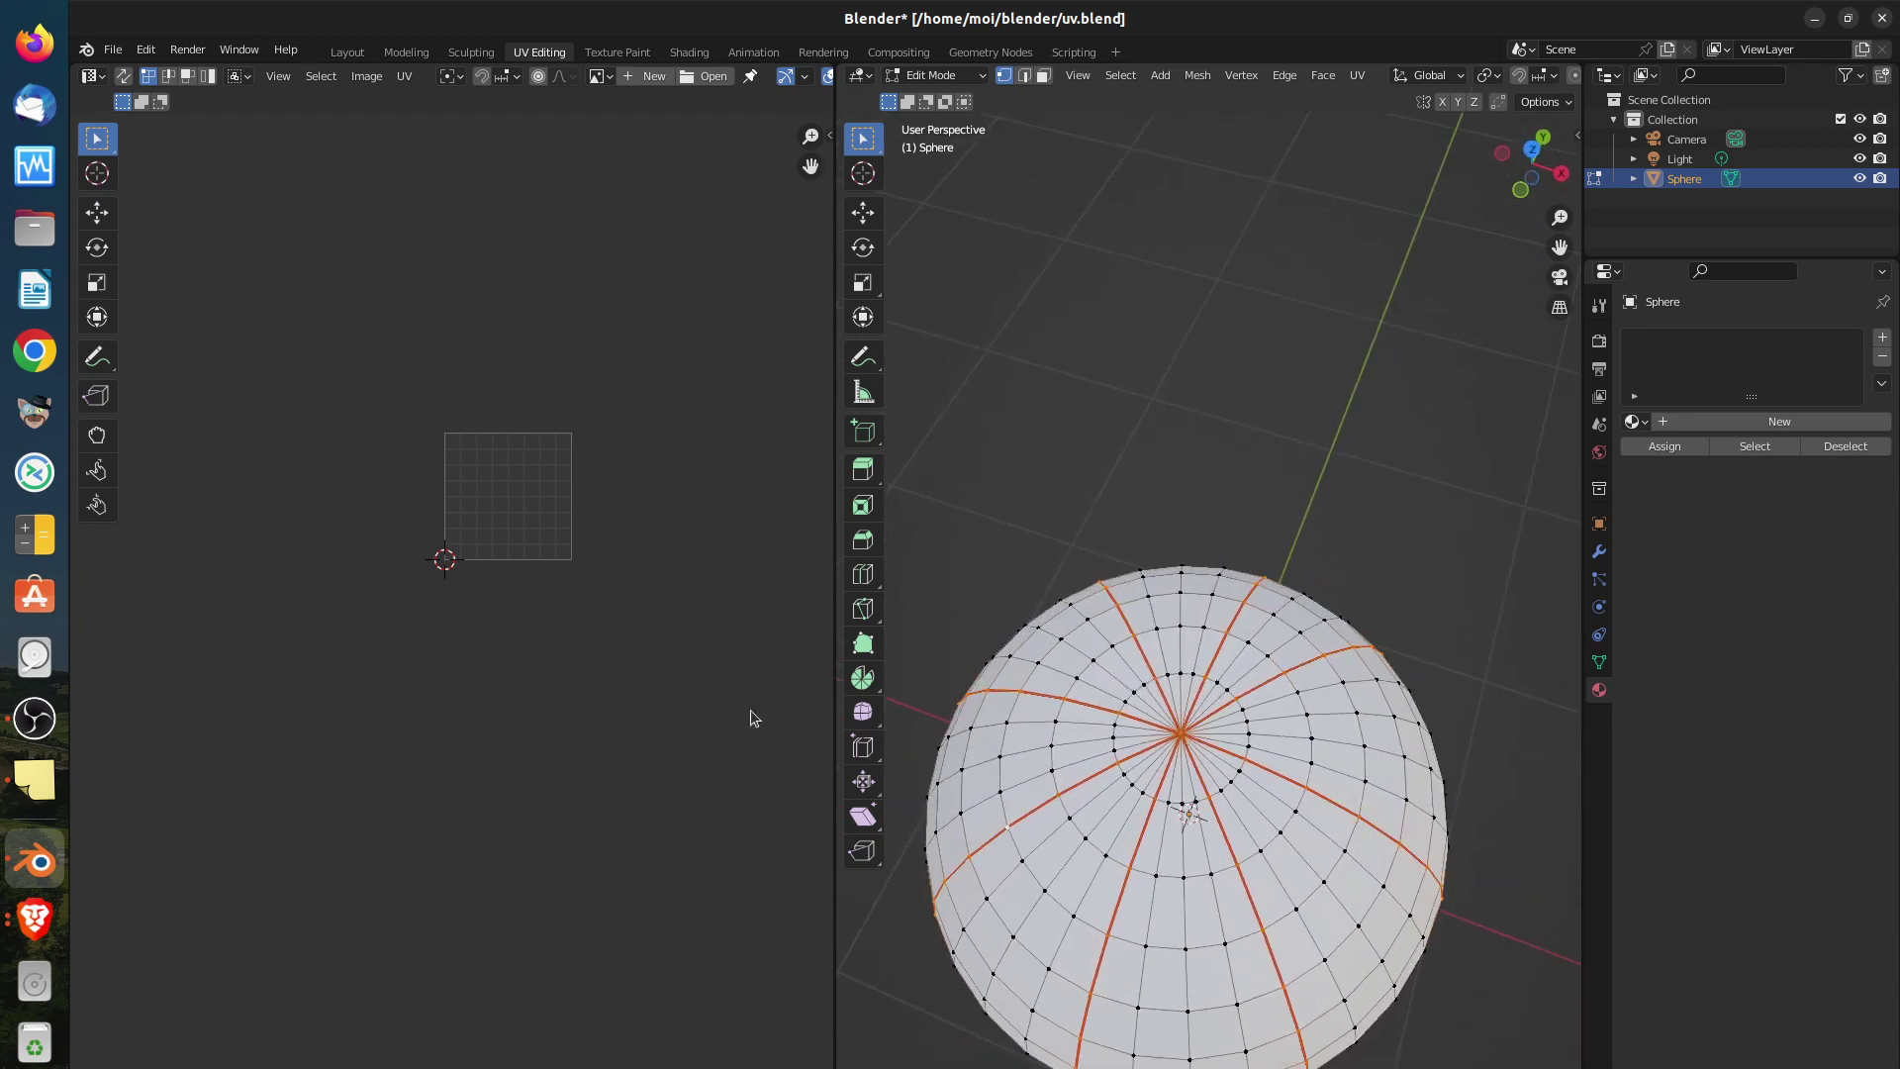
# Unwrap the entire sphere along its seams and increase the margin between the resulting UV islands
pyautogui.hotkey('alt', 'a')
pyautogui.press('a')
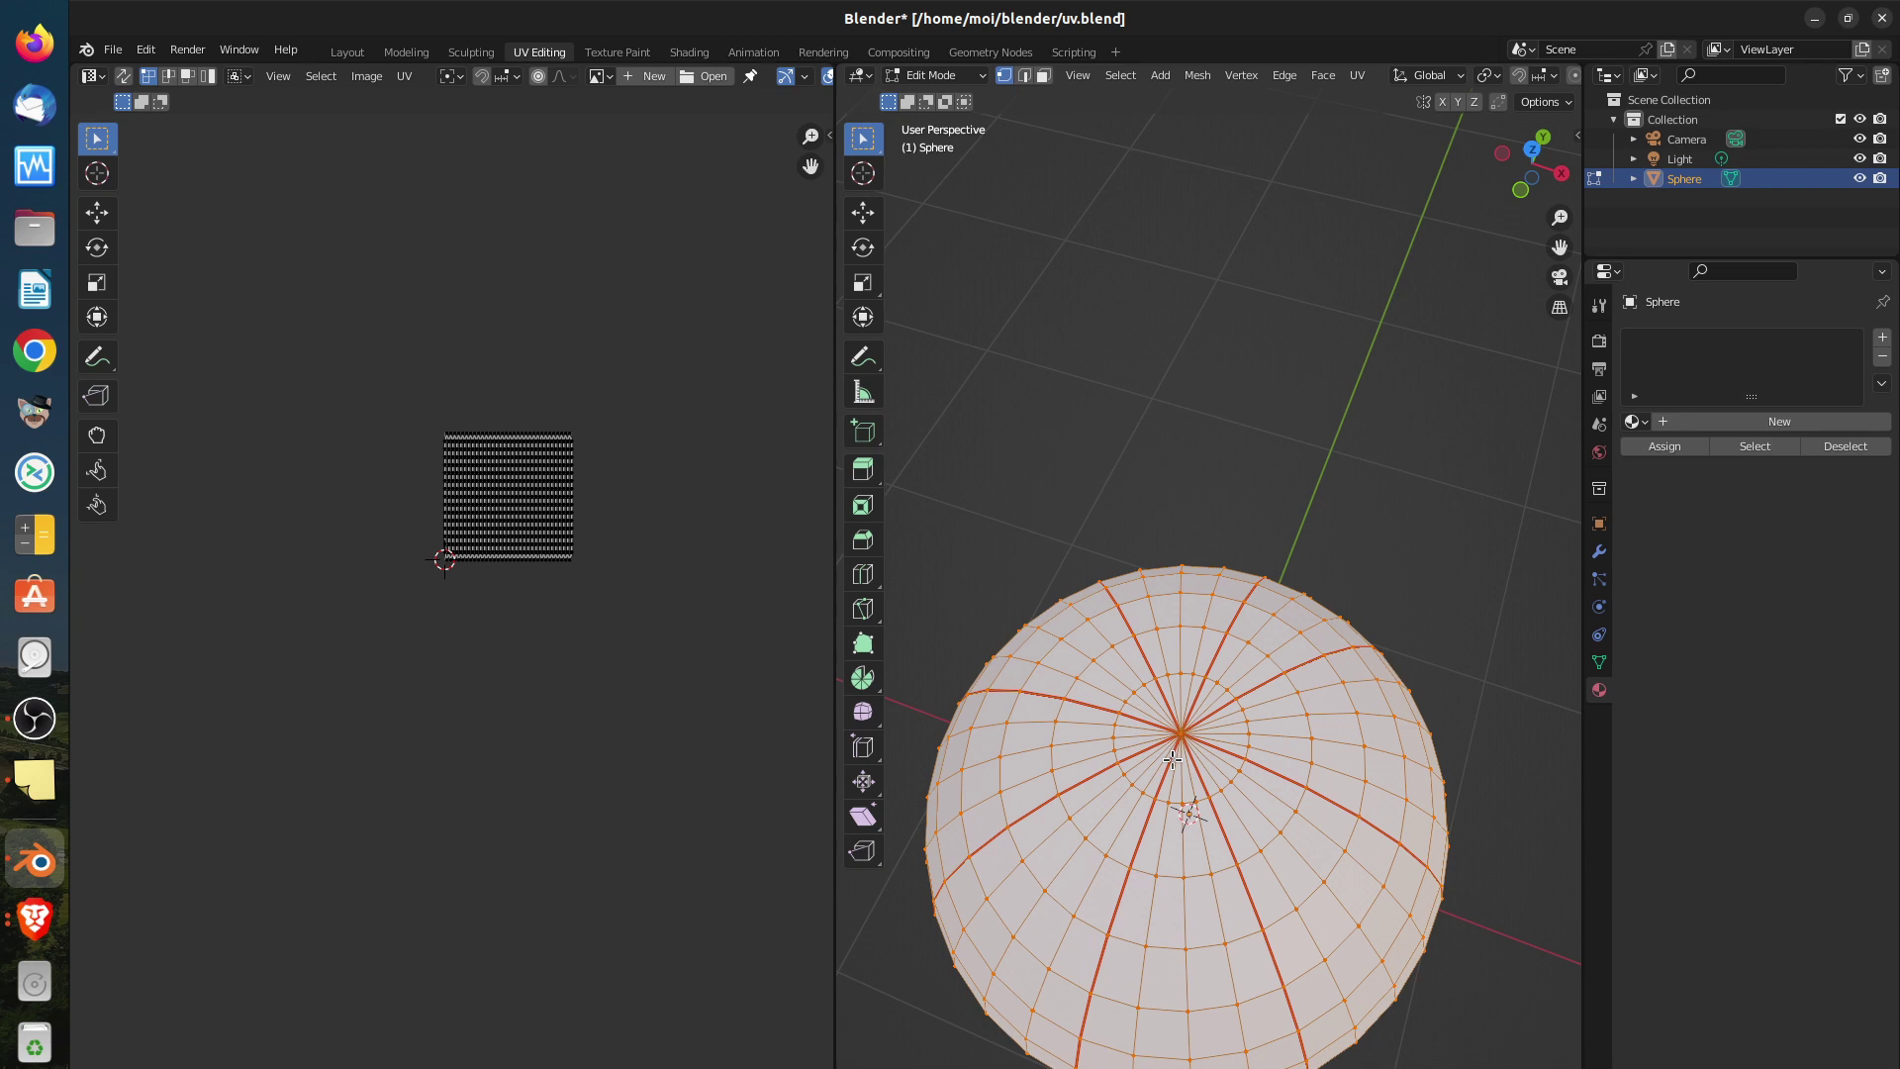
pyautogui.press('u')
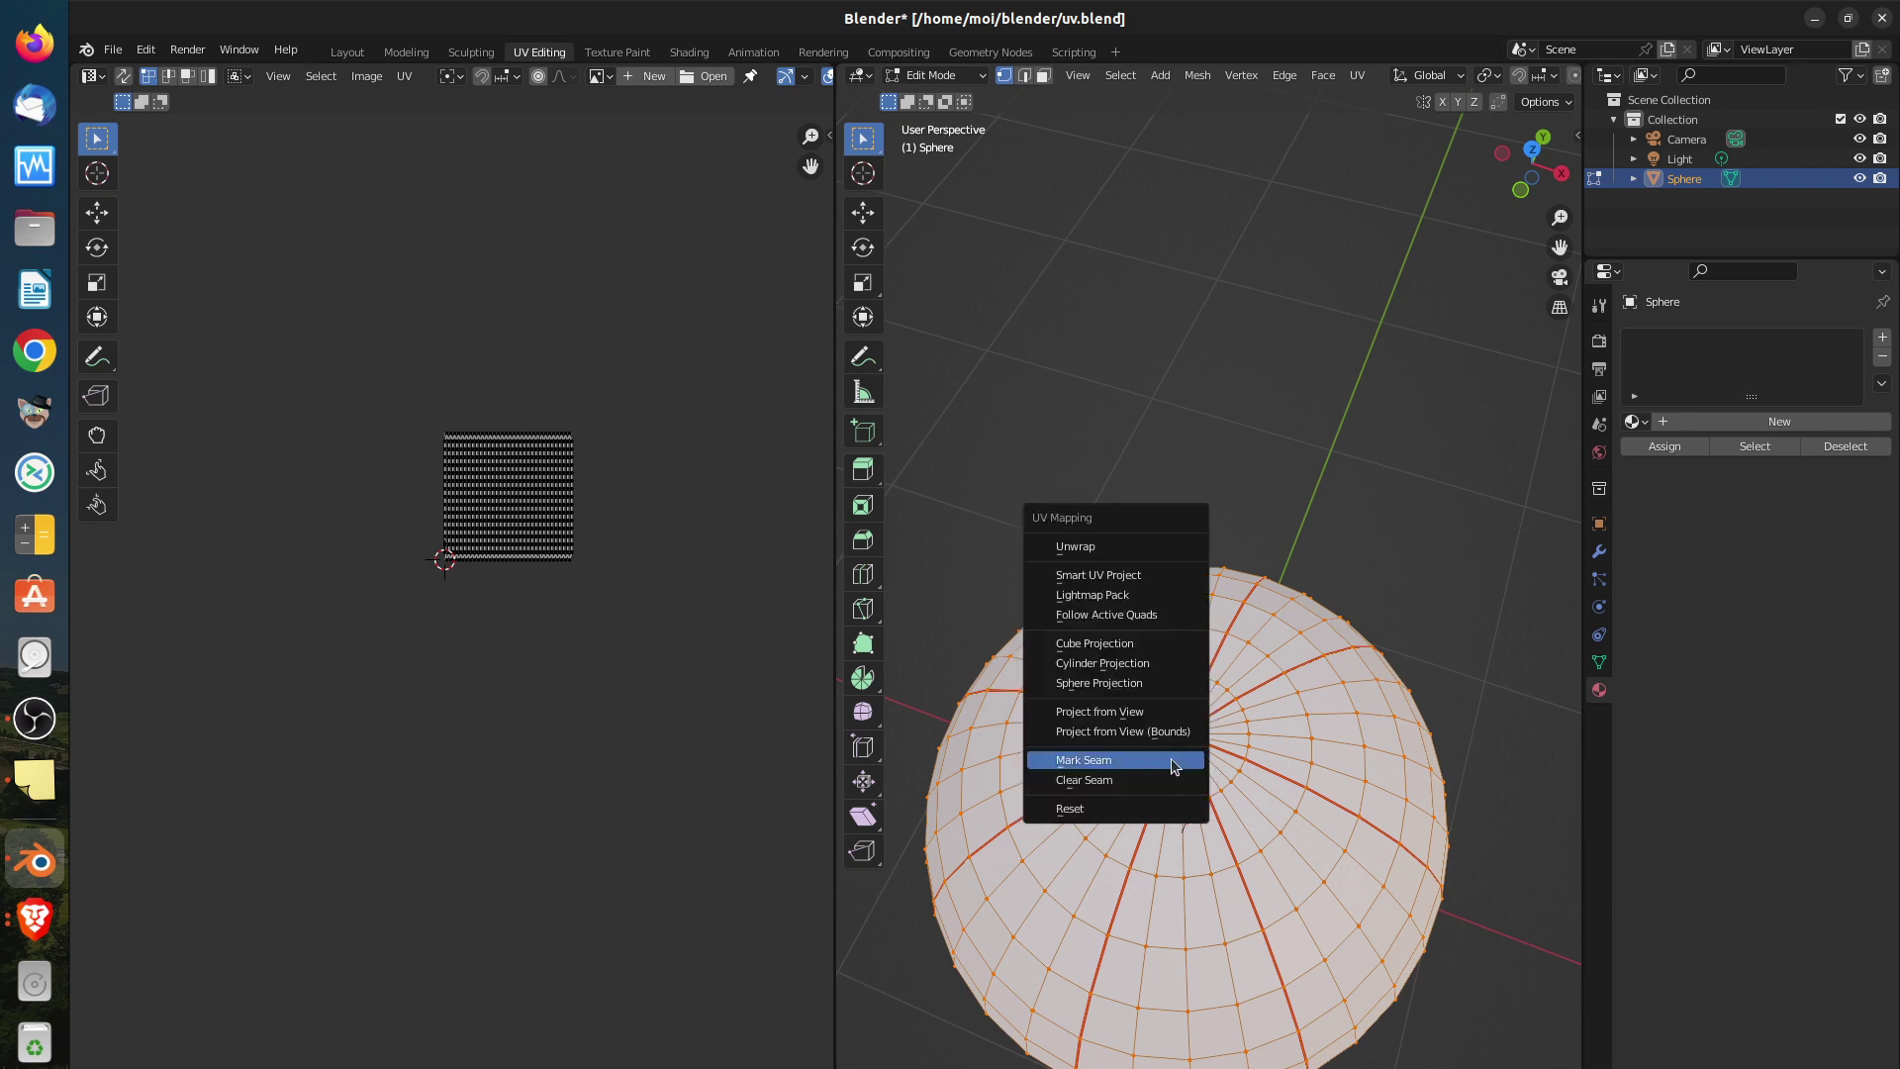
pyautogui.click(1145, 549)
pyautogui.scroll(5, 450, 586)
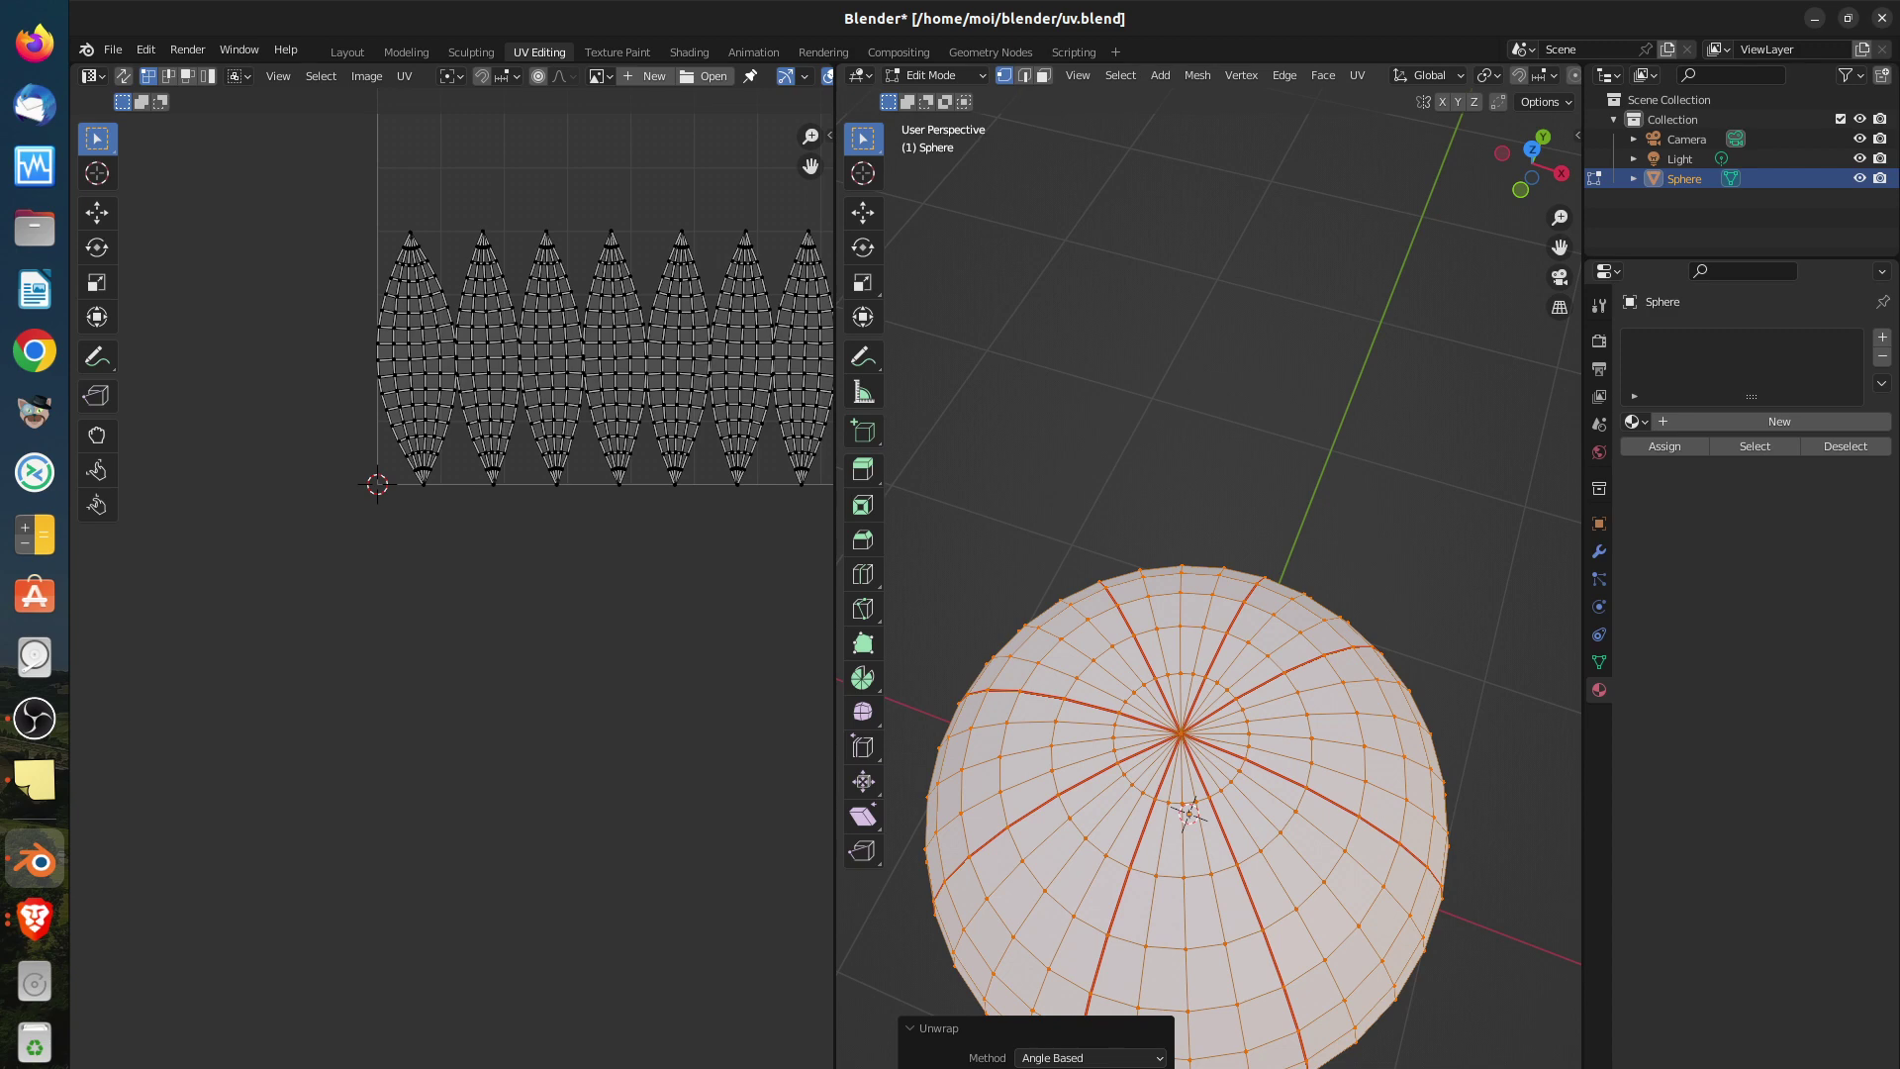
pyautogui.press('Return')
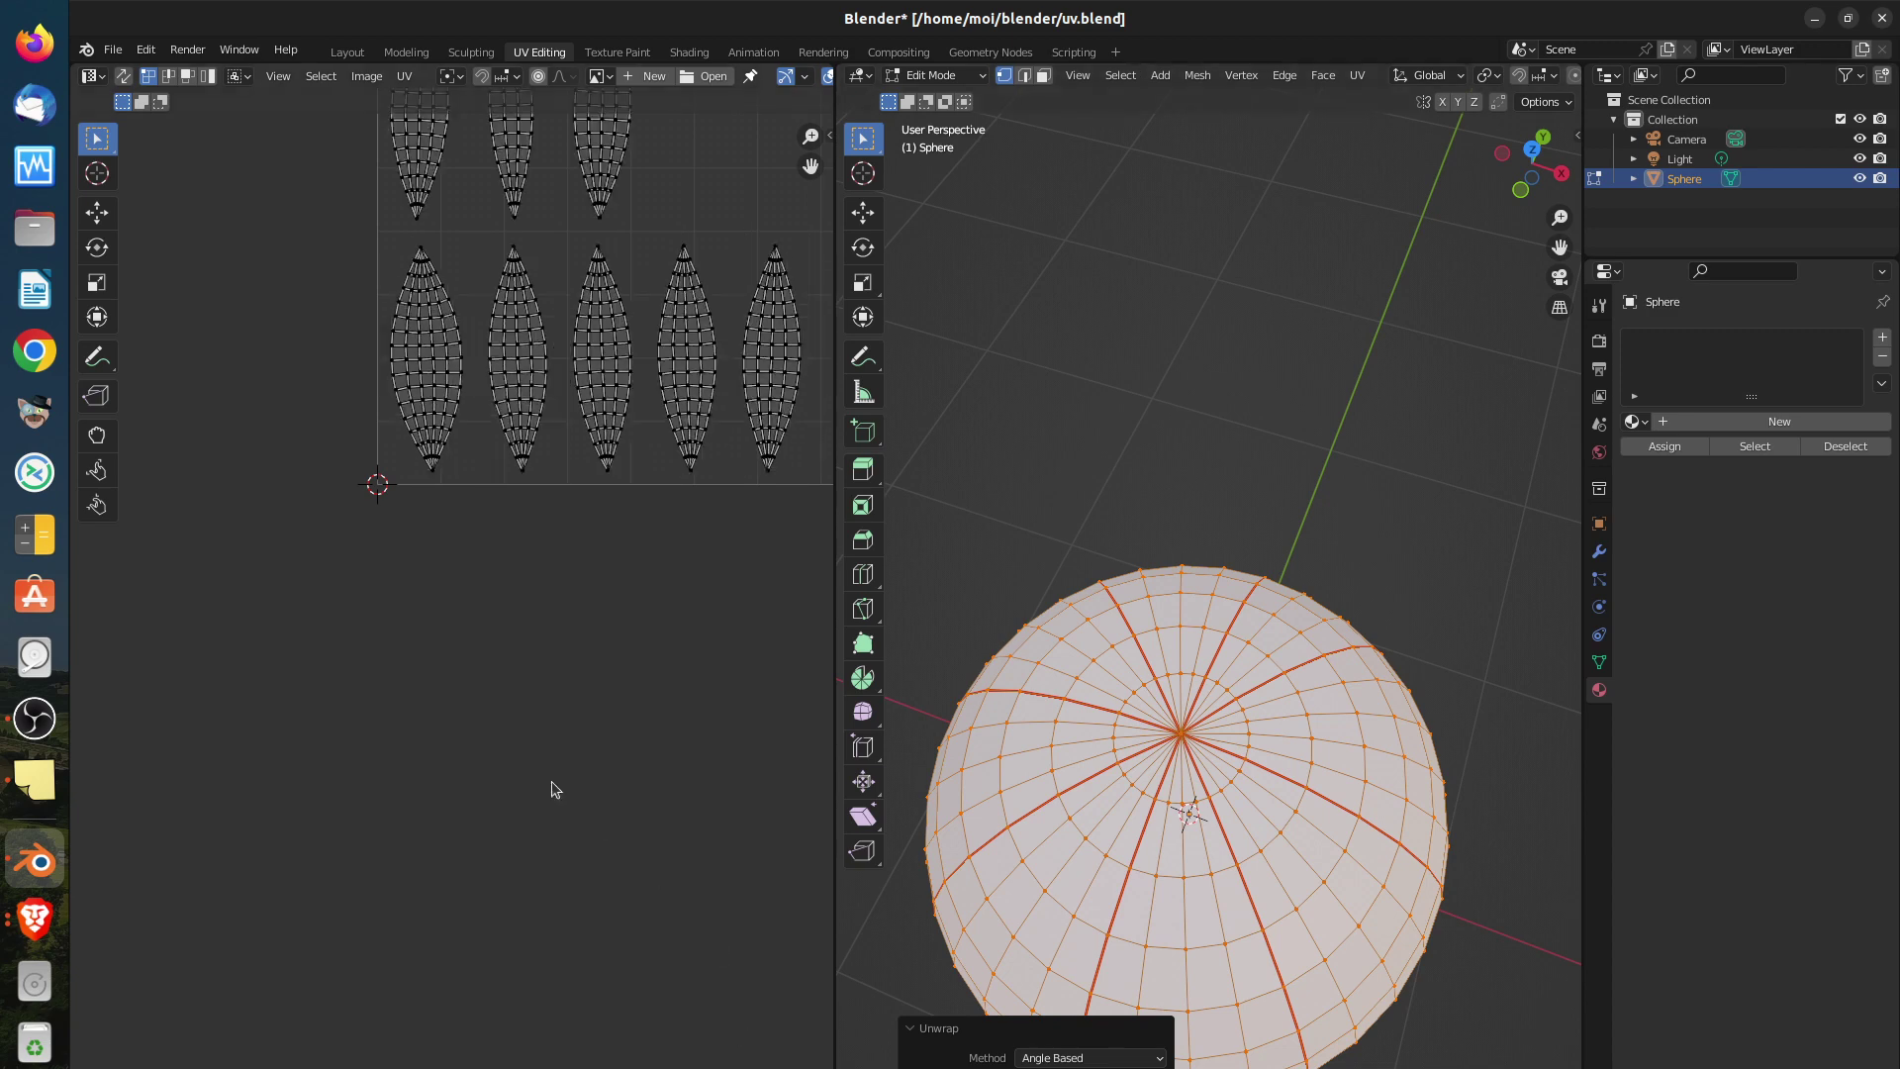
pyautogui.scroll(-2, 551, 643)
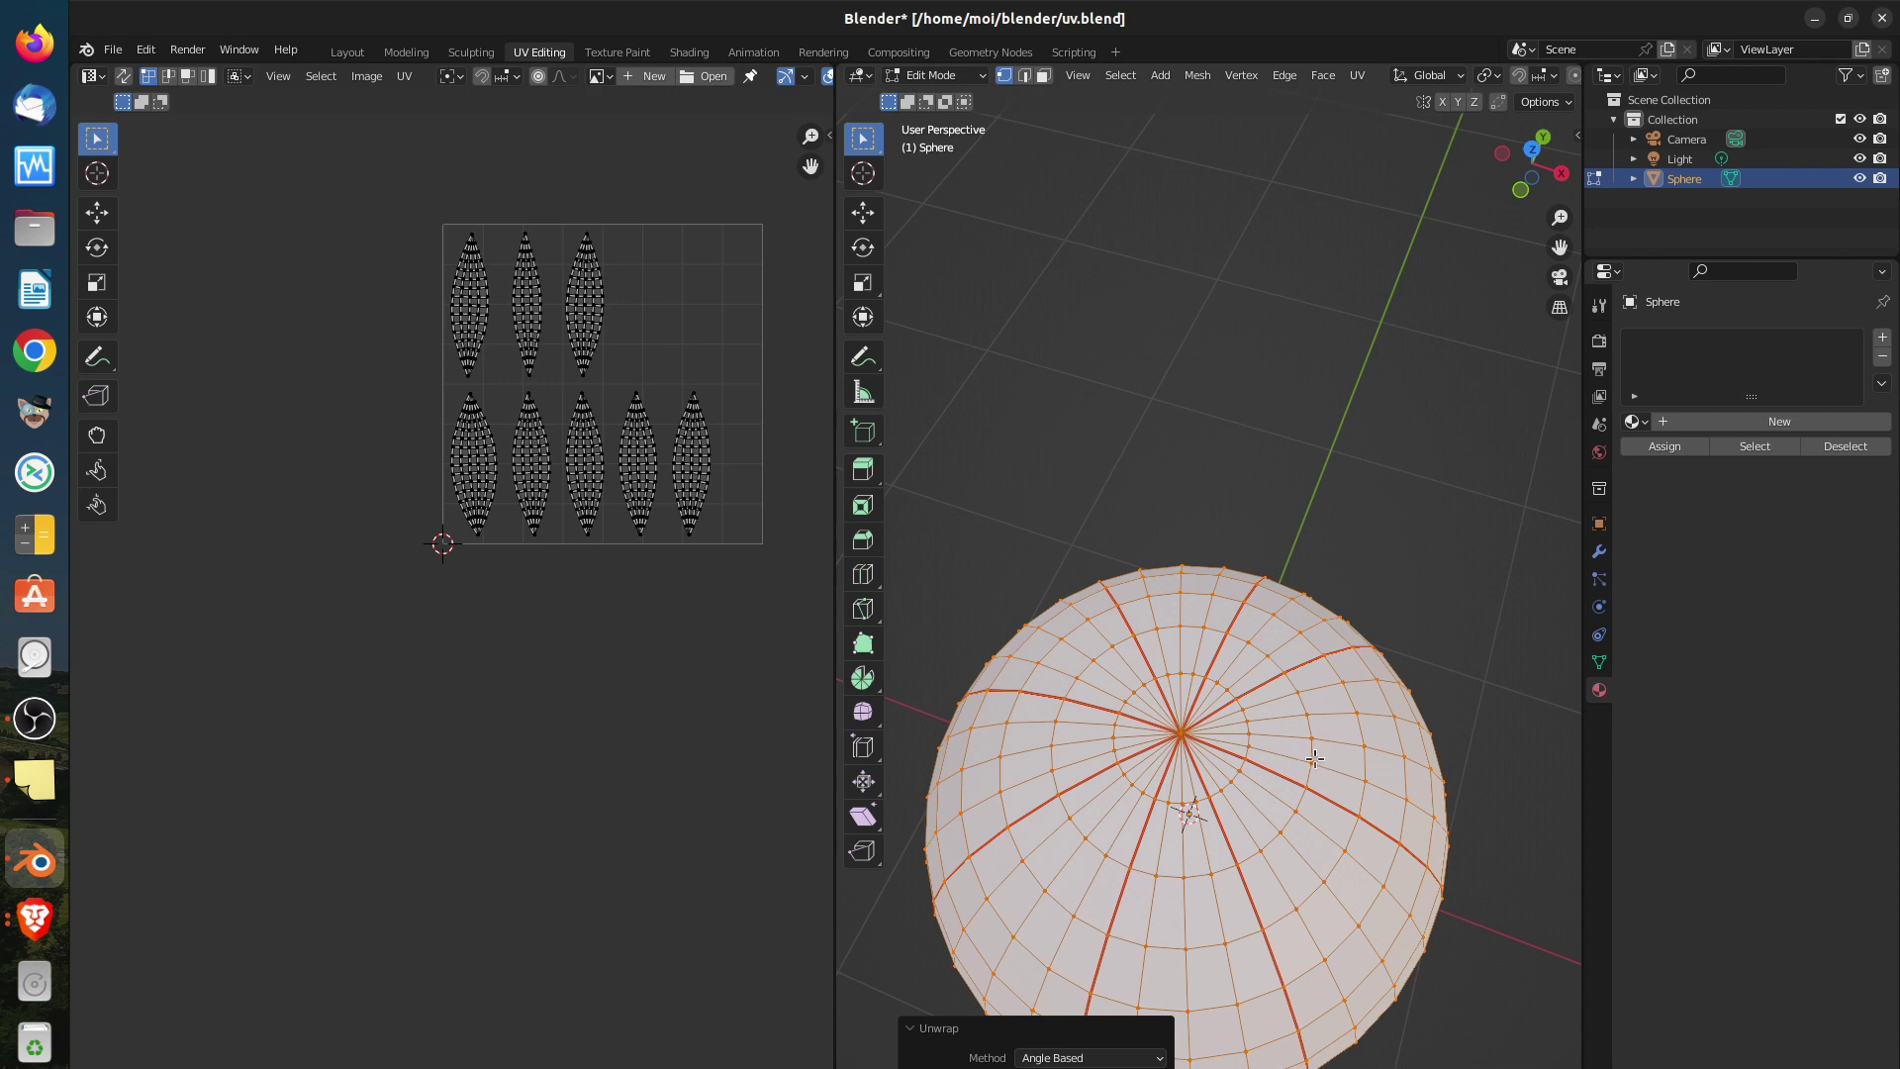
# Enable UV sync selection, select the linked middle island of the upper row to locate its wedge on the sphere, and deselect it
pyautogui.moveTo(1314, 759); pyautogui.dragTo(1277, 821, button='middle')
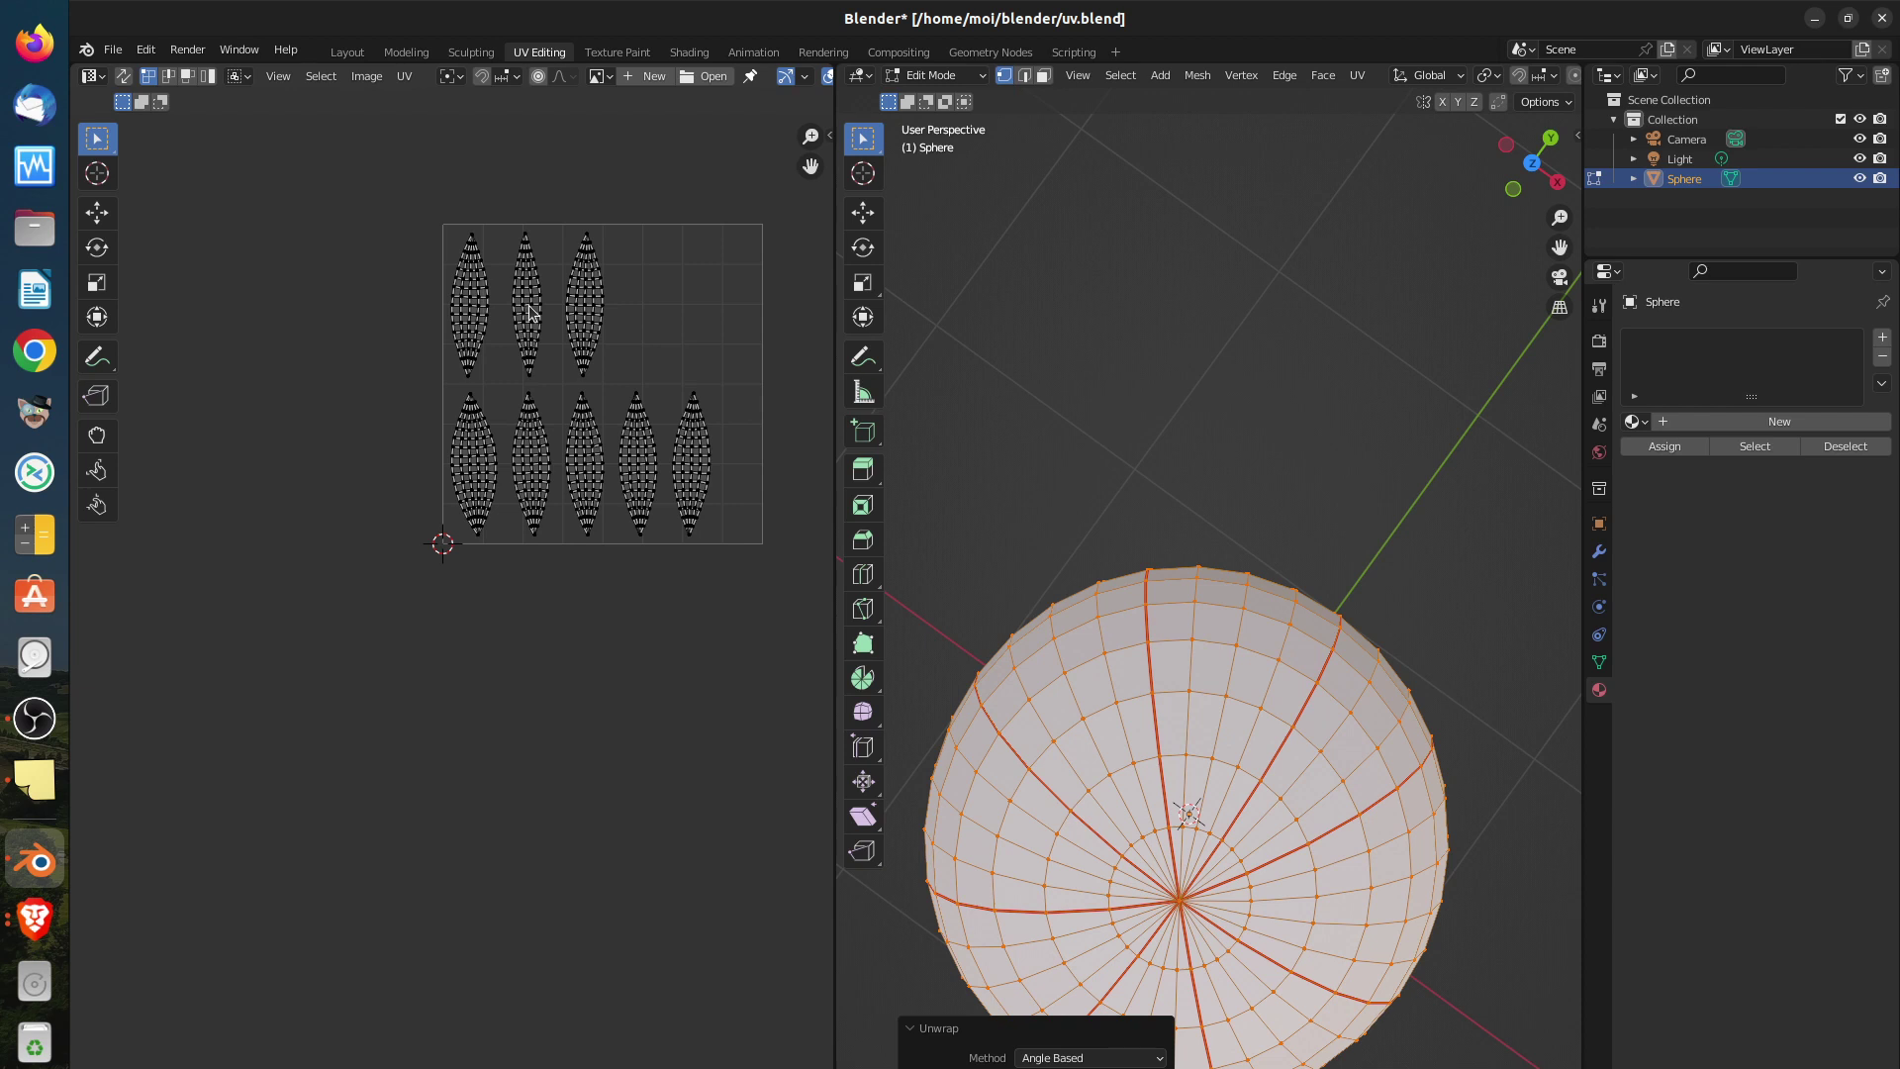
pyautogui.press('l')
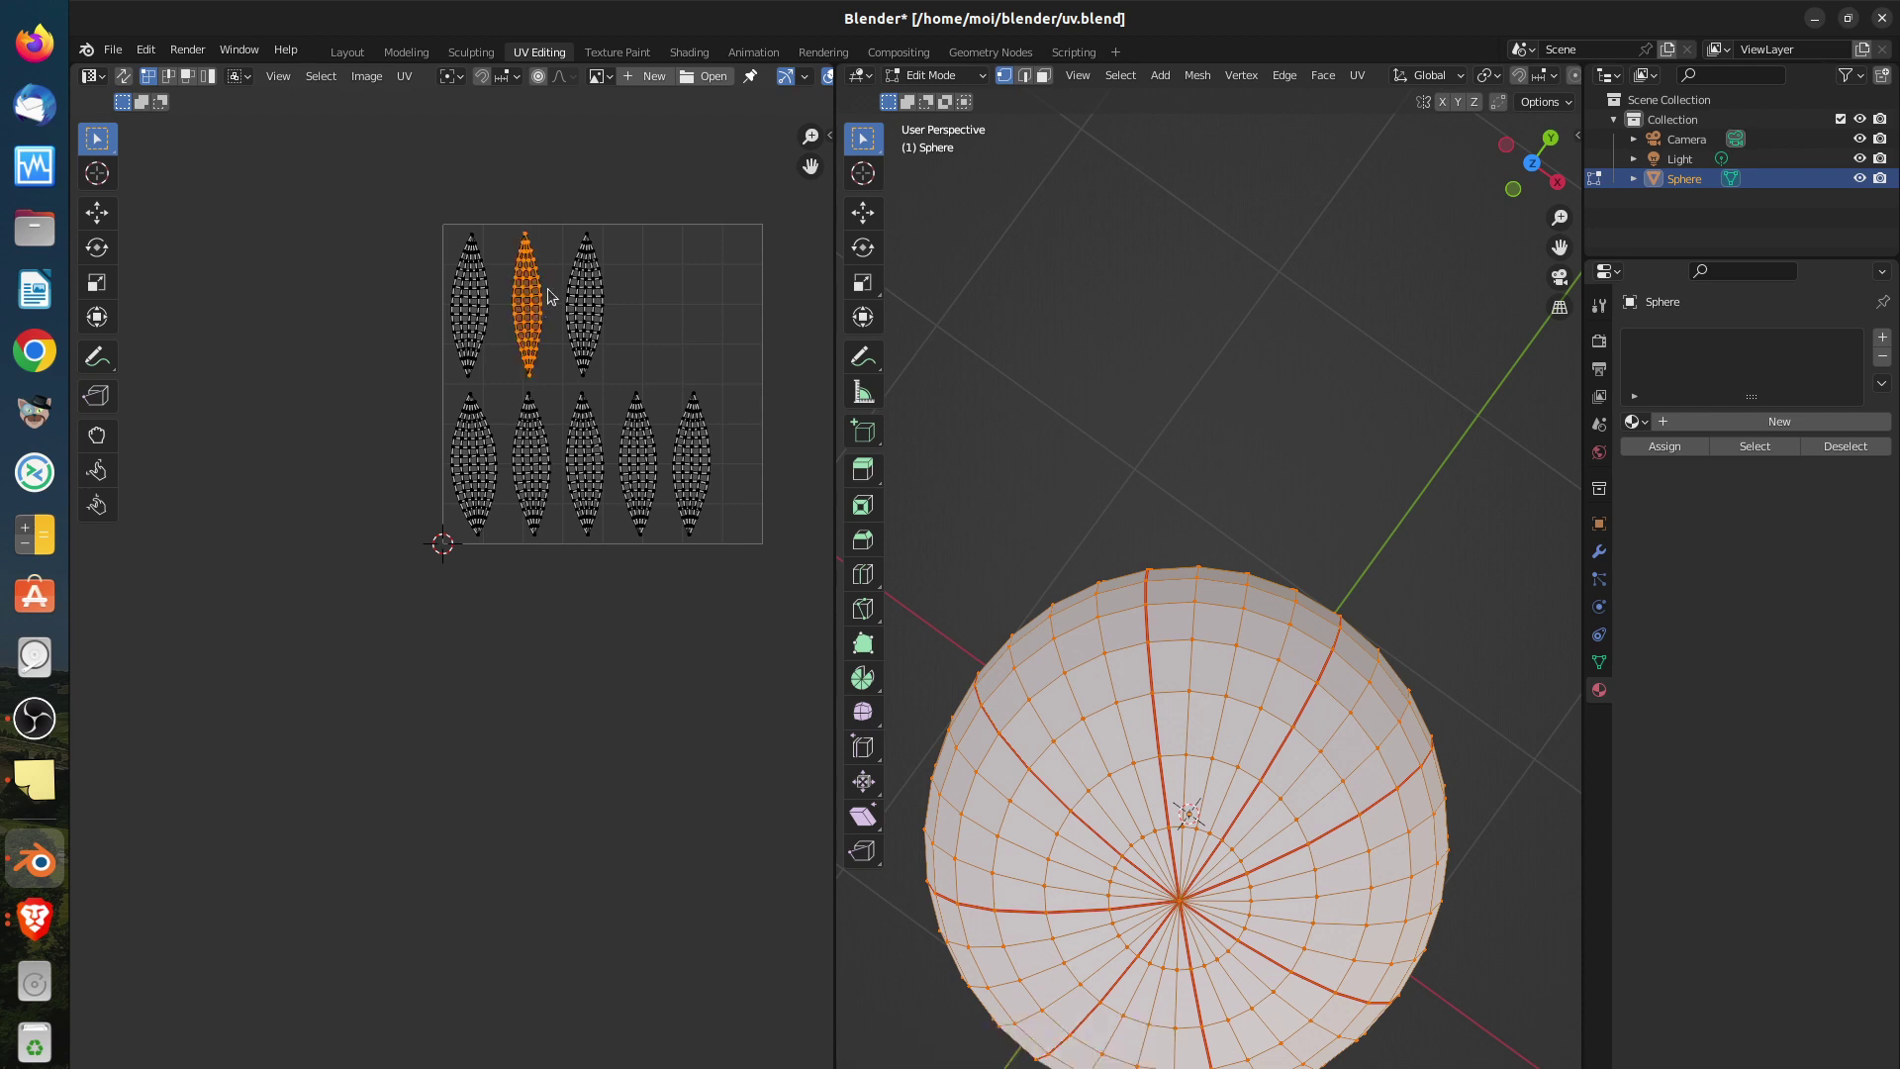
pyautogui.click(123, 76)
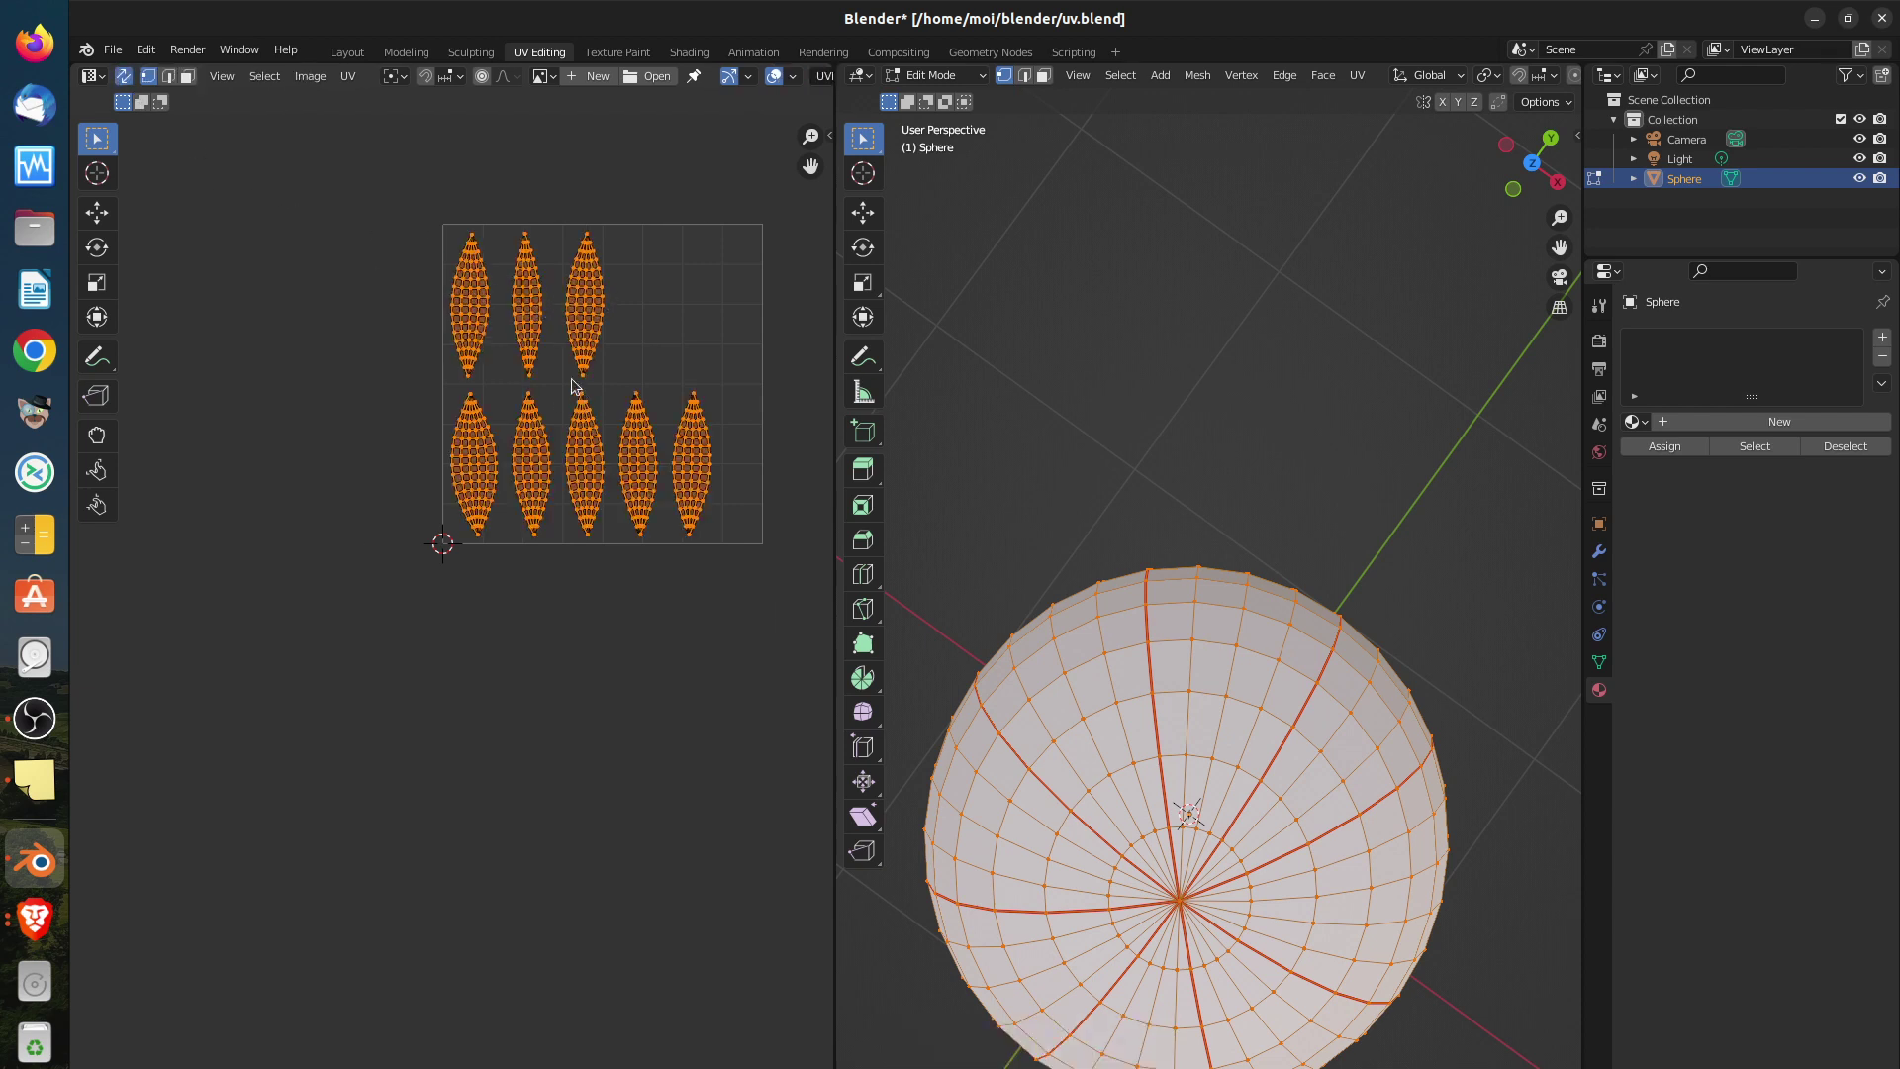
pyautogui.hotkey('alt', 'a')
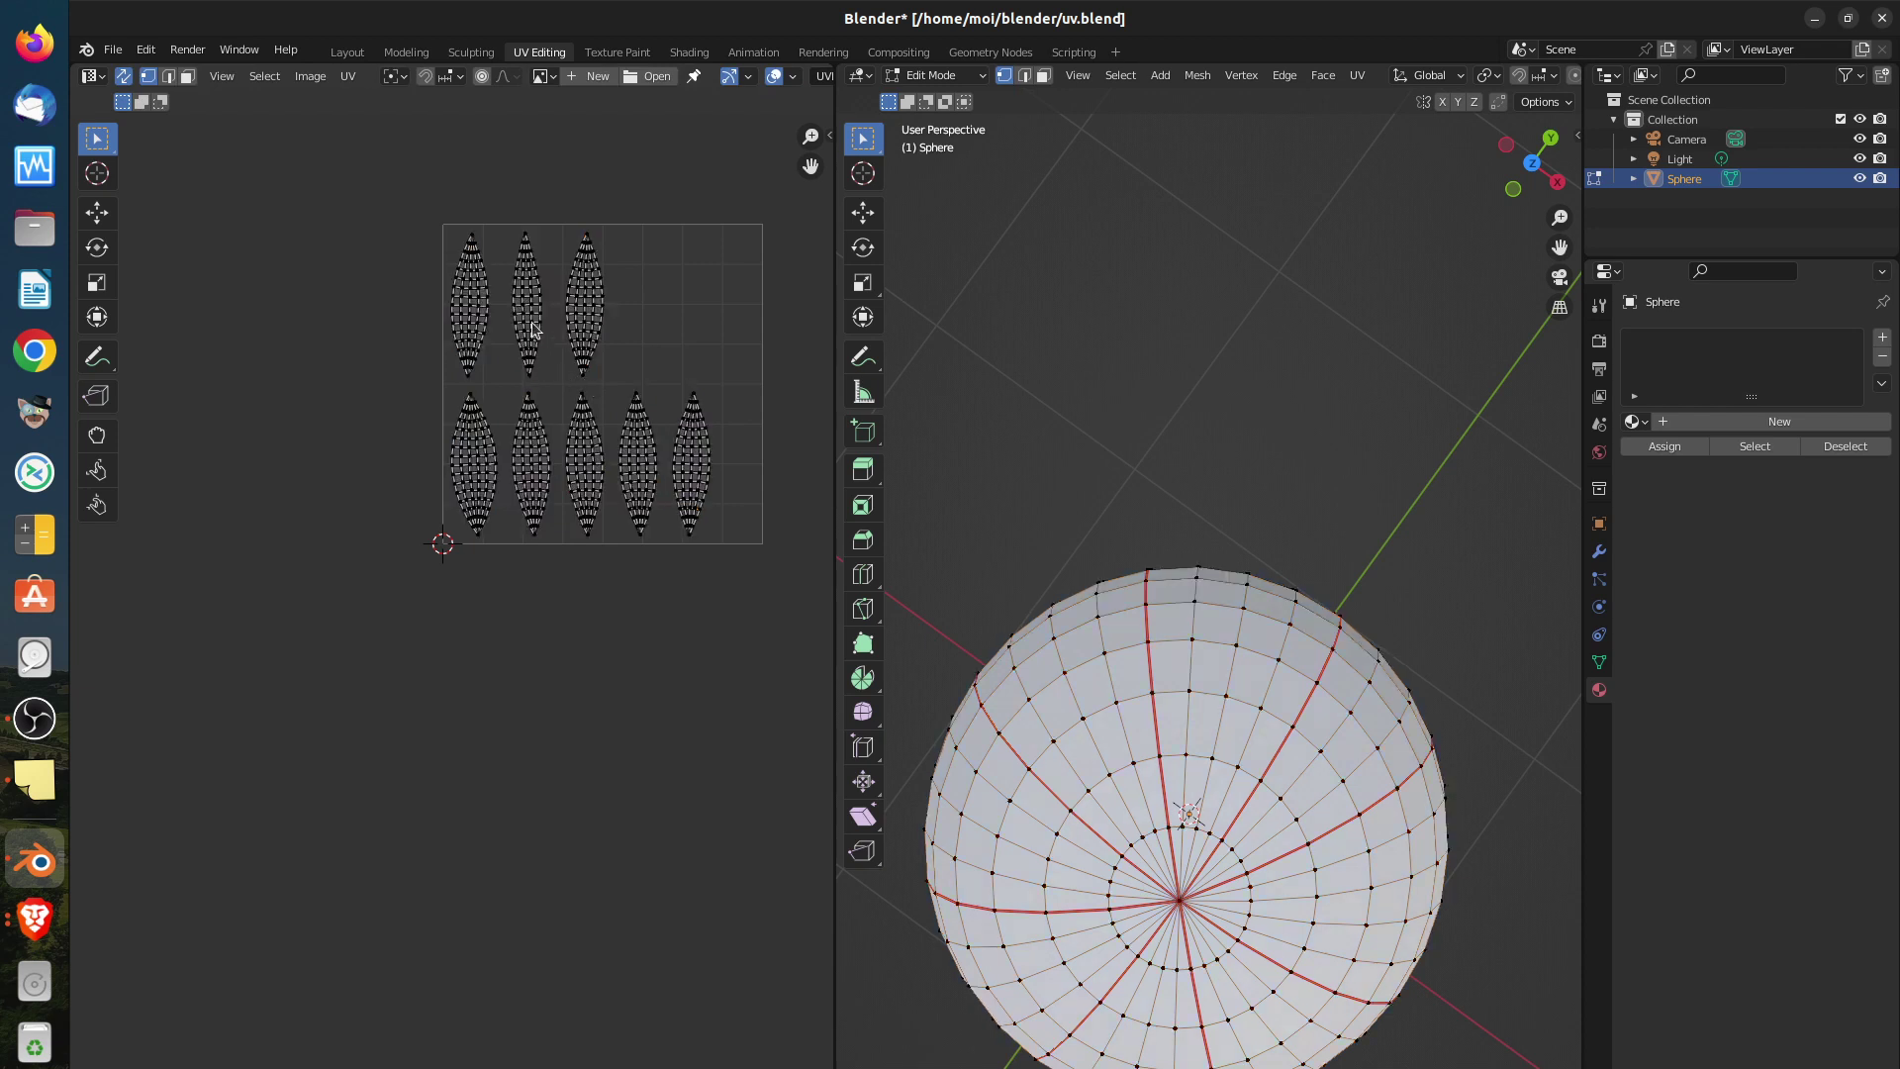
pyautogui.press('l')
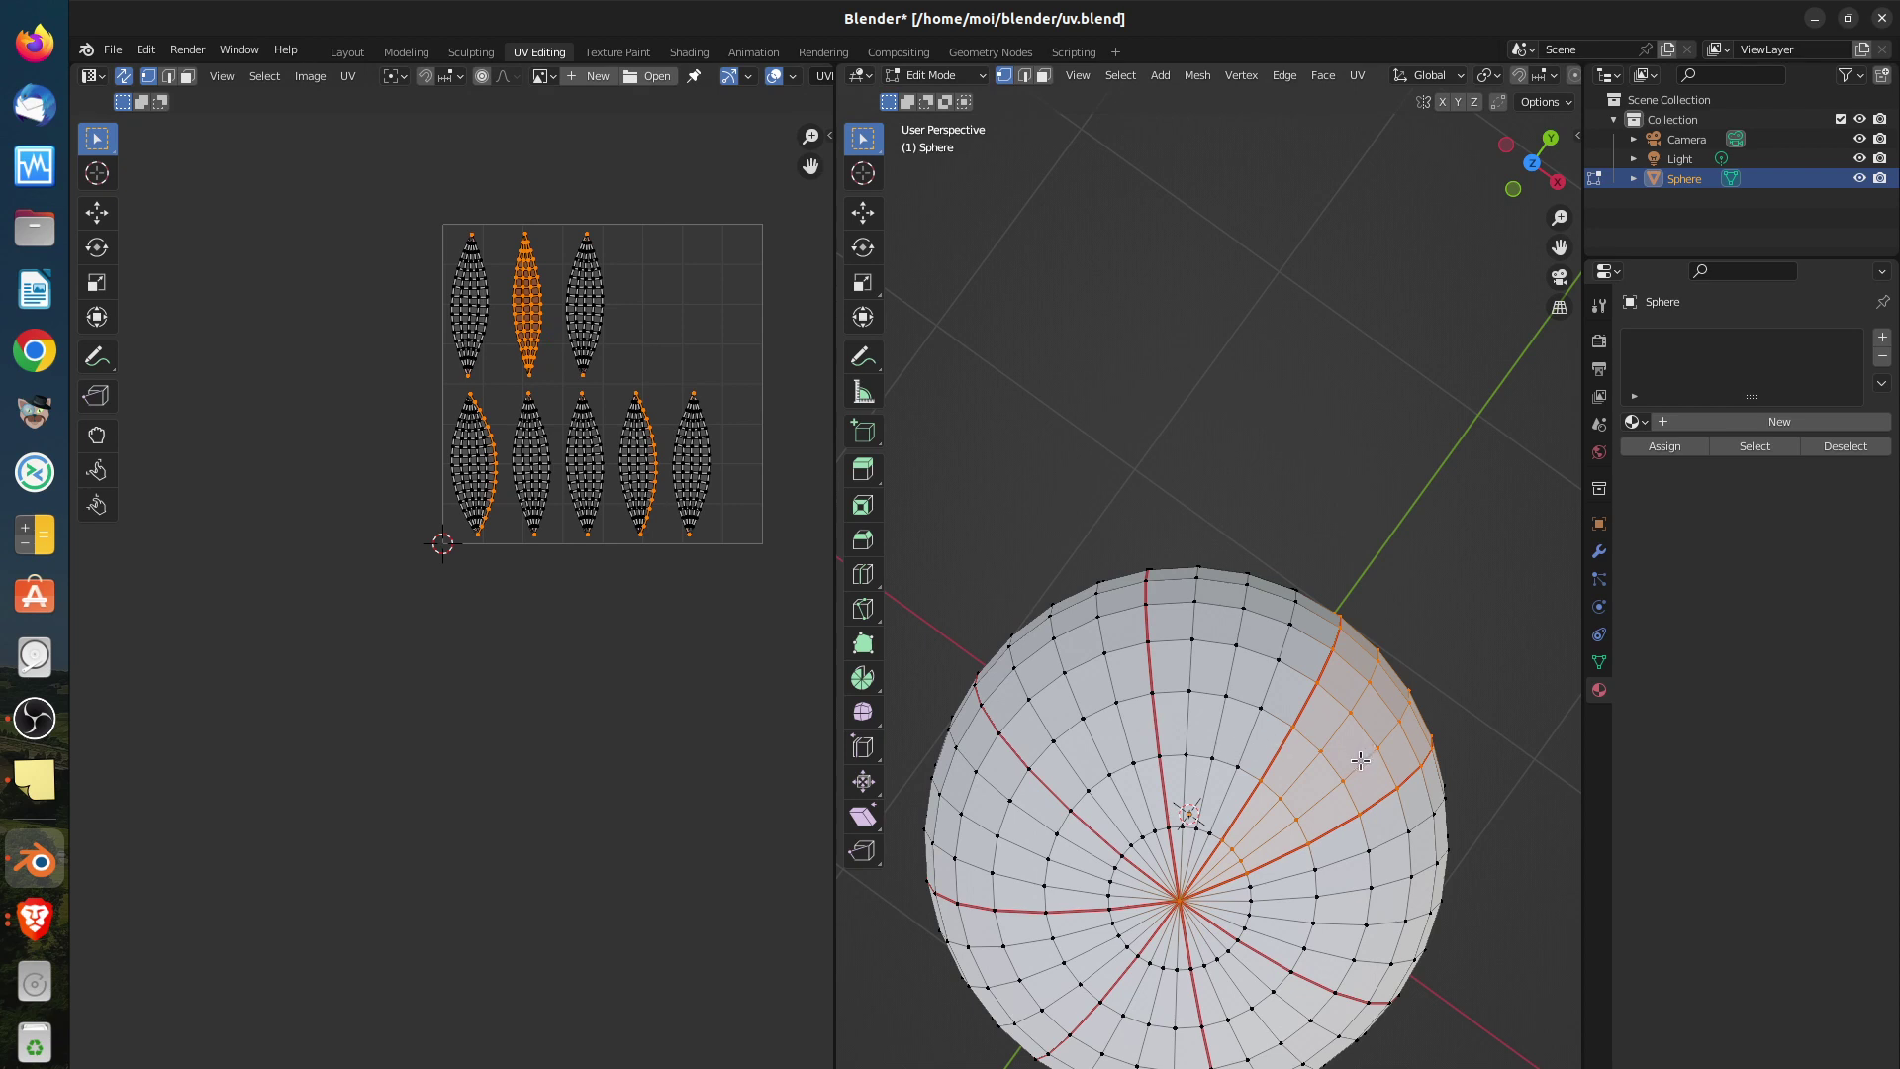
pyautogui.hotkey('alt', 'a')
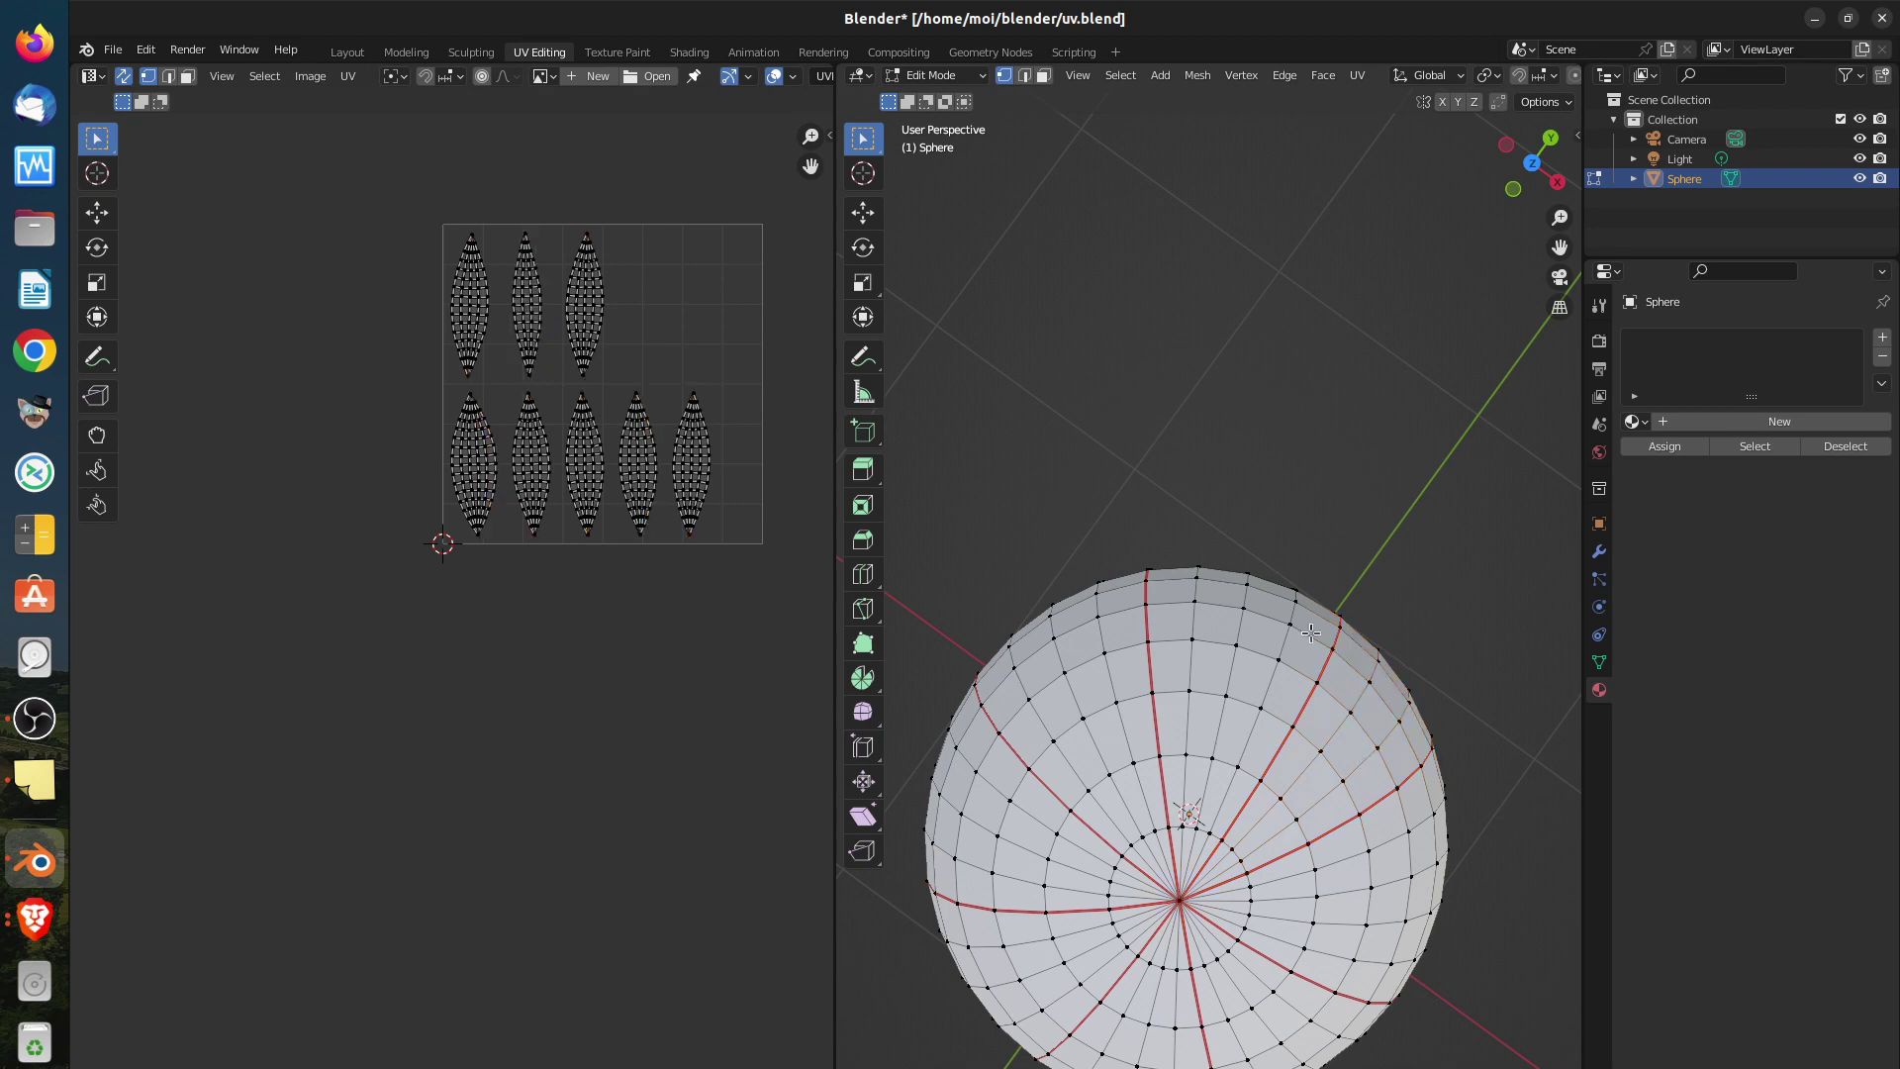
# Switch to face selection, match individual linked UV islands with their wedges on the sphere, and clear the selection
pyautogui.click(1043, 76)
pyautogui.press('l')
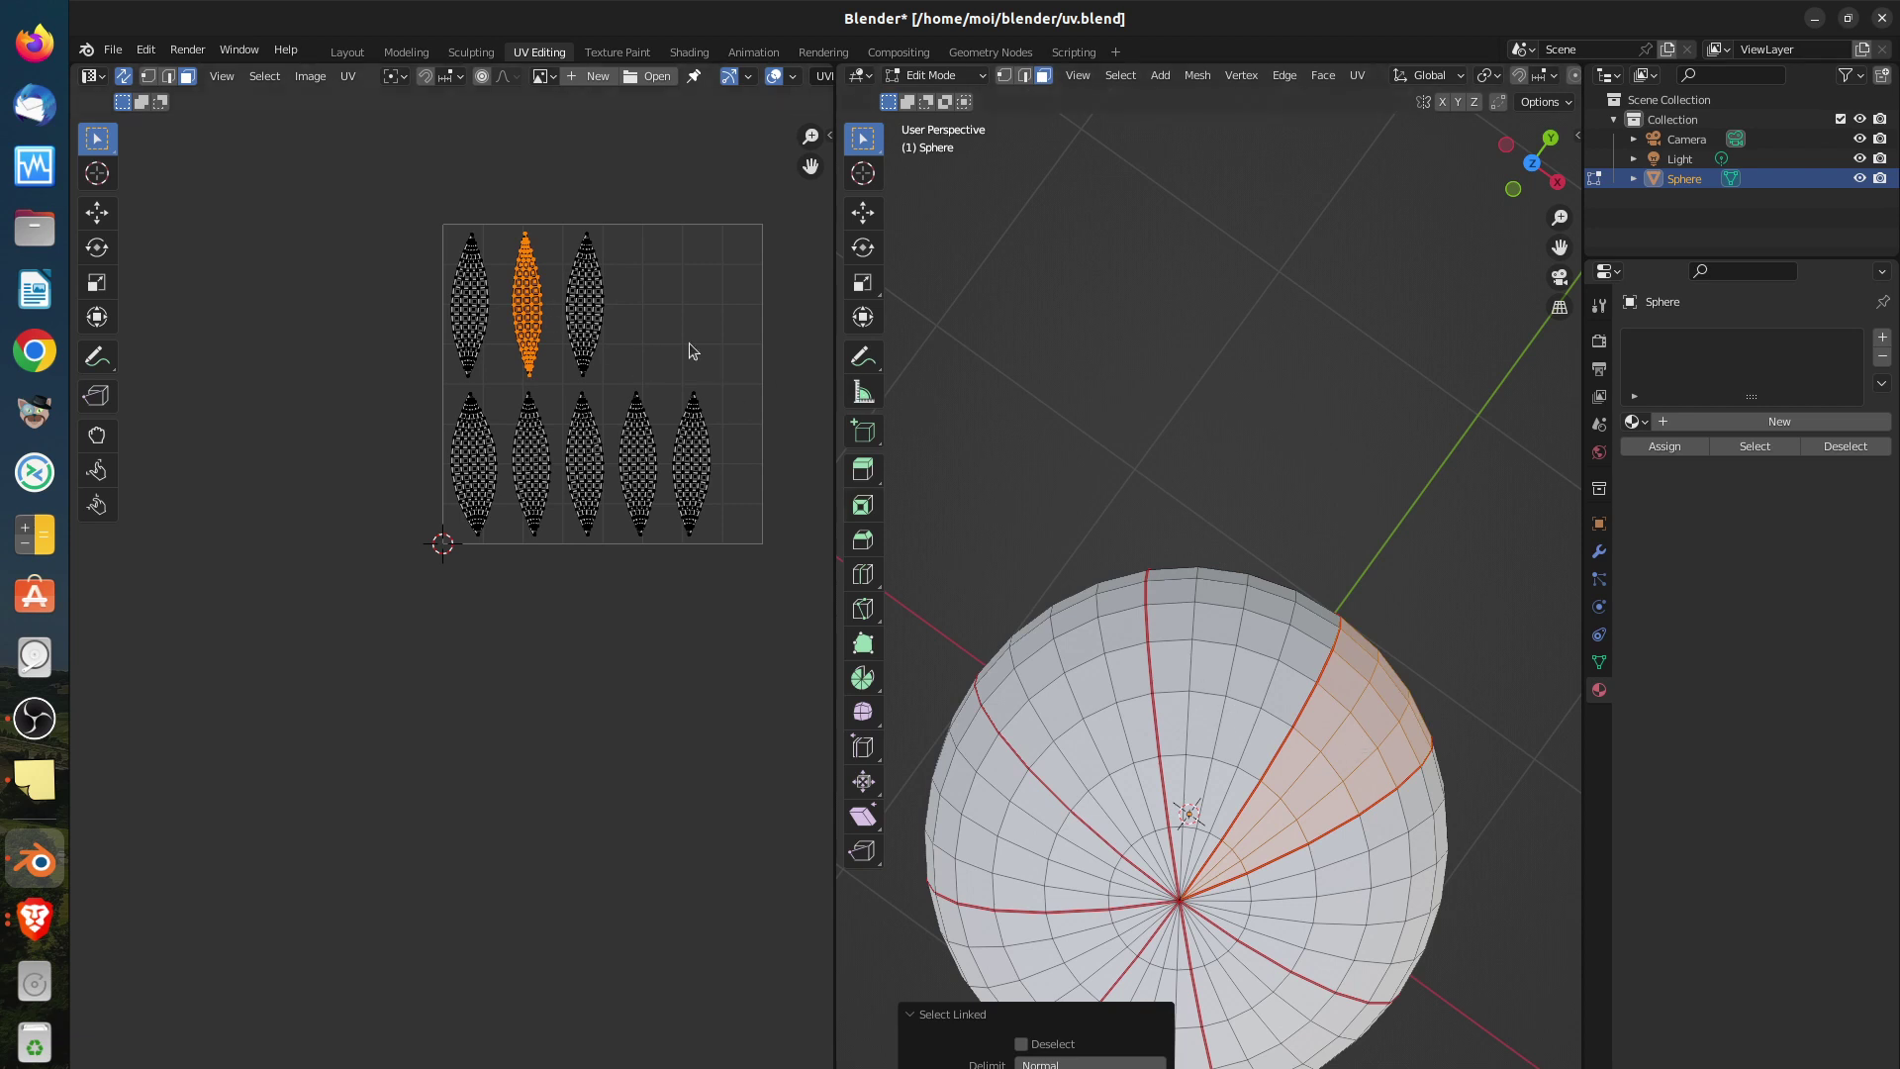
pyautogui.hotkey('ctrl', 'z')
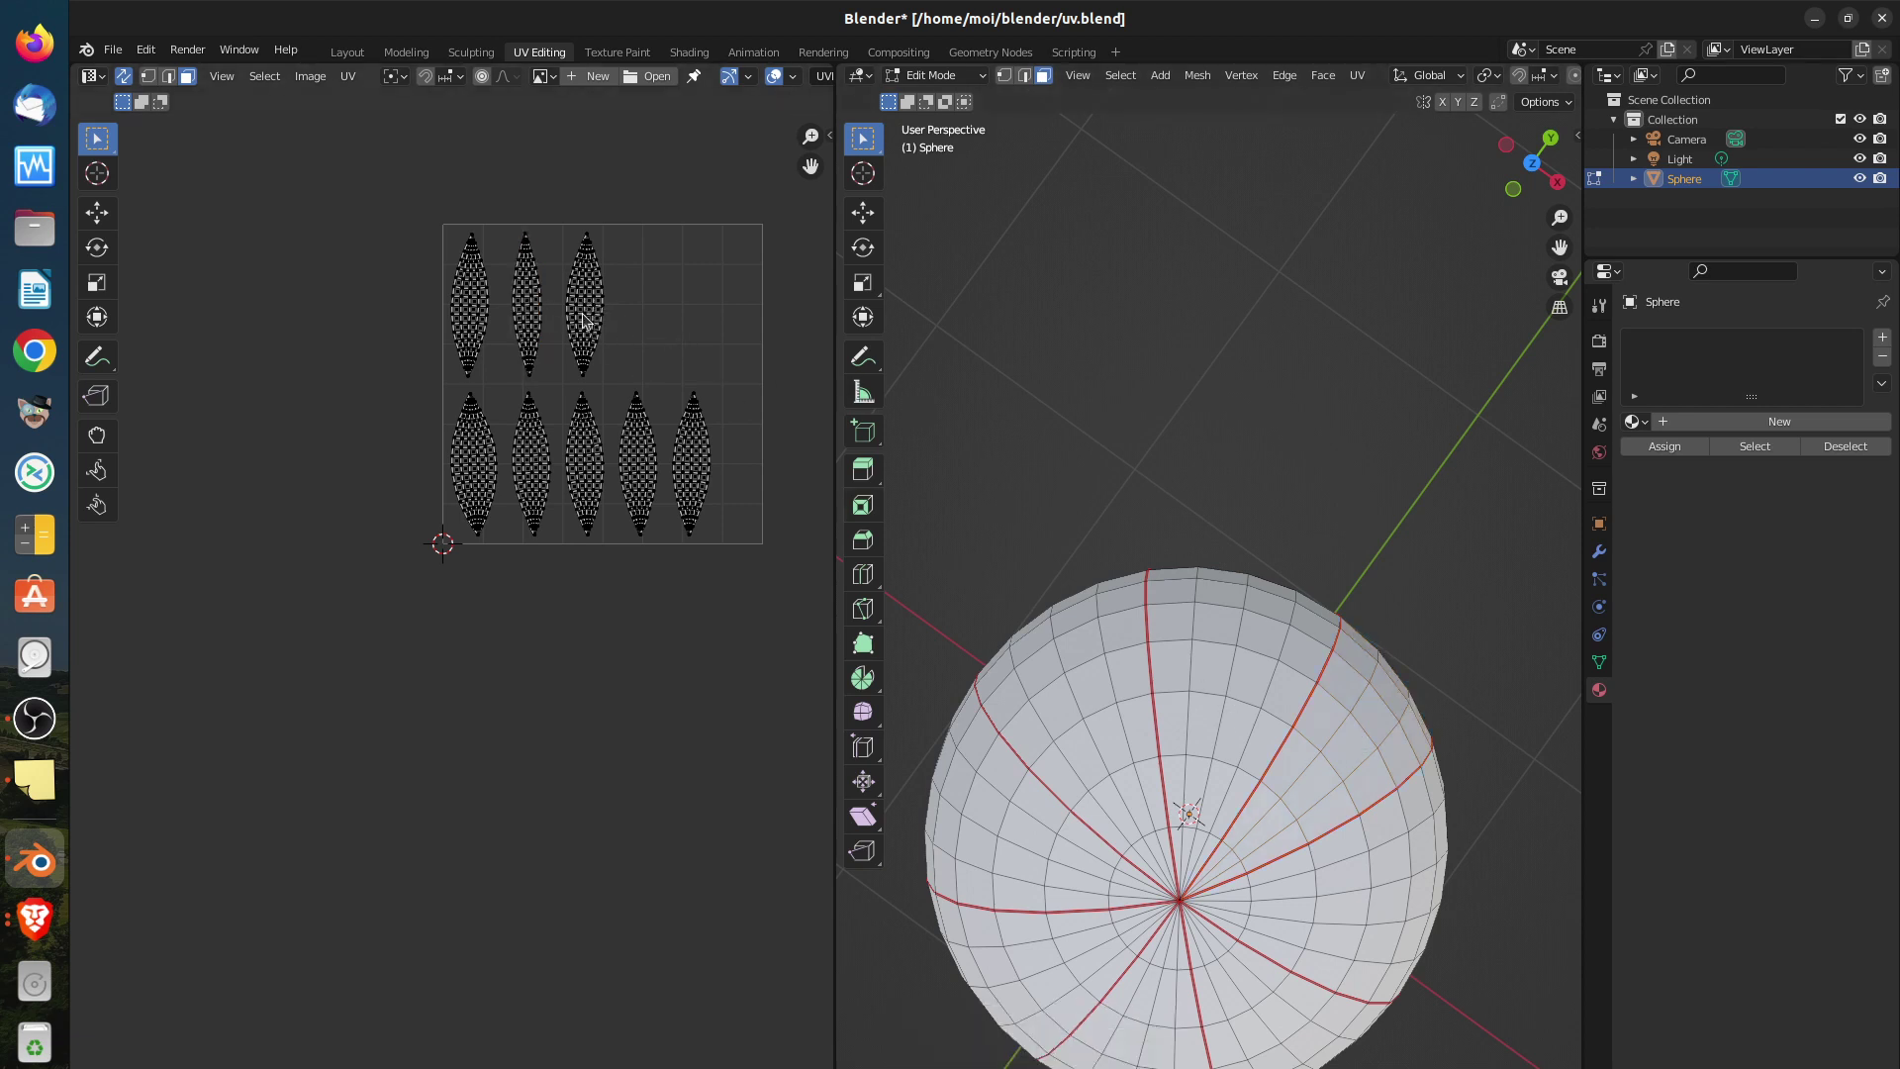
pyautogui.press('l')
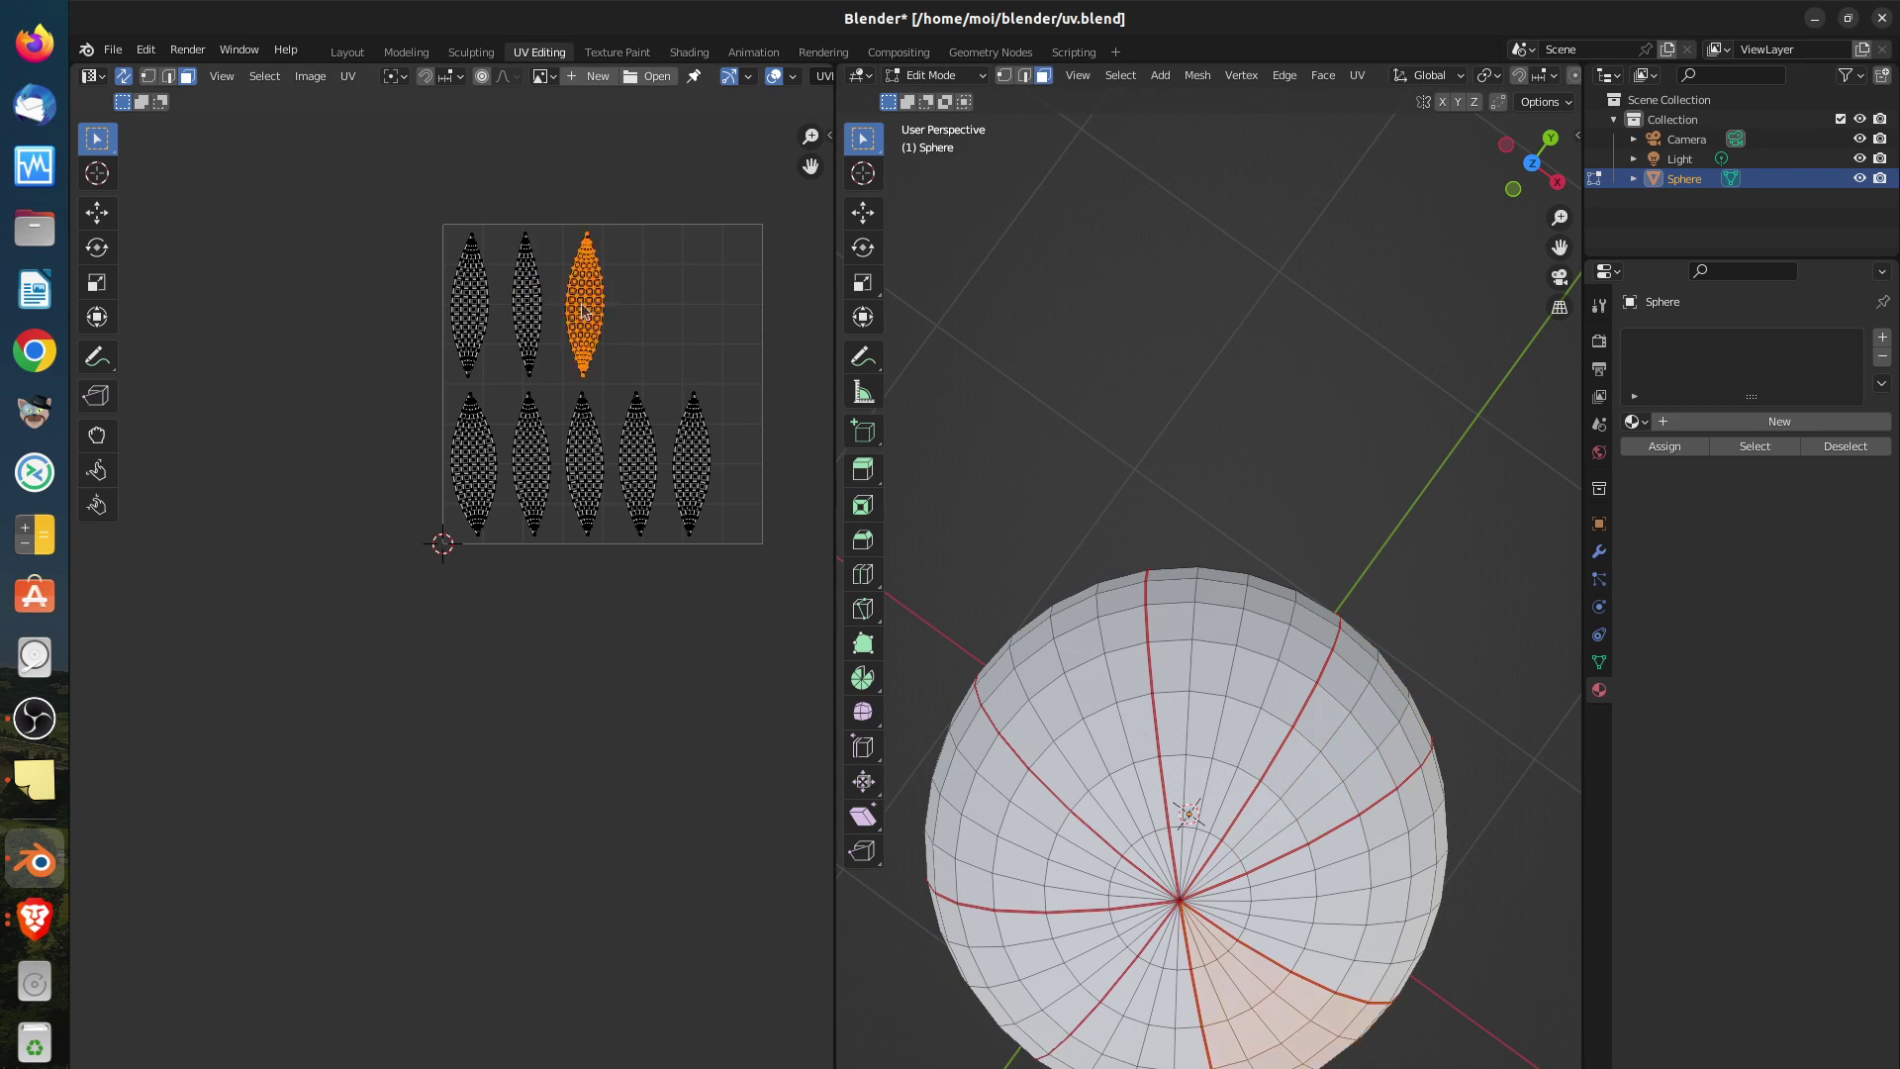
pyautogui.moveTo(1237, 945); pyautogui.dragTo(1209, 906, button='middle')
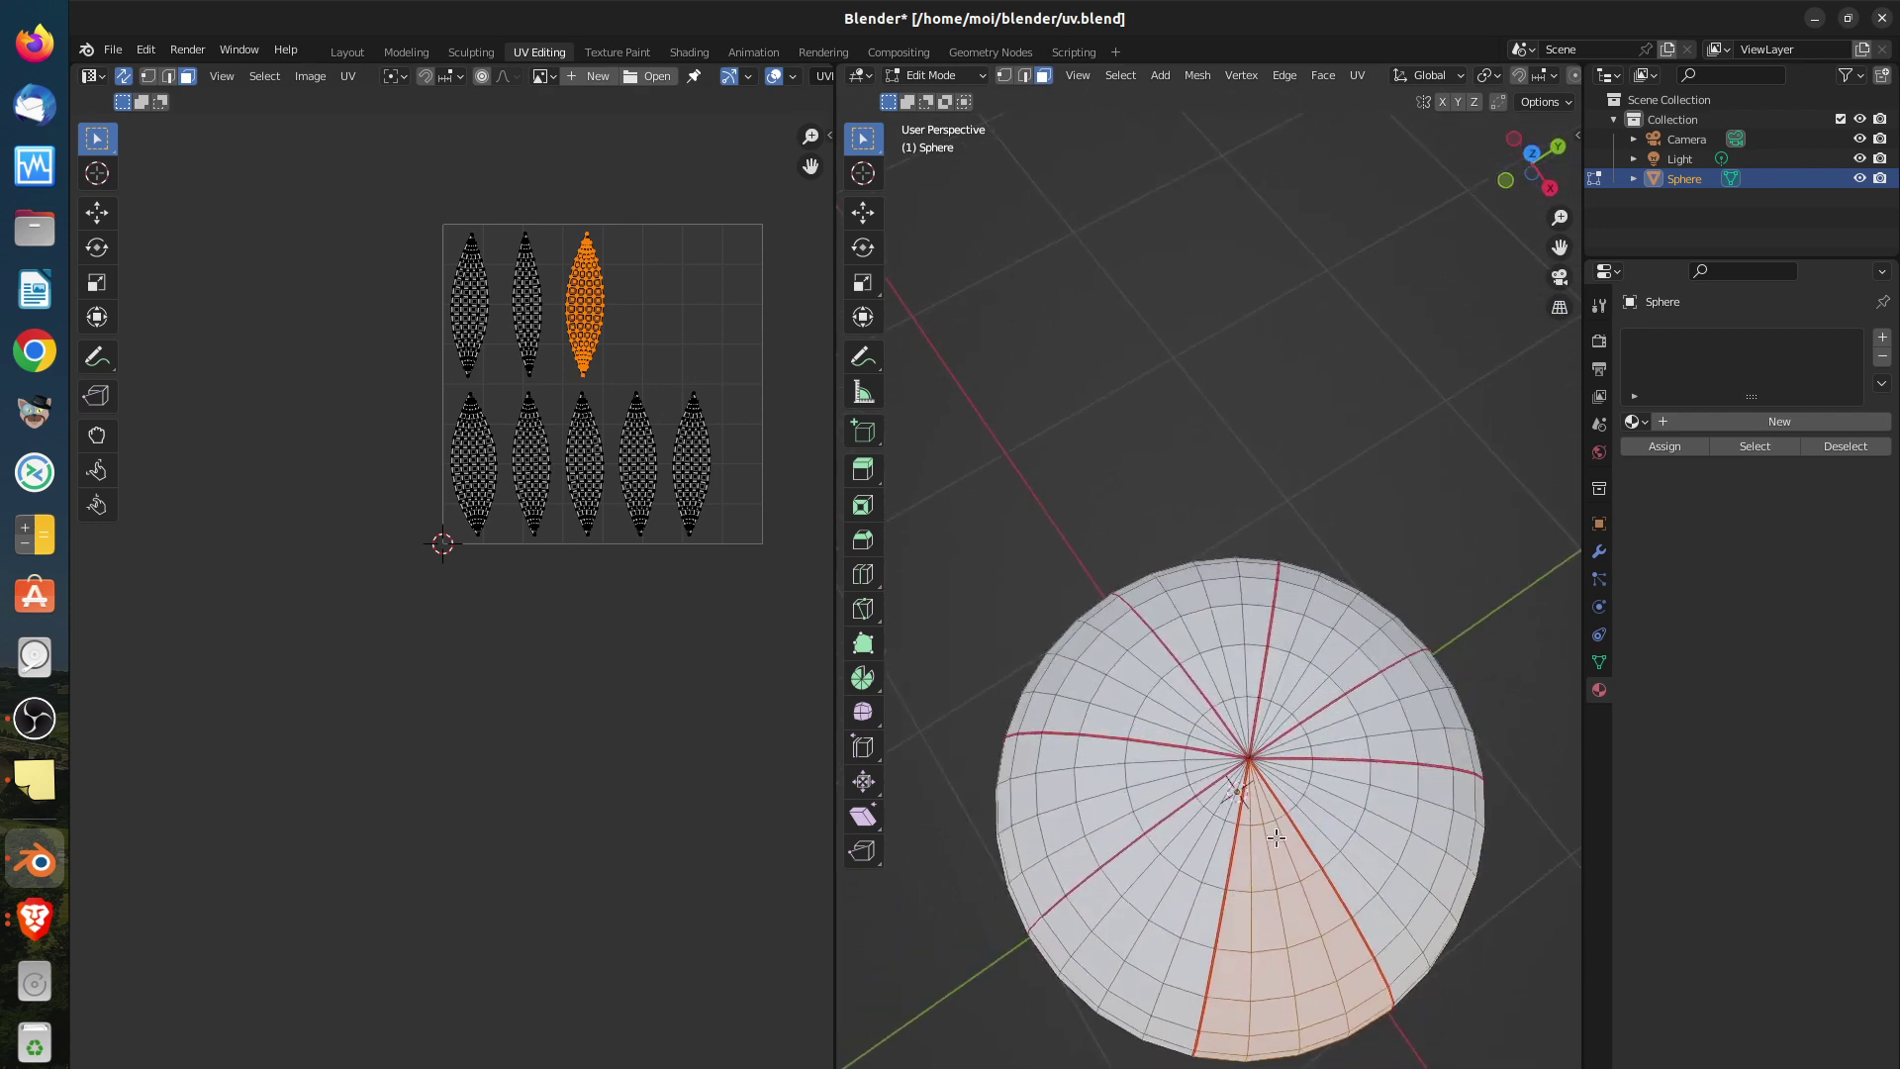
pyautogui.hotkey('alt', 'a')
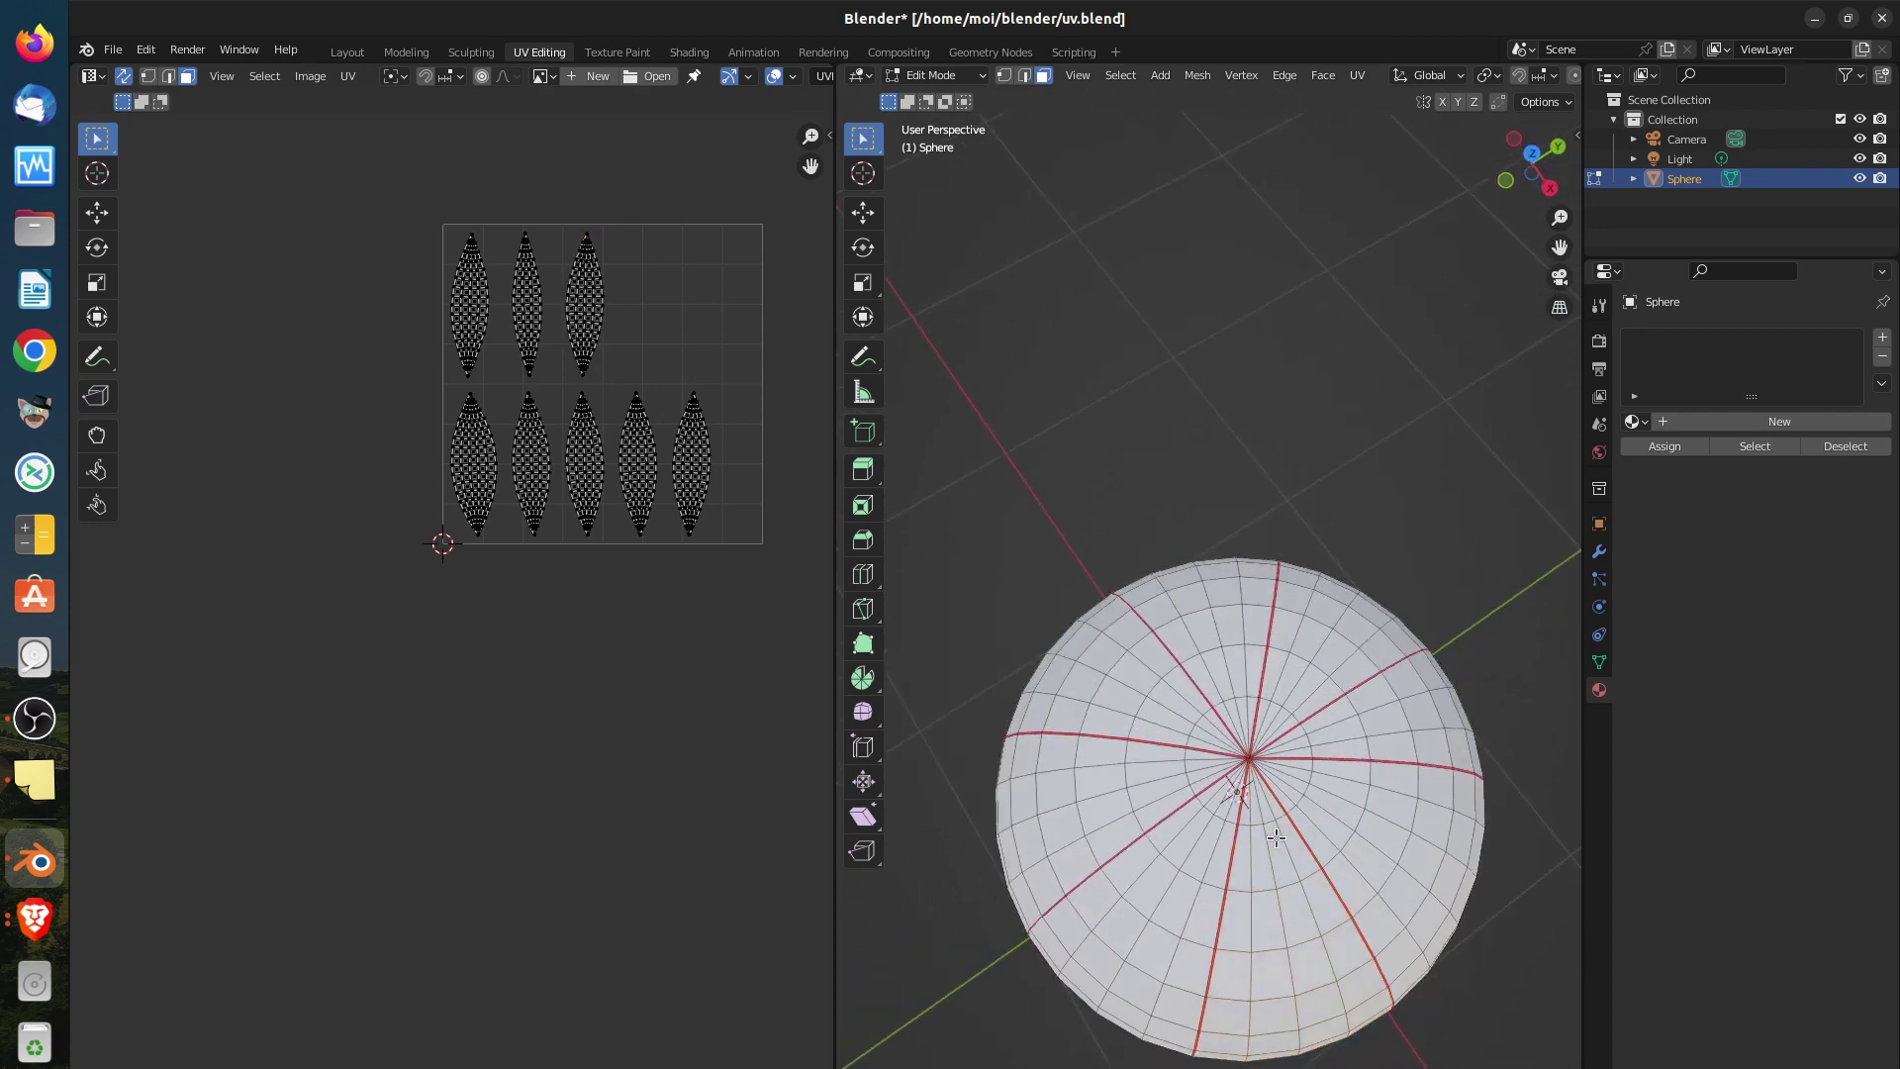
# Select the upper row's middle UV island and compare its selection in vertex and face modes, ending in face mode
pyautogui.click(529, 306)
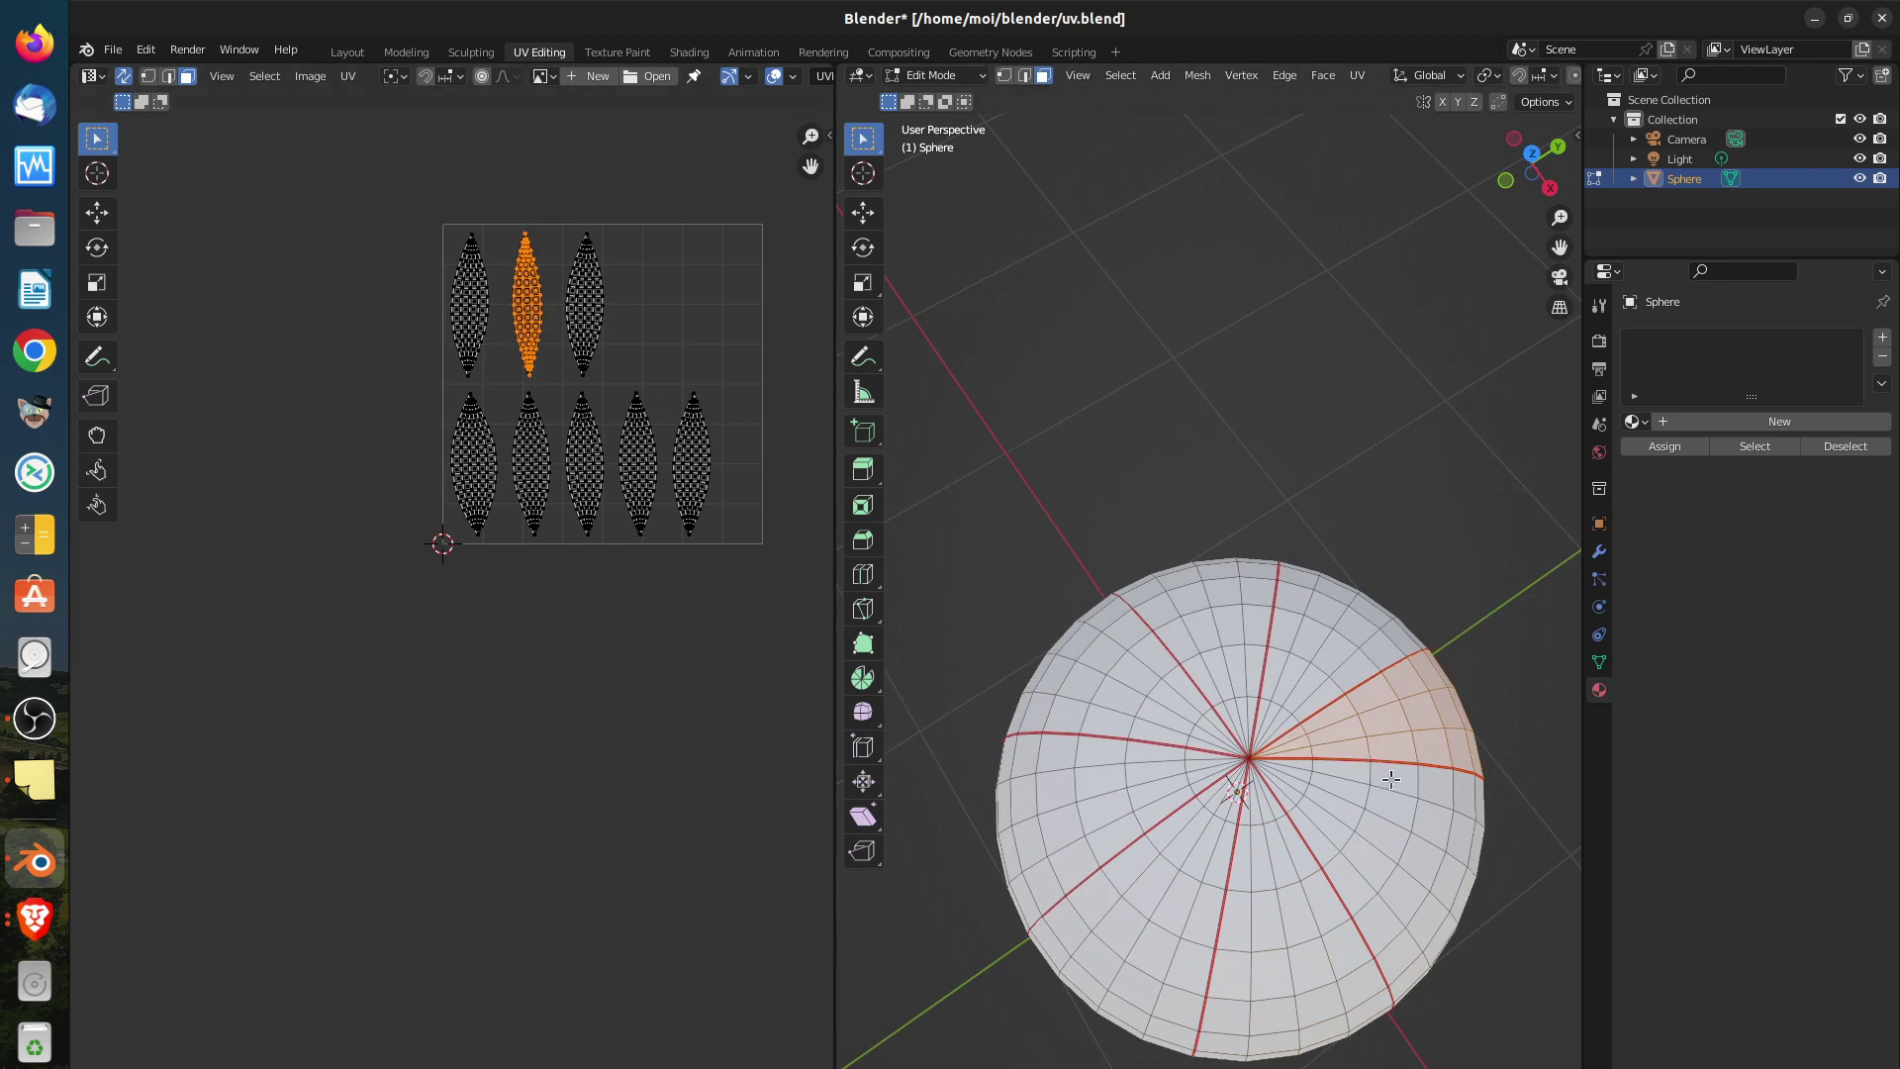
pyautogui.click(147, 79)
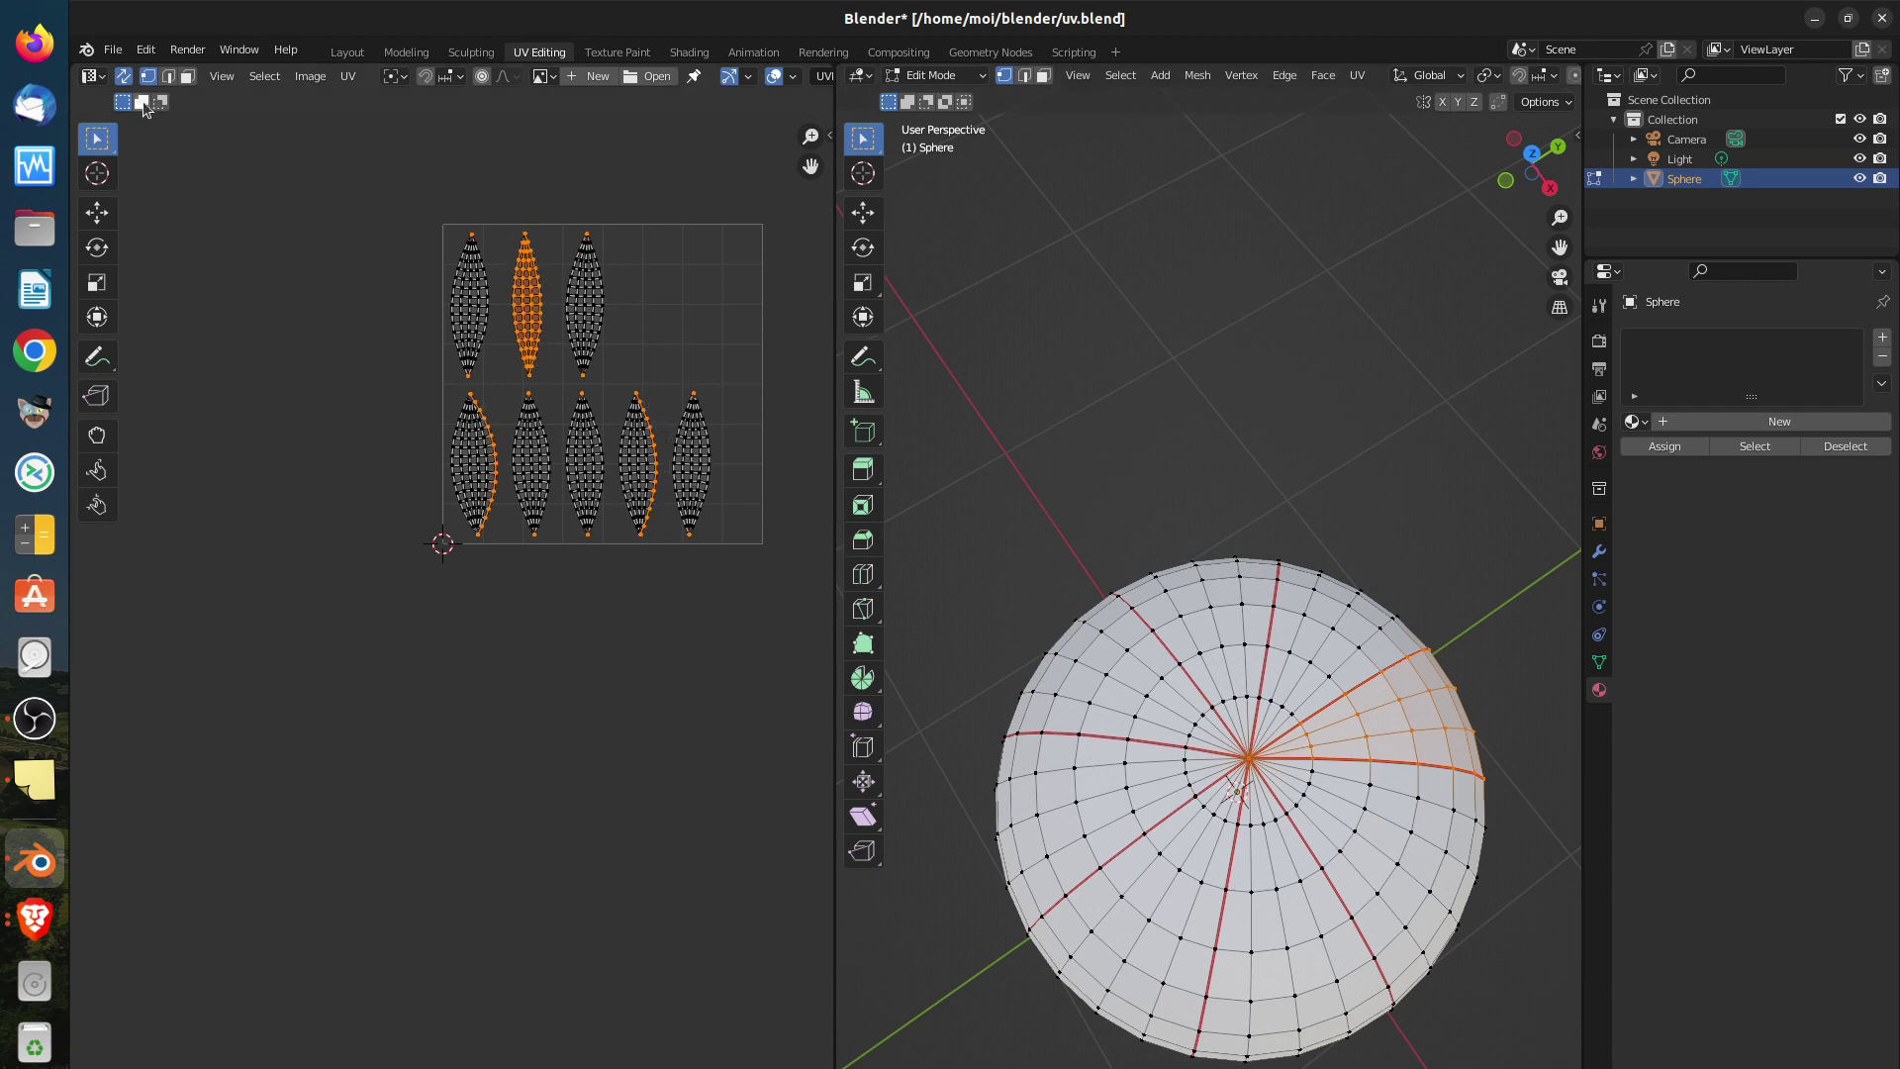
pyautogui.click(187, 76)
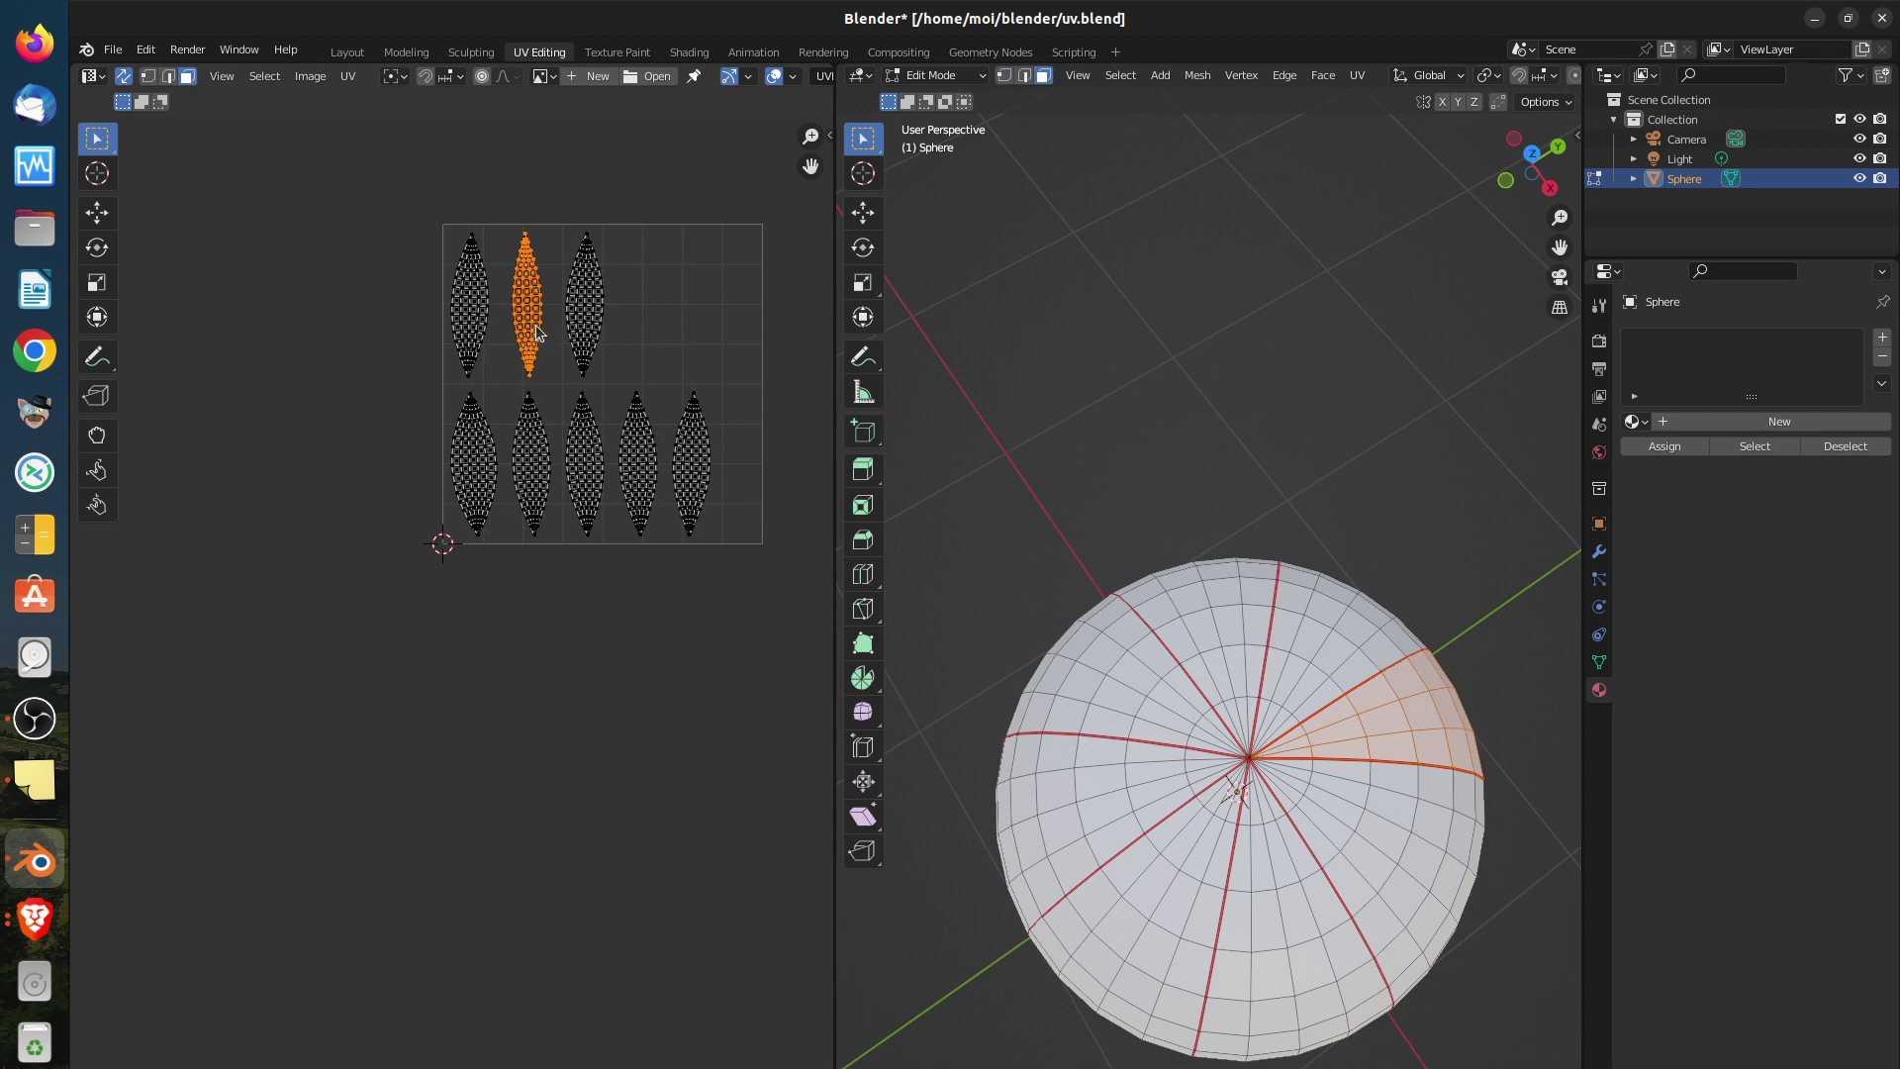
# Try moving the selected UV island alone and together with the island beside it, and undo both moves
pyautogui.press('g')
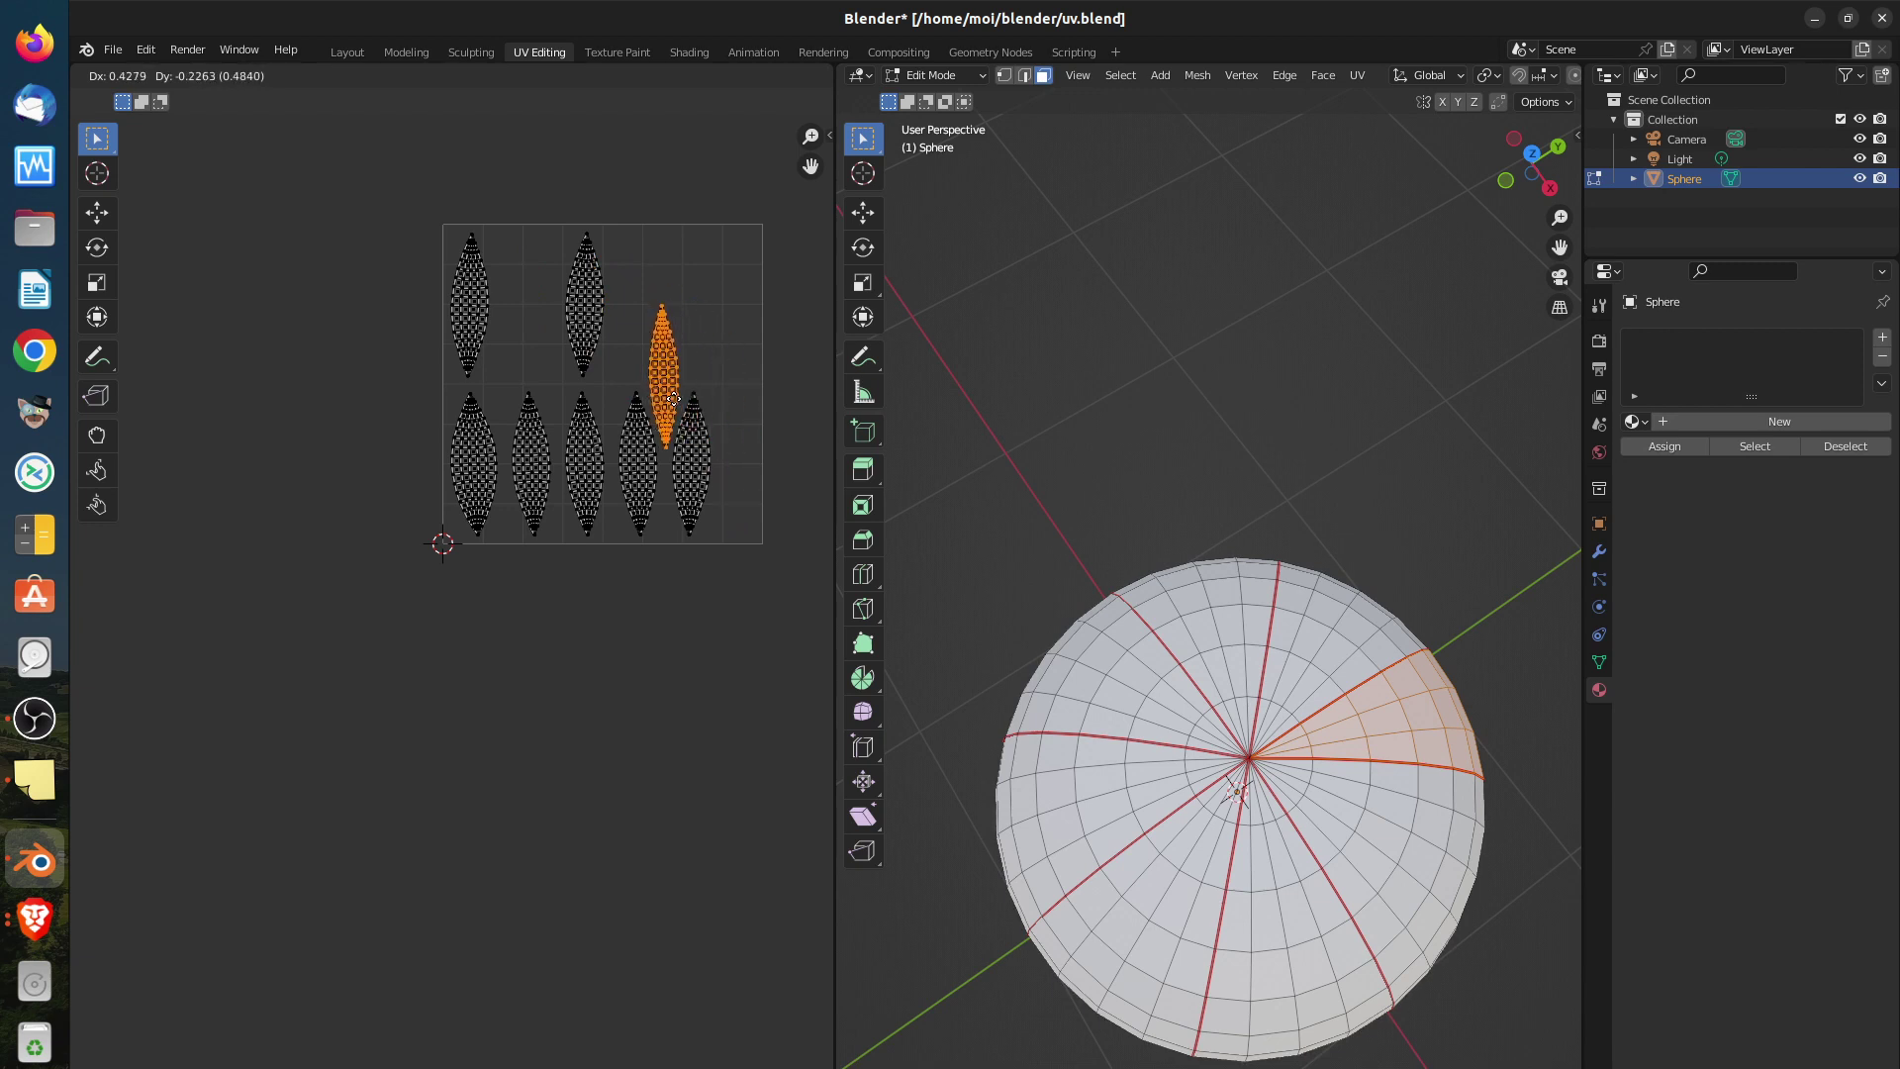
pyautogui.click(673, 399)
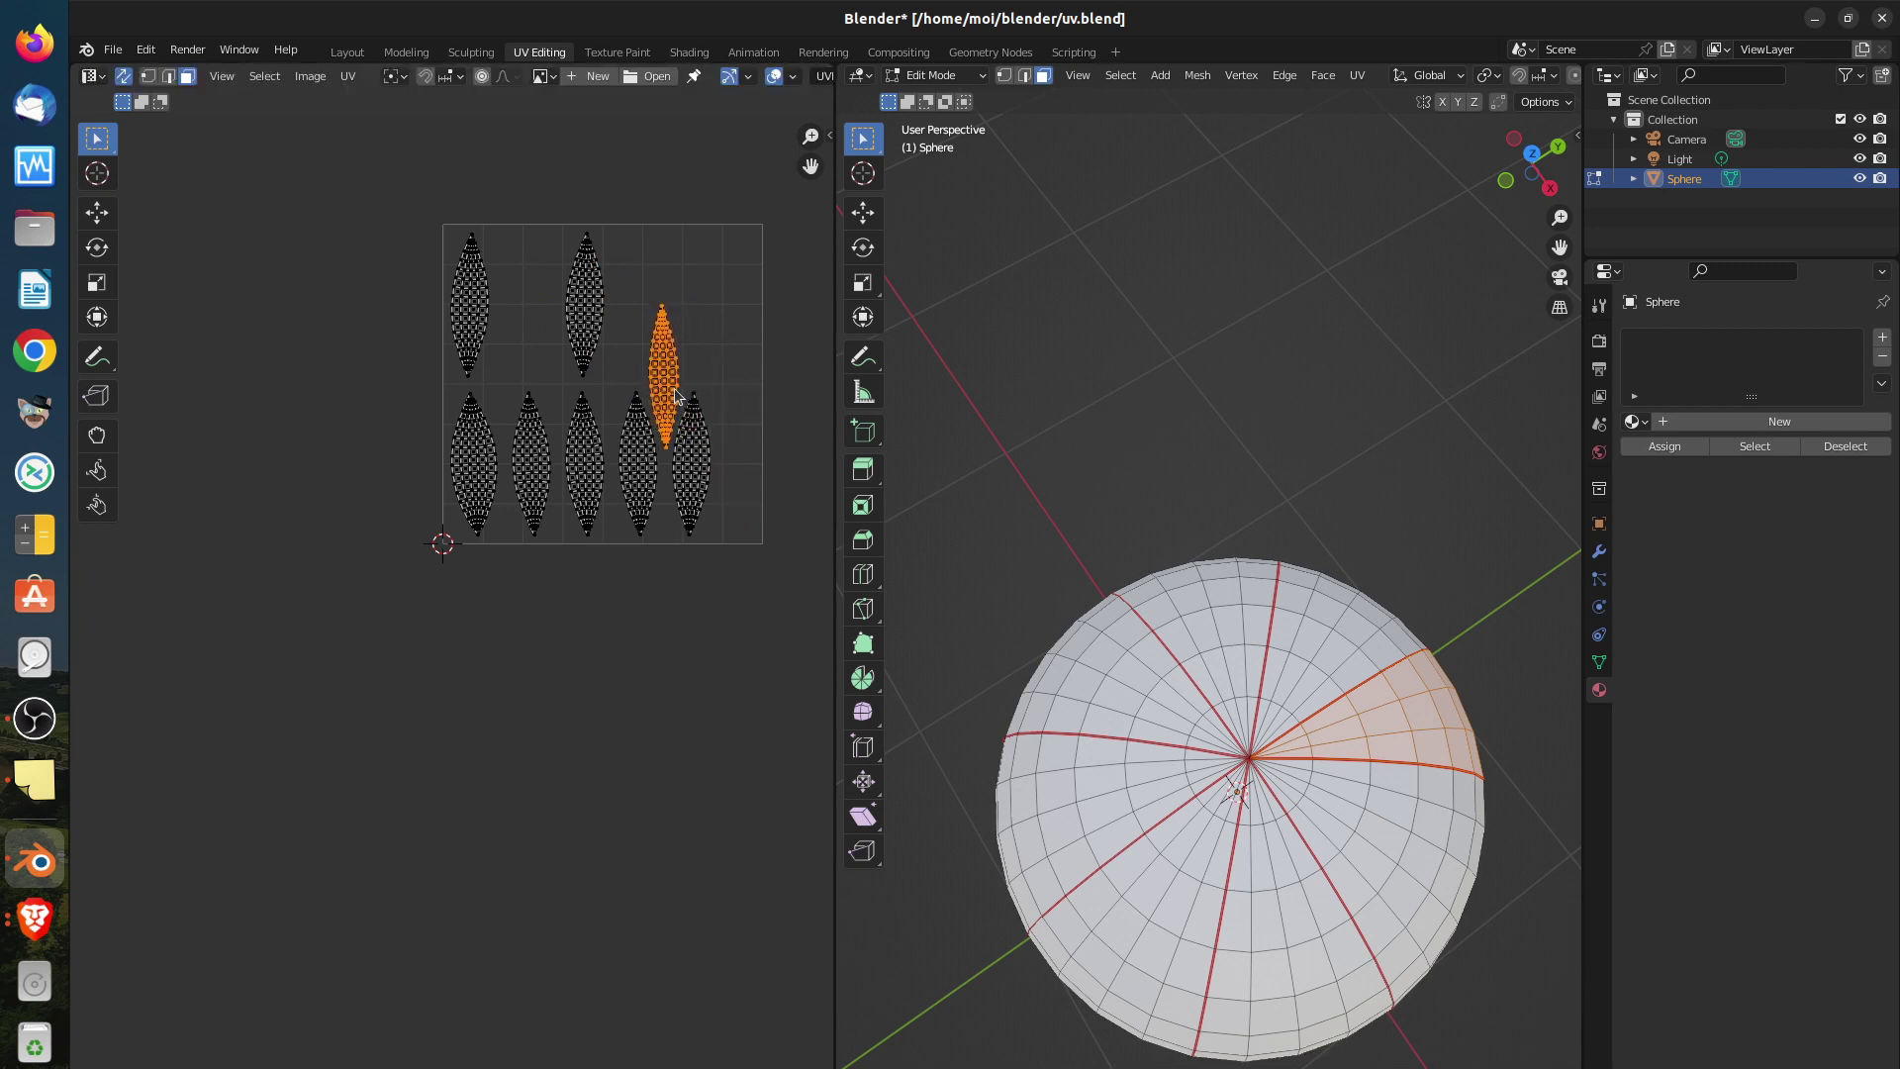
pyautogui.keyDown('shift'); pyautogui.click(585, 317); pyautogui.keyUp('shift')
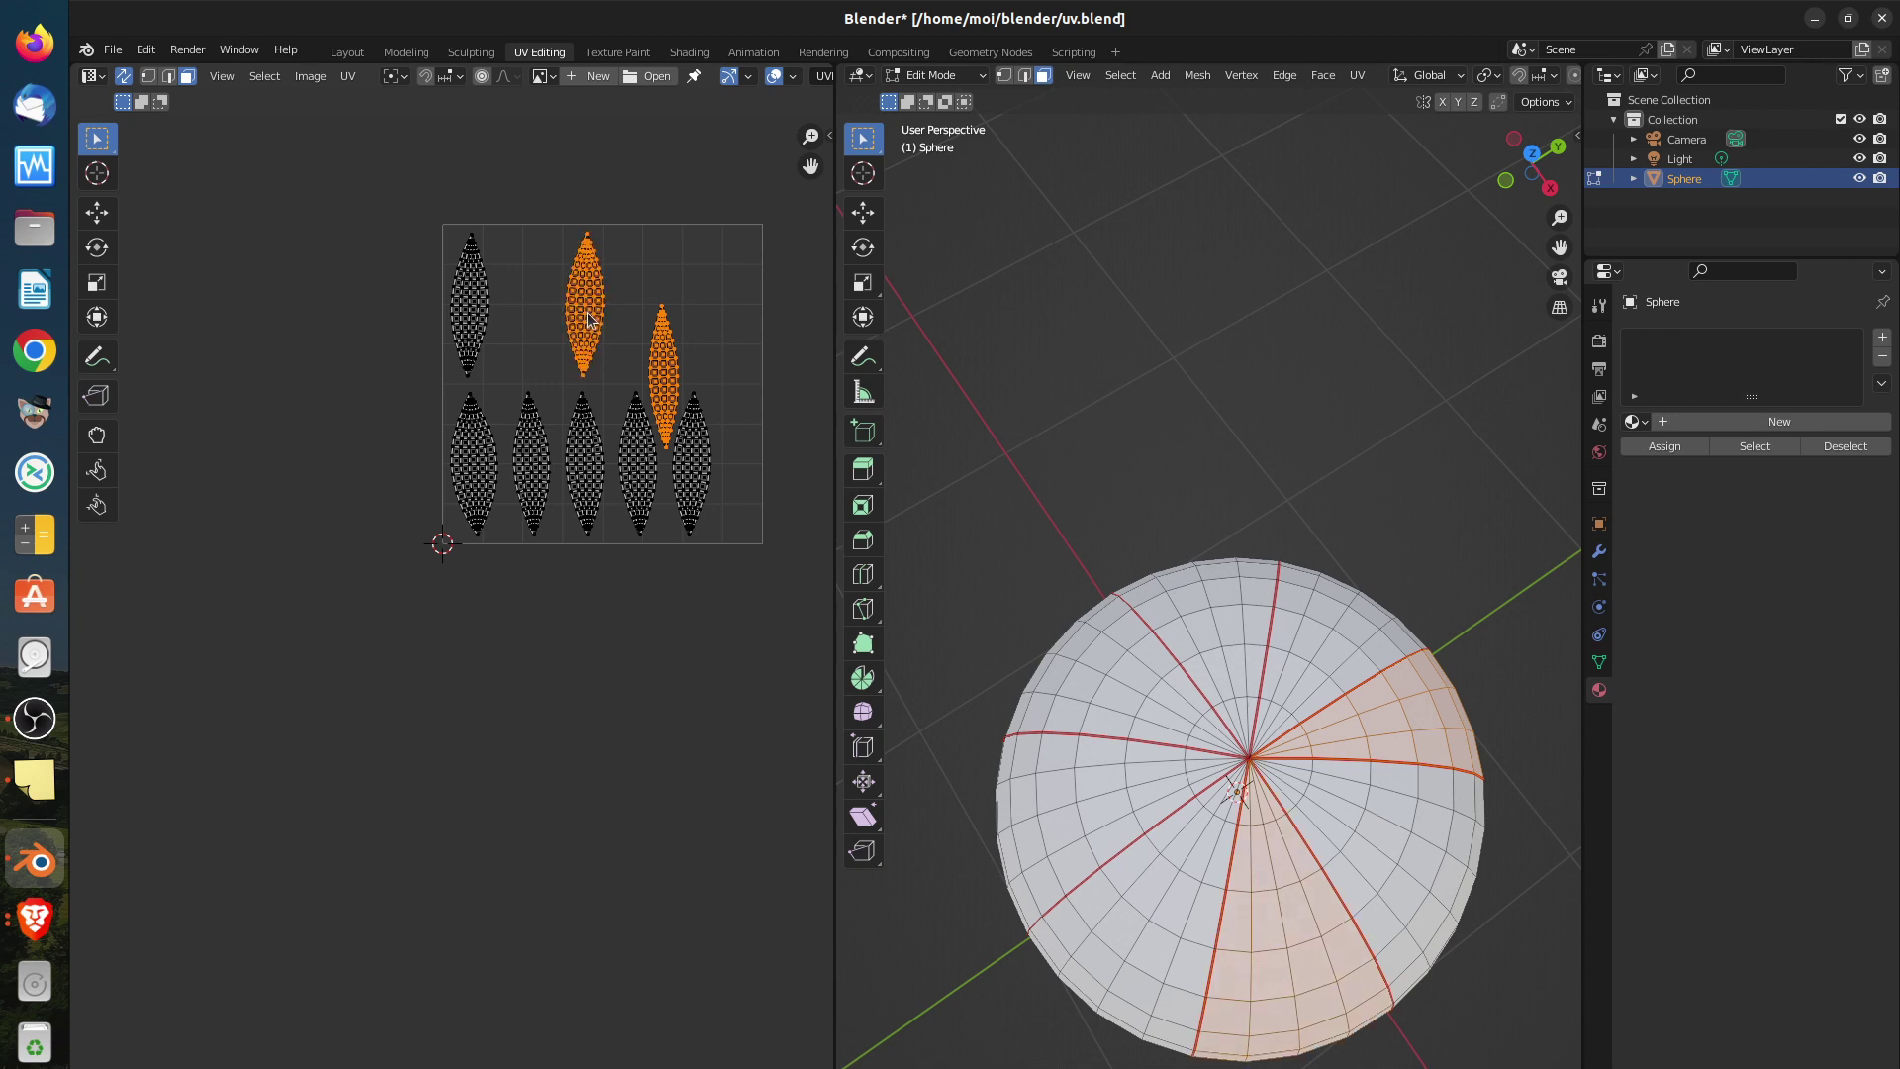
pyautogui.press('g')
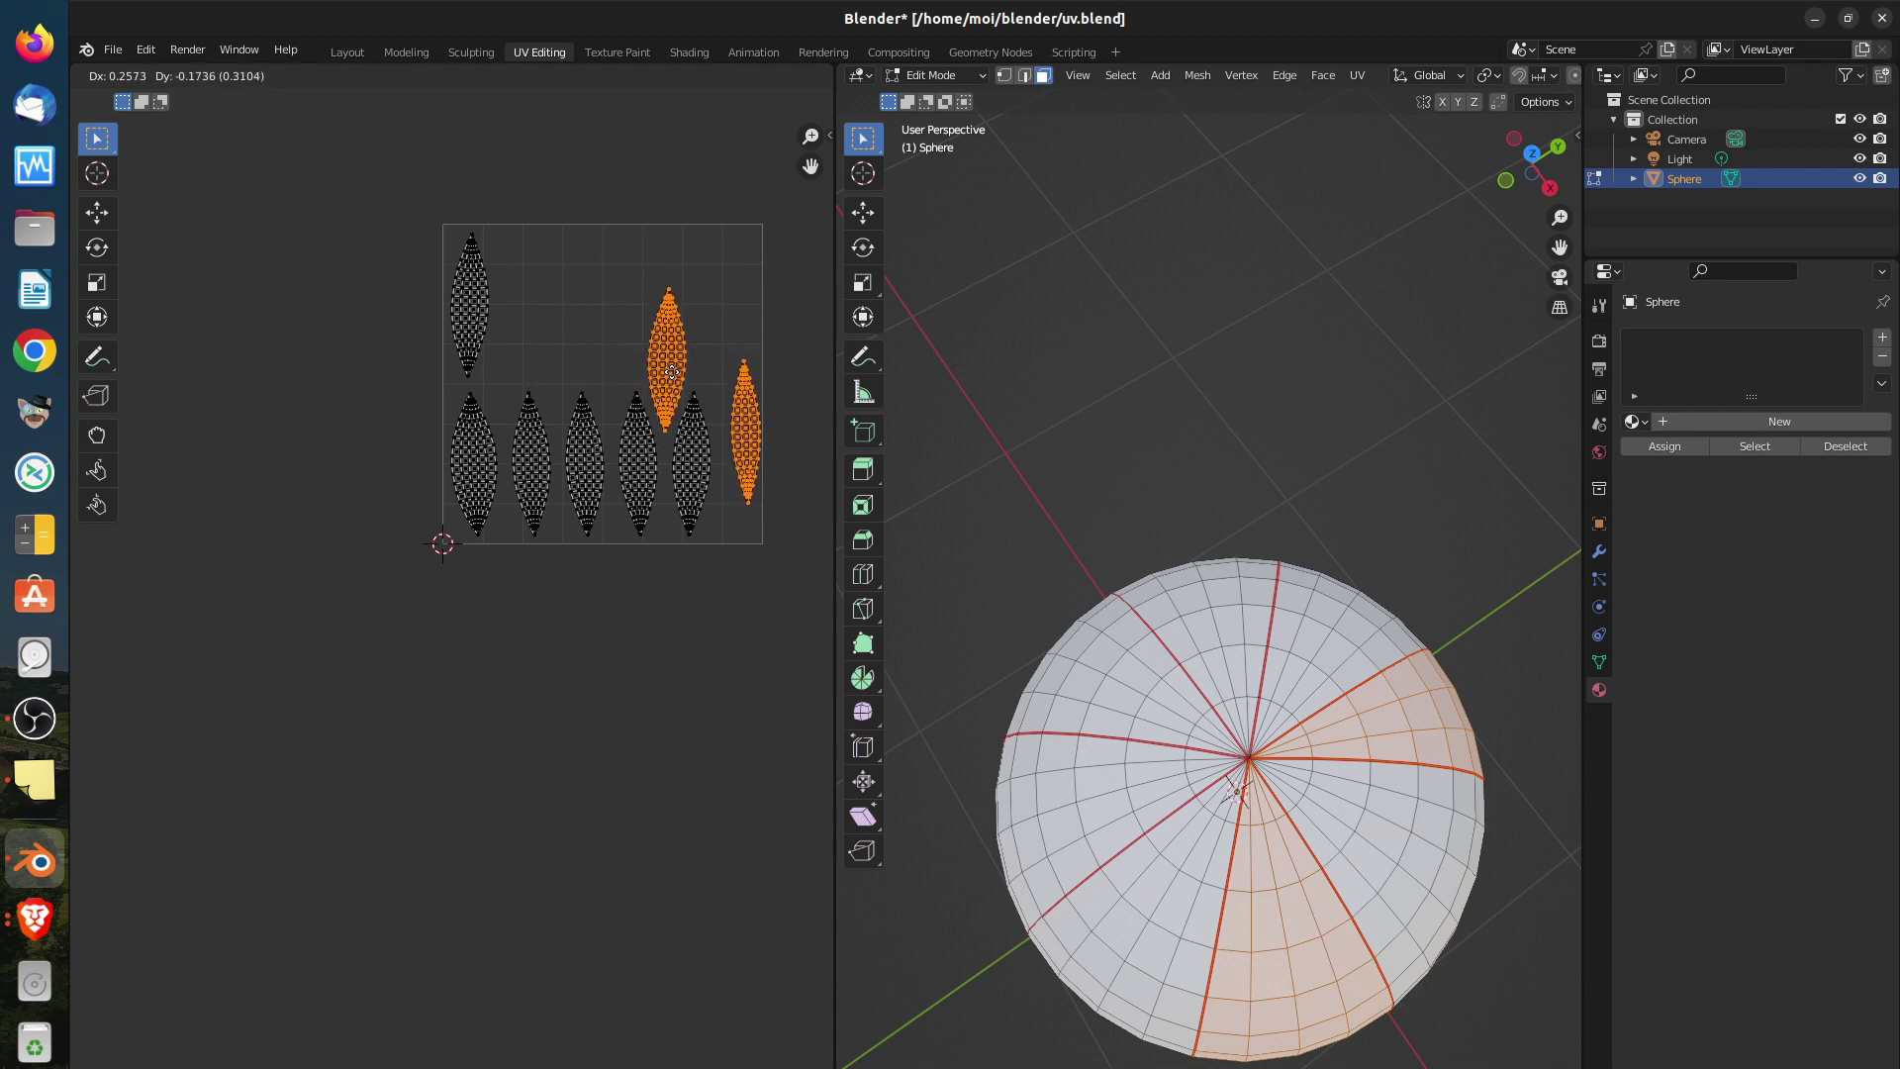
pyautogui.click(671, 379)
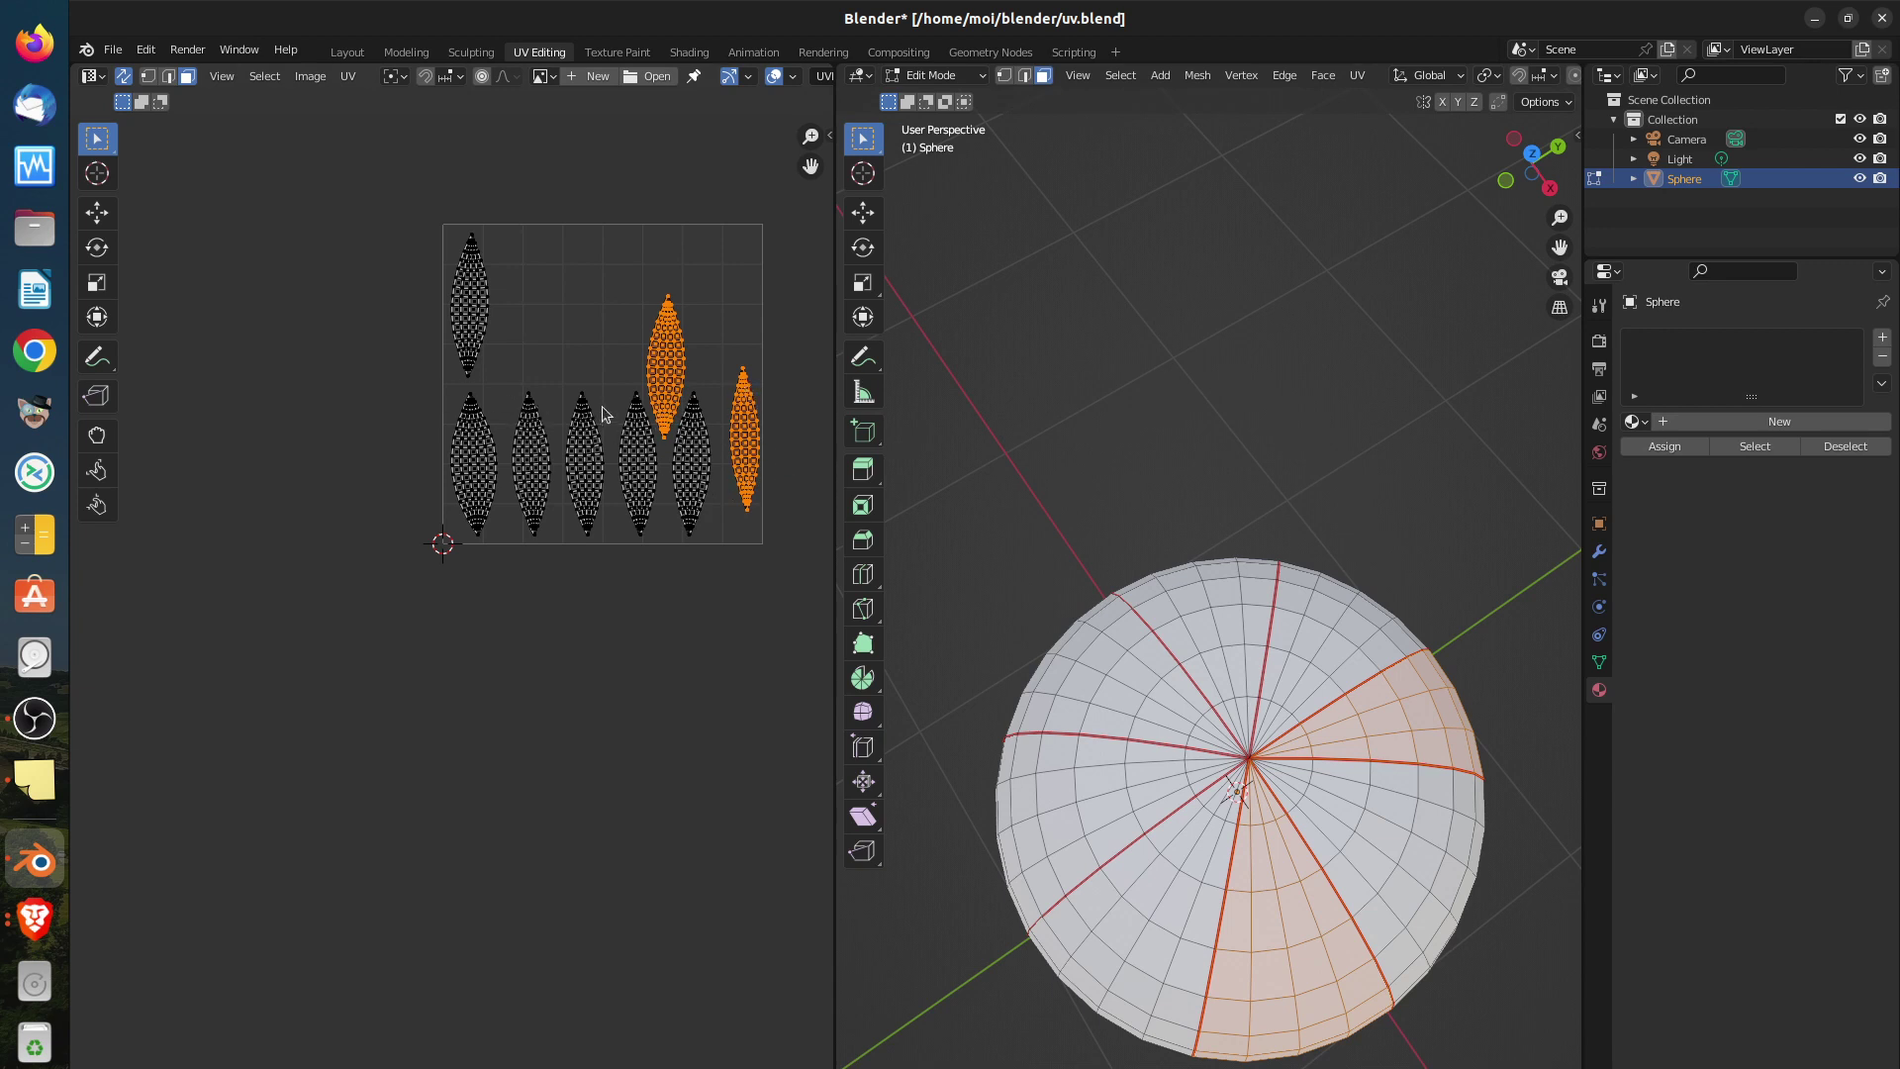
pyautogui.hotkey('ctrl', 'z')
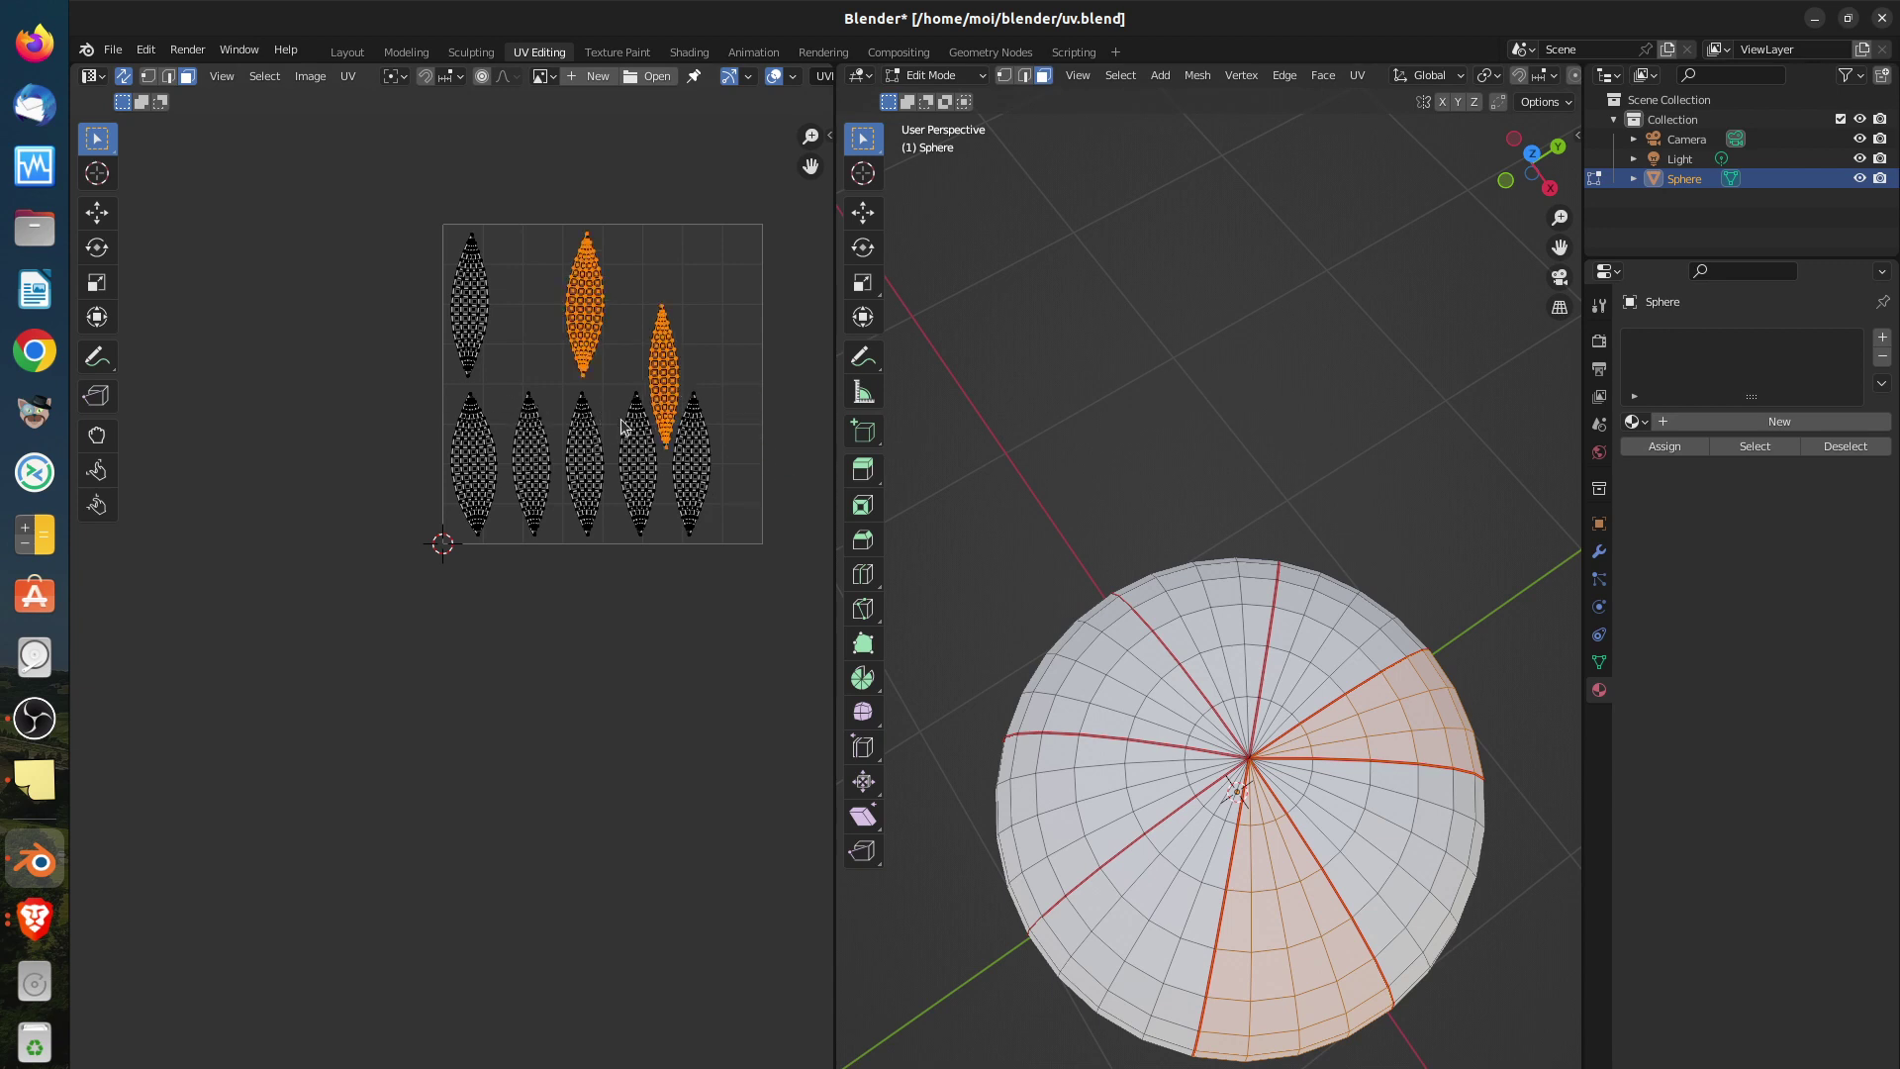
pyautogui.hotkey('ctrl', 'z')
pyautogui.hotkey('ctrl', 'z')
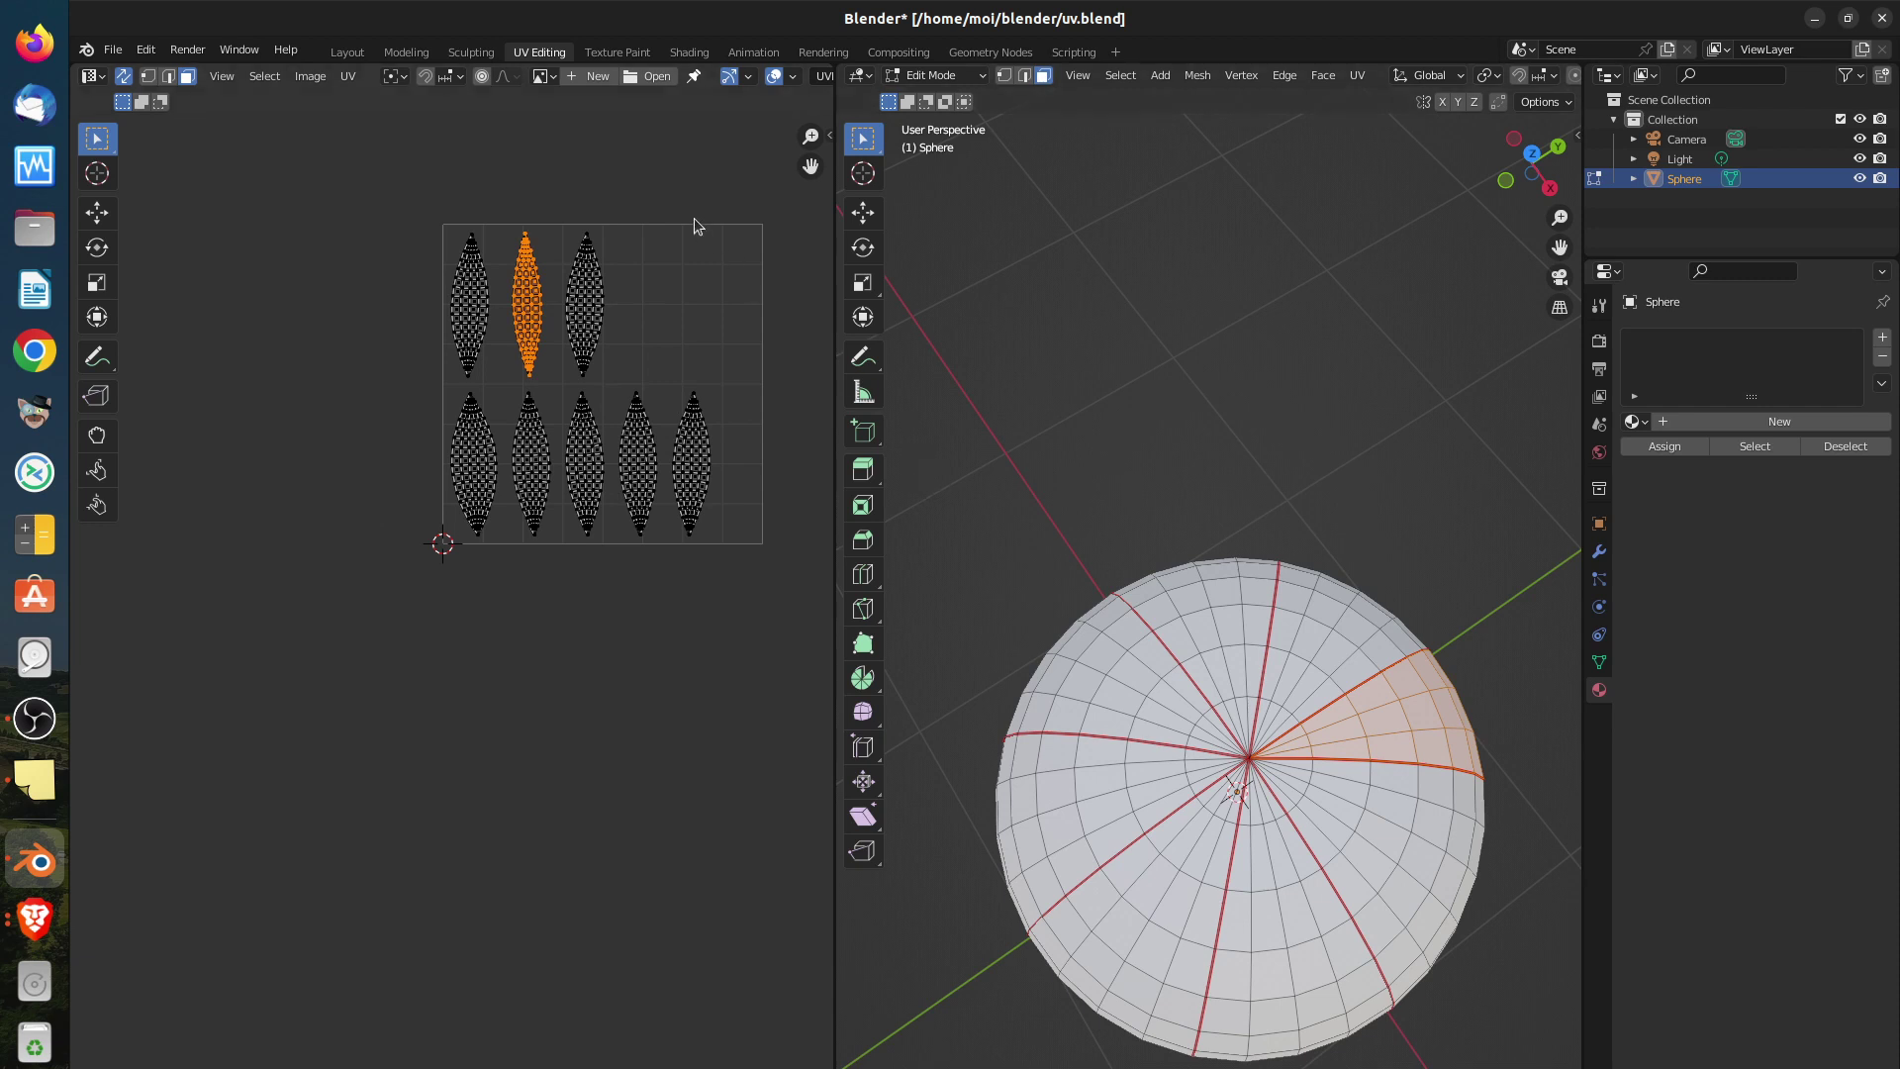
# Create a new image named "truc comme on aime" with the UV Grid generated type as the background of the UV layout
pyautogui.click(547, 75)
pyautogui.click(580, 76)
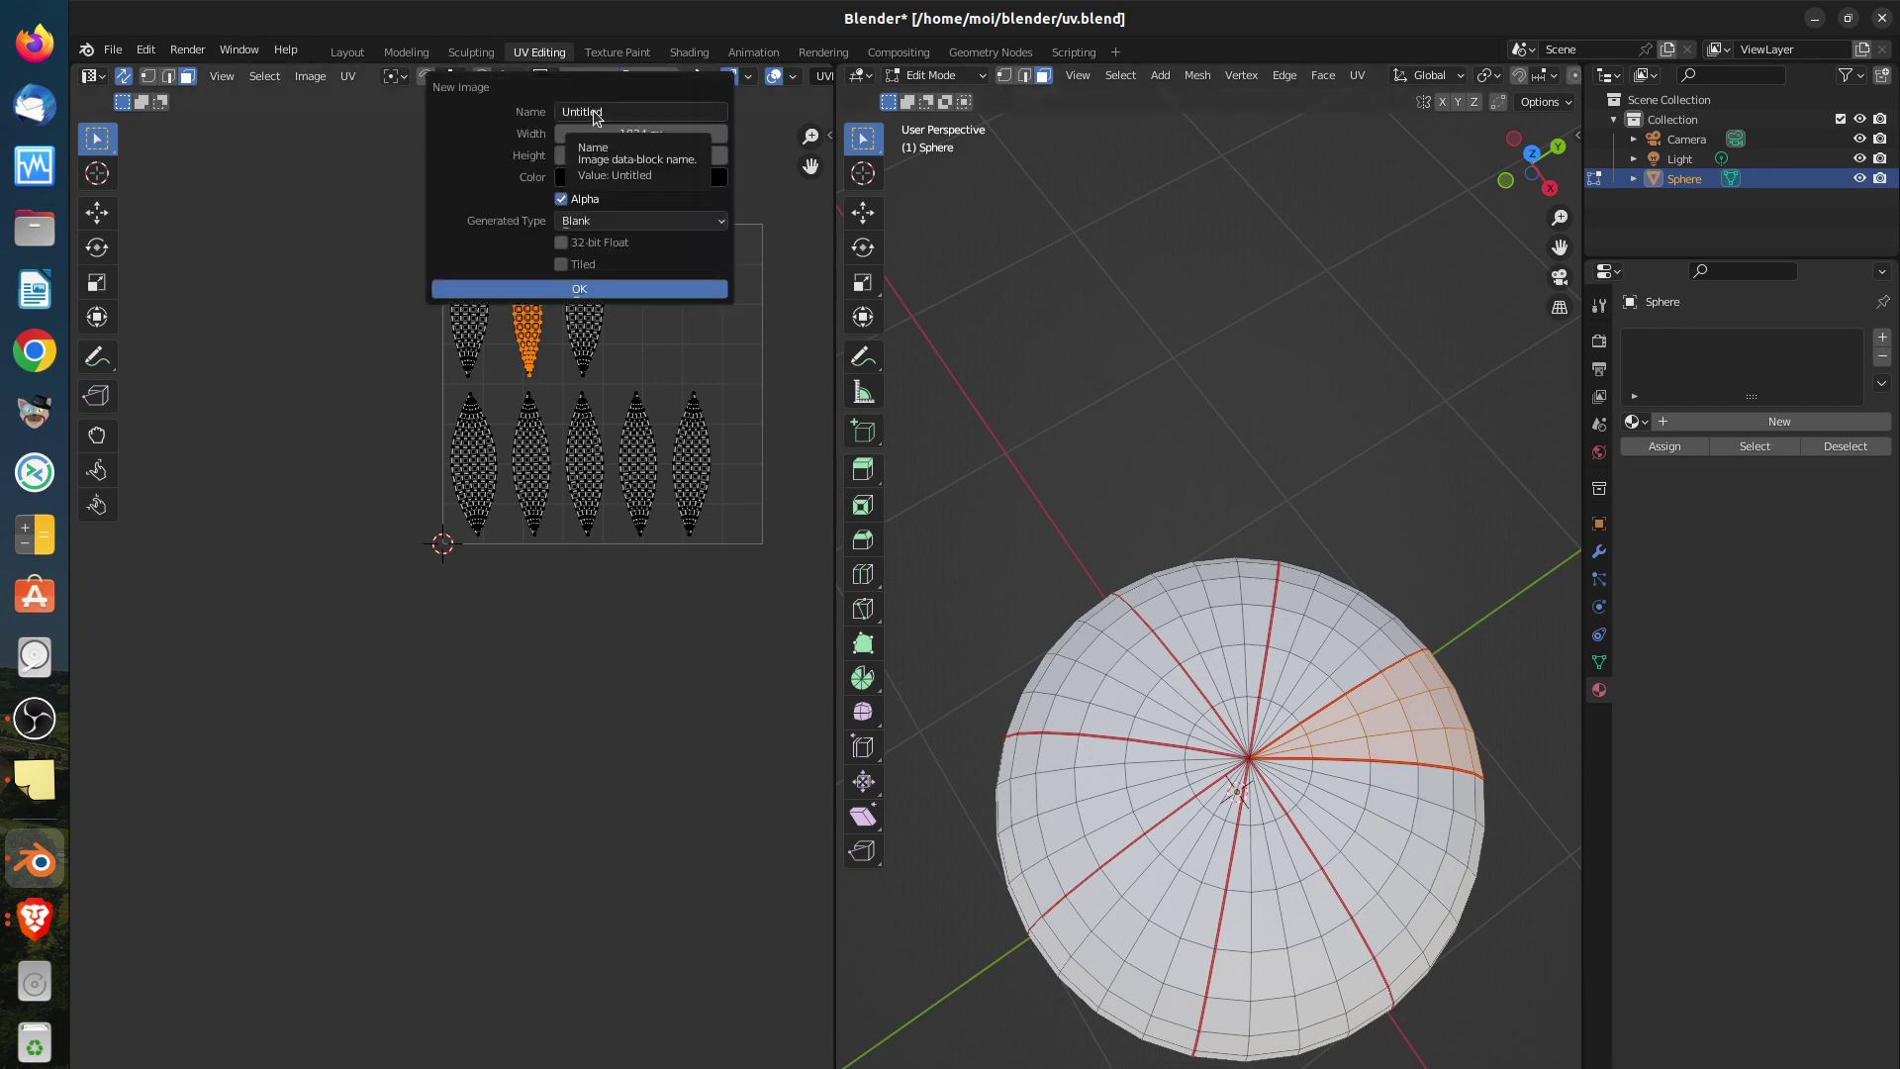
pyautogui.click(633, 112)
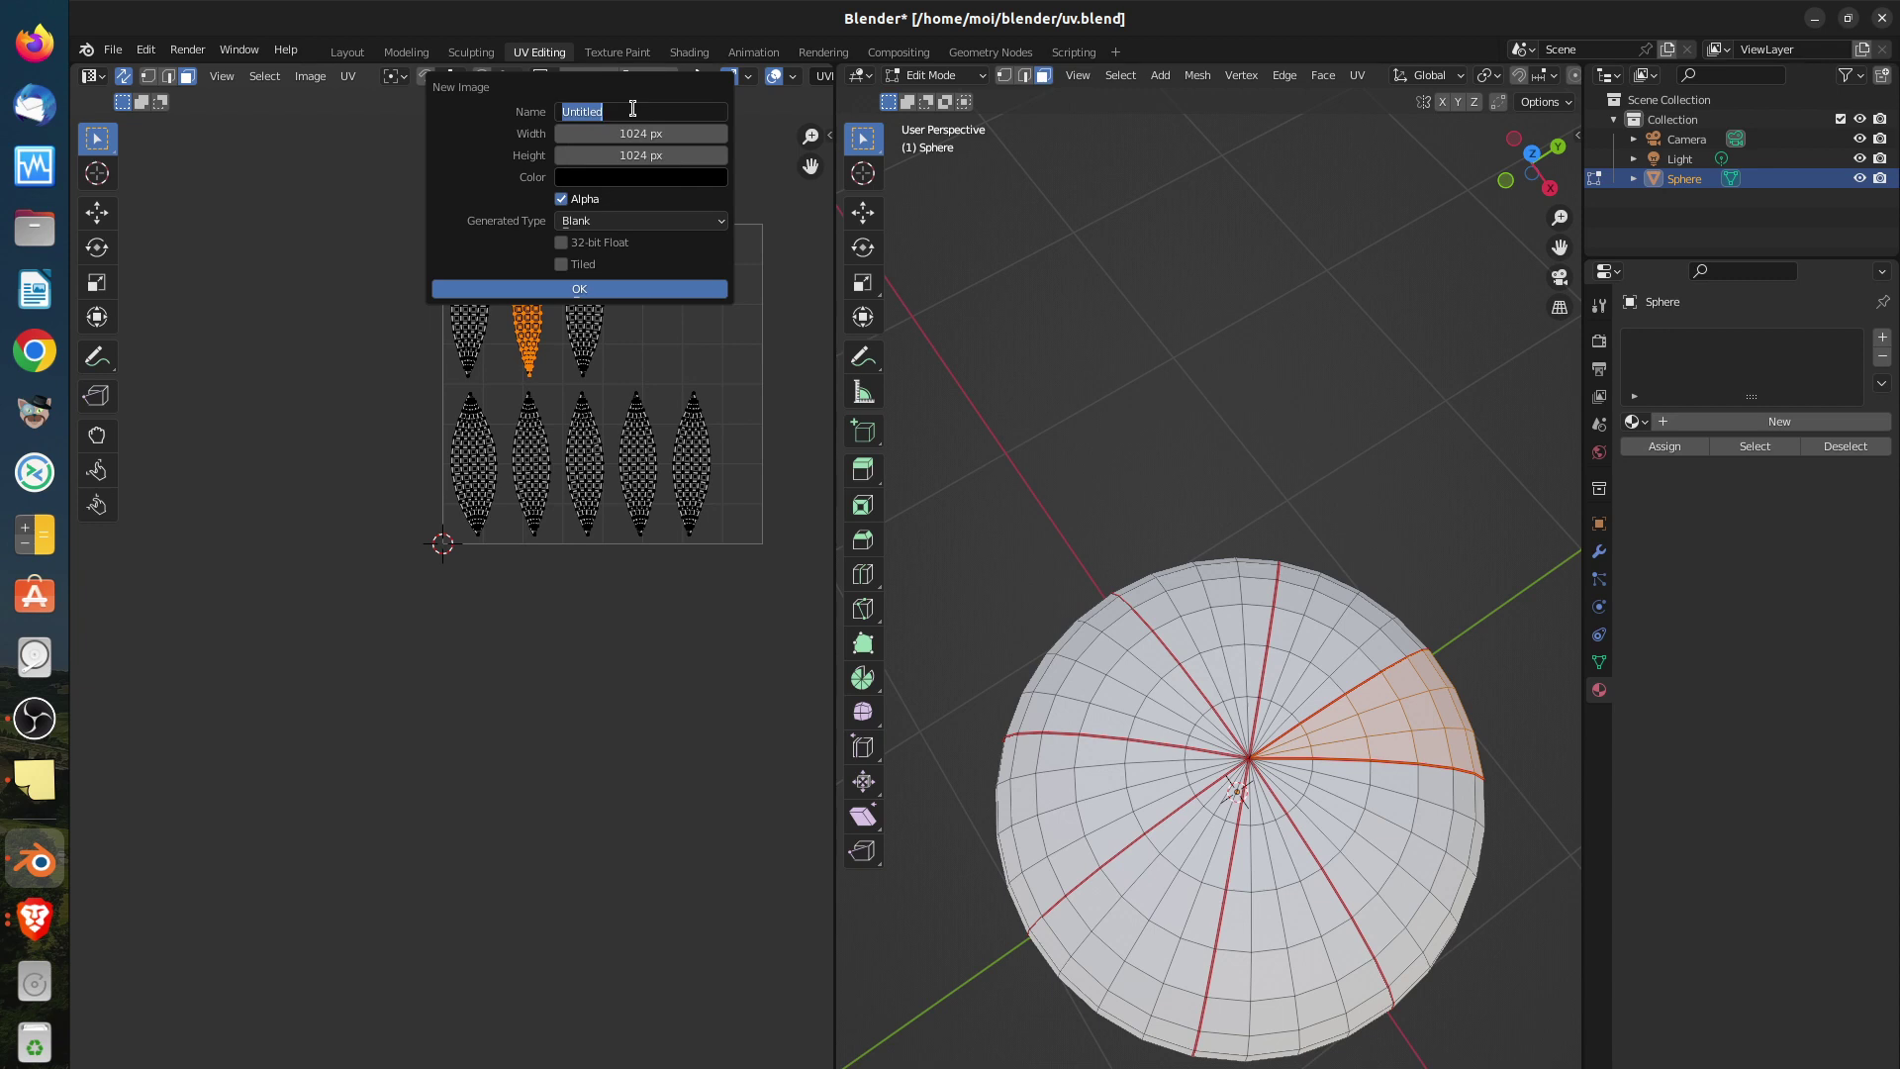
pyautogui.write('truc comme on aime')
pyautogui.press('Return')
pyautogui.click(692, 223)
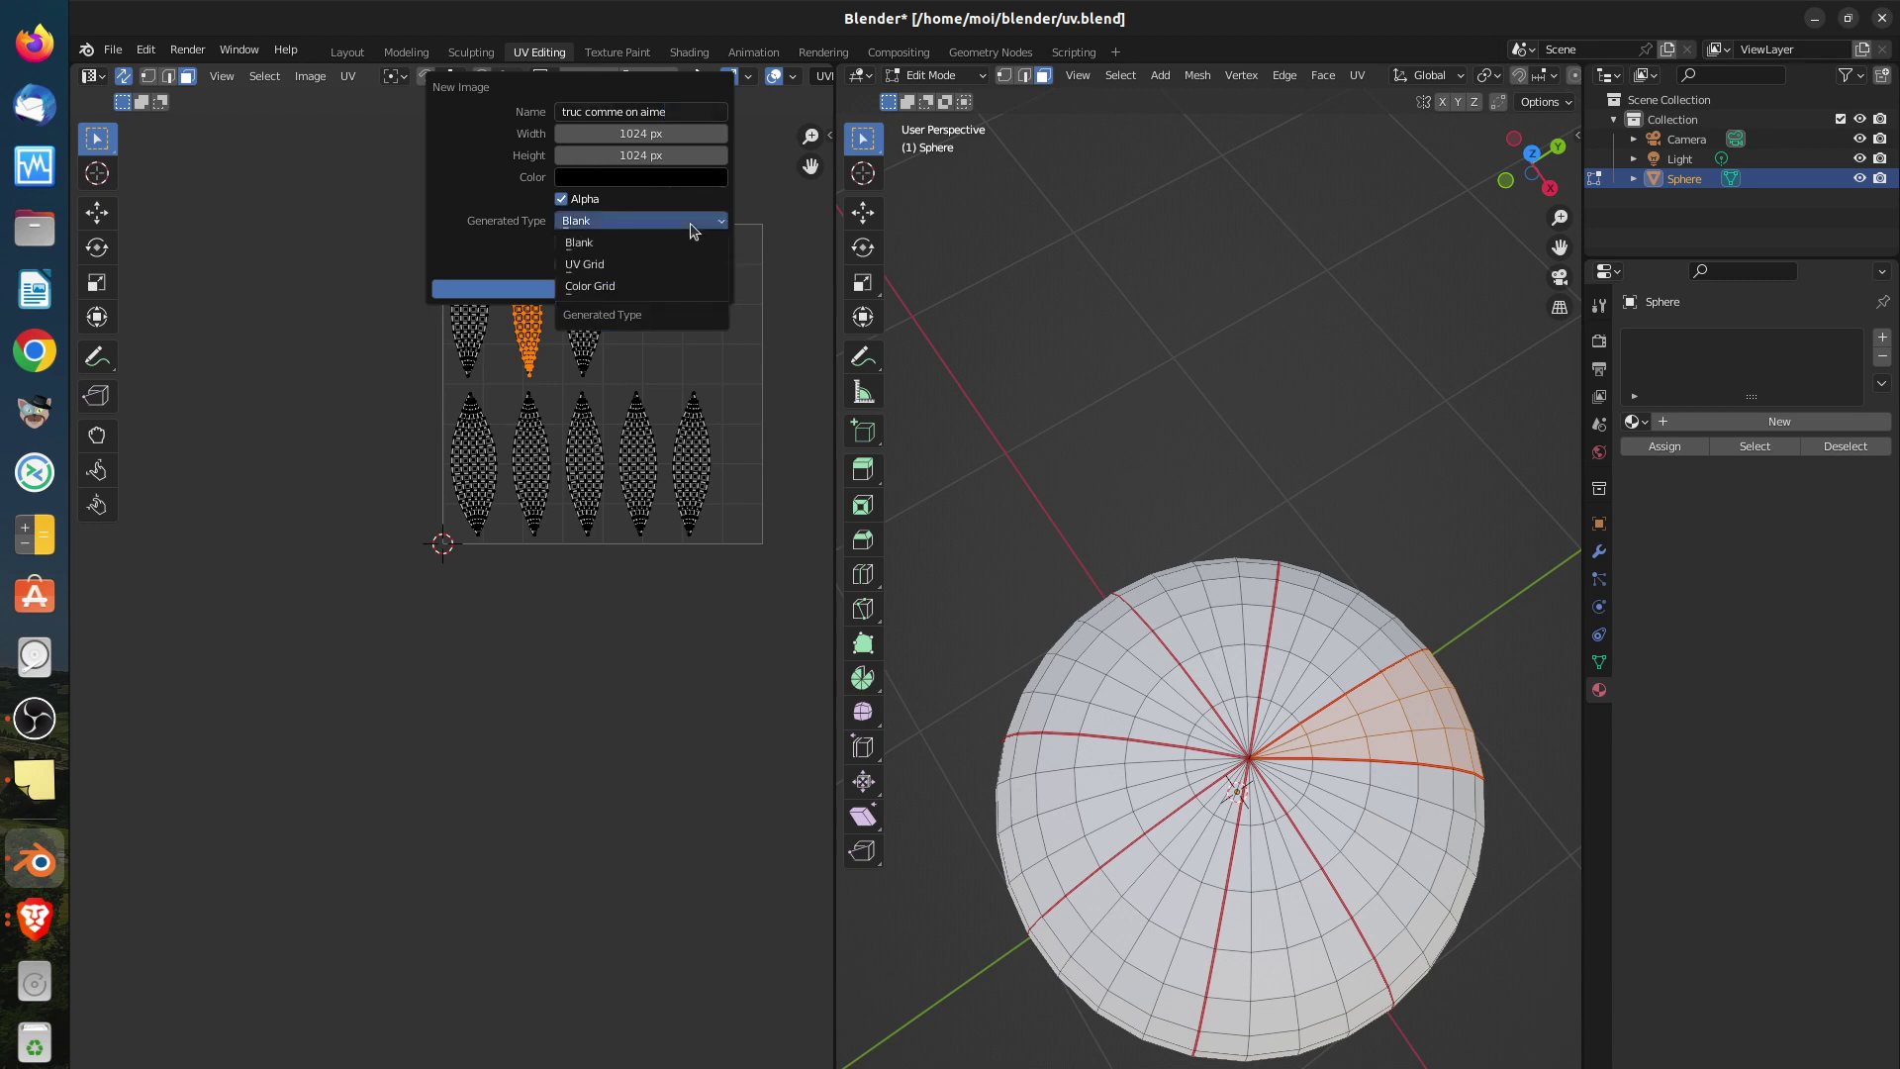
pyautogui.click(644, 265)
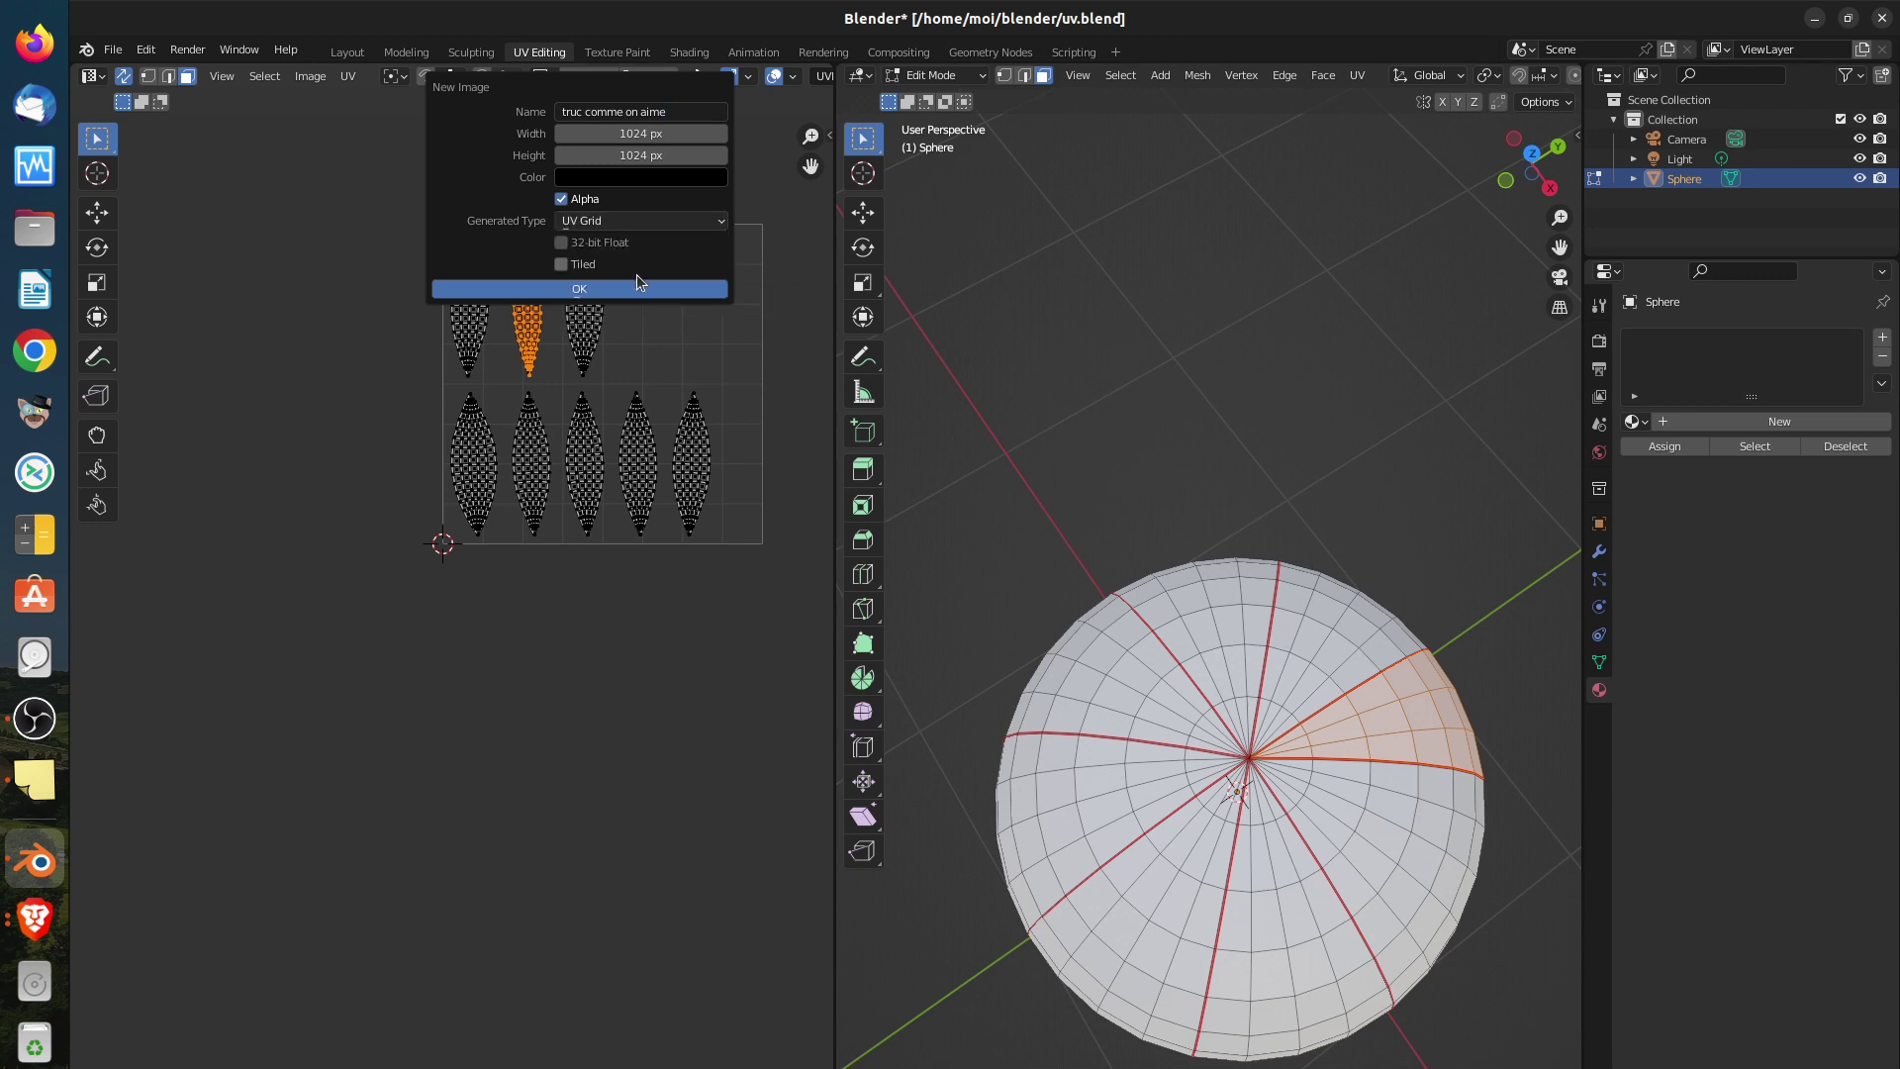
pyautogui.click(616, 287)
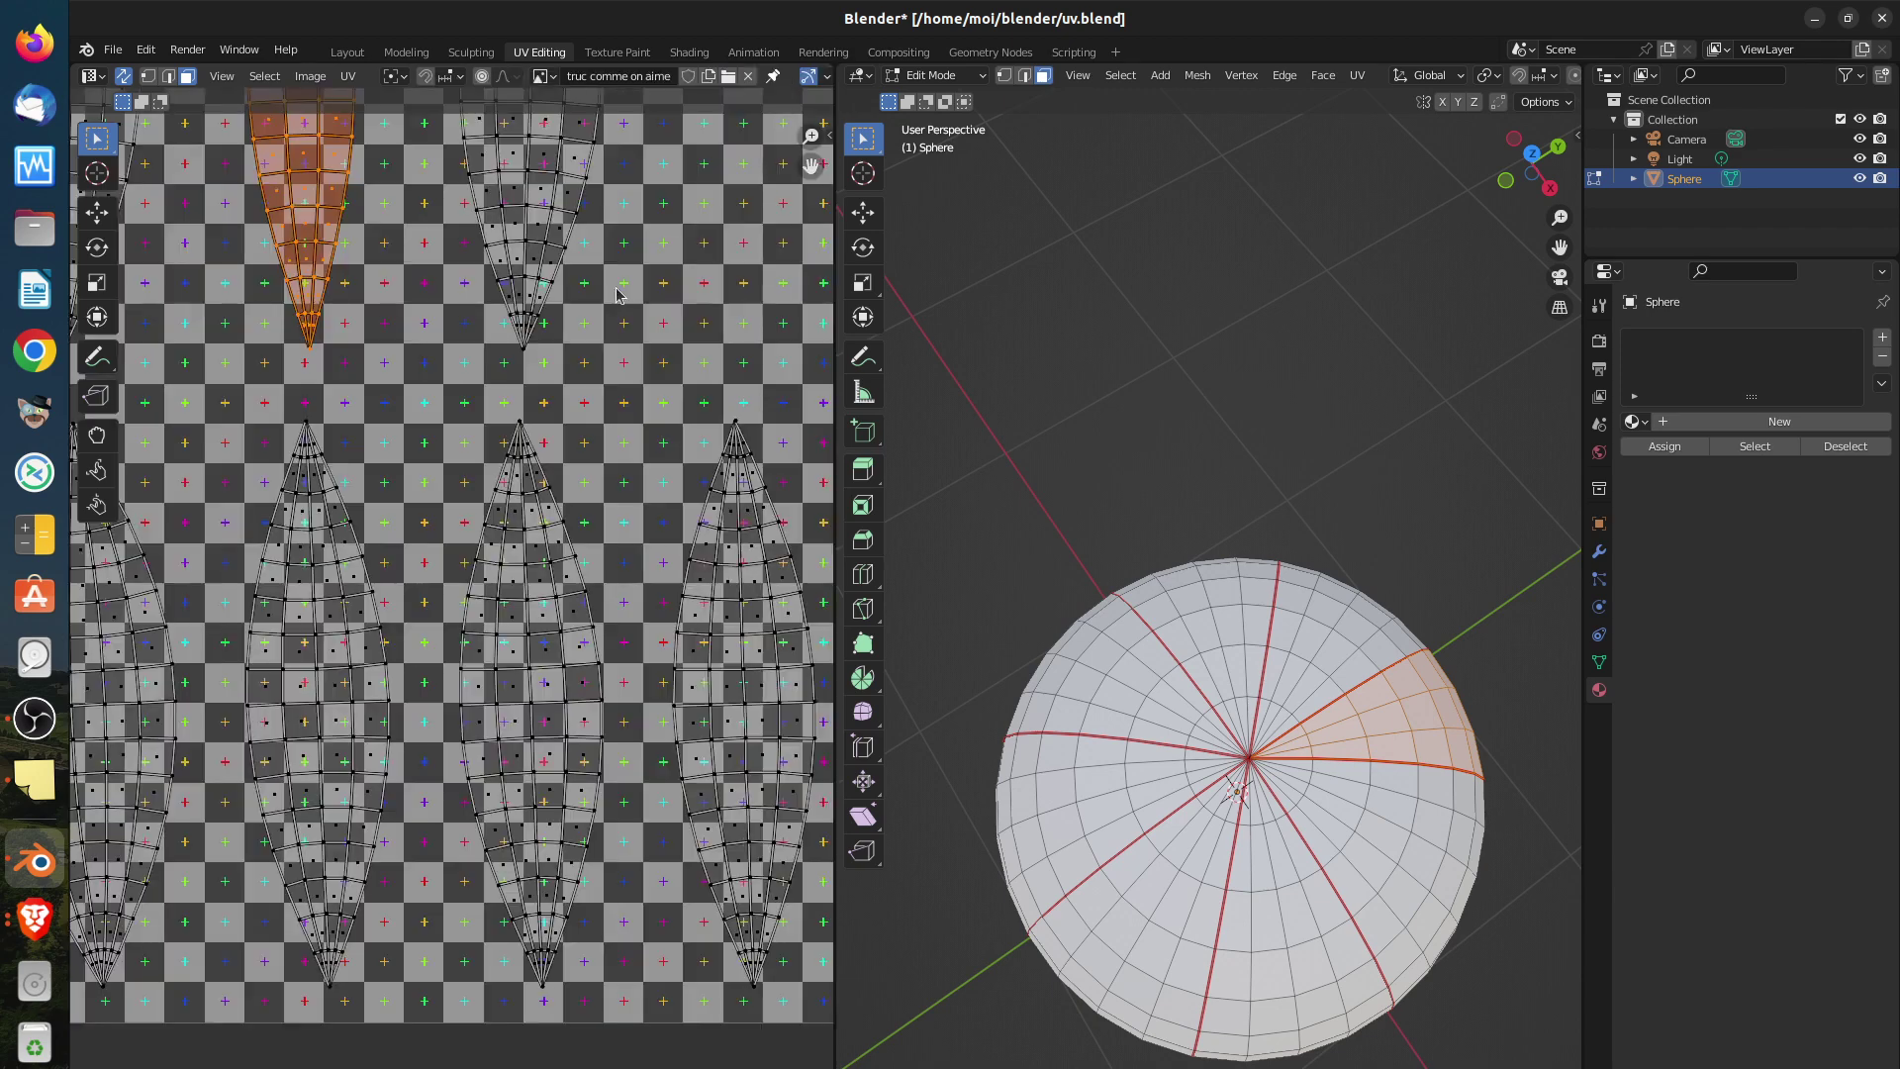
pyautogui.scroll(-2, 679, 354)
pyautogui.scroll(-2, 679, 355)
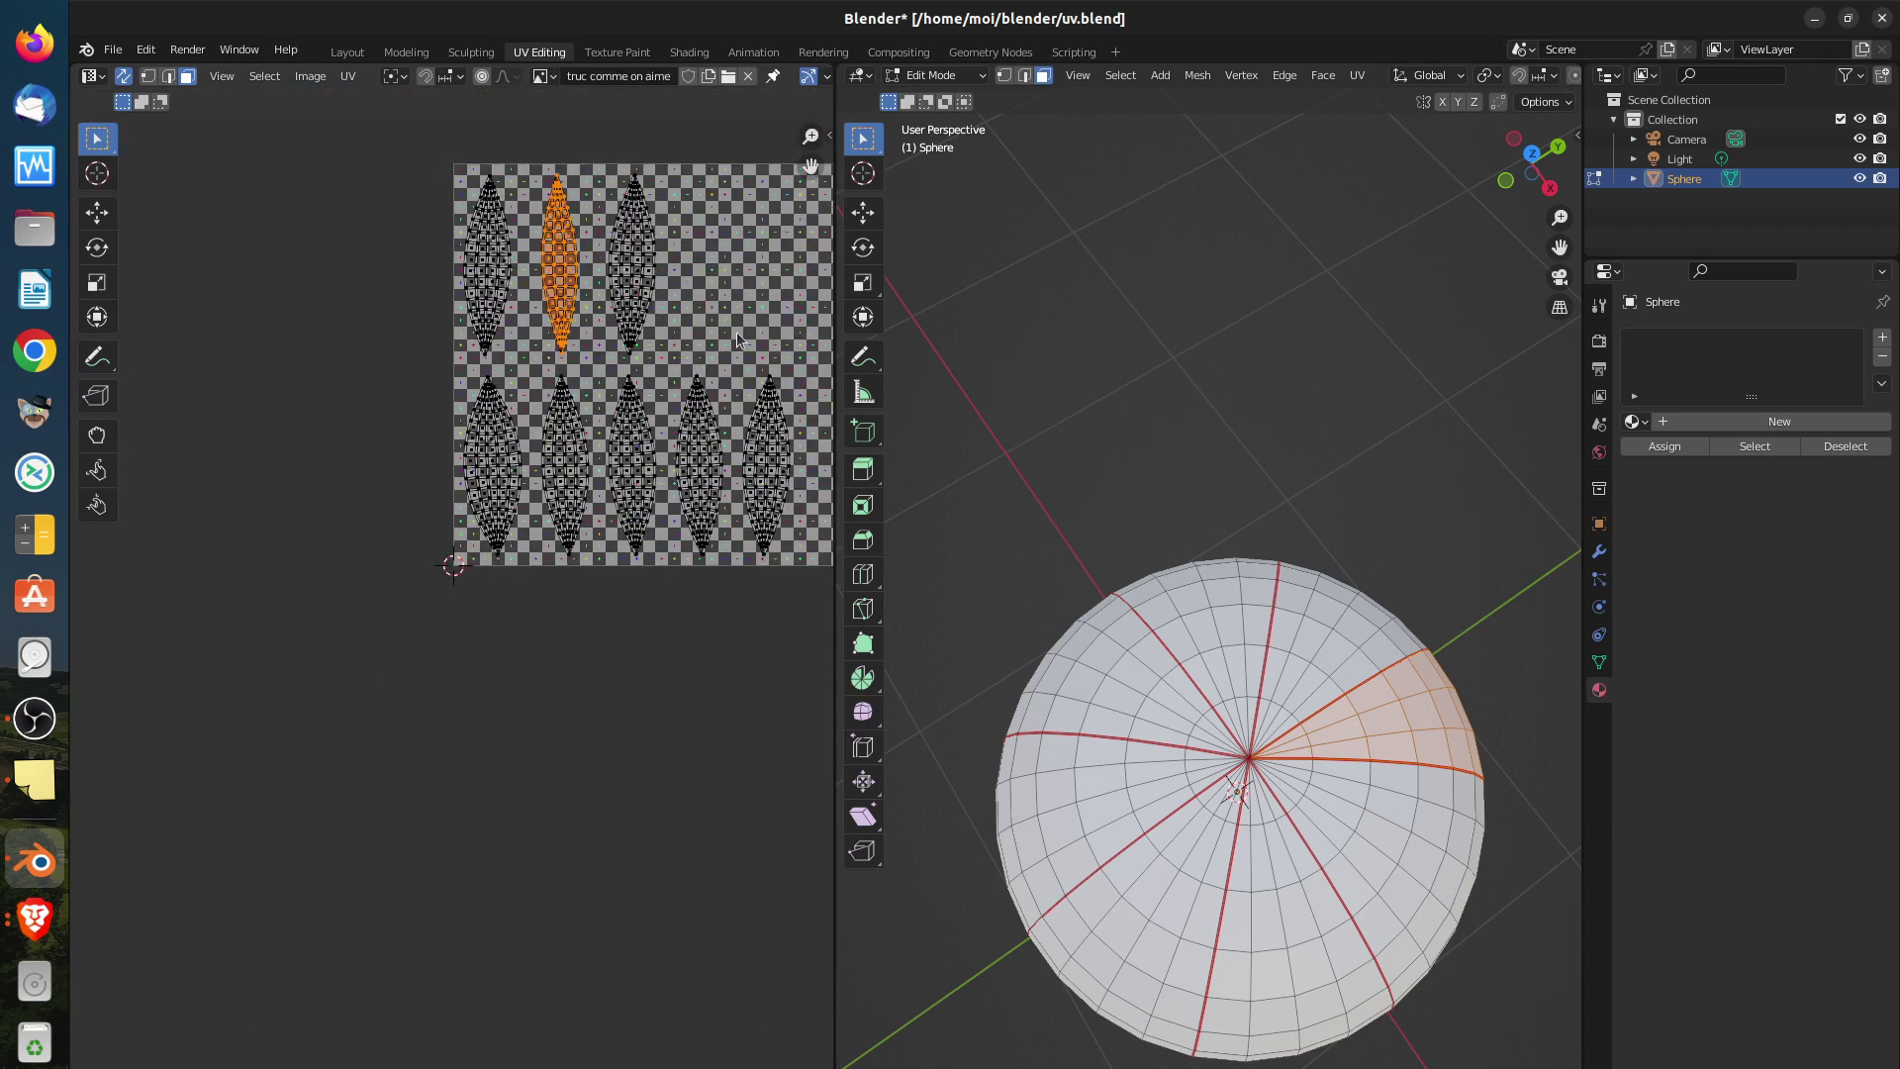
pyautogui.moveTo(736, 331); pyautogui.dragTo(564, 412, button='middle')
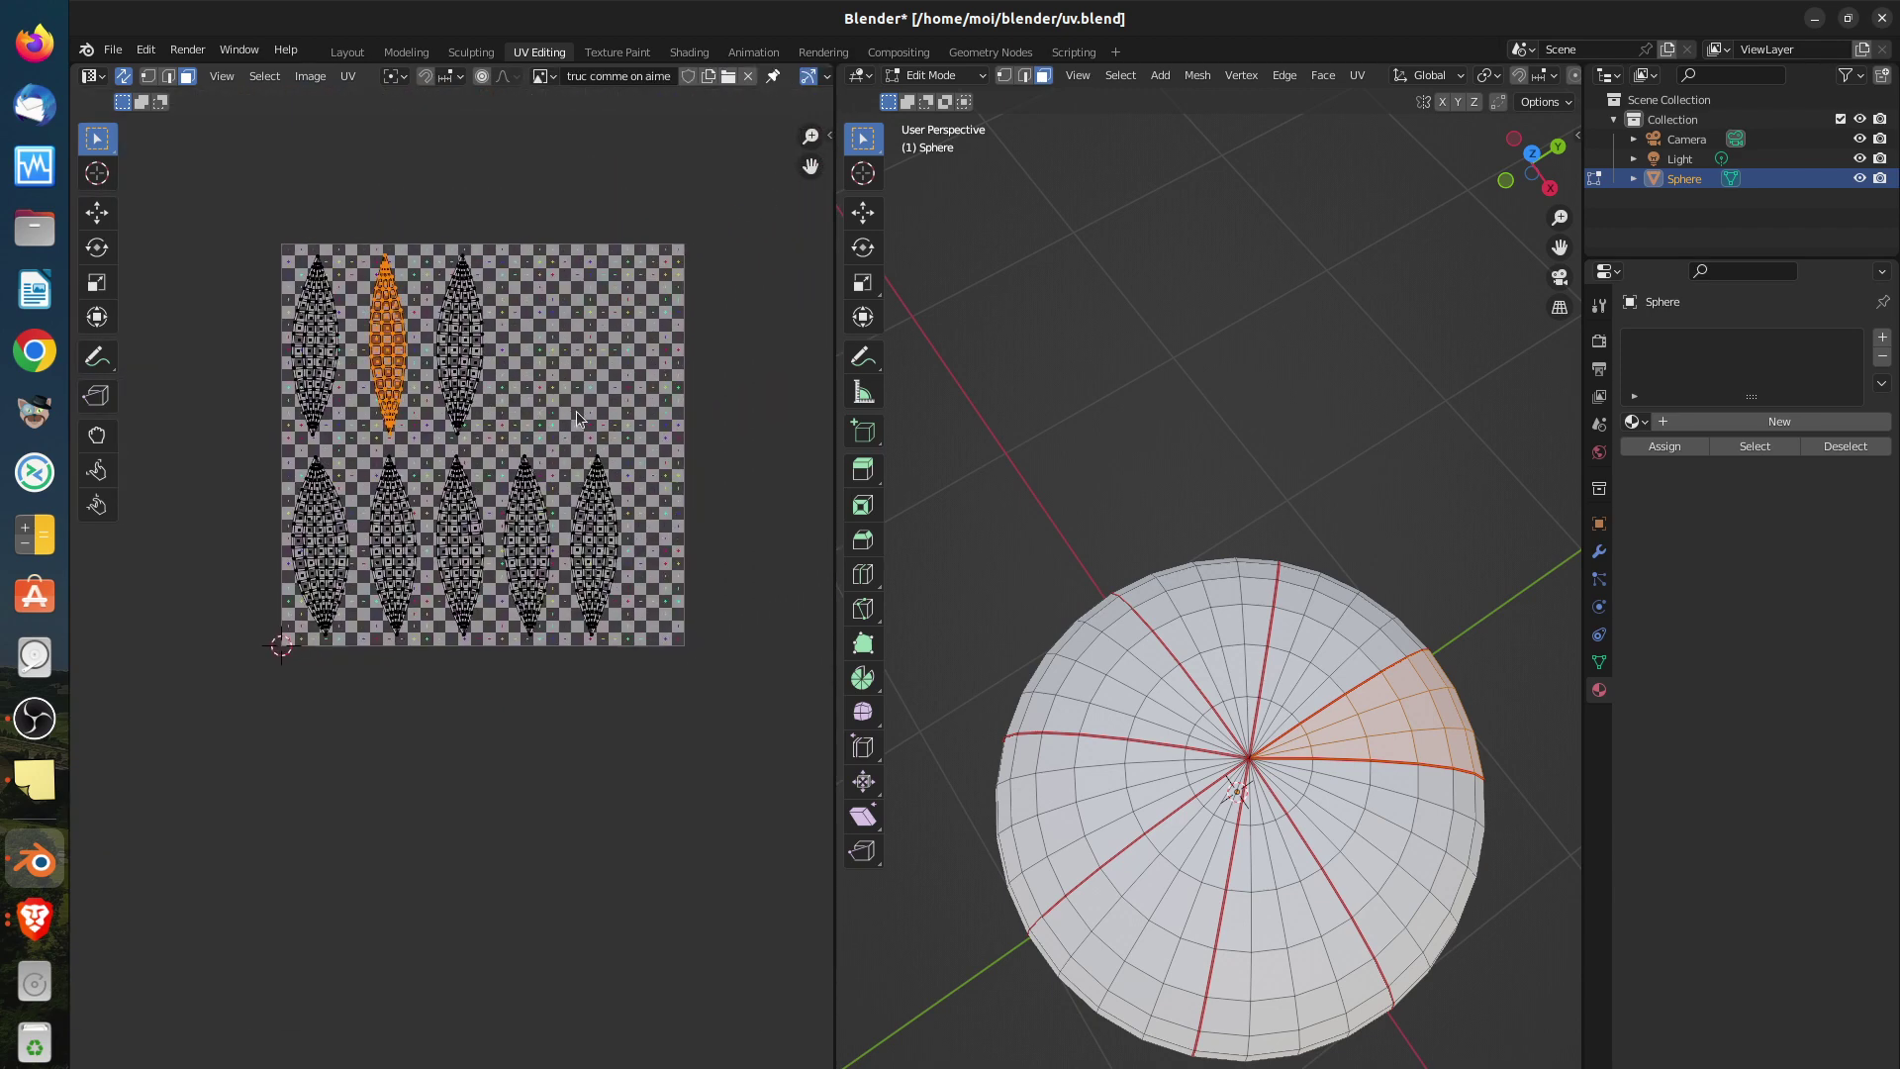
# Select all of the sphere's faces and add a new material named "orange"
pyautogui.hotkey('alt', 'a')
pyautogui.press('a')
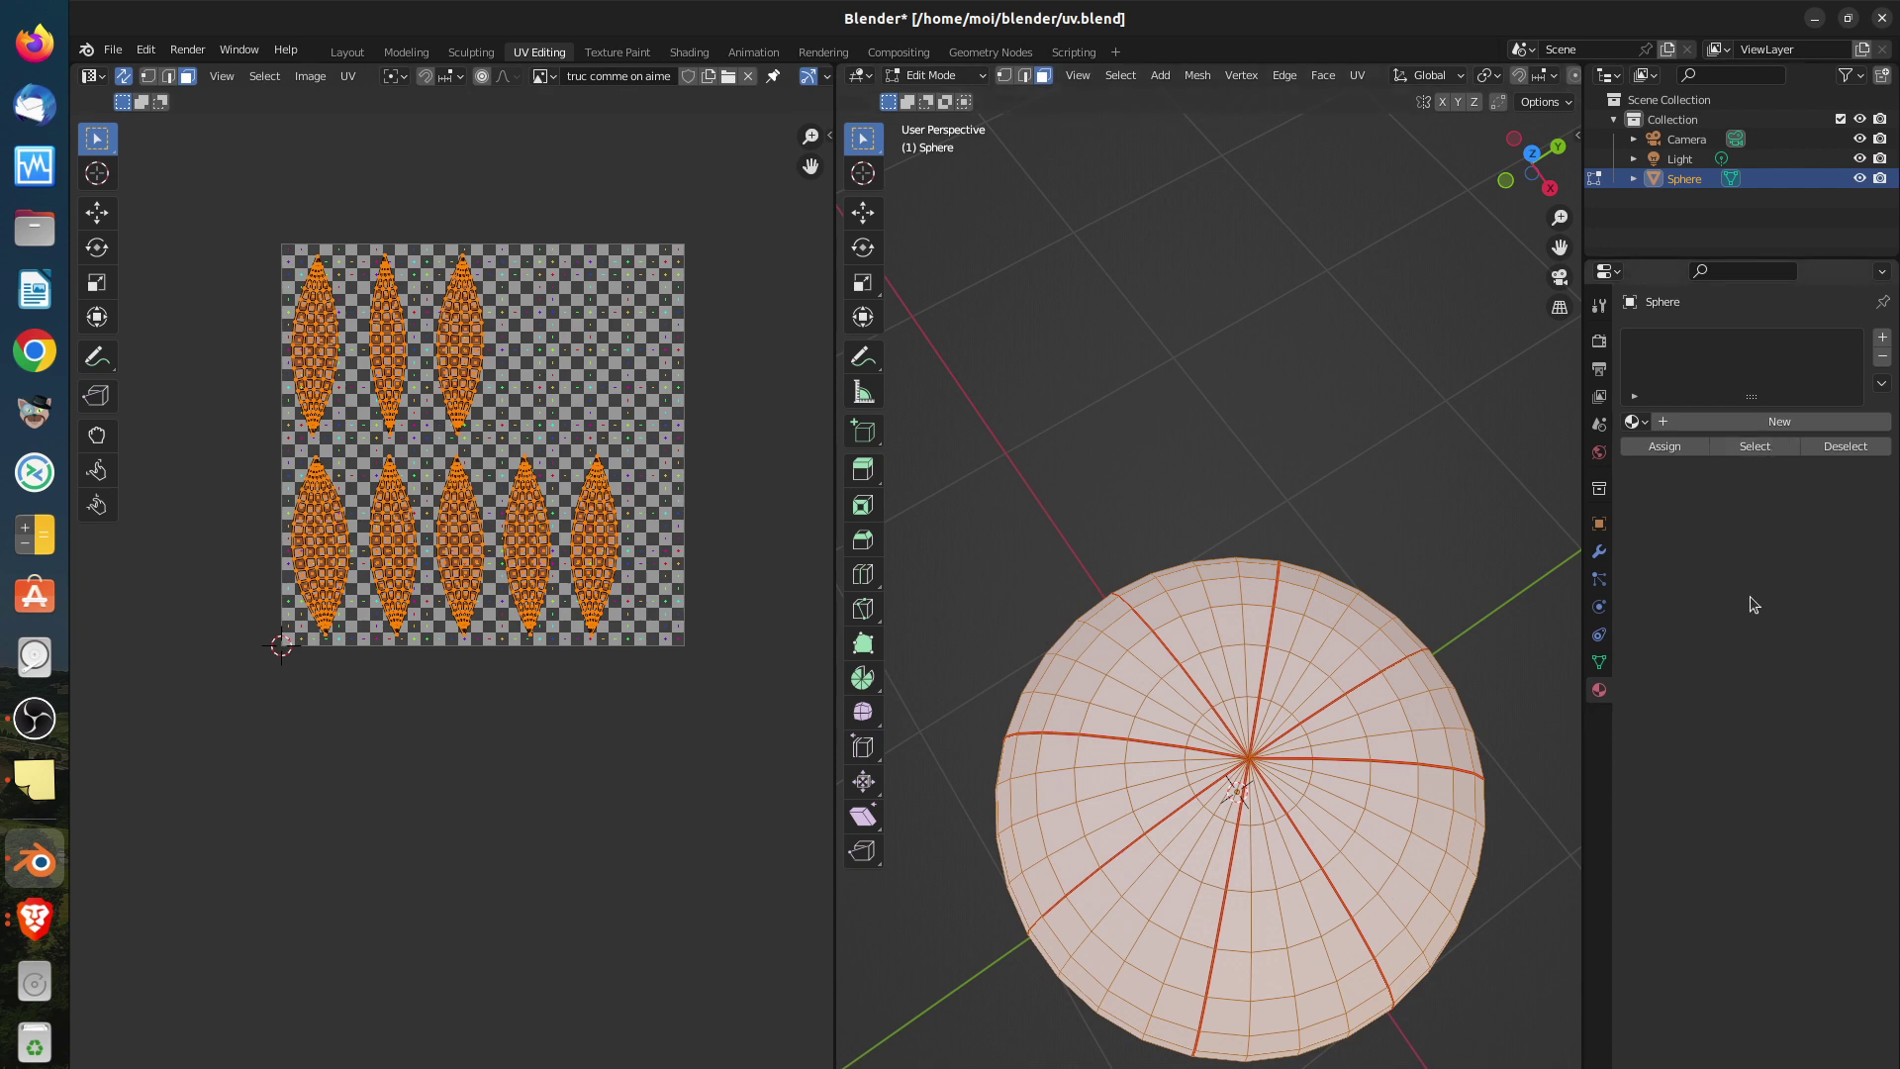
pyautogui.click(1757, 426)
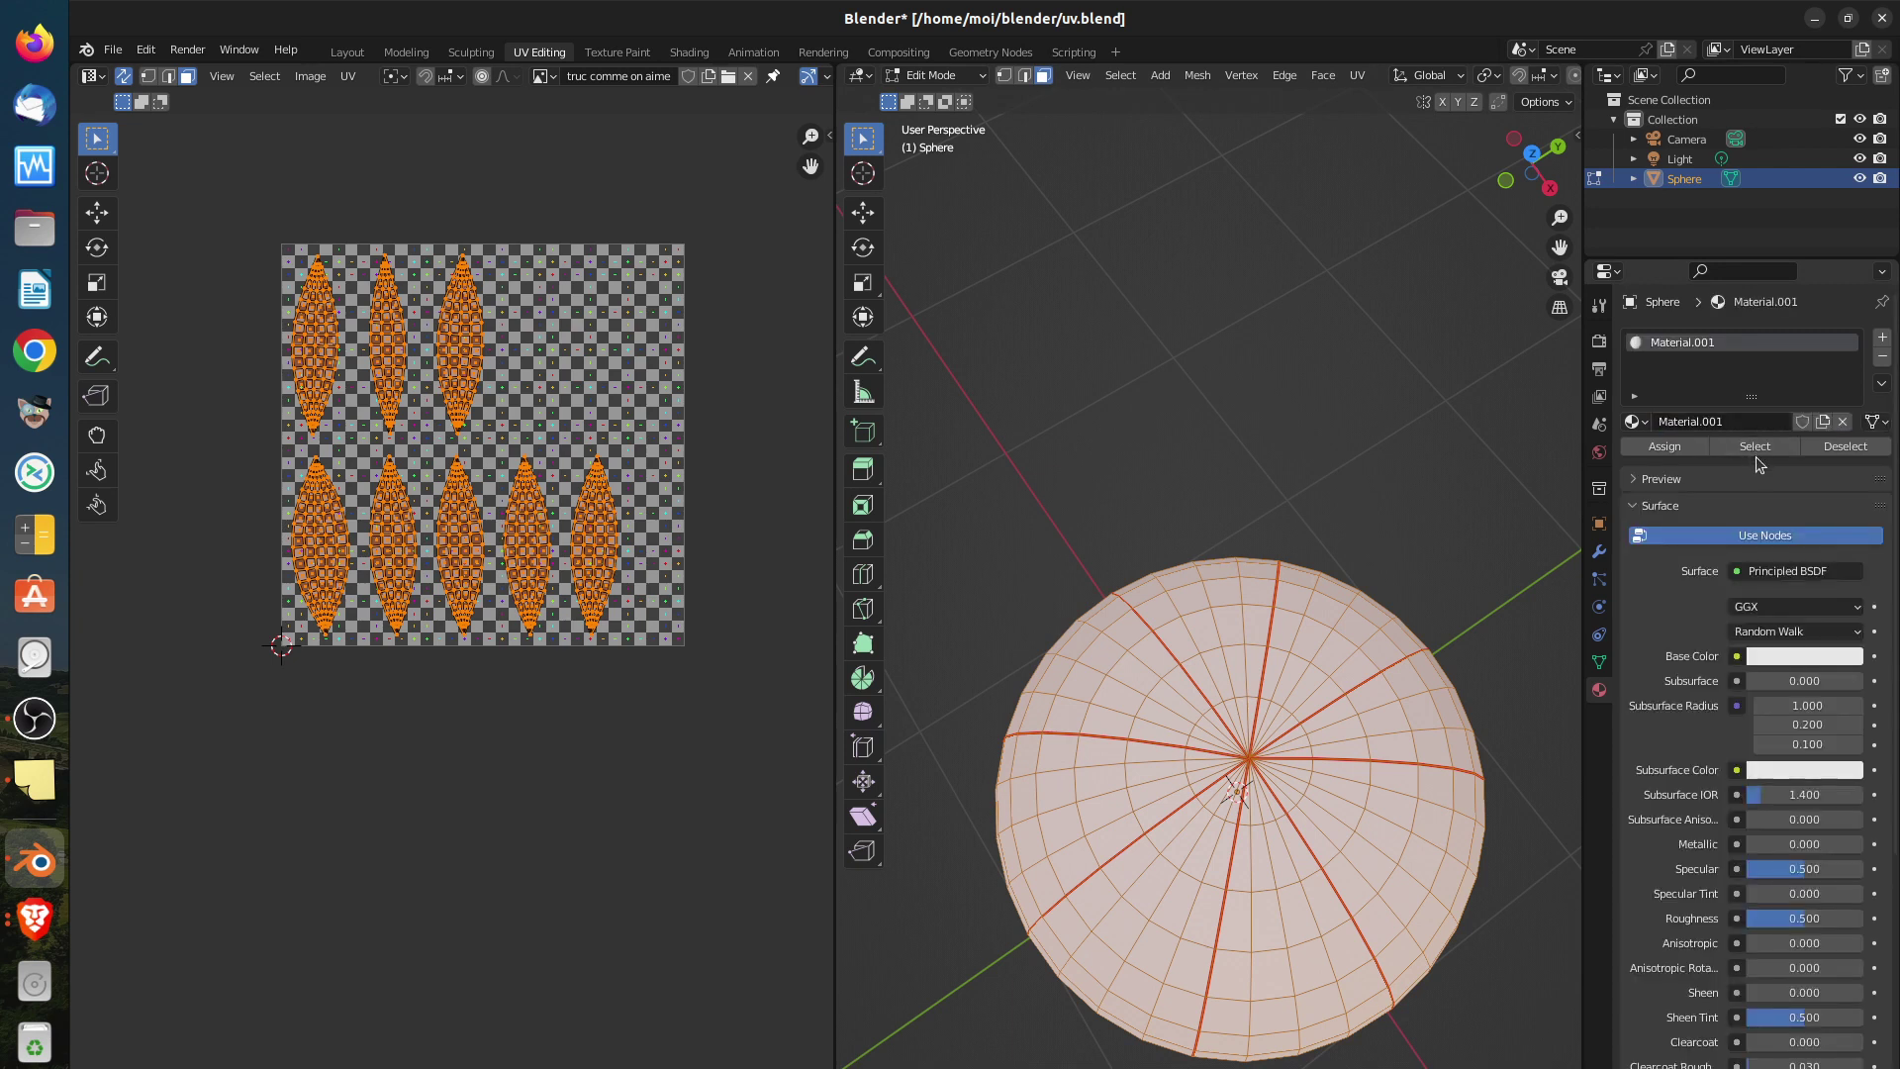
pyautogui.doubleClick(1689, 419)
pyautogui.write('orange')
pyautogui.press('Return')
# Set the orange material's base color to an Image Texture
pyautogui.click(1738, 658)
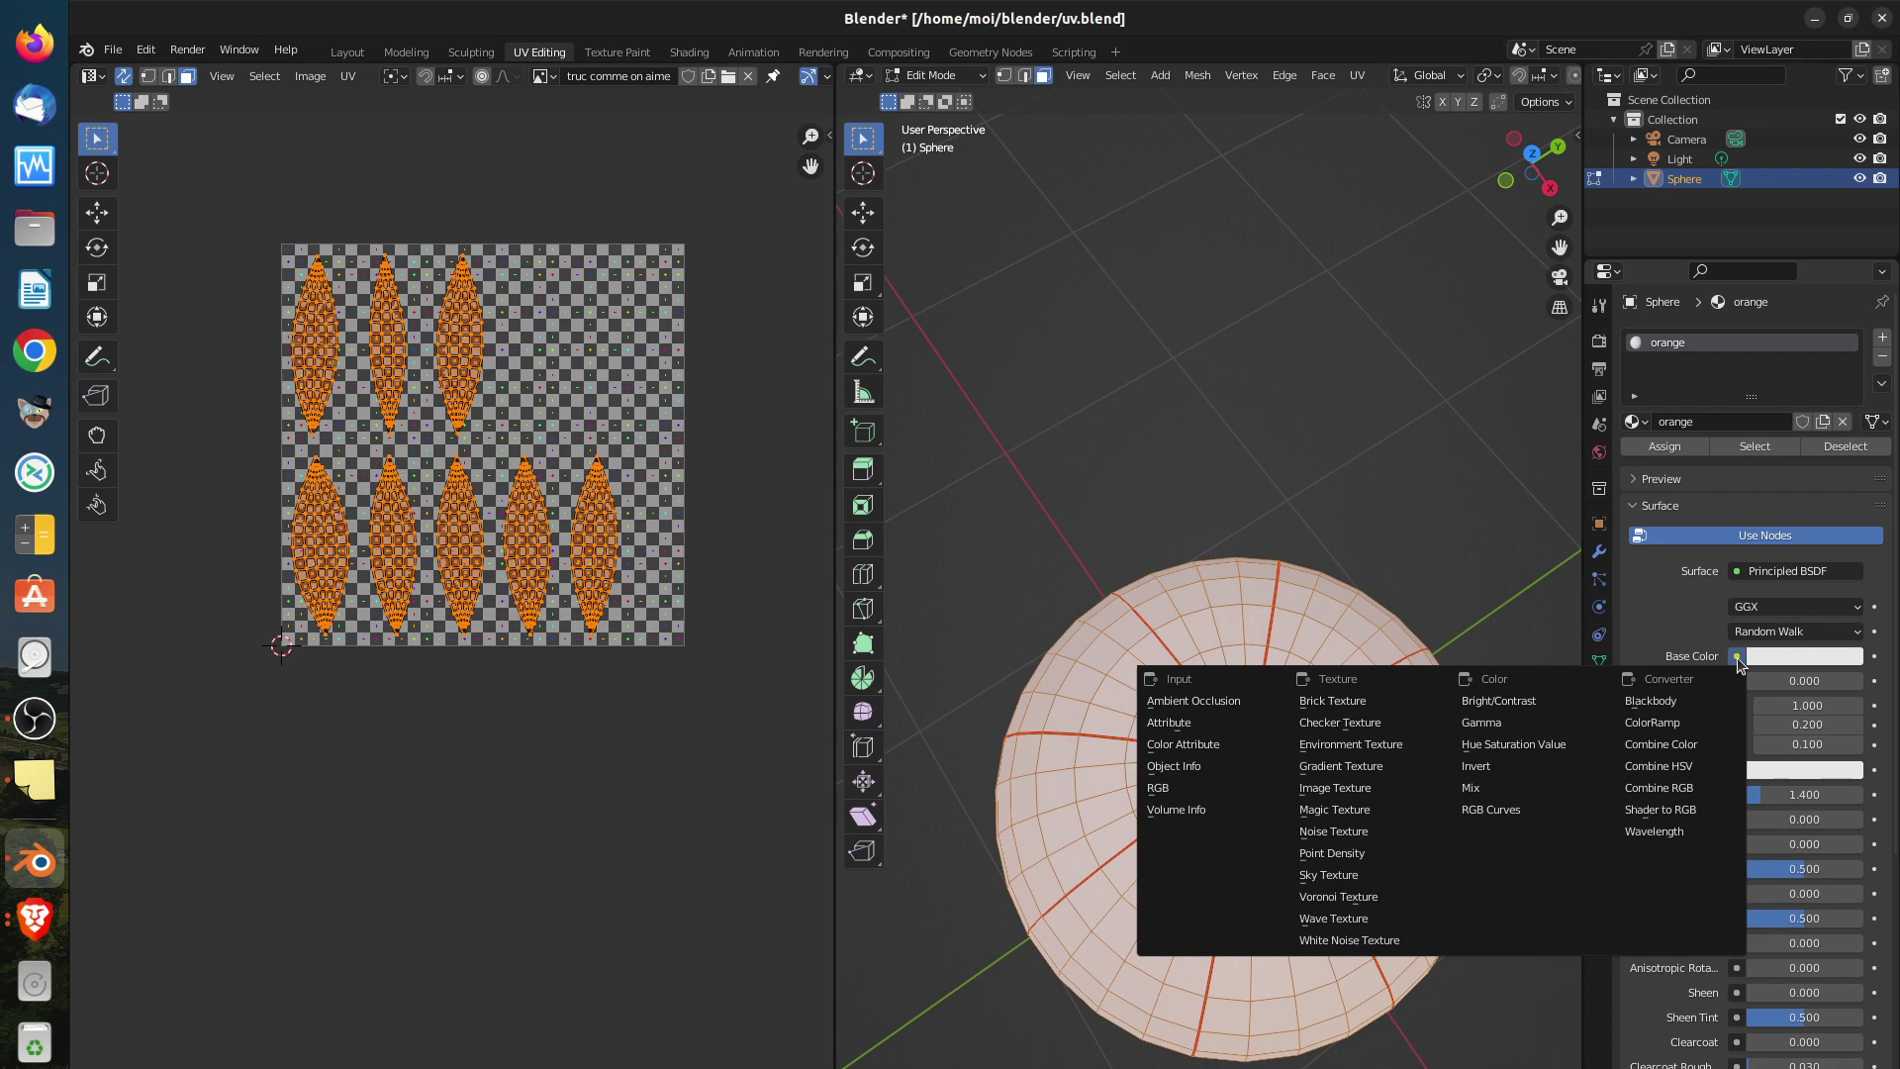
pyautogui.click(1333, 788)
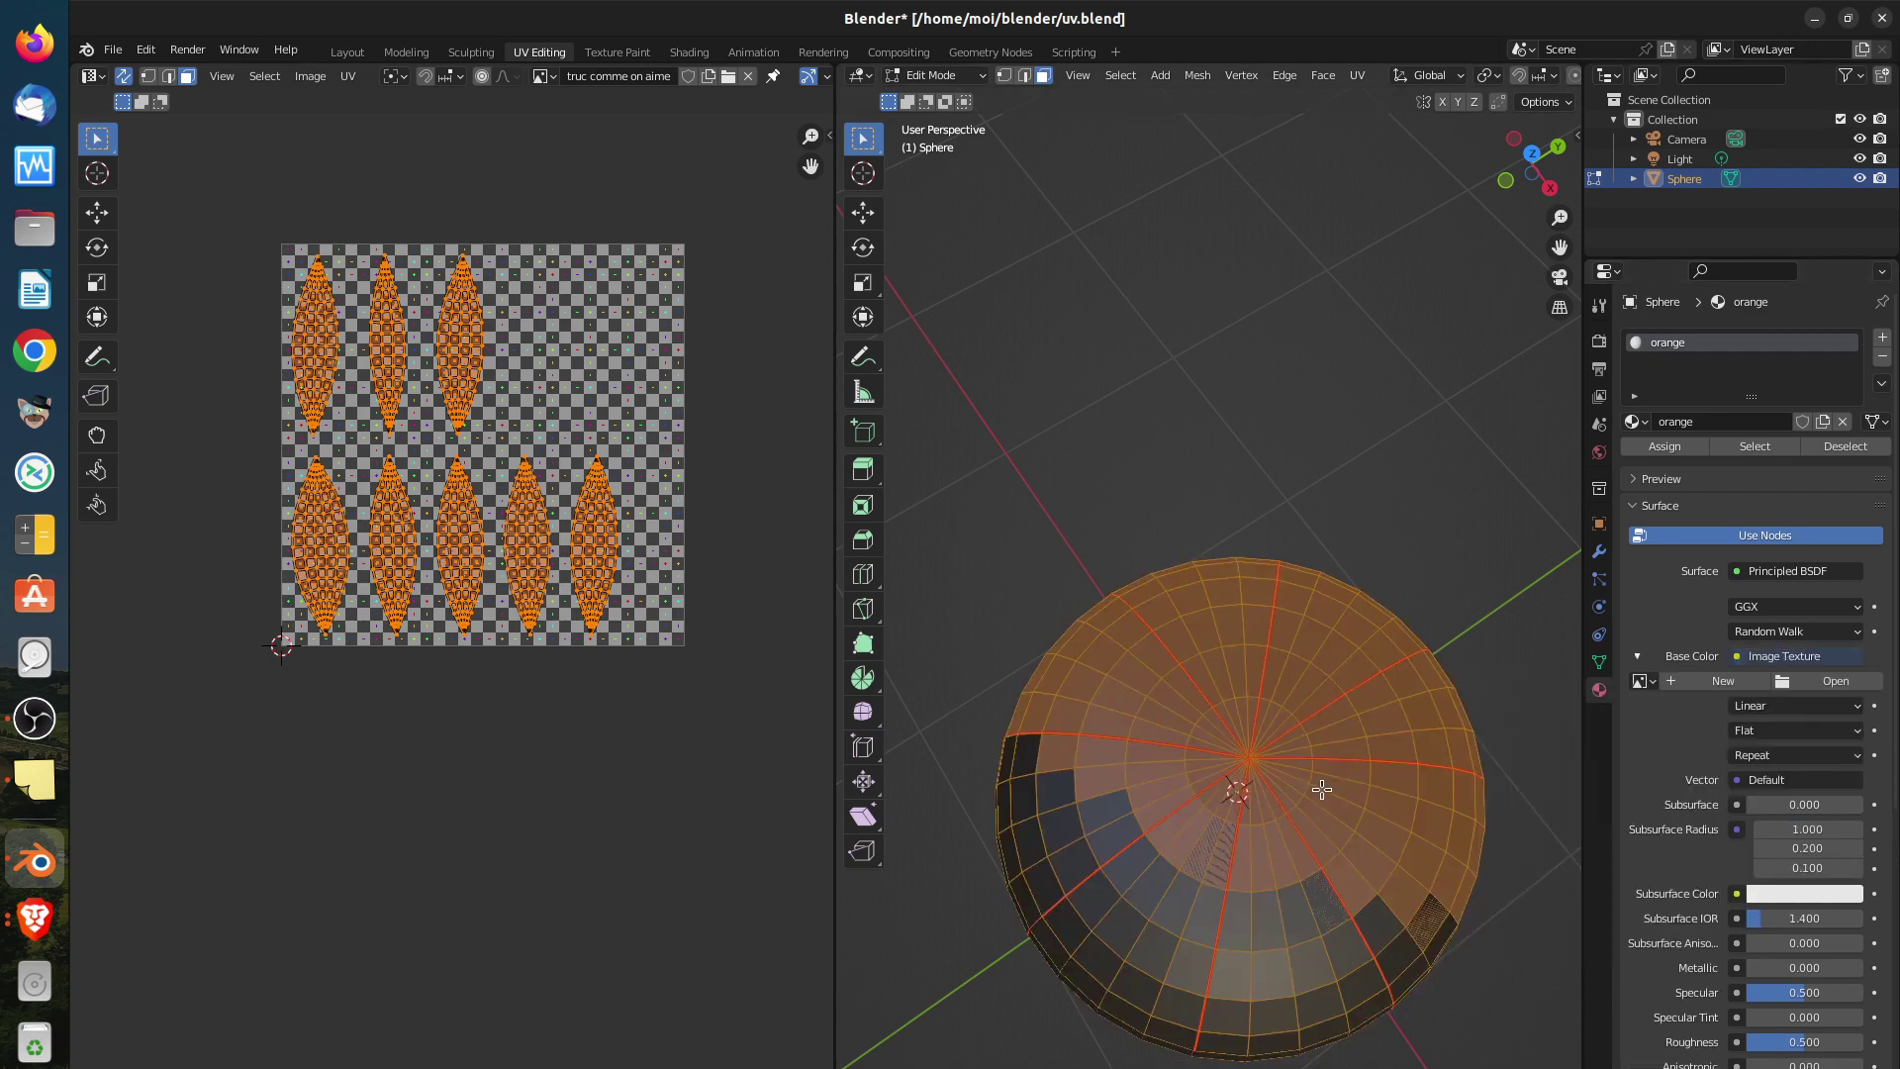
pyautogui.moveTo(1489, 727); pyautogui.dragTo(1491, 591, button='middle')
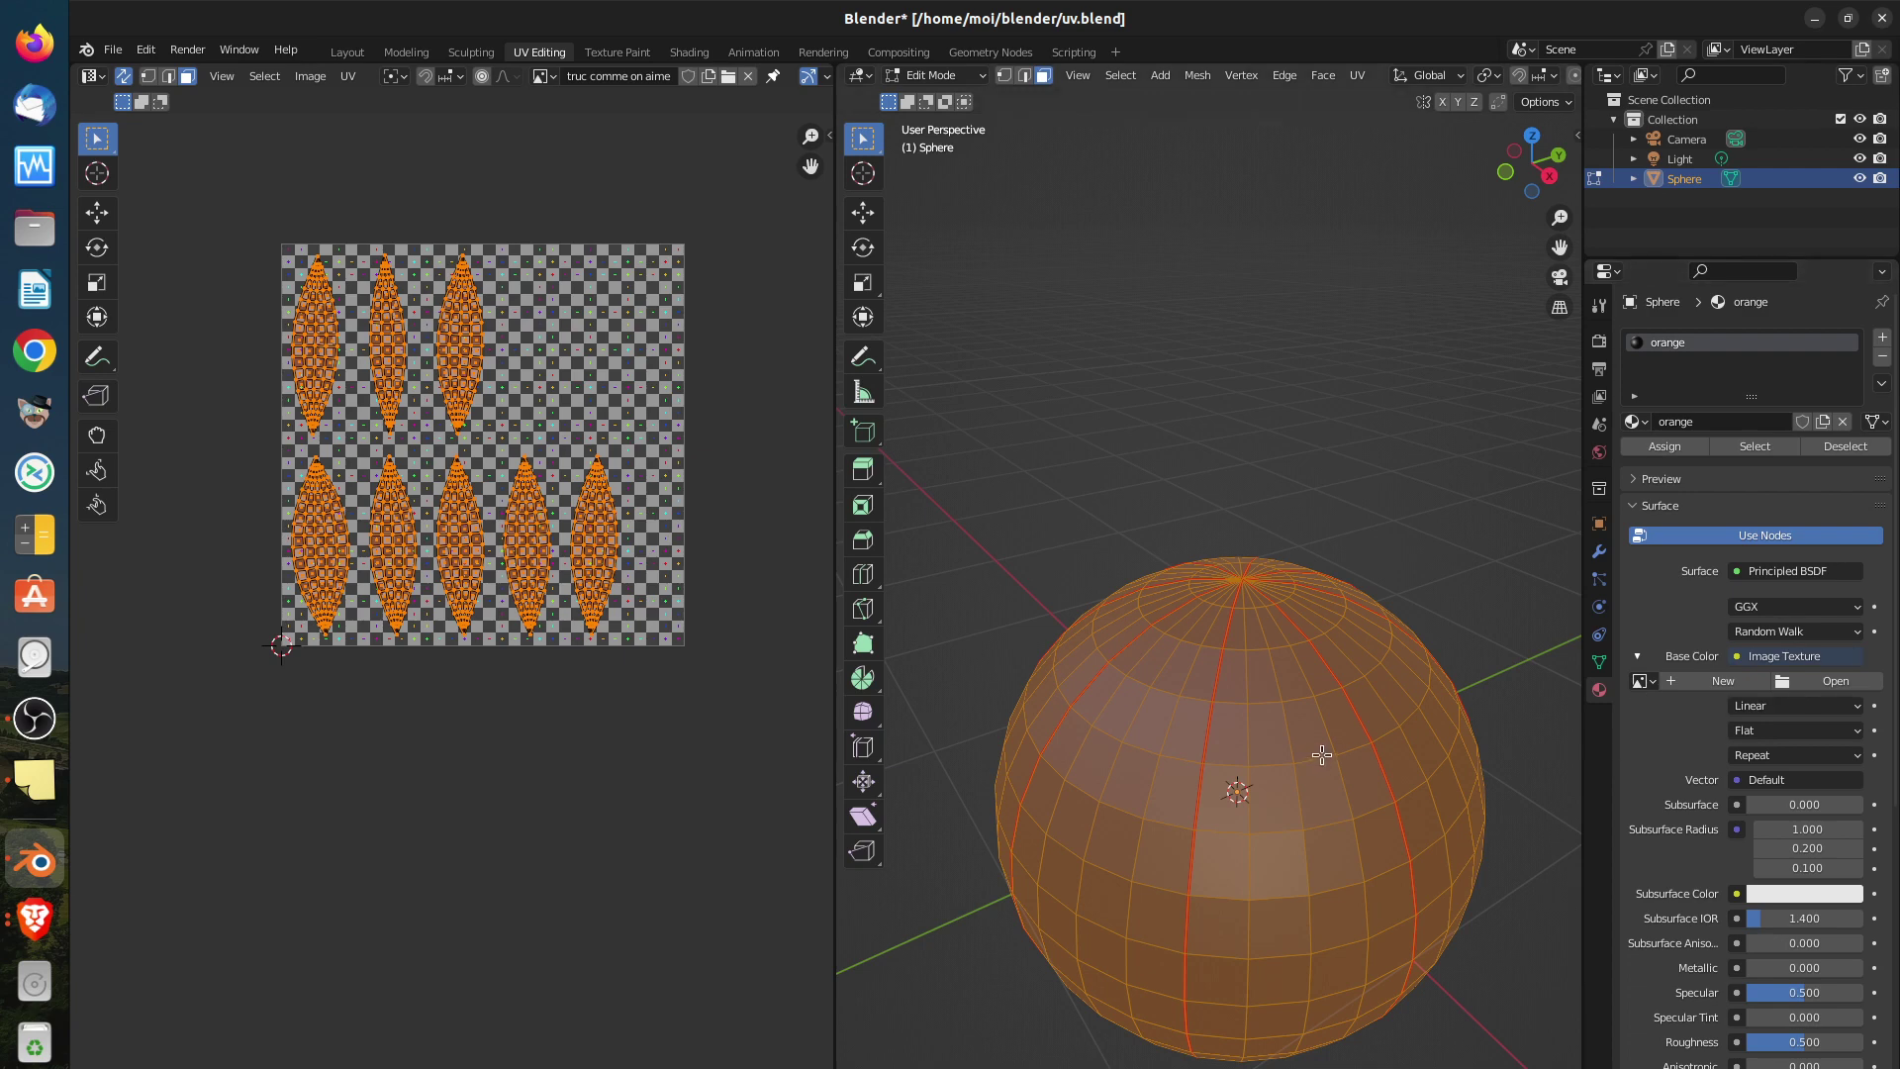
pyautogui.scroll(-2, 1322, 755)
pyautogui.moveTo(1321, 755); pyautogui.dragTo(1293, 788, button='middle')
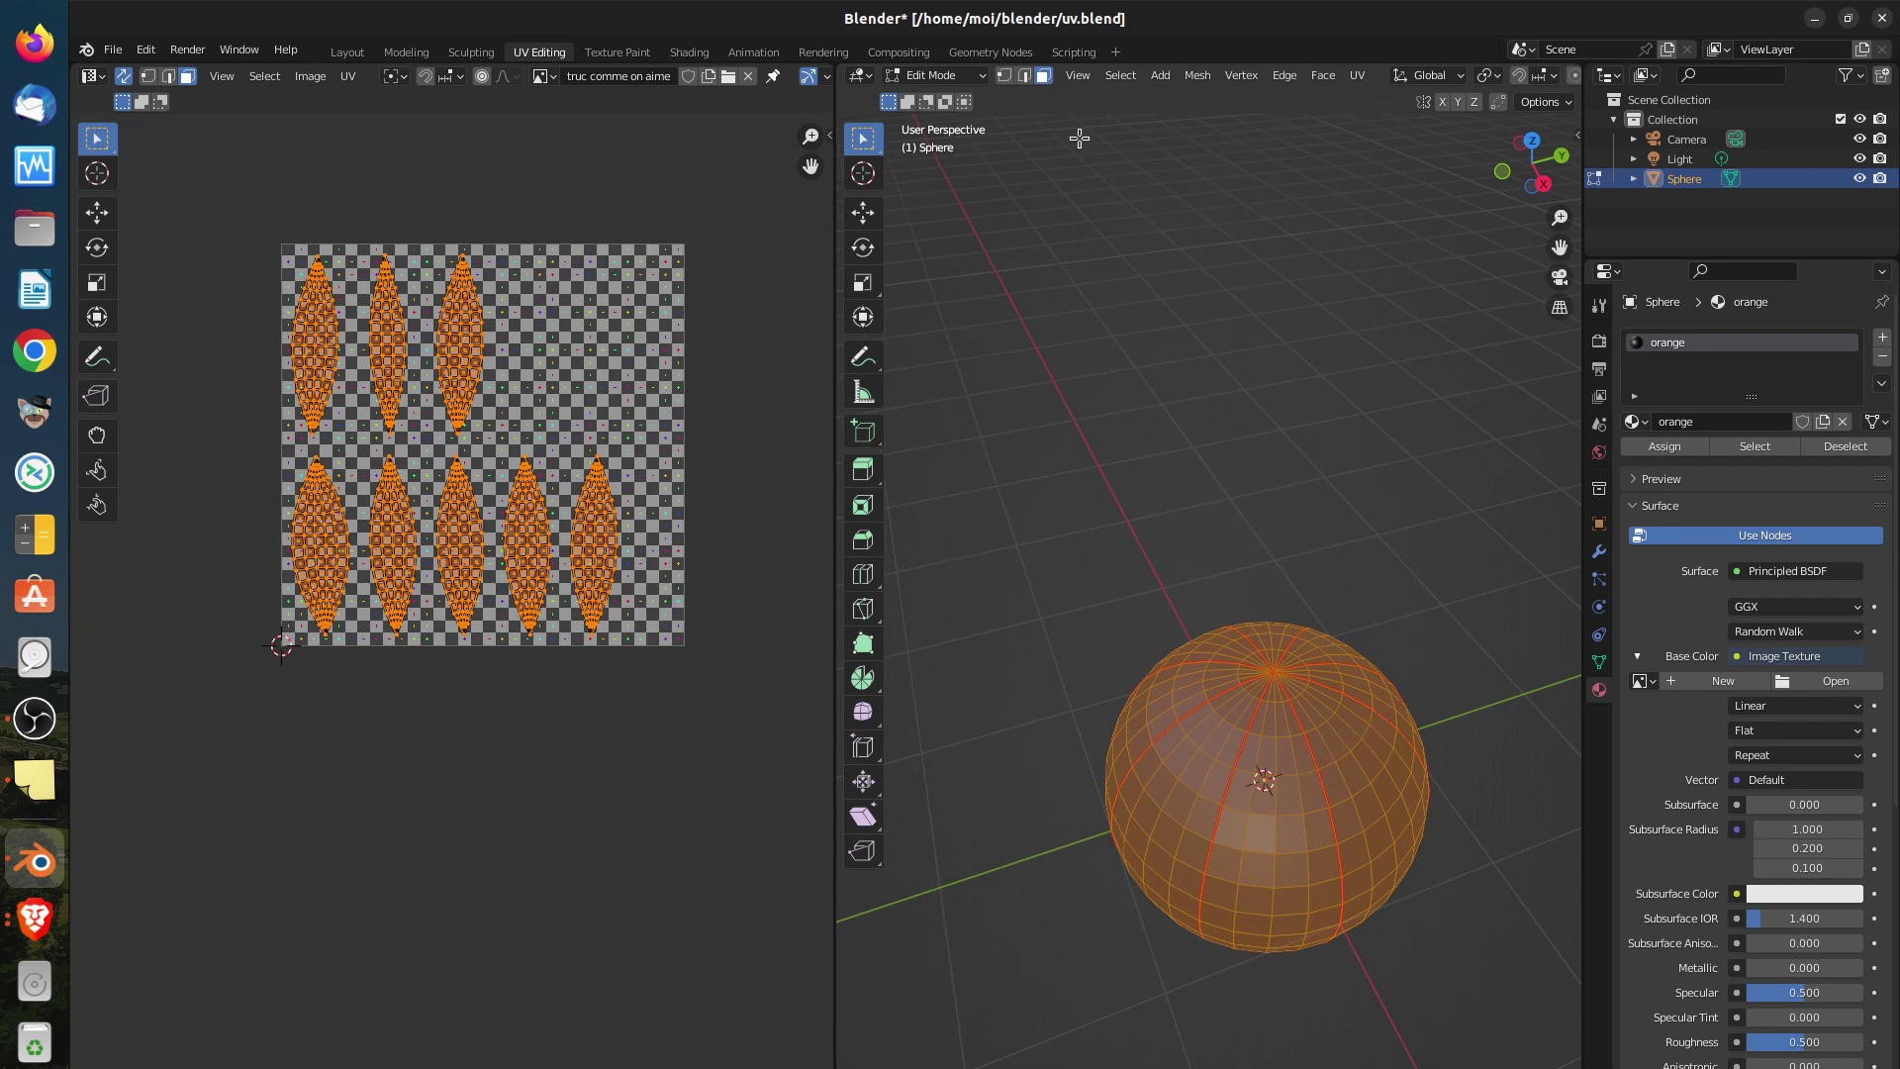
# Switch to Object Mode and assign the existing image "truc comme on aime" to the material's base color texture
pyautogui.click(971, 78)
pyautogui.click(971, 94)
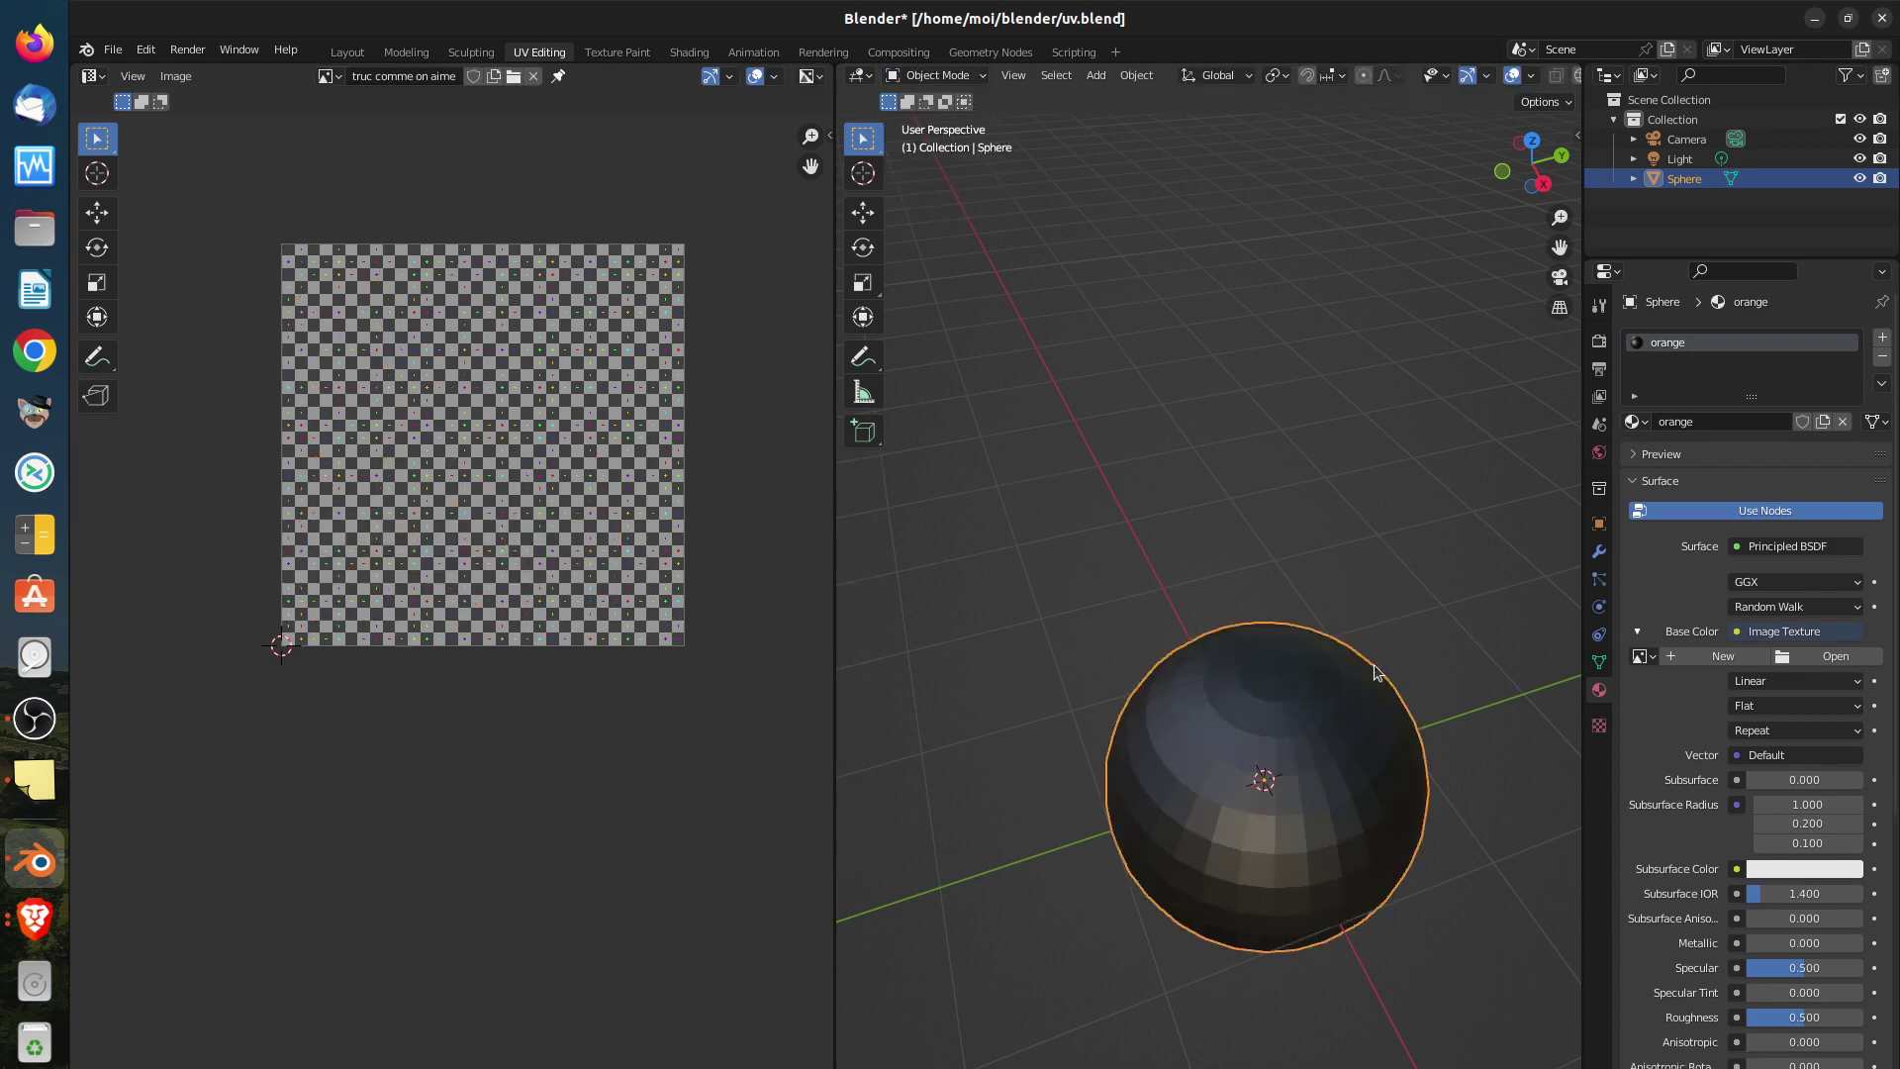
pyautogui.scroll(3, 1448, 754)
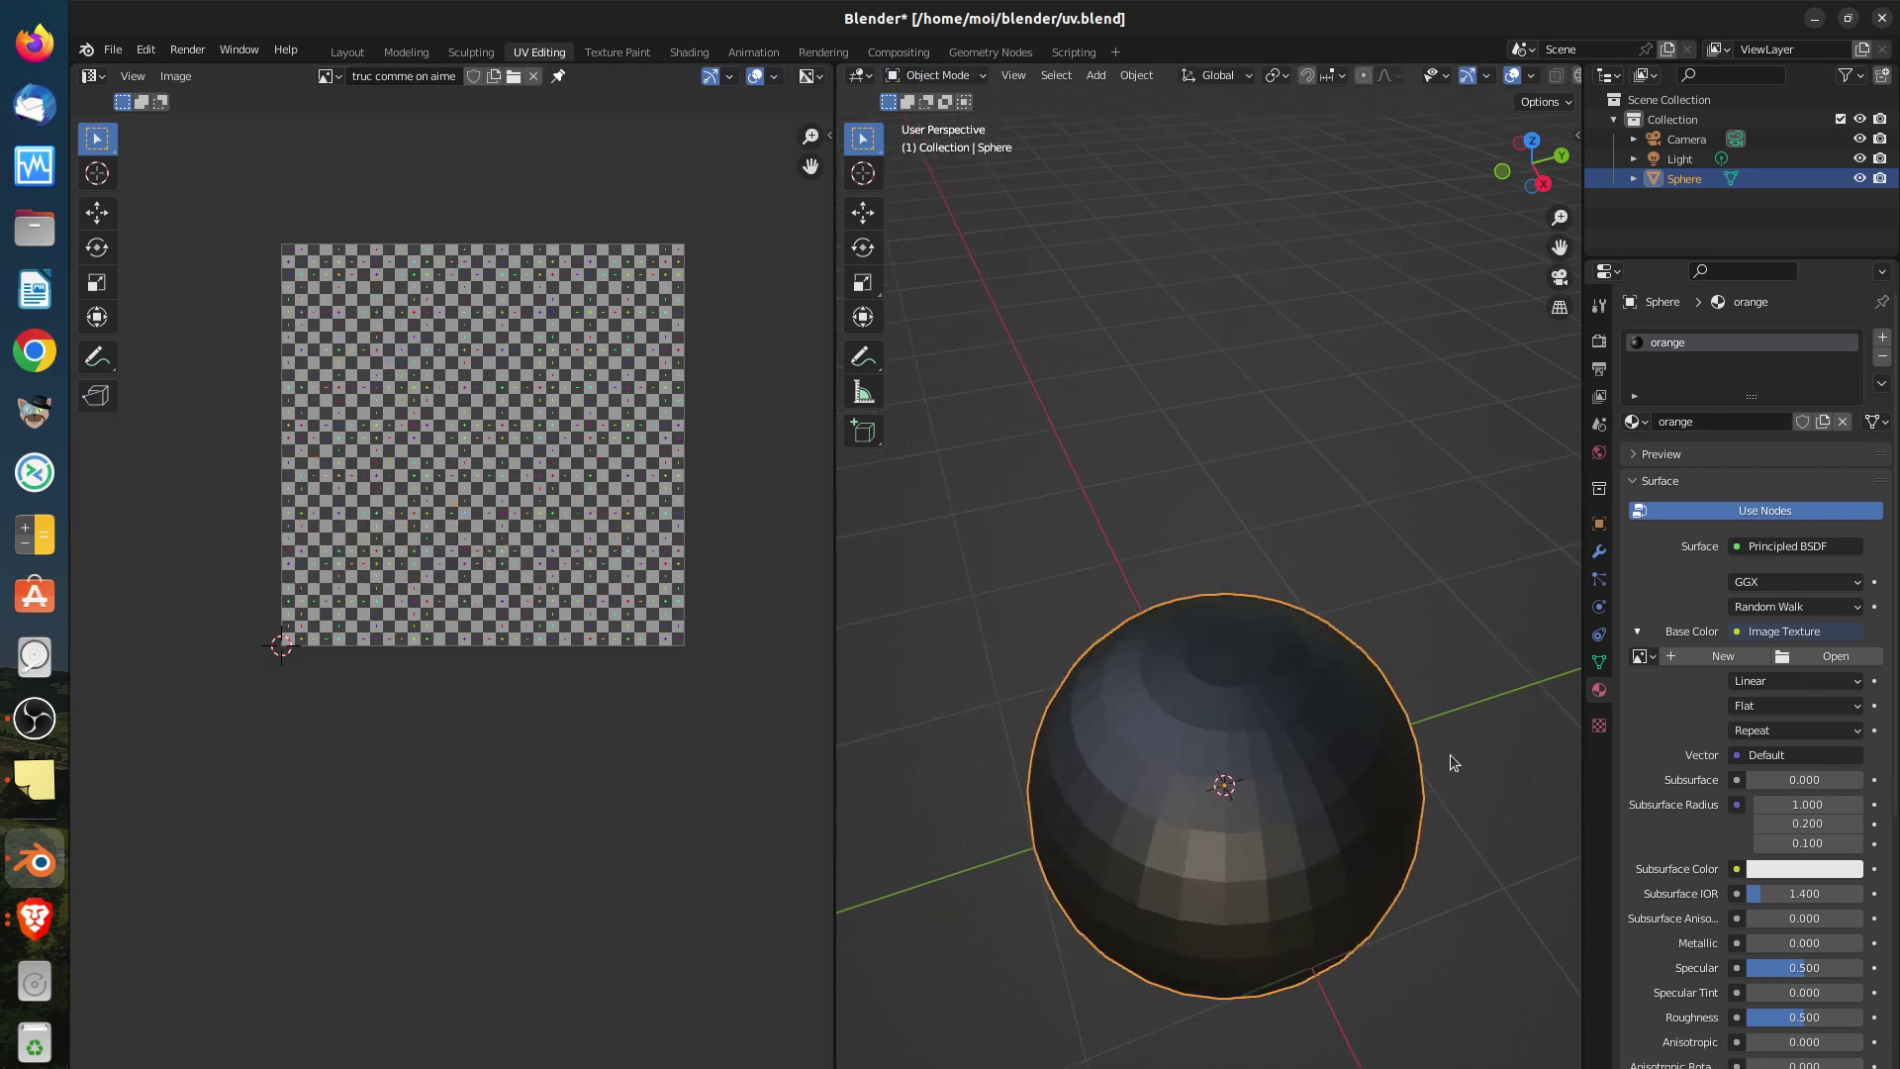
pyautogui.click(1644, 657)
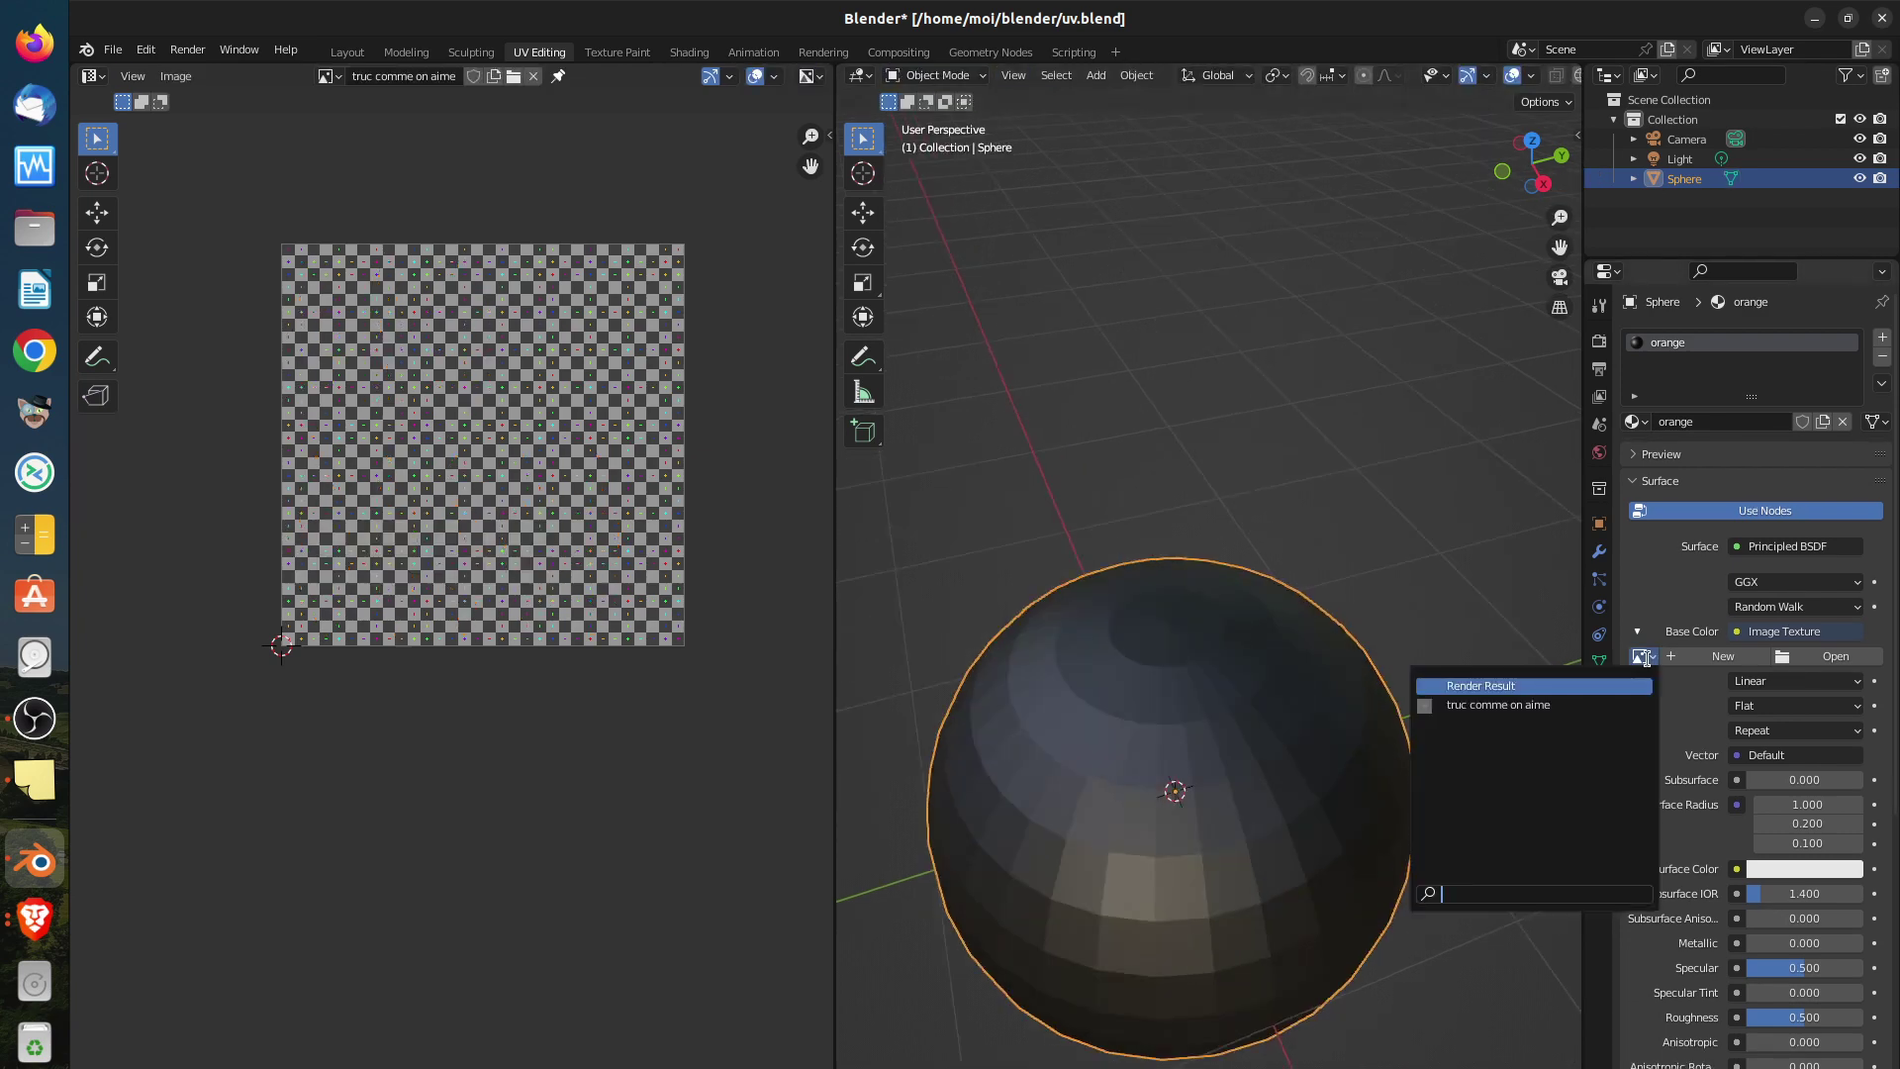
pyautogui.click(1618, 707)
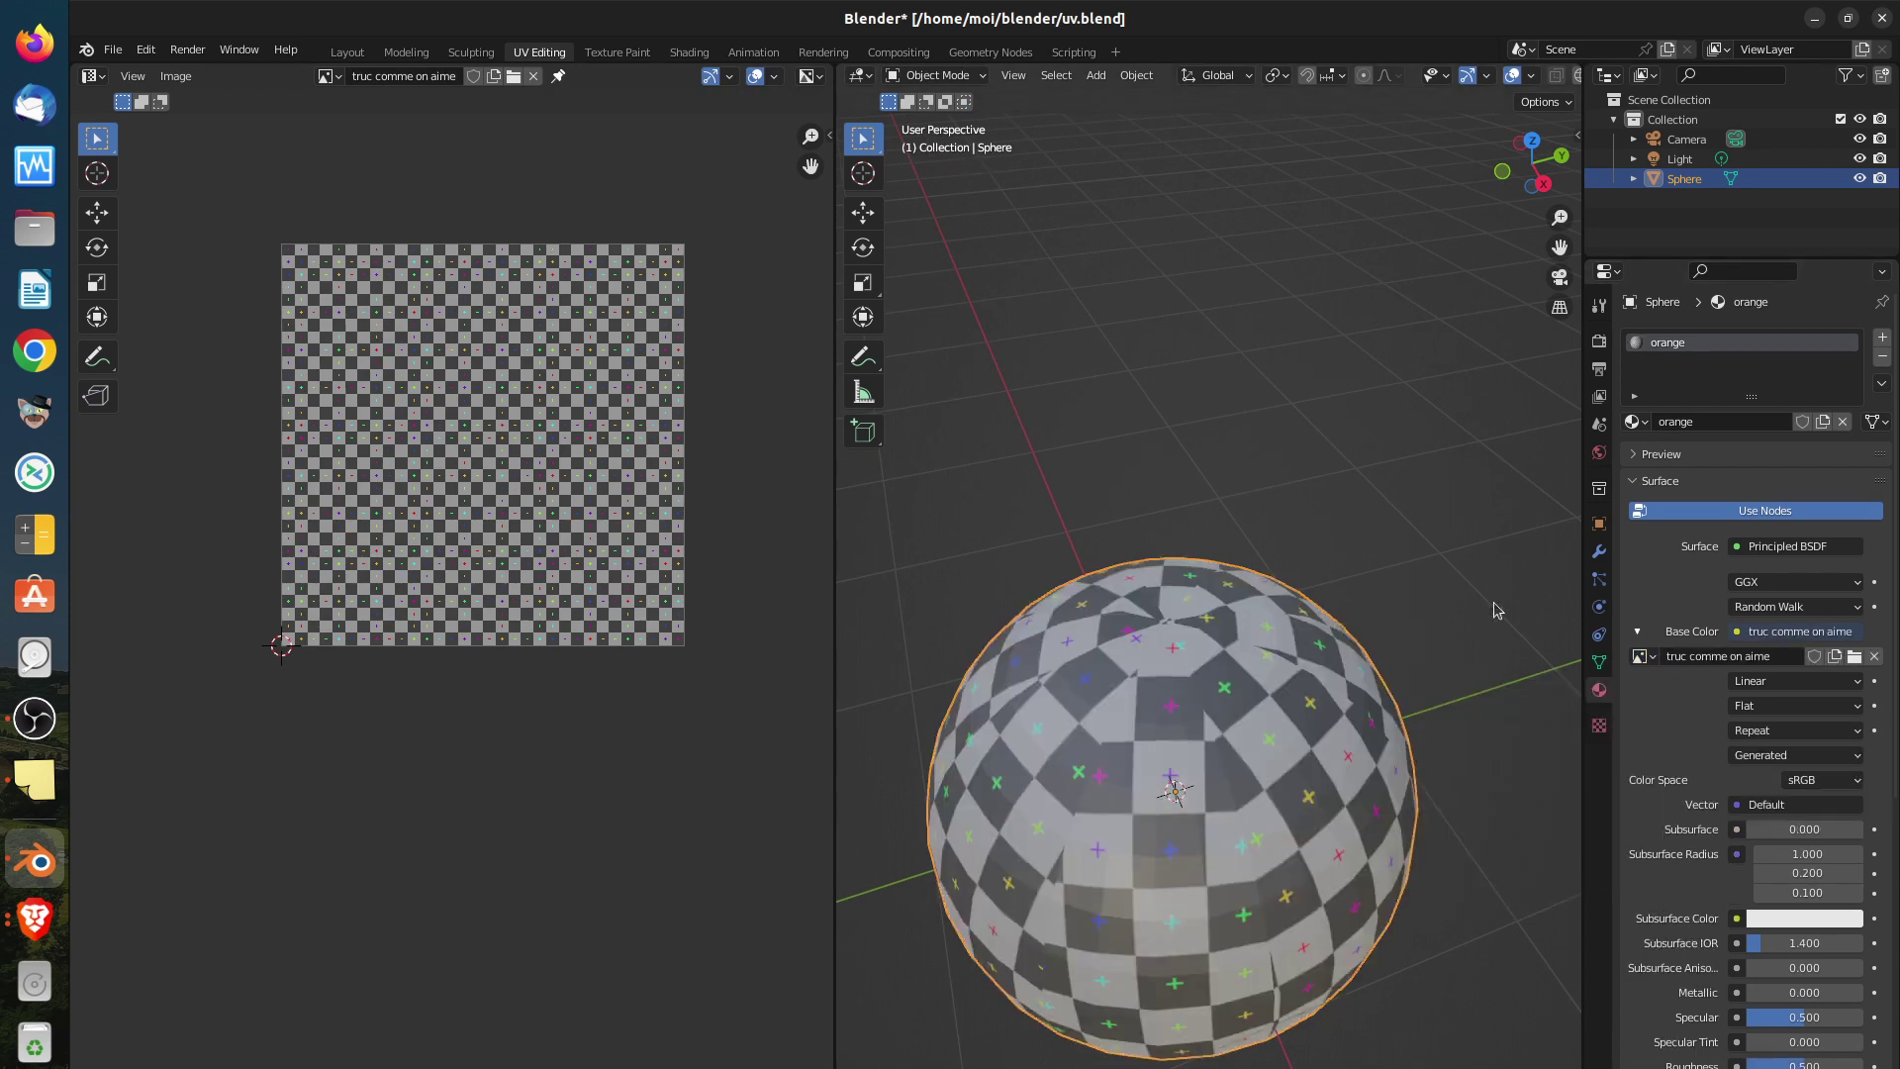
# Return to Edit Mode and try moving only the linked UV island at the right end of the lower row
pyautogui.click(967, 79)
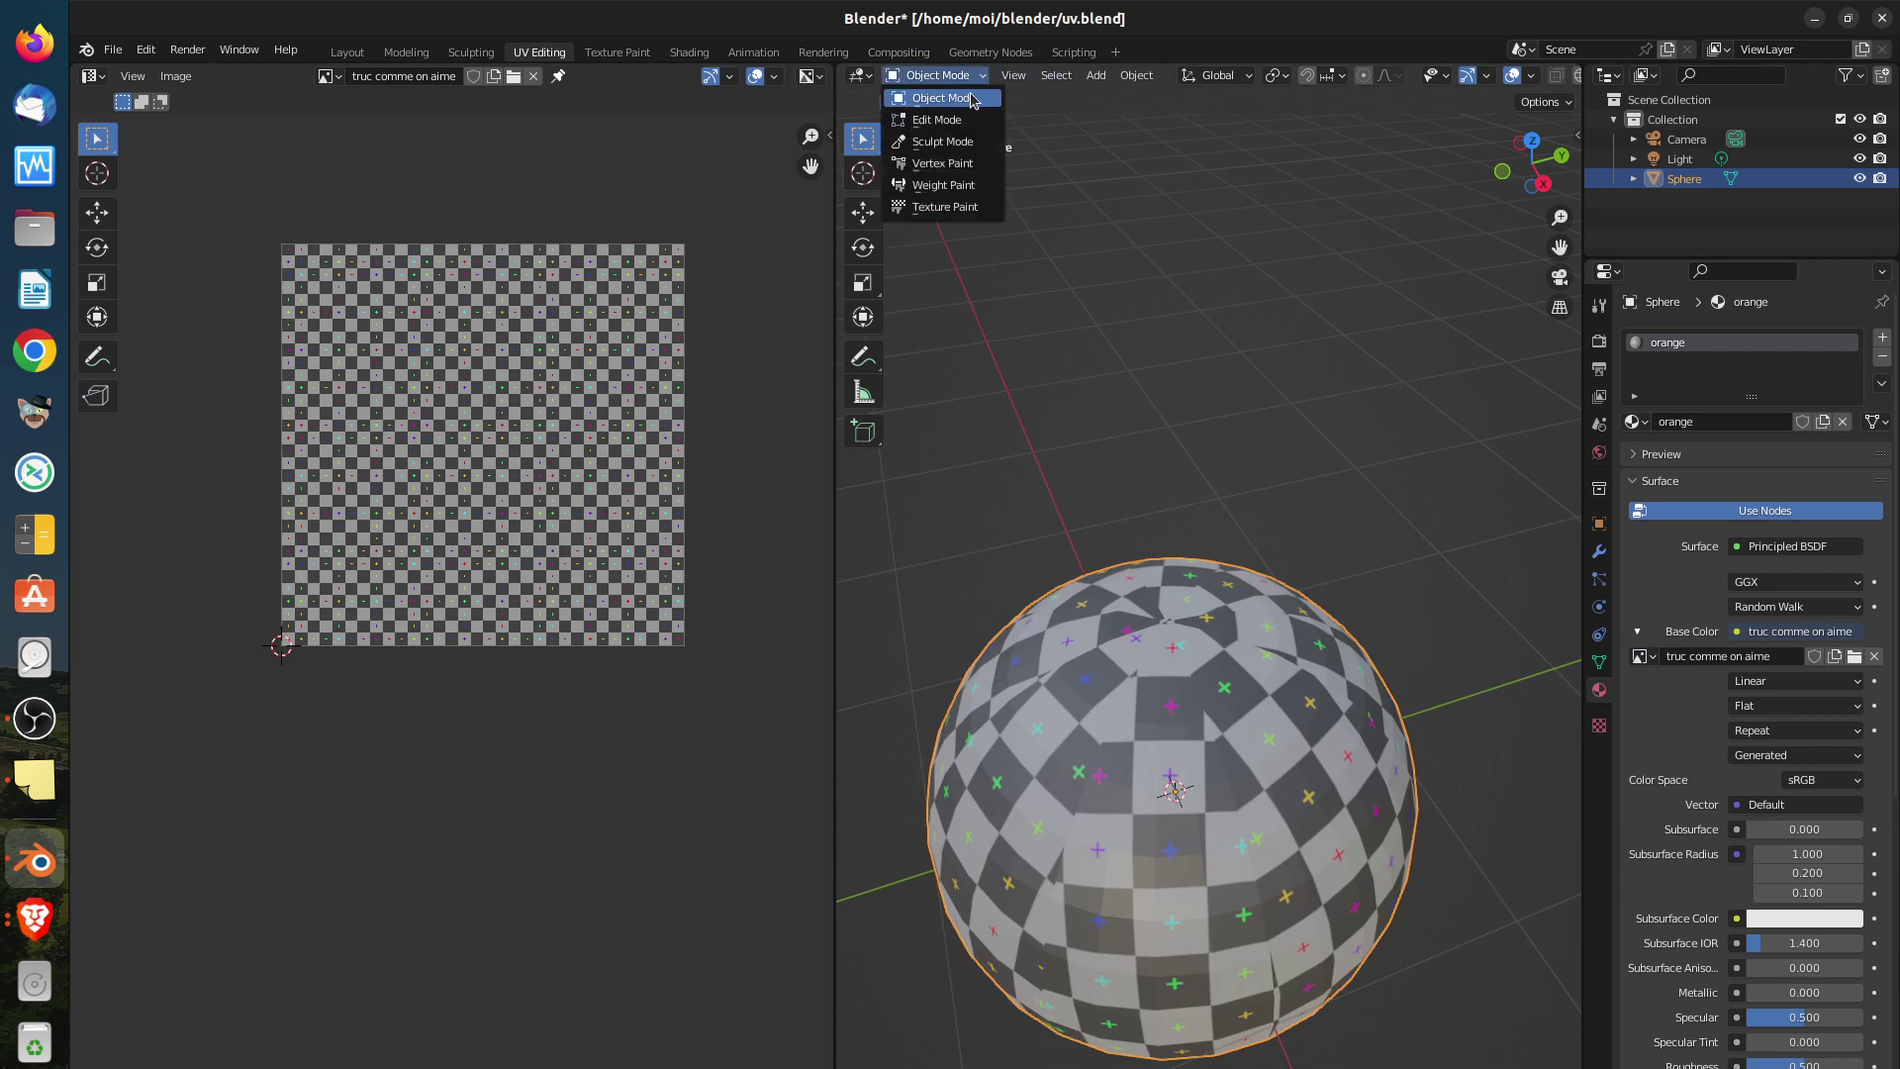
pyautogui.click(936, 119)
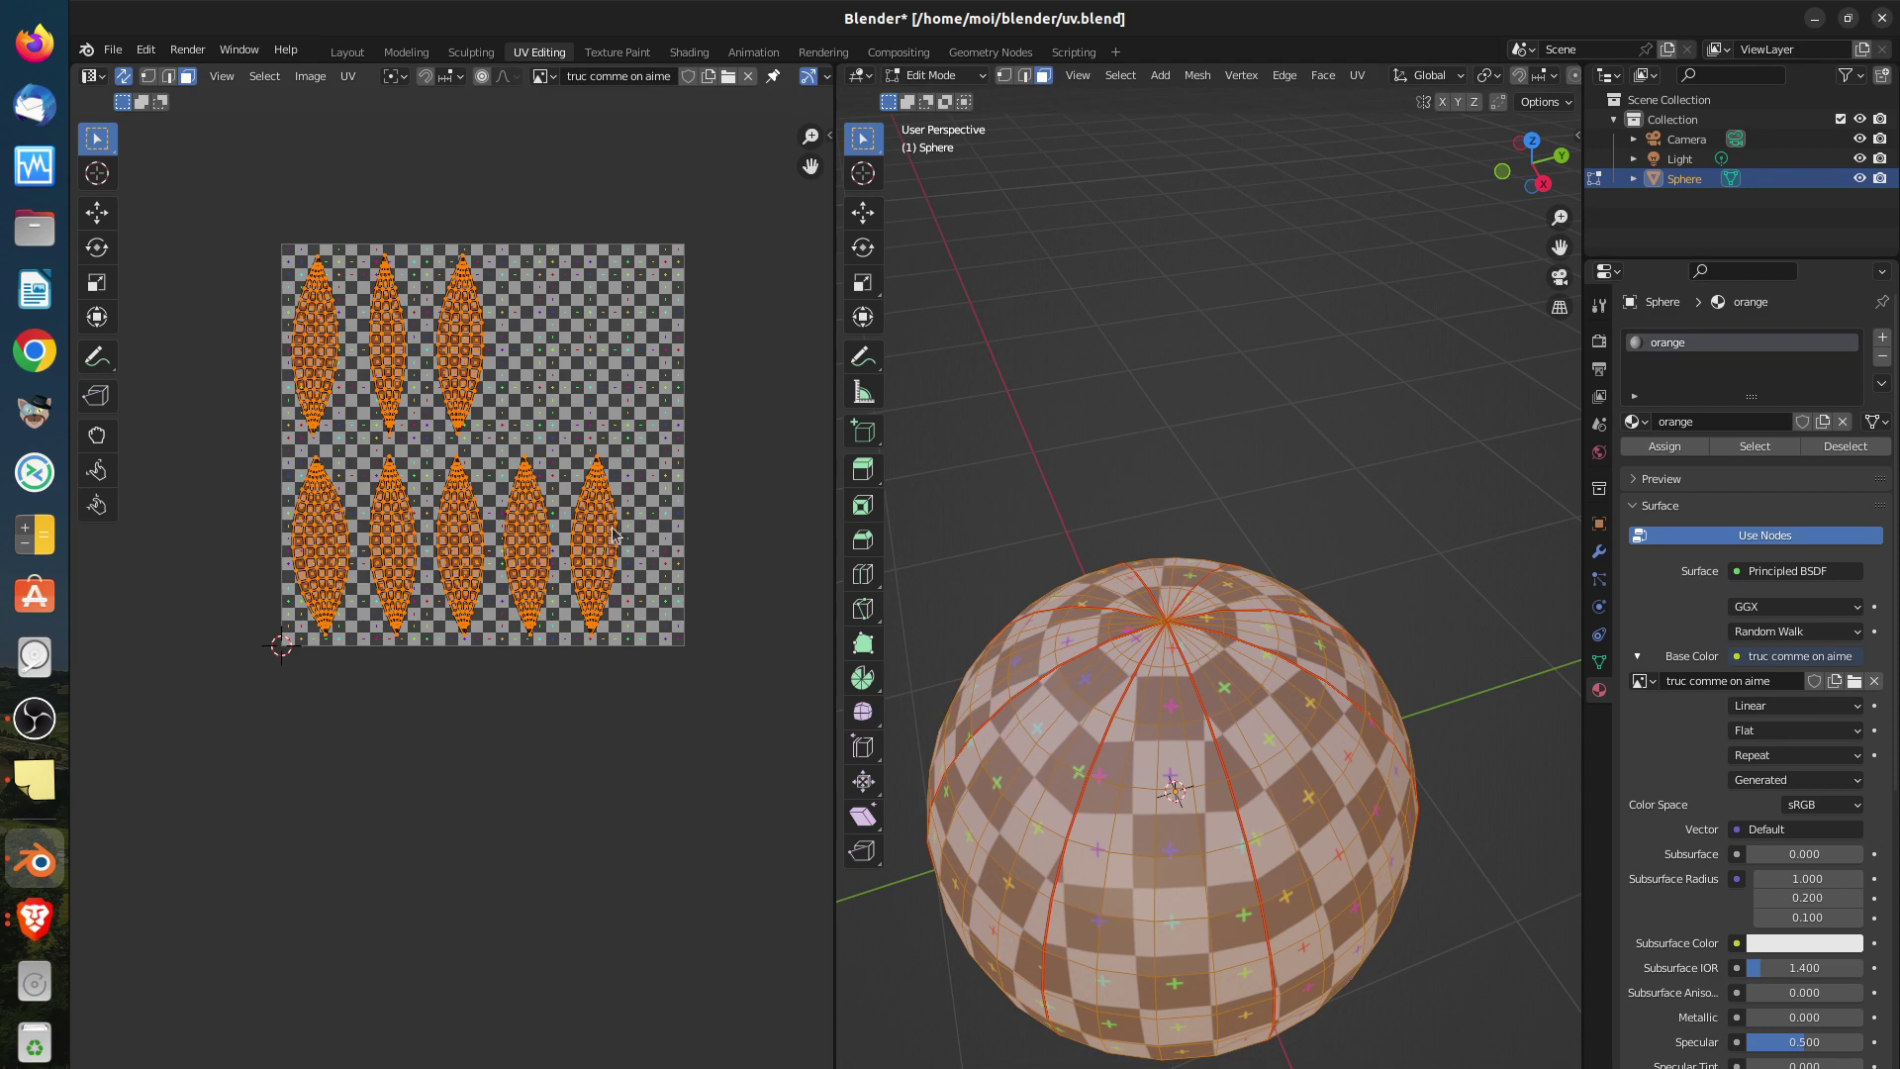
pyautogui.hotkey('alt', 'a')
pyautogui.press('l')
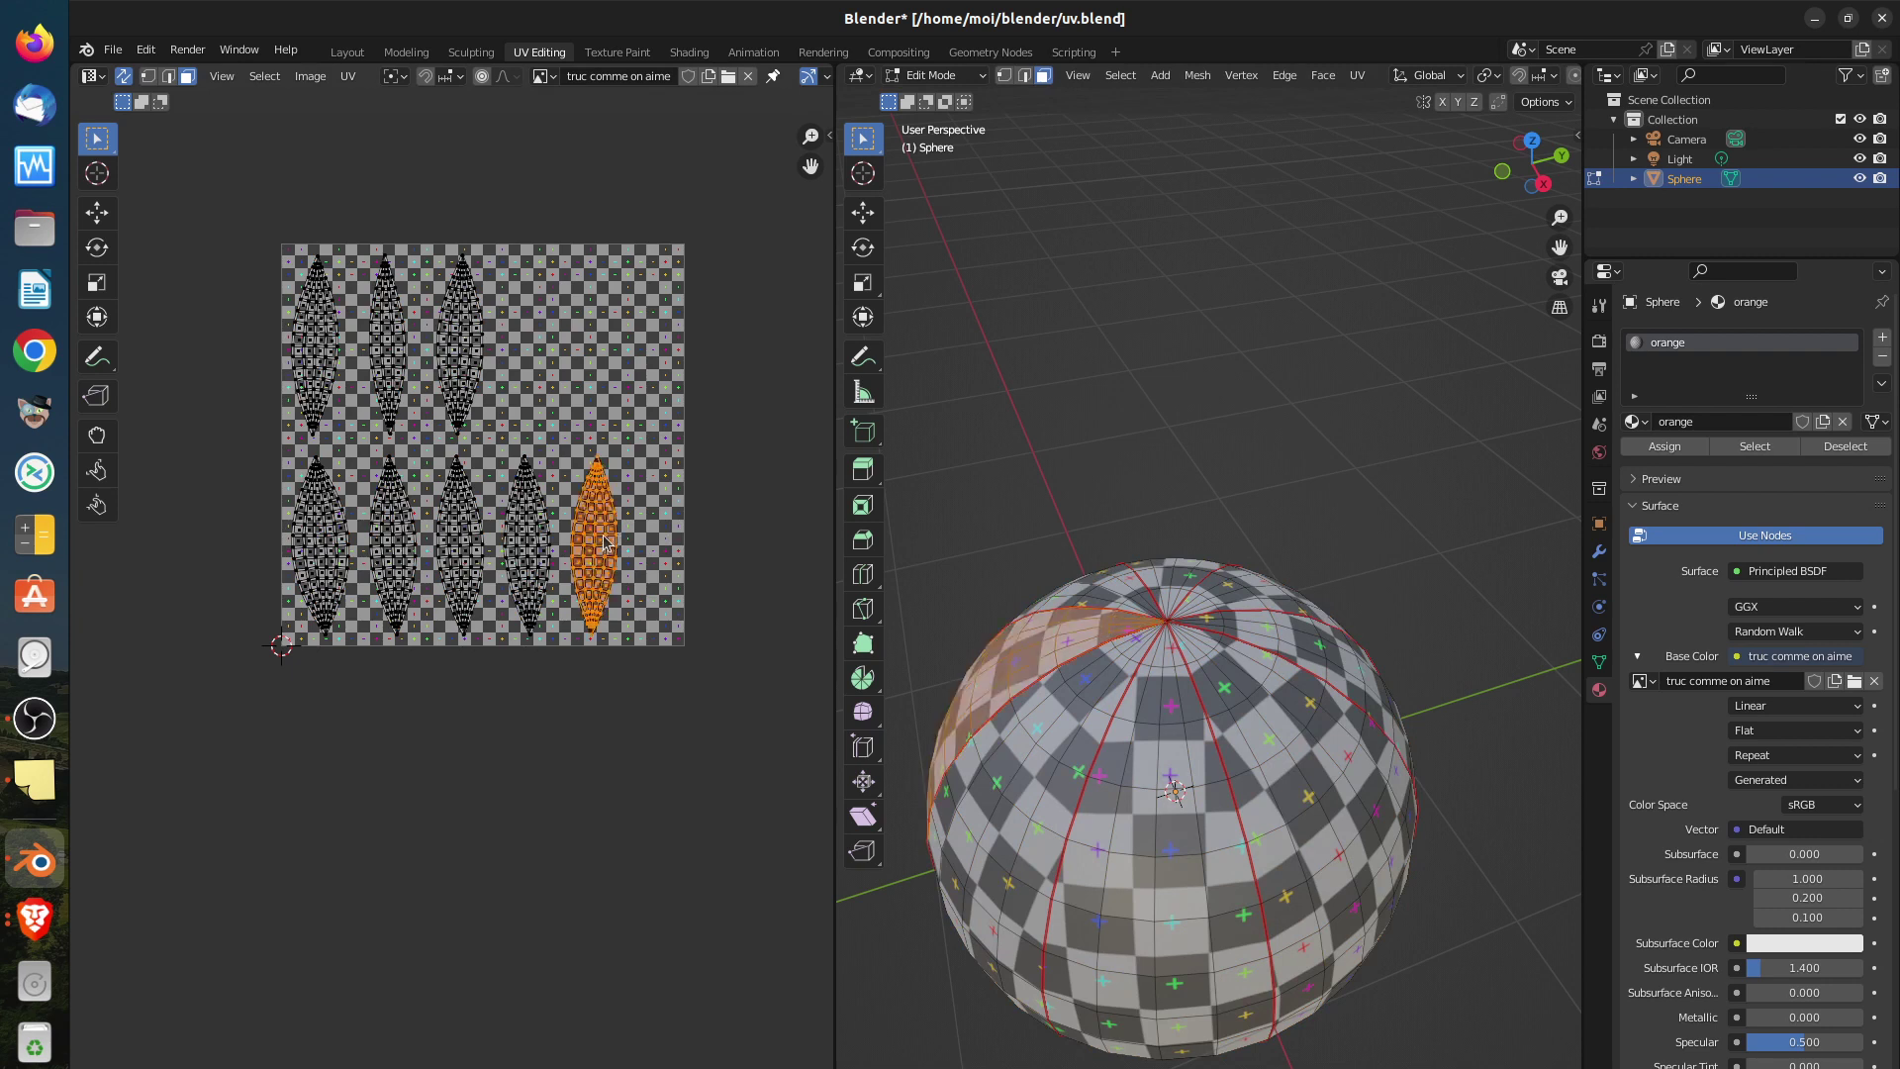
pyautogui.press('g')
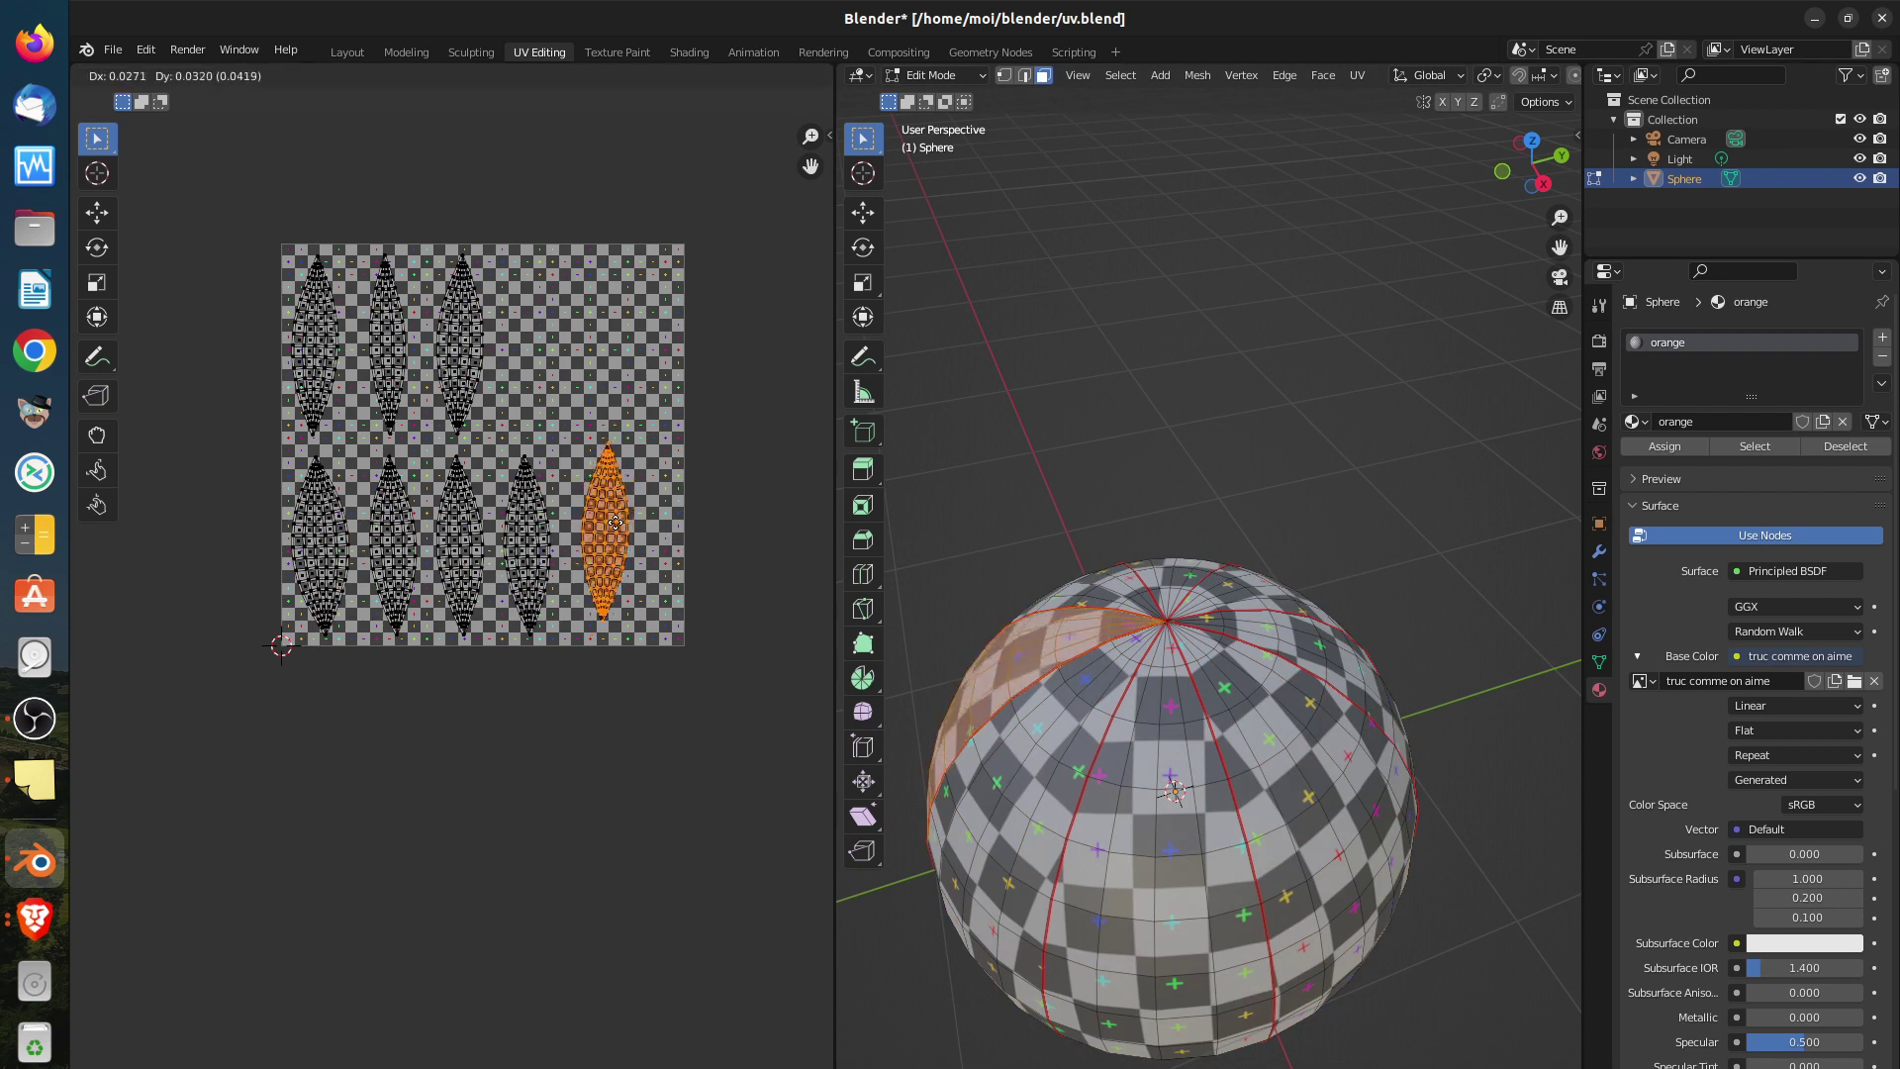
pyautogui.click(600, 540)
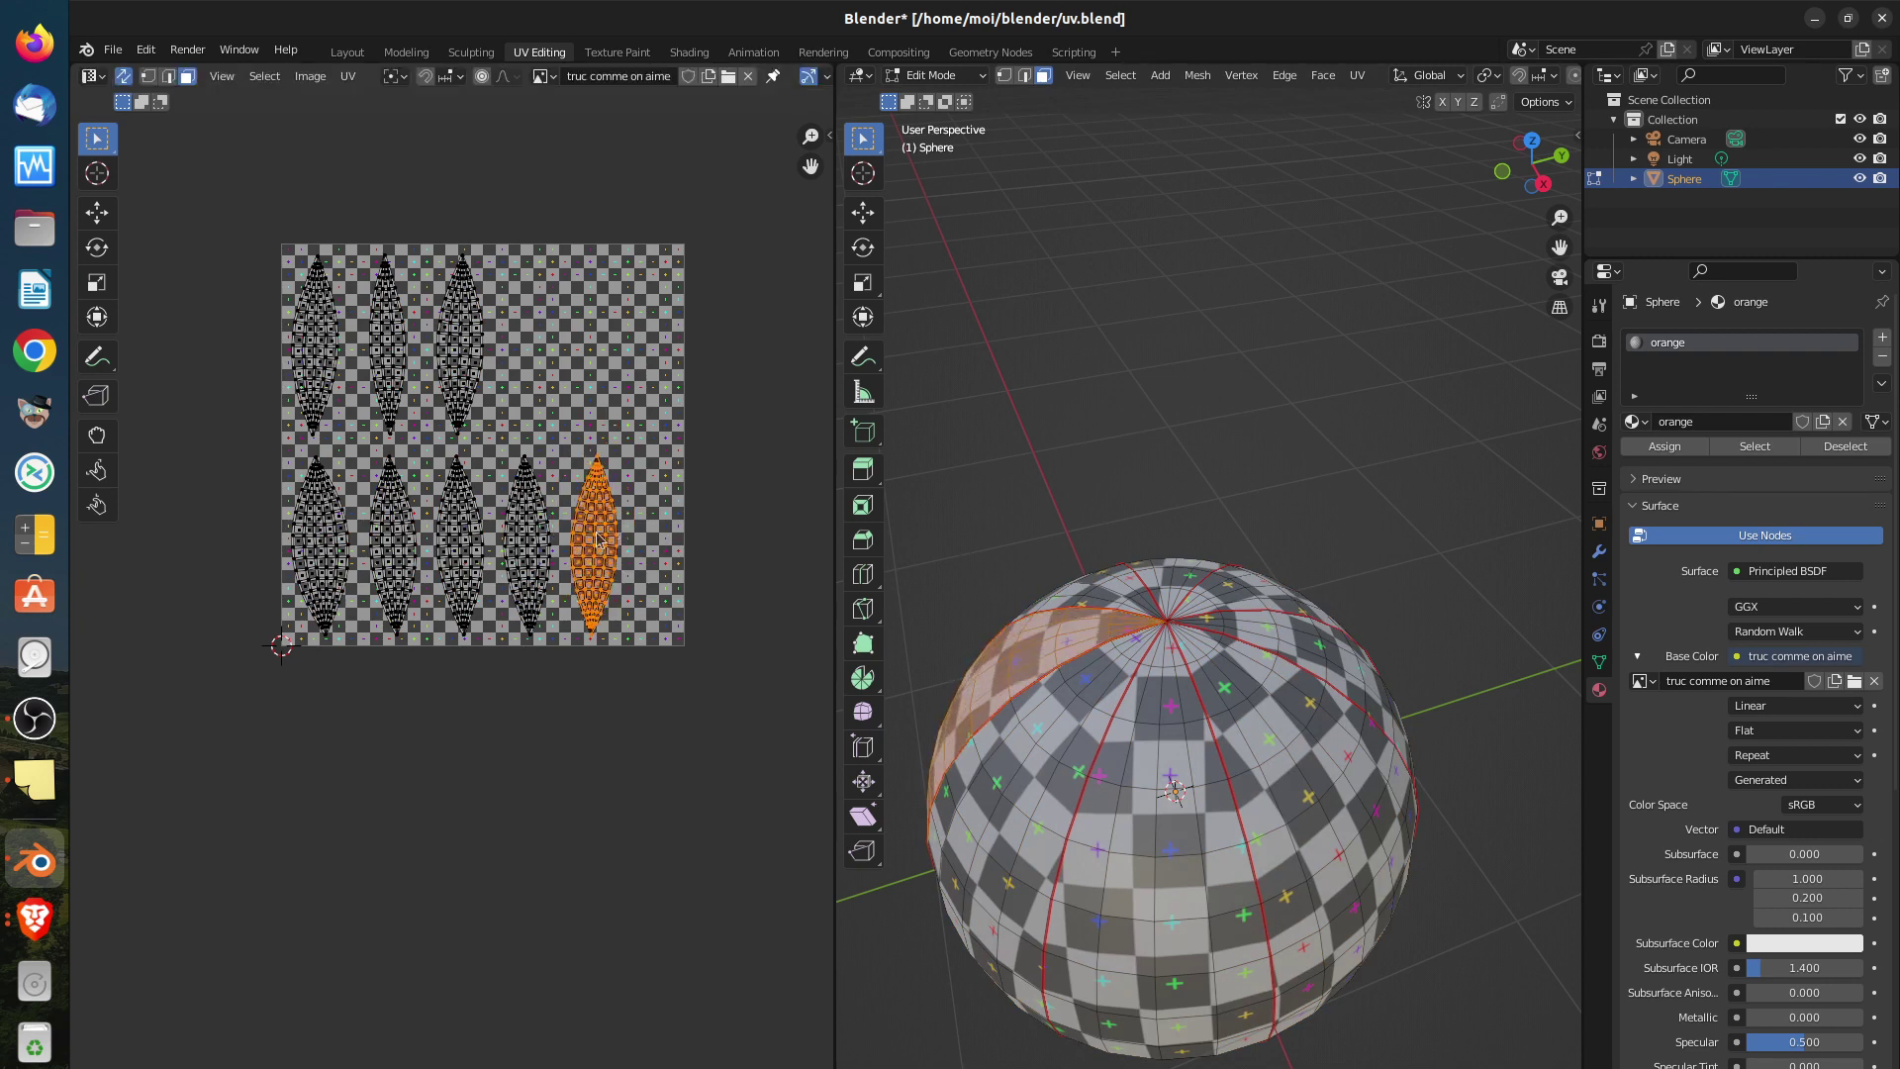
# Select the sphere's front wedge and move its linked UV island about 0.27 along X into the upper row's empty area
pyautogui.click(1140, 876)
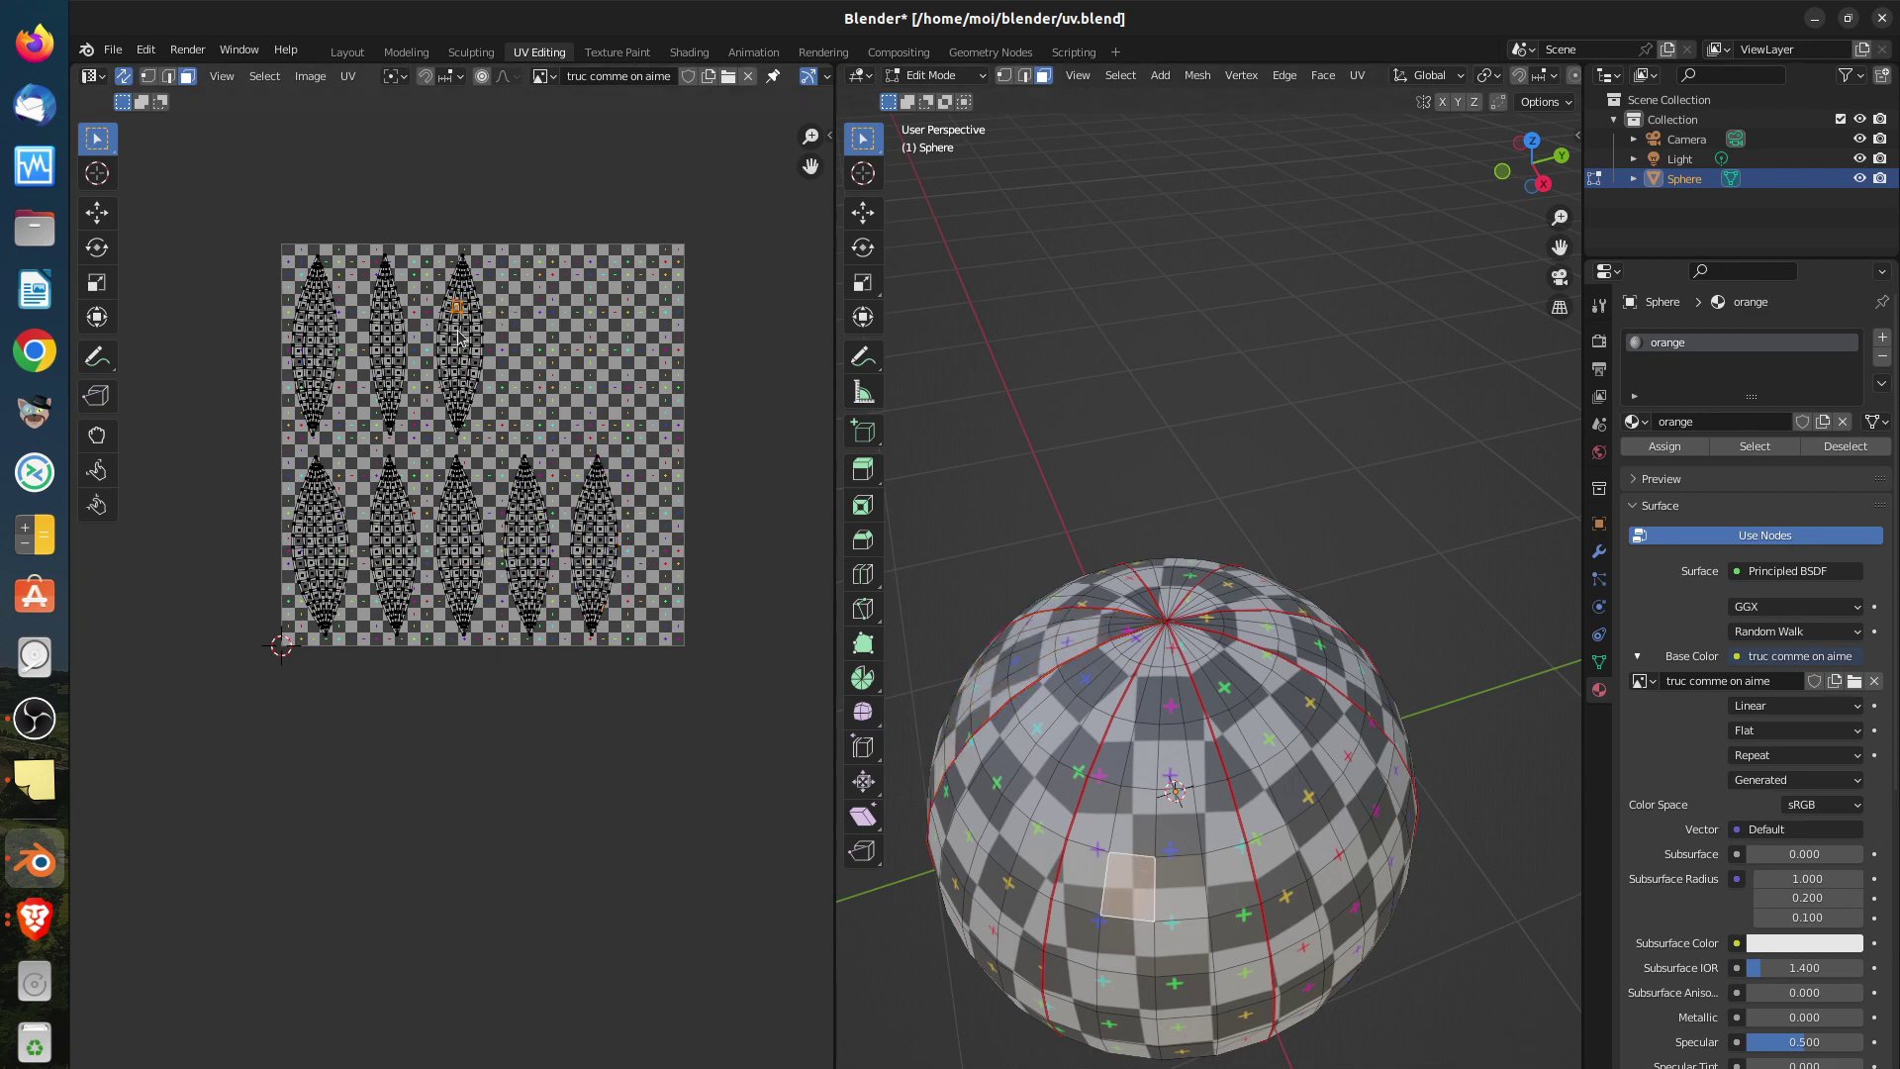
pyautogui.press('l')
pyautogui.press('g')
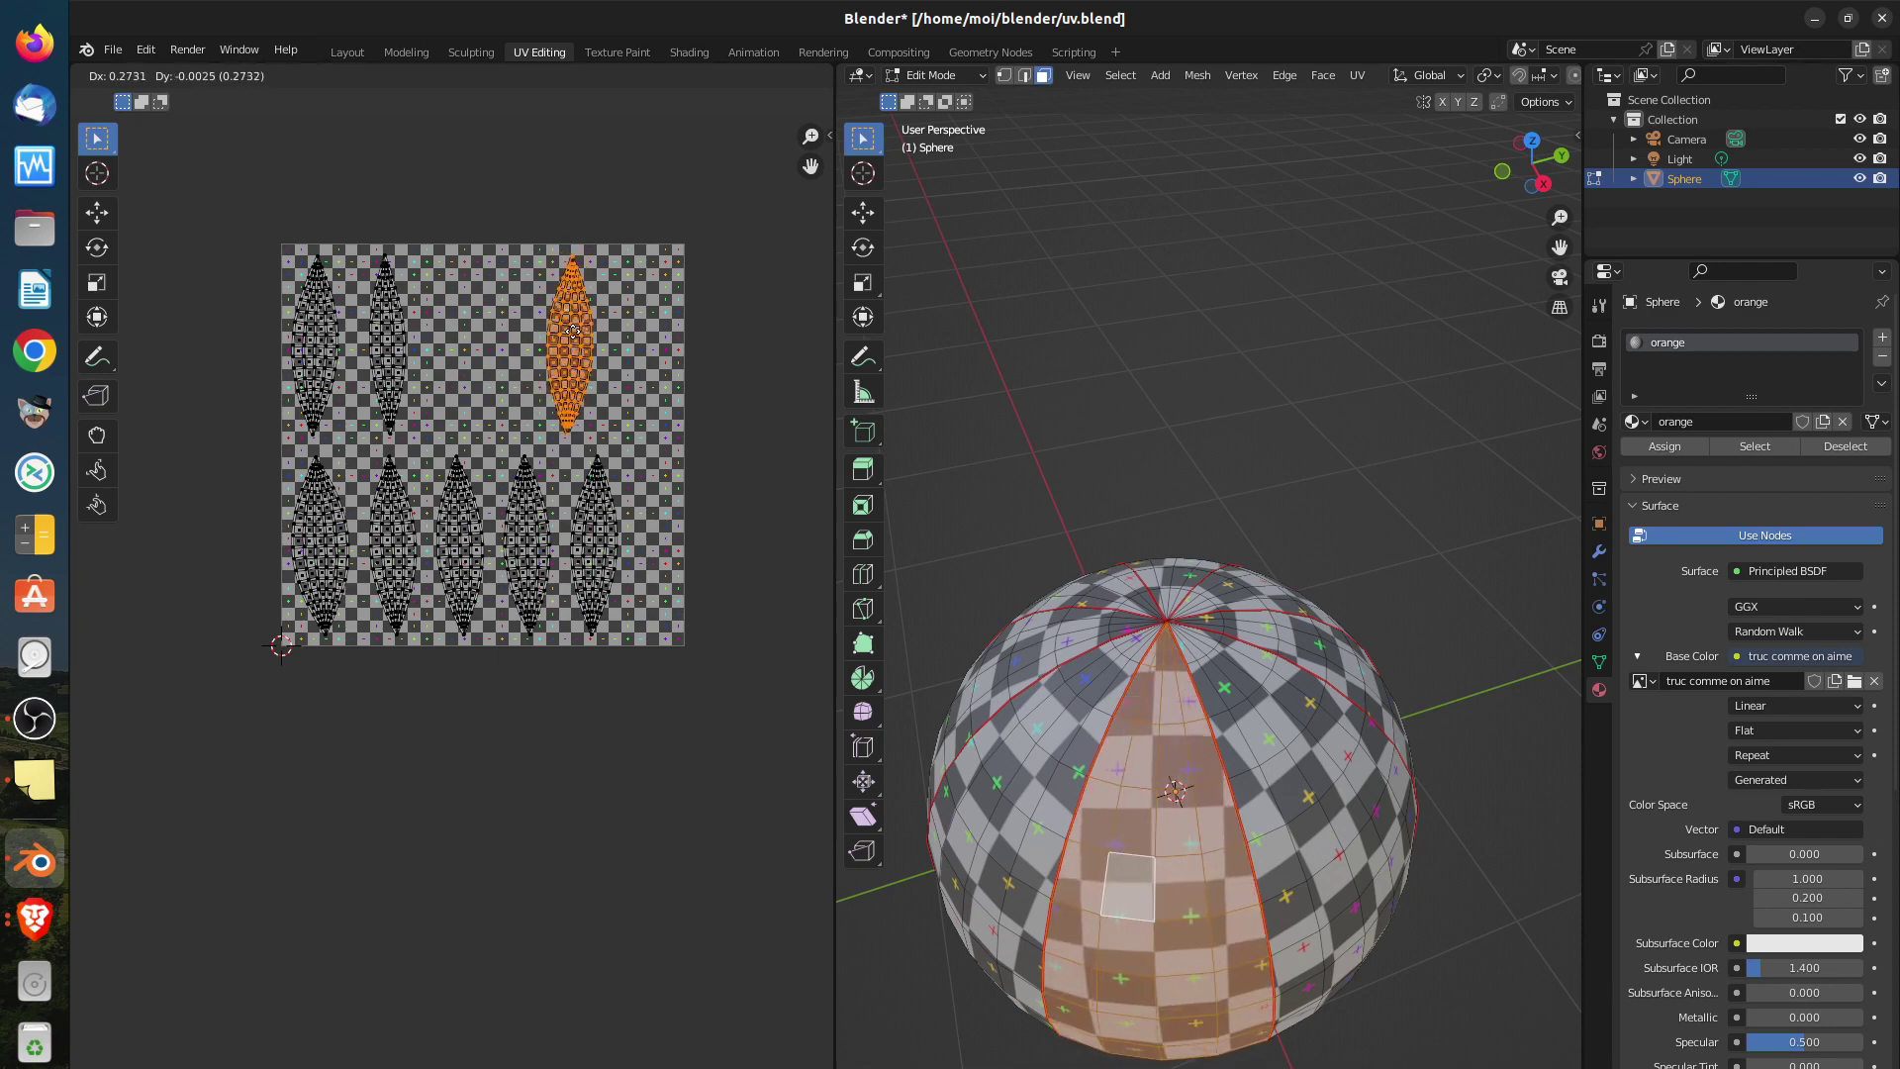
pyautogui.click(575, 332)
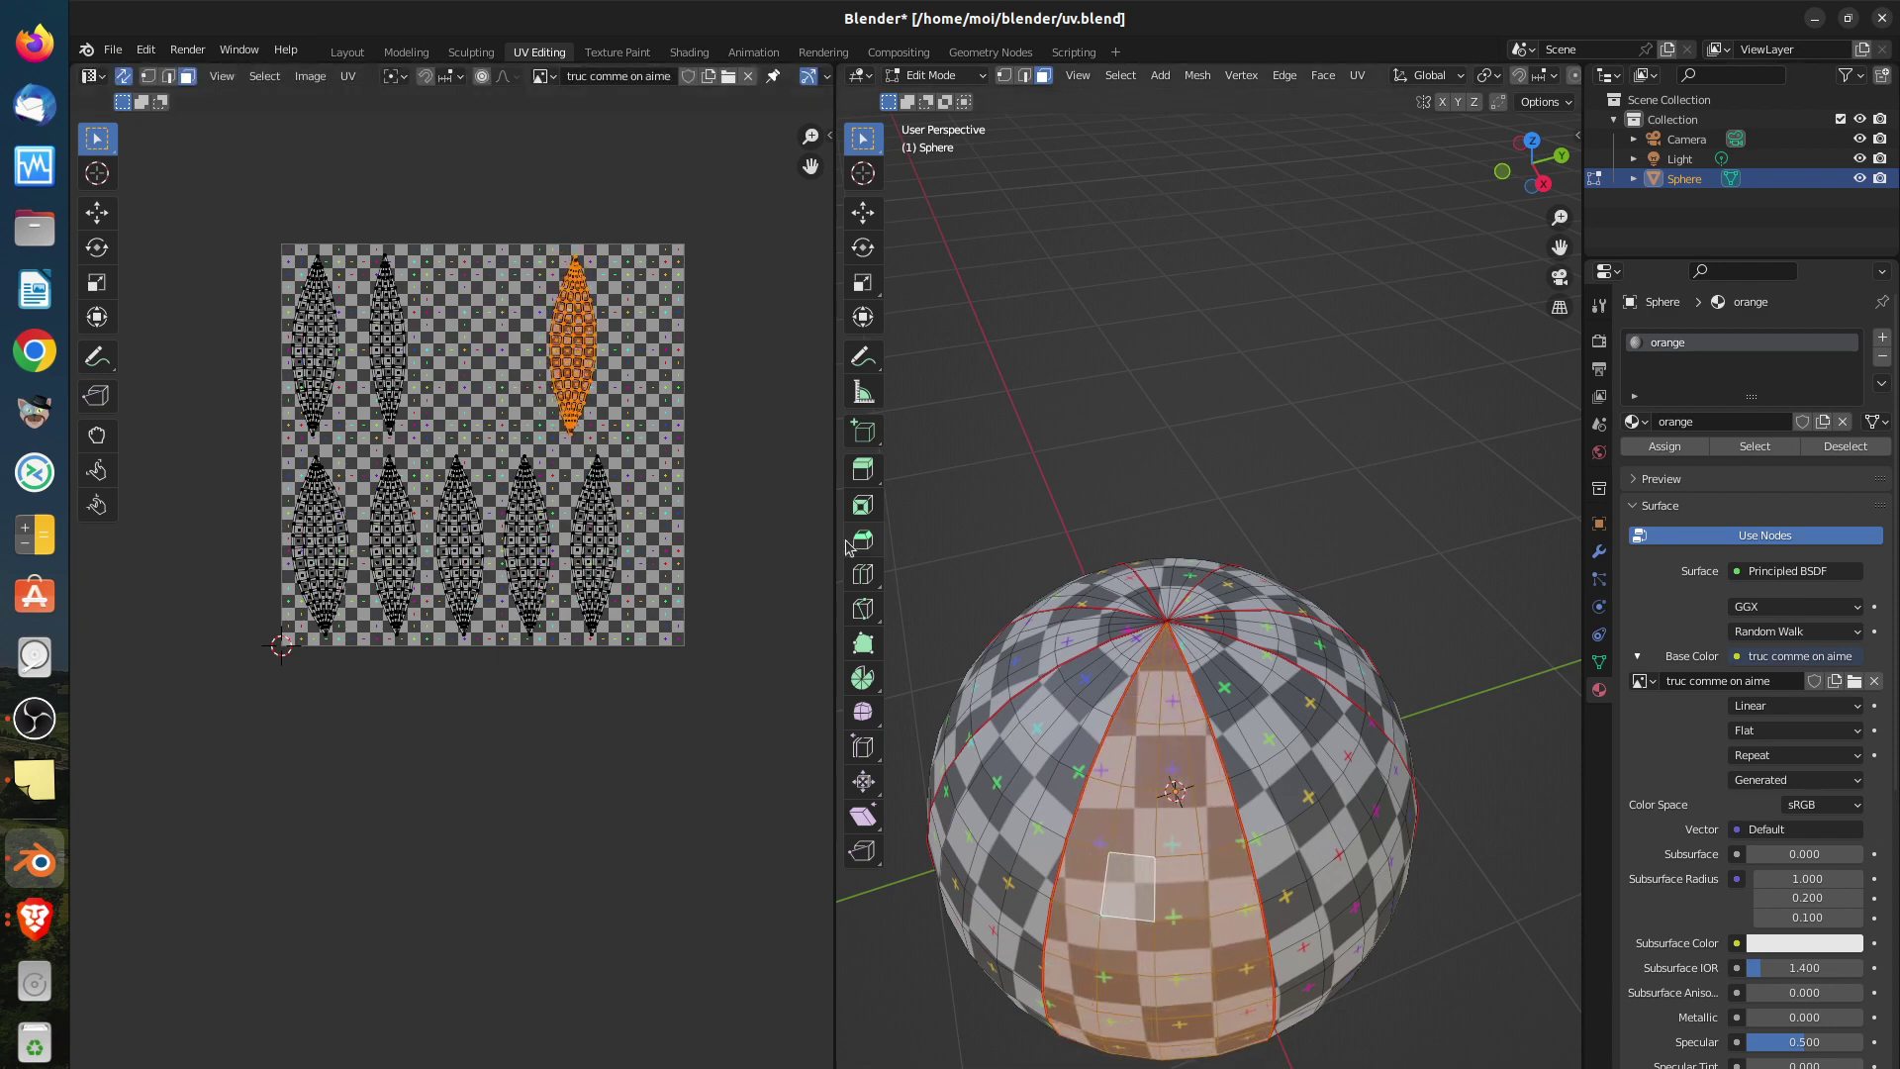
# Select the wedge right of the front one, nudge its linked UV island slightly along X, and inspect the pattern across the seam
pyautogui.moveTo(1281, 862); pyautogui.dragTo(1224, 777, button='middle')
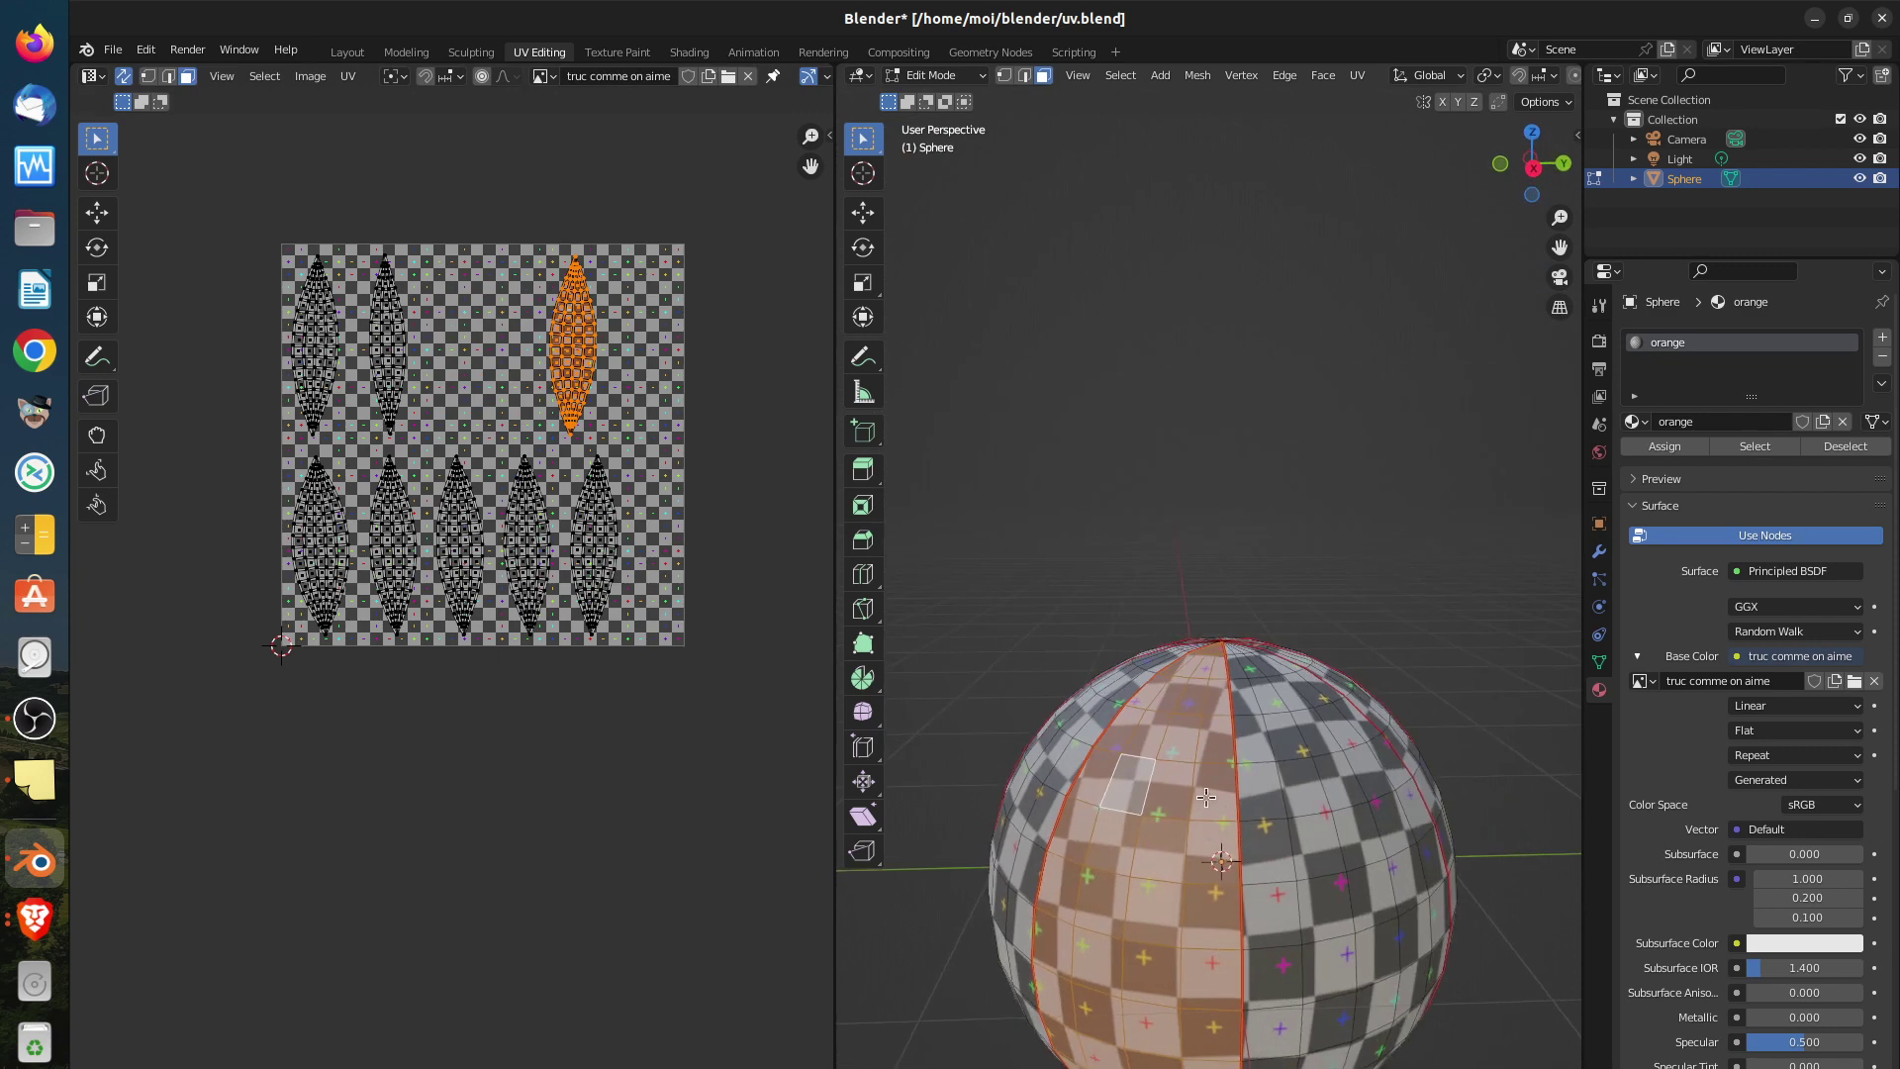
pyautogui.scroll(1, 1225, 853)
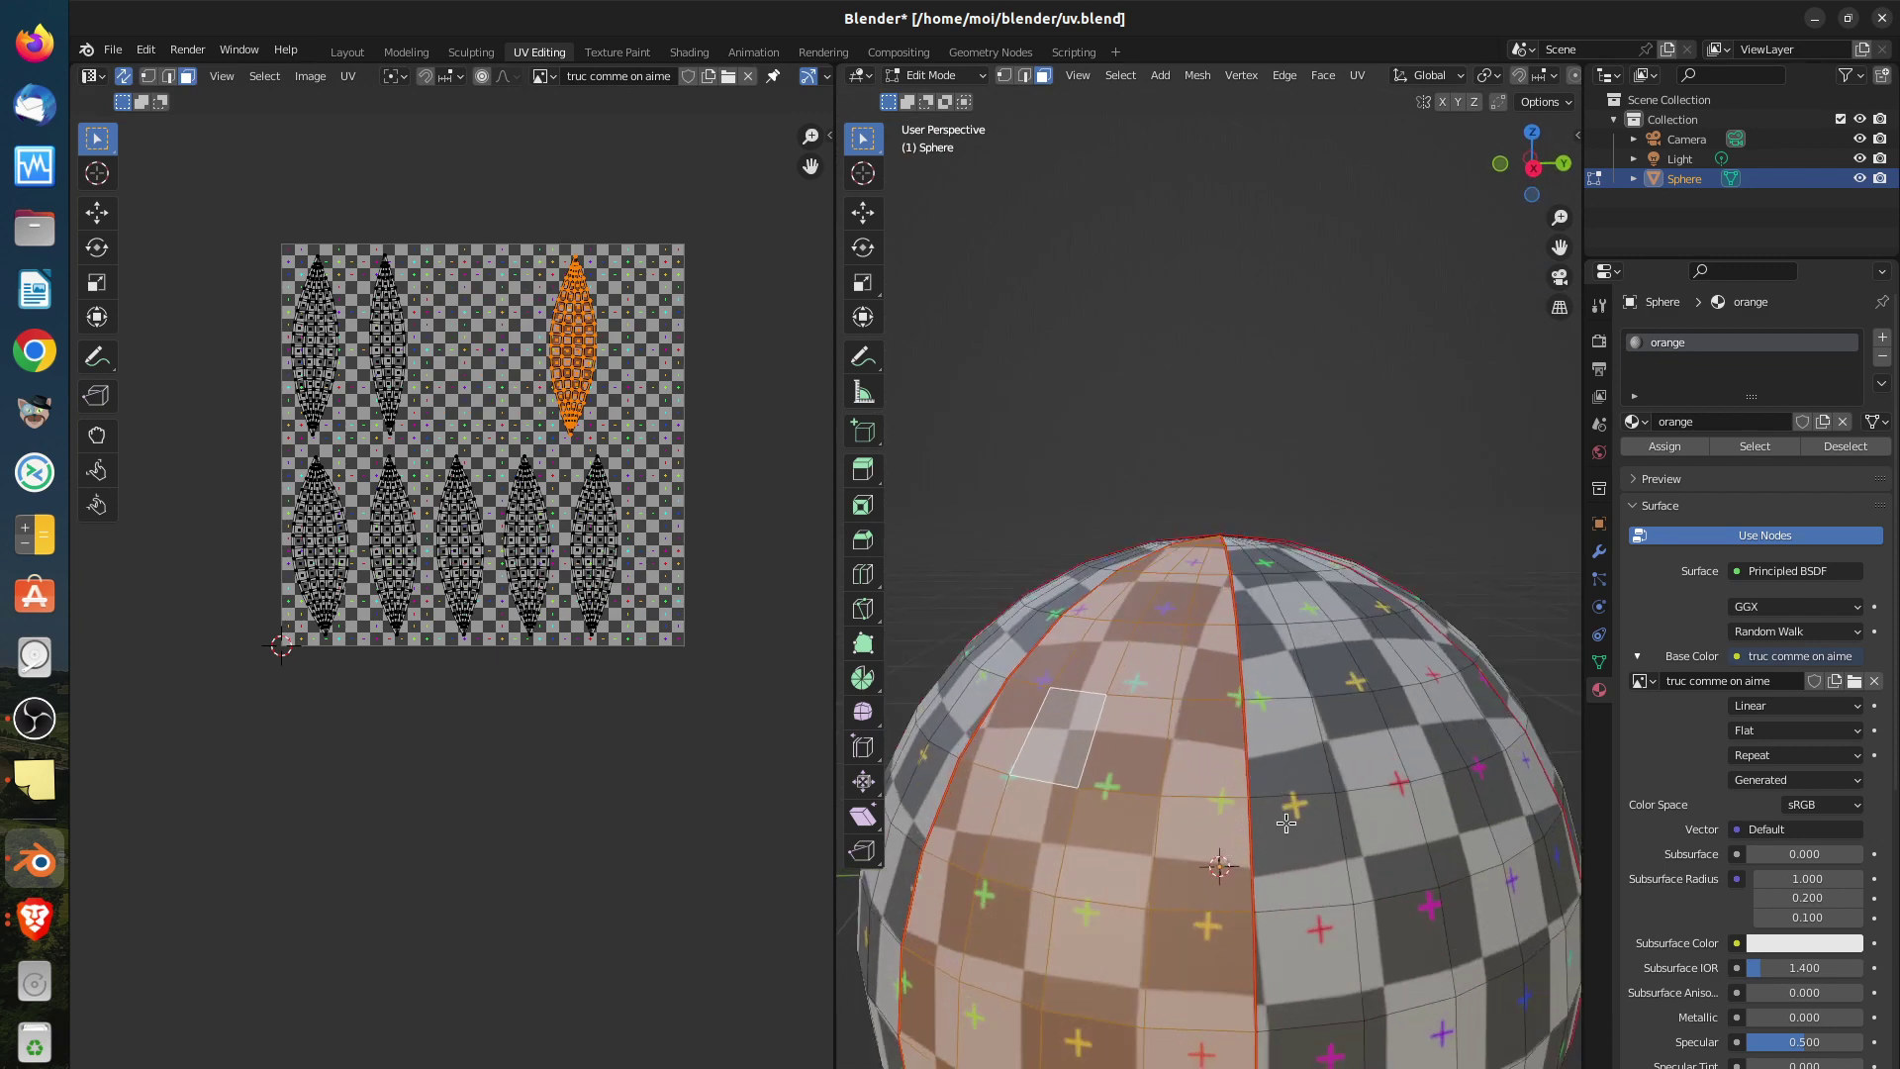
pyautogui.click(1352, 820)
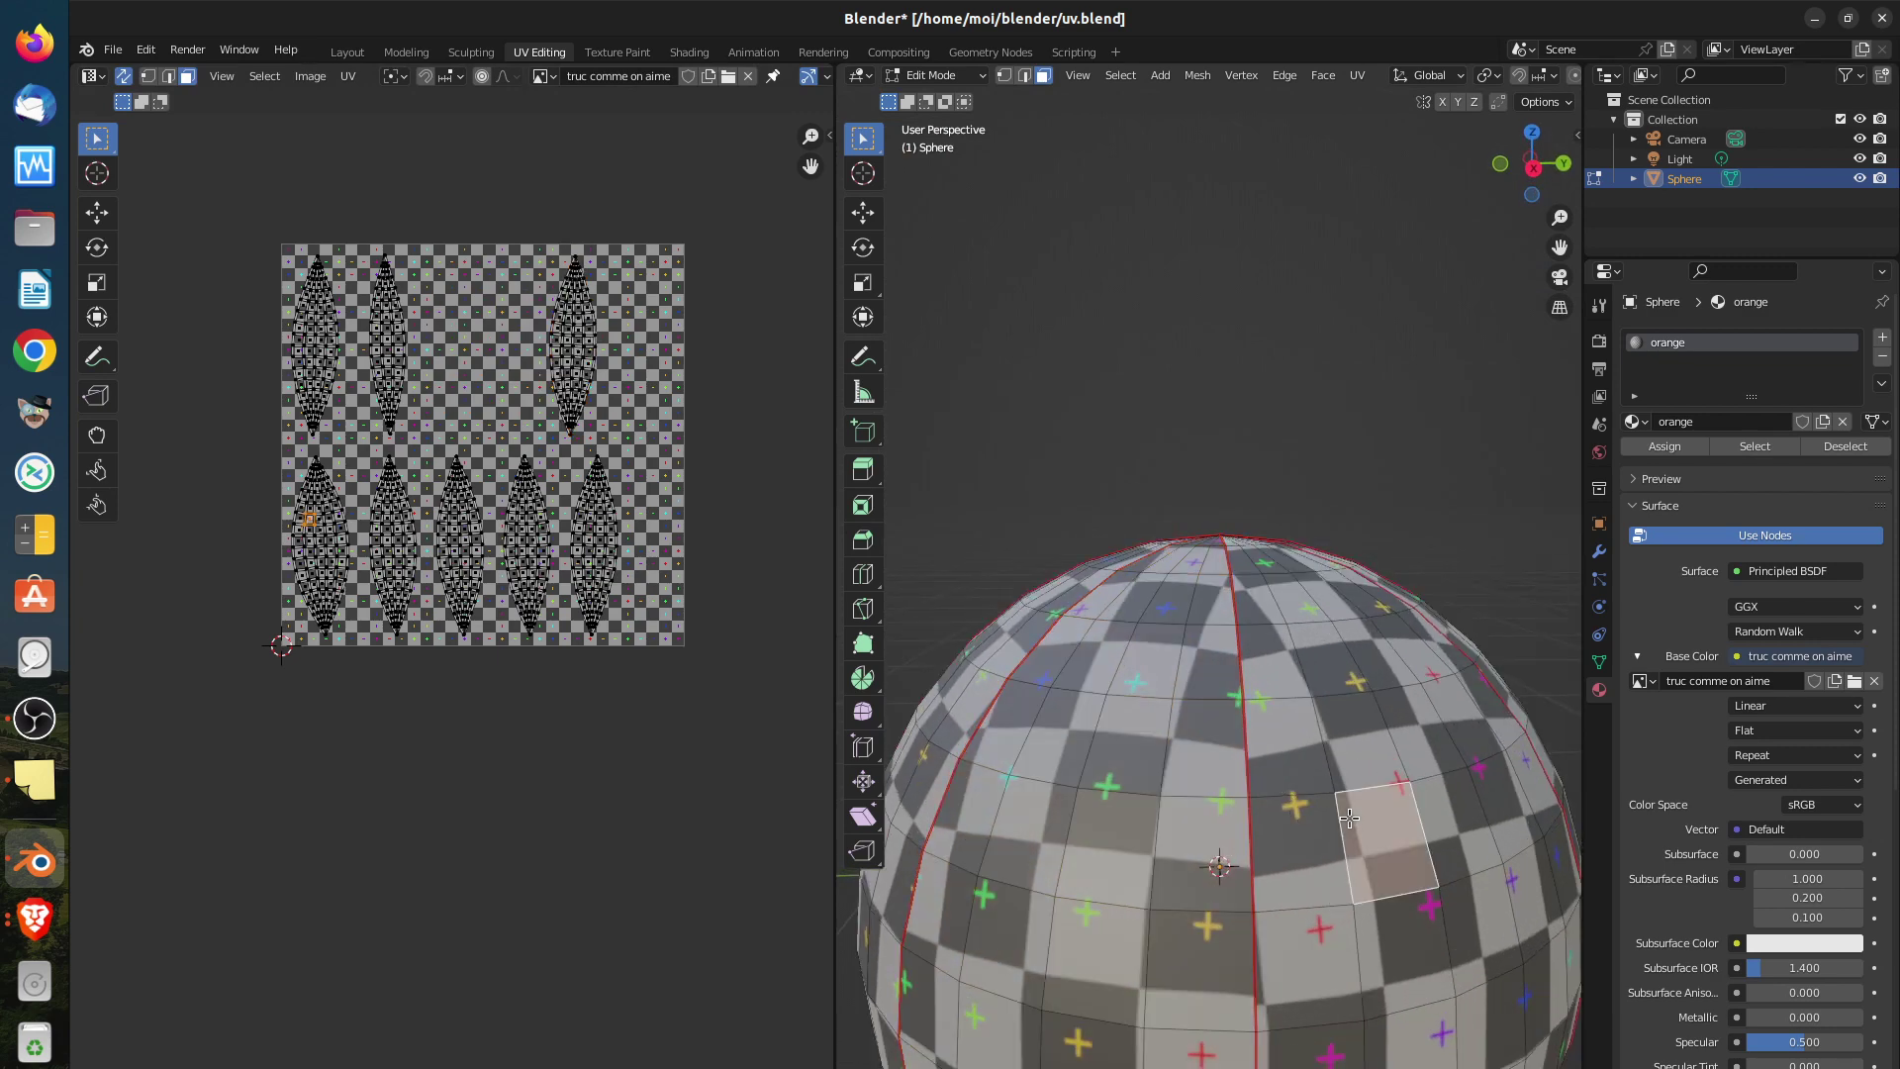
pyautogui.hotkey('ctrl', 'l')
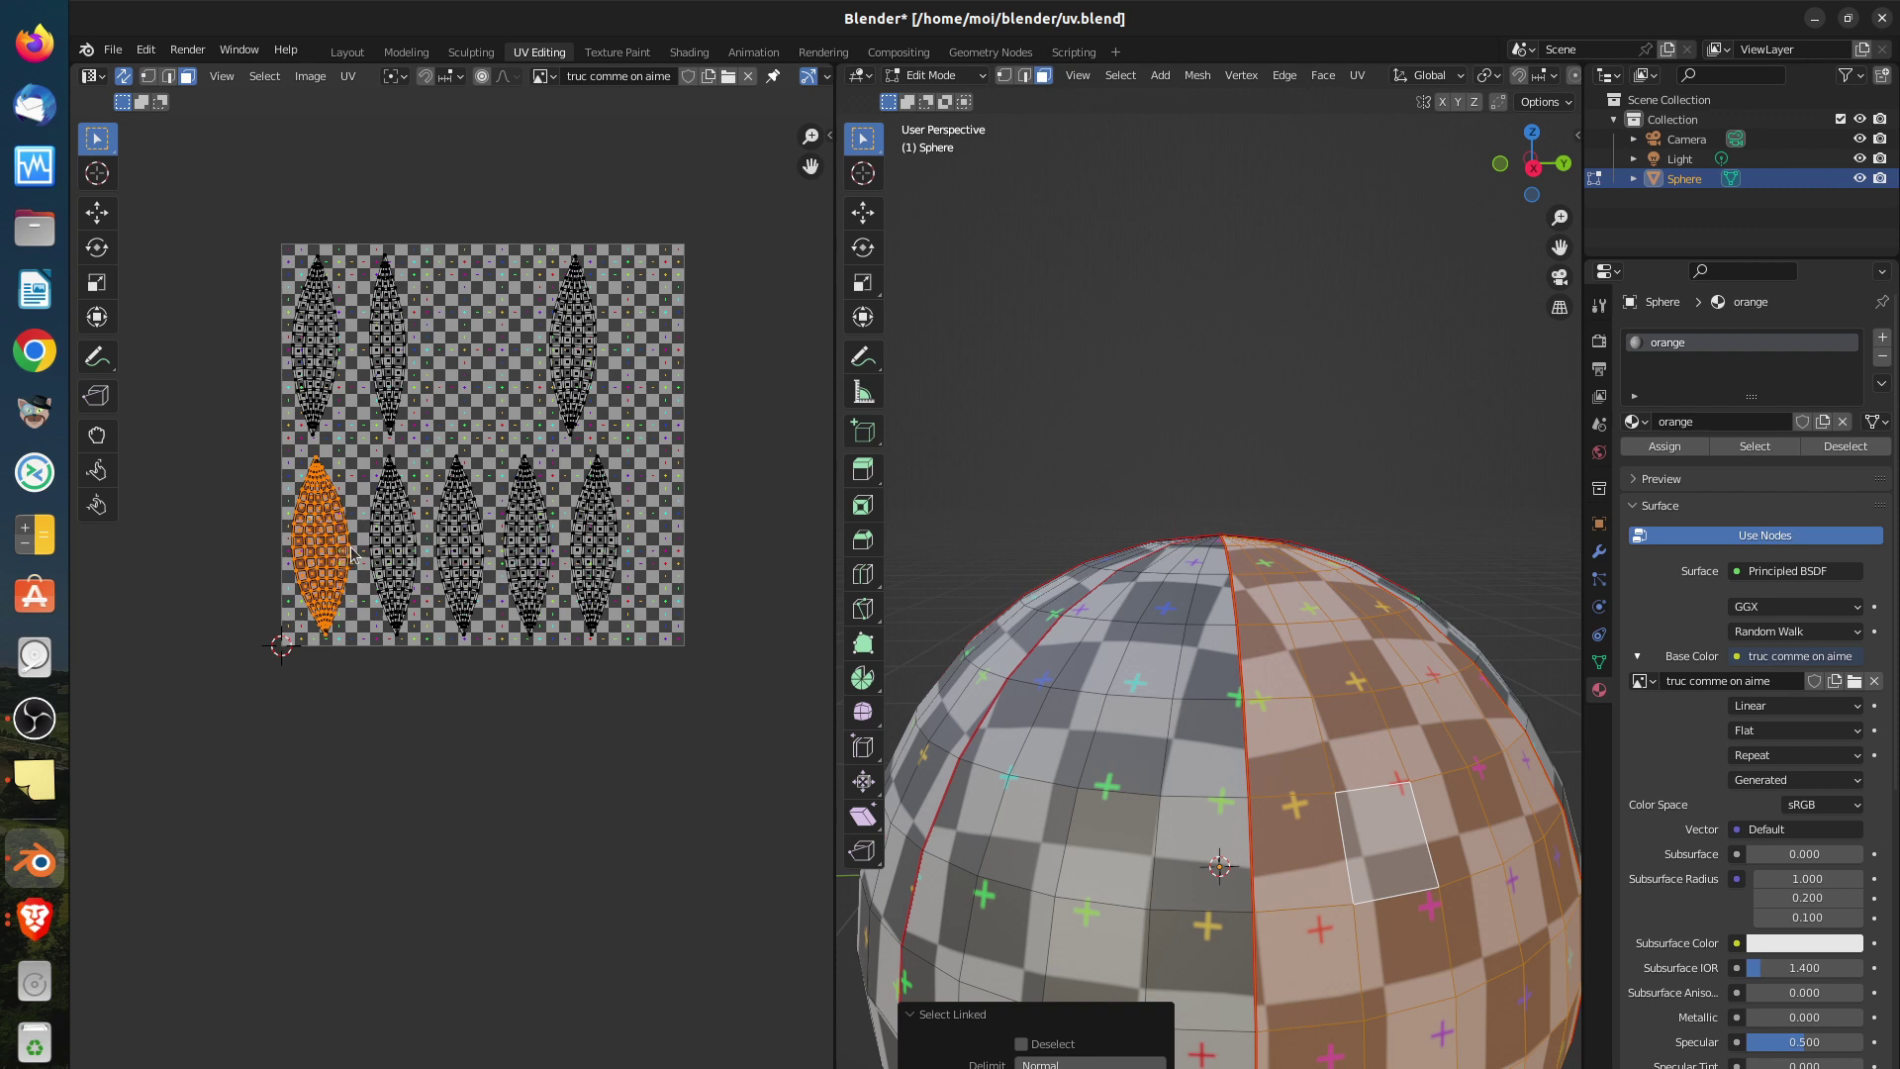
pyautogui.press('g')
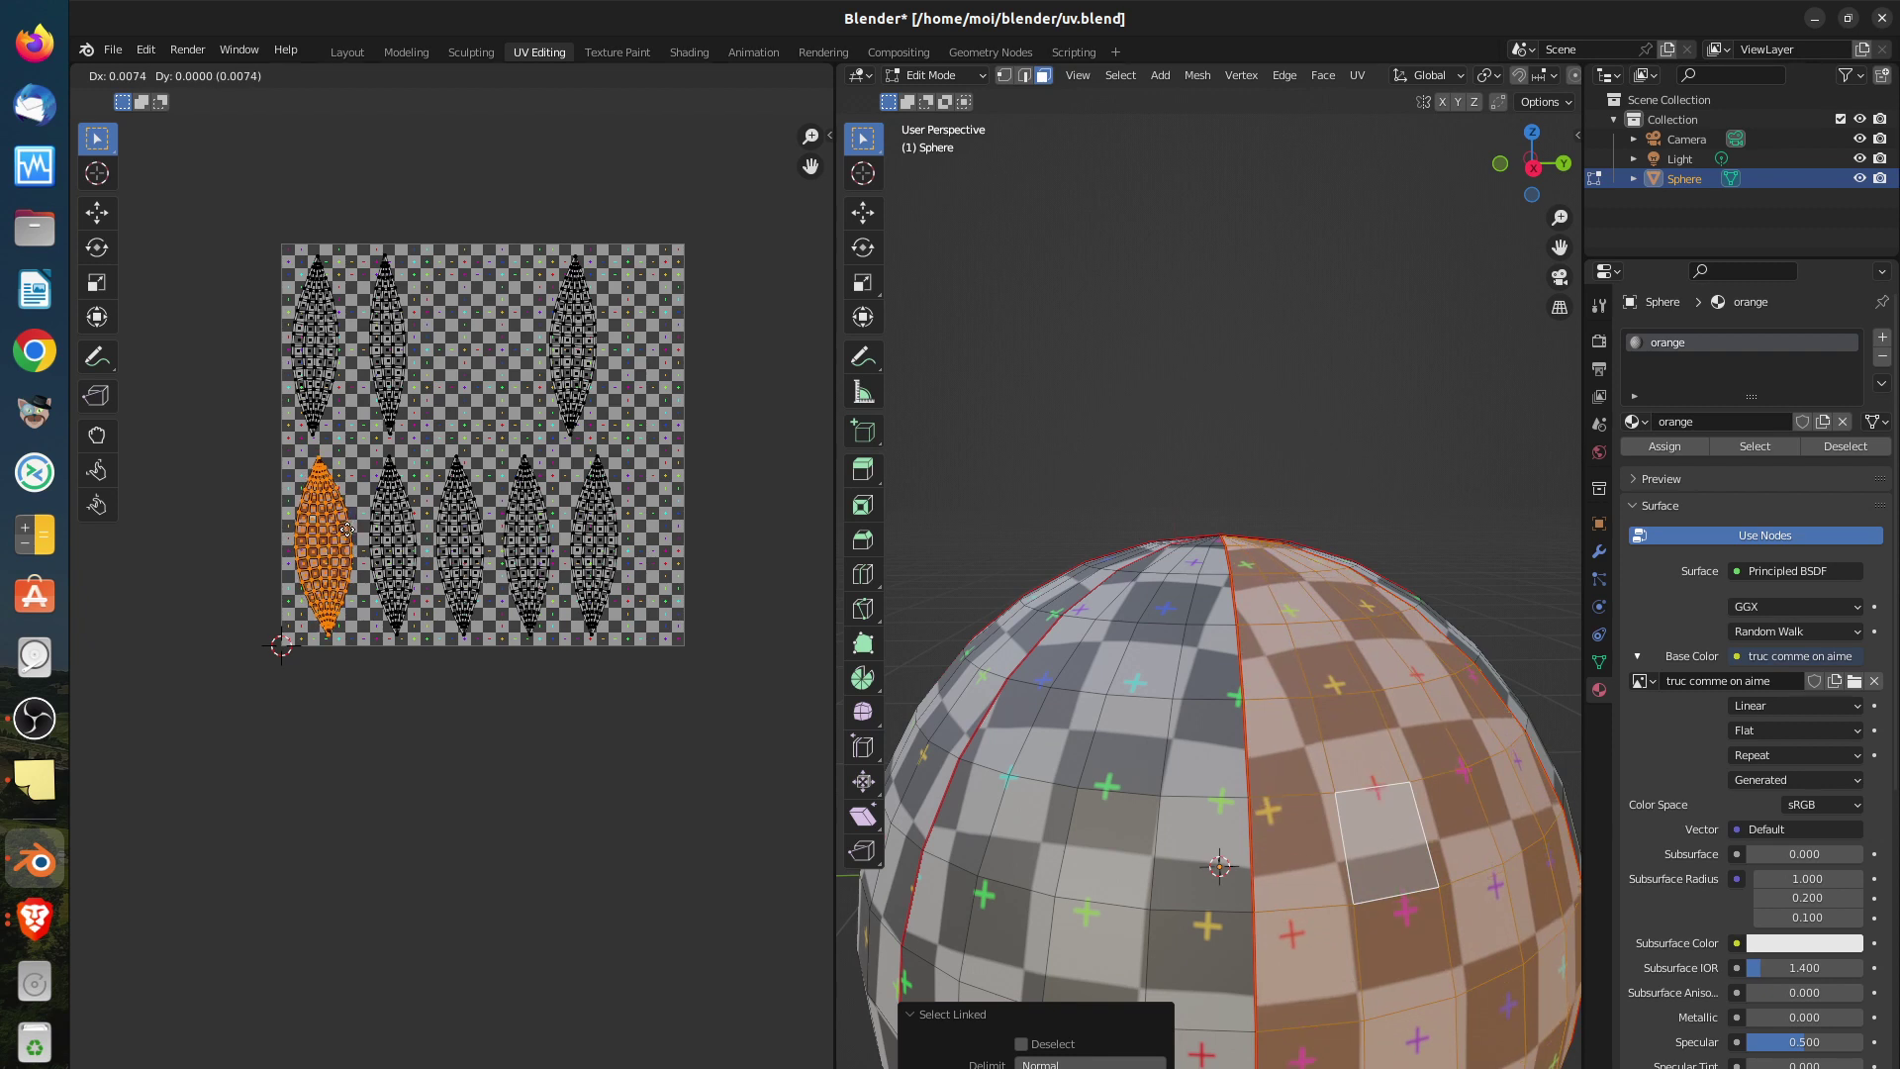
pyautogui.click(345, 534)
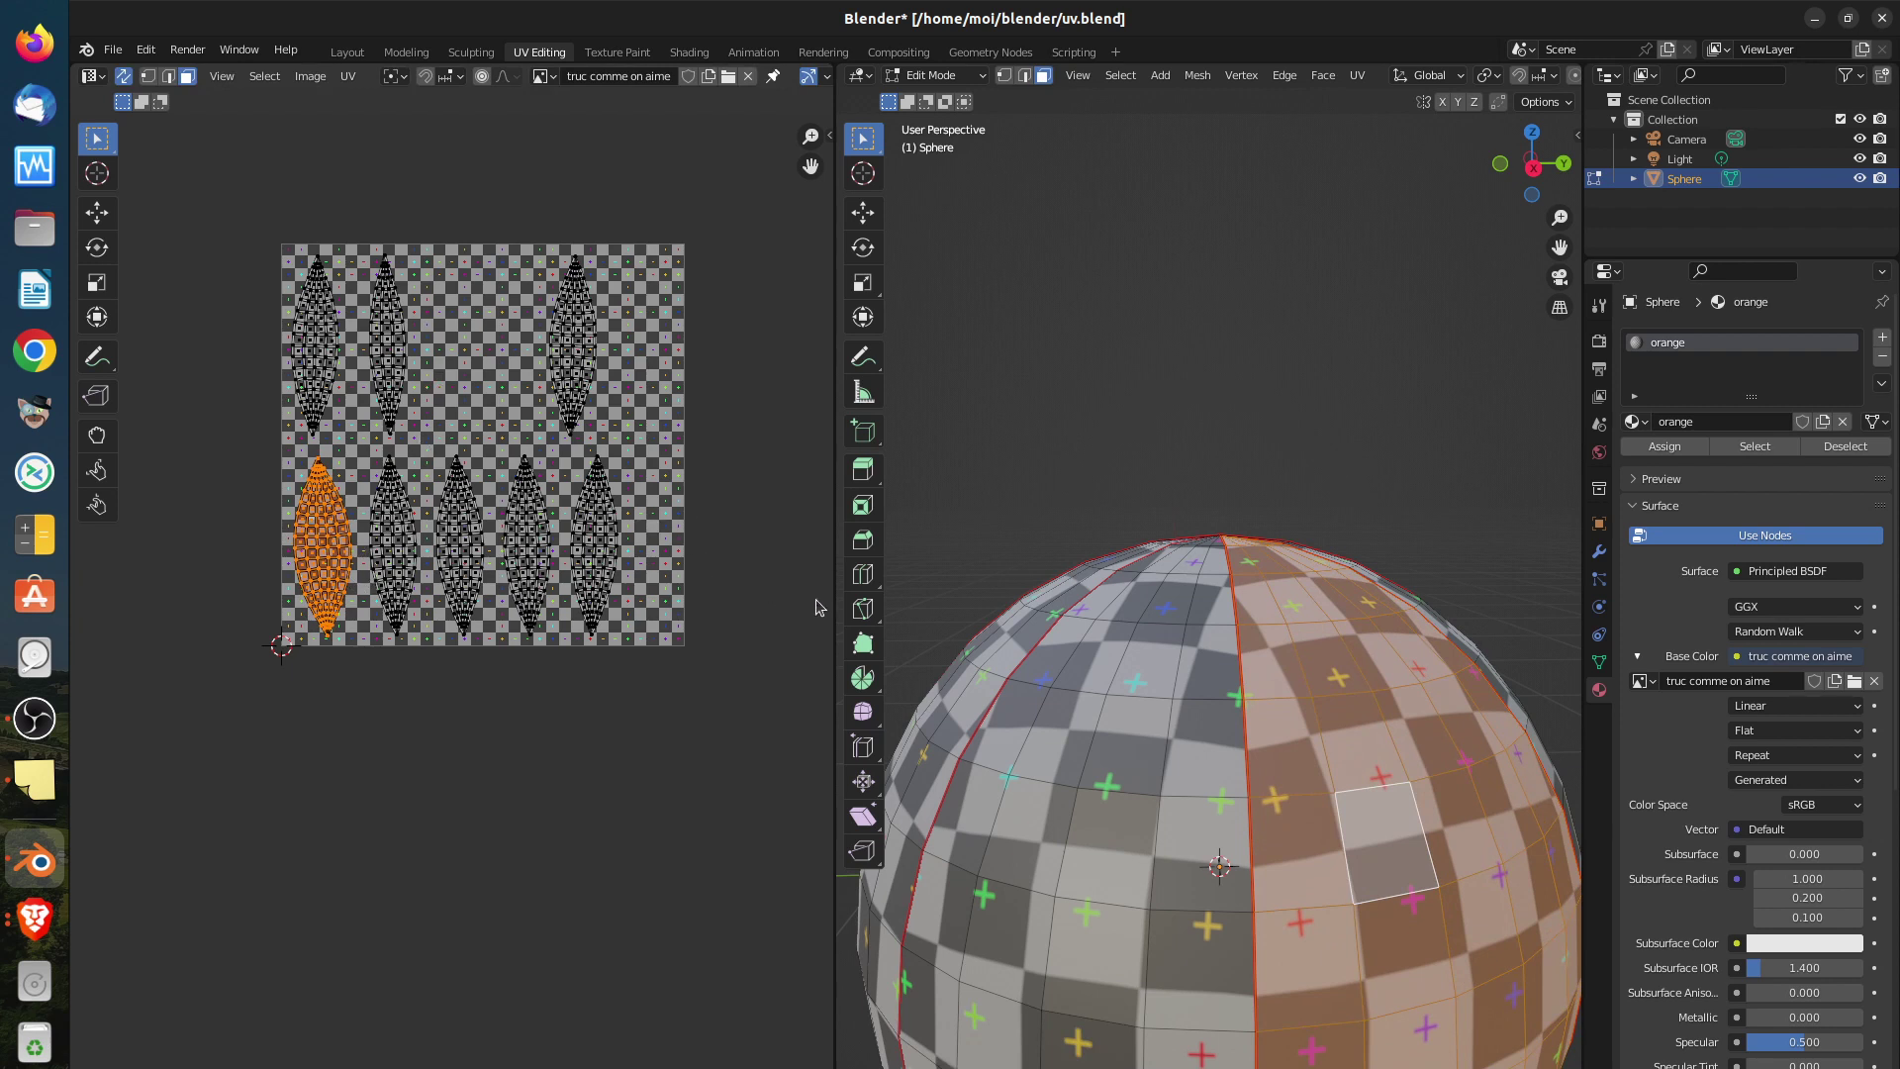
pyautogui.scroll(-3, 1330, 818)
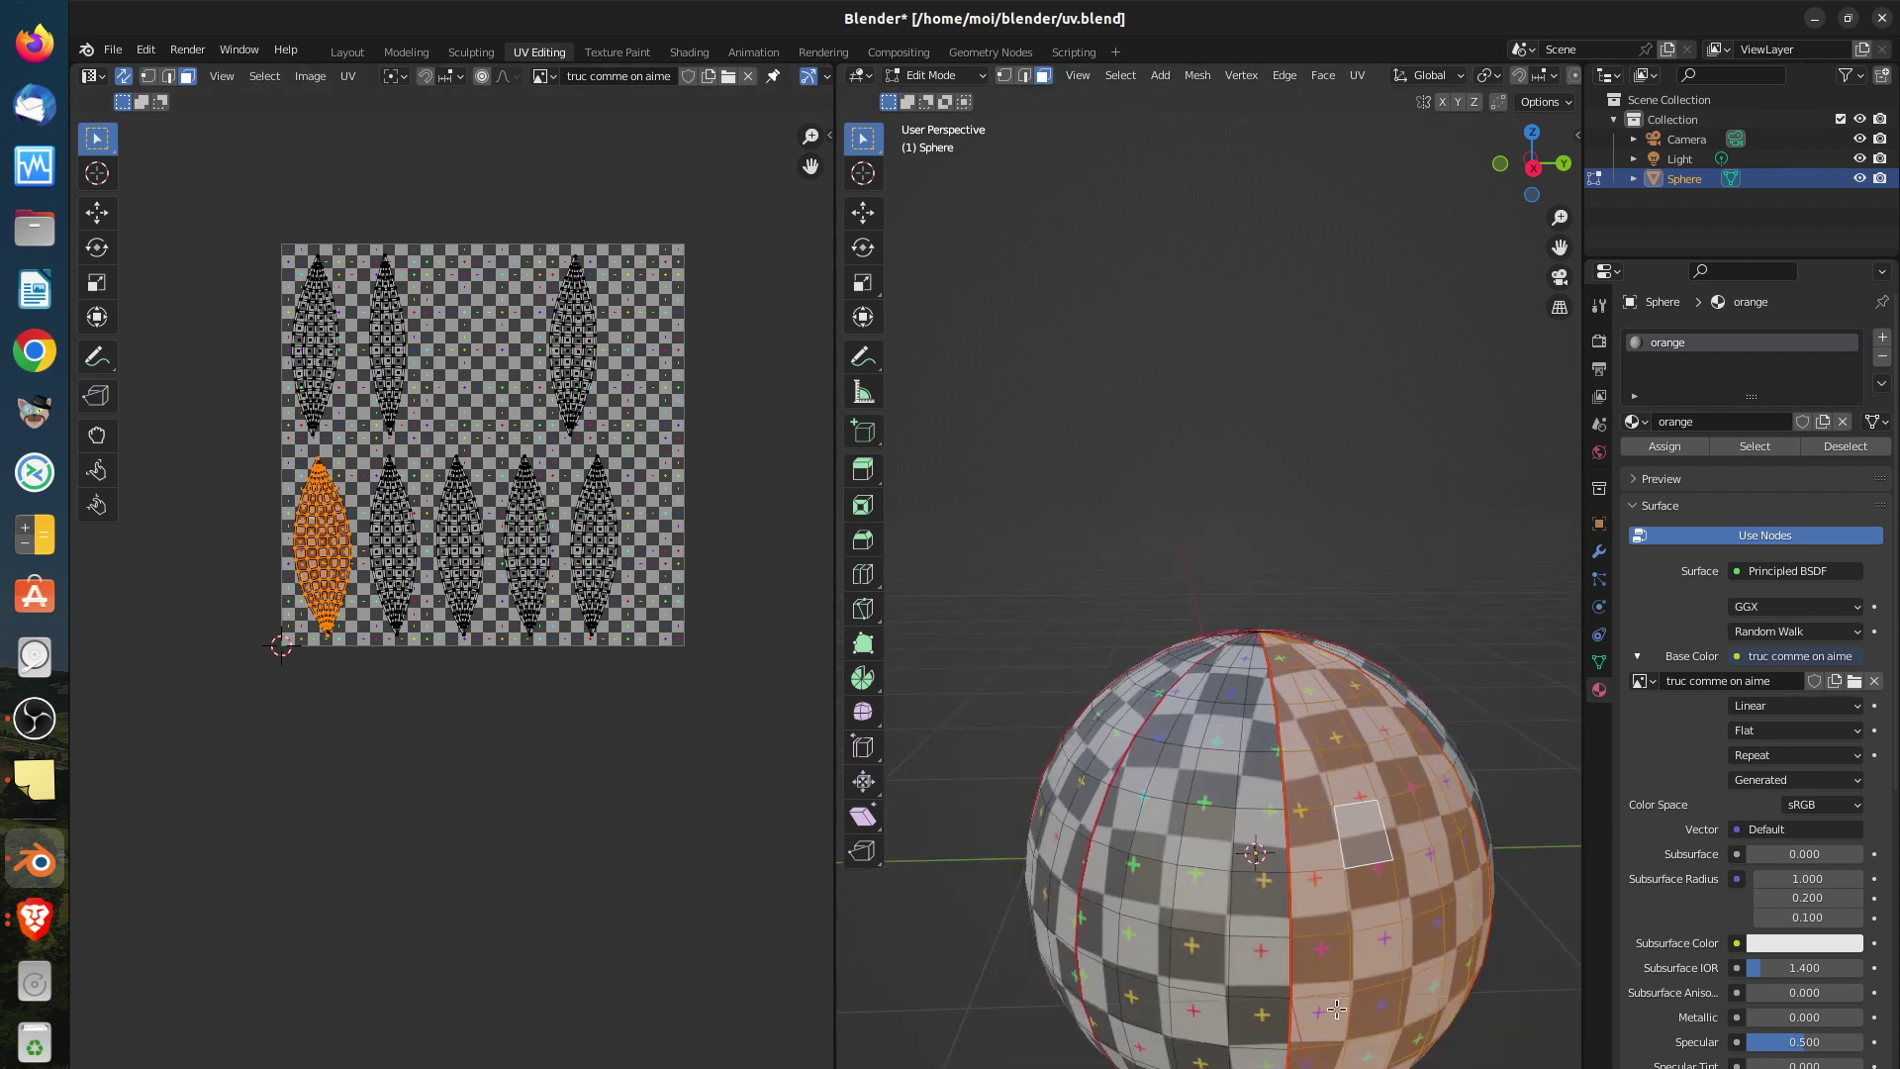
pyautogui.scroll(2, 1344, 740)
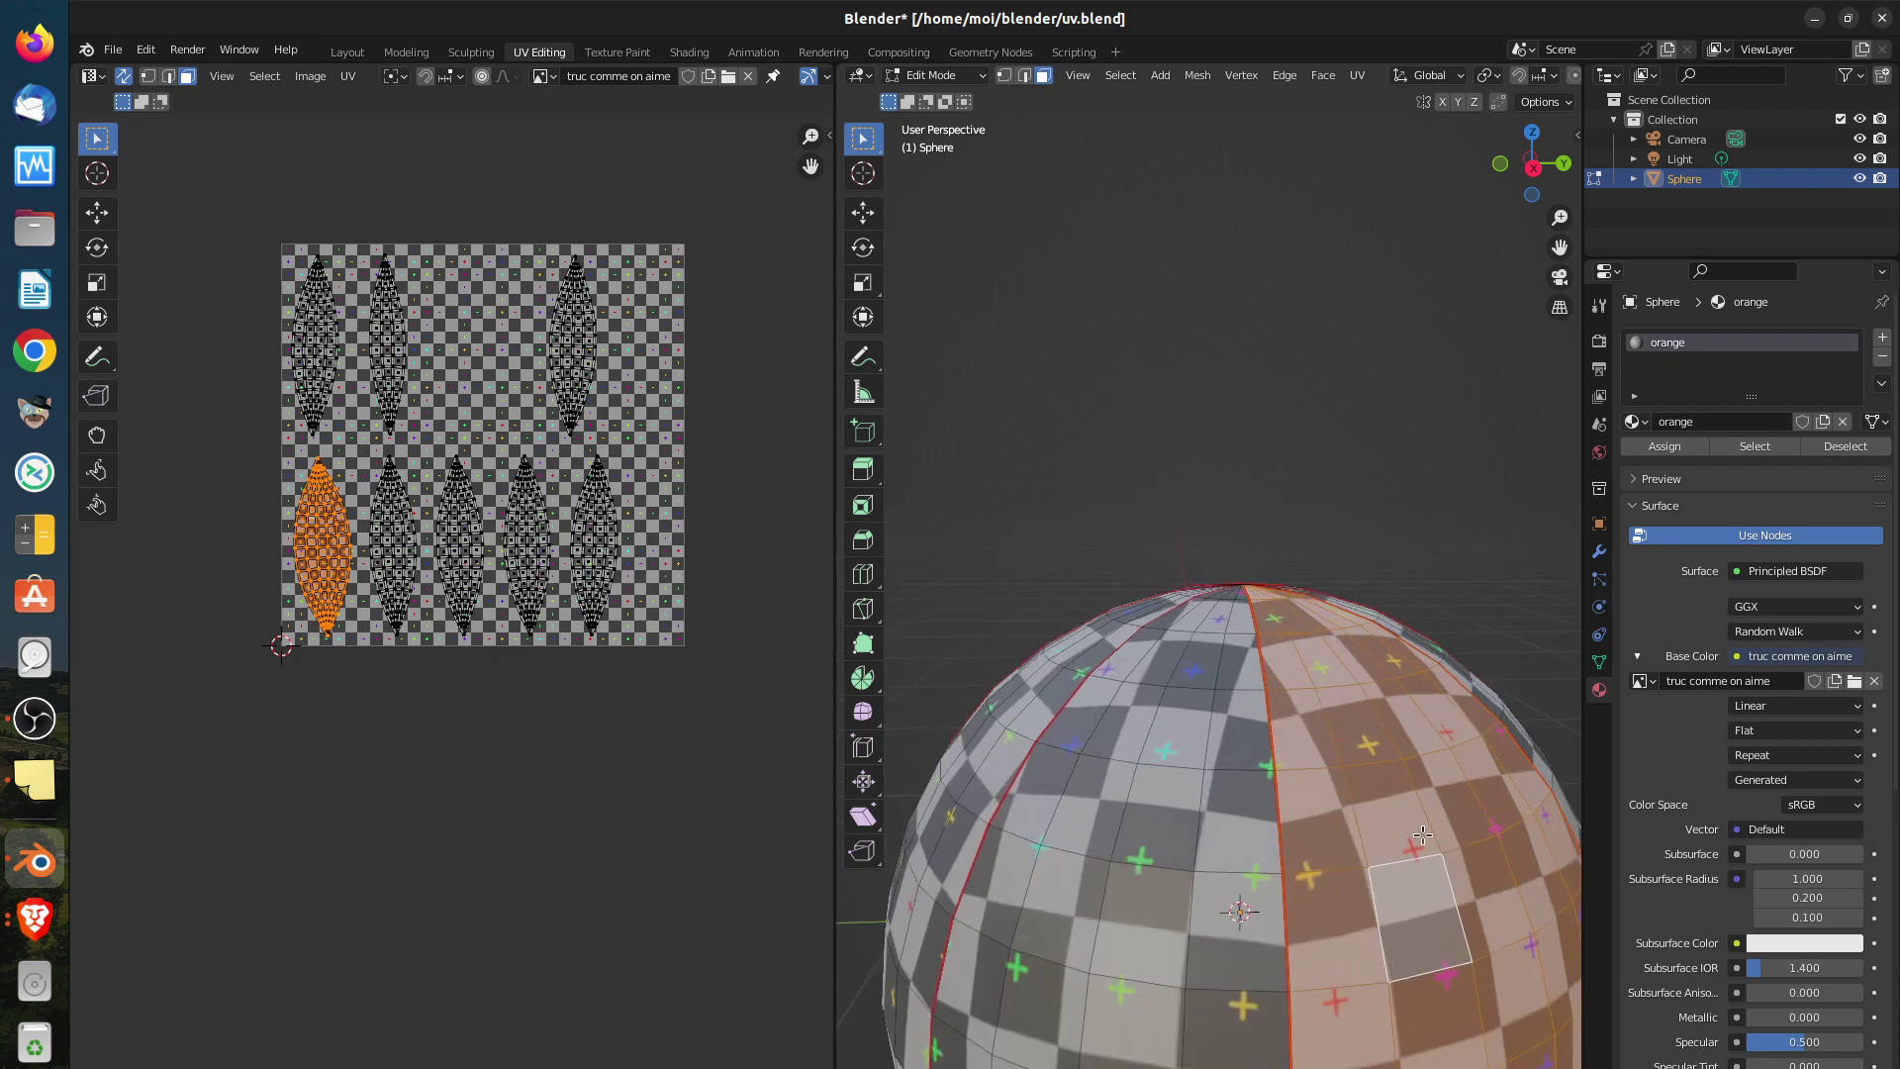
pyautogui.scroll(2, 1397, 825)
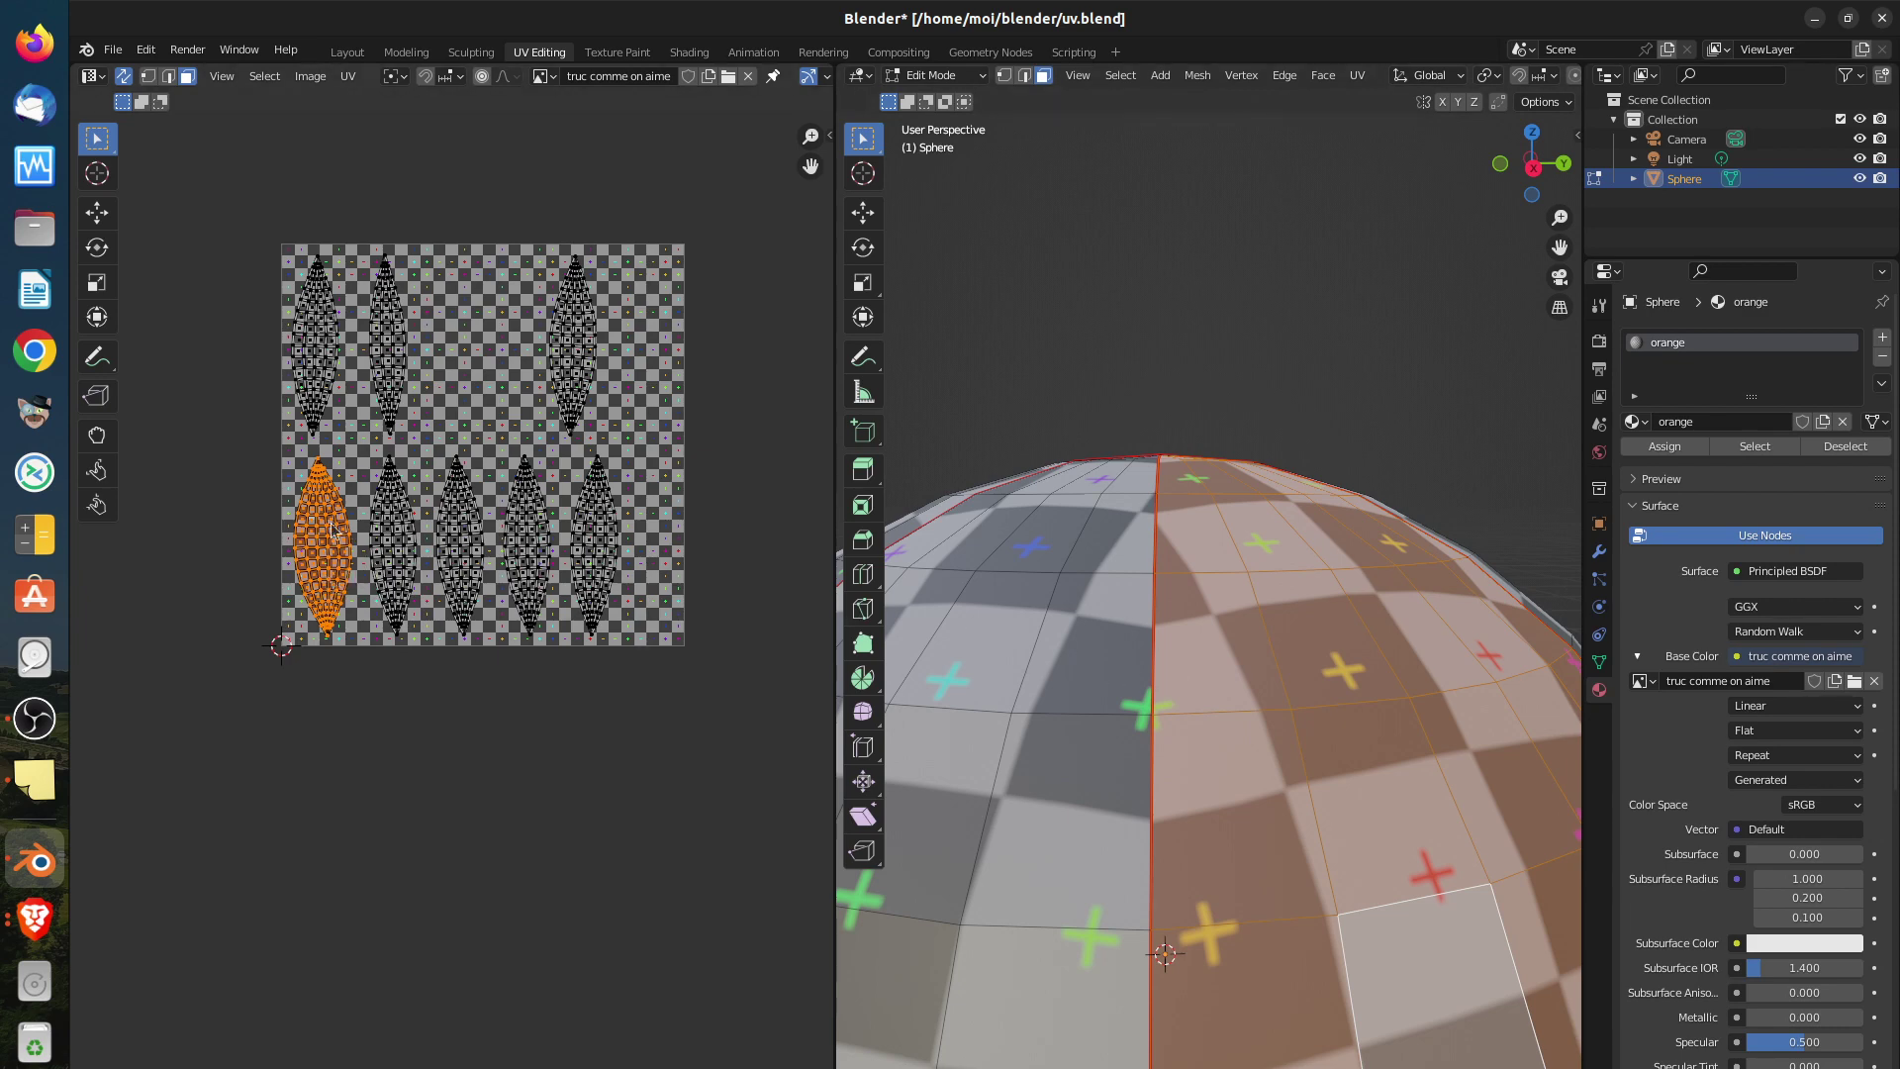
pyautogui.scroll(-1, 1108, 614)
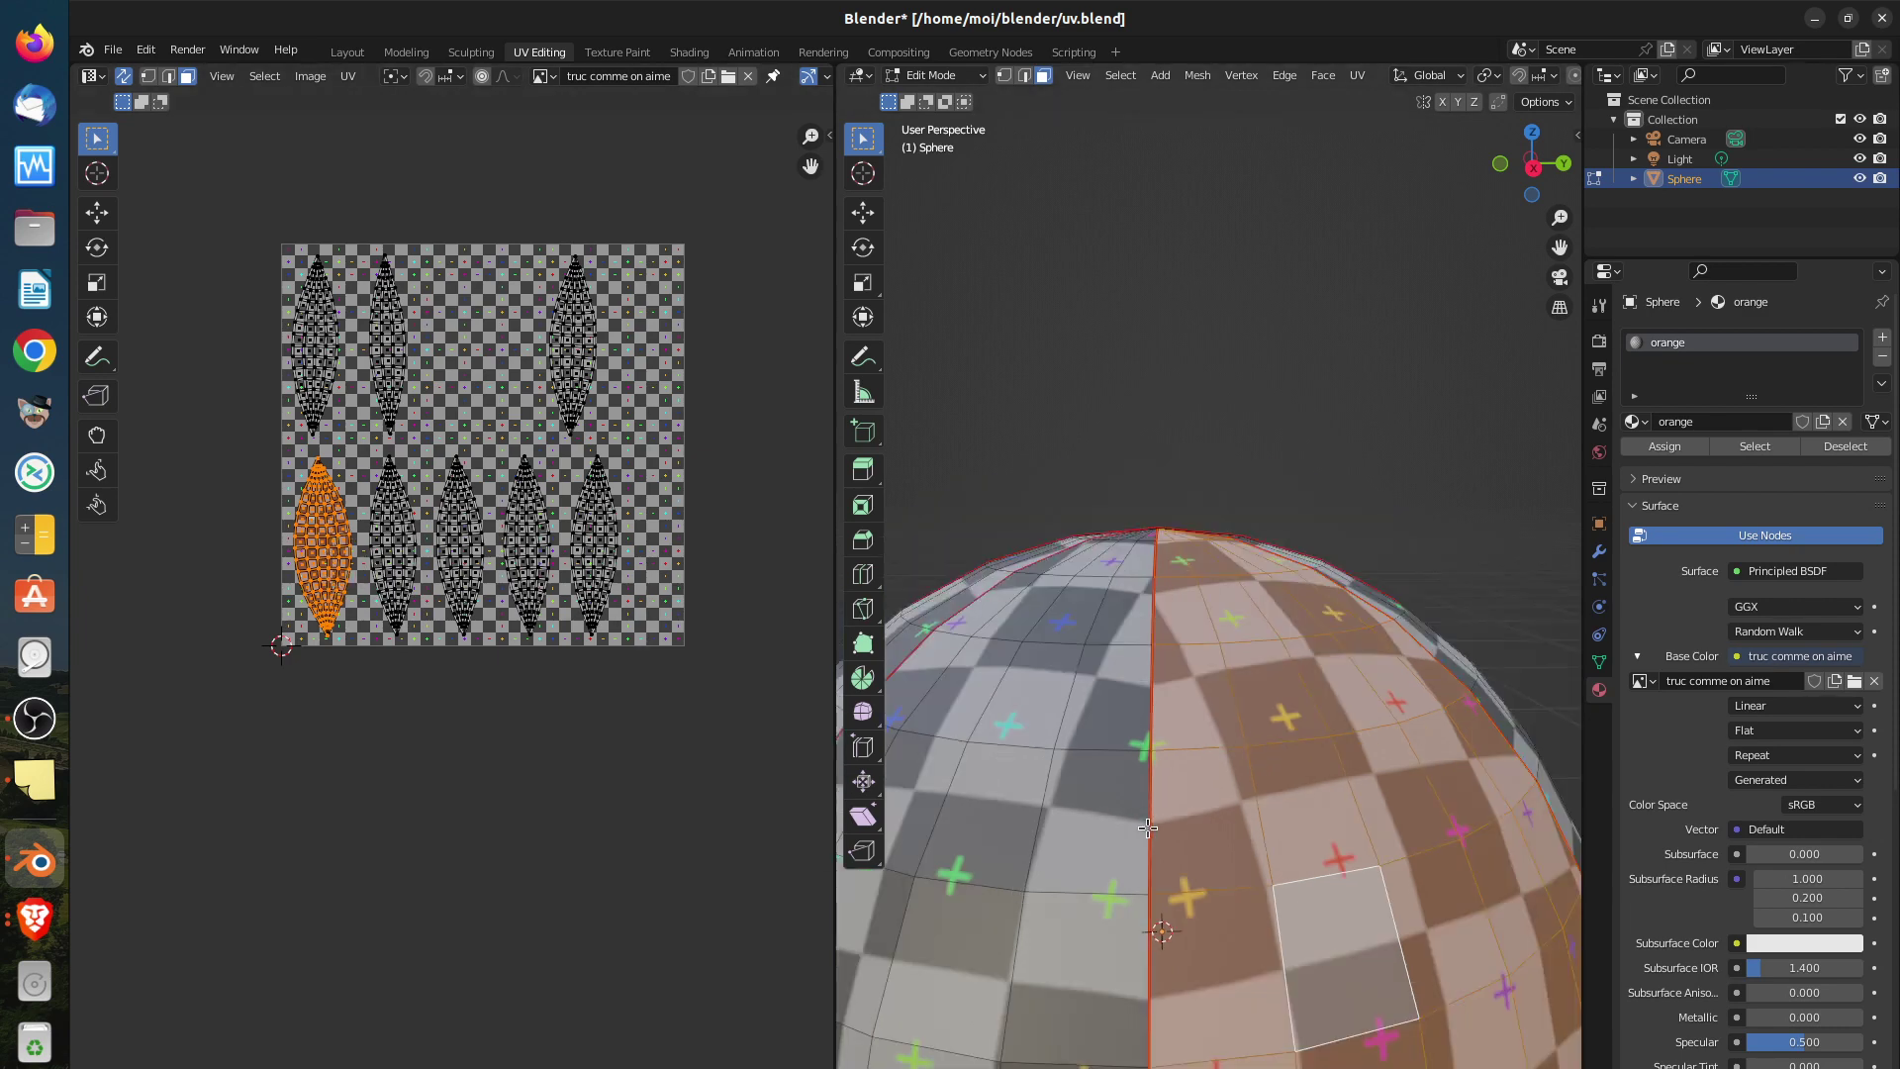
# Nudge the selected UV island about 0.008 in negative X, with a slight downward shift, to adjust the pattern across the seam
pyautogui.scroll(2, 1168, 547)
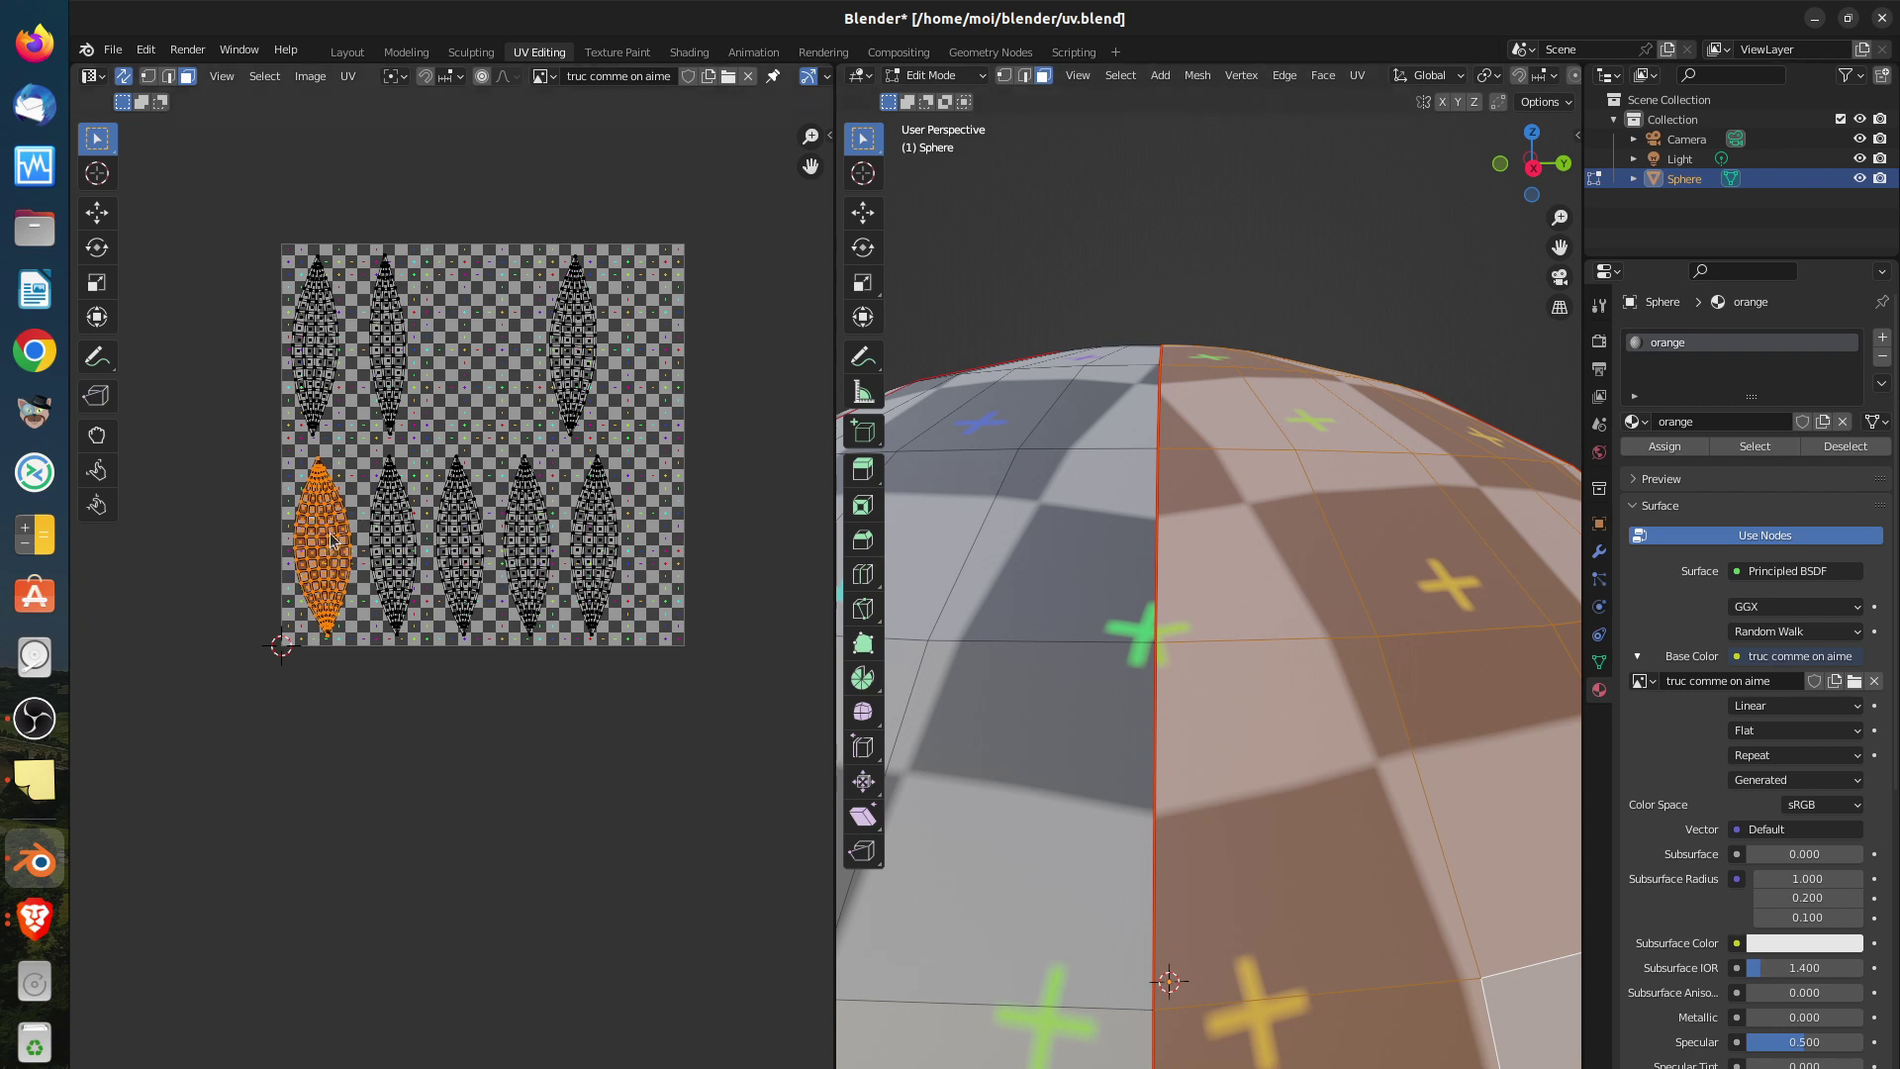
pyautogui.press('g')
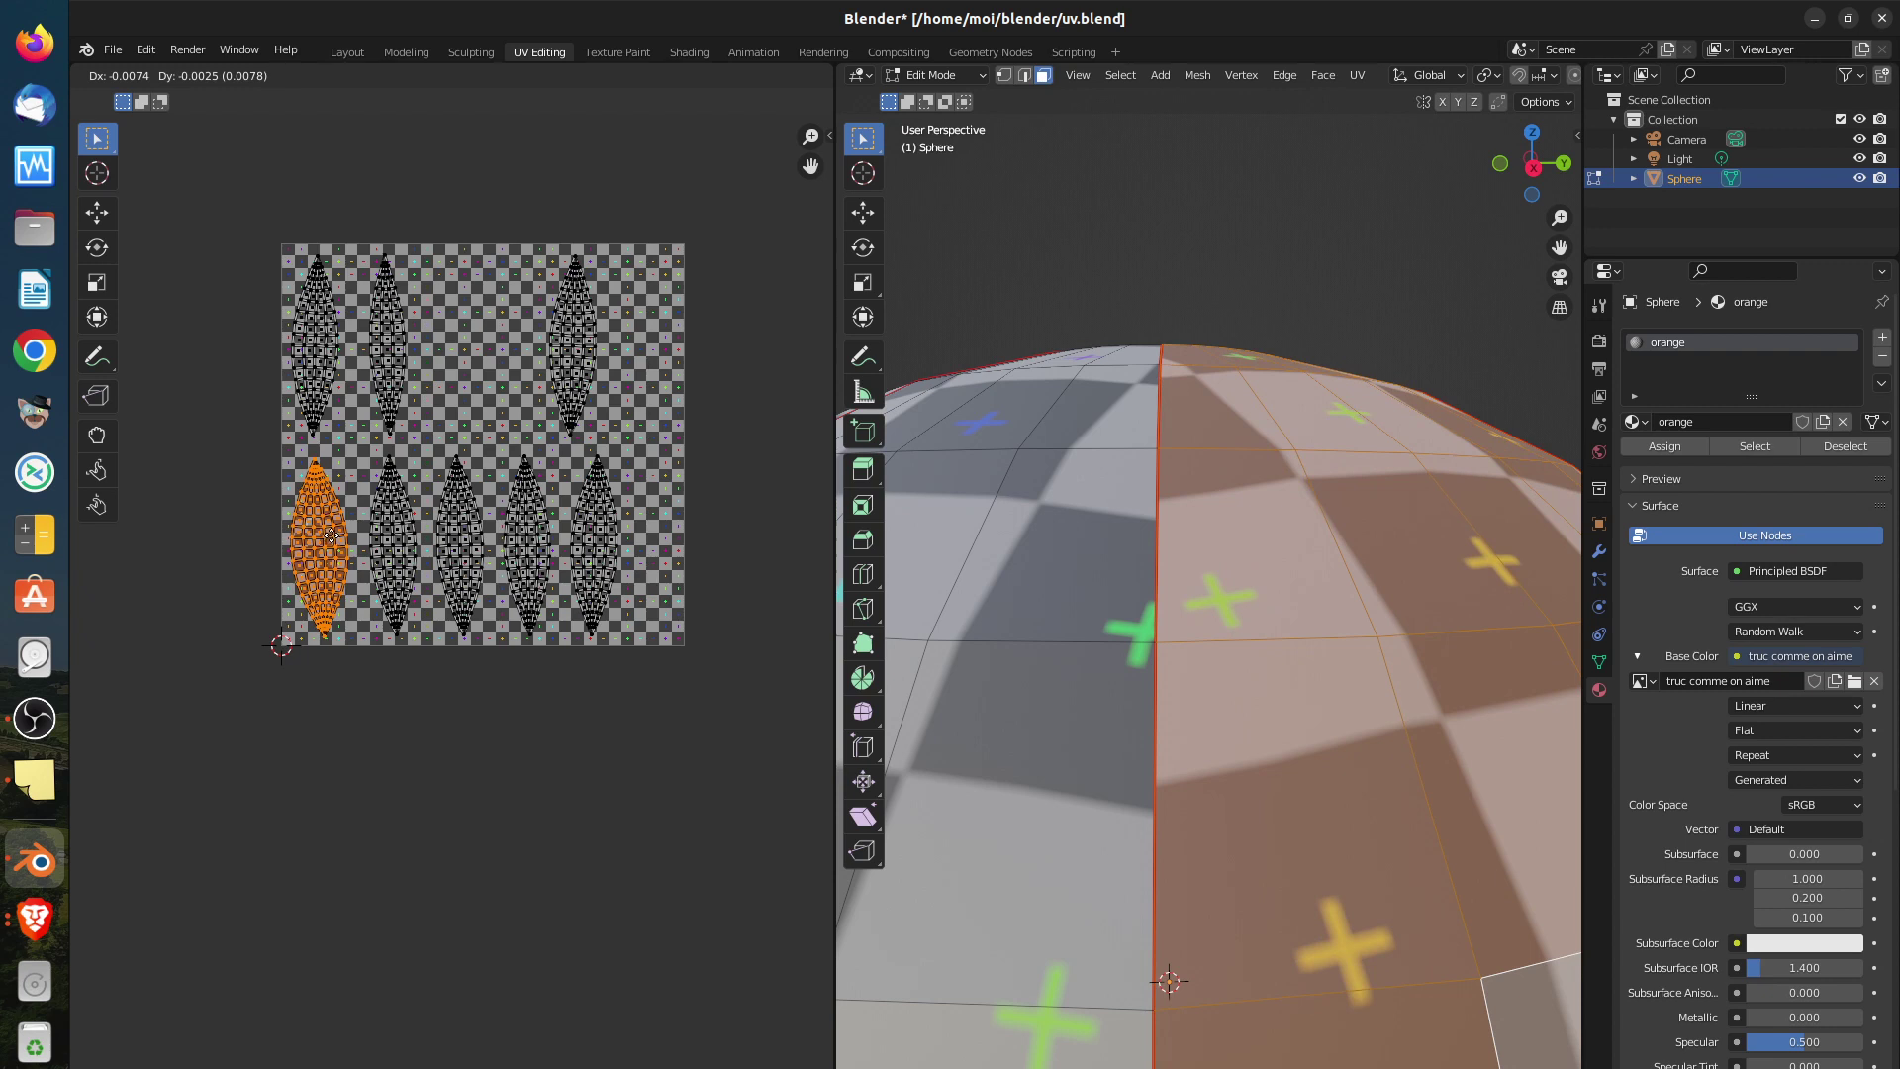
pyautogui.click(329, 534)
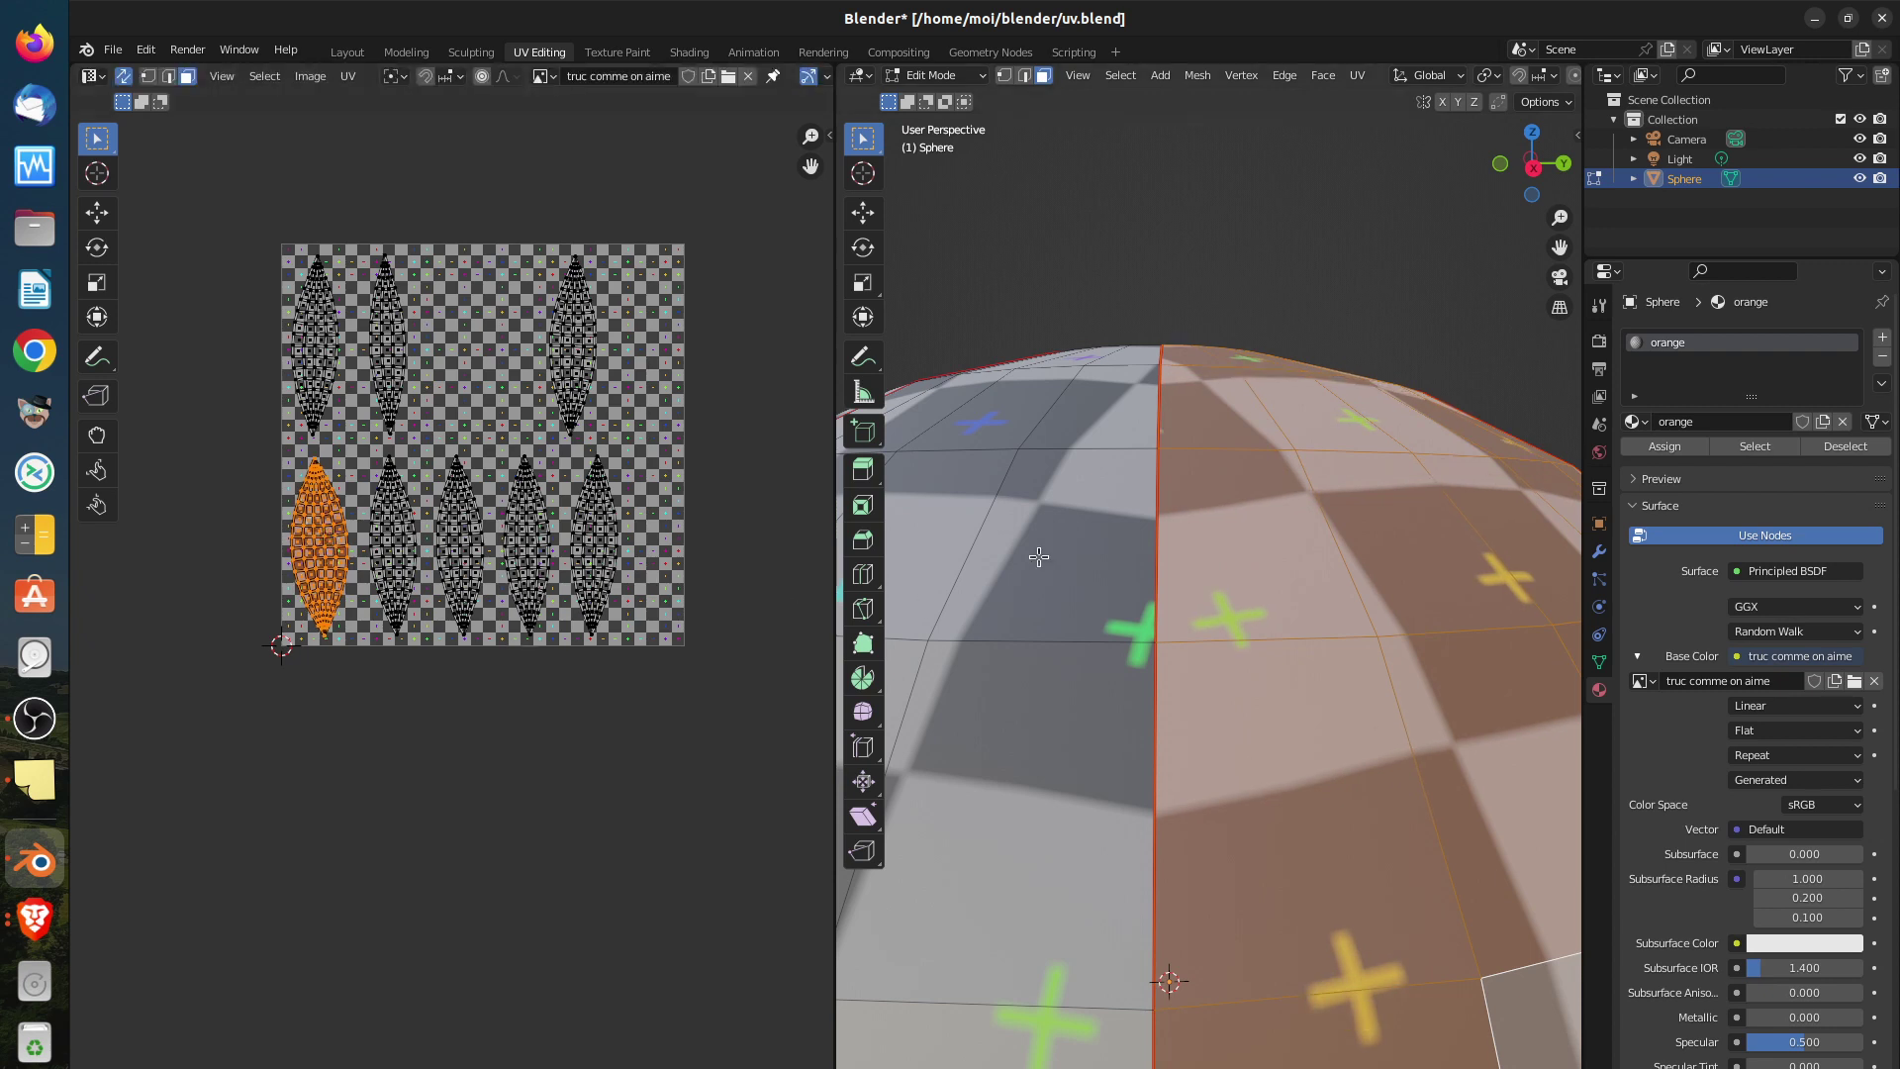
# Examine the checker pattern along the sphere's seams from the equator to the pole and around the neighbouring wedges
pyautogui.scroll(-3, 1227, 887)
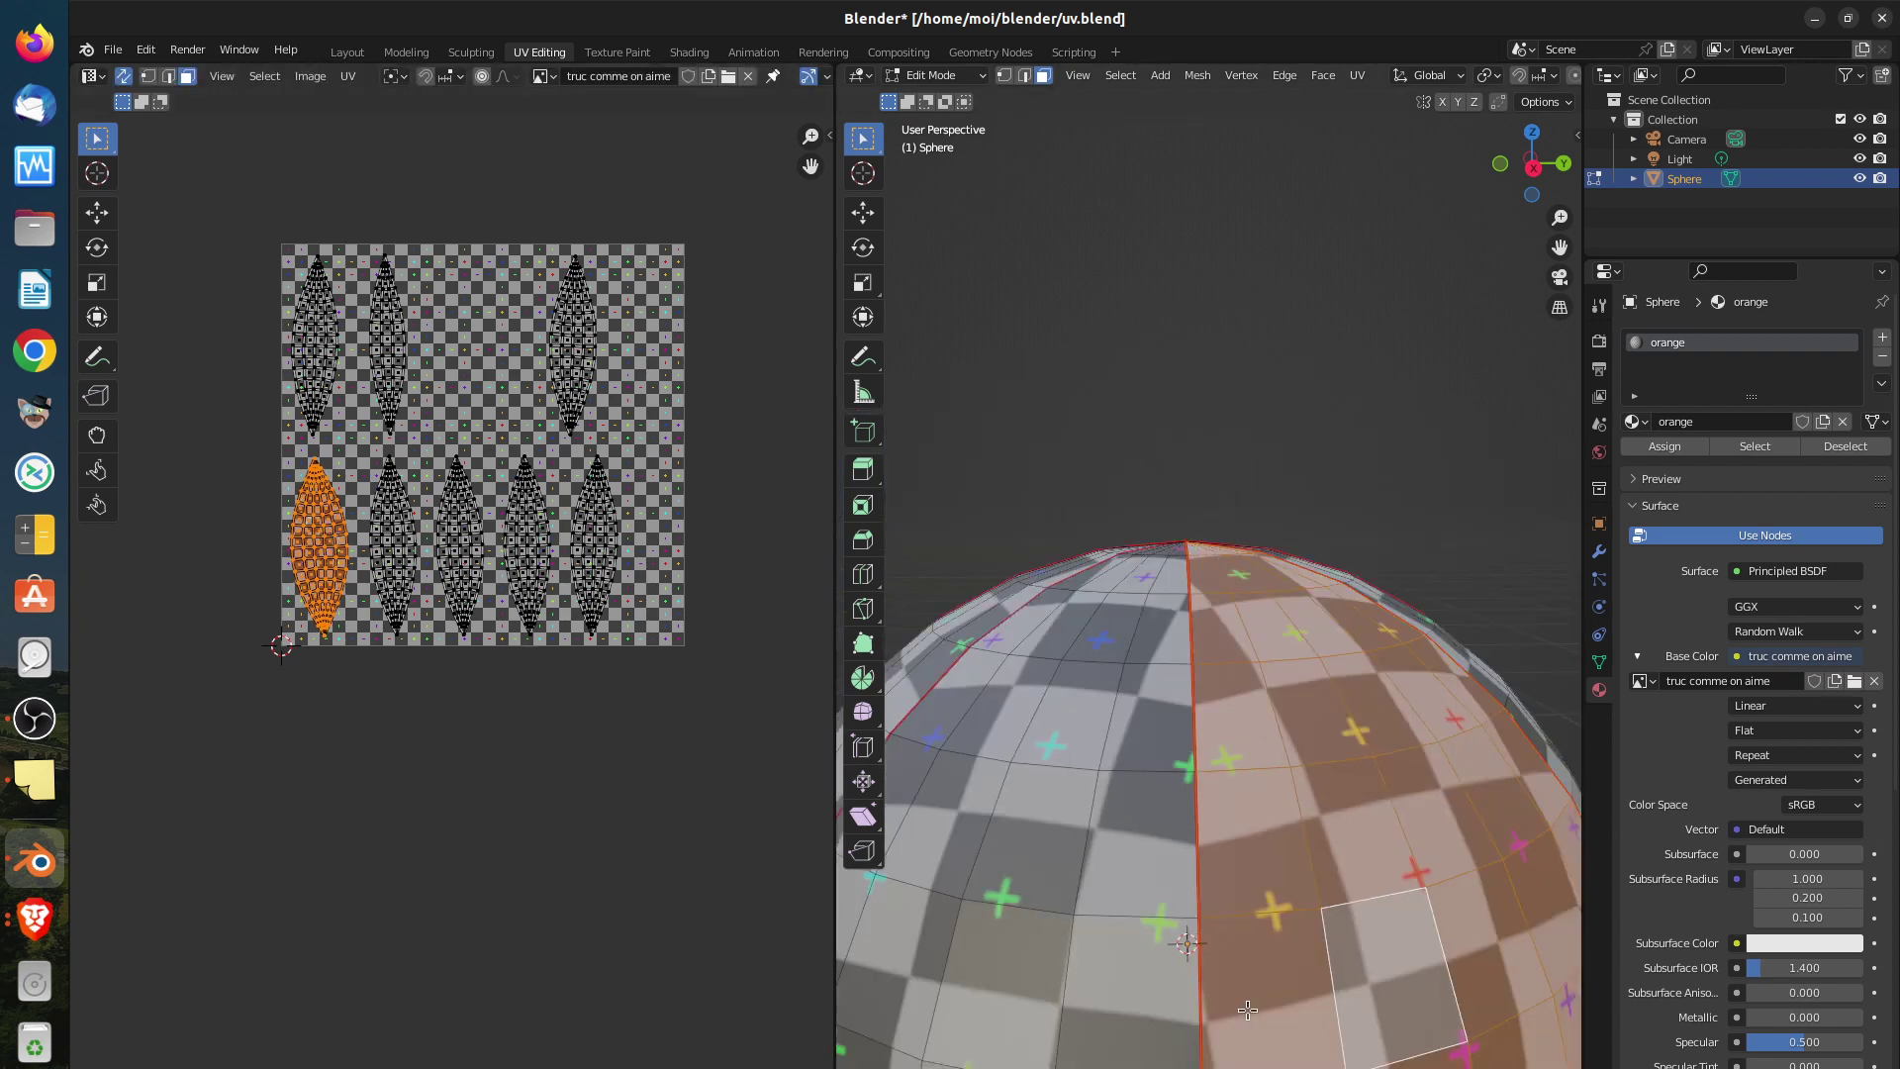
pyautogui.moveTo(1247, 1009); pyautogui.dragTo(1229, 734, button='middle')
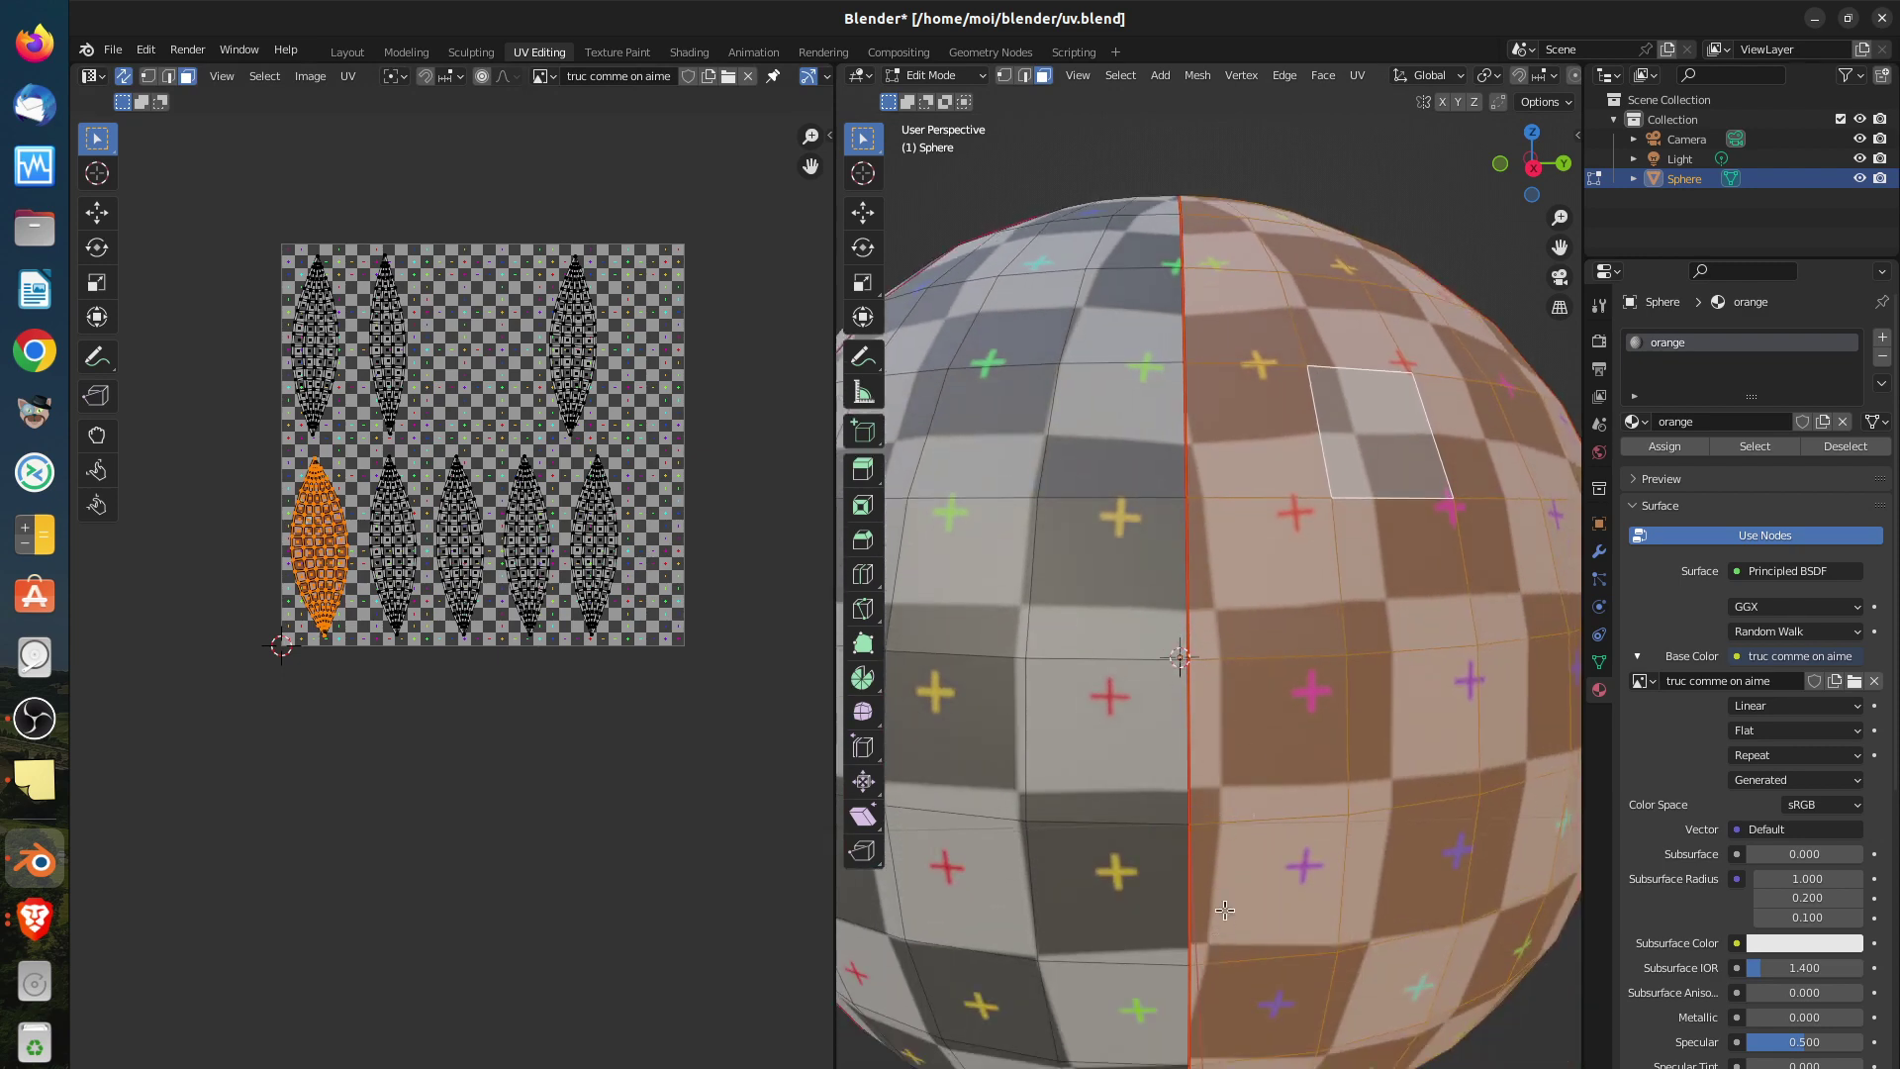
pyautogui.scroll(3, 1218, 871)
pyautogui.scroll(-5, 1211, 976)
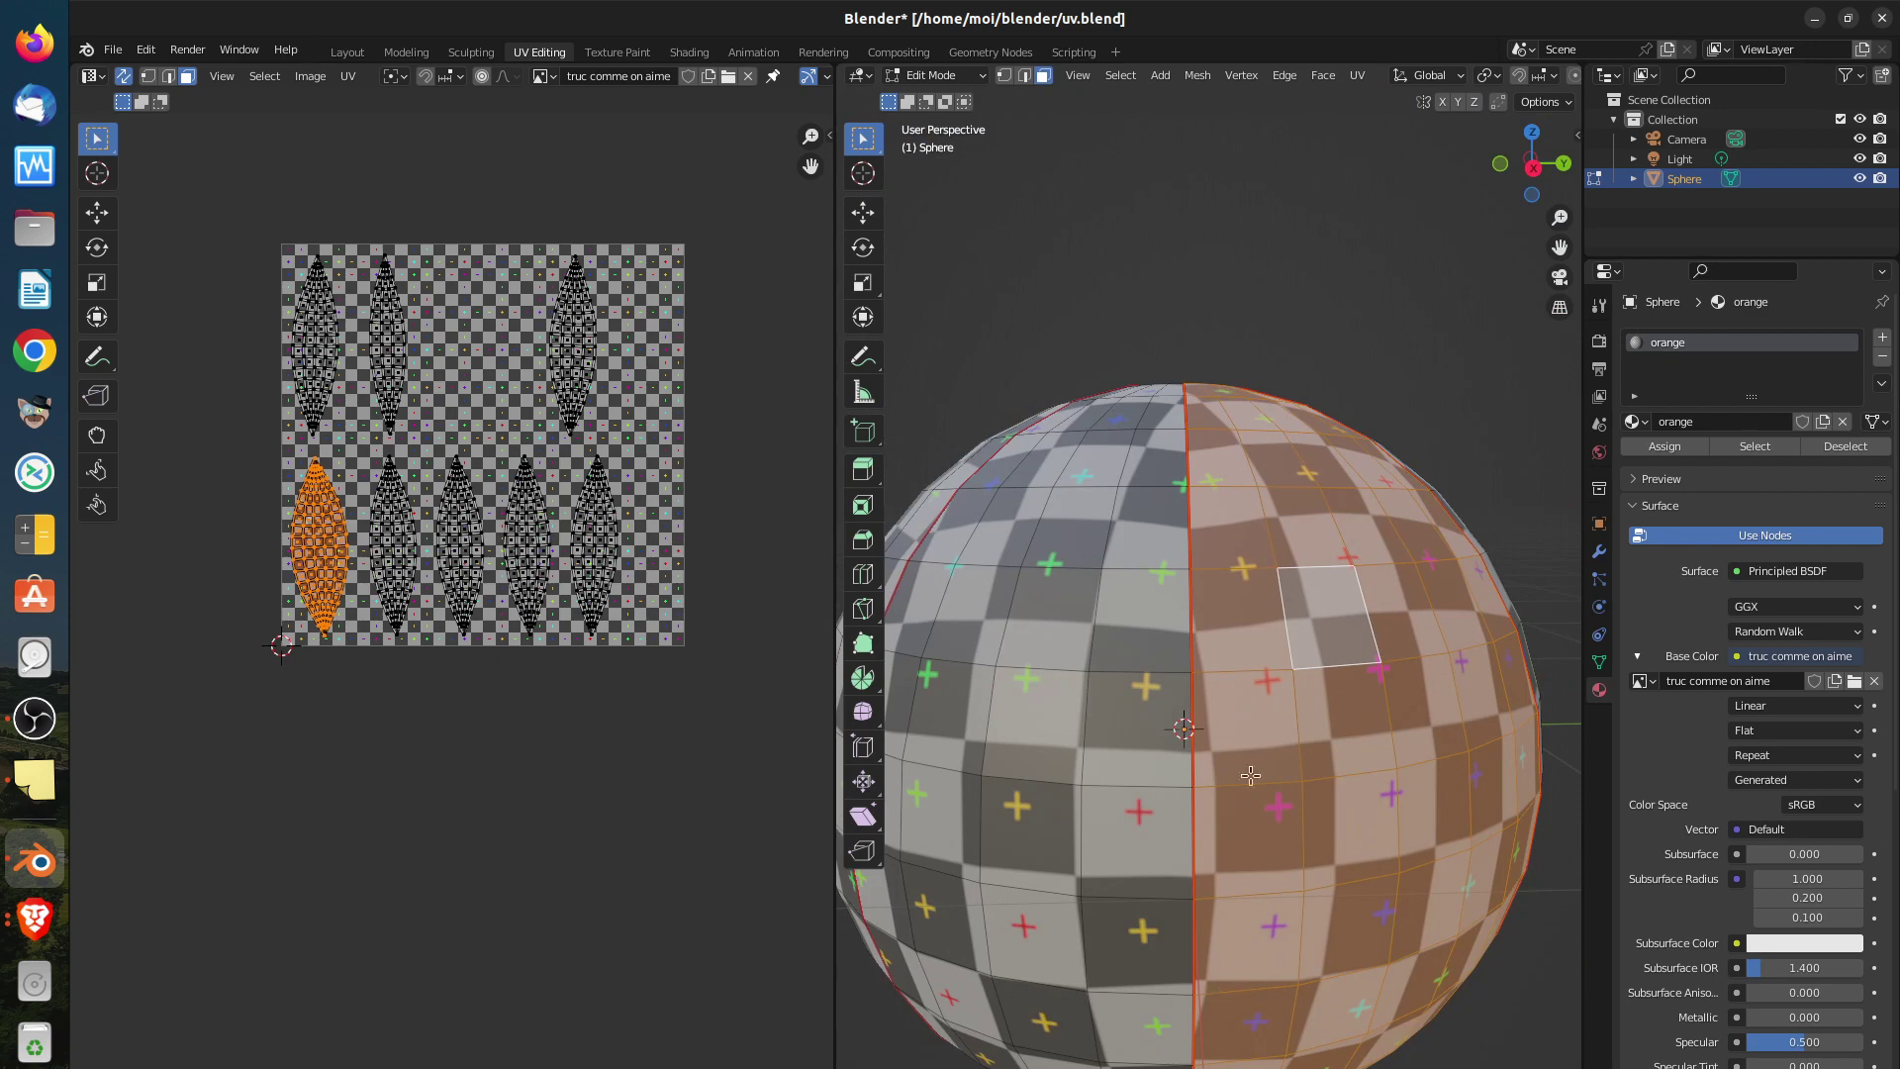
pyautogui.scroll(-3, 1242, 752)
pyautogui.moveTo(1063, 747); pyautogui.dragTo(1266, 774, button='middle')
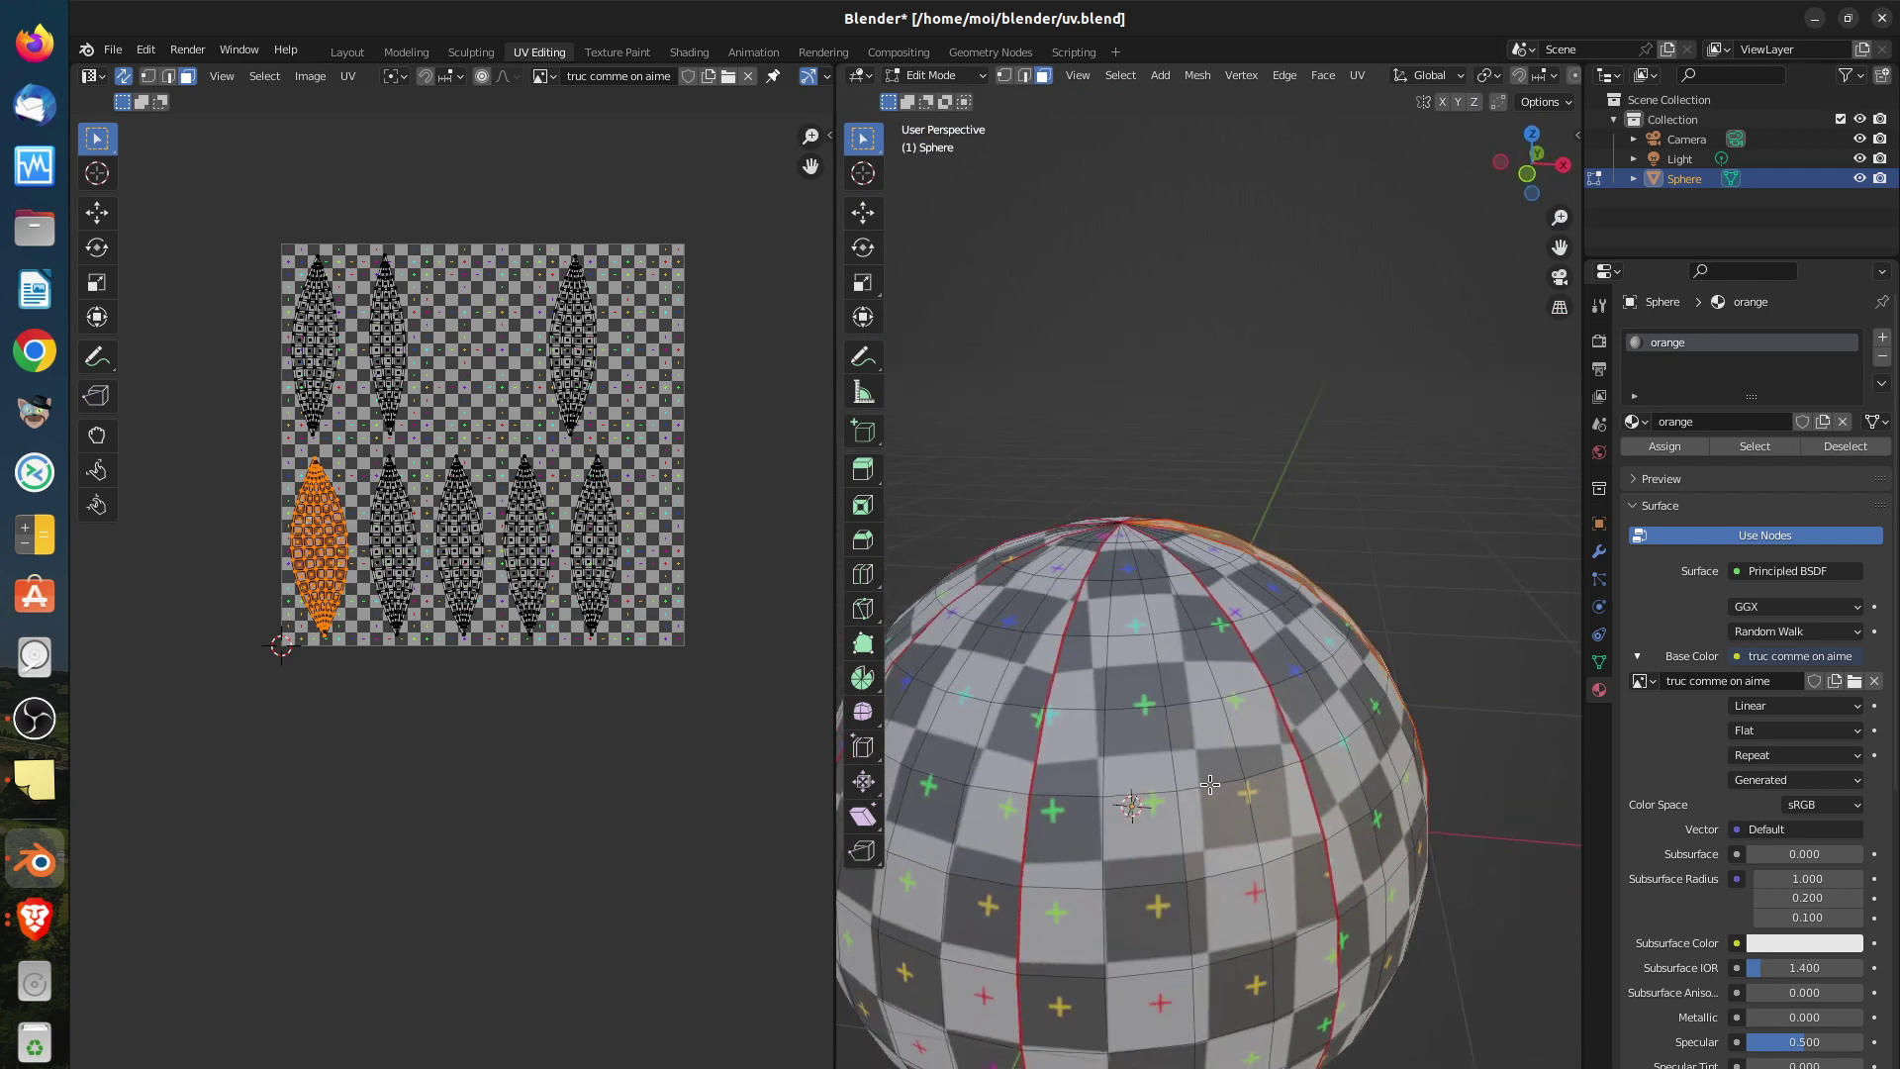
pyautogui.scroll(-2, 1215, 805)
pyautogui.moveTo(1160, 834); pyautogui.dragTo(1253, 822, button='middle')
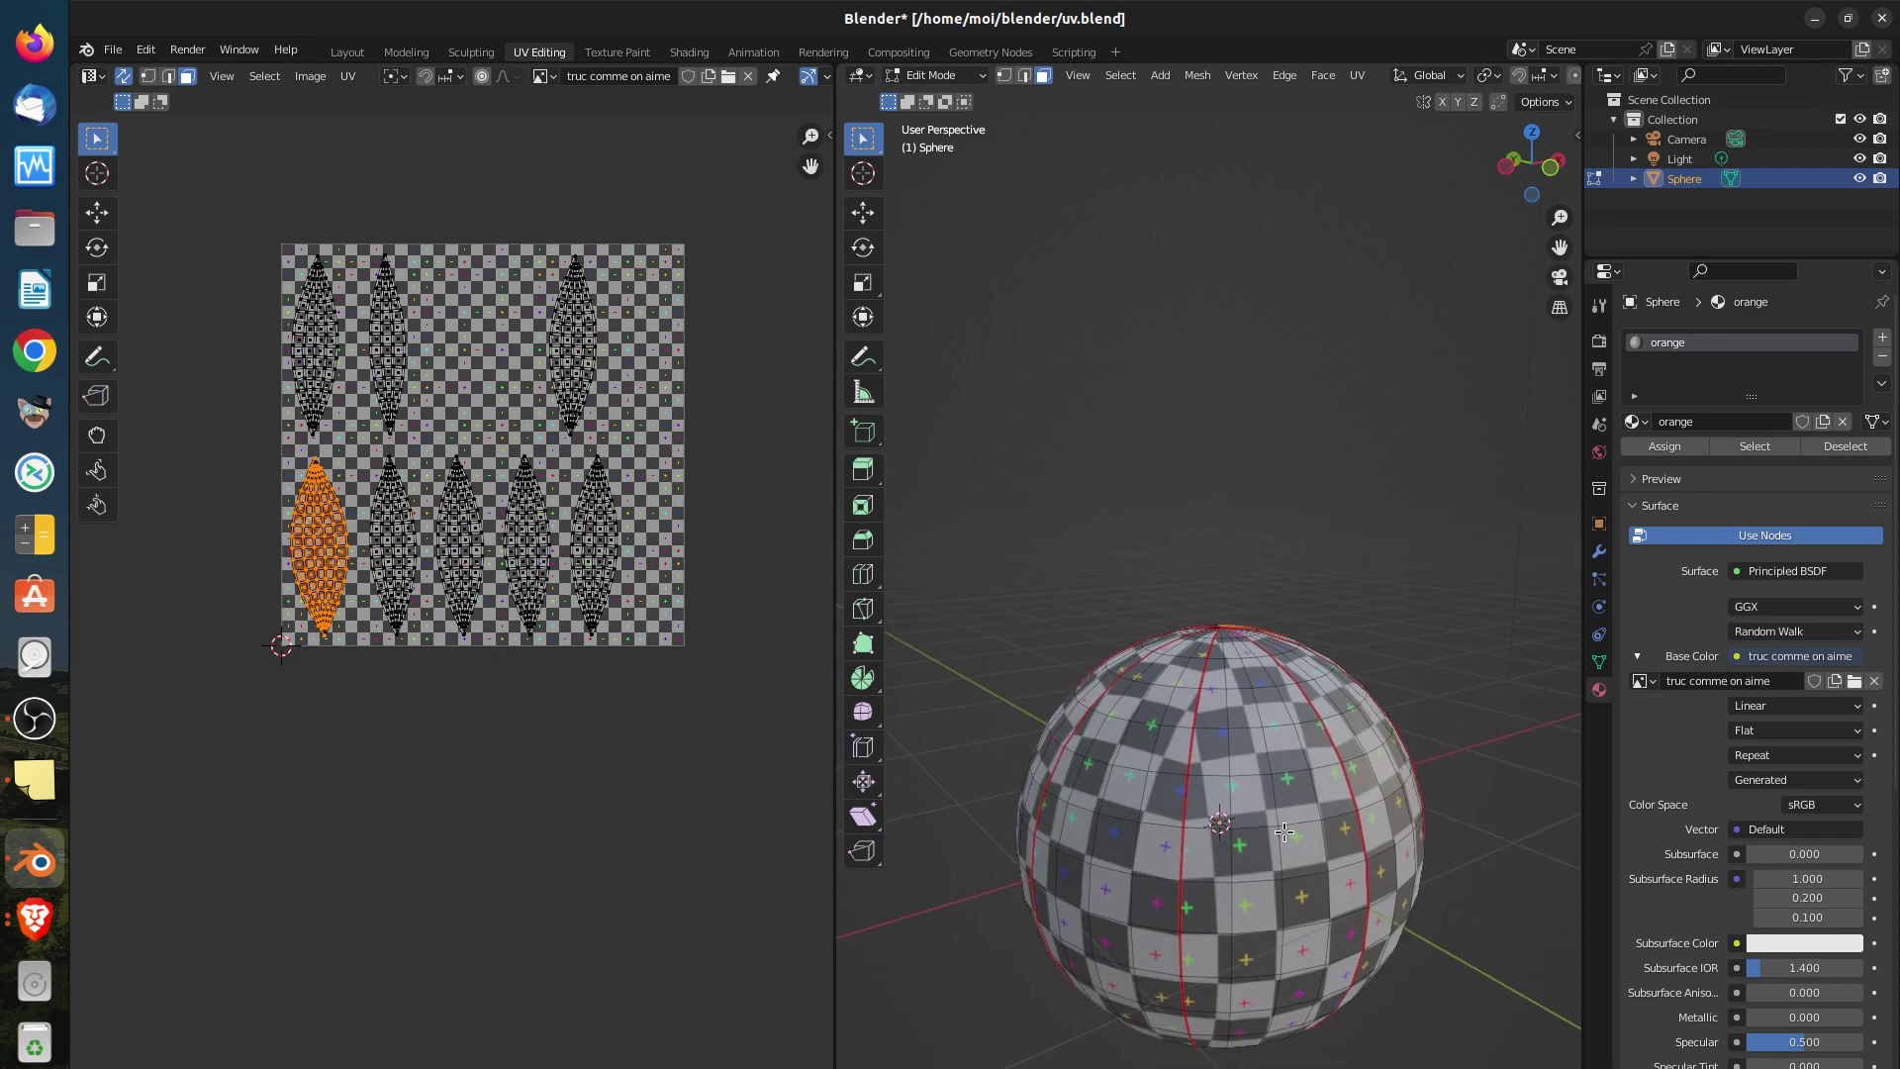
pyautogui.moveTo(1212, 837); pyautogui.dragTo(1232, 1029, button='middle')
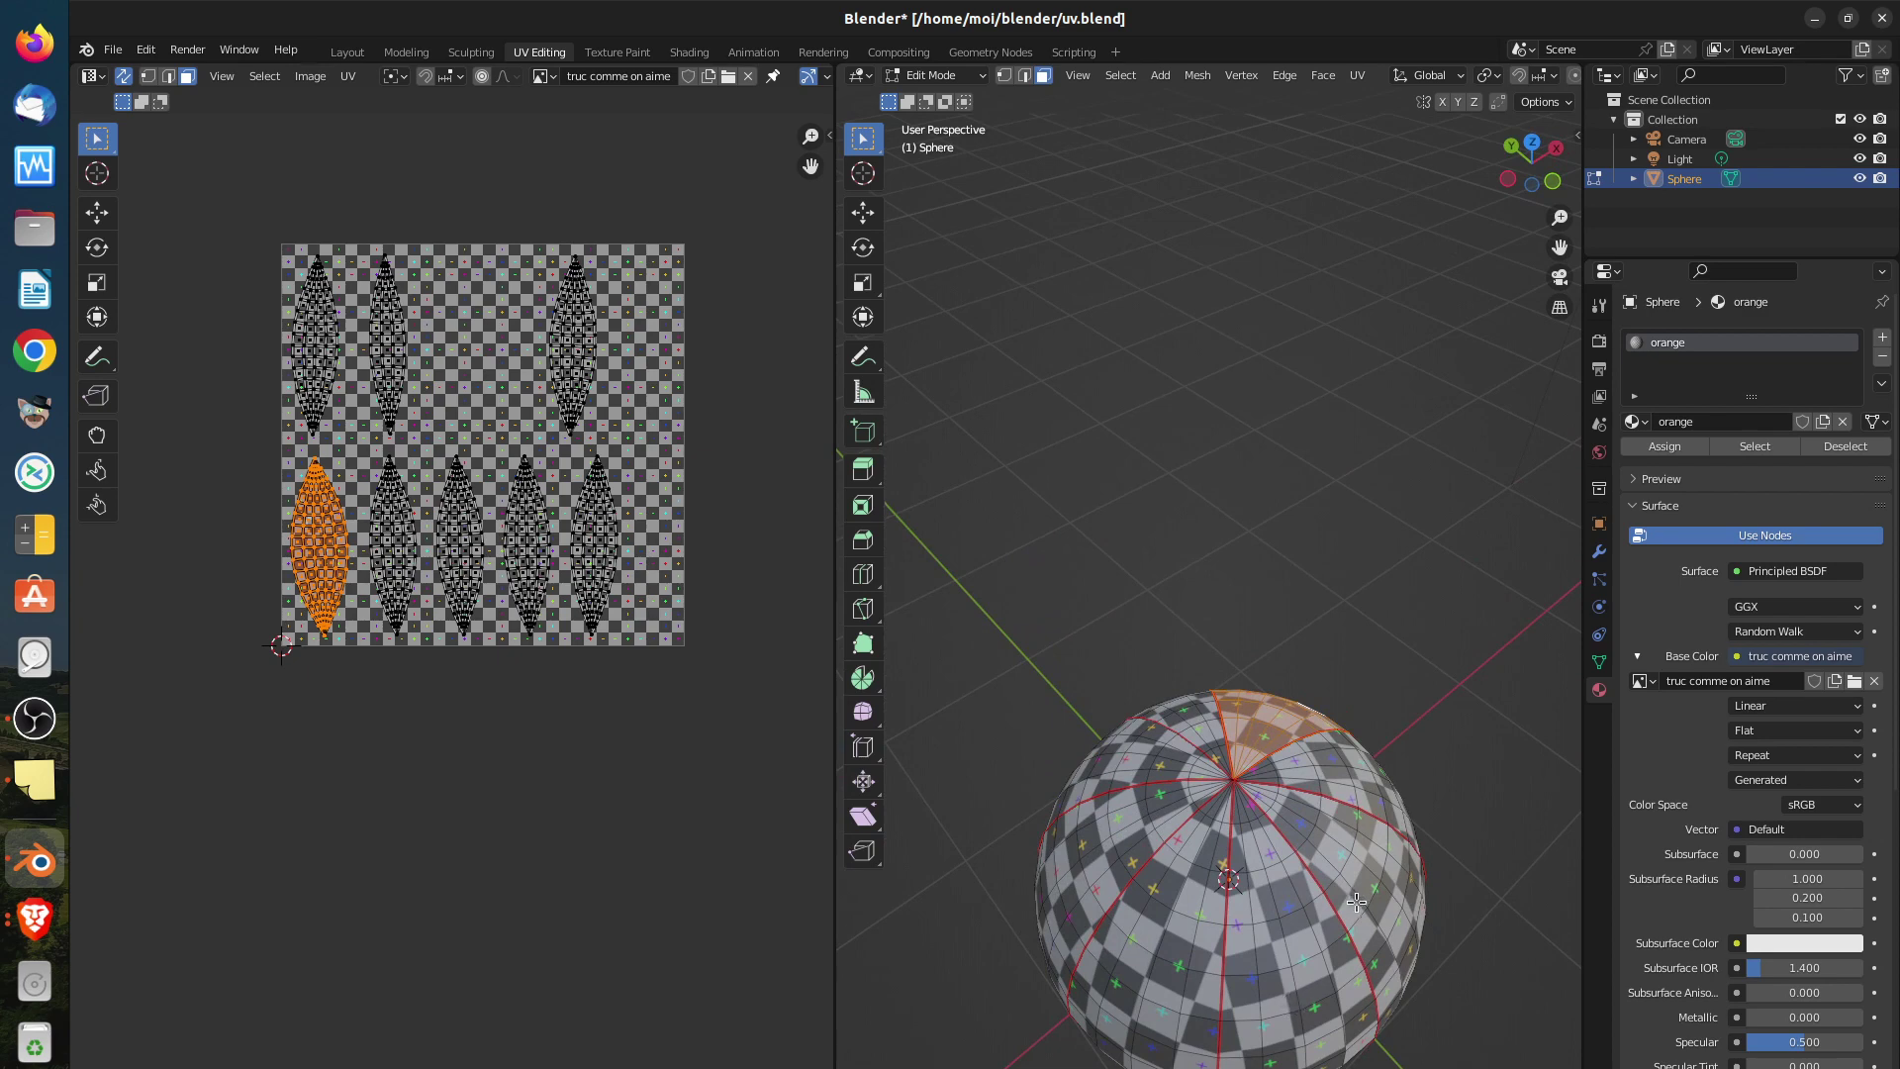
pyautogui.scroll(2, 1348, 915)
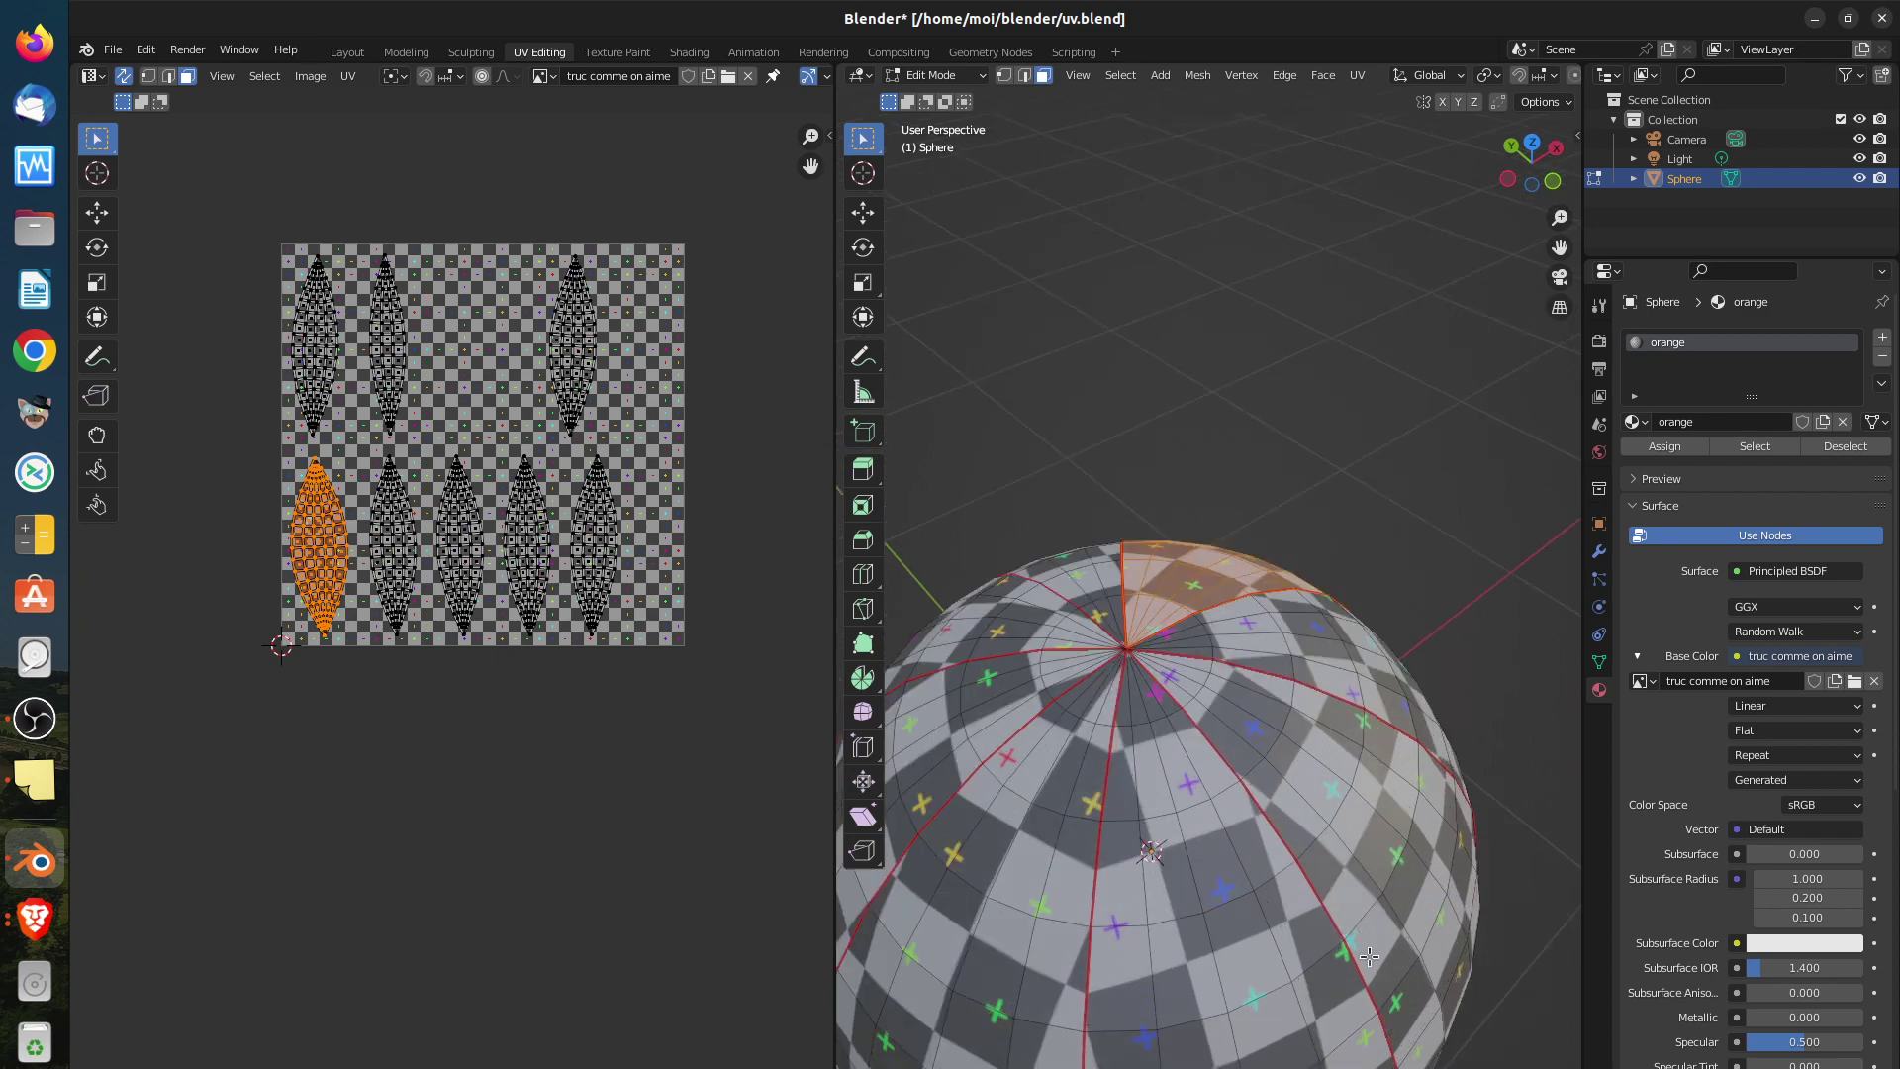
pyautogui.moveTo(1395, 955); pyautogui.dragTo(1131, 961, button='middle')
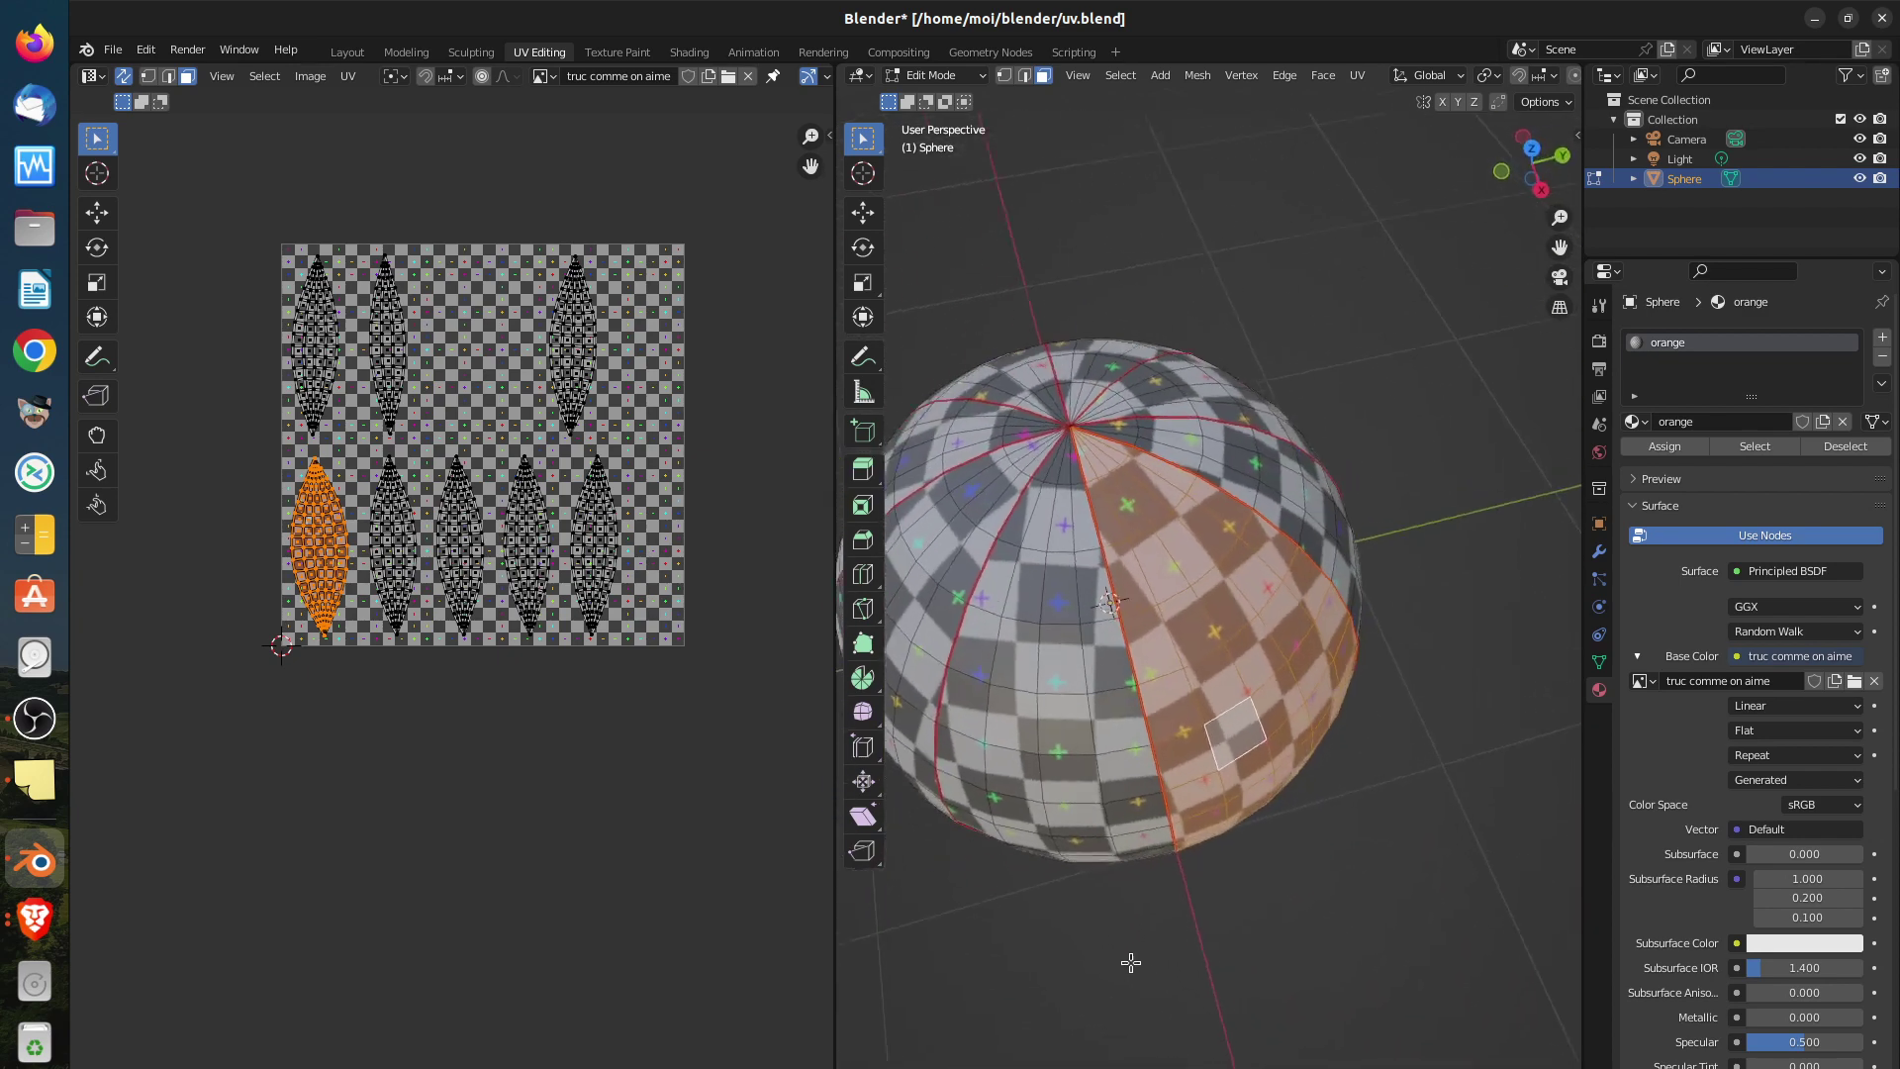
pyautogui.scroll(1, 1131, 962)
pyautogui.scroll(1, 1104, 695)
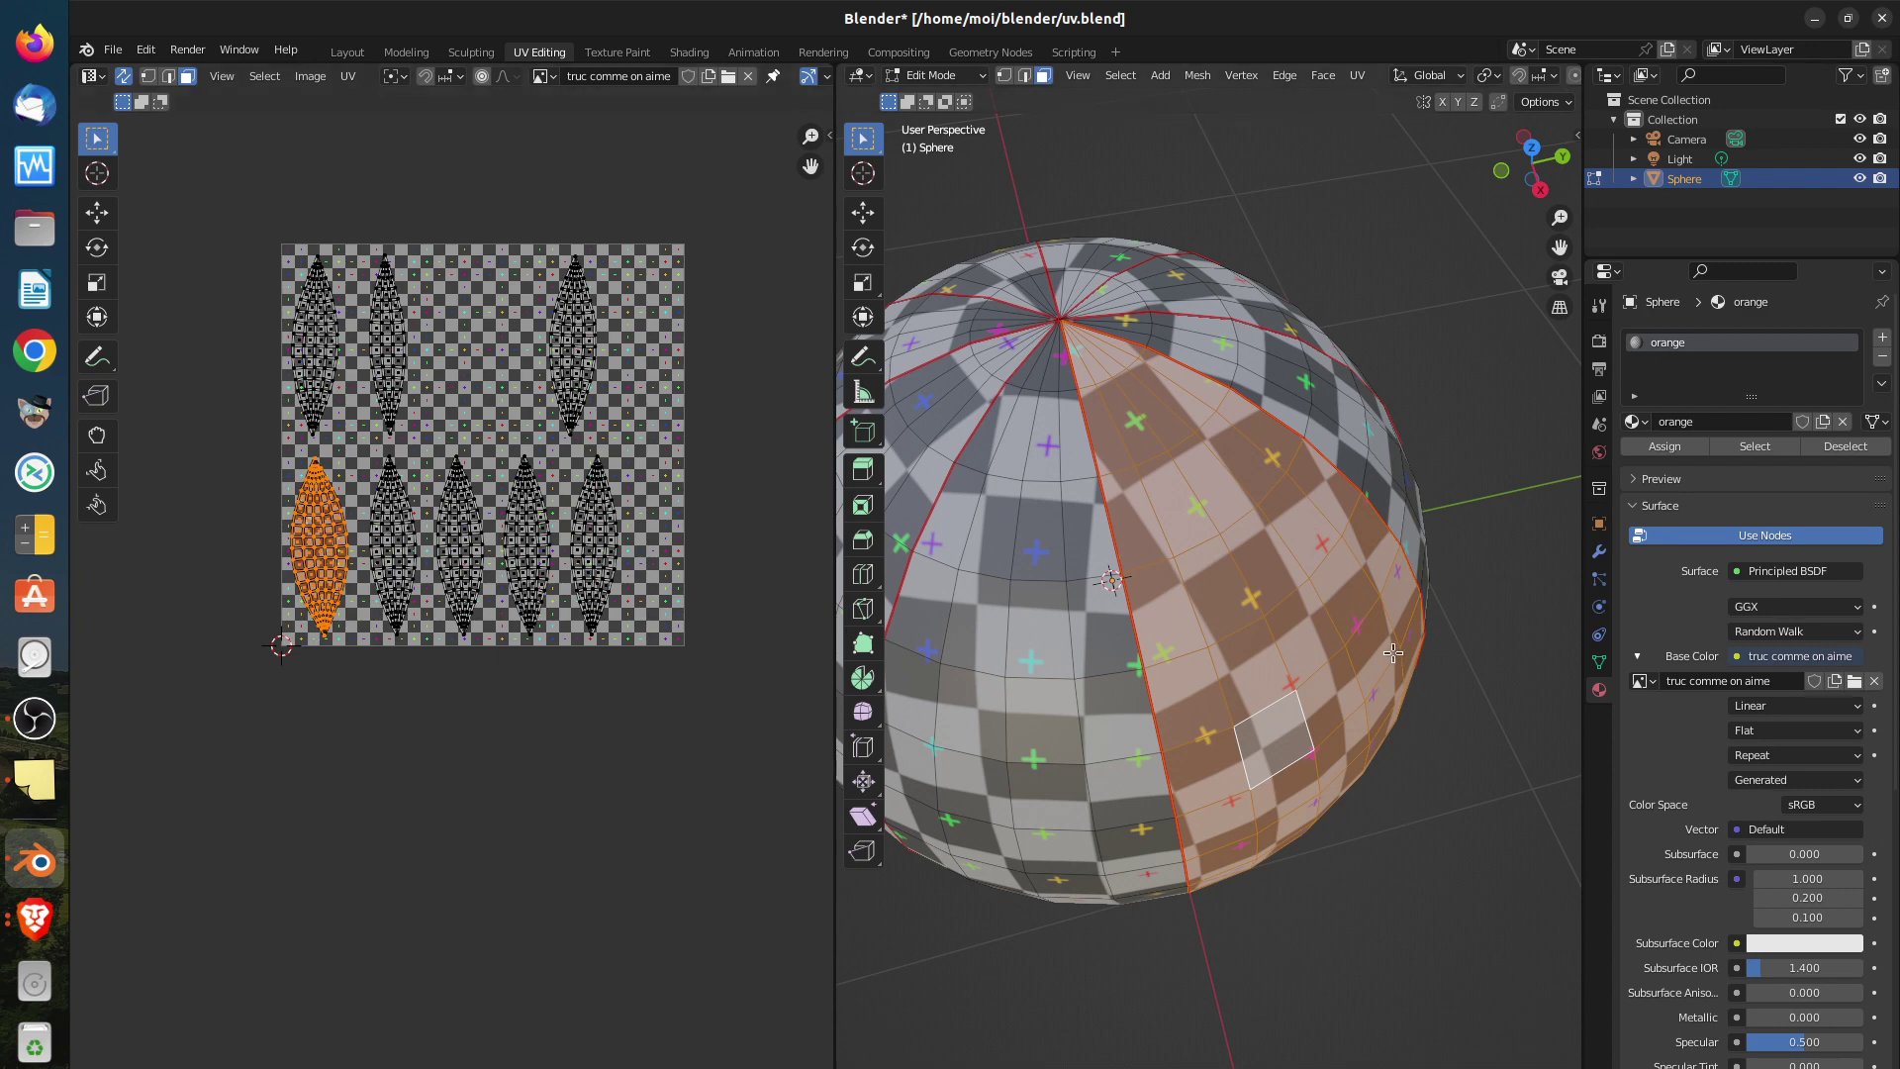
pyautogui.scroll(-3, 1392, 653)
pyautogui.moveTo(1079, 634); pyautogui.dragTo(1198, 606, button='middle')
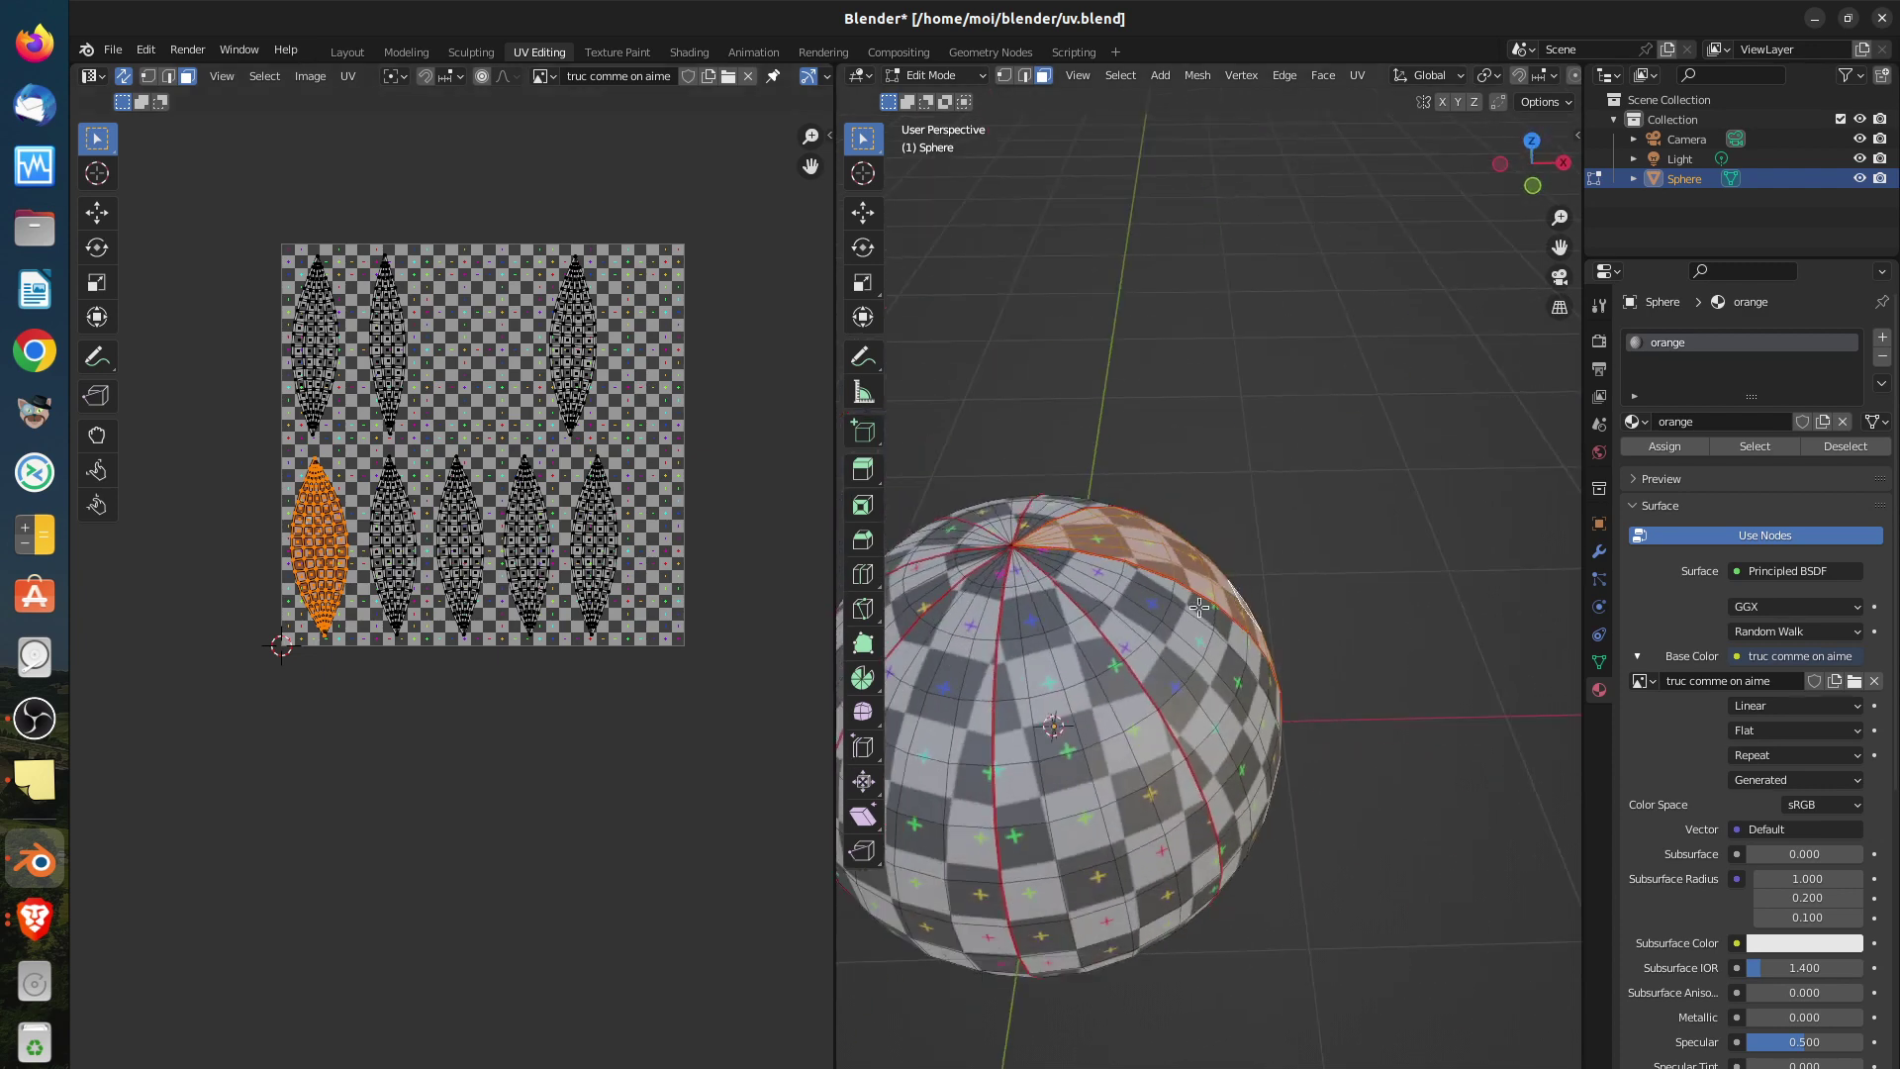
pyautogui.moveTo(1150, 767); pyautogui.dragTo(1093, 649, button='middle')
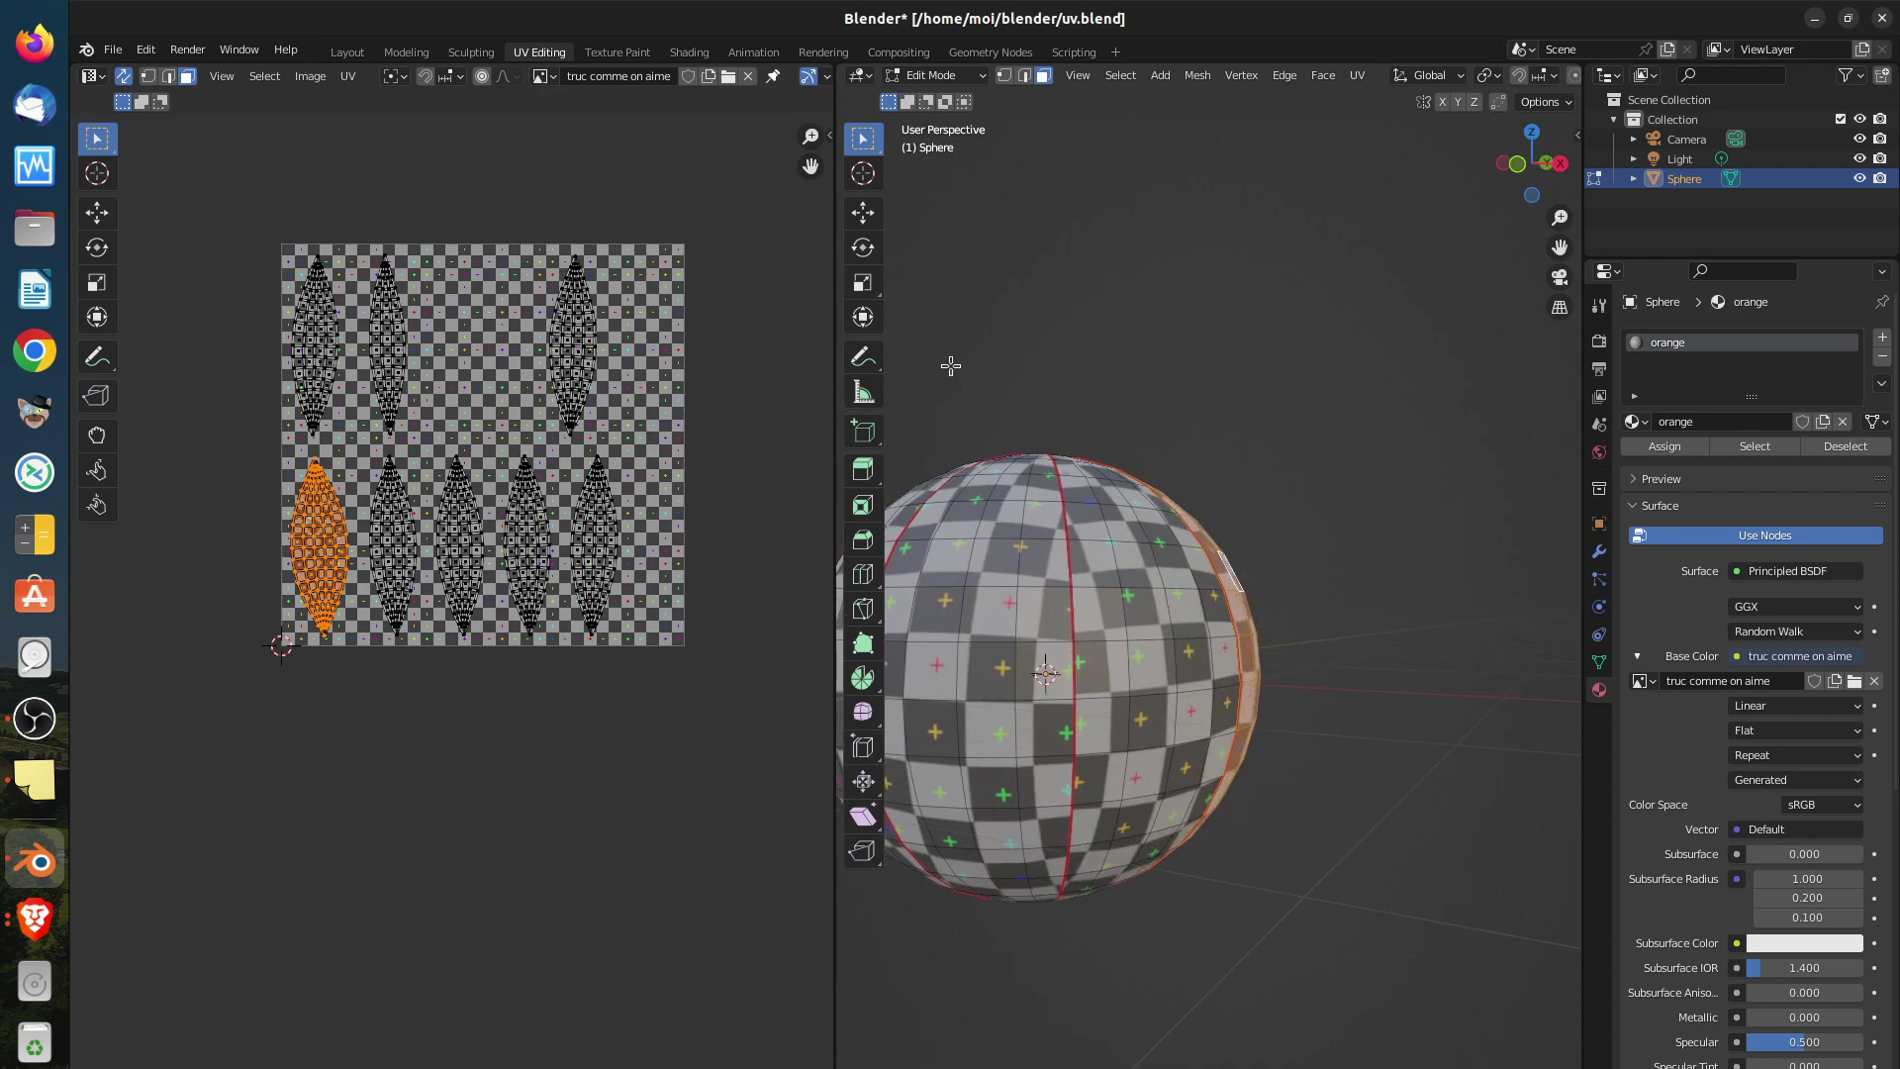
# Select all UV islands and clear every seam on the sphere
pyautogui.click(462, 469)
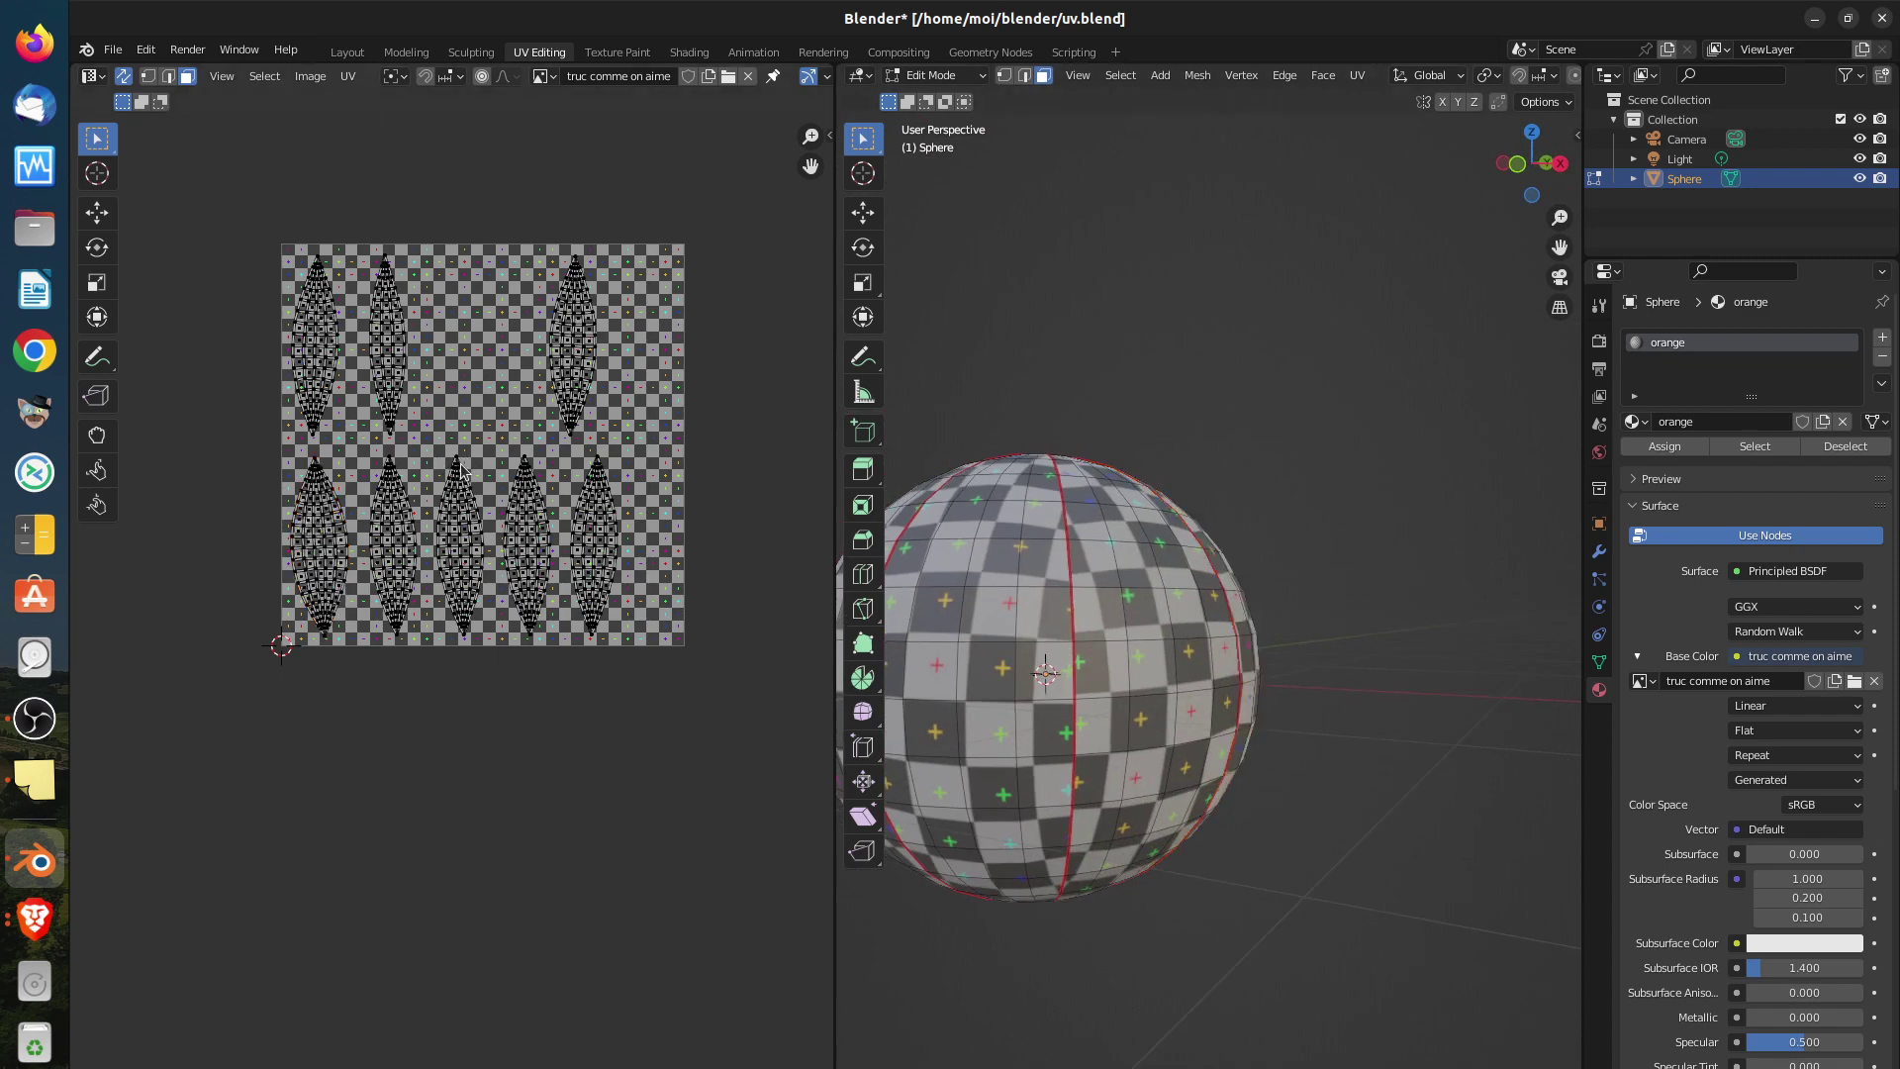
pyautogui.press('a')
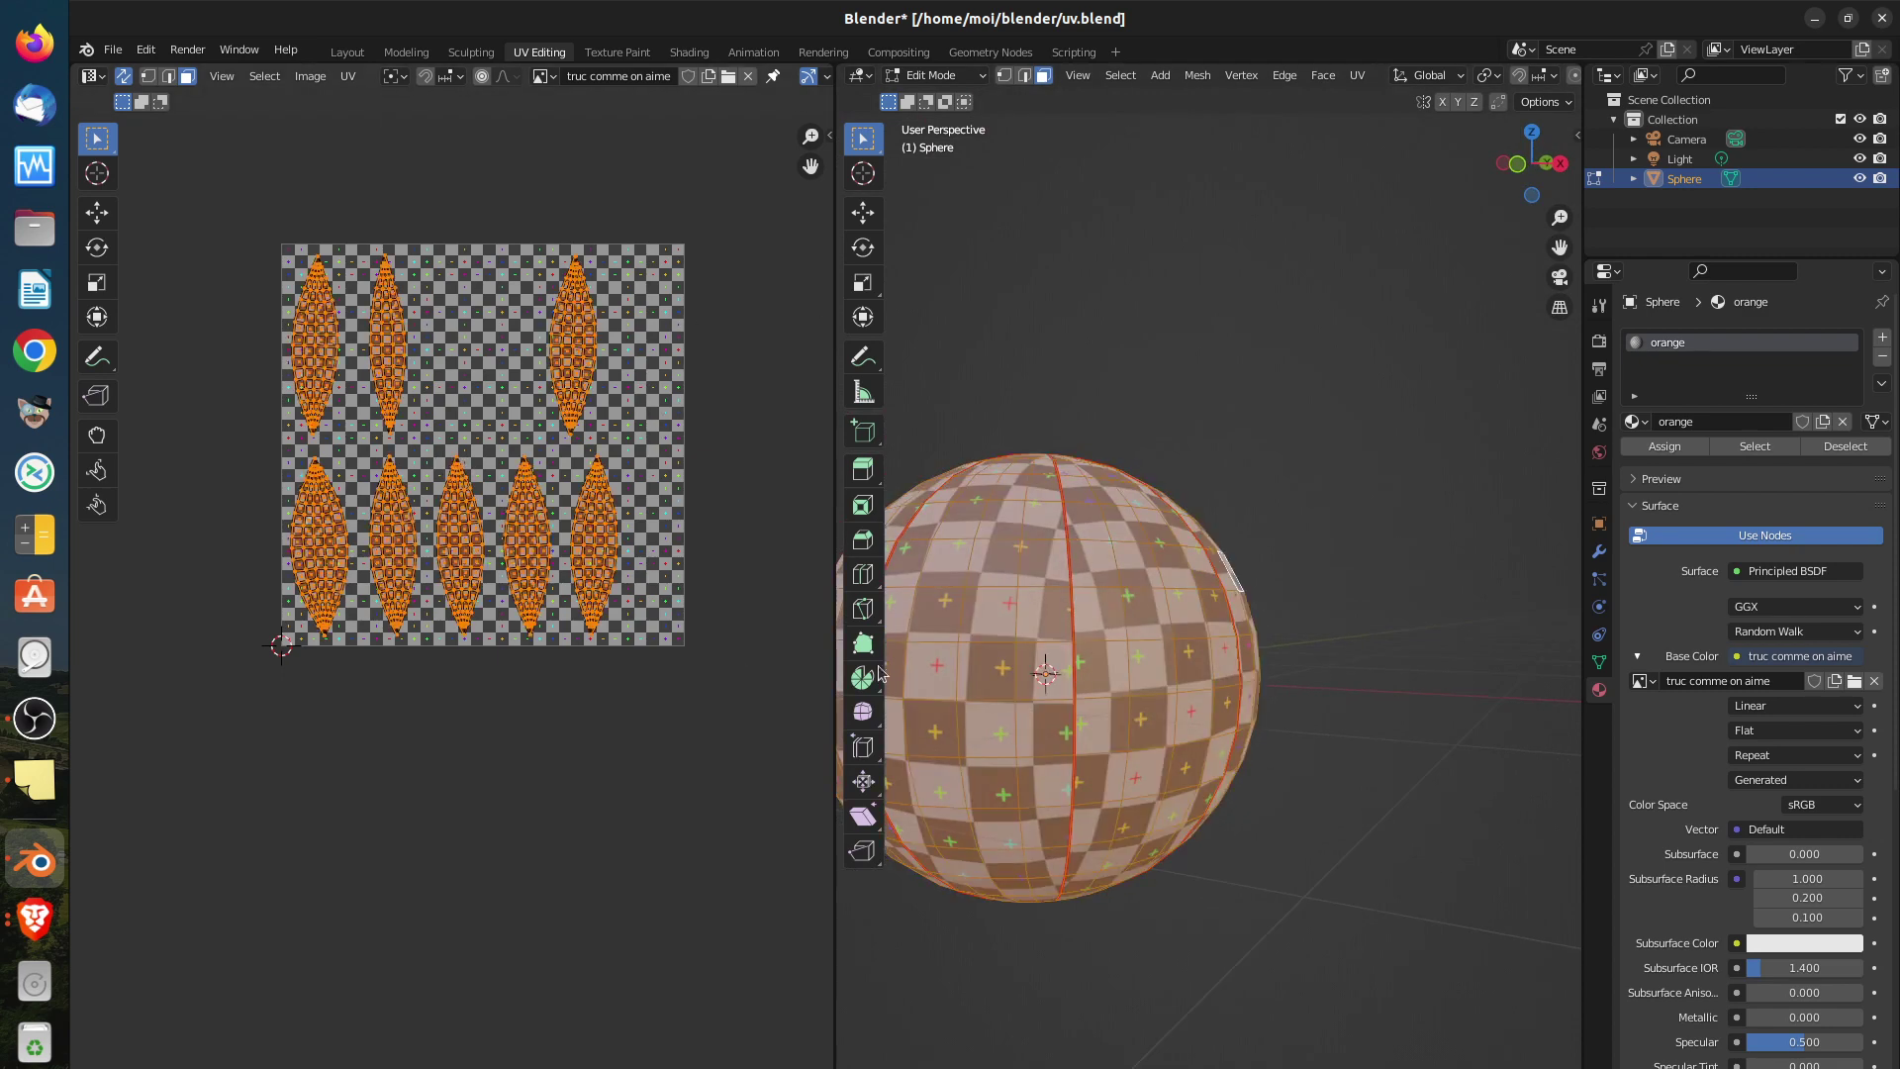
pyautogui.moveTo(1082, 586); pyautogui.dragTo(1213, 676, button='middle')
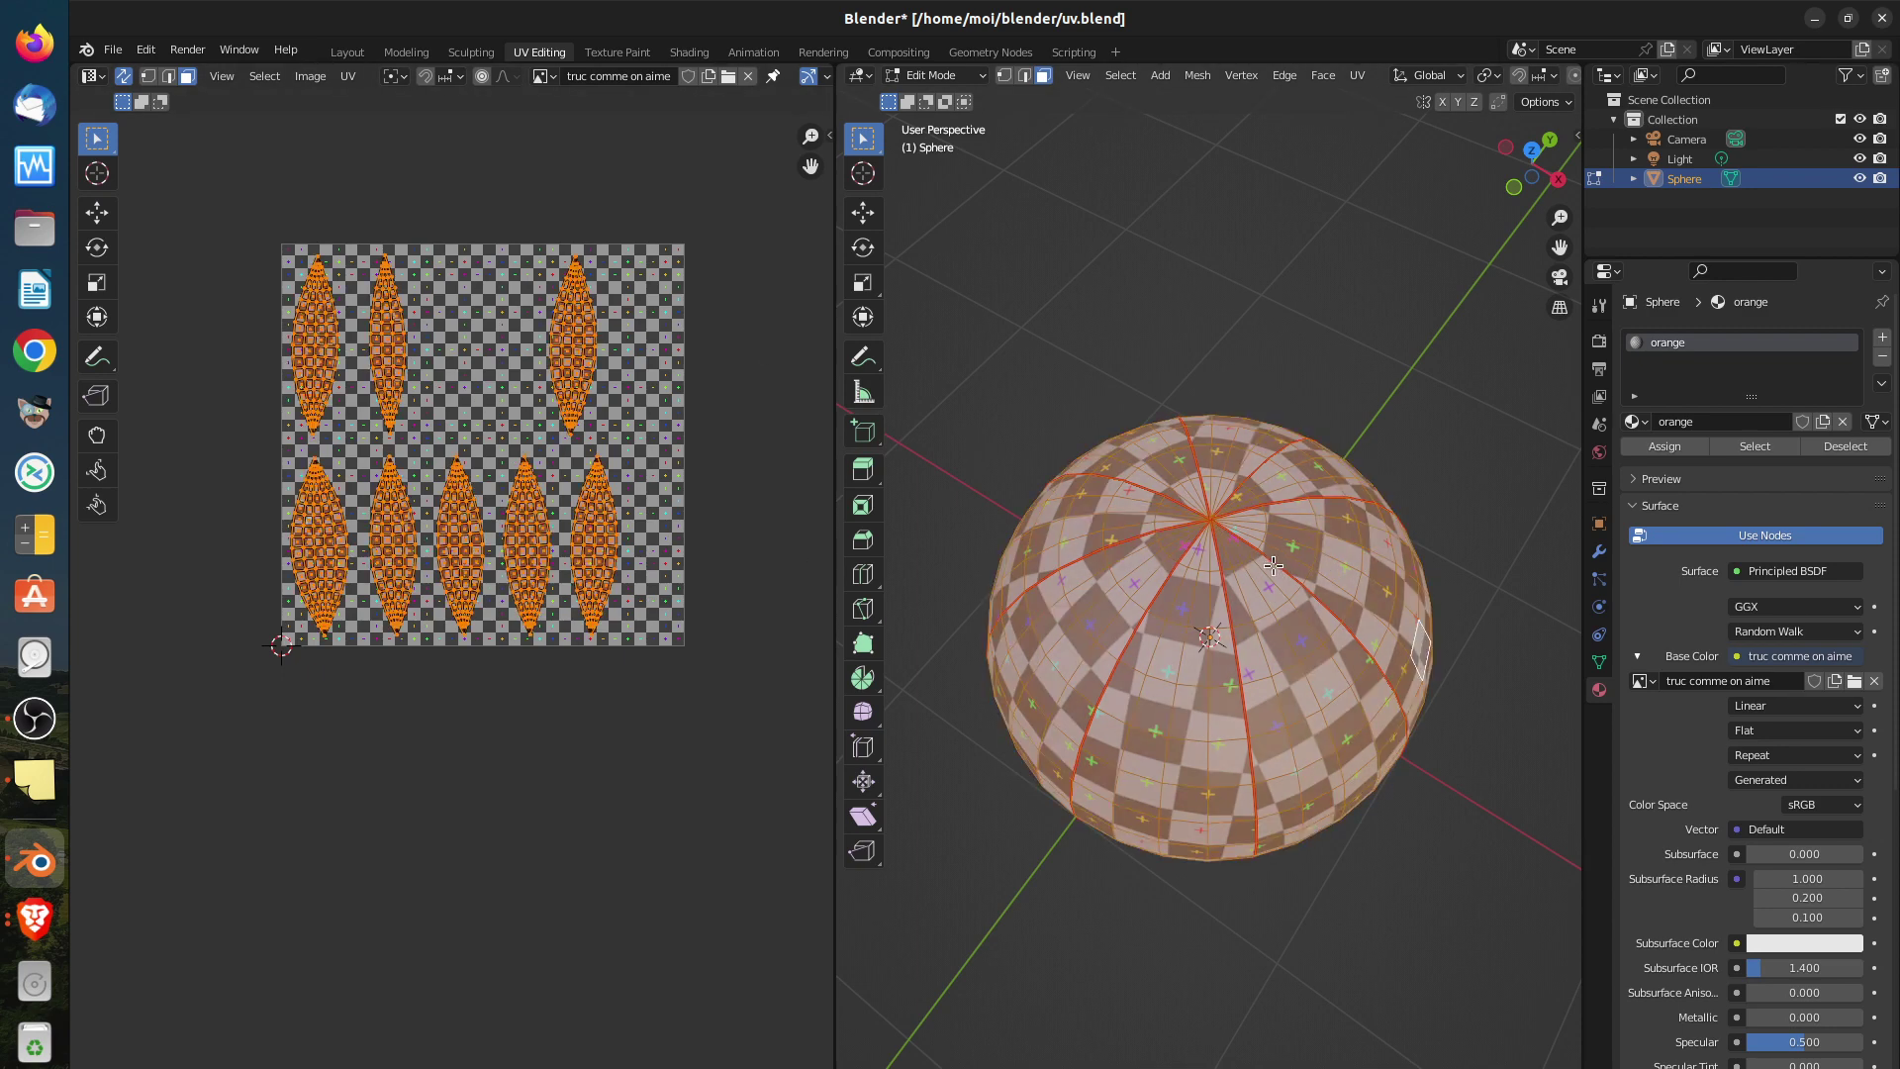
pyautogui.press('u')
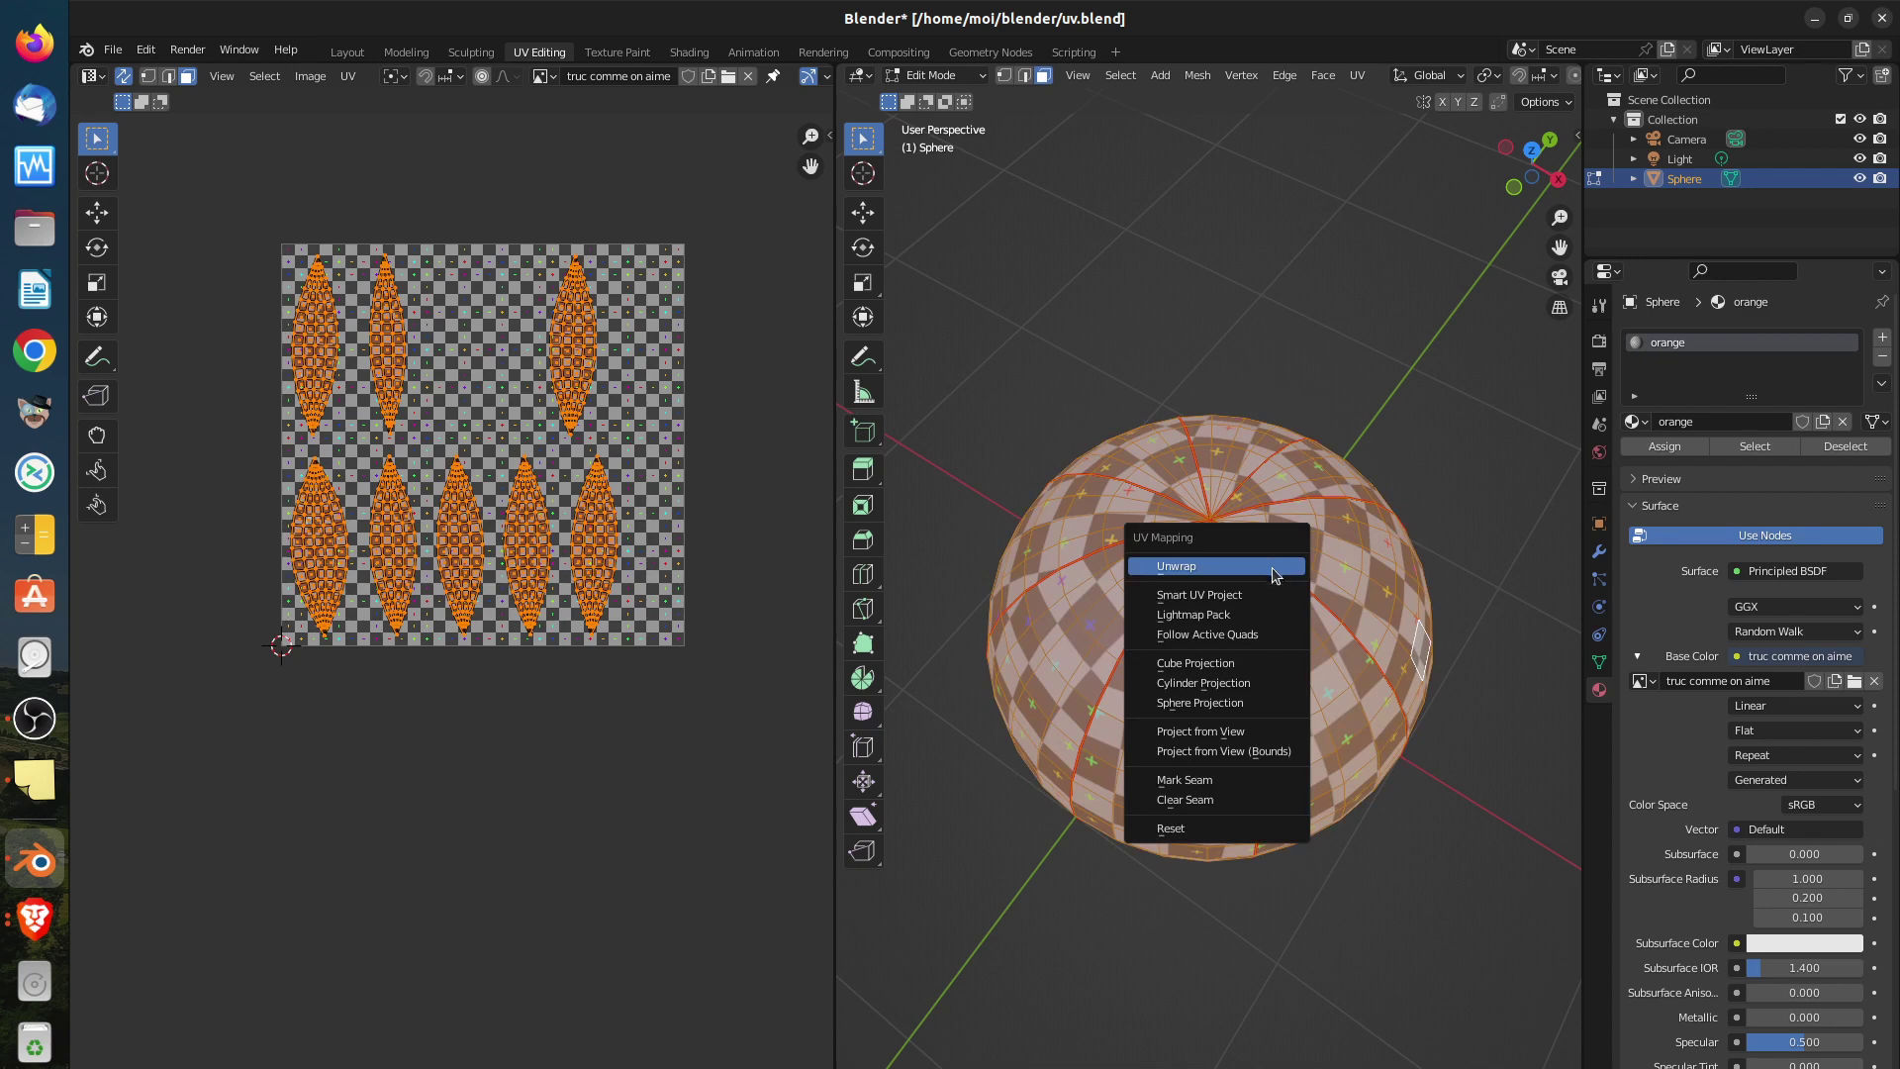
pyautogui.click(1253, 797)
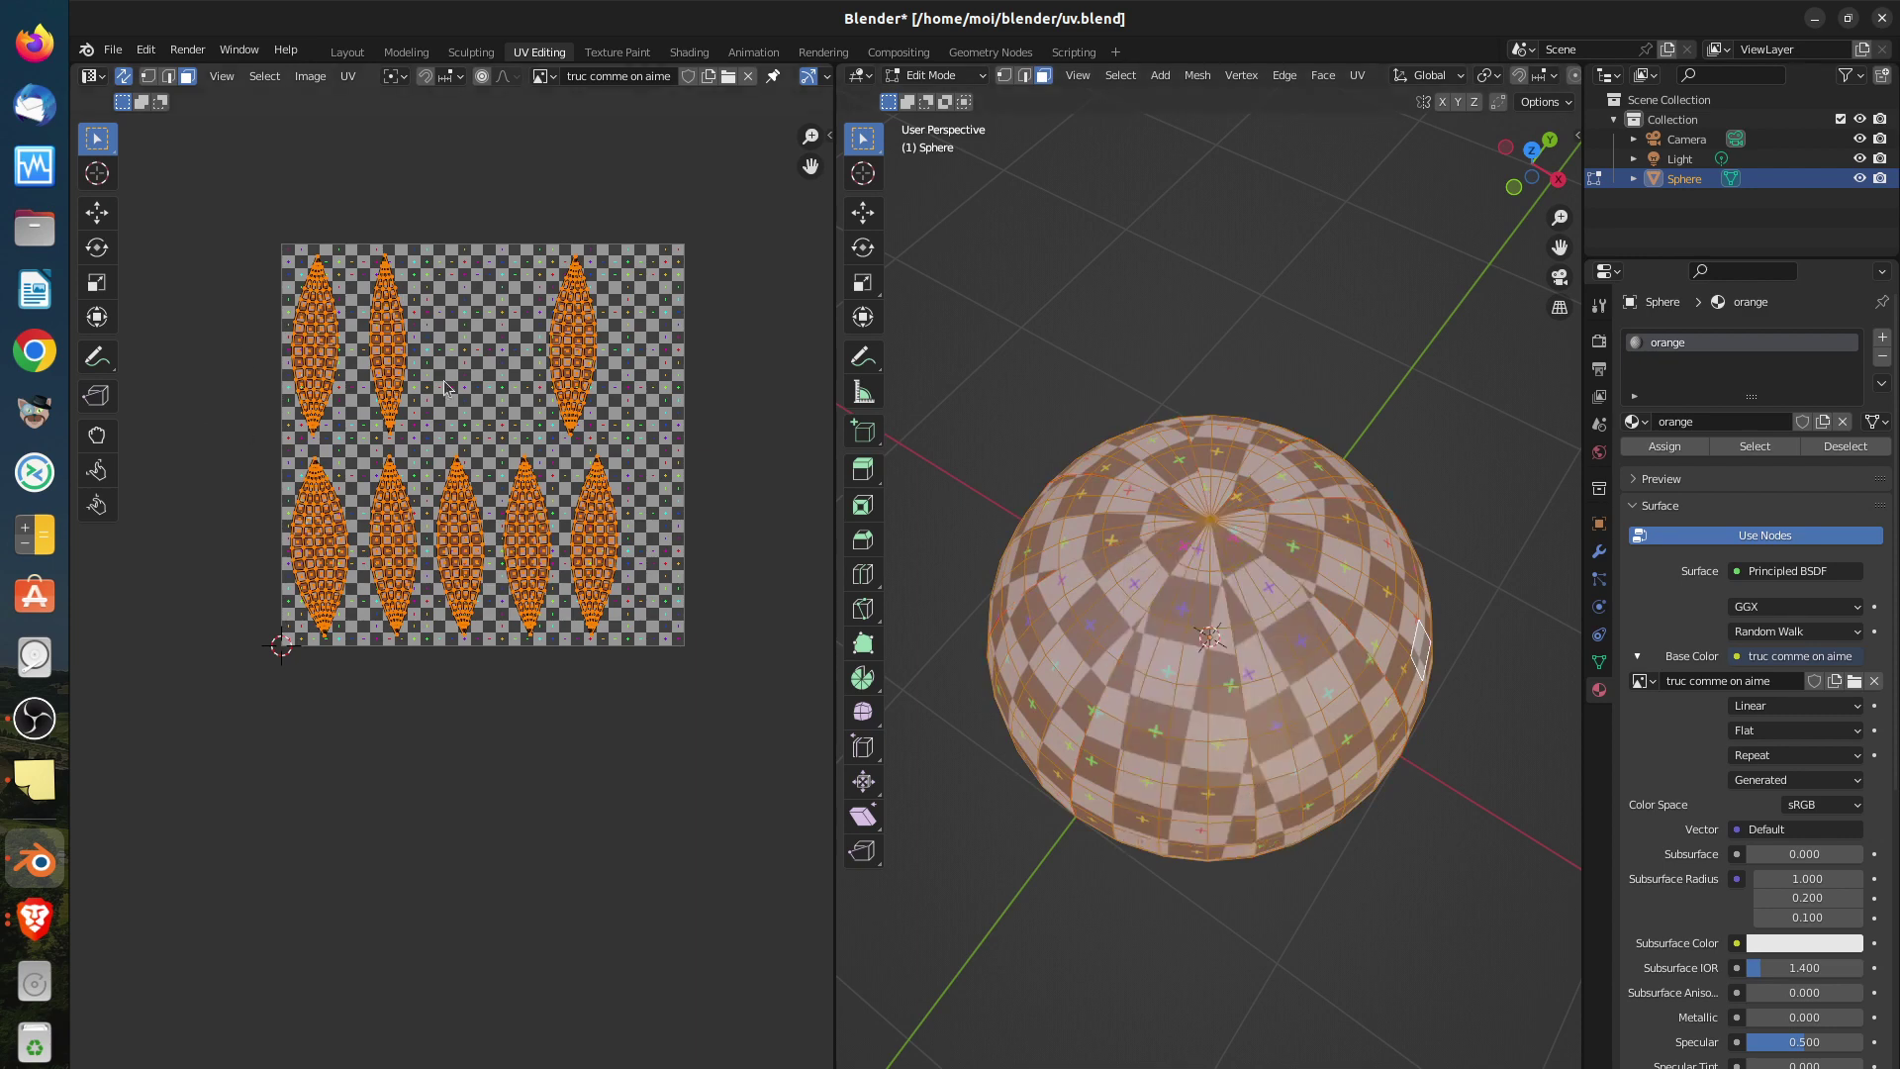
# Select the linked UV island at the right end of the lower row and locate its matching wedge on the unseamed sphere
pyautogui.scroll(-1, 669, 625)
pyautogui.scroll(1, 639, 603)
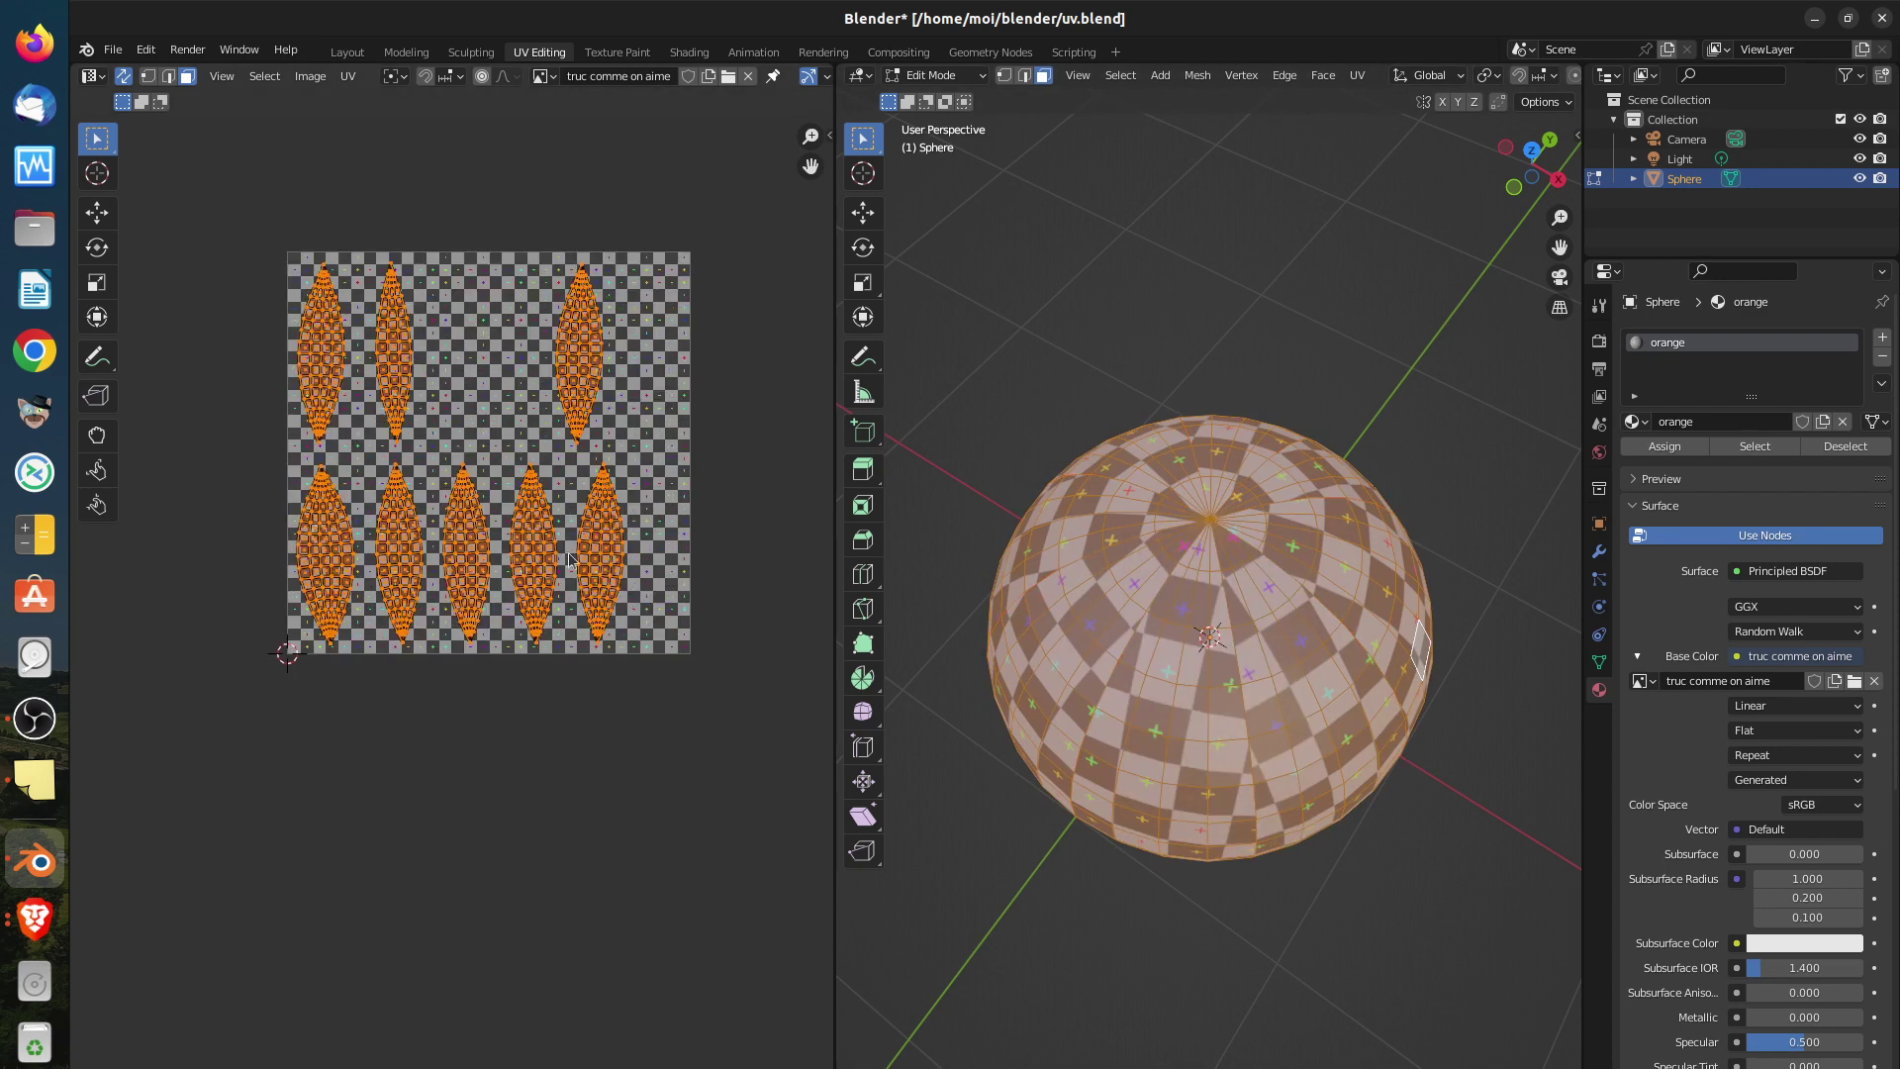
pyautogui.moveTo(1283, 695); pyautogui.dragTo(1275, 629, button='middle')
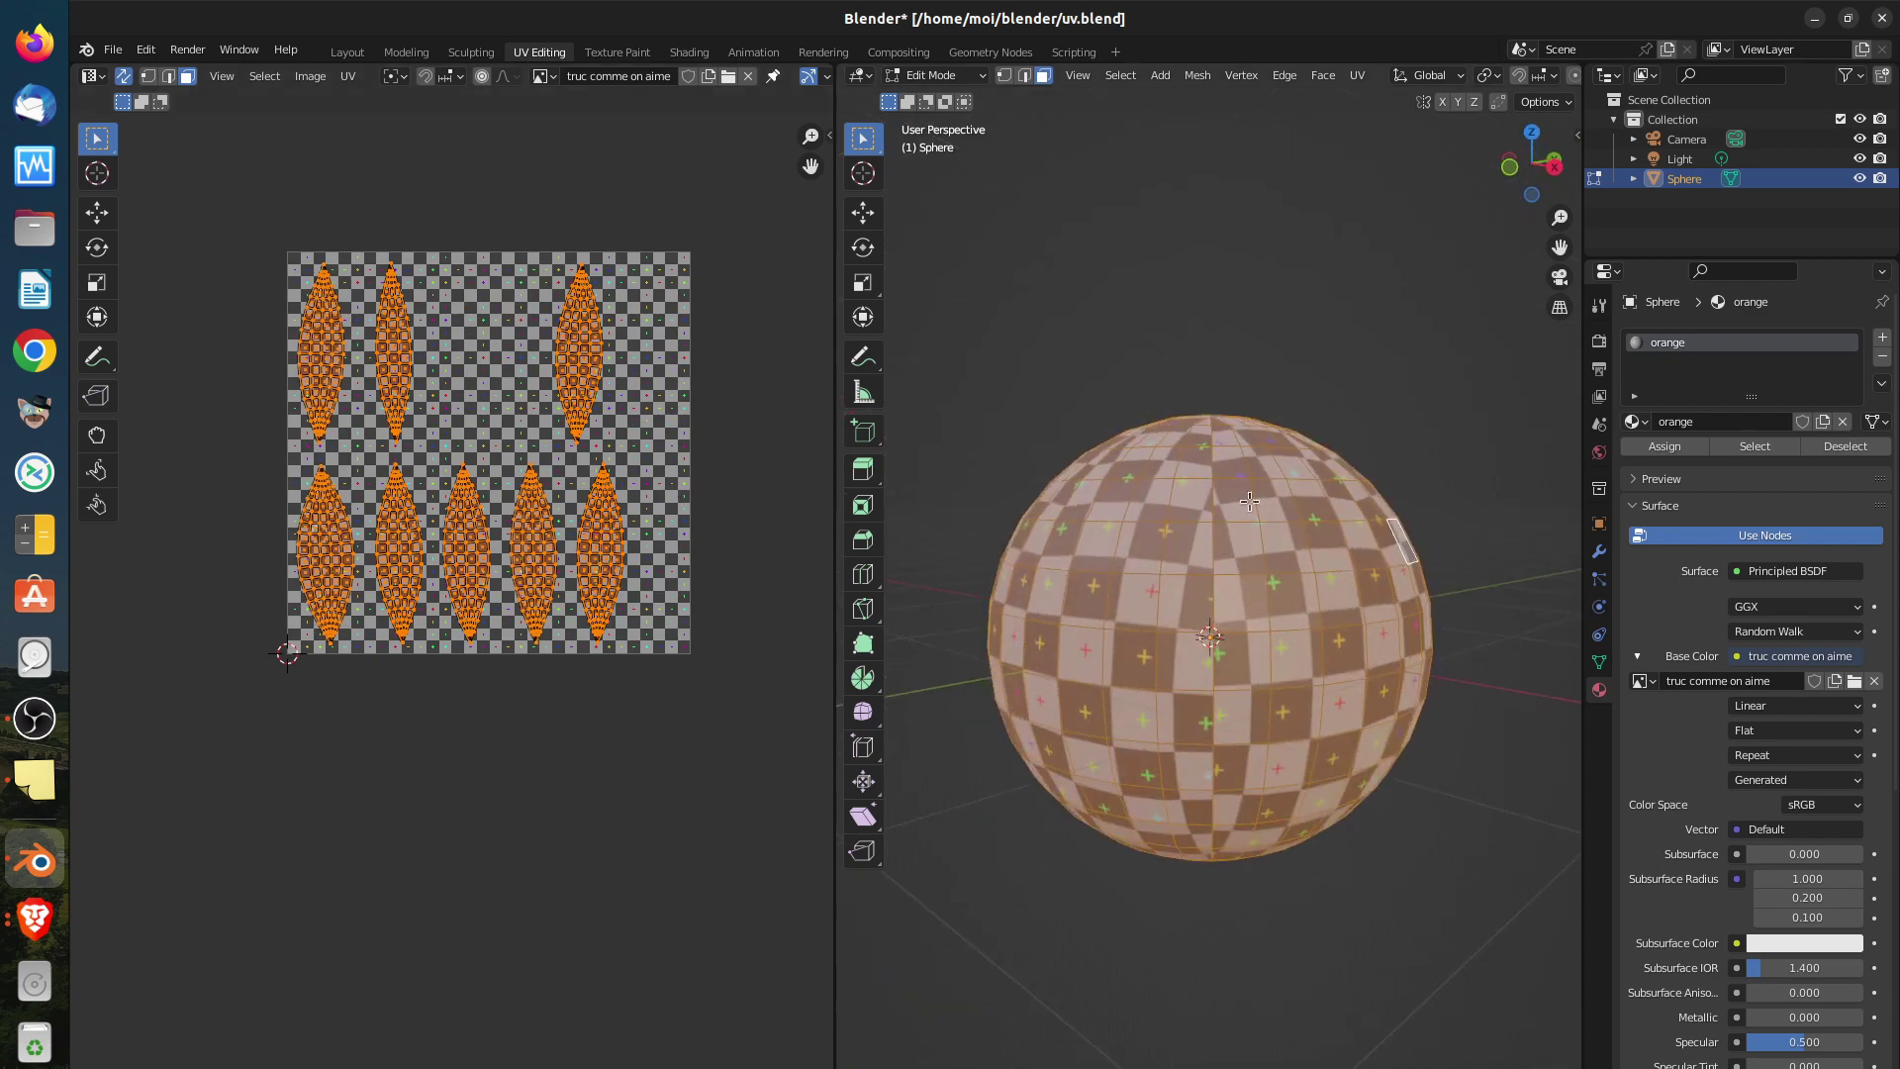
pyautogui.moveTo(1287, 751); pyautogui.dragTo(1271, 729, button='middle')
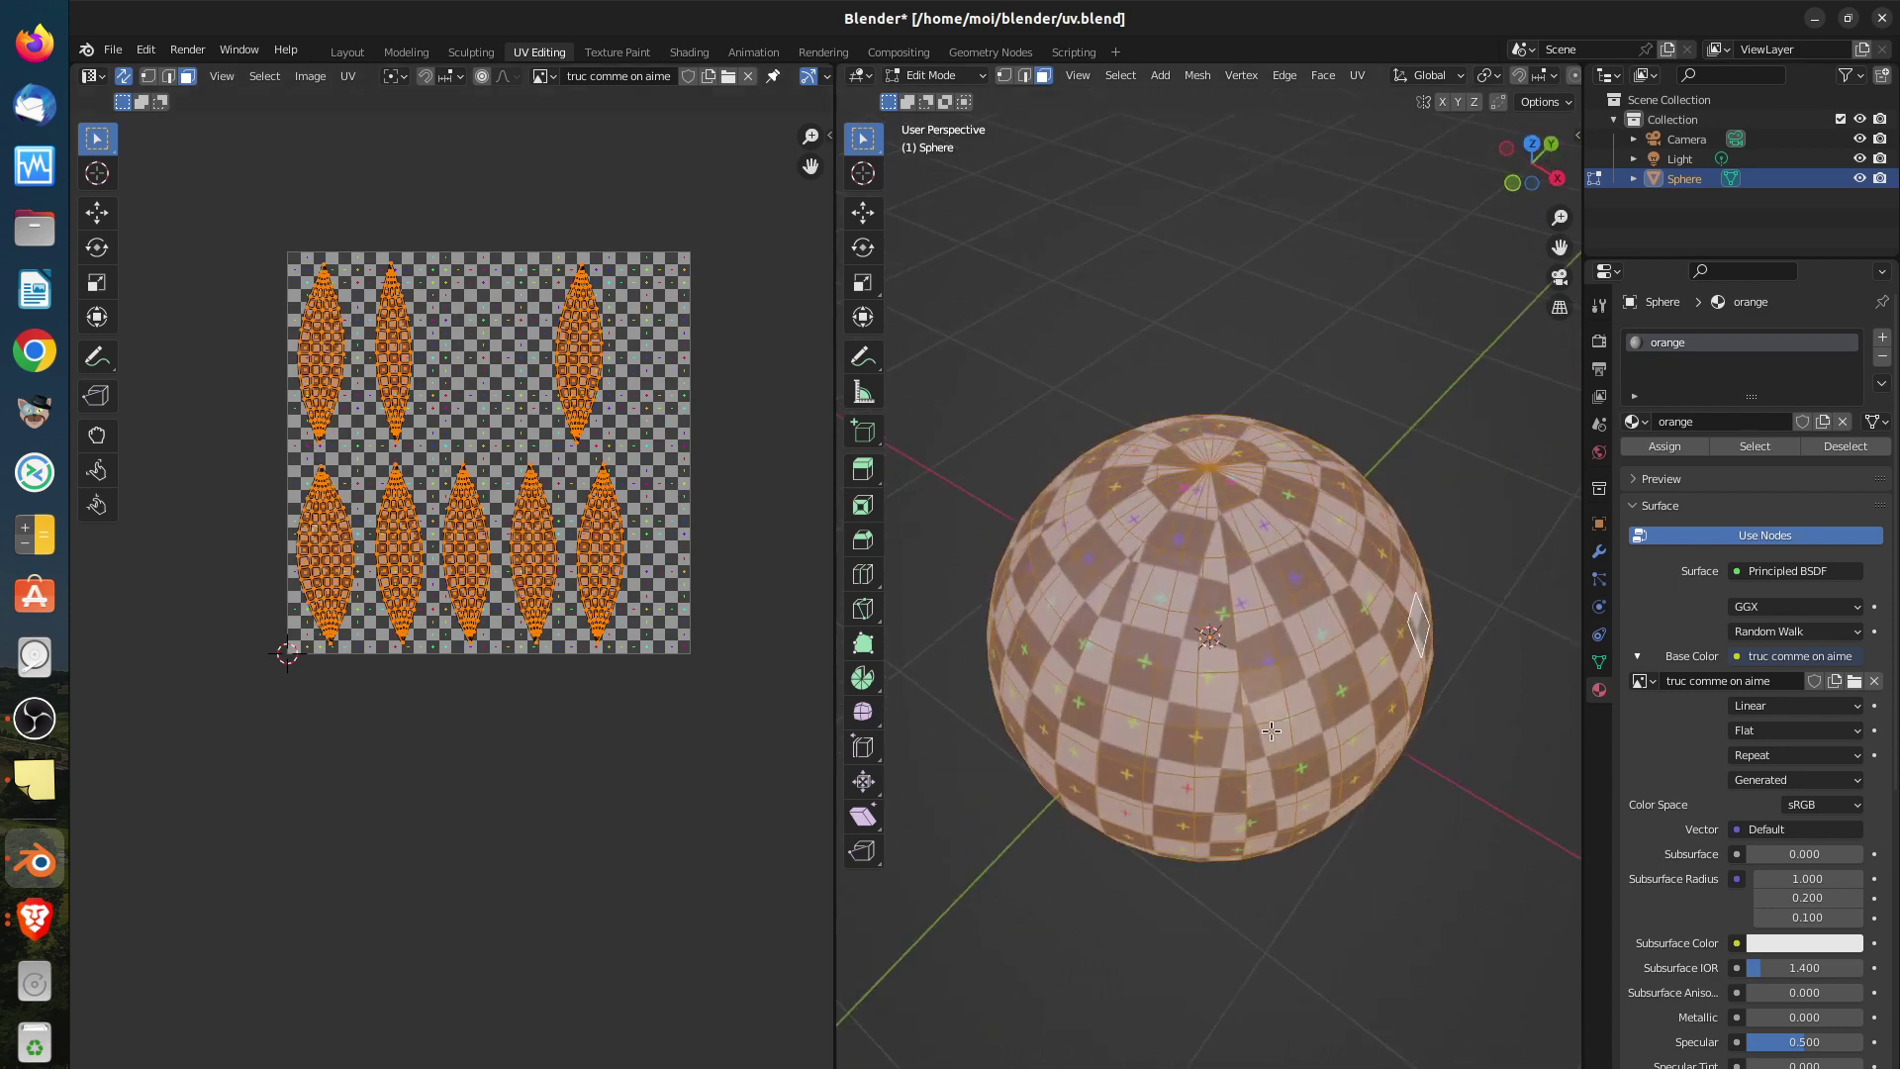
pyautogui.scroll(3, 1271, 730)
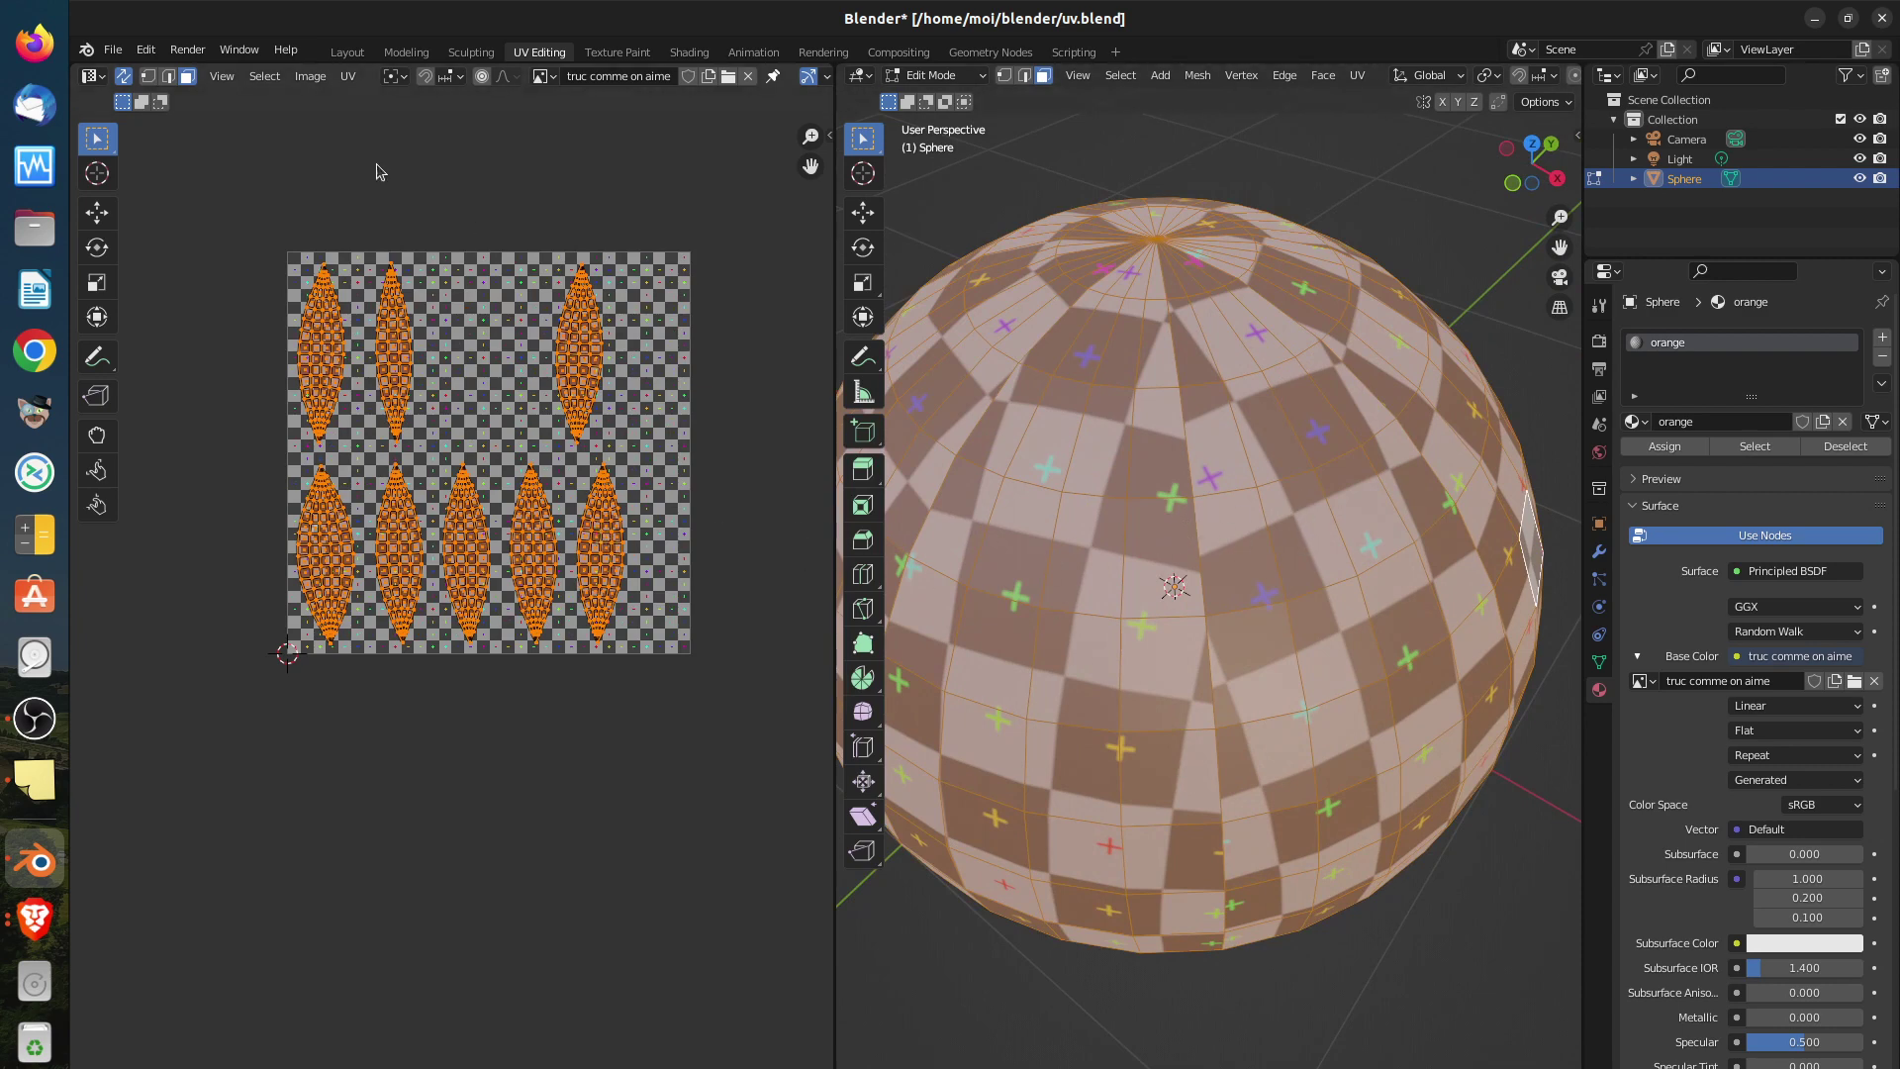
pyautogui.click(605, 573)
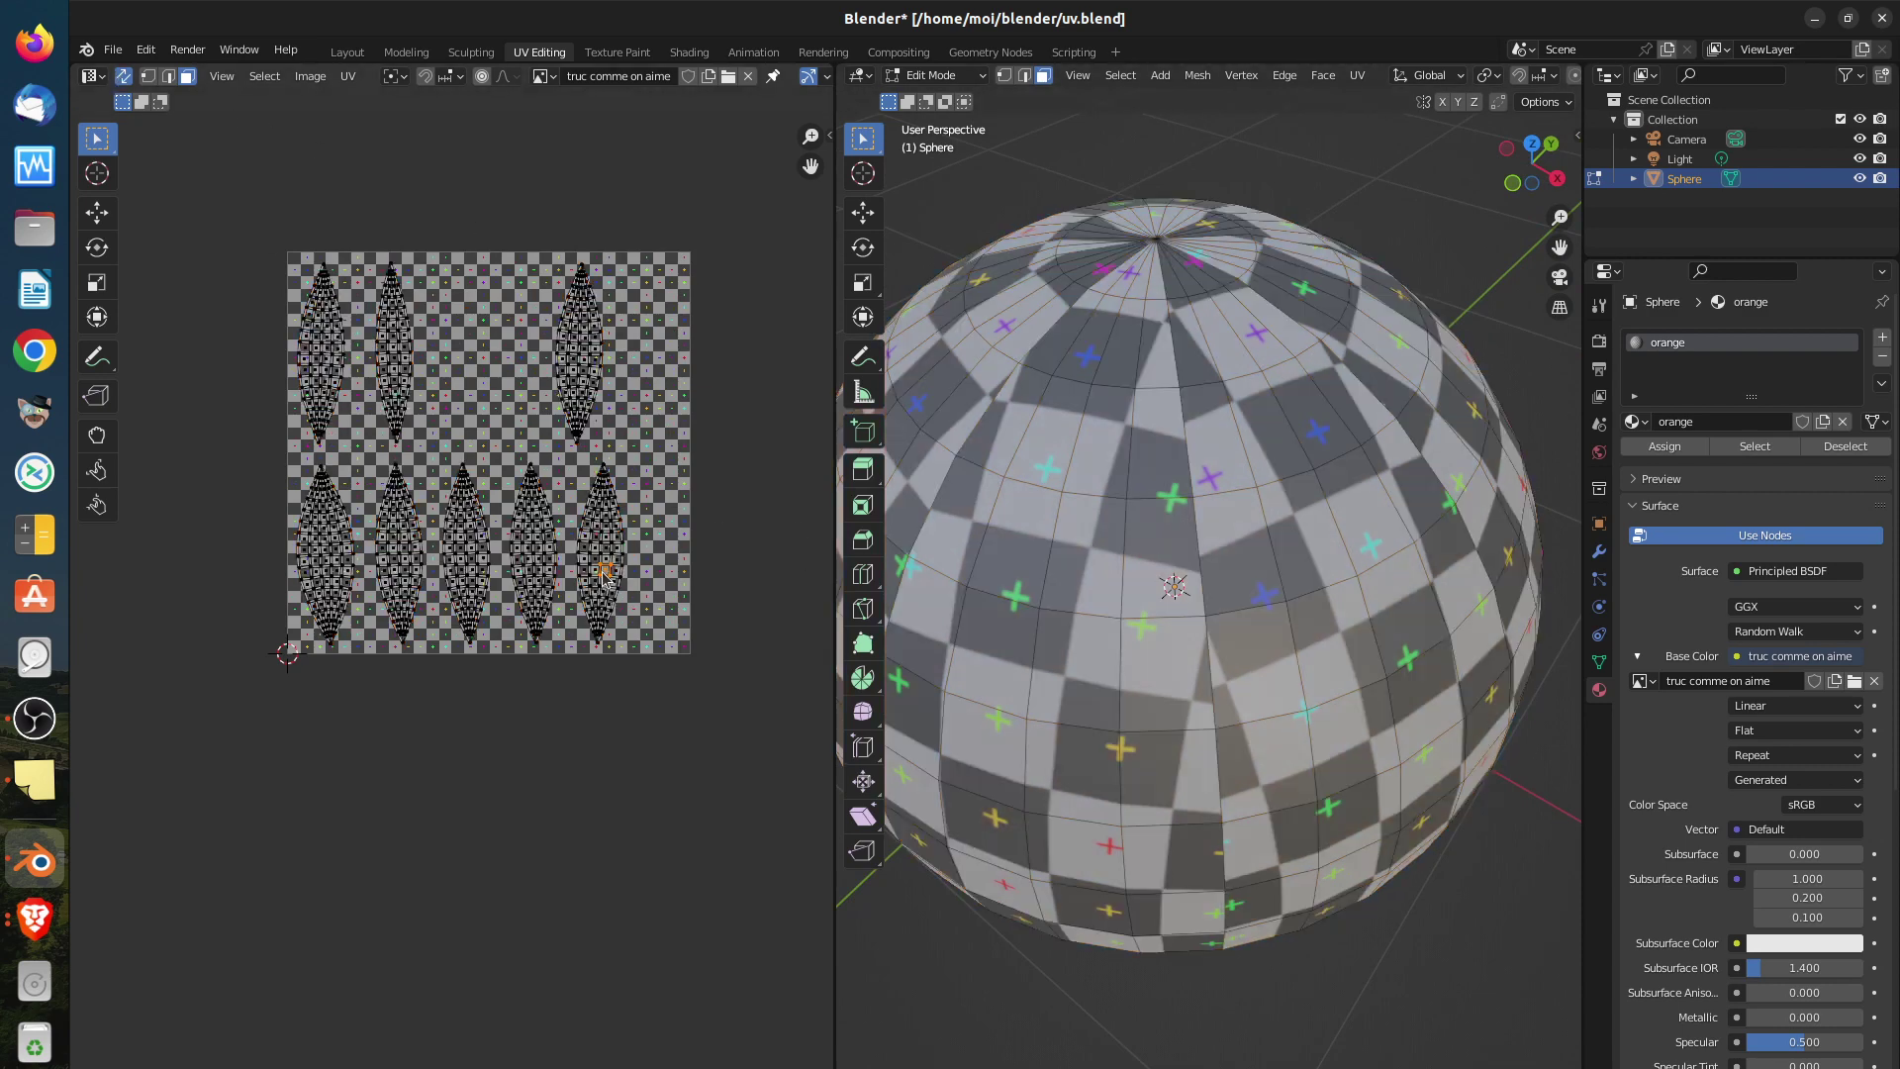
pyautogui.press('l')
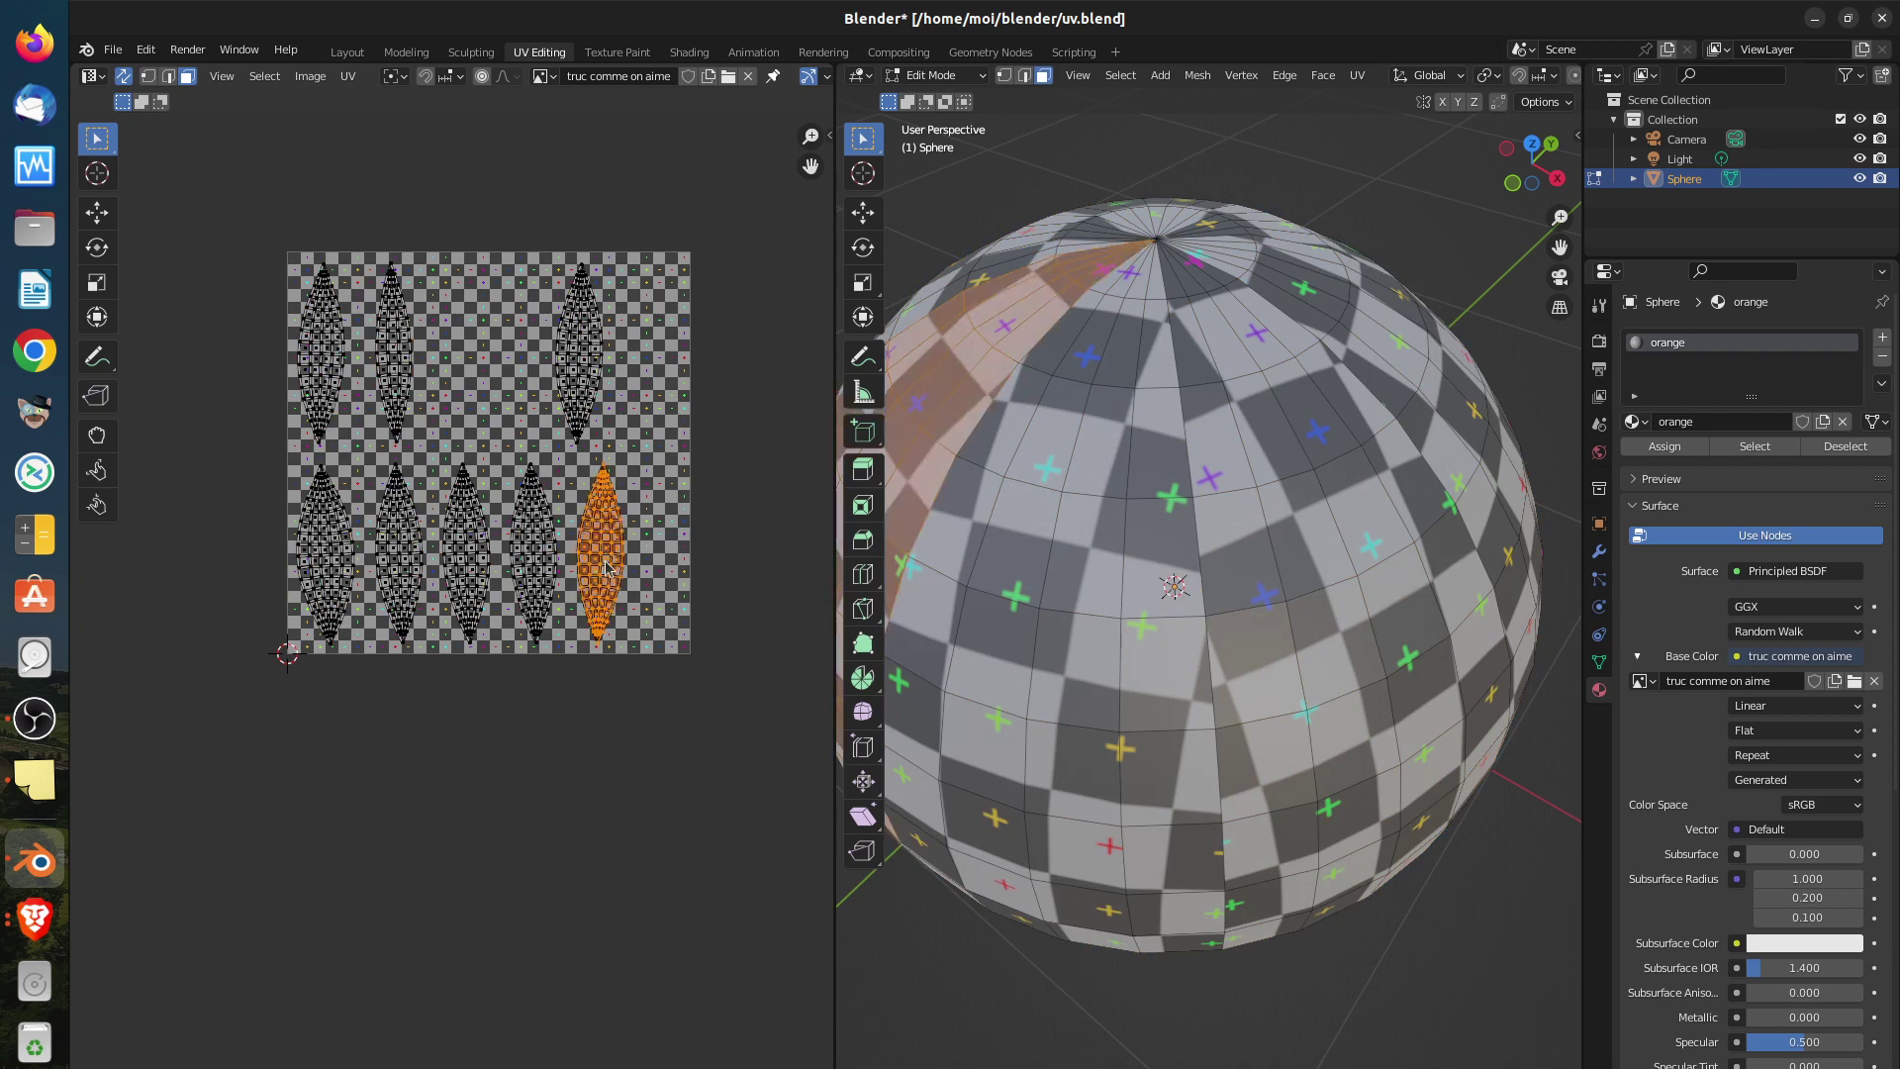
pyautogui.moveTo(1130, 466); pyautogui.dragTo(1125, 562, button='middle')
pyautogui.scroll(-5, 1125, 562)
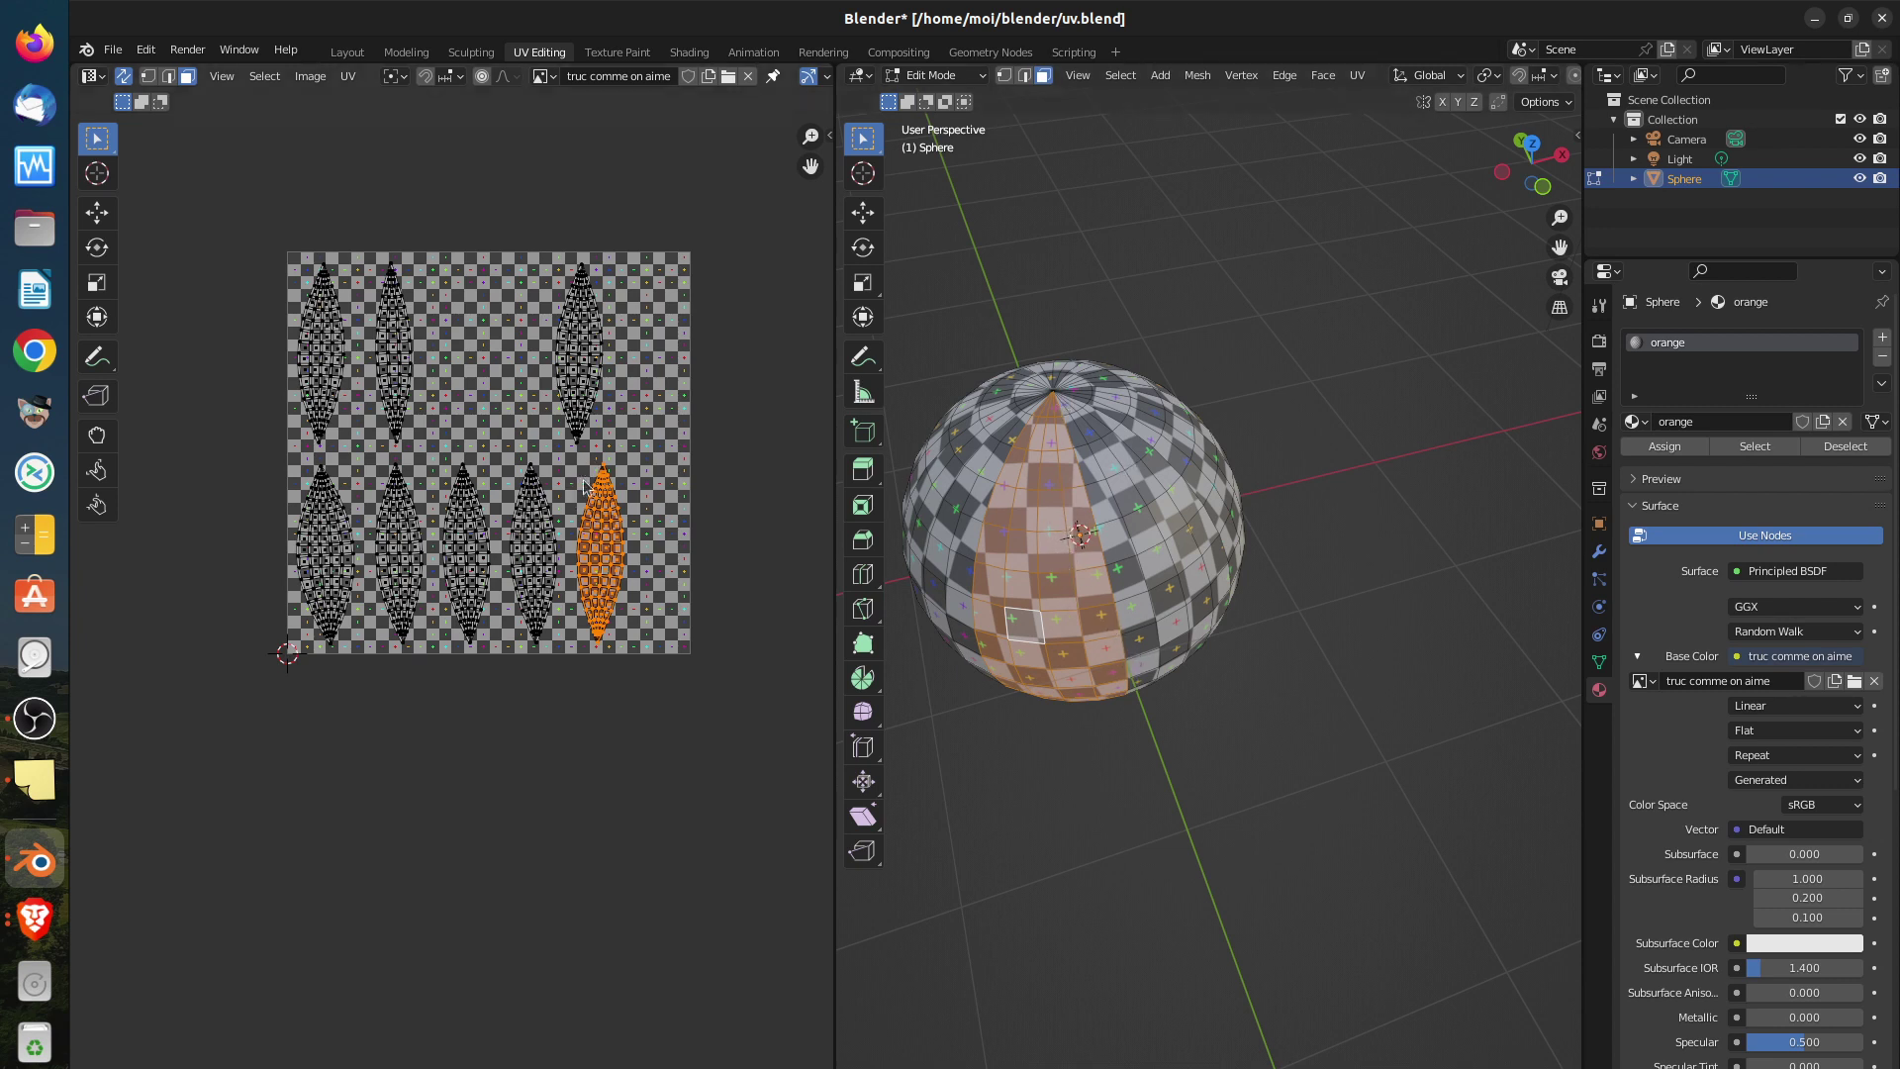
# Select all UV islands, recreate the sphere's seams with Seams from Islands, and inspect them around the mesh
pyautogui.click(574, 436)
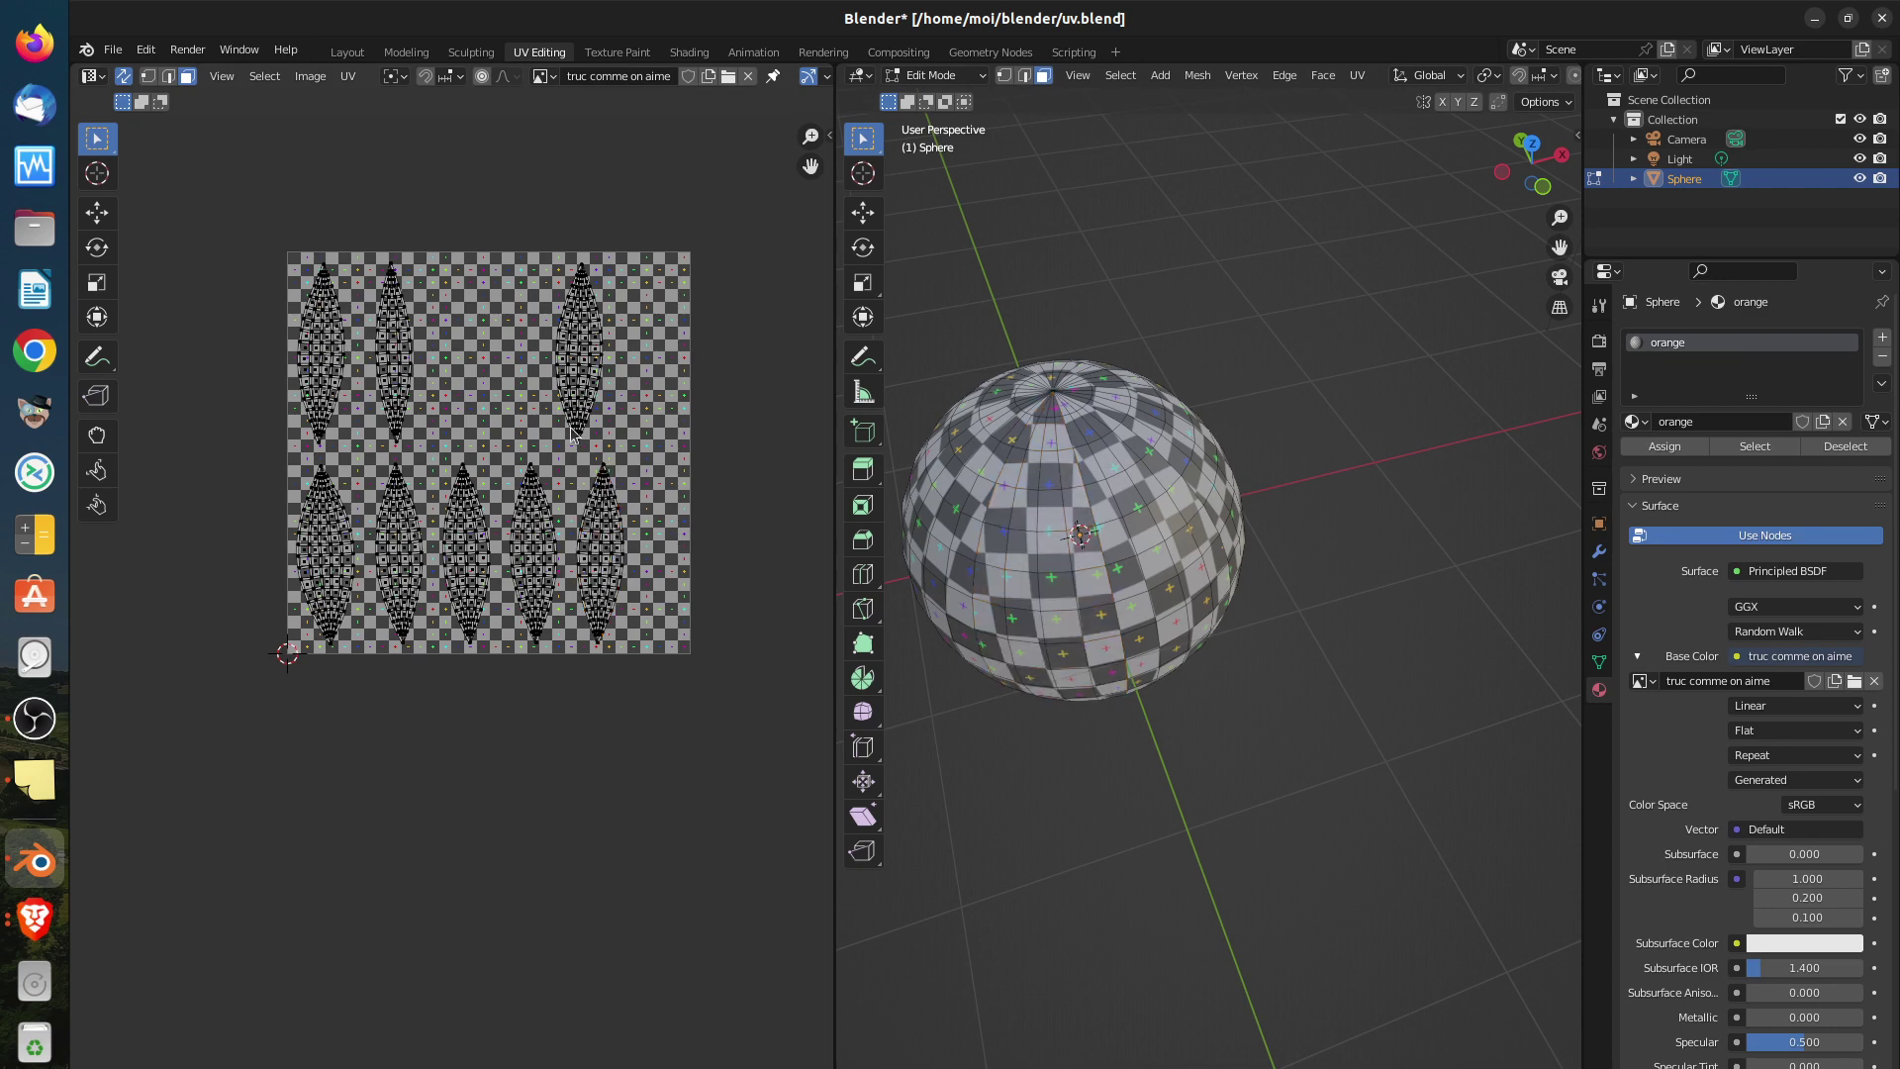
pyautogui.press('a')
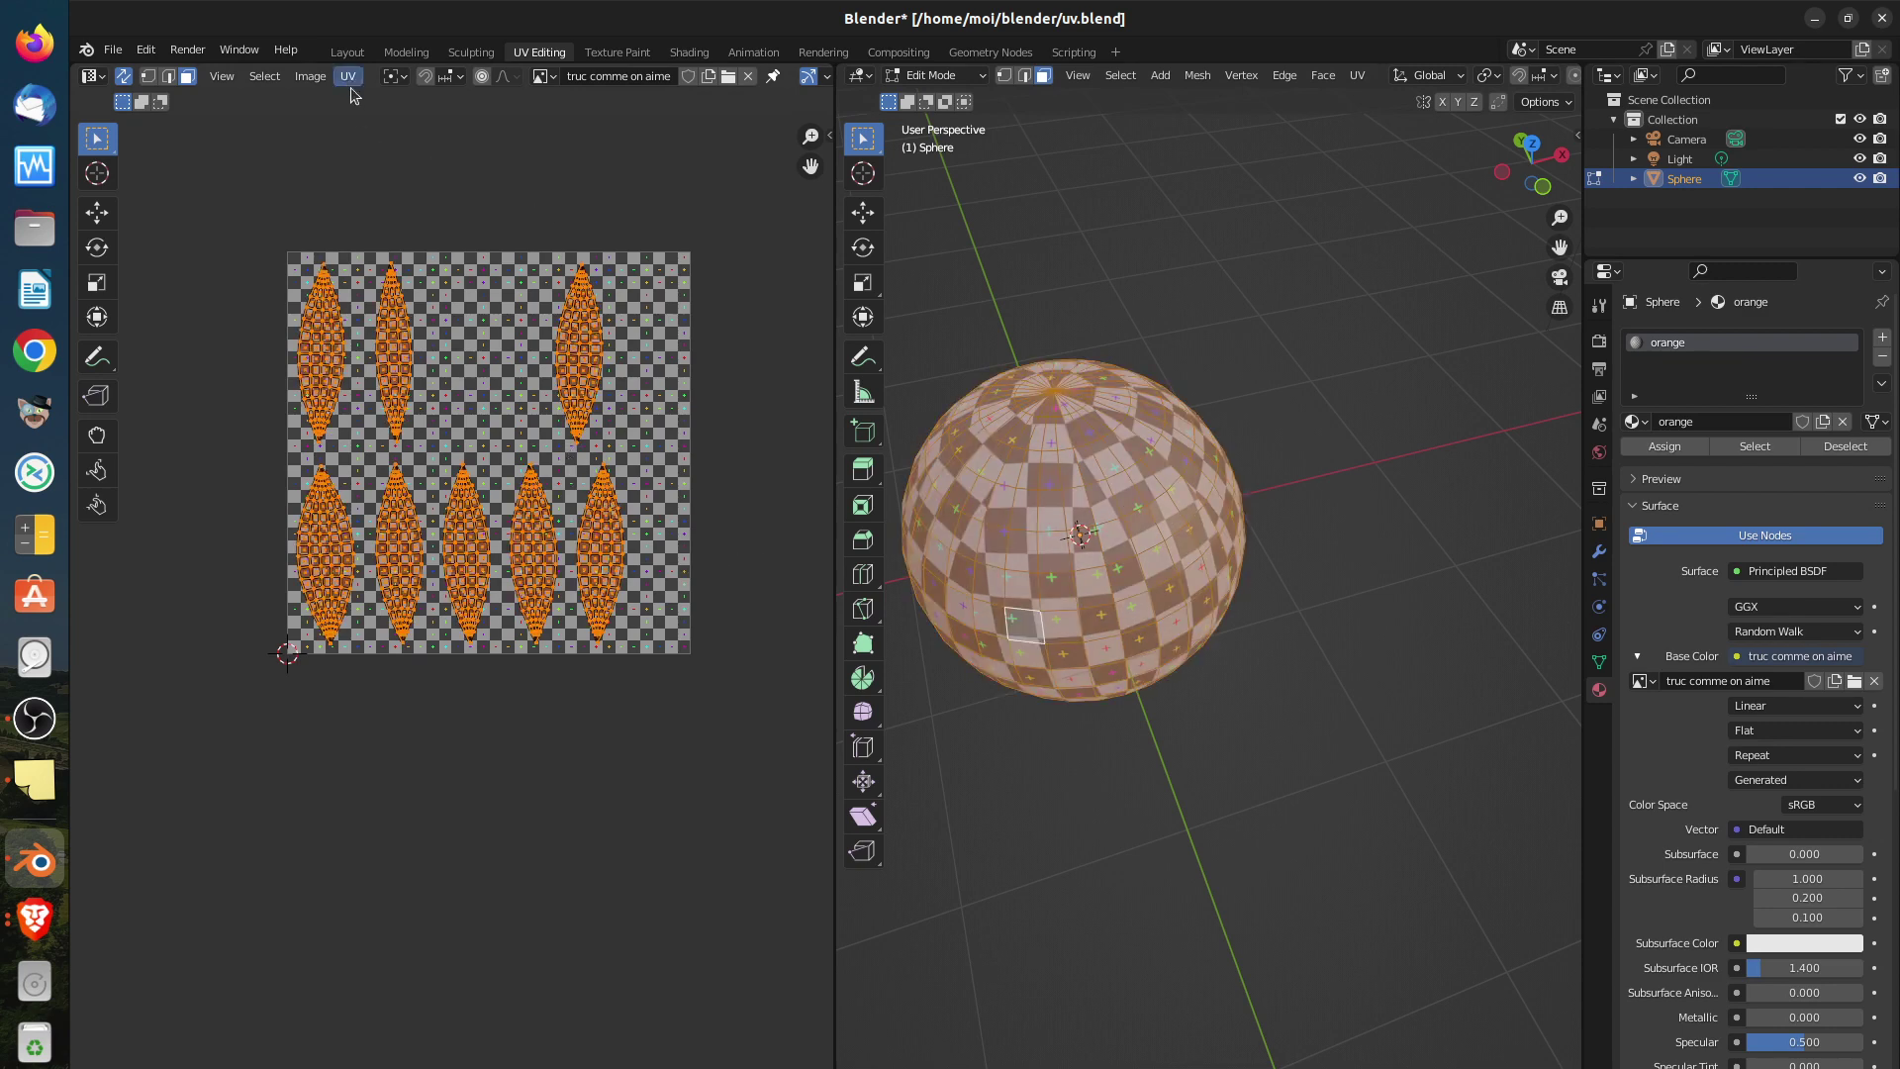
pyautogui.rightClick(410, 188)
pyautogui.moveTo(411, 188)
pyautogui.click(349, 76)
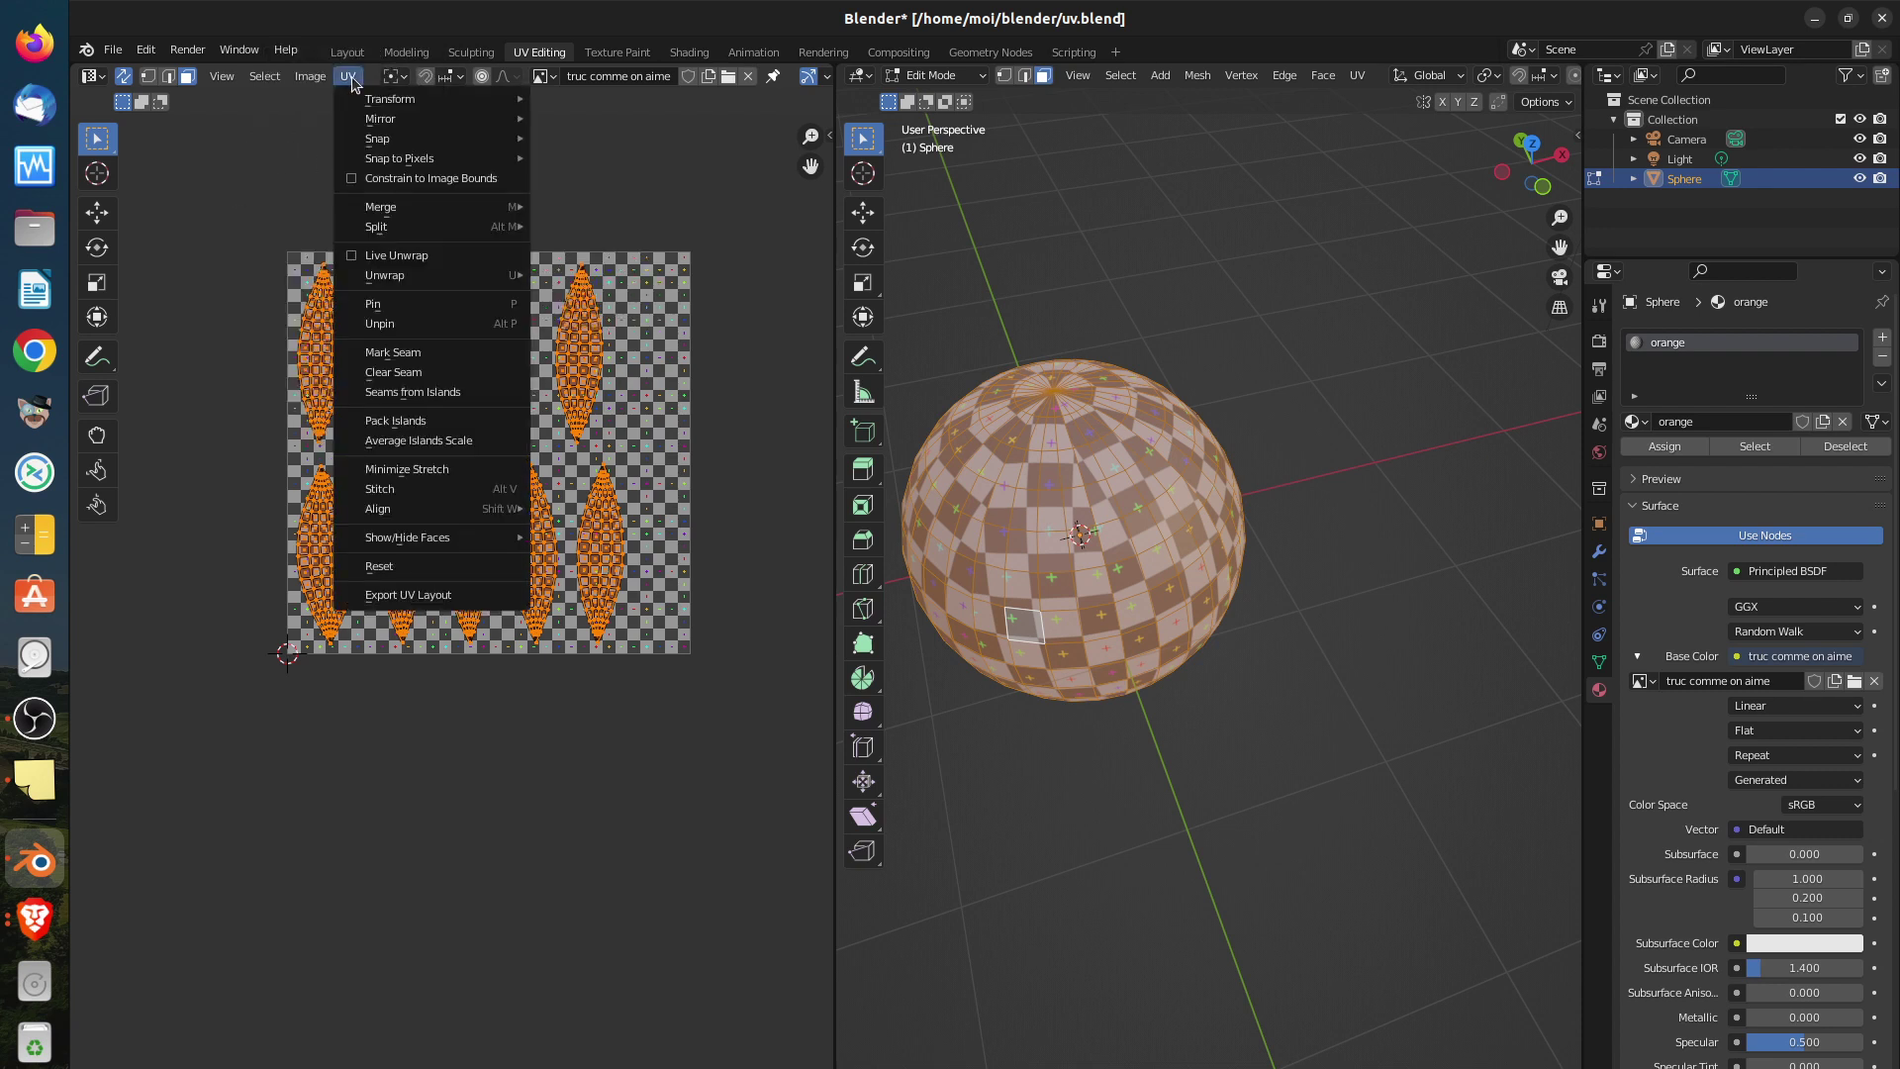
pyautogui.click(446, 394)
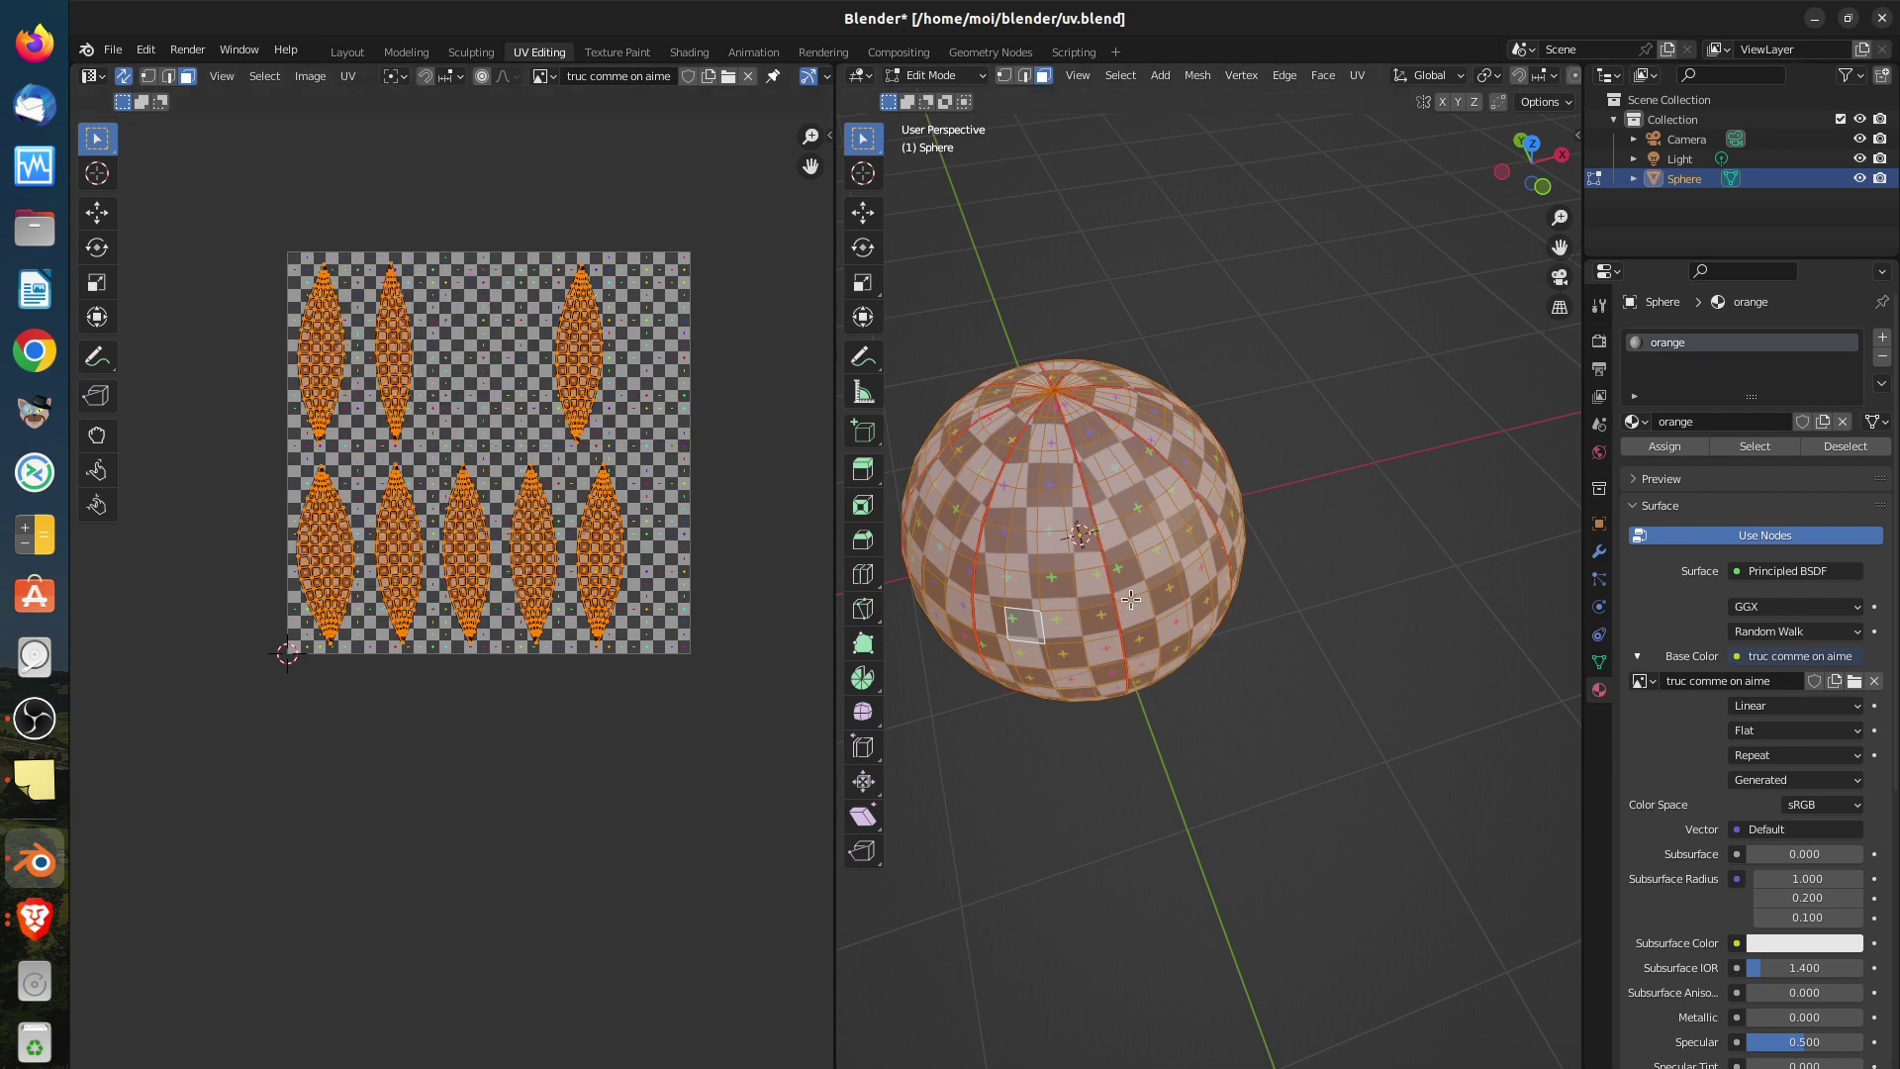
pyautogui.moveTo(1133, 650); pyautogui.dragTo(1044, 625, button='middle')
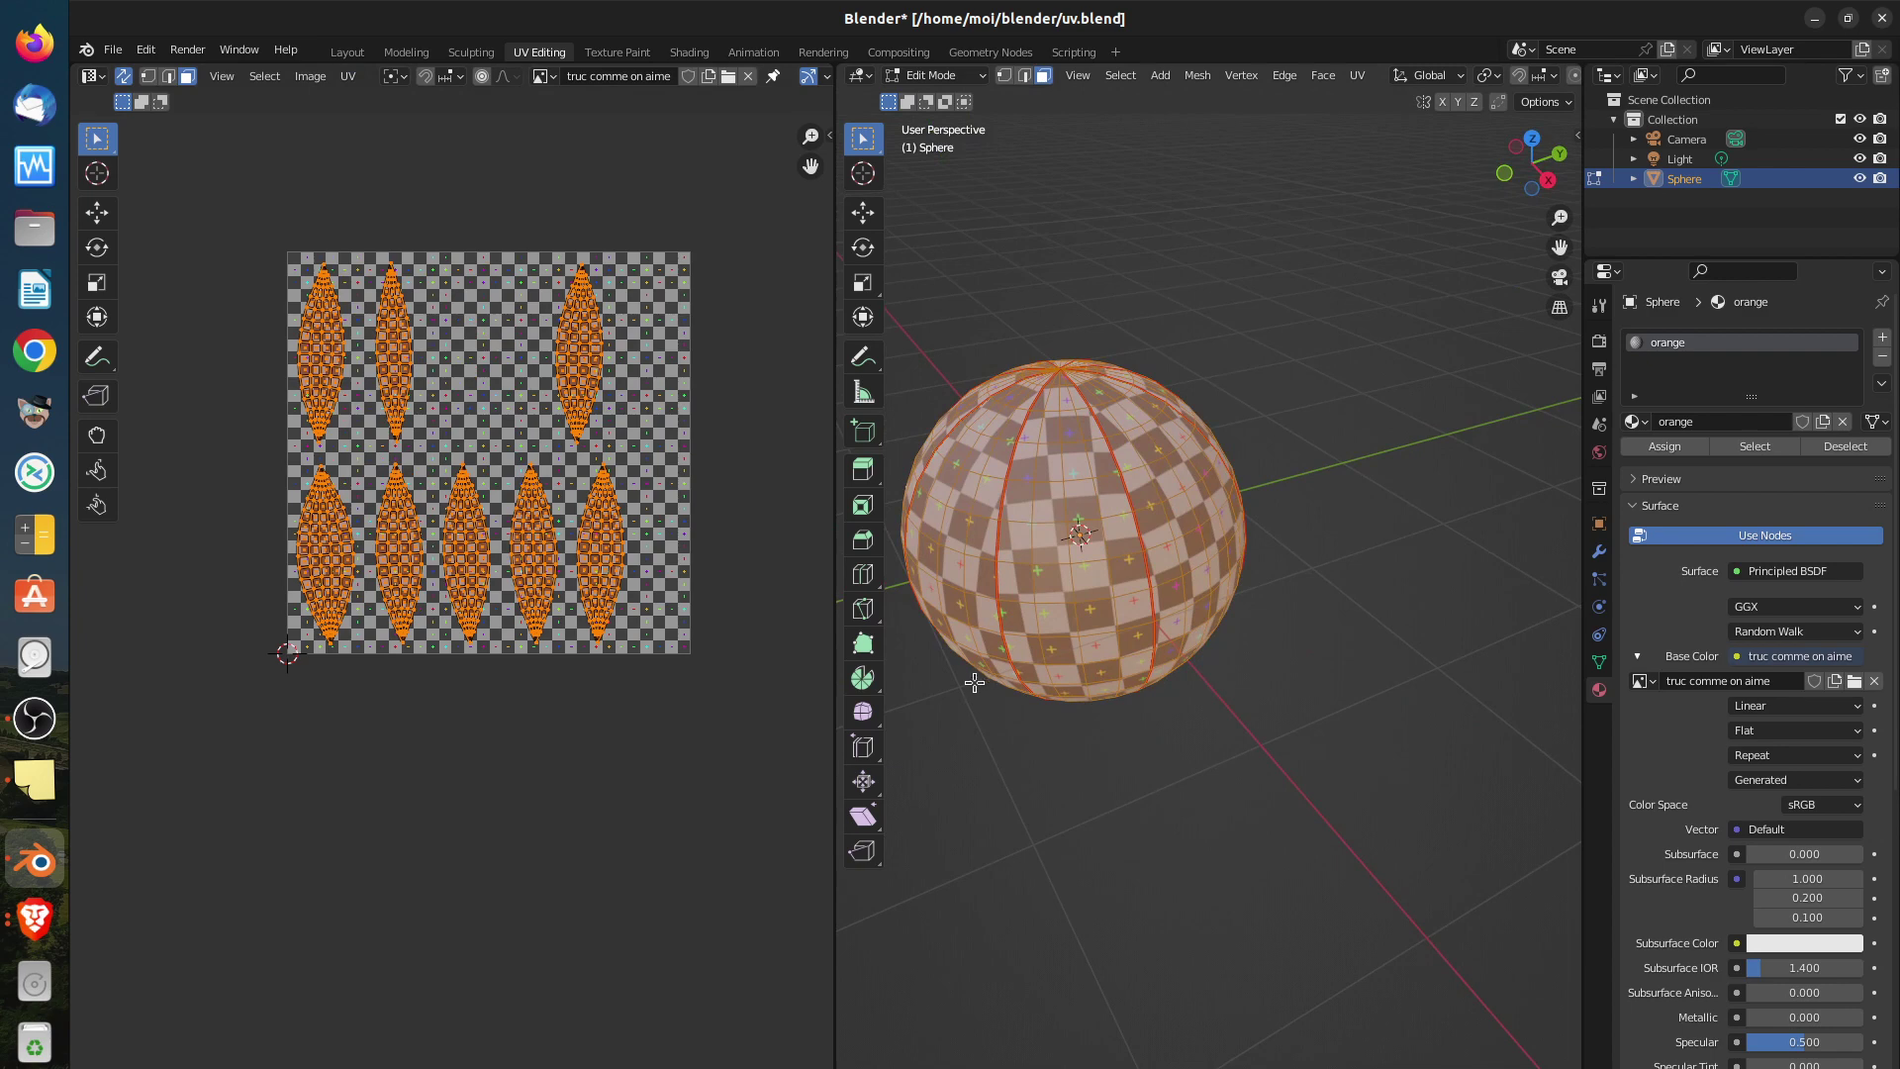
pyautogui.moveTo(977, 683); pyautogui.dragTo(1235, 650, button='middle')
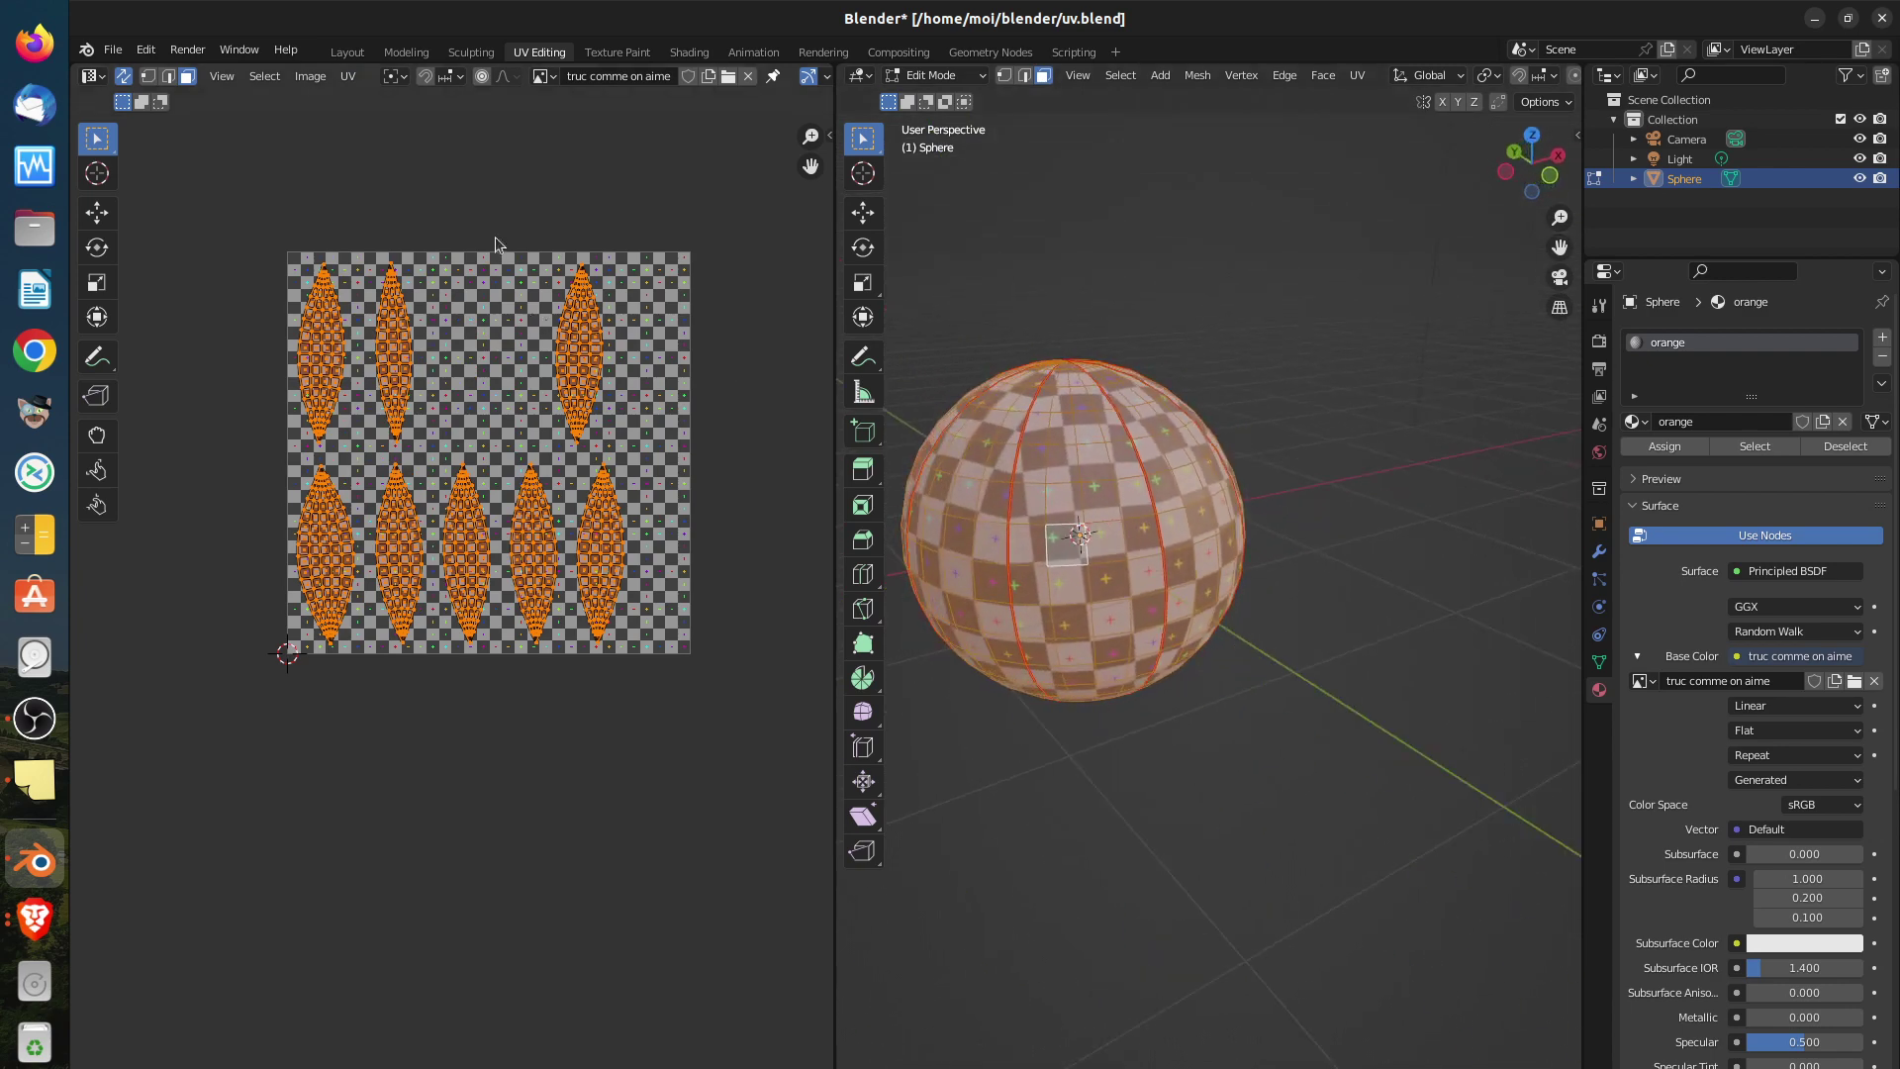
# Clear the seams recreated from the UV islands on the whole sphere and check the mesh from above
pyautogui.press('u')
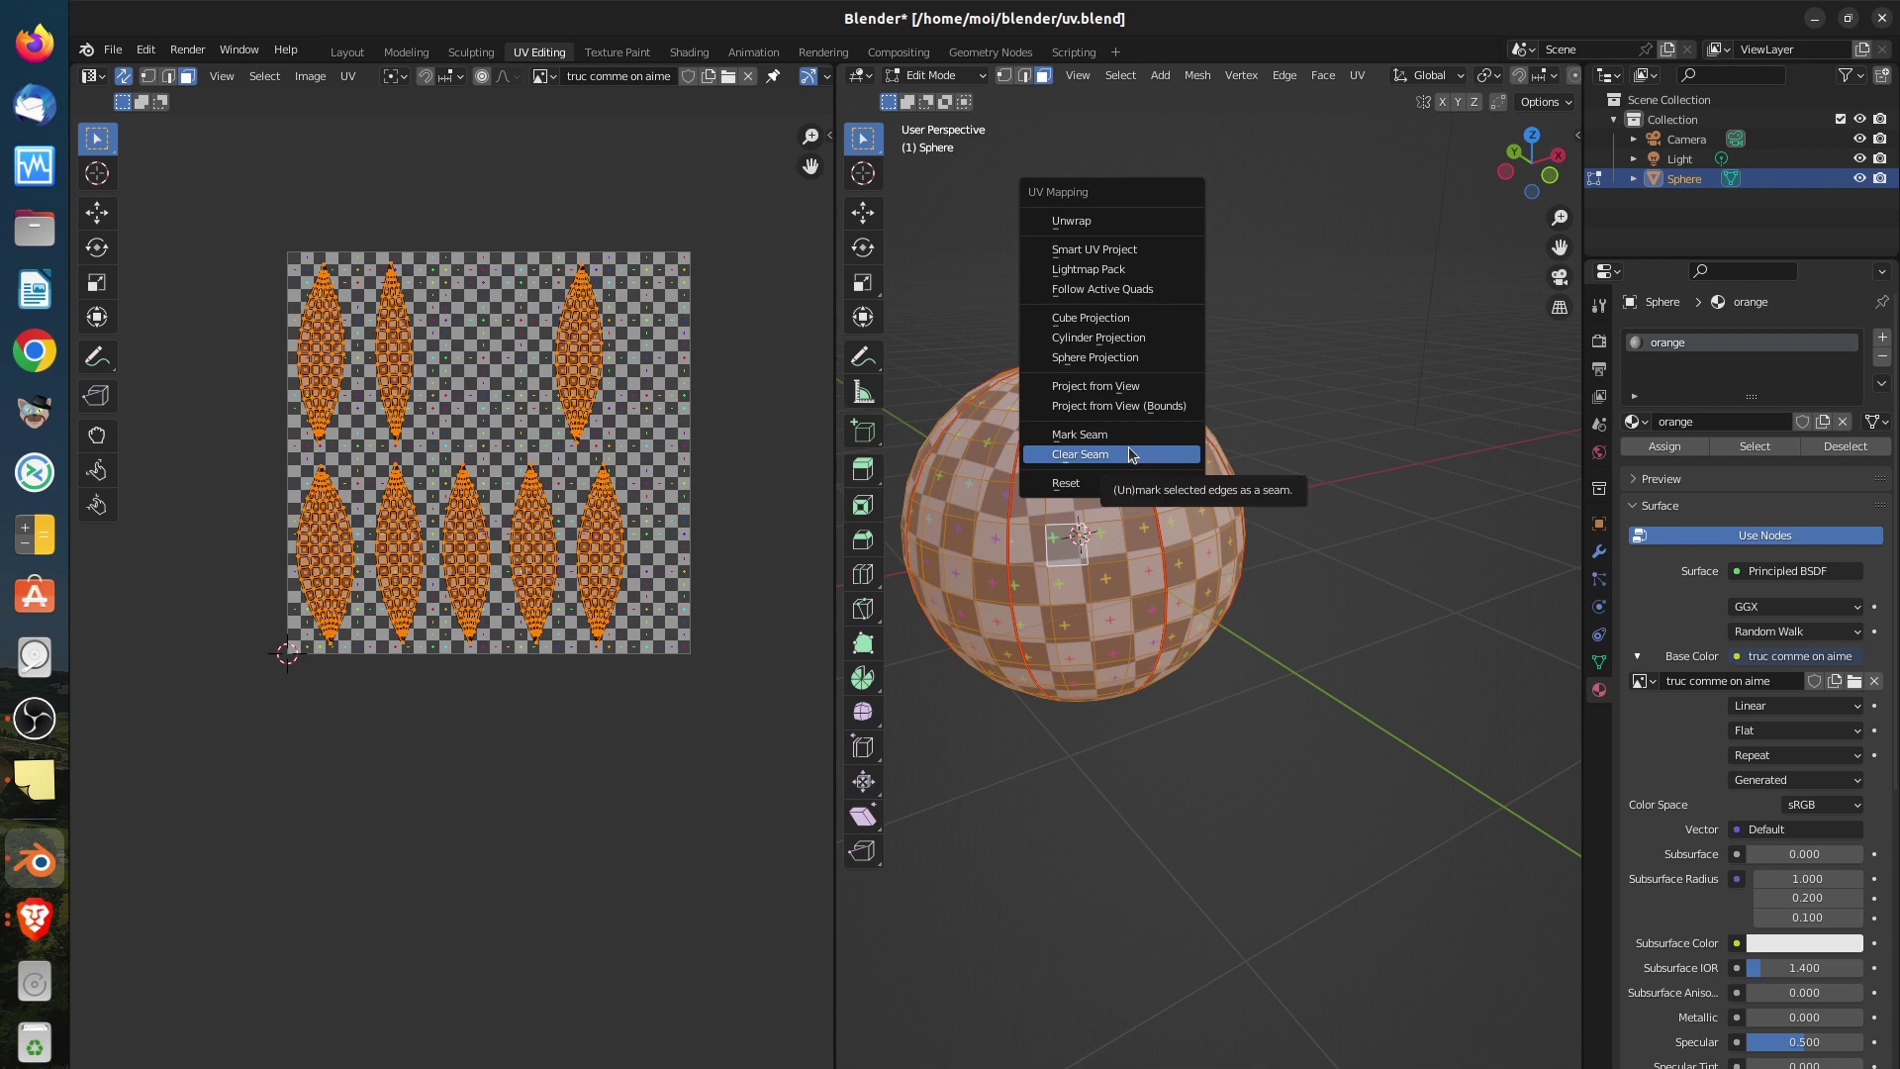
pyautogui.click(1131, 454)
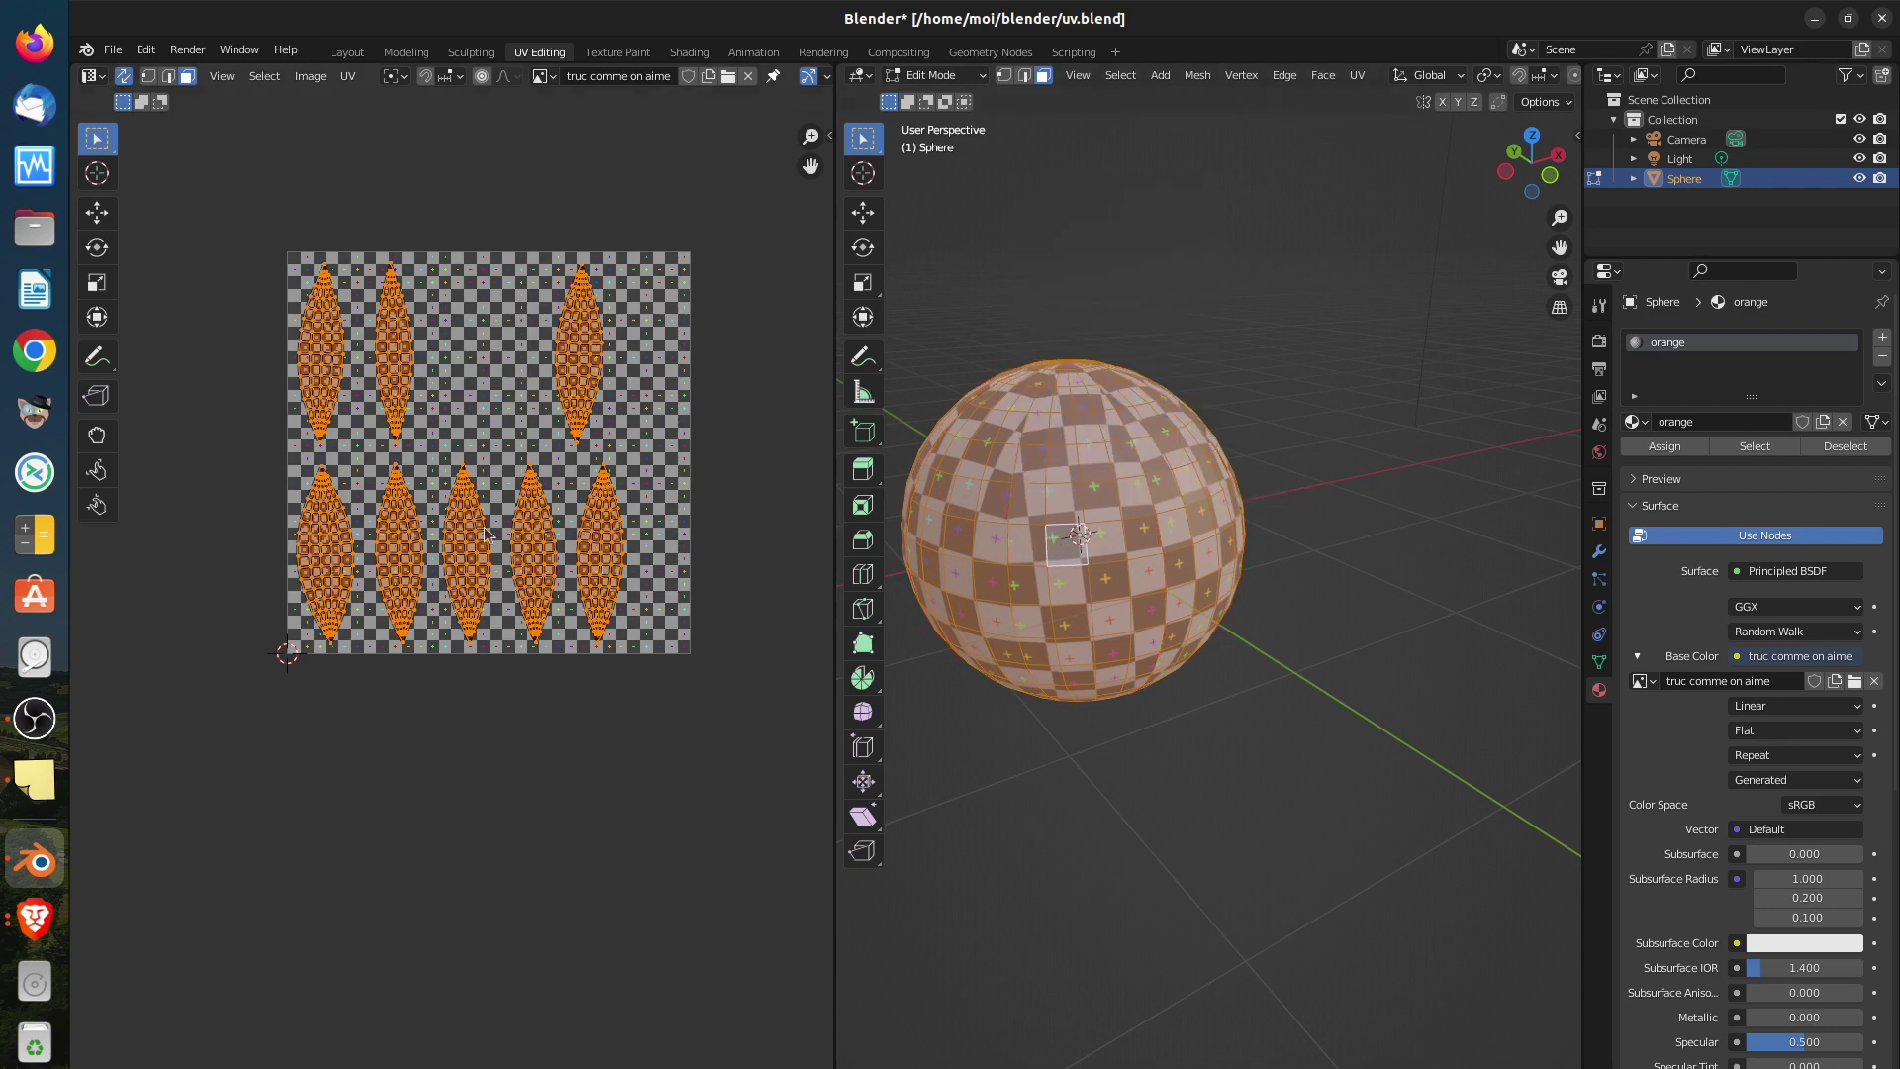
pyautogui.moveTo(1144, 517)
pyautogui.mouseDown(button='middle')
pyautogui.moveTo(1059, 465)
pyautogui.moveTo(1109, 508)
pyautogui.mouseUp(button='middle')
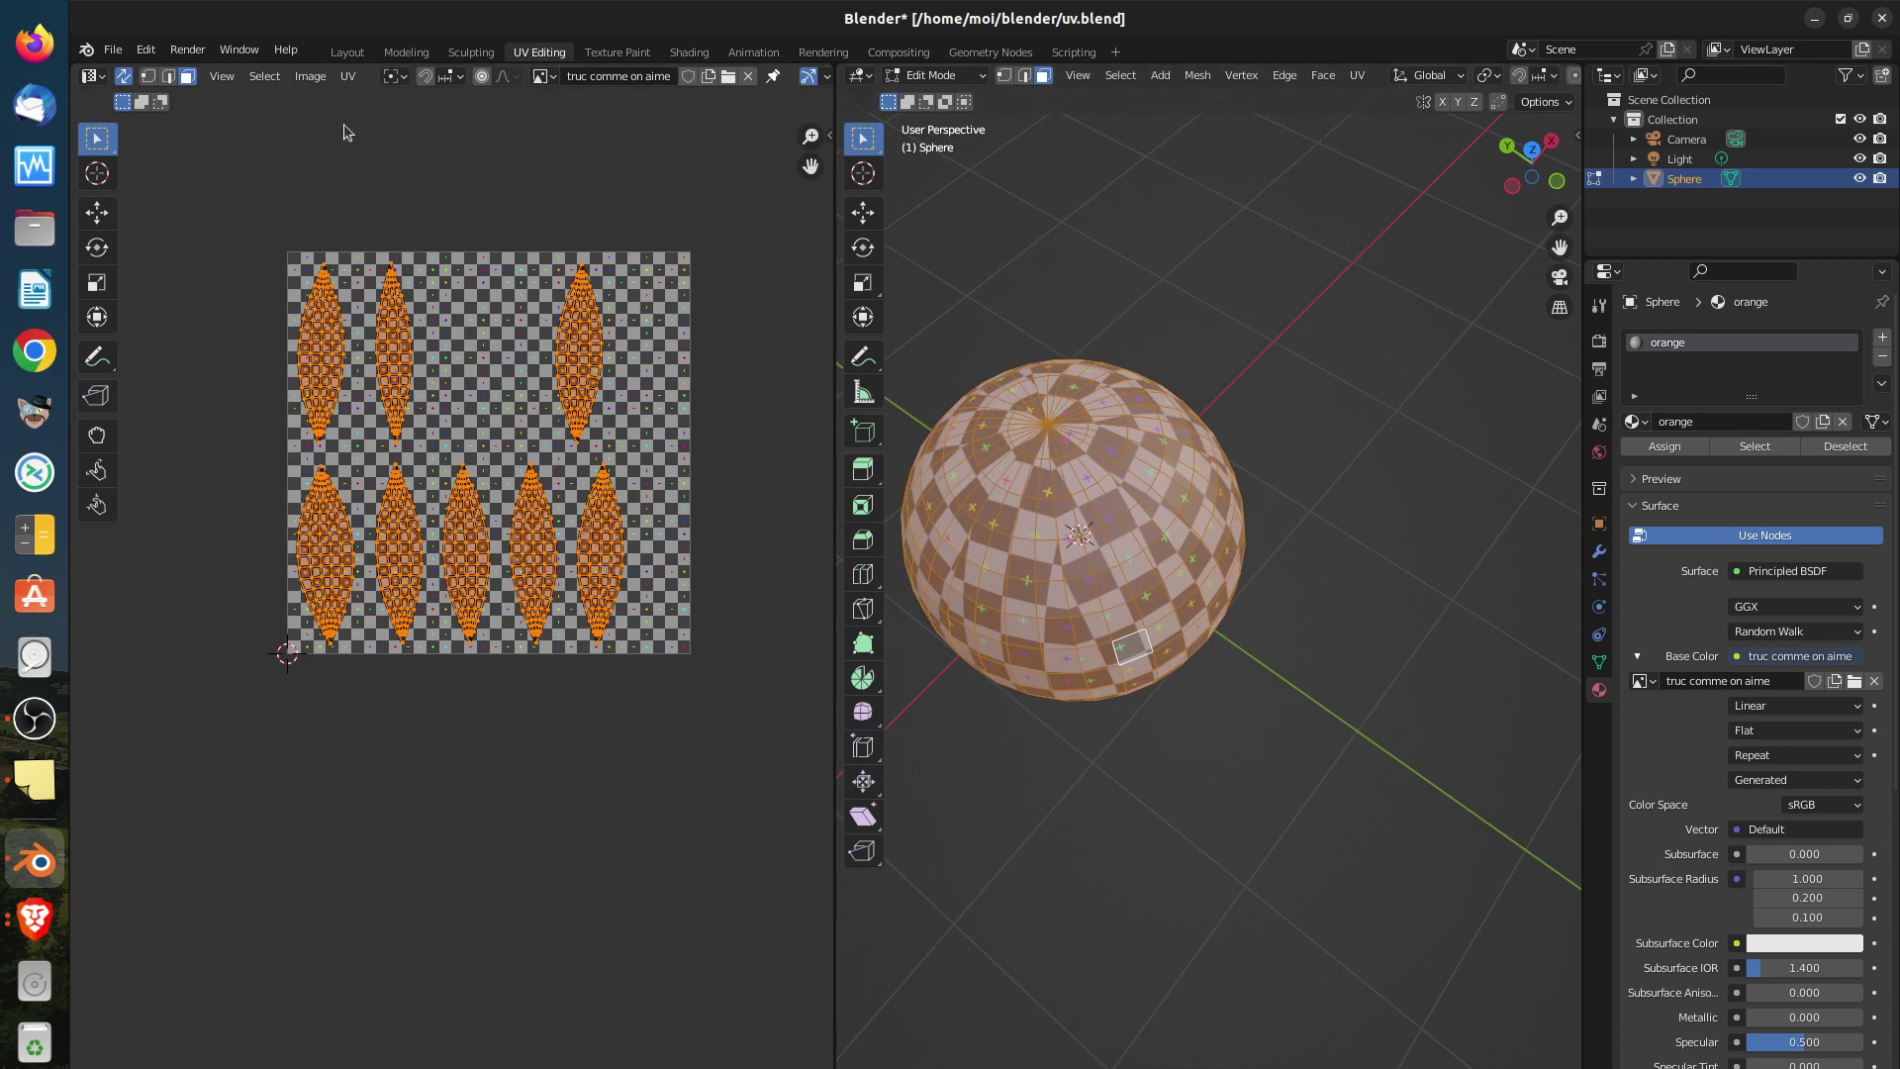
# Select all UV islands, generate the sphere's seams with Seams from Islands, and inspect them on the mesh
pyautogui.click(239, 217)
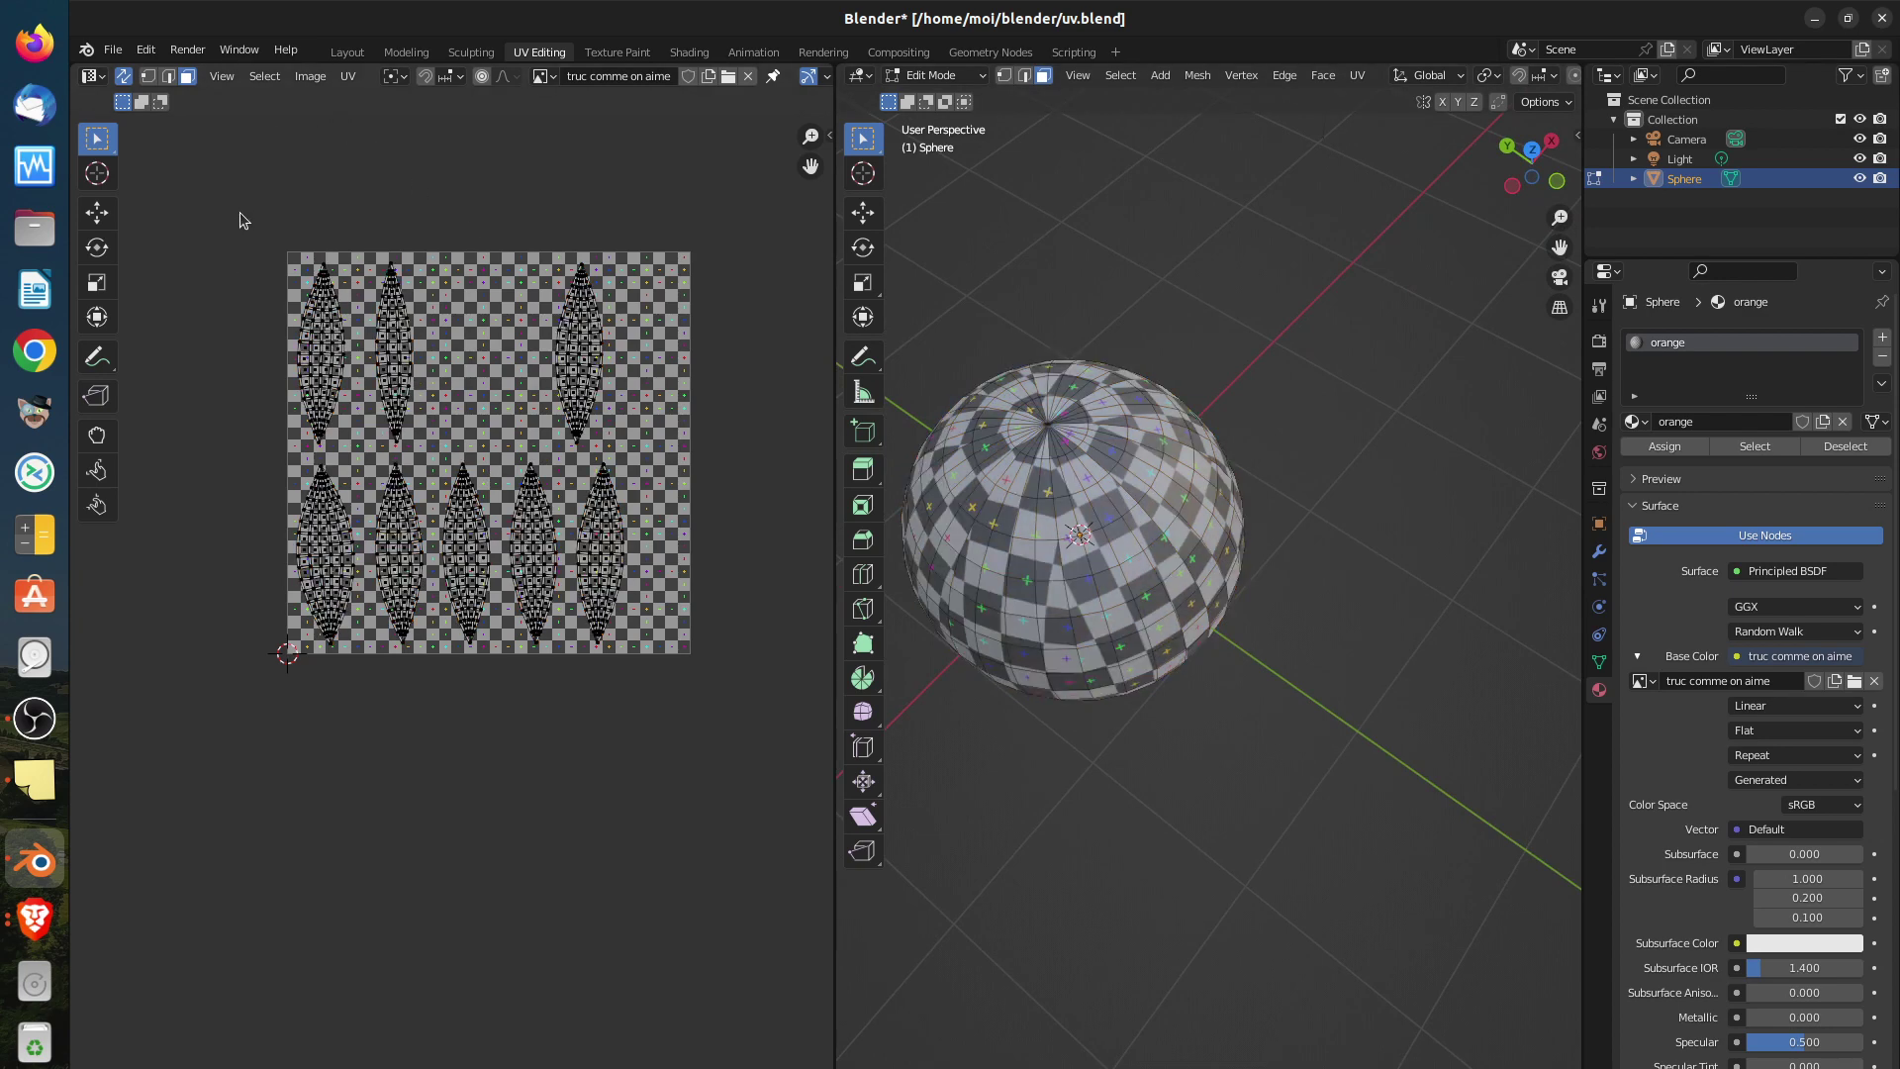
pyautogui.press('b')
pyautogui.moveTo(239, 214); pyautogui.dragTo(697, 763)
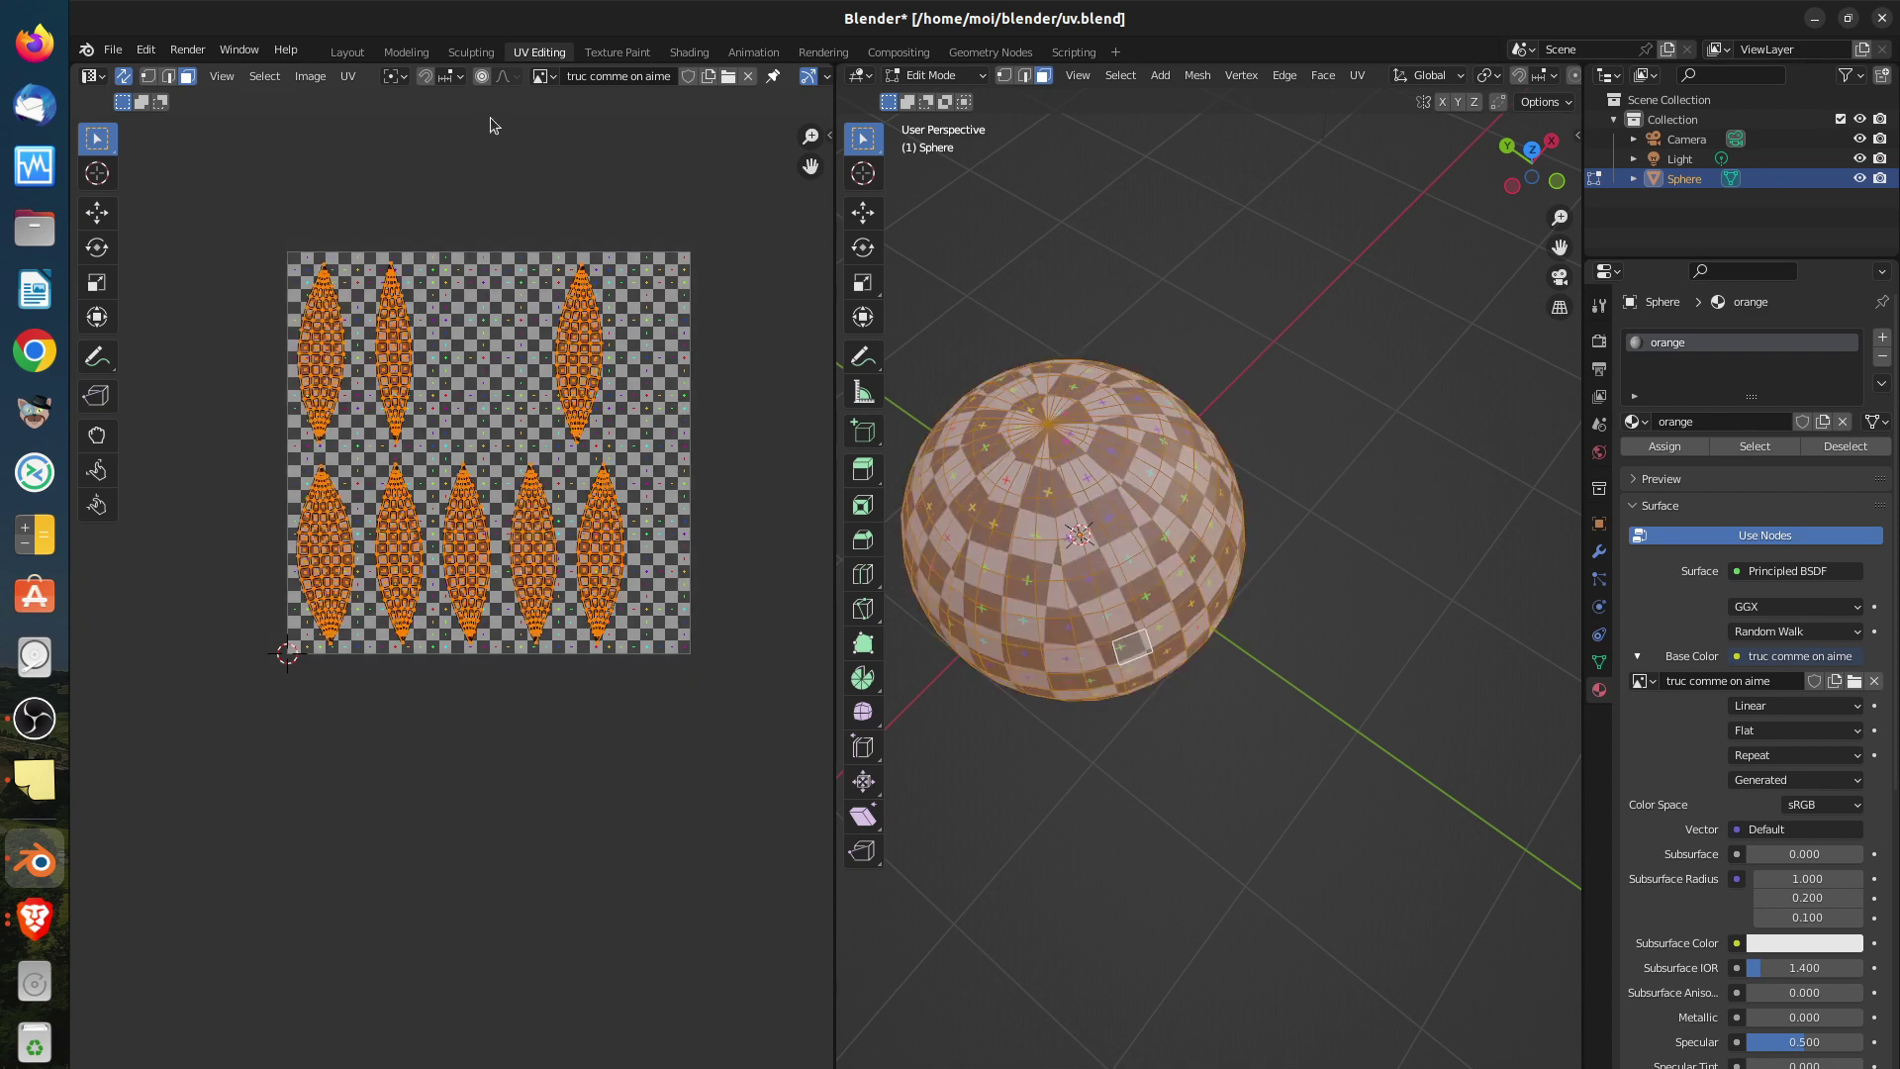
pyautogui.click(350, 78)
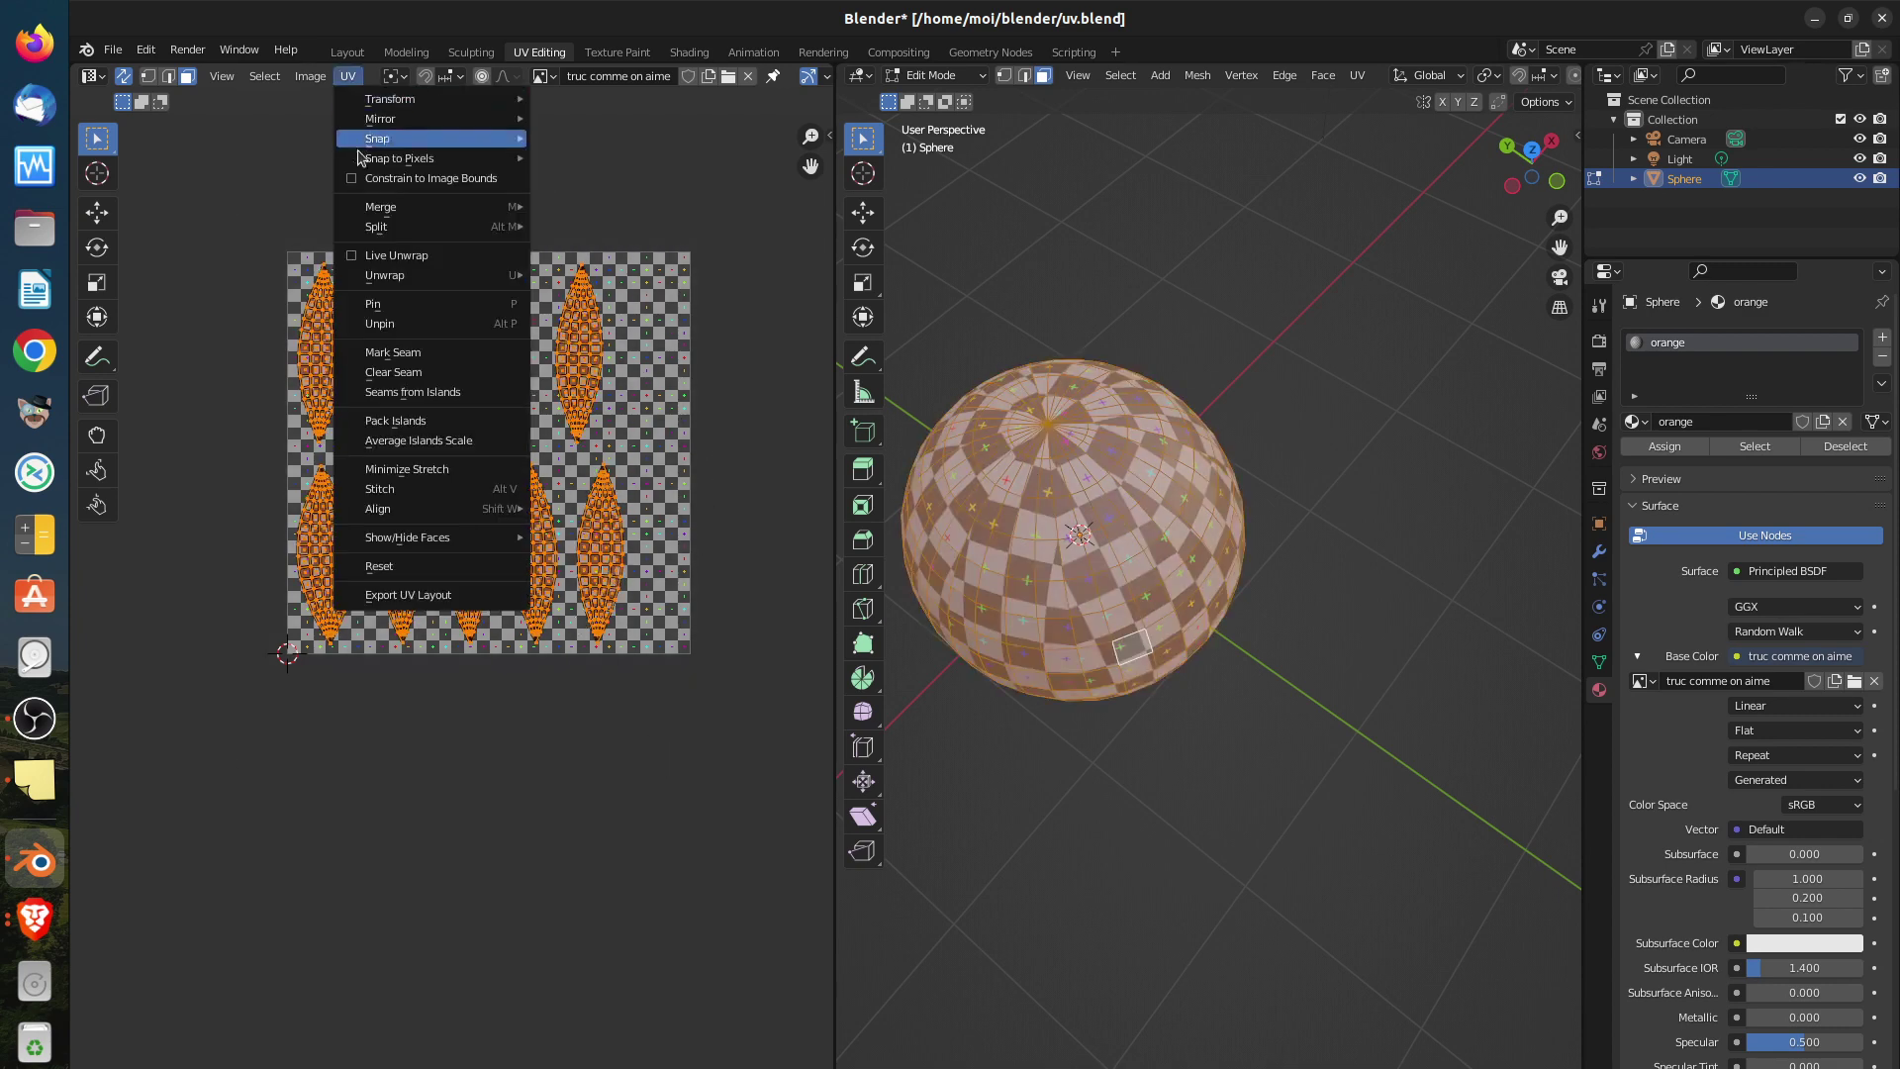
pyautogui.click(452, 394)
pyautogui.scroll(2, 1060, 566)
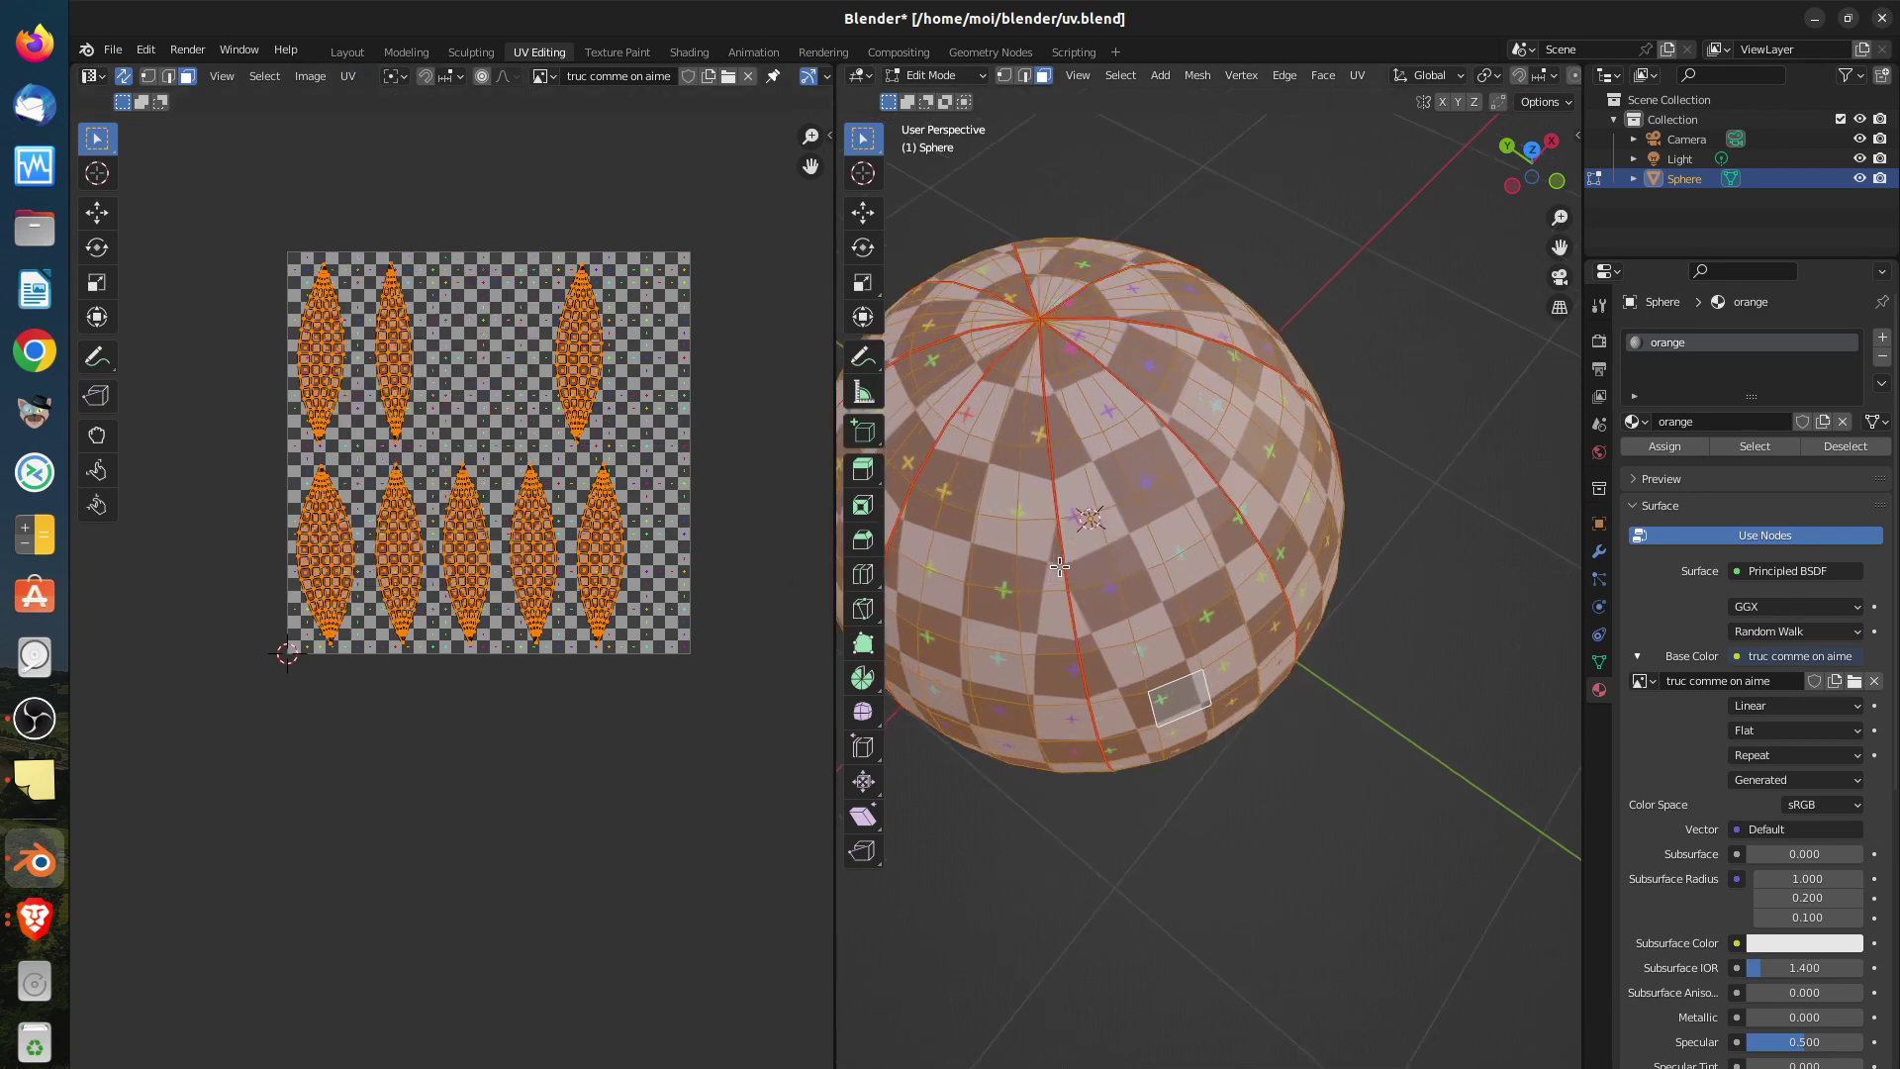
pyautogui.moveTo(1135, 662)
pyautogui.mouseDown(button='middle')
pyautogui.moveTo(1159, 392)
pyautogui.moveTo(1106, 666)
pyautogui.mouseUp(button='middle')
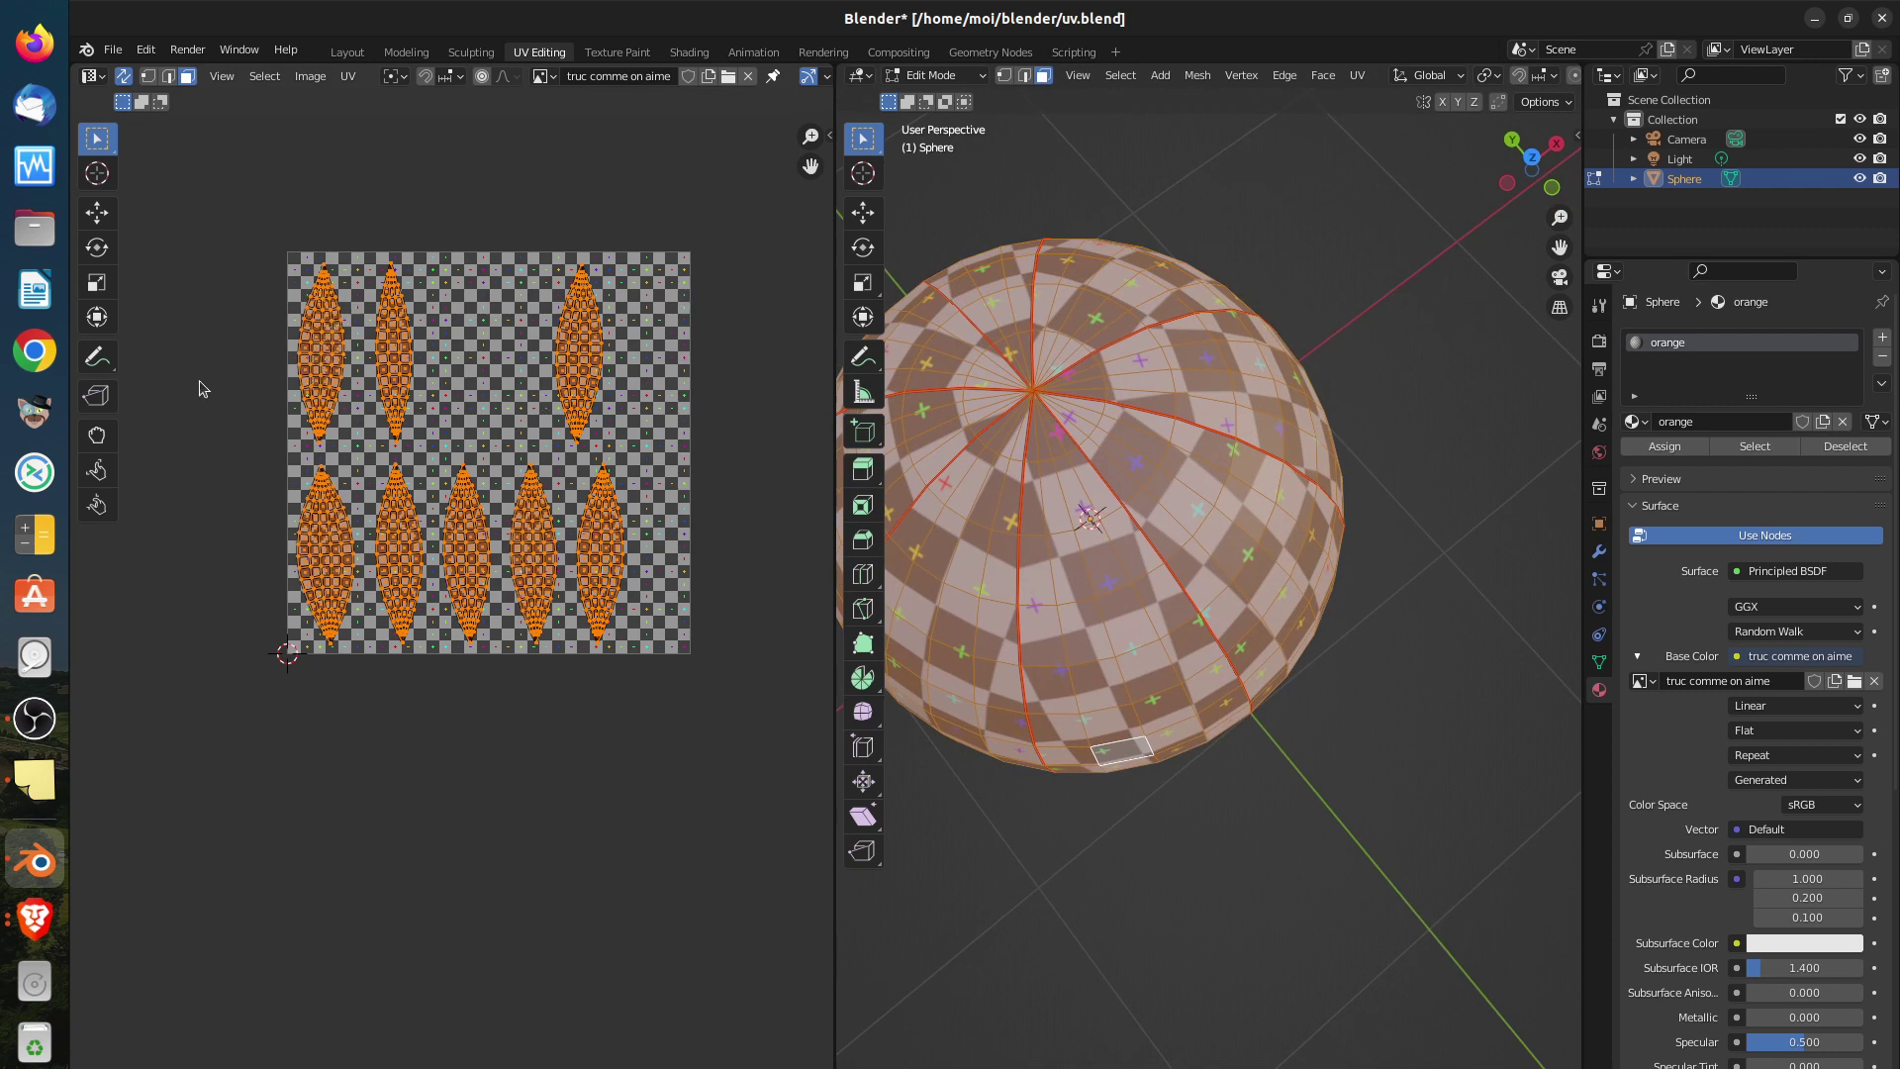
# Apply Average Islands Scale to all selected UV islands and check the sphere from above
pyautogui.click(347, 77)
pyautogui.click(406, 440)
pyautogui.moveTo(1169, 642); pyautogui.dragTo(1073, 491, button='middle')
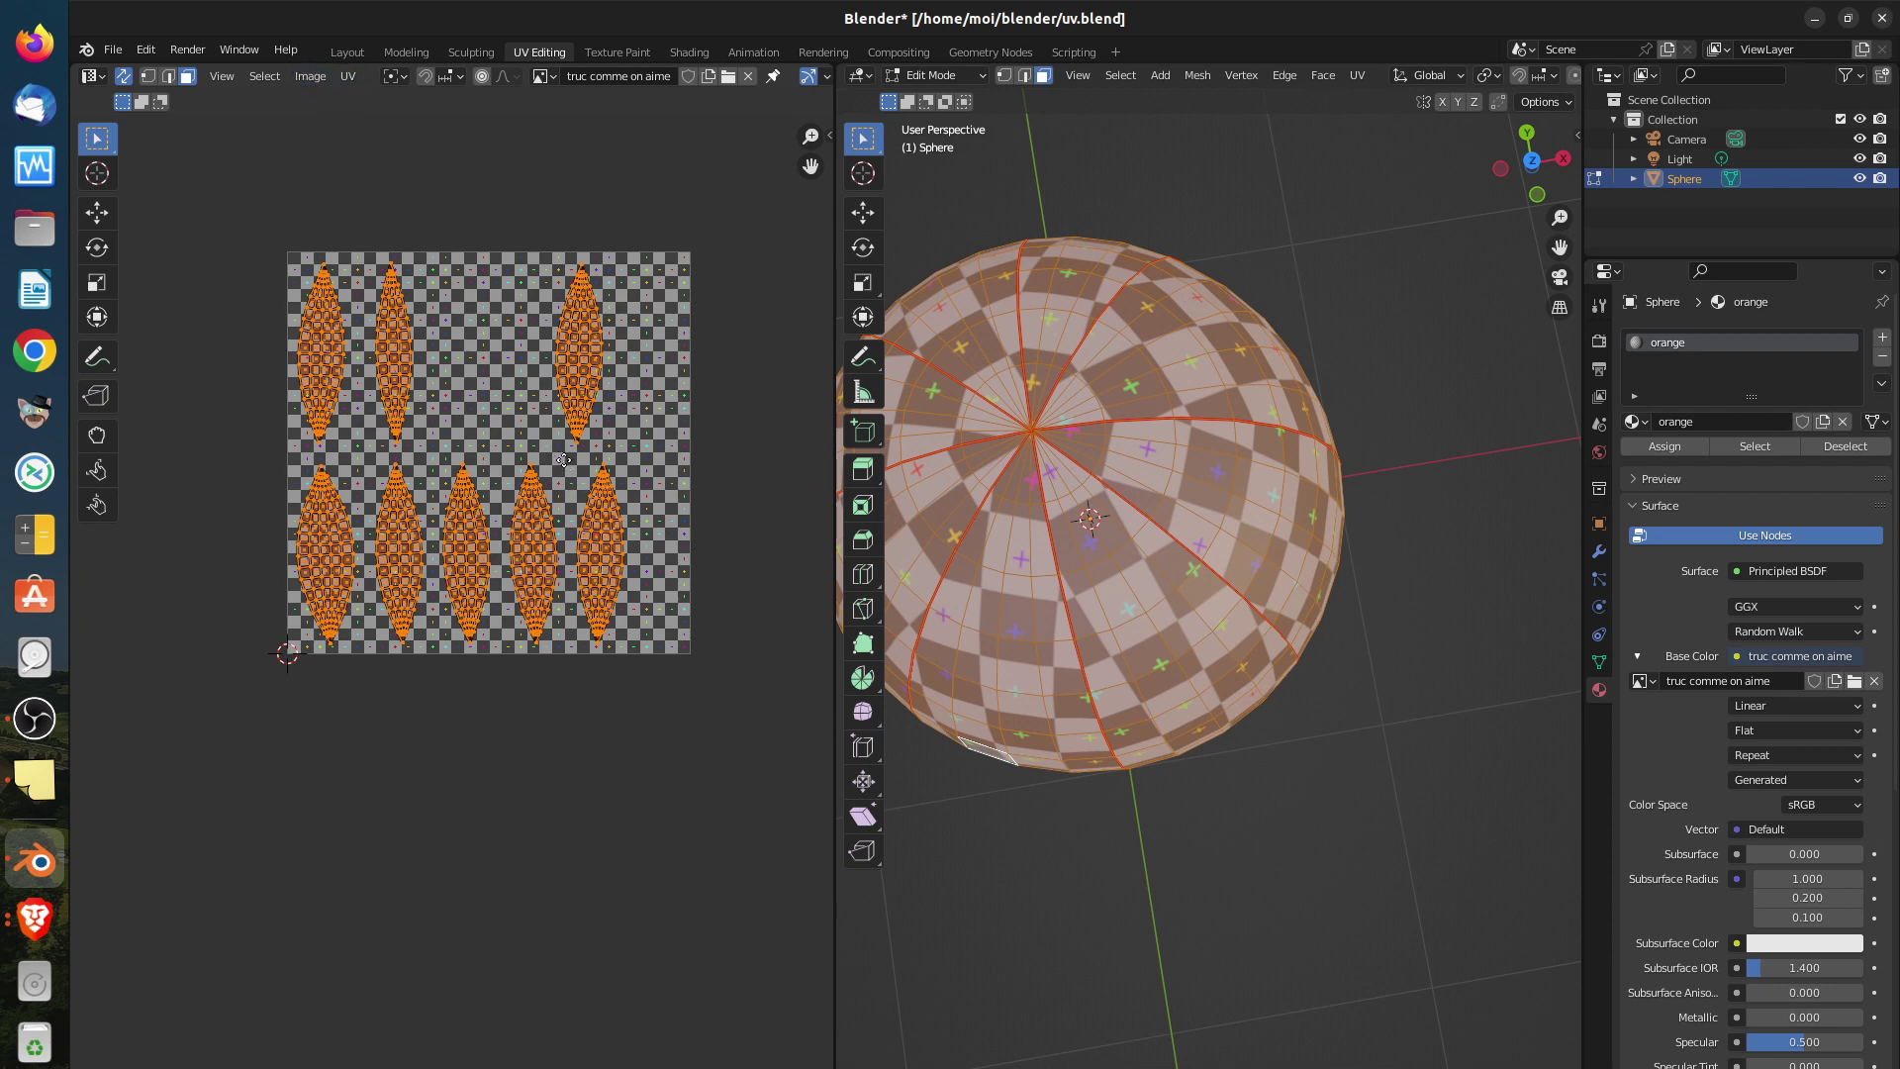
# Run Minimize Stretch on all selected UV islands, compare blends between 0.00 and 1.00, and apply a blend of 0.50
pyautogui.moveTo(563, 459); pyautogui.dragTo(610, 452, button='middle')
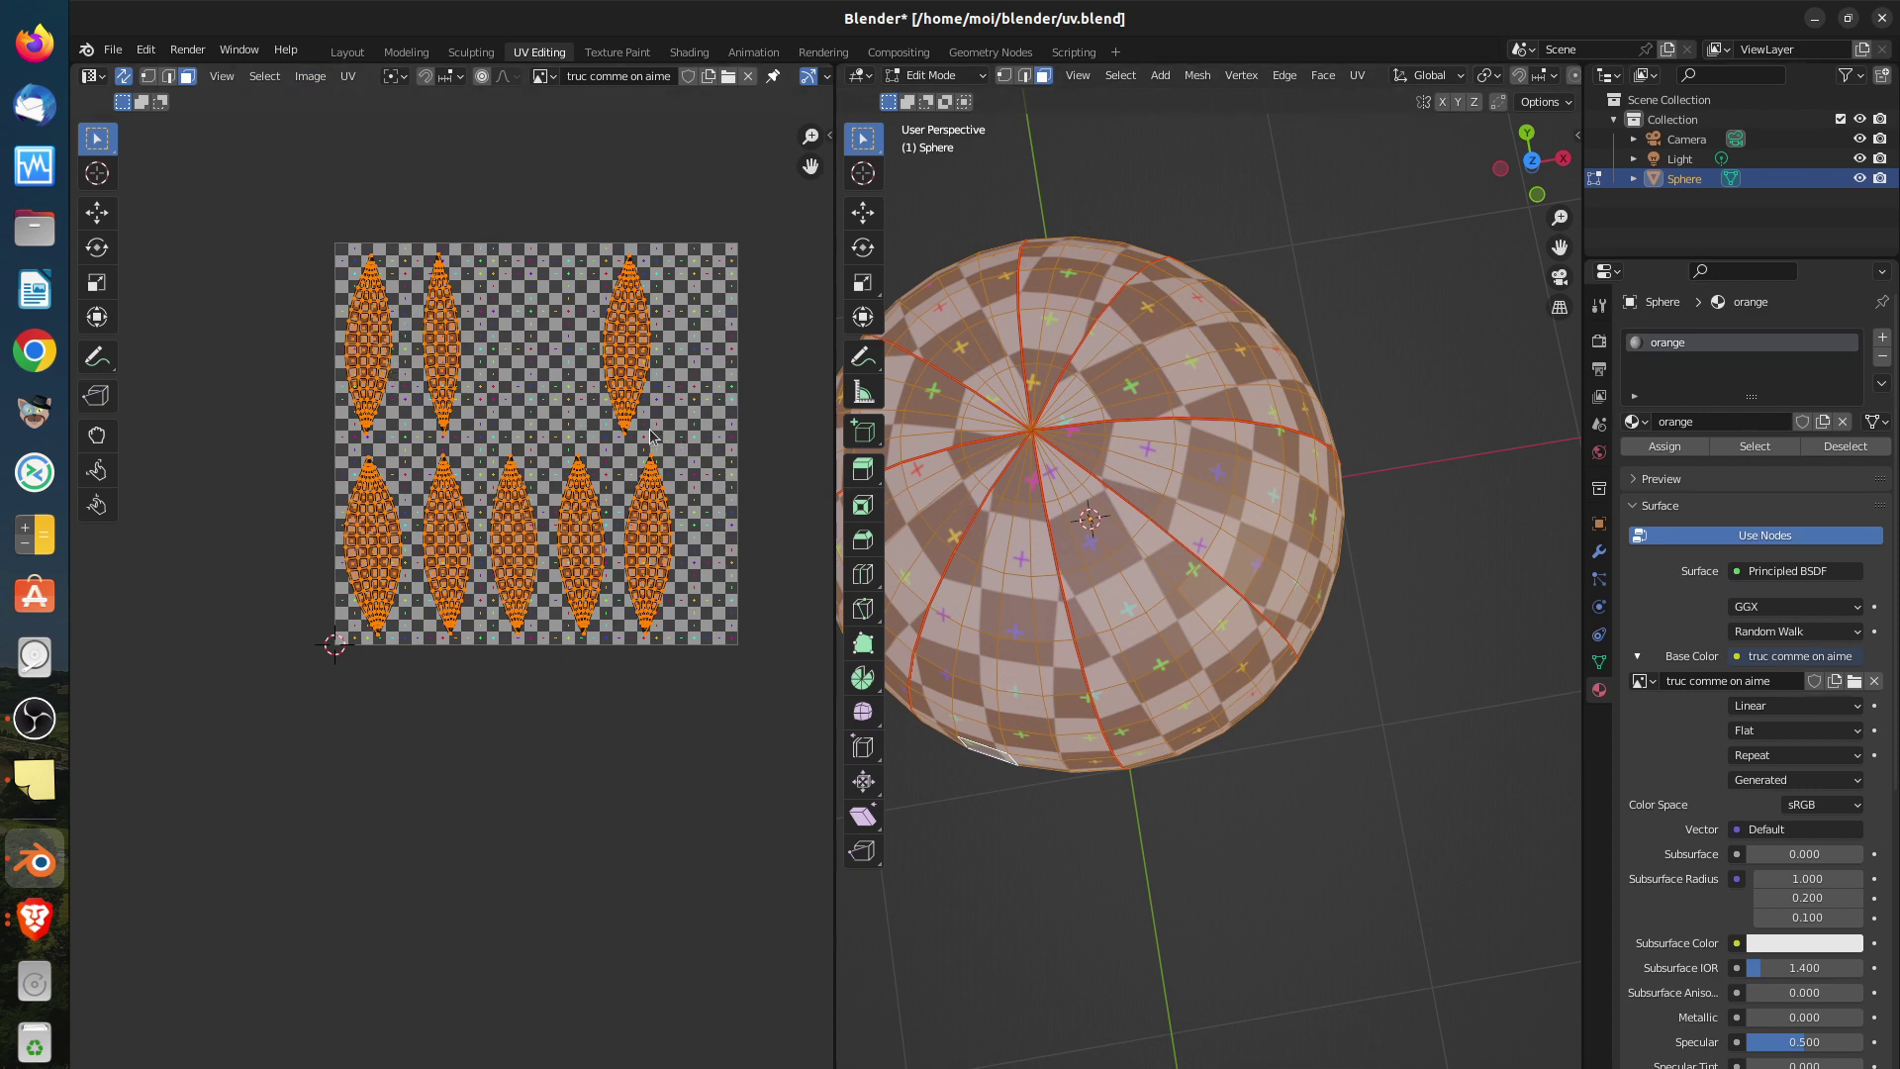
pyautogui.scroll(4, 610, 447)
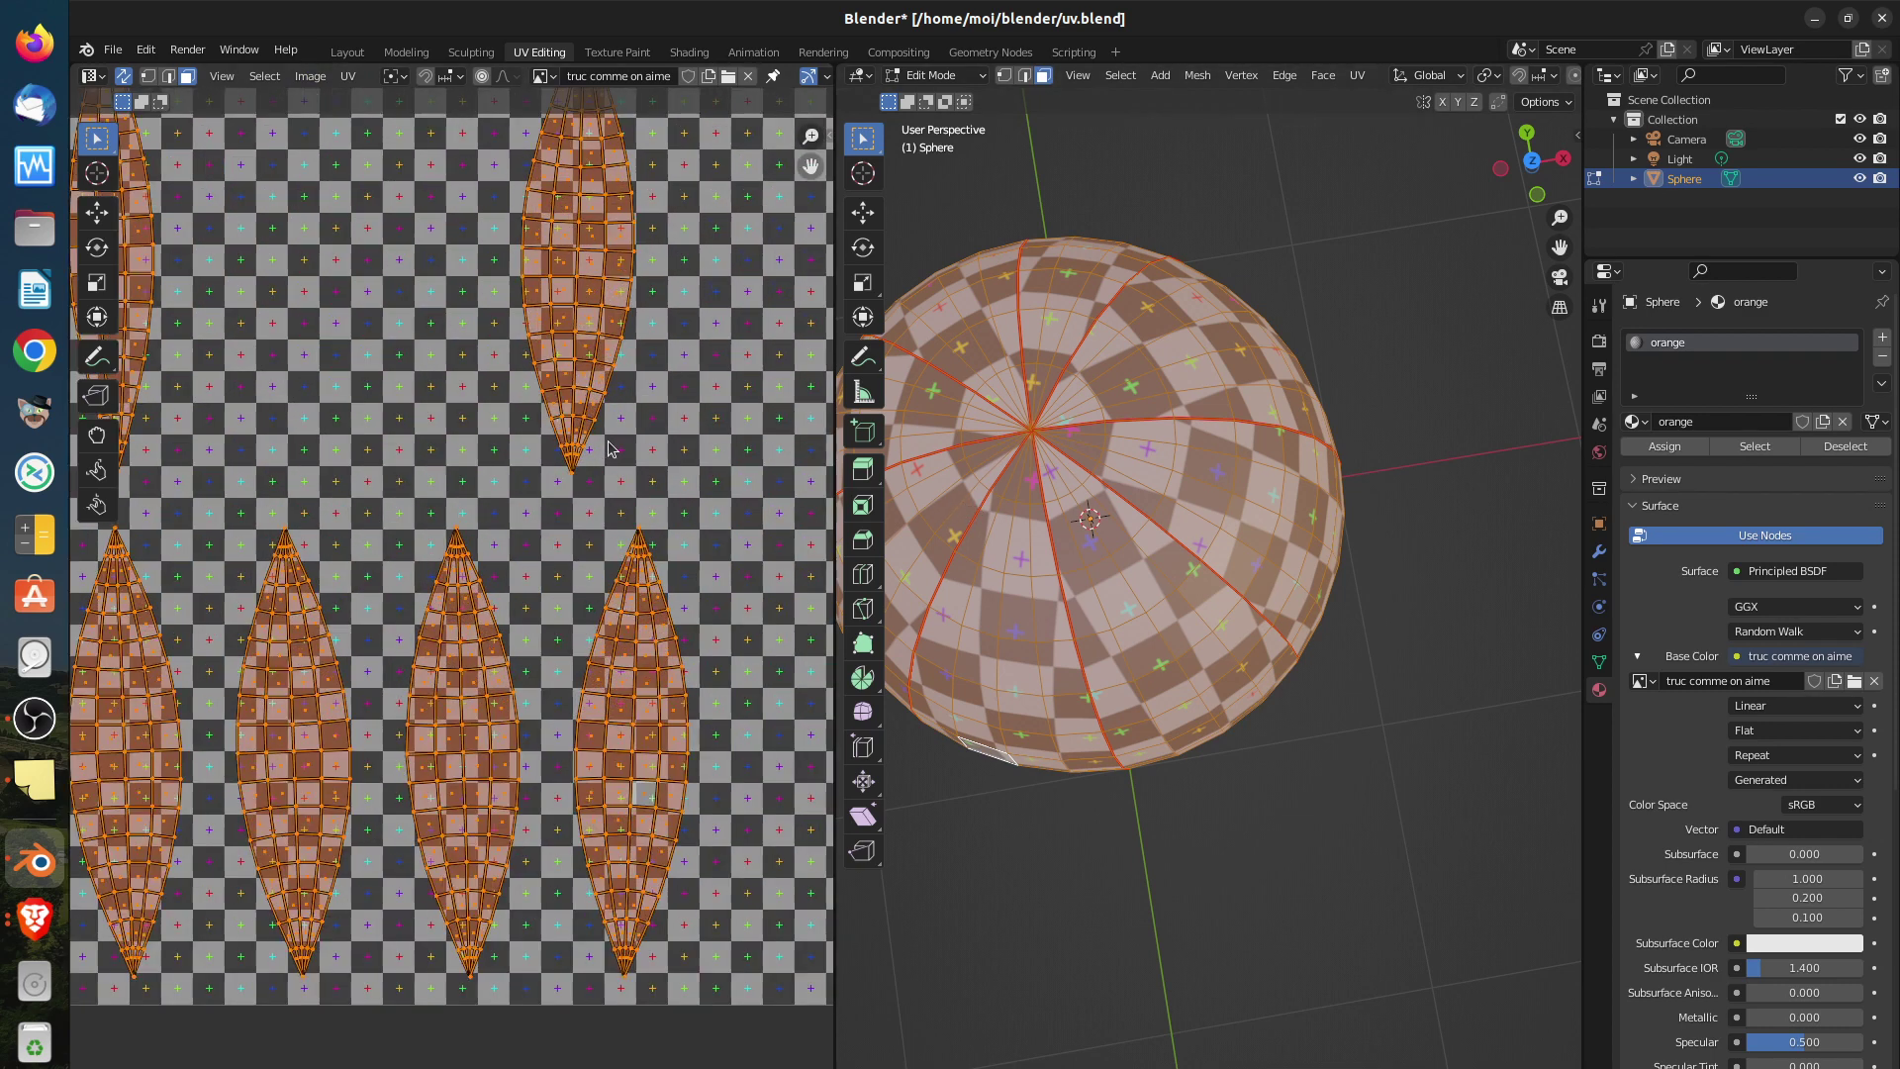
pyautogui.scroll(2, 611, 451)
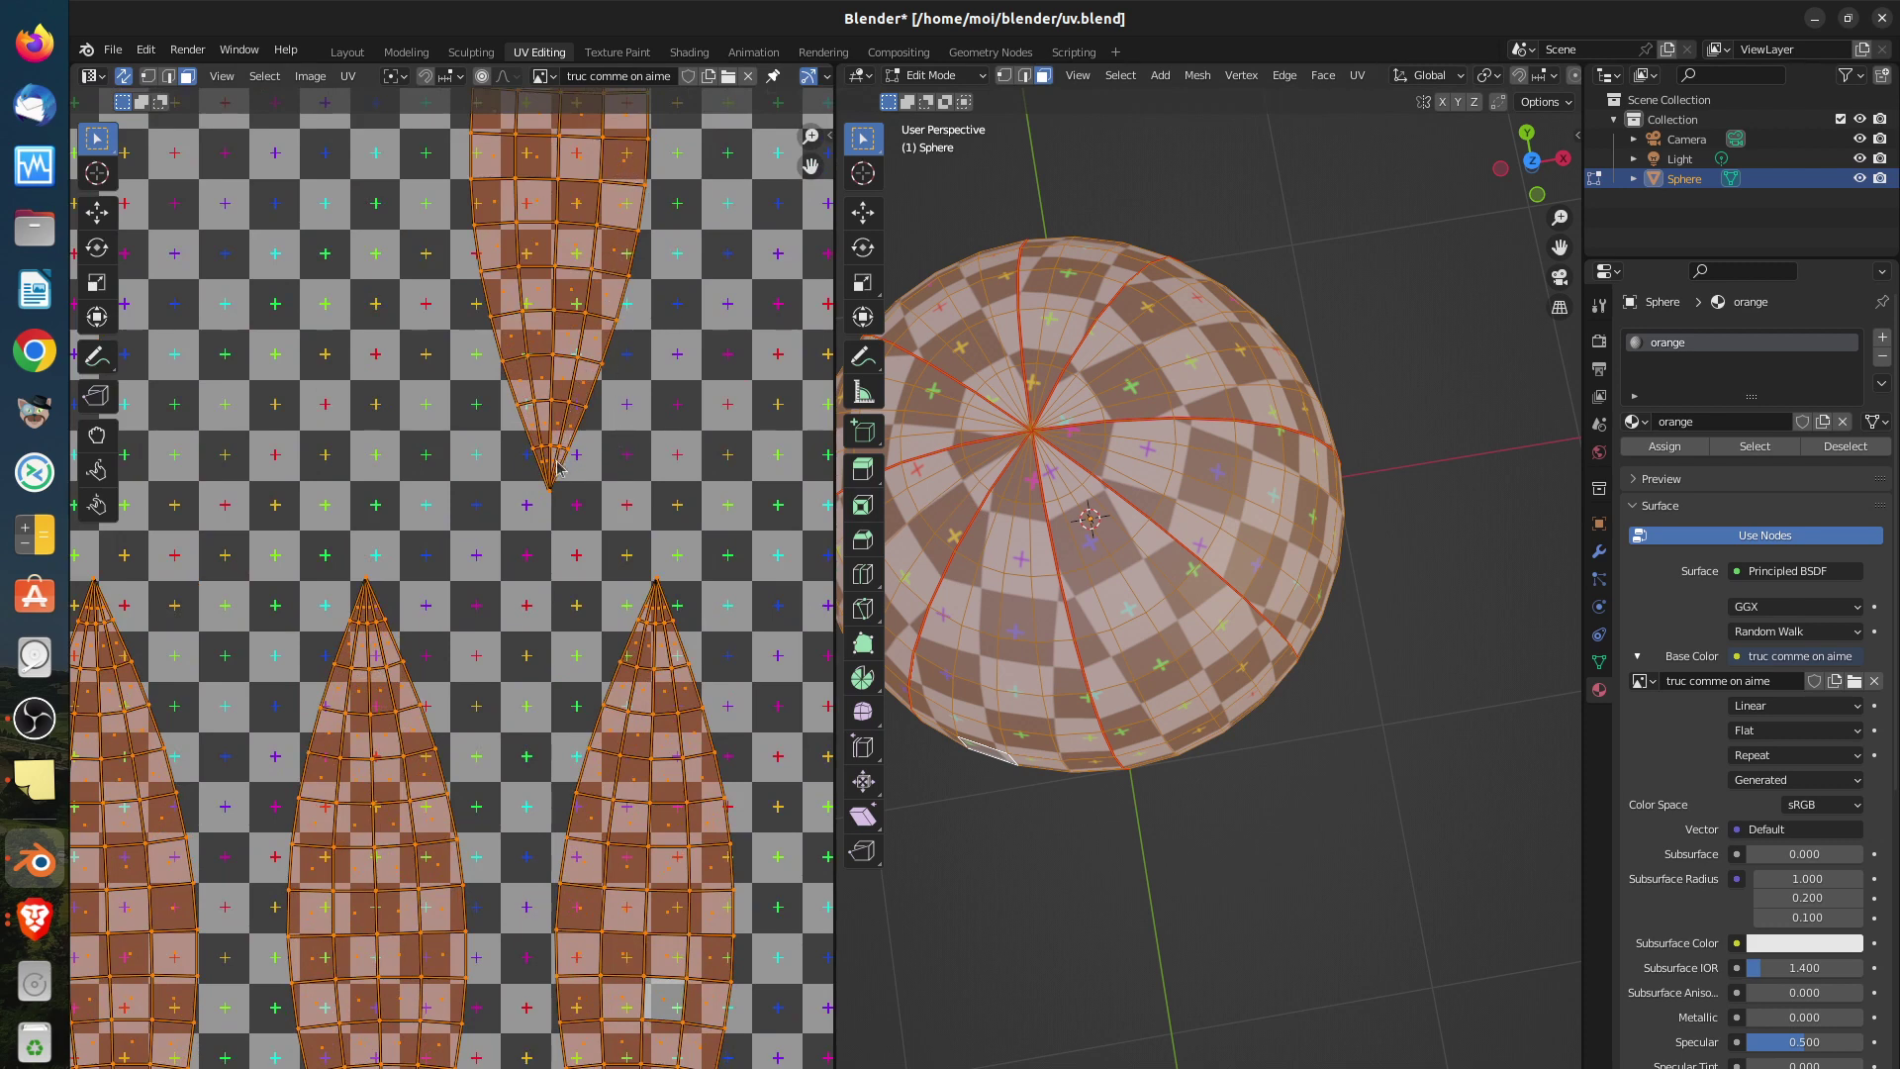
pyautogui.click(348, 78)
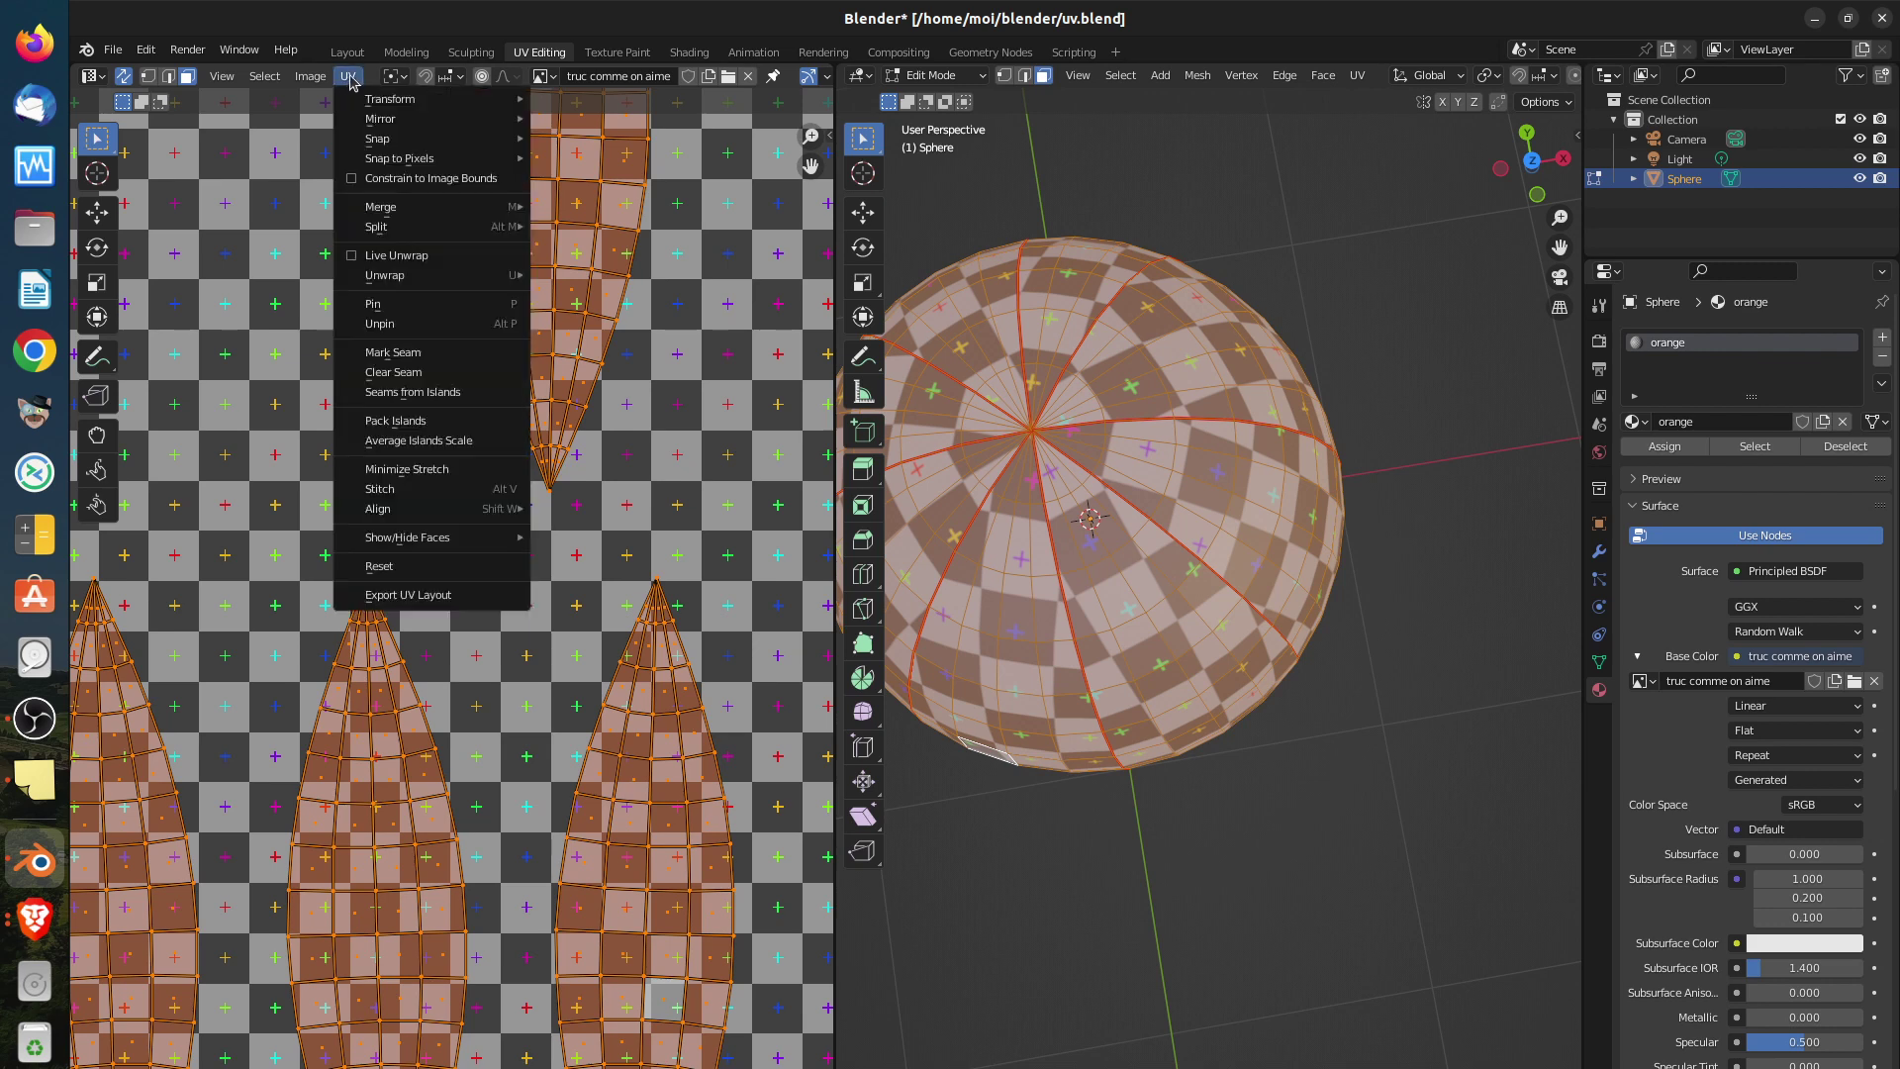
pyautogui.moveTo(378, 204)
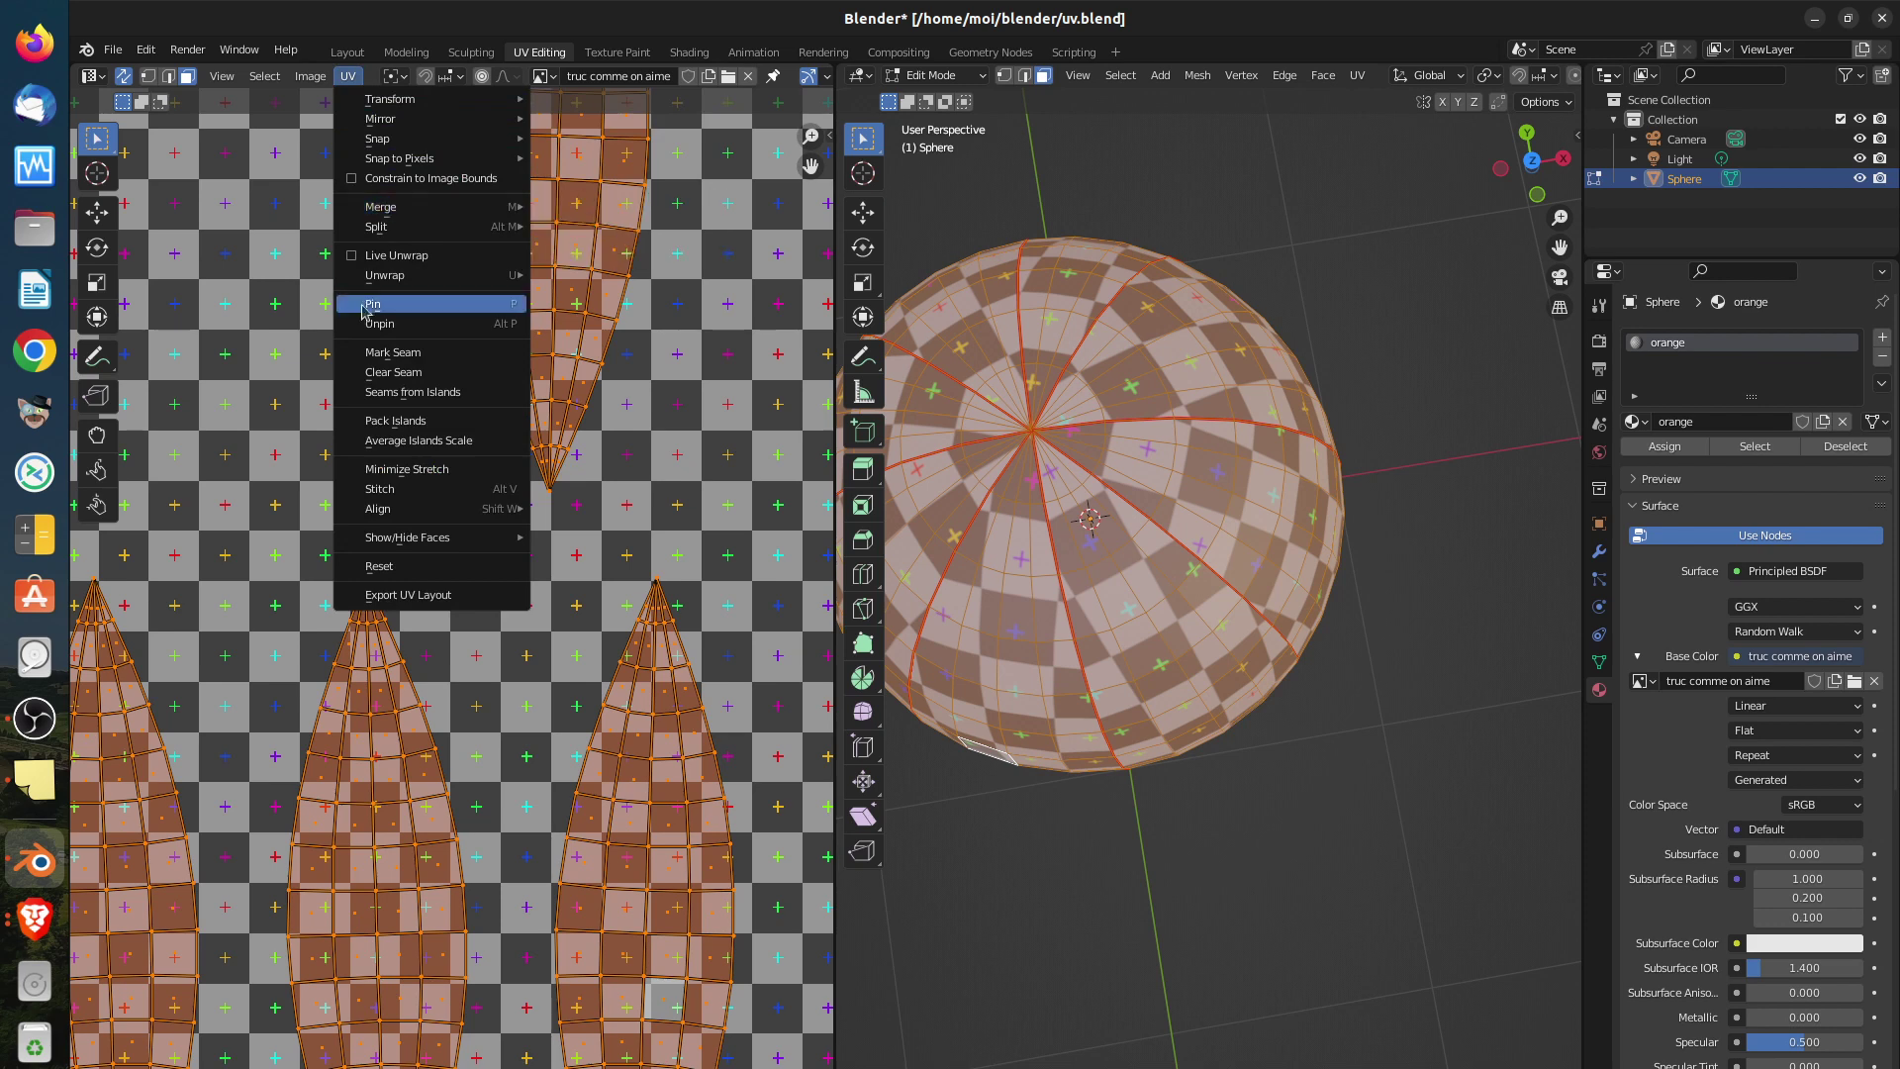
pyautogui.click(442, 473)
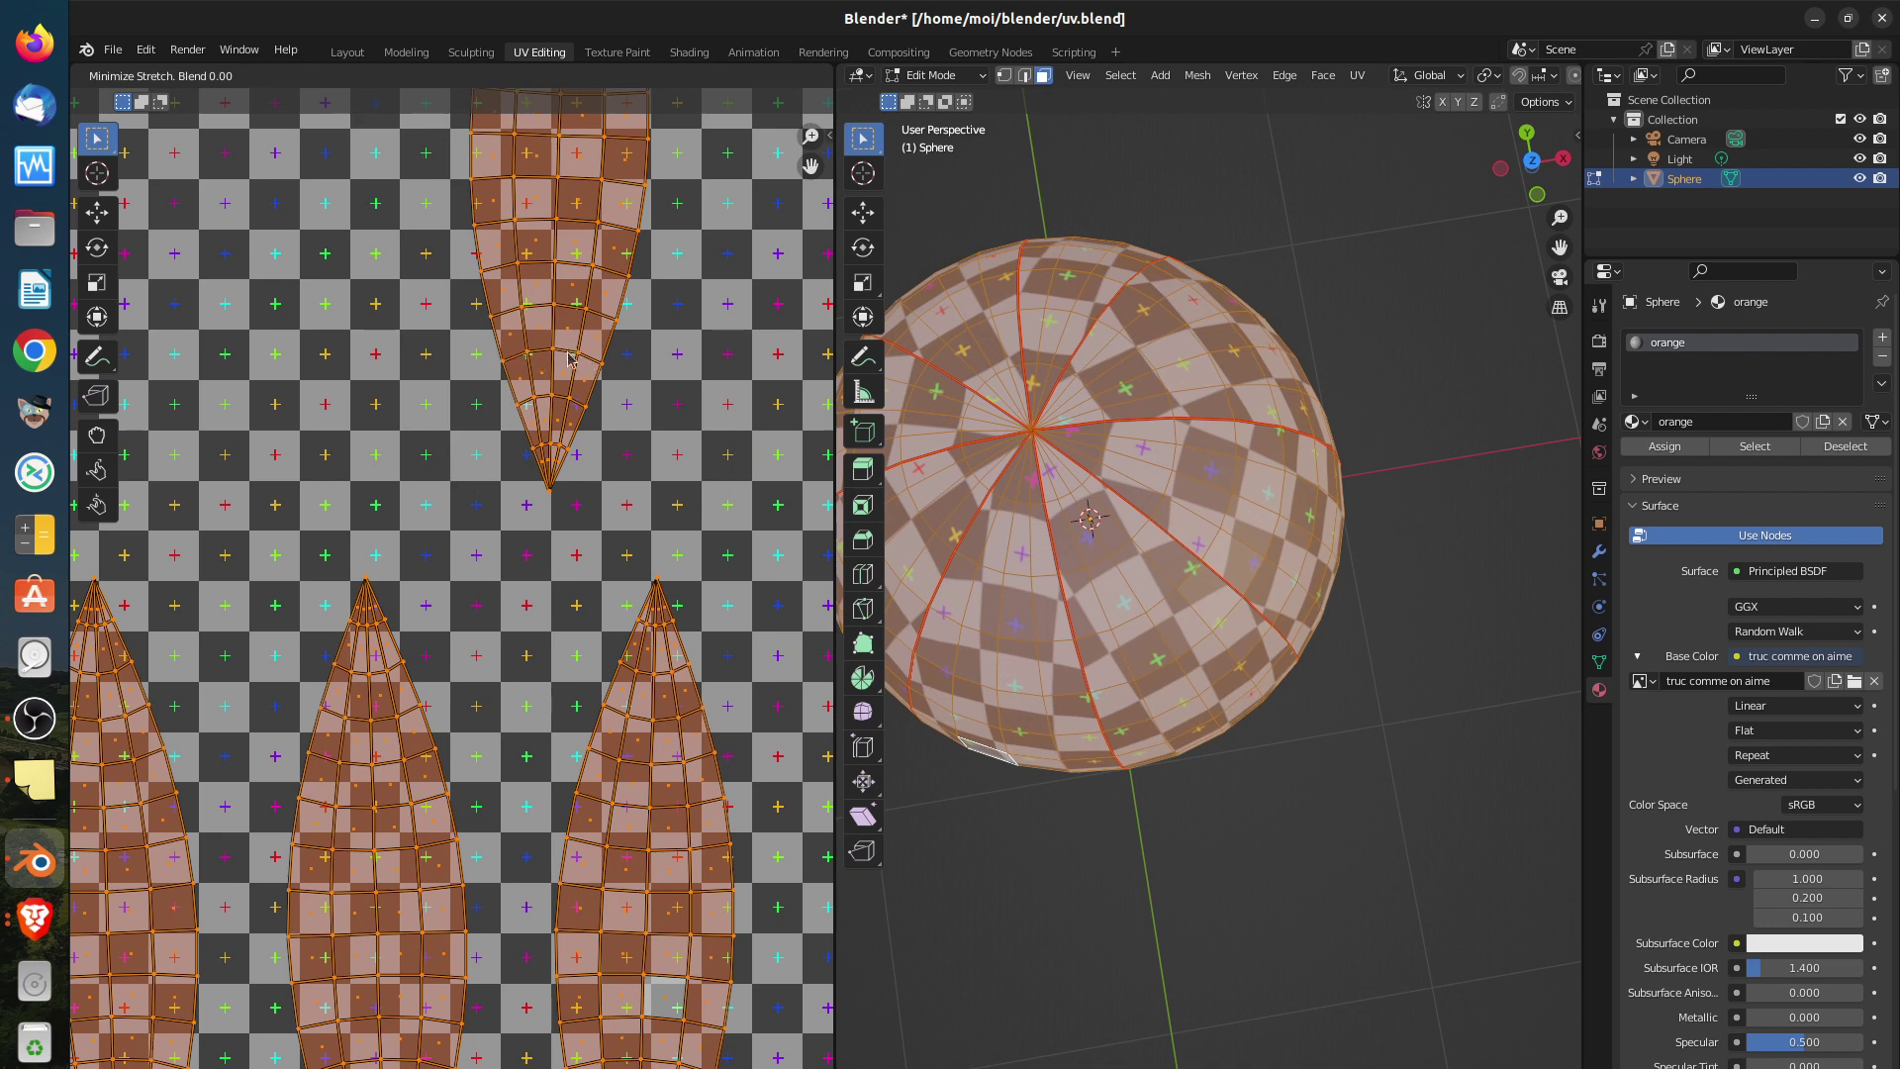
pyautogui.scroll(2, 424, 445)
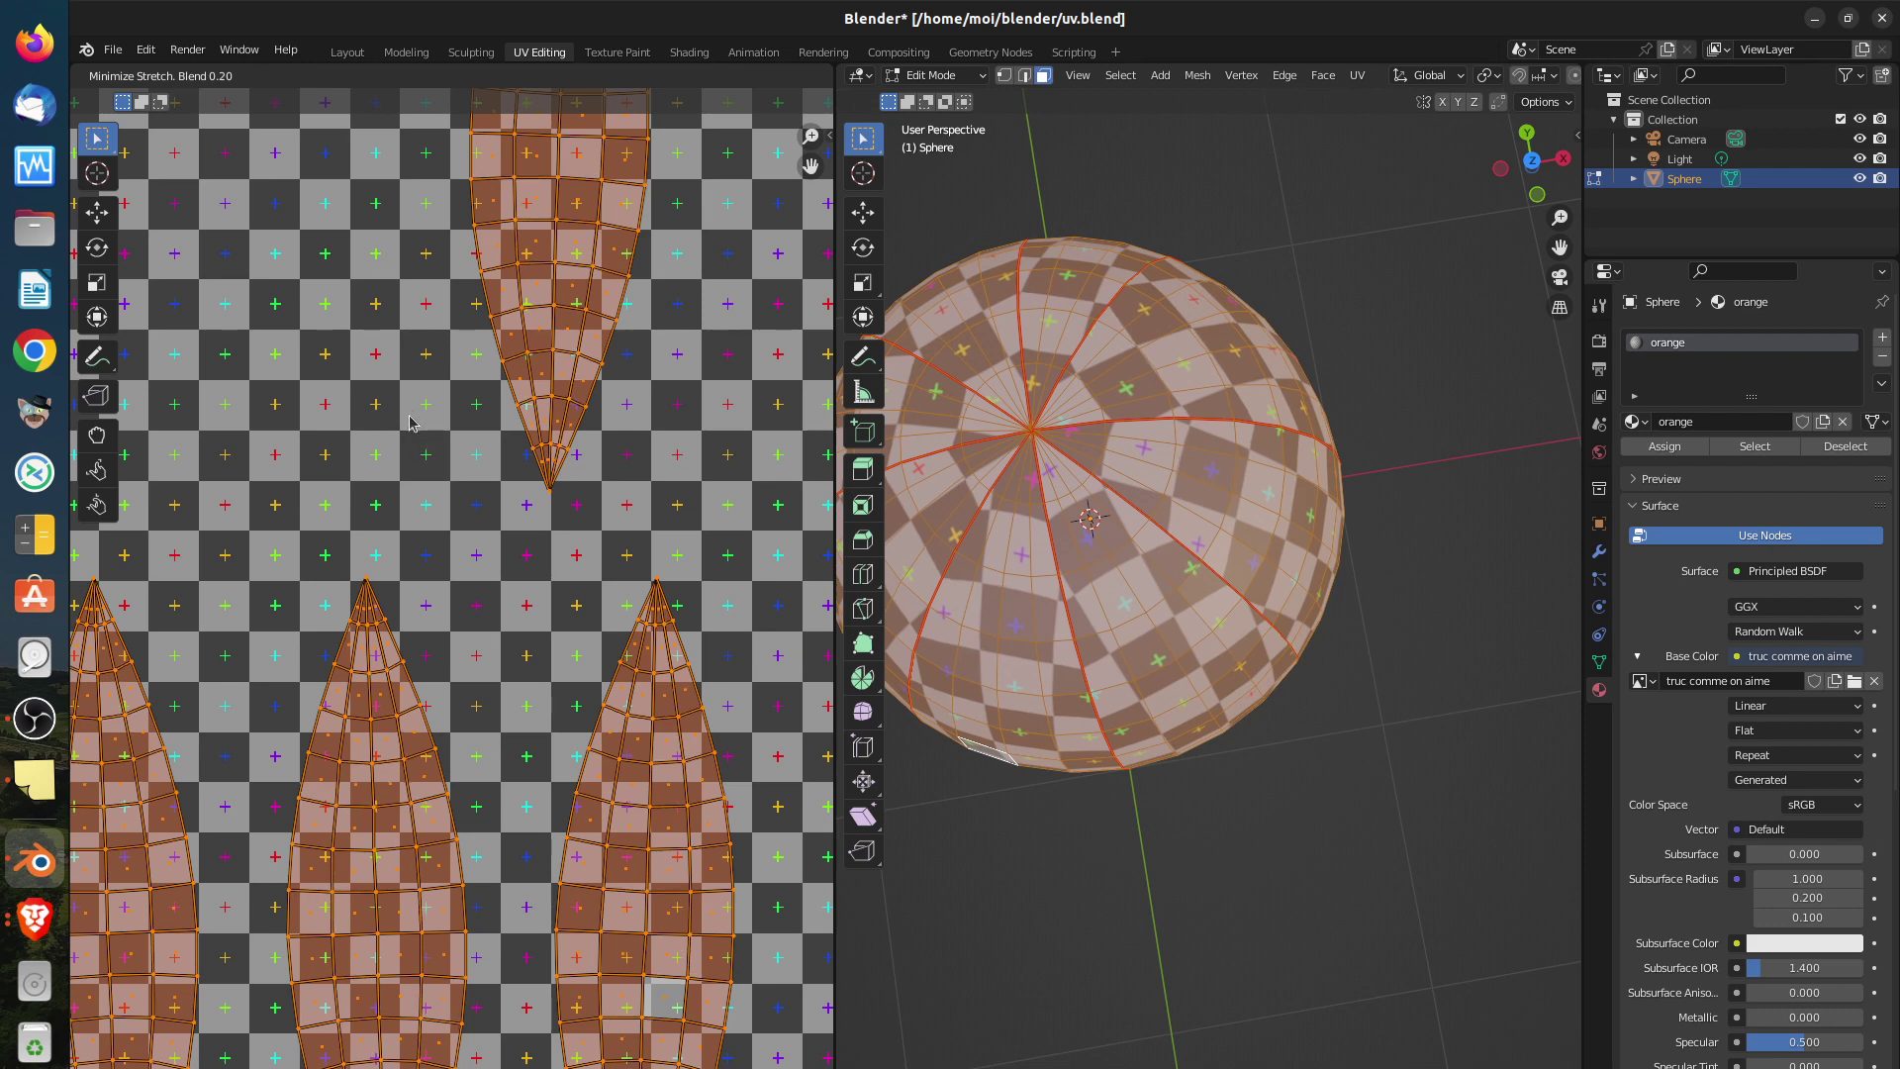
pyautogui.scroll(-2, 411, 423)
pyautogui.scroll(2, 425, 443)
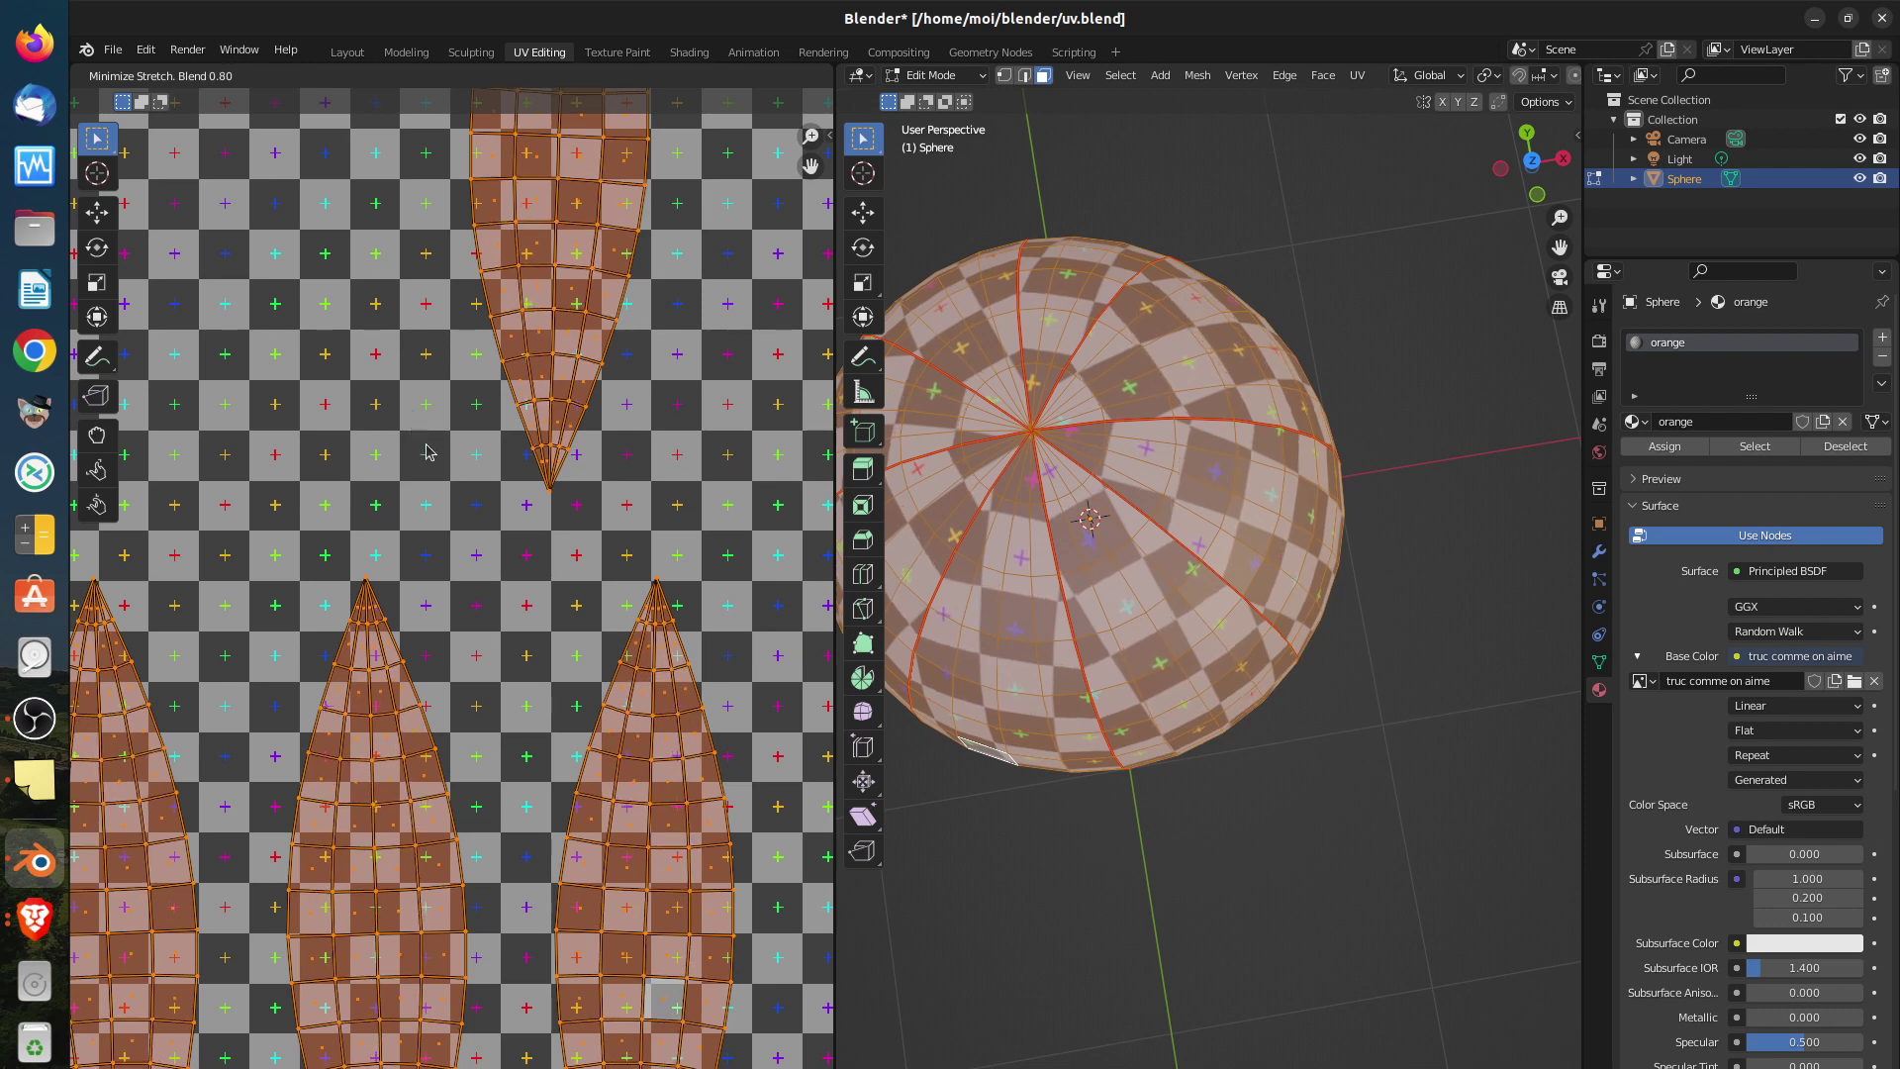
pyautogui.scroll(-2, 431, 449)
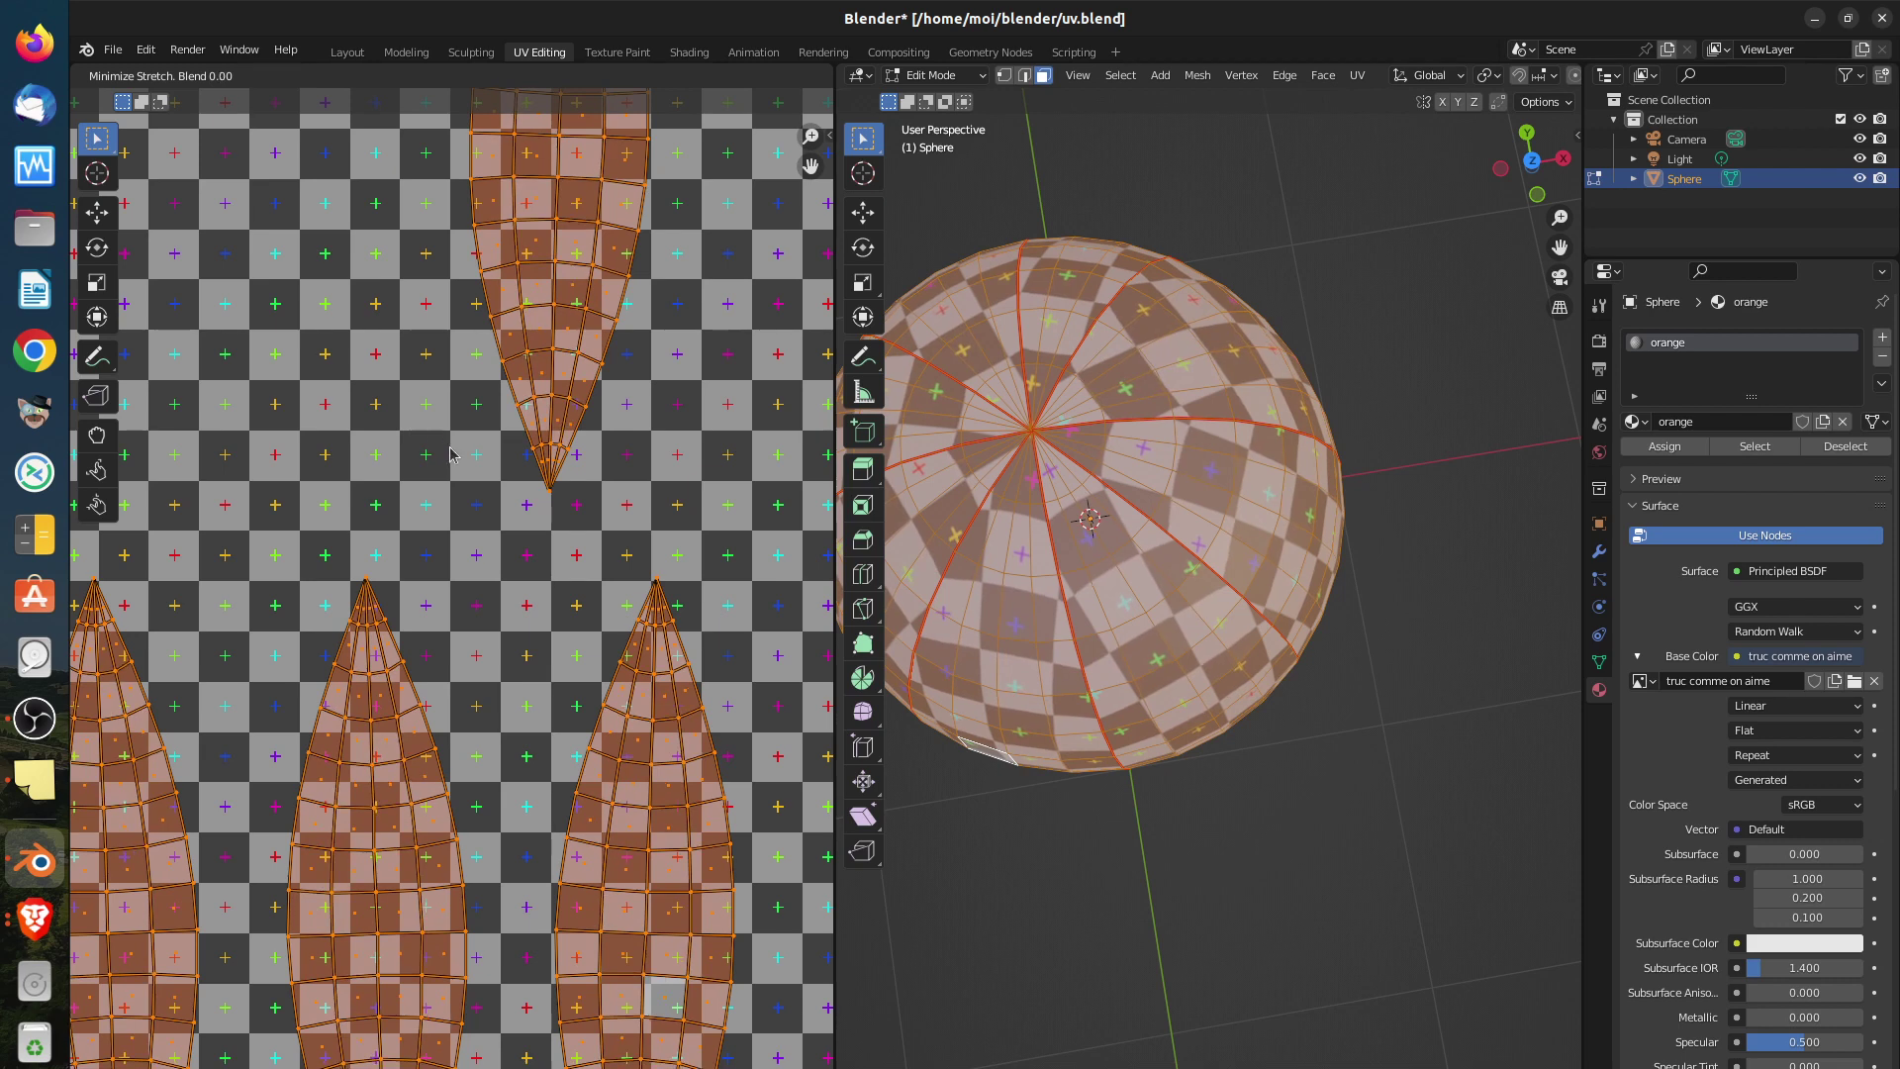
pyautogui.scroll(10, 453, 454)
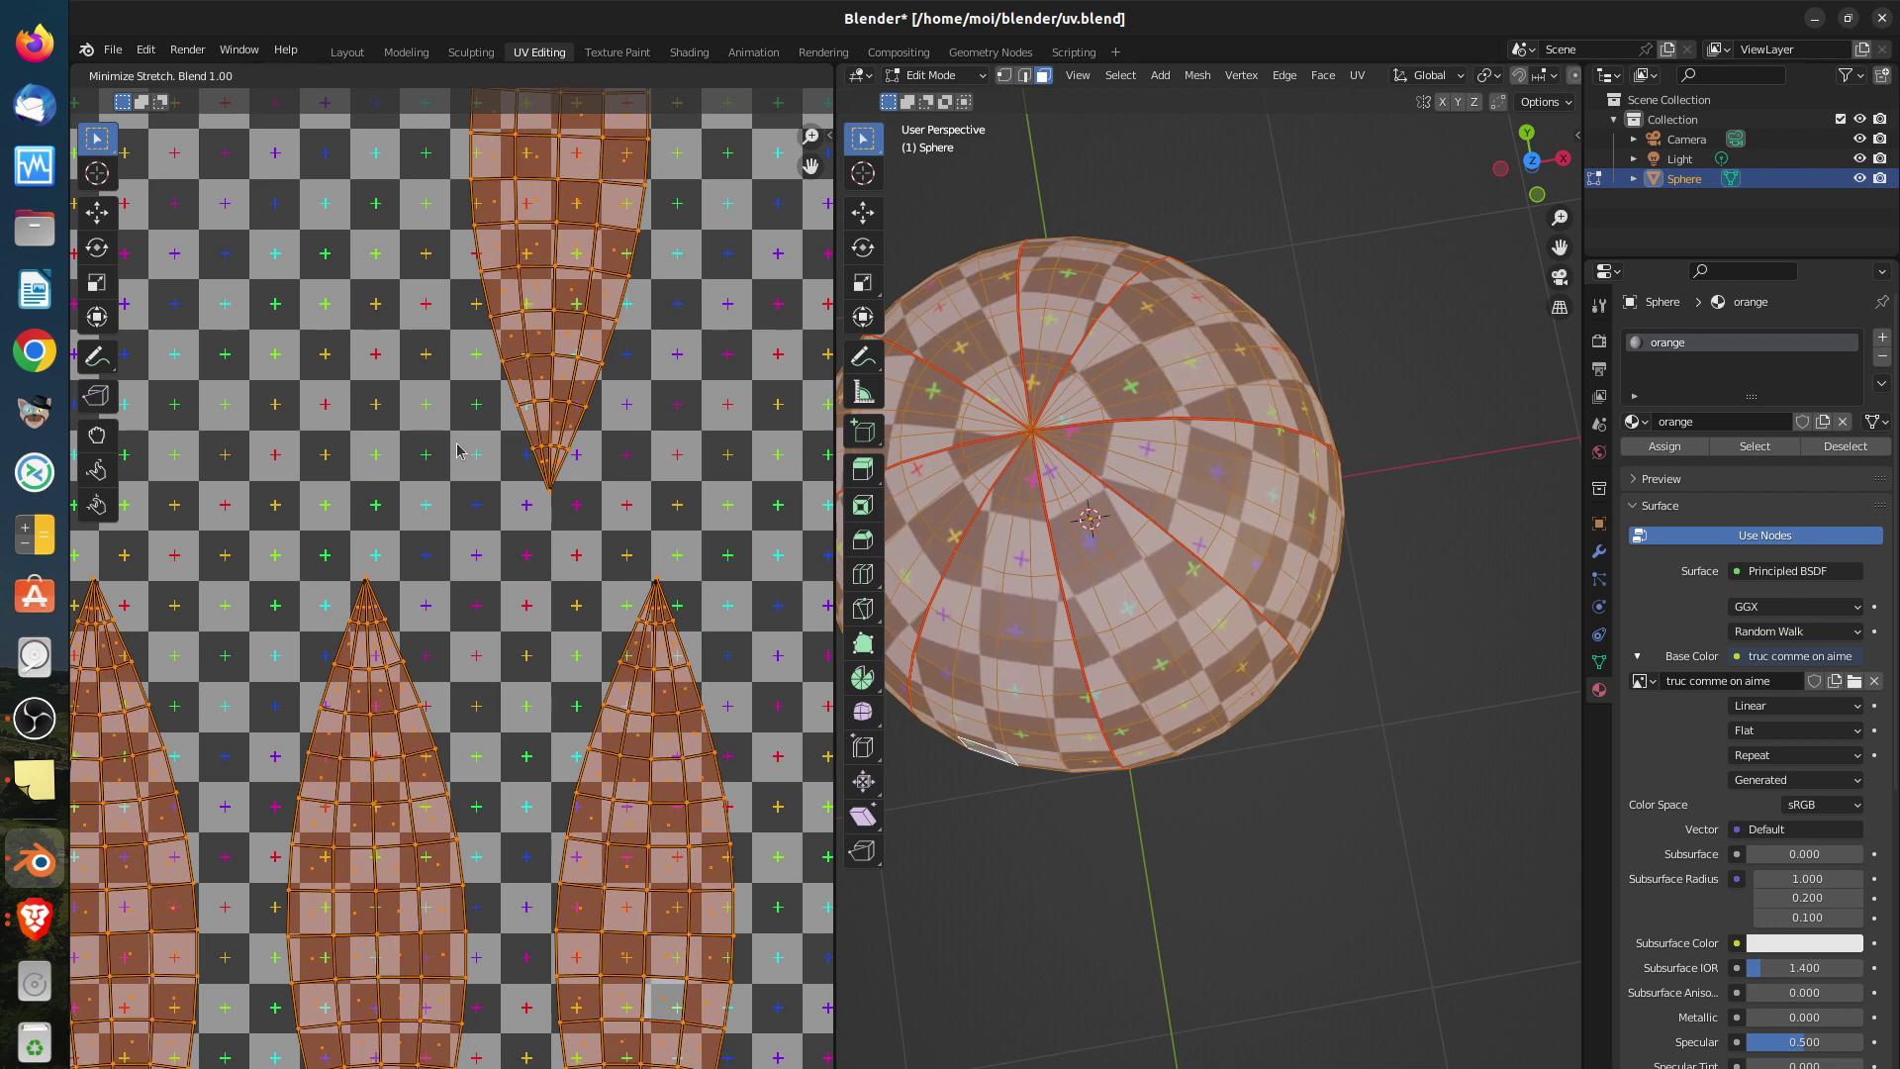
pyautogui.scroll(-10, 457, 451)
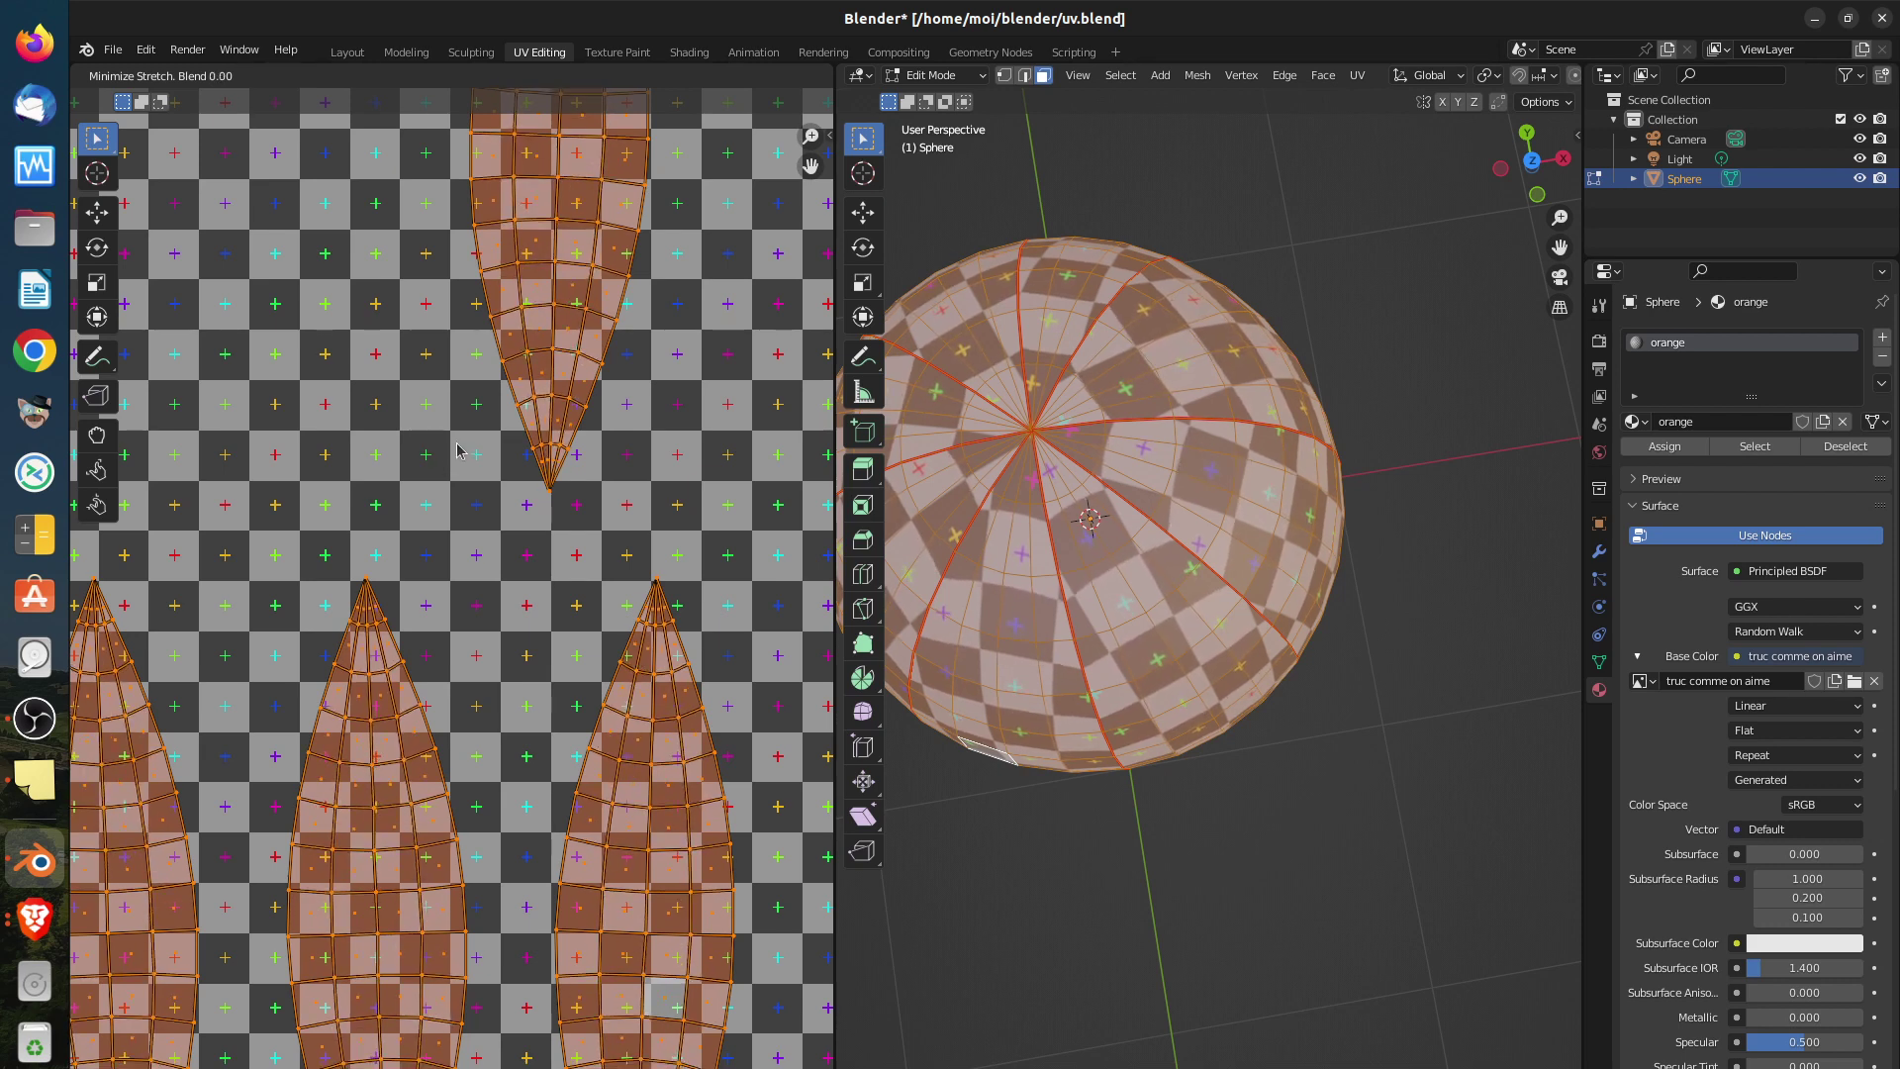
pyautogui.scroll(10, 457, 451)
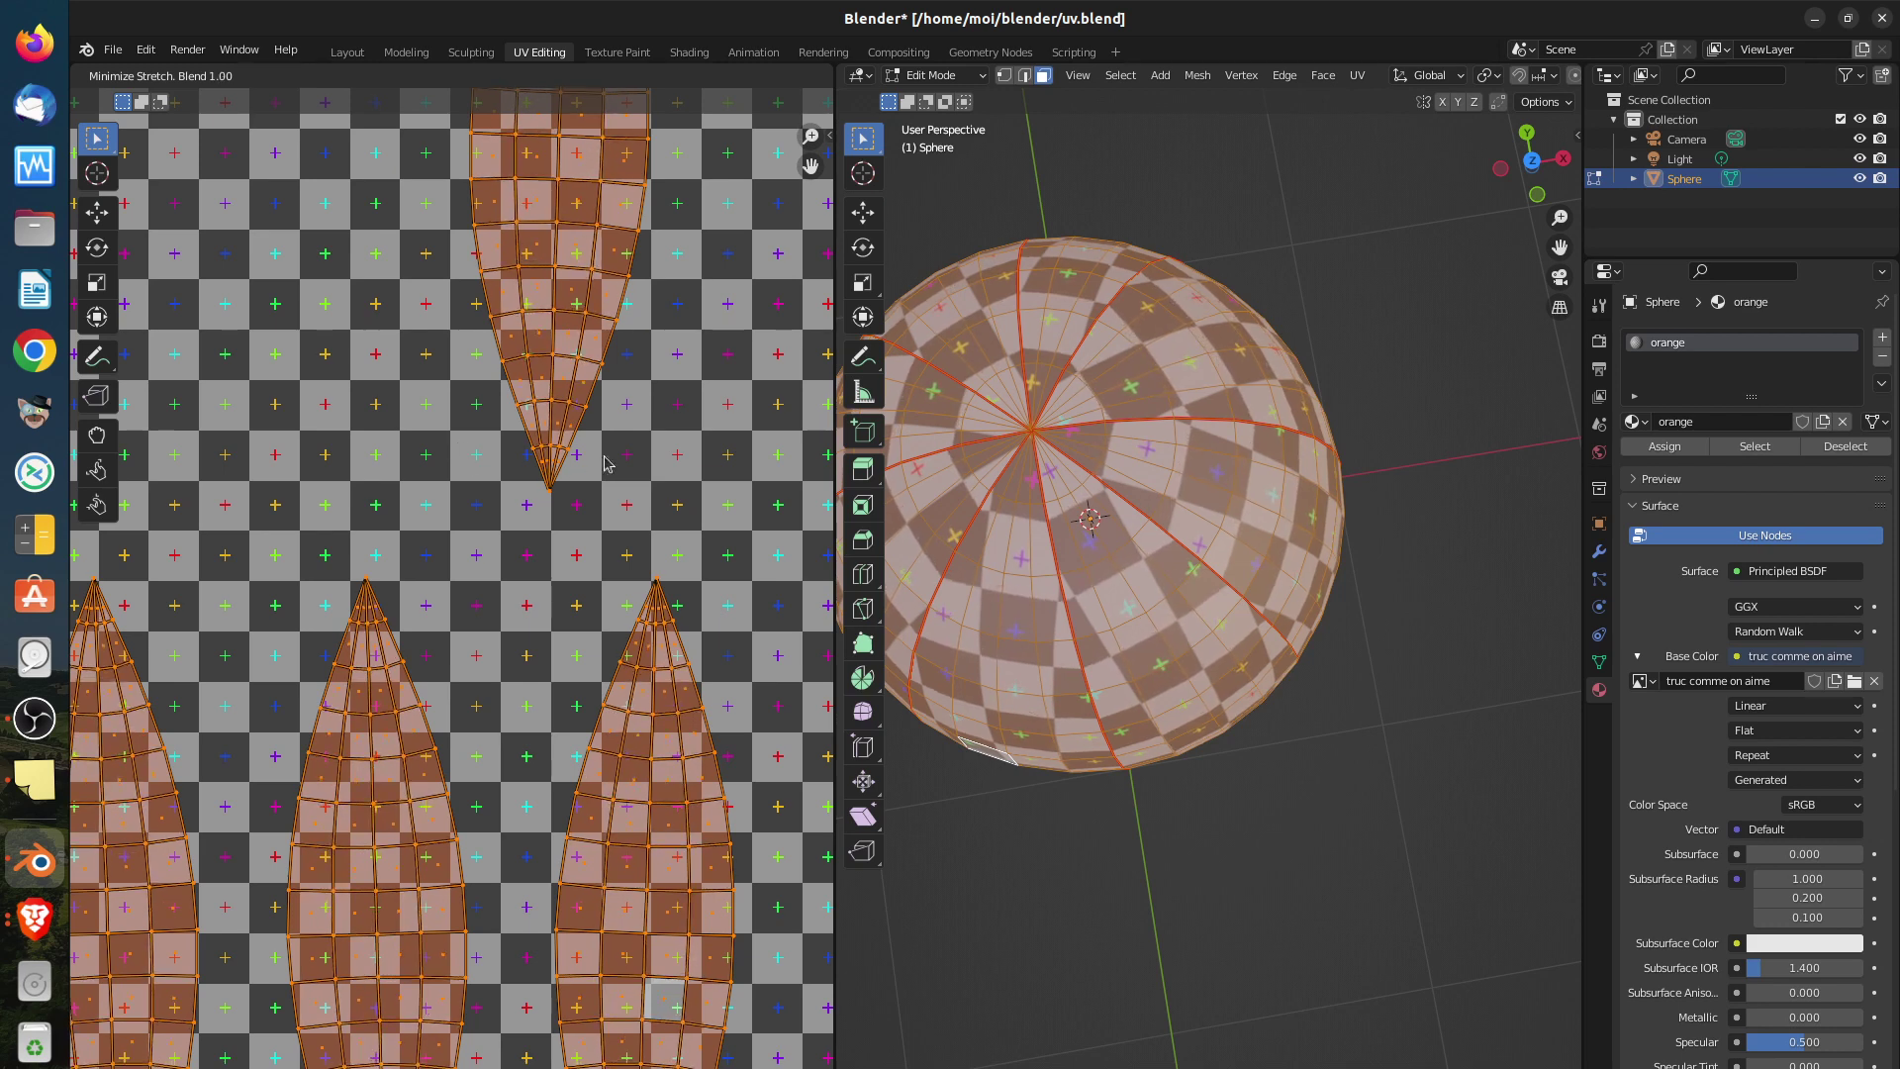
pyautogui.scroll(-10, 553, 456)
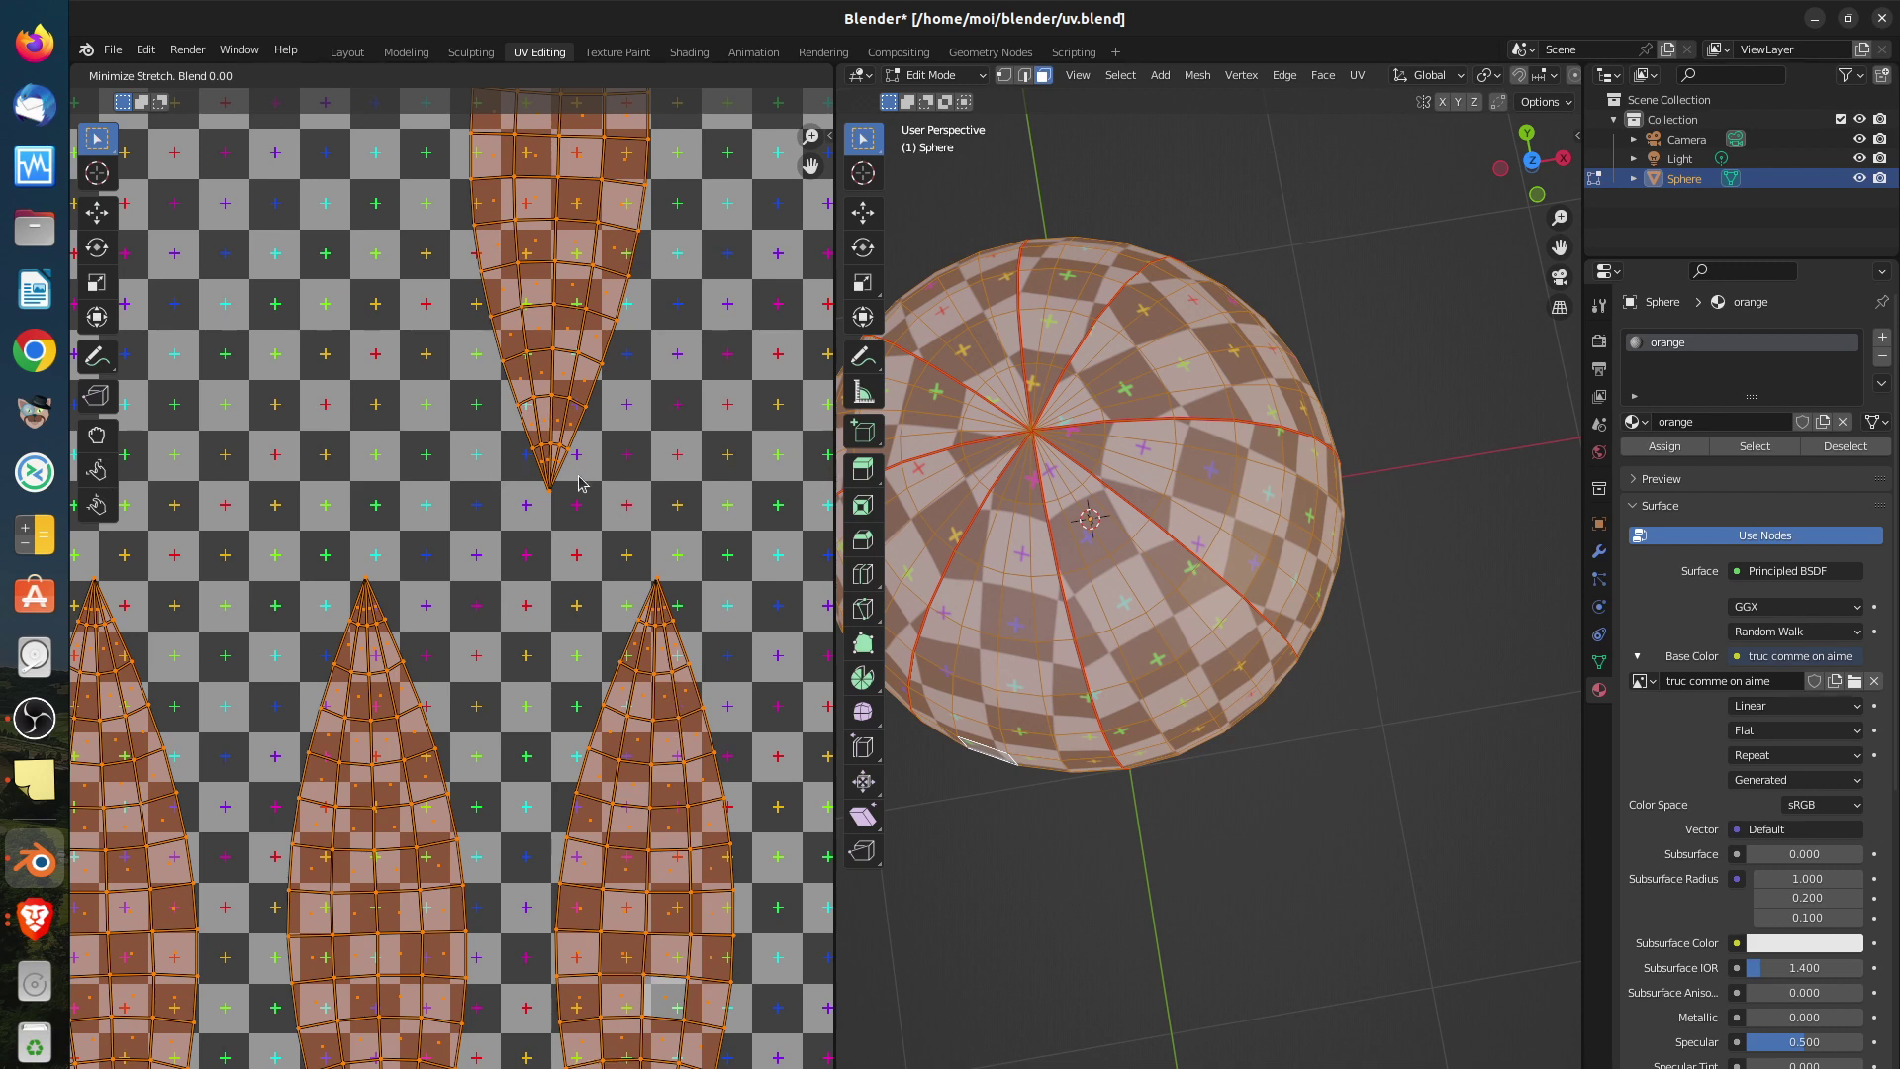
pyautogui.scroll(7, 582, 490)
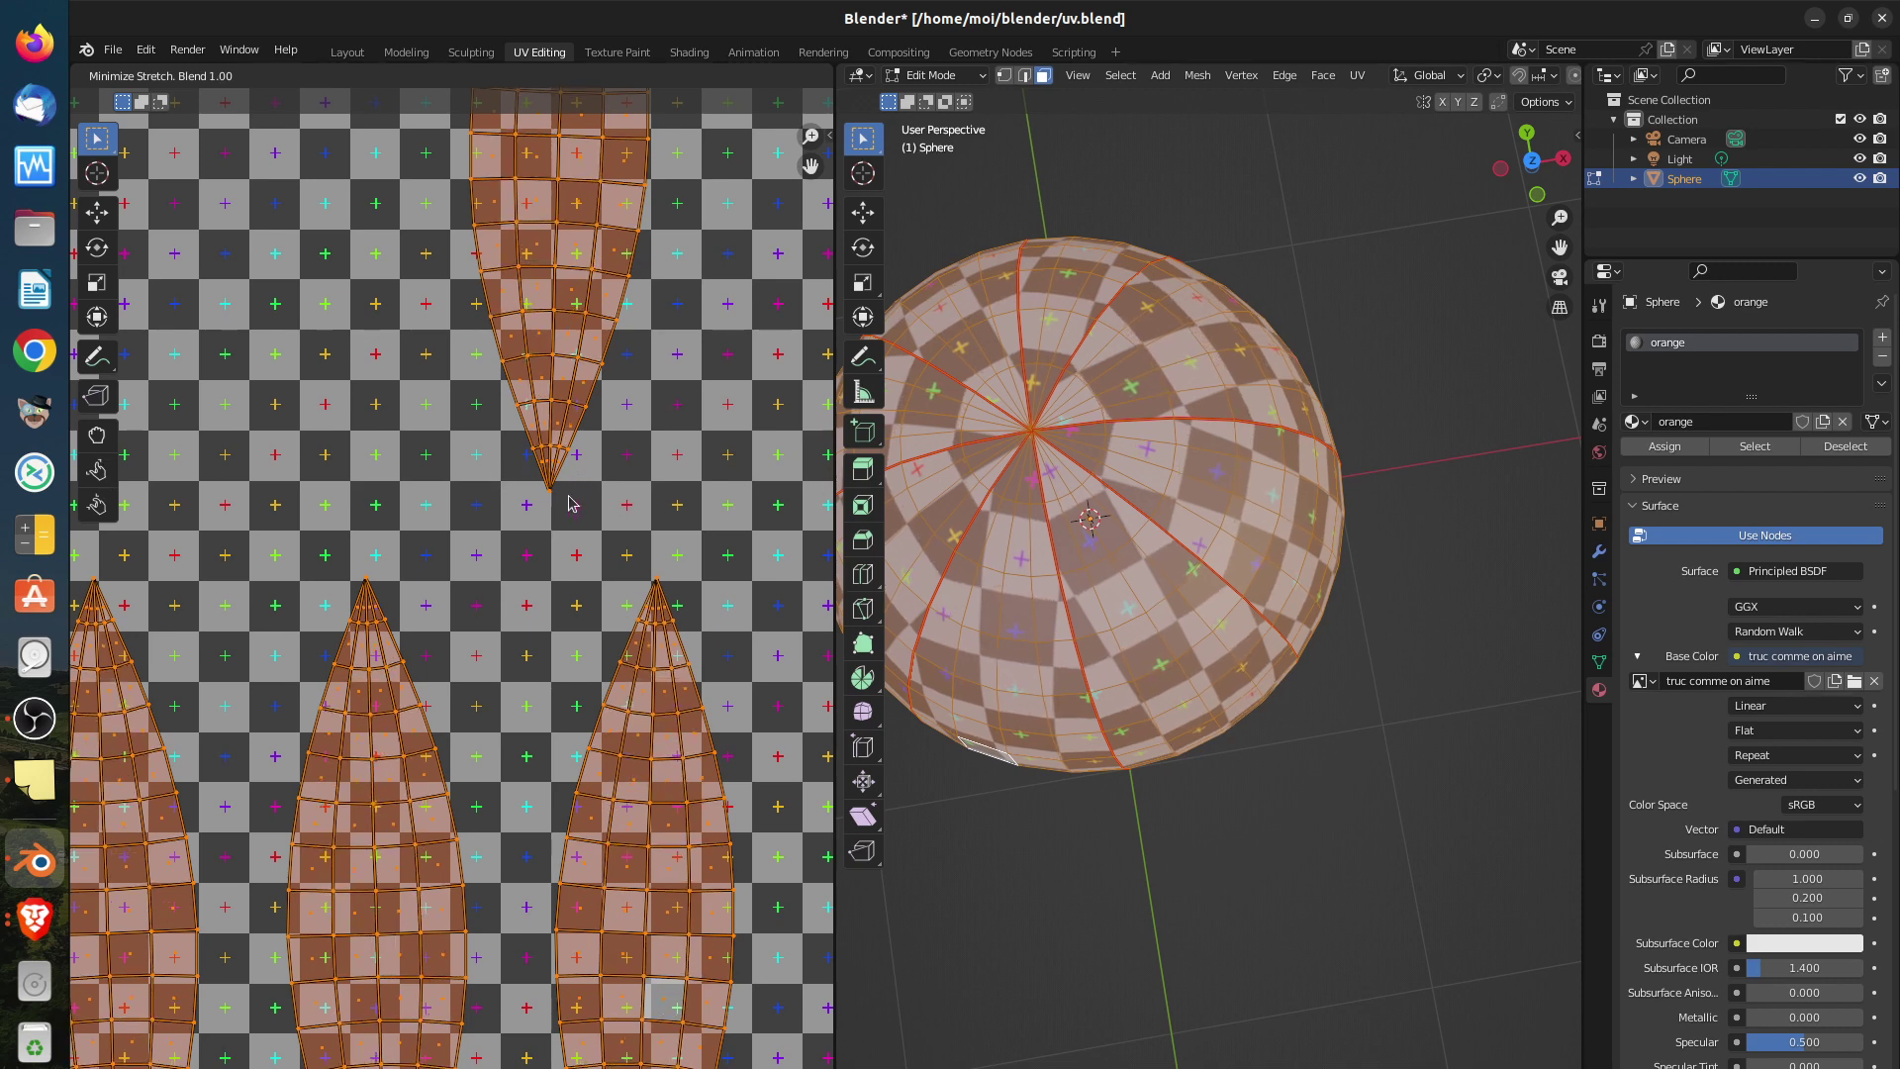
pyautogui.scroll(-7, 564, 485)
pyautogui.scroll(2, 556, 493)
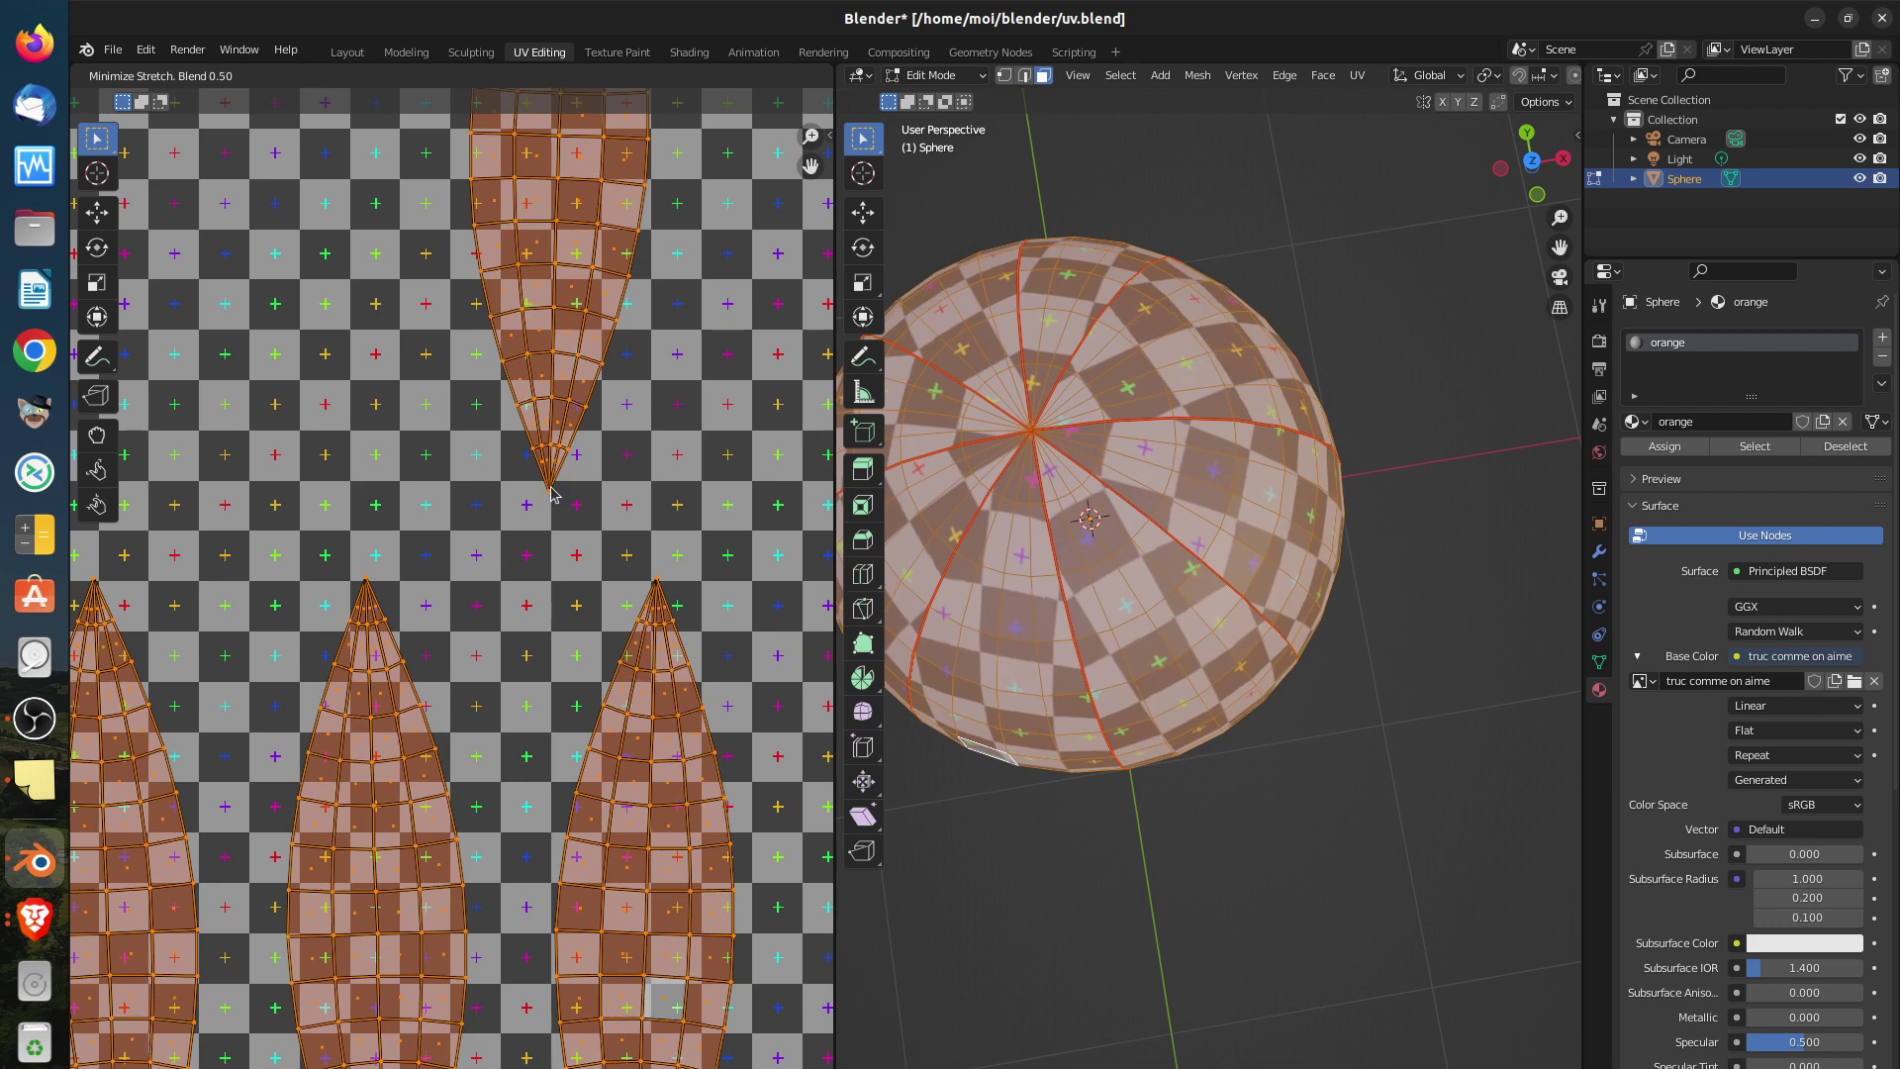
pyautogui.click(661, 524)
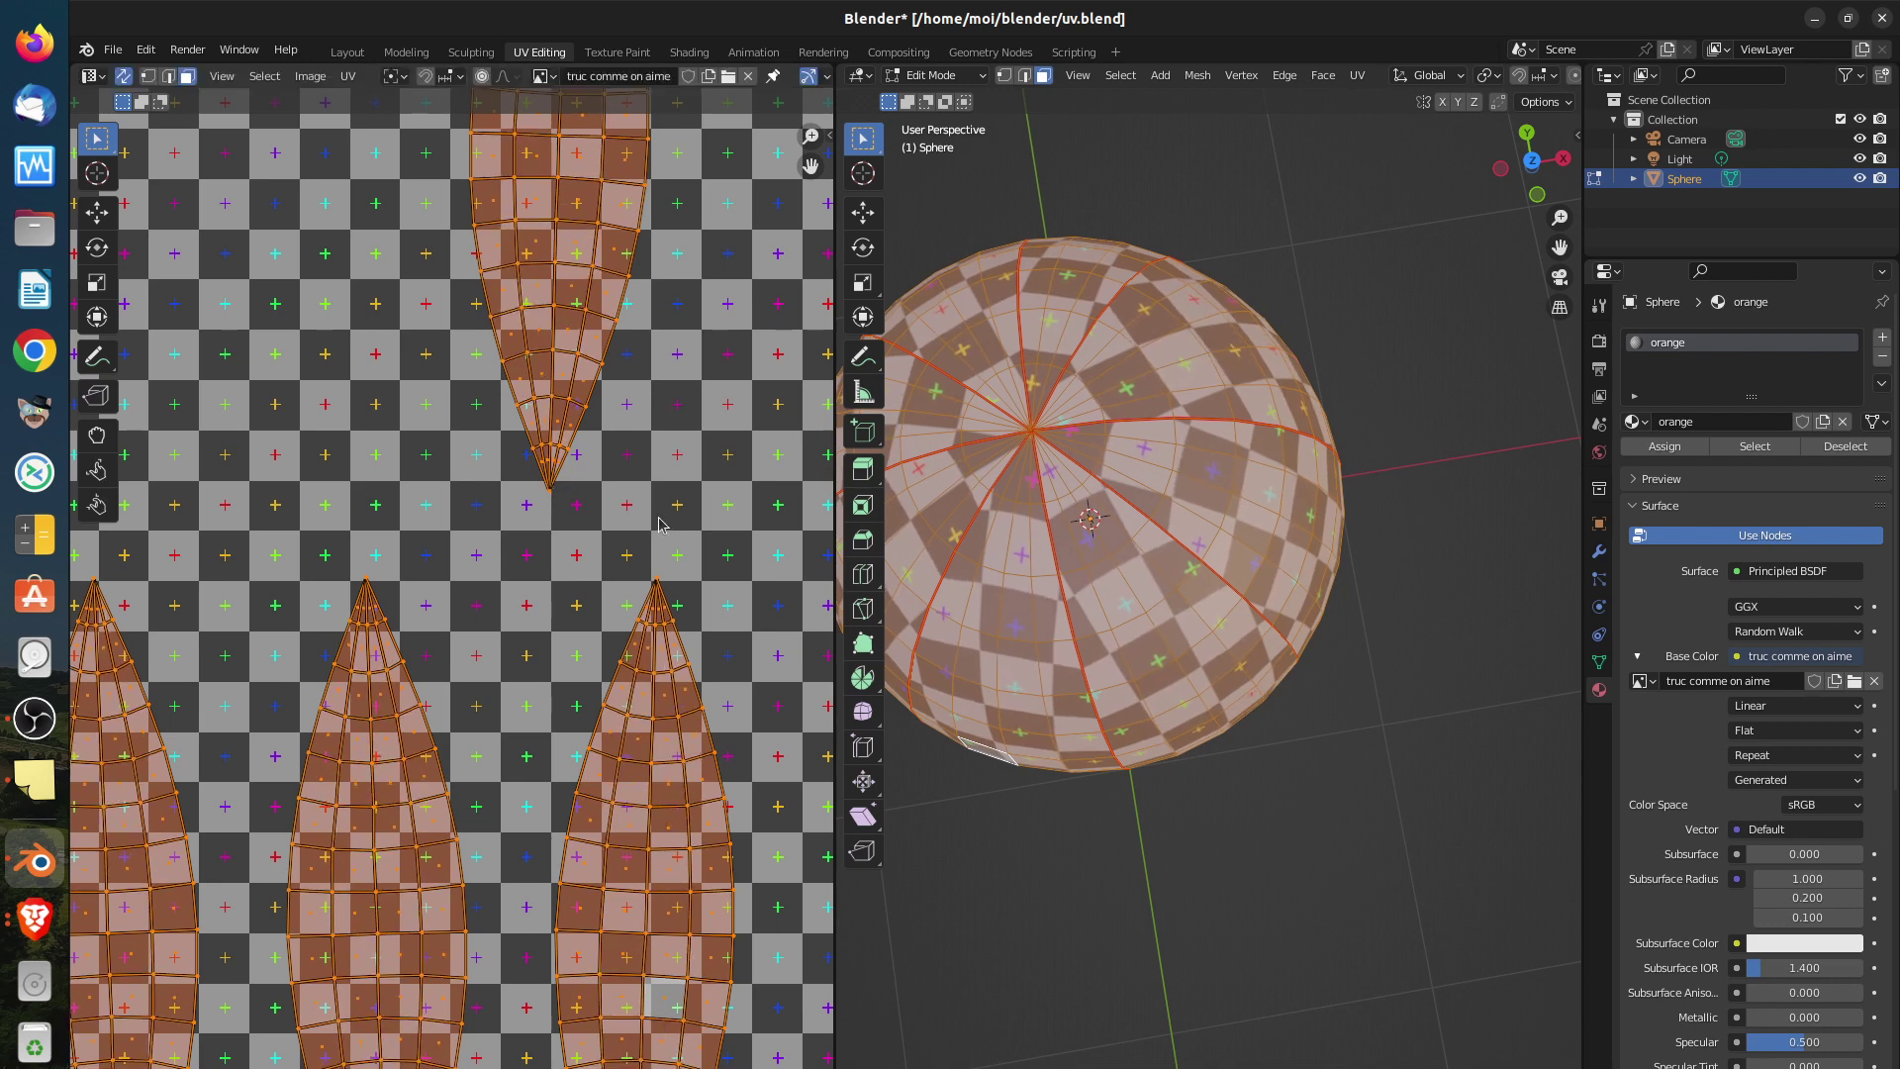
# Examine the checker texture around the sphere's pole and compare it with the grid of the UV islands
pyautogui.scroll(8, 1029, 475)
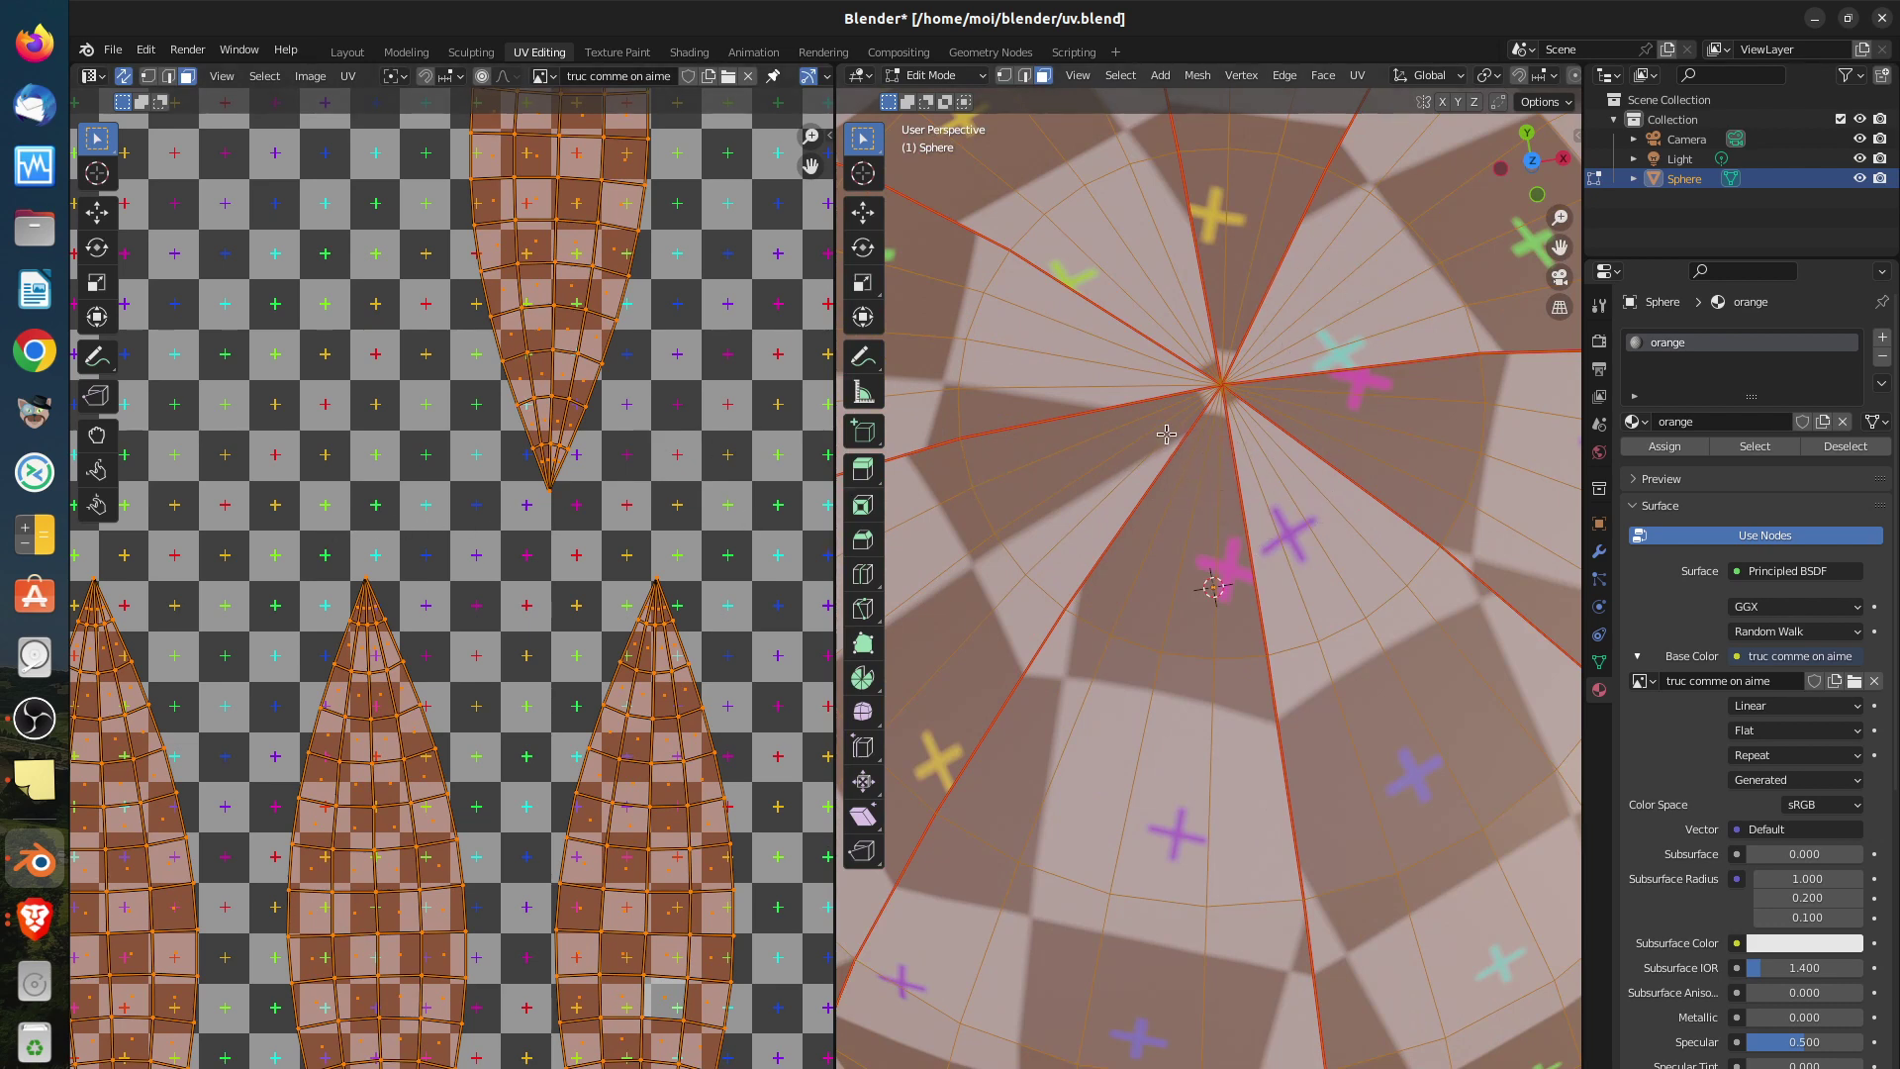
pyautogui.scroll(-7, 584, 455)
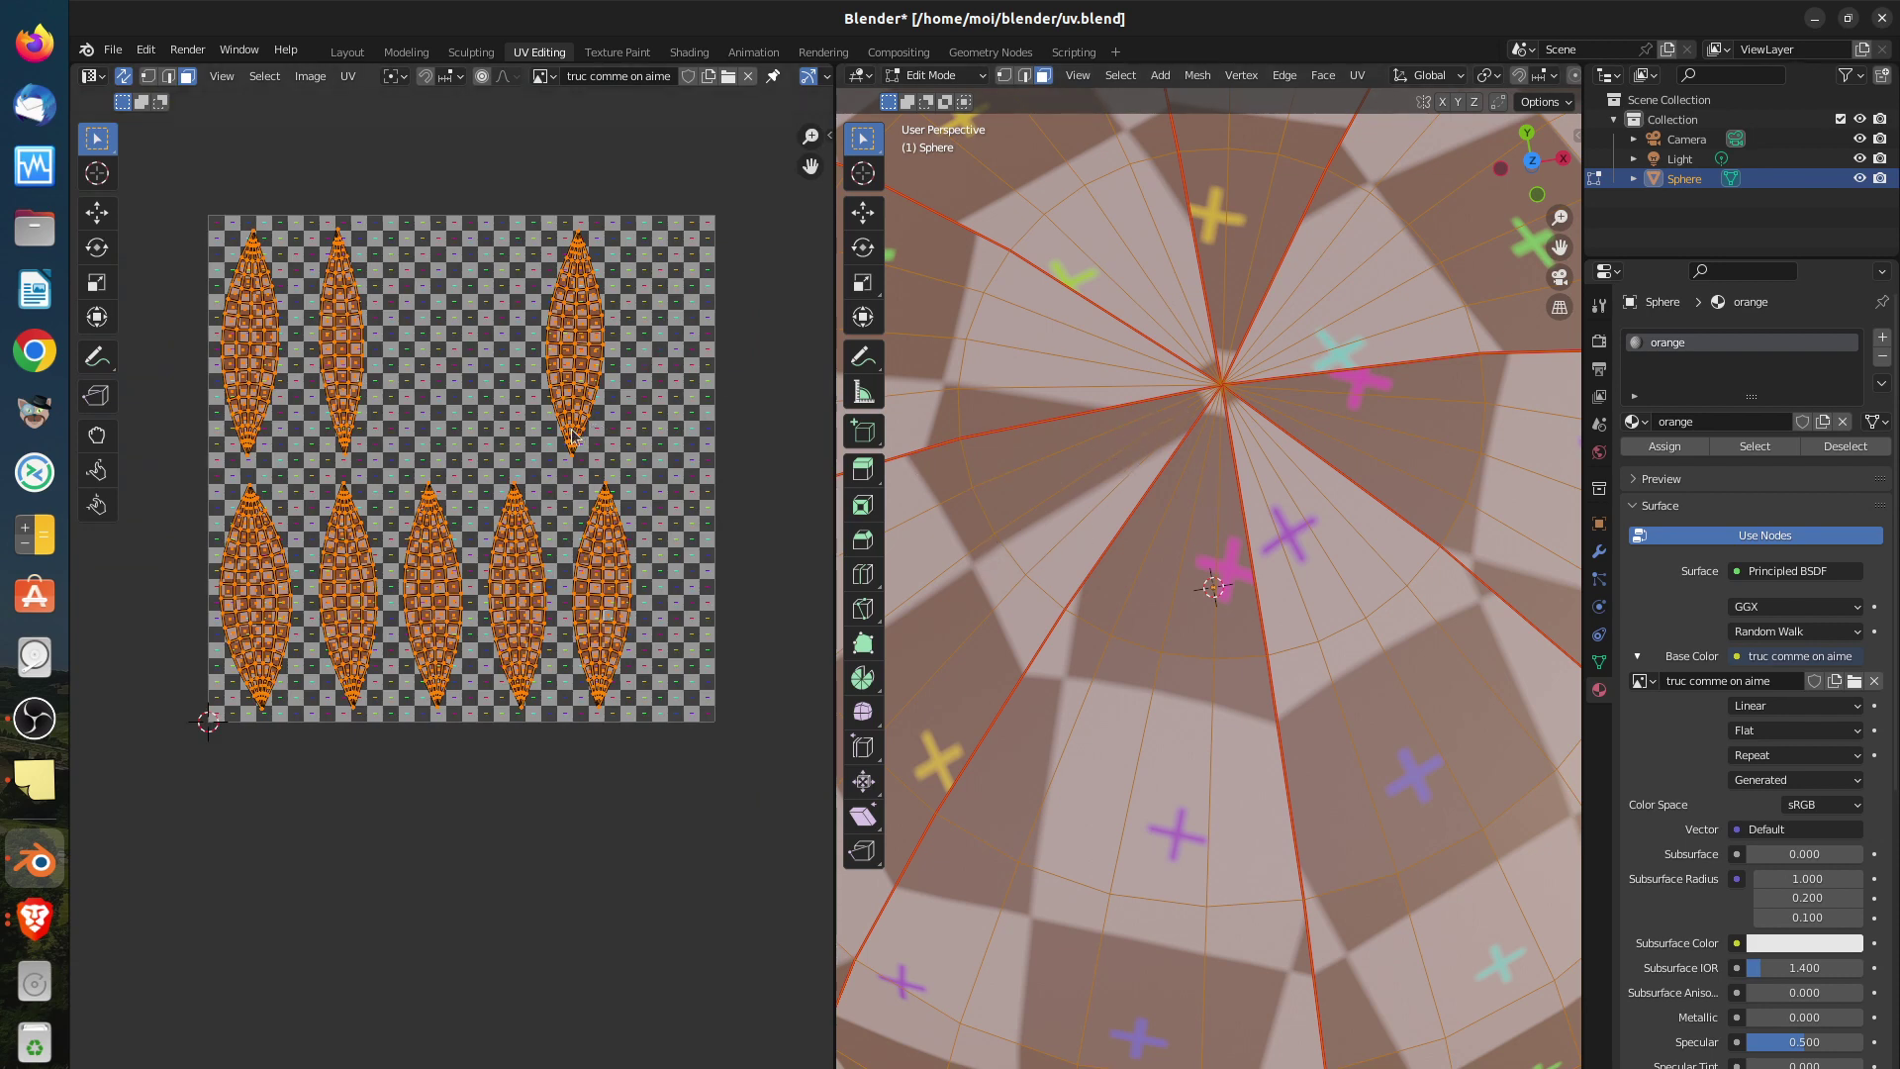
pyautogui.scroll(4, 569, 450)
pyautogui.scroll(3, 557, 439)
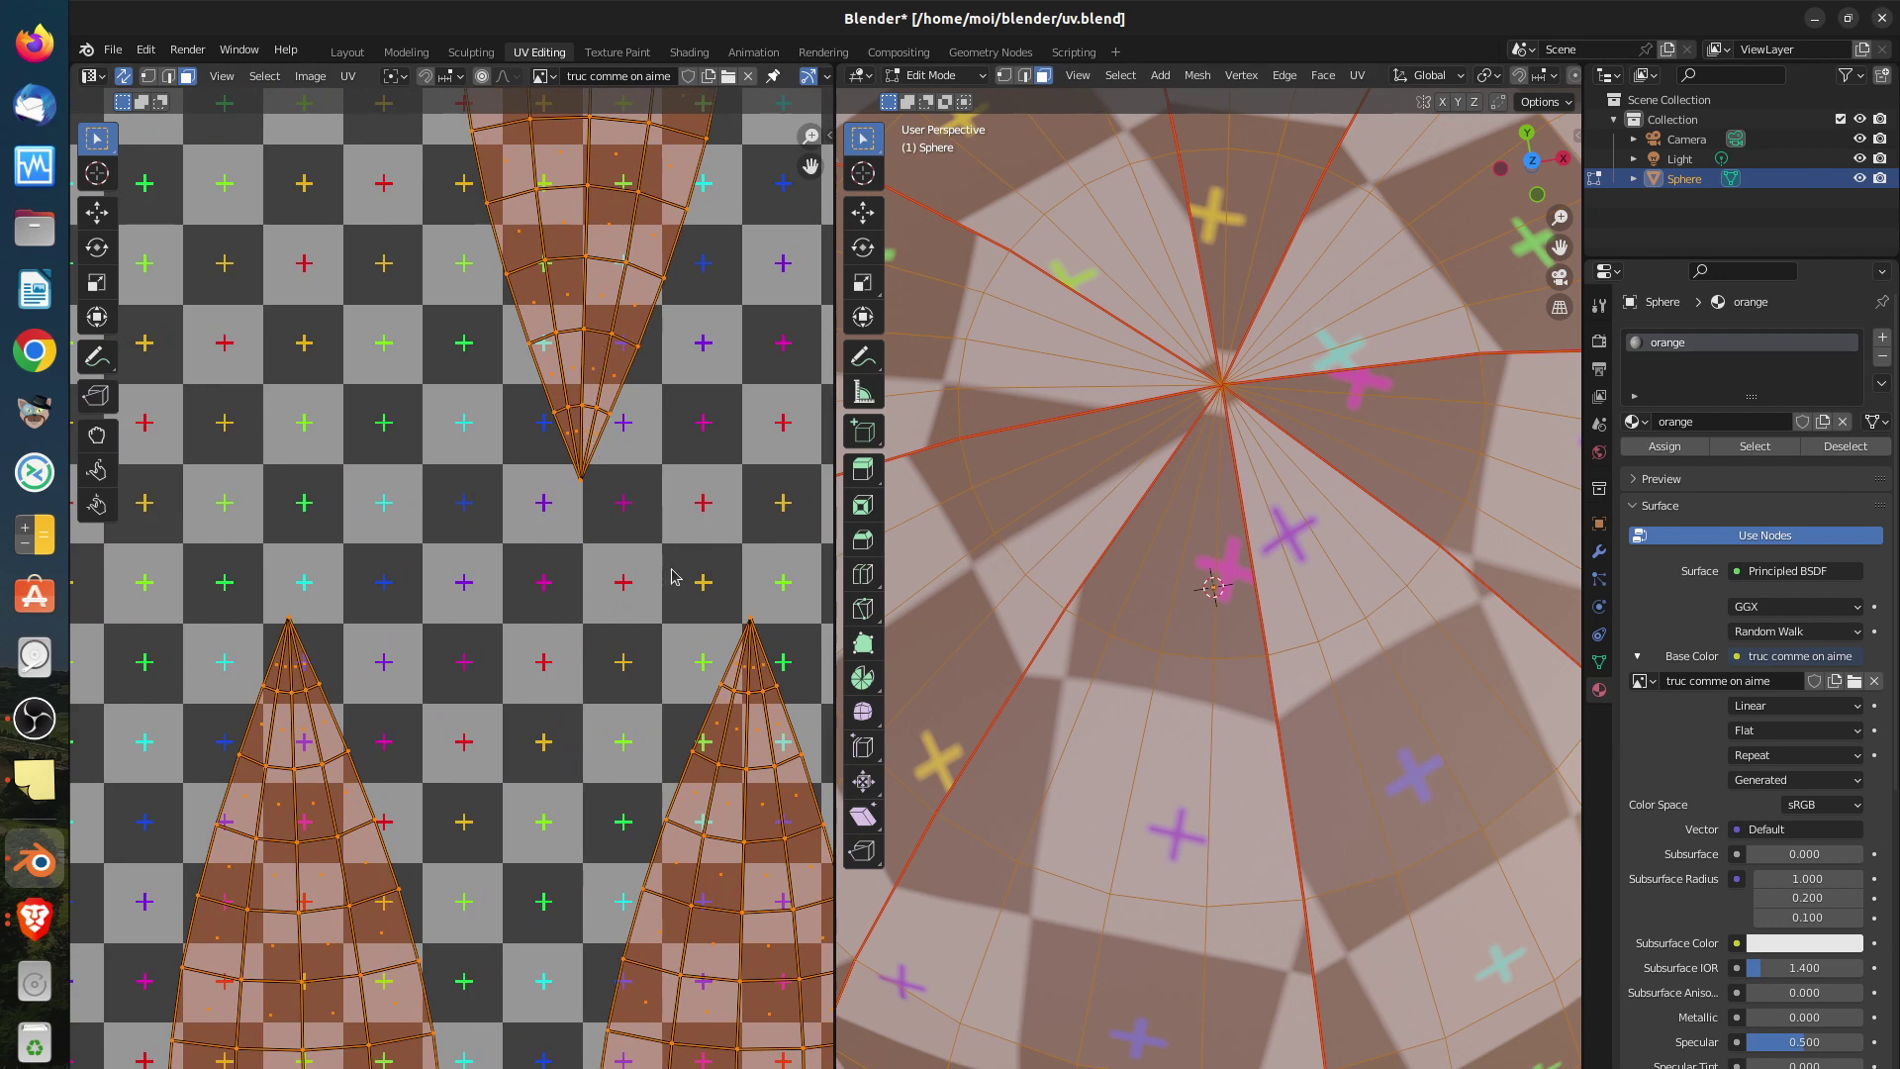
pyautogui.scroll(-8, 653, 593)
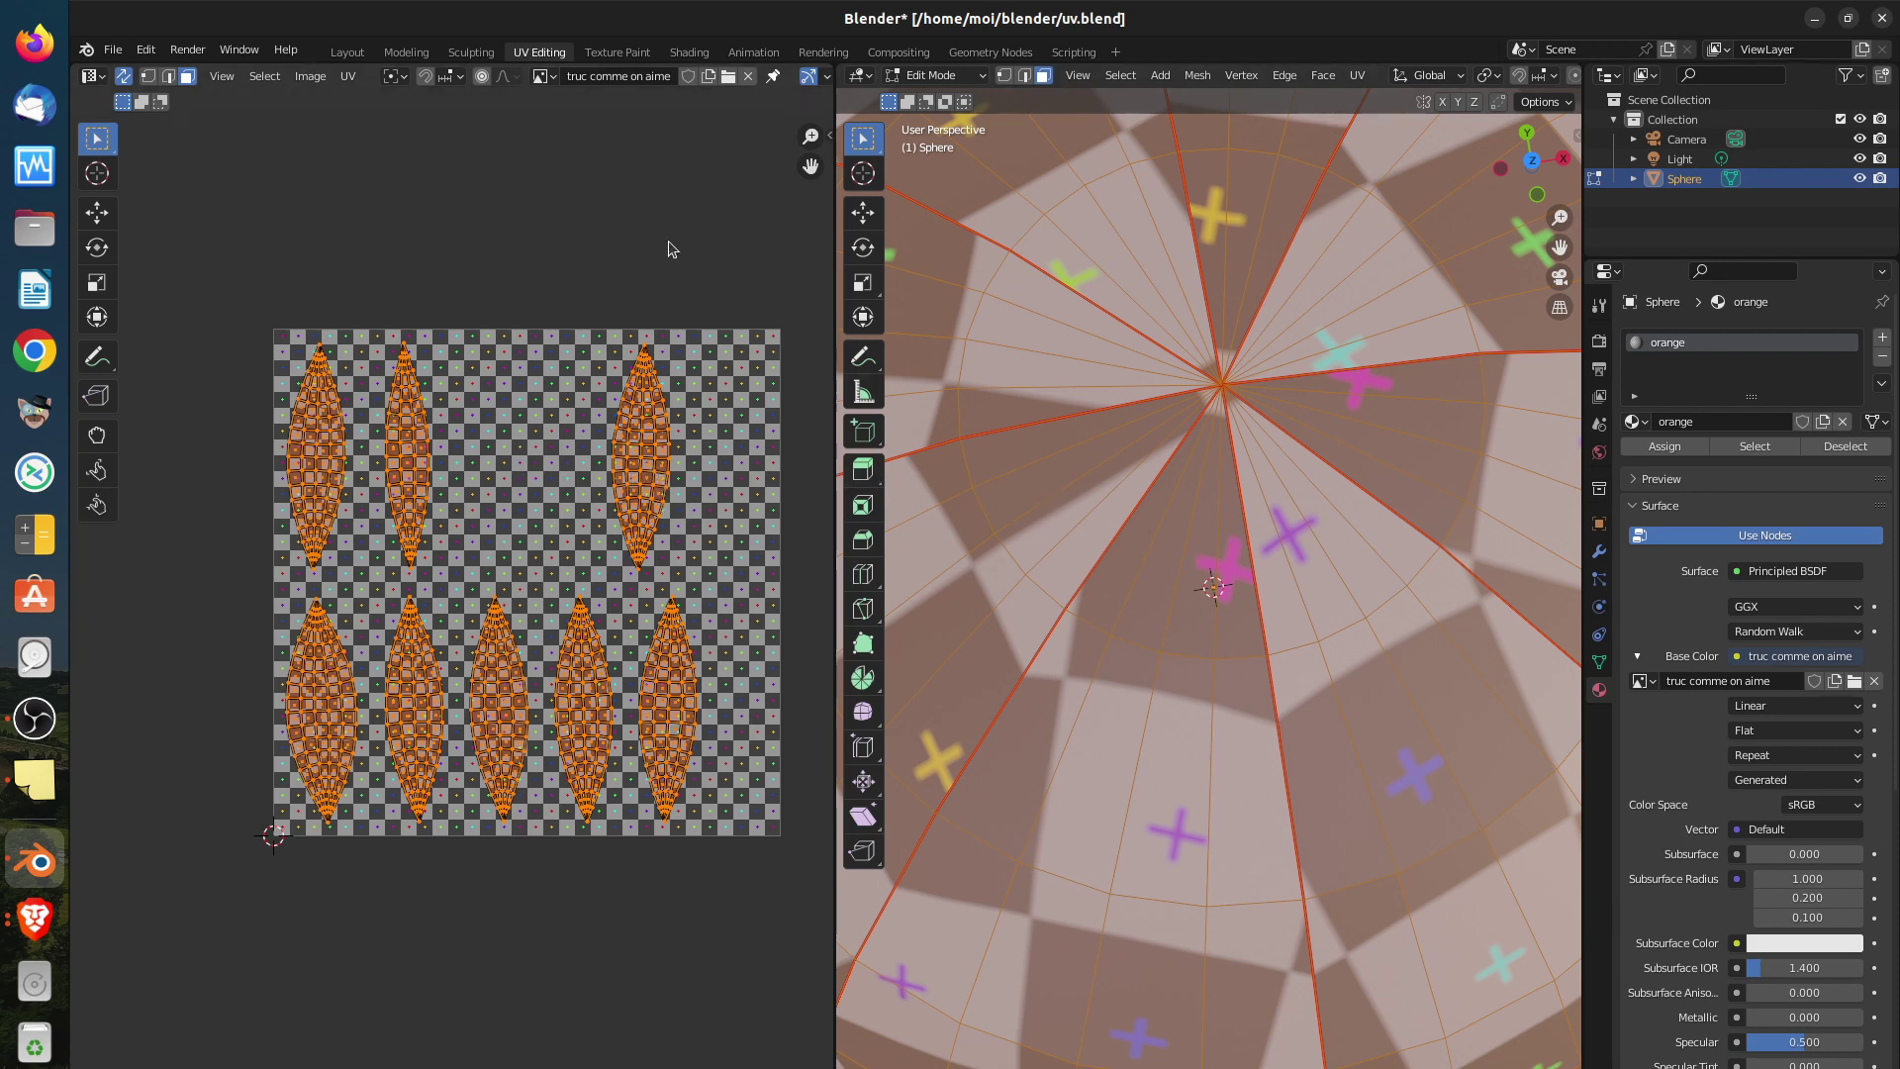
pyautogui.scroll(-3, 566, 463)
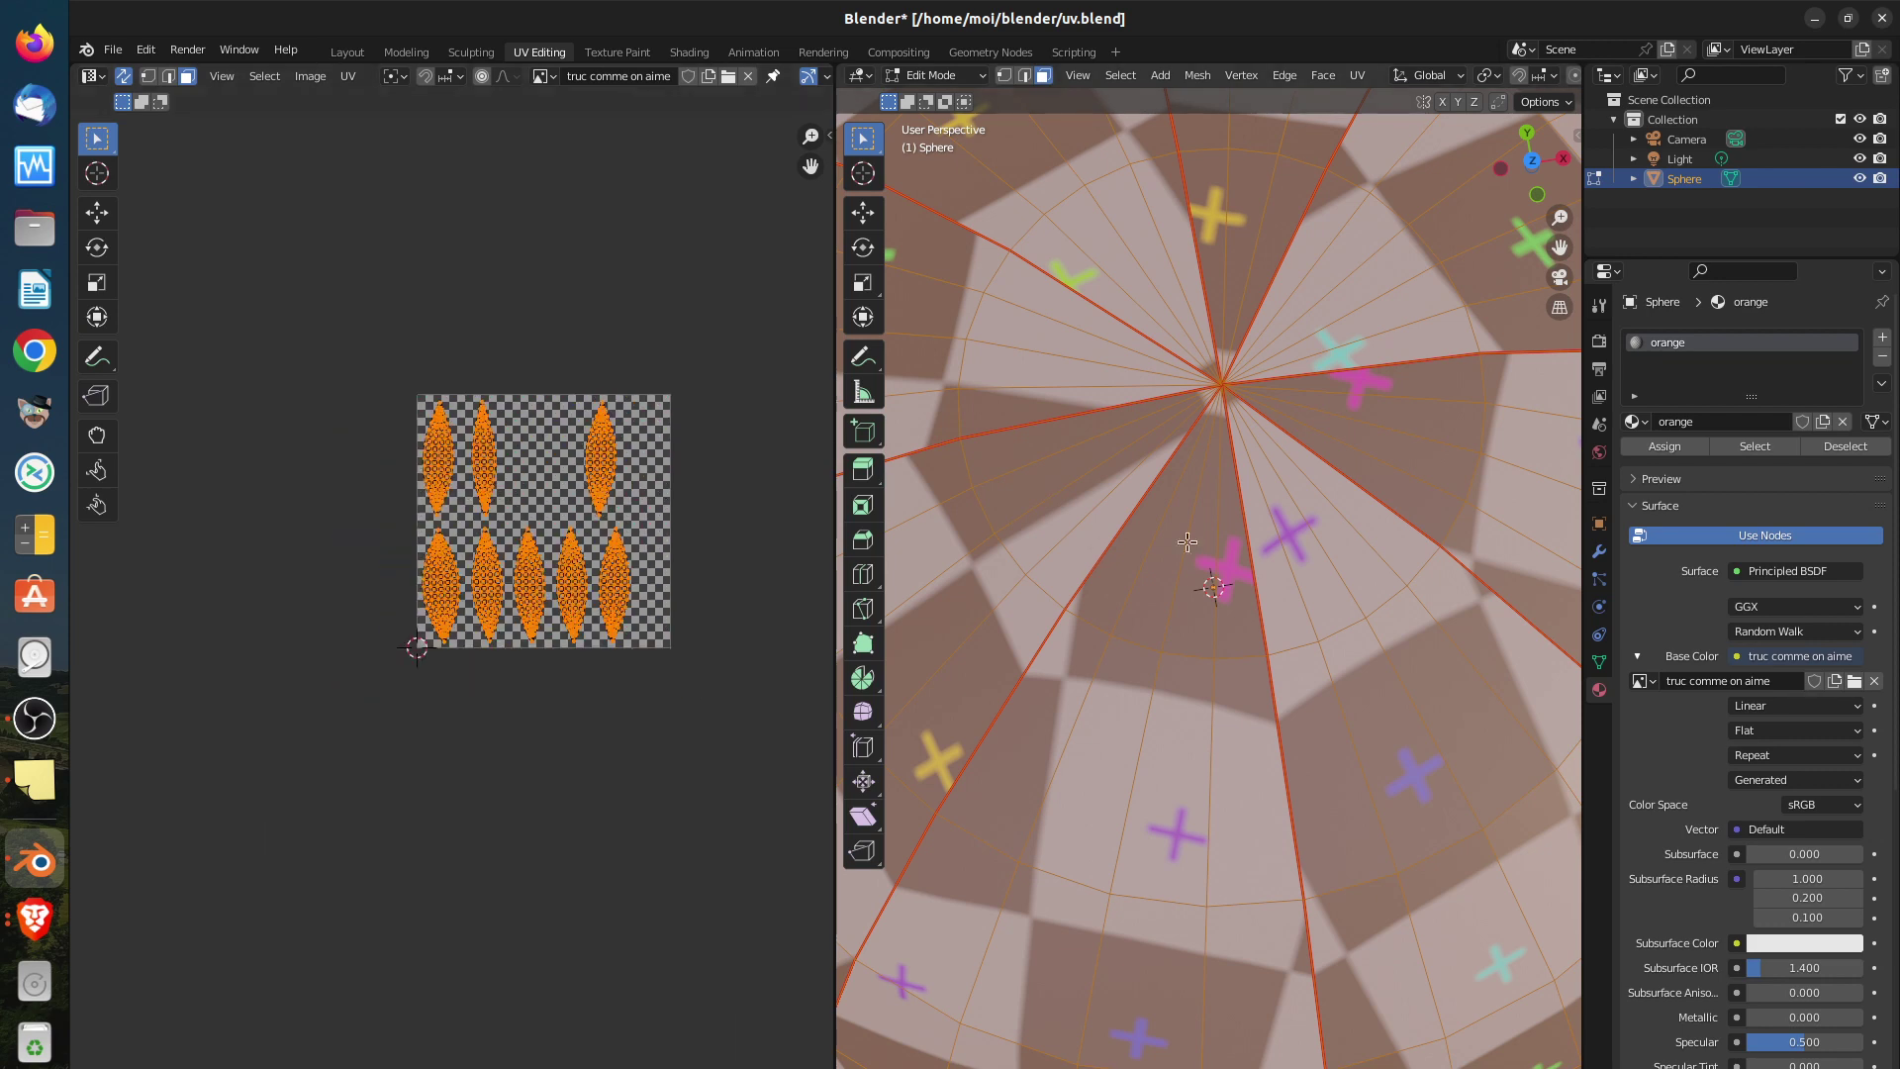
pyautogui.scroll(-5, 1266, 540)
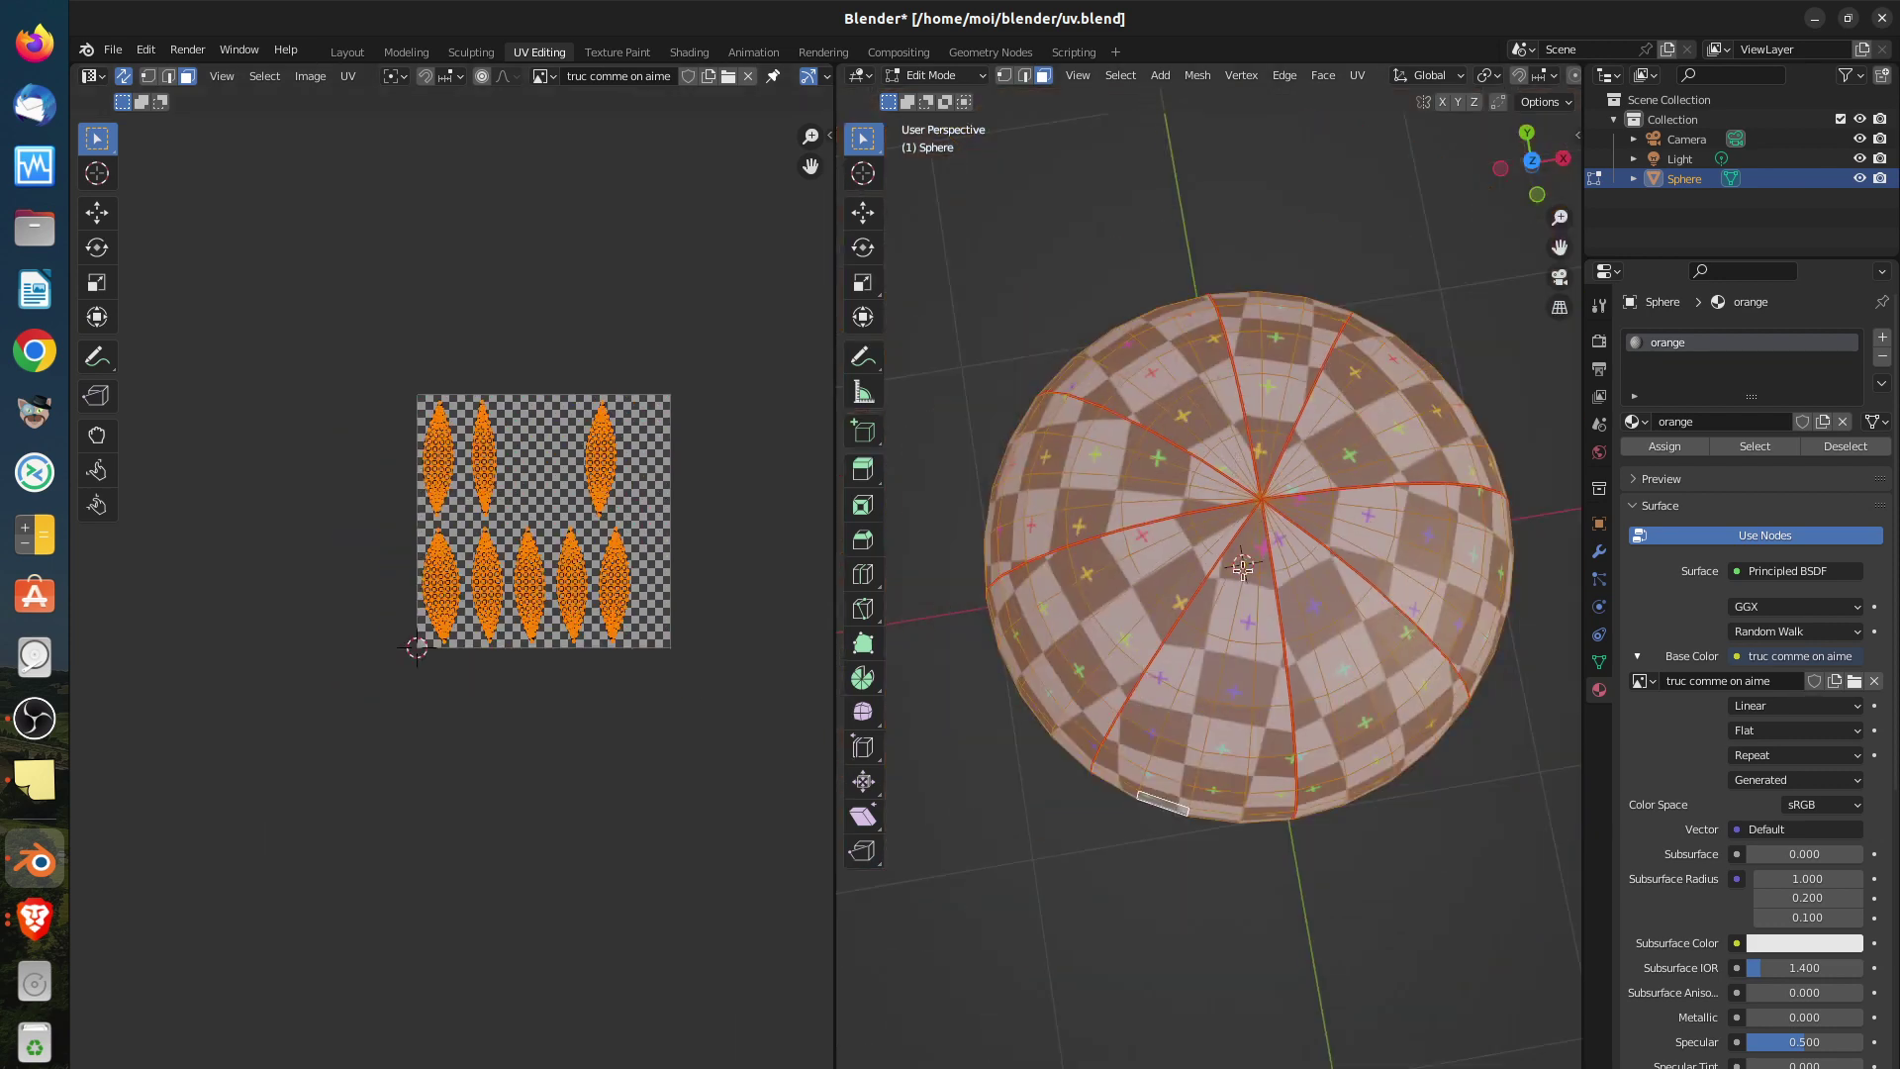
# Select the edge row across the upper row's rightmost UV island and place the 2D cursor at its left end
pyautogui.scroll(3, 634, 539)
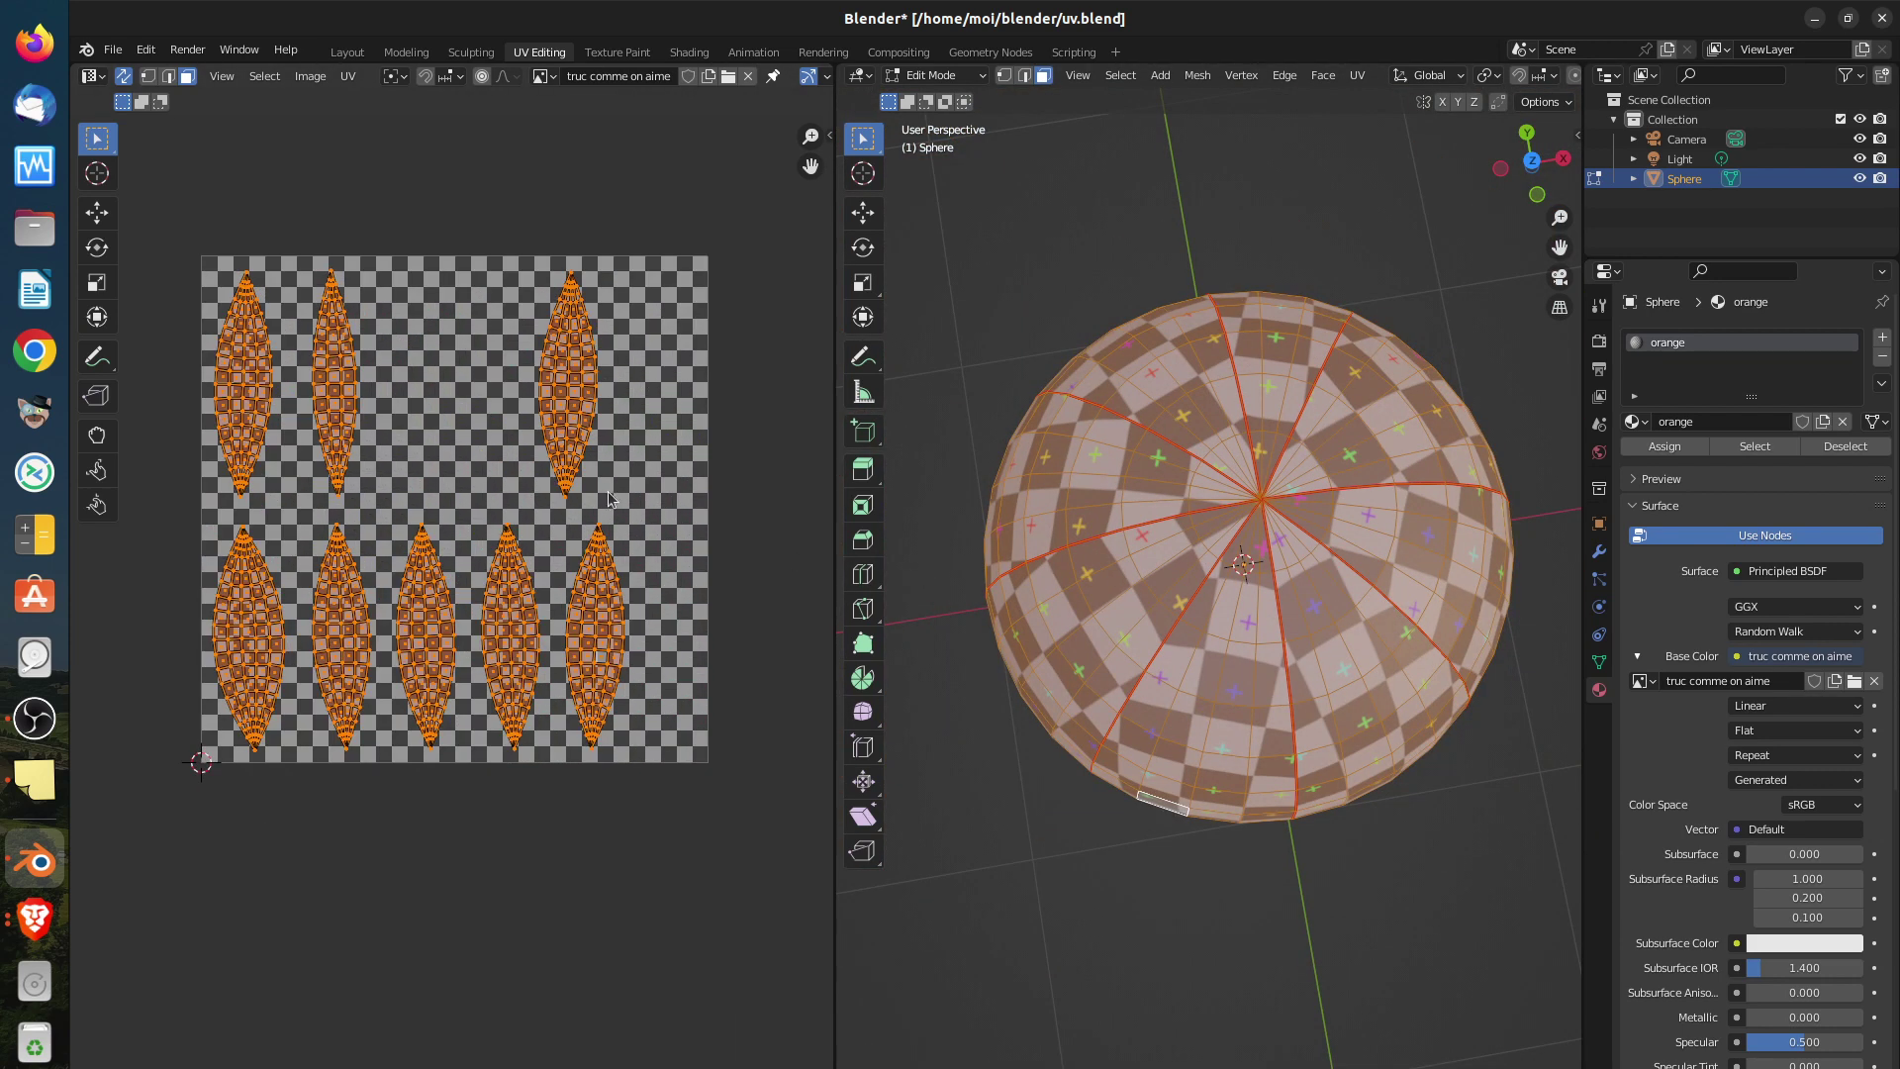
pyautogui.scroll(2, 631, 411)
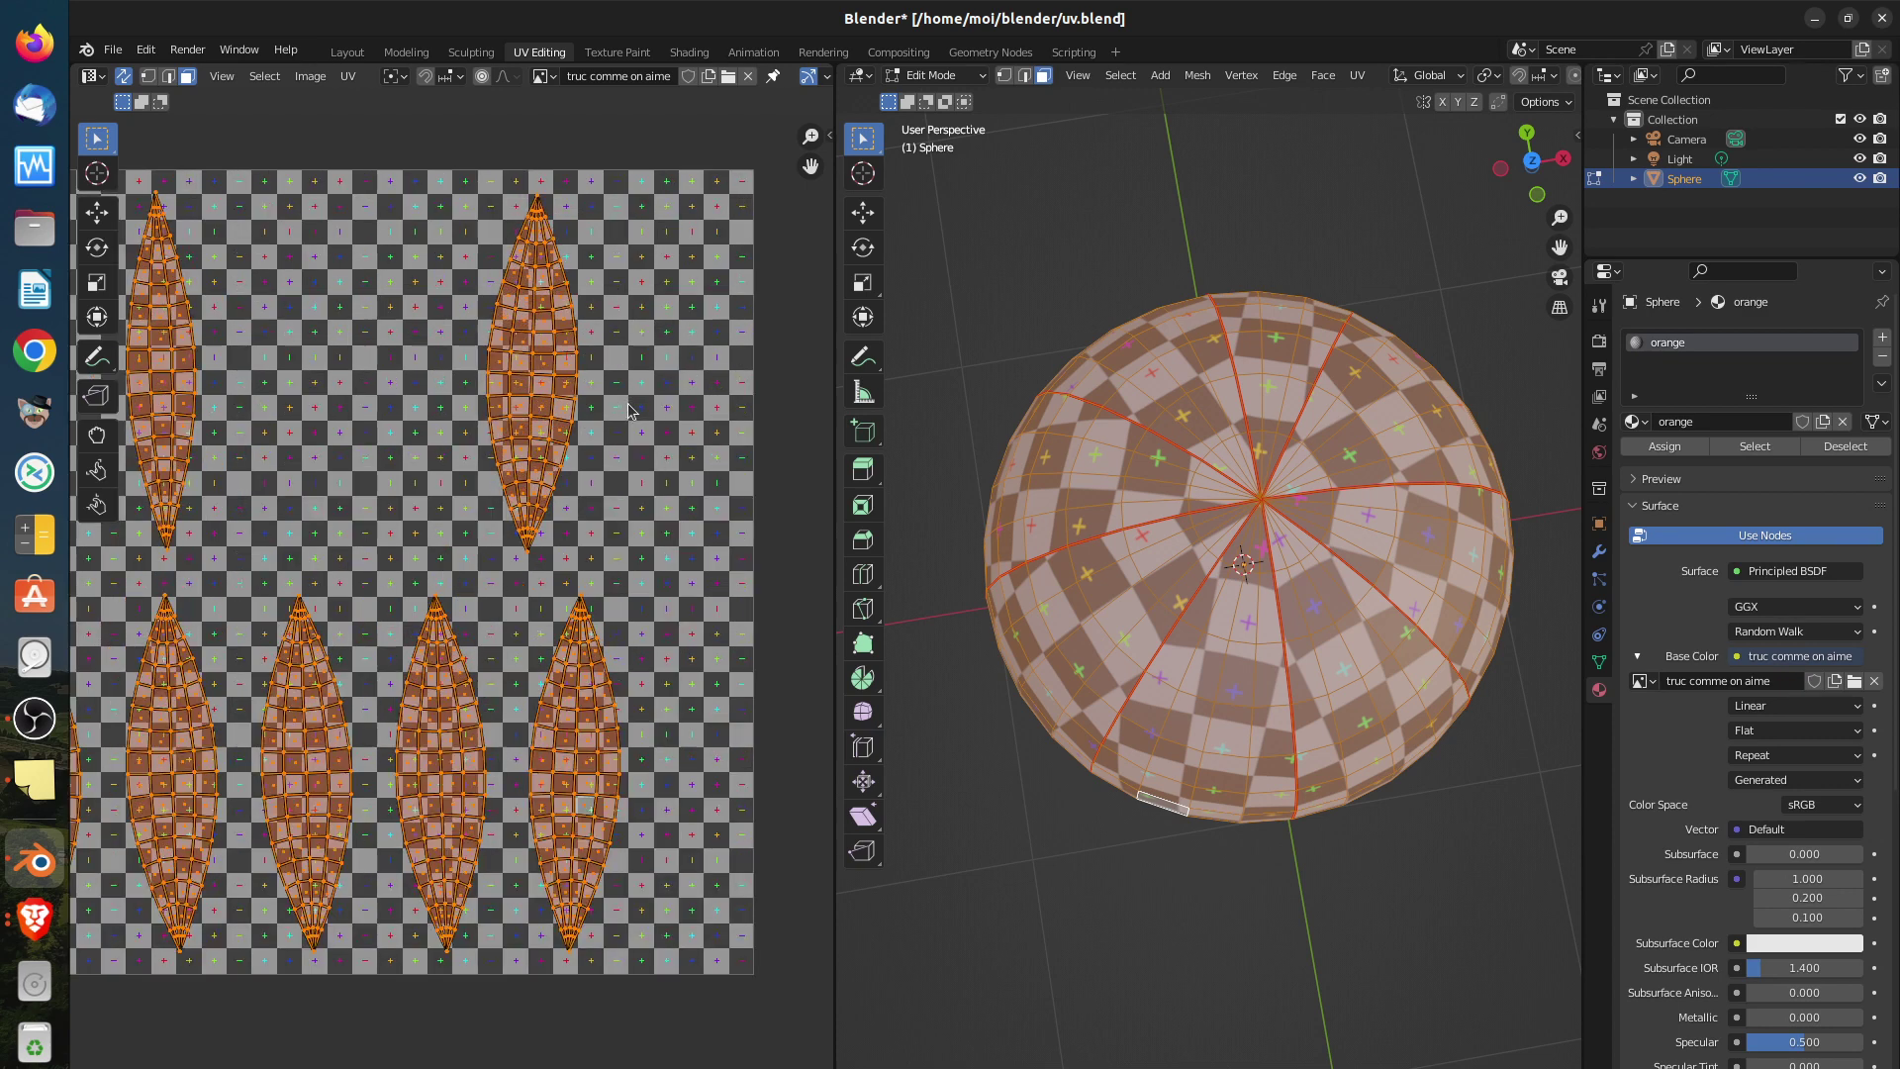
pyautogui.scroll(4, 551, 364)
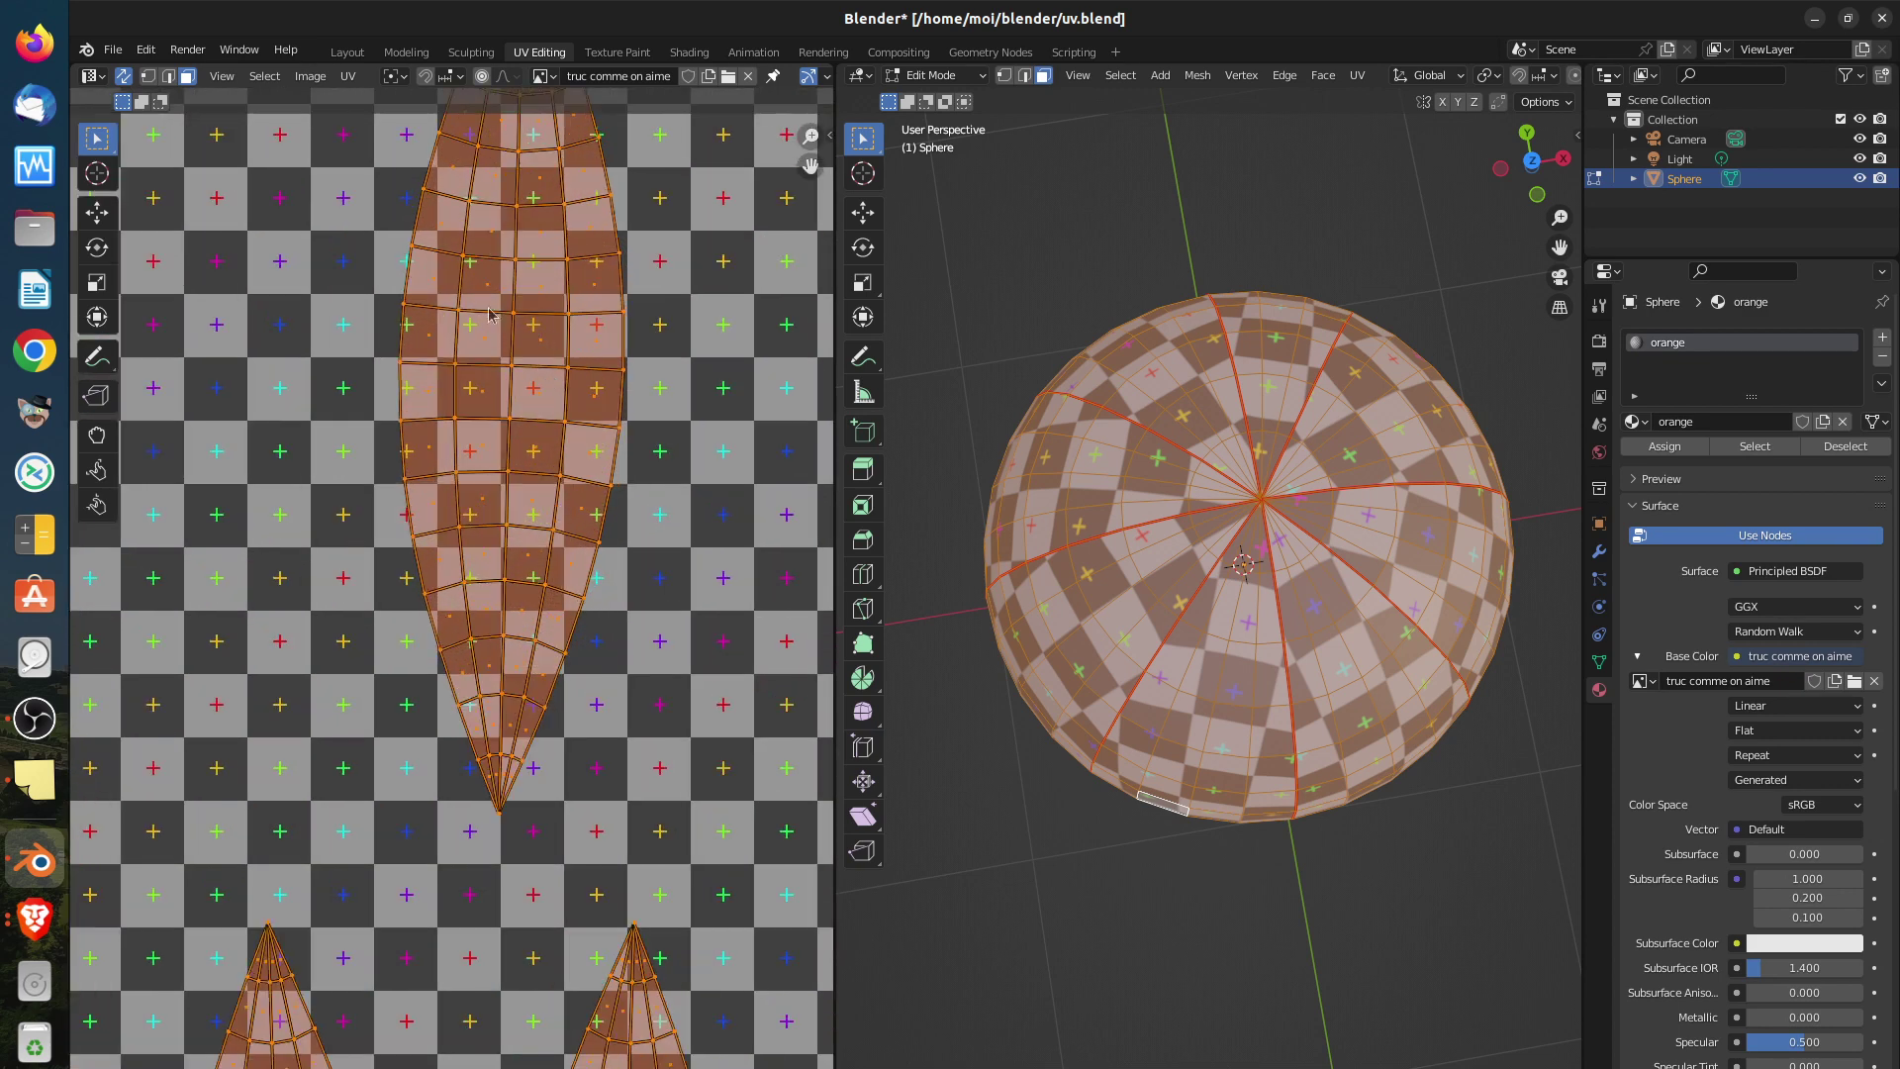
pyautogui.click(410, 316)
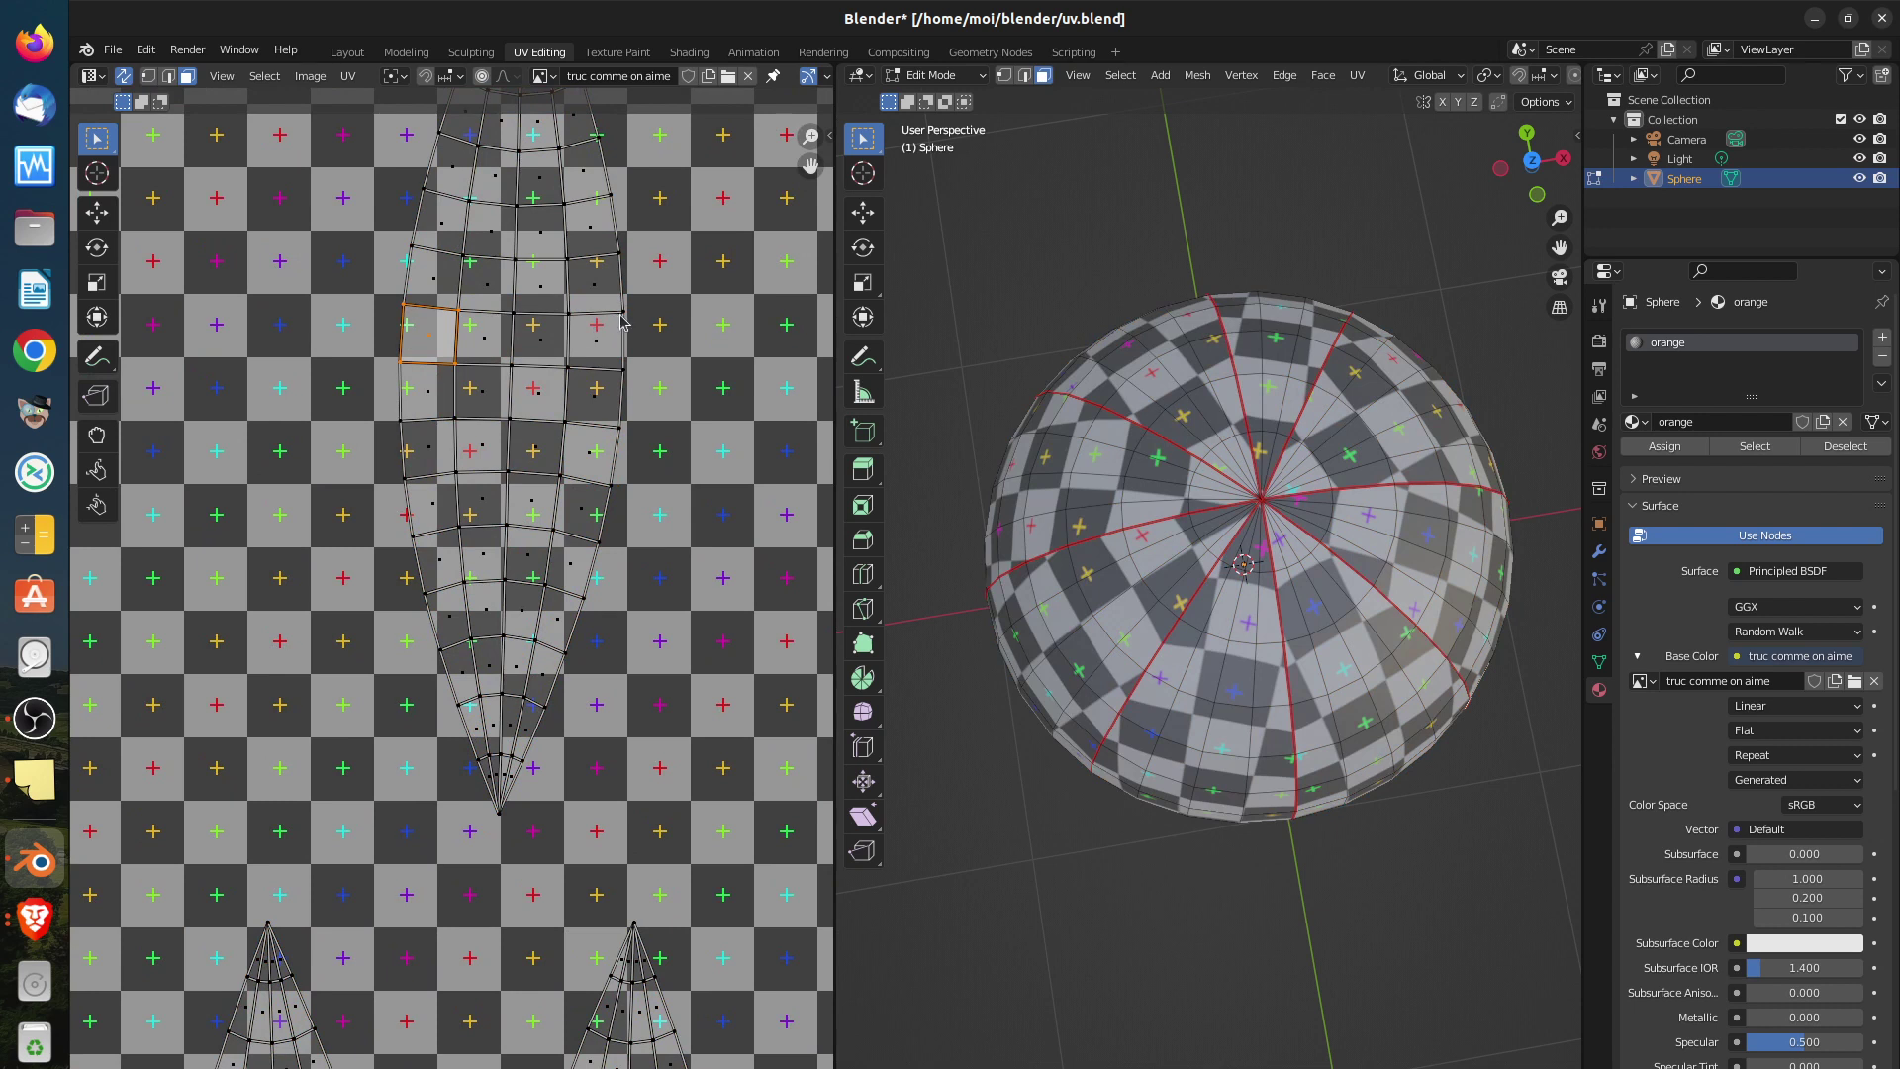
pyautogui.click(169, 76)
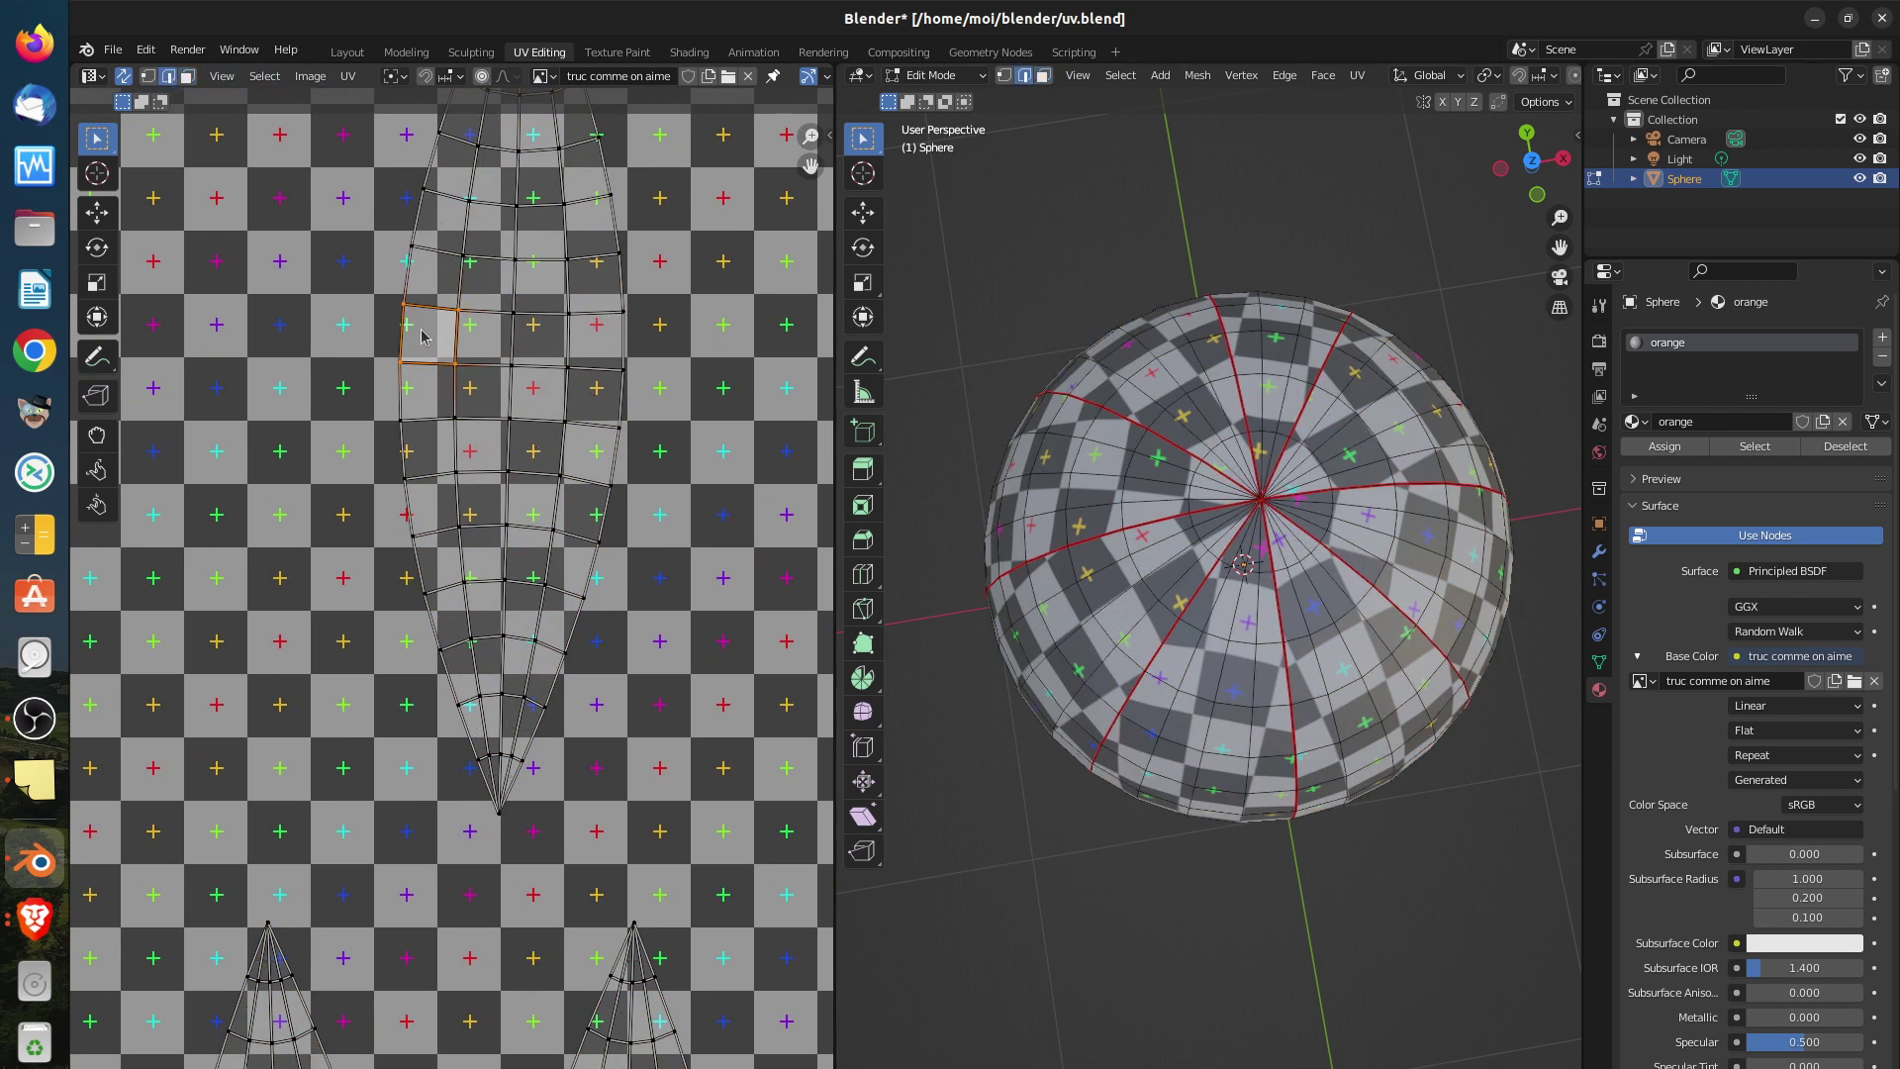
pyautogui.click(400, 303)
pyautogui.keyDown('ctrl'); pyautogui.click(623, 321); pyautogui.keyUp('ctrl')
pyautogui.keyDown('shift'); pyautogui.rightClick(402, 306); pyautogui.keyUp('shift')
pyautogui.keyDown('shift'); pyautogui.click(570, 319); pyautogui.keyUp('shift')
# In vertex selection mode, select vertices along that horizontal edge row and pull them rightward past the island's edge
pyautogui.click(147, 75)
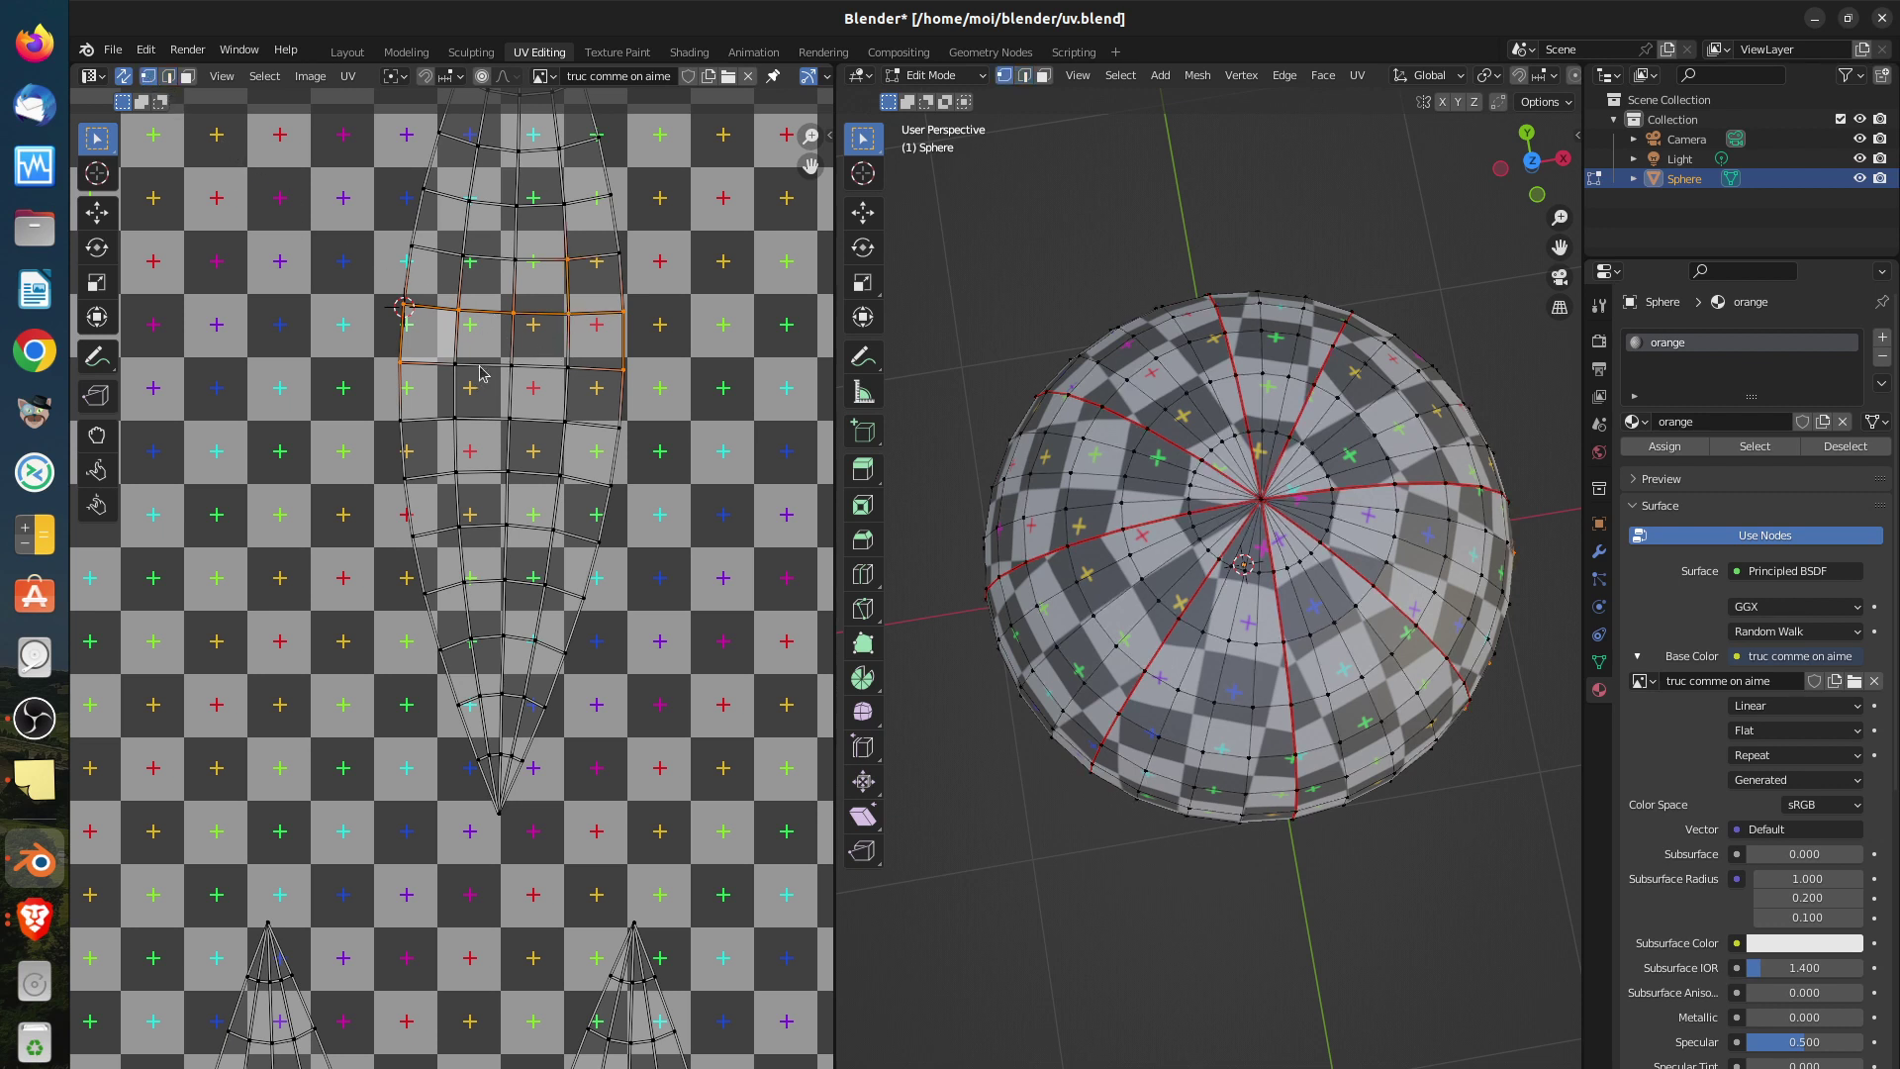
pyautogui.click(409, 314)
pyautogui.keyDown('shift'); pyautogui.click(513, 313); pyautogui.keyUp('shift')
pyautogui.keyDown('shift'); pyautogui.click(569, 314); pyautogui.keyUp('shift')
pyautogui.keyDown('shift'); pyautogui.click(623, 313); pyautogui.keyUp('shift')
pyautogui.rightClick(707, 330)
pyautogui.click(707, 330)
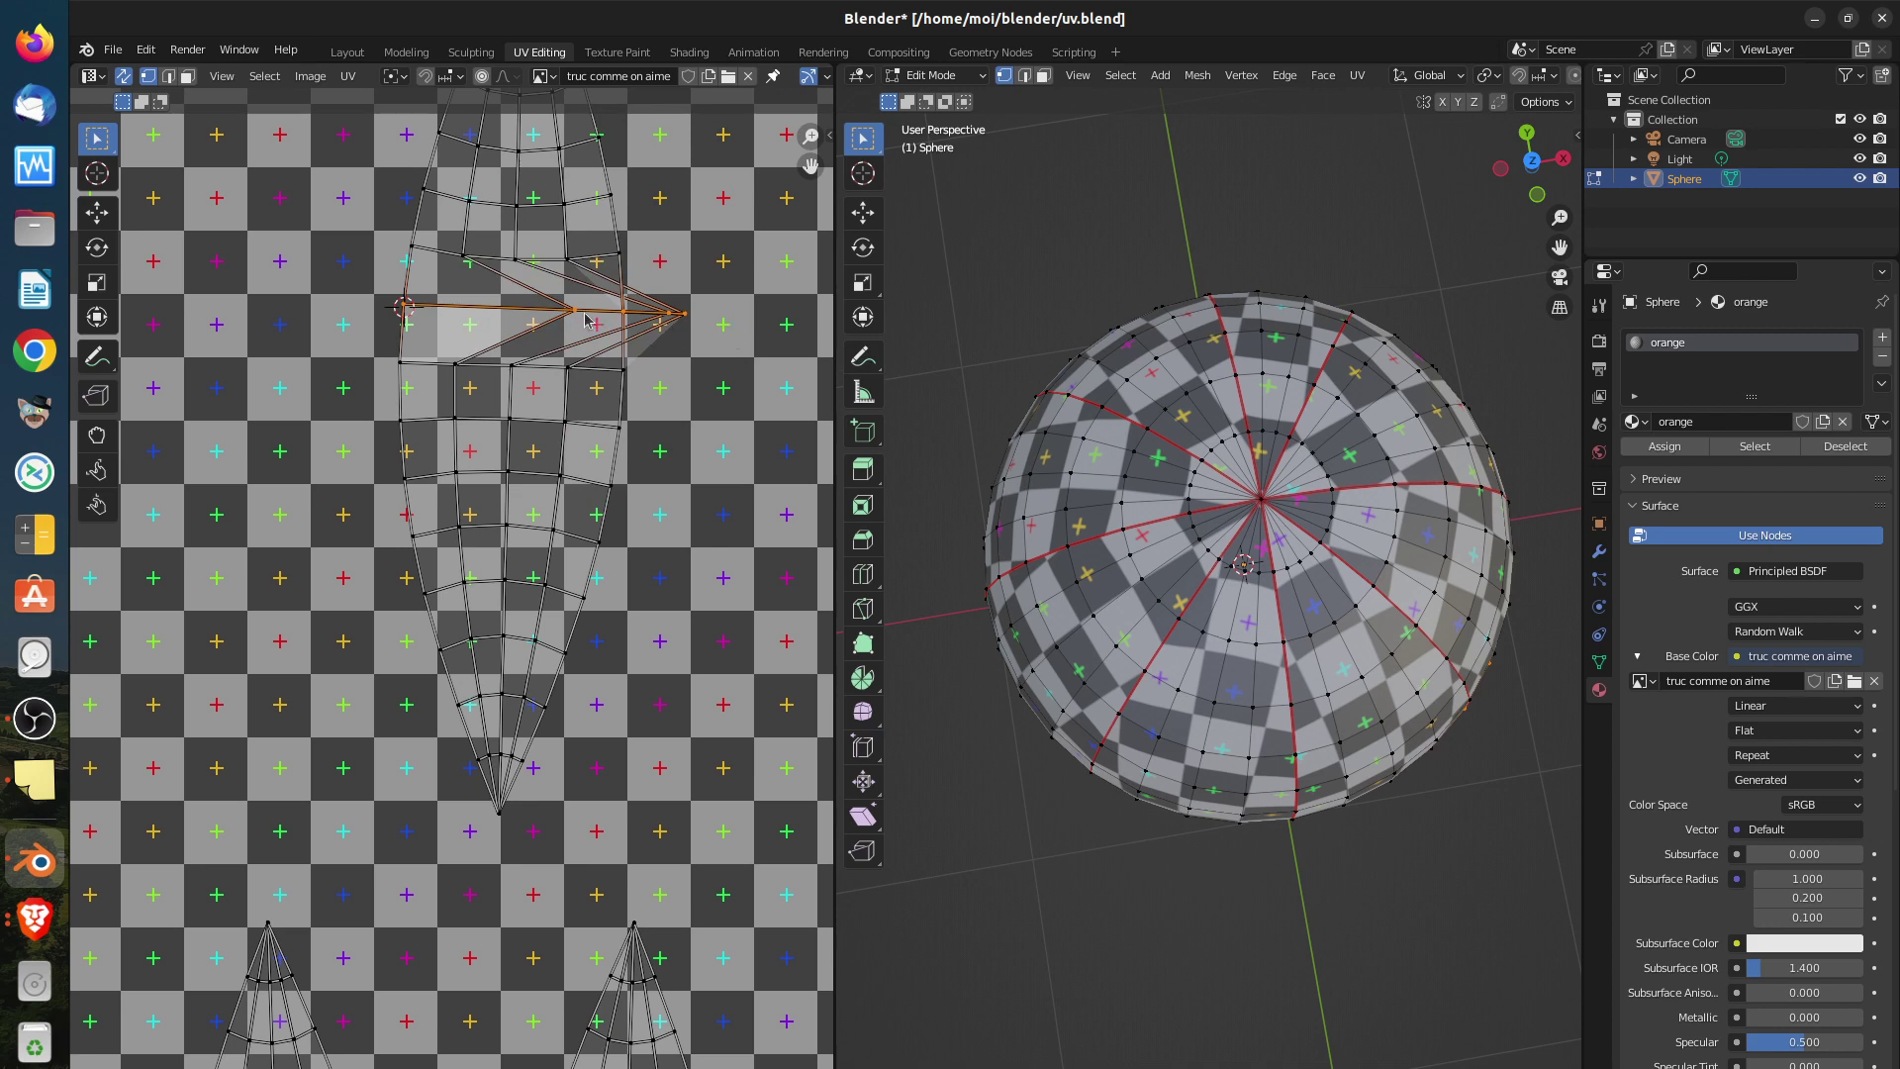
# Undo the distortion of the horizontal row across the upper row's rightmost island, reselect the row's vertices and try straightening it again
pyautogui.scroll(2, 585, 319)
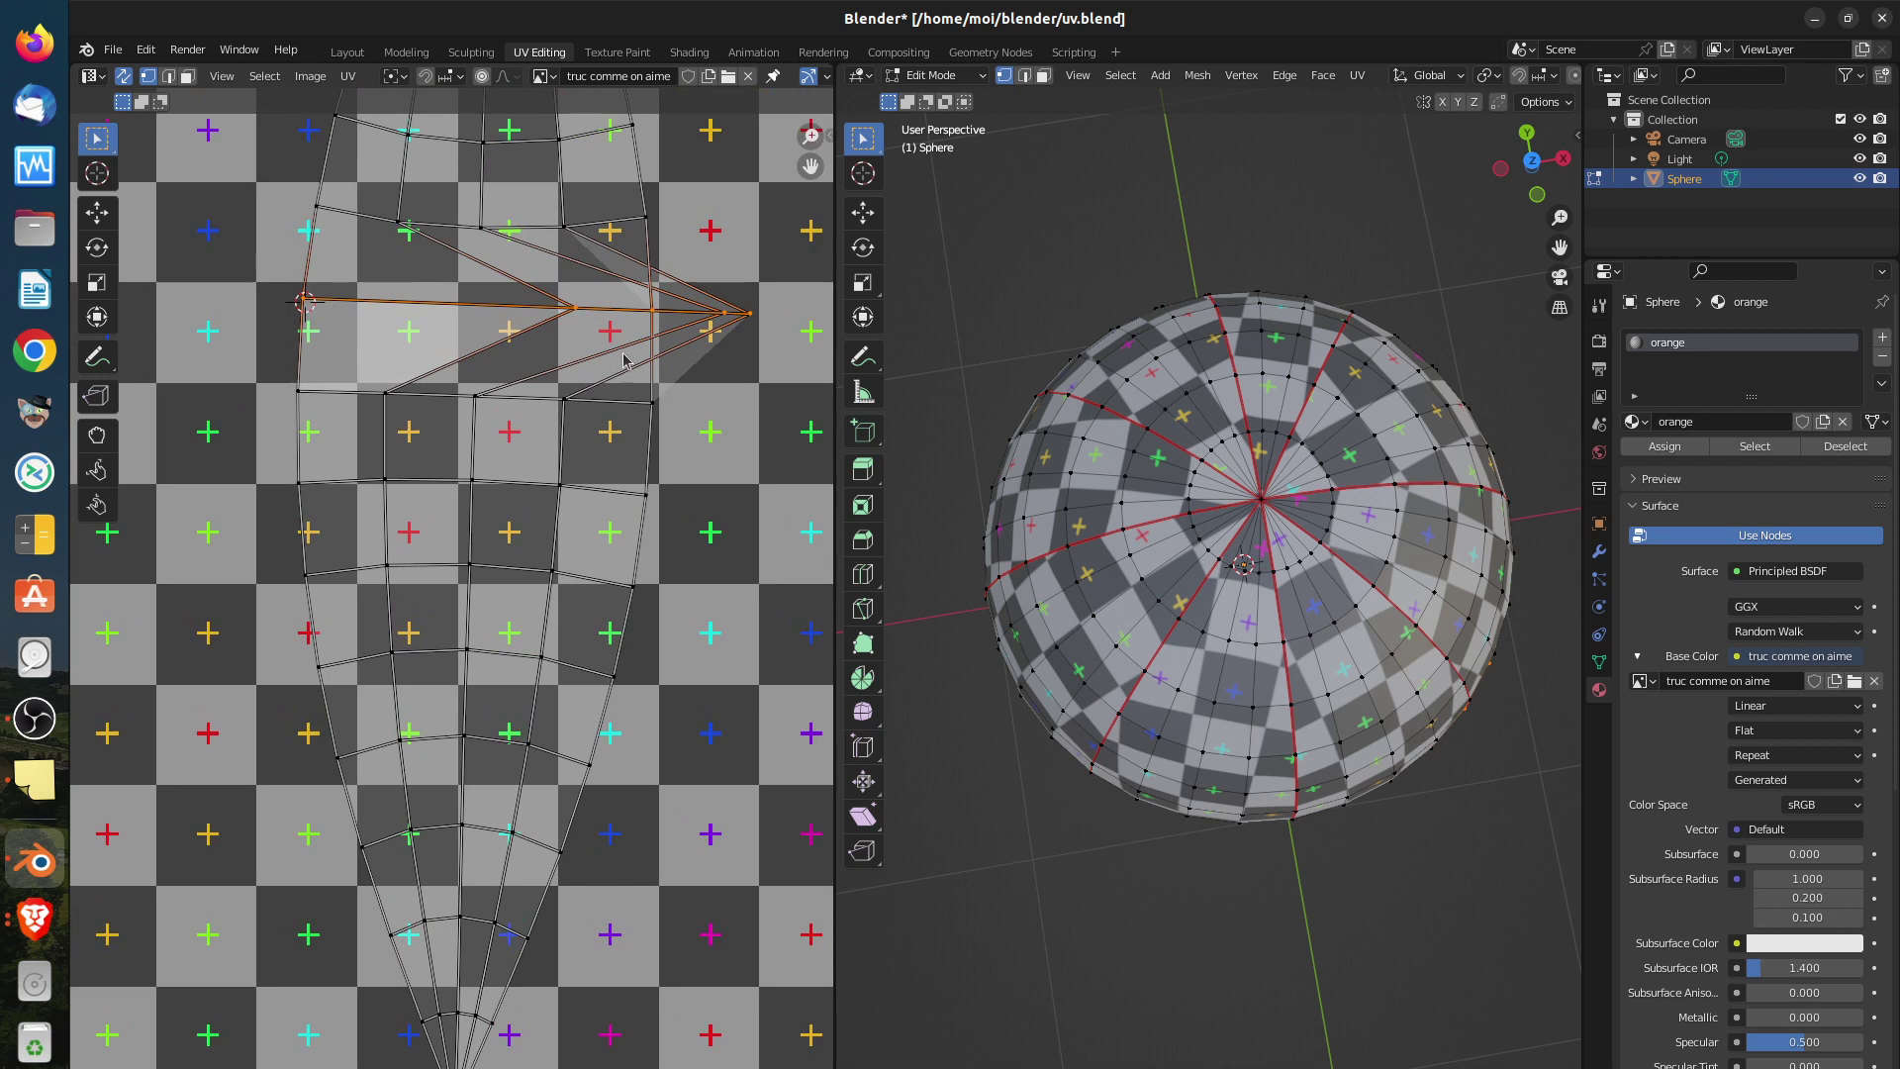
pyautogui.press('Escape')
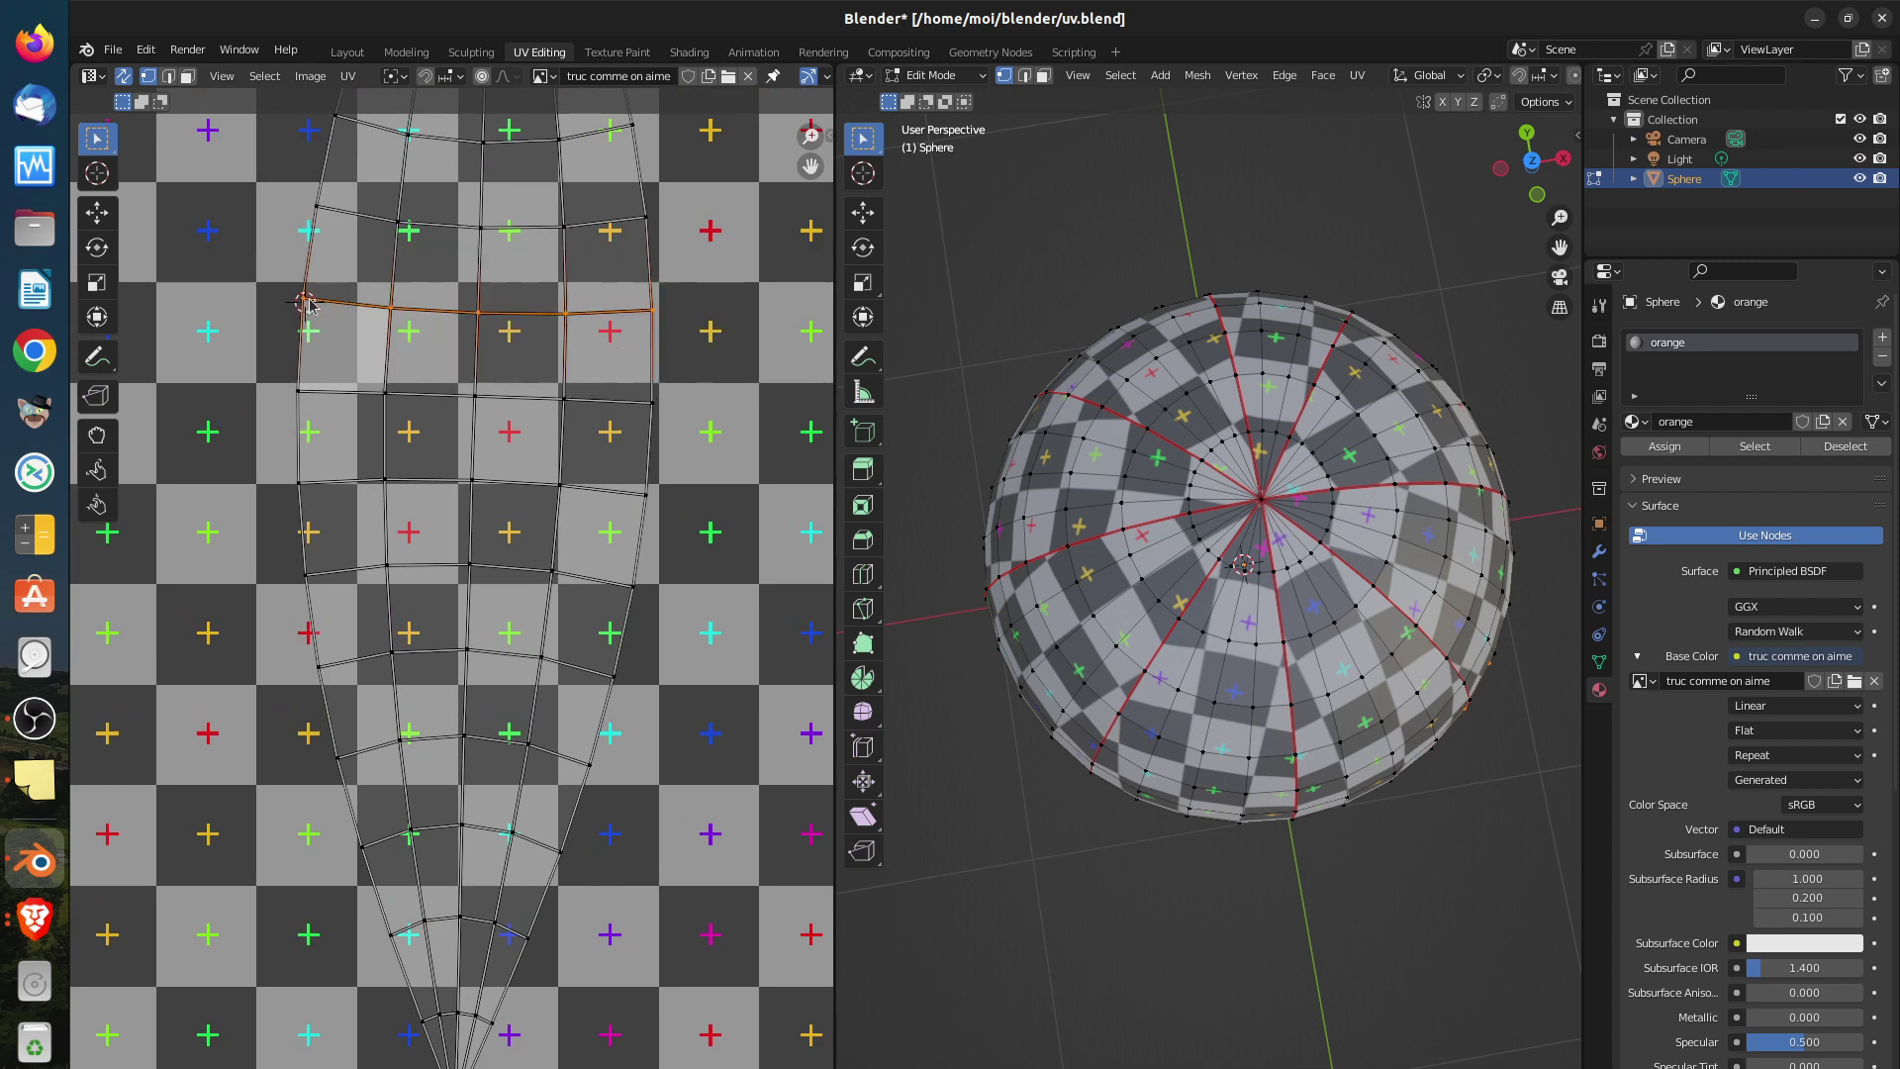
pyautogui.hotkey('alt', 'a')
pyautogui.keyDown('ctrl'); pyautogui.click(644, 318); pyautogui.keyUp('ctrl')
pyautogui.keyDown('shift'); pyautogui.click(478, 320); pyautogui.keyUp('shift')
pyautogui.rightClick(478, 326)
pyautogui.click(478, 326)
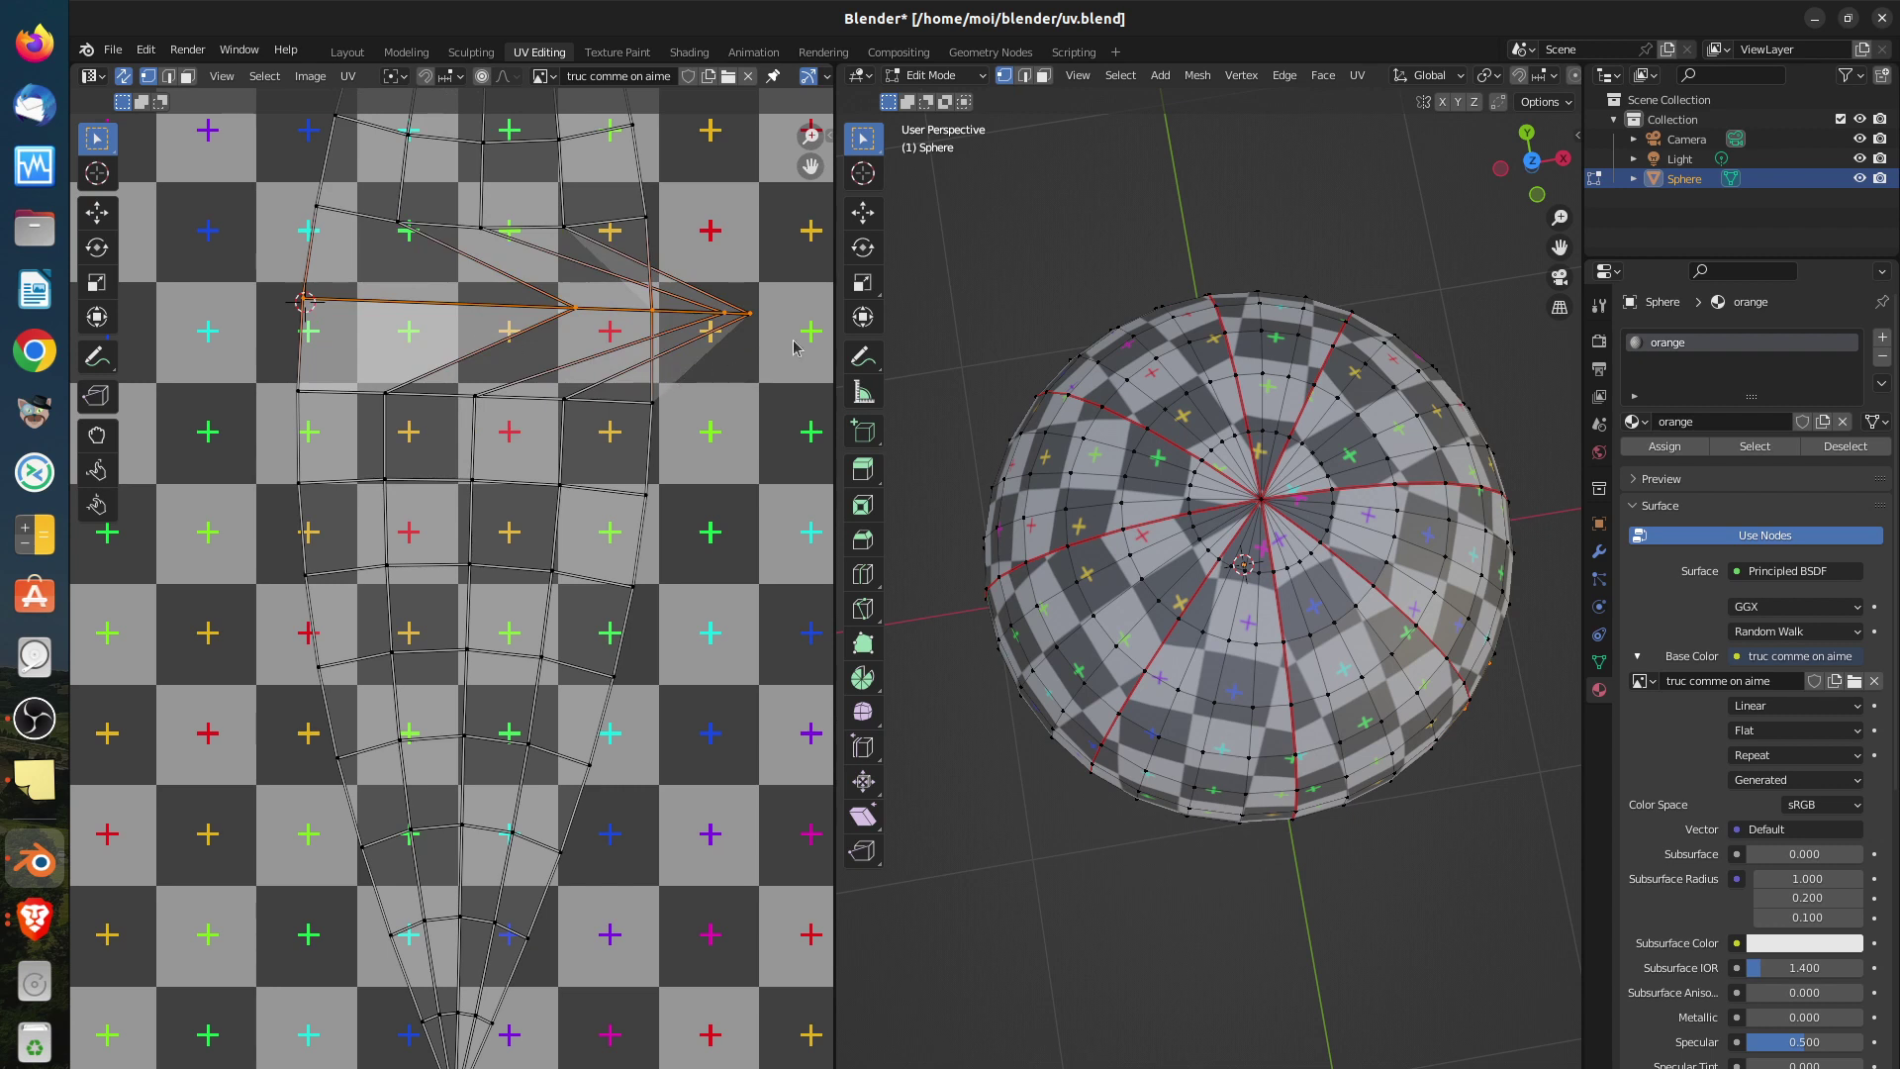
# Try moving the straightened row along X, cancel the move, and undo the row's straightening
pyautogui.press('g')
pyautogui.press('x')
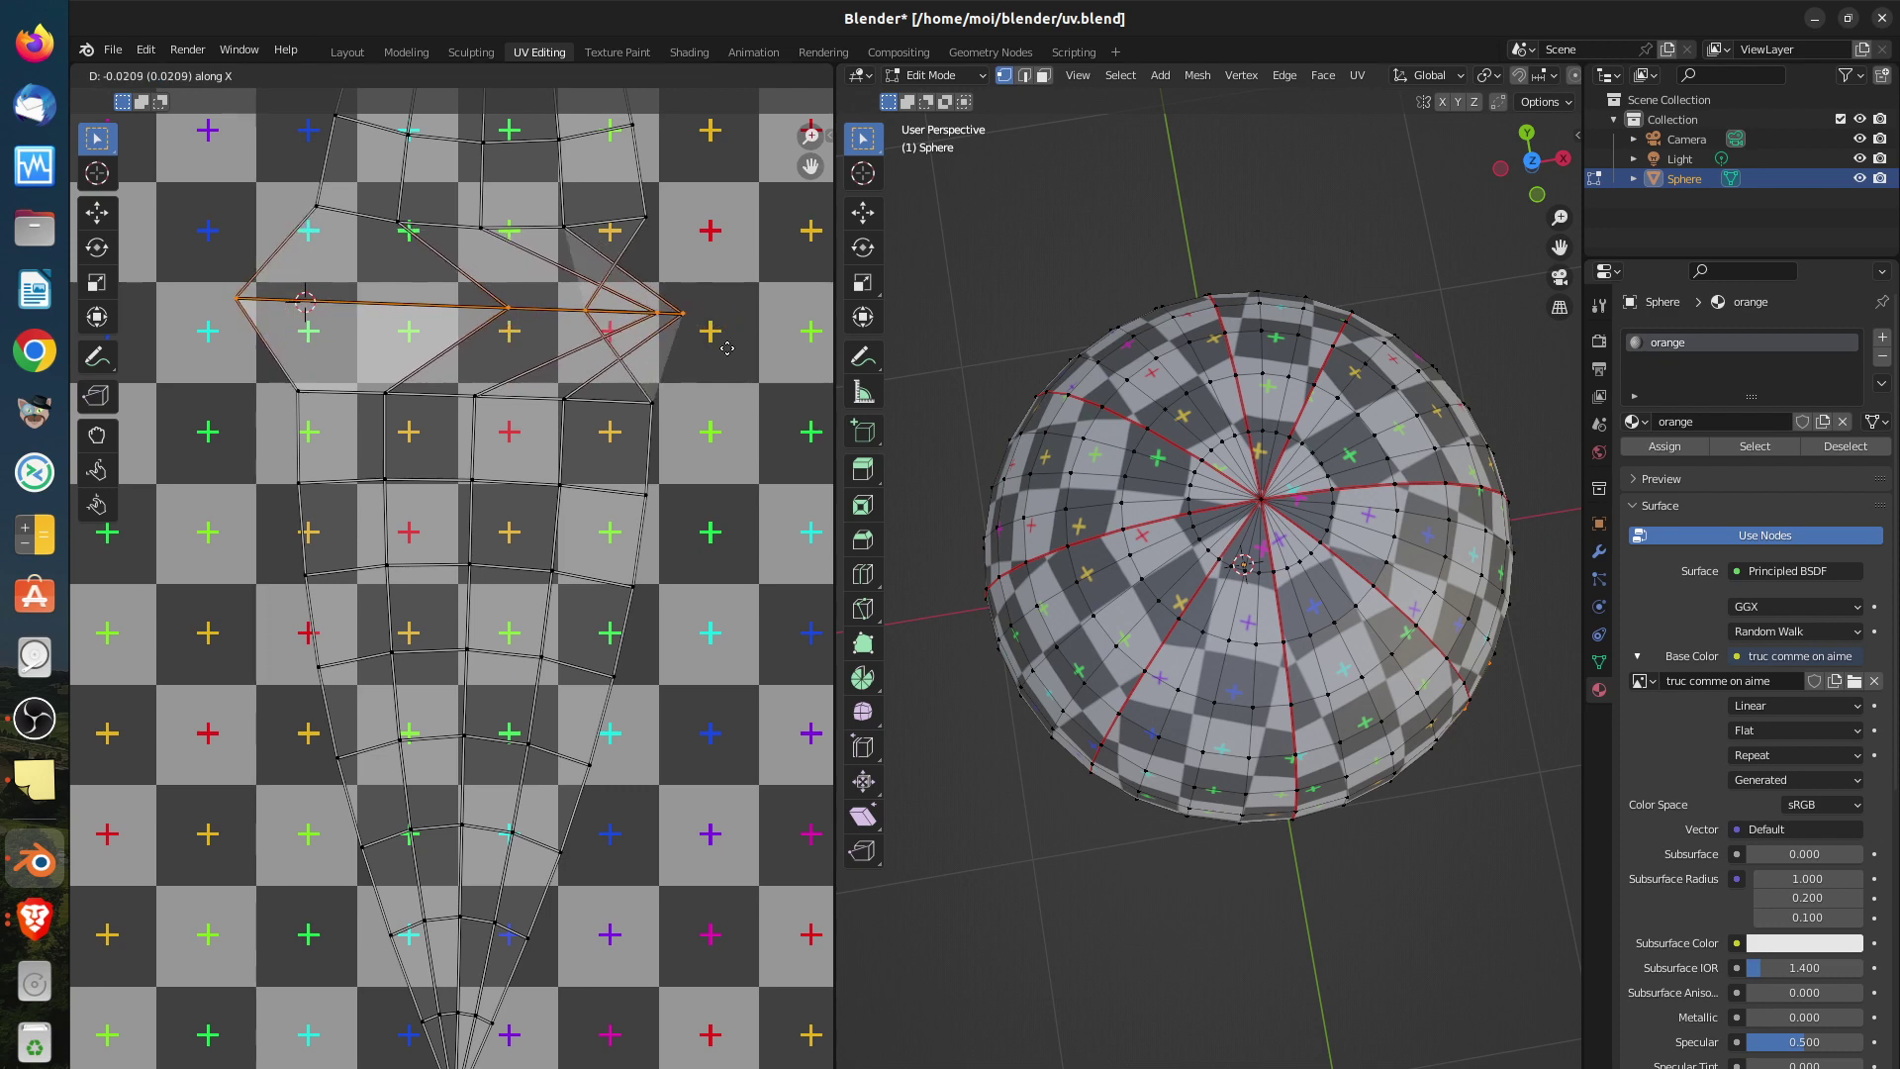
pyautogui.rightClick(727, 348)
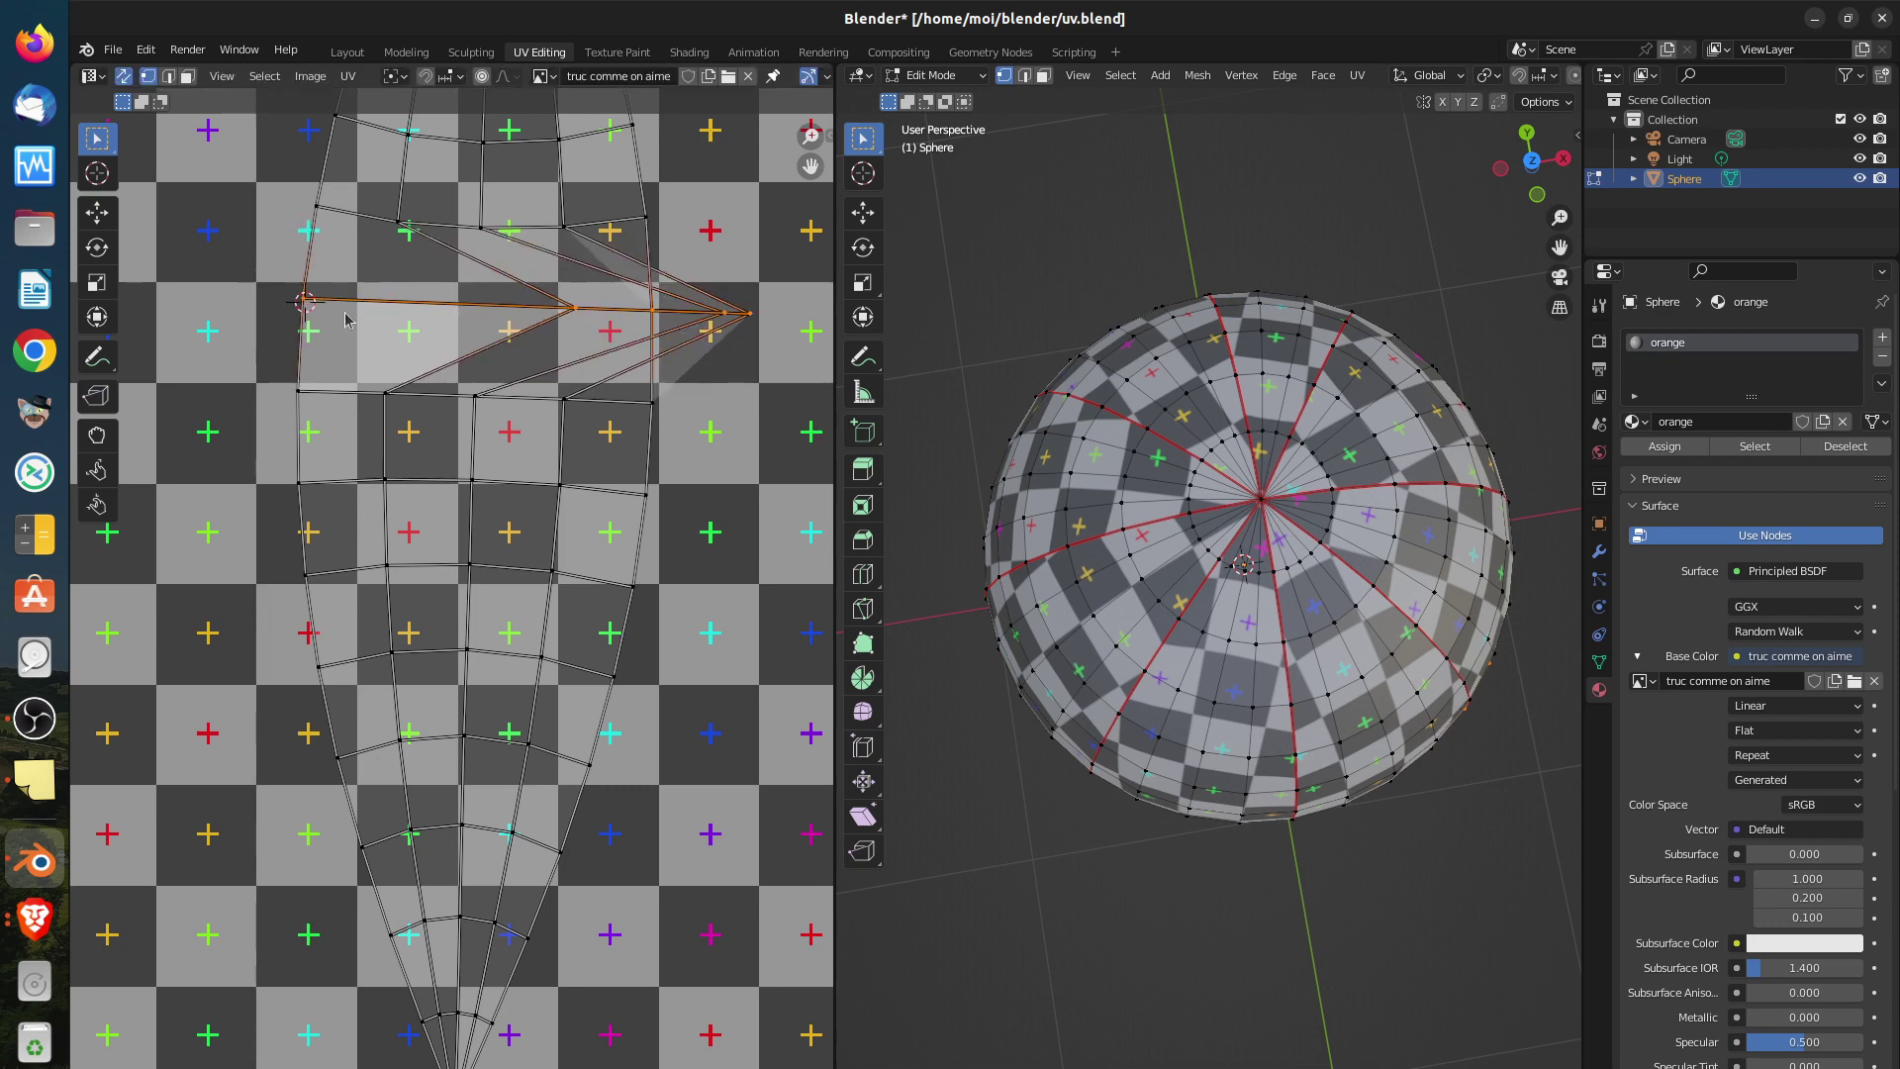
pyautogui.scroll(-5, 534, 358)
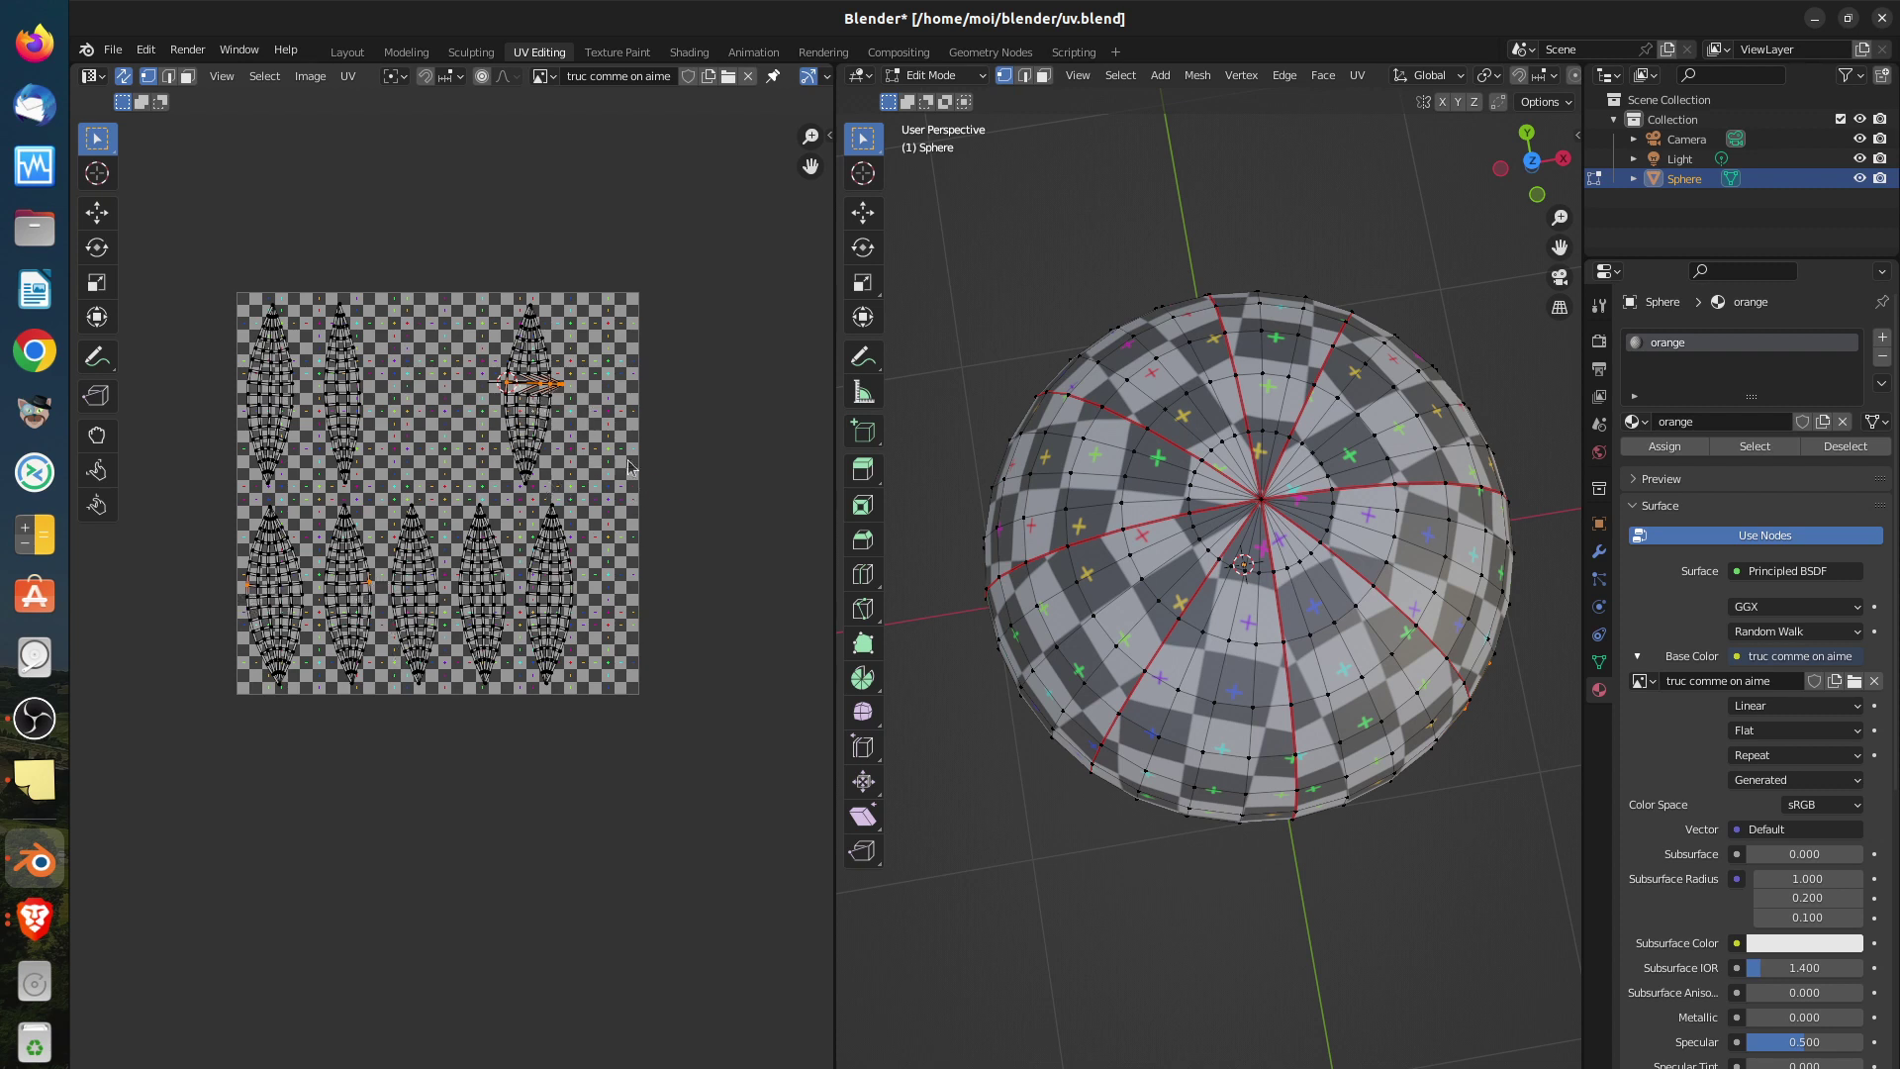
pyautogui.scroll(2, 540, 389)
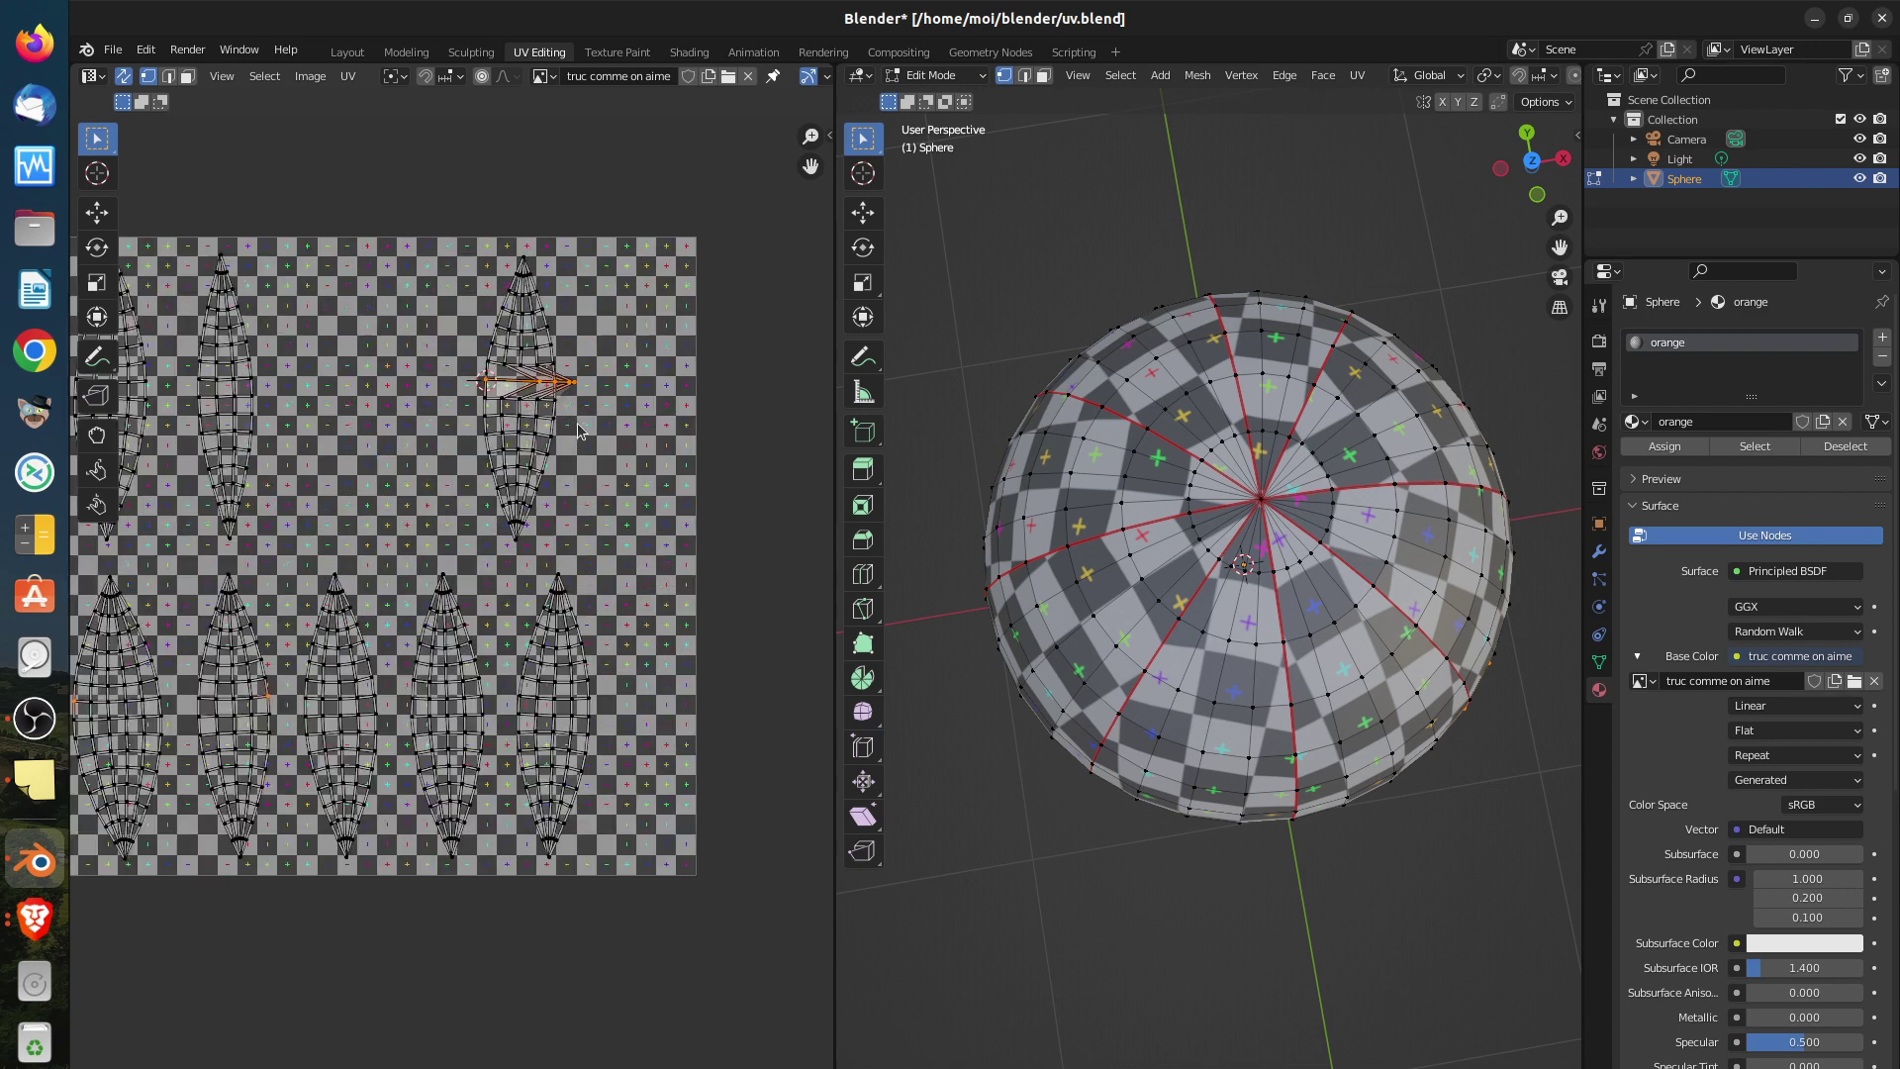
pyautogui.scroll(1, 581, 433)
pyautogui.hotkey('ctrl', 'z')
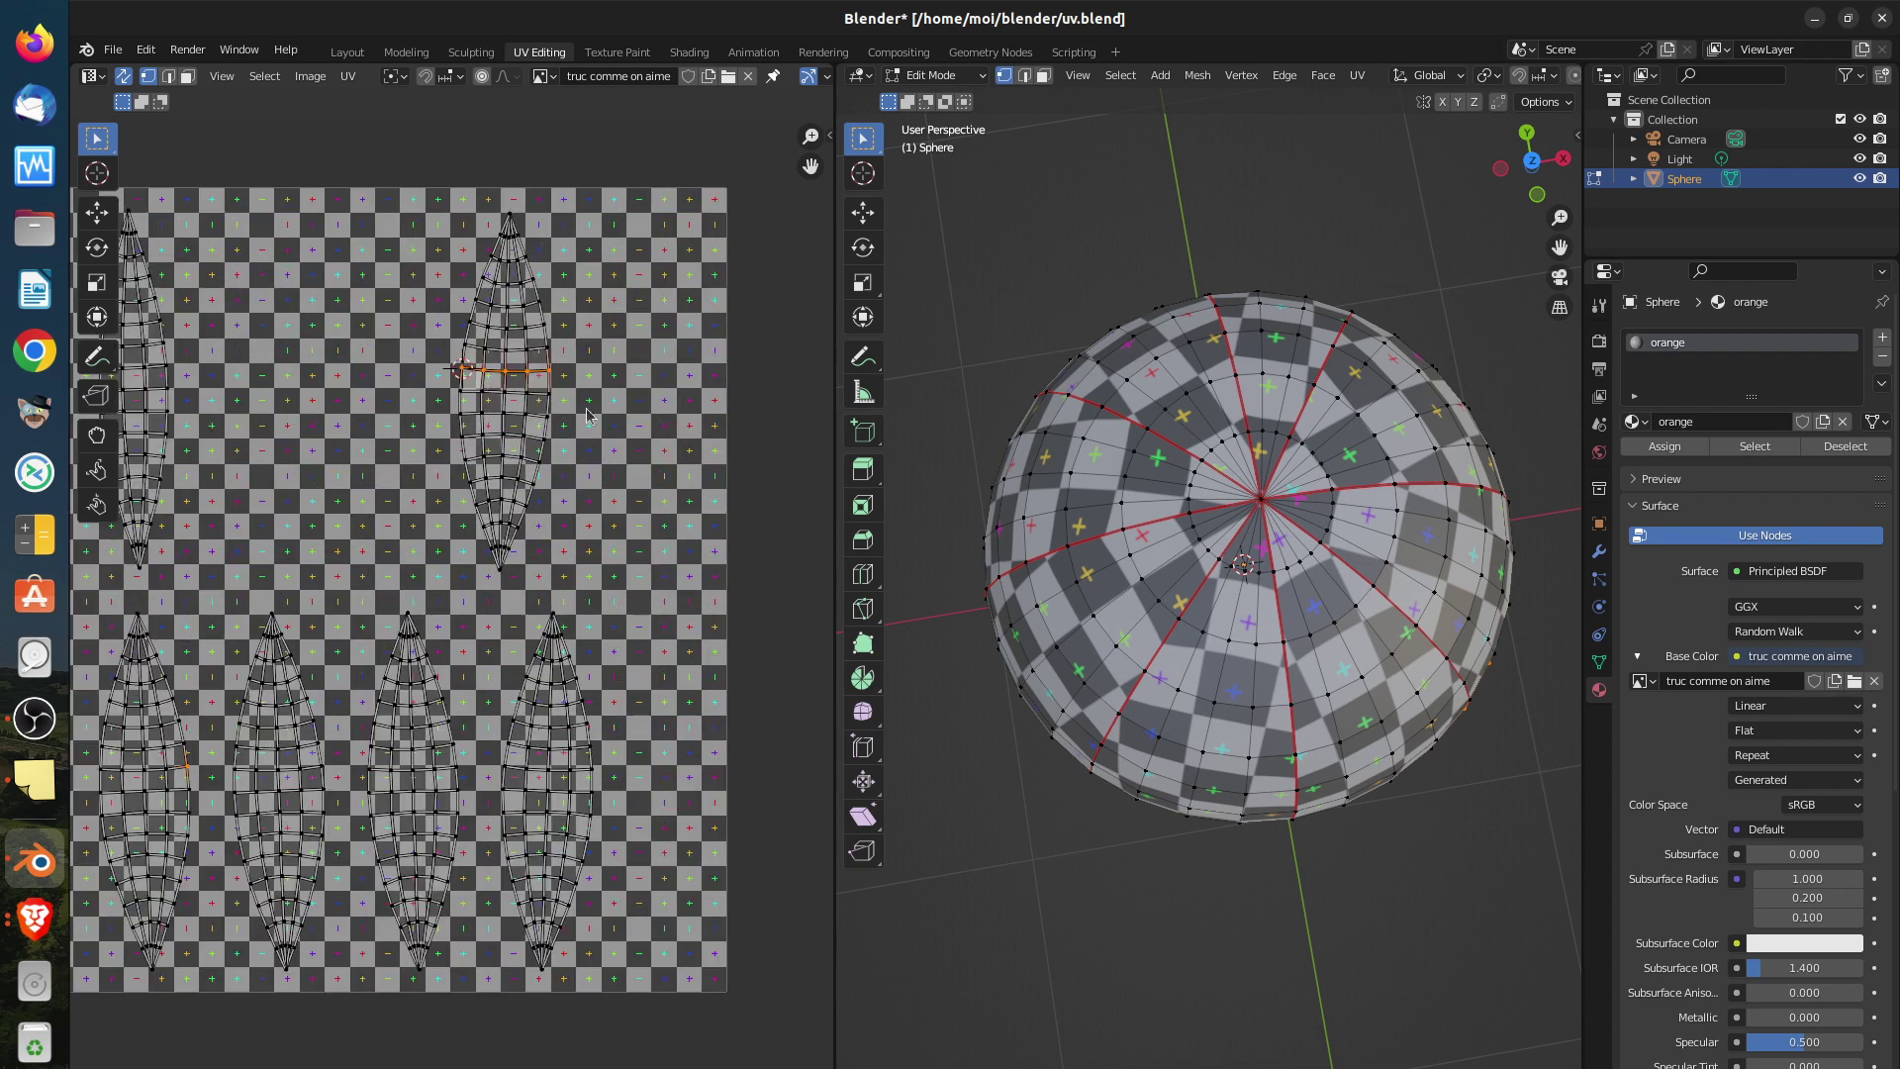
# Try face selection on the upper row's rightmost island, then select vertices along its horizontal row in vertex selection mode
pyautogui.click(187, 76)
pyautogui.click(489, 373)
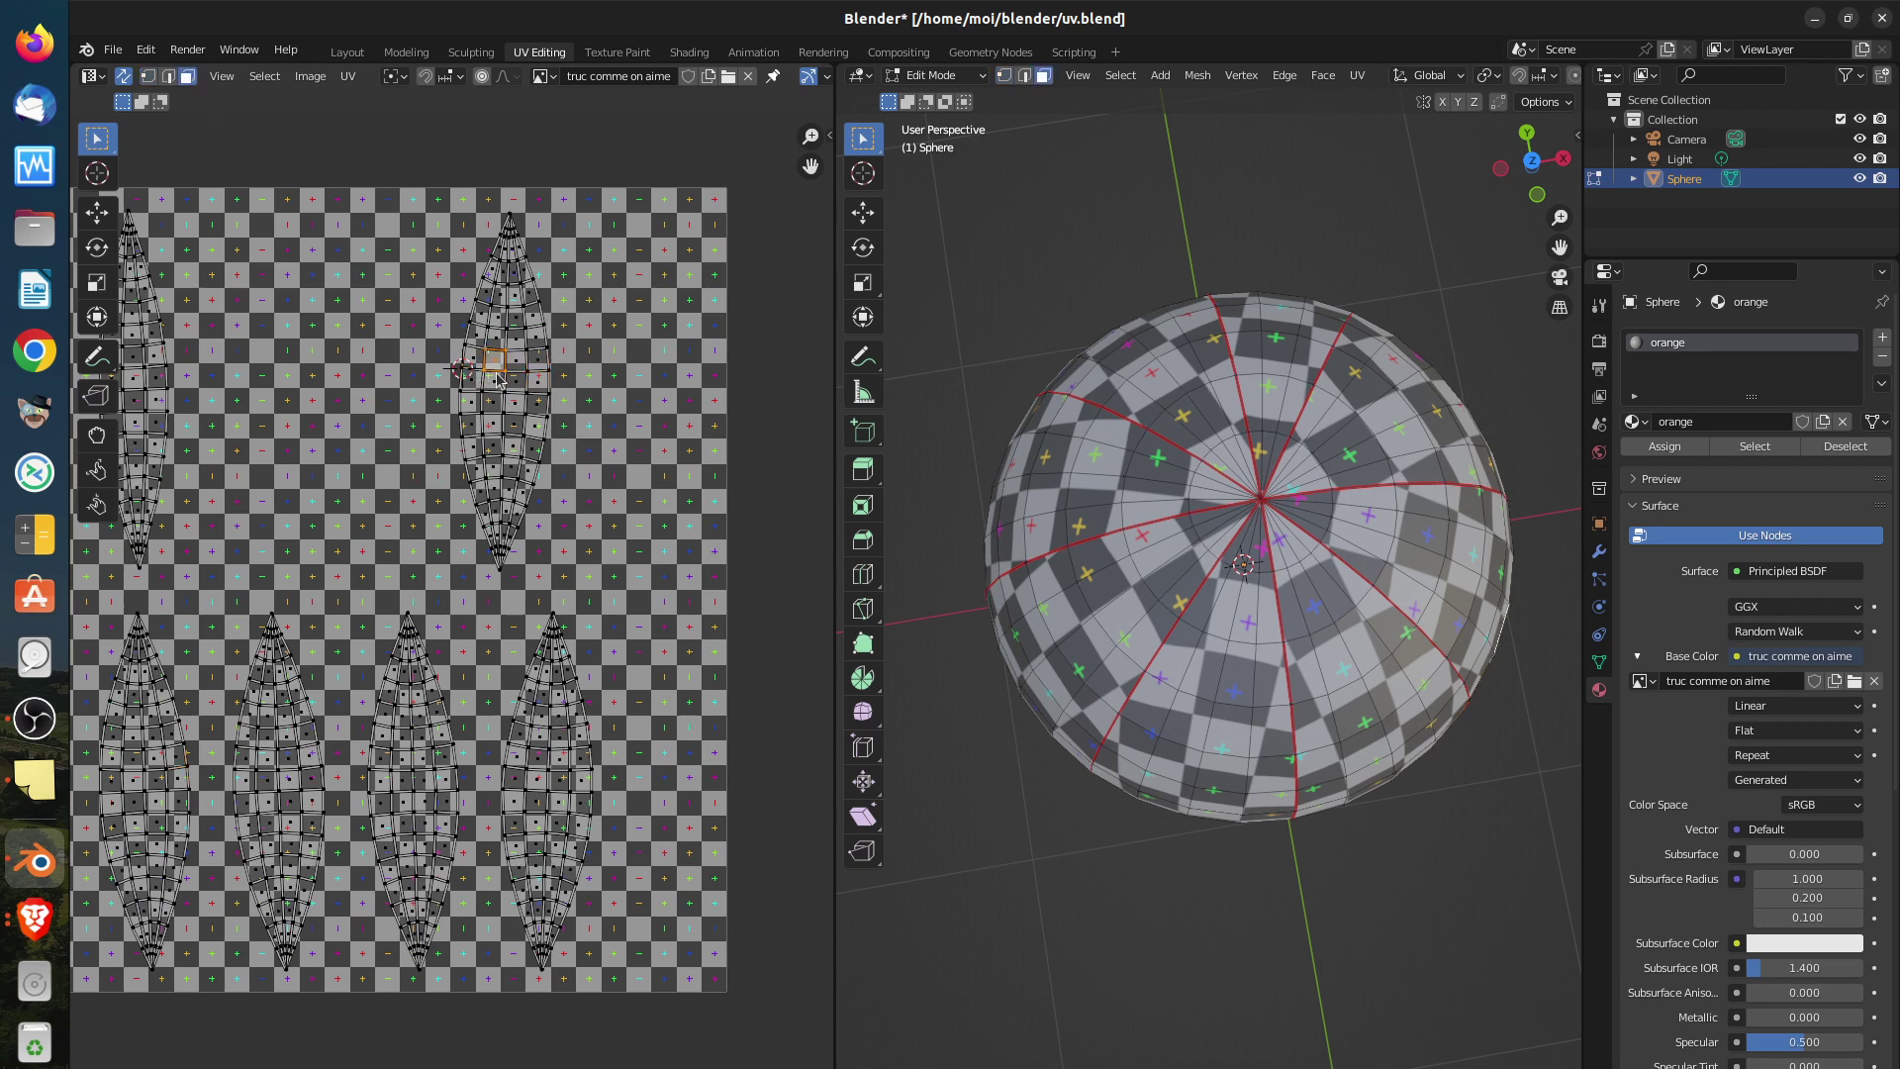
pyautogui.click(148, 76)
pyautogui.click(464, 371)
pyautogui.keyDown('shift'); pyautogui.click(505, 371); pyautogui.keyUp('shift')
pyautogui.keyDown('shift'); pyautogui.click(529, 372); pyautogui.keyUp('shift')
pyautogui.keyDown('shift'); pyautogui.click(548, 373); pyautogui.keyUp('shift')
pyautogui.scroll(-3, 396, 539)
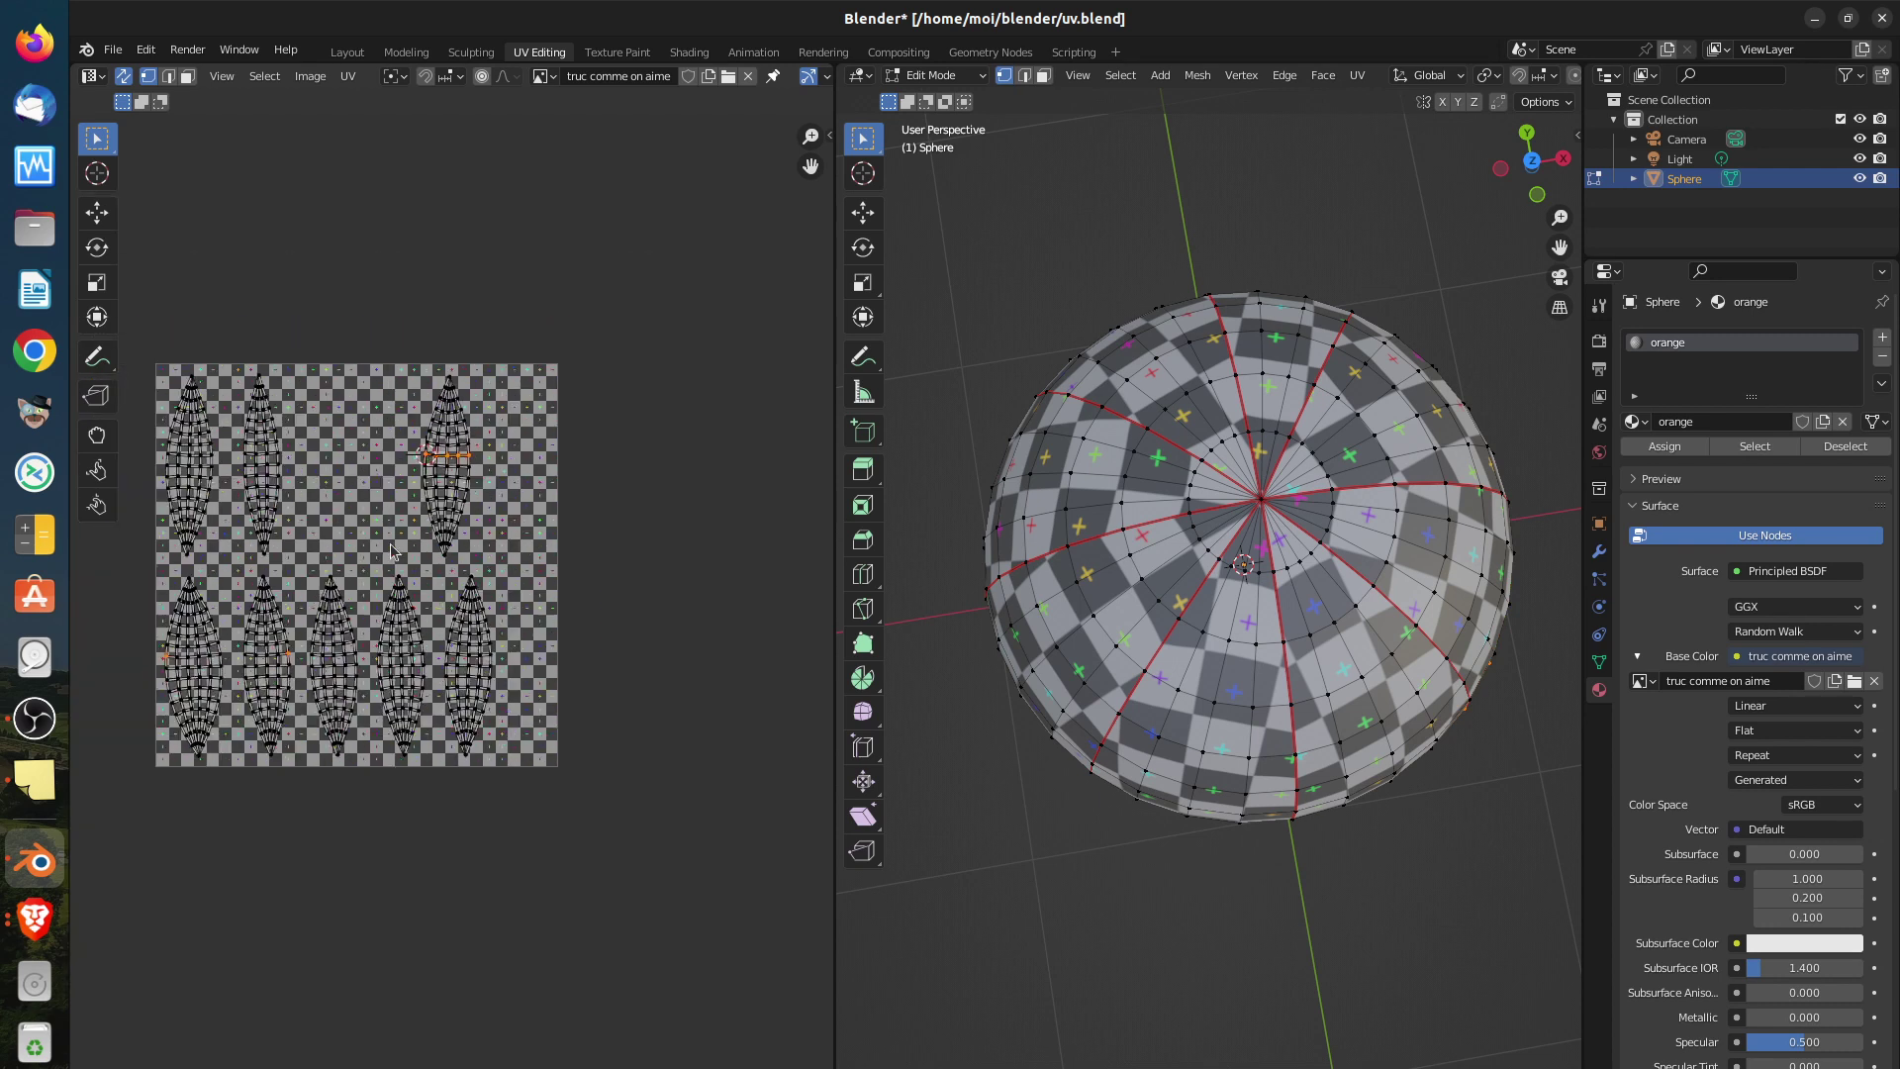
pyautogui.moveTo(419, 608); pyautogui.dragTo(474, 568, button='middle')
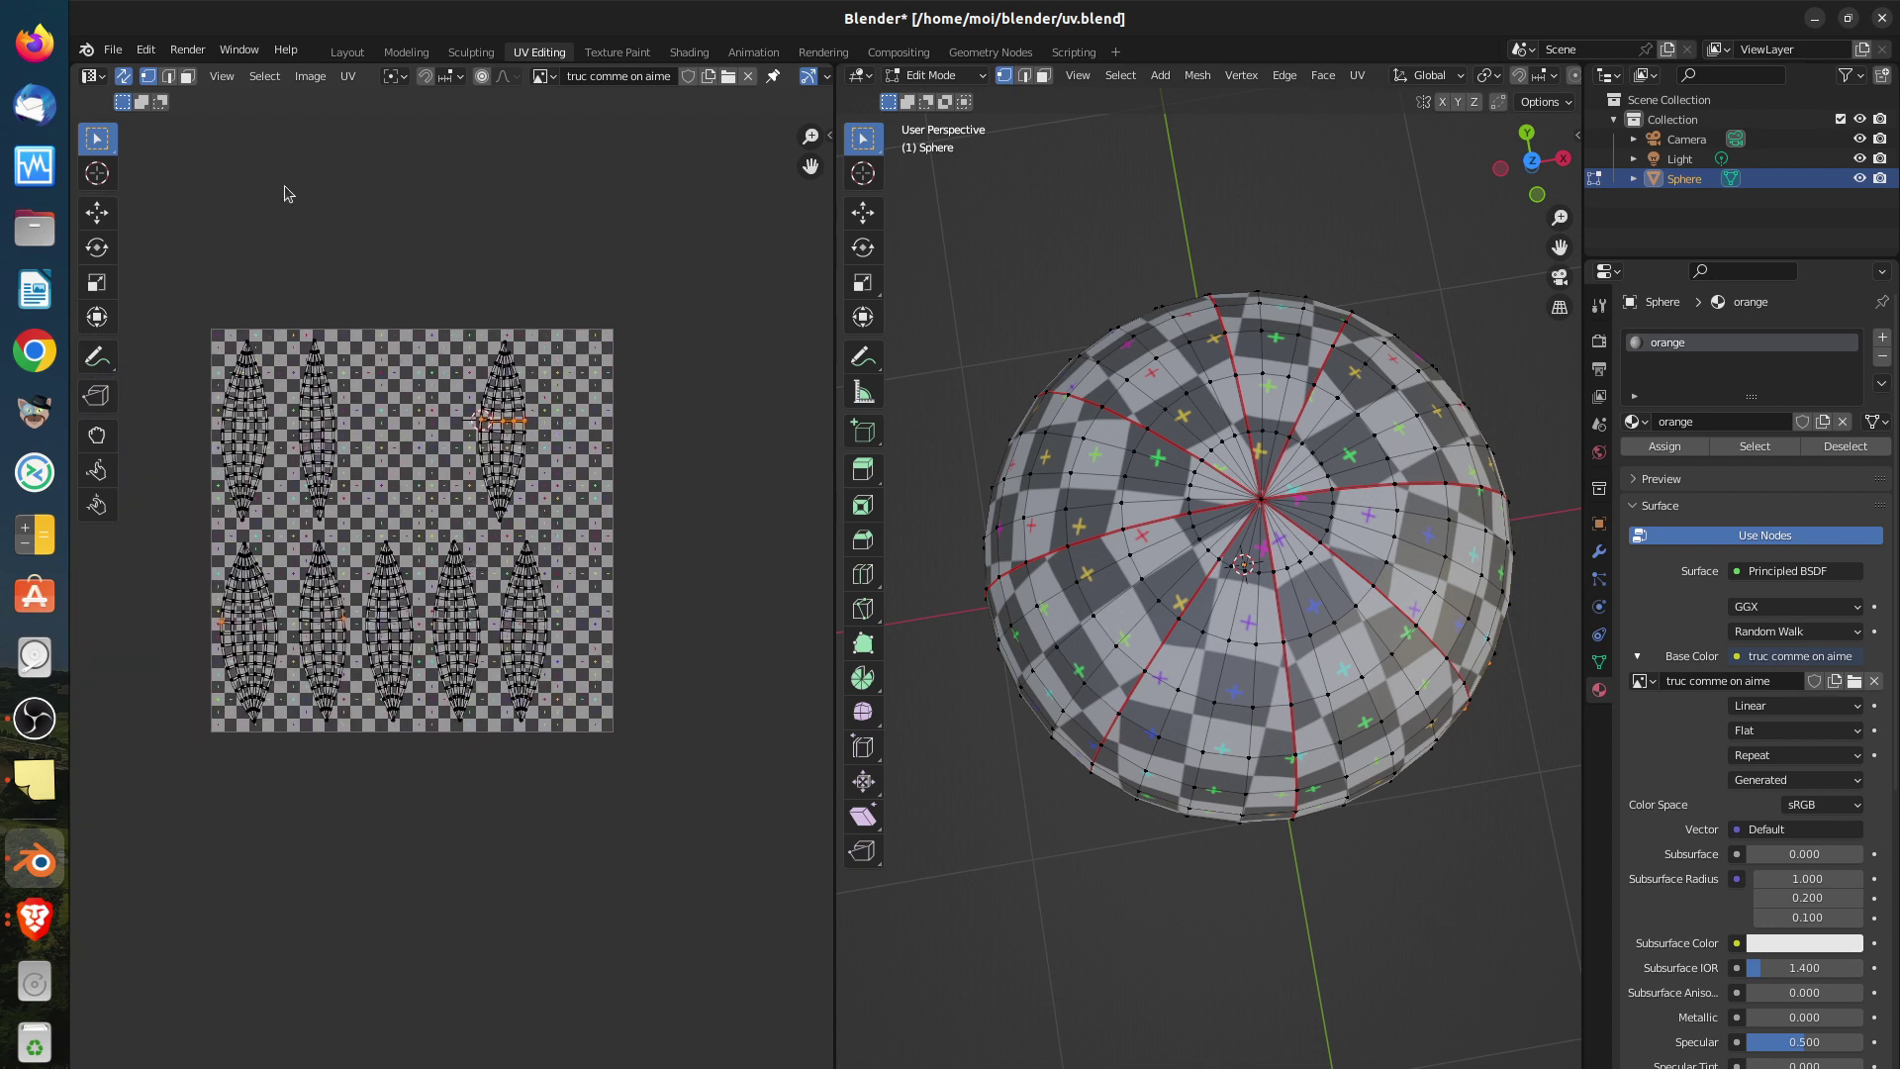
# Switch to edge selection mode and examine which edges are highlighted on the upper and lower UV islands
pyautogui.click(168, 75)
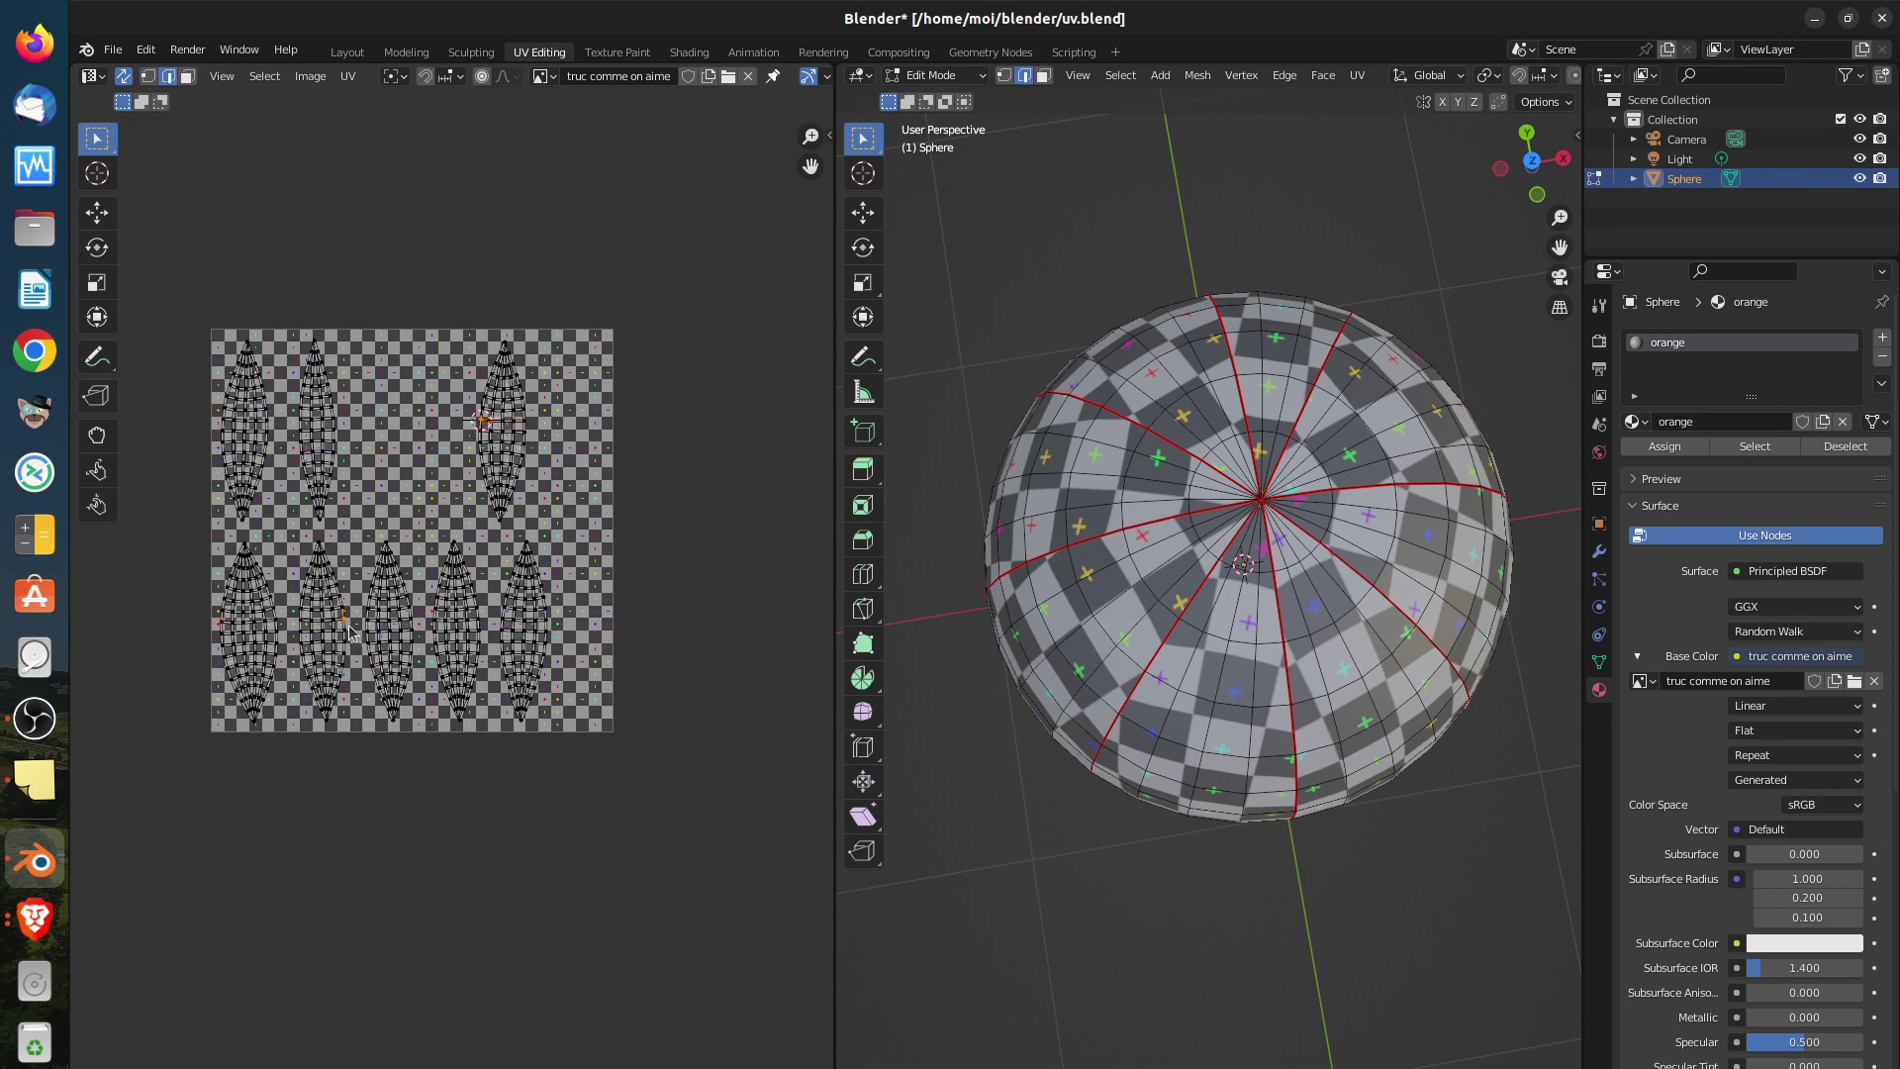
pyautogui.scroll(4, 633, 574)
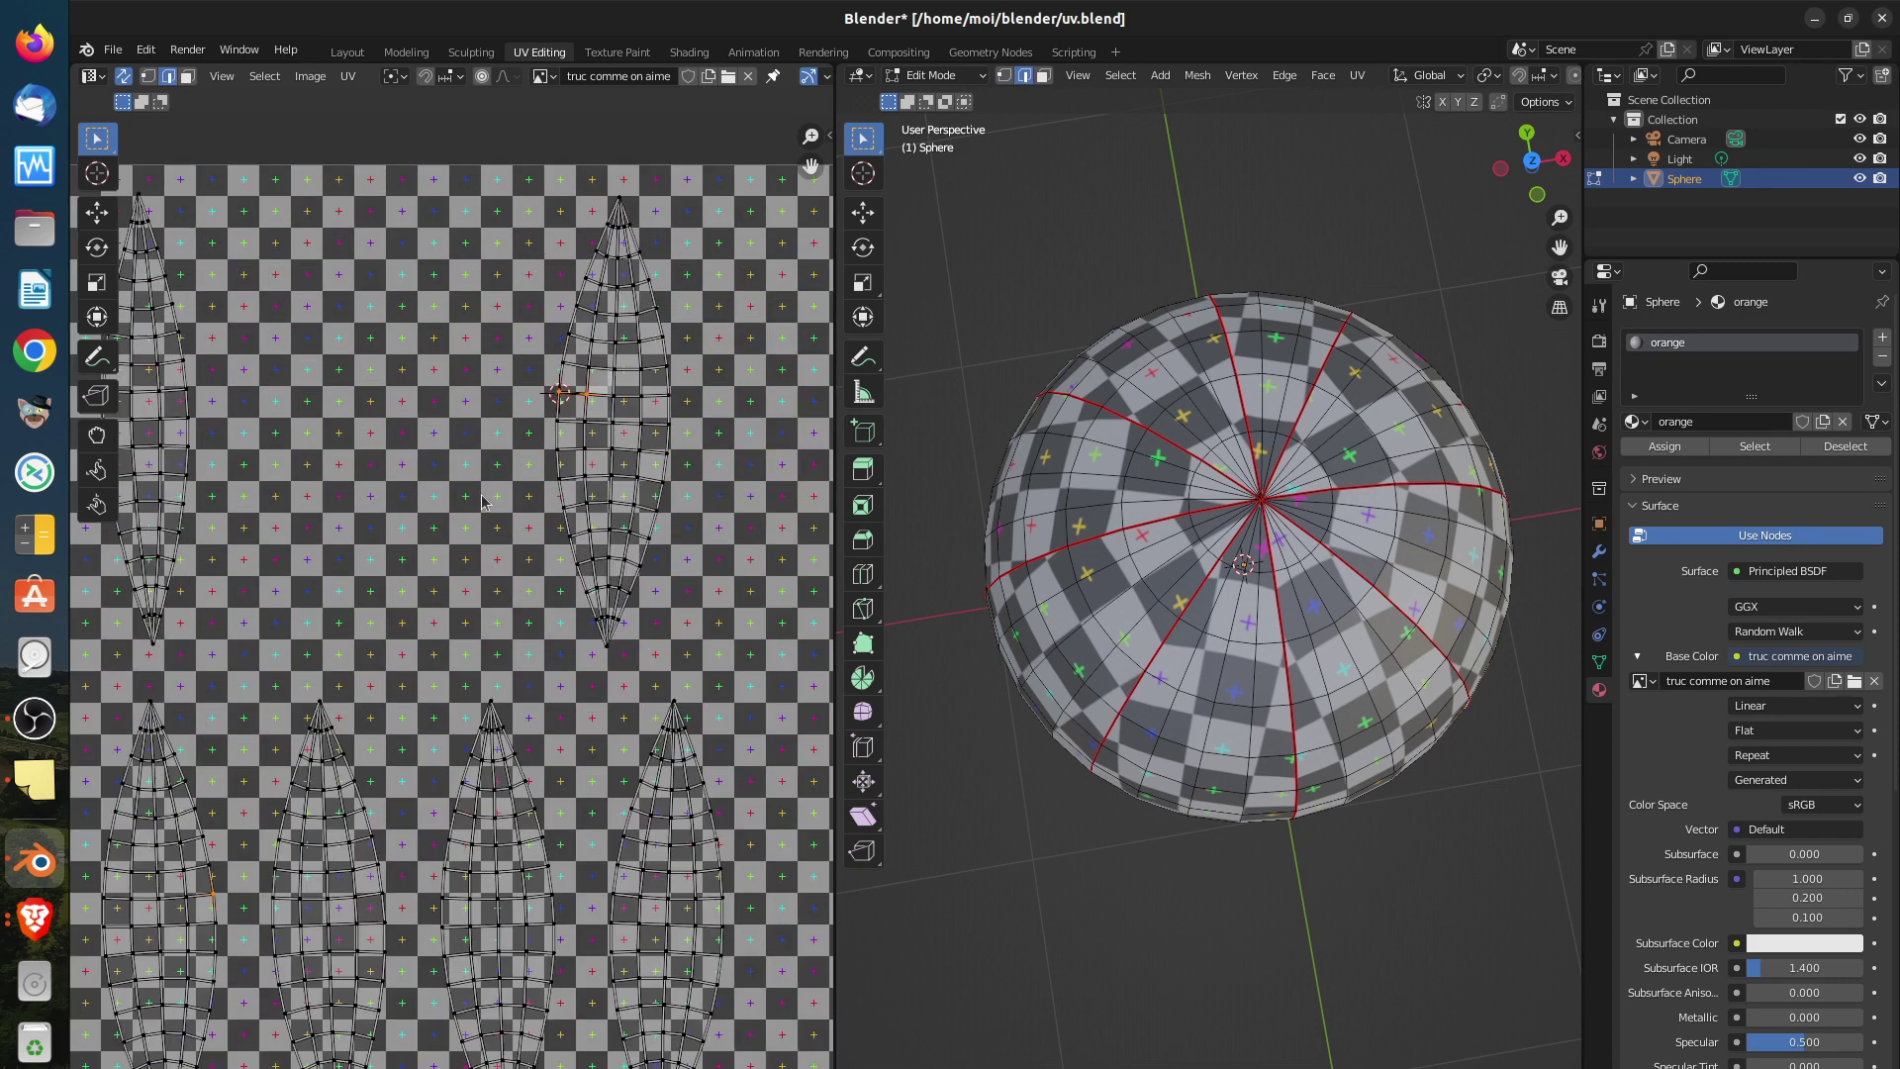
pyautogui.moveTo(390, 544); pyautogui.dragTo(348, 559, button='middle')
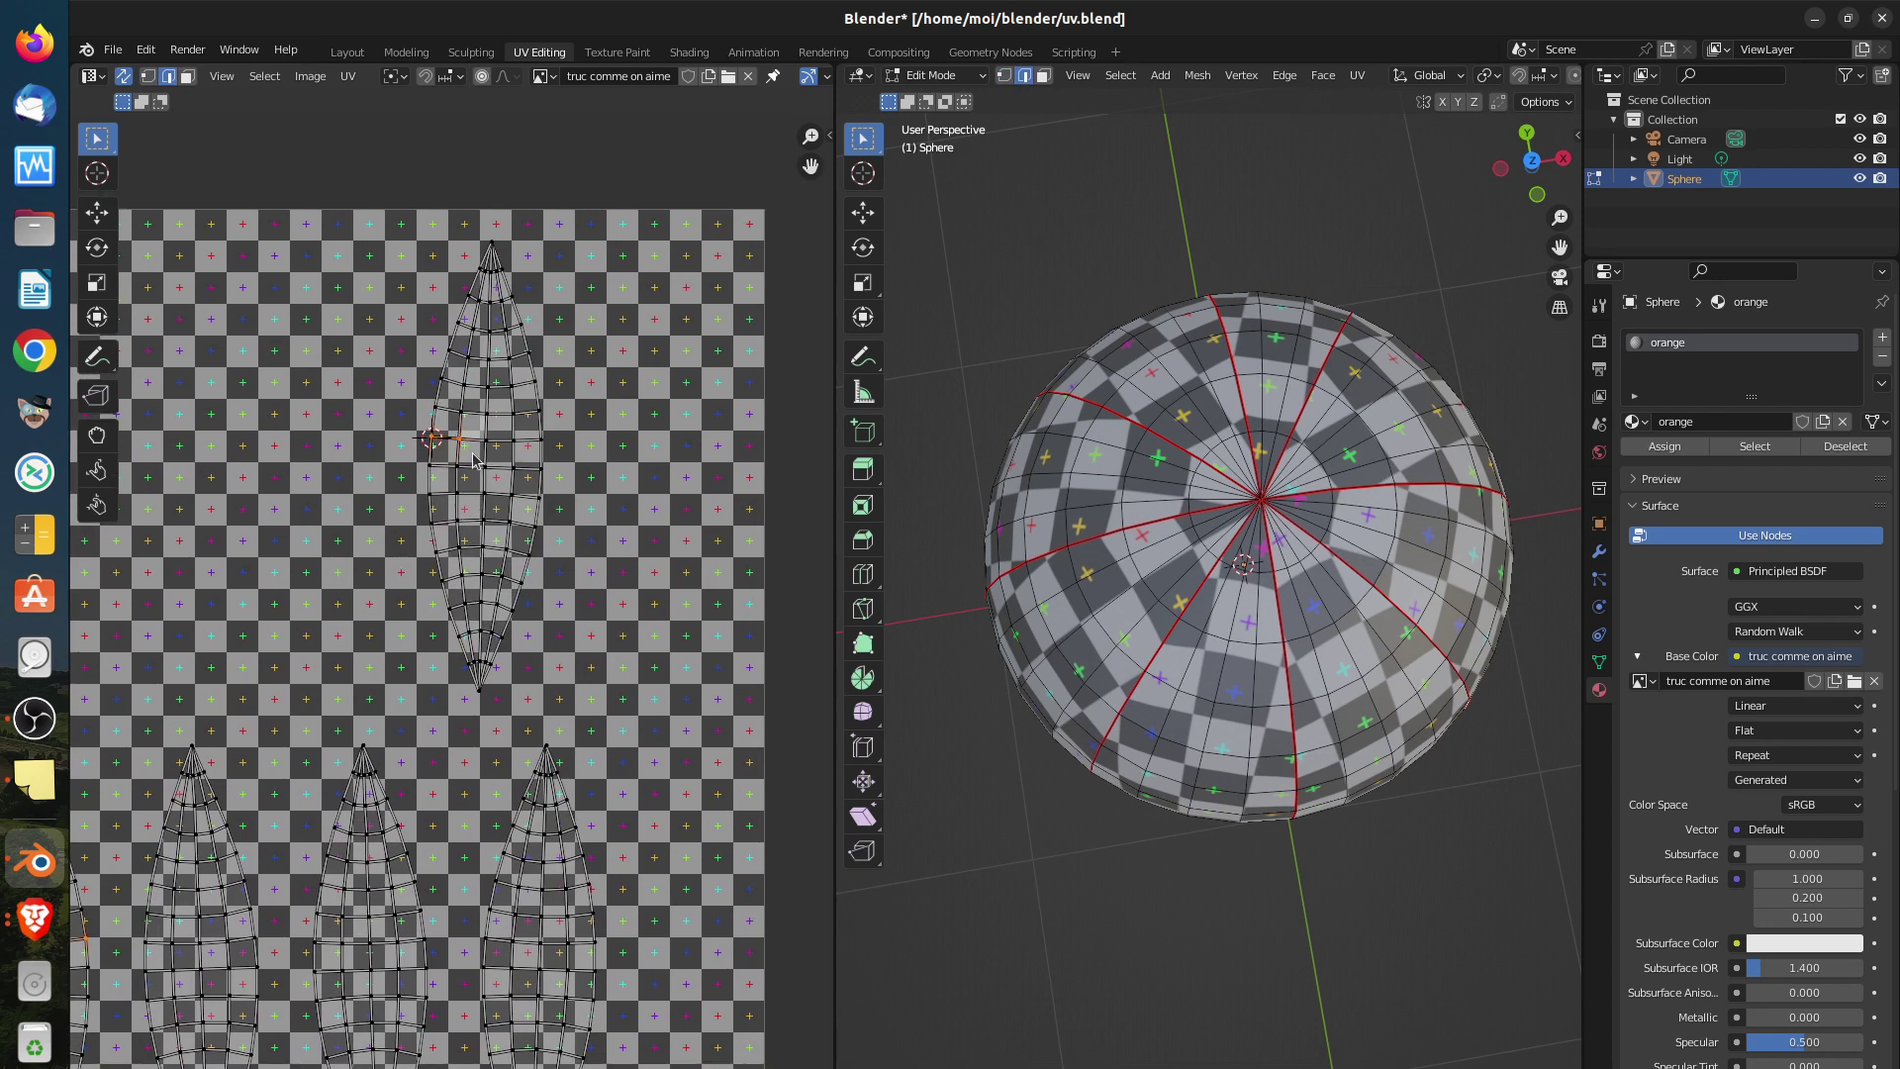
pyautogui.scroll(-4, 443, 534)
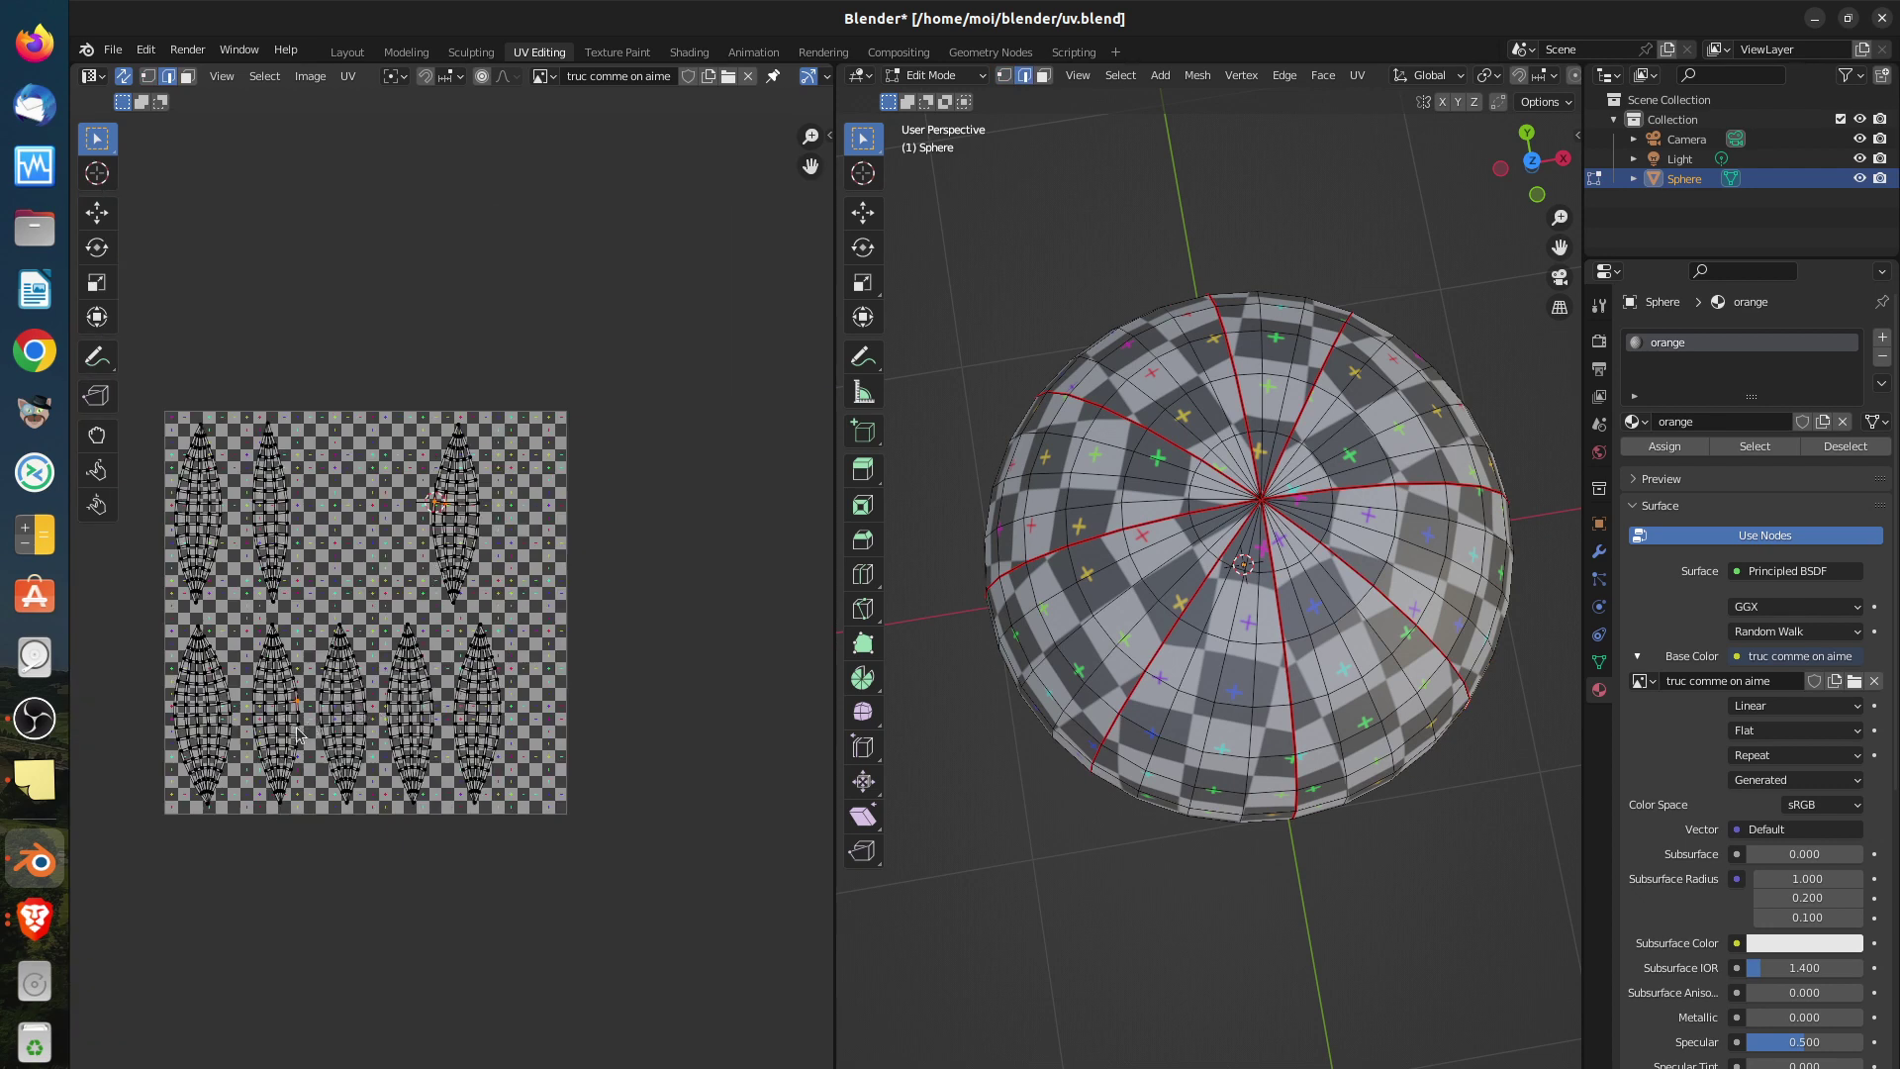
# In face selection mode, select the upper row's rightmost linked island, invert the selection and hide all the other islands
pyautogui.click(262, 734)
pyautogui.click(187, 76)
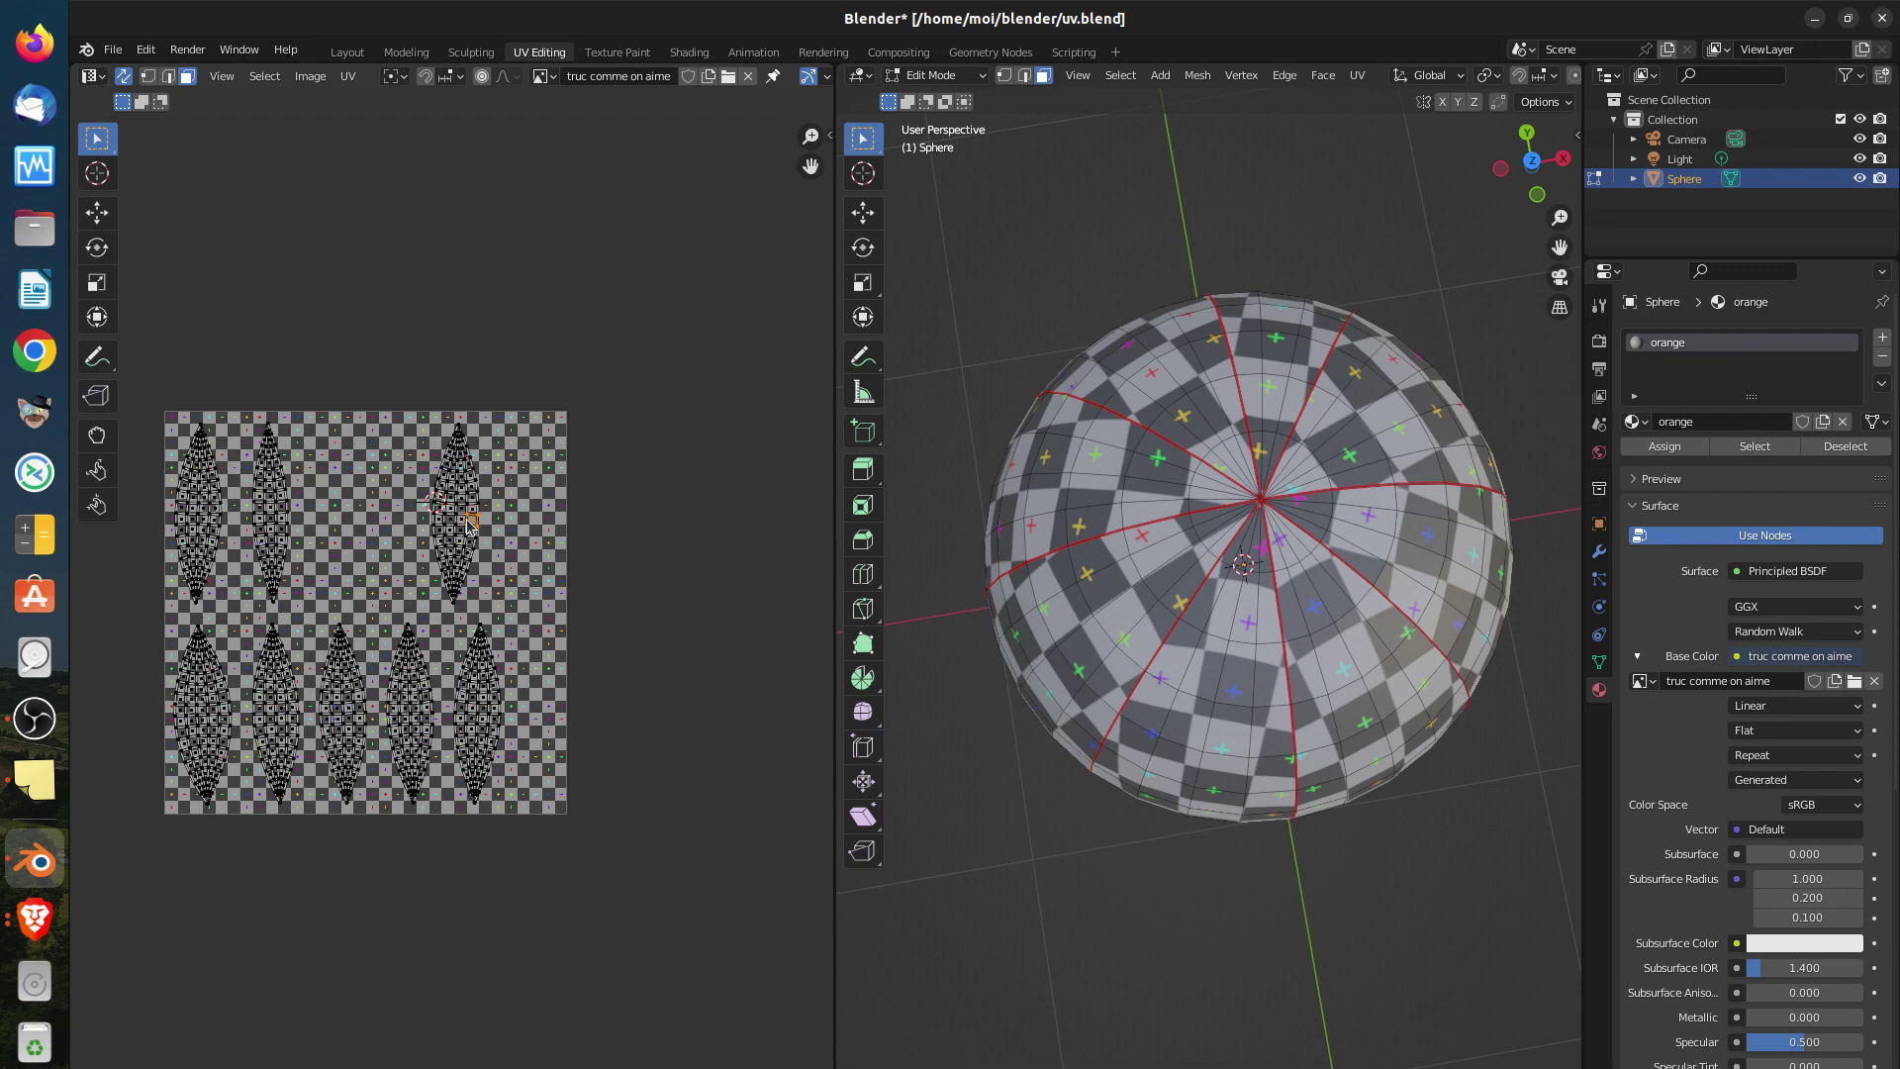
pyautogui.press('l')
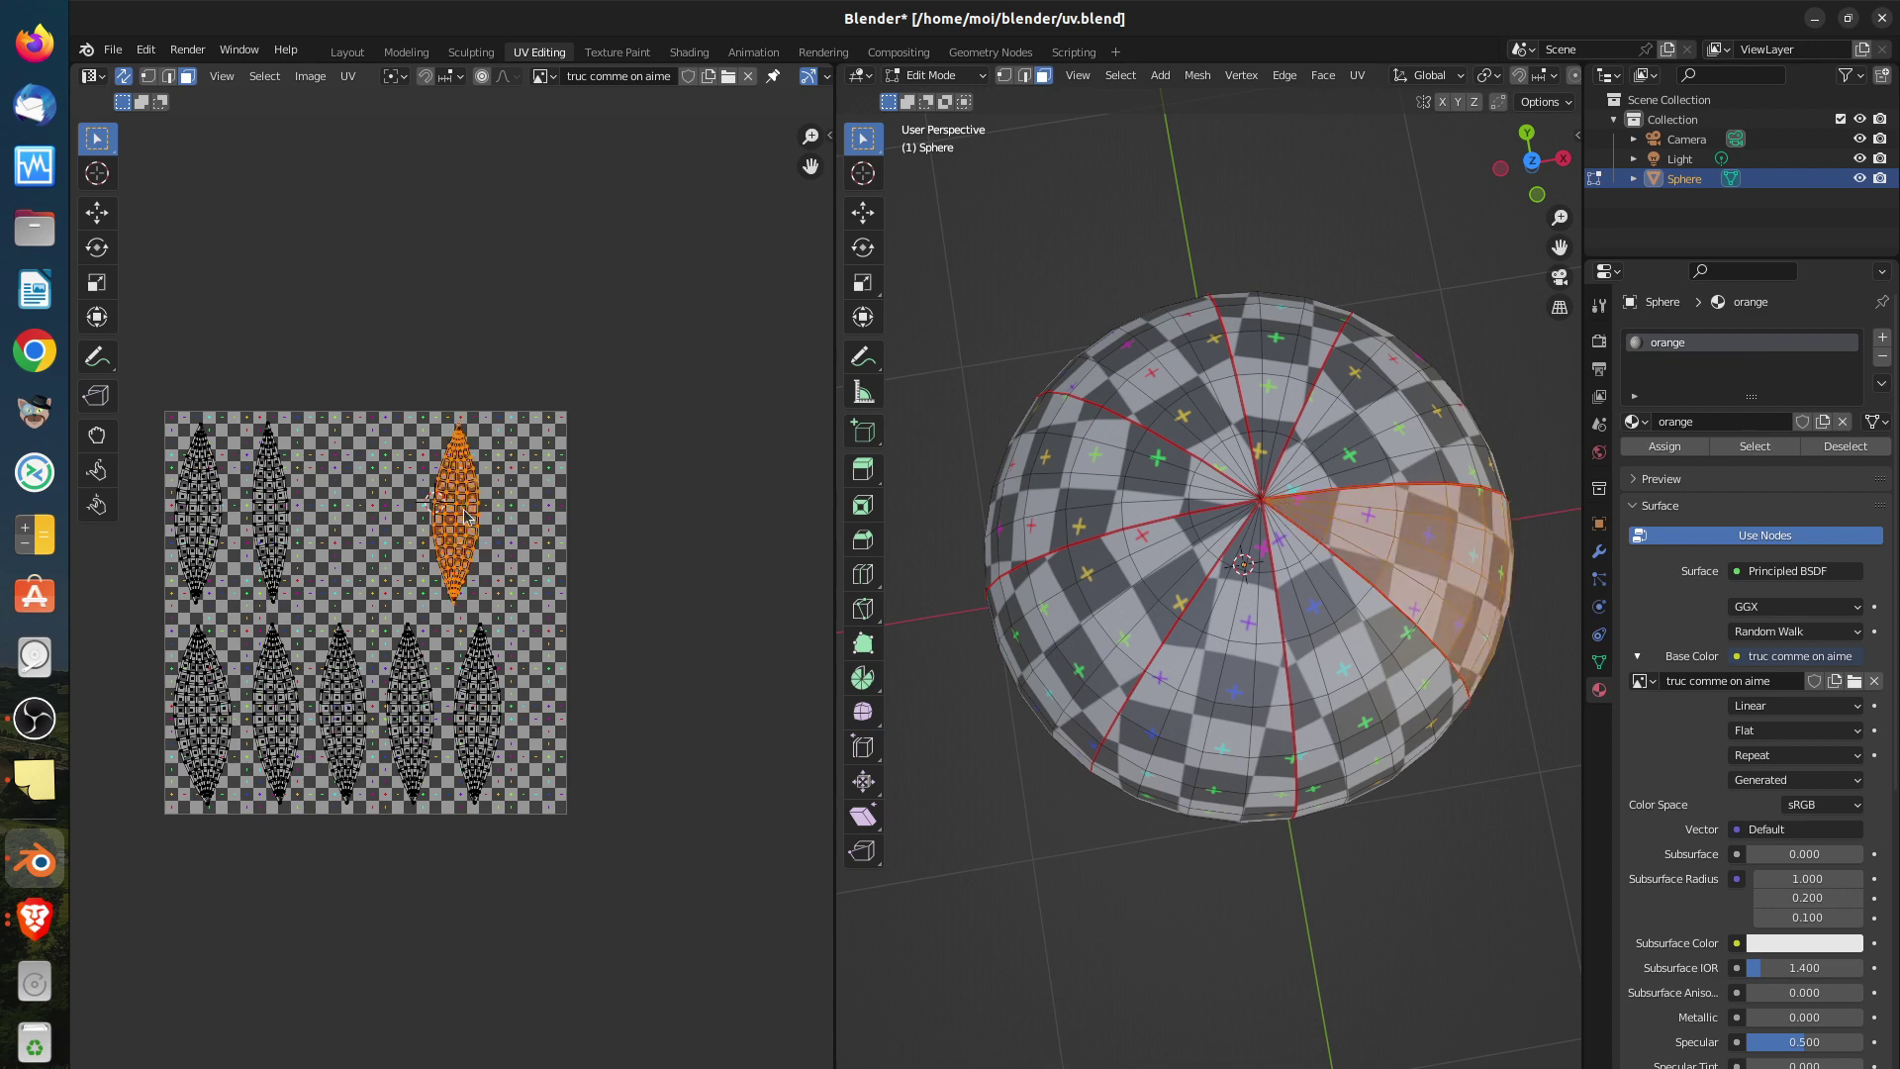
pyautogui.hotkey('ctrl', 'i')
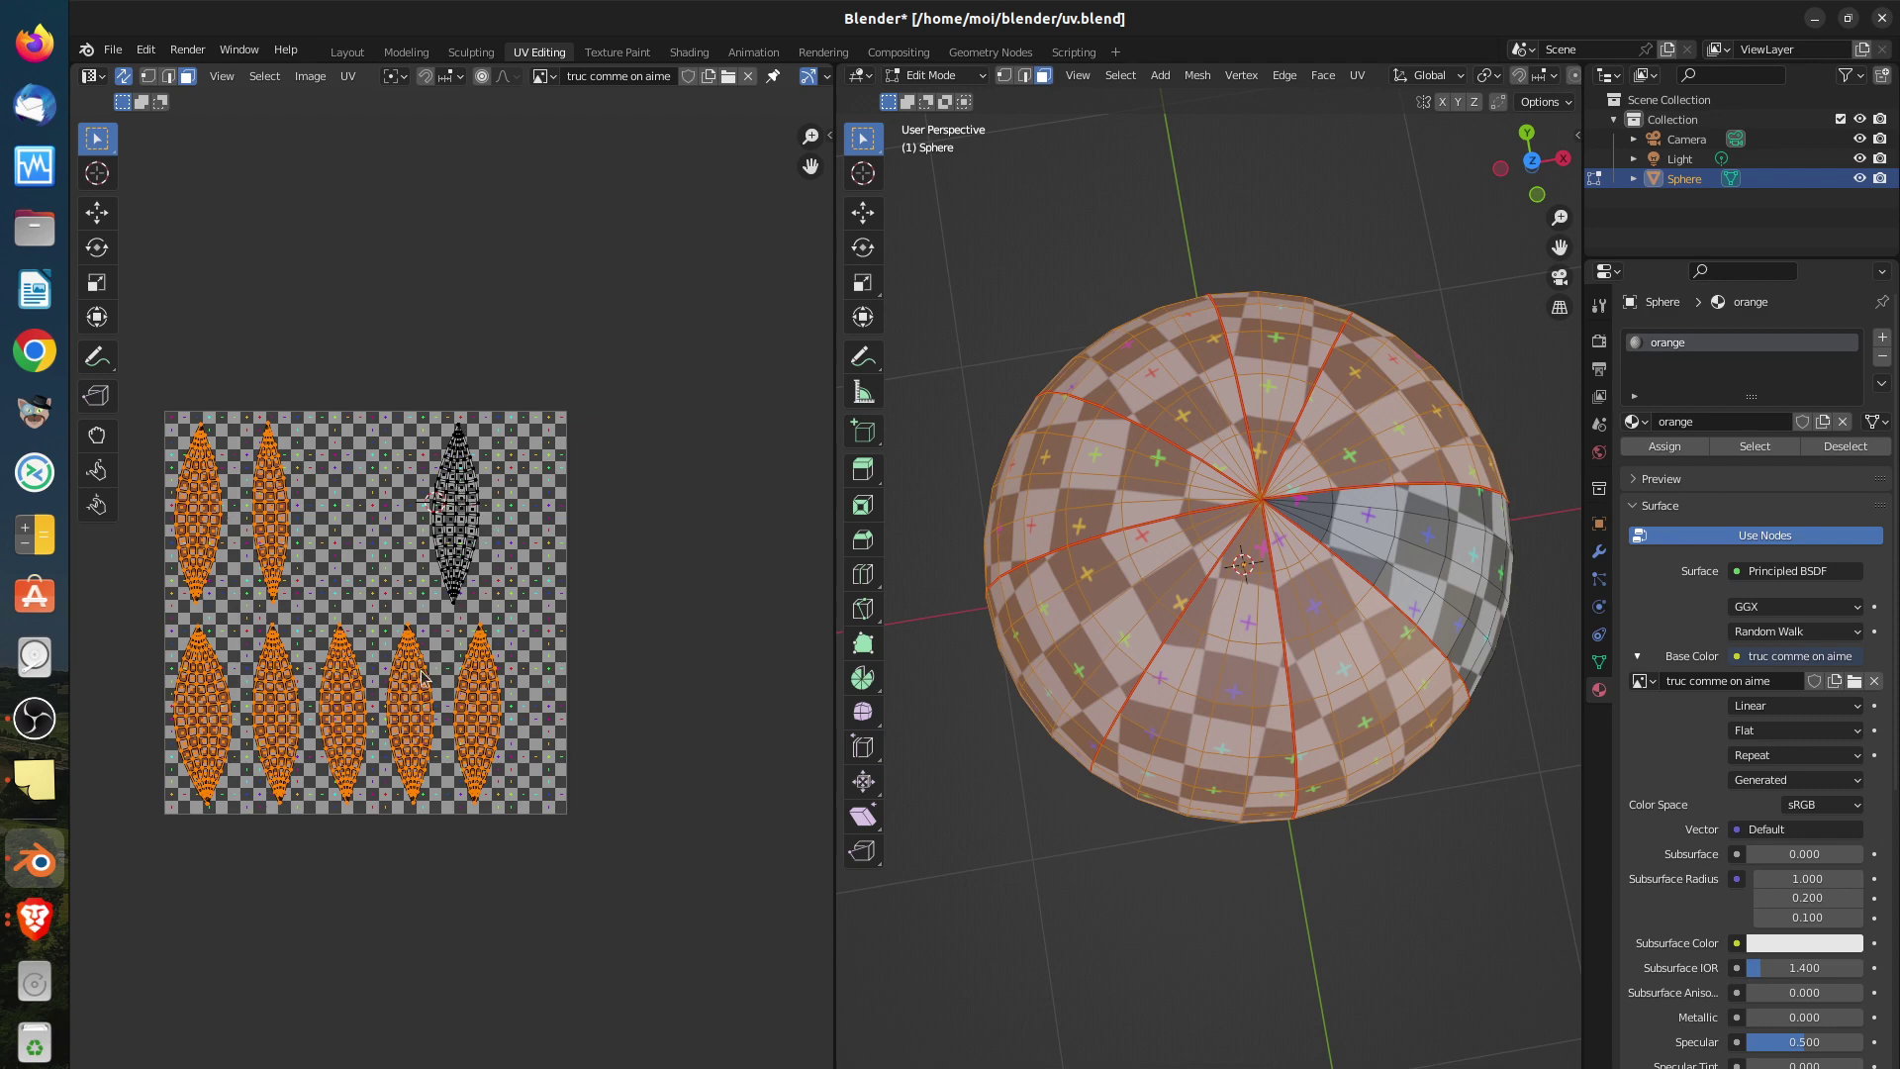
pyautogui.press('h')
pyautogui.scroll(3, 474, 601)
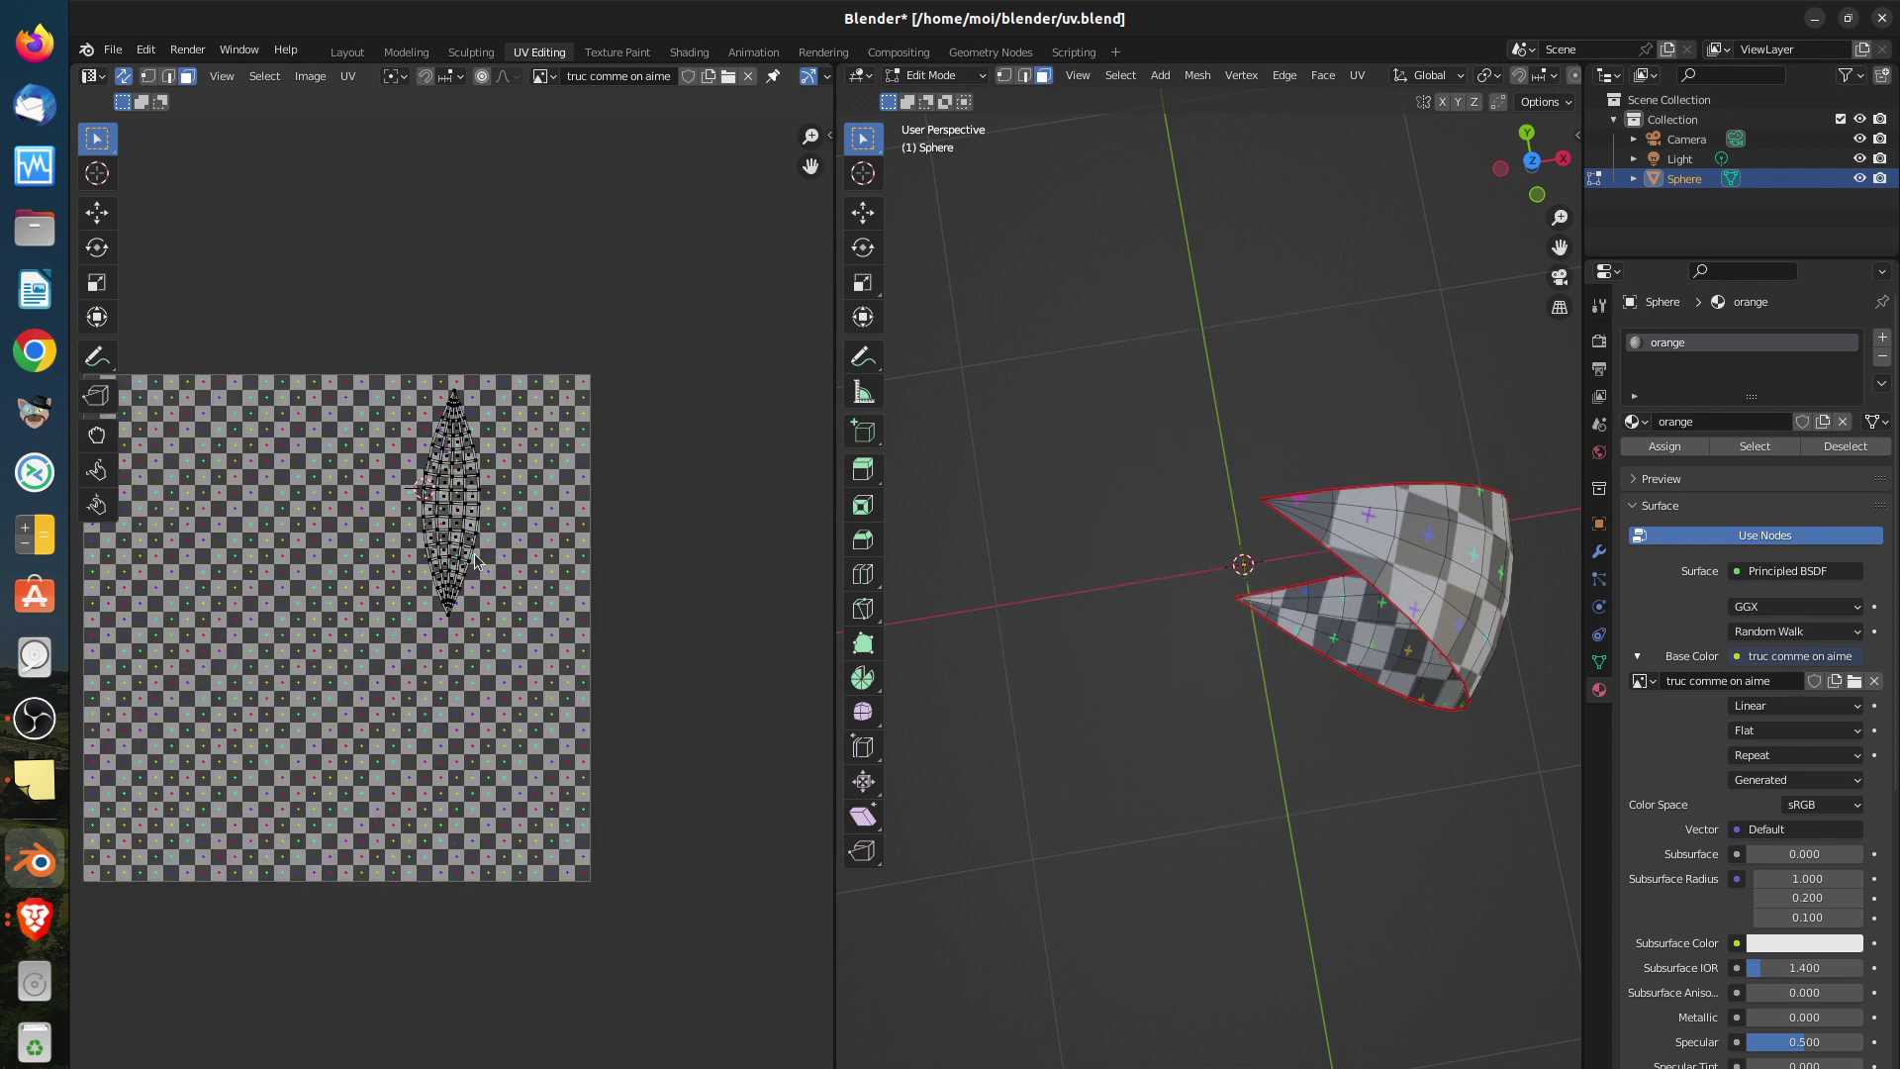
# In vertex selection mode, try Straighten X on a horizontal vertex row below the island's middle and undo it
pyautogui.click(147, 75)
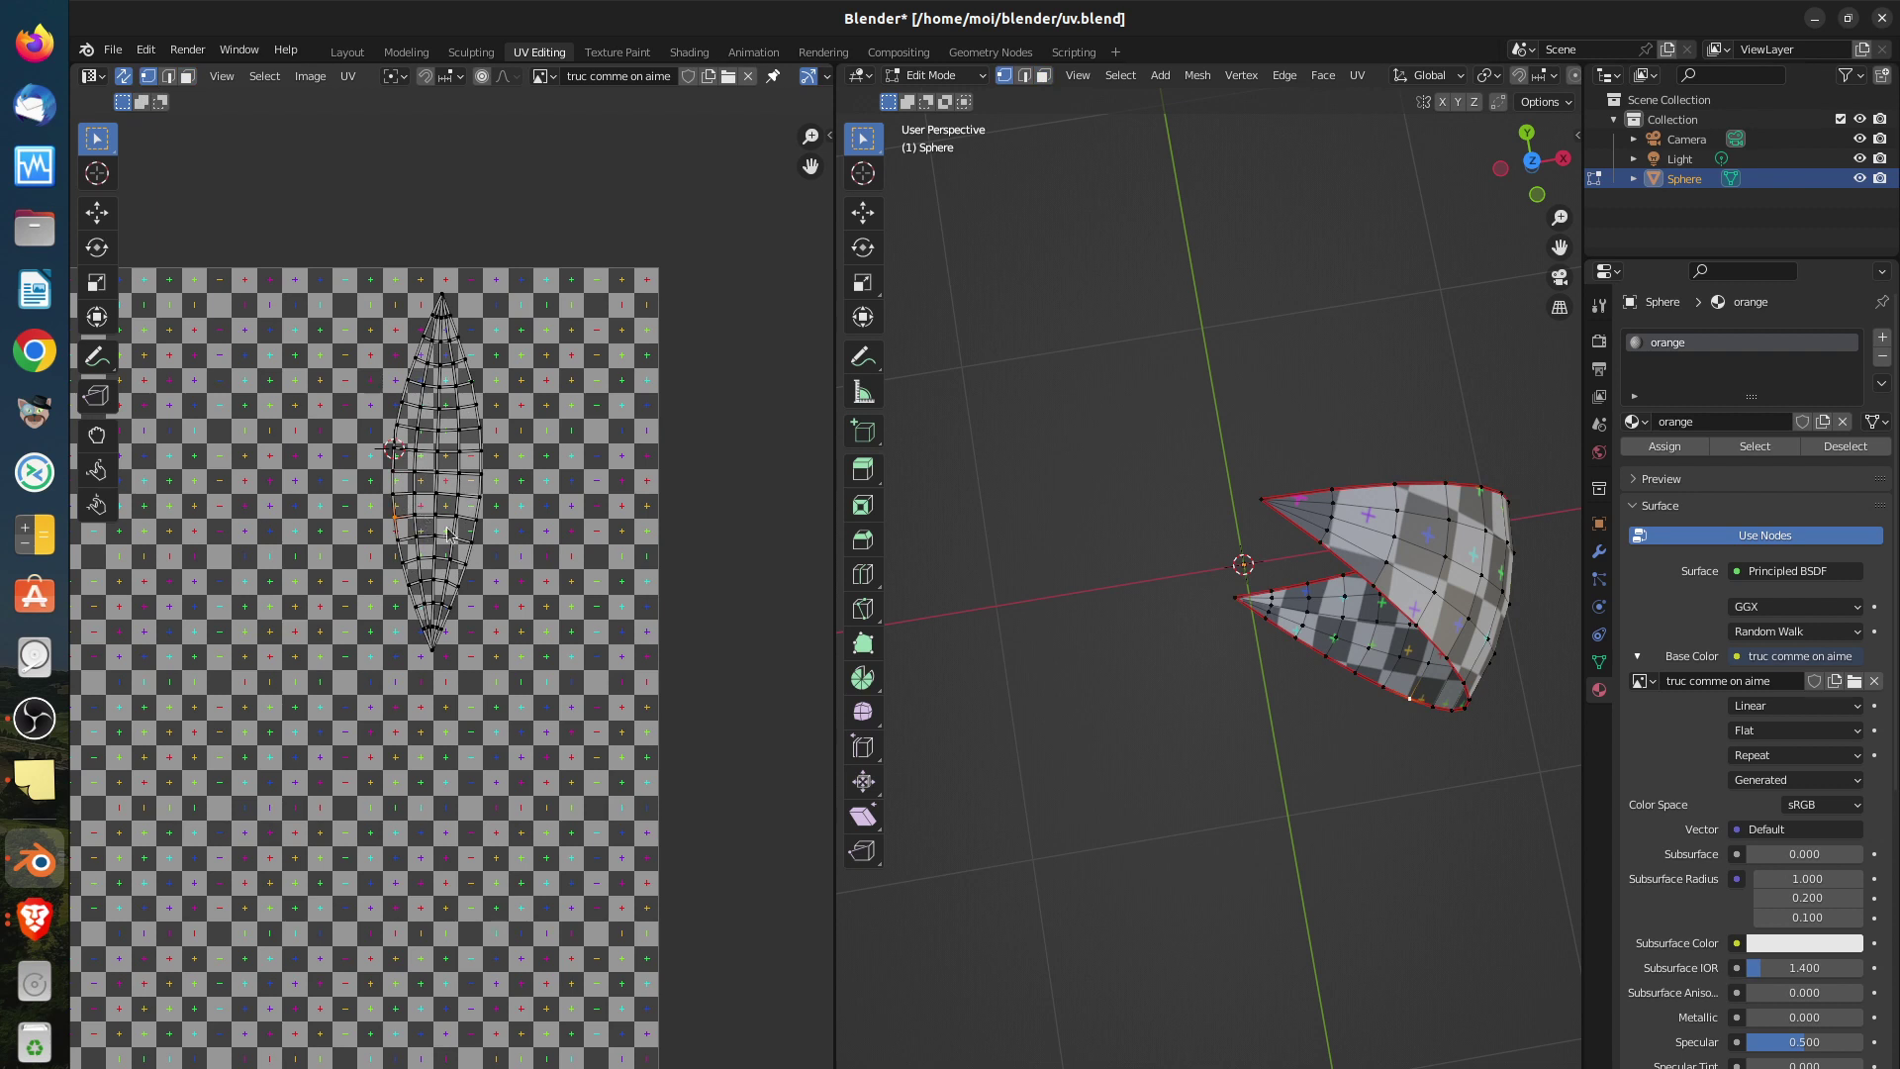
pyautogui.keyDown('alt'); pyautogui.click(479, 521); pyautogui.keyUp('alt')
pyautogui.rightClick(541, 563)
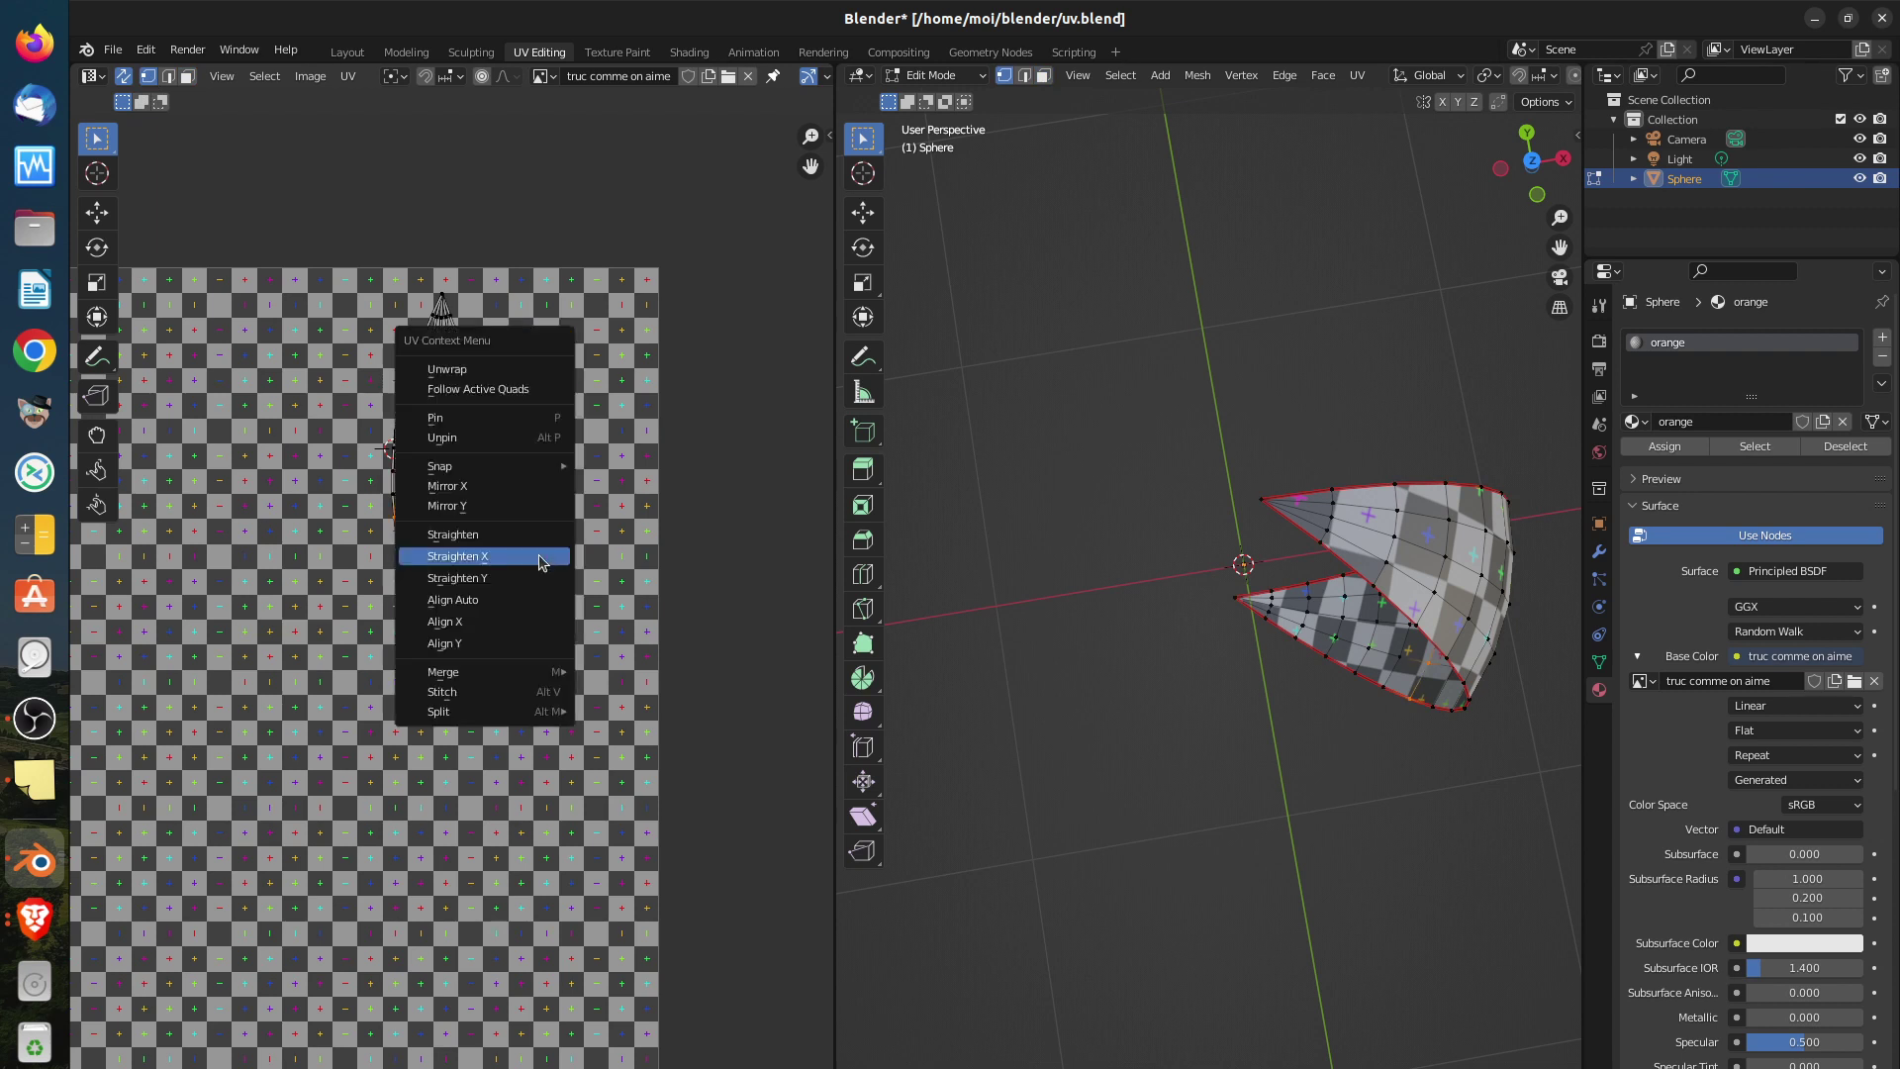
pyautogui.click(541, 563)
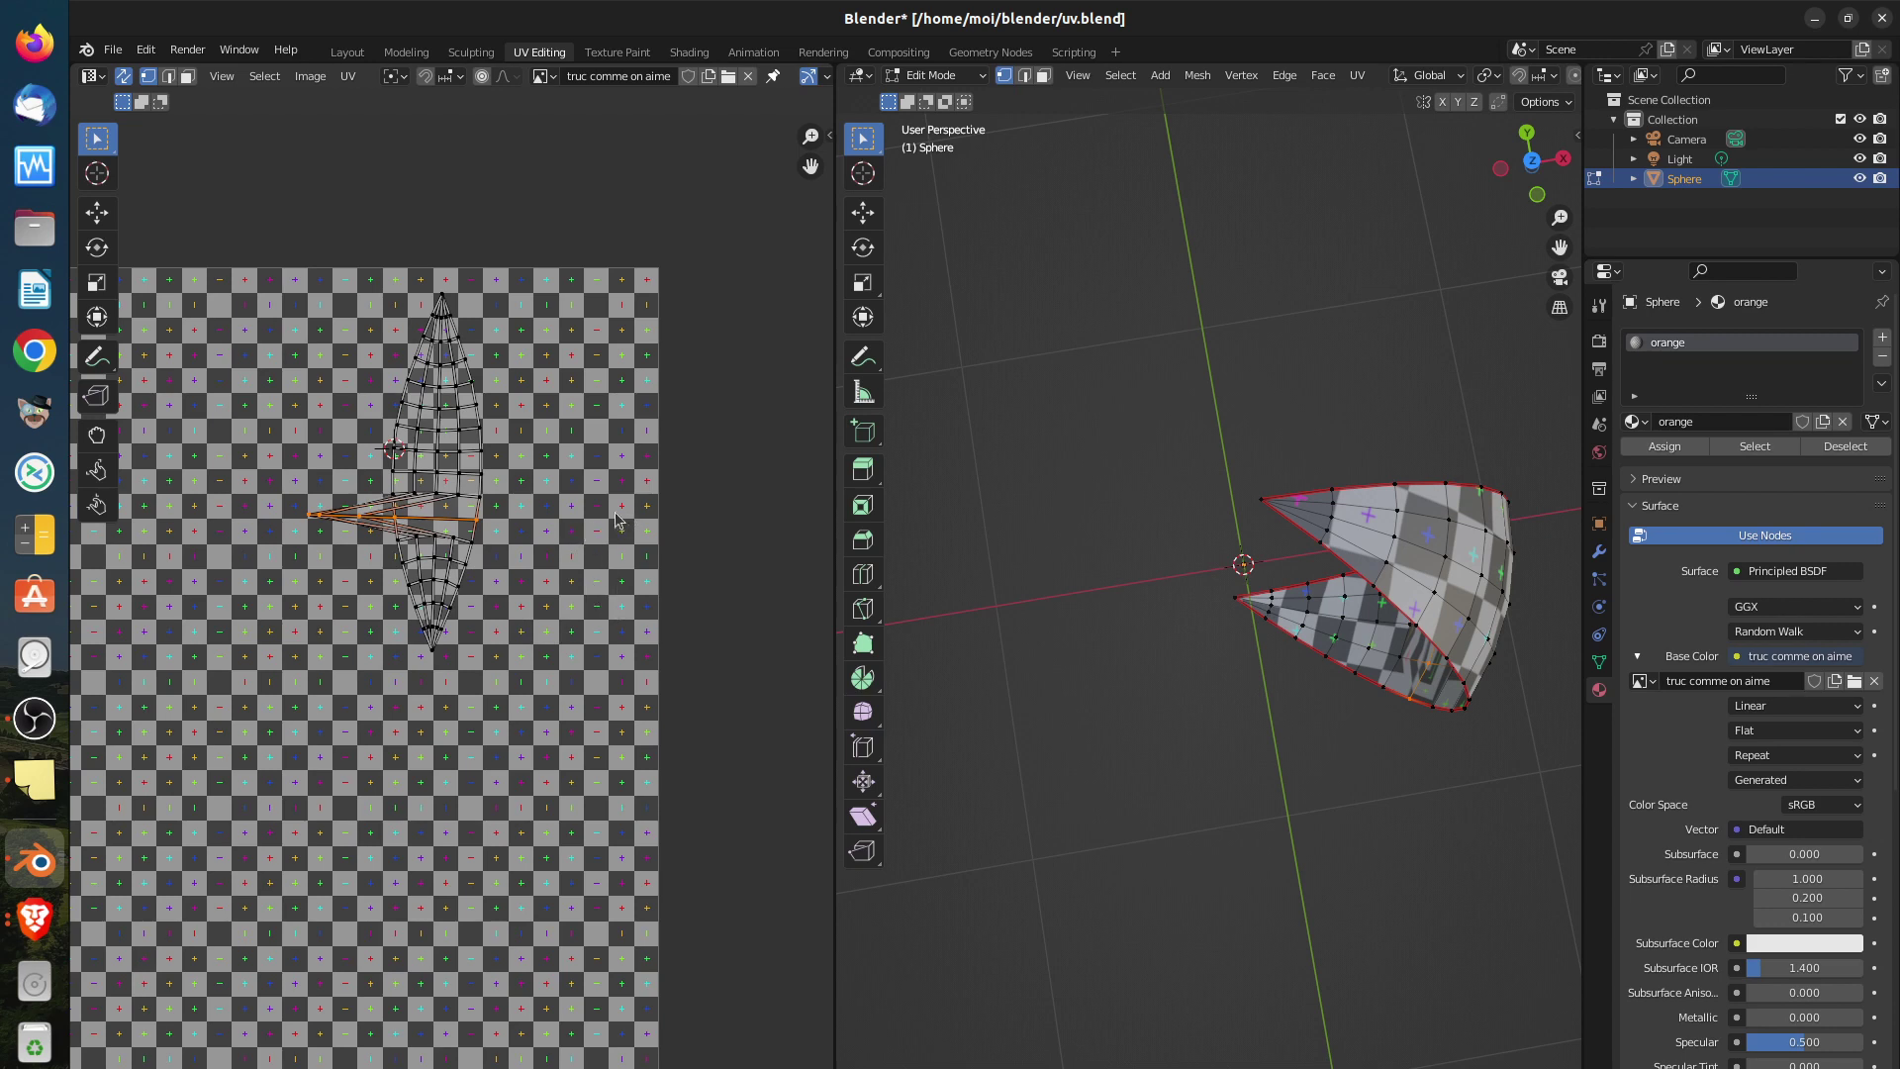
pyautogui.scroll(2, 330, 593)
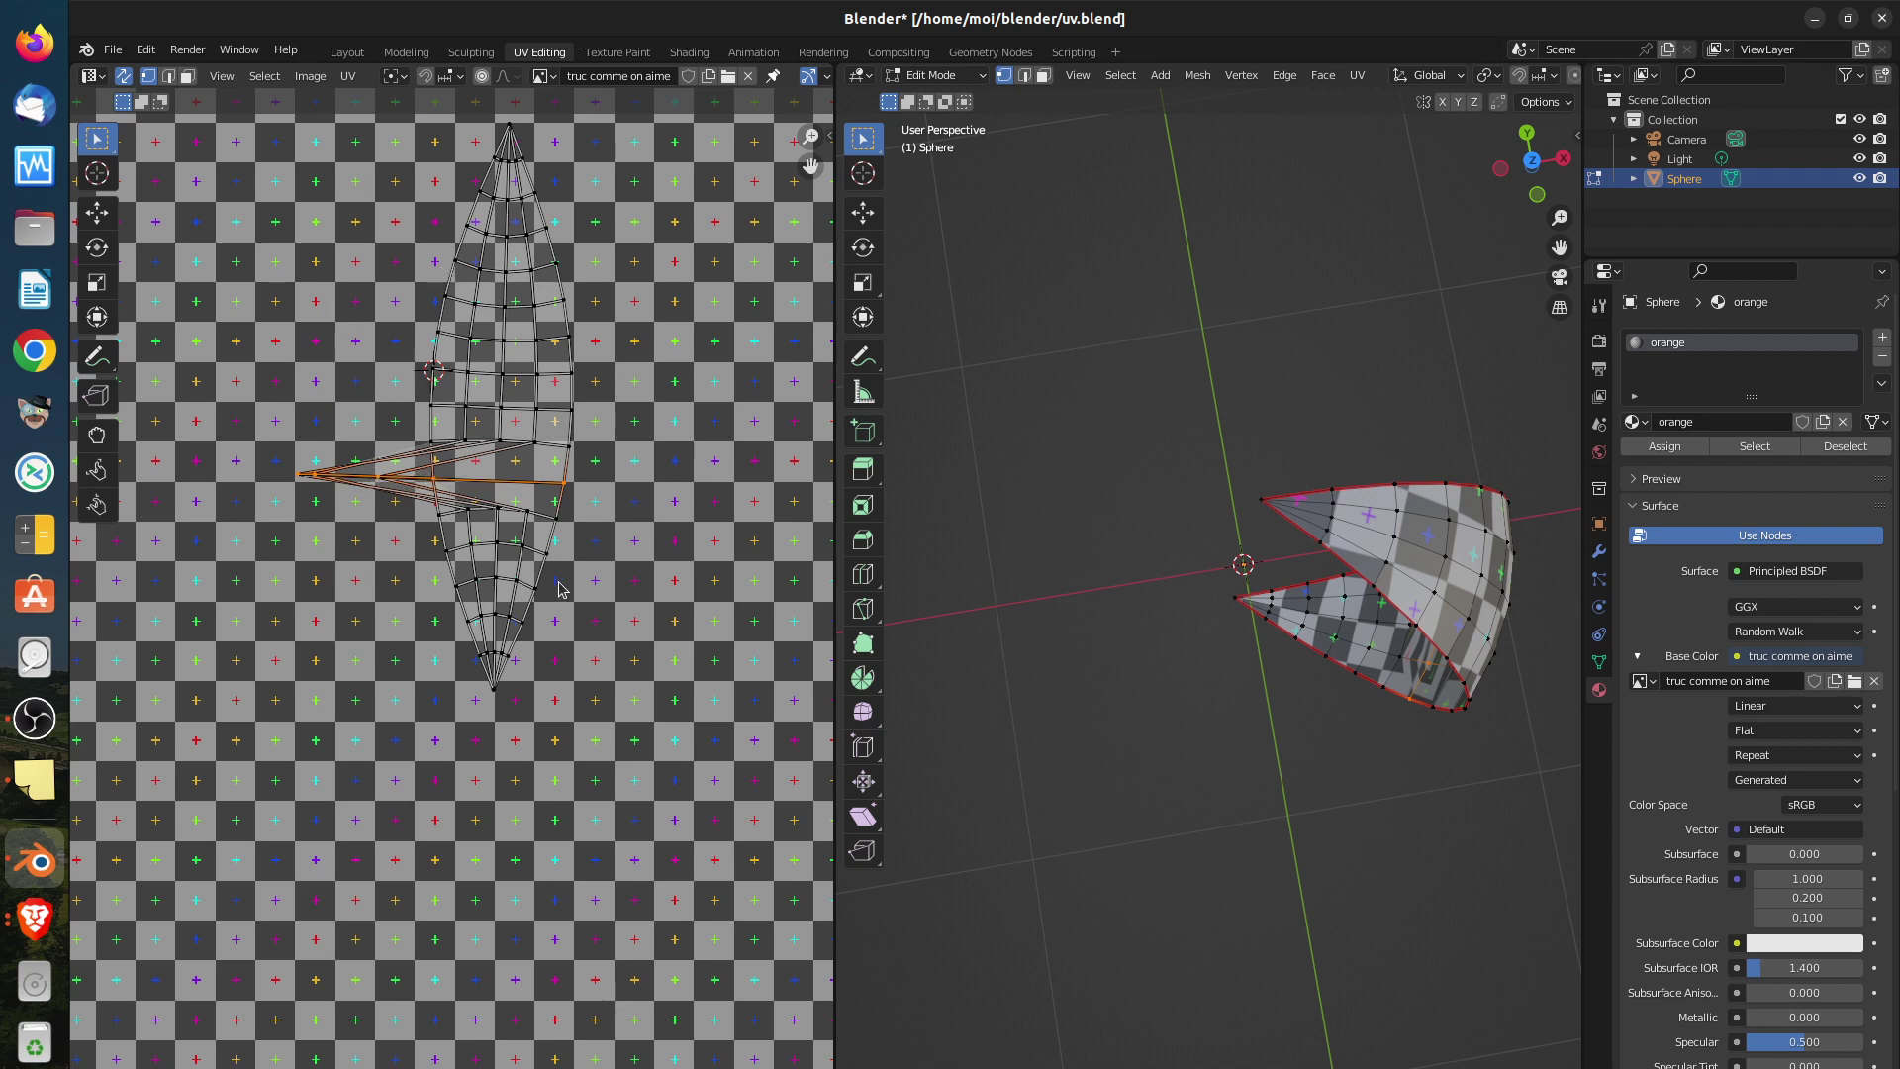
pyautogui.hotkey('ctrl', 'z')
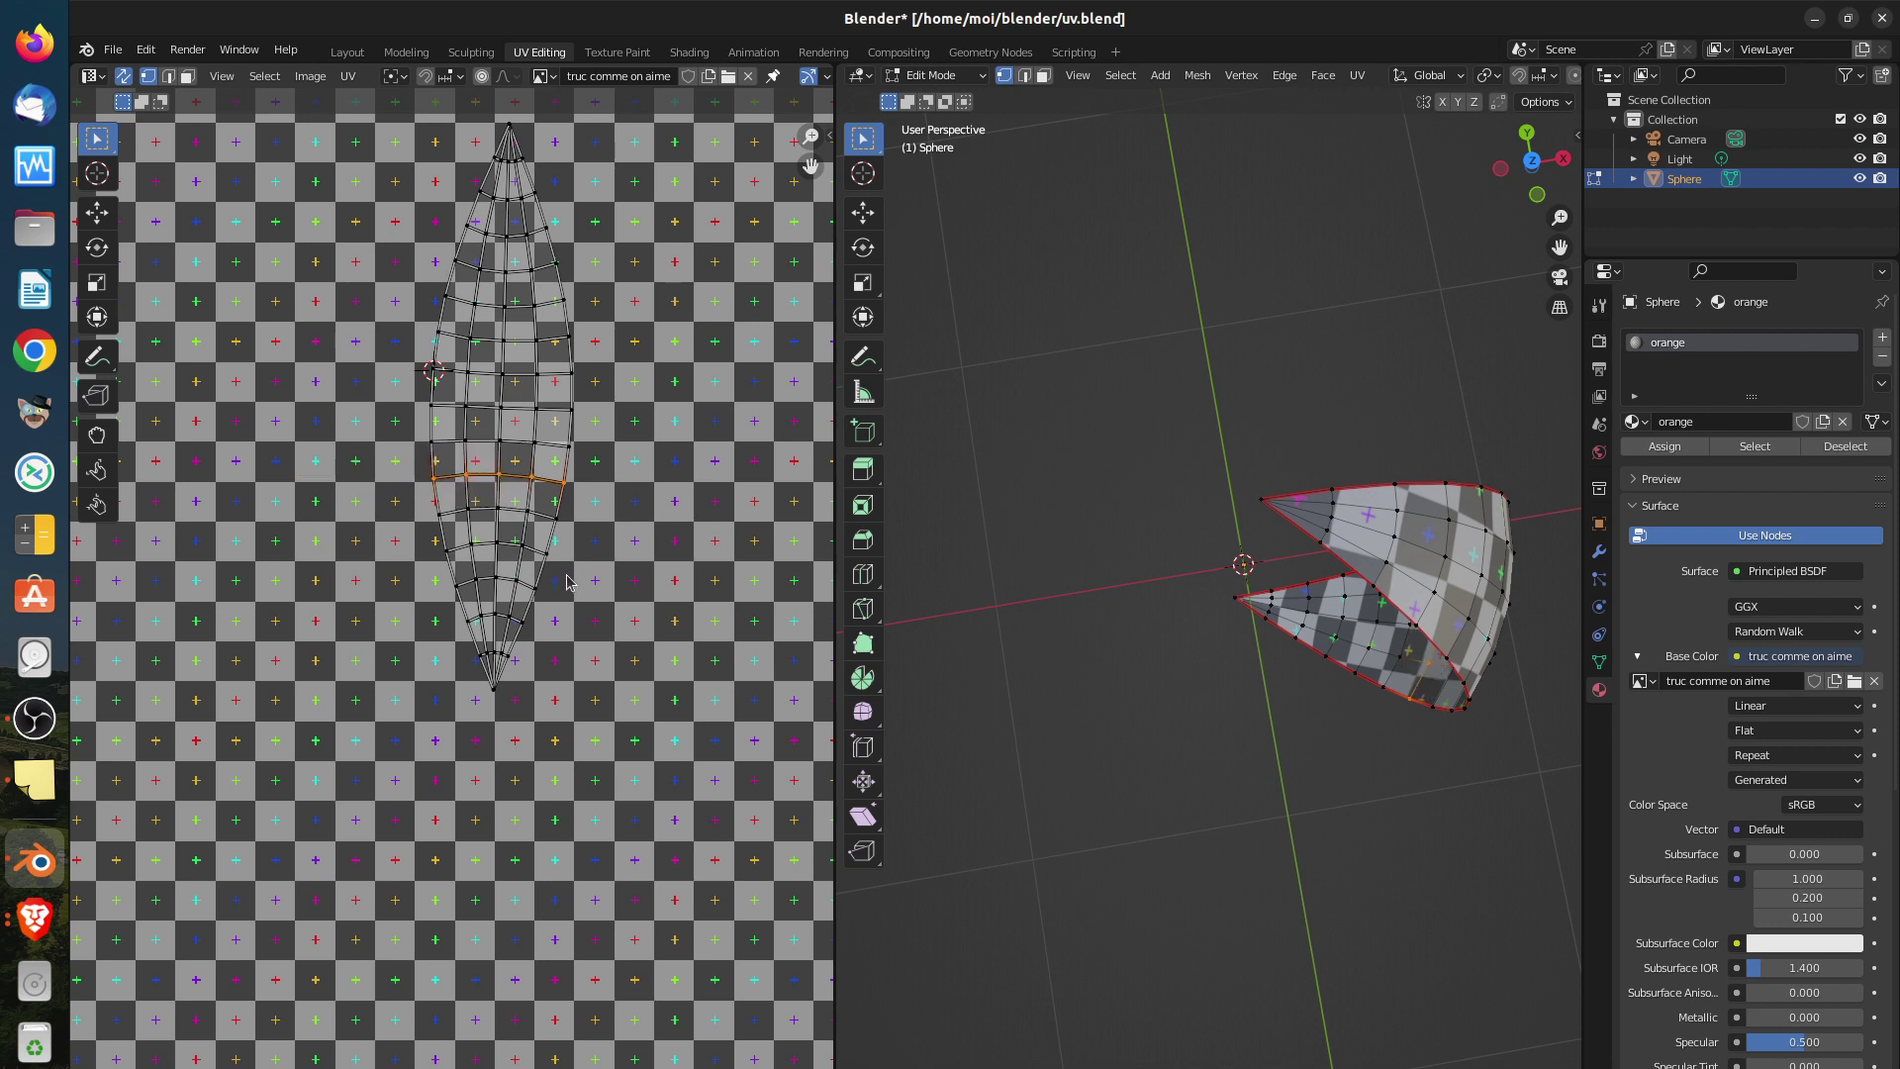
# Try Straighten X on all vertices of the visible island and undo it
pyautogui.press('a')
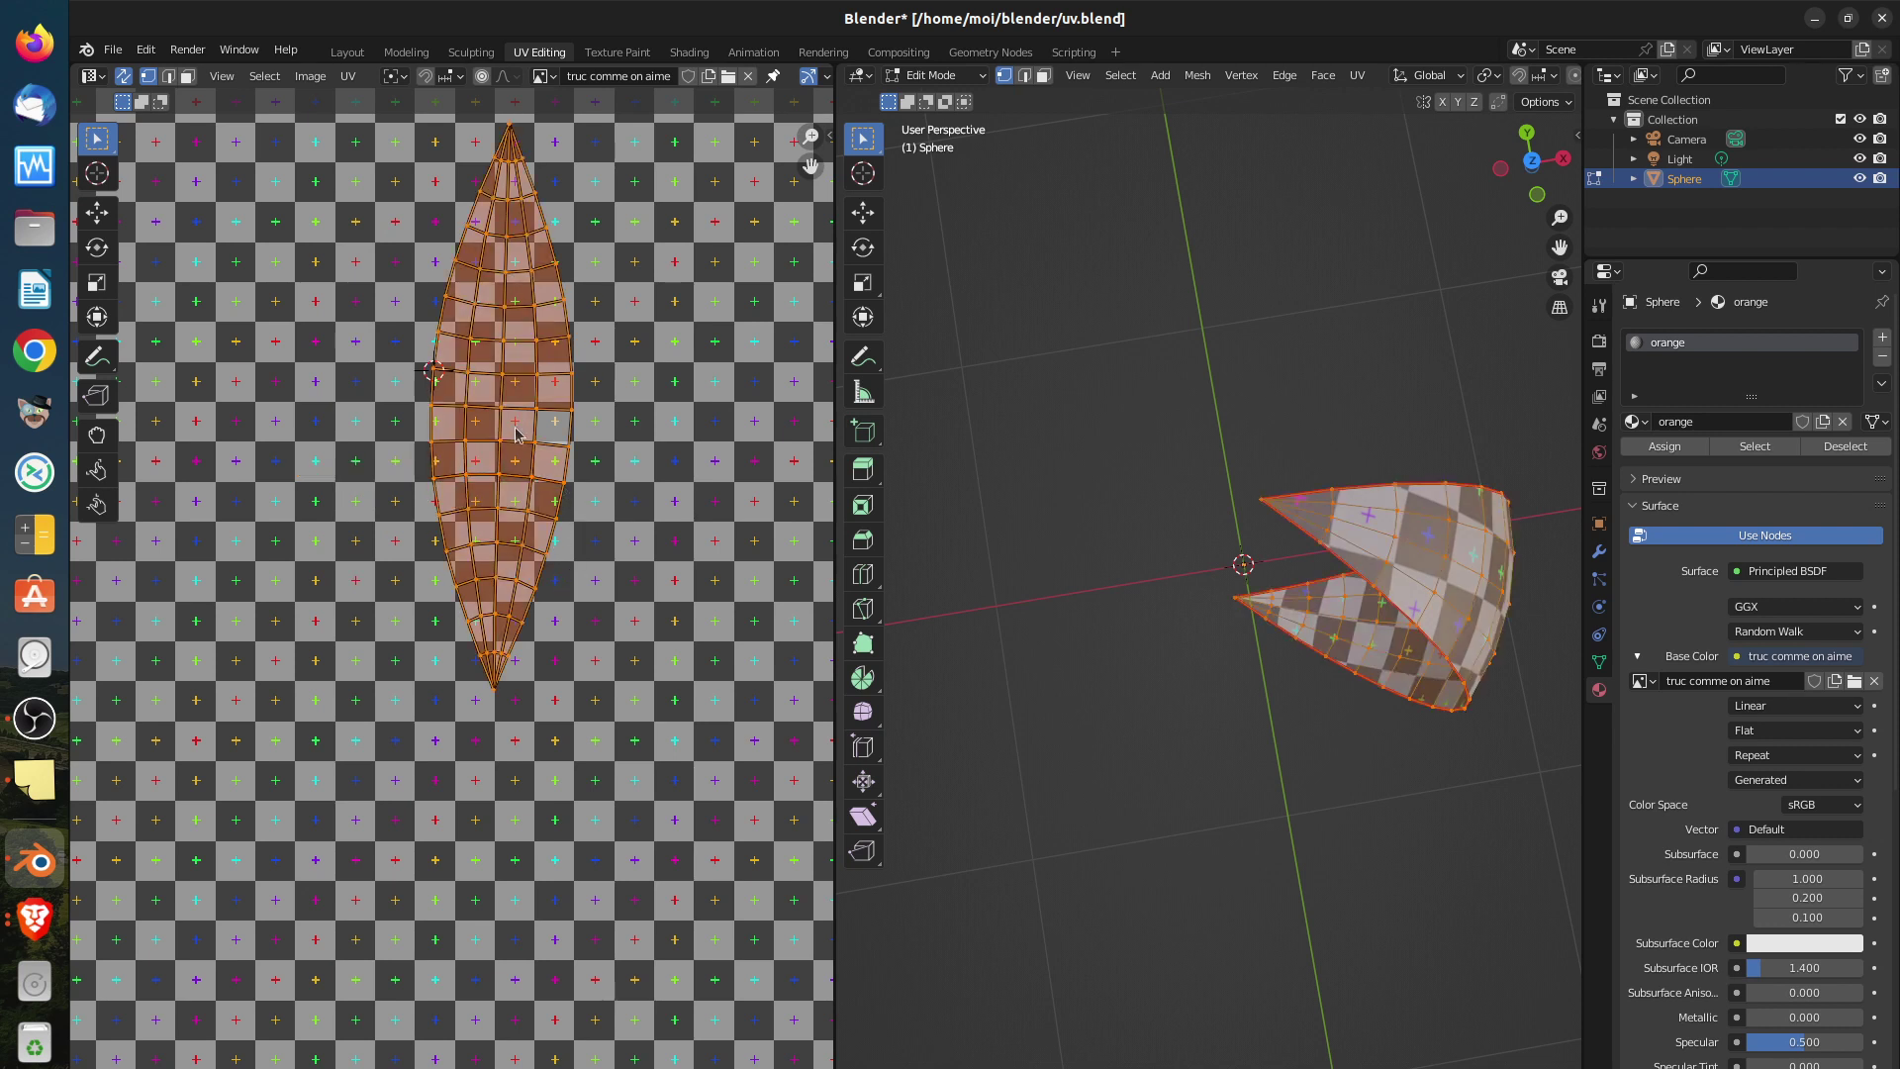
pyautogui.rightClick(524, 426)
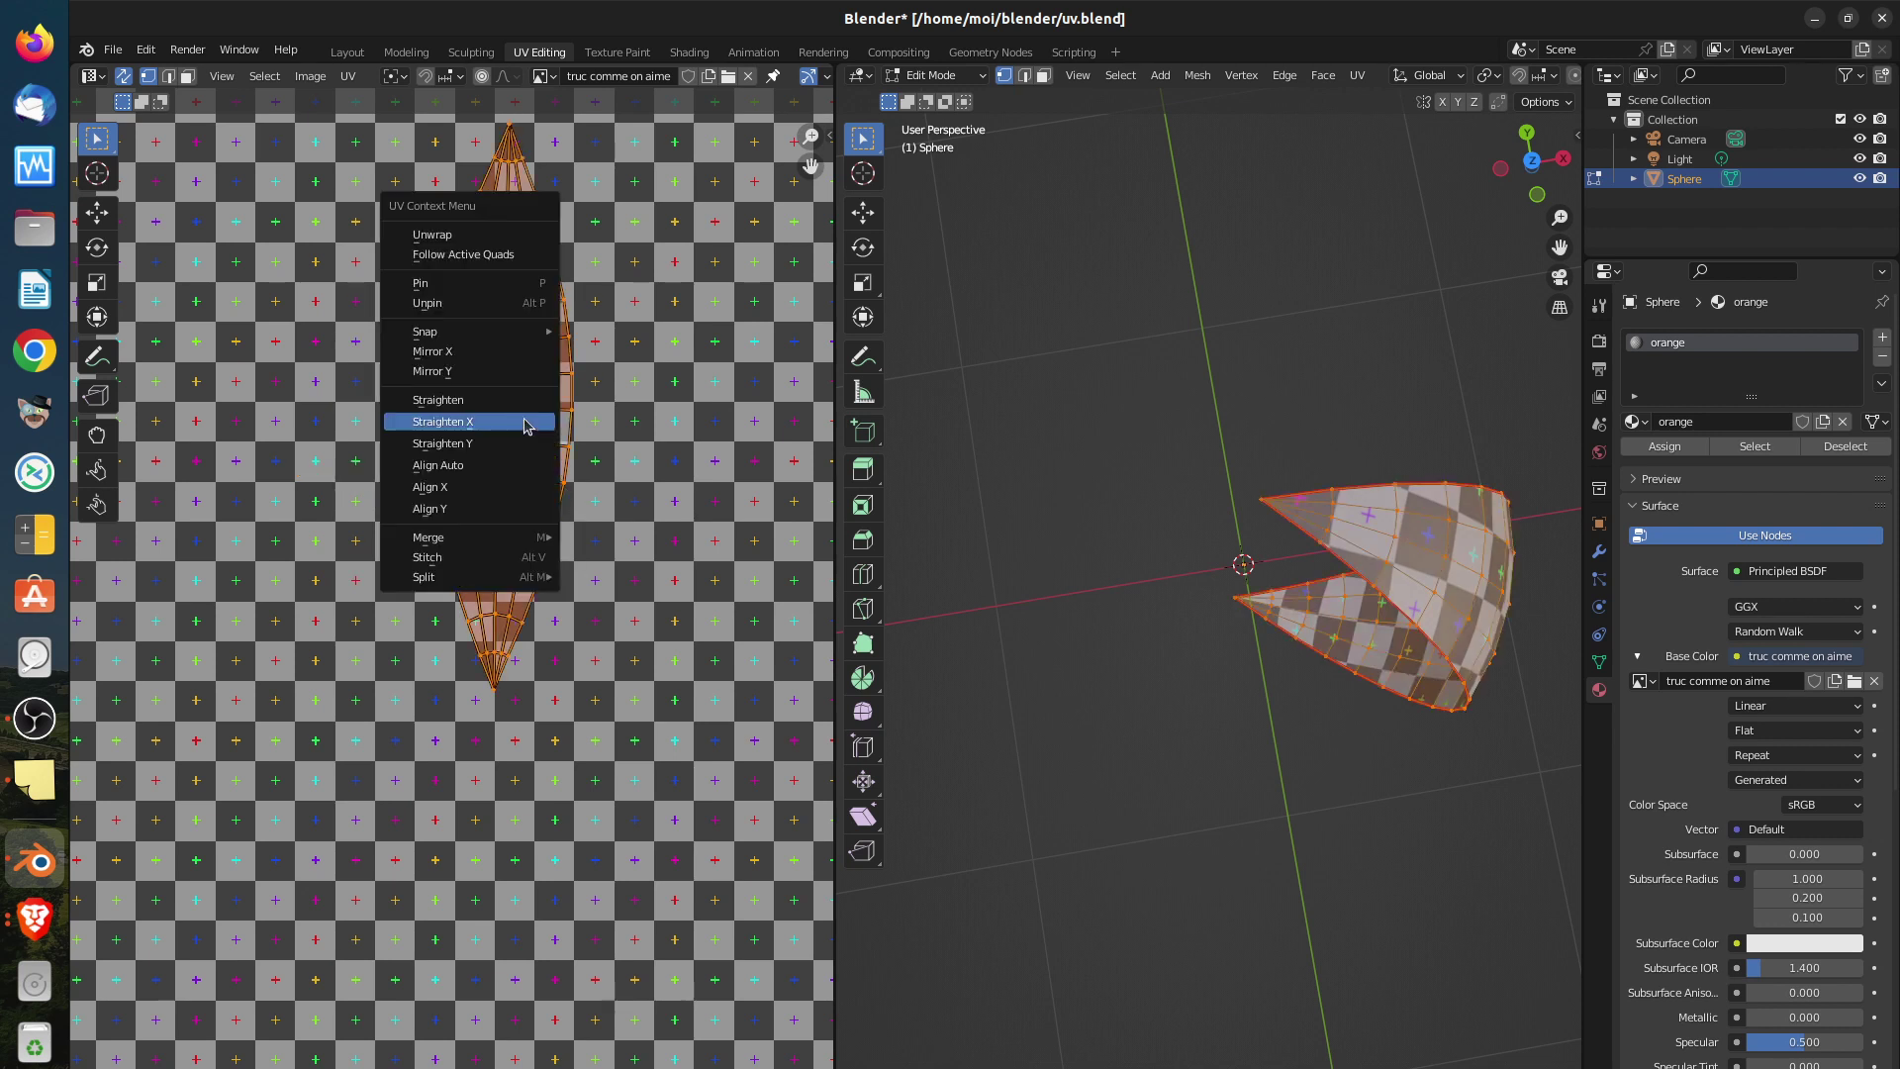
pyautogui.click(524, 425)
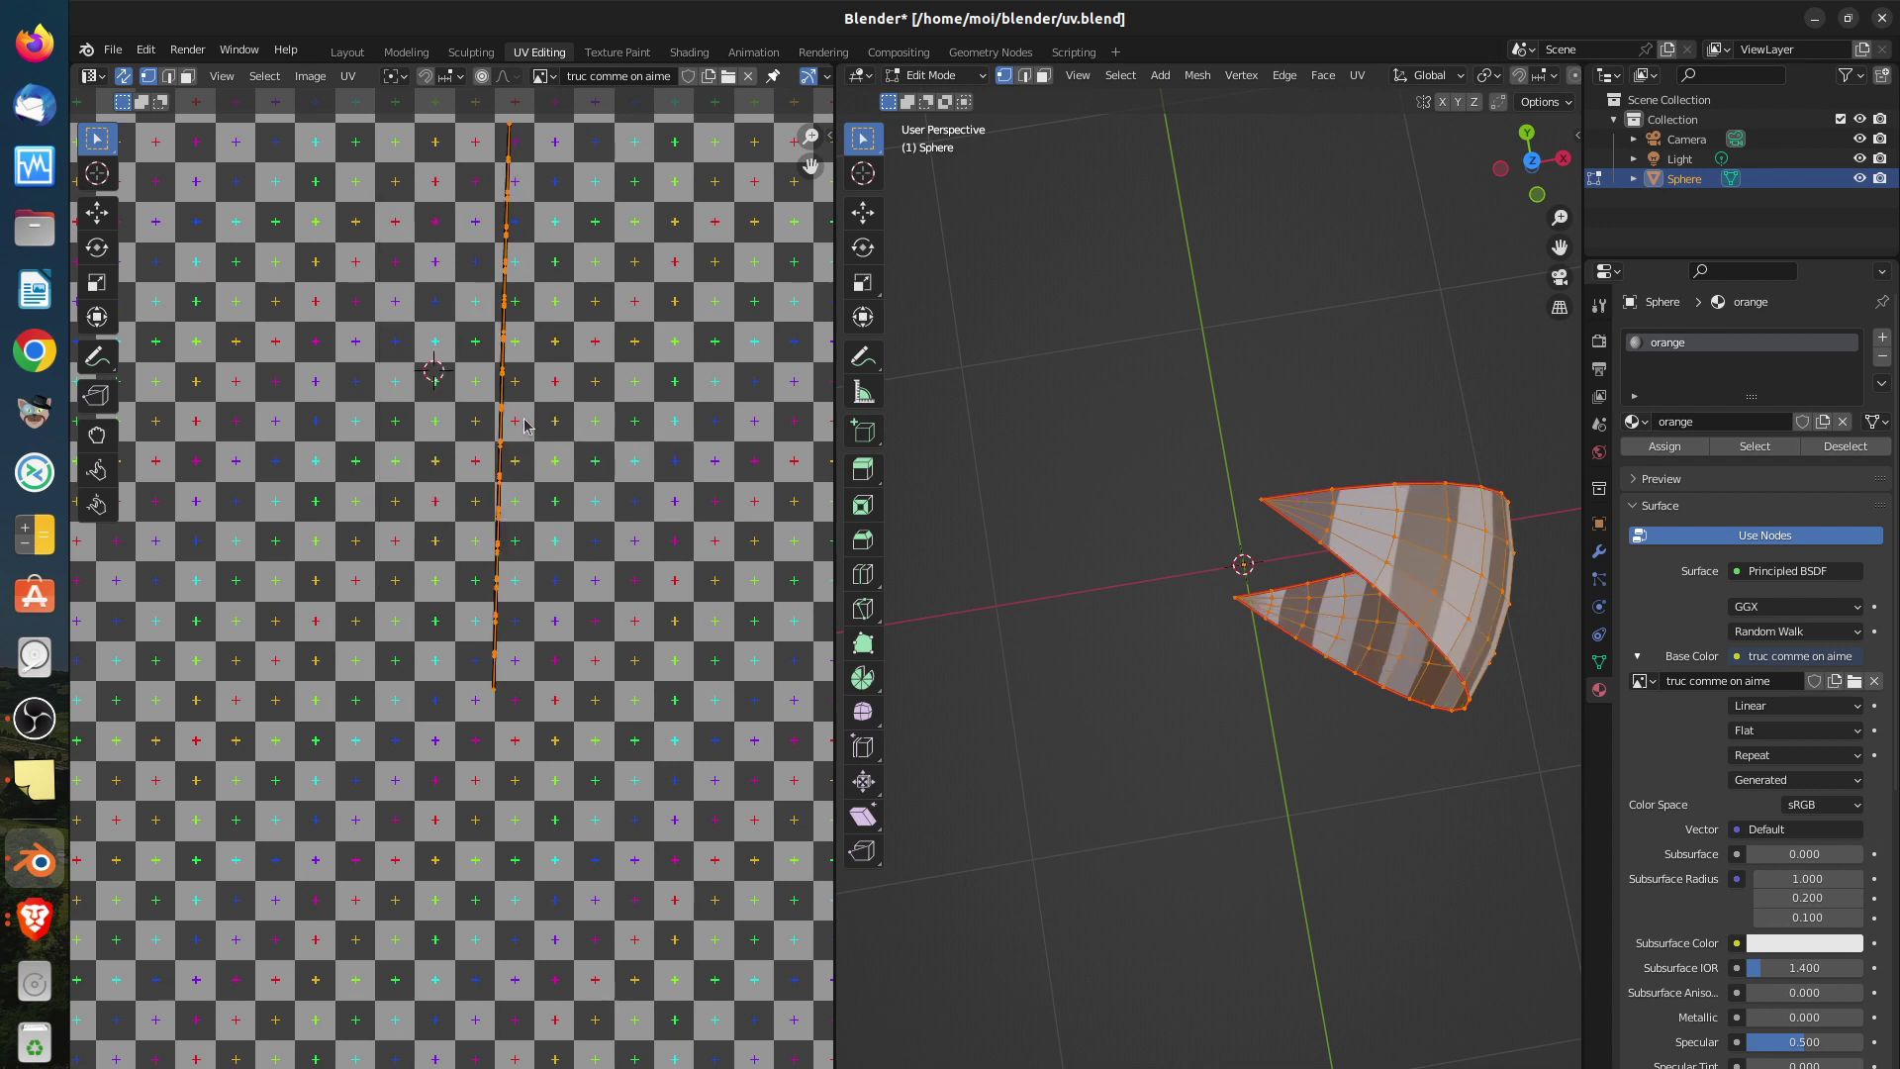
pyautogui.hotkey('ctrl', 'z')
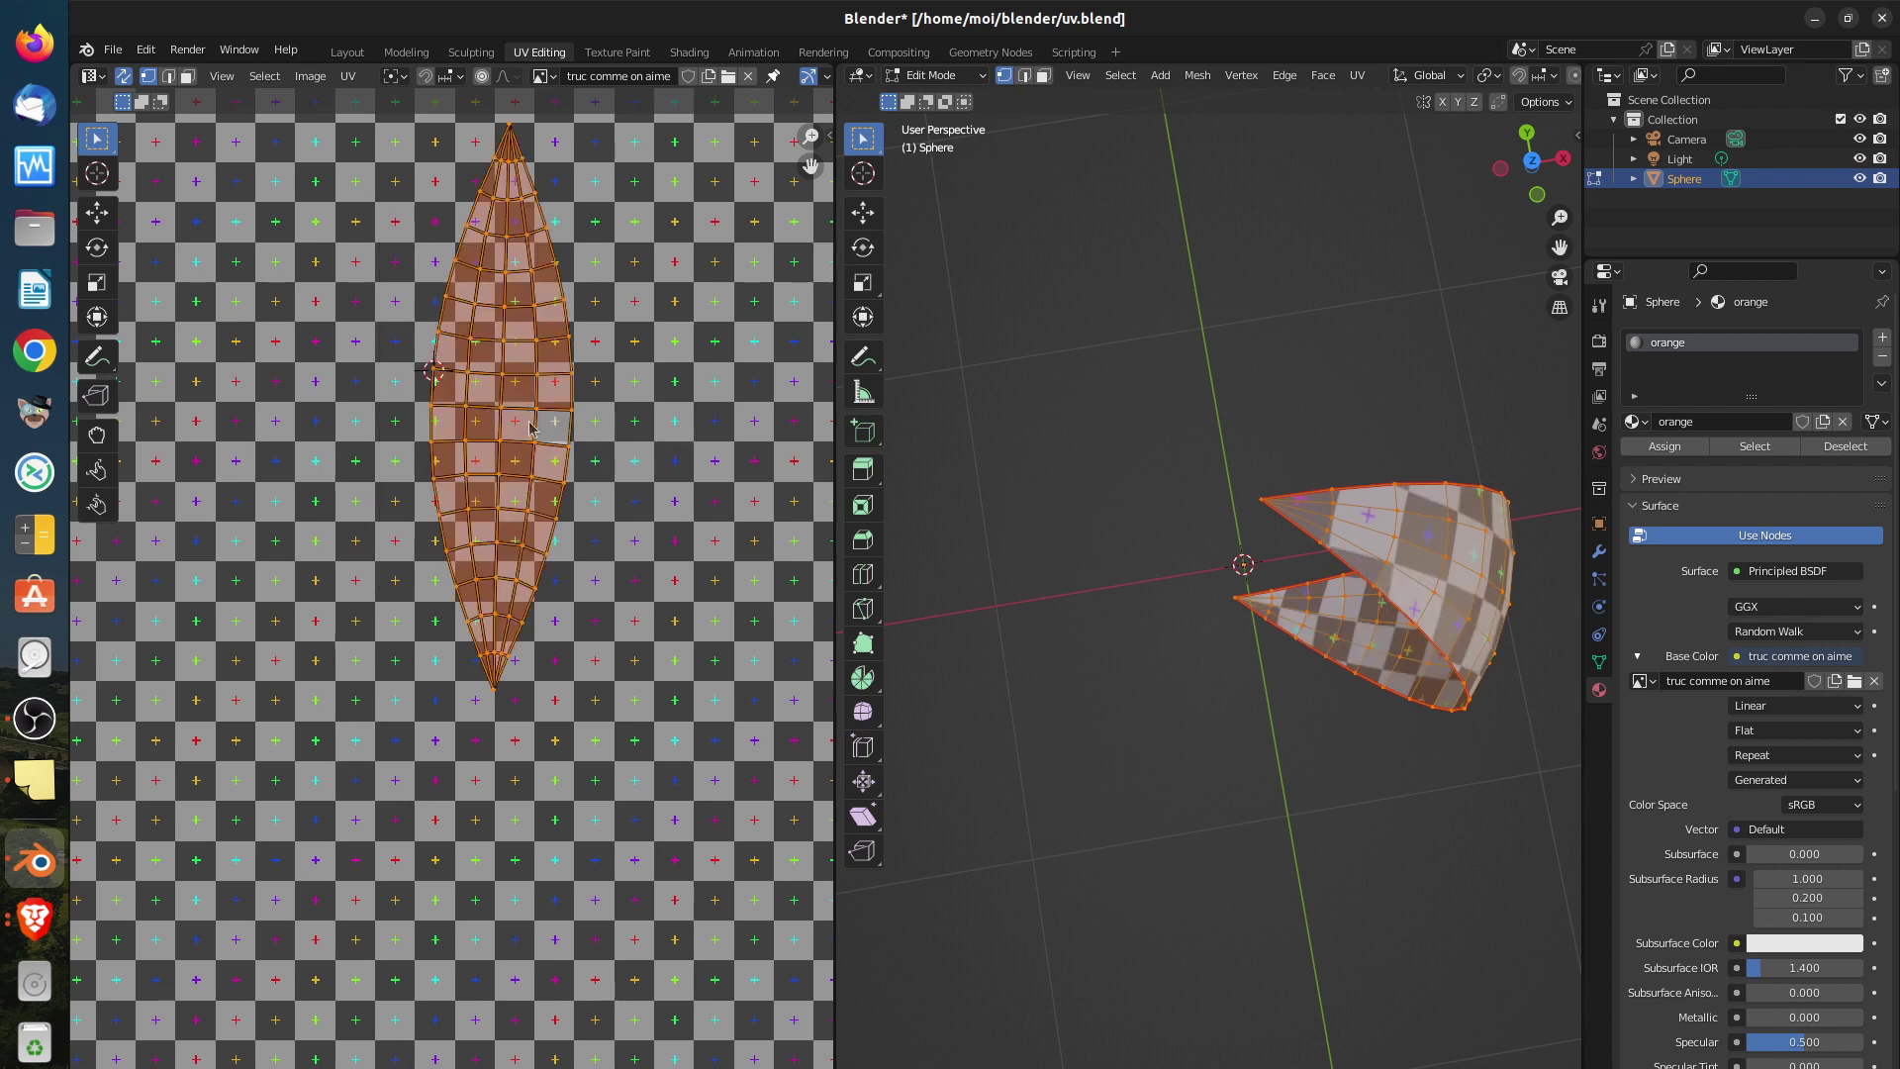
# Select the horizontal vertex row just below the island's middle, try Align X on it and undo the alignment
pyautogui.click(432, 451)
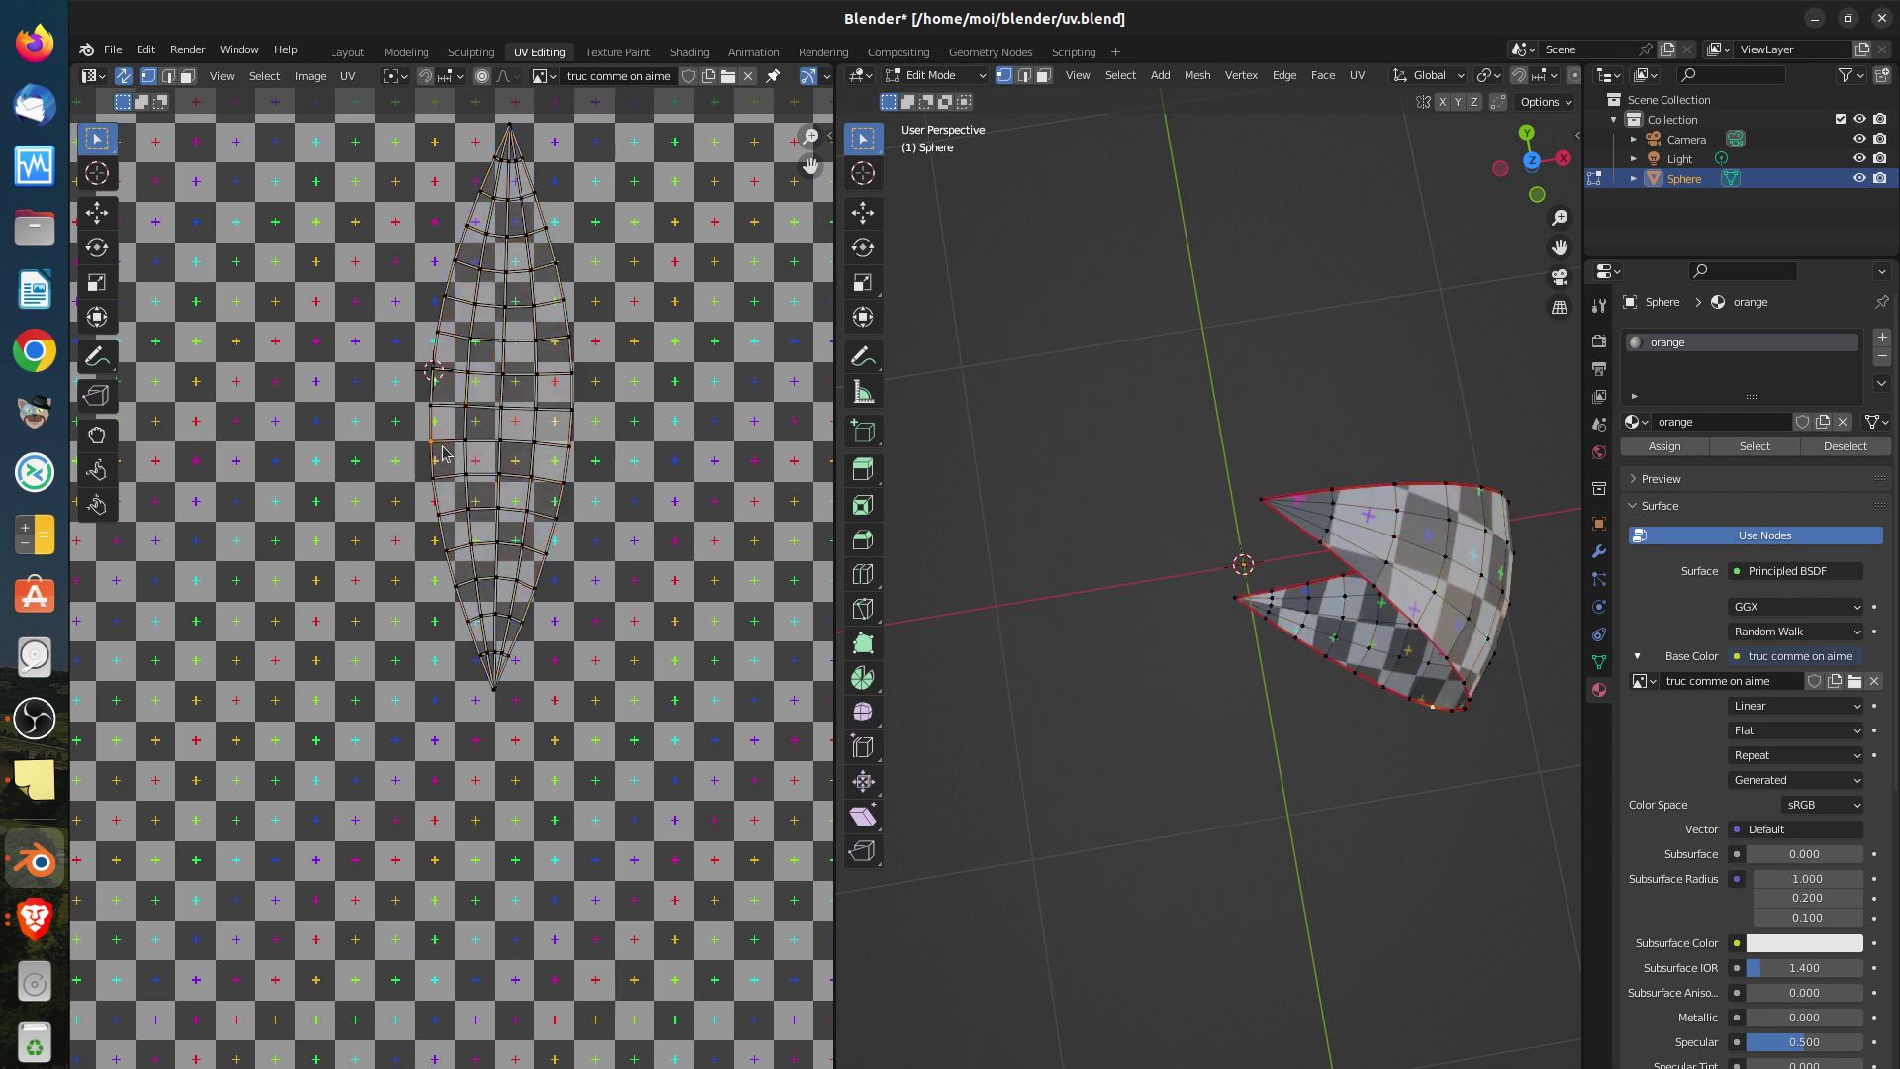
pyautogui.keyDown('ctrl'); pyautogui.click(566, 453); pyautogui.keyUp('ctrl')
pyautogui.rightClick(646, 472)
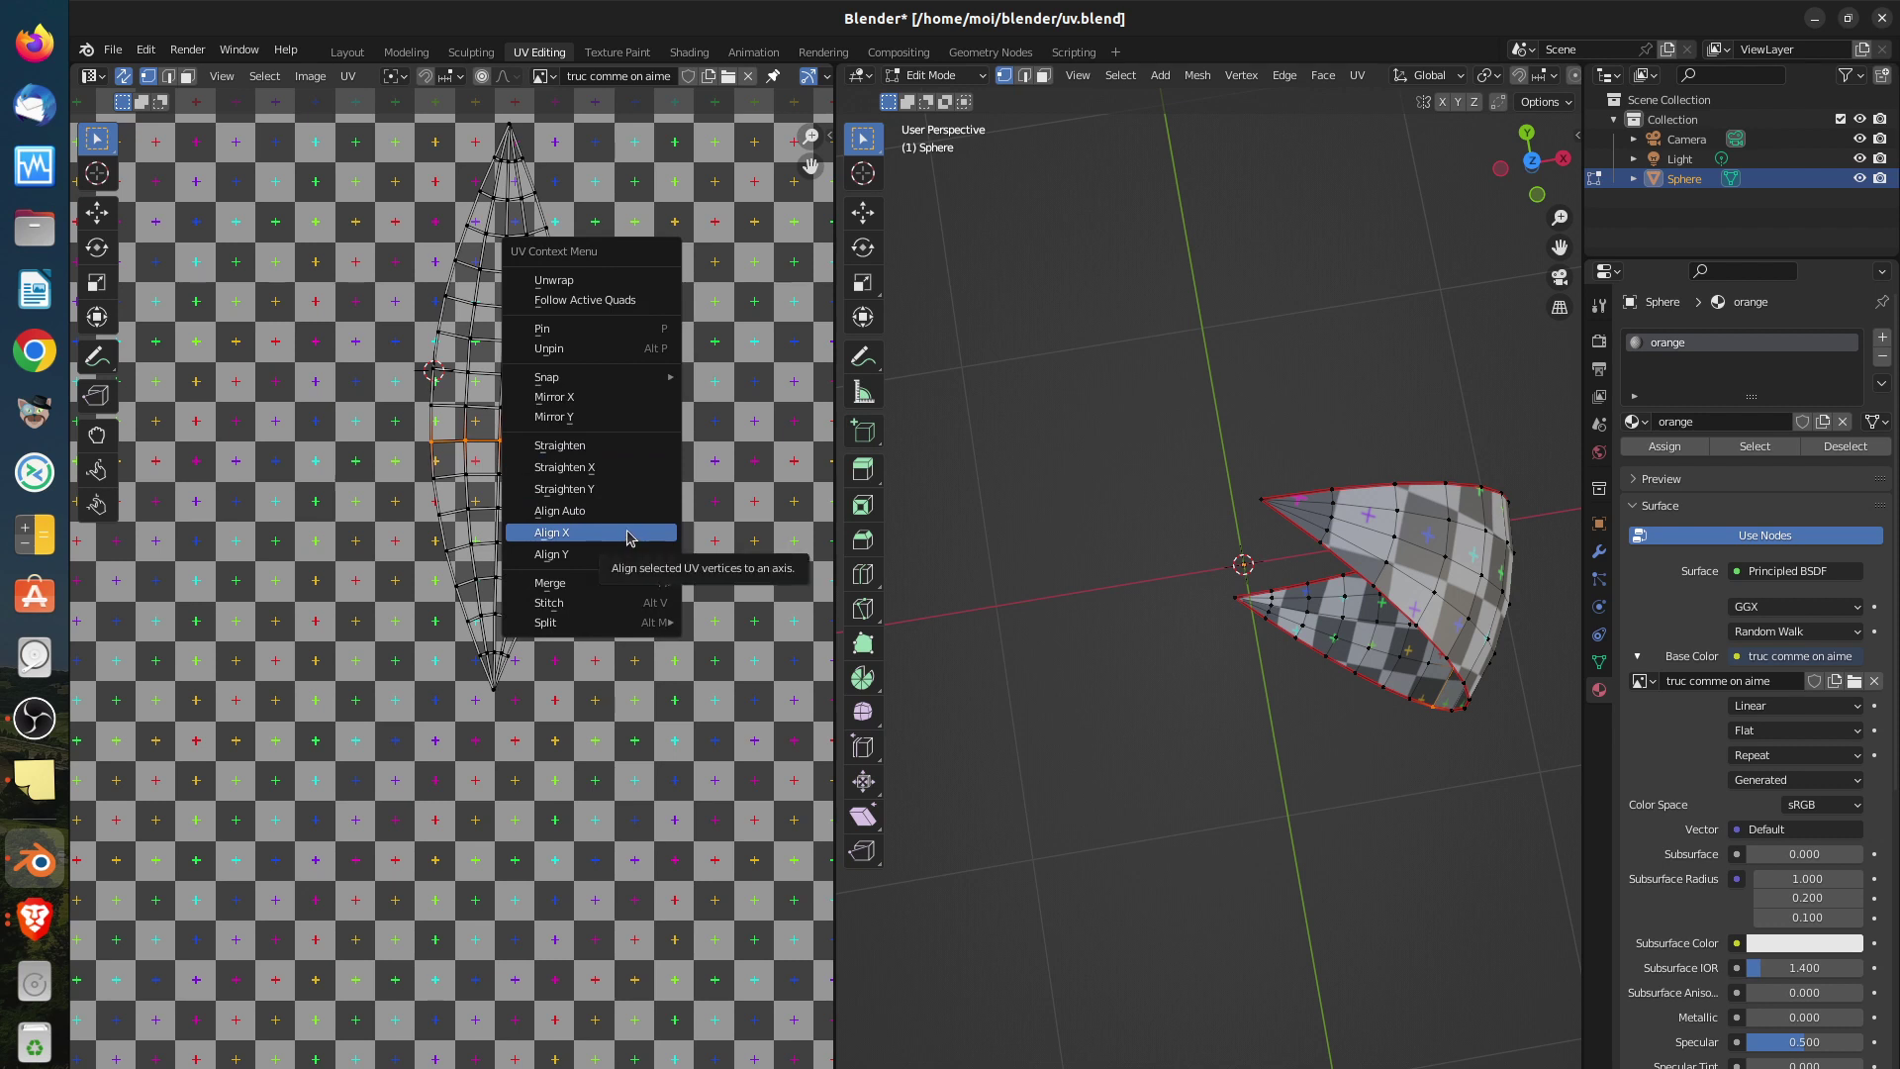
pyautogui.click(630, 536)
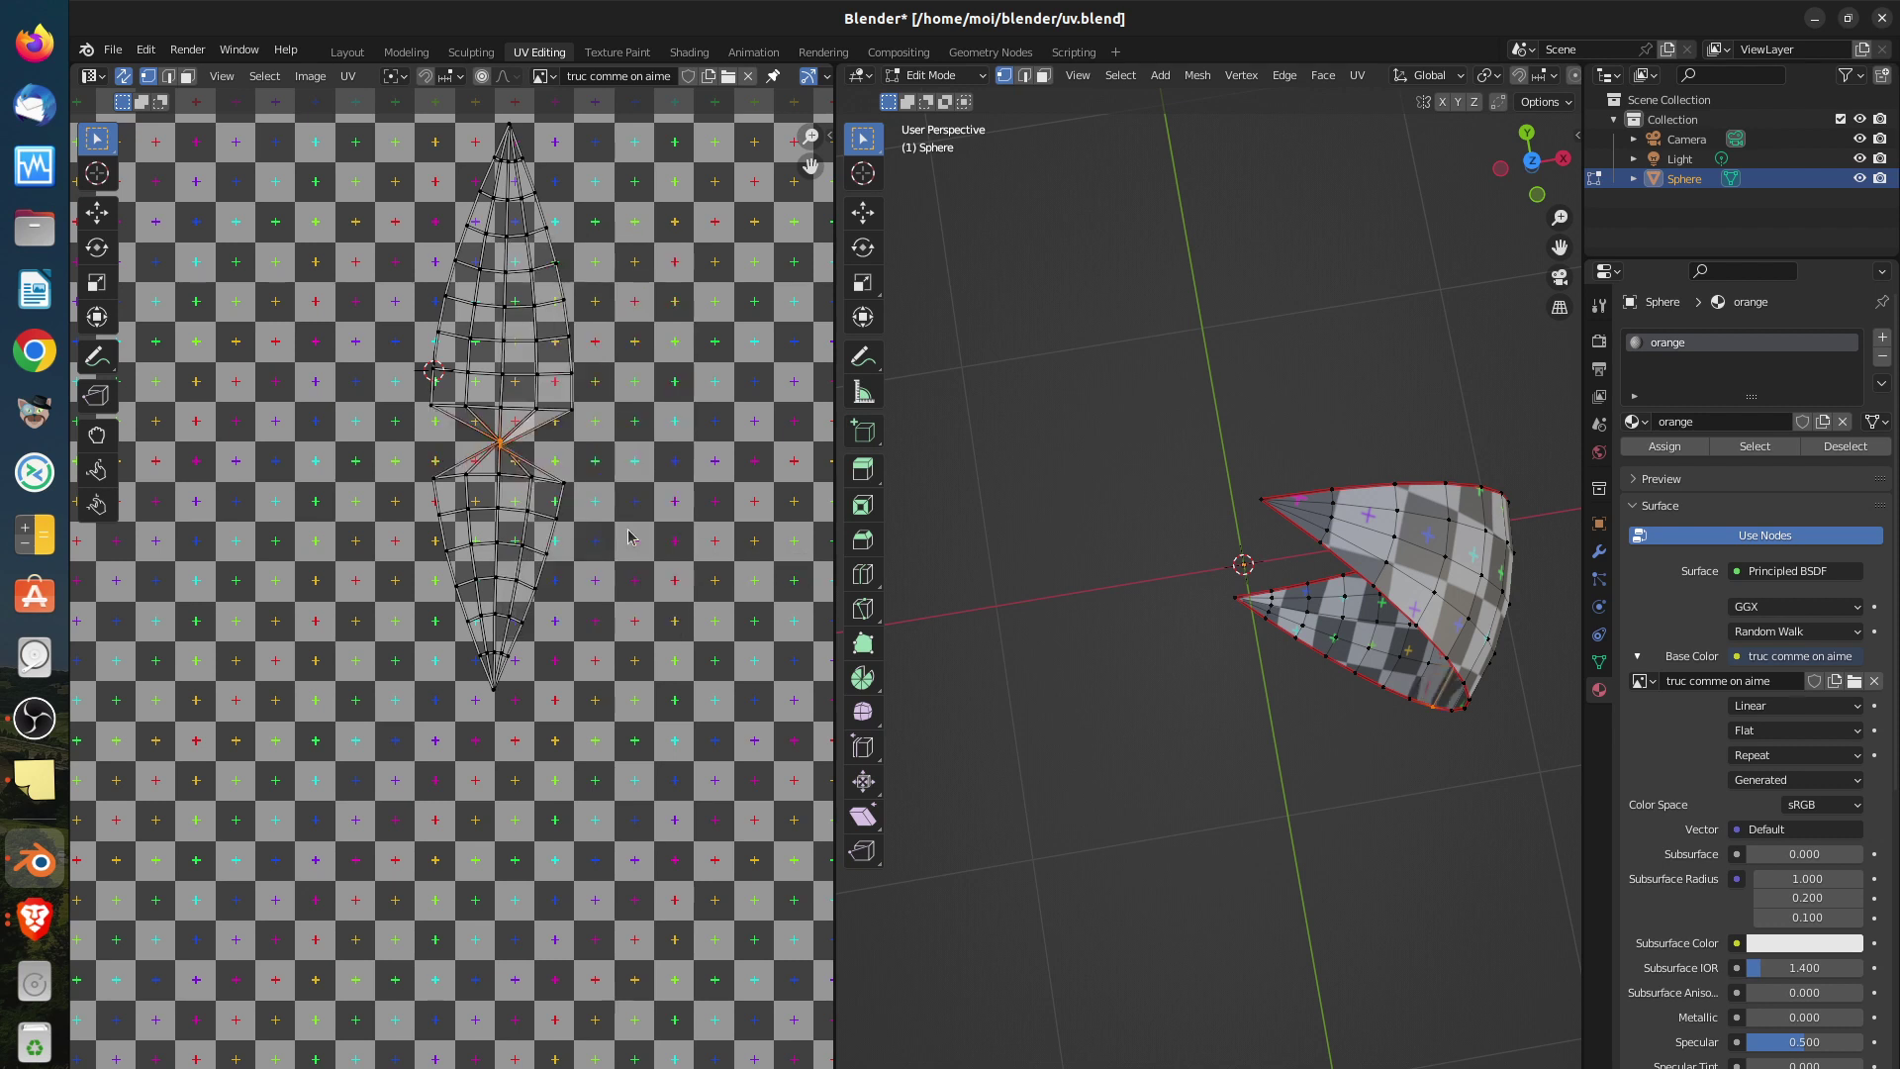
pyautogui.hotkey('ctrl', 'z')
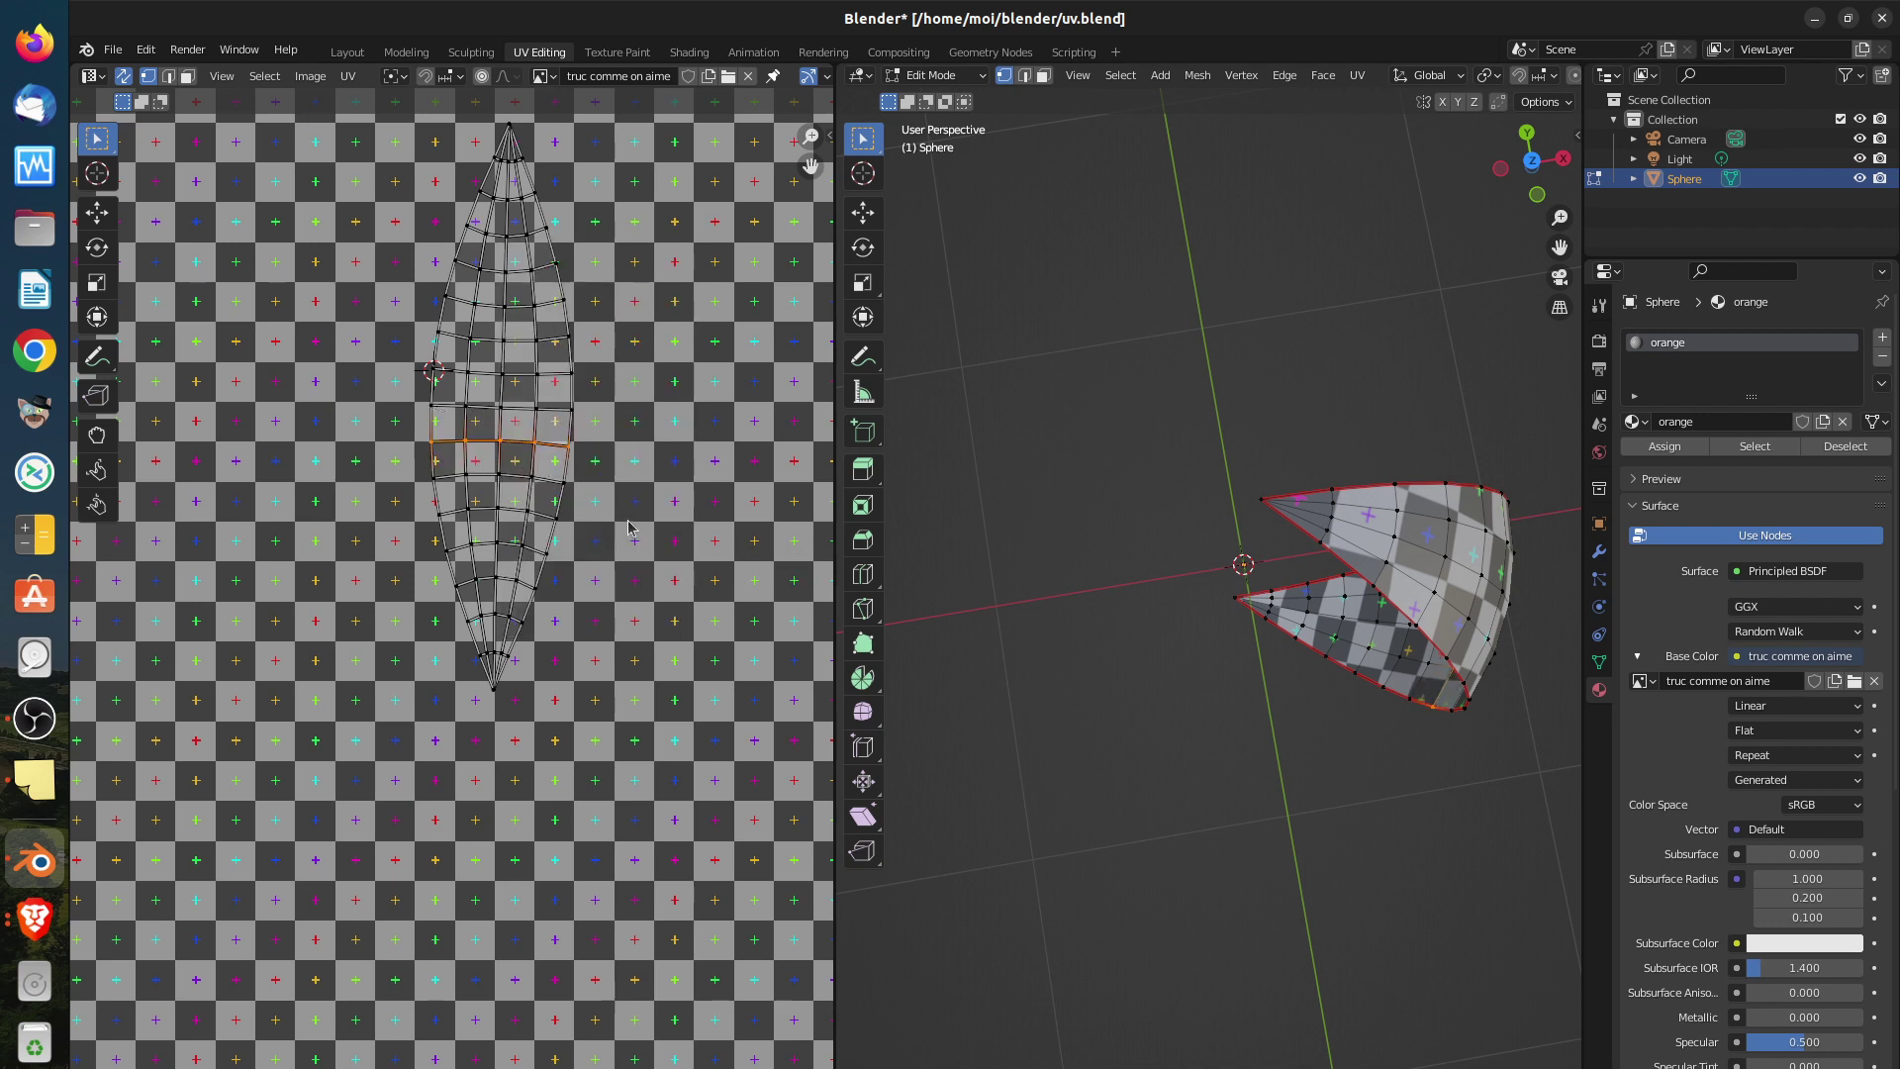
# Apply Align Y to the selected horizontal vertex row just below the island's middle
pyautogui.rightClick(629, 528)
pyautogui.click(615, 549)
pyautogui.scroll(-5, 569, 706)
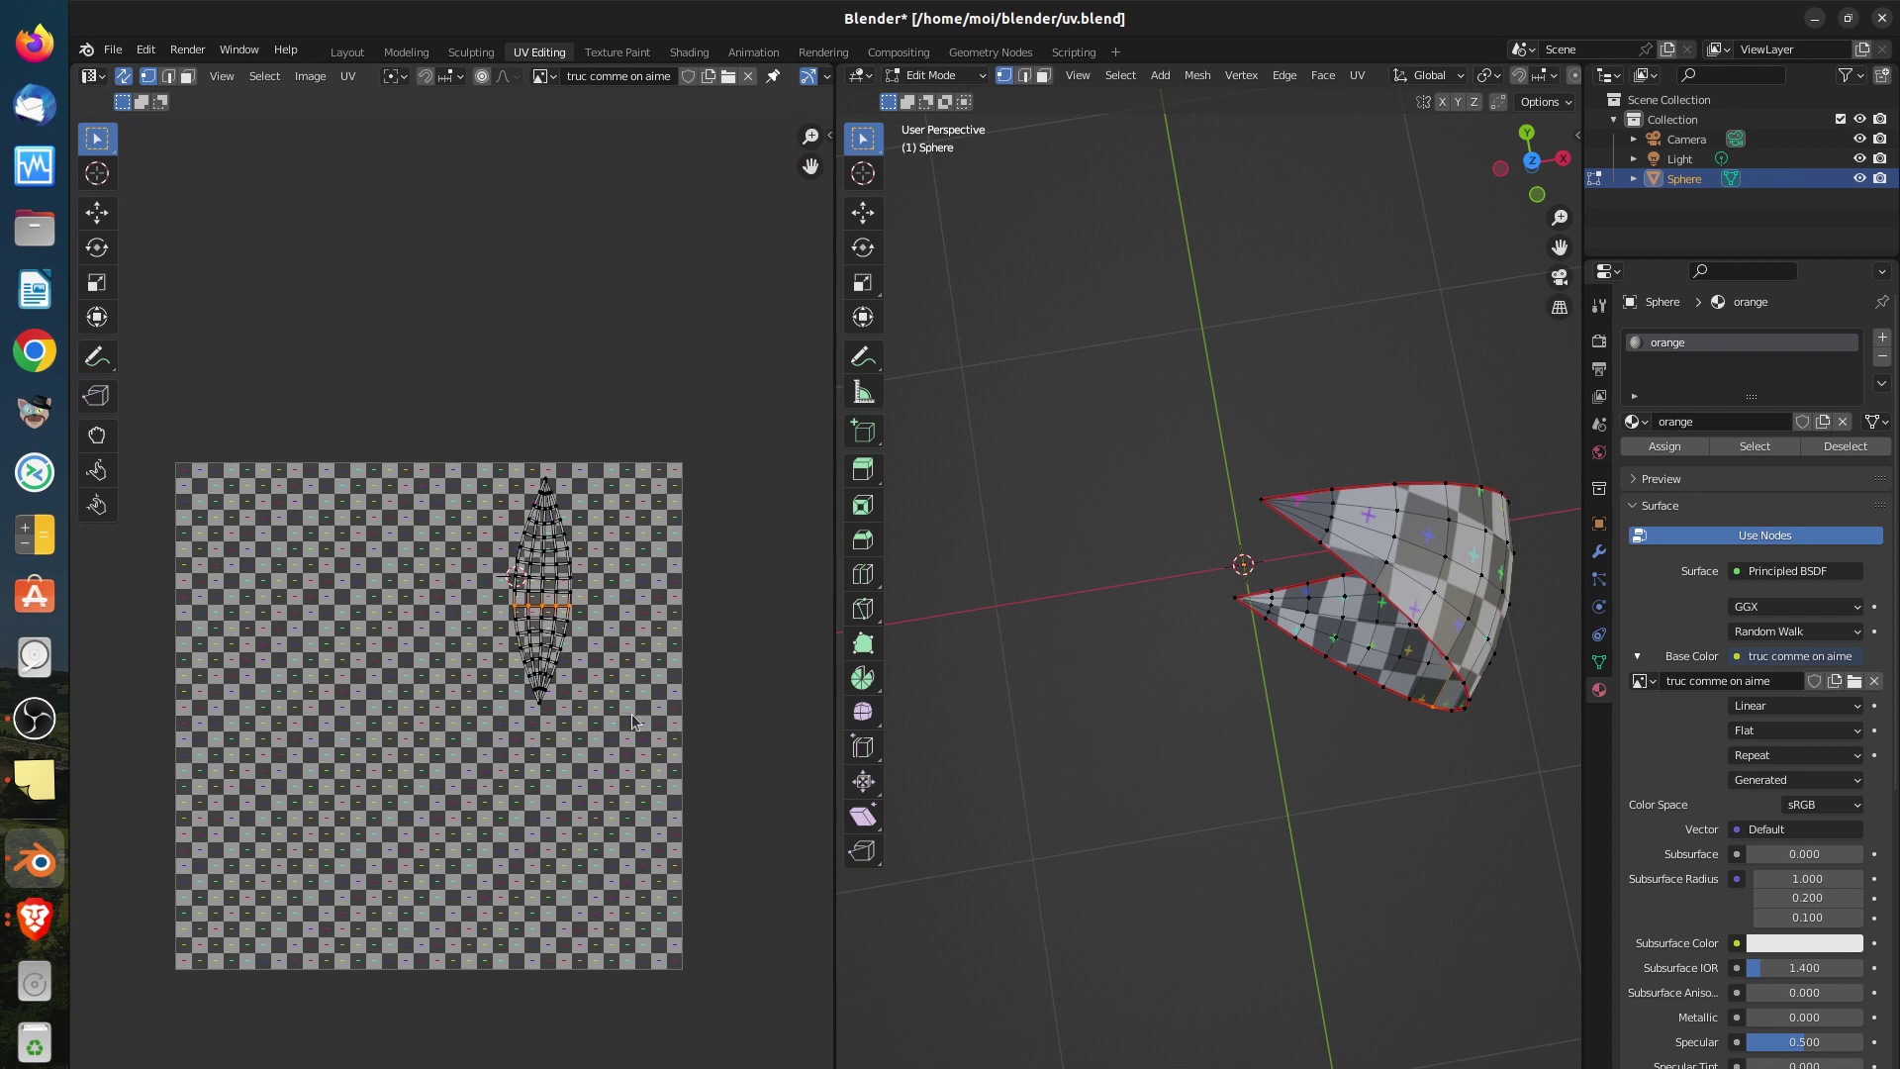
# Select a block of vertices across the upper middle of the isolated sphere slice by picking shortest paths and filling the region
pyautogui.click(146, 49)
pyautogui.moveTo(1386, 878); pyautogui.dragTo(1374, 615, button='middle')
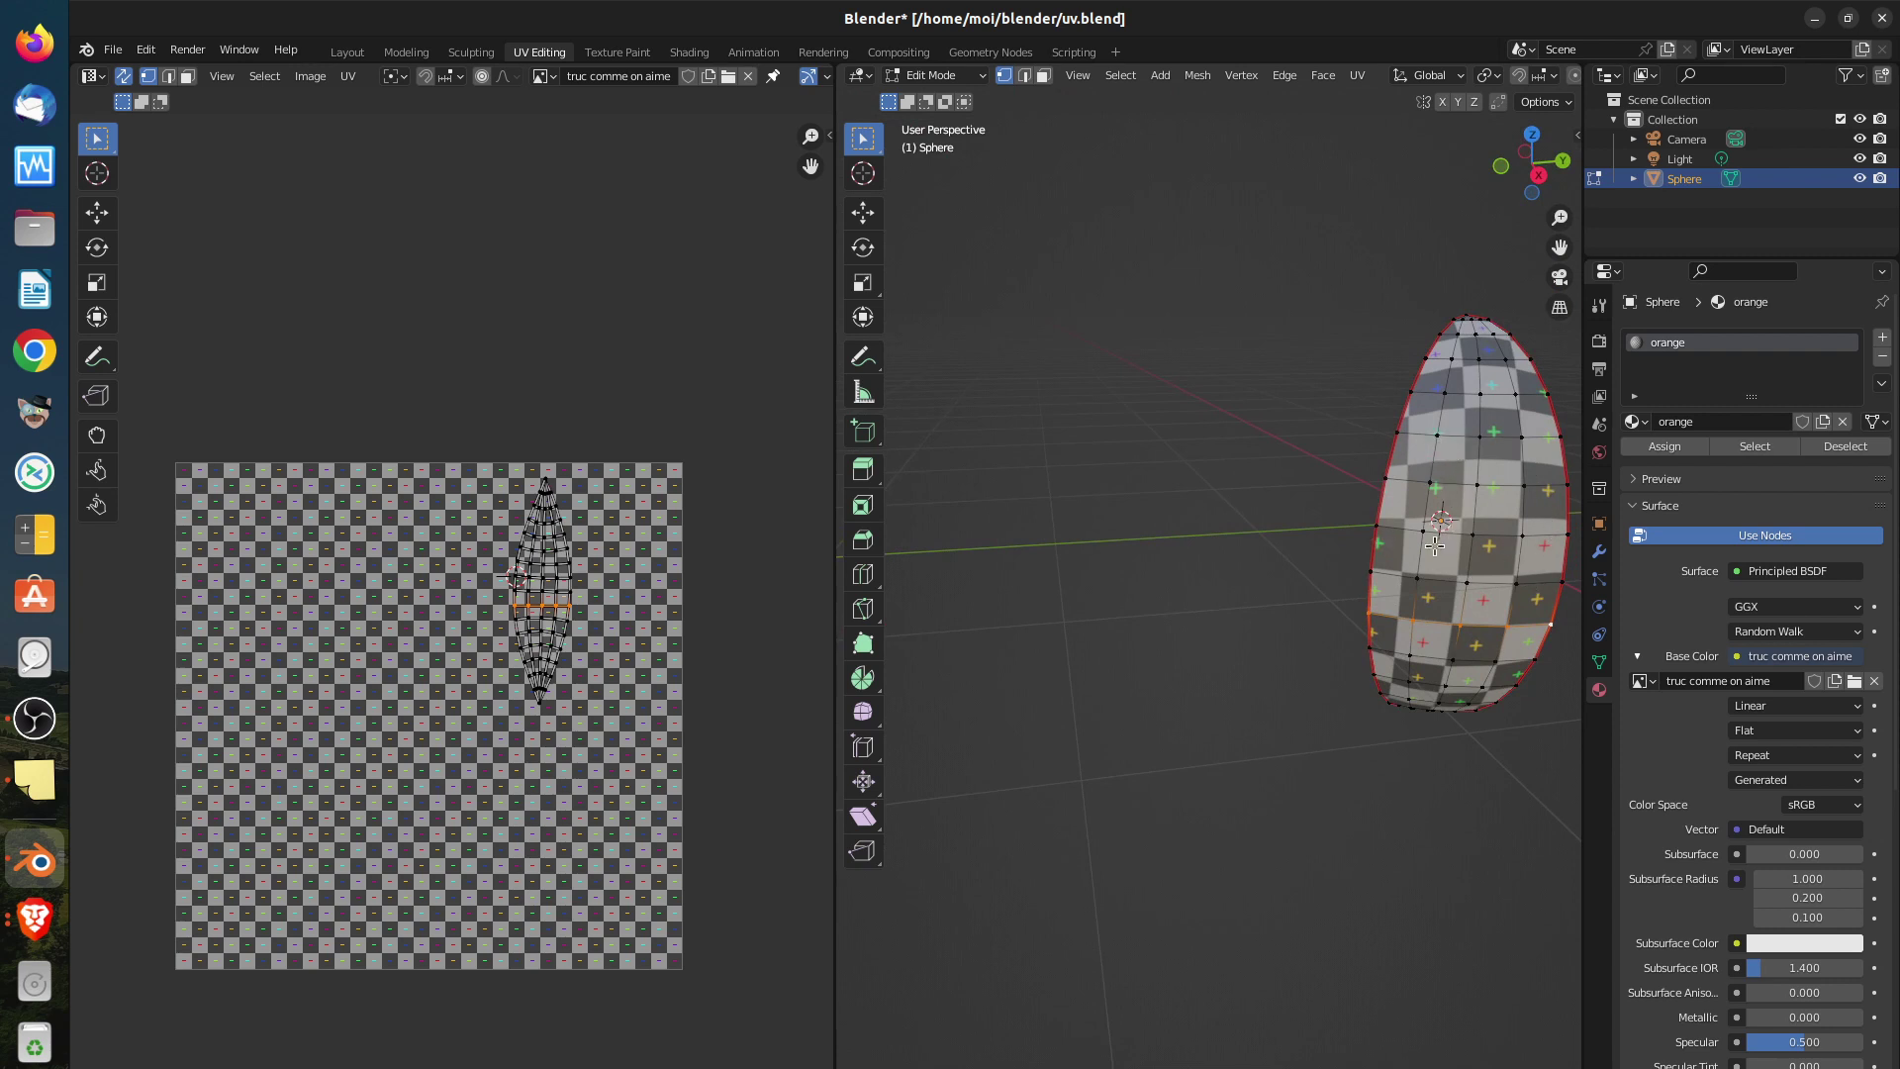
pyautogui.click(1398, 436)
pyautogui.keyDown('ctrl'); pyautogui.click(1559, 444); pyautogui.keyUp('ctrl')
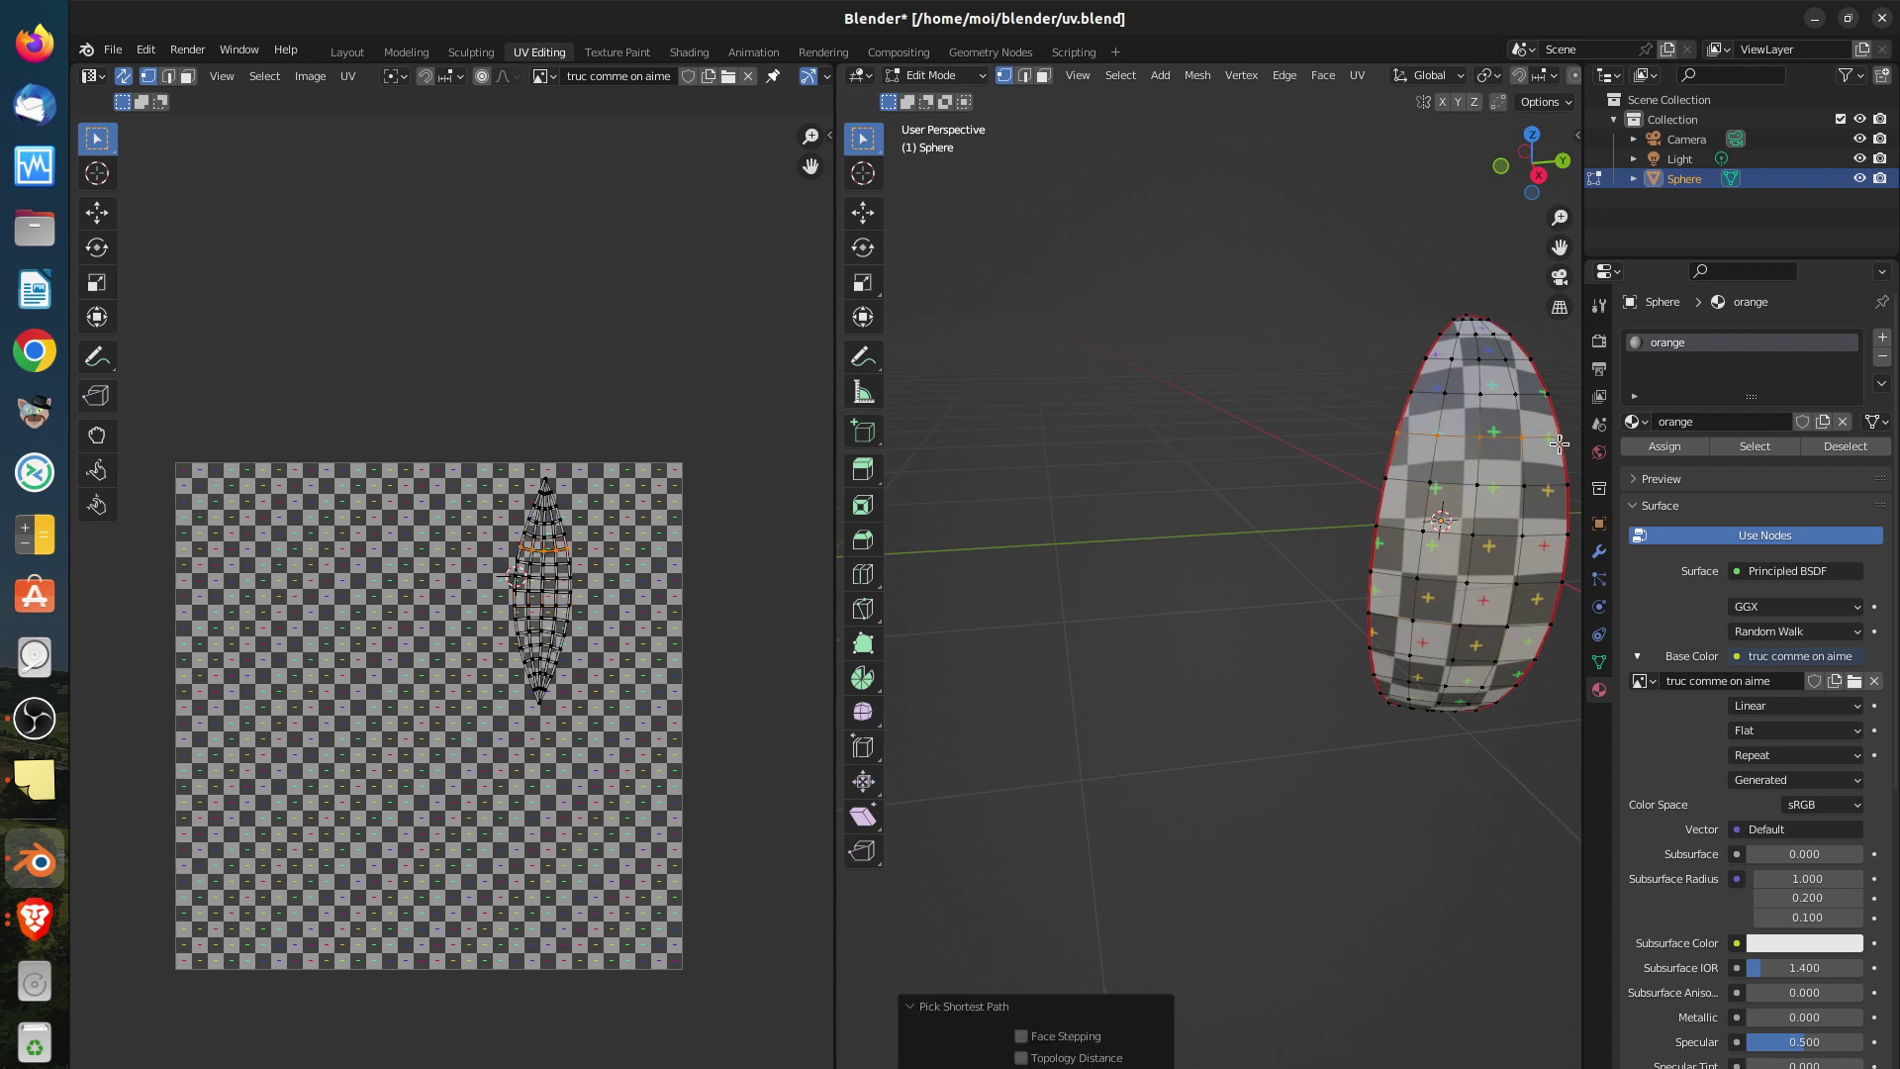
pyautogui.keyDown('ctrl'); pyautogui.click(1562, 581); pyautogui.keyUp('ctrl')
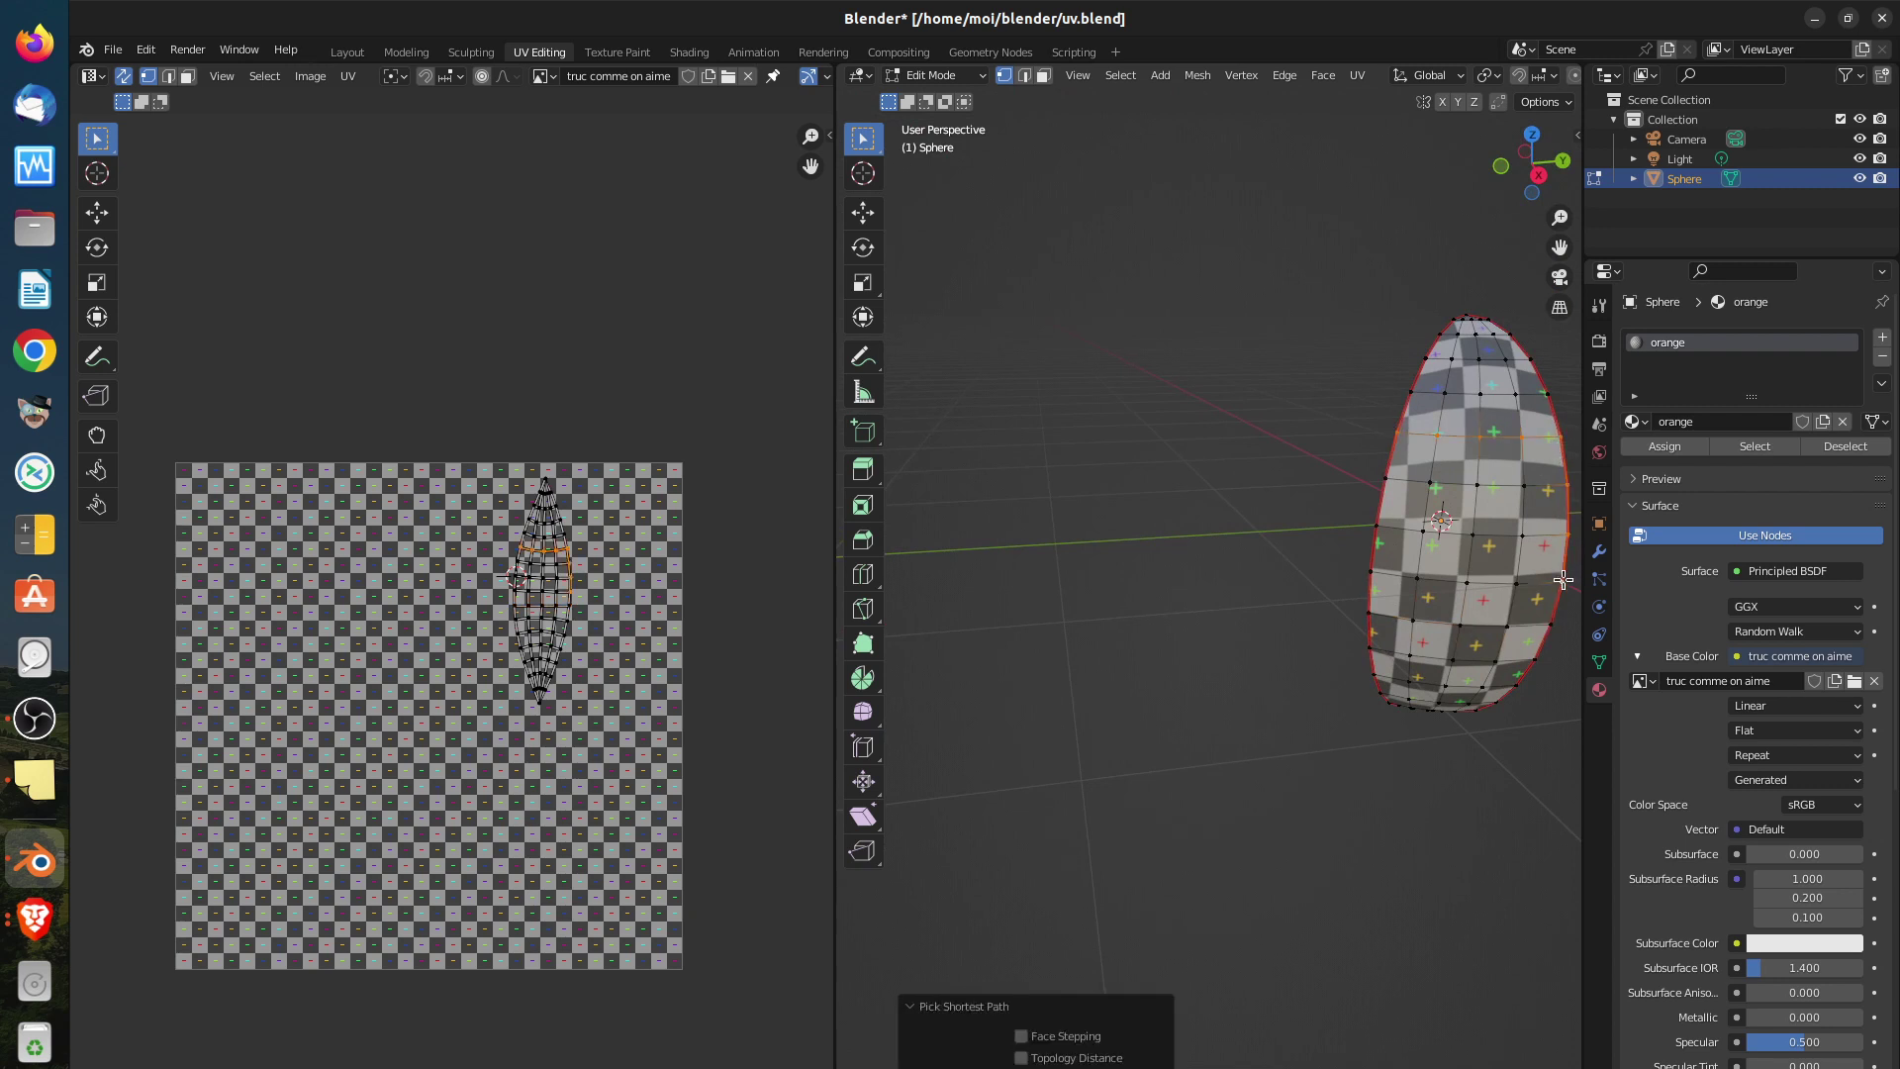
pyautogui.keyDown('ctrl'); pyautogui.click(1387, 574); pyautogui.keyUp('ctrl')
pyautogui.keyDown('ctrl'); pyautogui.click(1525, 486); pyautogui.keyUp('ctrl')
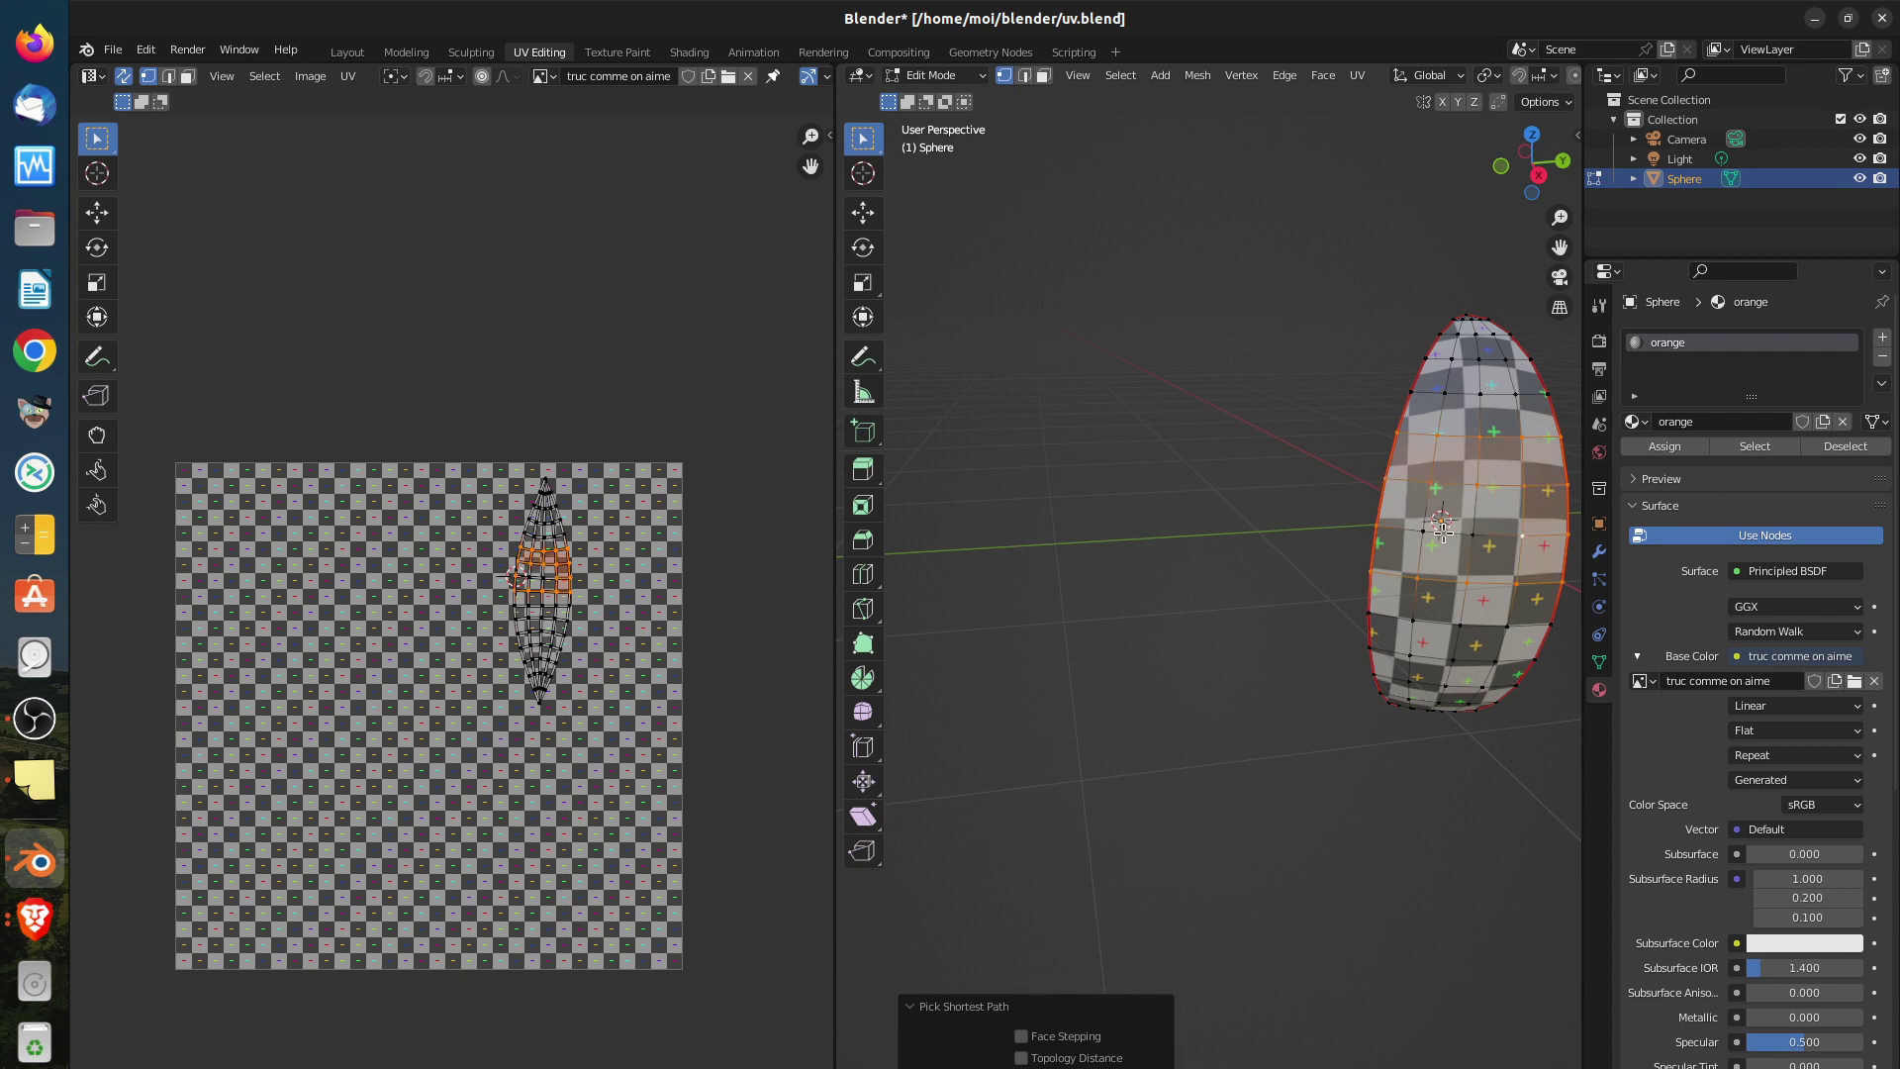
pyautogui.keyDown('ctrl'); pyautogui.keyDown('shift'); pyautogui.click(1491, 550); pyautogui.keyUp('shift'); pyautogui.keyUp('ctrl')
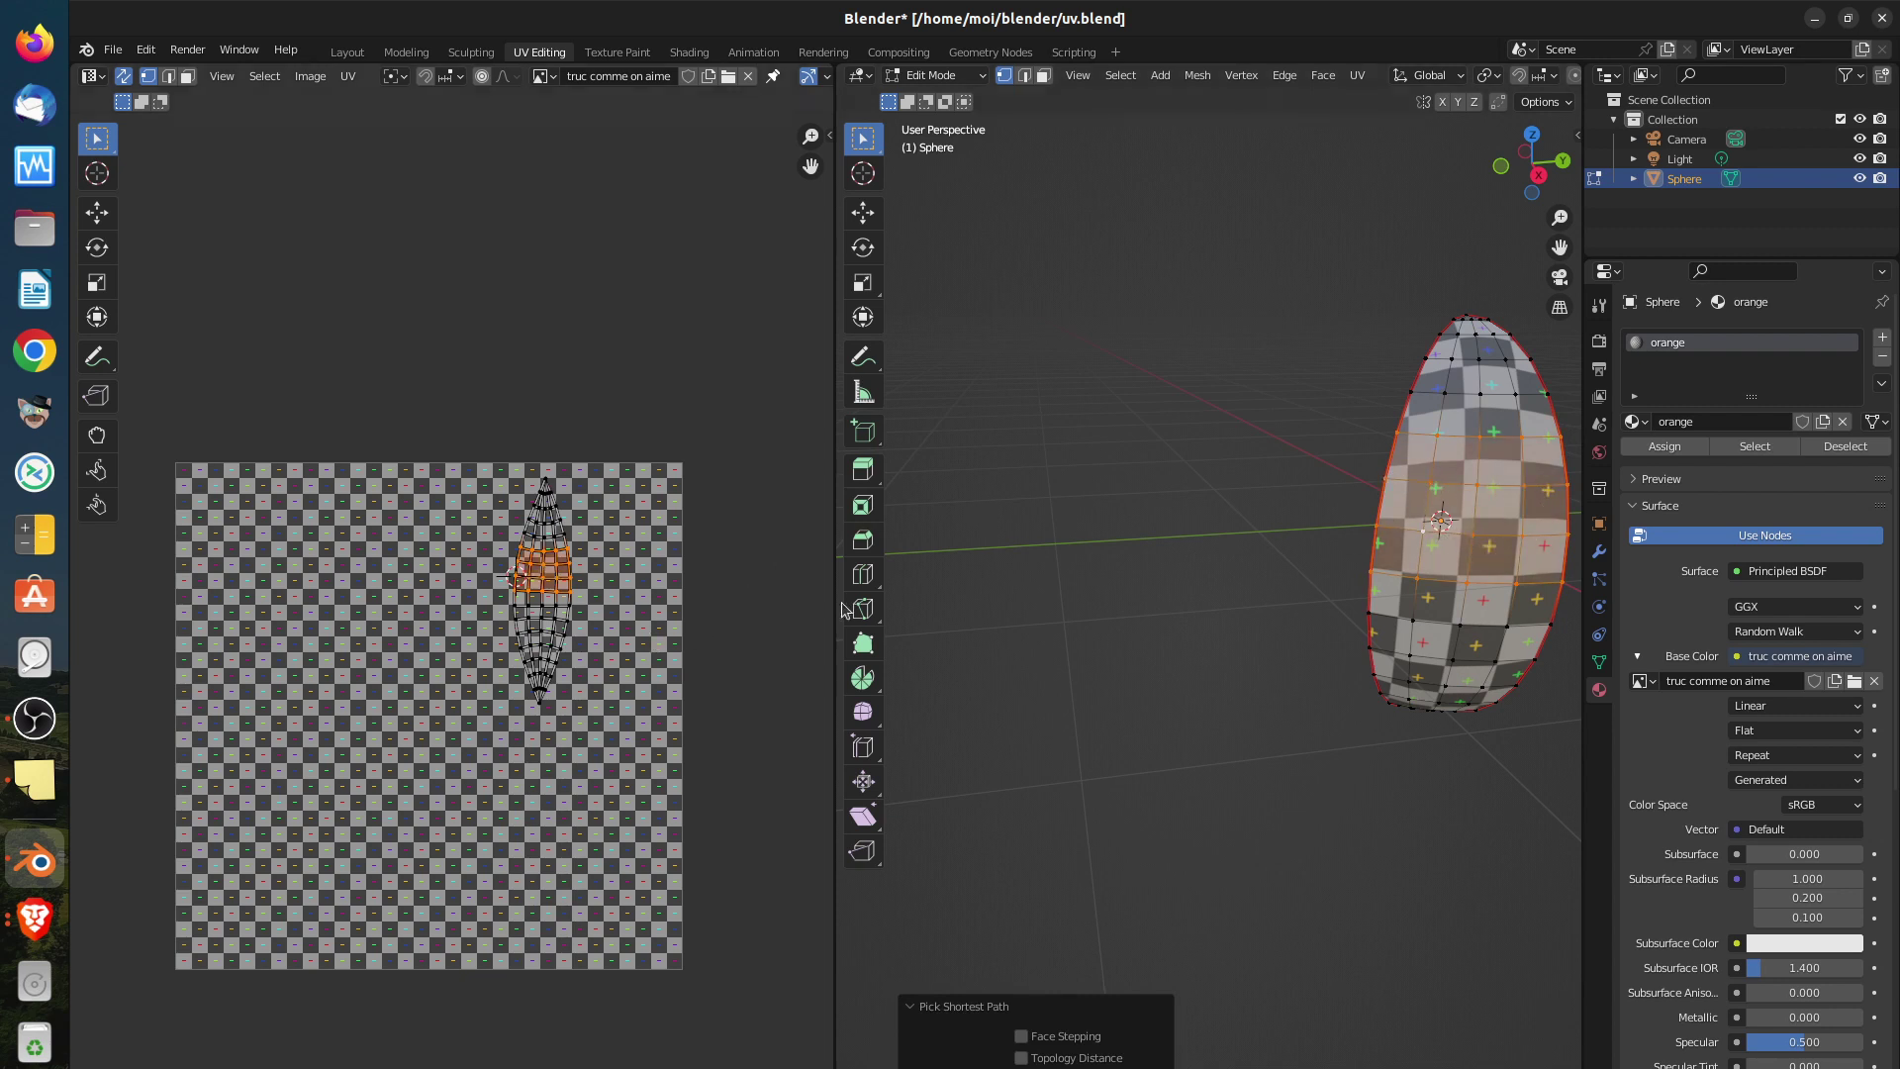
pyautogui.press('KP_Decimal')
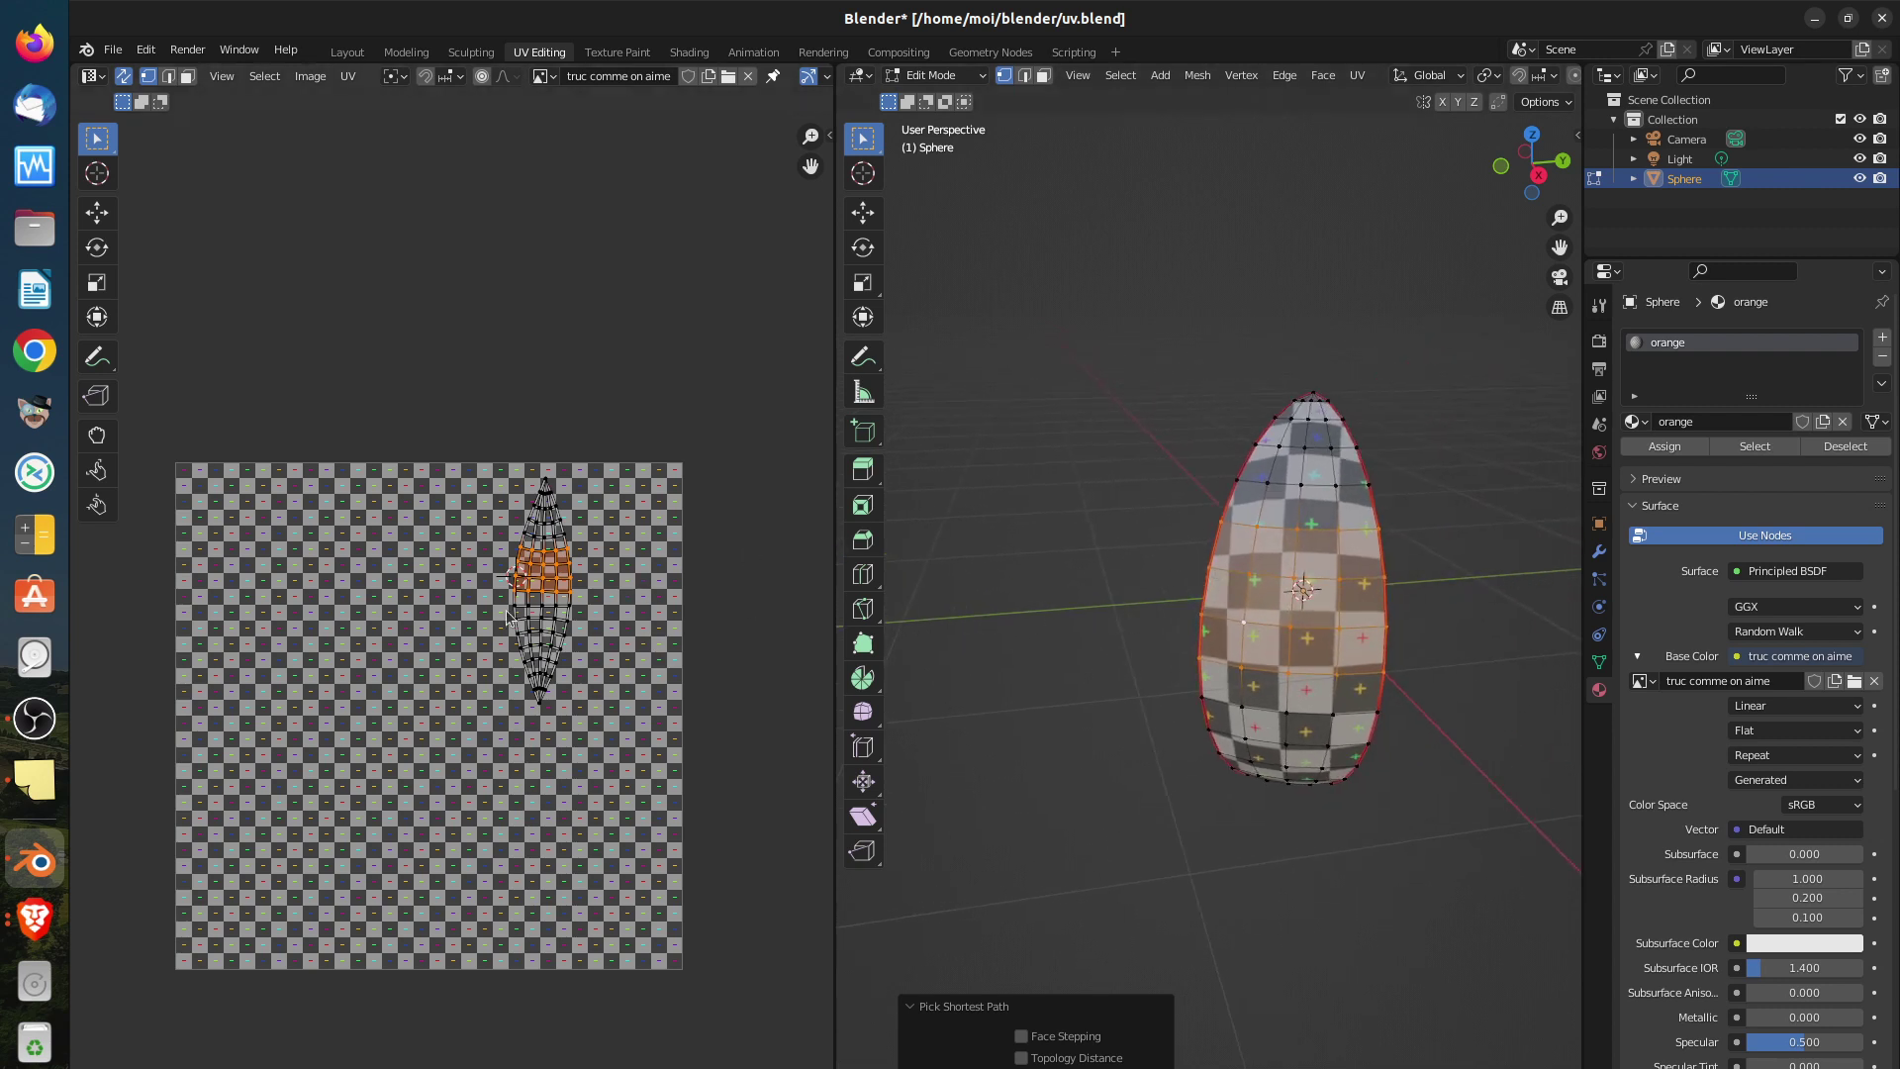
# Reveal all hidden parts of the sphere and deselect everything
pyautogui.hotkey('alt', 'h')
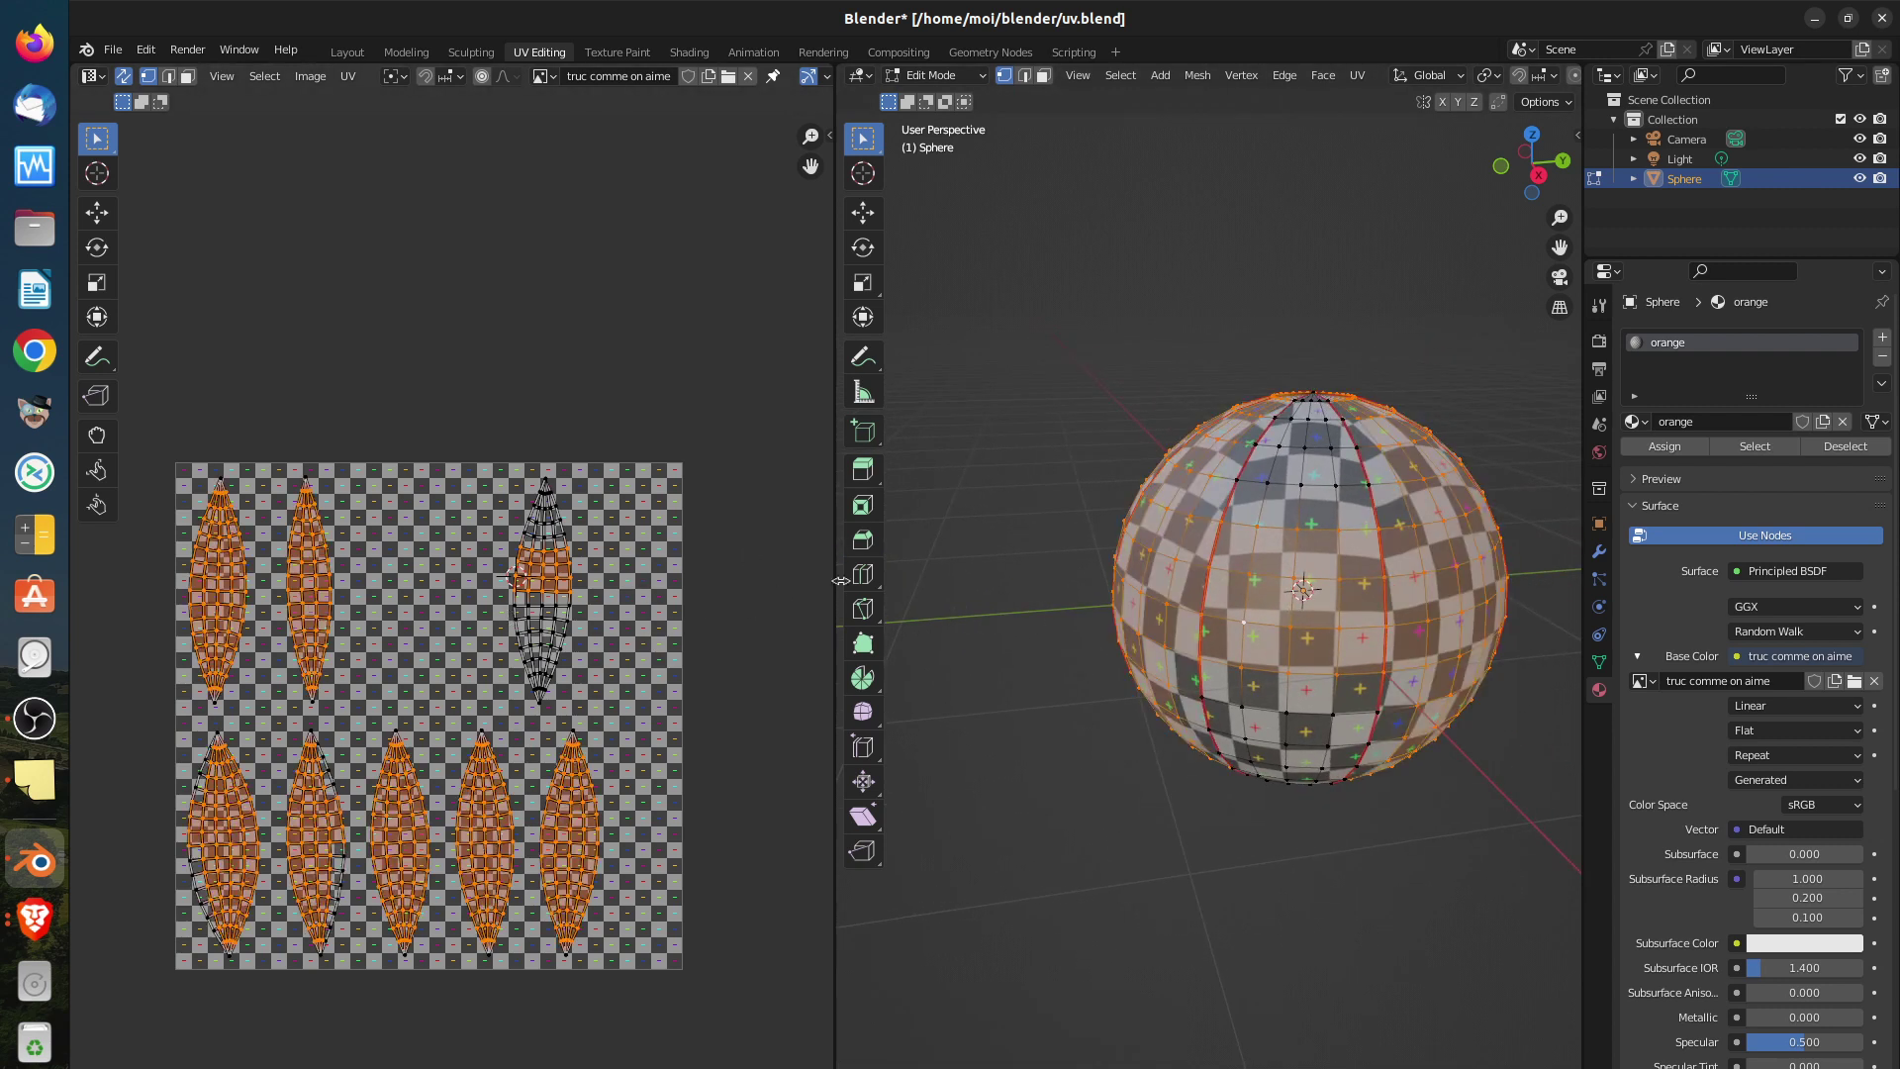
pyautogui.moveTo(1209, 601); pyautogui.dragTo(1319, 672, button='middle')
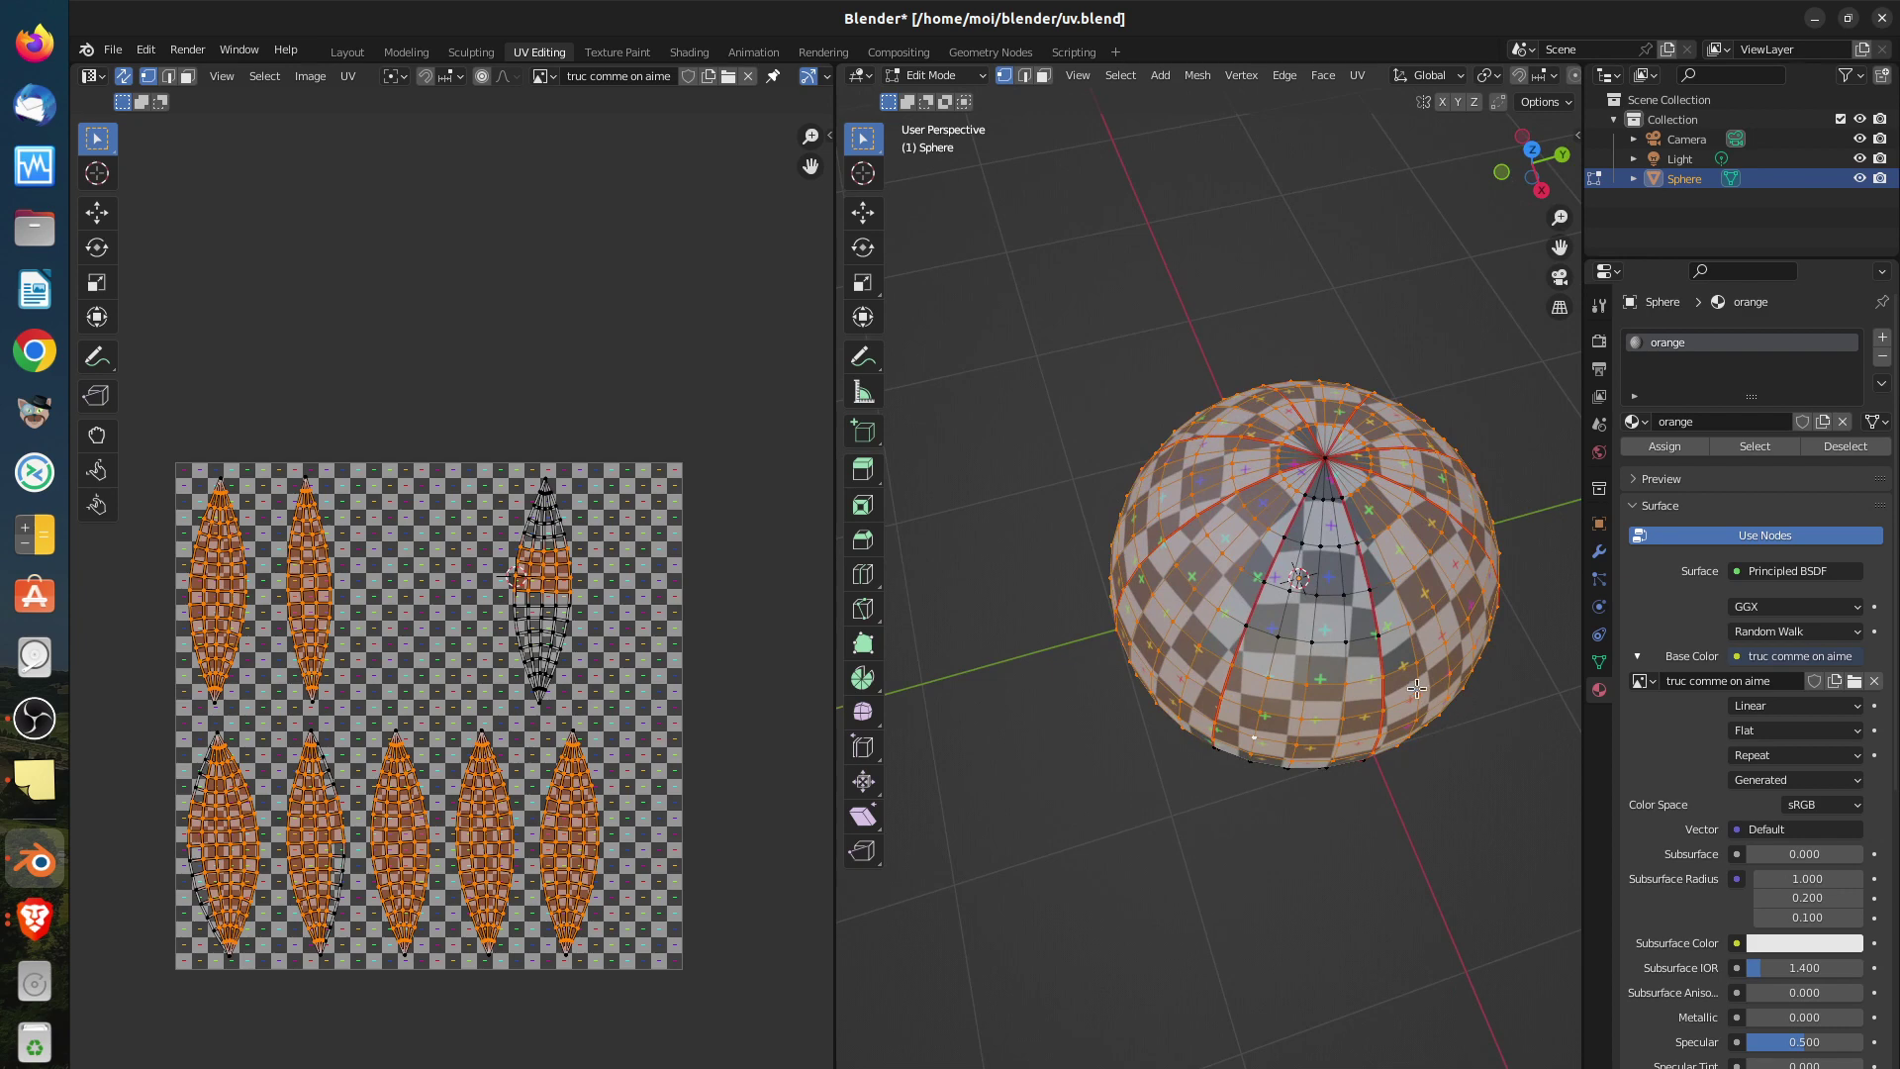
pyautogui.scroll(-2, 1429, 718)
pyautogui.moveTo(1381, 674); pyautogui.dragTo(1270, 669, button='middle')
pyautogui.moveTo(1413, 703); pyautogui.dragTo(1341, 716, button='middle')
pyautogui.hotkey('alt', 'a')
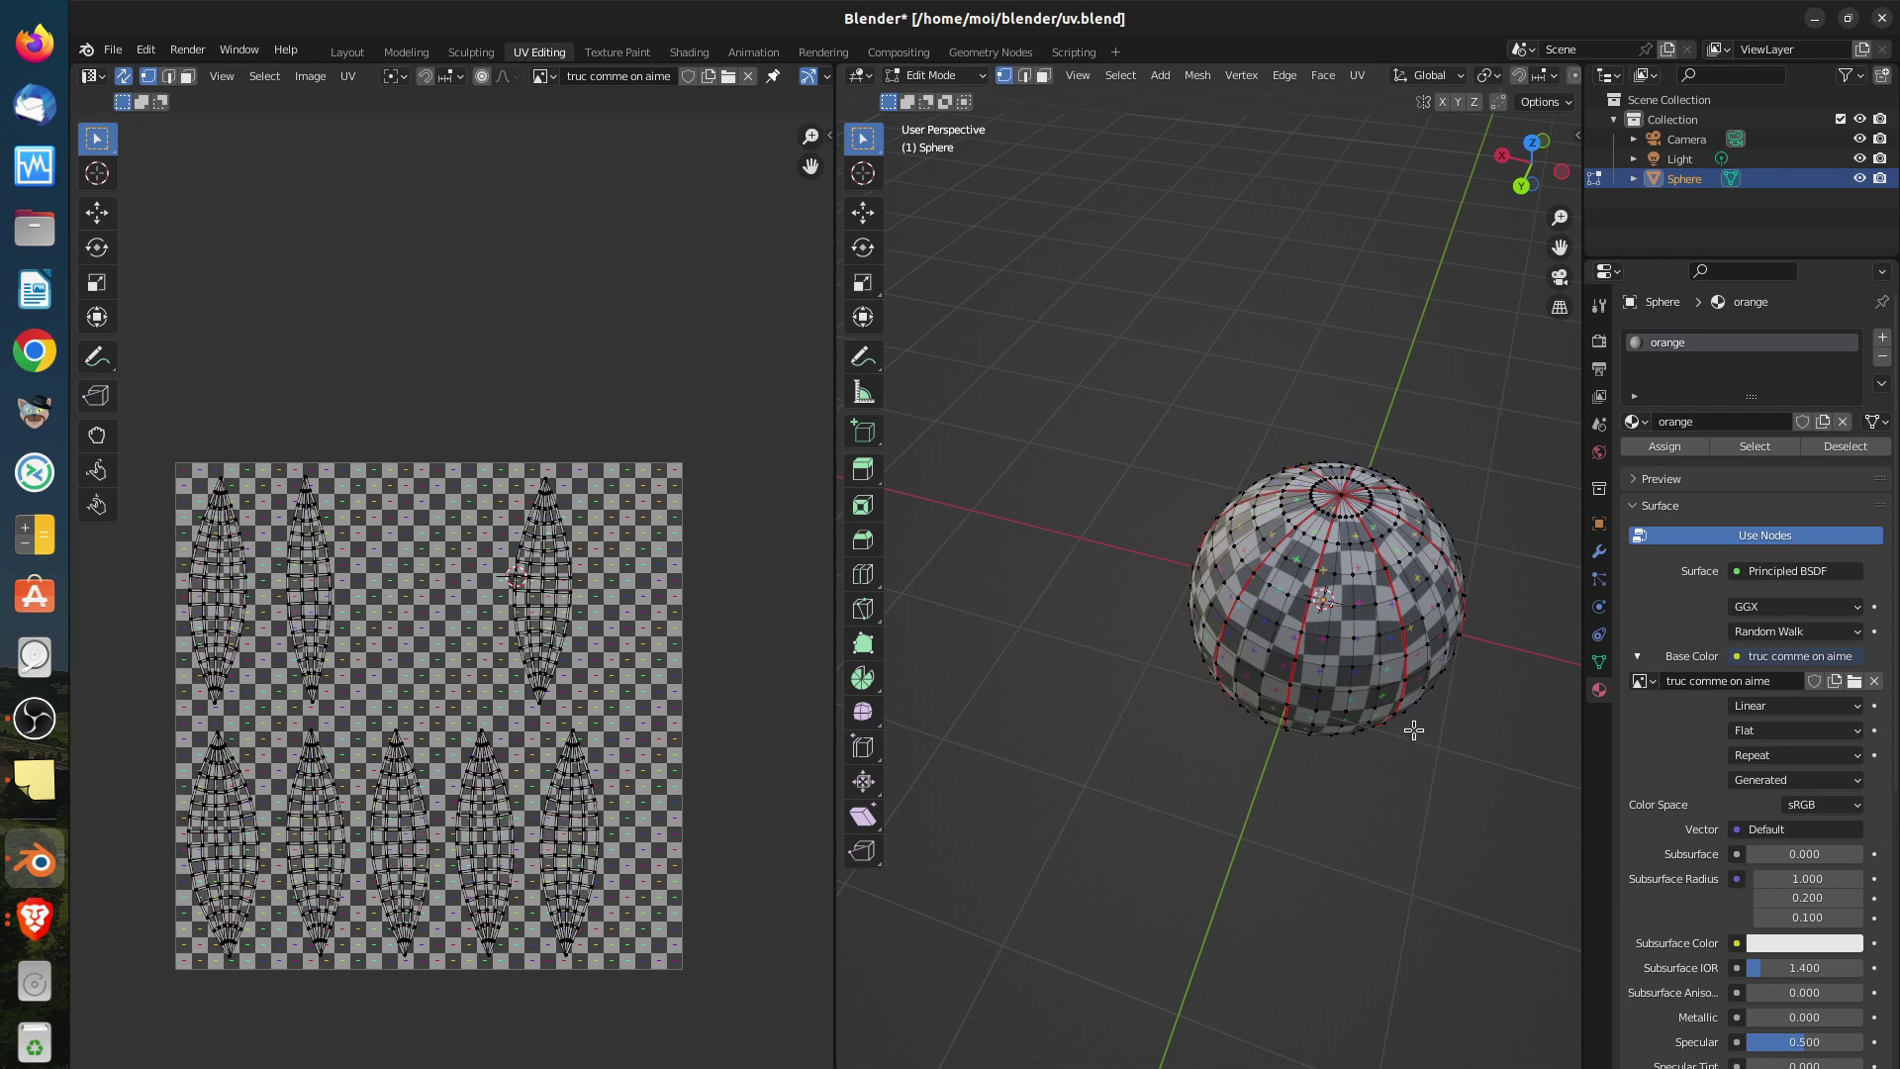
# Select the whole sphere and clear all of its seams
pyautogui.moveTo(1417, 721); pyautogui.dragTo(1292, 831, button='middle')
pyautogui.scroll(3, 1294, 734)
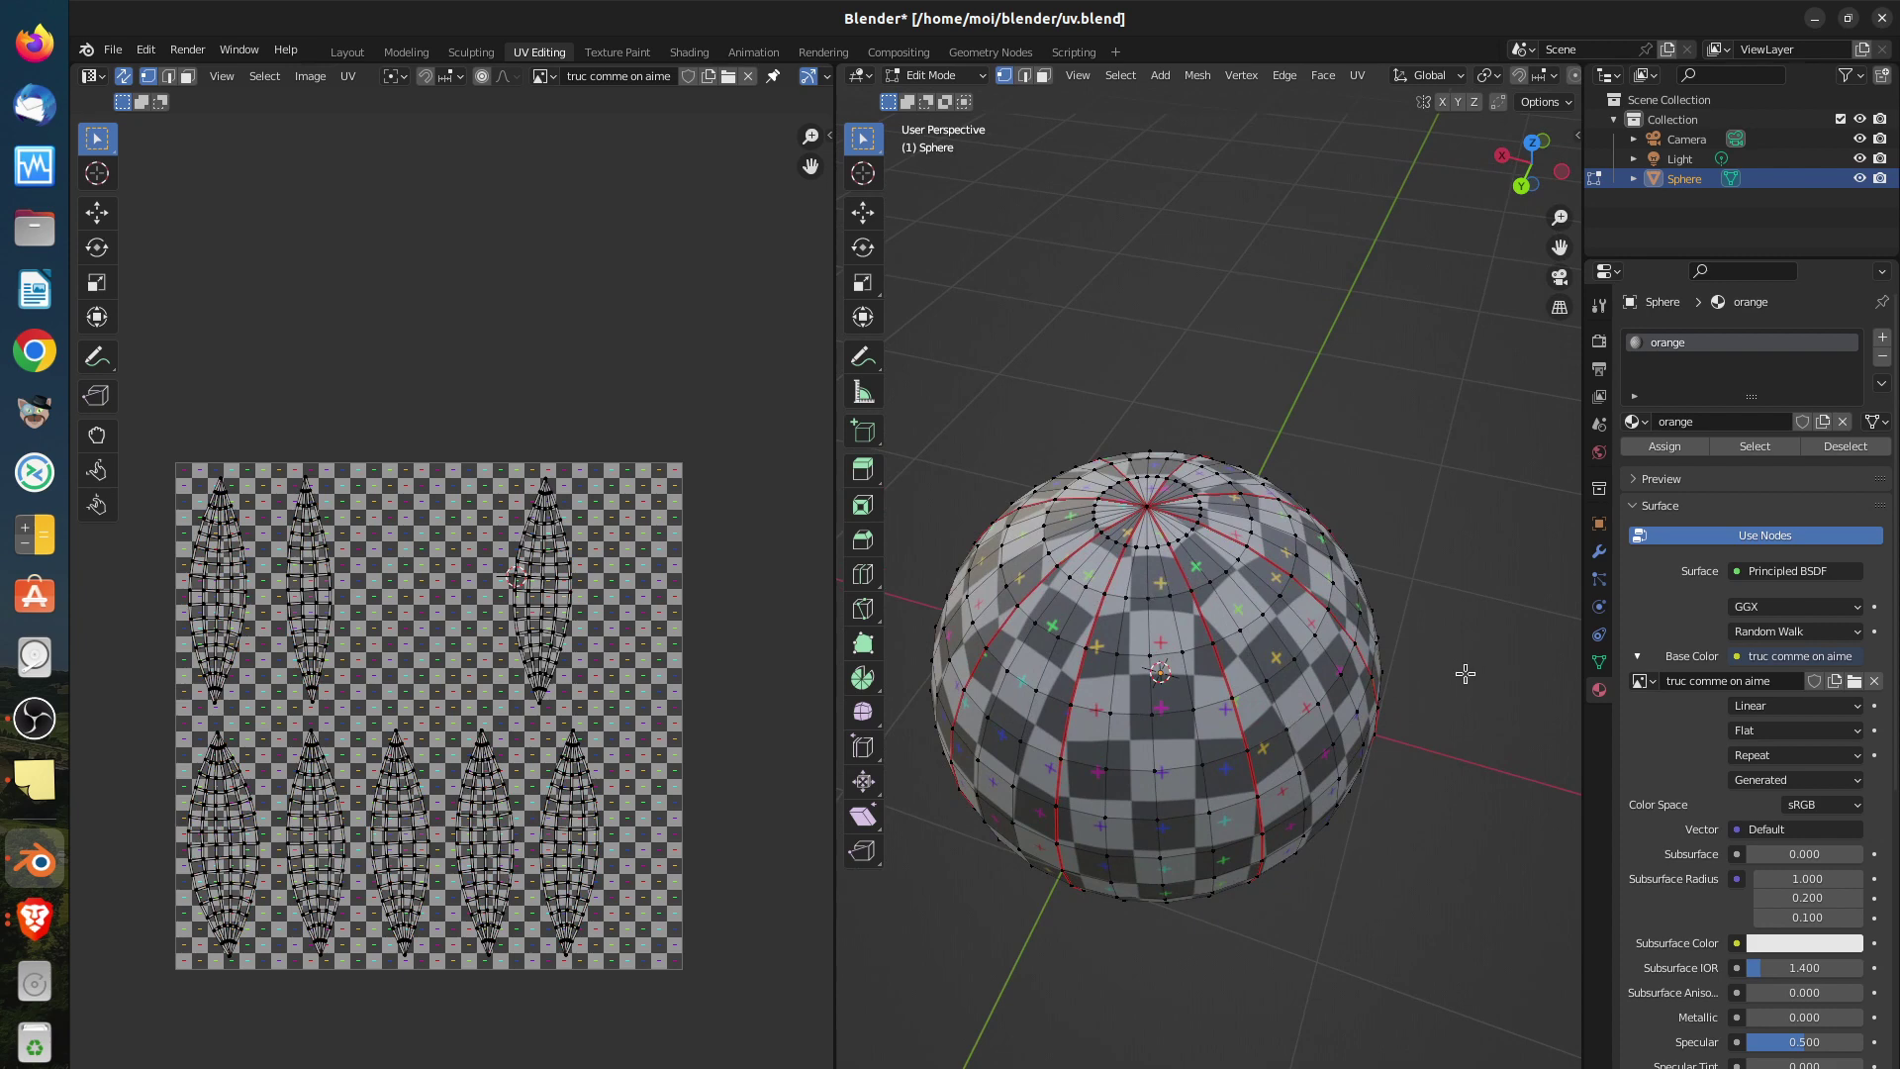
pyautogui.press('a')
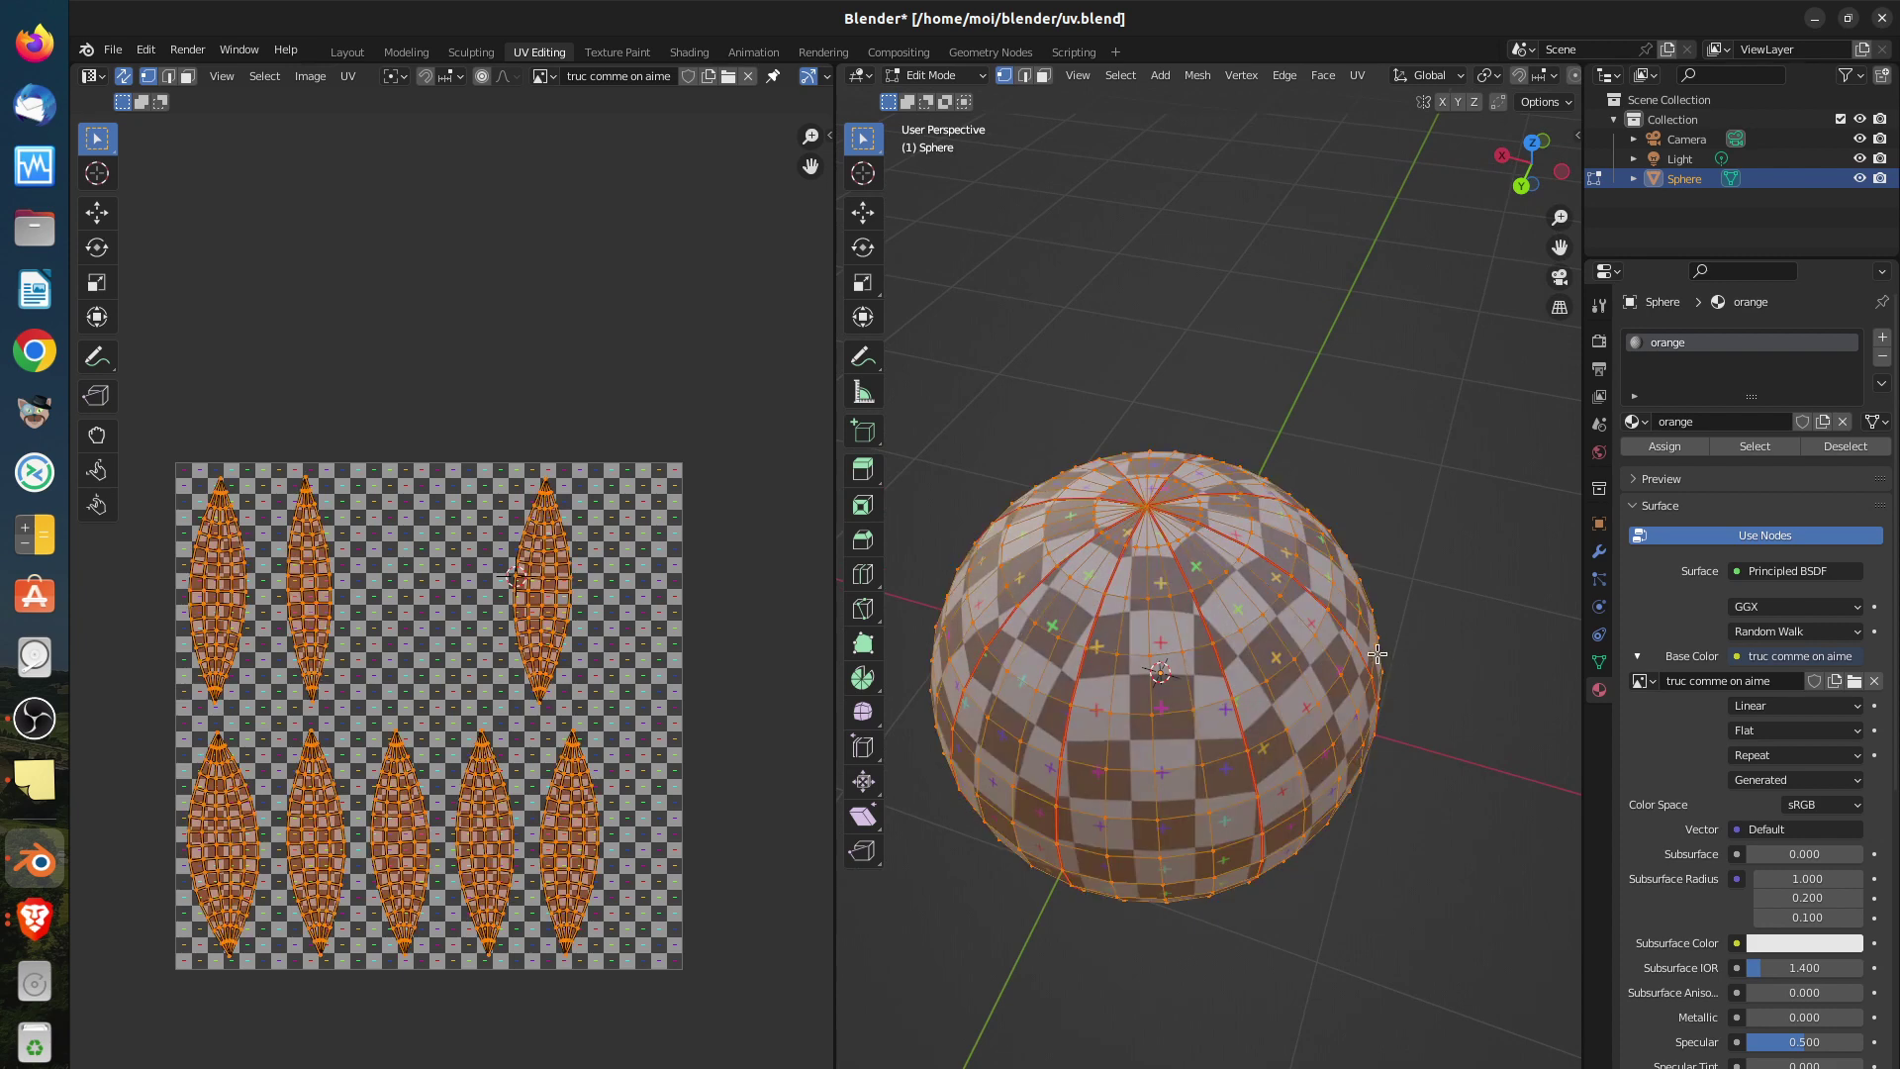
pyautogui.press('u')
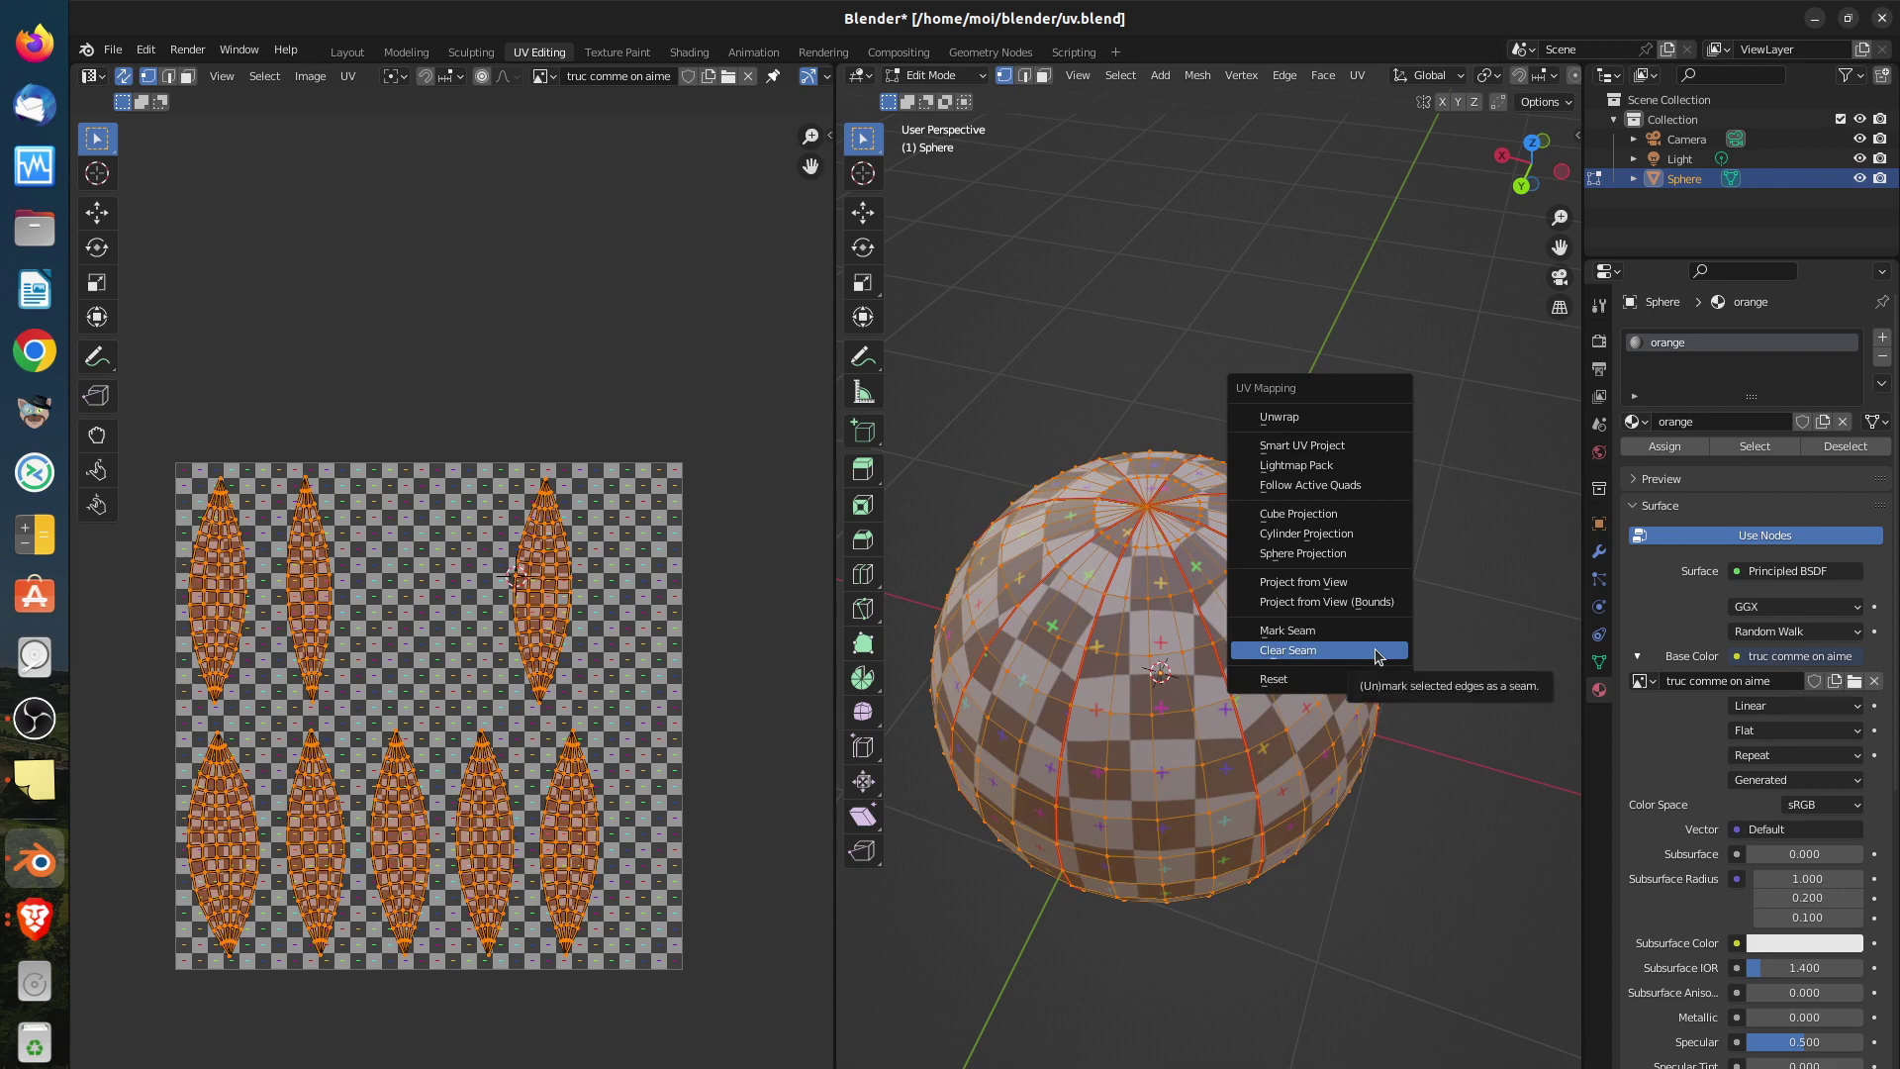
pyautogui.click(1378, 656)
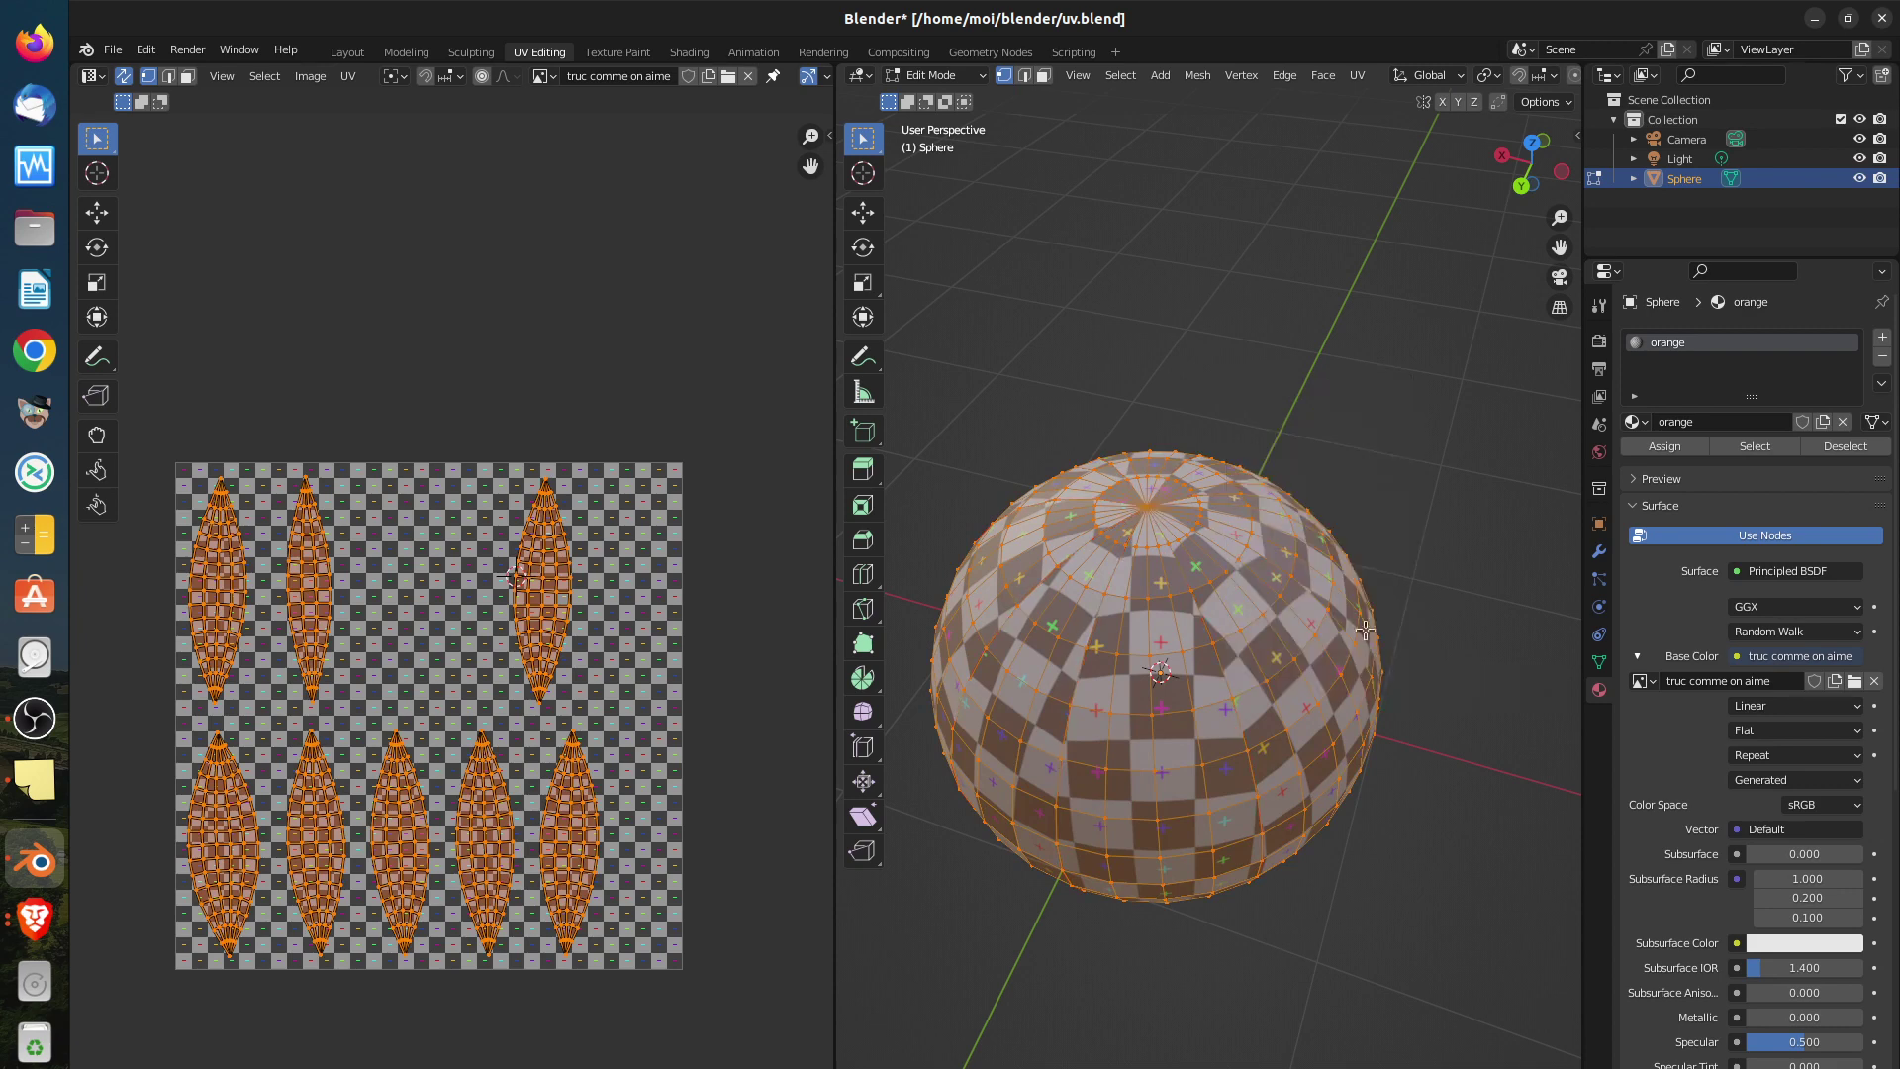
# Select the innermost edge loops around the sphere's top and bottom poles and mark both as seams
pyautogui.keyDown('alt'); pyautogui.click(1162, 597); pyautogui.keyUp('alt')
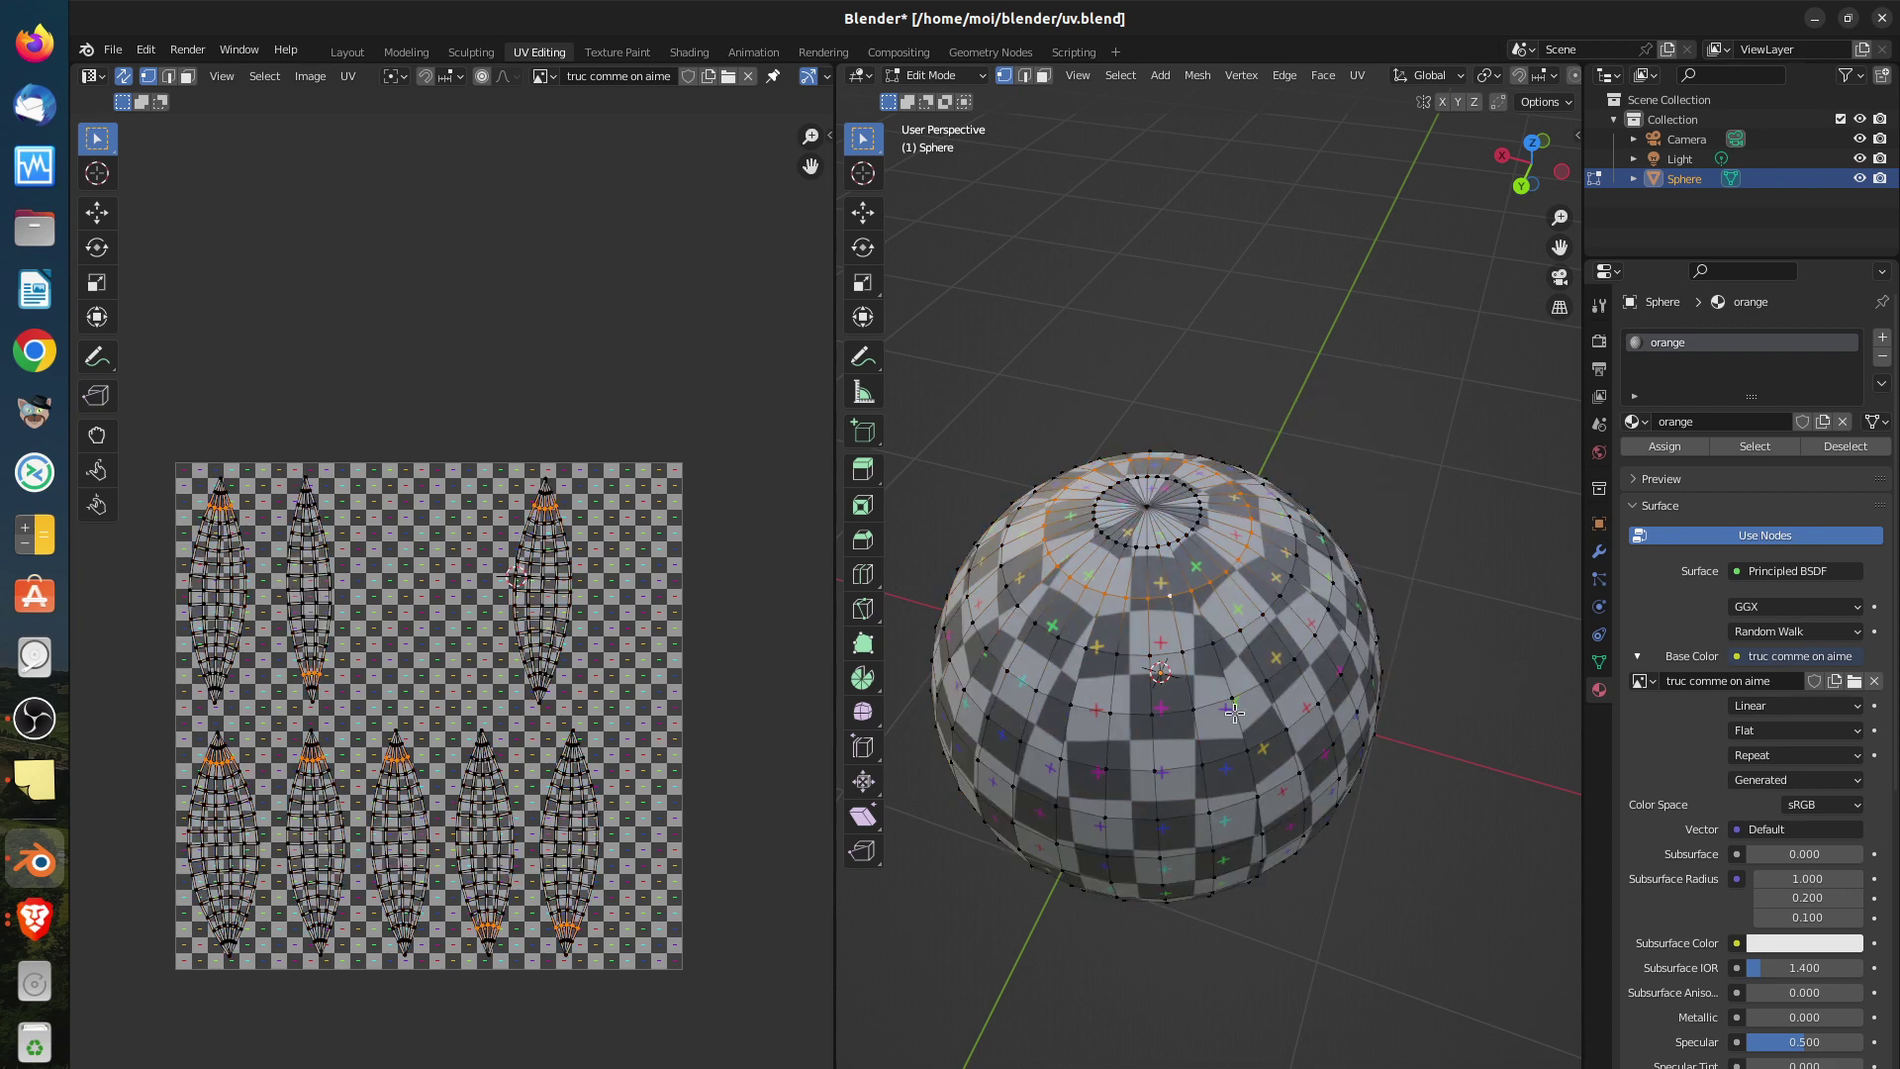
pyautogui.keyDown('alt'); pyautogui.click(1159, 543); pyautogui.keyUp('alt')
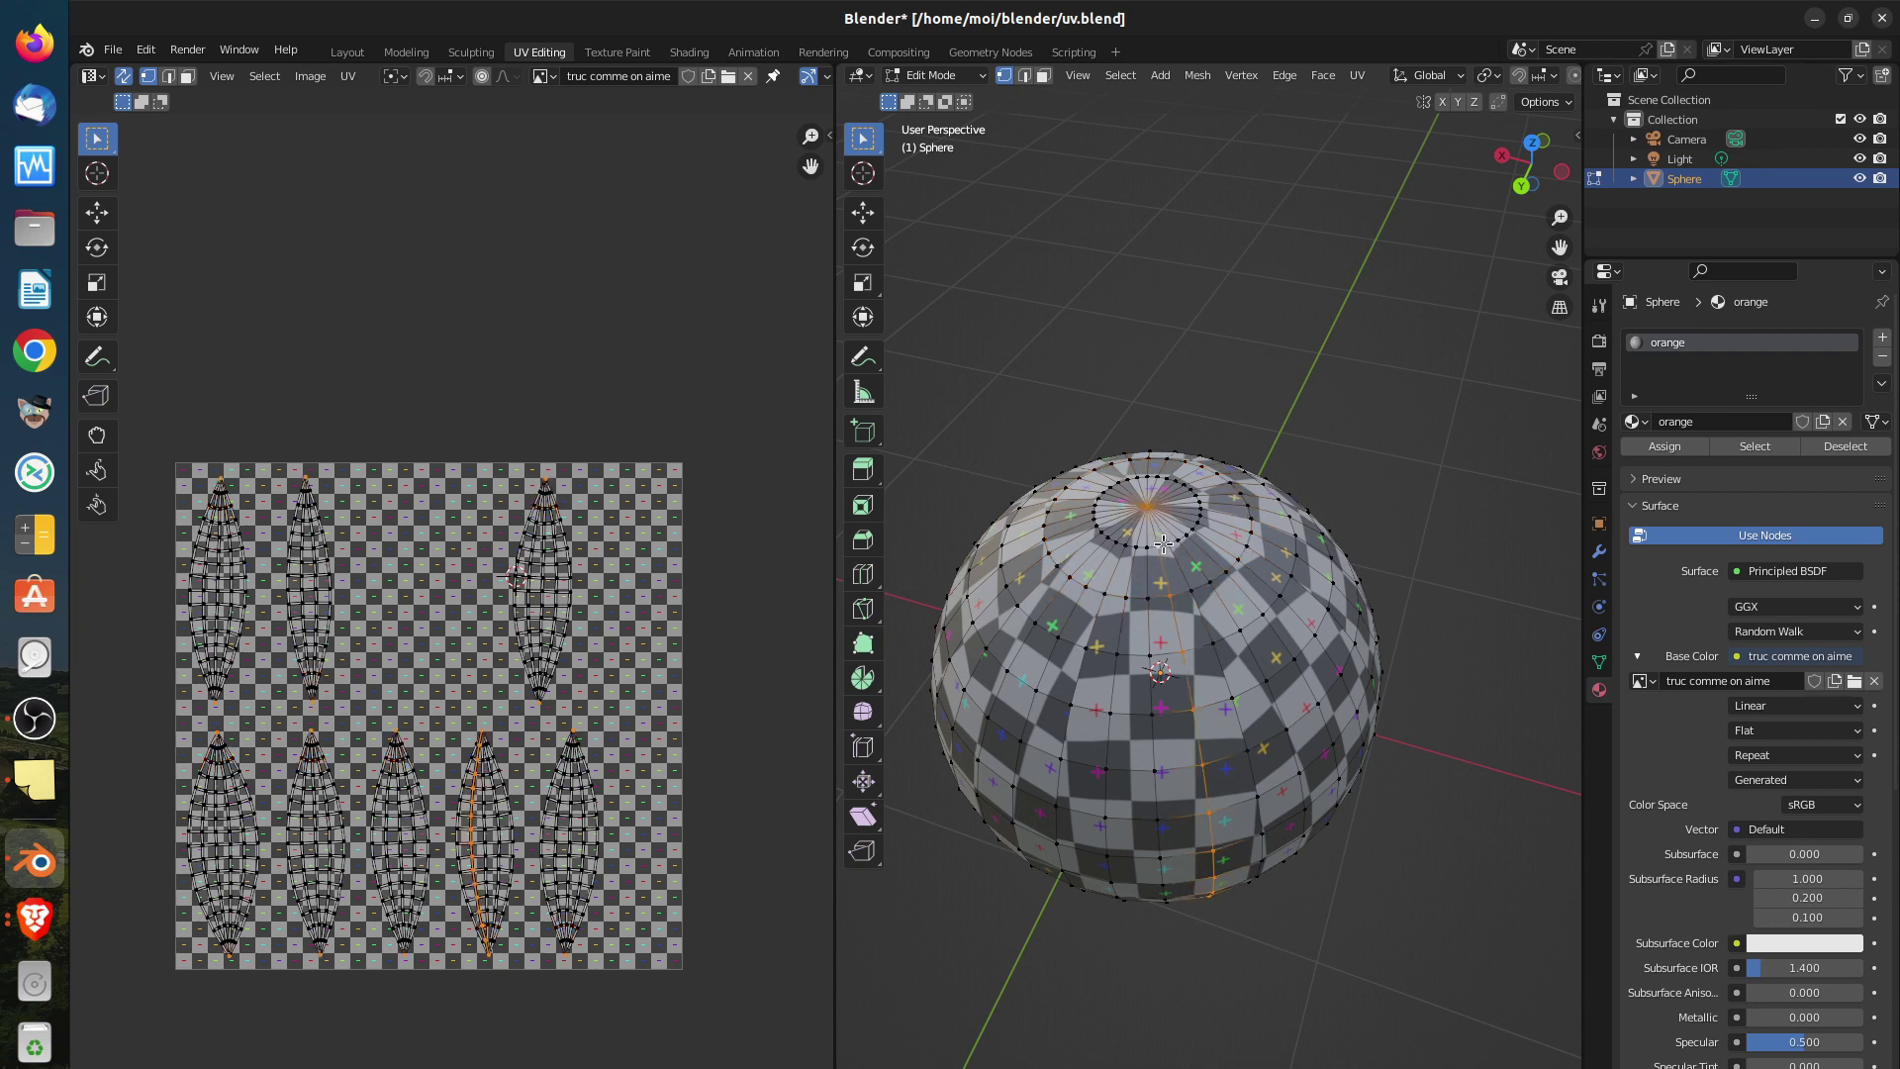
pyautogui.keyDown('alt'); pyautogui.click(1162, 543); pyautogui.keyUp('alt')
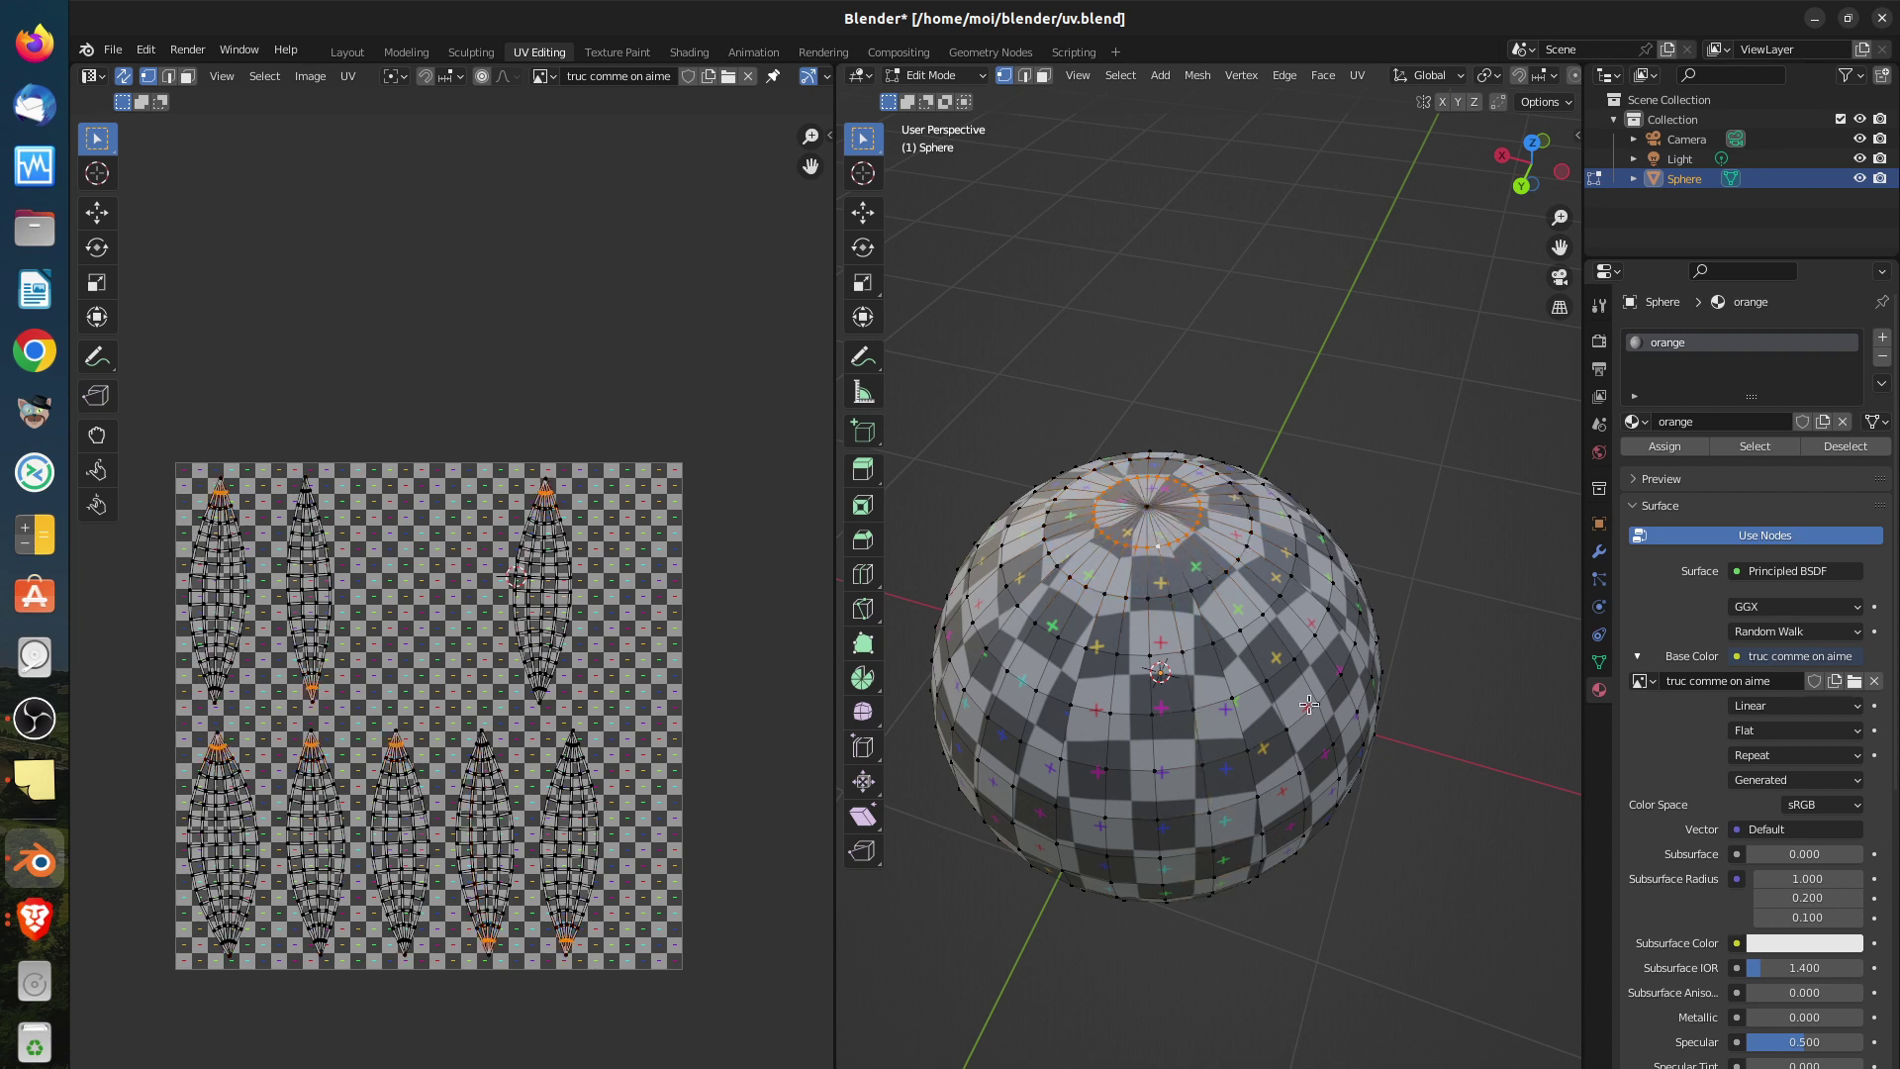
pyautogui.scroll(4, 1306, 890)
pyautogui.moveTo(1306, 890); pyautogui.dragTo(1314, 669, button='middle')
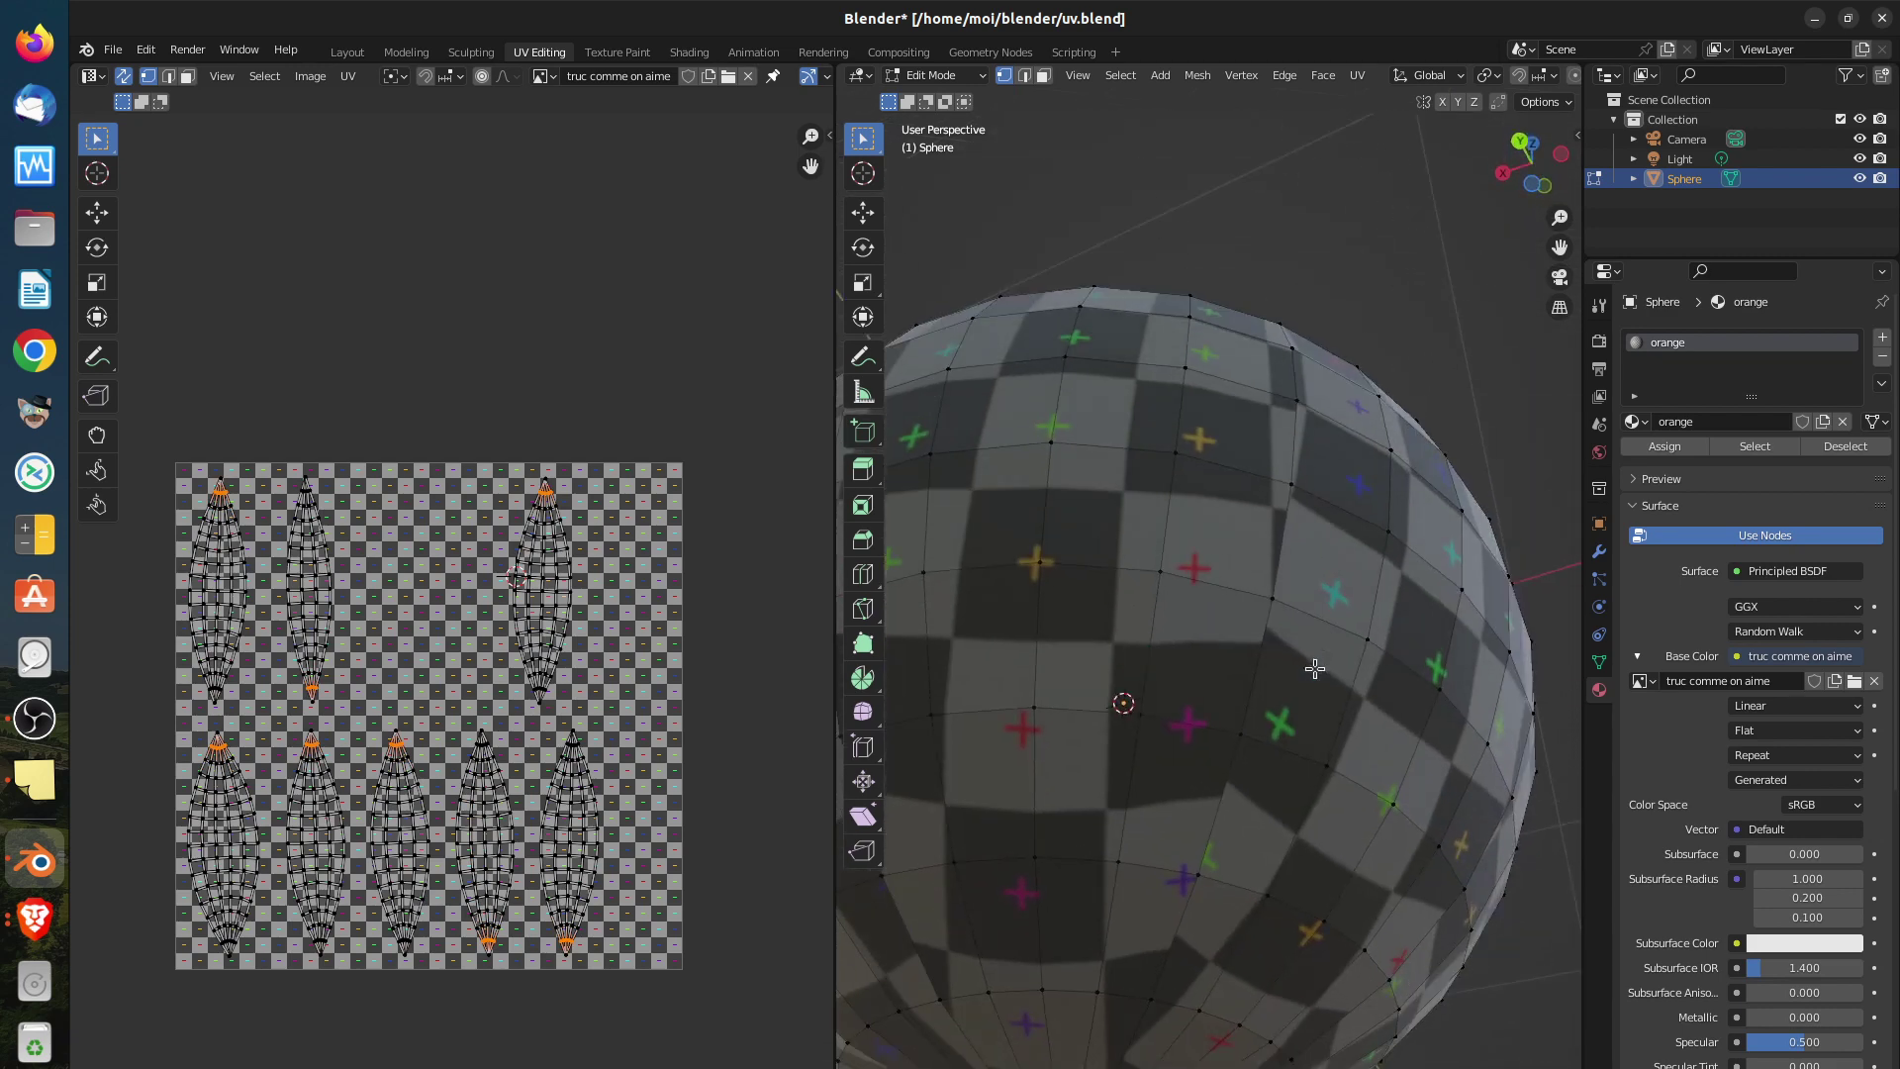
pyautogui.scroll(-3, 1158, 1000)
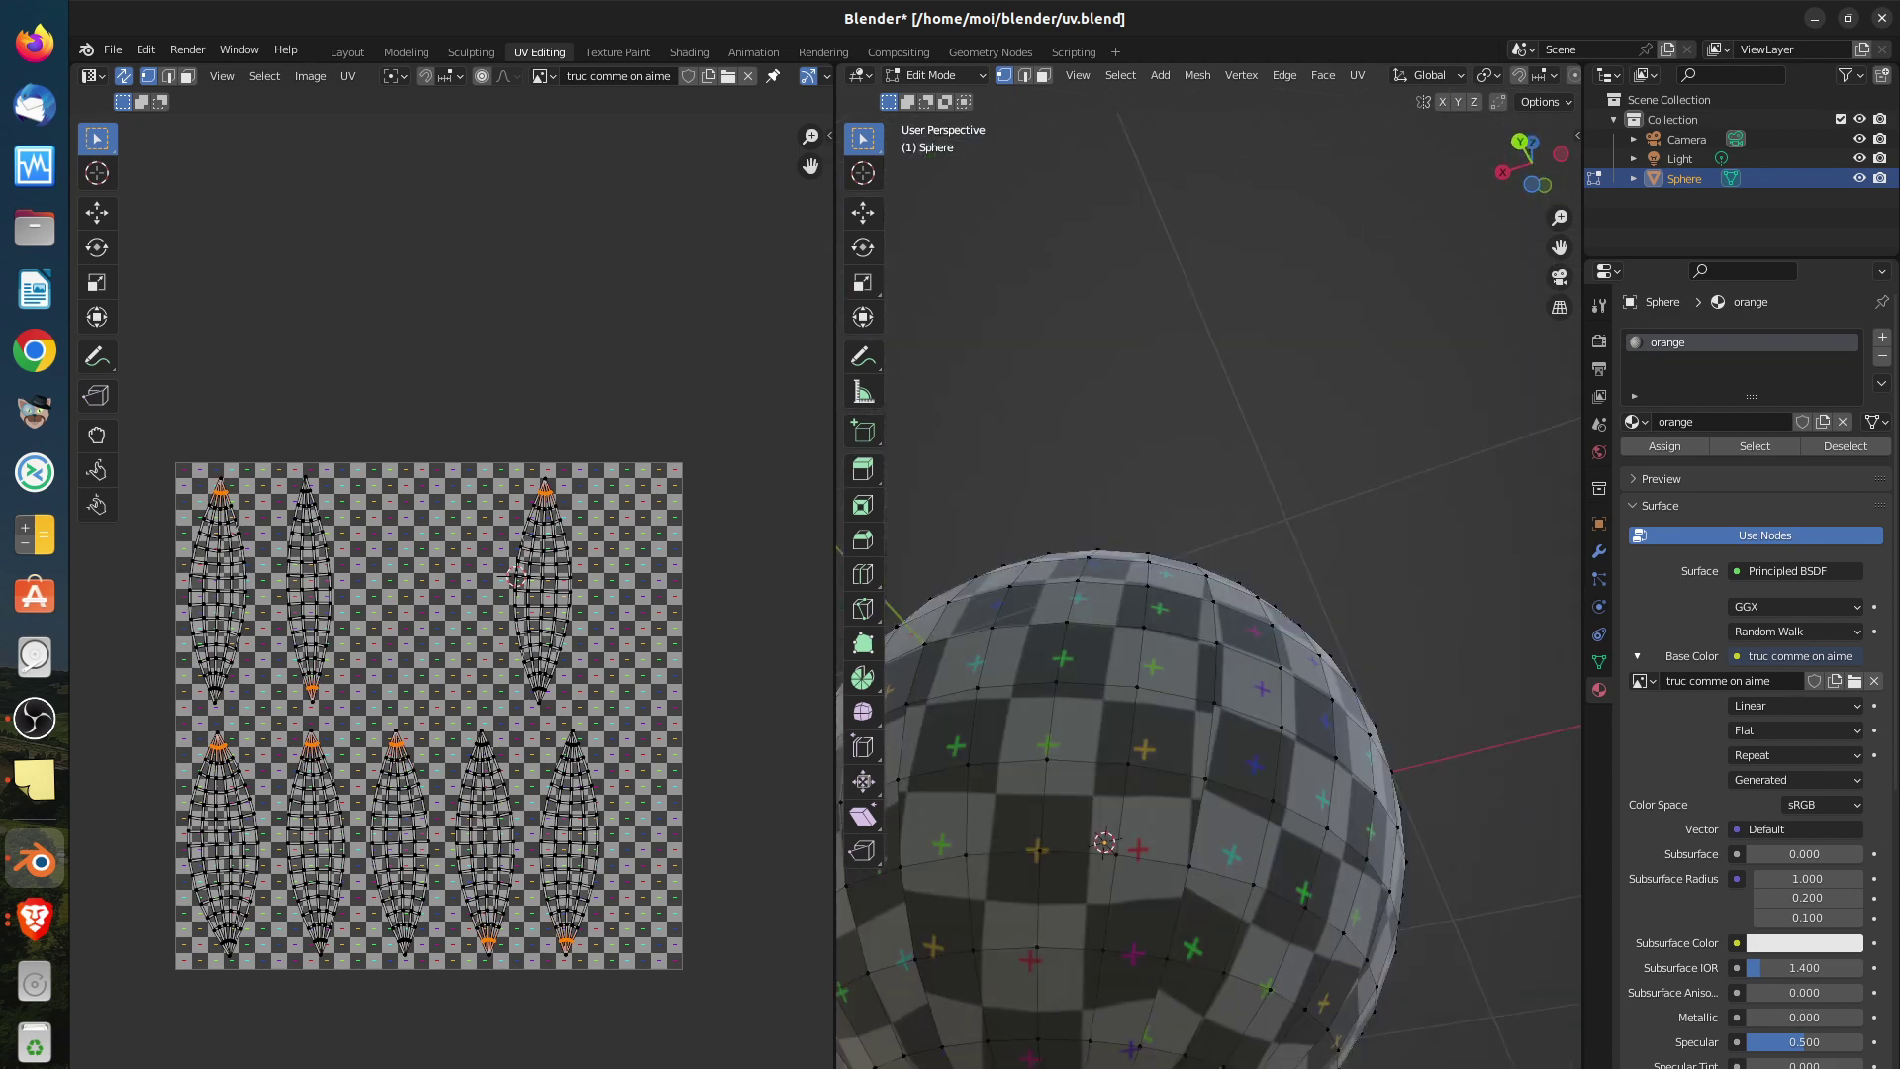
pyautogui.moveTo(1192, 999); pyautogui.dragTo(1178, 924, button='middle')
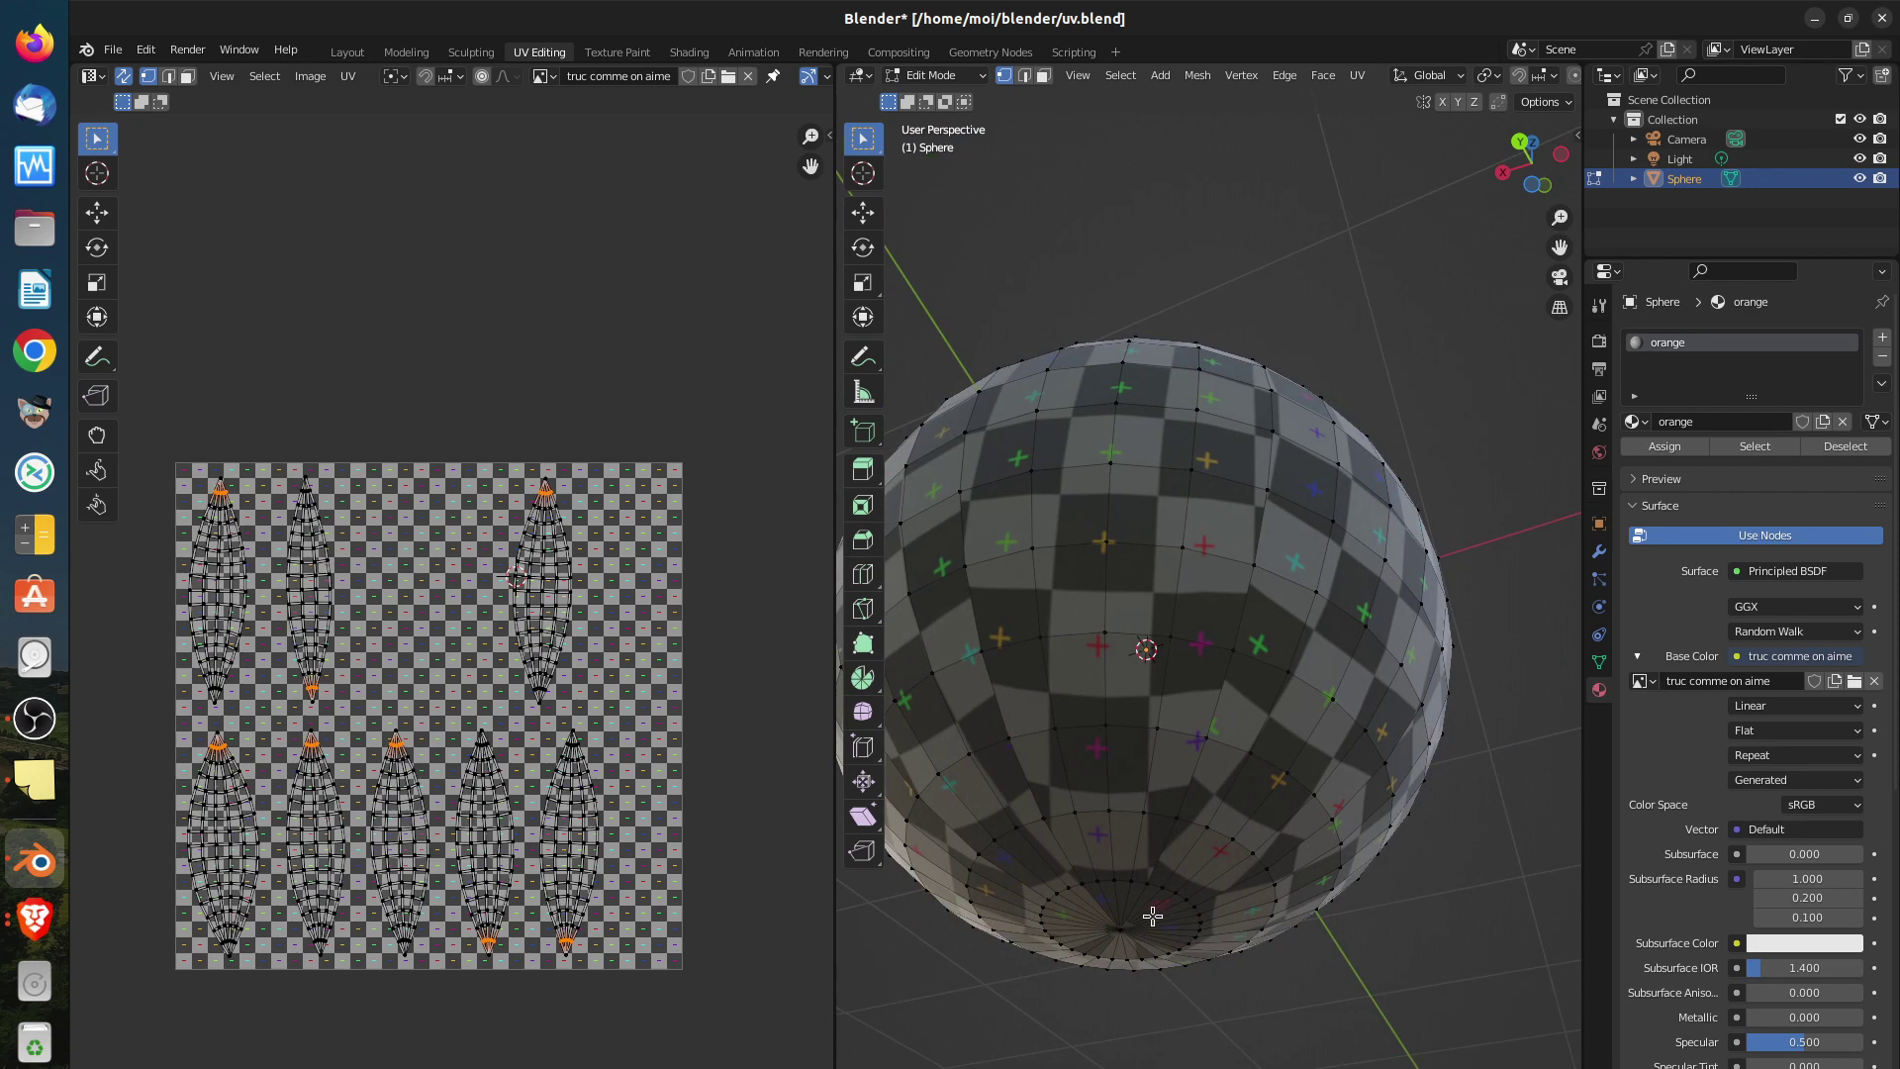
pyautogui.scroll(5, 1152, 915)
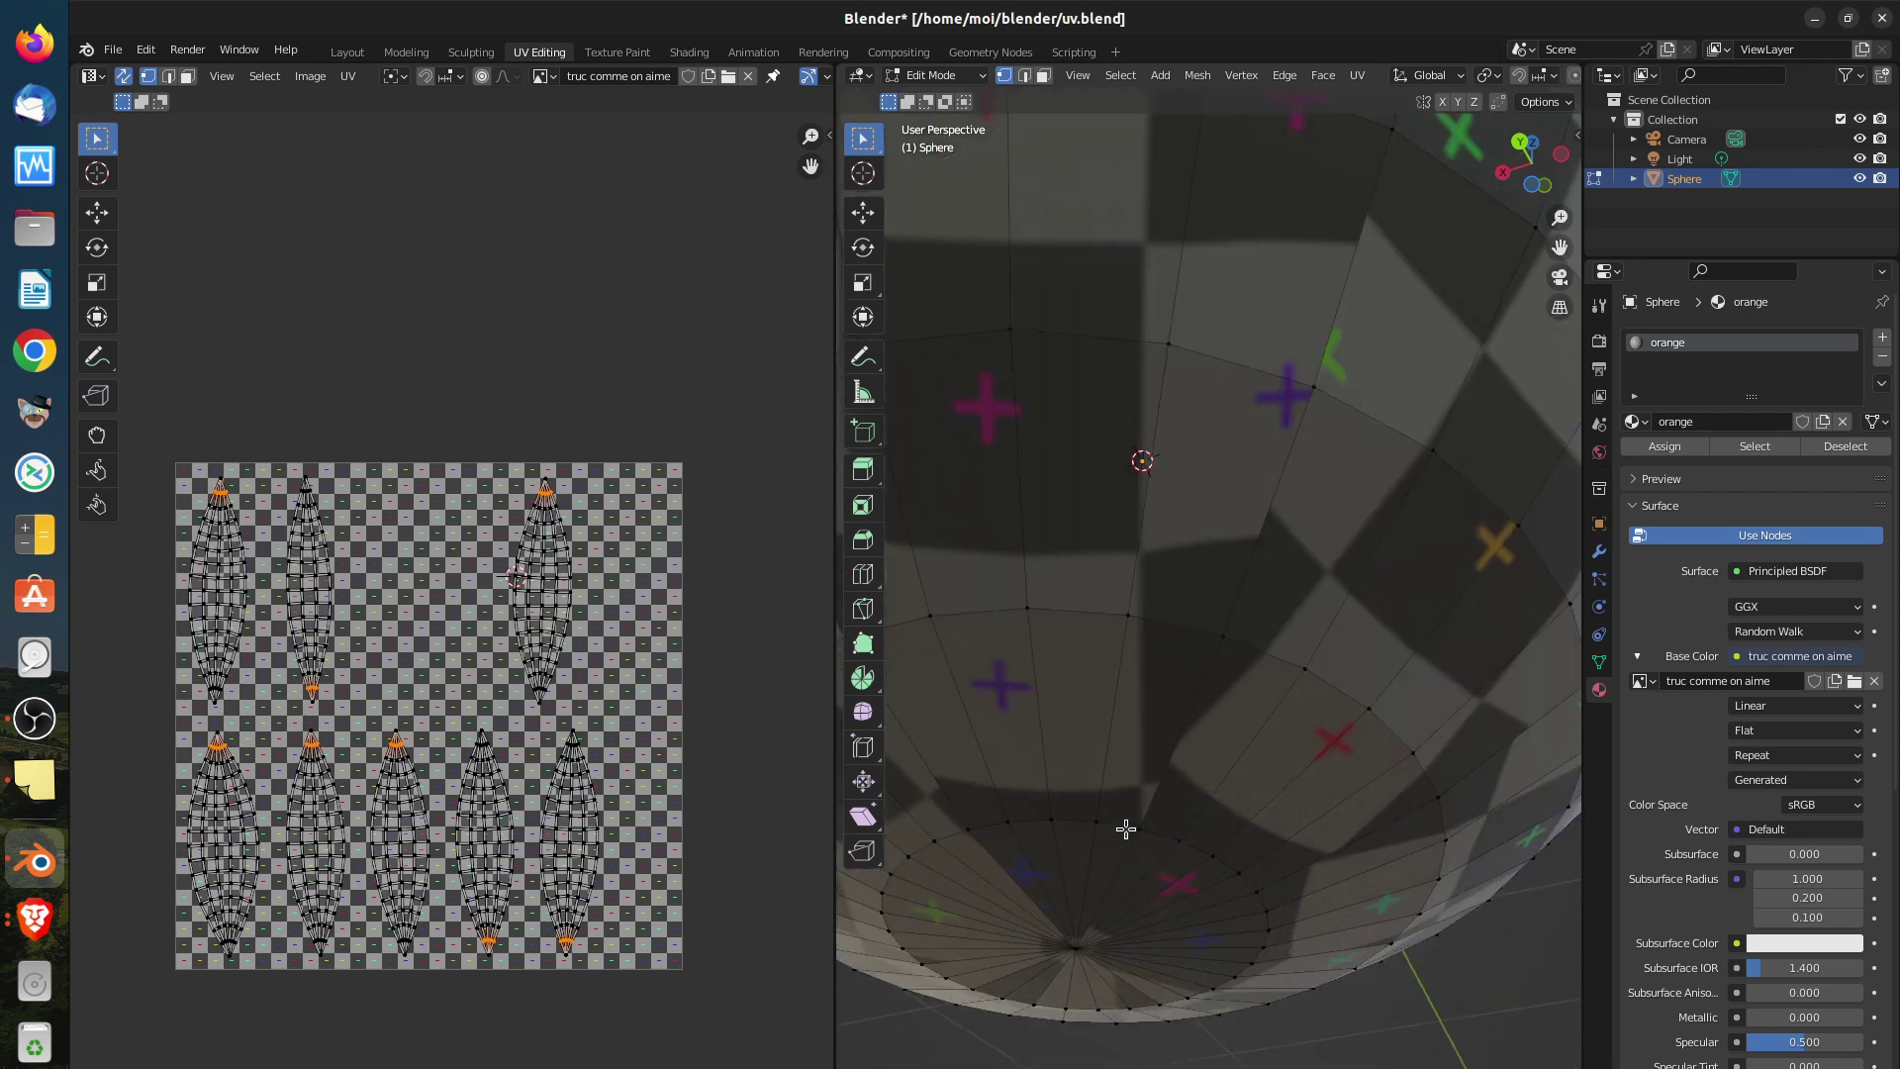
pyautogui.moveTo(1127, 827); pyautogui.dragTo(1170, 777, button='middle')
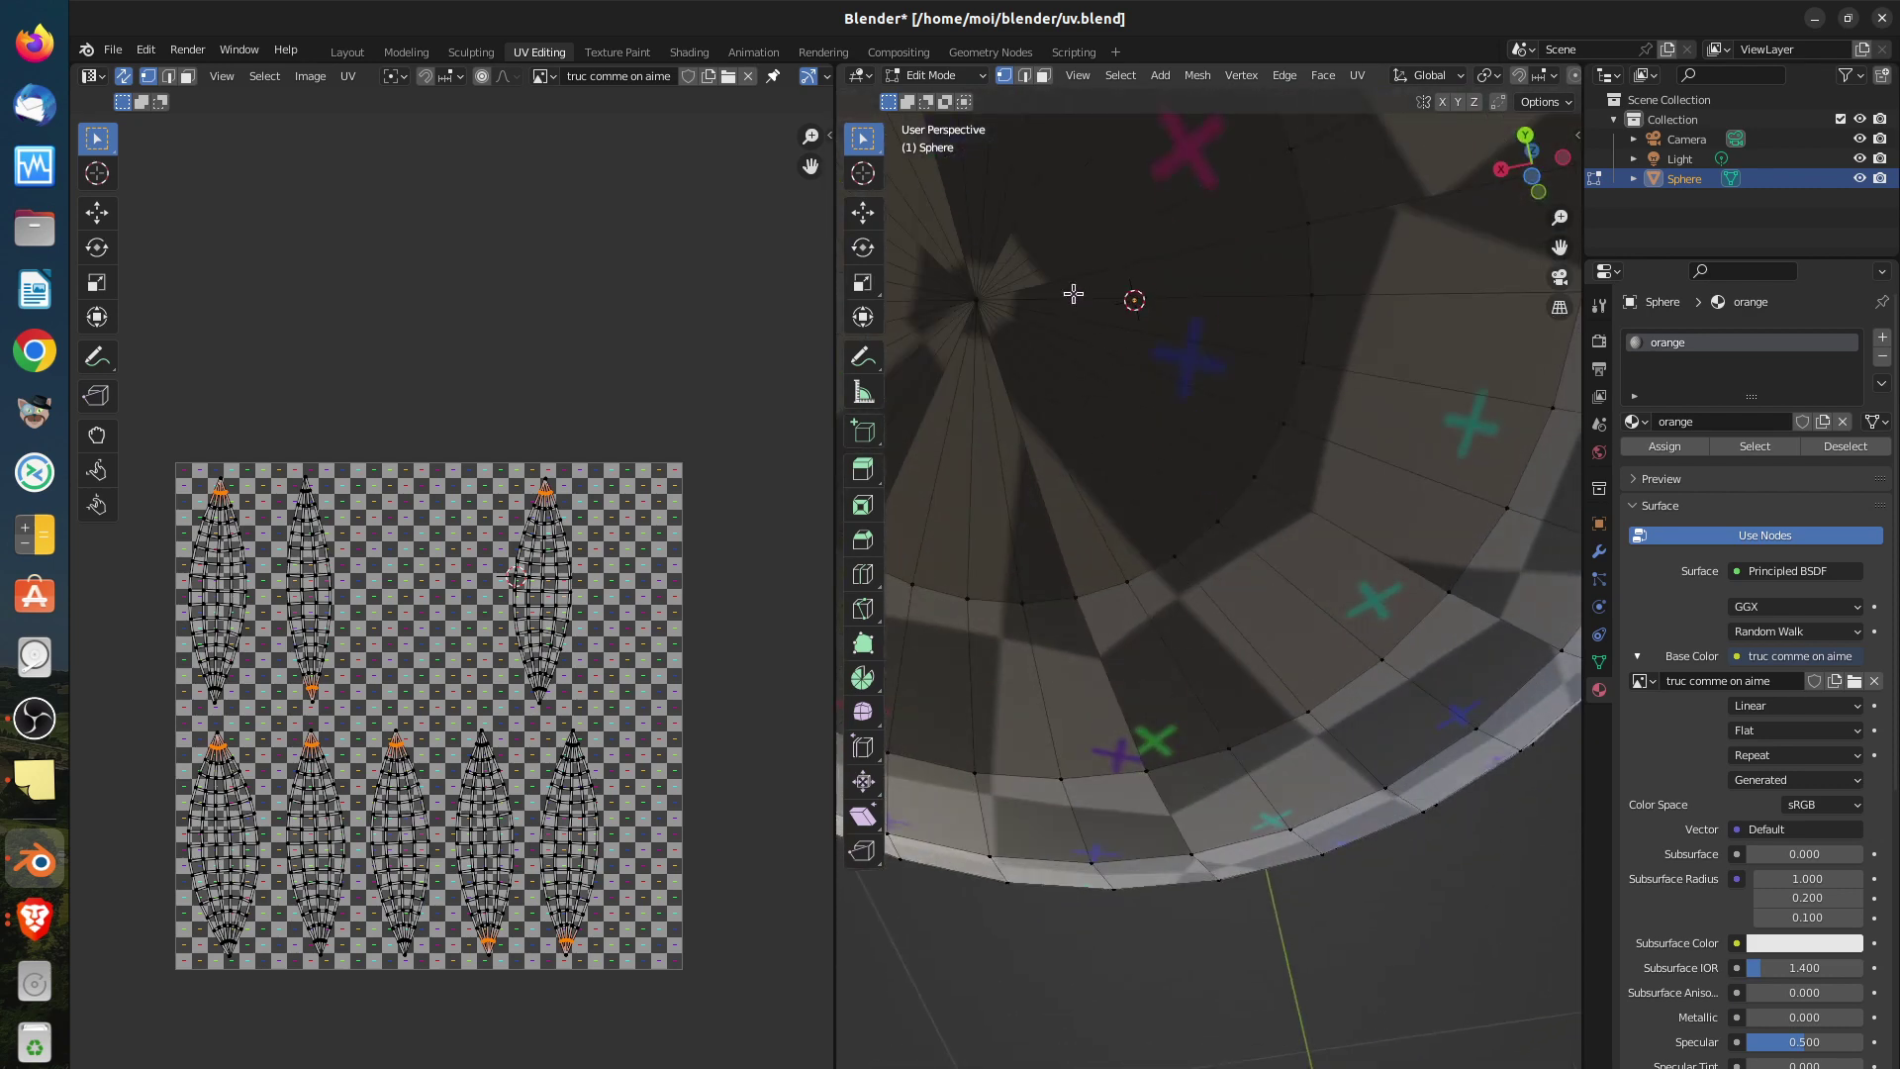
pyautogui.scroll(-2, 1082, 318)
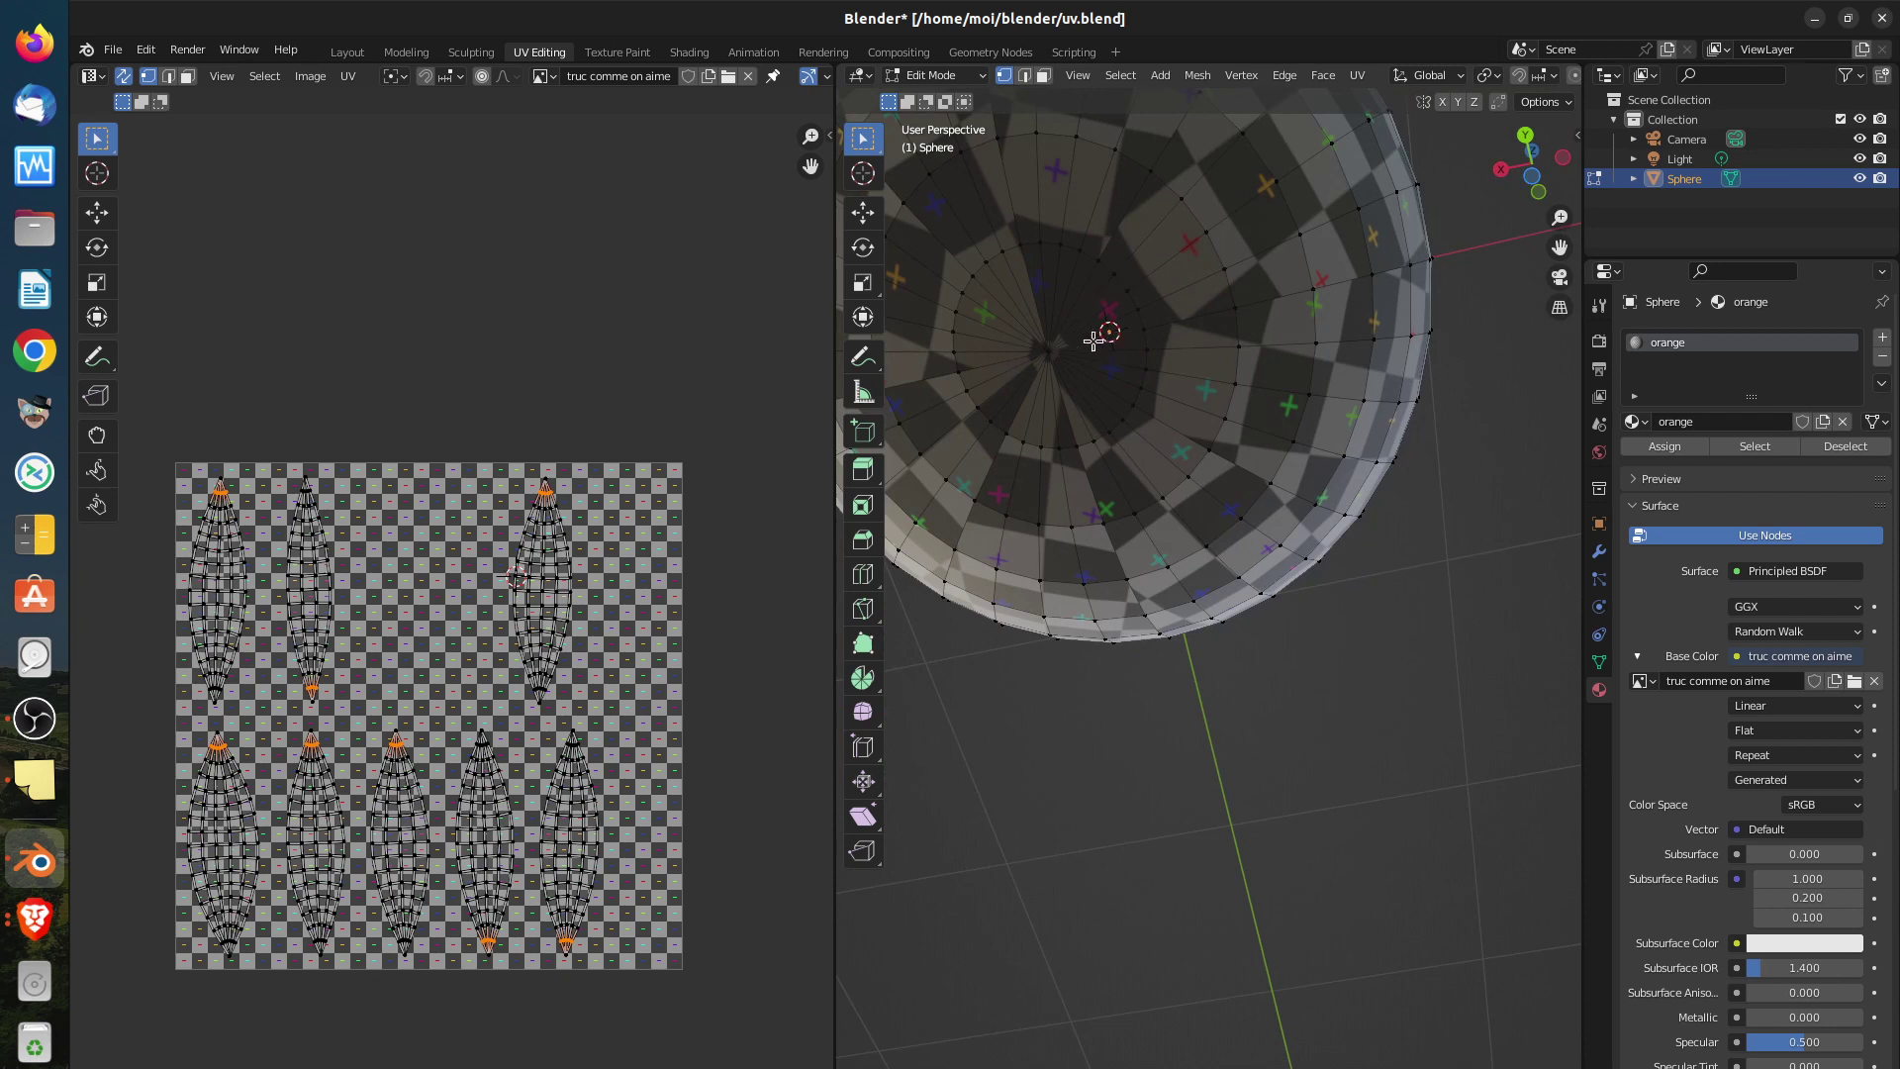
pyautogui.keyDown('alt'); pyautogui.click(1120, 285); pyautogui.keyUp('alt')
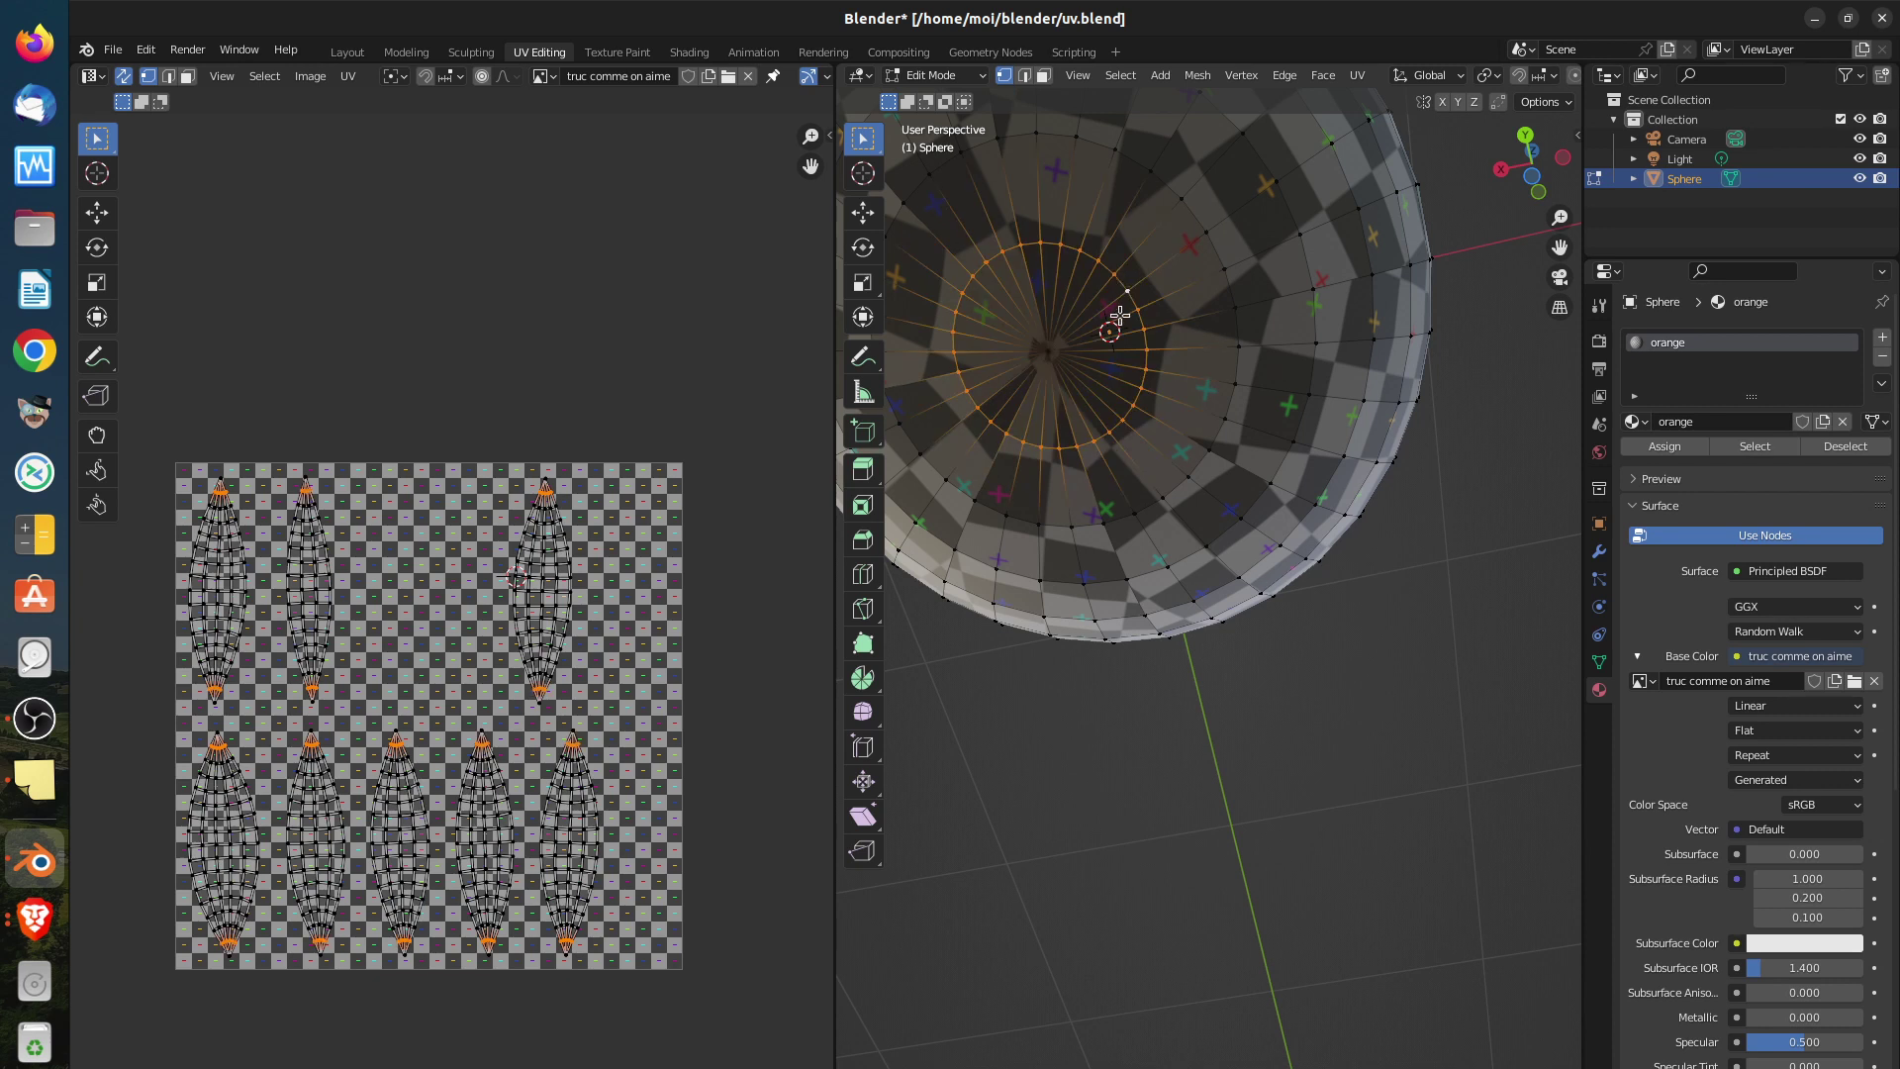
pyautogui.press('u')
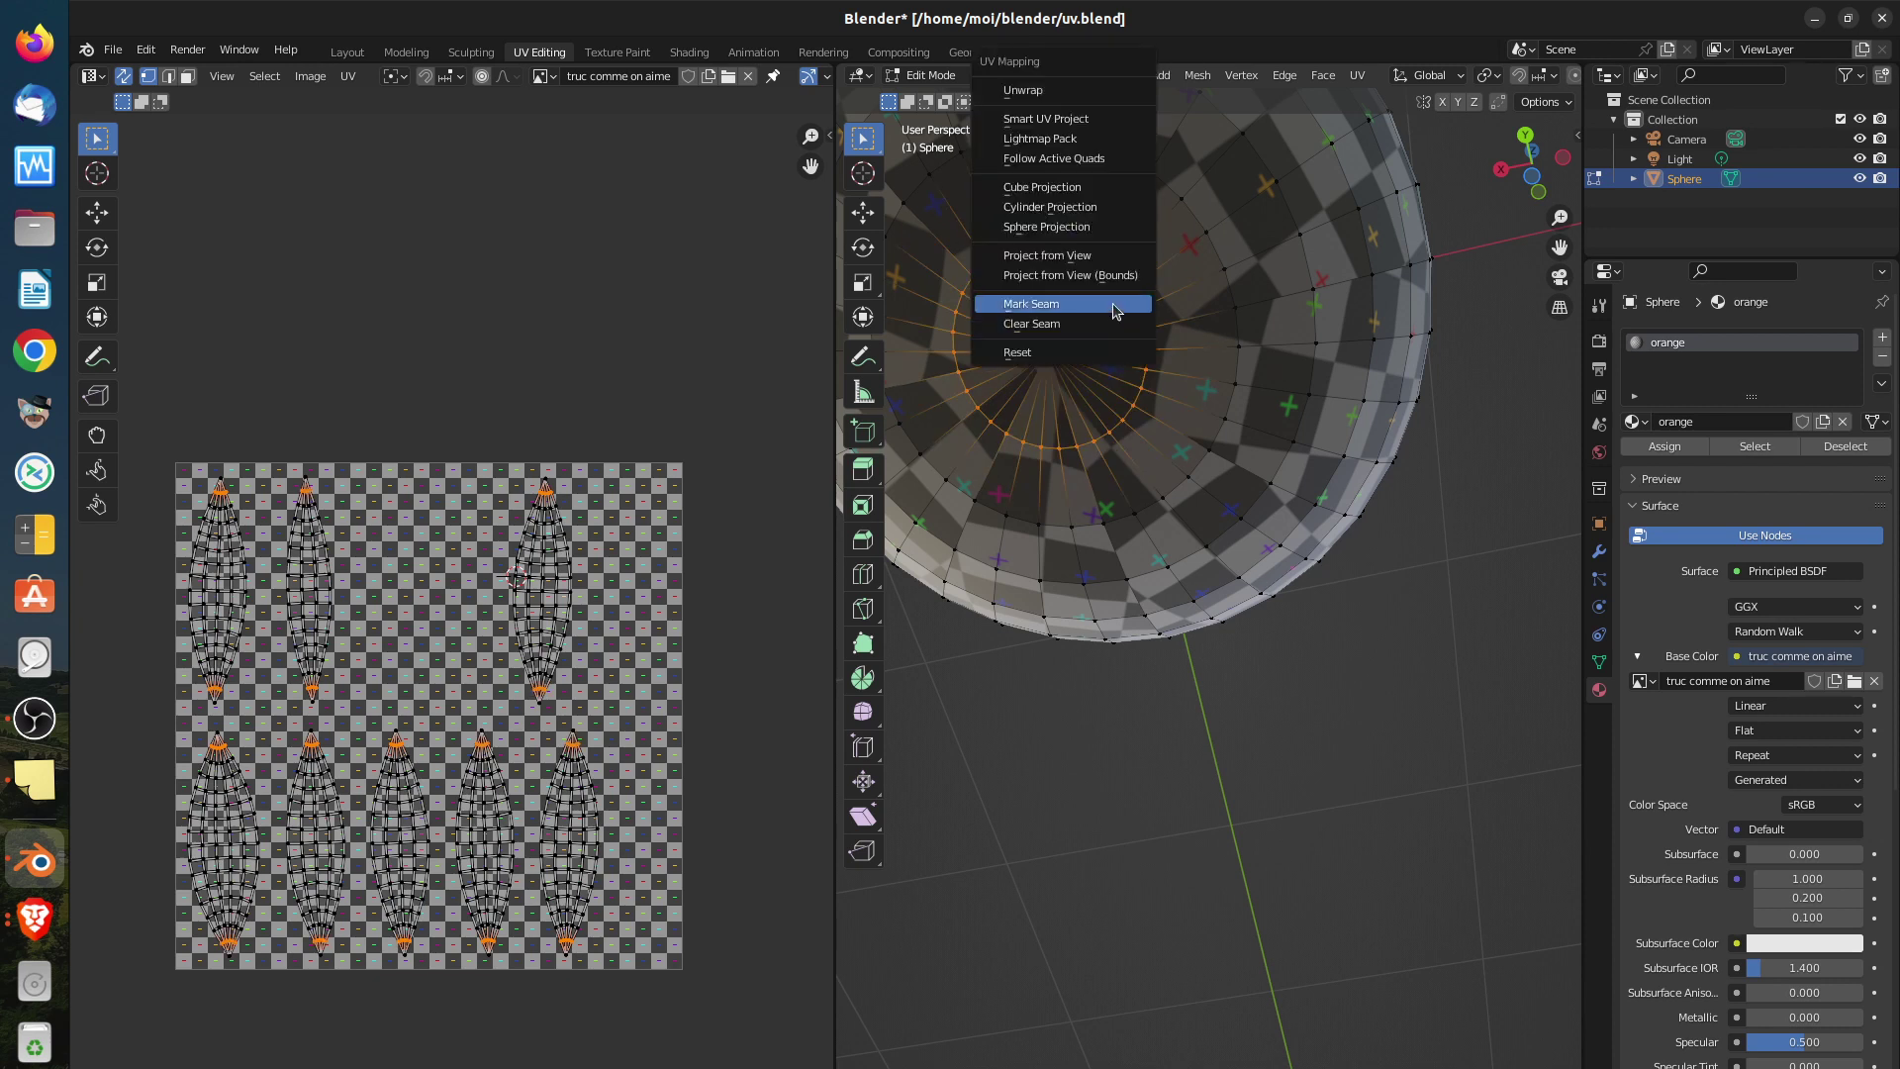
pyautogui.click(1118, 304)
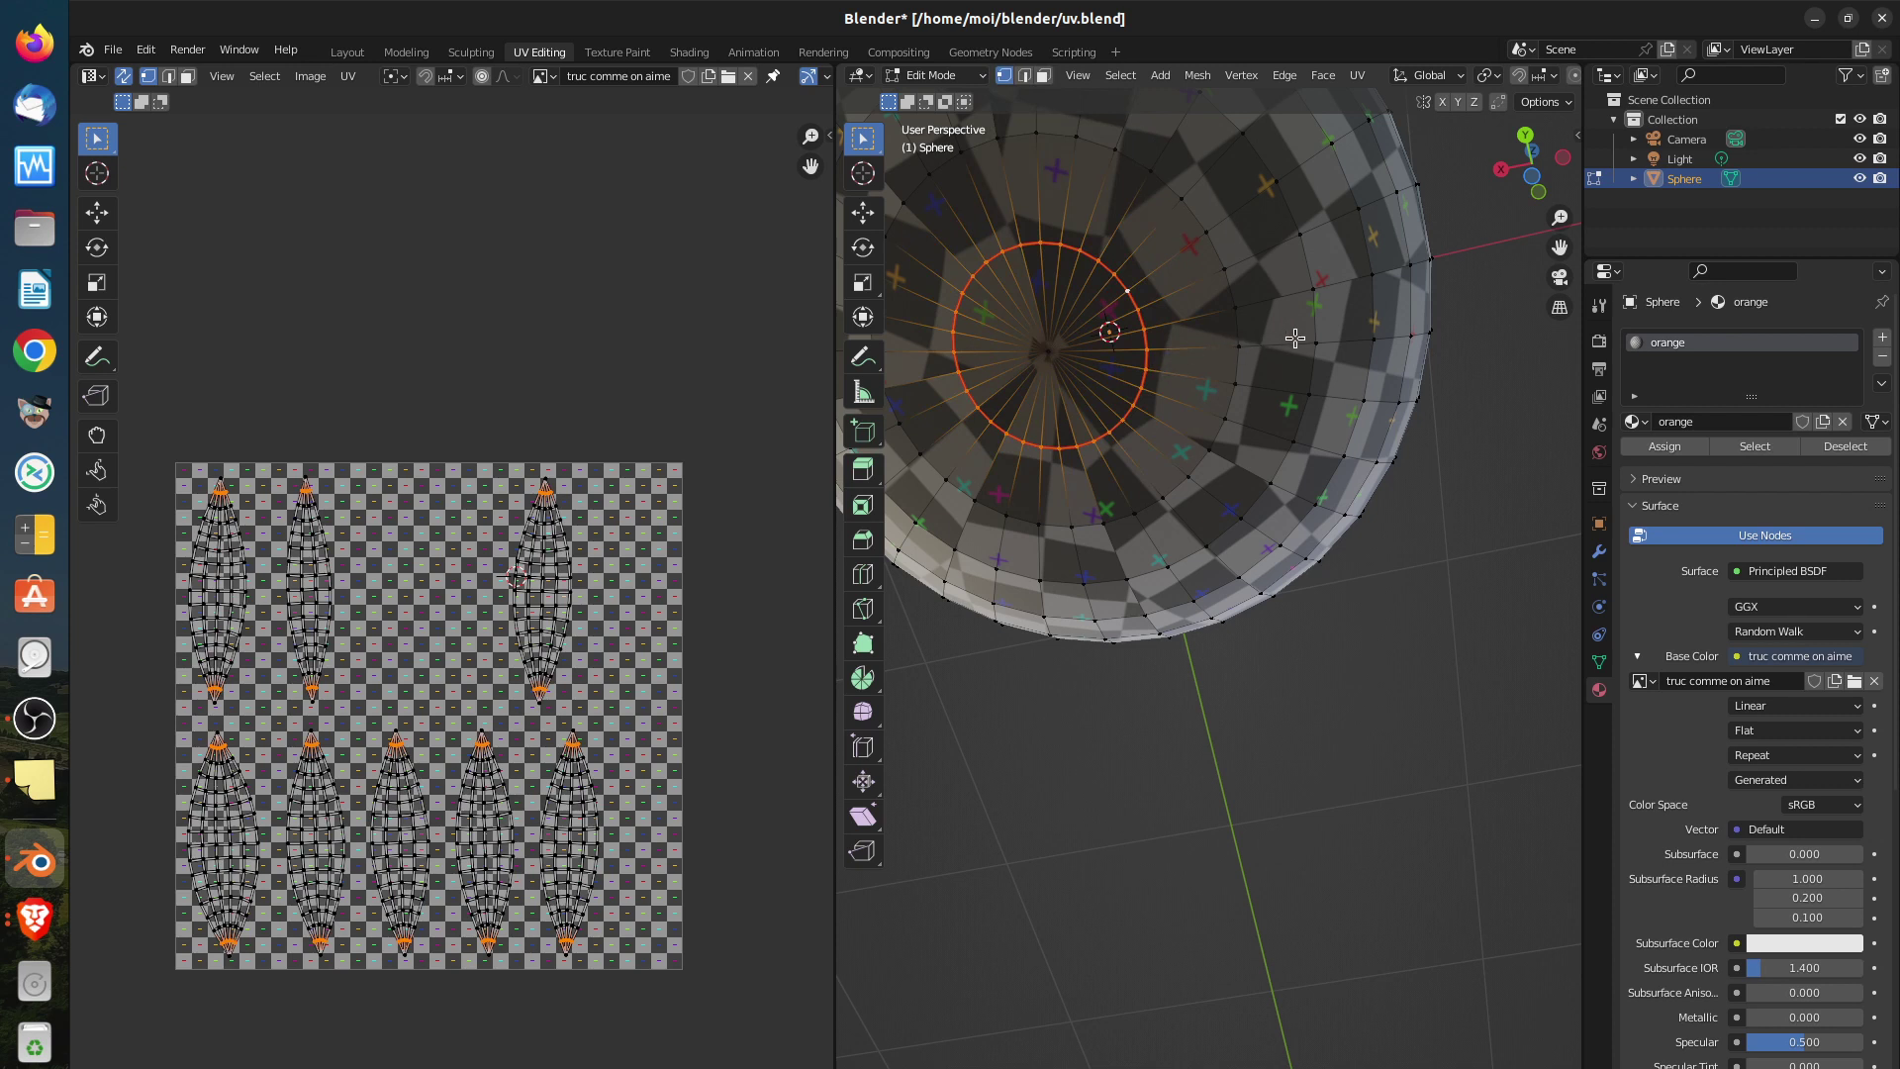
# Add a single loop cut just outside the bottom pole's seam ring, sliding it toward the ring with a factor of 0.924
pyautogui.keyDown('alt'); pyautogui.click(1187, 332); pyautogui.keyUp('alt')
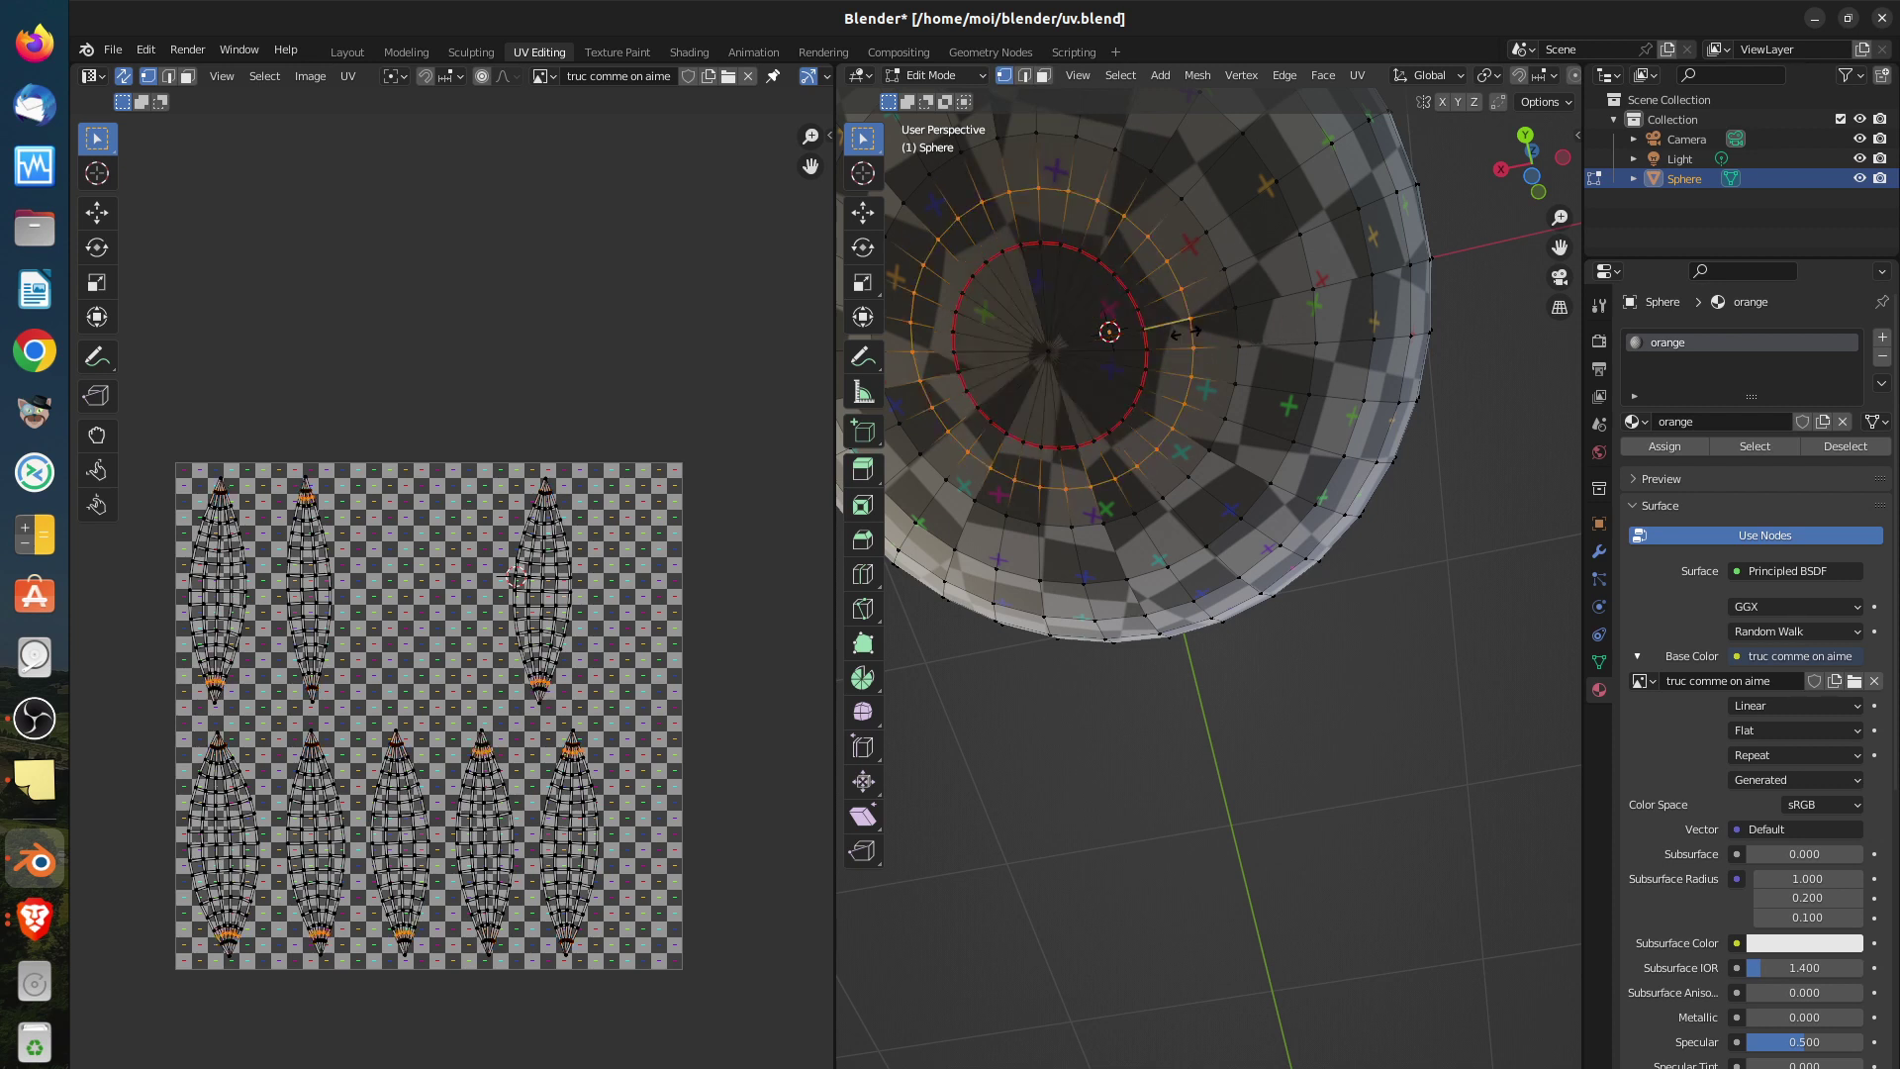
pyautogui.press('g')
pyautogui.press('g')
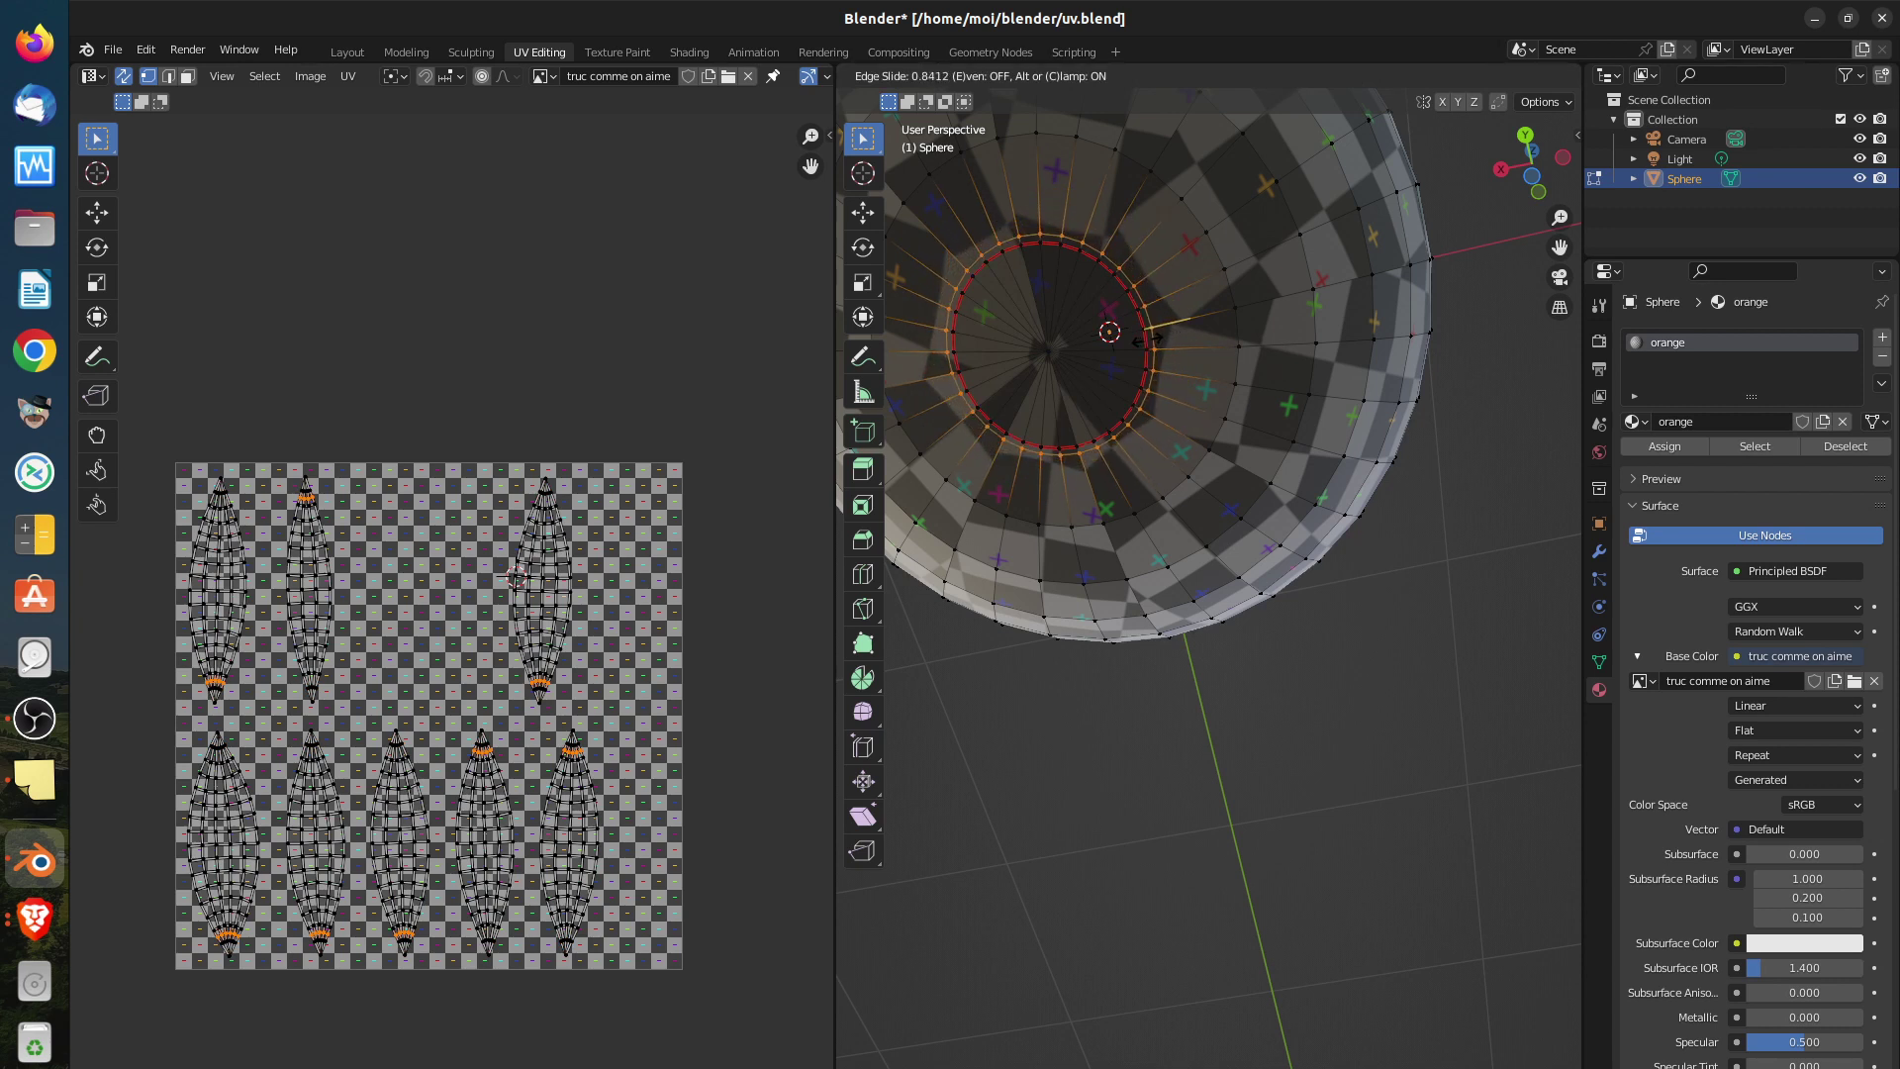
pyautogui.click(1136, 338)
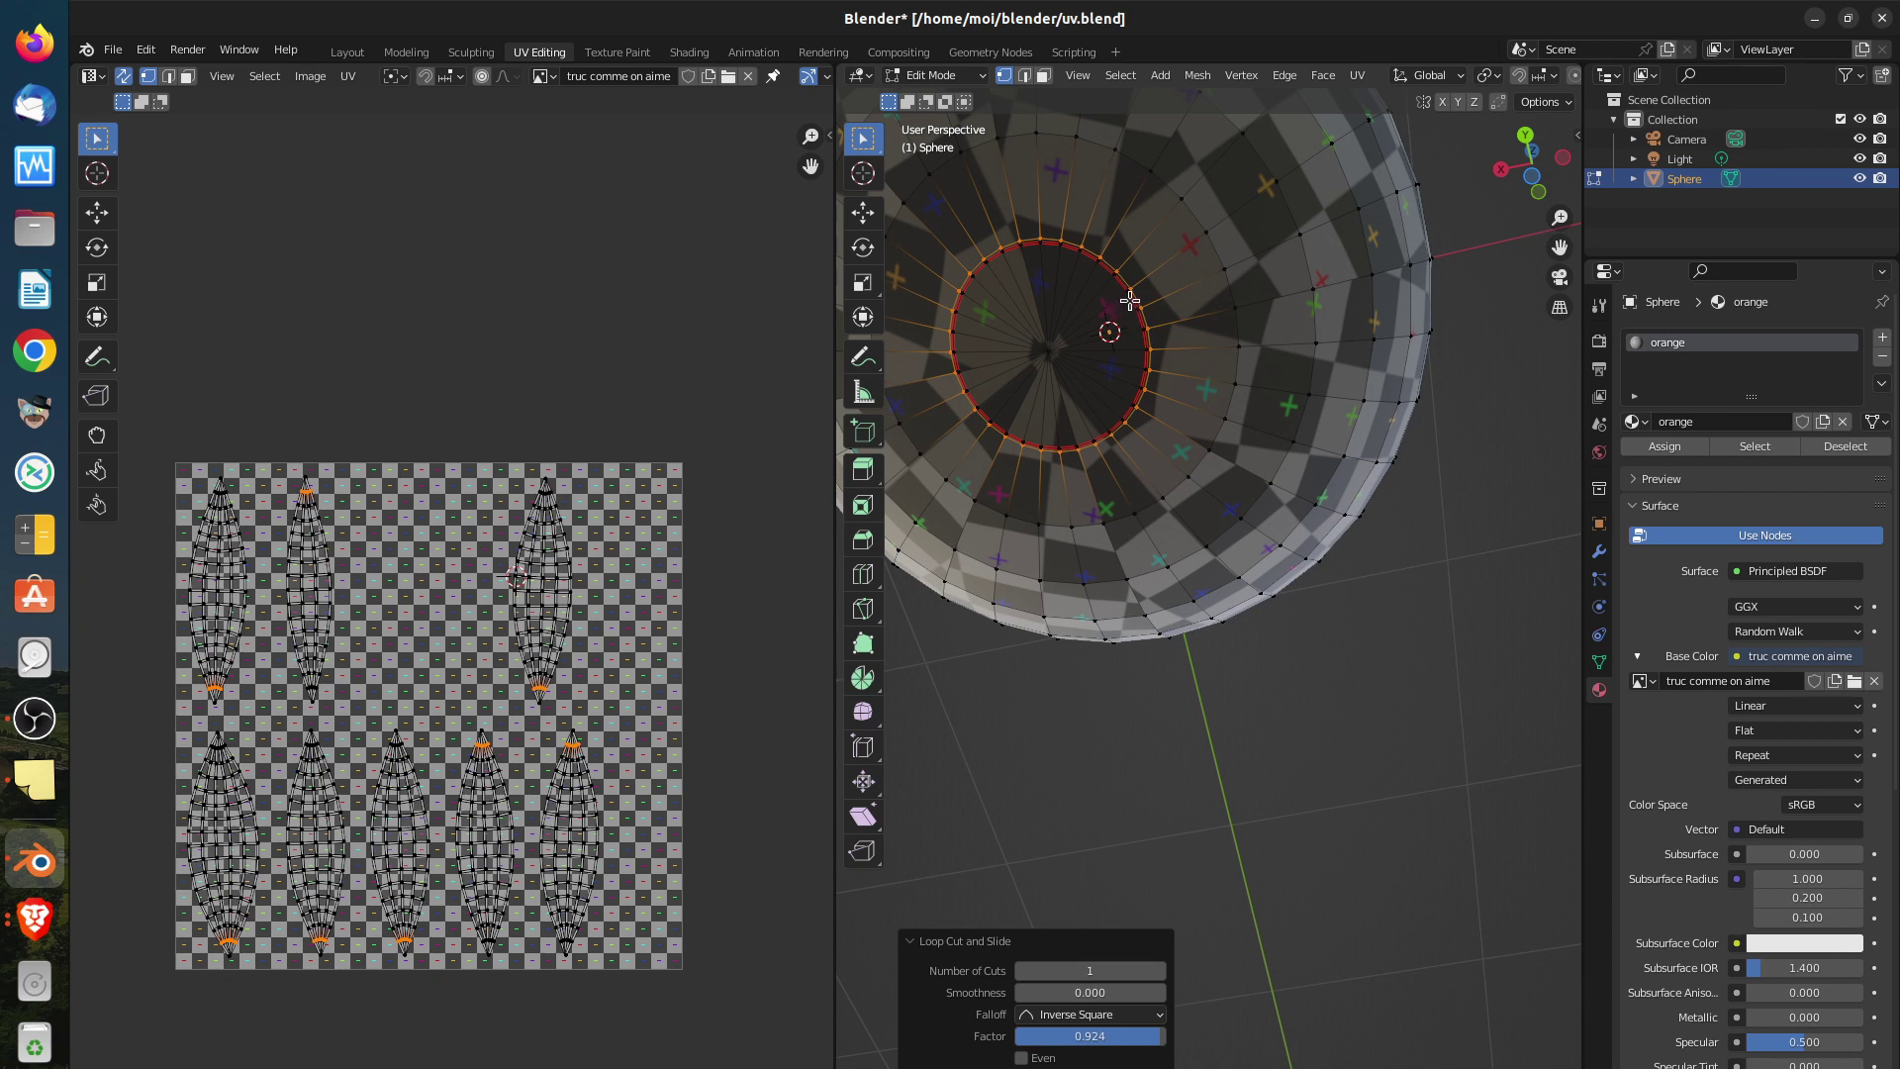
# Edge-slide the seam ring around the bottom pole inward toward the pole with a factor of 0.934
pyautogui.keyDown('alt'); pyautogui.click(1130, 303); pyautogui.keyUp('alt')
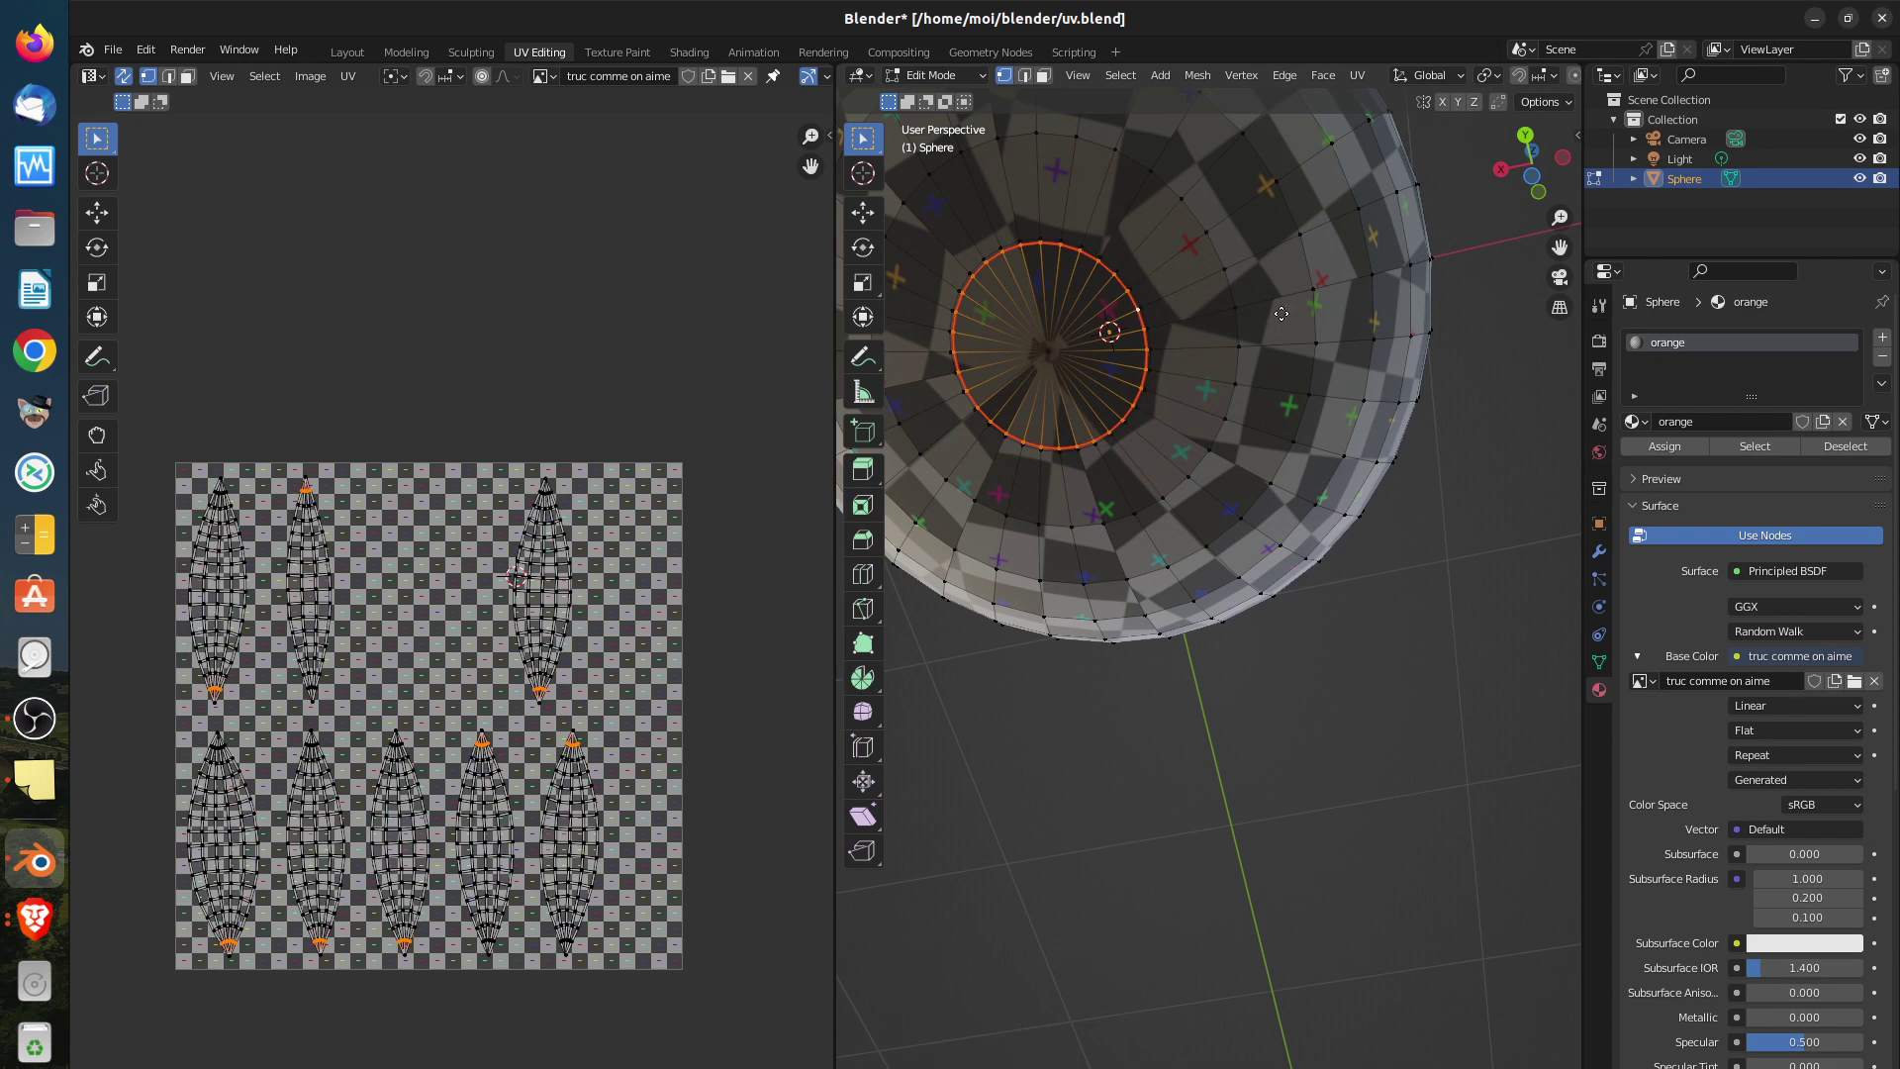
pyautogui.press('g')
pyautogui.press('g')
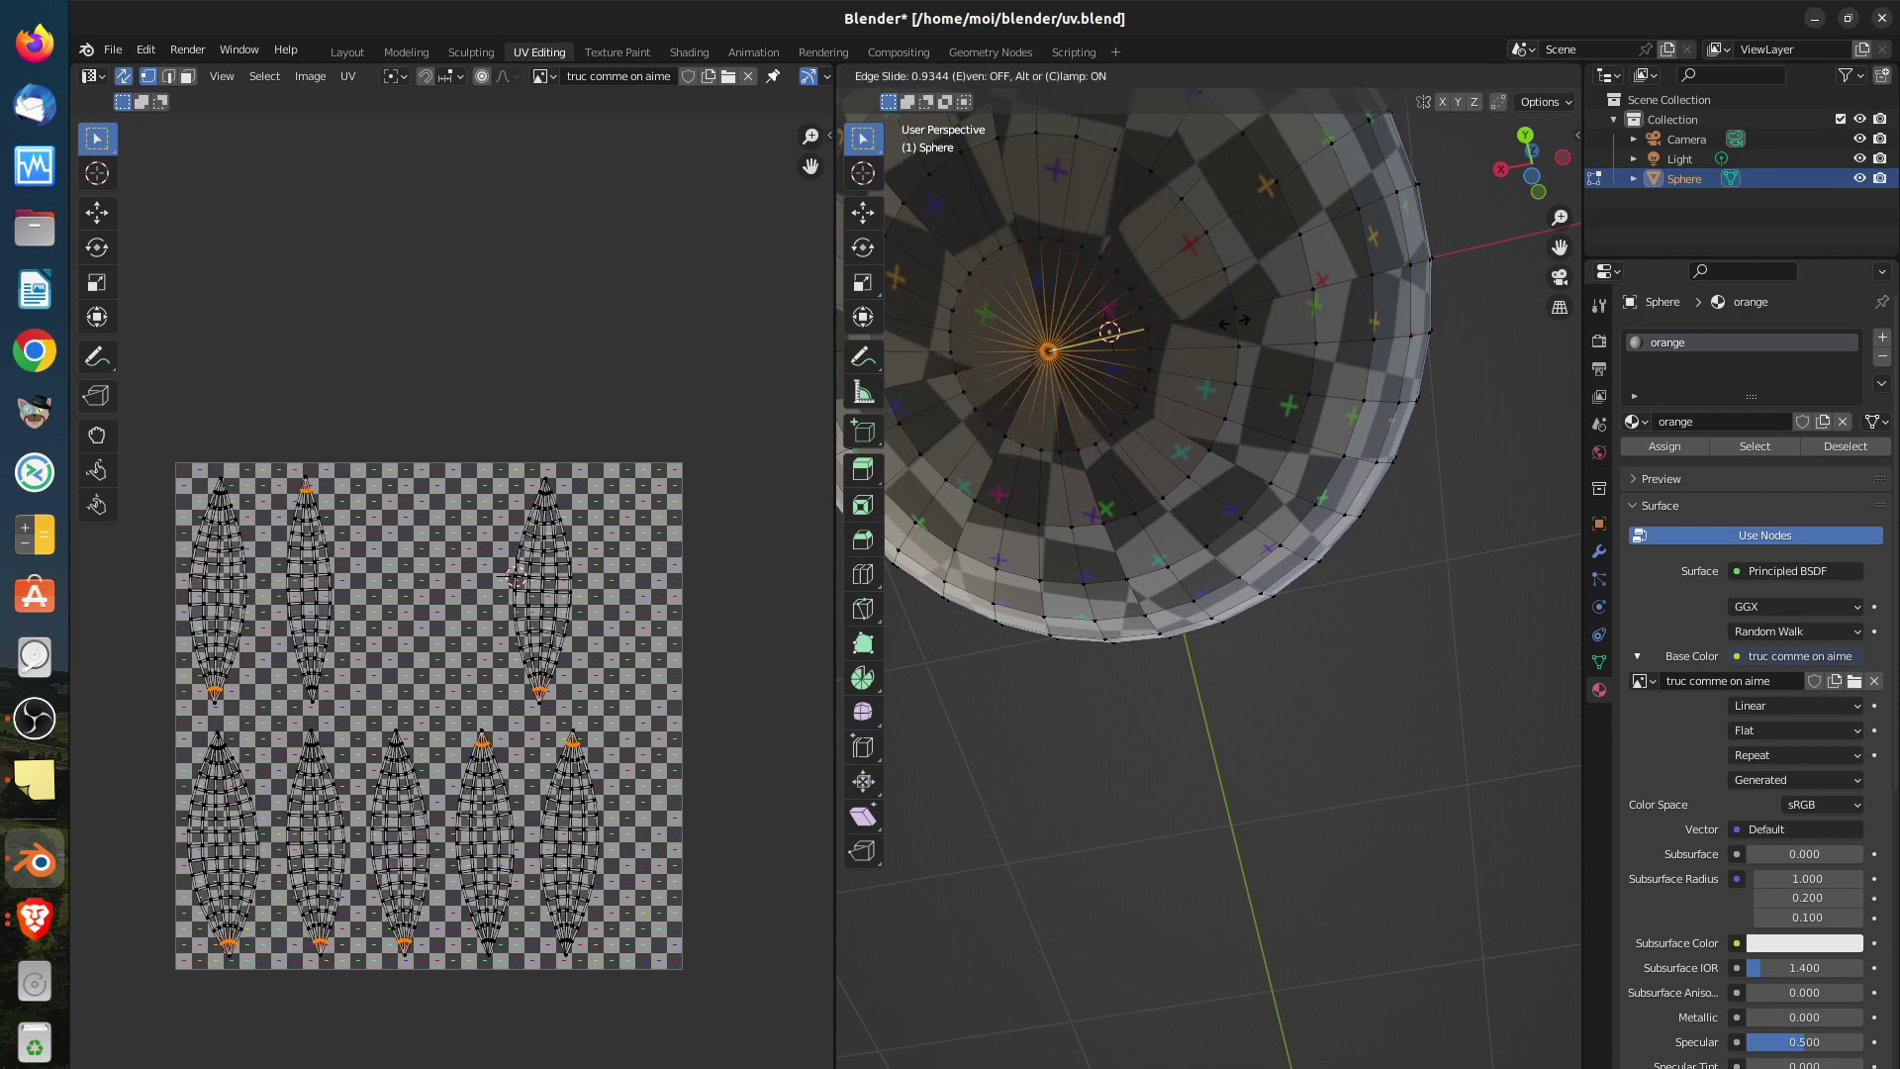
pyautogui.click(1234, 321)
pyautogui.scroll(-3, 1162, 420)
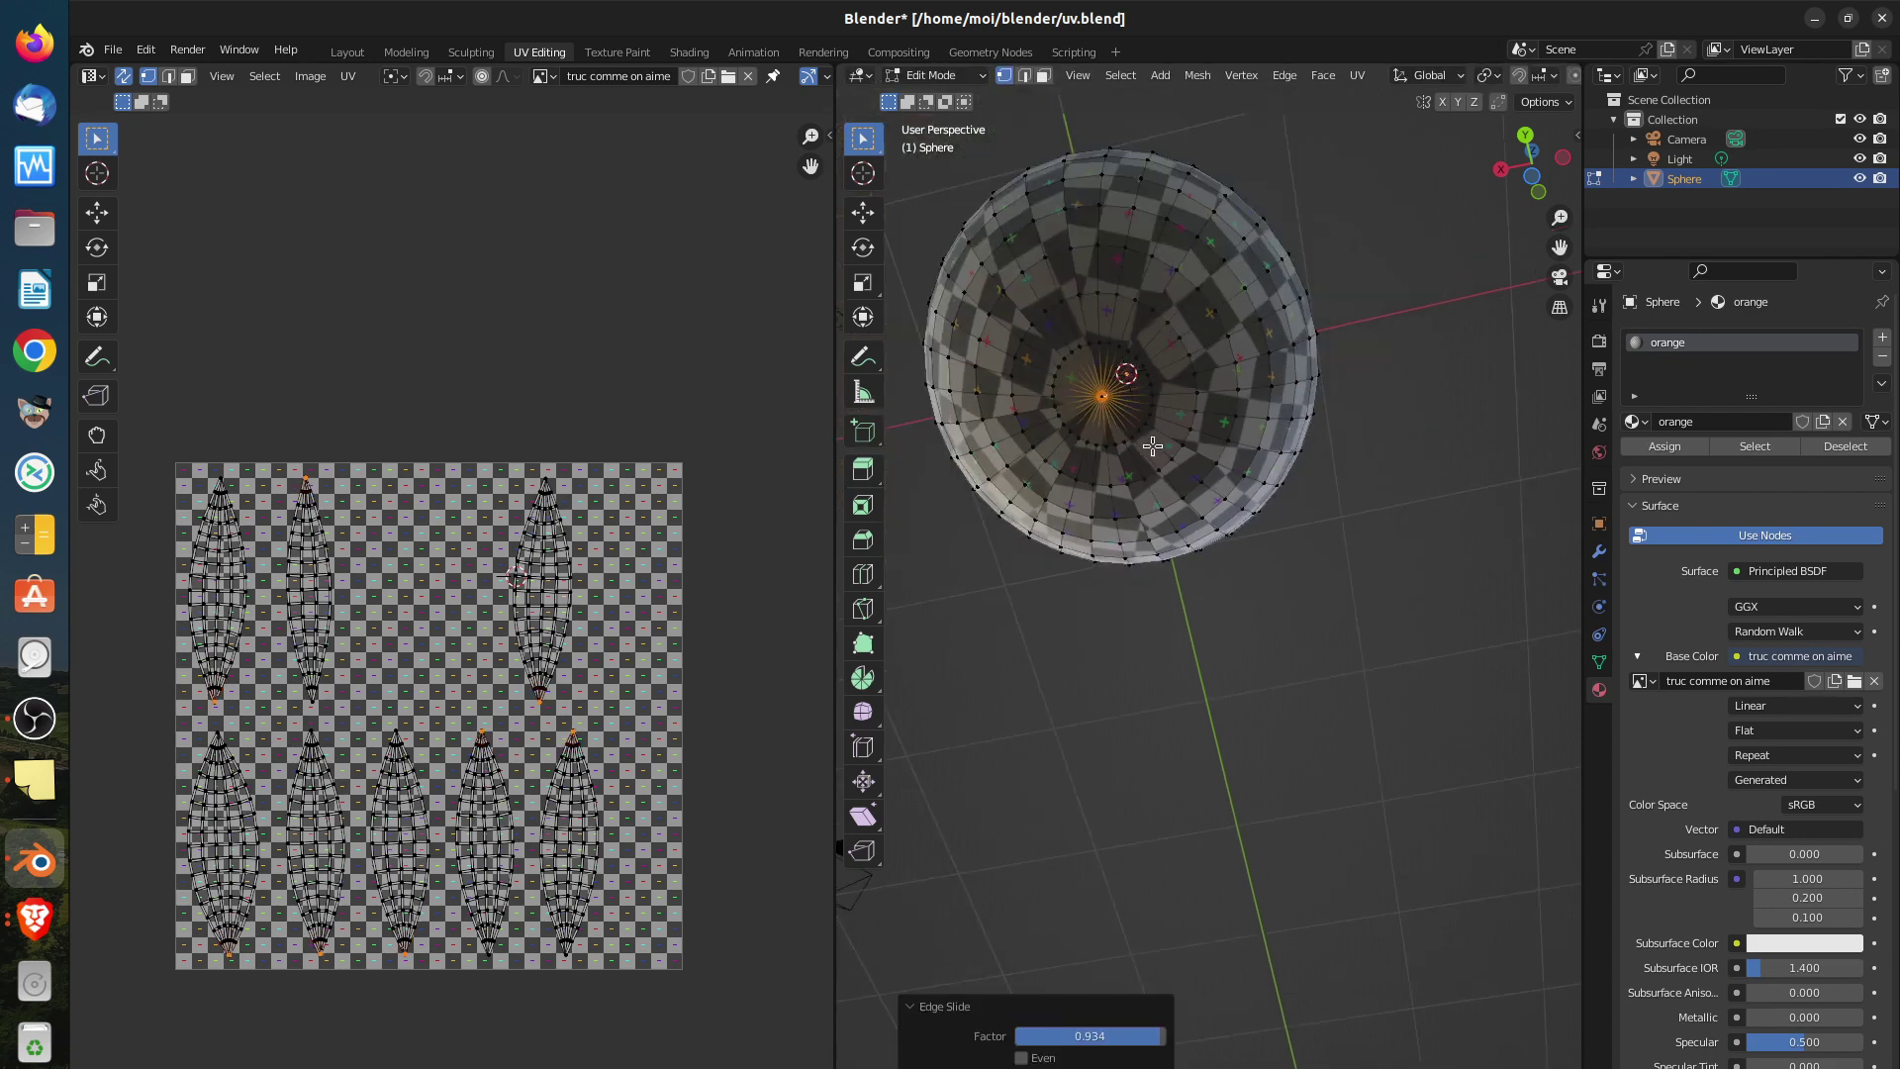
# Select the seam ring around the sphere's top pole and edge-slide it inward toward the pole with a factor of -0.967
pyautogui.moveTo(1221, 445)
pyautogui.mouseDown(button='middle')
pyautogui.moveTo(1183, 505)
pyautogui.moveTo(1217, 555)
pyautogui.moveTo(1301, 573)
pyautogui.moveTo(1510, 564)
pyautogui.moveTo(1507, 441)
pyautogui.moveTo(1217, 466)
pyautogui.mouseUp(button='middle')
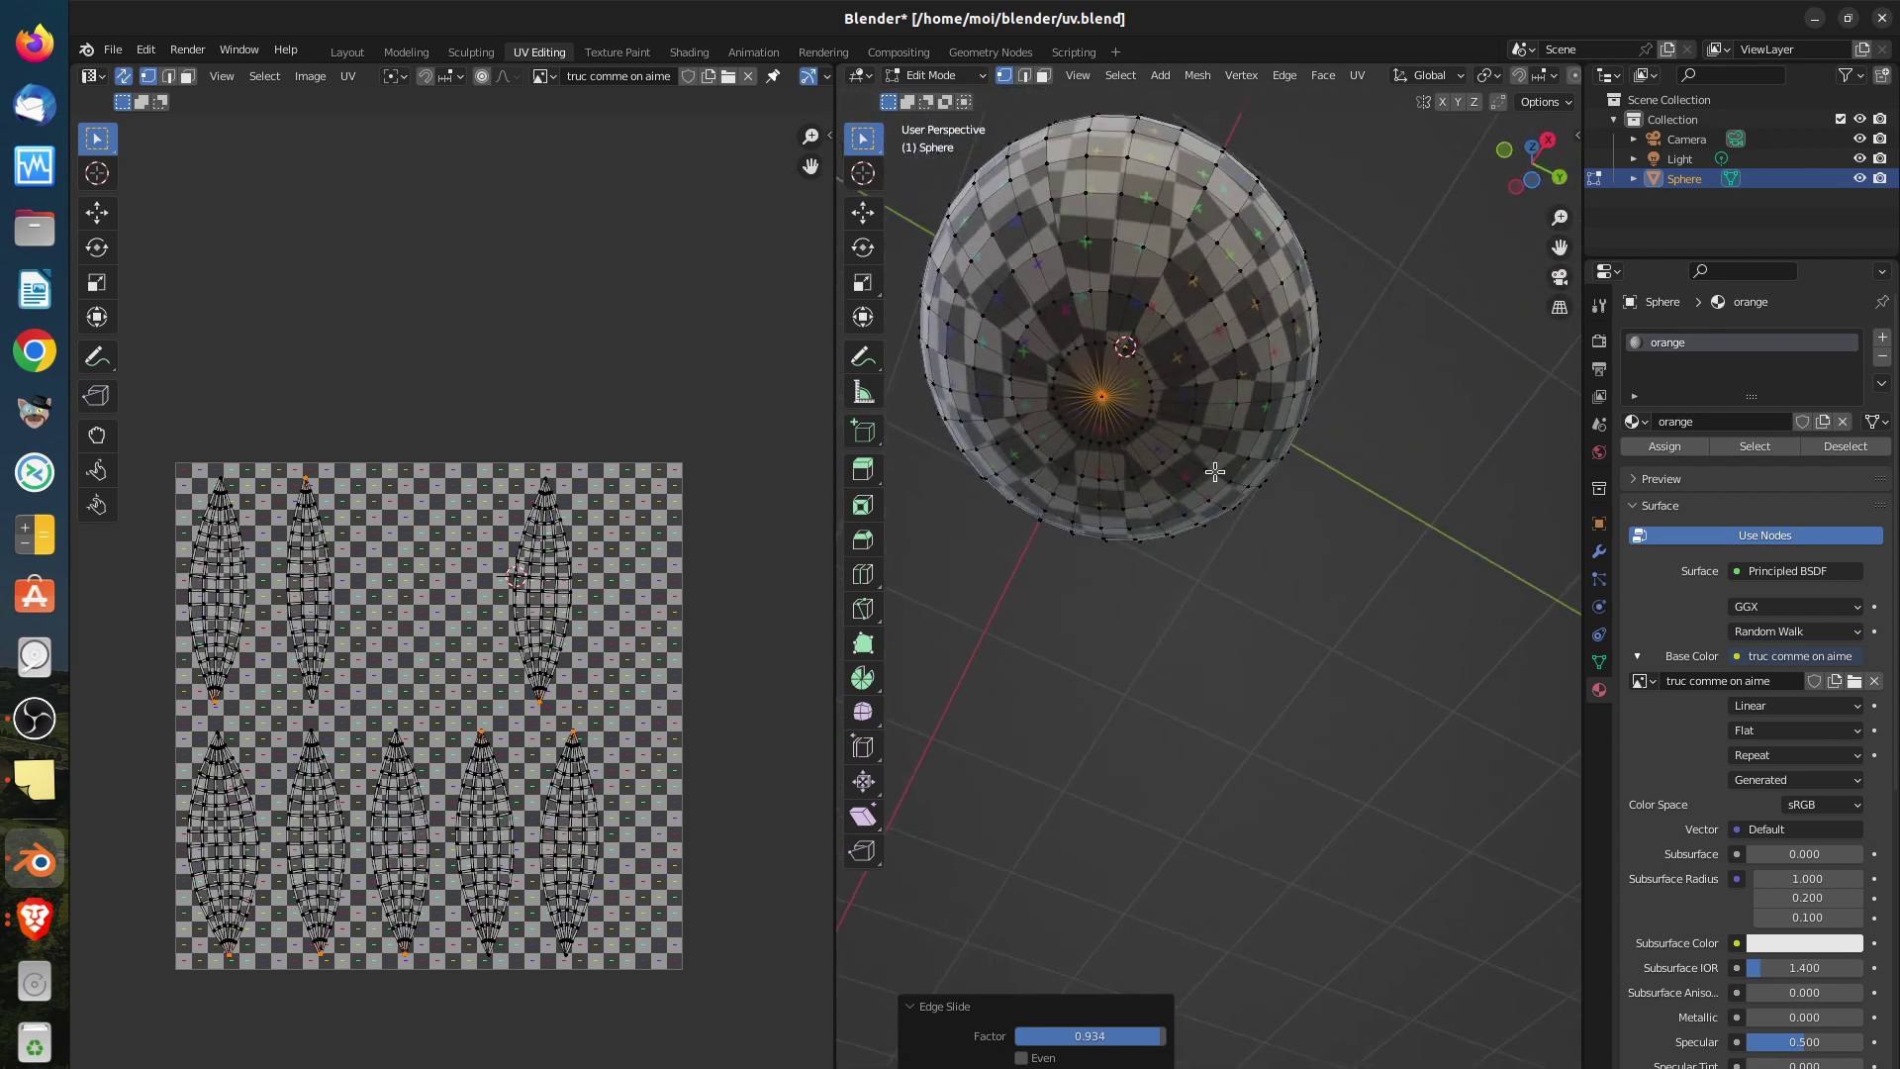
pyautogui.moveTo(1235, 193); pyautogui.dragTo(1241, 430, button='middle')
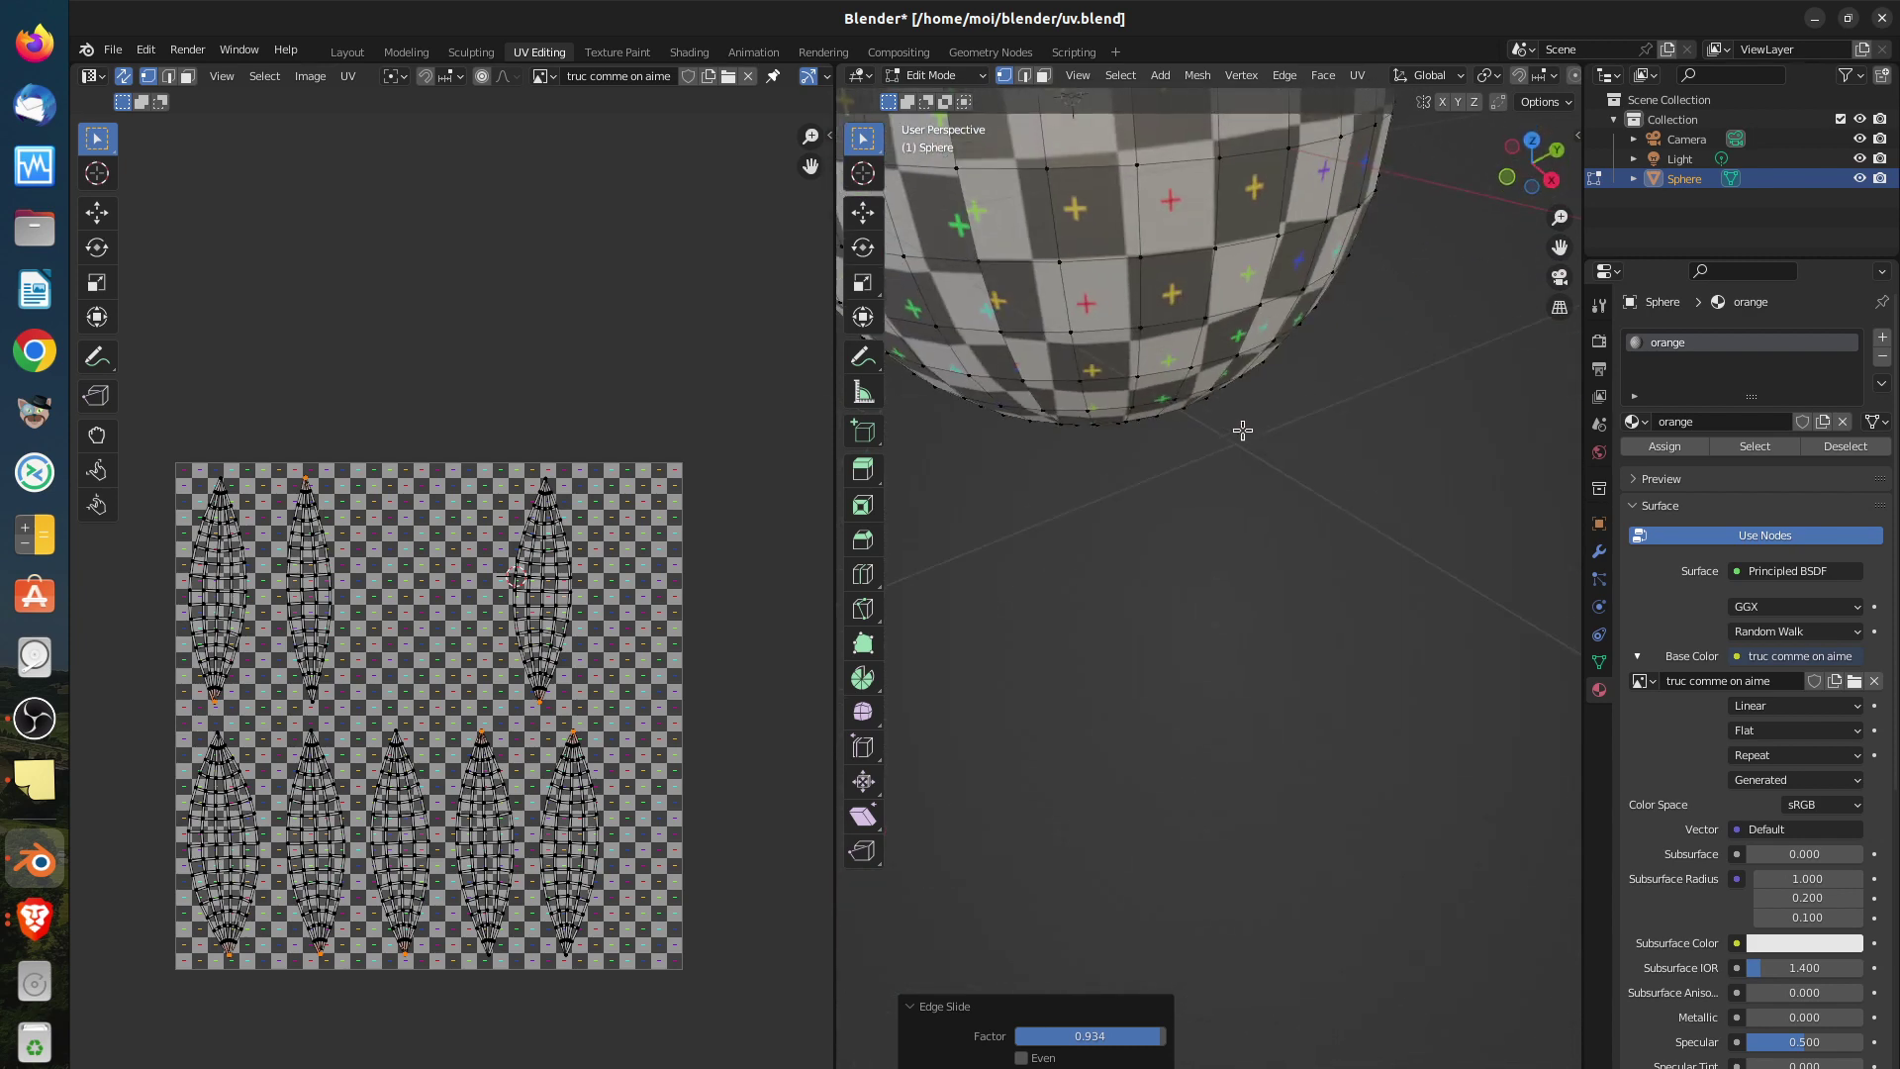
pyautogui.moveTo(1202, 322); pyautogui.dragTo(1272, 777, button='middle')
pyautogui.scroll(2, 1246, 776)
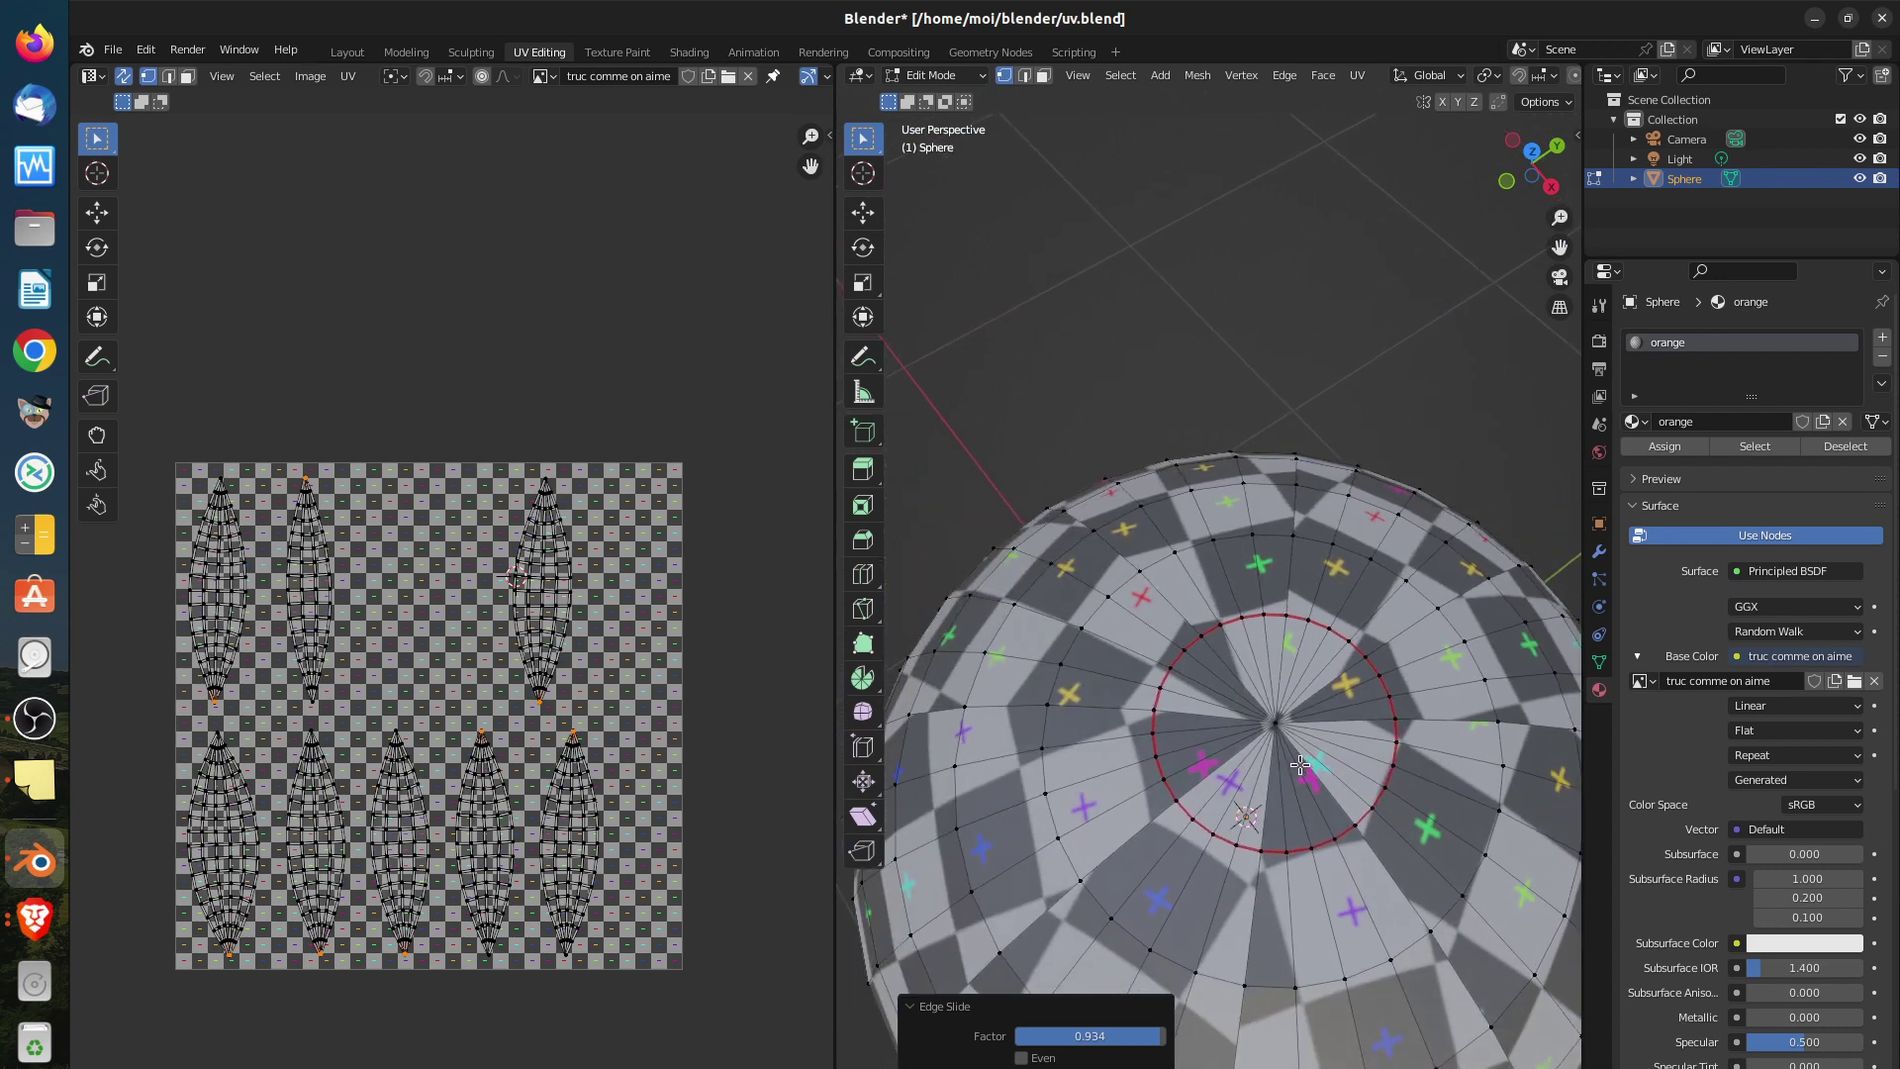
pyautogui.scroll(4, 1301, 769)
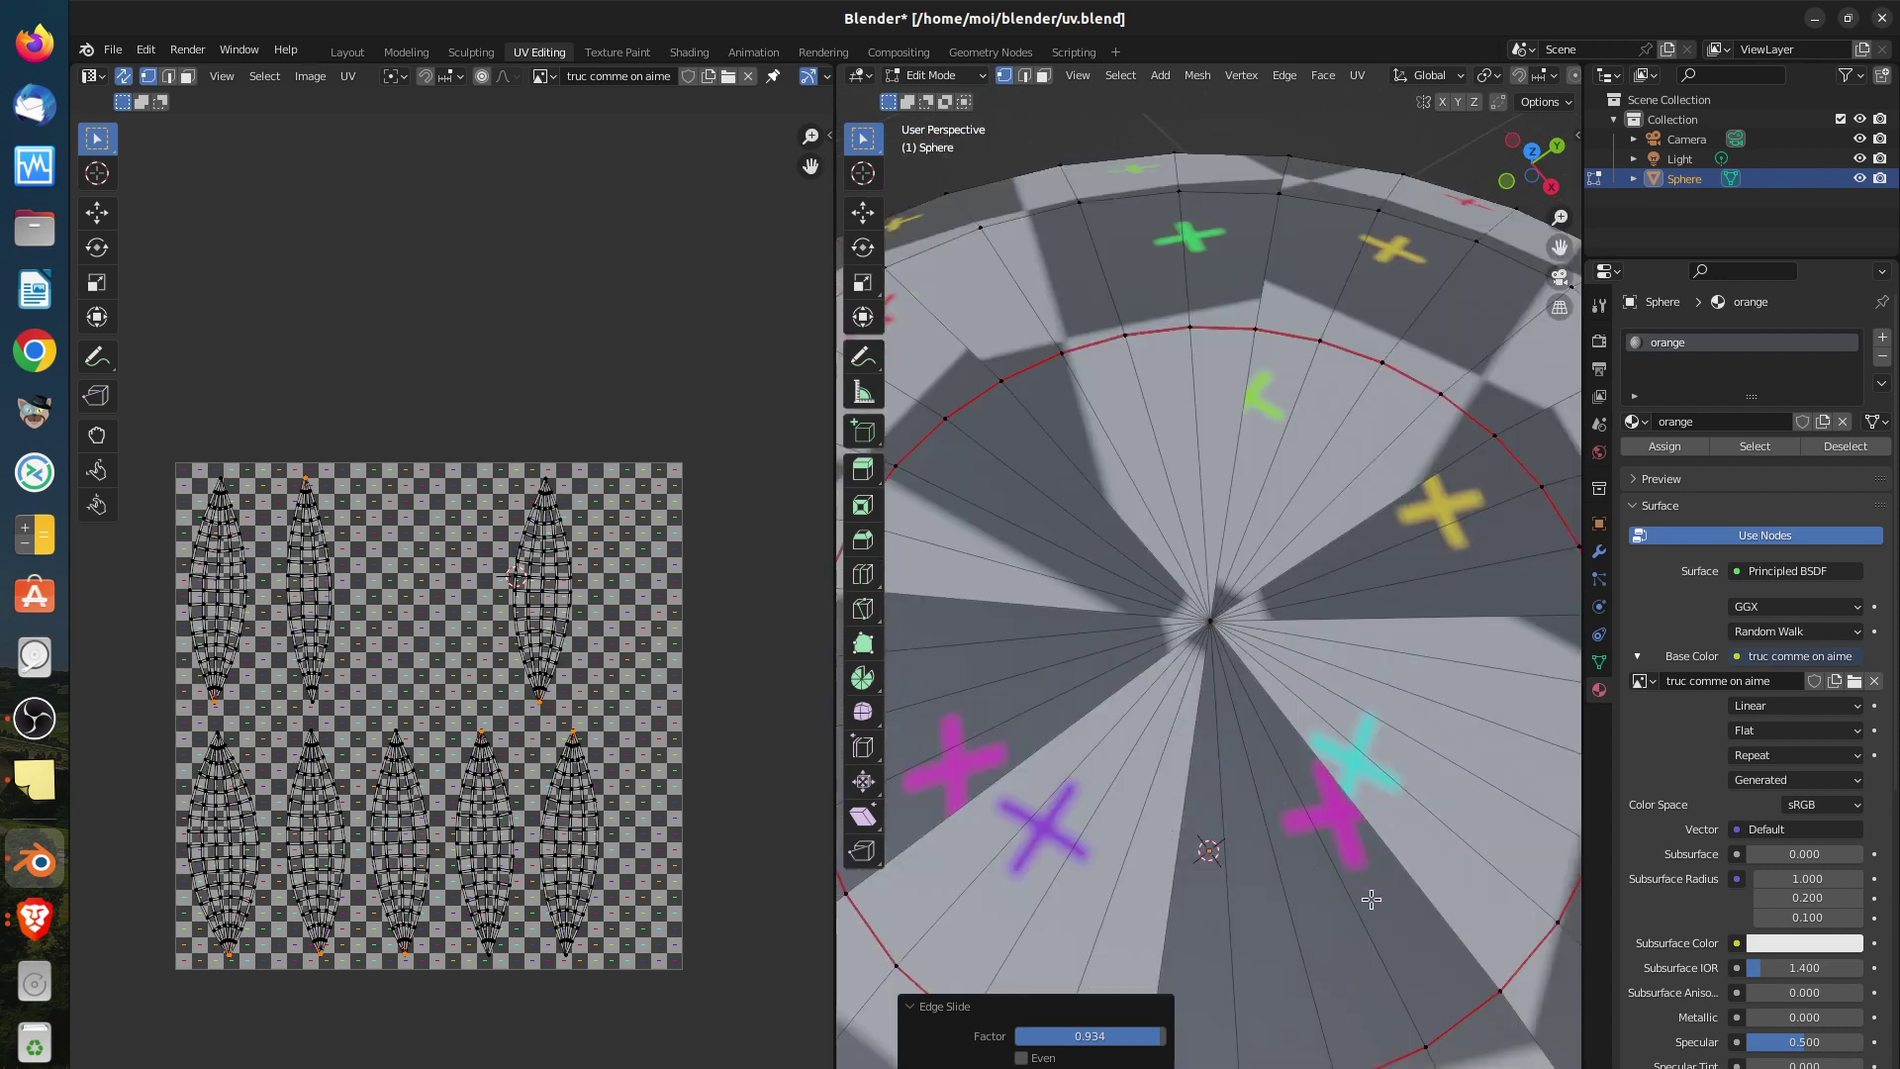
pyautogui.scroll(-5, 1371, 898)
pyautogui.keyDown('shift'); pyautogui.moveTo(1380, 928); pyautogui.dragTo(1347, 906, button='middle'); pyautogui.keyUp('shift')
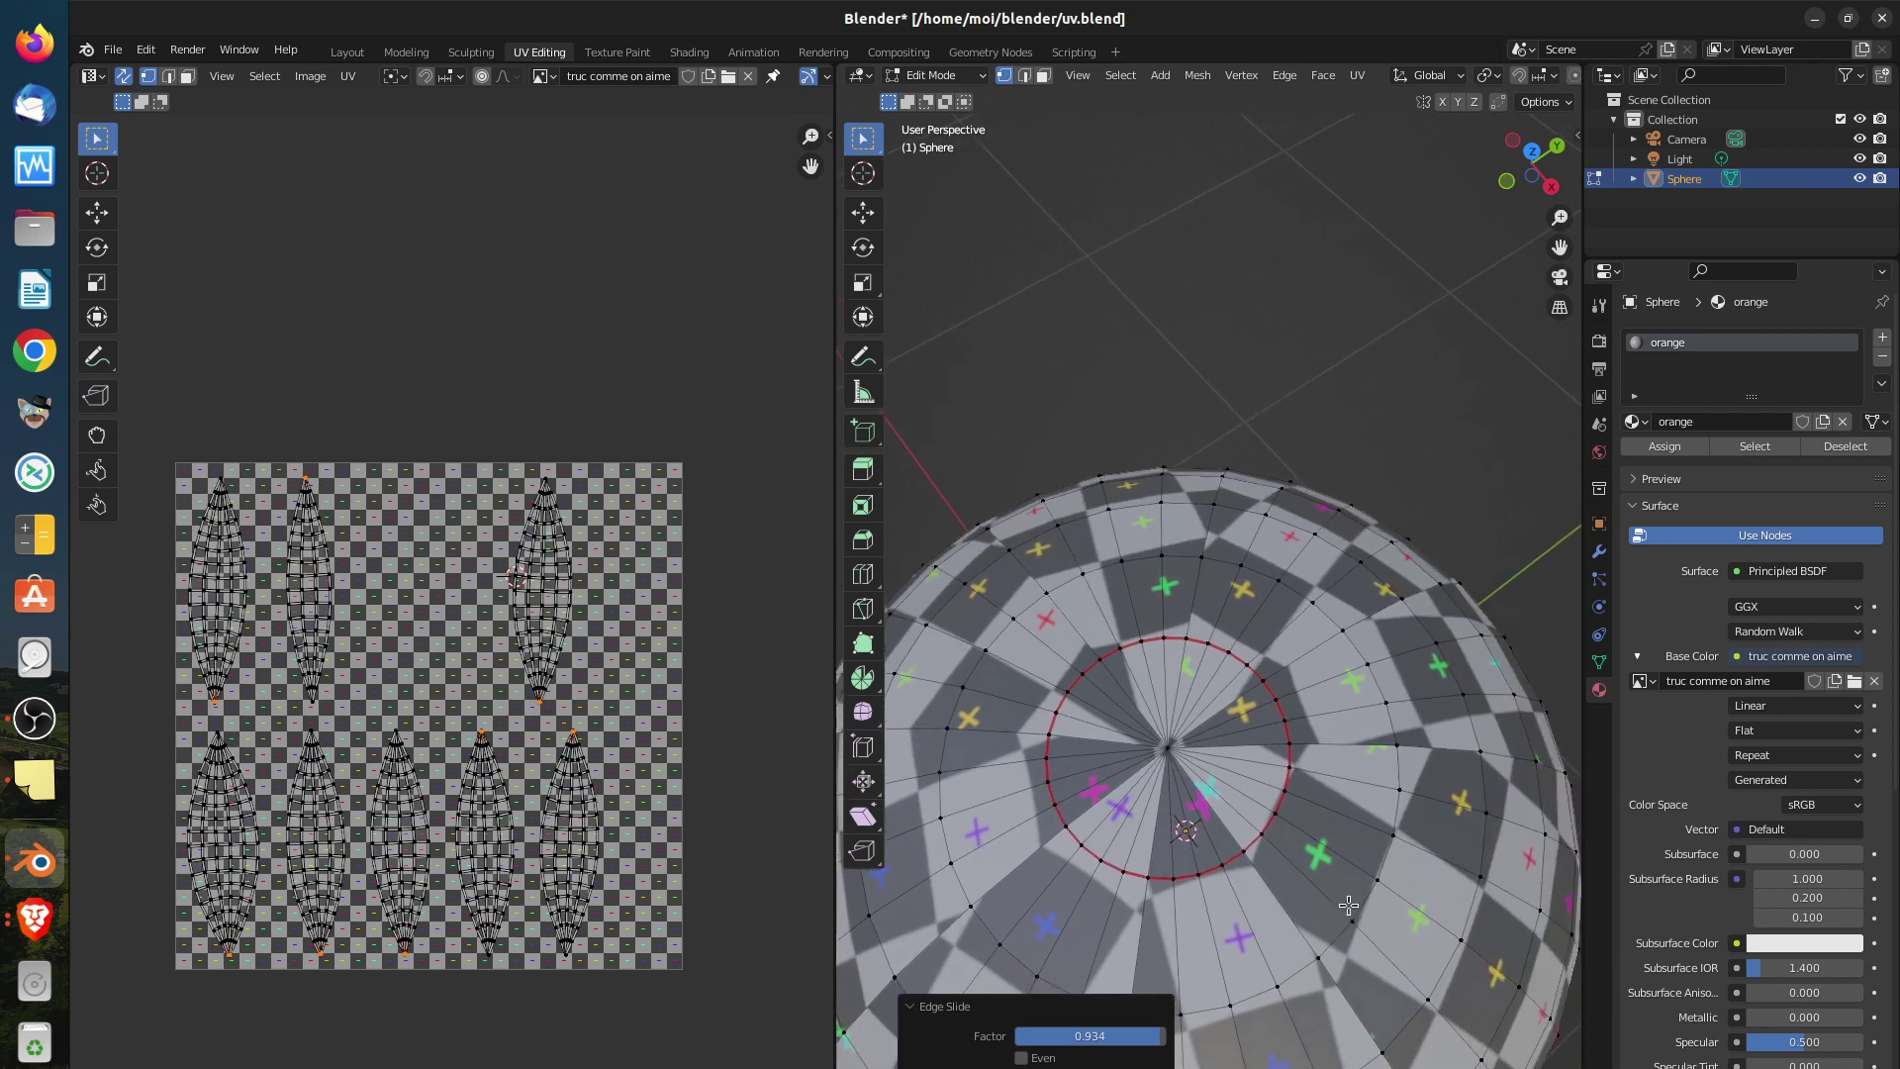
pyautogui.keyDown('alt'); pyautogui.click(1253, 836); pyautogui.keyUp('alt')
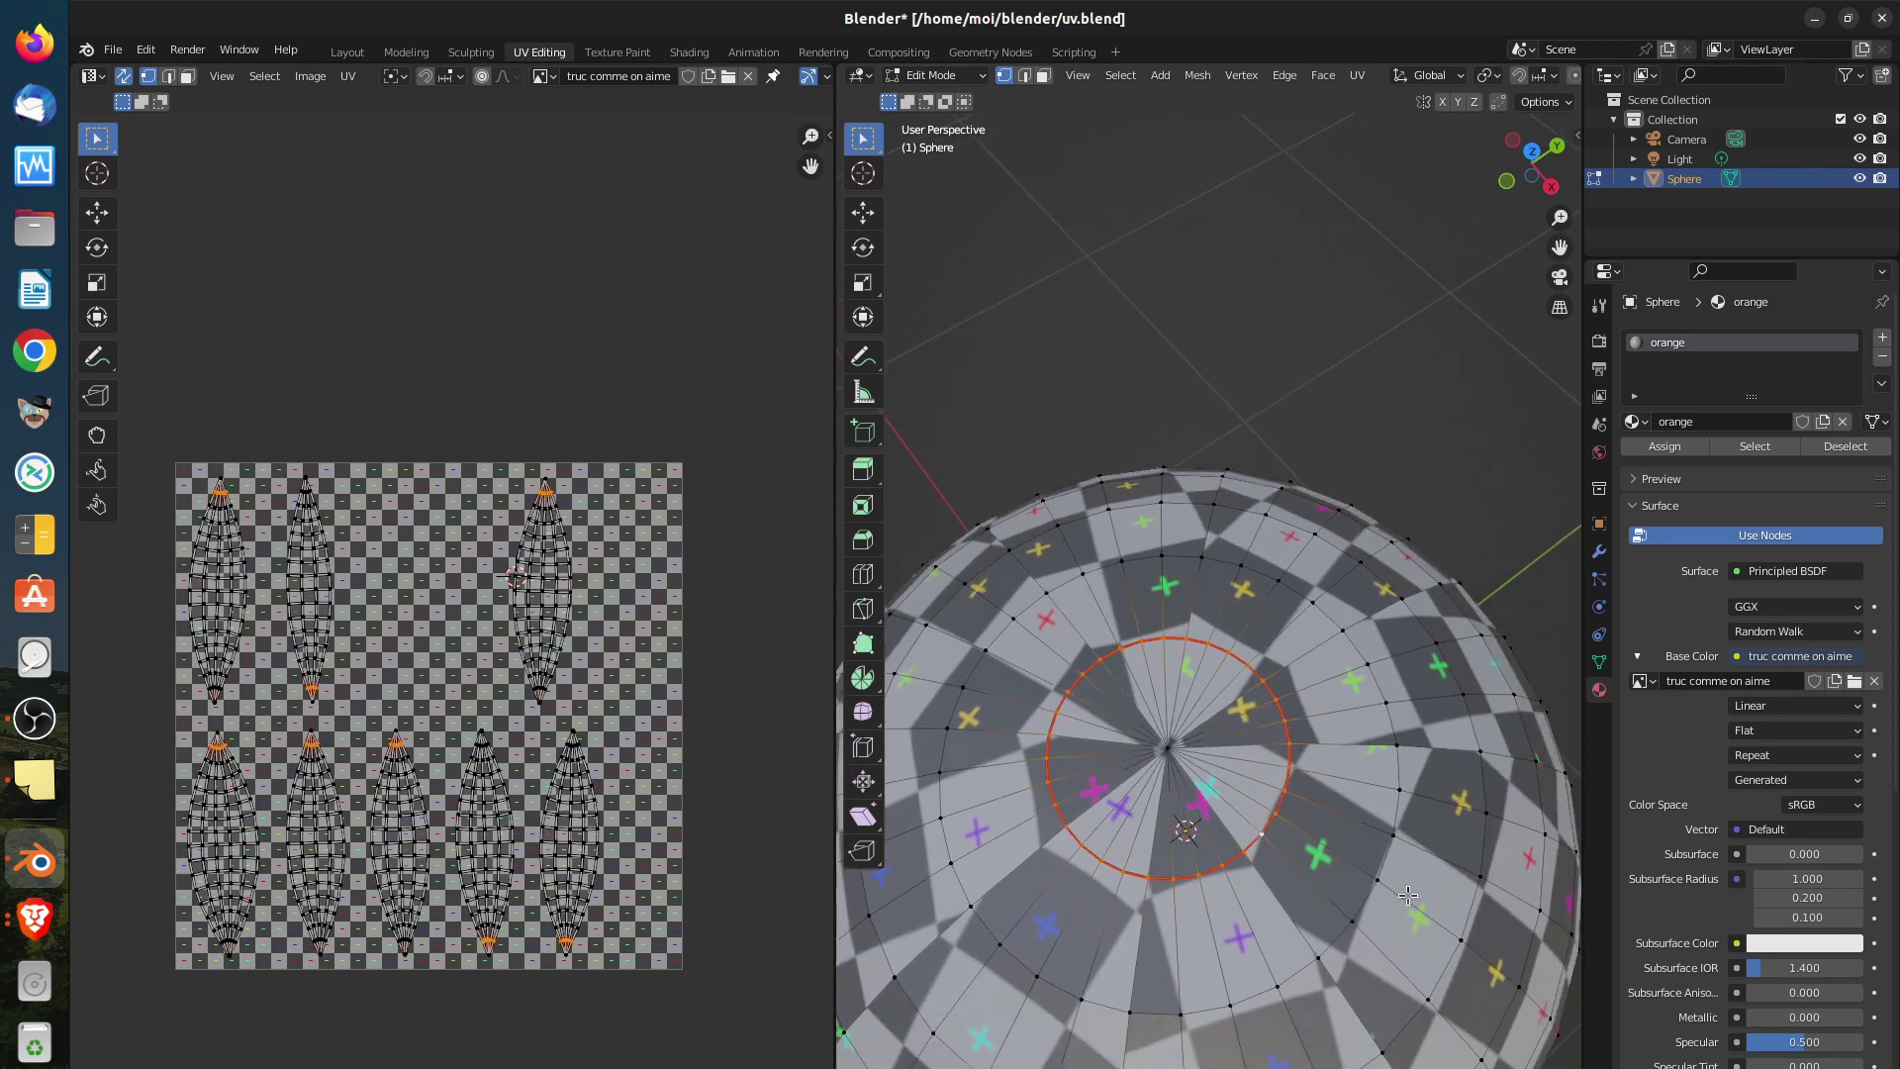
pyautogui.press('g')
pyautogui.press('g')
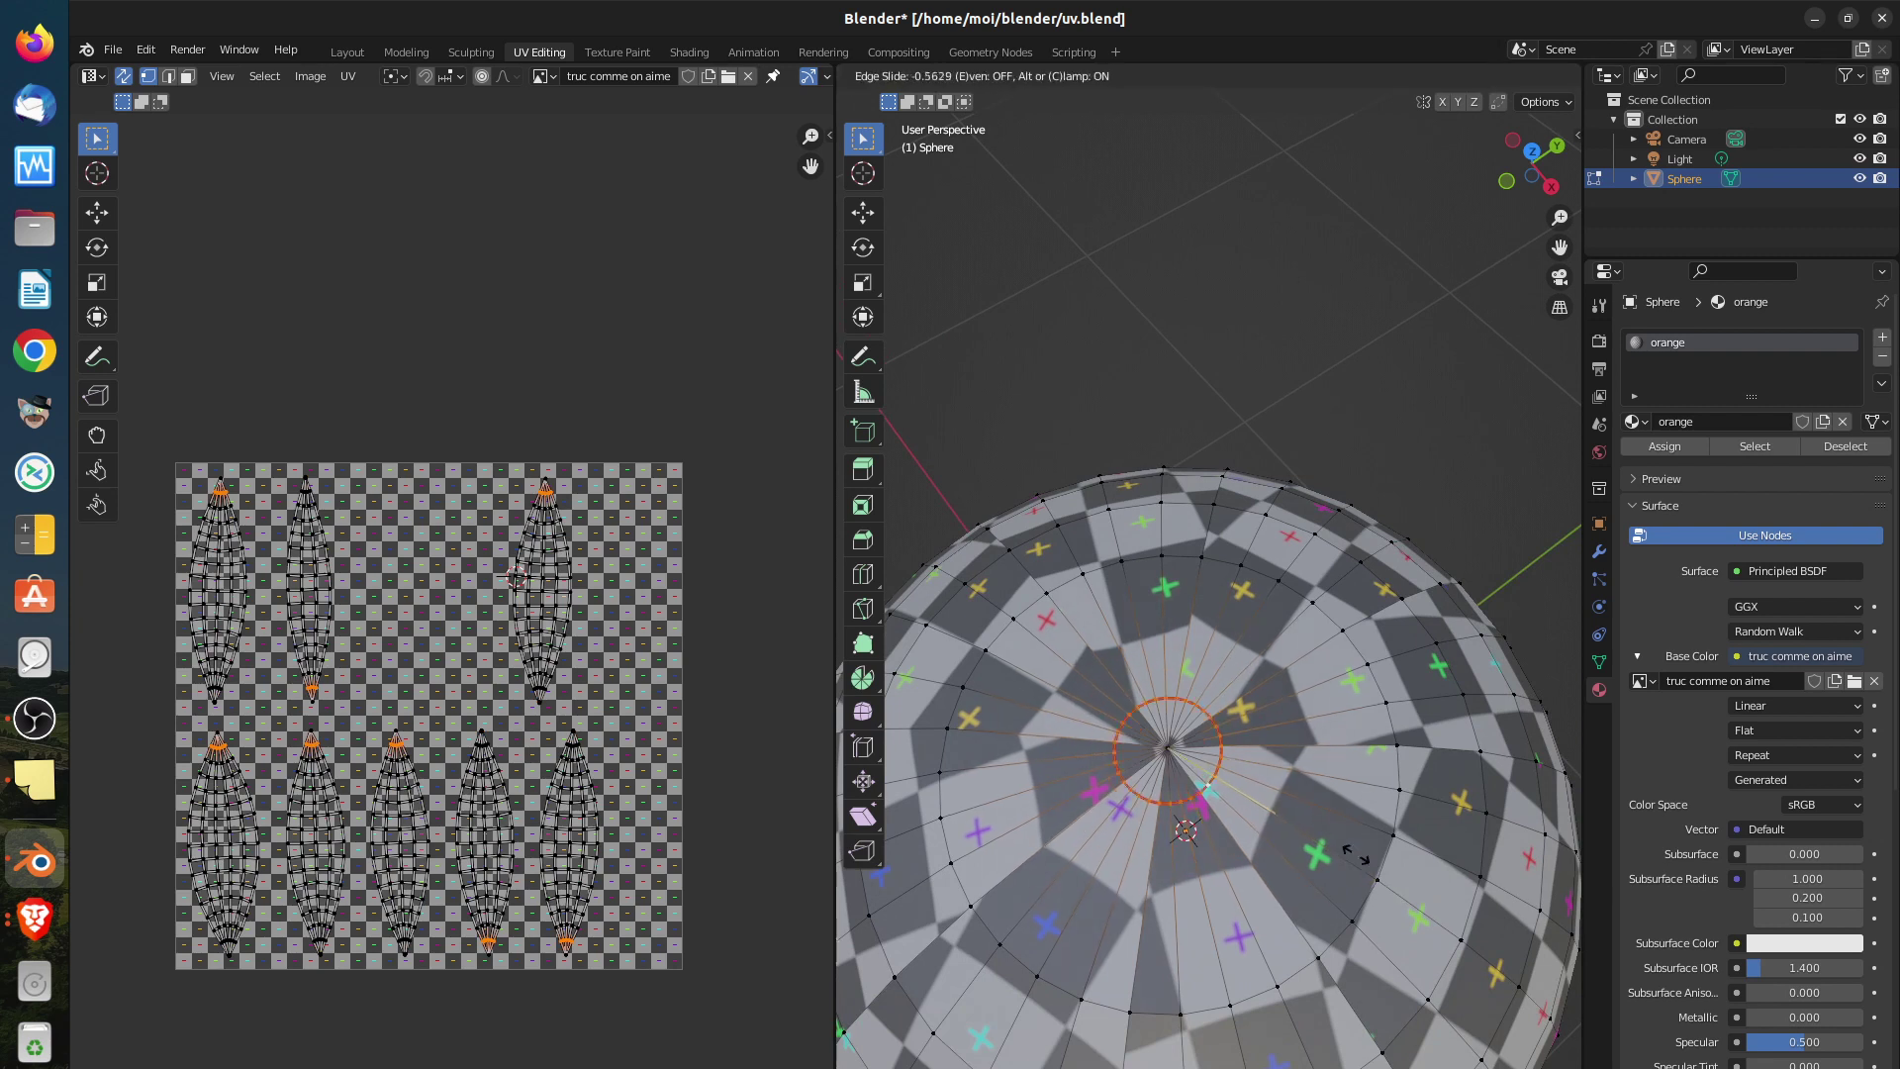
pyautogui.click(1326, 812)
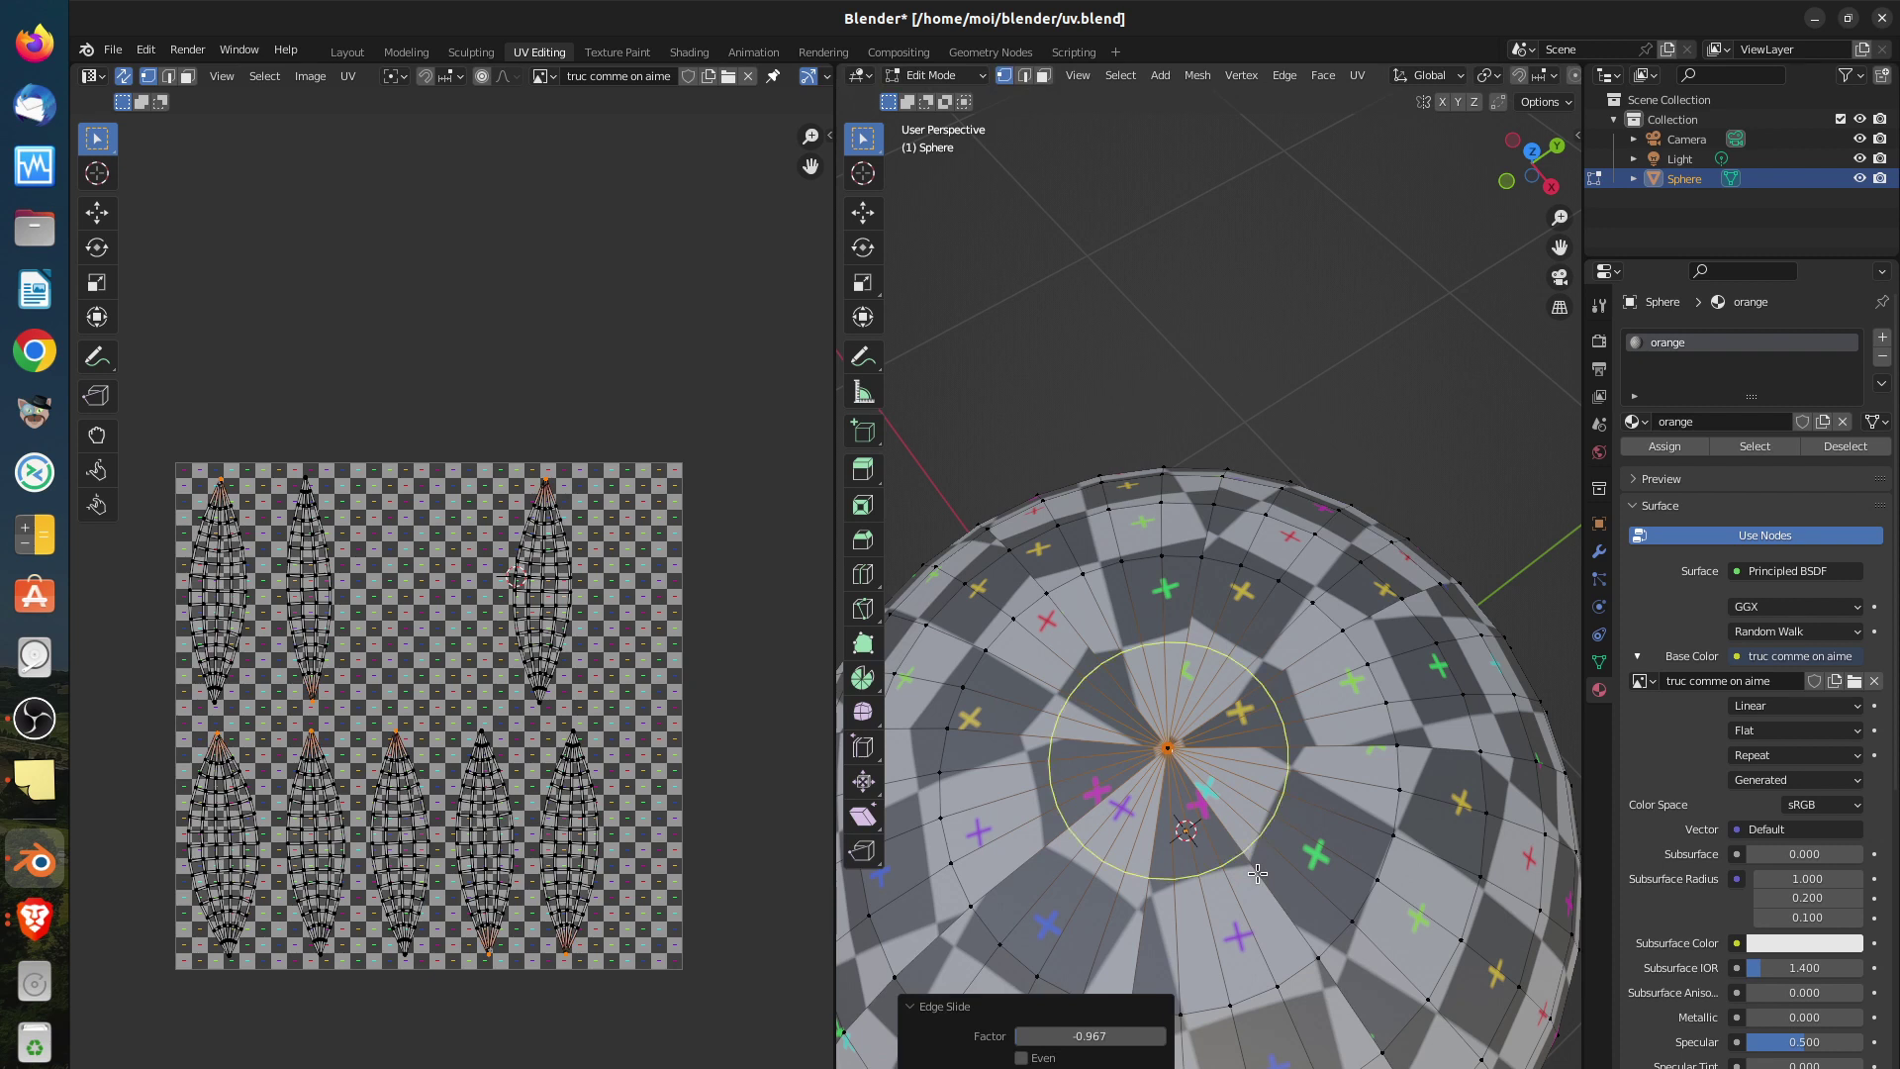
# Cancel the slide of a new loop cut around the top pole, and undo both the cut and the seam ring's edge slide
pyautogui.press('g')
pyautogui.press('g')
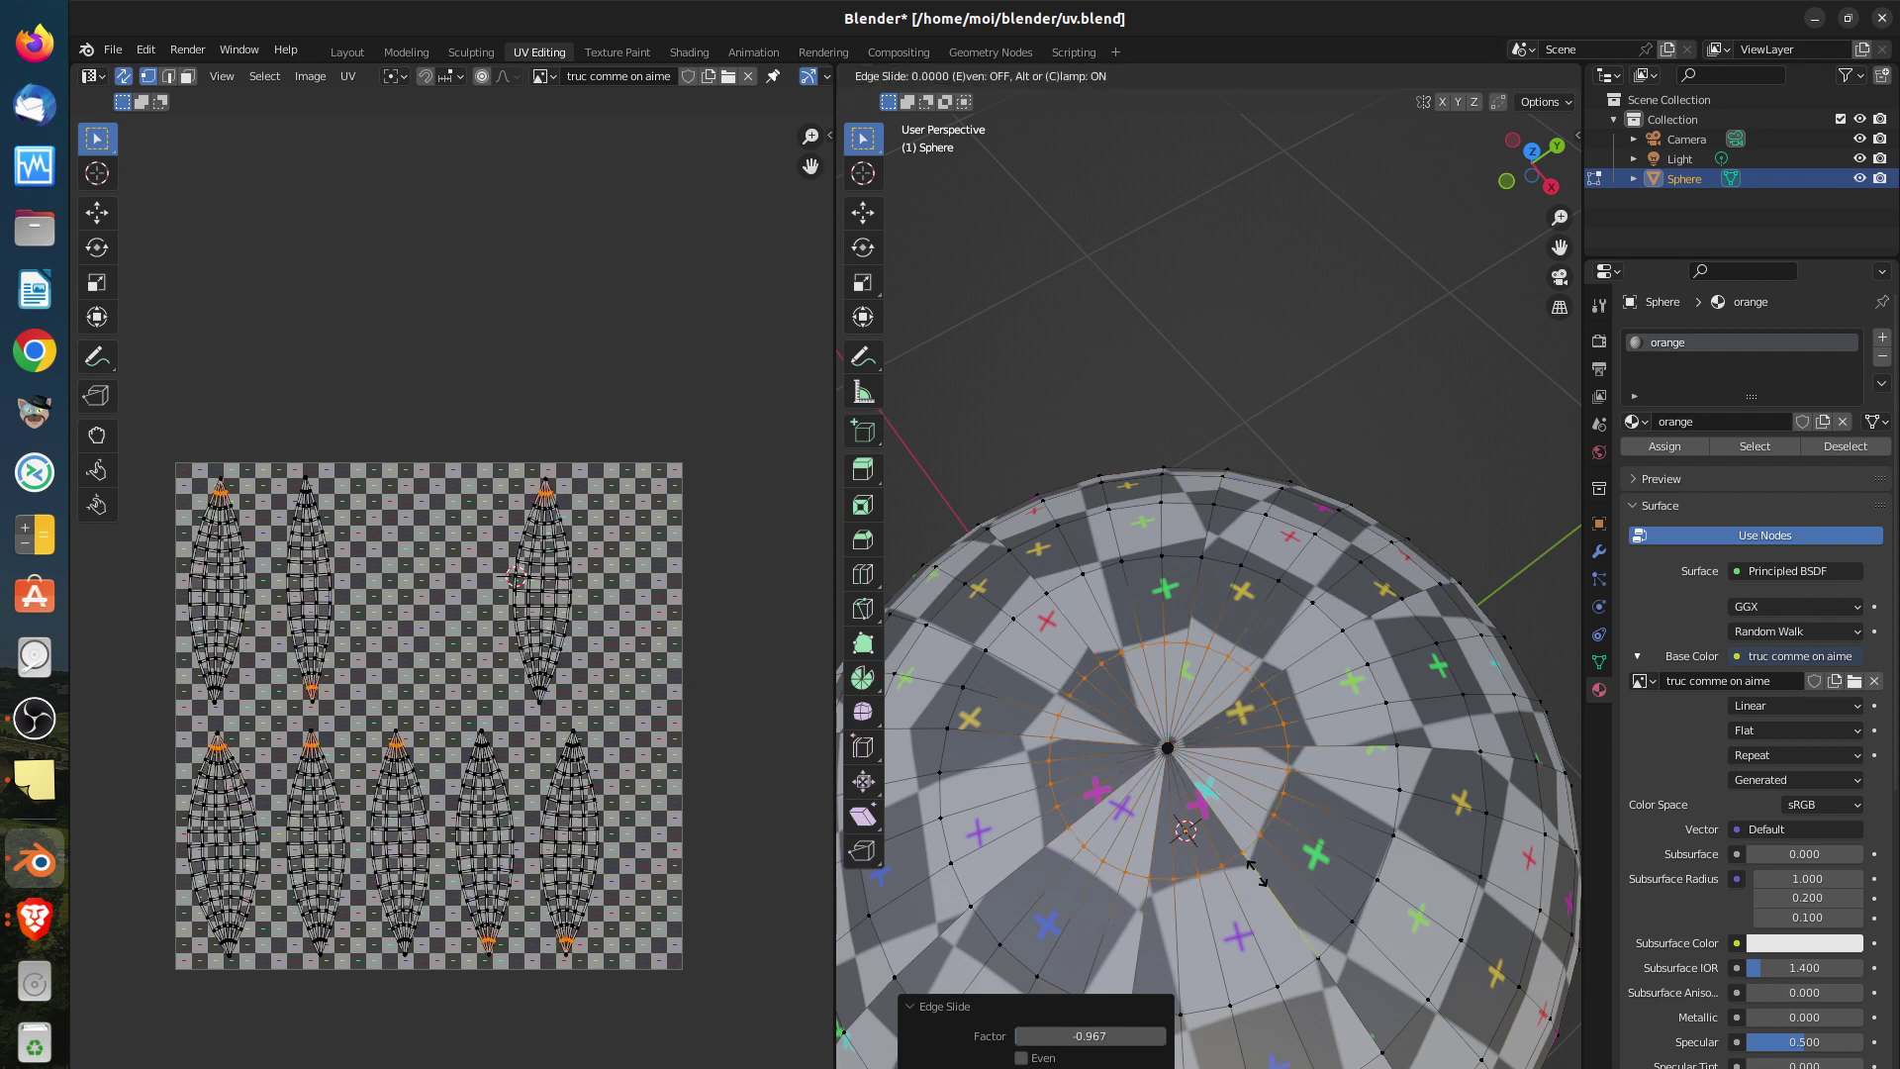
pyautogui.press('Escape')
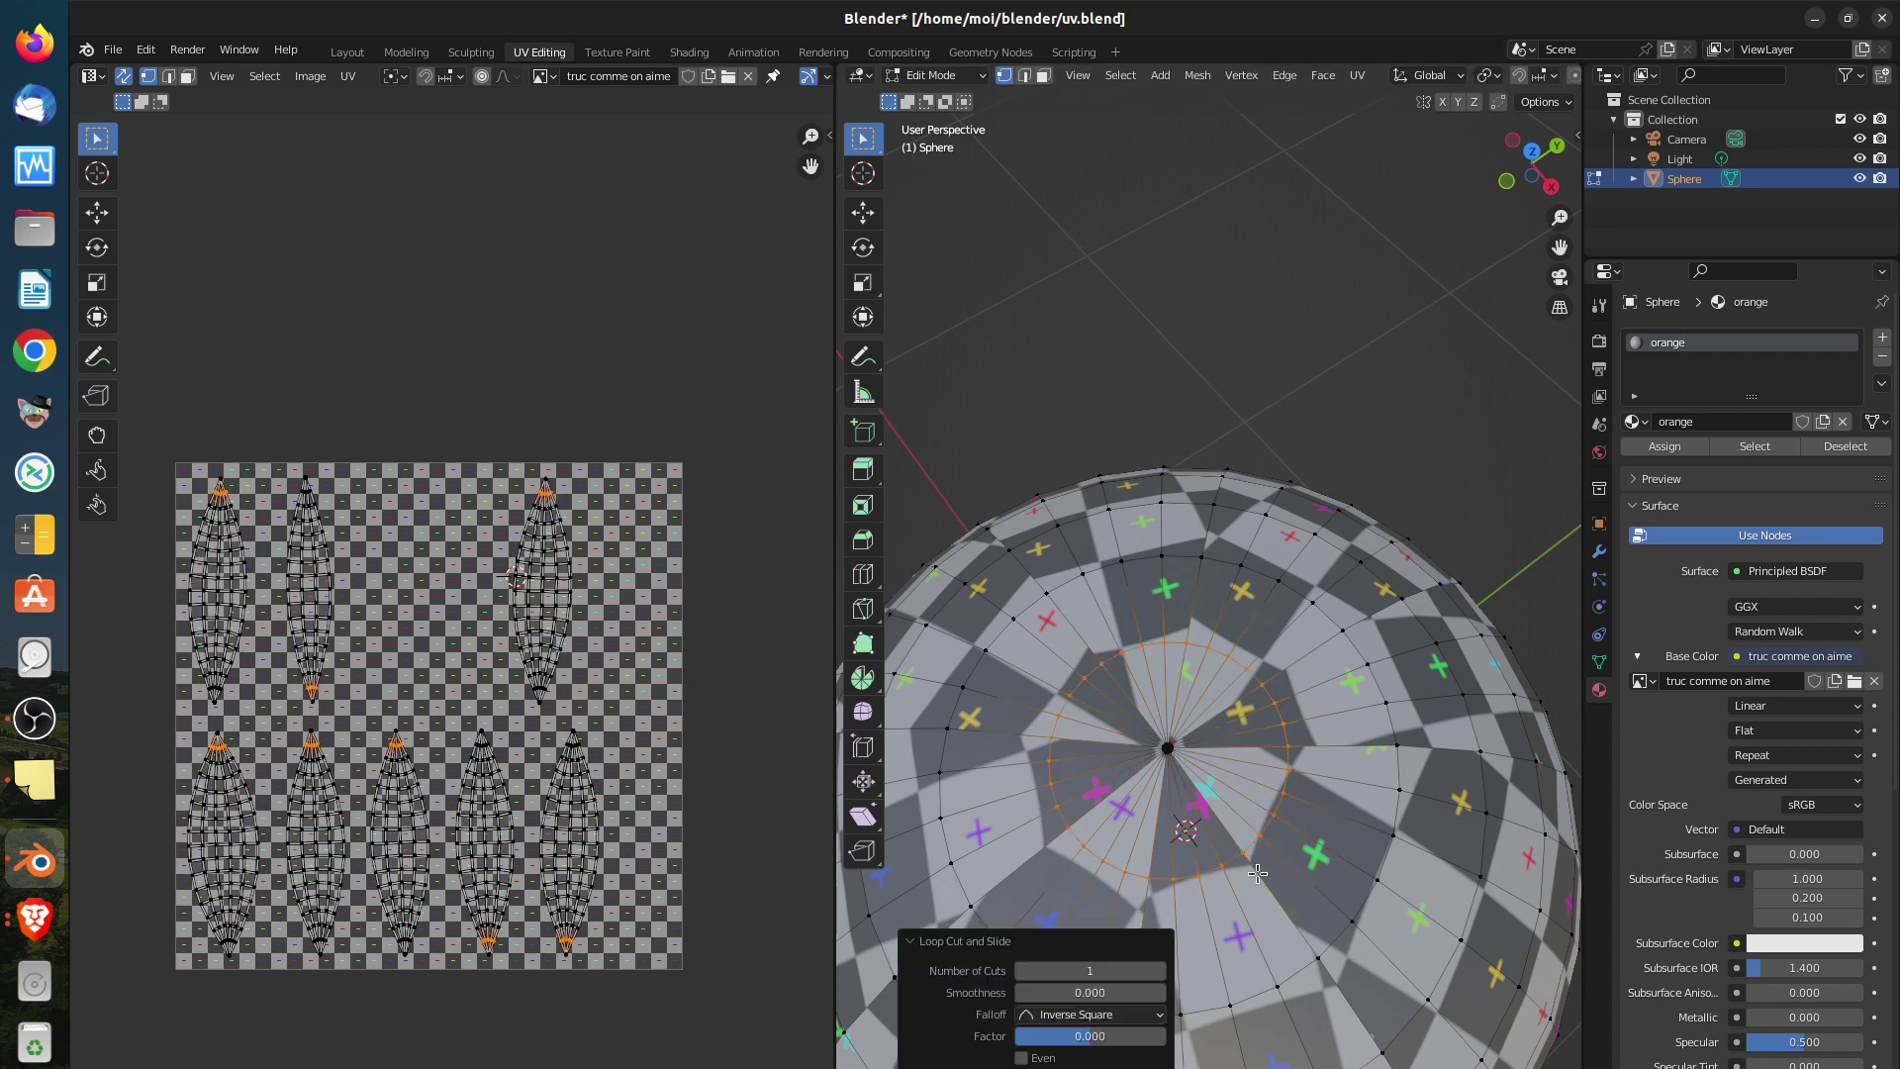
pyautogui.hotkey('ctrl', 'z')
pyautogui.hotkey('ctrl', 'z')
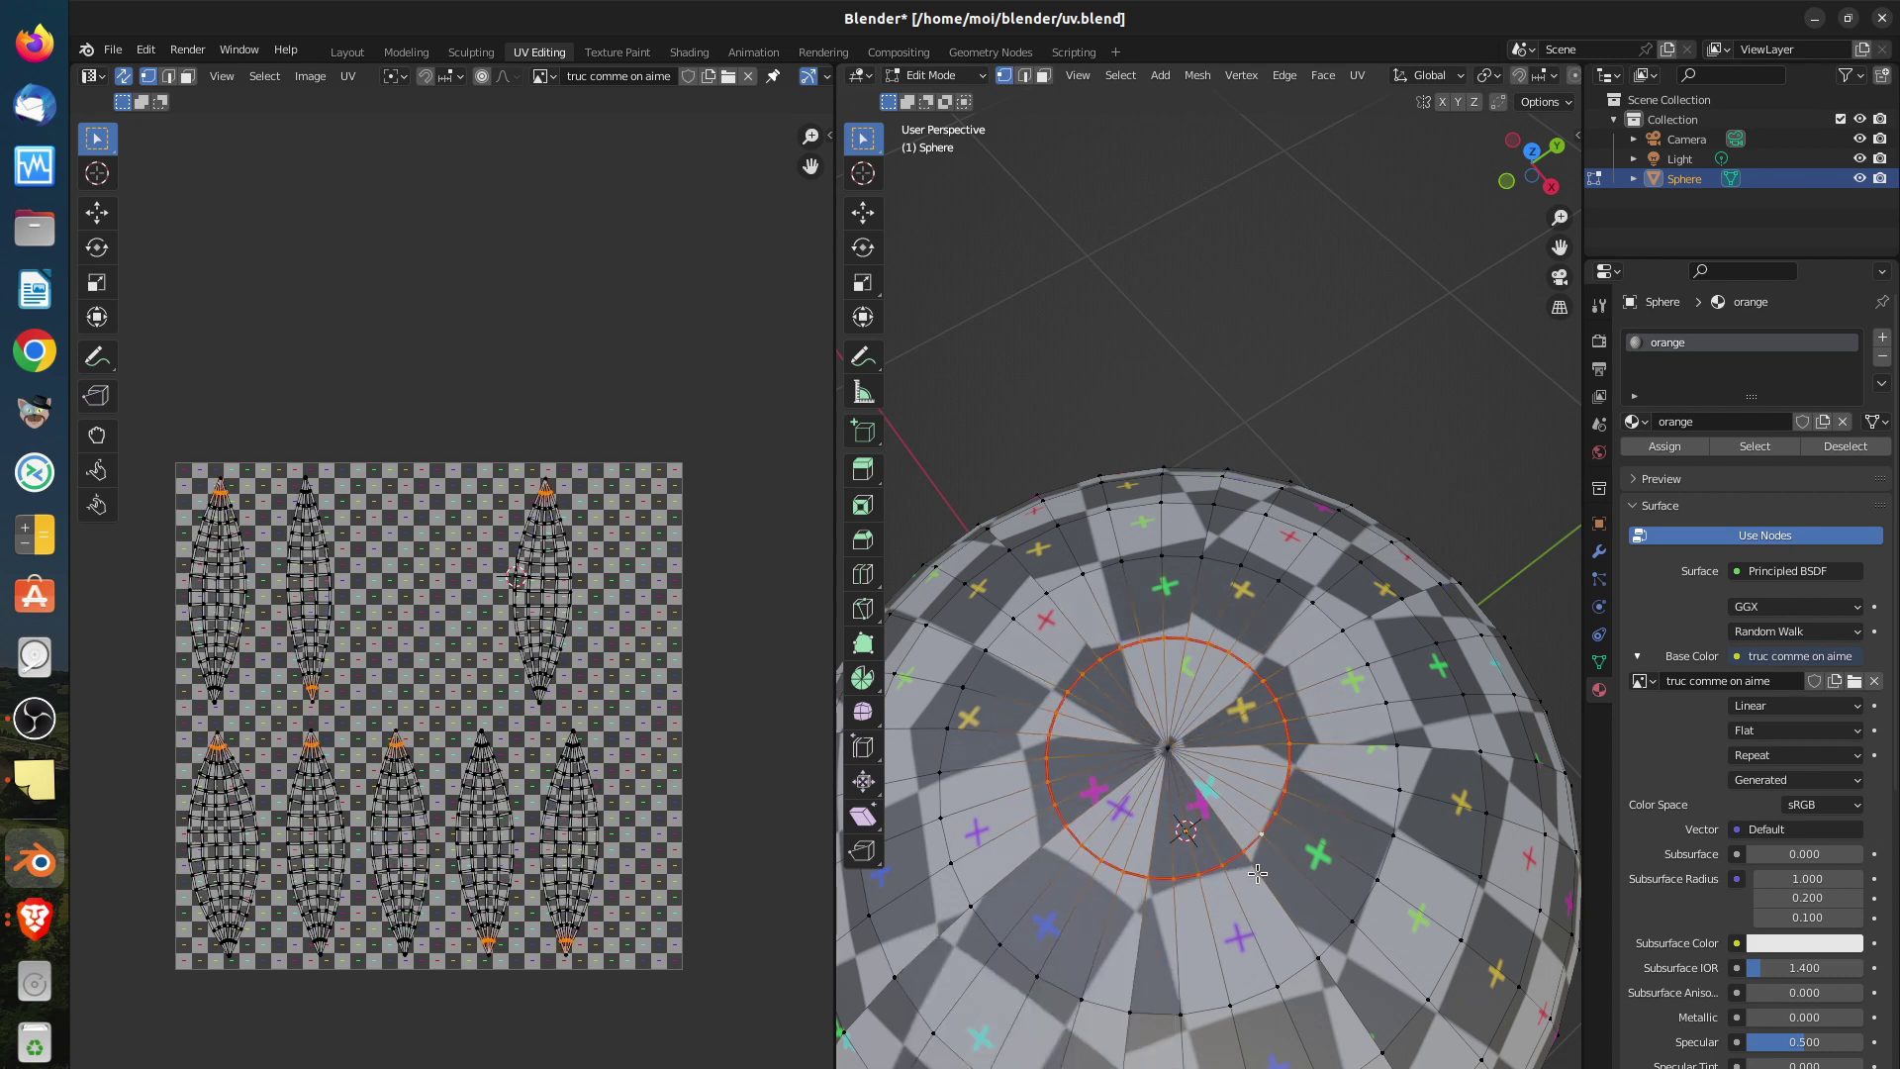
# Add a single loop cut just outside the top pole's seam ring, sliding it toward the ring with a factor of -0.965
pyautogui.hotkey('ctrl', 'r')
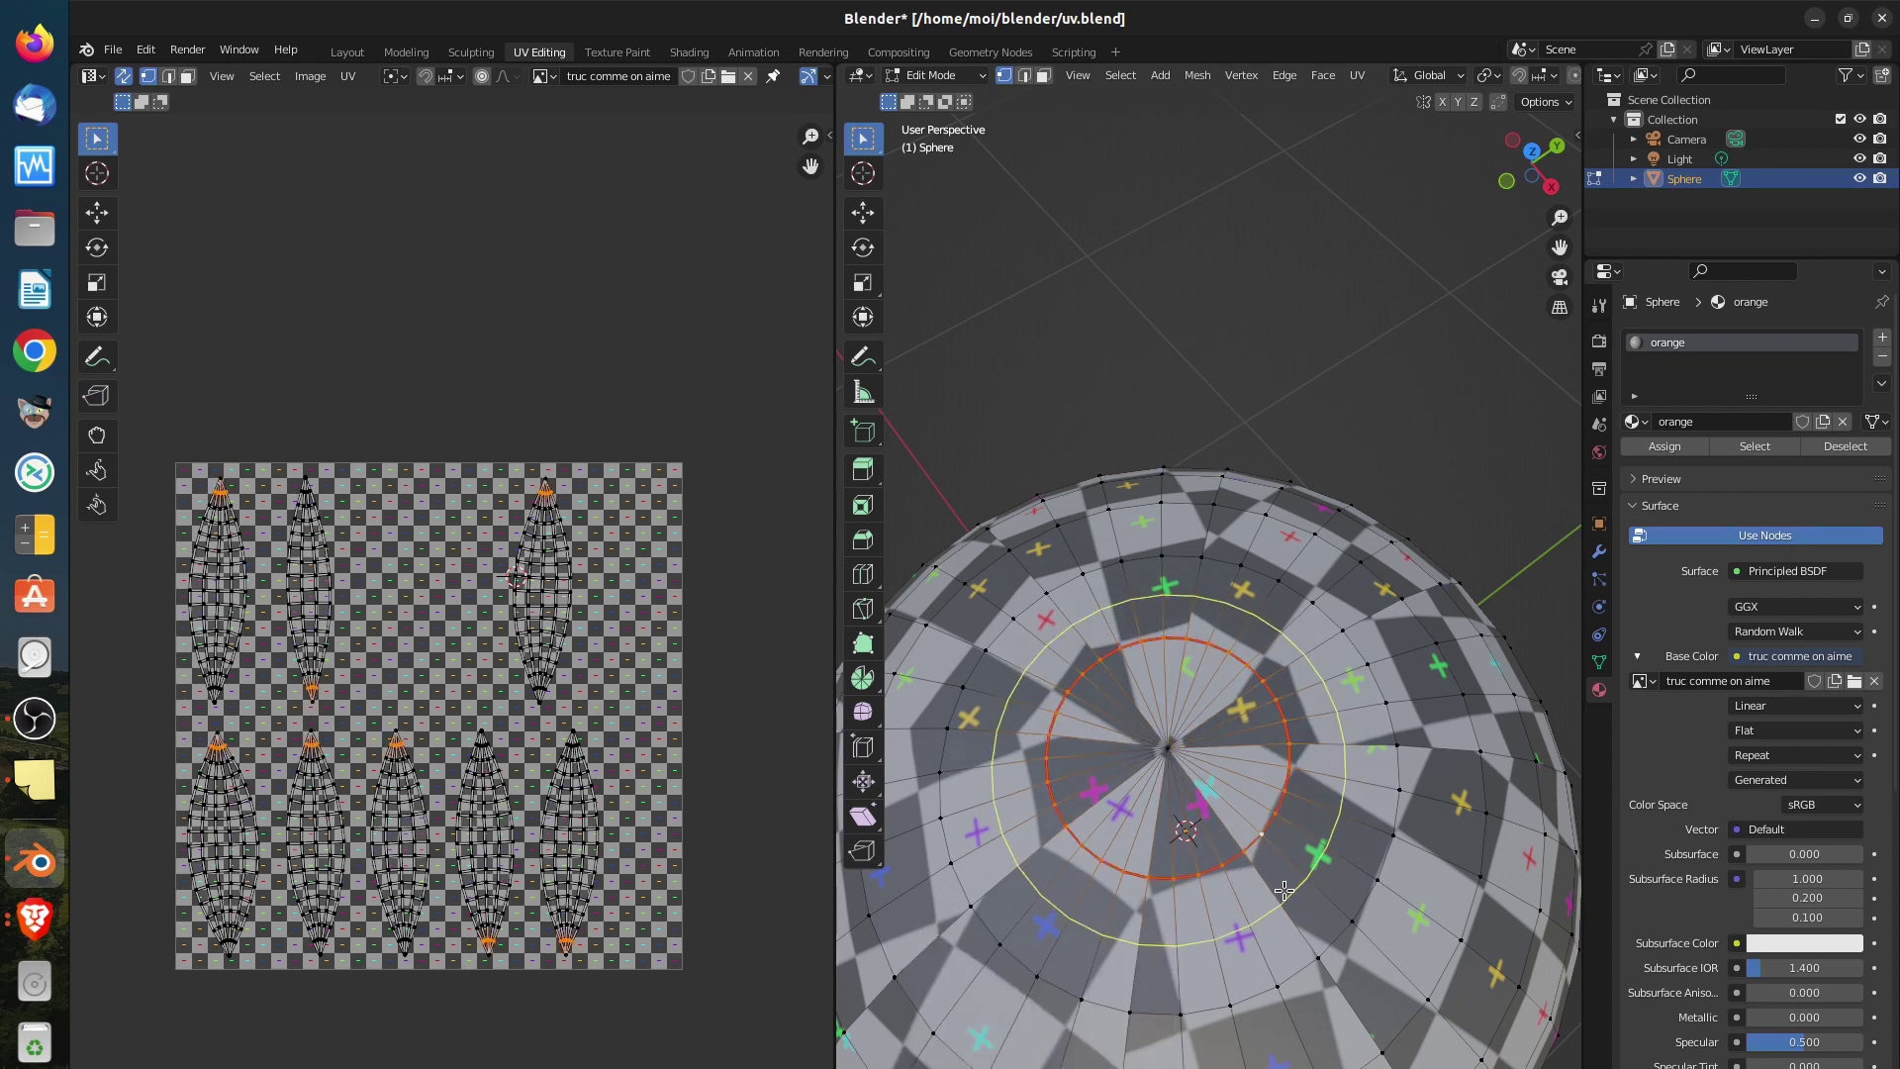
pyautogui.click(1283, 890)
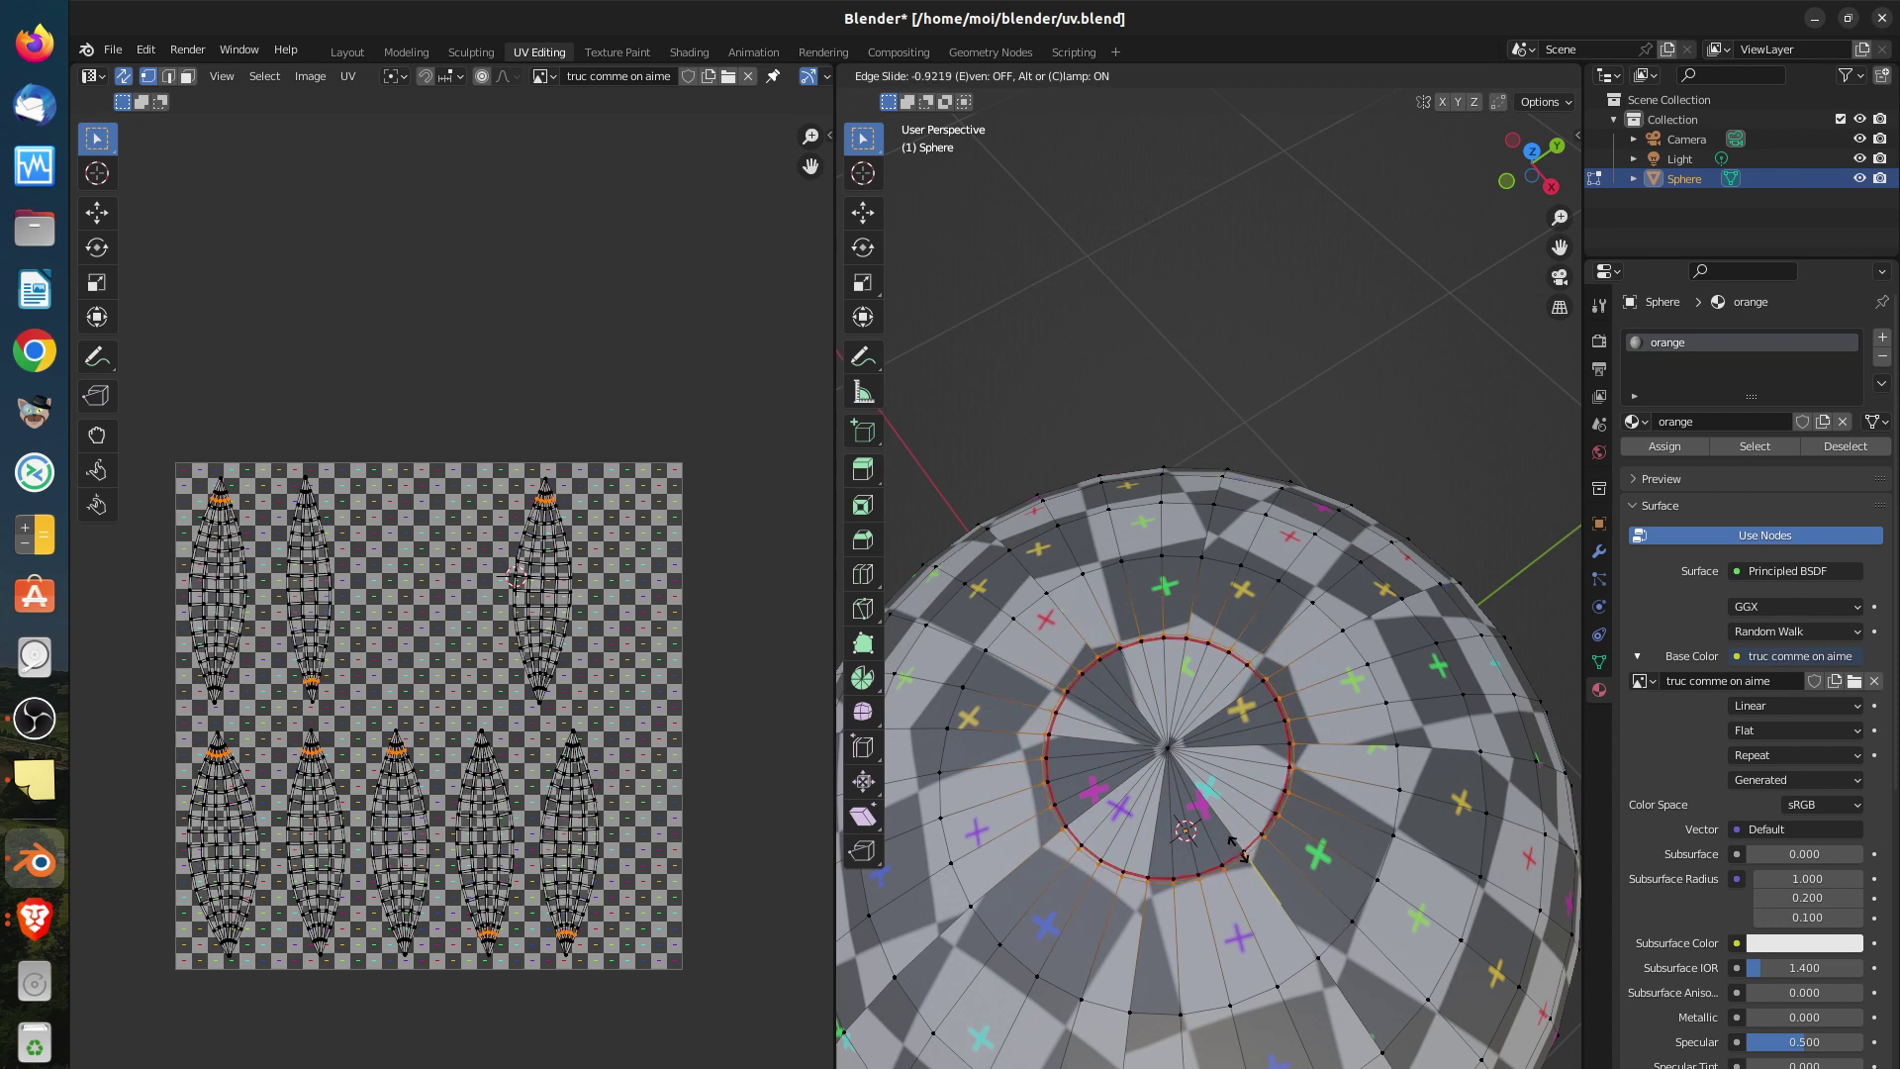
pyautogui.click(1233, 844)
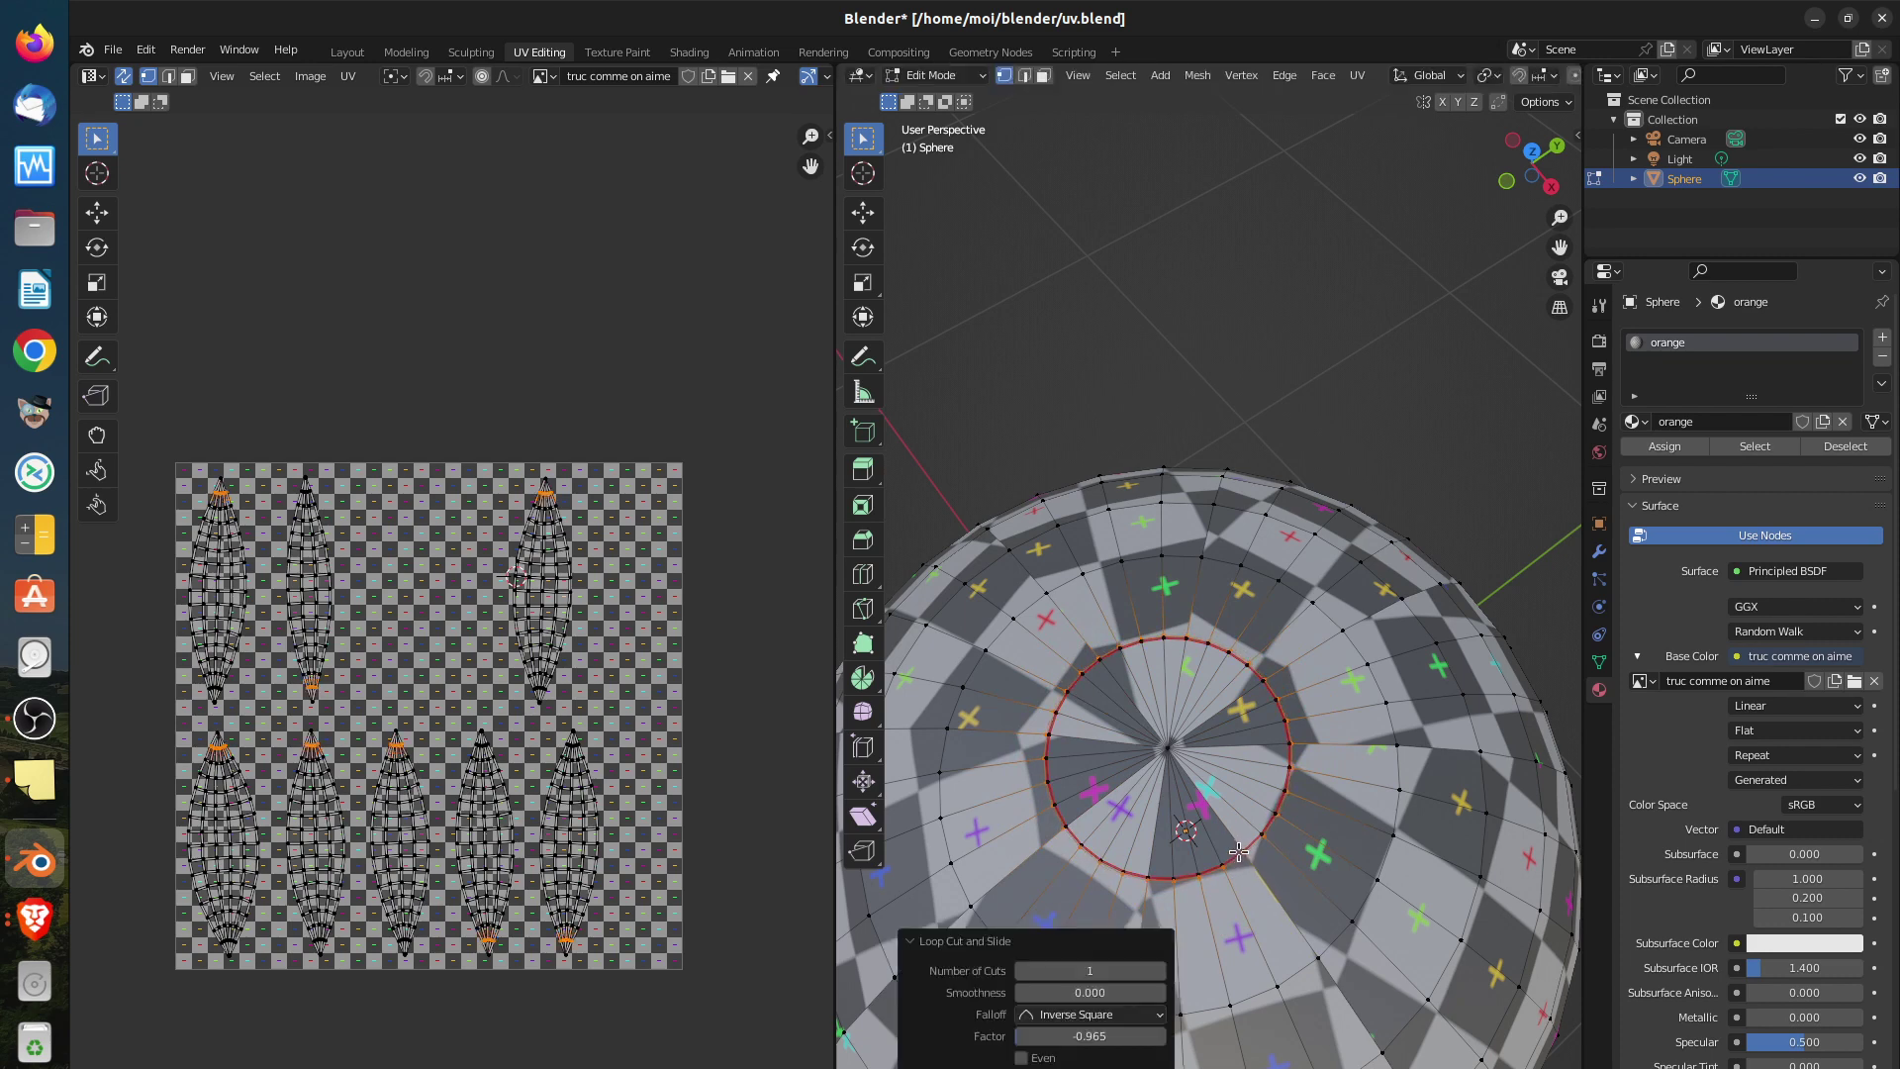
# Select the top pole's seam ring and edge-slide it all the way into the pole with a factor of -1.000
pyautogui.keyDown('alt'); pyautogui.click(1234, 849); pyautogui.keyUp('alt')
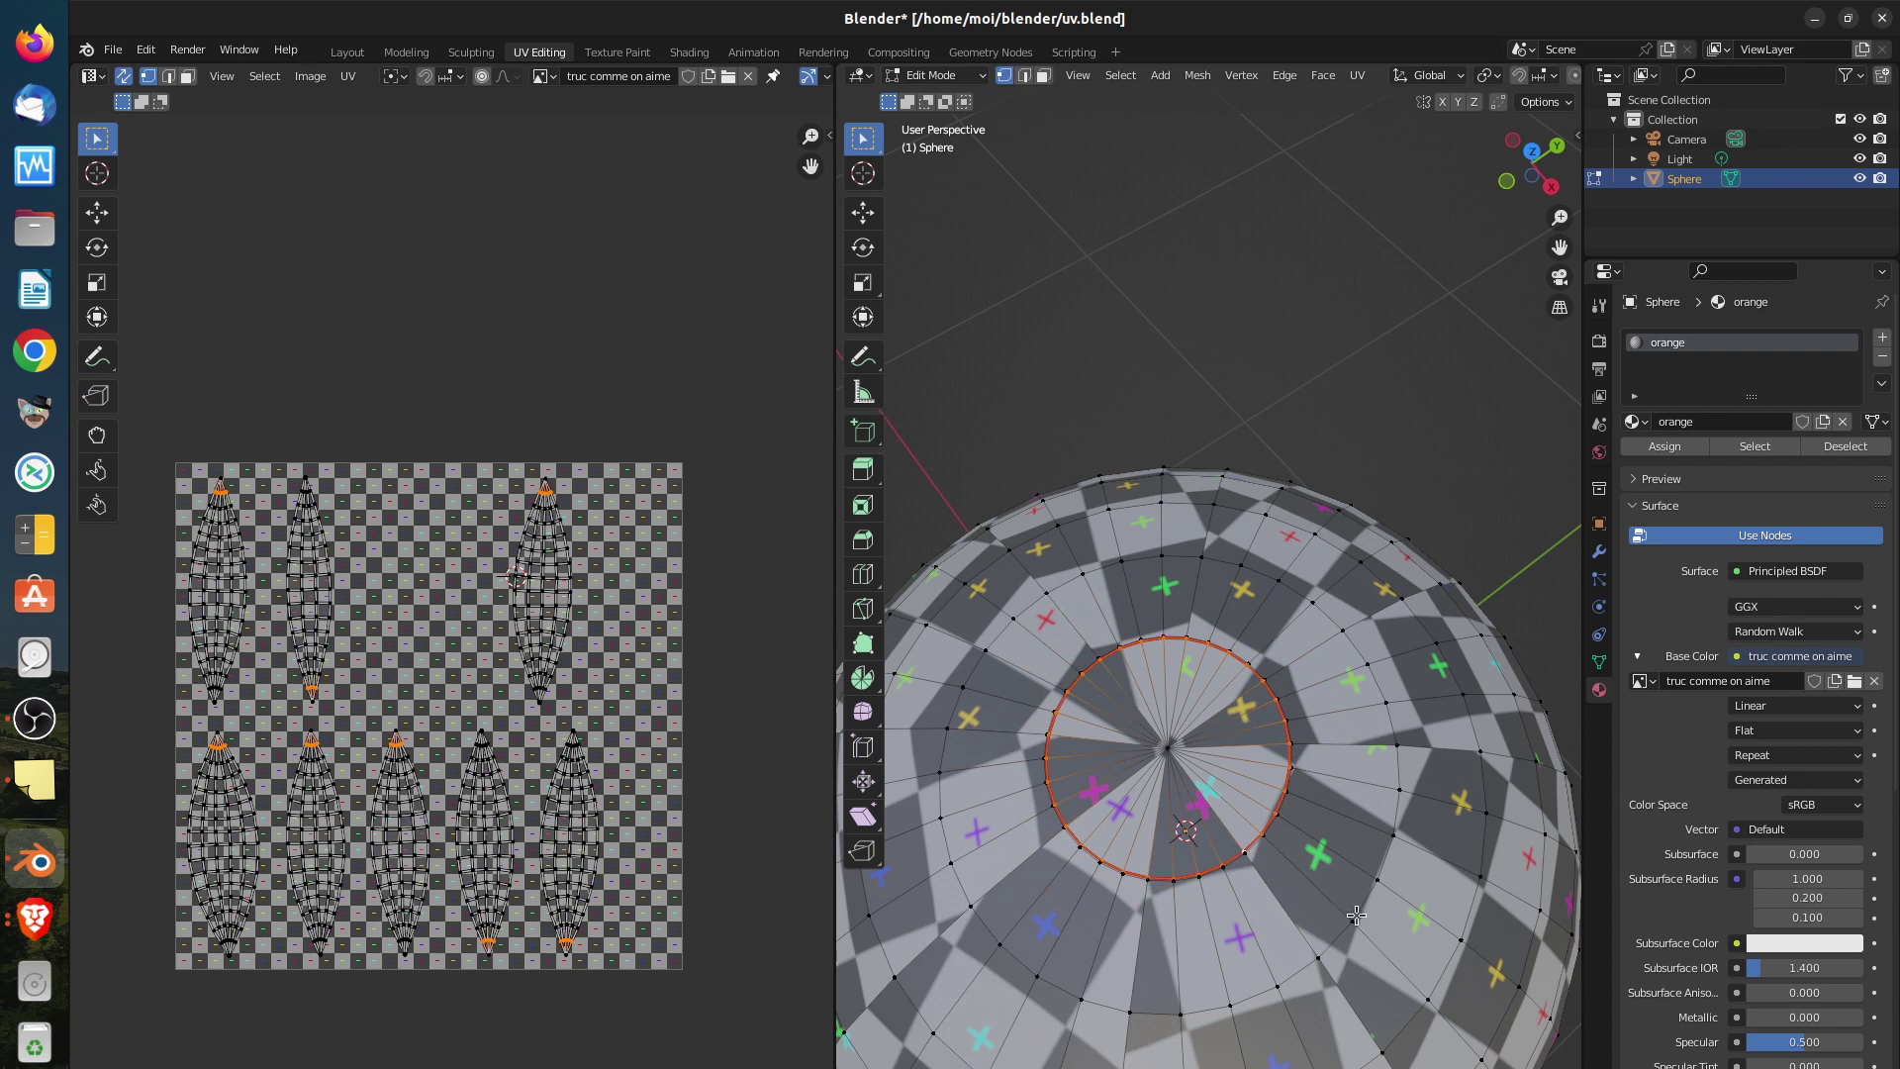
pyautogui.press('g')
pyautogui.press('g')
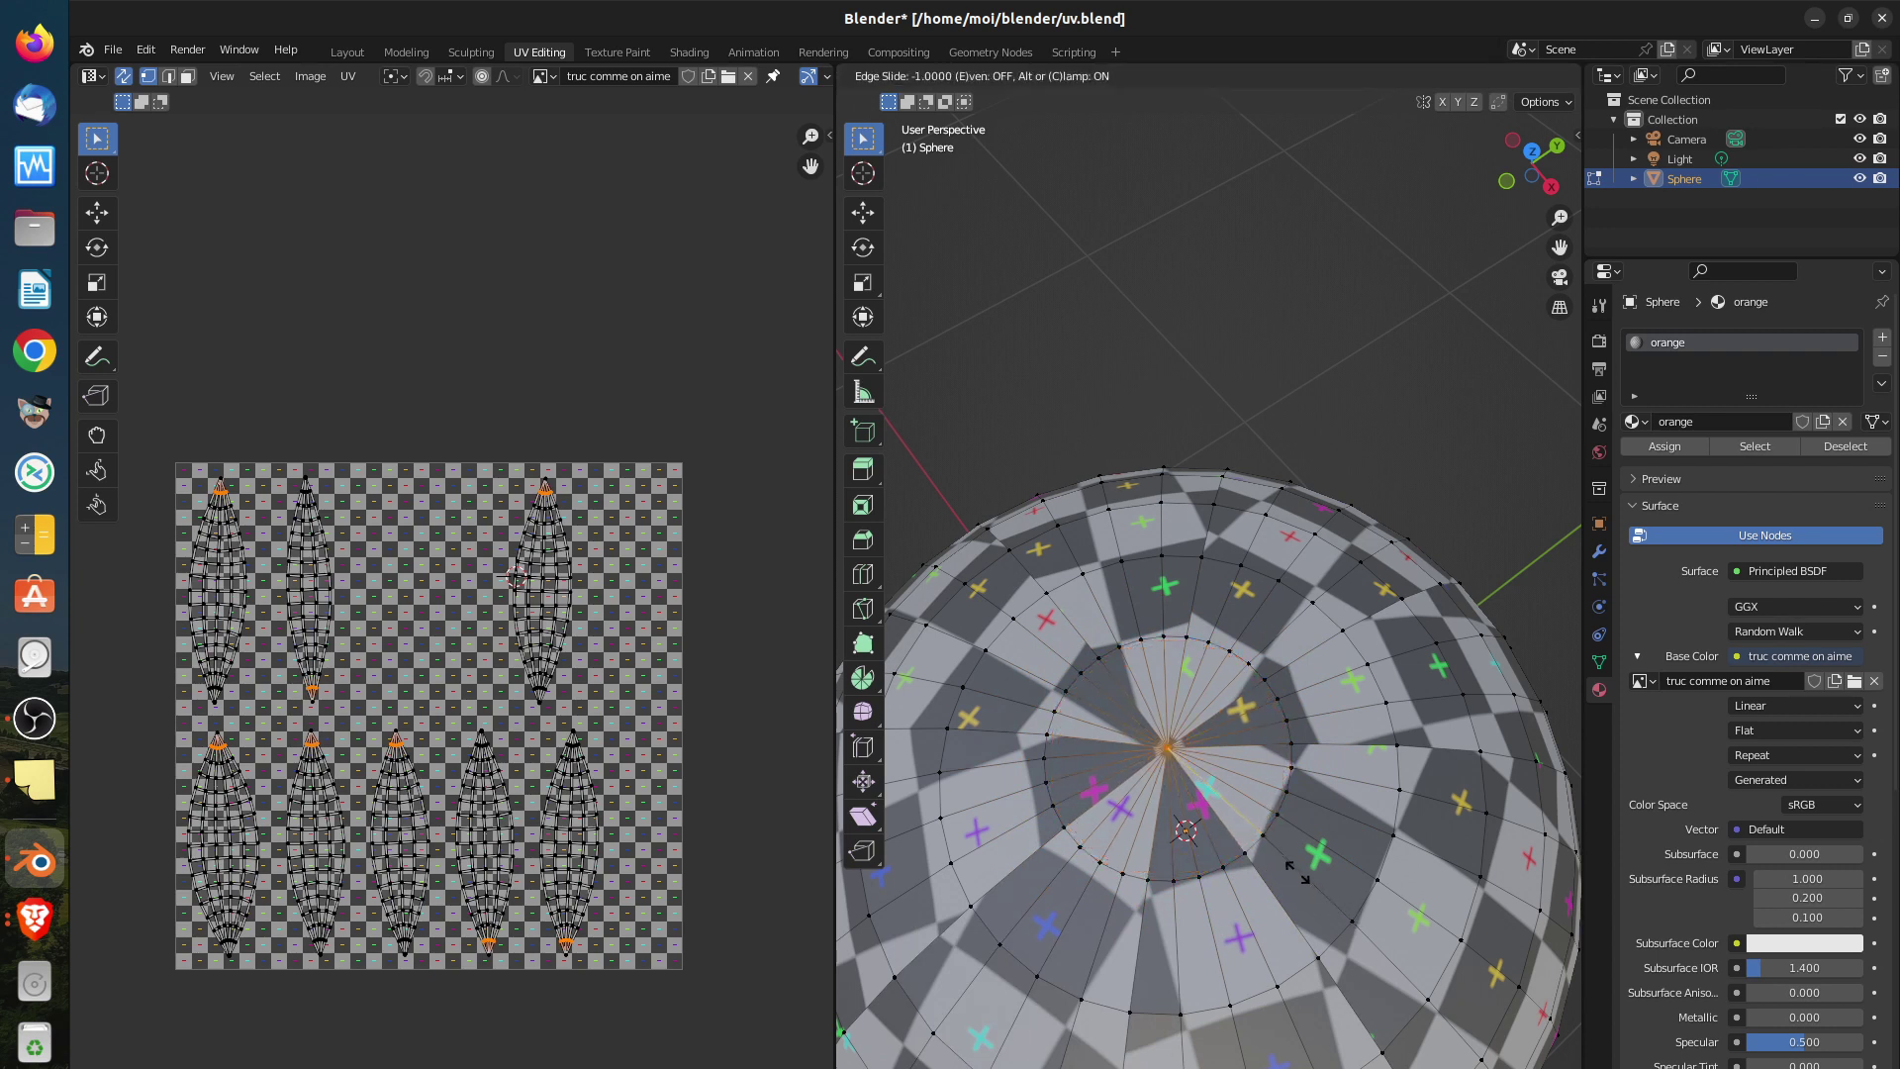
pyautogui.click(1289, 868)
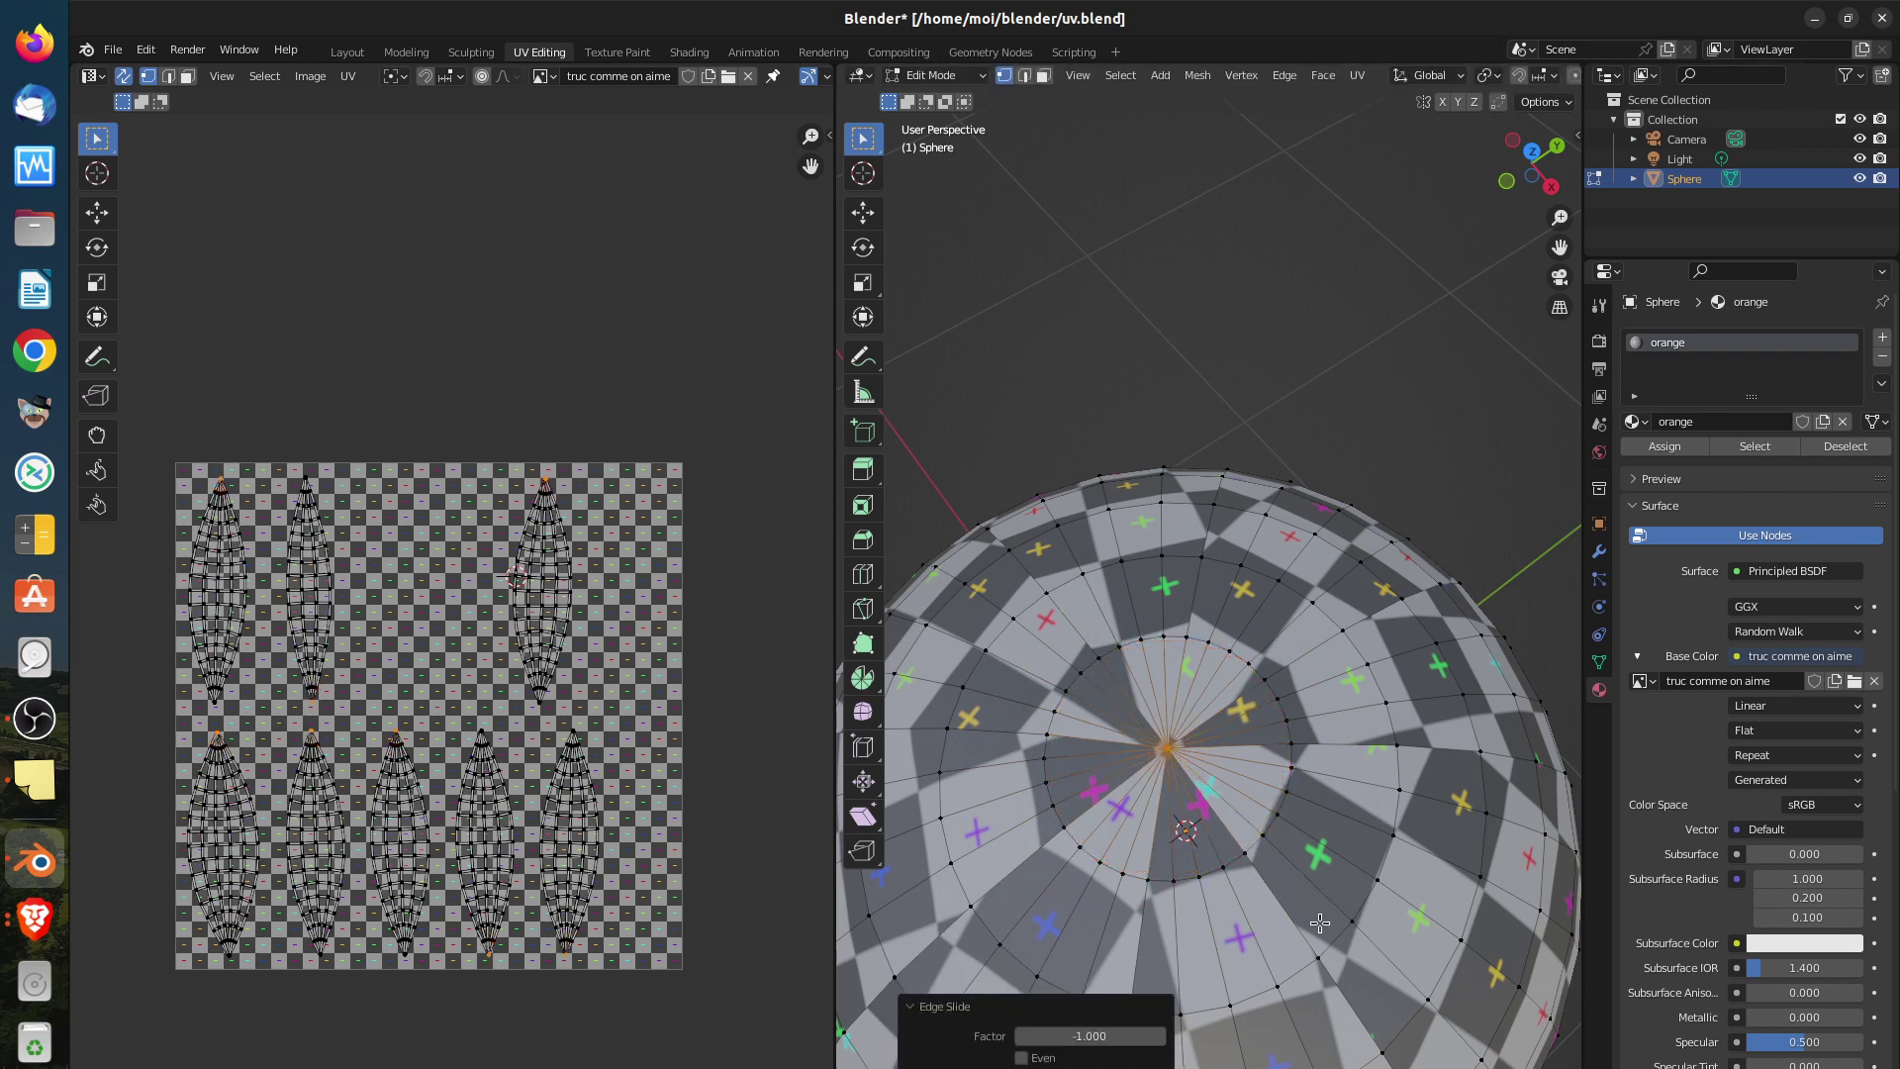
# Edge-slide the collapsed seam ring slightly back out from the top pole with a factor of 0.042
pyautogui.scroll(2, 1179, 791)
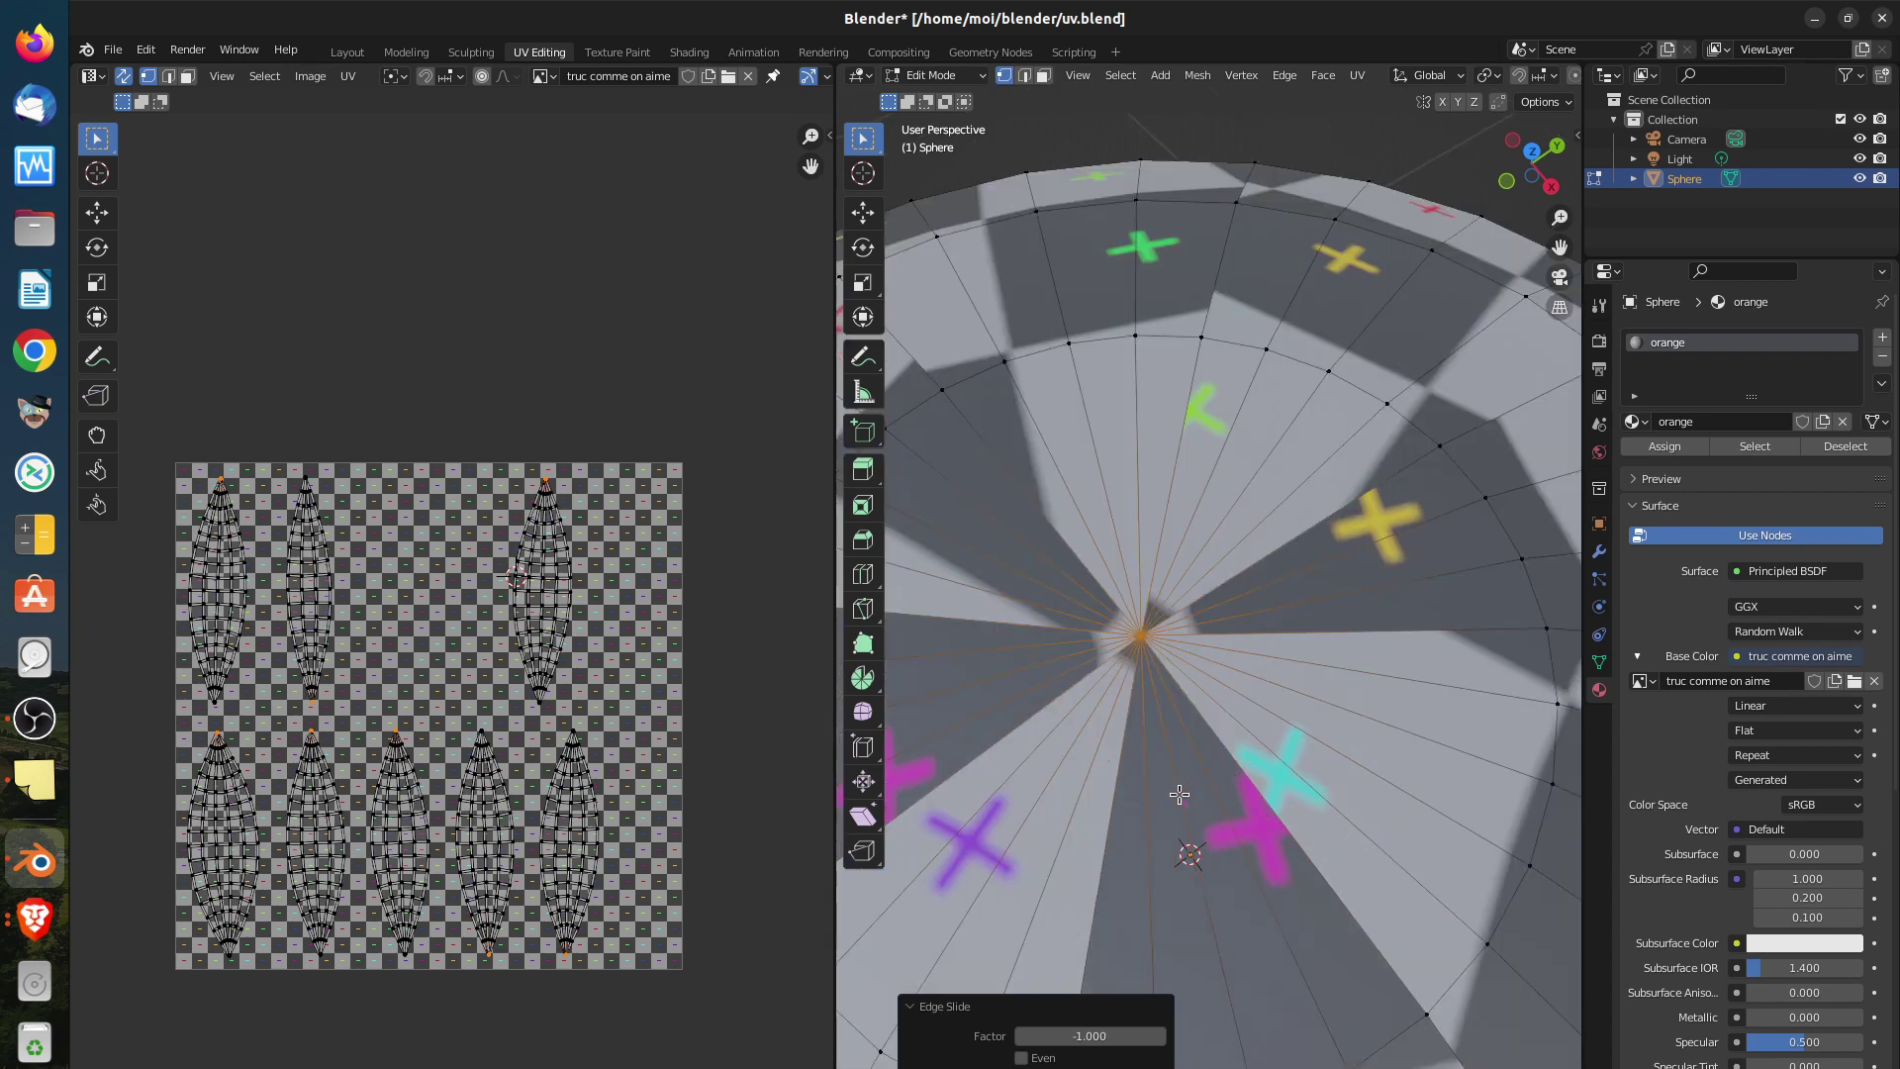
pyautogui.scroll(2, 1153, 674)
pyautogui.press('KP_Decimal')
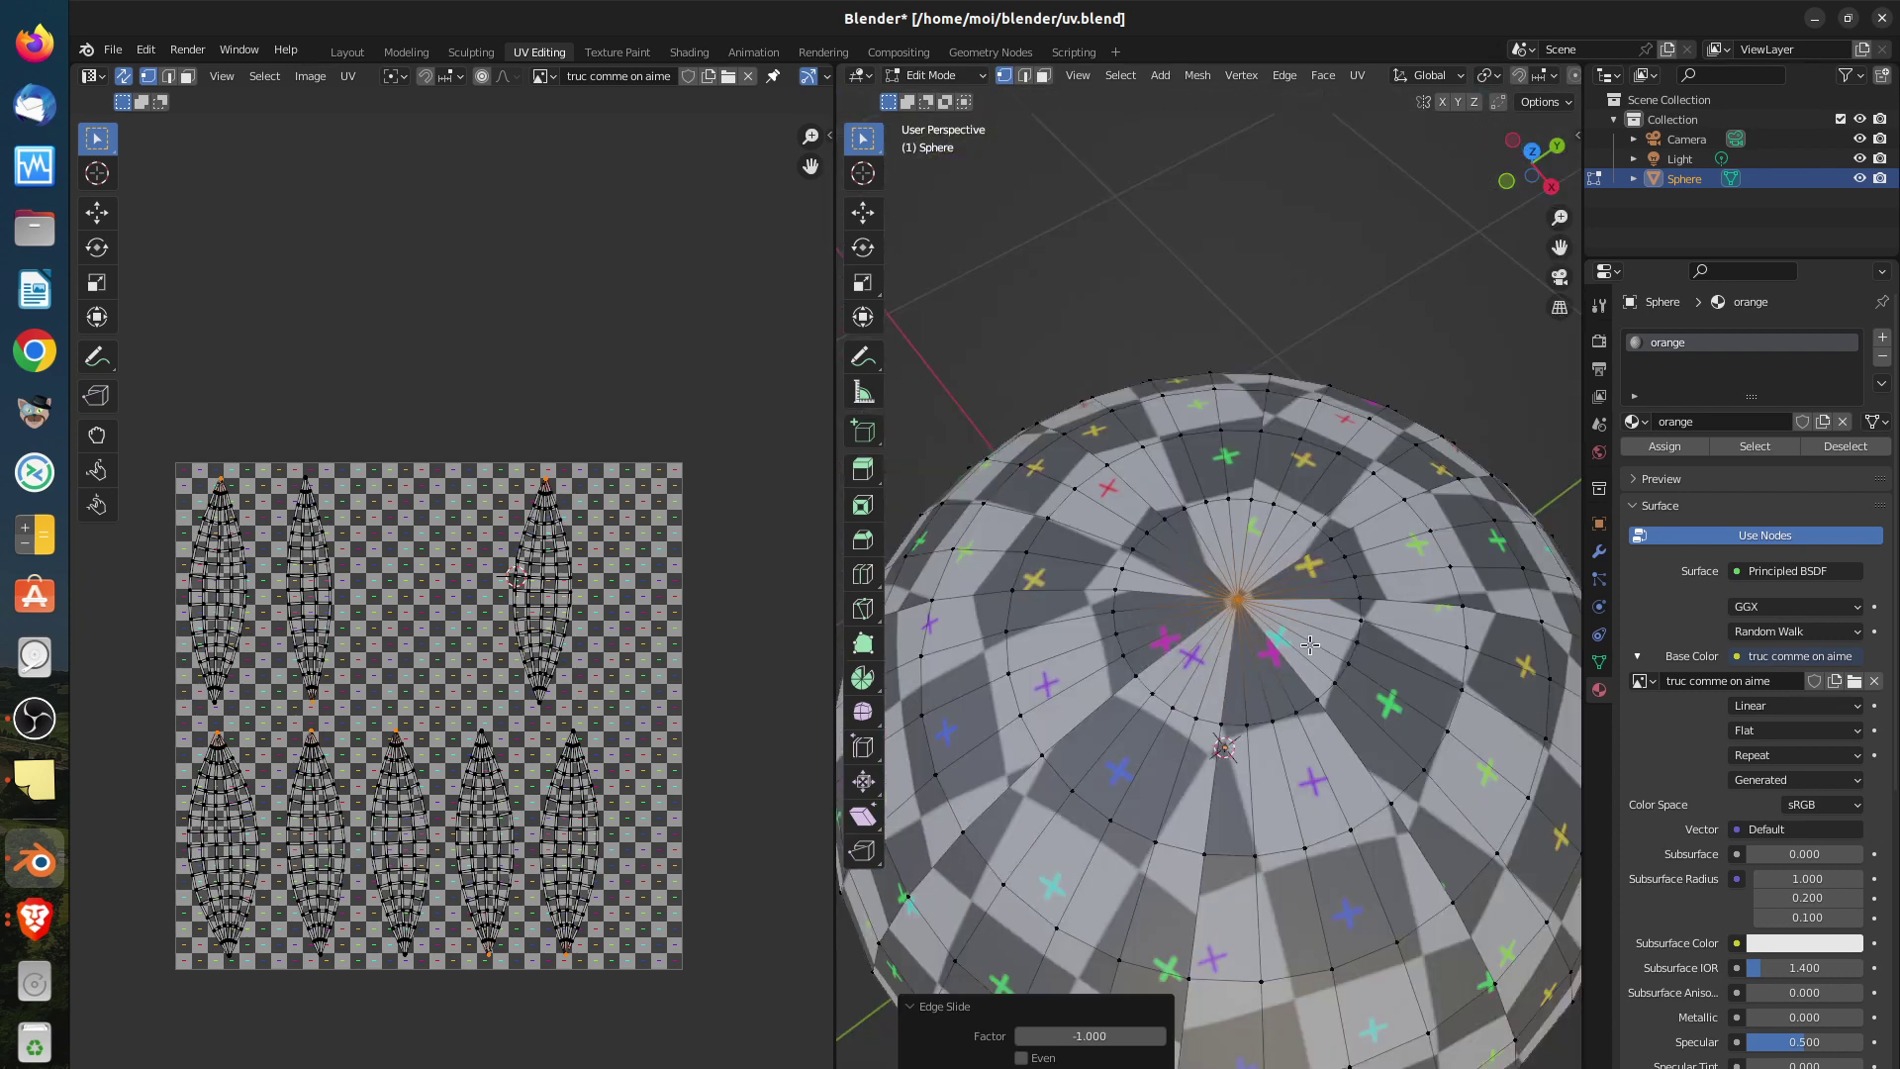
pyautogui.press('g')
pyautogui.press('g')
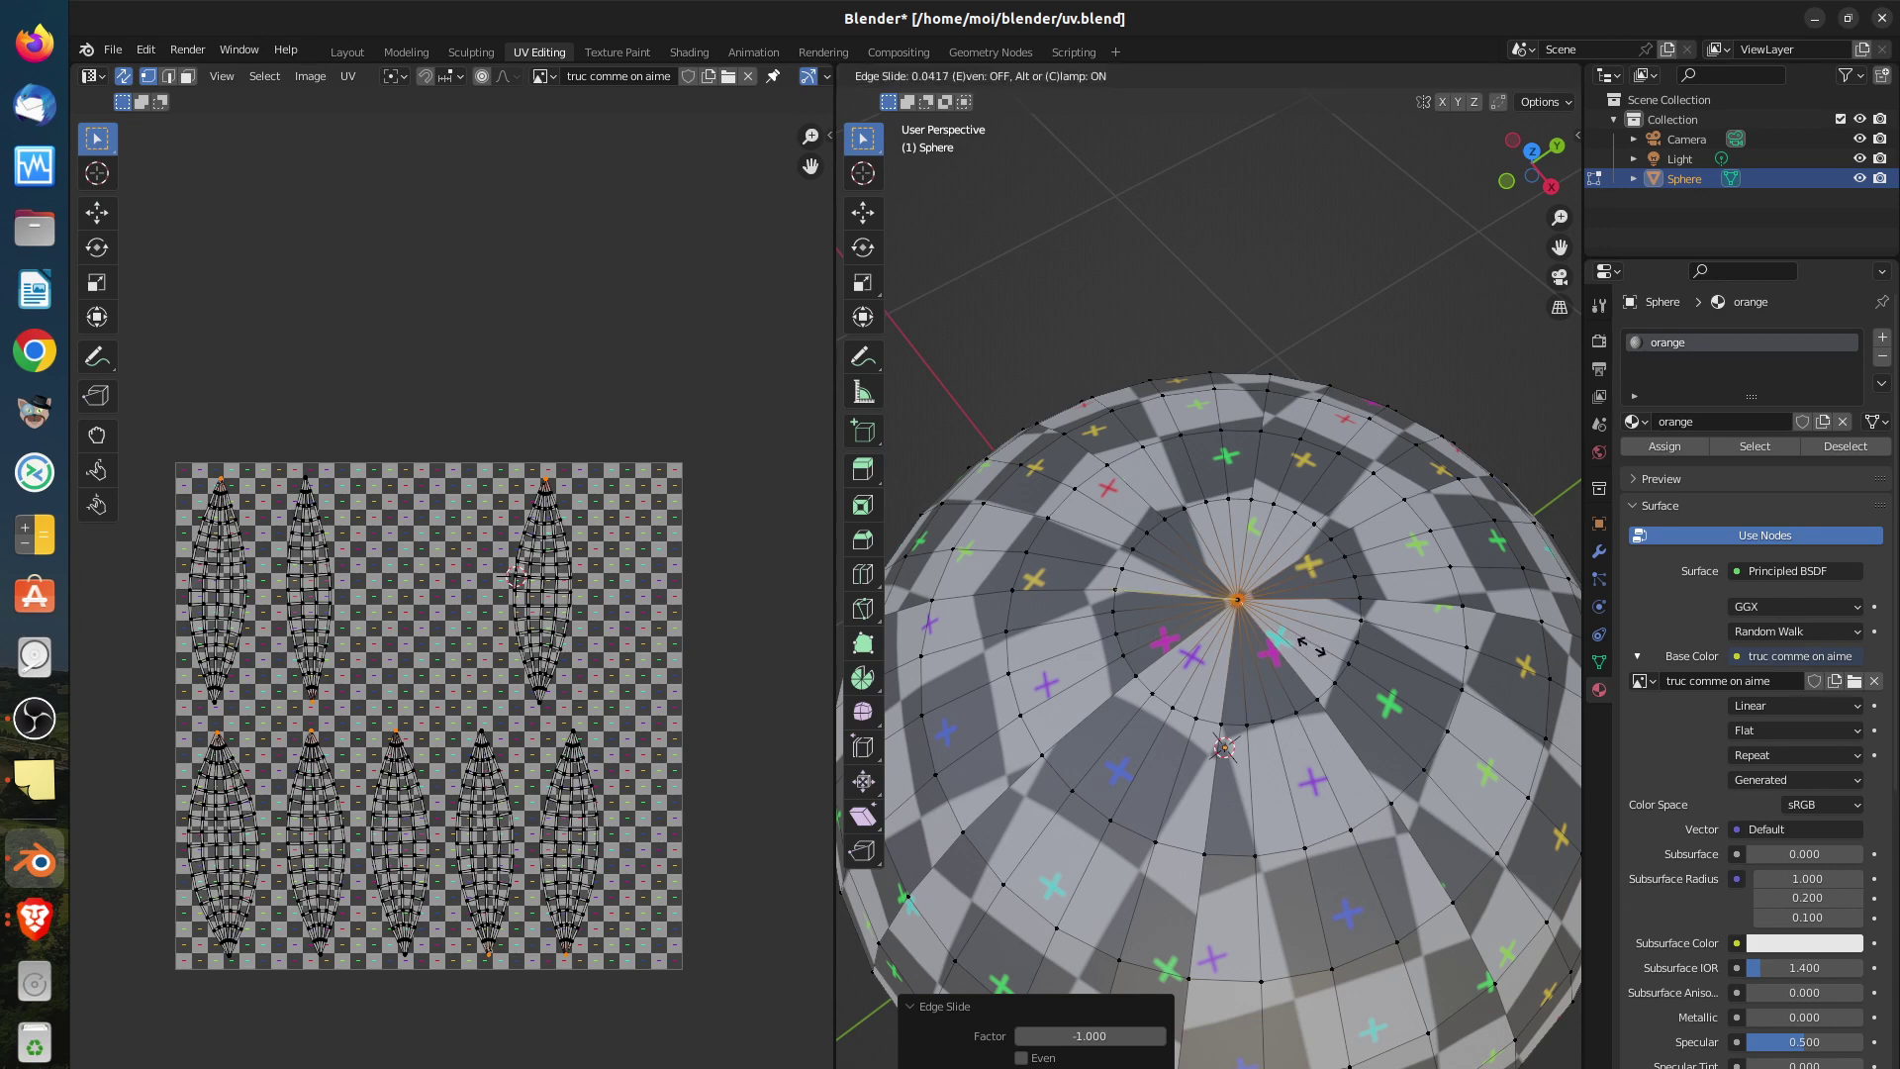
pyautogui.click(1306, 647)
pyautogui.scroll(3, 1242, 604)
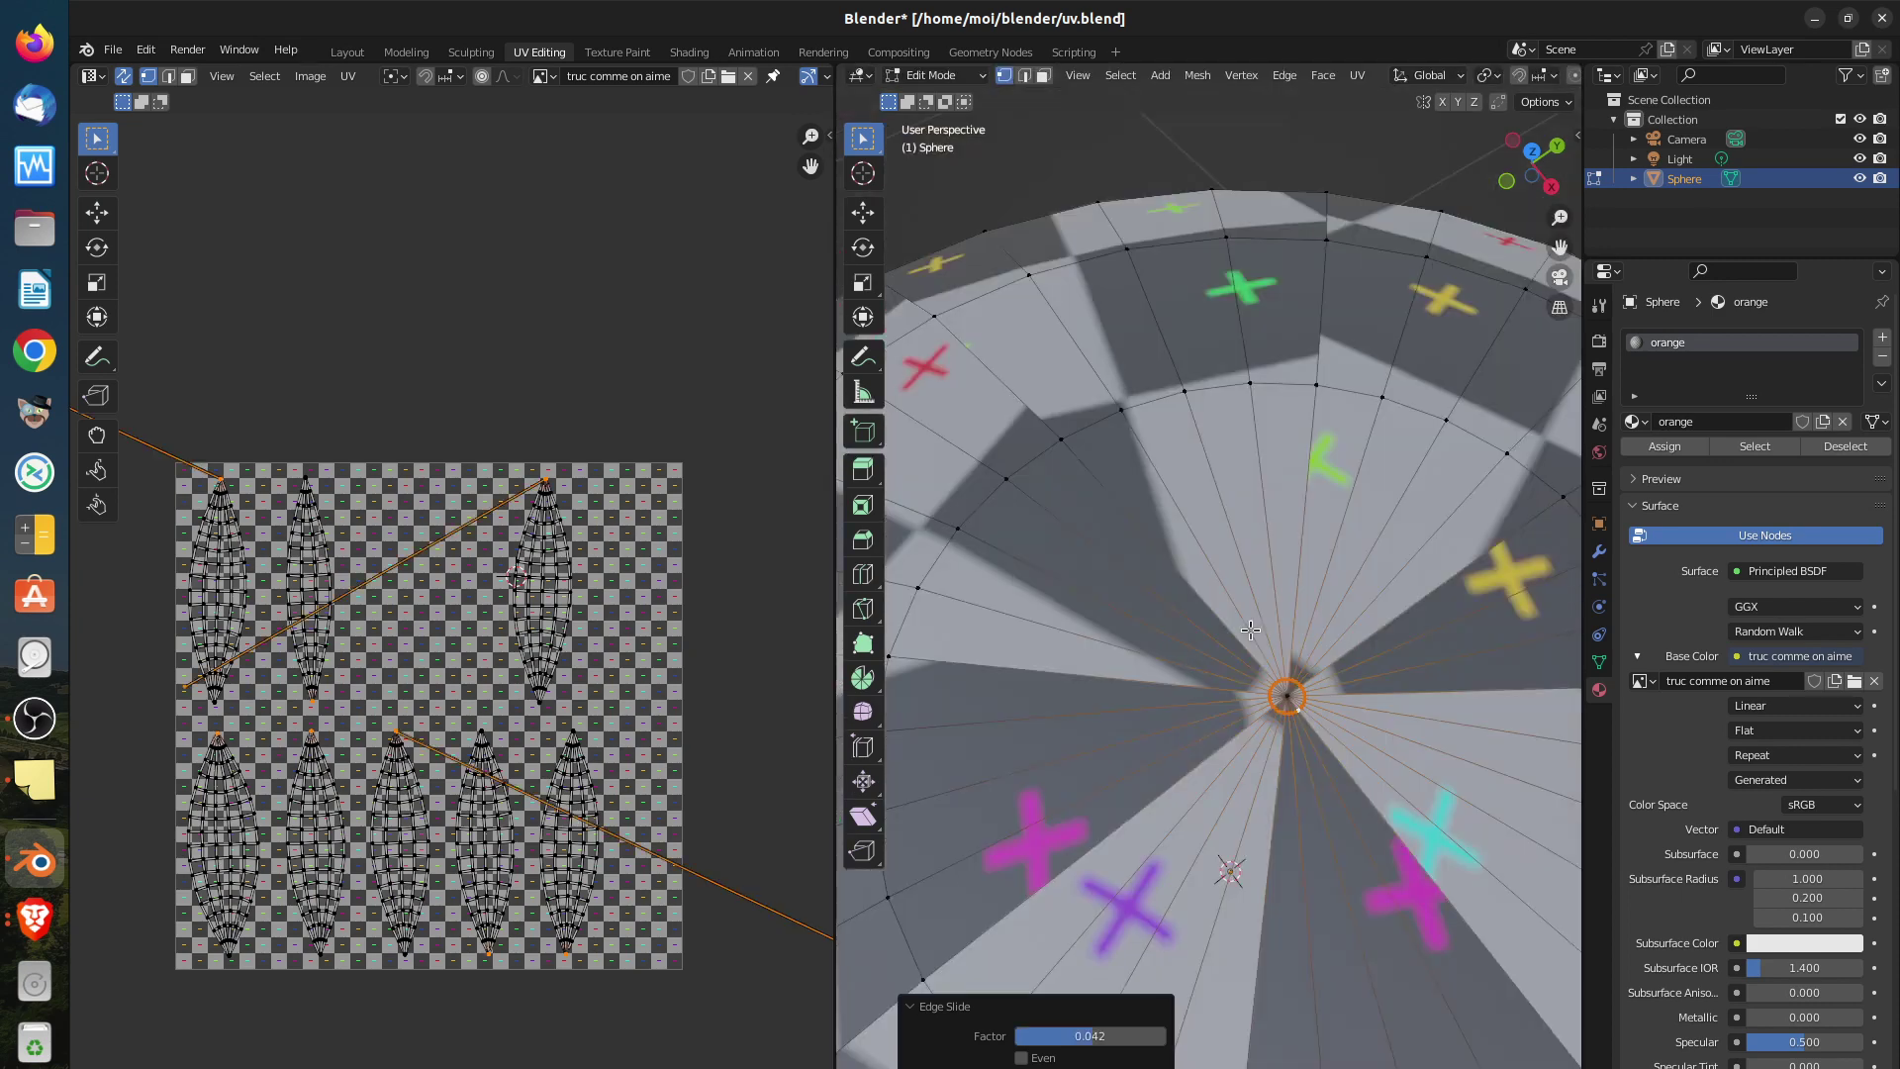
pyautogui.moveTo(1286, 707); pyautogui.dragTo(1283, 712, button='middle')
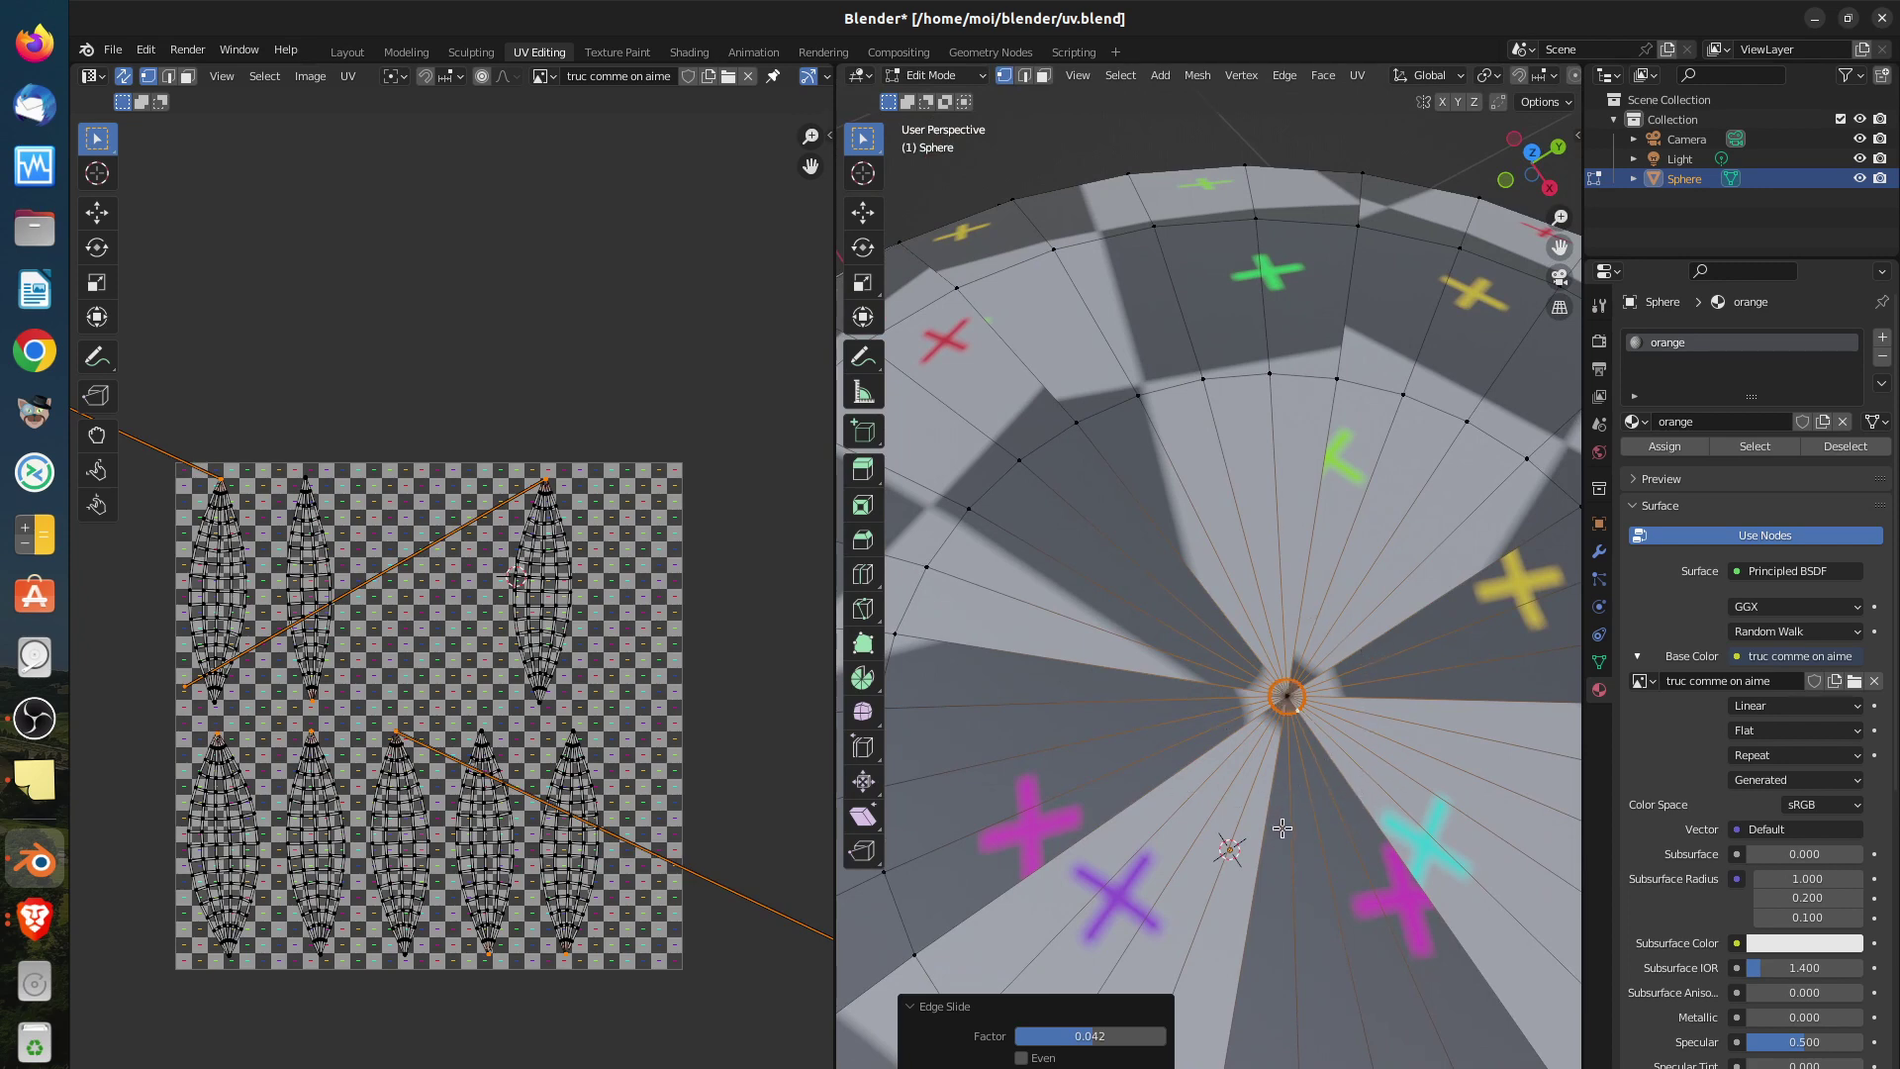
# Select one vertical edge loop running from the top pole to the bottom pole and mark it as a seam
pyautogui.scroll(-8, 1282, 828)
pyautogui.moveTo(1289, 865); pyautogui.dragTo(1309, 898, button='middle')
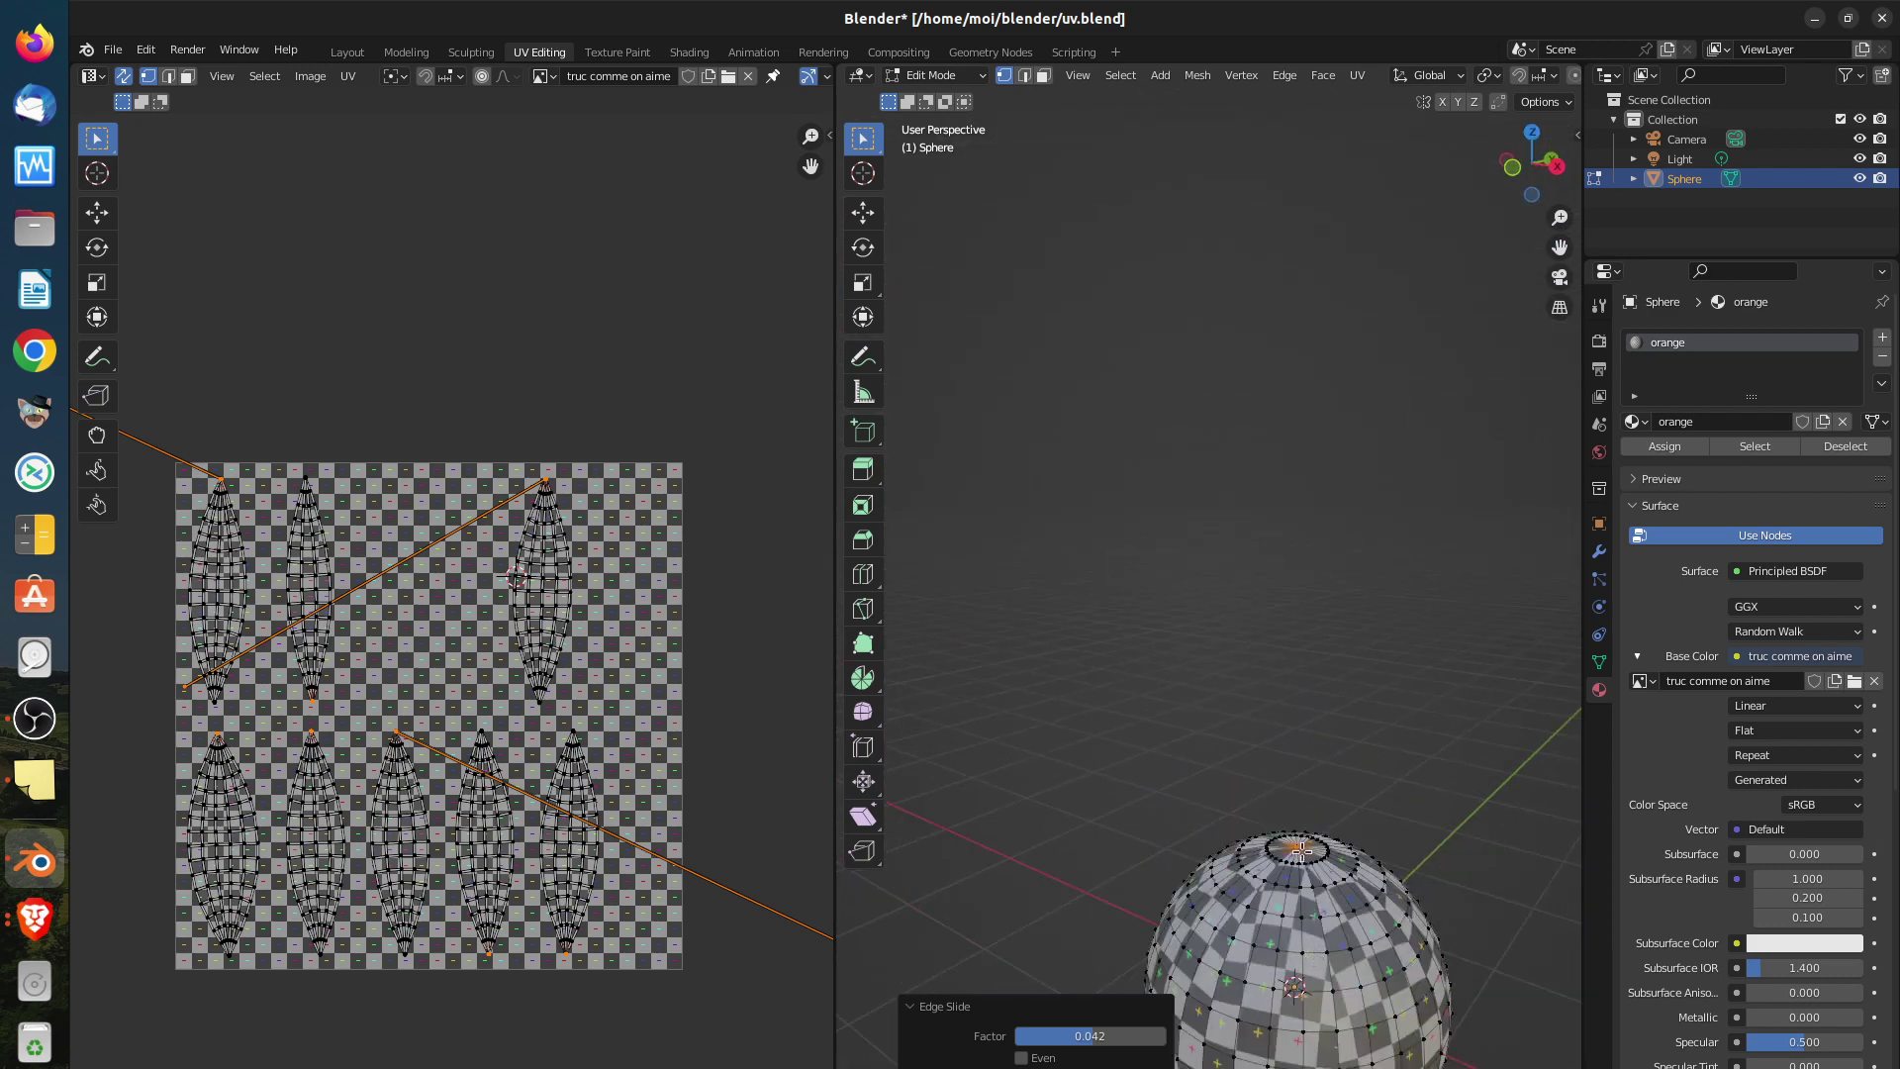
pyautogui.keyDown('alt'); pyautogui.keyDown('shift'); pyautogui.click(1302, 1018); pyautogui.keyUp('shift'); pyautogui.keyUp('alt')
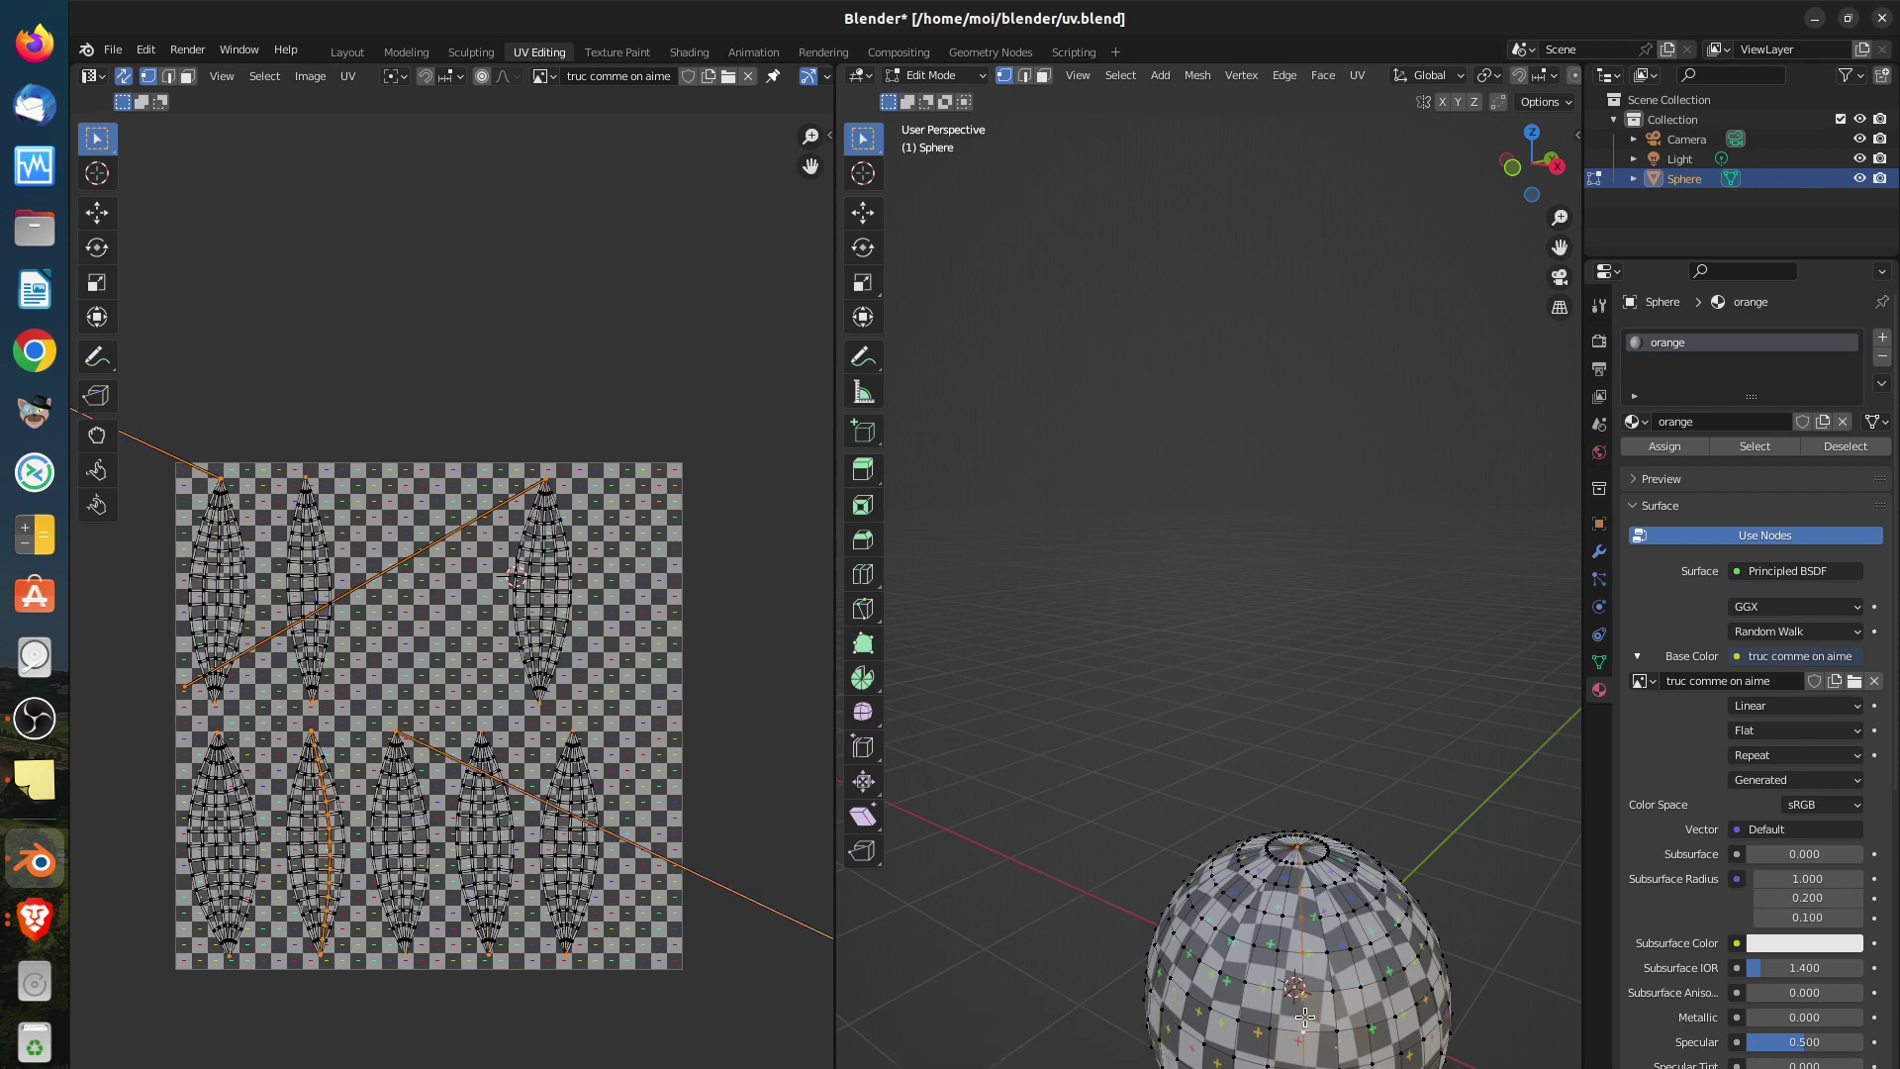
pyautogui.scroll(2, 1303, 987)
pyautogui.moveTo(1302, 957); pyautogui.dragTo(1313, 873, button='middle')
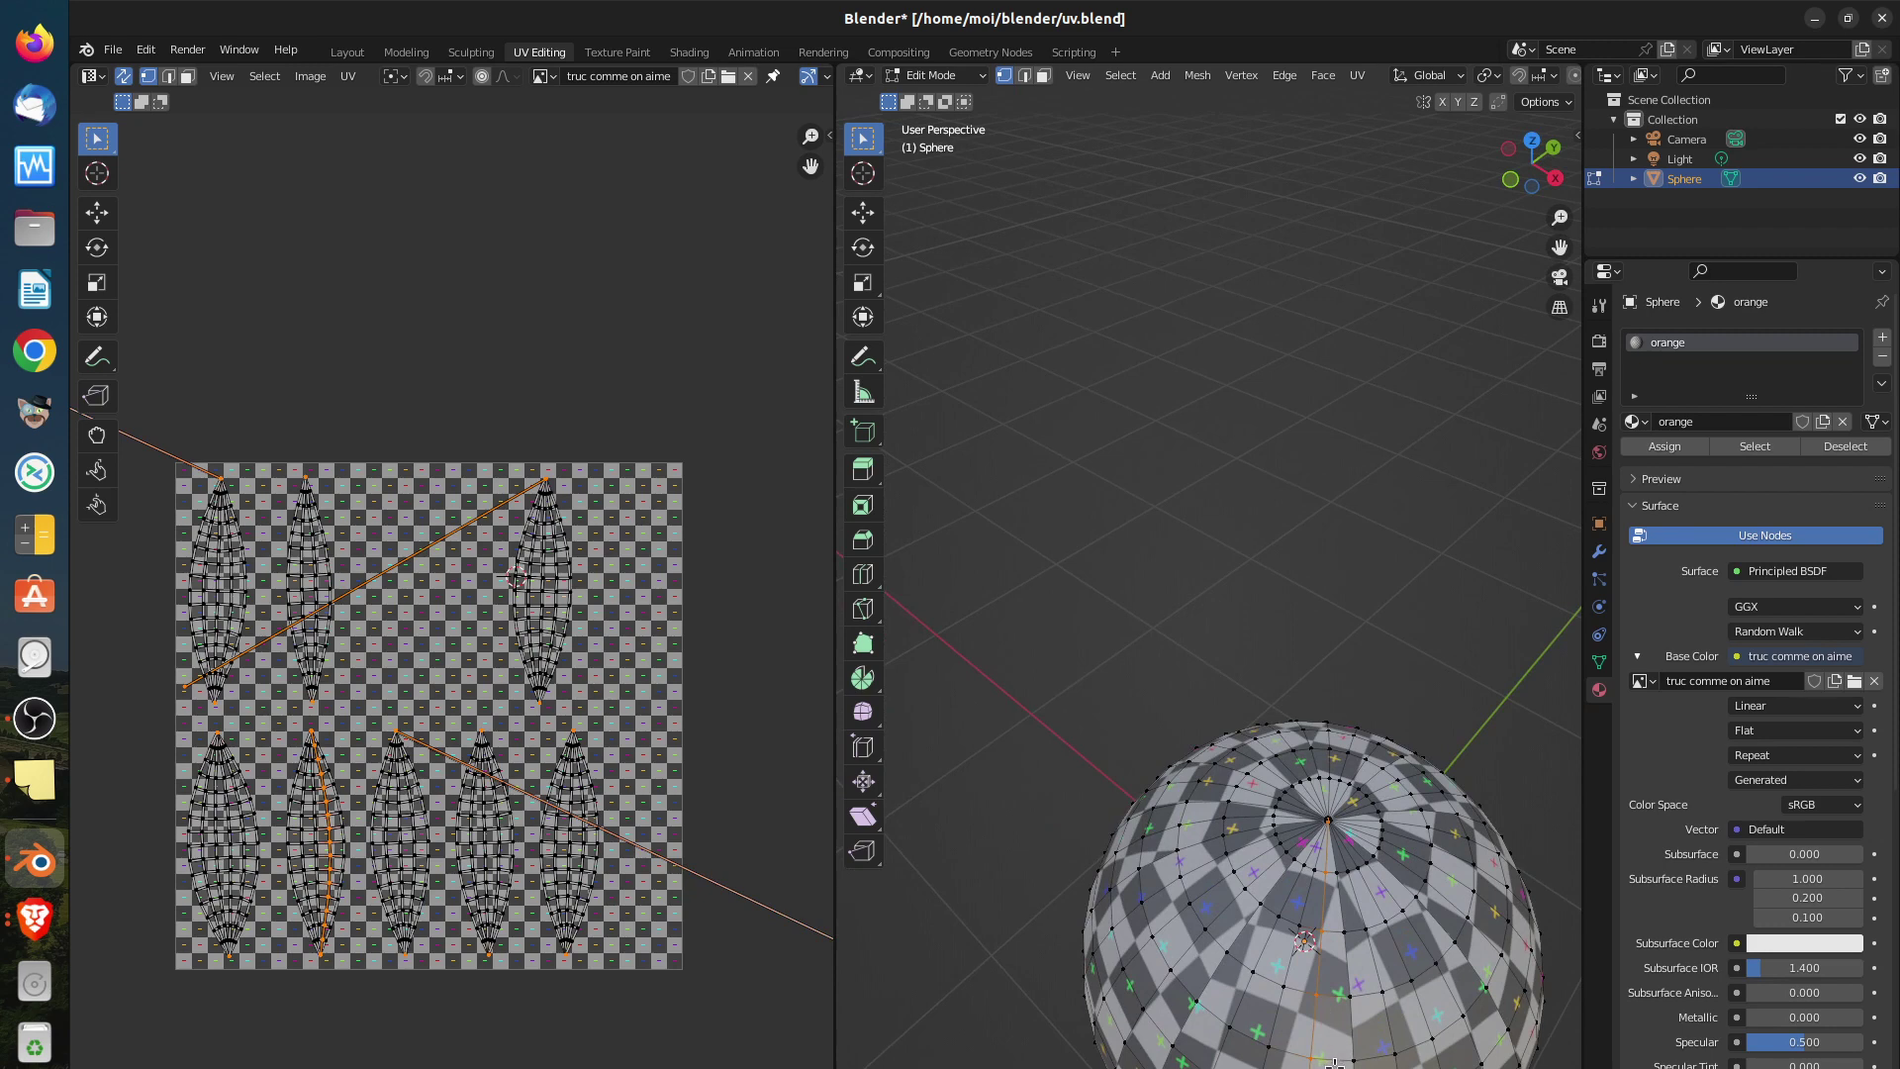
pyautogui.hotkey('ctrl', 'e')
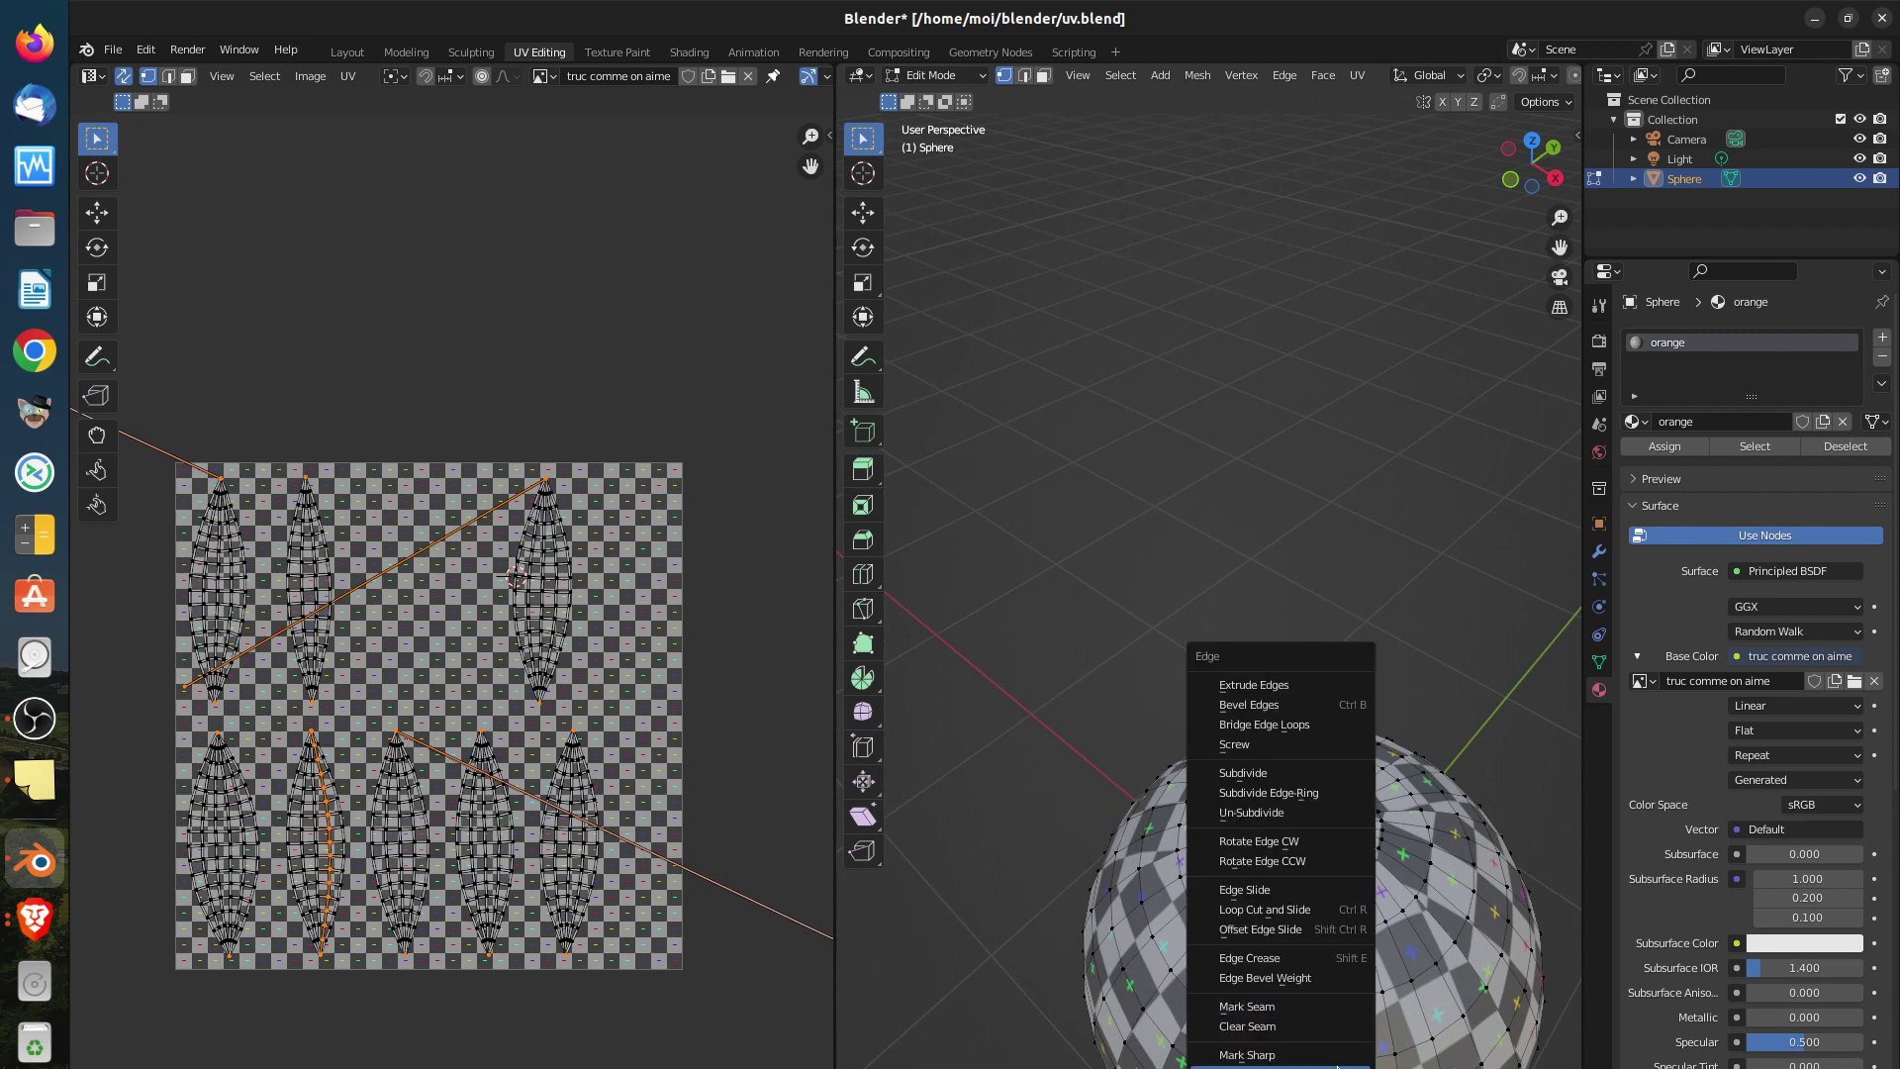
pyautogui.click(1316, 1017)
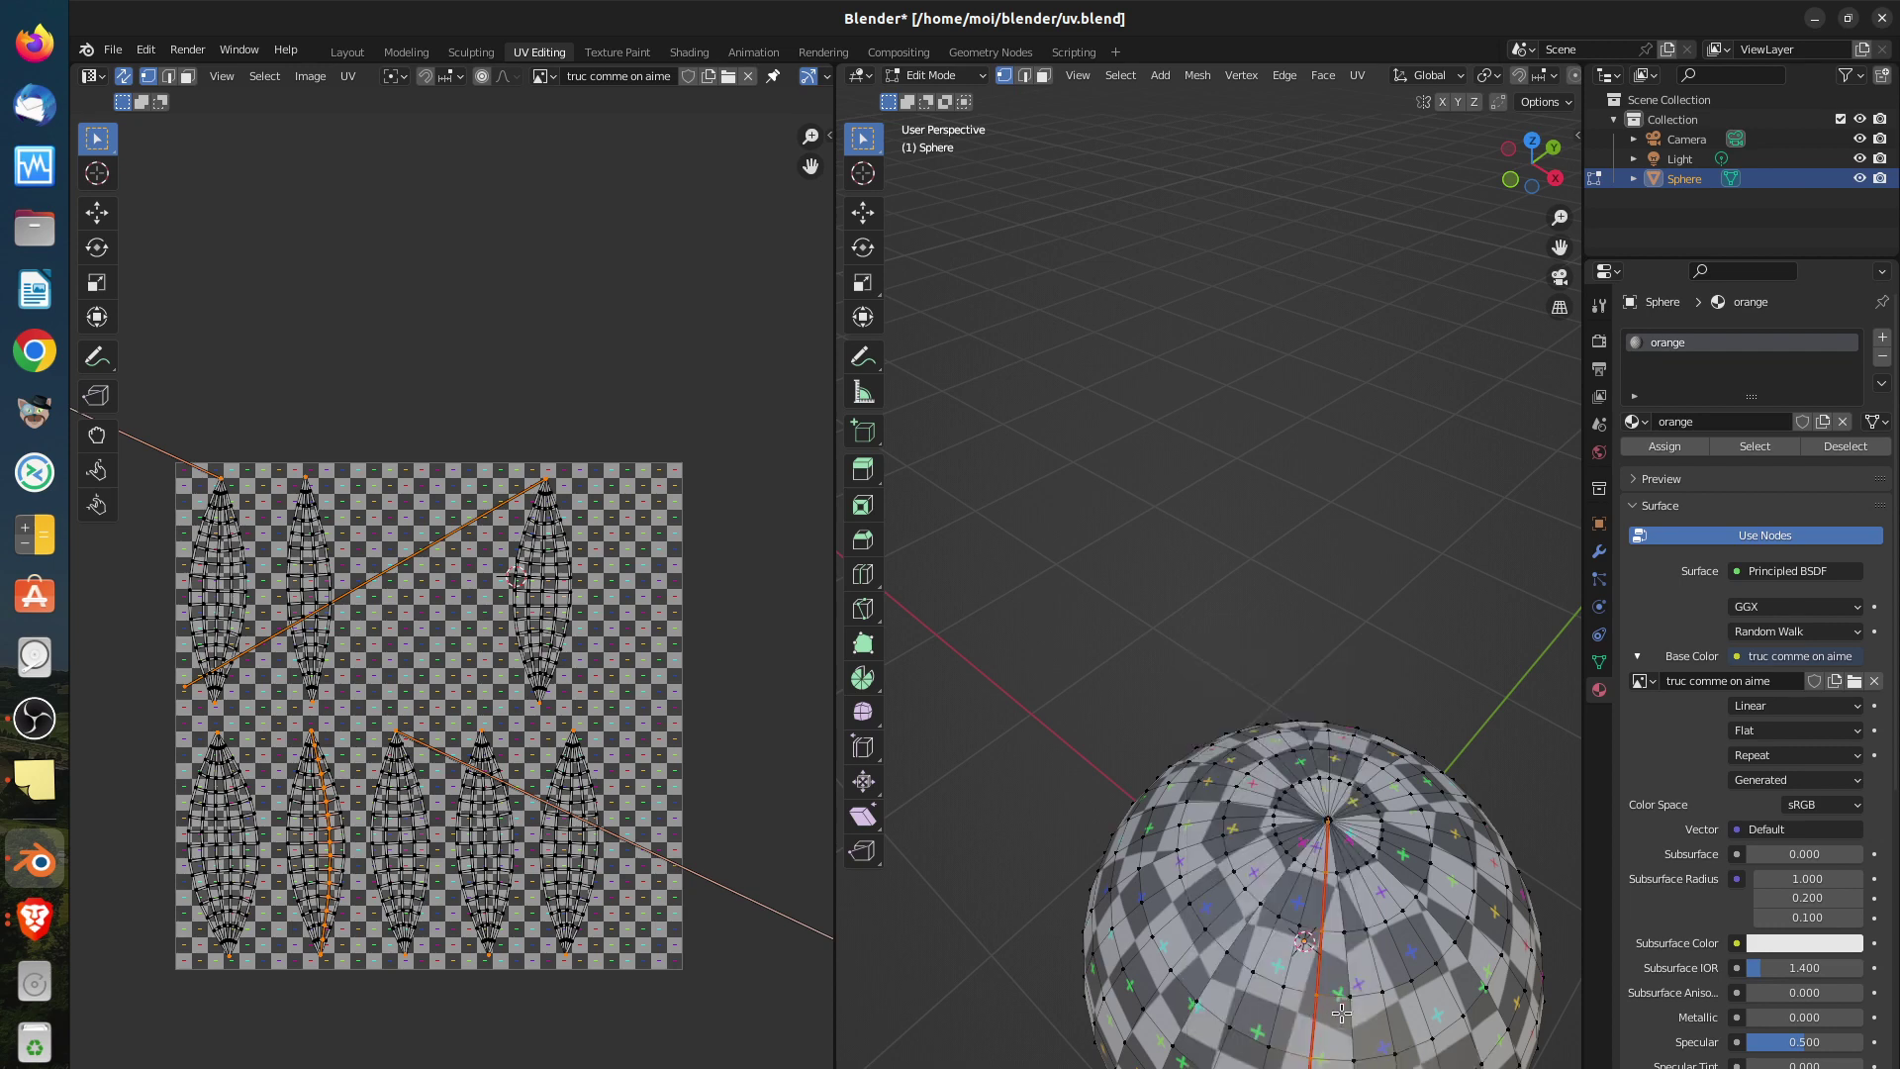
pyautogui.keyDown('shift'); pyautogui.moveTo(1355, 1031); pyautogui.dragTo(1365, 876, button='middle'); pyautogui.keyUp('shift')
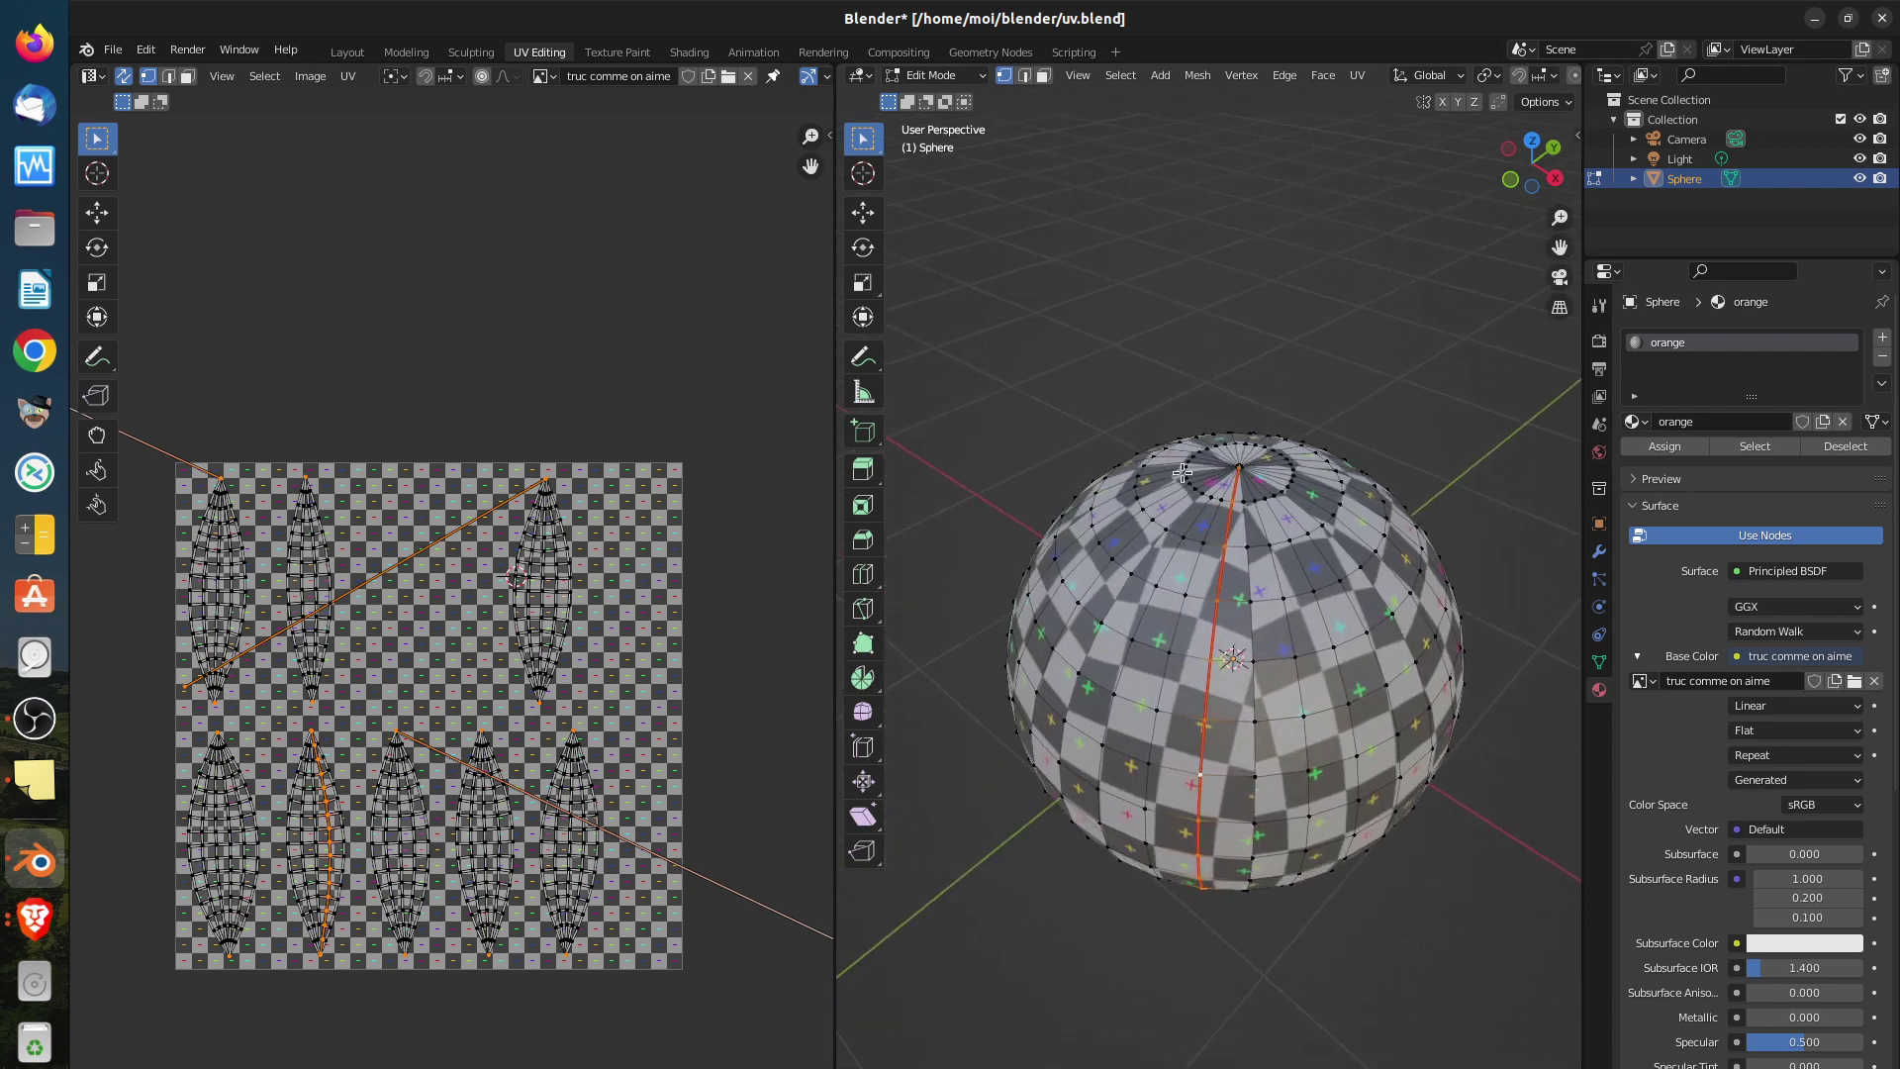
# Switch to face selection, select the sphere's linked main body between the two pole seam rings, and inspect the bottom pole
pyautogui.click(1043, 76)
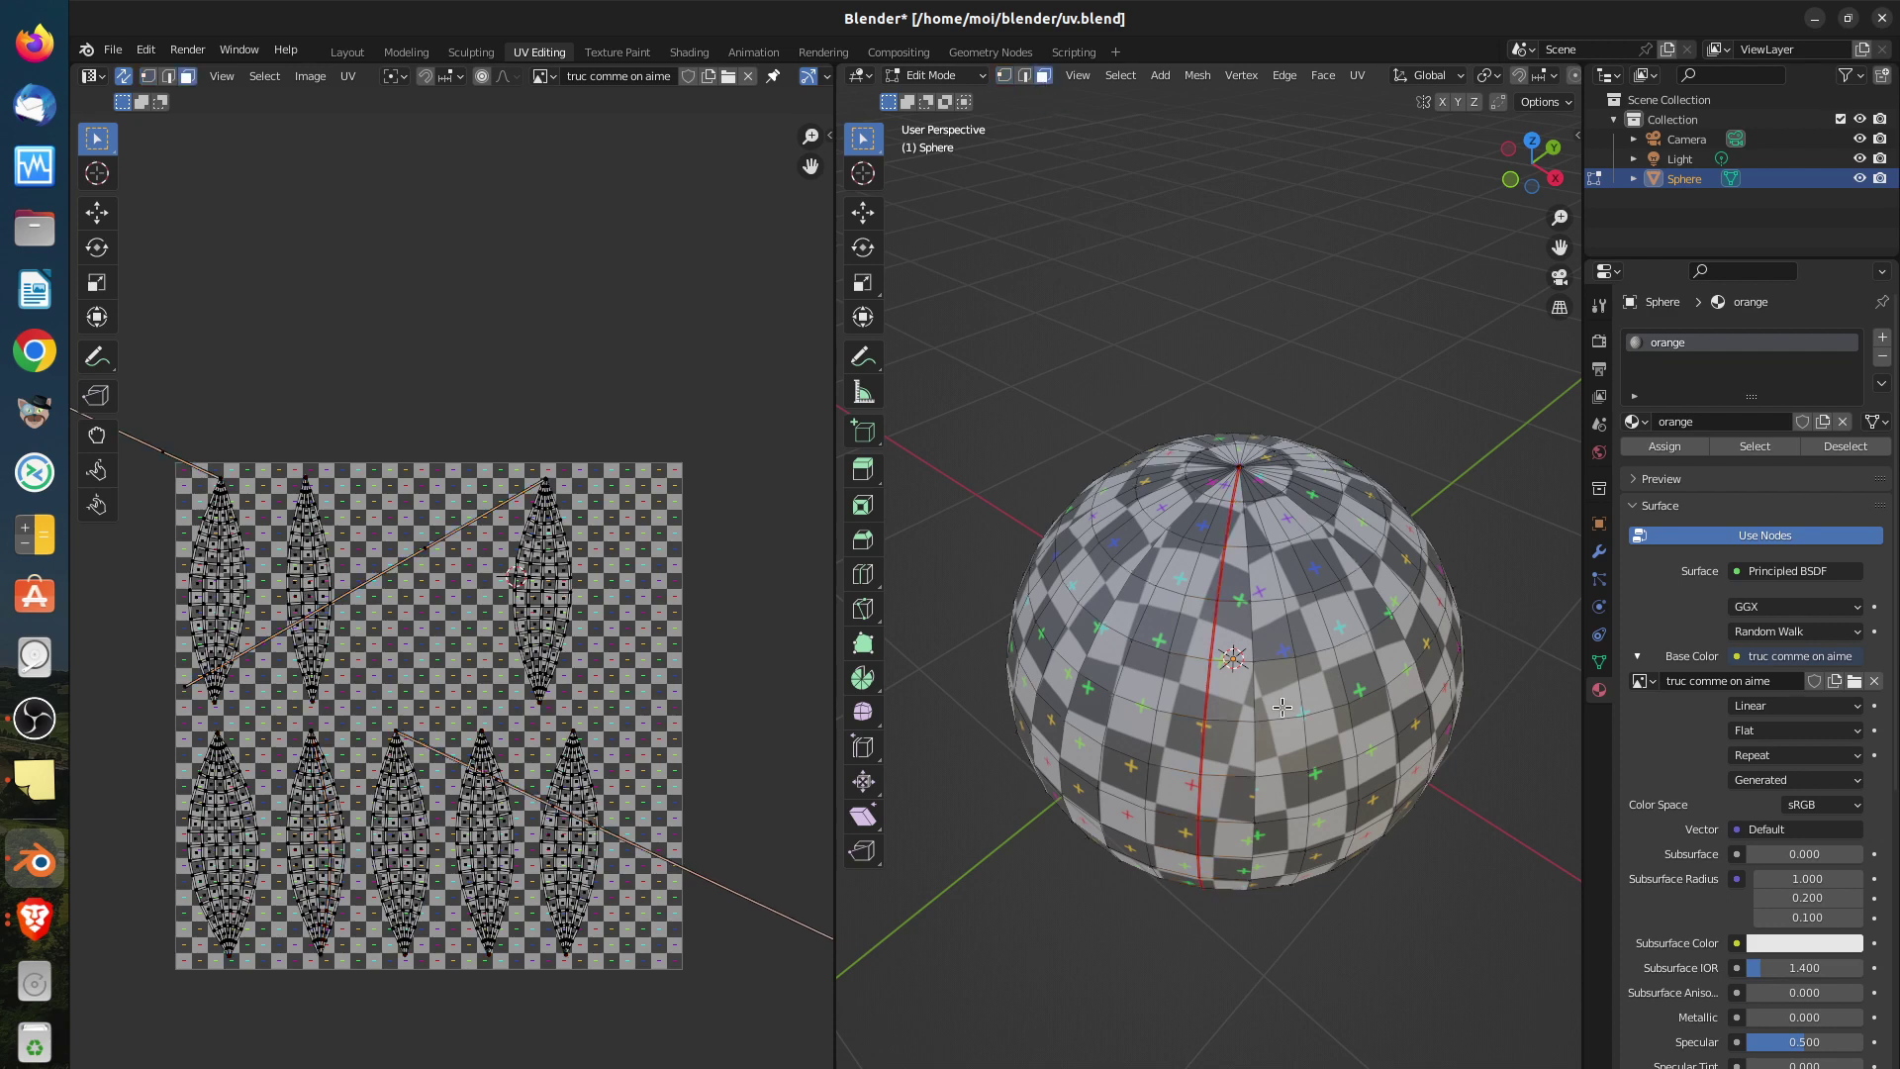
pyautogui.hotkey('ctrl', 'l')
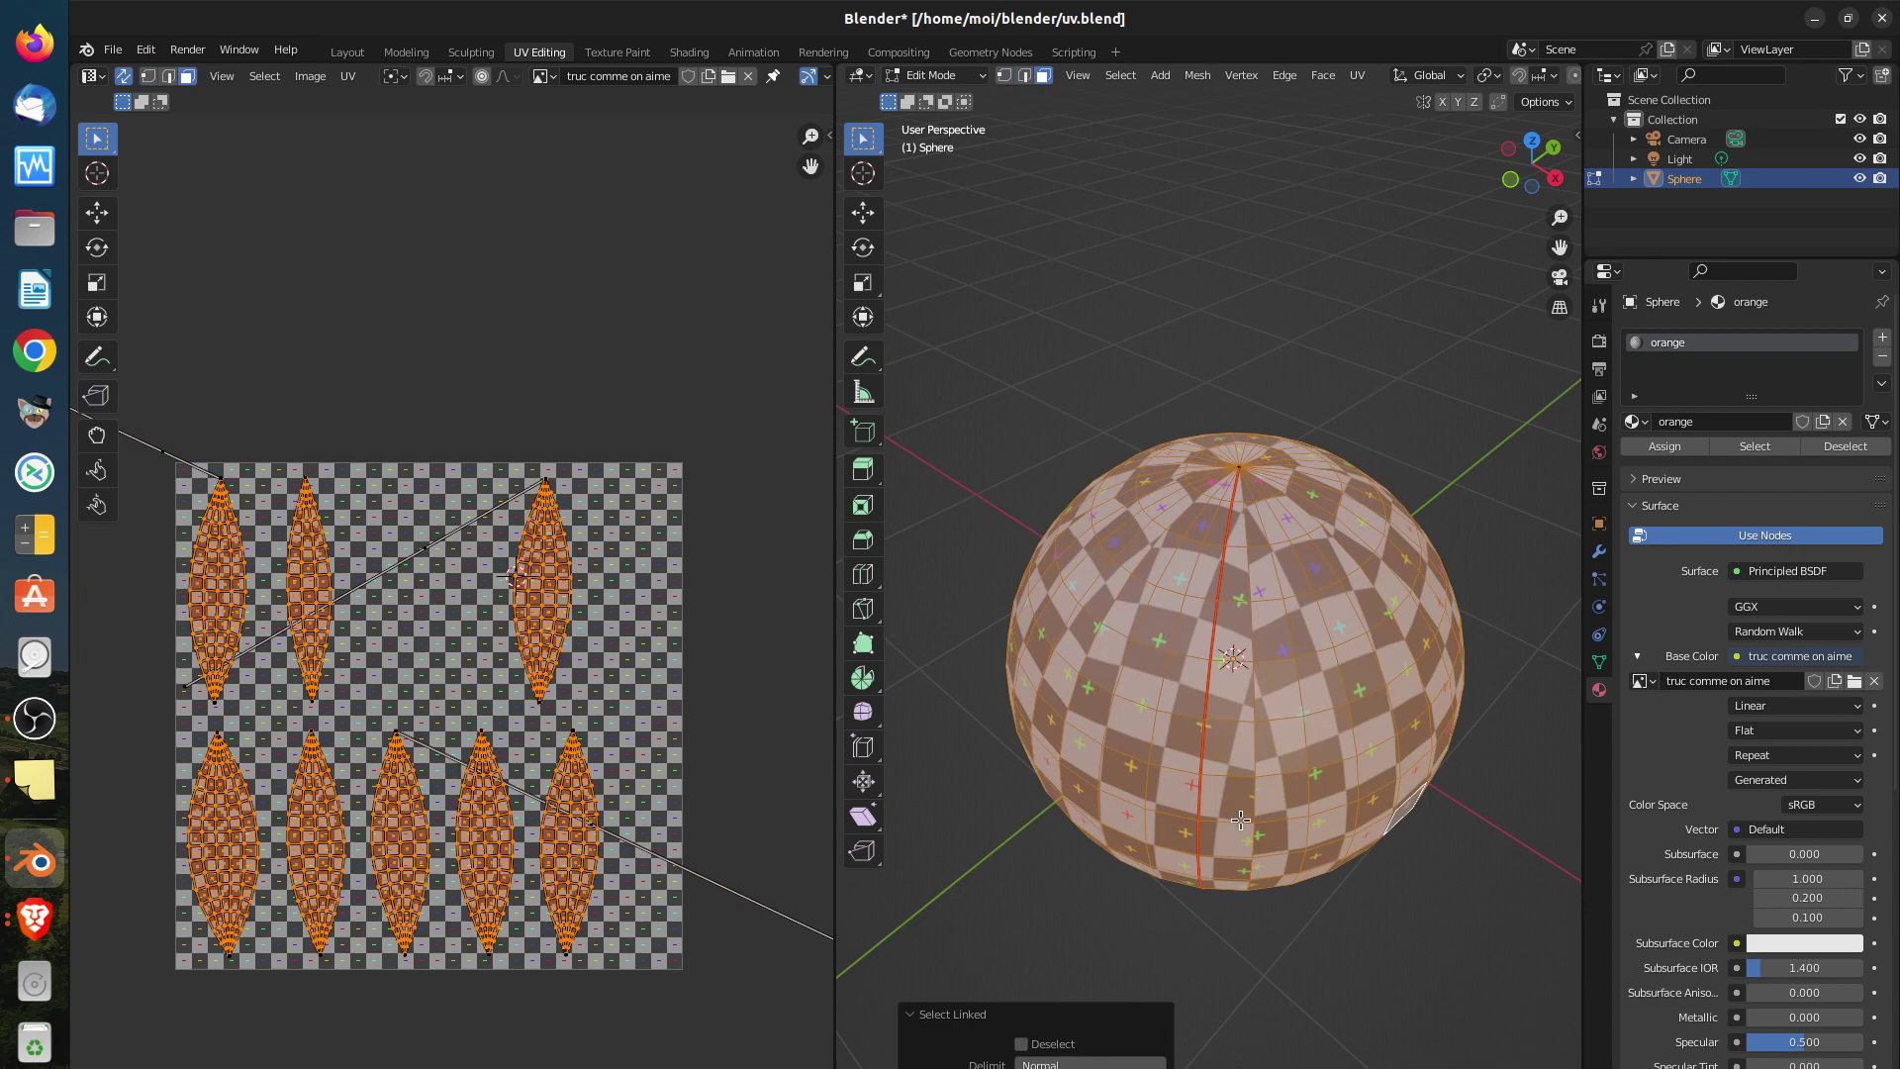
pyautogui.scroll(2, 1241, 819)
pyautogui.moveTo(1241, 820)
pyautogui.mouseDown(button='middle')
pyautogui.moveTo(1233, 693)
pyautogui.moveTo(1229, 784)
pyautogui.mouseUp(button='middle')
pyautogui.scroll(2, 1229, 785)
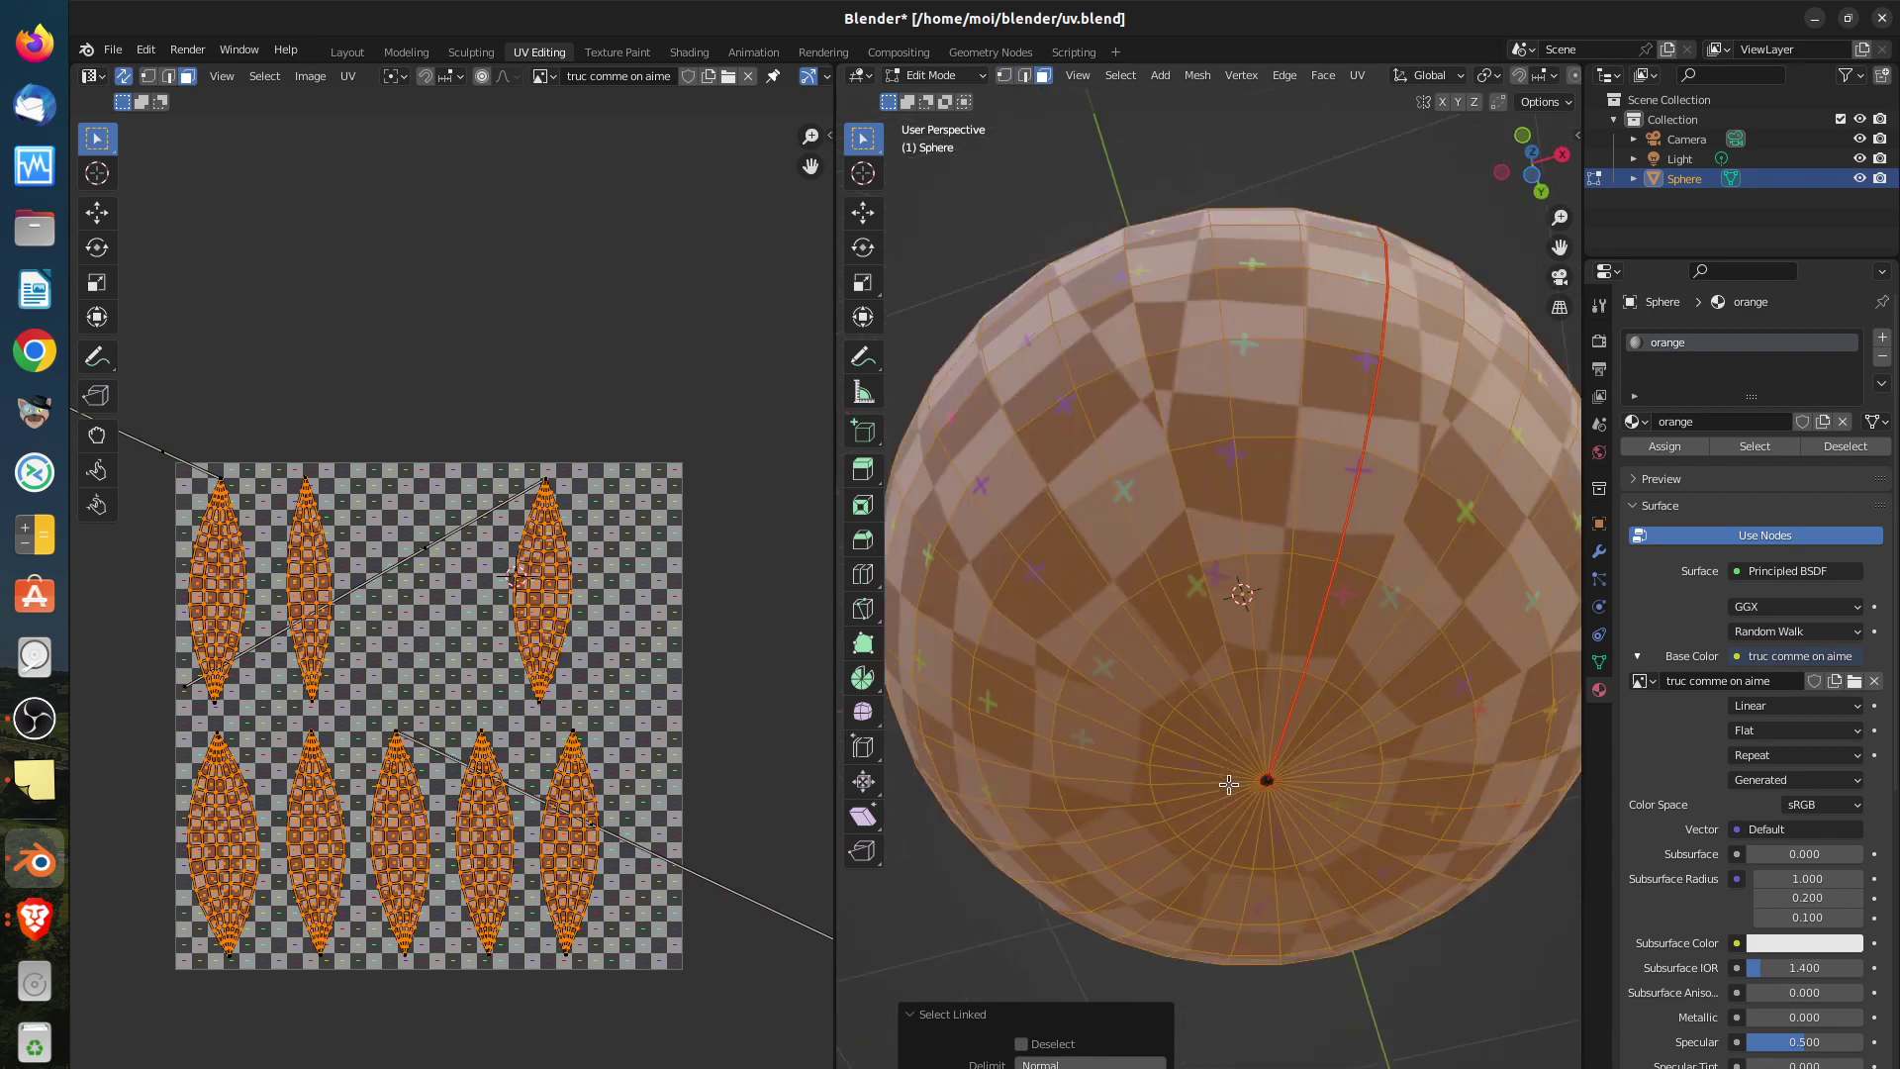
pyautogui.scroll(3, 1229, 784)
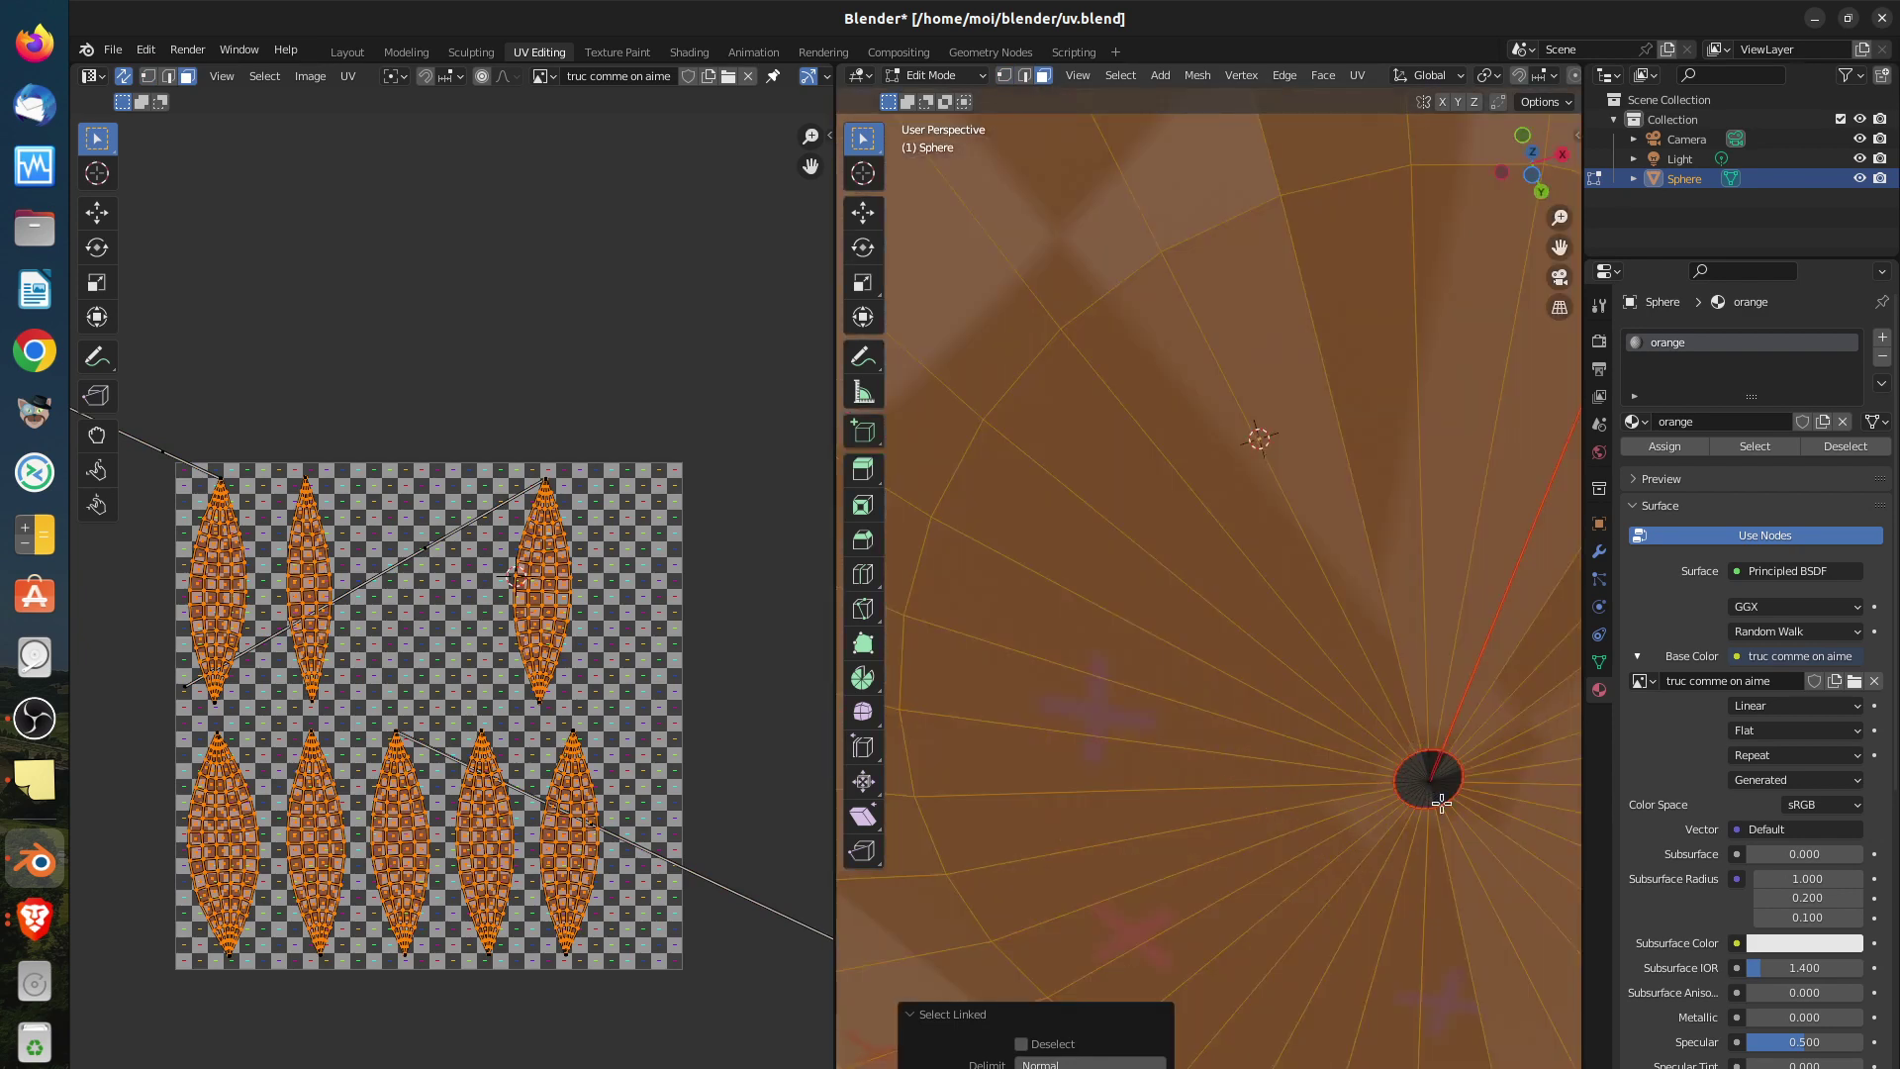
pyautogui.scroll(-6, 1425, 849)
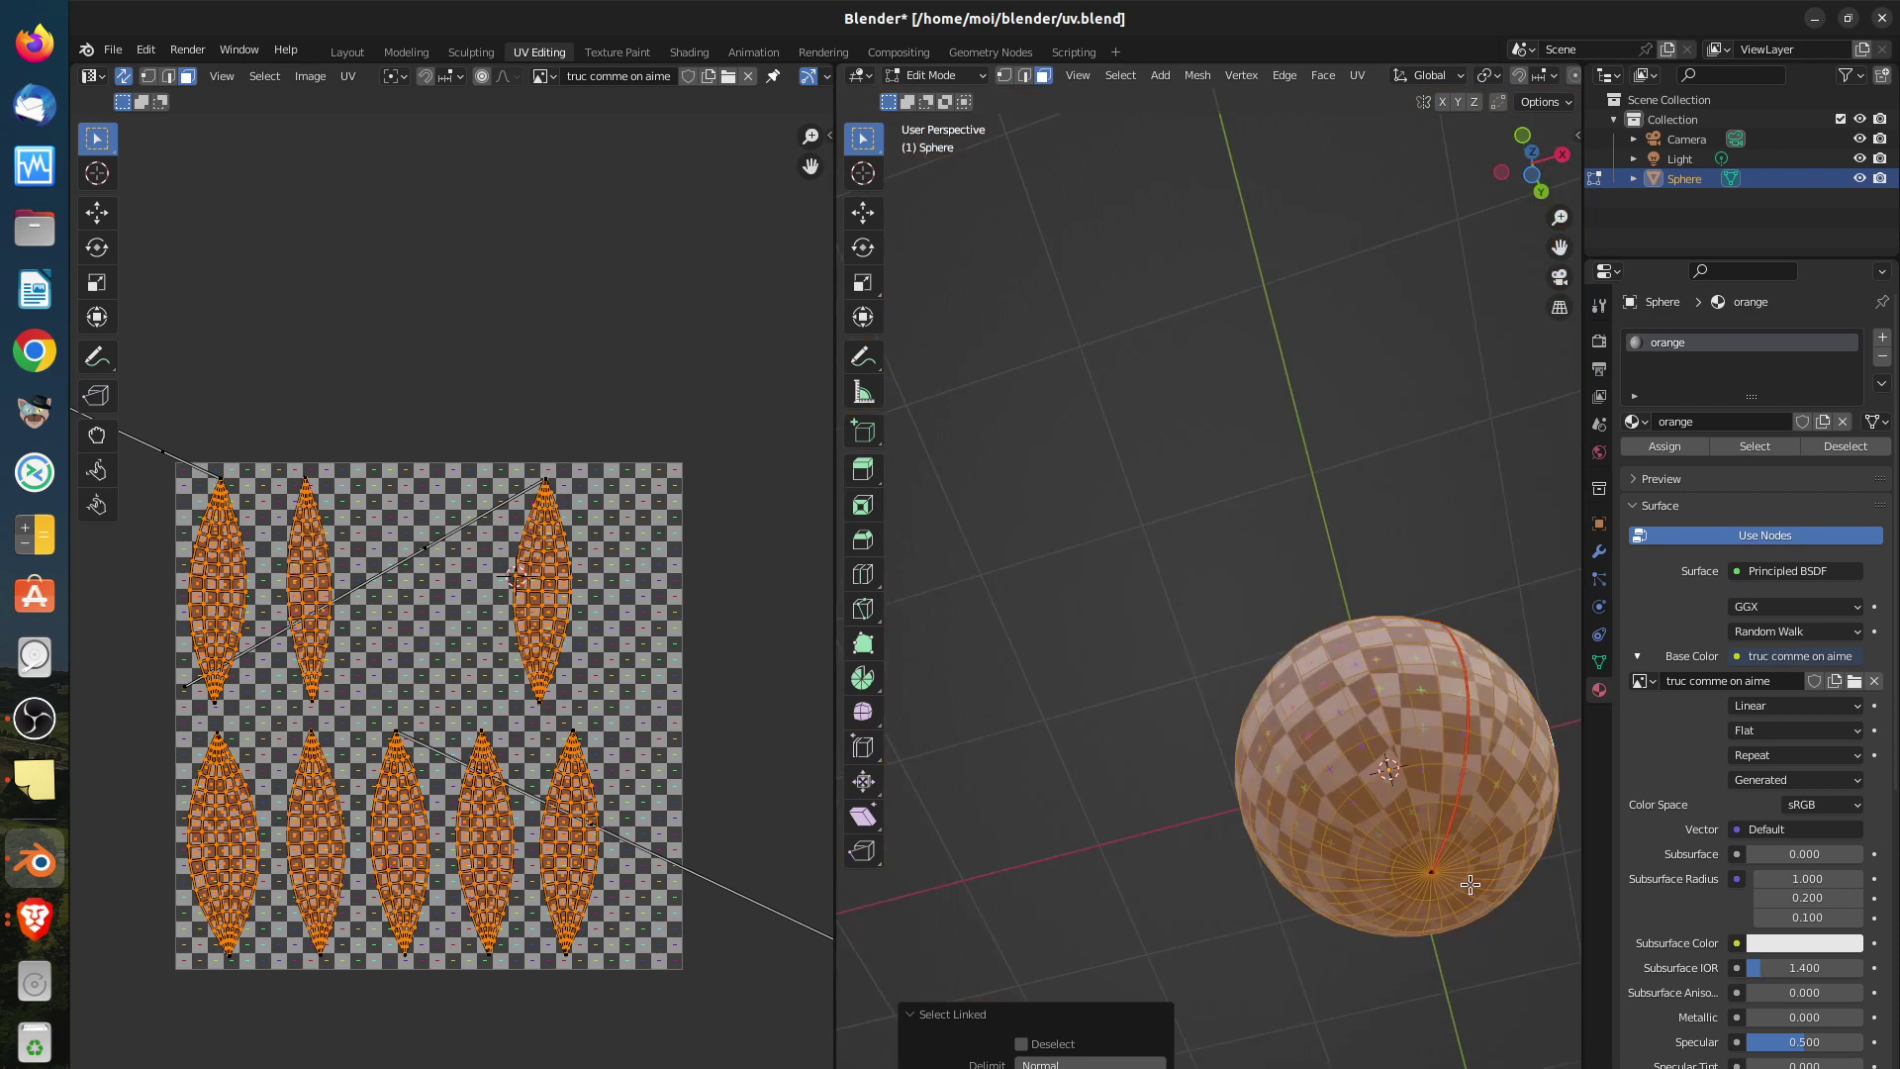
# Unwrap the sphere's selected main body along its pole ring seams and vertical seam
pyautogui.press('KP_7')
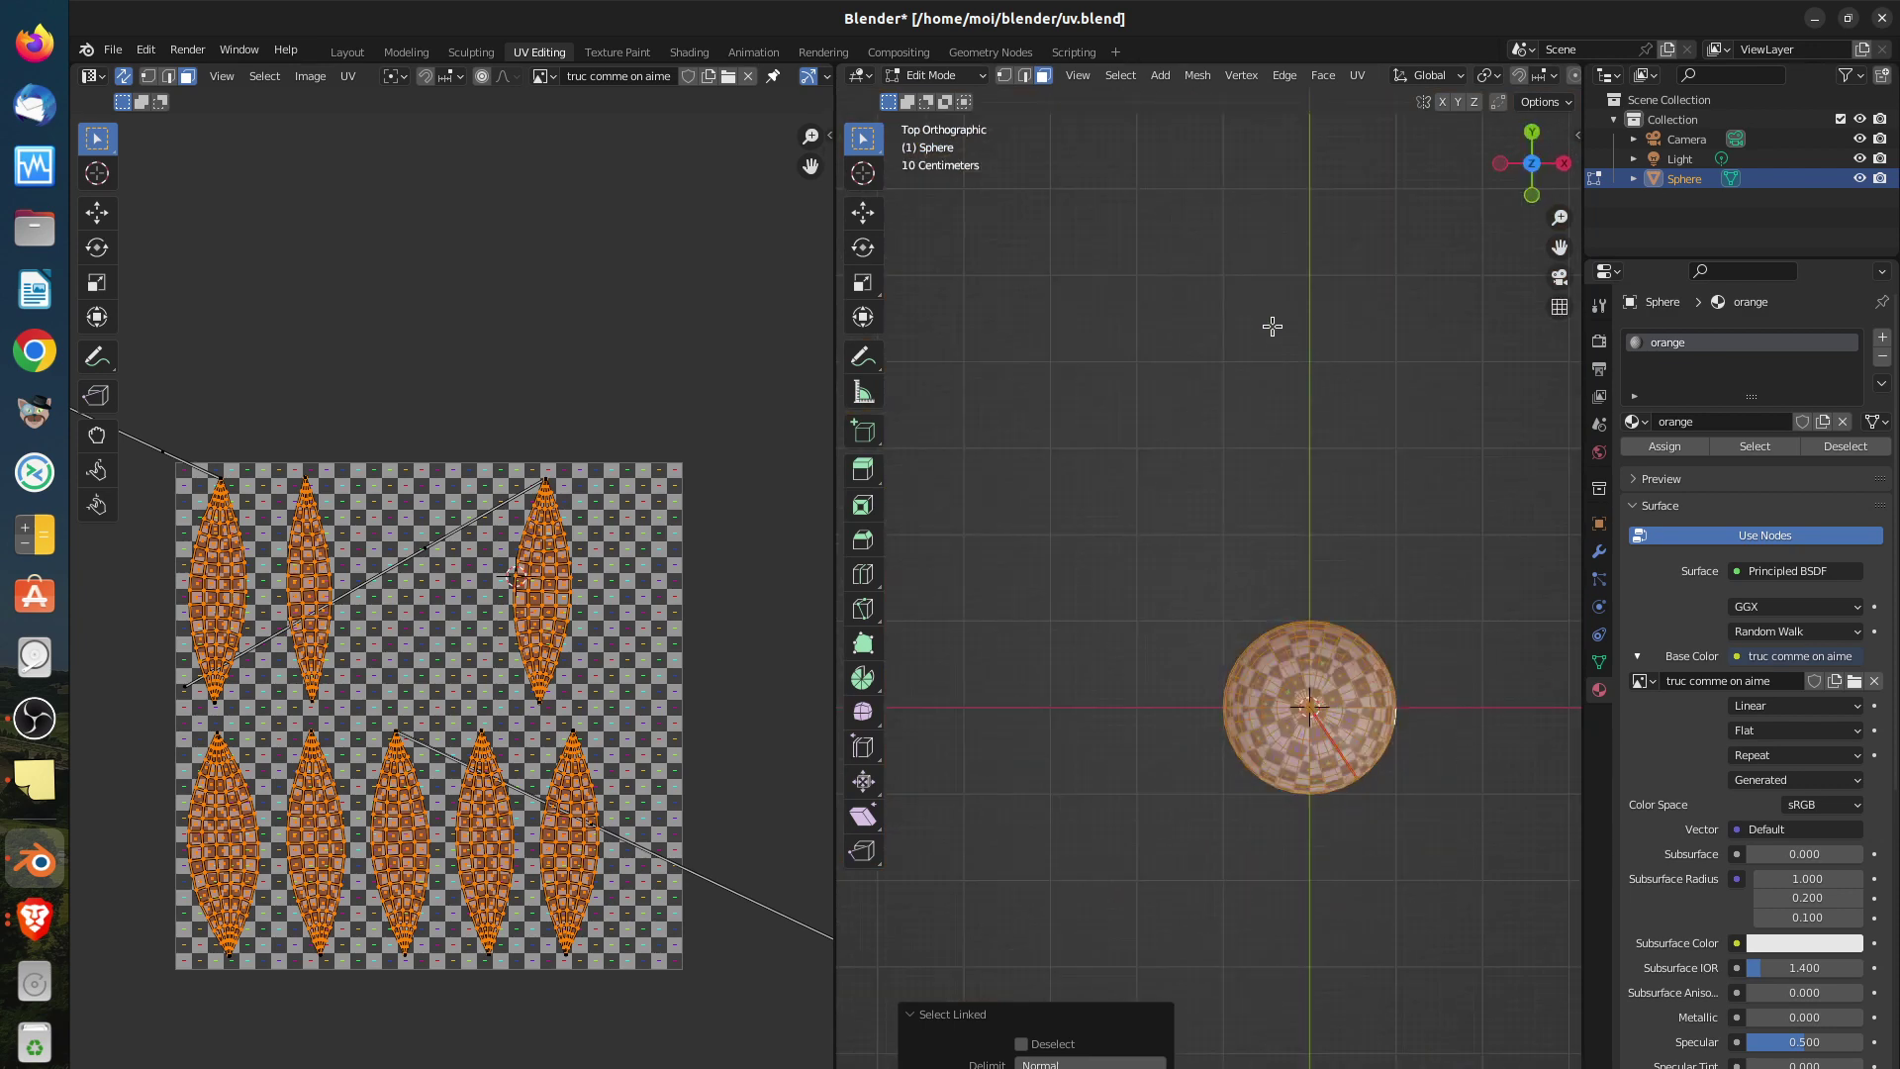
pyautogui.press('u')
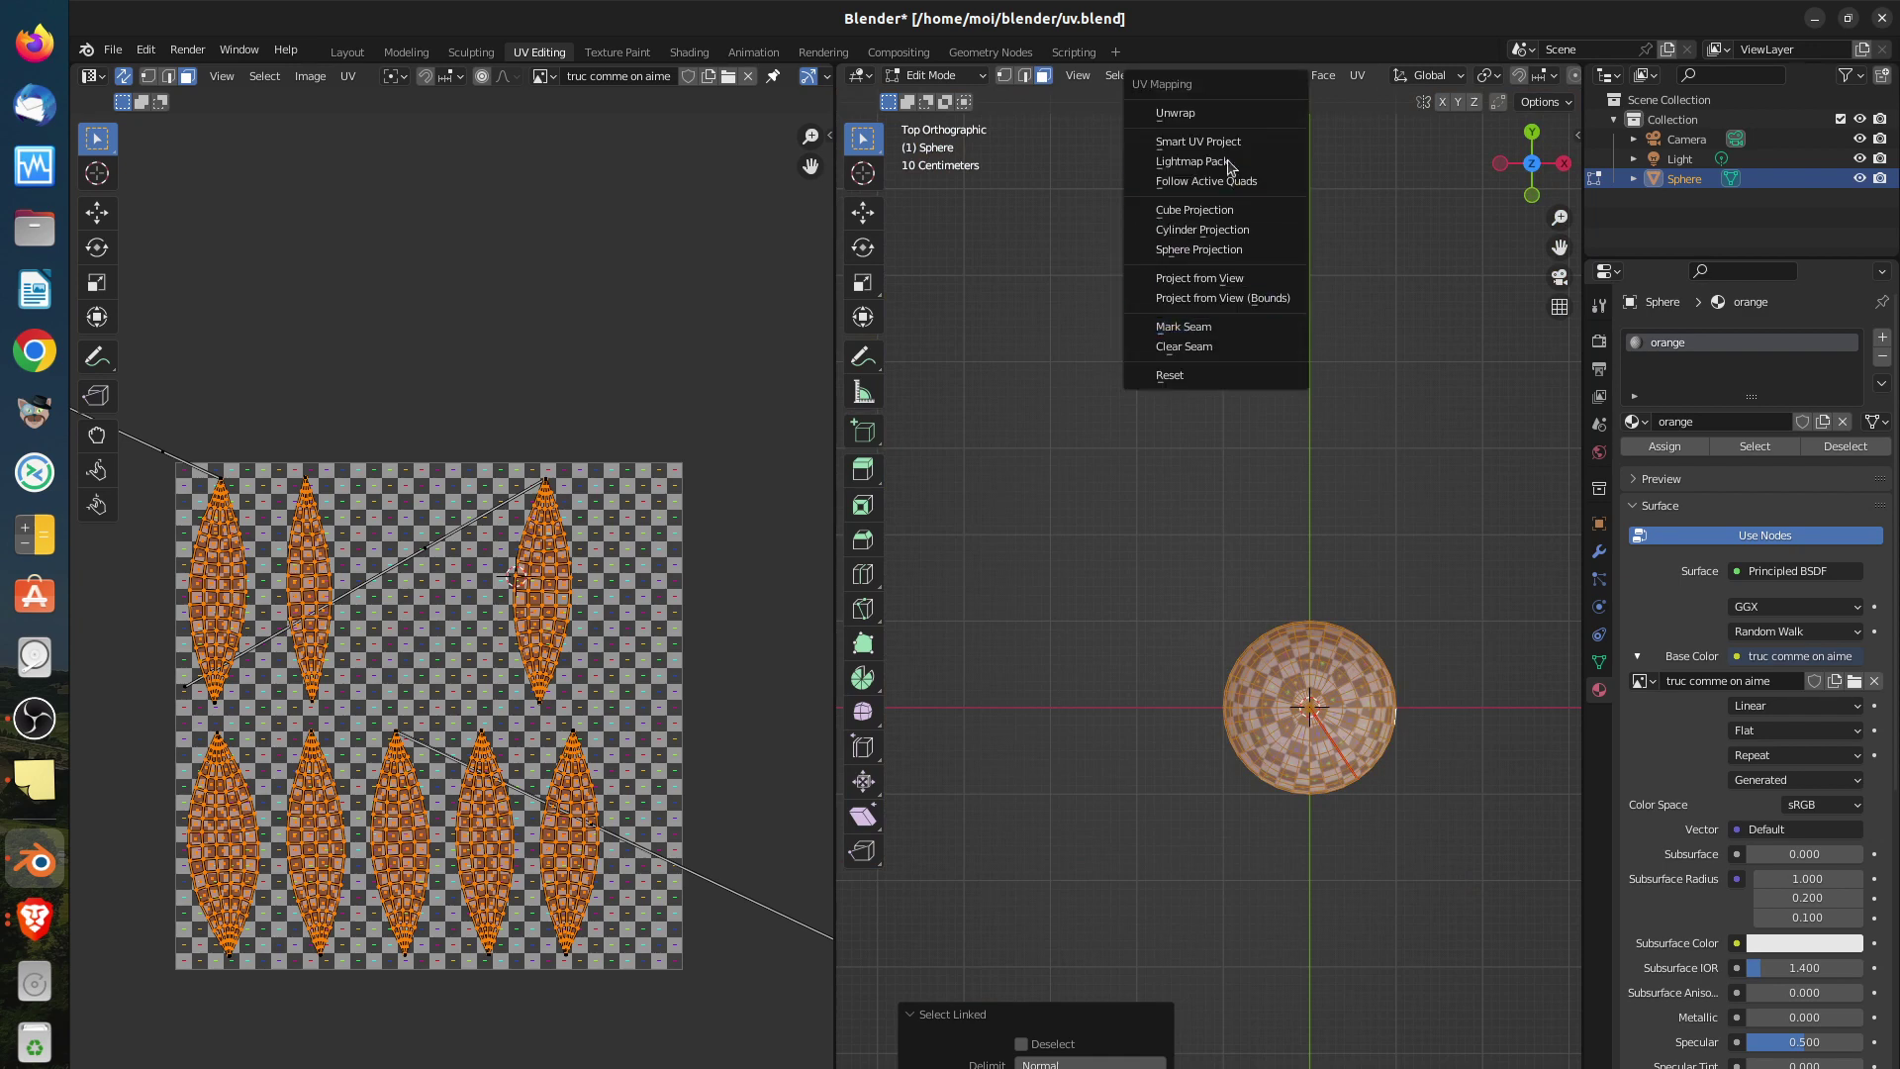
pyautogui.click(1220, 115)
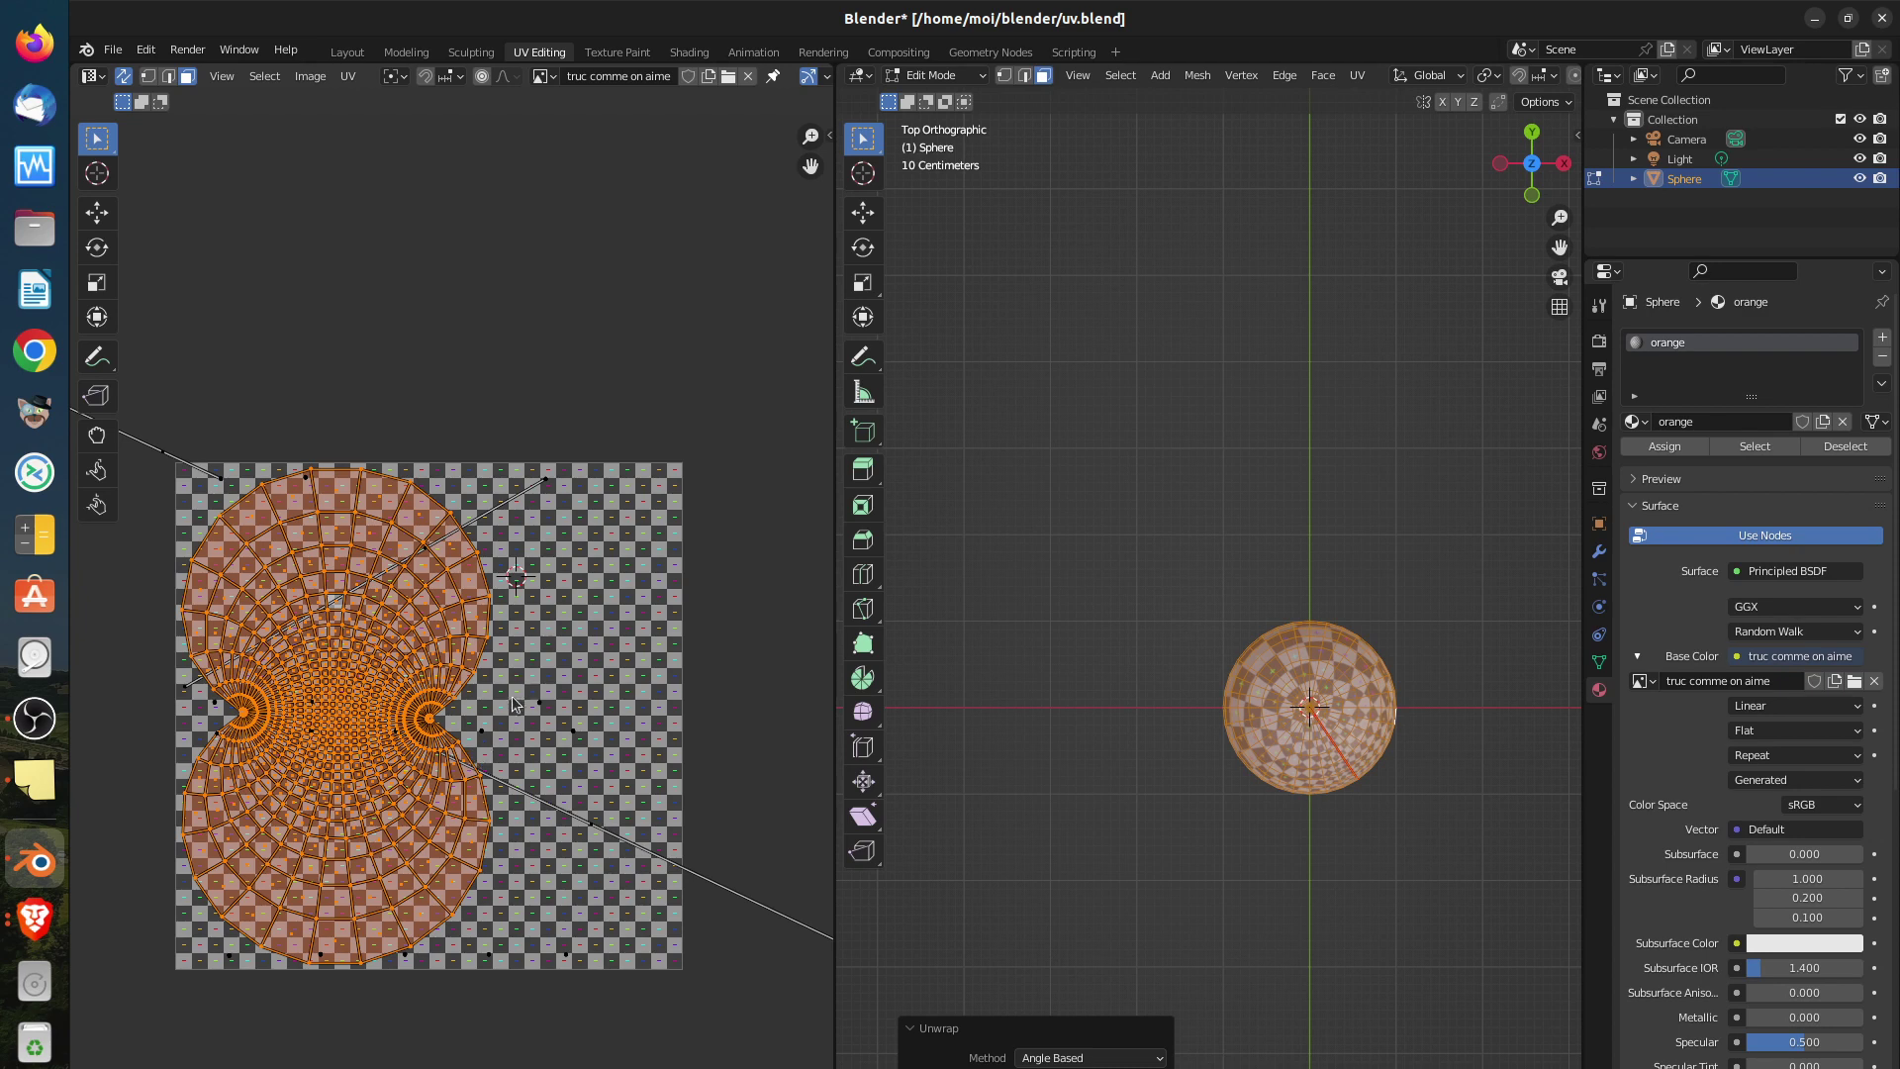
# Examine the unwrapped island's density around its two pole ends and compare the checker texture scale around the sphere
pyautogui.hscroll(-3, 514, 730)
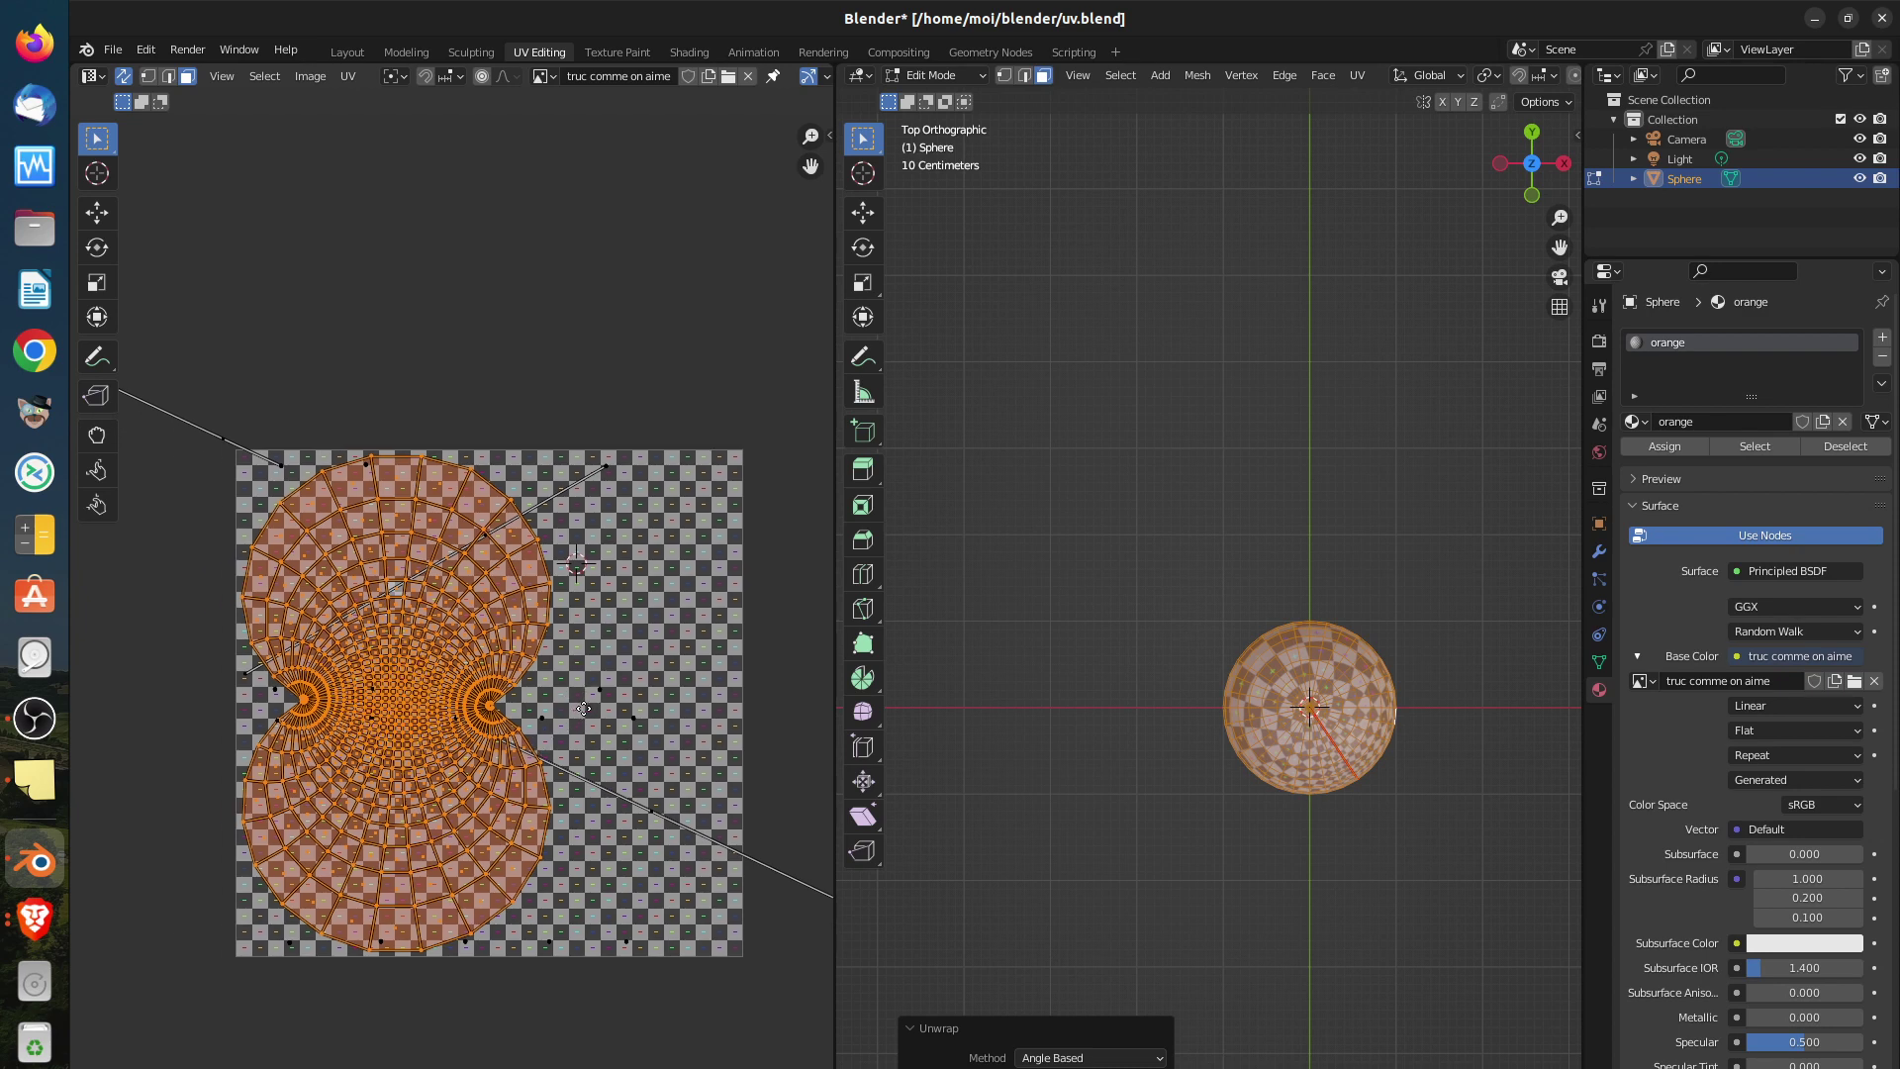
pyautogui.scroll(2, 532, 744)
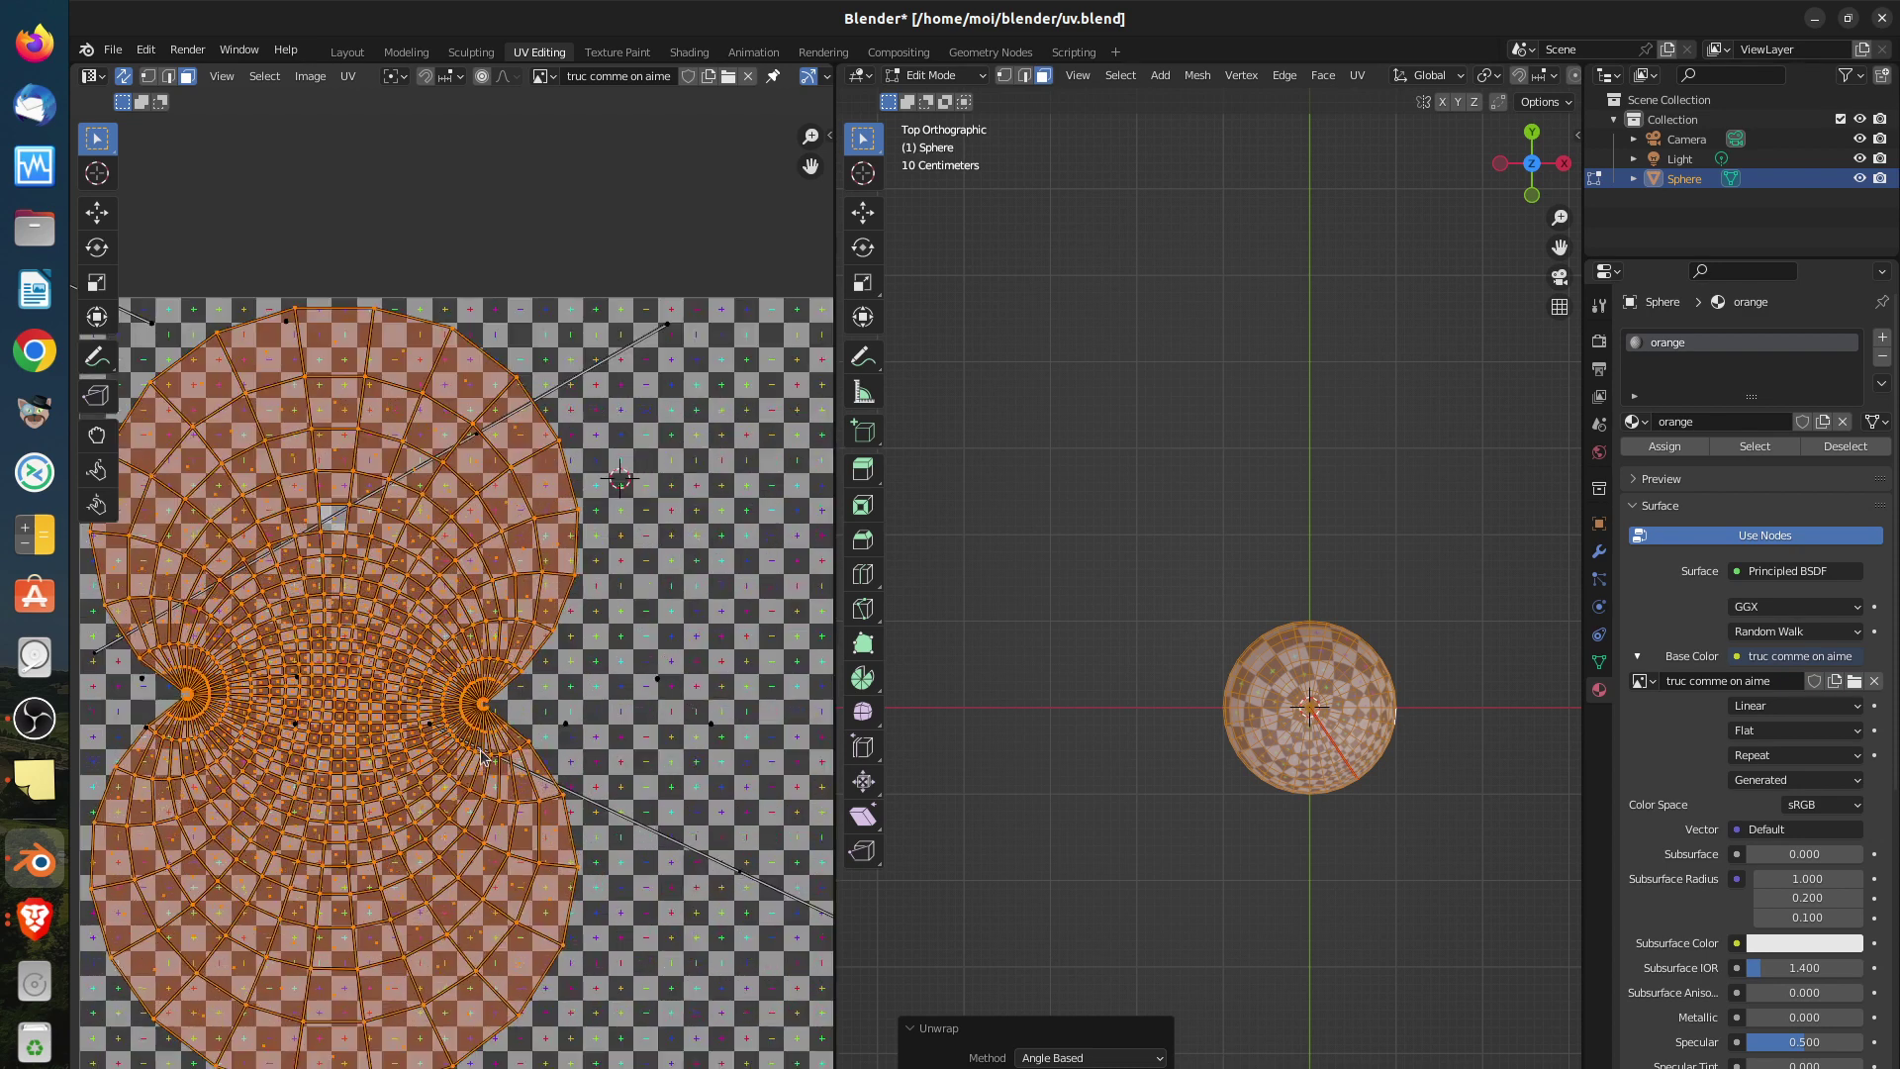
pyautogui.scroll(1, 516, 760)
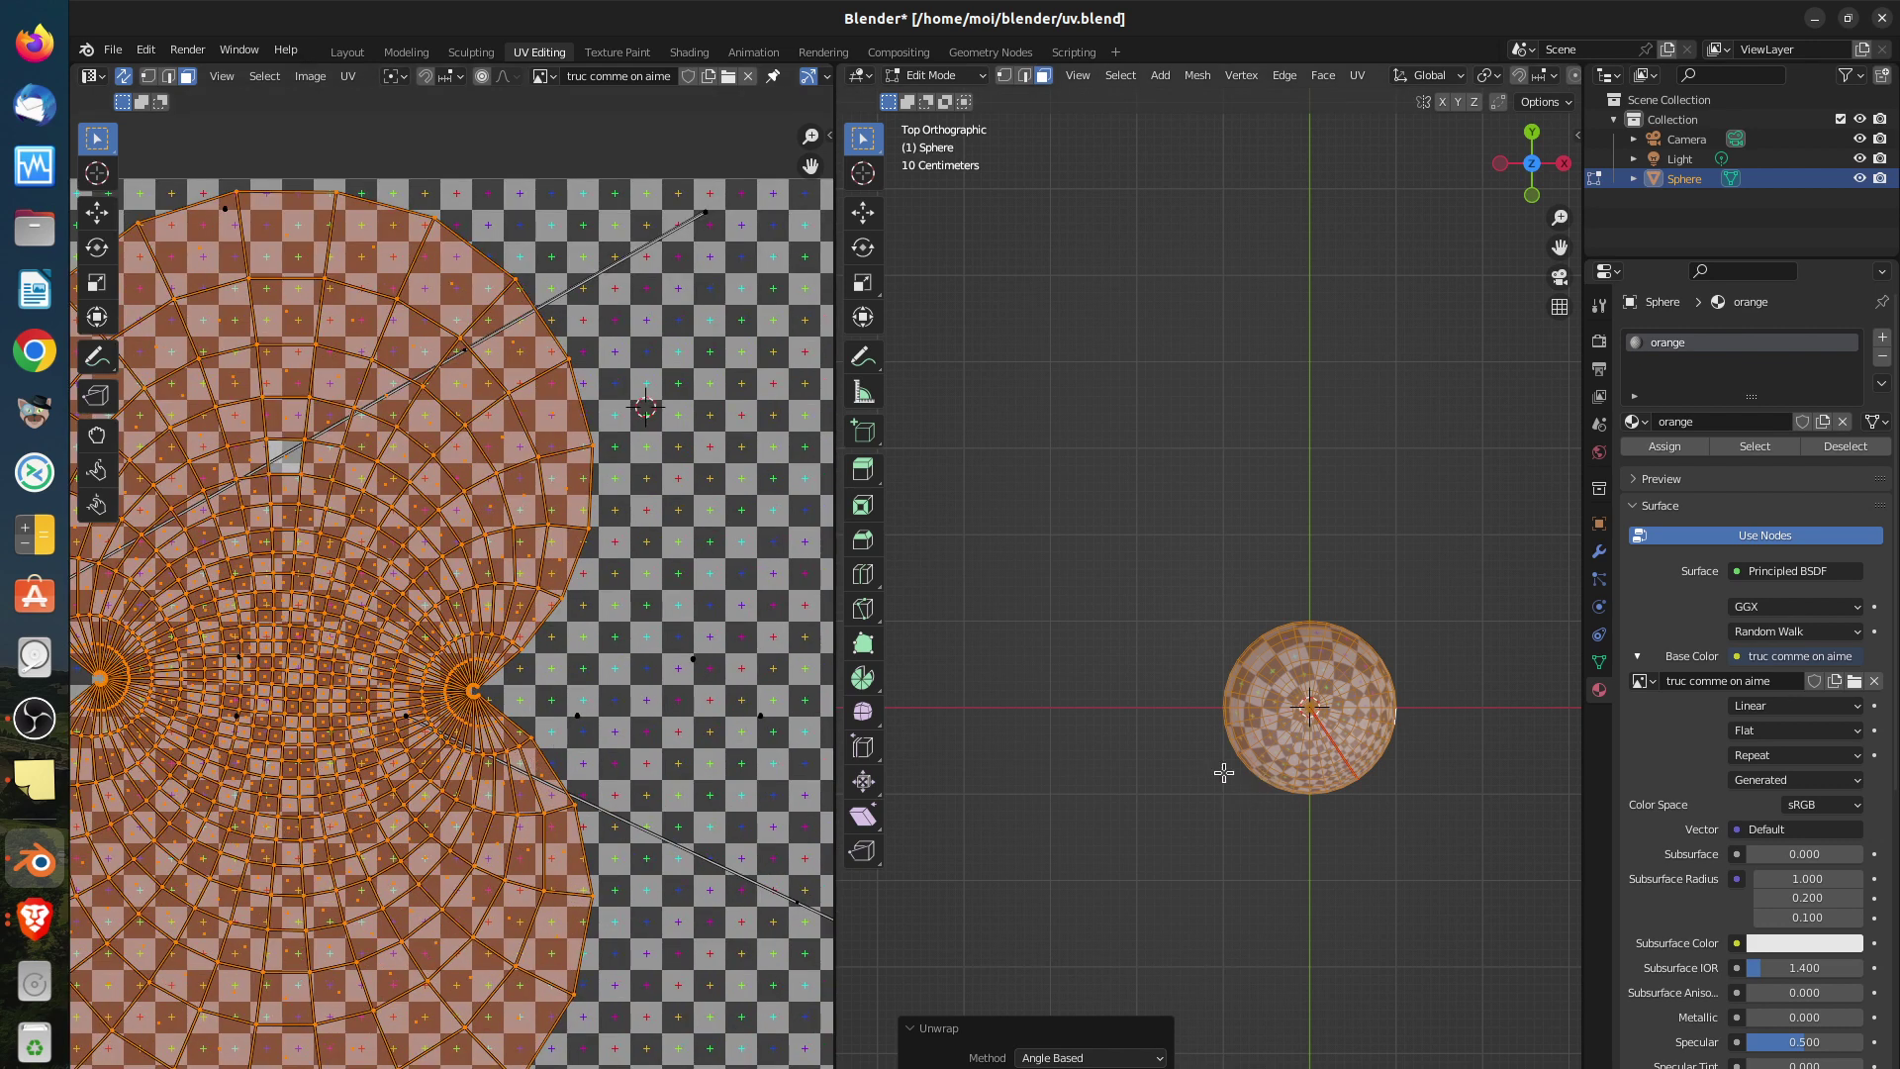
pyautogui.moveTo(505, 648); pyautogui.dragTo(609, 632, button='middle')
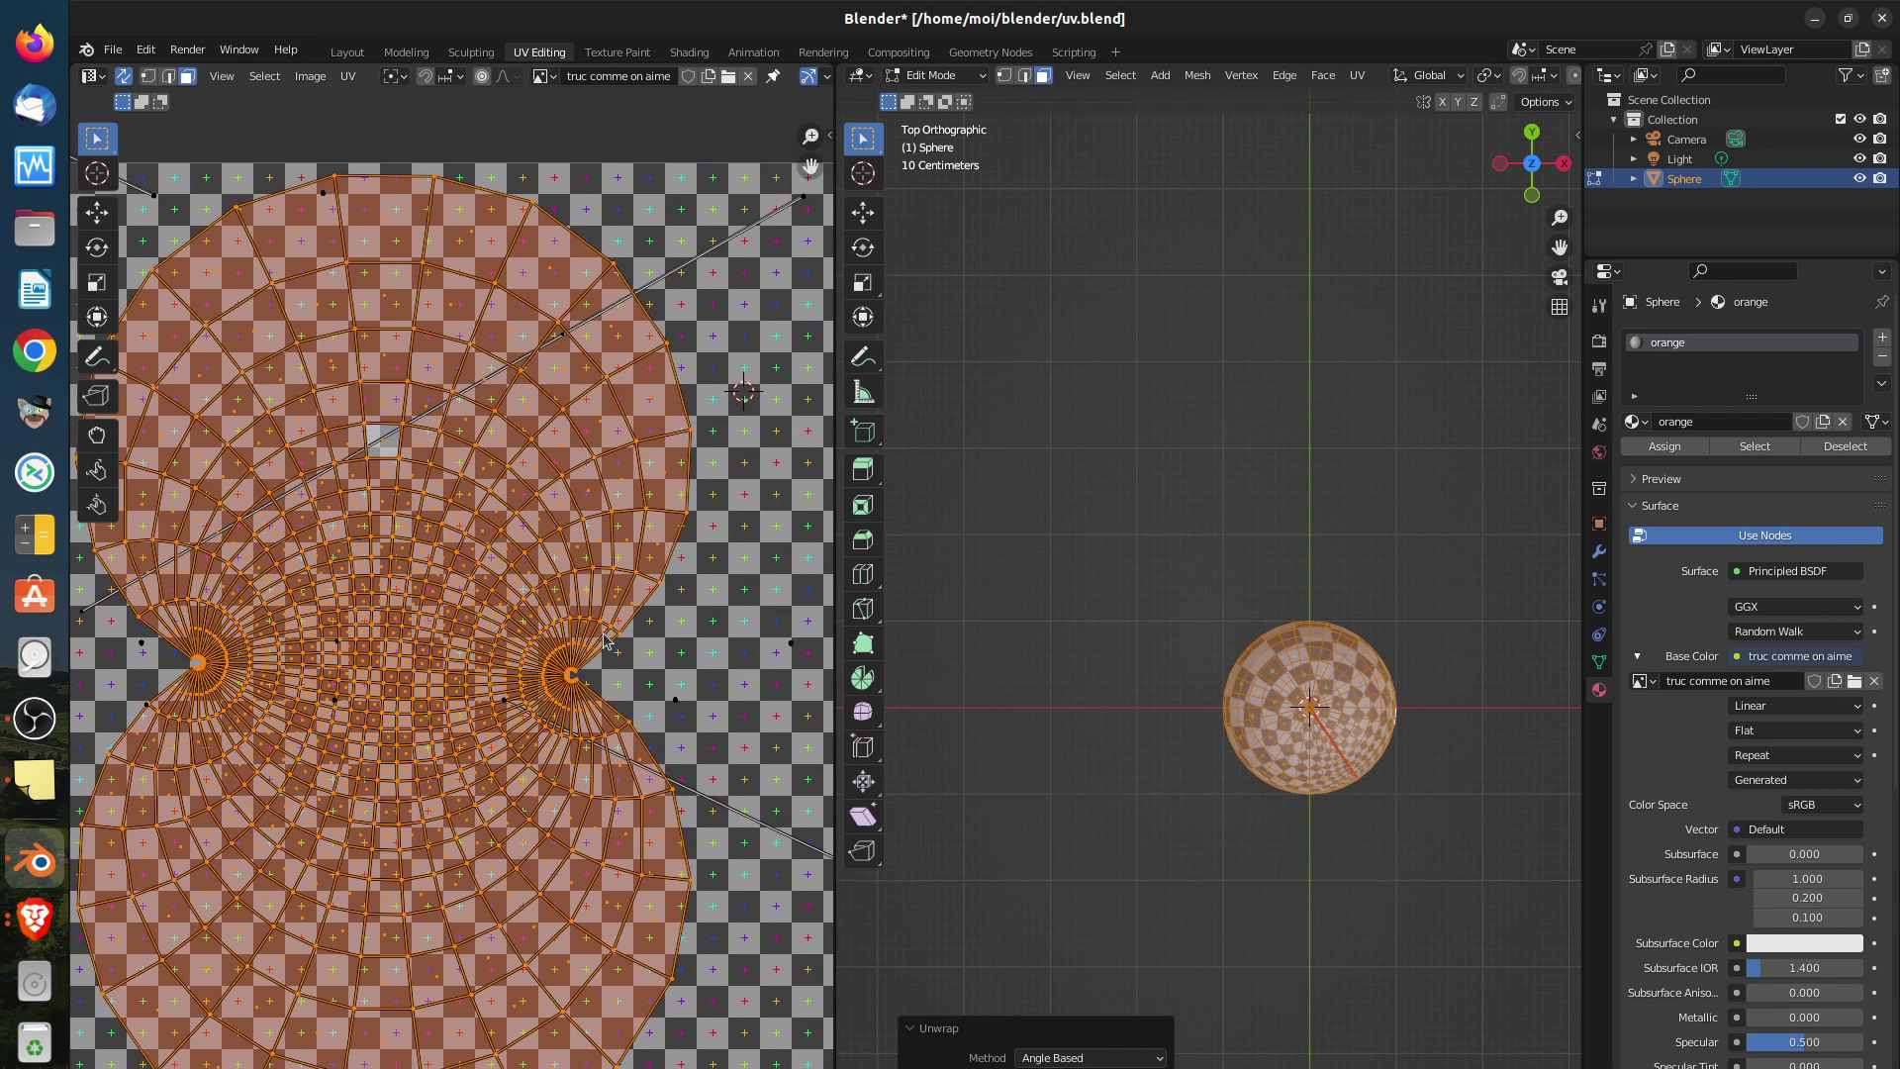
pyautogui.scroll(-2, 603, 634)
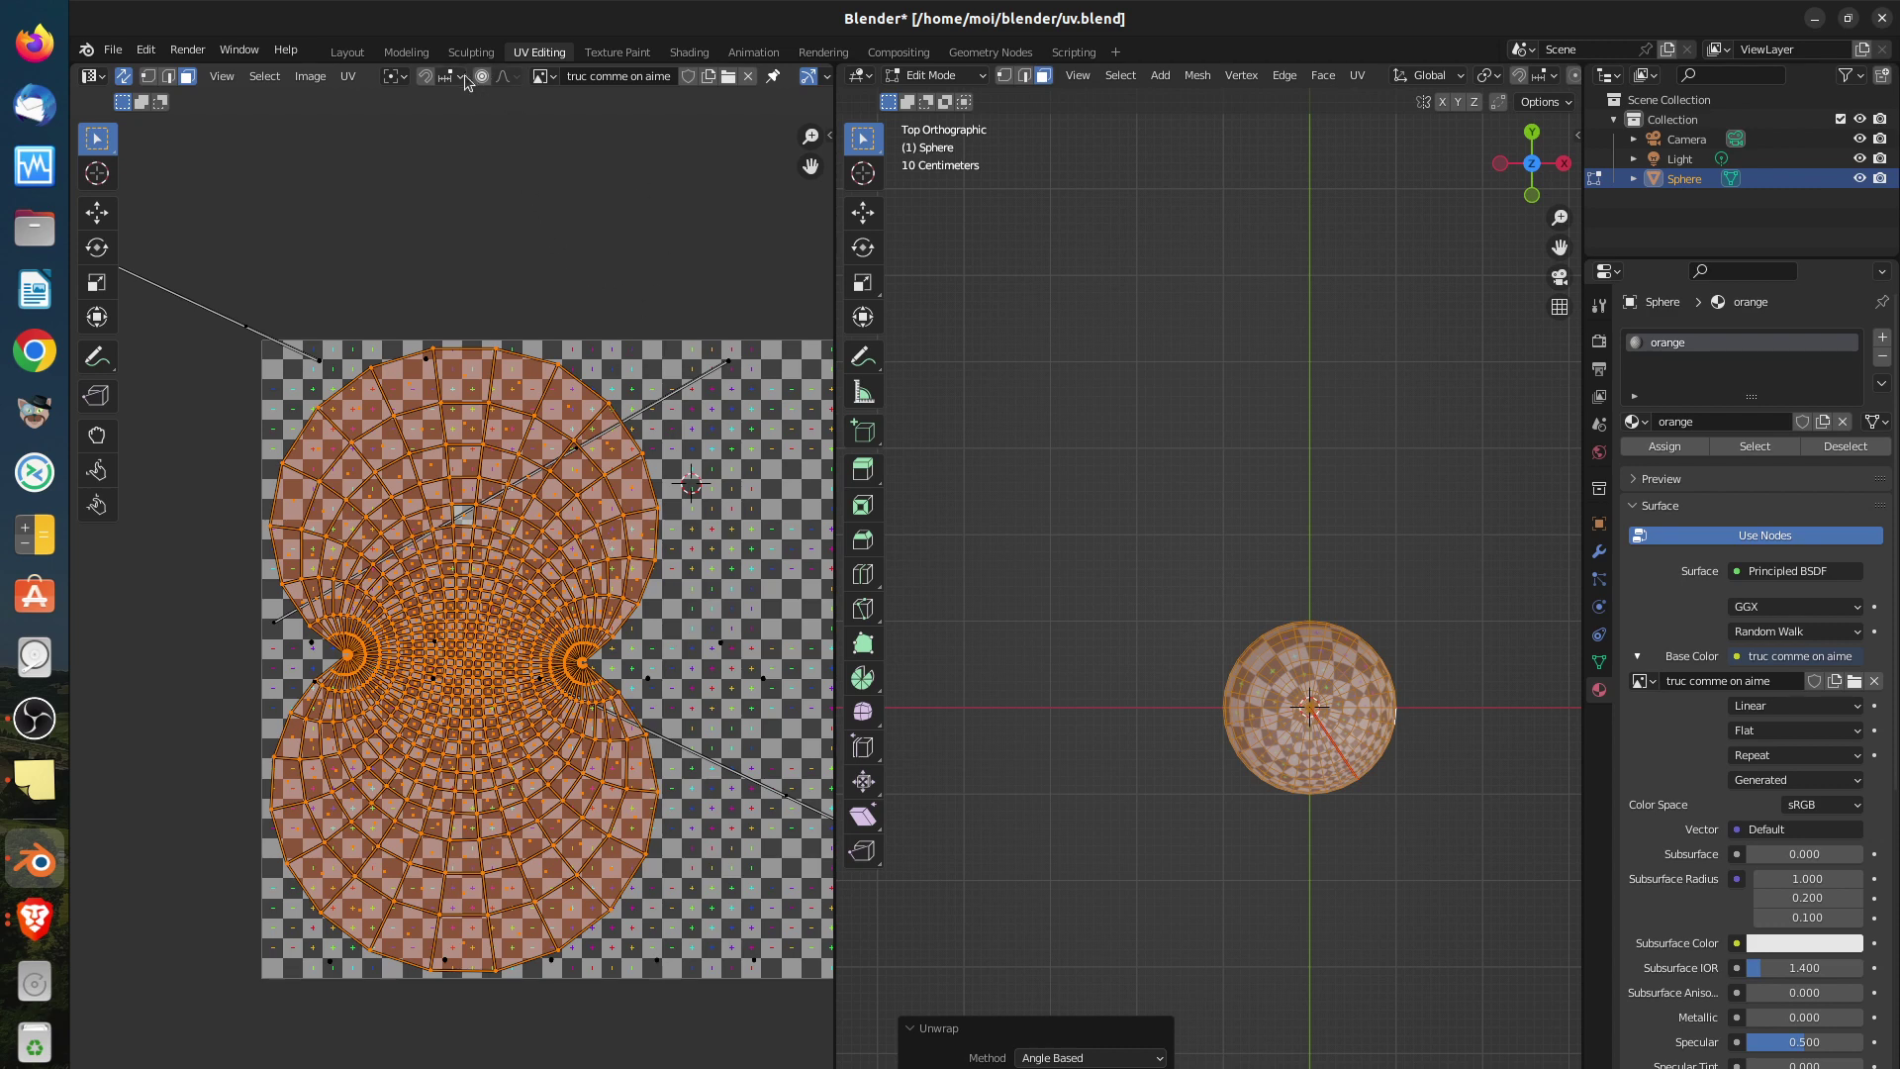
pyautogui.click(348, 76)
pyautogui.press('KP_5')
pyautogui.moveTo(1345, 764); pyautogui.dragTo(1255, 578, button='middle')
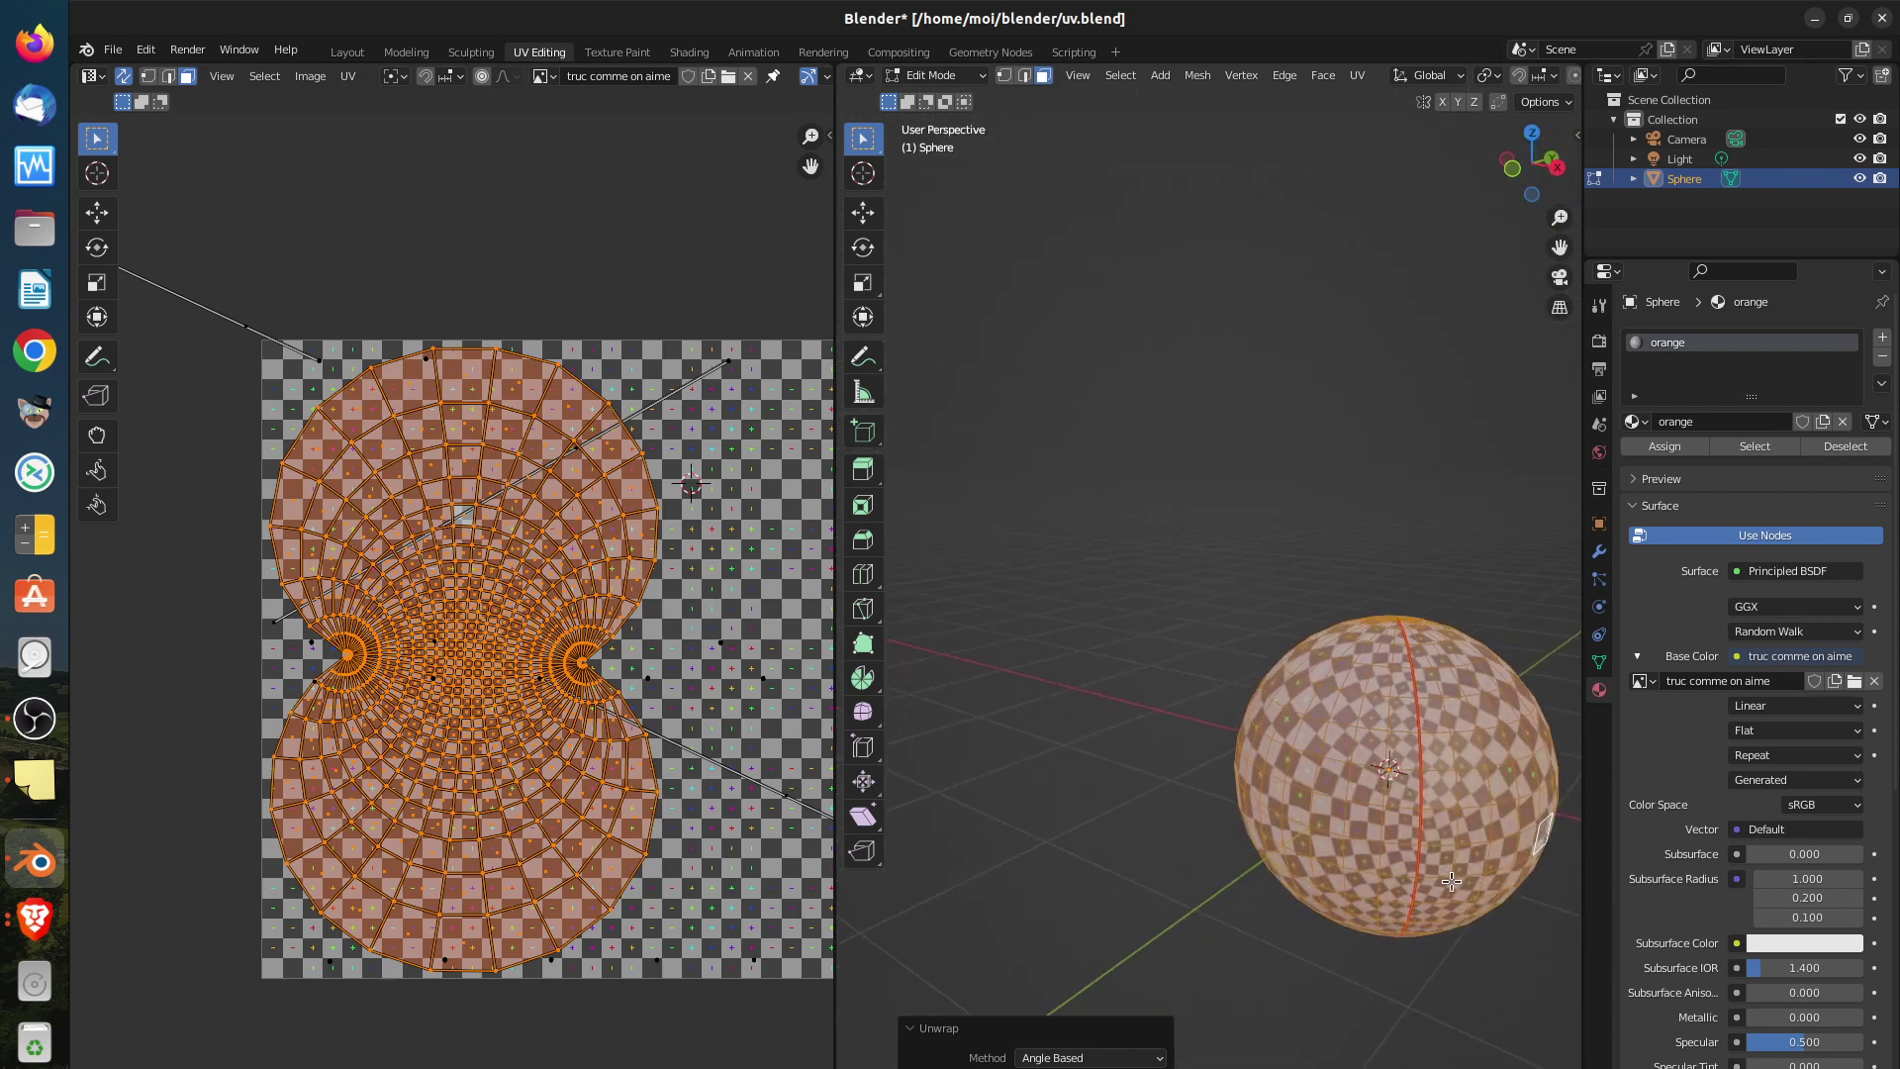
pyautogui.moveTo(1454, 888); pyautogui.dragTo(1430, 839, button='middle')
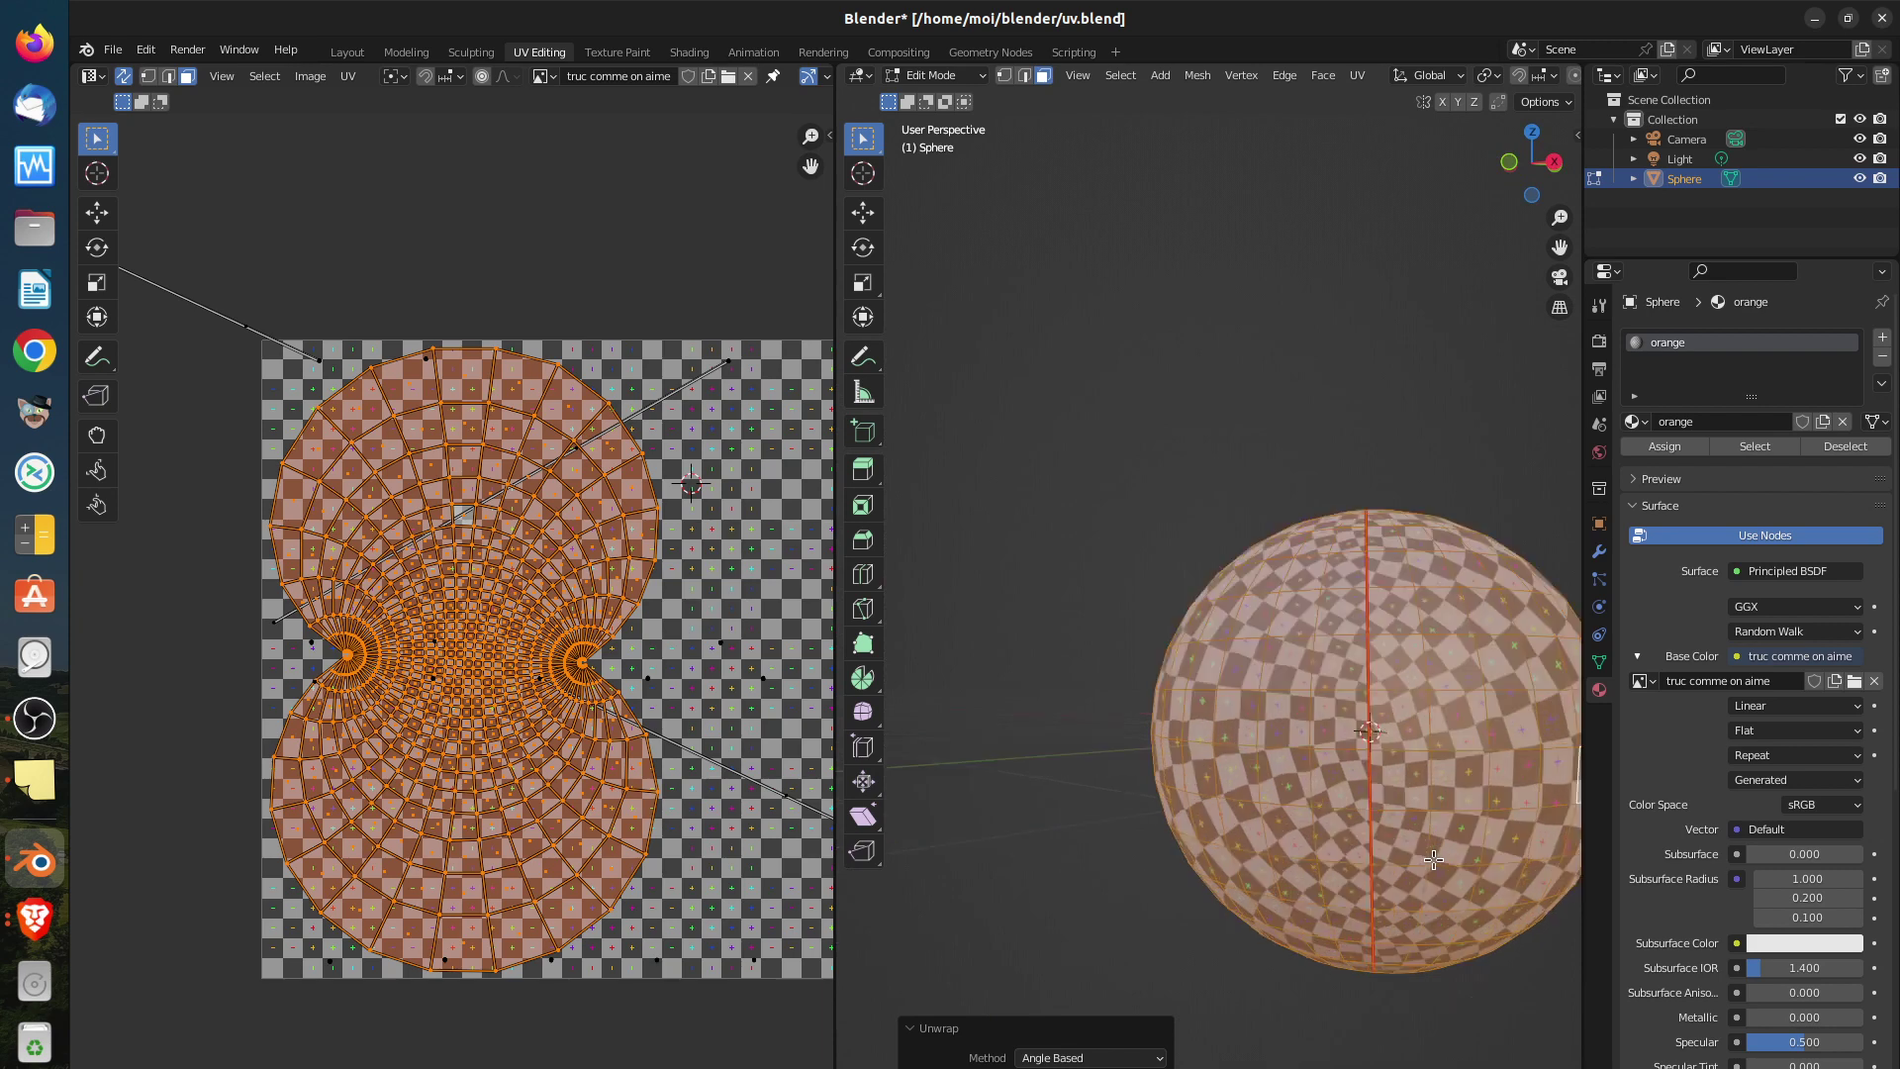
pyautogui.scroll(2, 1432, 852)
pyautogui.scroll(3, 1435, 870)
pyautogui.scroll(-3, 1433, 871)
pyautogui.moveTo(1437, 876); pyautogui.dragTo(1449, 773, button='middle')
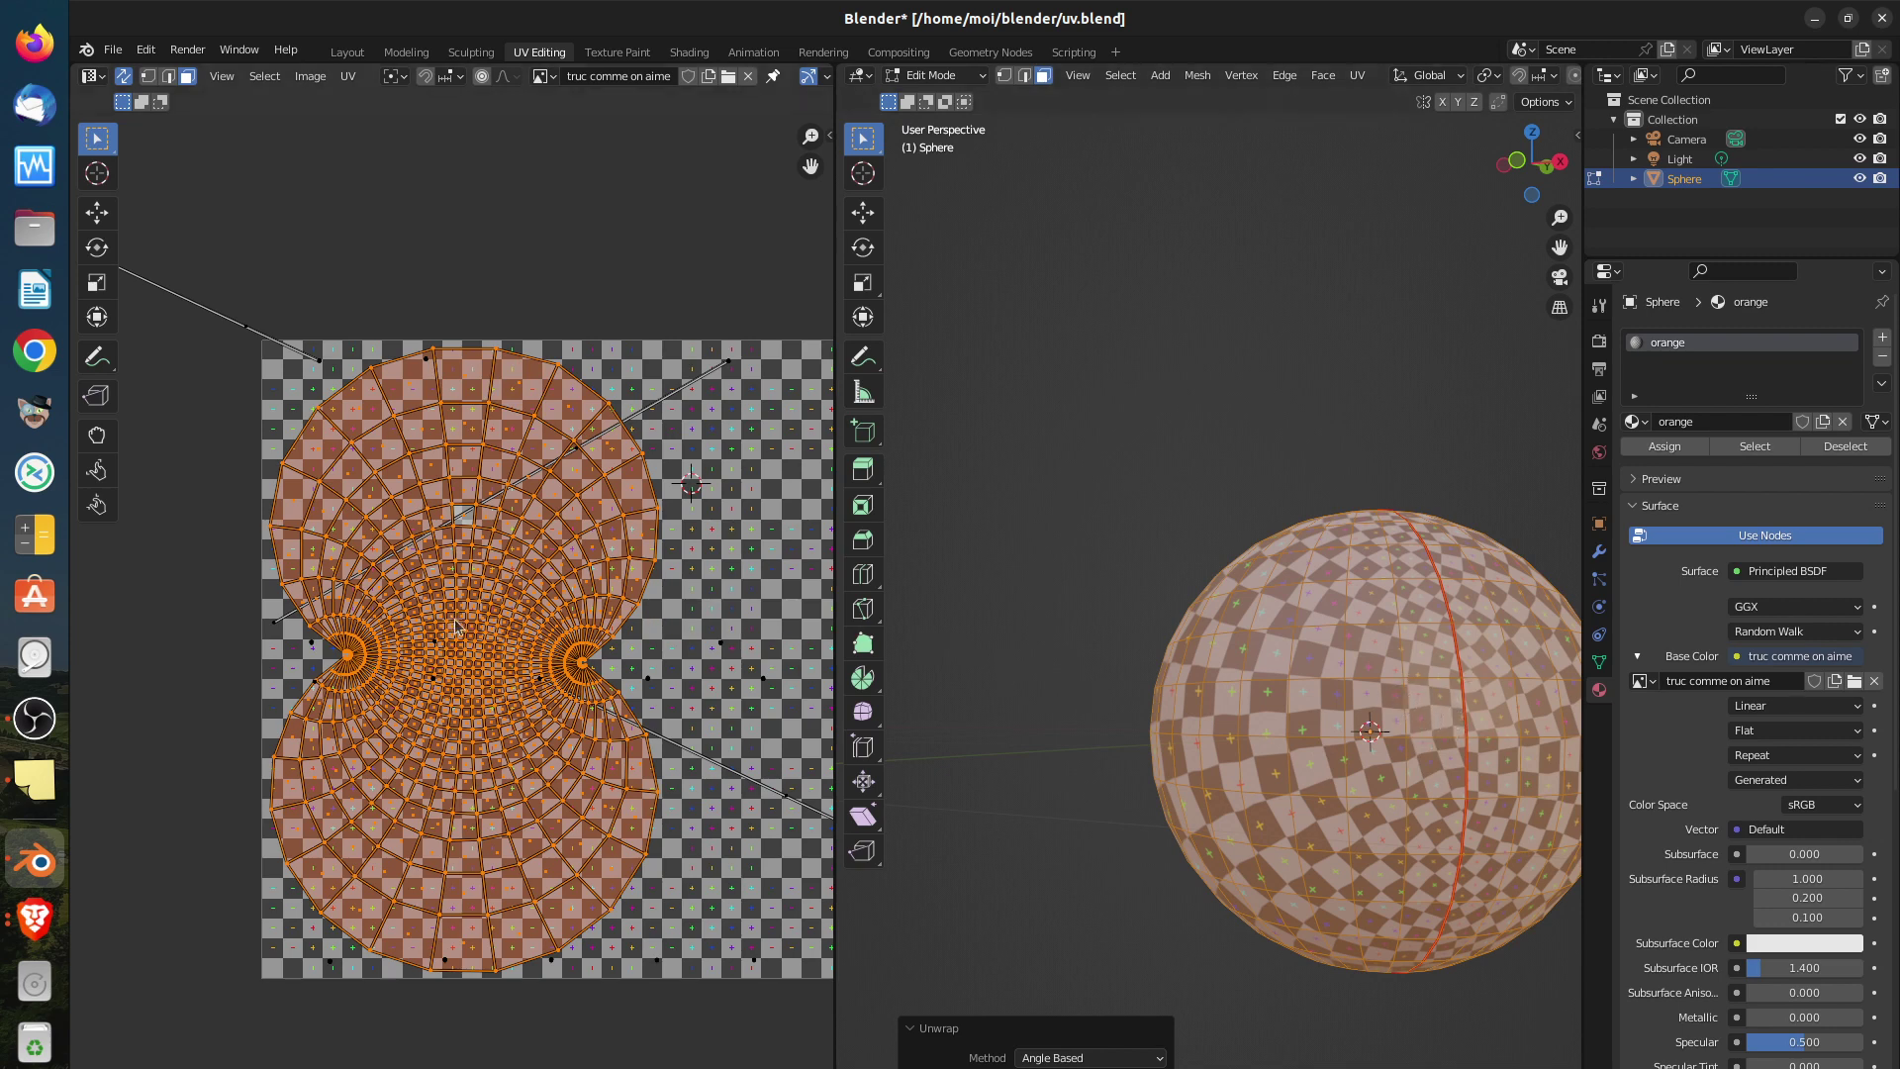
pyautogui.scroll(4, 450, 650)
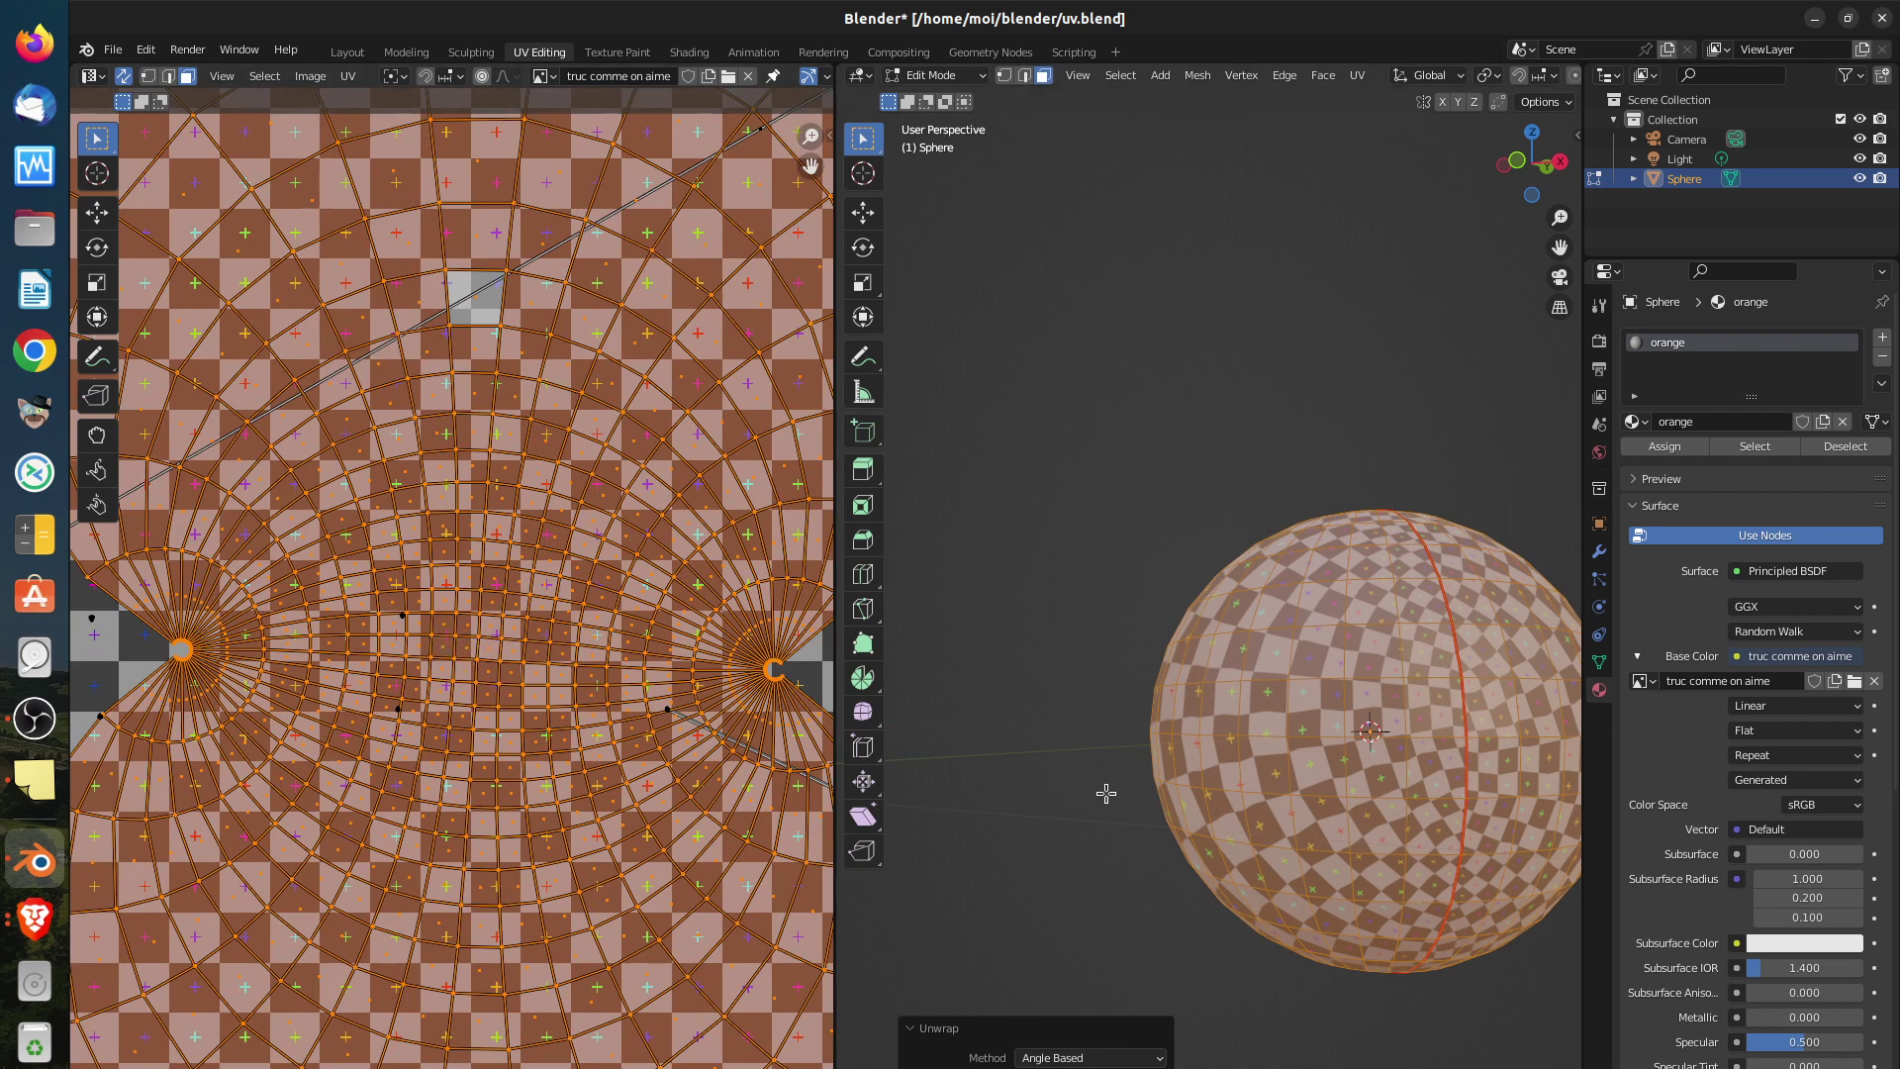
pyautogui.moveTo(1106, 793); pyautogui.dragTo(1440, 766, button='middle')
pyautogui.moveTo(1396, 656)
pyautogui.mouseDown(button='middle')
pyautogui.moveTo(1401, 674)
pyautogui.moveTo(1385, 645)
pyautogui.mouseUp(button='middle')
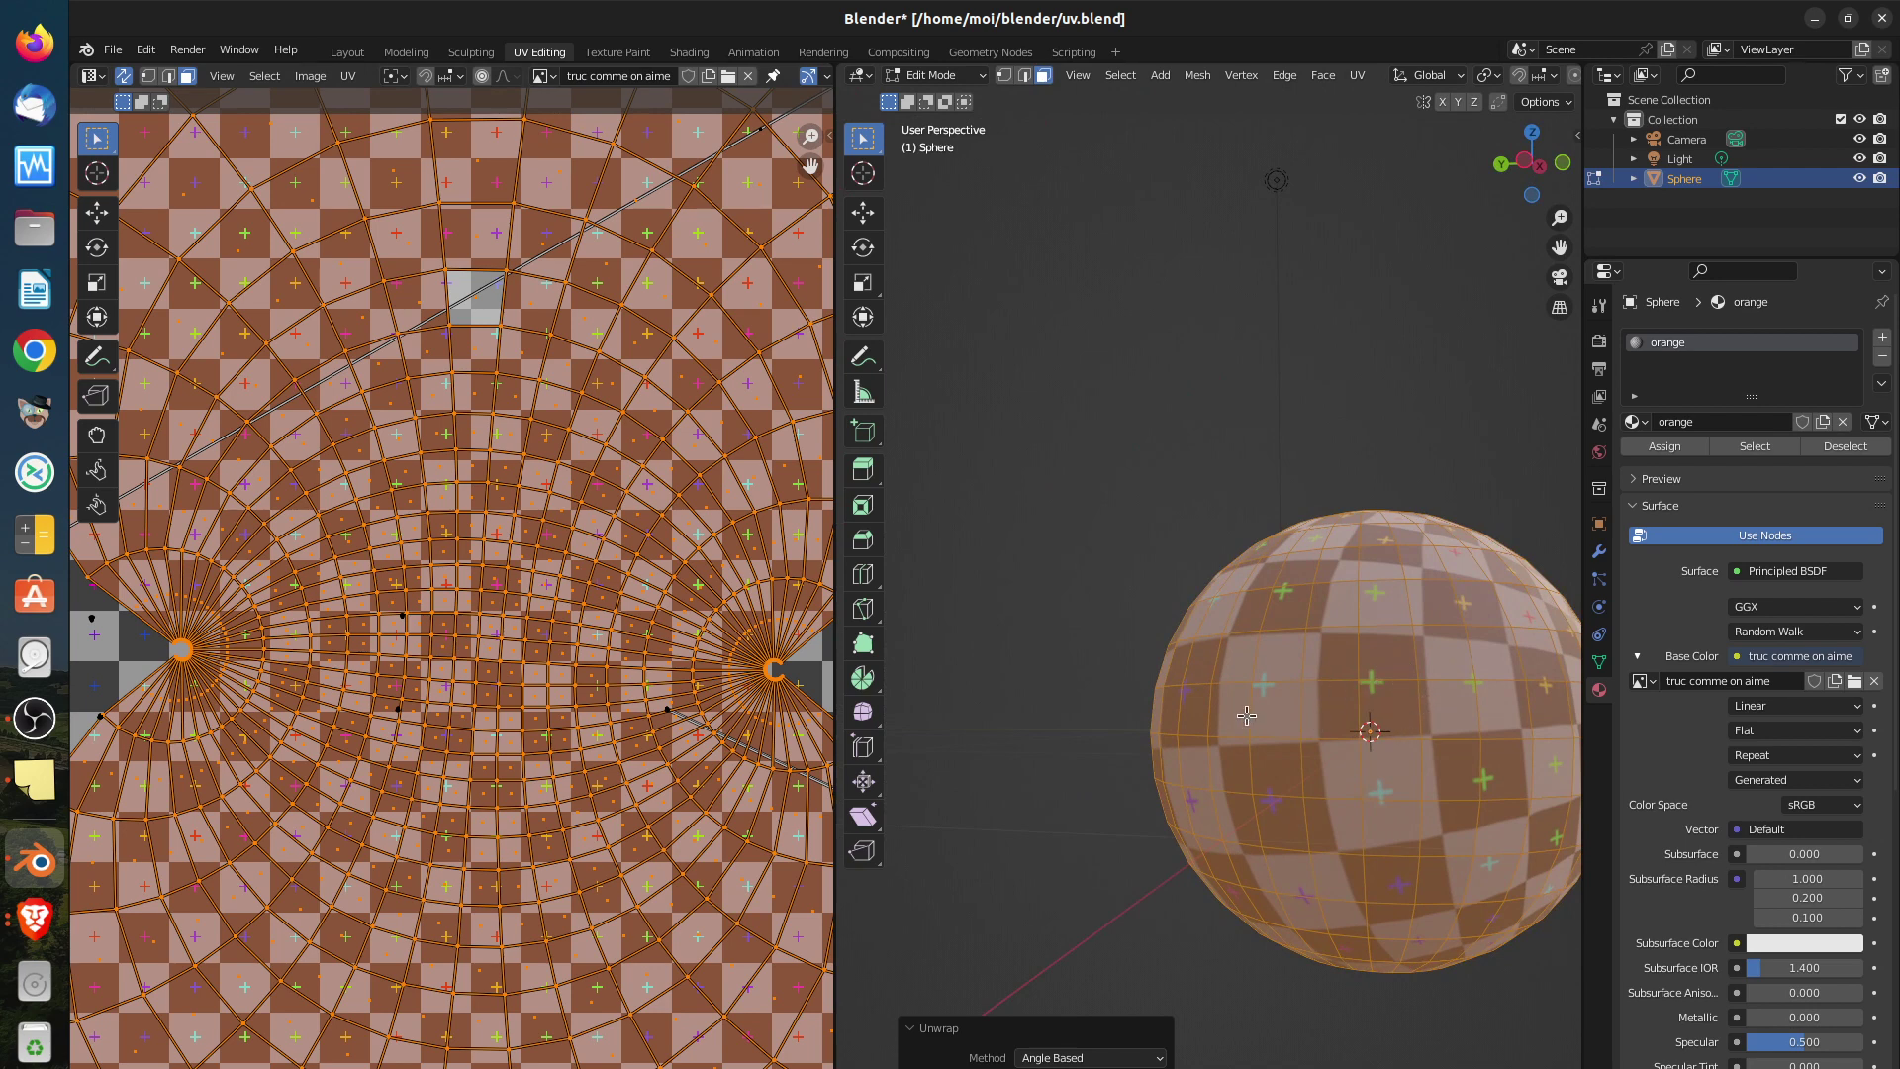
pyautogui.moveTo(1242, 745); pyautogui.dragTo(1292, 656, button='middle')
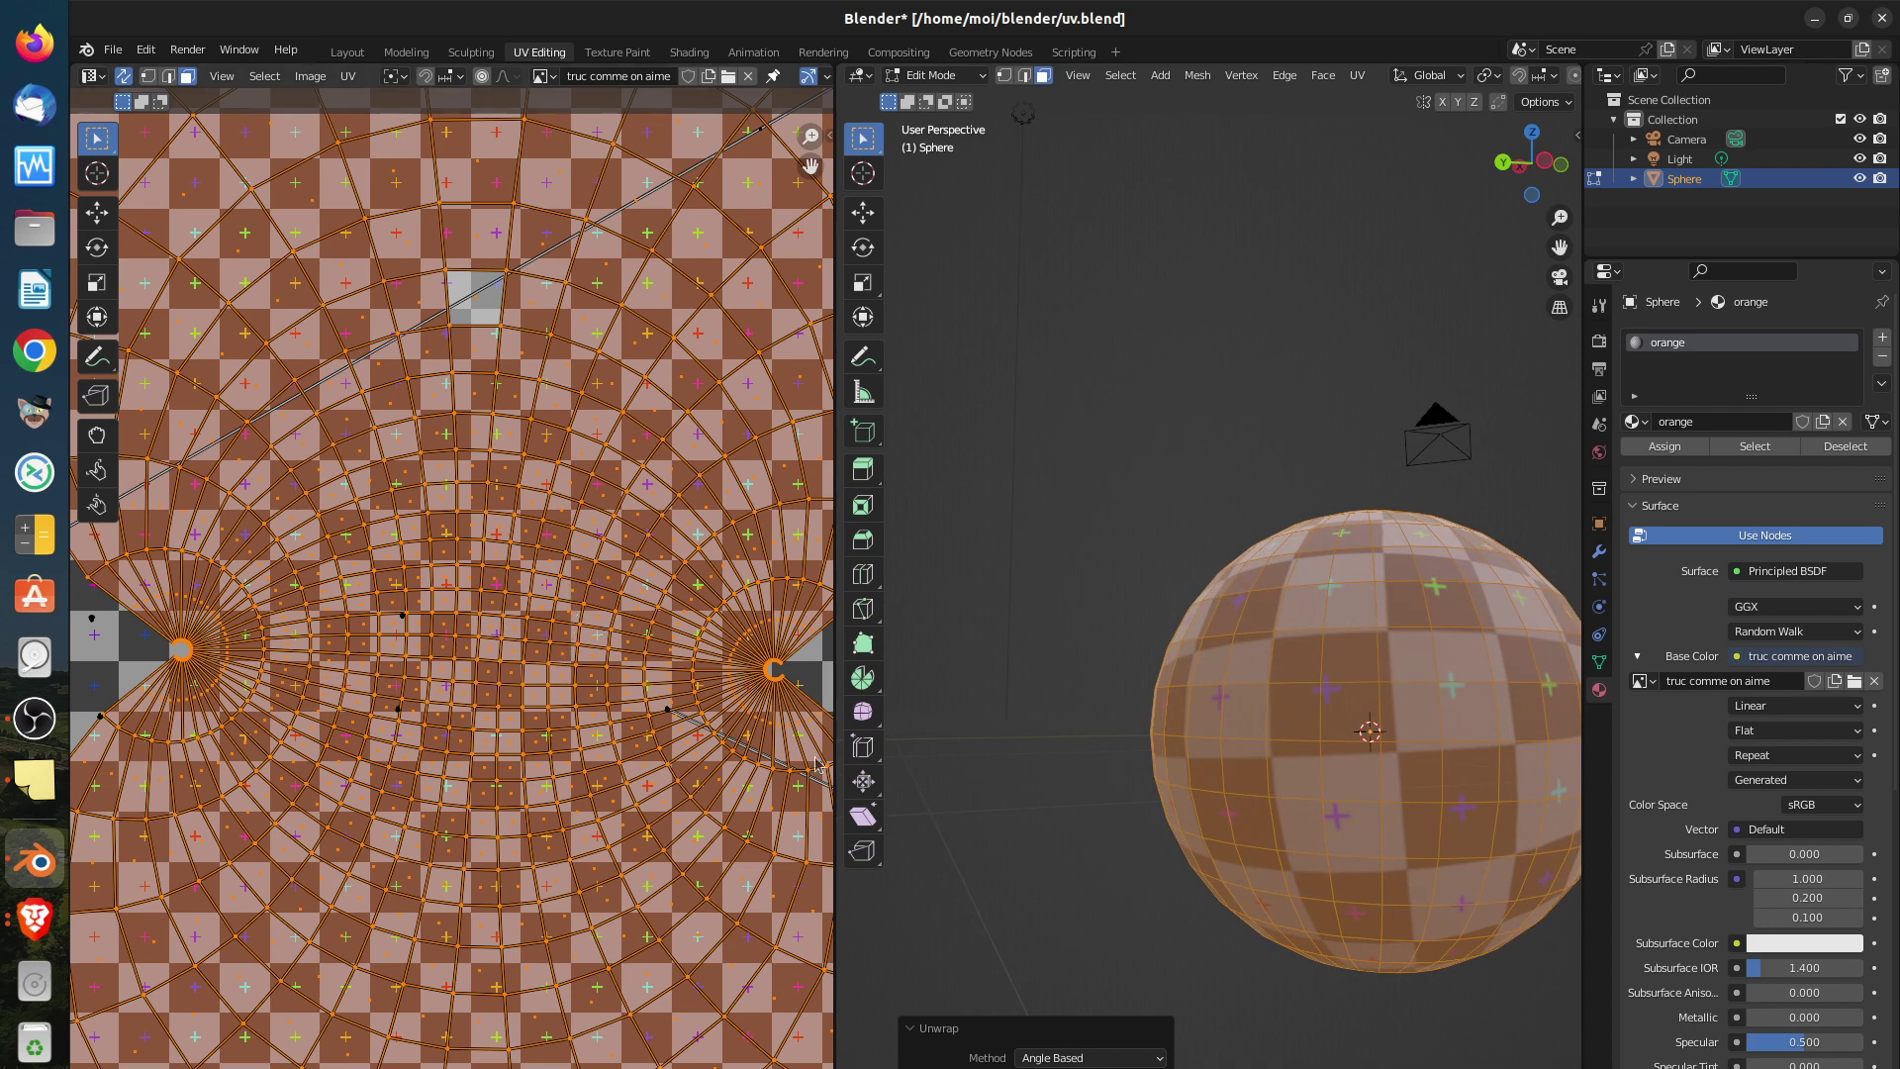
pyautogui.moveTo(1256, 789); pyautogui.dragTo(1477, 811, button='middle')
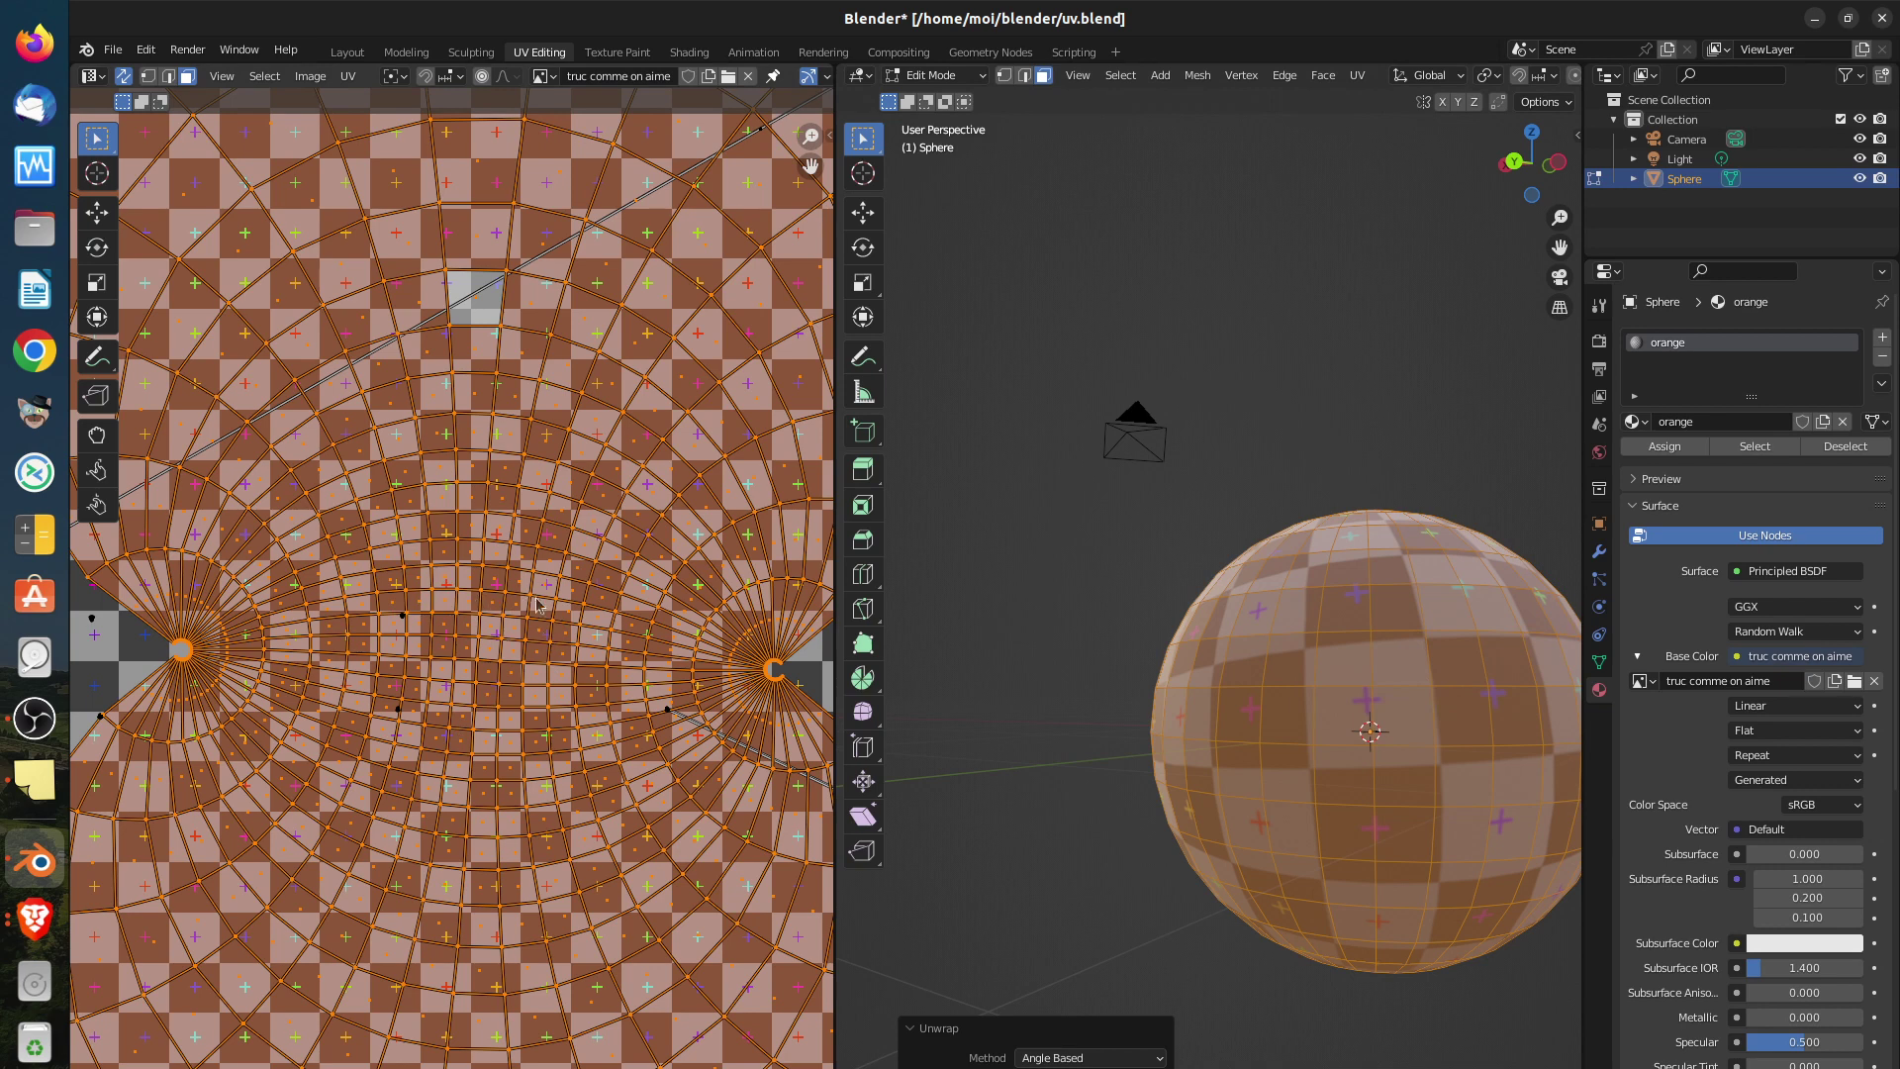
pyautogui.scroll(-2, 535, 604)
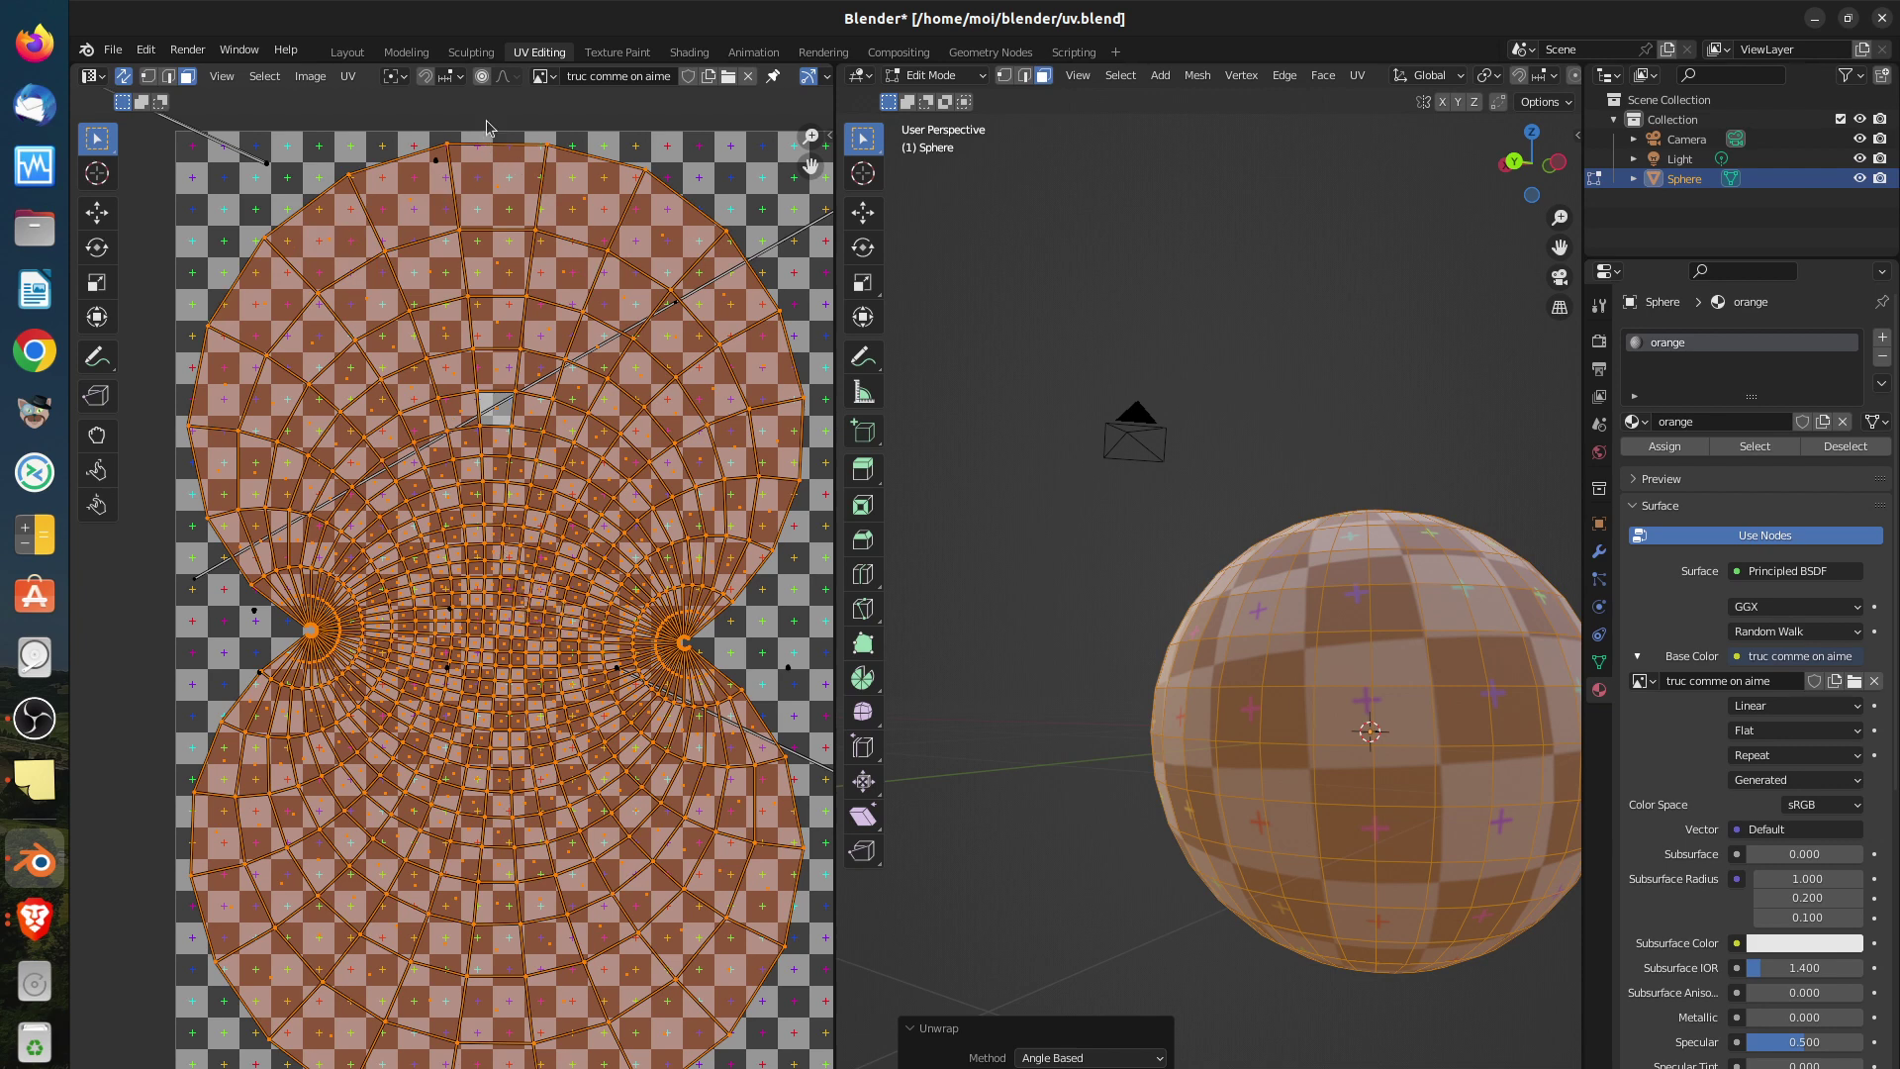
# Apply Minimize Stretch to the main body's UV island with a blend of 0.00
pyautogui.click(349, 77)
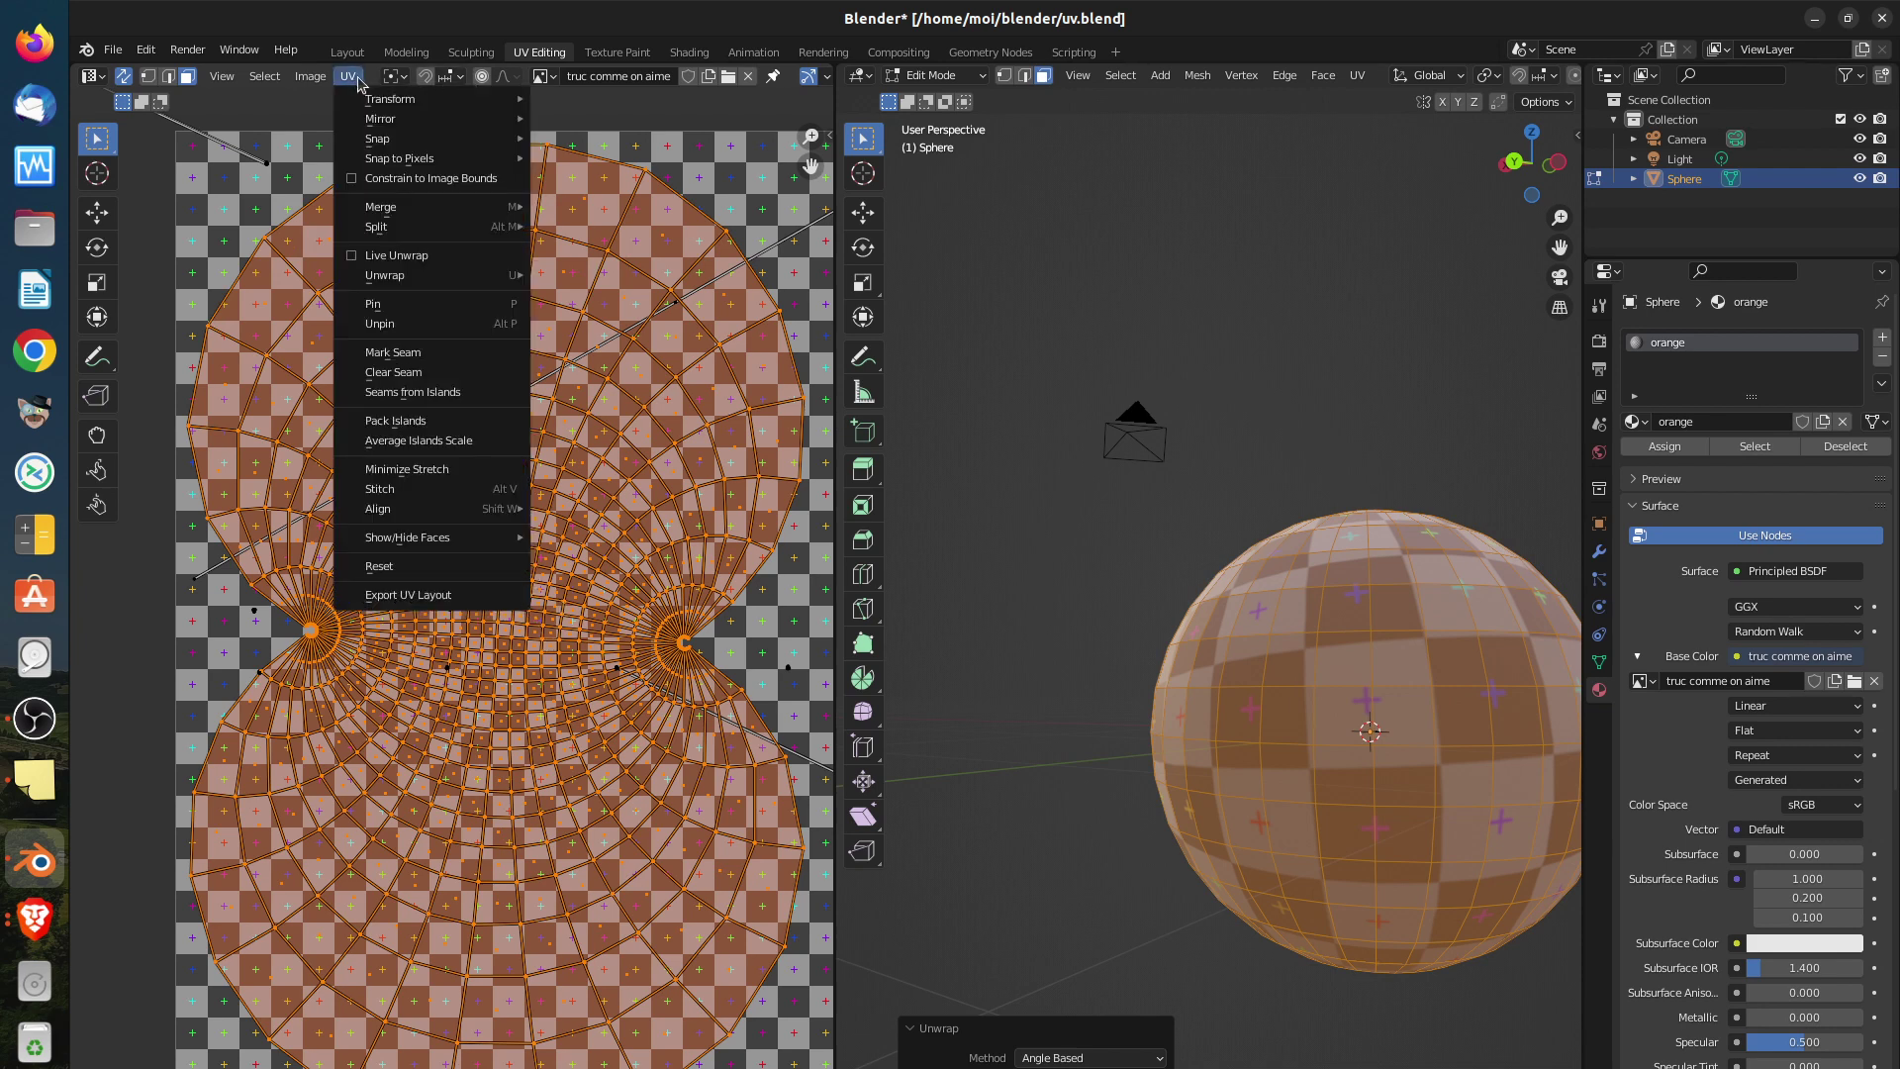
pyautogui.click(431, 470)
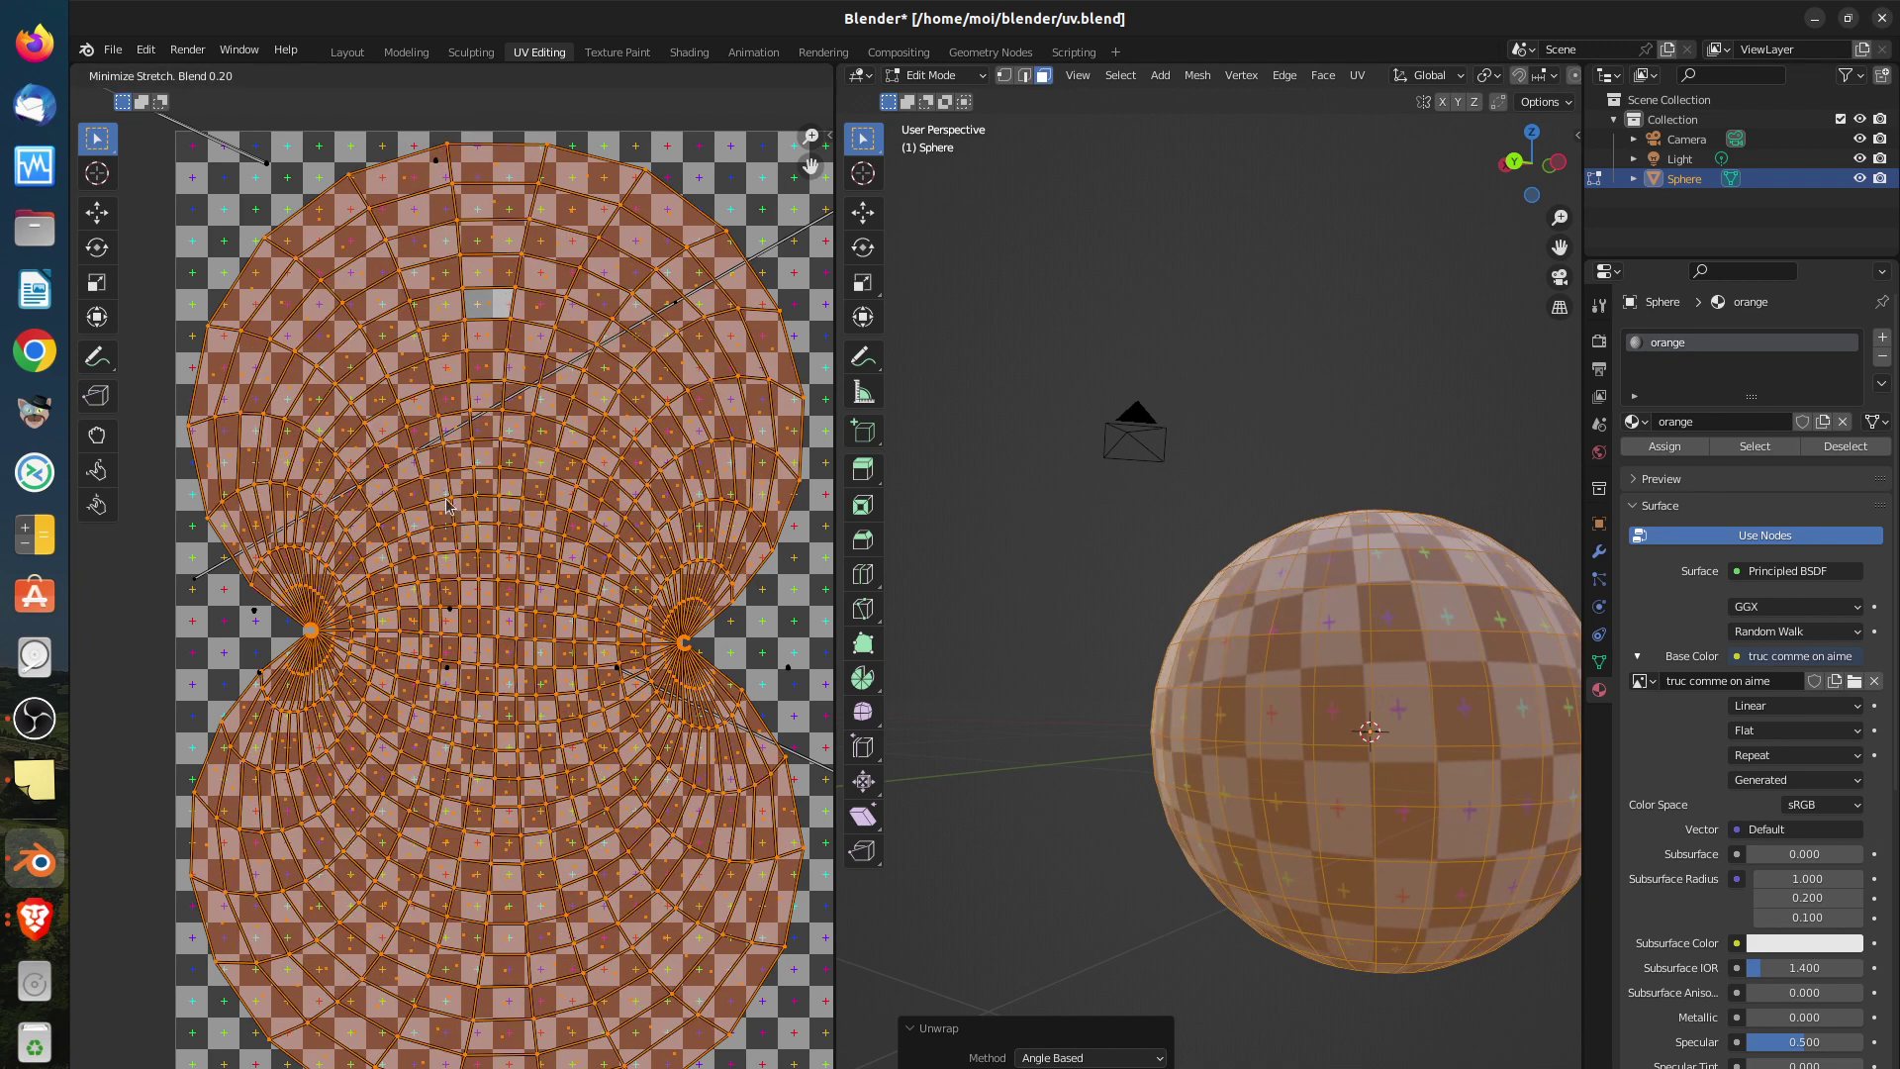
pyautogui.scroll(-2, 510, 707)
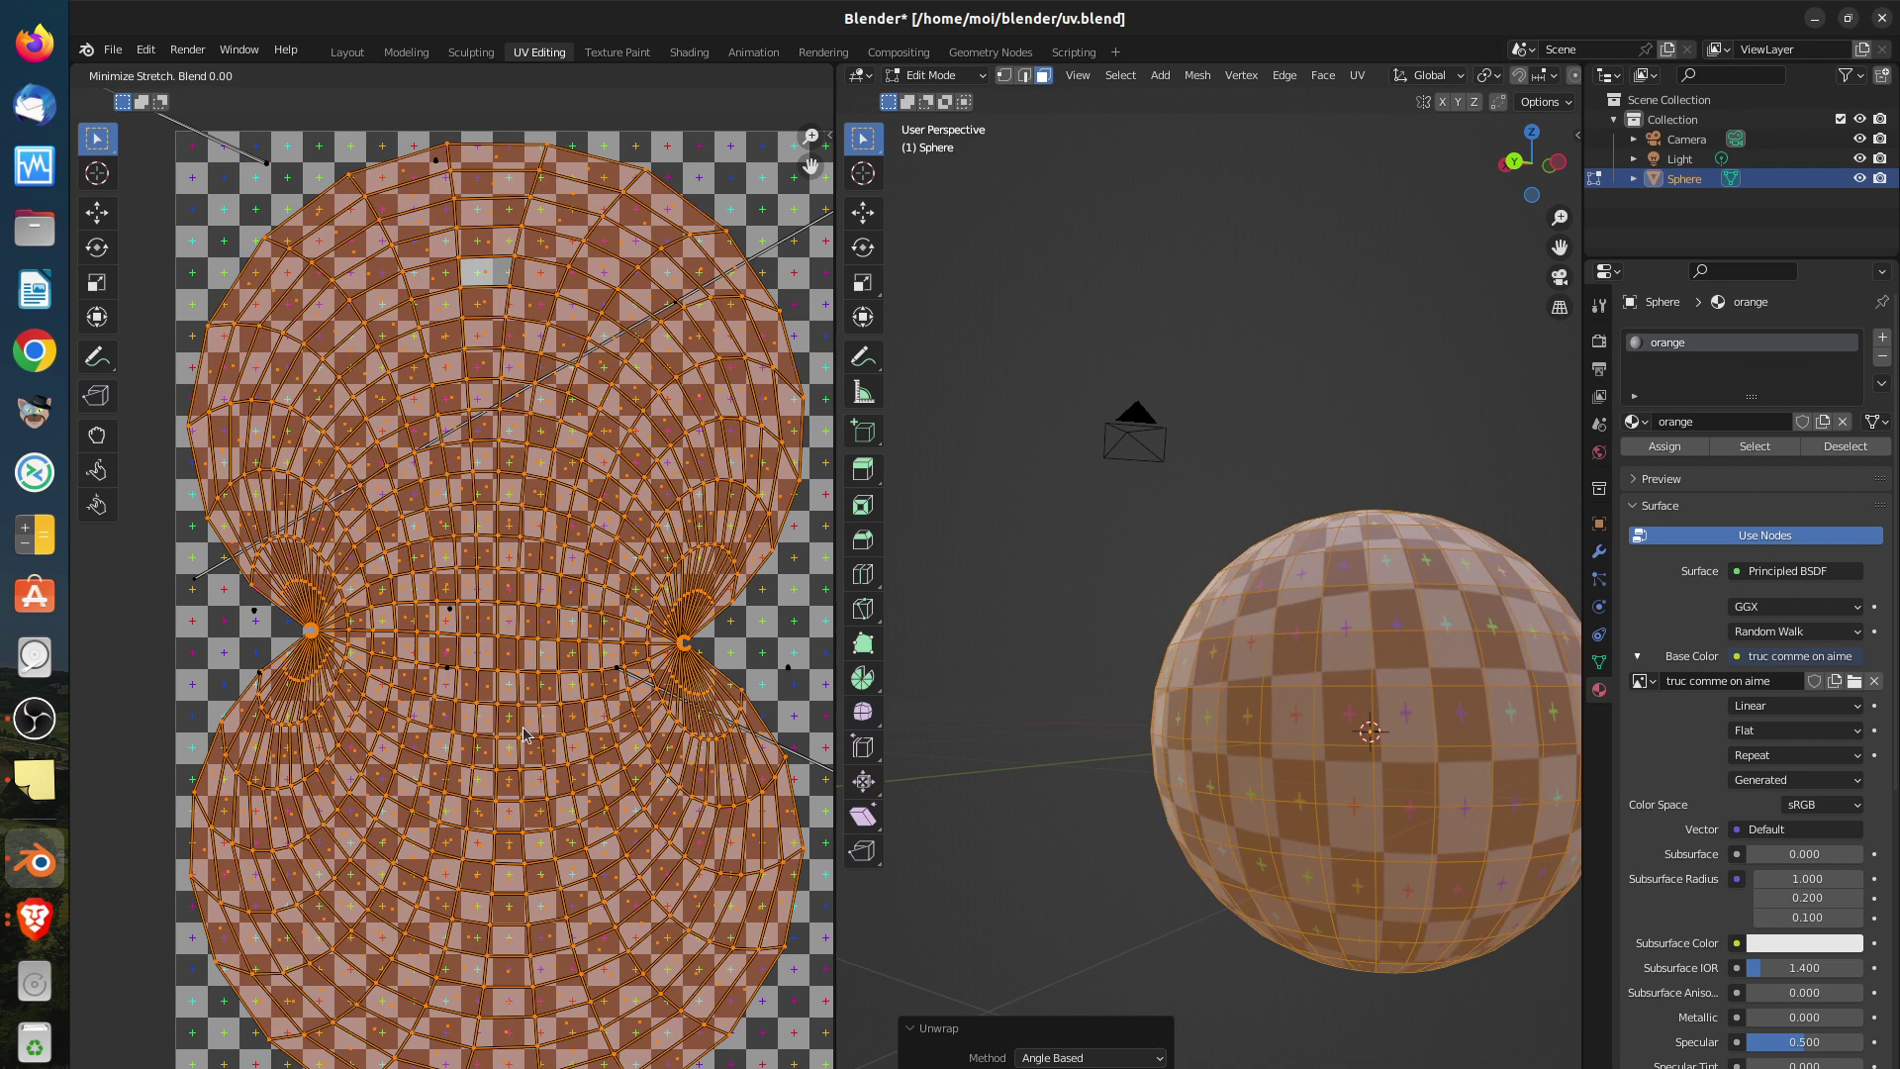
pyautogui.click(525, 735)
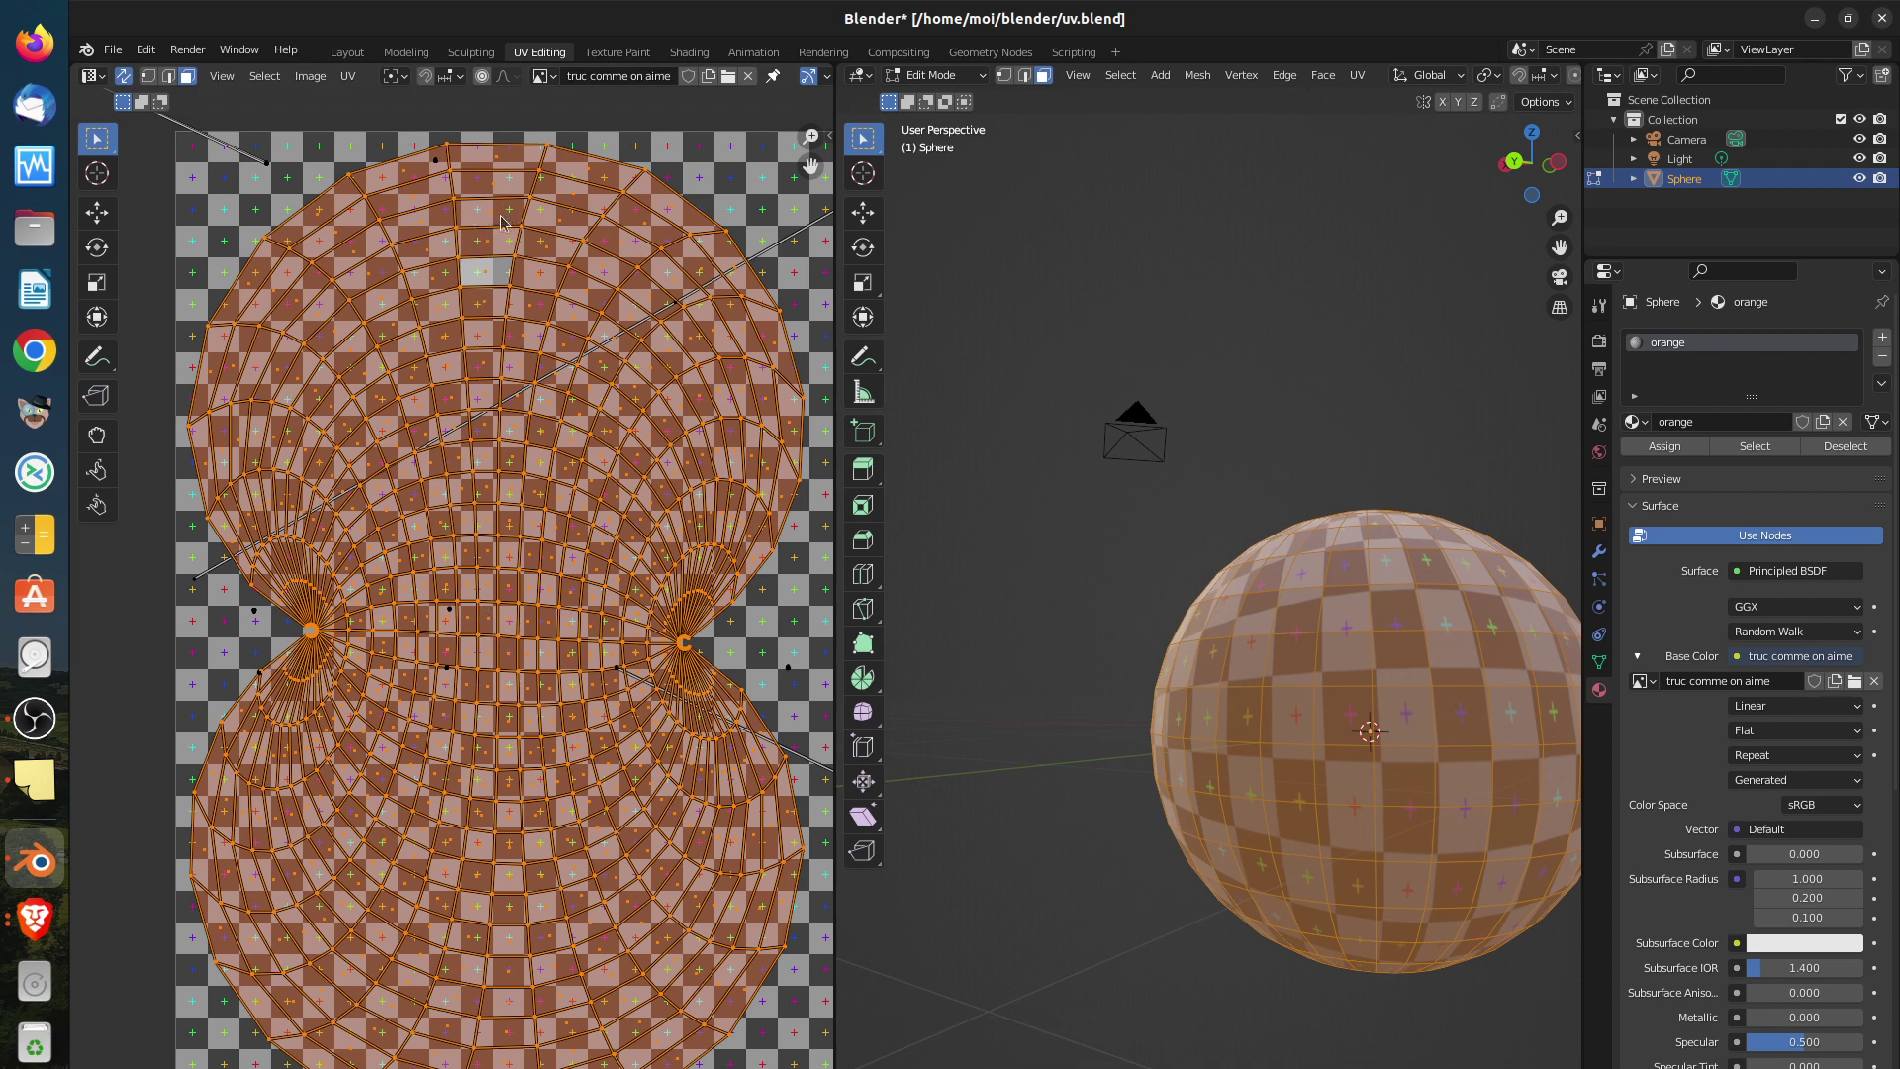
# Inspect the checker texture's distortion around the sphere's sides, along the vertical seam and at the top pole
pyautogui.moveTo(1371, 869); pyautogui.dragTo(1405, 811, button='middle')
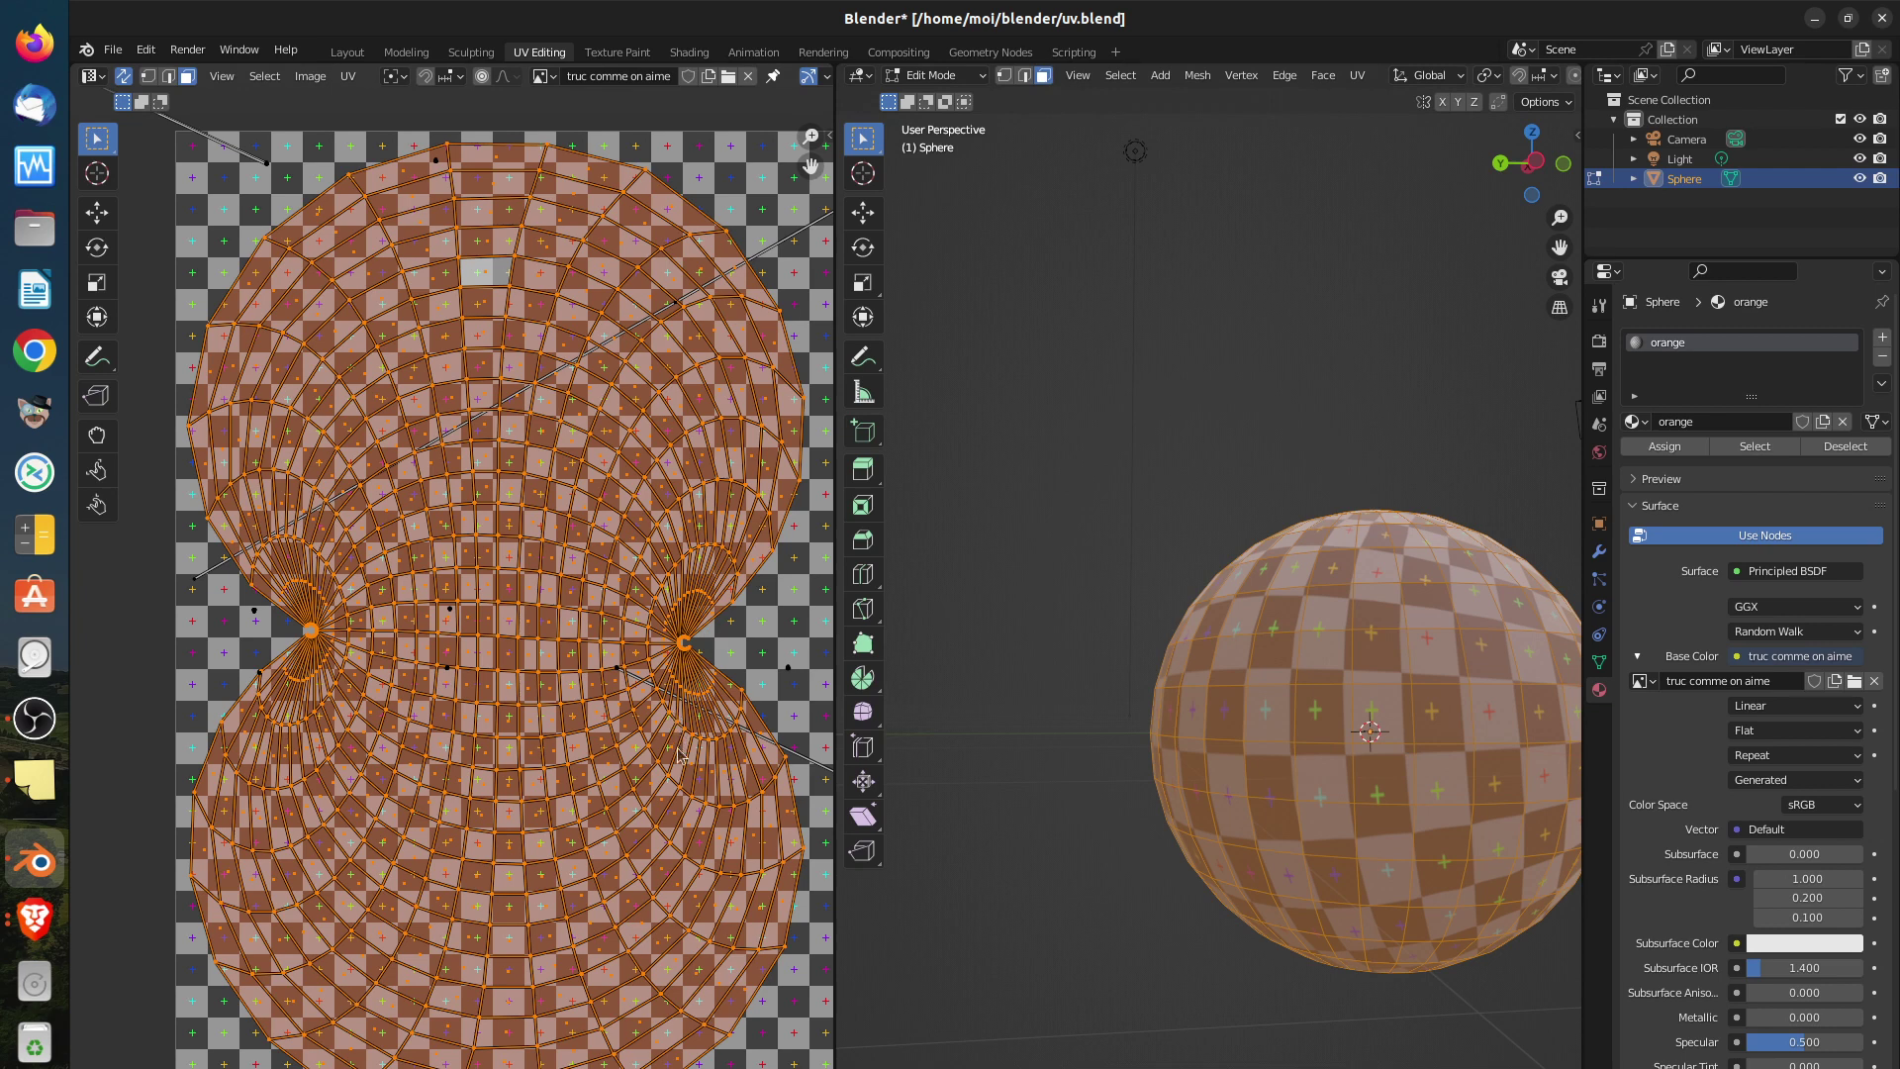
pyautogui.scroll(-3, 1385, 805)
pyautogui.moveTo(1375, 786); pyautogui.dragTo(1384, 952, button='middle')
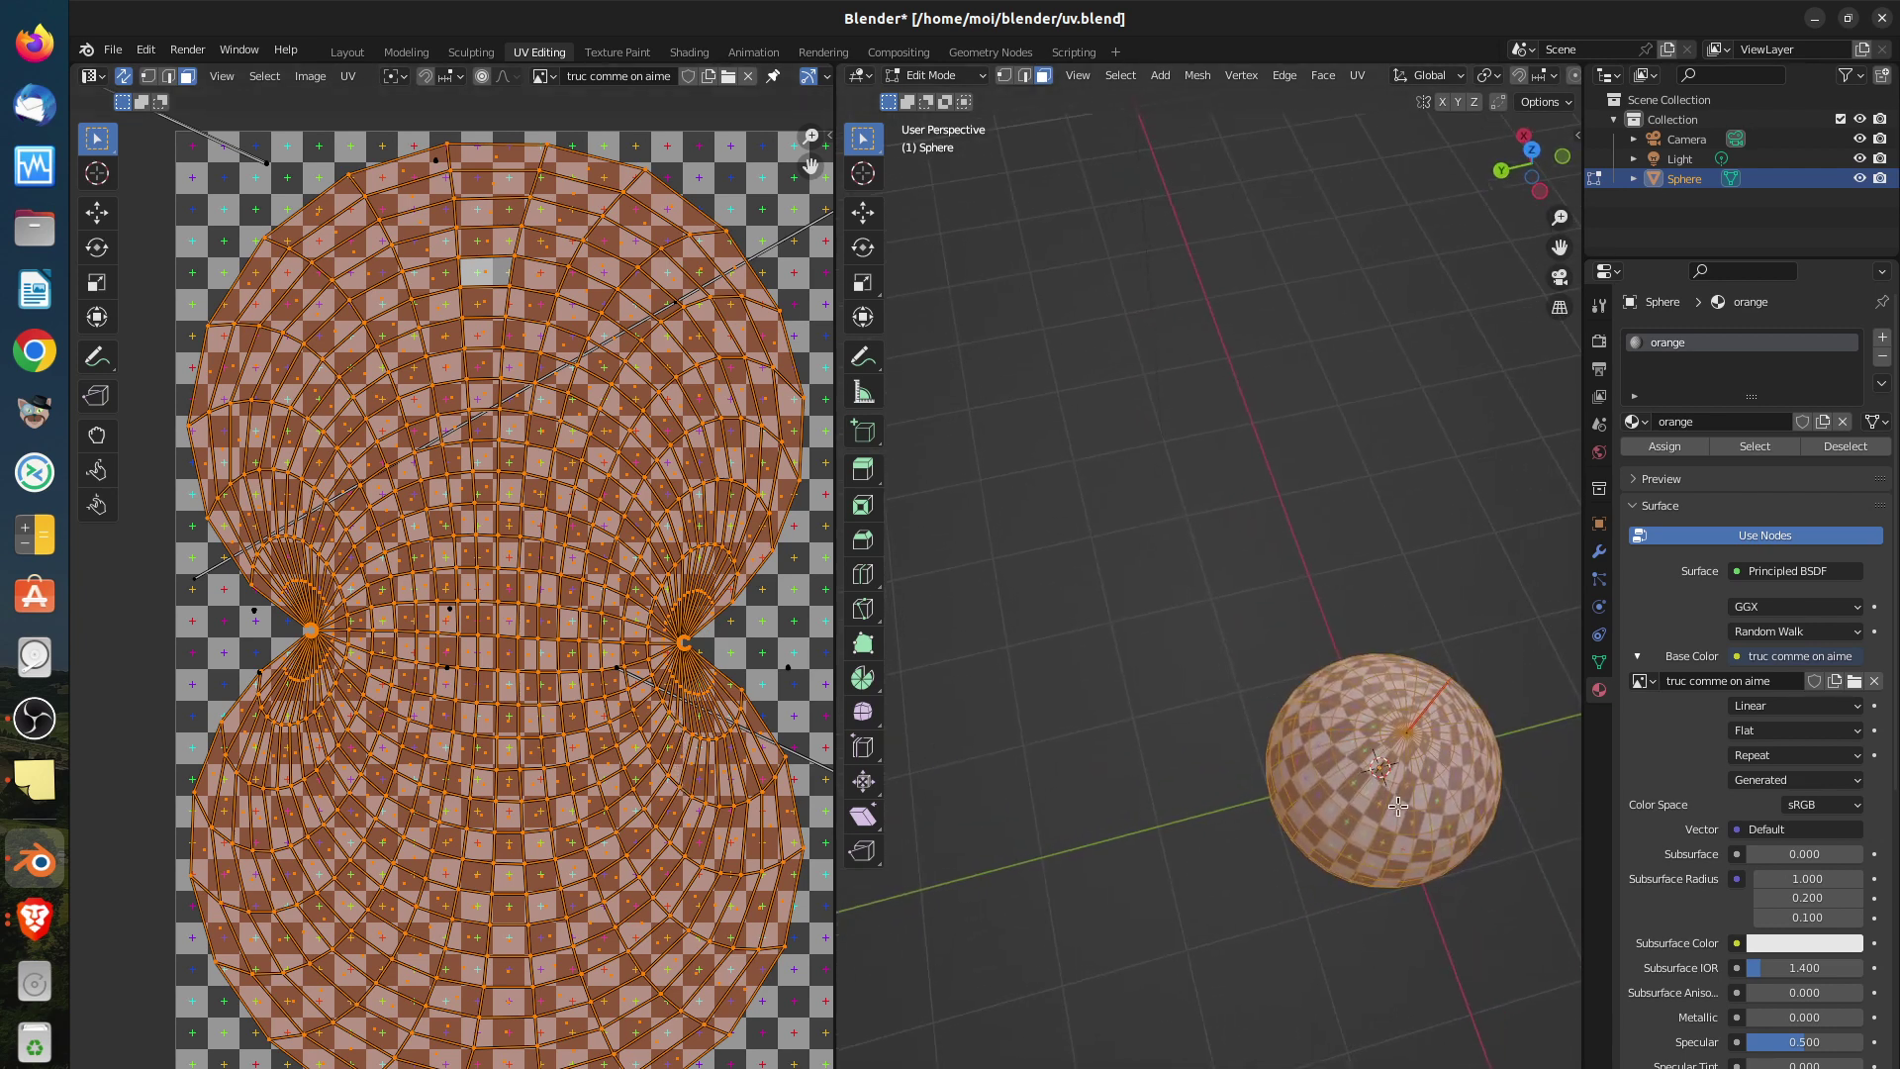
pyautogui.scroll(3, 1397, 804)
pyautogui.scroll(2, 1425, 767)
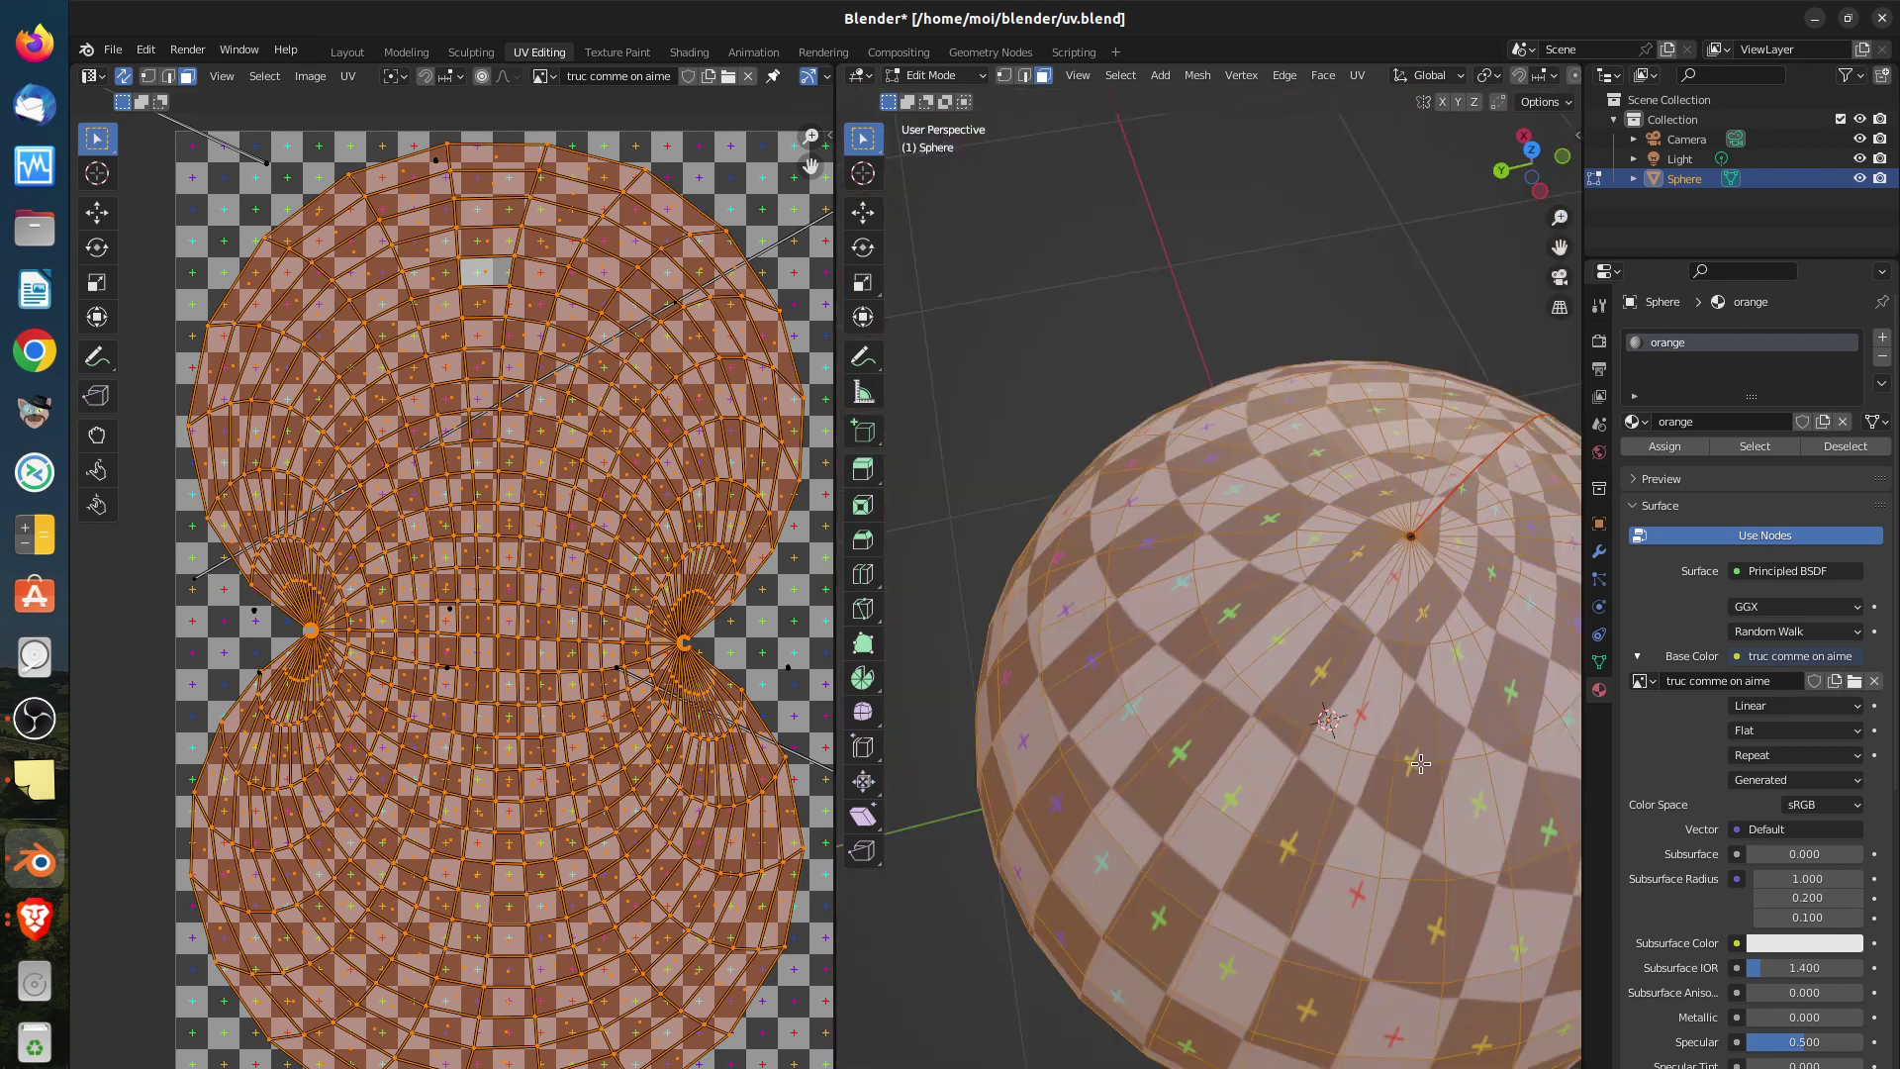
pyautogui.scroll(-5, 1399, 676)
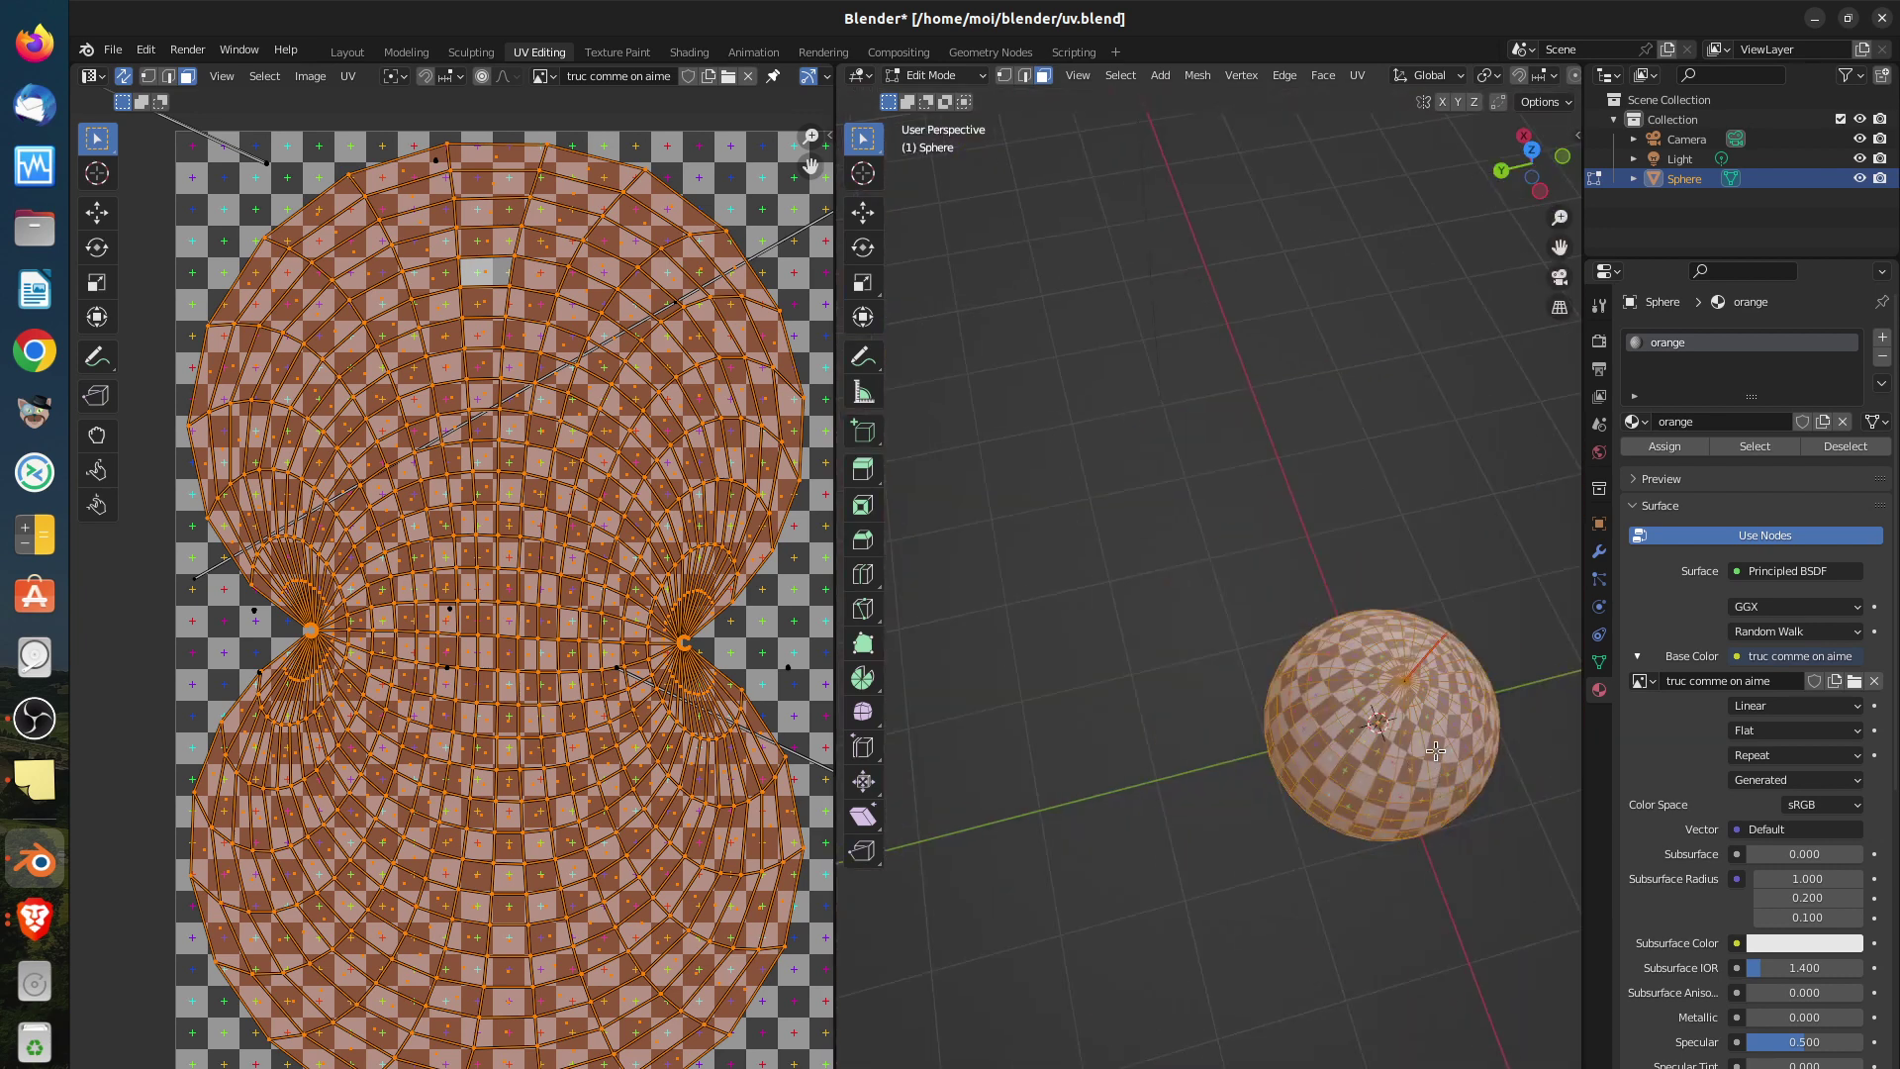
pyautogui.moveTo(1435, 749); pyautogui.dragTo(1436, 696, button='middle')
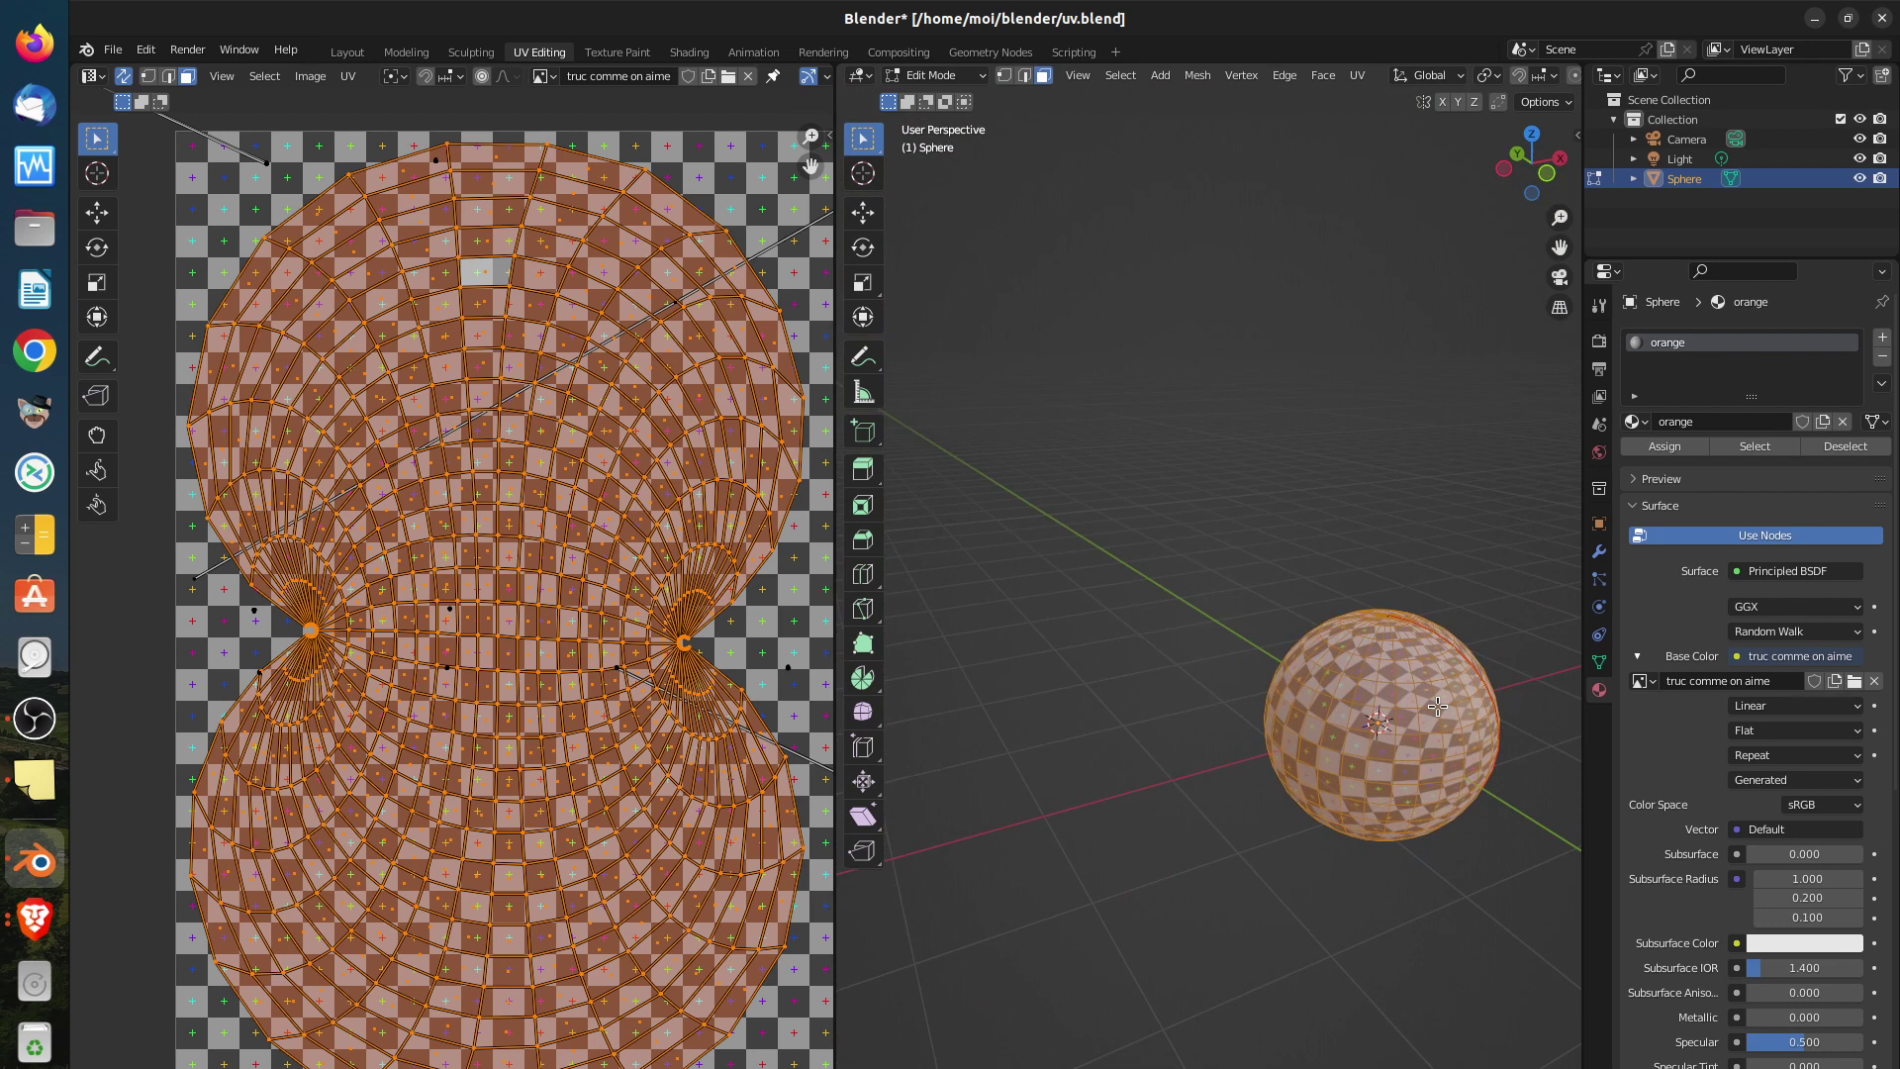
# Clear the selection and reselect only the sphere's linked main body between the two pole seam rings
pyautogui.hotkey('alt', 'a')
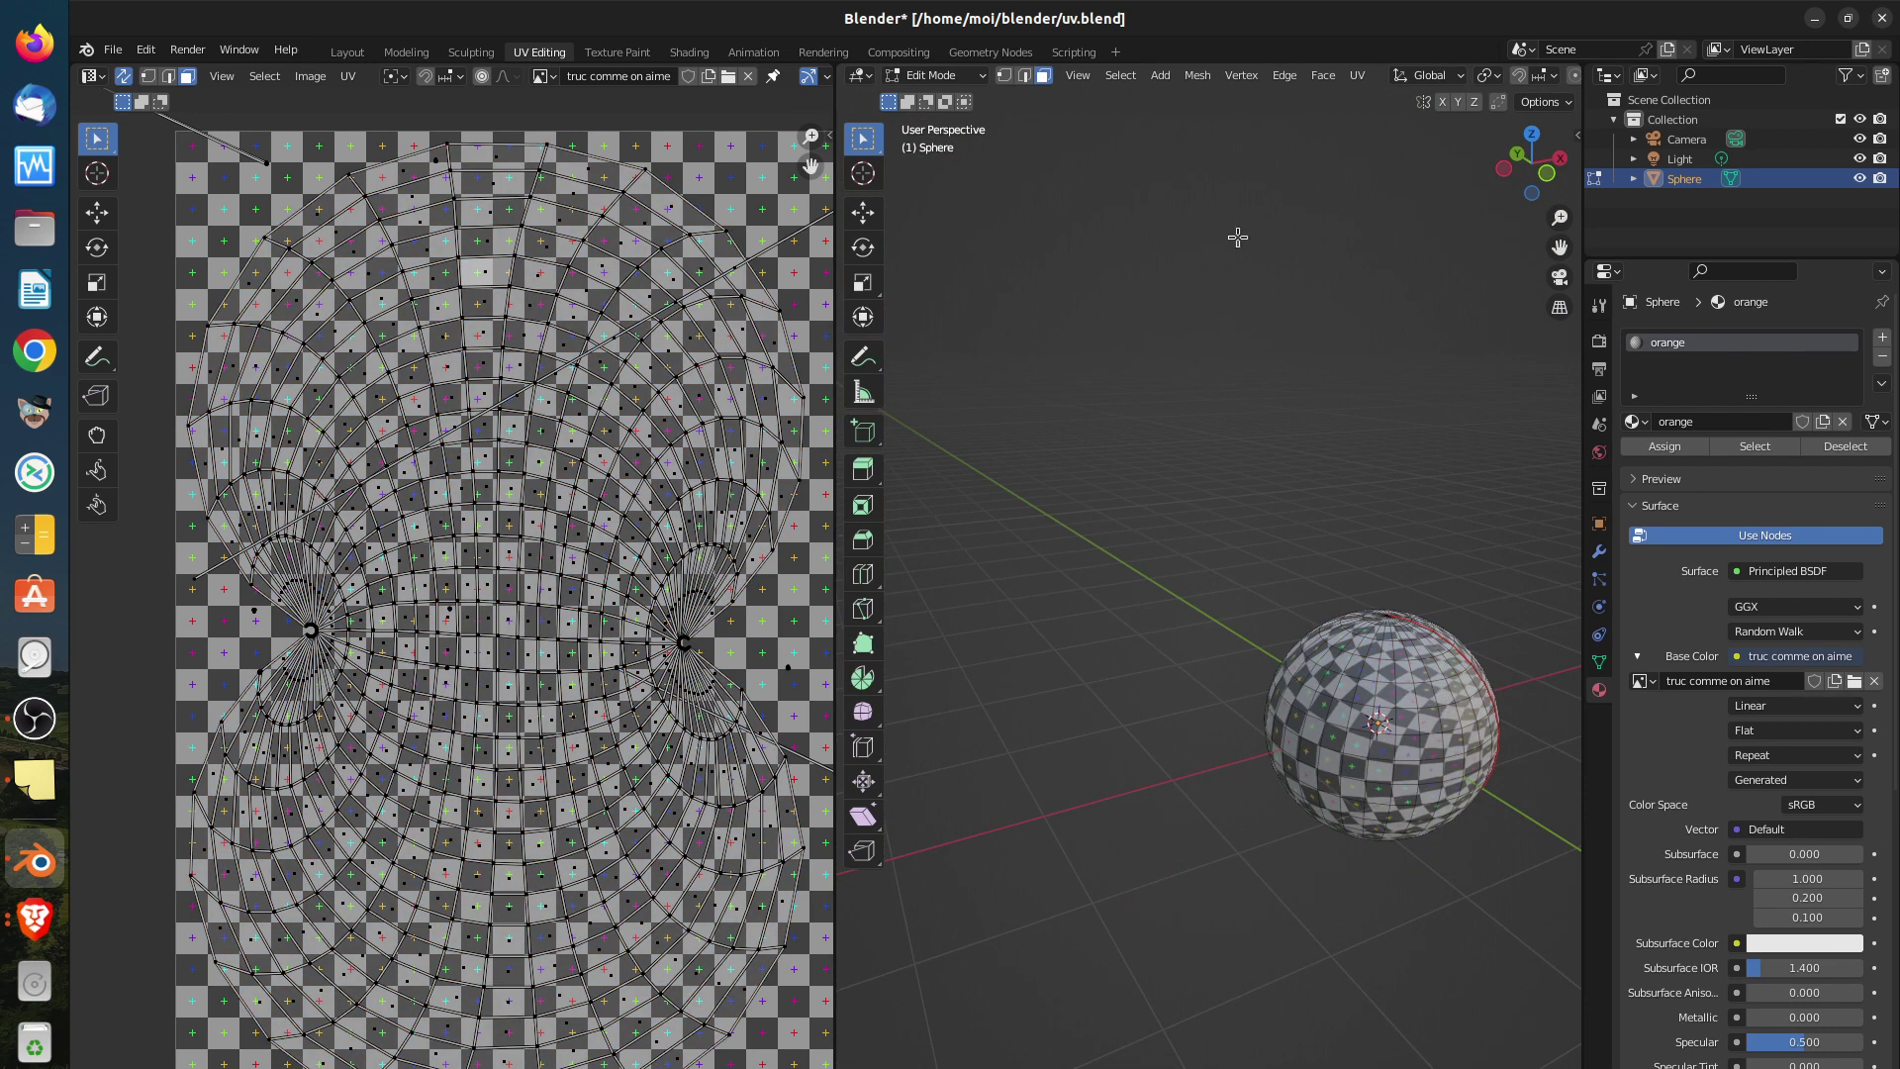
pyautogui.press('l')
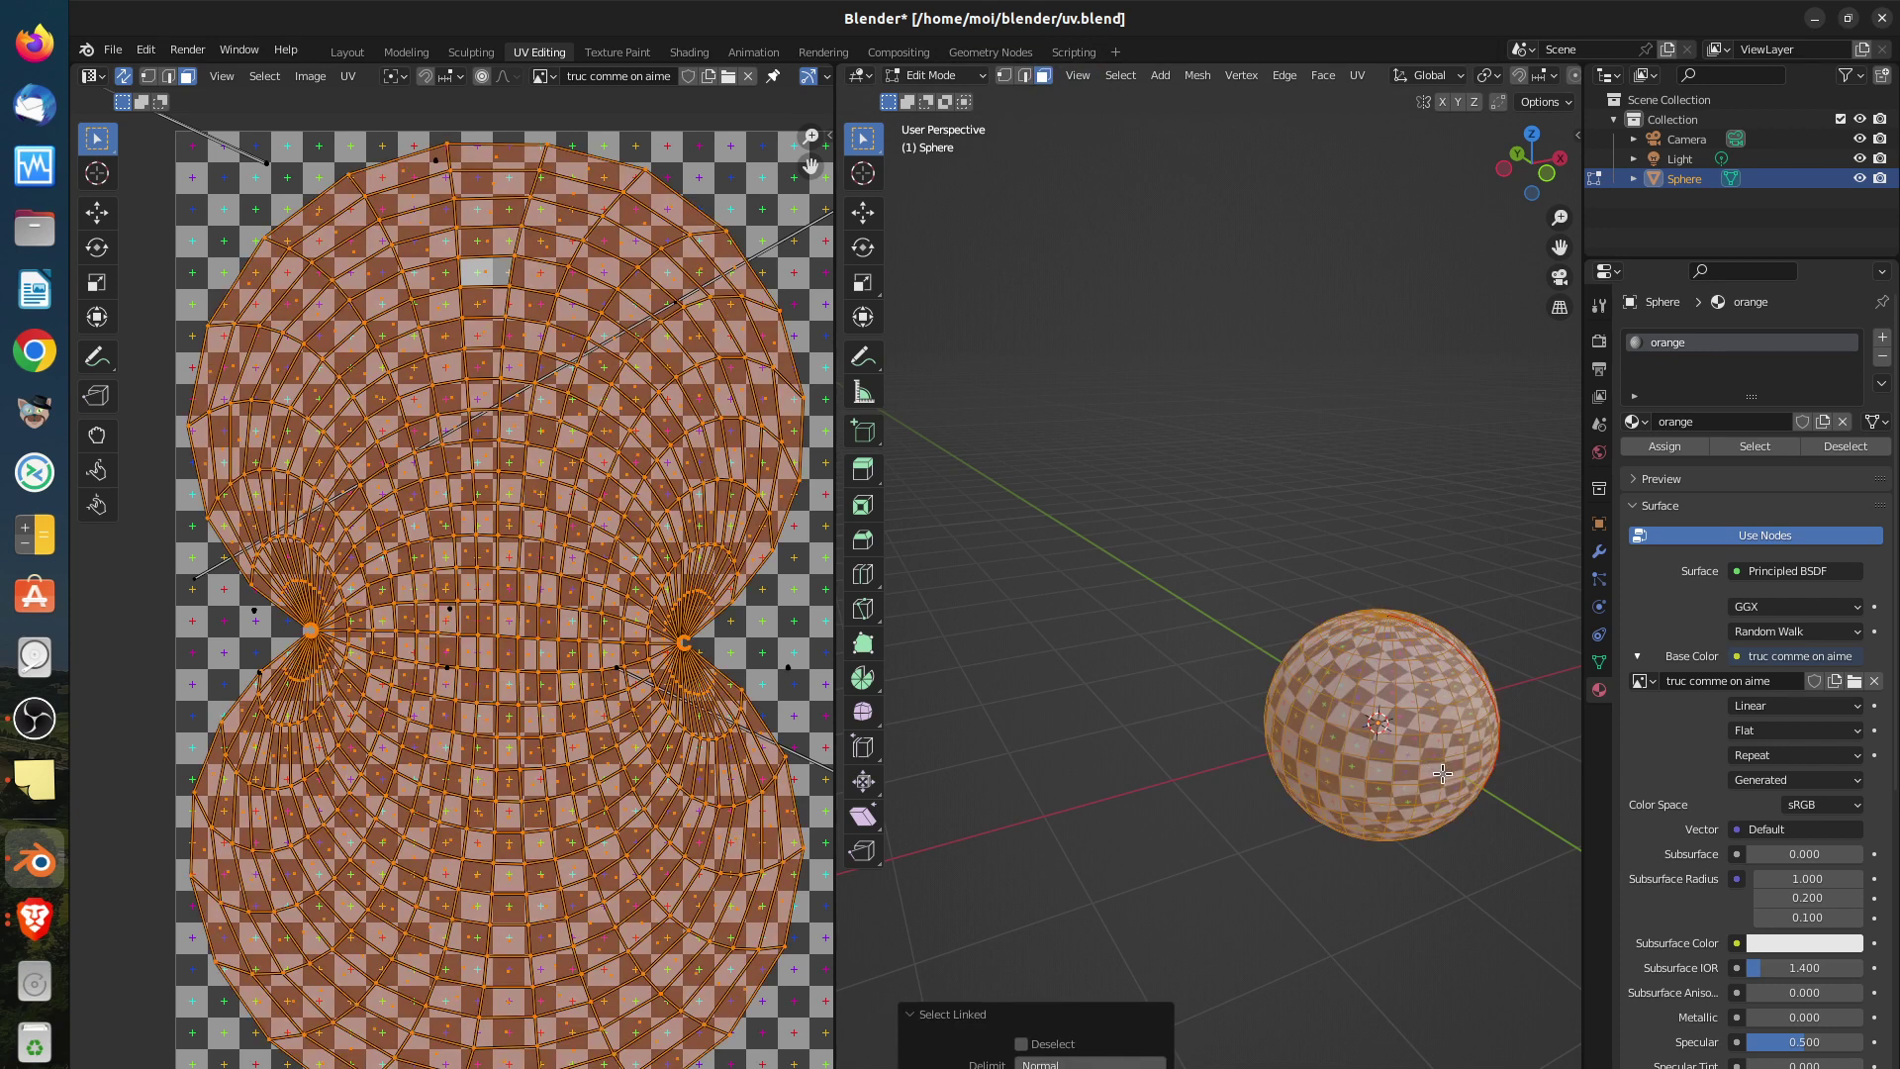
pyautogui.press('h')
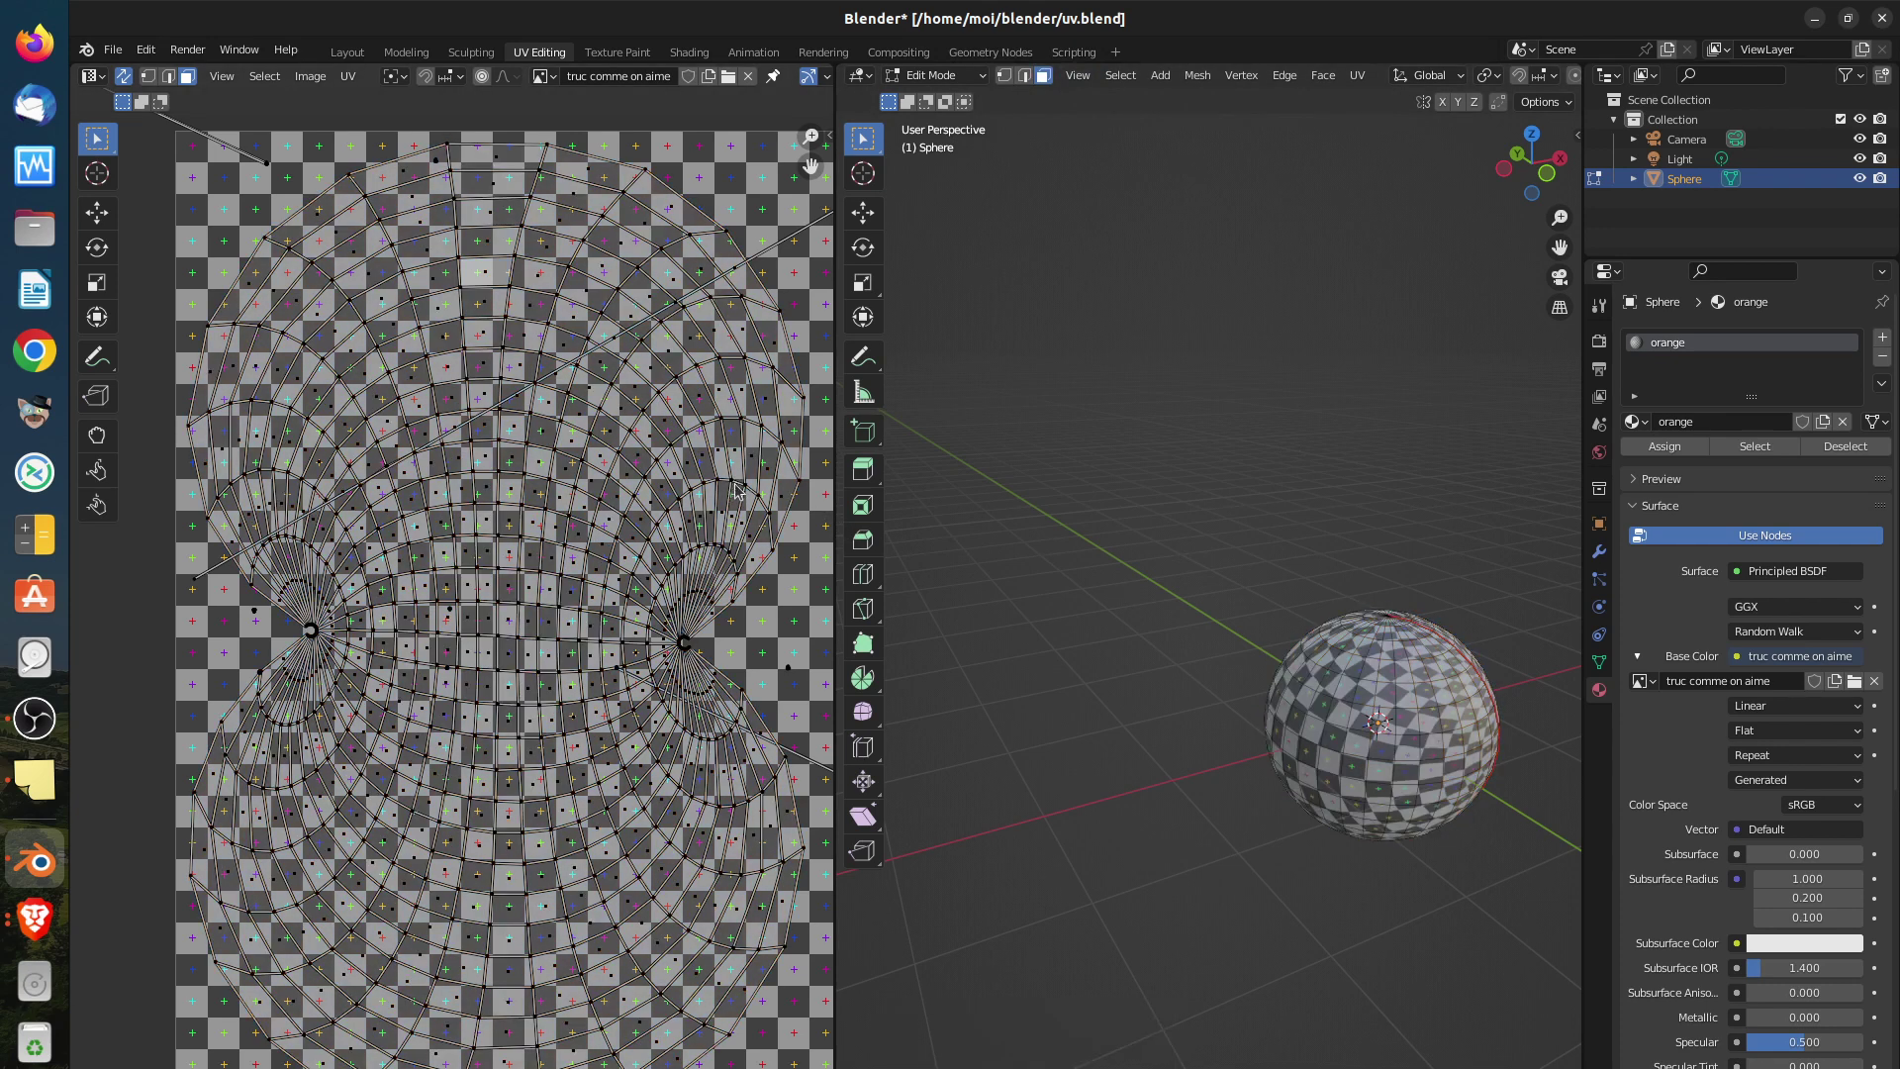
pyautogui.hotkey('alt', 'h')
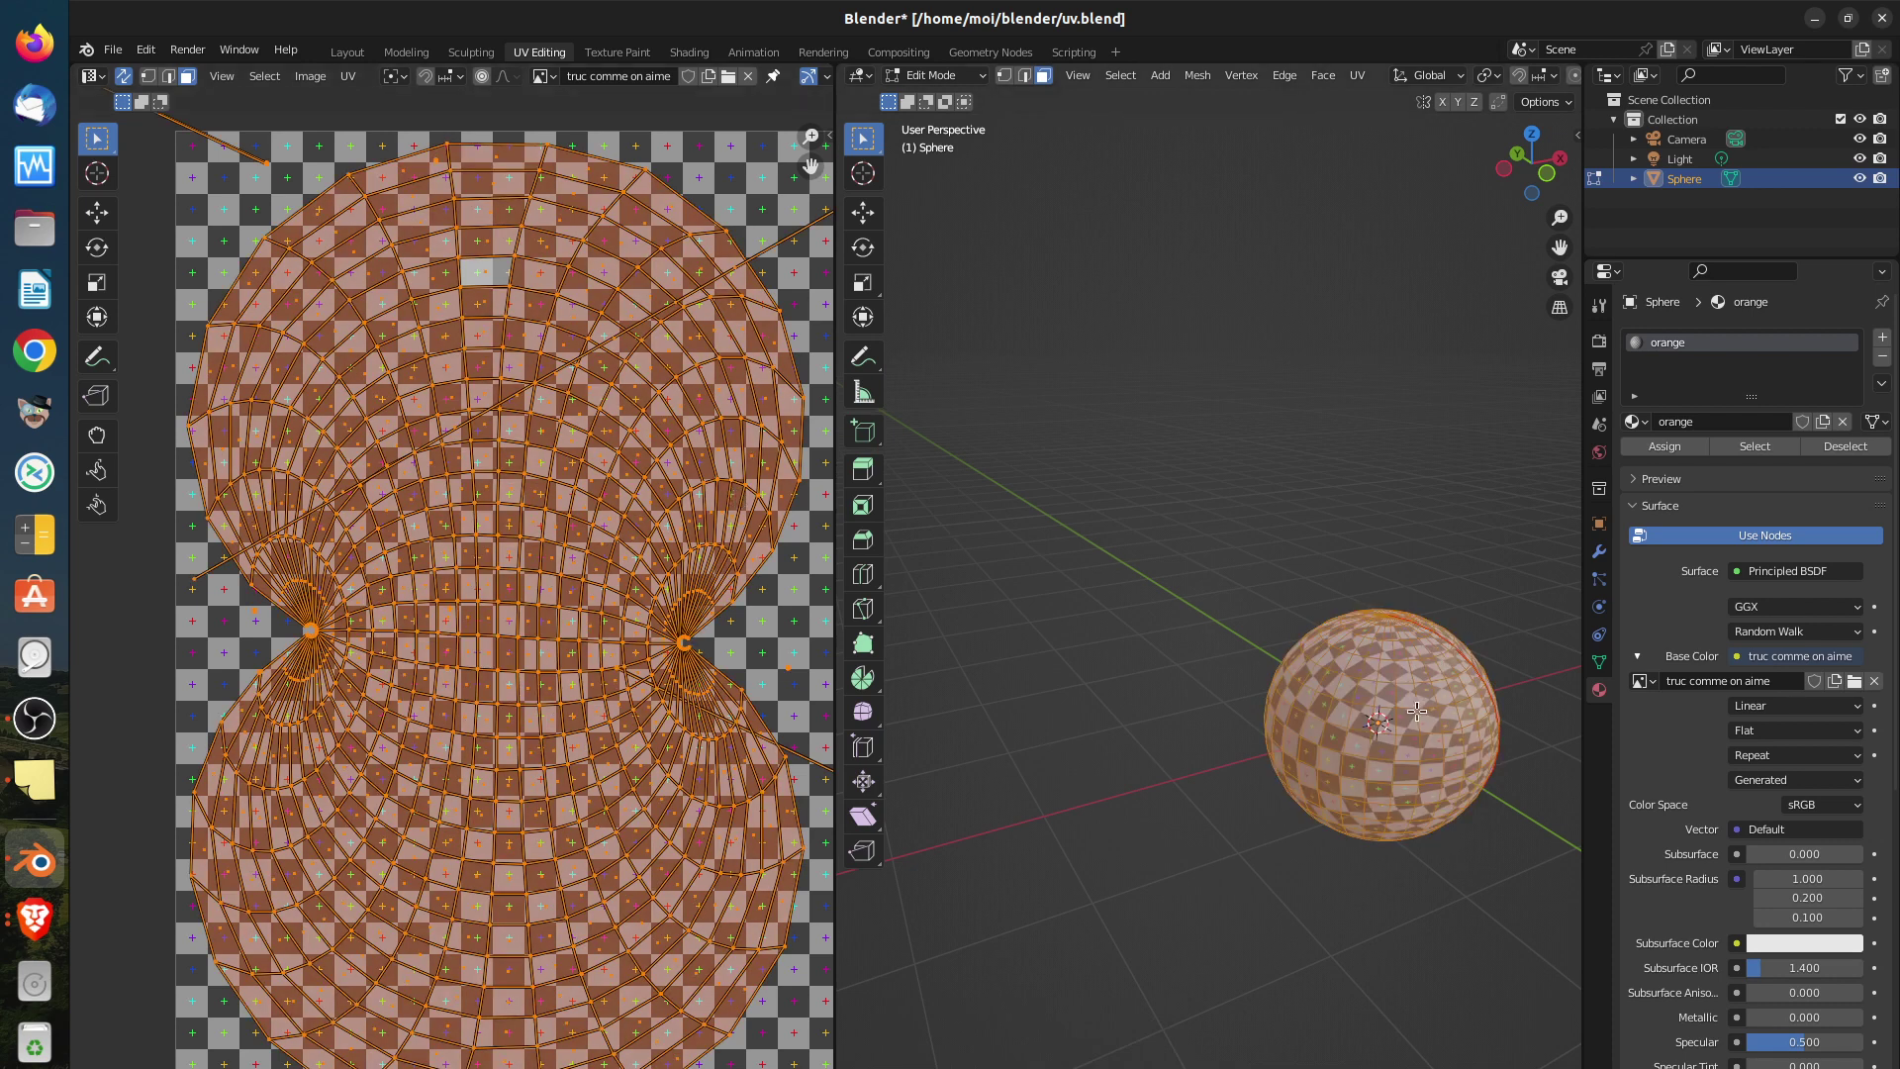
pyautogui.moveTo(1417, 681); pyautogui.dragTo(1393, 762, button='middle')
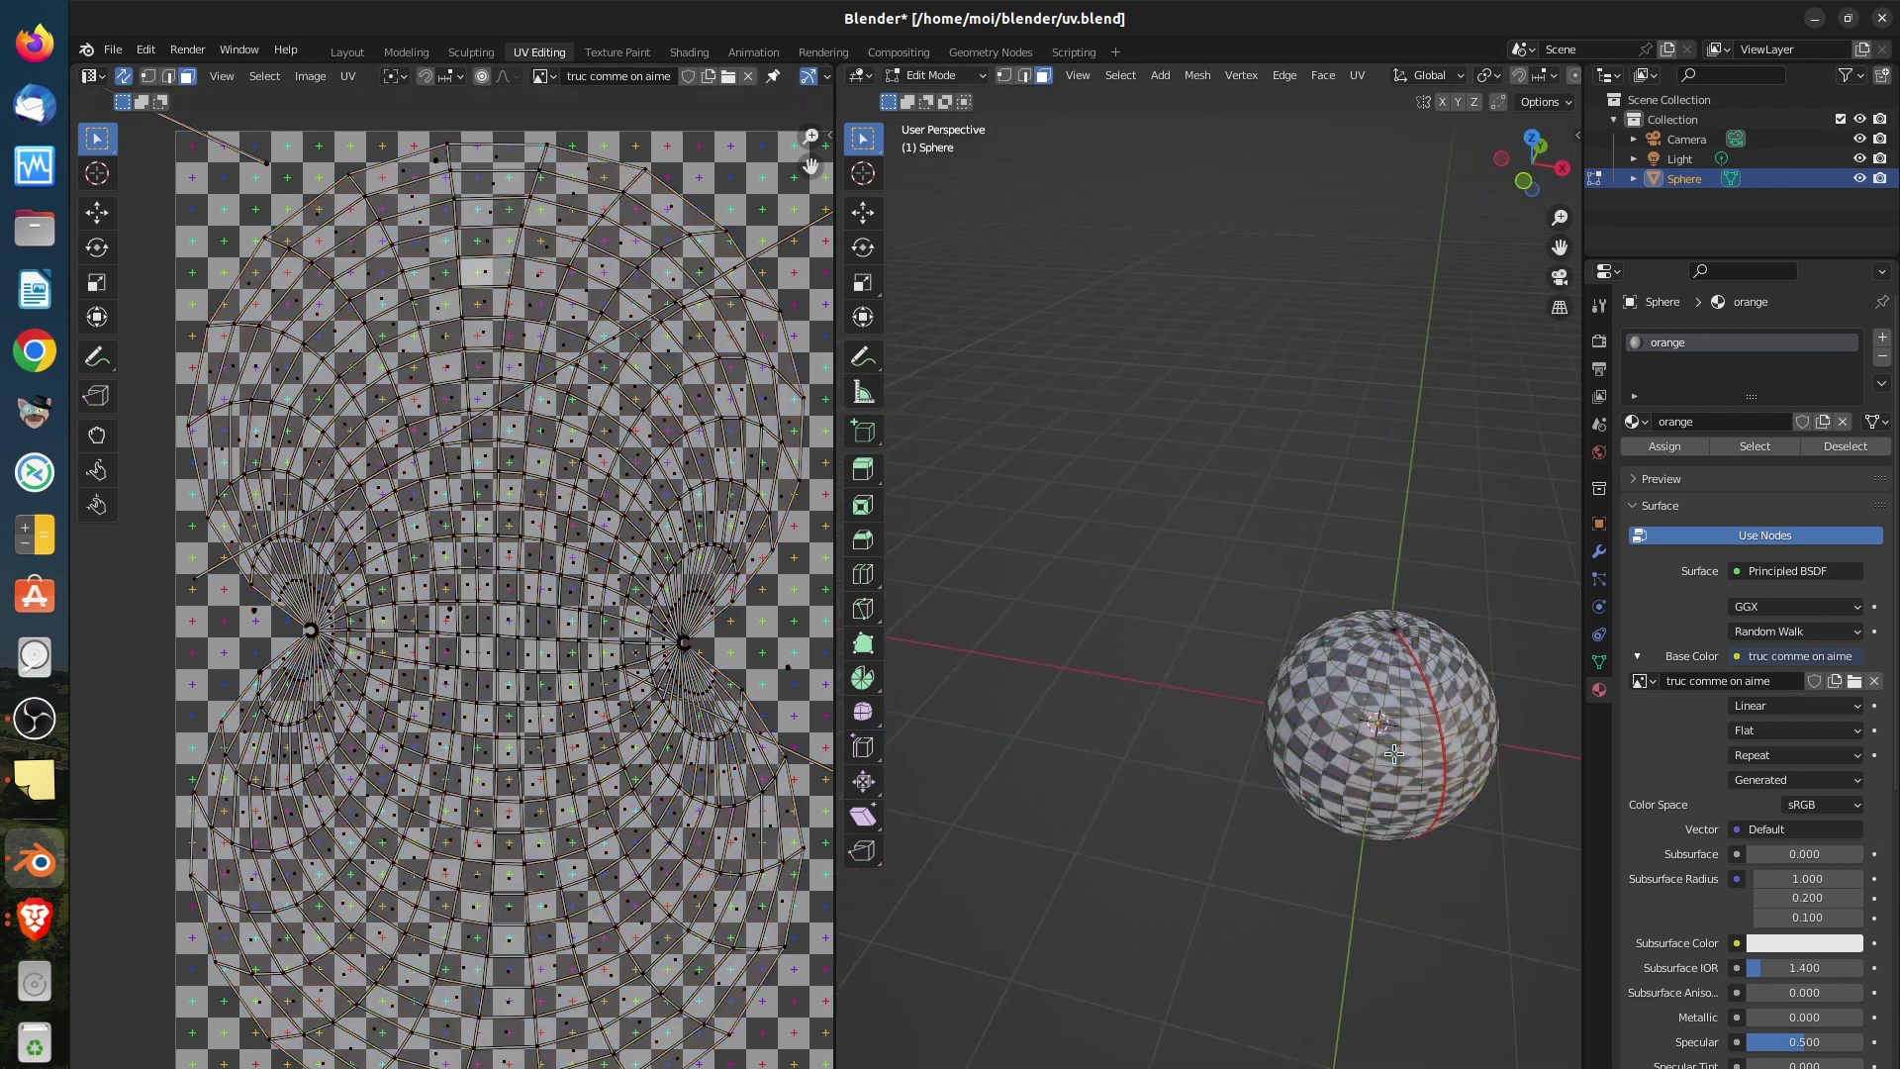
pyautogui.hotkey('alt', 'a')
pyautogui.press('l')
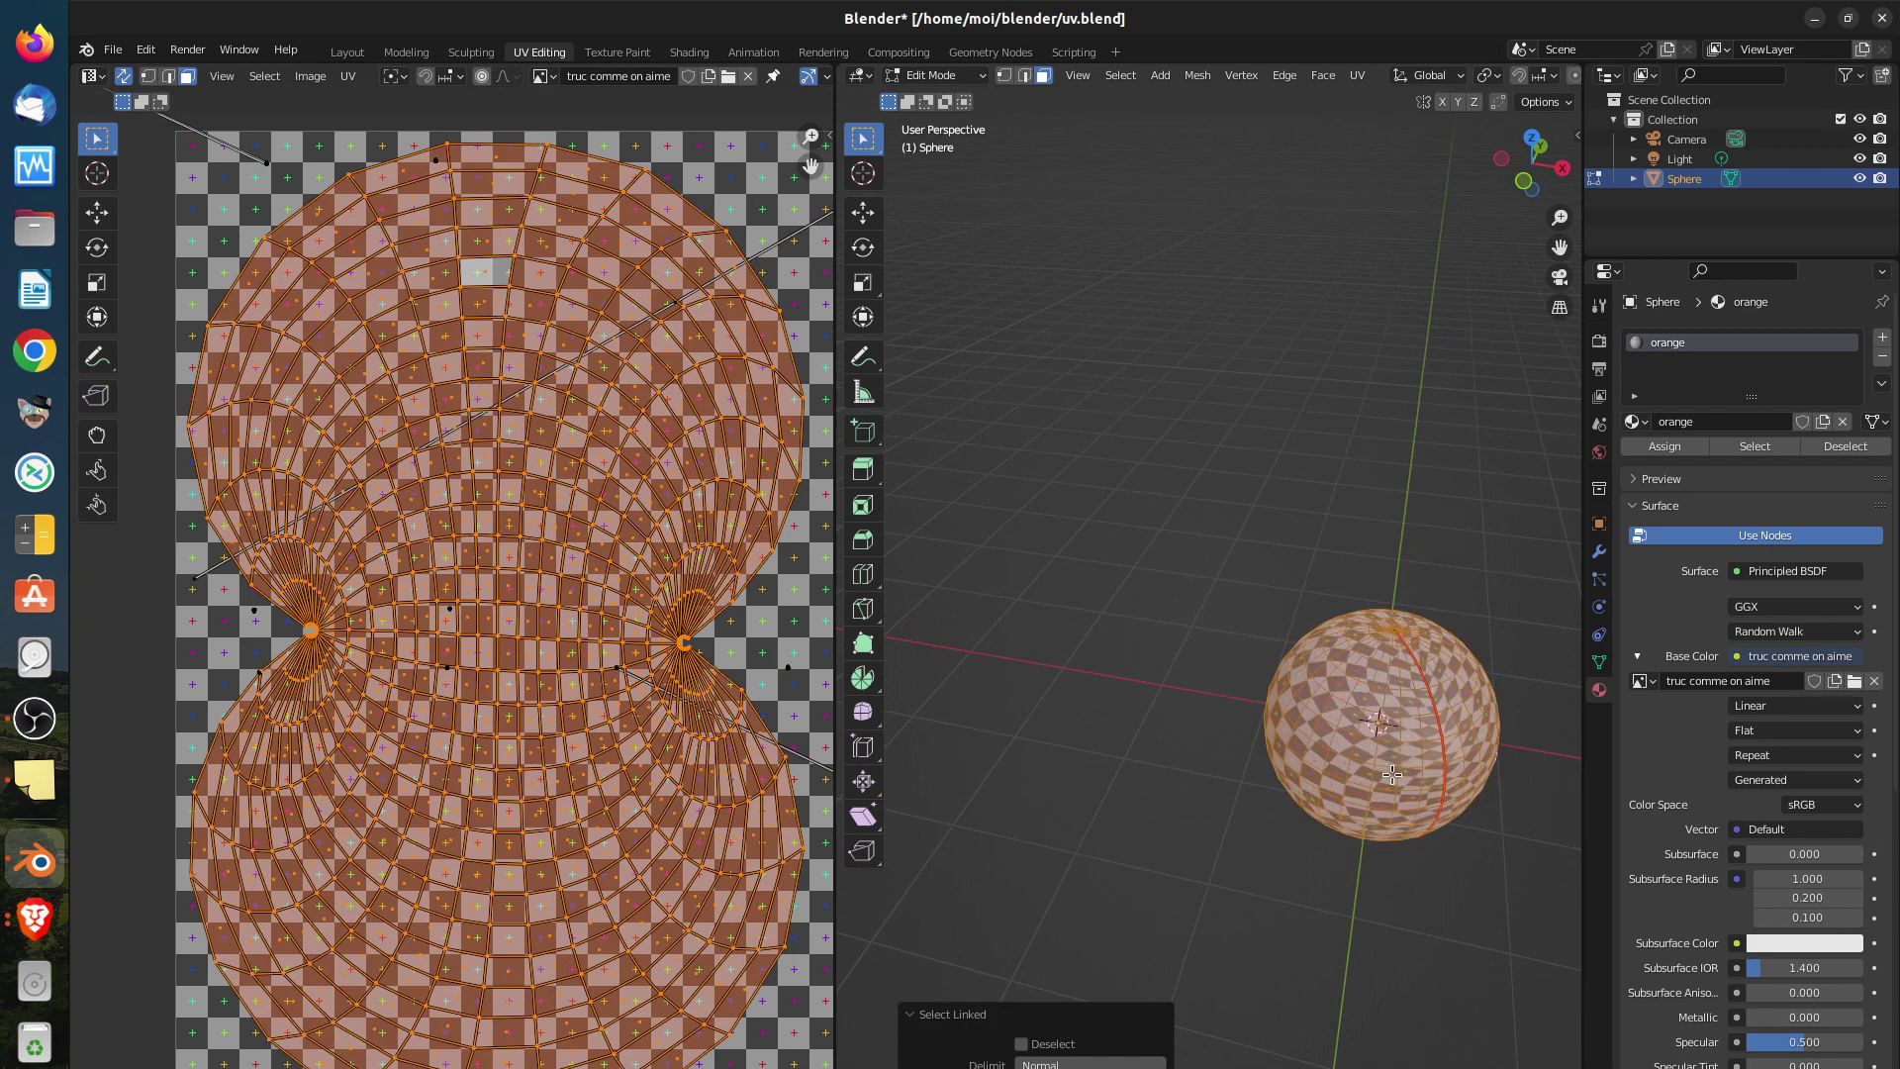
# Reset the UVs of the sphere's main body from the front view and clear the selection
pyautogui.press('KP_1')
pyautogui.scroll(4, 1385, 762)
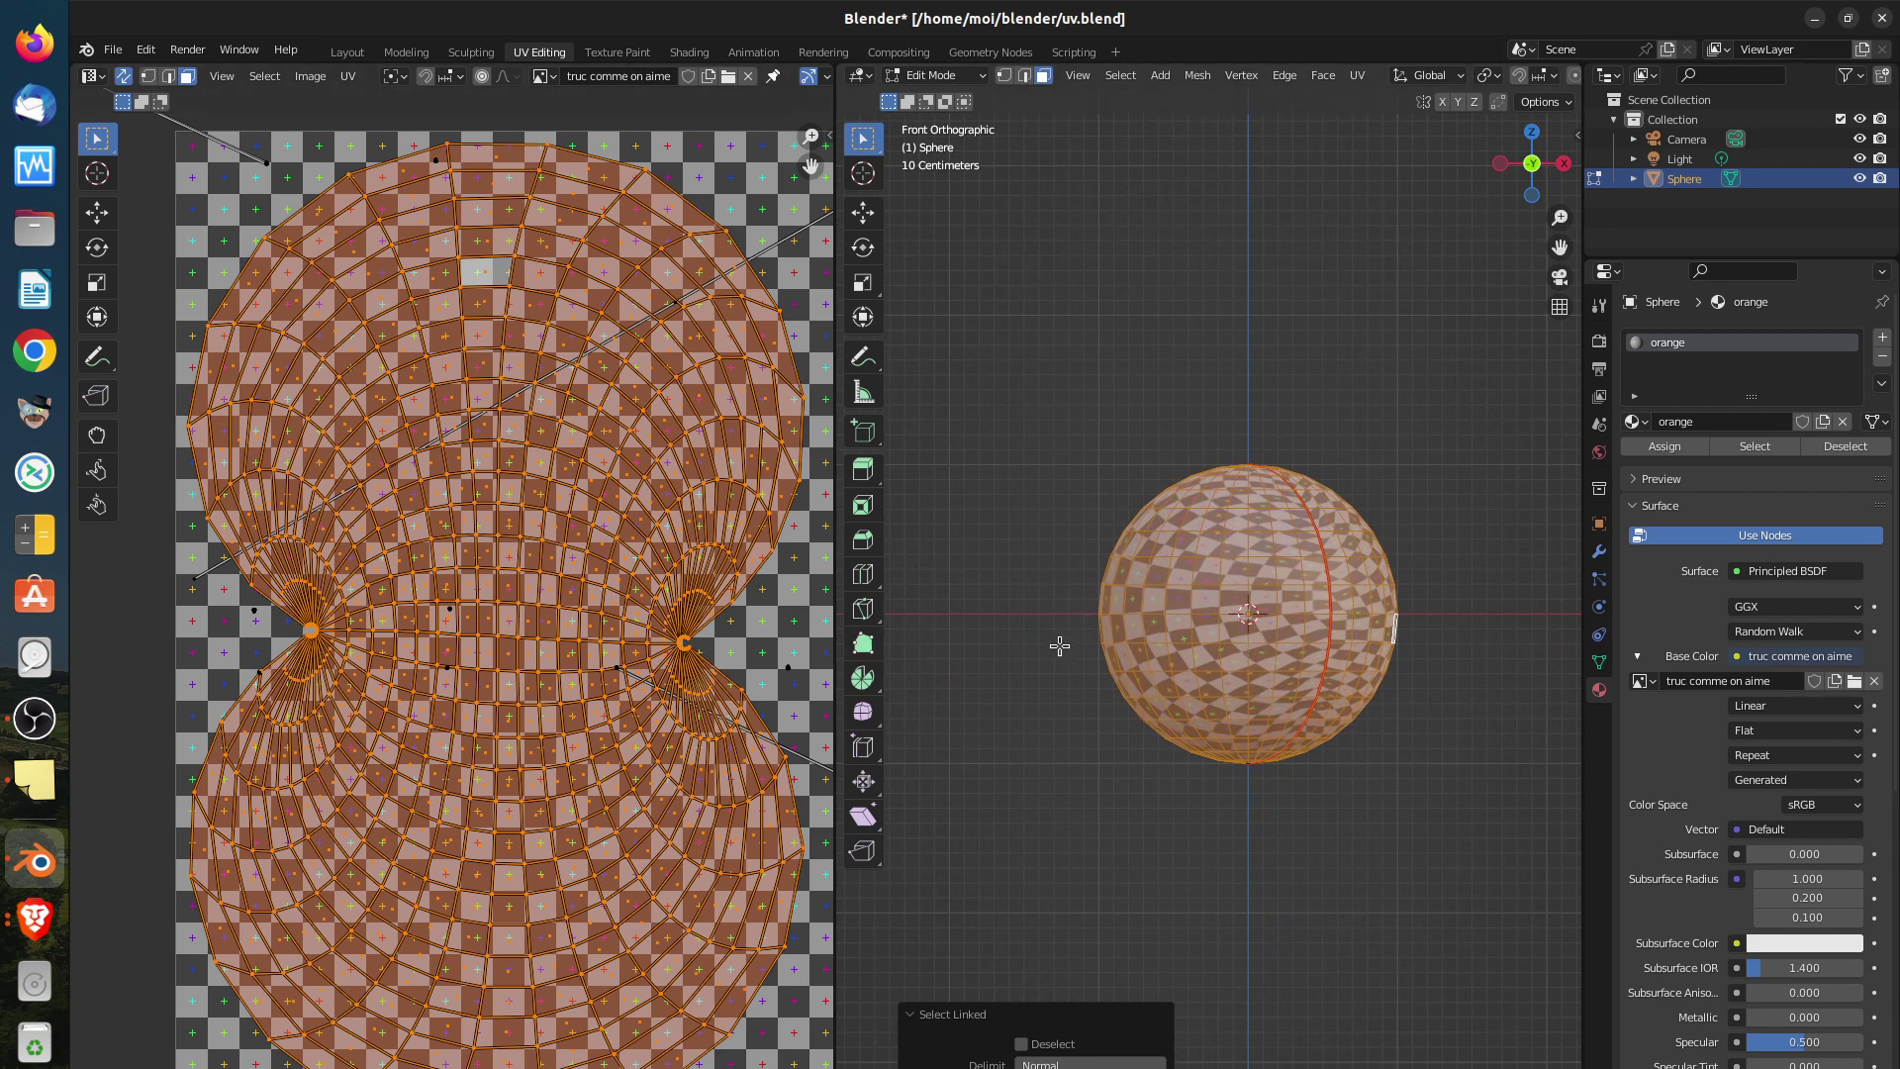
pyautogui.press('u')
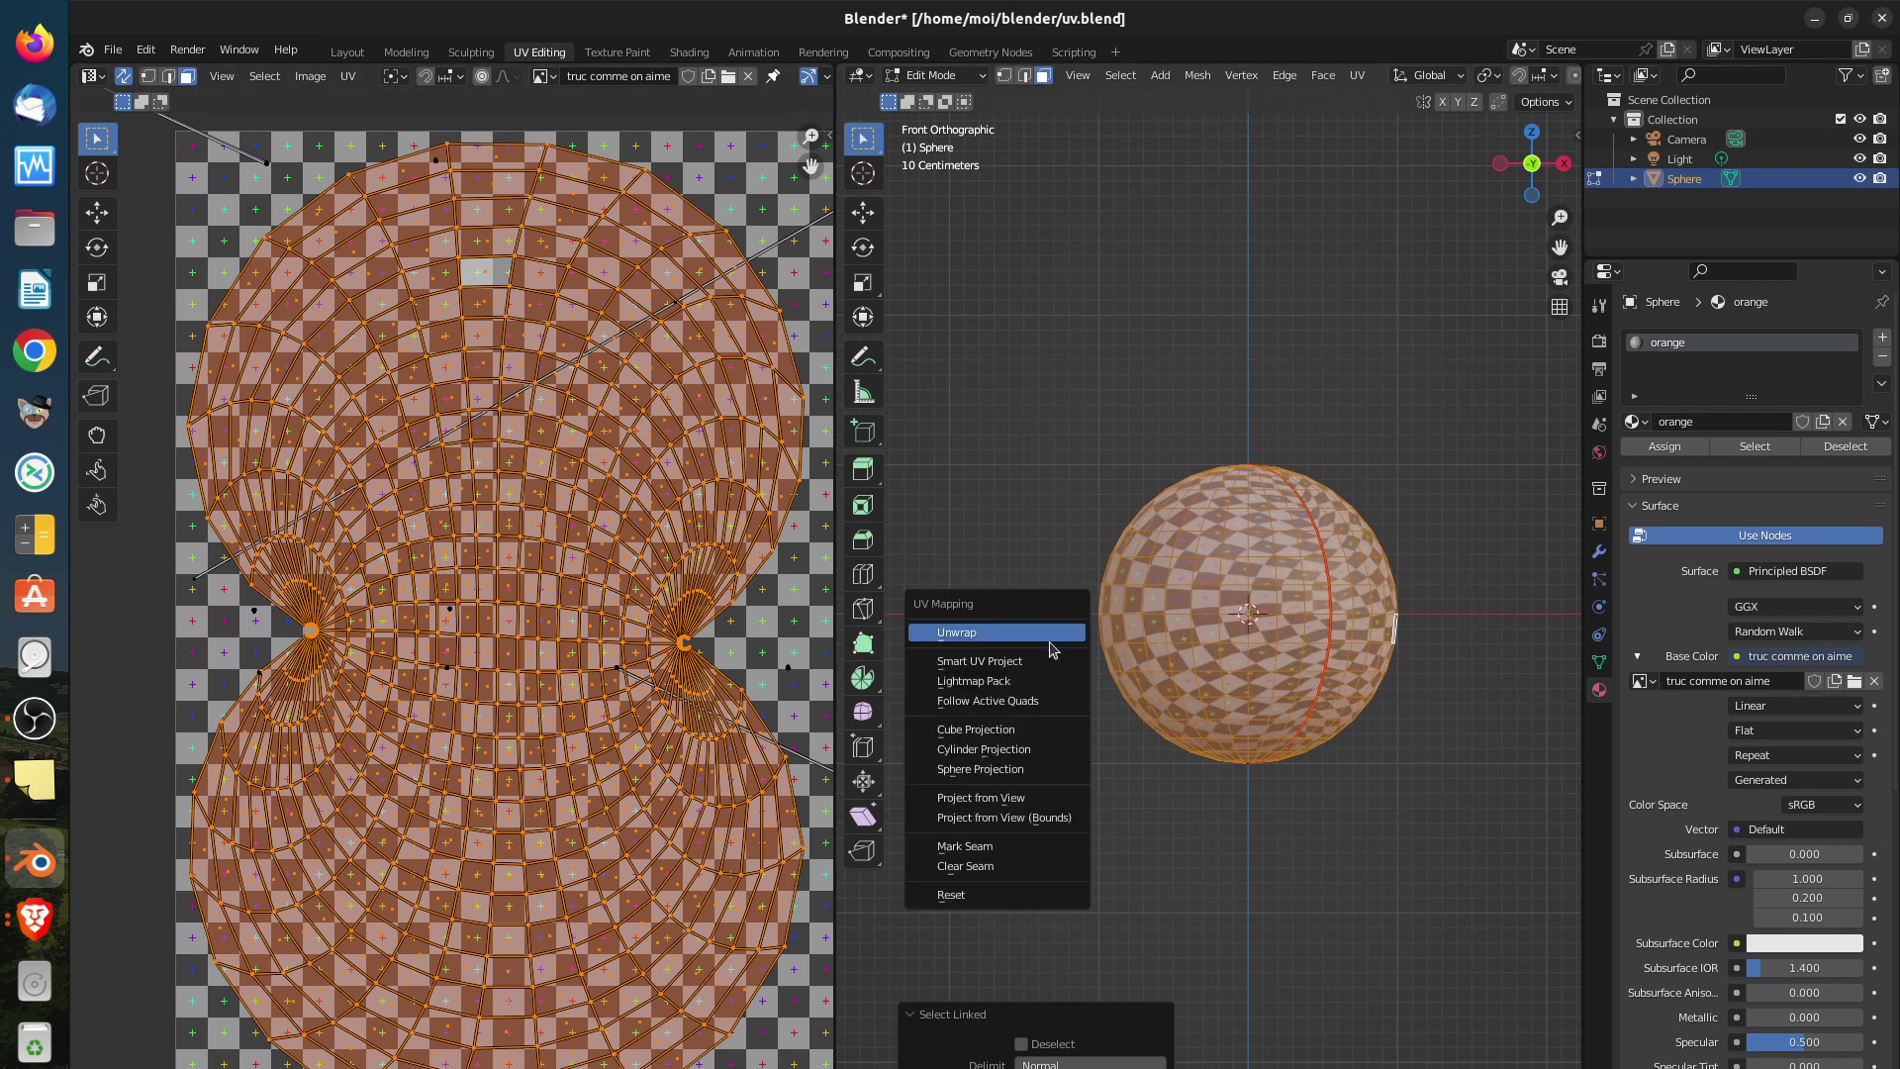
pyautogui.click(1004, 895)
pyautogui.scroll(-3, 617, 673)
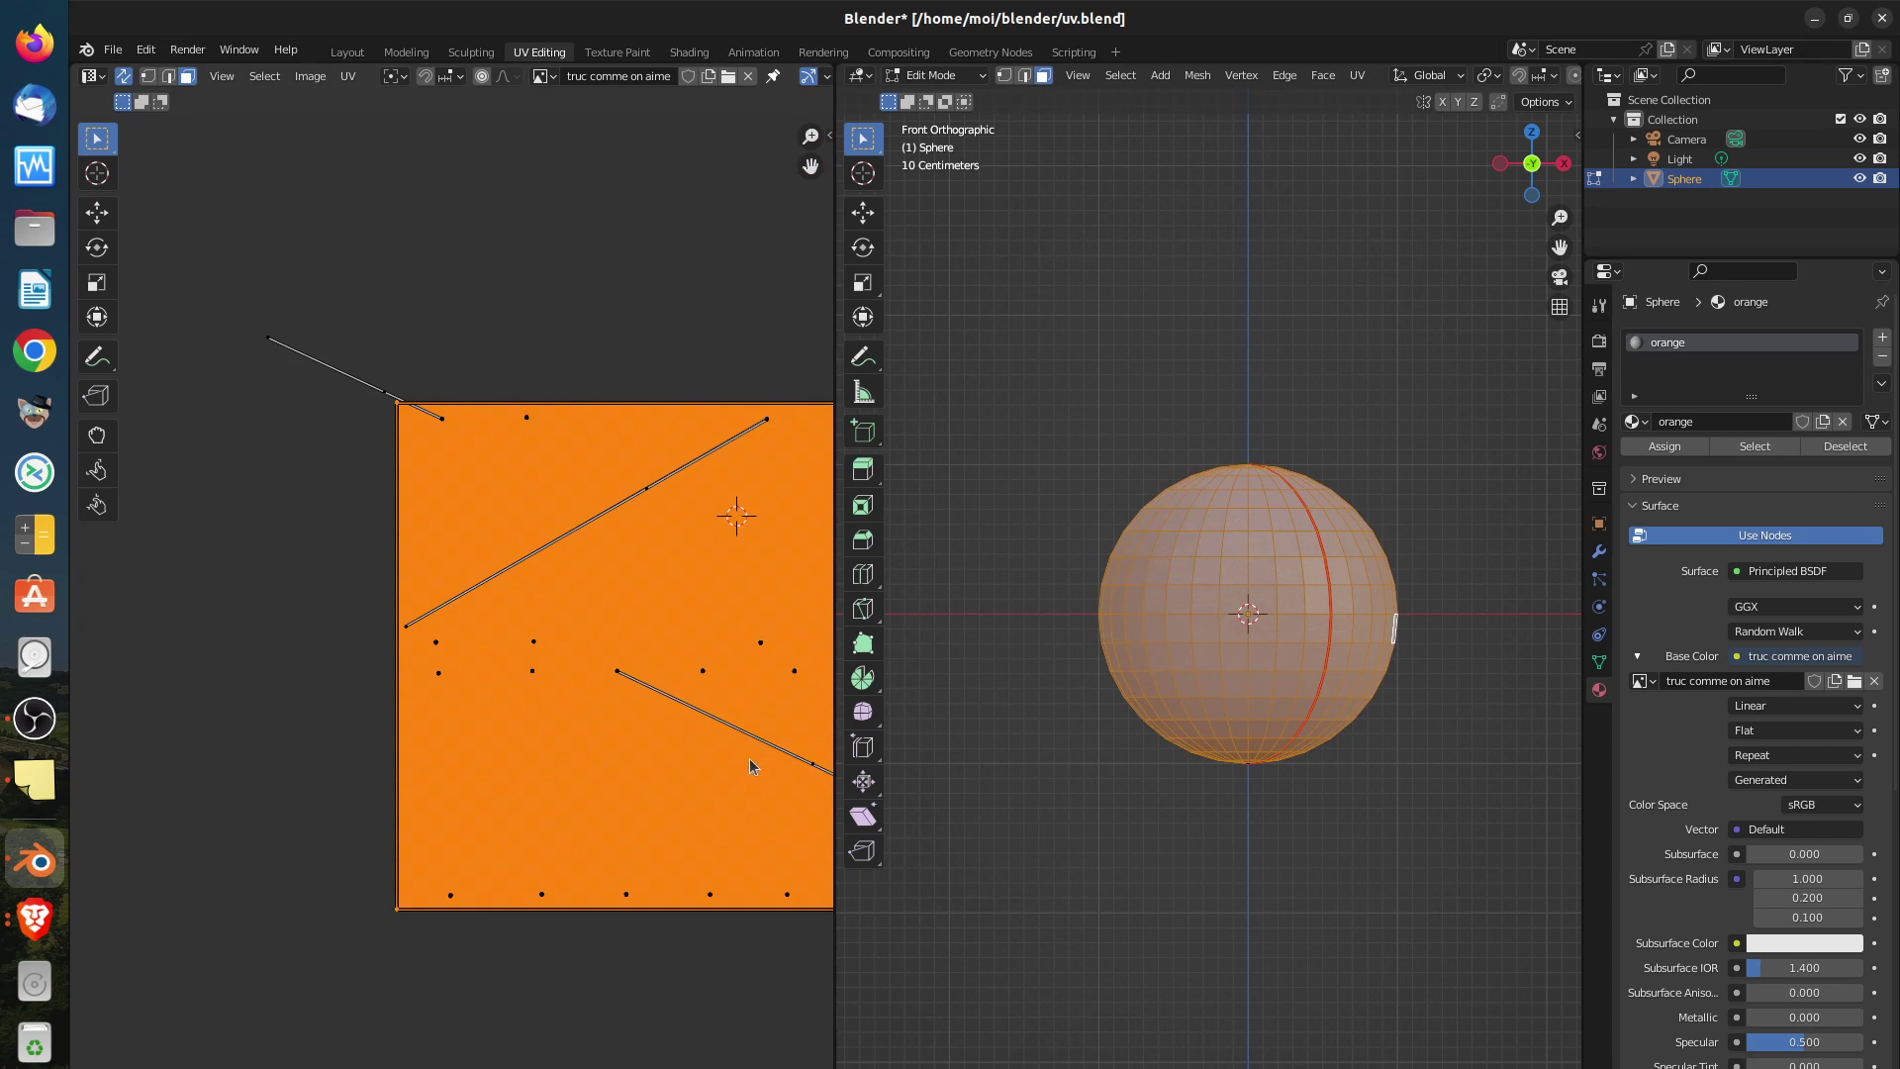
pyautogui.hotkey('alt', 'a')
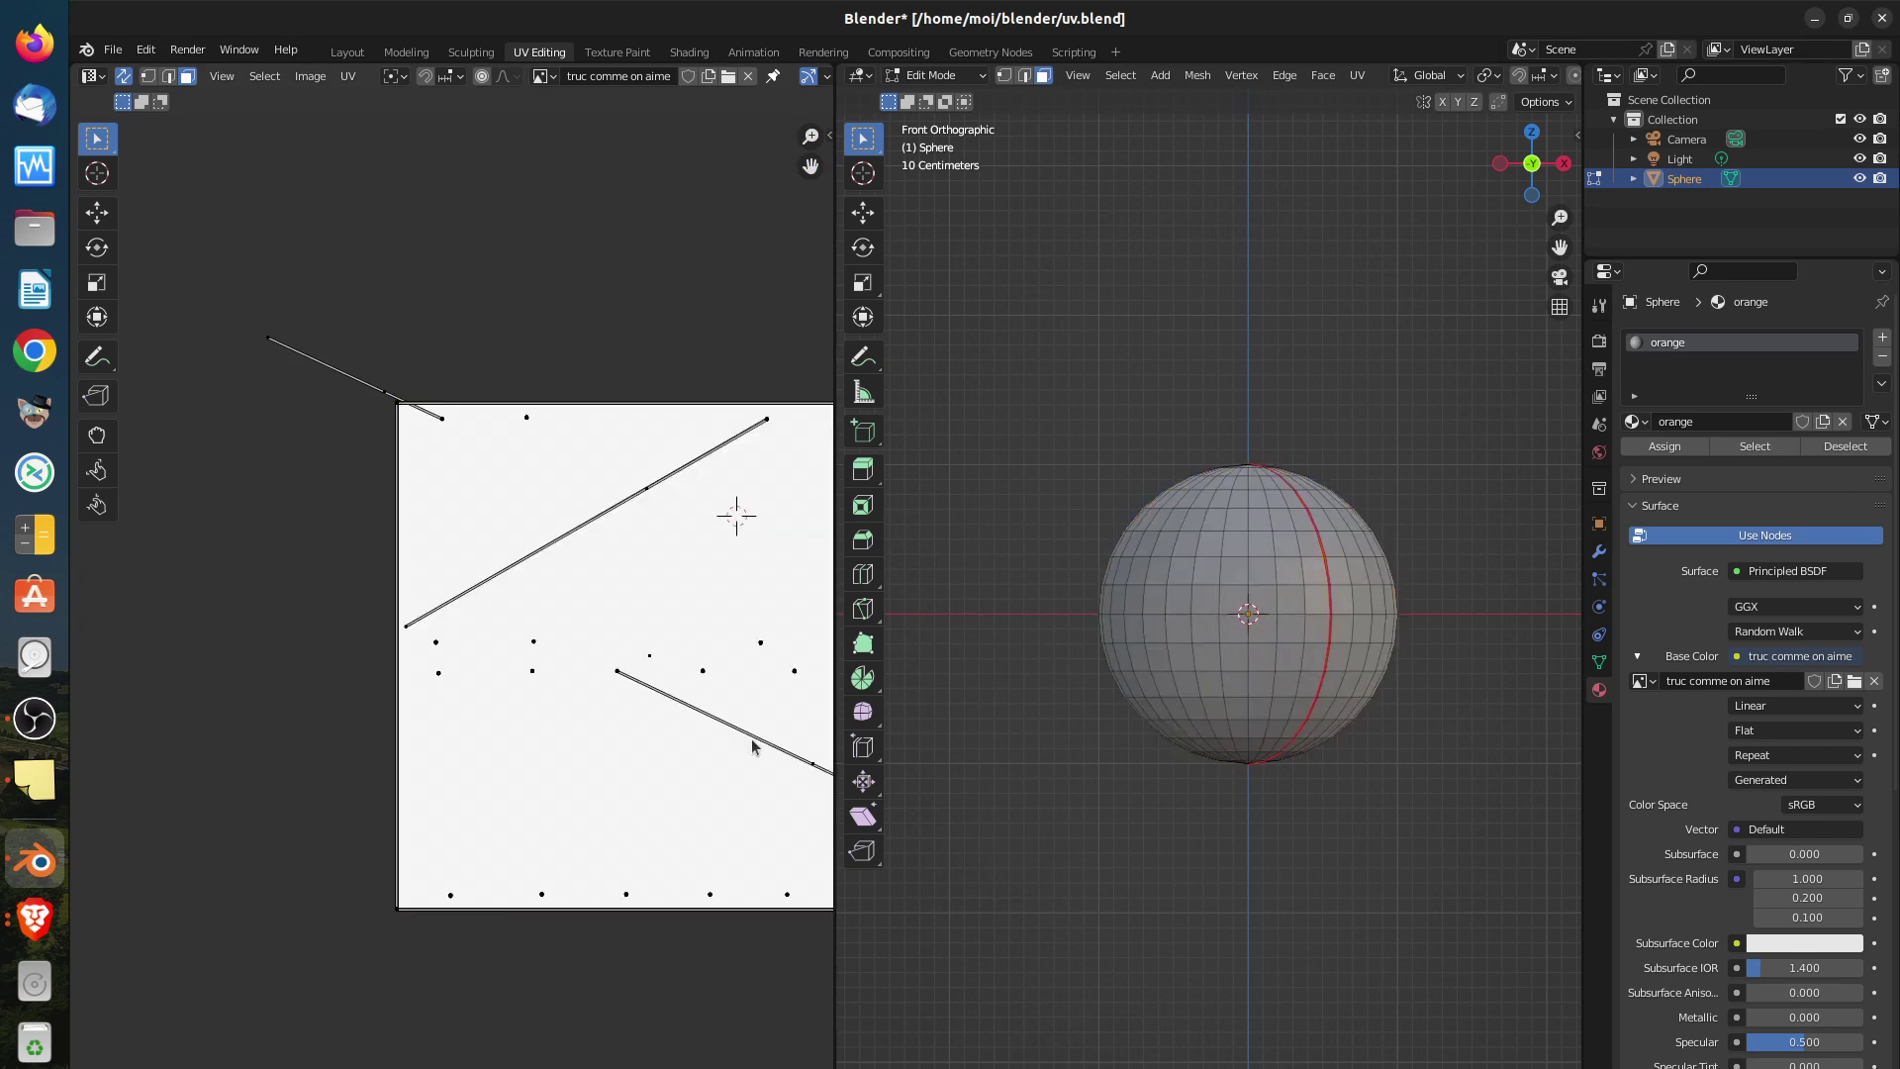
# Turn off UV sync selection and select all of the sphere's UVs in the UV editor
pyautogui.press('a')
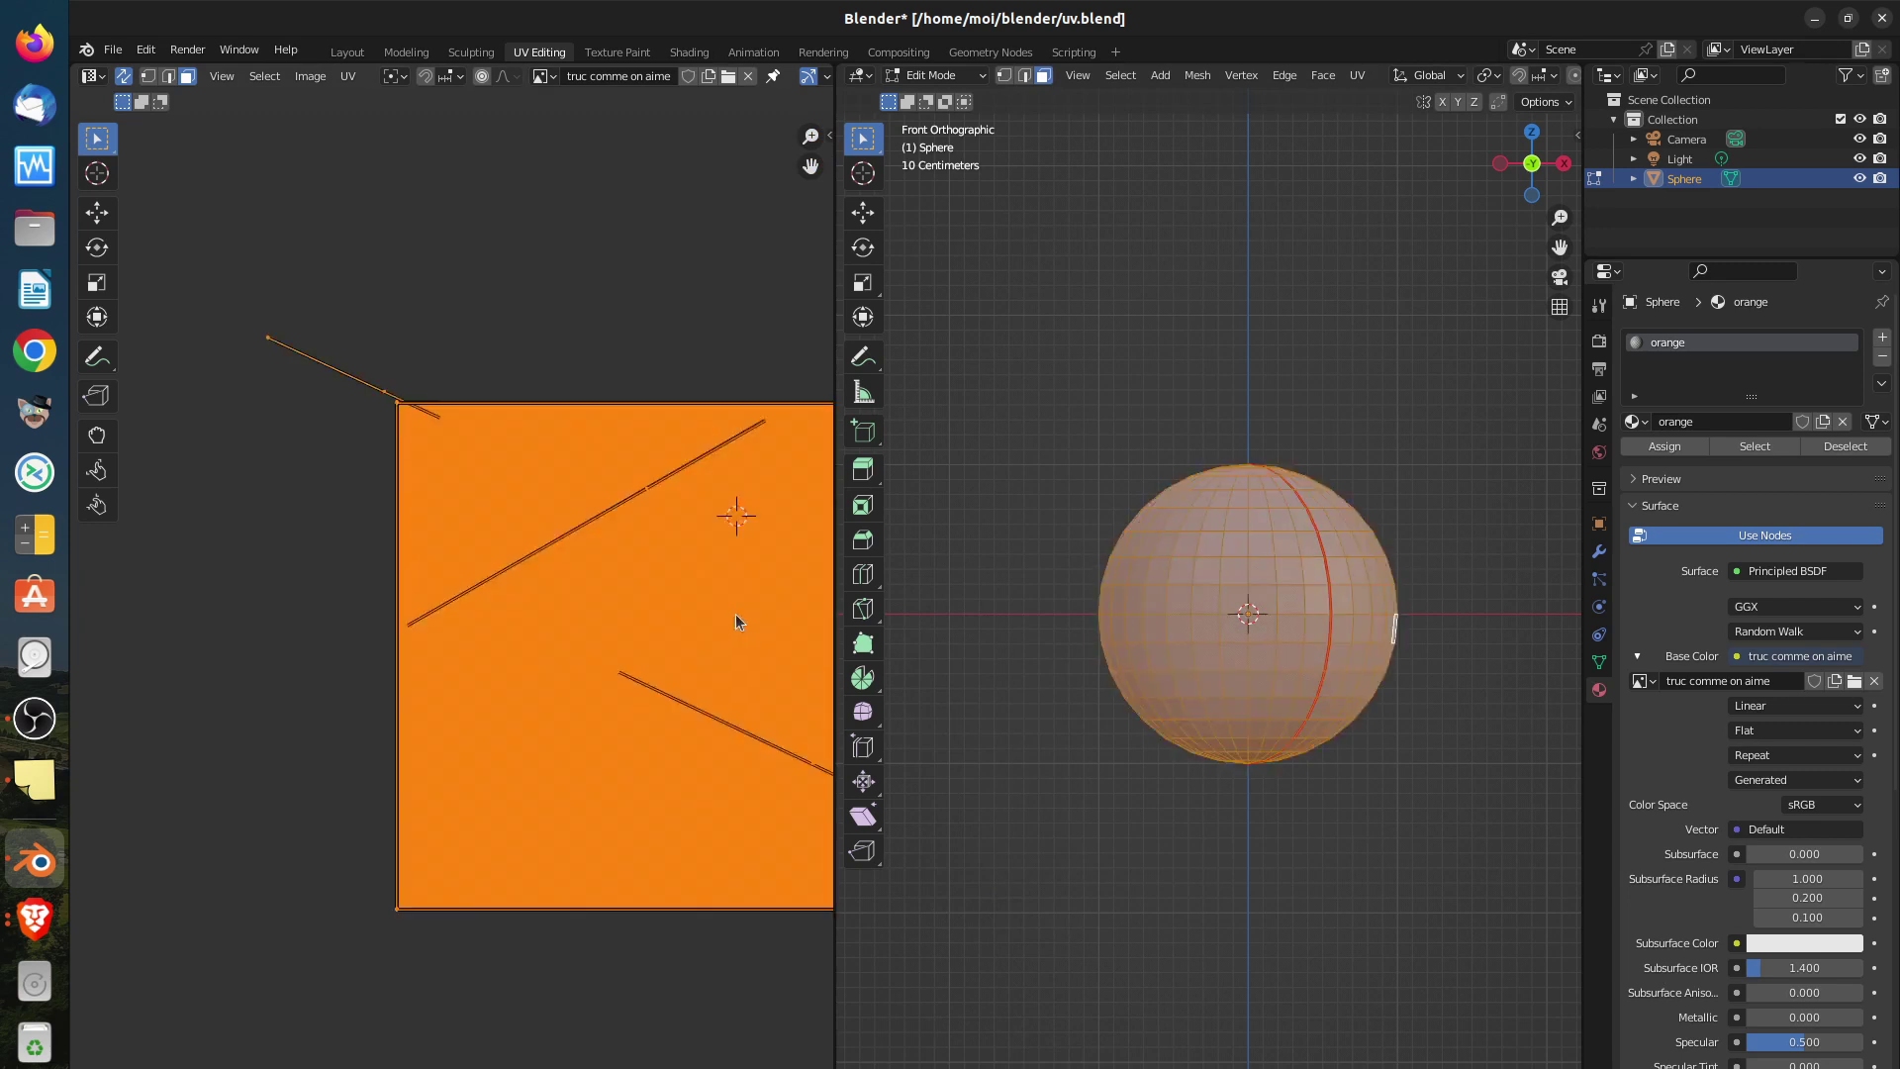
pyautogui.click(124, 76)
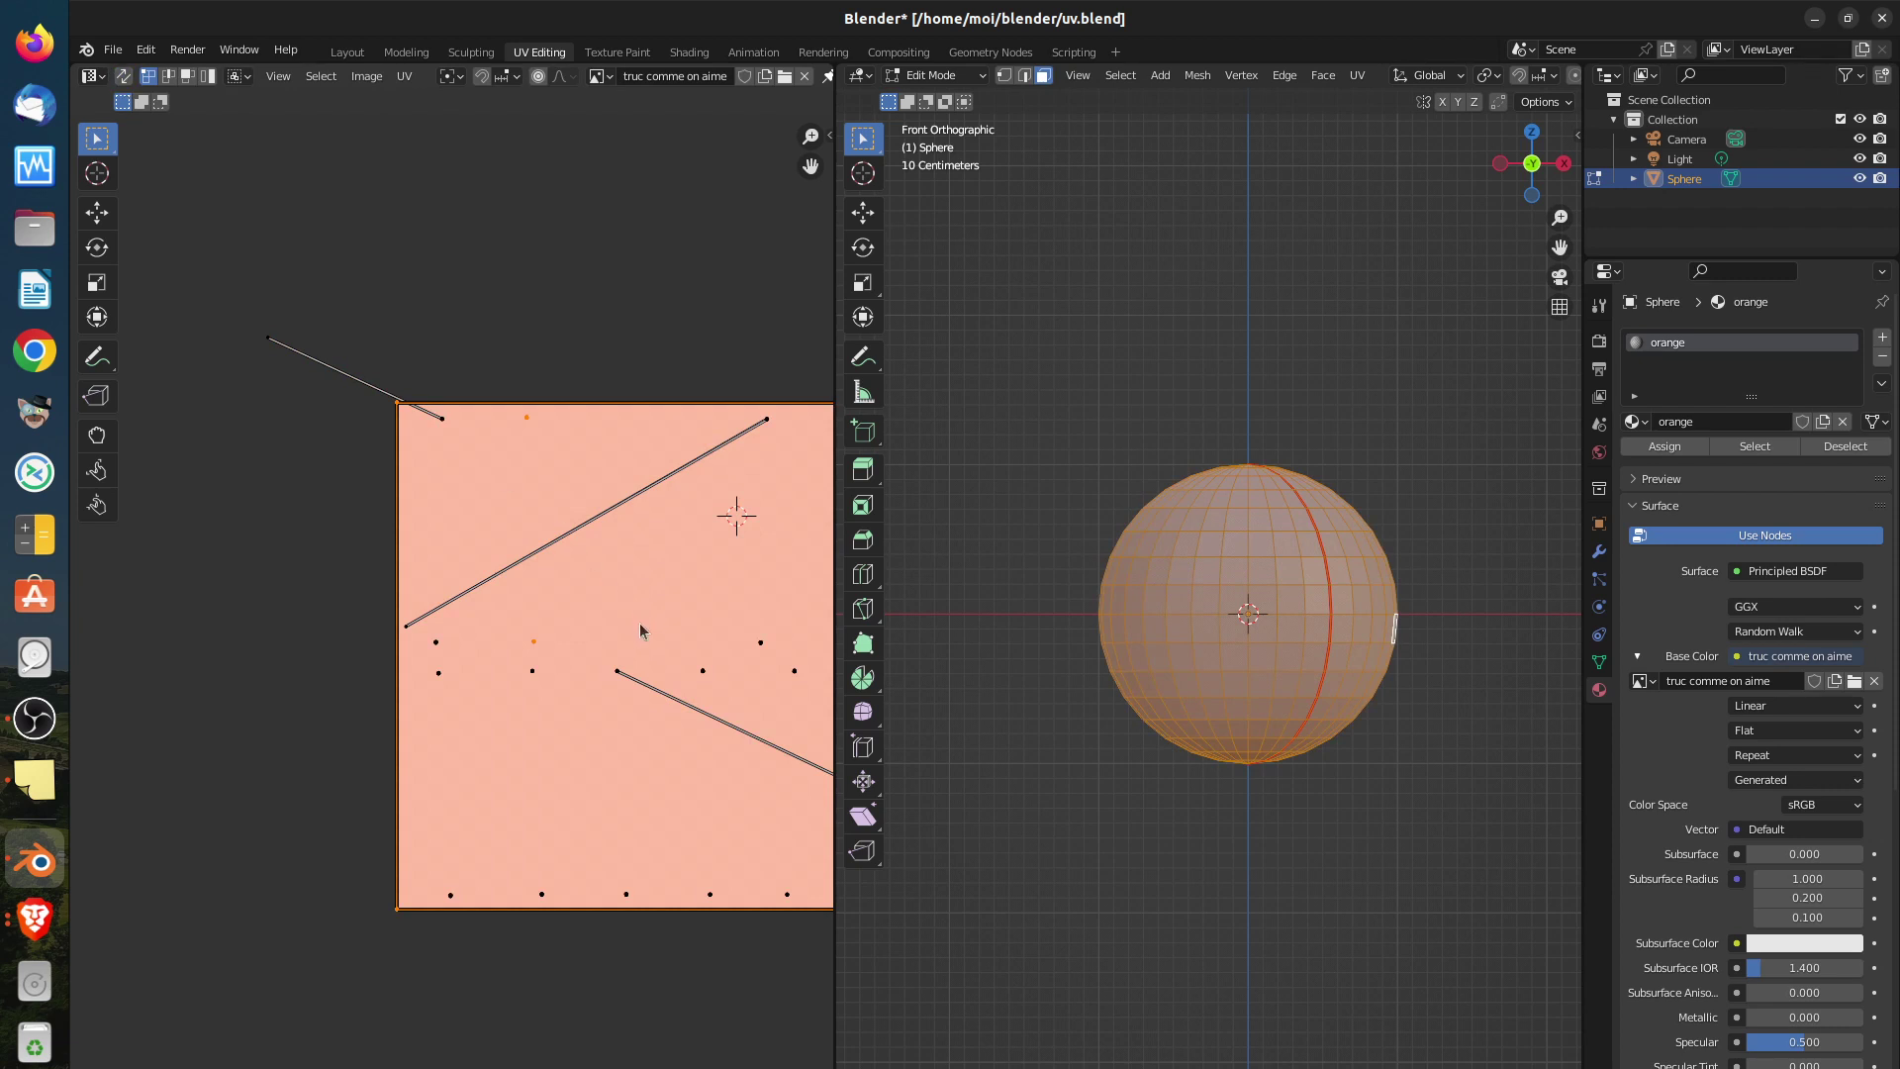
pyautogui.hotkey('alt', 'a')
pyautogui.press('a')
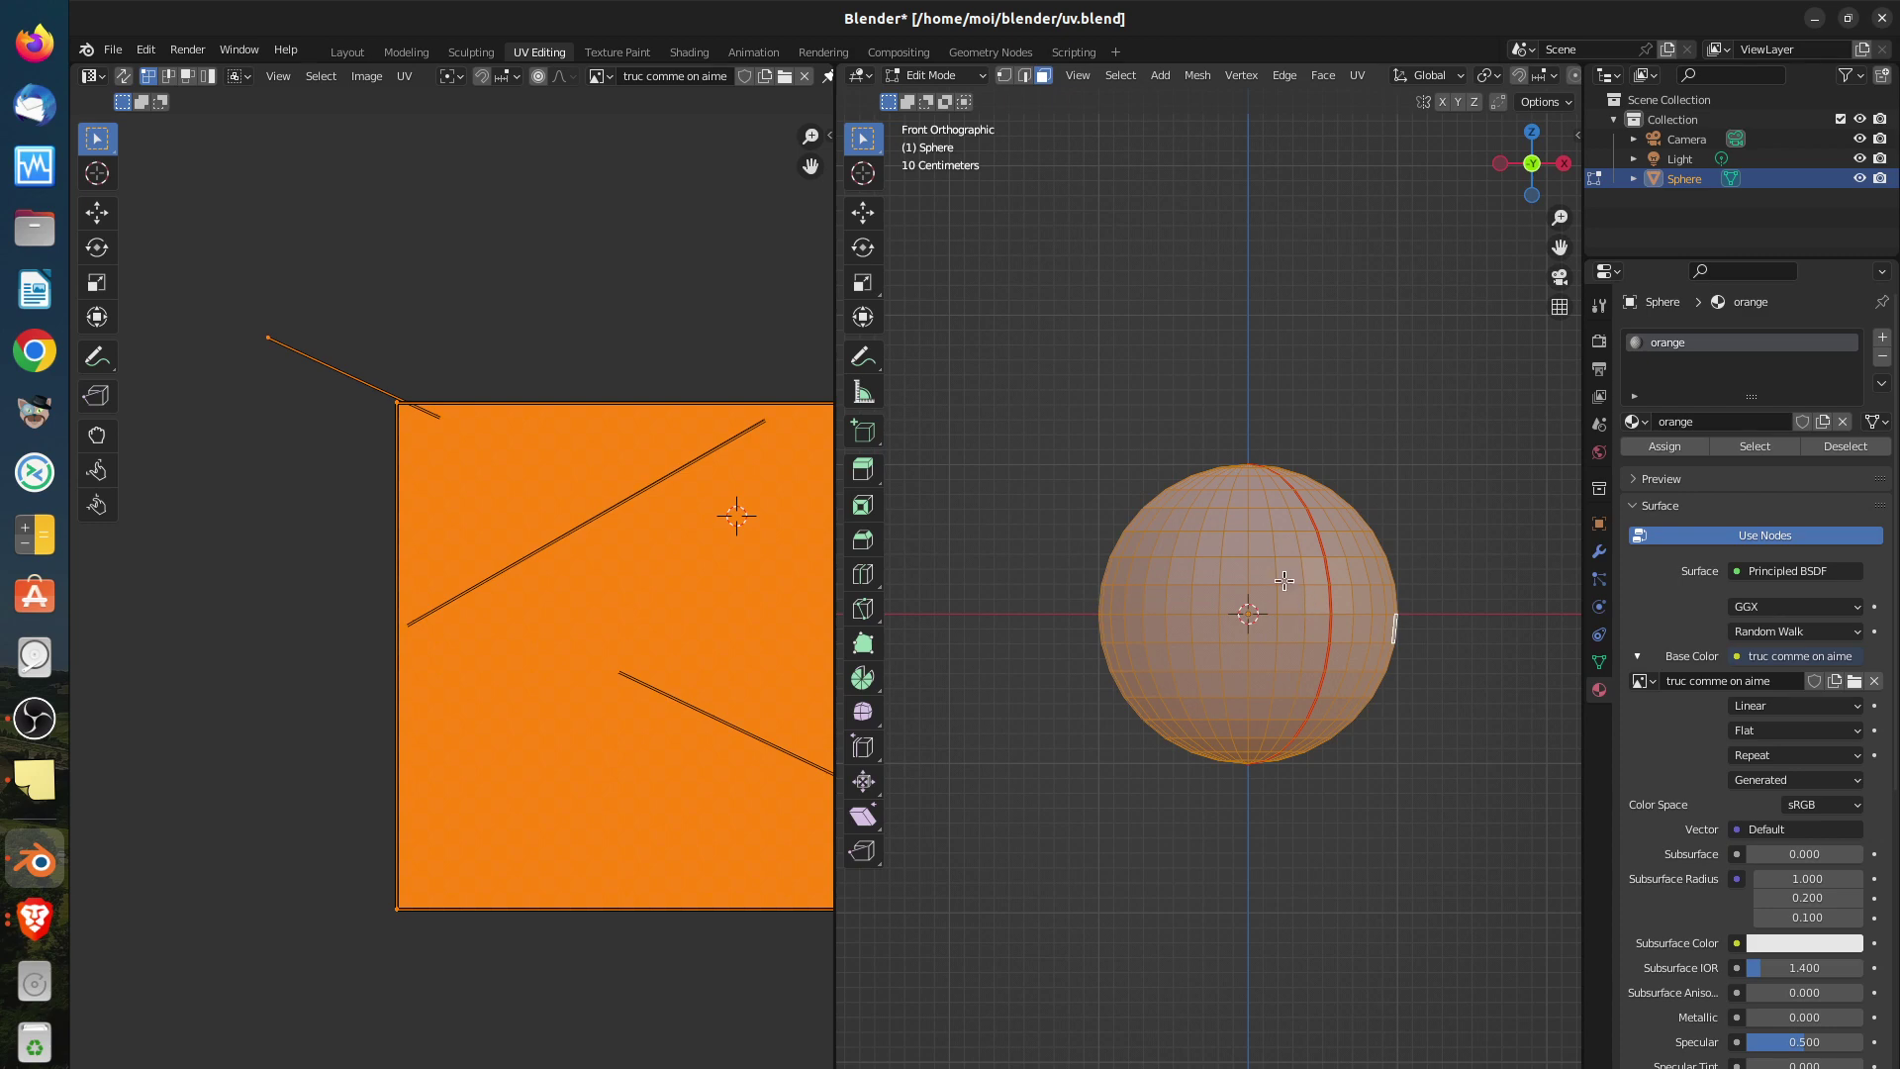
# Make a quad face near the sphere's equator active and select only the linked main body around it
pyautogui.moveTo(1294, 594); pyautogui.dragTo(1277, 645, button='middle')
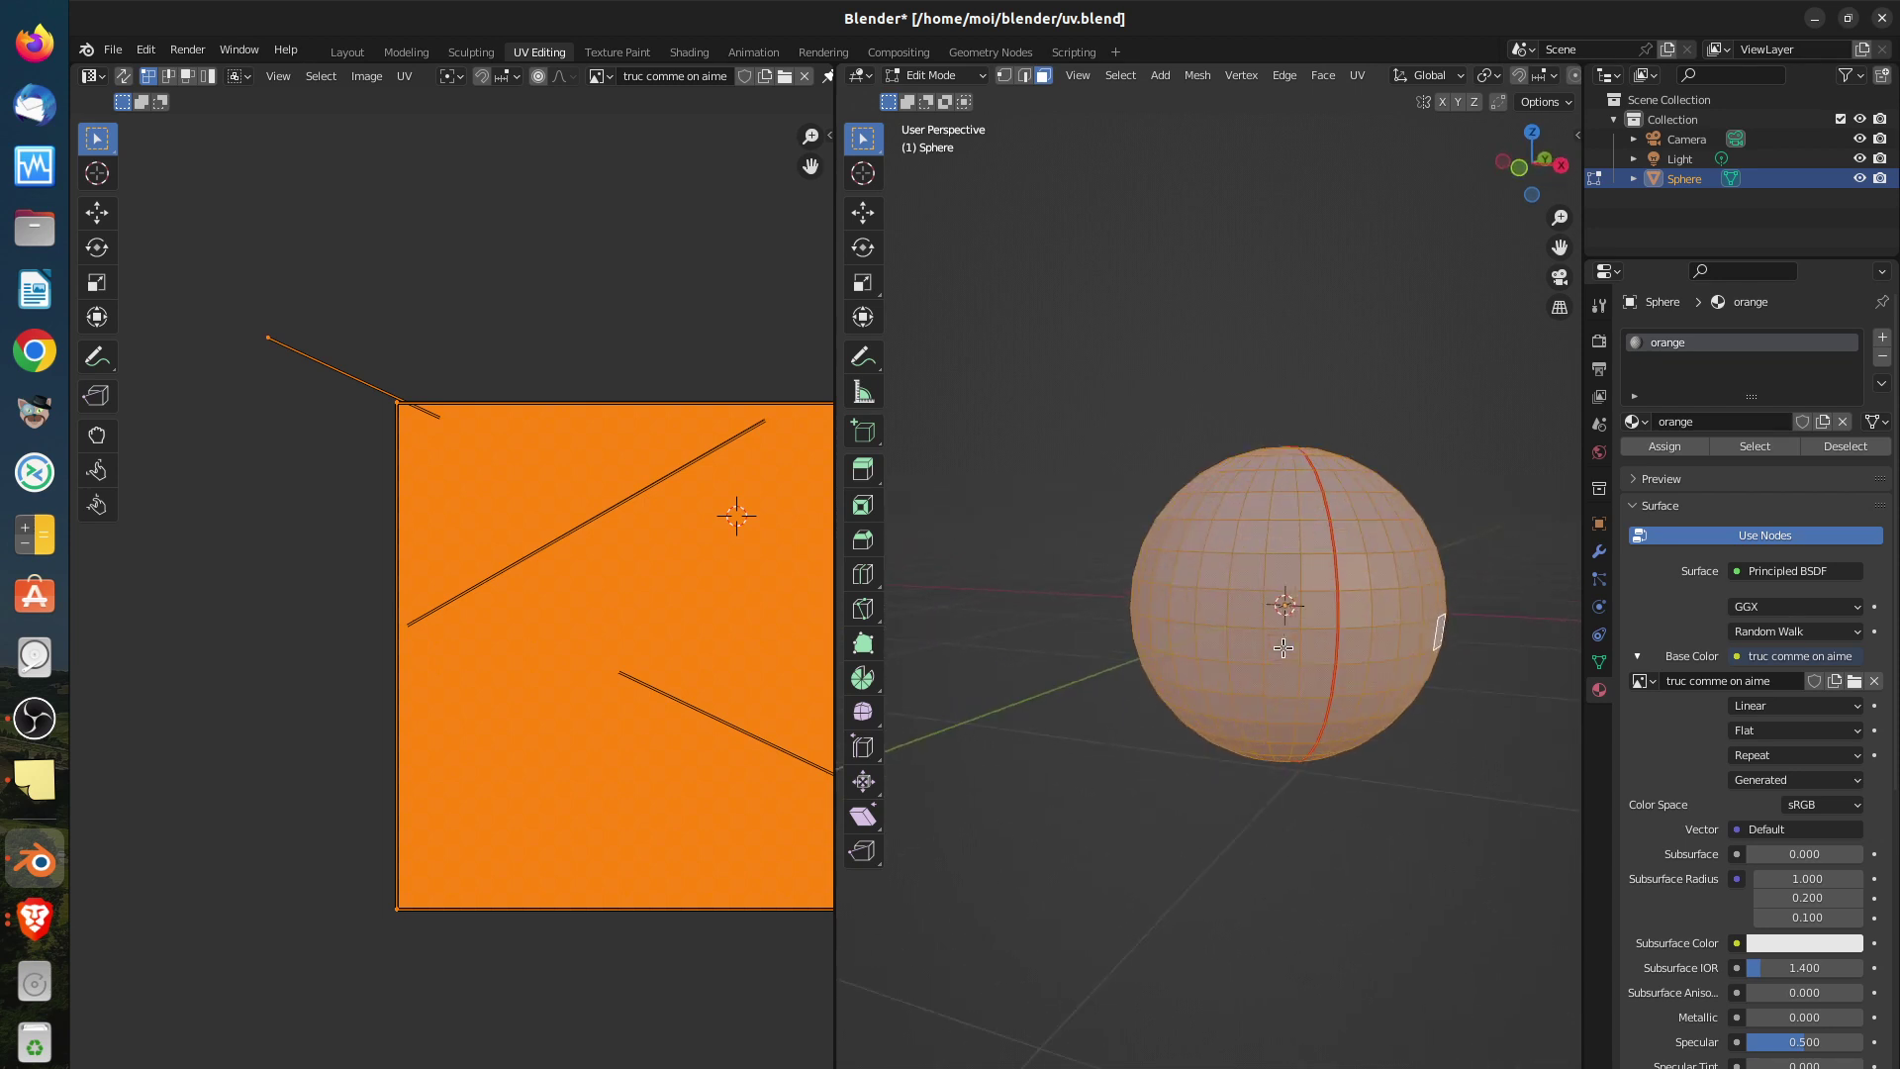
pyautogui.scroll(4, 1283, 646)
pyautogui.click(1211, 597)
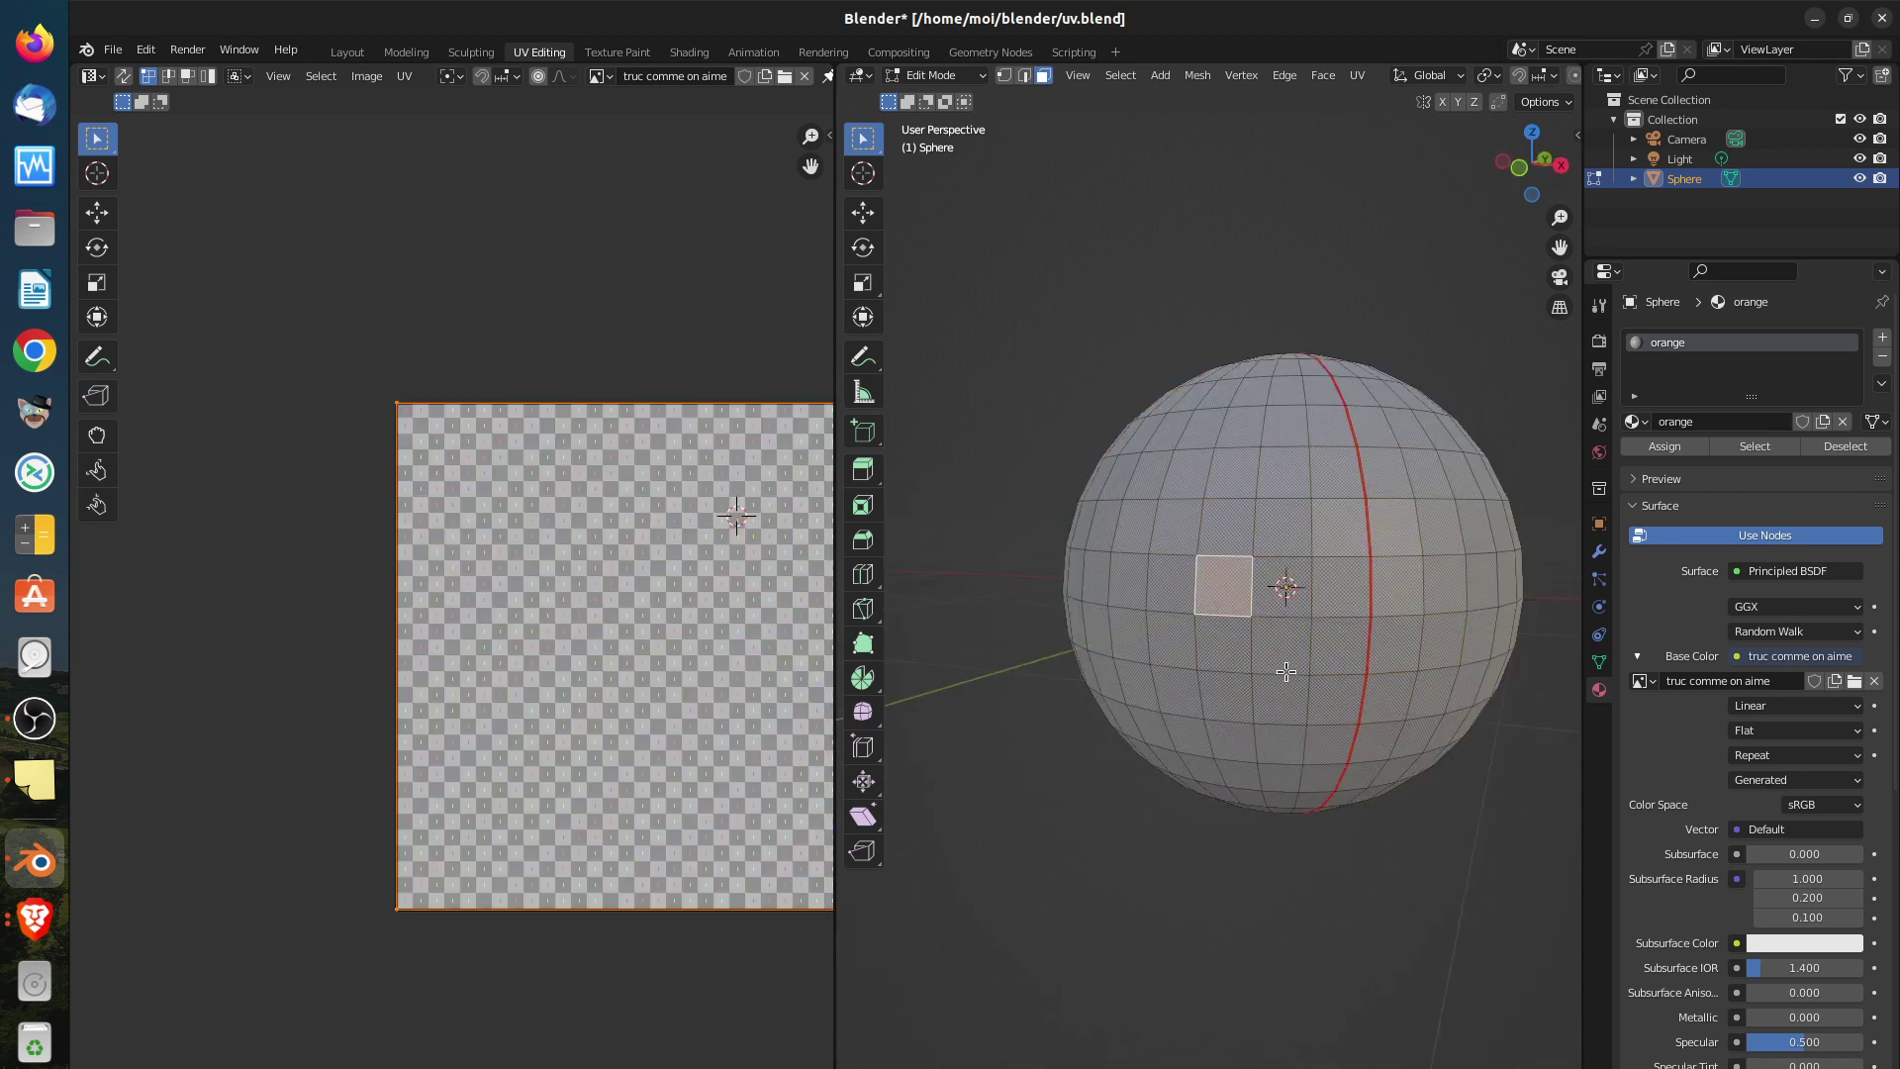
pyautogui.hotkey('alt', 'a')
pyautogui.press('a')
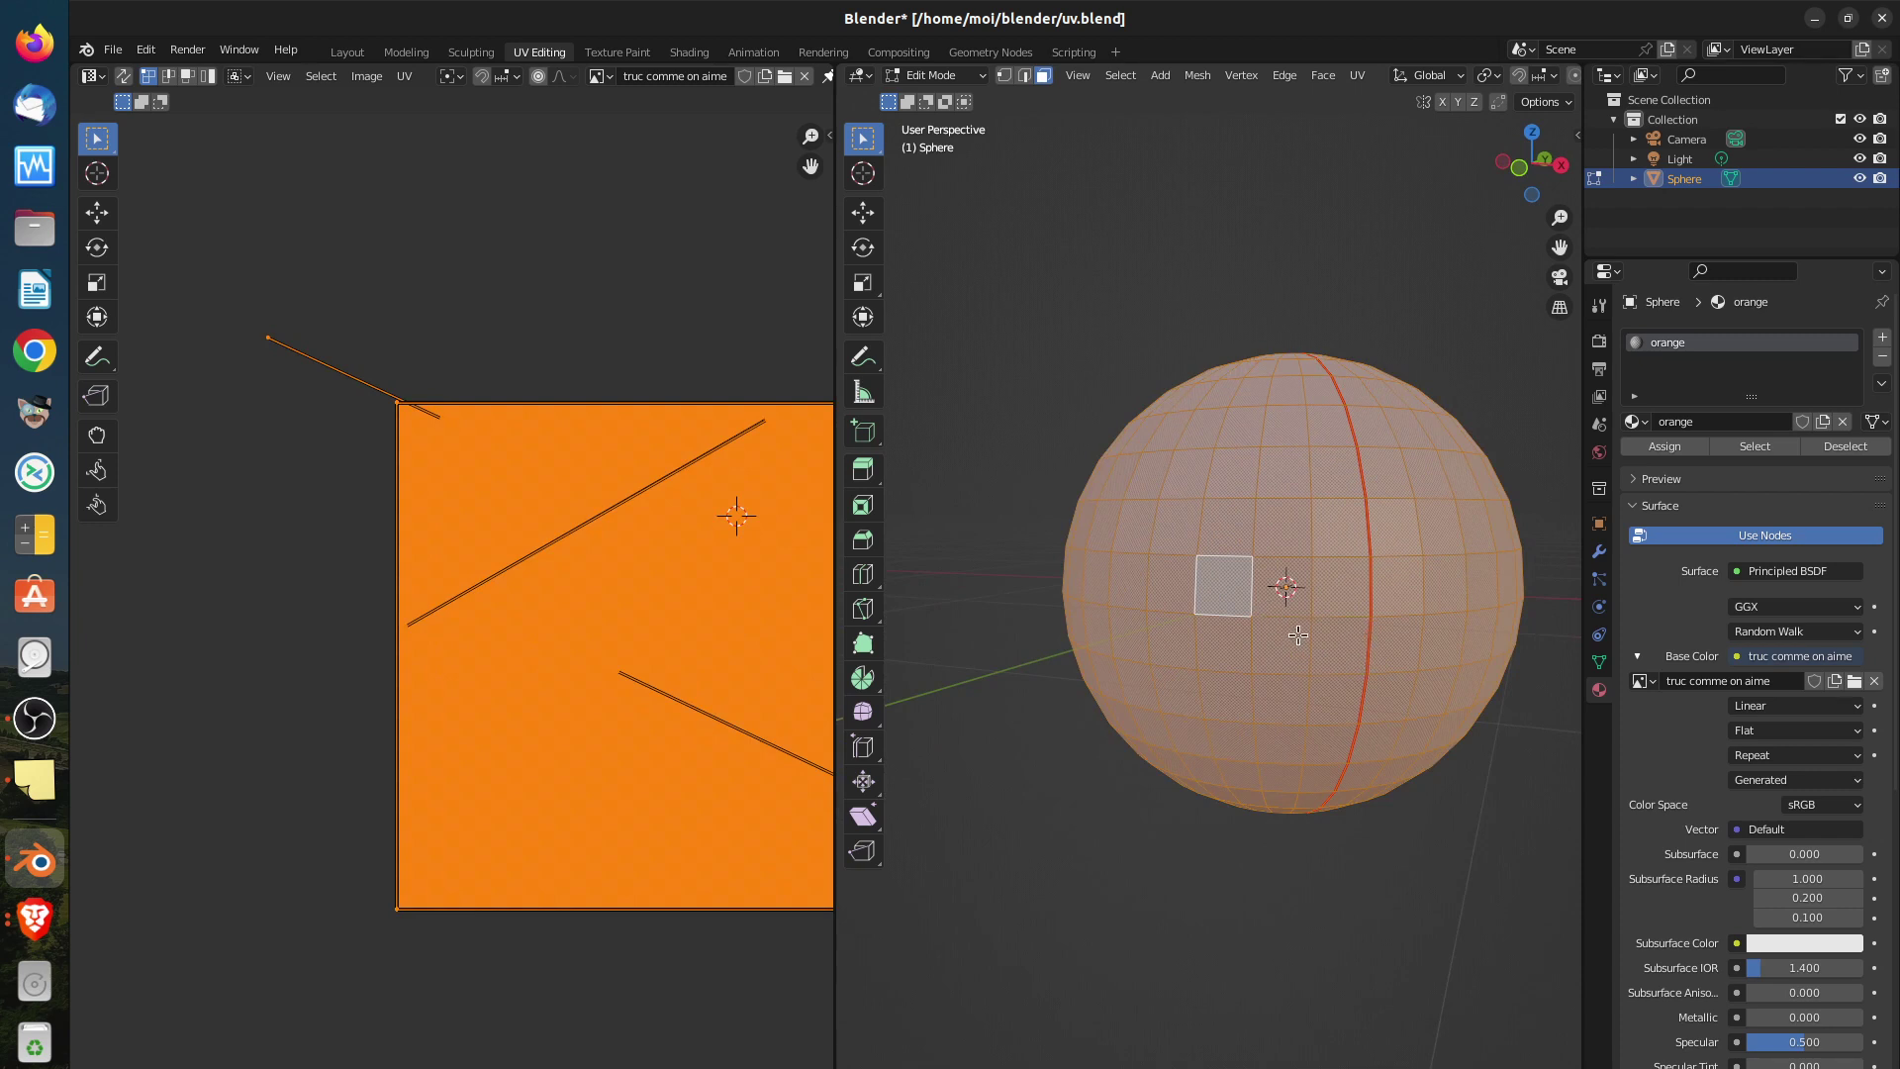
pyautogui.hotkey('alt', 'a')
pyautogui.press('l')
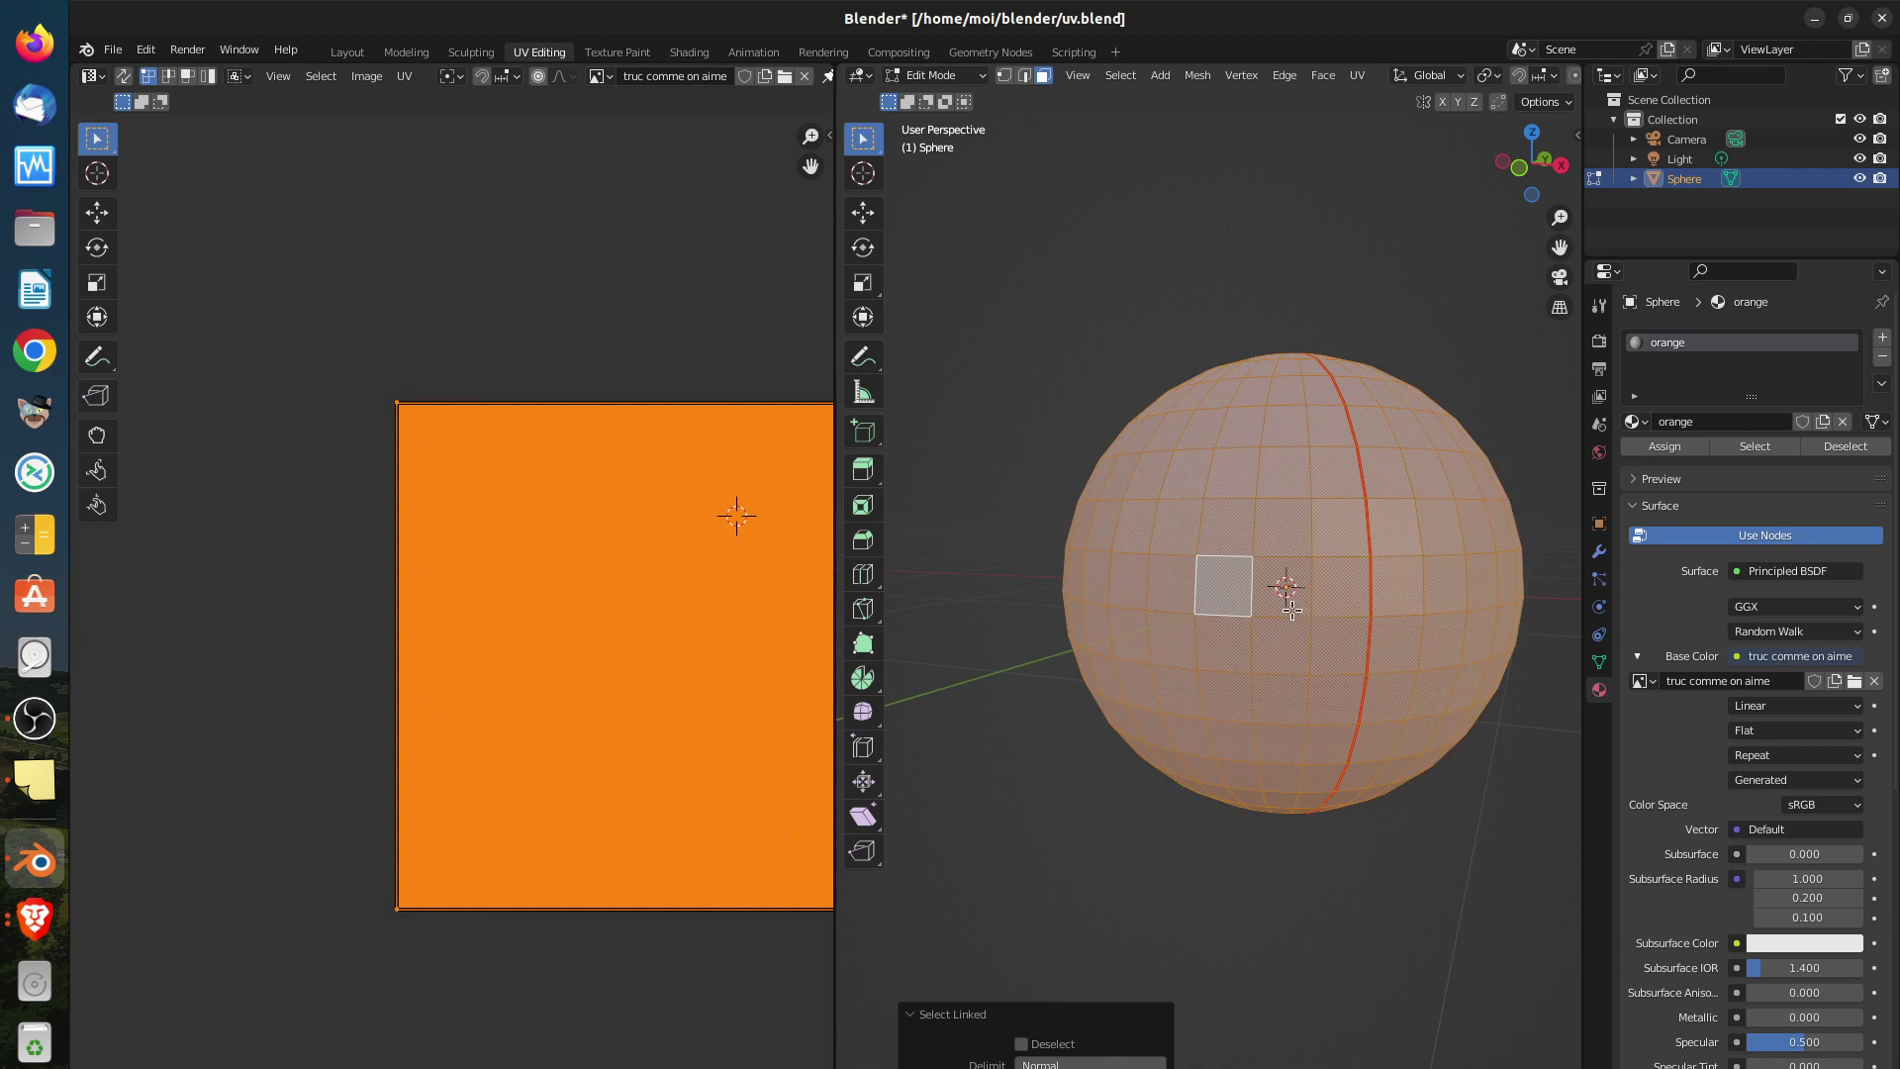
# Unwrap the main body from the front view with Follow Active Quads, using the Length Average edge length mode
pyautogui.press('KP_1')
pyautogui.moveTo(774, 575); pyautogui.dragTo(579, 573, button='middle')
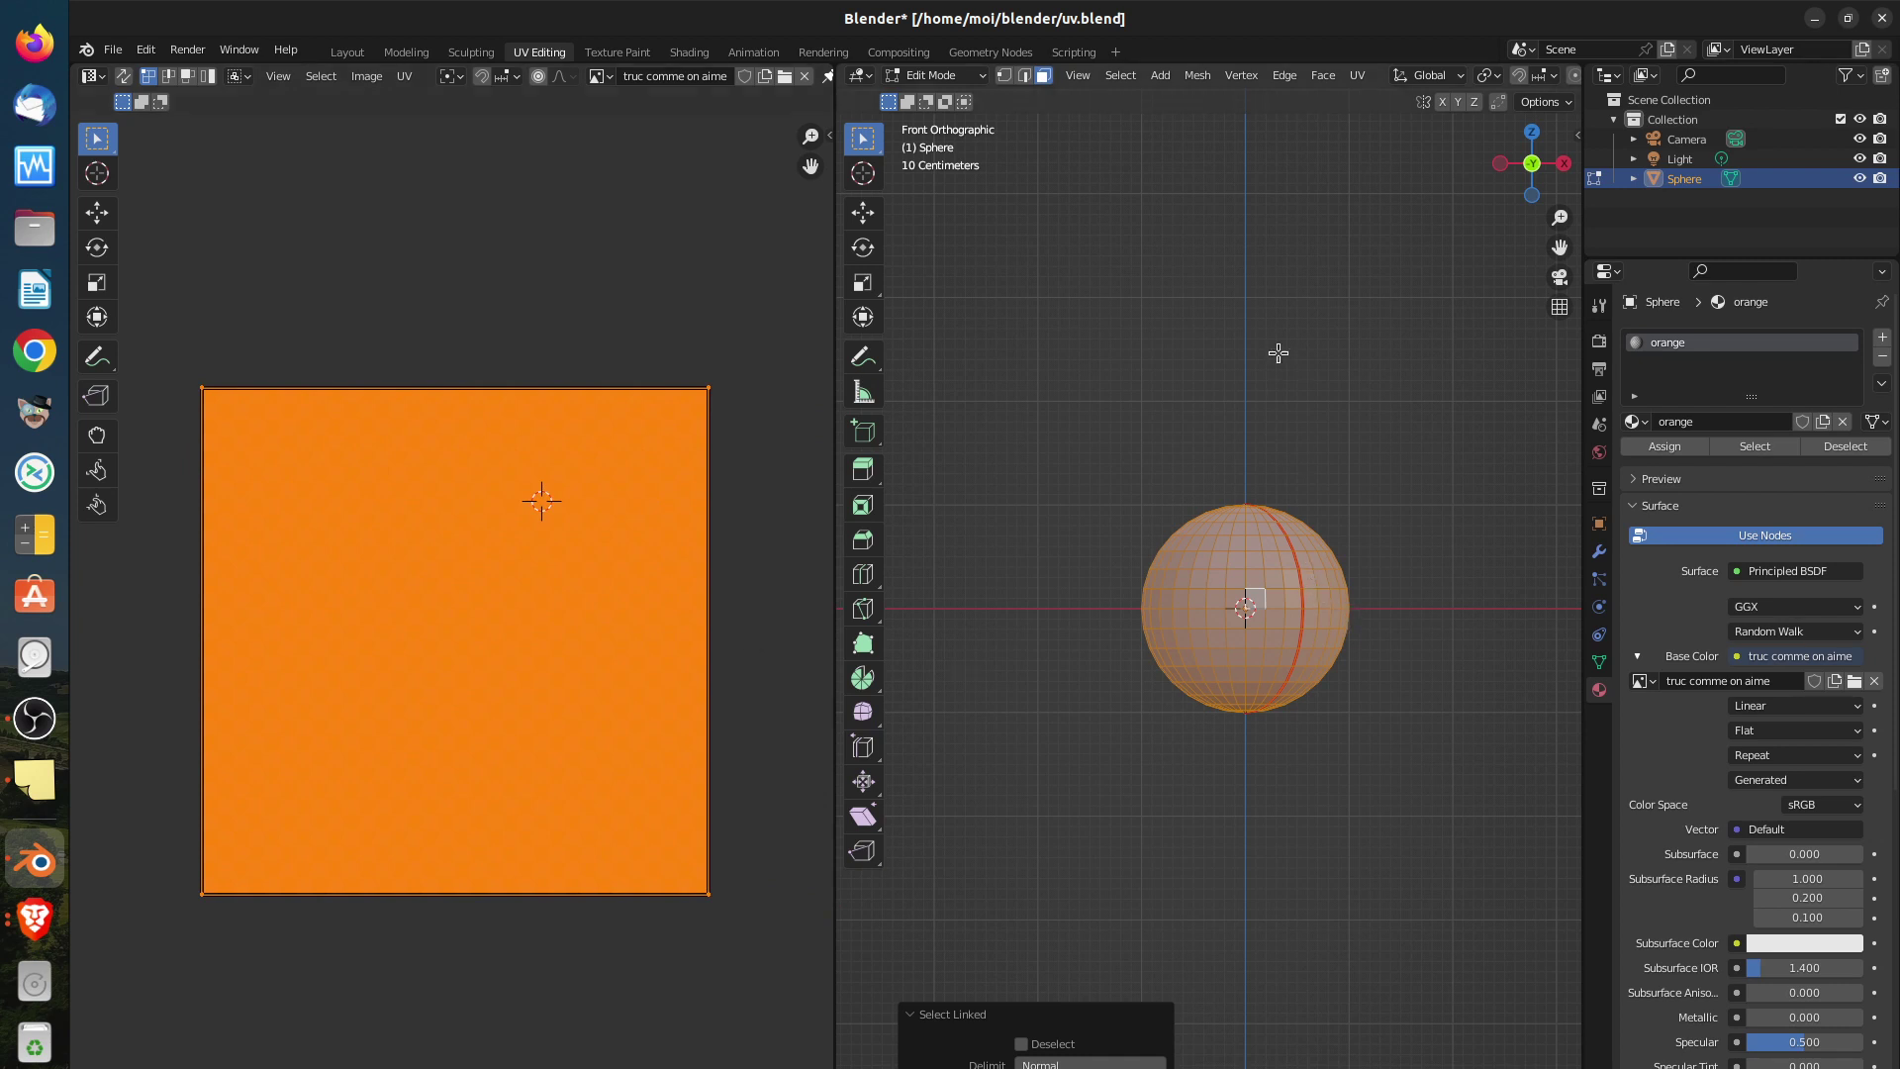
pyautogui.press('u')
pyautogui.press('u')
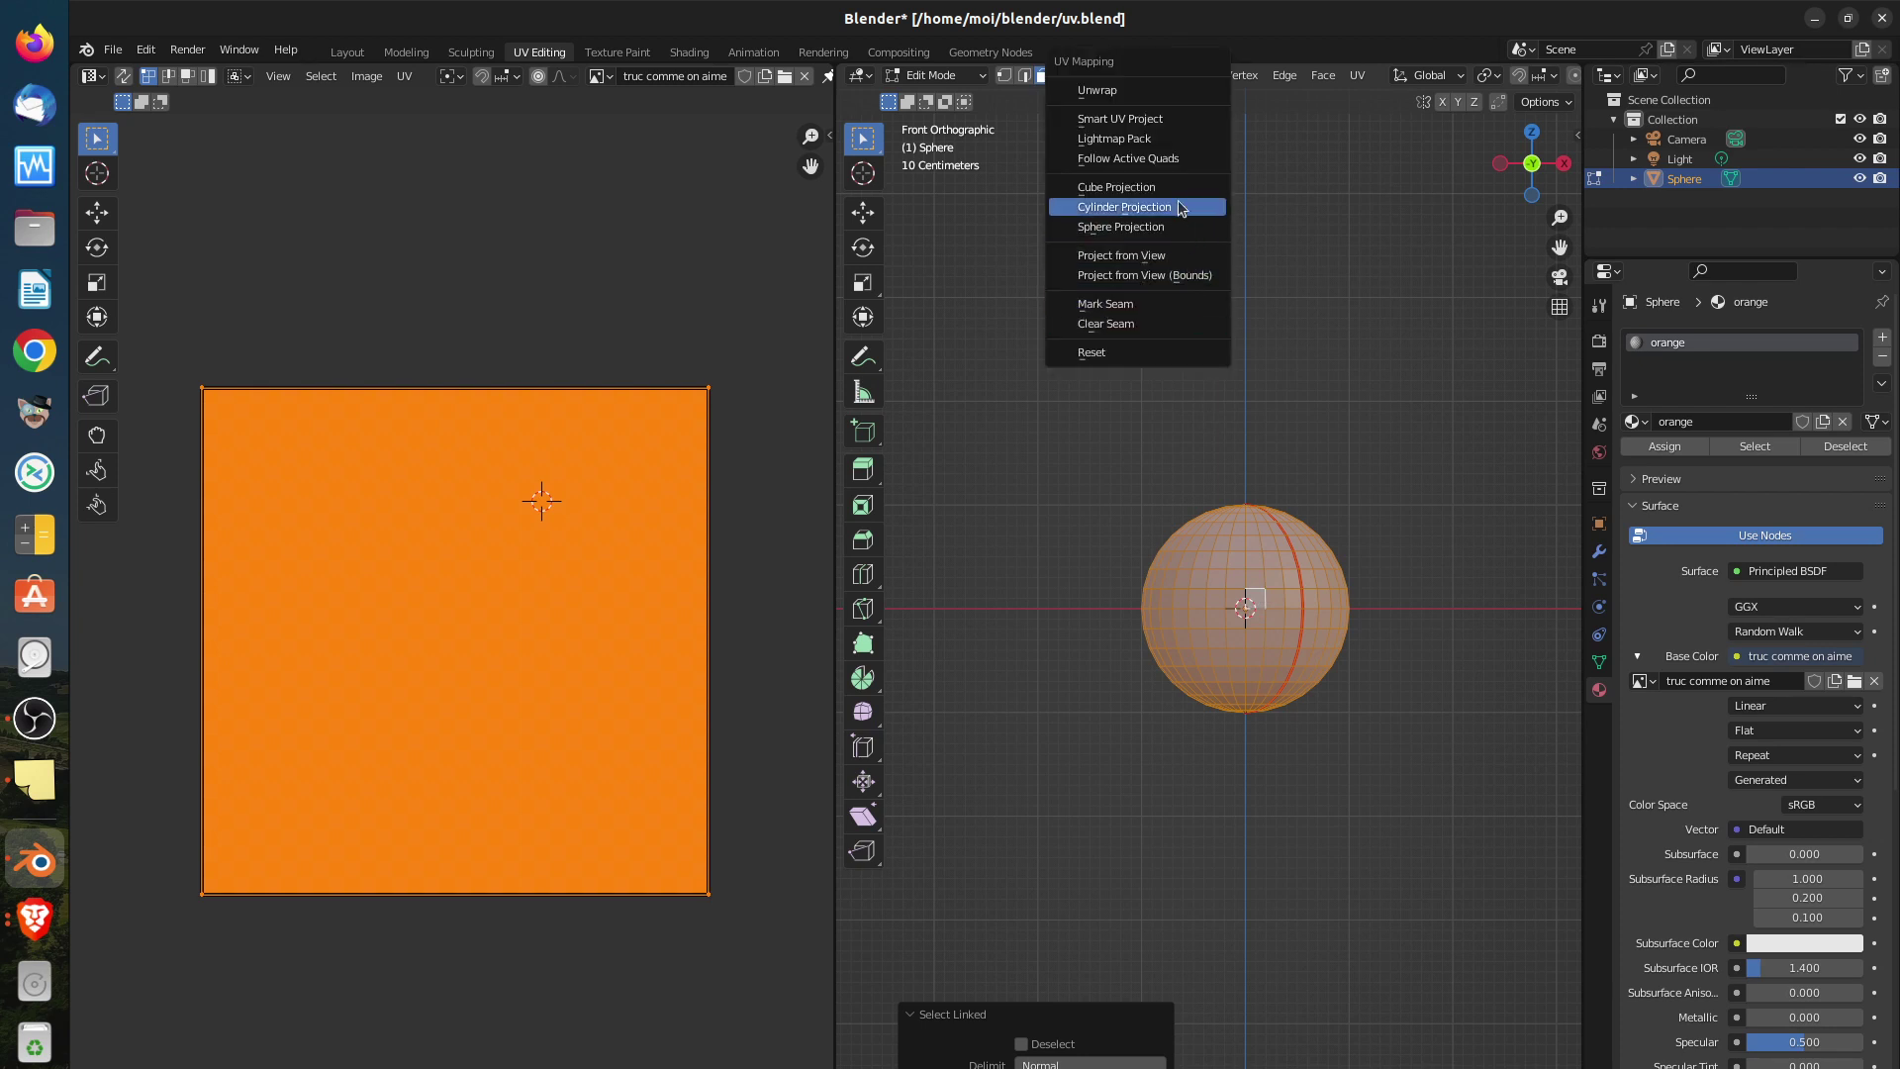
pyautogui.click(1178, 159)
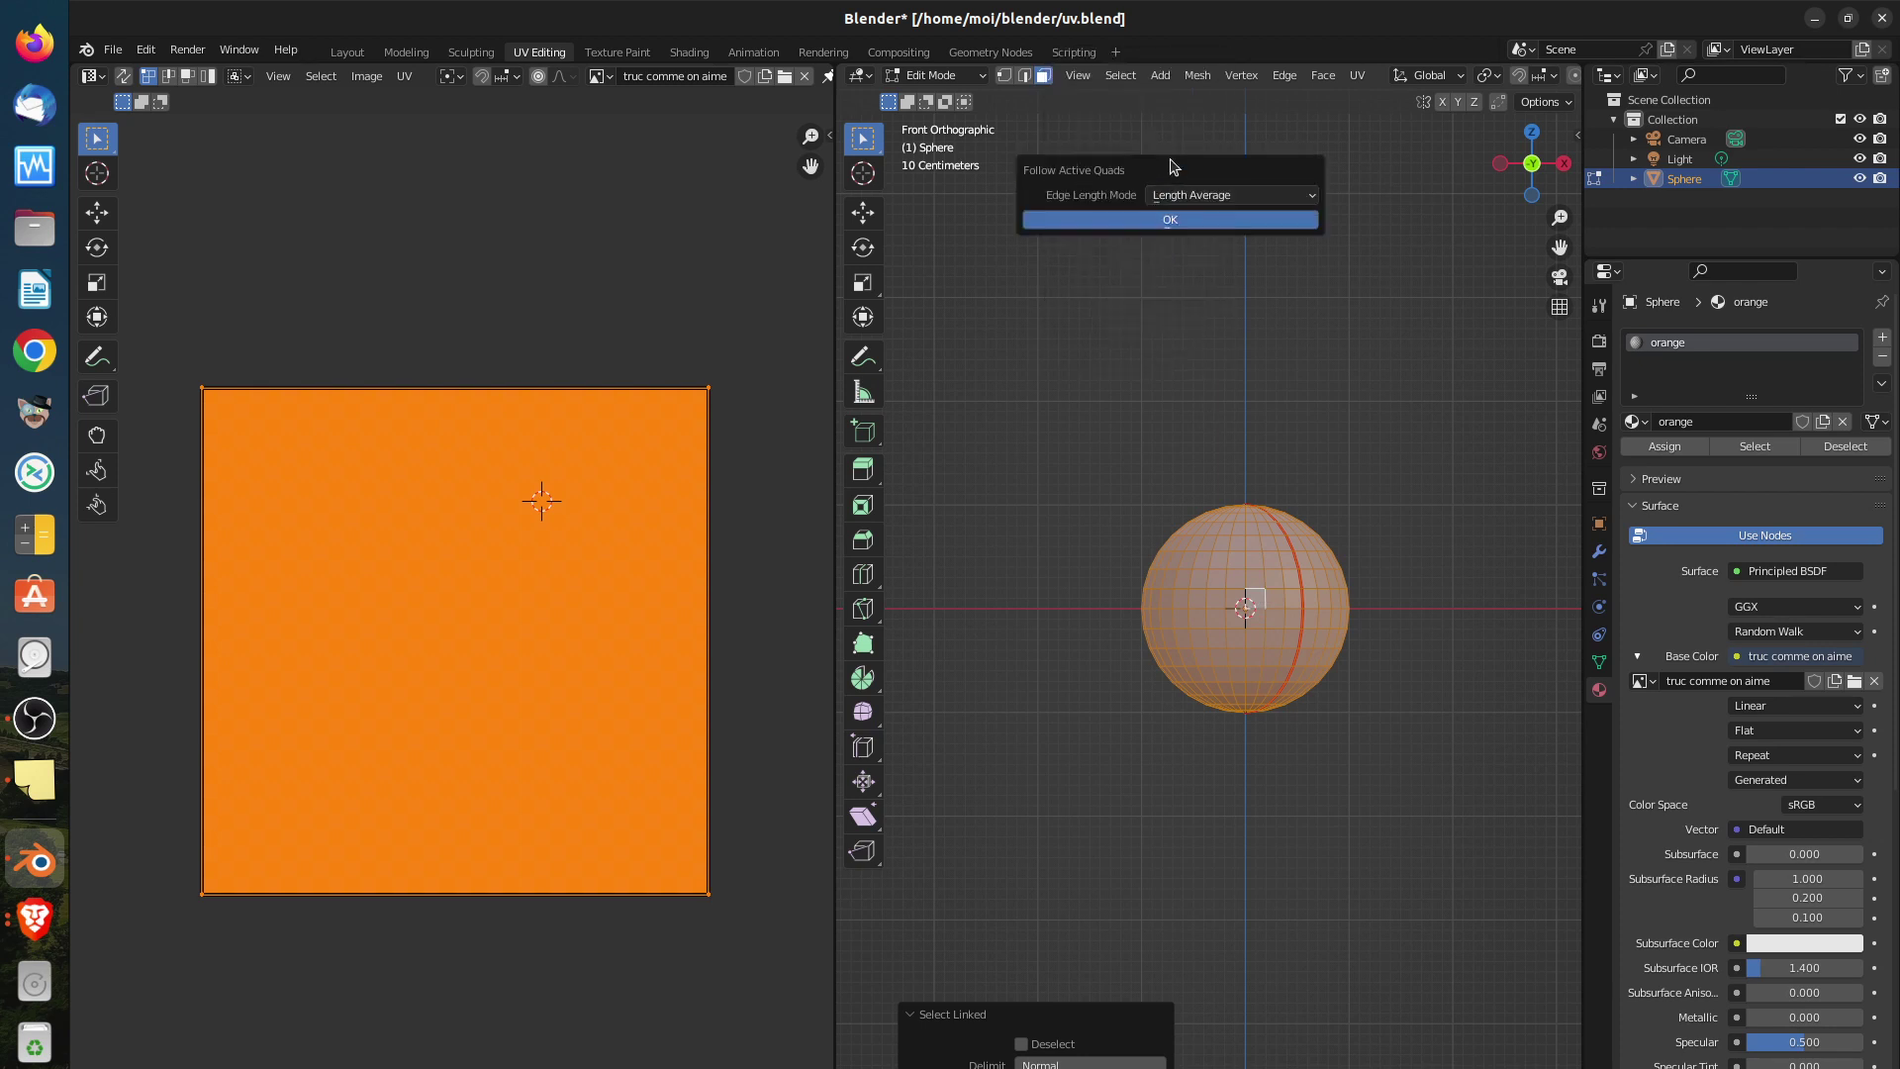
pyautogui.click(1173, 217)
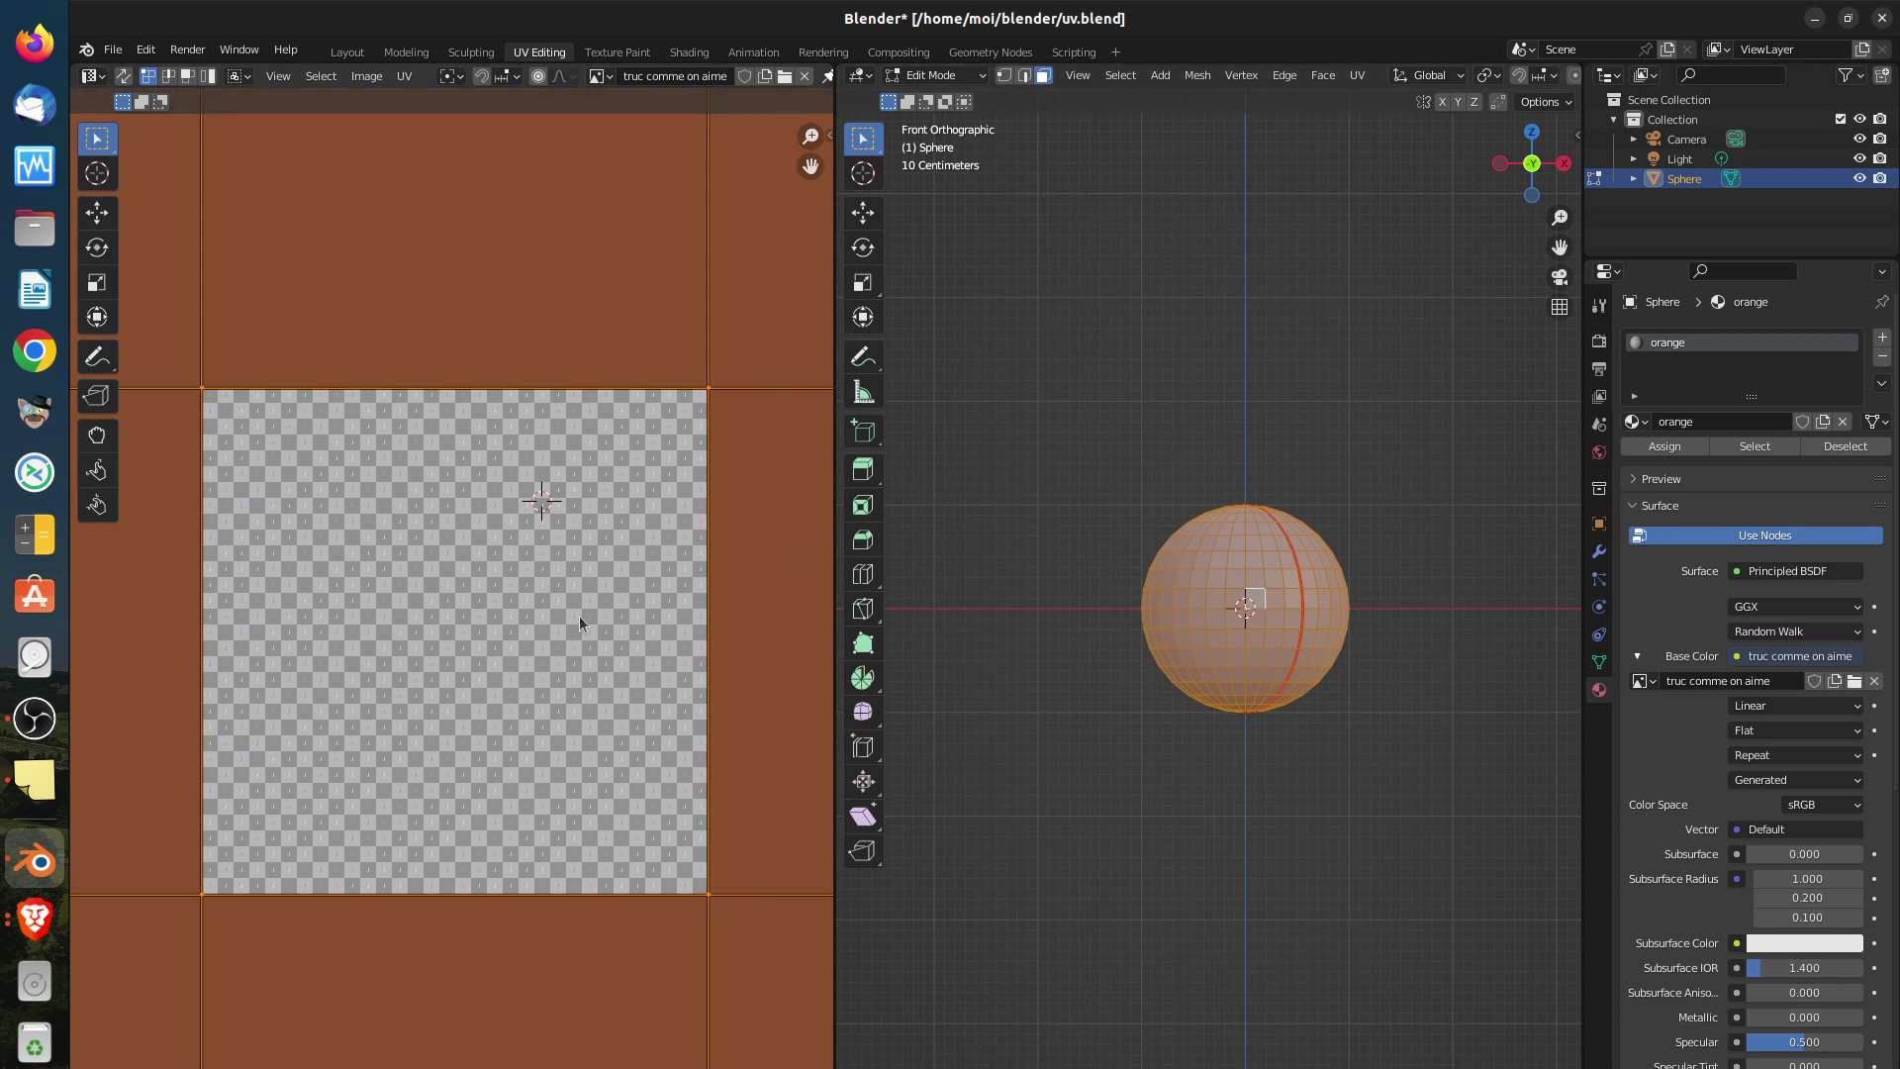
pyautogui.scroll(-15, 599, 653)
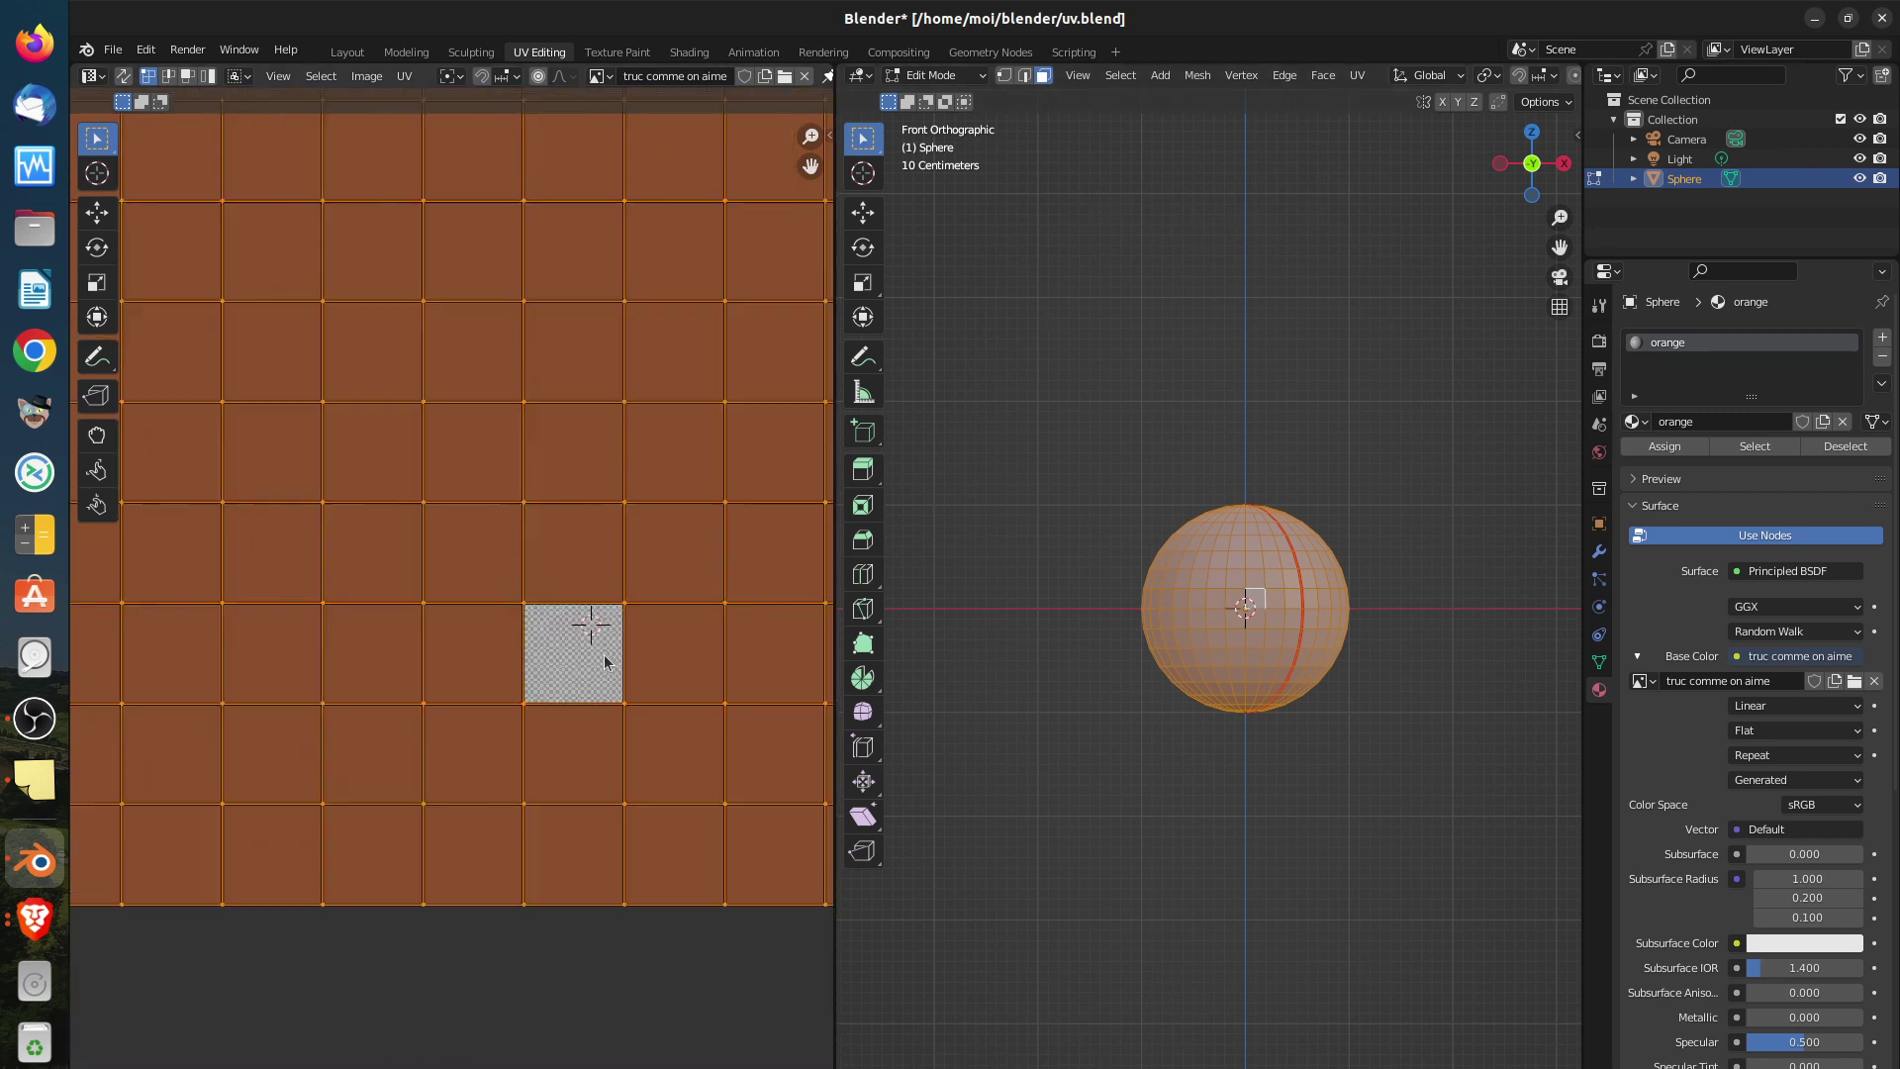
pyautogui.scroll(-4, 603, 660)
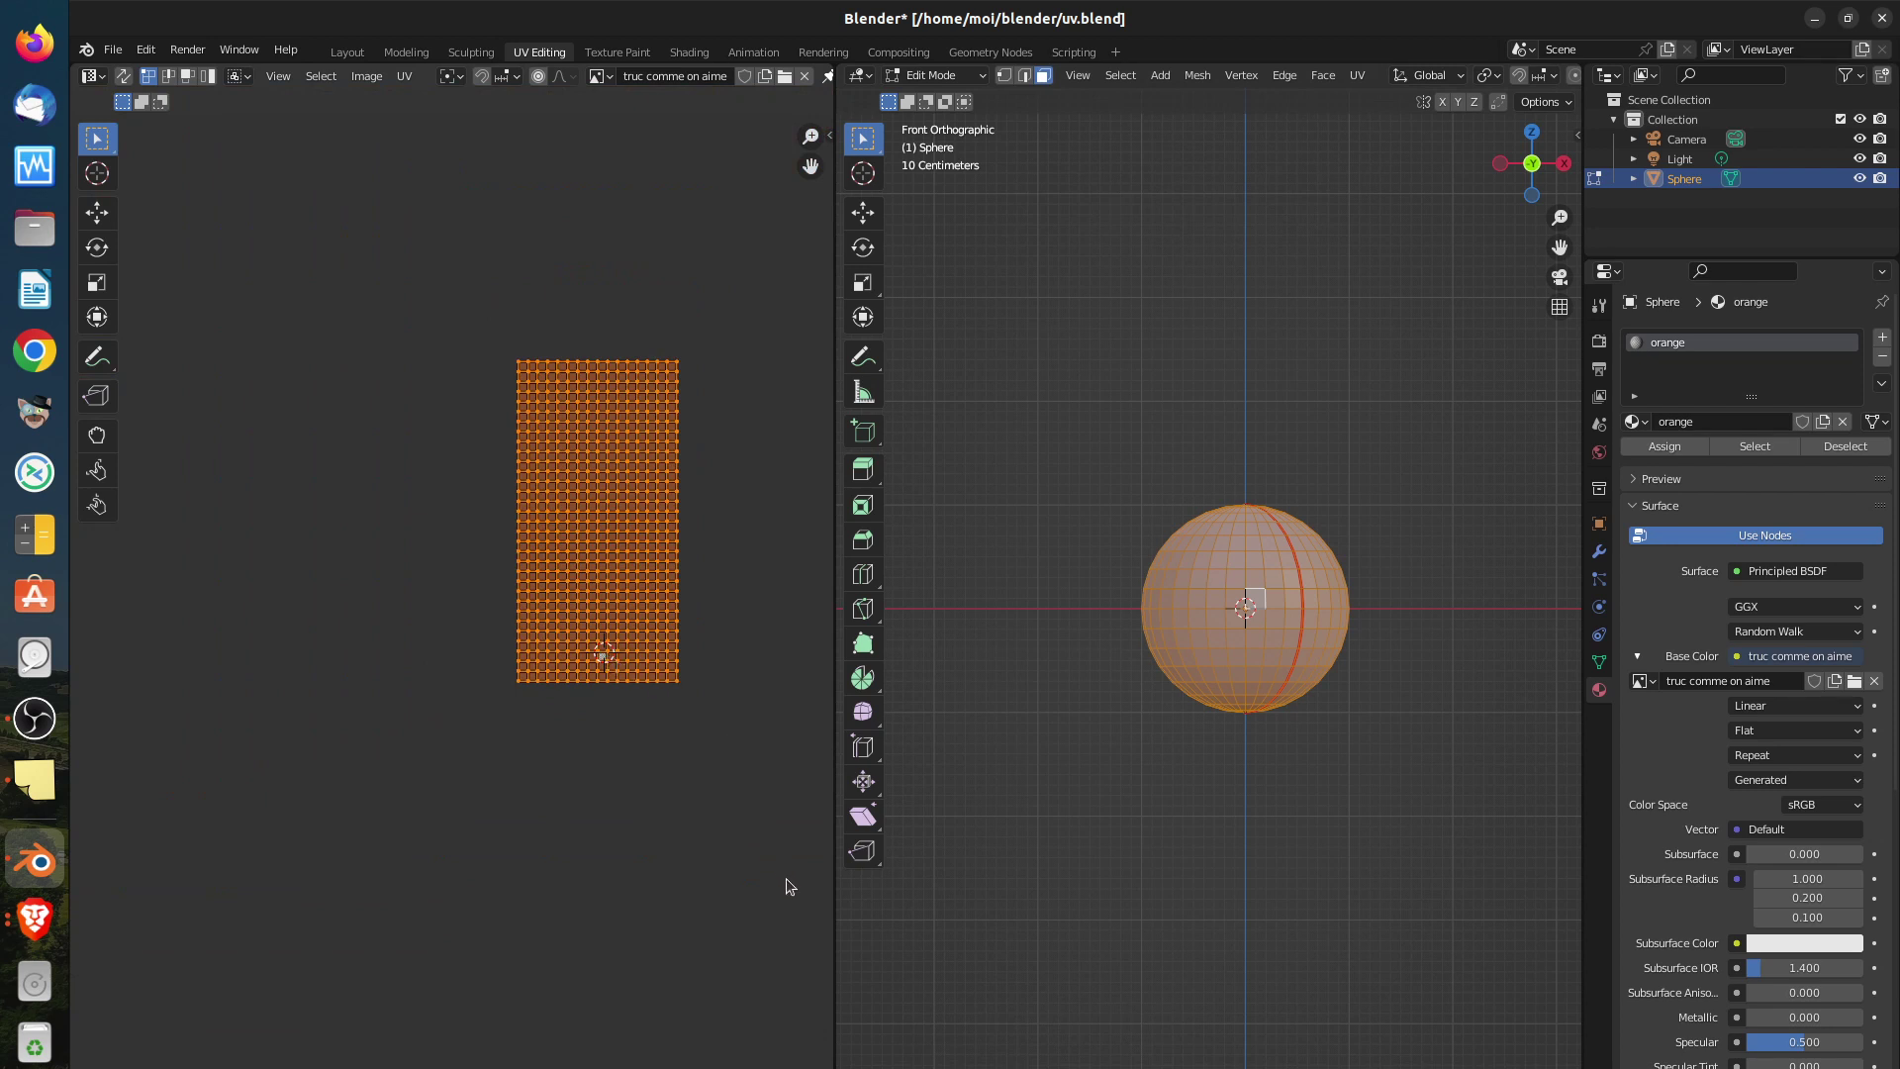
# Shrink the oversized UV grid strongly and move it down onto the 2D cursor at the checker image
pyautogui.press('s')
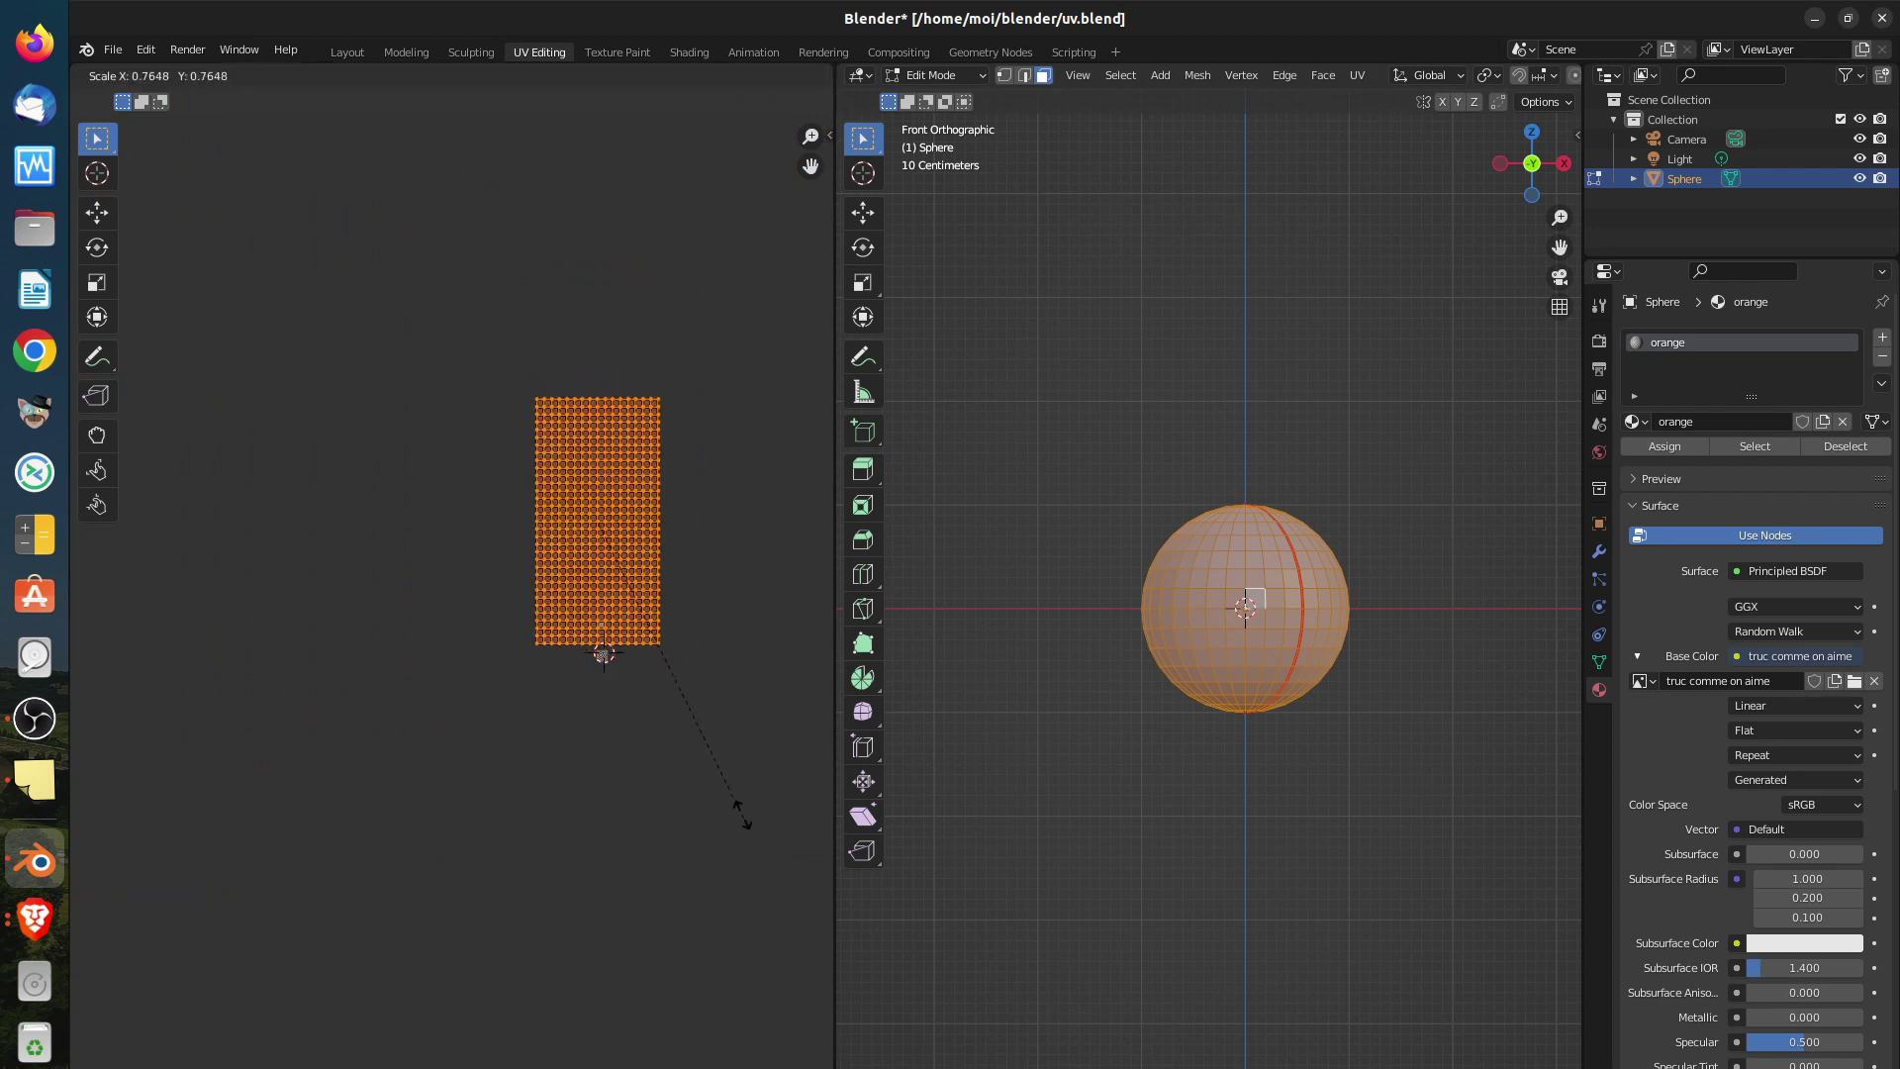
pyautogui.click(621, 566)
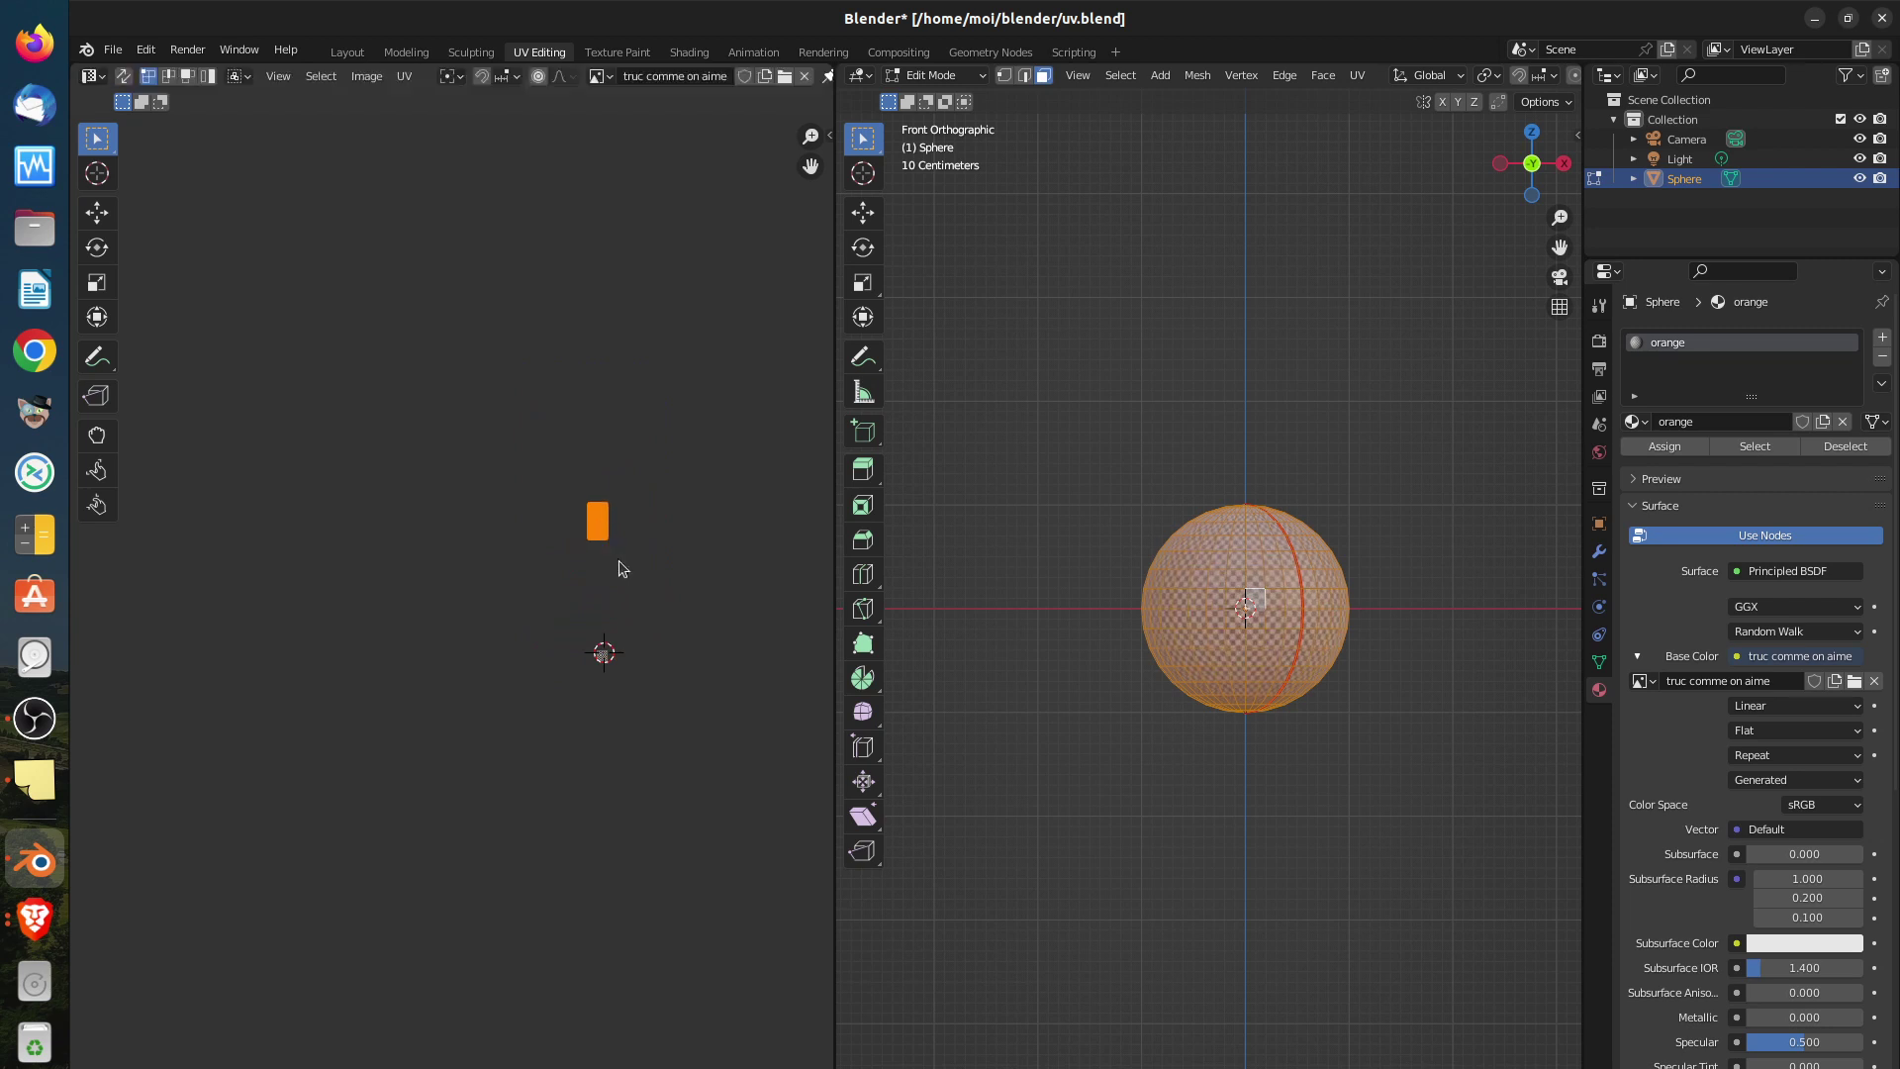
pyautogui.press('g')
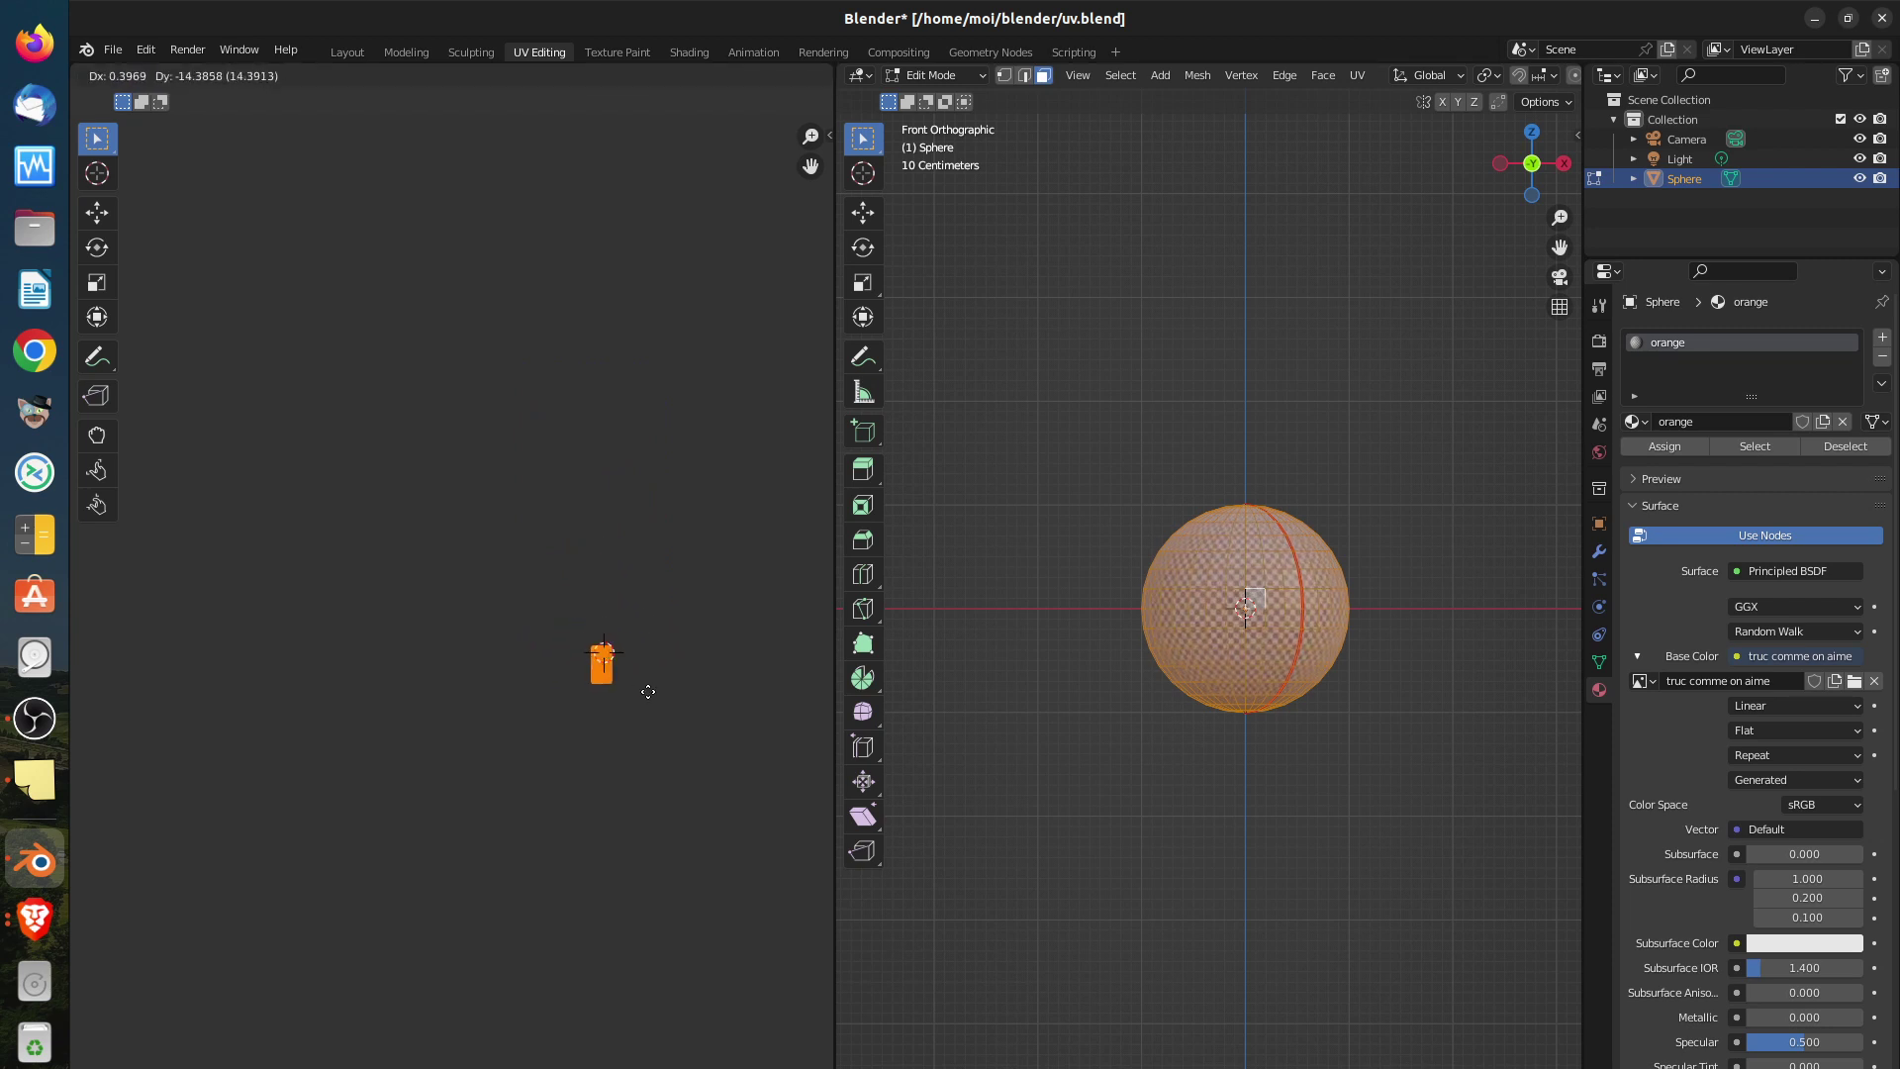
pyautogui.click(652, 687)
pyautogui.scroll(10, 643, 691)
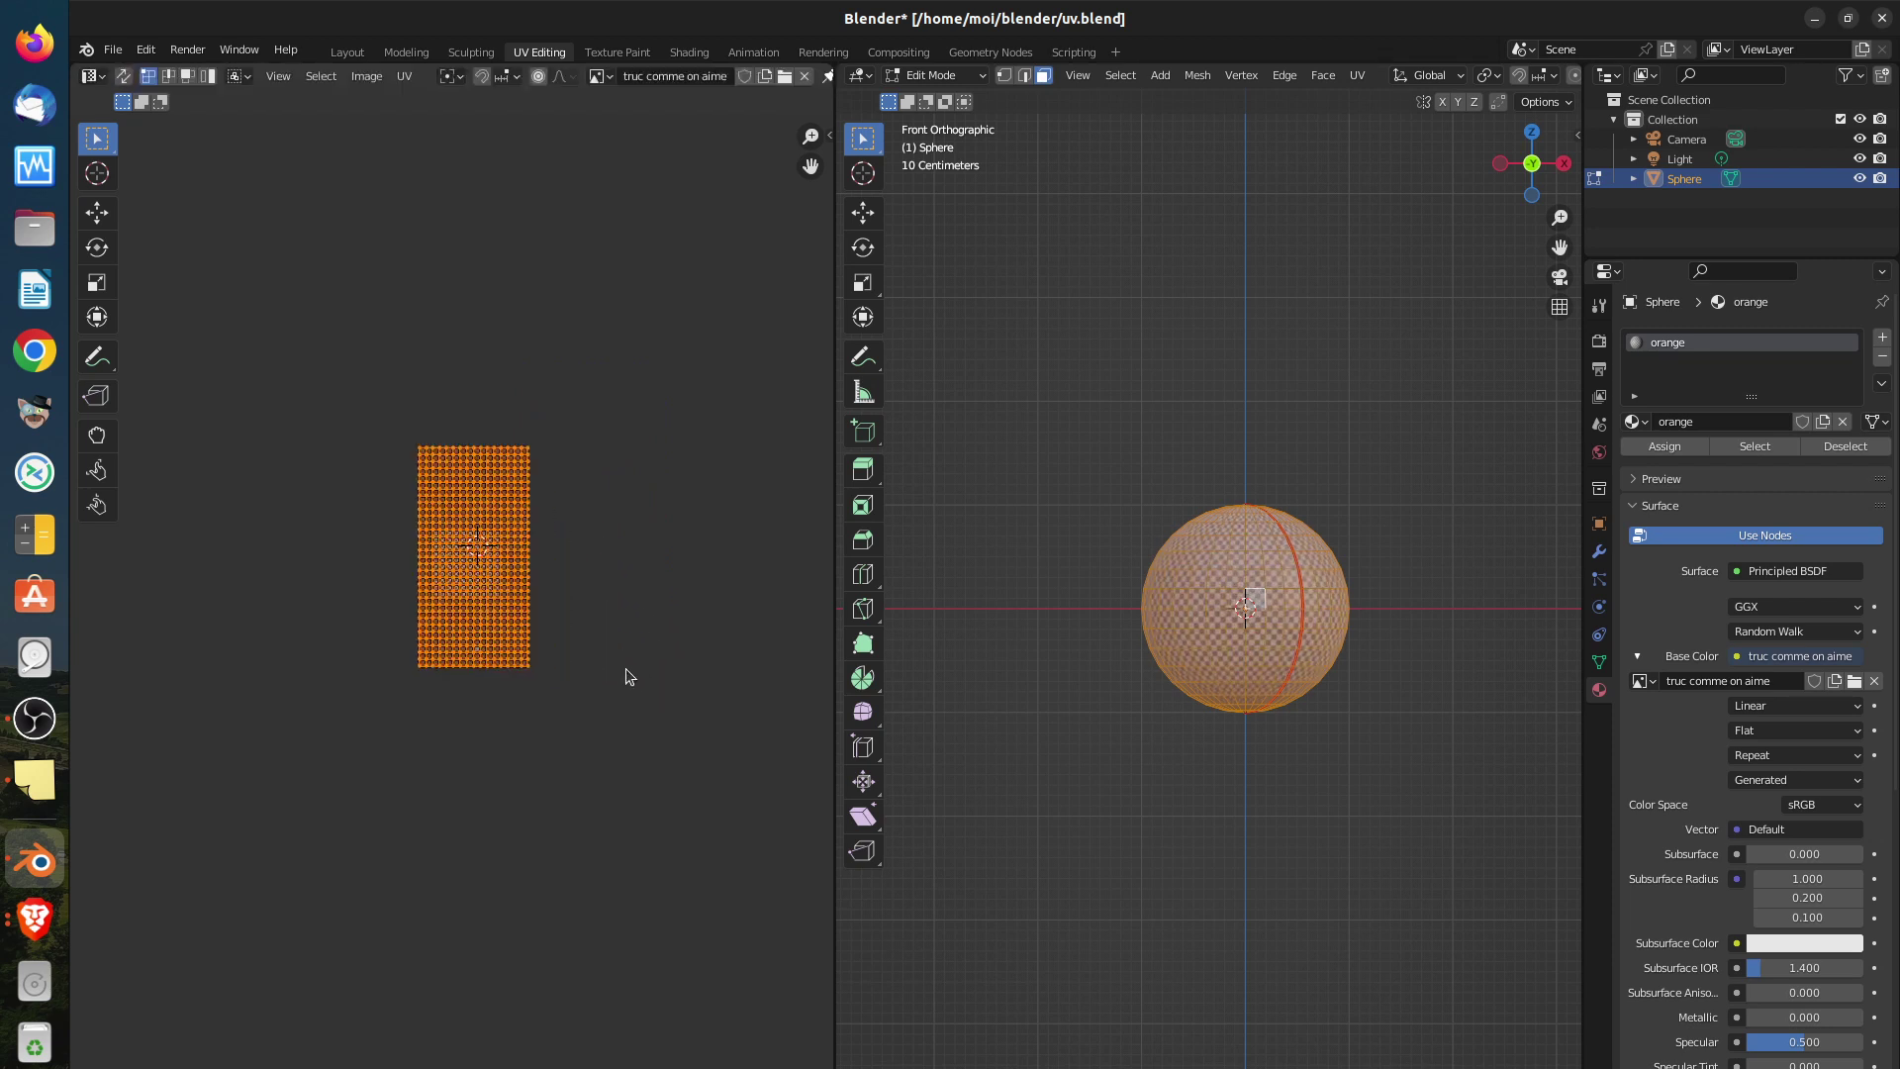
# Scale the UV grid to about 0.24 and shift it slightly so it lies inside the checker image
pyautogui.press('s')
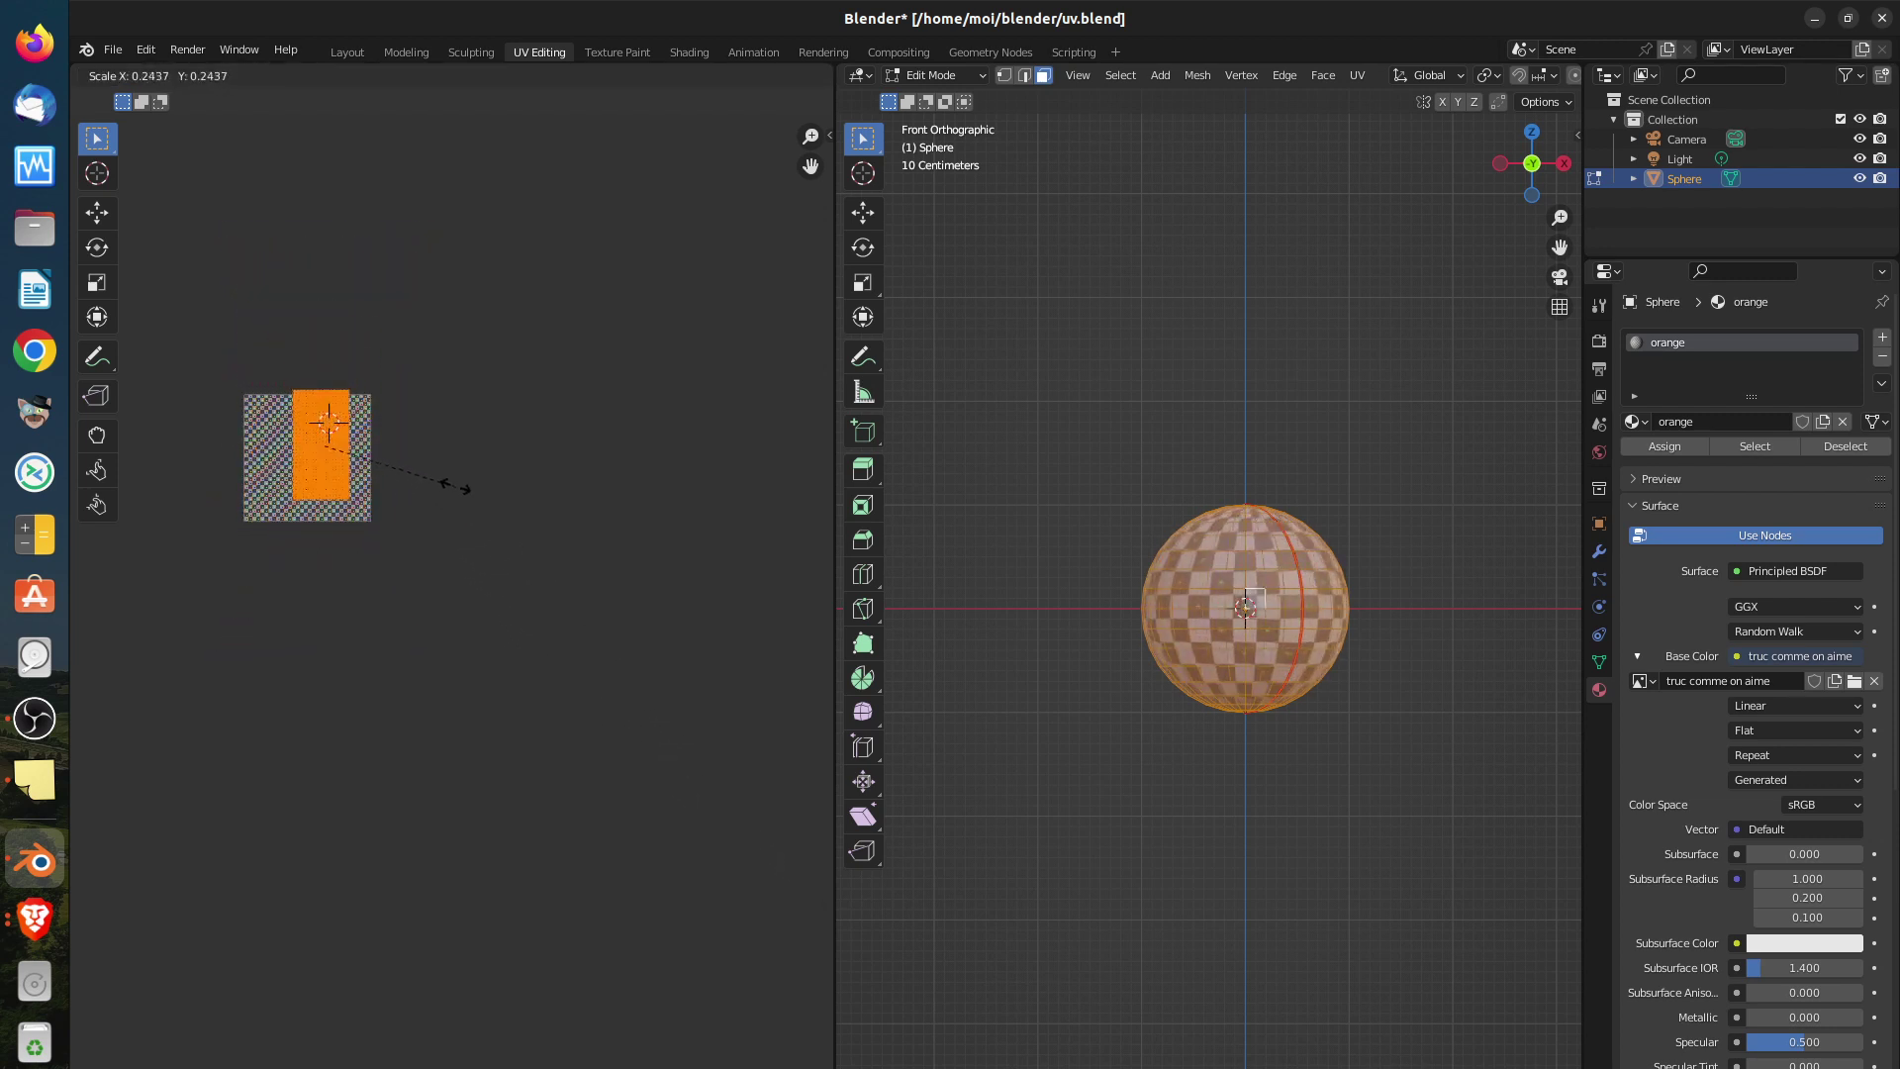
pyautogui.click(452, 488)
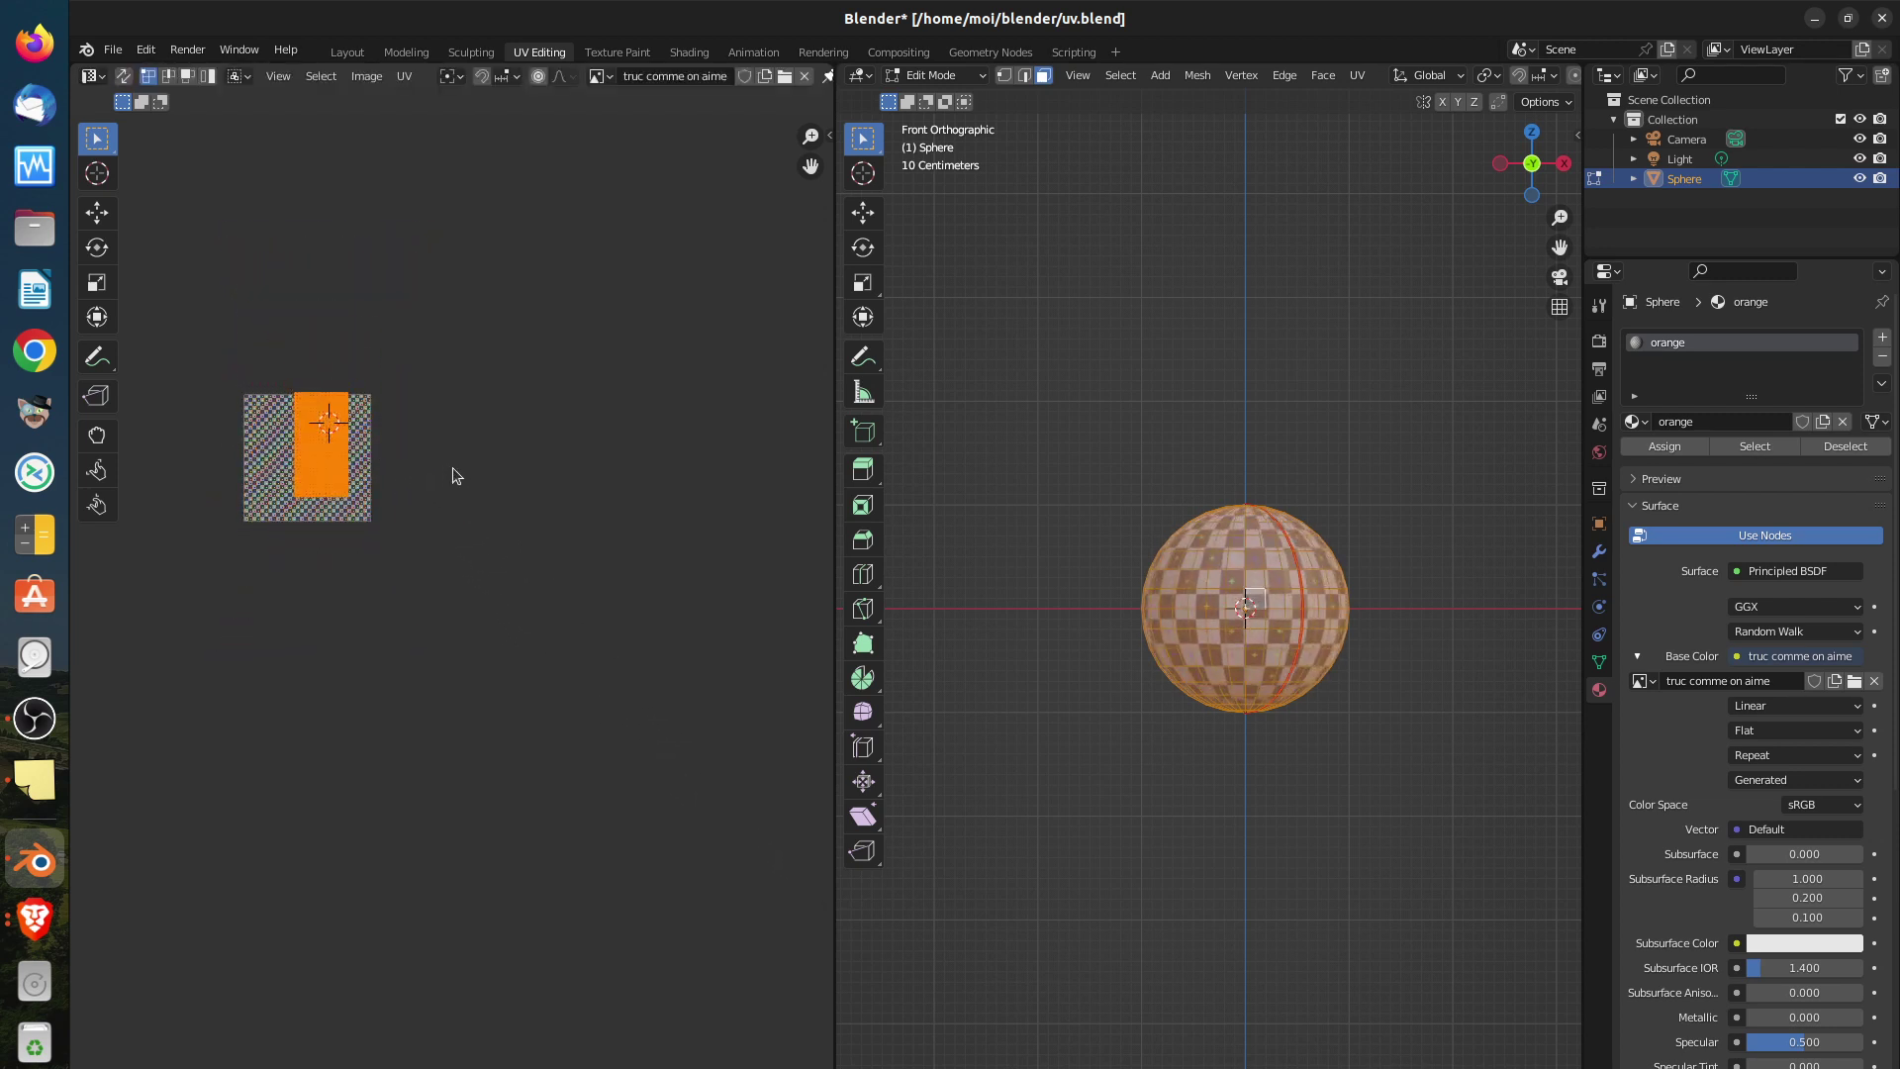
pyautogui.press('g')
pyautogui.click(460, 492)
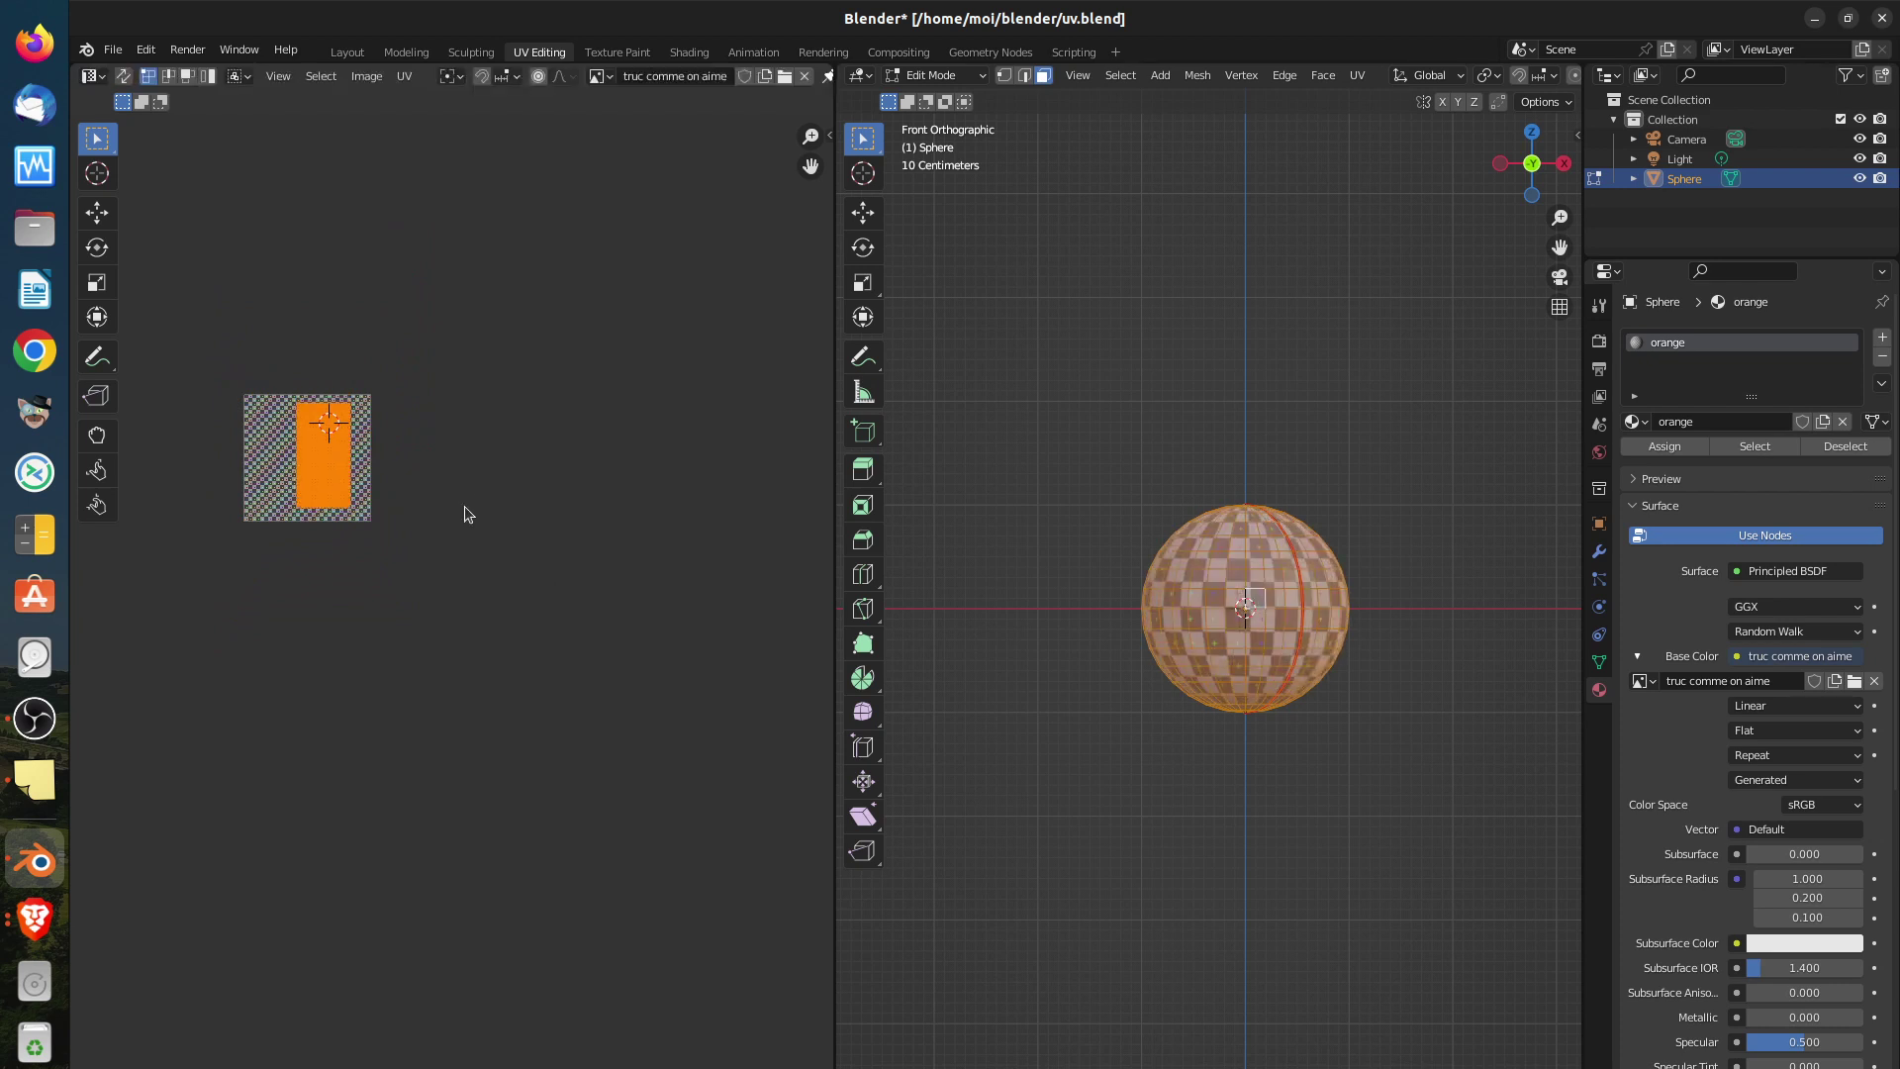
pyautogui.moveTo(442, 510); pyautogui.dragTo(633, 640, button='middle')
pyautogui.scroll(2, 574, 573)
pyautogui.scroll(1, 619, 634)
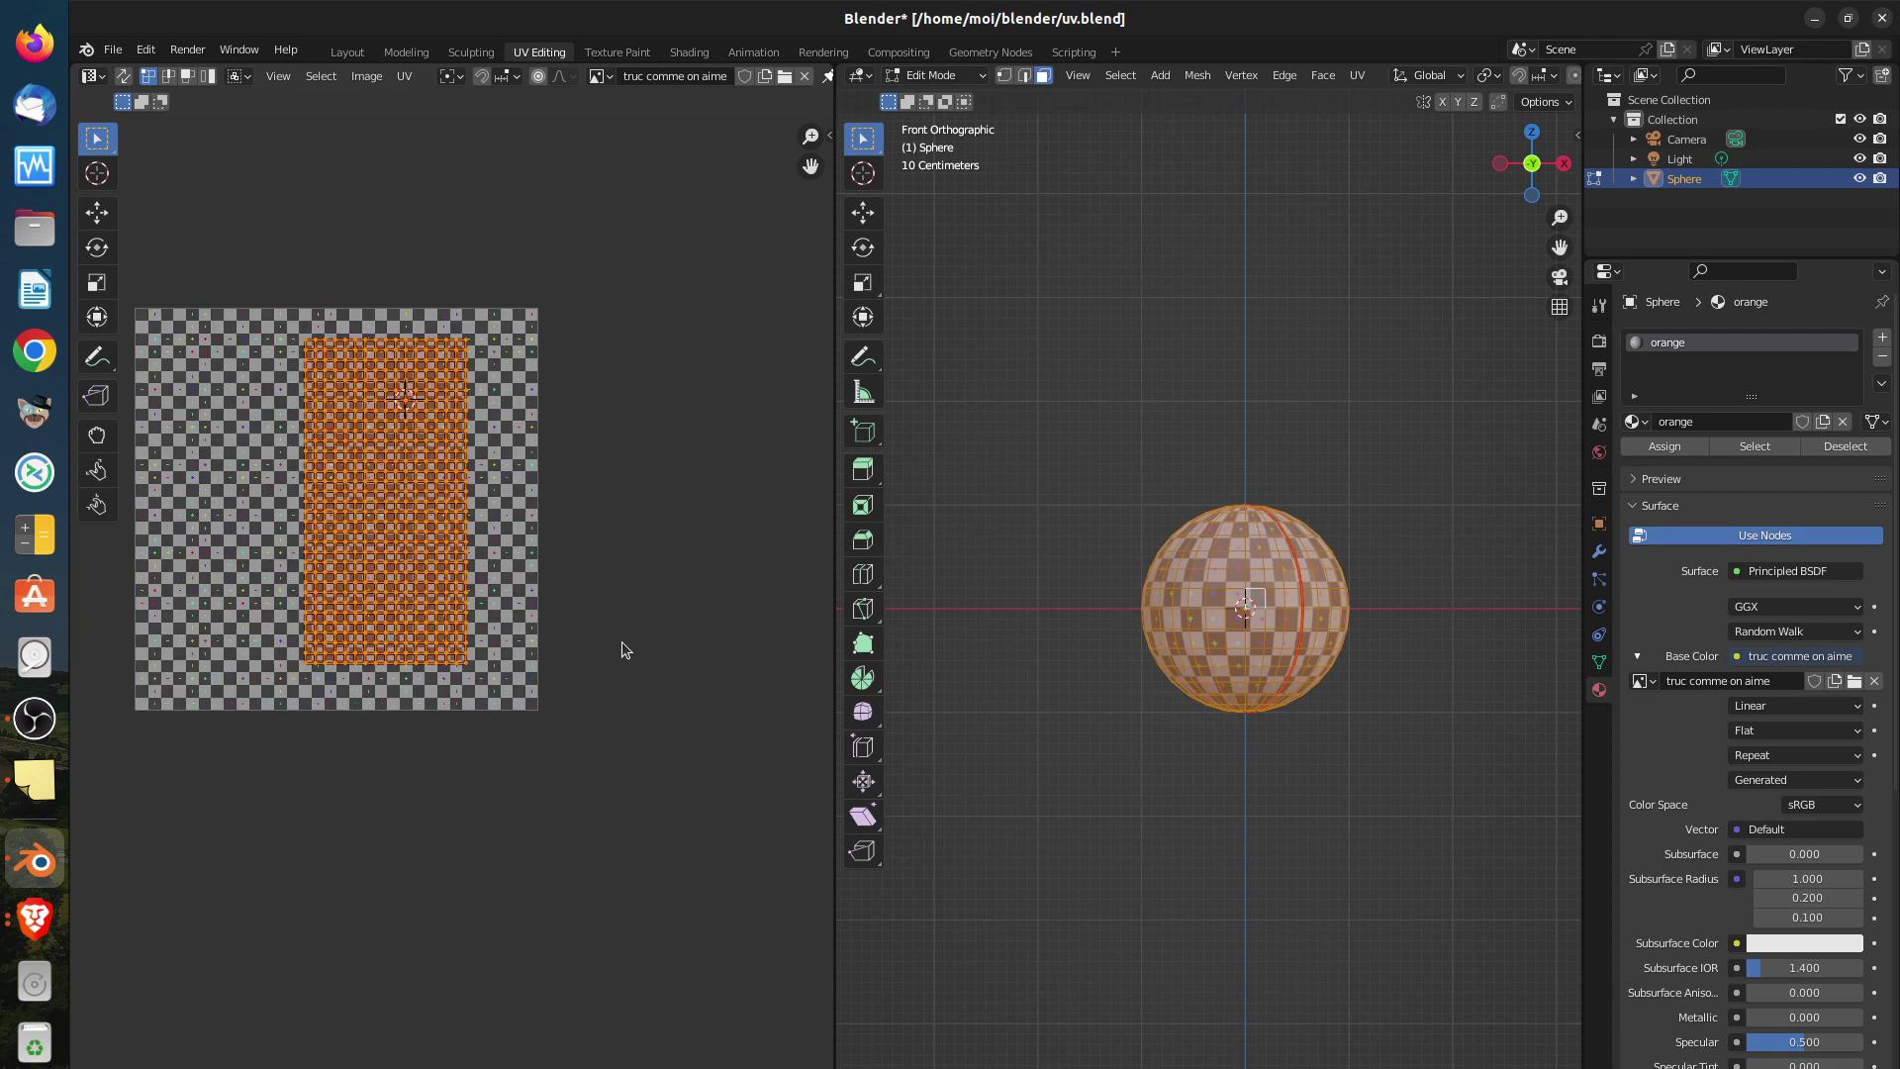
# Nudge the UV grid to the vertical middle of the checker image and enlarge it to nearly fill the image's height
pyautogui.press('g')
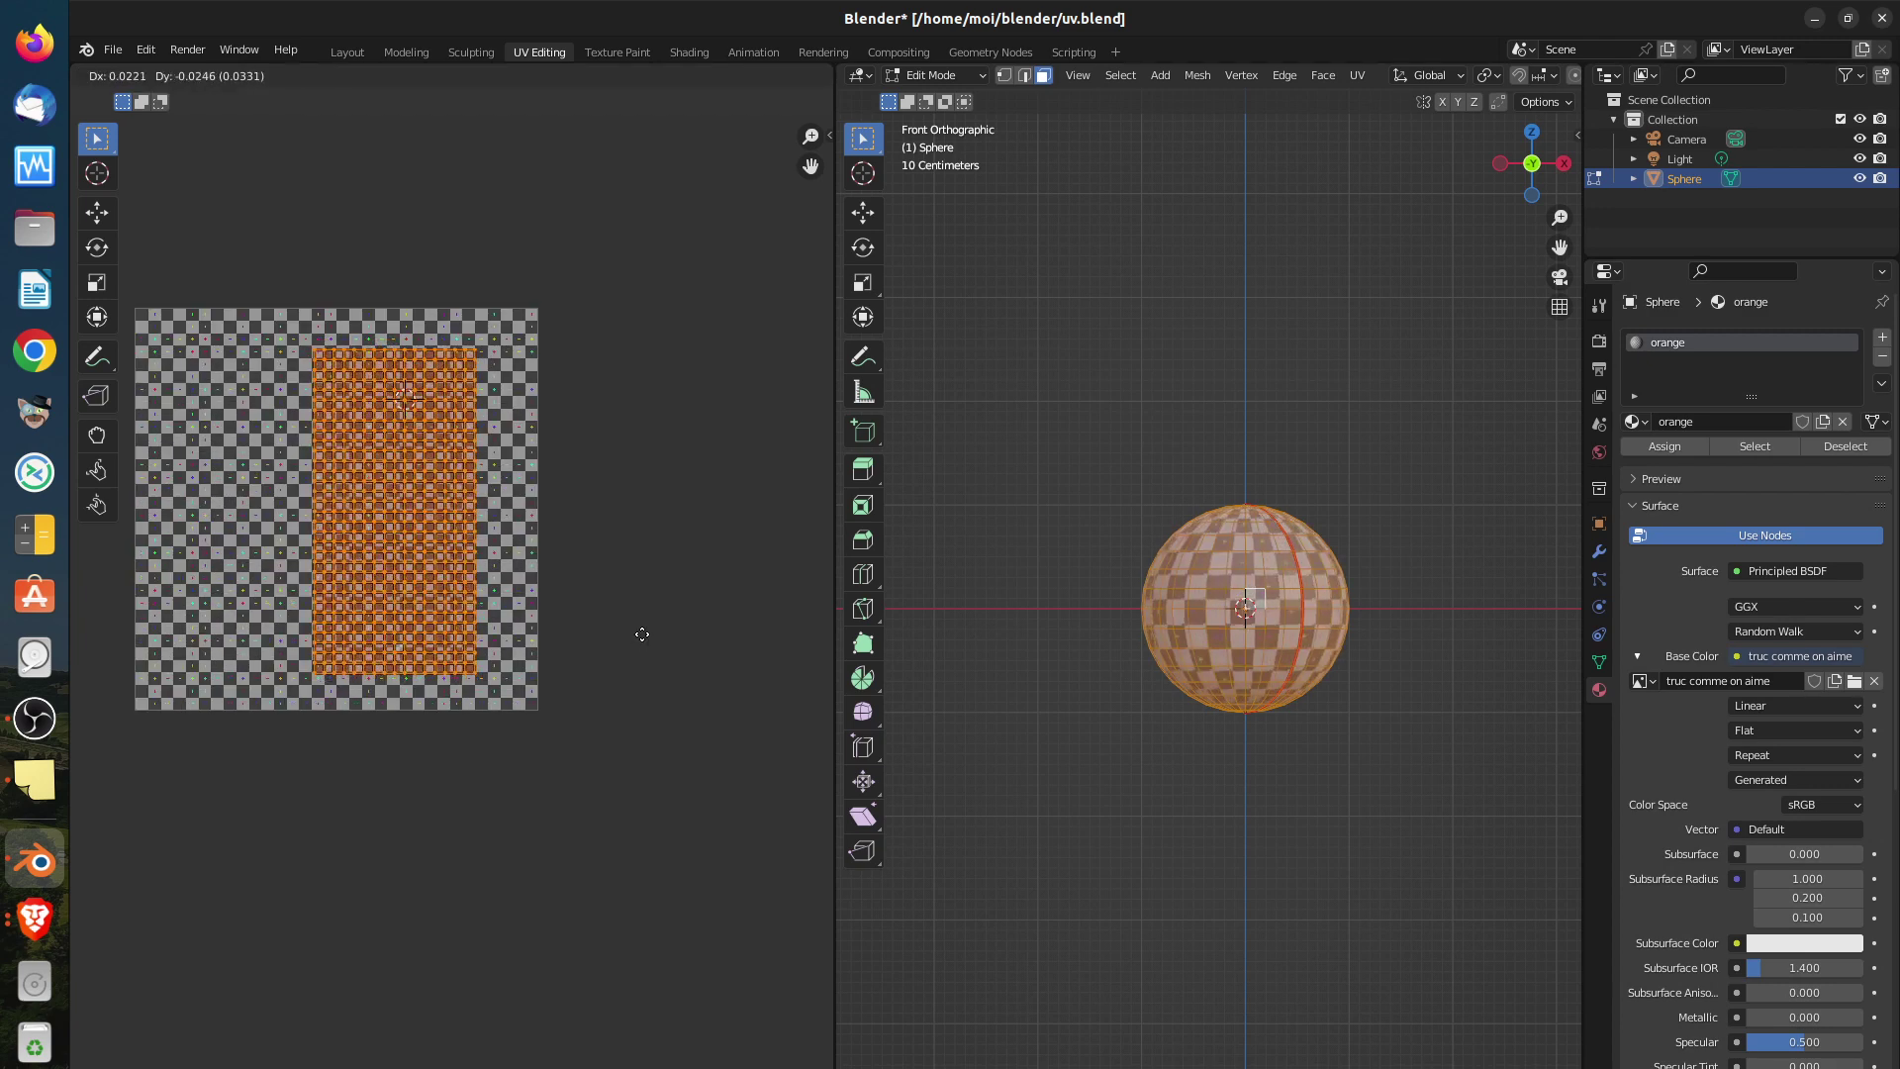
pyautogui.click(640, 631)
pyautogui.press('s')
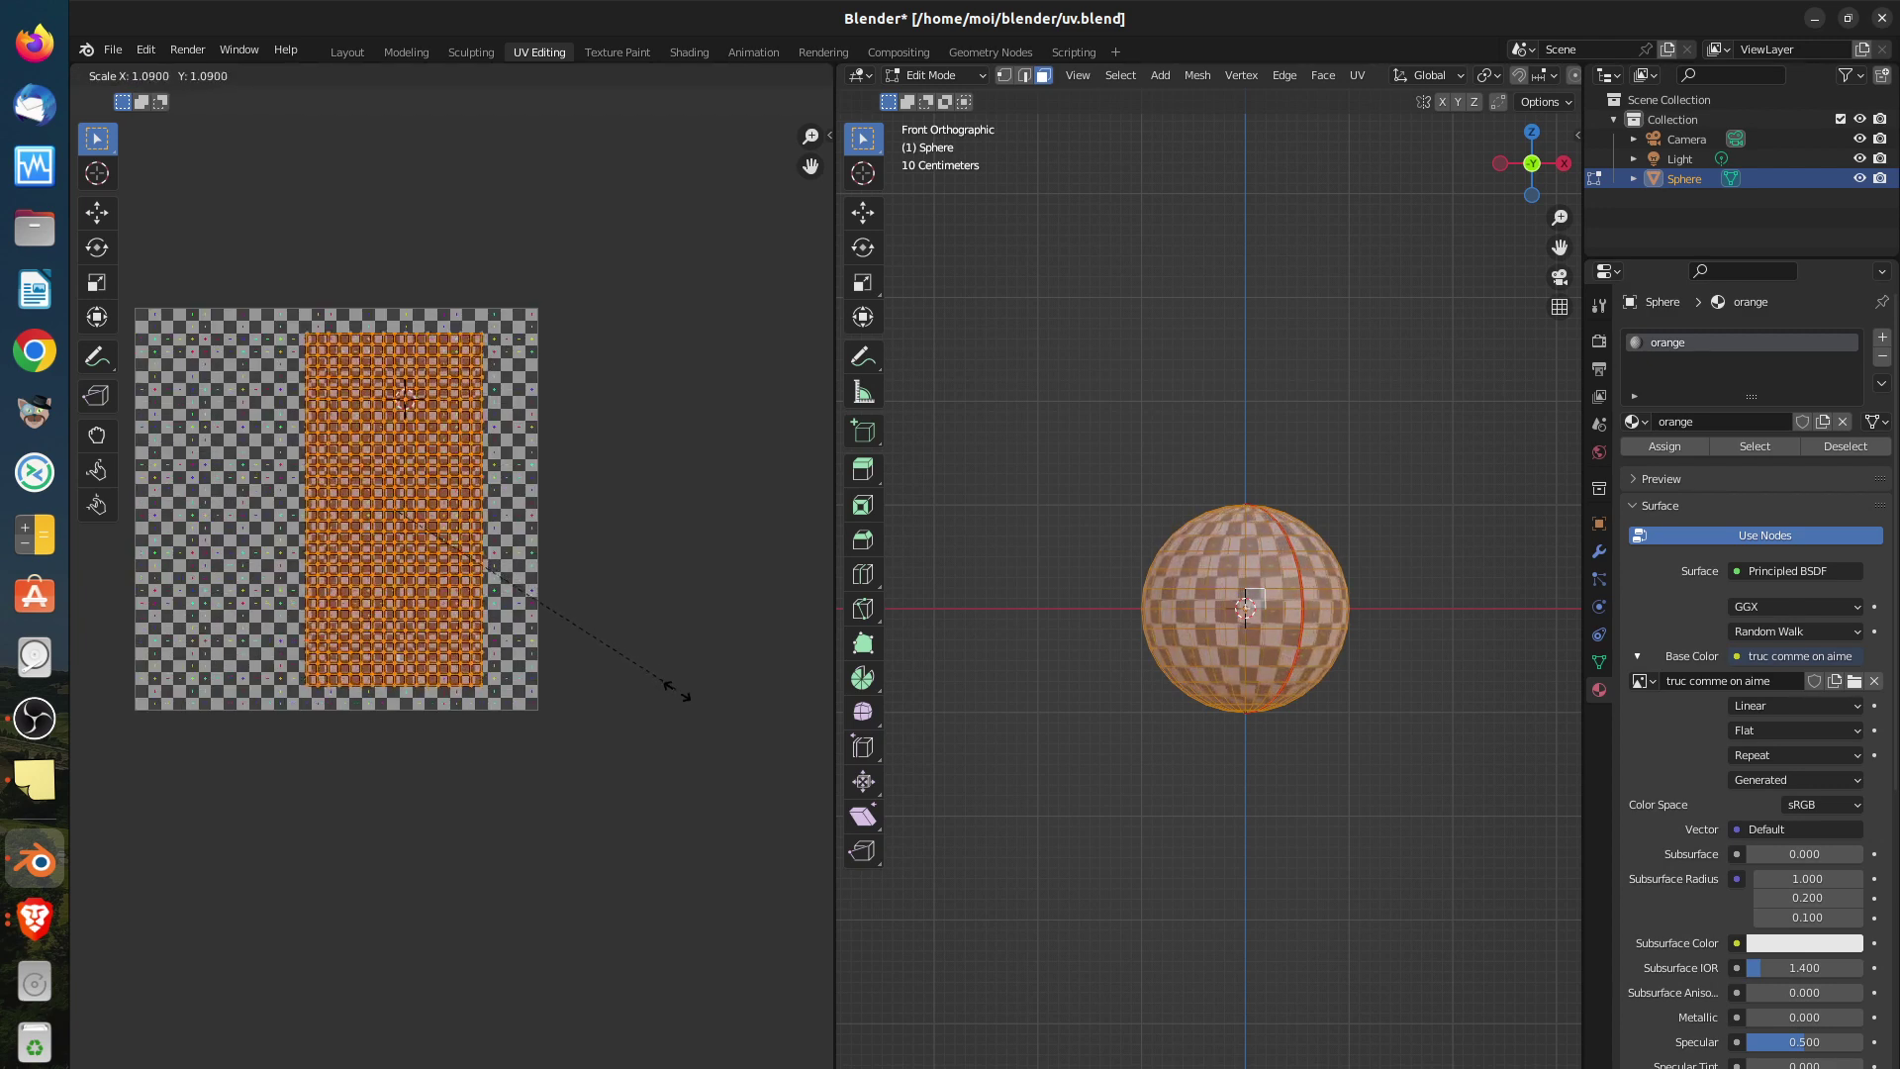
pyautogui.click(688, 713)
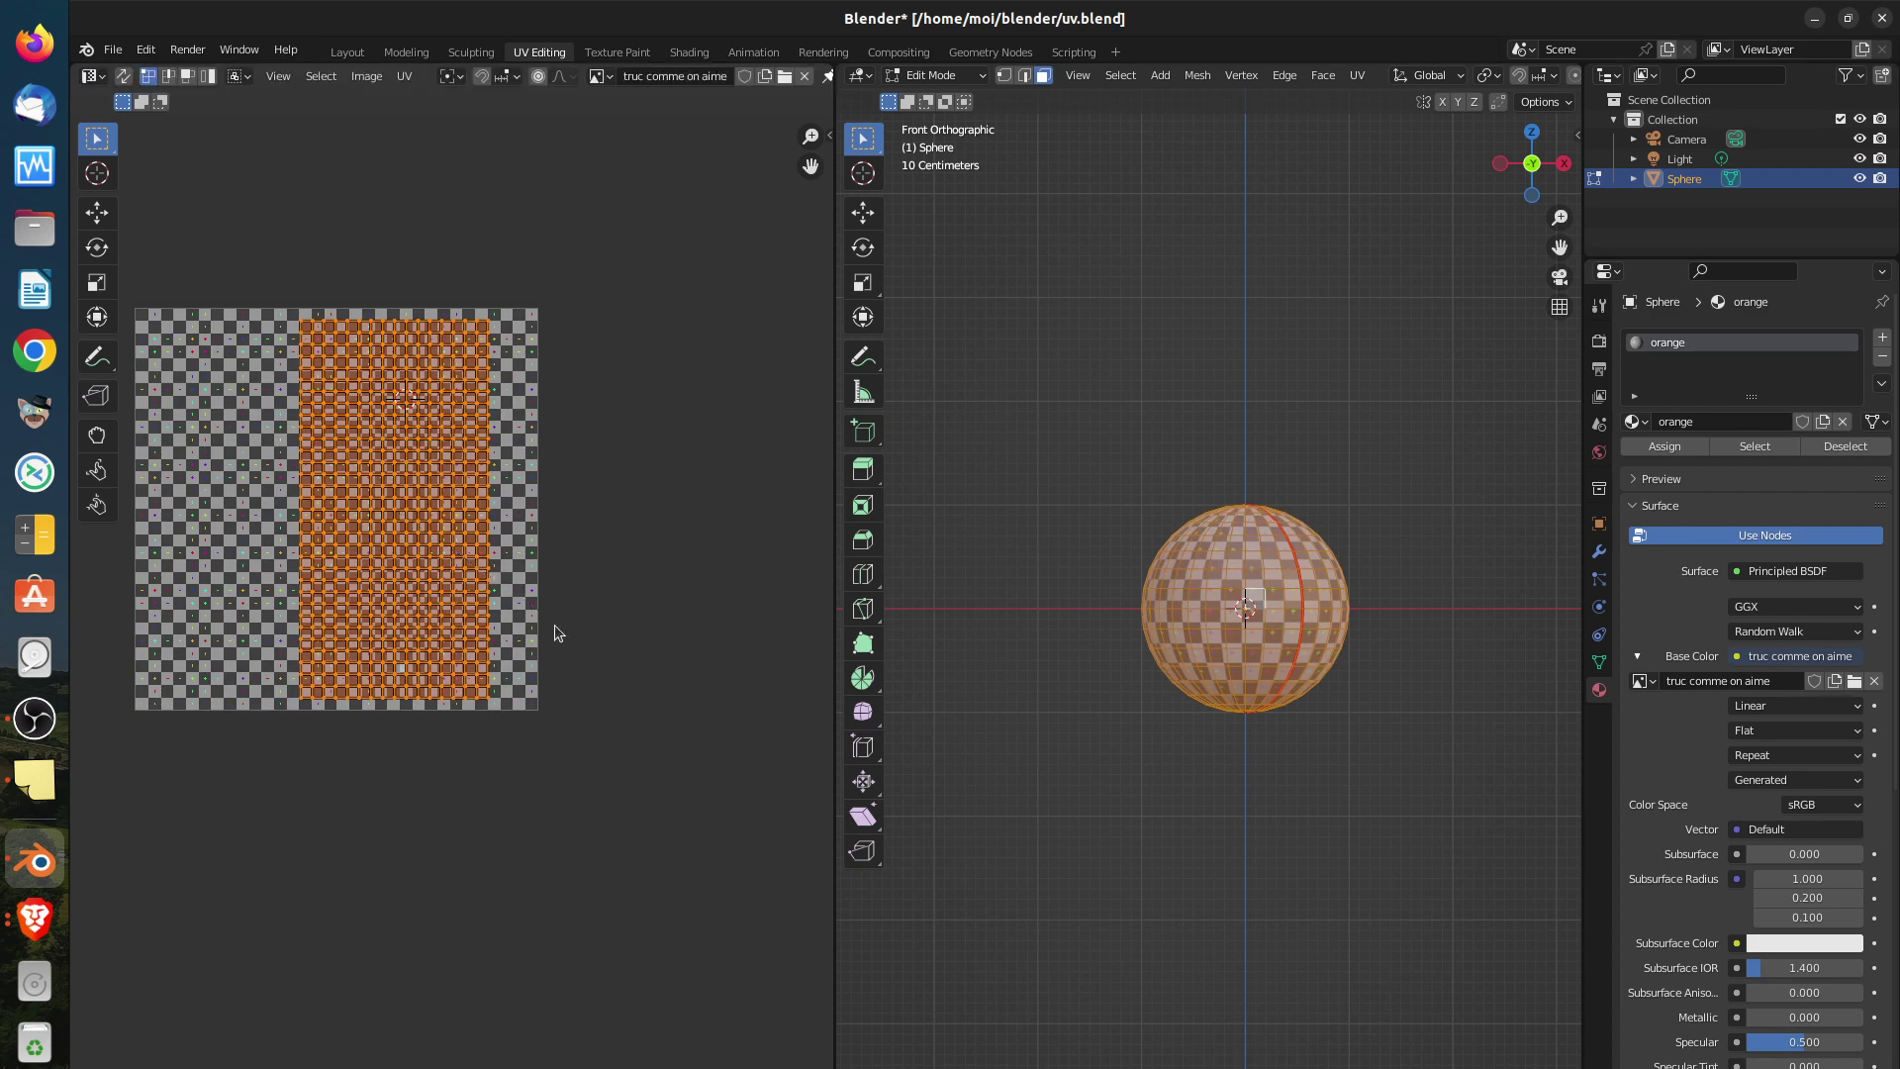
# Inspect the checker texture on the sphere's front and its distortion around the top pole
pyautogui.scroll(4, 1246, 619)
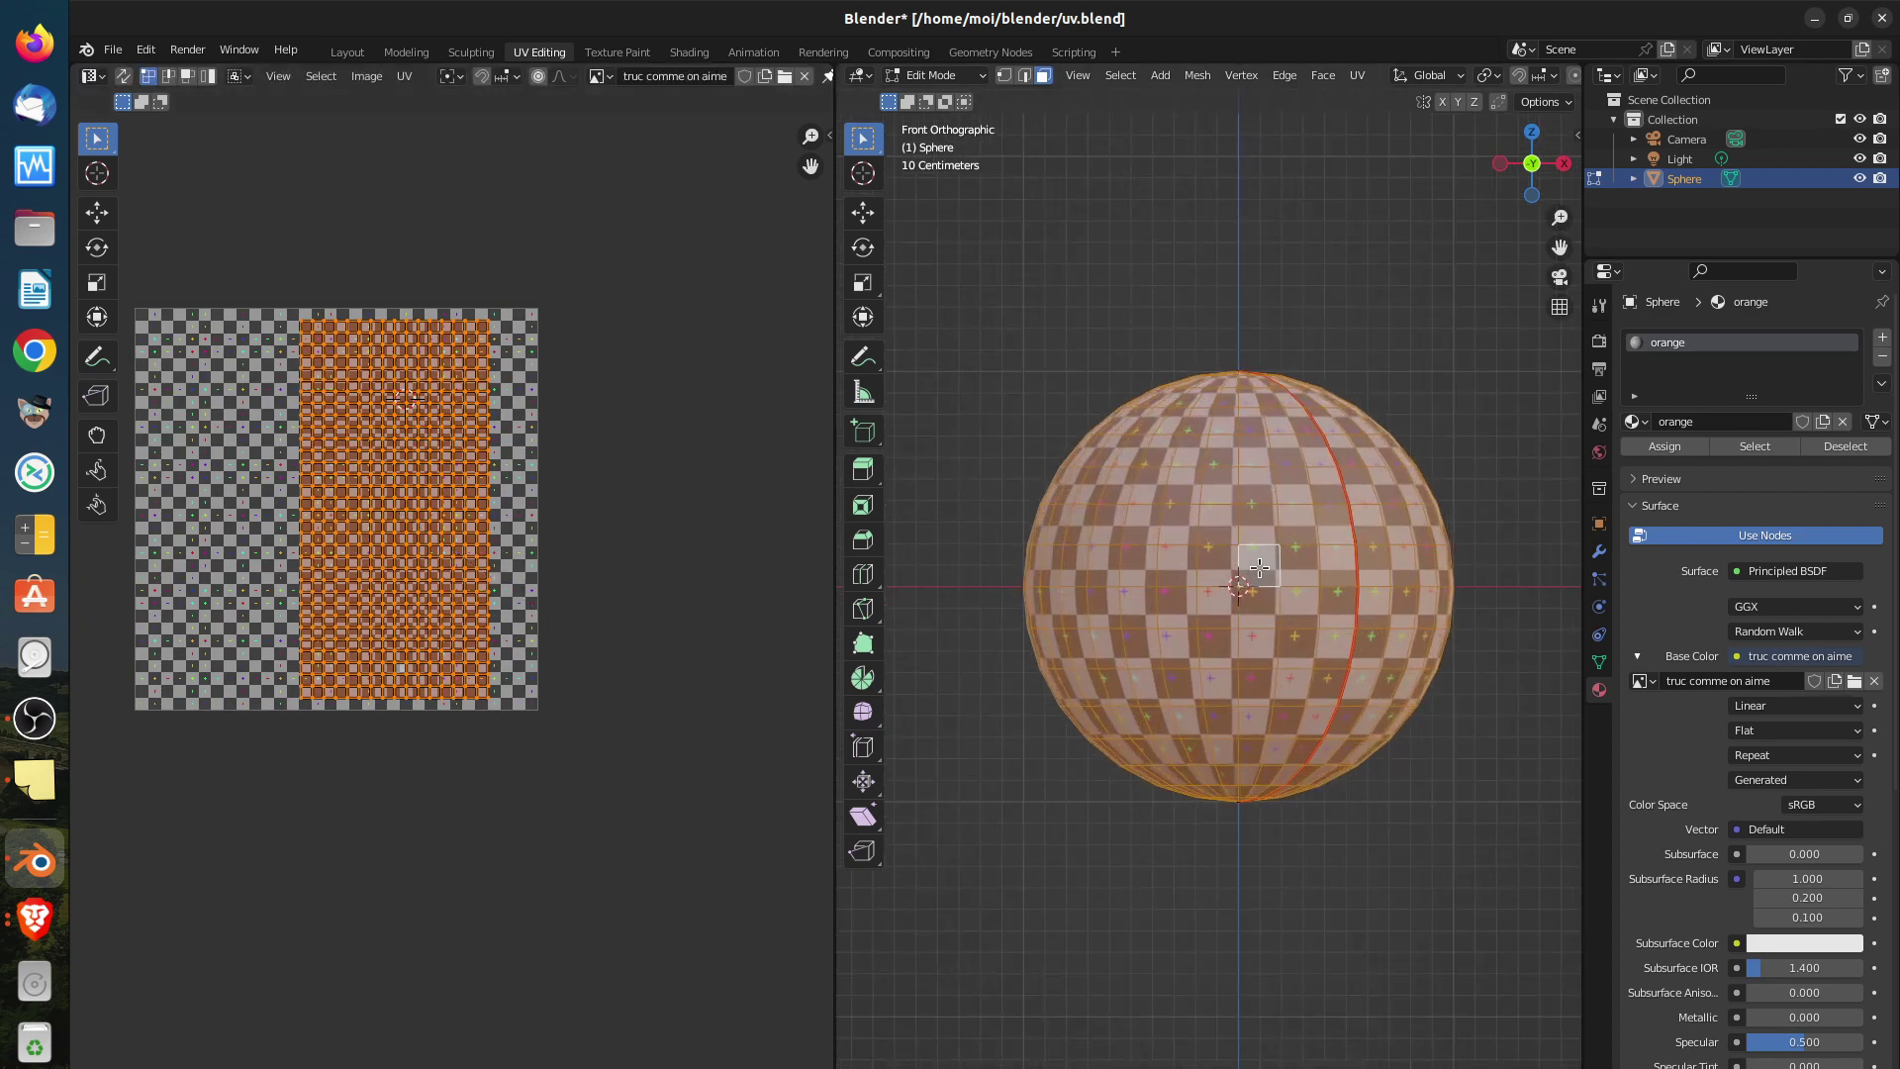
pyautogui.scroll(4, 1260, 568)
pyautogui.moveTo(1106, 623); pyautogui.dragTo(1055, 584, button='middle')
pyautogui.scroll(-4, 1164, 653)
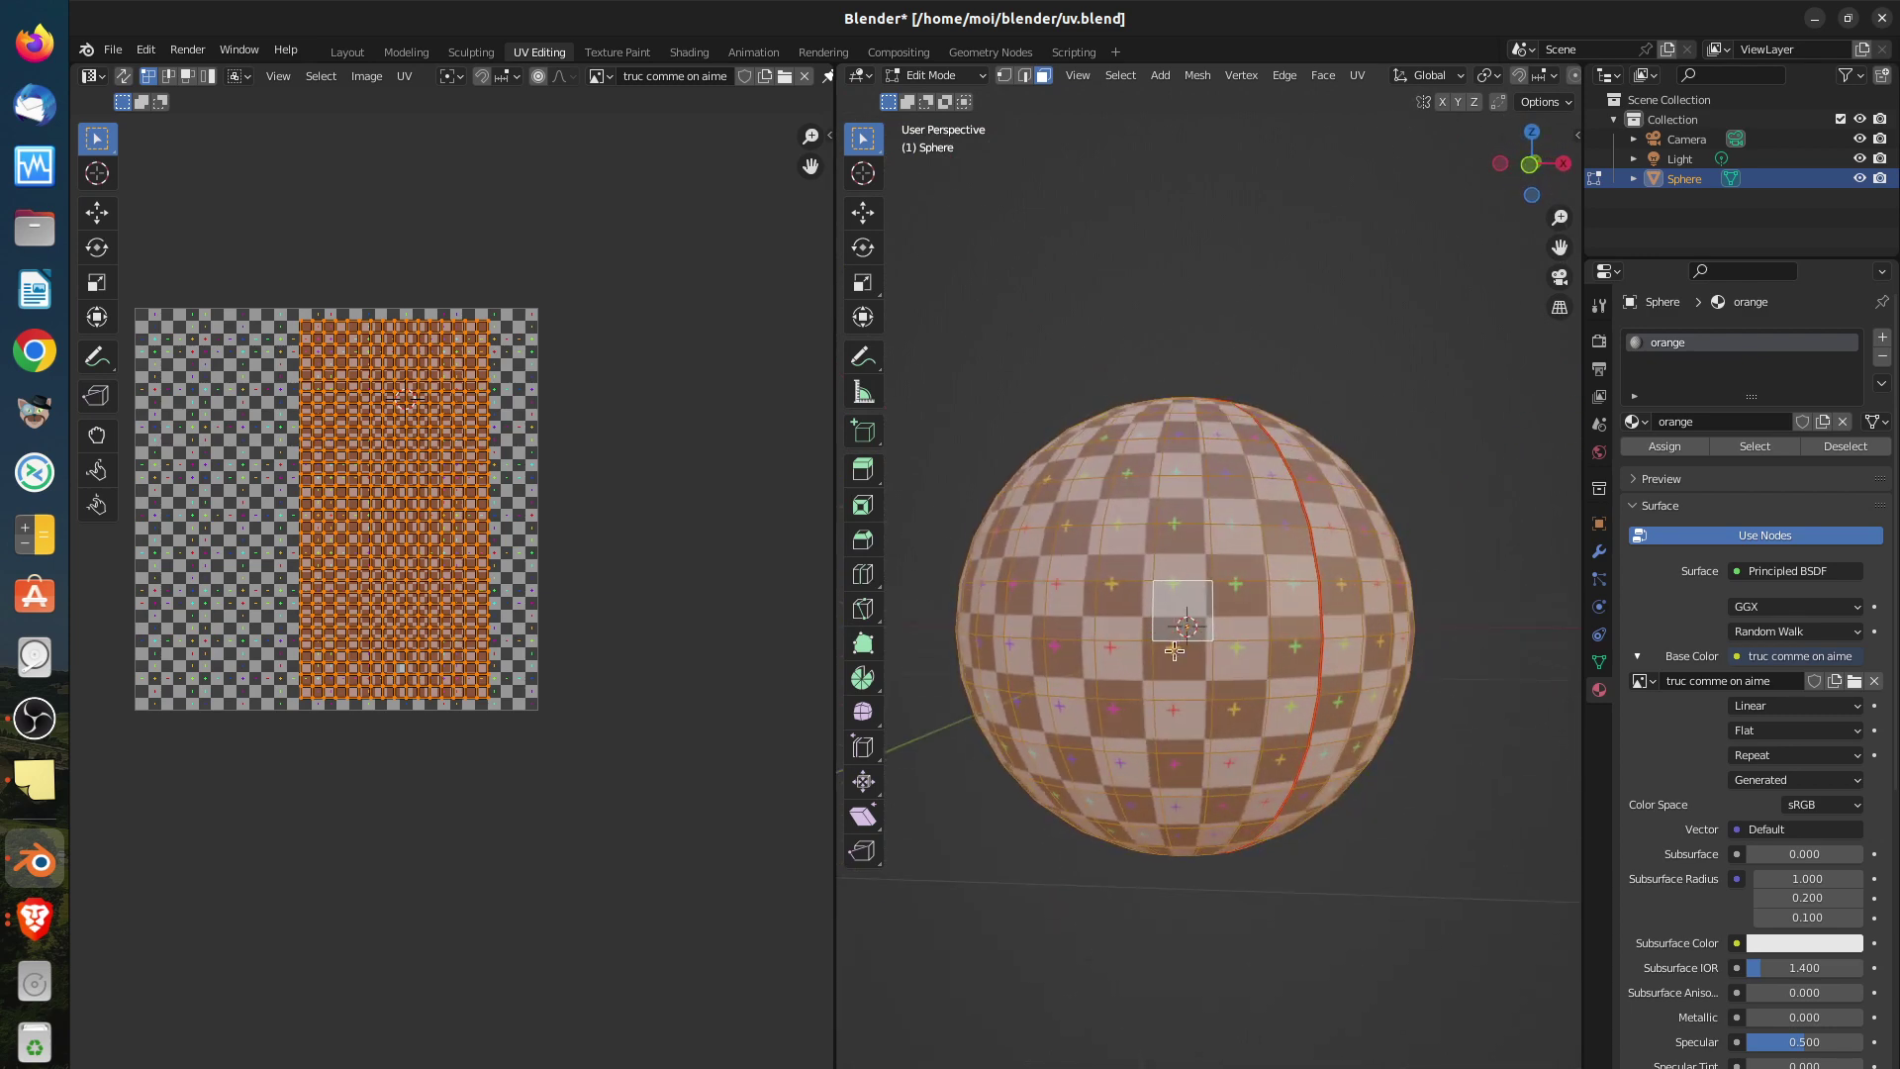
pyautogui.moveTo(1173, 661)
pyautogui.mouseDown(button='middle')
pyautogui.moveTo(1173, 682)
pyautogui.moveTo(1169, 633)
pyautogui.mouseUp(button='middle')
pyautogui.scroll(10, 1167, 619)
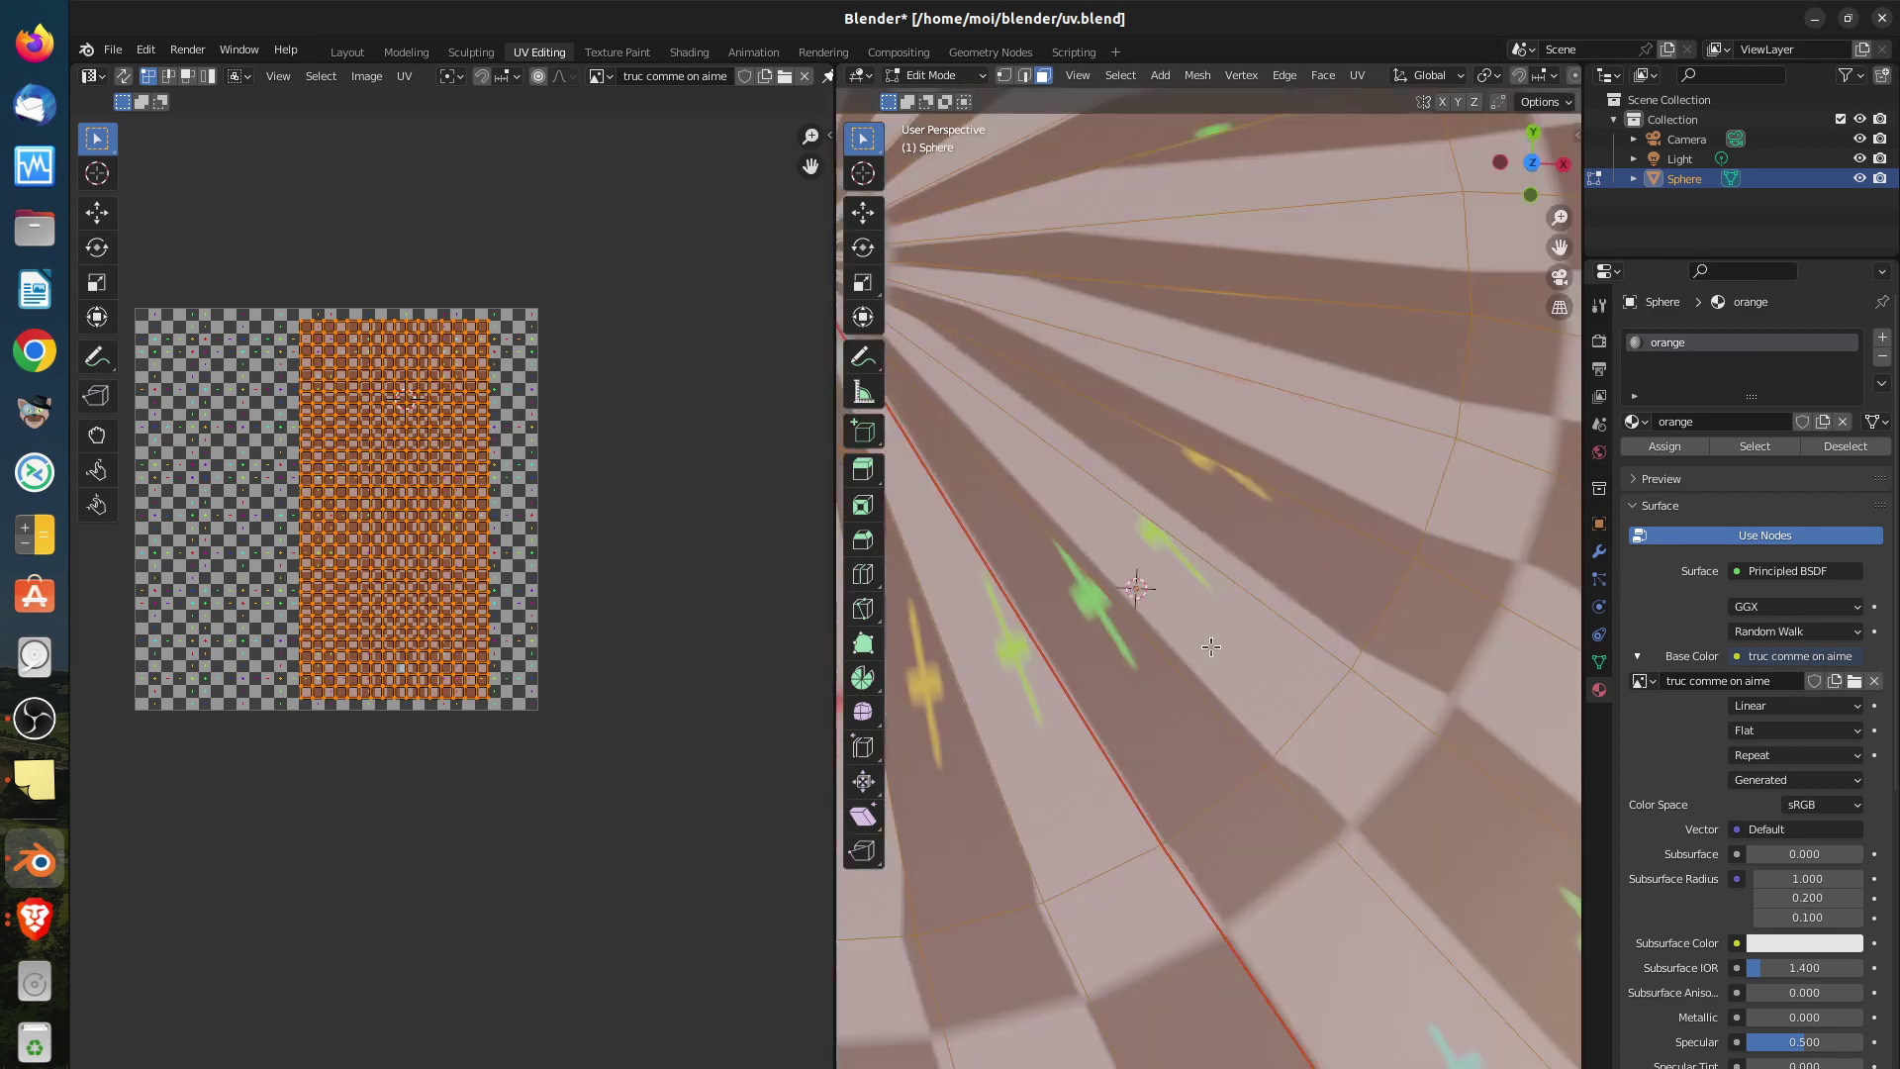
pyautogui.scroll(-10, 1167, 618)
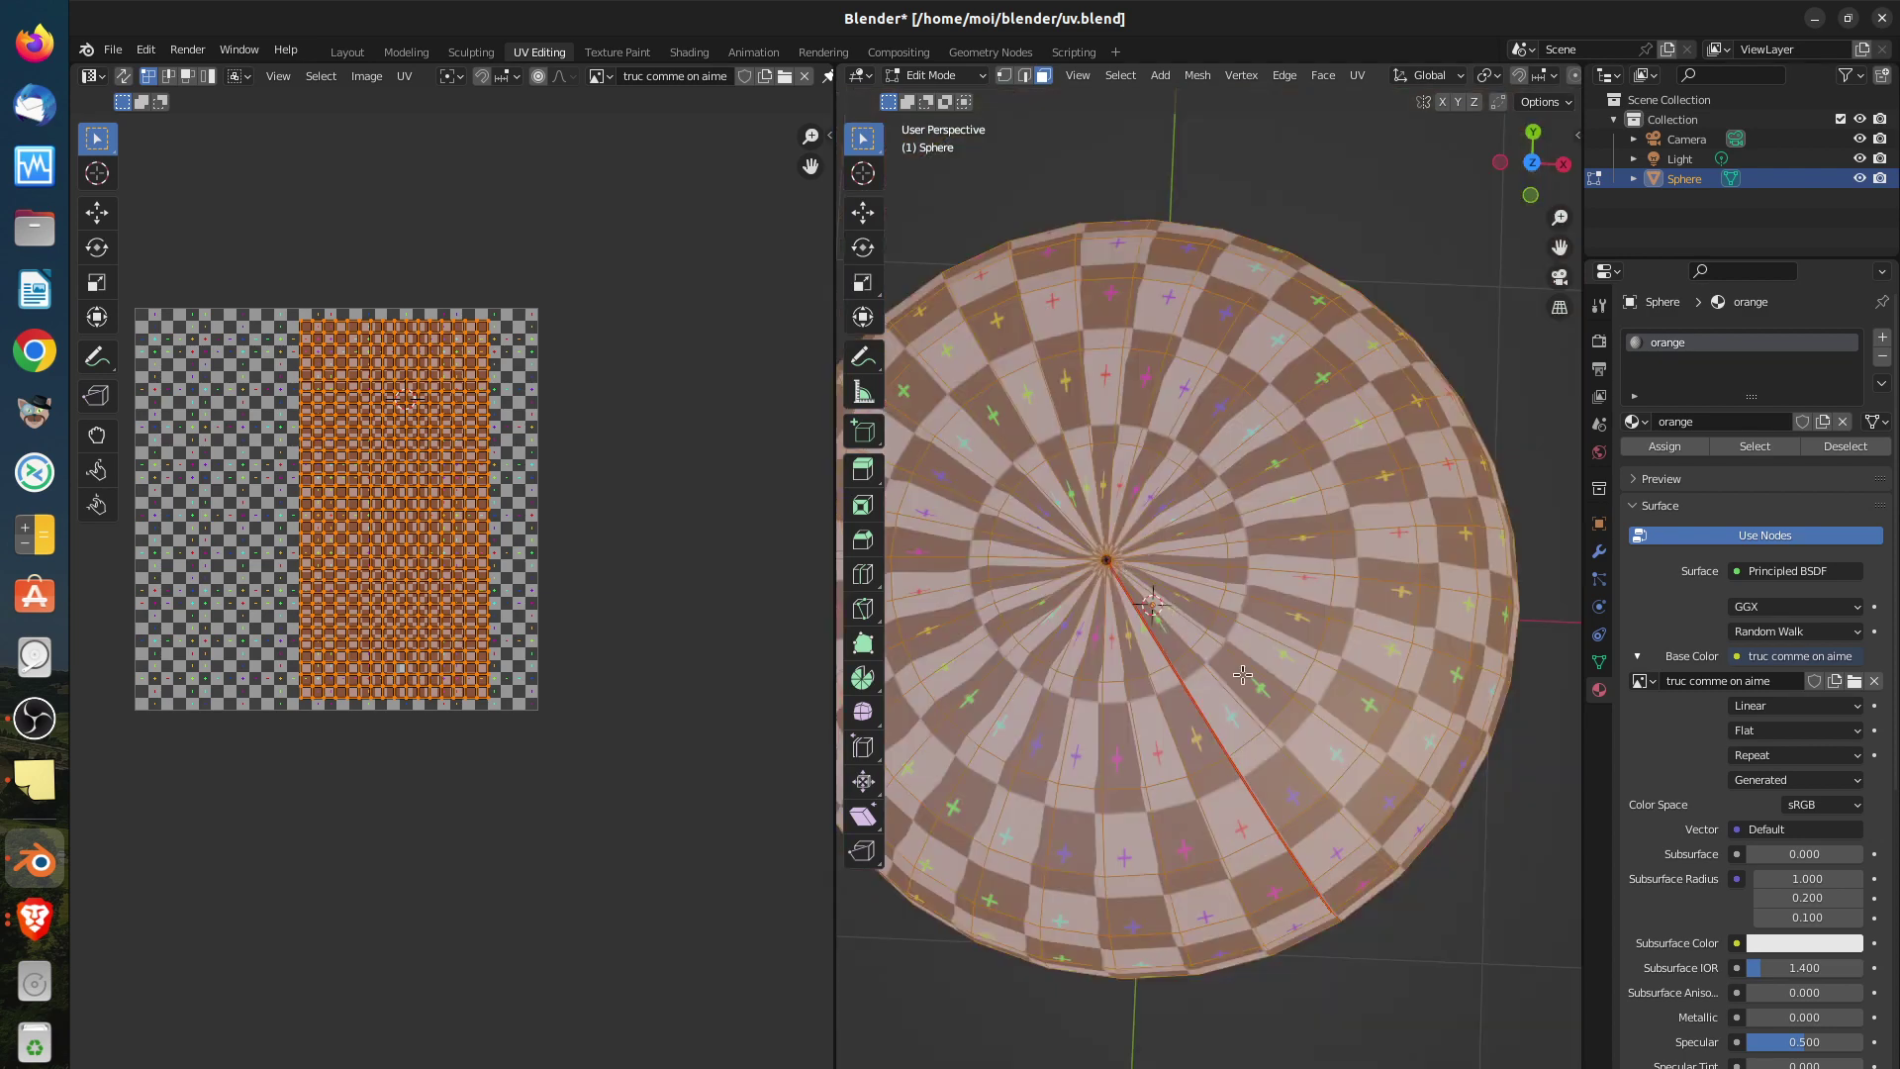
pyautogui.scroll(-3, 1215, 768)
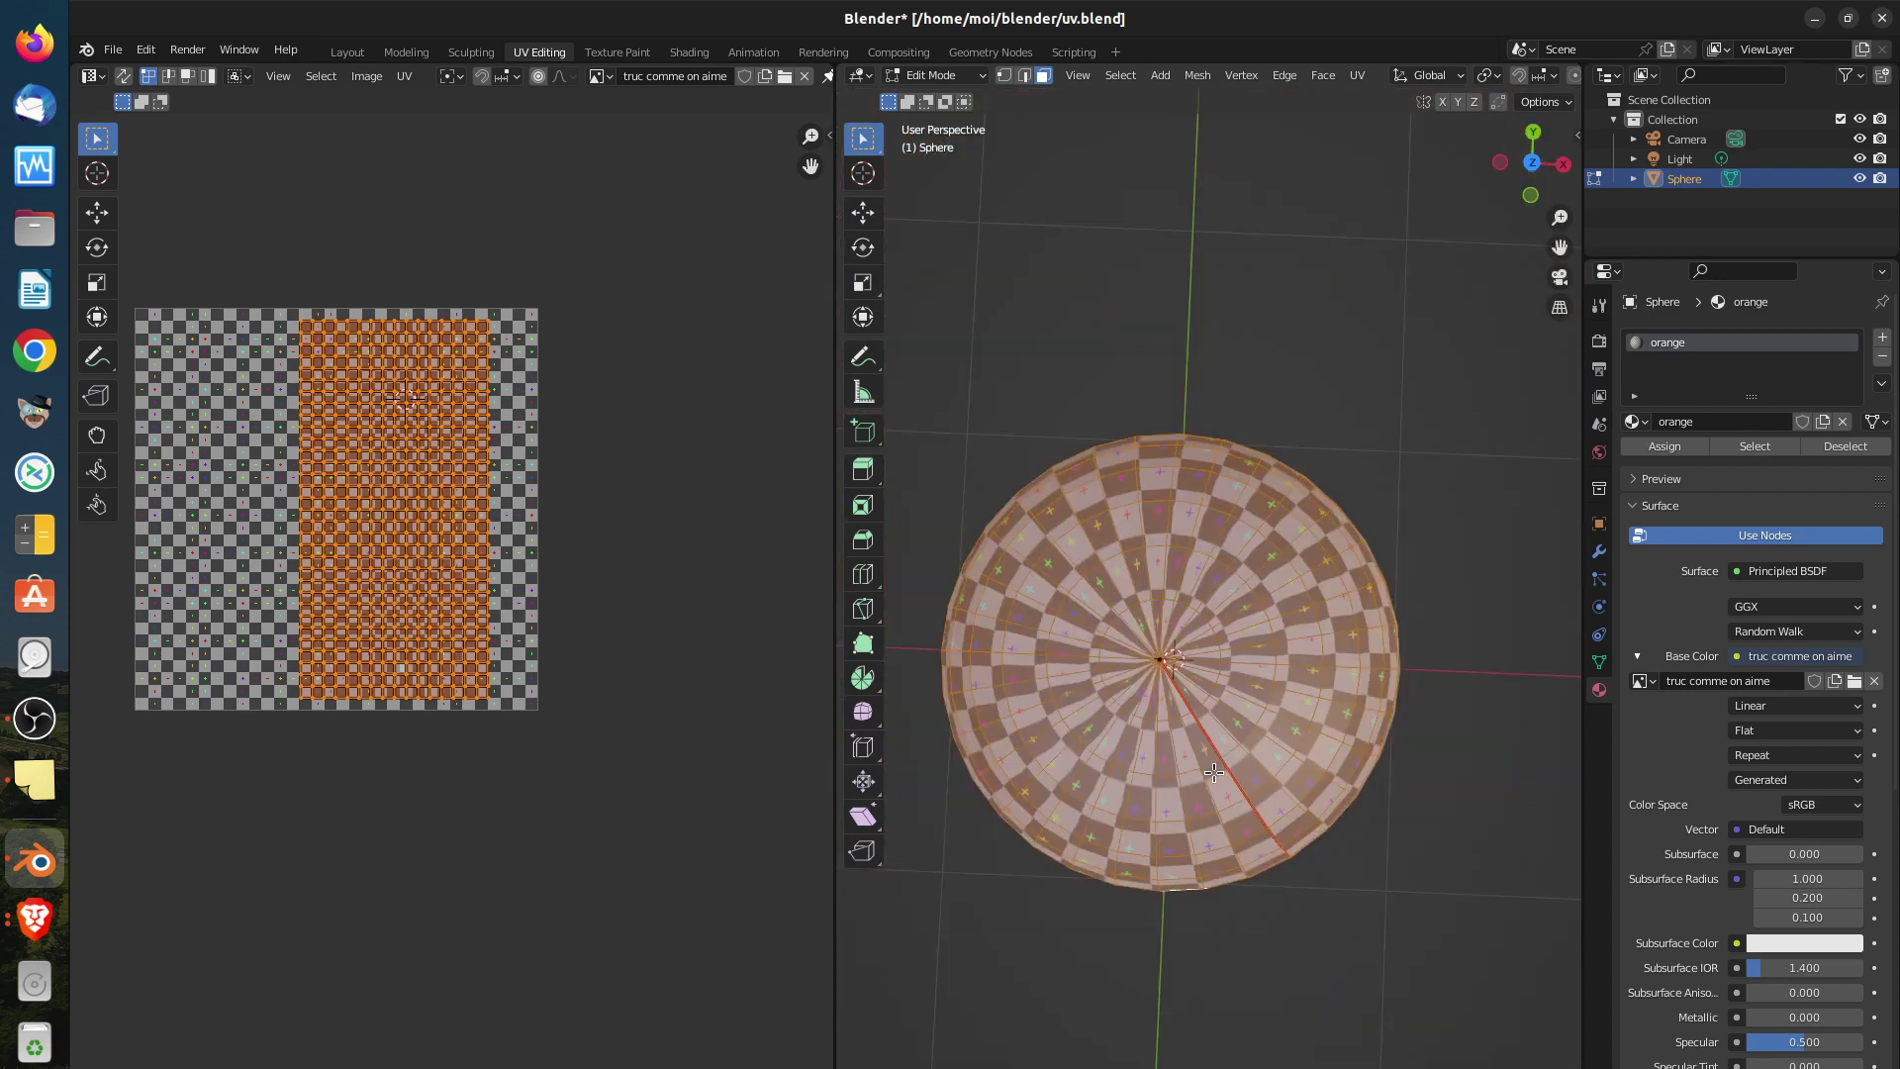
# Inspect the checker pattern around the sphere's sides and along the vertical seam
pyautogui.moveTo(1214, 772); pyautogui.dragTo(1219, 569, button='middle')
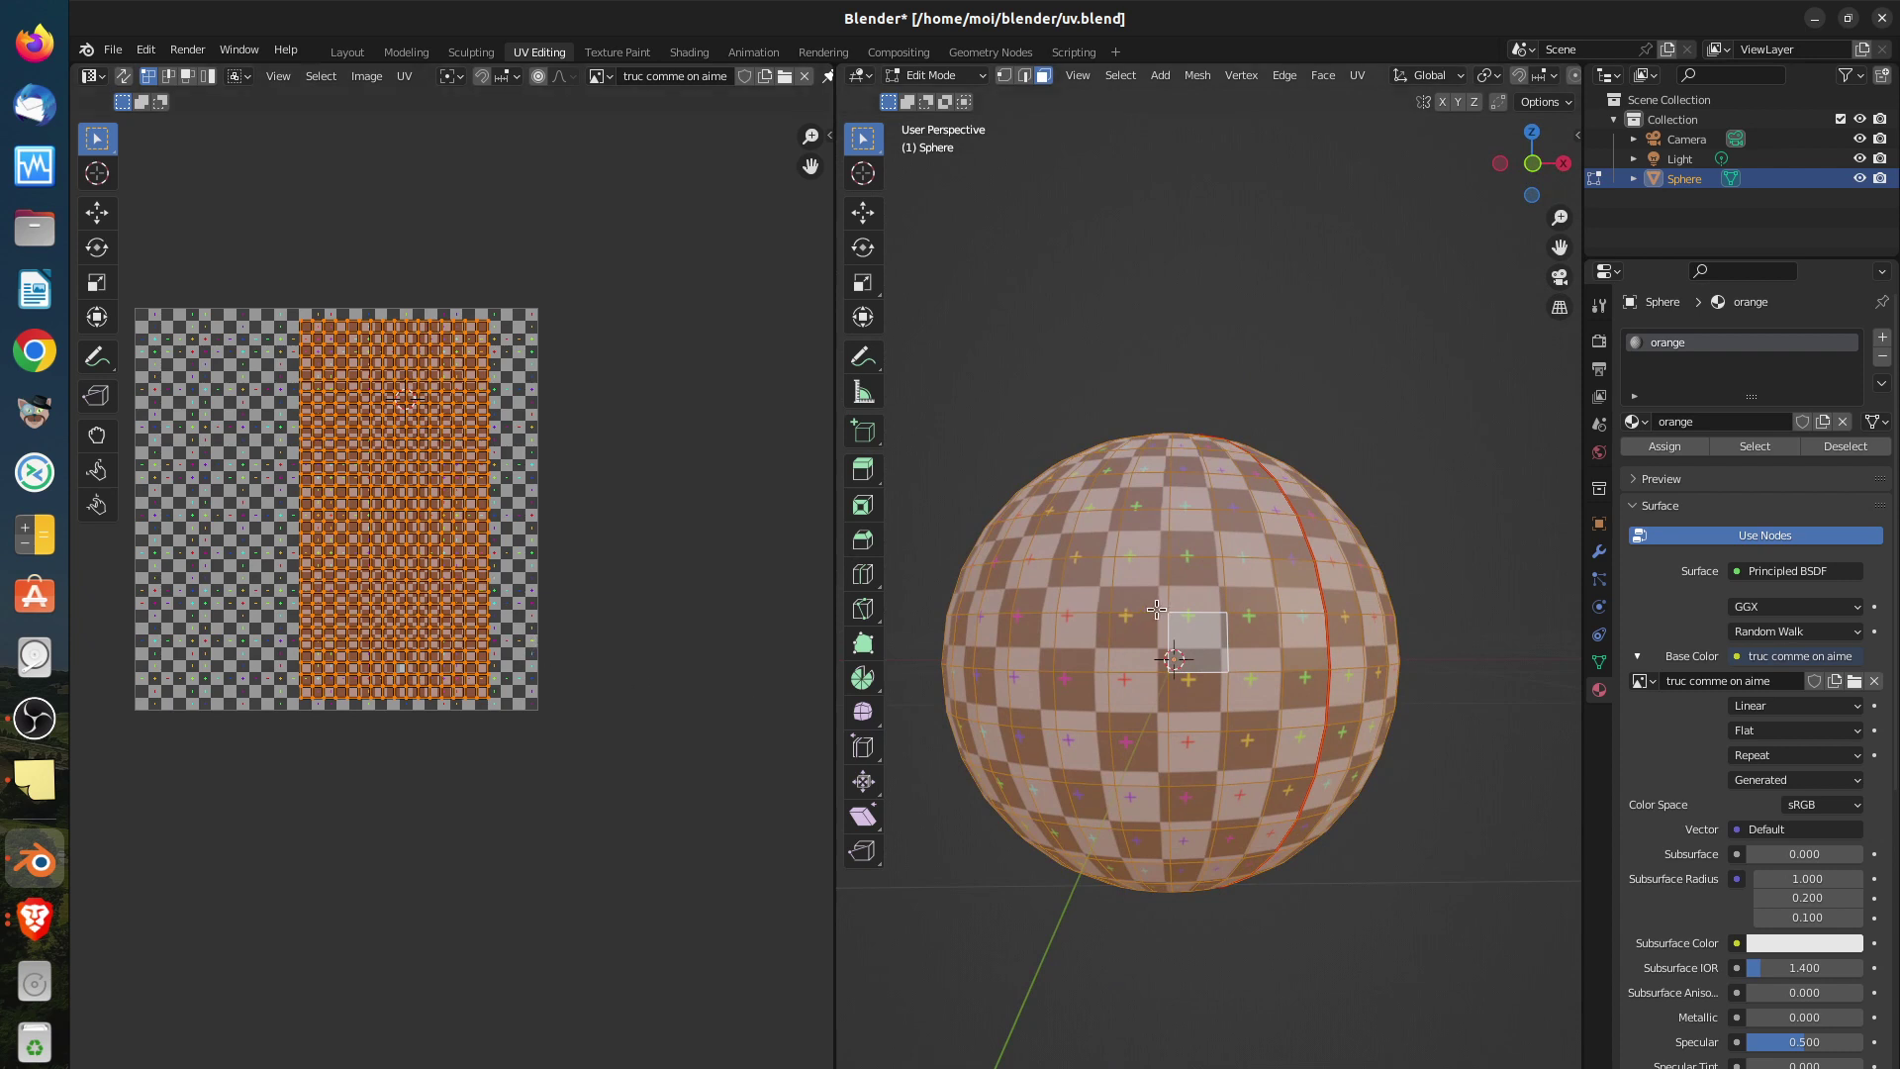
pyautogui.moveTo(1180, 553); pyautogui.dragTo(1174, 445, button='middle')
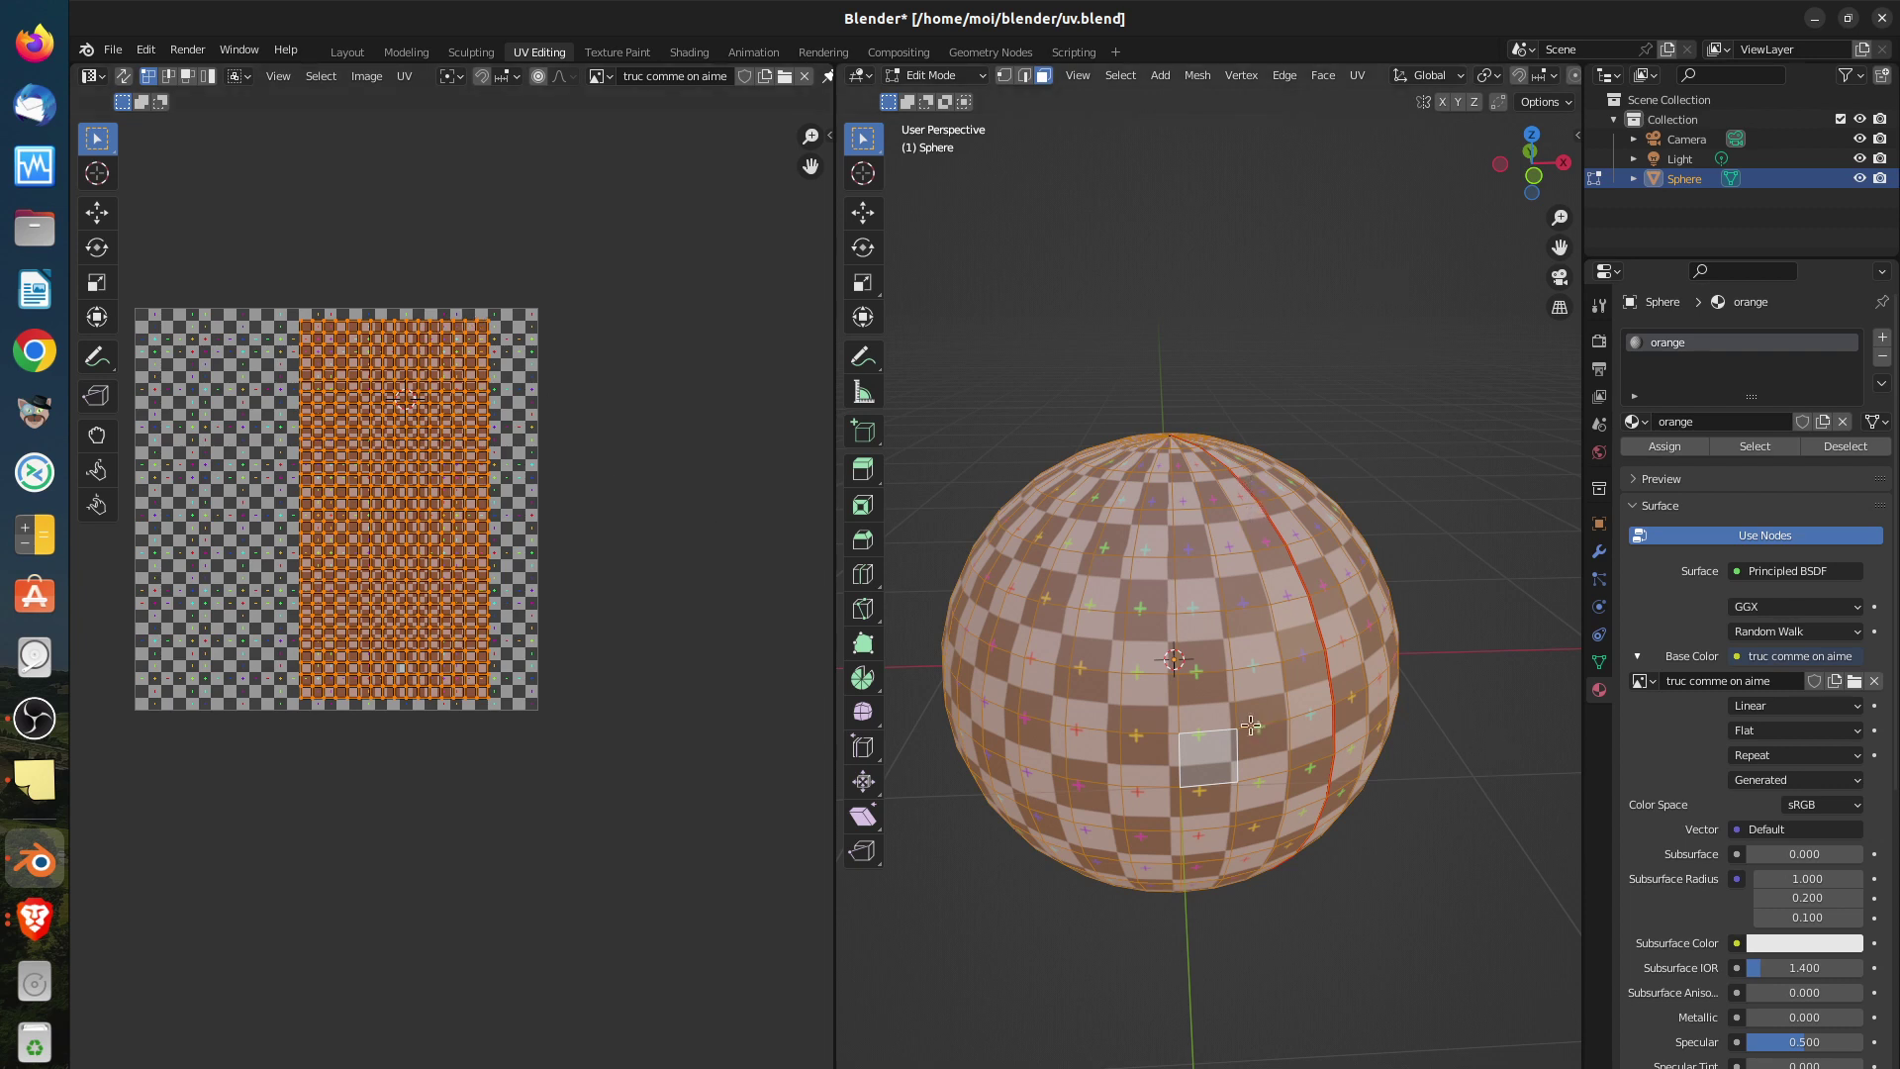
pyautogui.moveTo(1474, 836); pyautogui.dragTo(1192, 762, button='middle')
pyautogui.moveTo(1304, 793); pyautogui.dragTo(1257, 784, button='middle')
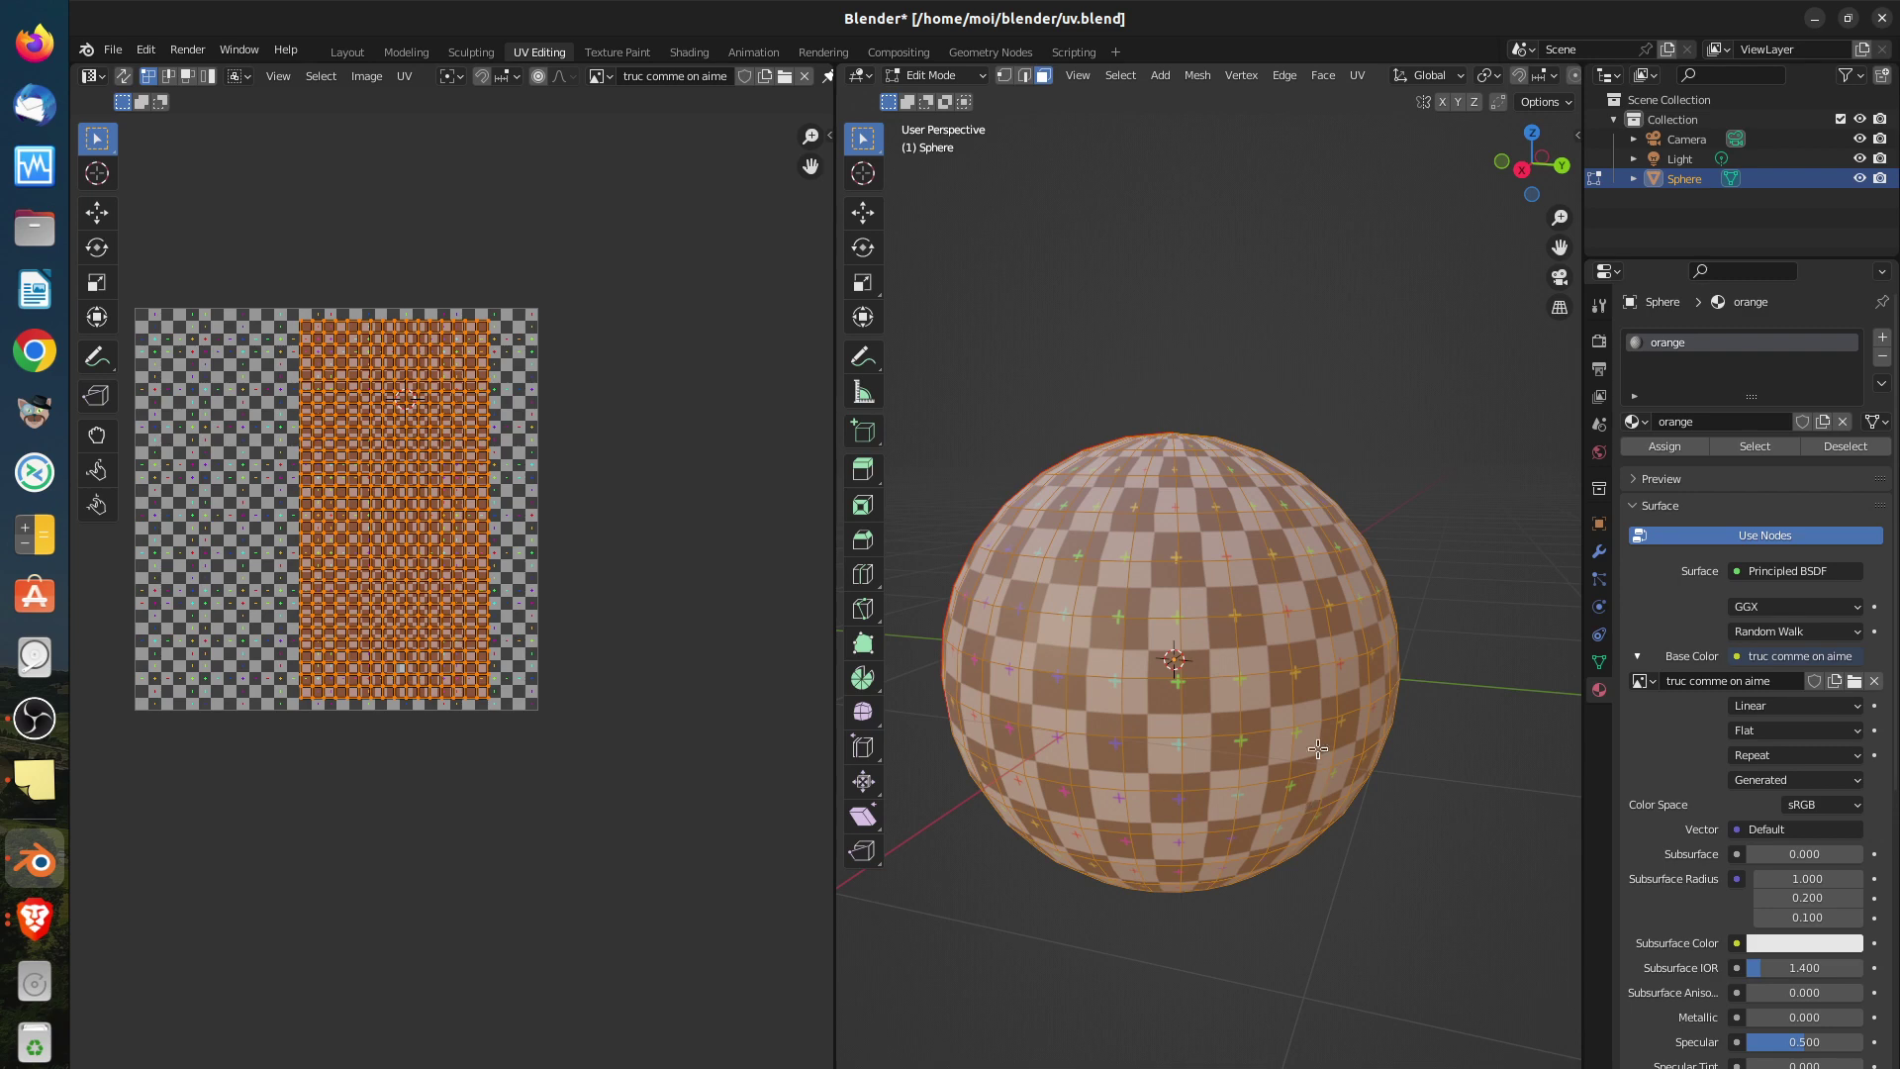
pyautogui.moveTo(1318, 749); pyautogui.dragTo(1151, 763, button='middle')
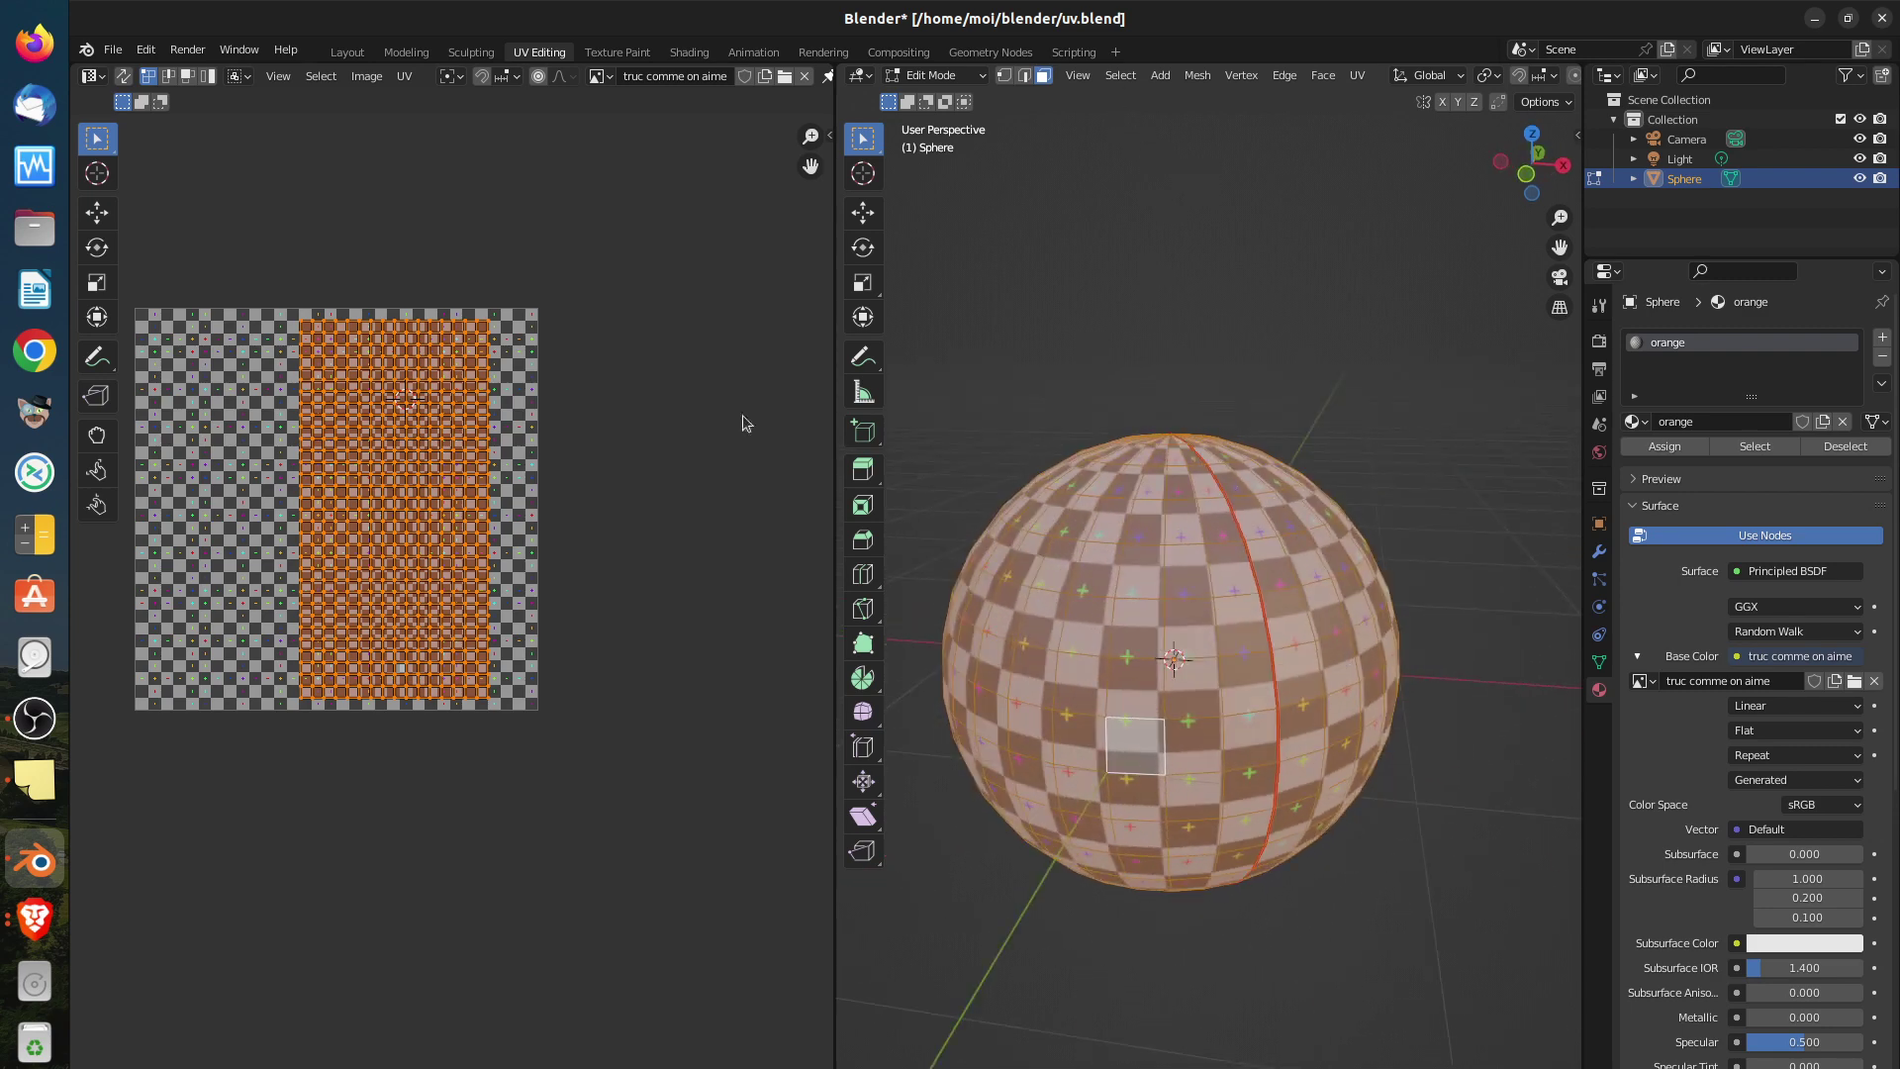
pyautogui.scroll(-4, 1079, 704)
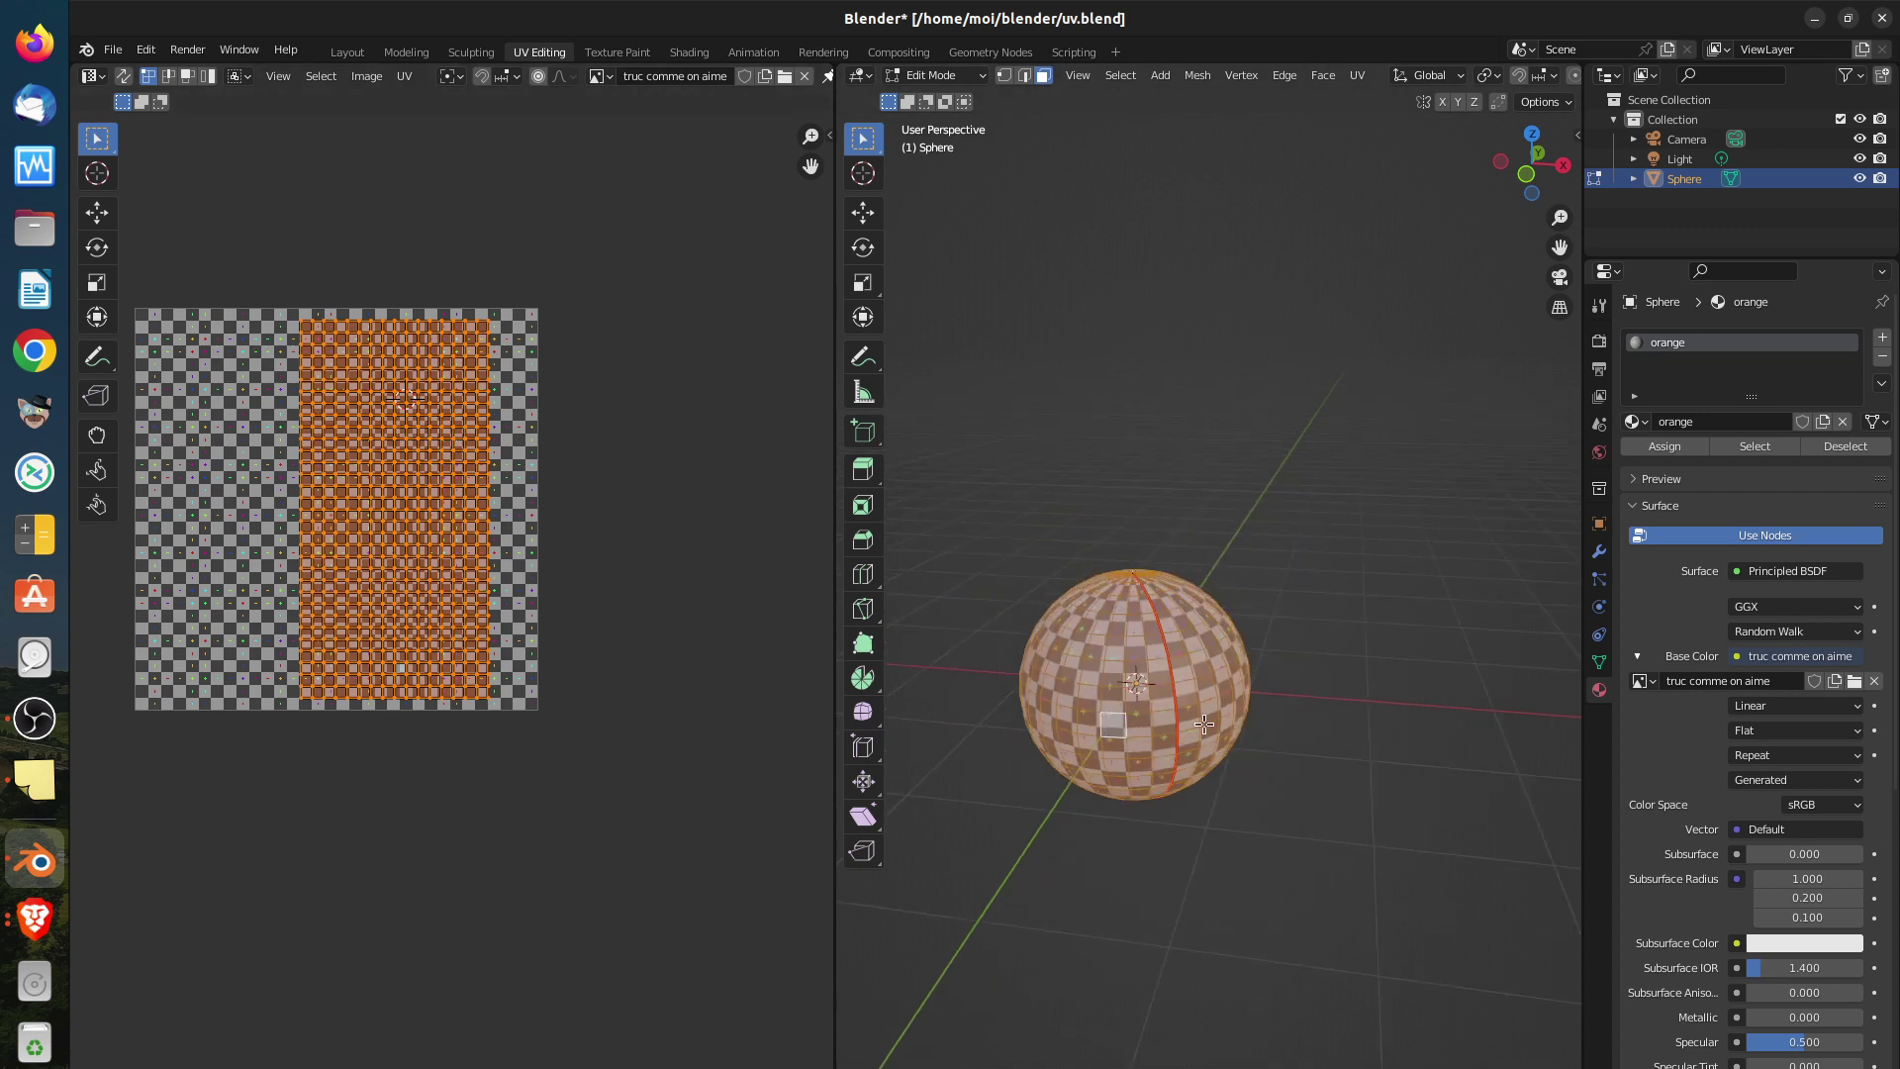
pyautogui.moveTo(1206, 724); pyautogui.dragTo(1087, 768, button='middle')
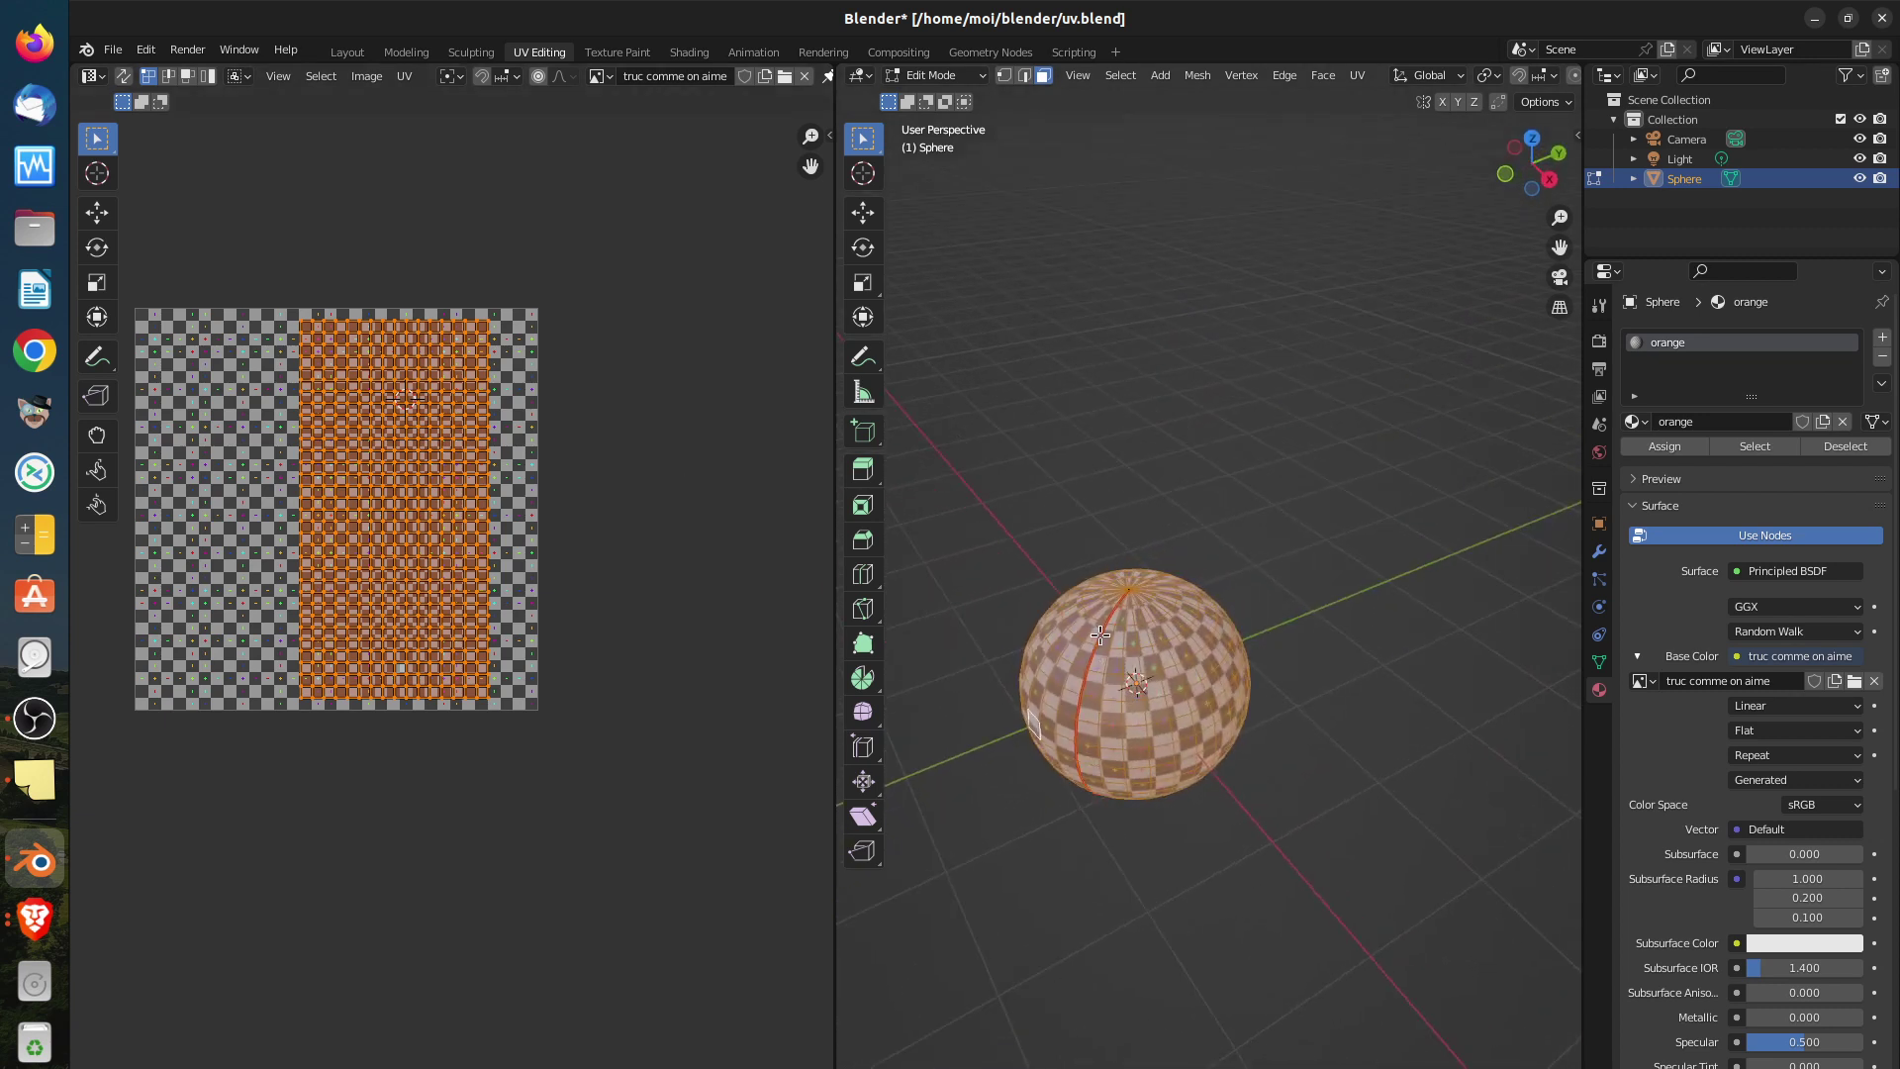
pyautogui.press('a')
pyautogui.scroll(-1, 1224, 772)
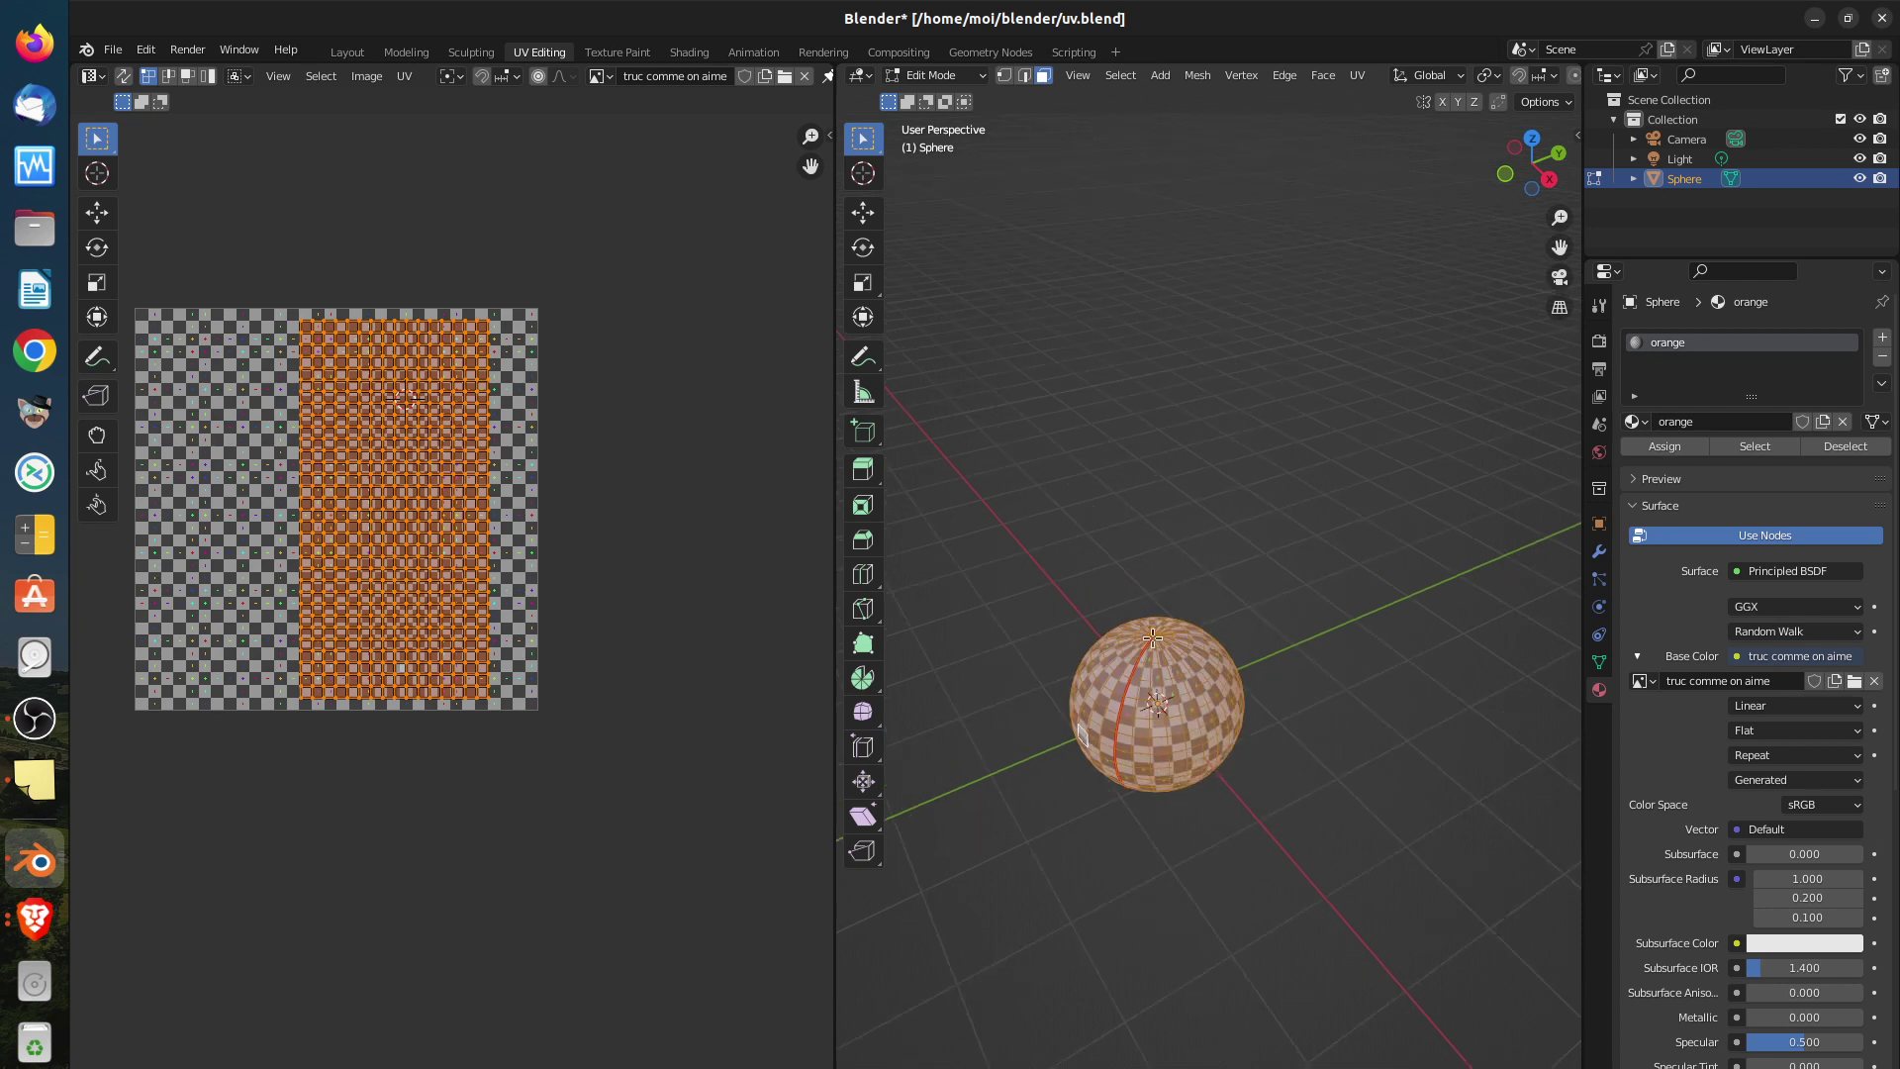
pyautogui.moveTo(1147, 692); pyautogui.dragTo(1082, 535, button='middle')
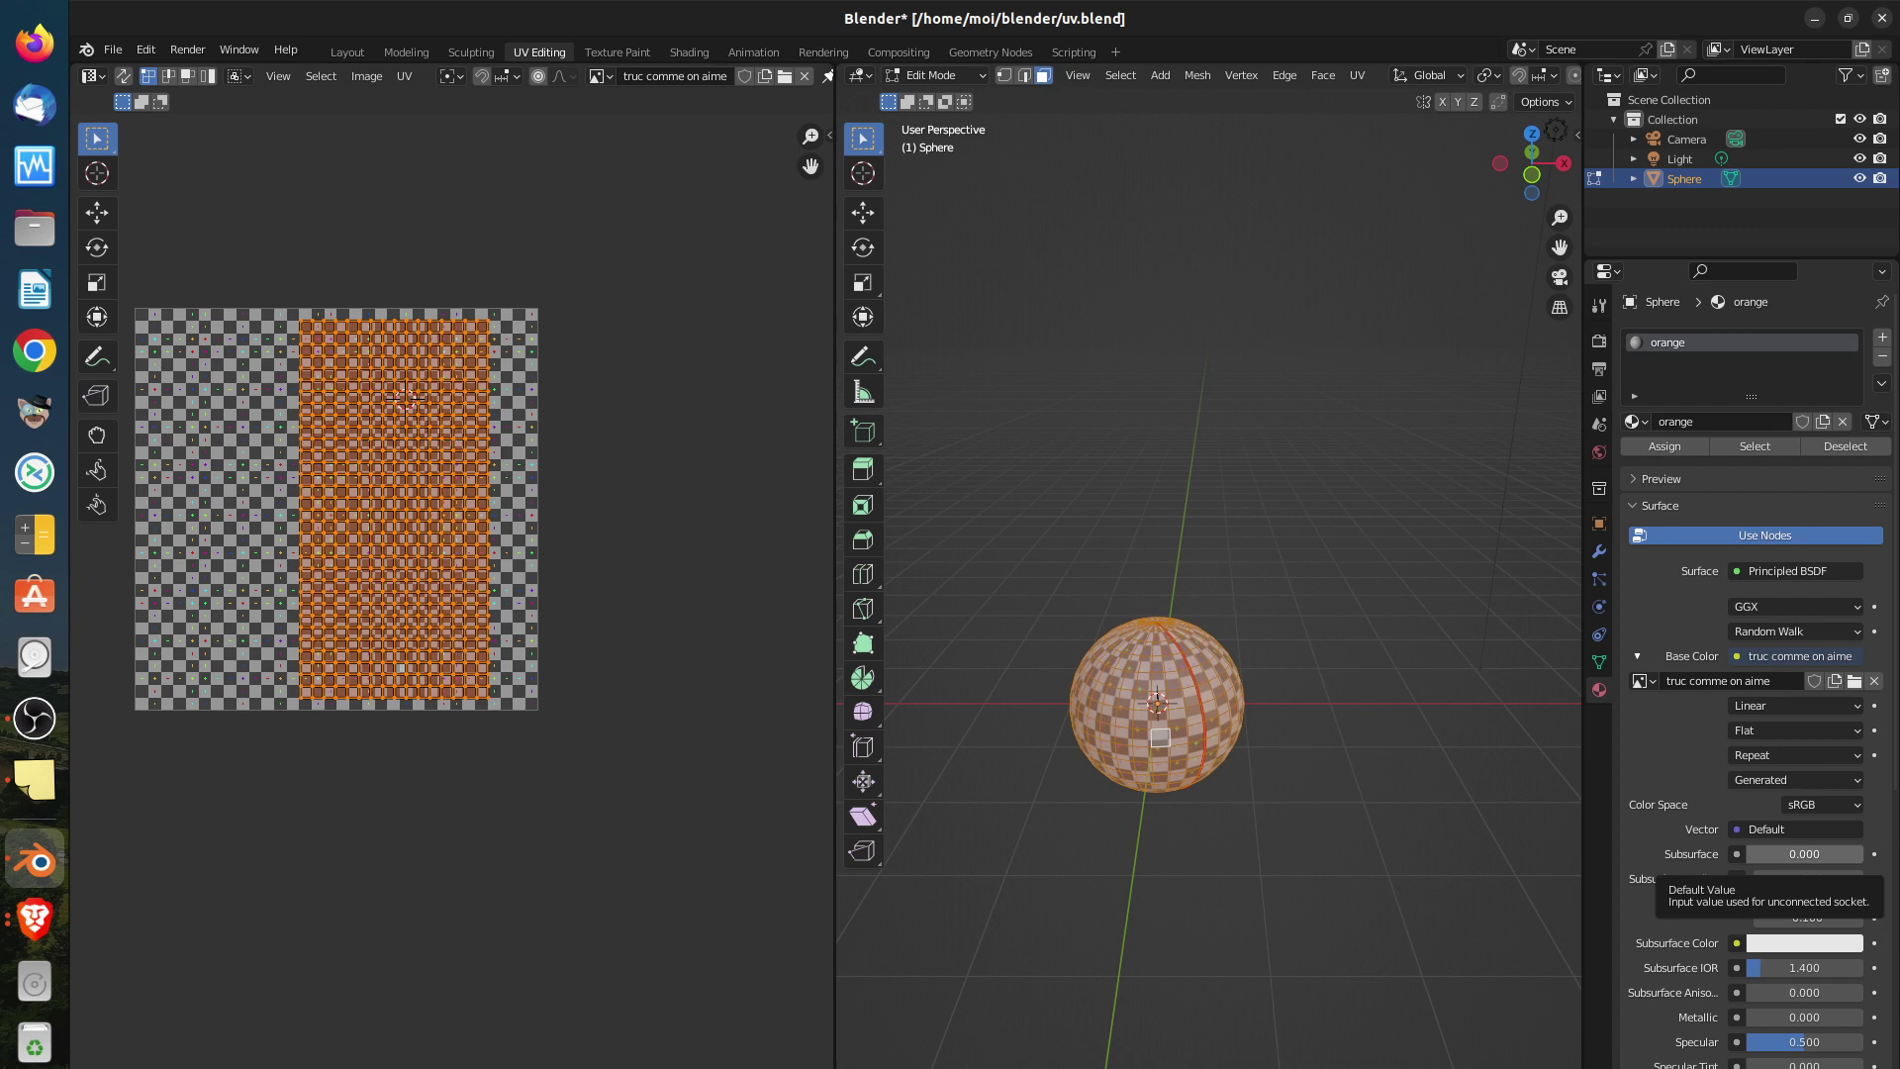
pyautogui.scroll(-4, 1158, 841)
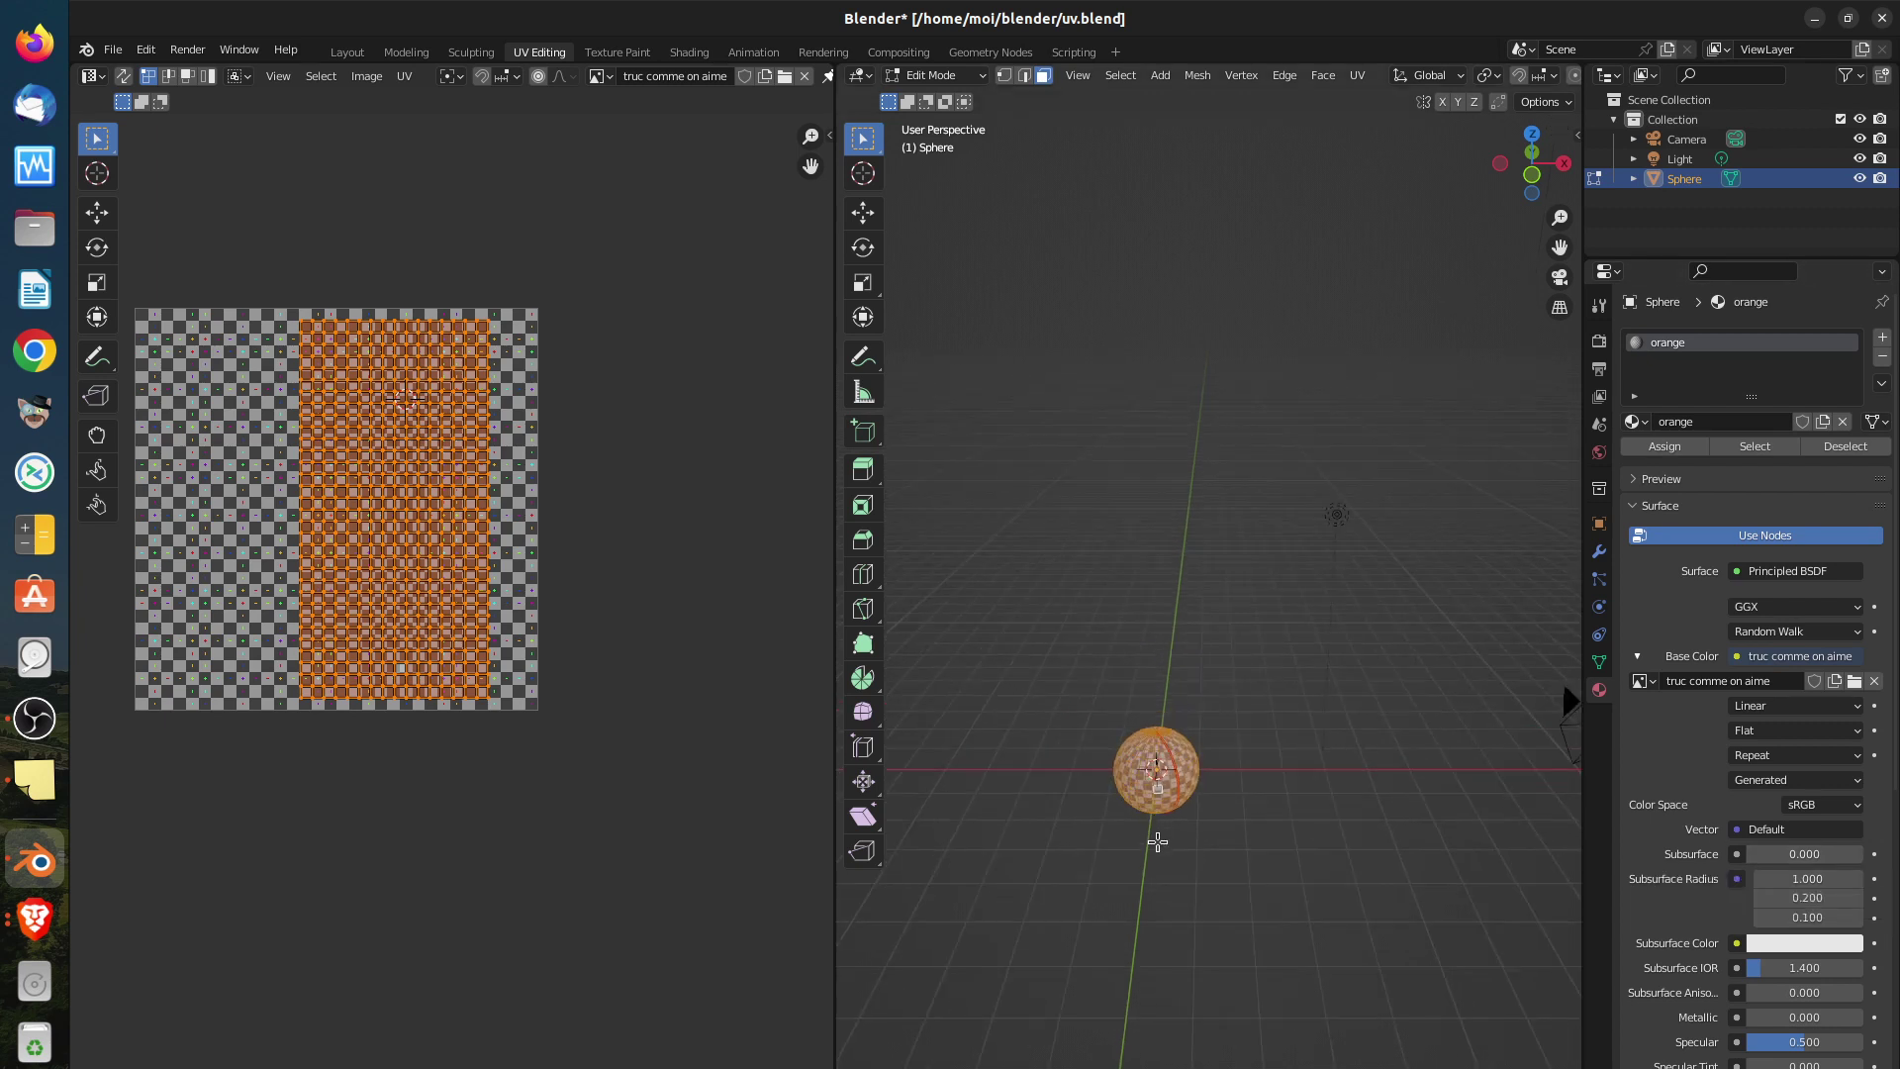